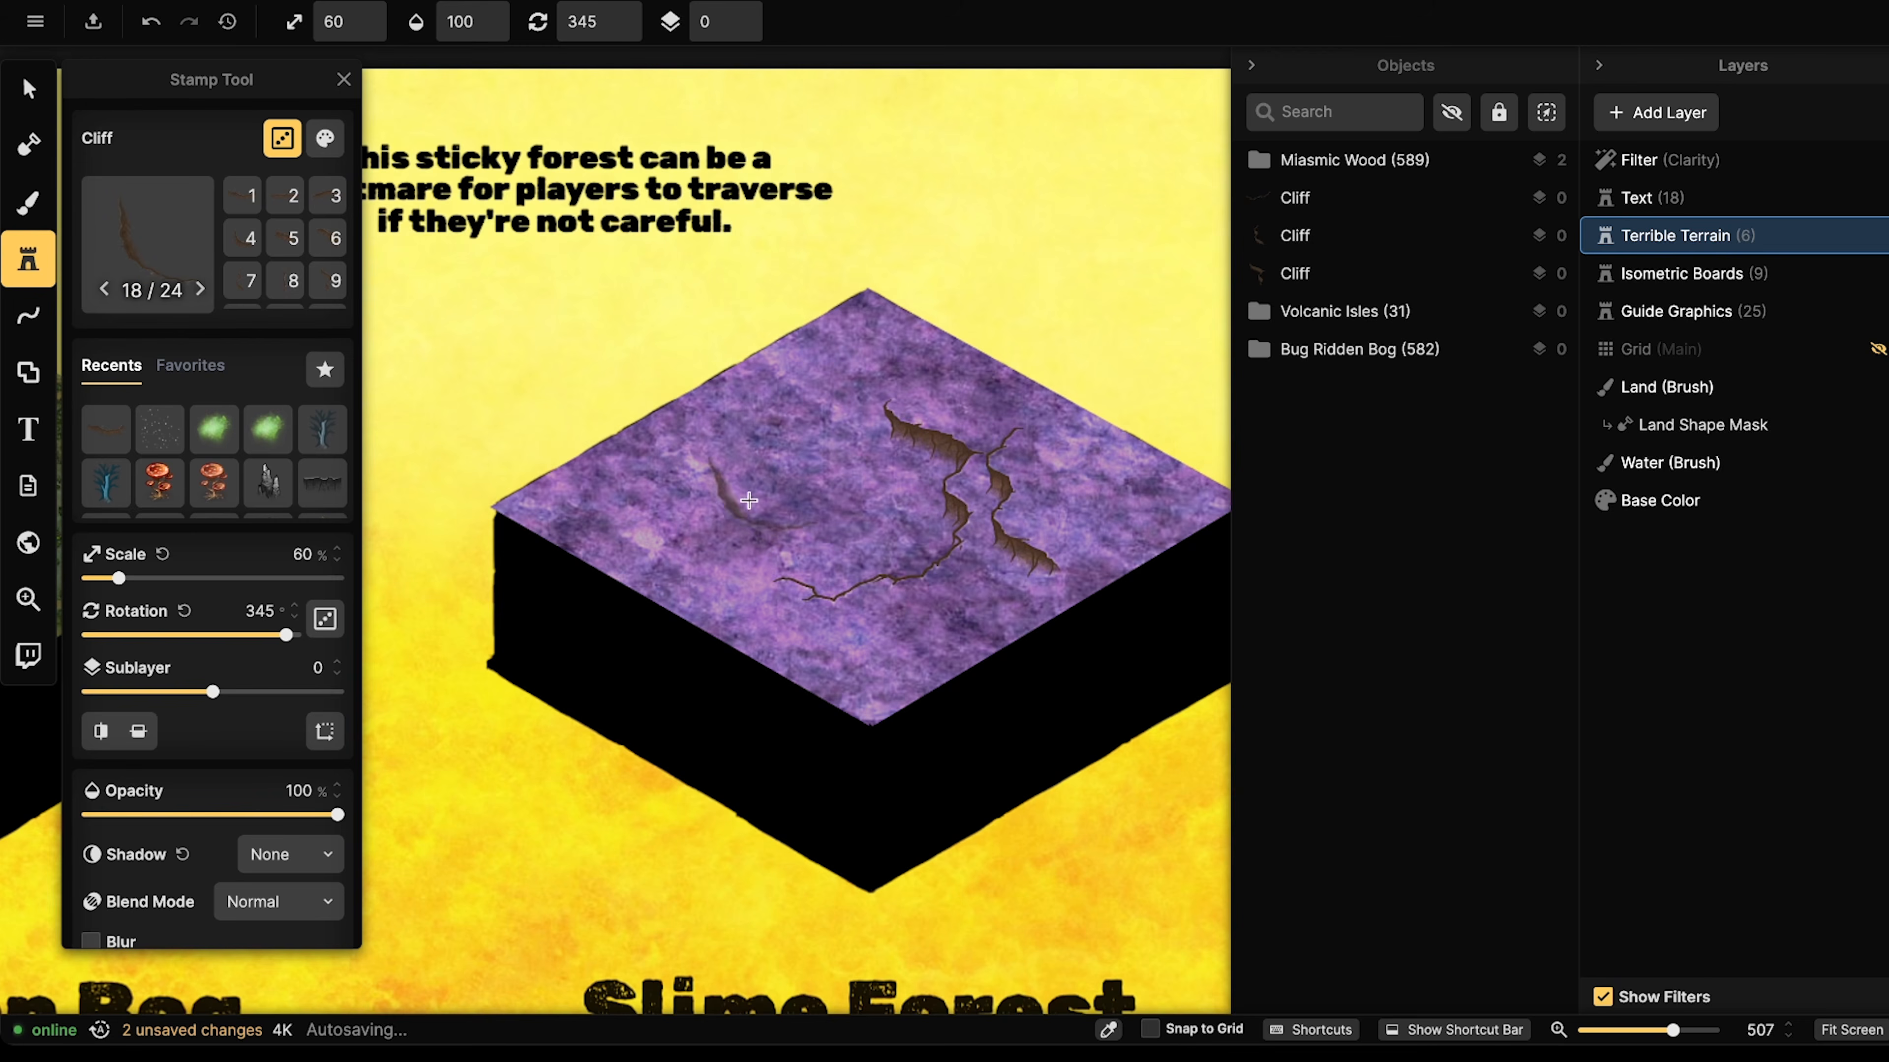
- Place three Cliff stamps on the purple tile: two continuing the left cliff line and one at 315° behind the upper-right ledge
click(746, 518)
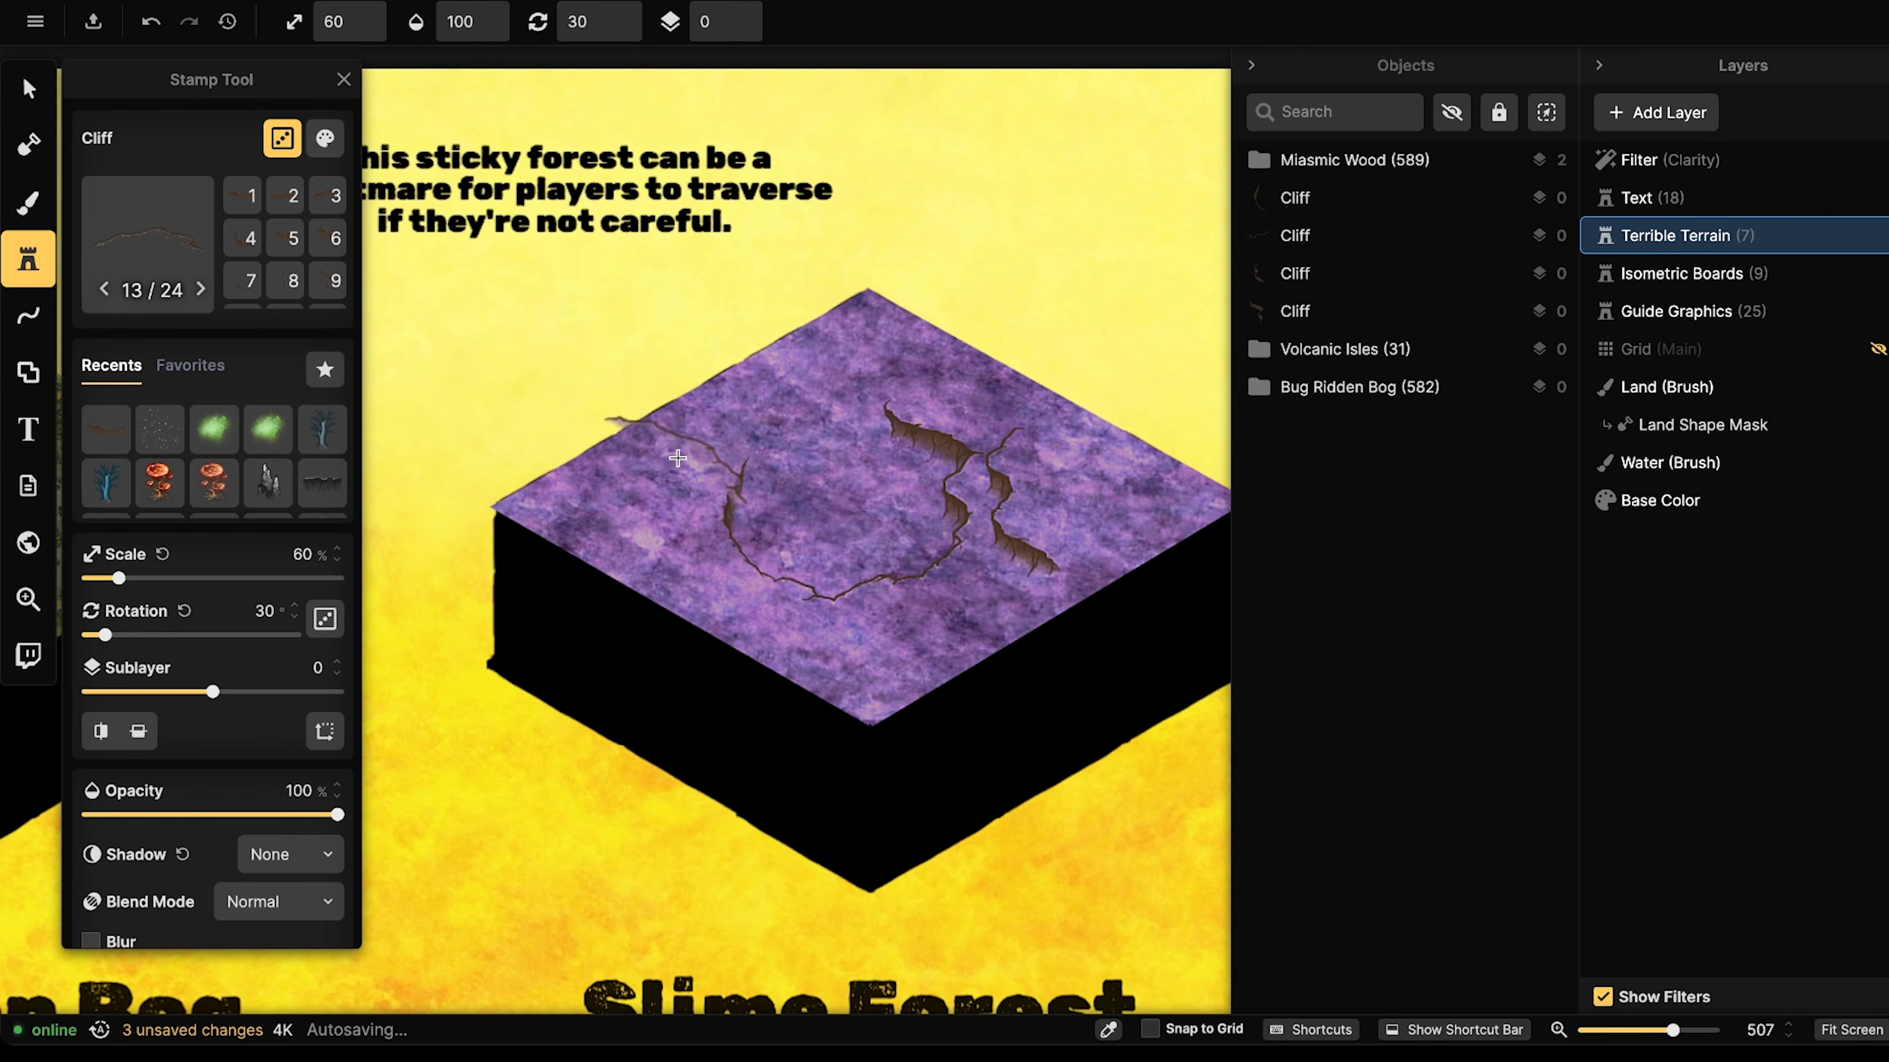
scroll(679, 449, down, 3)
scroll(669, 454, up, 1)
scroll(666, 456, down, 1)
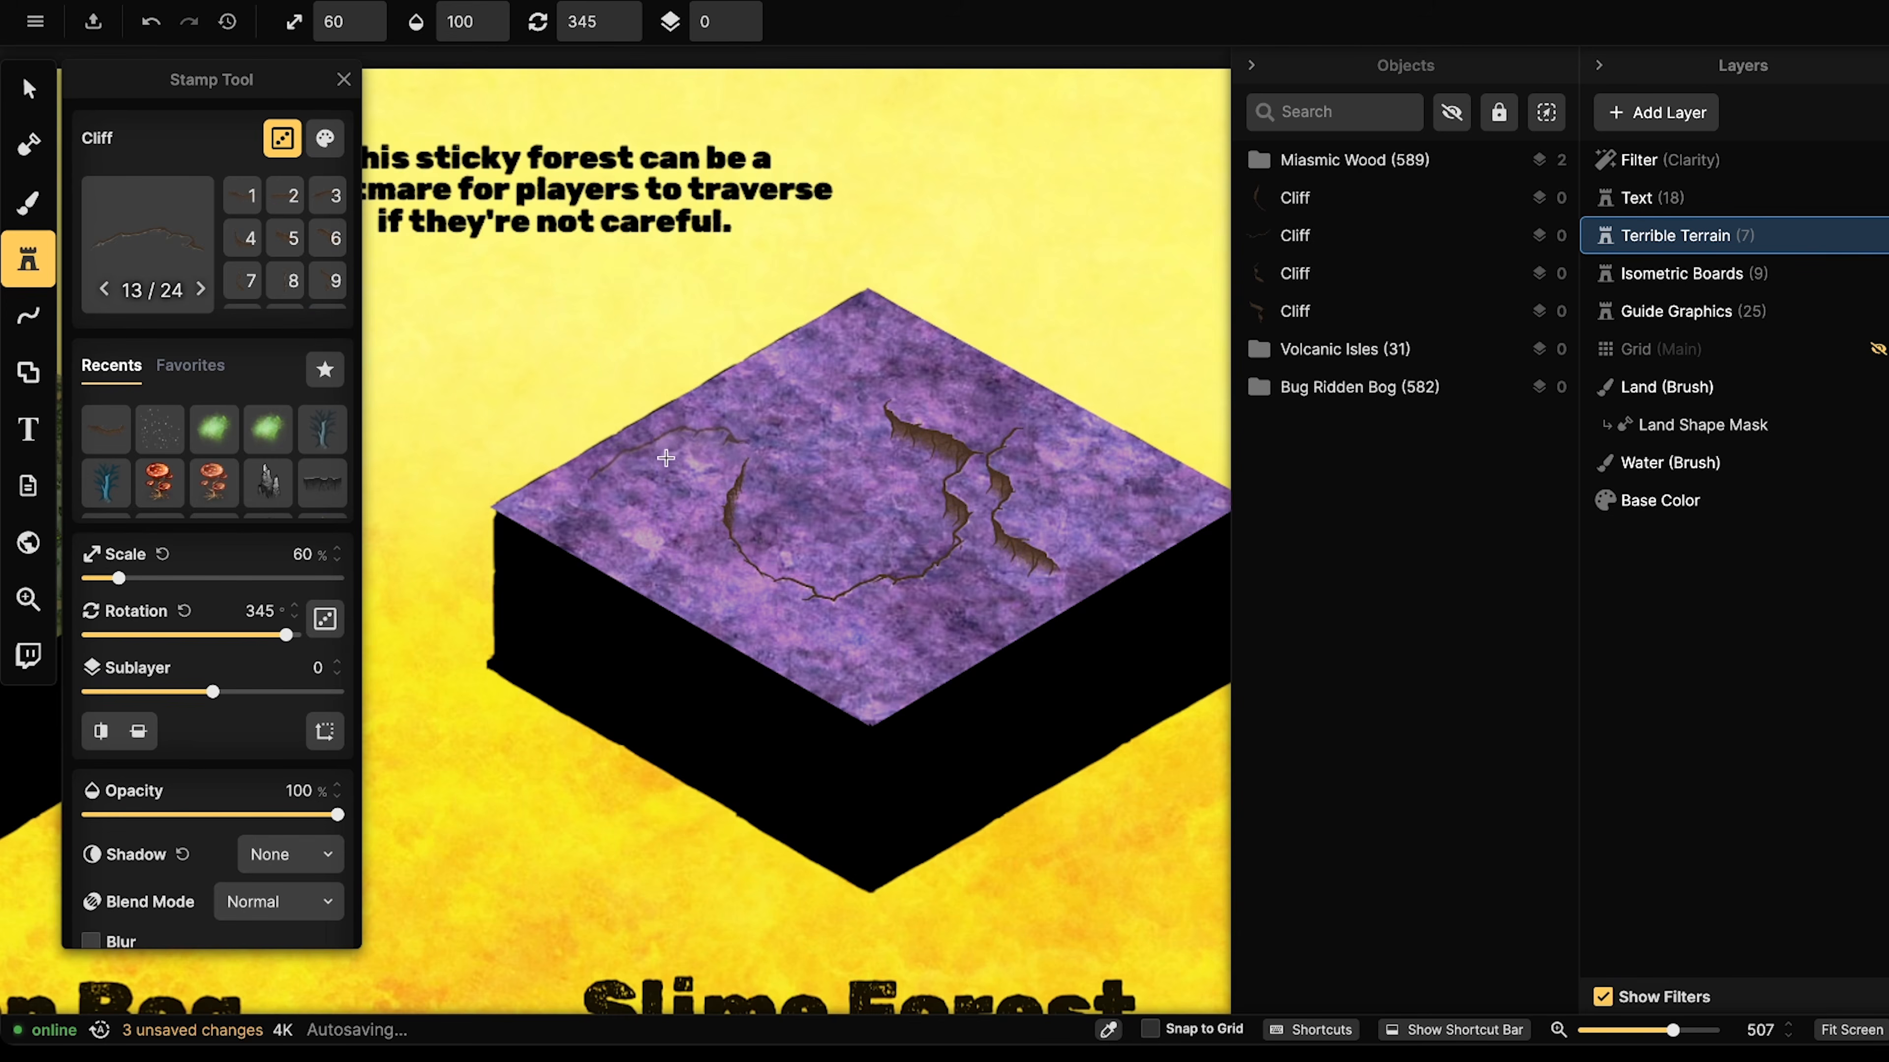
click(664, 473)
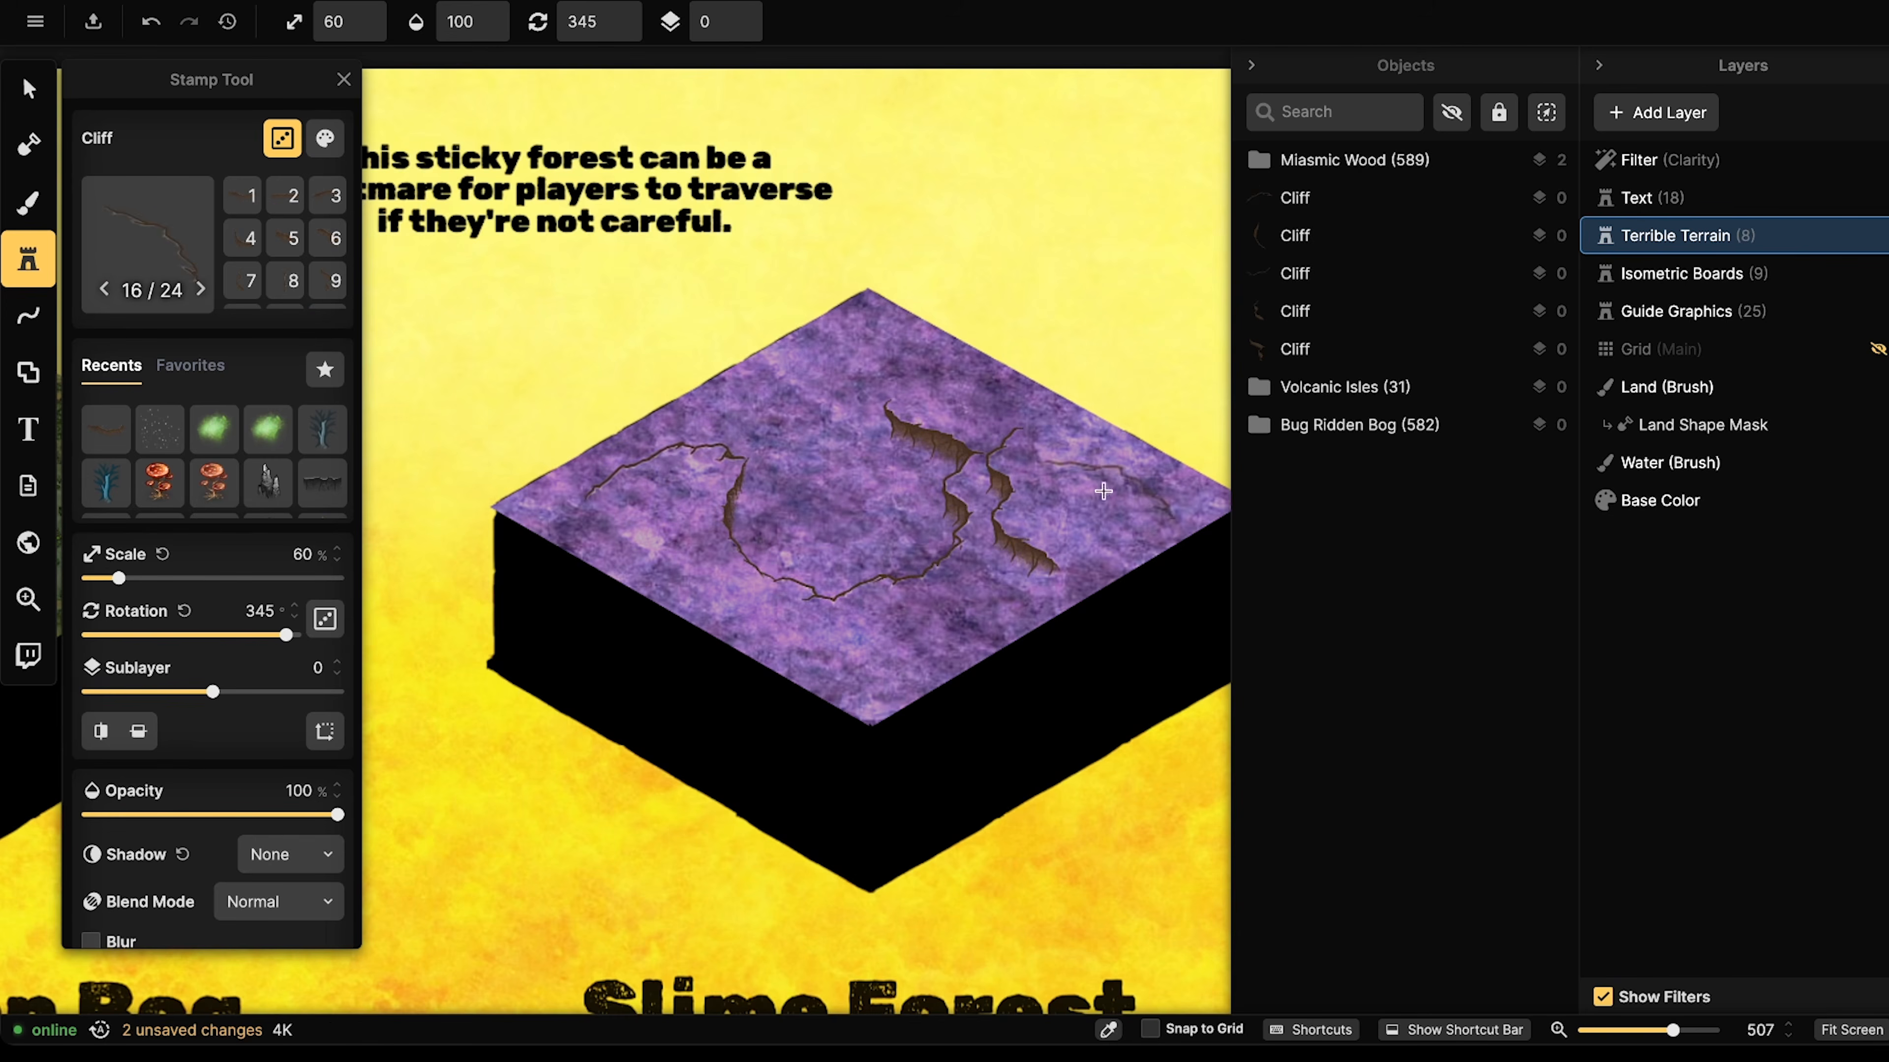
drag(946, 464, 834, 495)
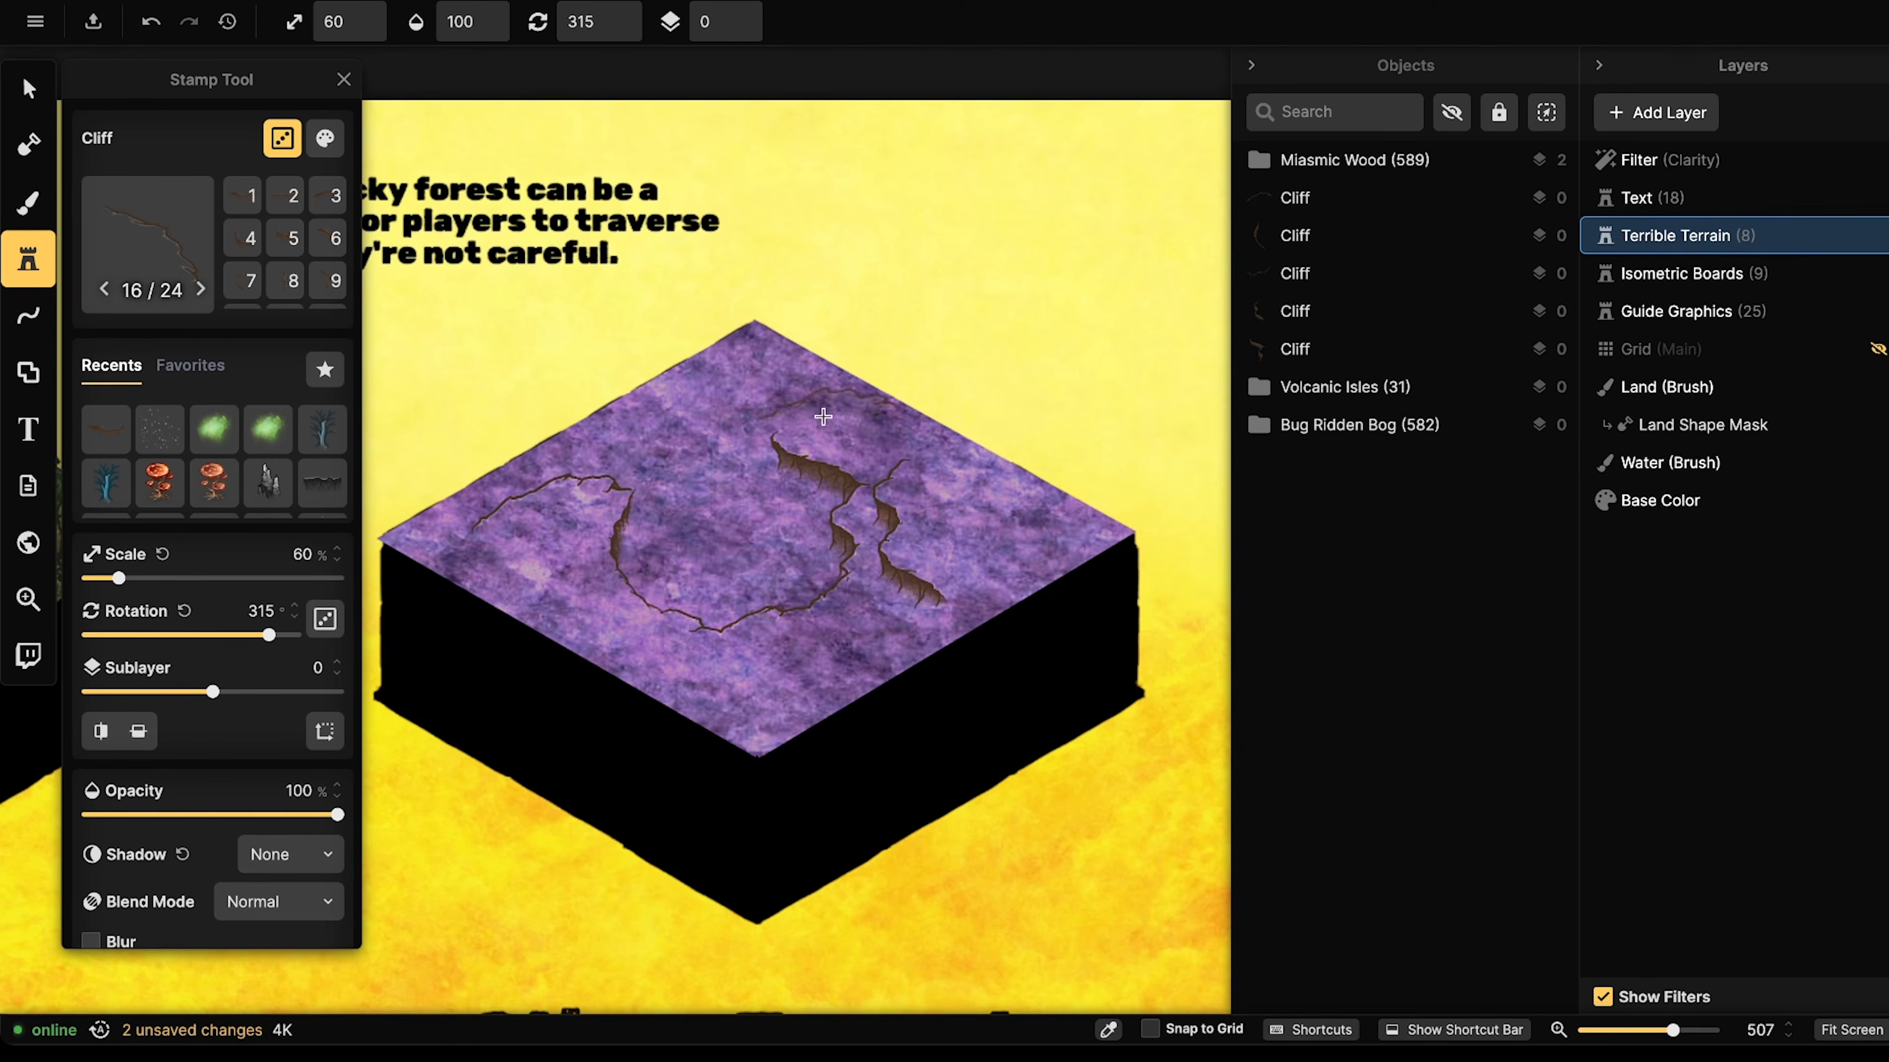
click(840, 429)
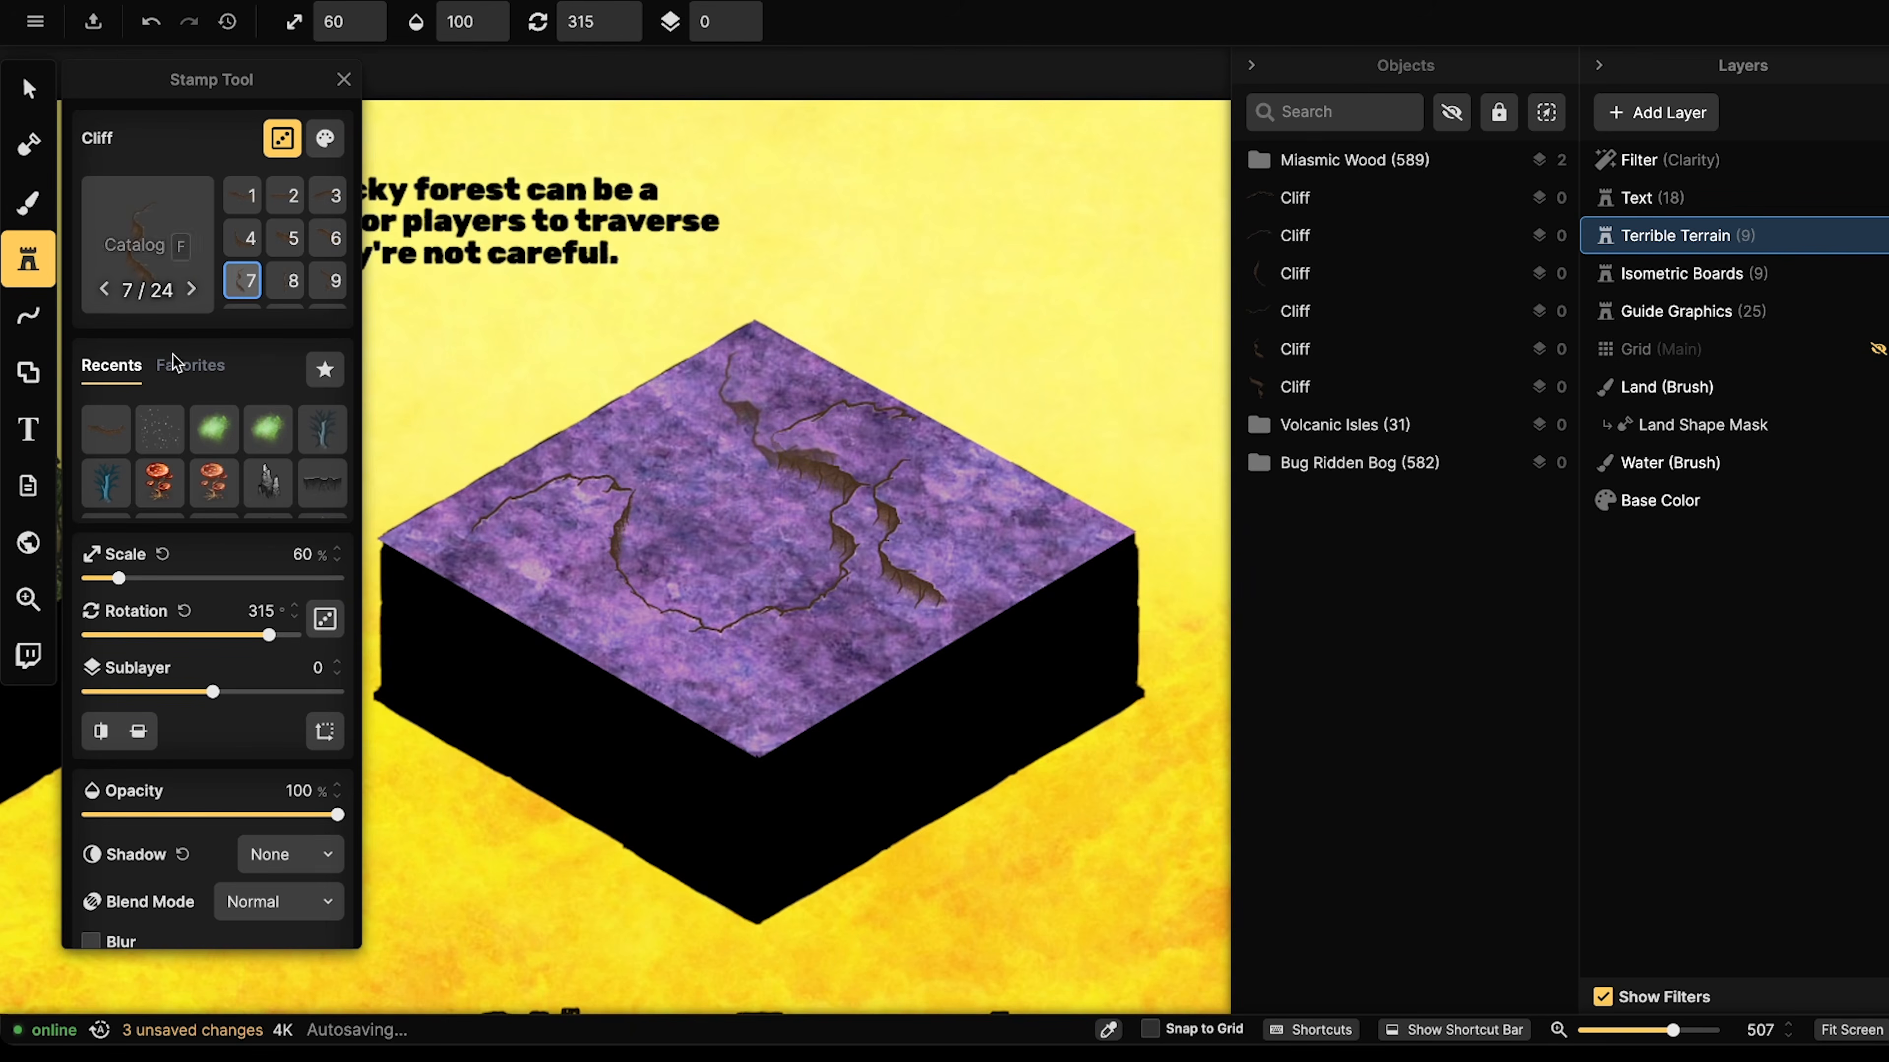
- Build a raised ledge on the tile's upper-left edge with Cliff variant 1 at 0° rotation and thin variant 16 behind it
click(106, 428)
key(Left)
key(Left)
key(Left)
key(Left)
key(Left)
key(Left)
key(Left)
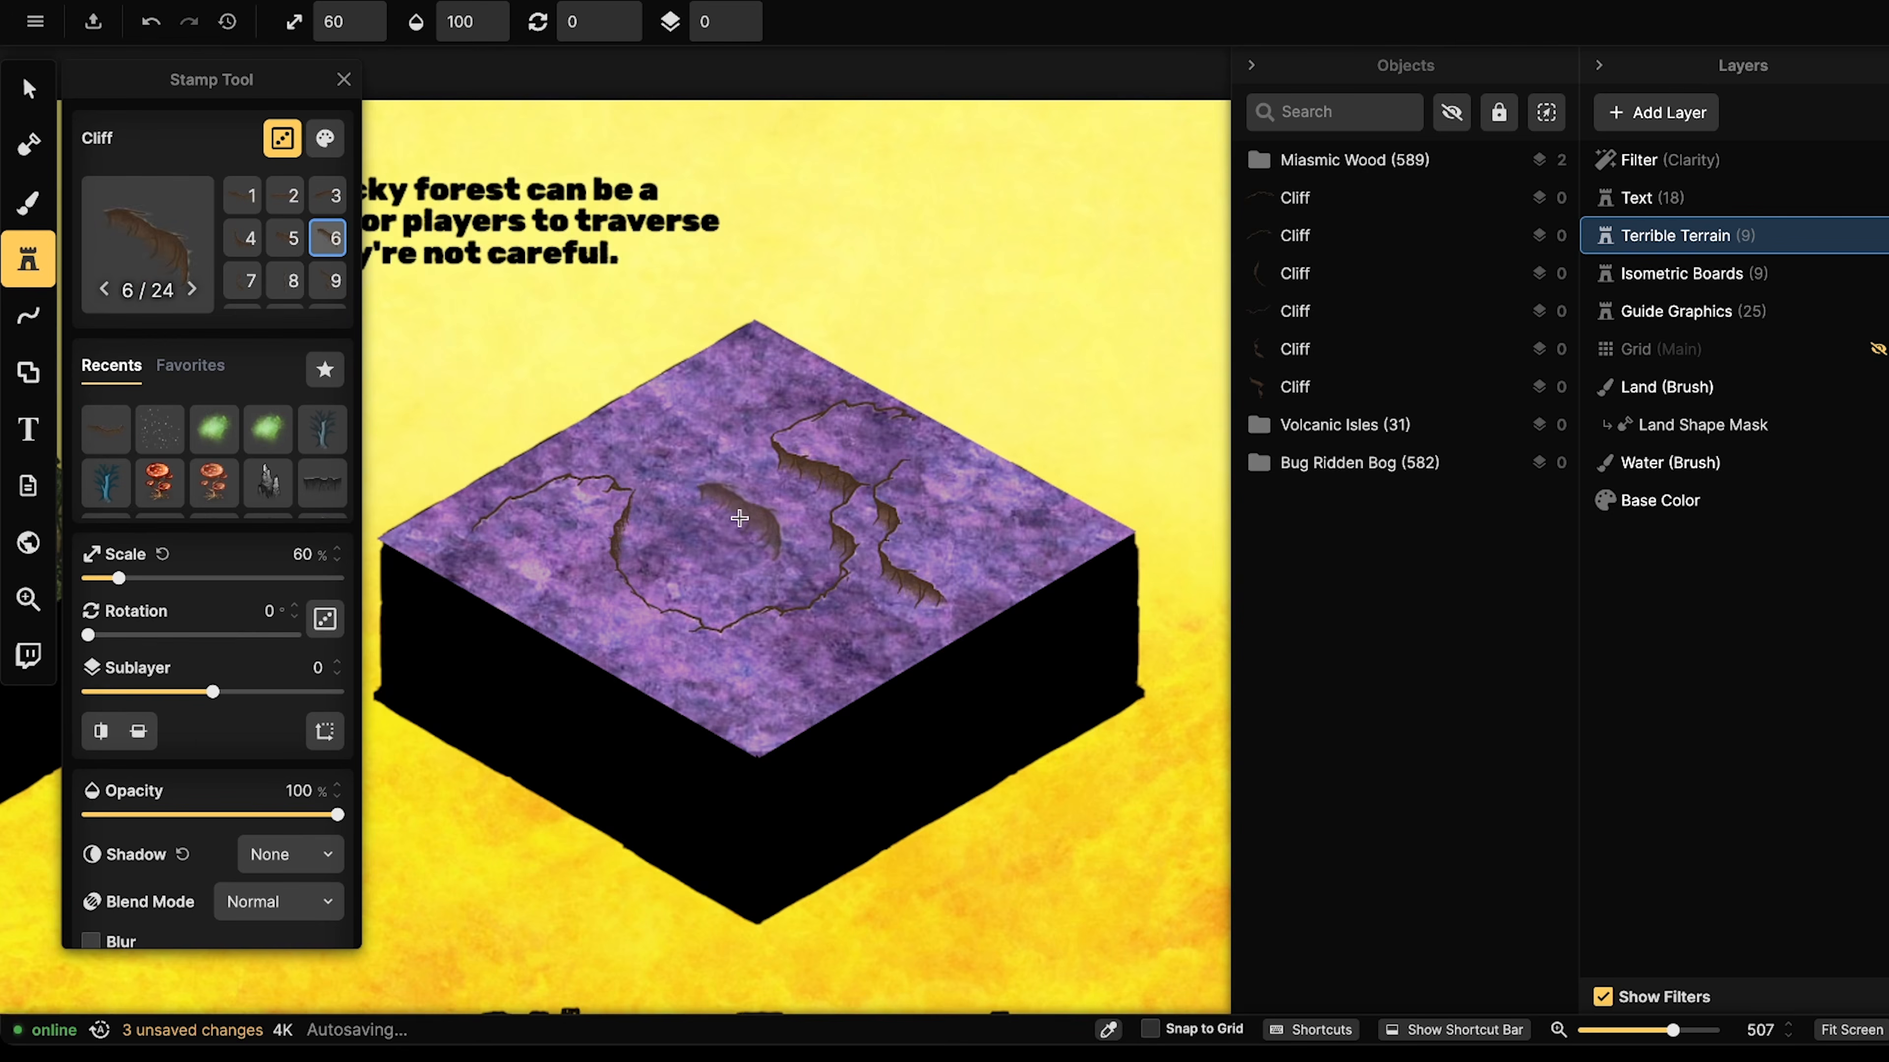
key(Left)
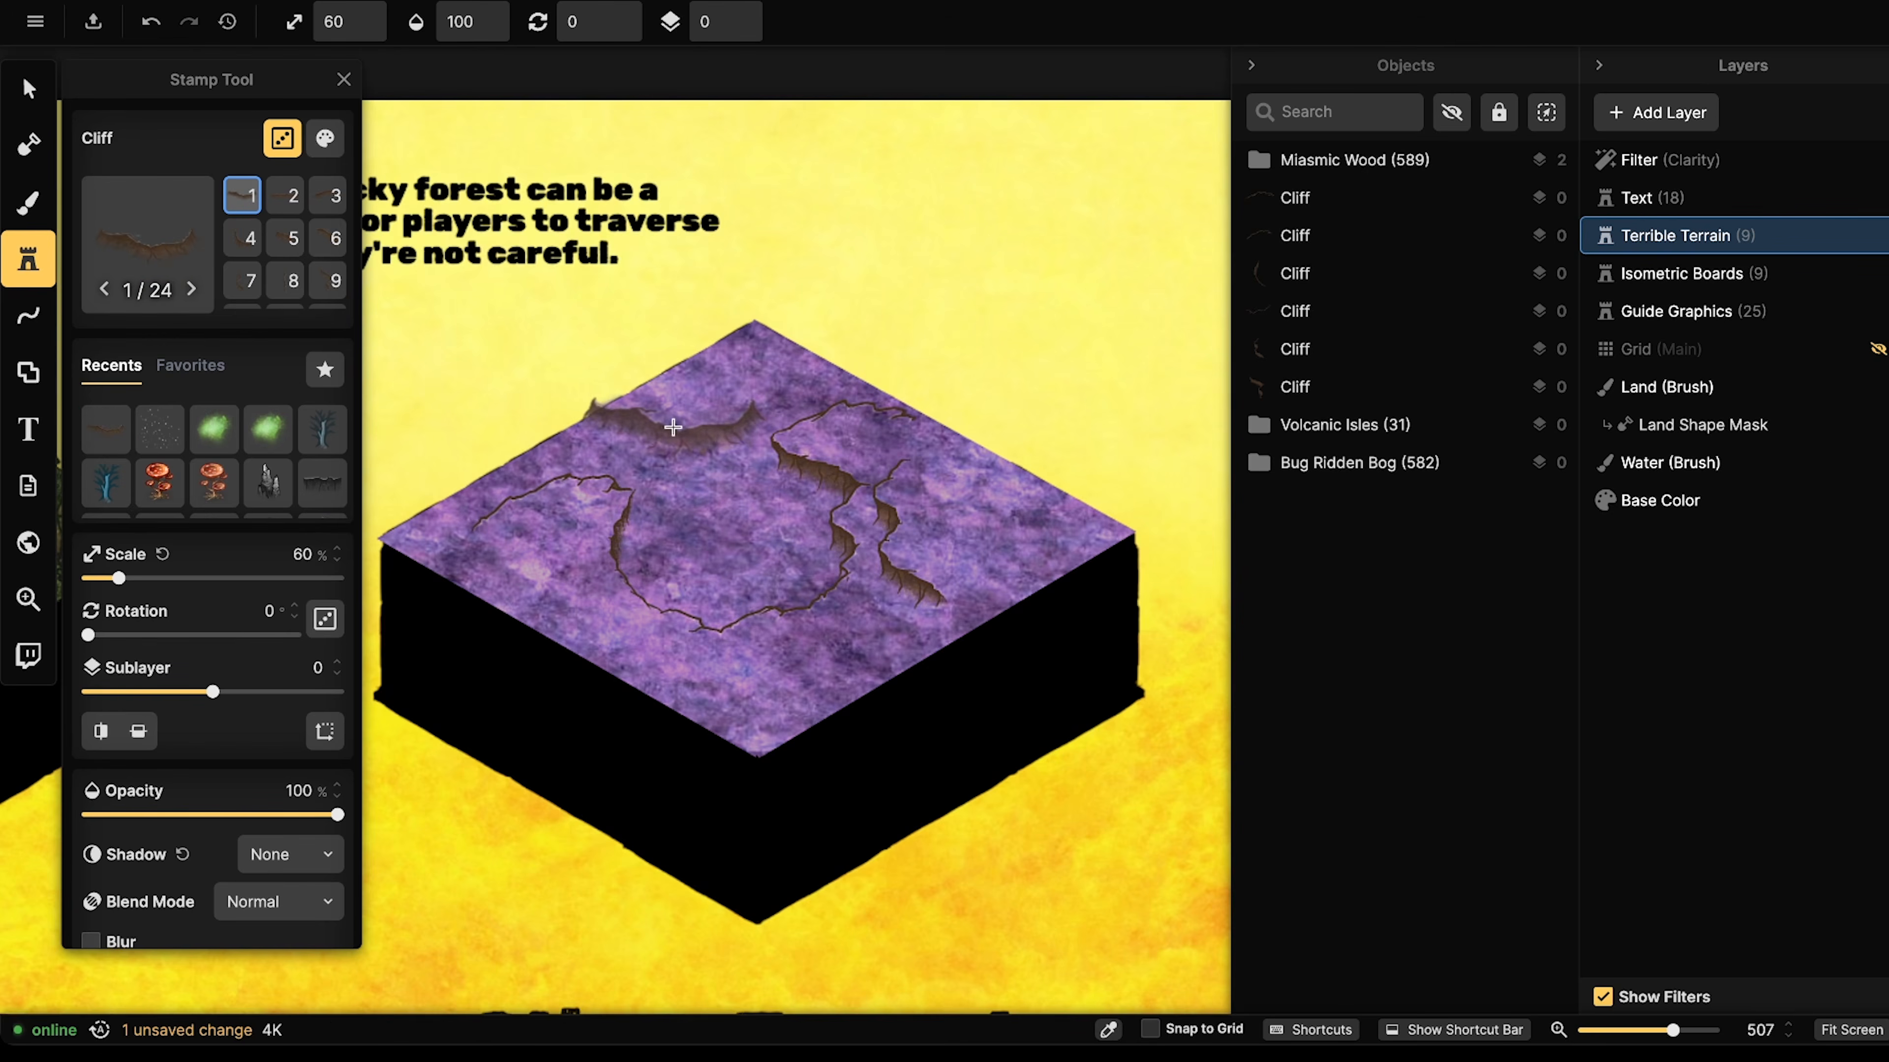
click(673, 427)
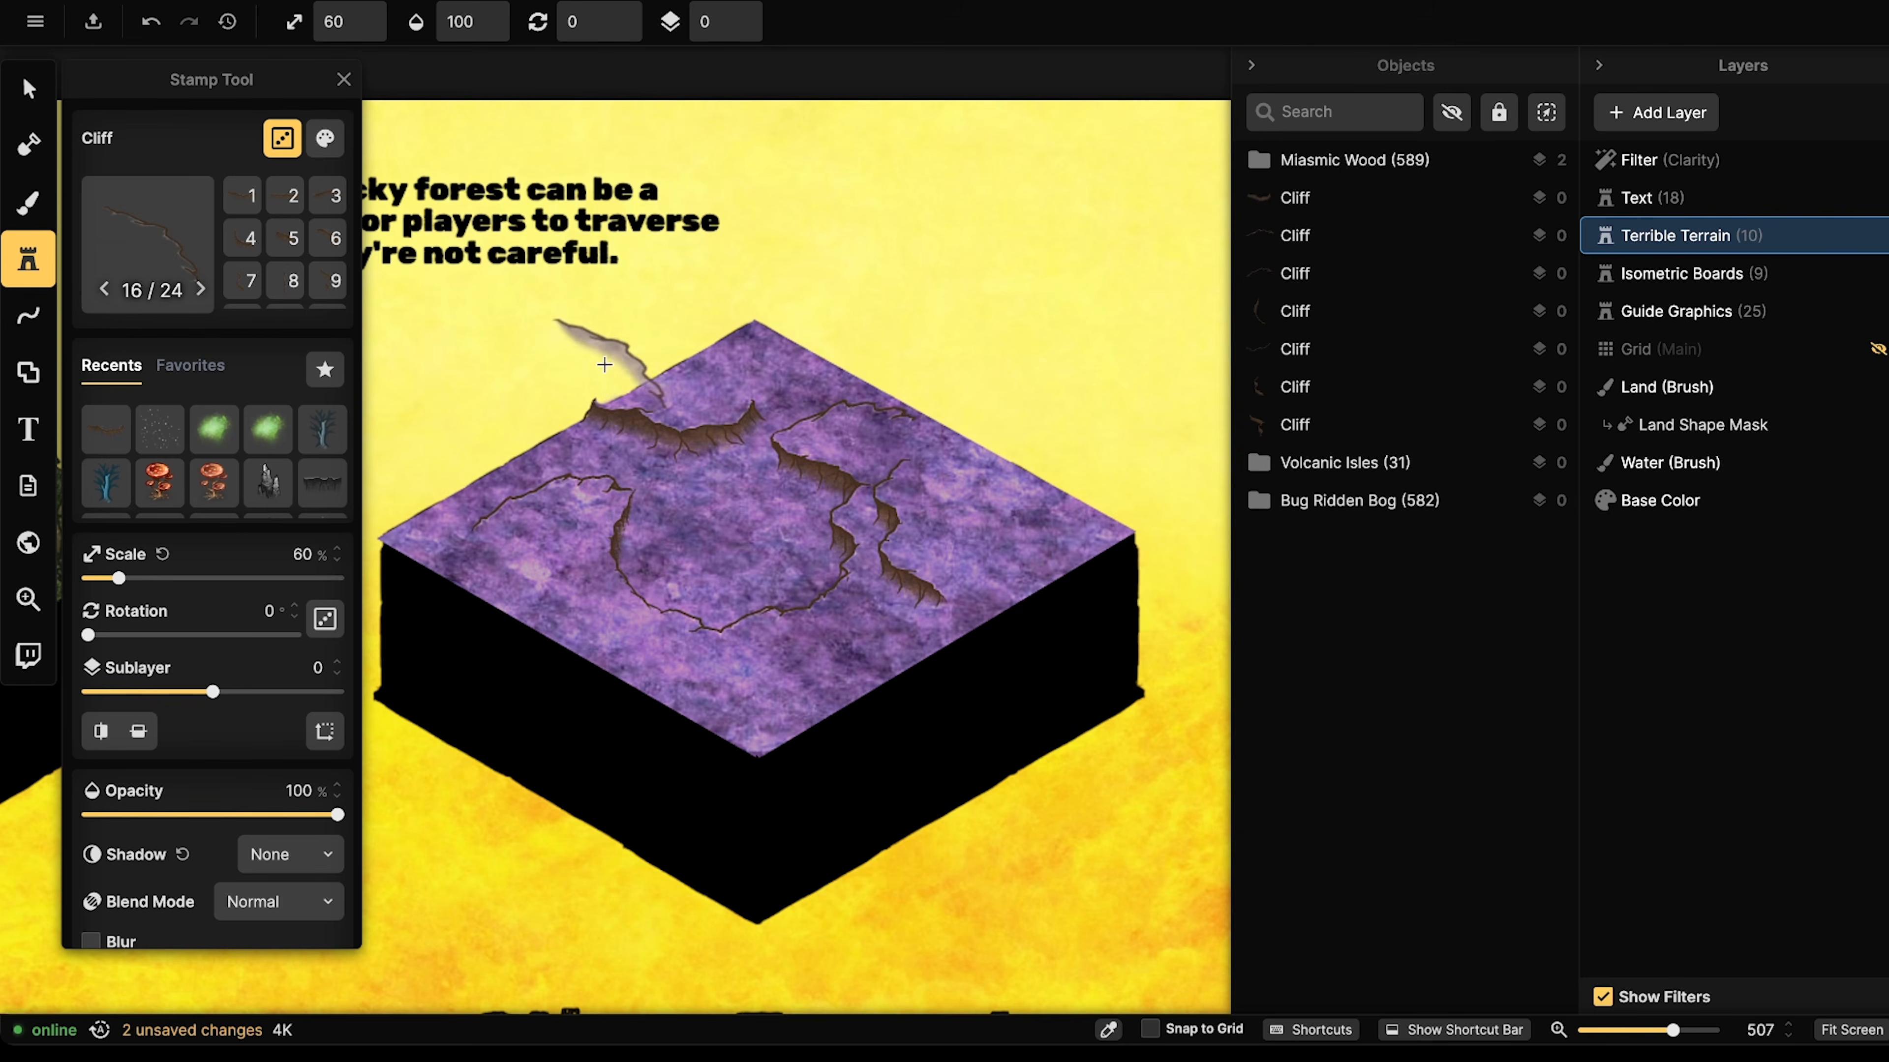
click(662, 396)
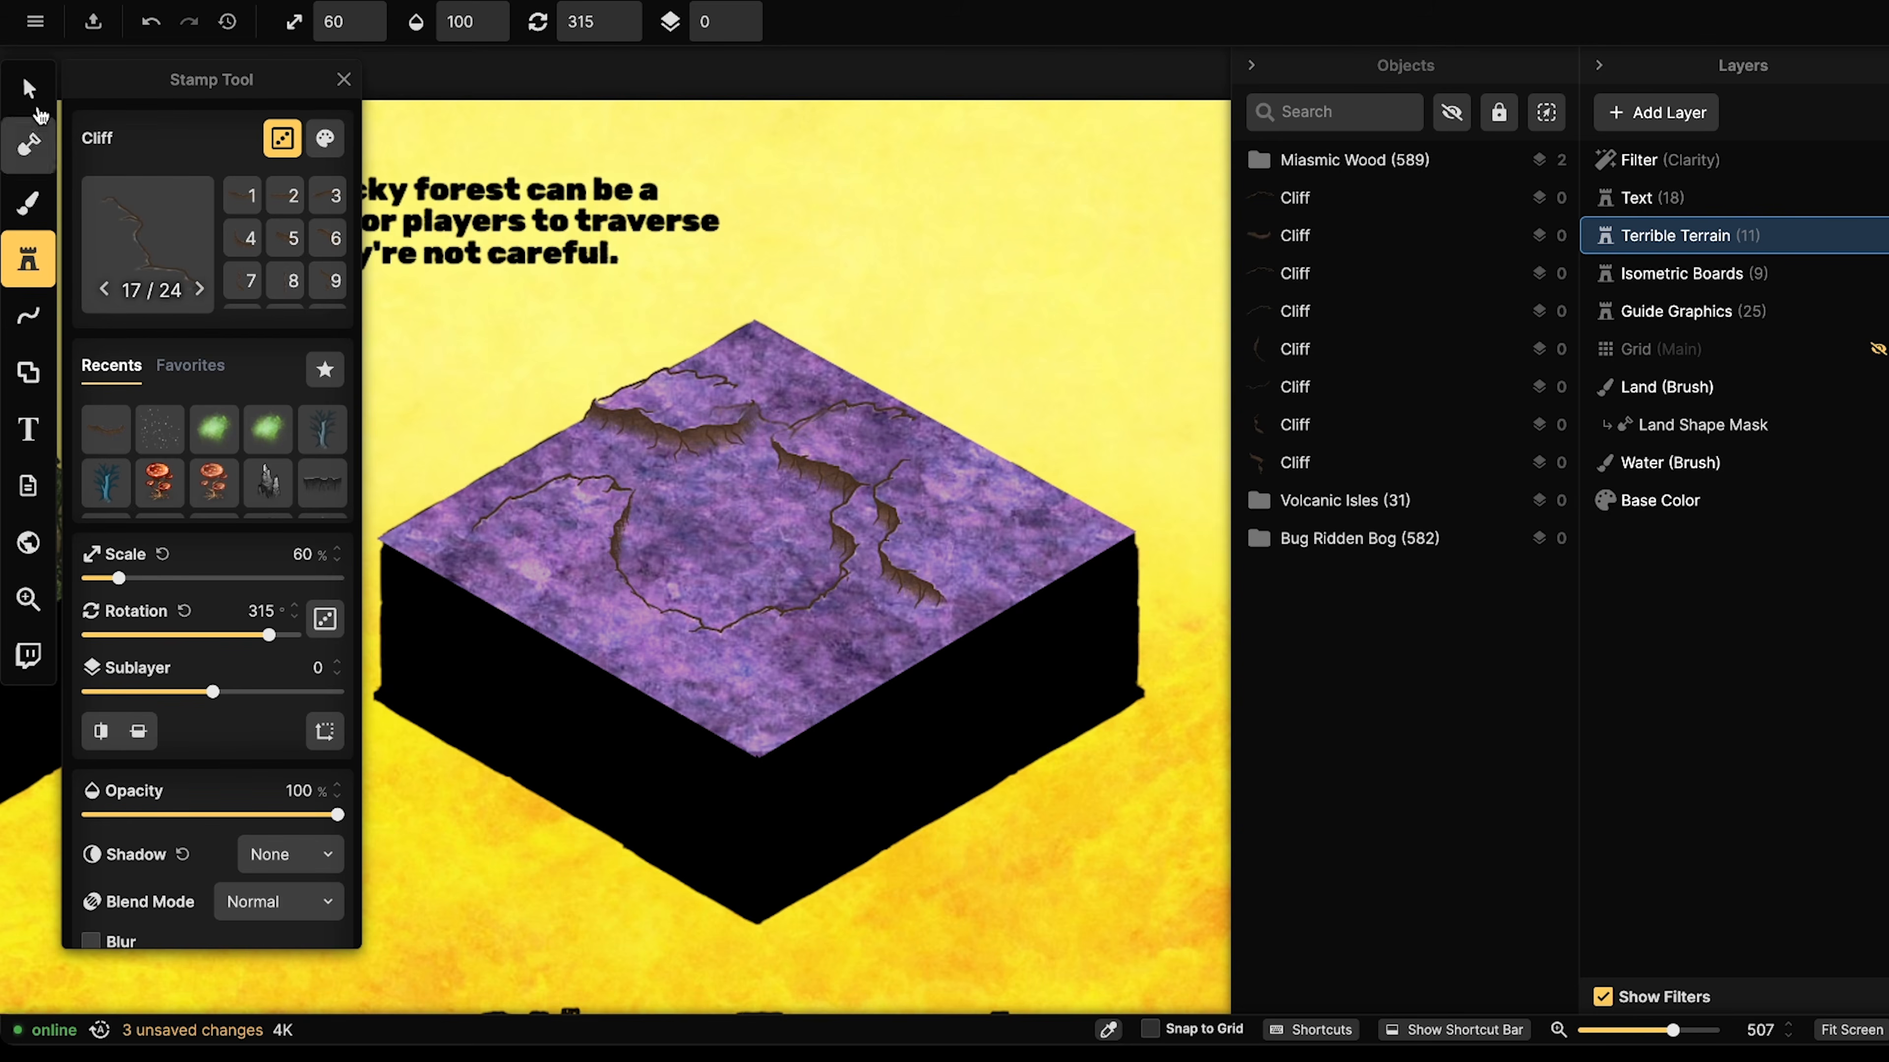
- Fit the thin Cliff stamp to the raised ledge by moving it, rotating it to 322° and scaling it to 68%
click(28, 88)
click(575, 401)
drag(651, 536, 644, 536)
drag(697, 424, 707, 430)
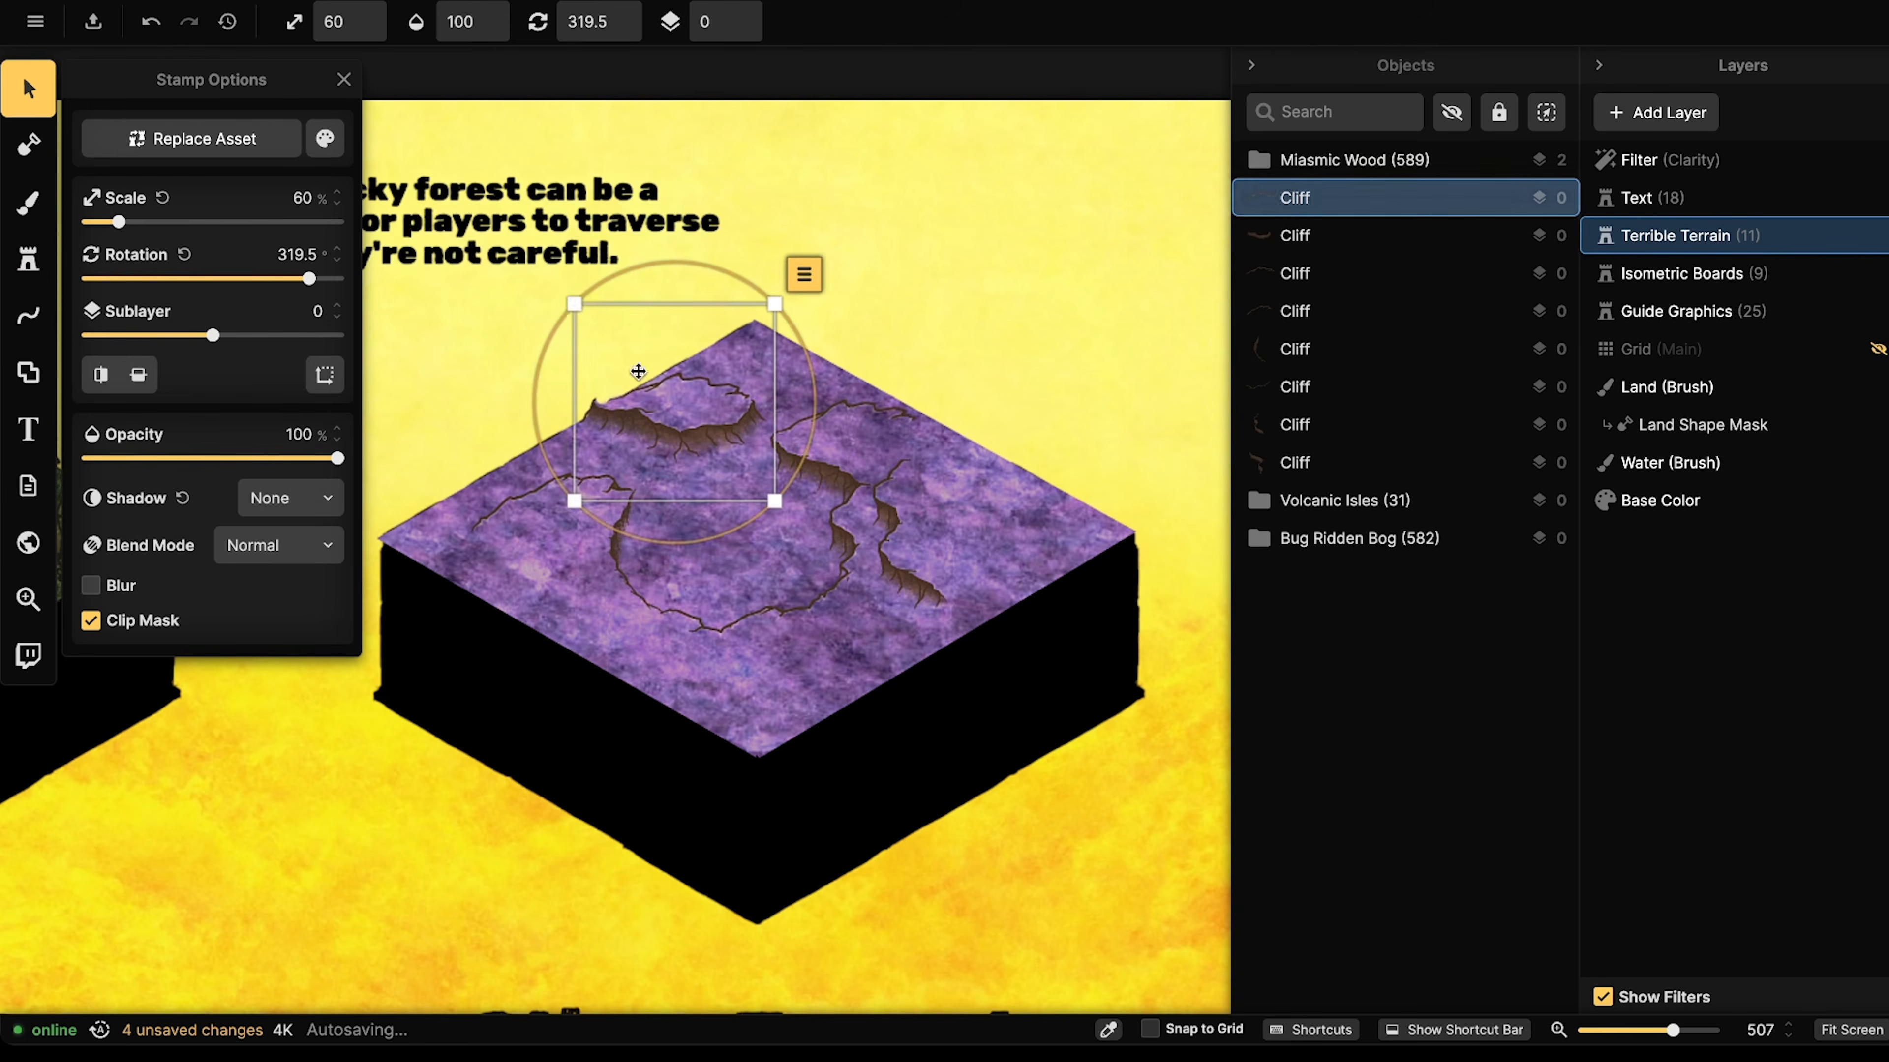
click(566, 304)
click(662, 377)
drag(576, 310, 561, 297)
drag(692, 381, 690, 384)
scroll(662, 406, up, 5)
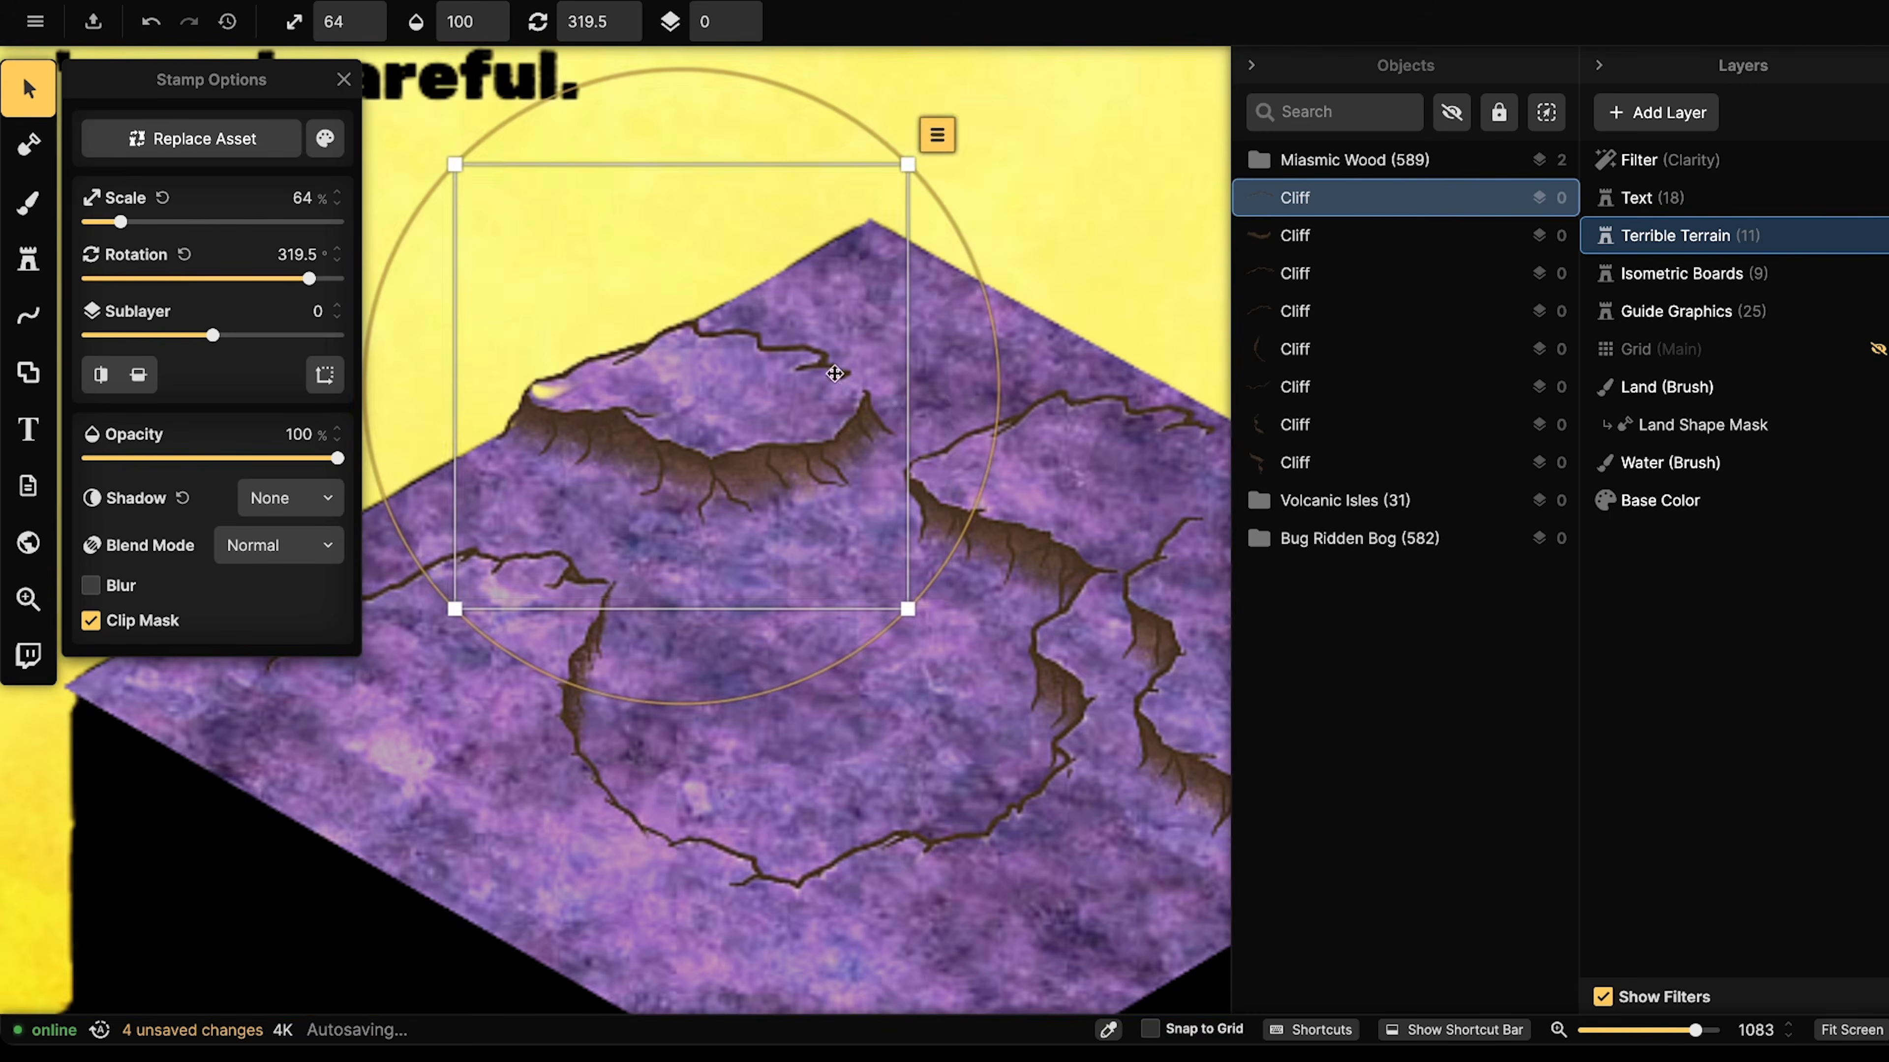
drag(911, 610, 948, 638)
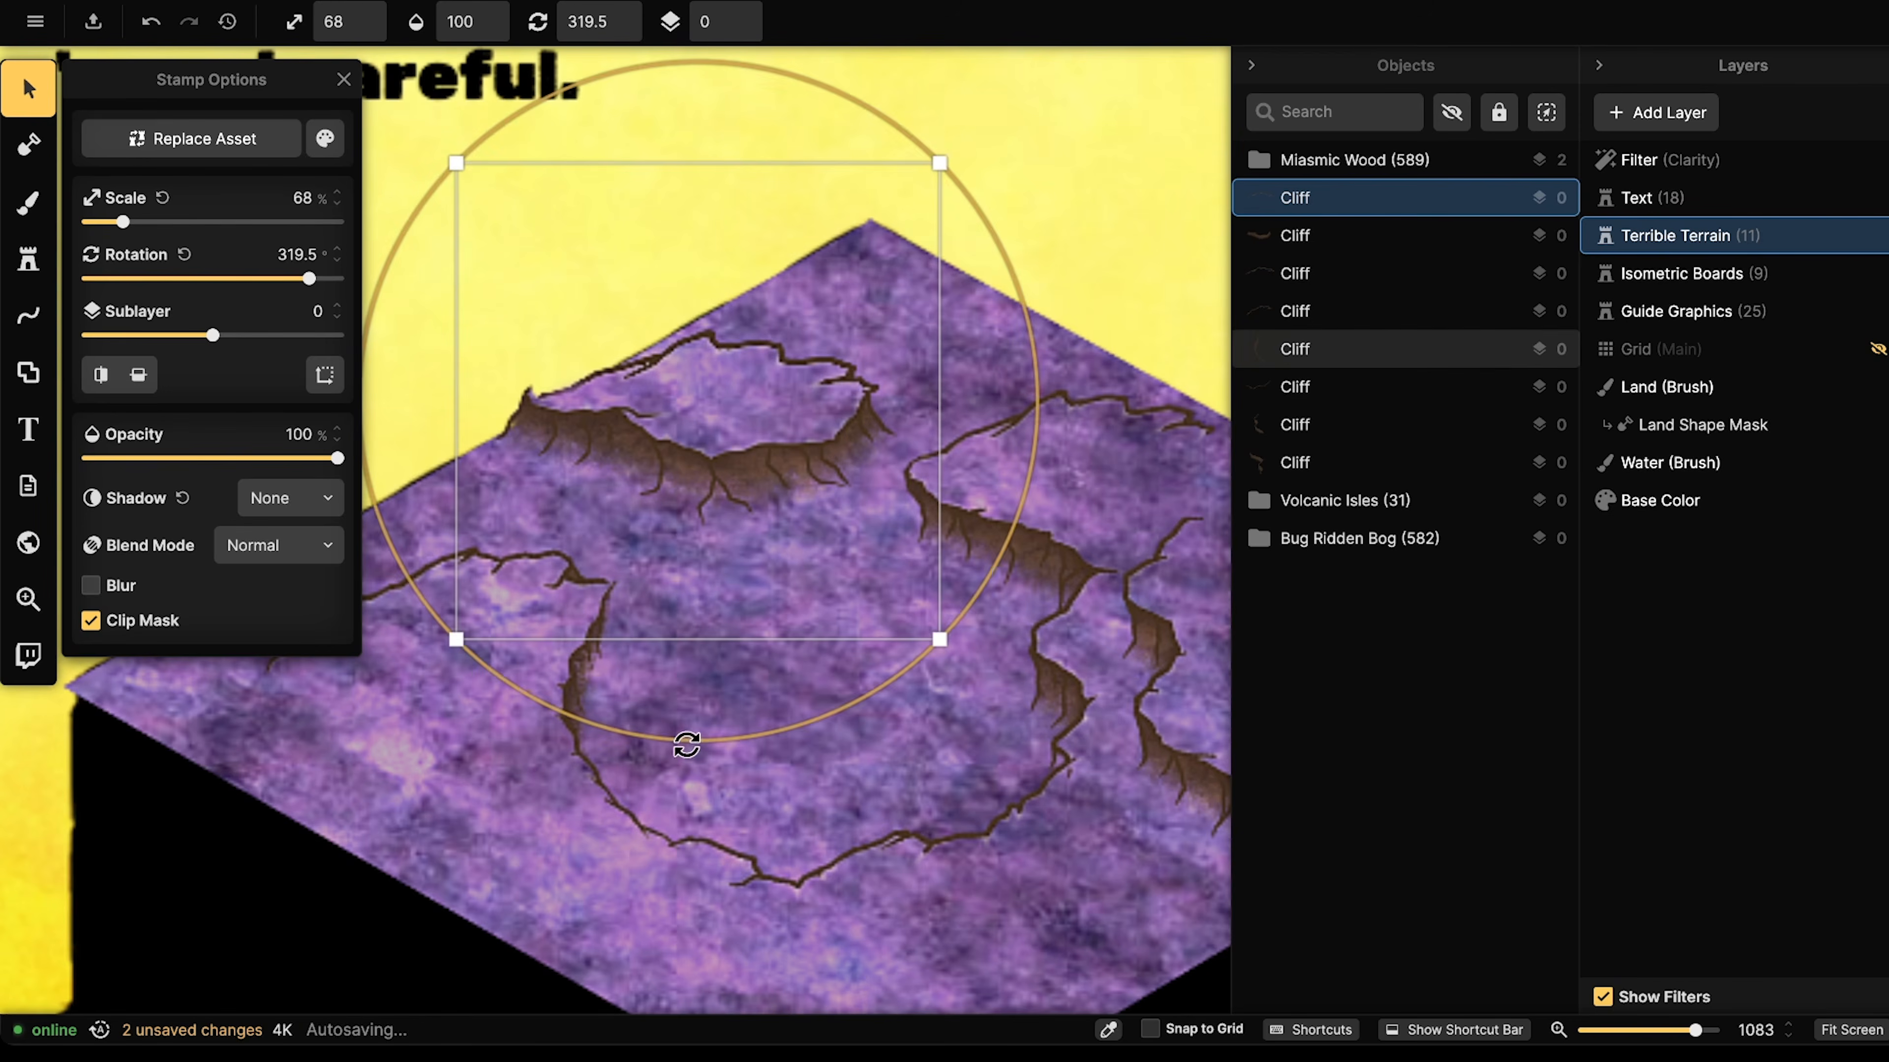
drag(671, 736, 656, 735)
drag(689, 362, 679, 362)
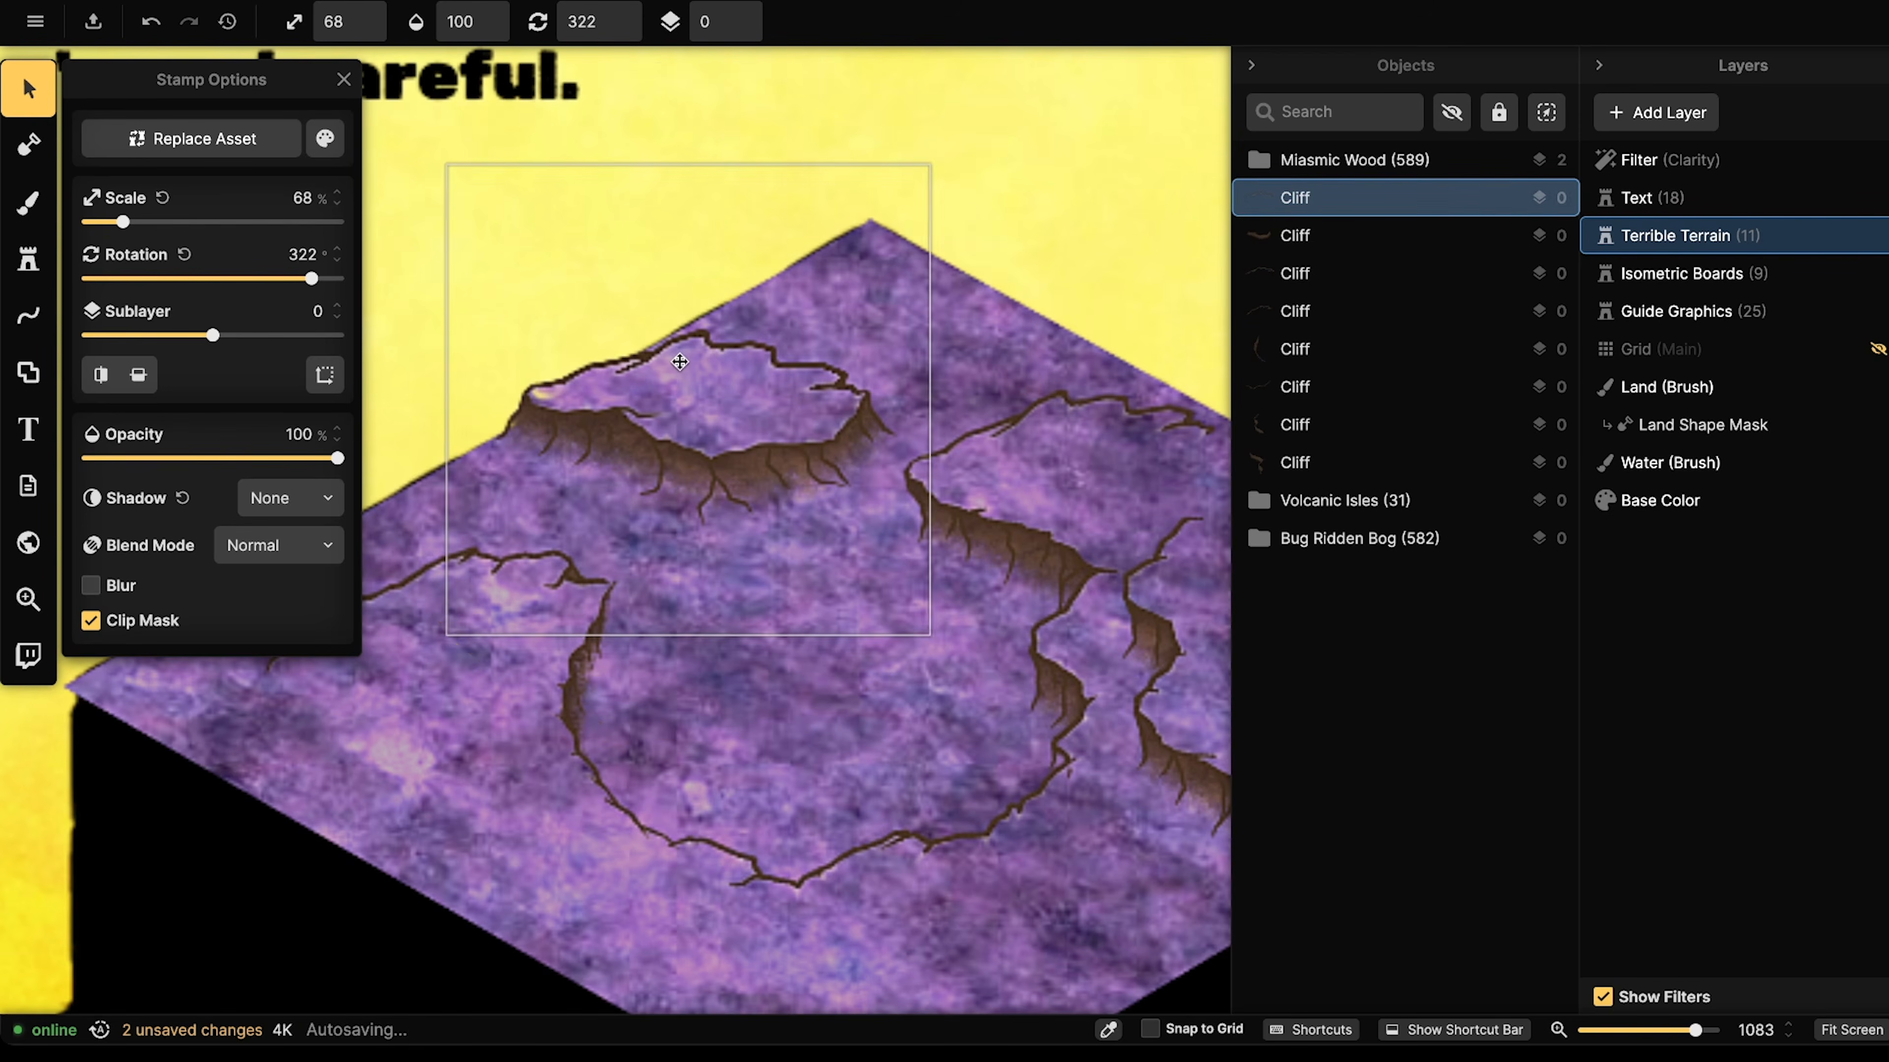
- Add land to the gap at the raised ledge's left end using the Land tool's round brush at size 1
click(28, 145)
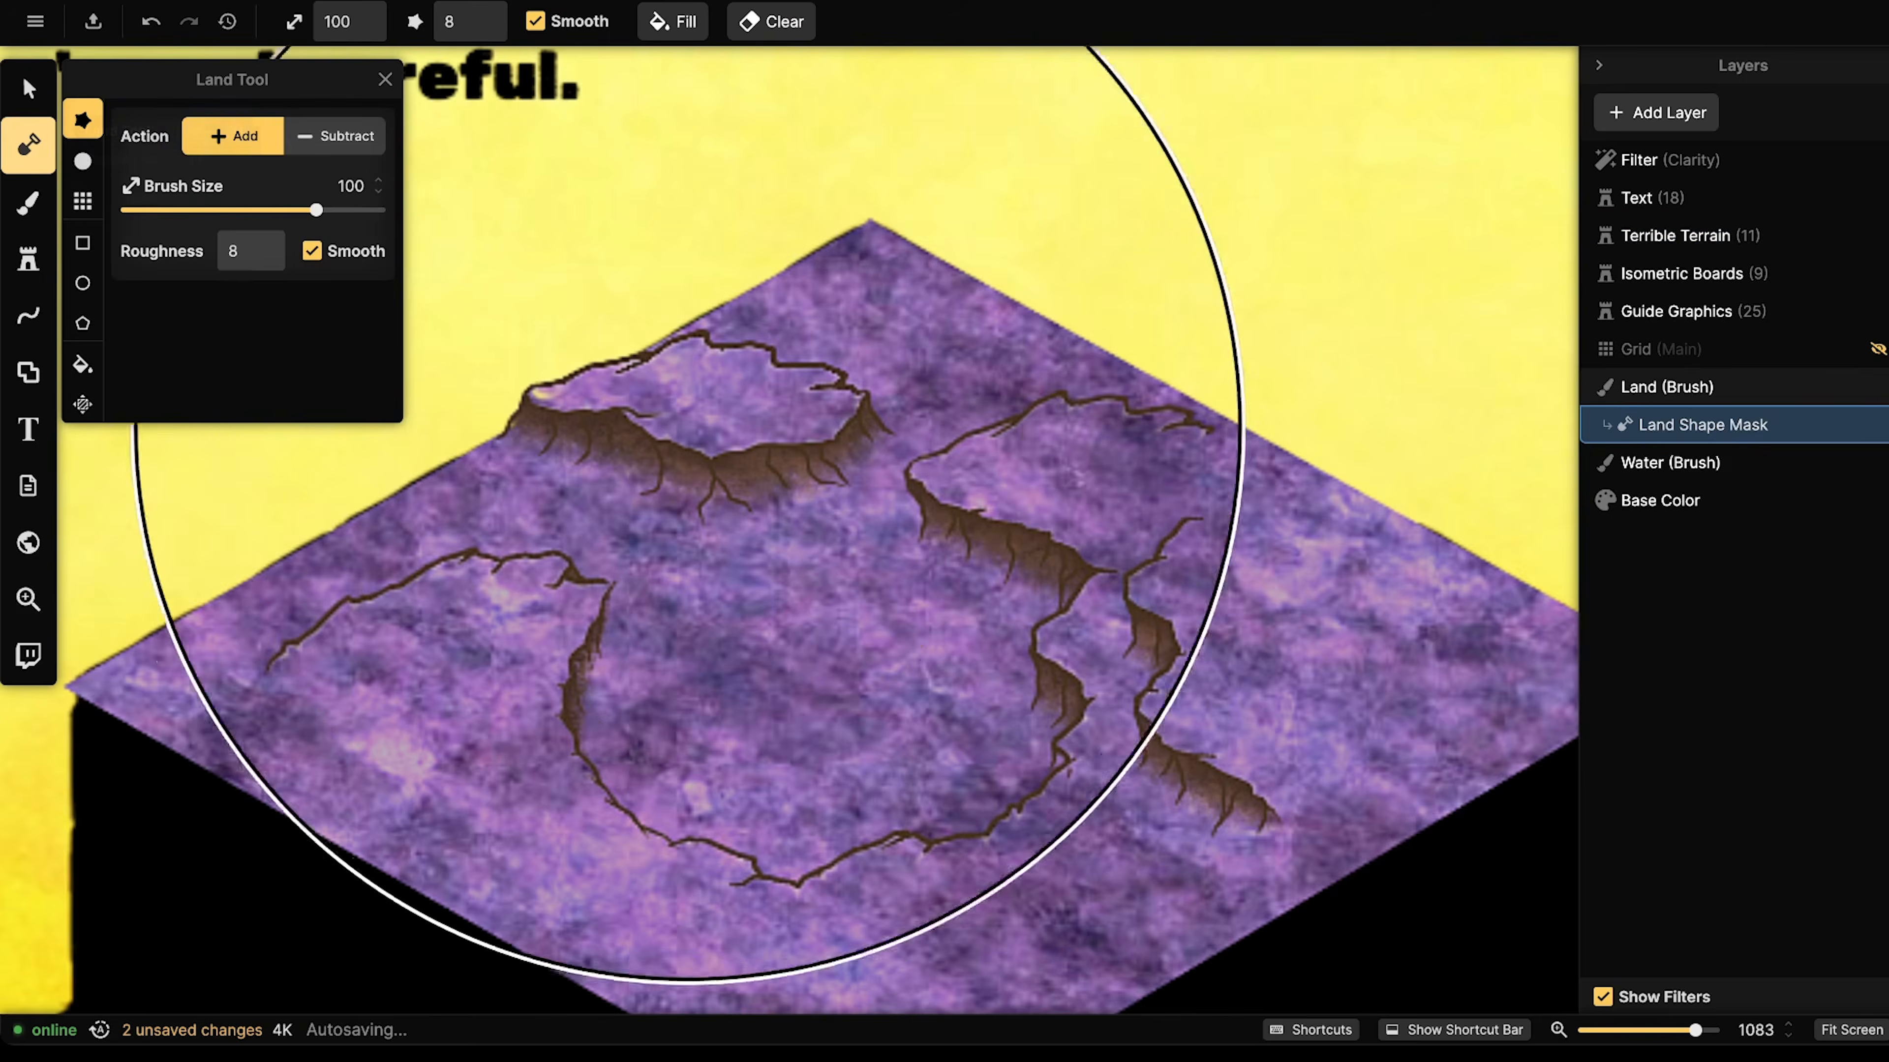
key([)
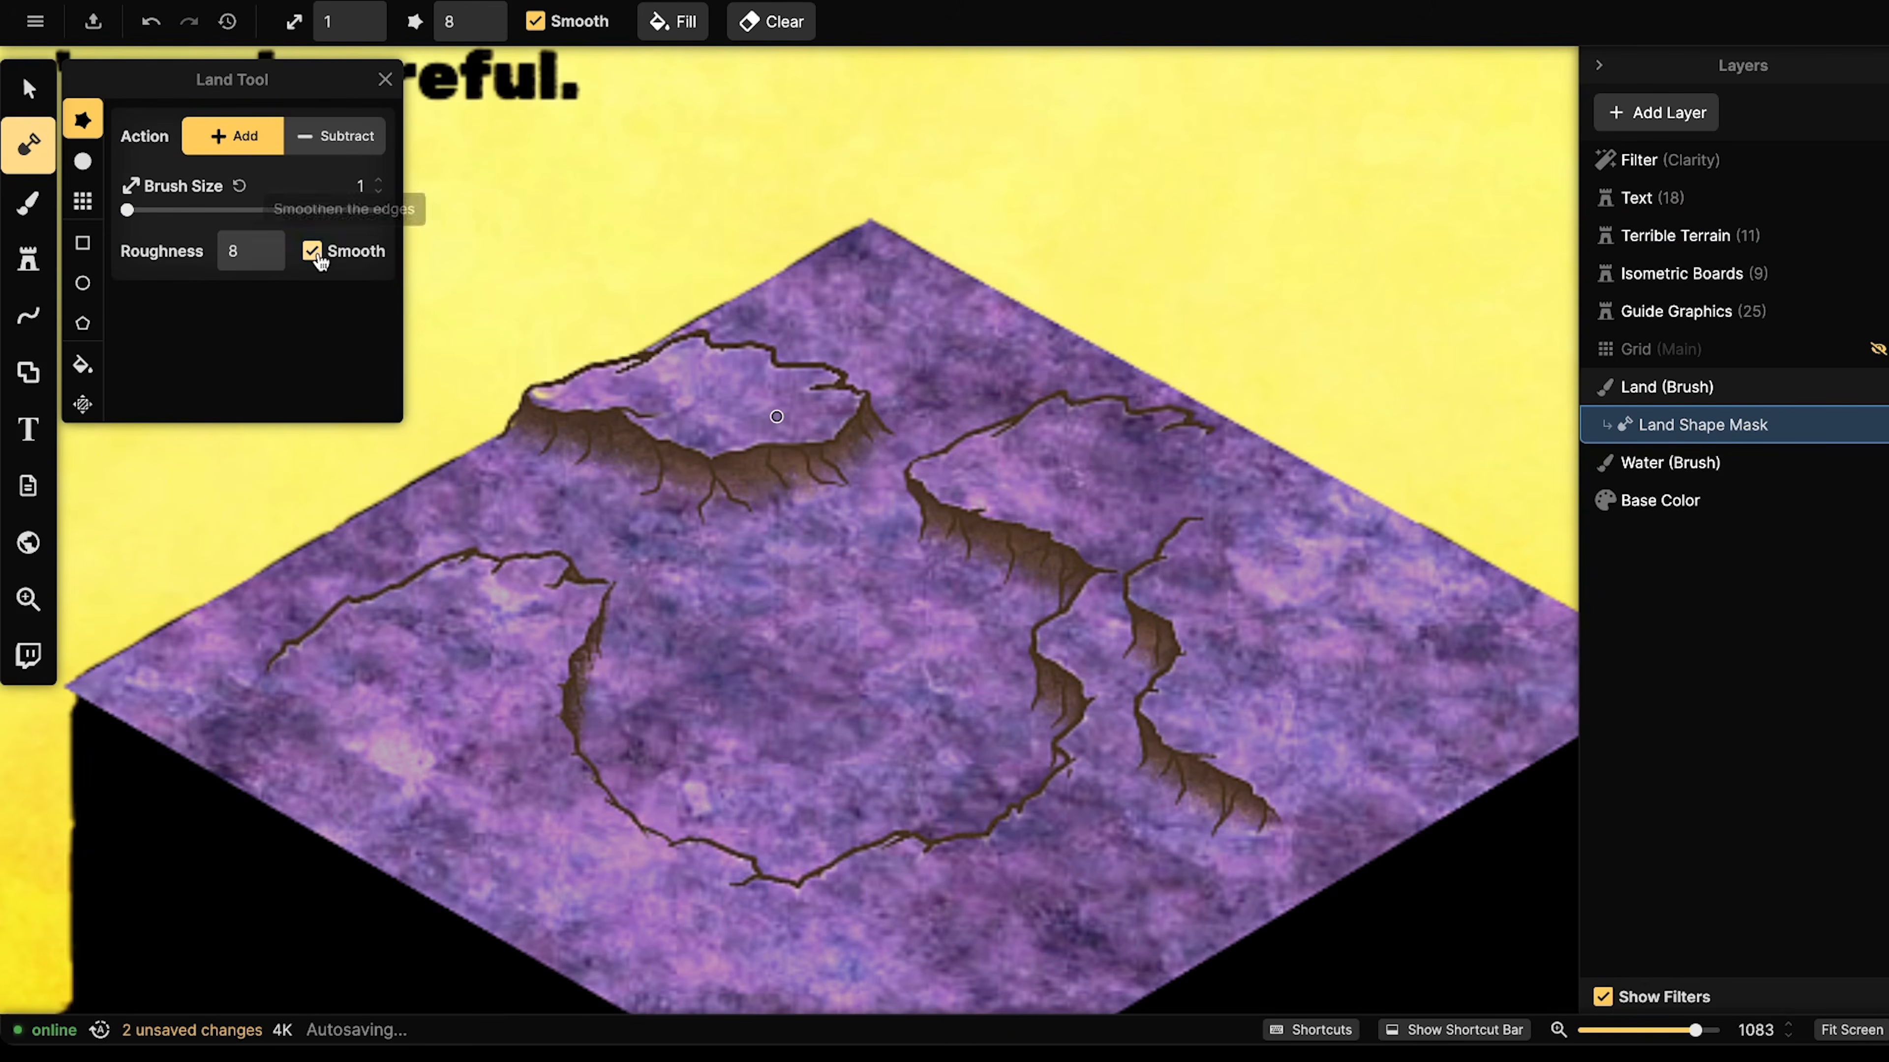
click(83, 161)
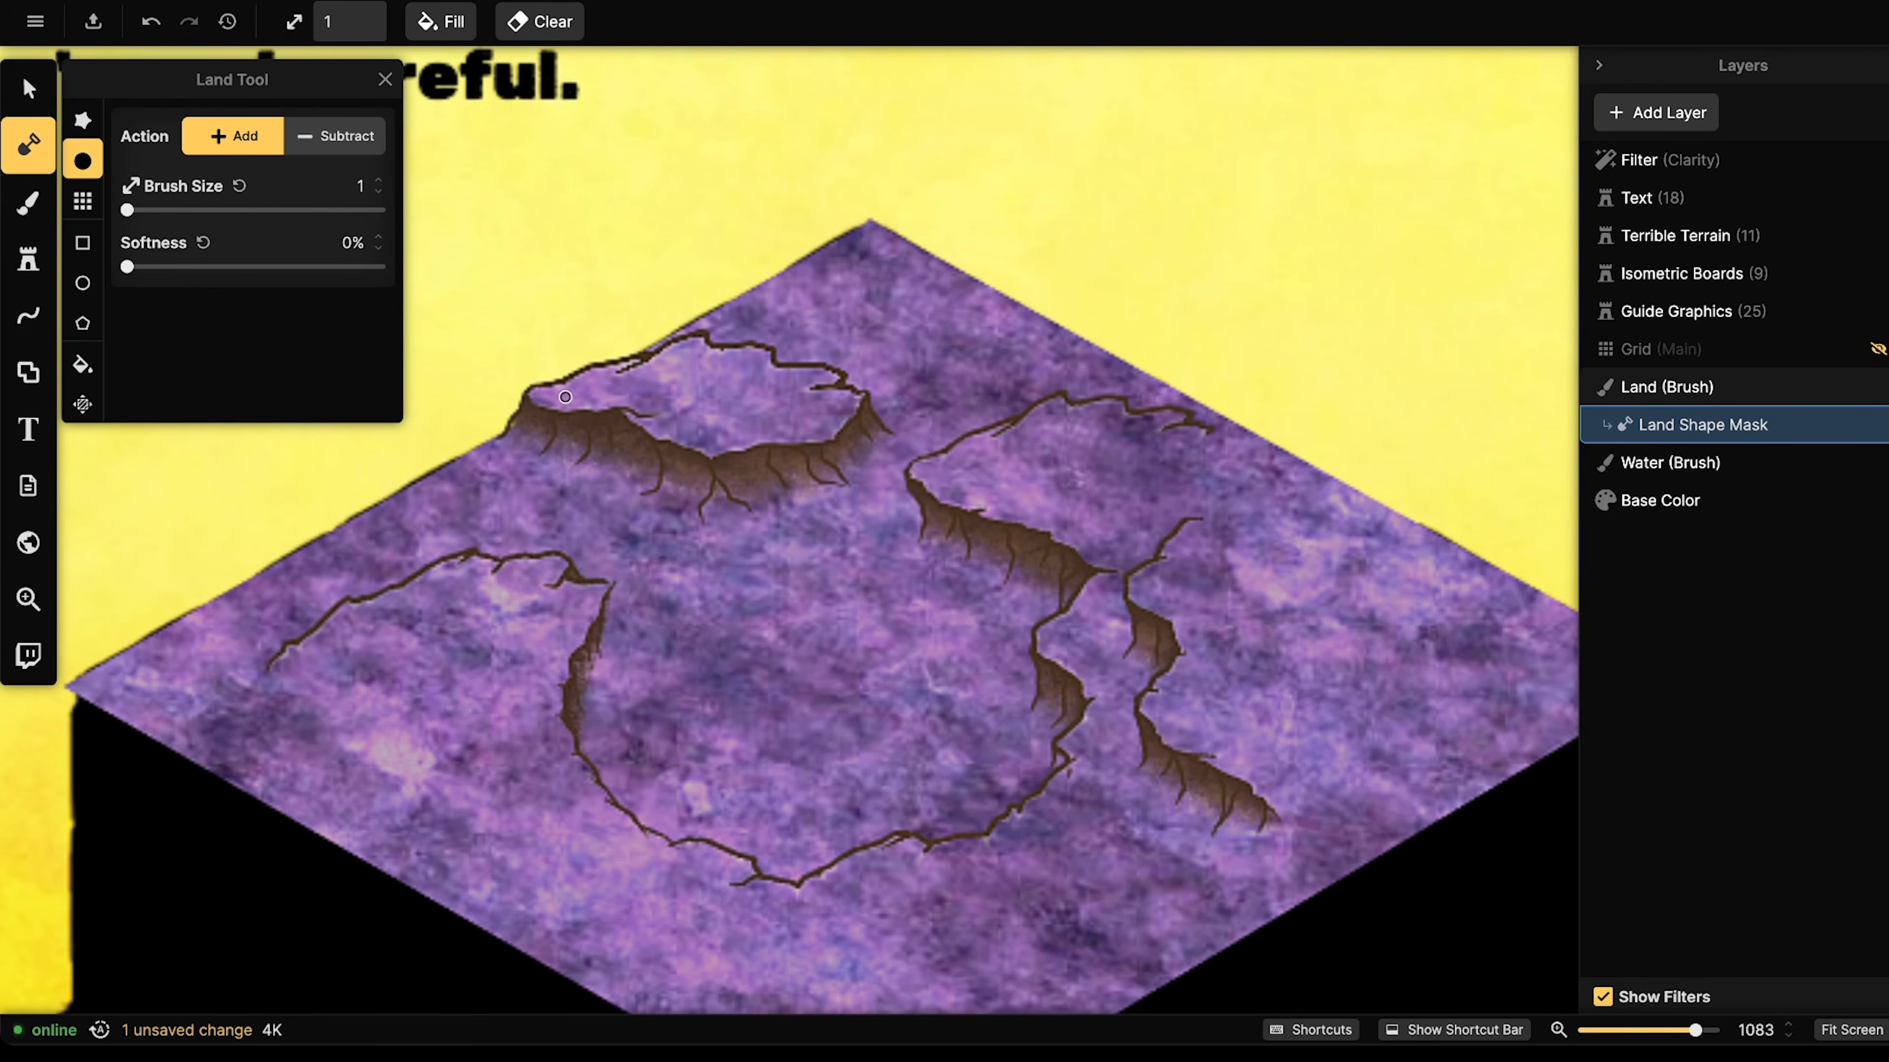
click(28, 87)
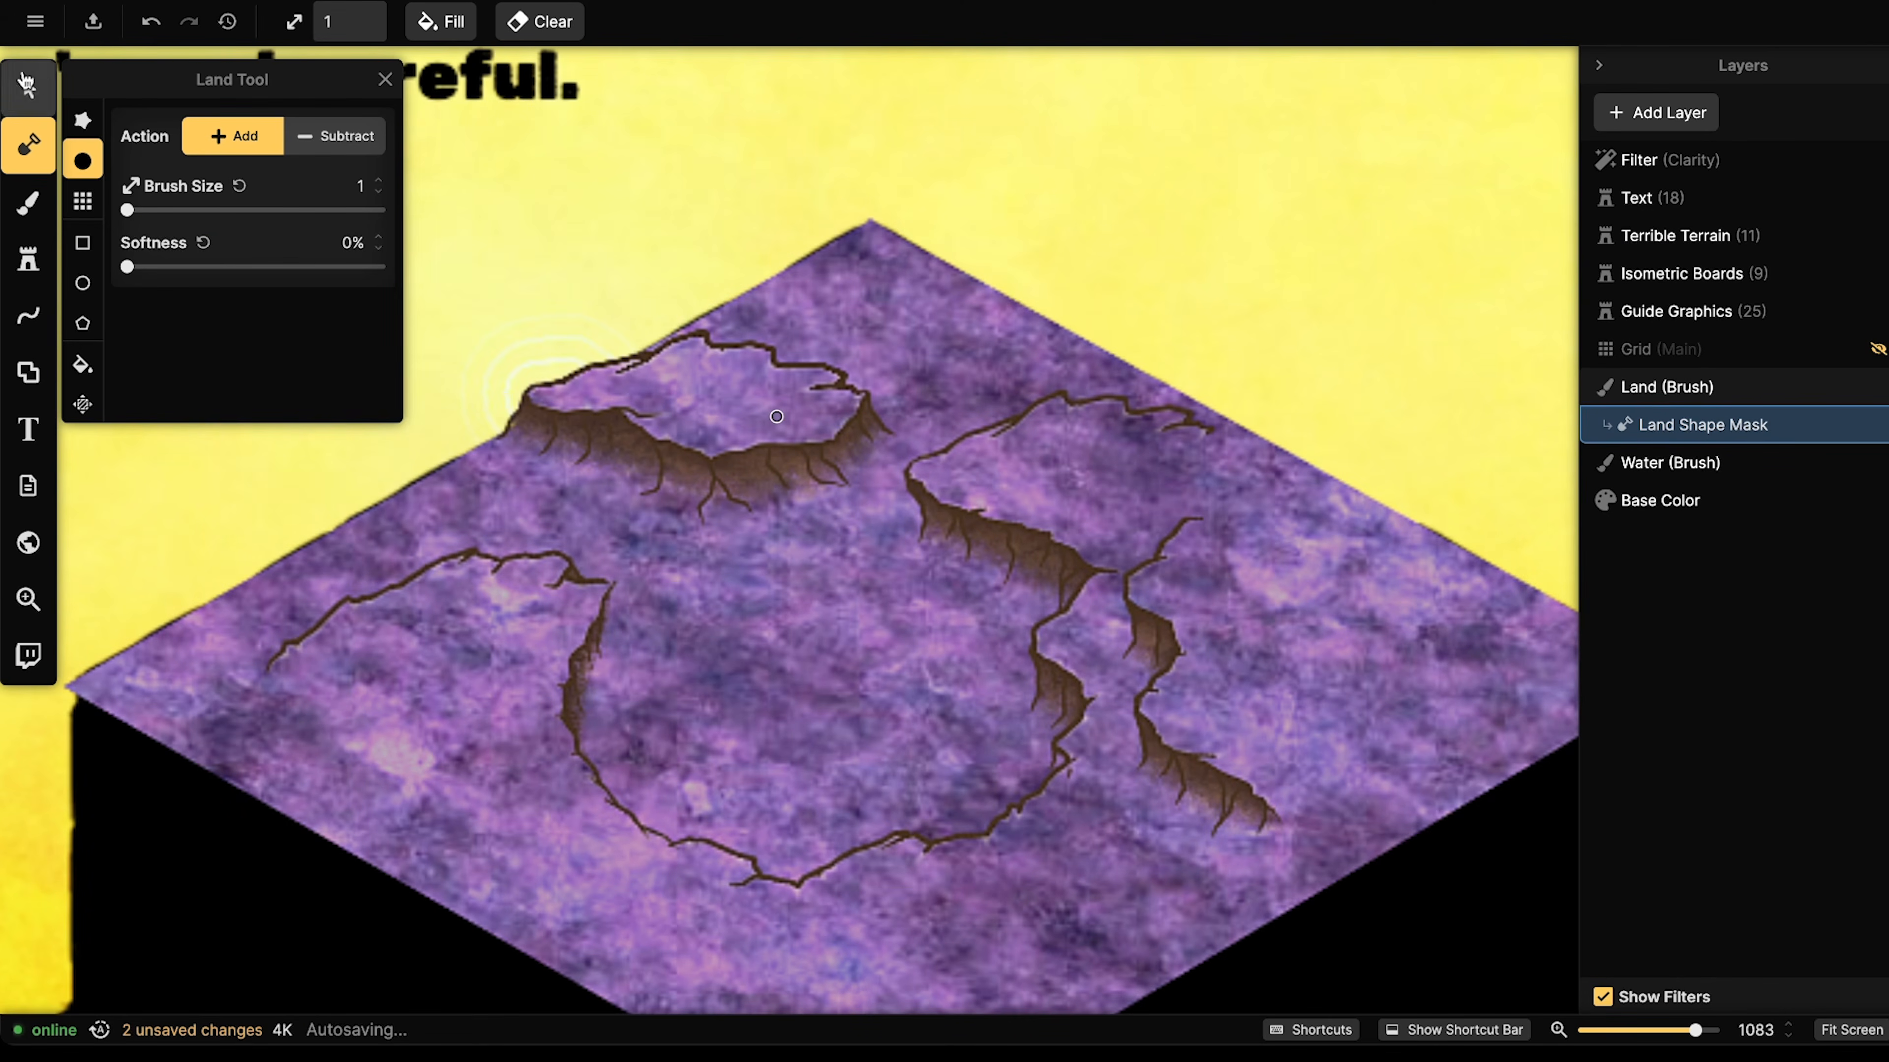
scroll(563, 208, down, 5)
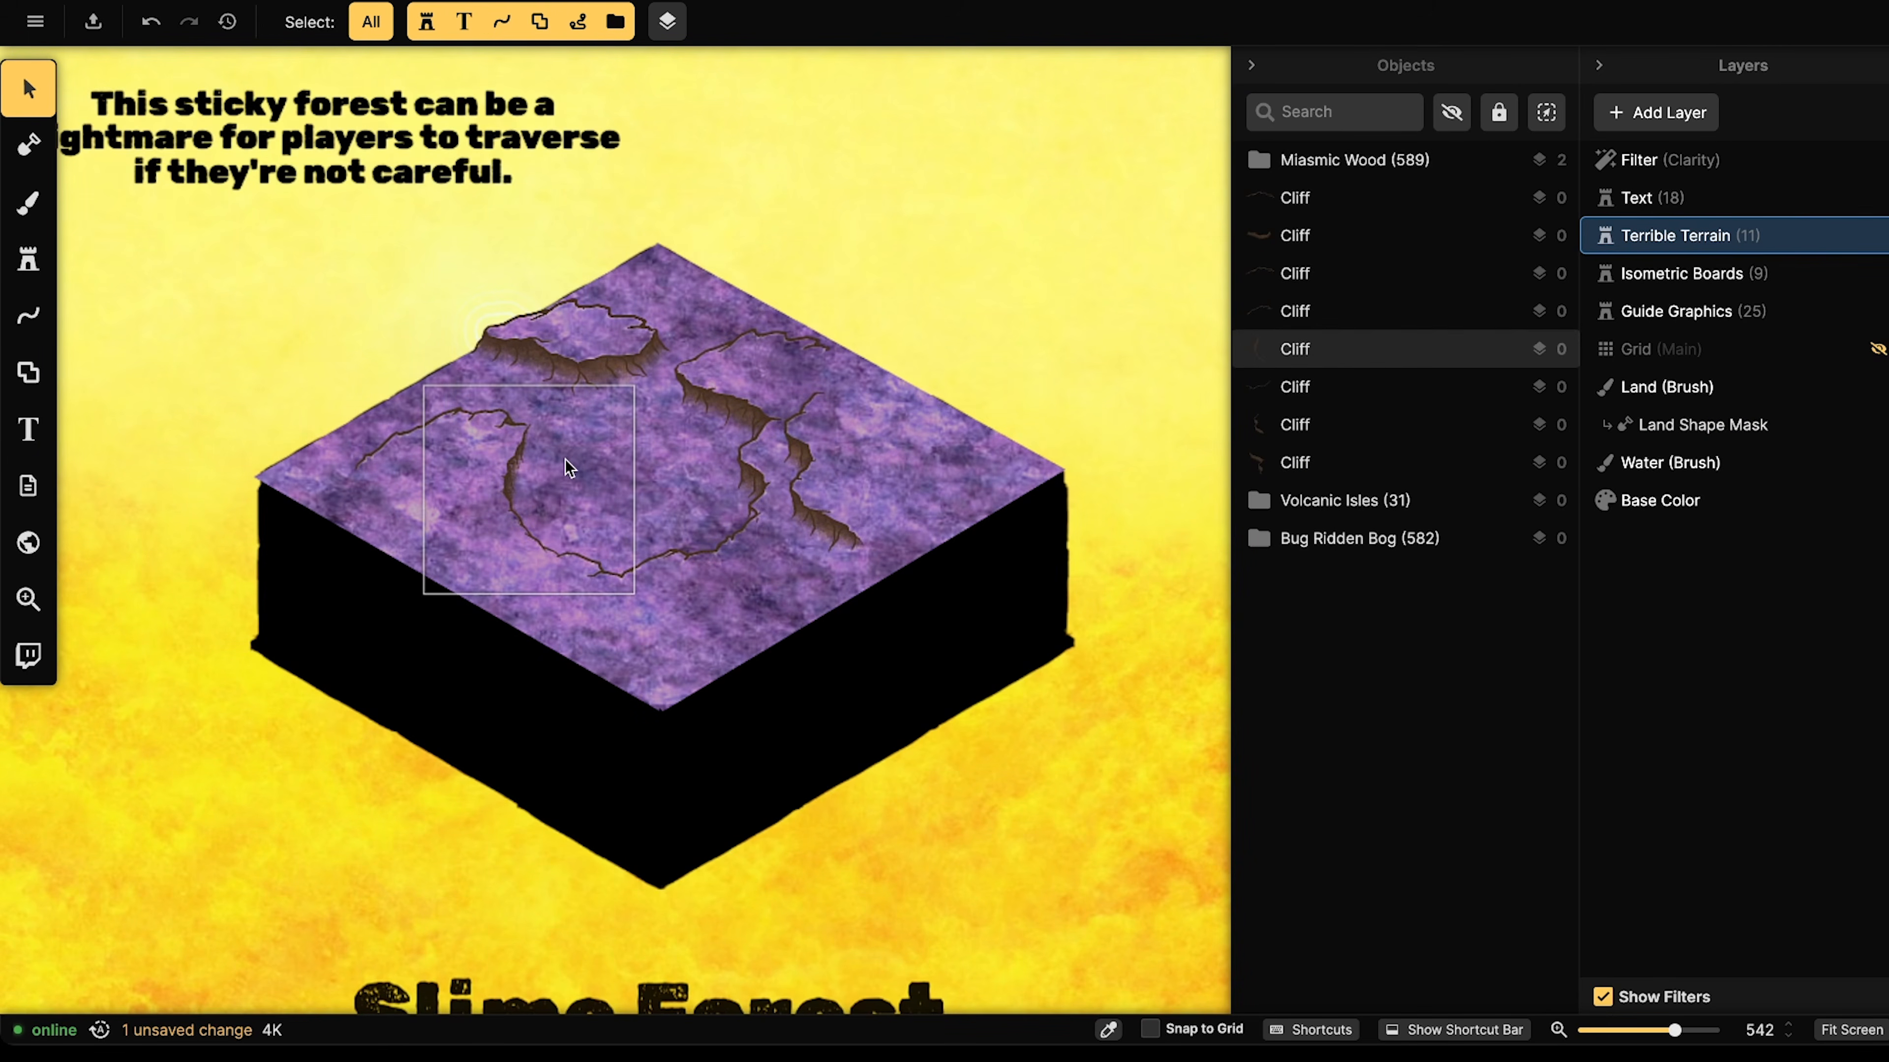
- Set the Pale Rough Green Grass brush texture's brightness to 56 and the brush size to 10 for the Land layer
click(28, 202)
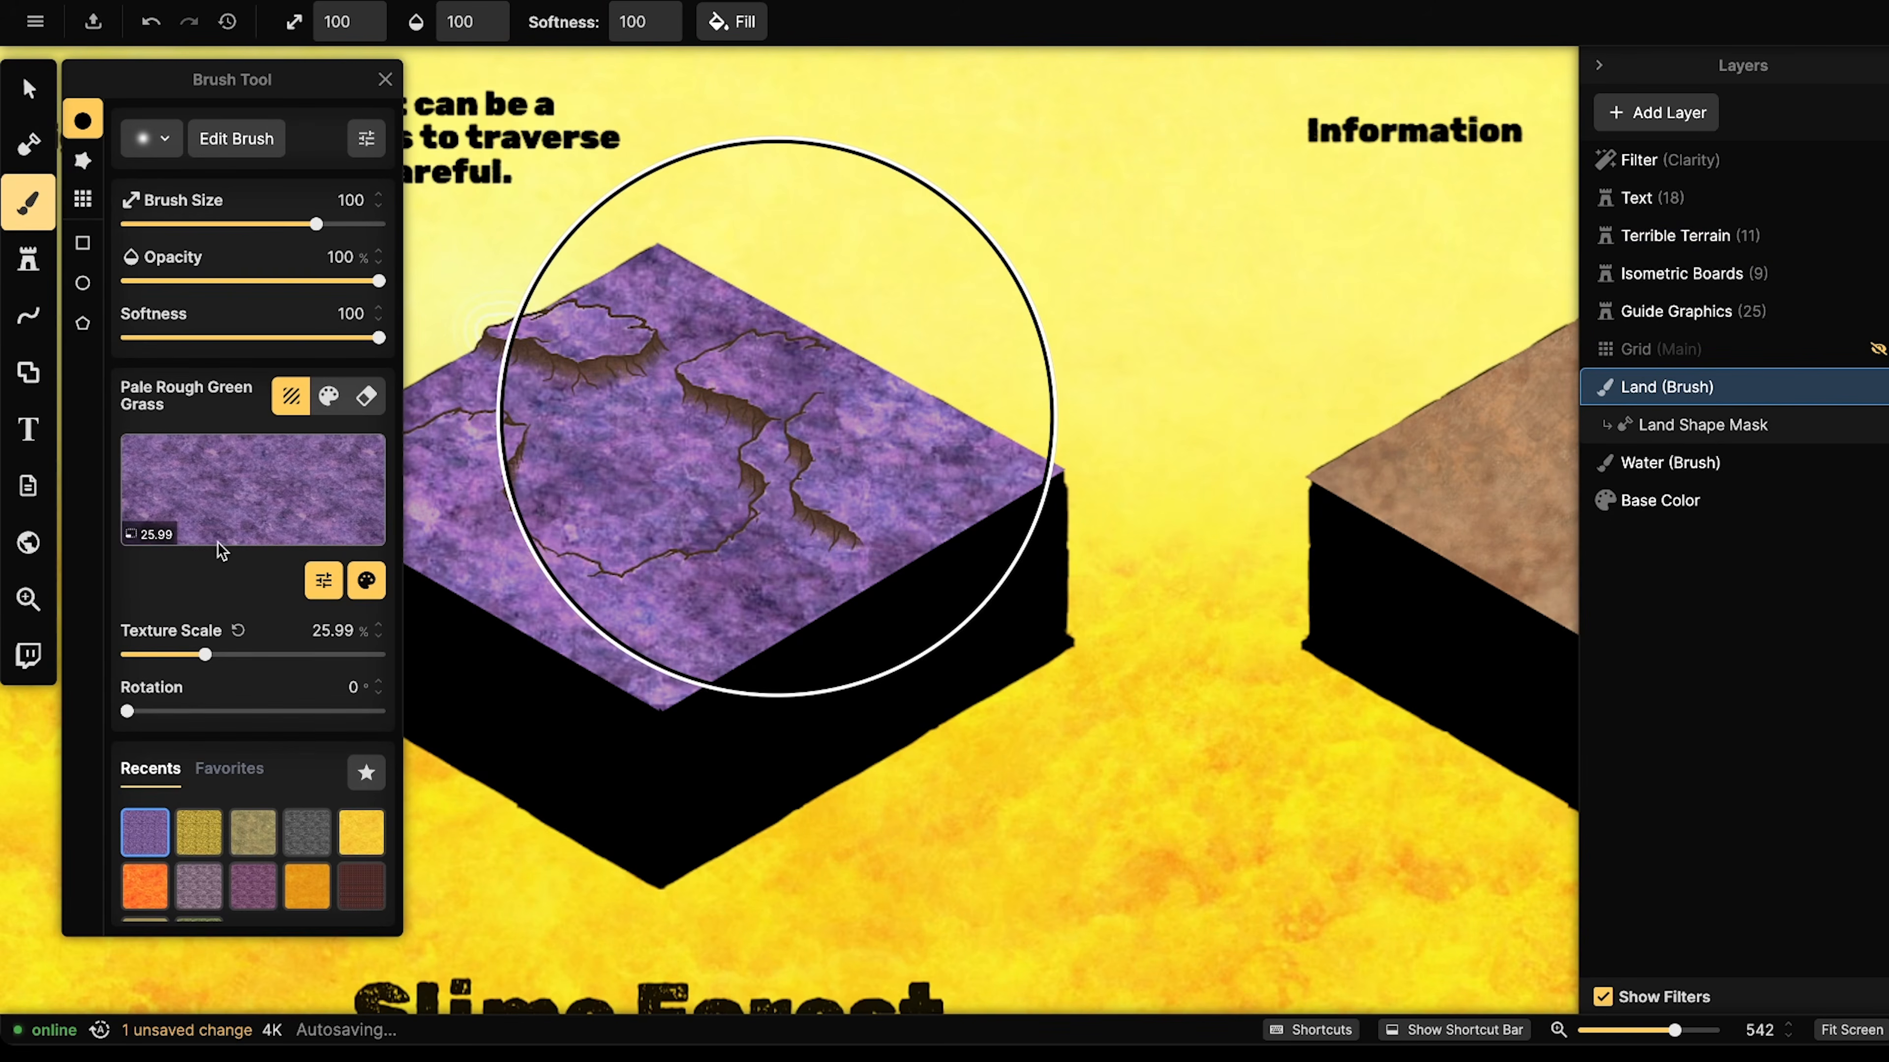
click(366, 580)
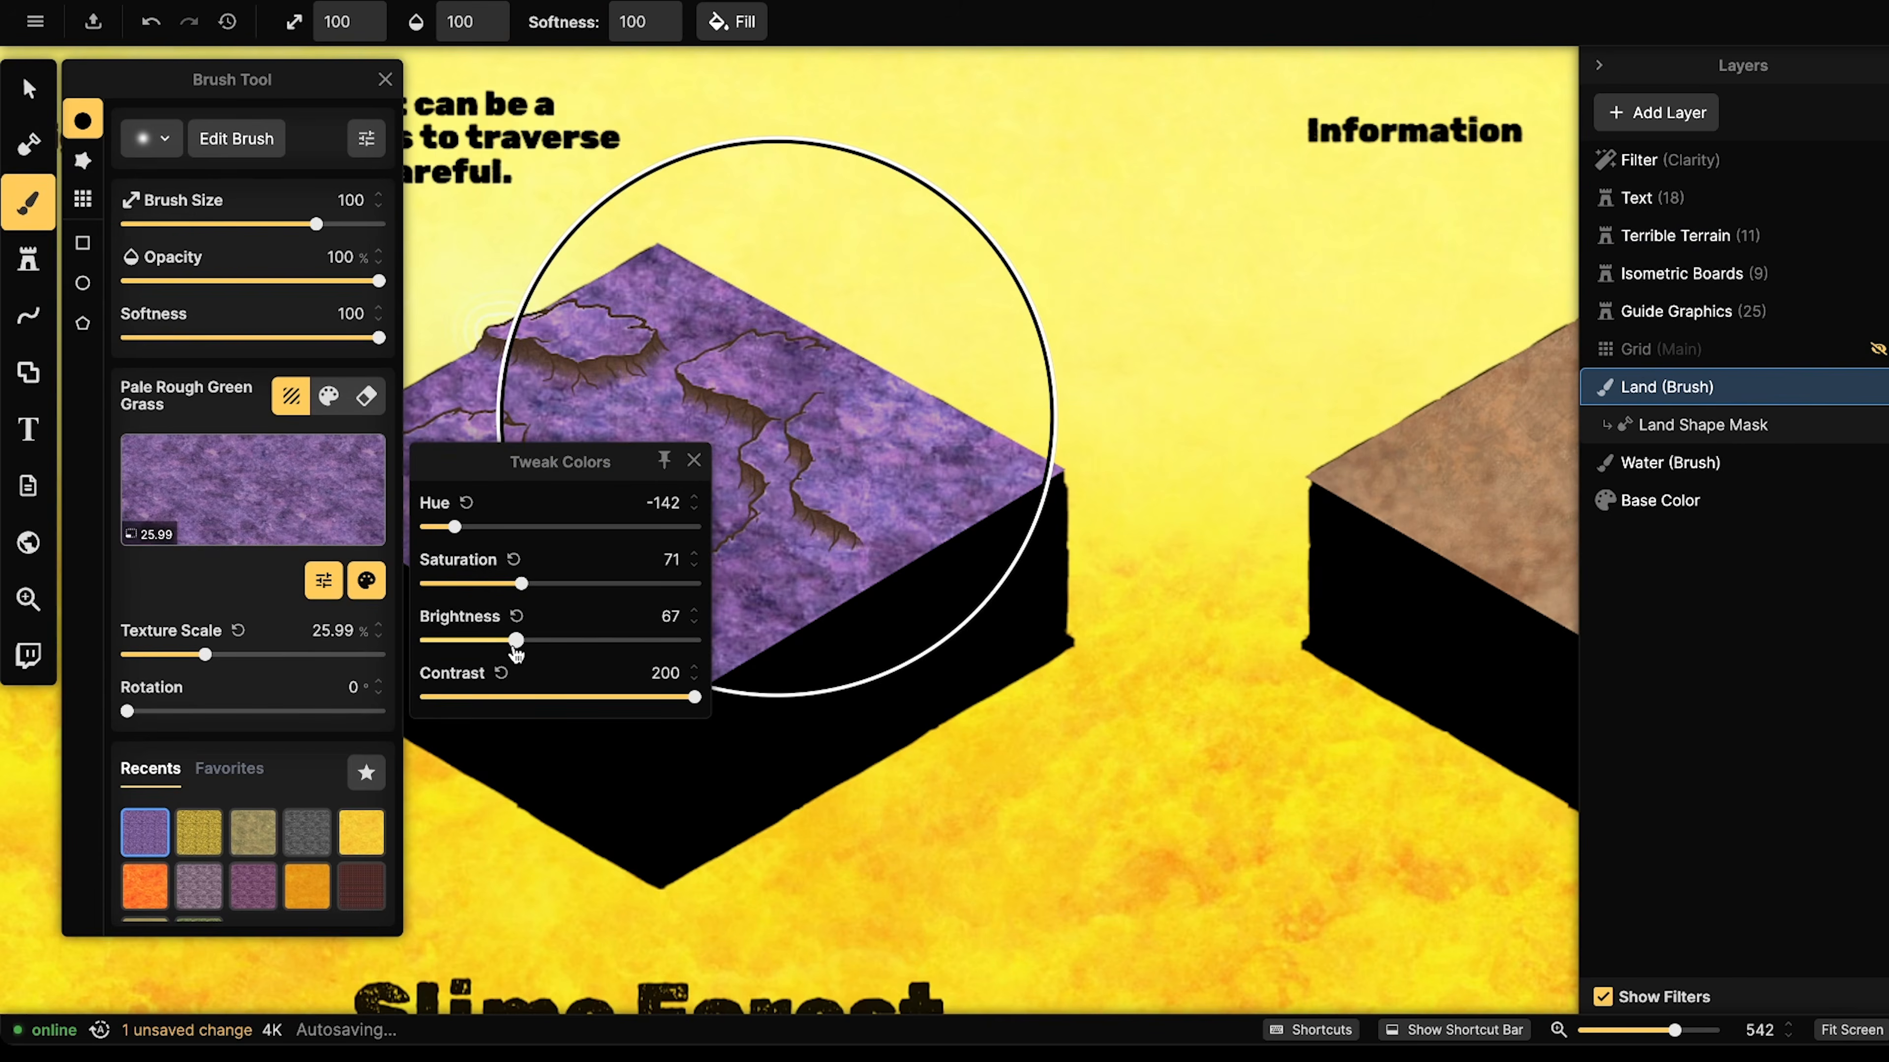
drag(509, 641, 506, 641)
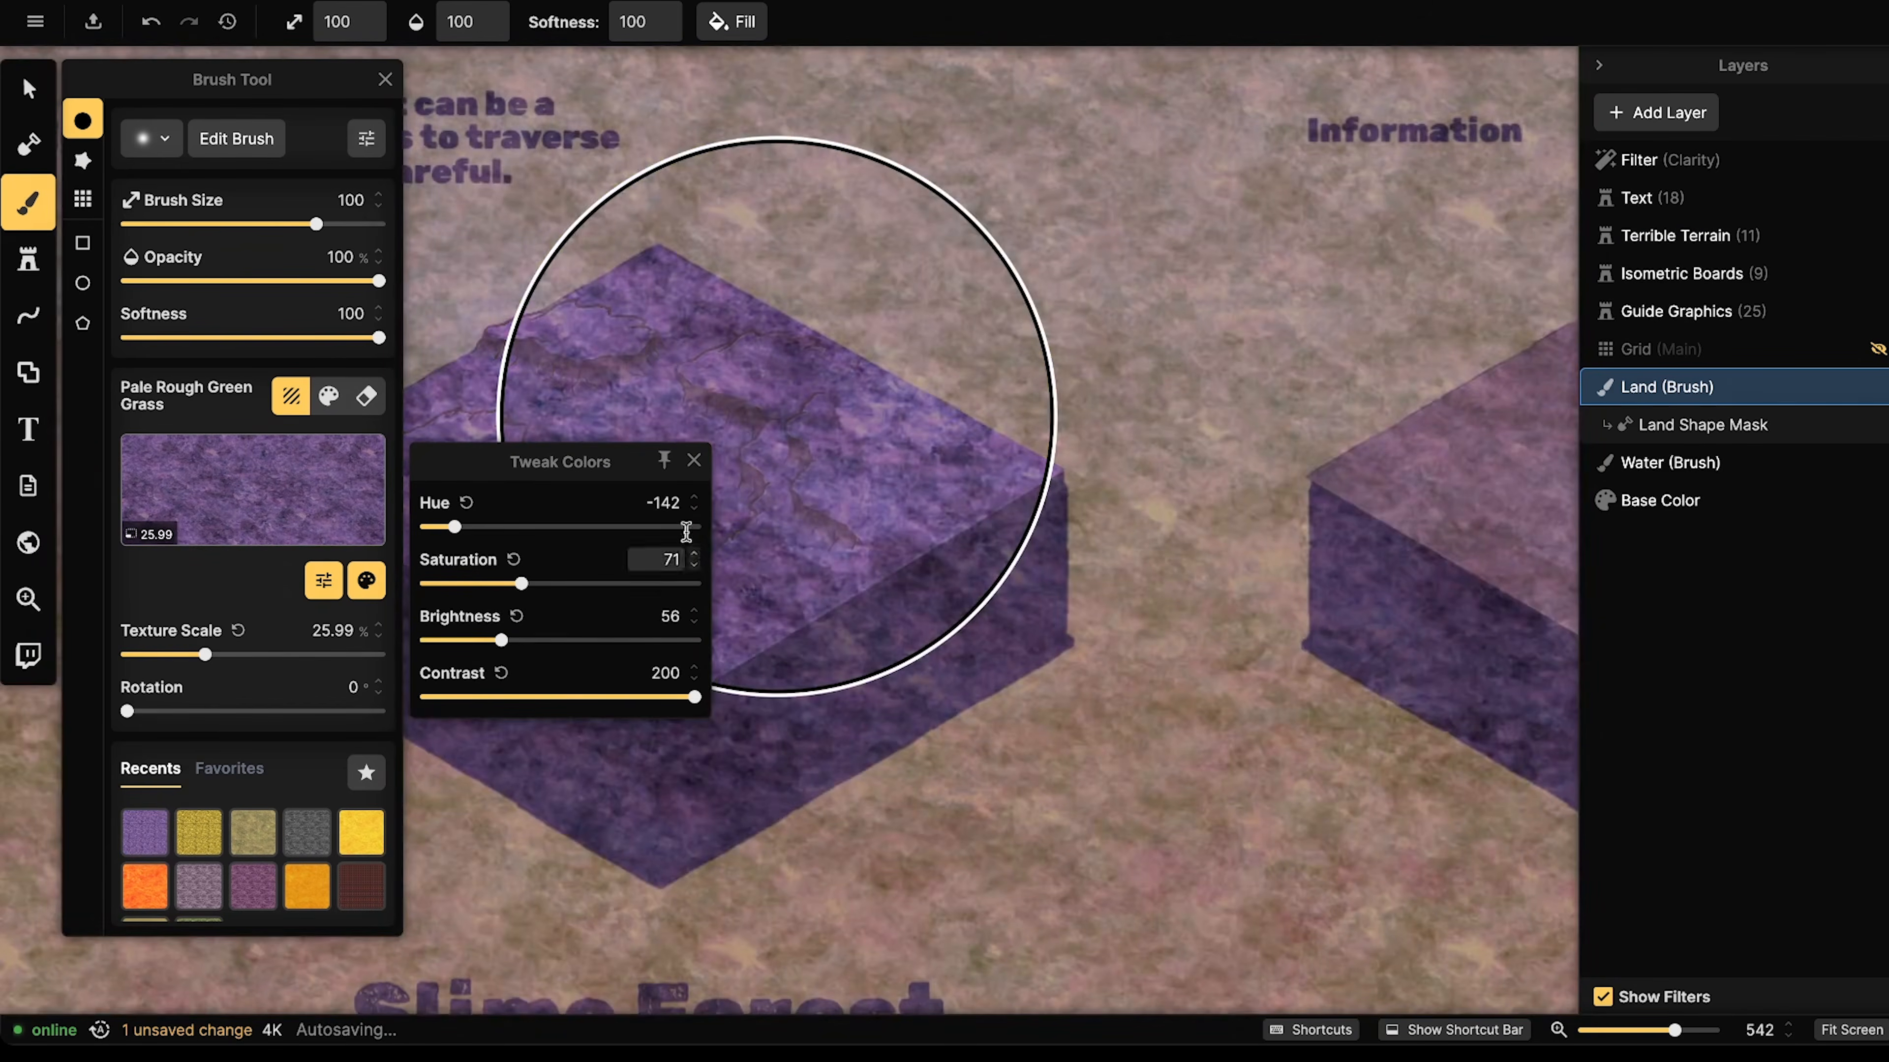
key(bracketleft)
key(bracketleft)
key(bracketleft)
key(bracketleft)
key(bracketleft)
key(Escape)
key(bracketleft)
key(bracketleft)
key(bracketleft)
key(bracketleft)
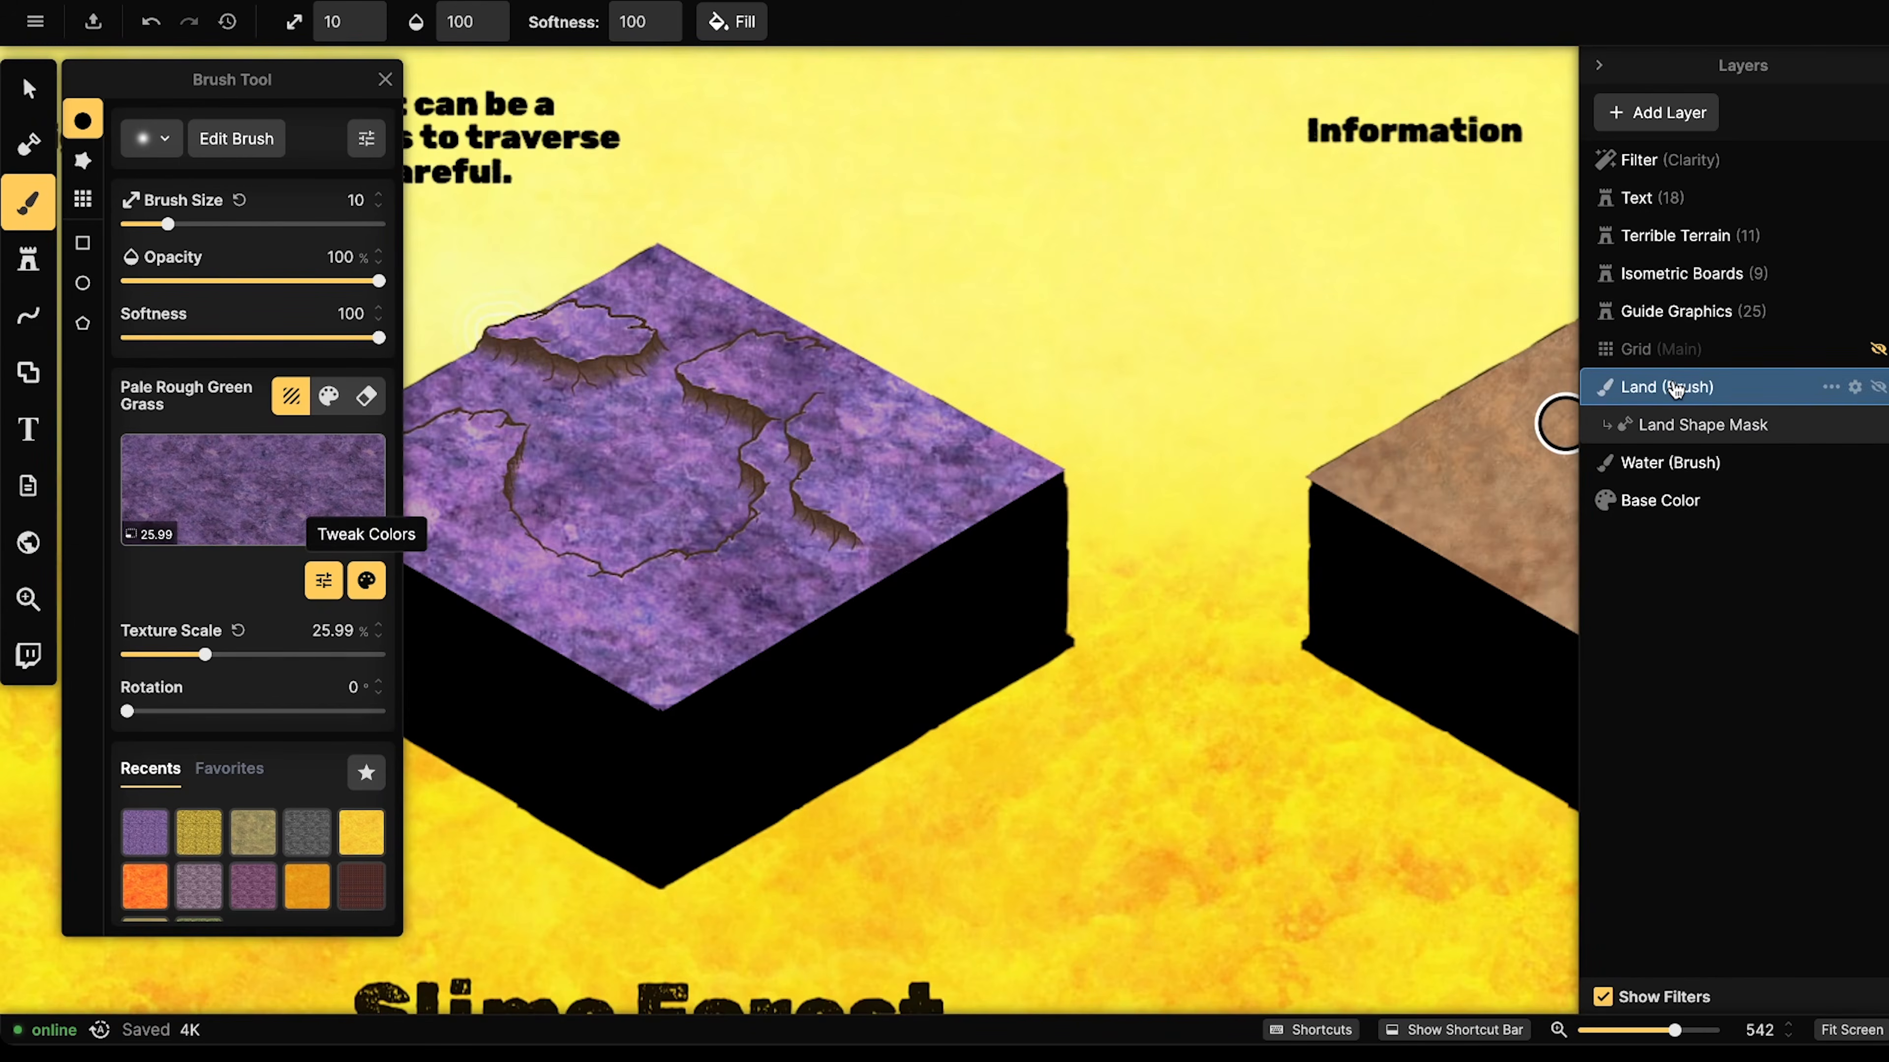
- Lower the grass texture's brightness slightly further and paint darker ground inside the basin and below the cliffs on the purple tile
drag(571, 415, 827, 428)
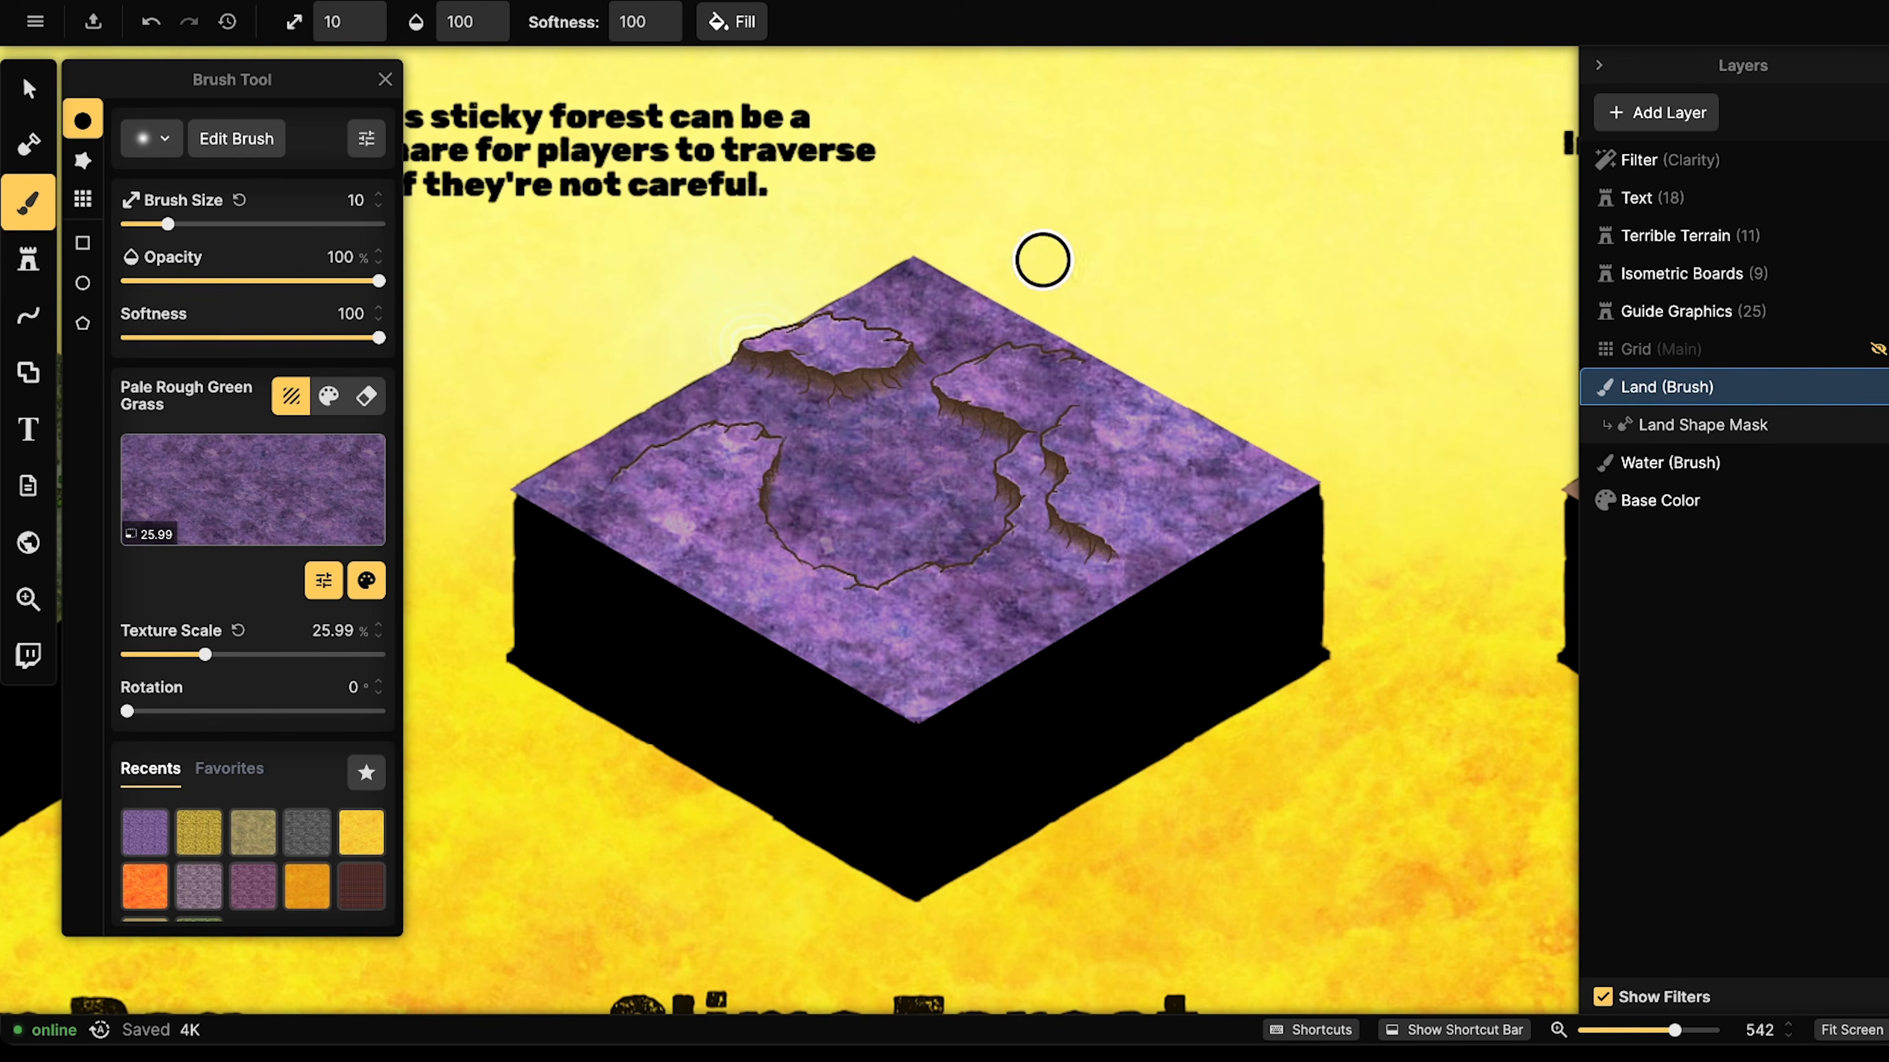
click(366, 581)
drag(501, 644, 497, 646)
mouse_move(870, 457)
mouse_down()
mouse_move(799, 512)
mouse_move(902, 493)
mouse_move(931, 535)
mouse_move(990, 511)
mouse_move(916, 417)
mouse_move(864, 296)
mouse_move(1003, 241)
mouse_up()
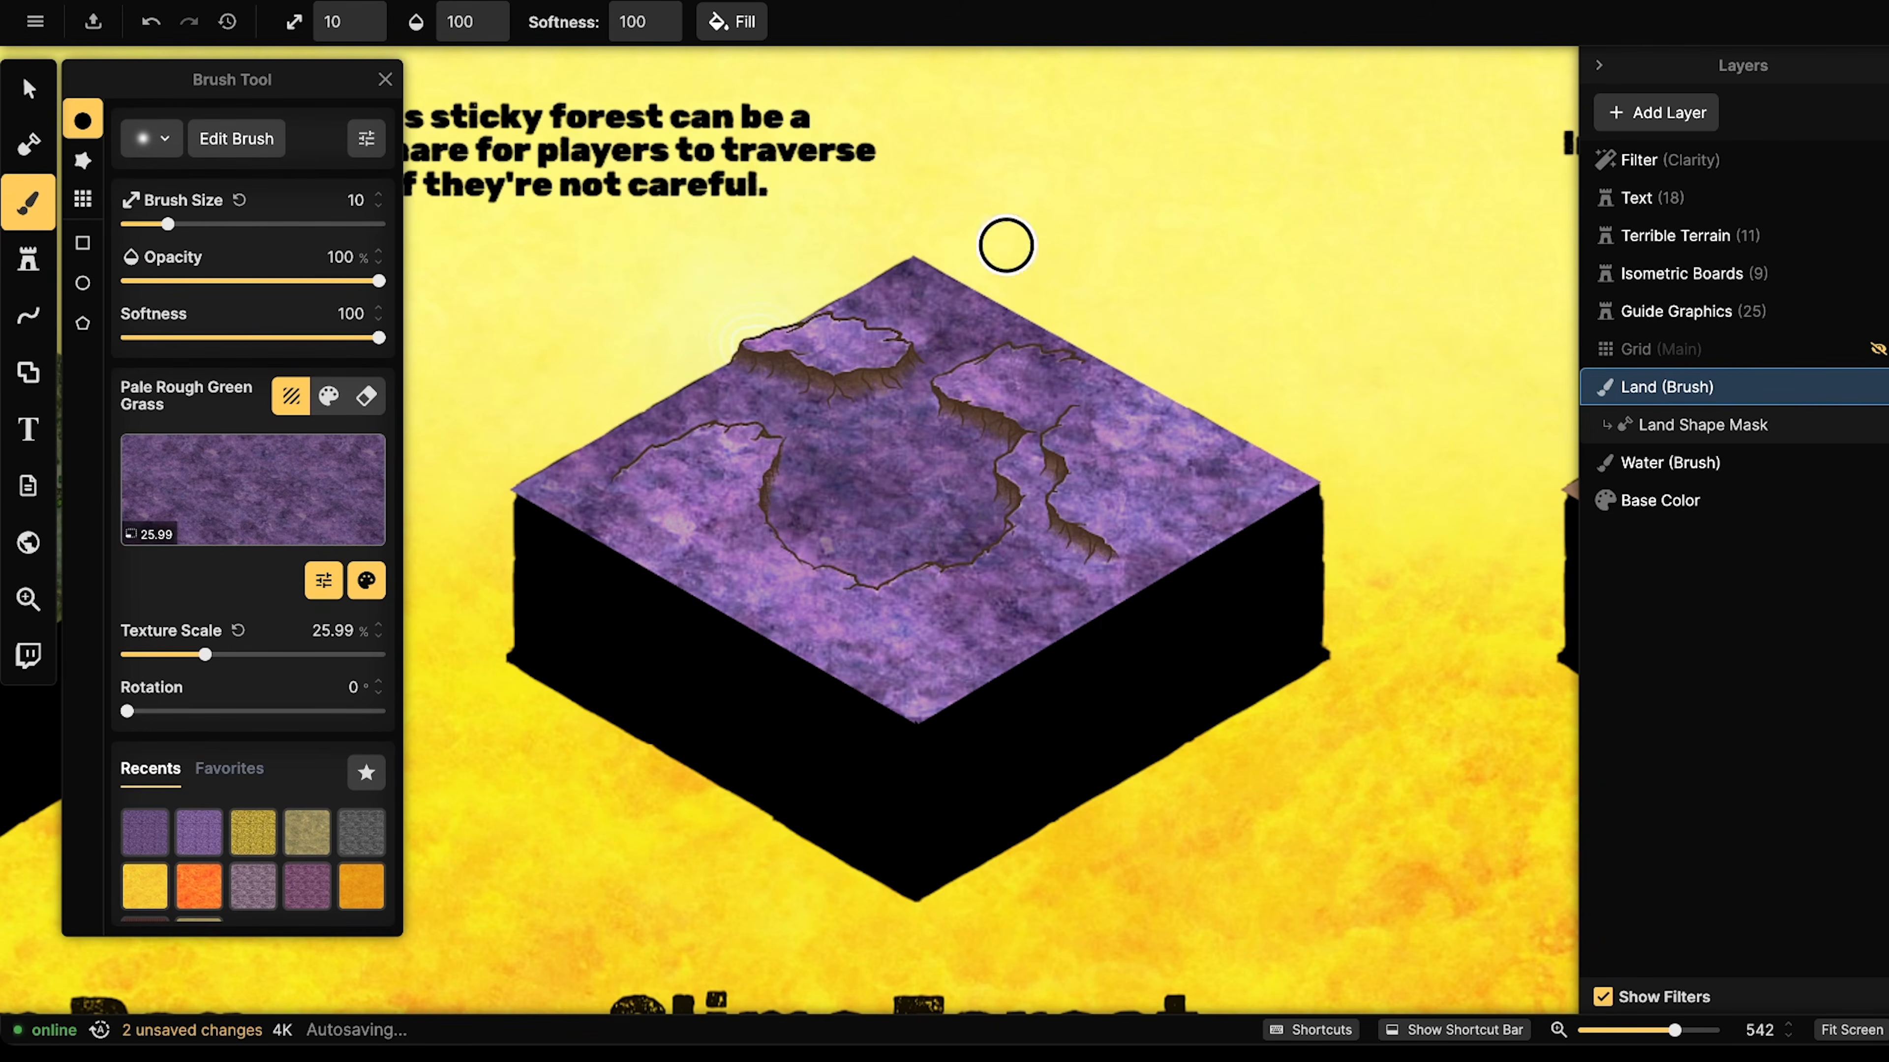
drag(617, 438, 598, 456)
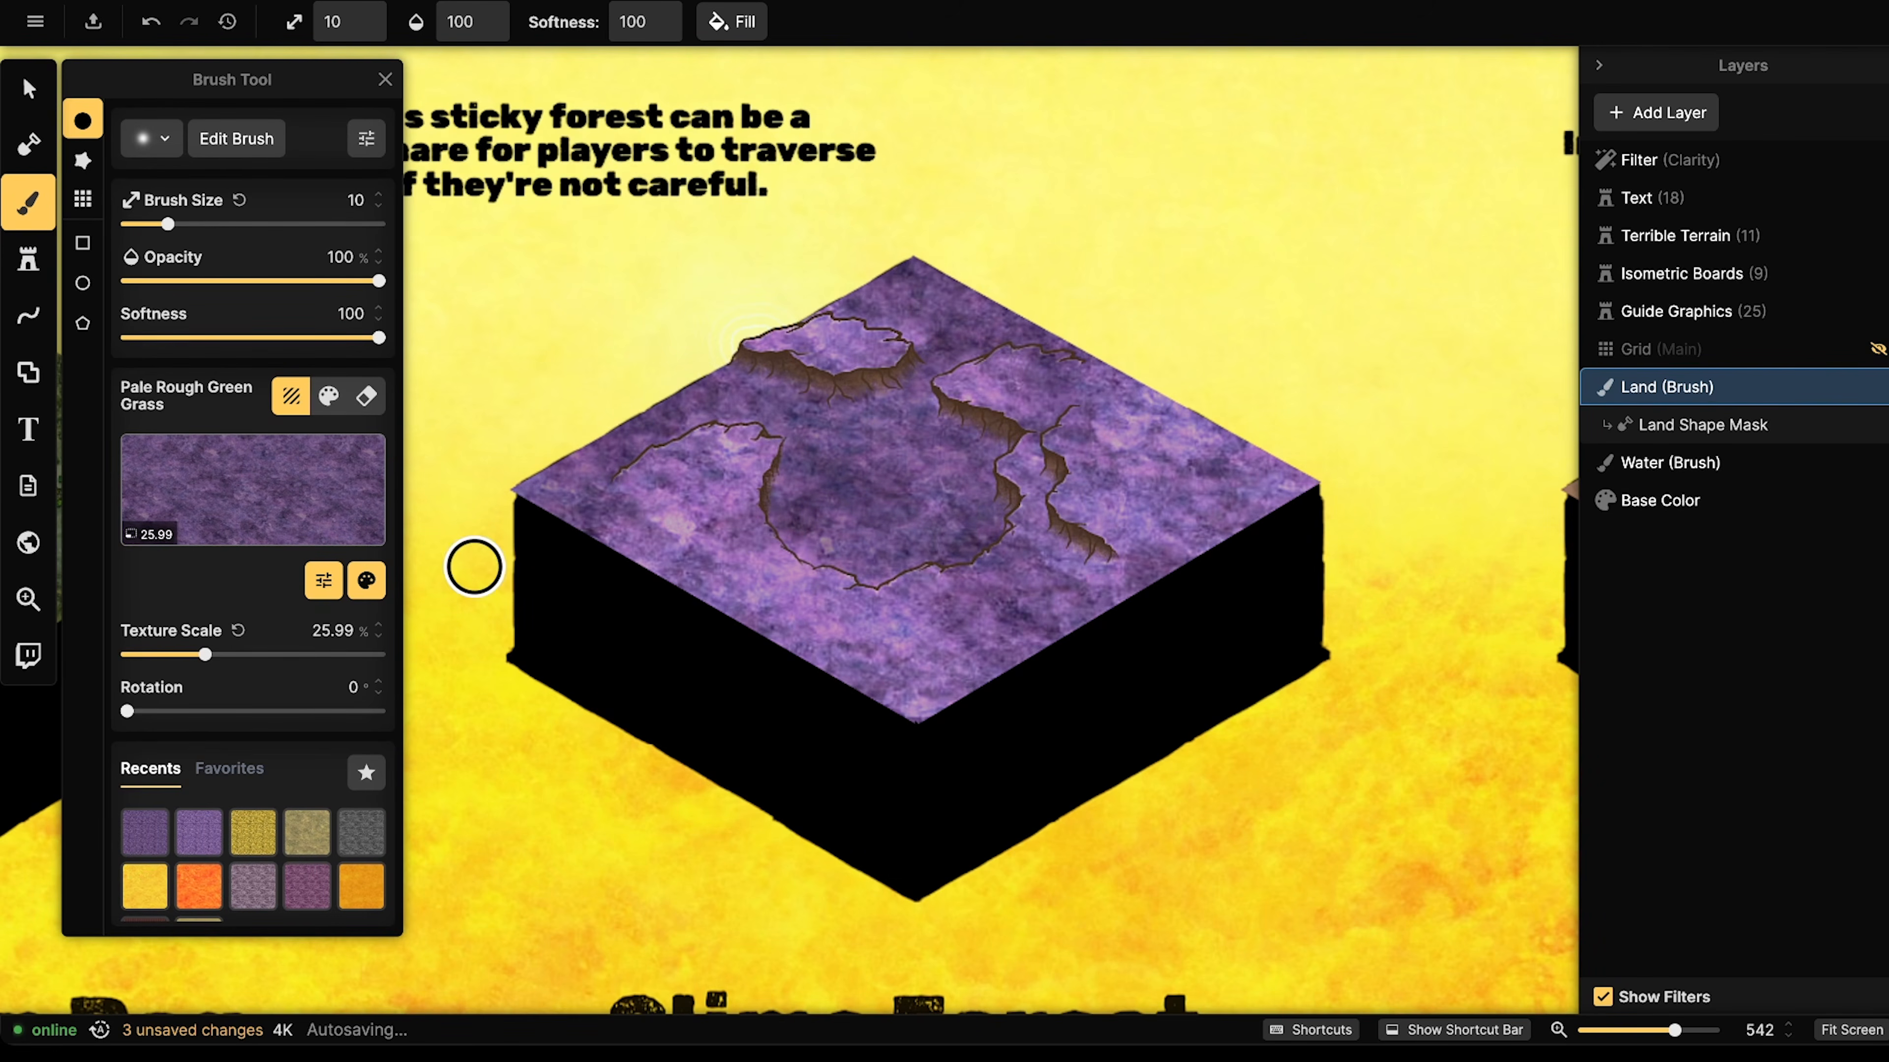
- Recolor all eight Cliff stamps on the purple tile with hue -180 and saturation 146%
key(v)
drag(670, 266, 1122, 566)
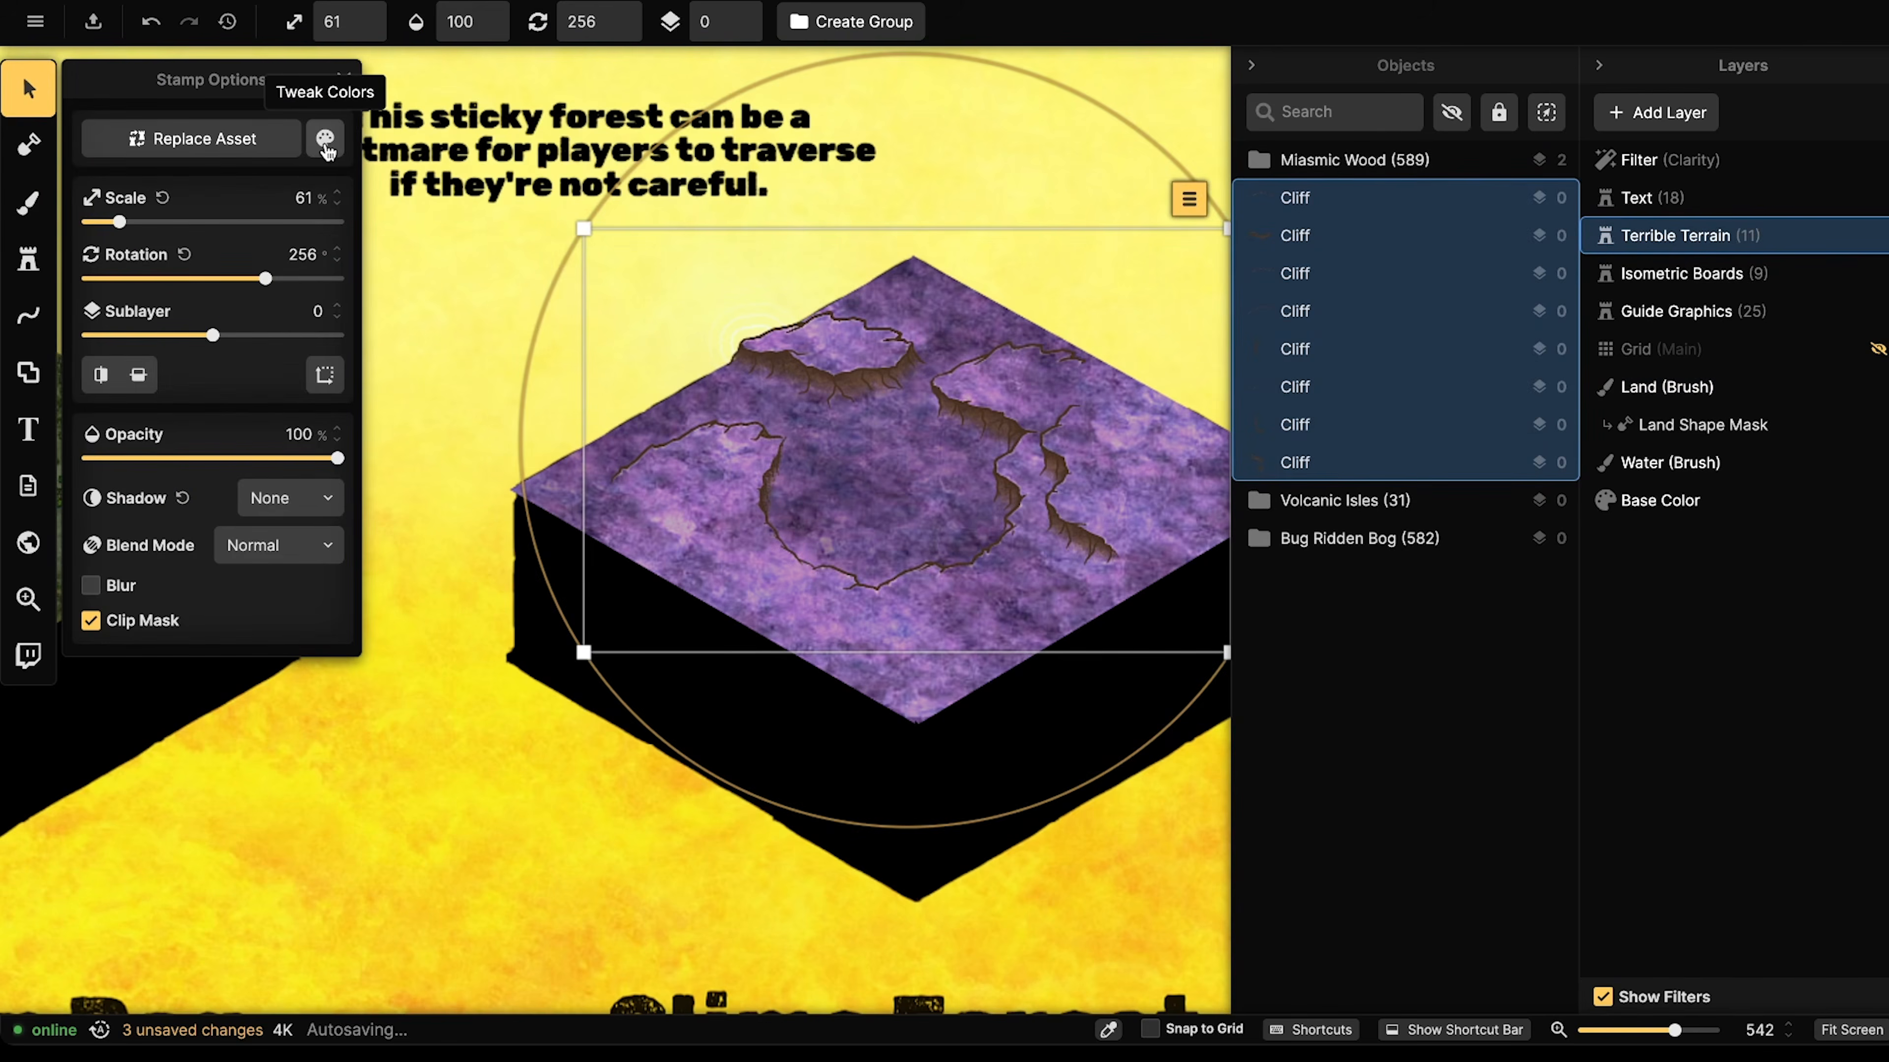
click(325, 140)
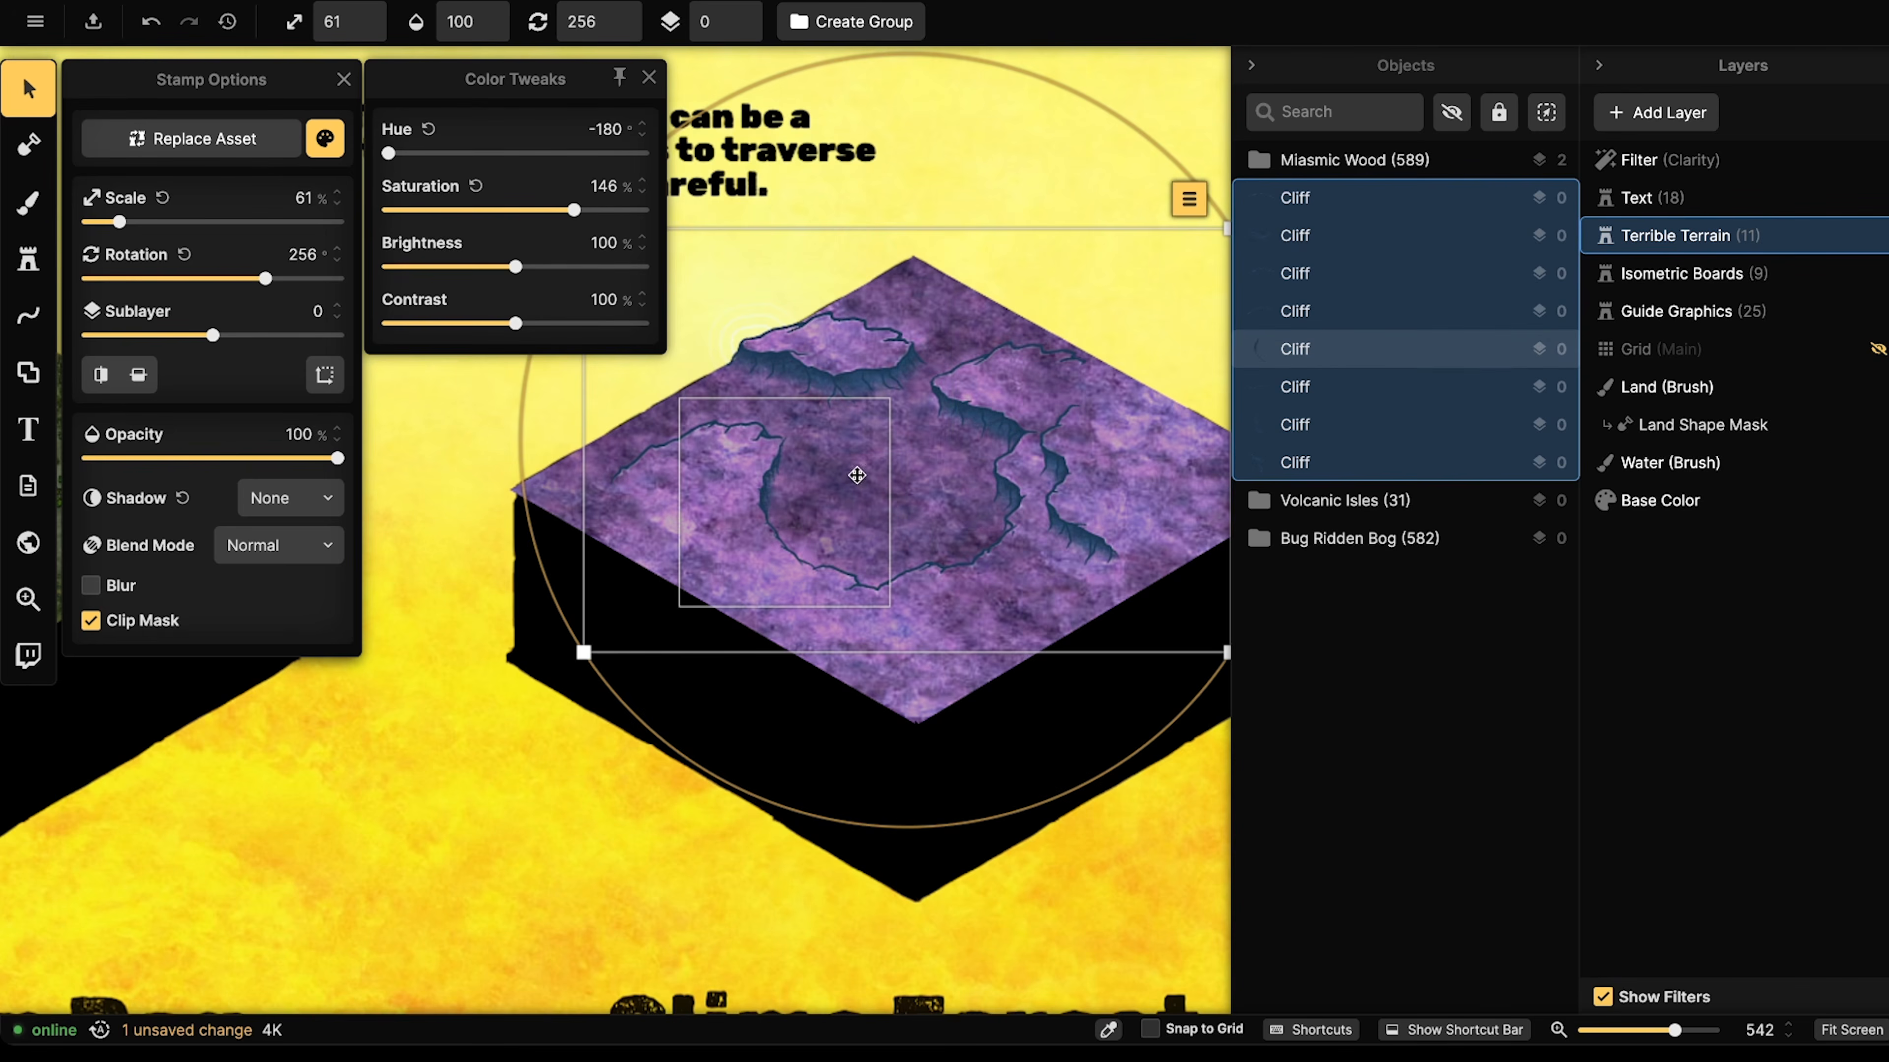
click(43, 98)
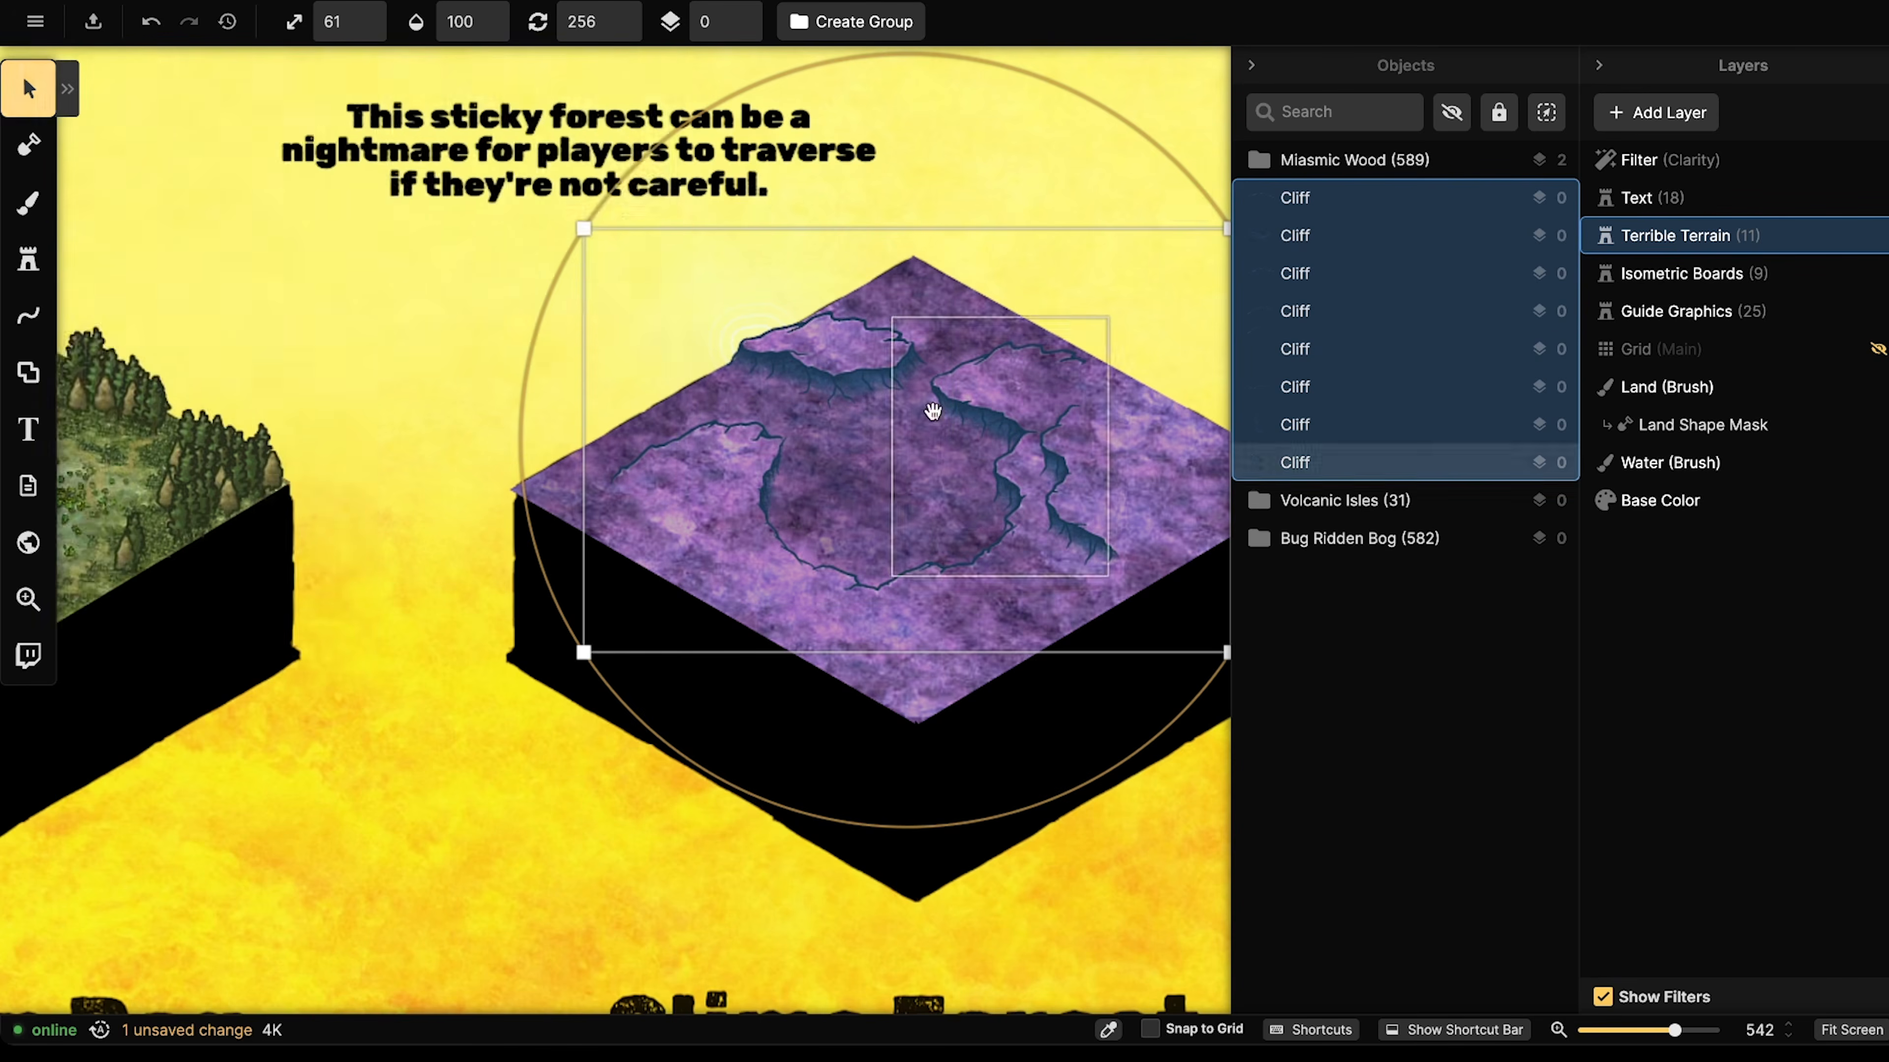
drag(931, 411, 760, 457)
key(Escape)
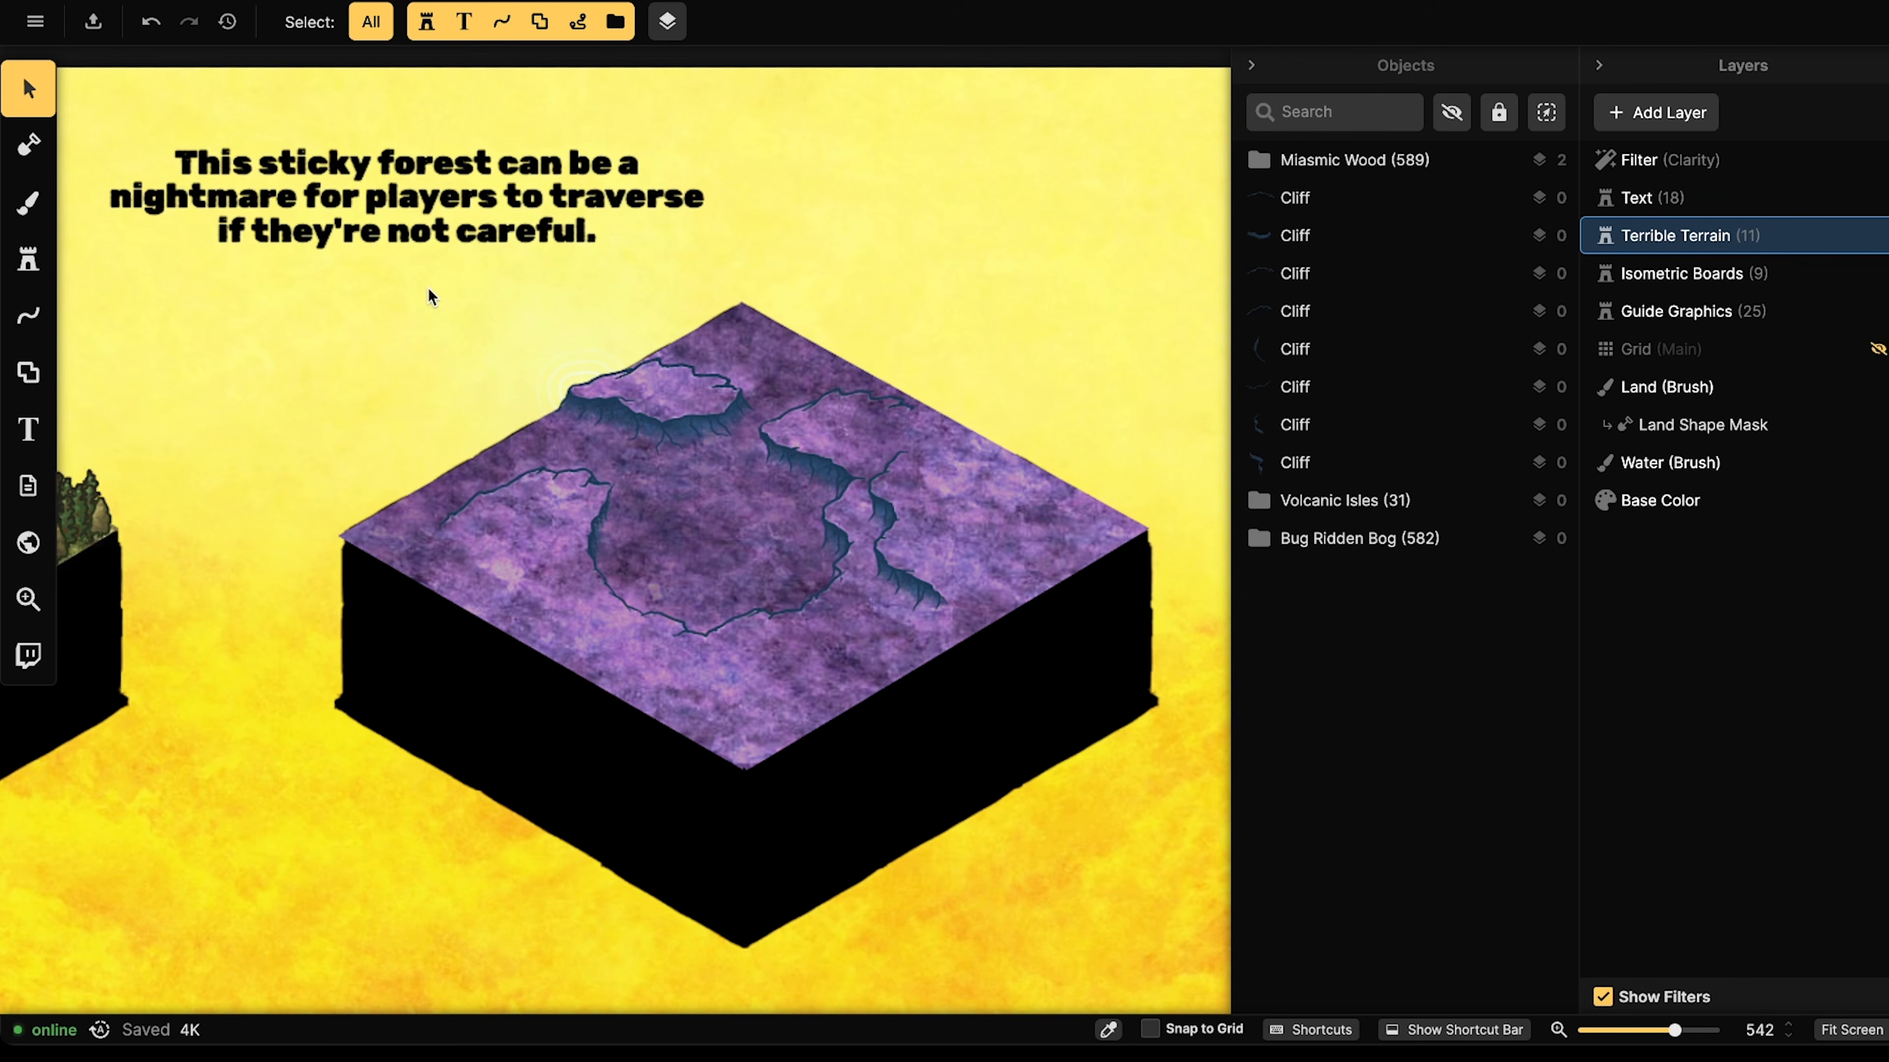
- Search the stamp catalog for "terrain" and choose the Green Mesa stamp
click(28, 259)
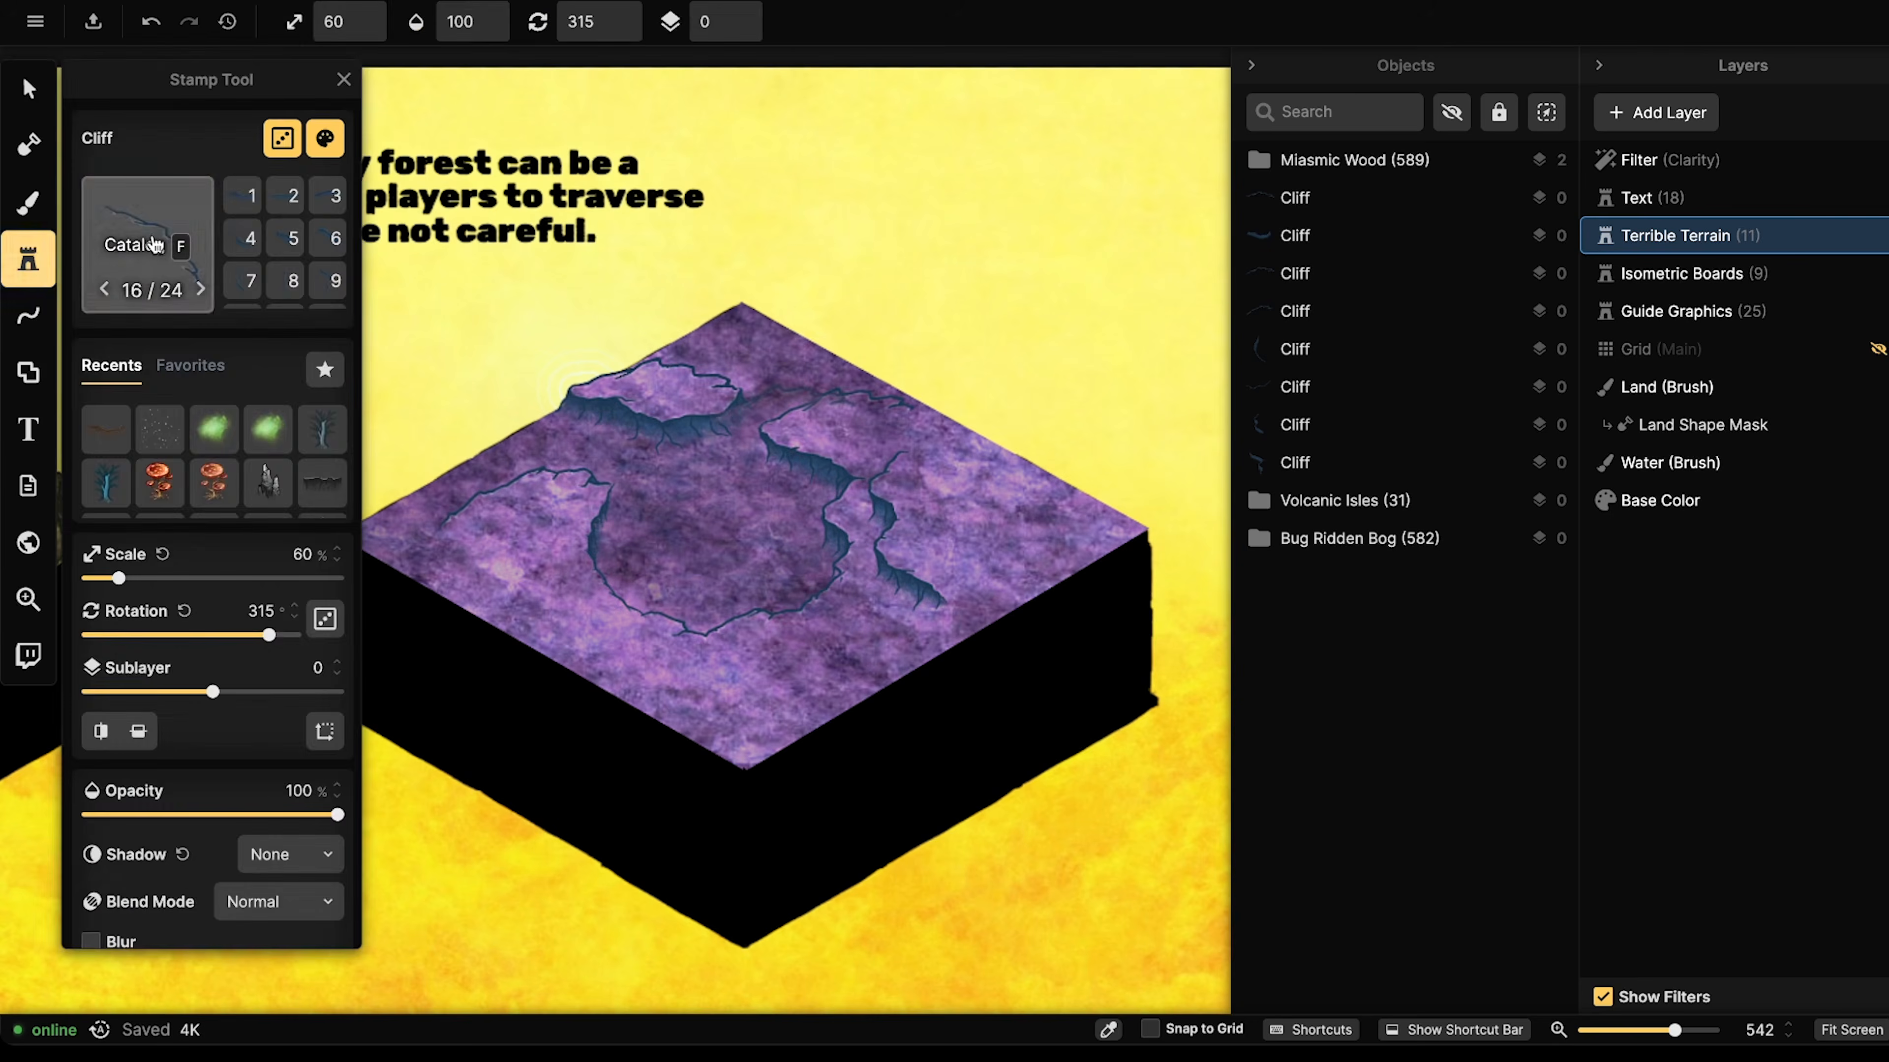
click(156, 250)
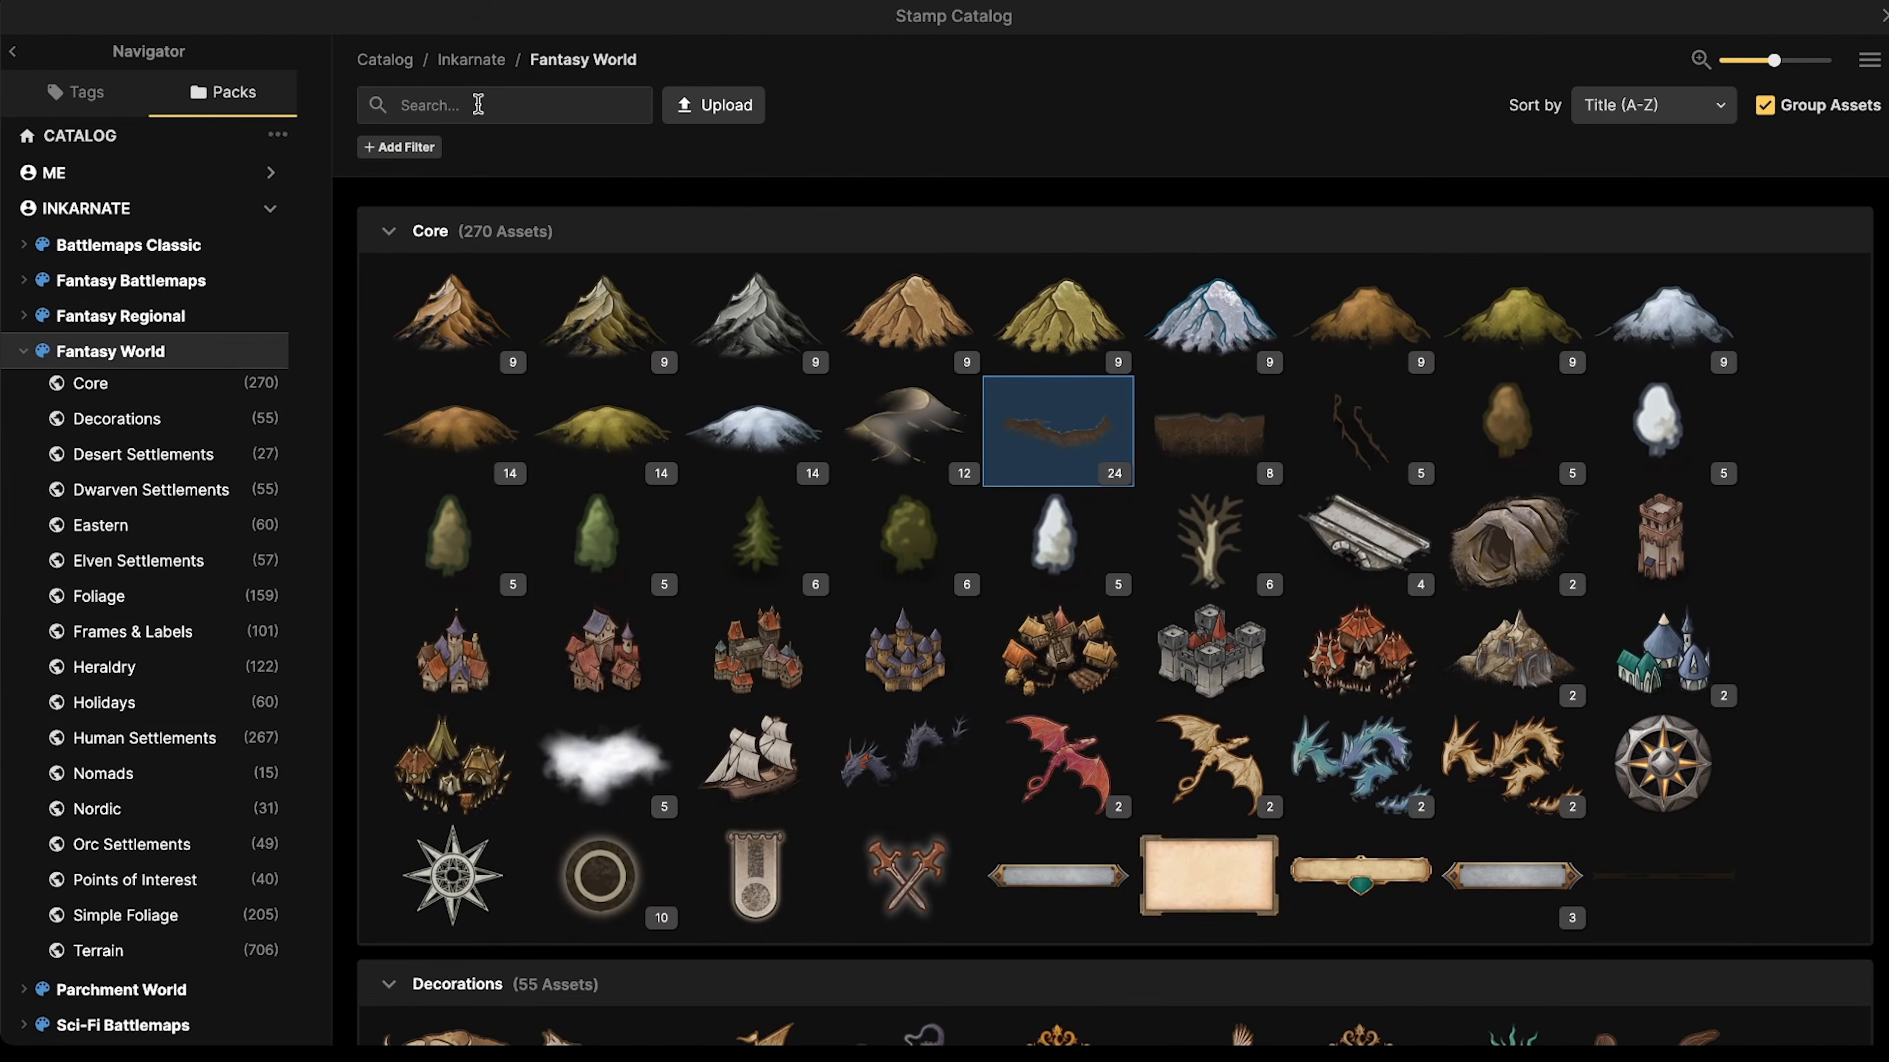
click(449, 105)
text(terr)
key(Return)
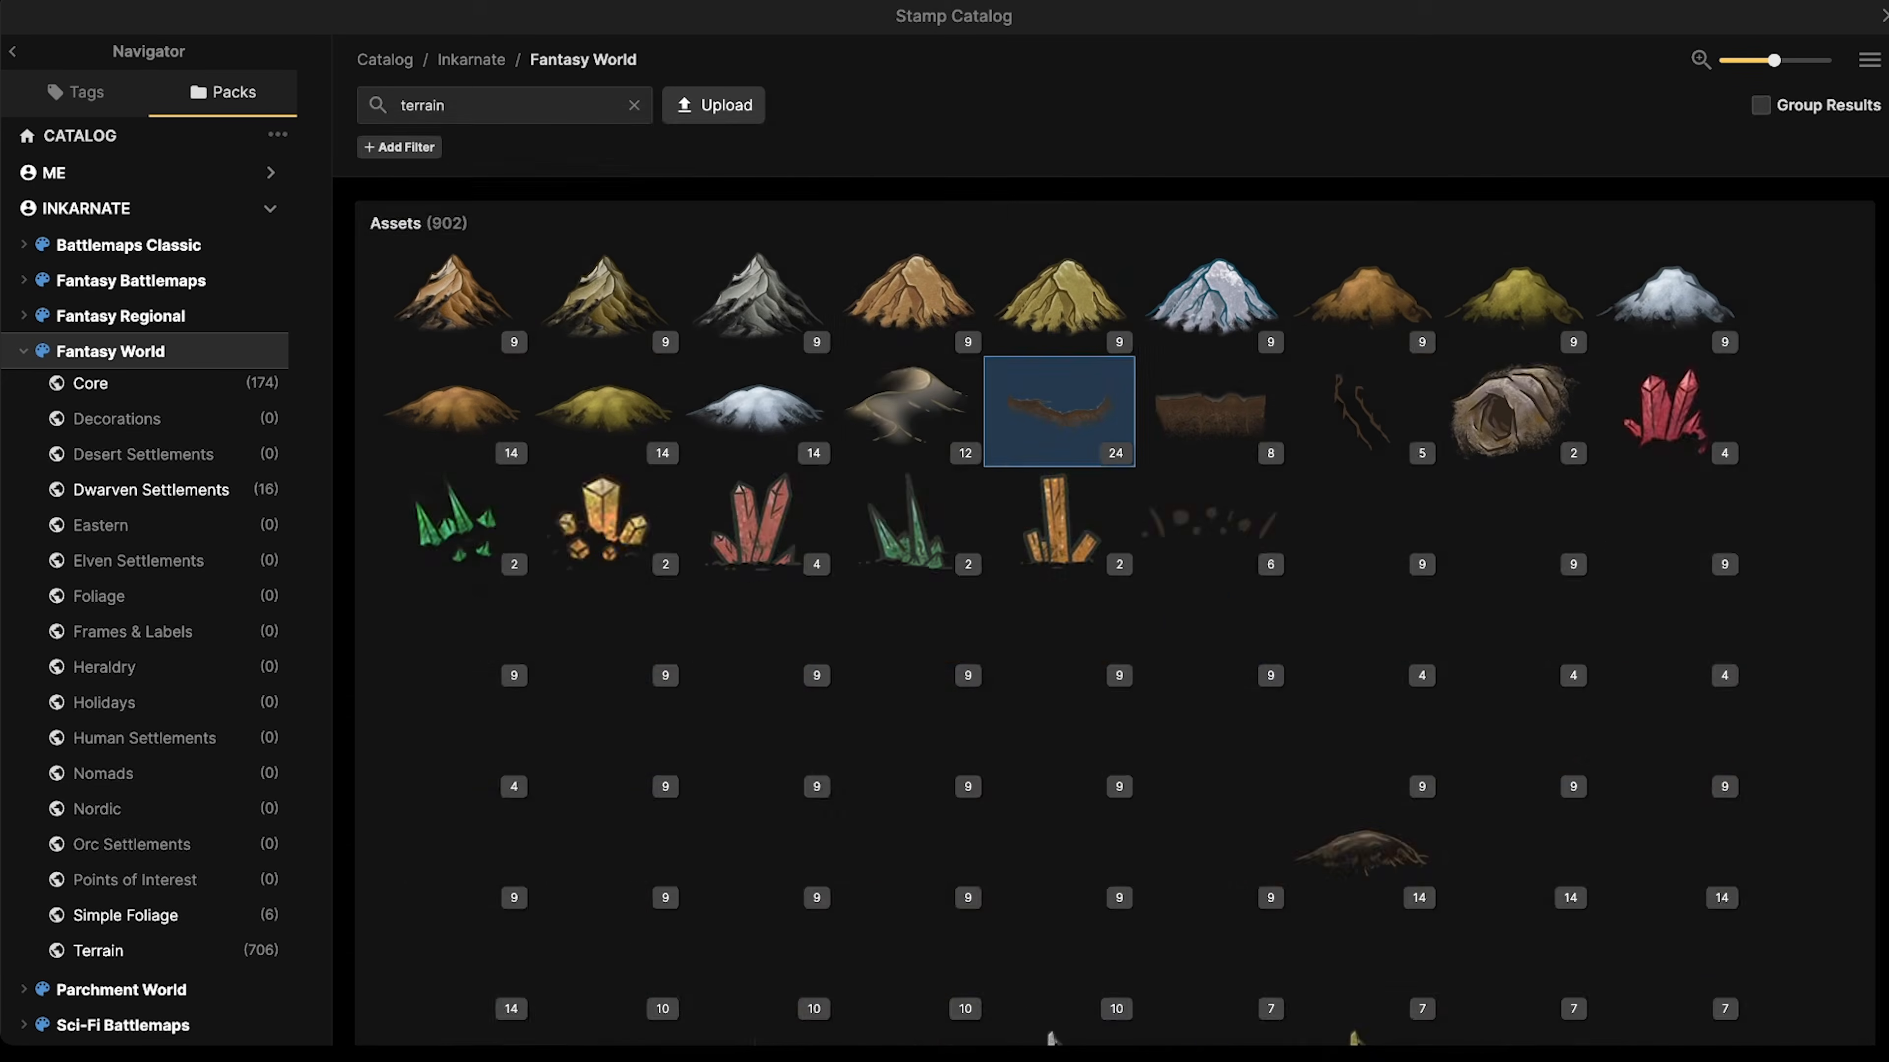
scroll(864, 498, down, 5)
click(867, 531)
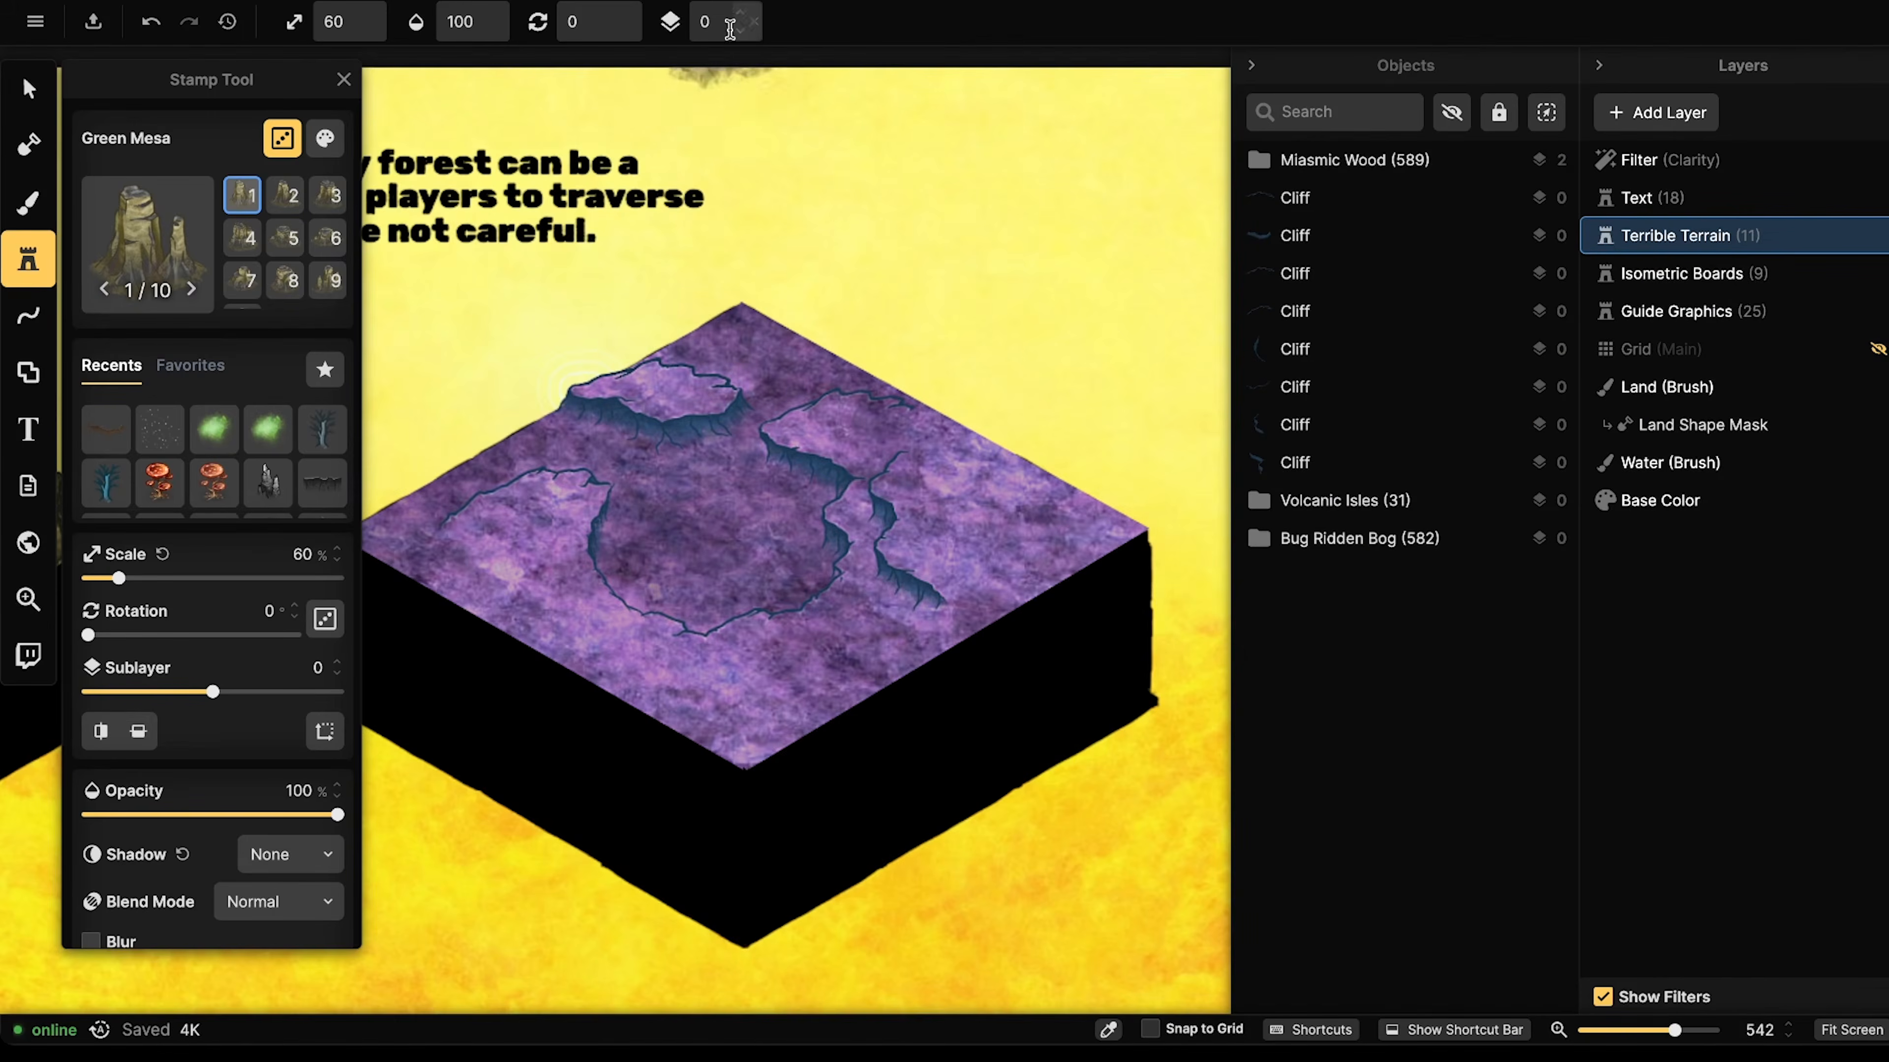
- Place a Green Mesa stamp at 50% scale on sublayer 1 atop the upper-left ledge and select it
click(749, 15)
scroll(630, 335, down, 6)
scroll(651, 376, up, 4)
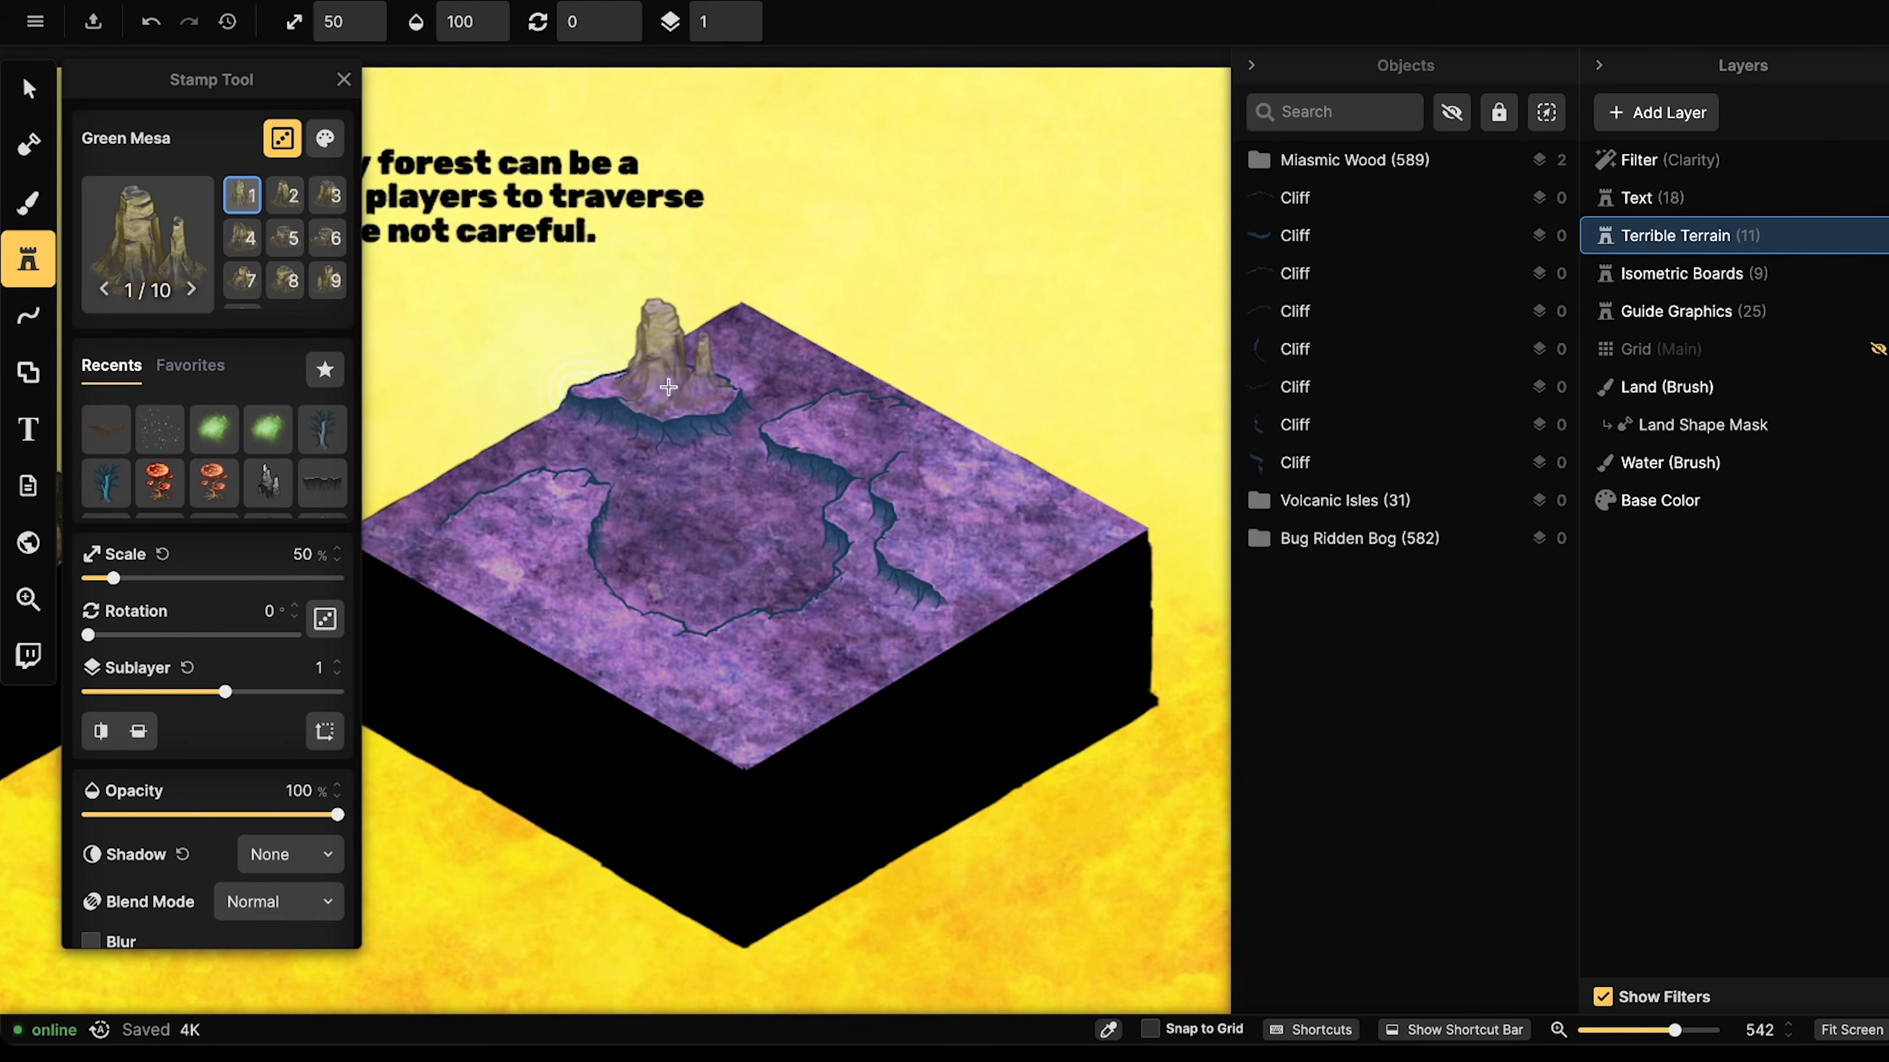
click(667, 387)
key(v)
click(660, 364)
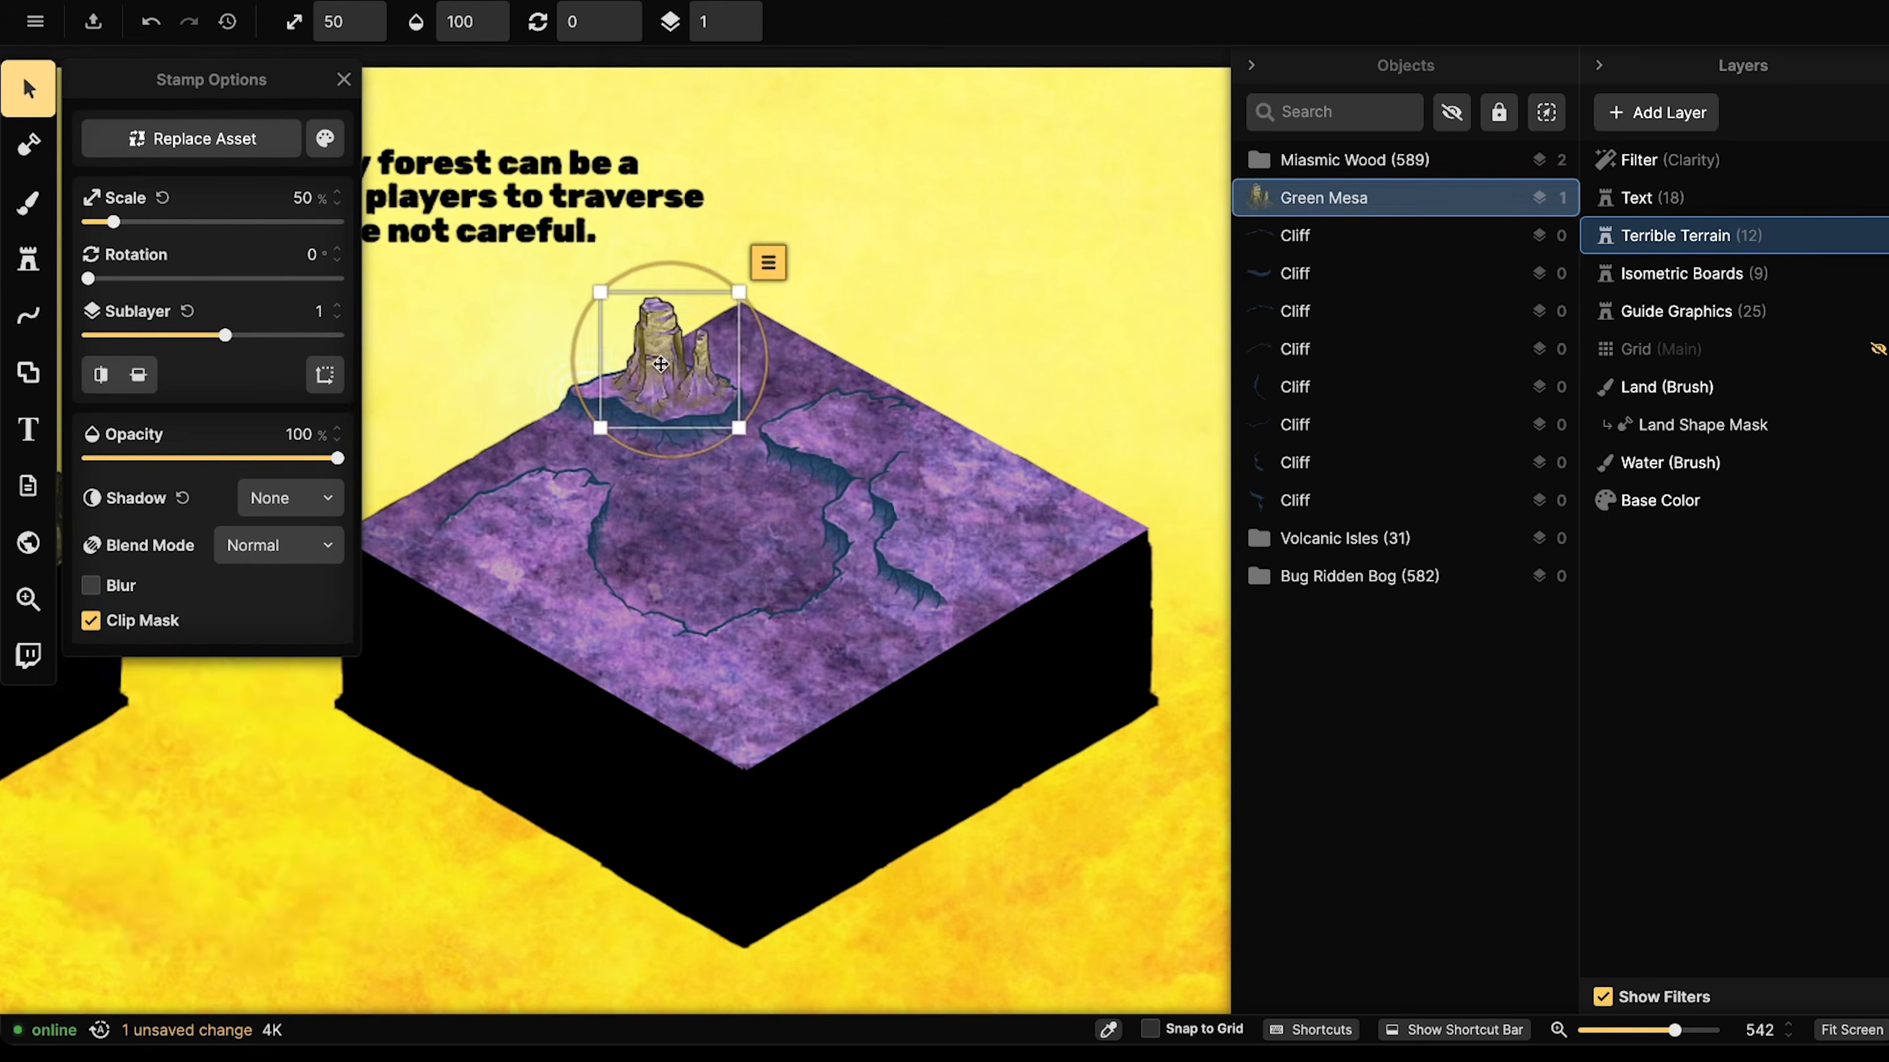
- Resize the Green Mesa stamp on the upper-left ledge to 51% scale so its base fits within the ledge
scroll(660, 364, up, 4)
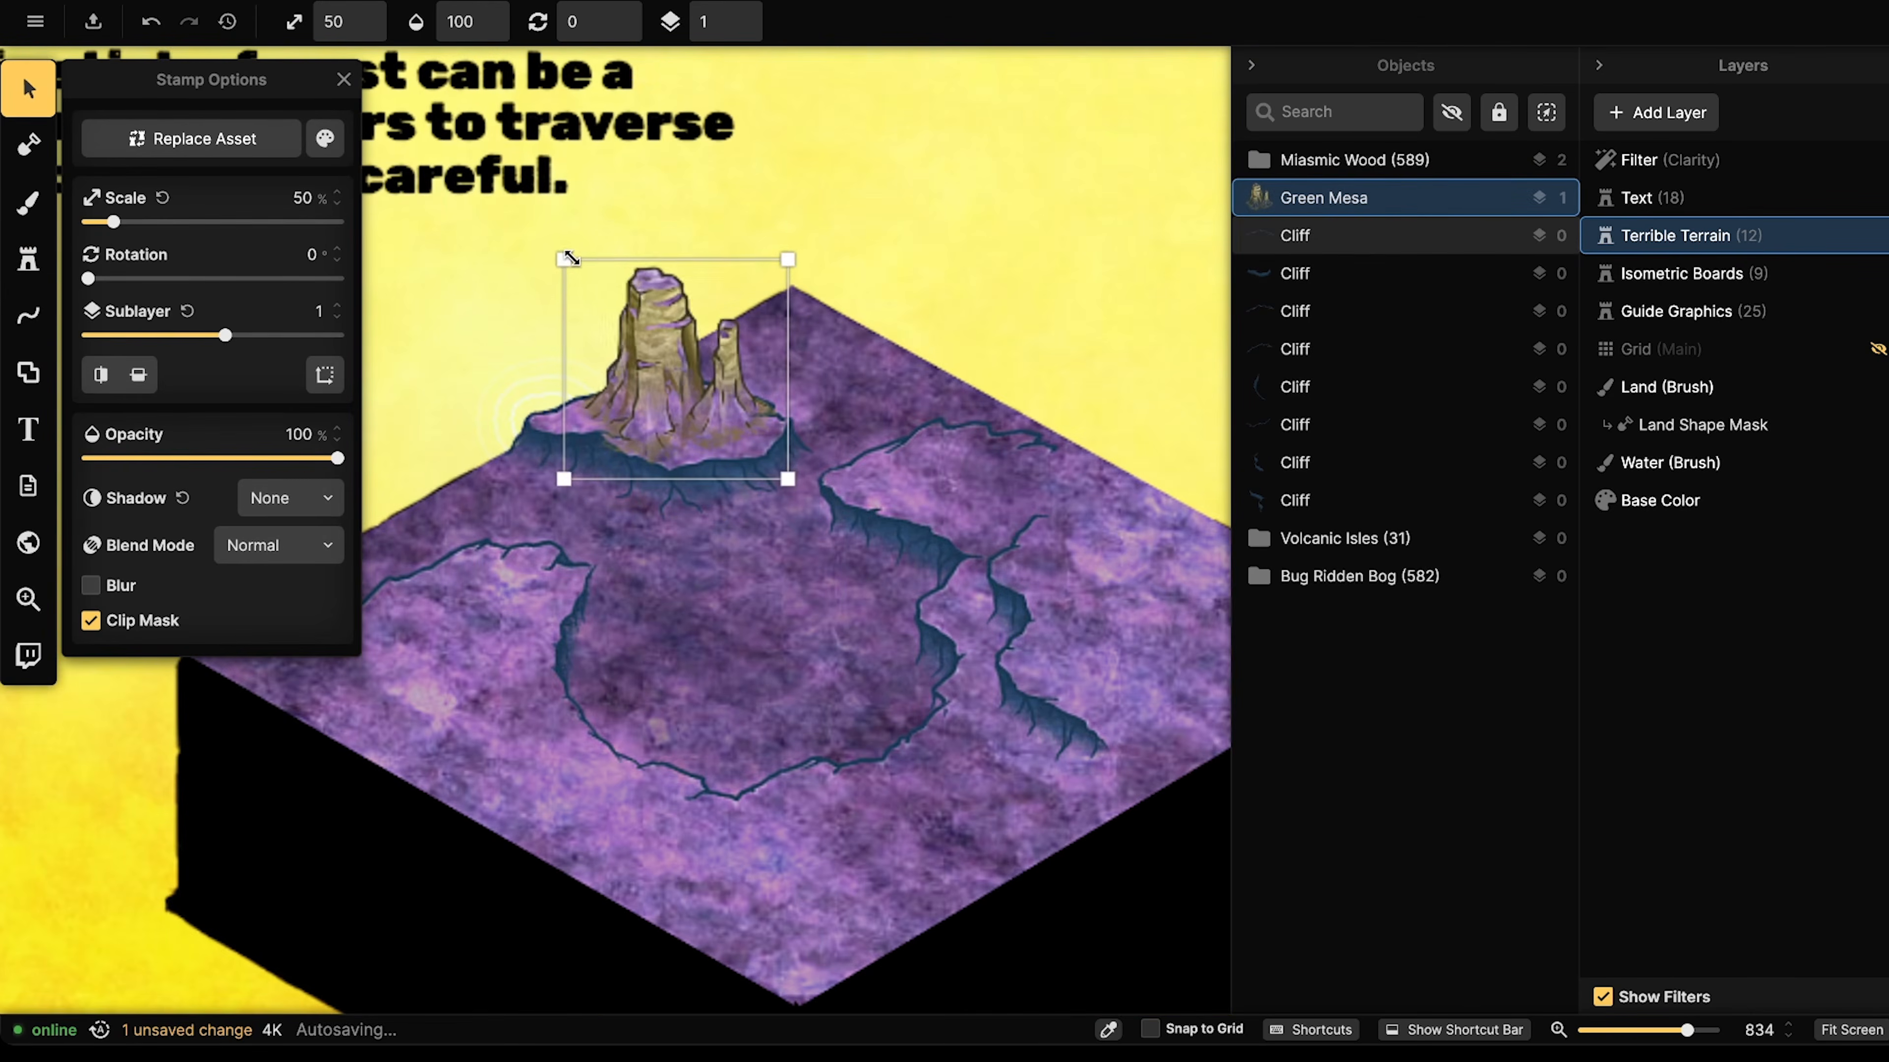
drag(569, 258, 564, 256)
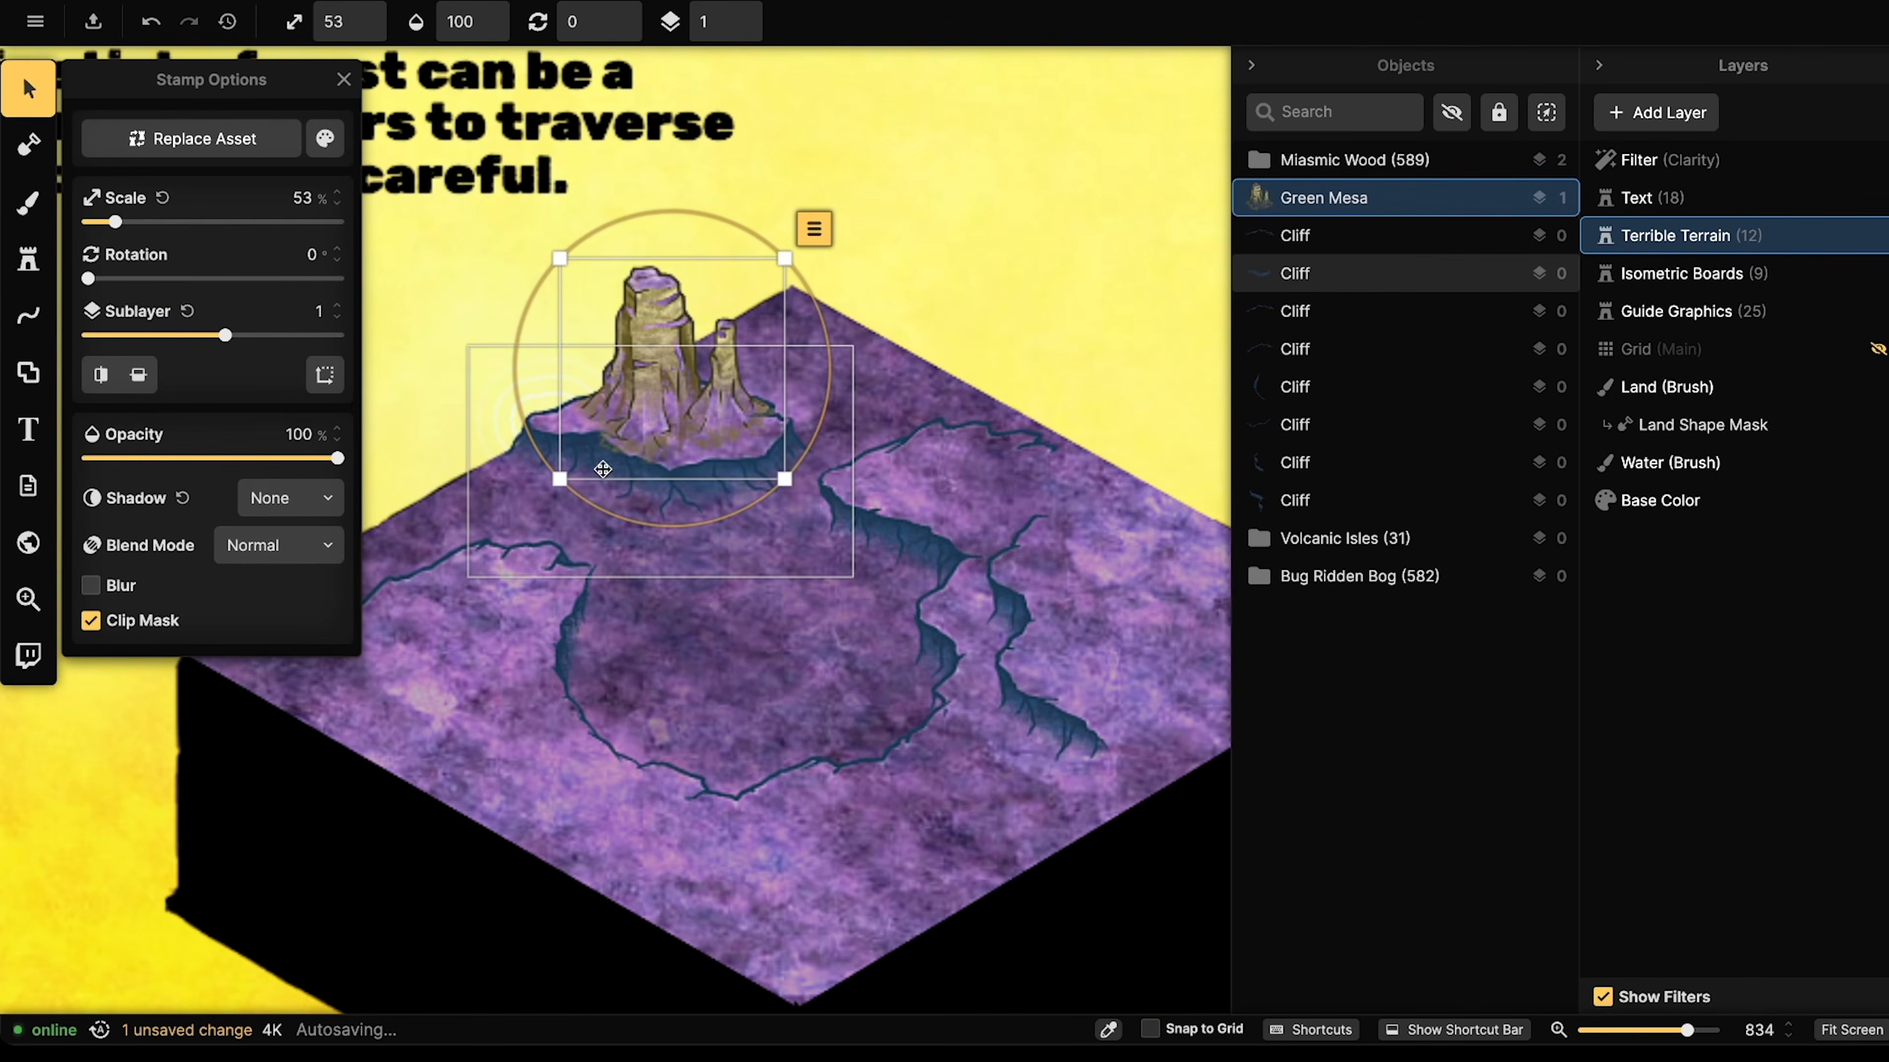
drag(559, 479, 568, 469)
click(568, 446)
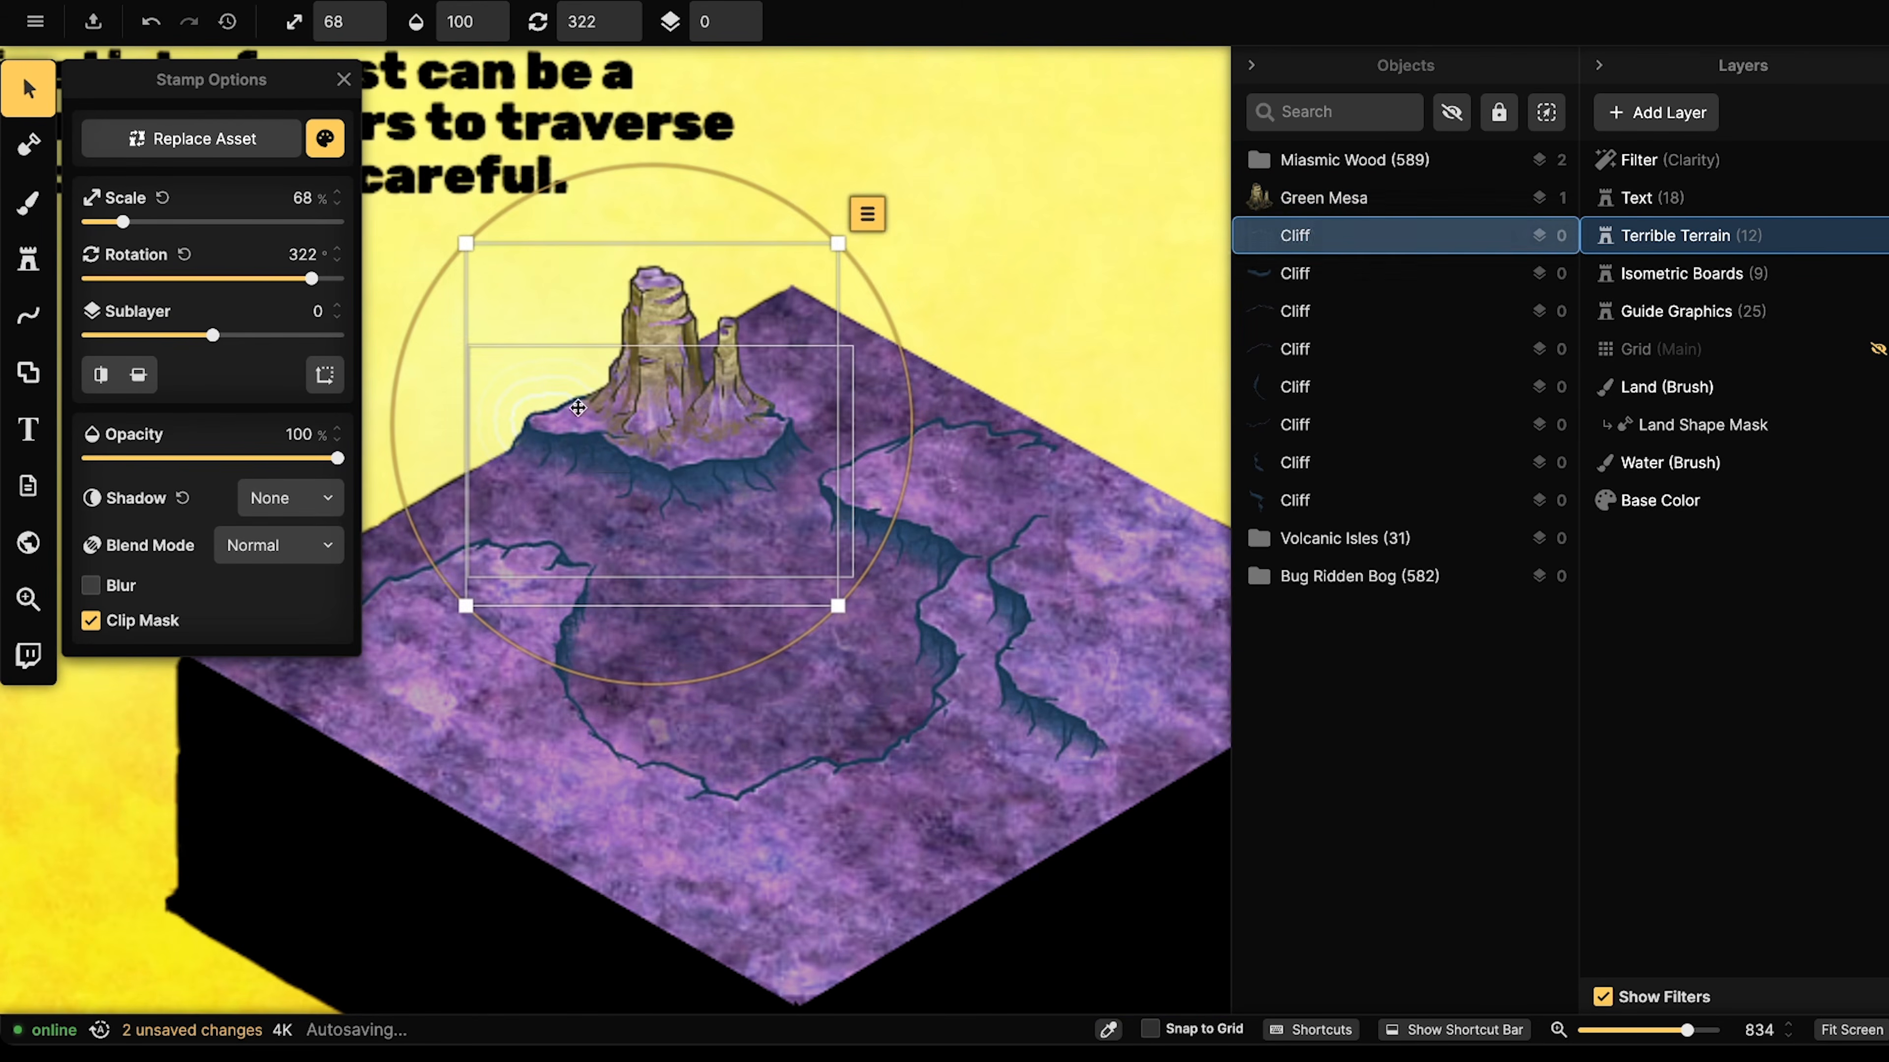
click(567, 461)
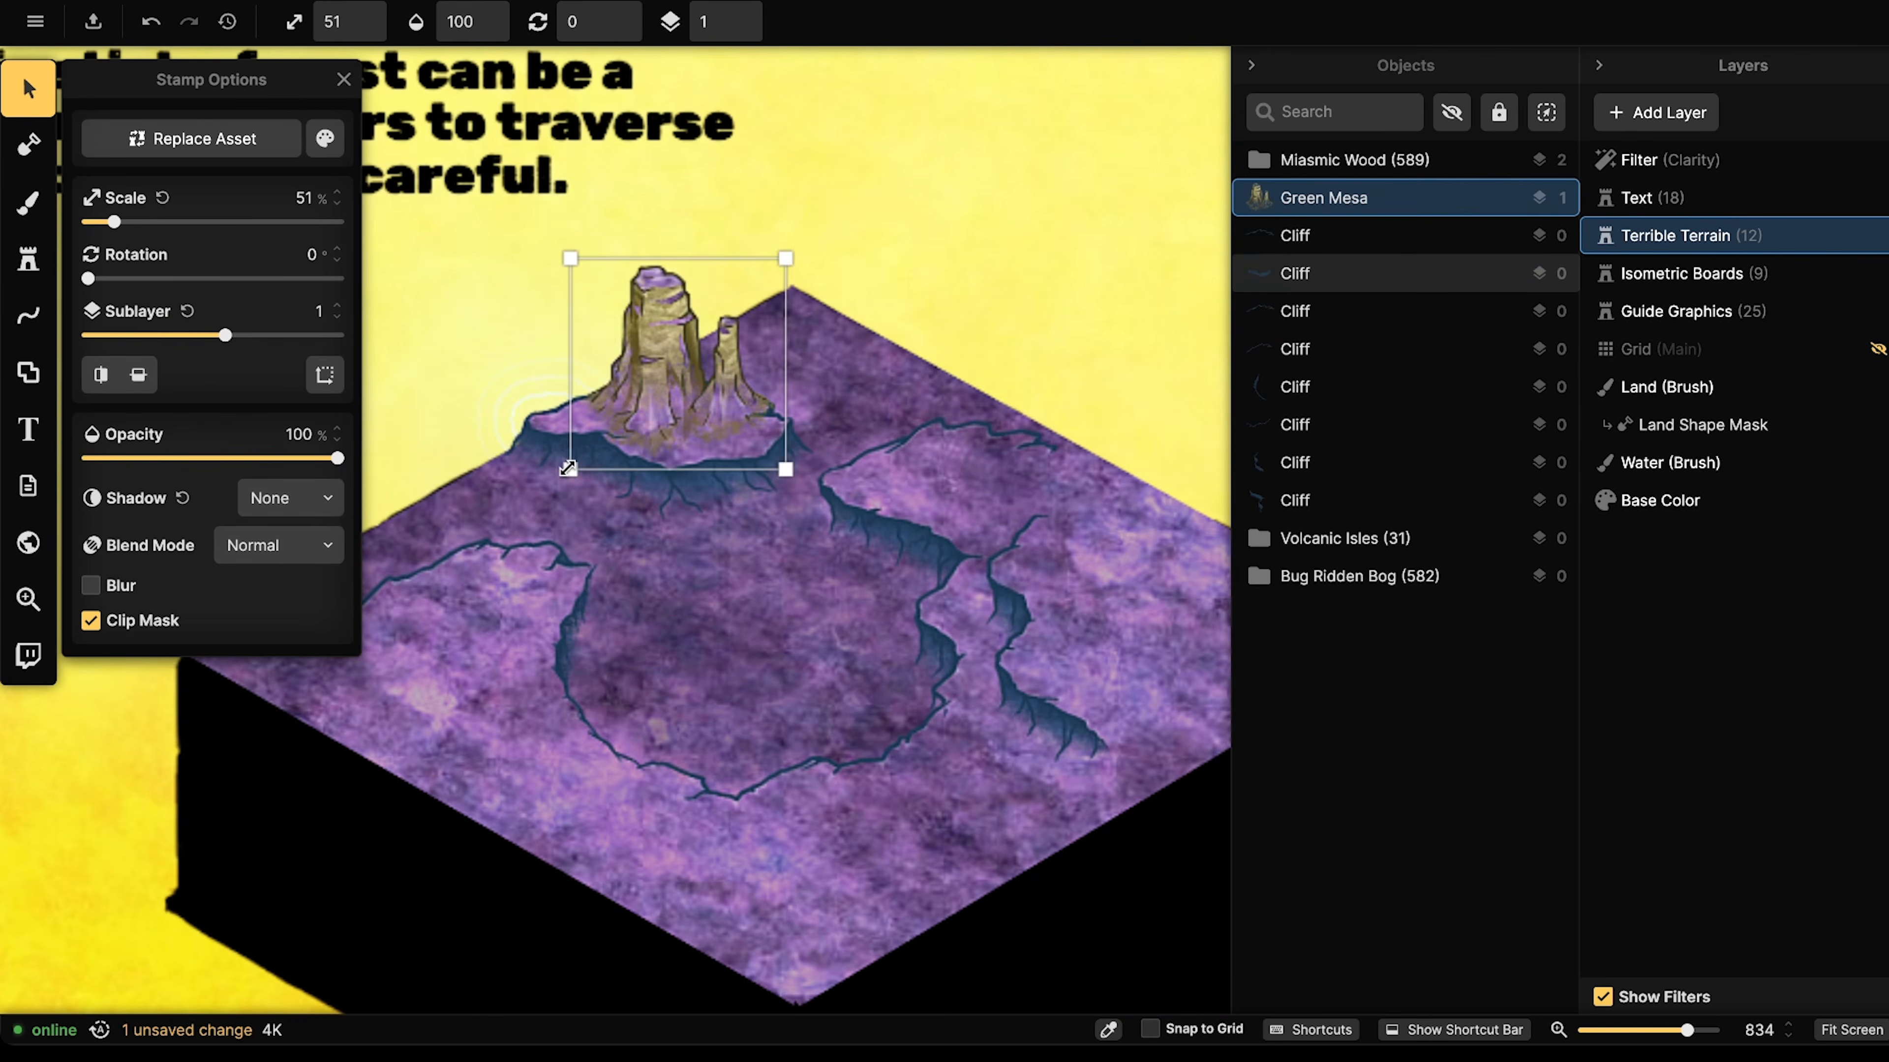
drag(567, 469, 567, 469)
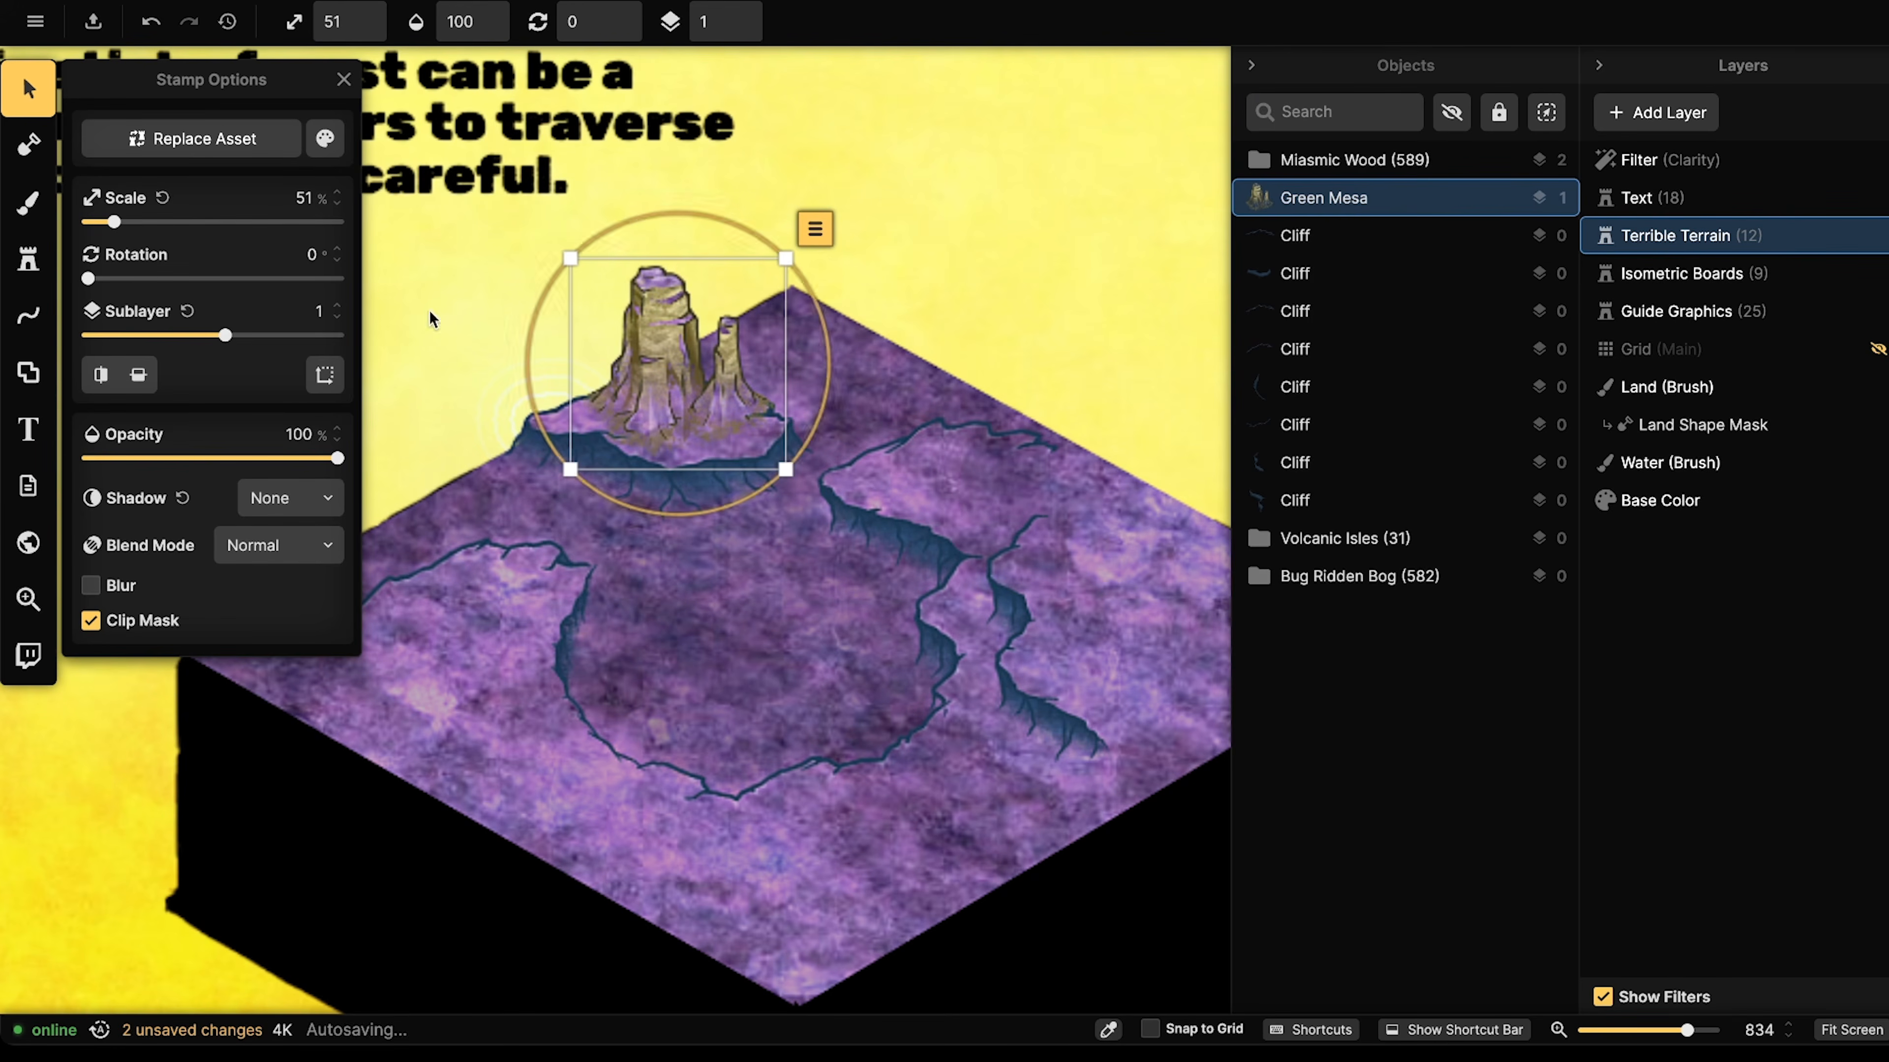
- Place two more Green Mesa stamps, one at 60% scale on the upper-right ledge and one at 70% near the tile's right corner
click(28, 258)
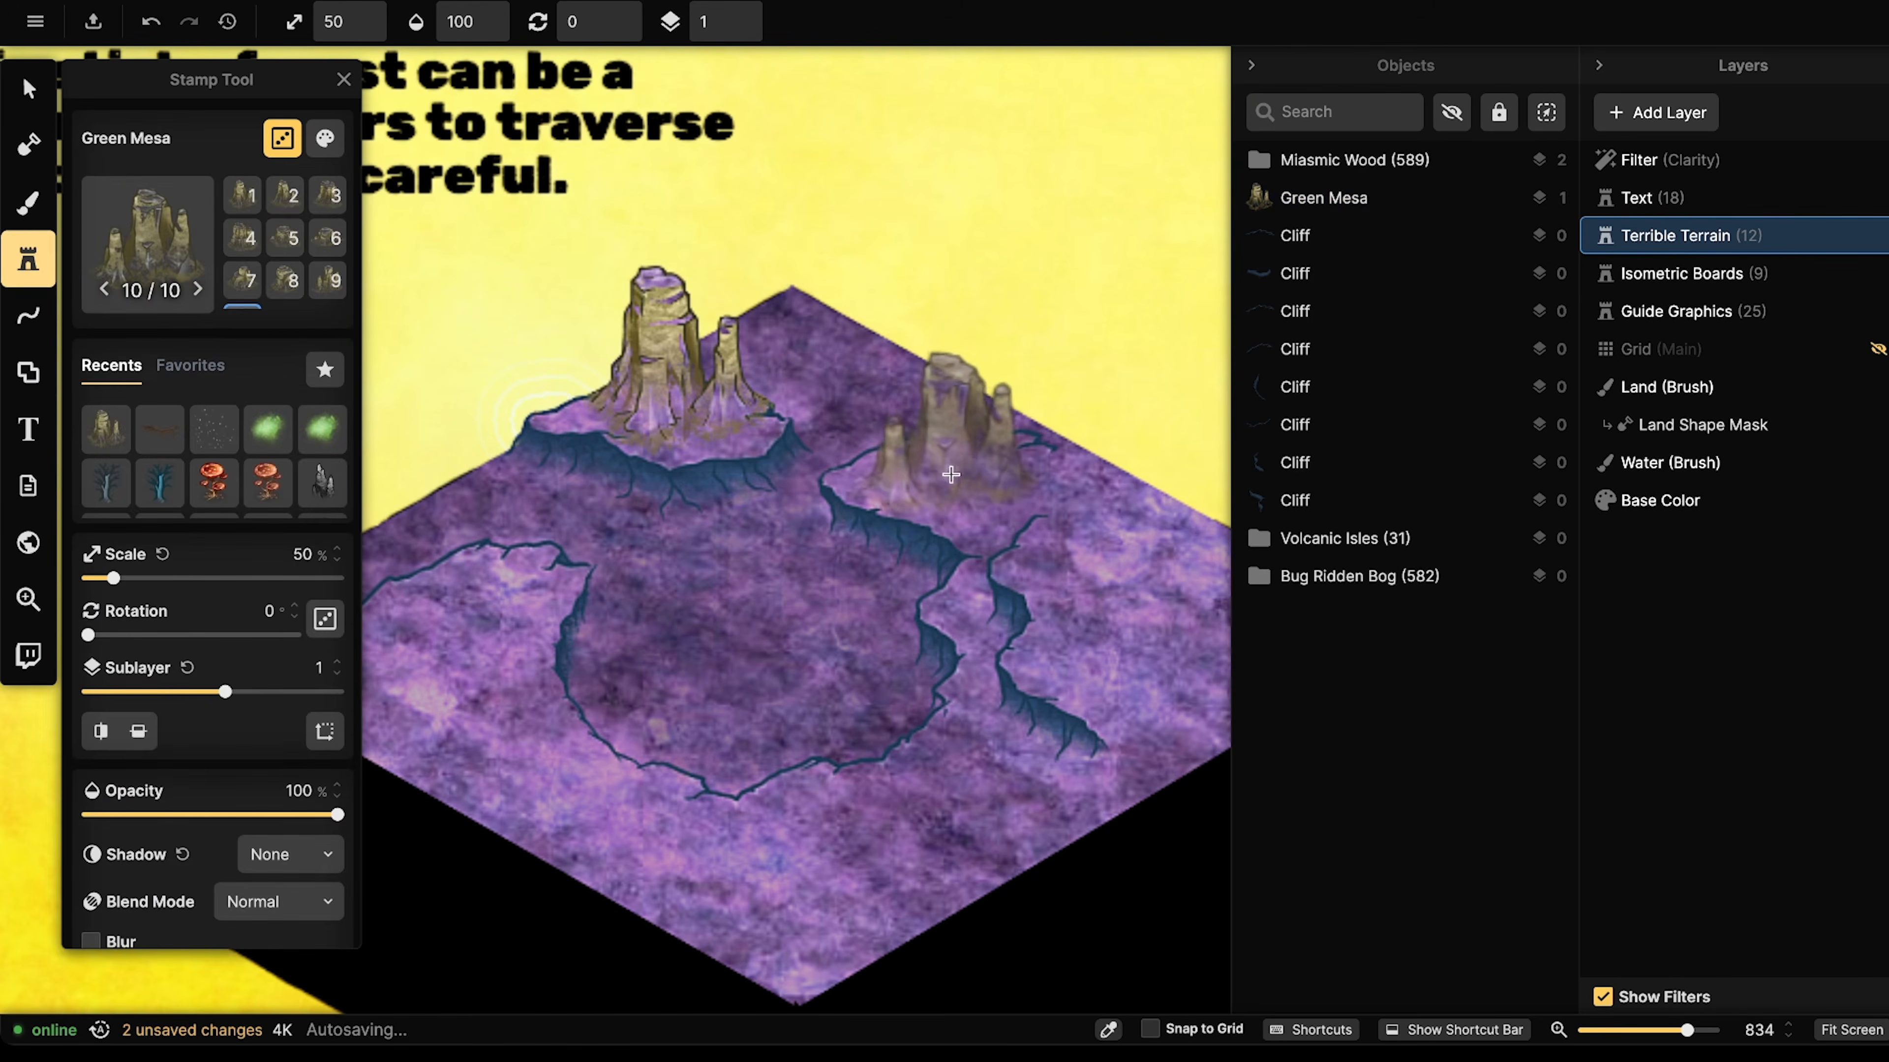
scroll(860, 446, up, 2)
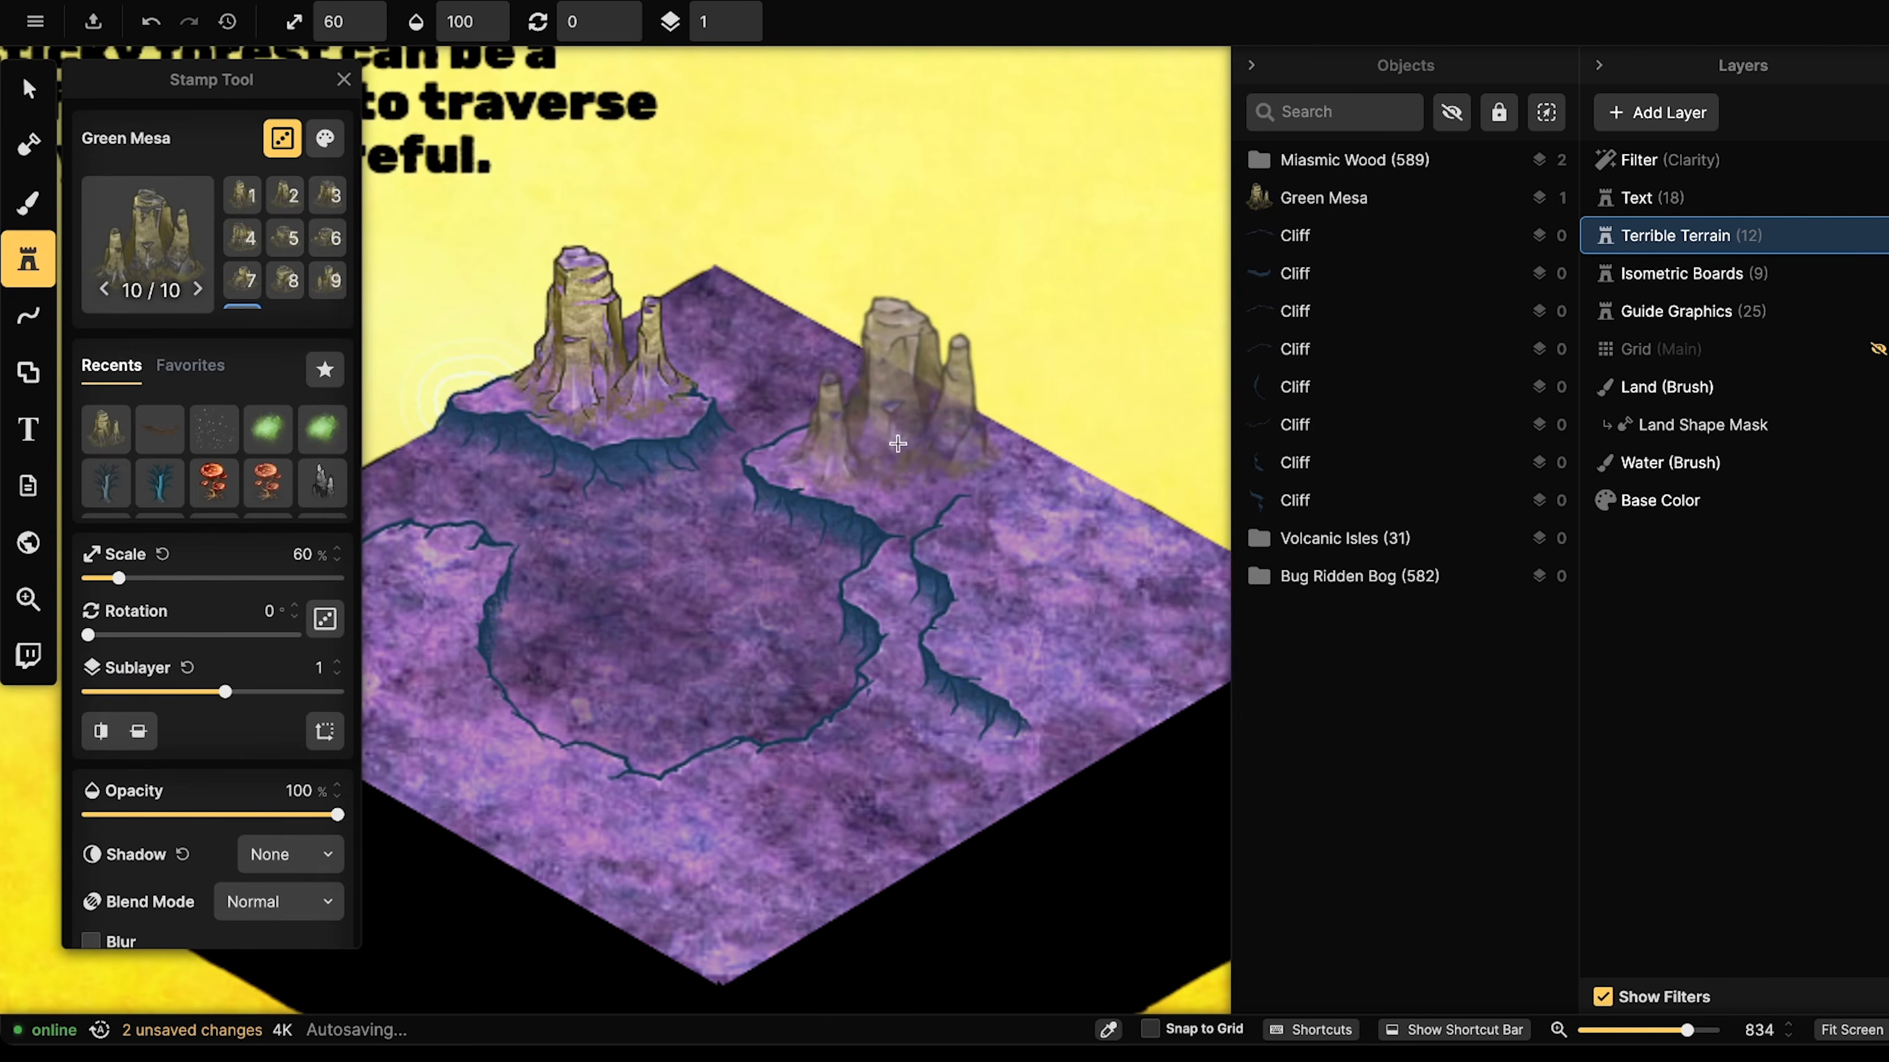
click(859, 440)
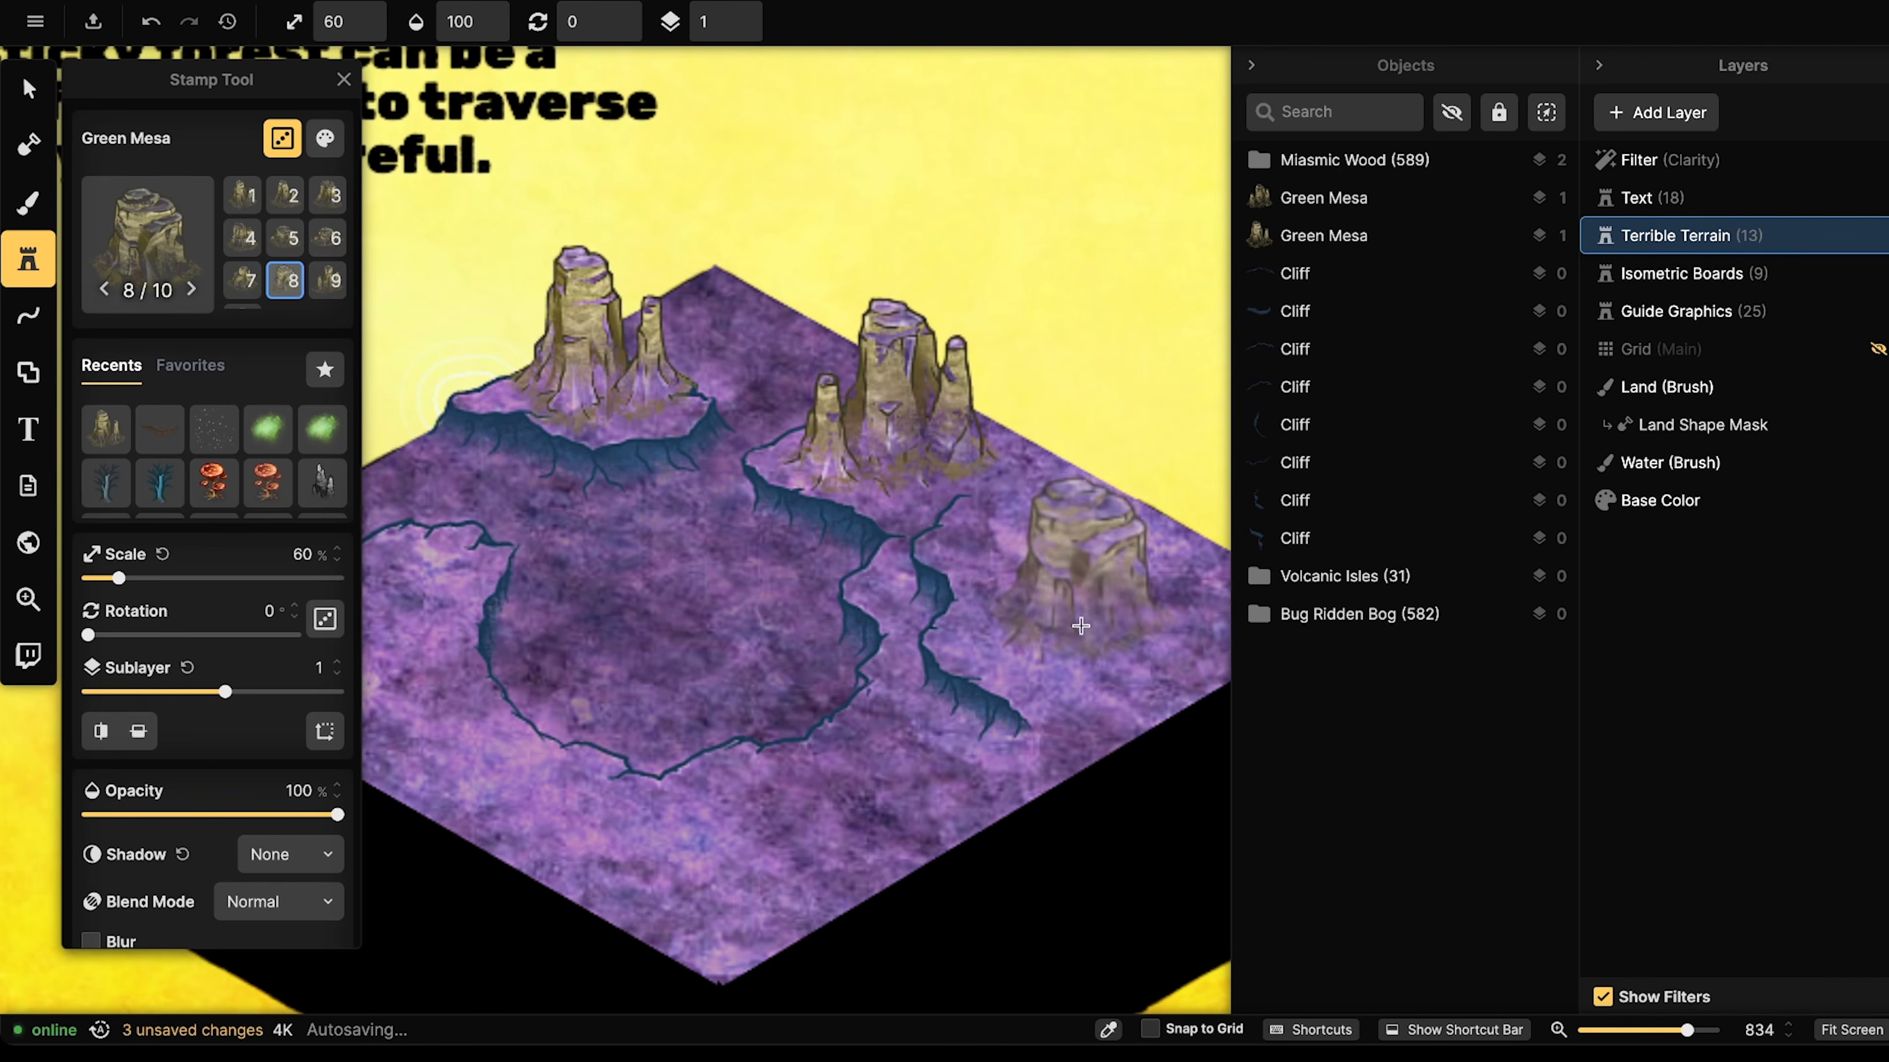
drag(1088, 623, 899, 575)
scroll(914, 577, up, 2)
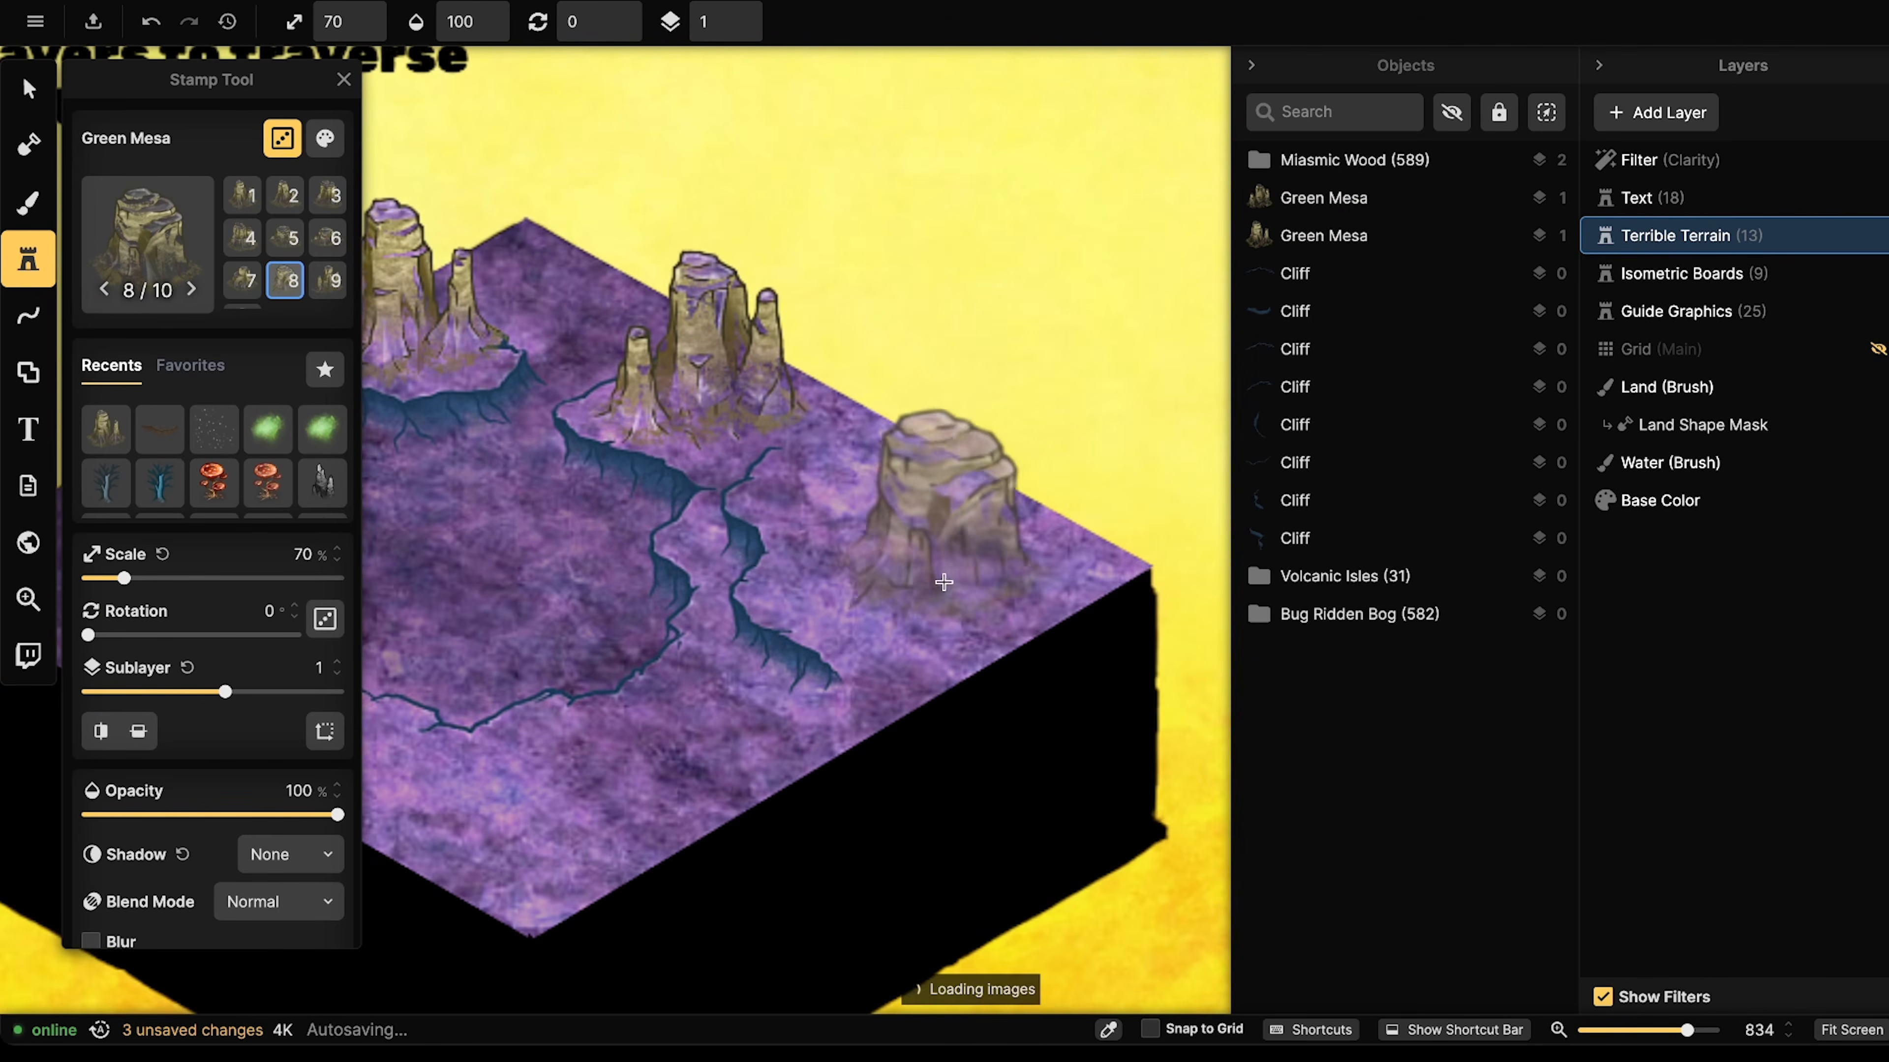
click(969, 583)
- Place two low Green Mesa variants at 50% scale, variant 7 at the basin's lower rim and variant 6 by the left cliff
drag(631, 652, 857, 557)
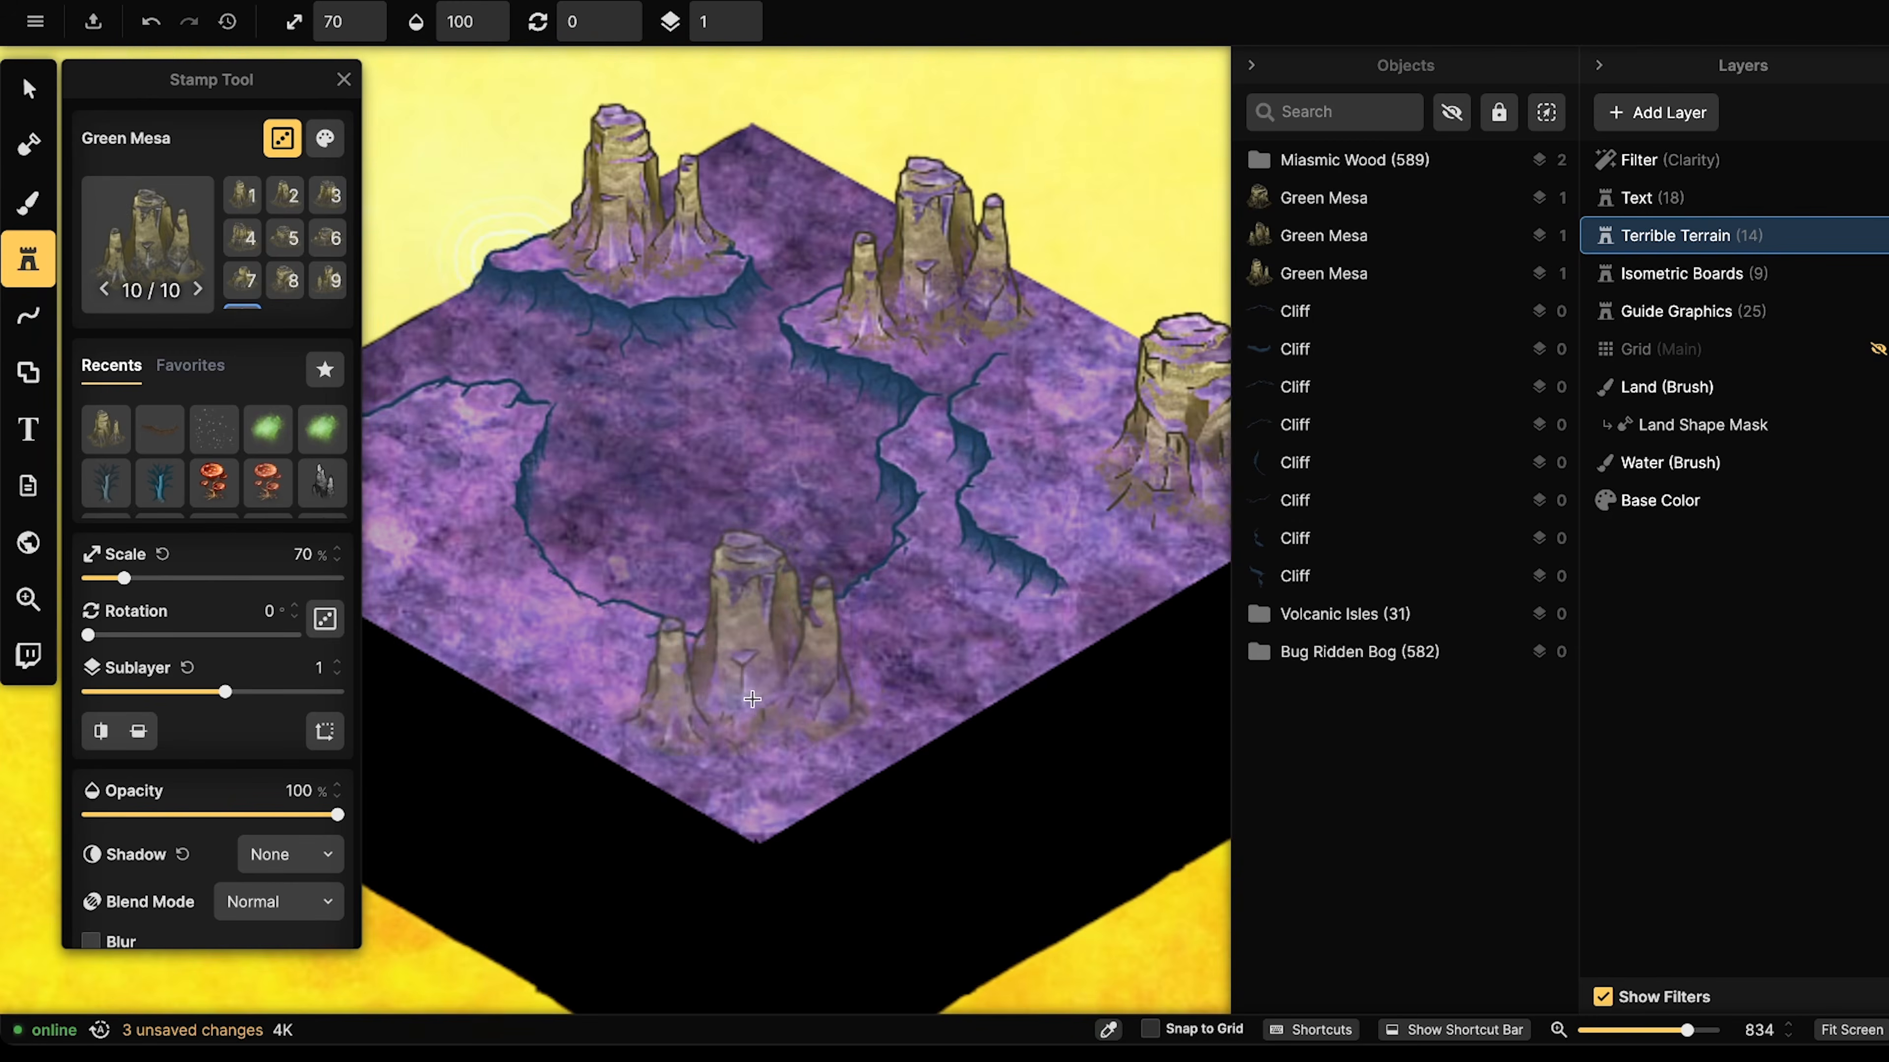
key(Left)
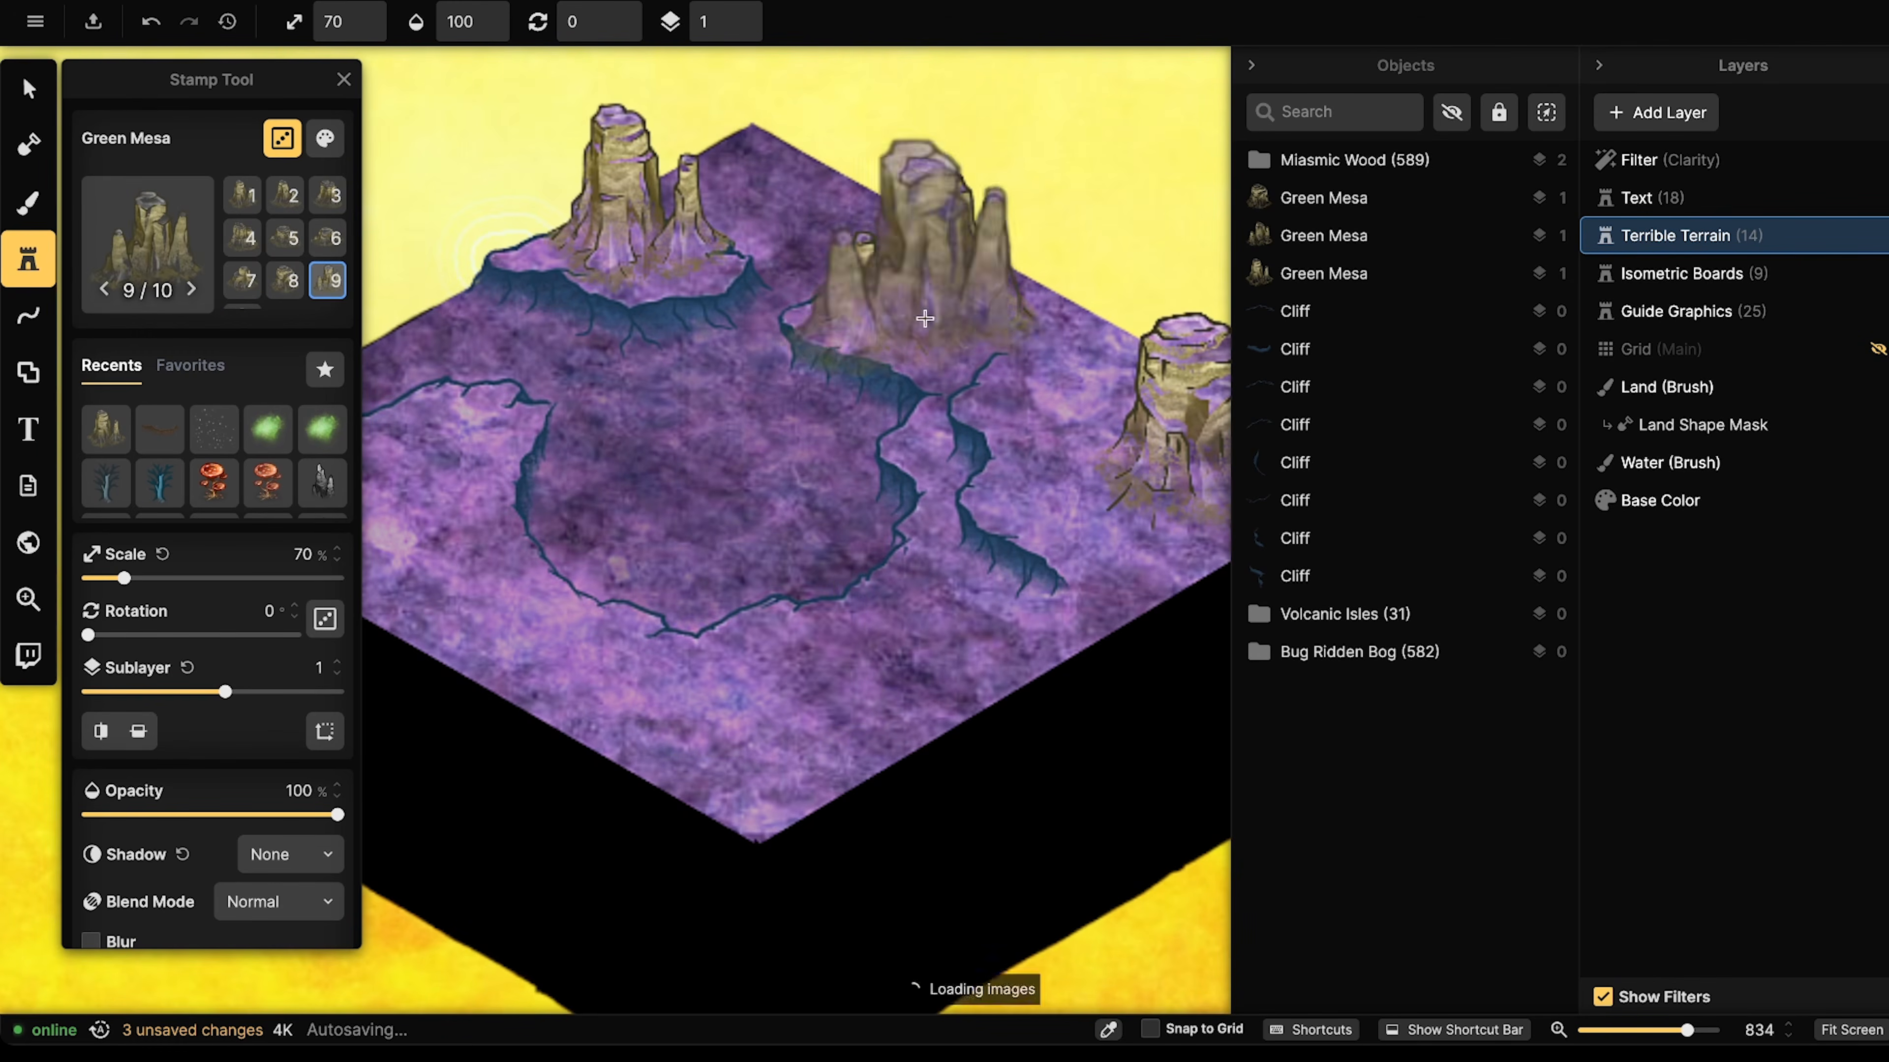
key(Left)
key(Left)
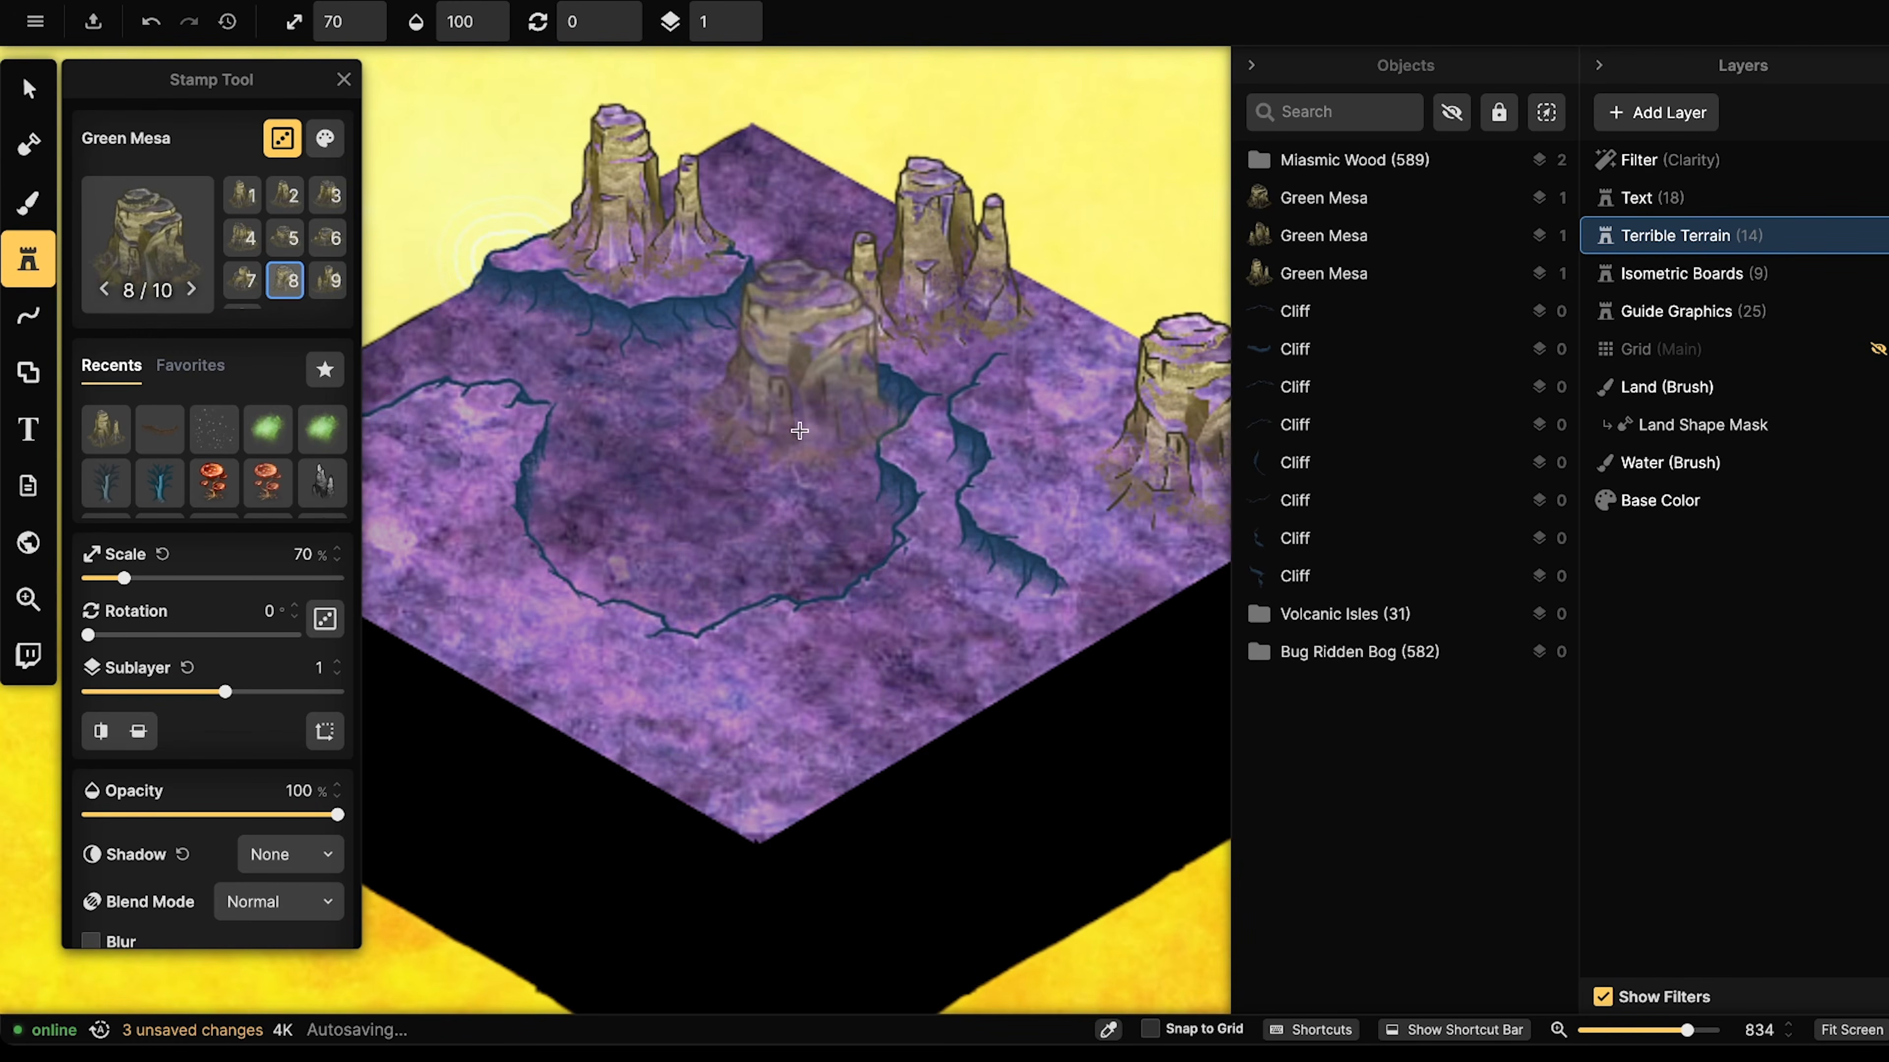
key([)
key([)
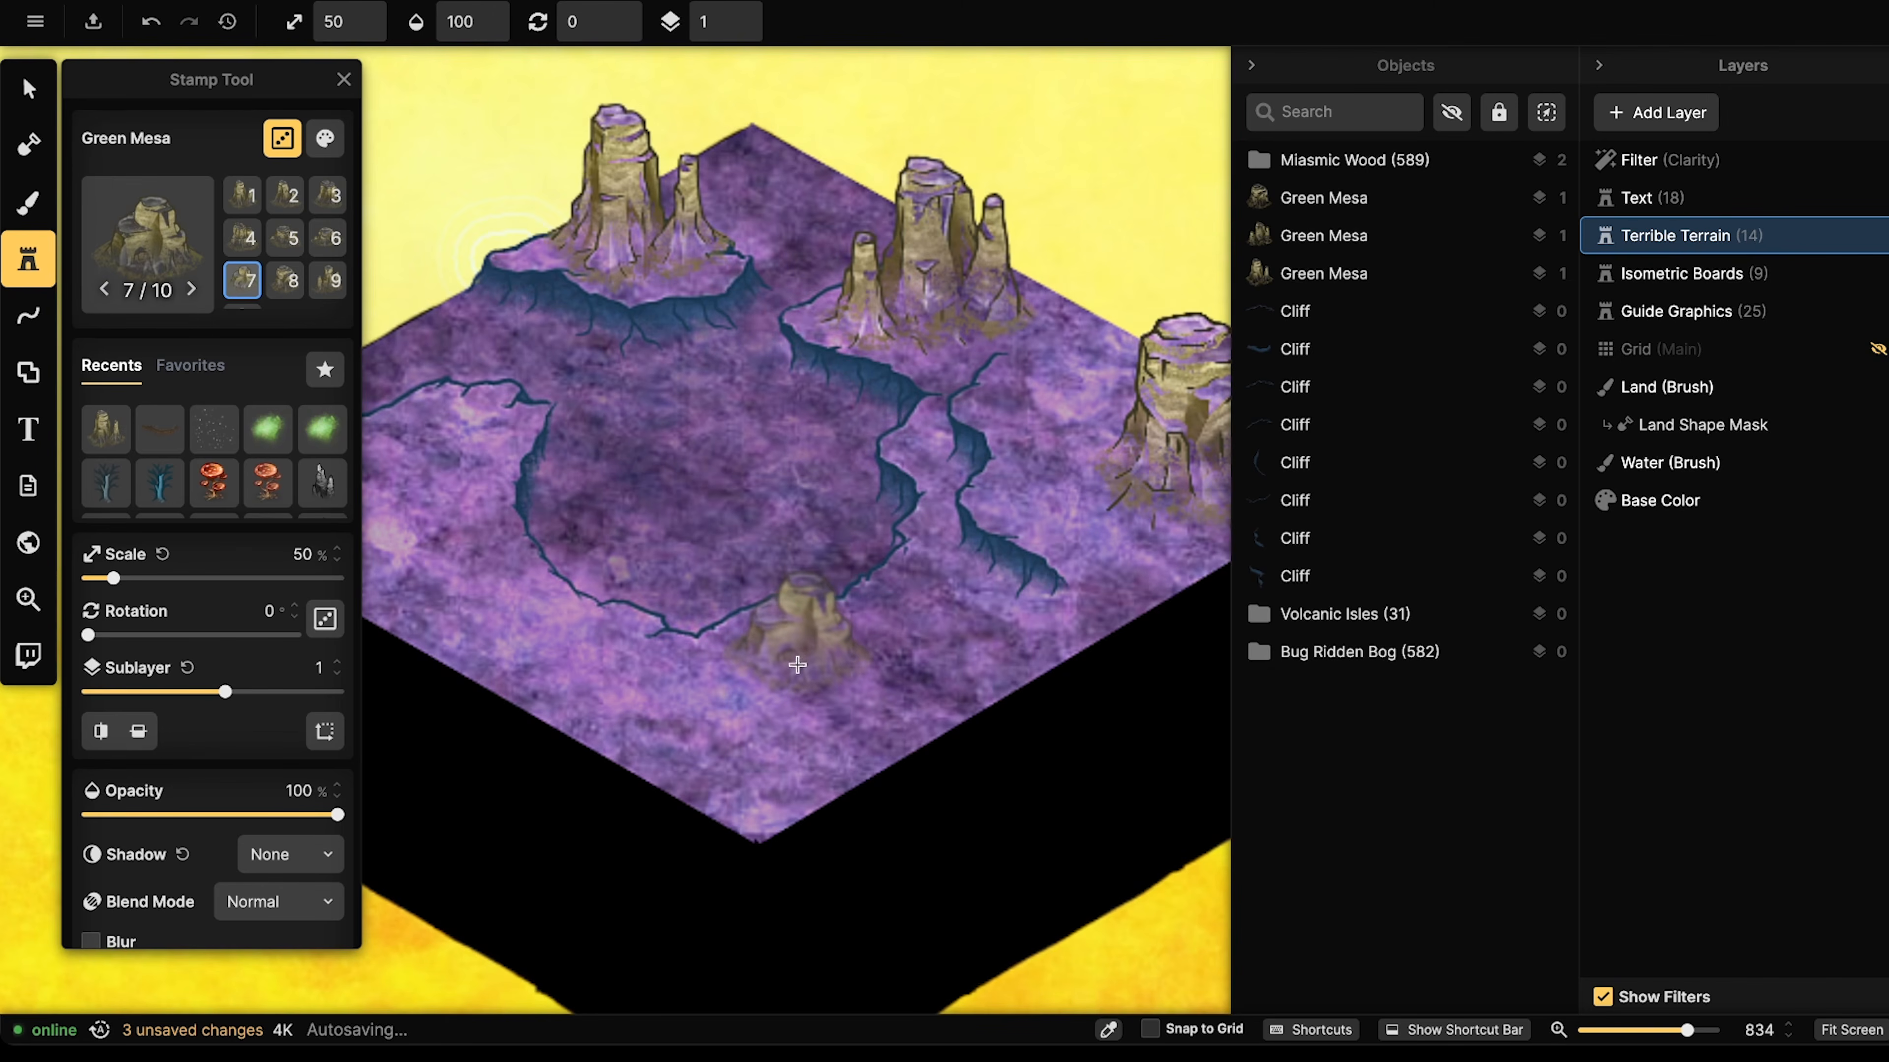
click(799, 662)
scroll(744, 521, left, 5)
key(])
key([)
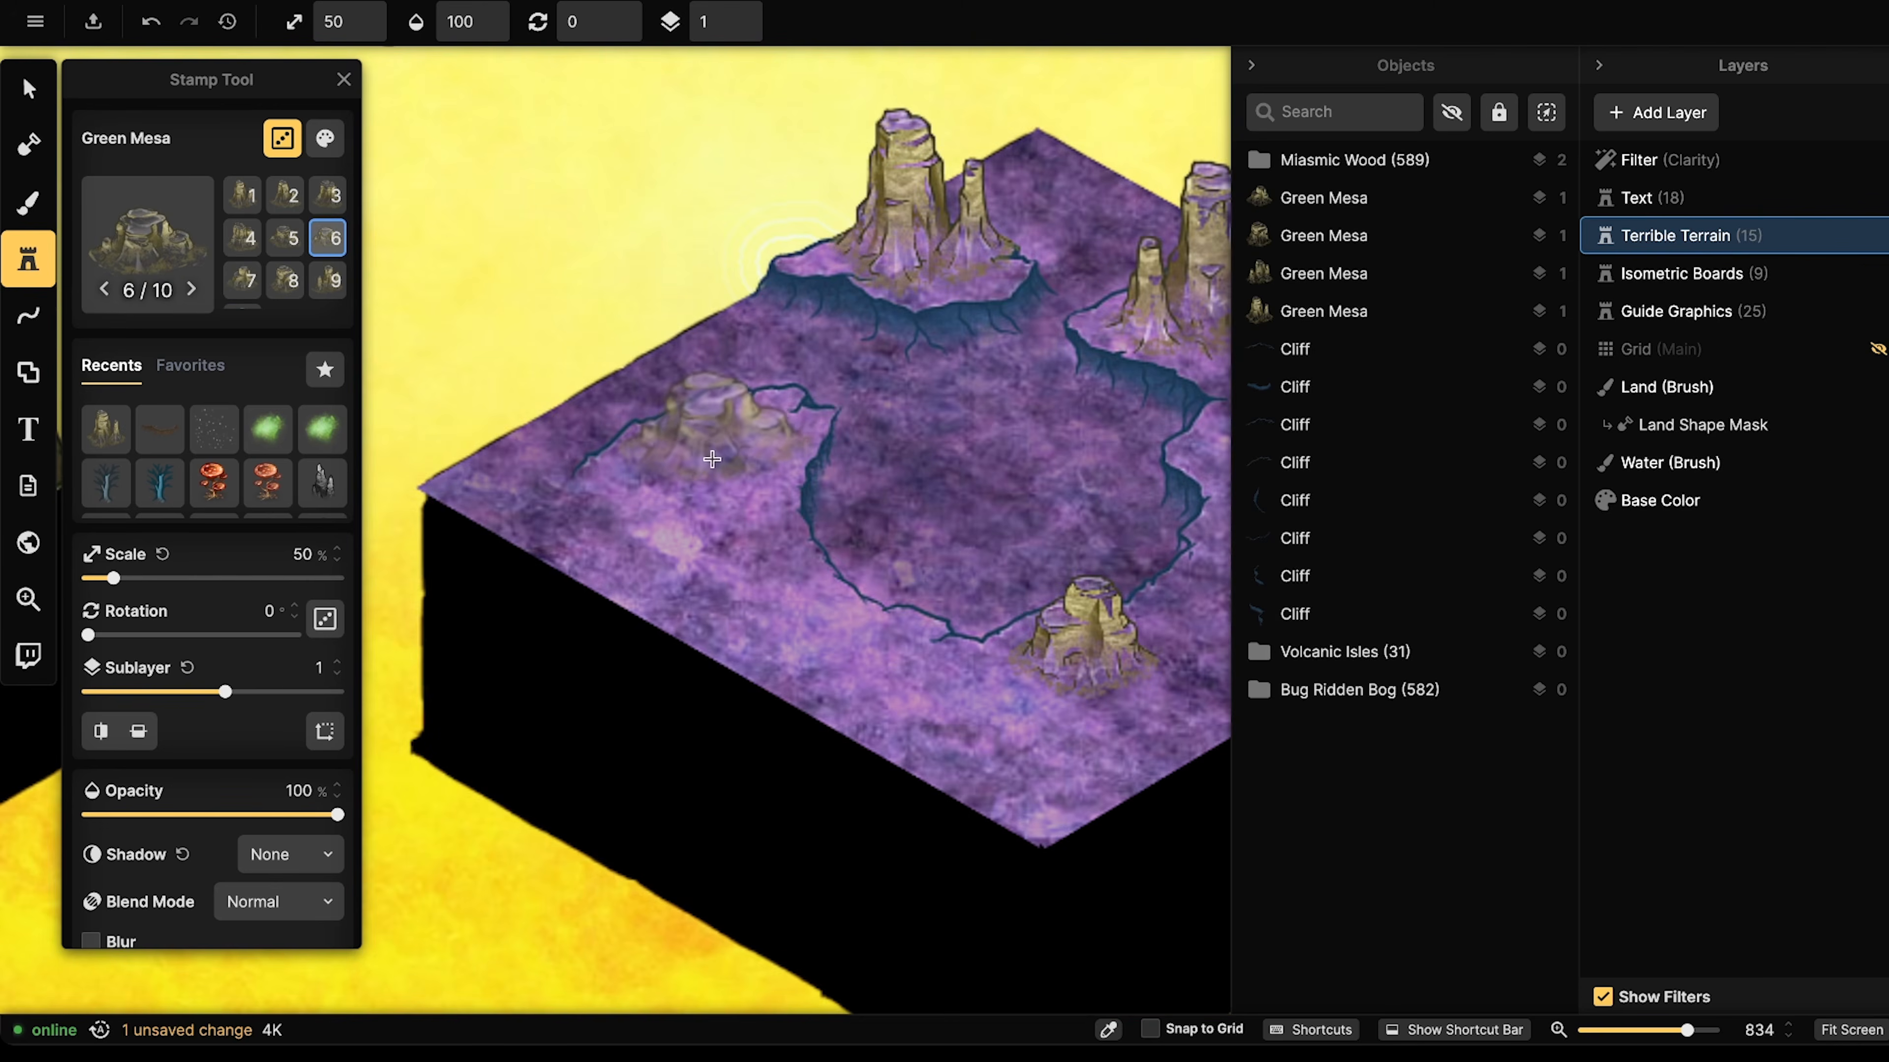
click(687, 454)
- Recolor all five Green Mesa stamps with hue -180, saturation 130% and brightness 78%
click(25, 83)
scroll(699, 239, right, 3)
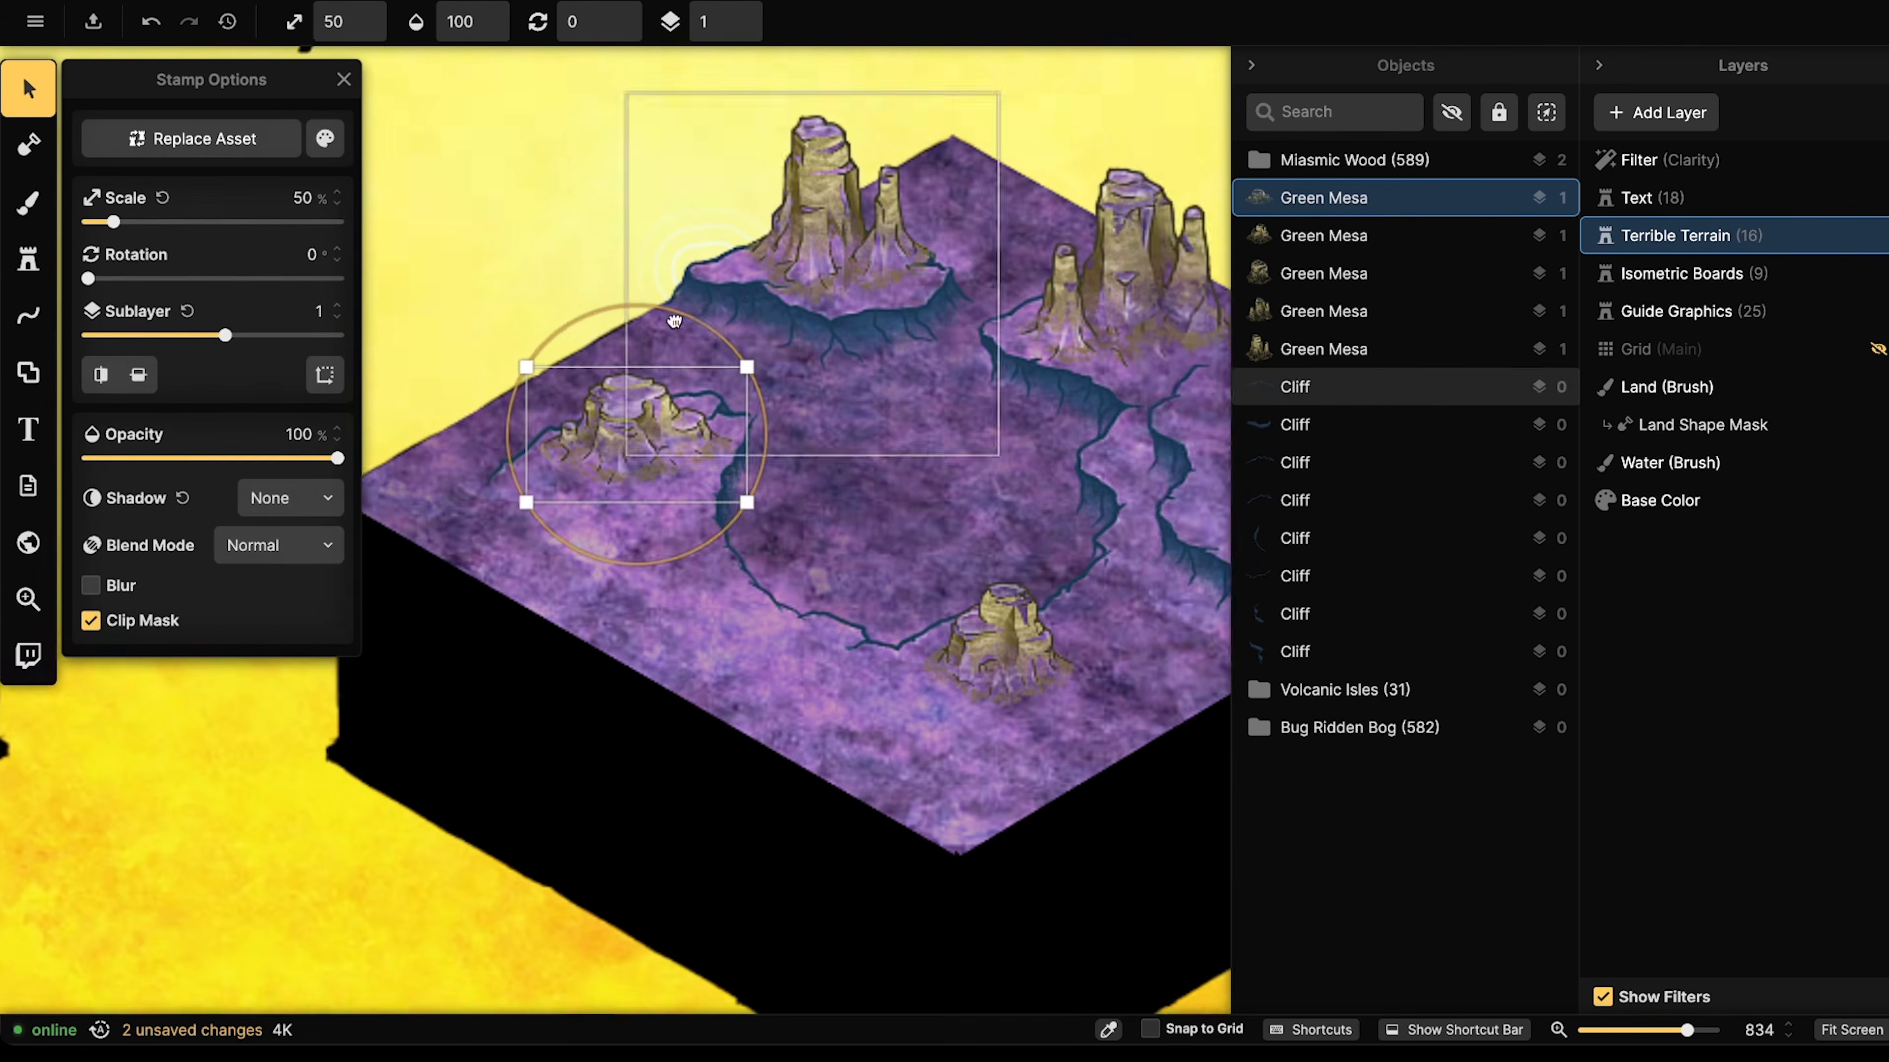
shift+click(700, 240)
shift+click(977, 290)
shift+click(1199, 418)
shift+click(877, 646)
scroll(689, 421, down, 3)
click(325, 138)
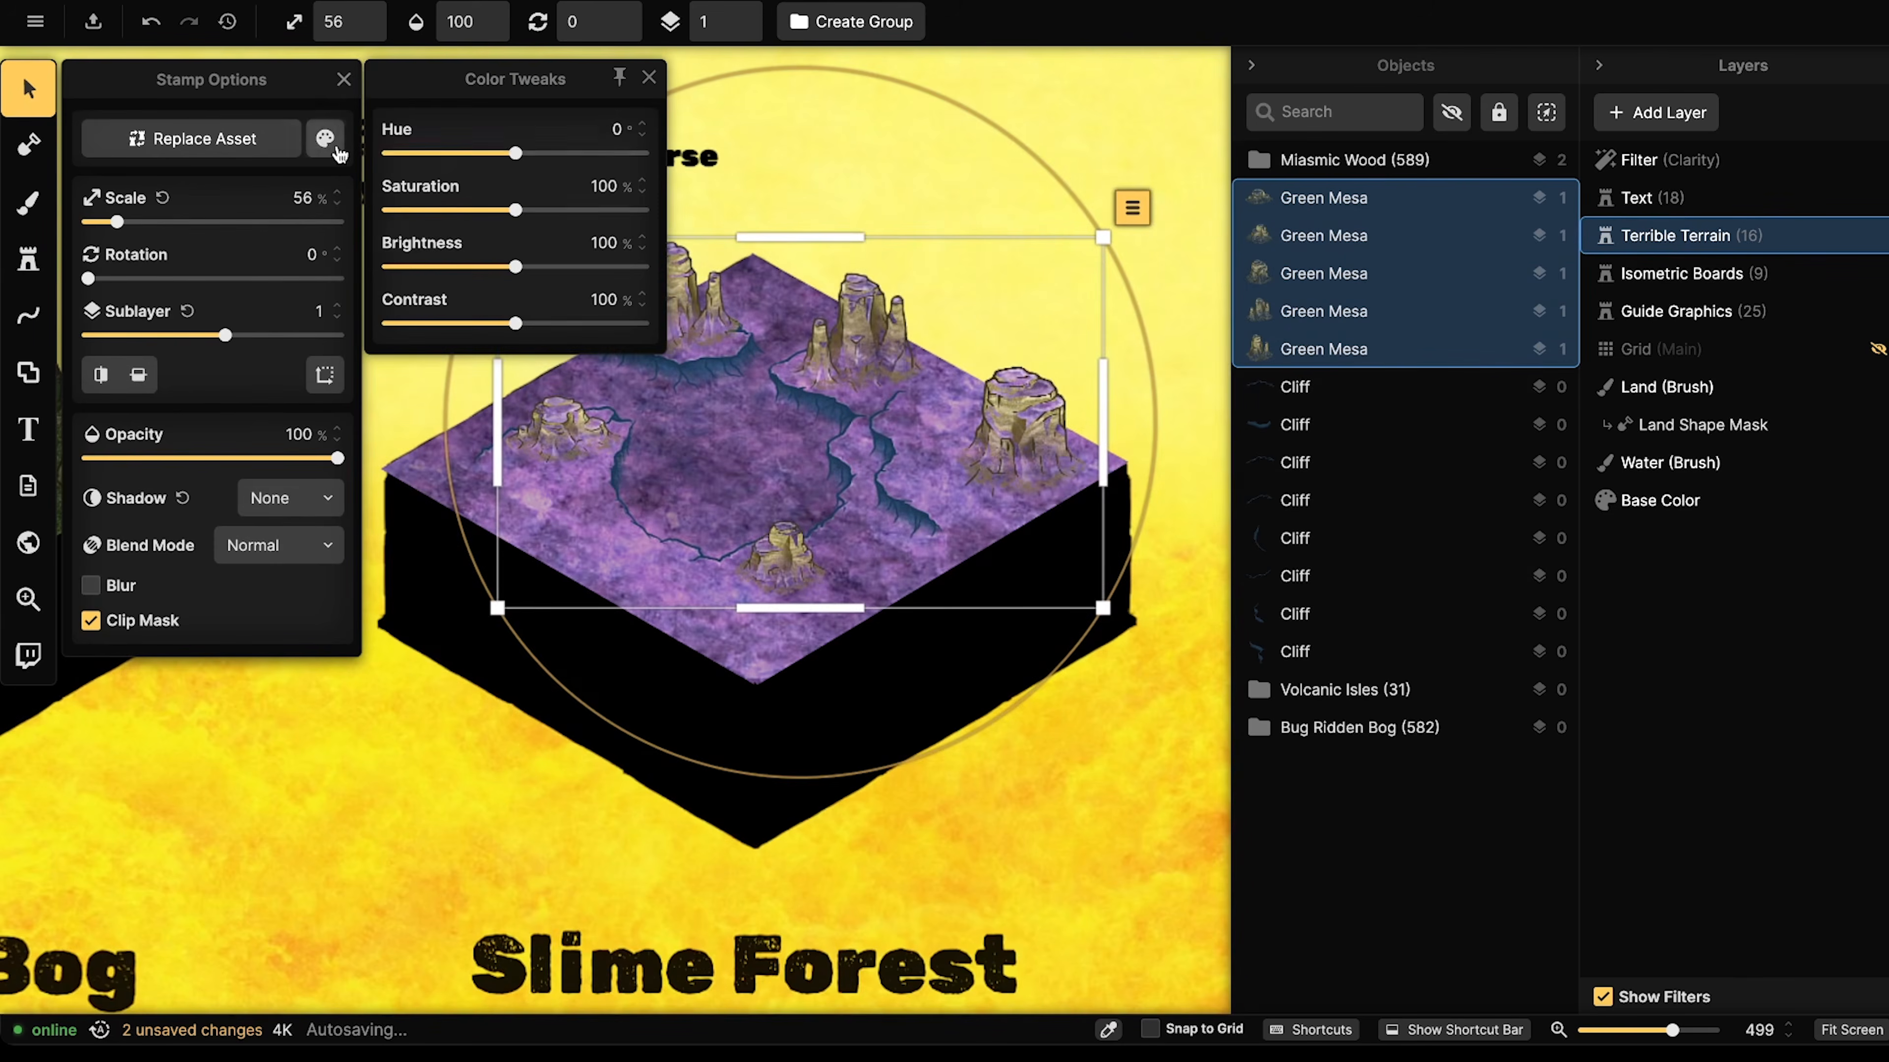
drag(455, 155, 145, 158)
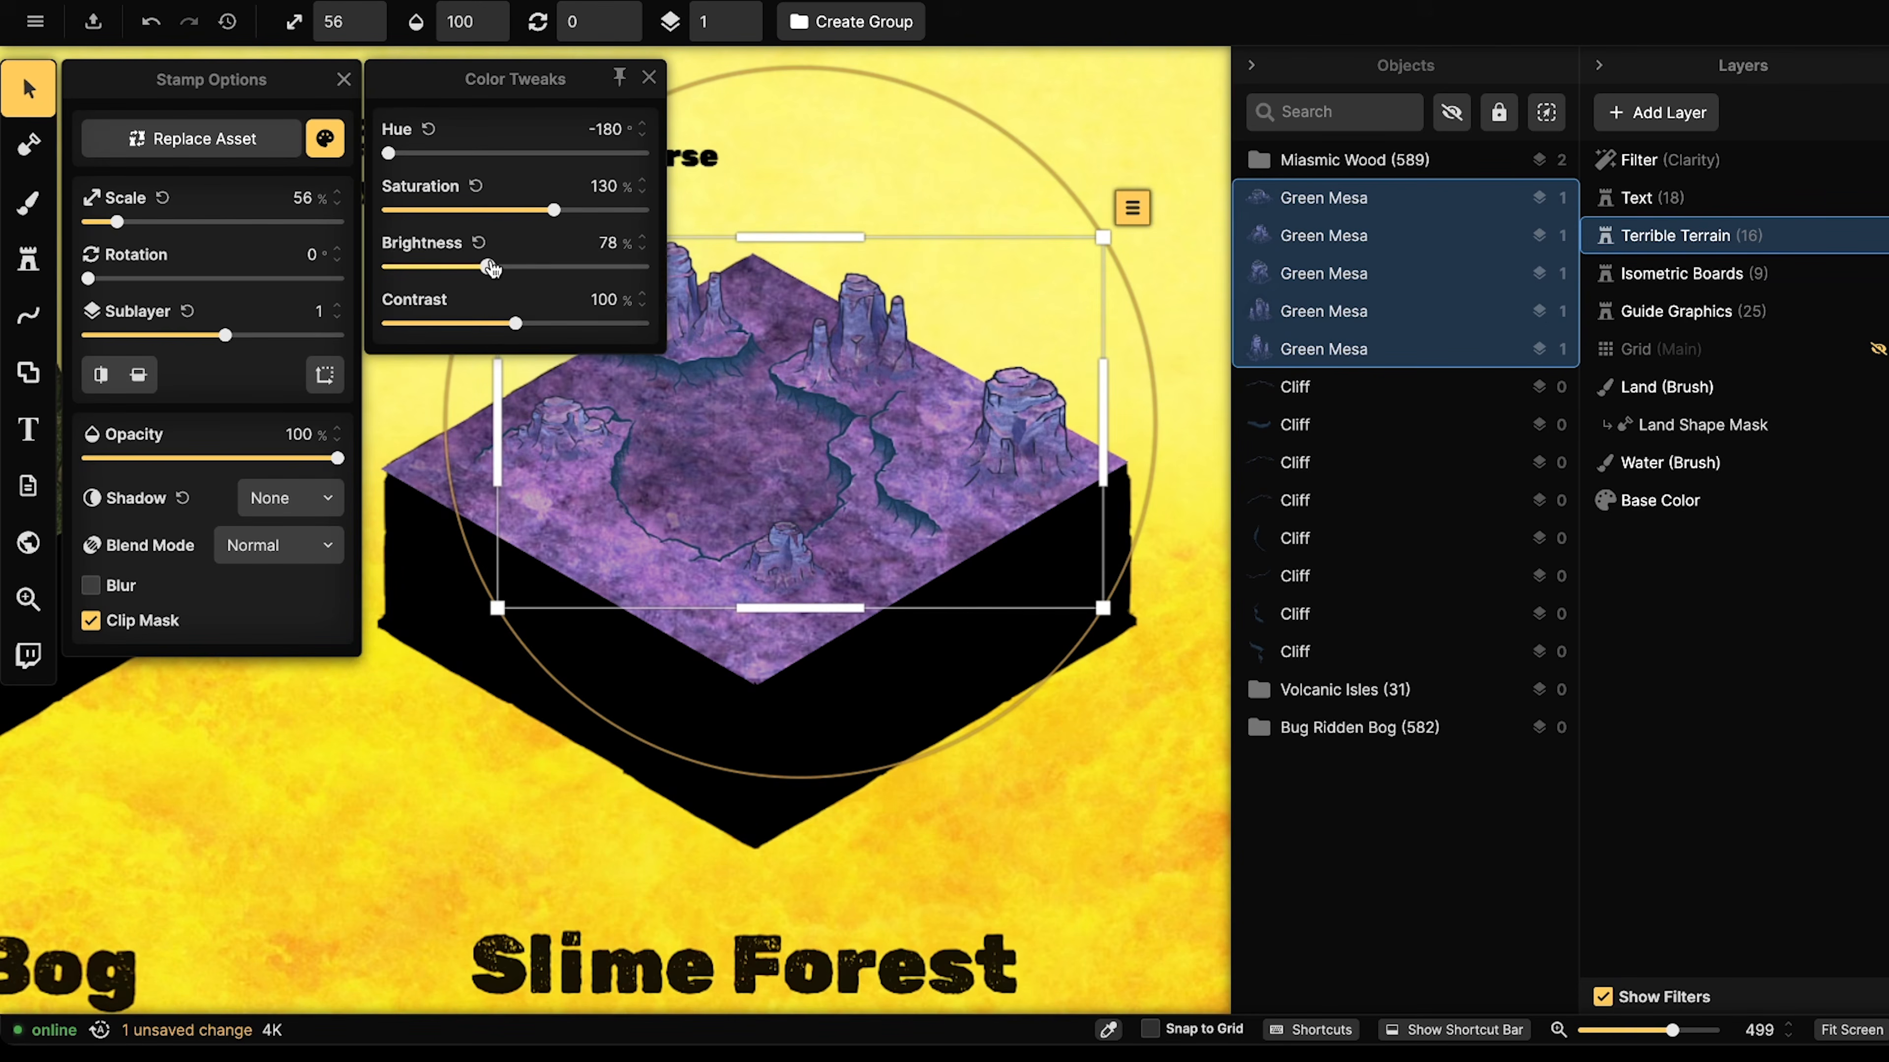
key(Escape)
scroll(1015, 566, down, 4)
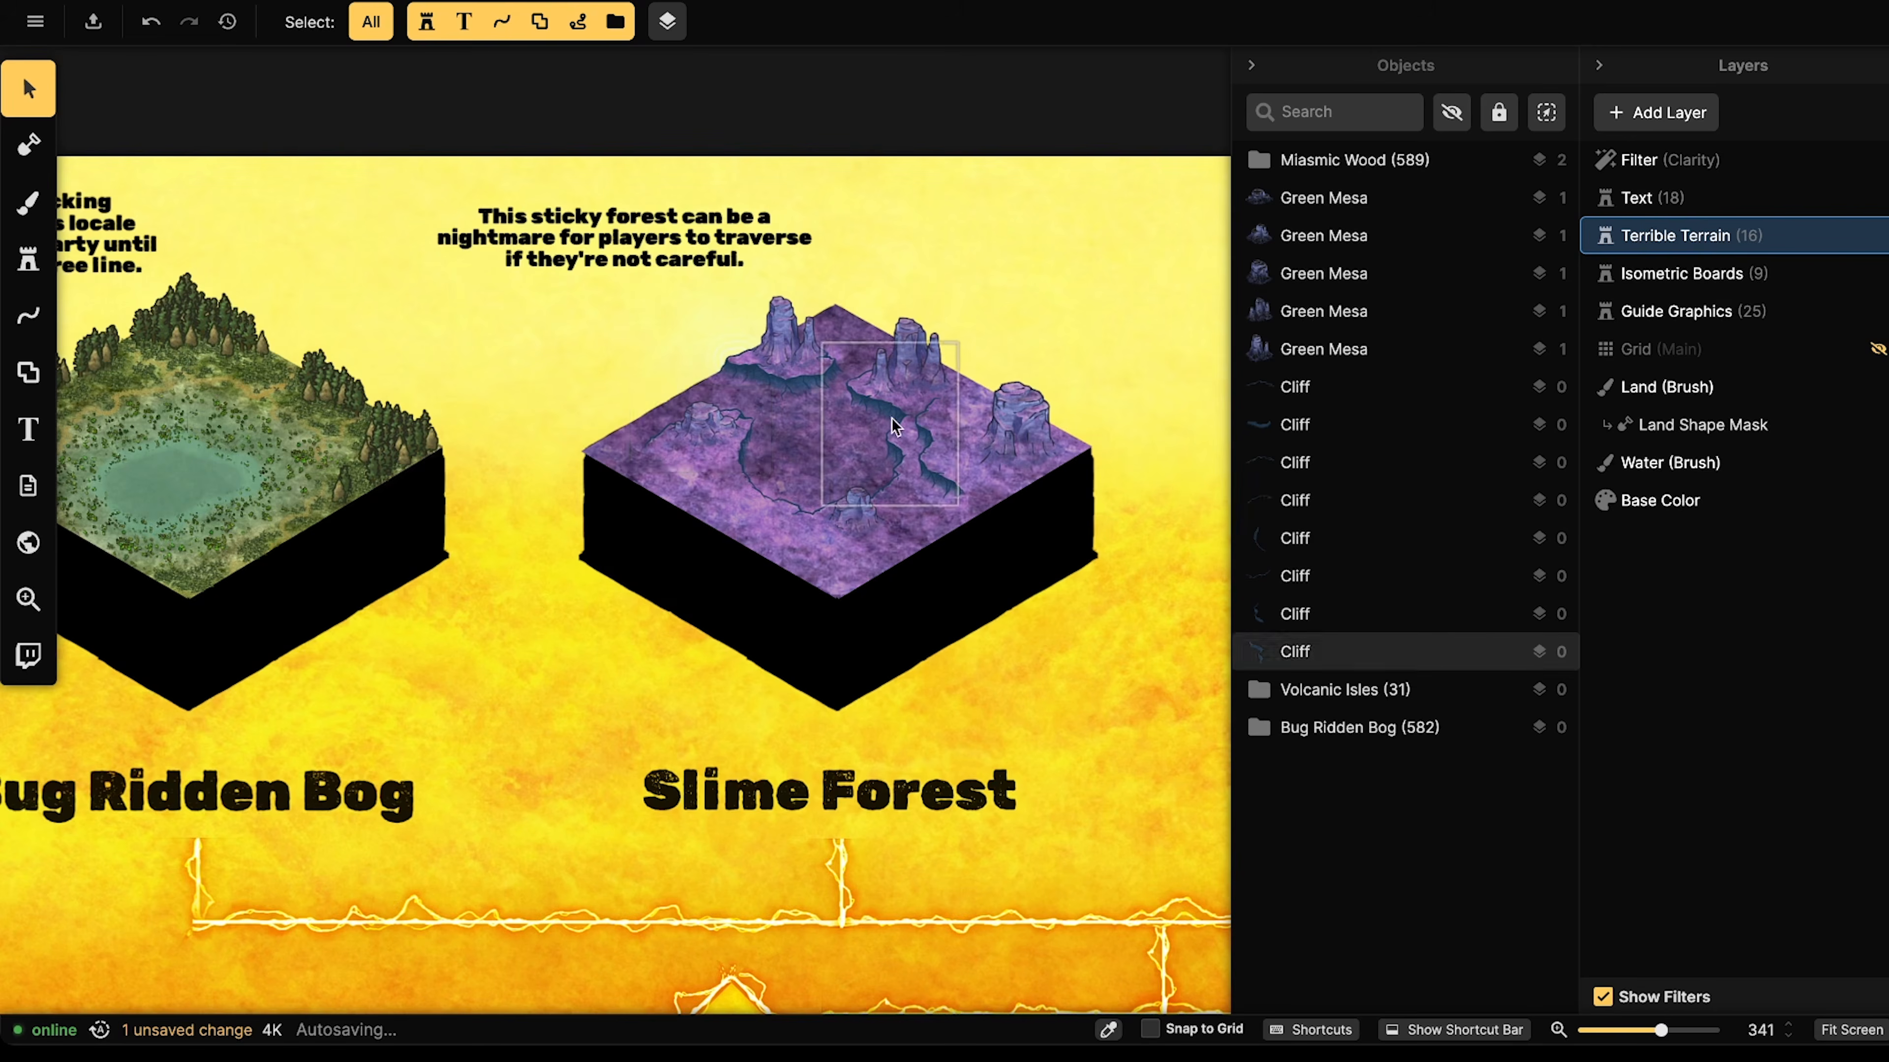
- Raise the Pale Rough Green Grass brush texture's brightness to 93
scroll(858, 418, up, 5)
click(27, 216)
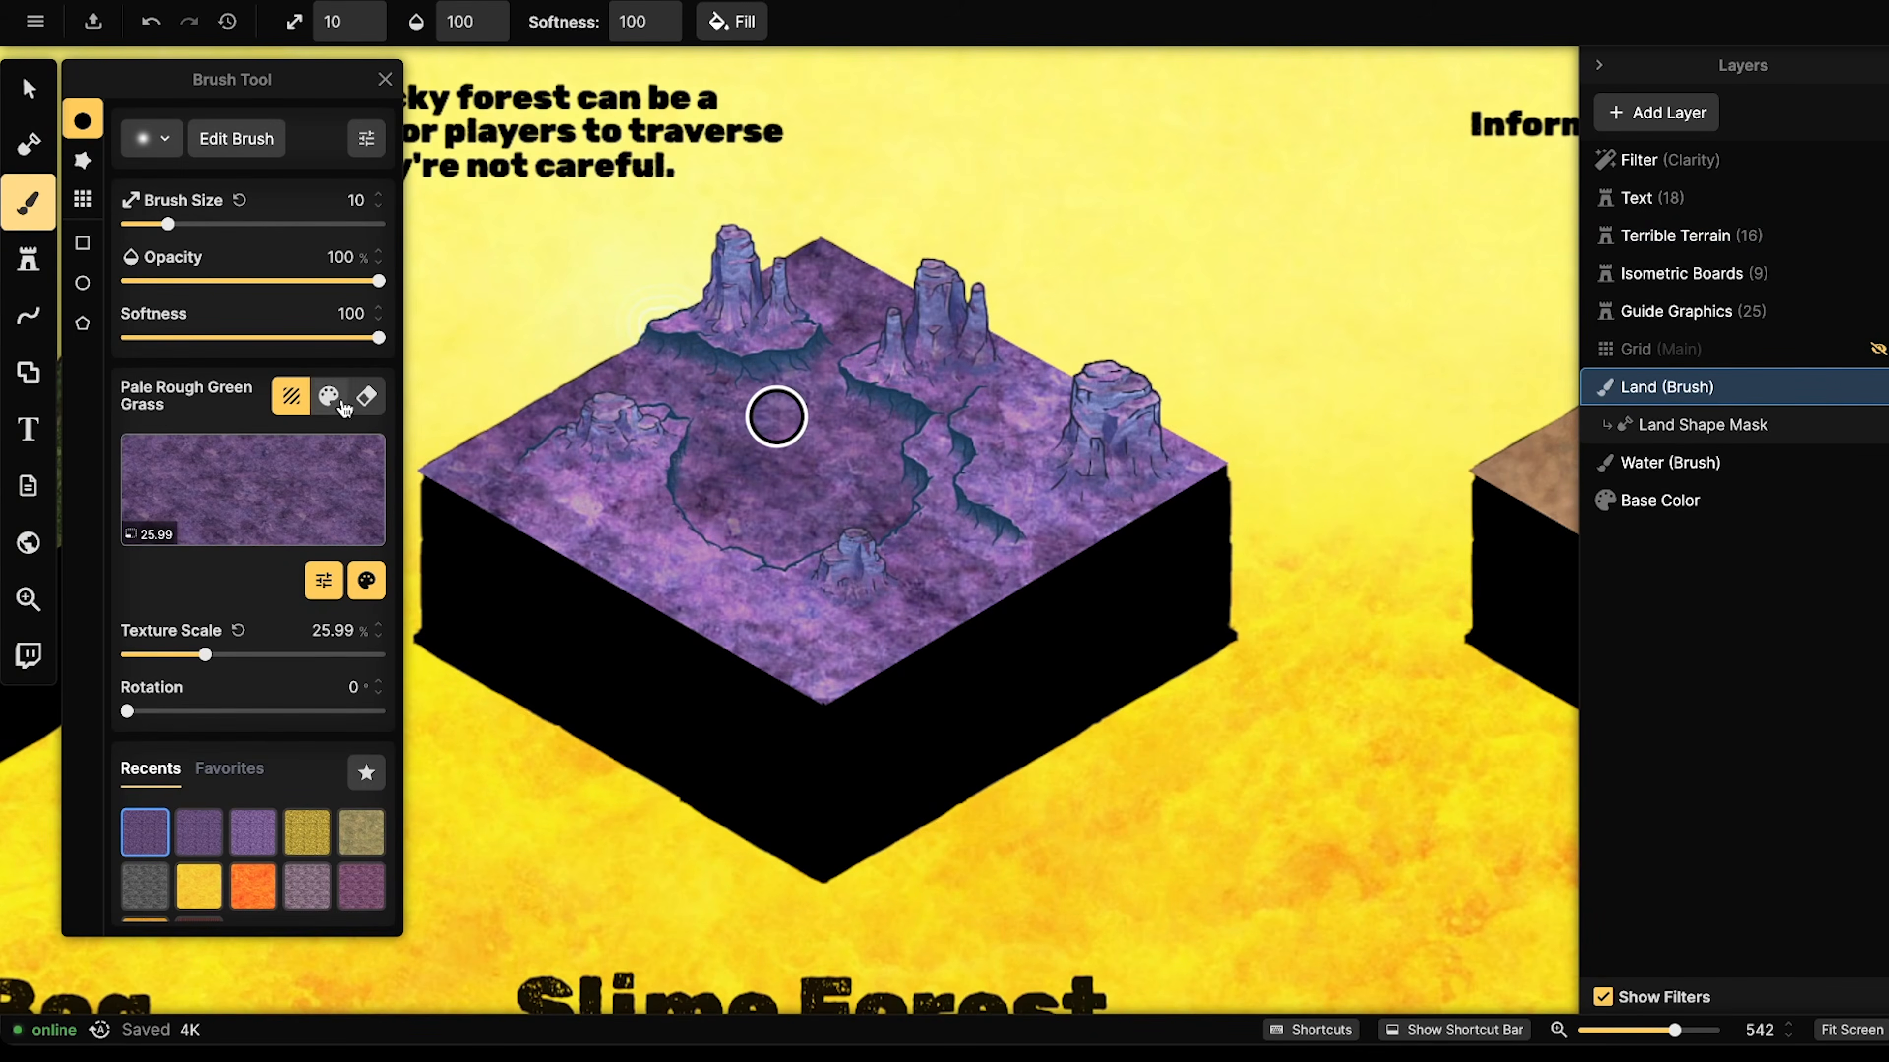
click(367, 579)
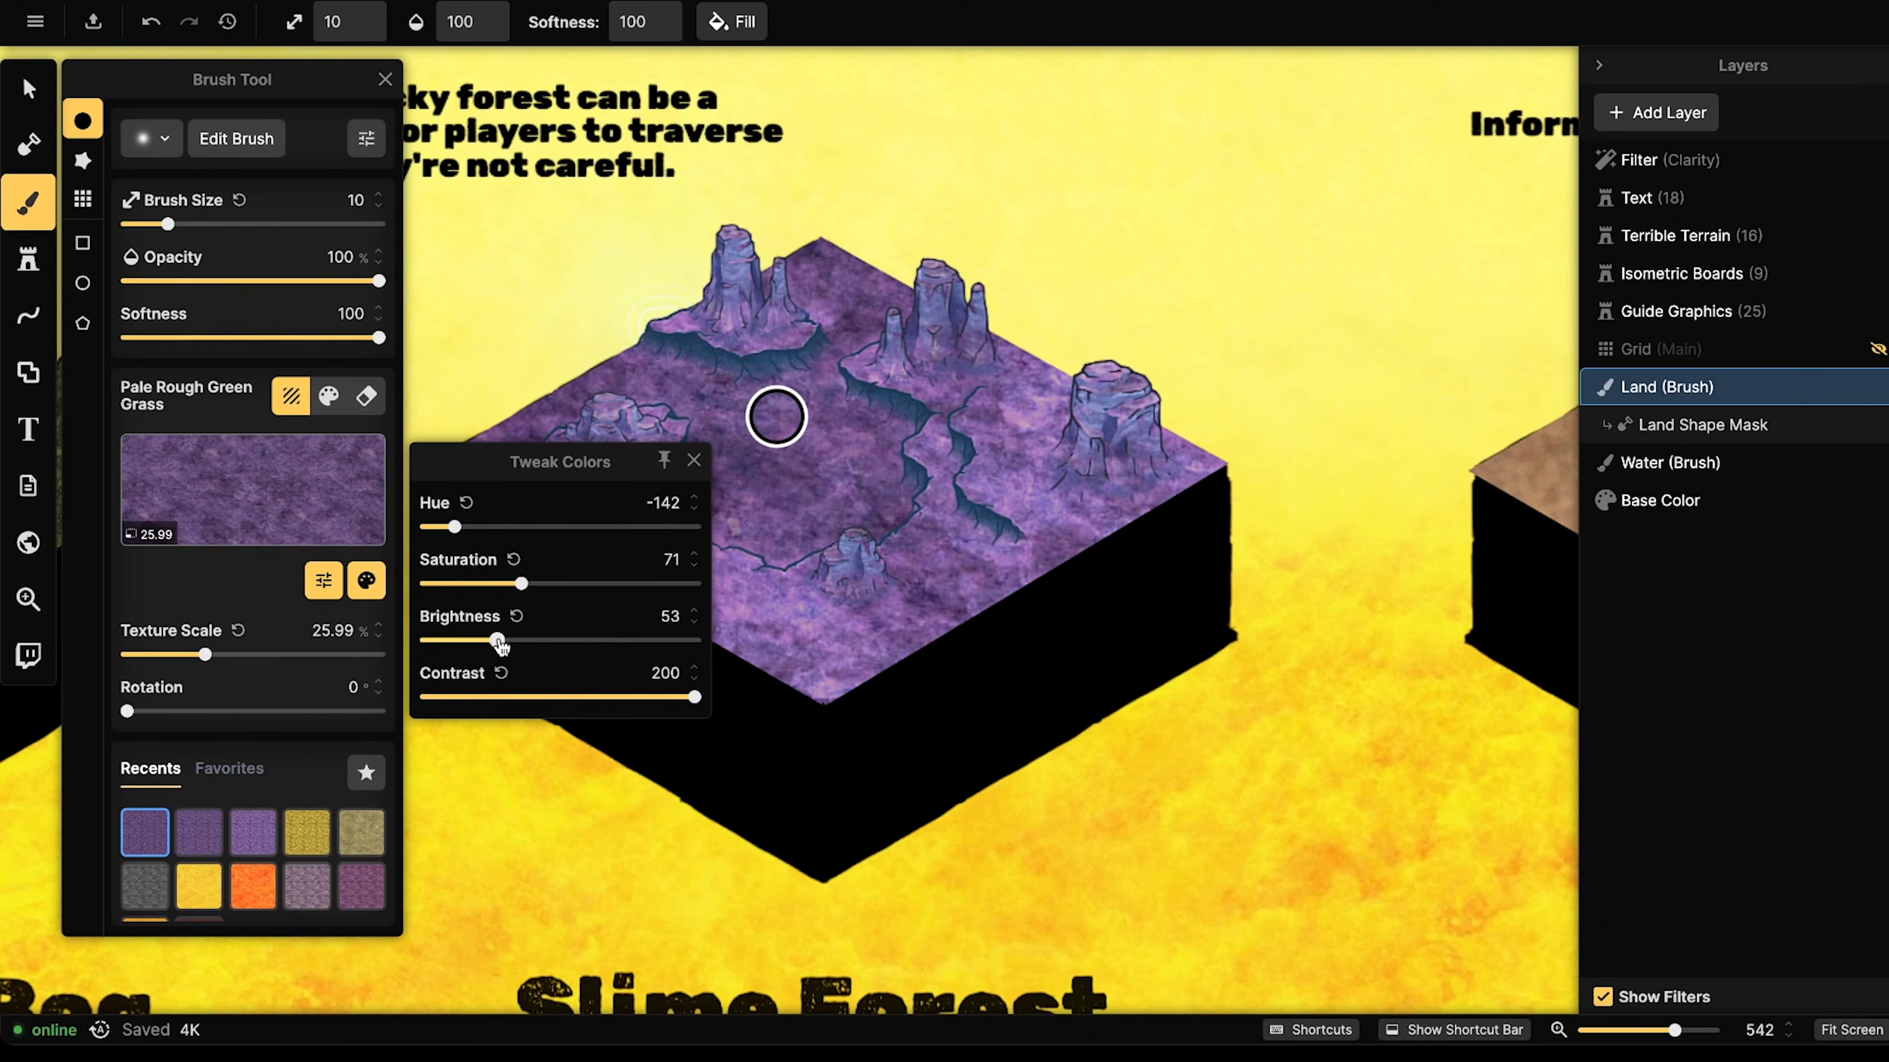
drag(500, 644, 538, 644)
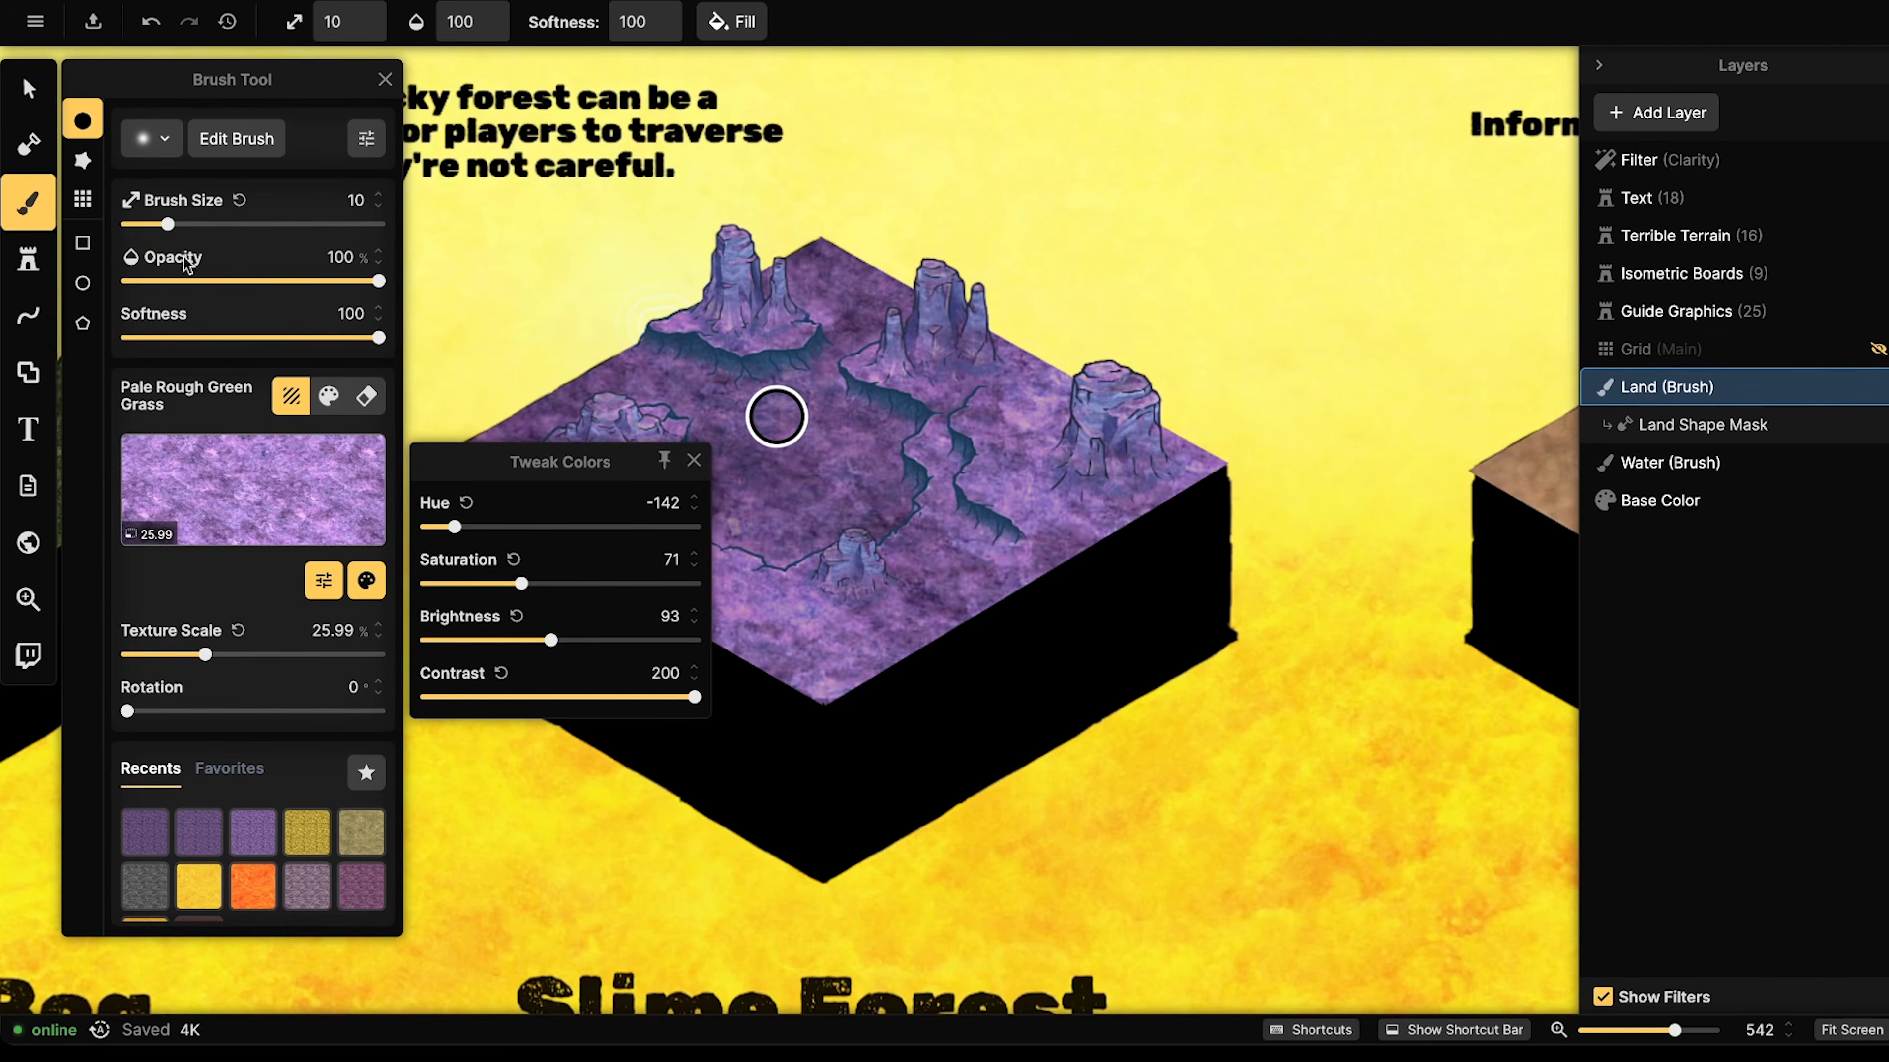
click(694, 460)
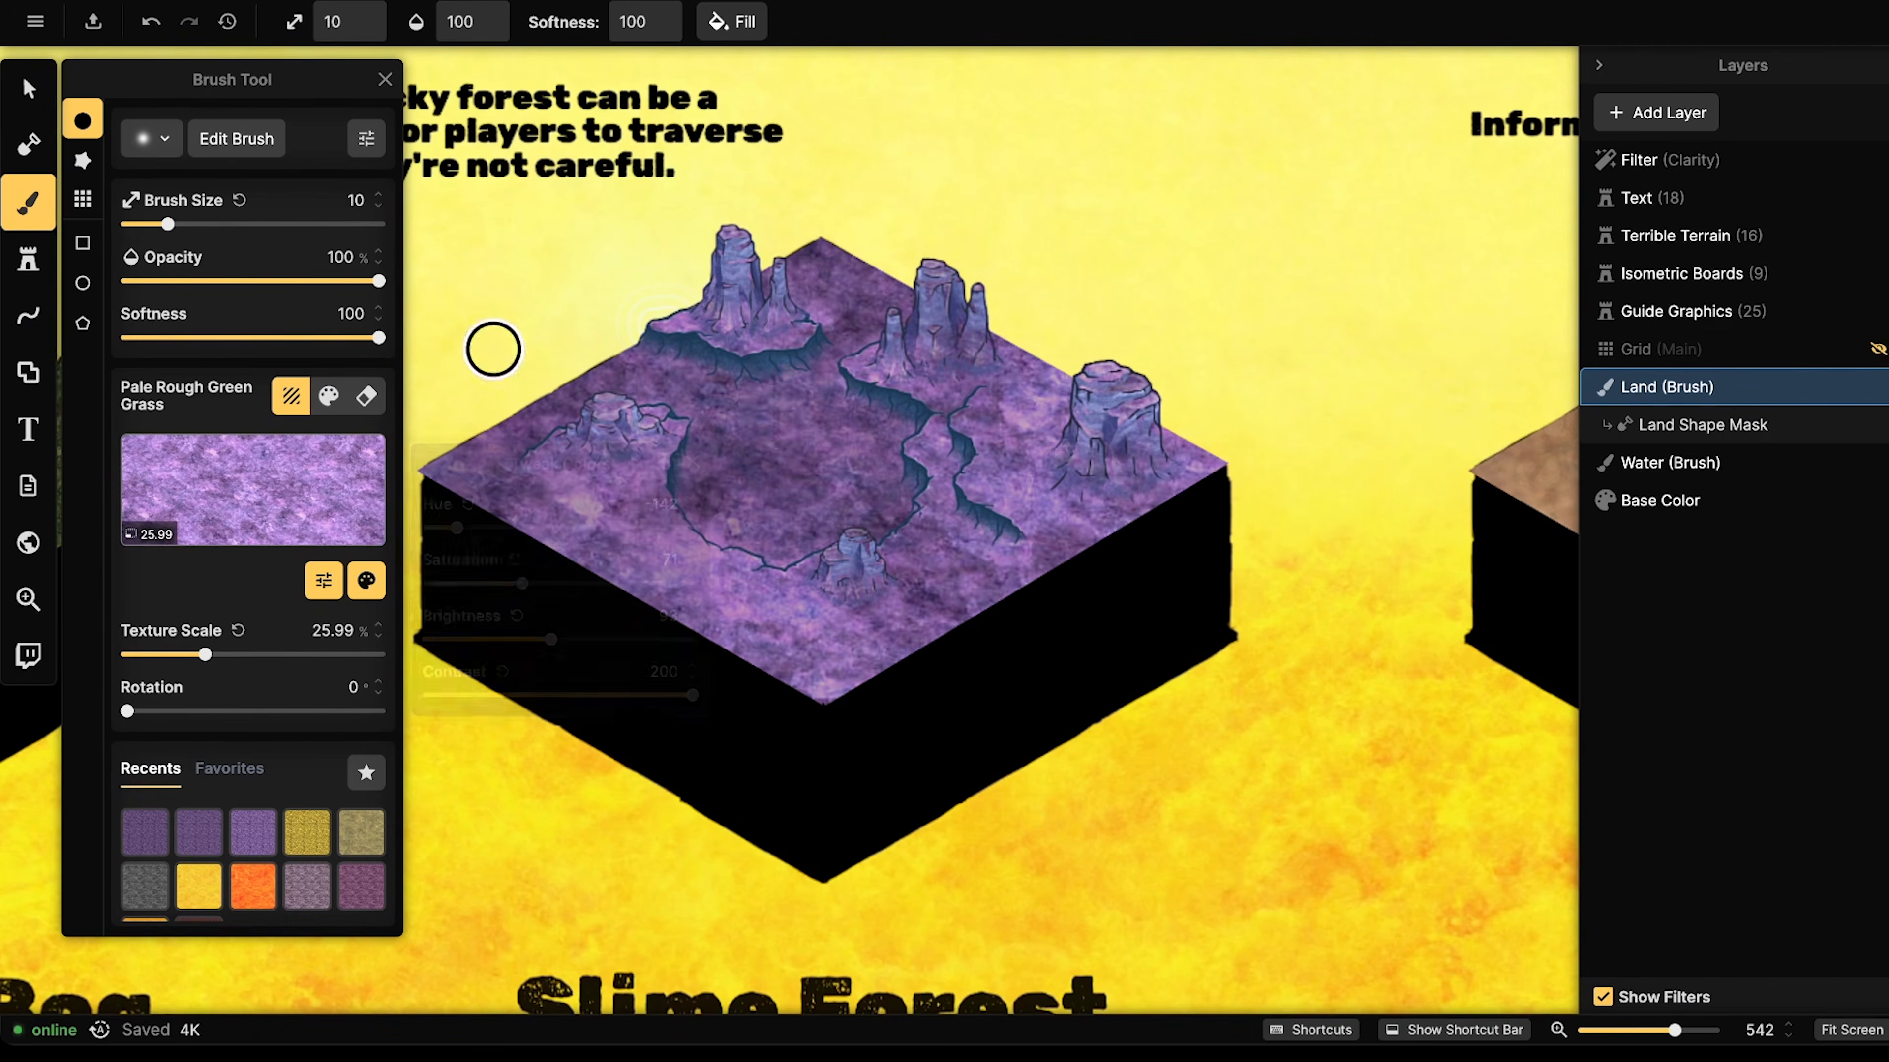
click(333, 281)
drag(806, 625, 764, 626)
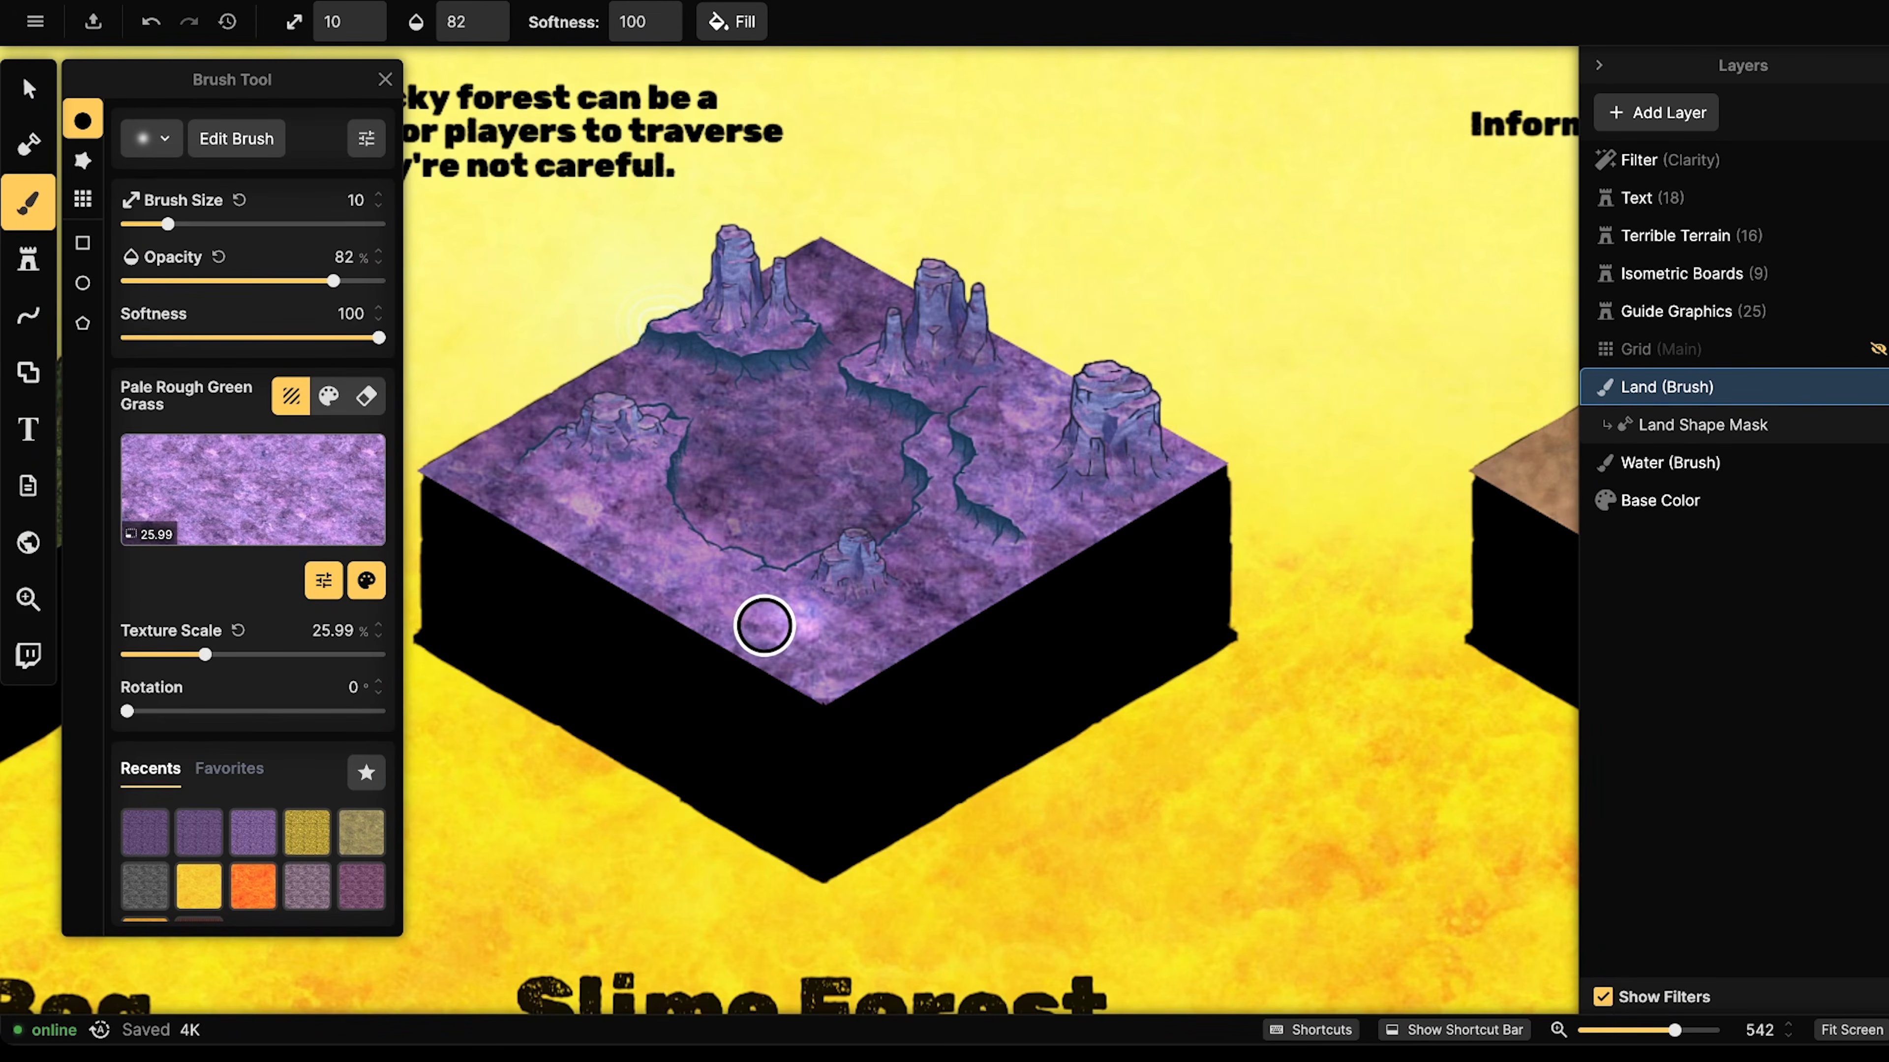
key(ctrl+z)
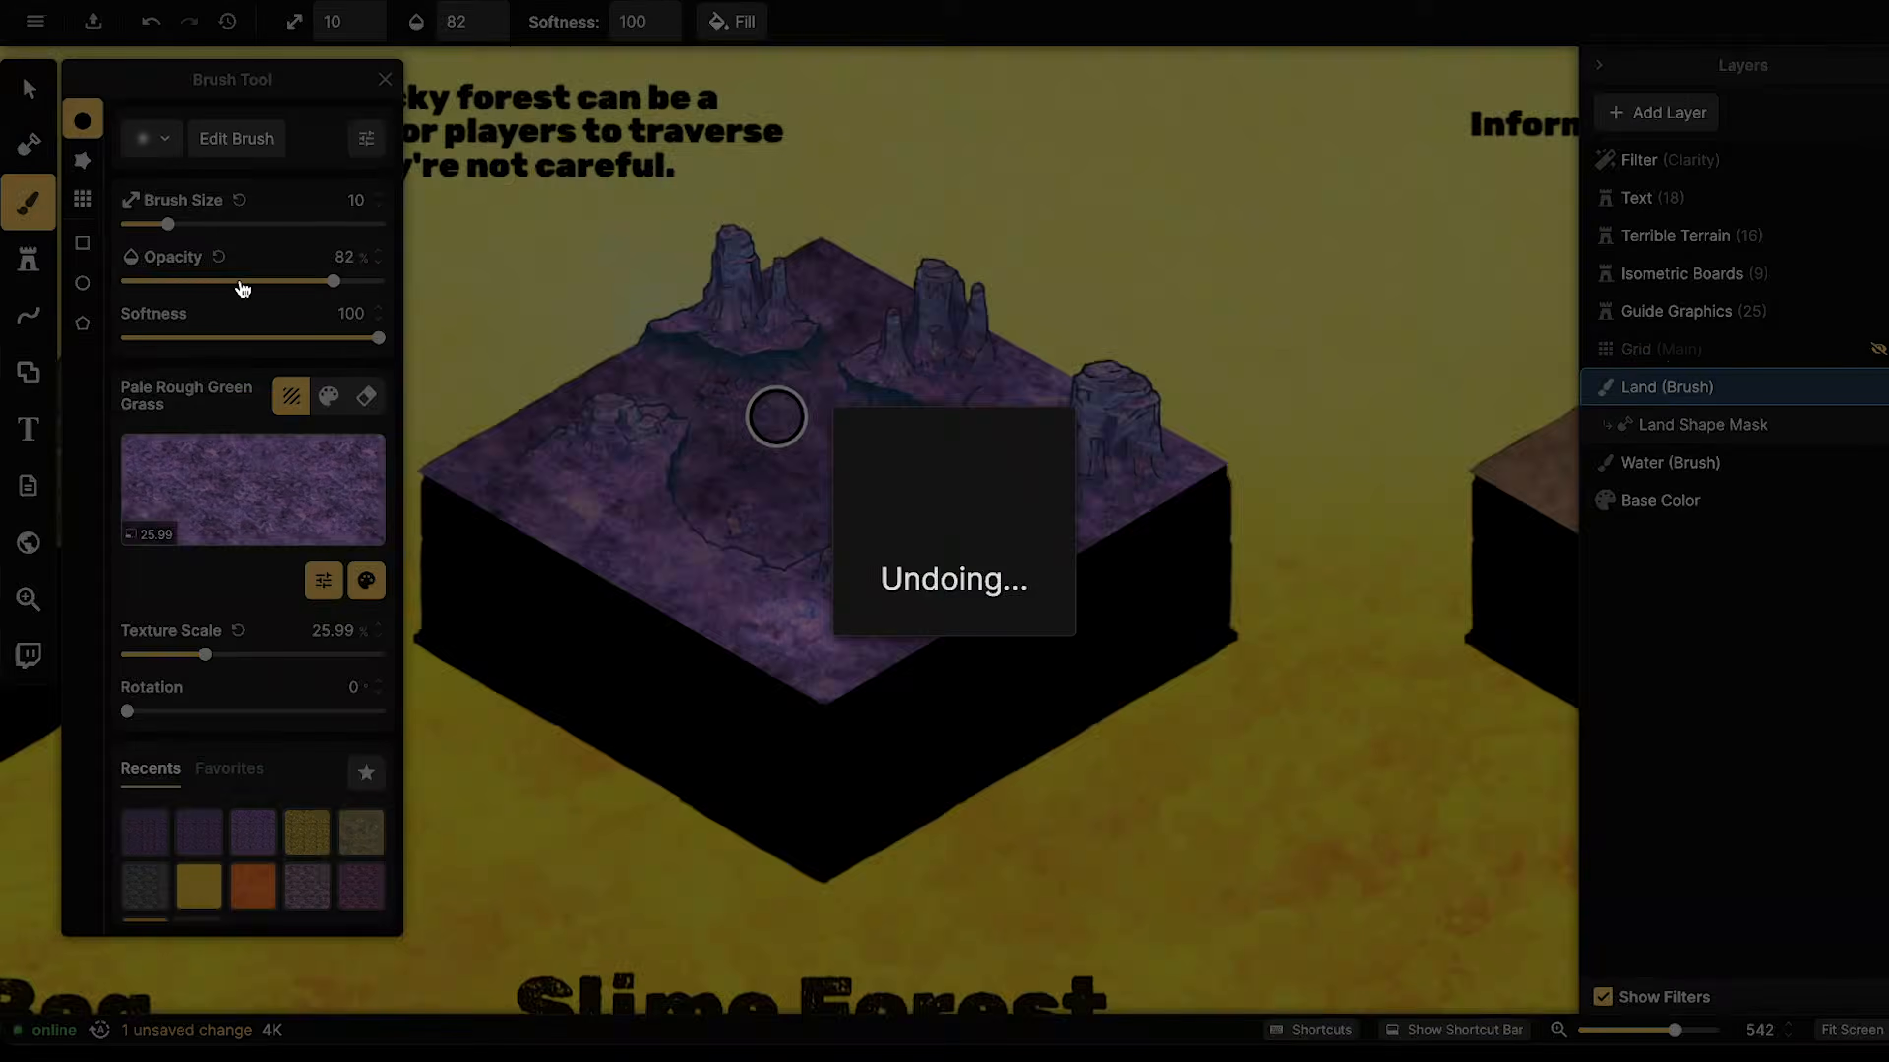
- Set the brush opacity to 39% and paint light purple highlights over the tops of the five mesas
drag(241, 283, 227, 282)
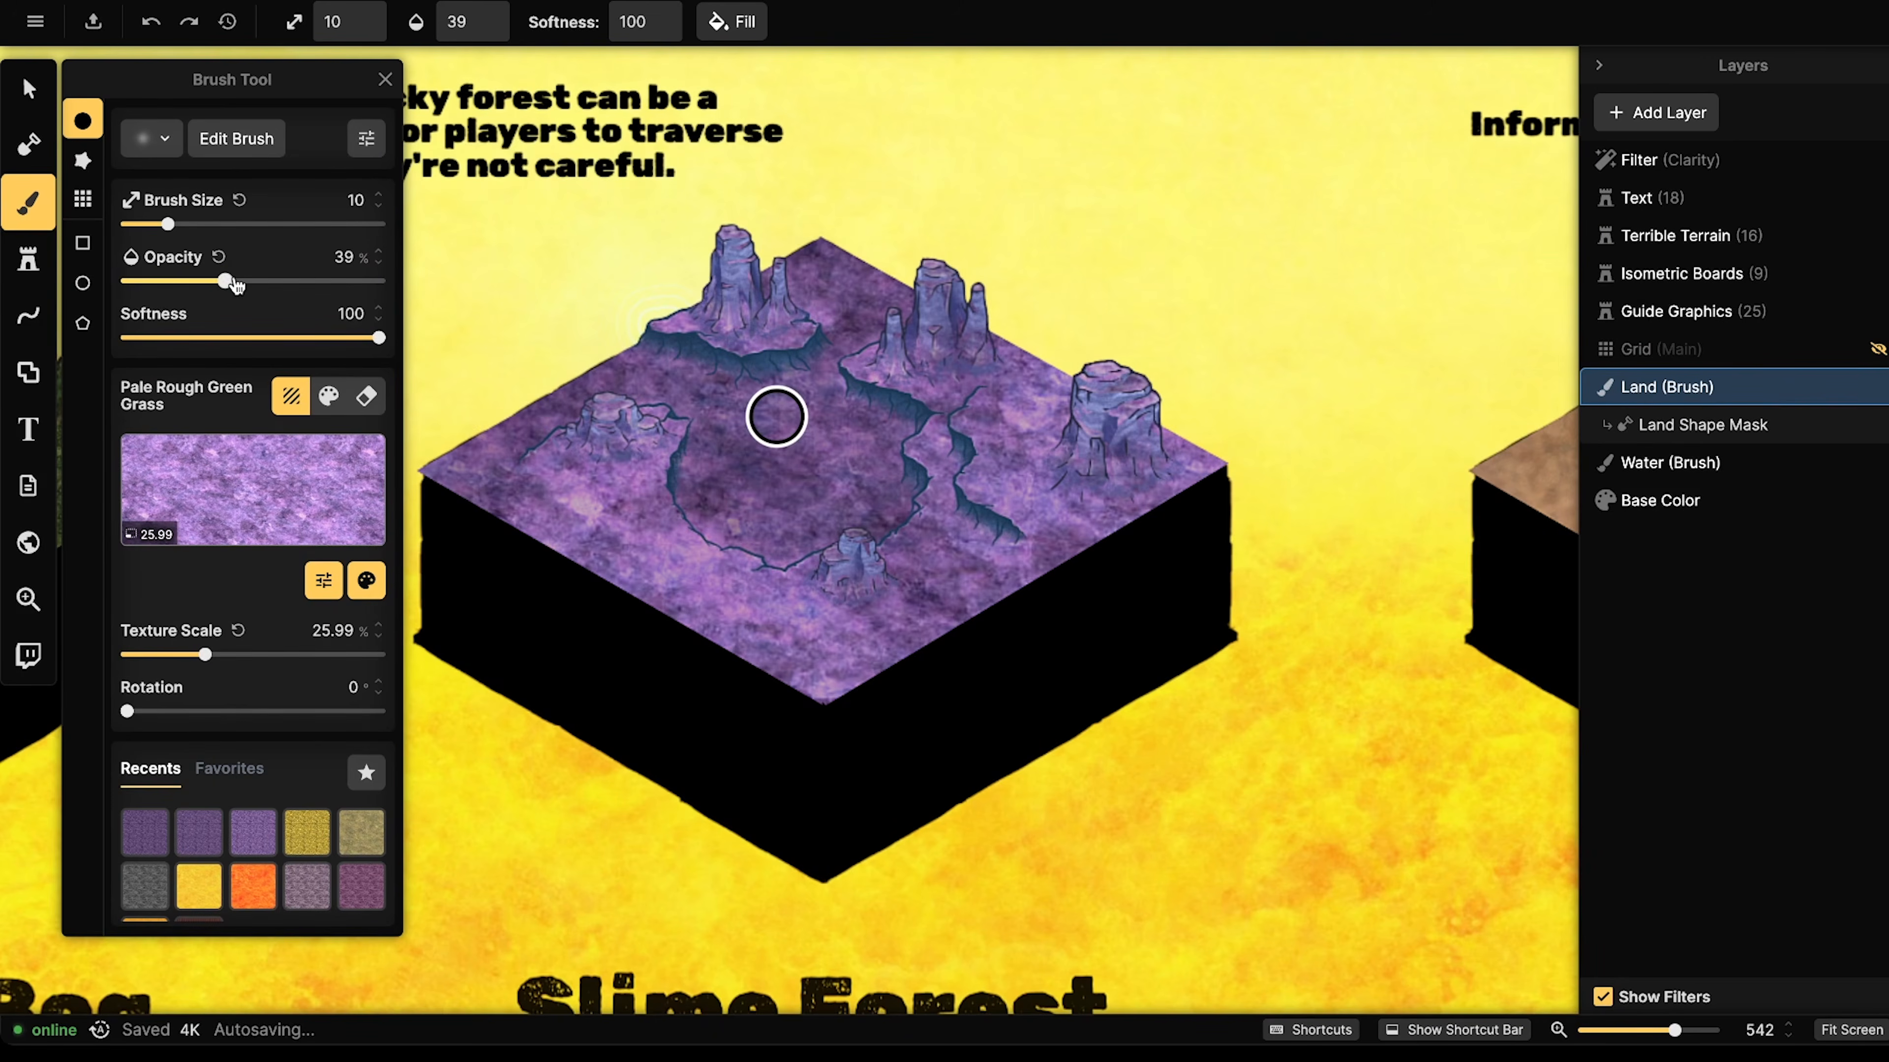
mouse_move(1121, 379)
mouse_down()
mouse_move(1151, 392)
mouse_move(1106, 414)
mouse_move(1080, 384)
mouse_move(1089, 370)
mouse_move(1122, 392)
mouse_up()
mouse_move(927, 264)
mouse_down()
mouse_move(952, 261)
mouse_move(965, 291)
mouse_move(876, 317)
mouse_move(892, 315)
mouse_up()
drag(721, 254, 781, 240)
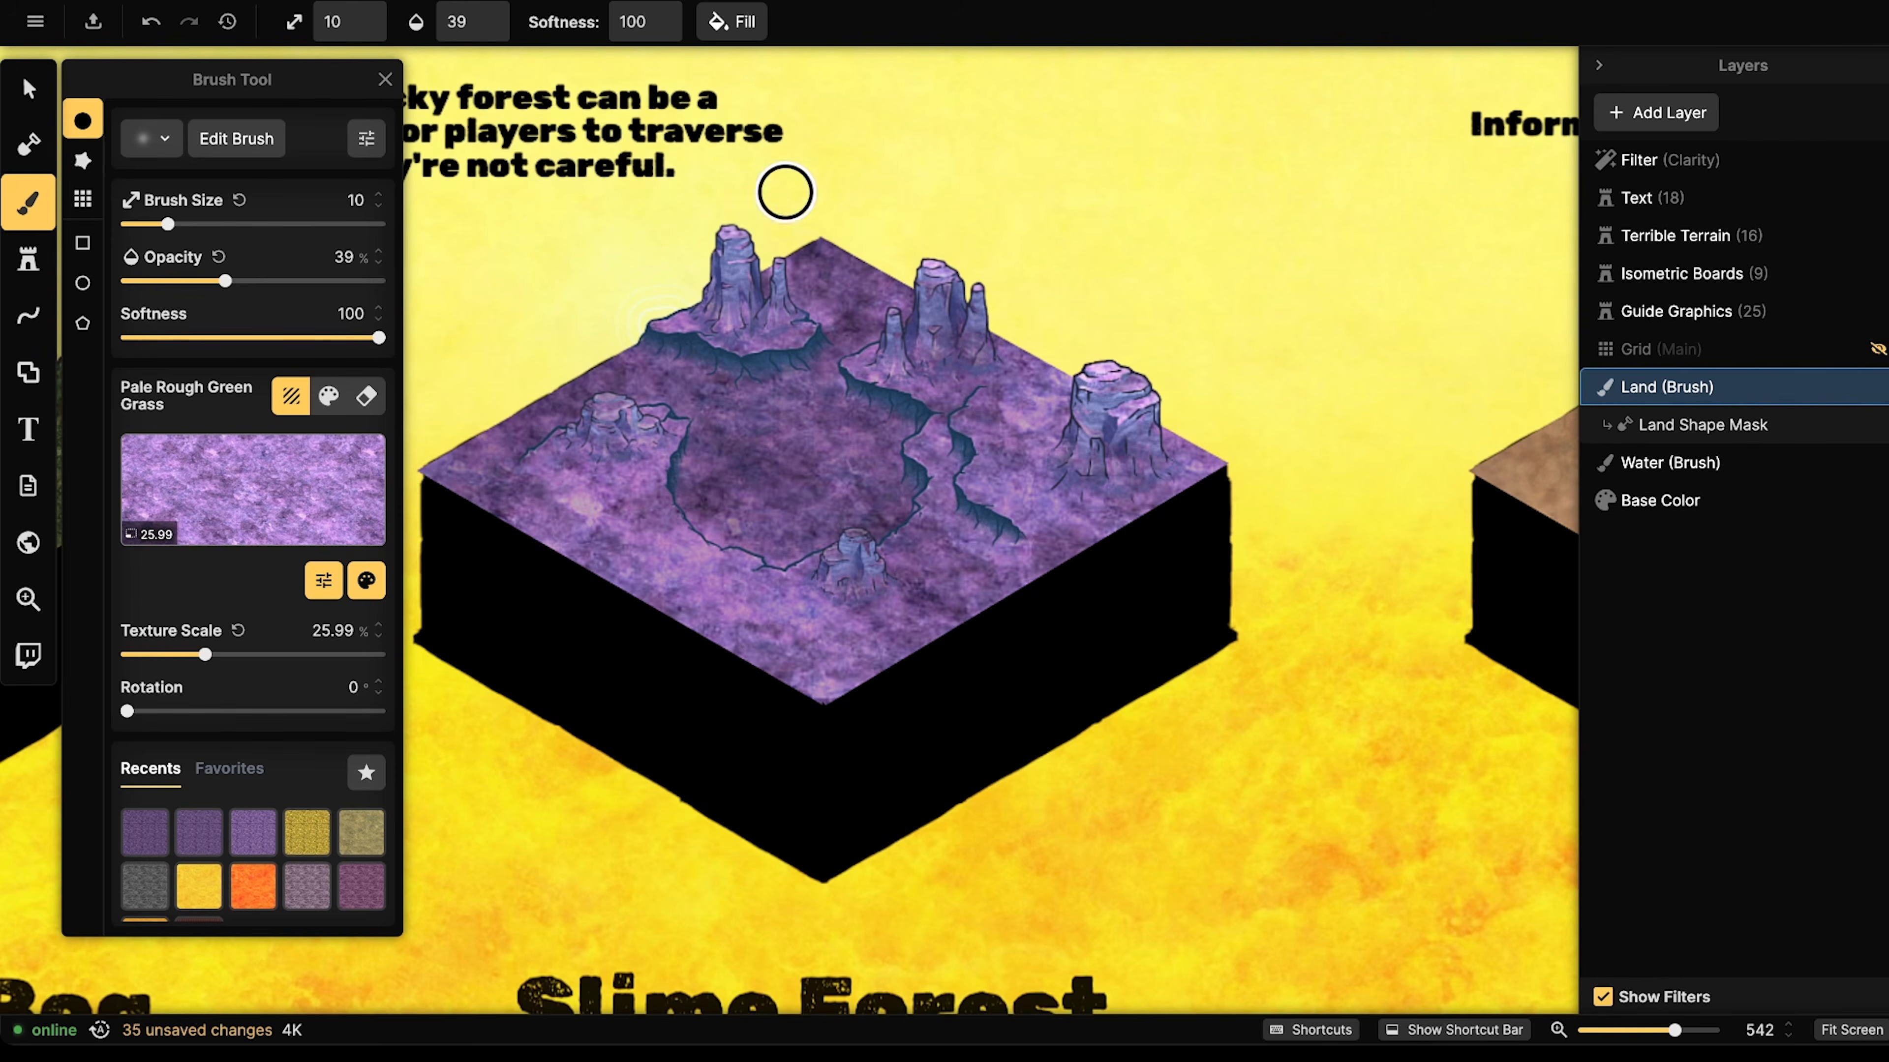
drag(637, 400, 619, 405)
click(863, 531)
drag(1114, 380, 1142, 407)
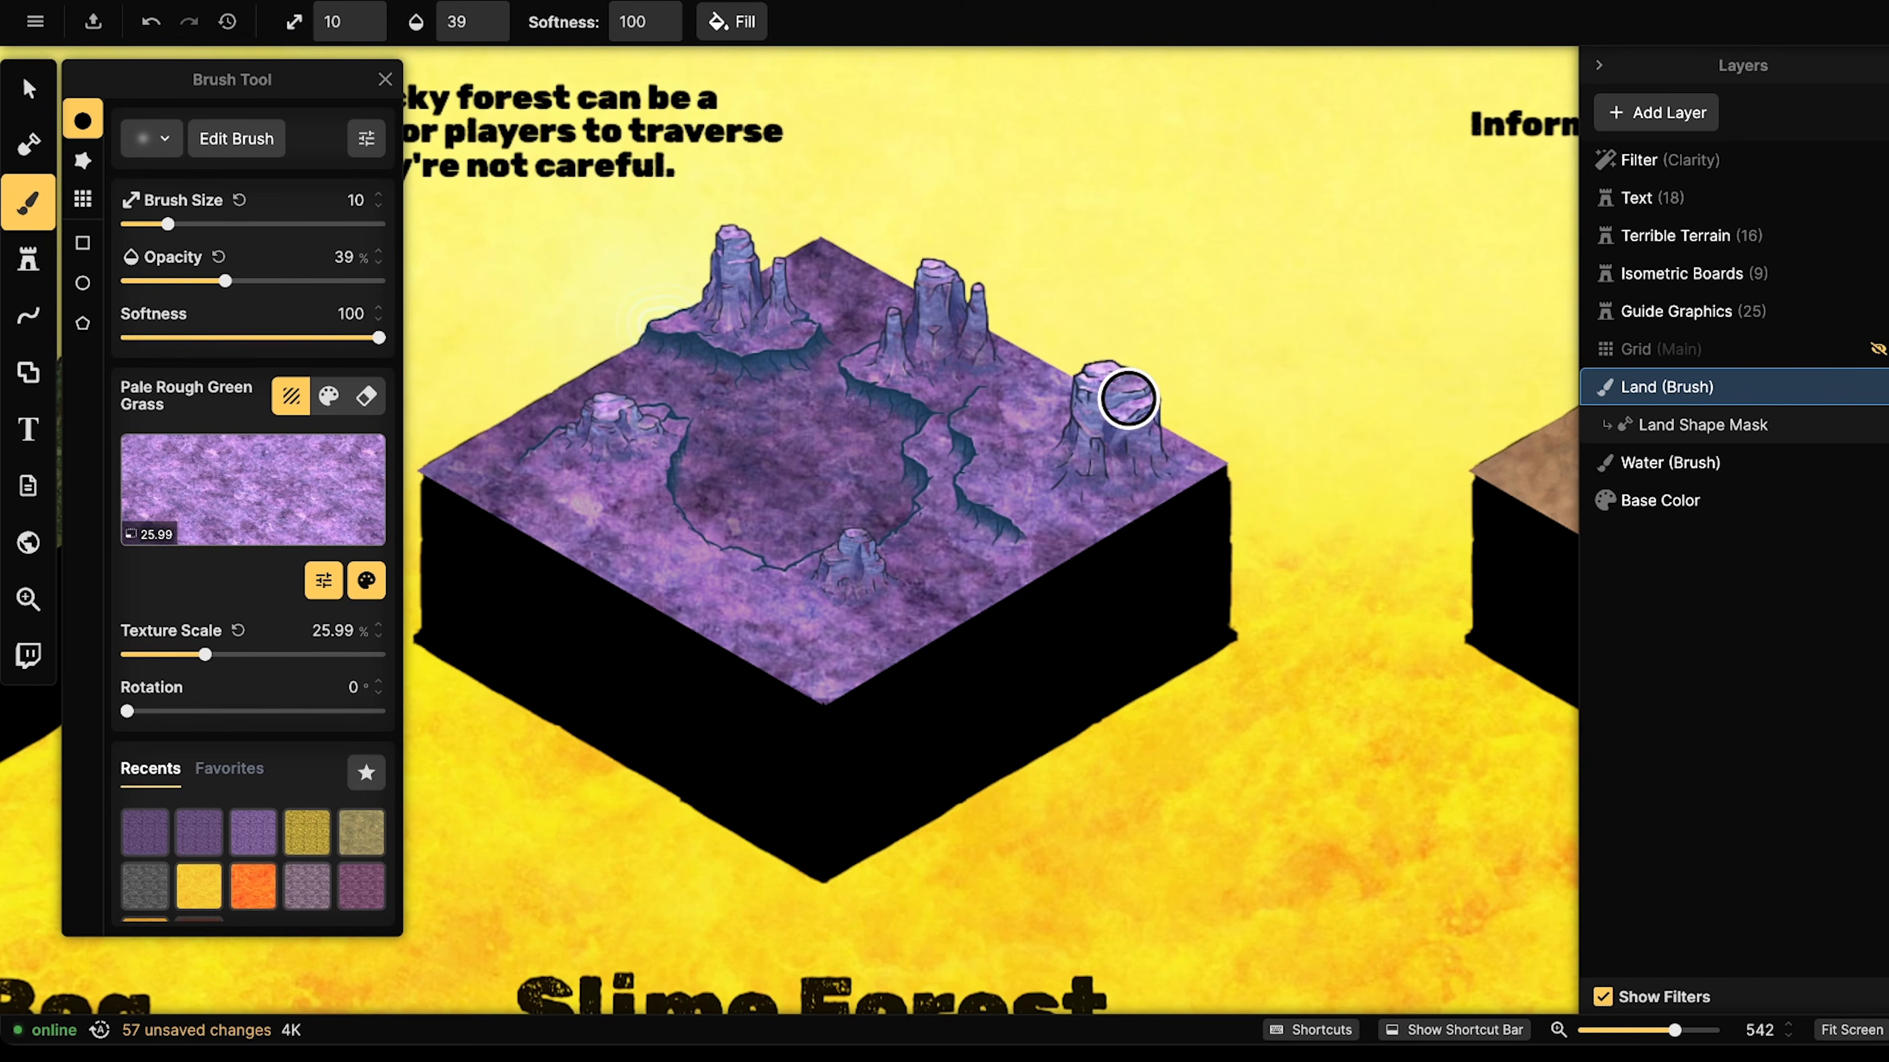
click(1113, 376)
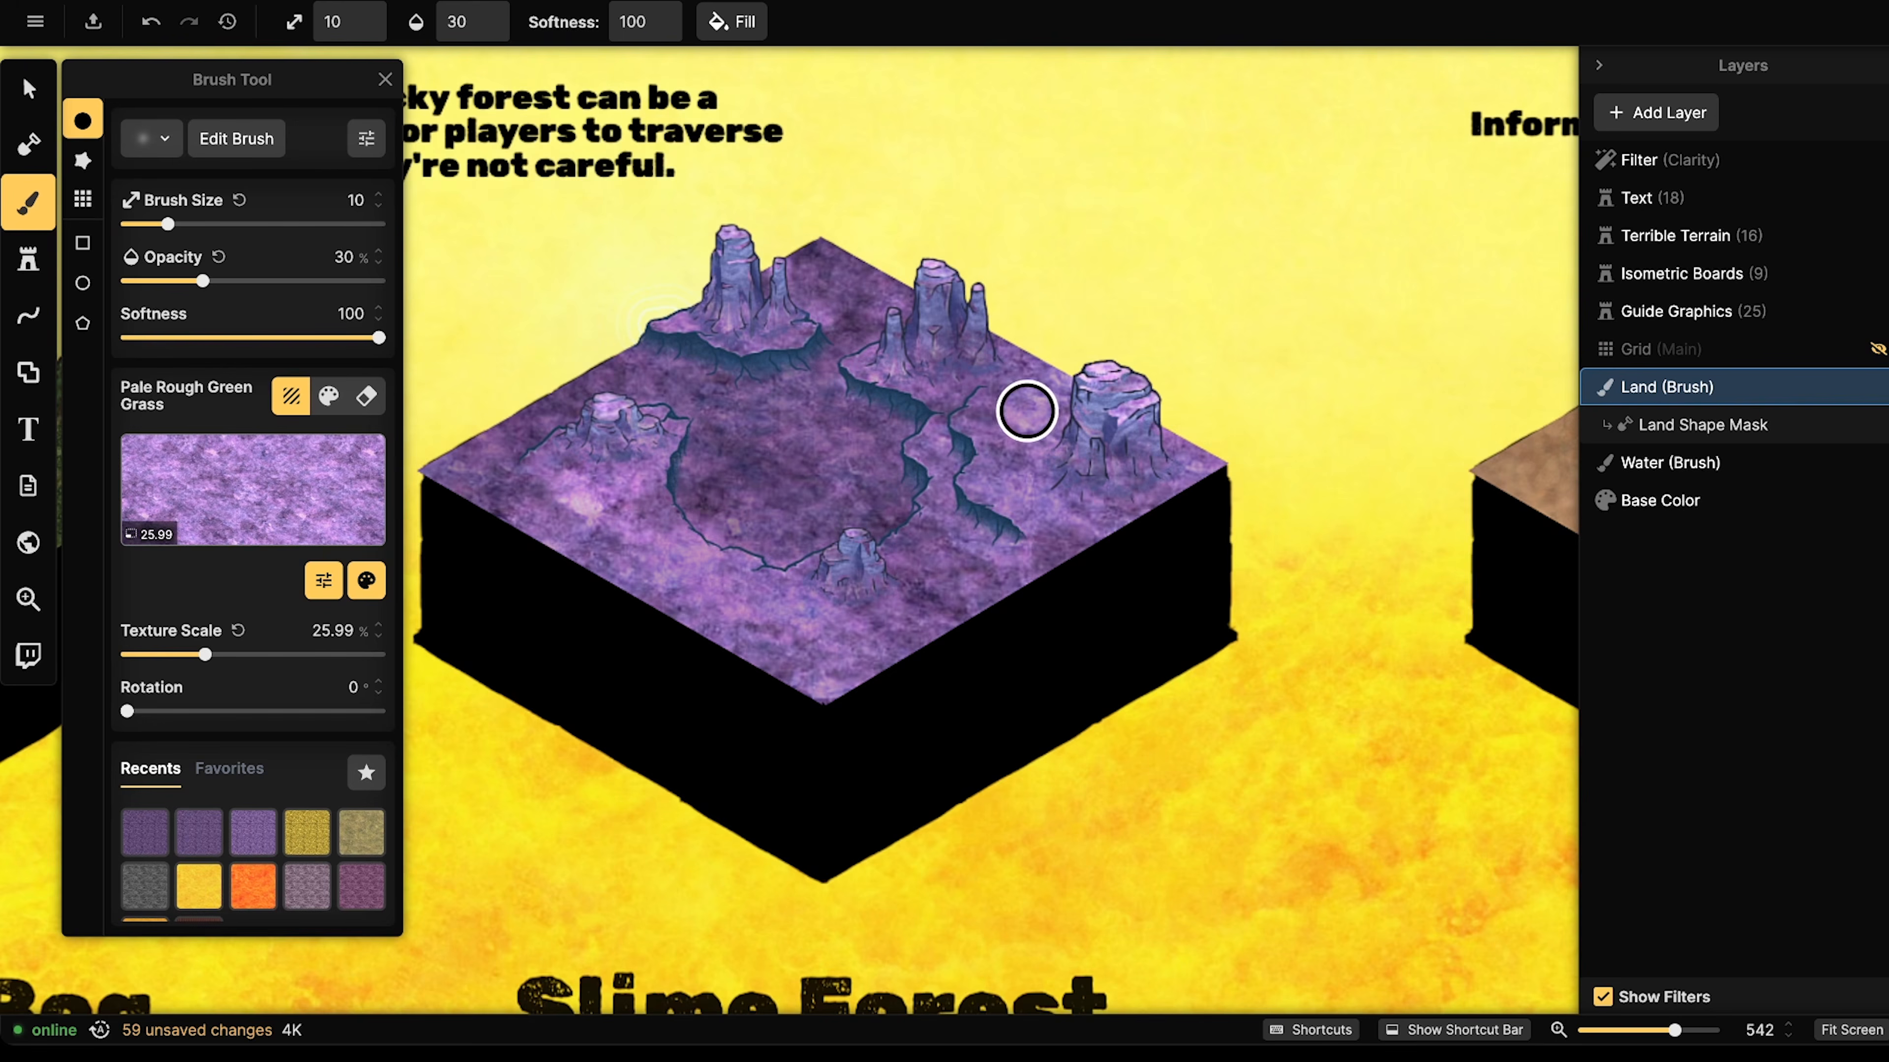
- Paint soft light patches at 30% brush opacity on the raised ground beside the right cliff and along the tile's lower-right edge
drag(1002, 474, 999, 468)
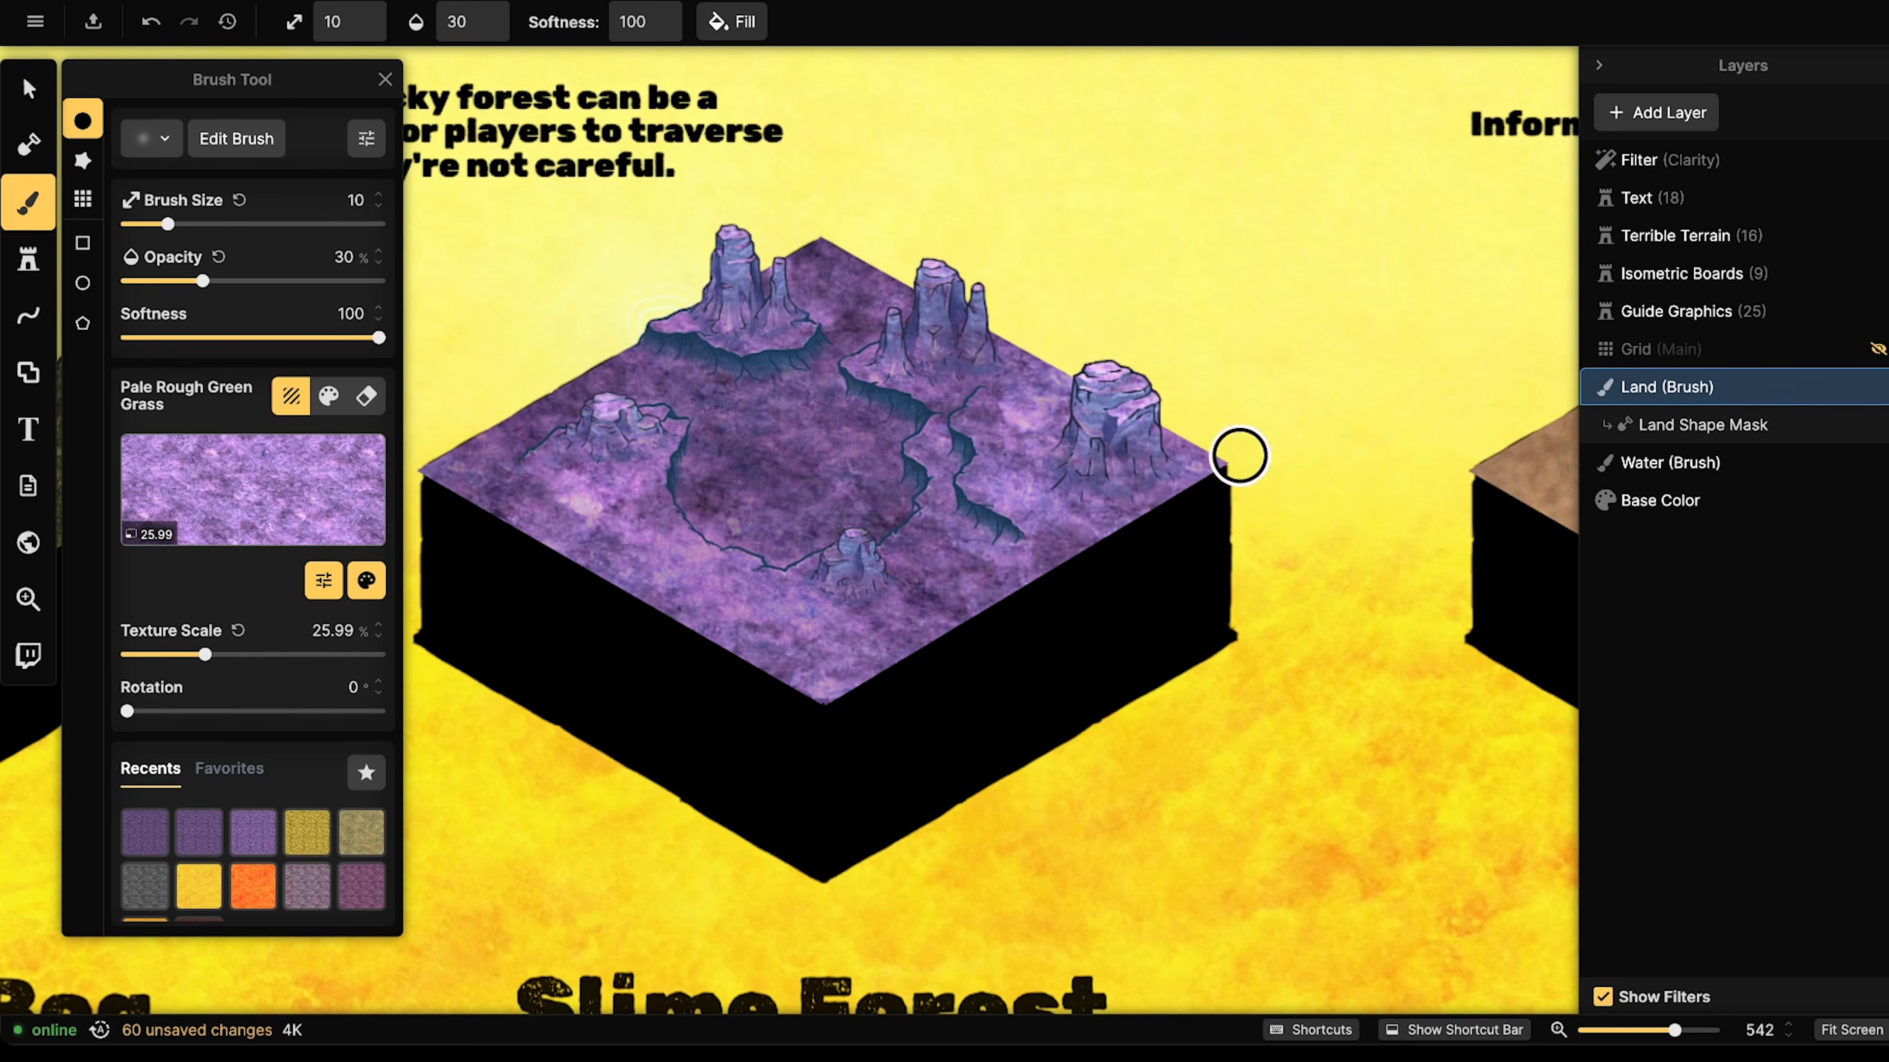
click(1091, 518)
click(961, 605)
drag(873, 659, 803, 652)
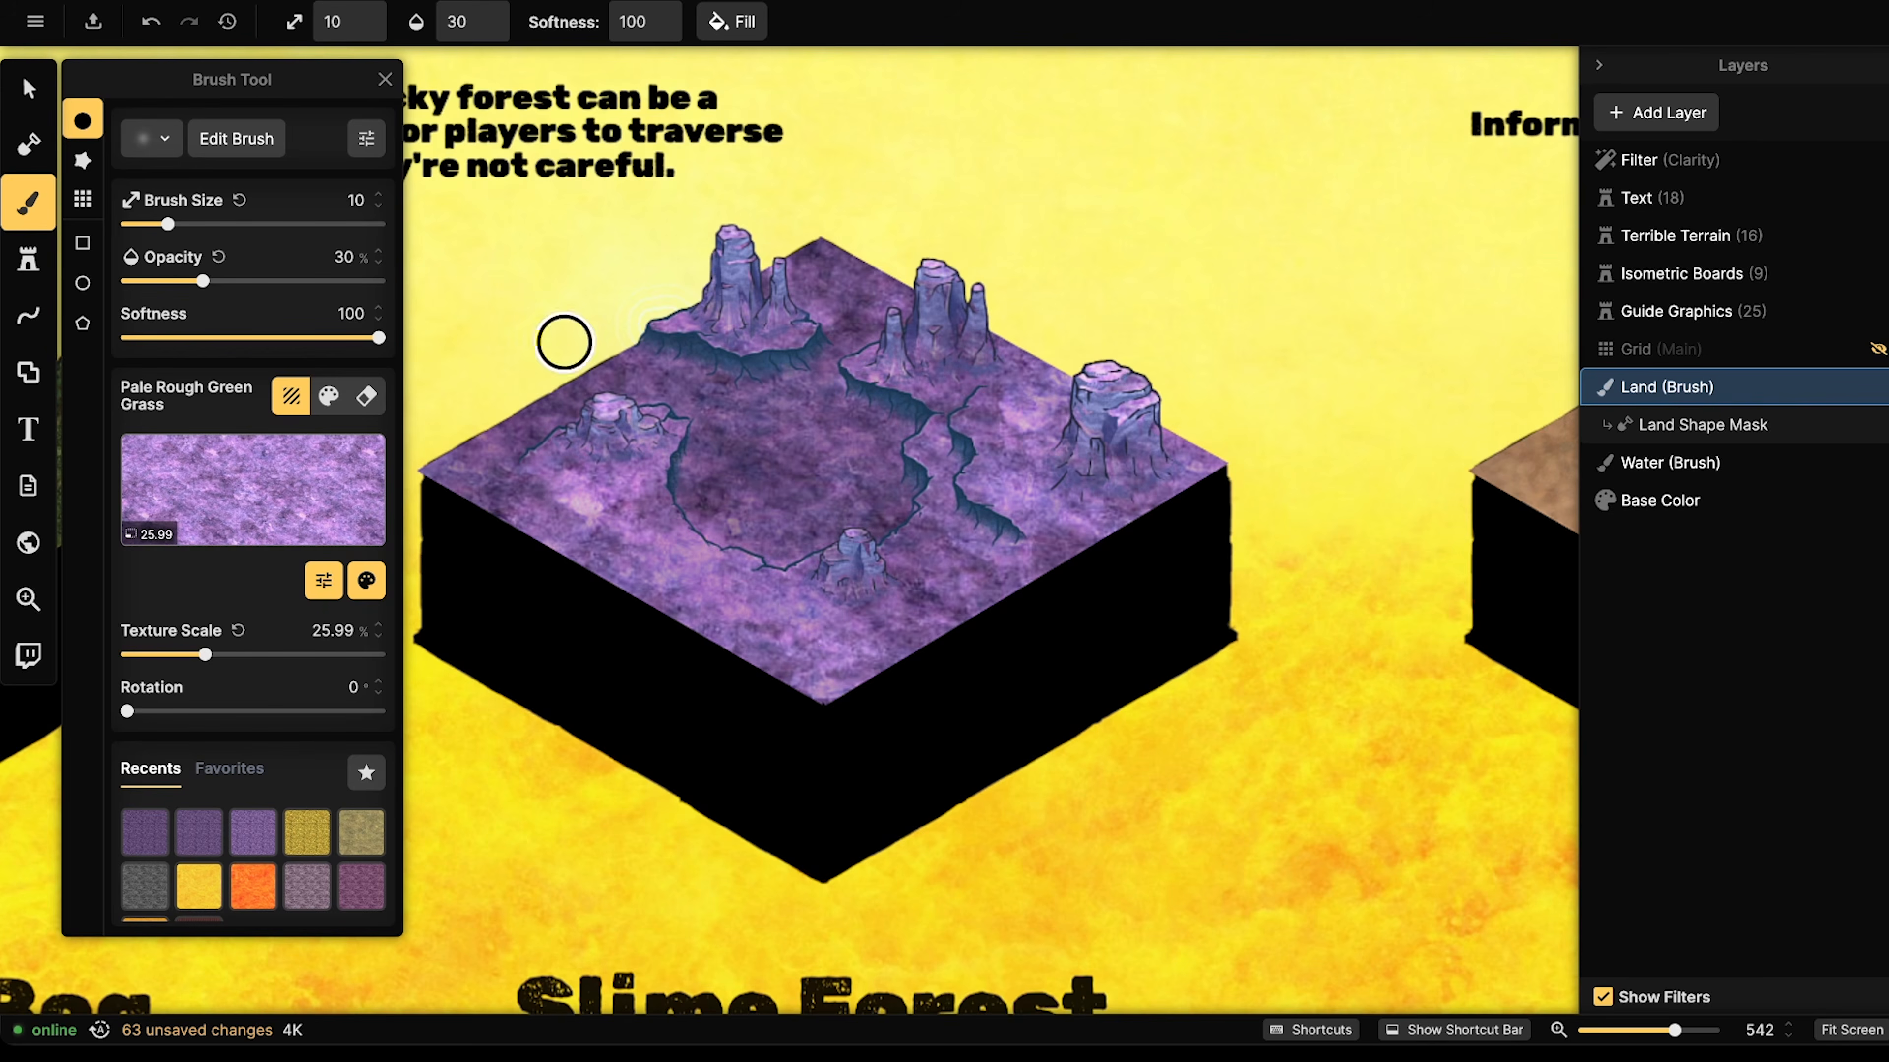
key(v)
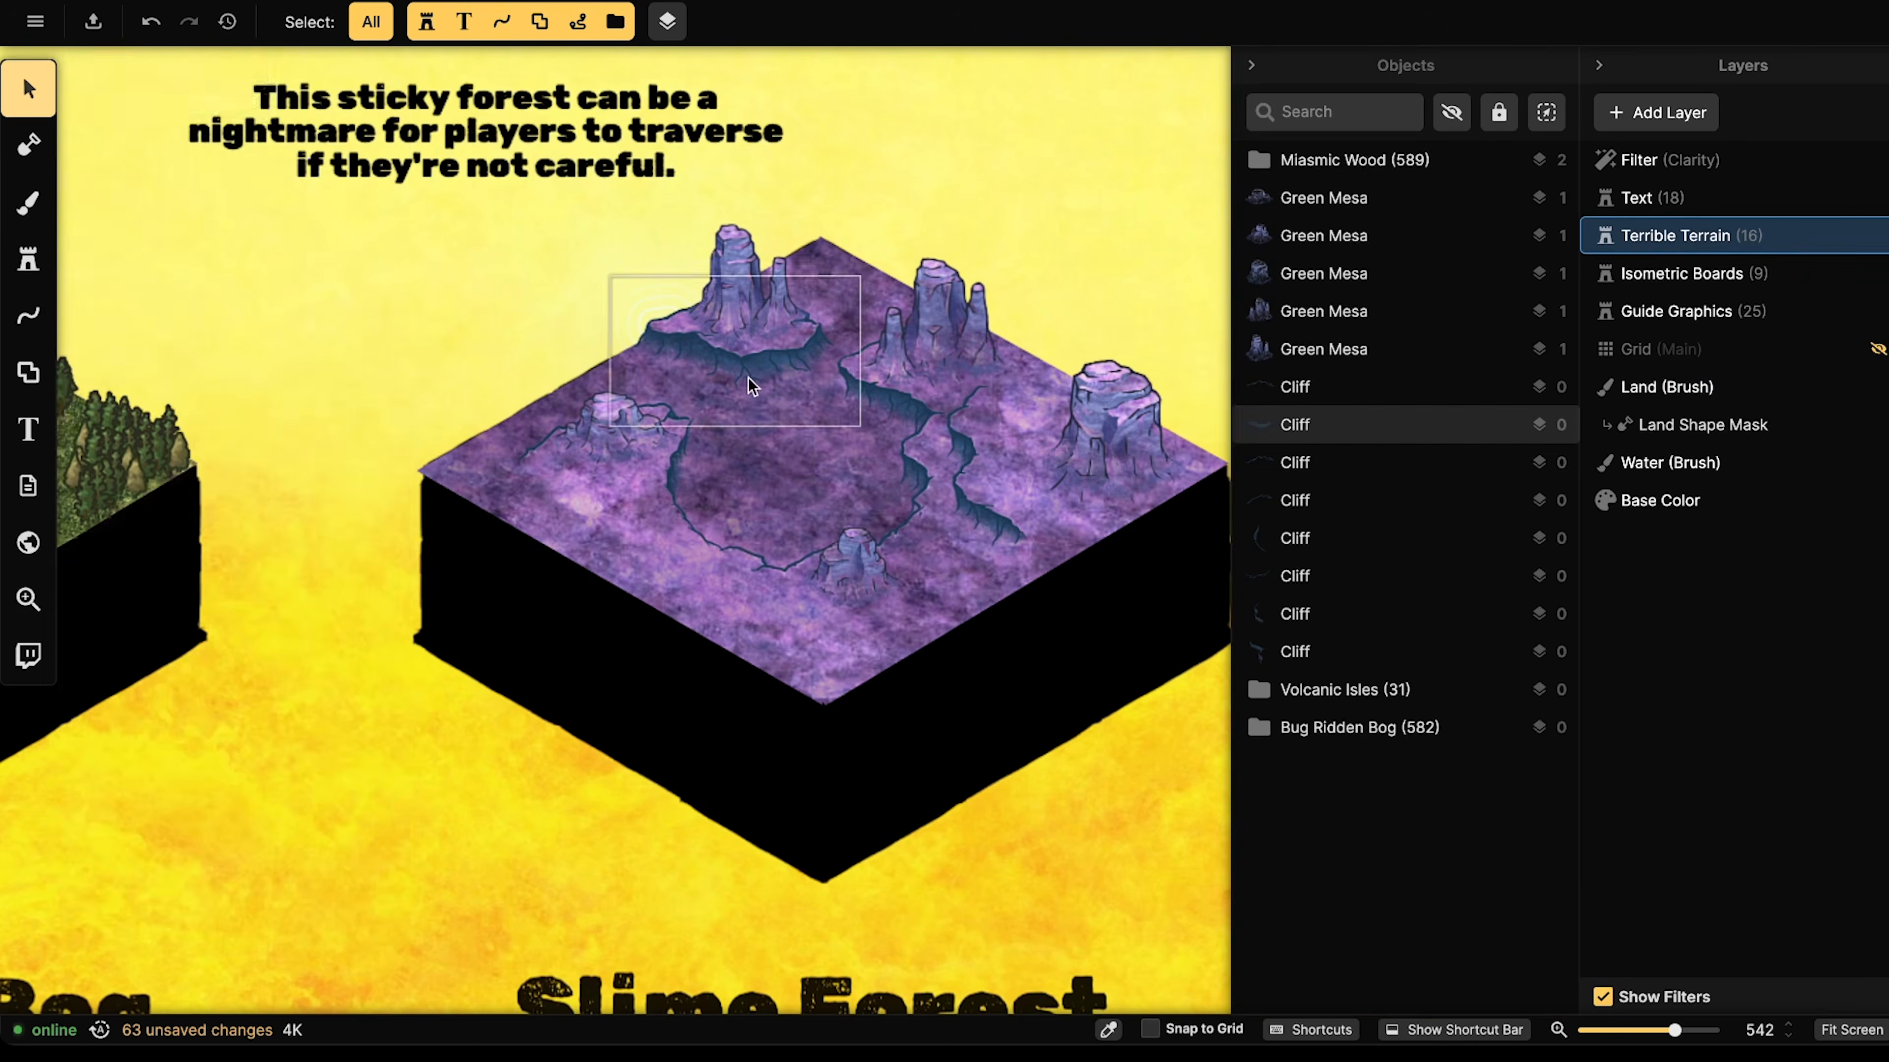
scroll(747, 376, up, 2)
mouse_move(744, 371)
mouse_down()
mouse_move(529, 389)
mouse_move(603, 384)
mouse_move(631, 360)
mouse_up()
scroll(554, 386, down, 1)
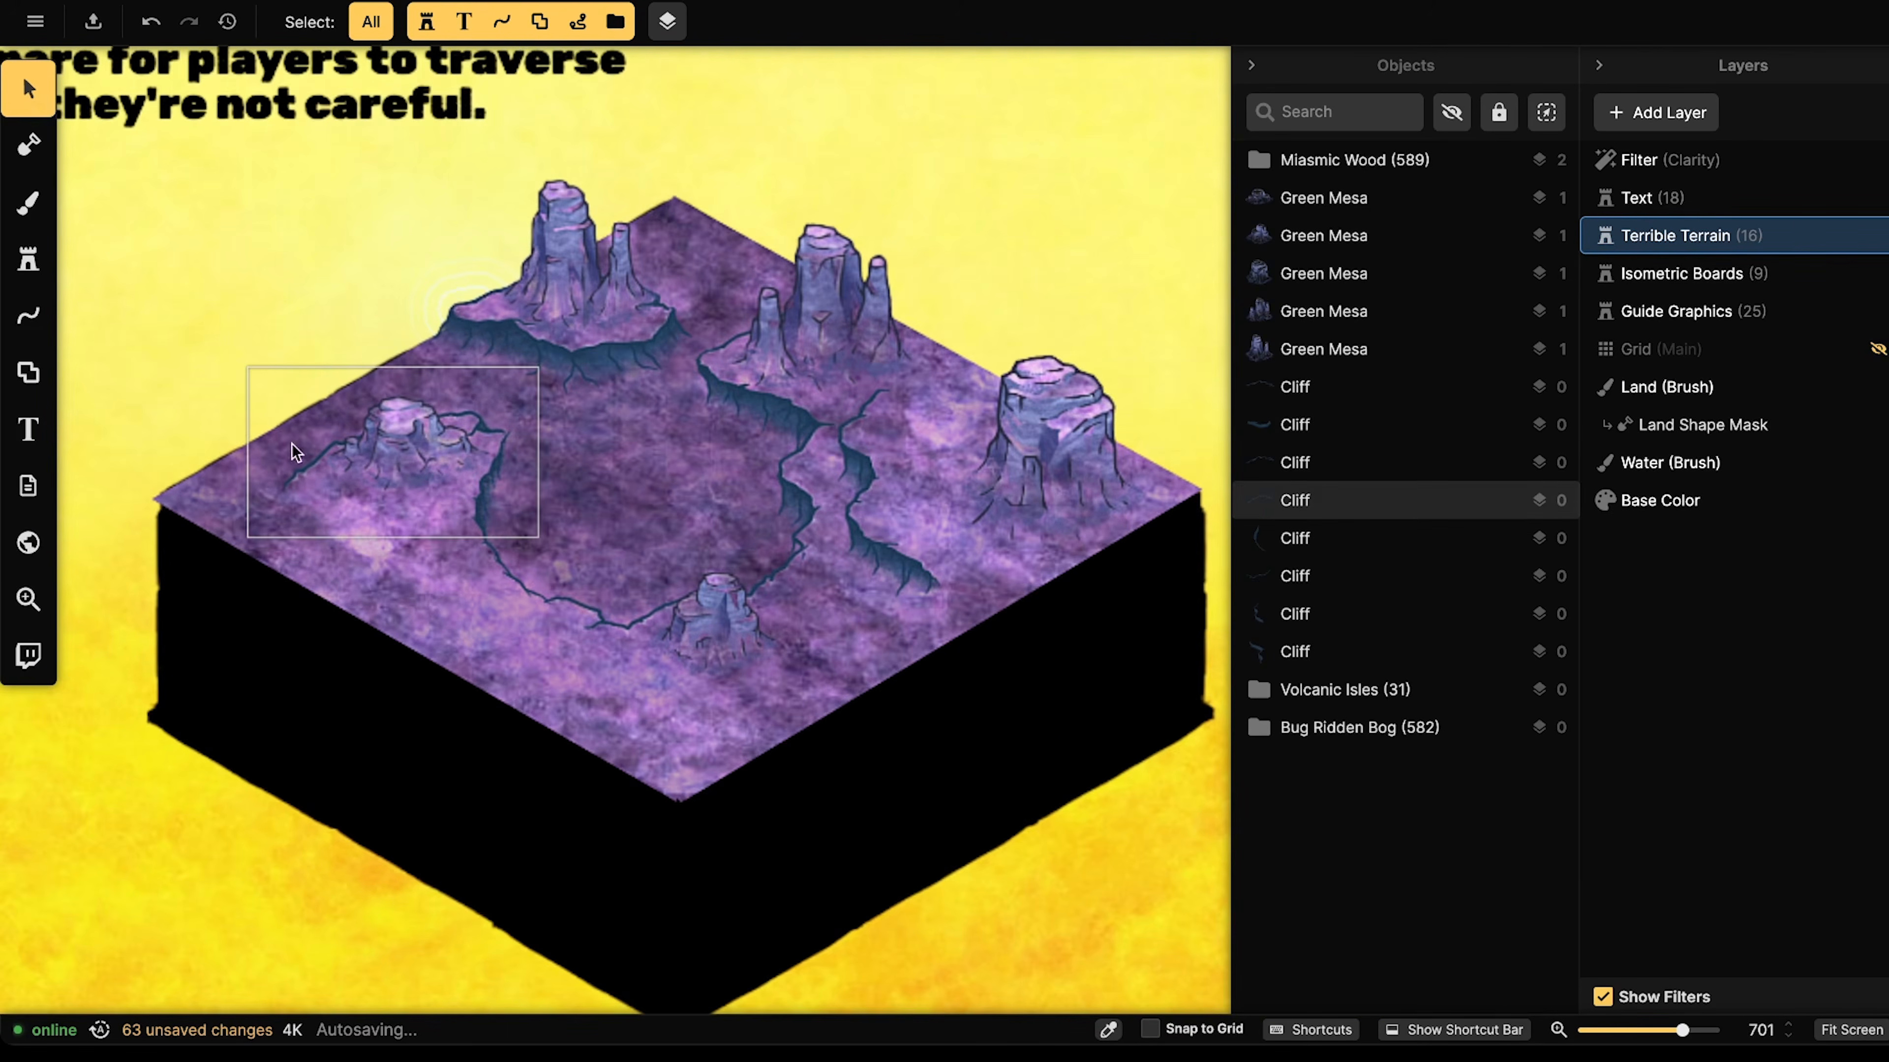
- Choose the Infestation Creep texture from the Slimiens Horrificus set of Sci-Fi Battlemaps for the land brush
click(31, 206)
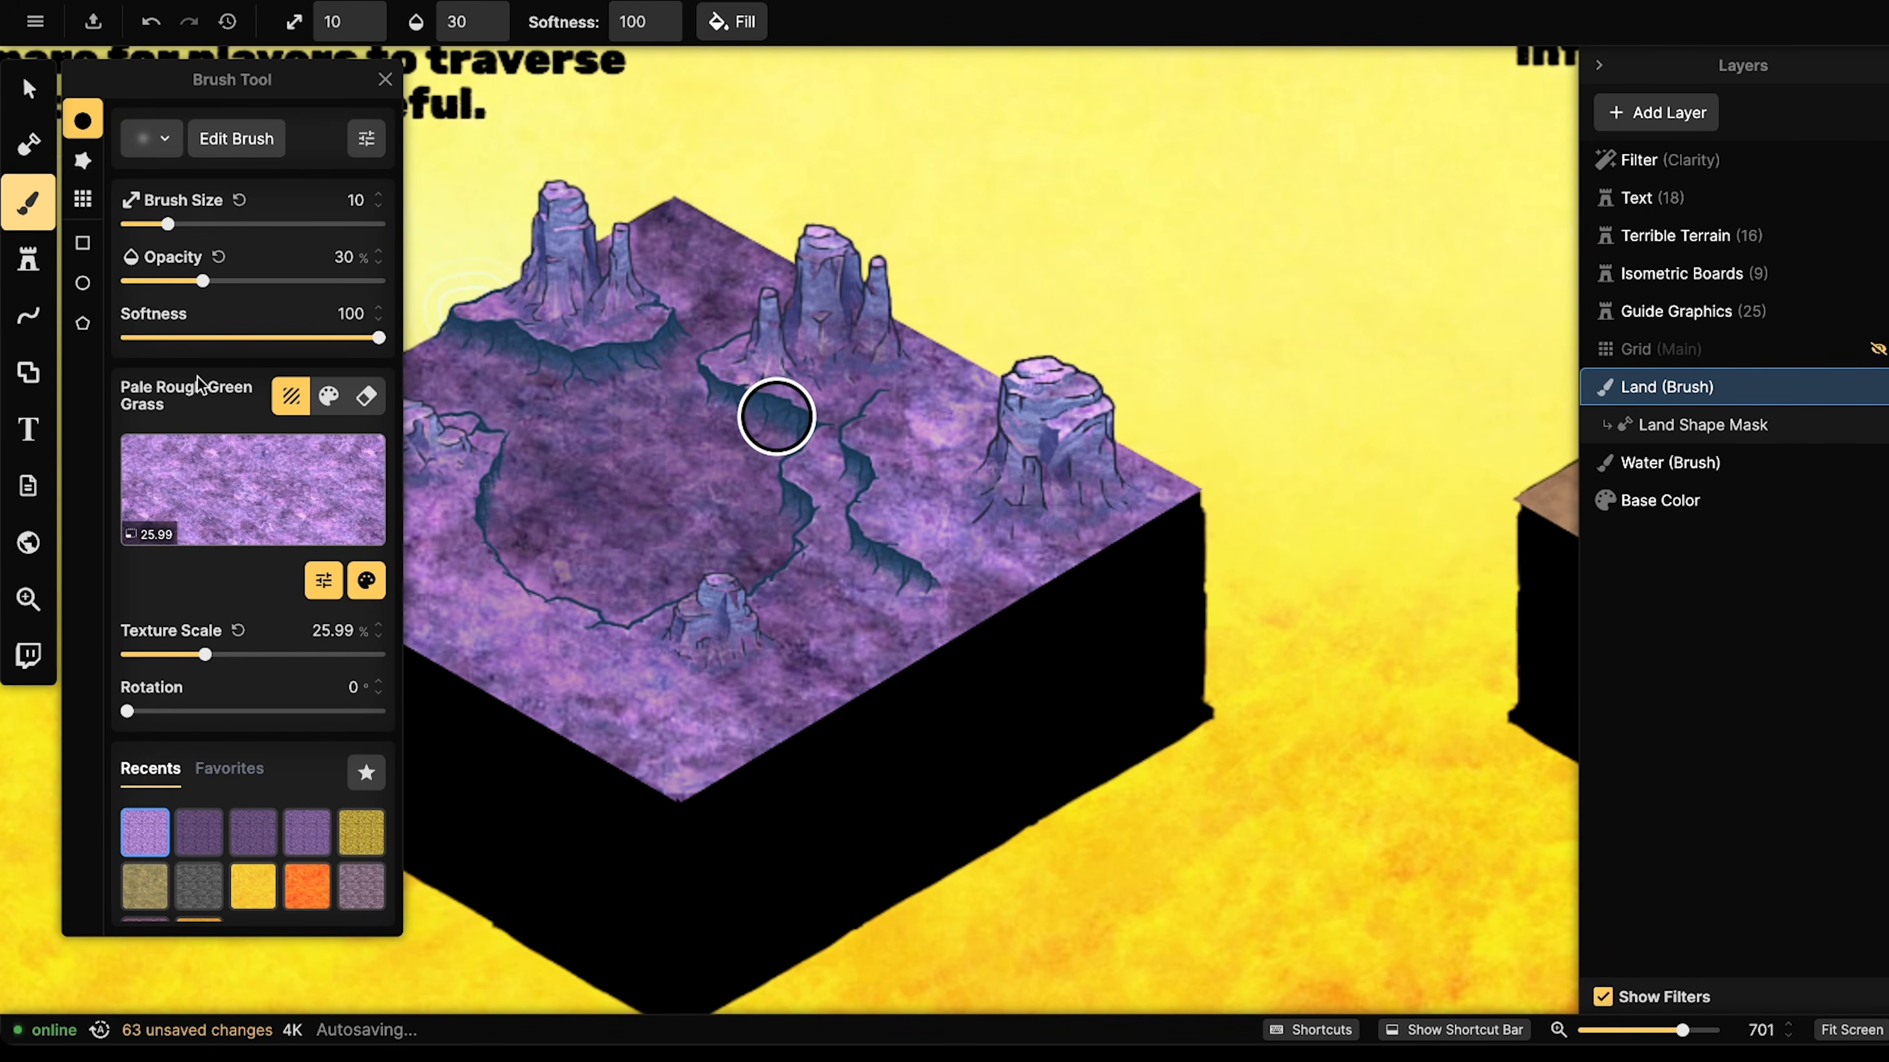
click(220, 502)
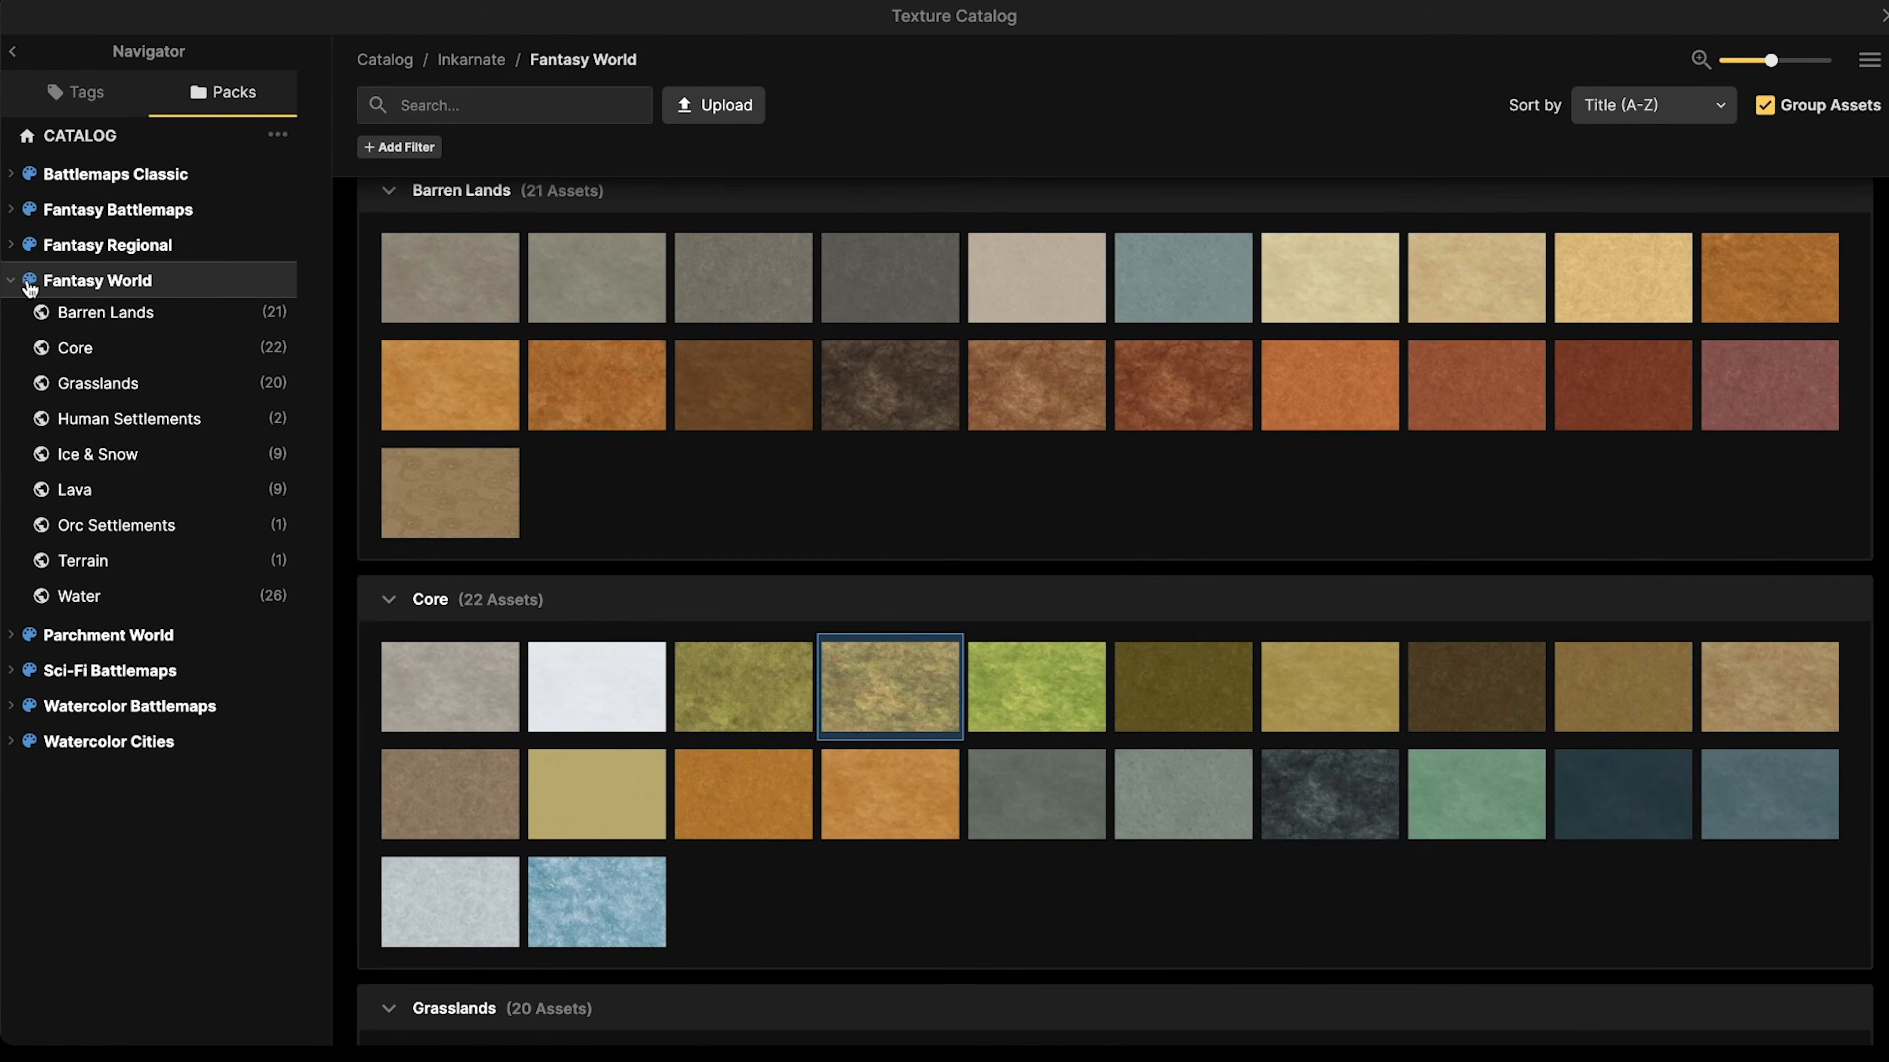
click(12, 280)
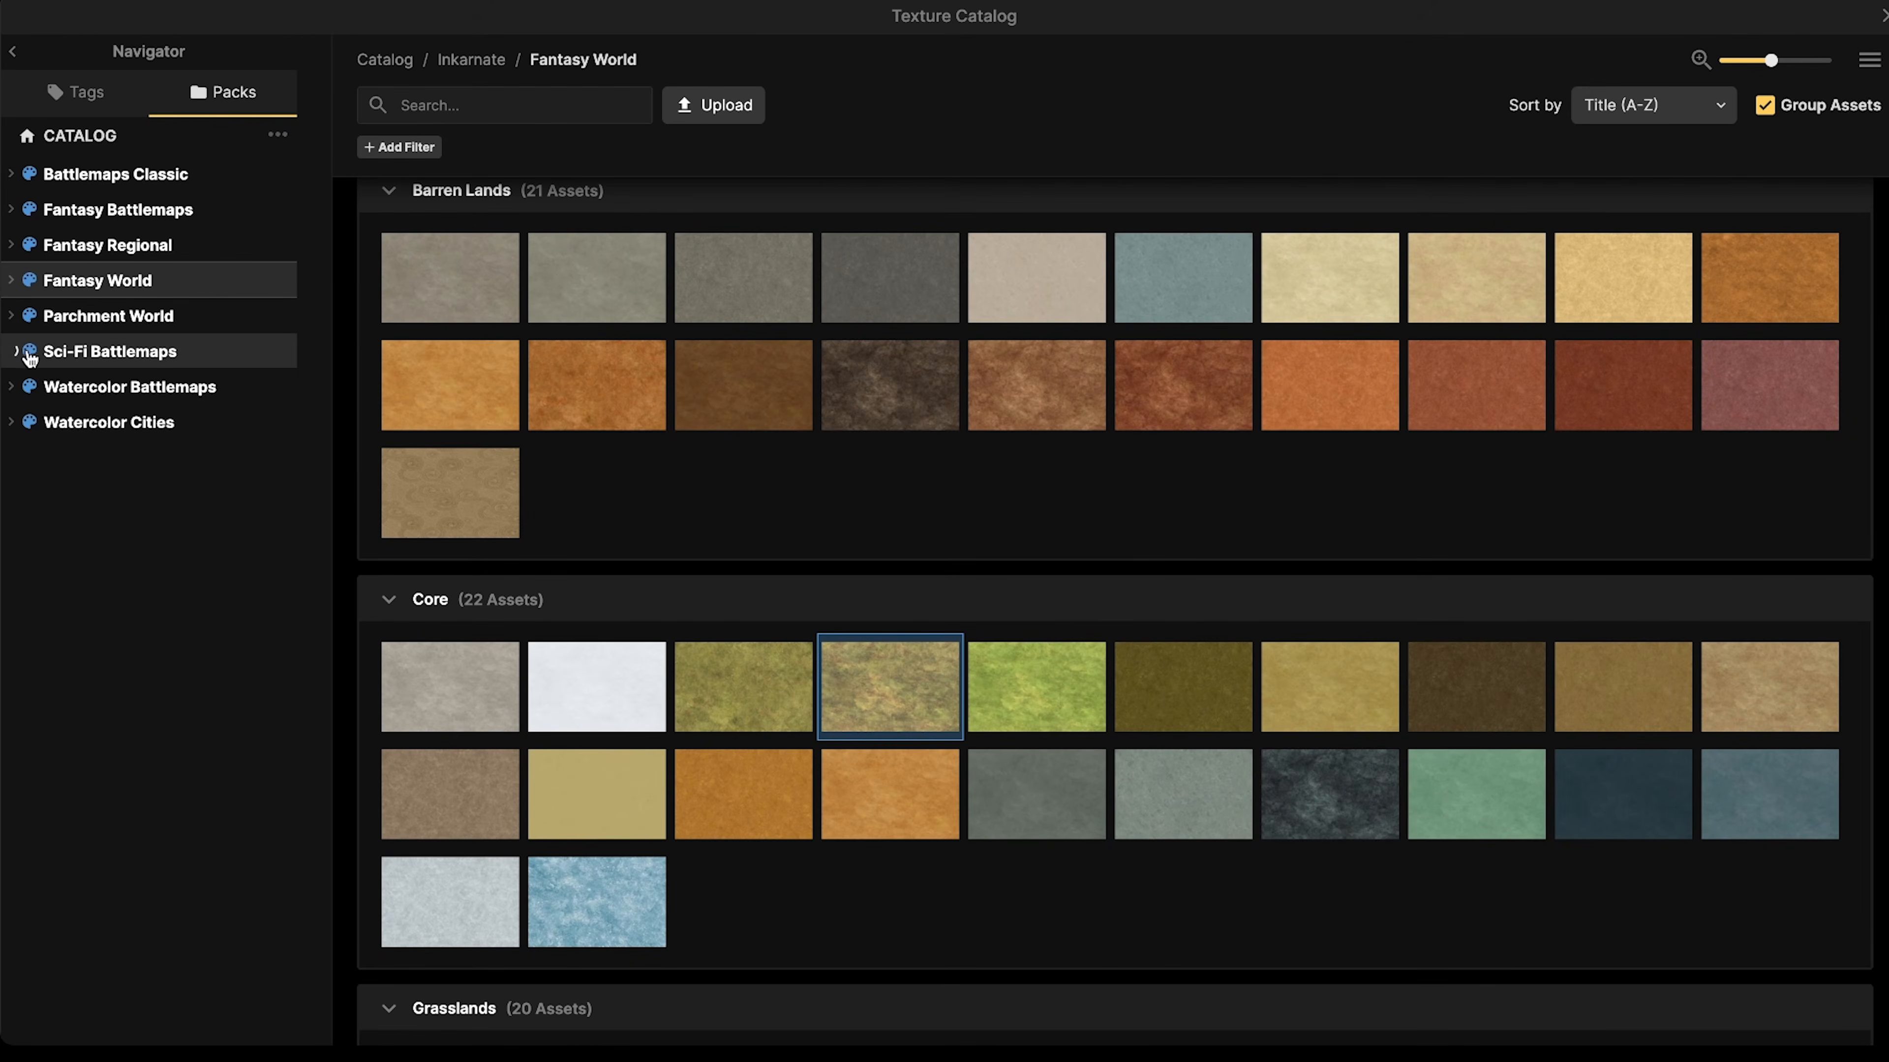
click(81, 354)
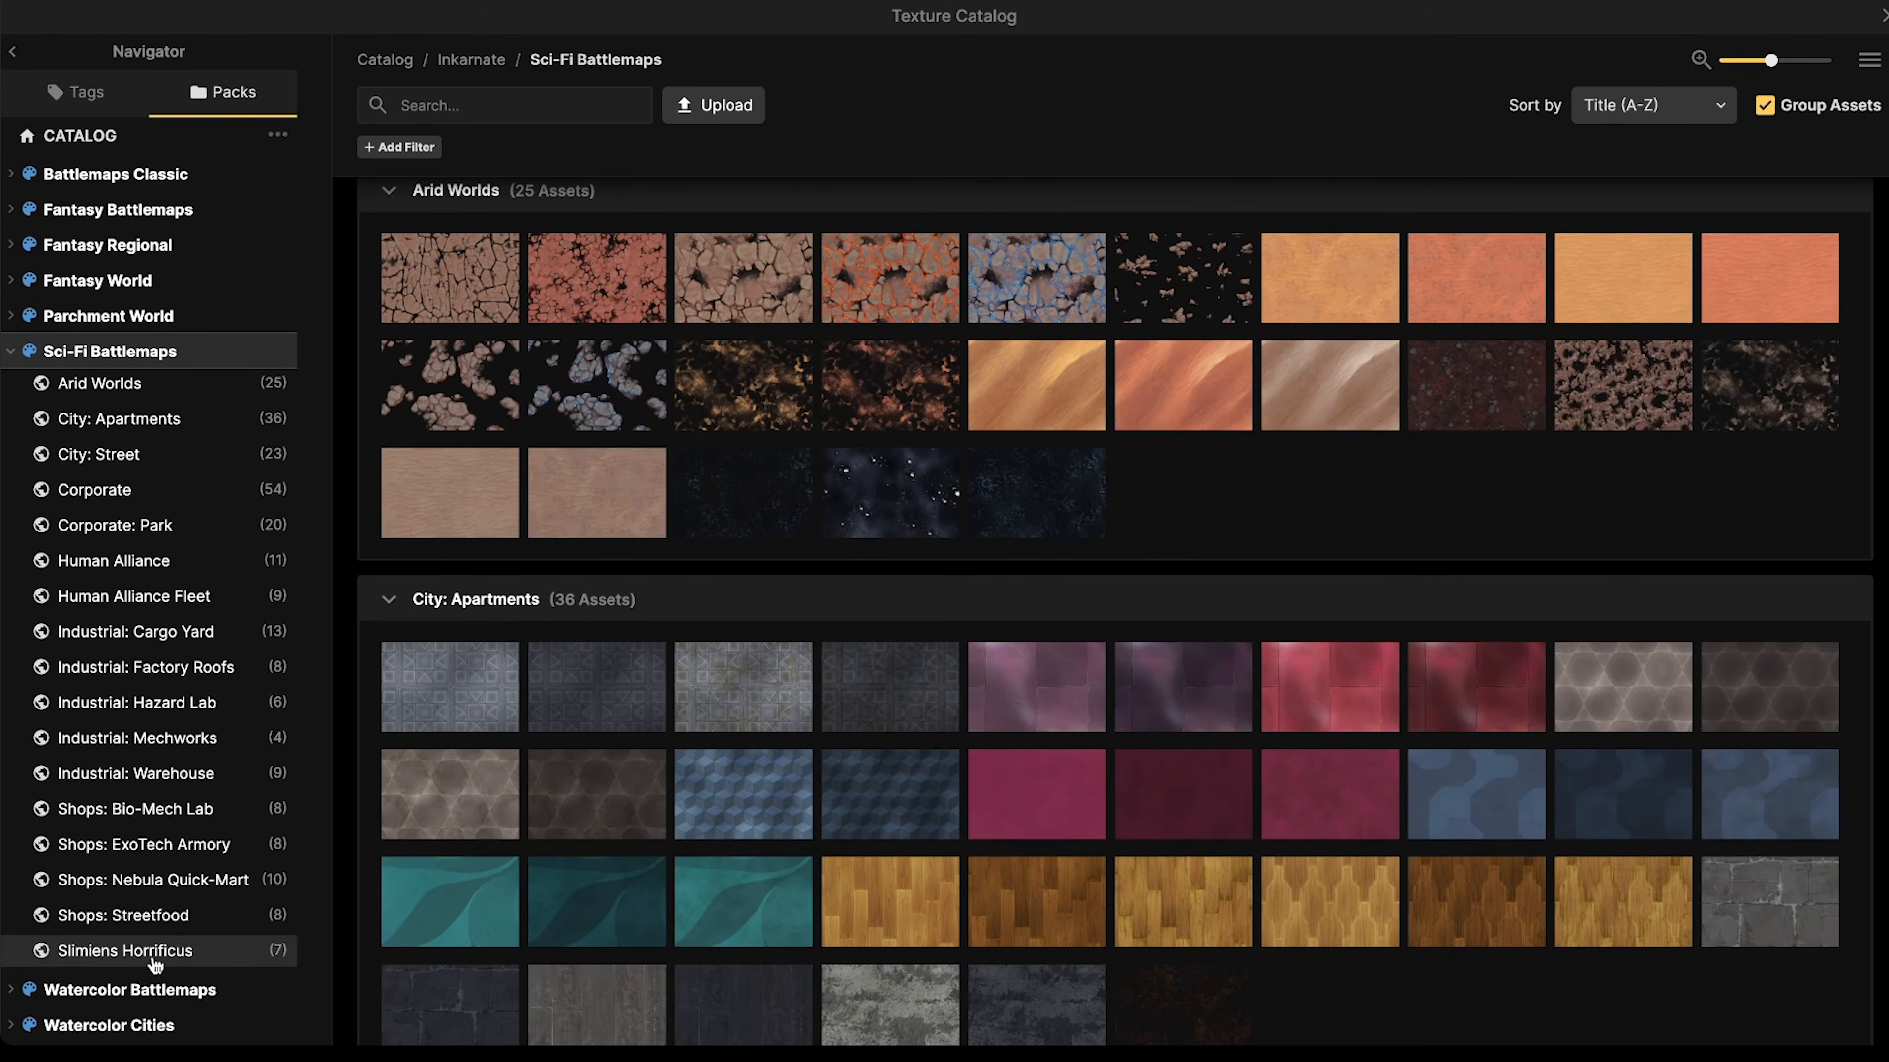
click(152, 953)
mouse_move(1349, 346)
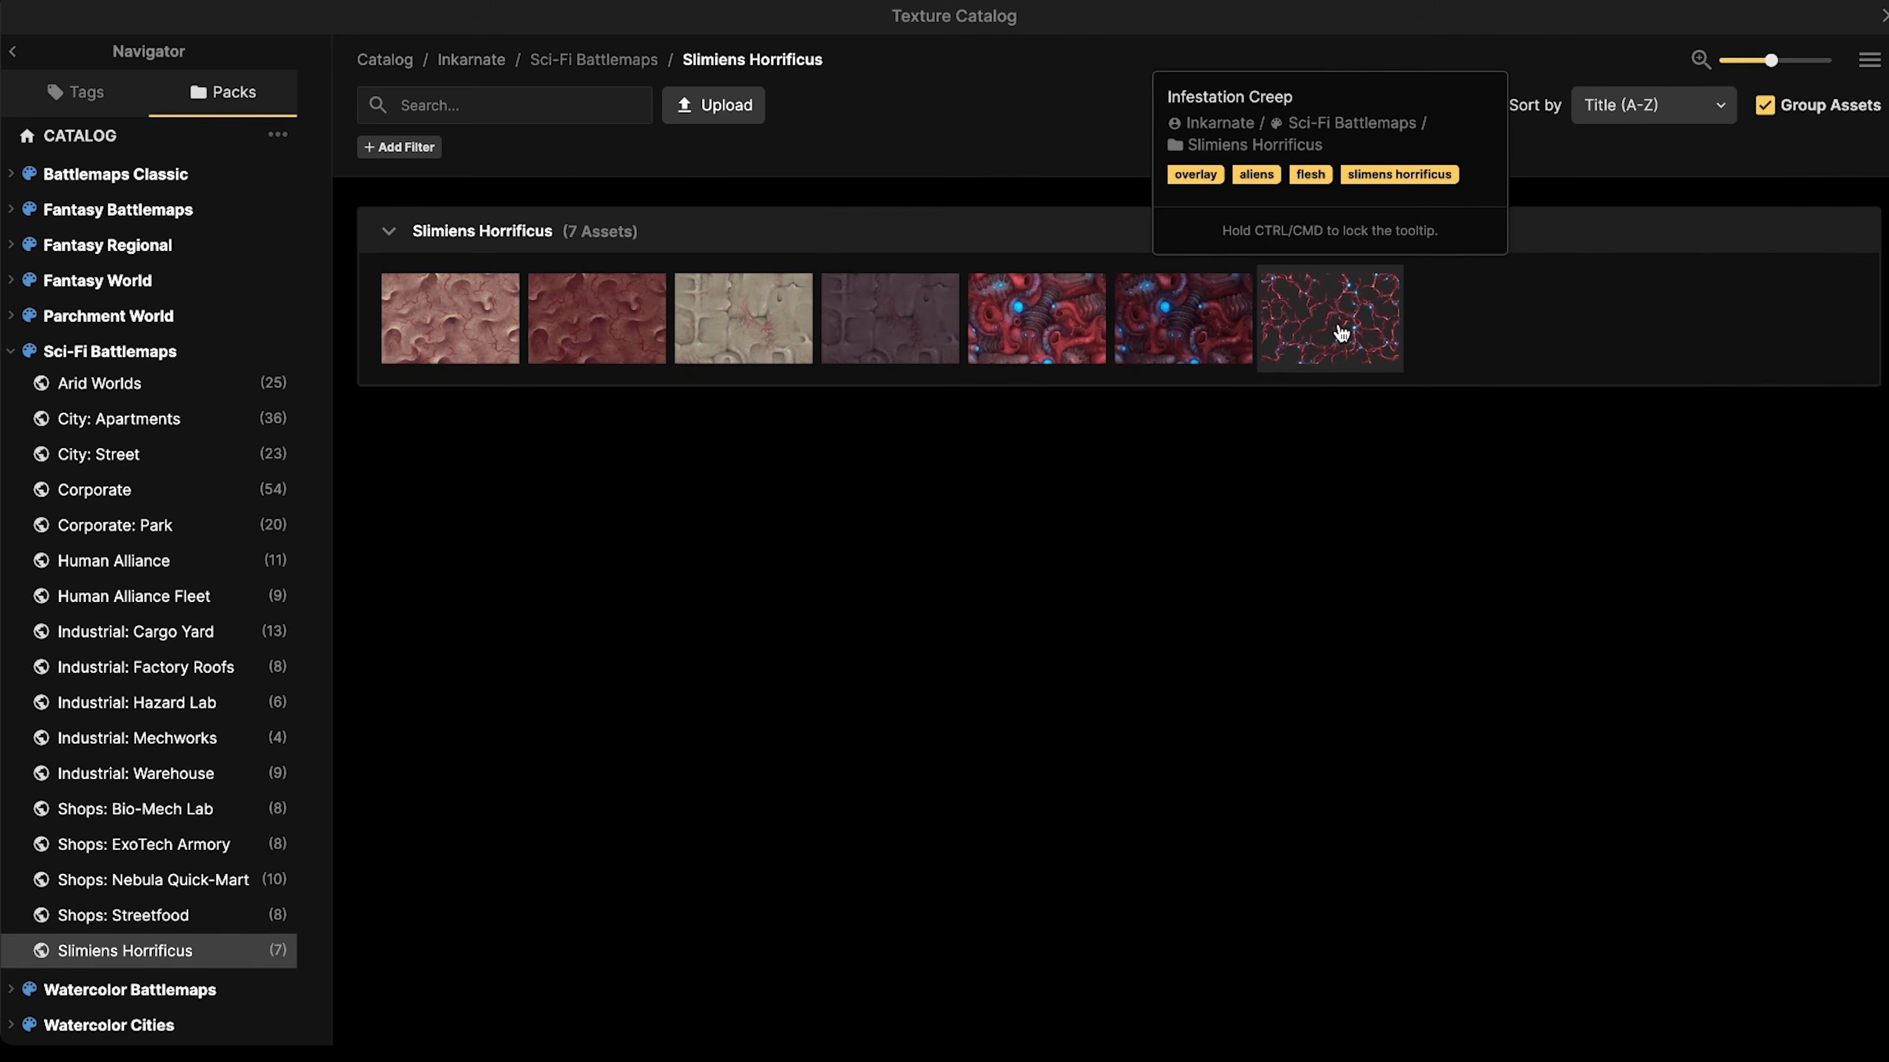
click(1344, 338)
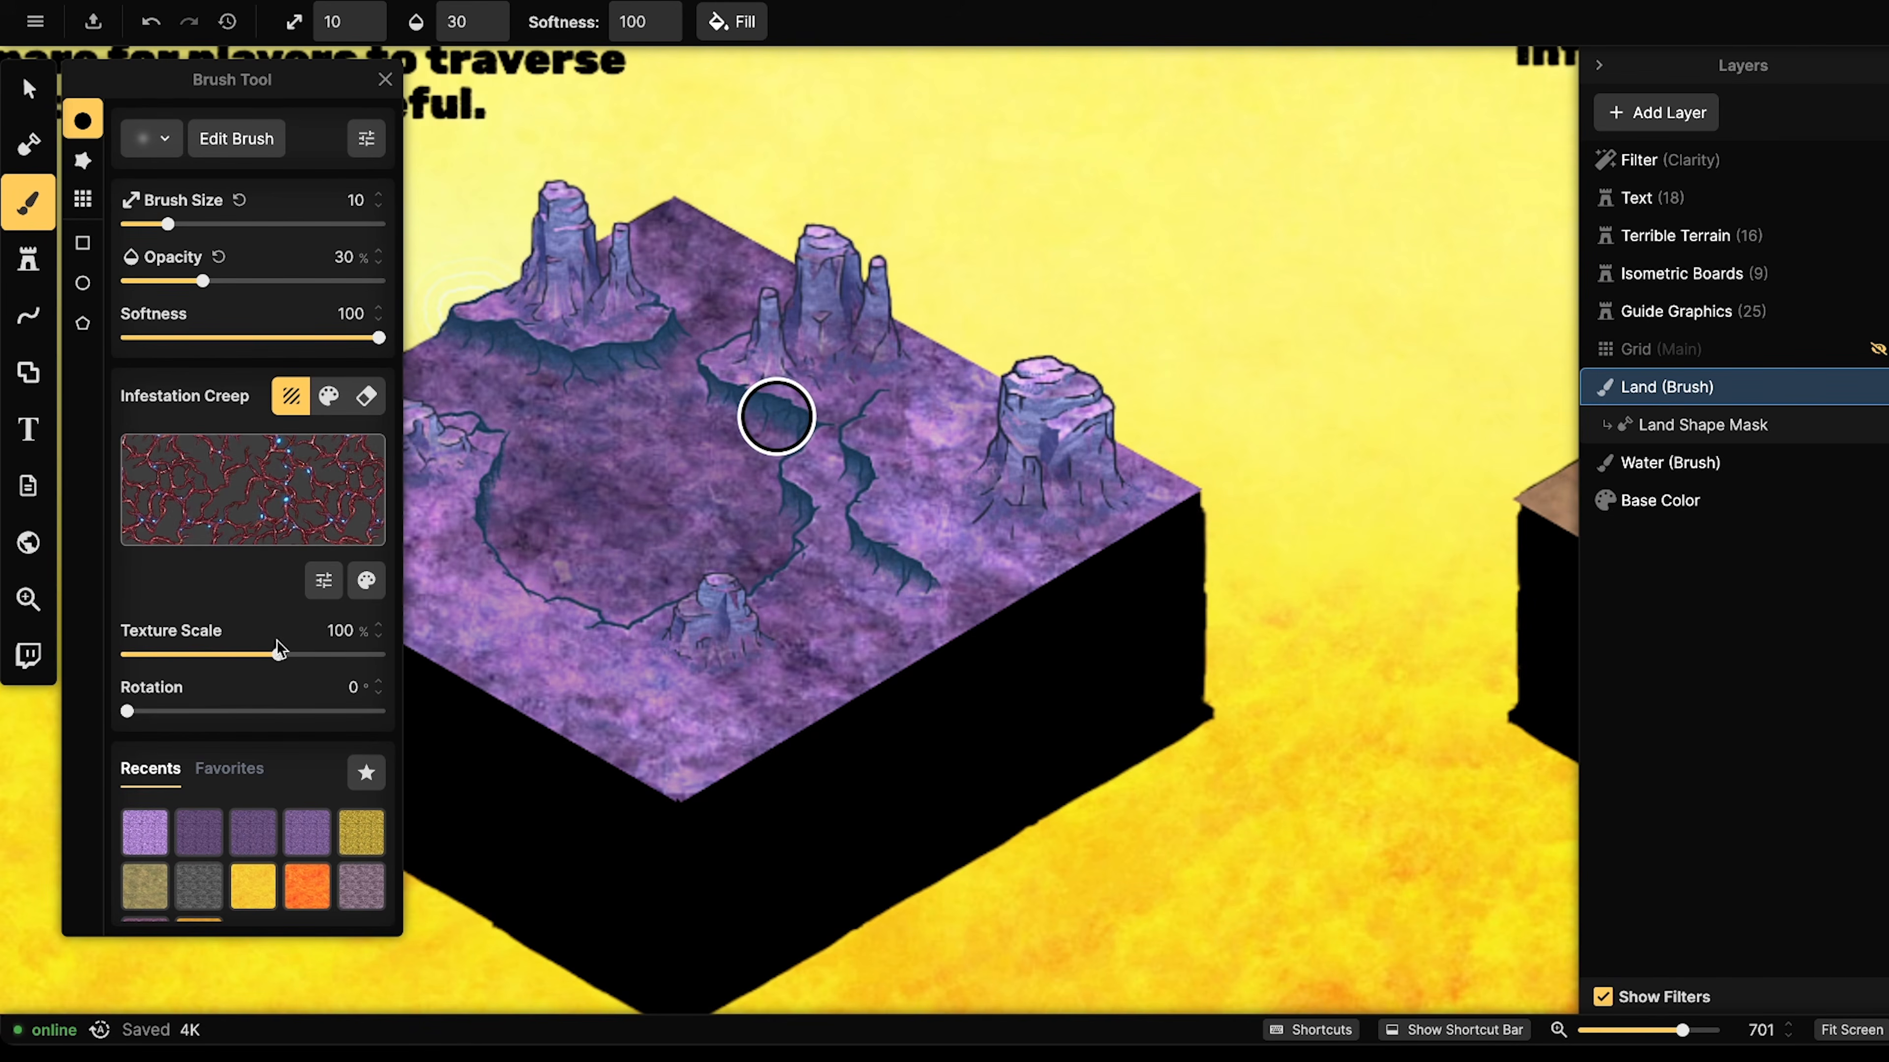
- Set the Infestation Creep brush texture scale to 14.62%
drag(280, 659, 267, 659)
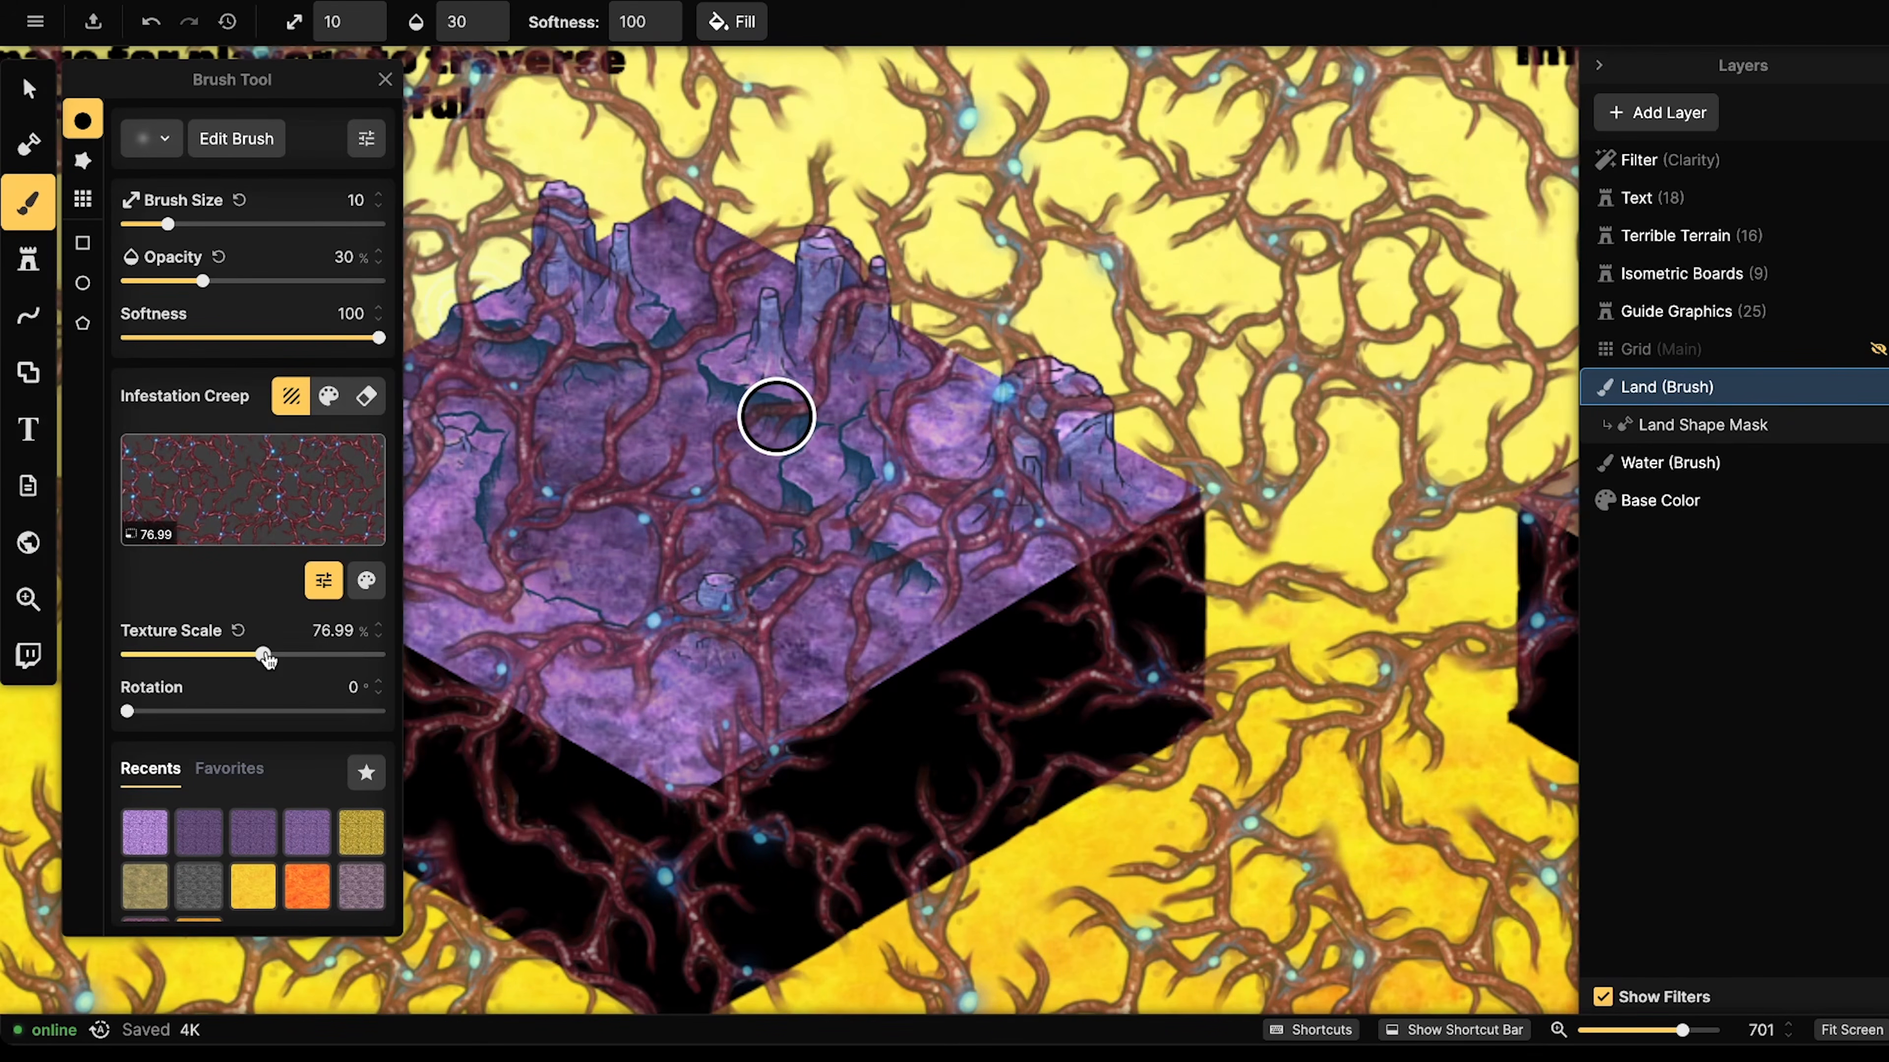
drag(266, 658, 184, 656)
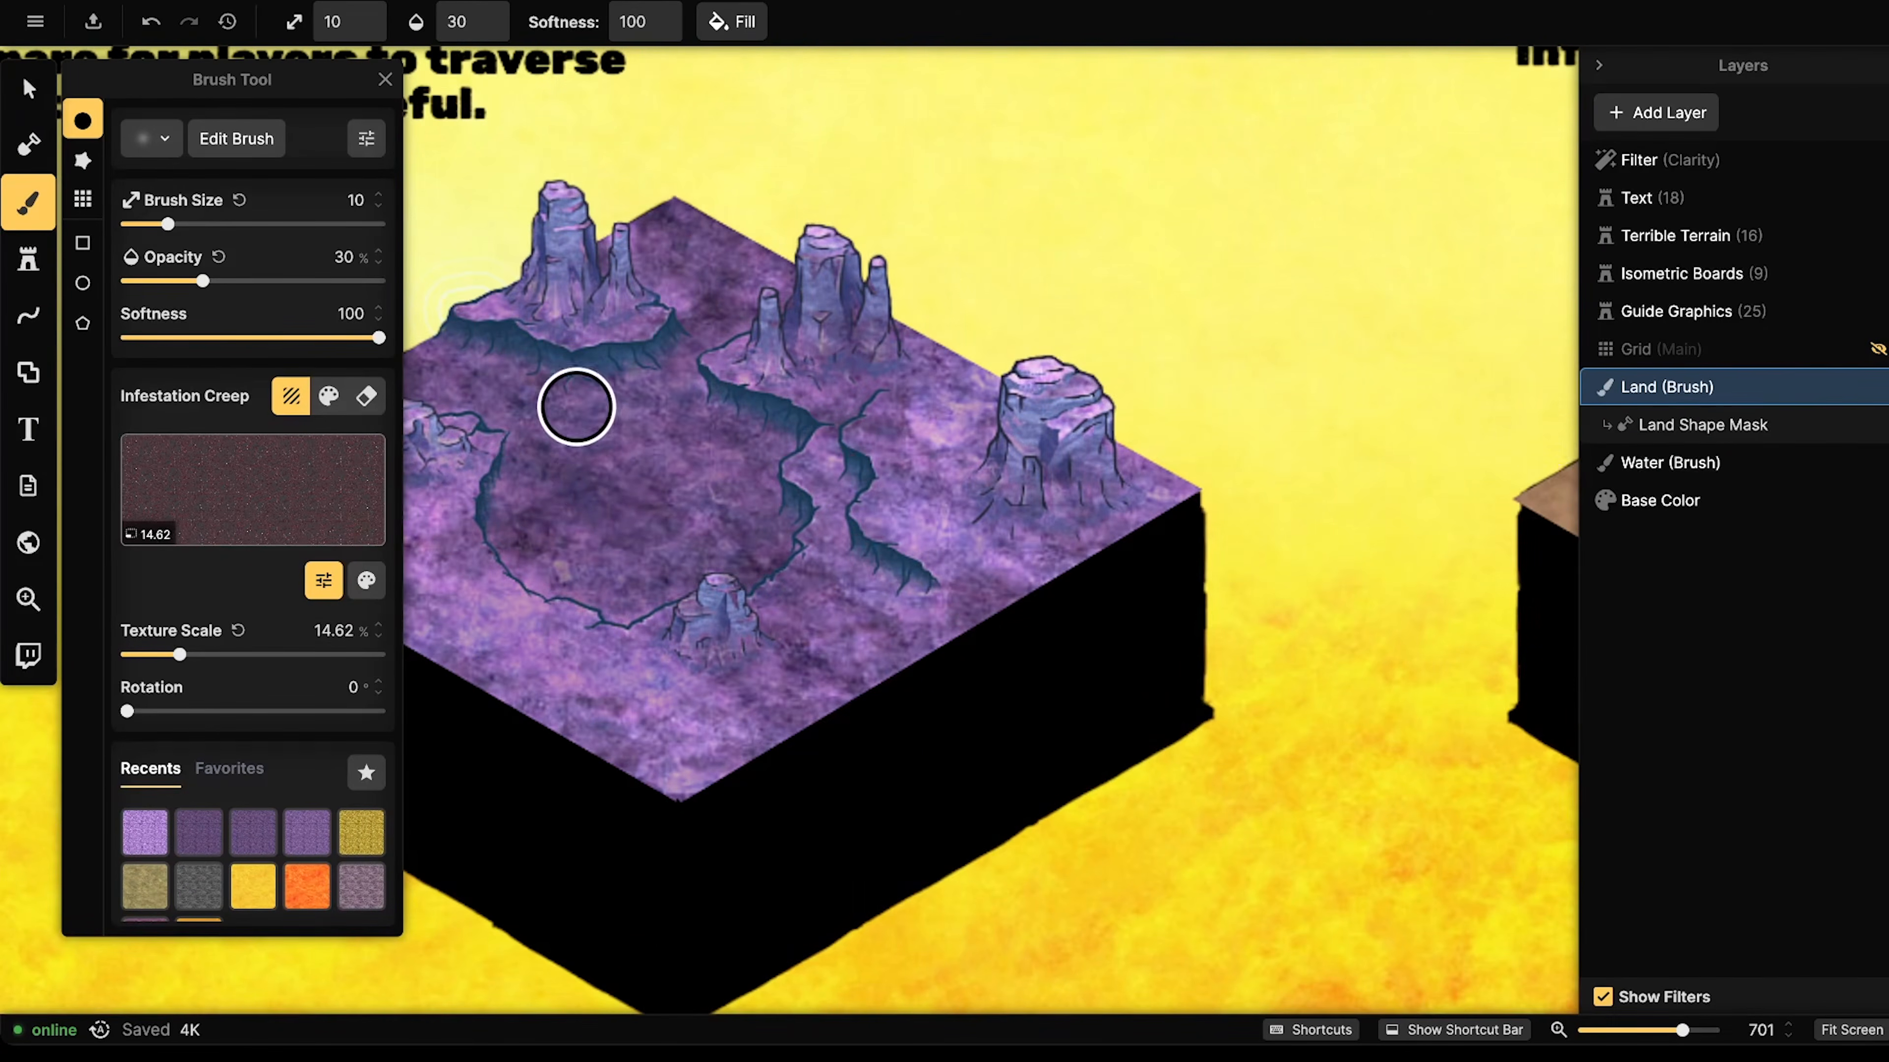
- Try painting red creep at brush size 20 in the basin, beside the right cliff and around the front mesa
key(])
key(])
key([)
mouse_move(603, 427)
mouse_down()
mouse_move(552, 400)
mouse_move(678, 413)
mouse_move(644, 429)
mouse_move(938, 424)
mouse_move(763, 673)
mouse_move(599, 677)
mouse_move(443, 641)
mouse_up()
scroll(493, 553, down, 5)
scroll(575, 425, up, 5)
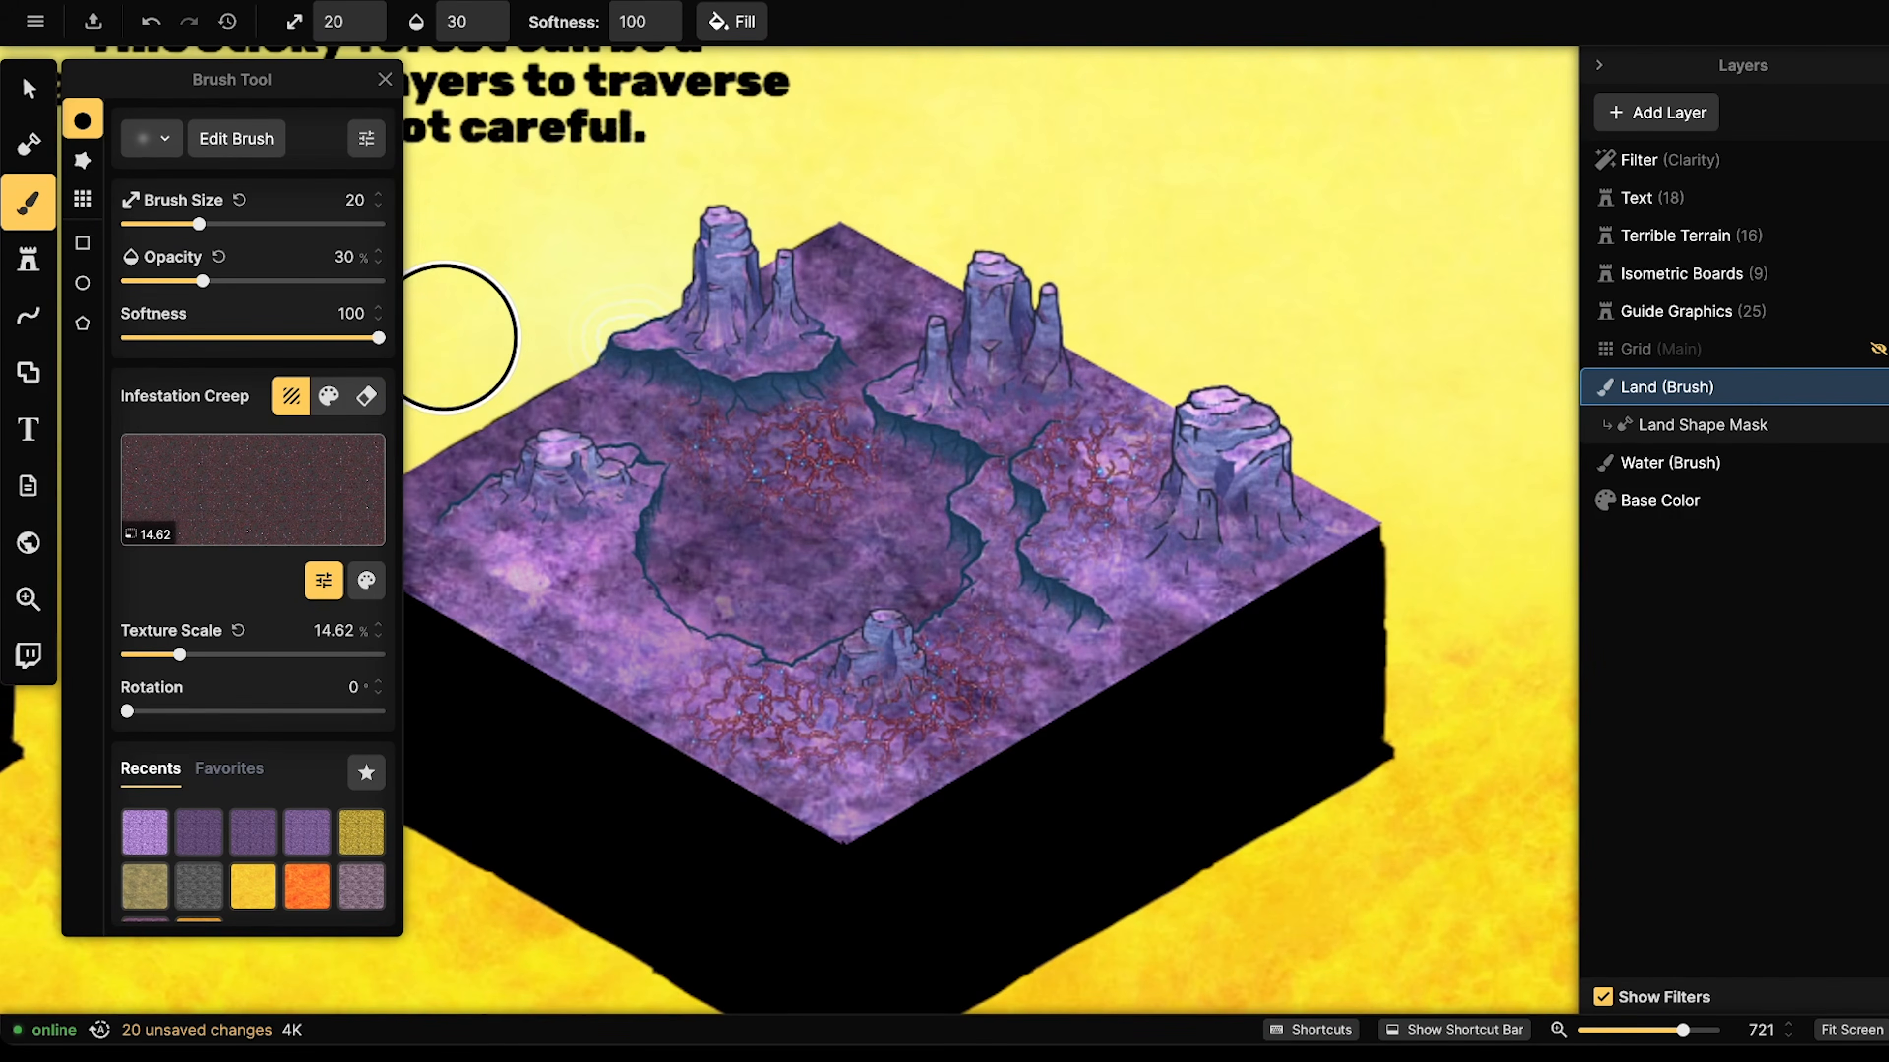
- Restore the map to its state just before the first Infestation Creep stroke through the changes history
click(227, 20)
scroll(310, 569, down, 3)
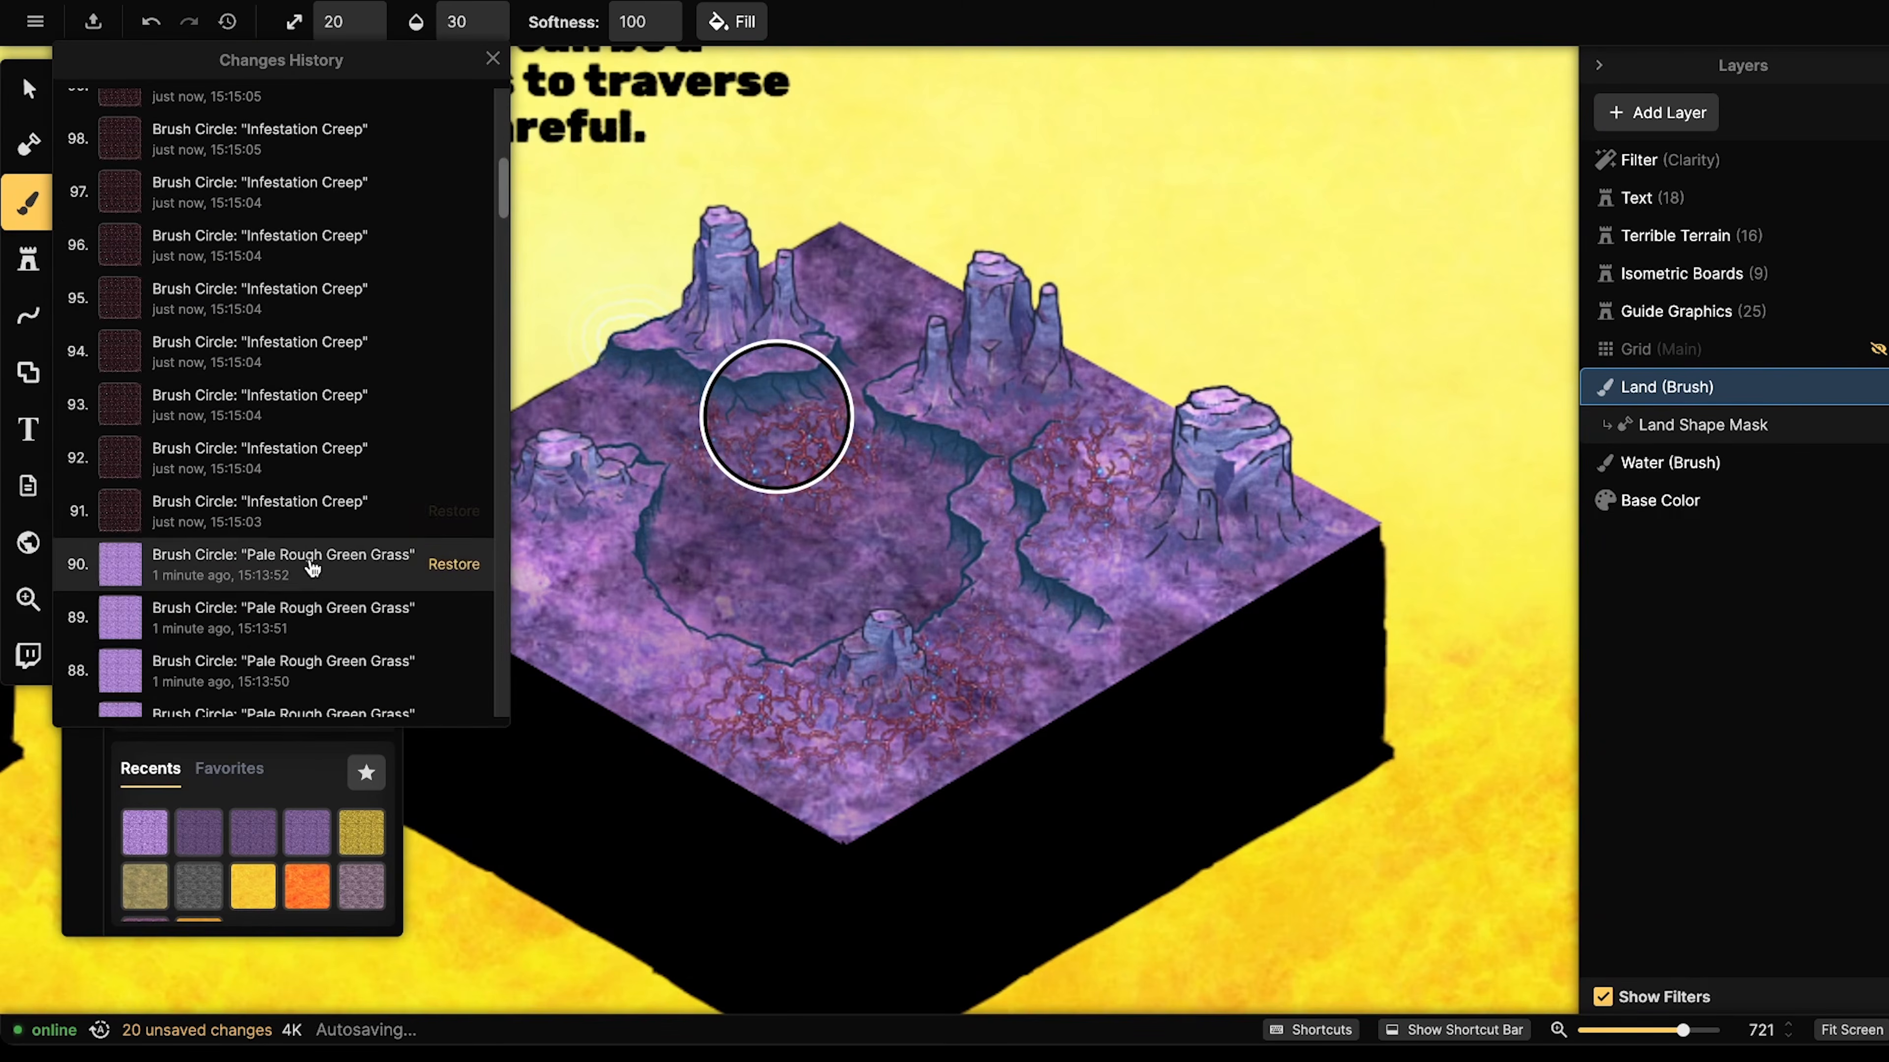
click(455, 565)
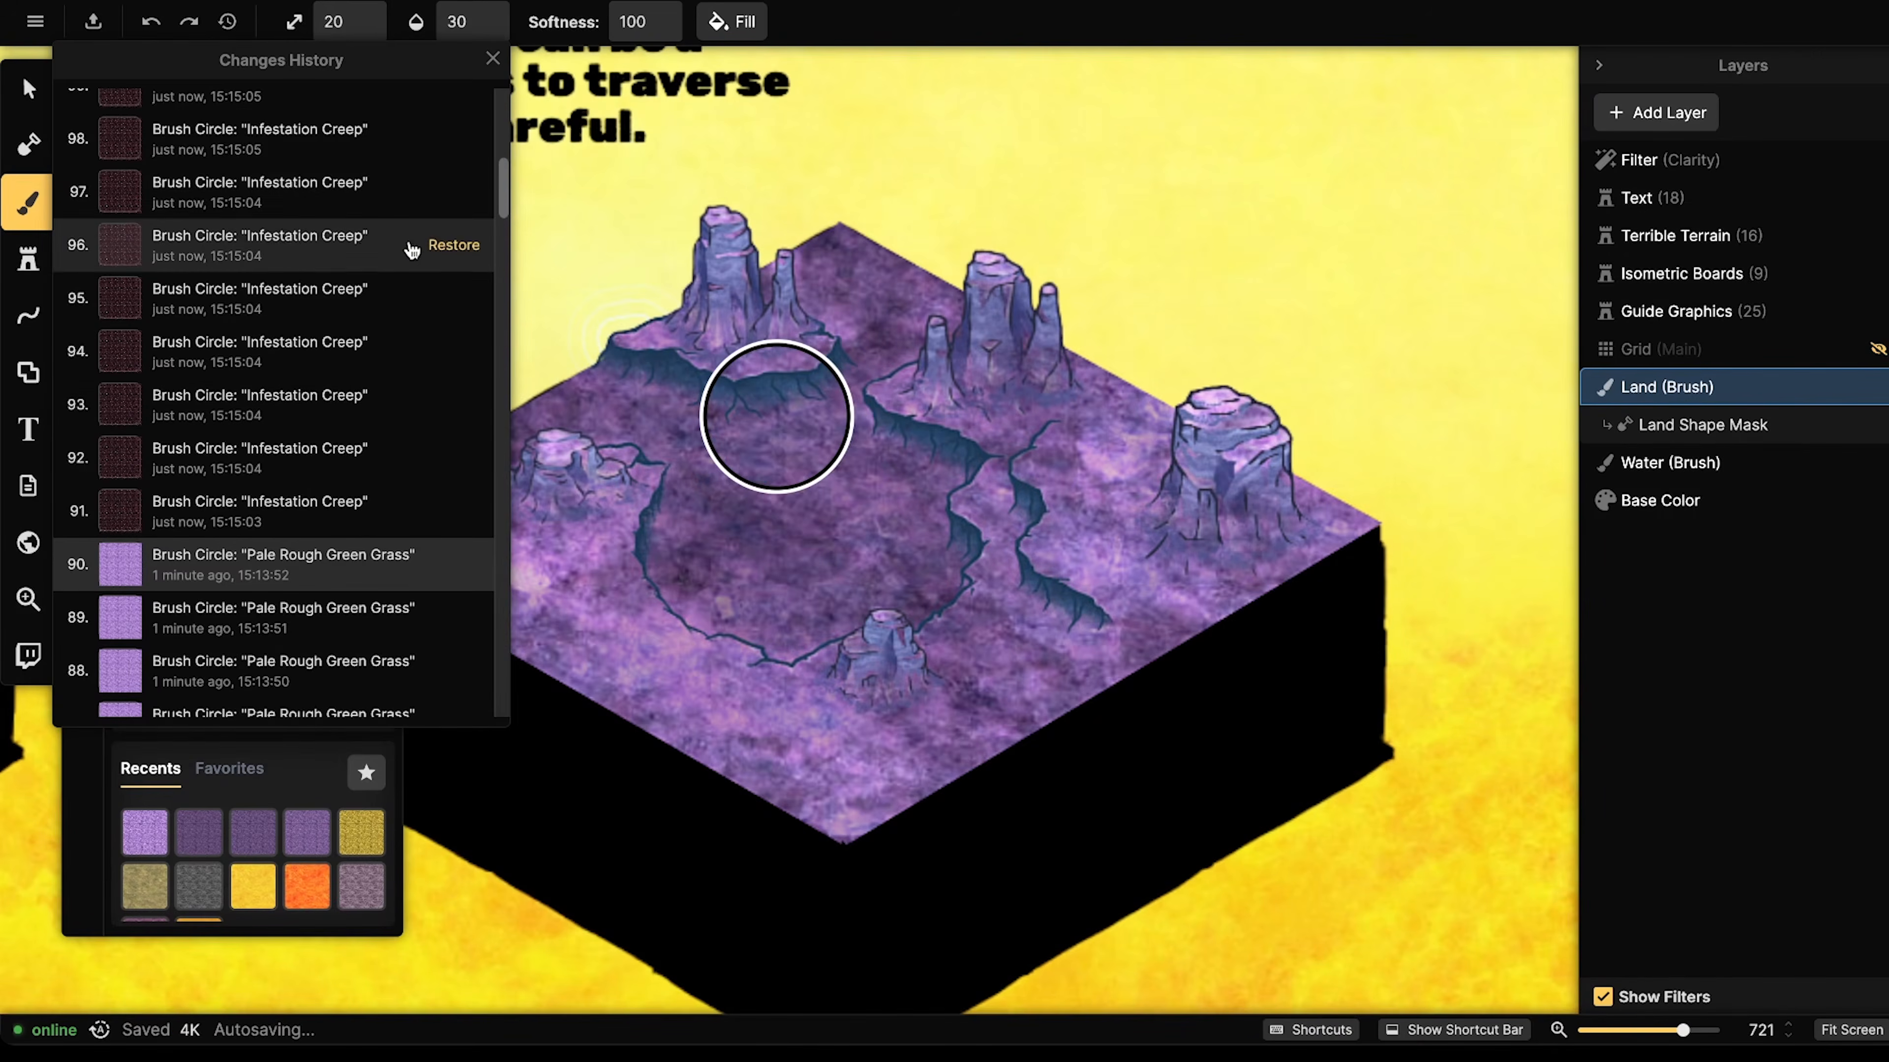
key(Escape)
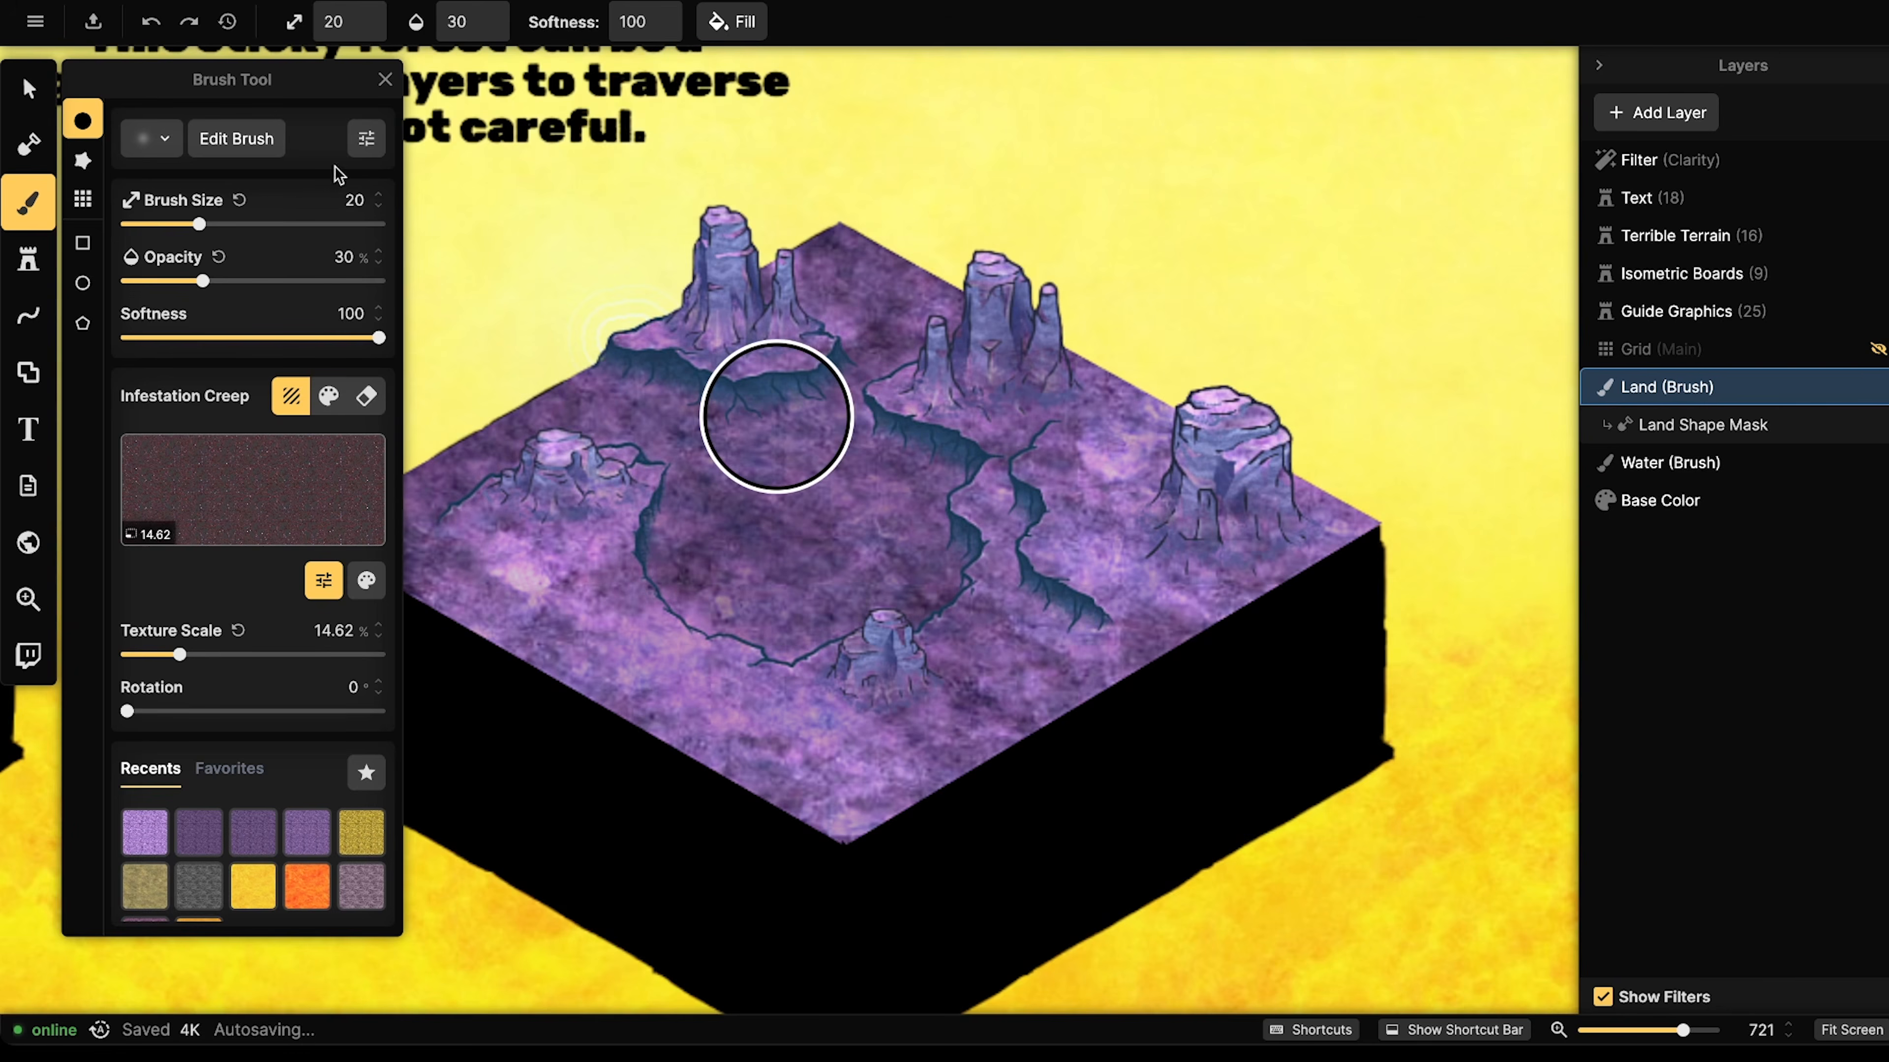
- Recolor the Infestation Creep brush texture with hue -141, saturation 104 and brightness 91
click(366, 580)
drag(479, 527, 440, 528)
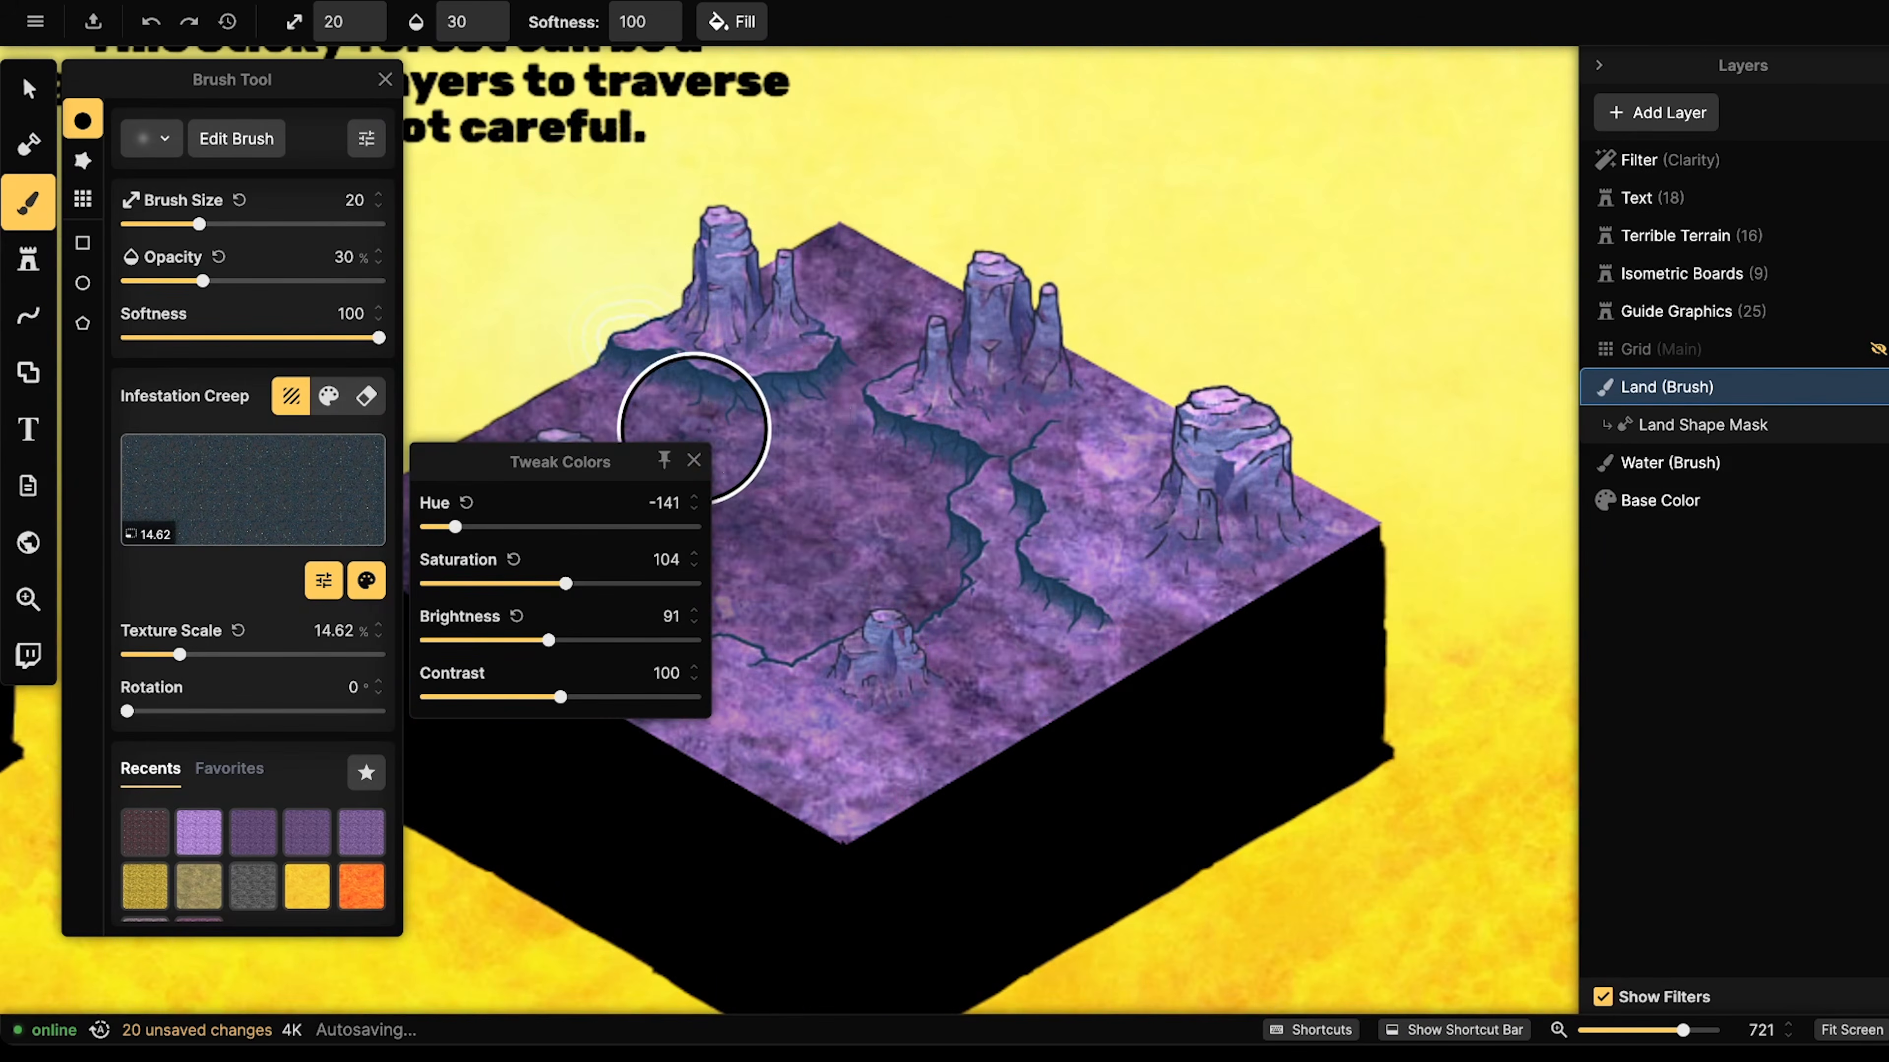
click(694, 460)
- Paint the recolored creep in the sunken basin, along the cliffs and around the right mesa, reducing the brush size to 11
mouse_move(769, 428)
mouse_down()
mouse_move(840, 467)
mouse_move(595, 371)
mouse_move(543, 382)
mouse_move(610, 398)
mouse_up()
key(bracketleft)
key(bracketleft)
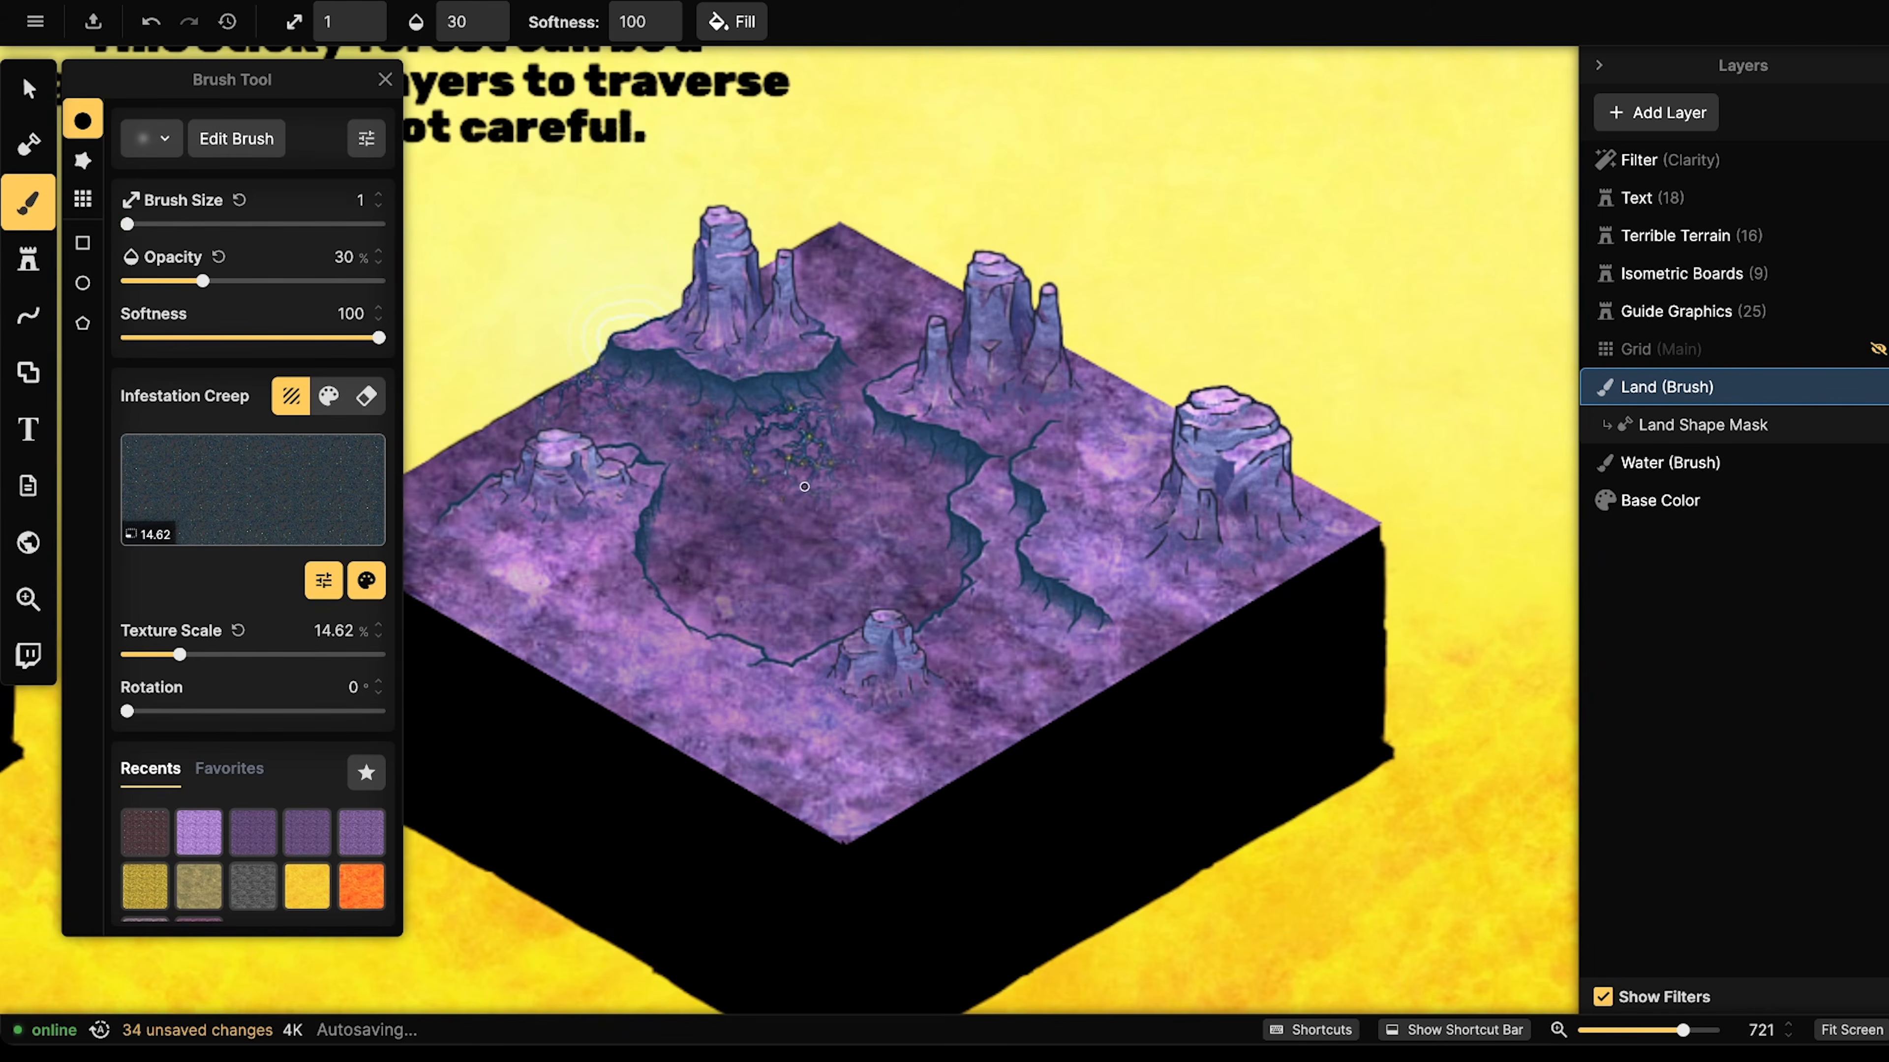
key(bracketright)
mouse_move(787, 496)
mouse_down()
mouse_move(906, 433)
mouse_move(881, 442)
mouse_move(873, 461)
mouse_move(931, 440)
mouse_move(978, 486)
mouse_move(943, 575)
mouse_move(909, 581)
mouse_move(996, 352)
mouse_move(916, 394)
mouse_move(960, 401)
mouse_move(929, 493)
mouse_move(768, 437)
mouse_move(734, 451)
mouse_move(602, 356)
mouse_move(524, 406)
mouse_move(697, 454)
mouse_move(751, 491)
mouse_move(665, 518)
mouse_move(674, 590)
mouse_move(679, 543)
mouse_move(735, 563)
mouse_move(697, 505)
mouse_move(673, 545)
mouse_move(798, 601)
mouse_move(822, 429)
mouse_move(861, 467)
mouse_move(848, 405)
mouse_move(888, 302)
mouse_move(828, 300)
mouse_move(837, 317)
mouse_move(834, 287)
mouse_move(878, 267)
mouse_move(910, 196)
mouse_up()
mouse_move(1007, 400)
mouse_down()
mouse_move(1111, 412)
mouse_move(1004, 427)
mouse_move(968, 394)
mouse_move(892, 384)
mouse_move(891, 402)
mouse_move(978, 419)
mouse_up()
click(970, 415)
mouse_move(1087, 440)
mouse_down()
mouse_move(905, 377)
mouse_move(898, 316)
mouse_move(1016, 304)
mouse_up()
mouse_move(970, 477)
mouse_down()
mouse_move(1062, 466)
mouse_move(1031, 501)
mouse_move(1059, 499)
mouse_move(1068, 449)
mouse_up()
mouse_move(1039, 469)
mouse_down()
mouse_move(1164, 455)
mouse_move(1026, 521)
mouse_move(944, 455)
mouse_move(982, 451)
mouse_move(1016, 401)
mouse_move(953, 492)
mouse_move(1080, 503)
mouse_up()
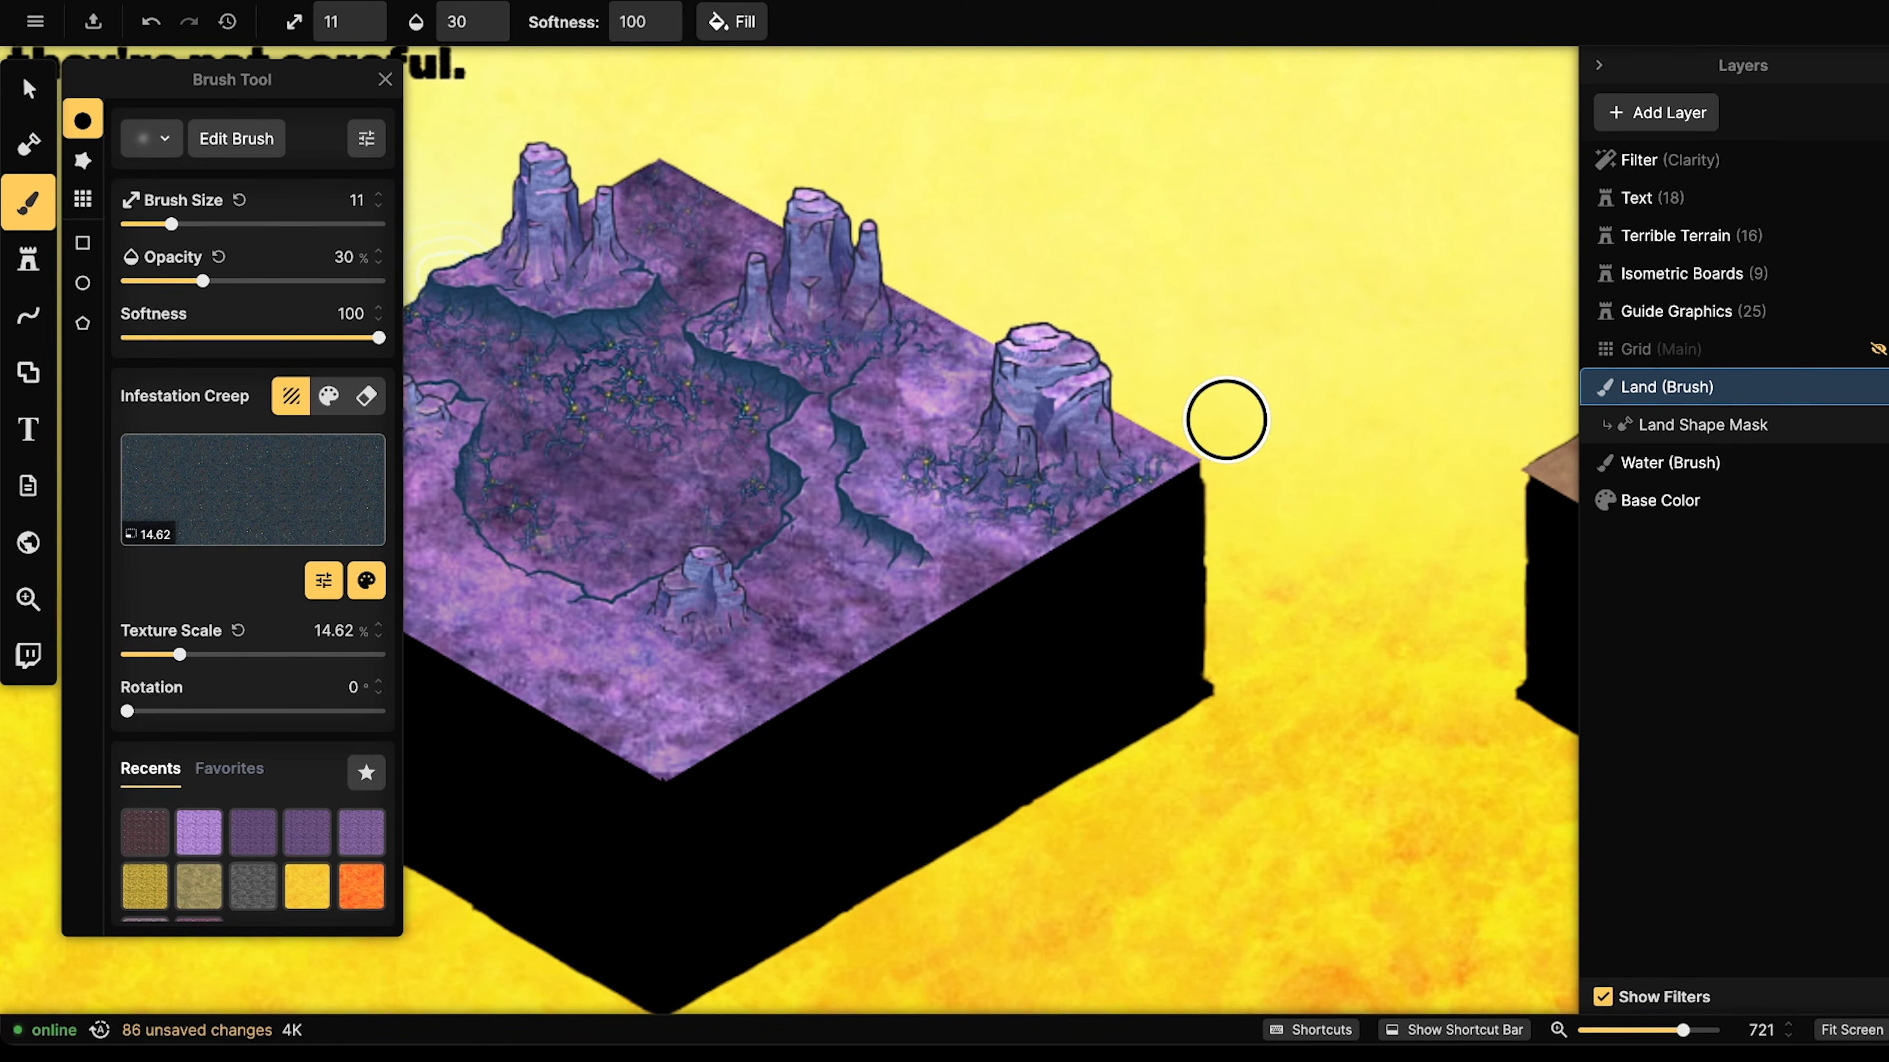
- Paint creep around the bases of the front mesa and the left mesa
drag(960, 514, 1080, 455)
mouse_move(784, 557)
mouse_down()
mouse_move(871, 563)
mouse_move(822, 591)
mouse_move(757, 579)
mouse_move(785, 555)
mouse_move(767, 598)
mouse_move(713, 601)
mouse_move(862, 572)
mouse_move(874, 593)
mouse_move(860, 566)
mouse_move(926, 565)
mouse_move(688, 577)
mouse_up()
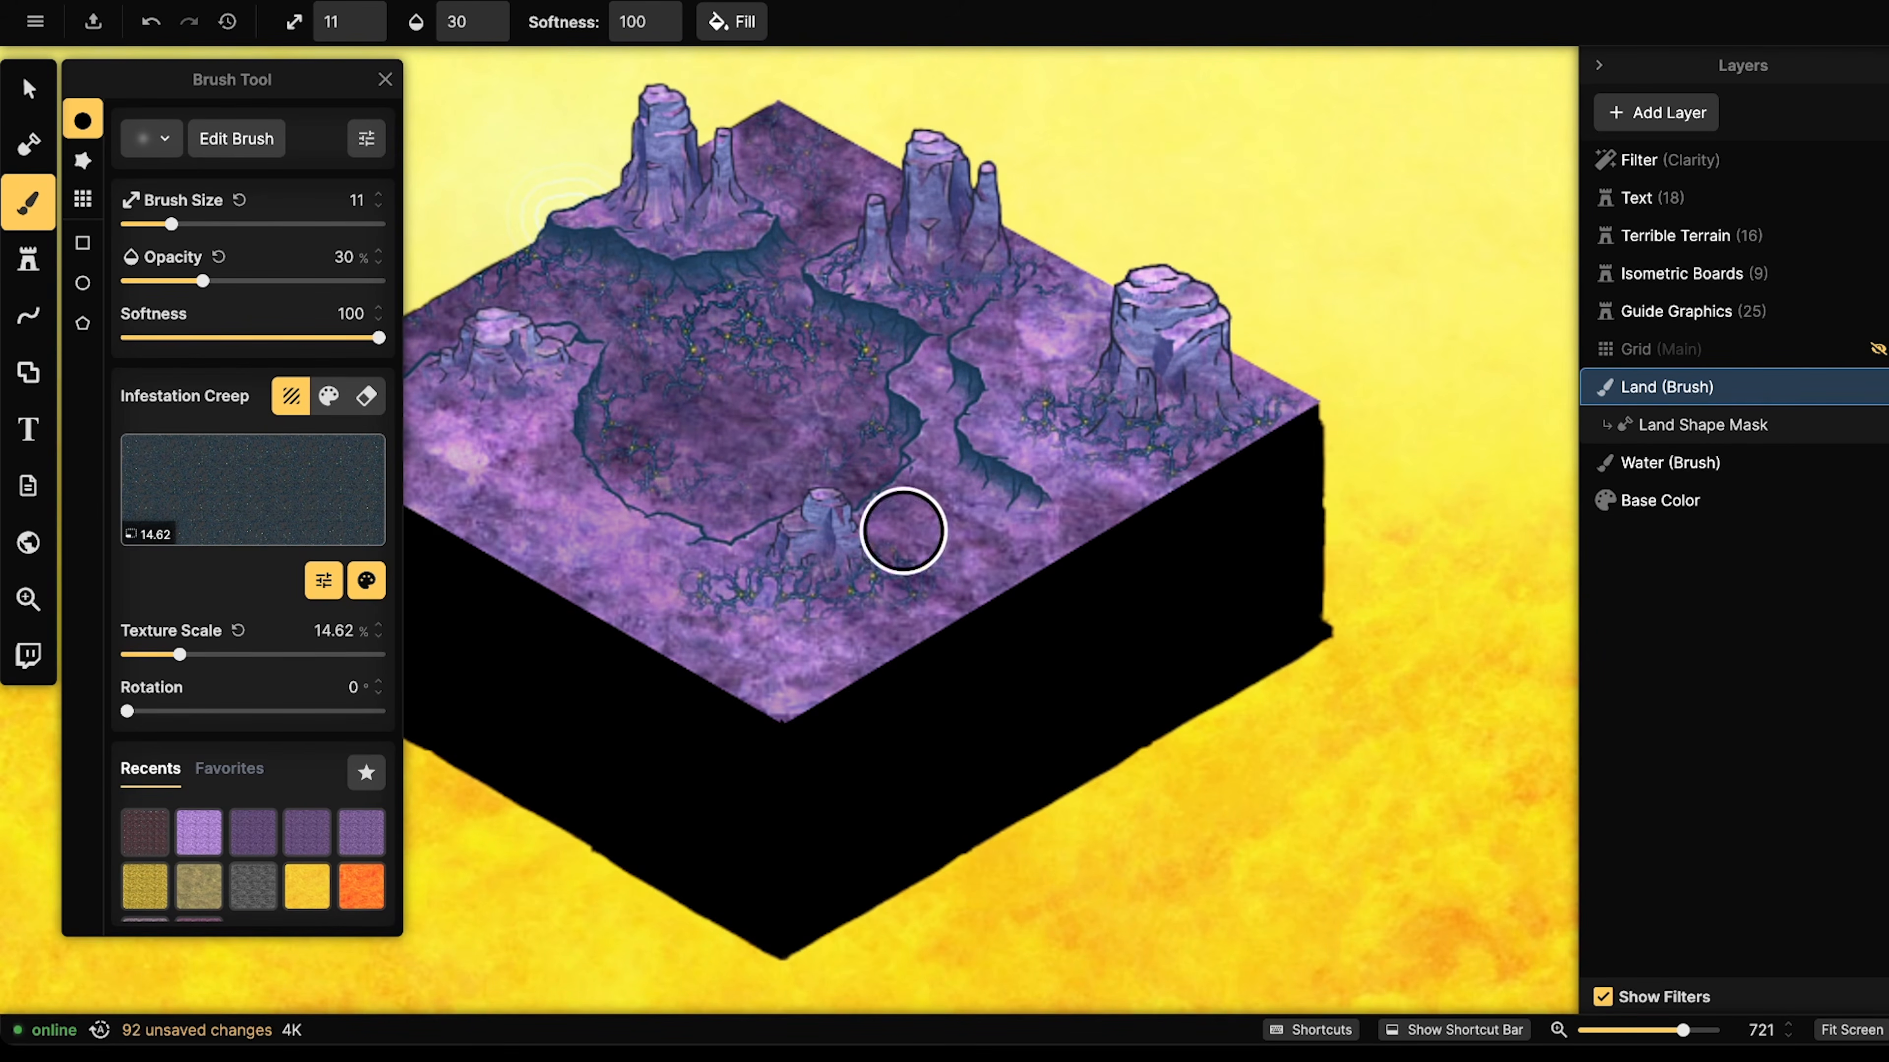
mouse_move(487, 358)
mouse_down()
mouse_move(438, 404)
mouse_move(448, 421)
mouse_move(568, 378)
mouse_move(530, 376)
mouse_move(723, 367)
mouse_move(662, 403)
mouse_move(619, 375)
mouse_move(577, 404)
mouse_move(631, 376)
mouse_move(688, 376)
mouse_up()
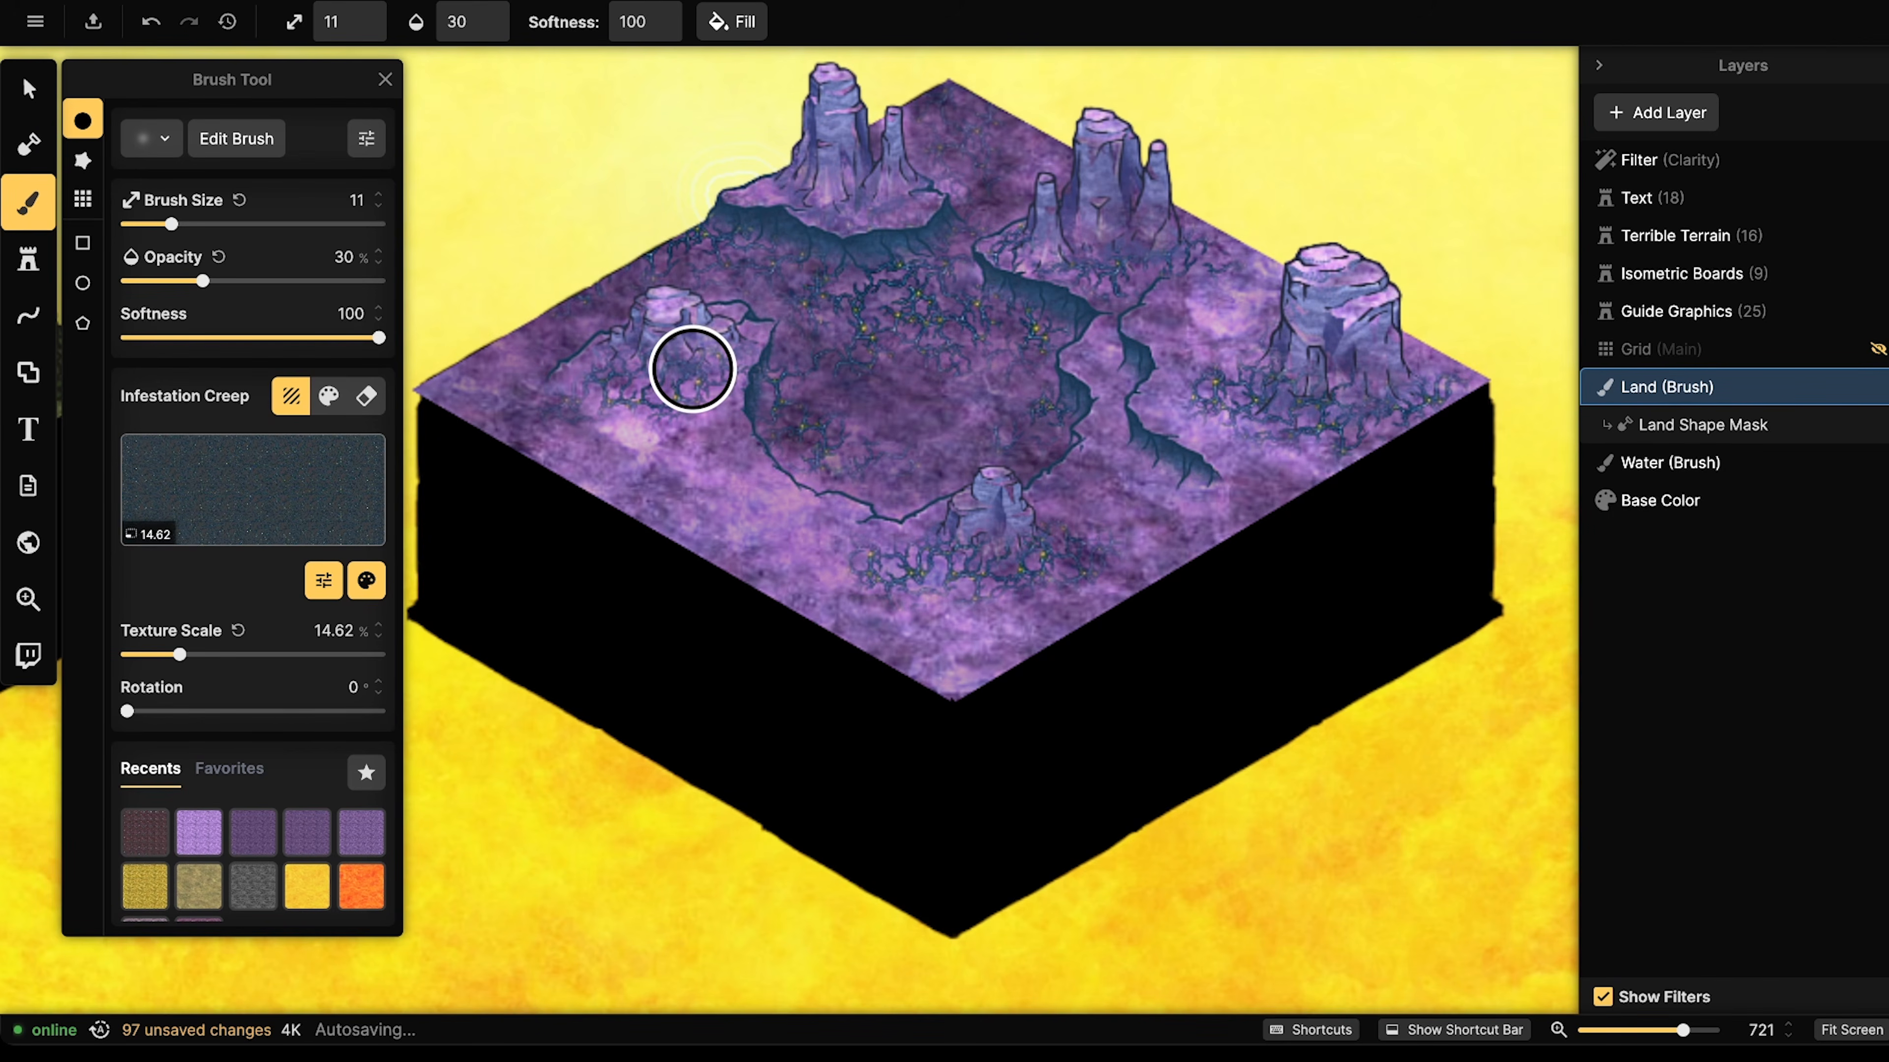
mouse_move(691, 369)
mouse_down()
mouse_move(671, 388)
mouse_move(687, 417)
mouse_move(698, 385)
mouse_up()
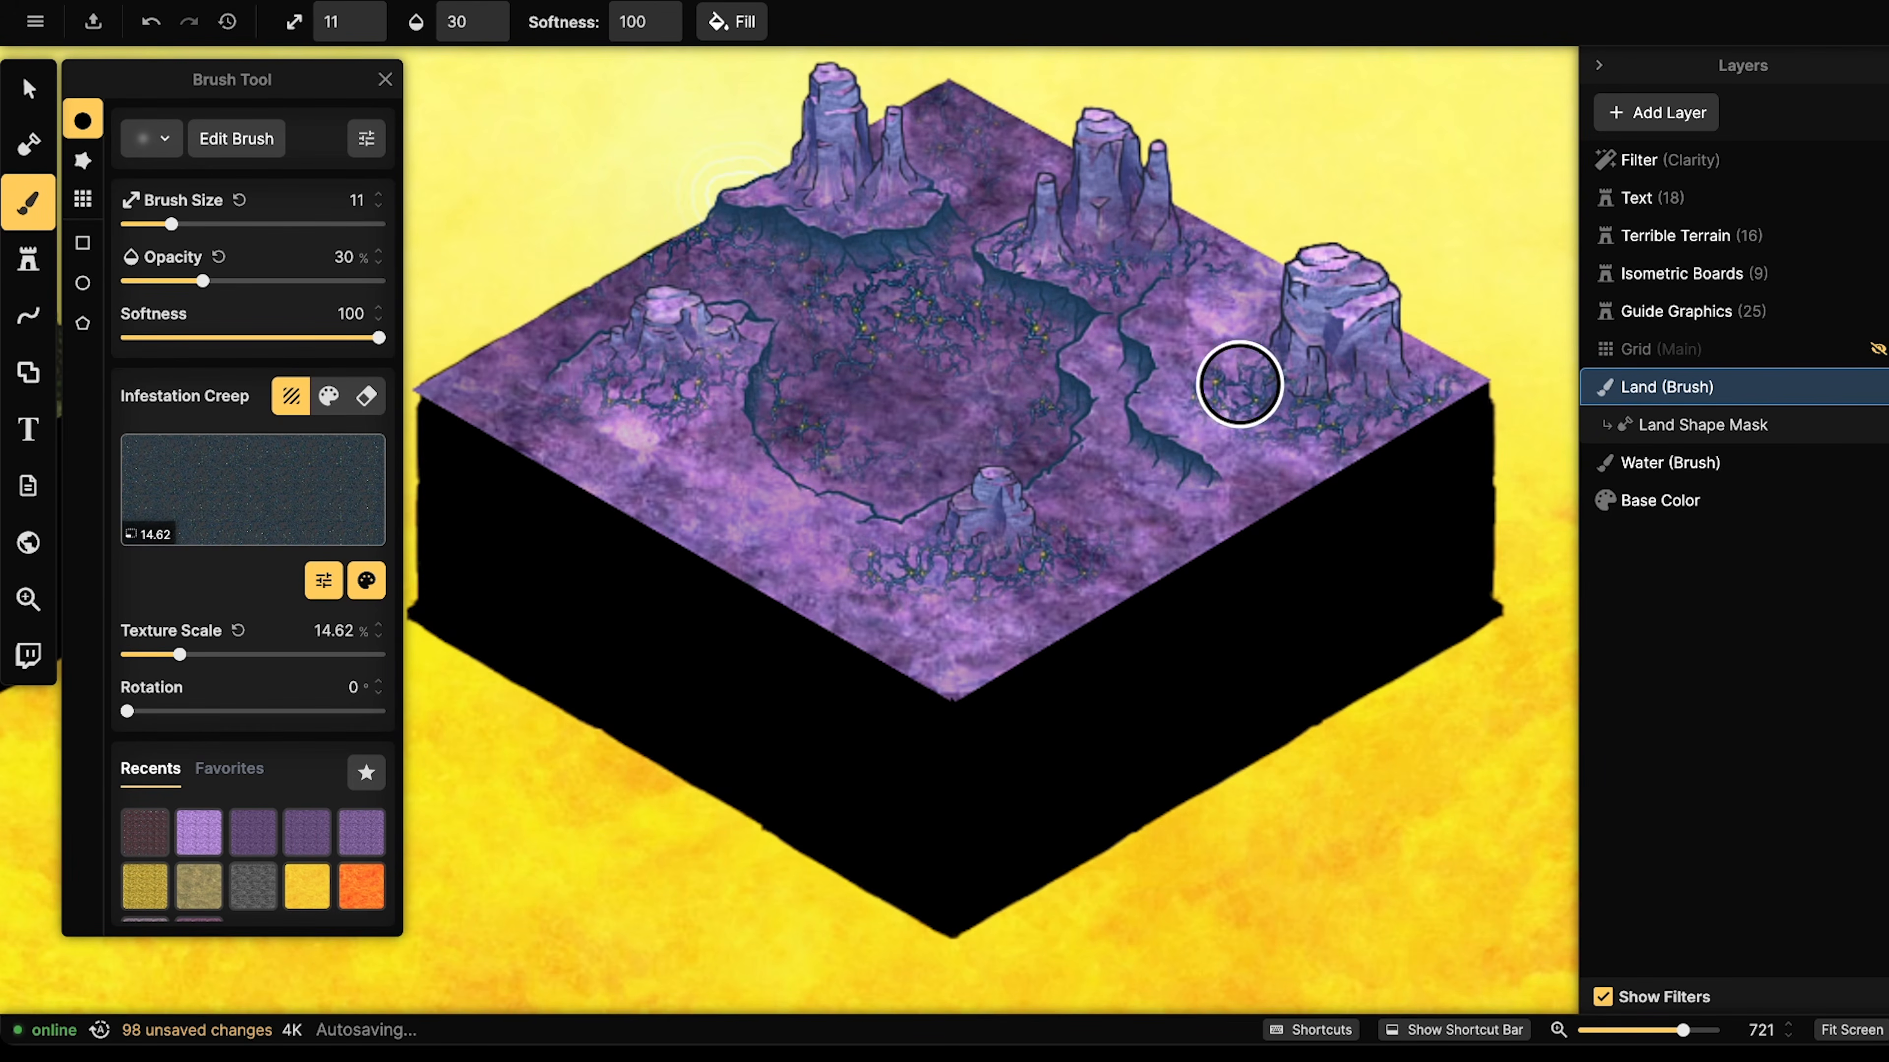
- Build up denser creep around the right, left and front mesas and below the cliffs in the basin
drag(1252, 335, 1223, 319)
drag(1240, 418, 1212, 428)
drag(1049, 418, 1040, 393)
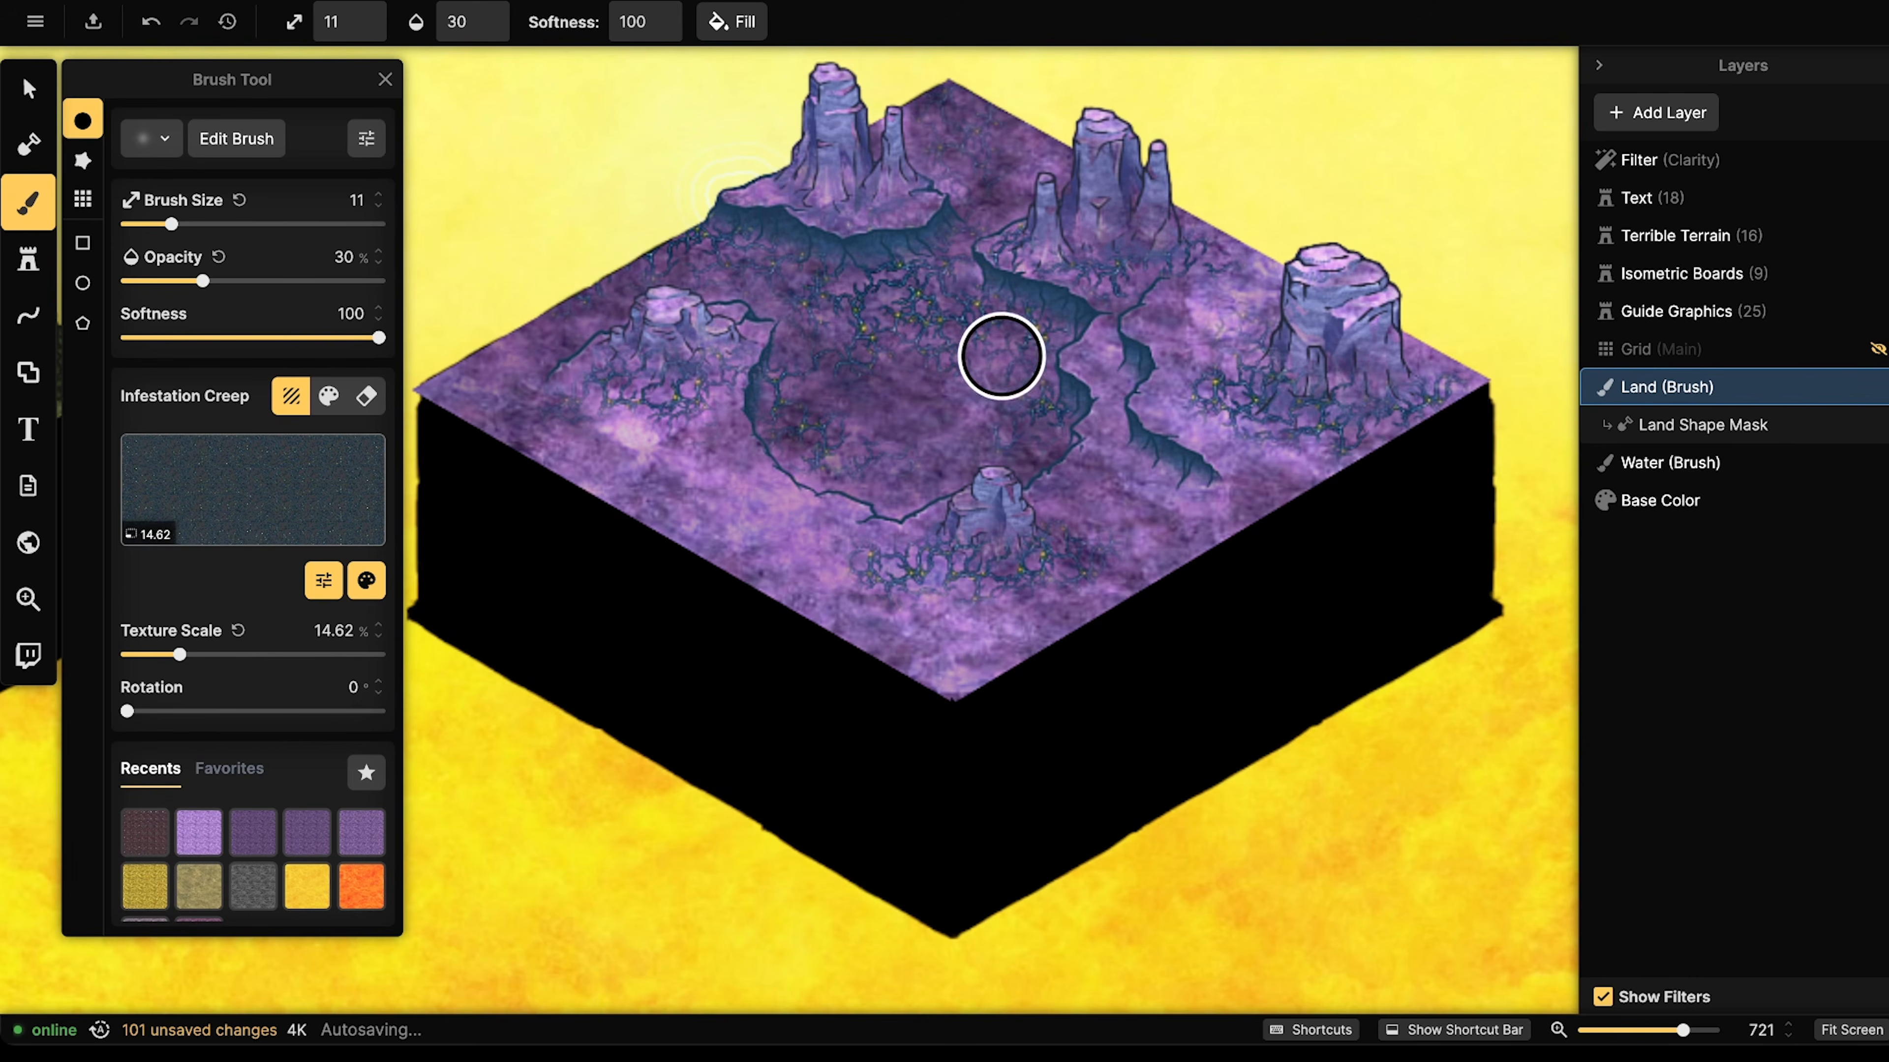
mouse_move(935, 287)
mouse_down()
mouse_move(978, 216)
mouse_move(964, 176)
mouse_move(927, 165)
mouse_move(925, 198)
mouse_move(835, 217)
mouse_move(778, 190)
mouse_move(853, 199)
mouse_up()
drag(718, 356, 704, 360)
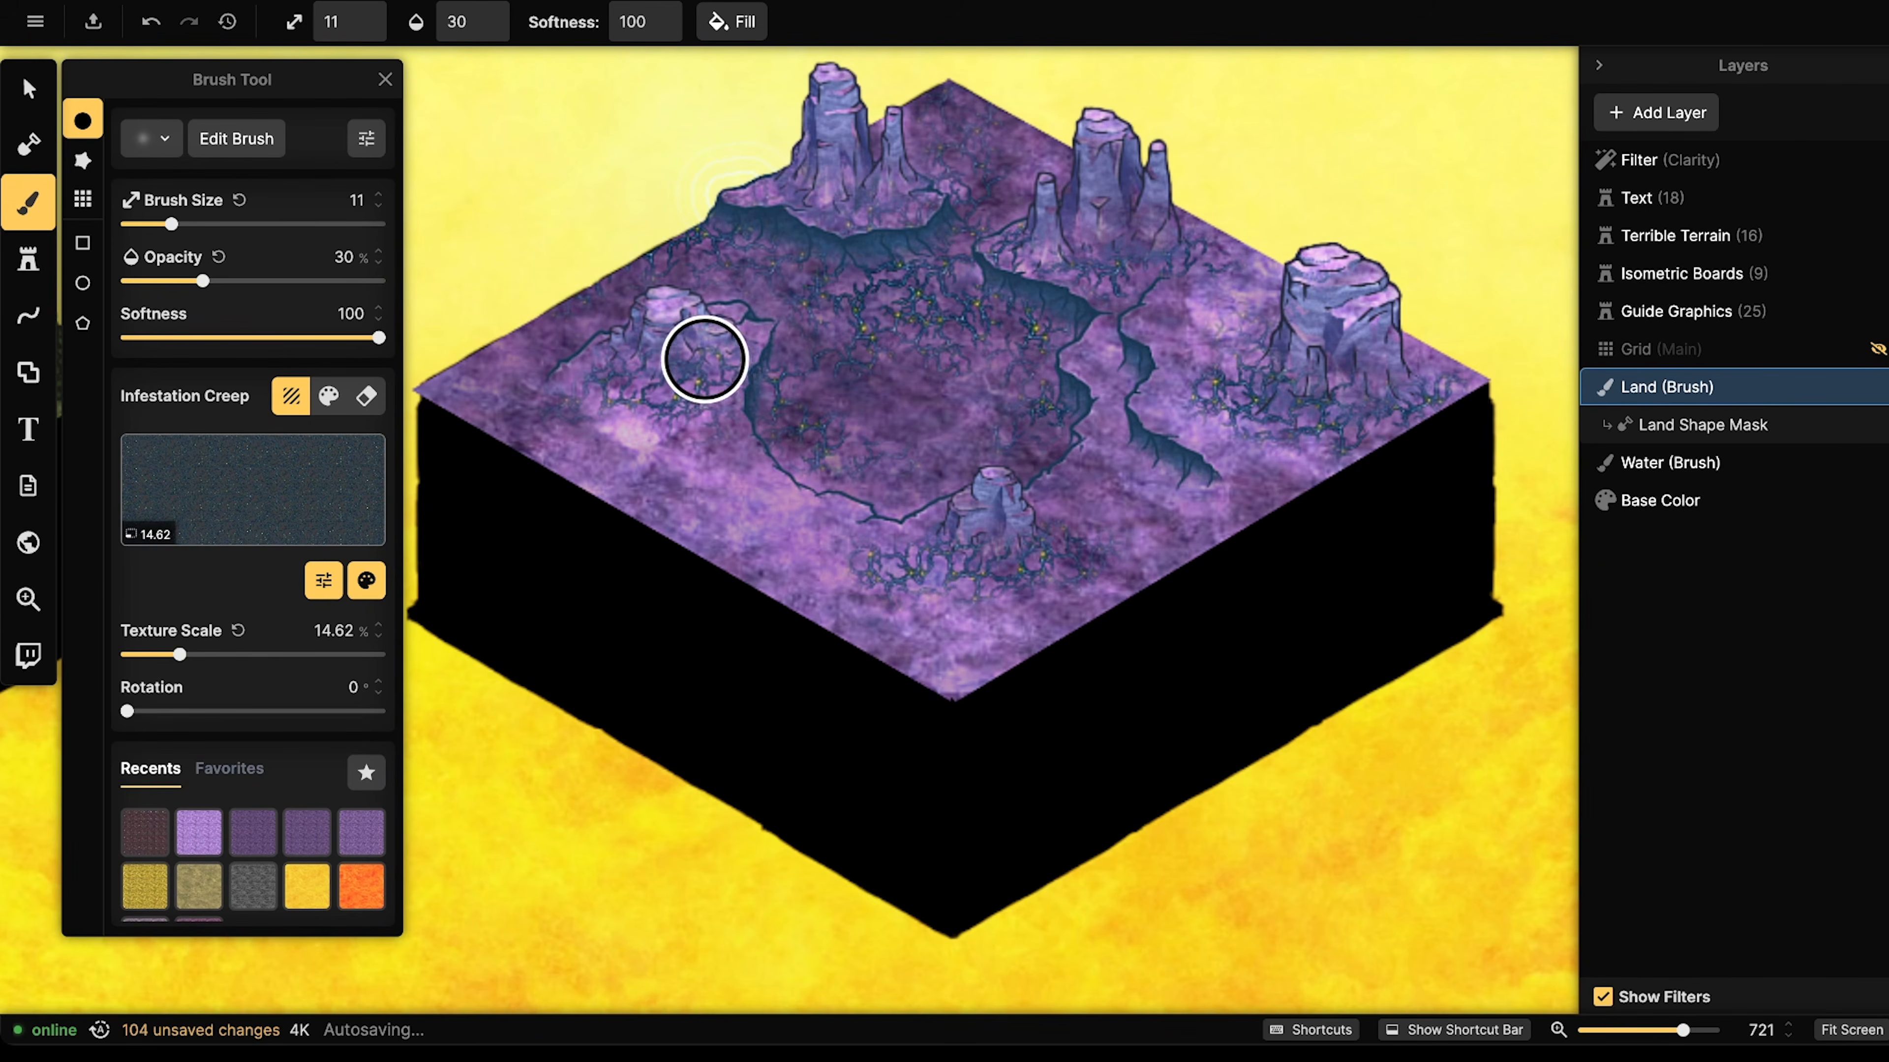
mouse_move(979, 534)
mouse_down()
mouse_move(834, 537)
mouse_move(1083, 586)
mouse_up()
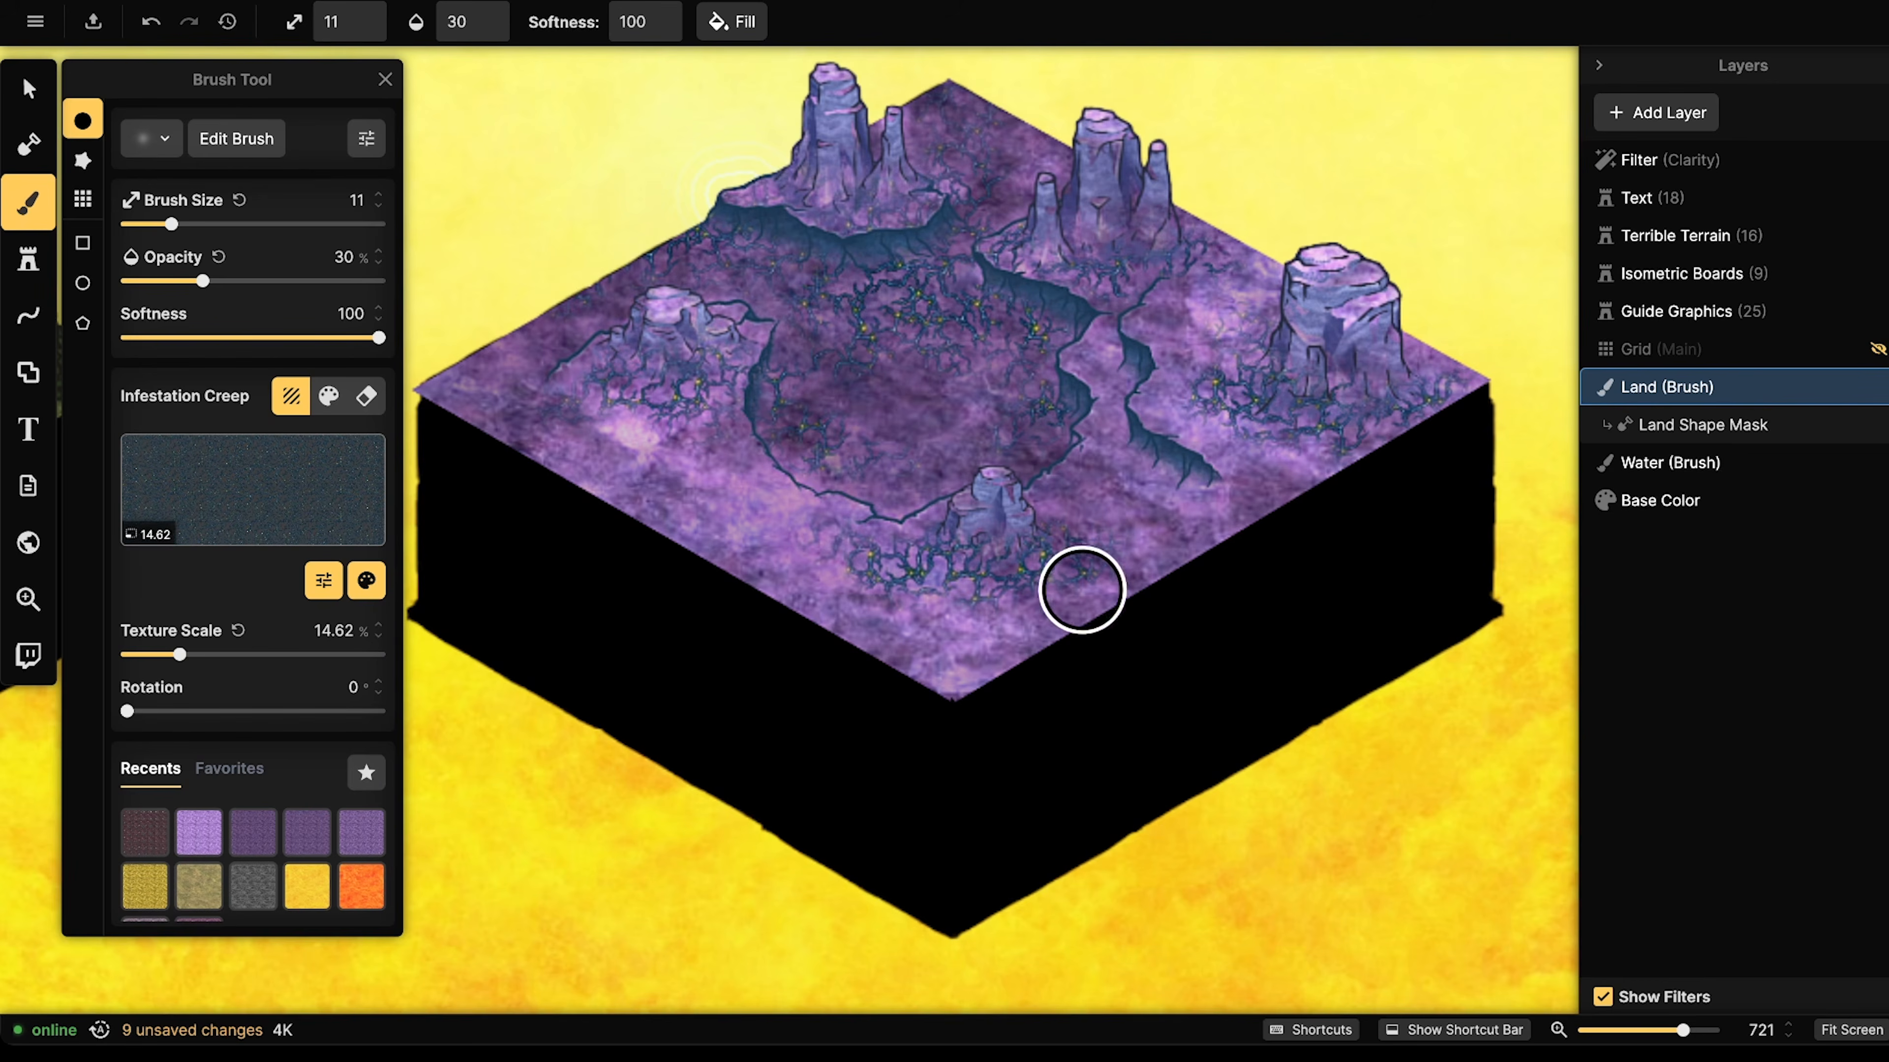
mouse_move(1036, 342)
mouse_down()
mouse_move(974, 371)
mouse_move(994, 363)
mouse_move(865, 266)
mouse_move(750, 241)
mouse_move(902, 308)
mouse_move(979, 315)
mouse_up()
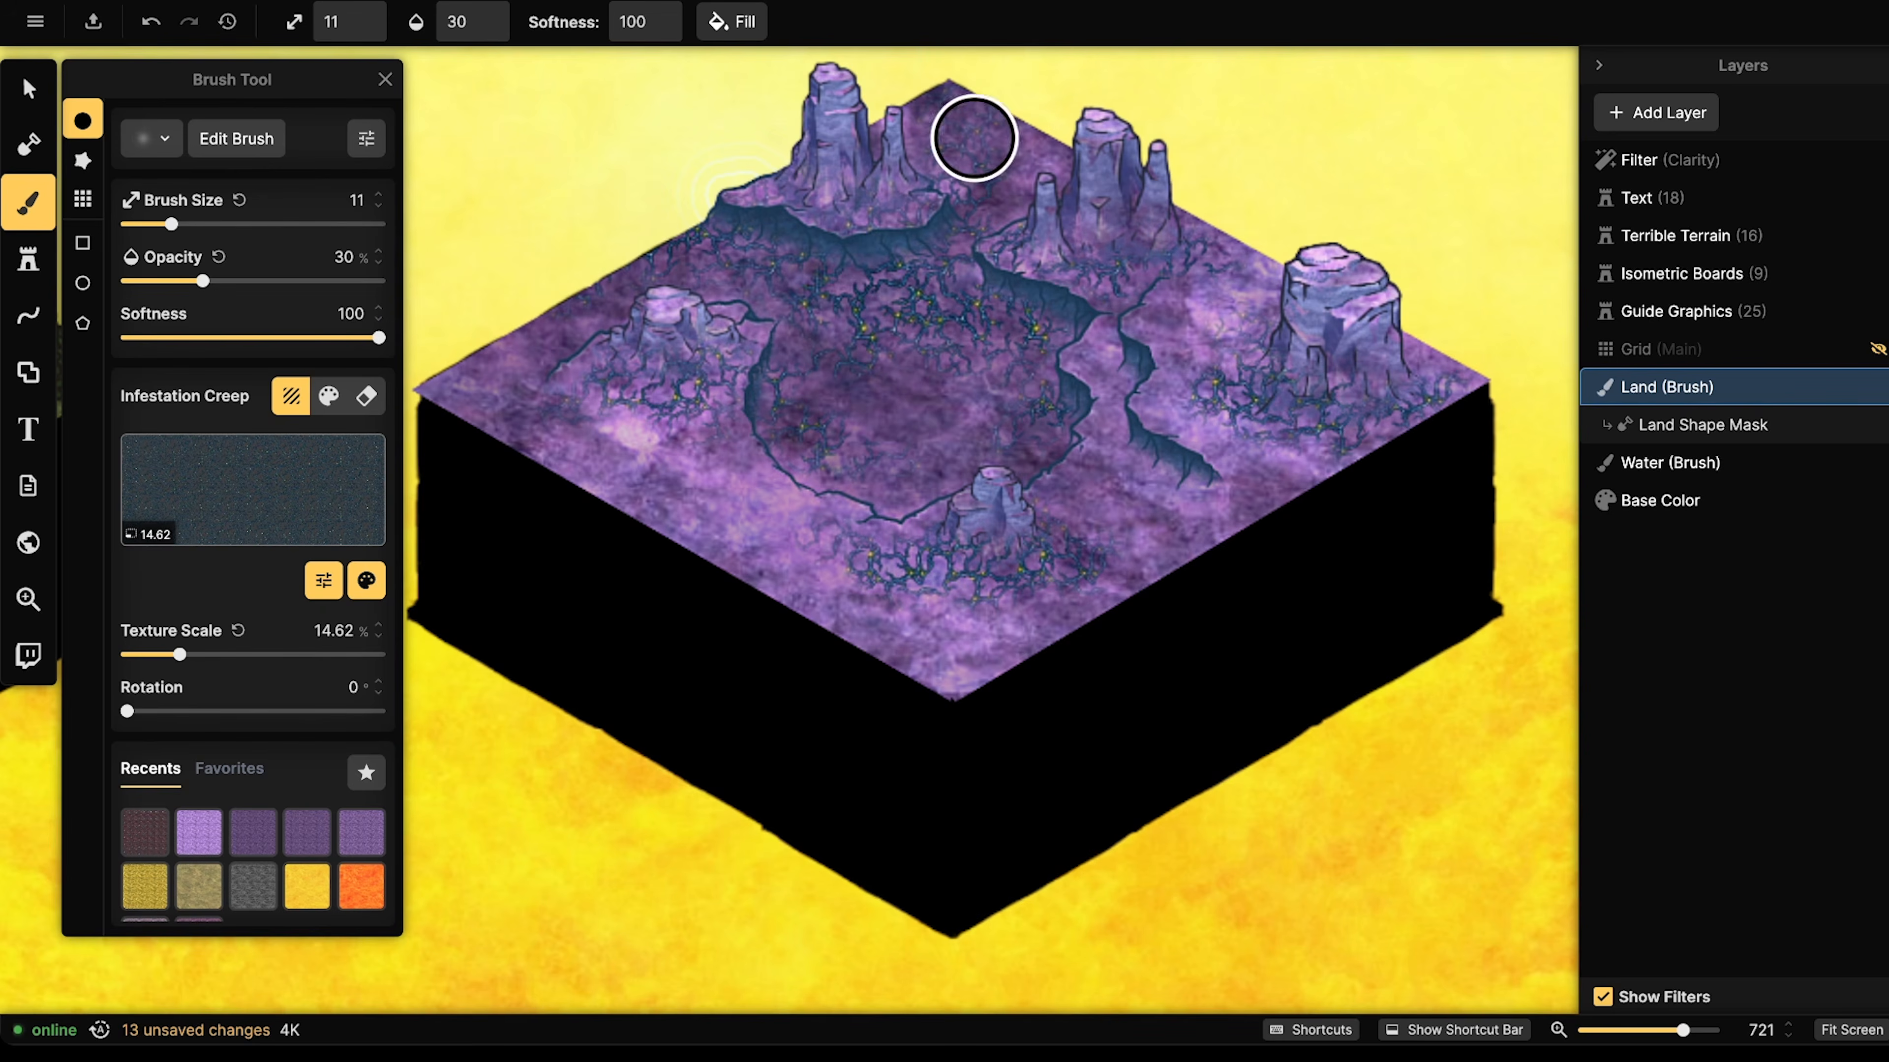
- Clear the old stamp search, search Fantasy Battlemaps for "slime" and choose the Slime stamp
click(28, 259)
click(148, 223)
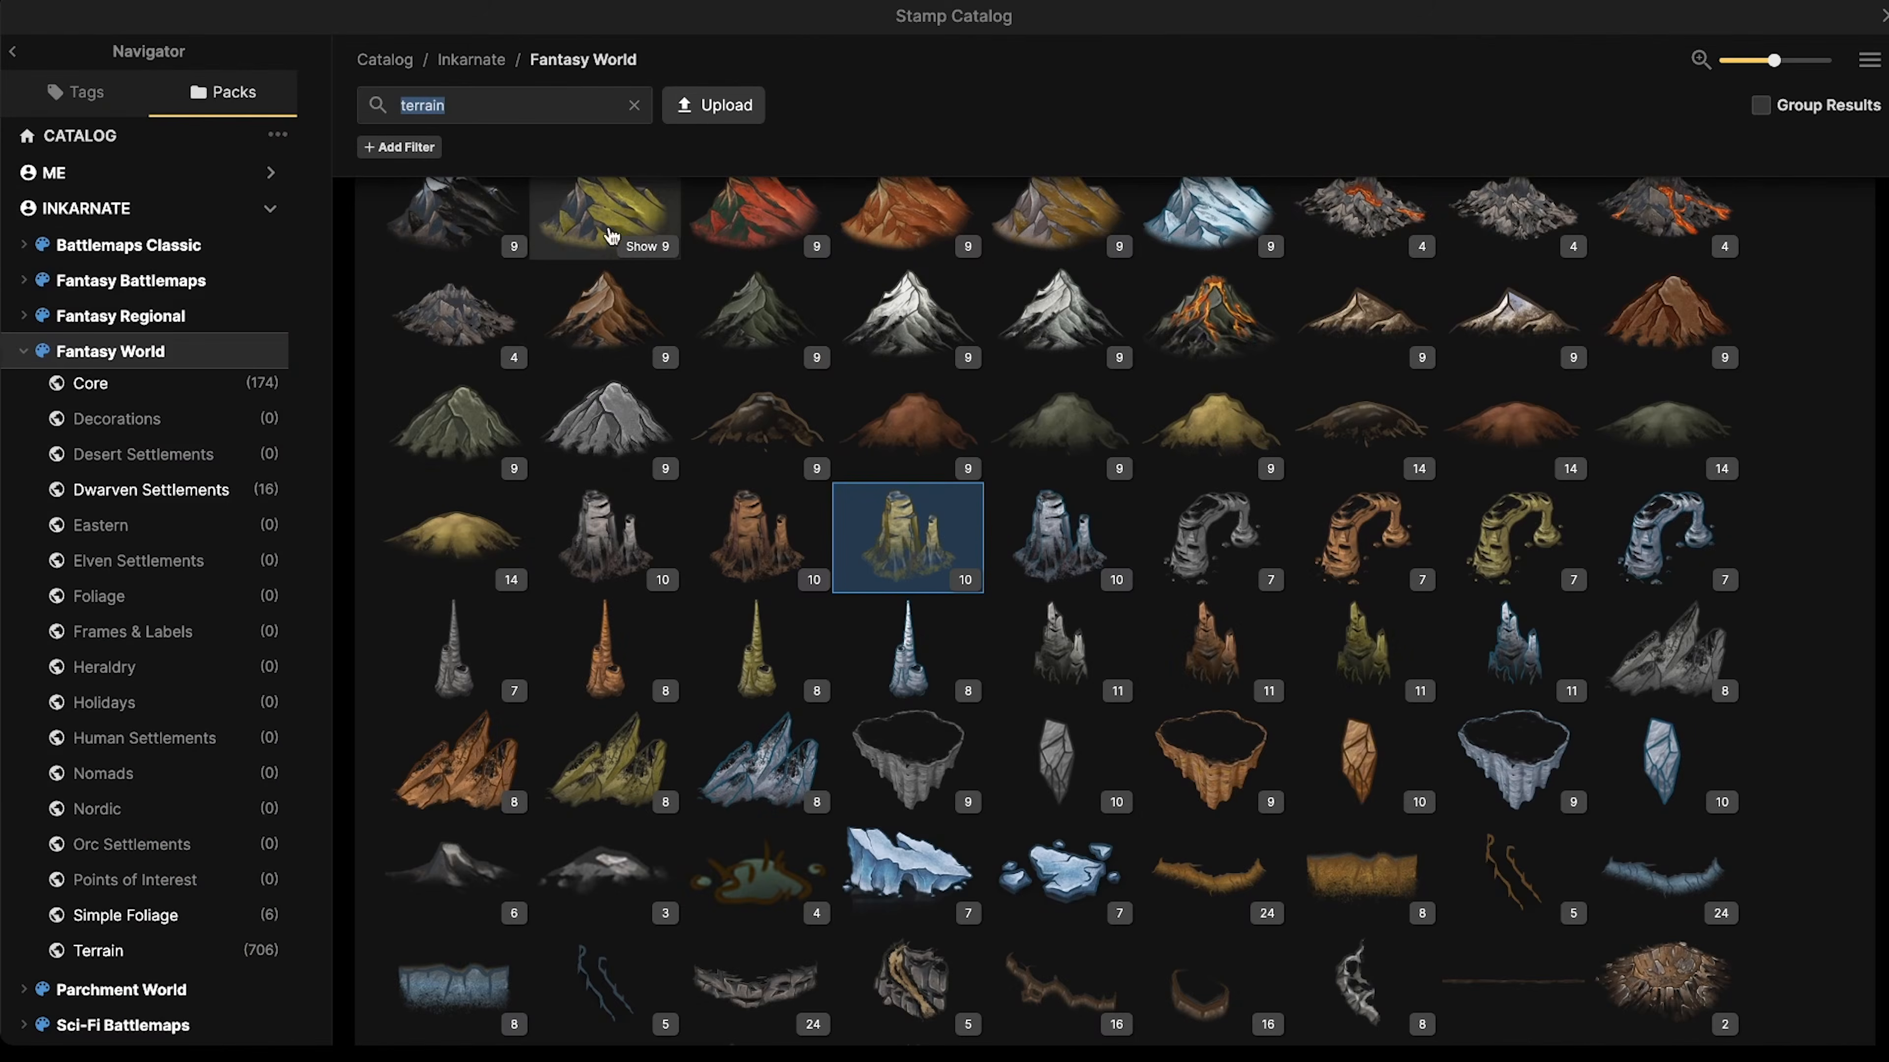
click(635, 112)
click(149, 279)
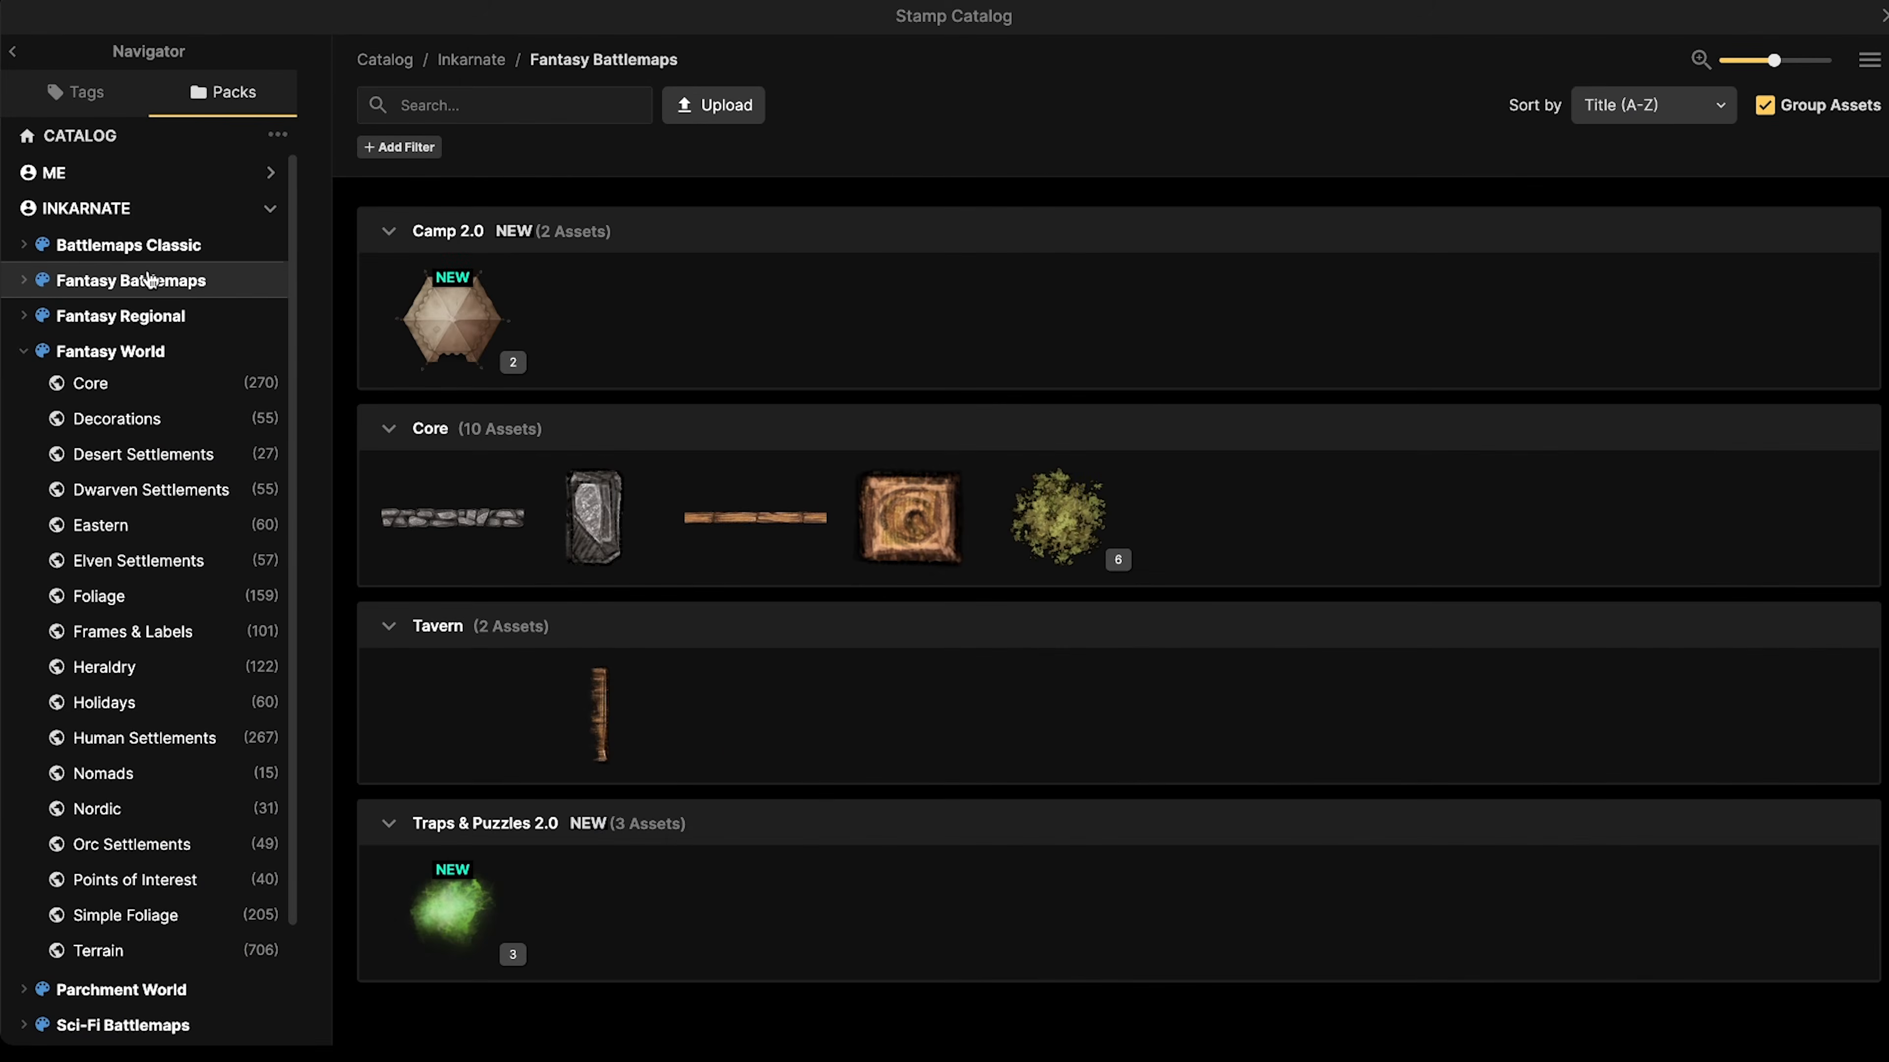
click(513, 102)
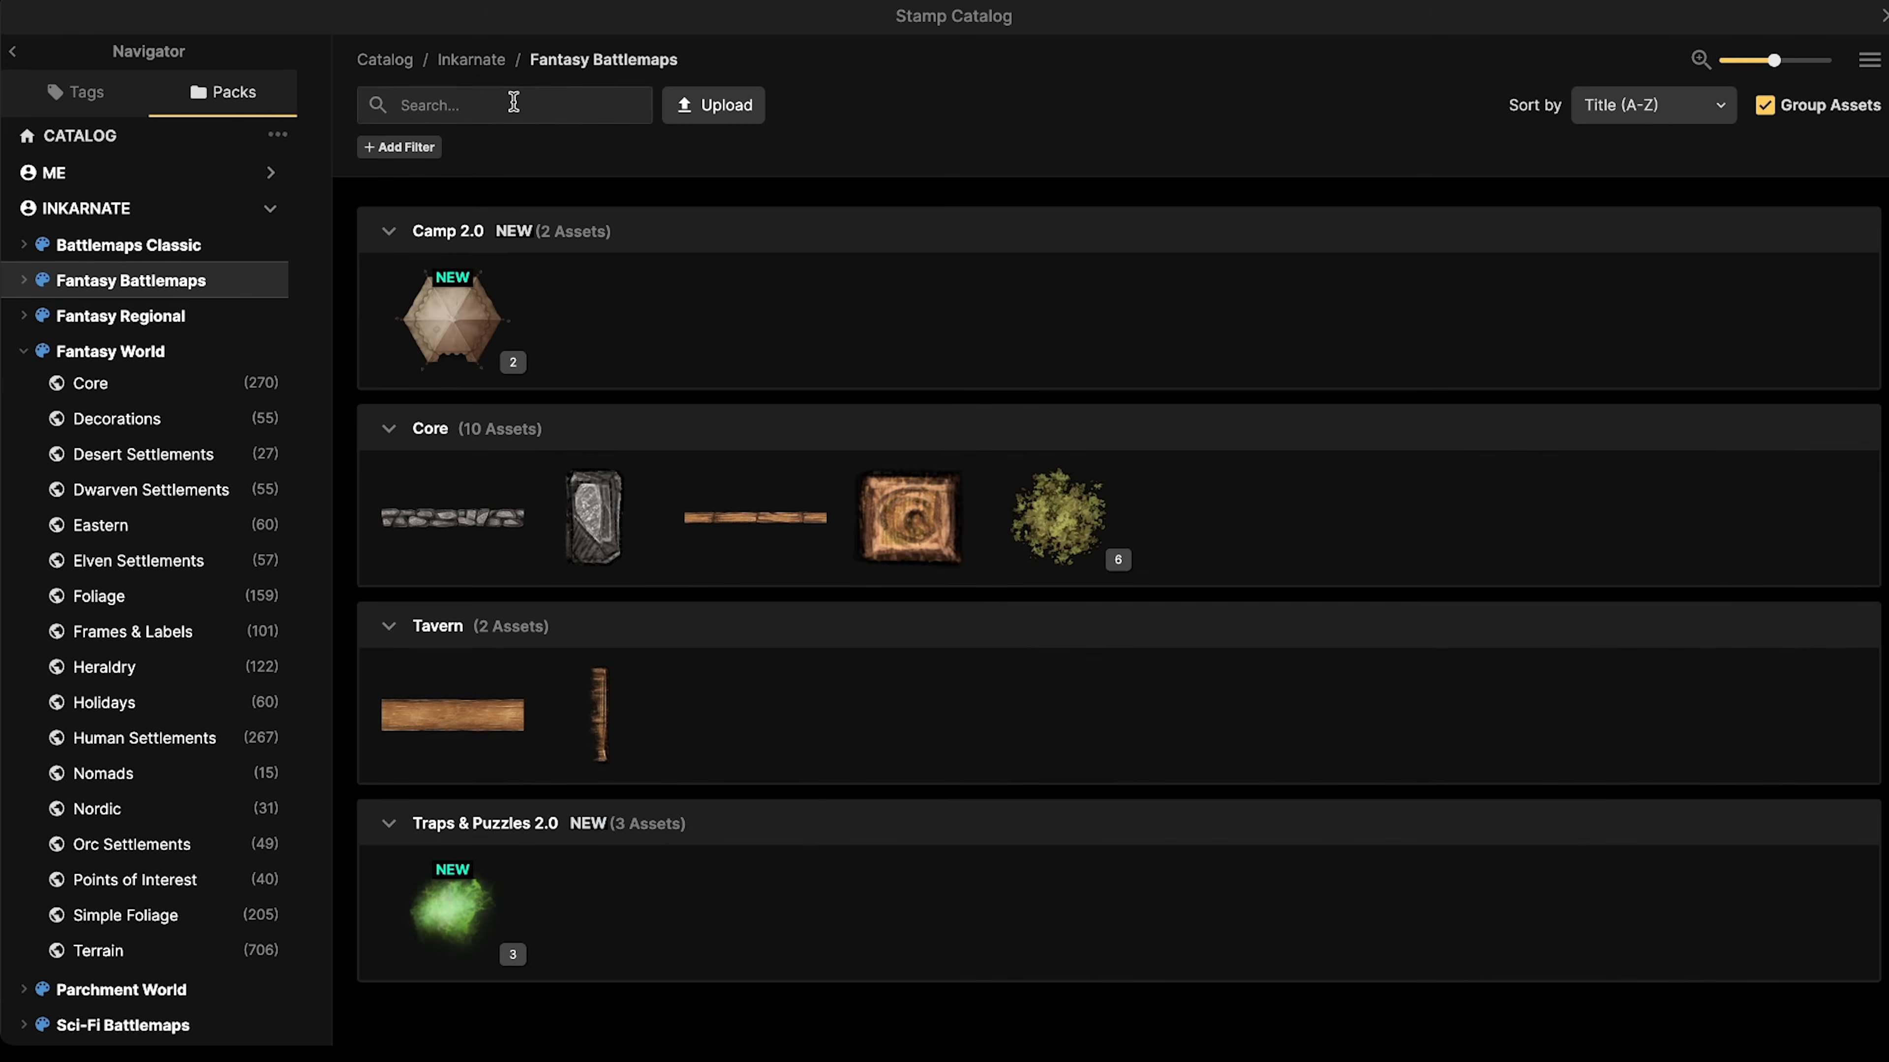
text(slime)
key(Return)
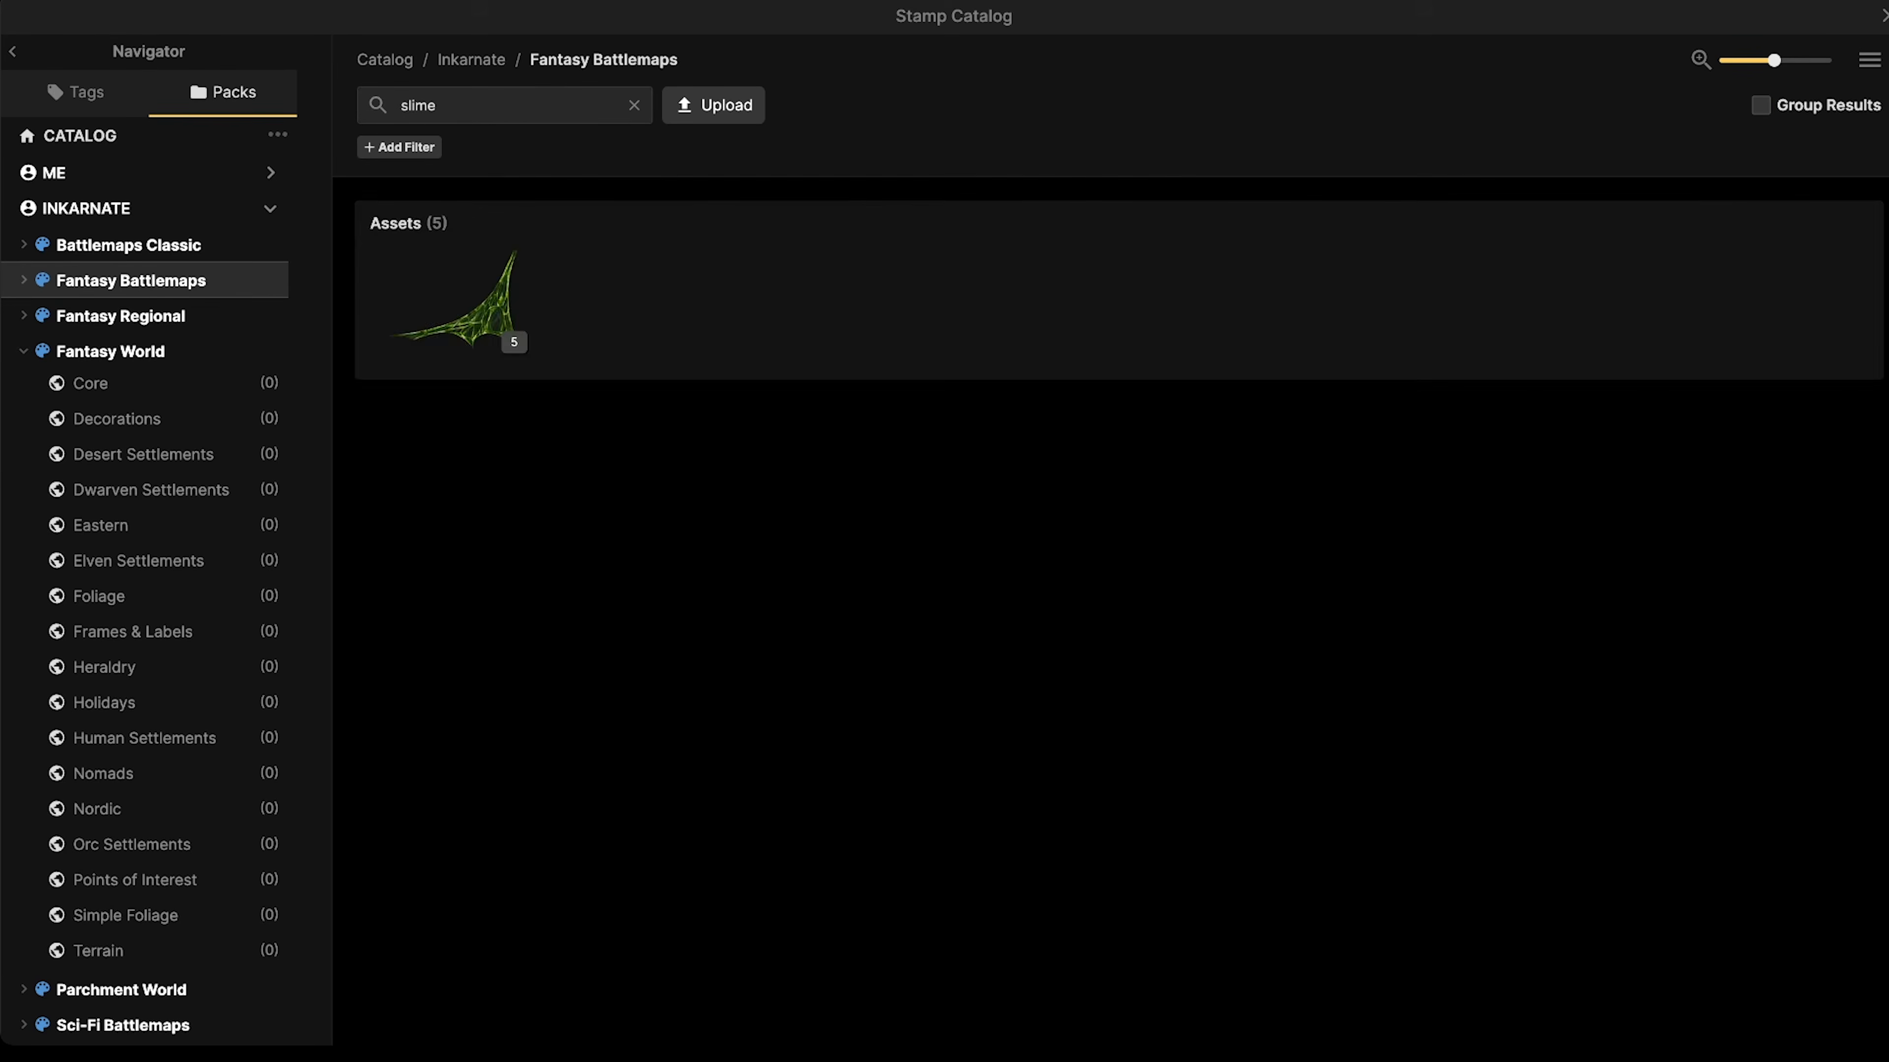
click(494, 295)
- Set the Slime stamp's scale to 11% and its rotation to 90°
scroll(706, 357, up, 5)
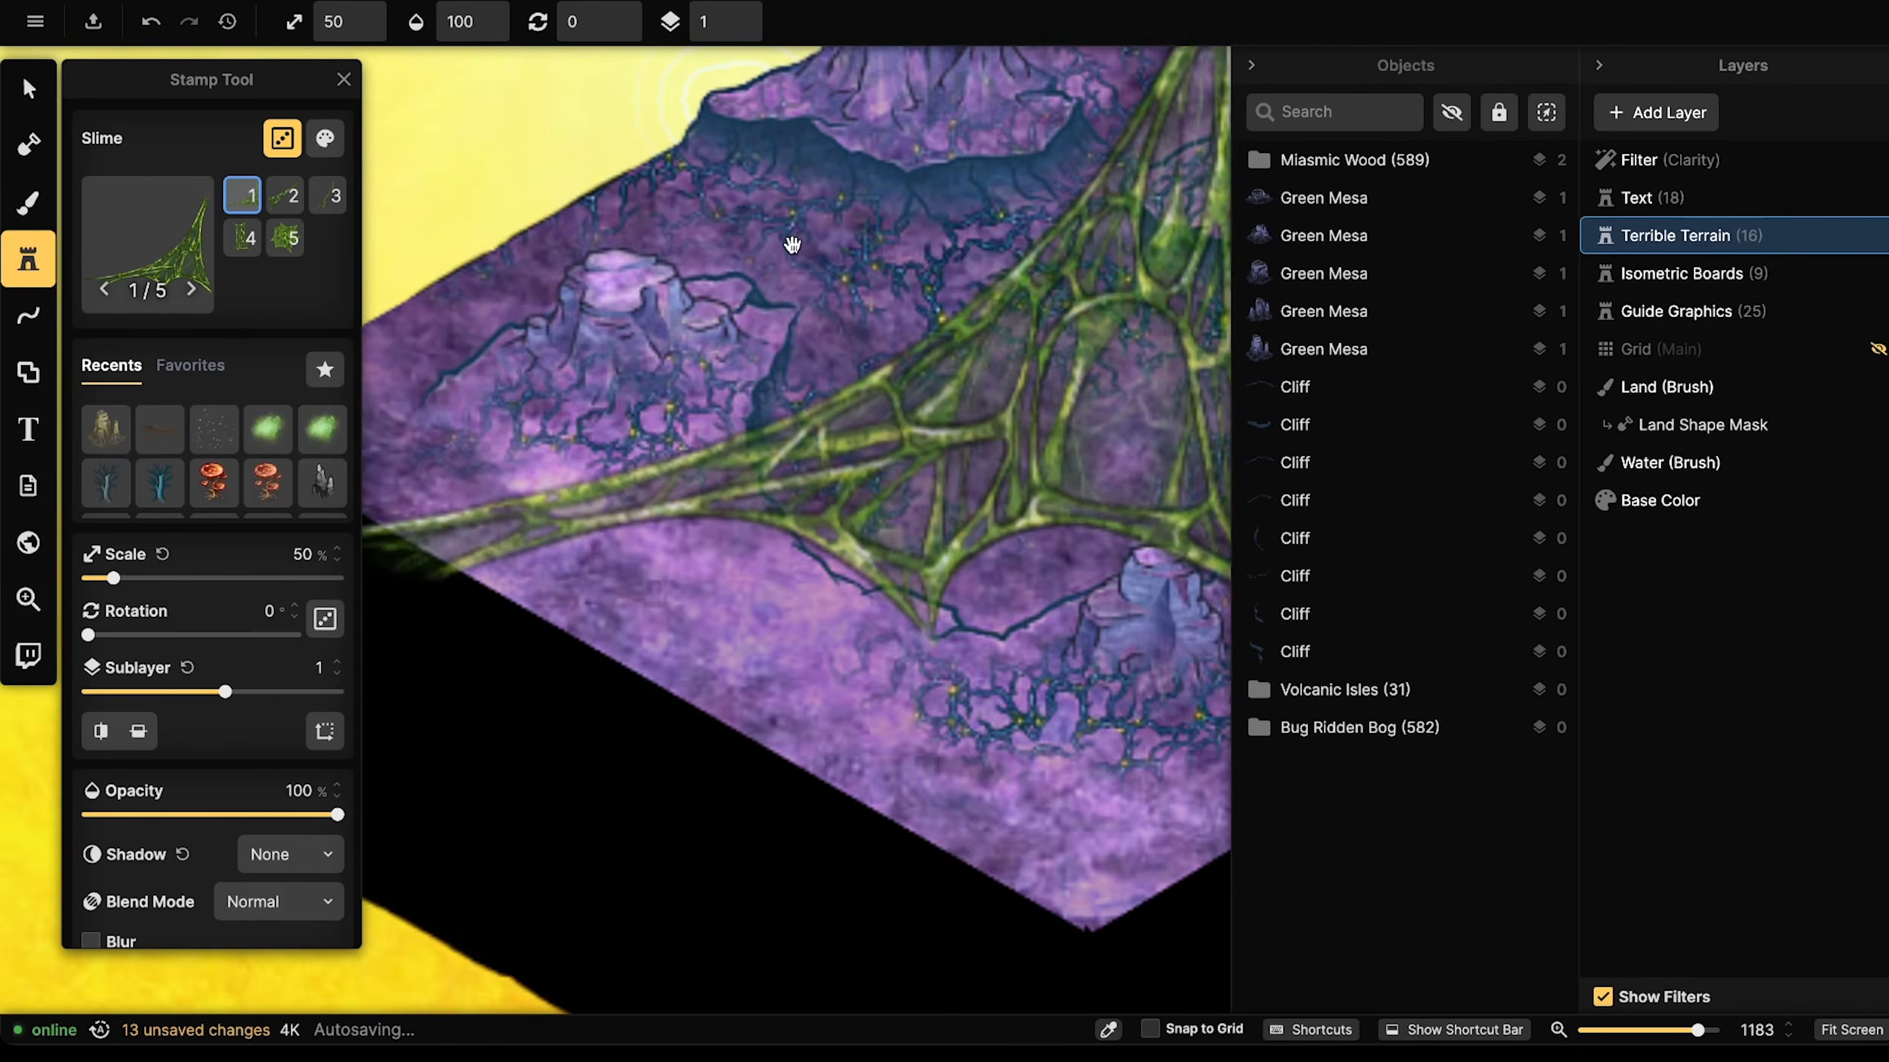
drag(790, 245, 662, 297)
scroll(767, 296, down, 5)
scroll(767, 296, up, 1)
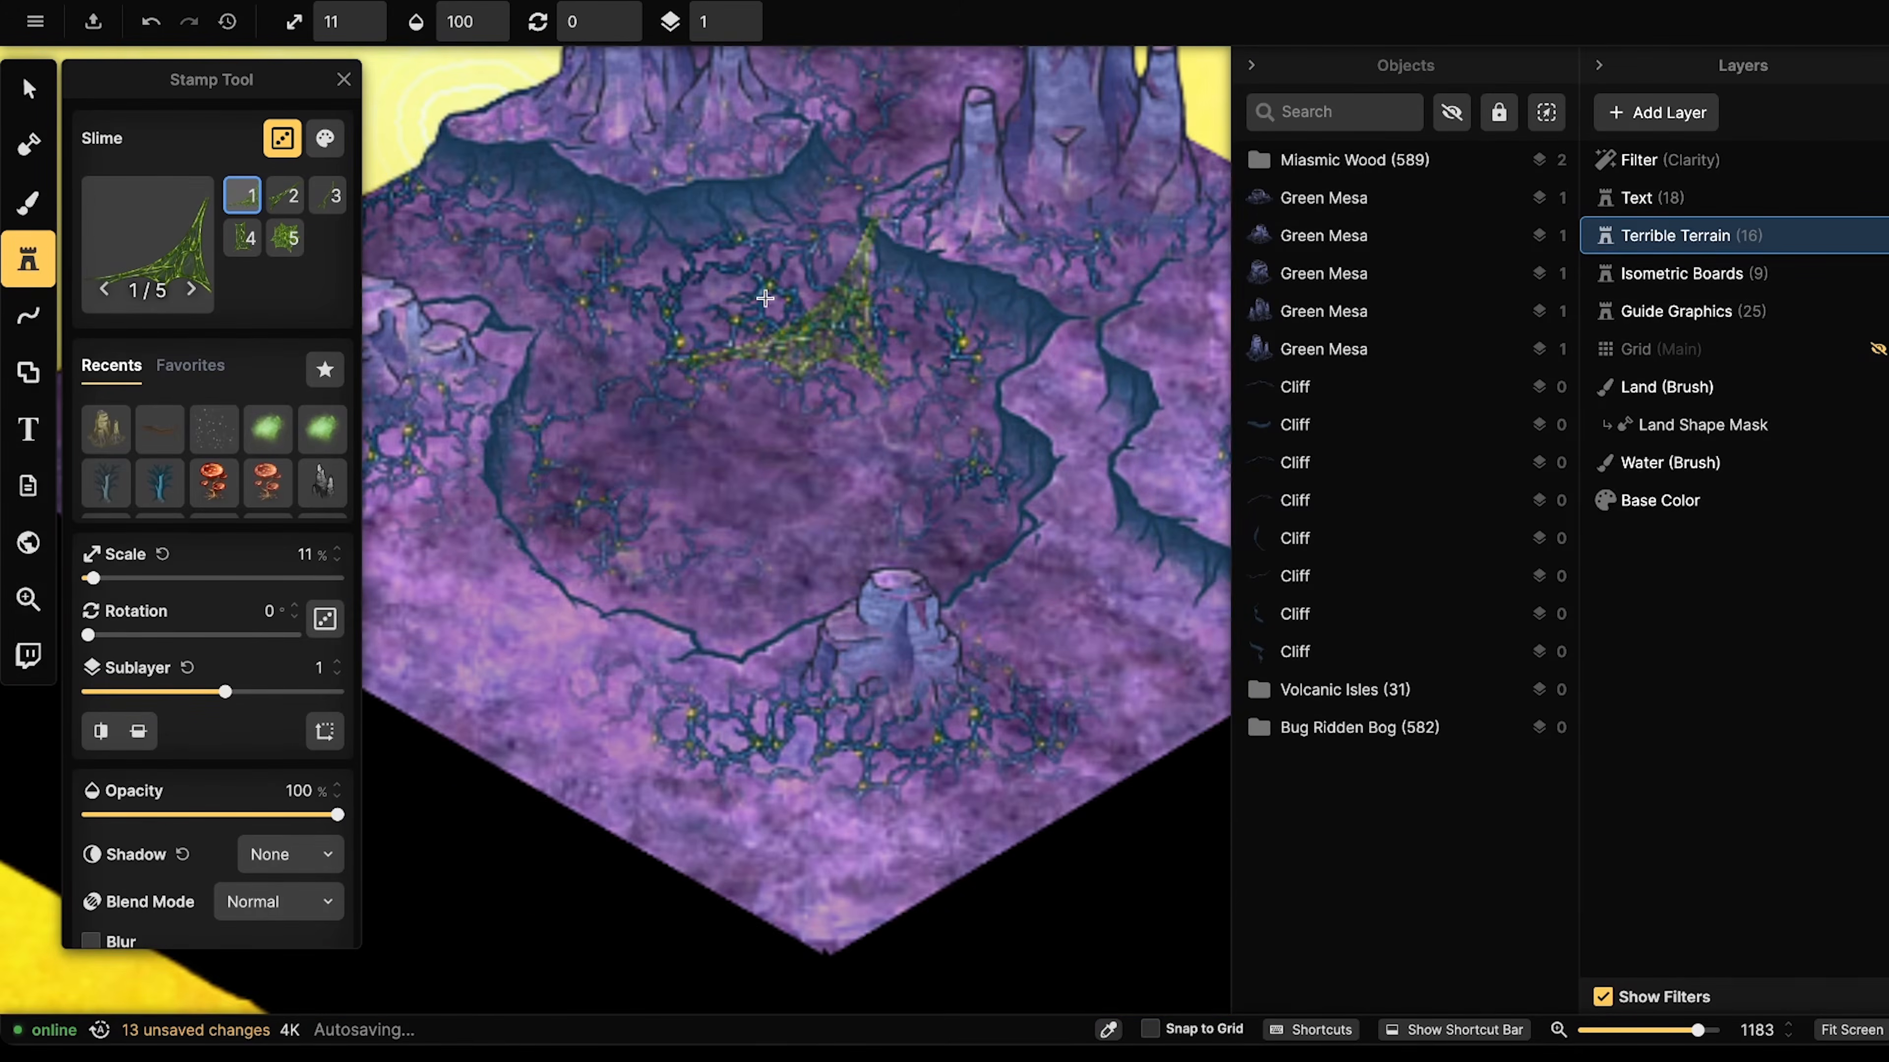
drag(753, 248, 749, 433)
scroll(704, 321, up, 7)
scroll(696, 298, down, 1)
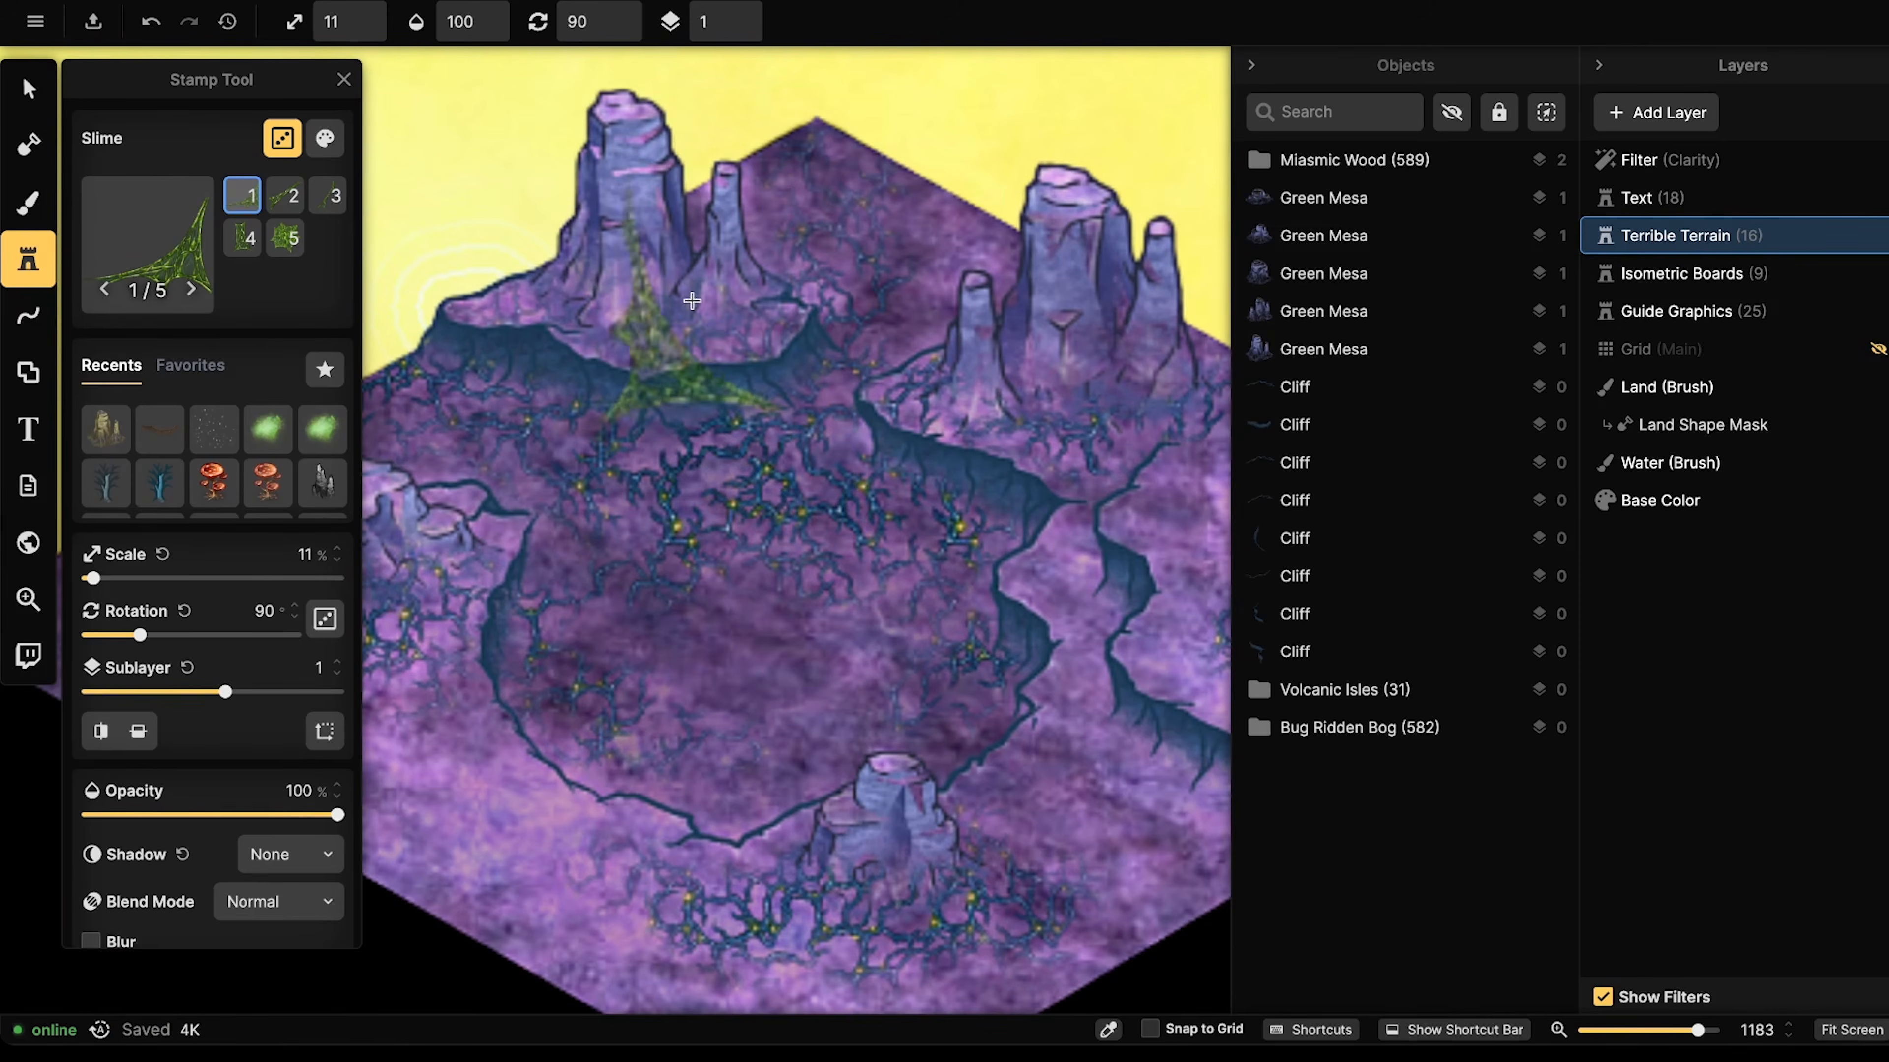
click(777, 428)
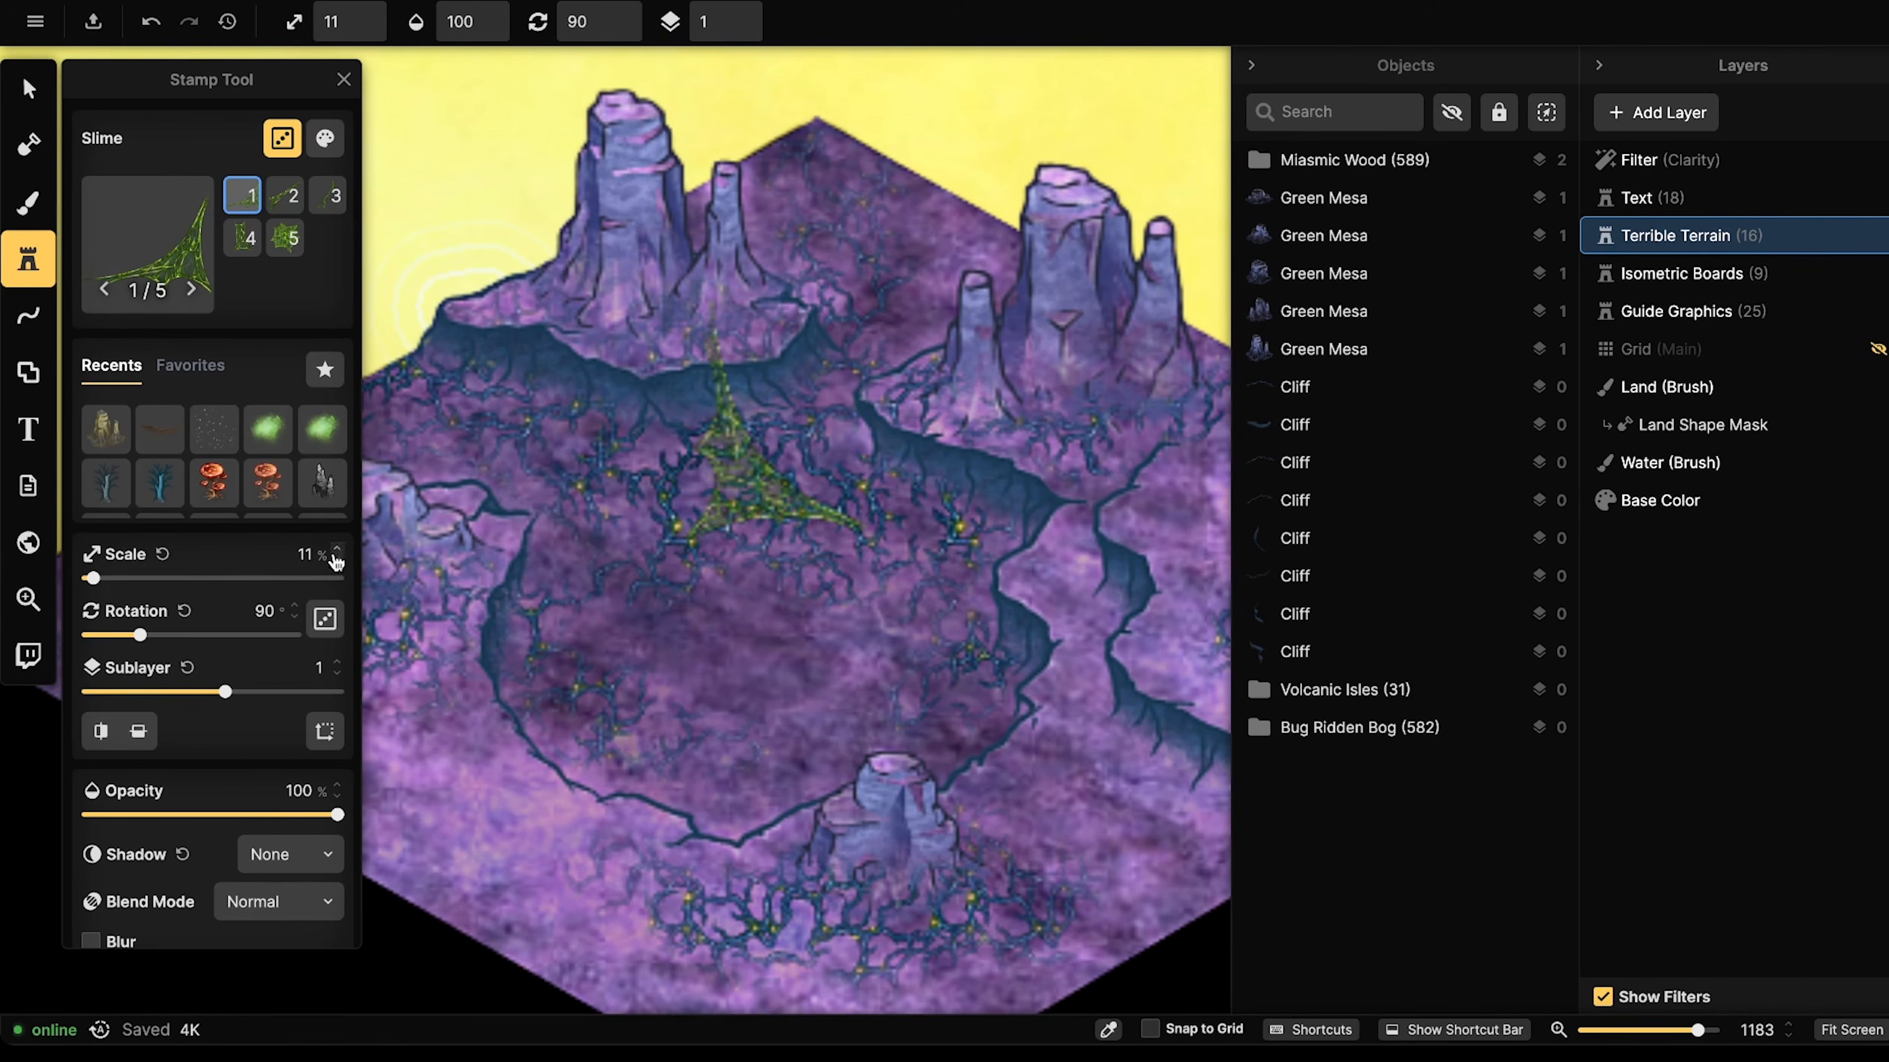
- Recolor the Slime stamp blue with hue 119, saturation 123% and brightness 91%
click(326, 616)
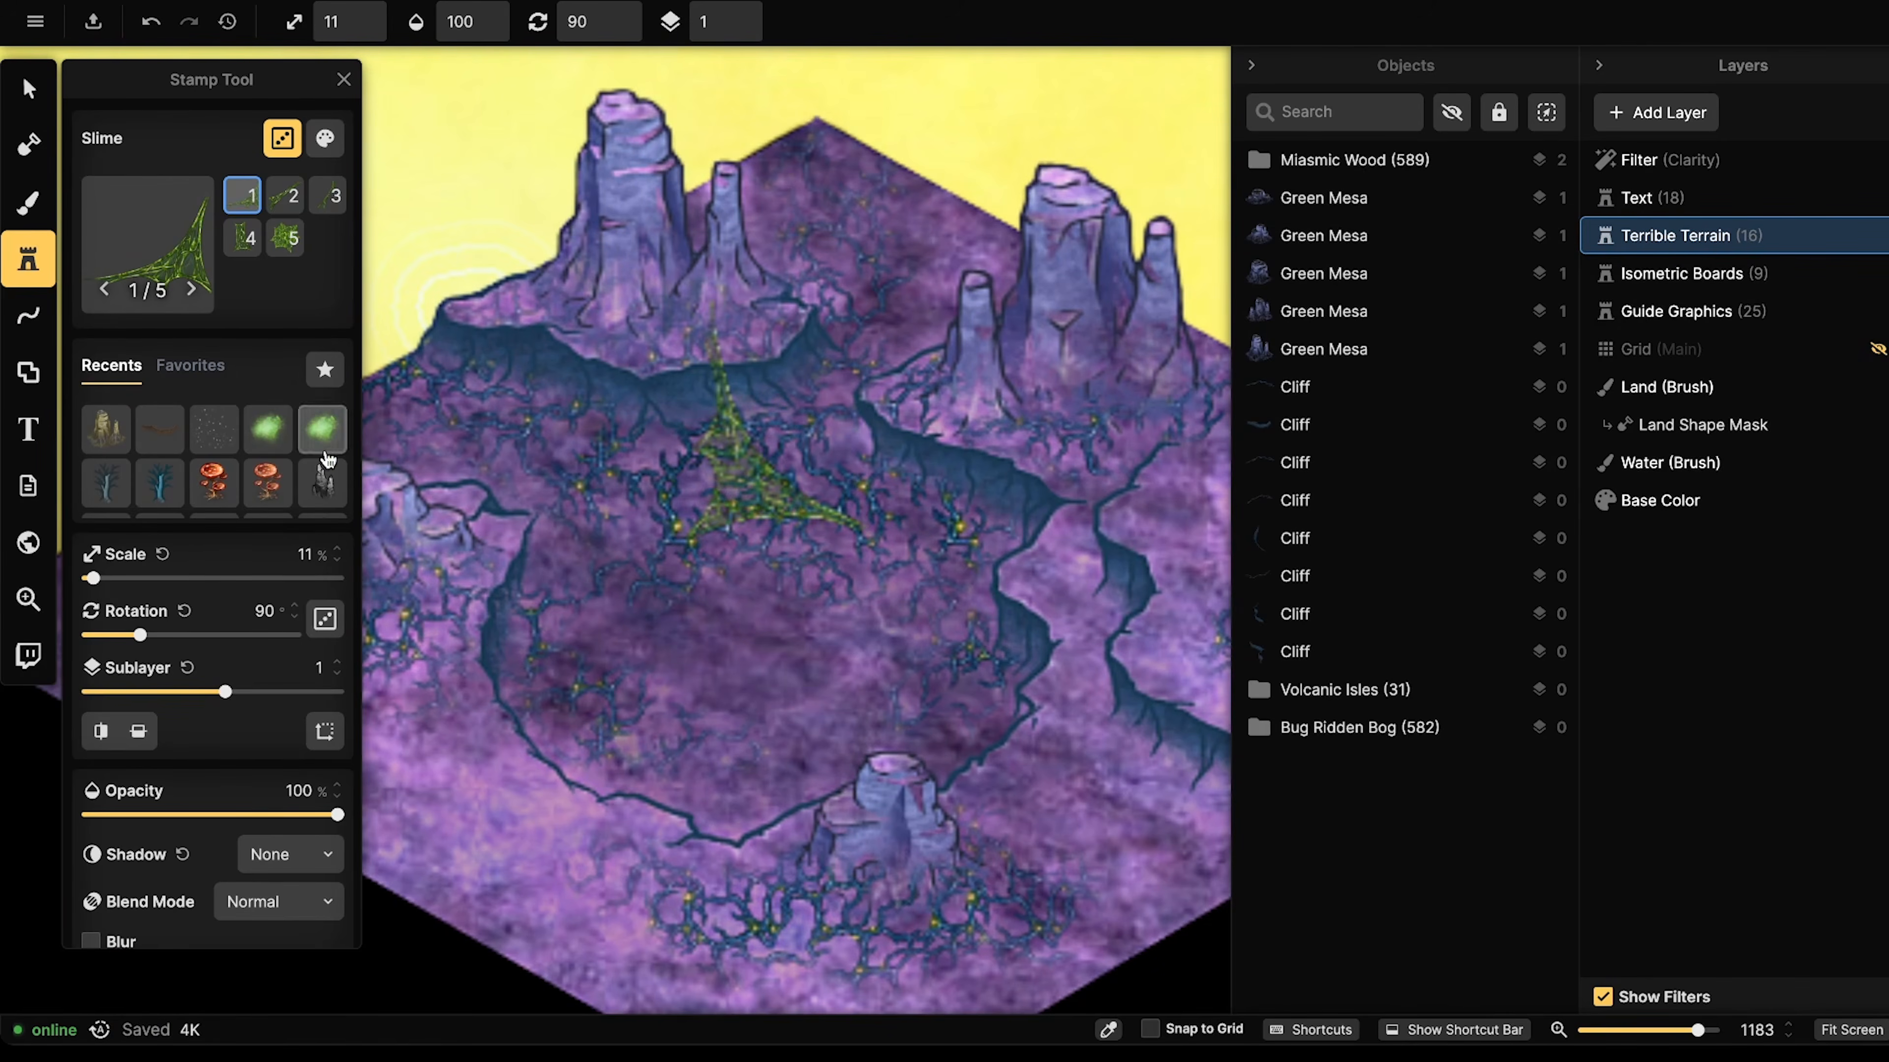
click(325, 136)
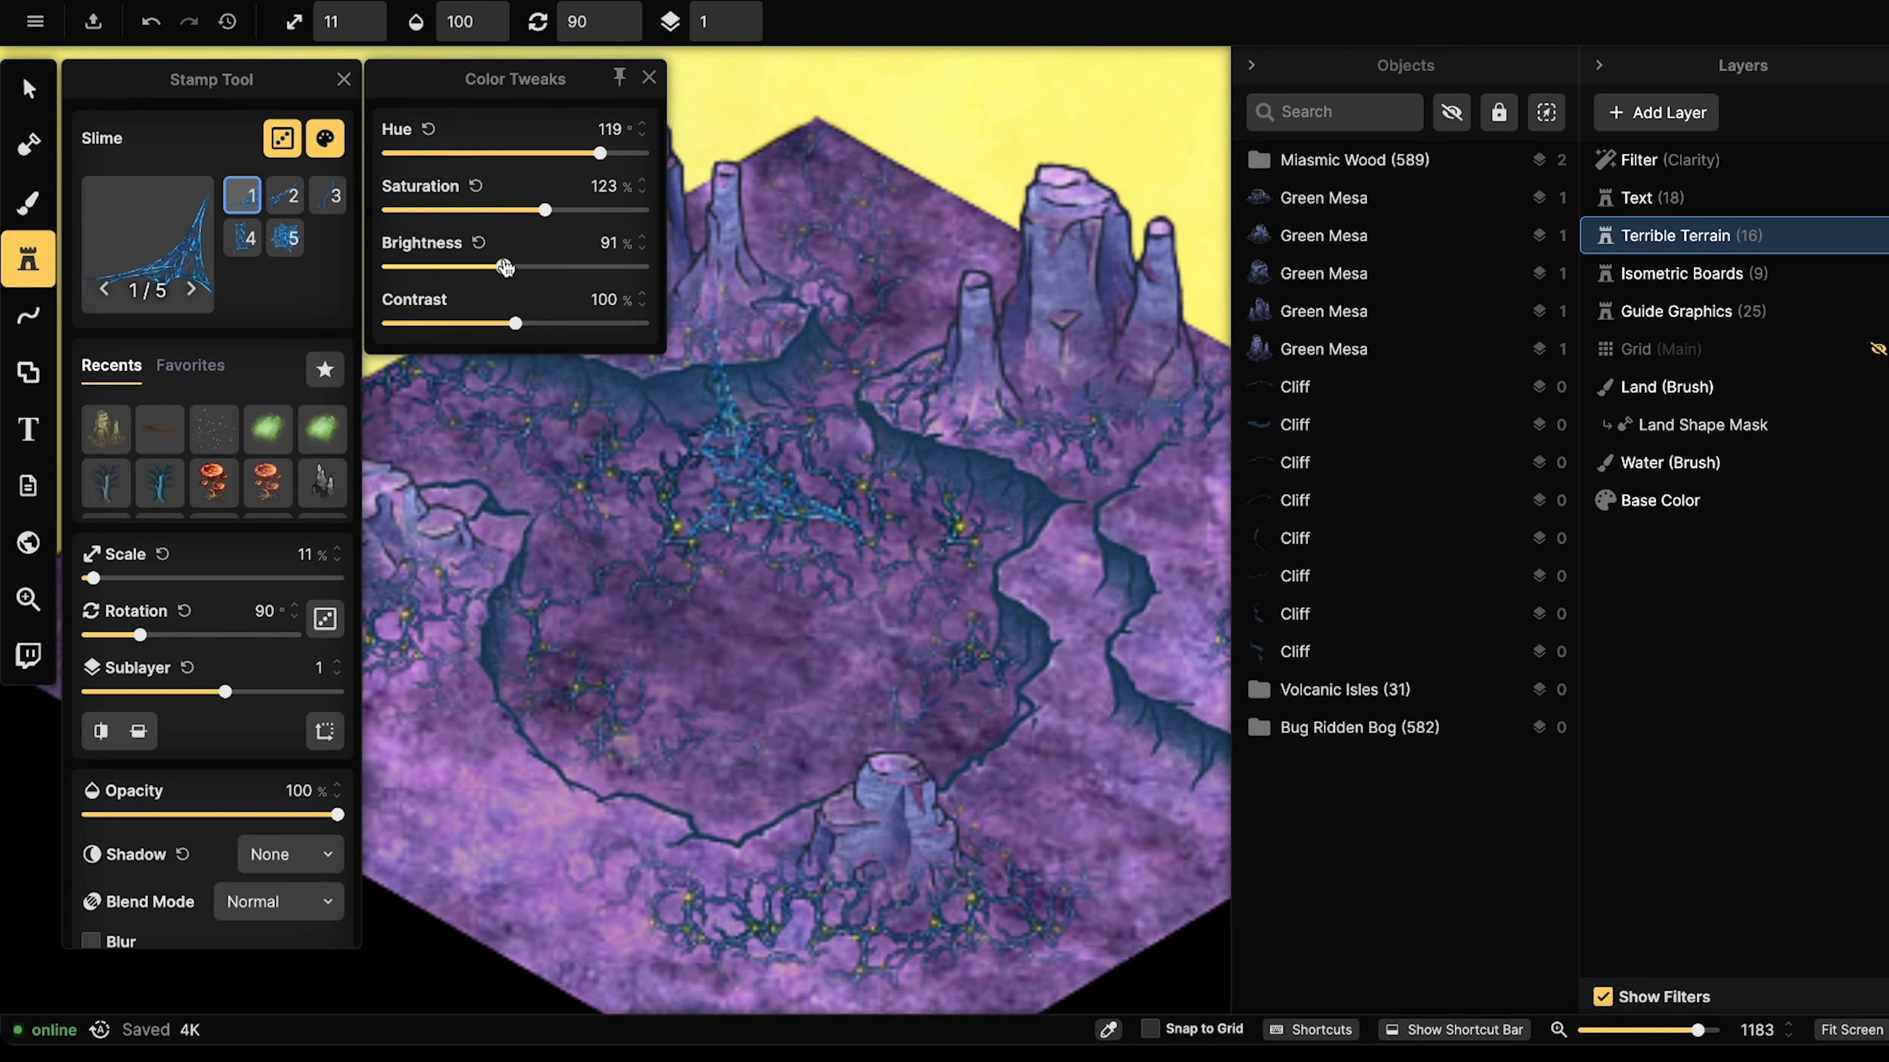
click(773, 308)
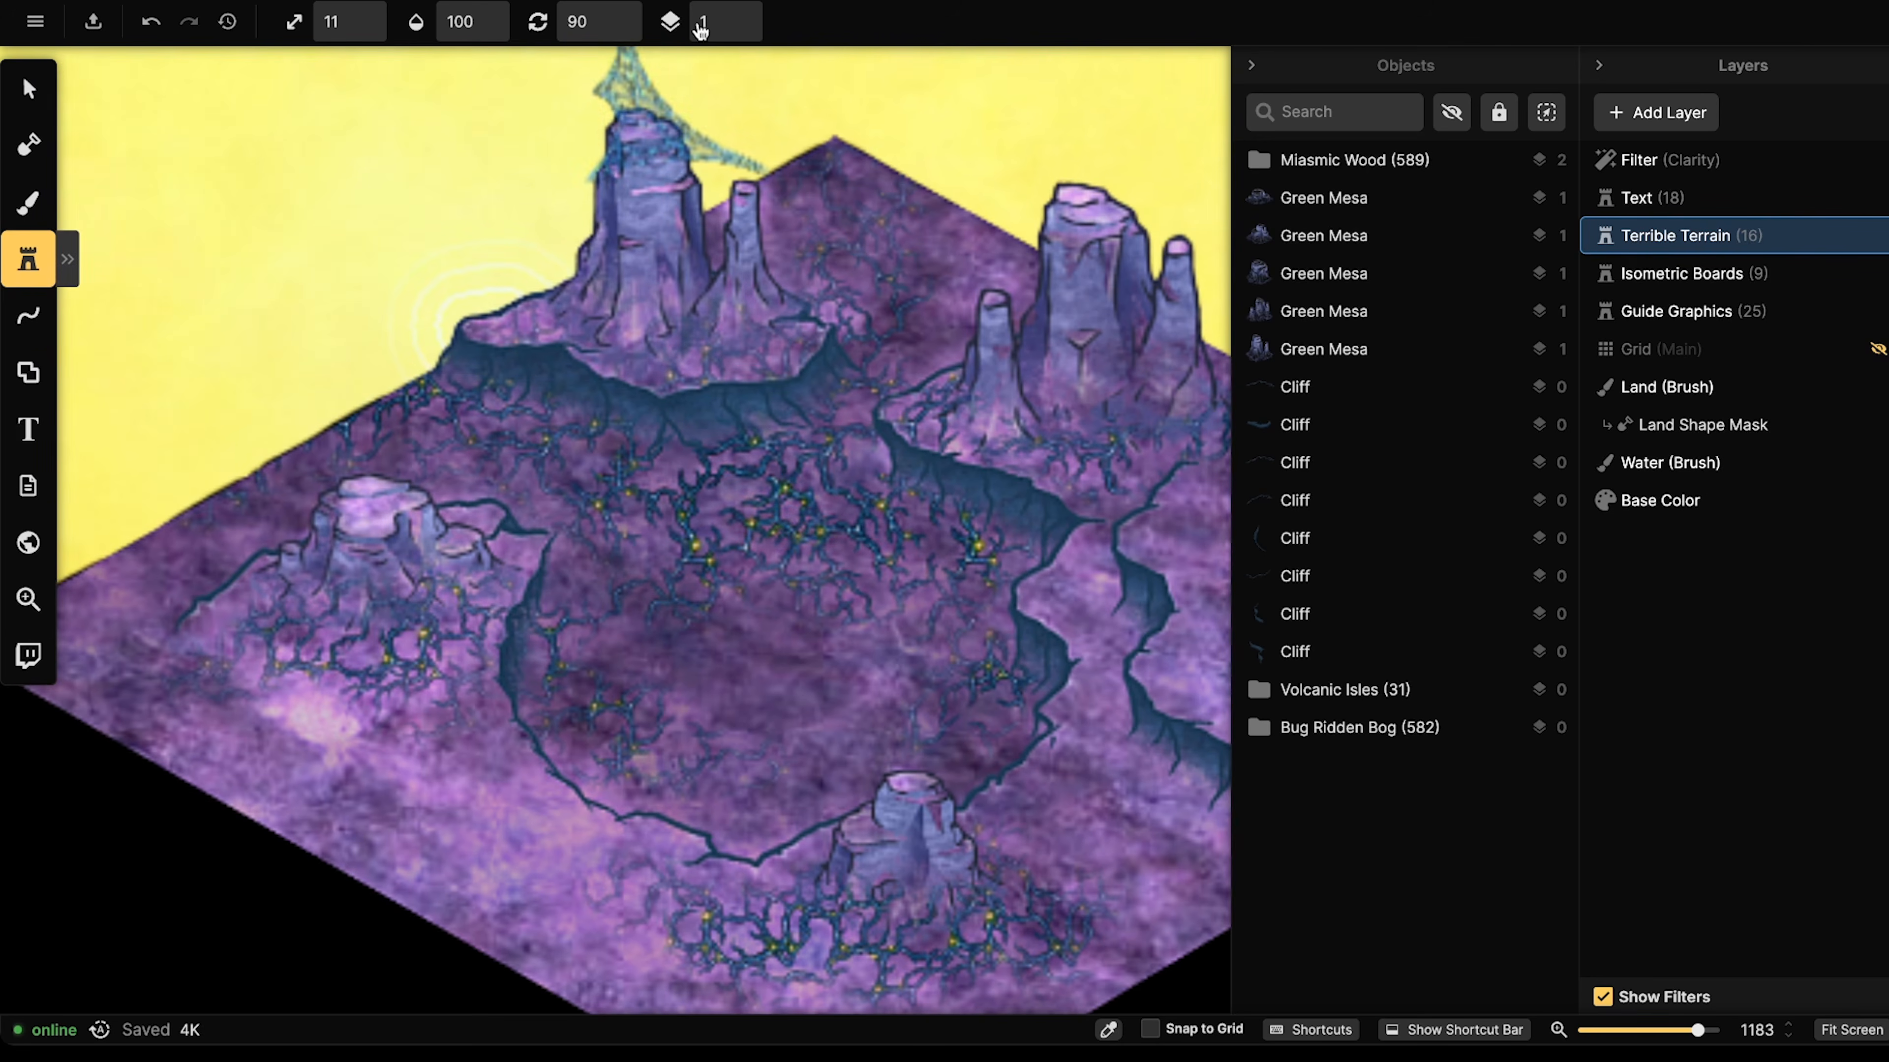
- Set the sublayer to 2 and place the blue Slime stamp between the spires of the rear mesa
click(751, 13)
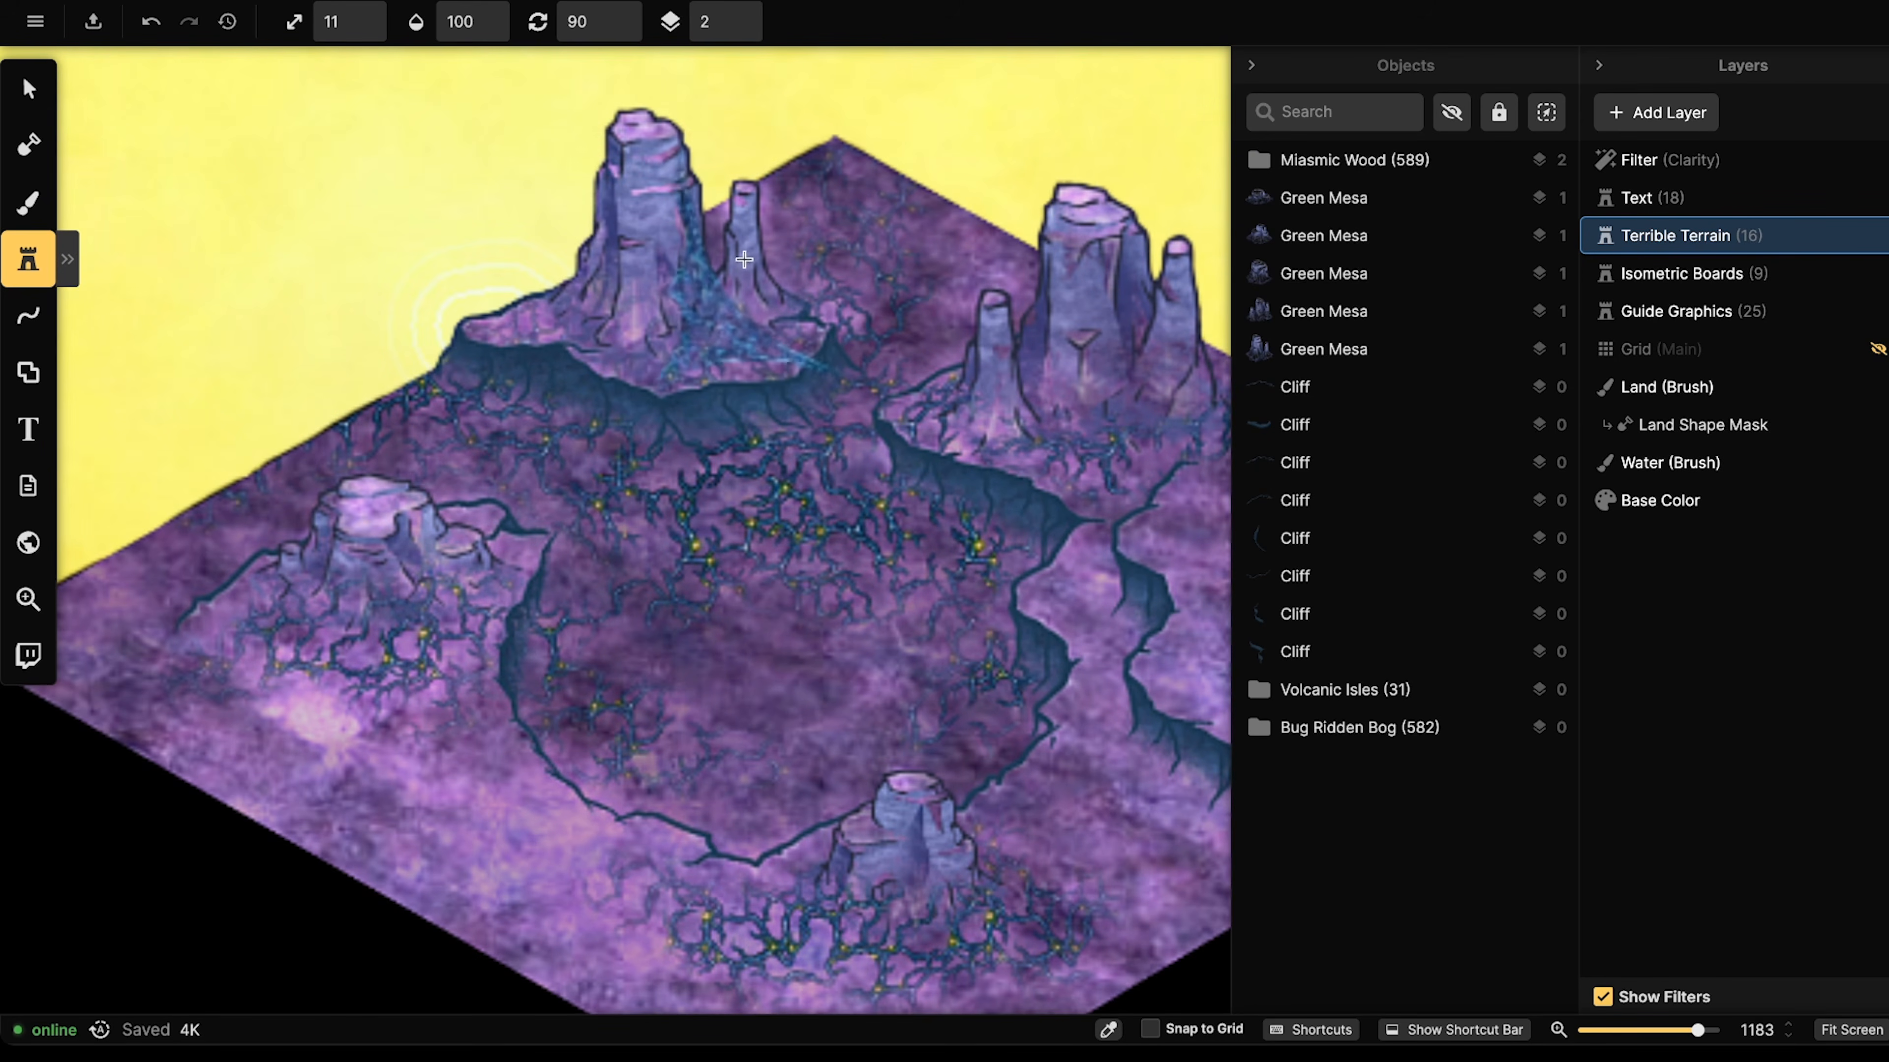
click(719, 256)
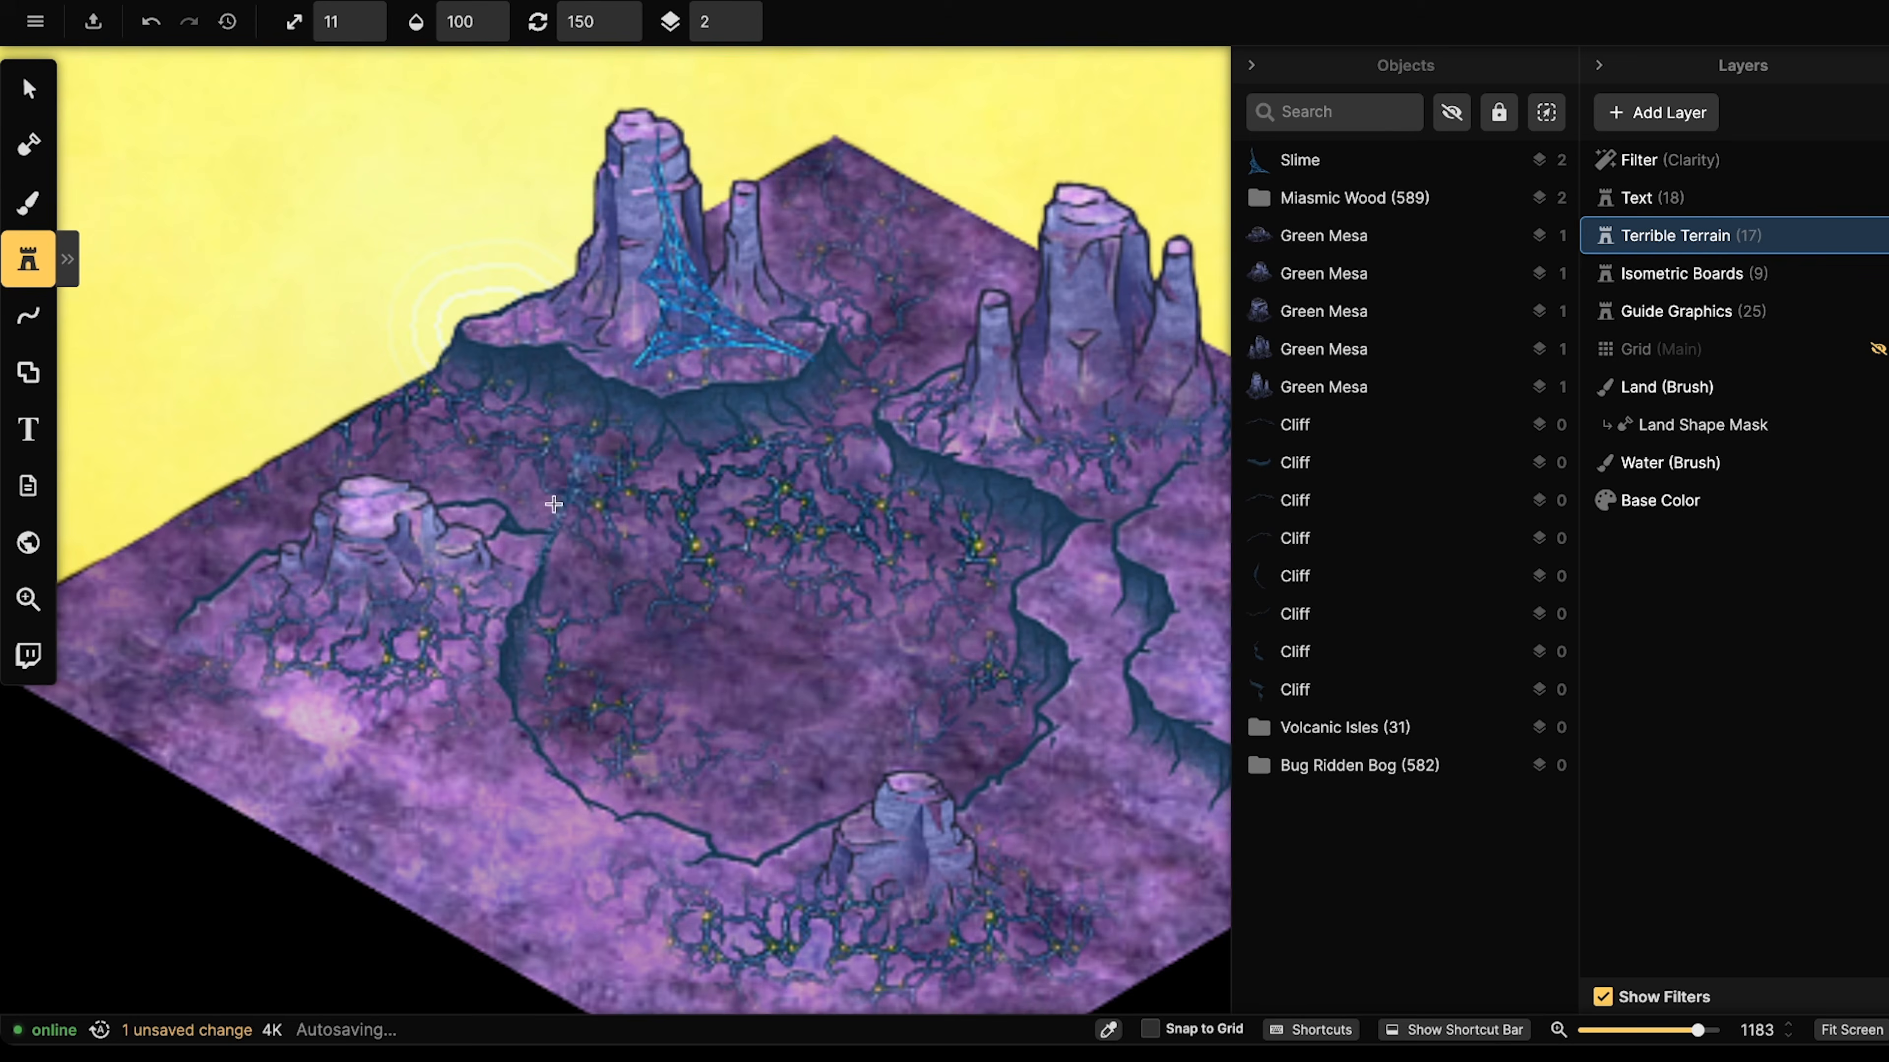
- Flip the second Slime stamp variation horizontally and set its rotation to 75°
scroll(615, 292, up, 1)
scroll(564, 260, up, 3)
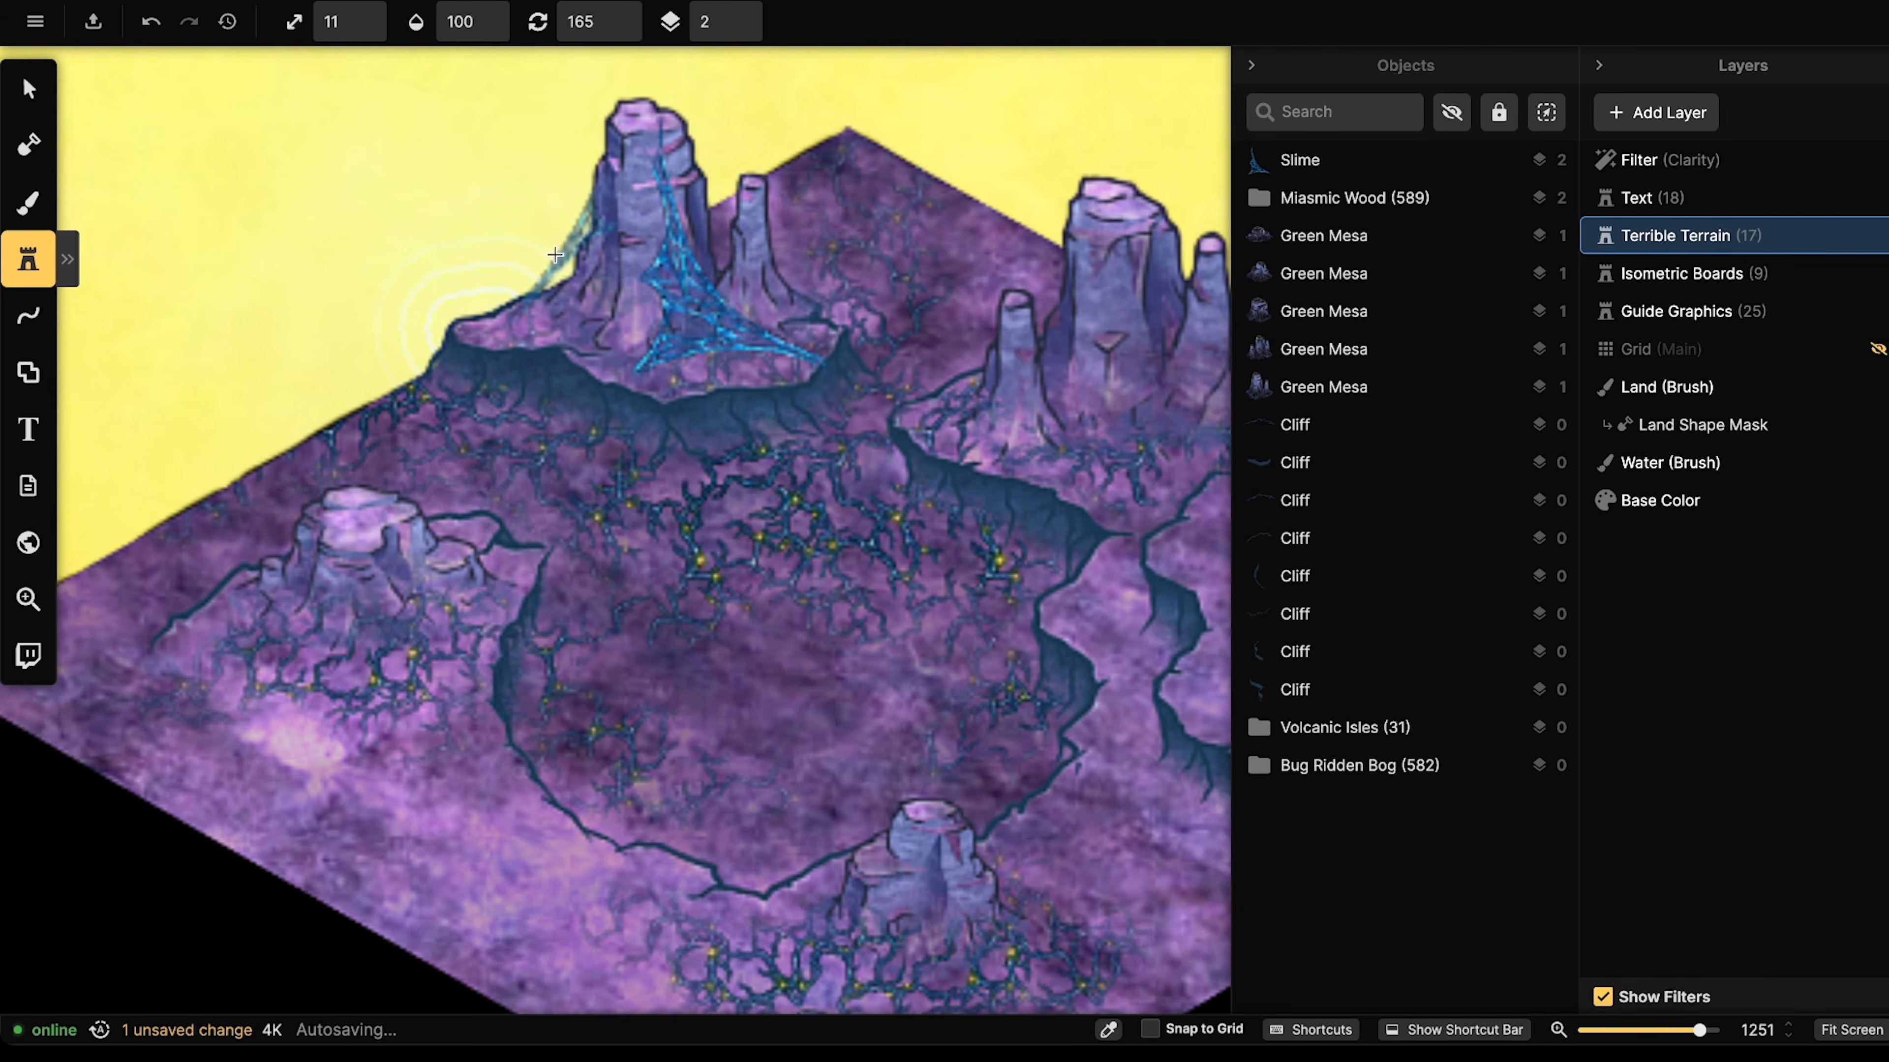
scroll(556, 255, up, 5)
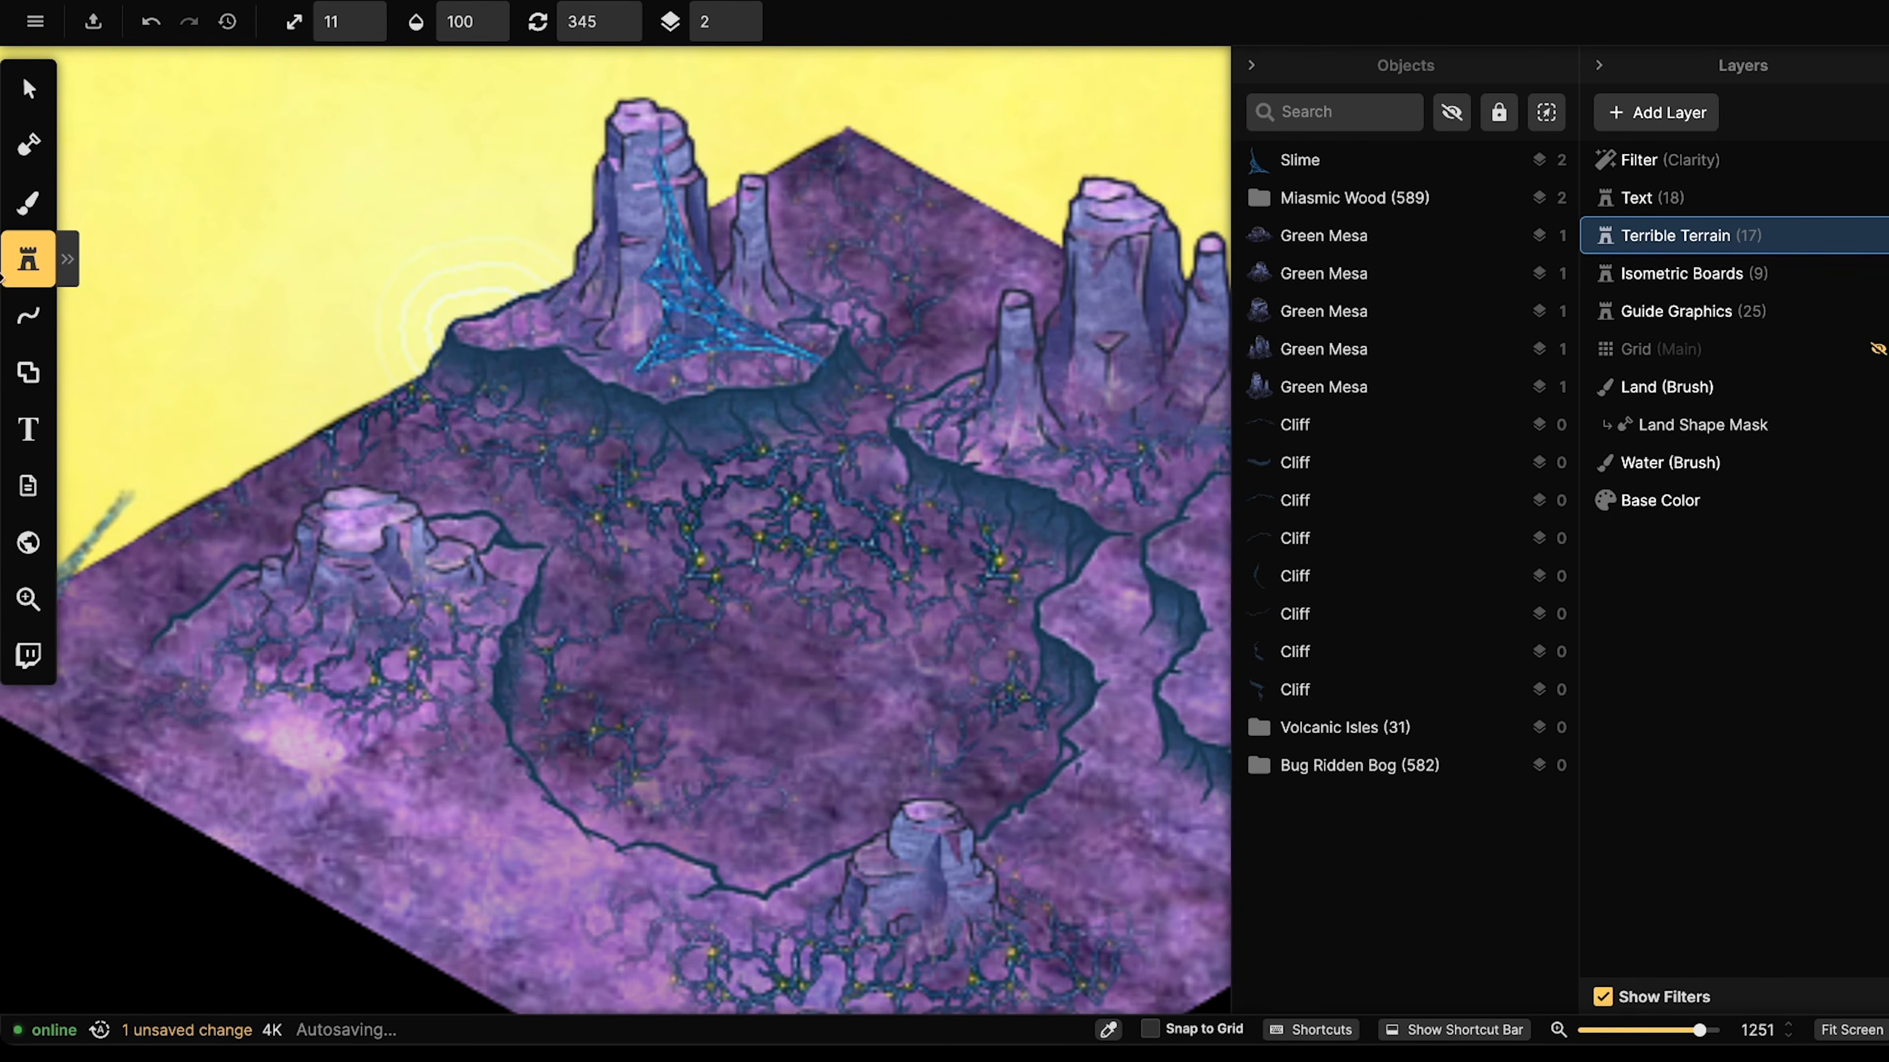
click(22, 219)
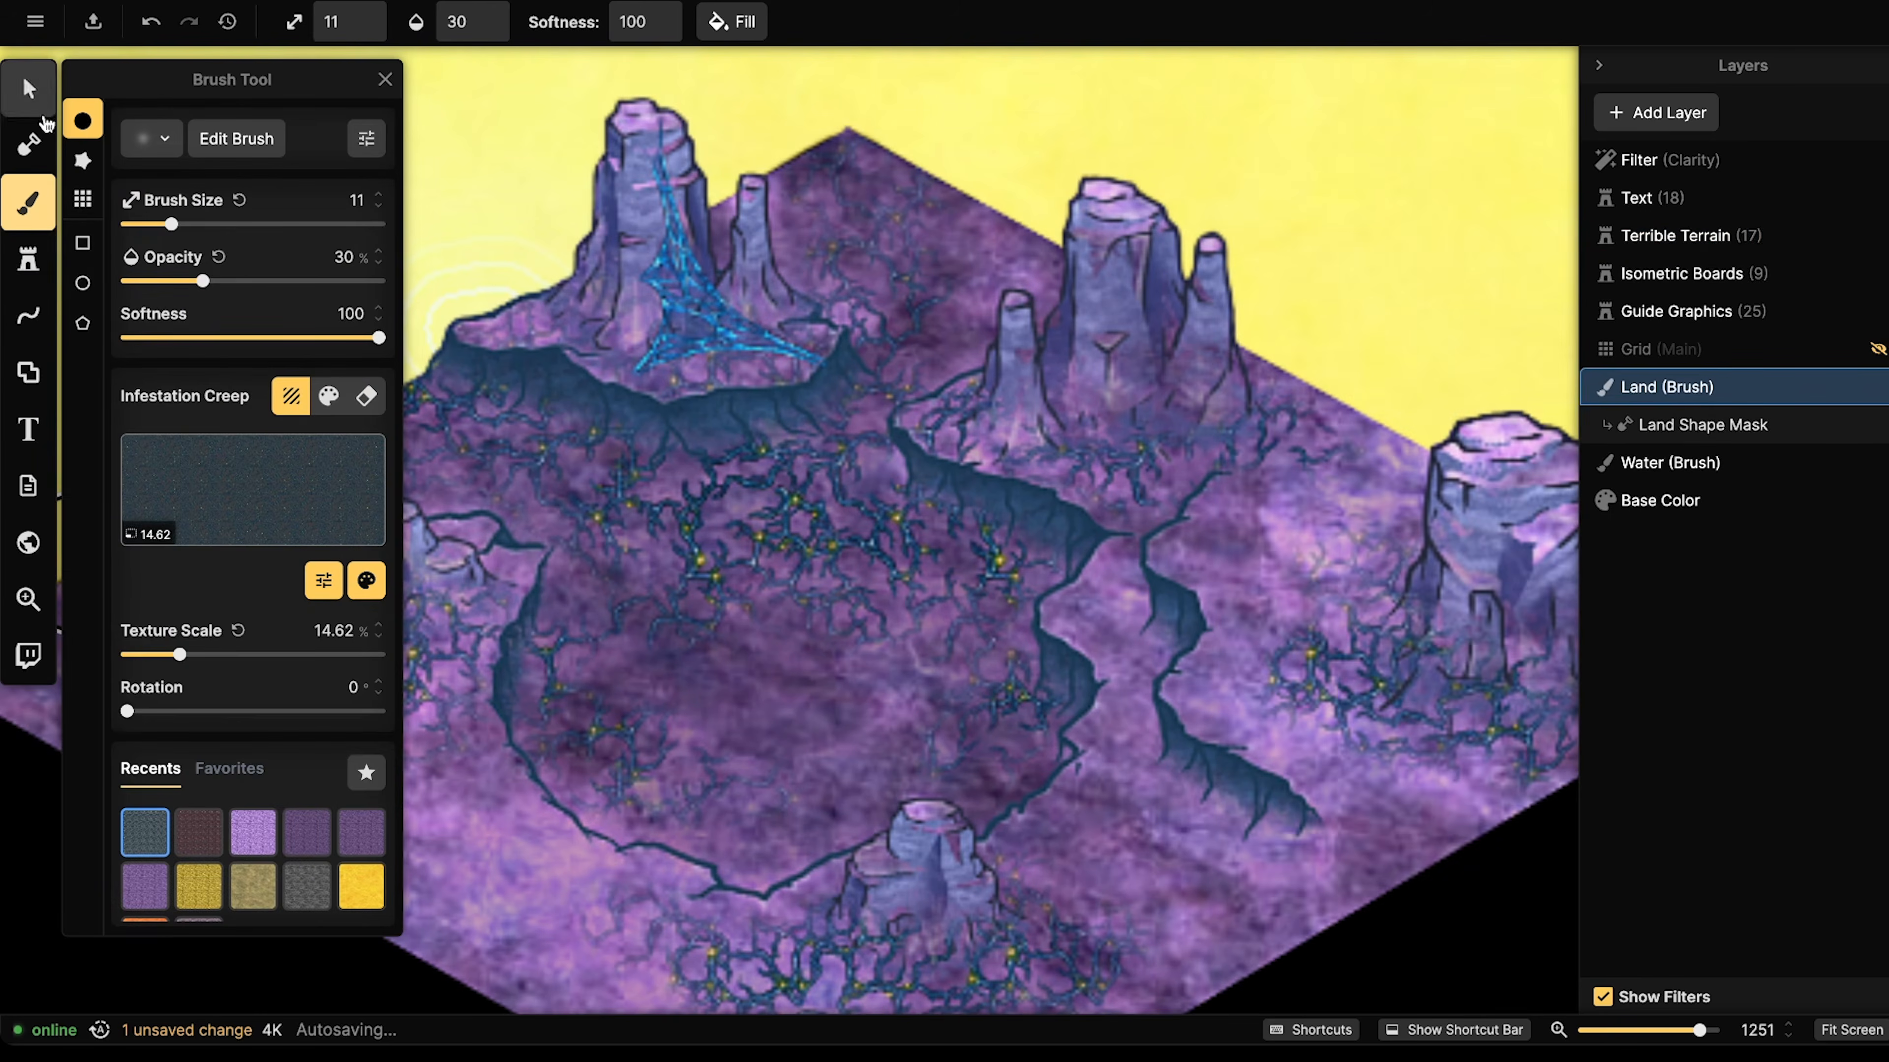
click(29, 261)
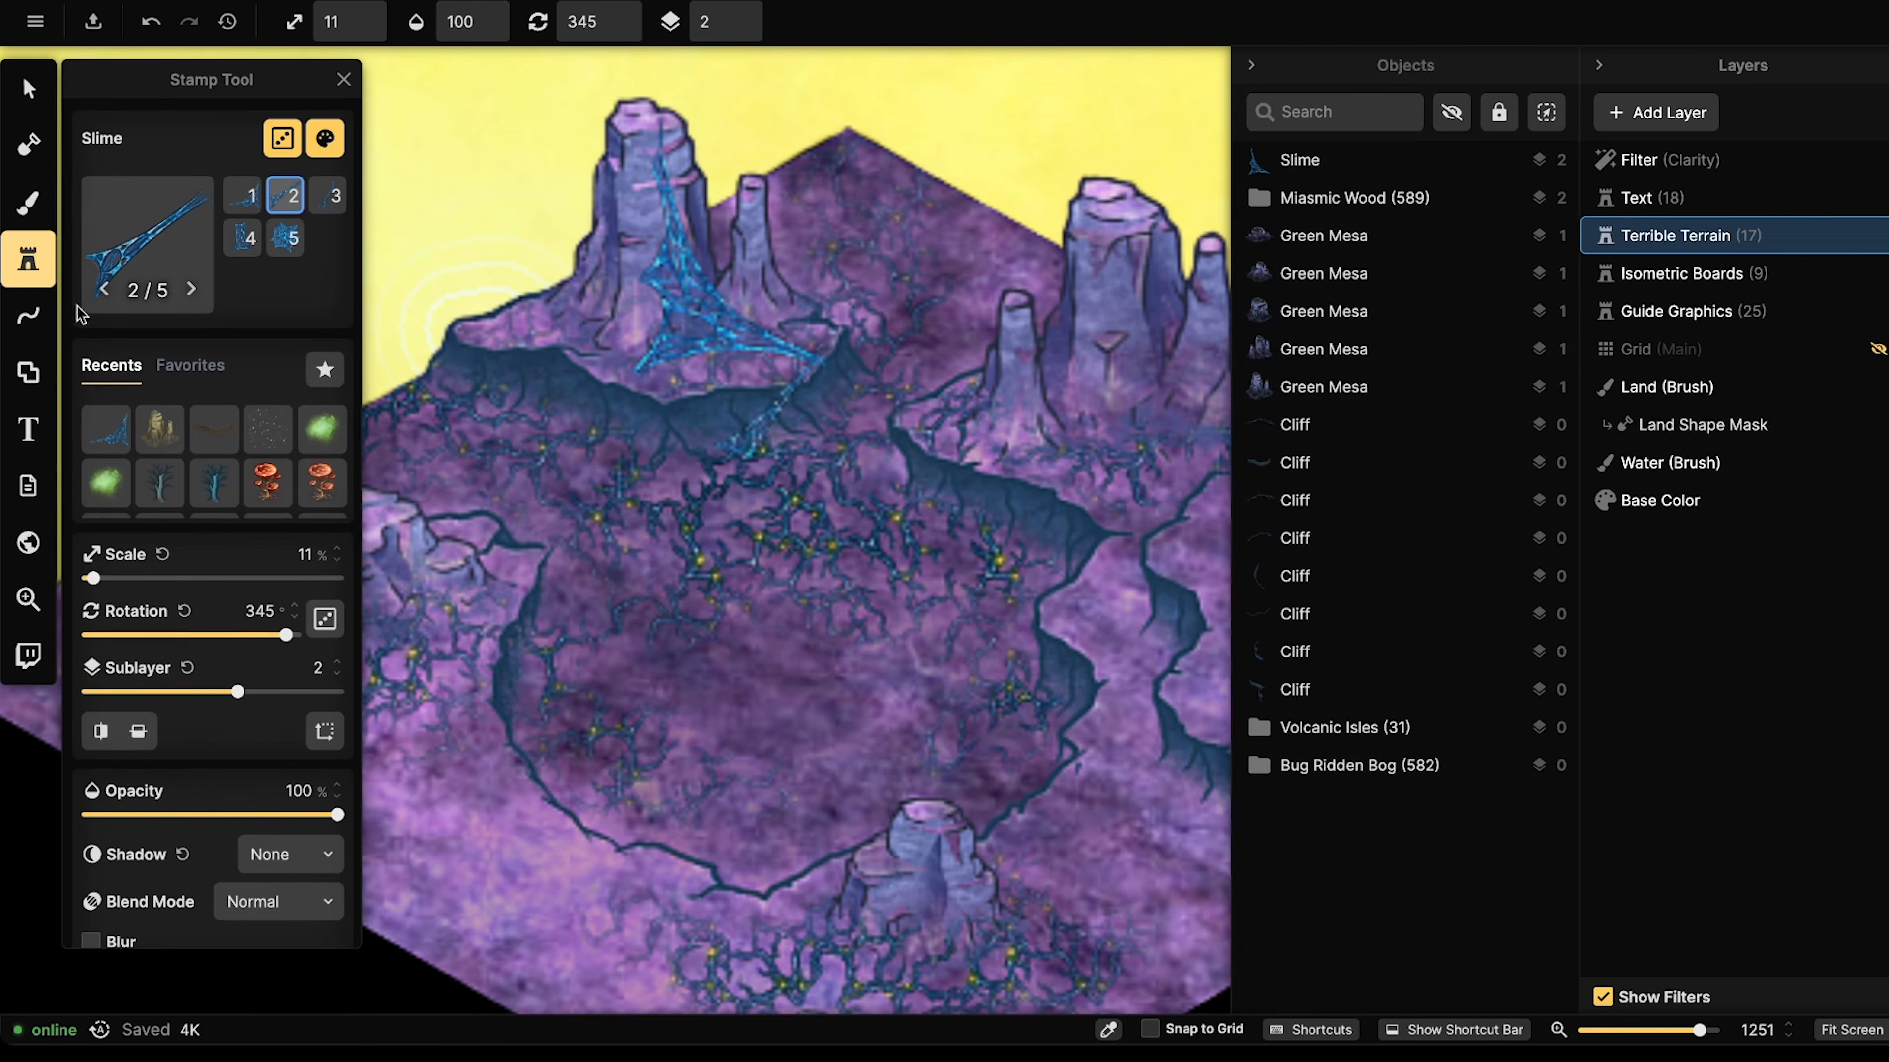
click(100, 741)
scroll(535, 297, up, 6)
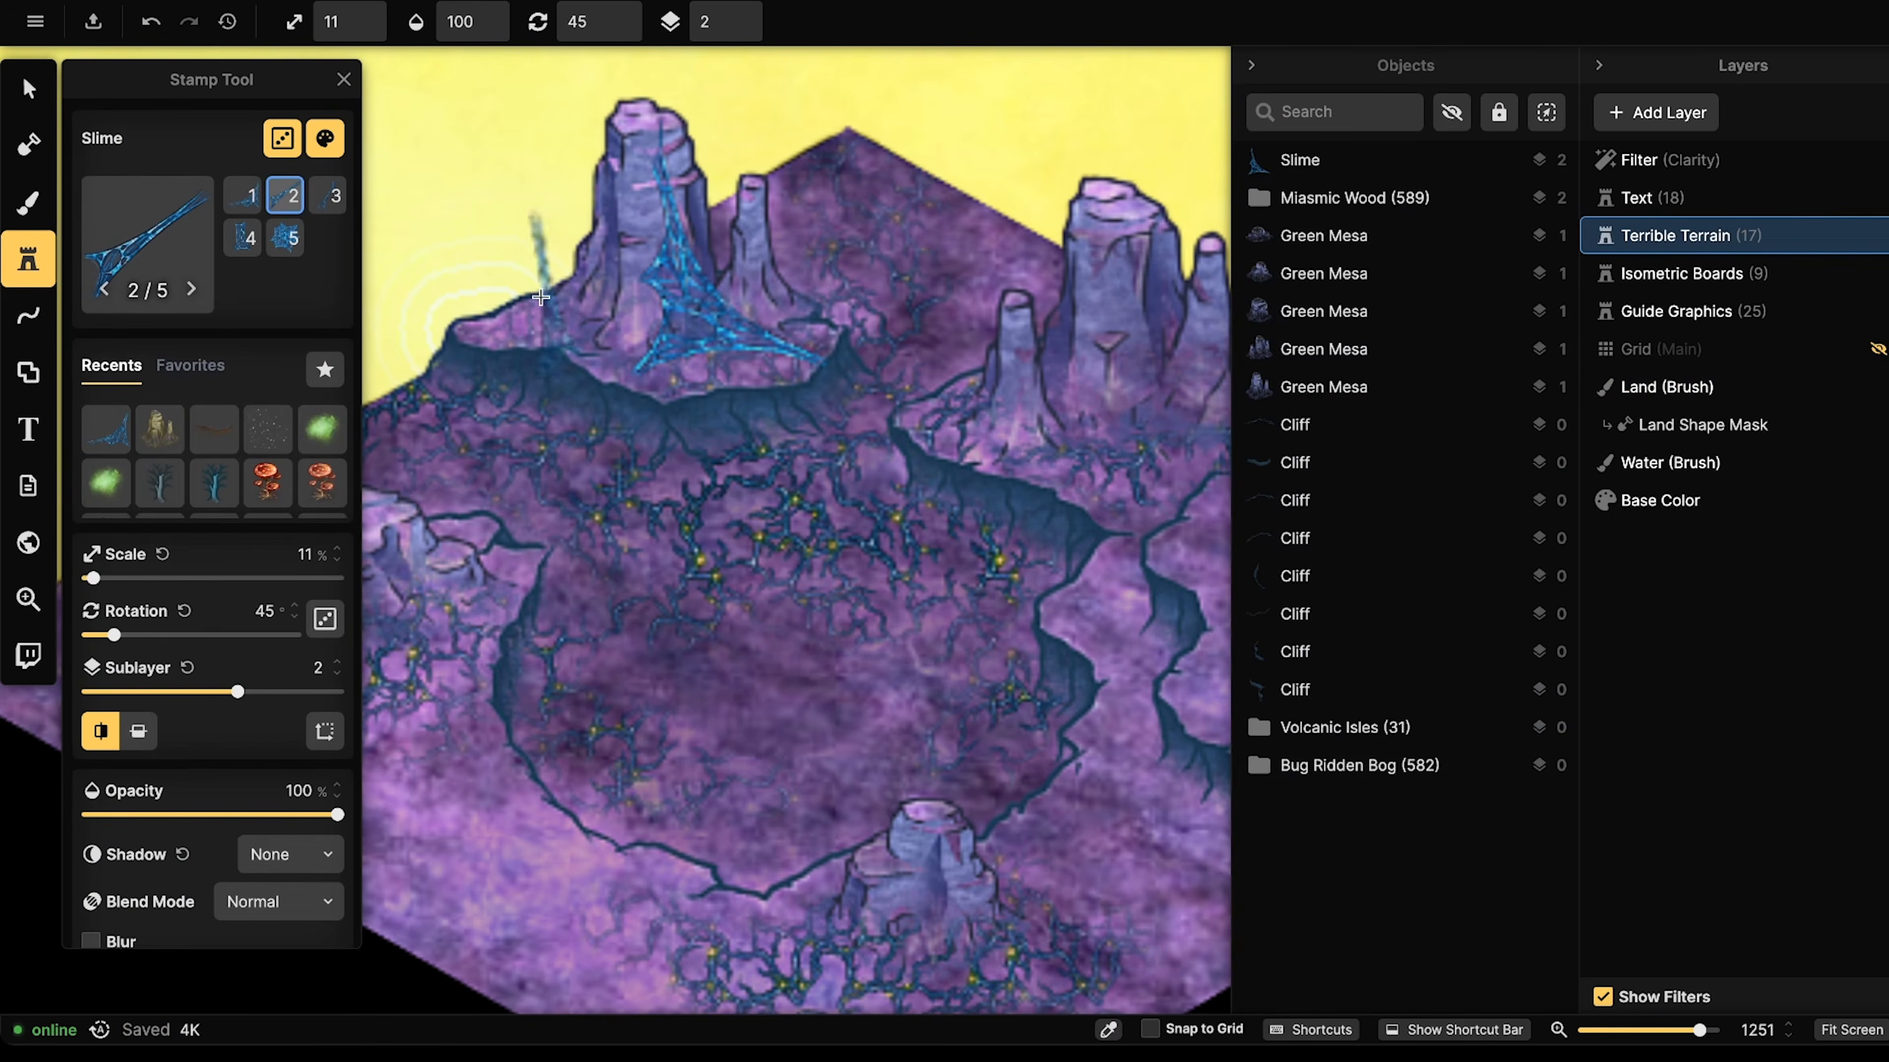
drag(590, 280, 710, 369)
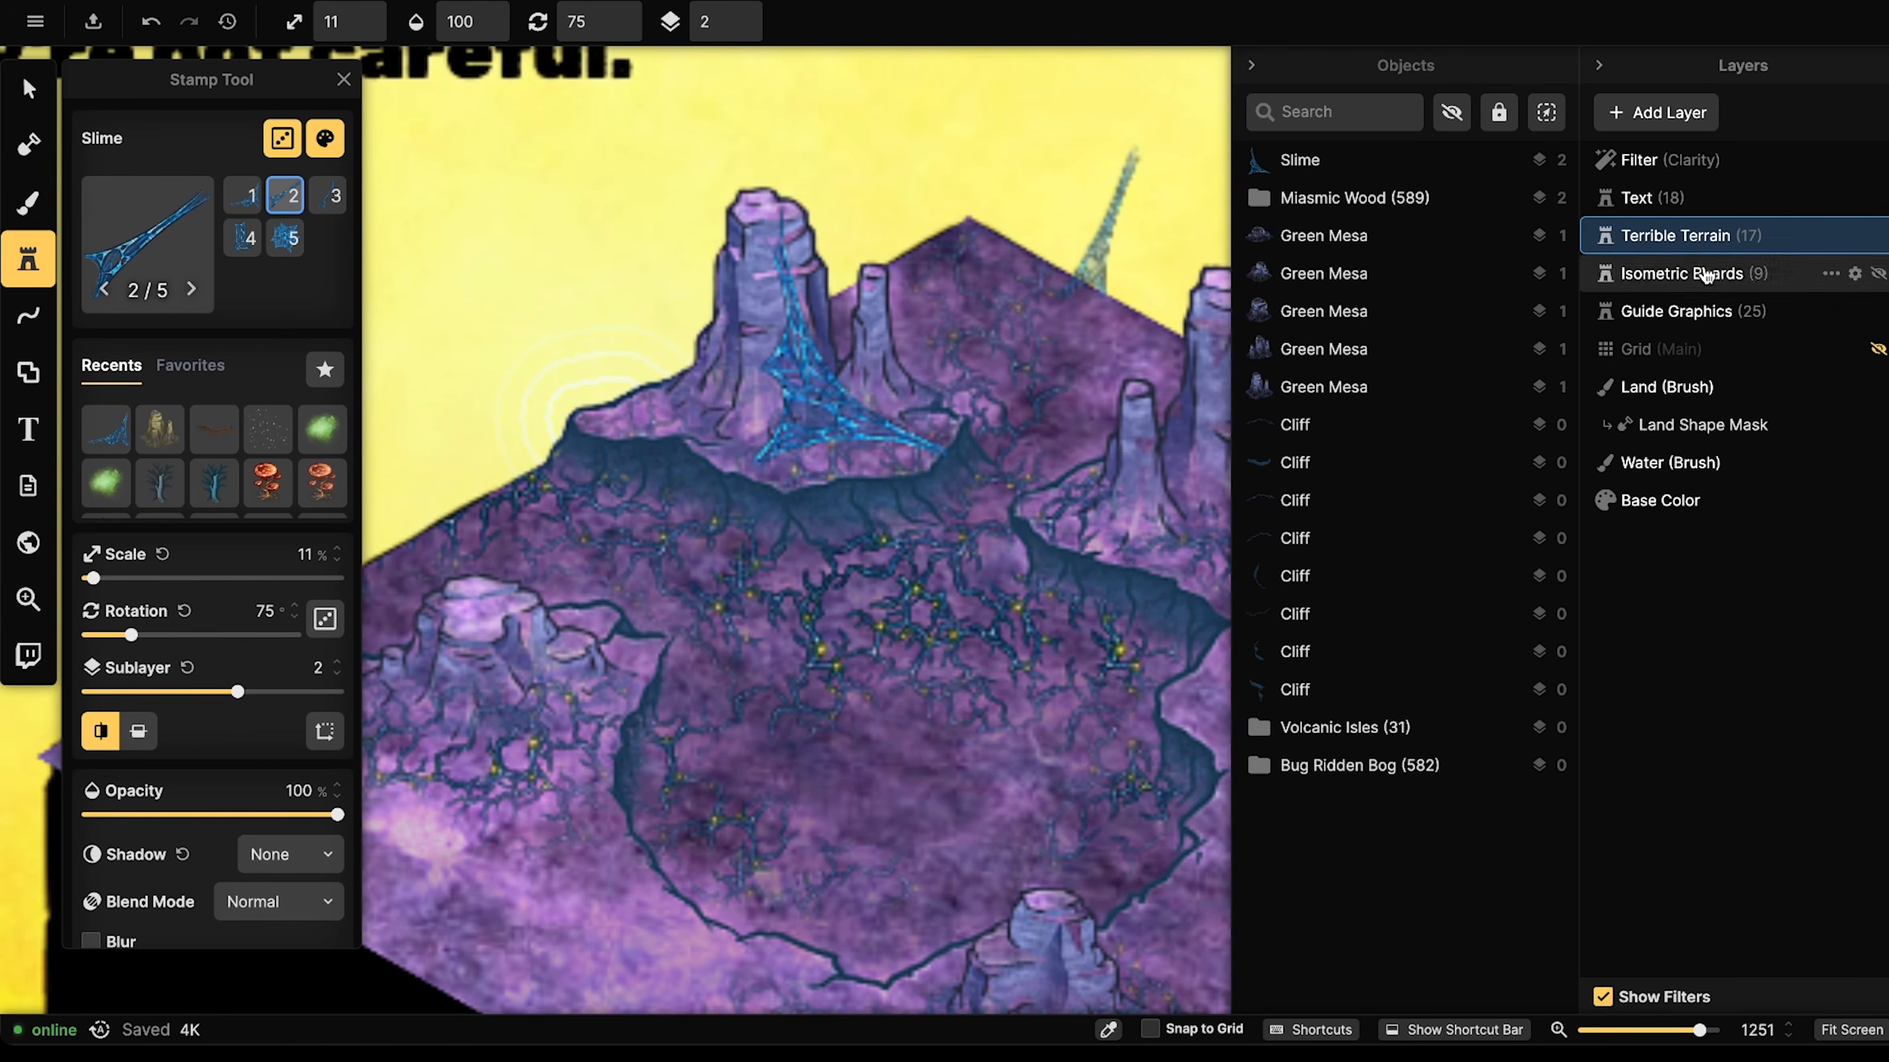
- Open the style settings of the Land Shape Mask and disable the Land Style
scroll(631, 374, down, 3)
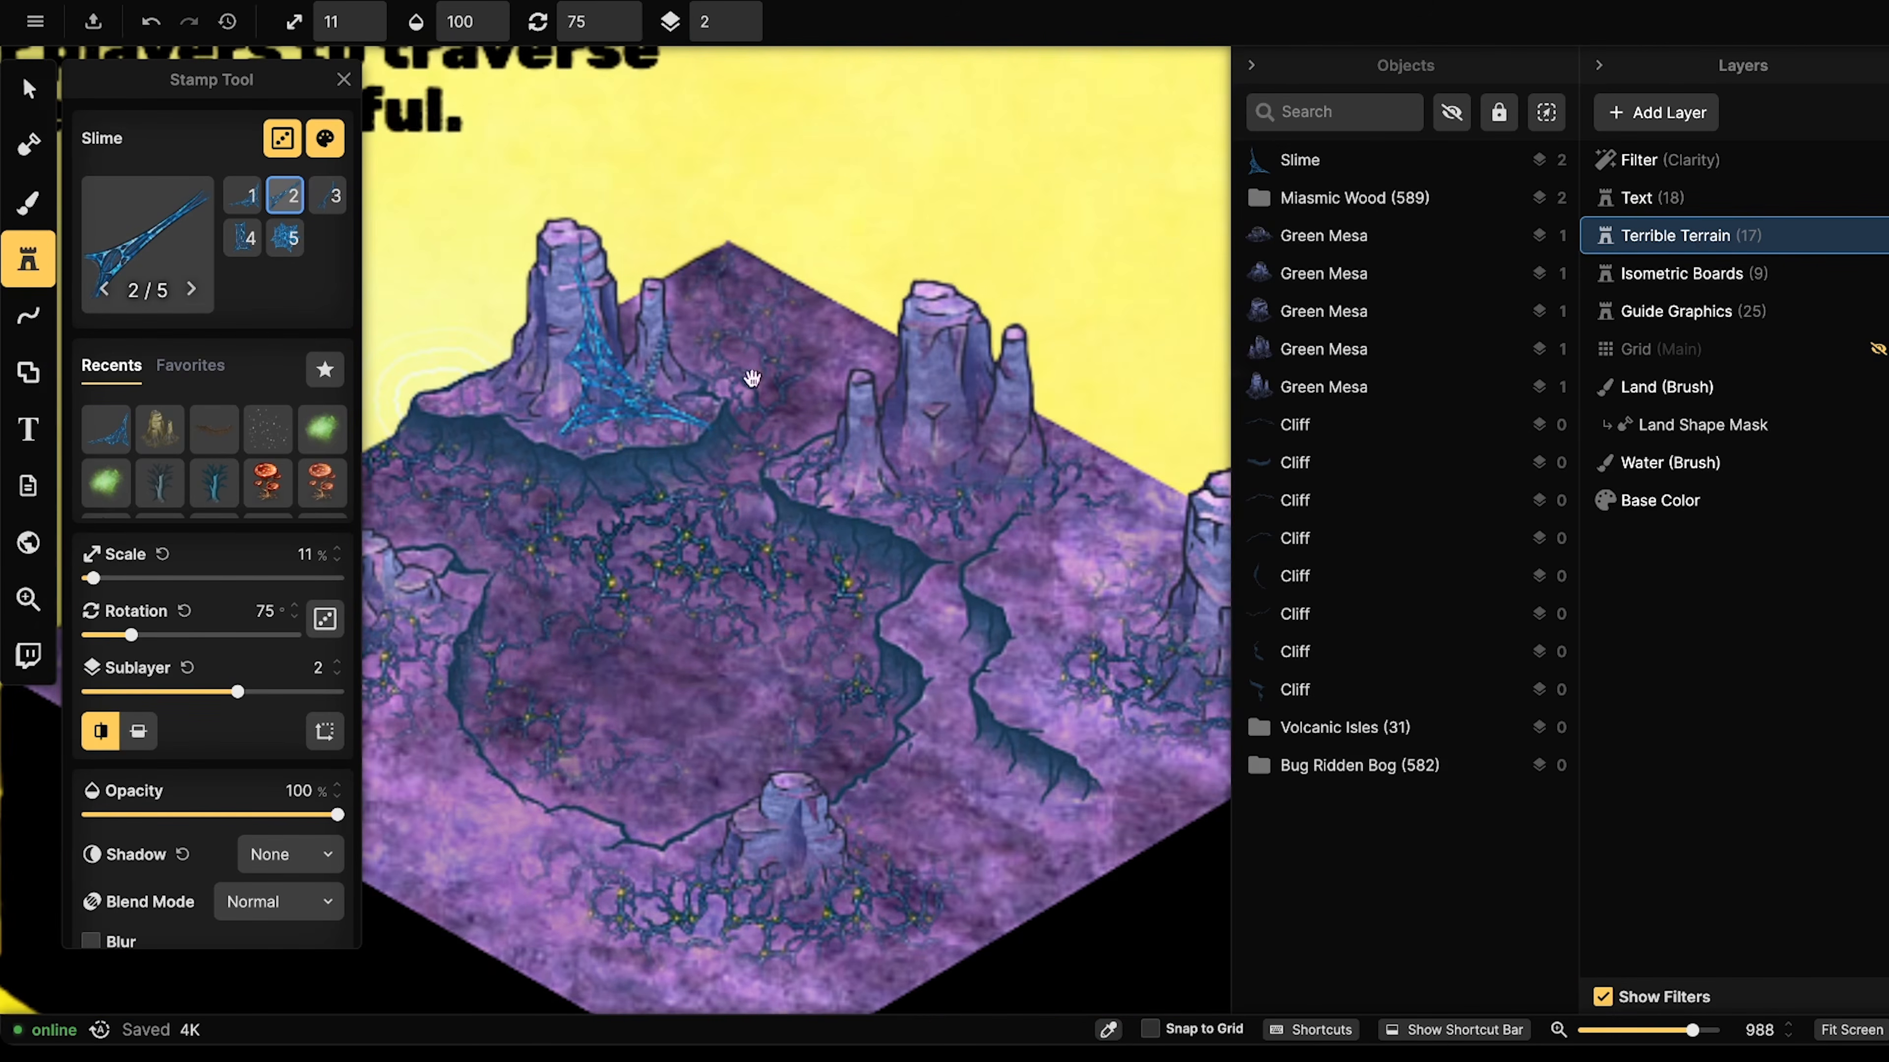
click(1709, 388)
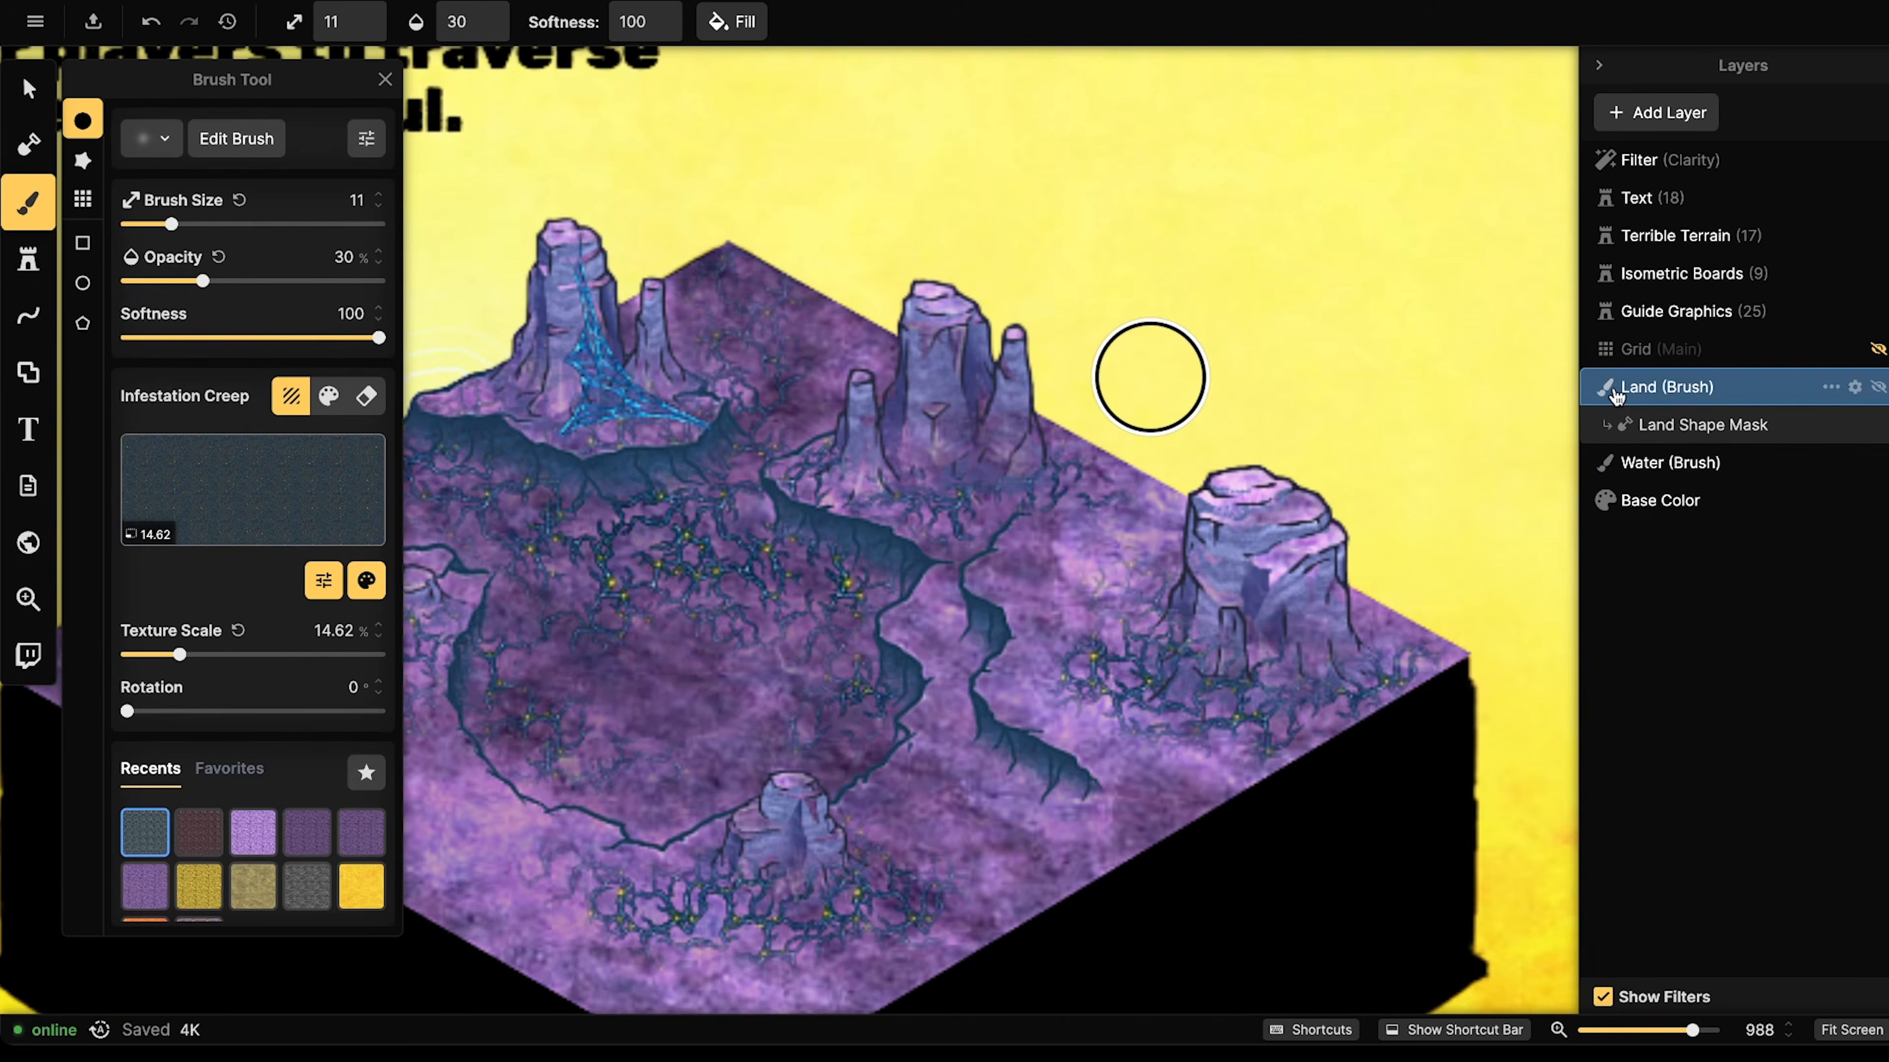
click(1683, 434)
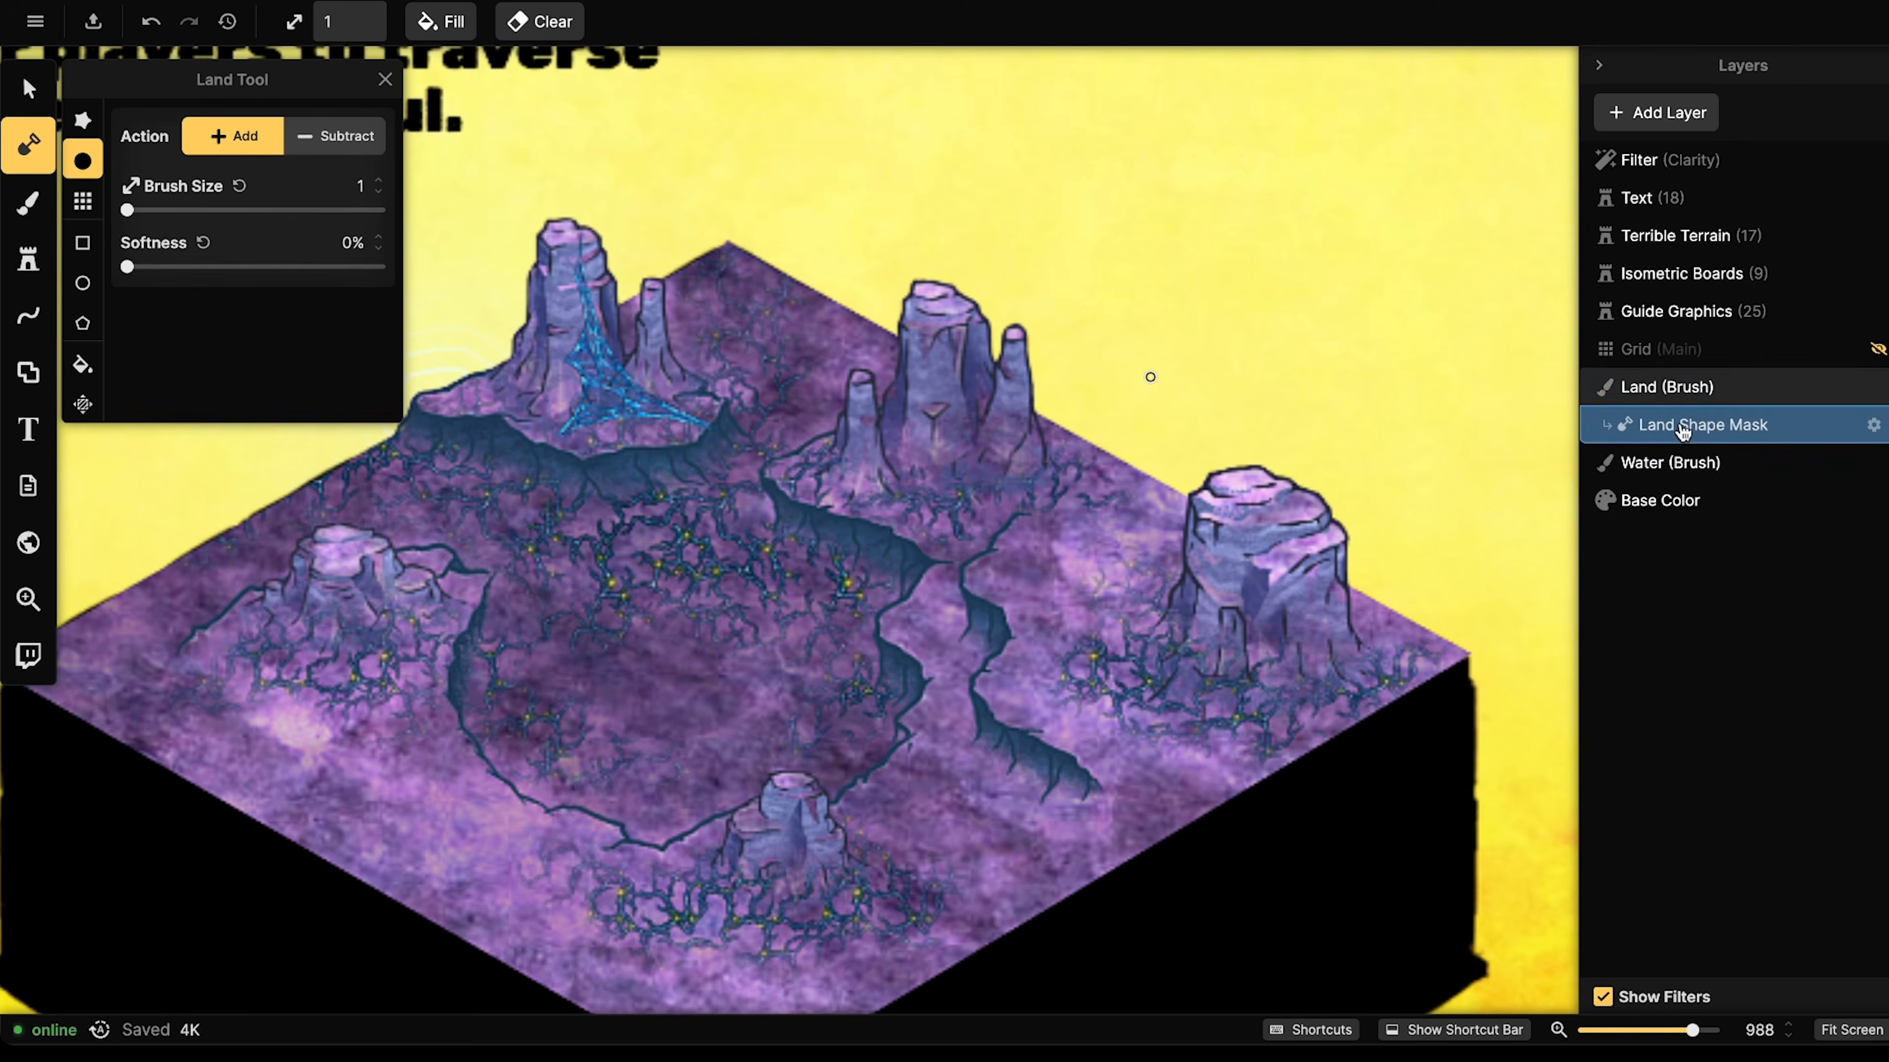
right_click(1659, 438)
click(1604, 449)
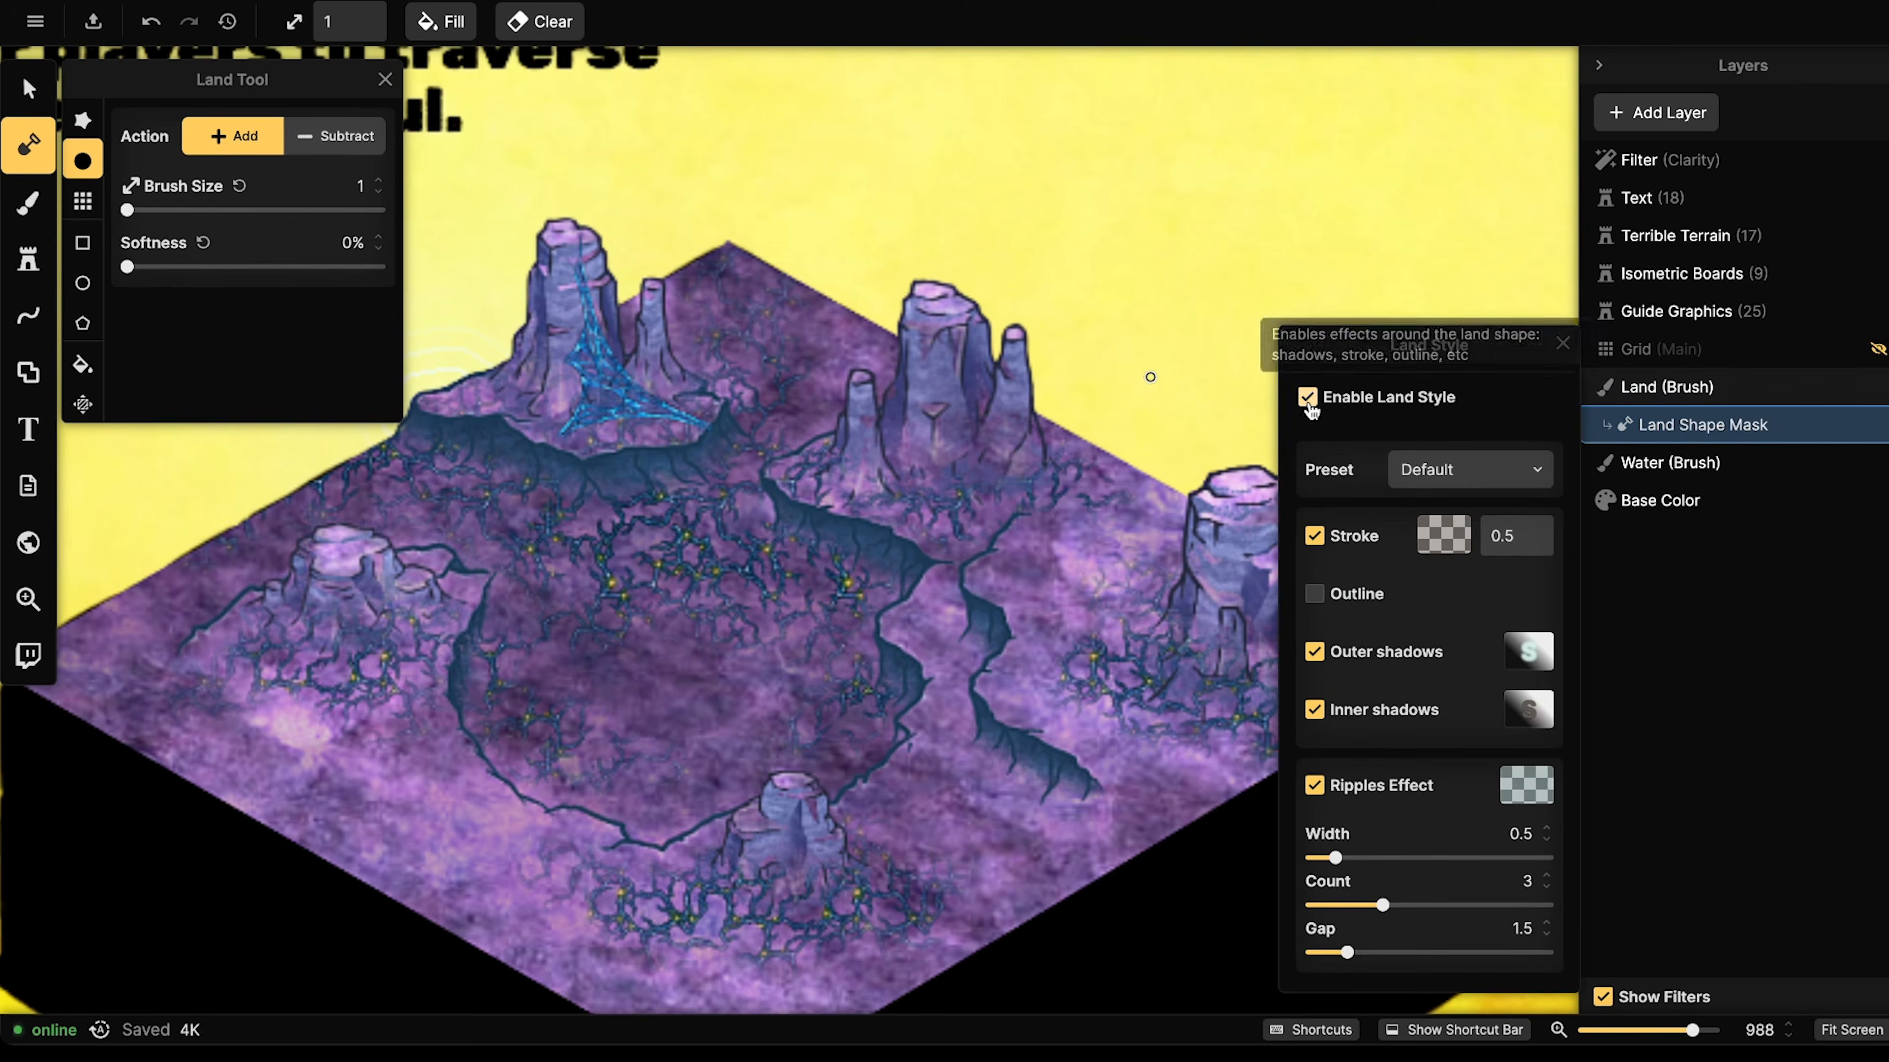
click(1338, 398)
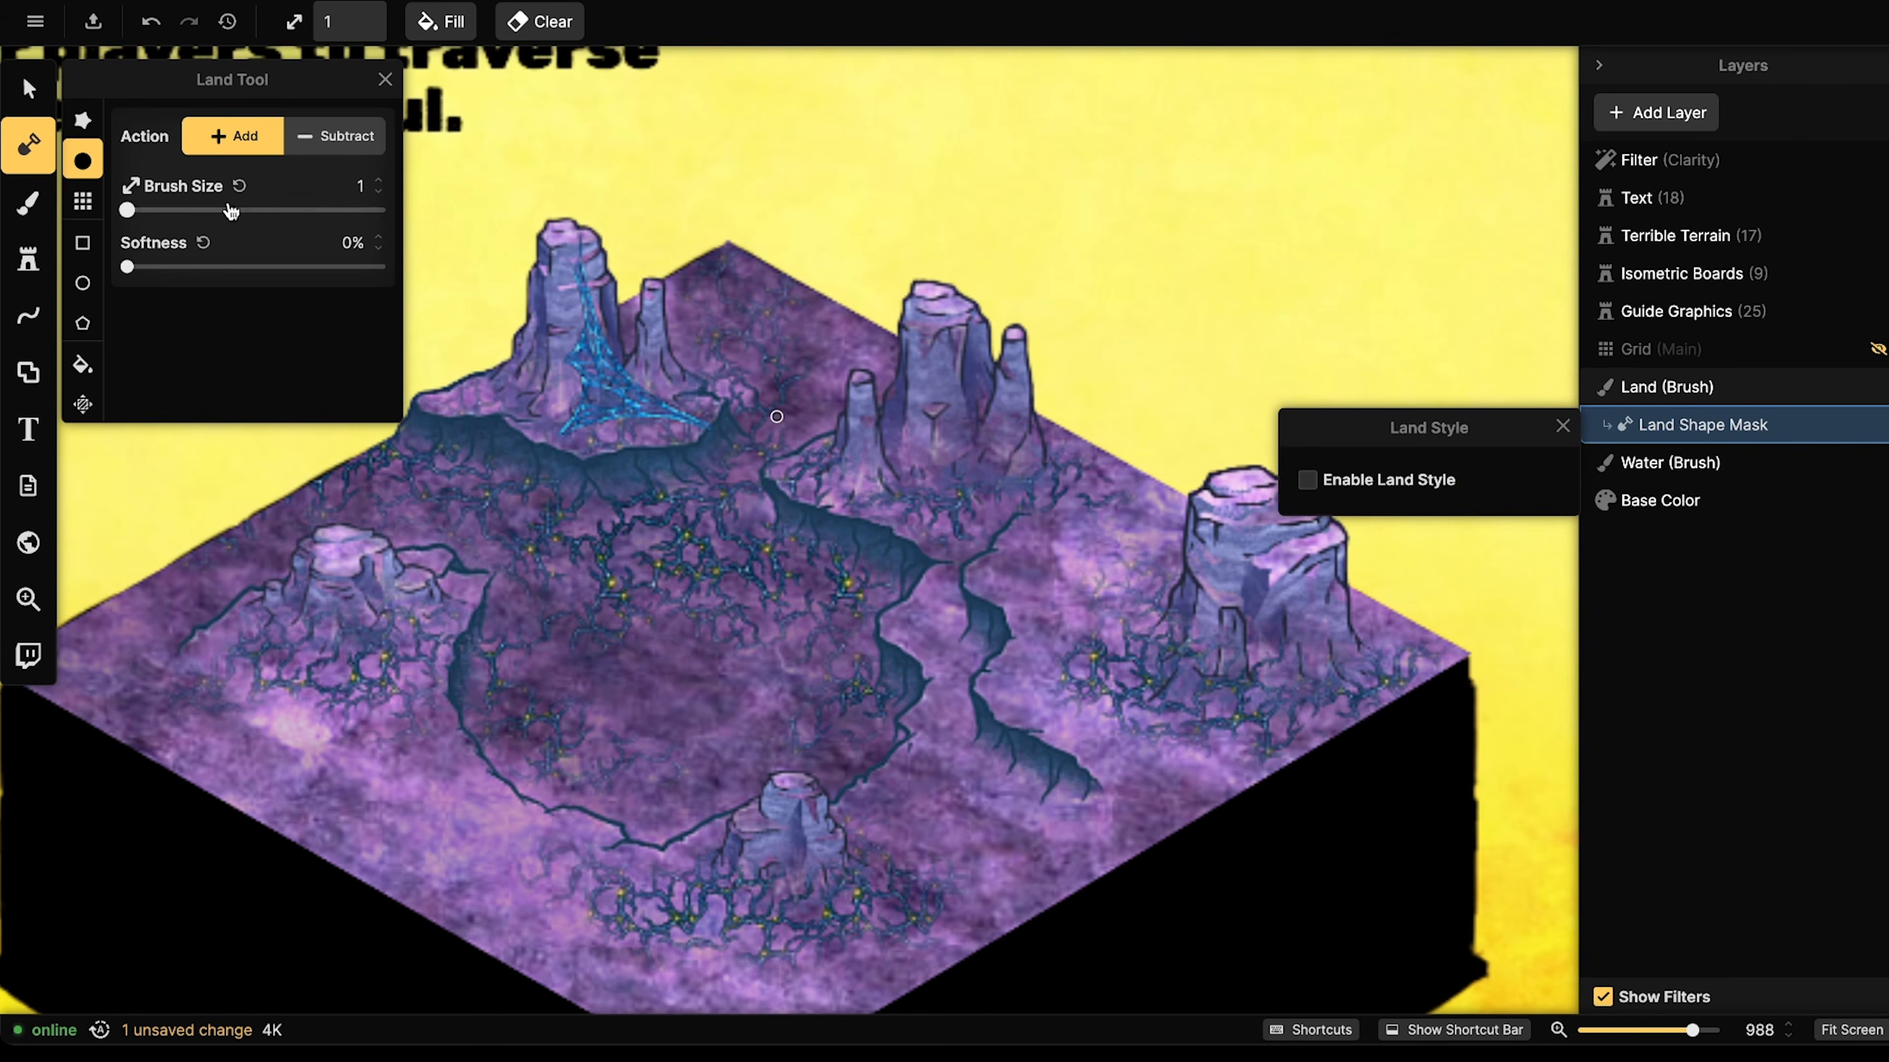
- Place Slime variation 2 at 11% scale and 75° rotation down the left side of the rear mesa's tallest spire
click(34, 91)
scroll(490, 428, down, 2)
drag(488, 423, 549, 461)
scroll(549, 461, up, 2)
click(709, 392)
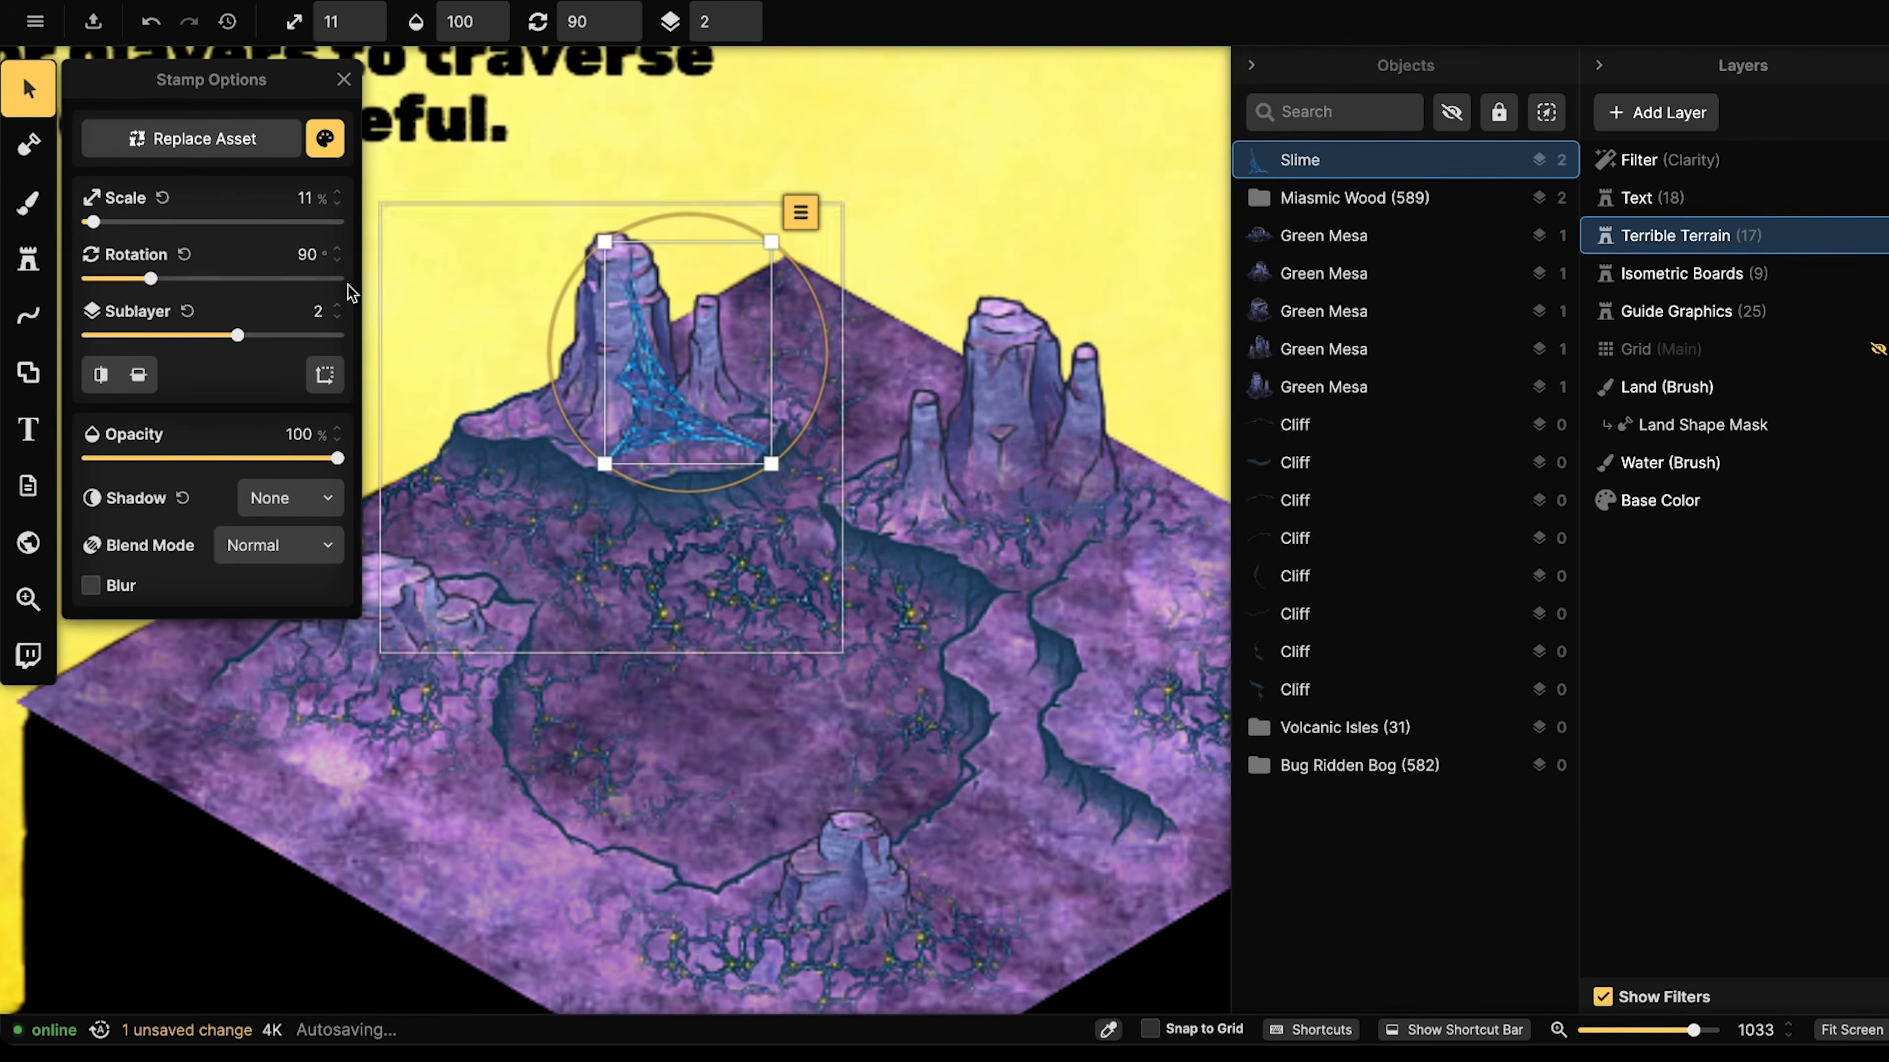
click(28, 259)
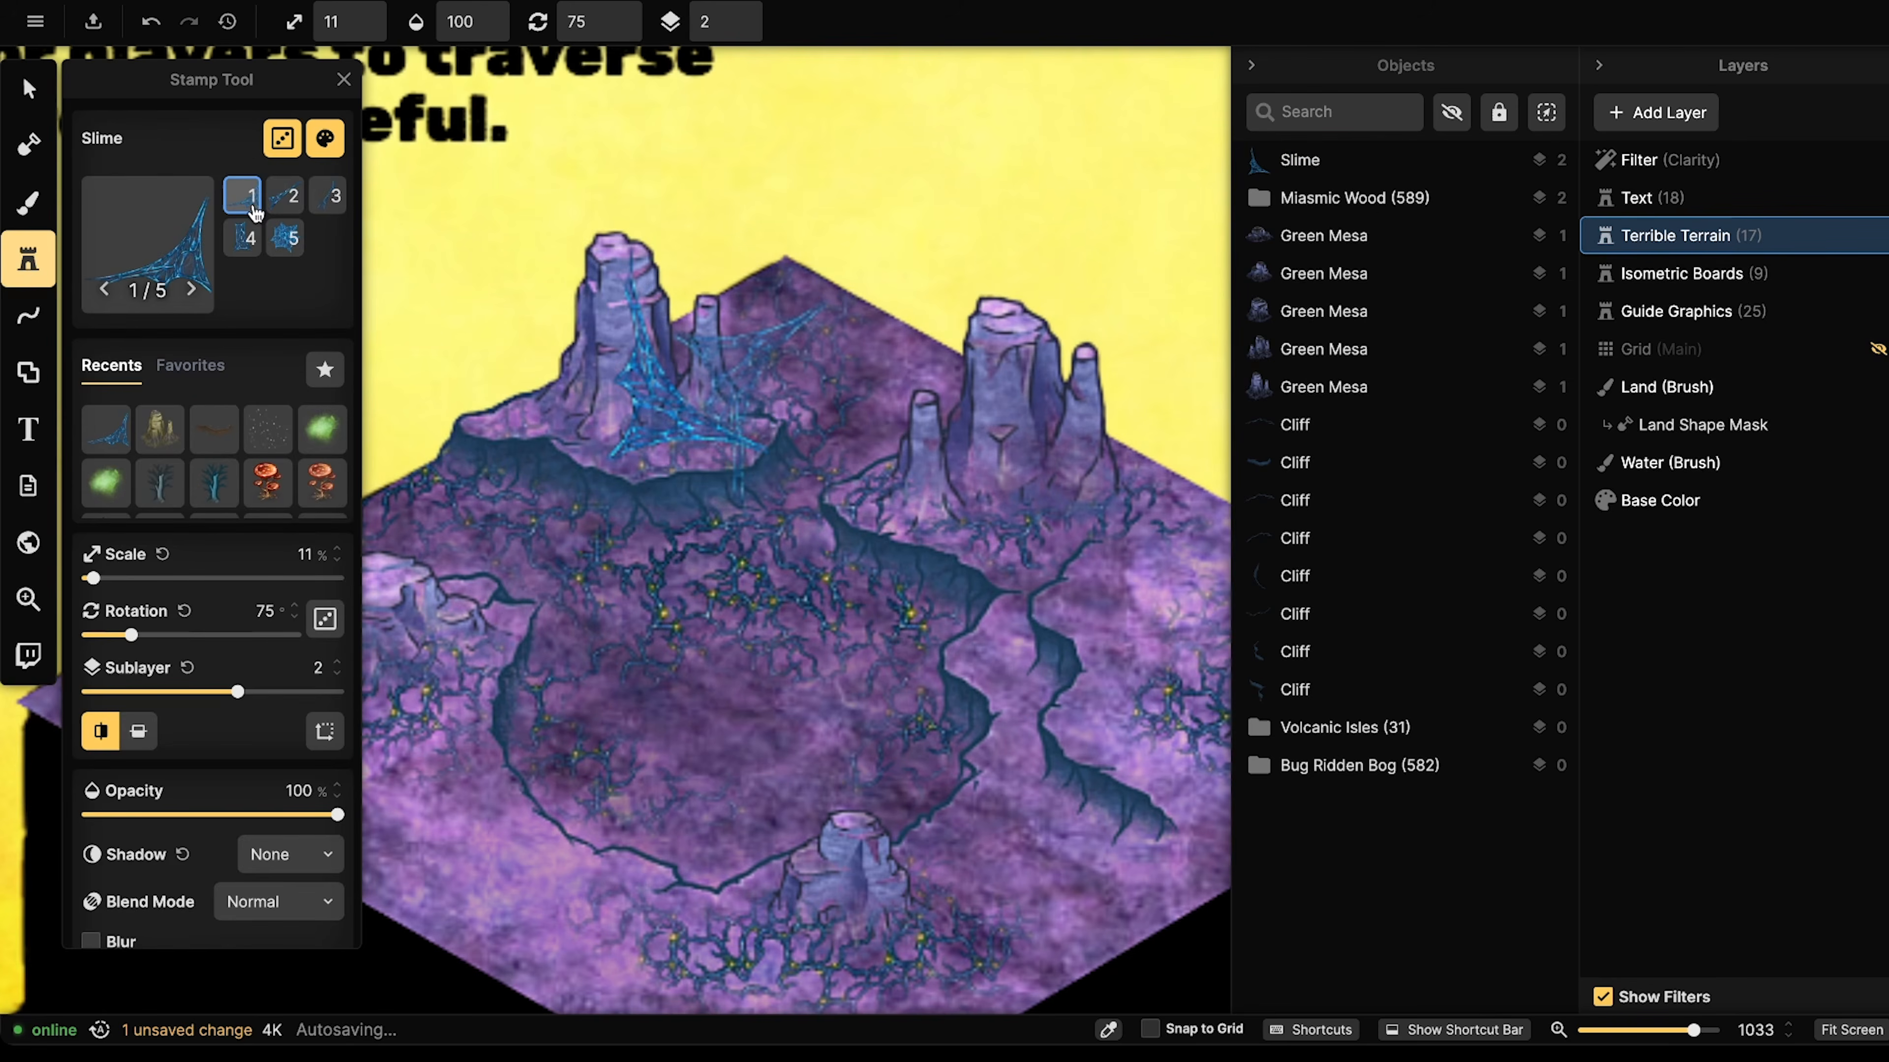
click(290, 197)
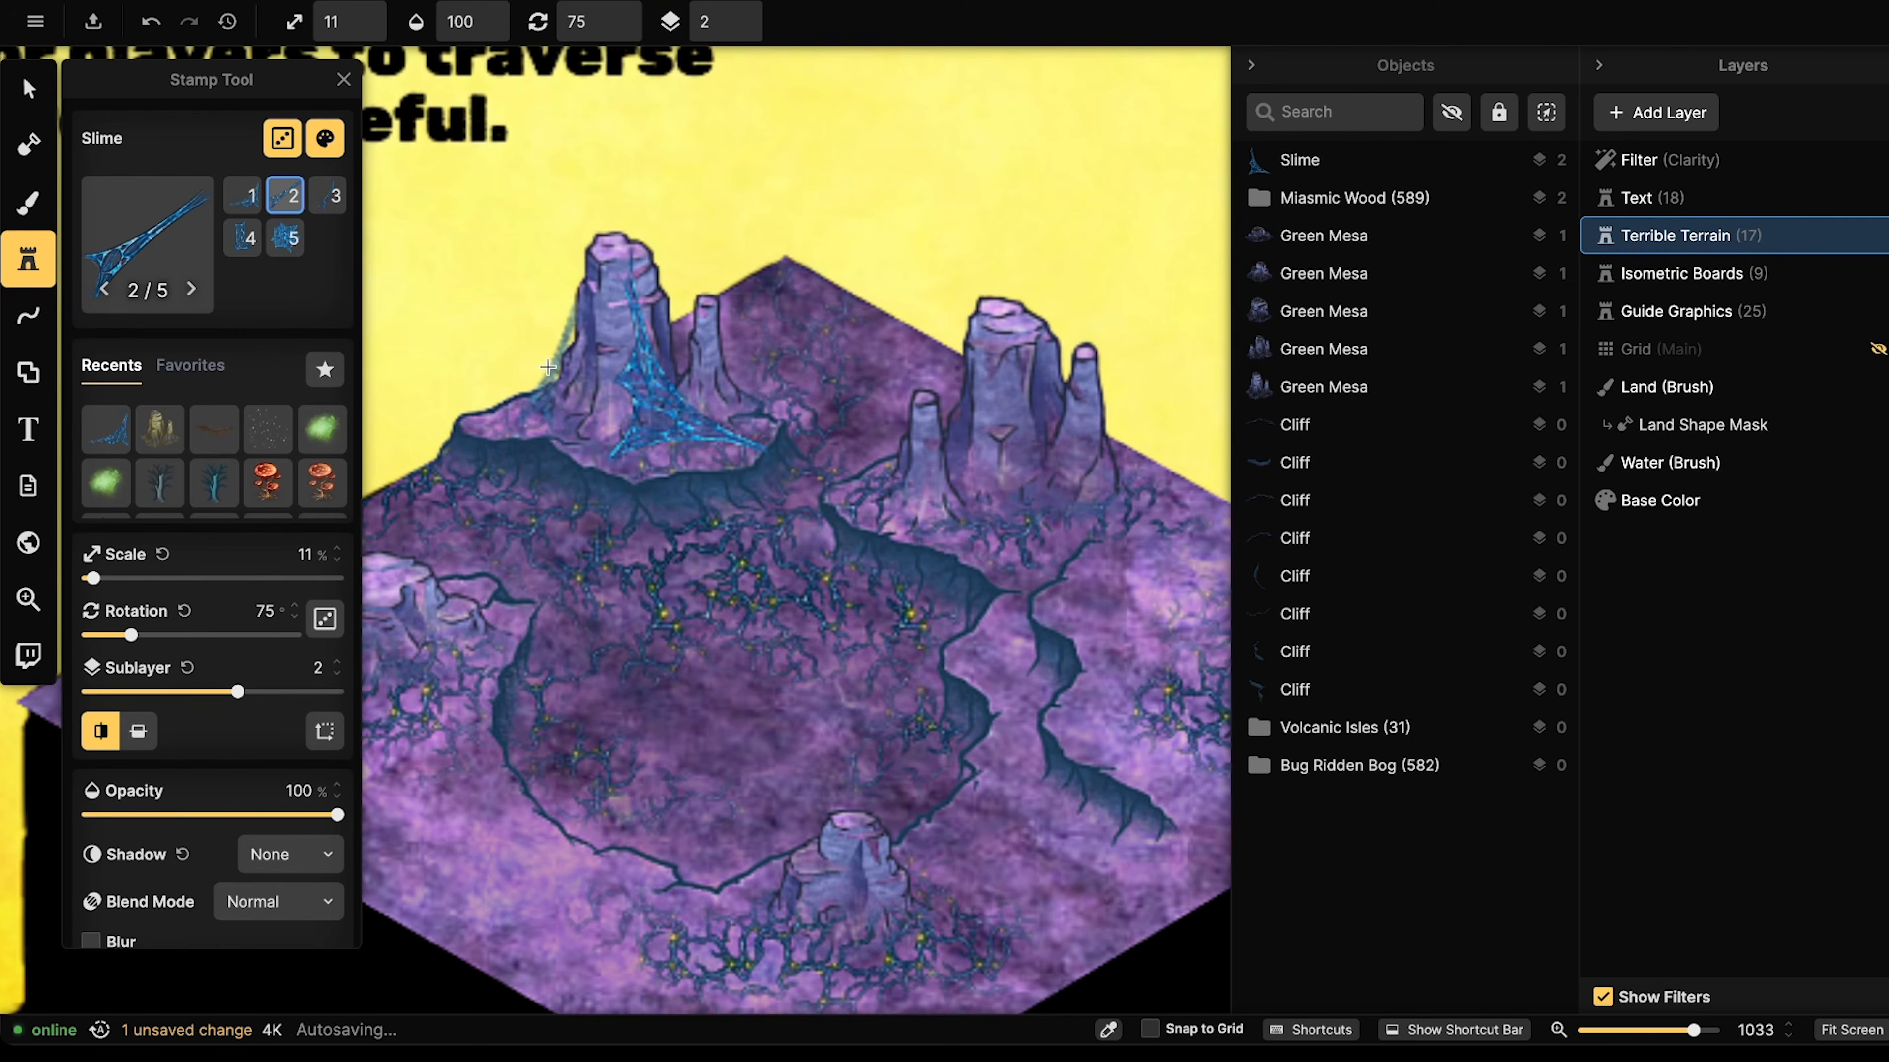
scroll(554, 346, down, 2)
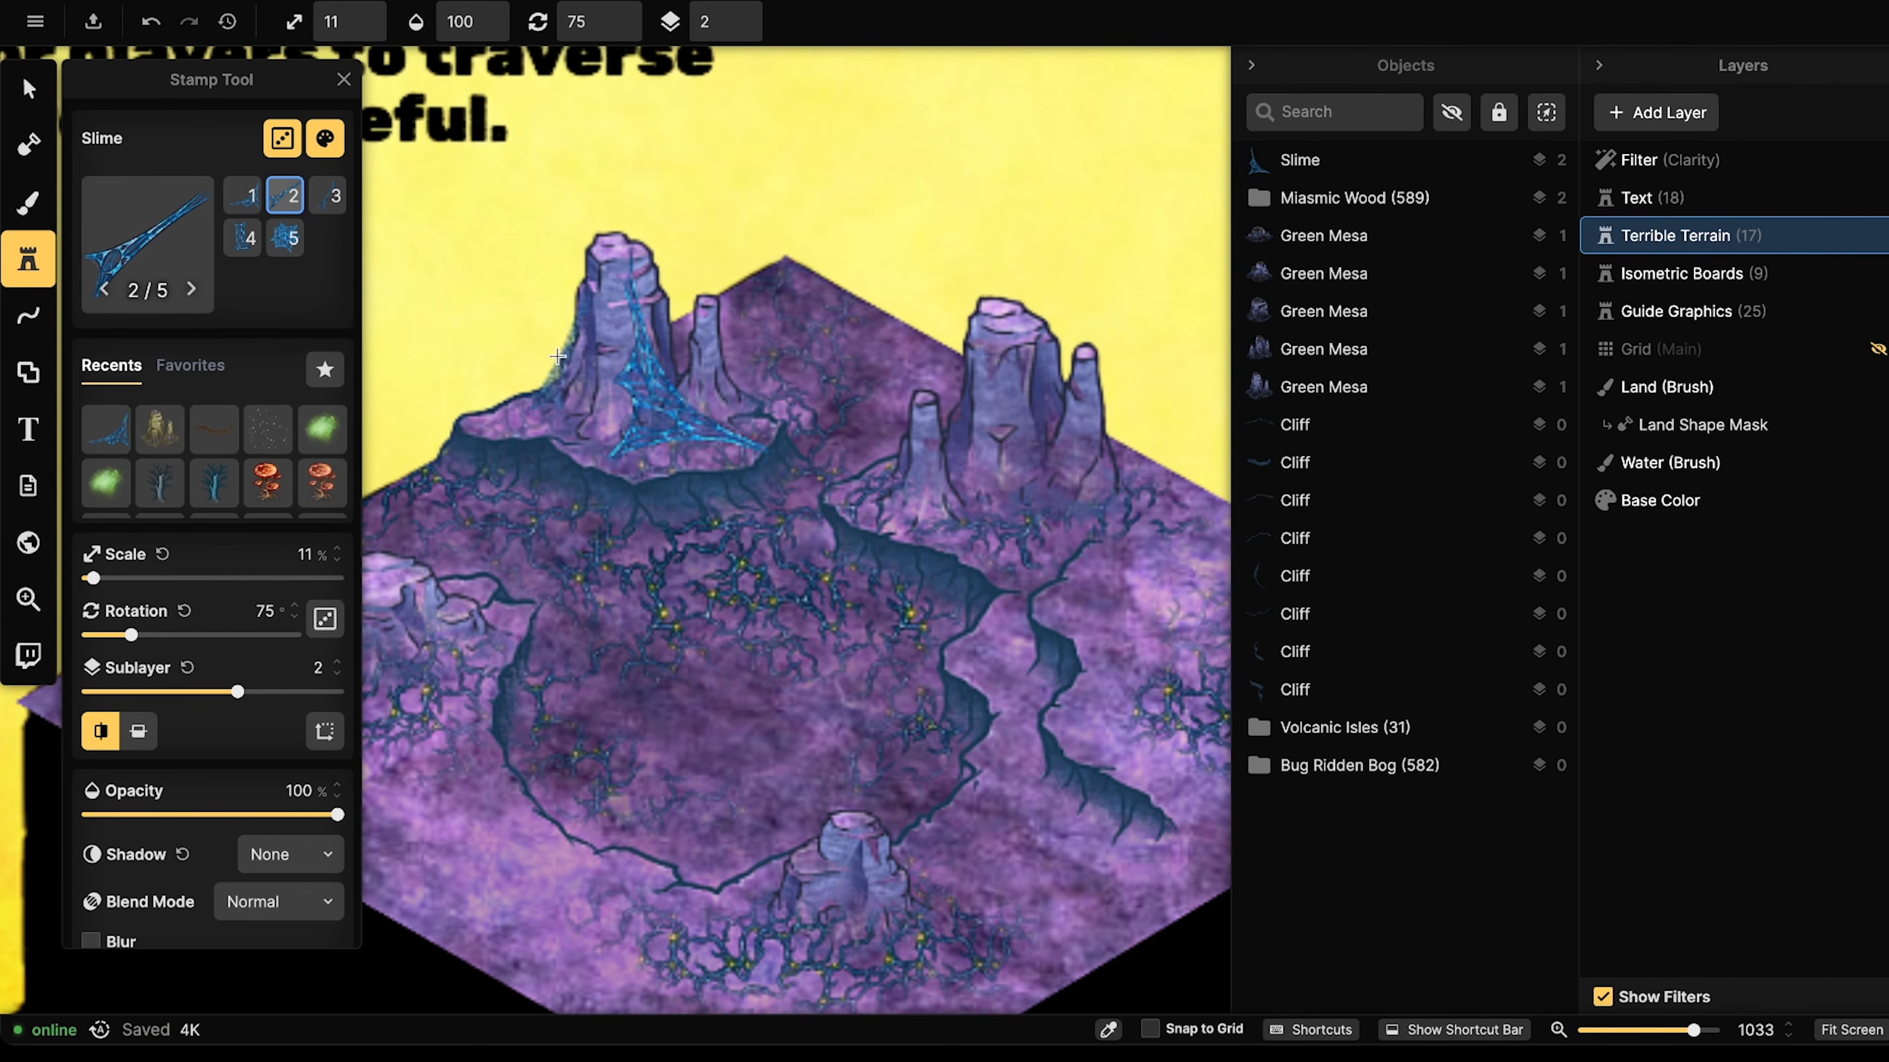
click(558, 355)
- Place Slime variation 4 down the front of the tall central spire on the three-spired mesa
drag(714, 595, 884, 401)
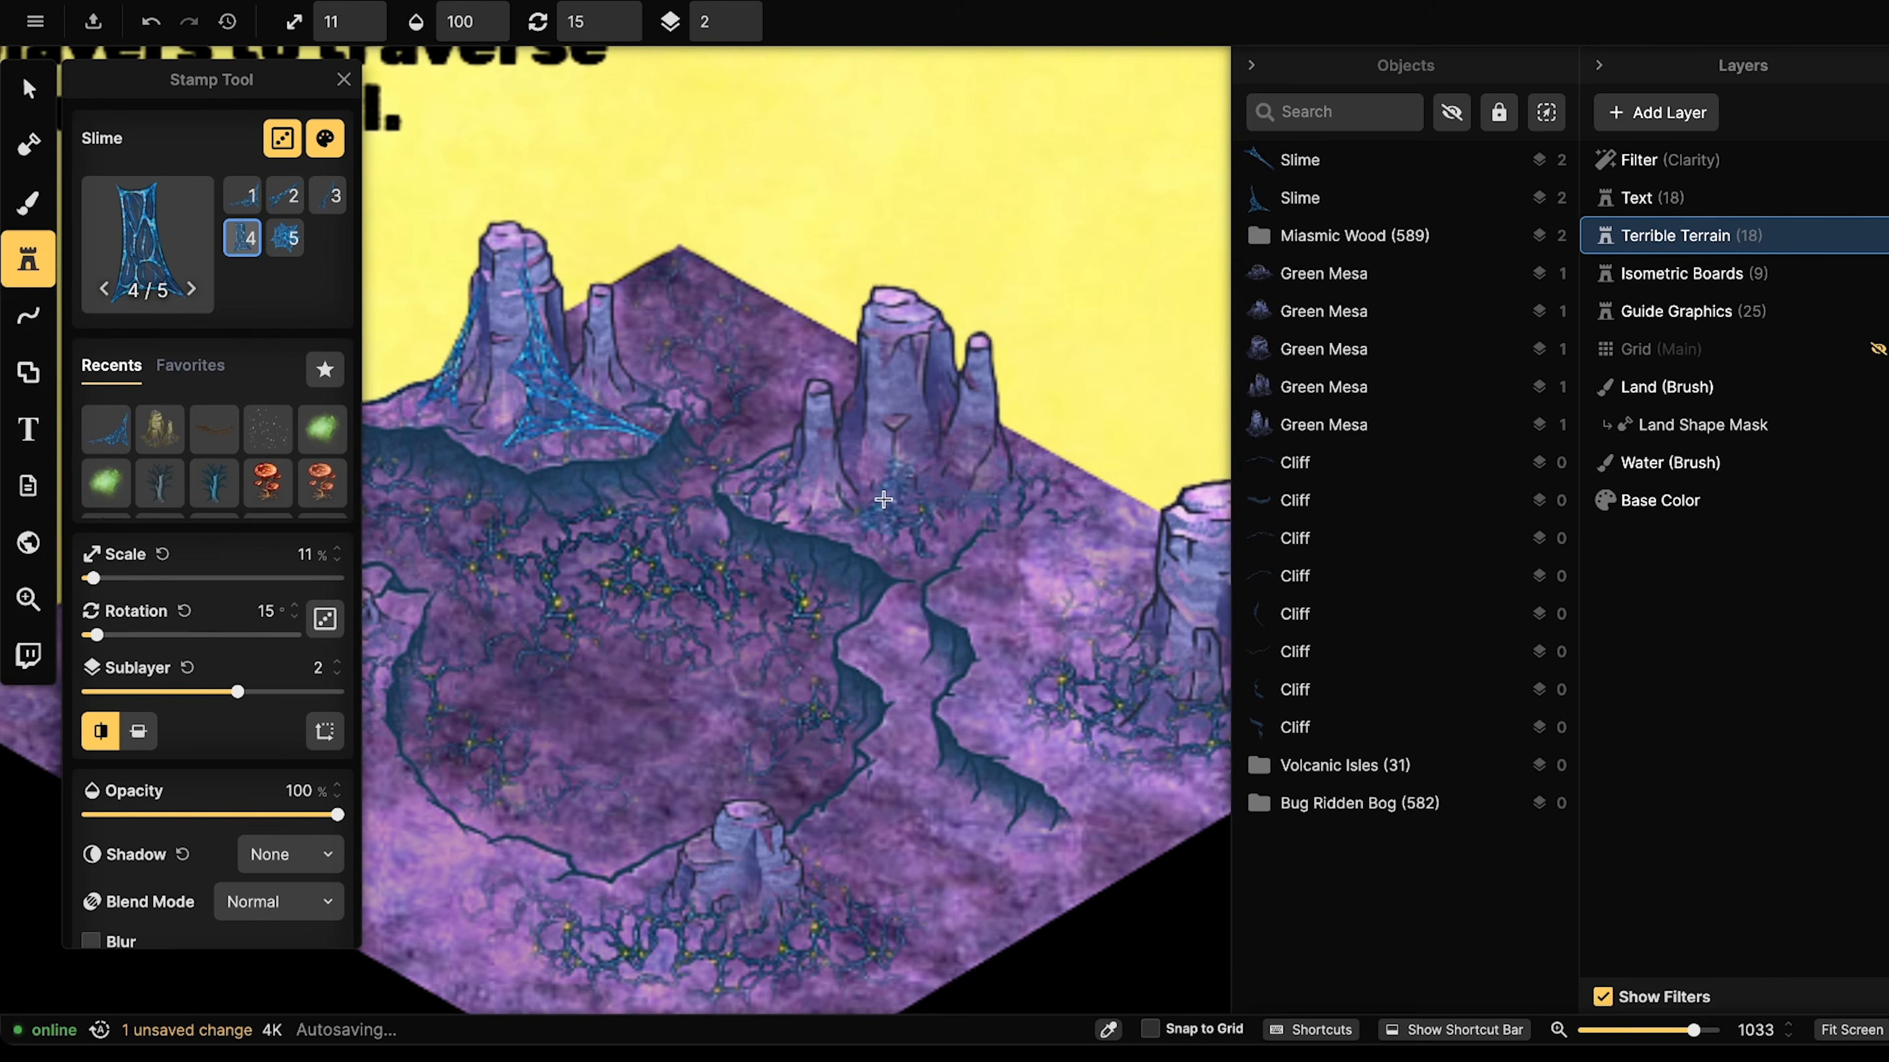
scroll(889, 495, up, 4)
shift+scroll(895, 485, down, 2)
click(894, 485)
- Rotate another Slime stamp and place it along the small left spire of the three-spired mesa
ctrl+scroll(895, 485, up, 1)
scroll(895, 484, down, 2)
shift+scroll(709, 488, up, 3)
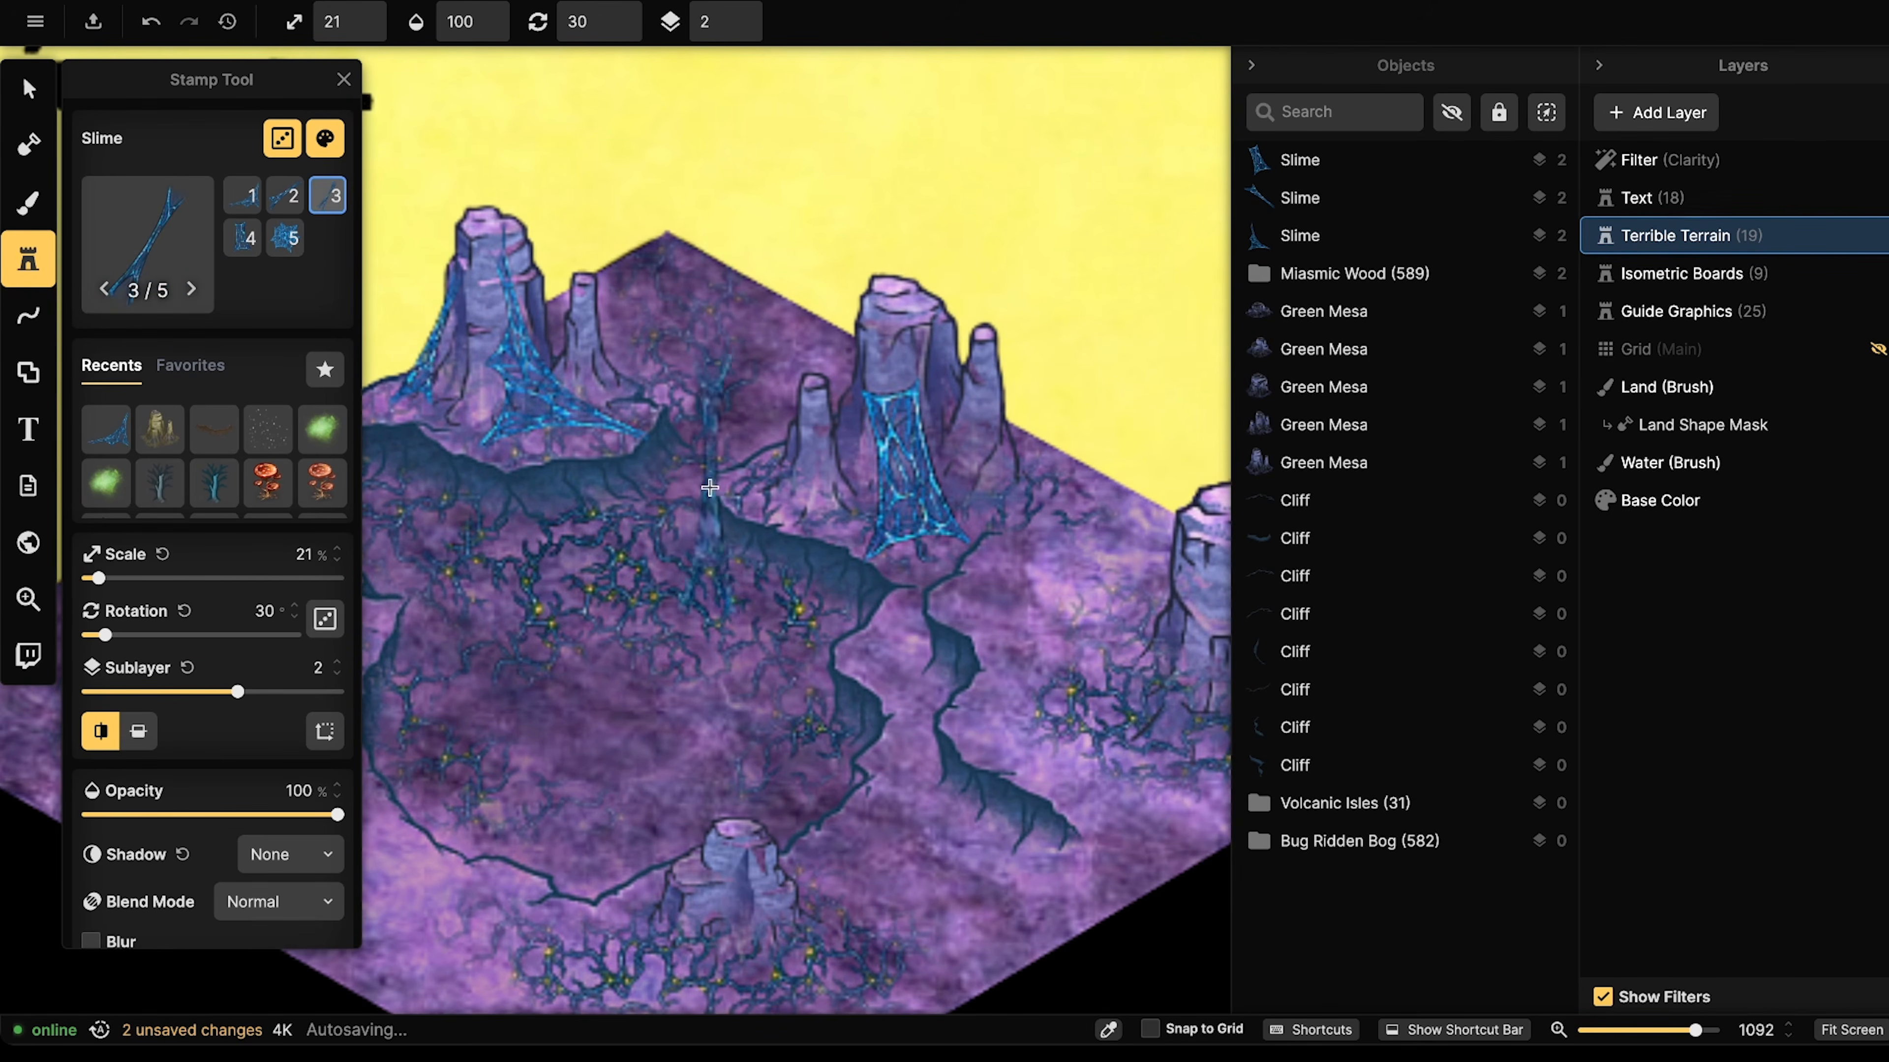
click(772, 443)
- Place Slime variation 2 at 21% scale, angled from the top of the flat-topped right mesa down its left side
scroll(818, 462, down, 5)
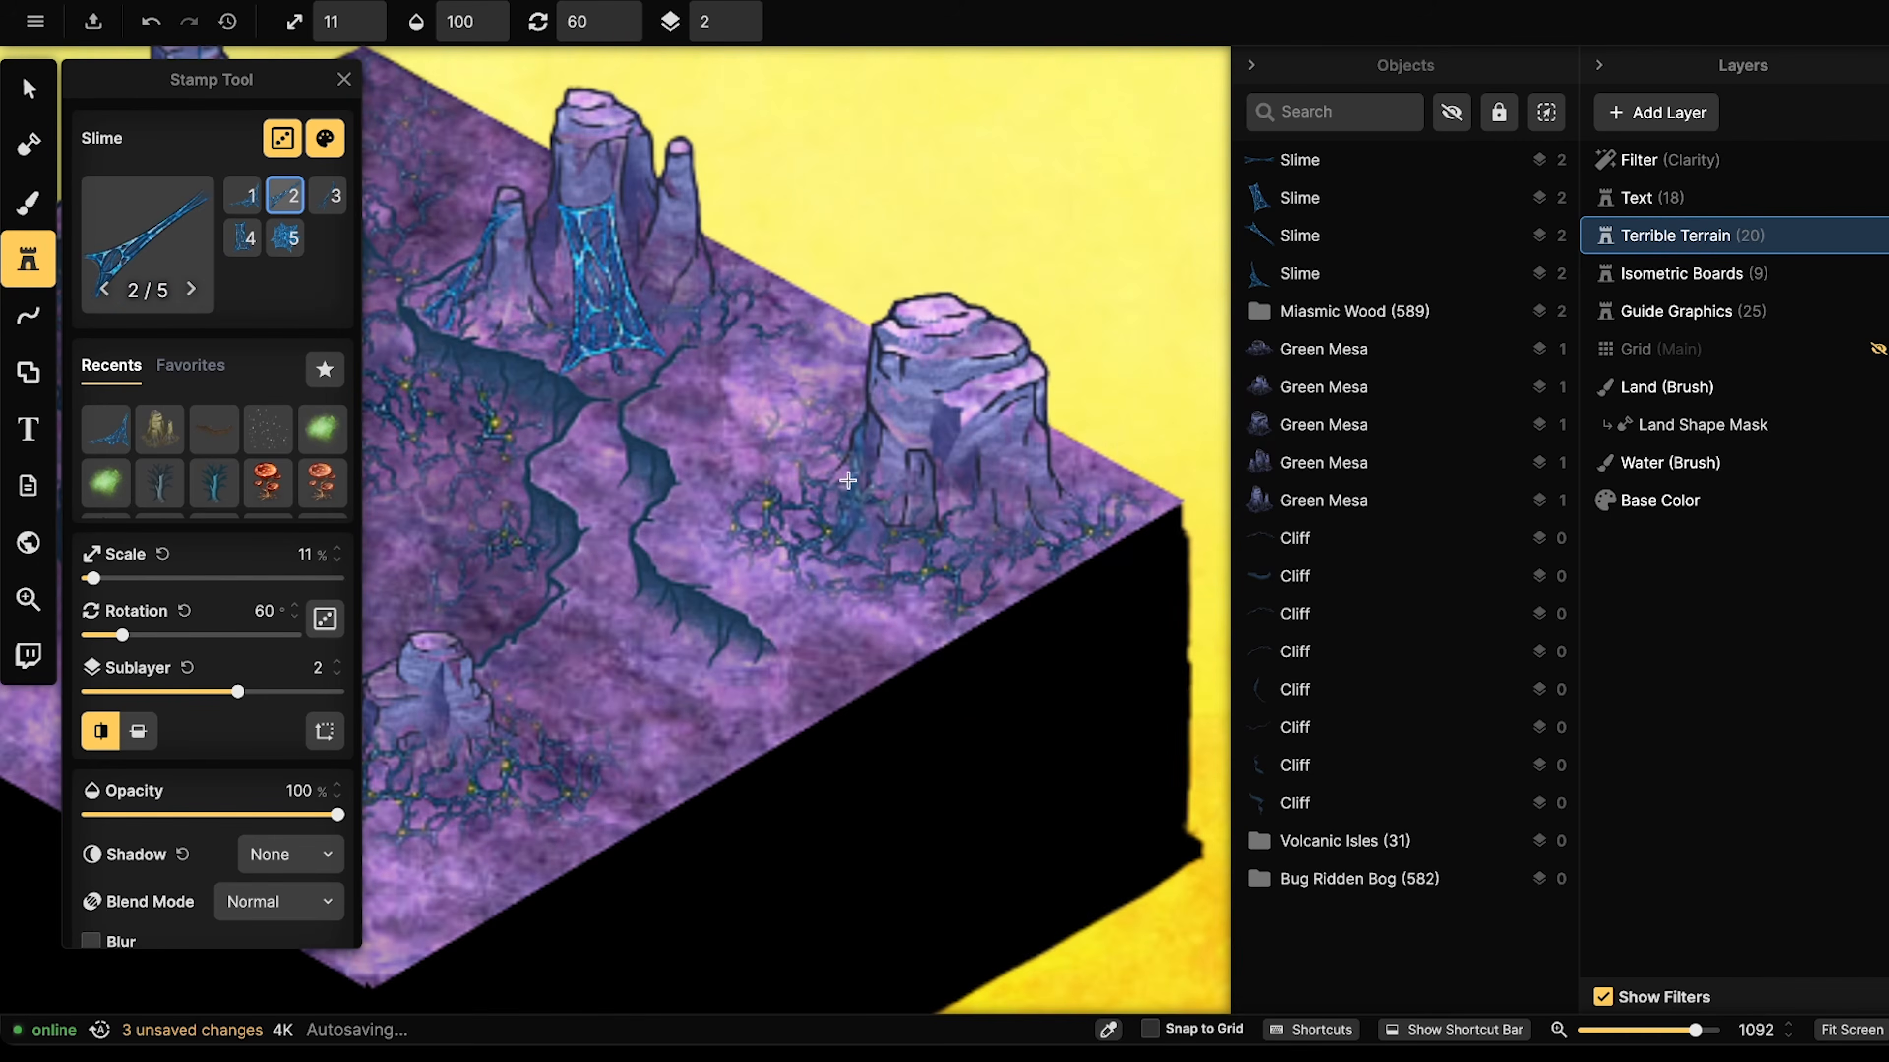
shift+scroll(832, 483, up, 2)
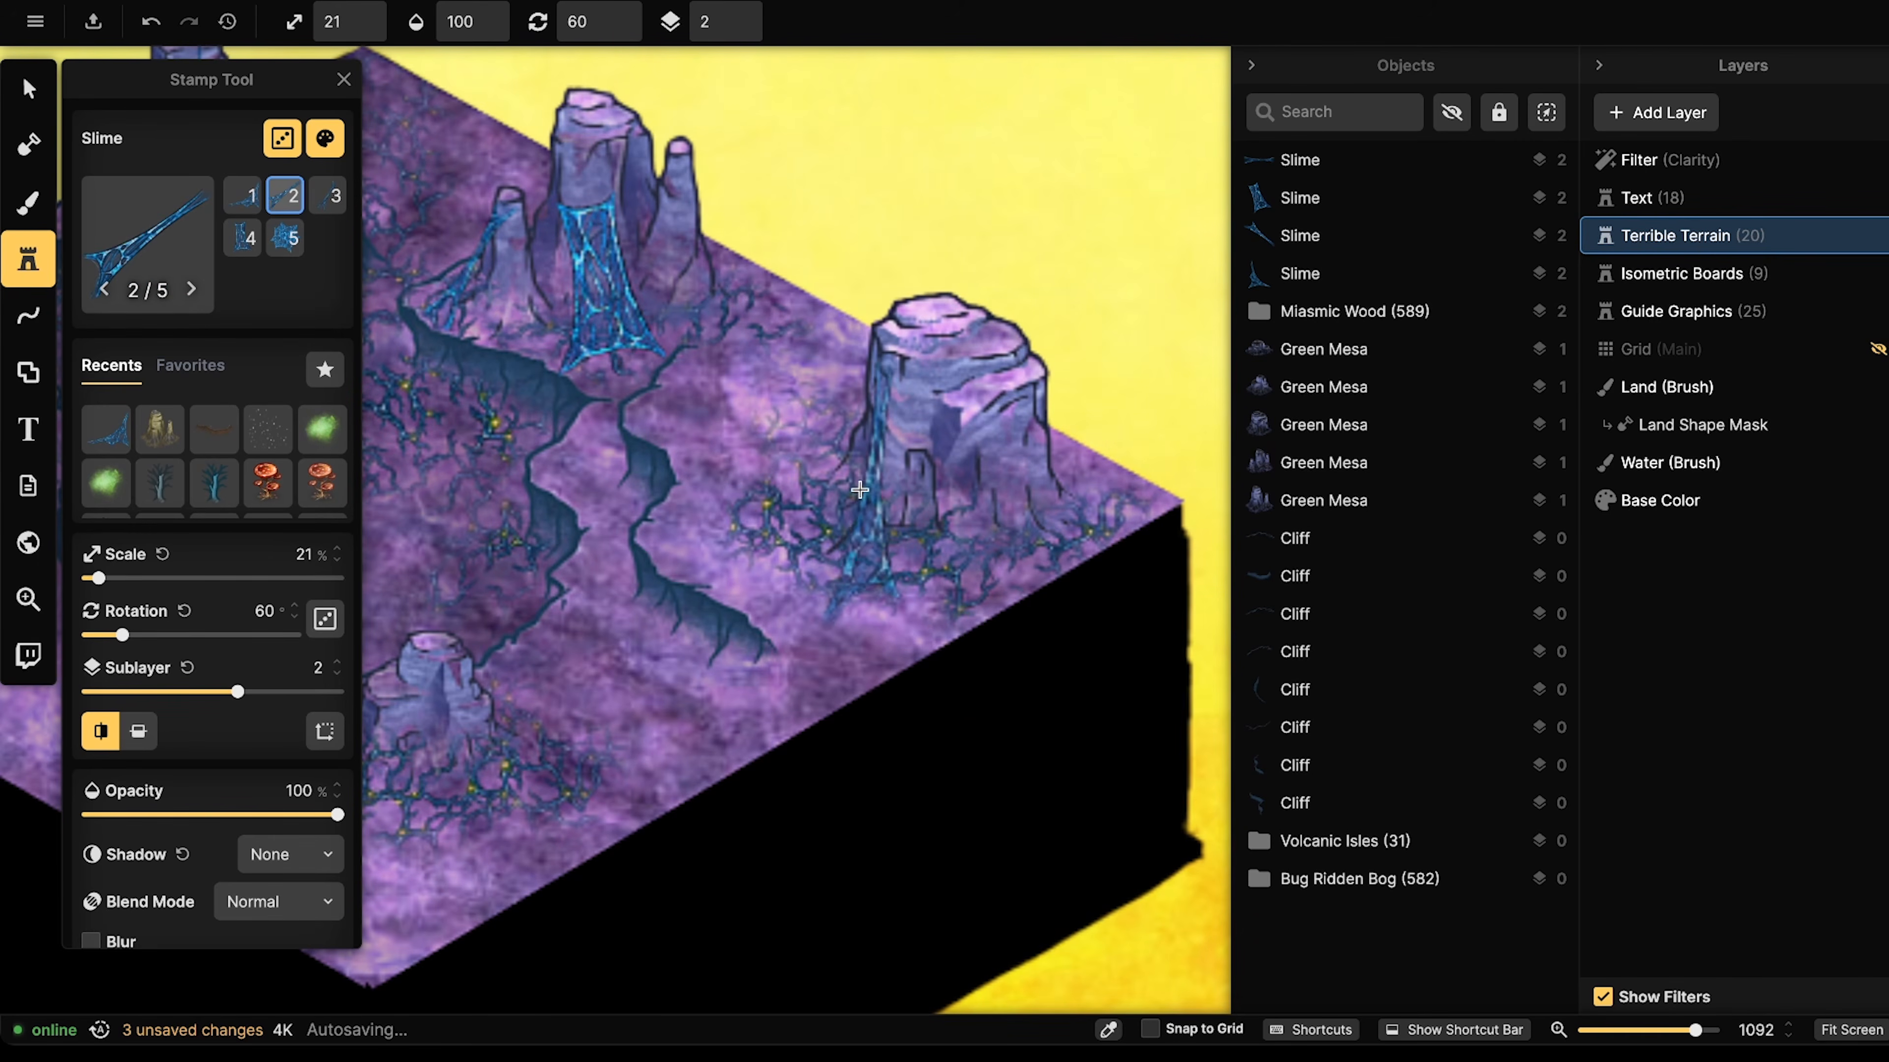
scroll(799, 463, up, 2)
click(799, 462)
- Place Slime variation 4 at 11% scale on the front of the flat-topped right mesa and variation 3 on its right edge
drag(599, 470, 582, 402)
key(4)
scroll(856, 424, down, 2)
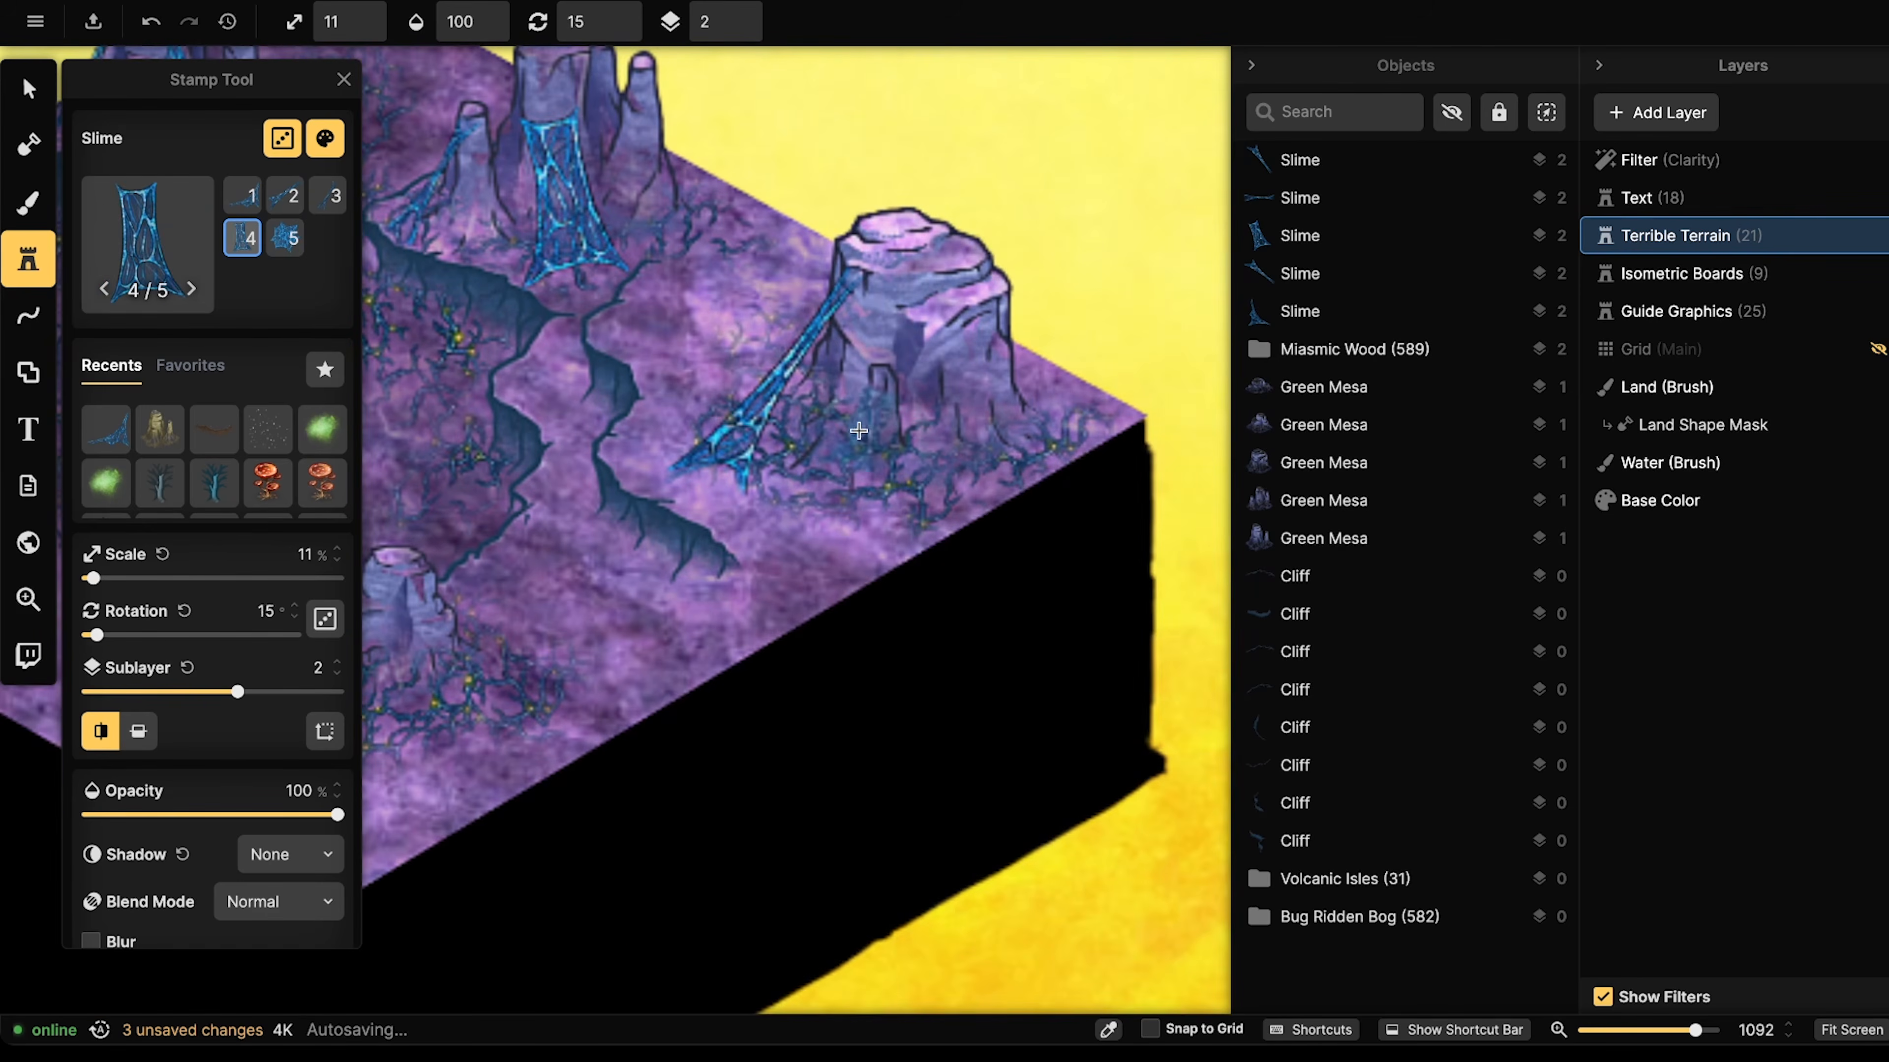
click(868, 441)
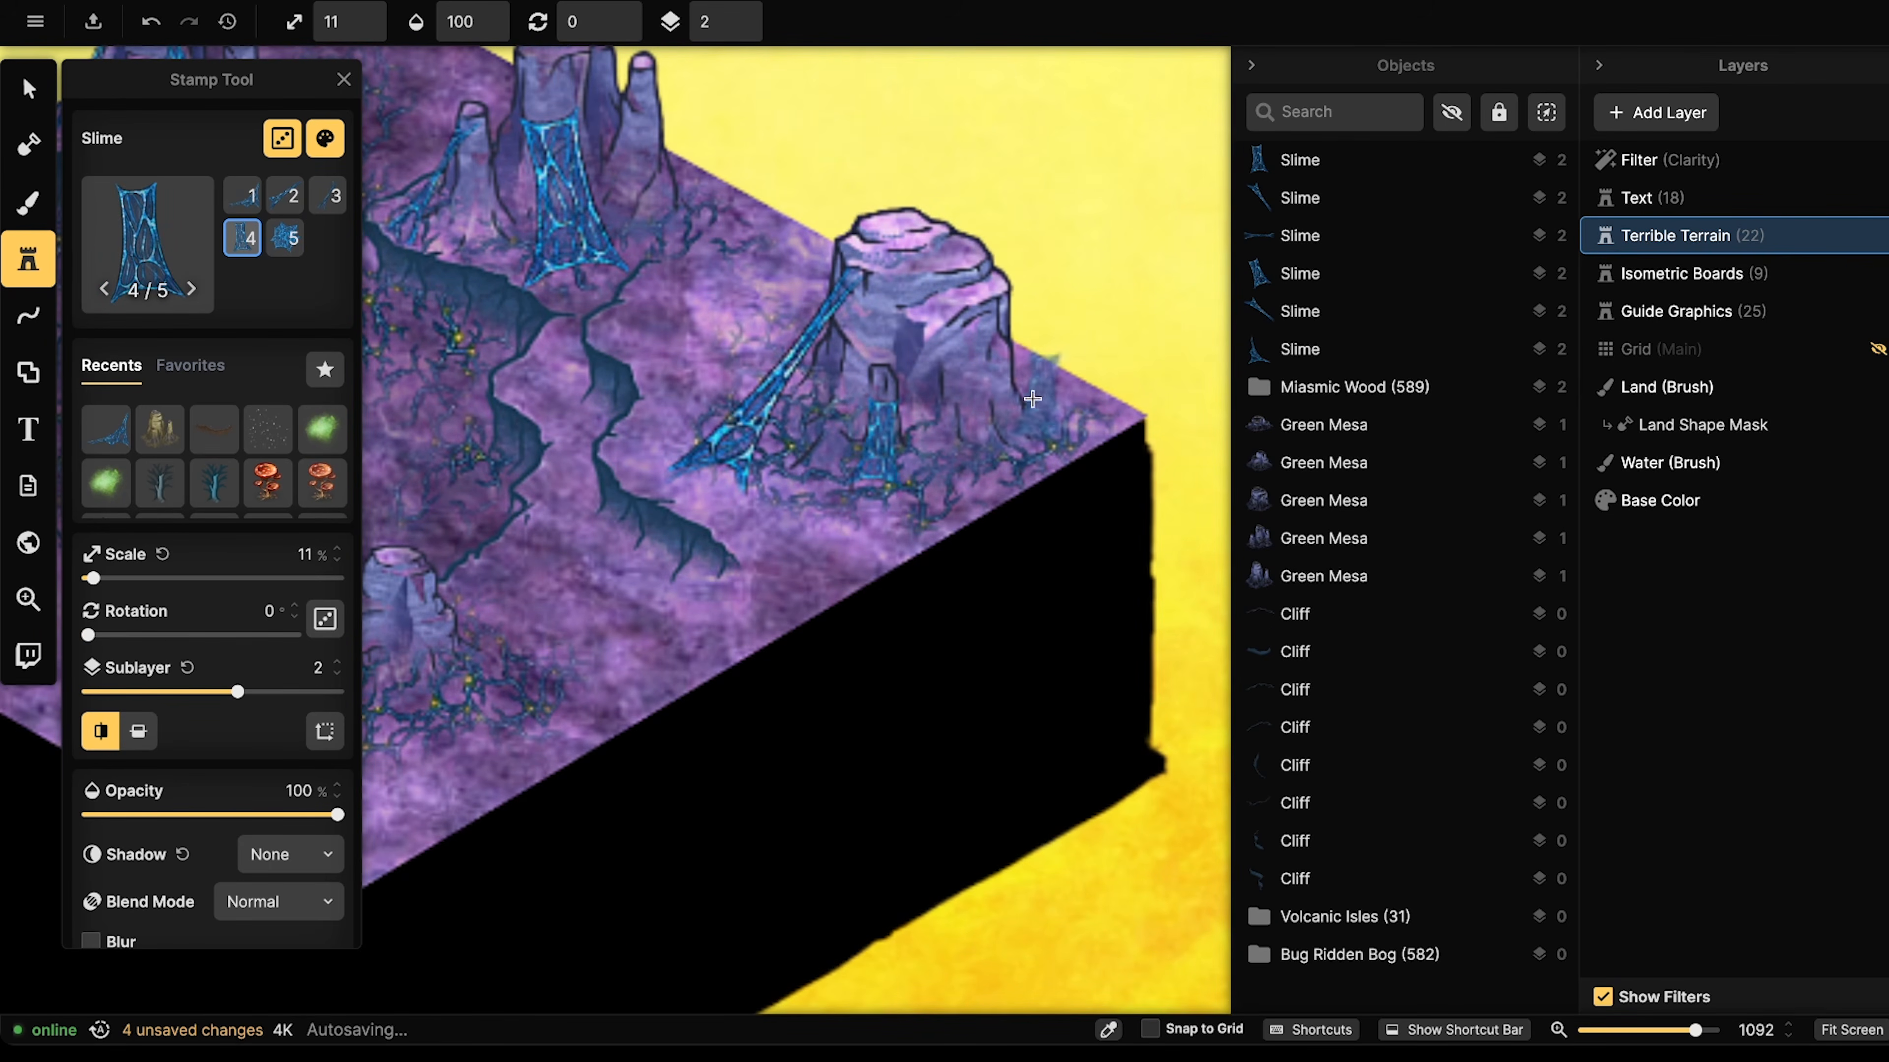
key(3)
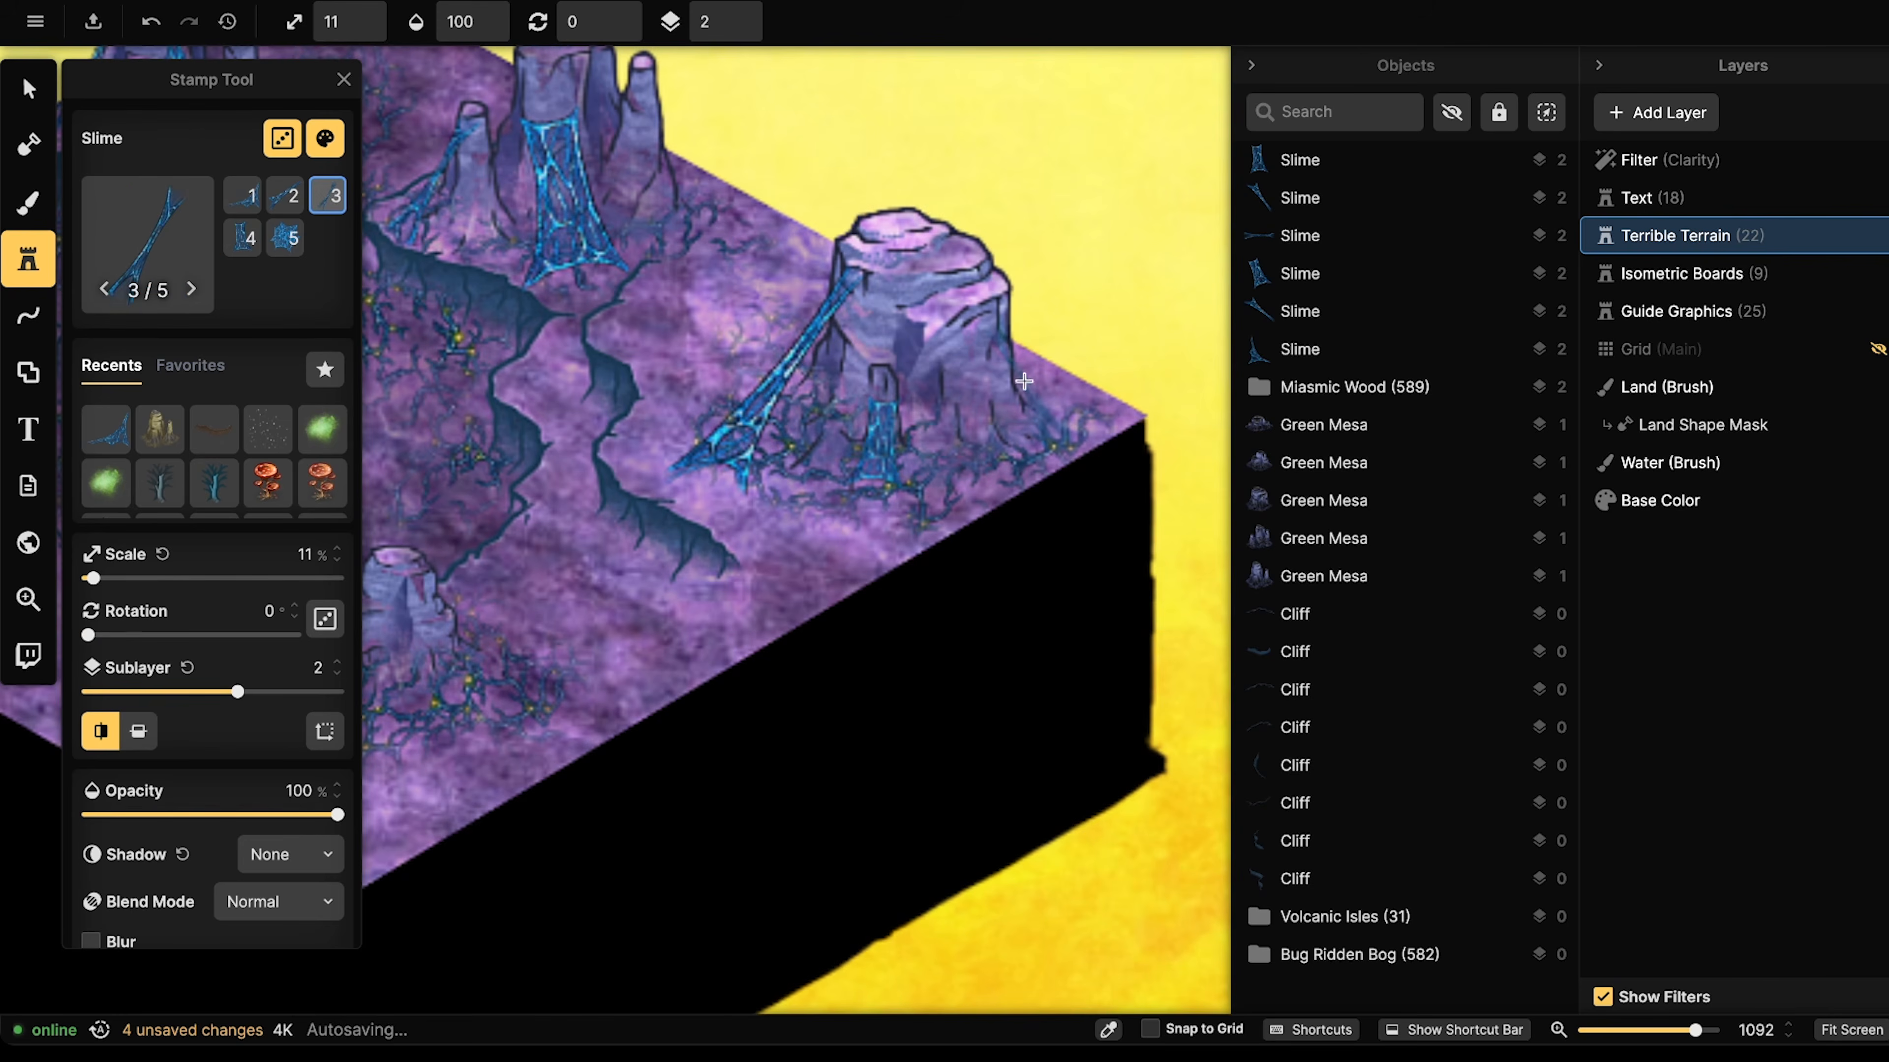
click(1024, 381)
- Place Slime variation 2 at 11% scale down the left slope of the small front mesa
key(2)
drag(458, 496, 777, 273)
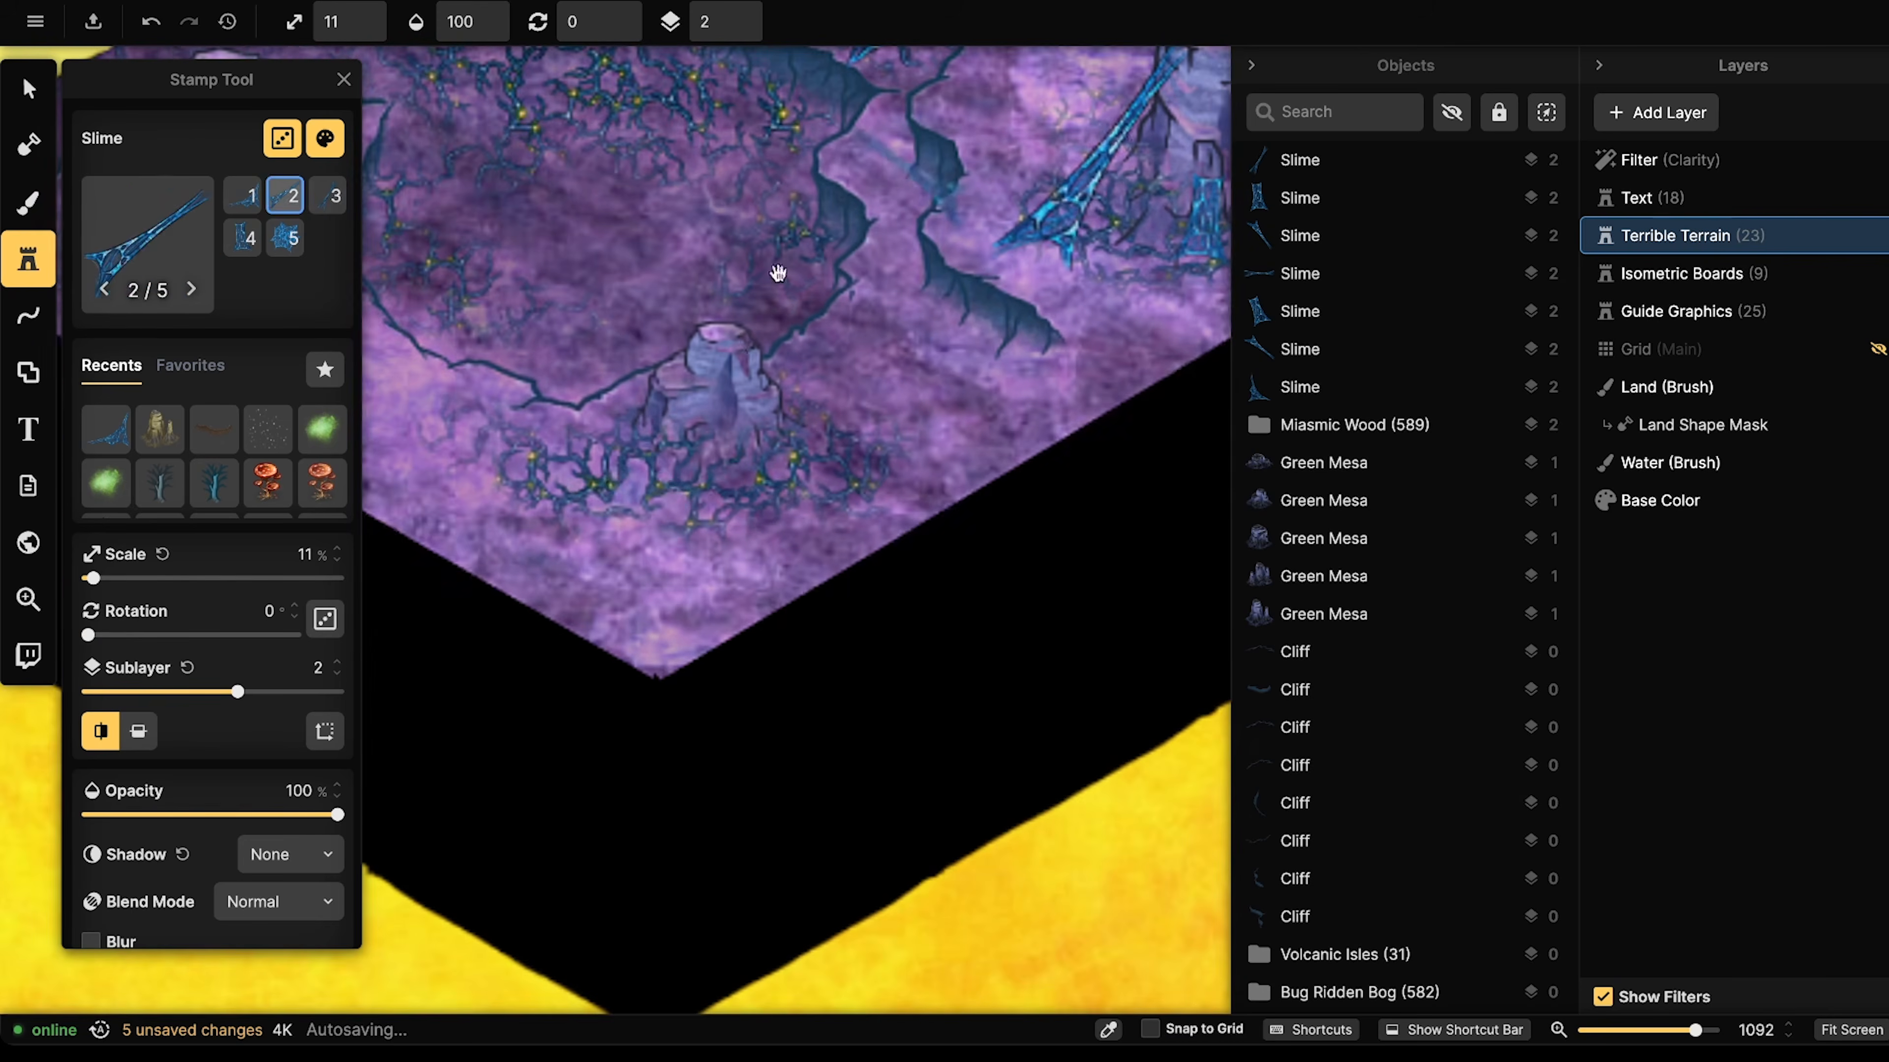
click(616, 450)
- Place Slime variation 1 at 9% scale and 270° rotation on the front face of the small front mesa
key(1)
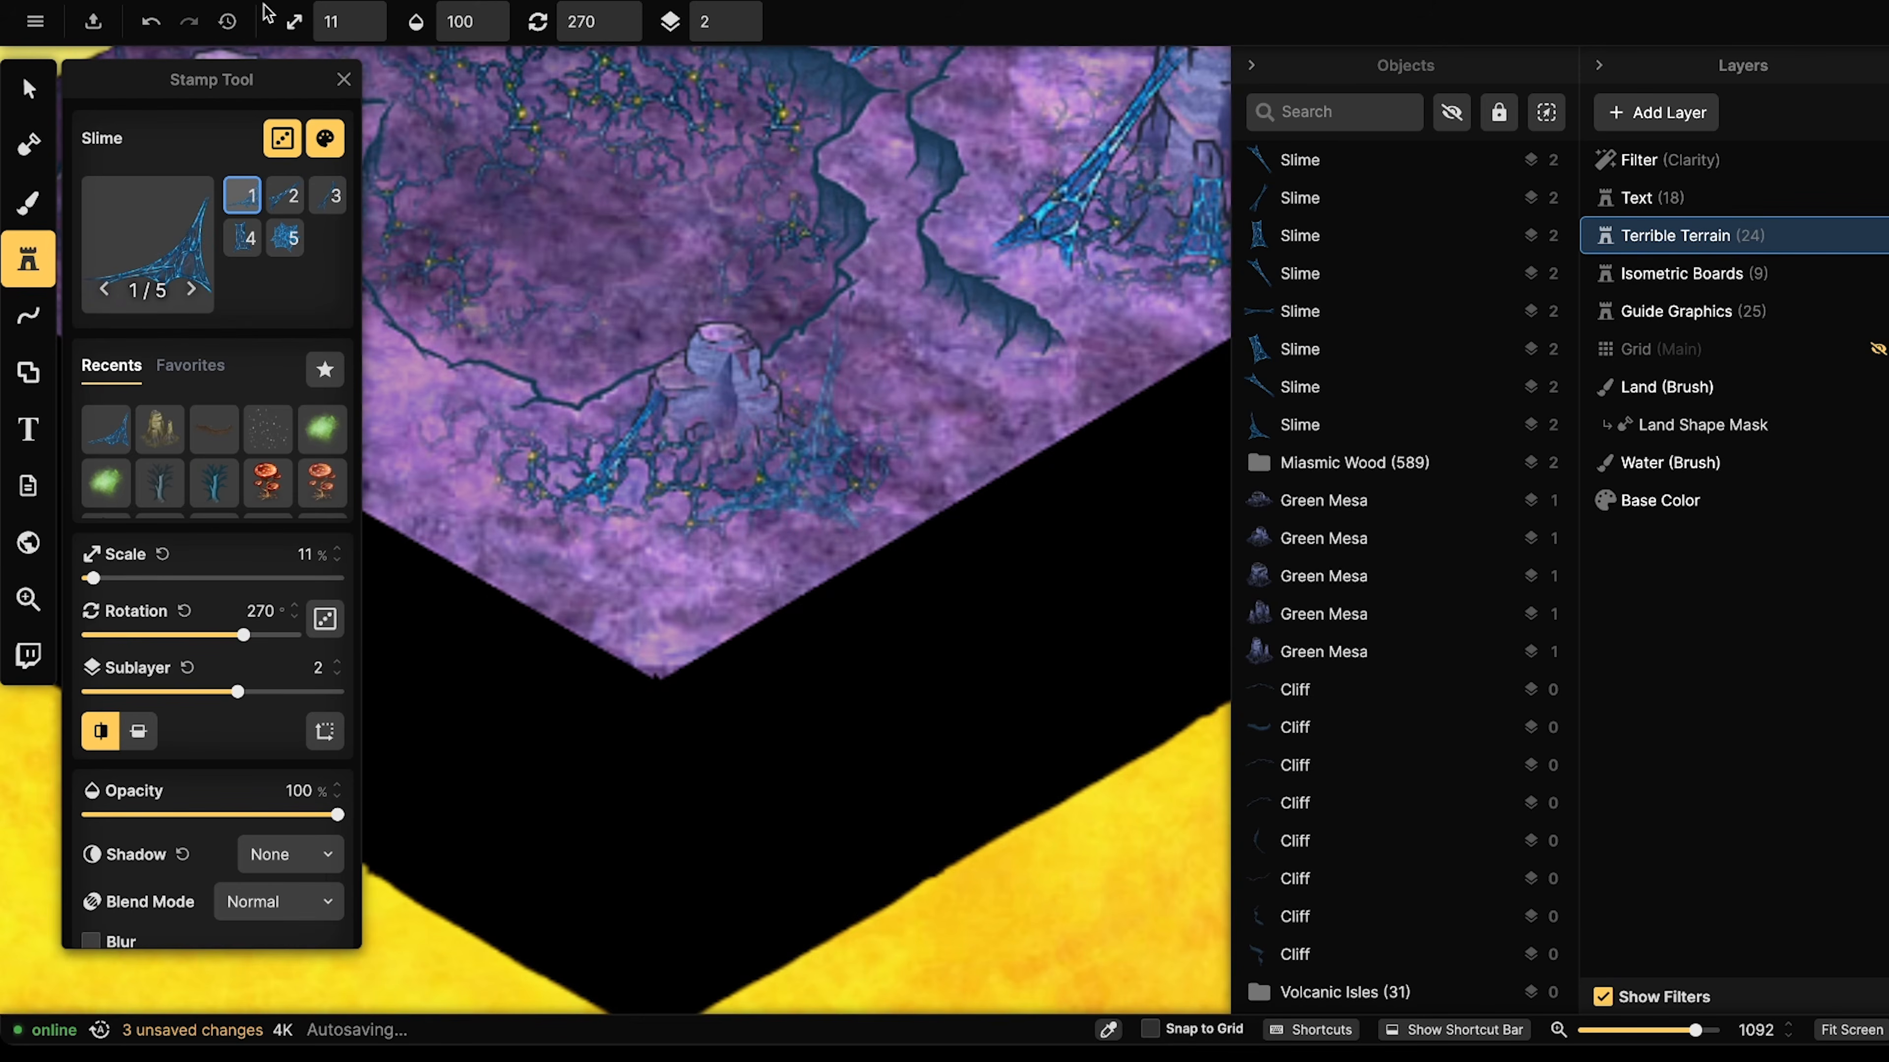
click(372, 29)
click(372, 29)
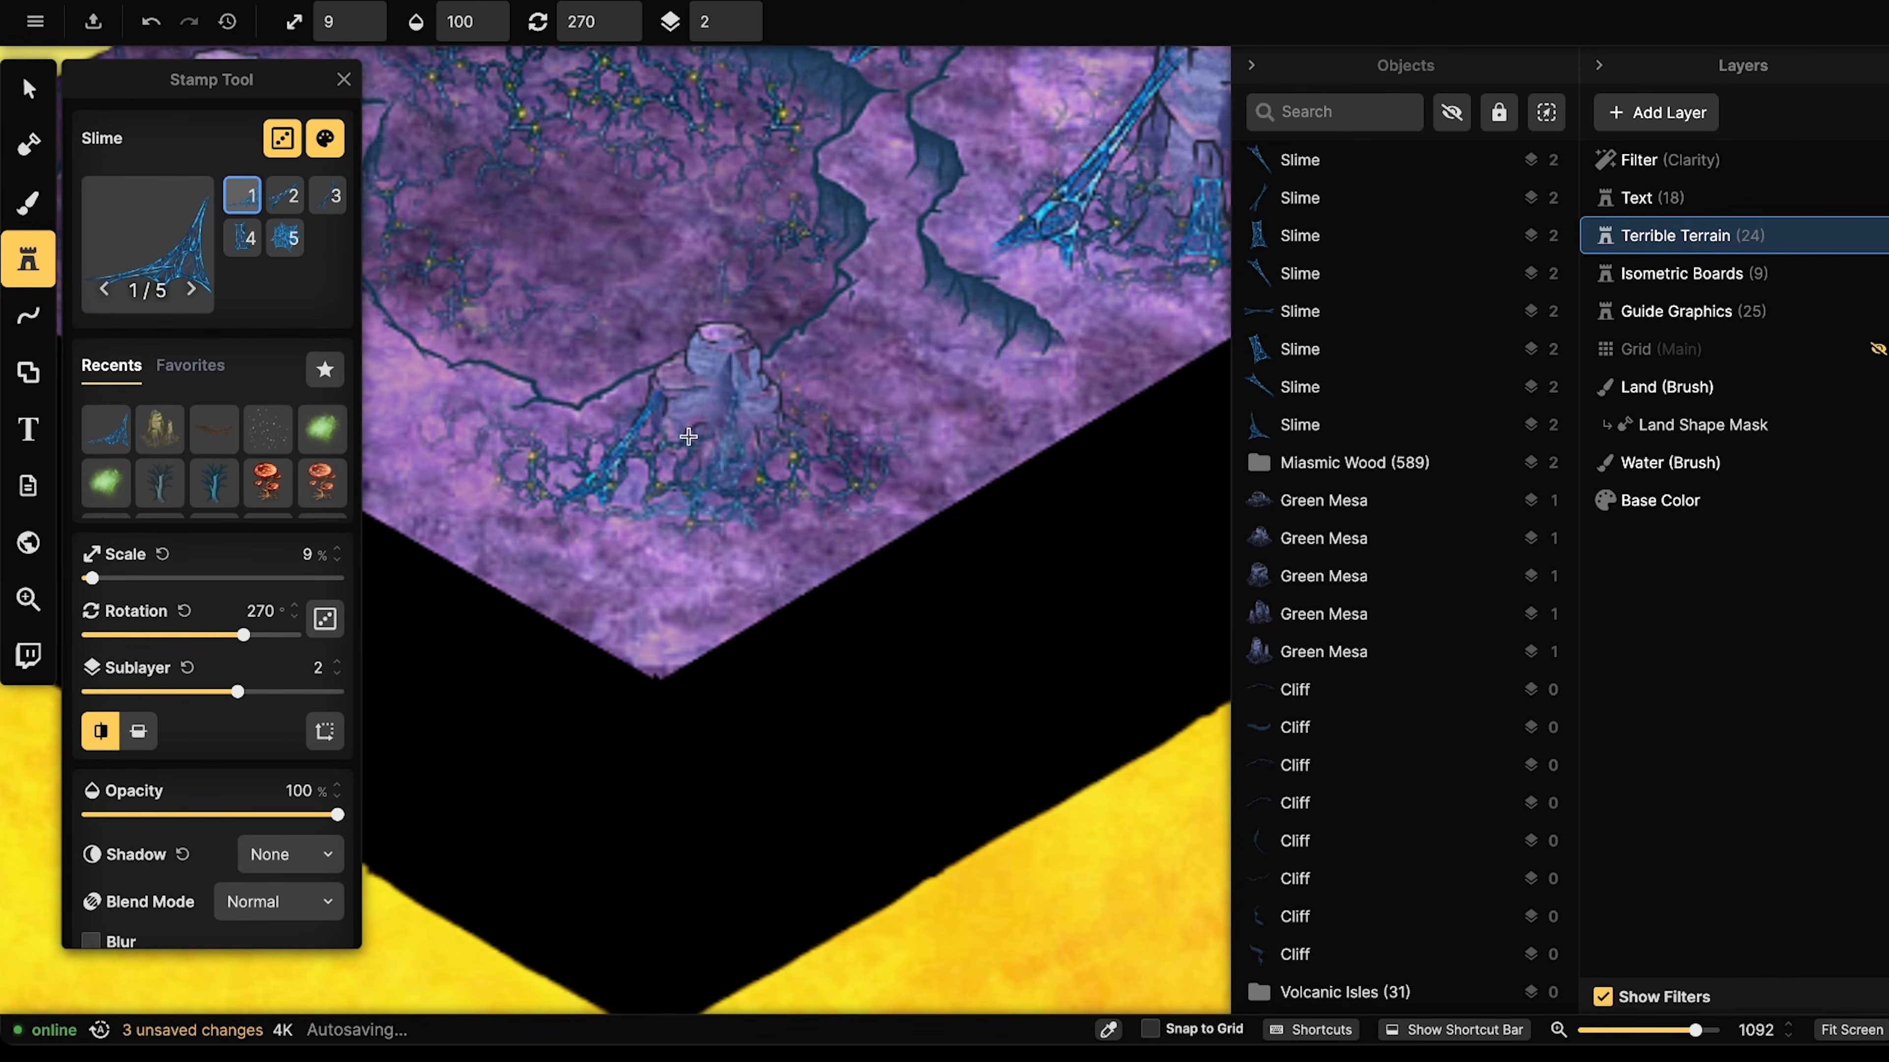
click(683, 417)
- Place Slime variation 4 at 19% scale and 0° rotation down the front of the left mesa
scroll(460, 293, down, 2)
drag(449, 159, 862, 539)
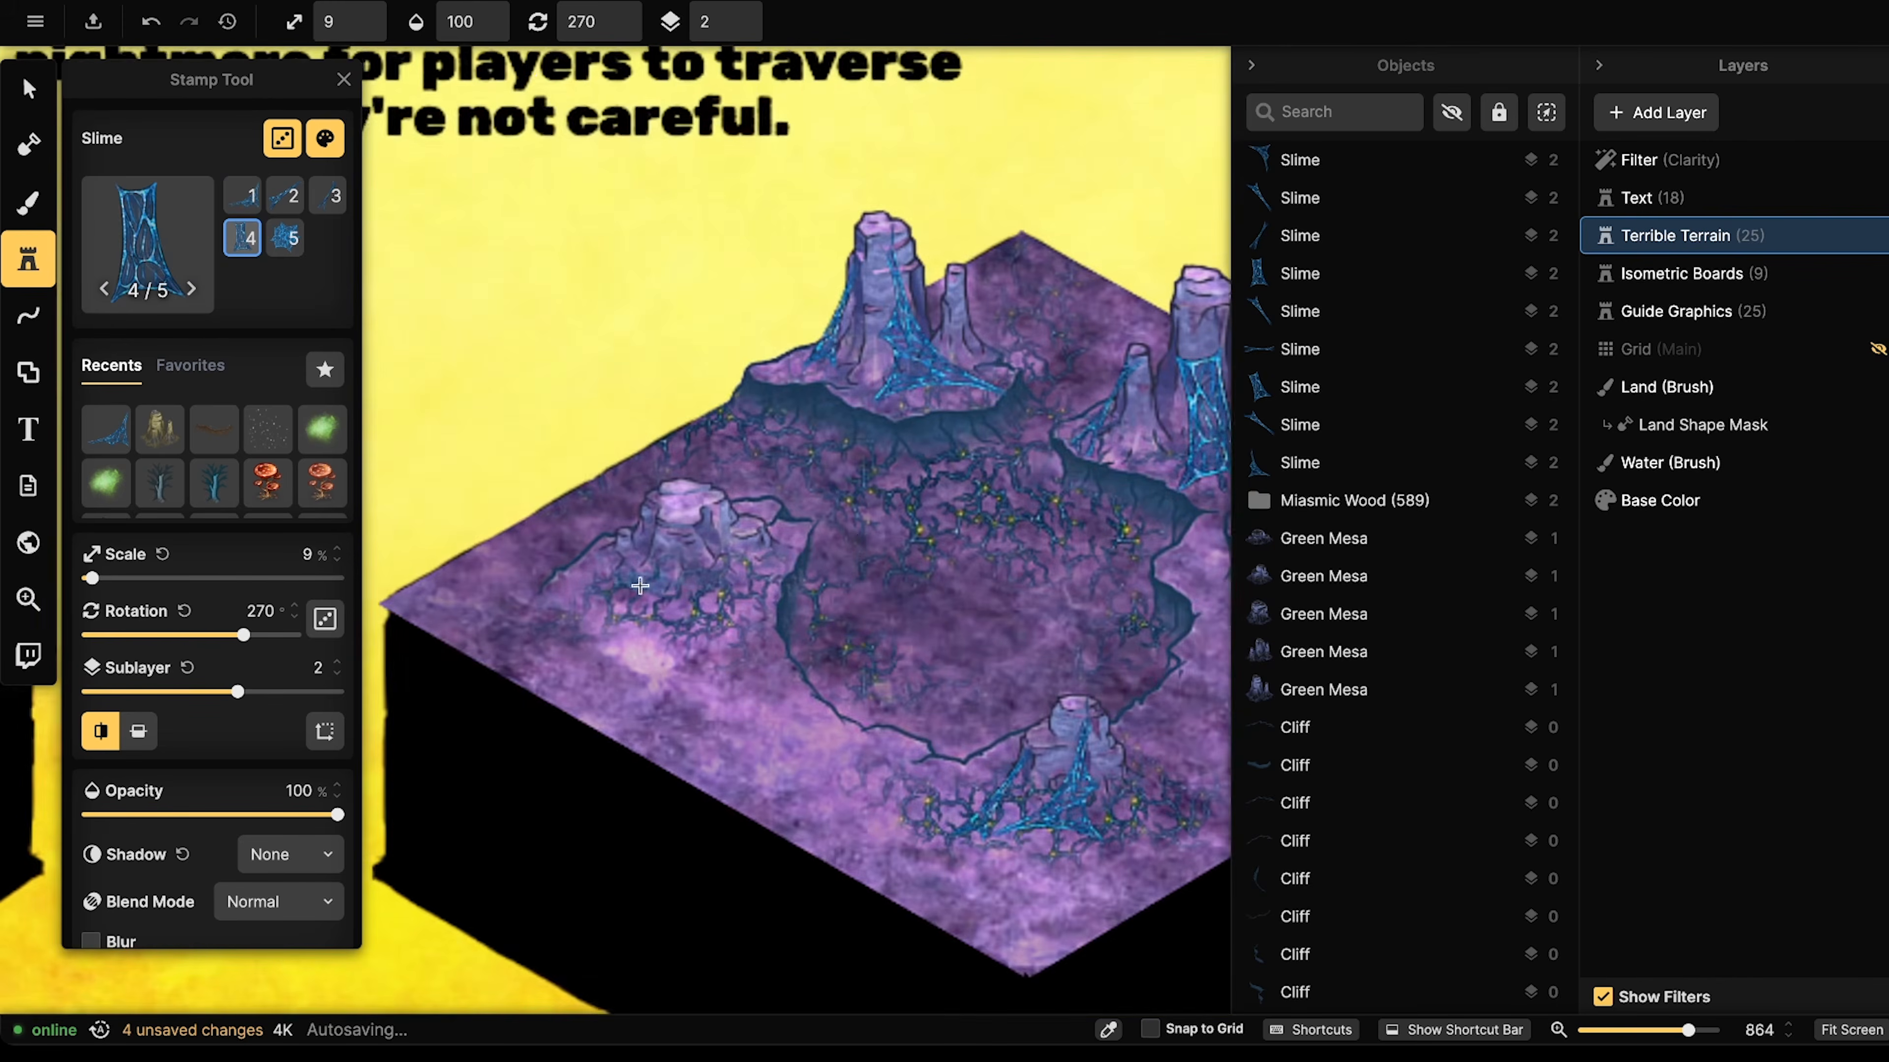
scroll(667, 576, up, 2)
scroll(662, 576, up, 5)
scroll(671, 571, up, 4)
scroll(673, 570, up, 1)
click(673, 570)
- Select the Slime stamp on the left mesa, adjust its size to fit the rock face and deselect it
click(28, 90)
click(773, 625)
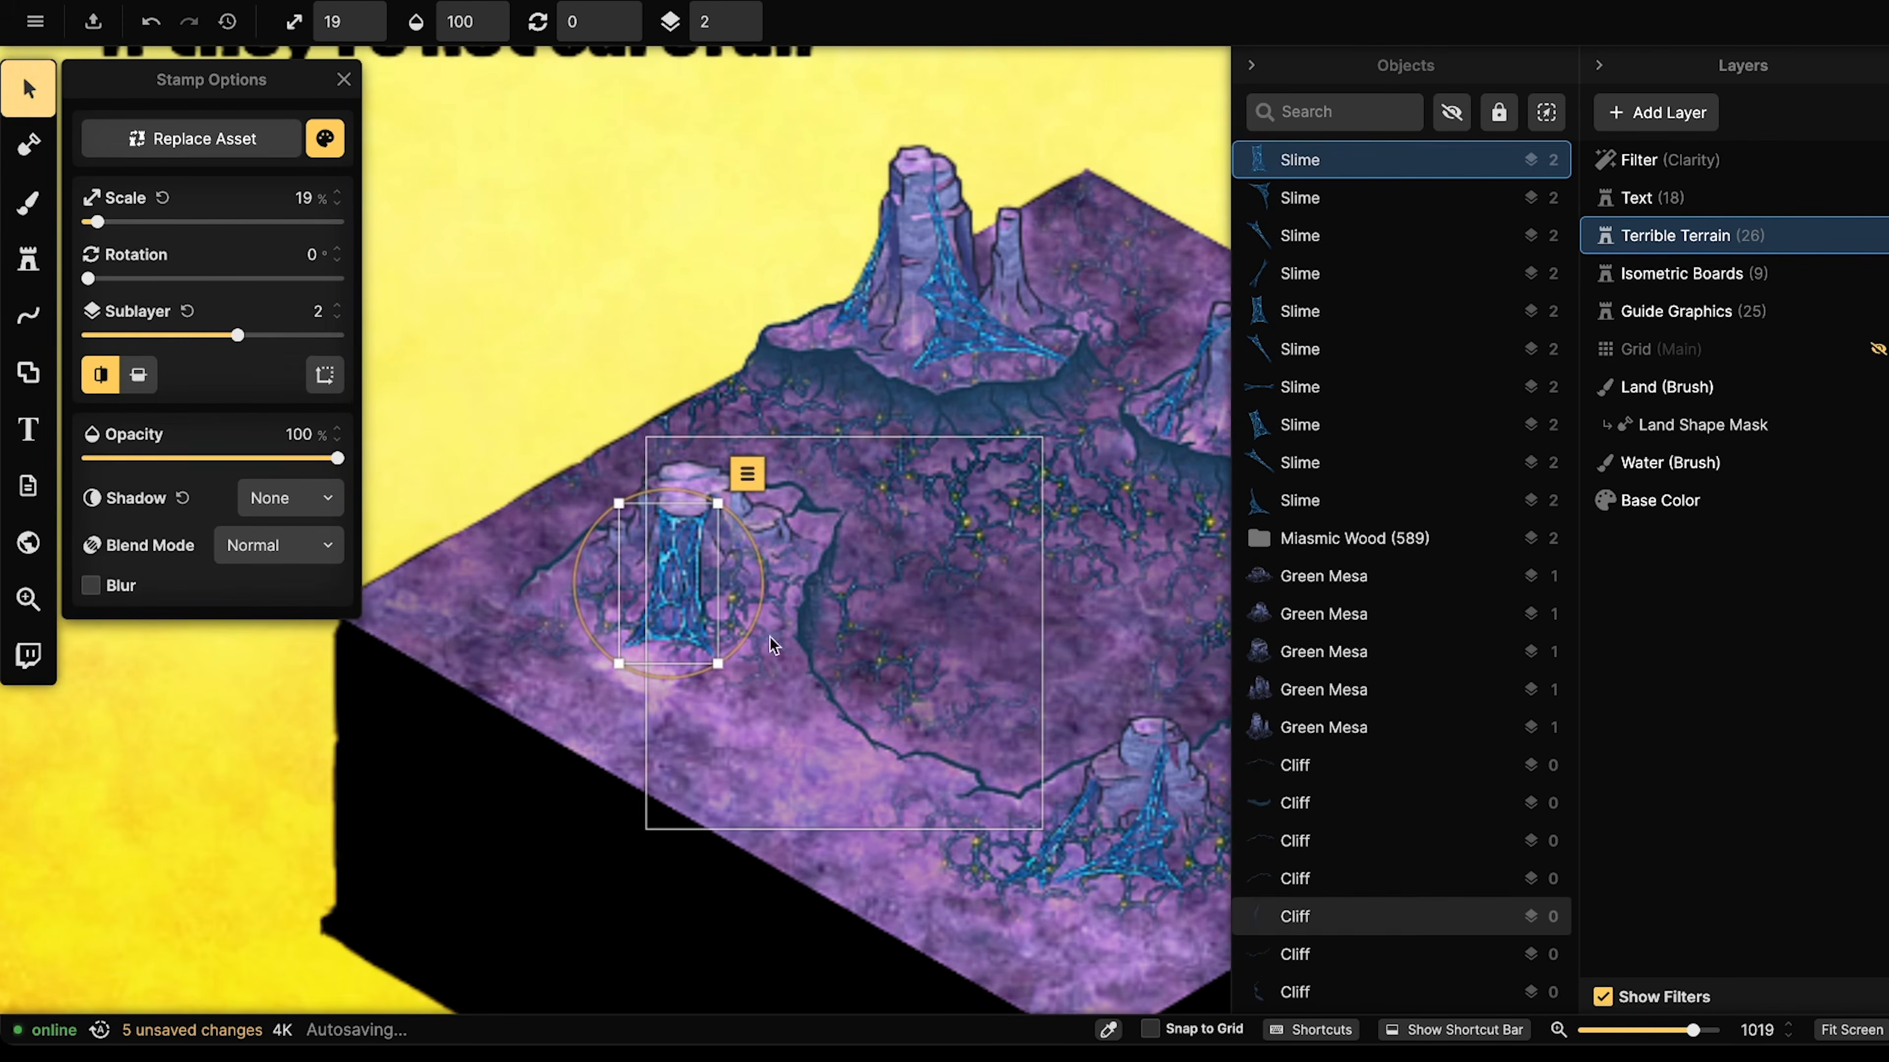
drag(718, 665, 672, 623)
key(Escape)
- Examine the slime placement on all mesas, both close up and across the whole isometric tile
scroll(661, 617, down, 3)
drag(795, 433, 585, 439)
drag(879, 391, 721, 366)
drag(506, 470, 674, 468)
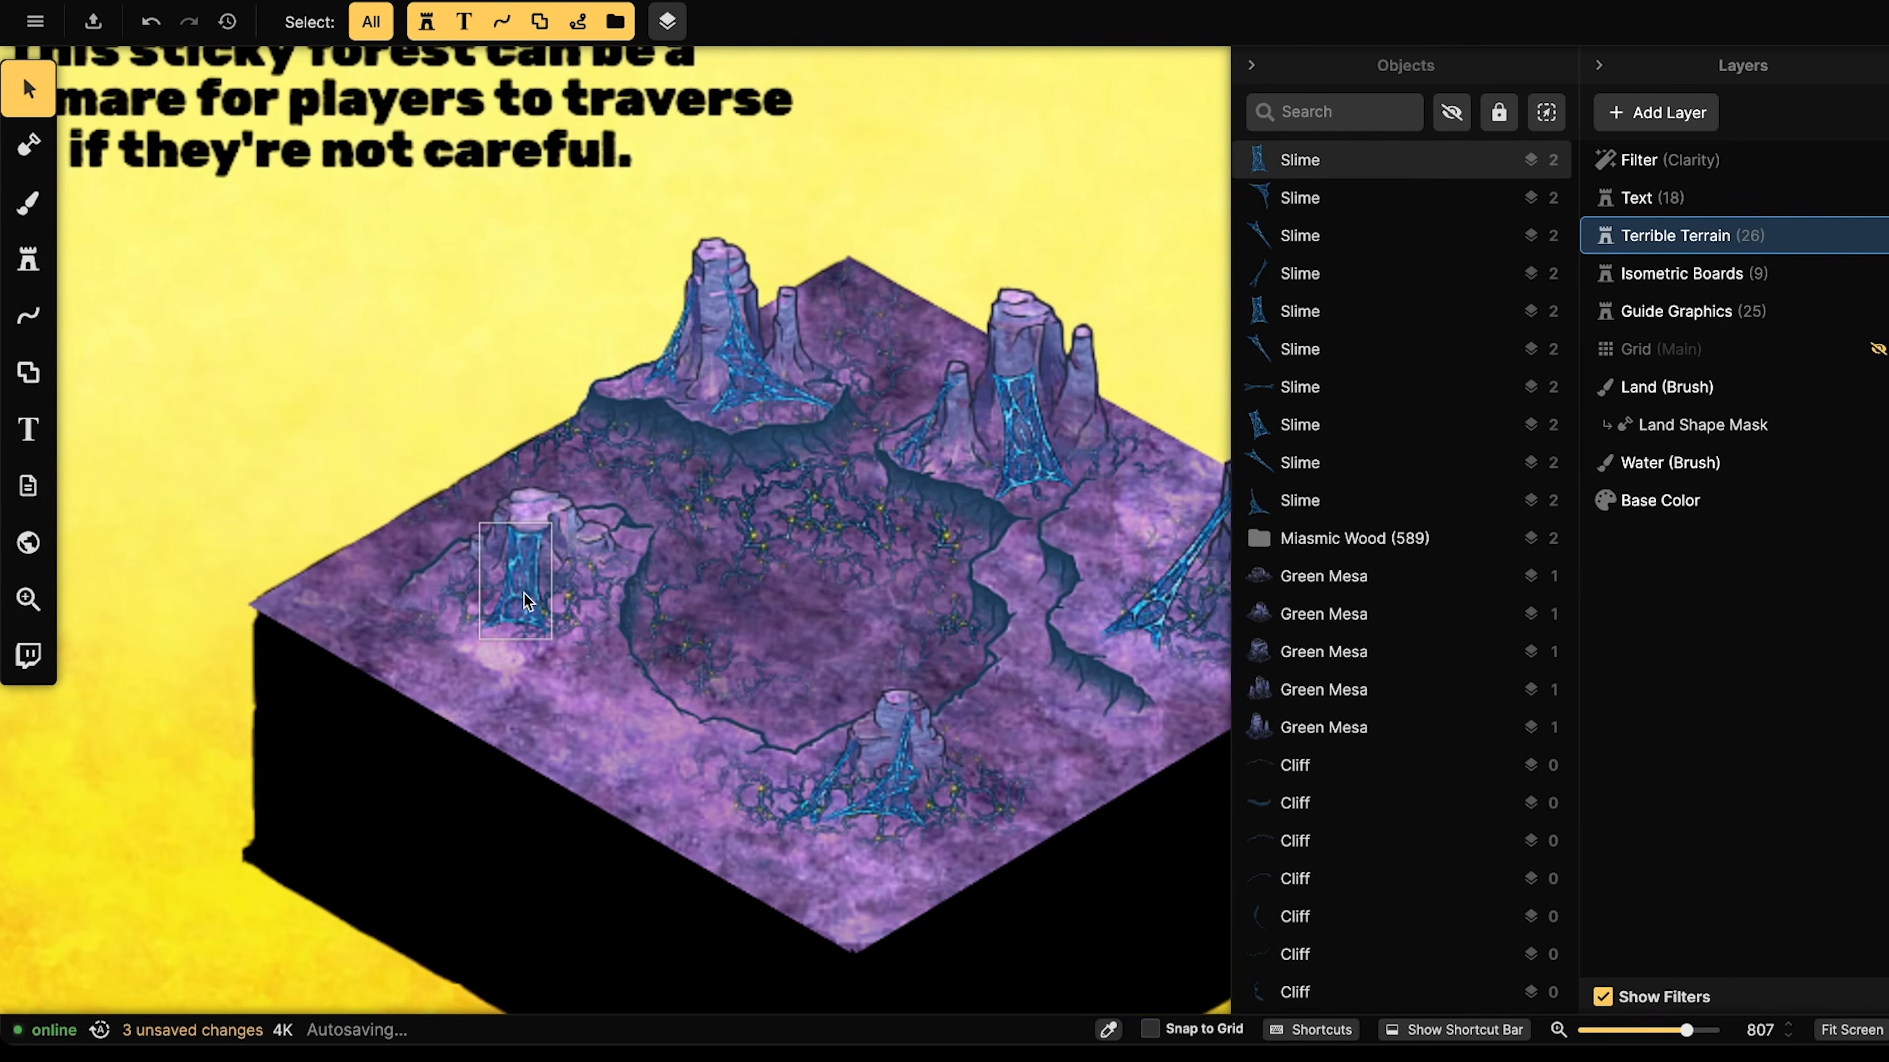
scroll(586, 553, down, 3)
scroll(606, 489, down, 2)
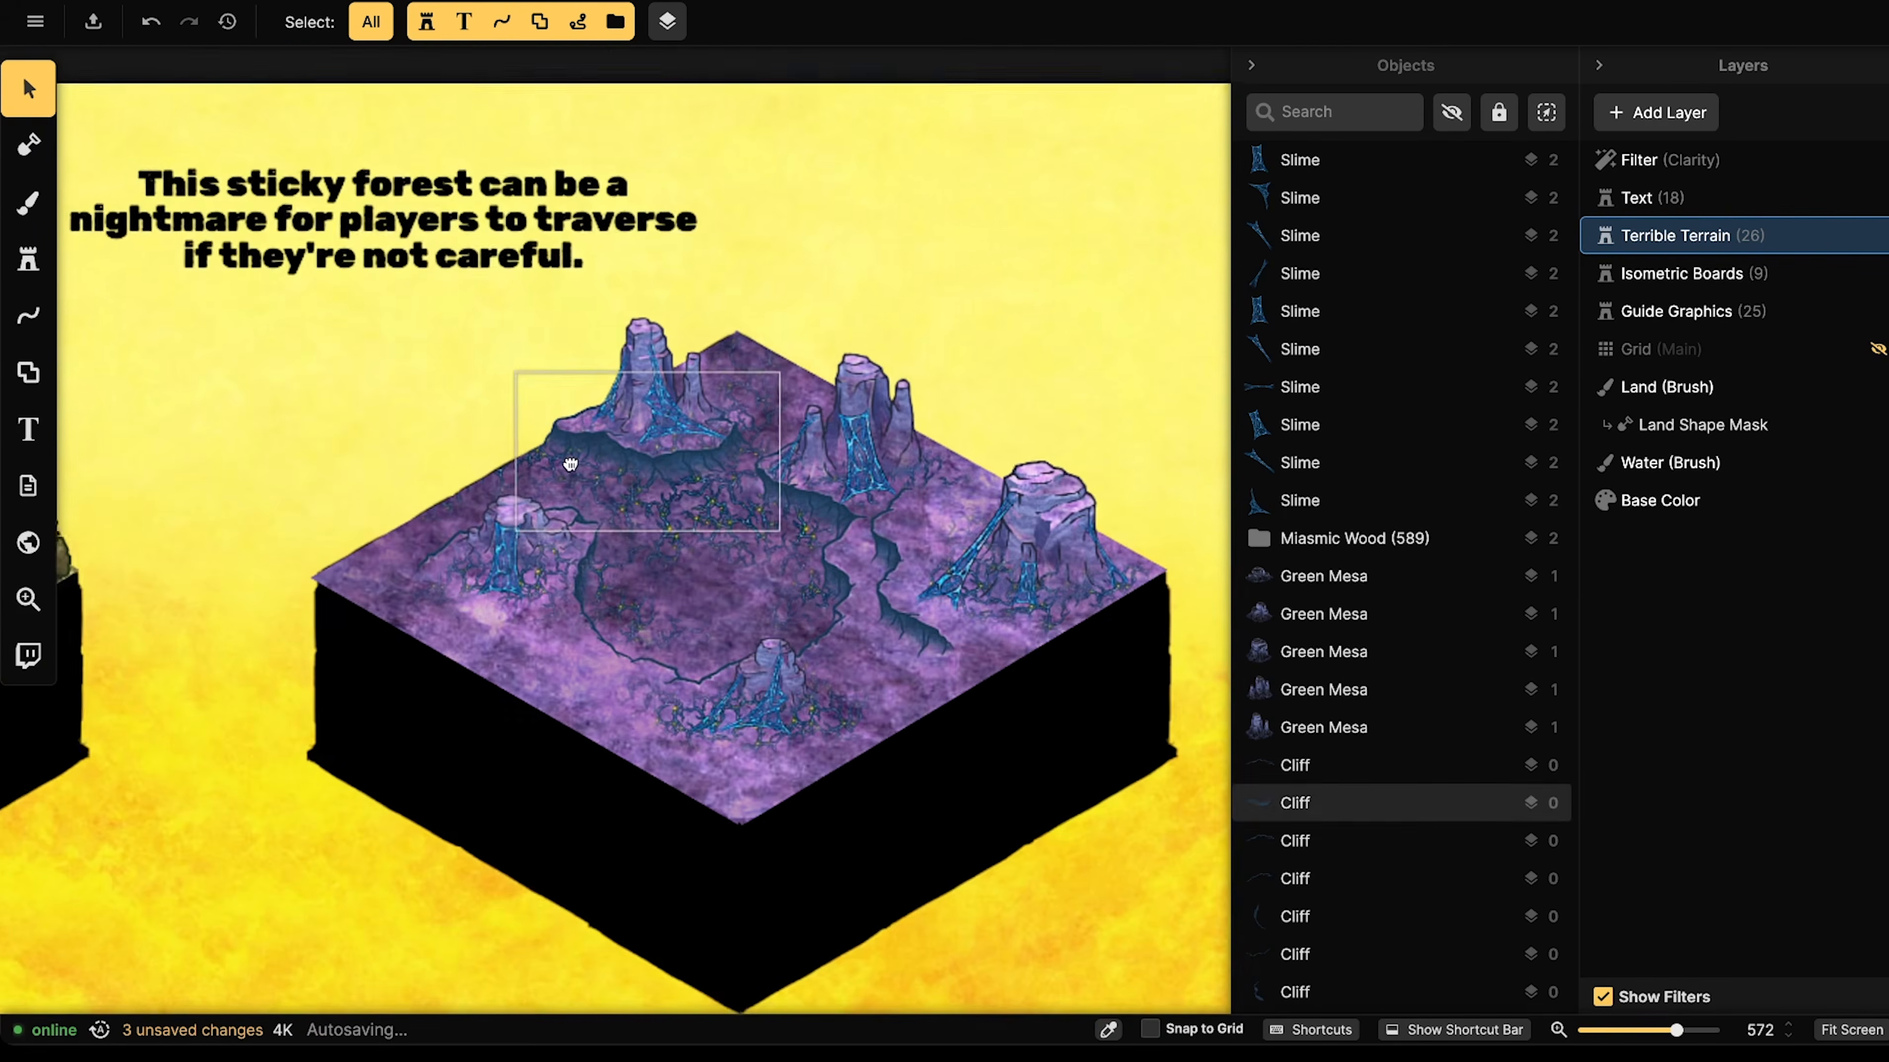
drag(1030, 547, 962, 583)
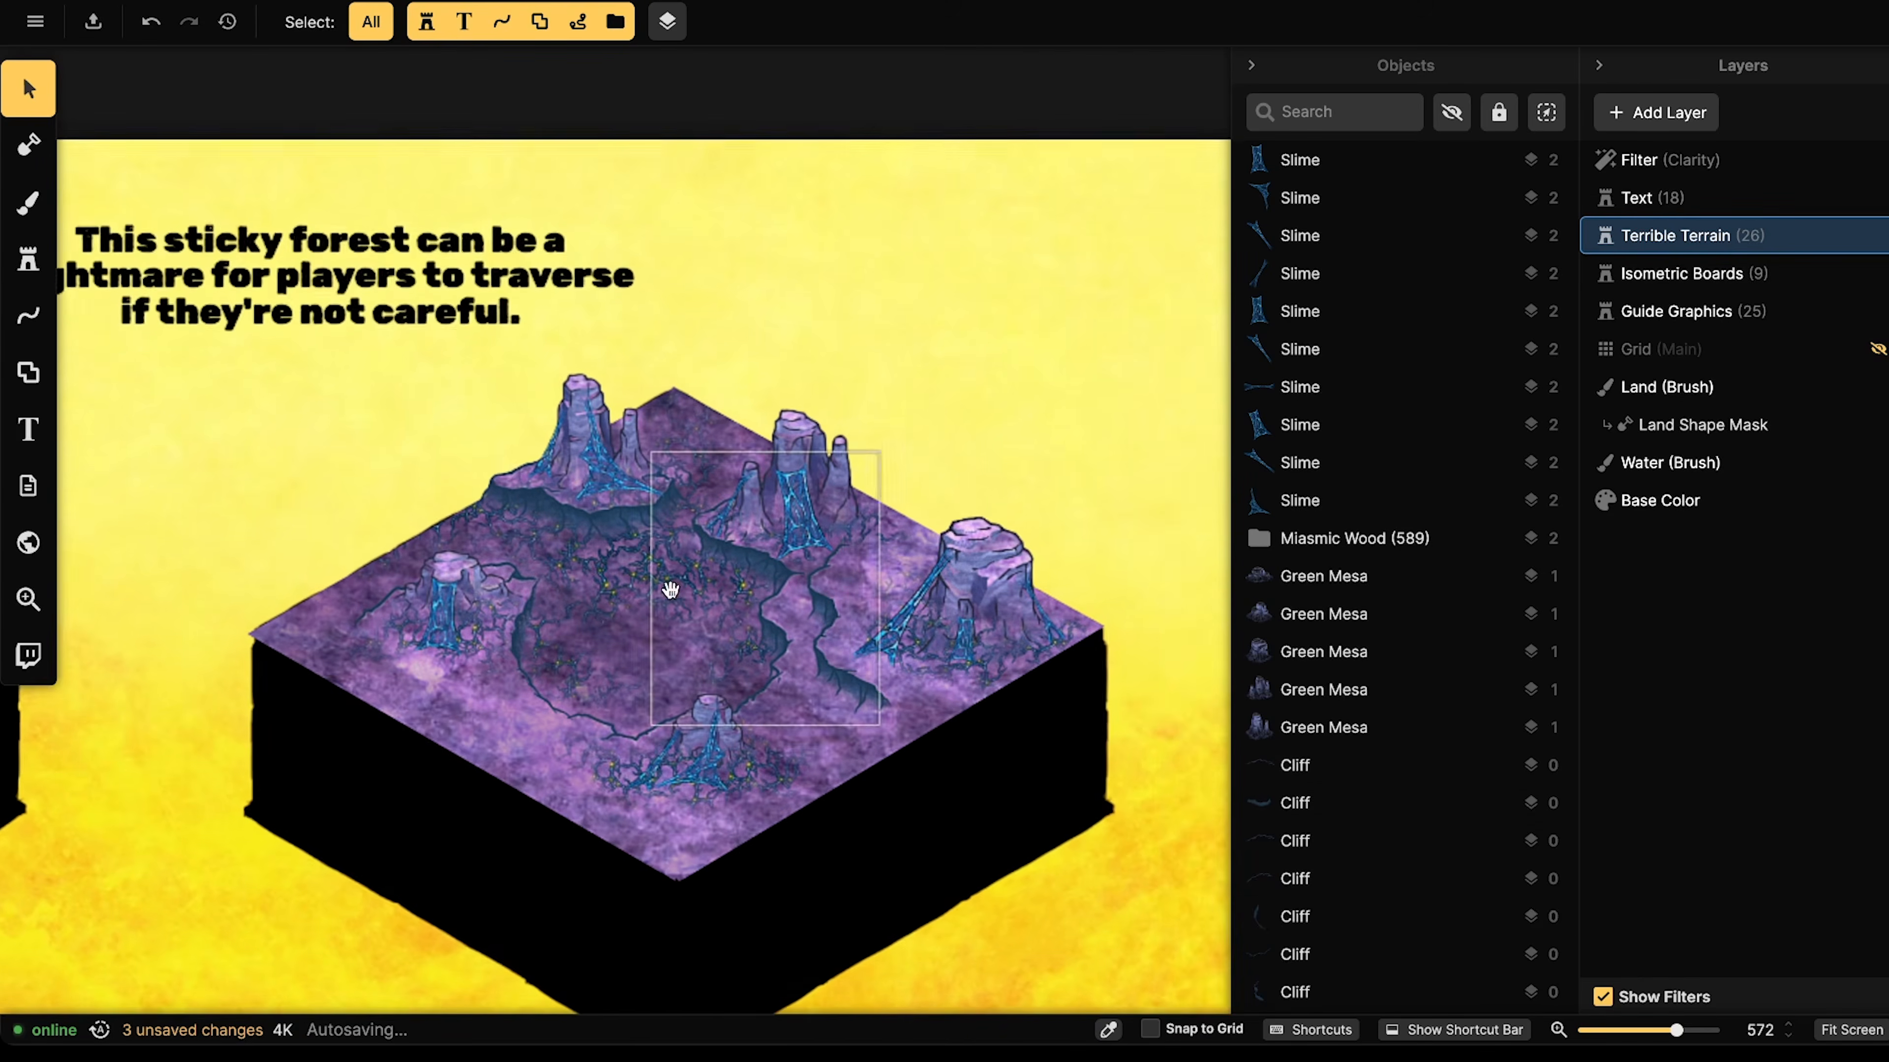
scroll(725, 584, up, 3)
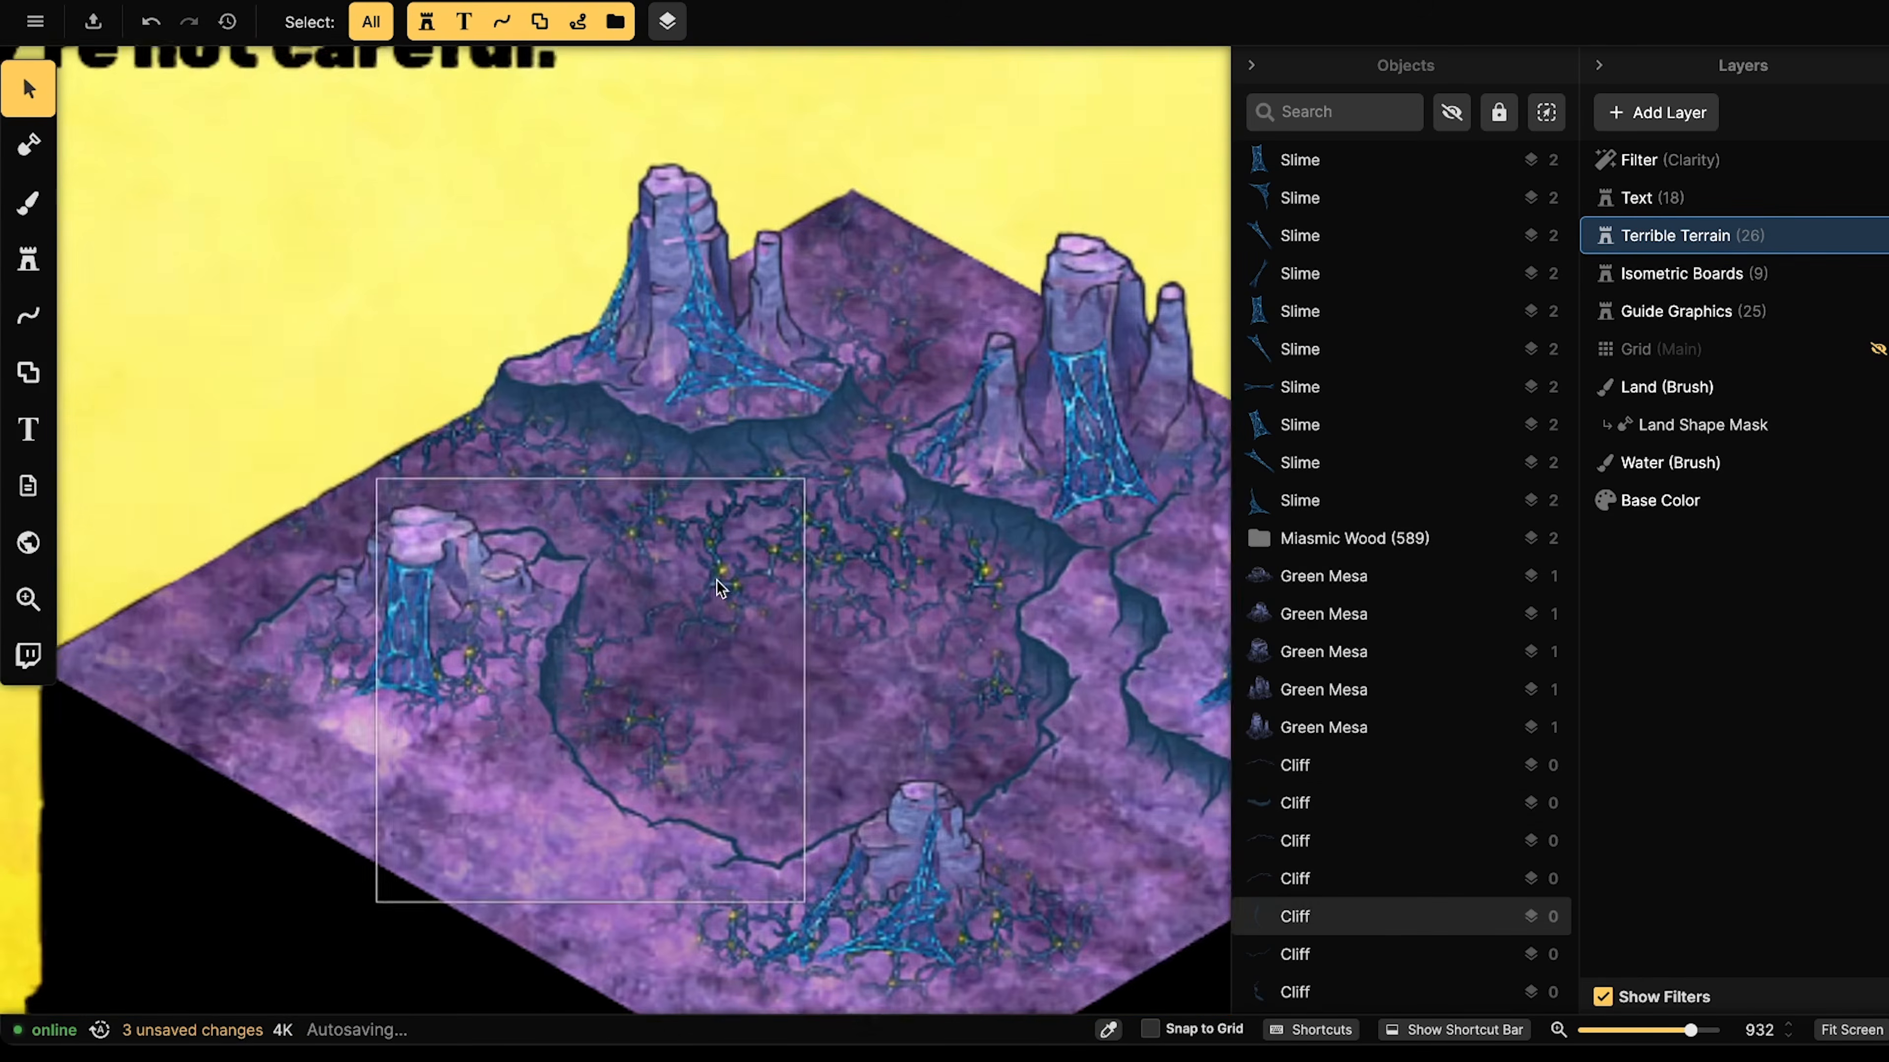
drag(859, 581, 687, 520)
drag(440, 630, 595, 510)
drag(796, 505, 647, 527)
scroll(647, 527, down, 6)
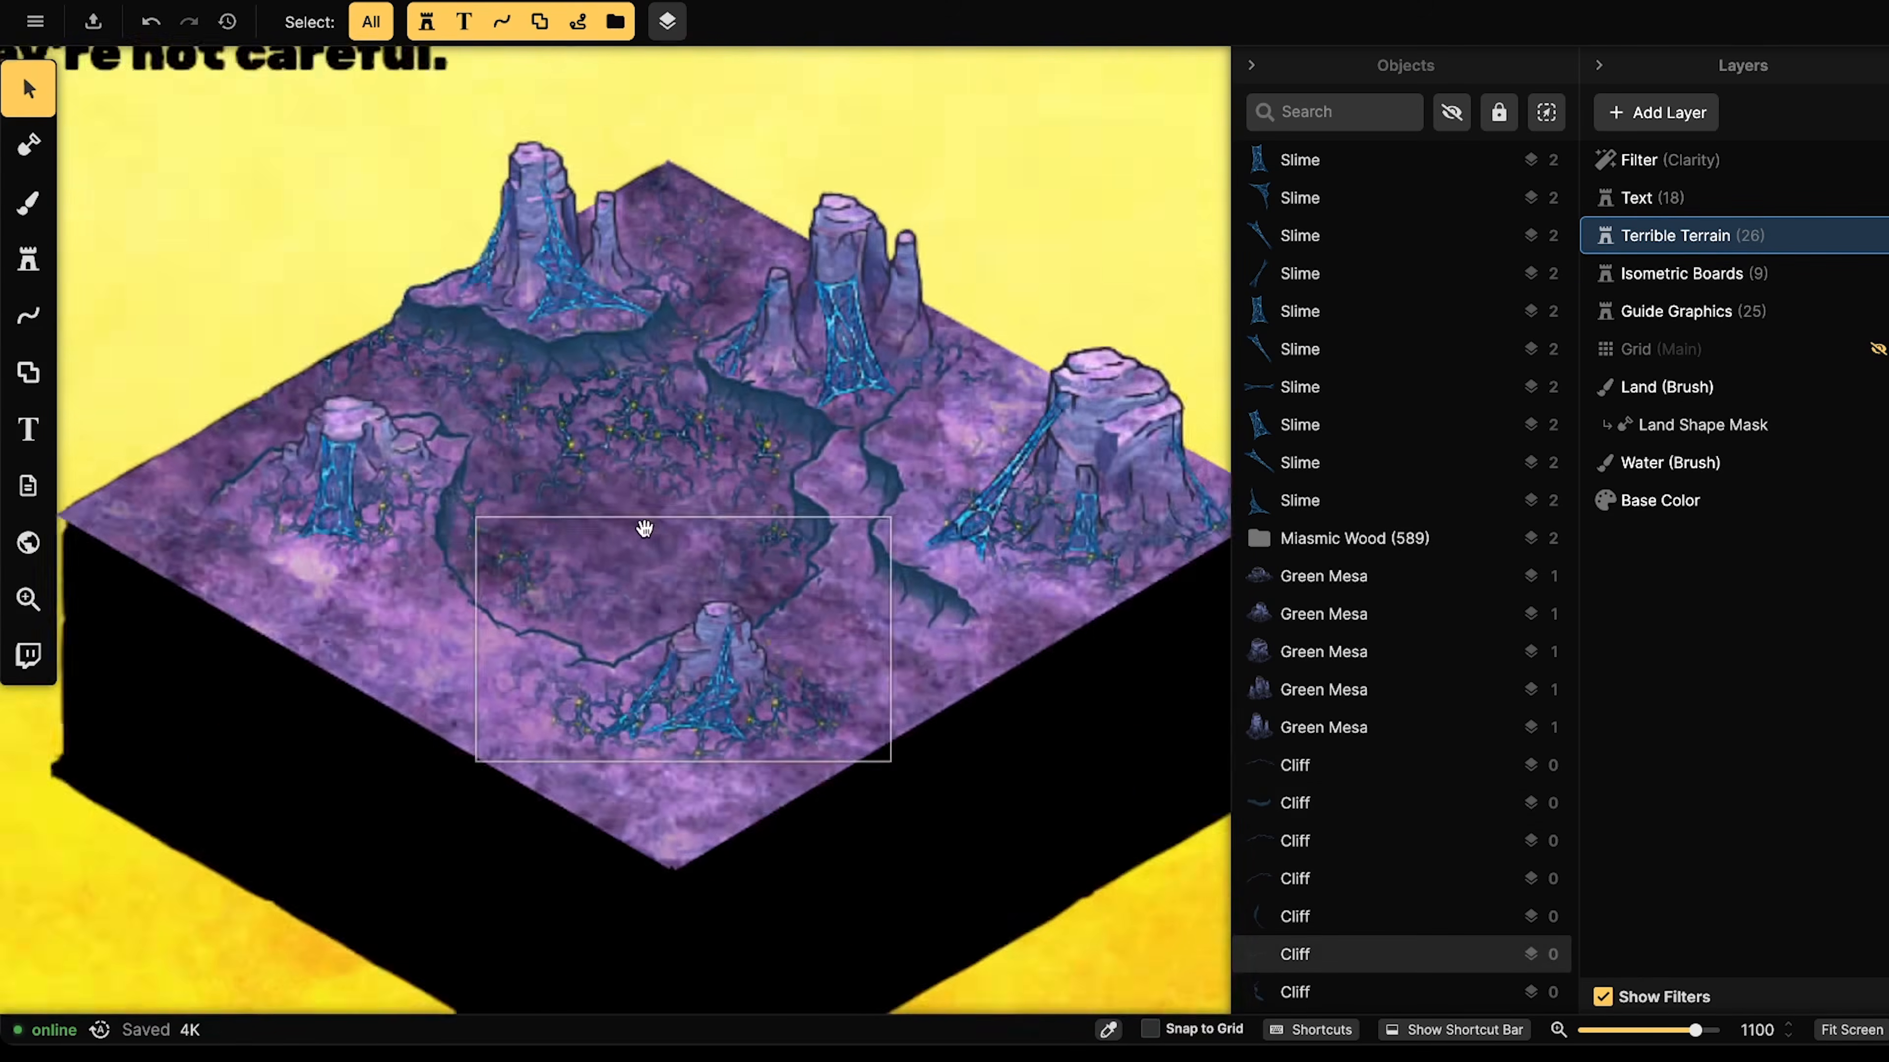
drag(559, 468, 590, 522)
scroll(659, 521, up, 3)
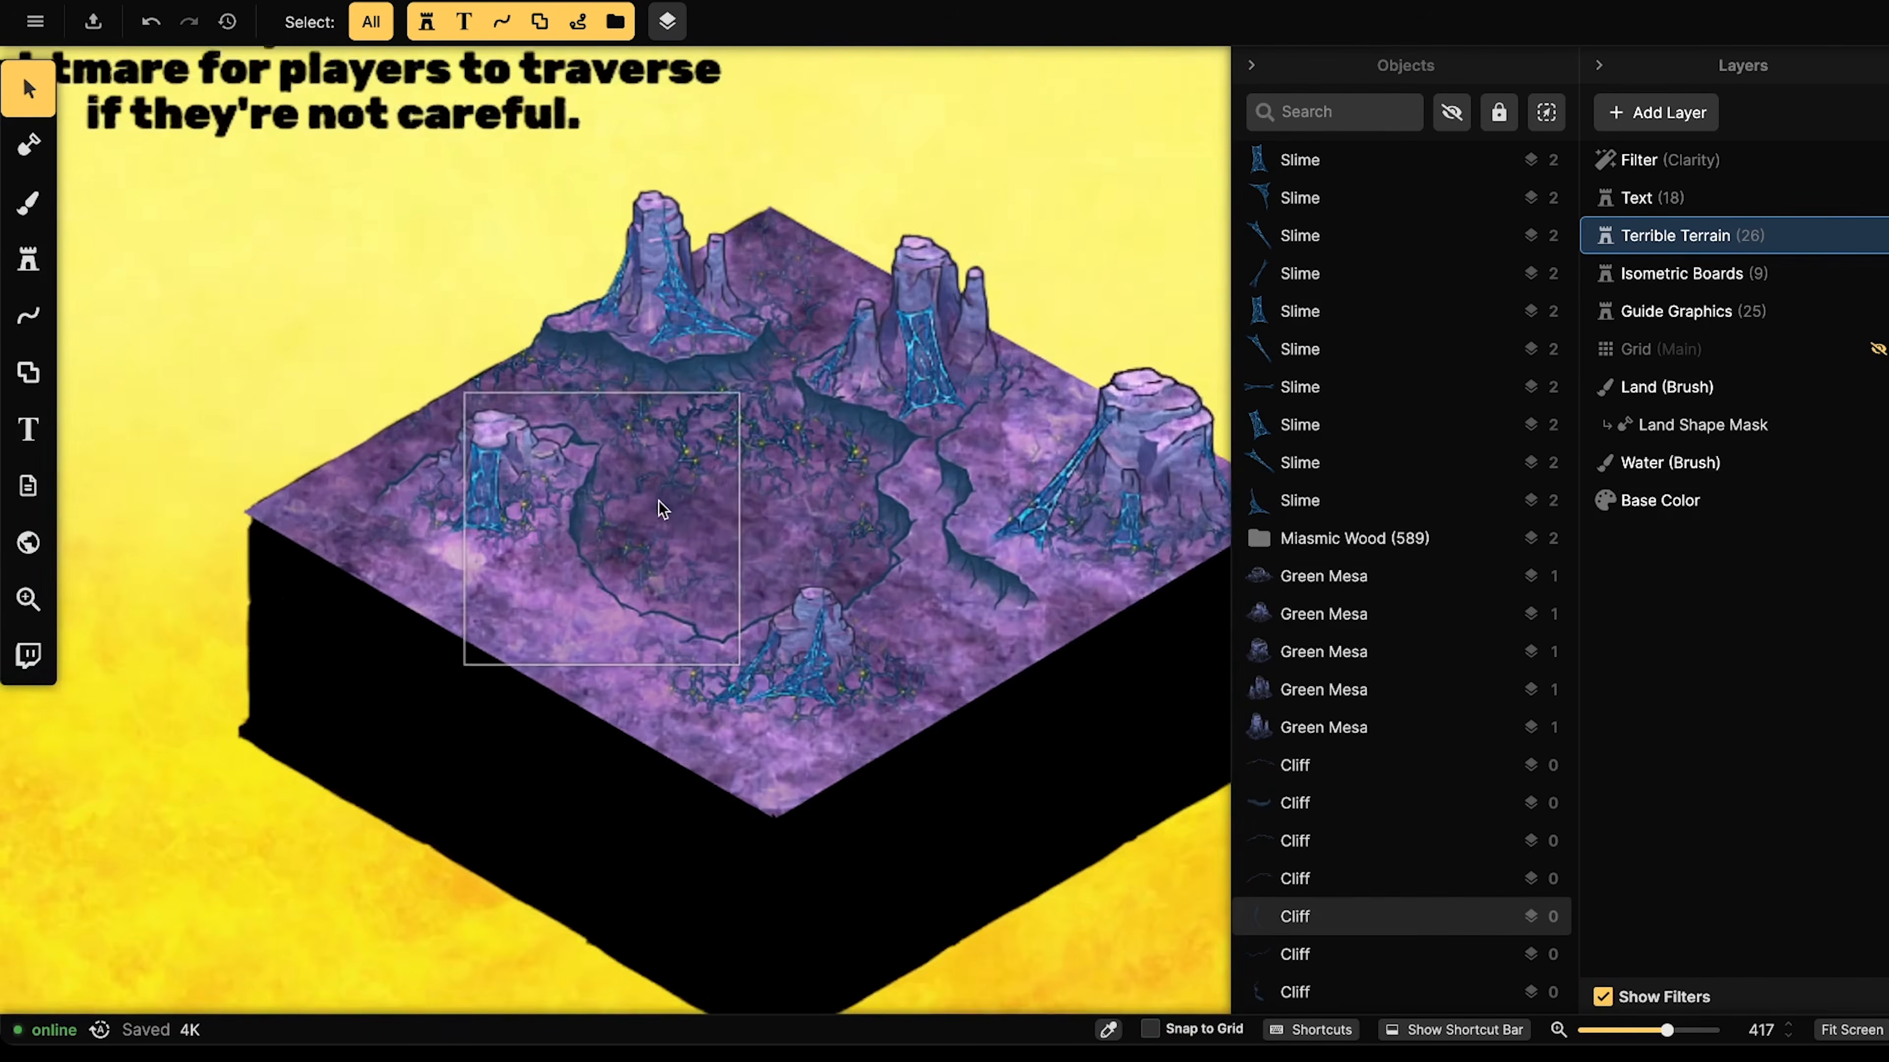
scroll(692, 499, up, 2)
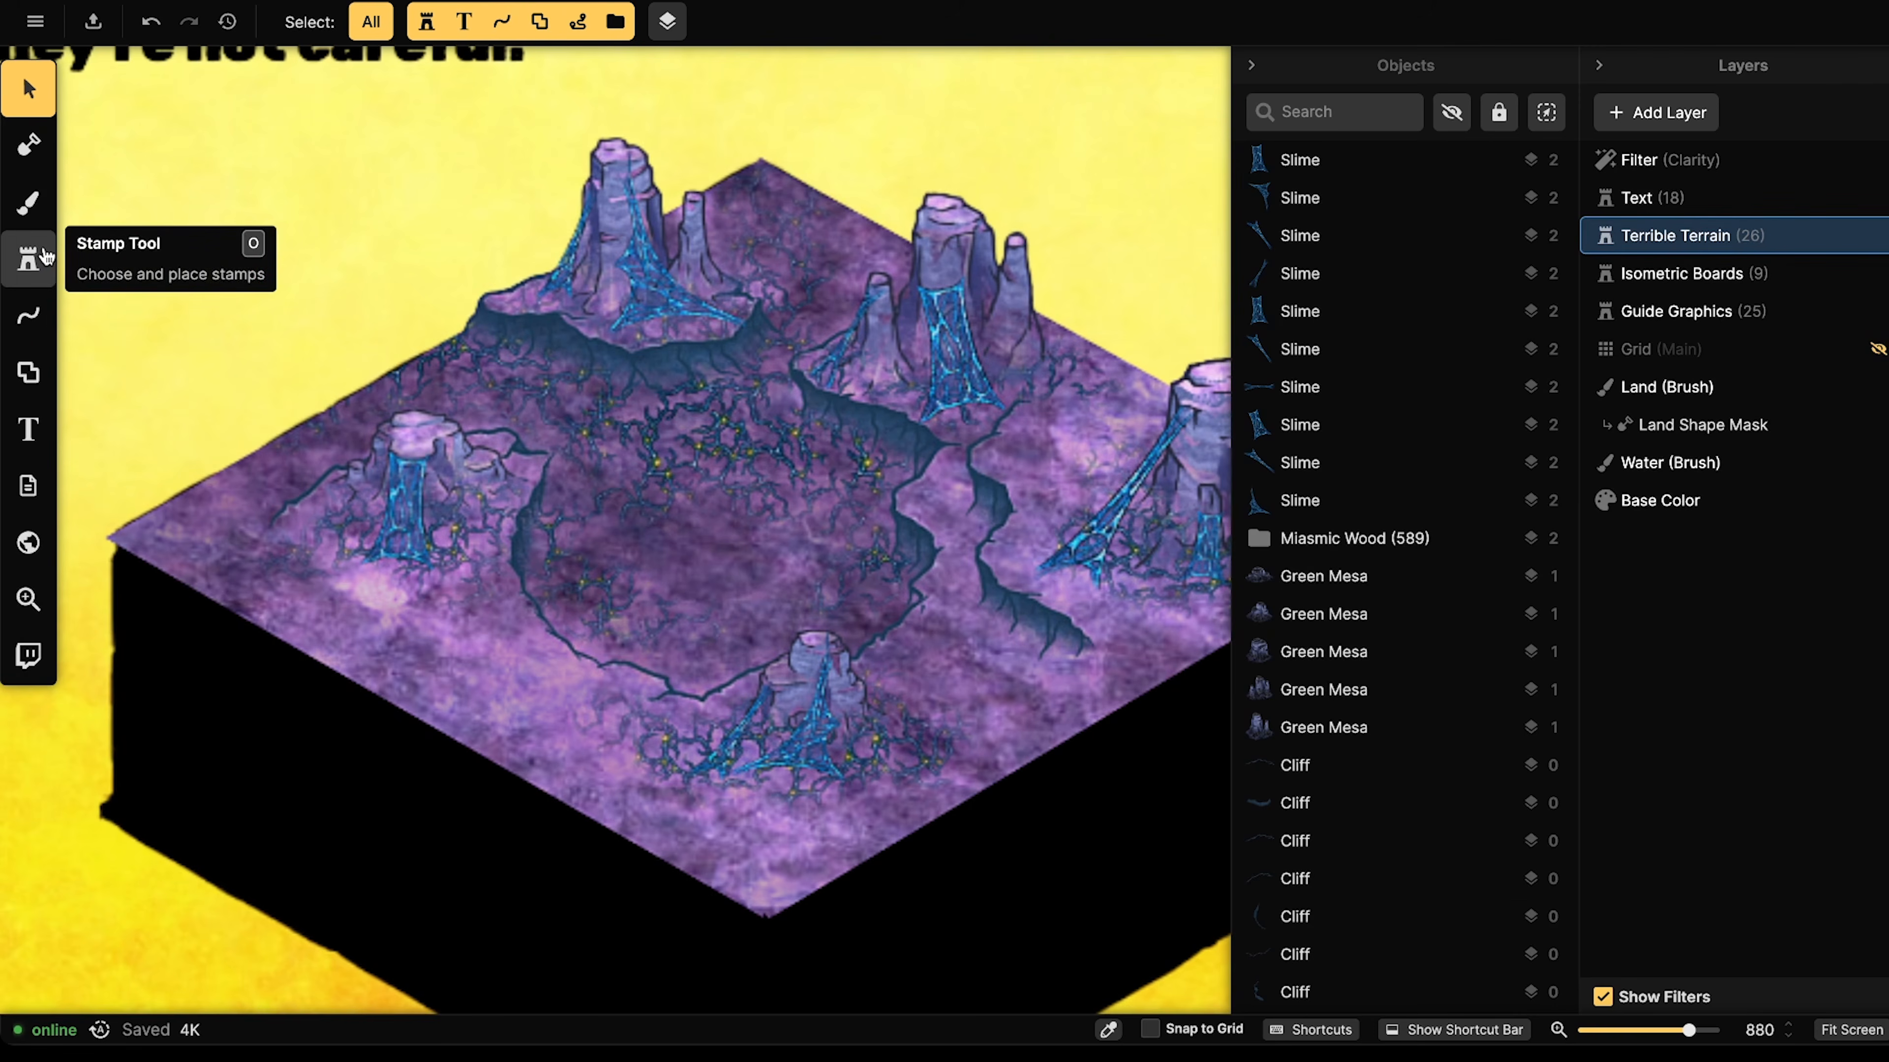
- Search the Fantasy World stamps for "tree" and choose the Bamboo stamp
click(28, 260)
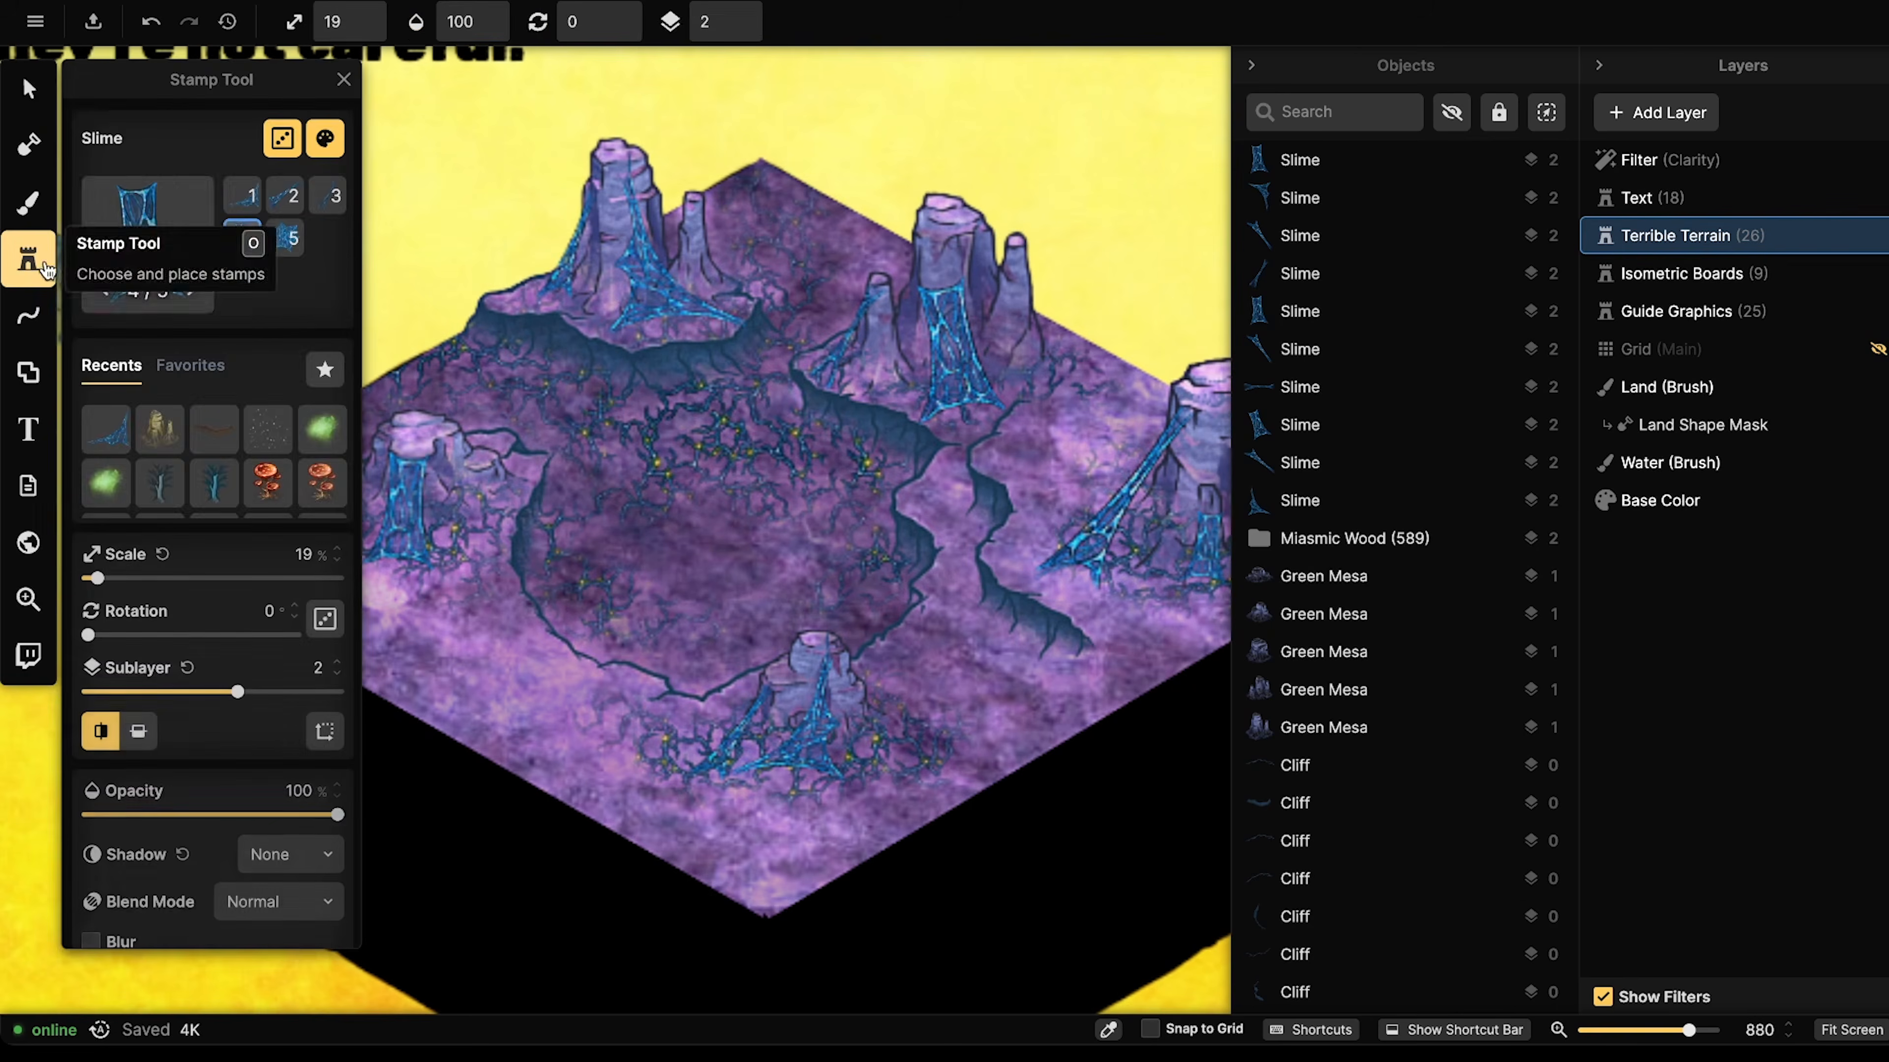
click(144, 223)
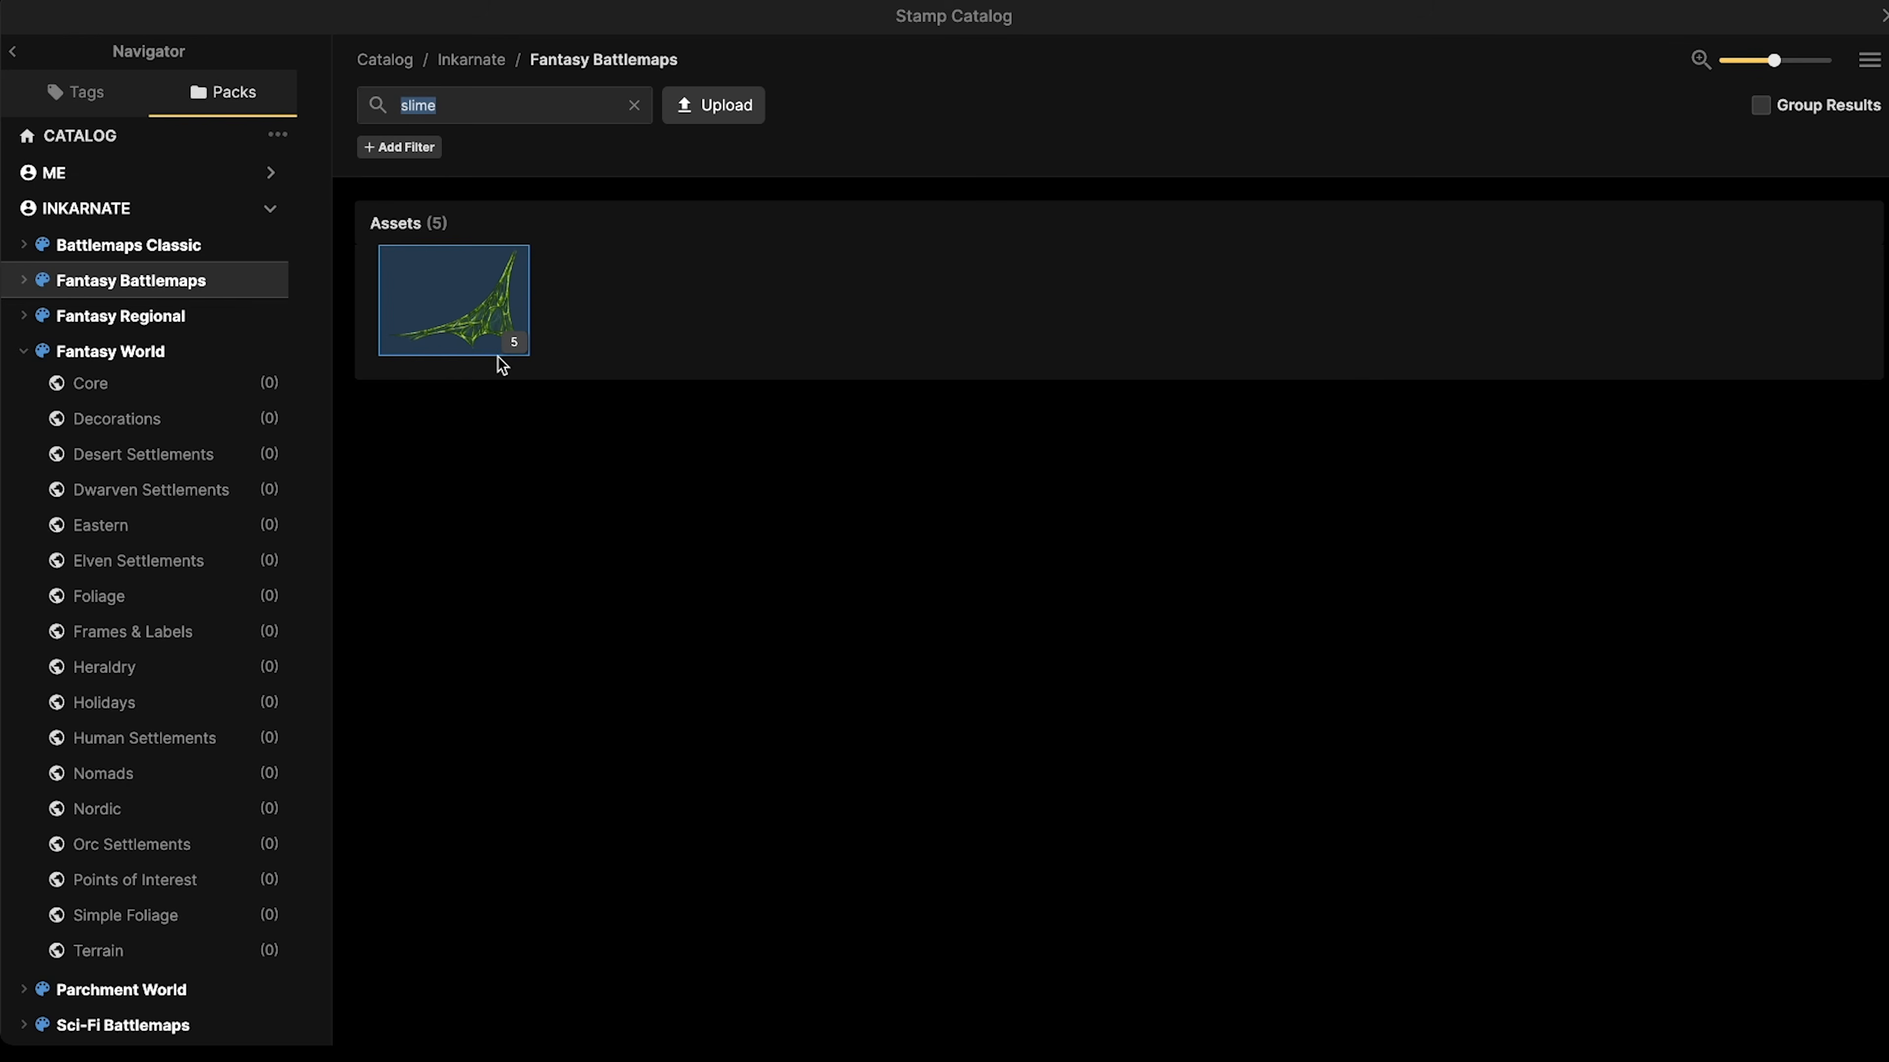
click(635, 107)
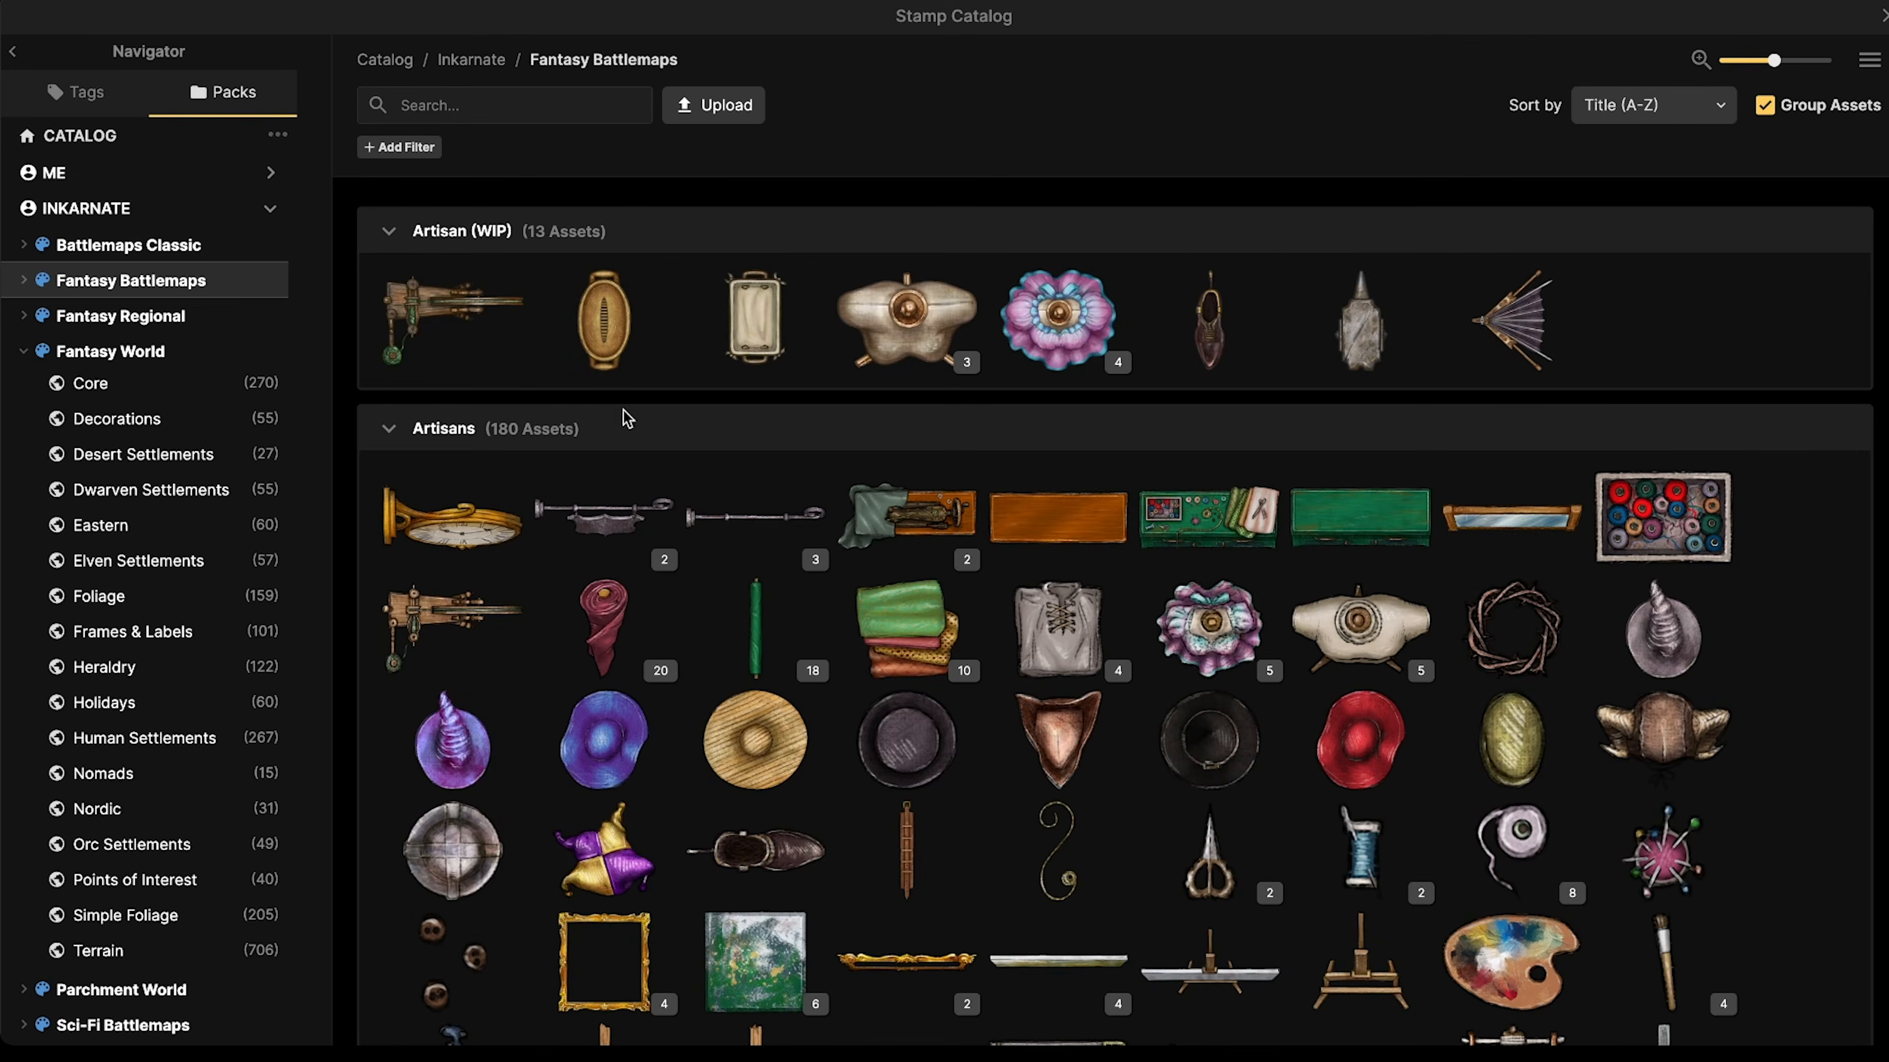
click(99, 352)
click(490, 113)
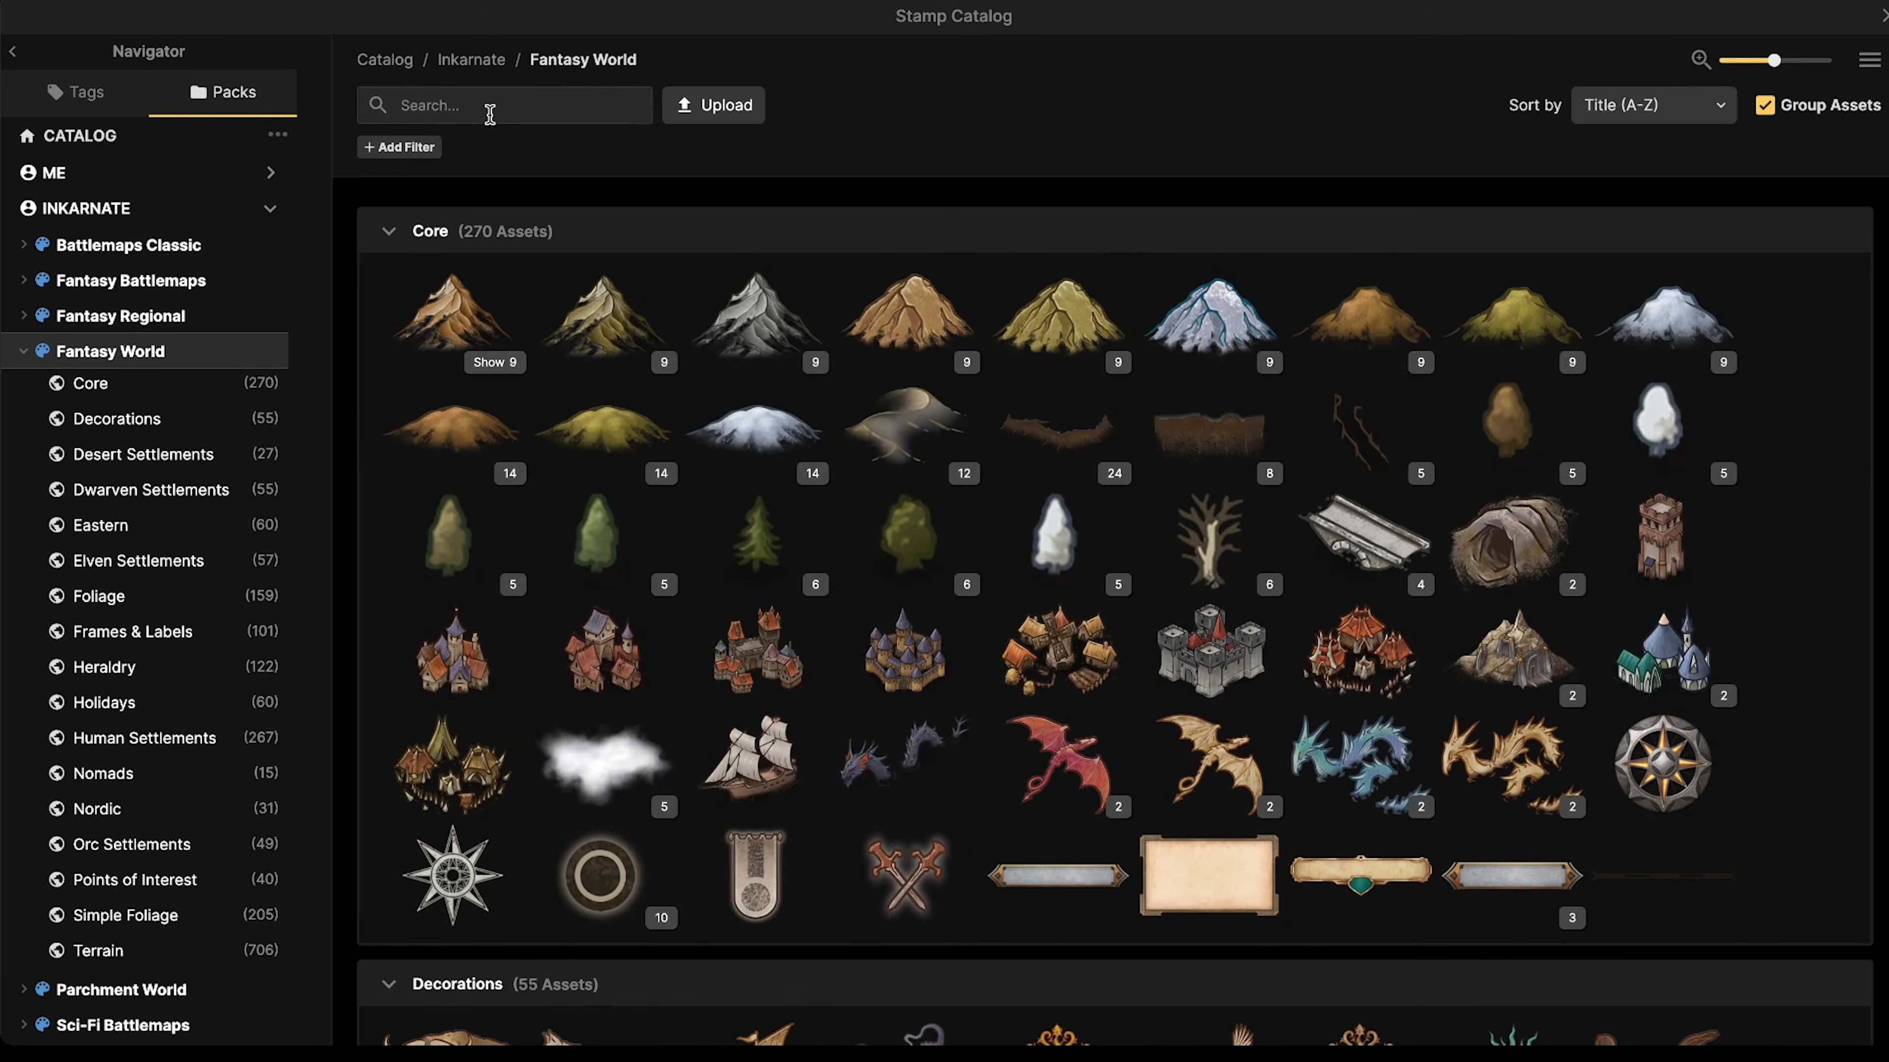
text(tree)
key(Return)
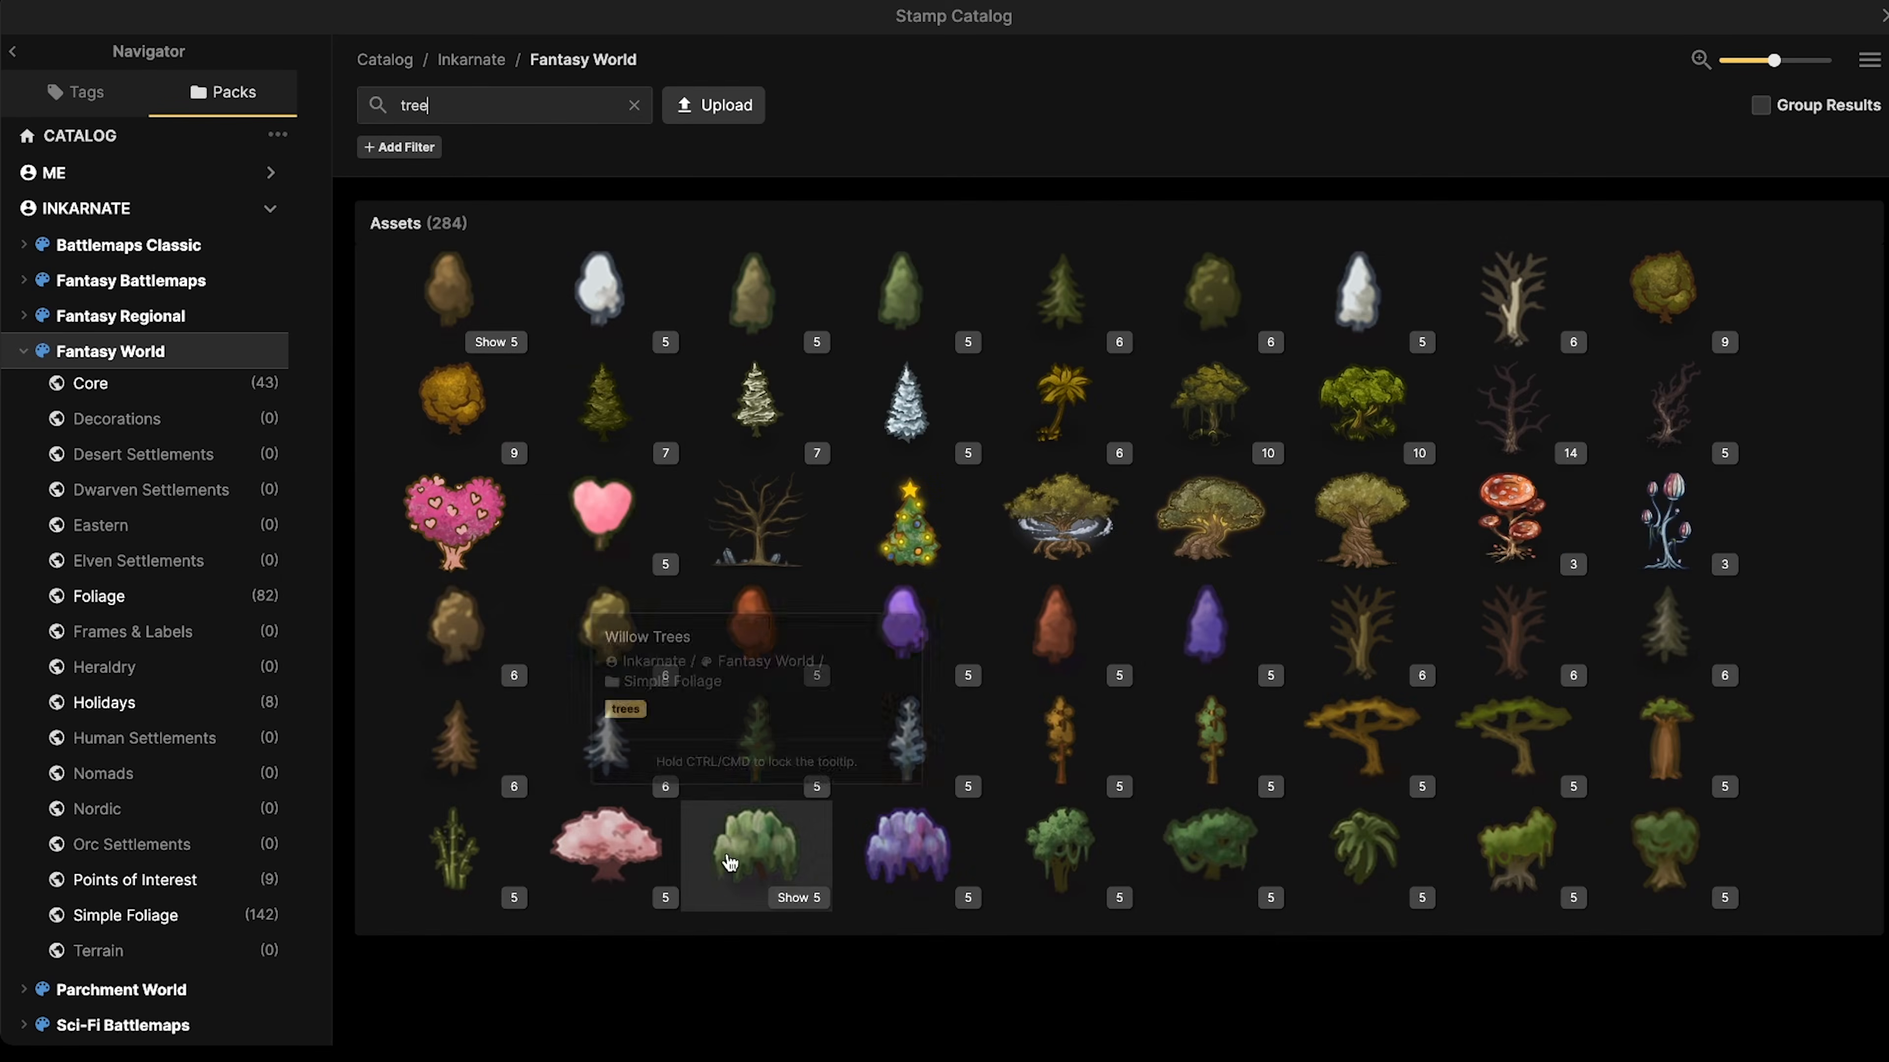
click(458, 864)
- Tint the Bamboo stamp with a hue of 114° and set its scale to 59%
scroll(587, 413, up, 5)
key(bracketright)
key(bracketright)
drag(417, 193, 668, 280)
key(bracketleft)
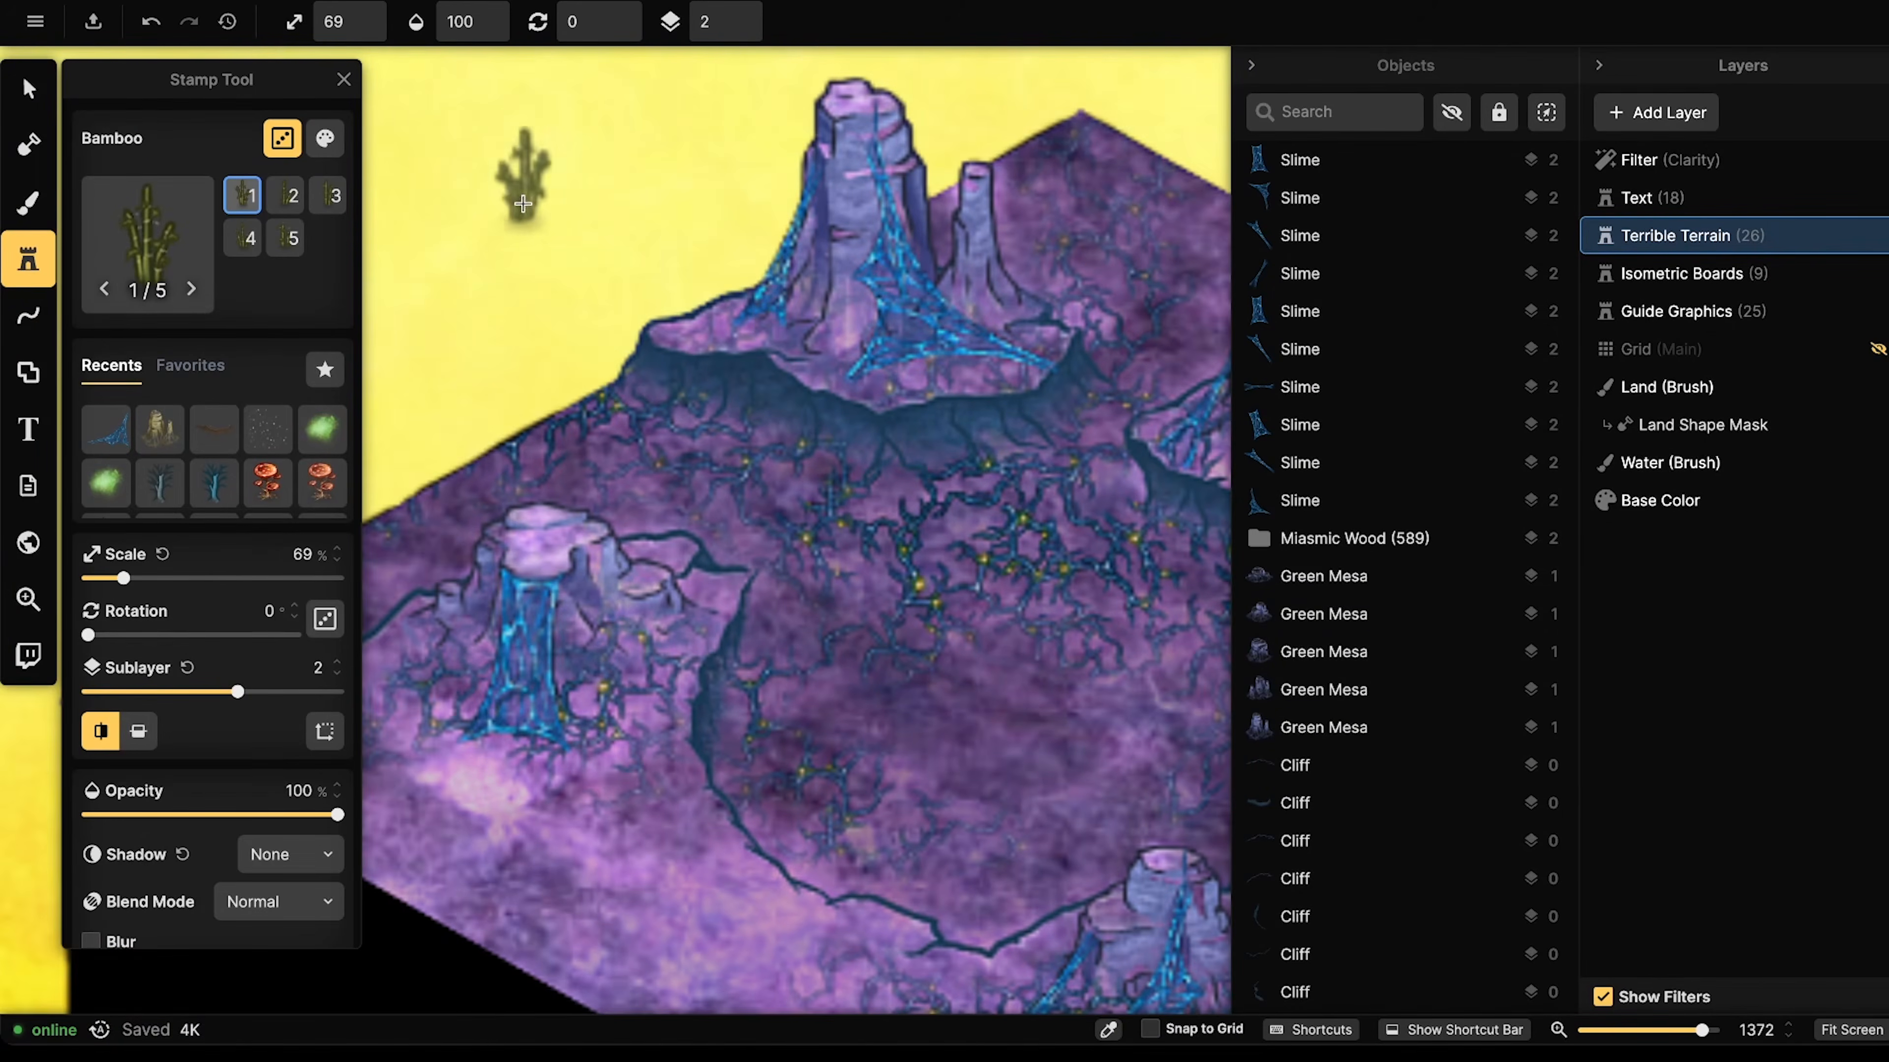
click(324, 138)
click(466, 153)
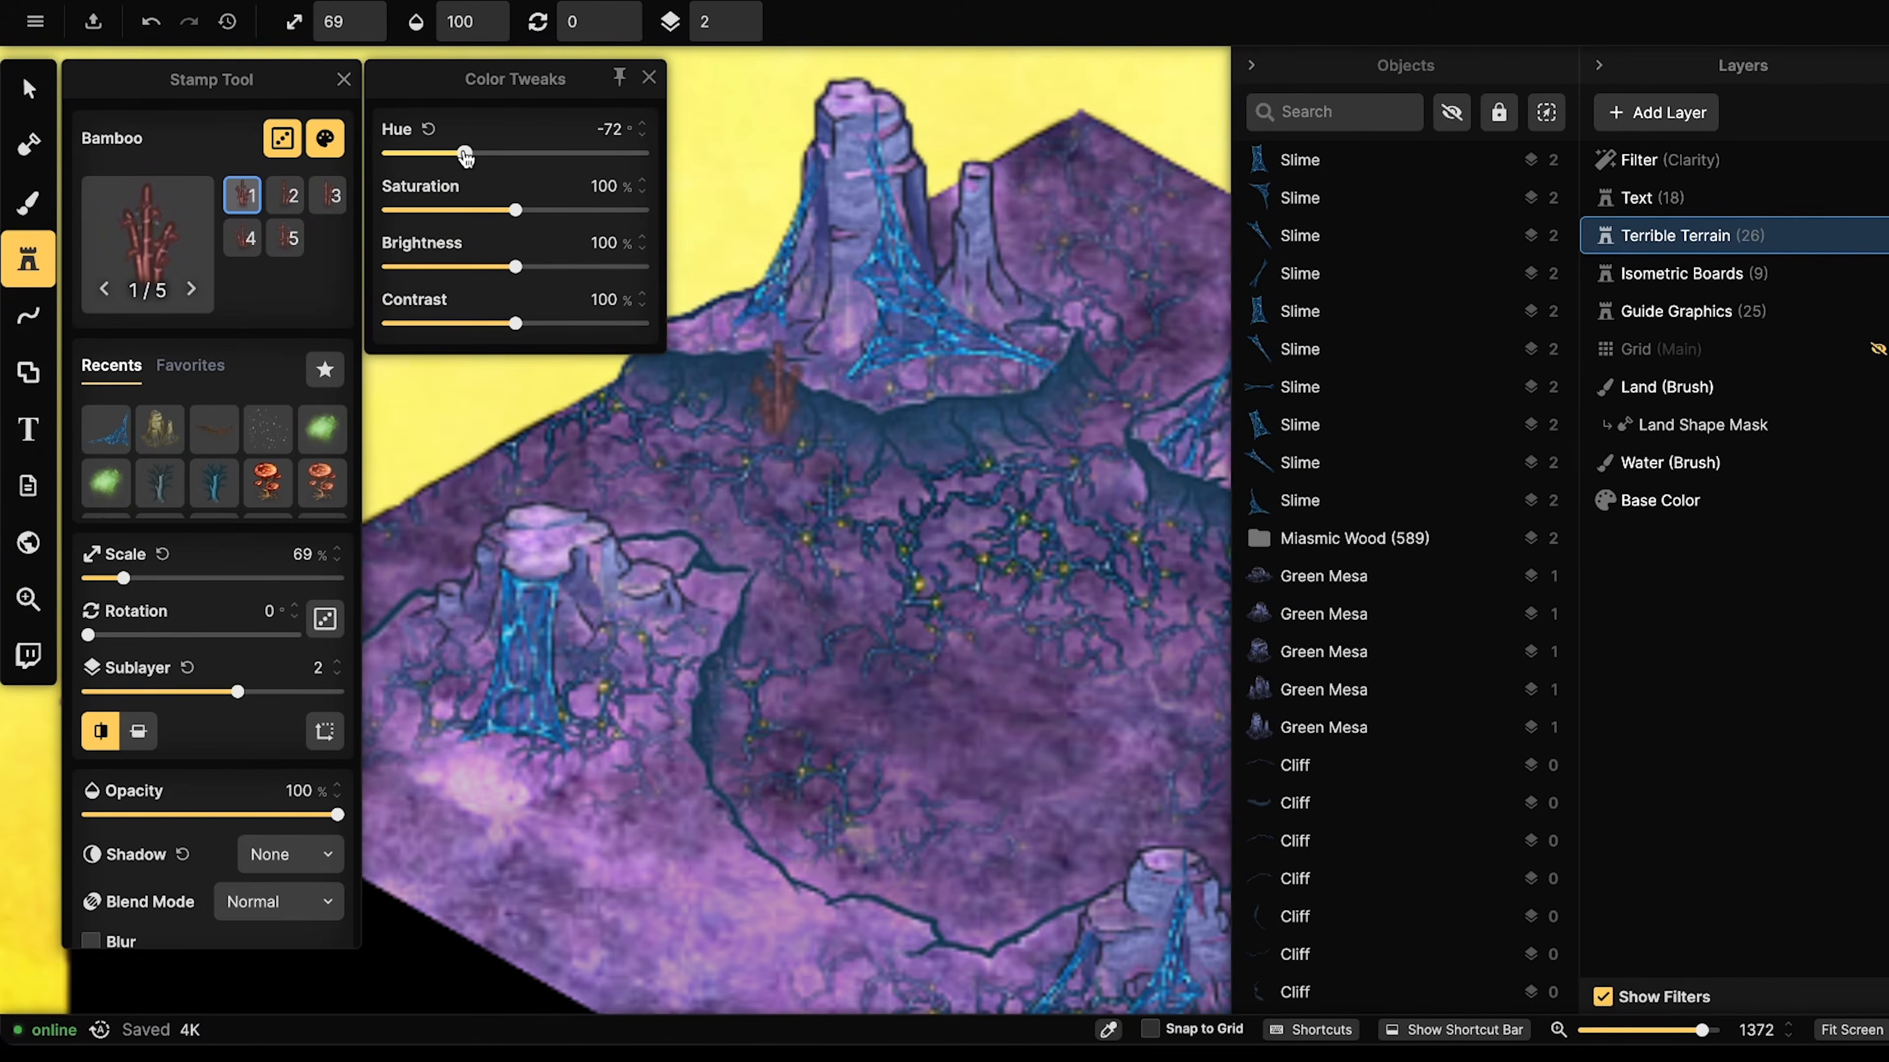
drag(402, 154, 516, 154)
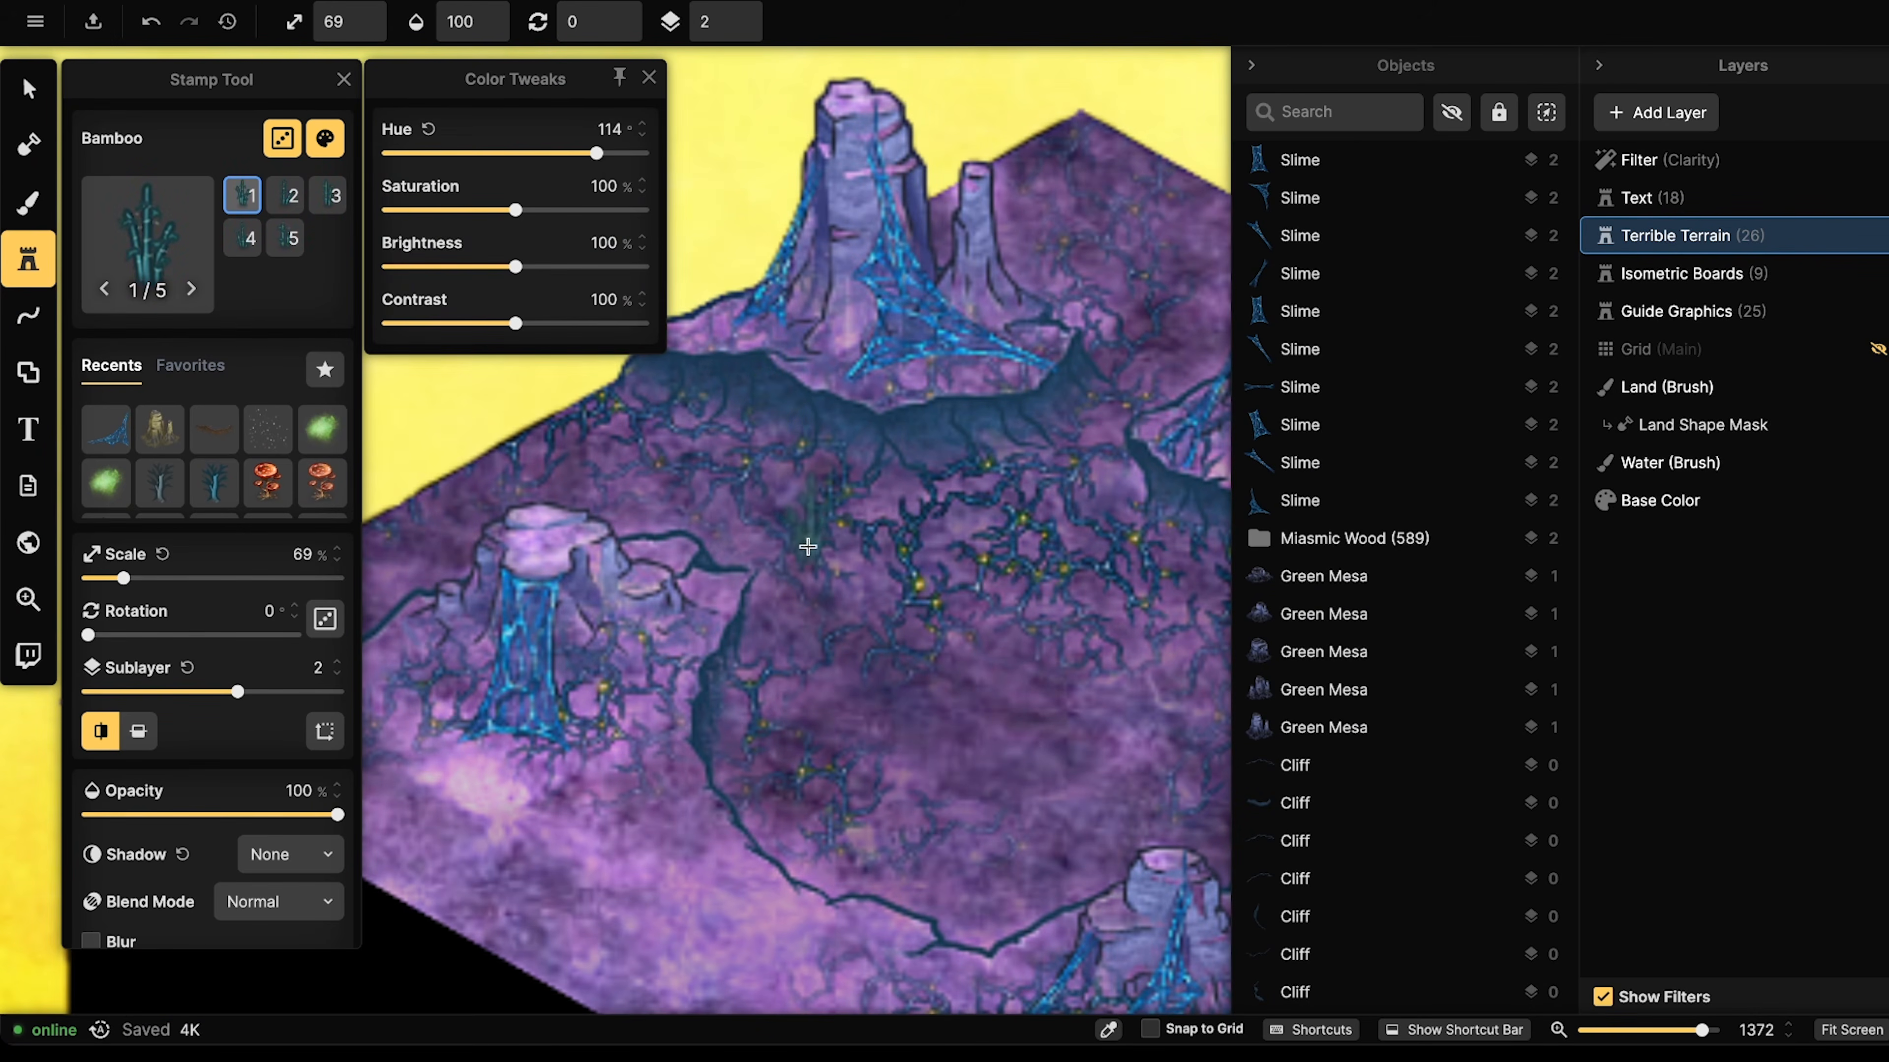
drag(605, 471, 655, 521)
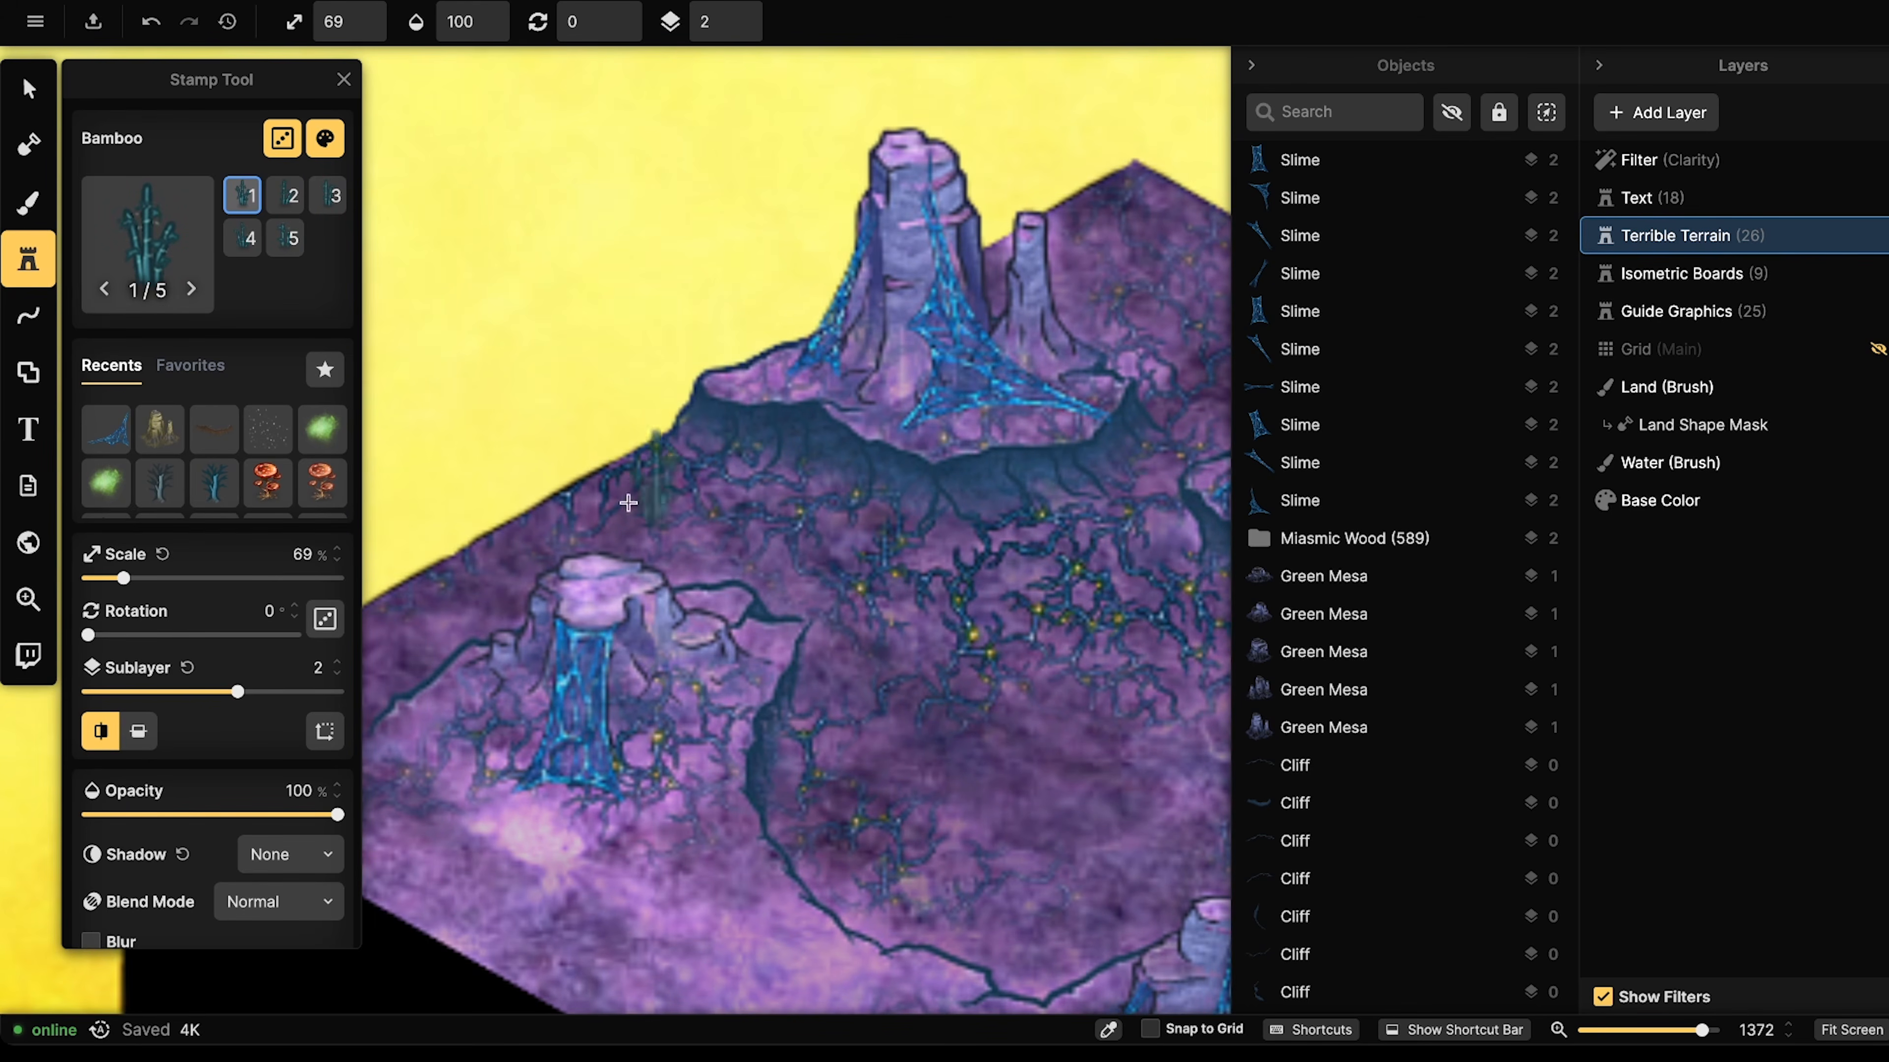
drag(967, 584, 796, 556)
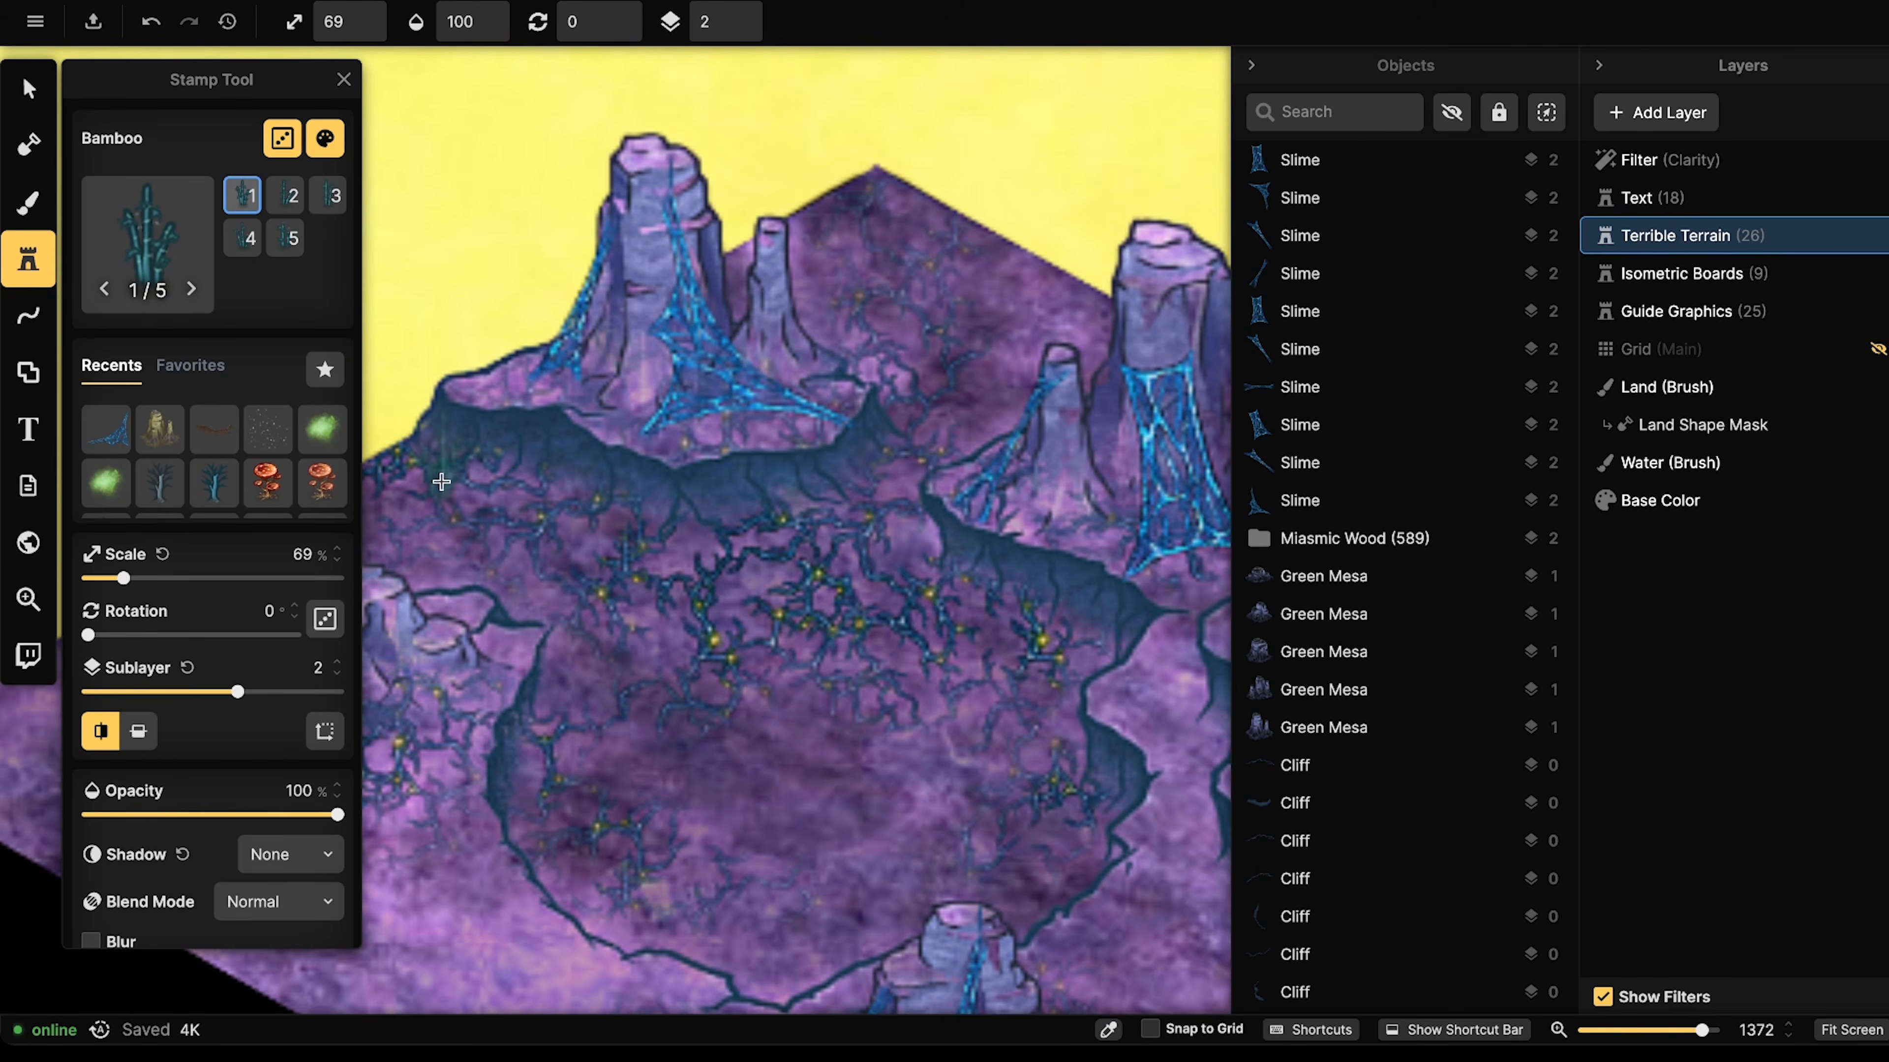
click(325, 138)
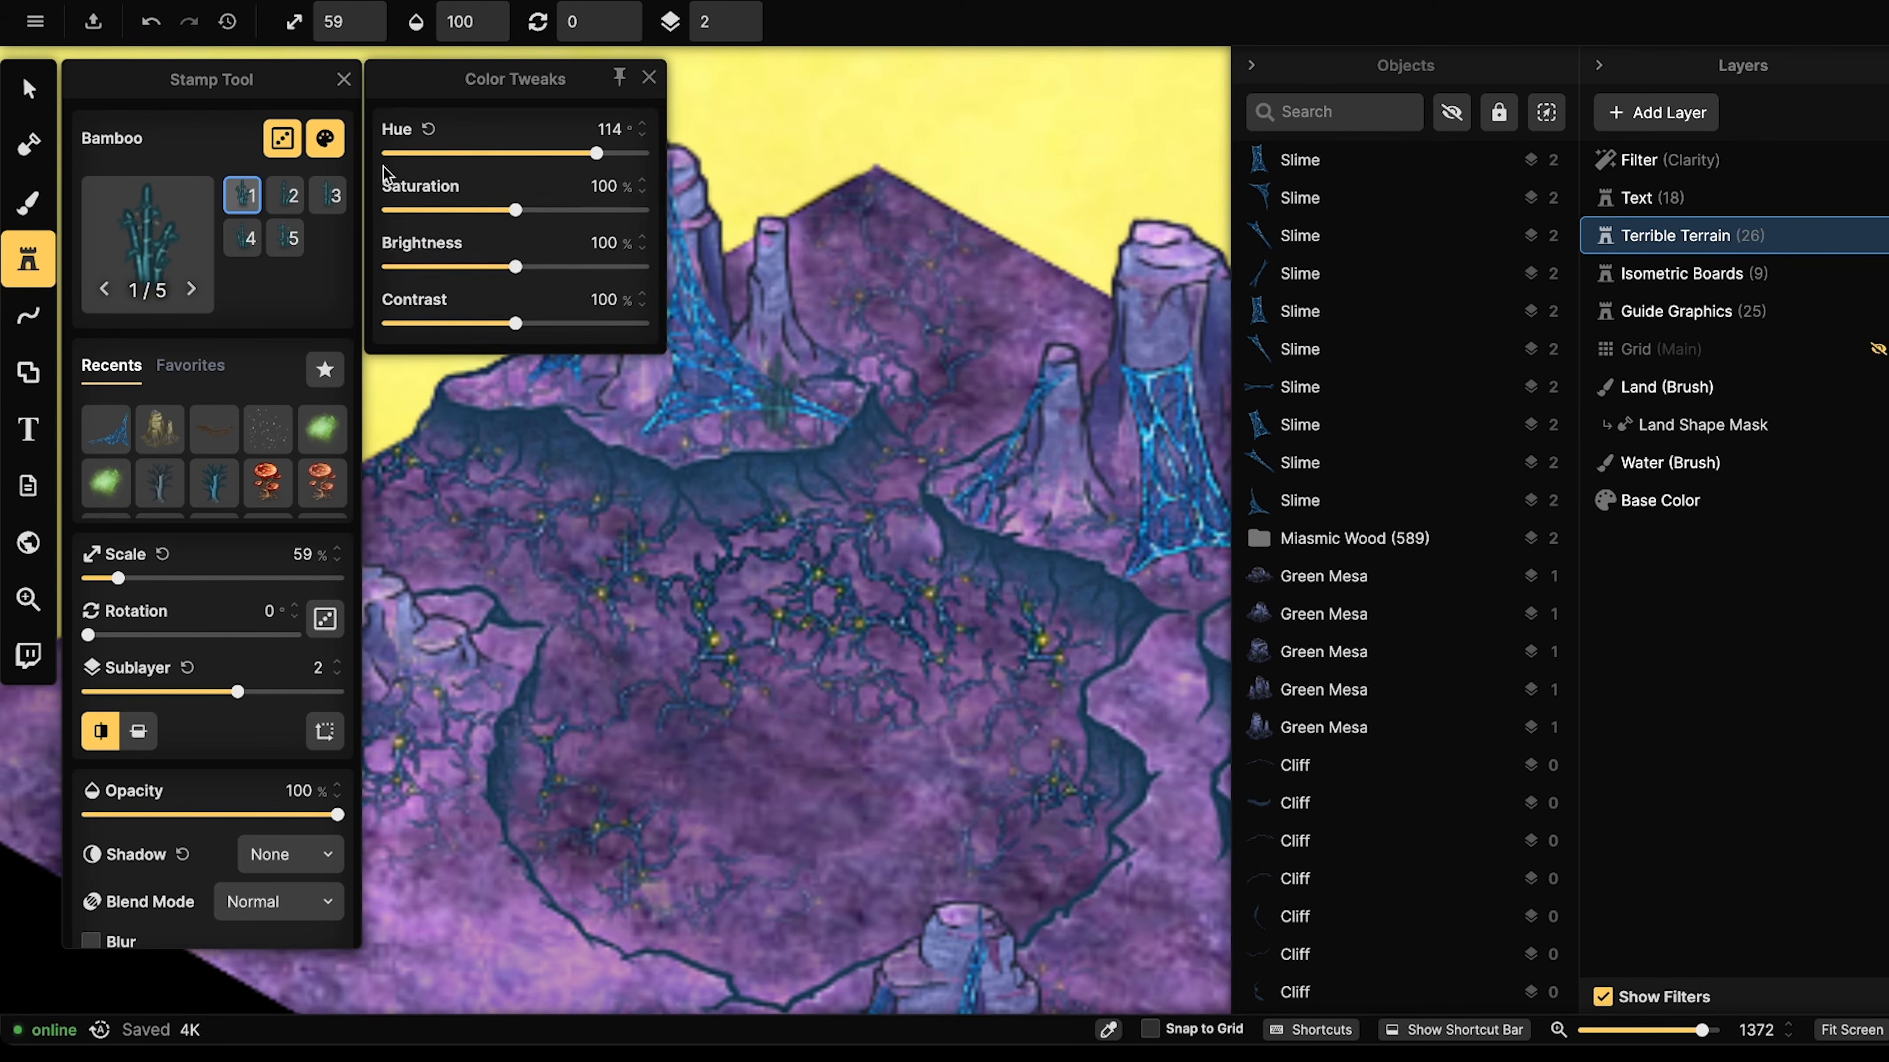
click(625, 491)
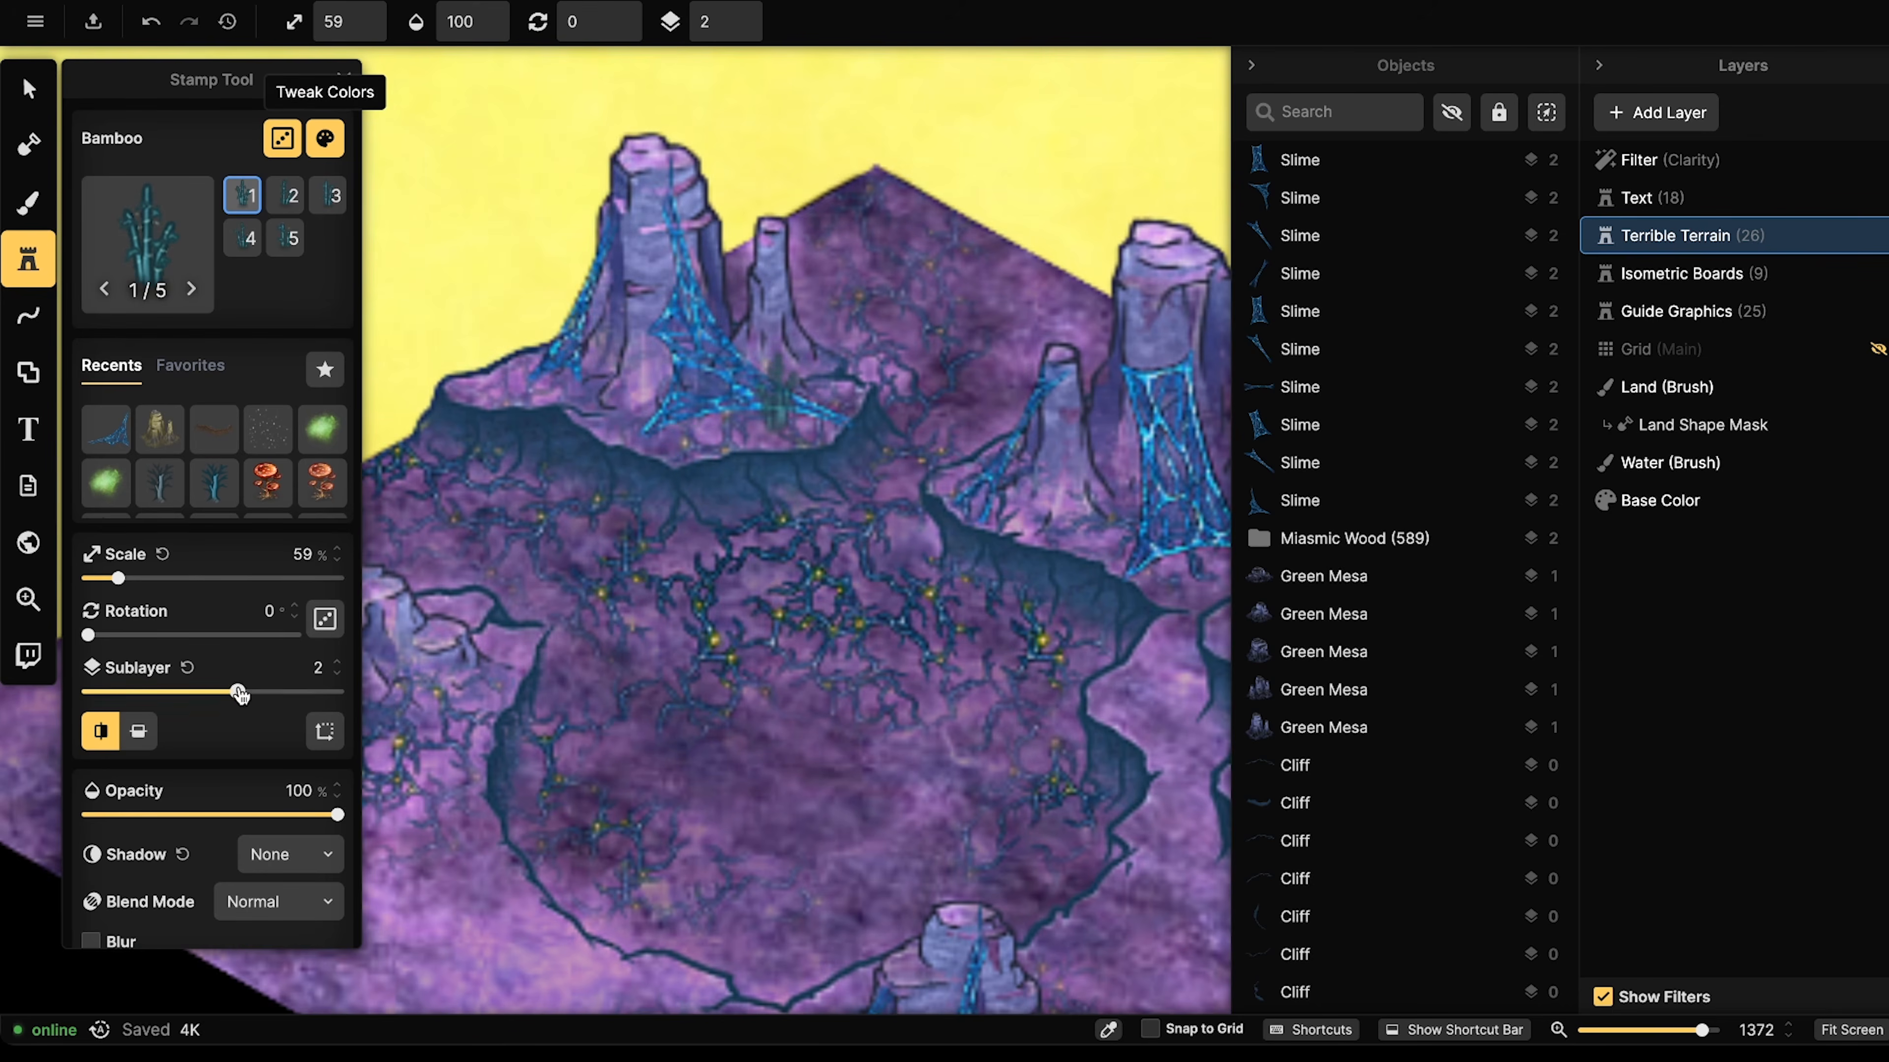
- Place Bamboo stamps from the tile's back-left edge along the foot of the cliff below the tallest mesa
scroll(522, 448, left, 2)
click(517, 451)
click(574, 460)
click(610, 504)
click(645, 488)
click(681, 521)
click(669, 546)
click(699, 591)
click(757, 599)
click(760, 550)
click(811, 514)
click(822, 508)
click(885, 569)
click(825, 540)
scroll(437, 363, down, 3)
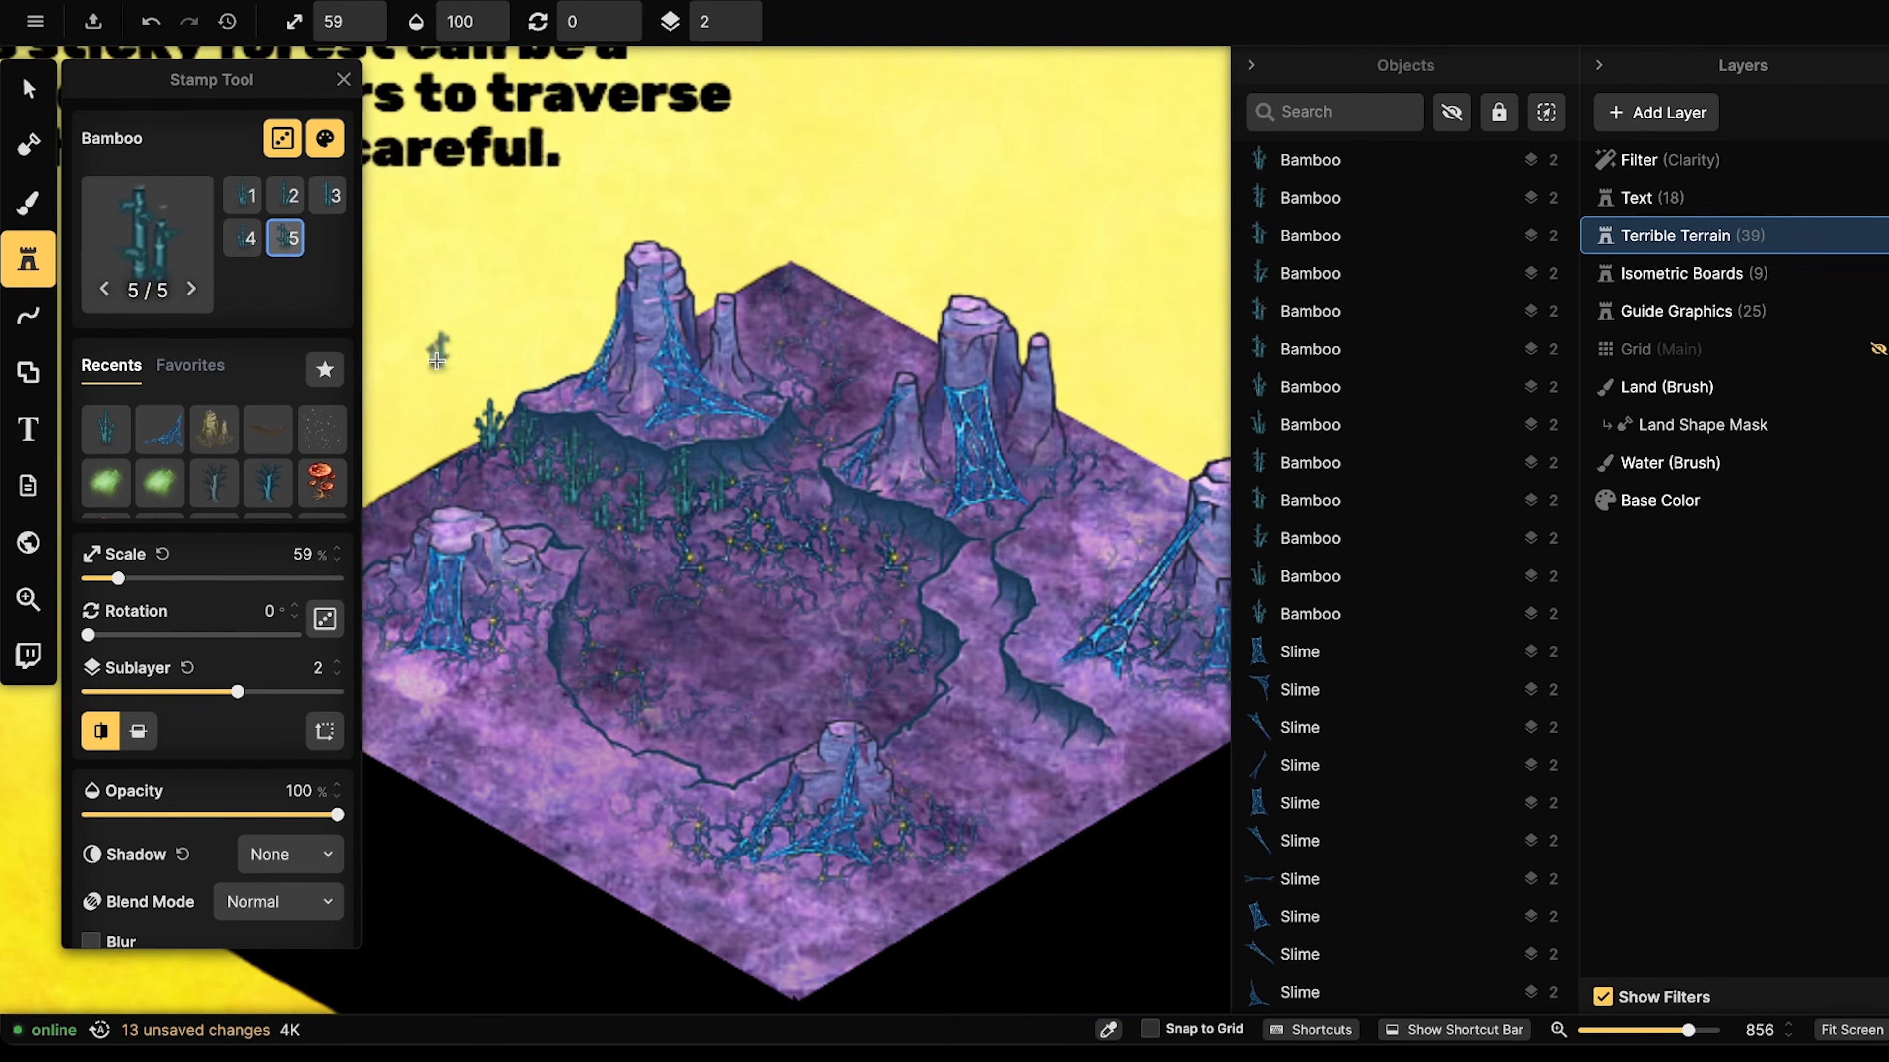
- Thicken the Bamboo along the back of the central crater, below the tallest mesa
click(774, 521)
click(755, 514)
click(770, 536)
click(747, 524)
click(739, 514)
click(683, 534)
click(683, 547)
click(691, 549)
click(707, 546)
- Place a cluster of Bamboo stamps along the left inner edge of the crater
click(594, 617)
click(589, 631)
click(595, 637)
click(605, 648)
click(644, 685)
click(649, 657)
- Fill gaps in the crater's back-left and back-middle areas with more Bamboo stamps
click(683, 575)
click(664, 569)
click(641, 584)
click(618, 537)
click(841, 546)
click(834, 532)
click(796, 552)
click(814, 539)
click(831, 526)
- Place Bamboo stamps between the two back mesas and up to the tile's rear corner
click(782, 471)
click(811, 451)
click(833, 355)
click(815, 355)
click(794, 341)
click(799, 332)
click(810, 319)
click(819, 299)
- Place Bamboo stamps along the back-right edge and between the spires of the back-right mesa
click(1083, 470)
click(1103, 460)
click(1123, 476)
click(1145, 487)
click(1159, 446)
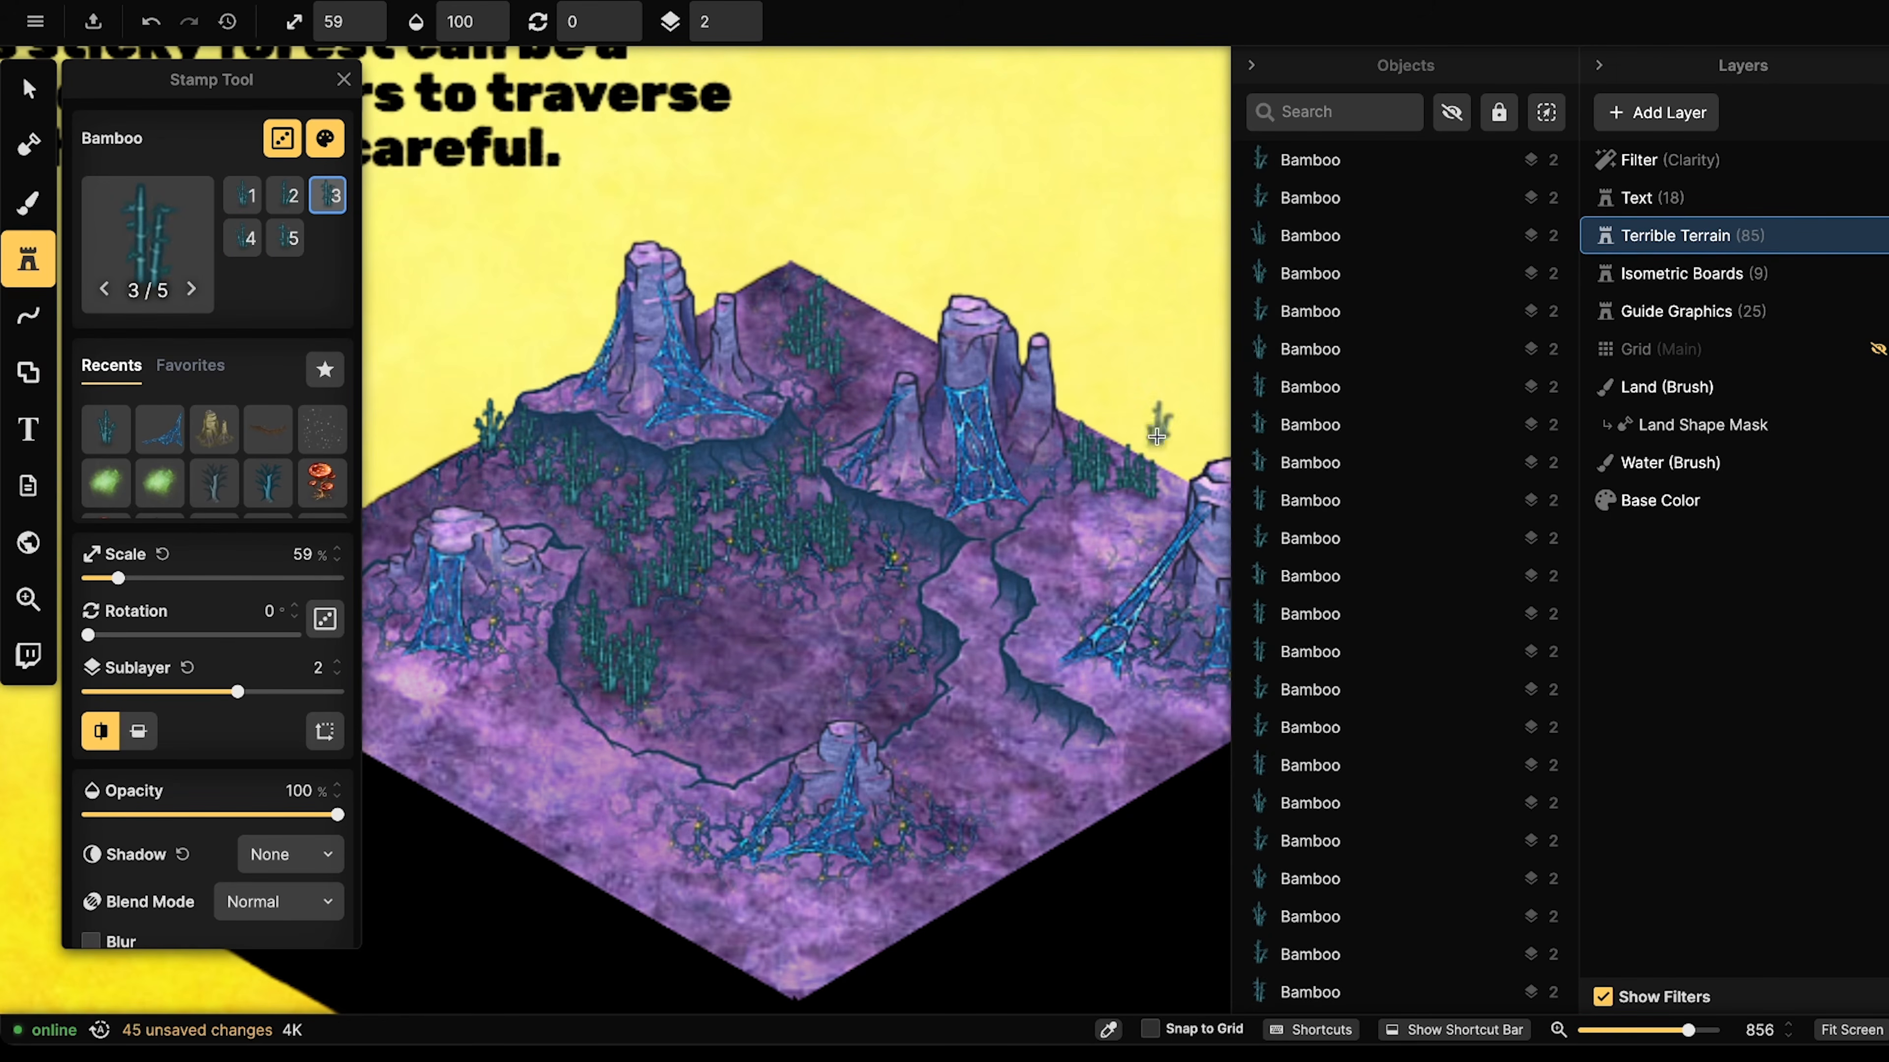
click(931, 476)
click(907, 482)
click(941, 470)
- Place Bamboo stamps around the foot of the large right mesa
click(1178, 682)
click(1148, 672)
click(1157, 615)
drag(1150, 690, 953, 610)
click(1085, 604)
click(1122, 571)
click(1136, 568)
click(1171, 560)
- Place Bamboo stamps on the ground to the right and in front of the small front mesa
click(739, 746)
click(767, 735)
click(733, 758)
drag(774, 696, 895, 588)
click(824, 672)
click(841, 678)
click(884, 673)
click(913, 662)
click(751, 686)
click(714, 693)
- Cluster Bamboo stamps on the ground to the left of the small front mesa
click(639, 651)
click(651, 635)
click(626, 637)
click(604, 636)
click(618, 599)
click(579, 598)
click(543, 619)
click(676, 624)
click(664, 664)
- Place a line of Bamboo stamps along the right inner edge of the crater
click(805, 469)
click(790, 475)
click(827, 467)
click(806, 441)
click(808, 418)
click(802, 400)
click(779, 376)
- Scatter Bamboo stamps across the front part of the crater floor, mainly toward its left rim
click(757, 500)
click(596, 525)
click(639, 519)
click(577, 537)
click(563, 537)
click(586, 507)
drag(878, 518, 991, 473)
drag(666, 561, 792, 511)
mouse_move(894, 449)
mouse_down()
mouse_move(857, 494)
mouse_move(910, 437)
mouse_move(958, 472)
mouse_up()
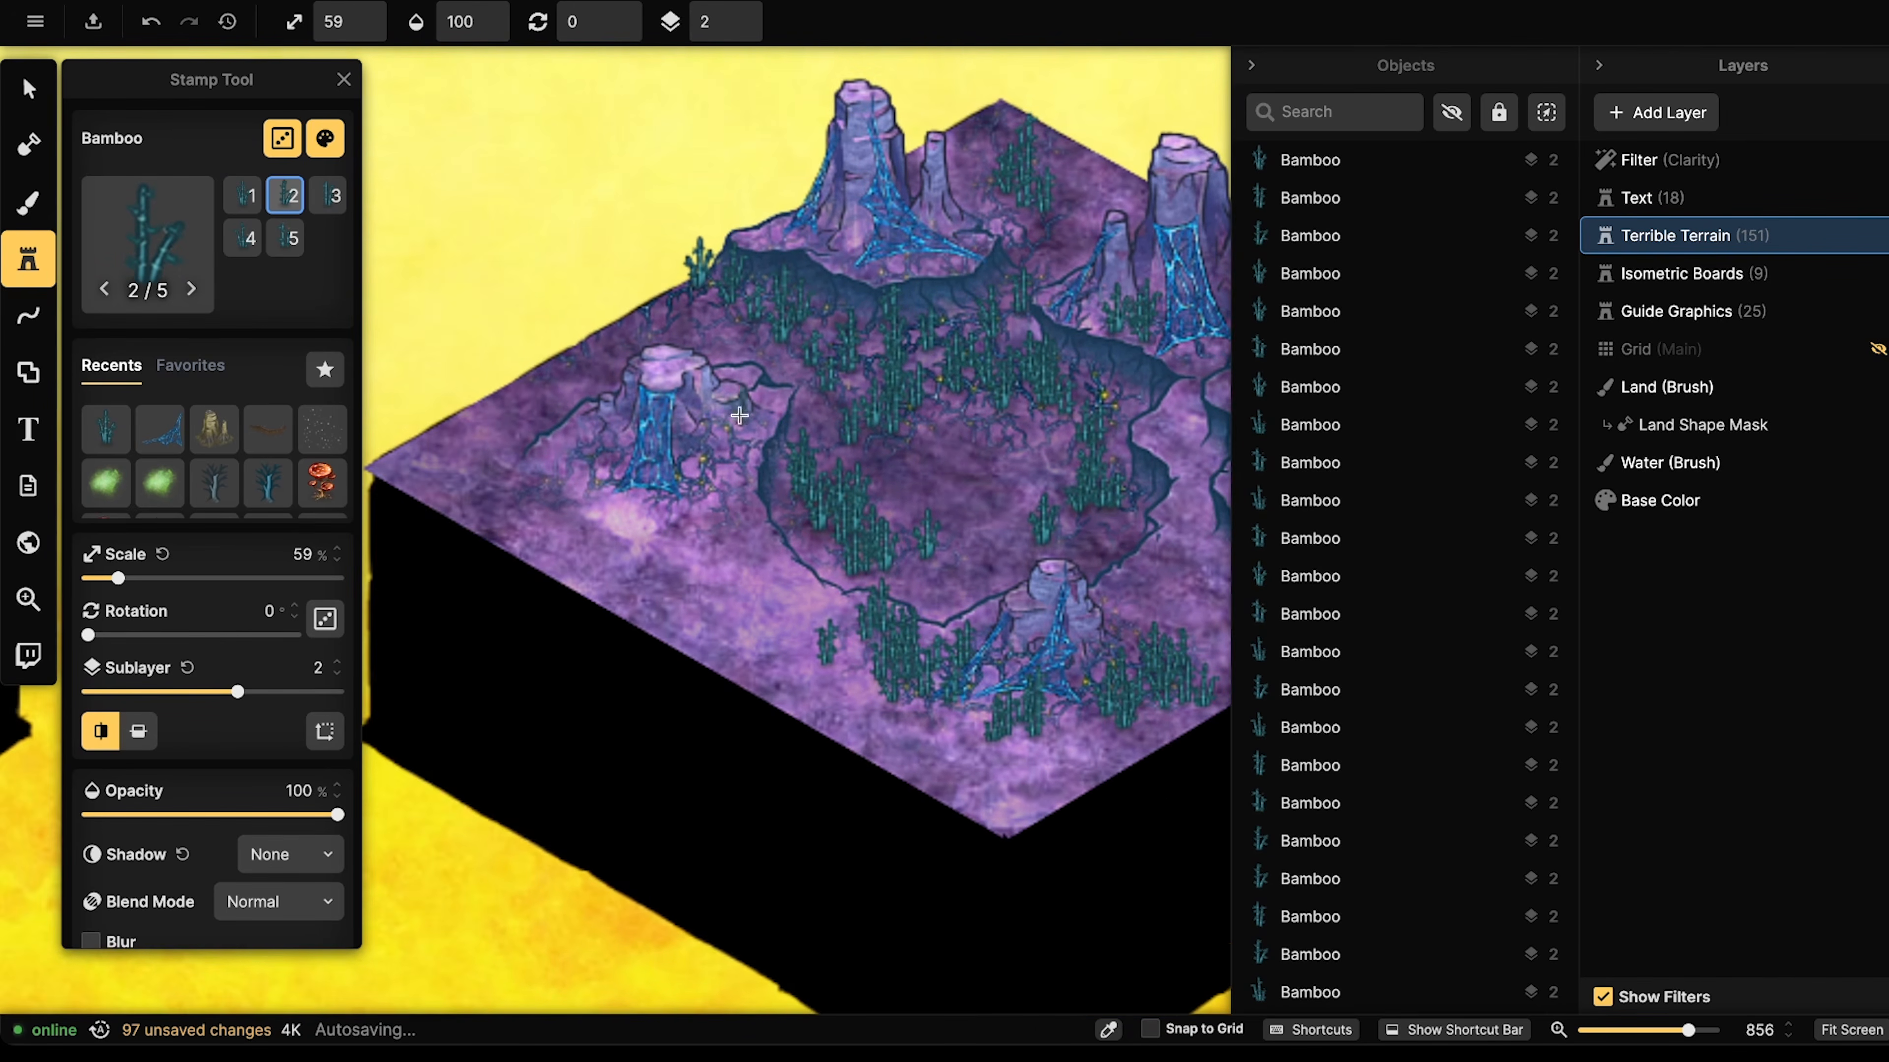
- Place Bamboo stamps down the right side of the left mesa
click(737, 405)
click(706, 454)
click(725, 447)
click(729, 465)
click(710, 483)
click(711, 514)
click(733, 491)
click(734, 491)
- Place a cluster of Bamboo stamps on the left side of the left mesa
click(603, 429)
click(599, 418)
click(581, 428)
click(571, 440)
click(562, 437)
click(570, 430)
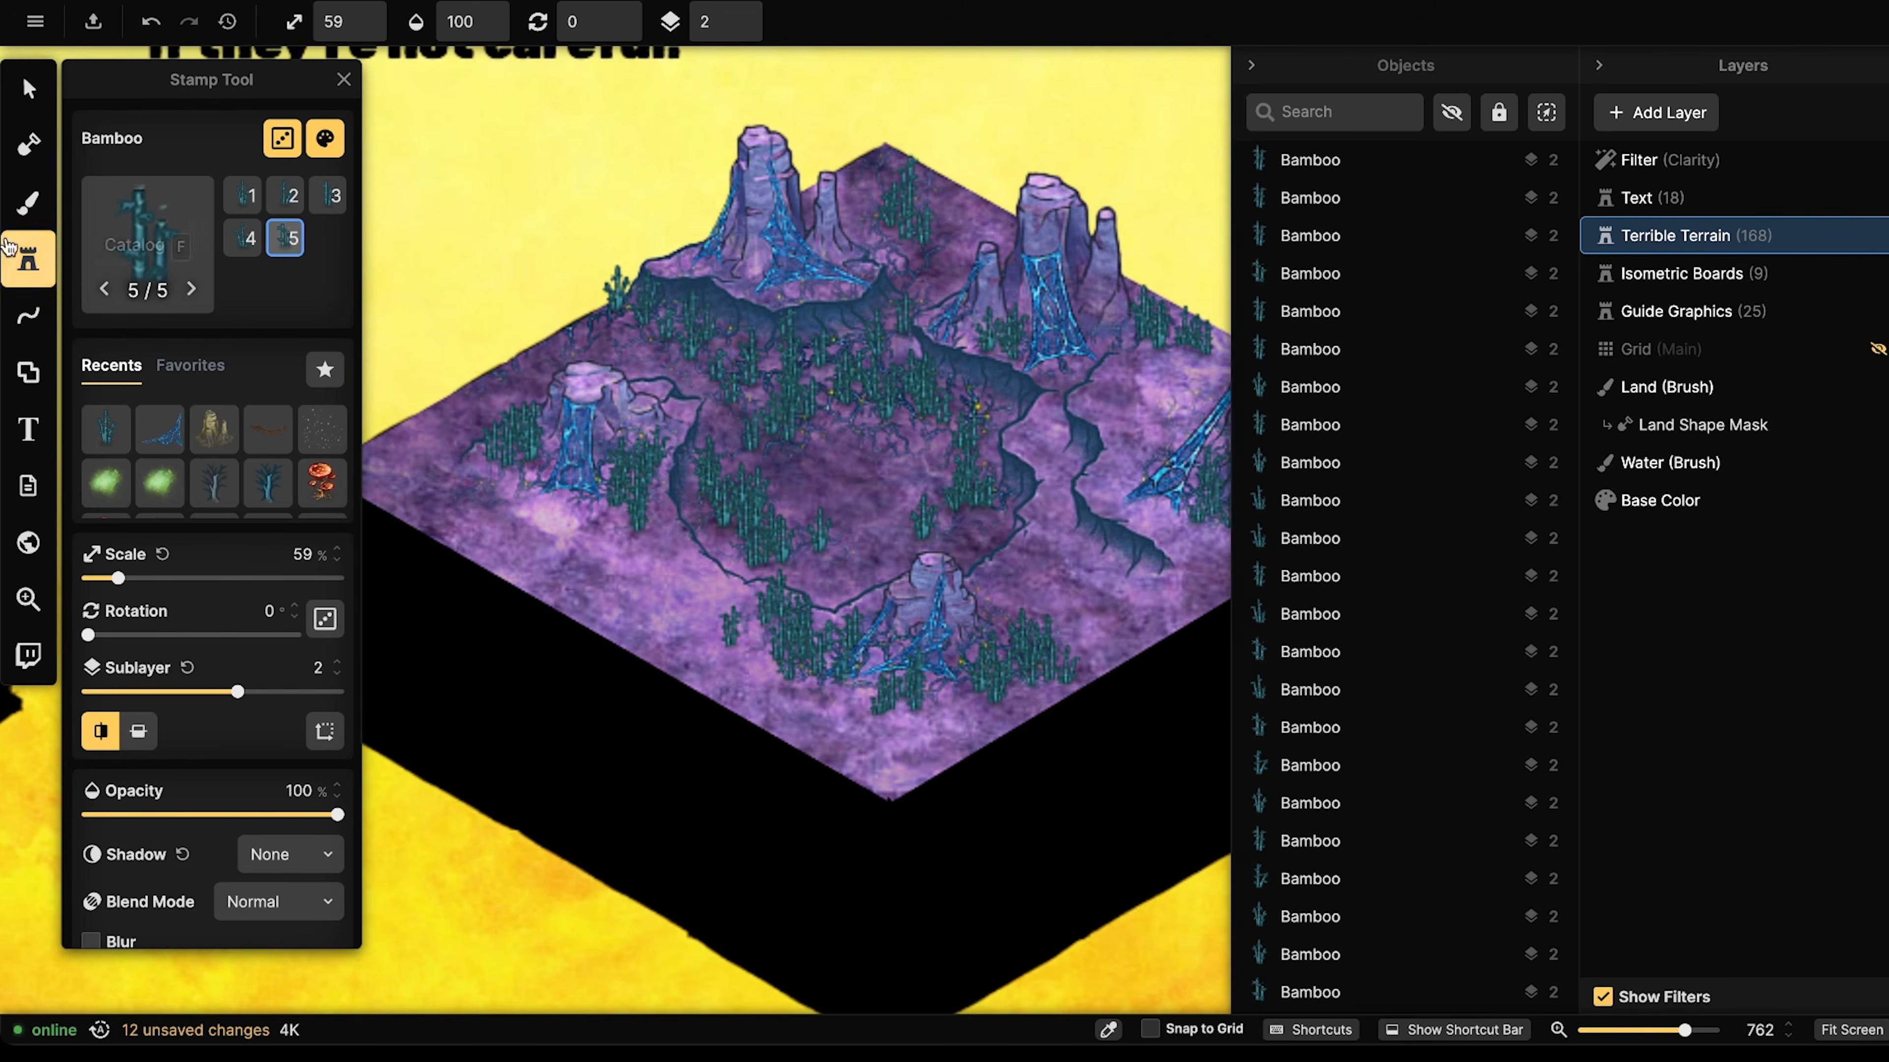
- Paint the Infestation Creep texture at brush size 21 along the tile's left front edge and front corner
click(28, 202)
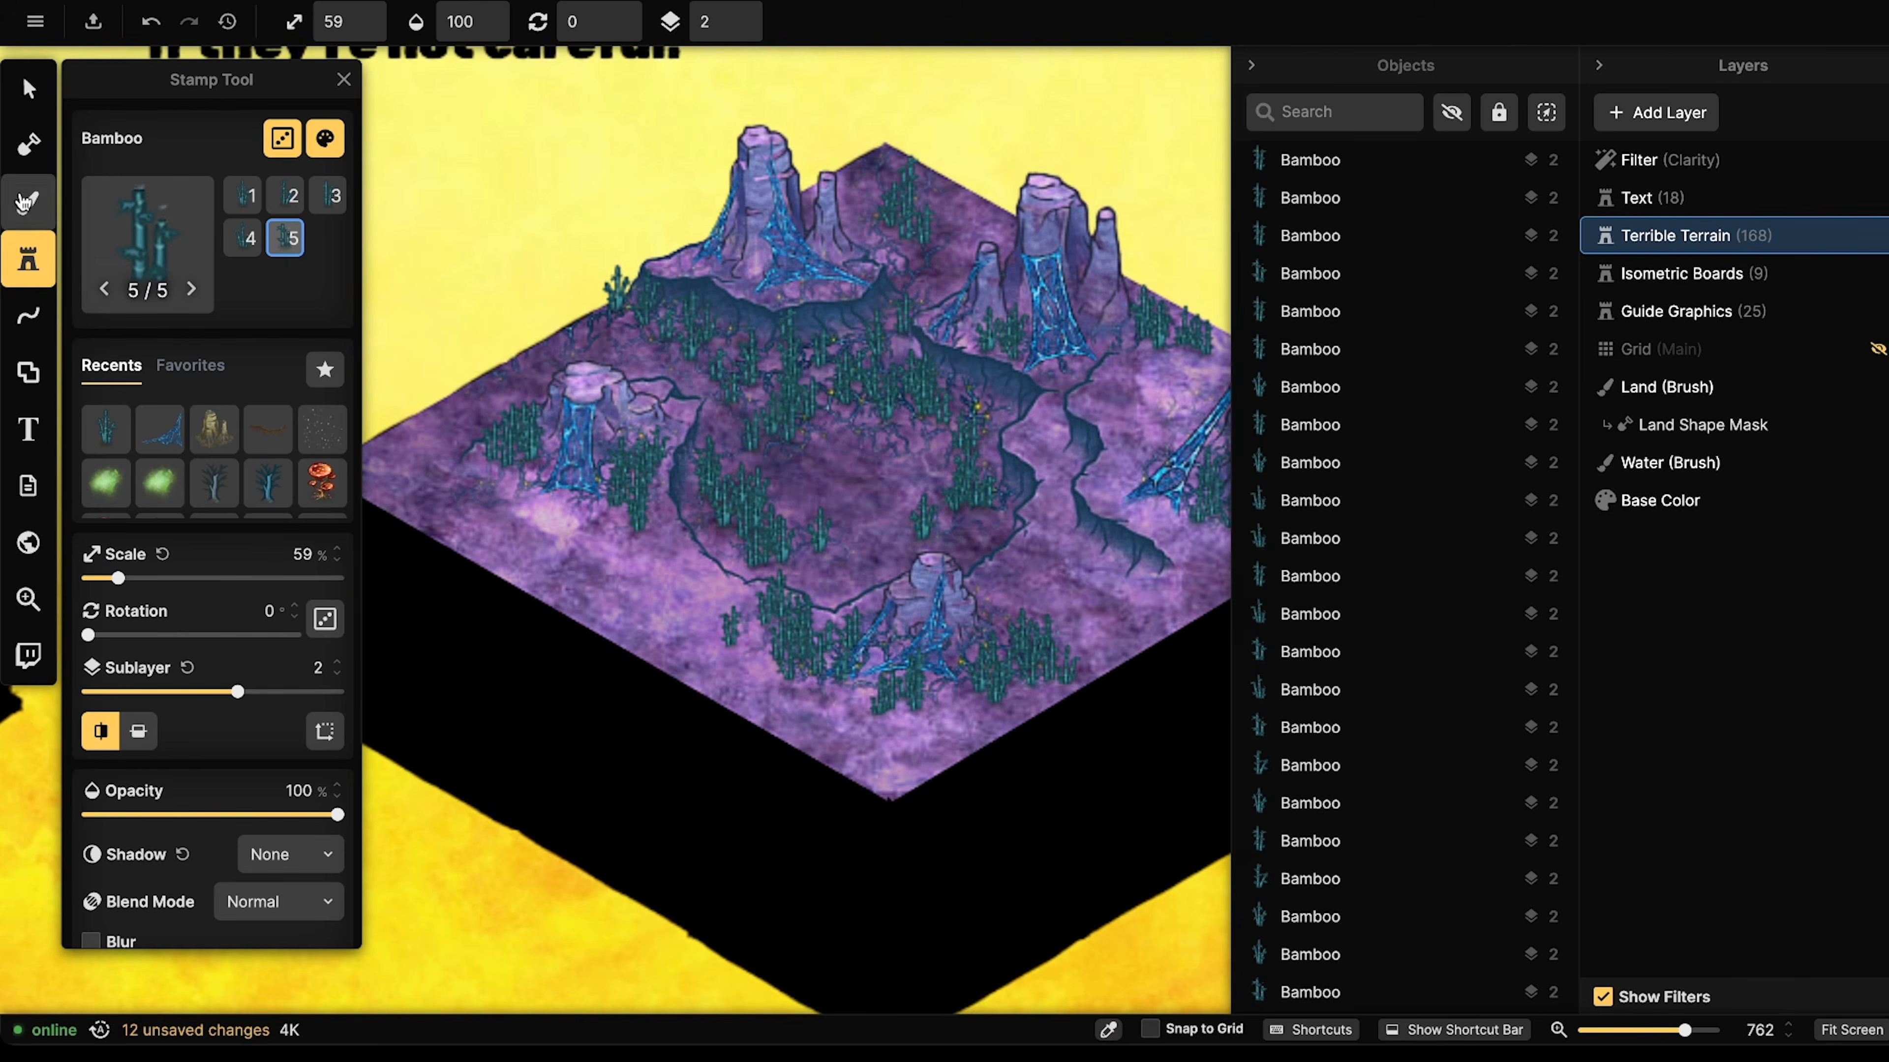
drag(554, 506, 639, 407)
key(])
mouse_move(667, 501)
mouse_down()
mouse_move(642, 496)
mouse_move(654, 528)
mouse_move(700, 540)
mouse_move(624, 506)
mouse_move(539, 504)
mouse_move(452, 338)
mouse_up()
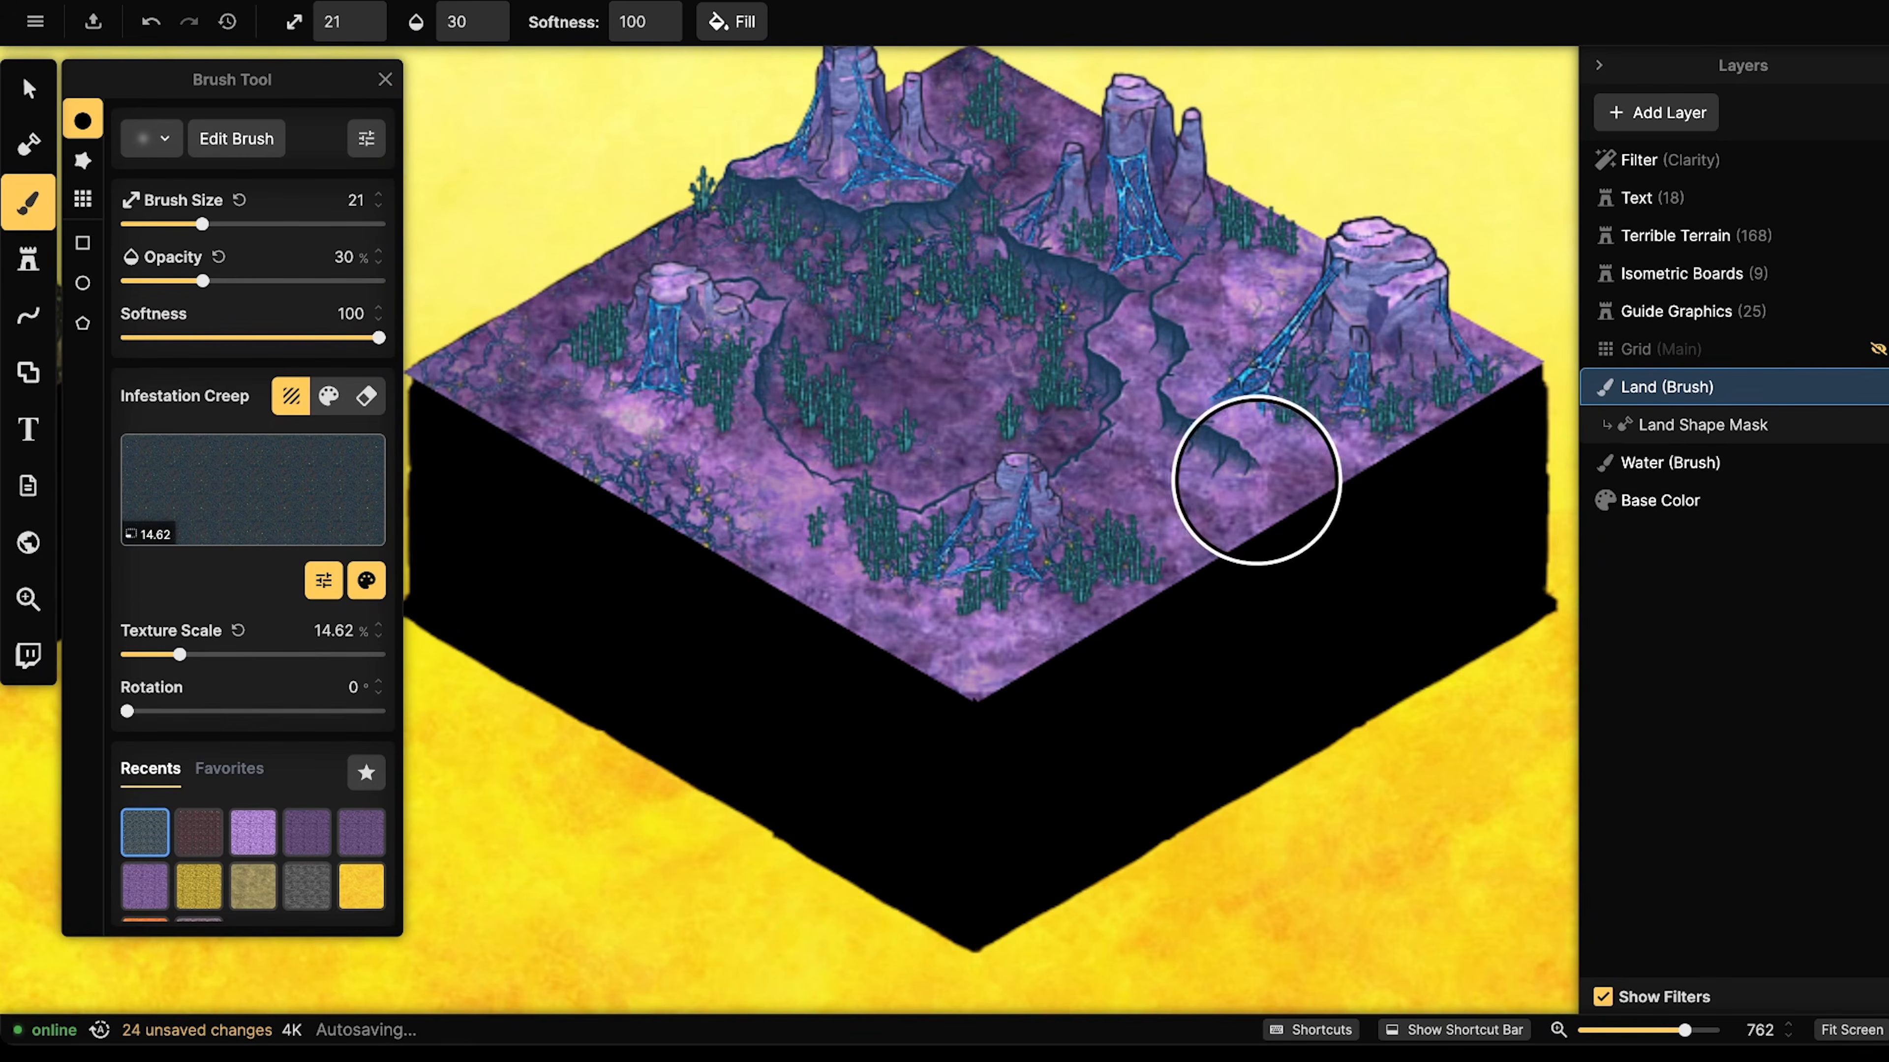
mouse_move(1302, 520)
mouse_down()
mouse_move(1249, 796)
mouse_move(1085, 808)
mouse_move(1048, 718)
mouse_move(940, 721)
mouse_move(1035, 708)
mouse_move(958, 707)
mouse_move(1014, 703)
mouse_up()
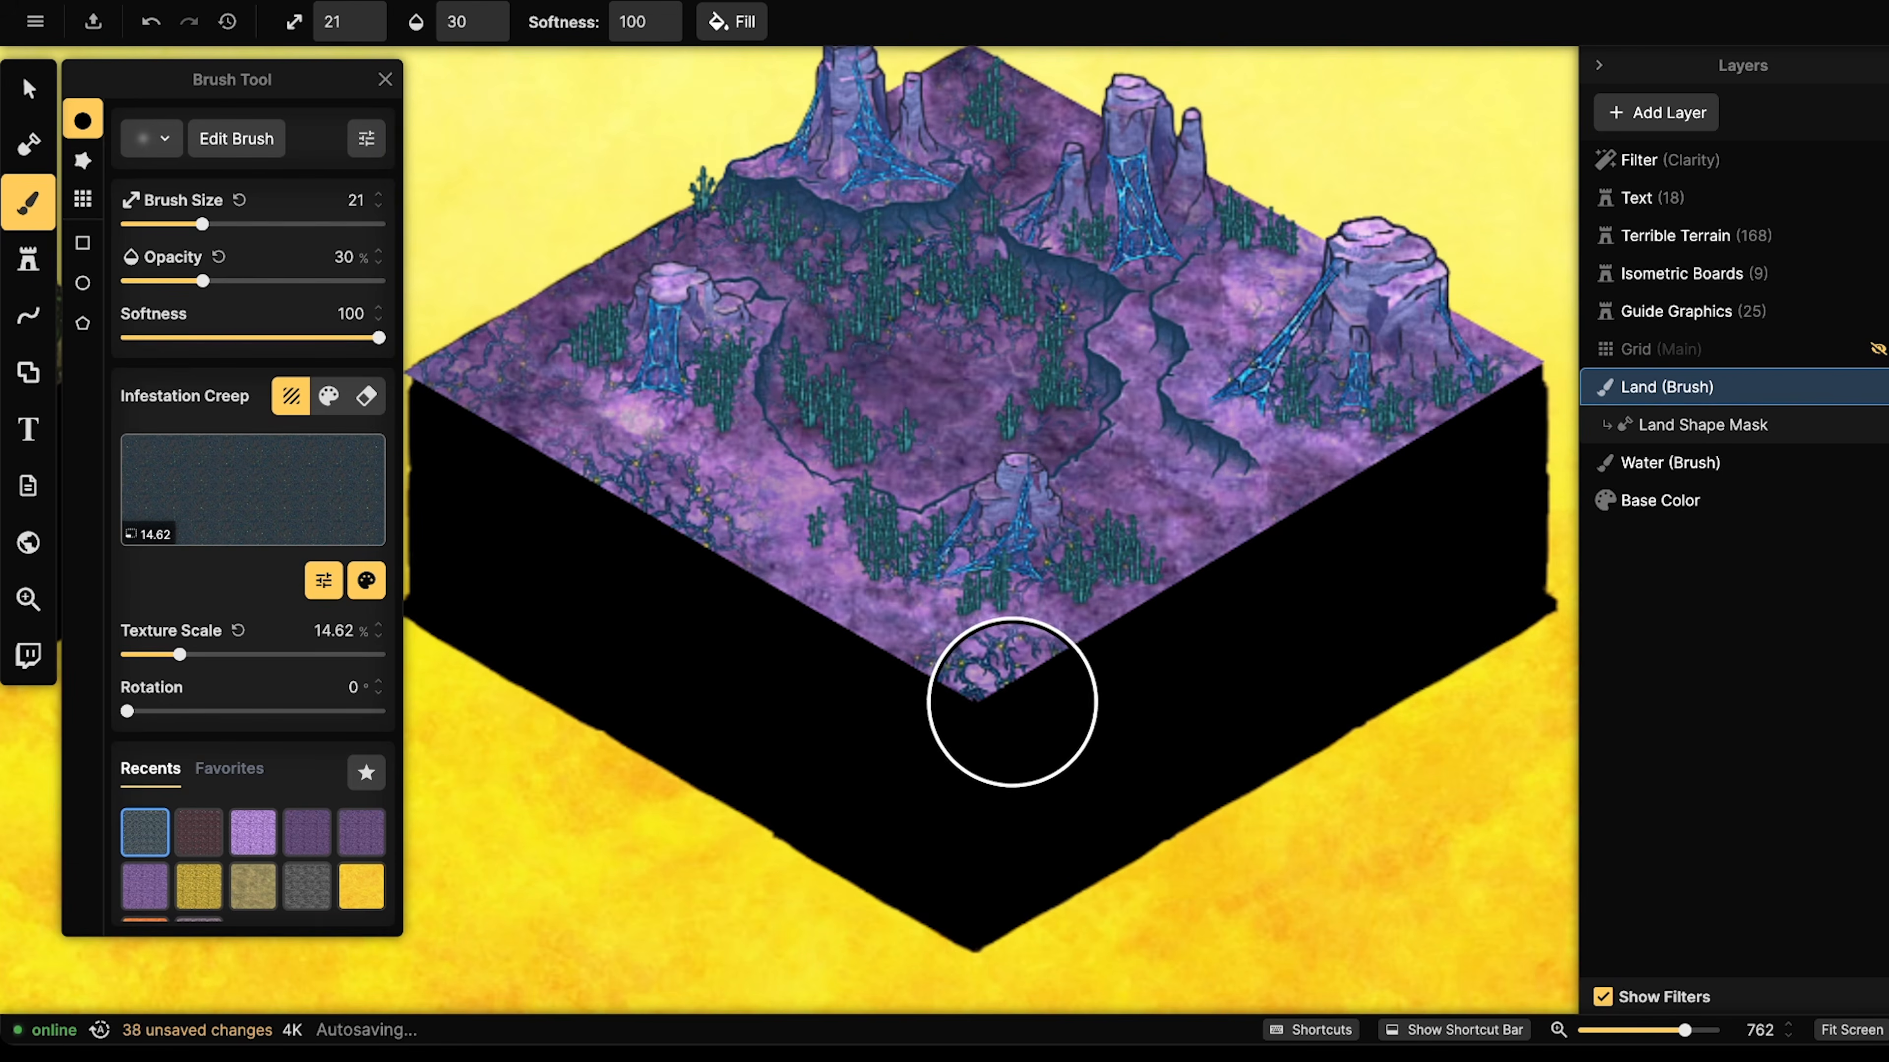
- Place a cluster of Bamboo stamps at scale 59% around the tile's left corner
click(28, 258)
click(486, 367)
click(488, 366)
click(523, 363)
click(541, 374)
click(555, 388)
click(509, 392)
click(463, 369)
click(443, 341)
- Place a cluster of Bamboo stamps on the tile's front corner, over the painted creep
click(971, 622)
click(949, 649)
click(972, 654)
click(996, 633)
click(1026, 641)
click(1014, 661)
- Place a dense row of Bamboo stamps along the tile's left front edge, below the left mesa
click(624, 450)
click(658, 461)
click(690, 506)
click(669, 496)
click(645, 481)
click(675, 504)
click(700, 518)
click(654, 493)
click(622, 476)
click(618, 459)
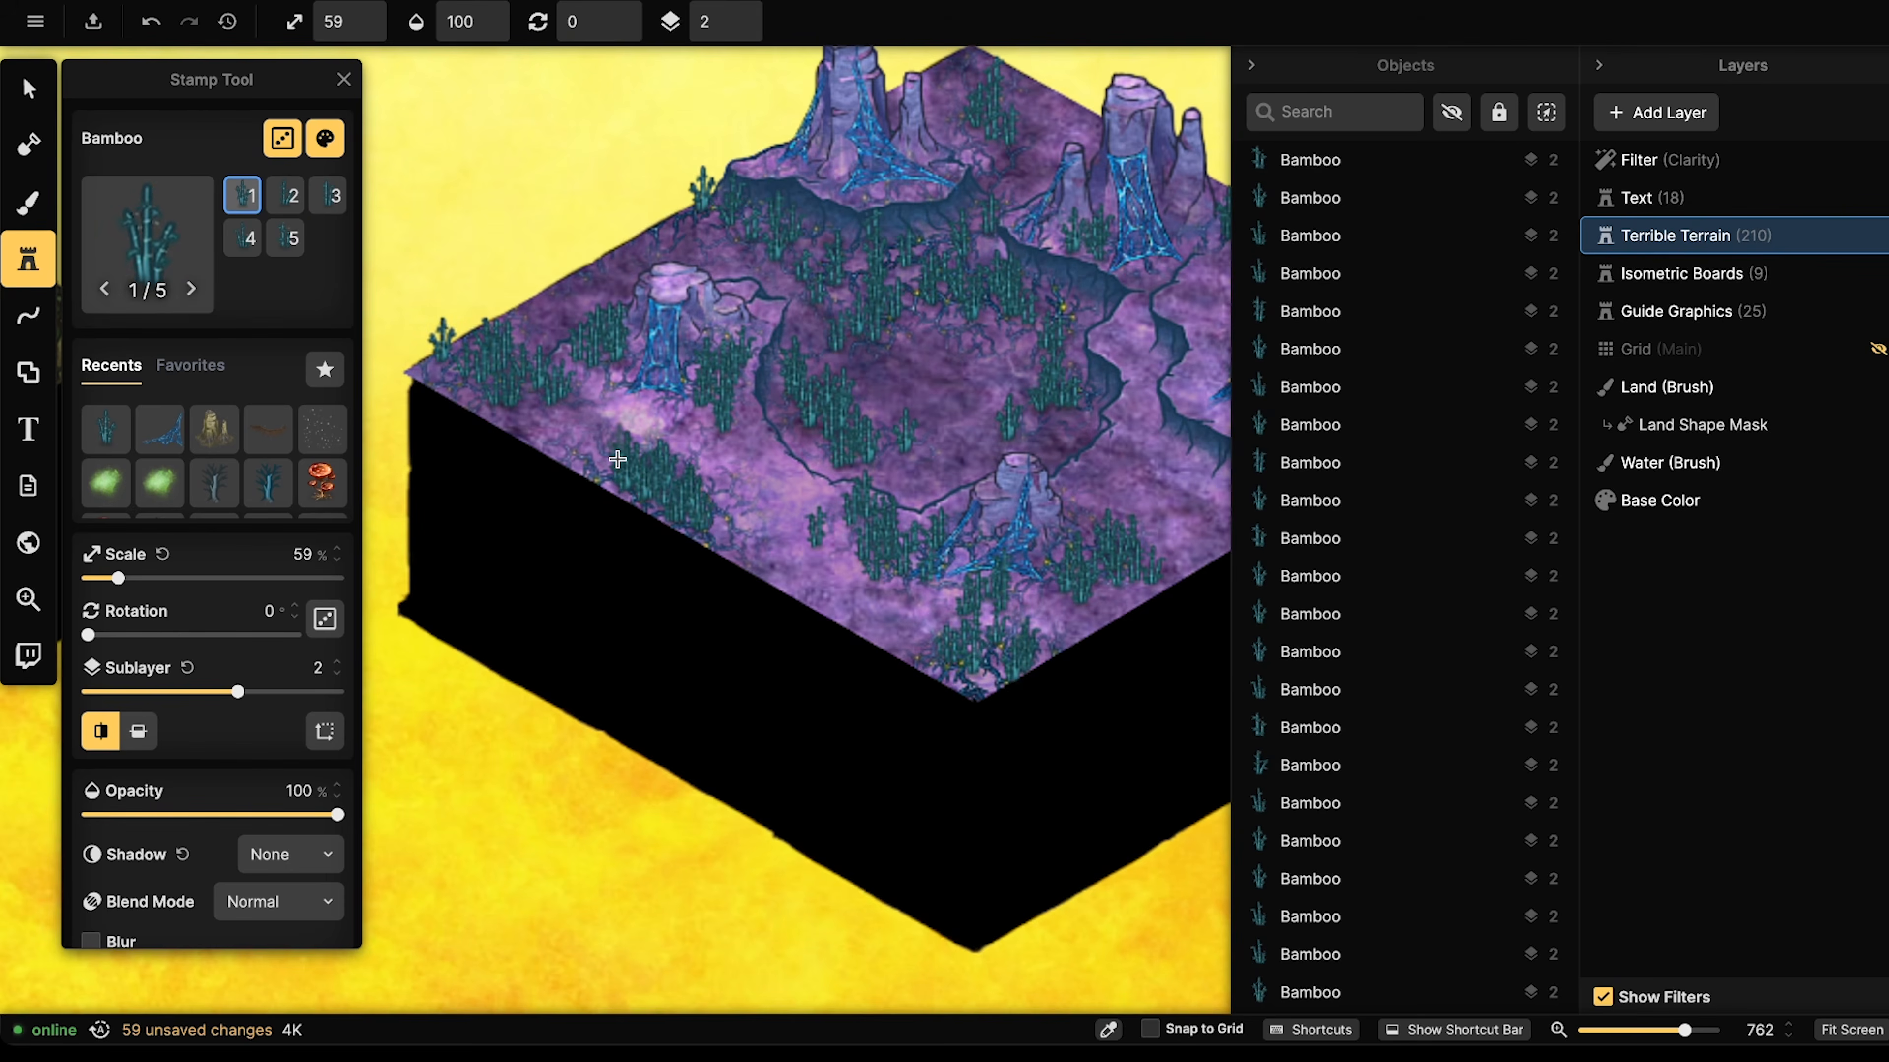
- Place a row of Bamboo stamps at the tile's back corner, continuing down the right back edge
drag(1013, 555, 617, 555)
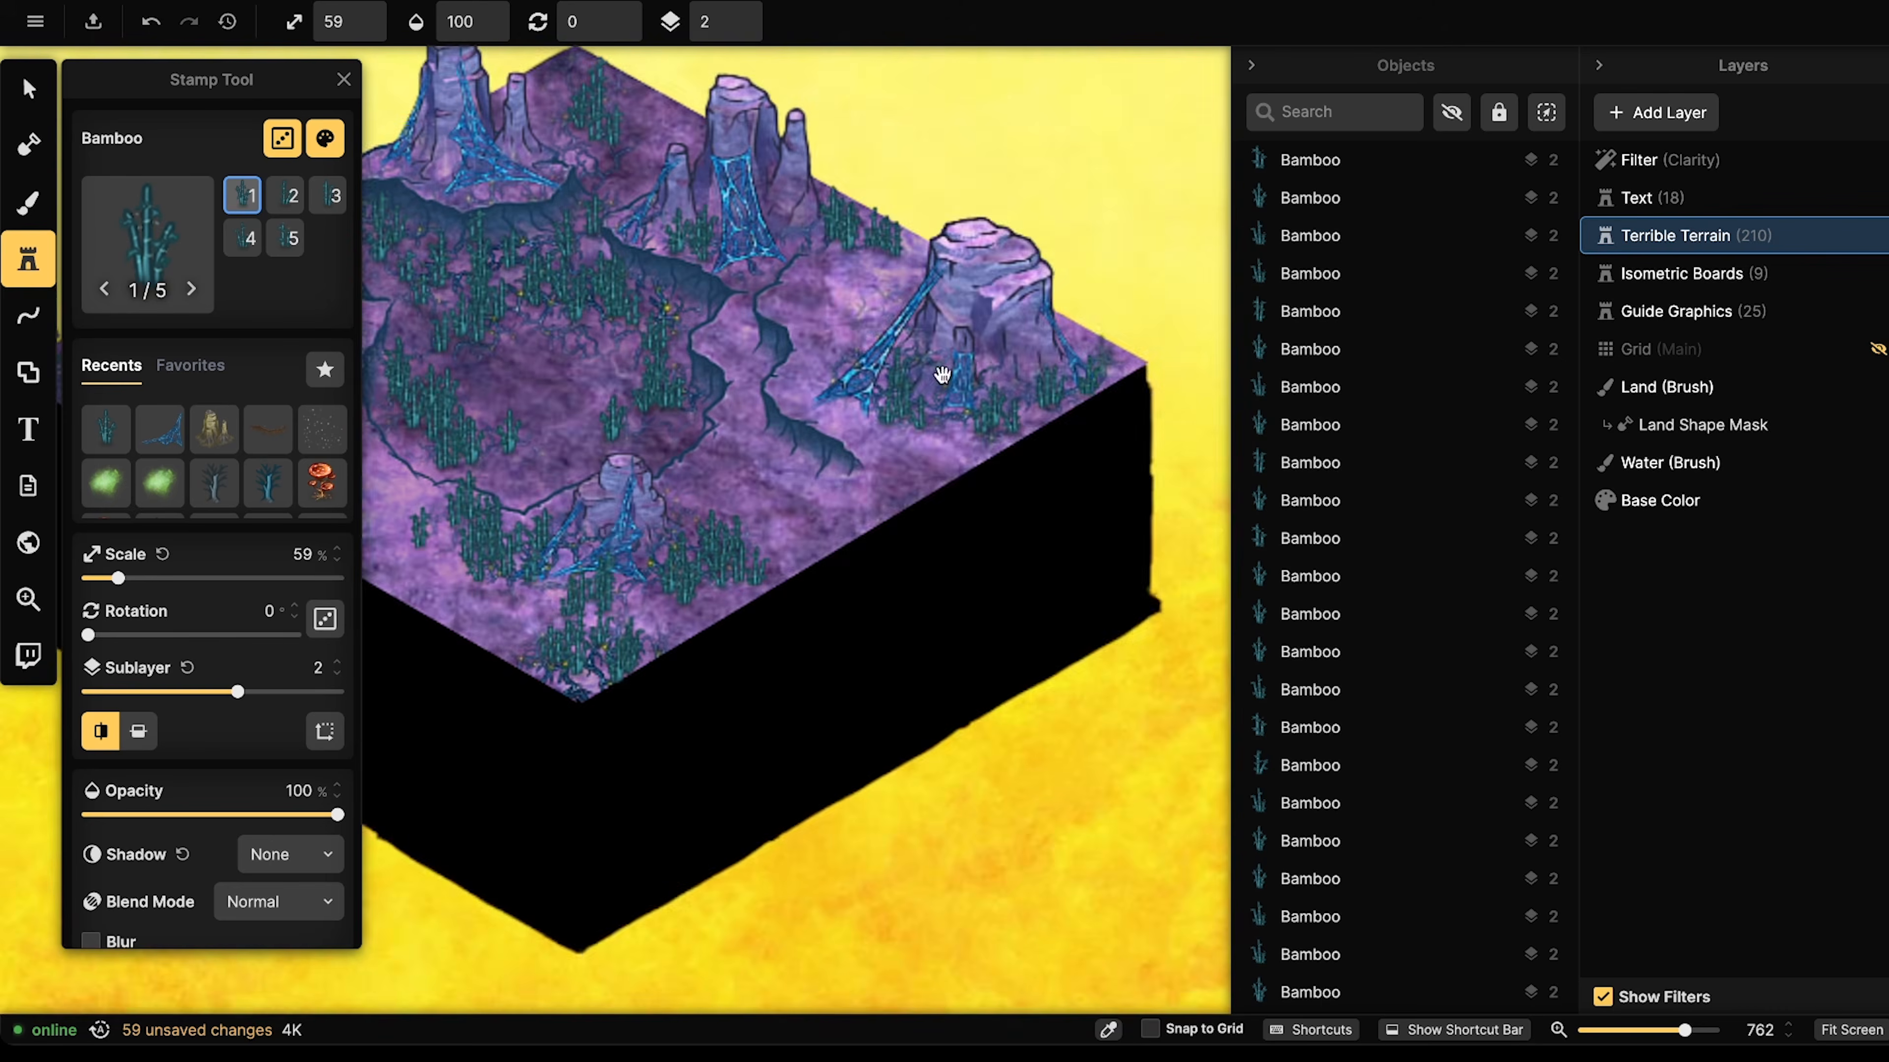
drag(942, 375, 1058, 555)
click(713, 231)
click(729, 228)
click(744, 226)
click(761, 236)
click(778, 247)
click(792, 256)
- Add Bamboo stamps along the tile's left back edge and a single one on the left front edge
click(411, 406)
click(446, 402)
drag(812, 444, 991, 355)
click(541, 324)
click(523, 338)
click(506, 357)
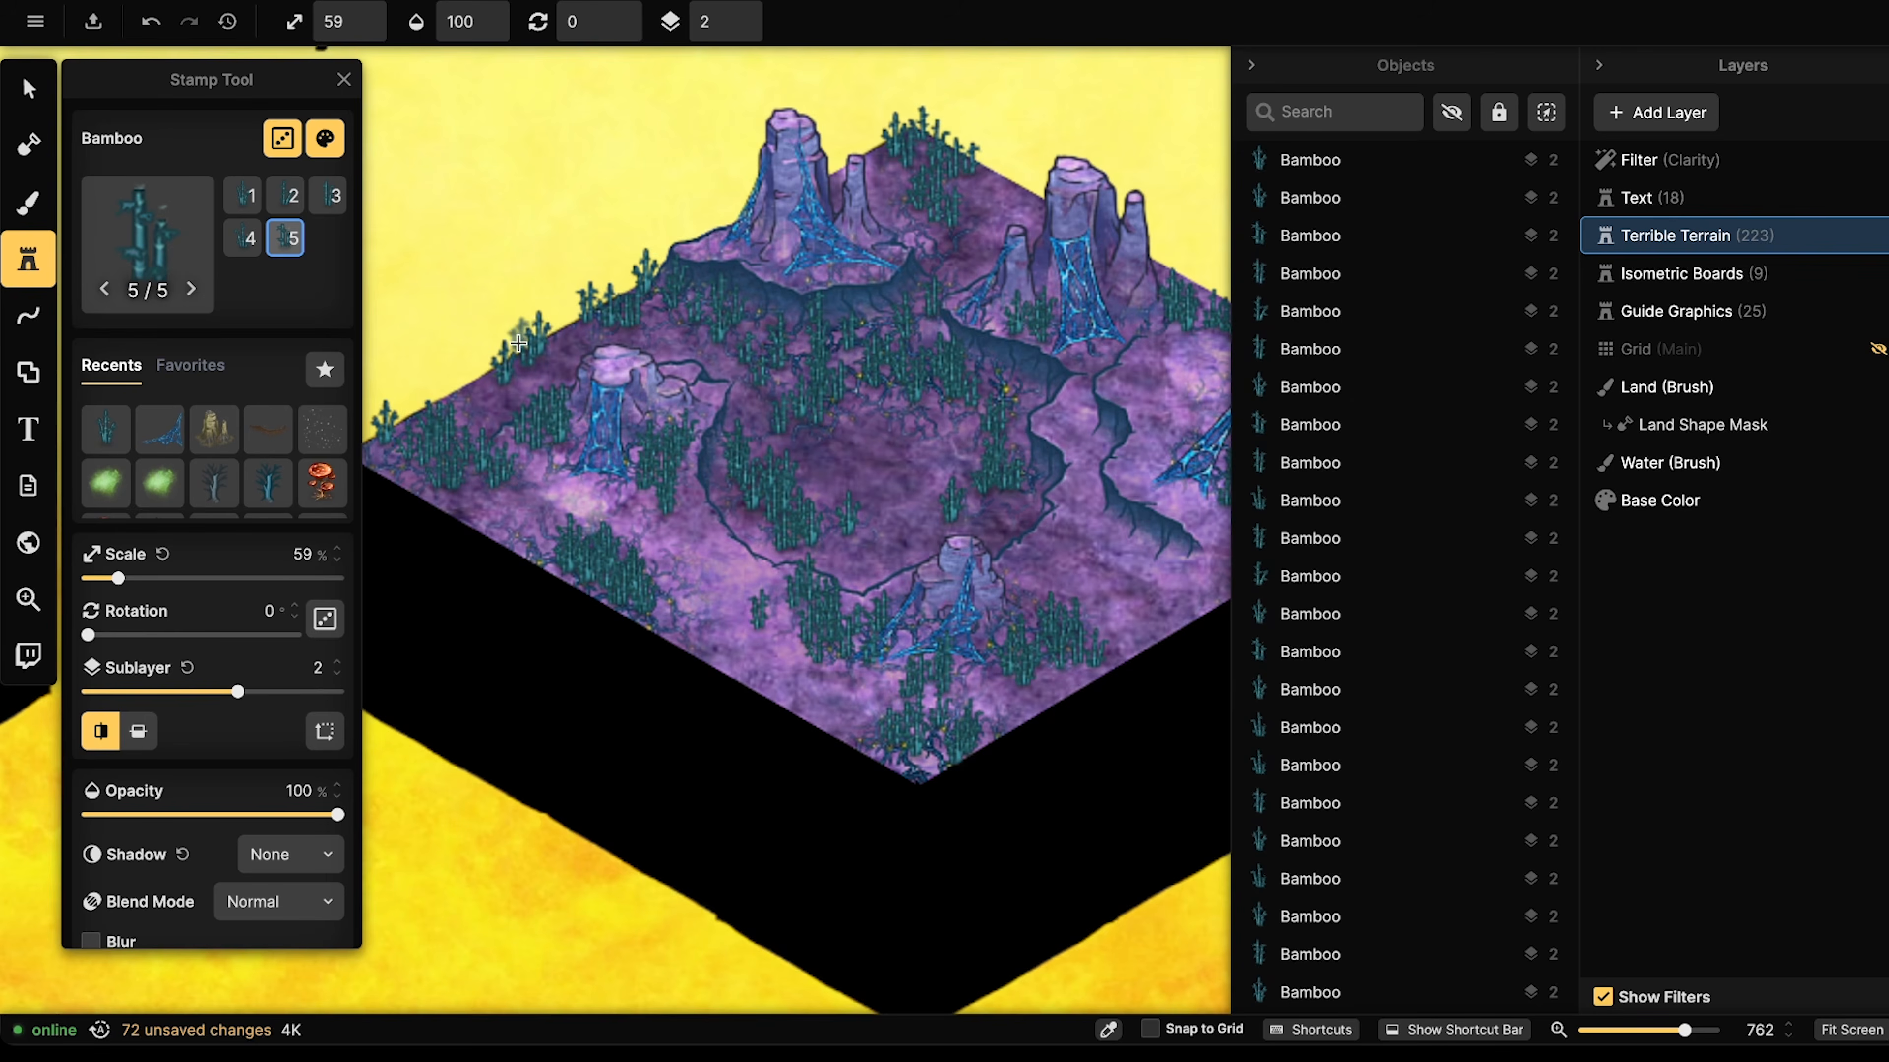
click(504, 525)
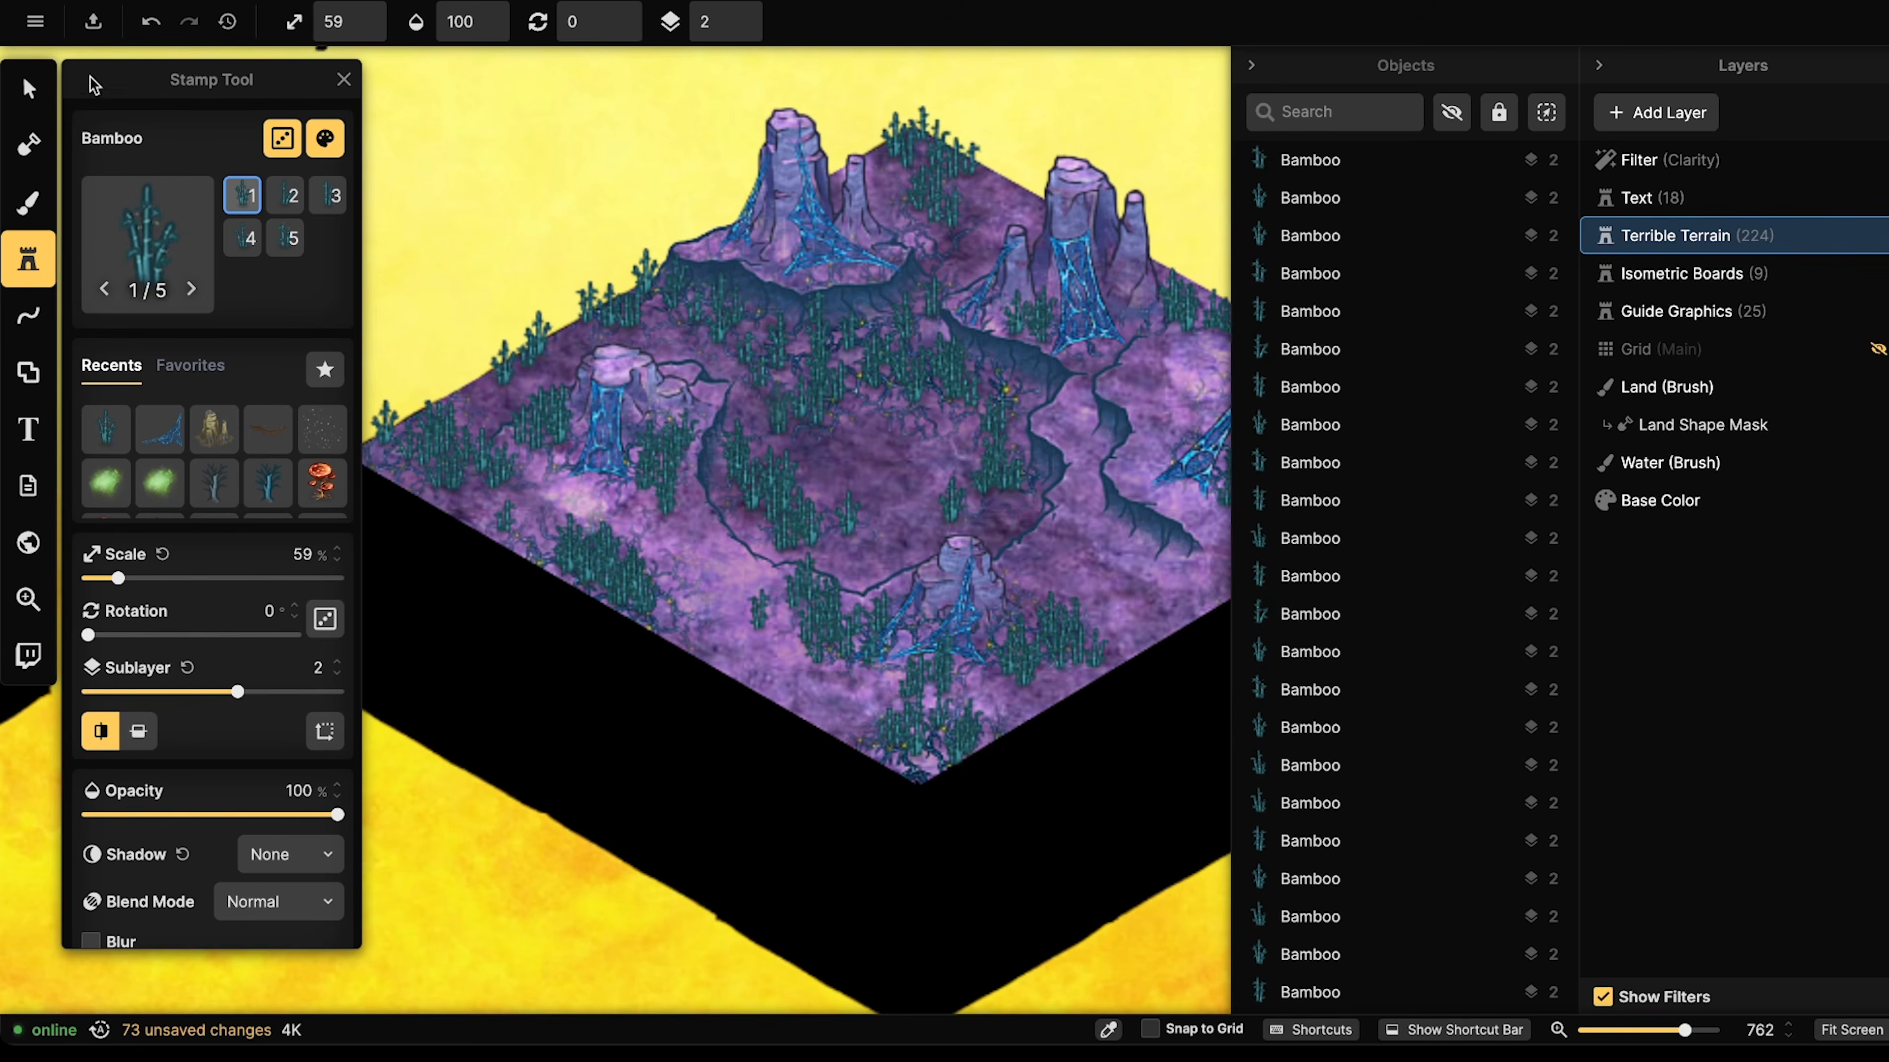
- Select all stamps from the Bamboo set, shift their hue to green and set their contrast to 103%
click(49, 85)
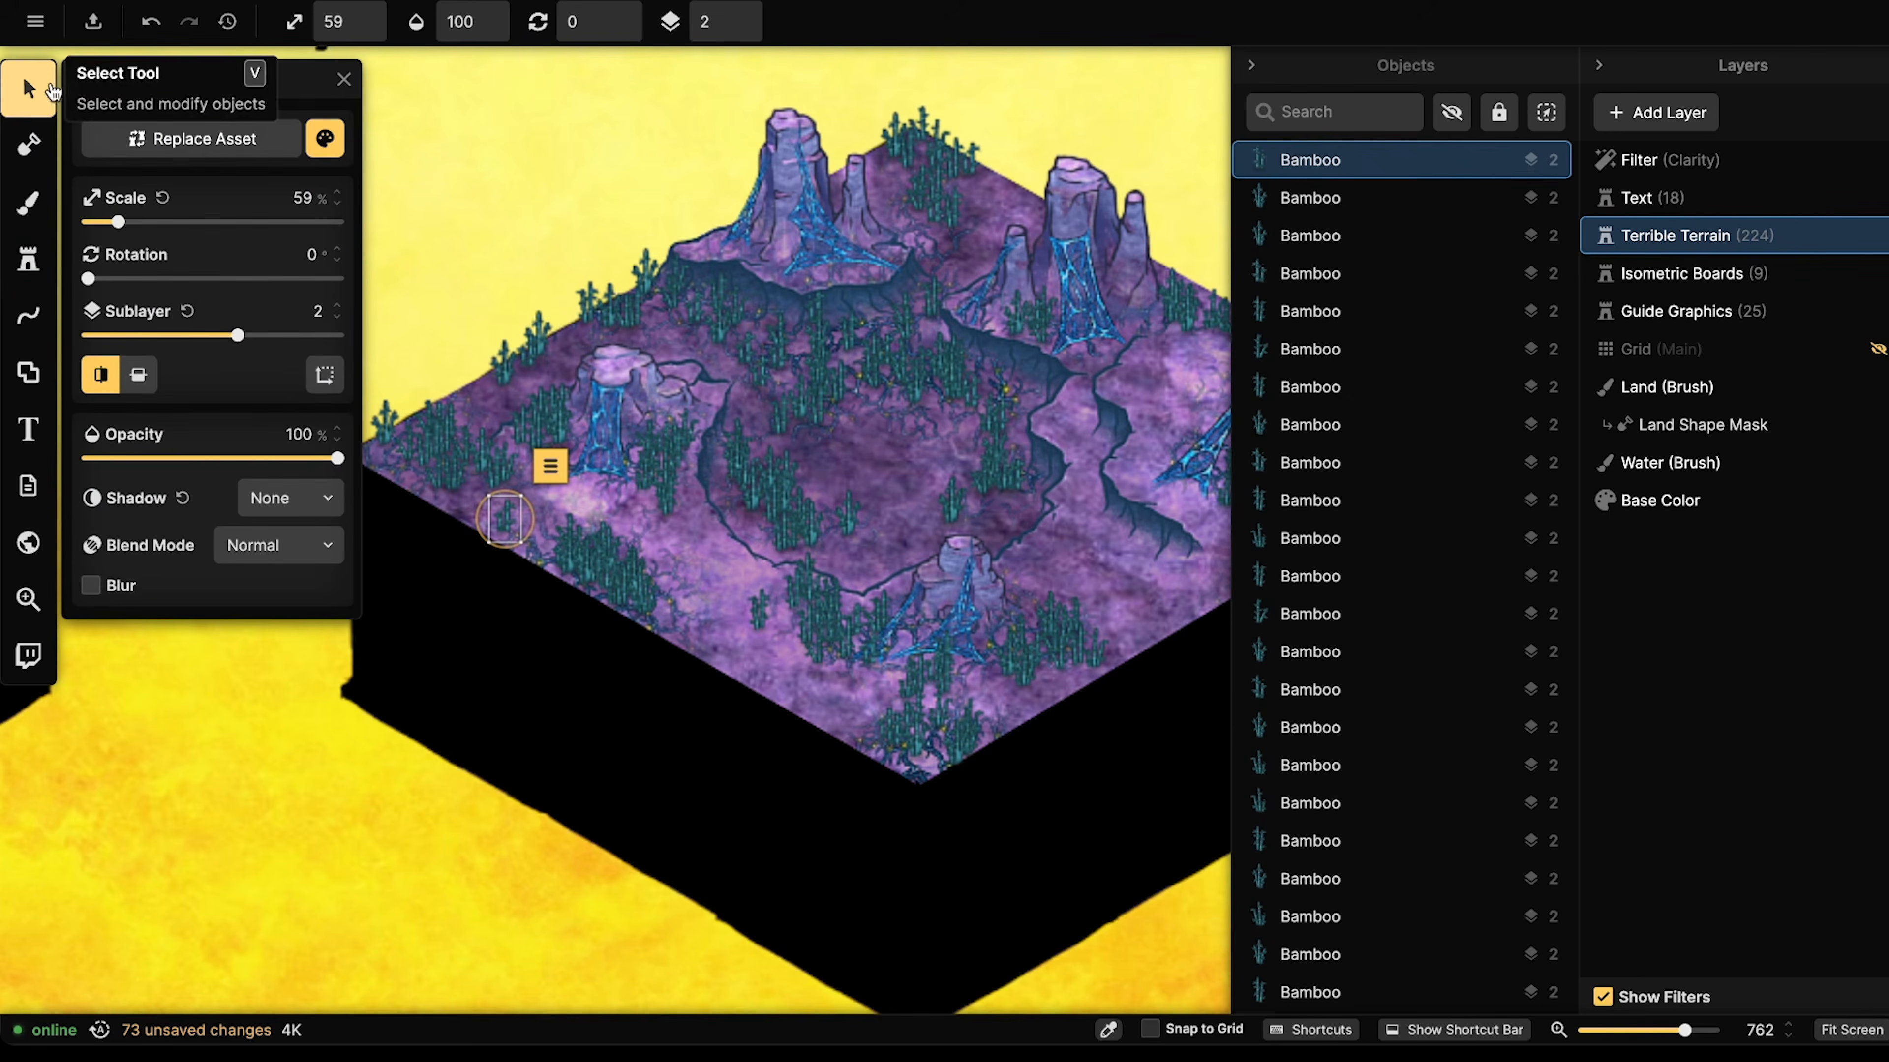
click(503, 387)
click(549, 307)
mouse_move(654, 363)
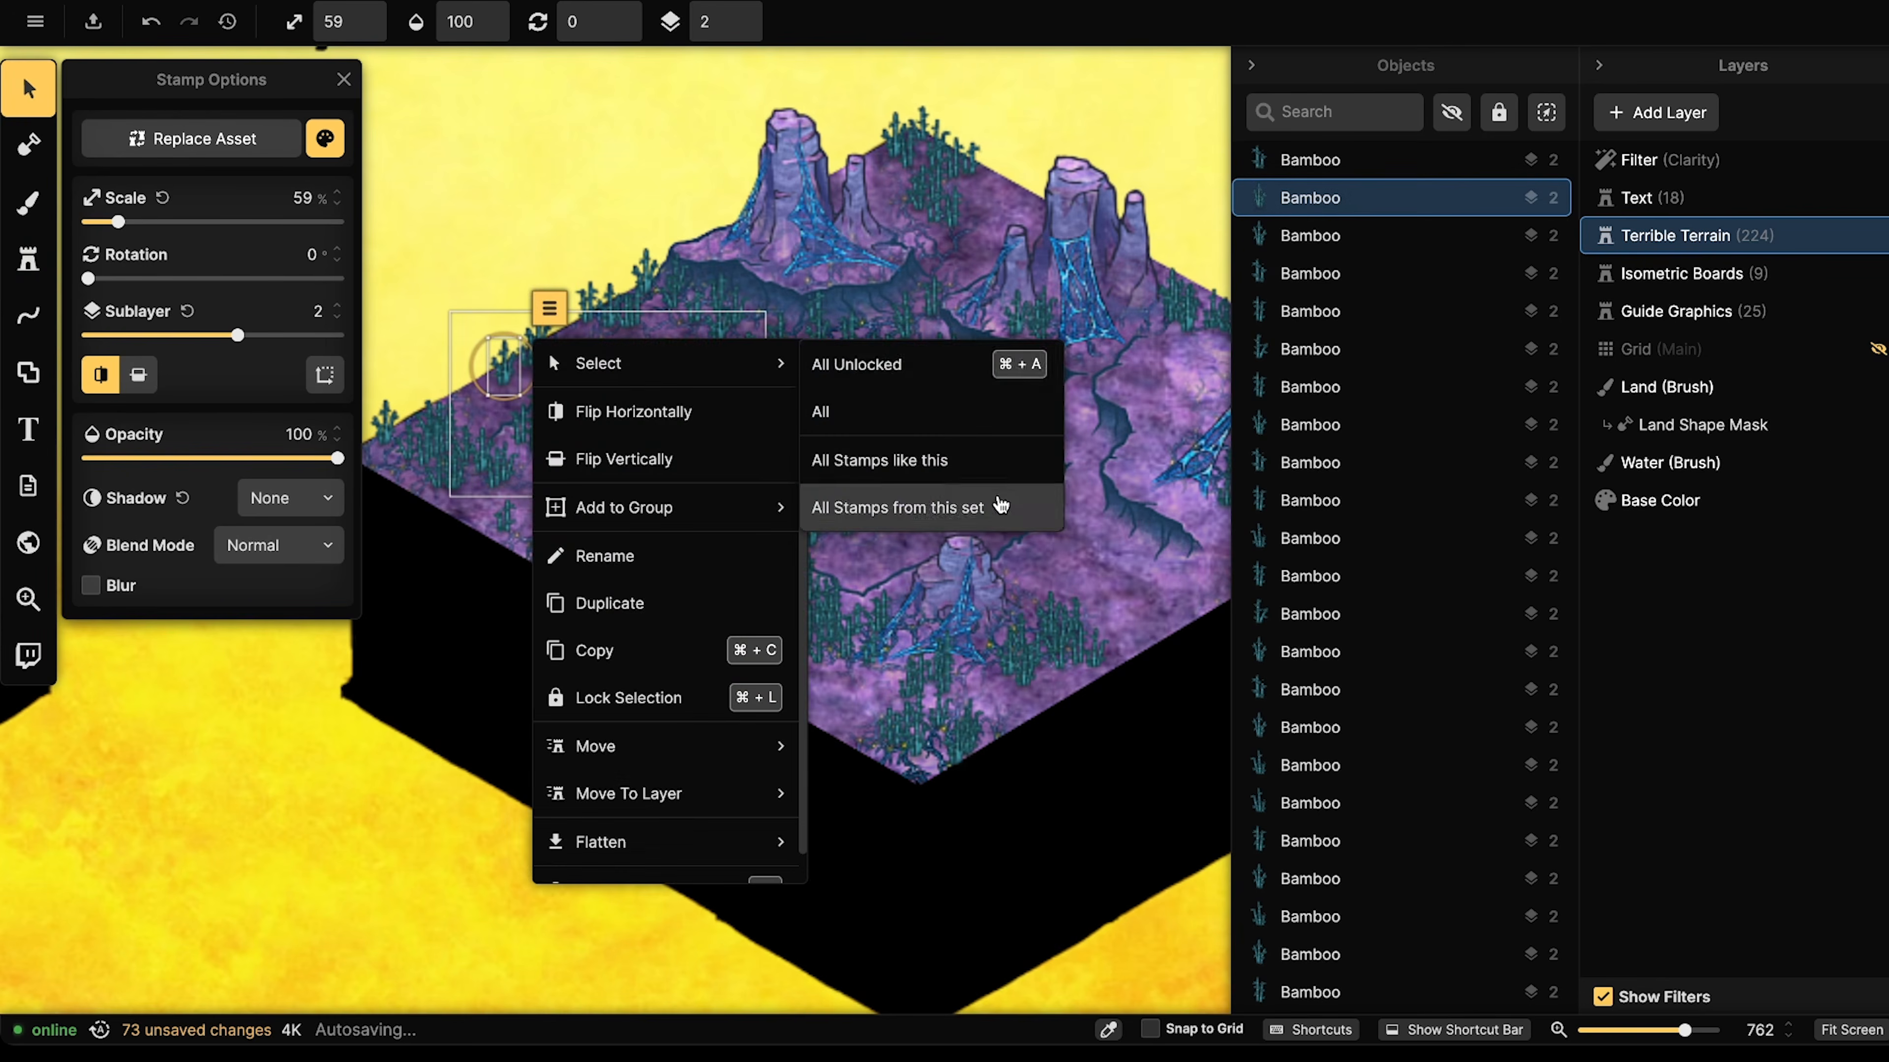
click(1000, 508)
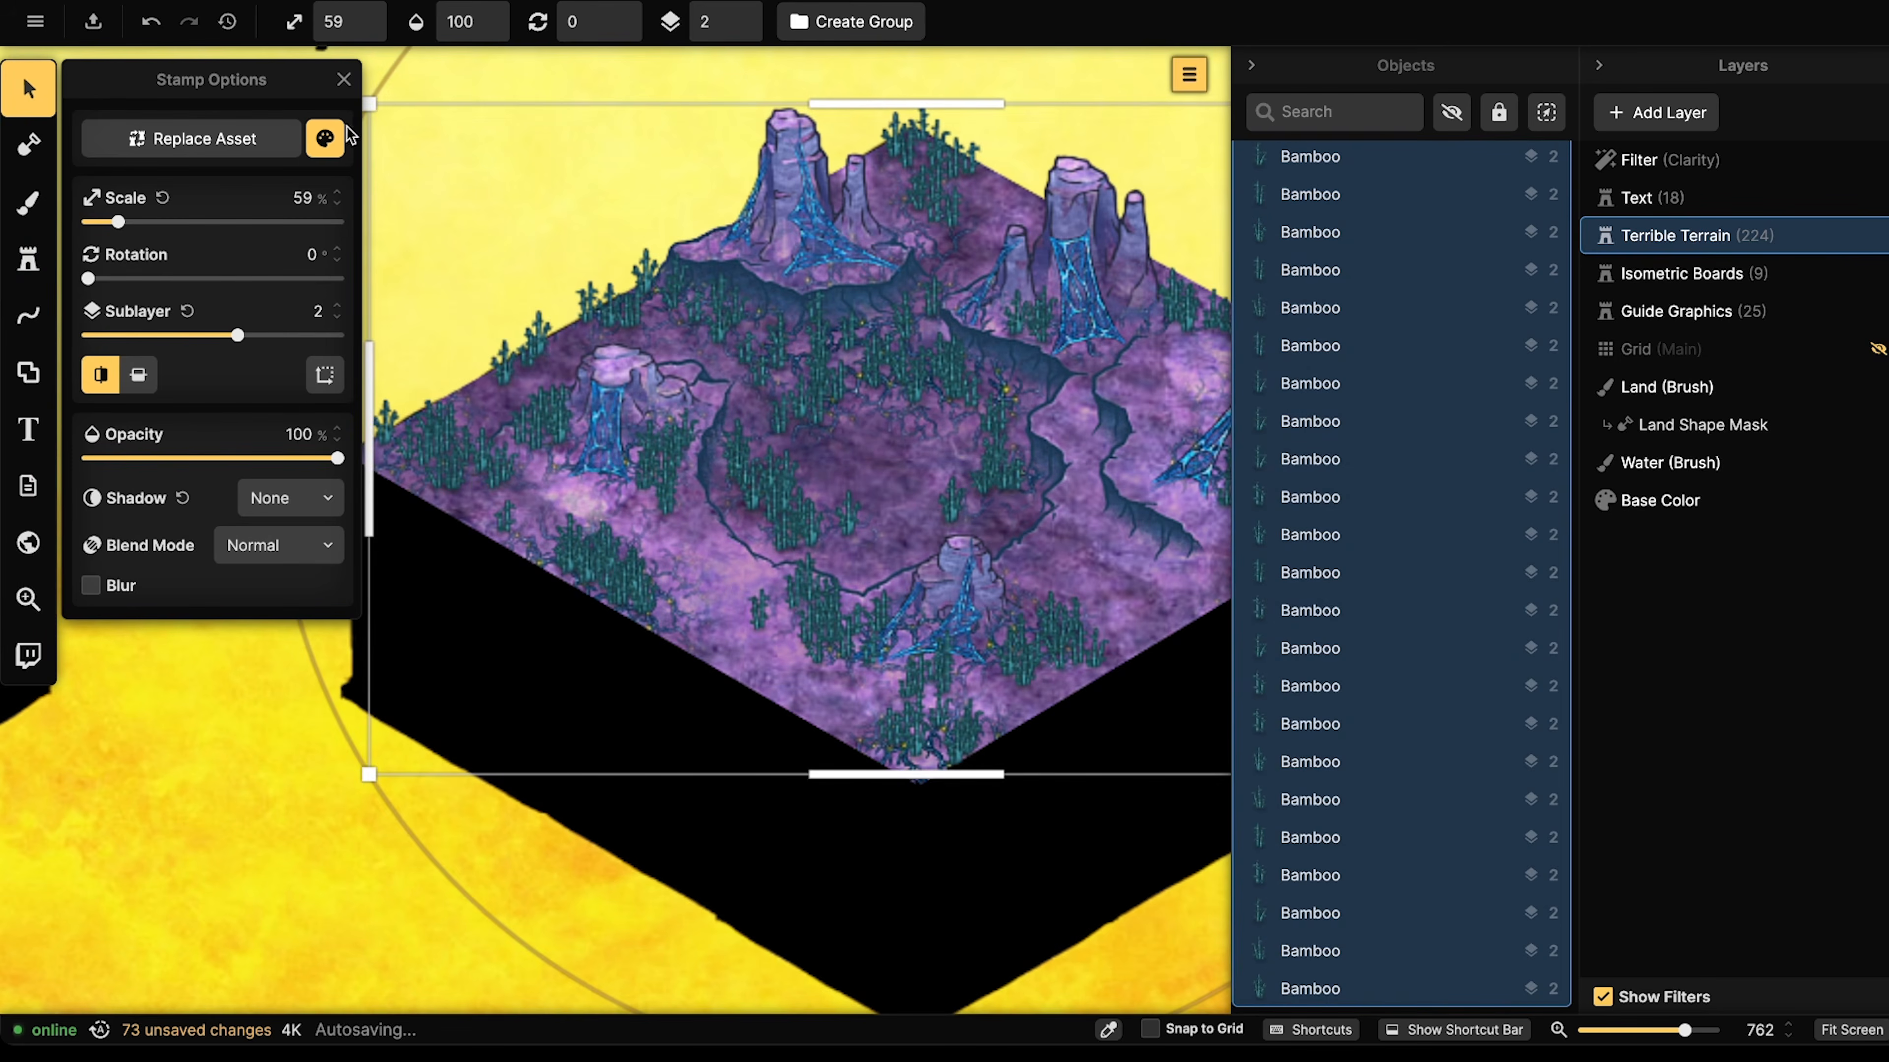
click(326, 138)
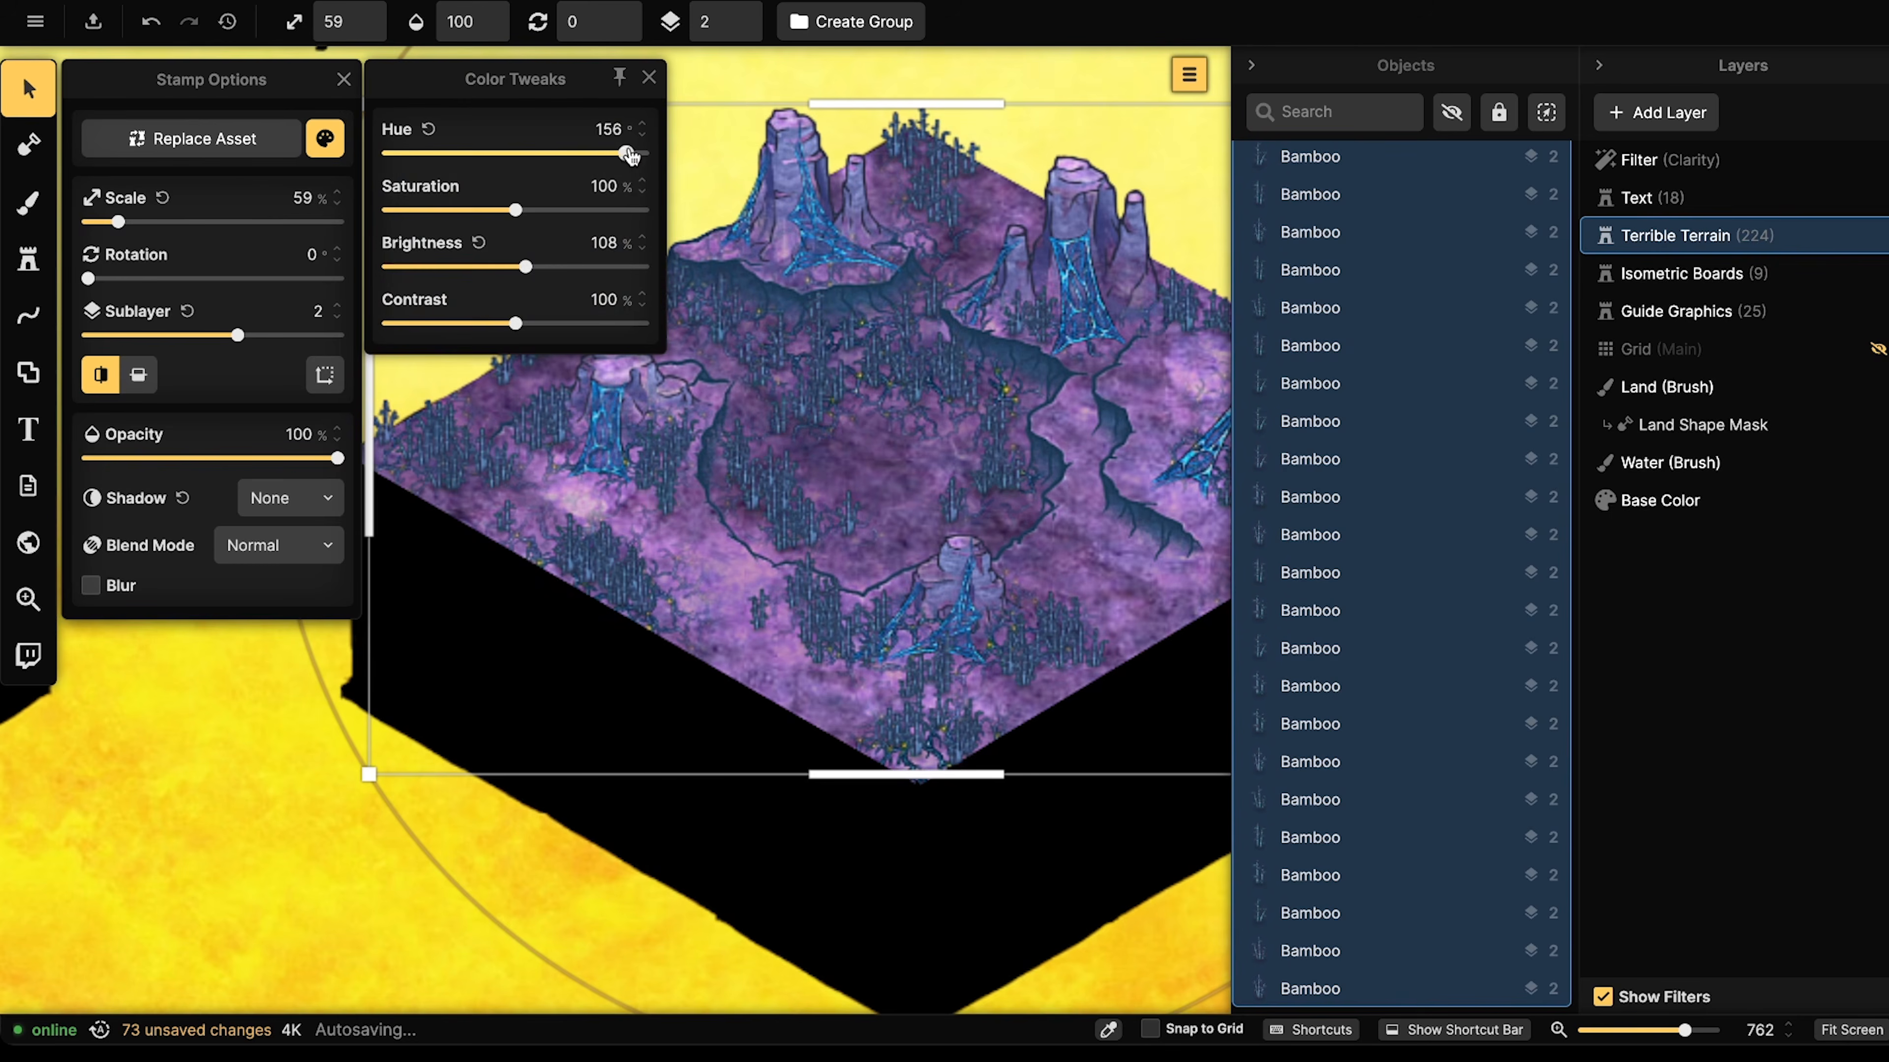
drag(640, 156, 544, 156)
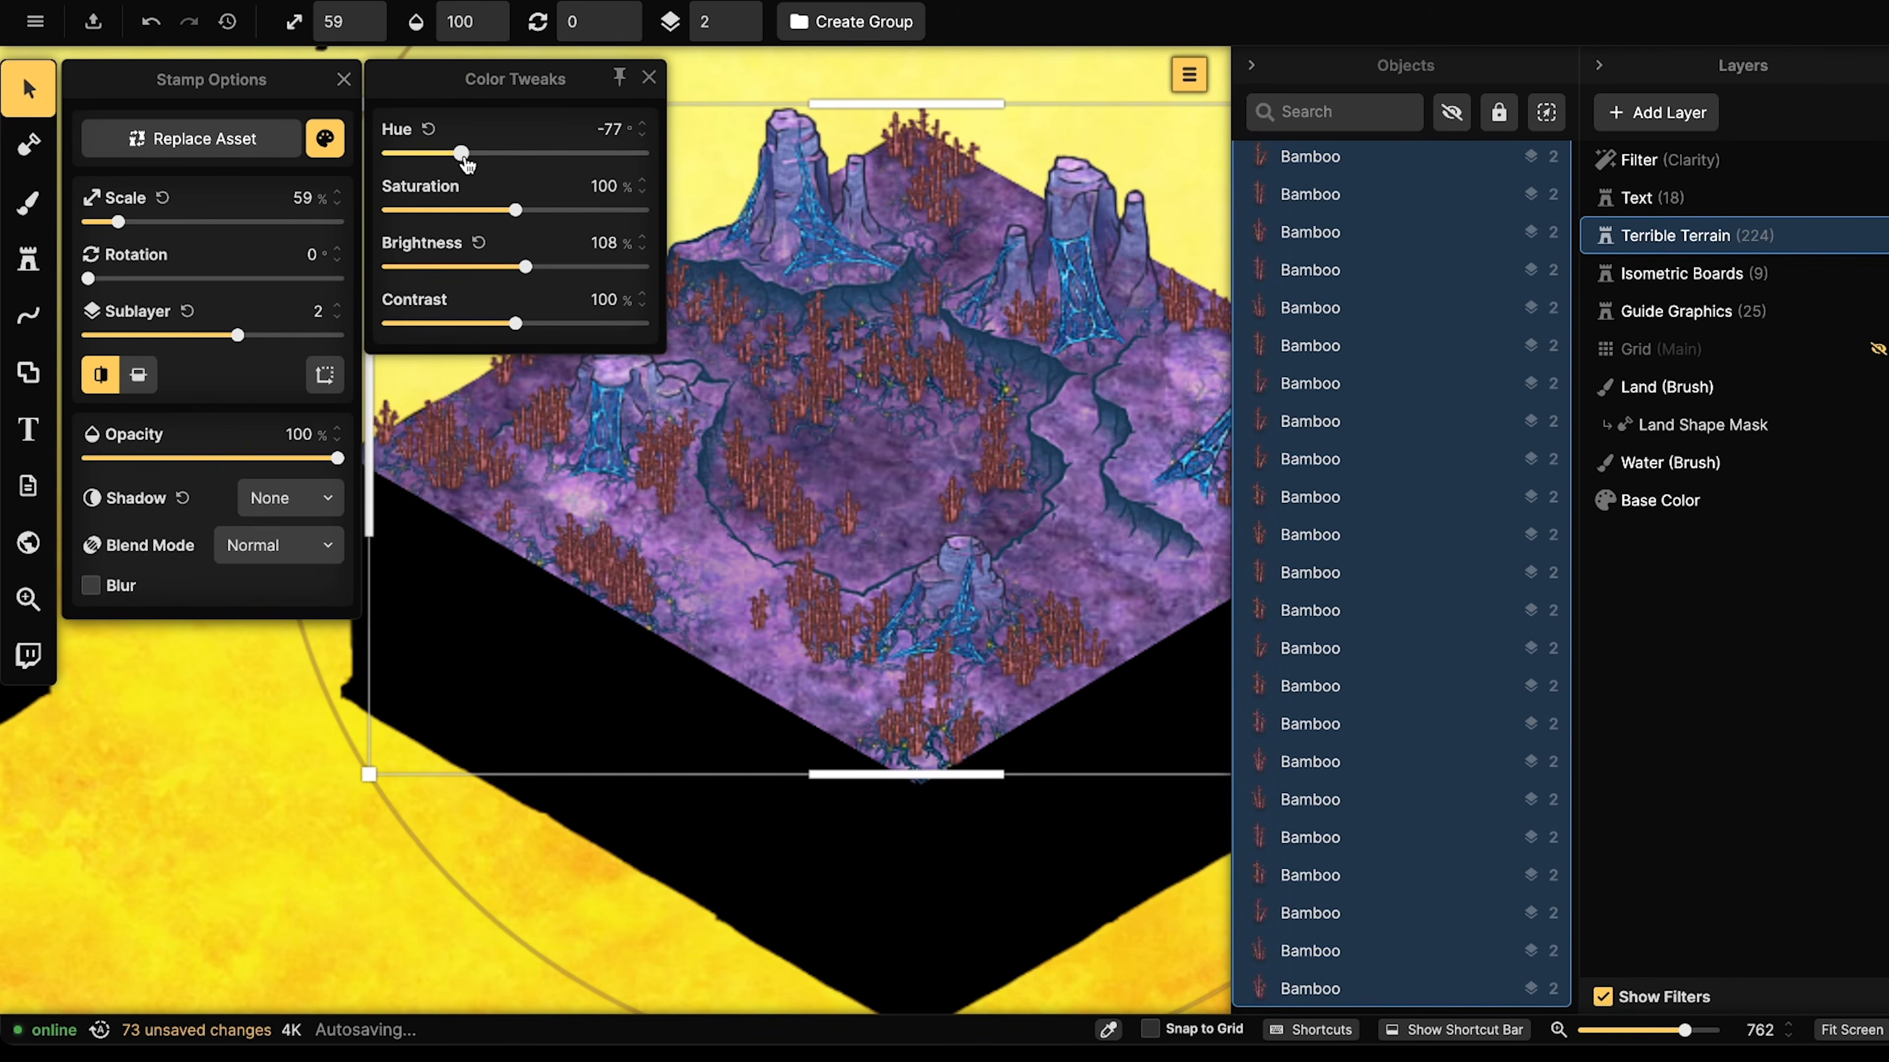
drag(481, 160, 505, 162)
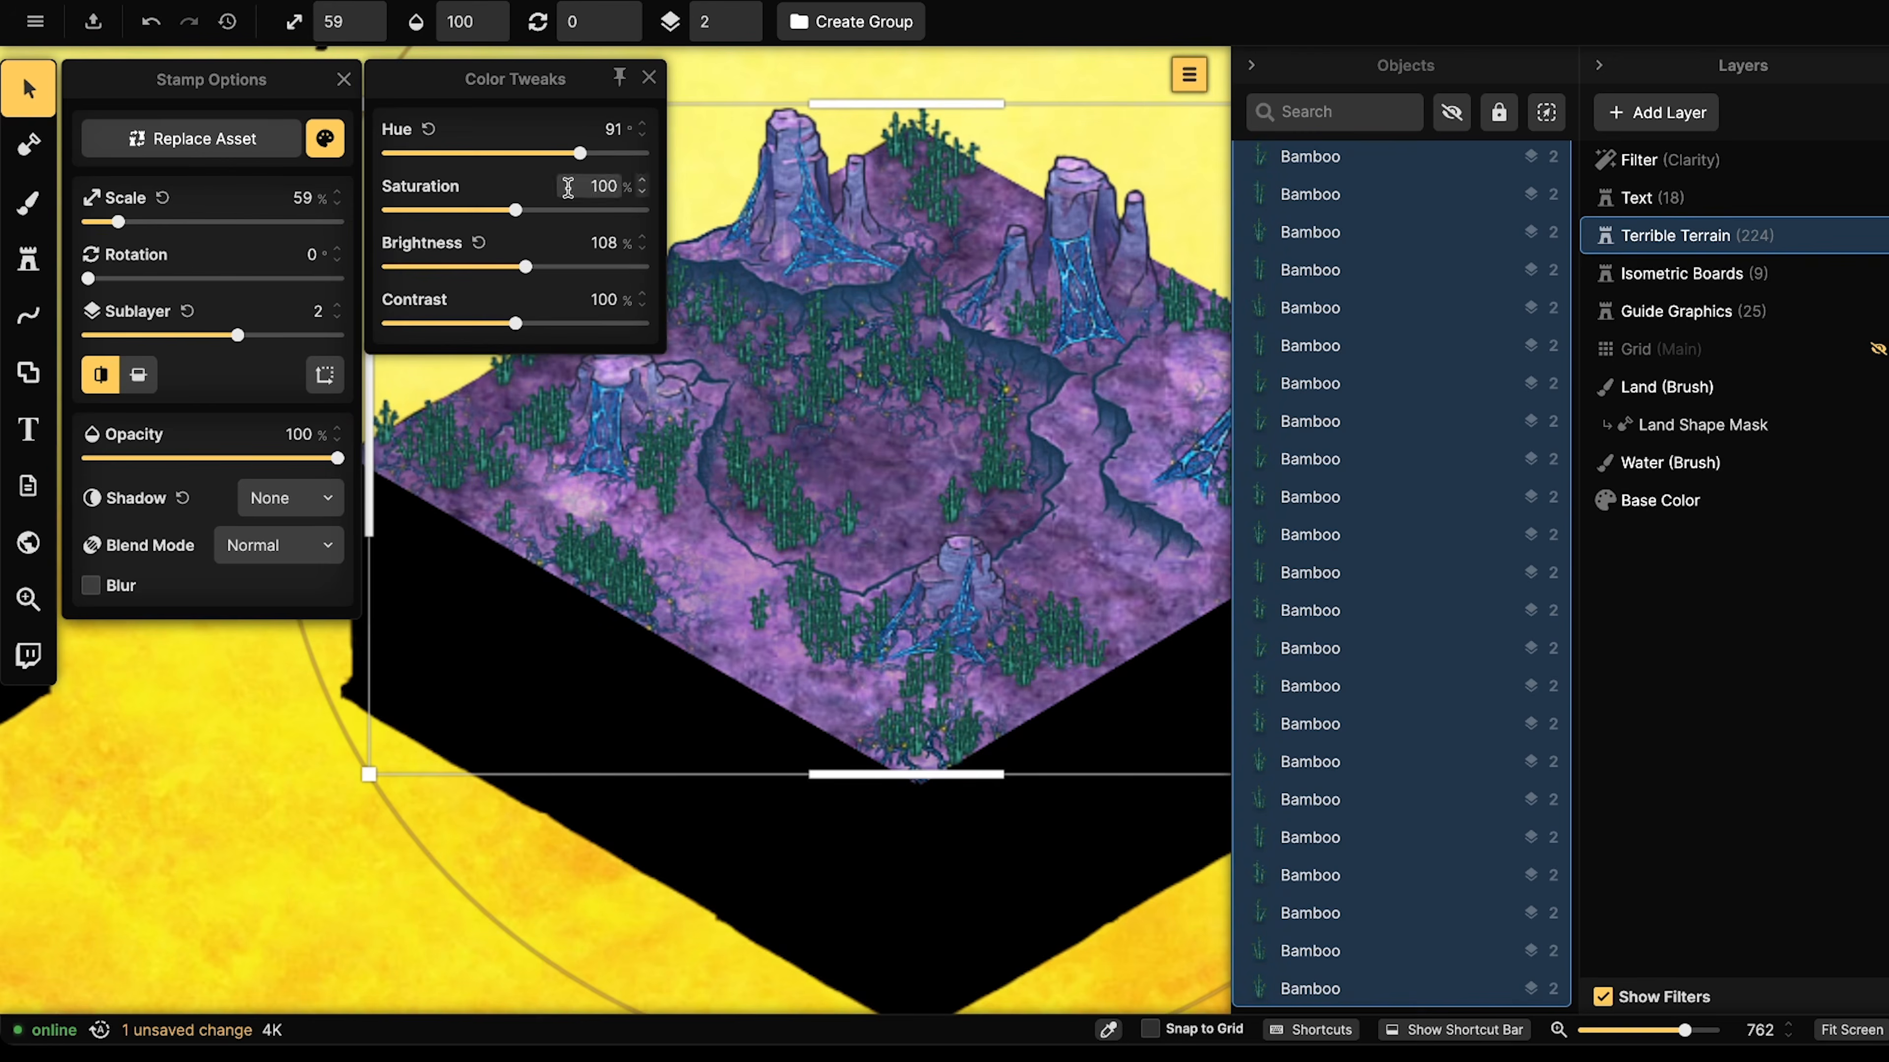
mouse_move(515, 322)
mouse_down()
mouse_move(456, 324)
mouse_move(553, 324)
mouse_move(524, 323)
mouse_up()
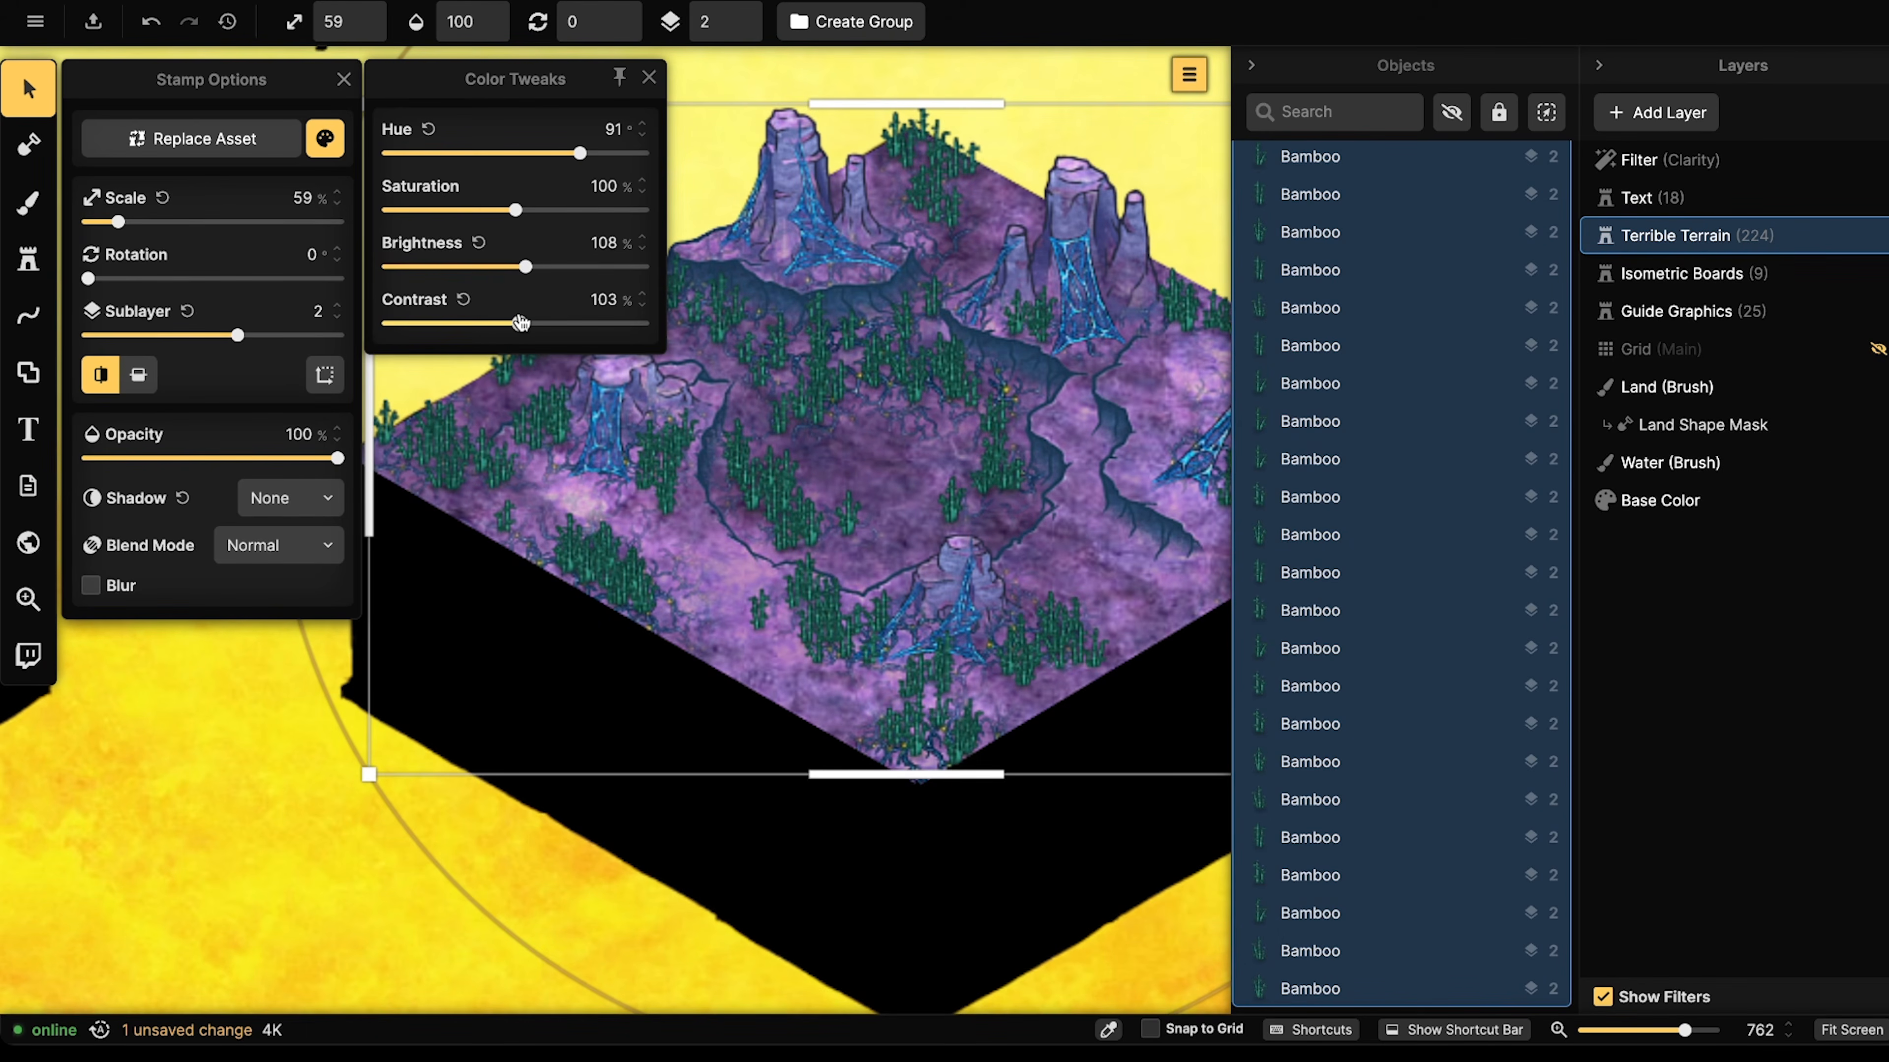
drag(579, 154, 573, 155)
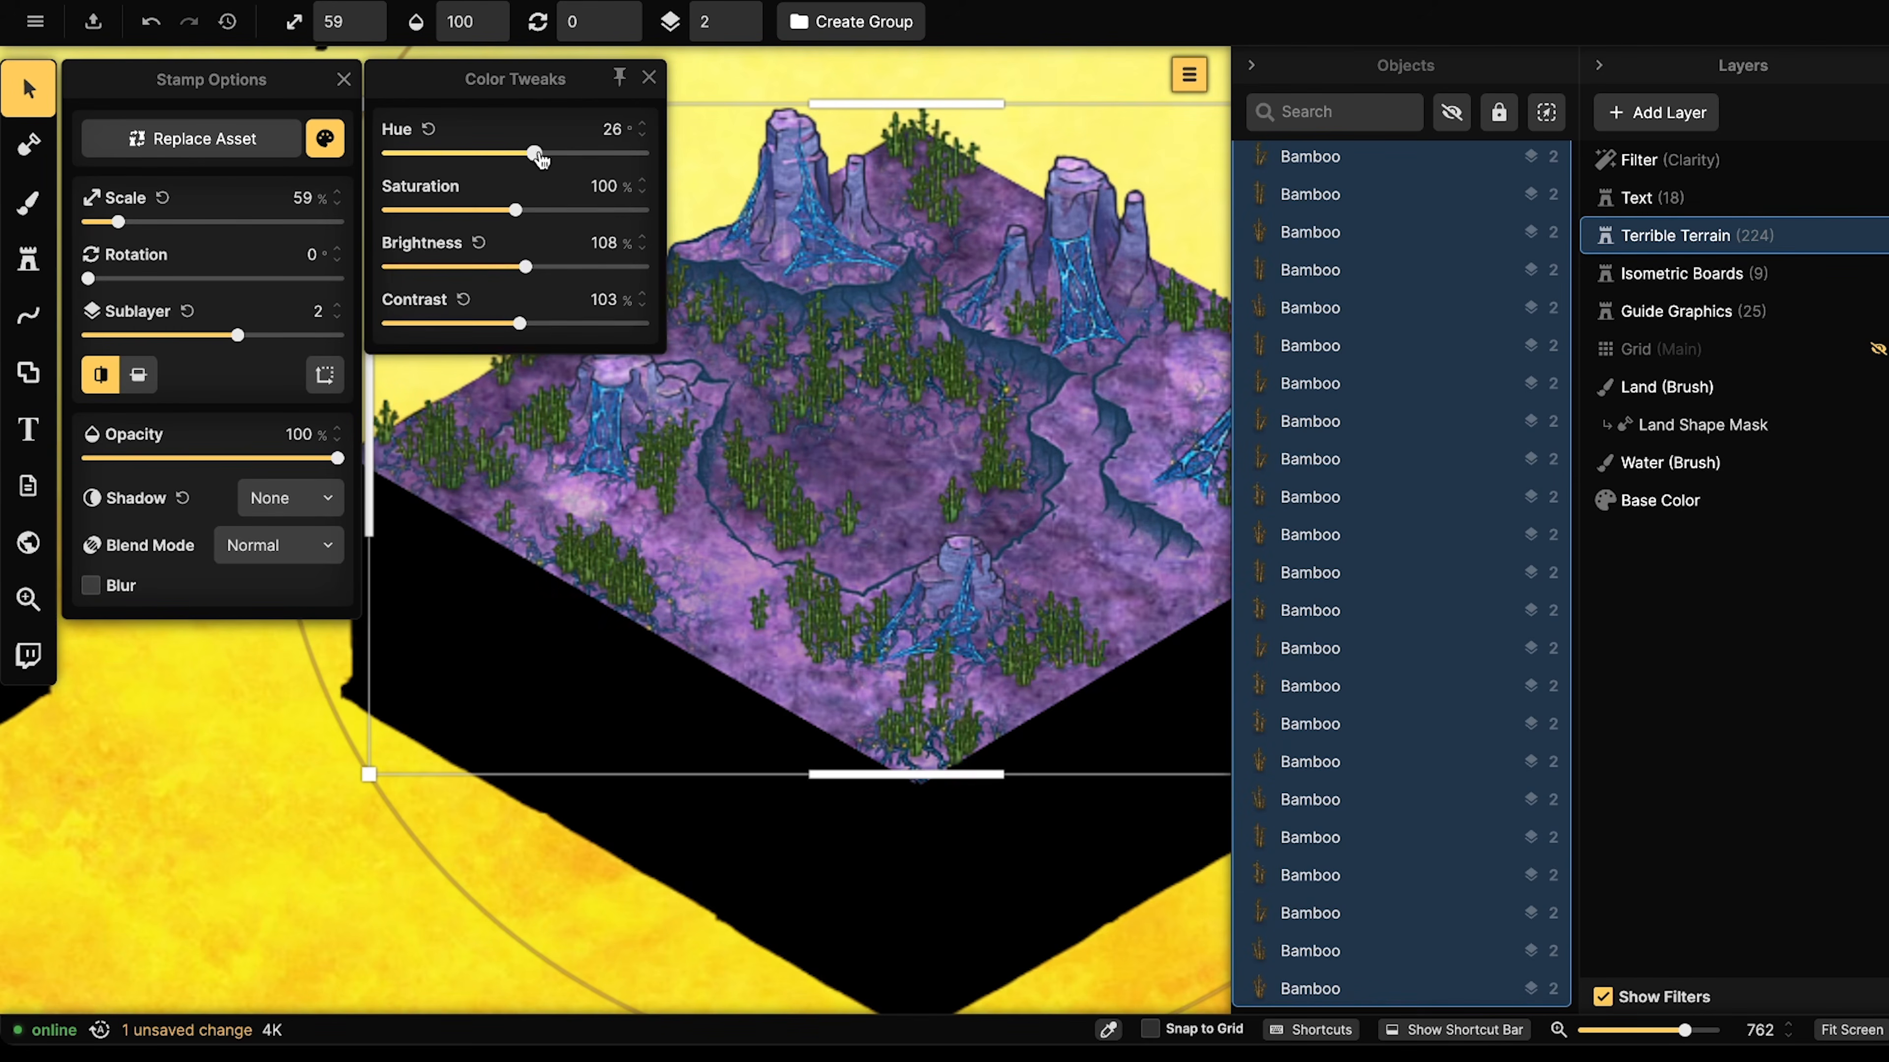
drag(543, 158, 541, 158)
scroll(678, 448, up, 5)
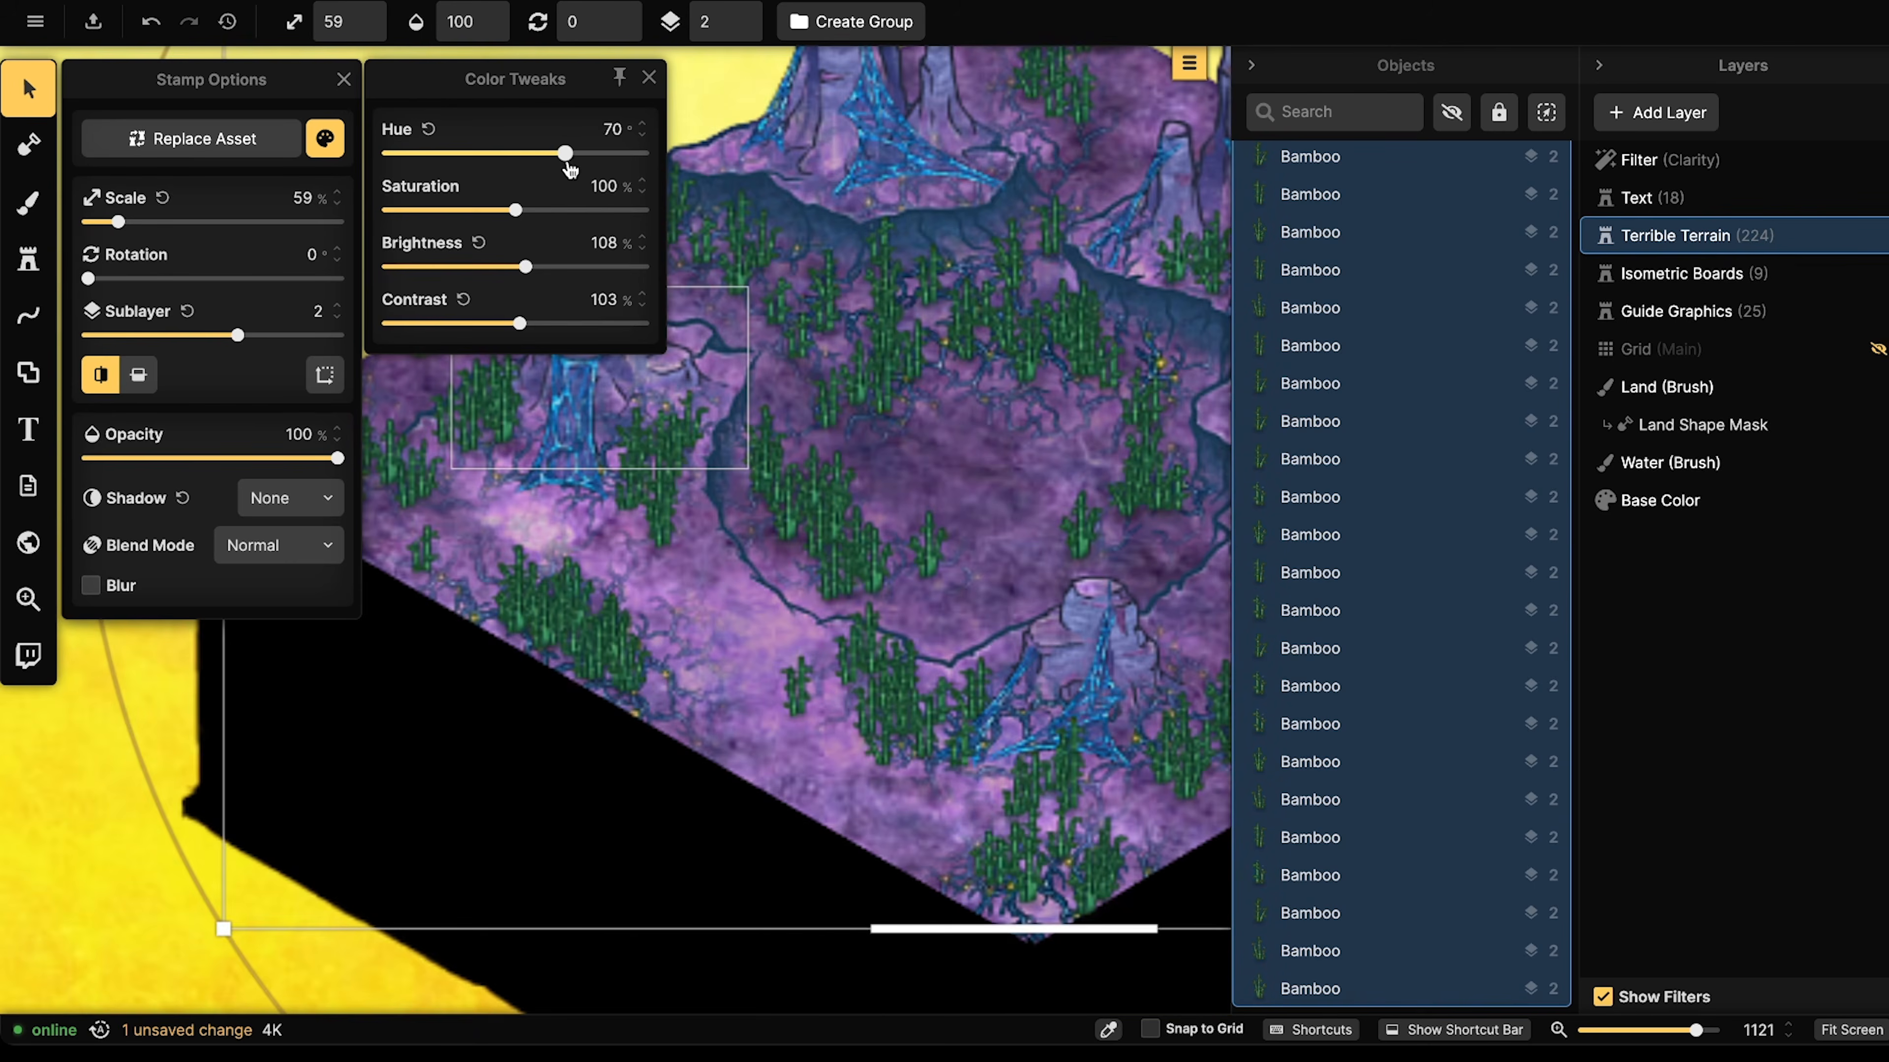
scroll(688, 448, up, 2)
- Select all stamps like the bamboo inside the crater's left rim and set hue 41, brightness 55% and contrast 67%
click(688, 448)
scroll(687, 444, up, 3)
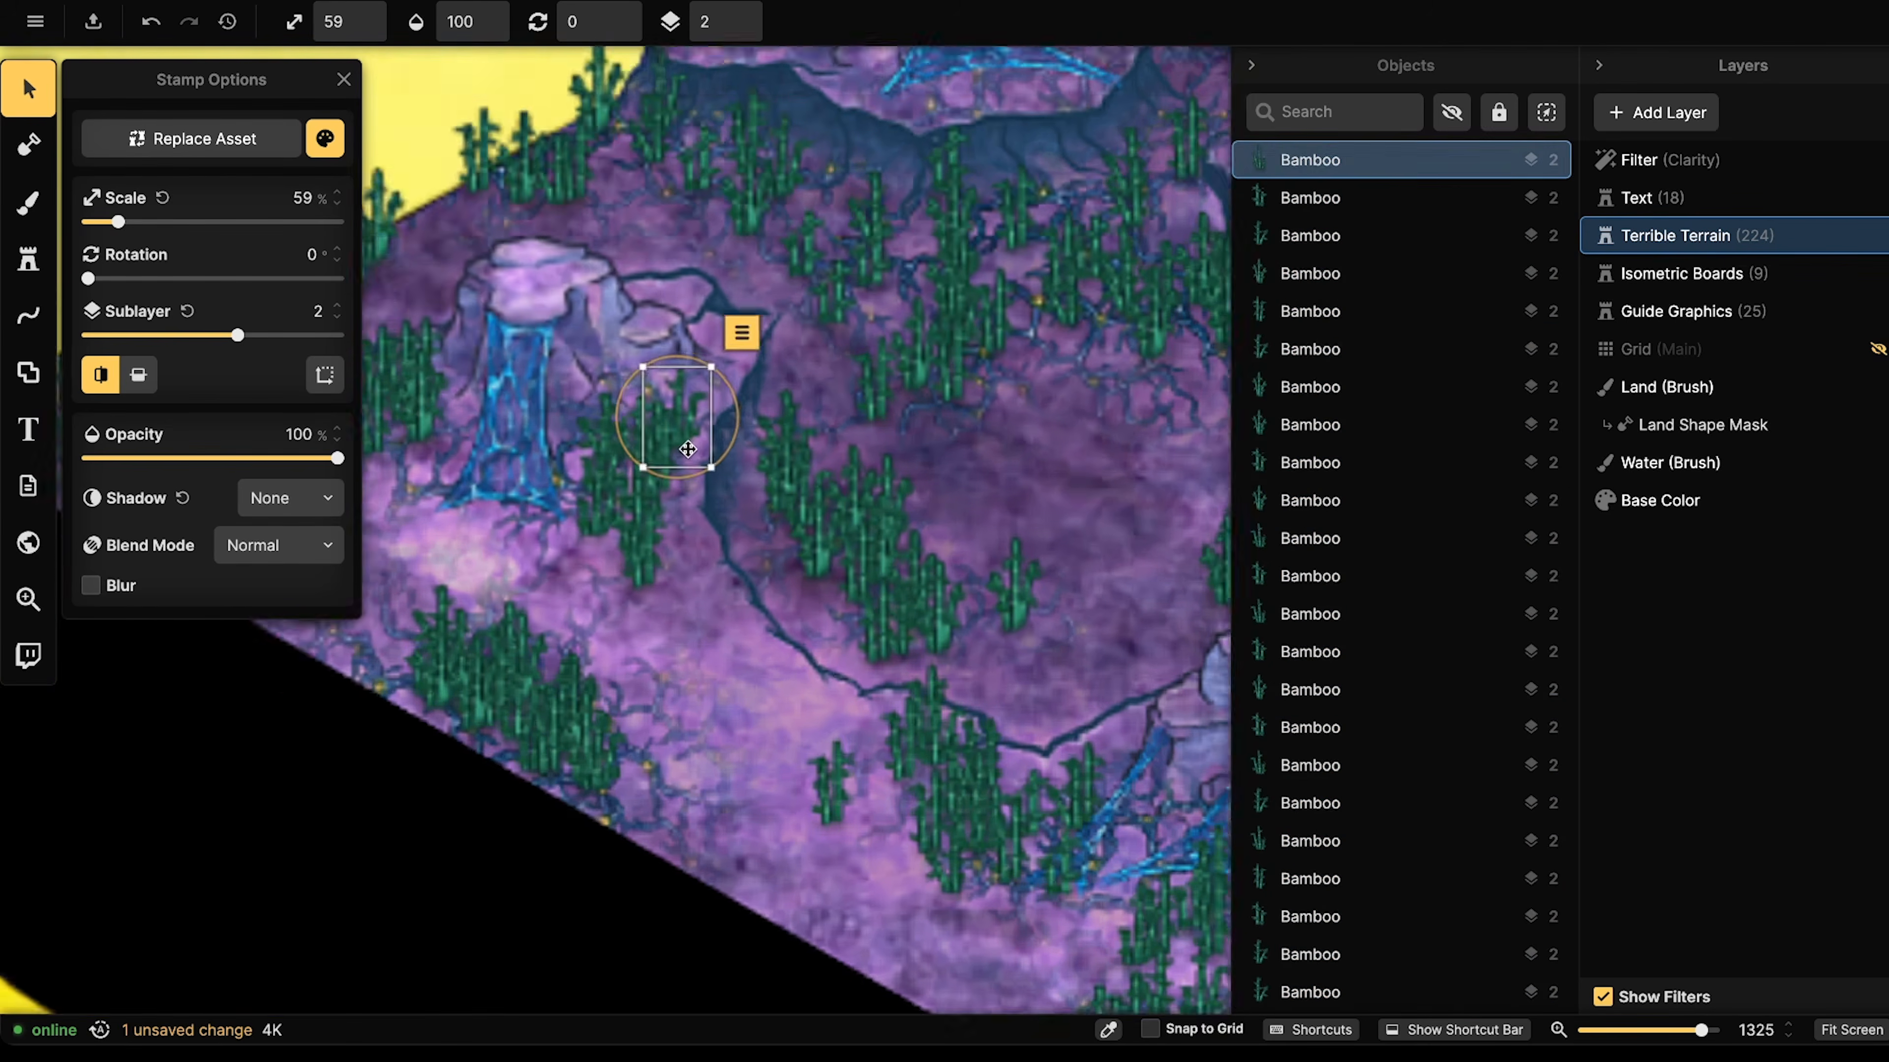
scroll(686, 440, down, 3)
mouse_move(757, 441)
mouse_down()
mouse_move(773, 418)
mouse_move(767, 439)
mouse_up()
click(828, 363)
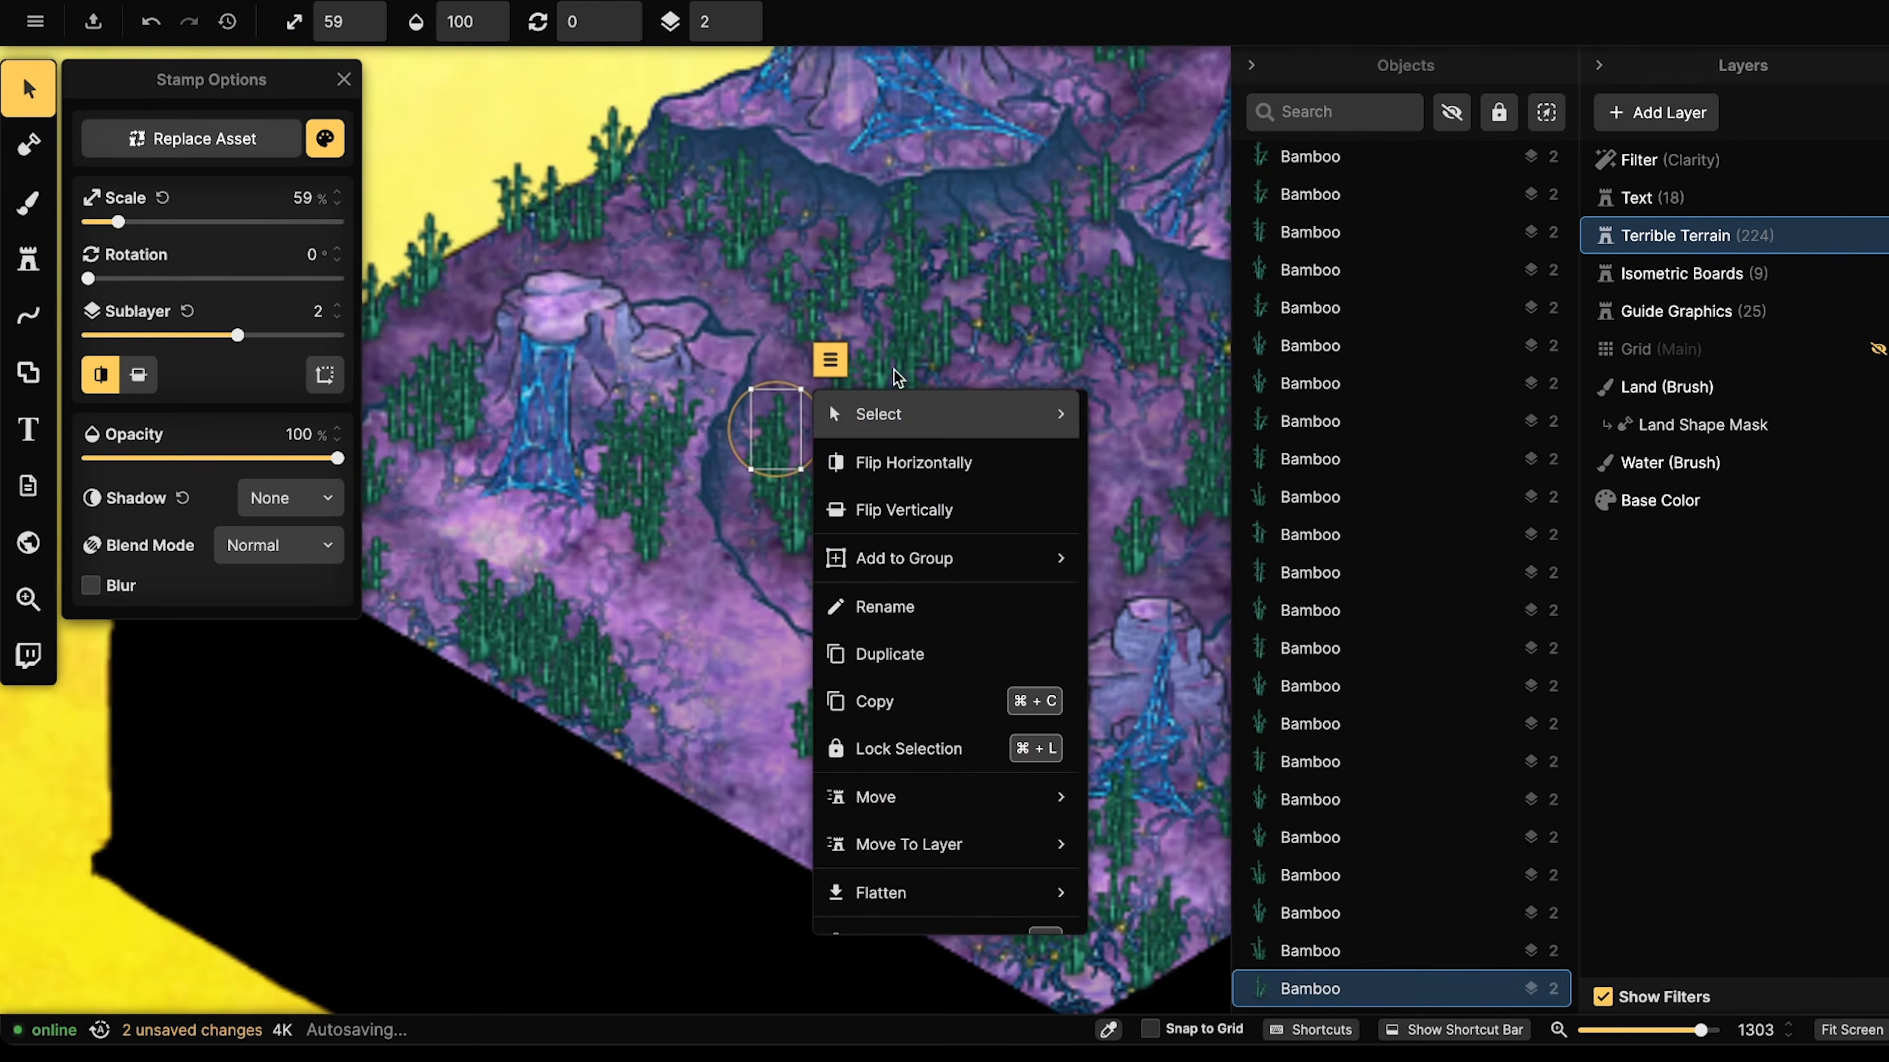
mouse_move(939, 416)
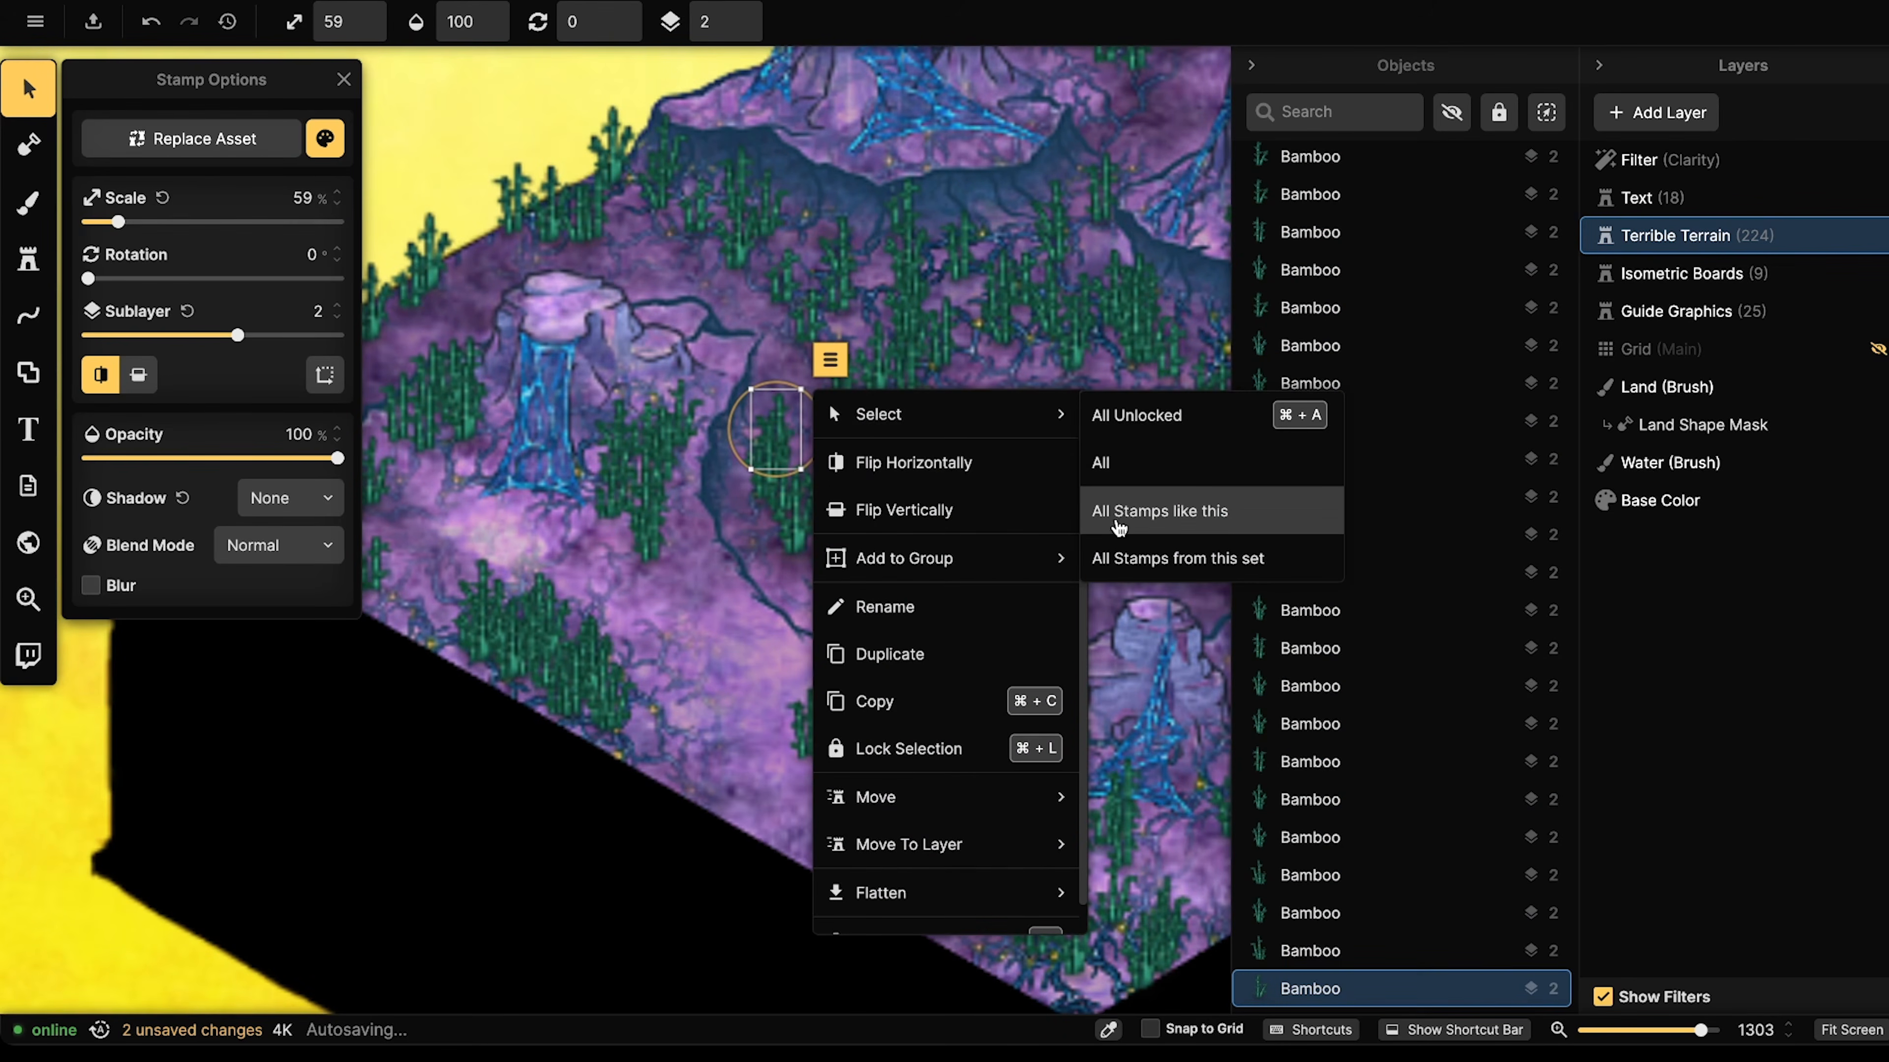
click(1196, 521)
scroll(647, 393, down, 5)
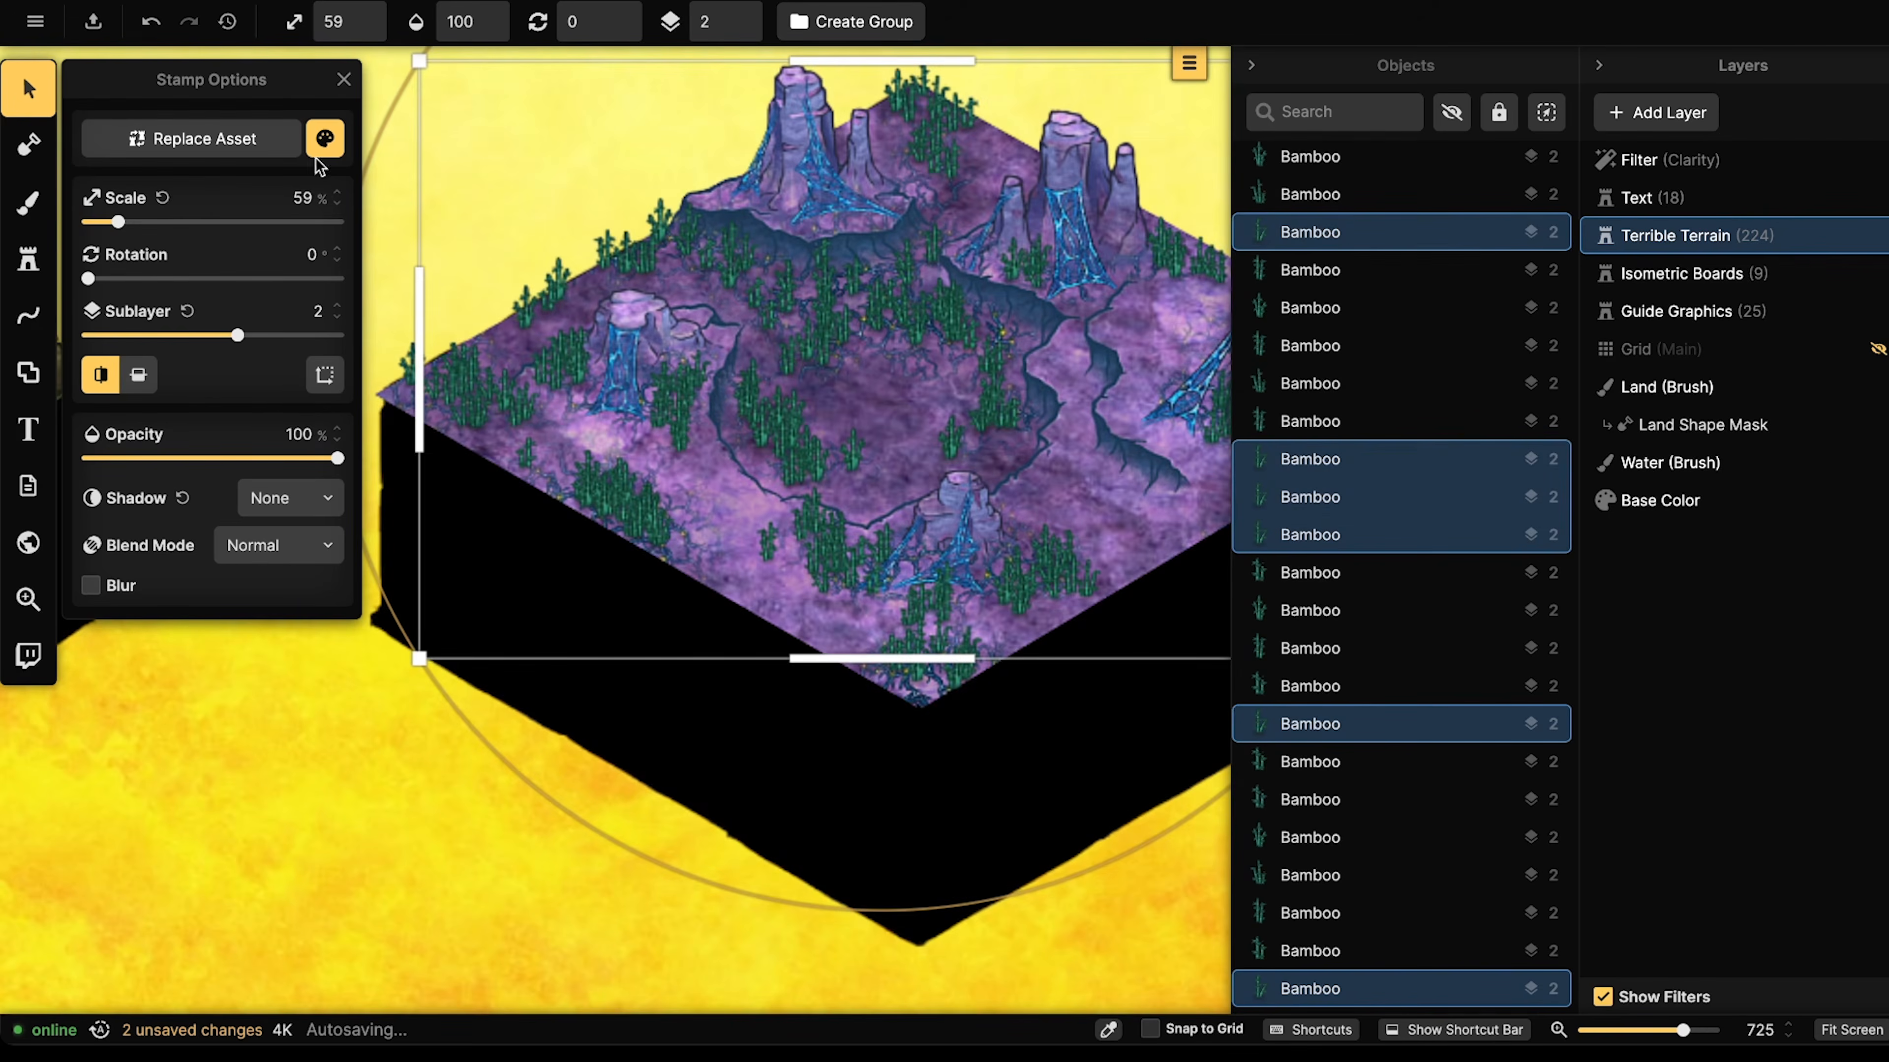
click(325, 138)
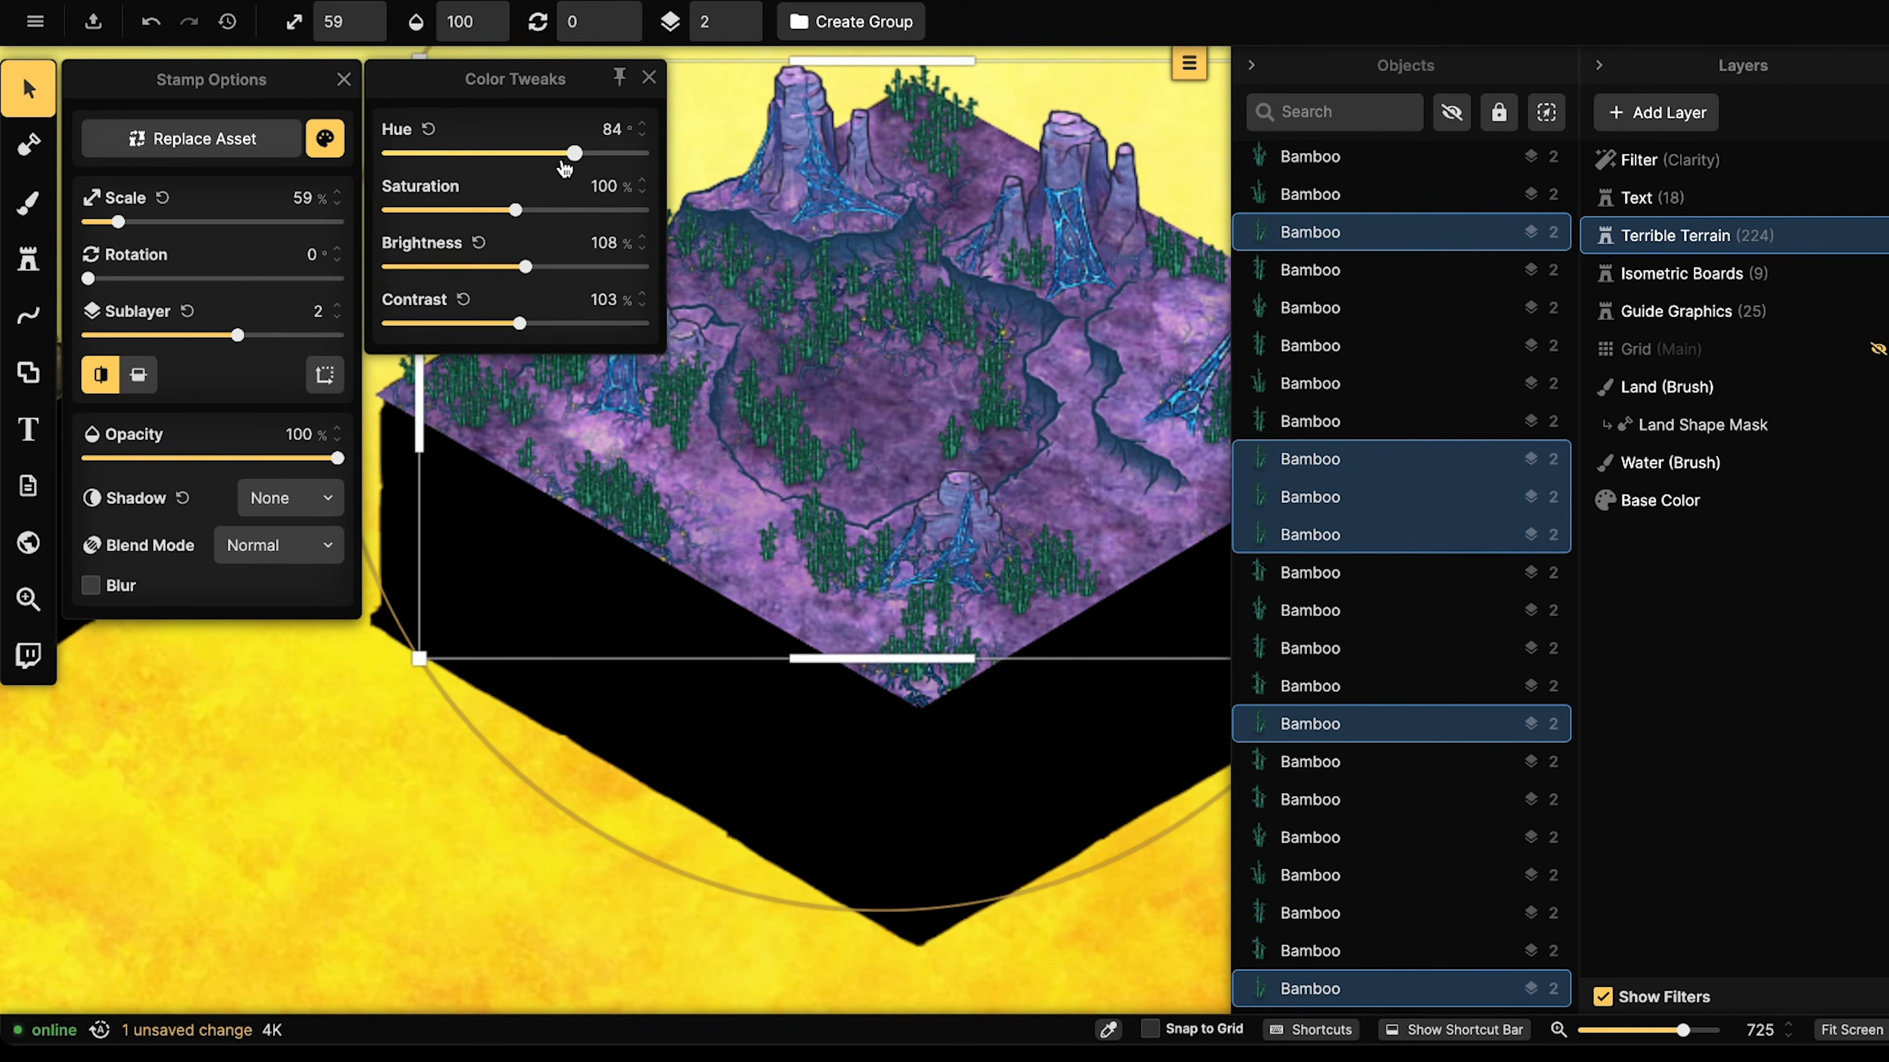
drag(555, 156, 533, 158)
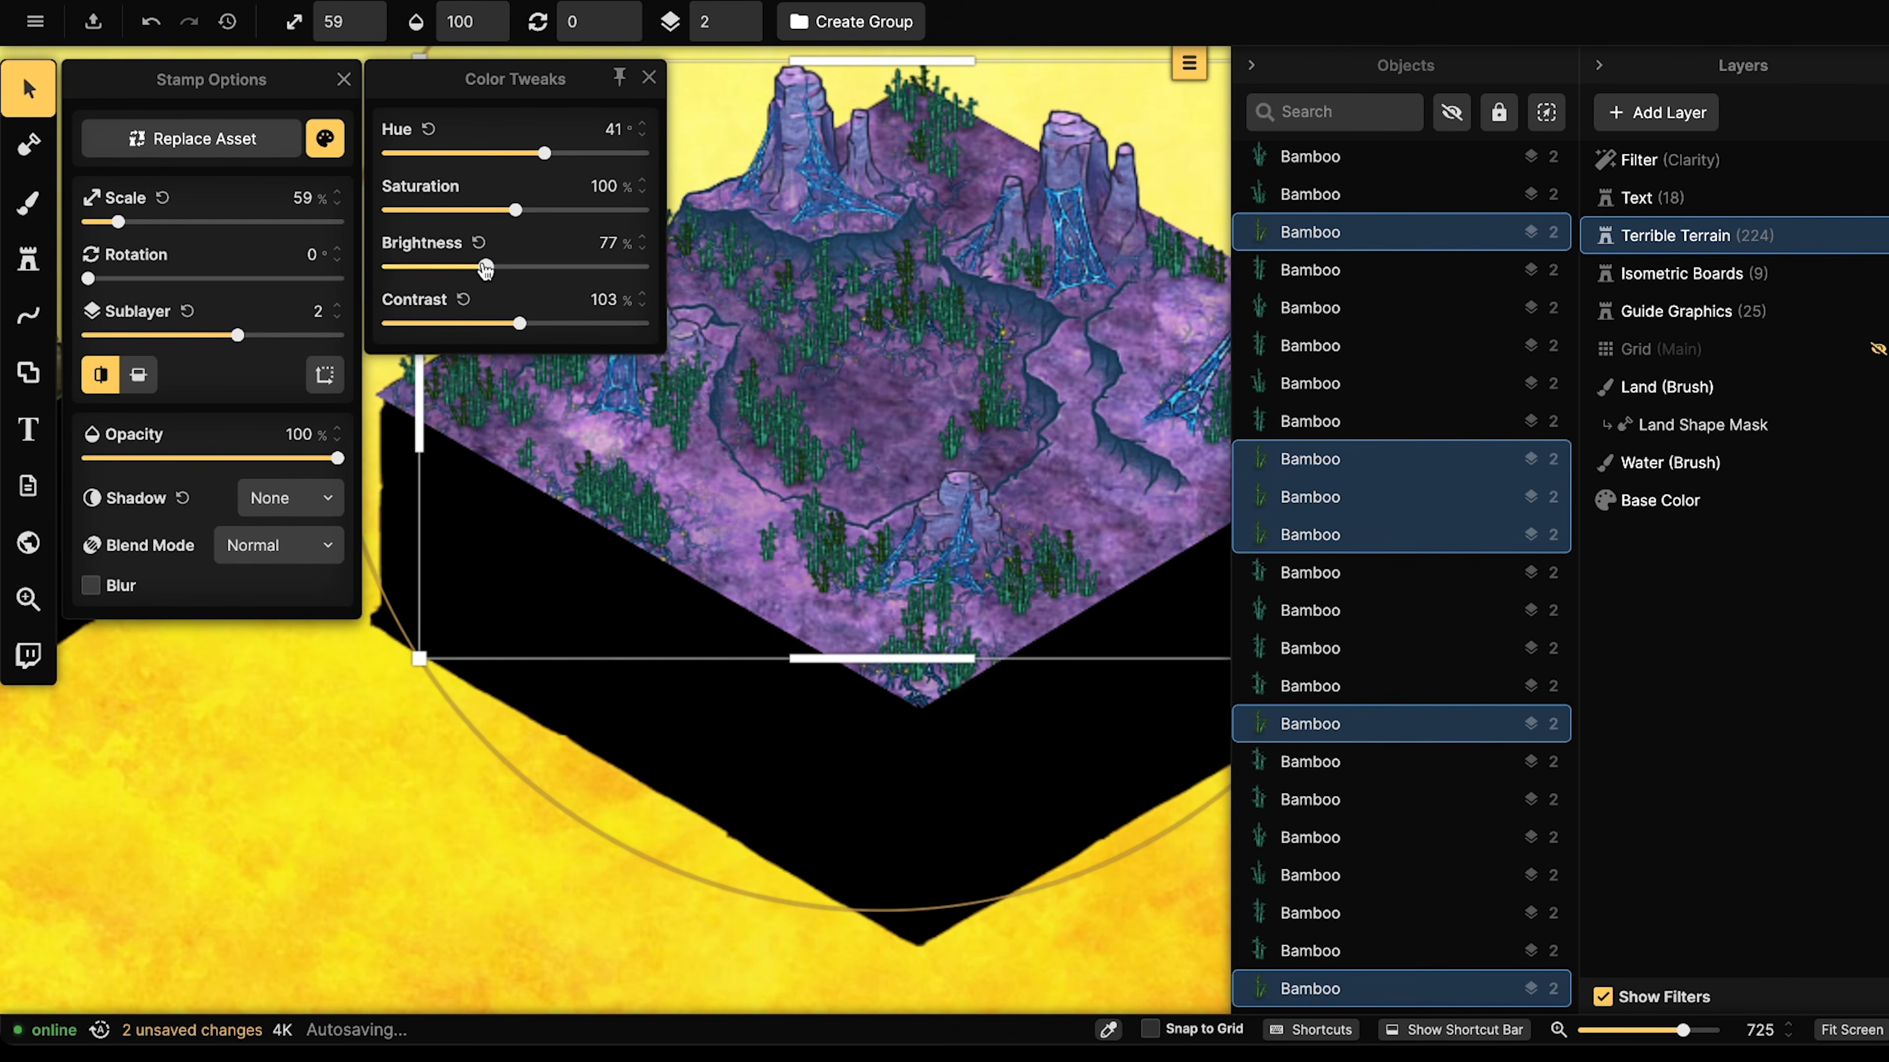
drag(484, 270, 460, 325)
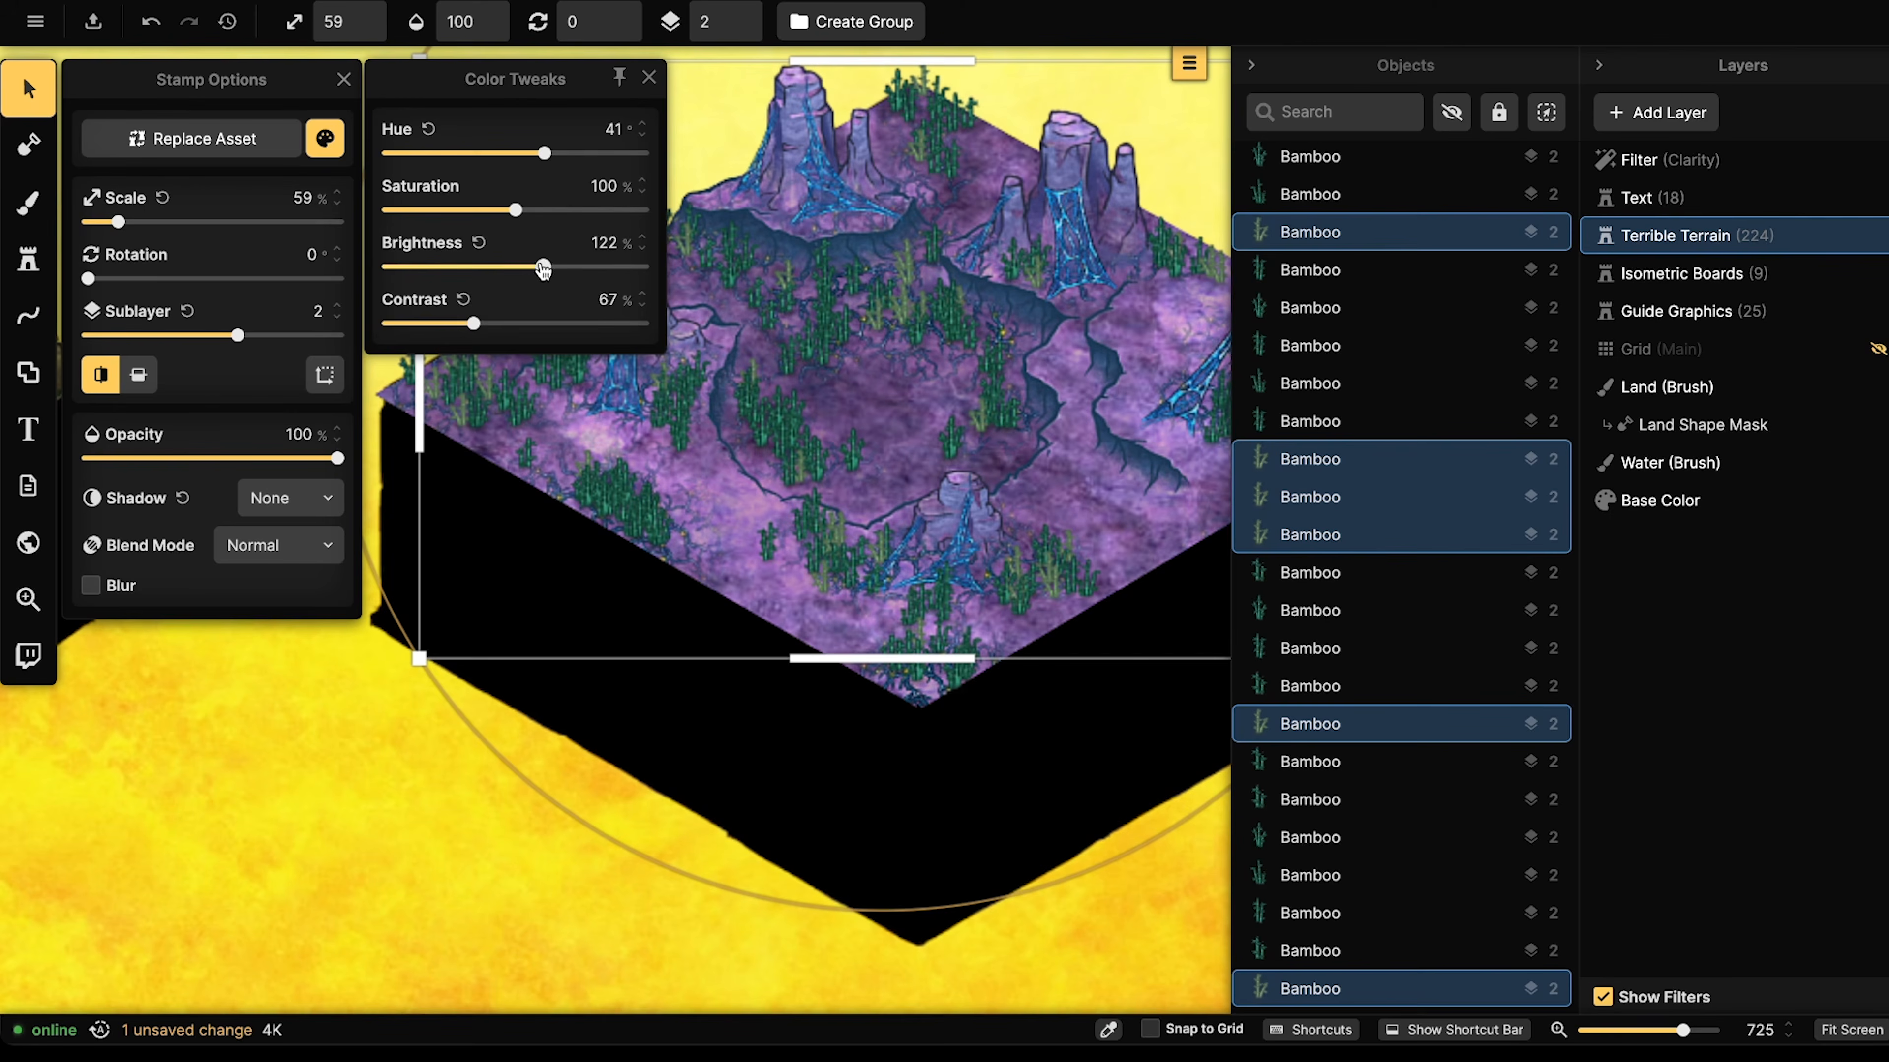
drag(530, 268, 495, 269)
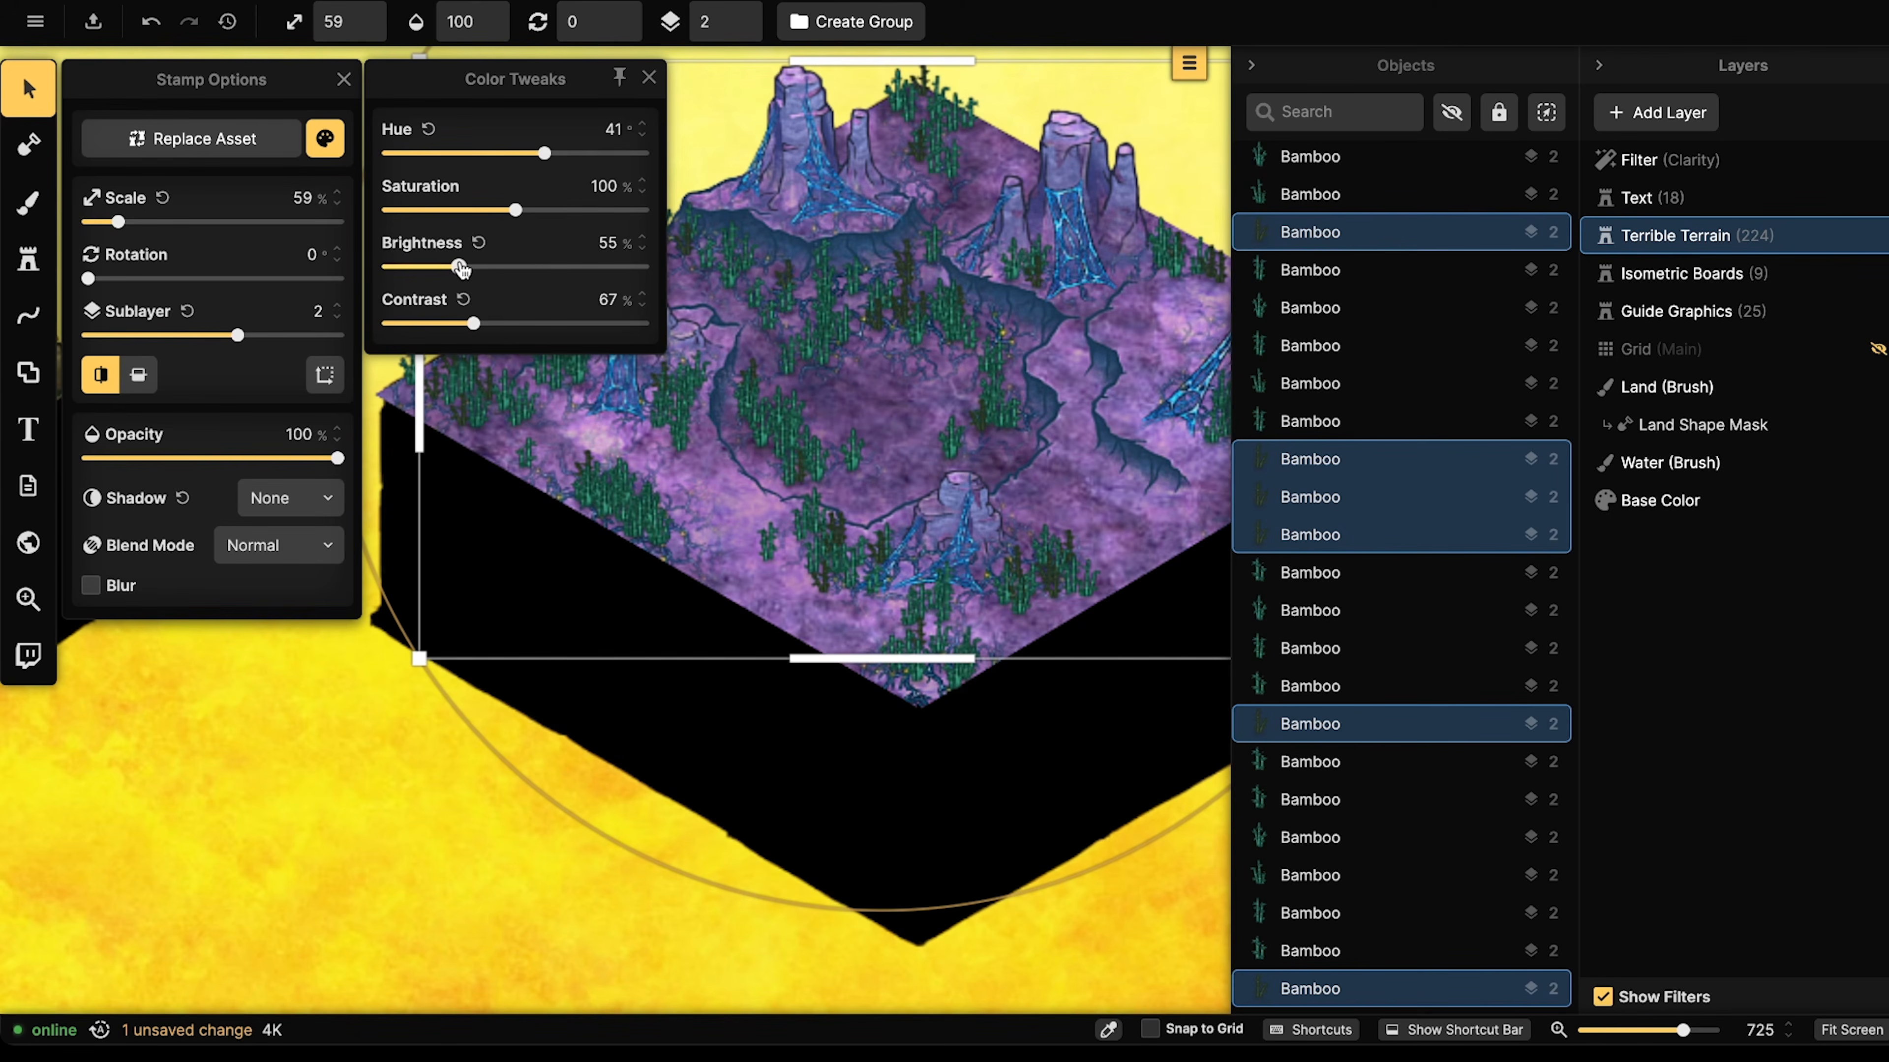
- Select all stamps like the bamboo on the left front edge and set their hue to -5
click(641, 510)
scroll(647, 521, up, 2)
click(690, 444)
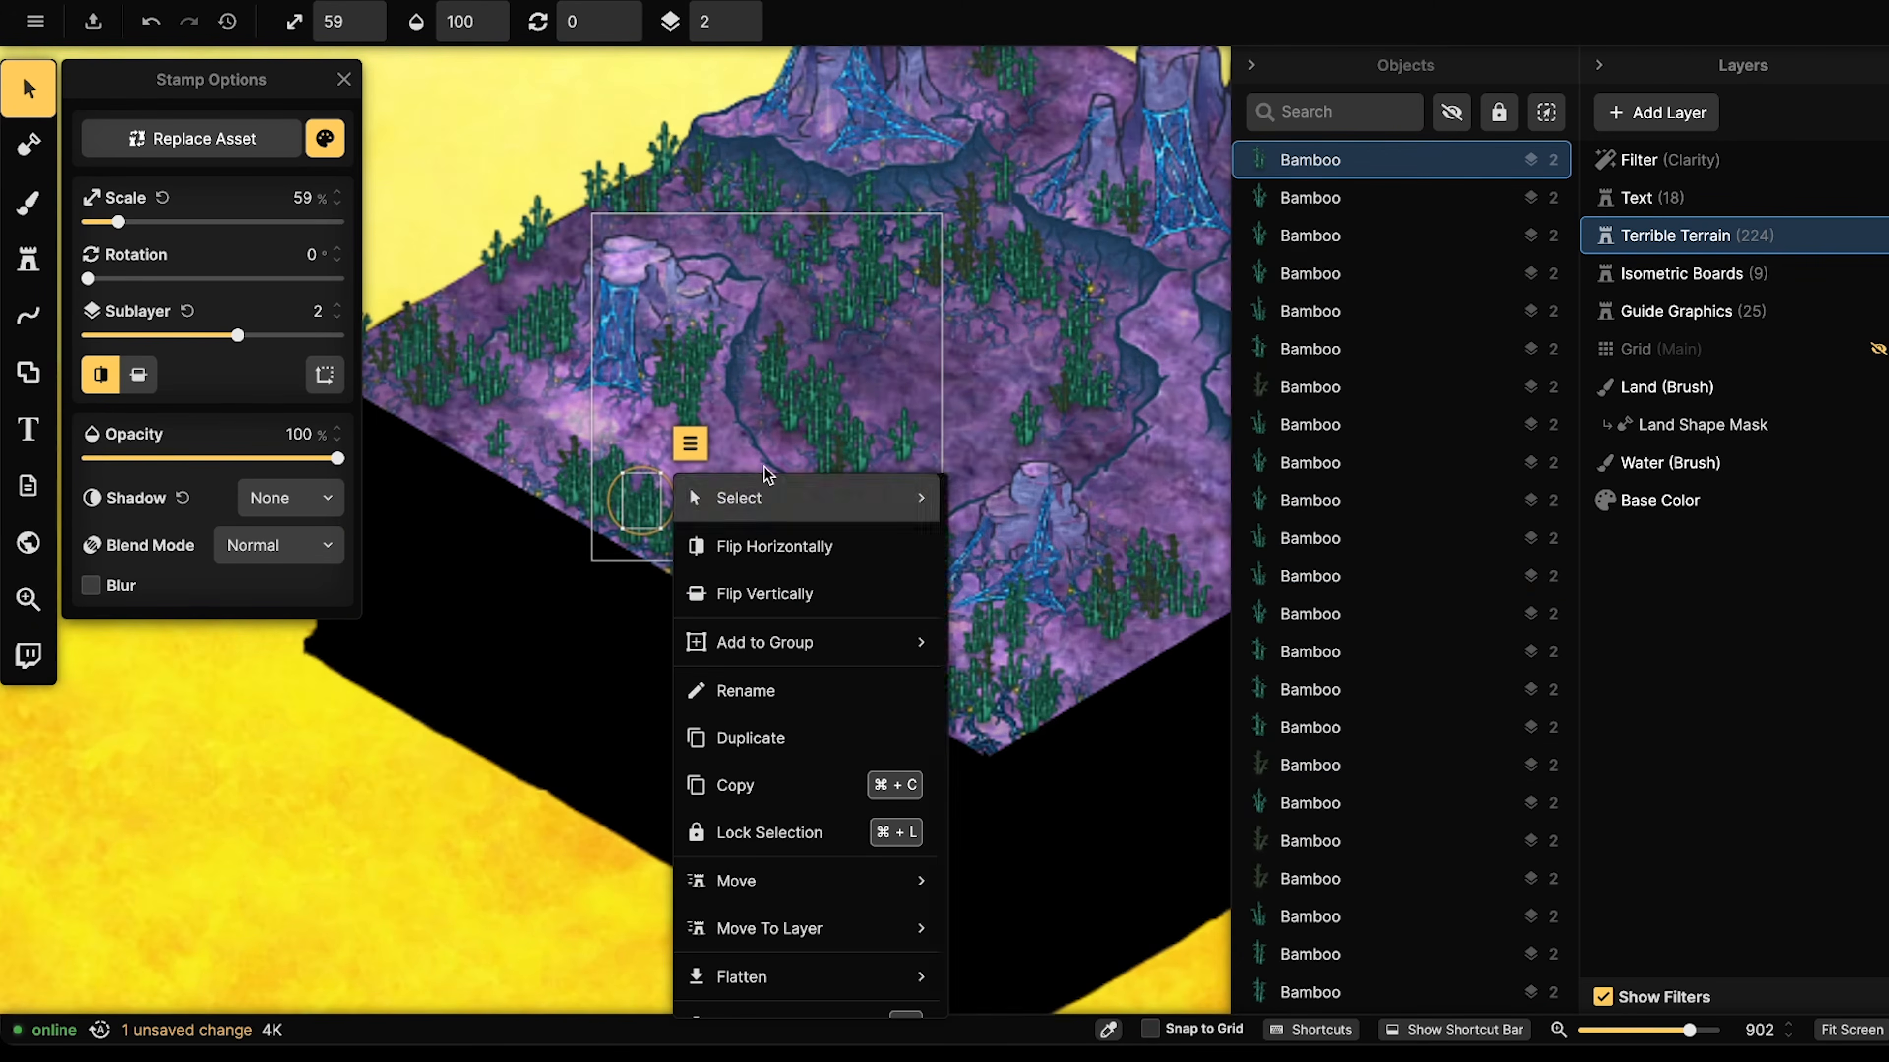
mouse_move(818, 498)
click(1066, 593)
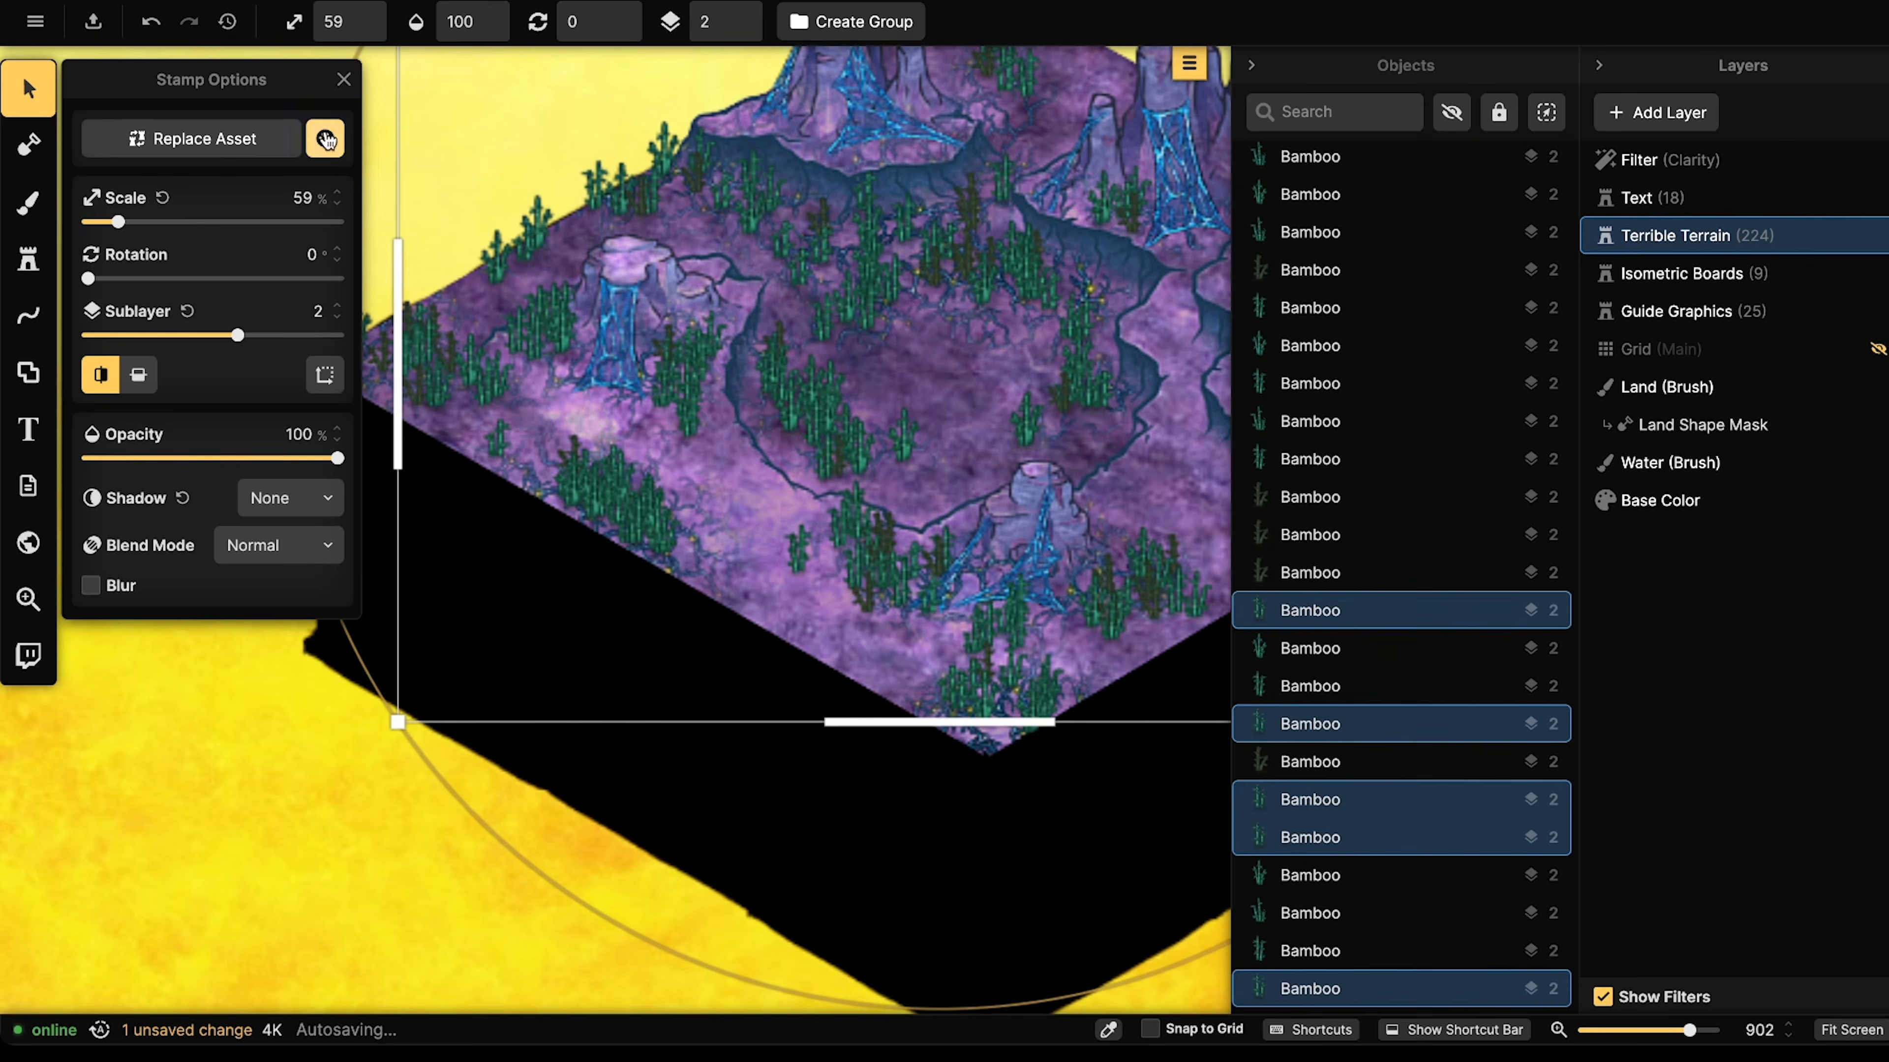
click(325, 138)
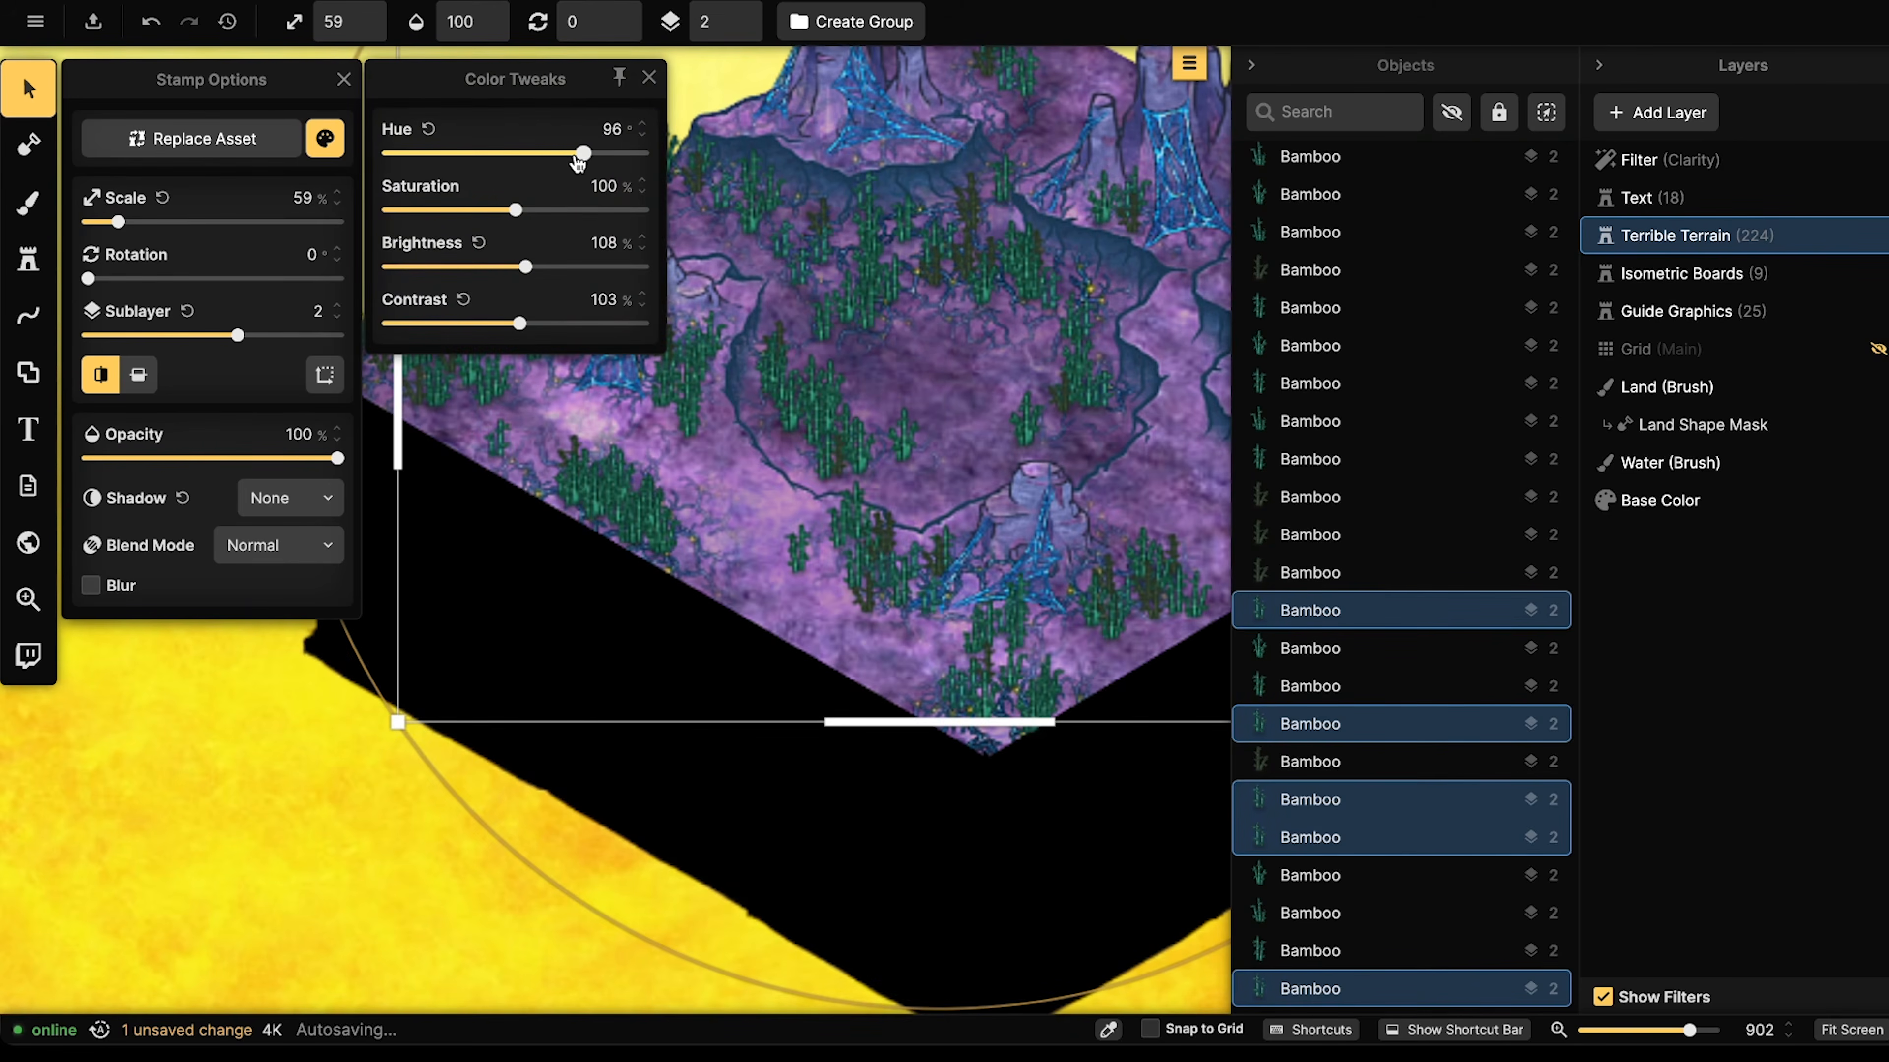
drag(601, 163, 410, 165)
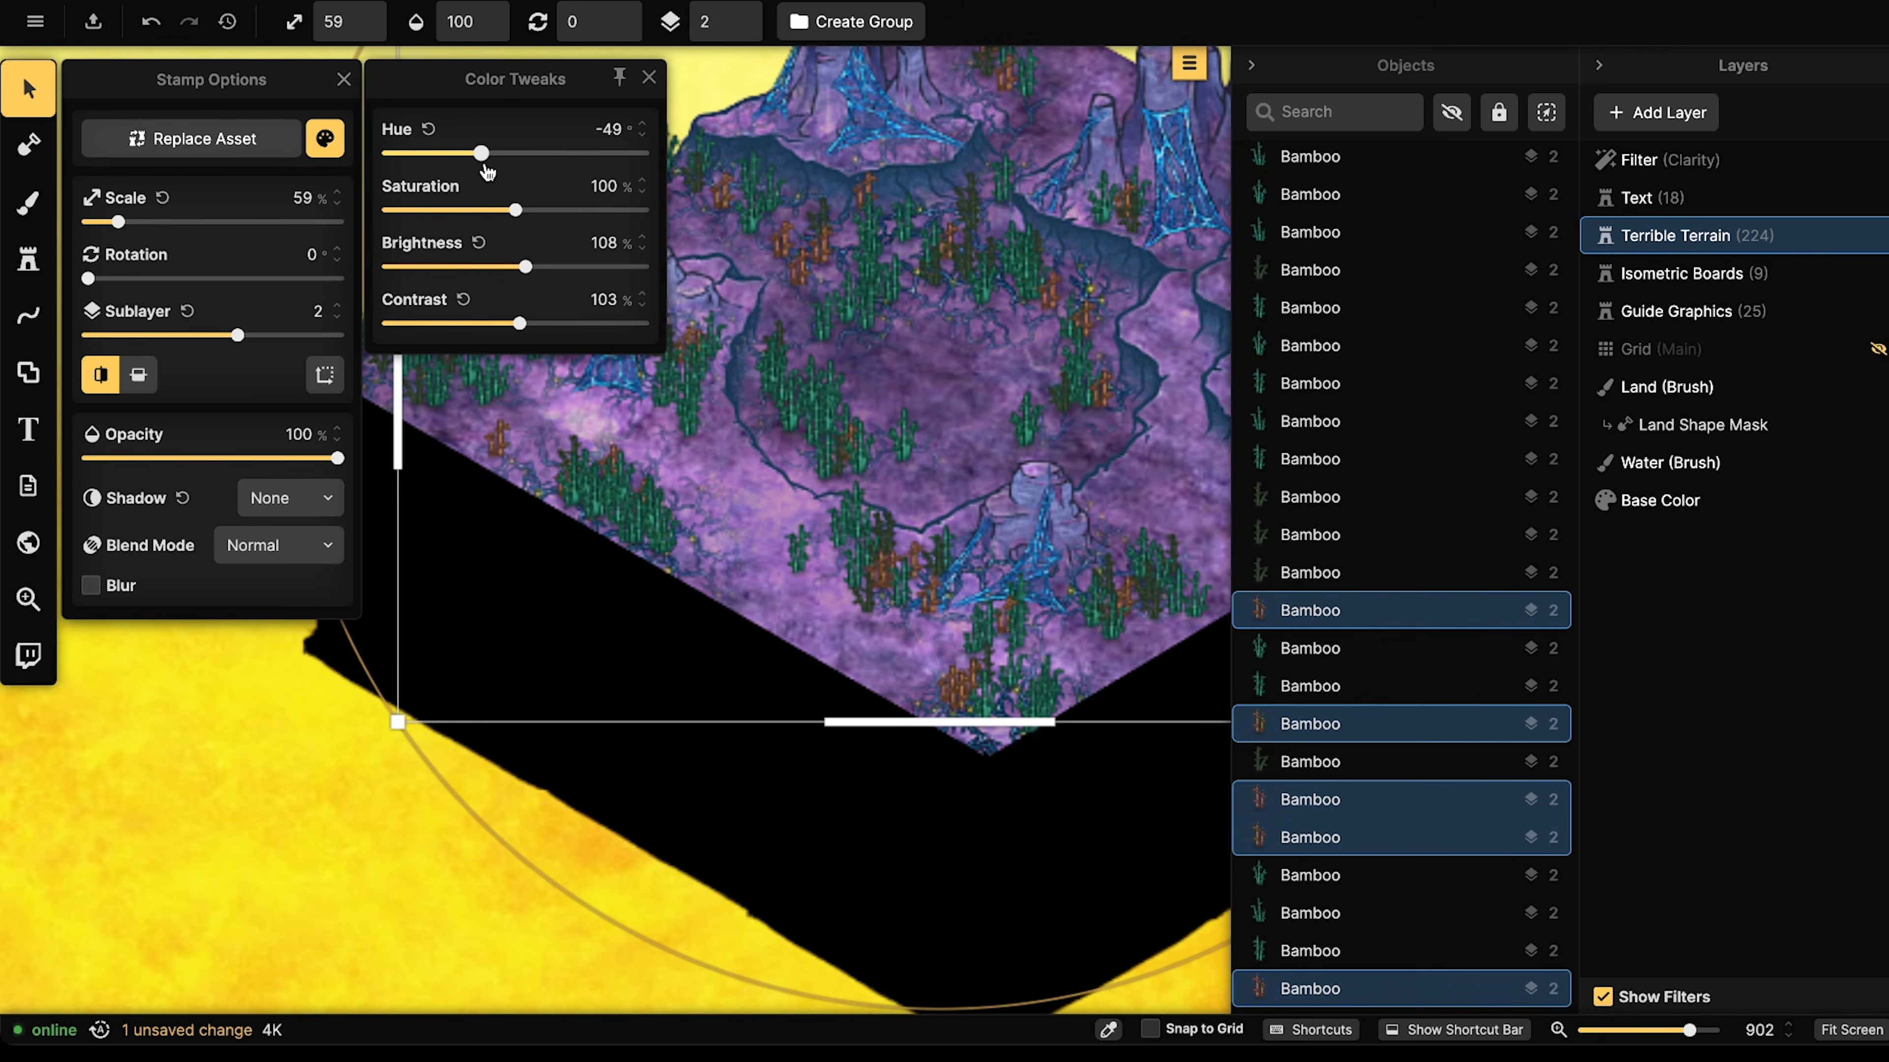
drag(500, 164, 512, 164)
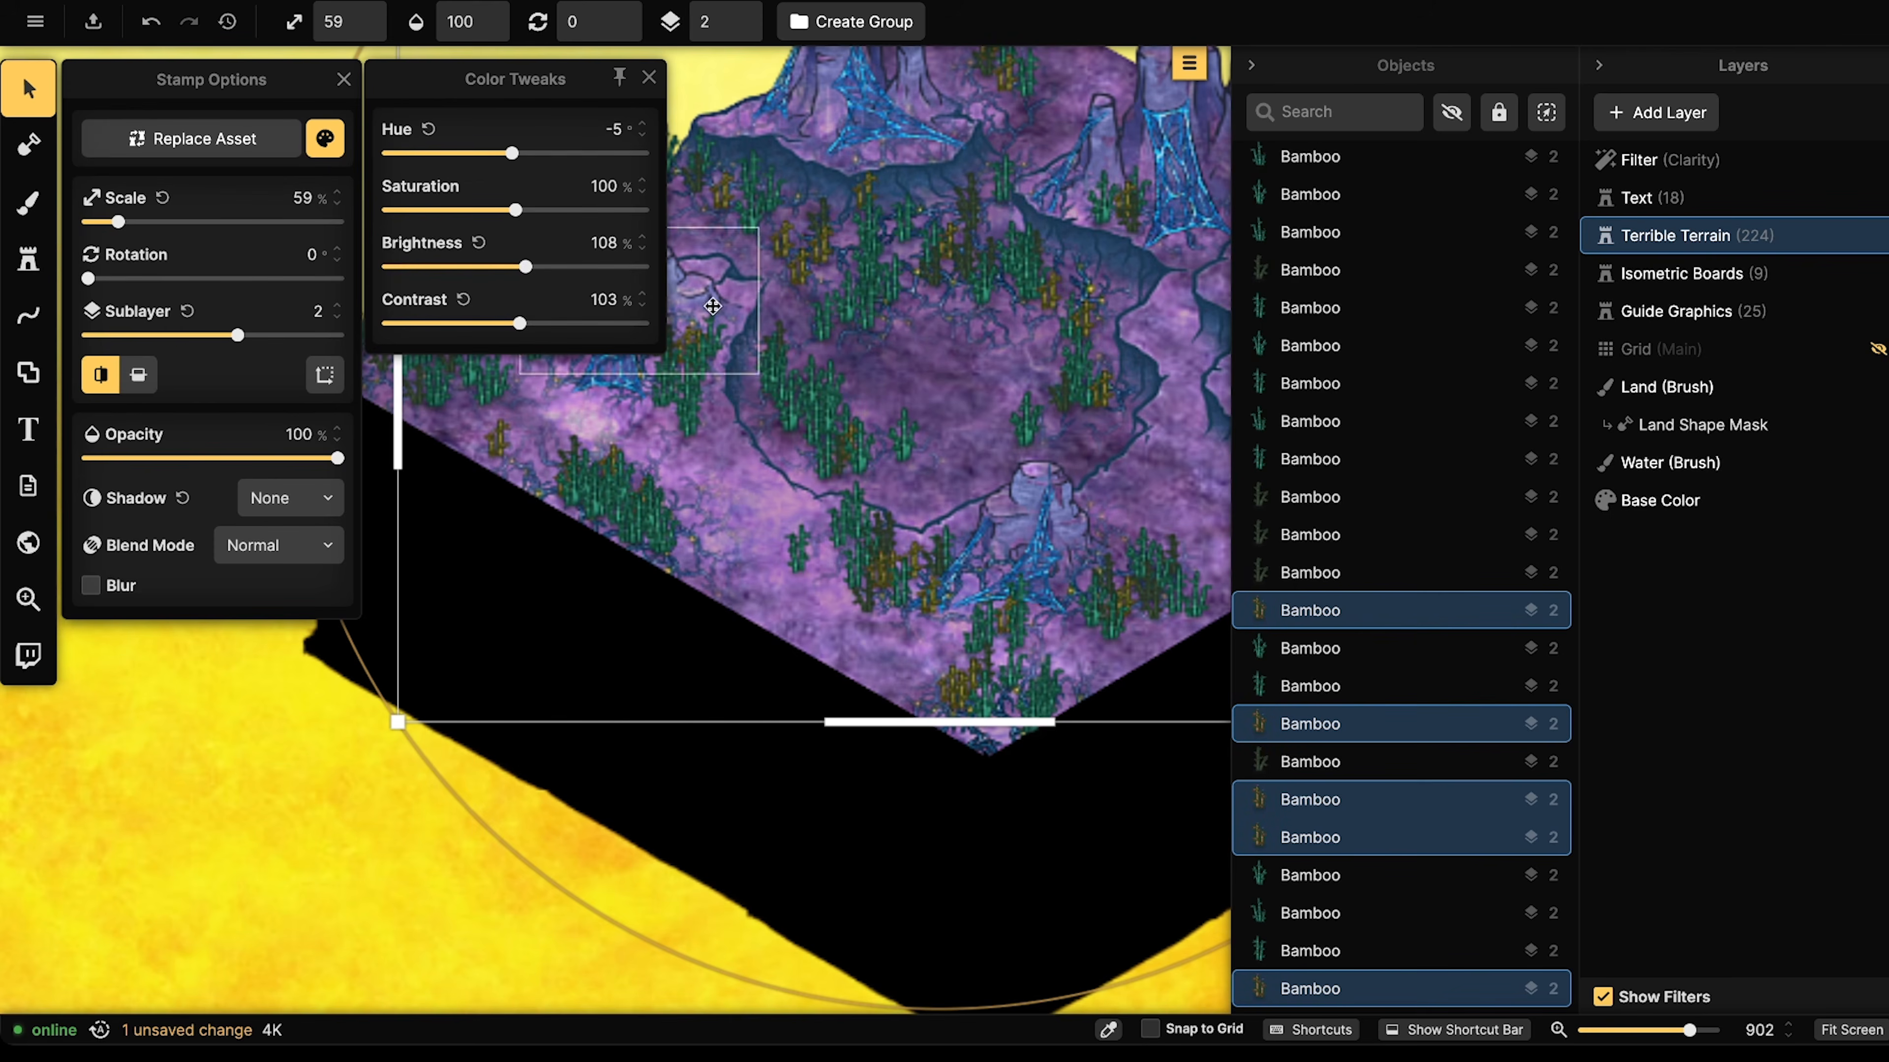
key(Escape)
- Select all stamps like the tall bamboo on the left back edge and stretch their height to 154%
scroll(896, 353, down, 4)
drag(1018, 320, 801, 346)
scroll(628, 361, up, 2)
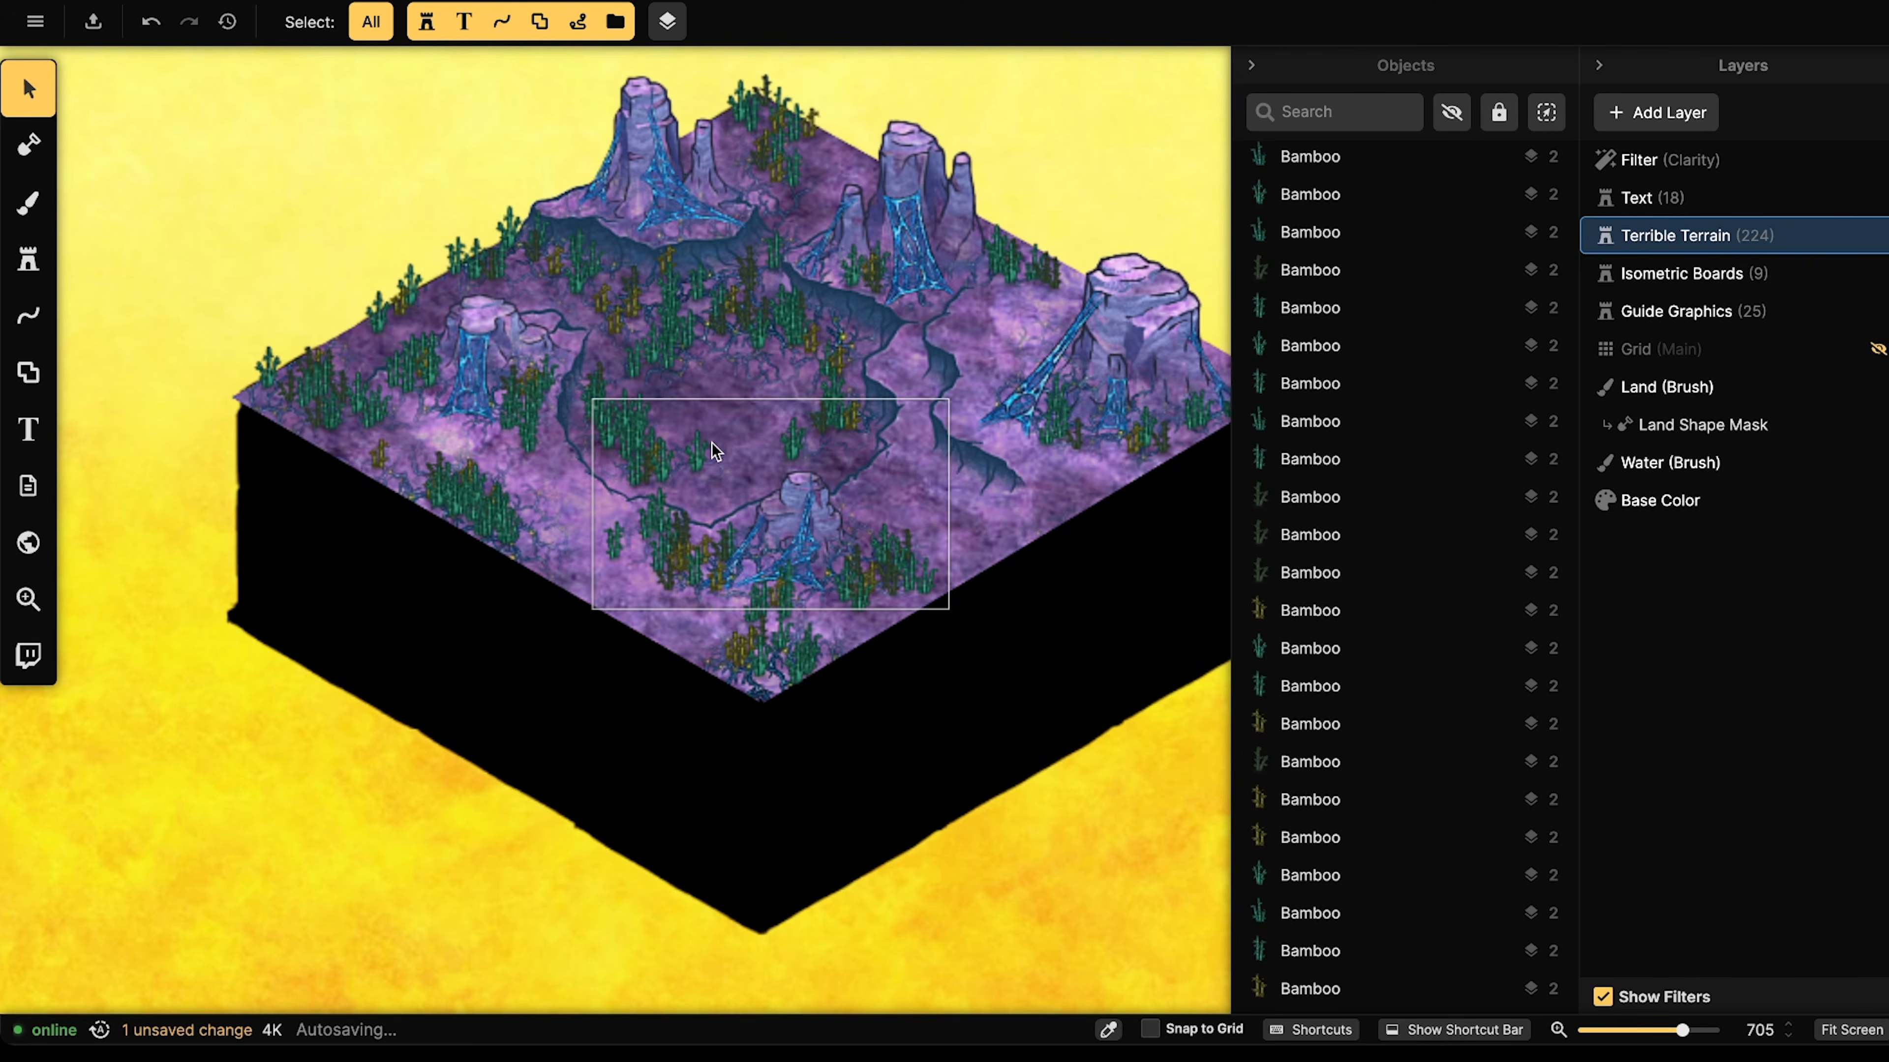
click(475, 245)
scroll(475, 244, up, 3)
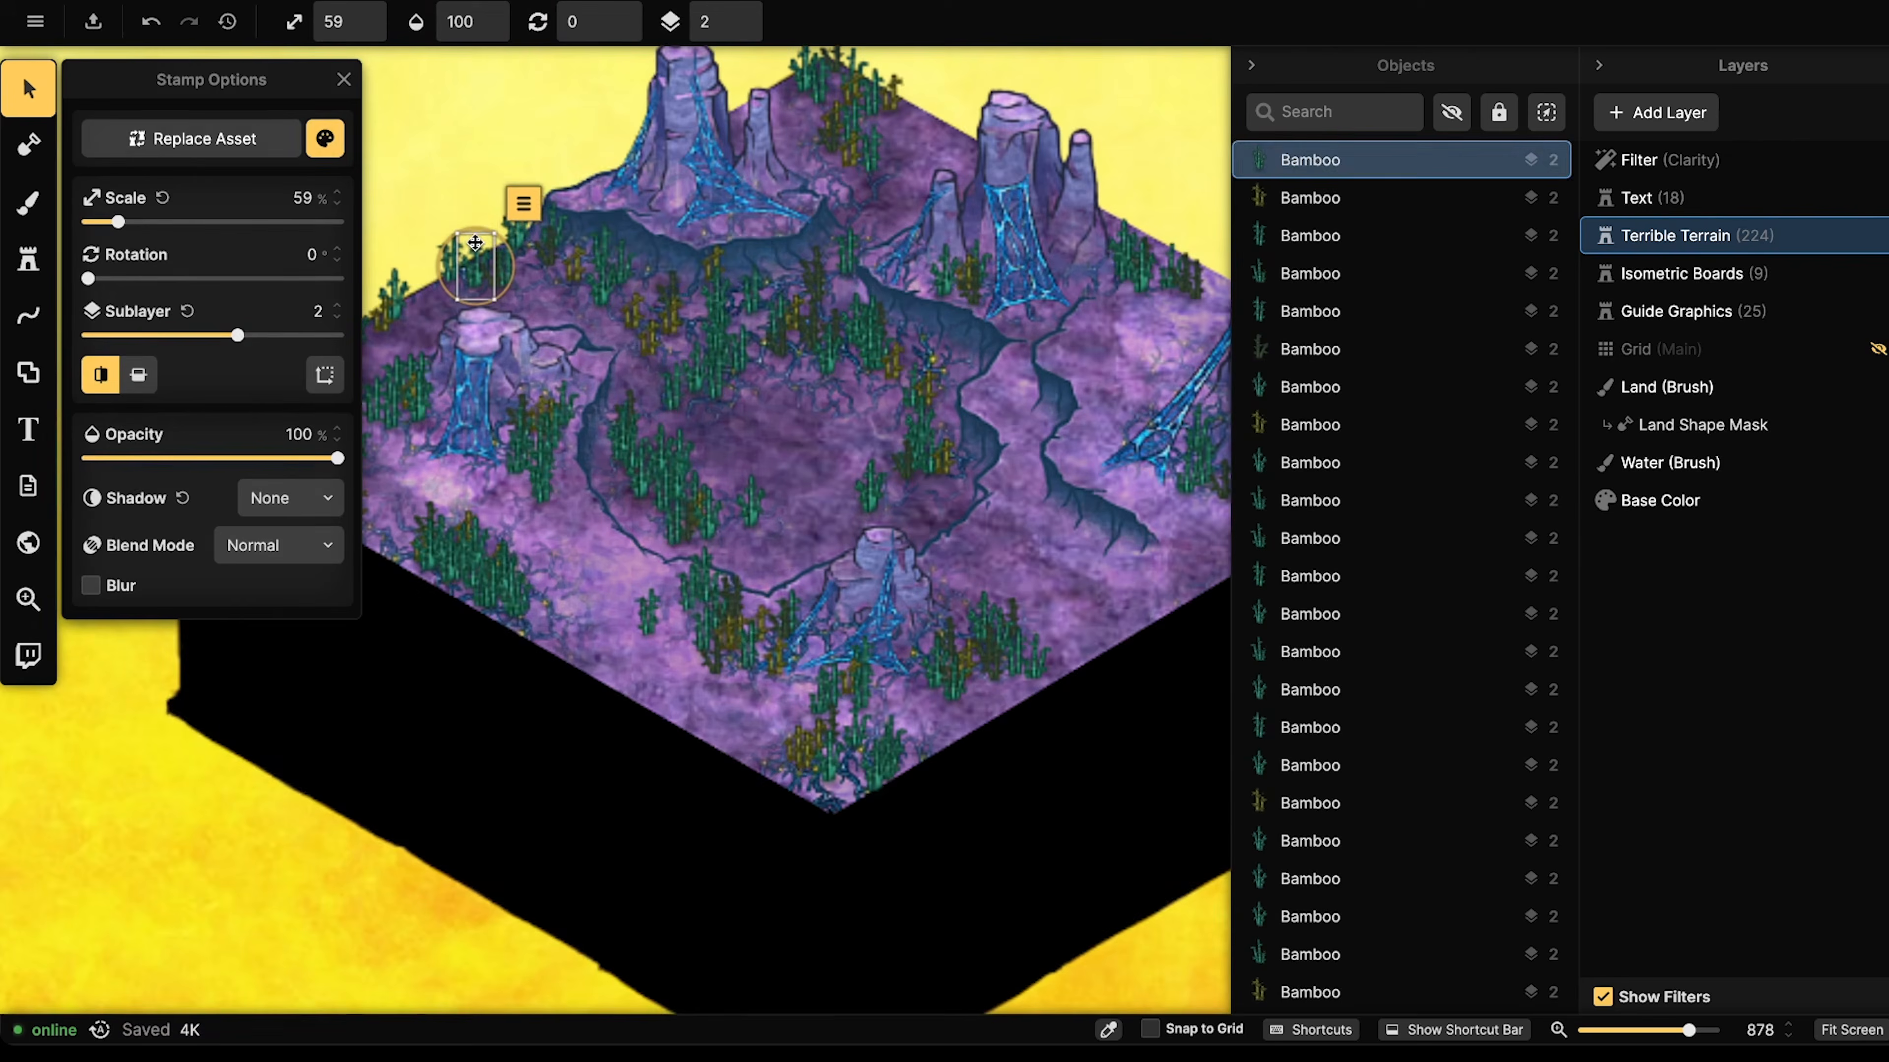
click(523, 203)
mouse_move(736, 268)
click(898, 328)
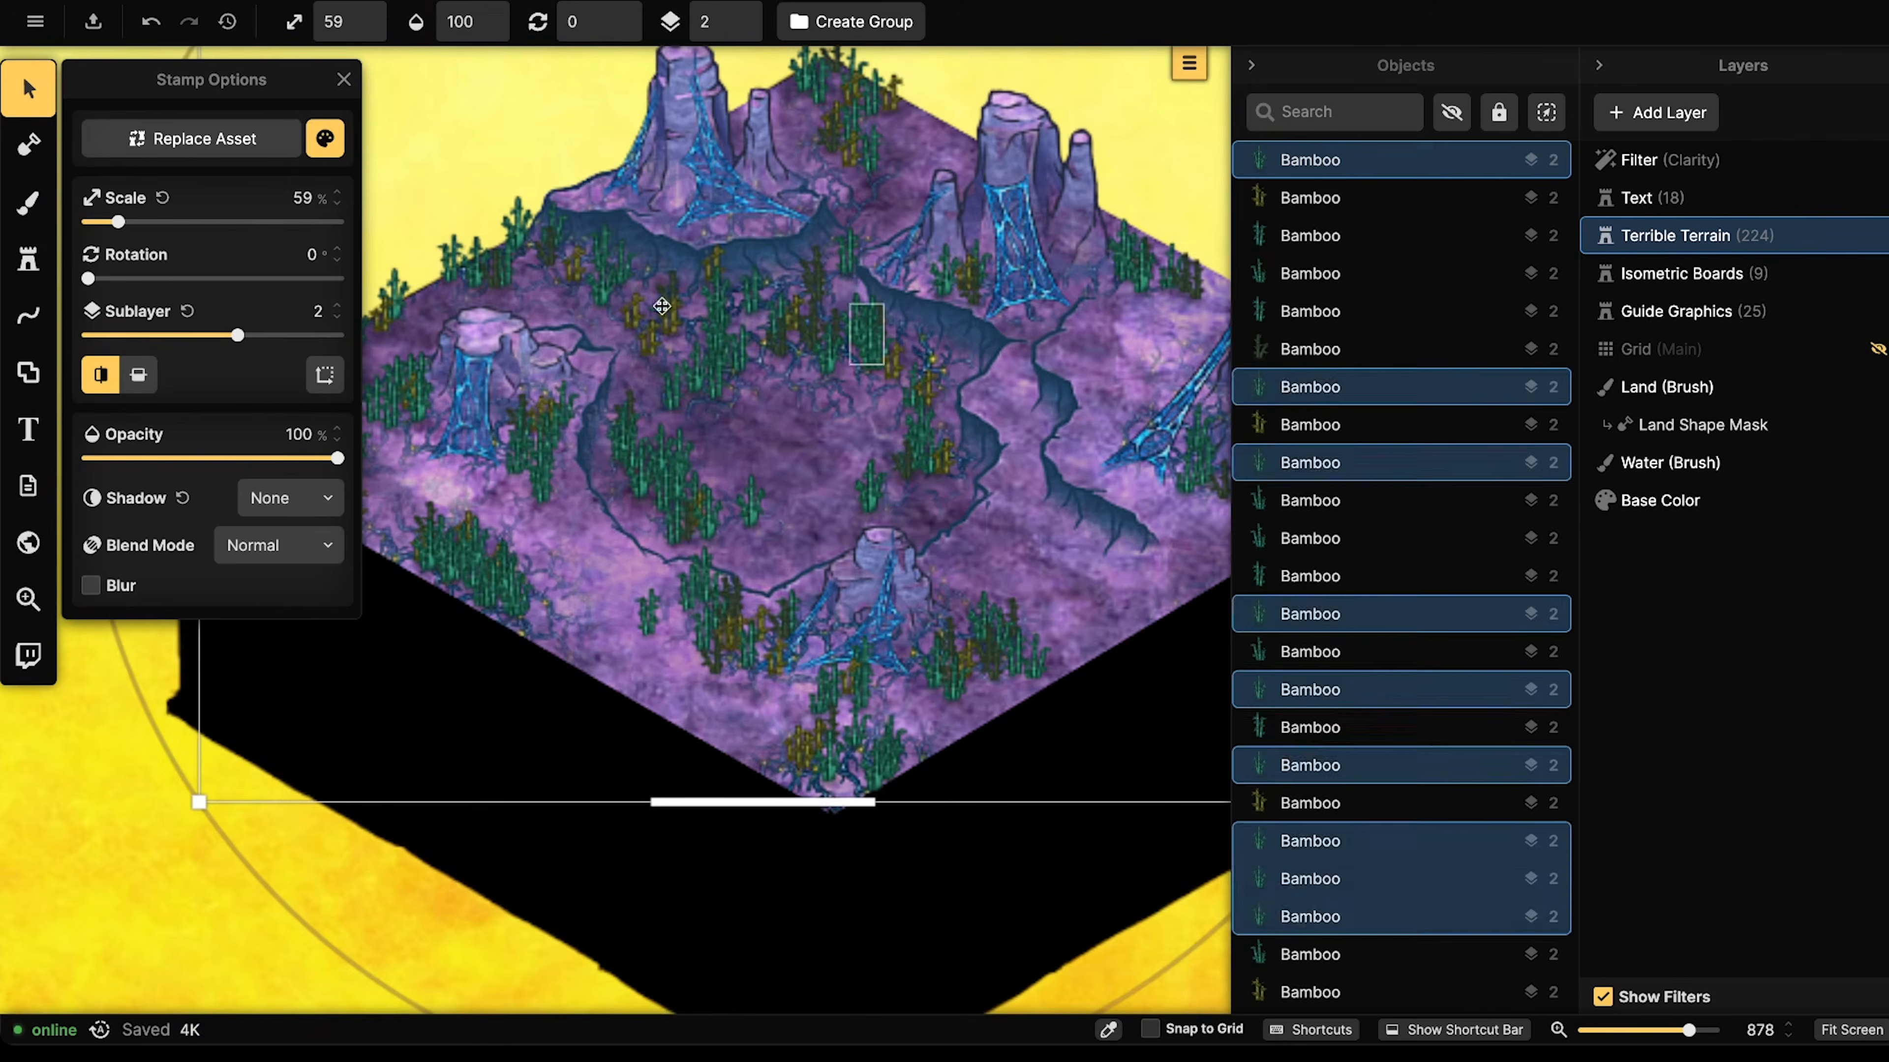
click(325, 374)
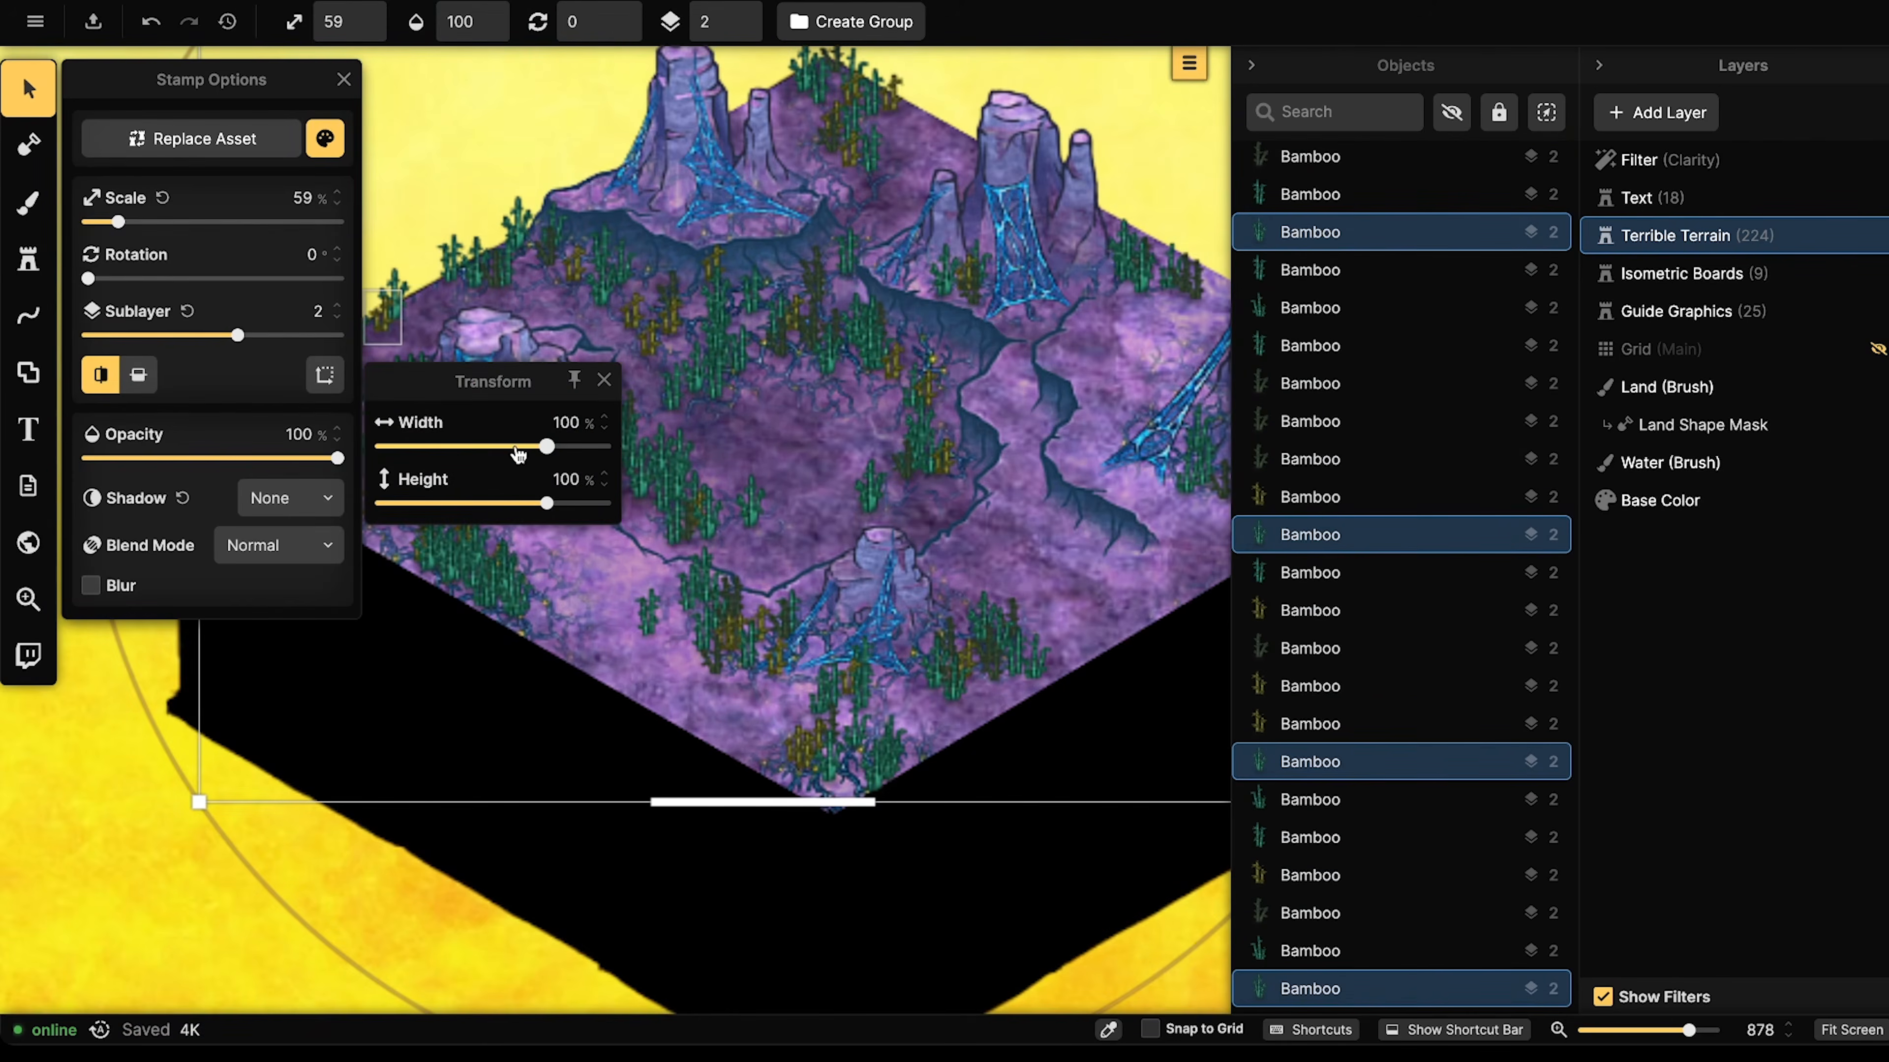
drag(550, 506, 569, 487)
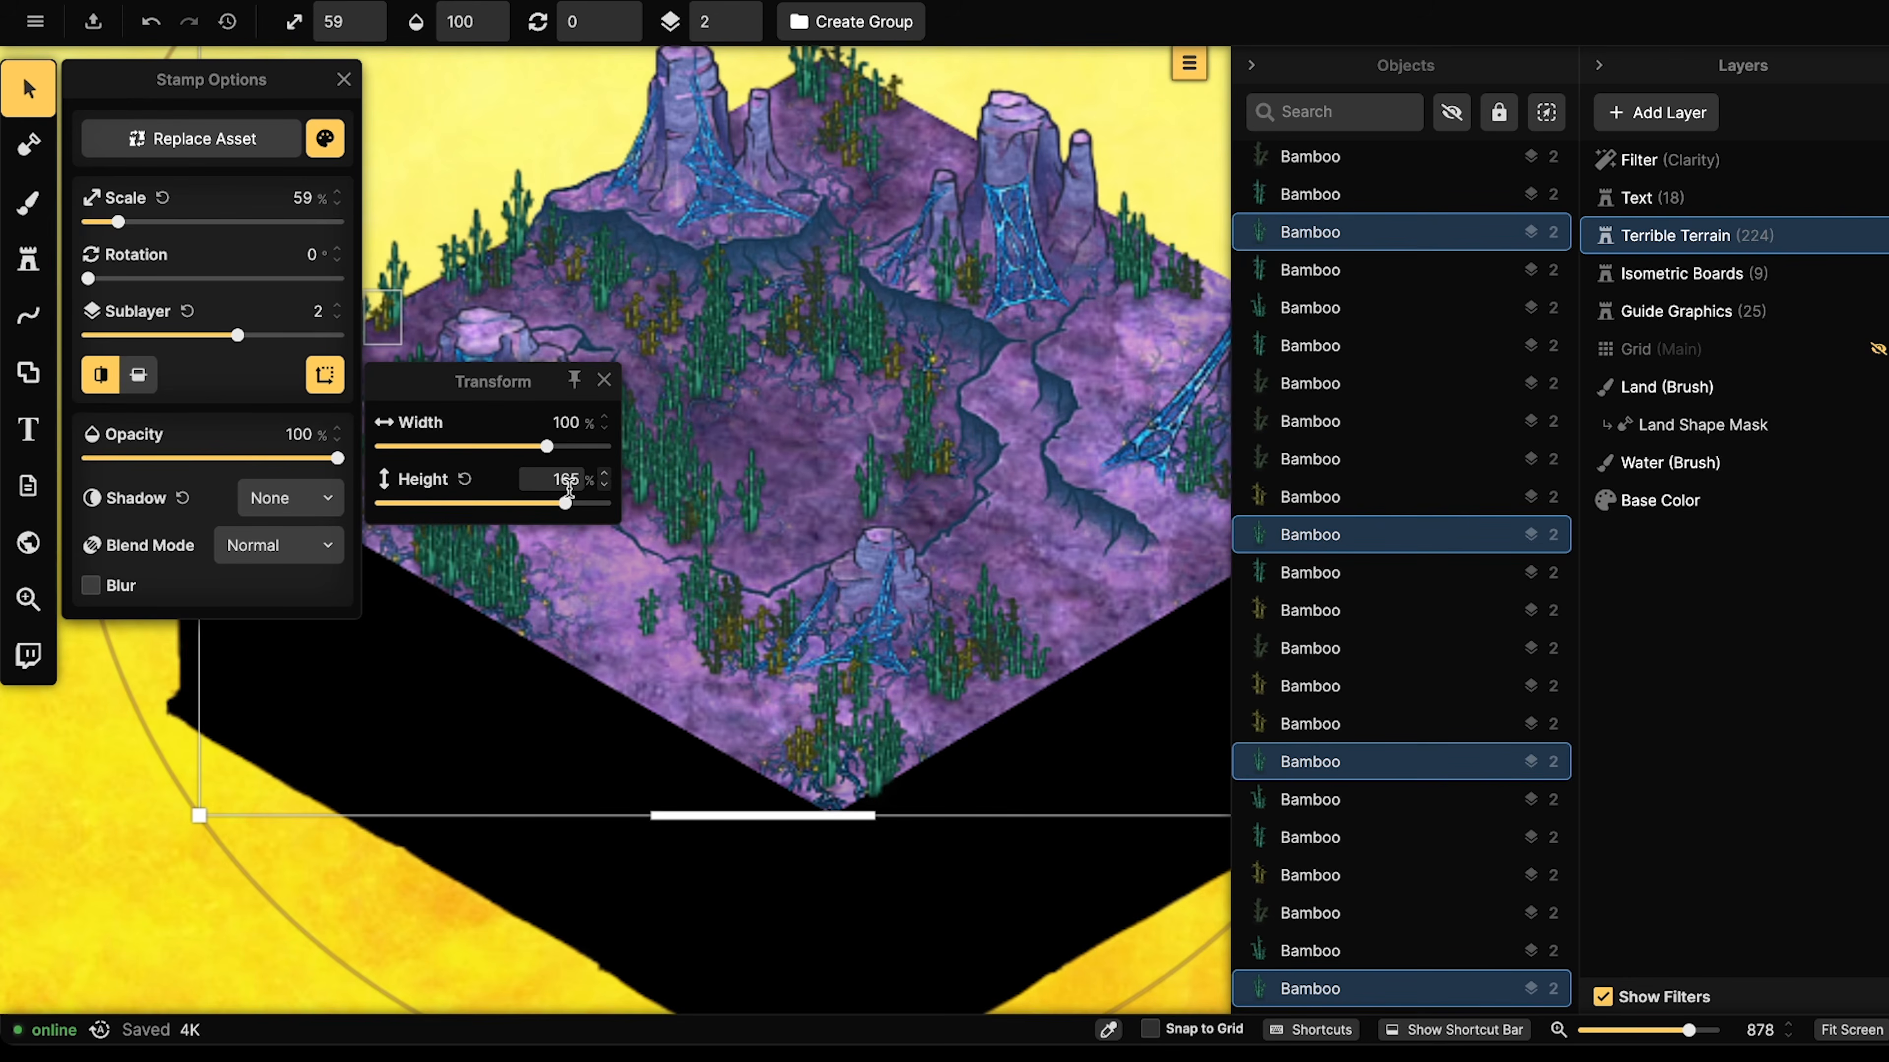
drag(569, 488, 565, 487)
scroll(636, 264, down, 3)
scroll(637, 264, up, 5)
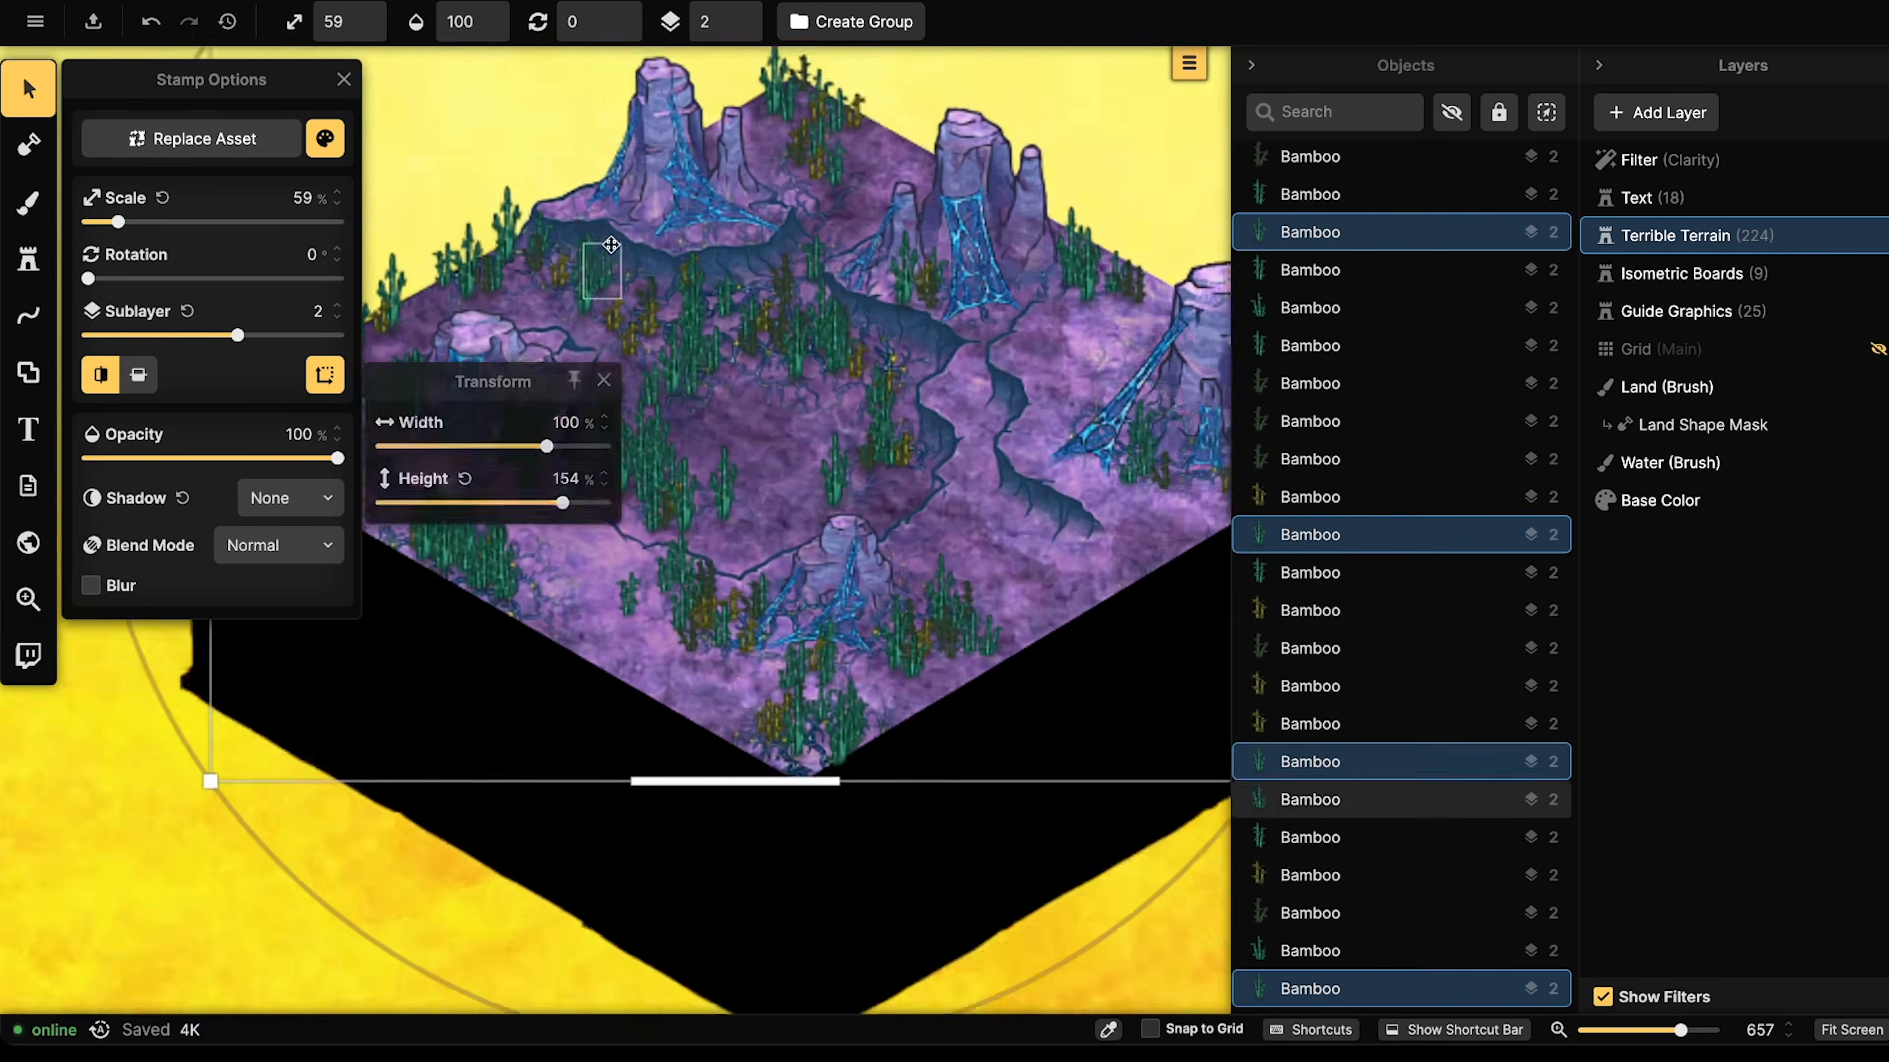
key(Escape)
- Select all stamps like the bamboo on the left back edge behind the left mesa and reduce their height to 65%
click(622, 272)
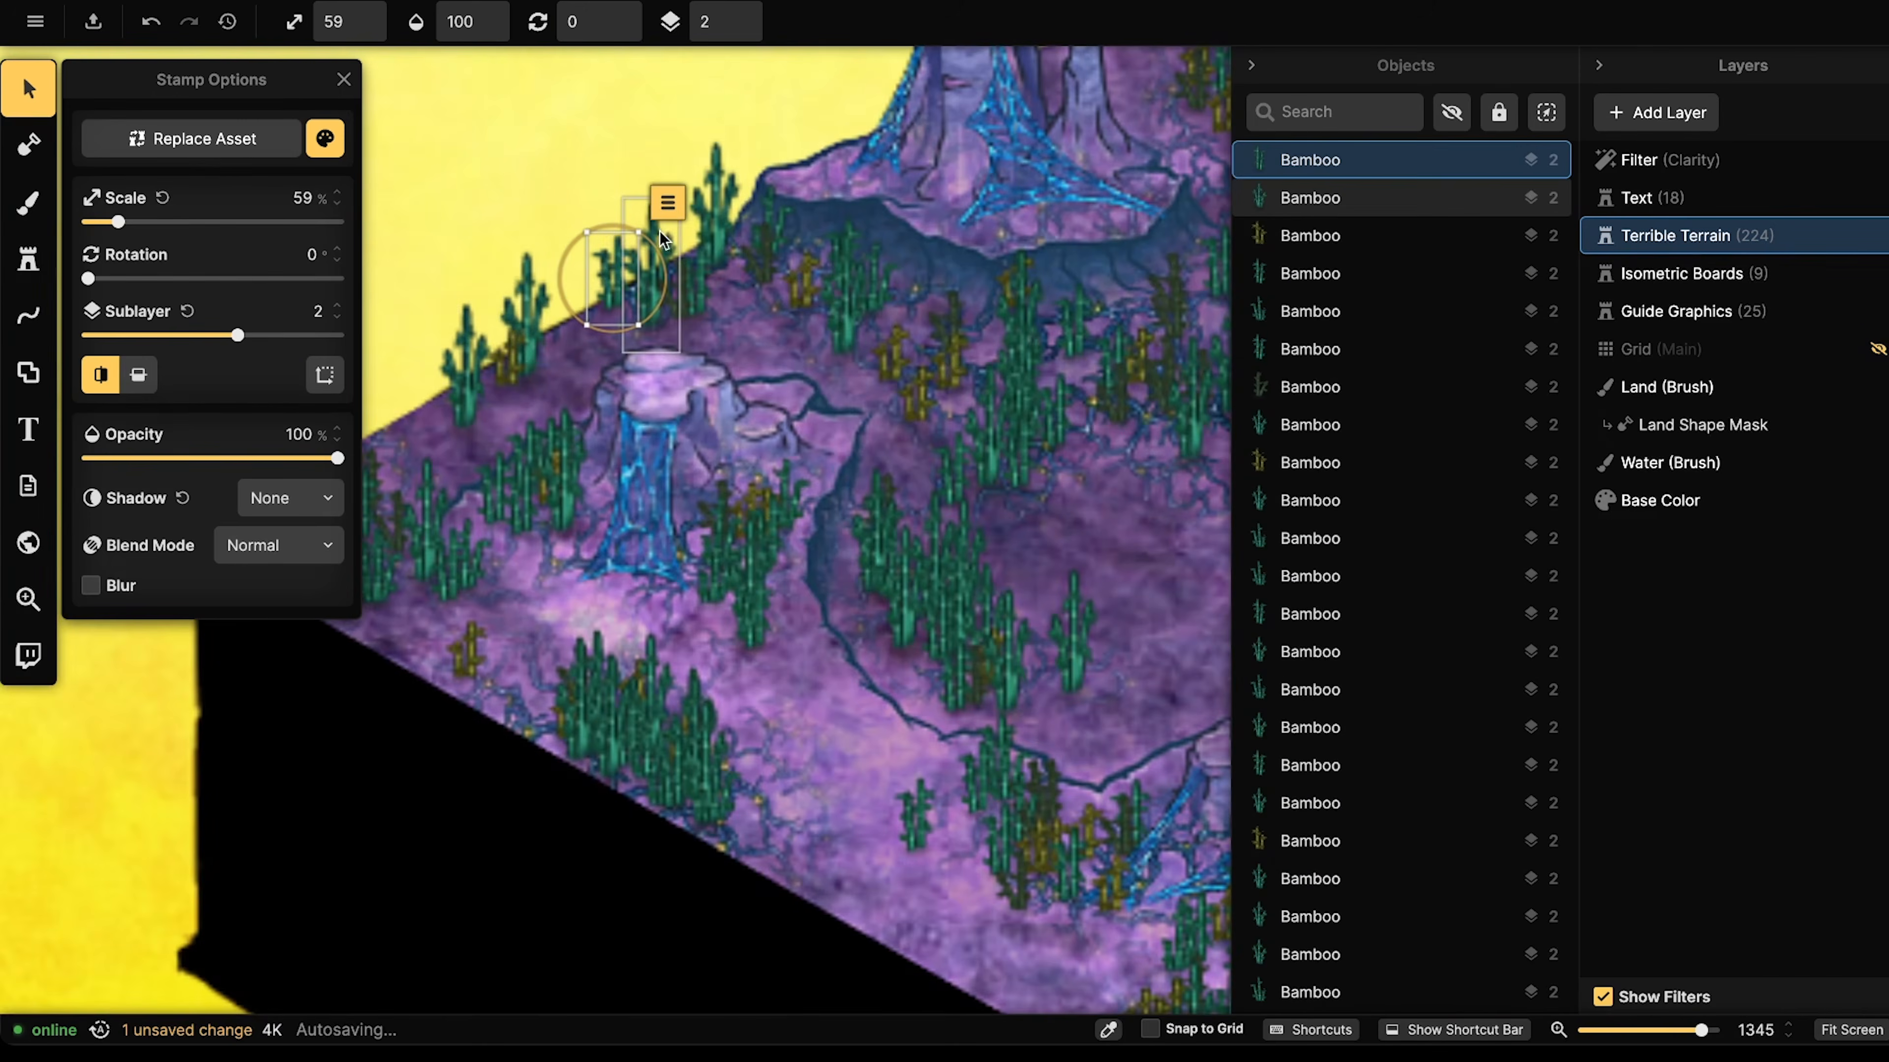
click(667, 201)
mouse_move(885, 257)
click(1030, 350)
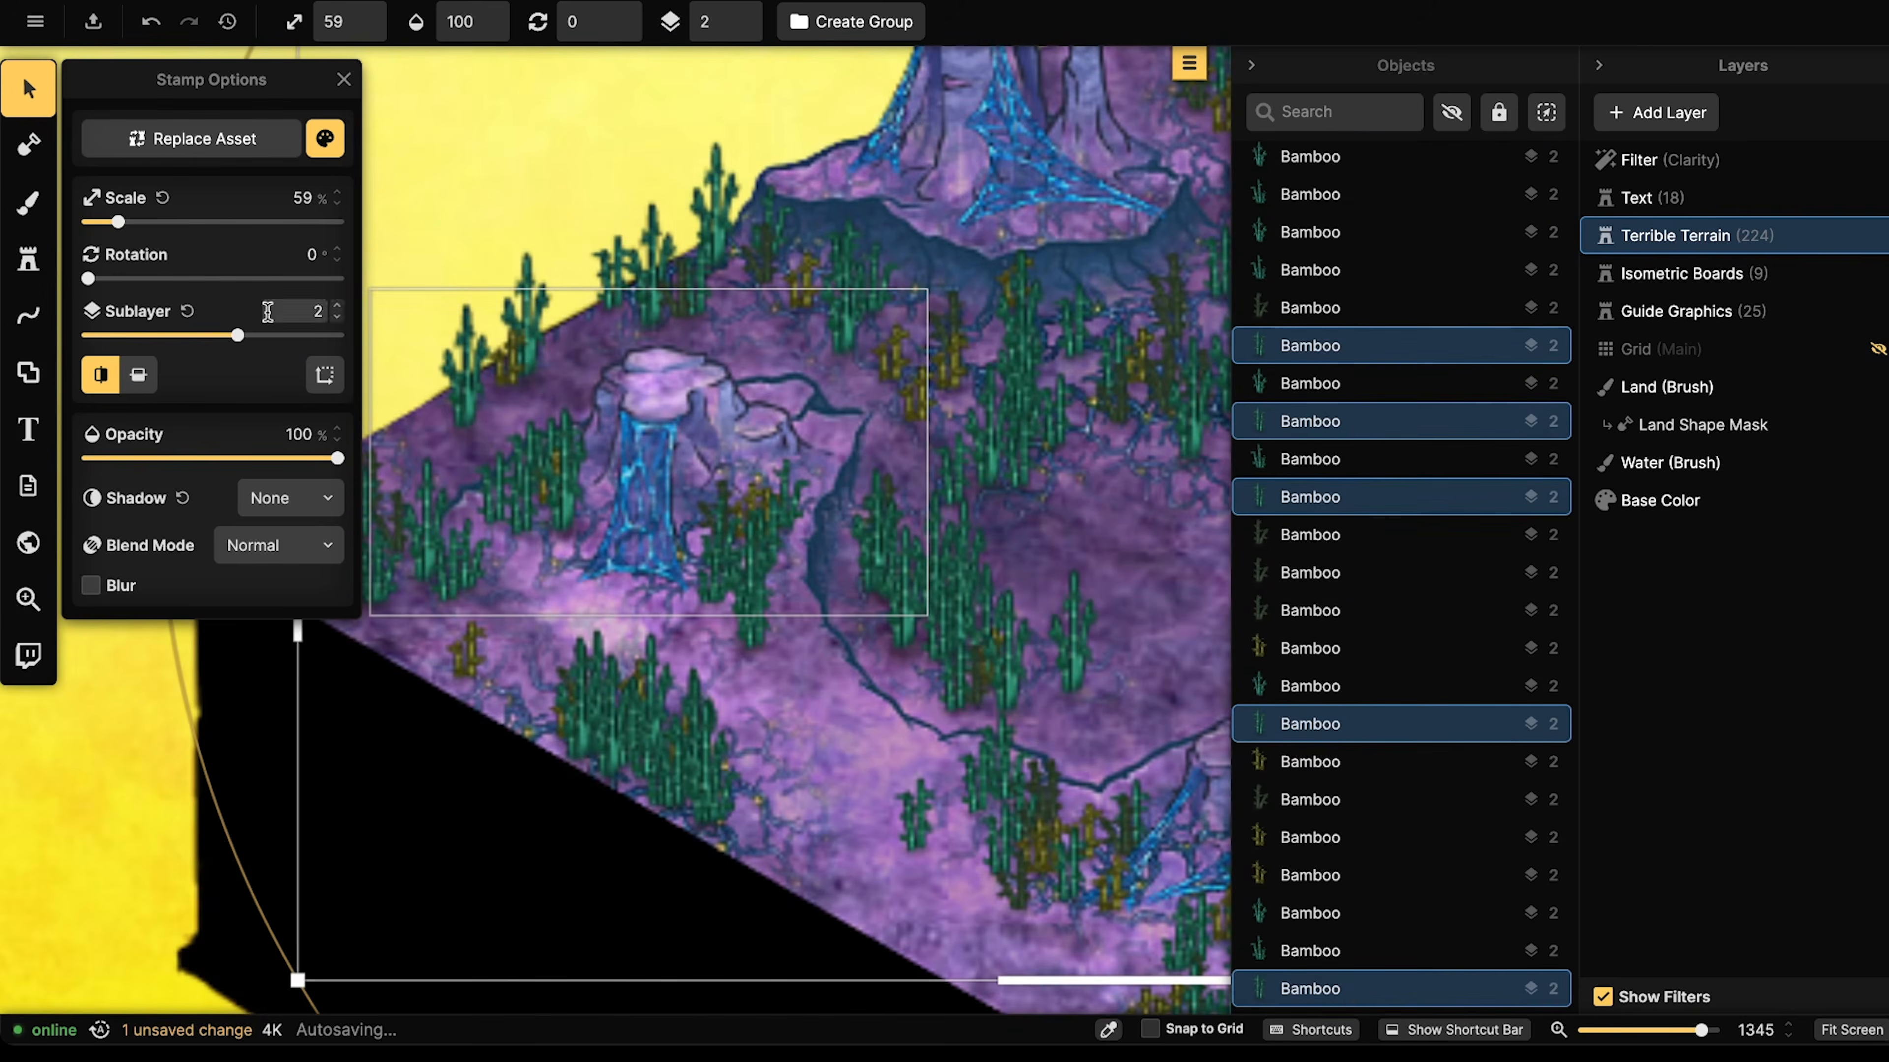
click(324, 375)
drag(546, 504, 530, 505)
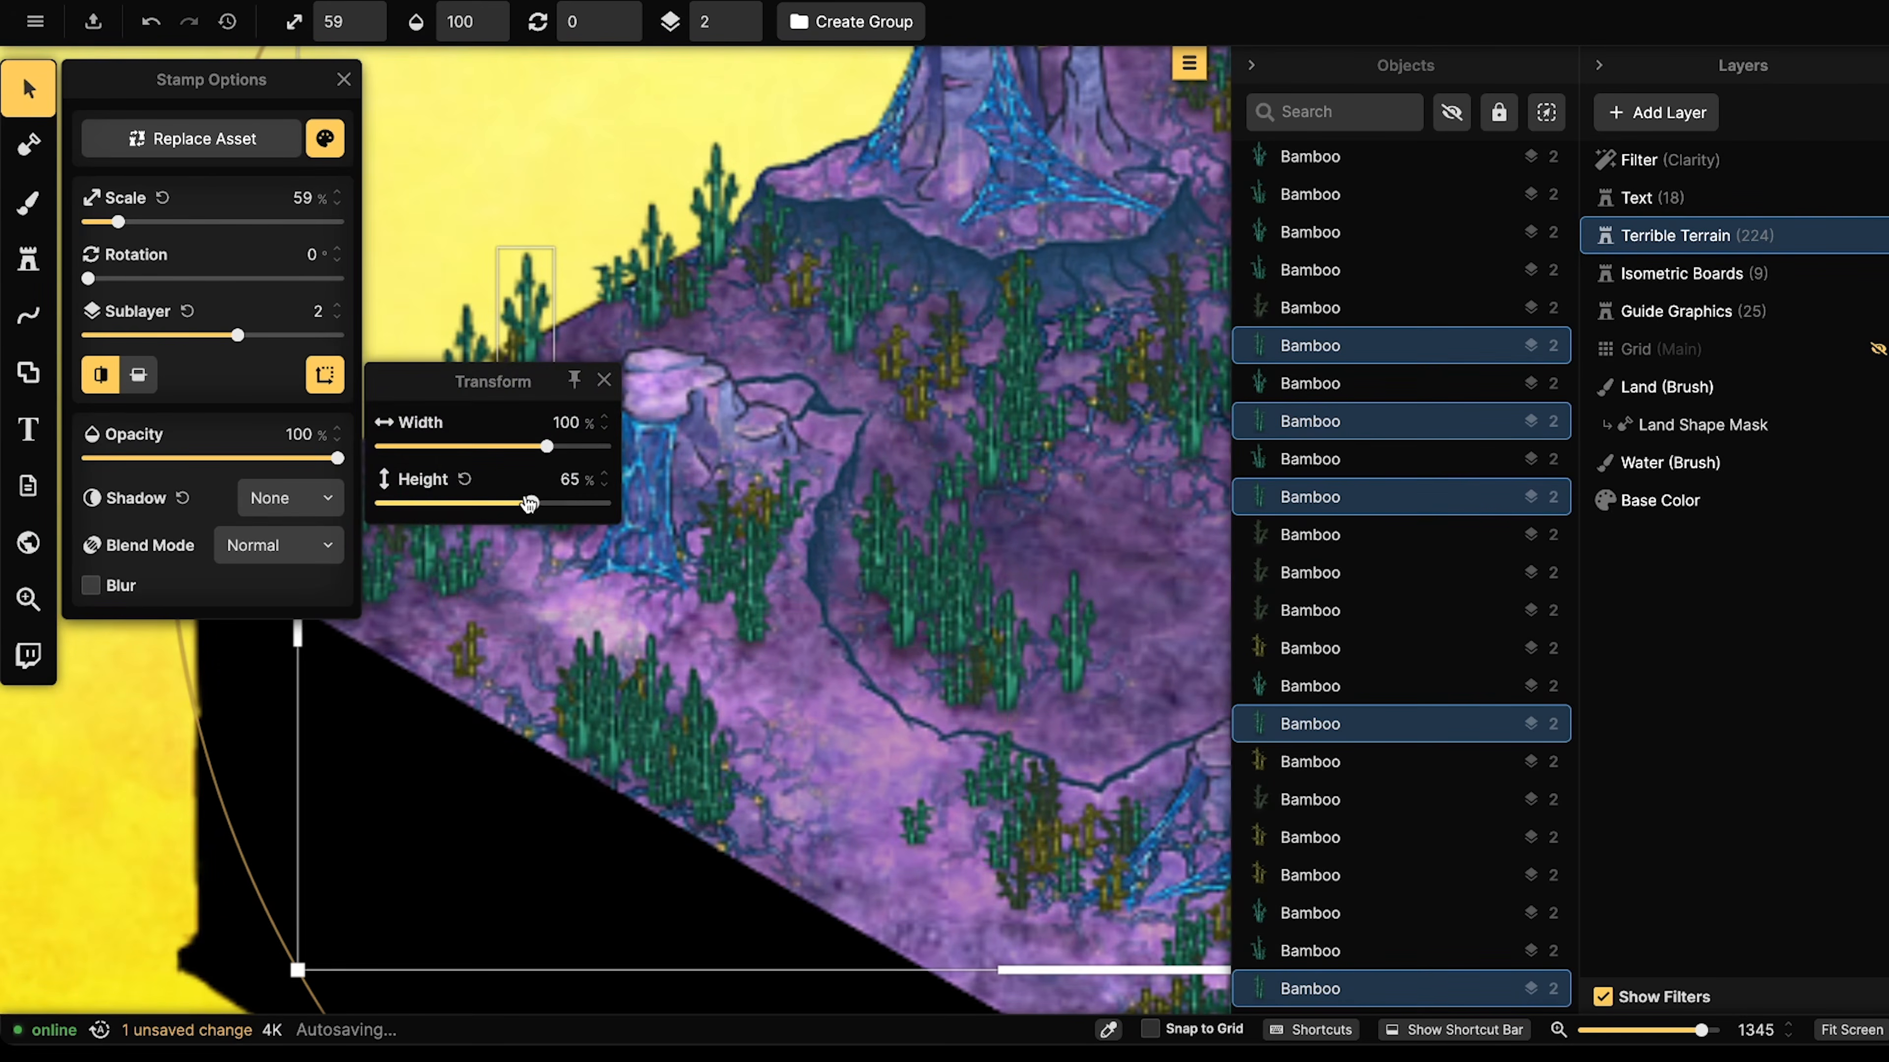
- Clear the current selection and select every Bamboo stamp on the Slime Forest tile, using one inside the crater as the reference
key(Escape)
scroll(657, 396, down, 6)
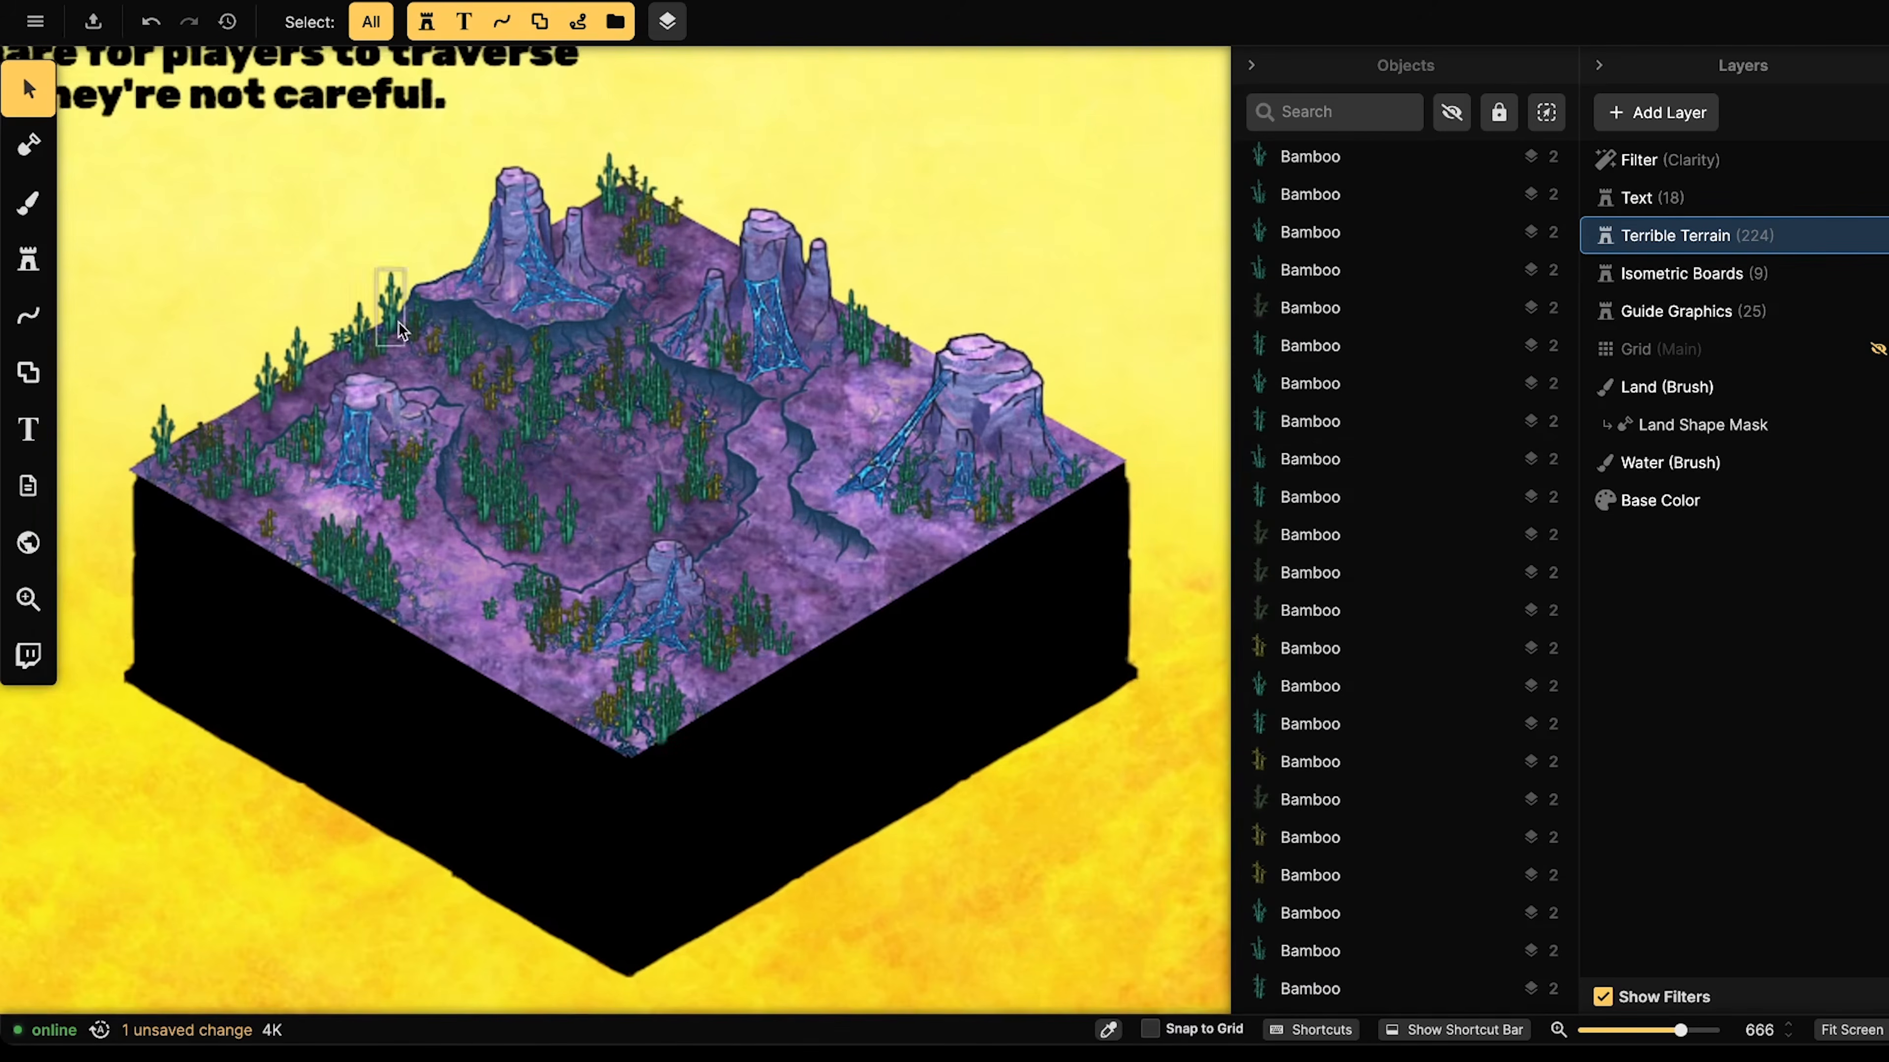
drag(604, 311, 592, 302)
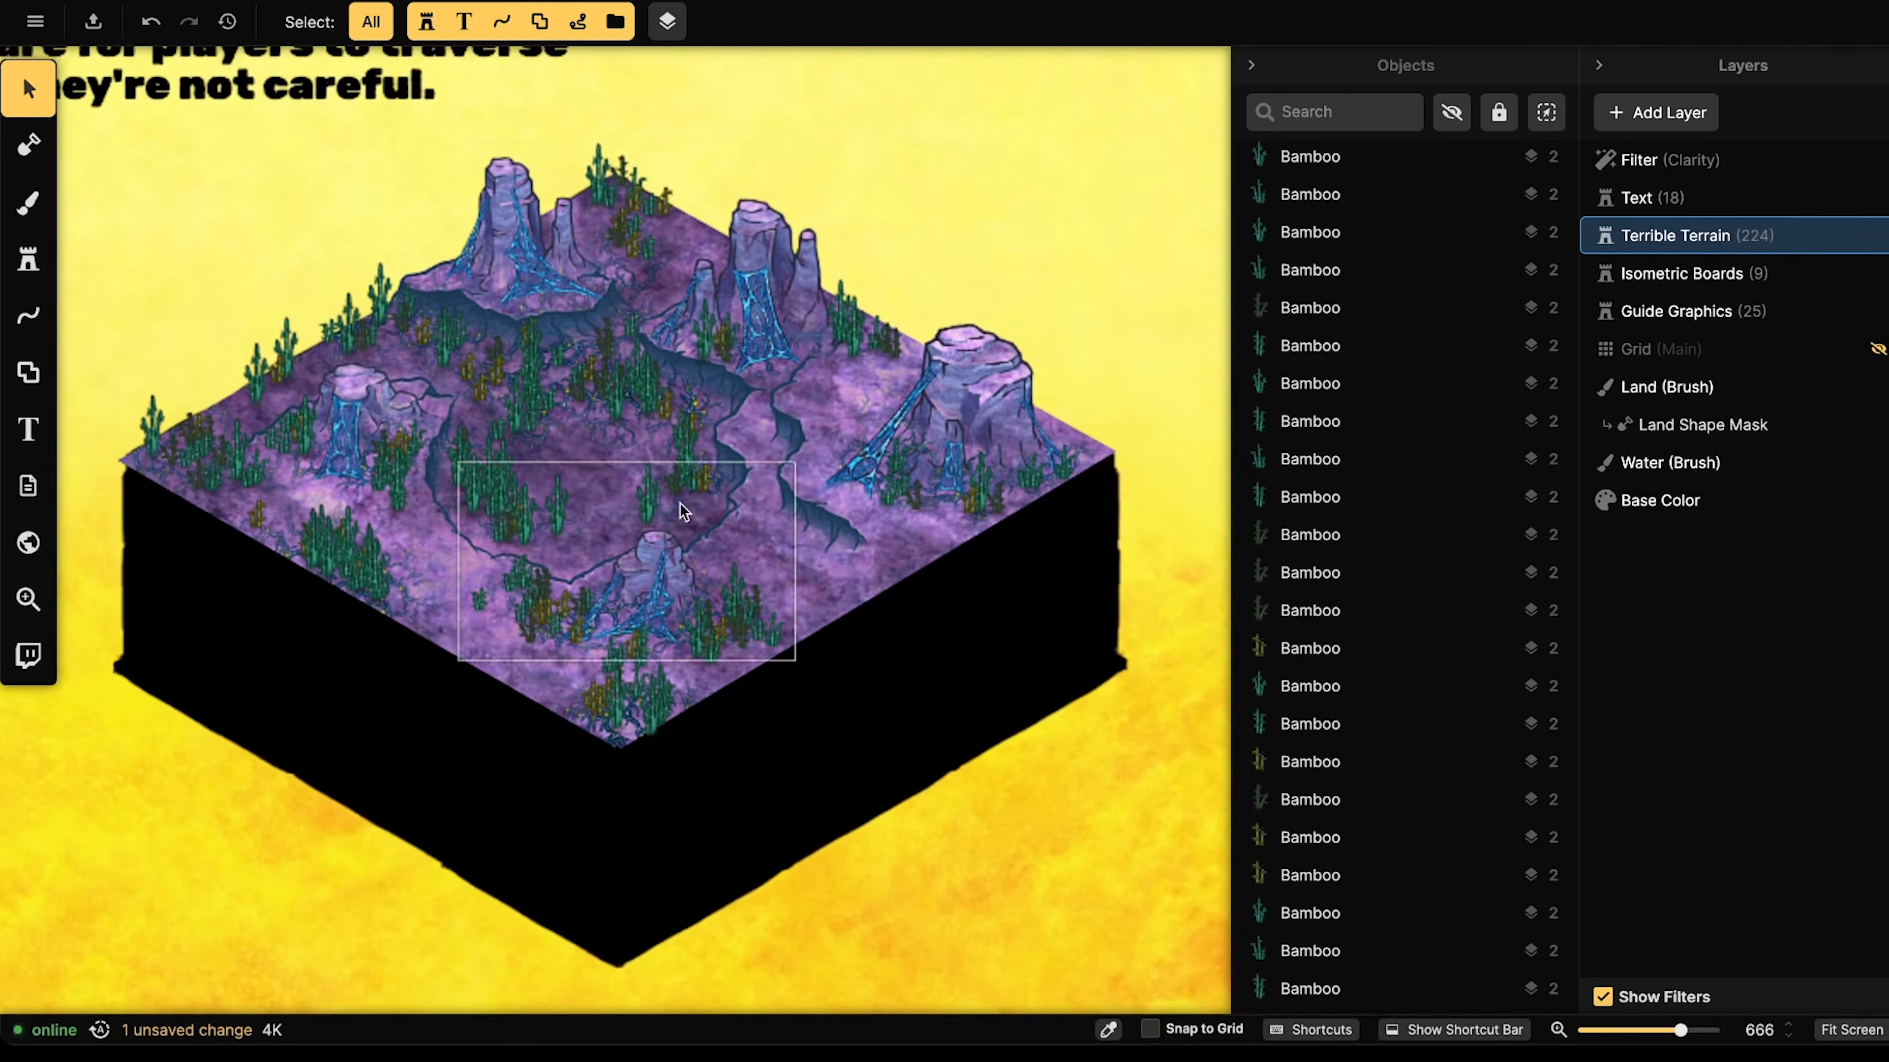
drag(615, 490, 710, 473)
scroll(654, 469, up, 2)
click(628, 403)
scroll(628, 379, up, 5)
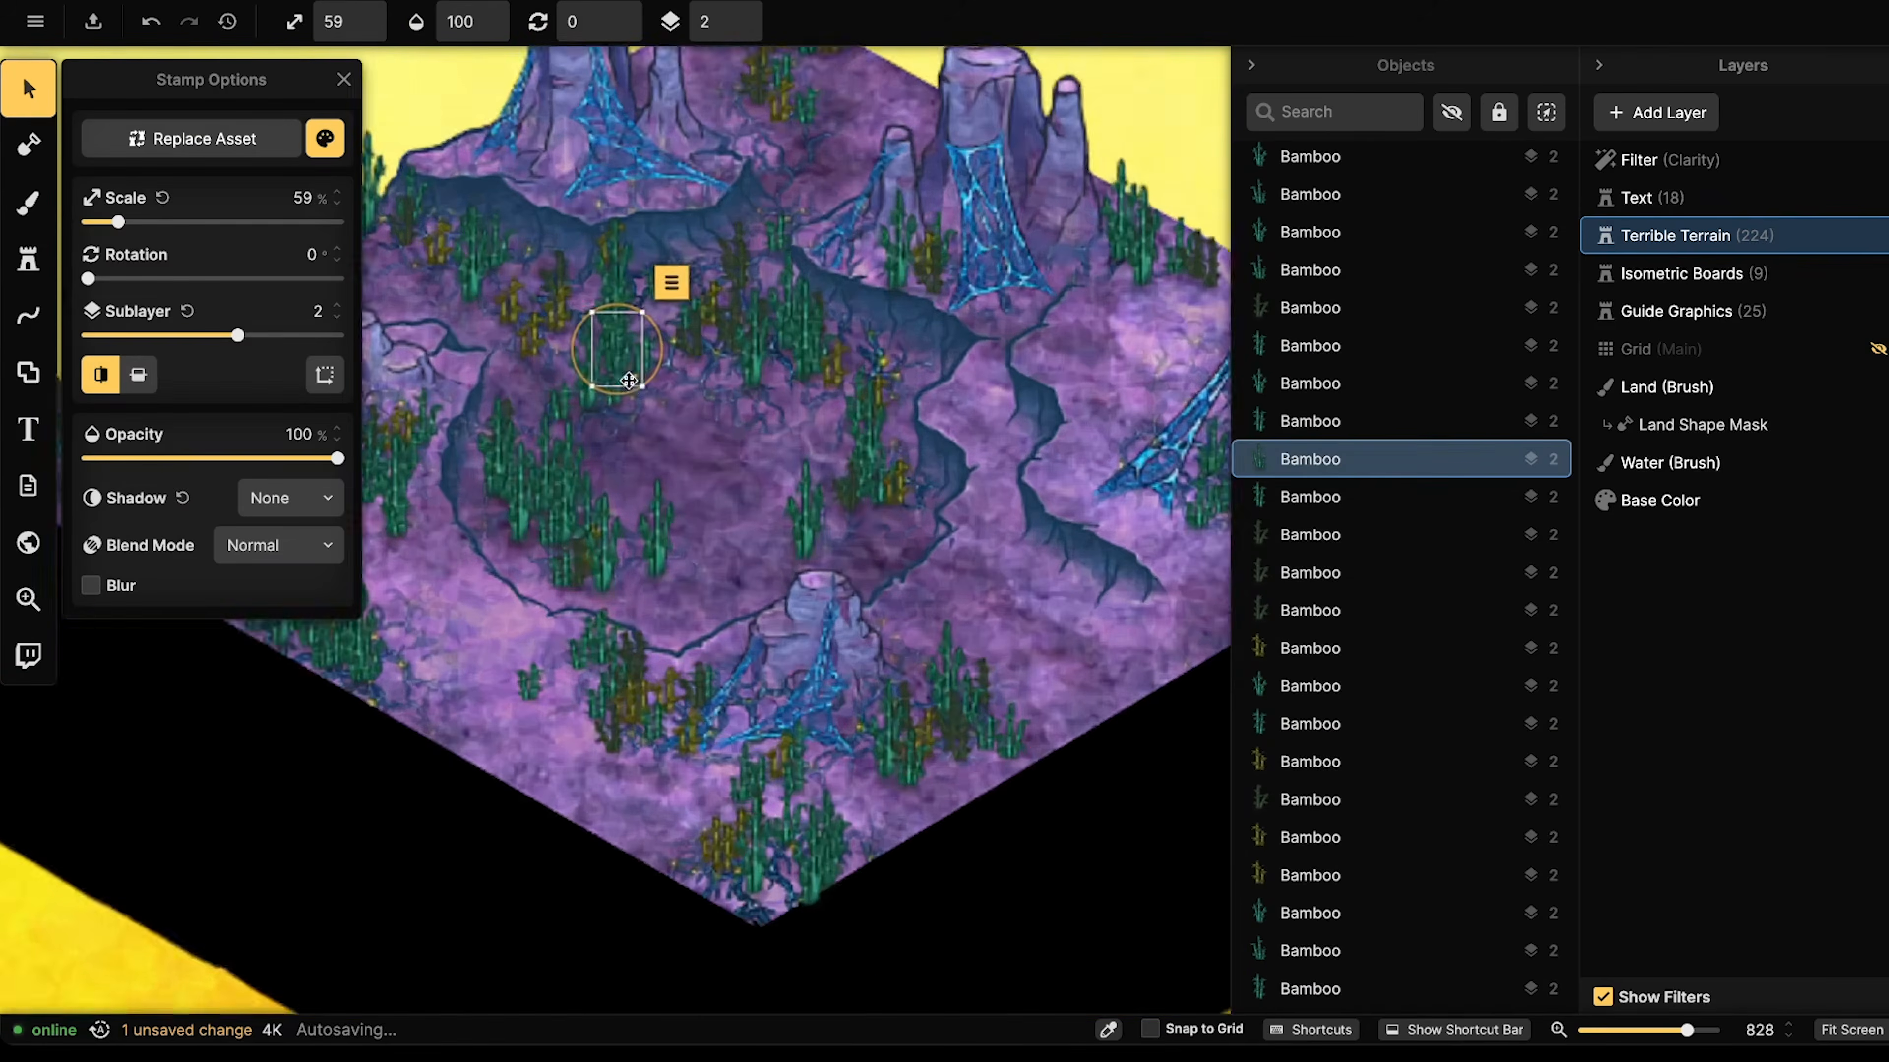
scroll(631, 374, down, 2)
click(684, 297)
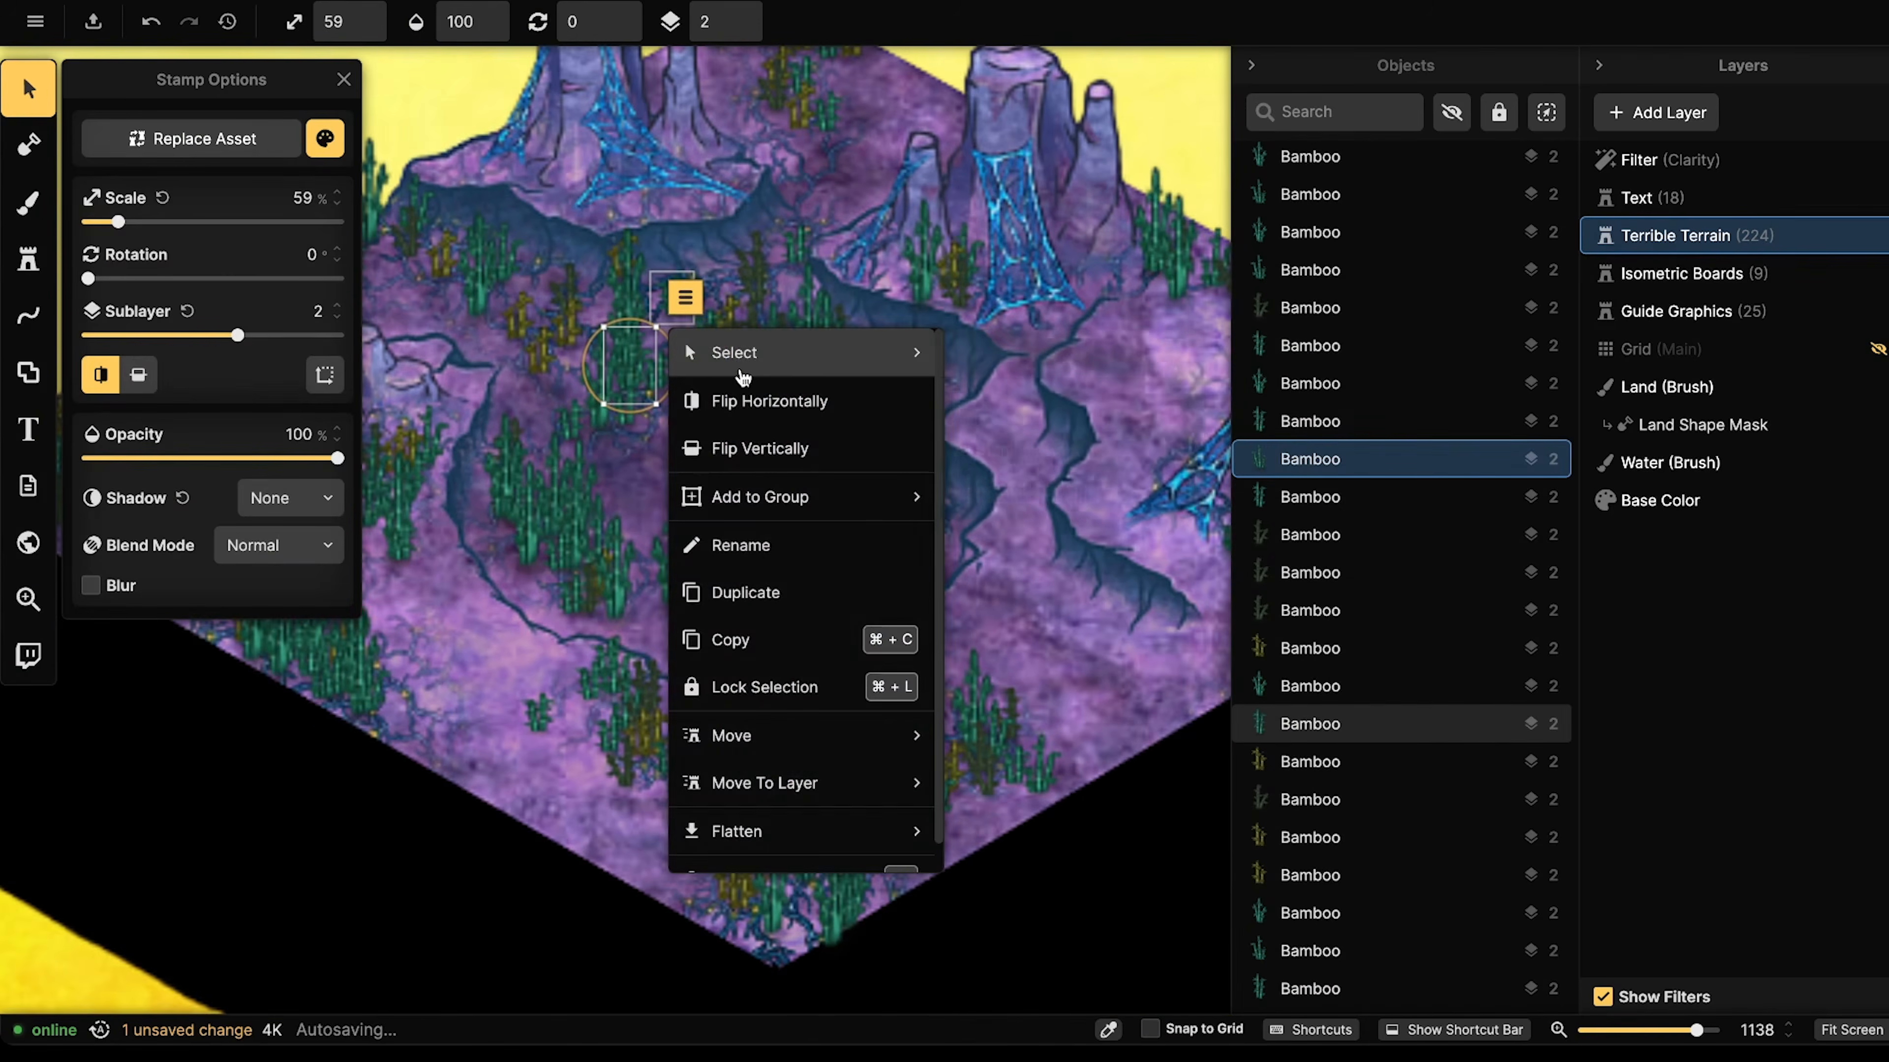
mouse_move(737, 353)
click(1084, 498)
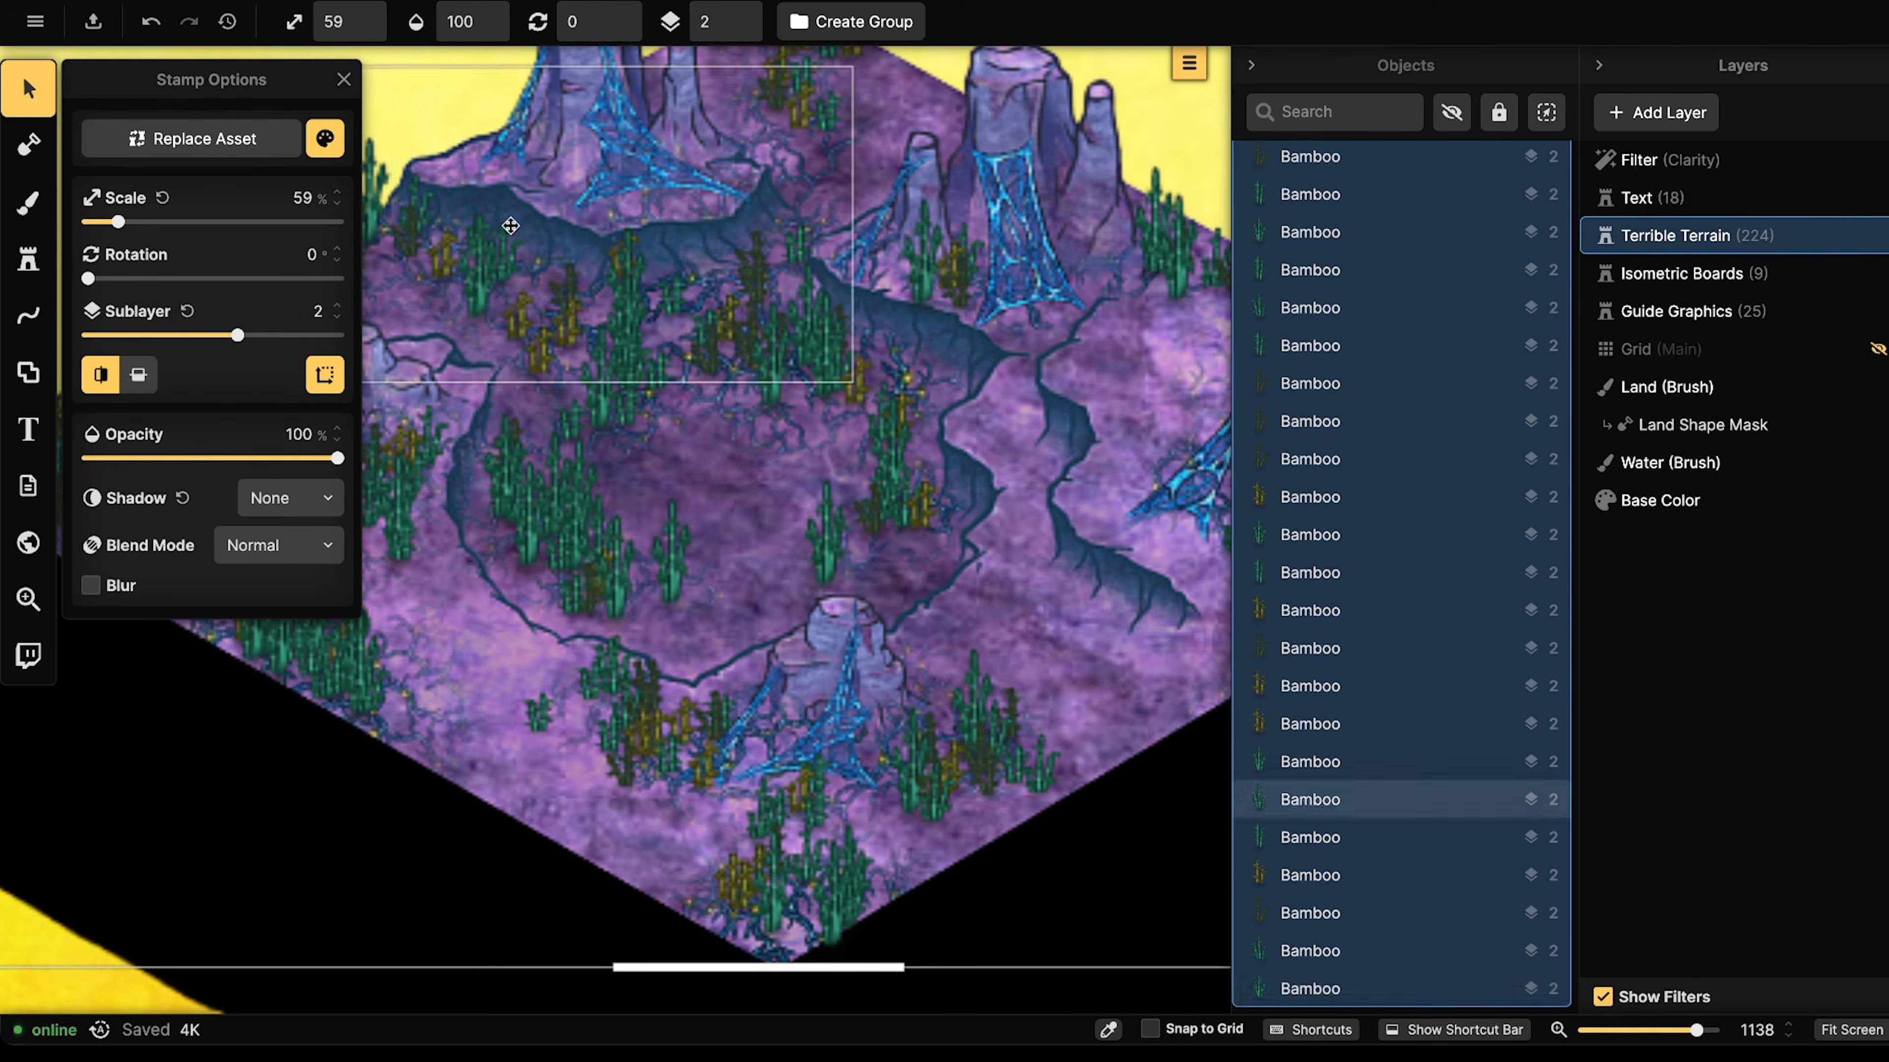
- Give the selected bamboo stamps a custom object shadow with a shadow blur of 5.1
click(325, 138)
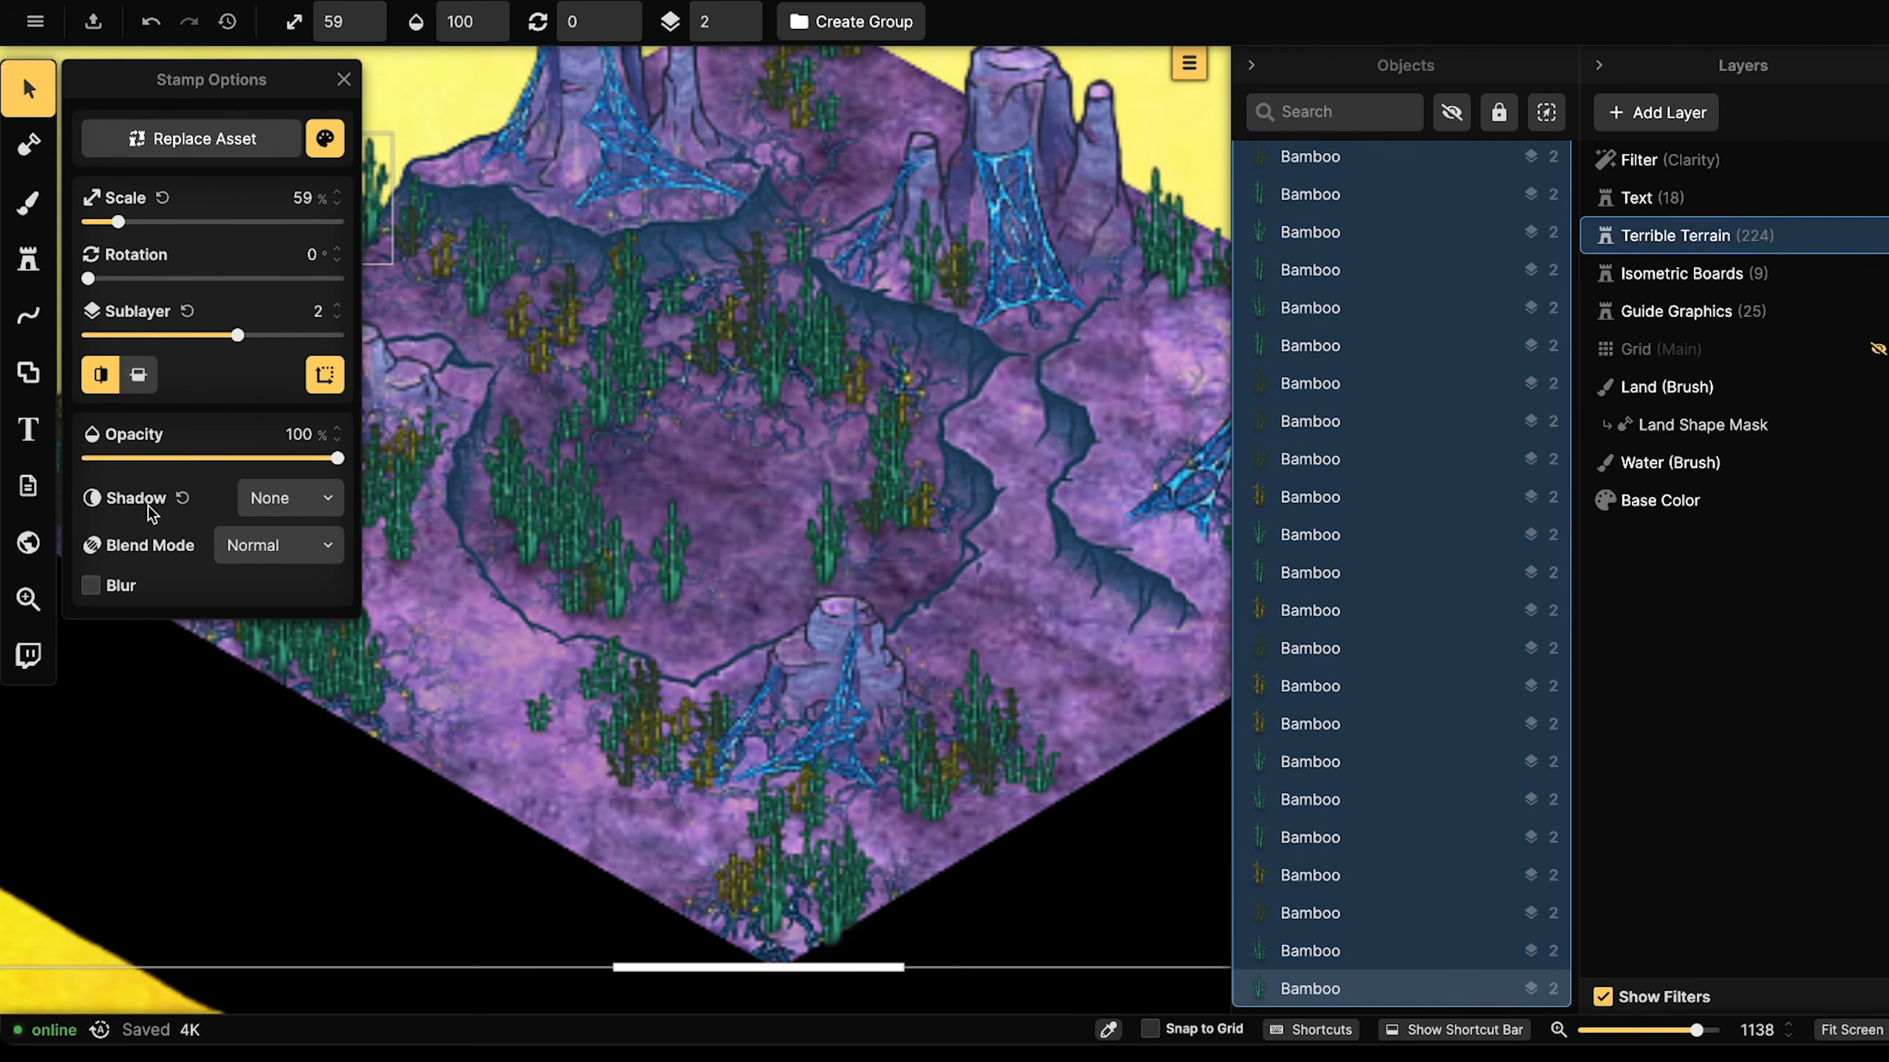
click(305, 498)
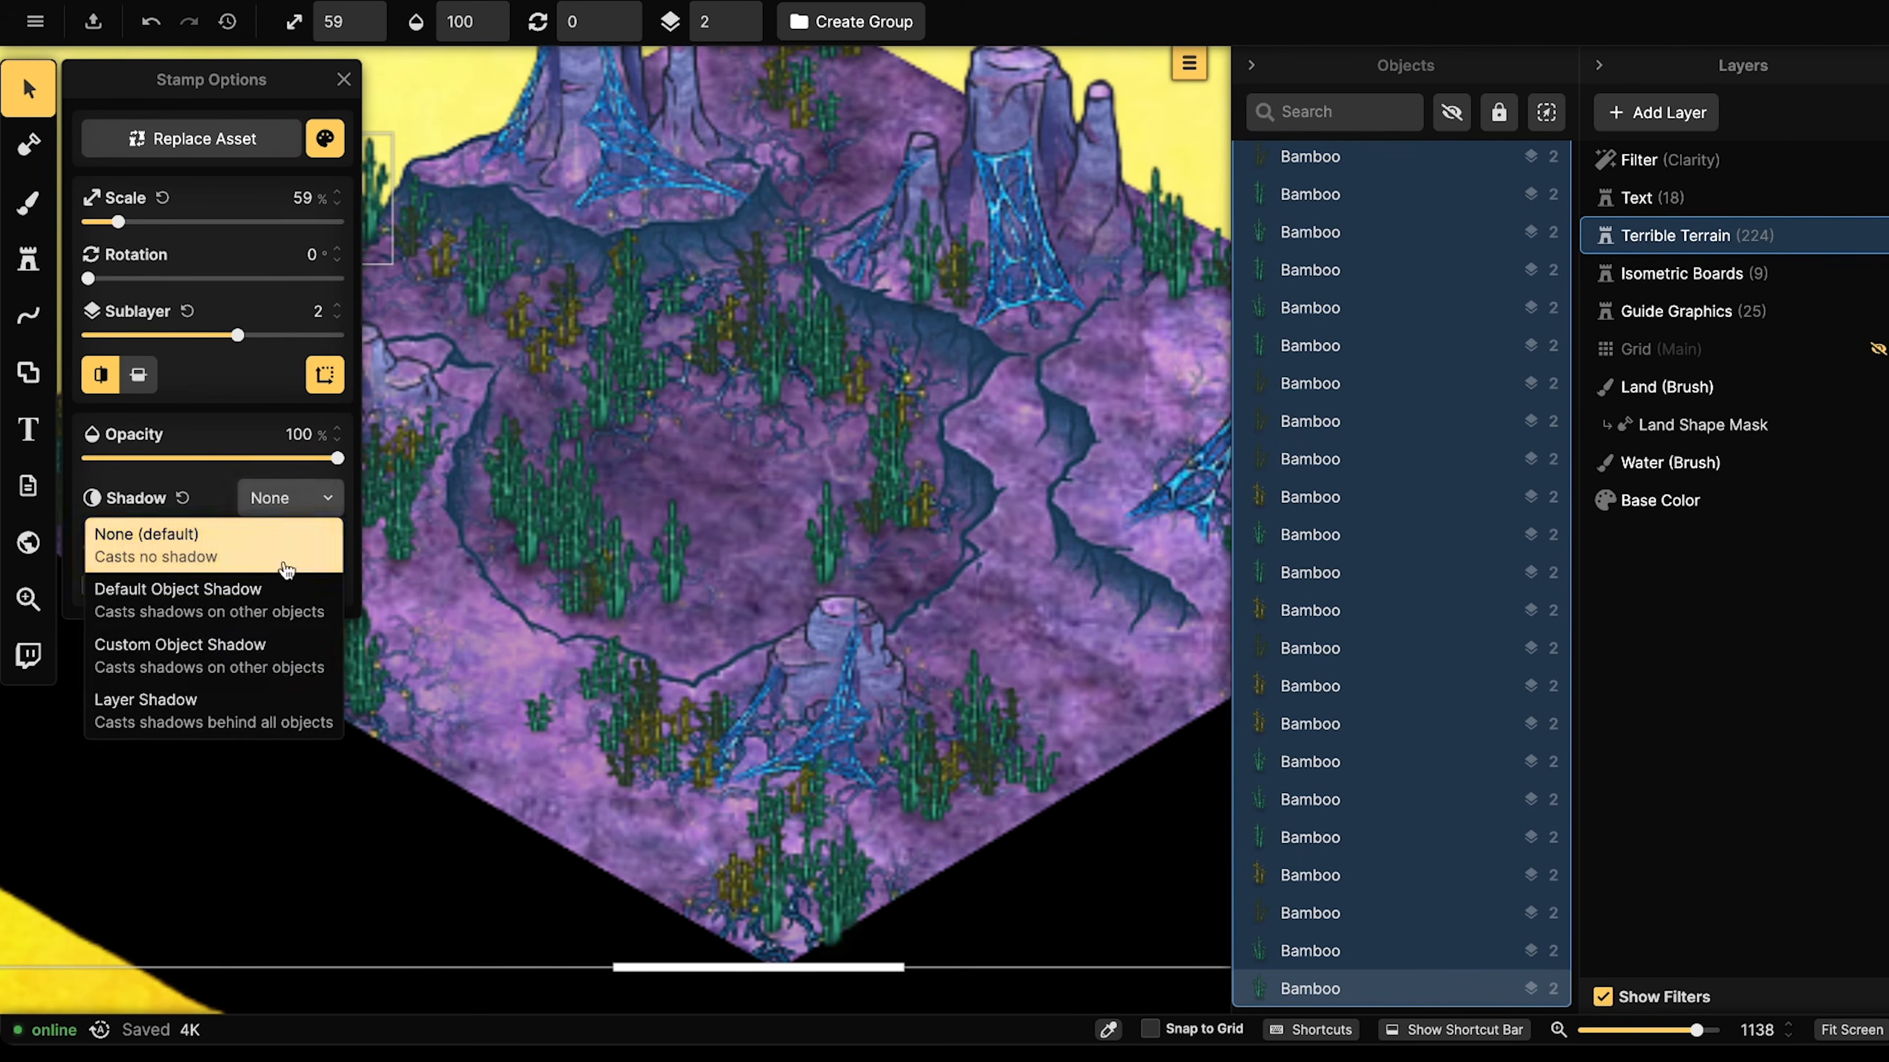
click(232, 671)
scroll(862, 324, down, 4)
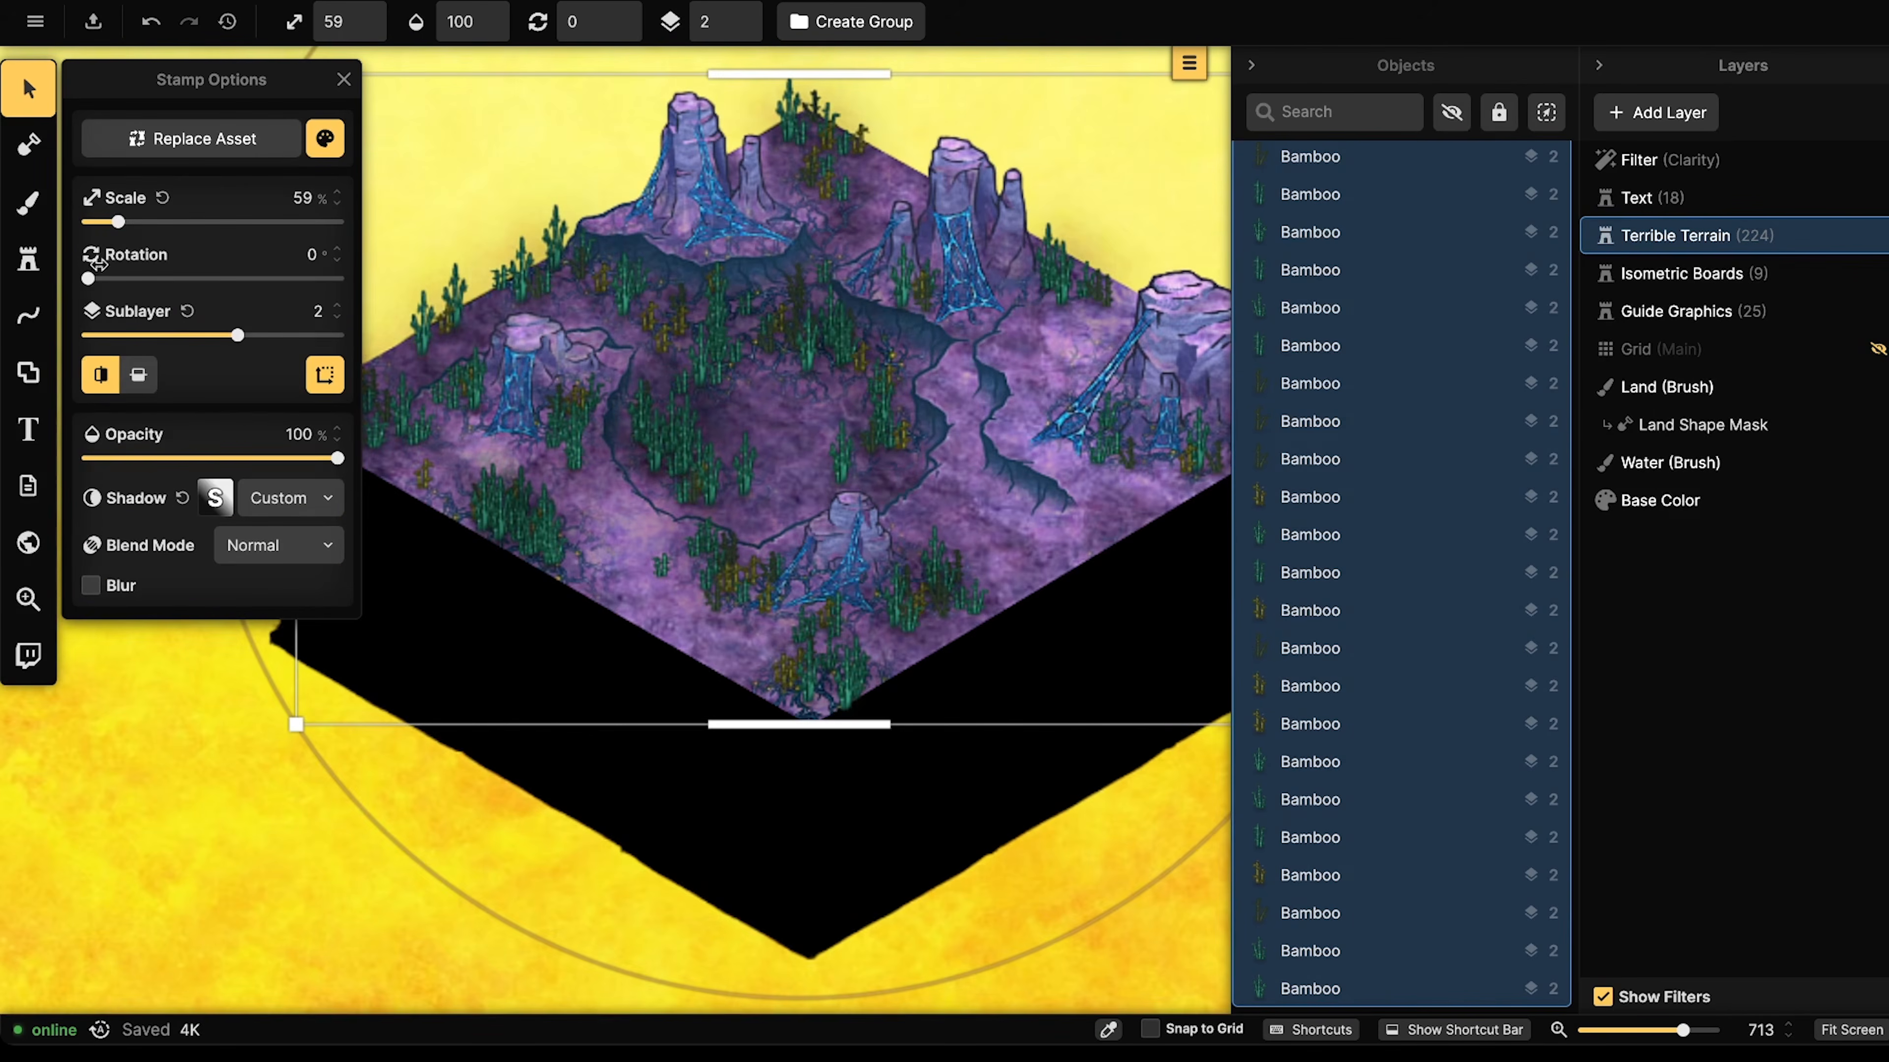
click(215, 498)
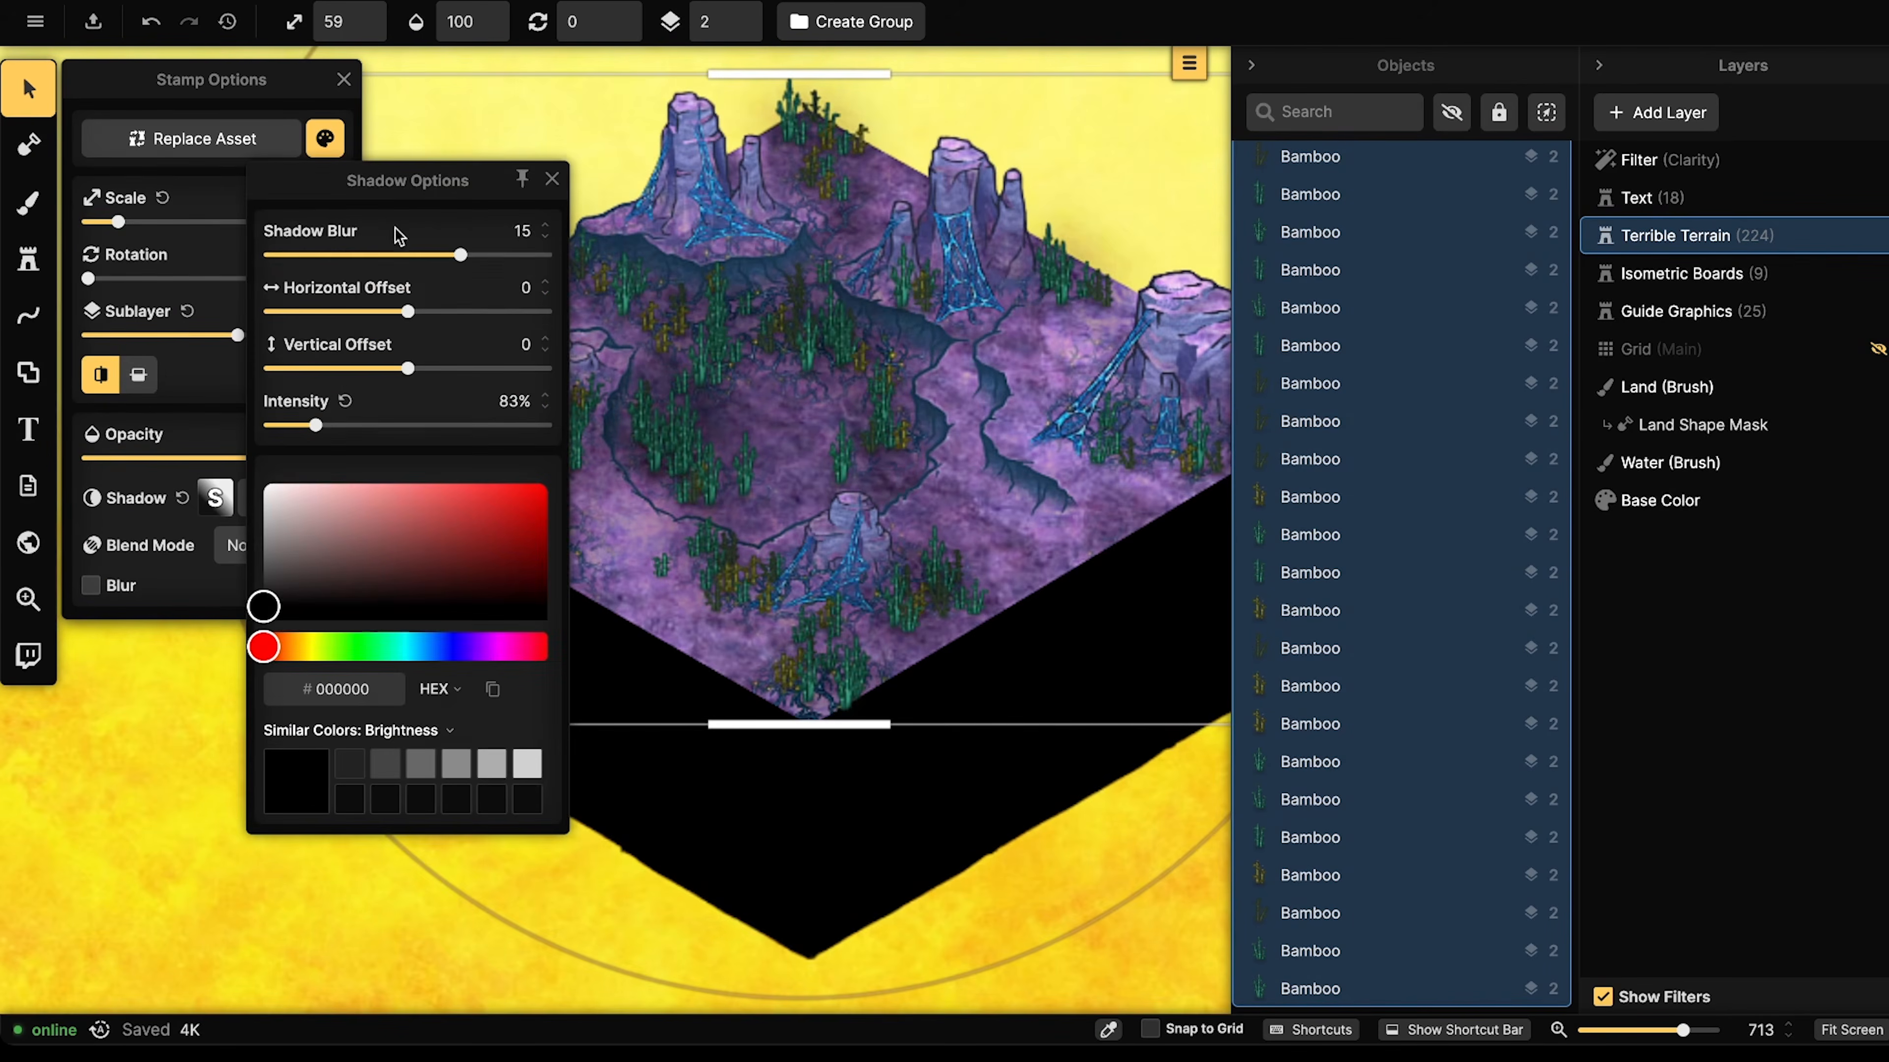
click(391, 255)
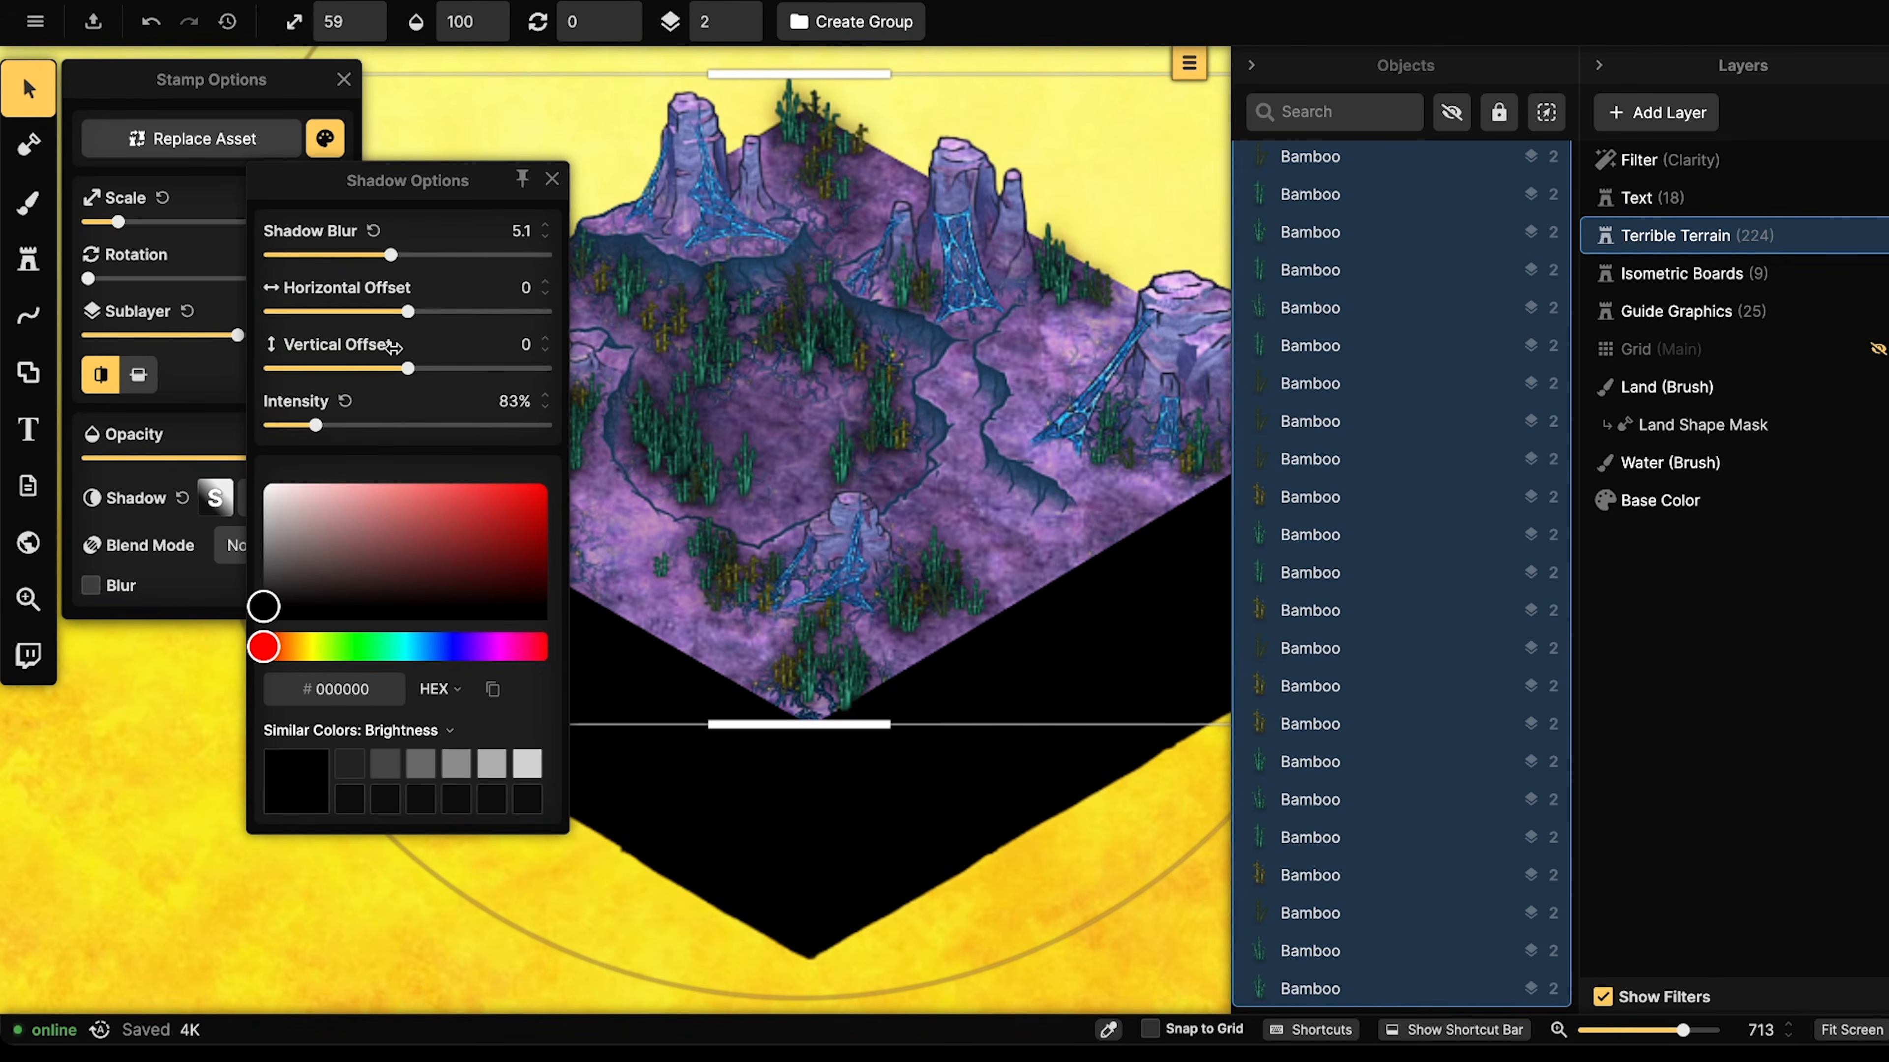
- Try a dark indigo colour, 1A0E51, for the bamboo's custom shadow
drag(314, 646, 379, 650)
drag(263, 607, 365, 554)
click(444, 648)
mouse_move(445, 648)
mouse_down()
mouse_move(490, 649)
mouse_move(458, 647)
mouse_up()
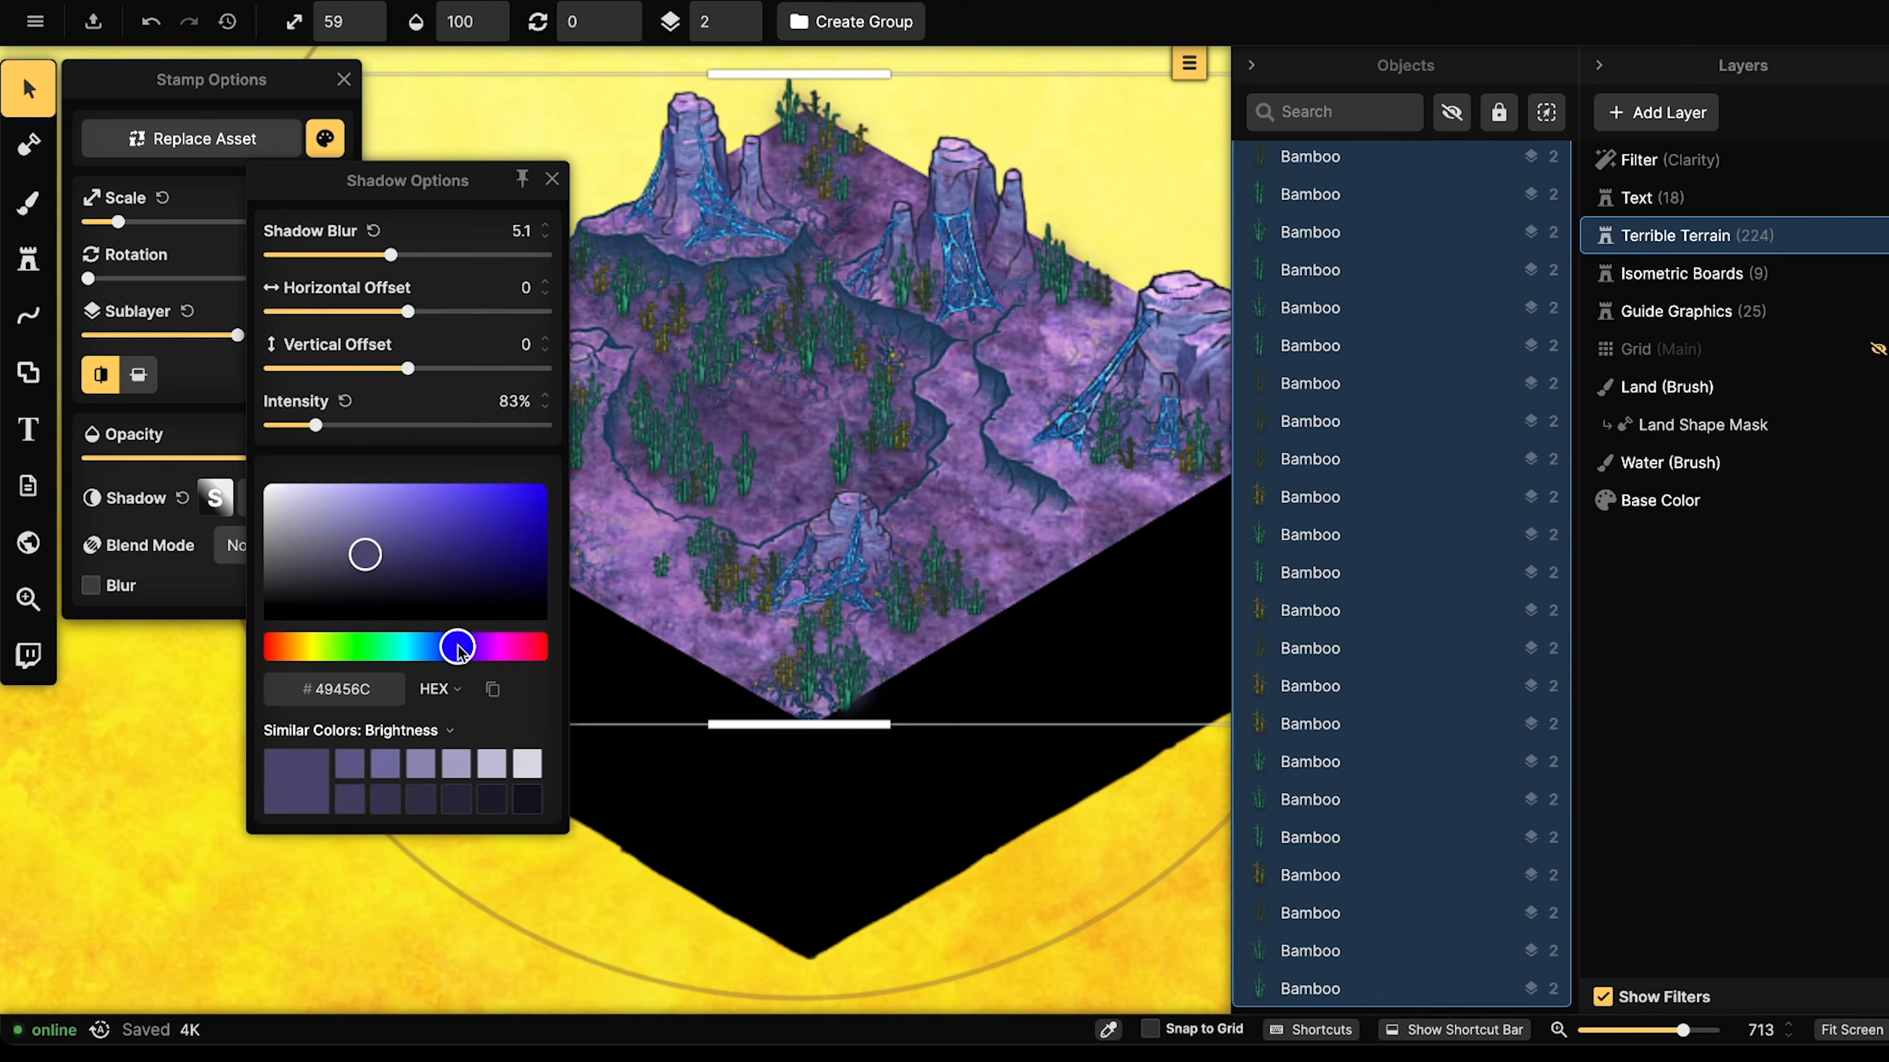
drag(365, 554, 497, 571)
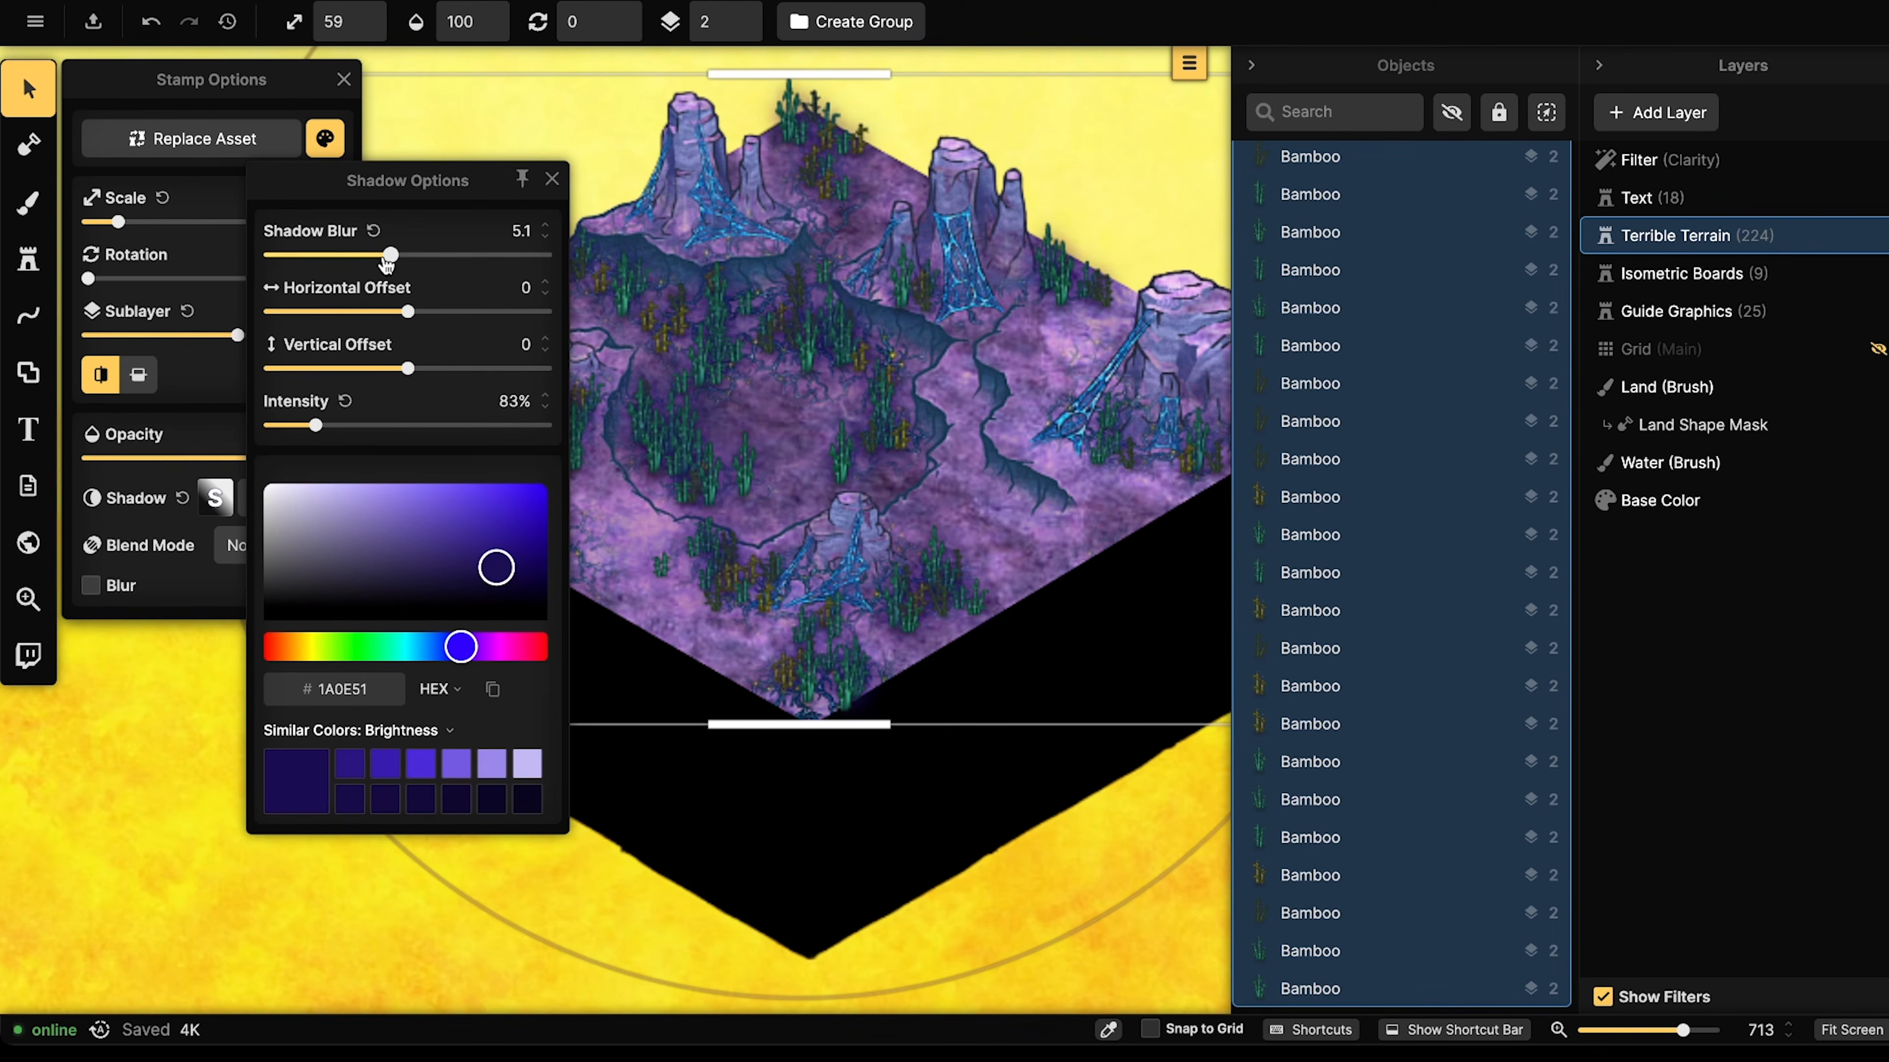
- Set the bamboo shadow's vertical offset to 5.7 and its colour to dark green 116904
drag(407, 371, 424, 372)
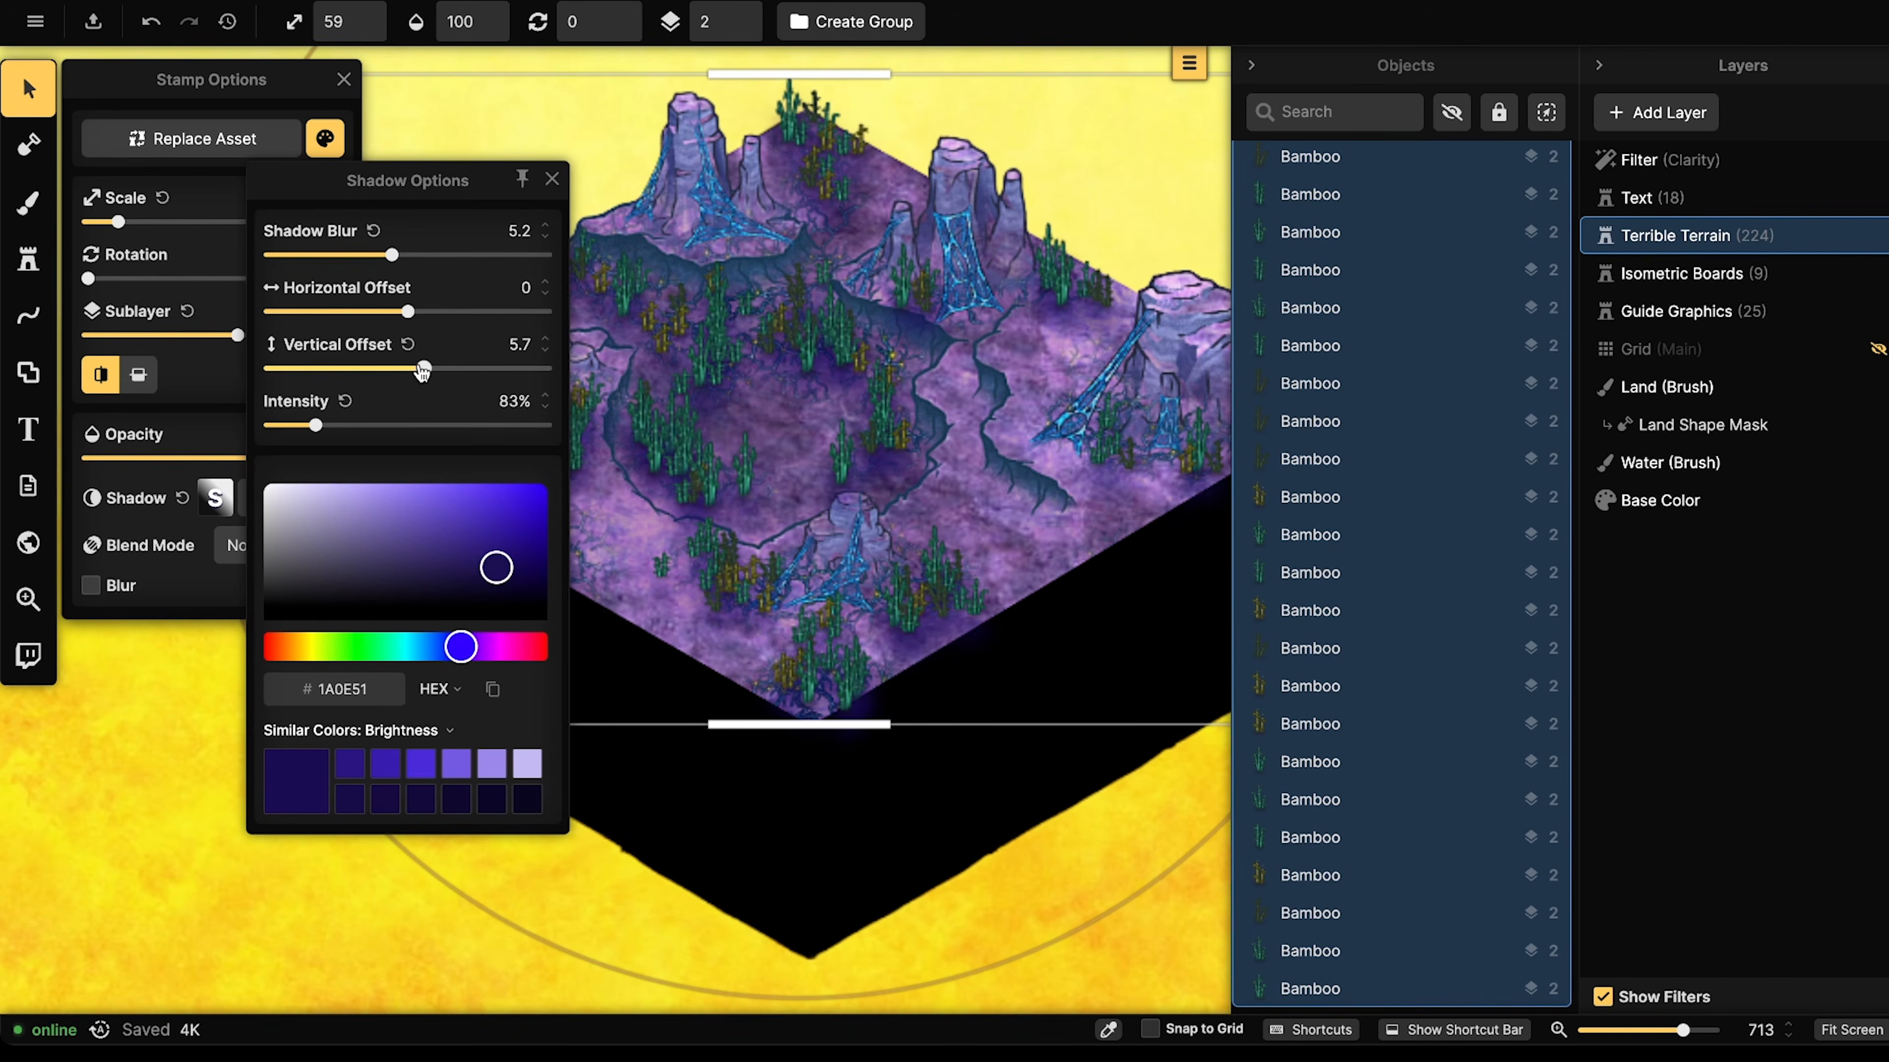
drag(497, 566, 474, 517)
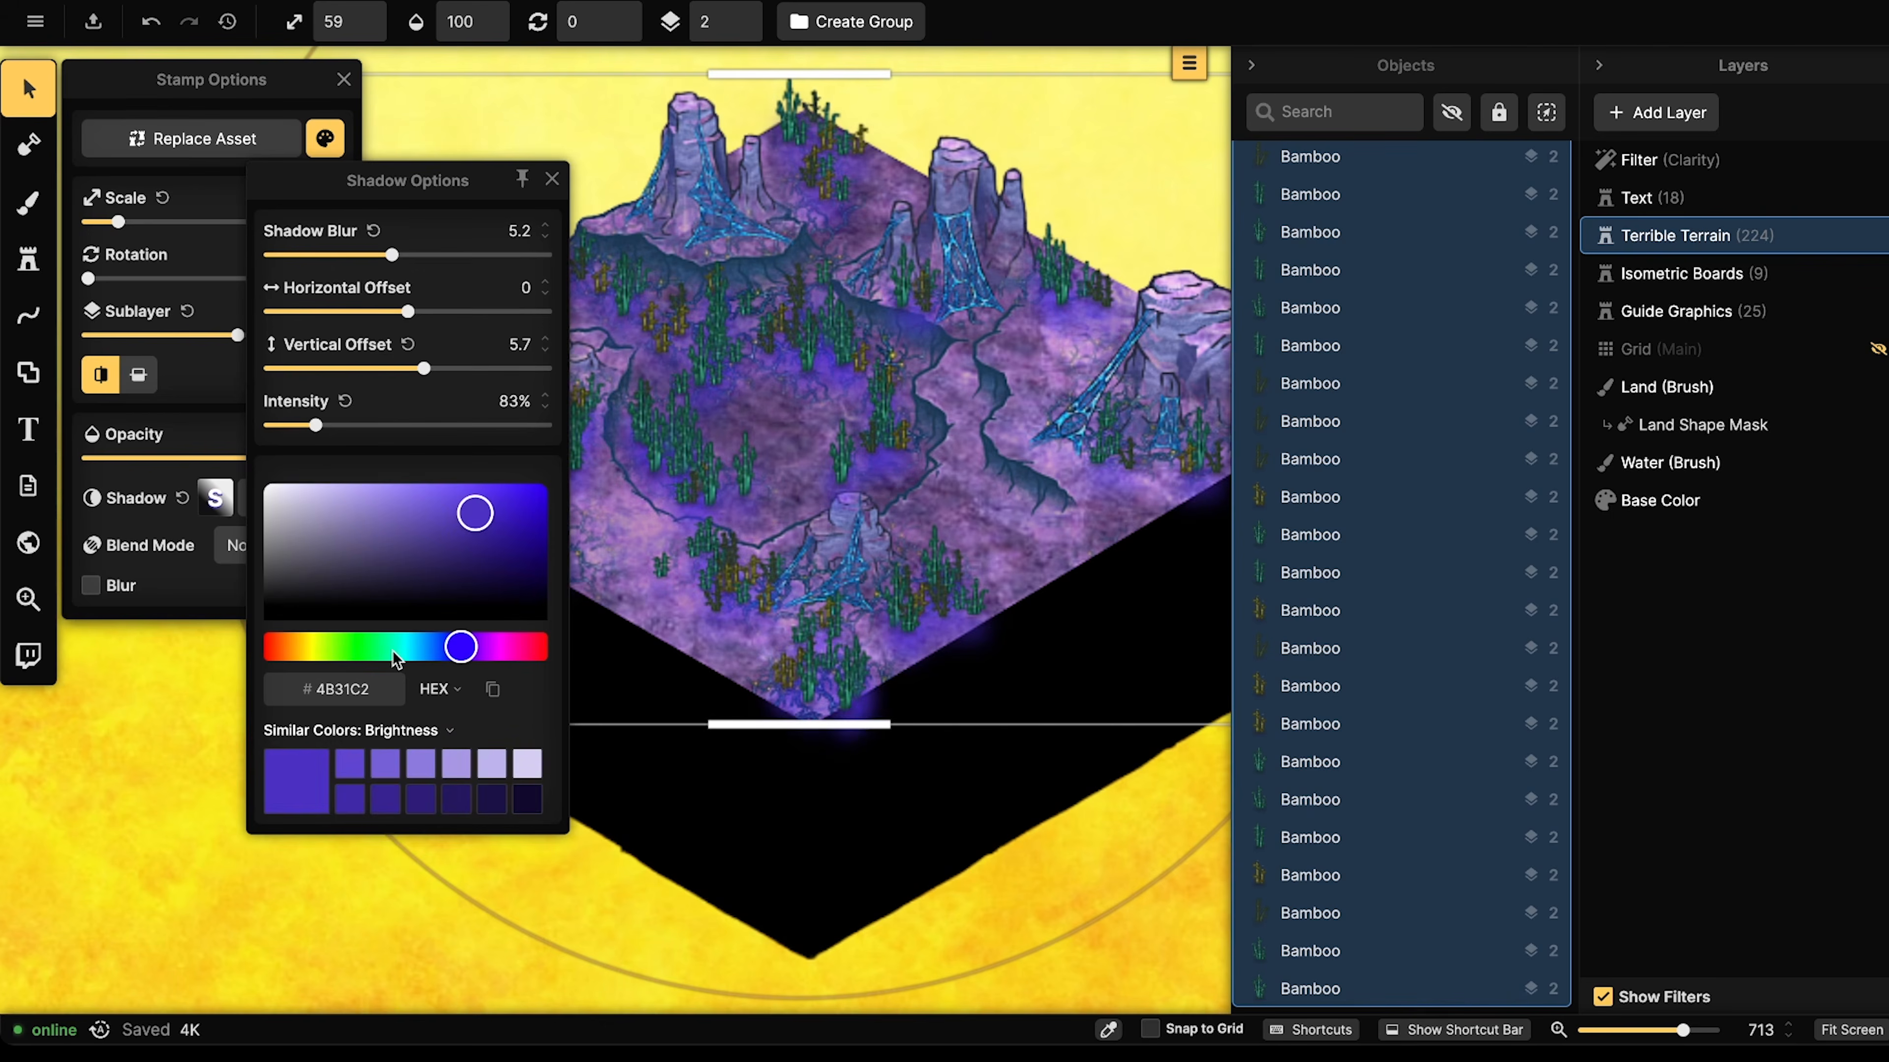
click(355, 653)
drag(491, 517, 540, 564)
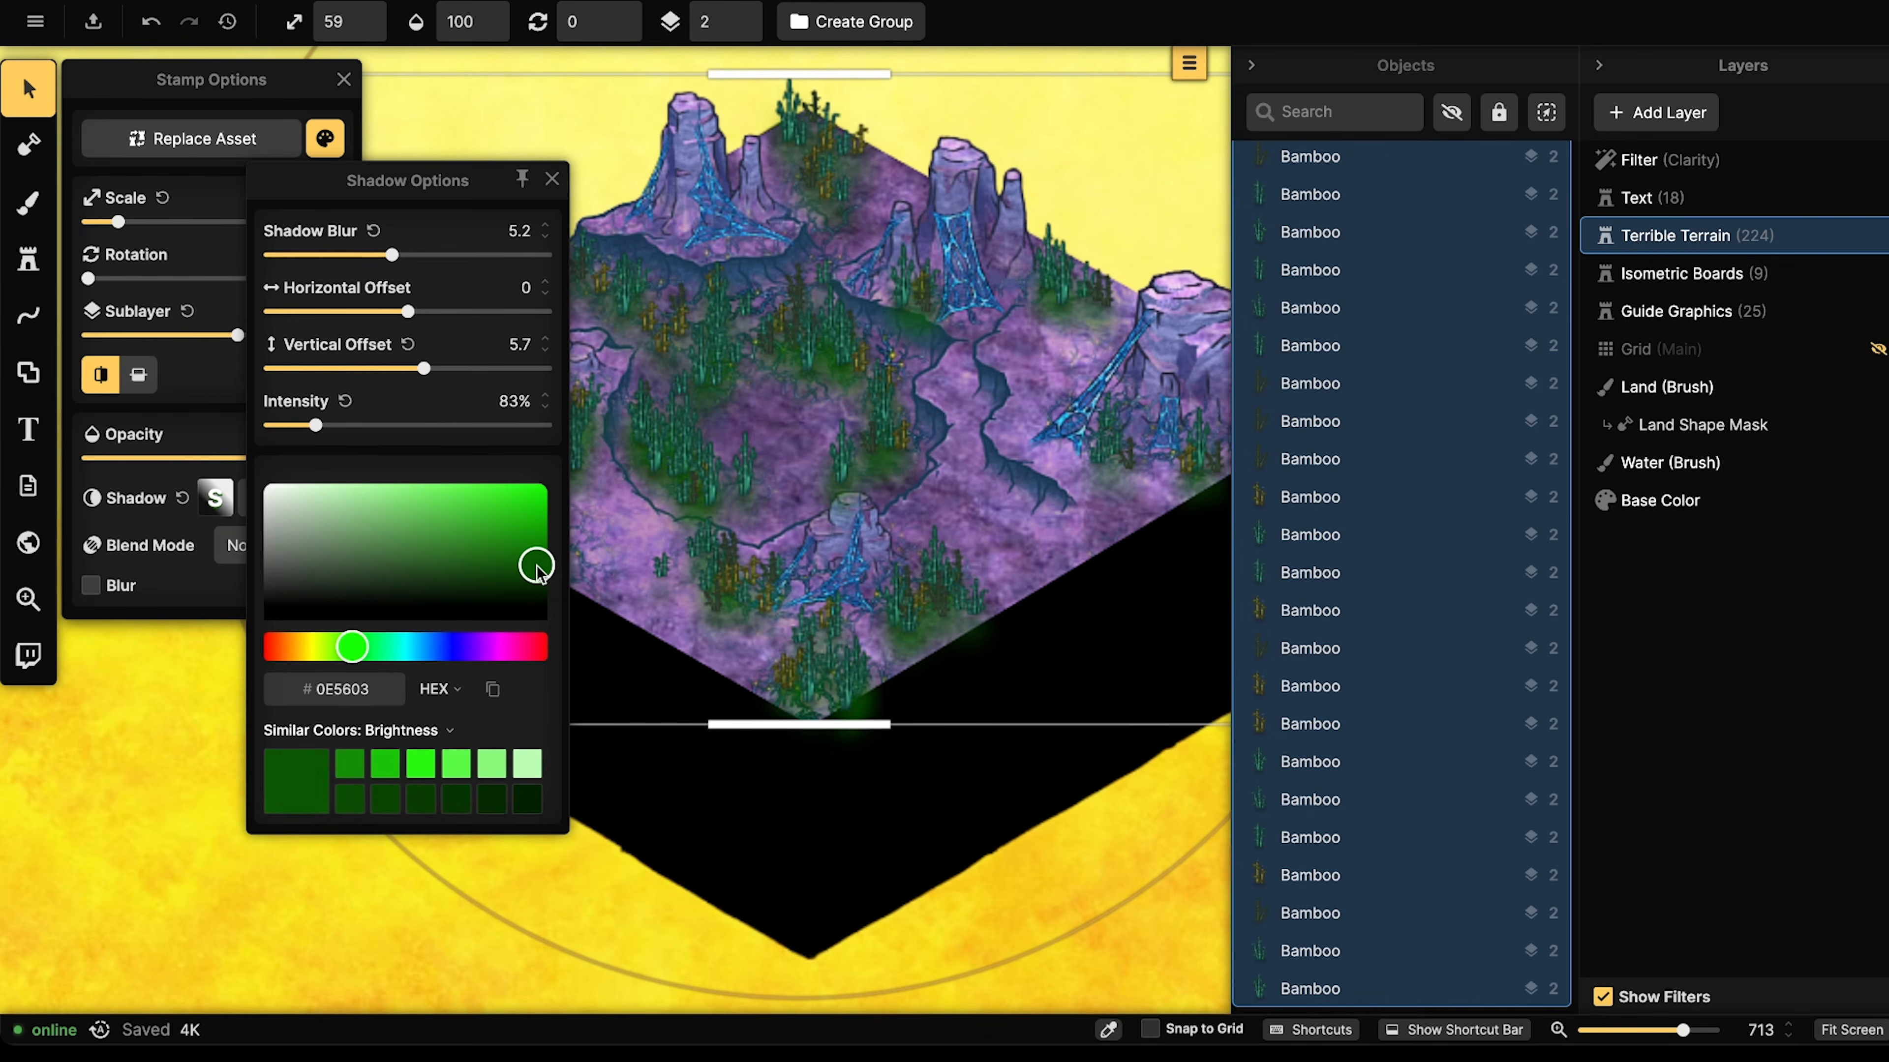
drag(539, 569, 538, 561)
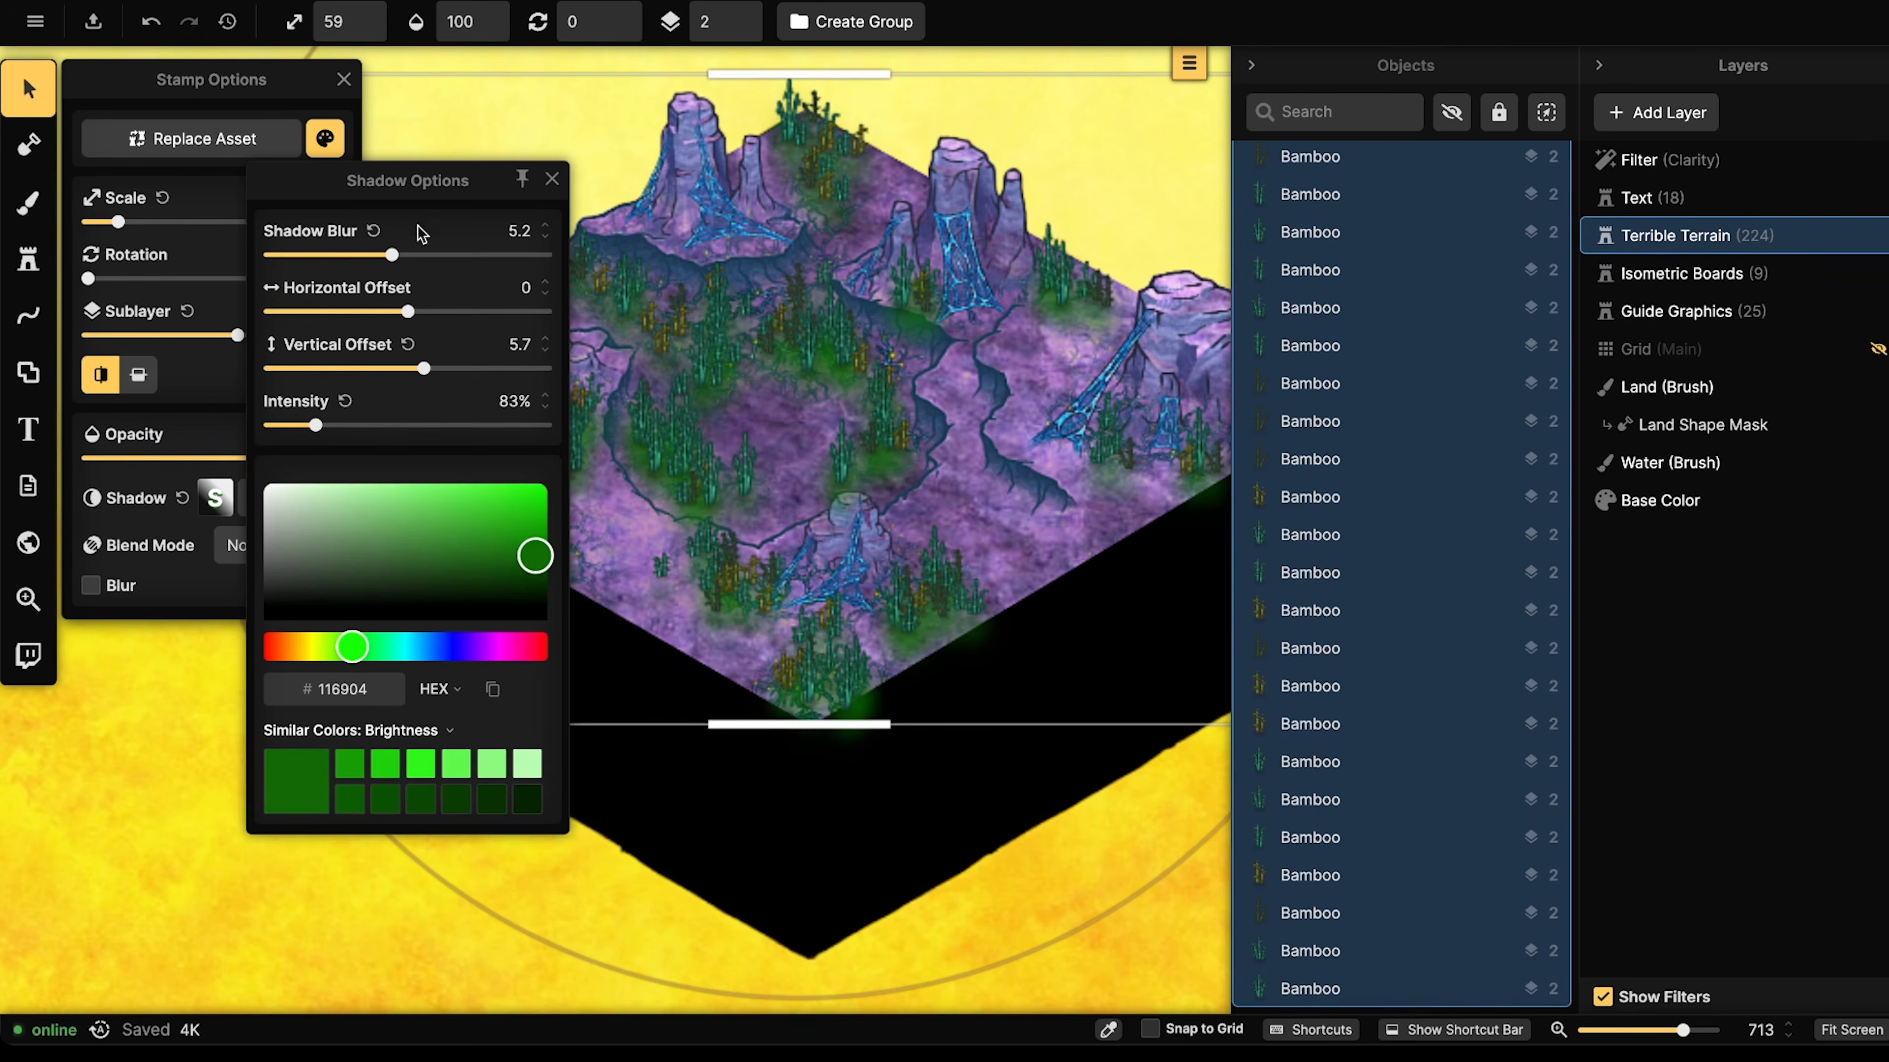
- Reduce the bamboo shadow's blur to 3 and its intensity to 38%, and deselect the stamps
click(368, 255)
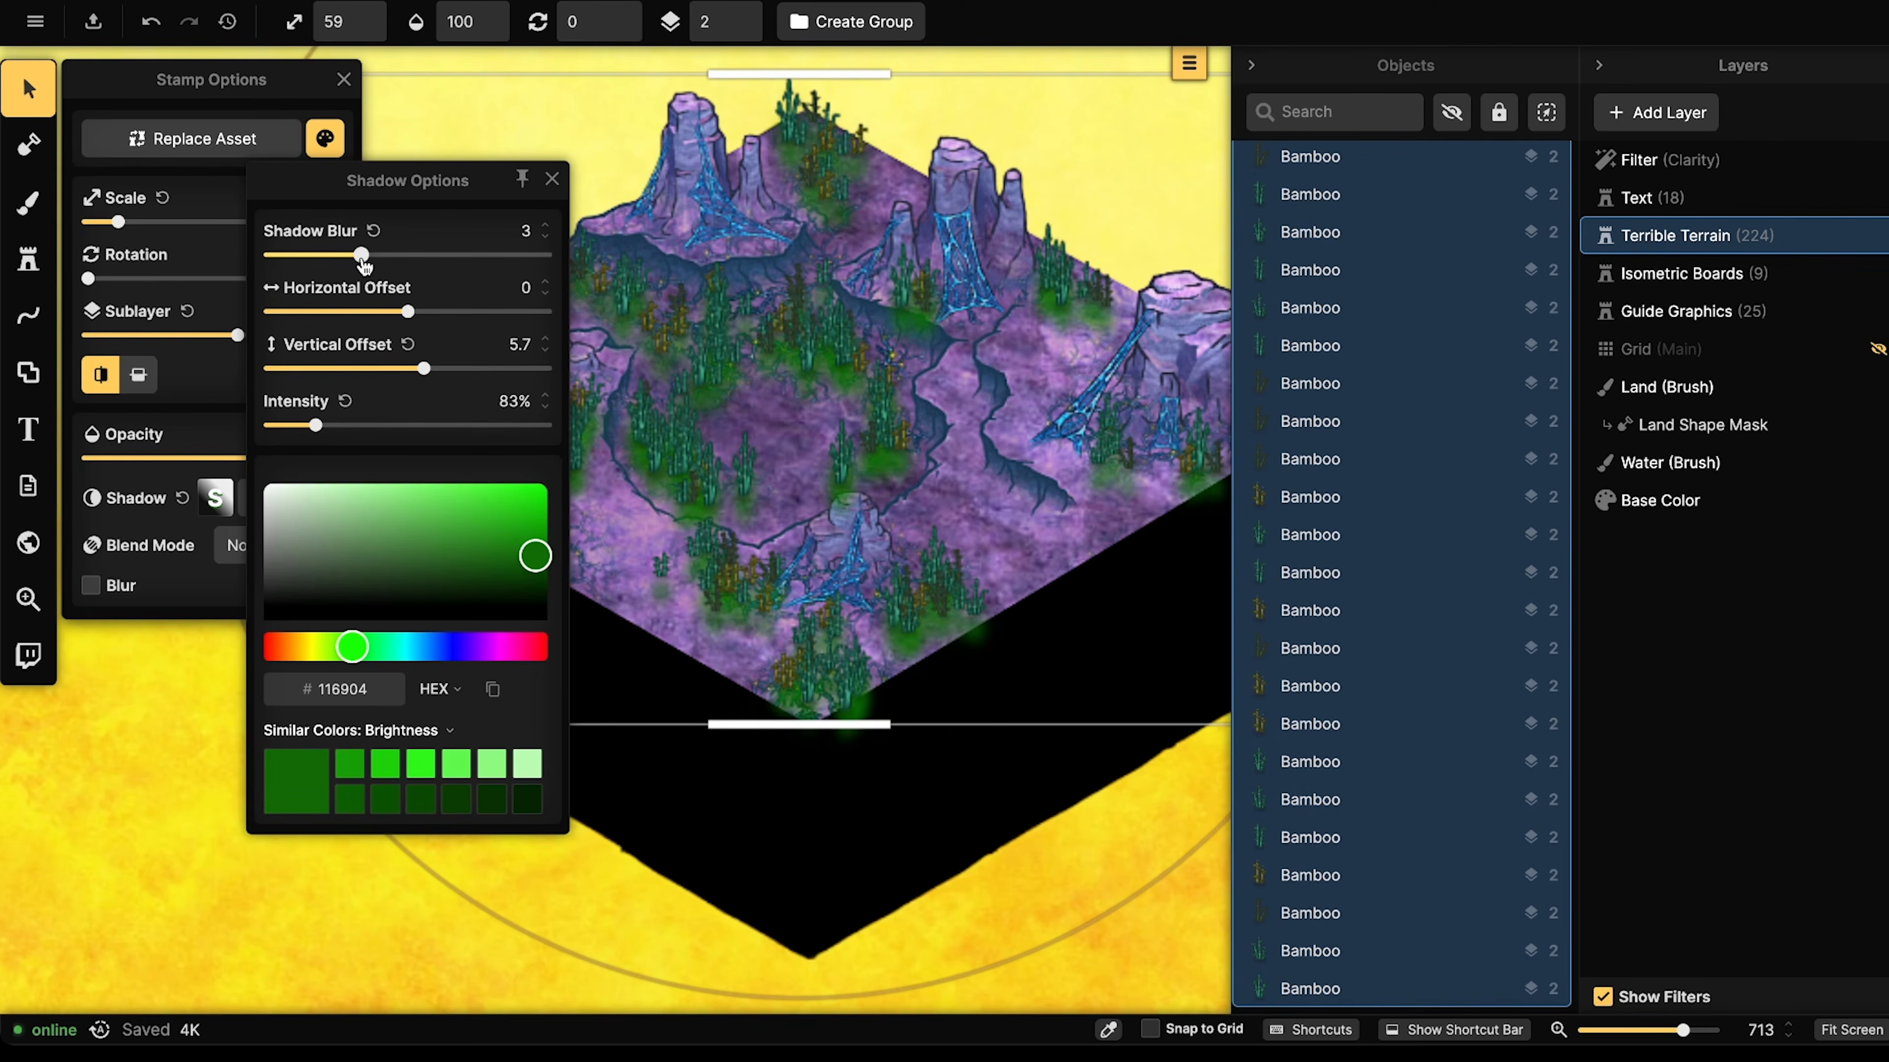
drag(302, 428, 295, 426)
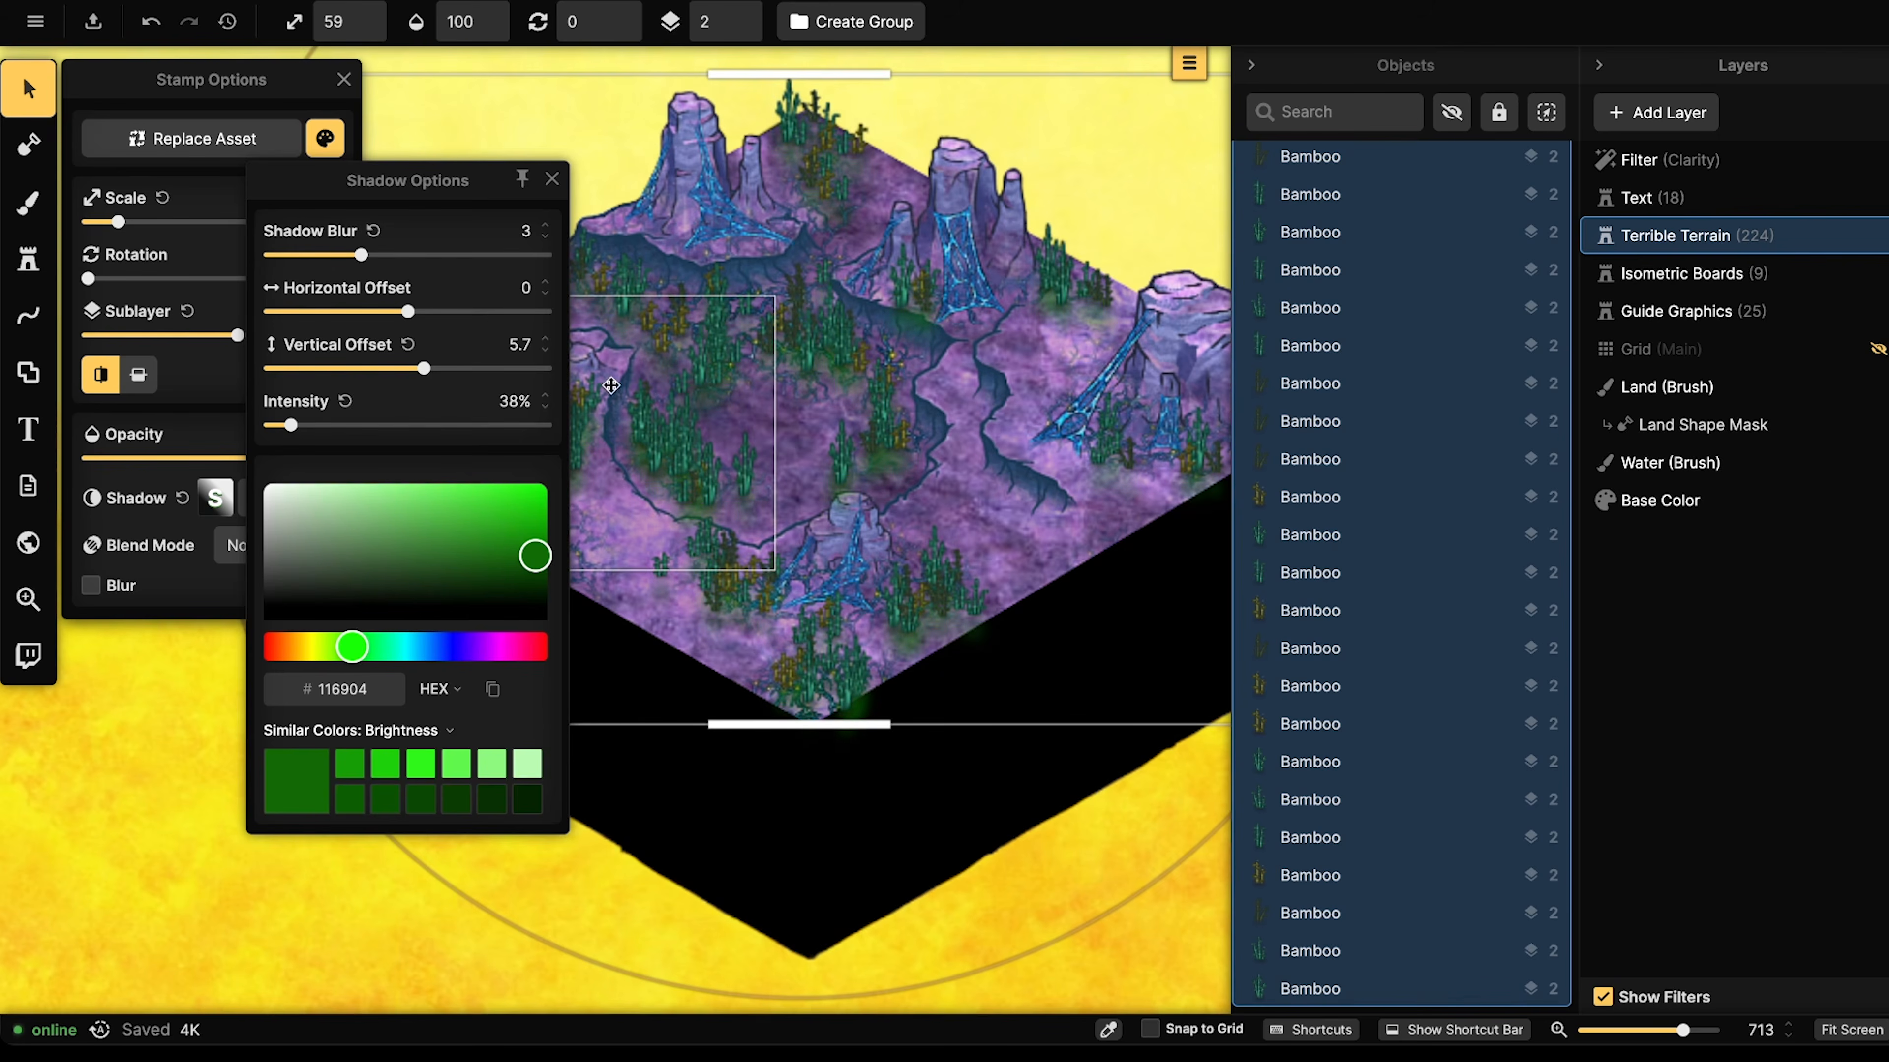
scroll(616, 381, down, 4)
scroll(616, 379, down, 2)
drag(615, 318, 619, 334)
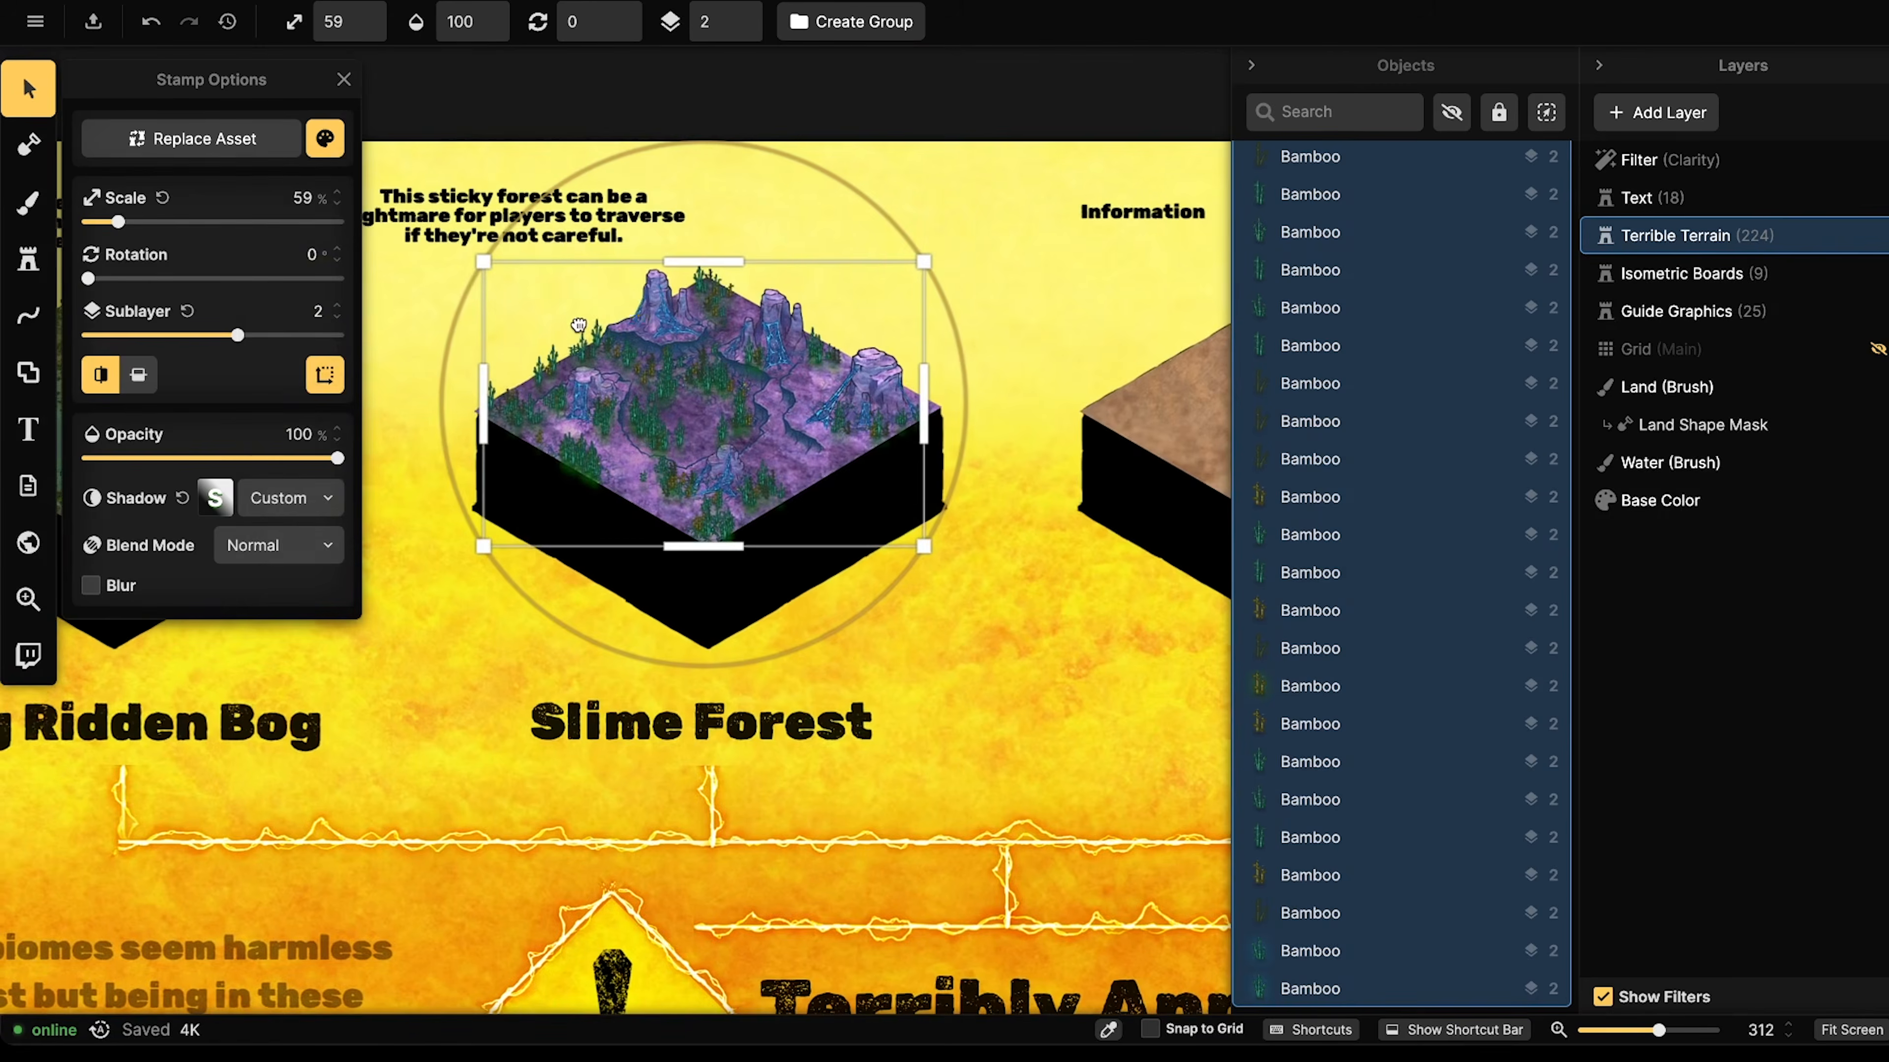
key(Escape)
scroll(600, 344, down, 2)
scroll(600, 342, up, 5)
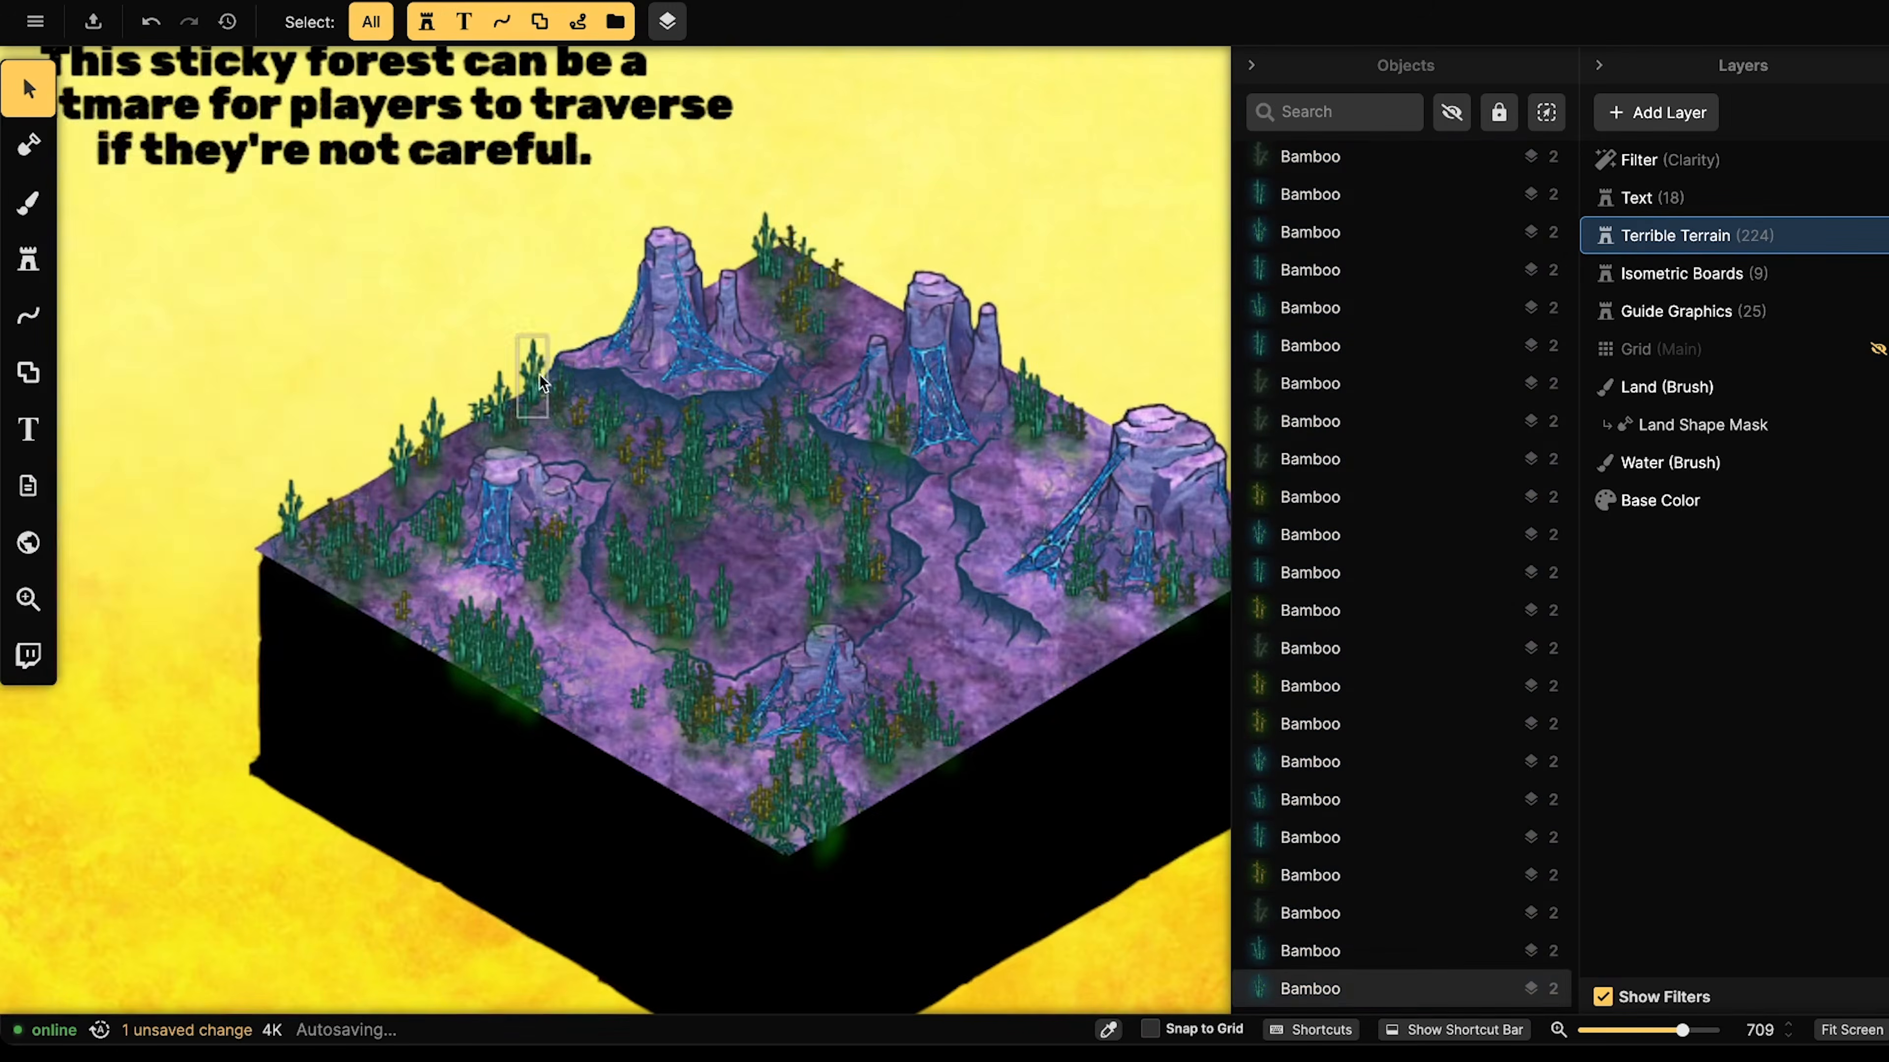
- Switch to the Stamp tool and try rotating the Bamboo stamp before placement, returning its rotation to 0°
click(539, 379)
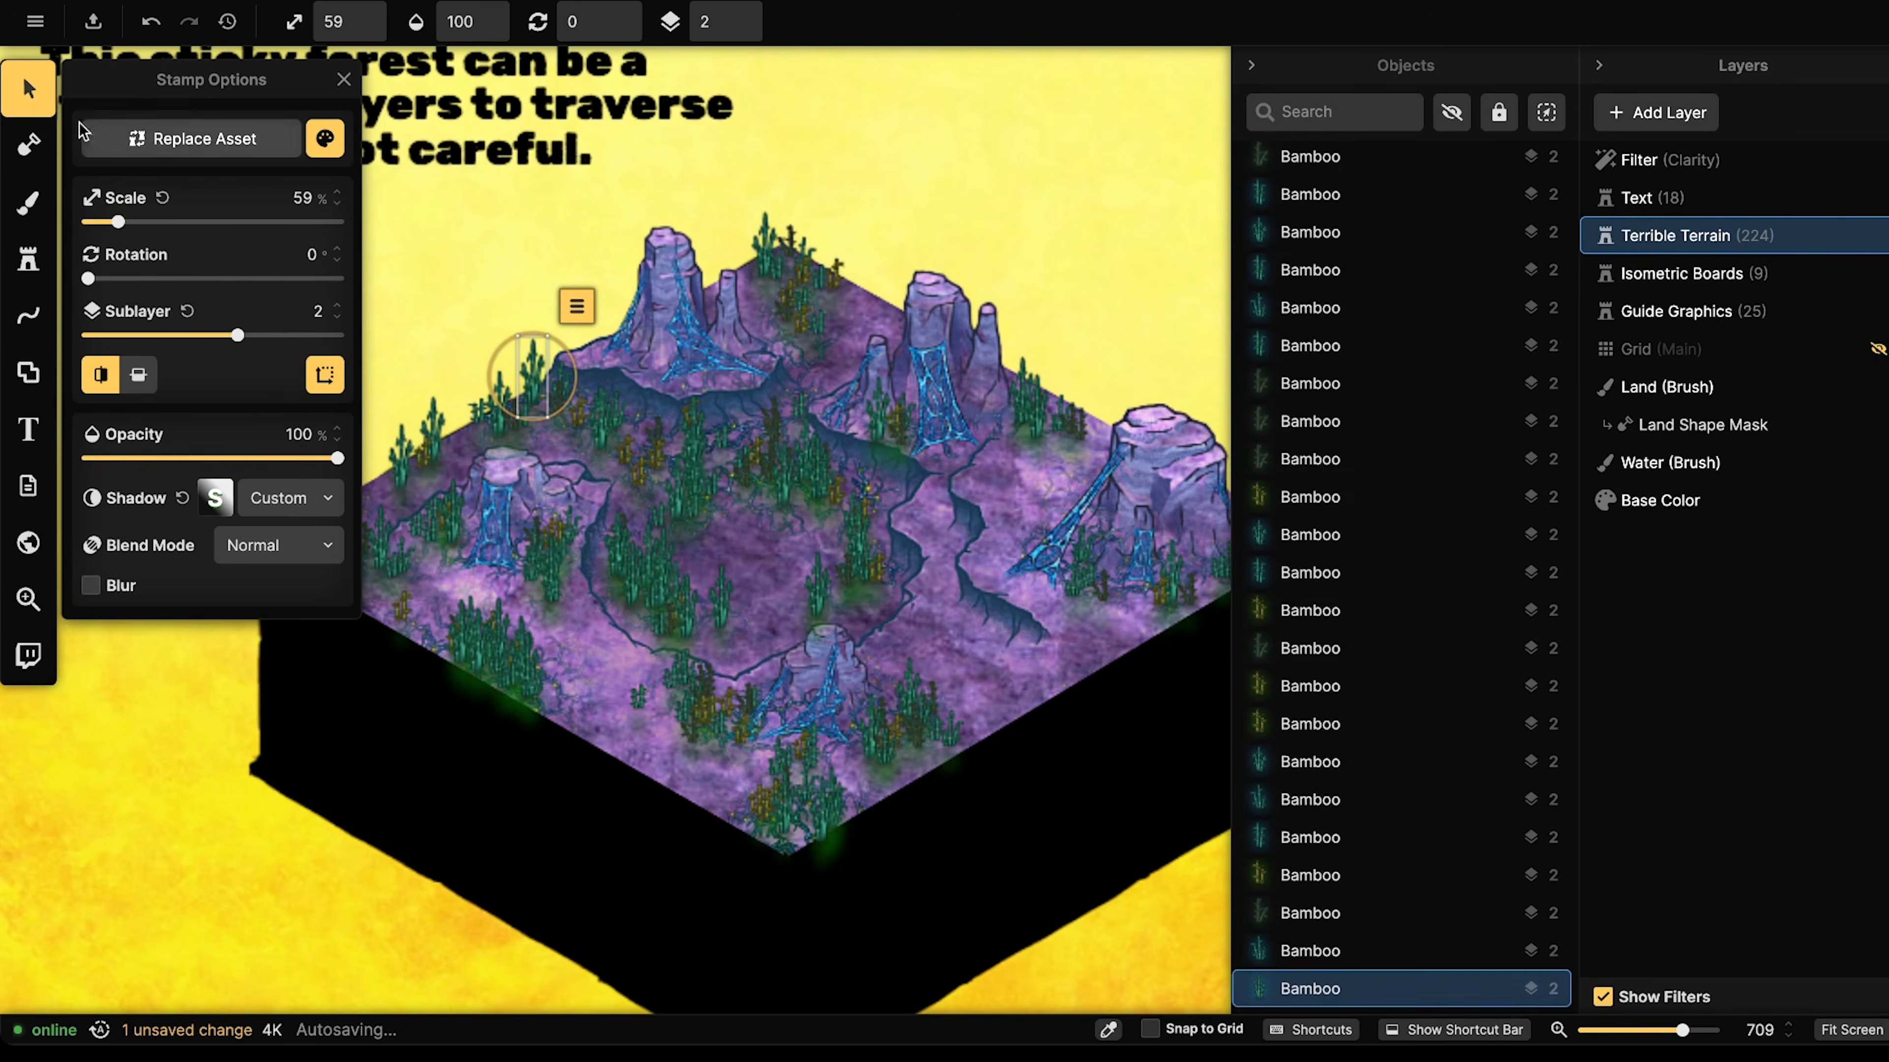
click(29, 259)
scroll(489, 256, up, 20)
scroll(491, 260, up, 20)
scroll(492, 266, down, 15)
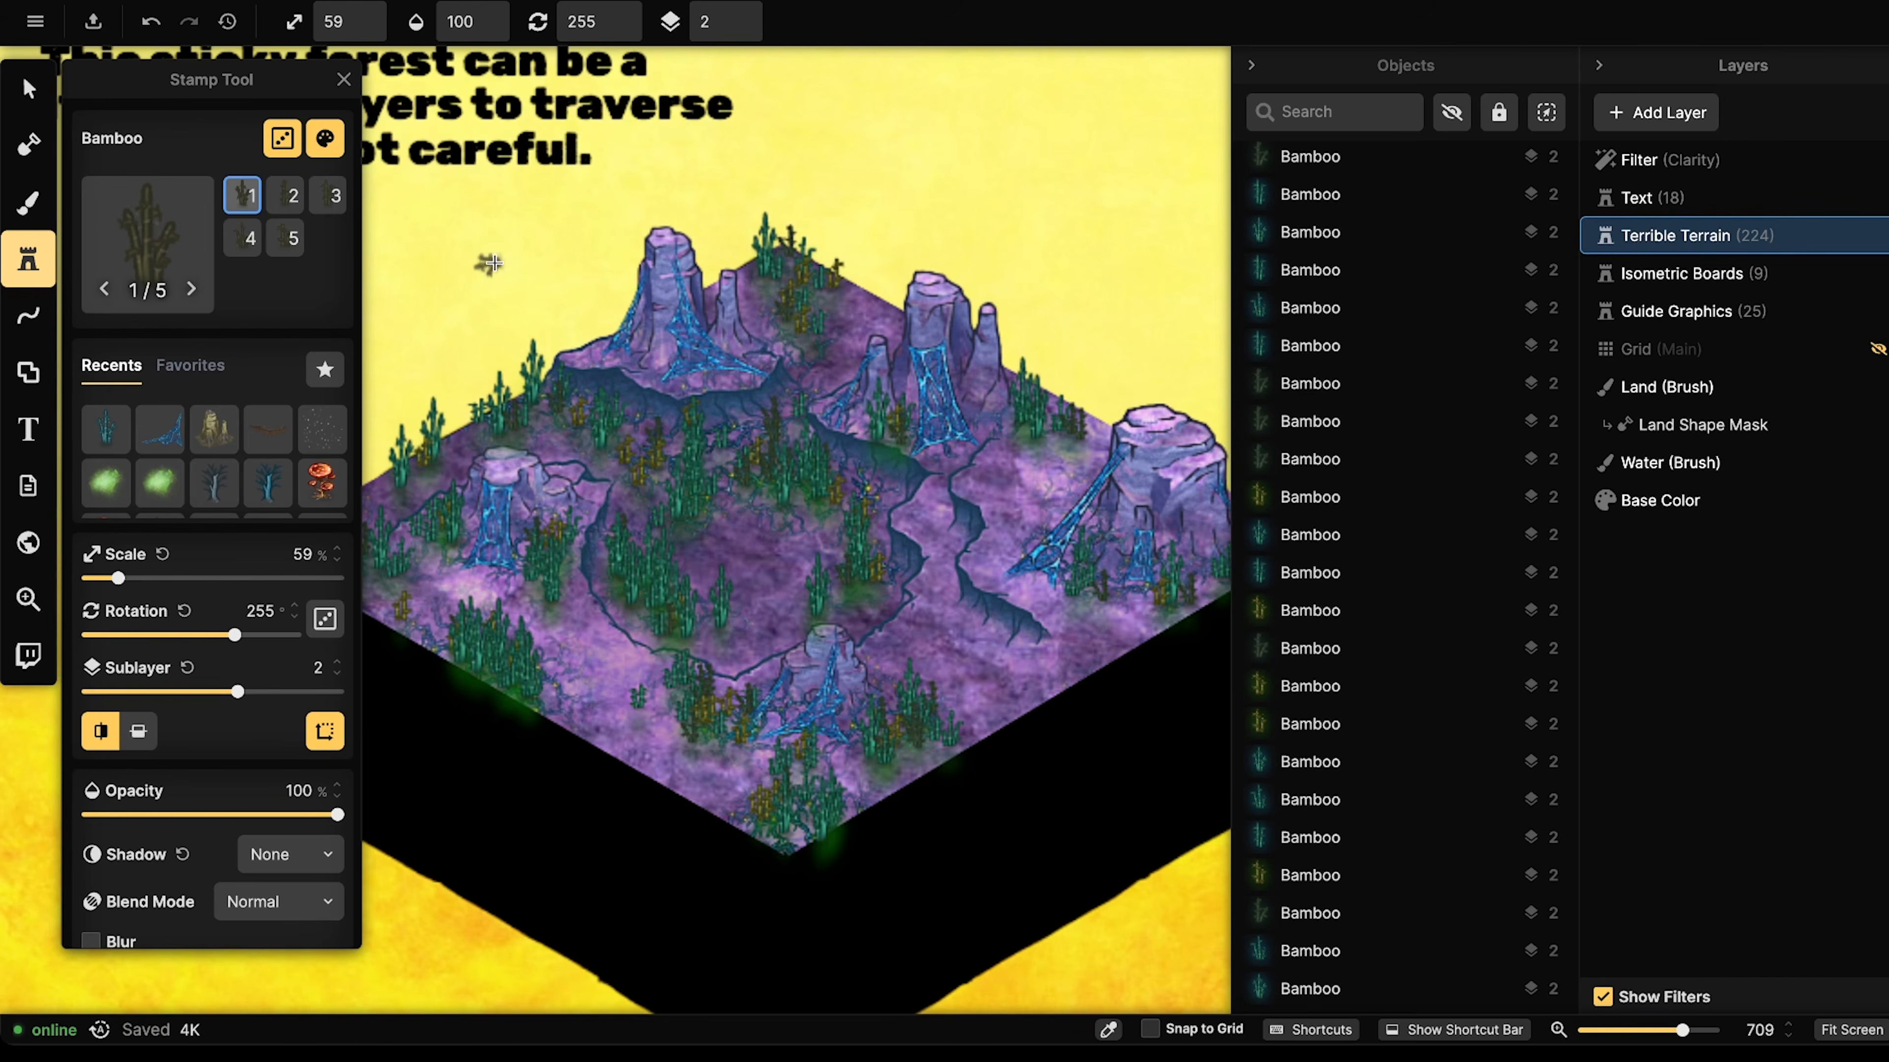
scroll(494, 262, up, 2)
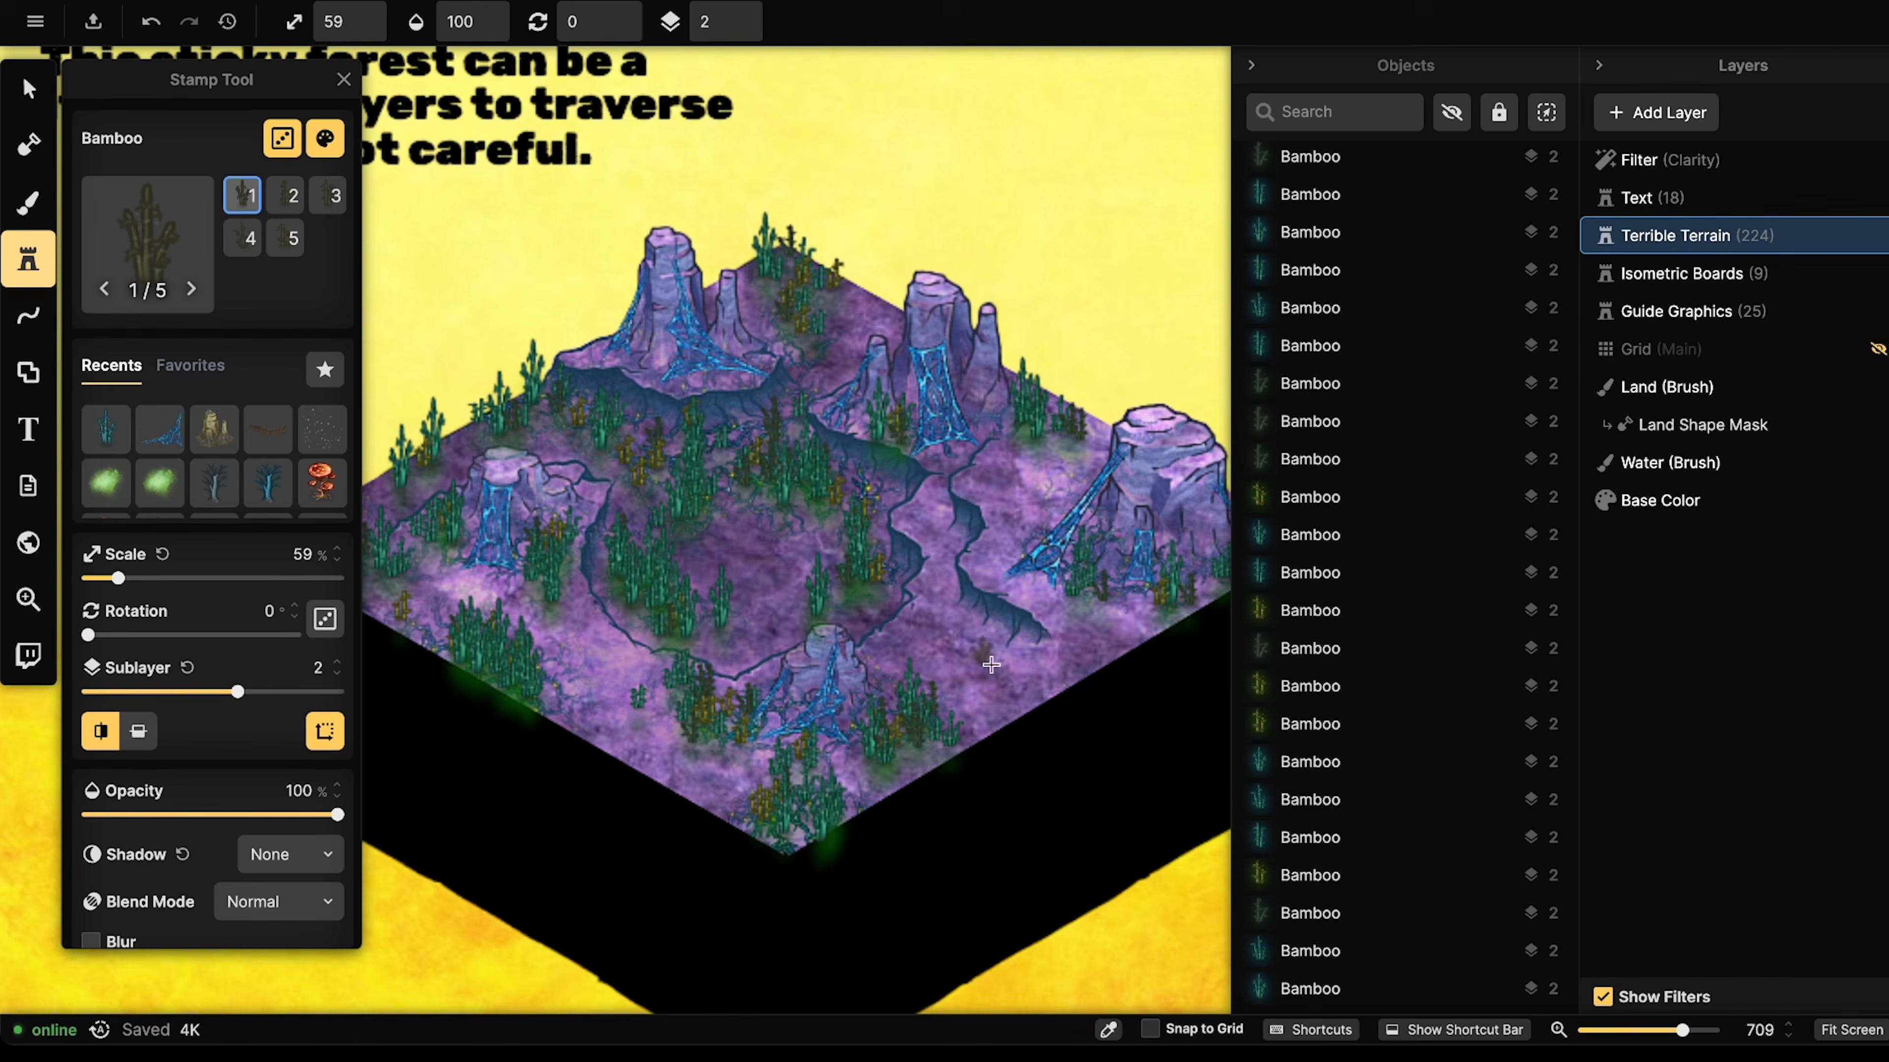
- Examine the keyboard shortcuts for the global commands and the Select, Stamp, Text, Mask, Brush and Note tools
click(1322, 1030)
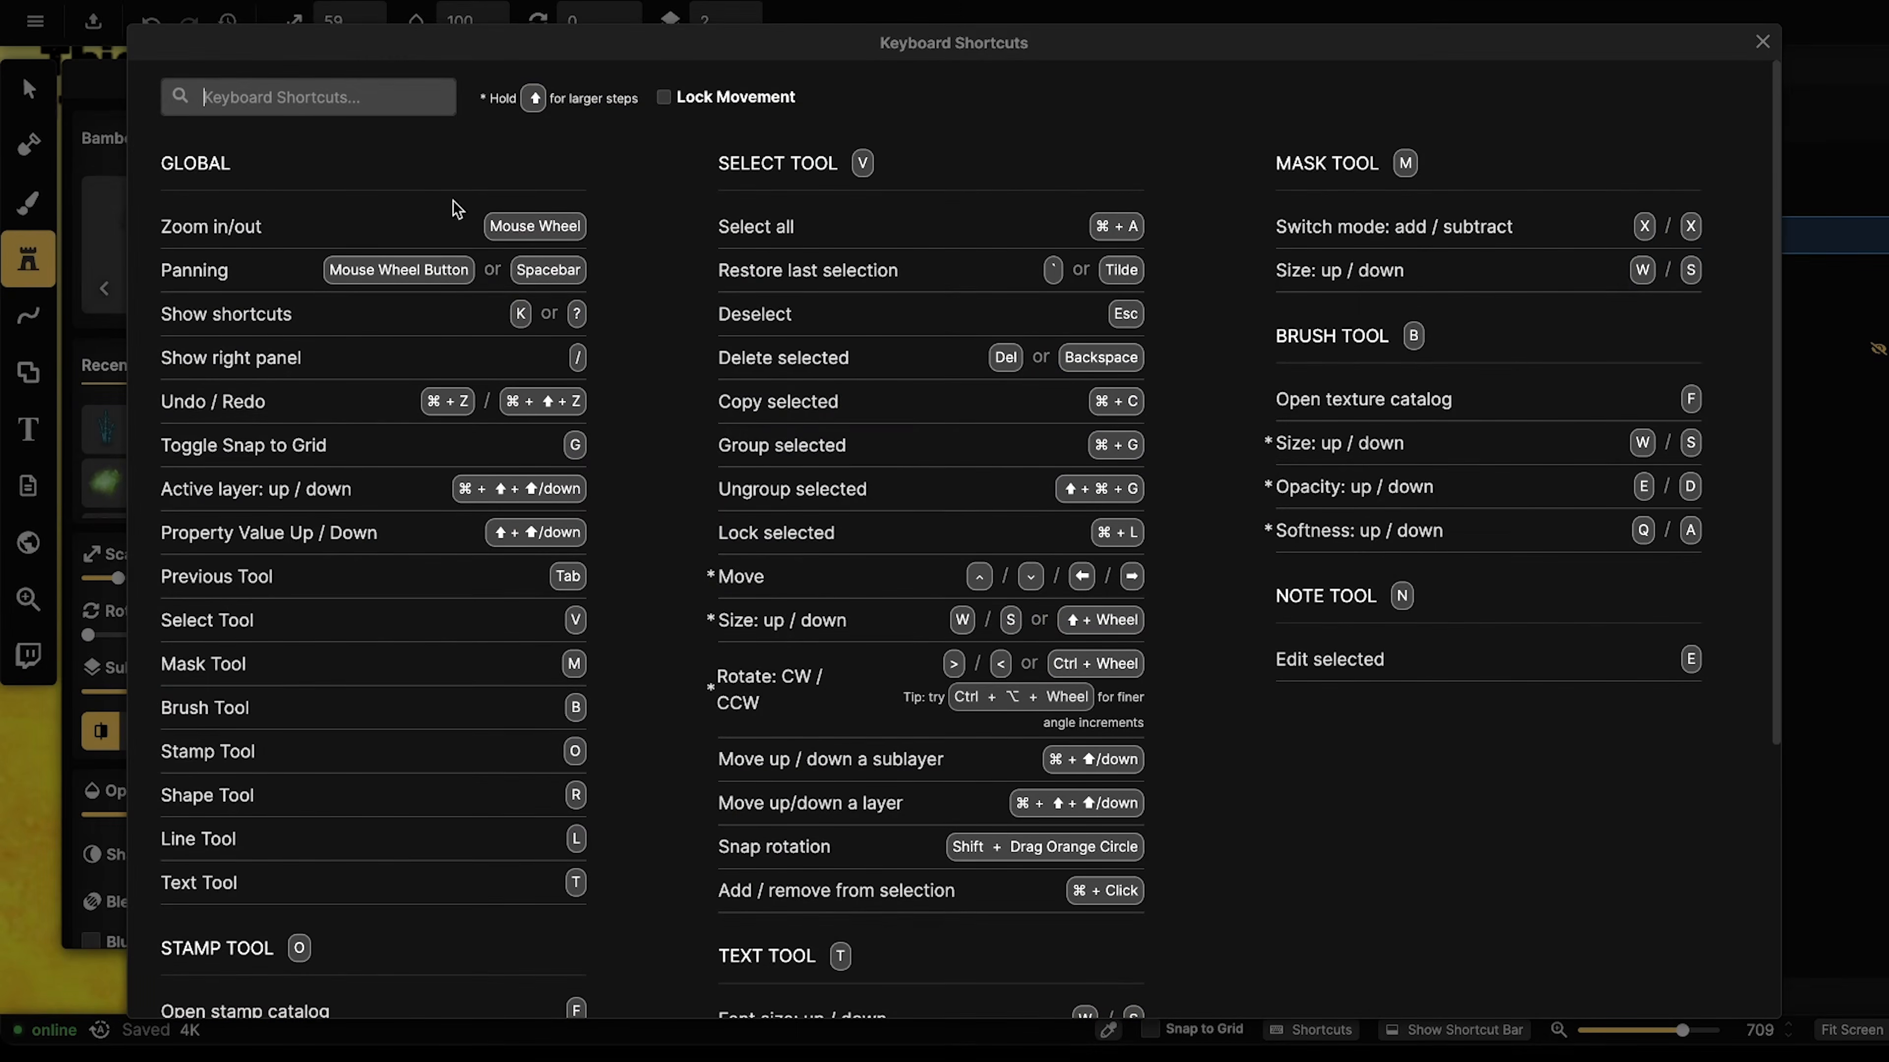
scroll(796, 415, down, 5)
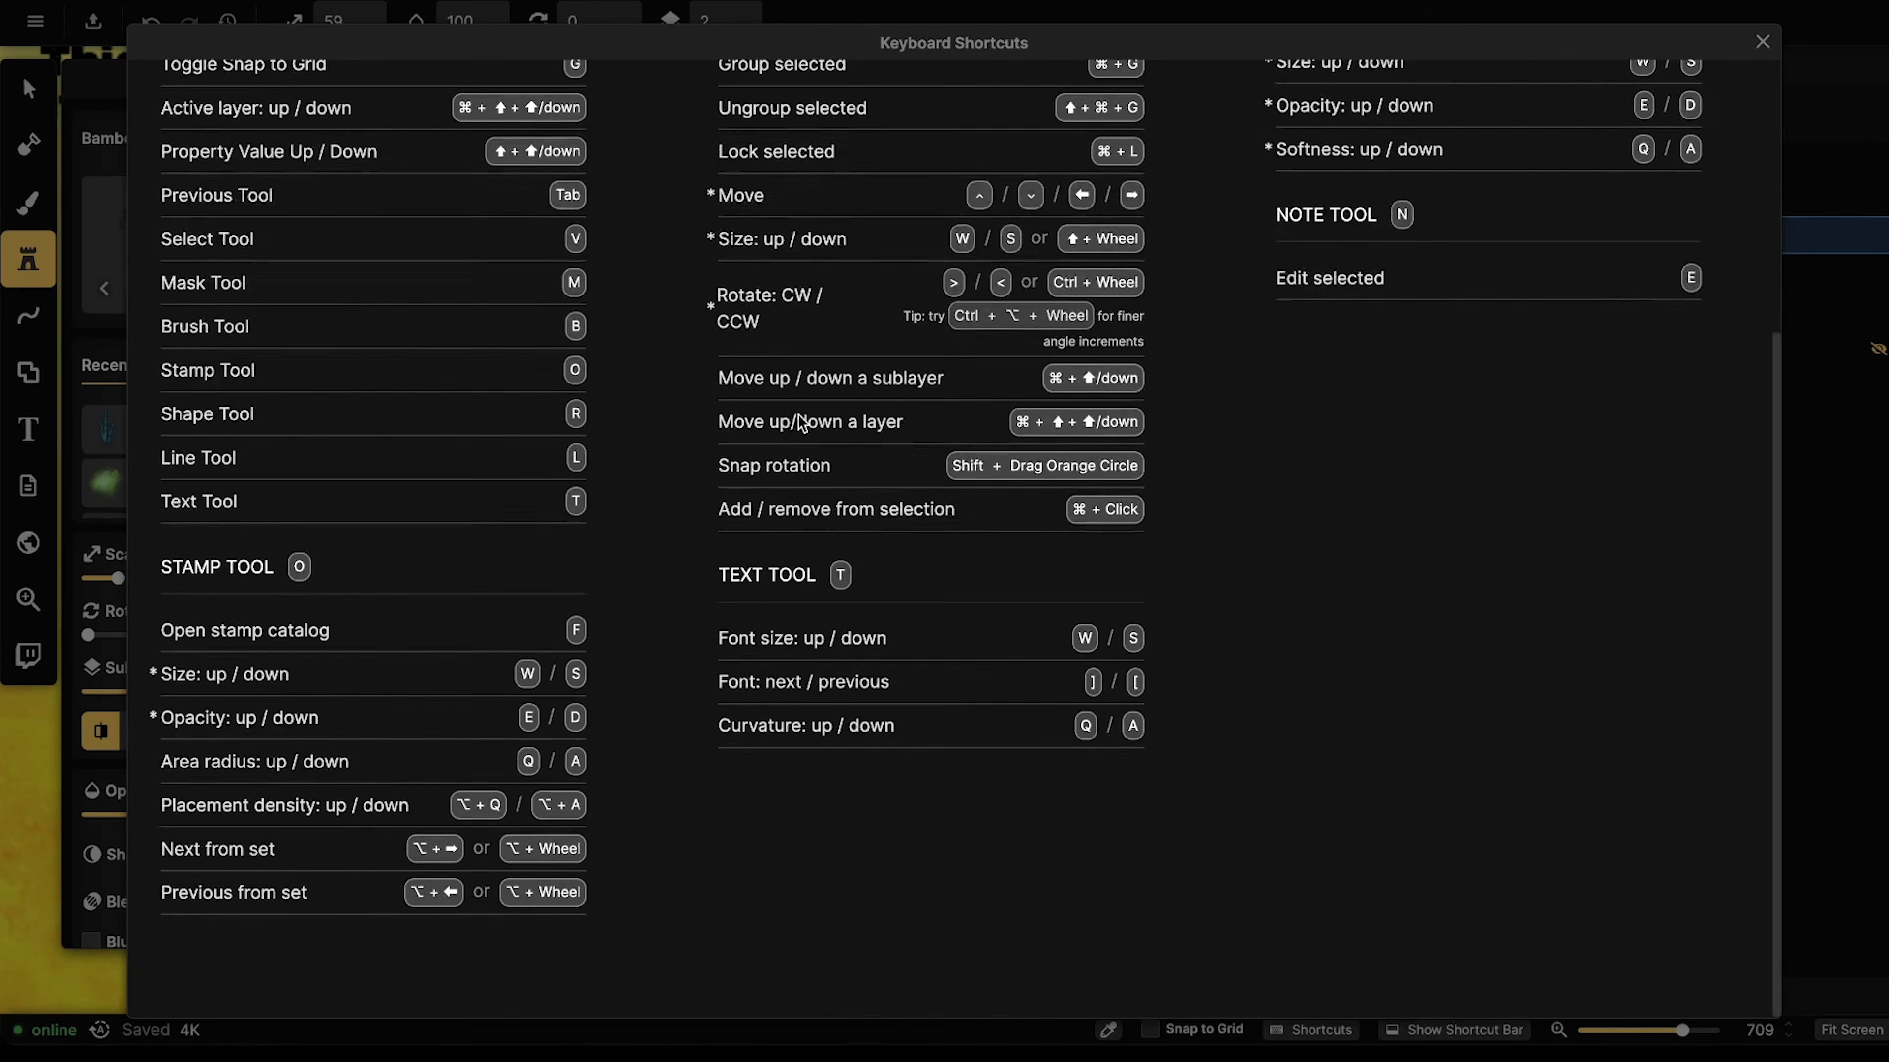
scroll(799, 414, up, 5)
scroll(908, 398, down, 5)
scroll(870, 493, up, 5)
scroll(886, 457, down, 5)
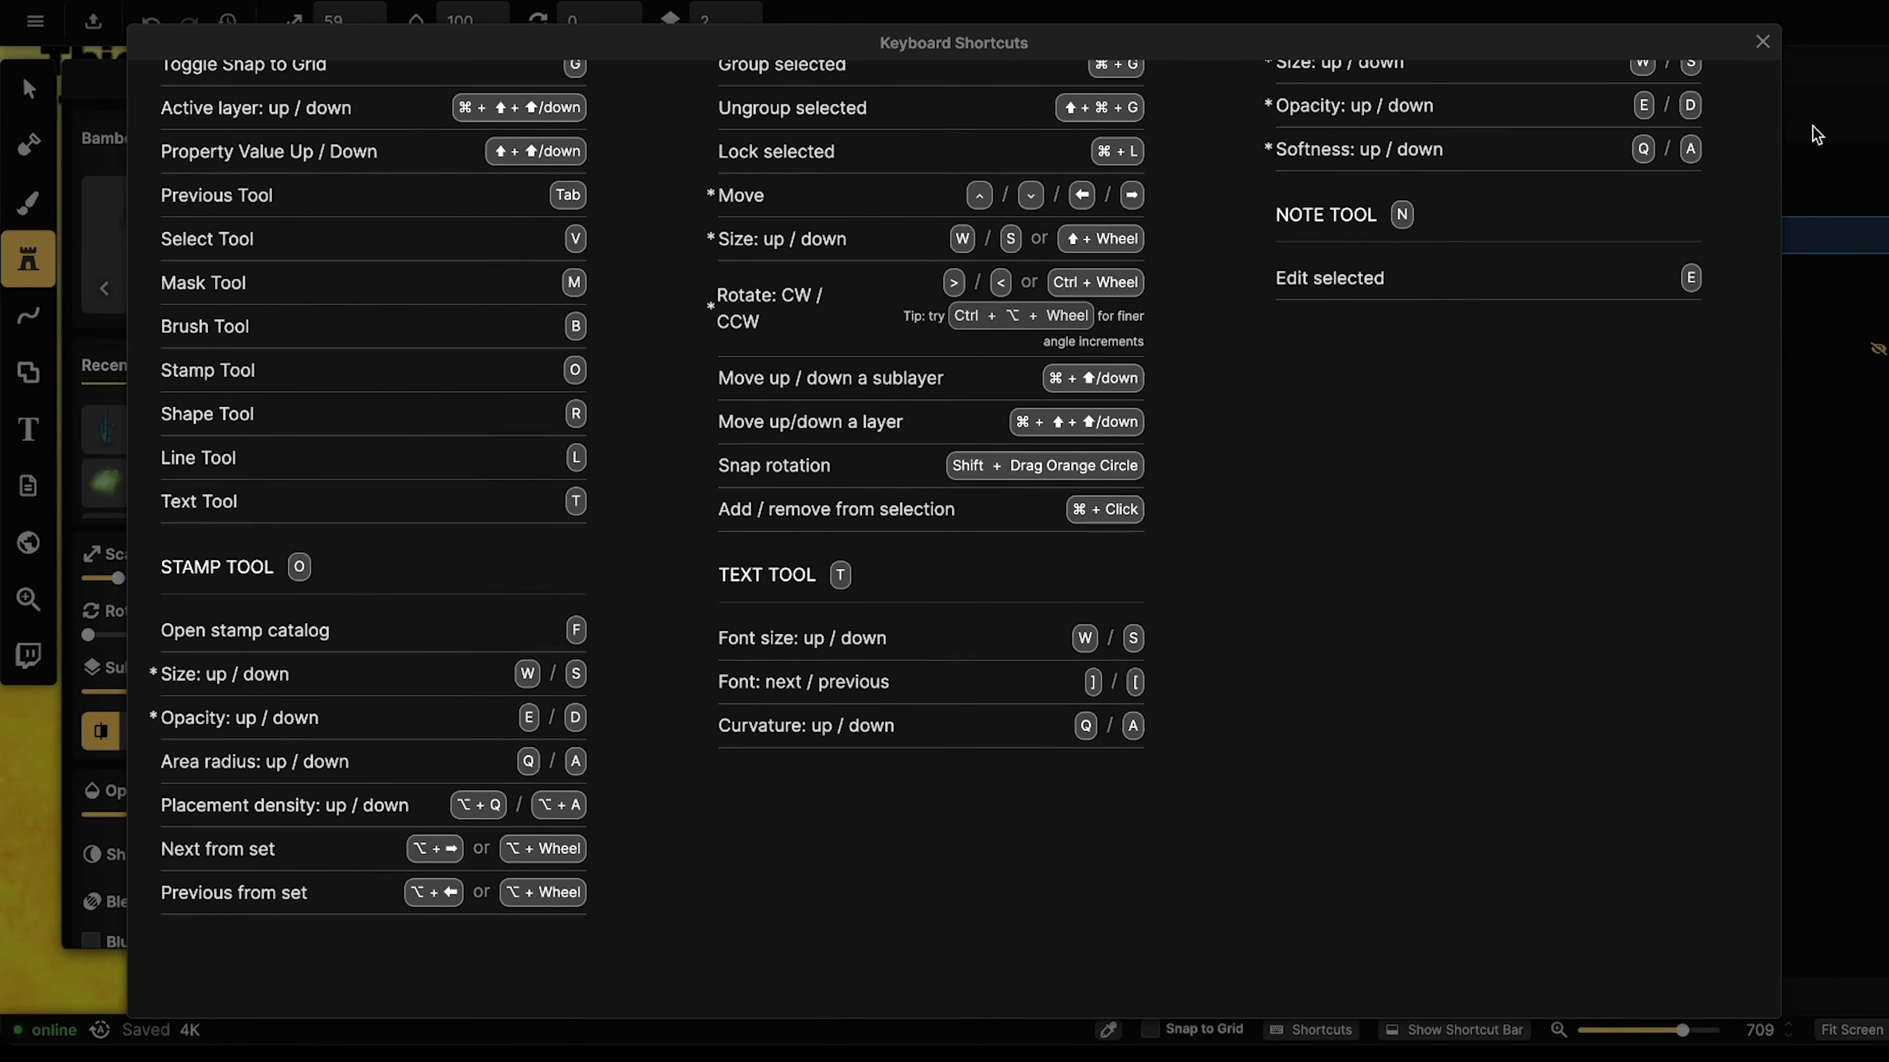
click(1758, 44)
key(k)
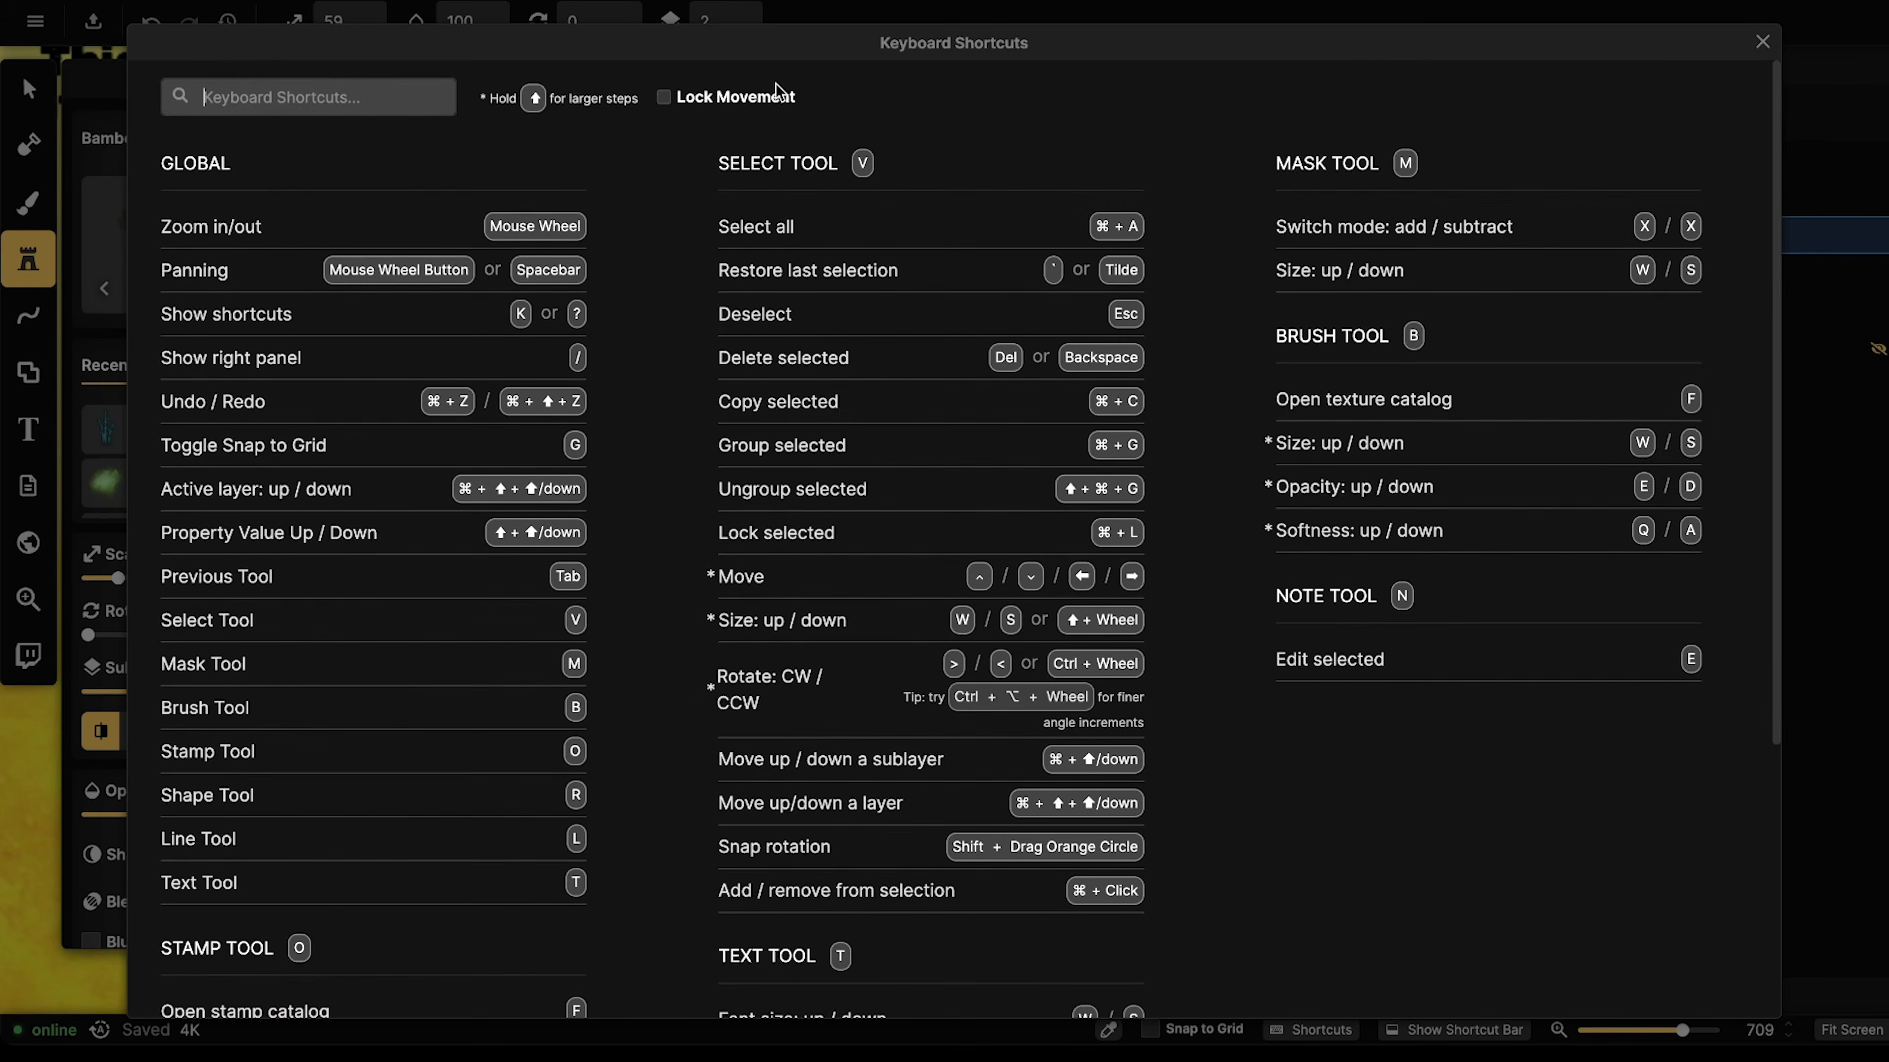
scroll(391, 634, down, 5)
scroll(460, 743, up, 5)
click(1762, 42)
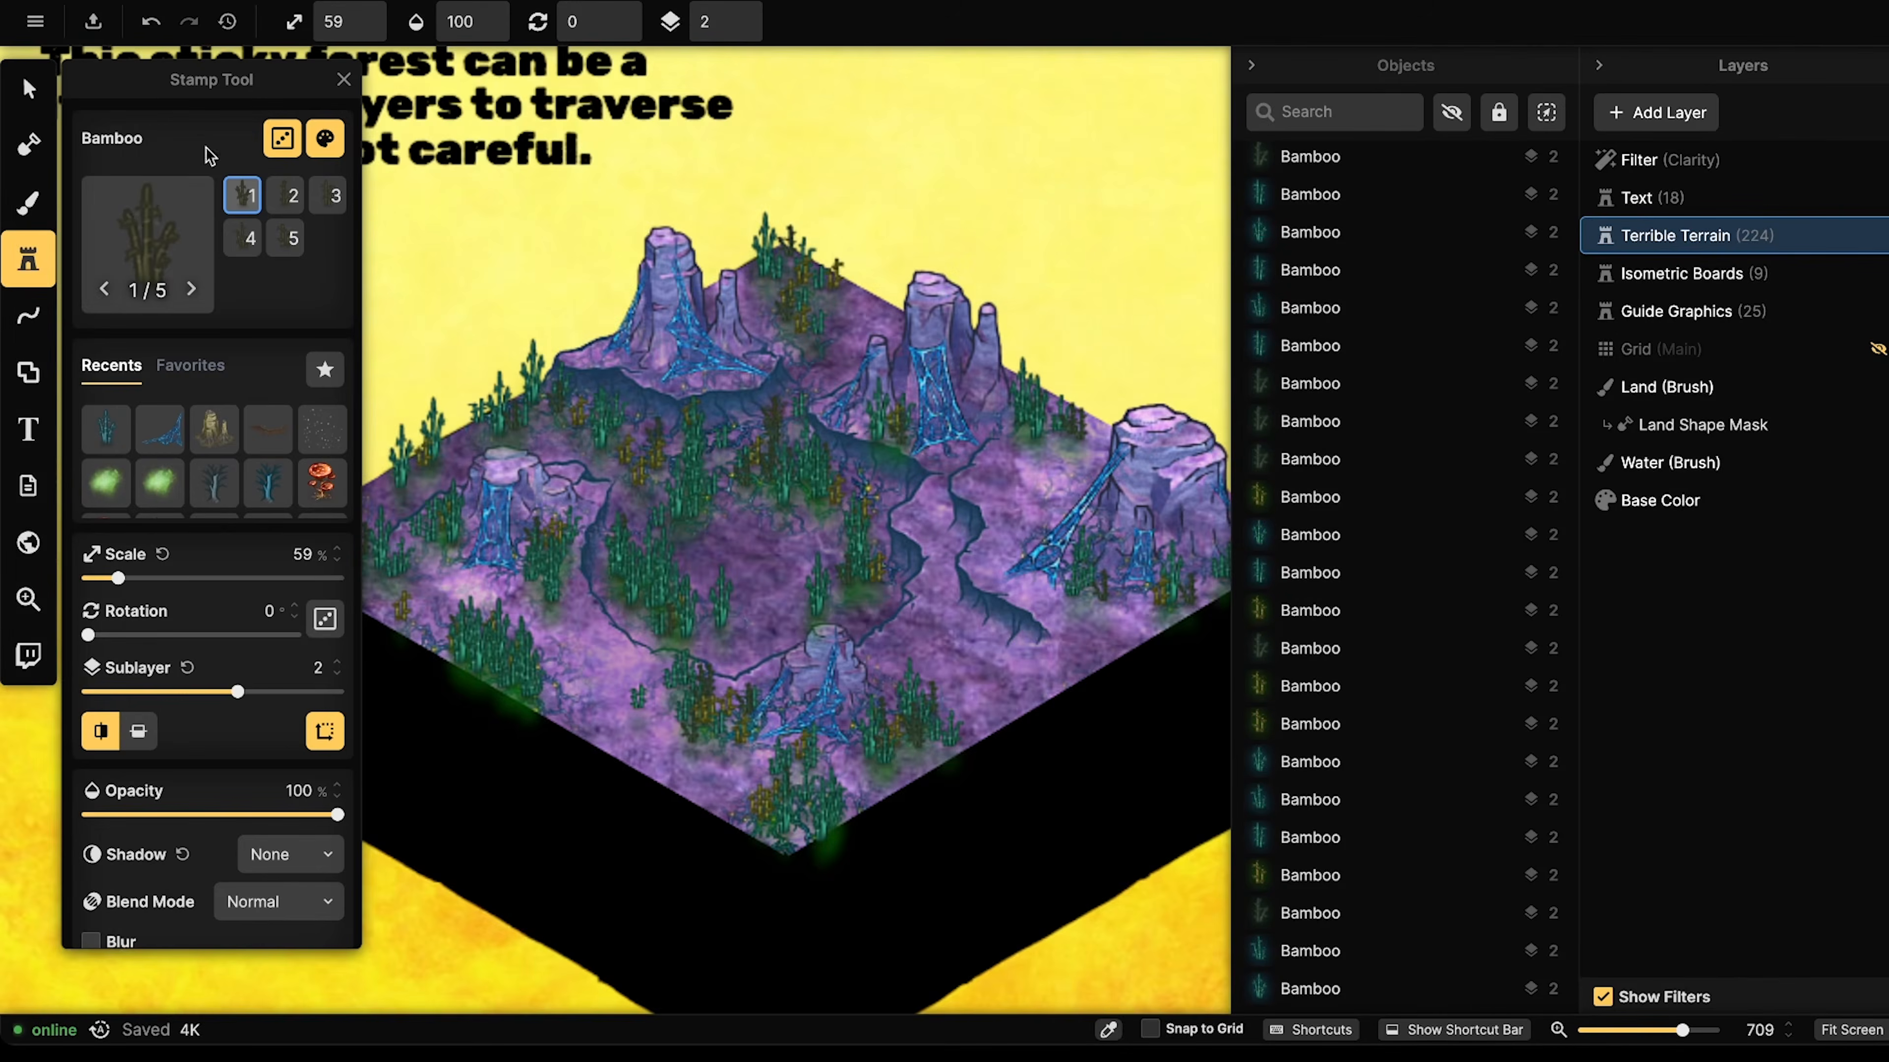
- Open the stamp catalog from the Stamp tool and clear the old "tree" search
click(28, 89)
scroll(704, 298, down, 5)
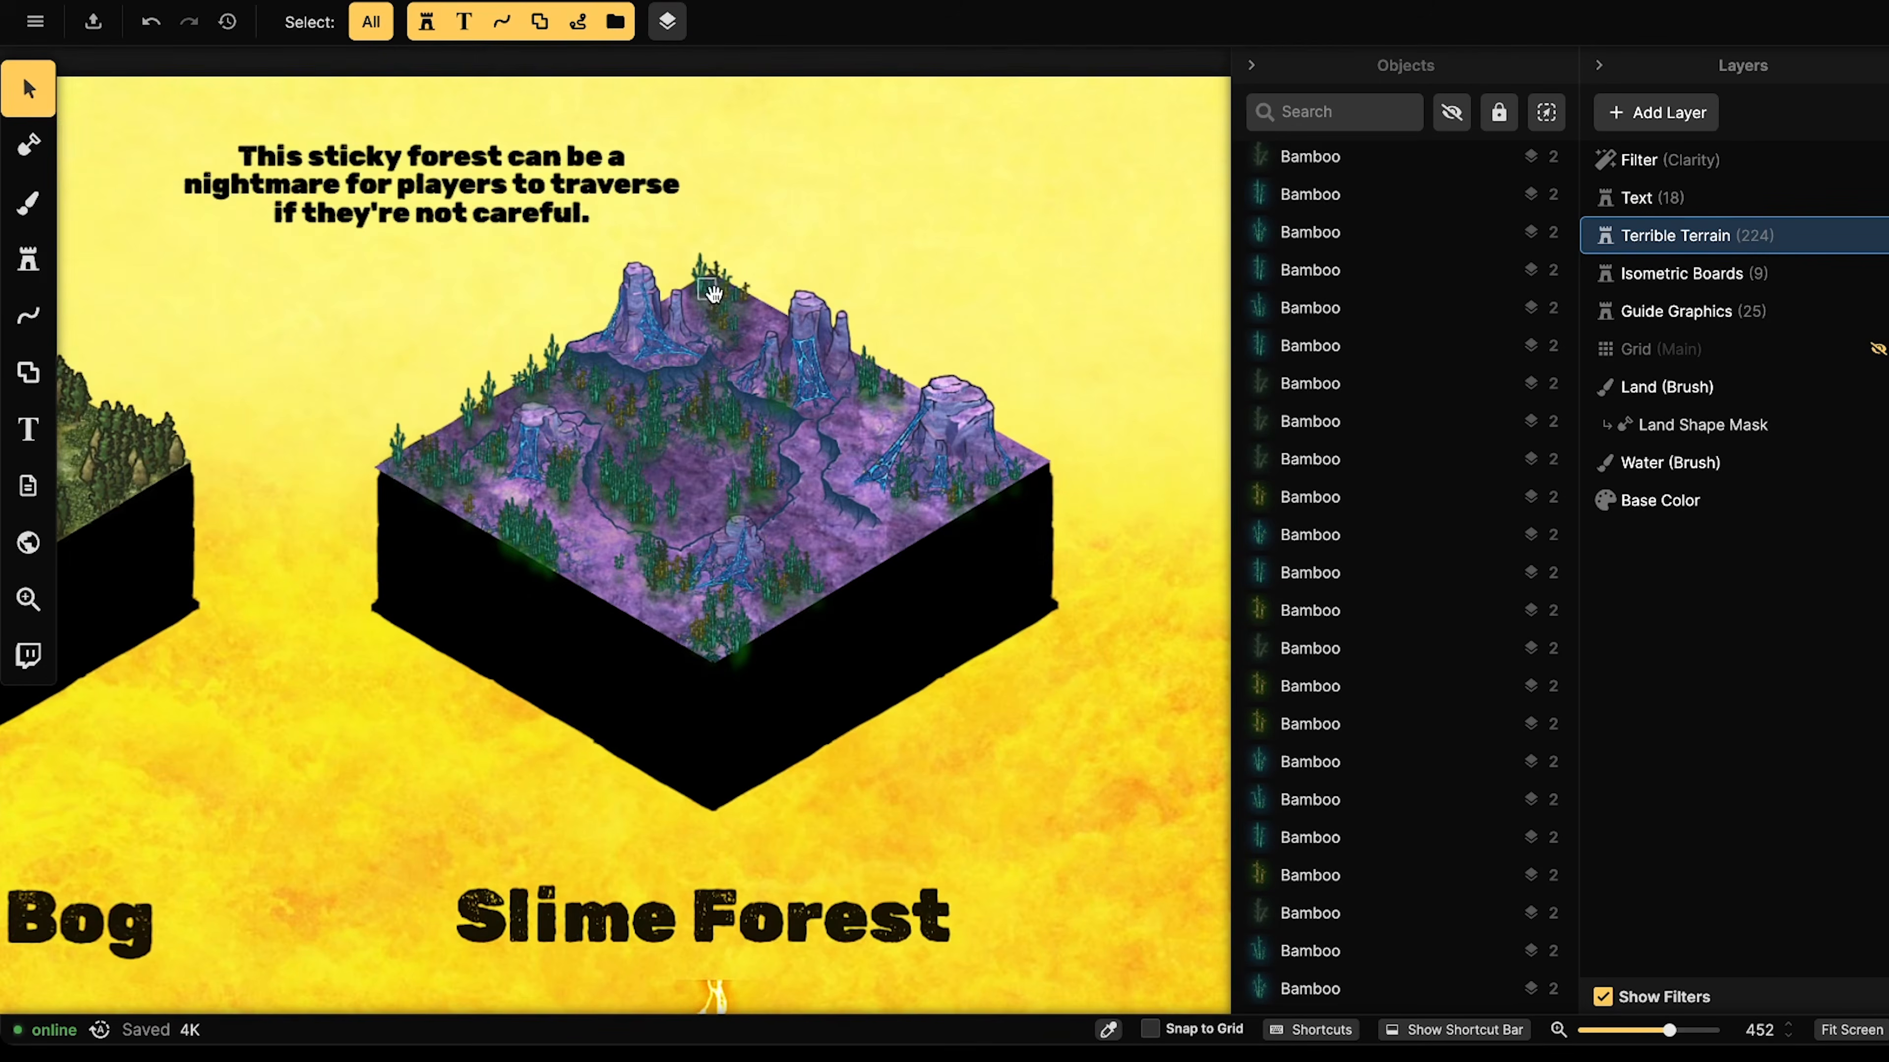
click(28, 259)
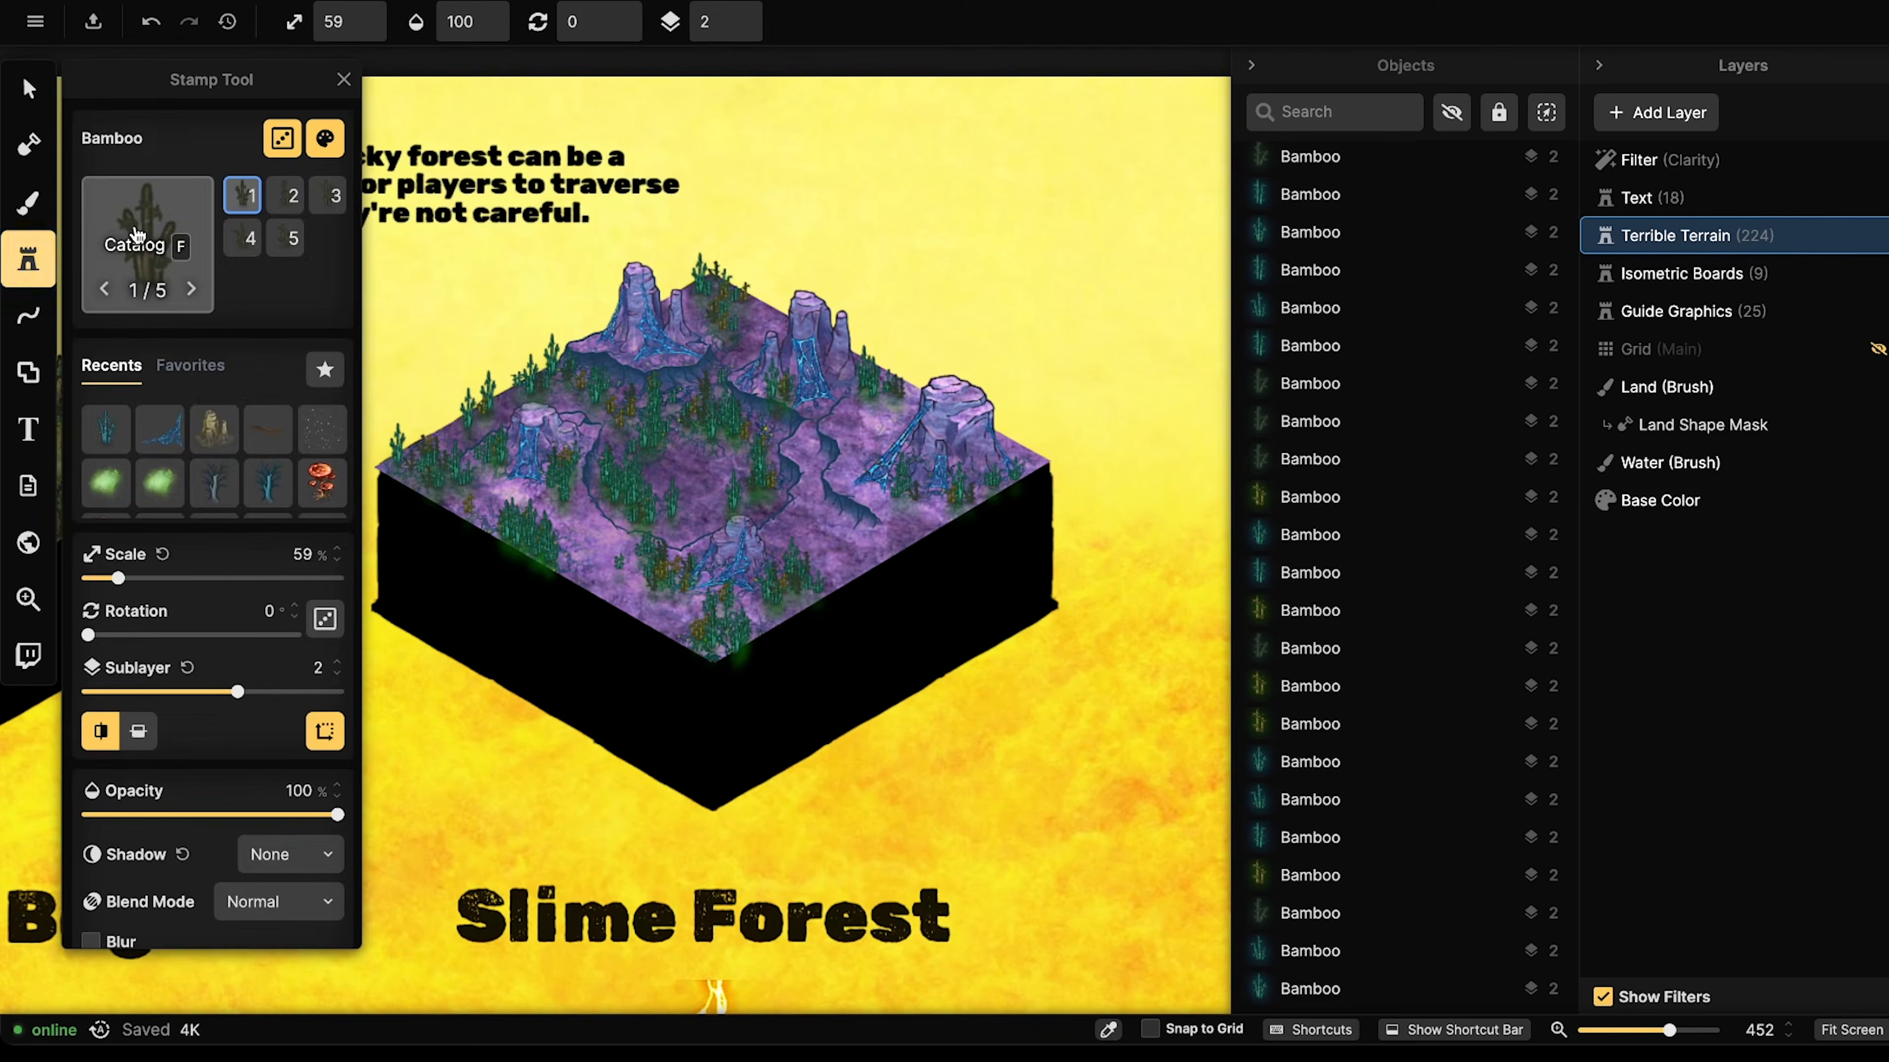
click(135, 236)
drag(426, 101, 391, 118)
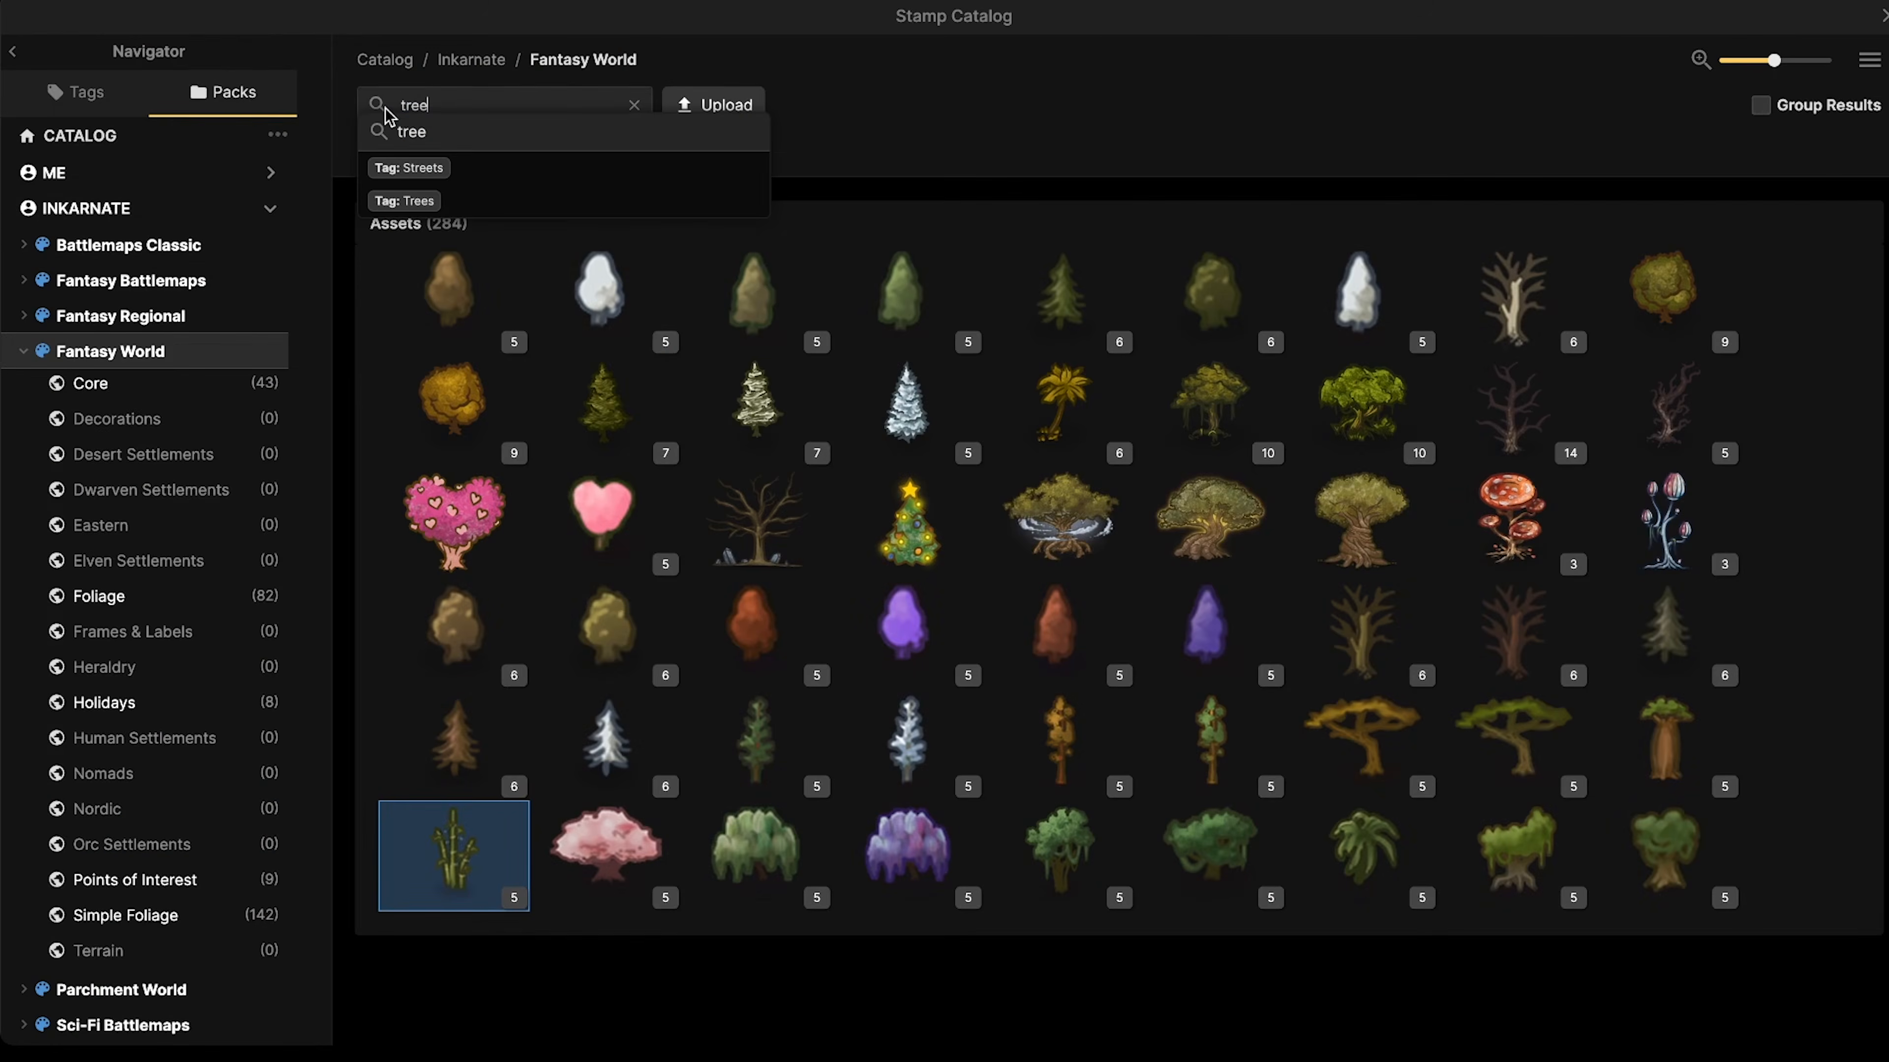
double_click(414, 102)
key(BackSpace)
key(BackSpace)
key(BackSpace)
key(BackSpace)
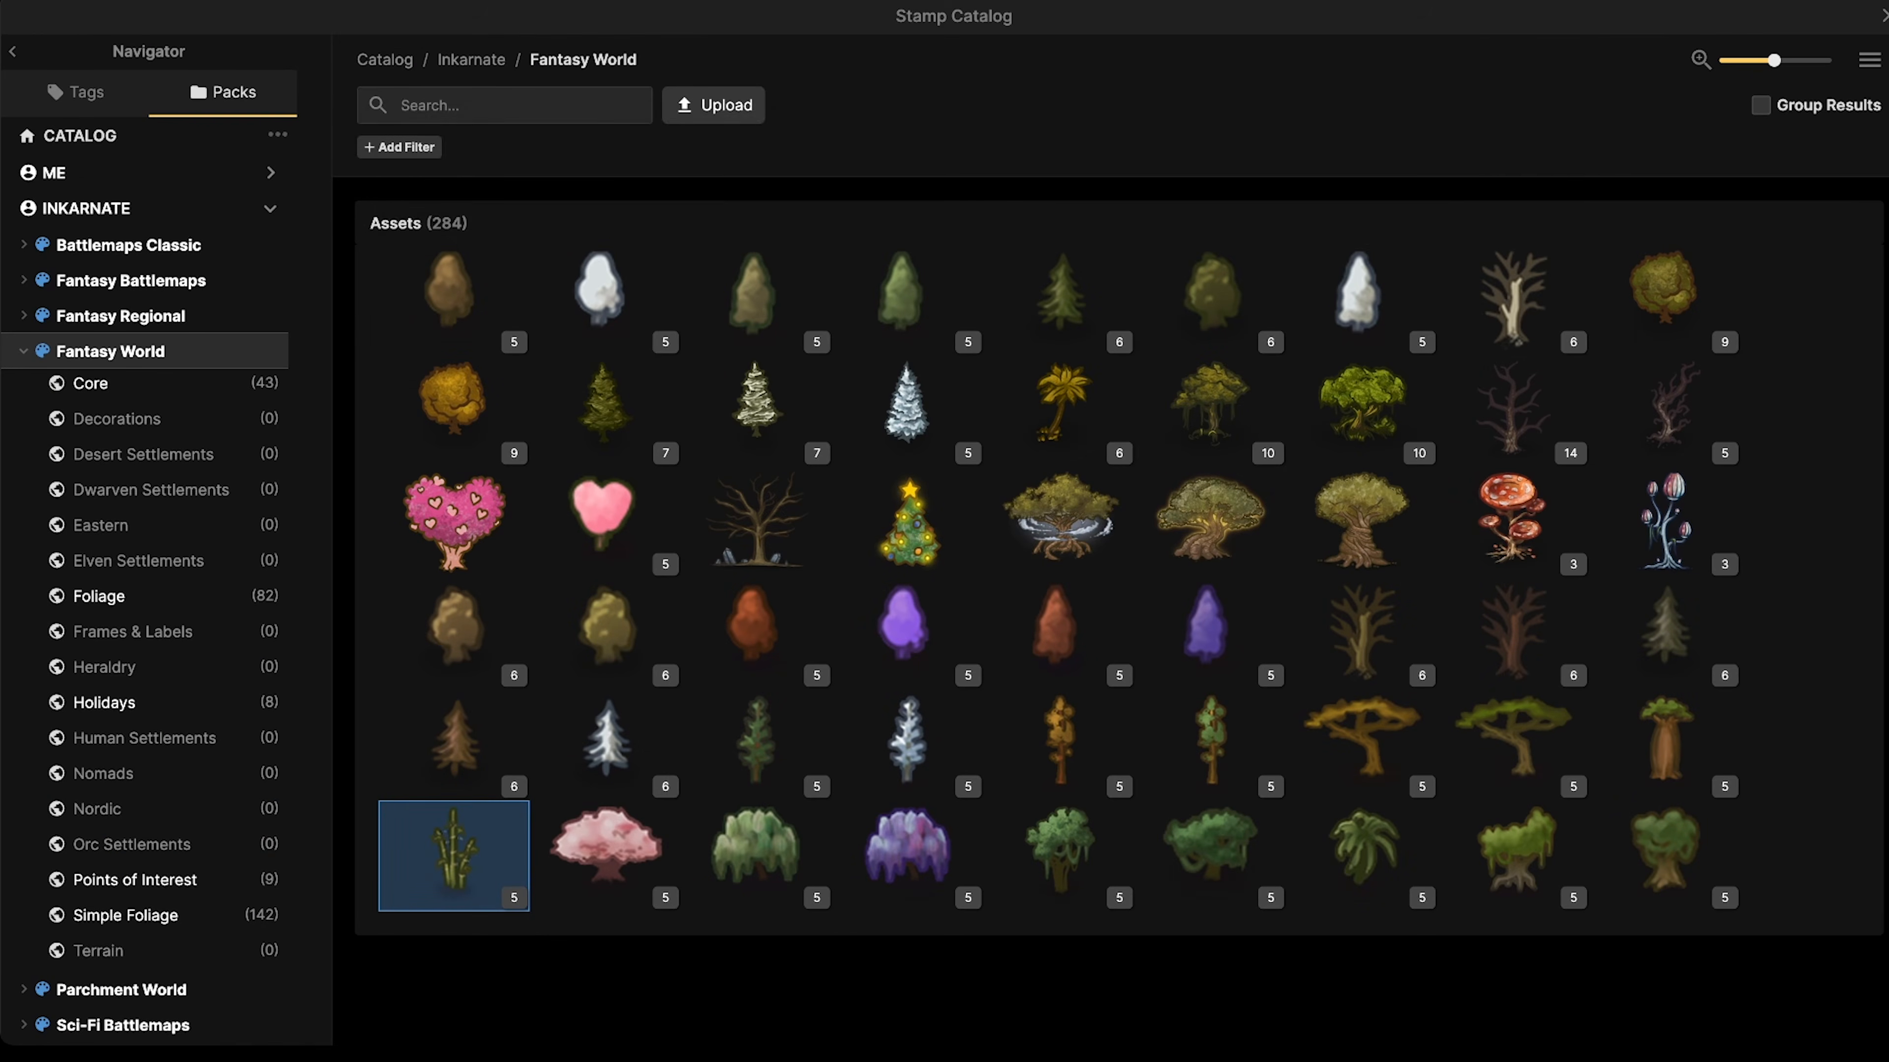
- Search the stamp catalog for "light" in the Fantasy Battlemaps pack and choose the Round Light stamp
text(light)
key(Return)
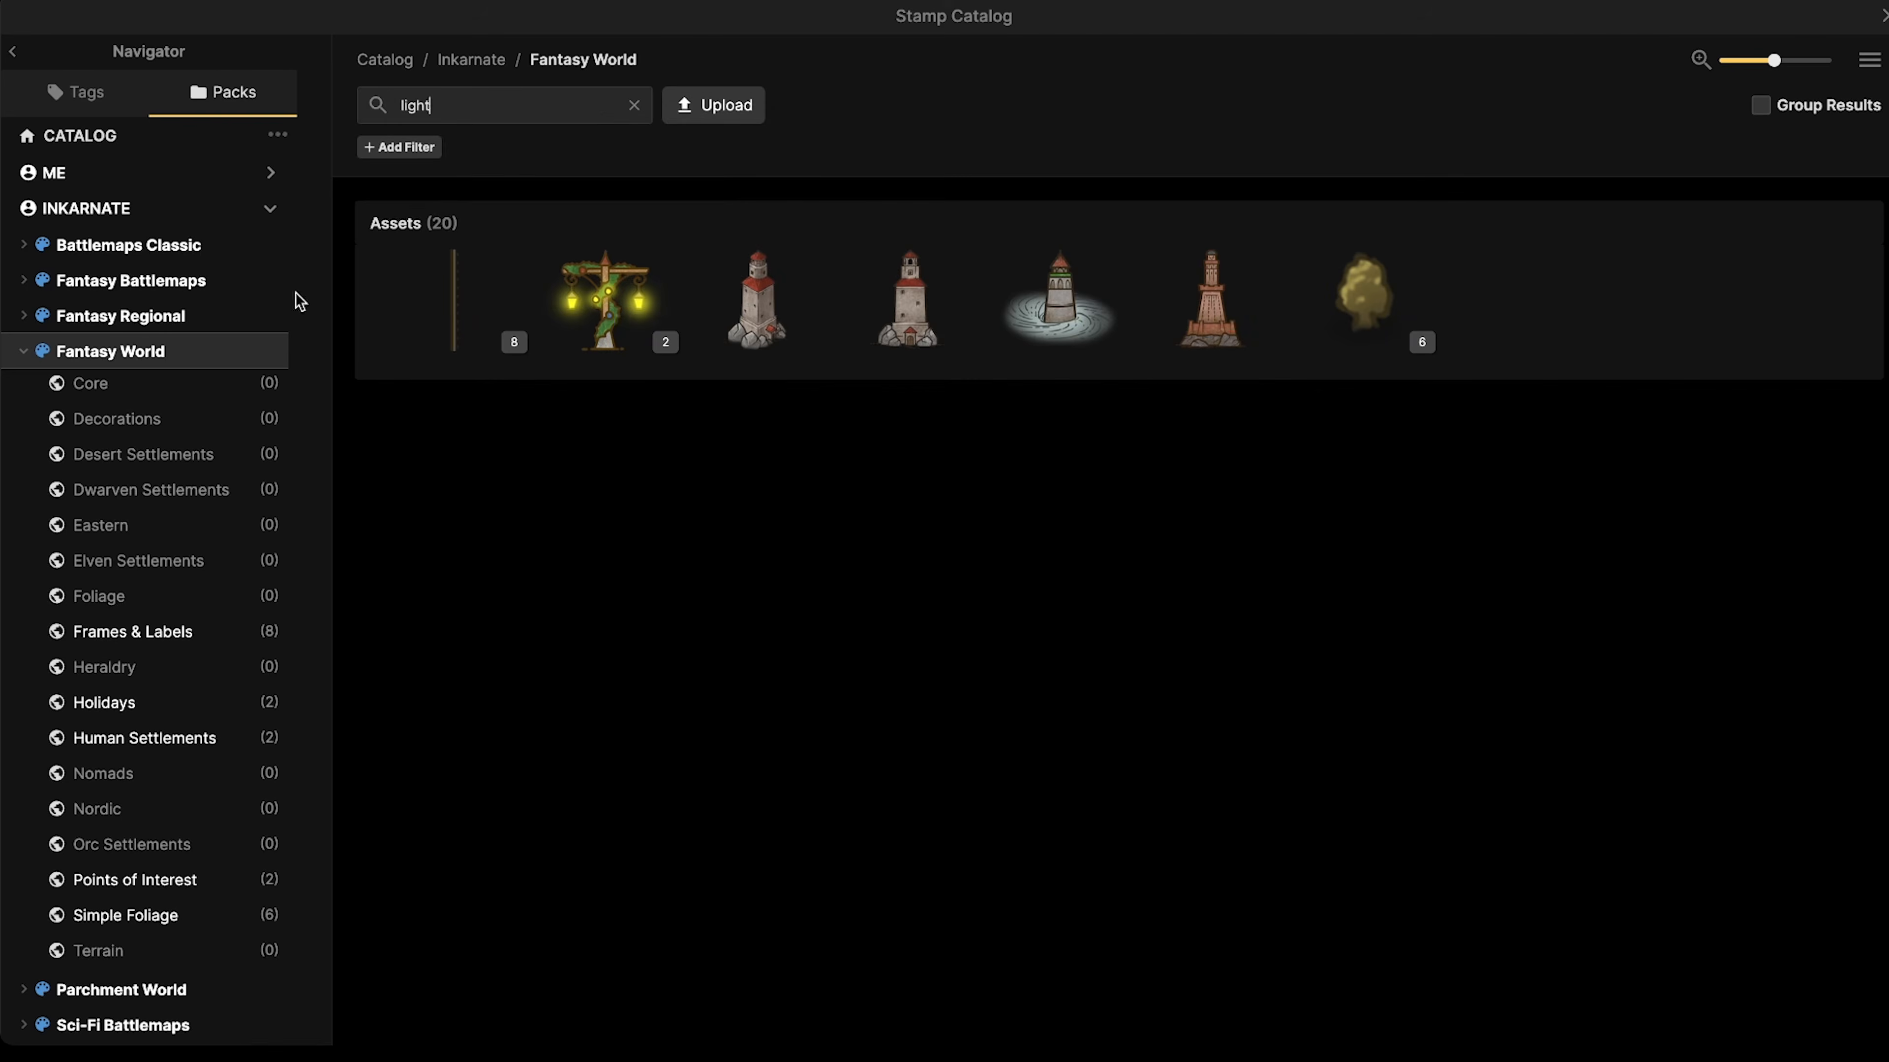
click(141, 290)
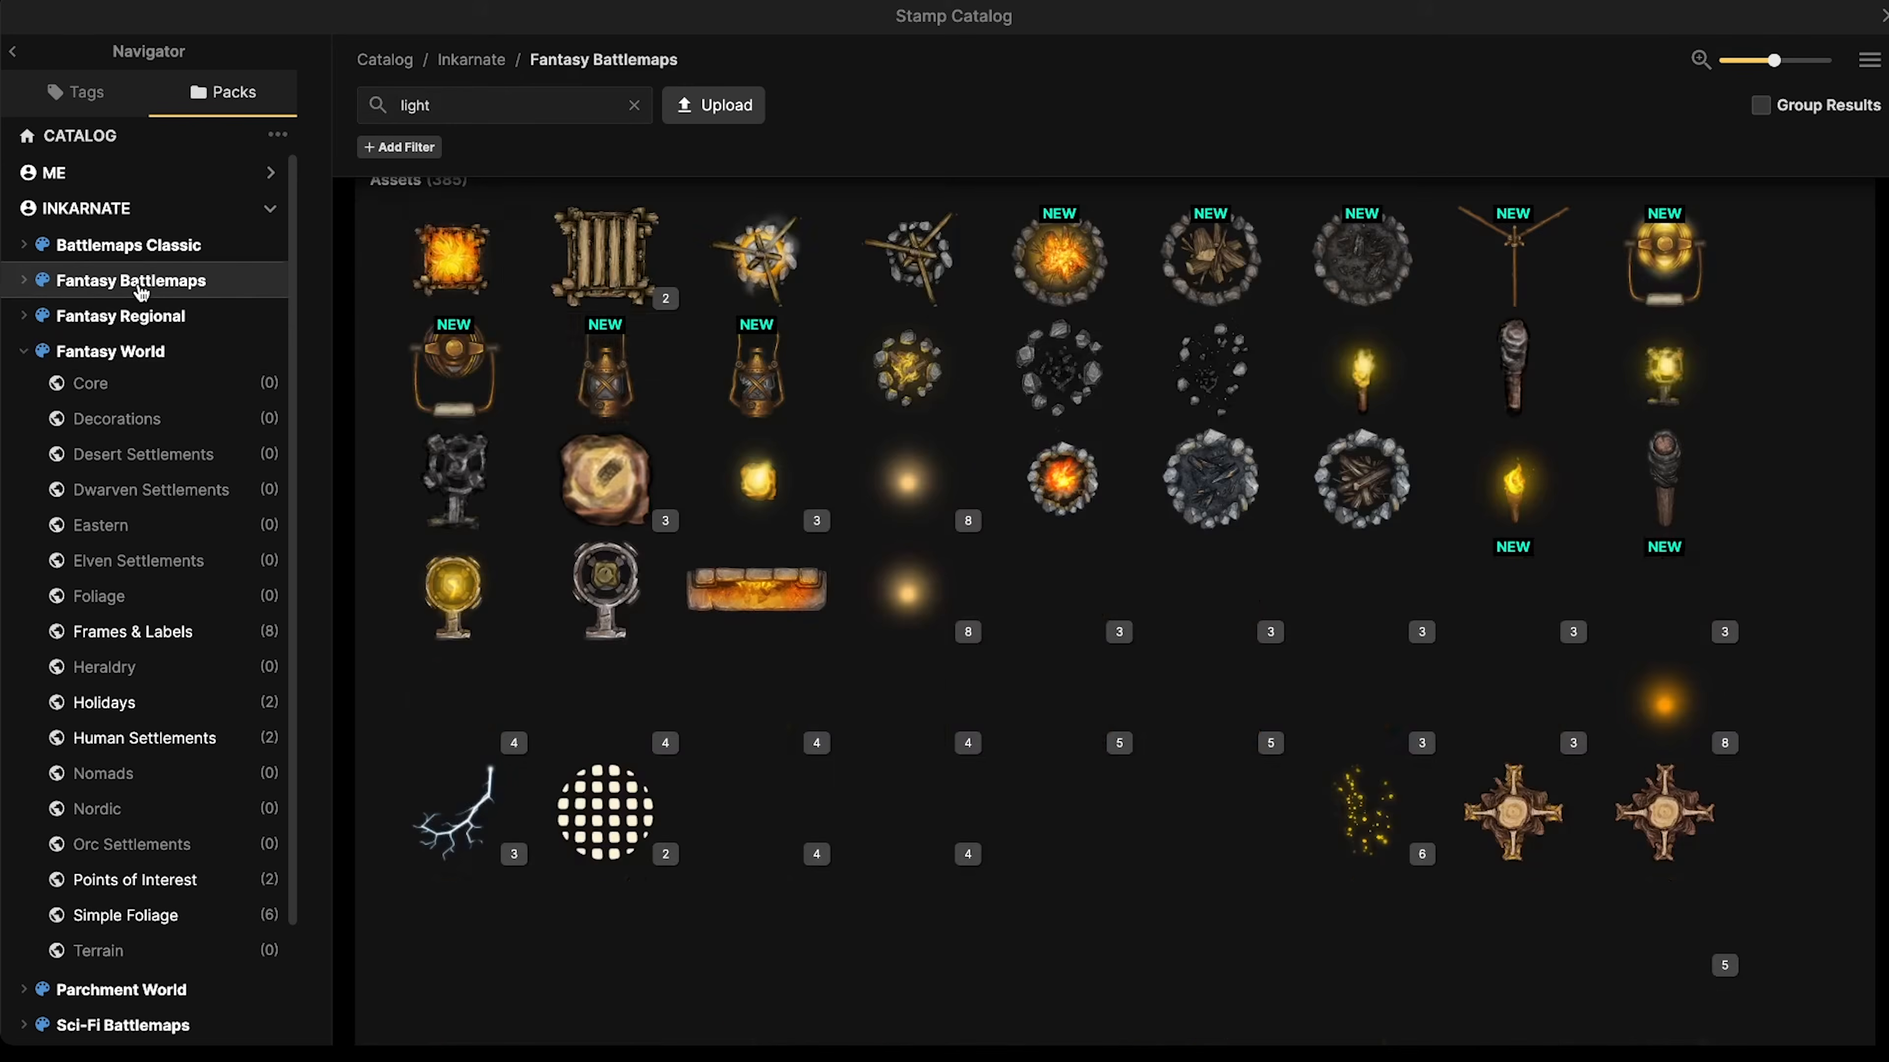
click(908, 480)
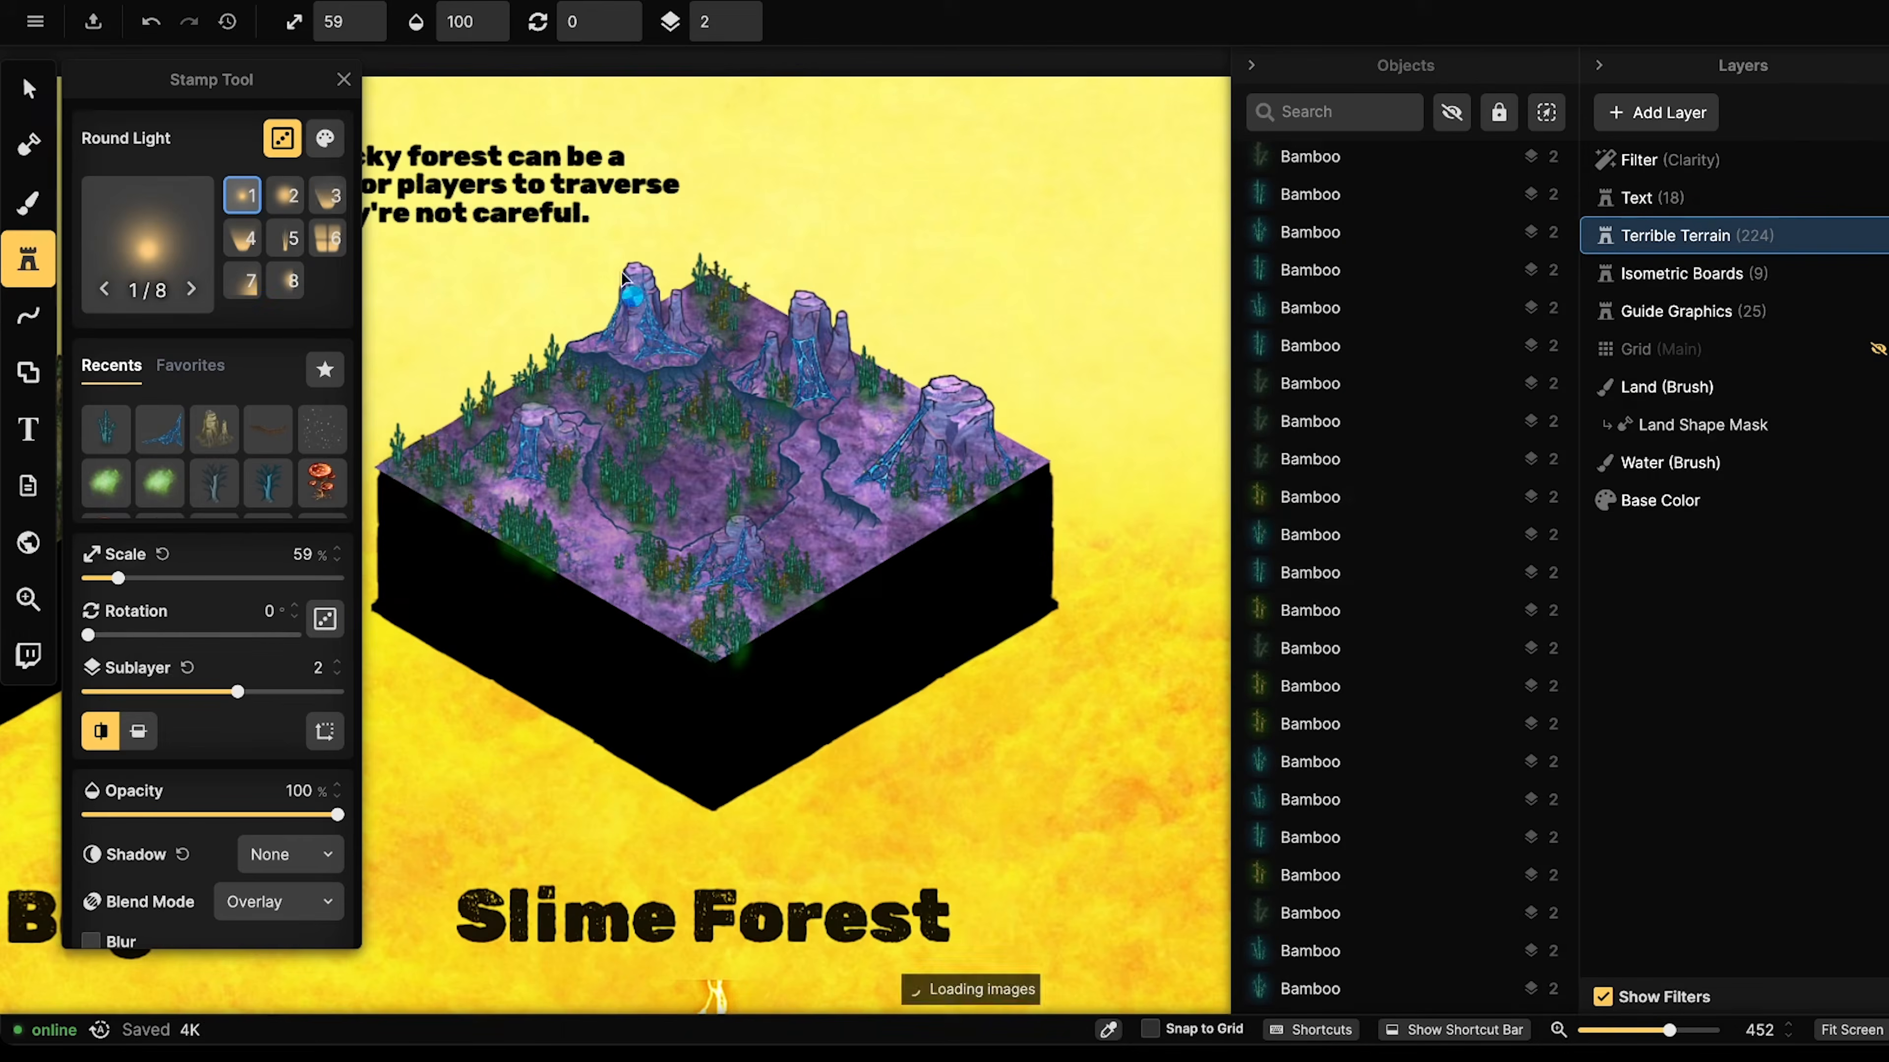
- Place Round Light variant 2 at 89% scale on sublayer 10 over the middle of the Slime Forest tile
scroll(736, 411, up, 5)
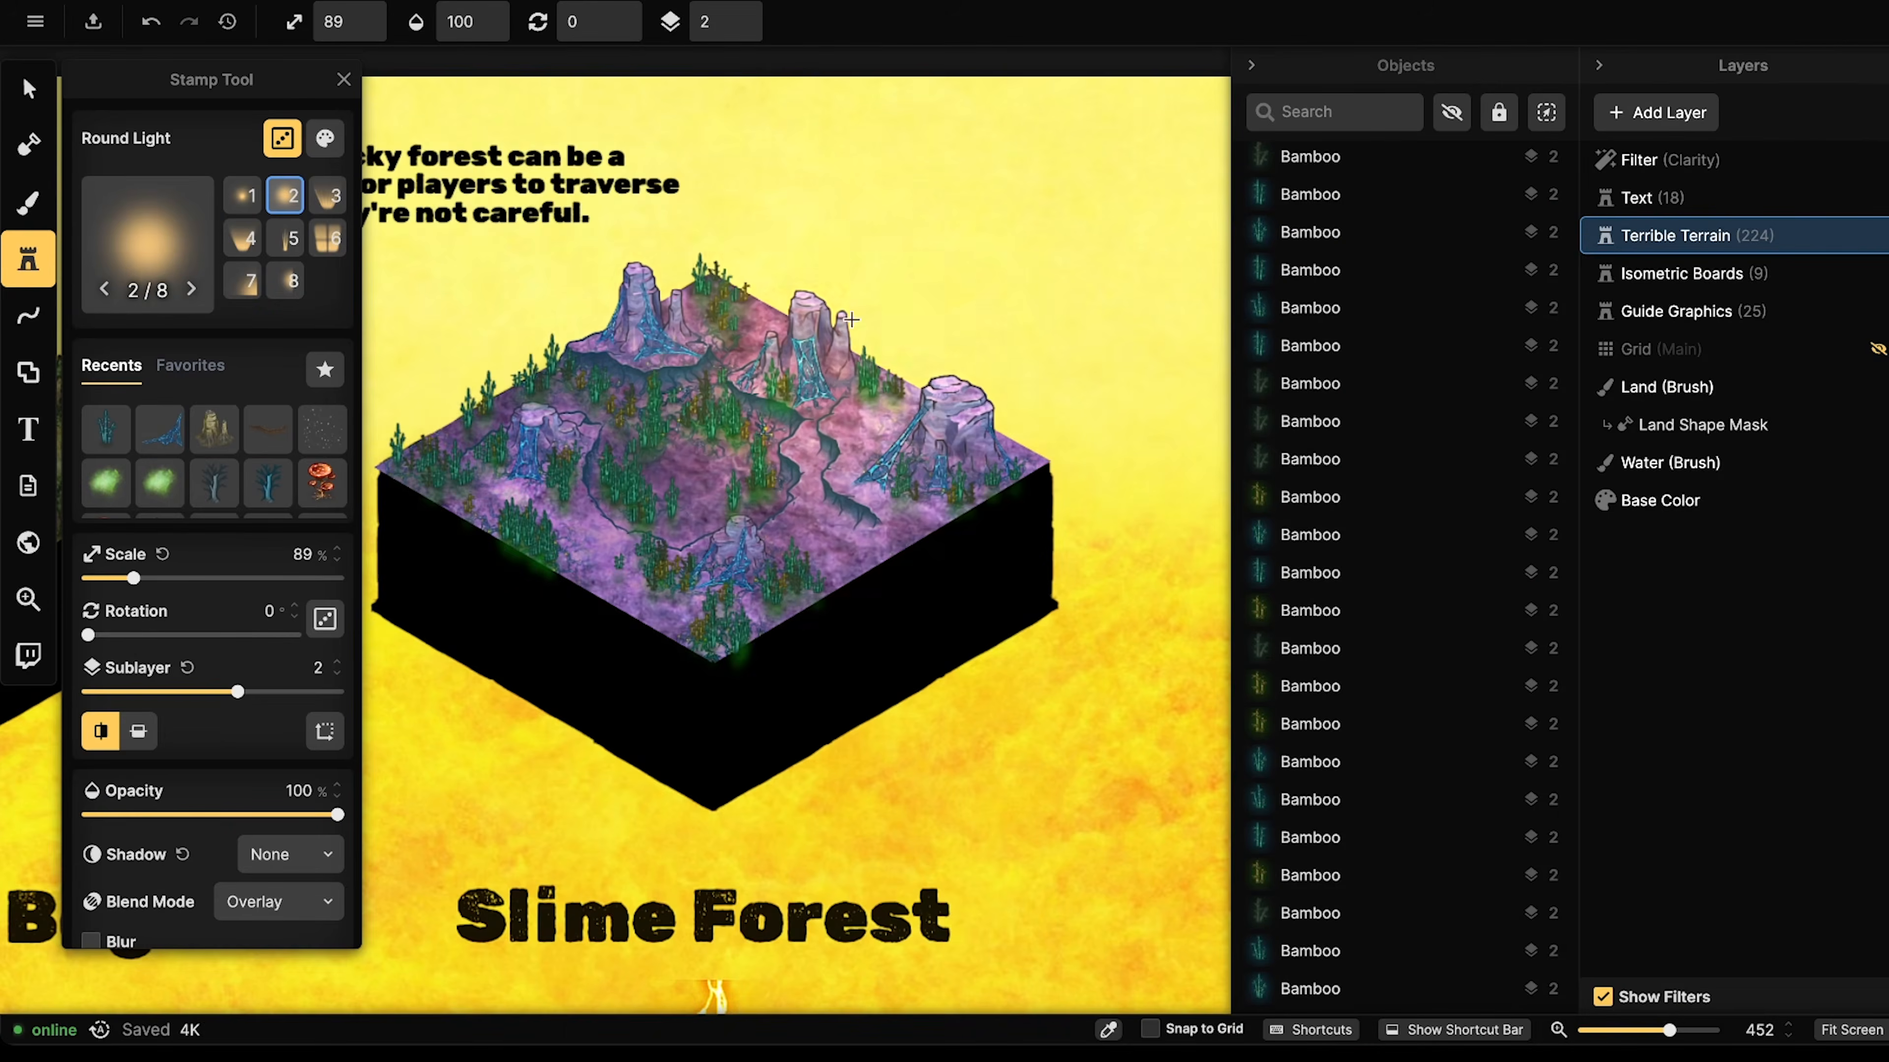
click(742, 15)
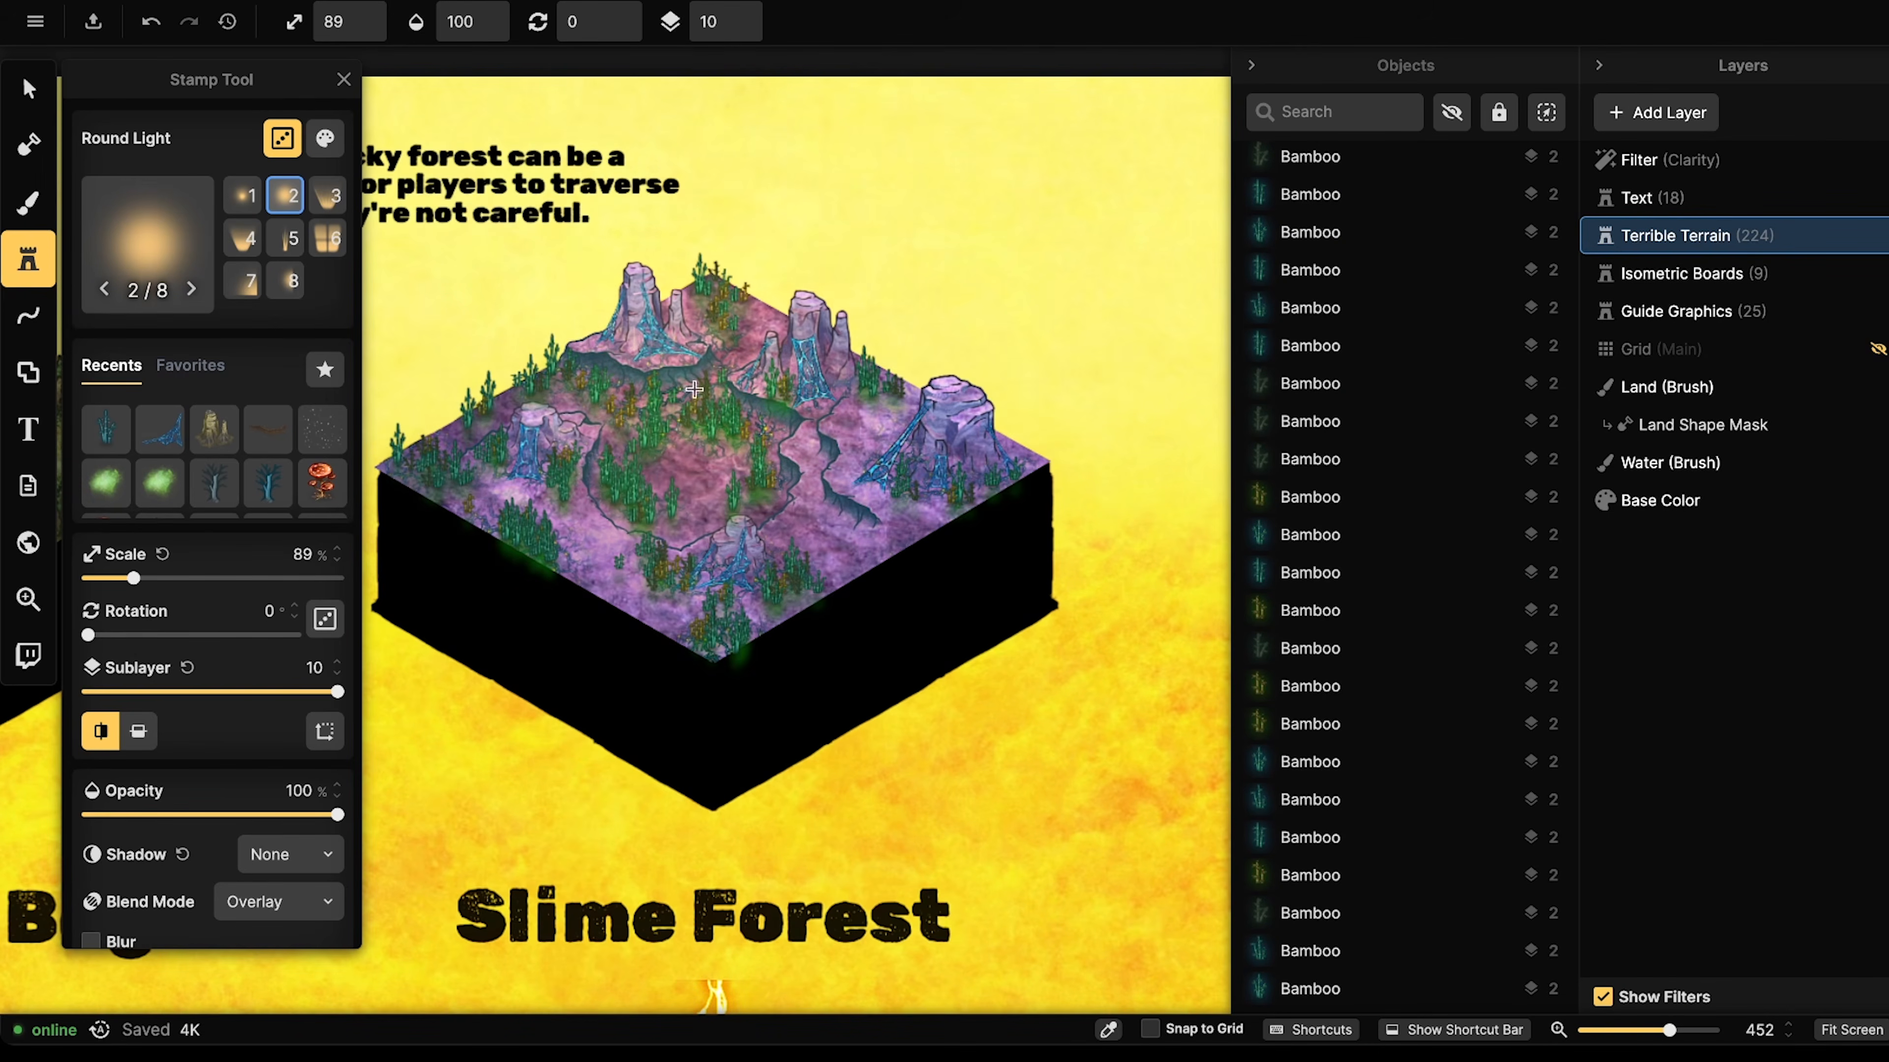
click(699, 447)
- Select the placed Round Light, squash it vertically, centre it over the tile and reduce its scale to 69%
click(30, 89)
scroll(654, 313, up, 2)
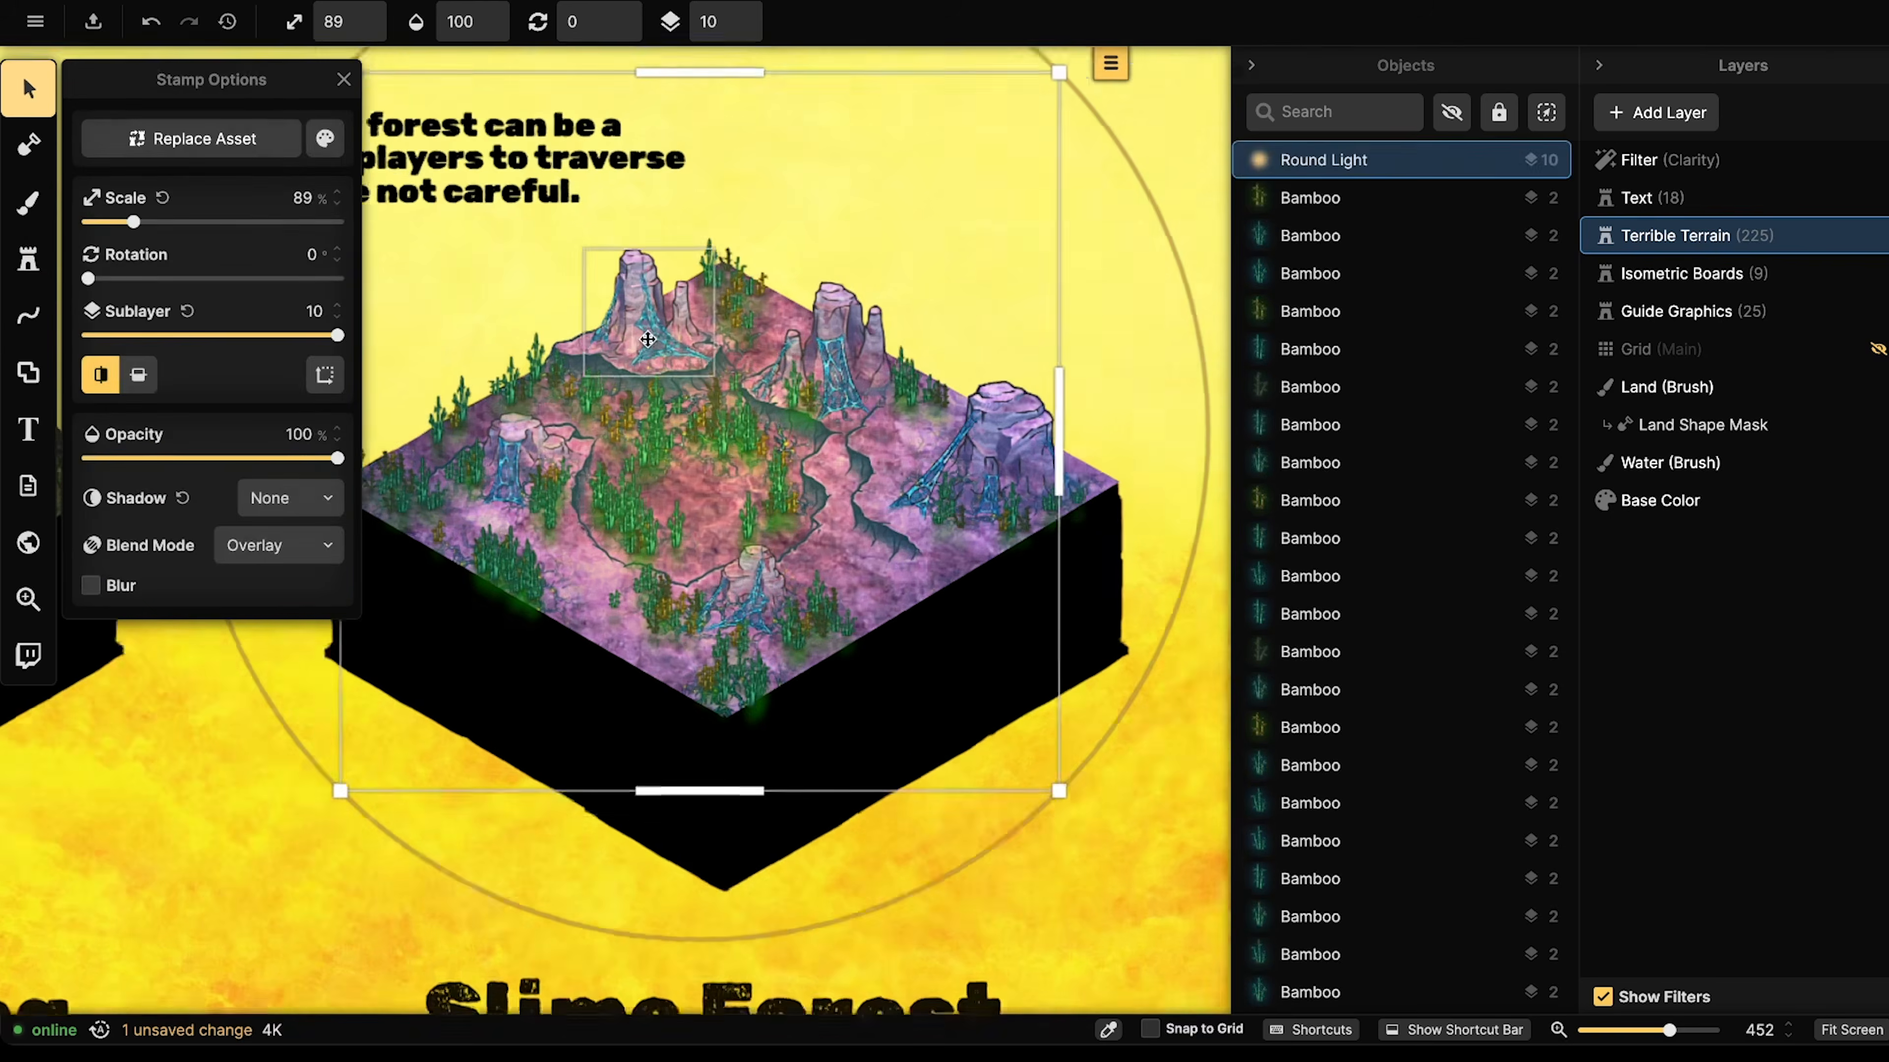
drag(704, 841, 705, 621)
drag(696, 358, 705, 494)
key(bracketleft)
key(bracketleft)
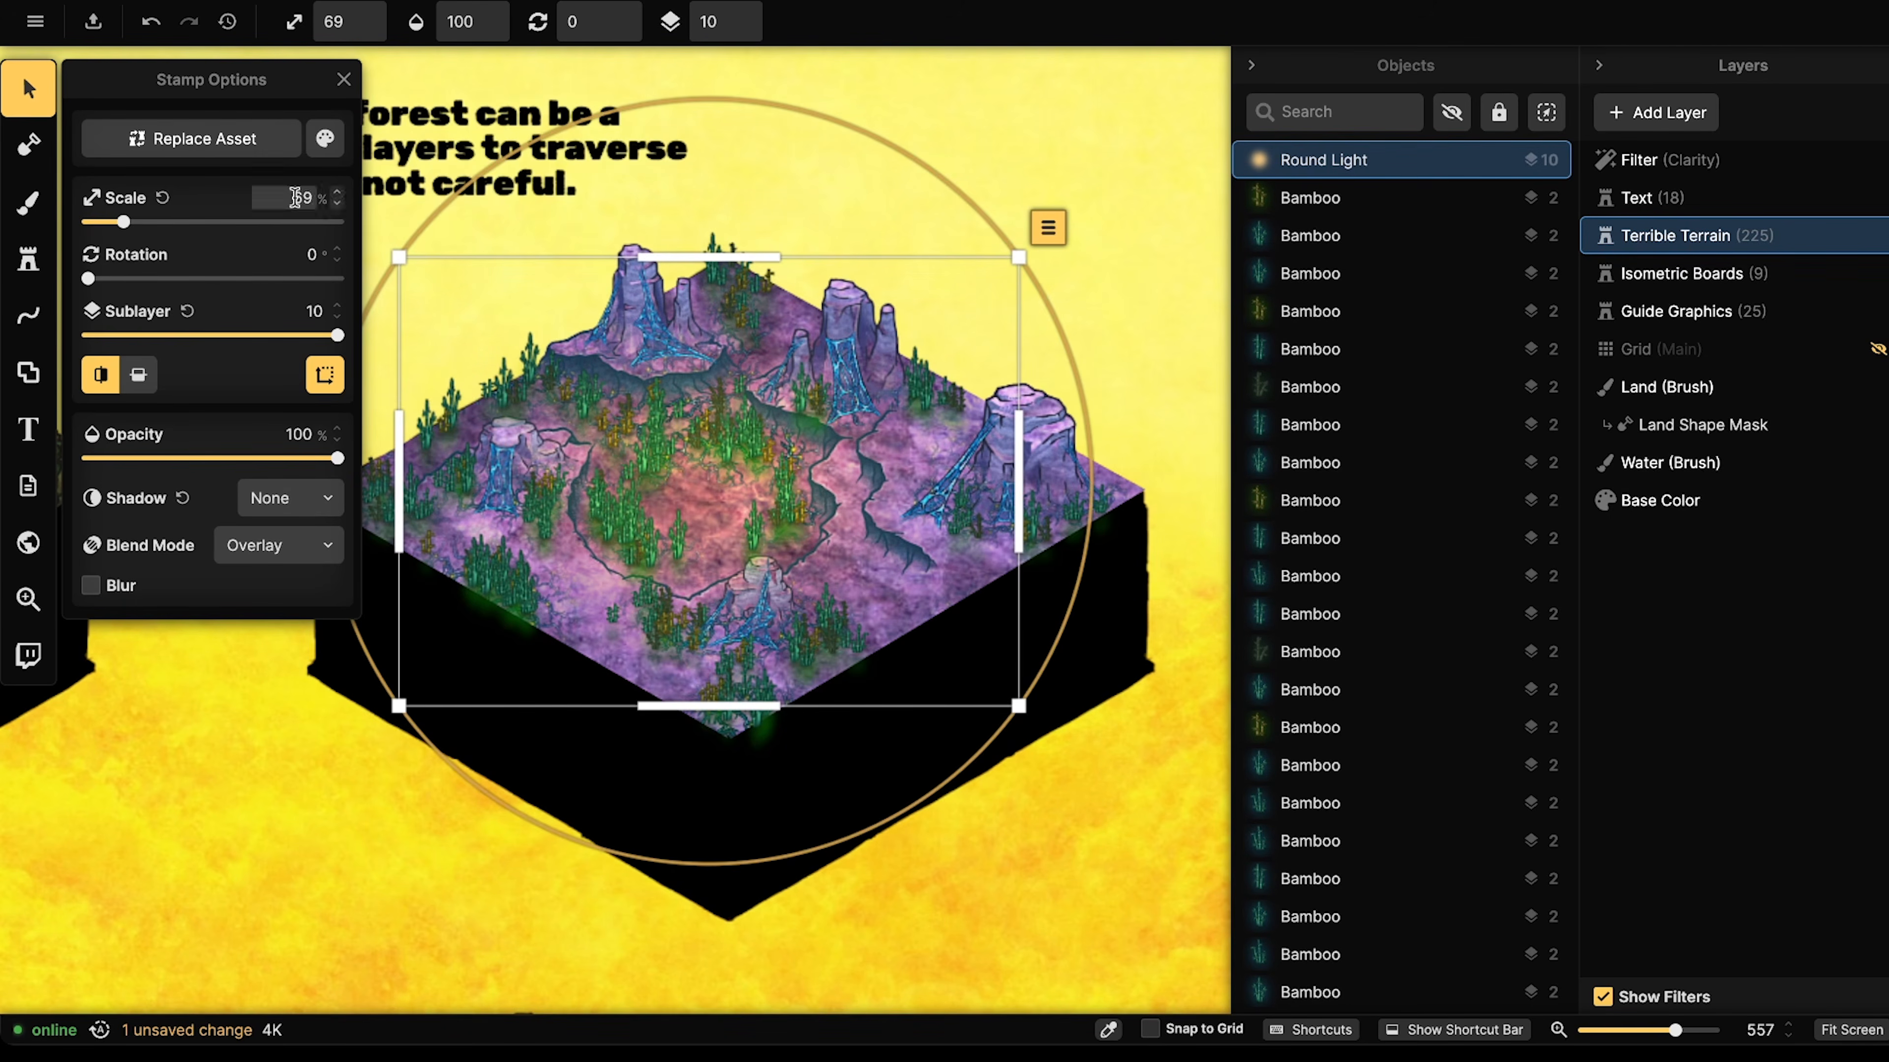
- Shift the Round Light's hue to -180° and try the Darken, Multiply, Color Burn and Lighten blend modes
click(325, 139)
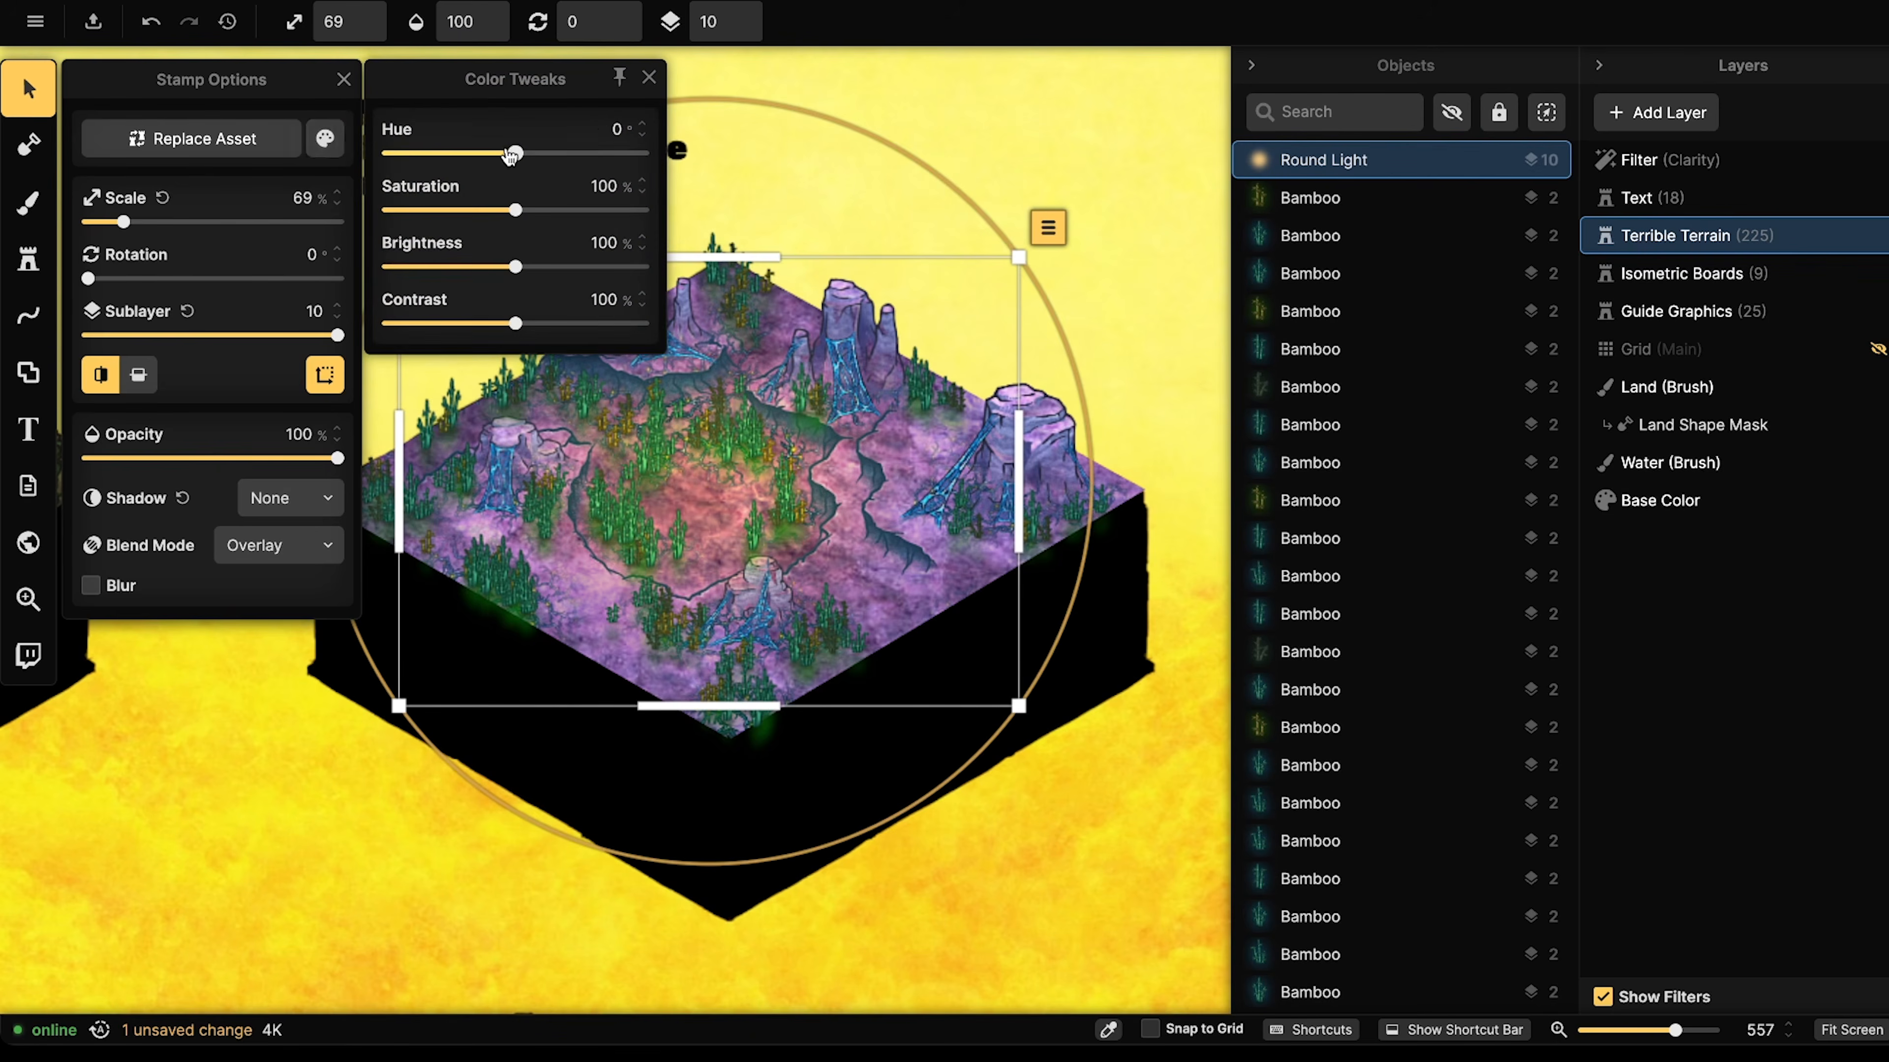
drag(511, 155, 429, 158)
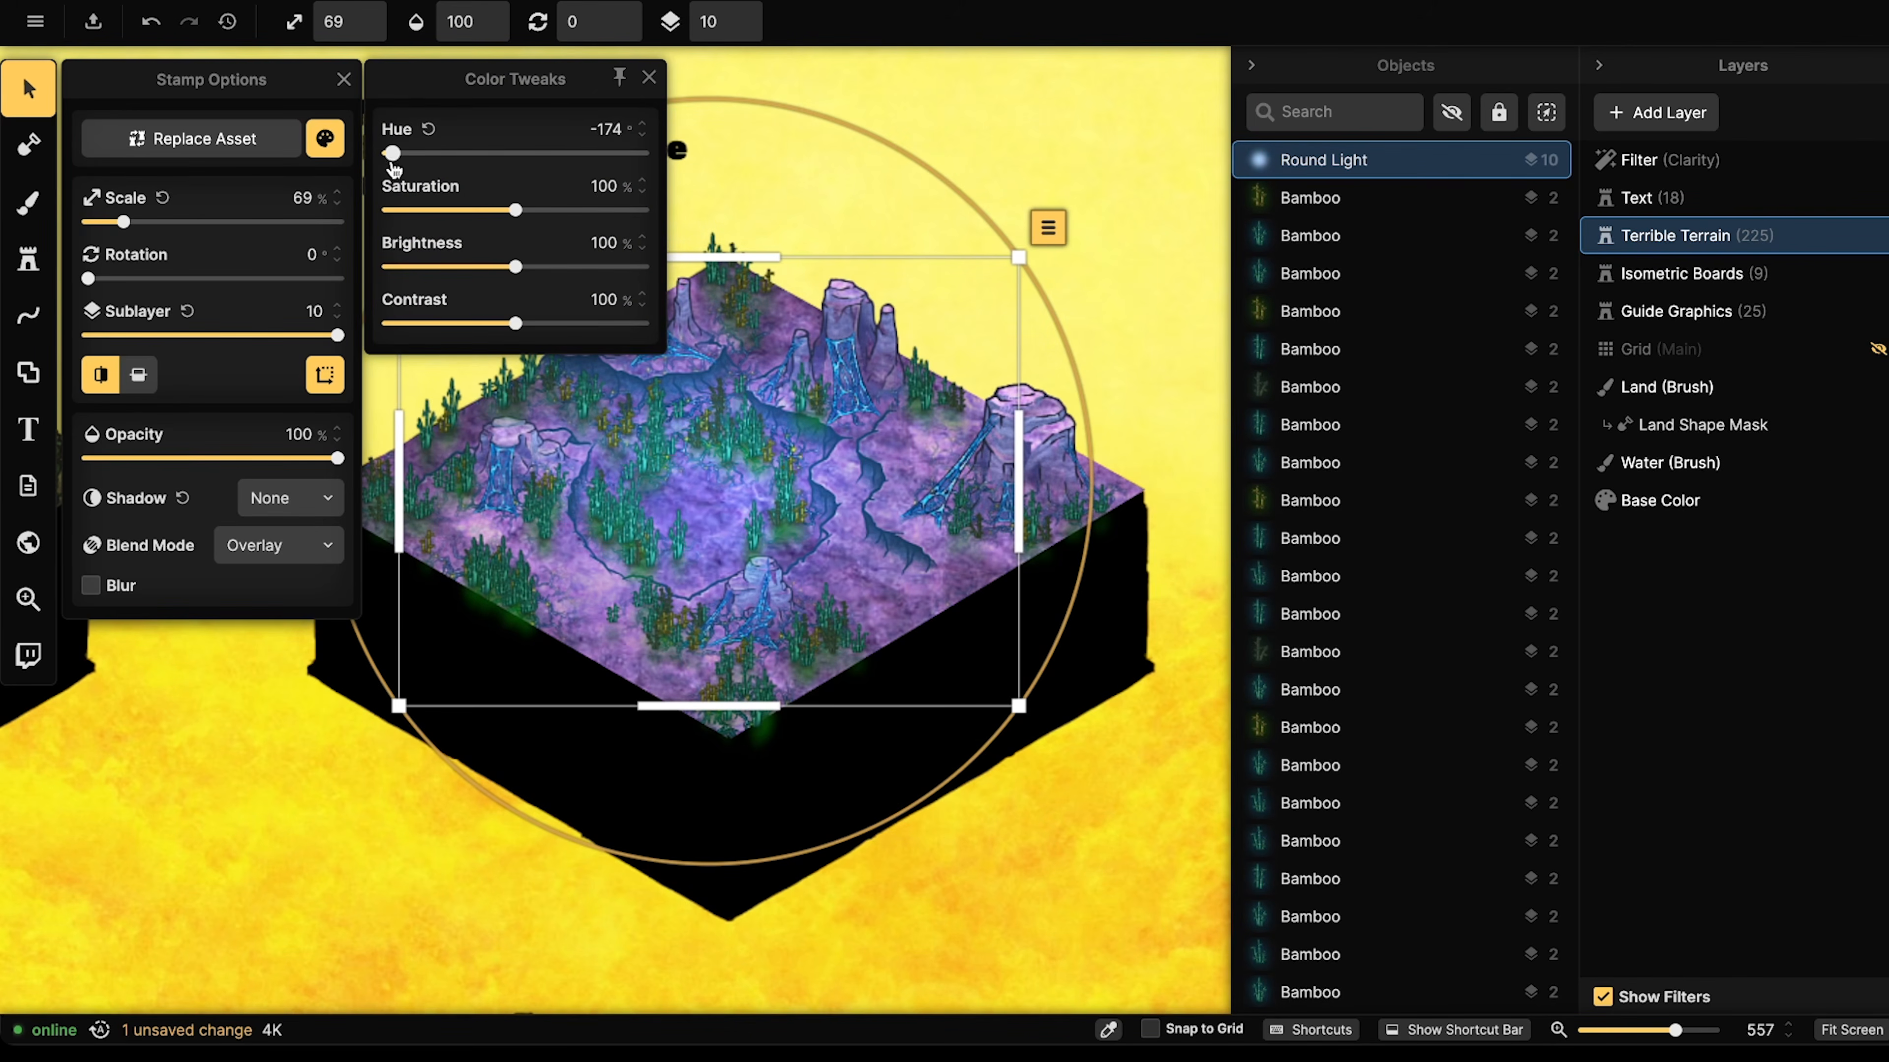
click(279, 546)
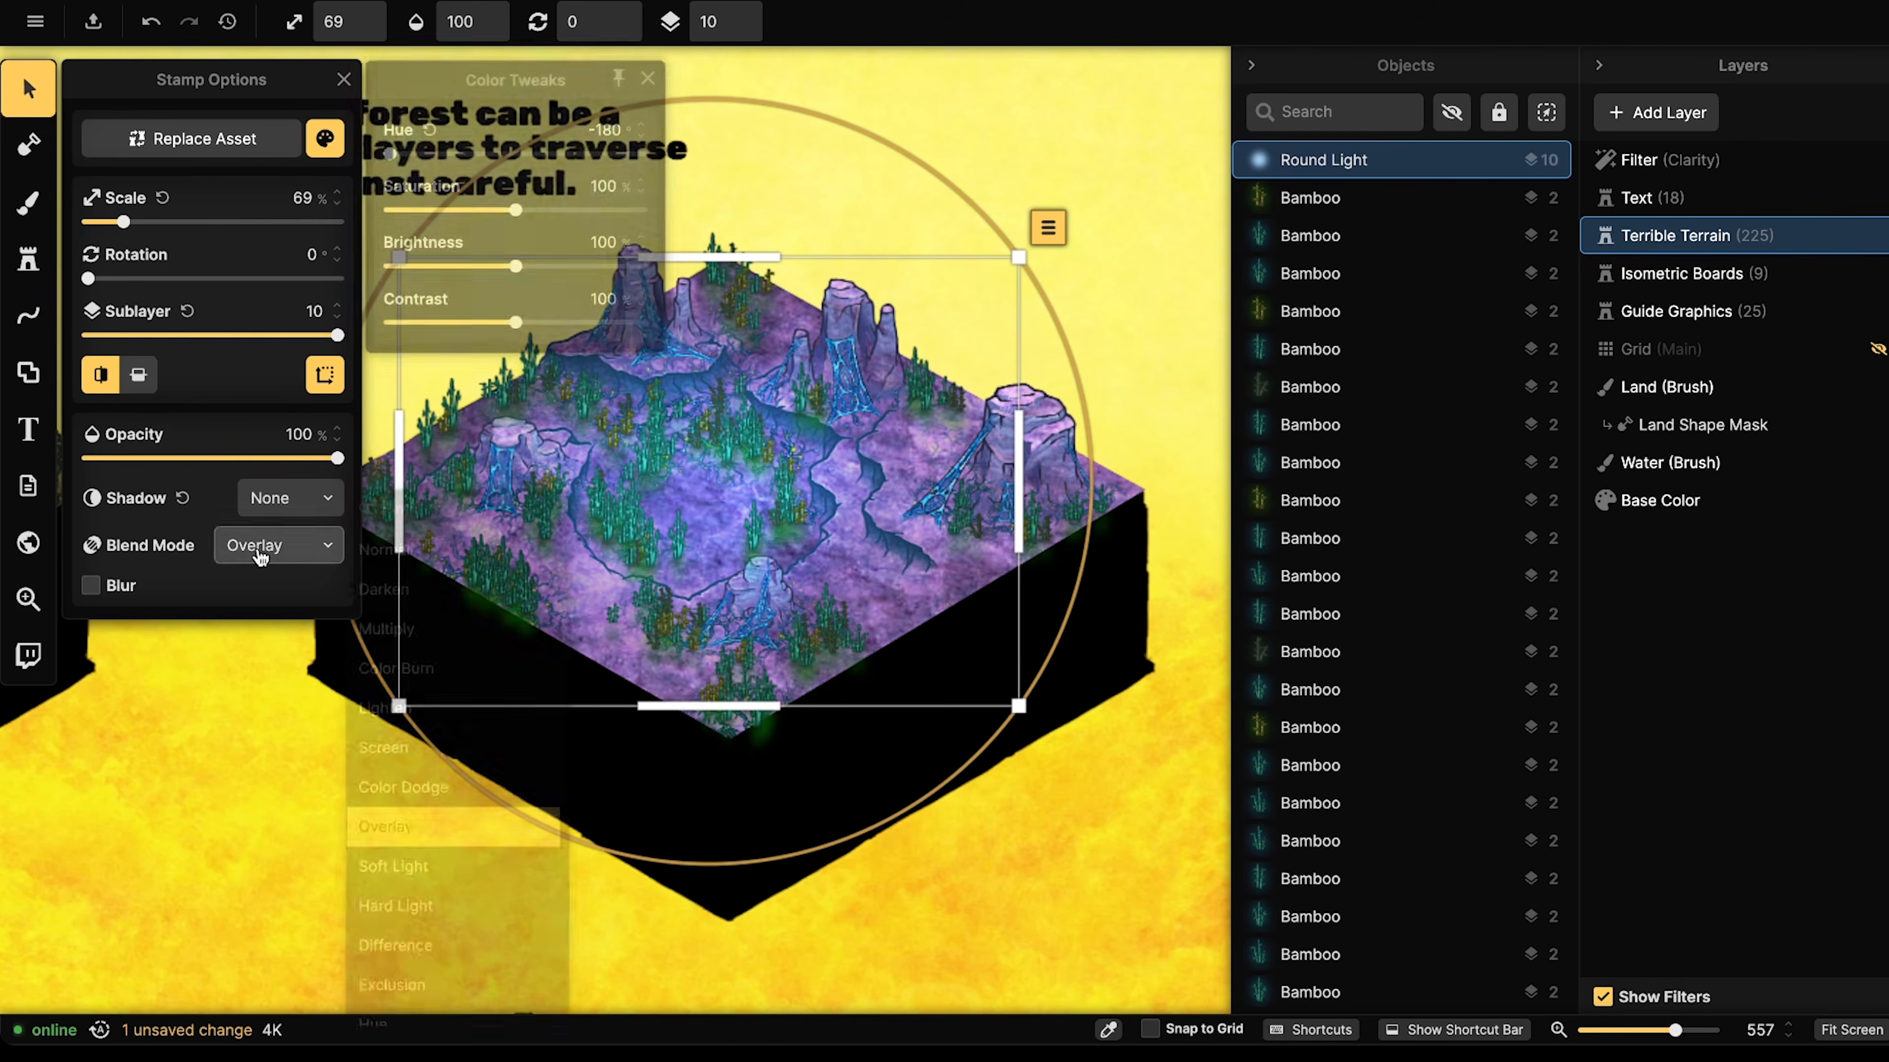
click(386, 591)
click(279, 545)
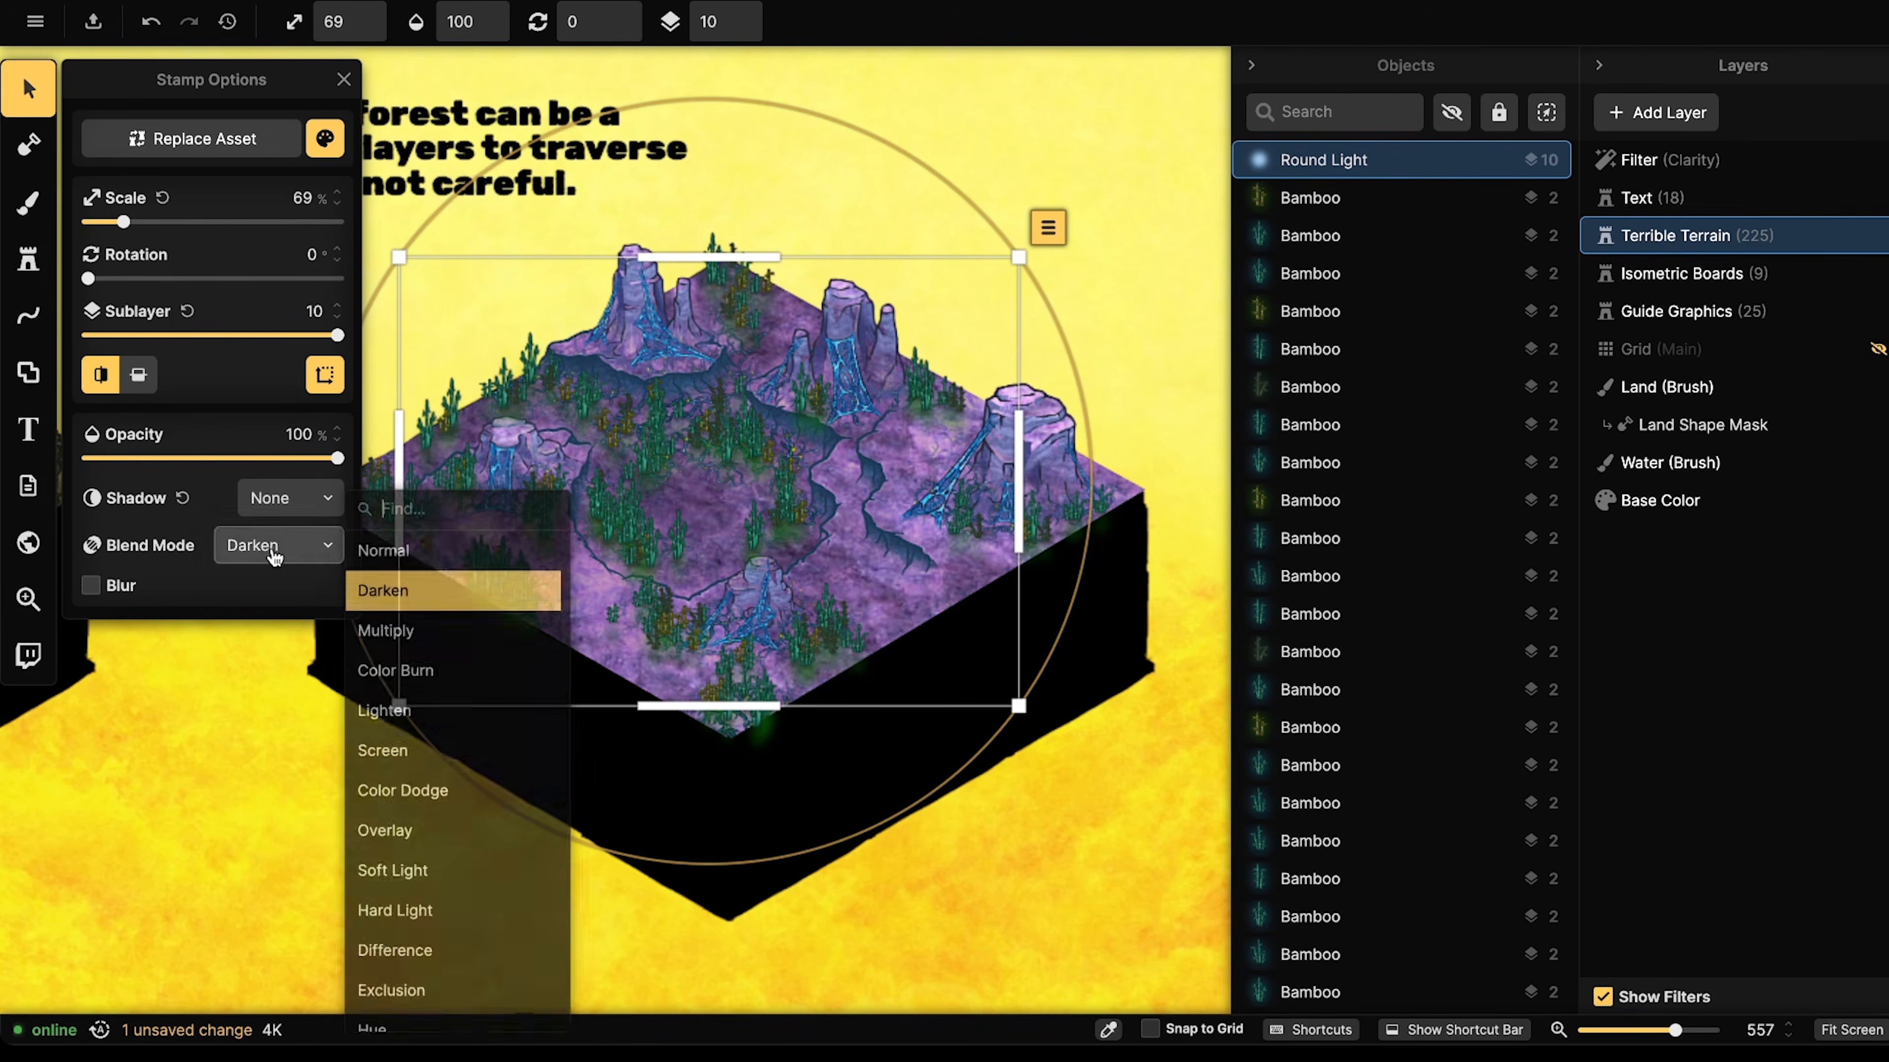
click(412, 631)
click(279, 546)
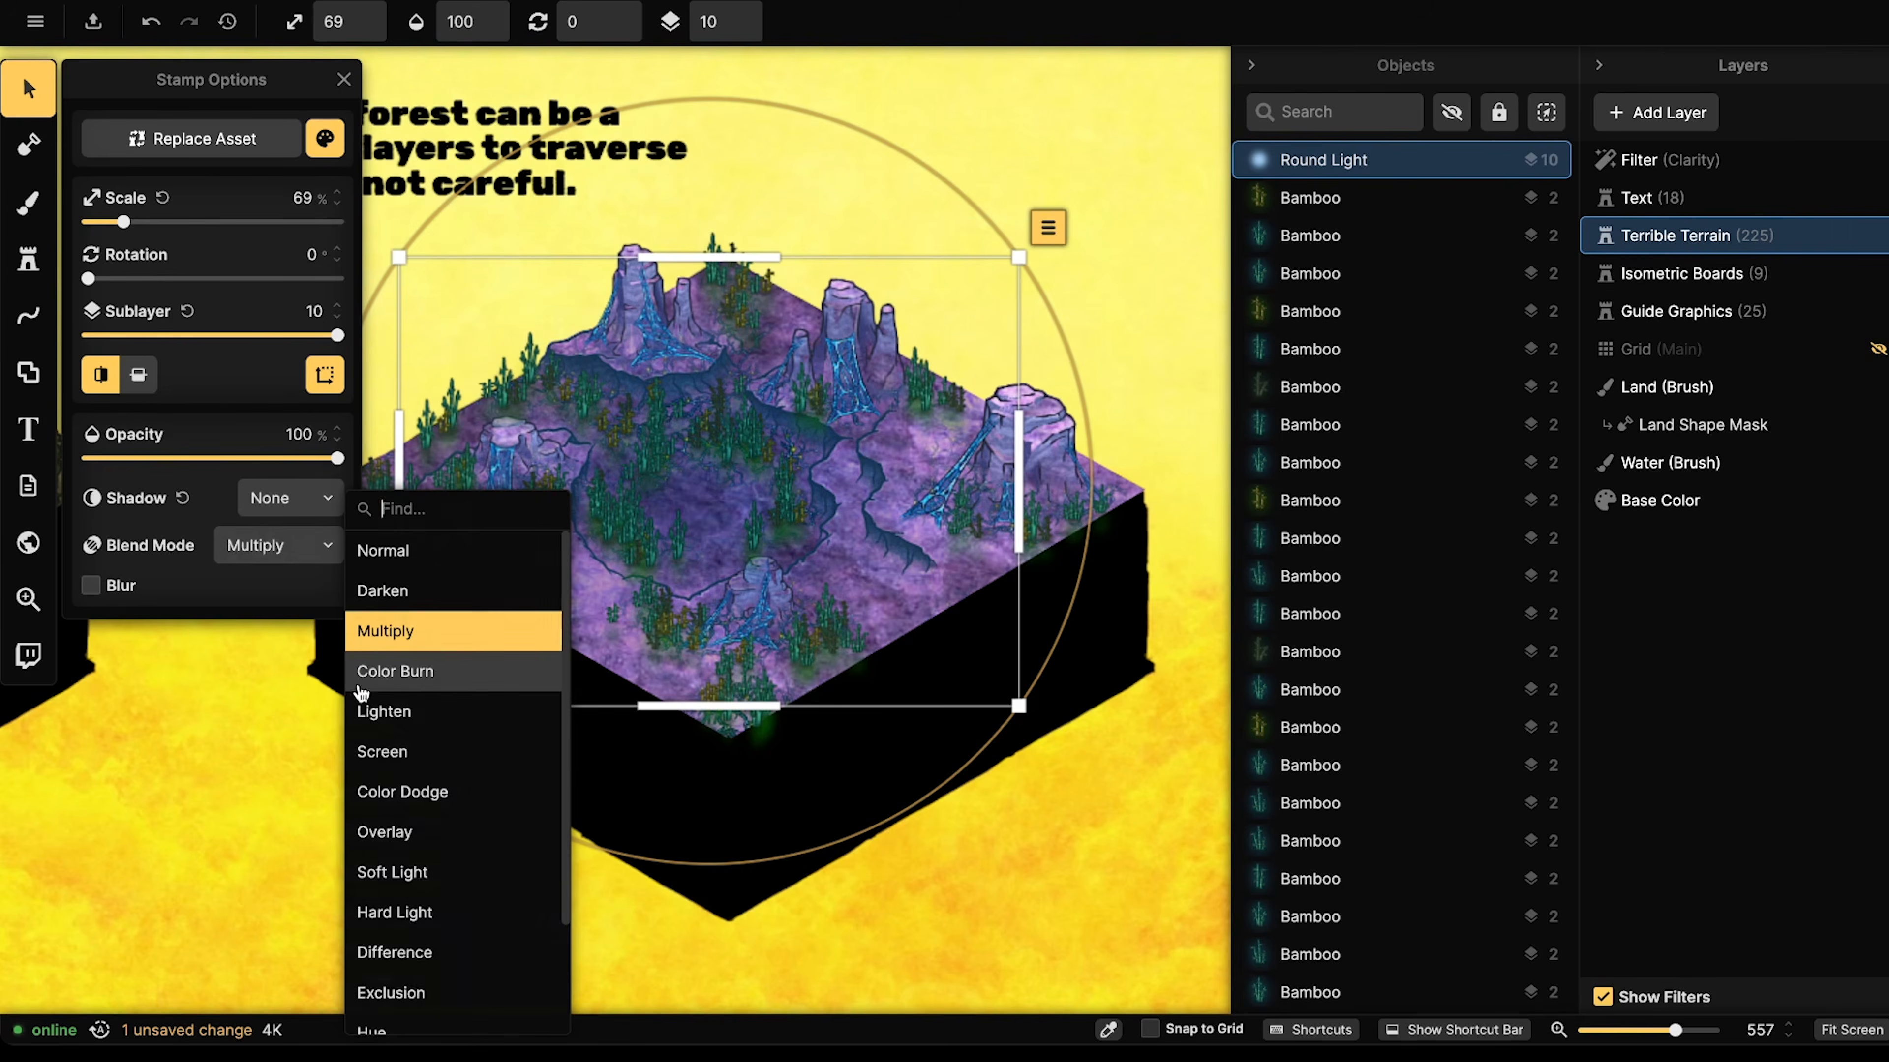
click(372, 667)
click(279, 550)
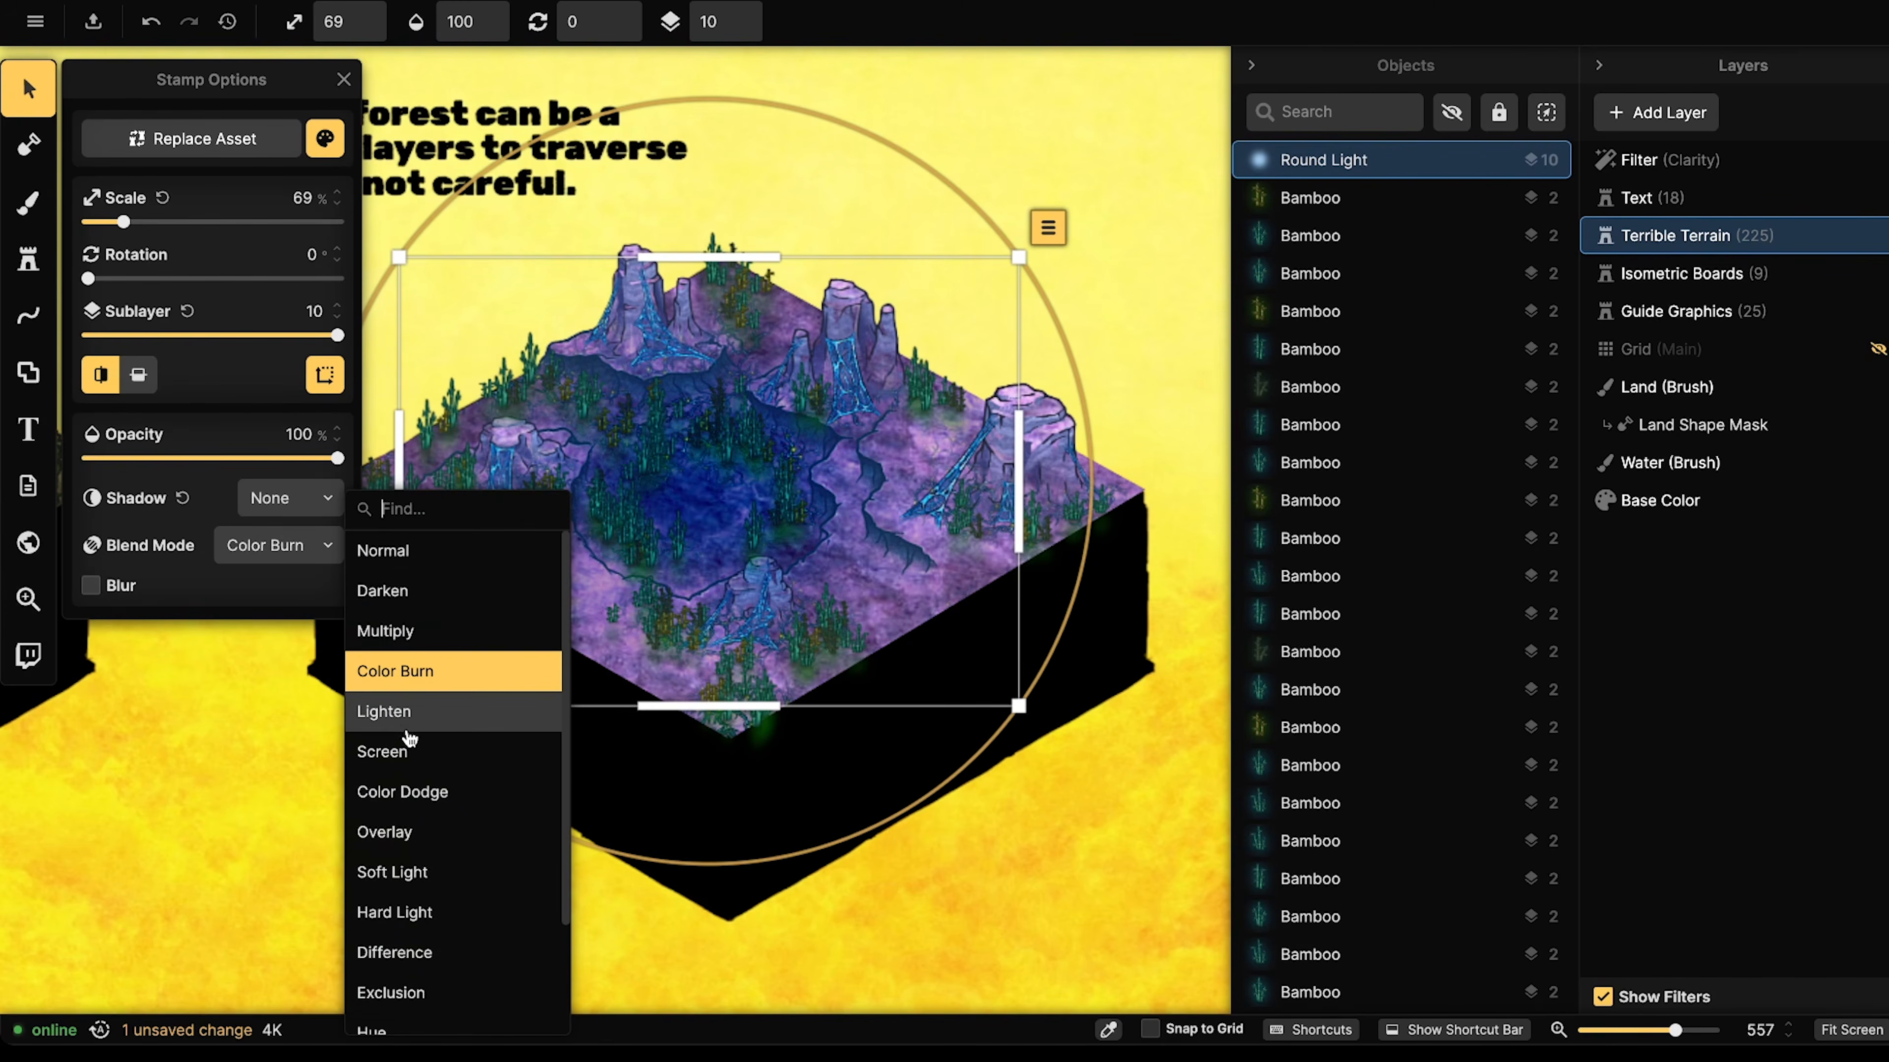
click(411, 713)
- Try the Screen, Color Dodge, Overlay, Soft Light and Color blend modes on the Round Light
click(278, 545)
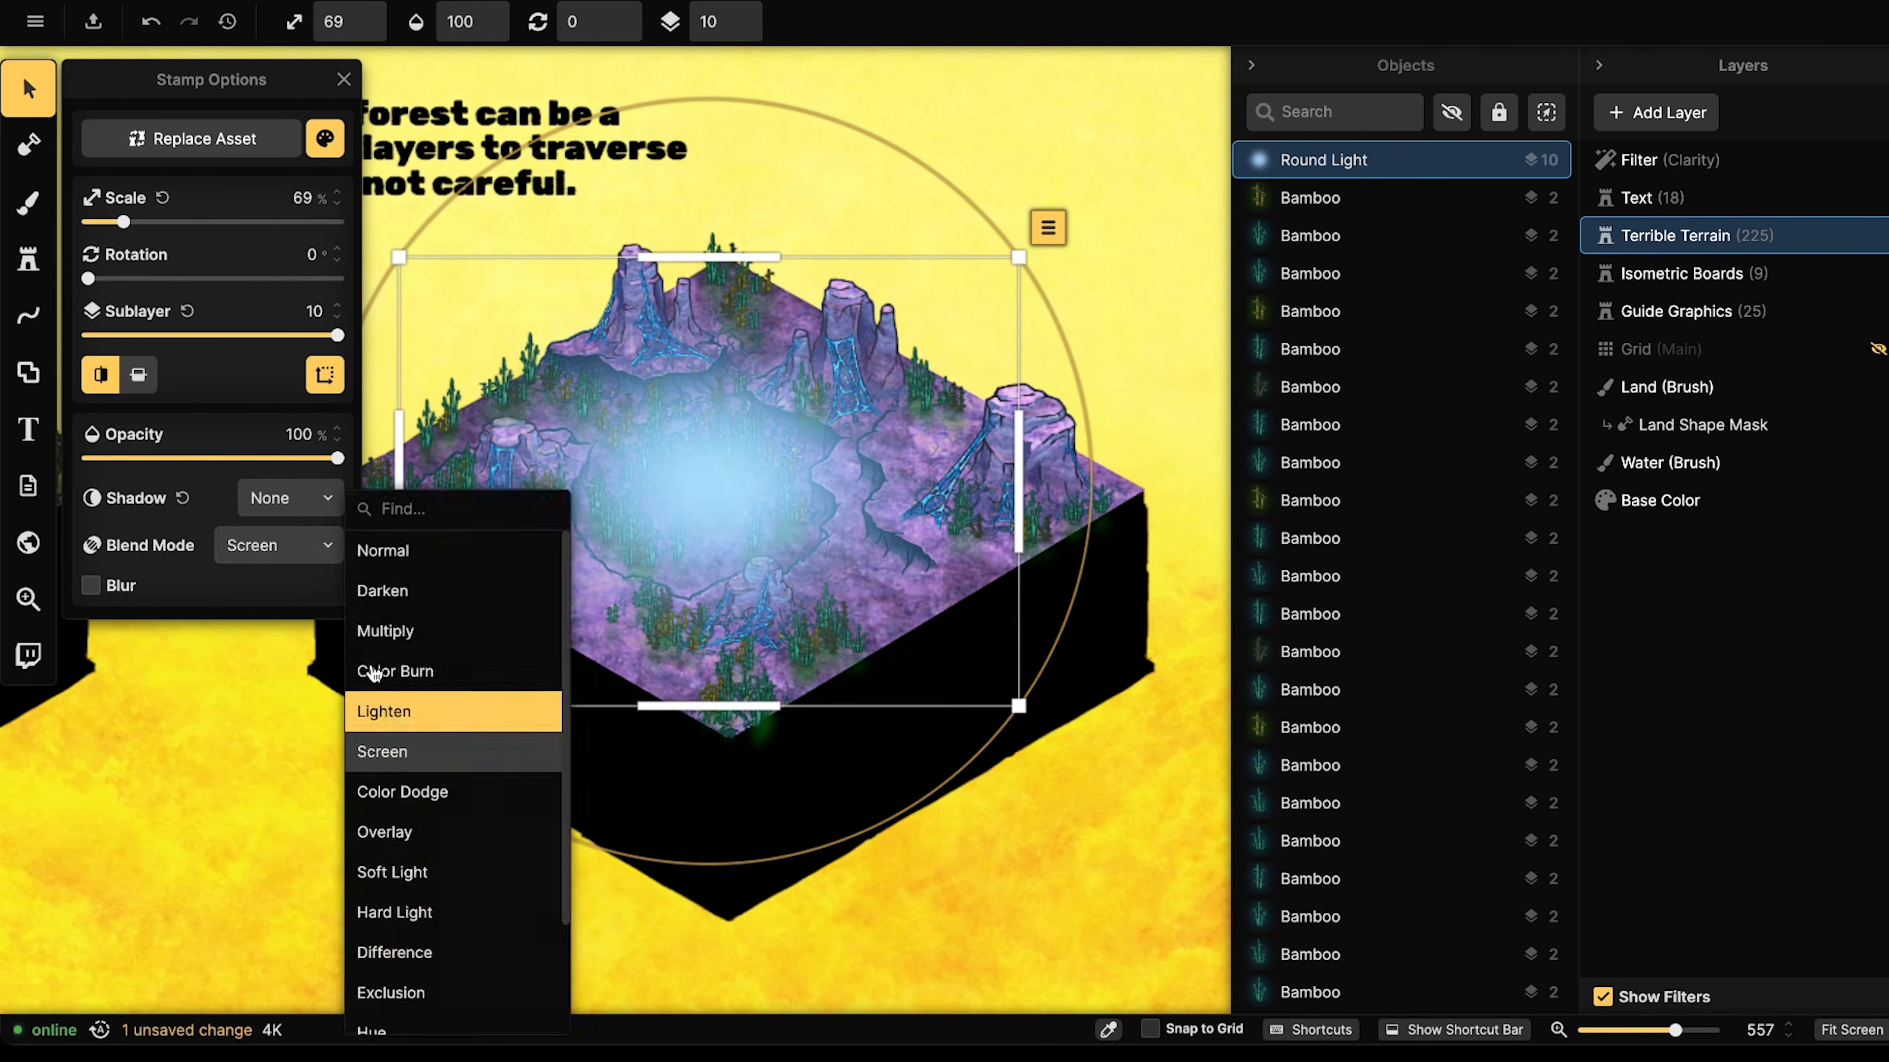
click(411, 752)
click(279, 546)
click(417, 791)
click(279, 545)
click(422, 830)
click(278, 545)
scroll(476, 669, down, 1)
click(443, 823)
click(253, 546)
scroll(483, 669, down, 1)
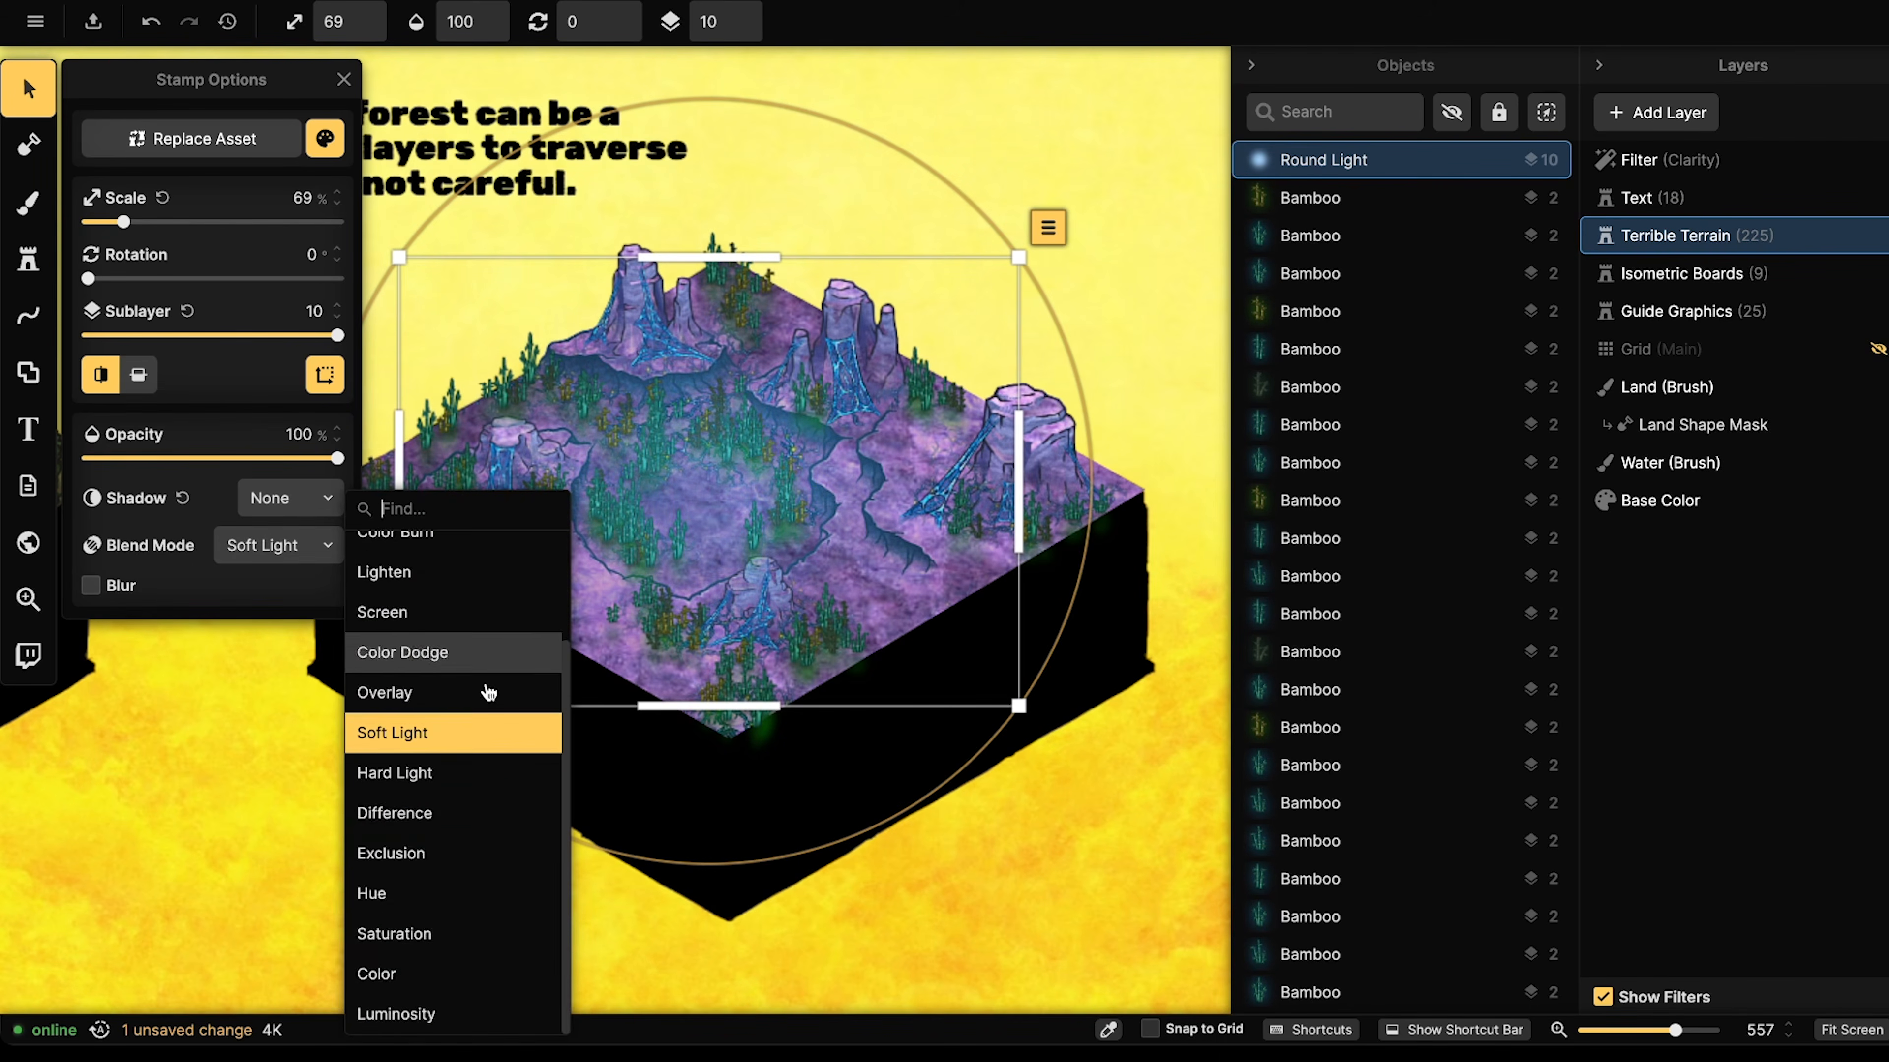
click(439, 971)
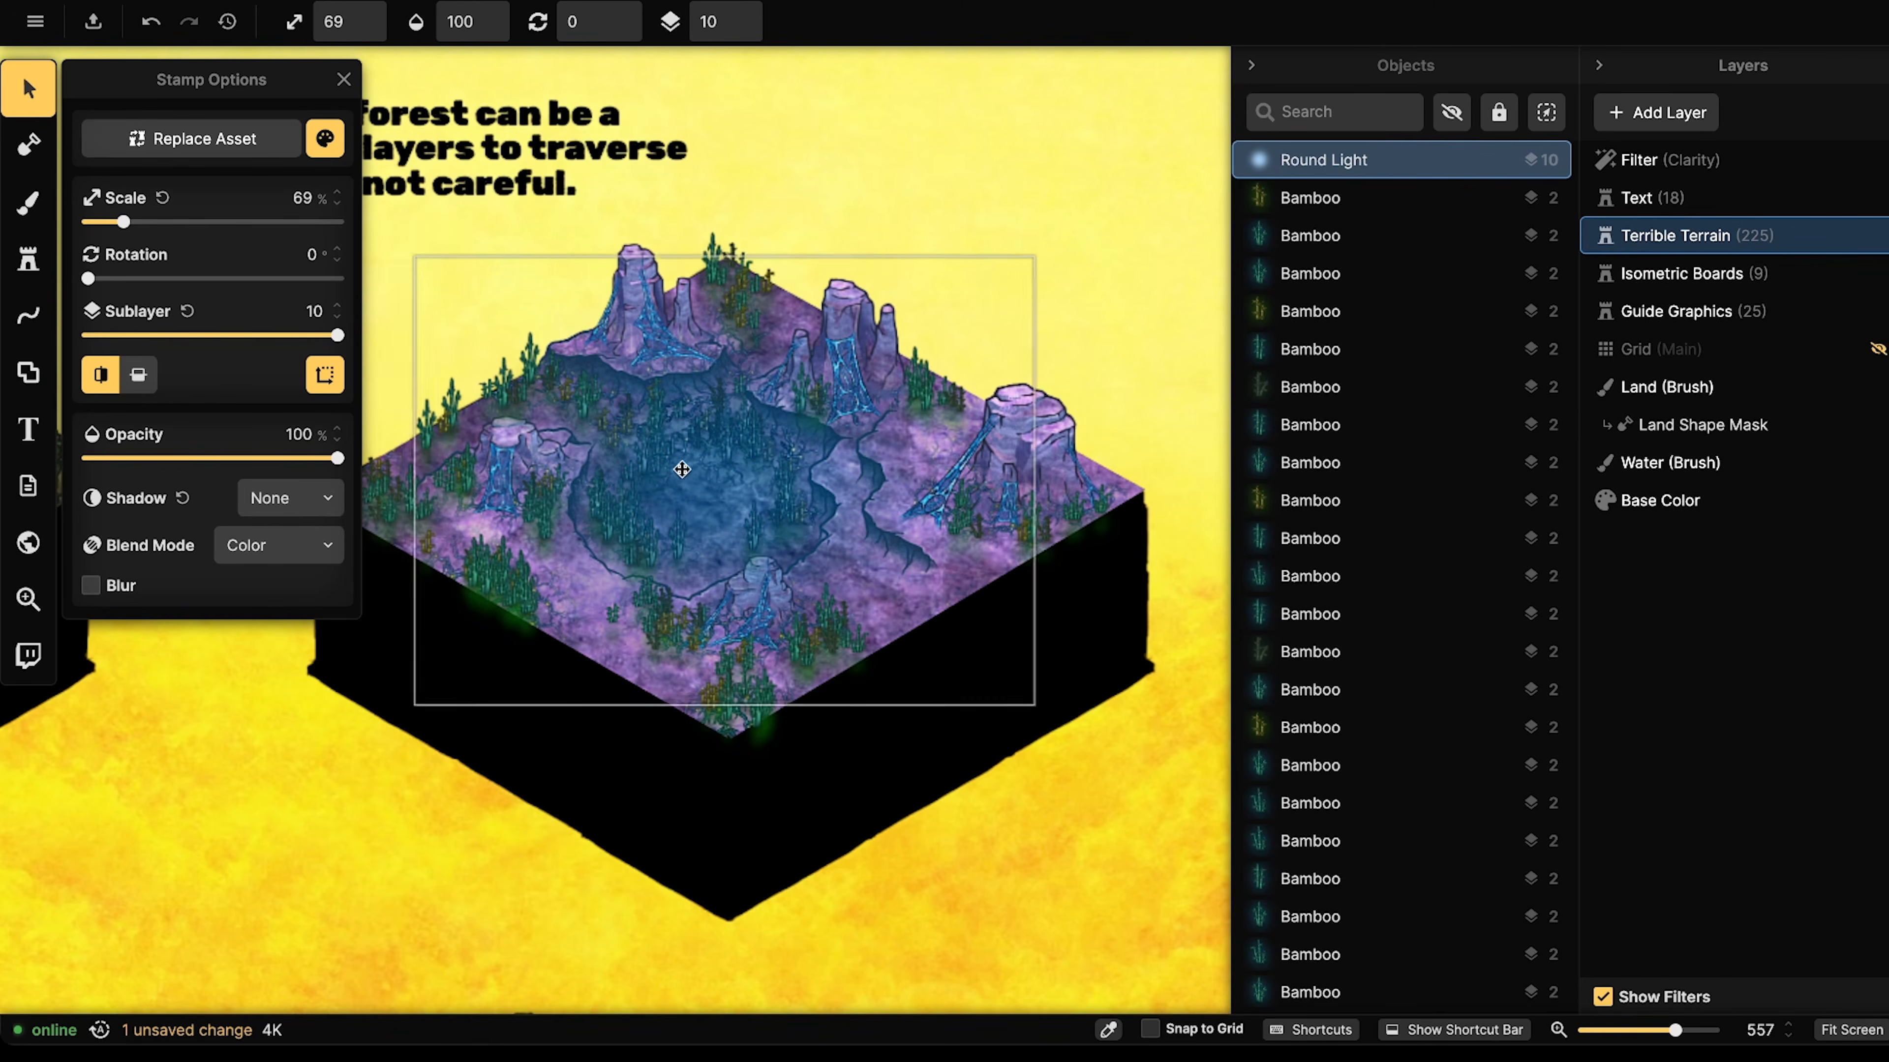
- Return the Round Light to the Overlay blend mode and reset its hue to 0°
click(676, 476)
click(290, 498)
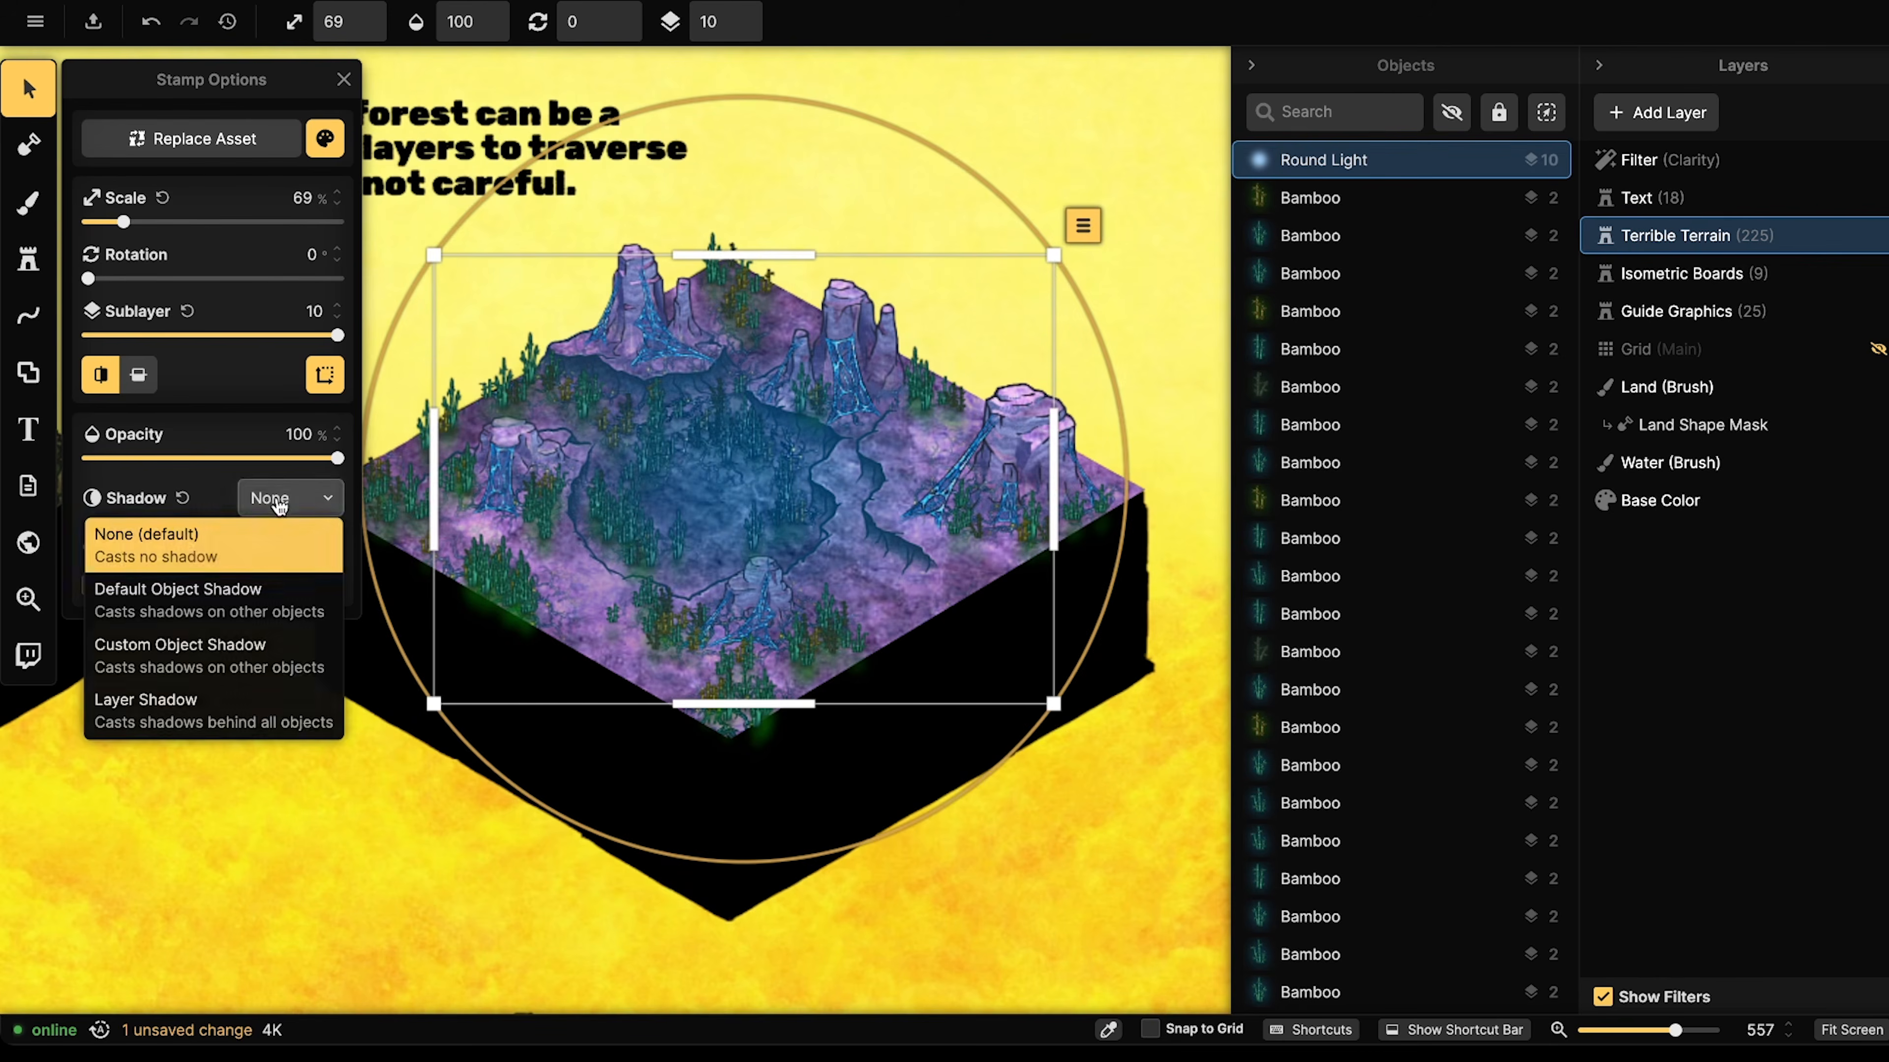
click(227, 421)
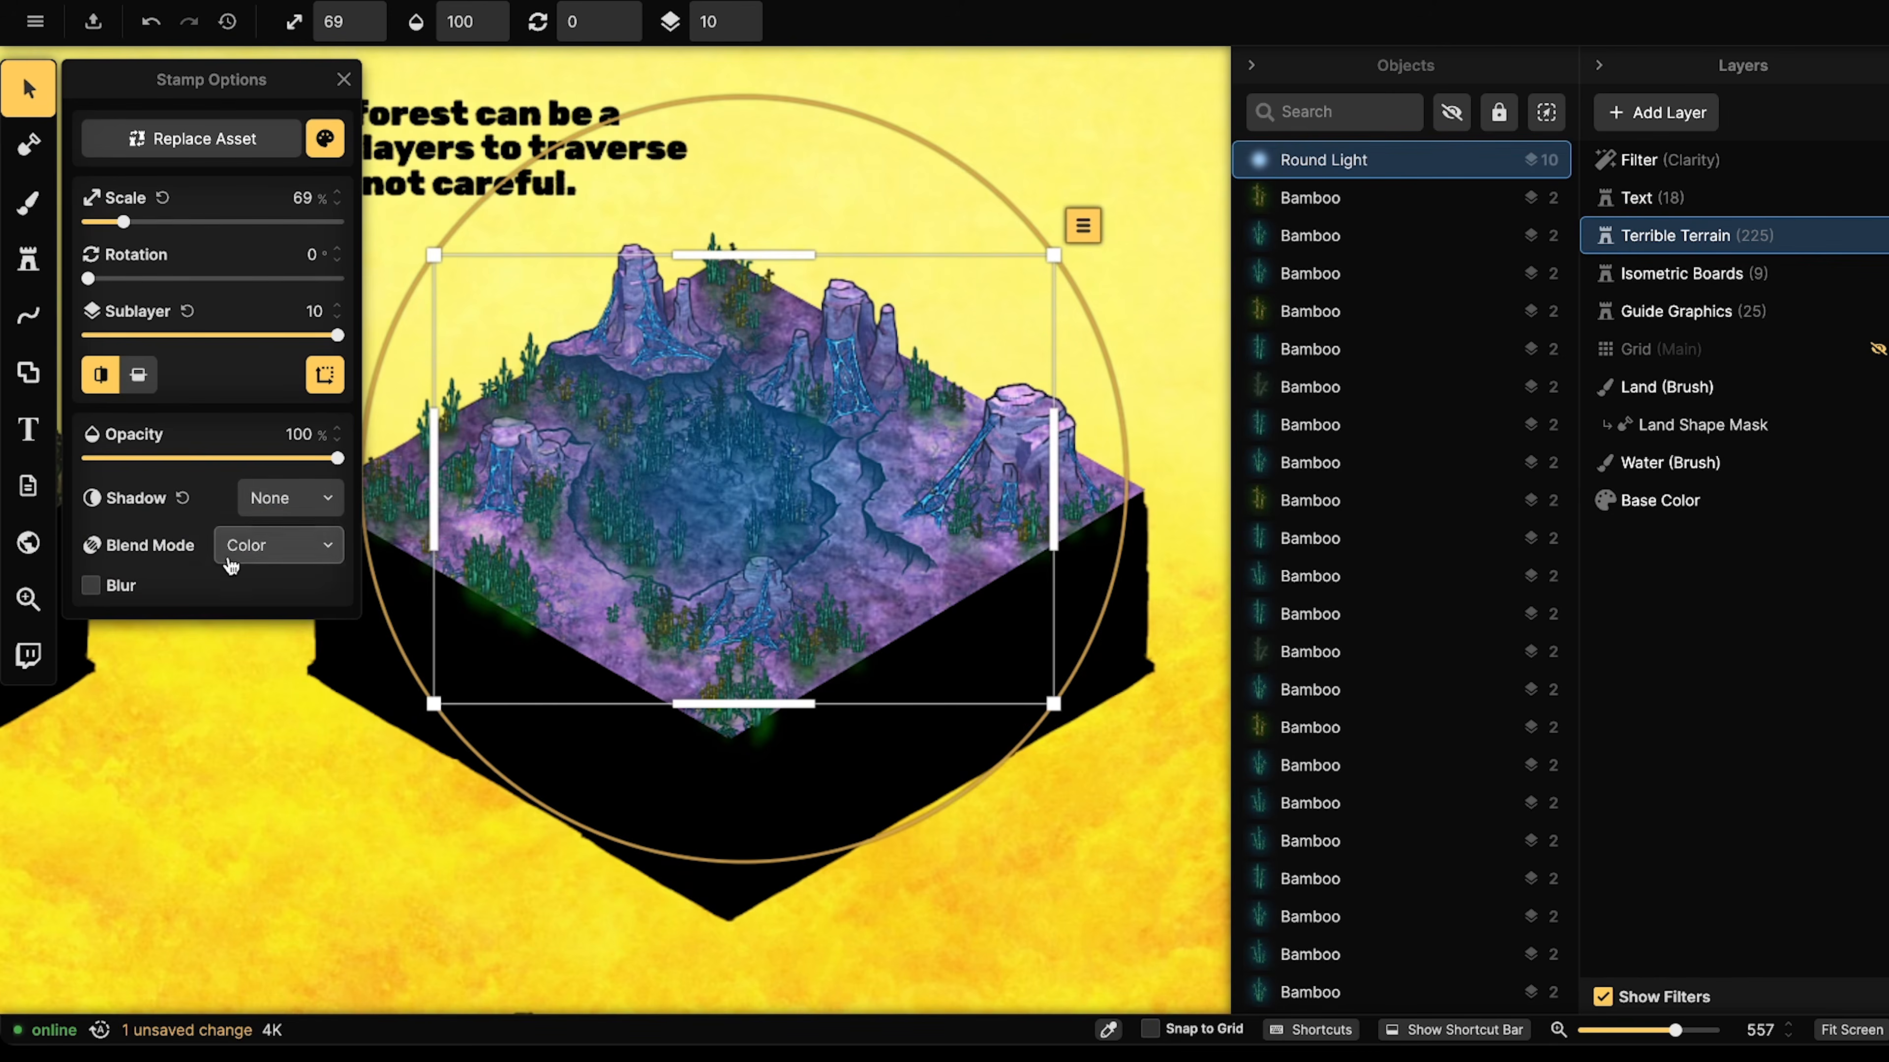
click(237, 554)
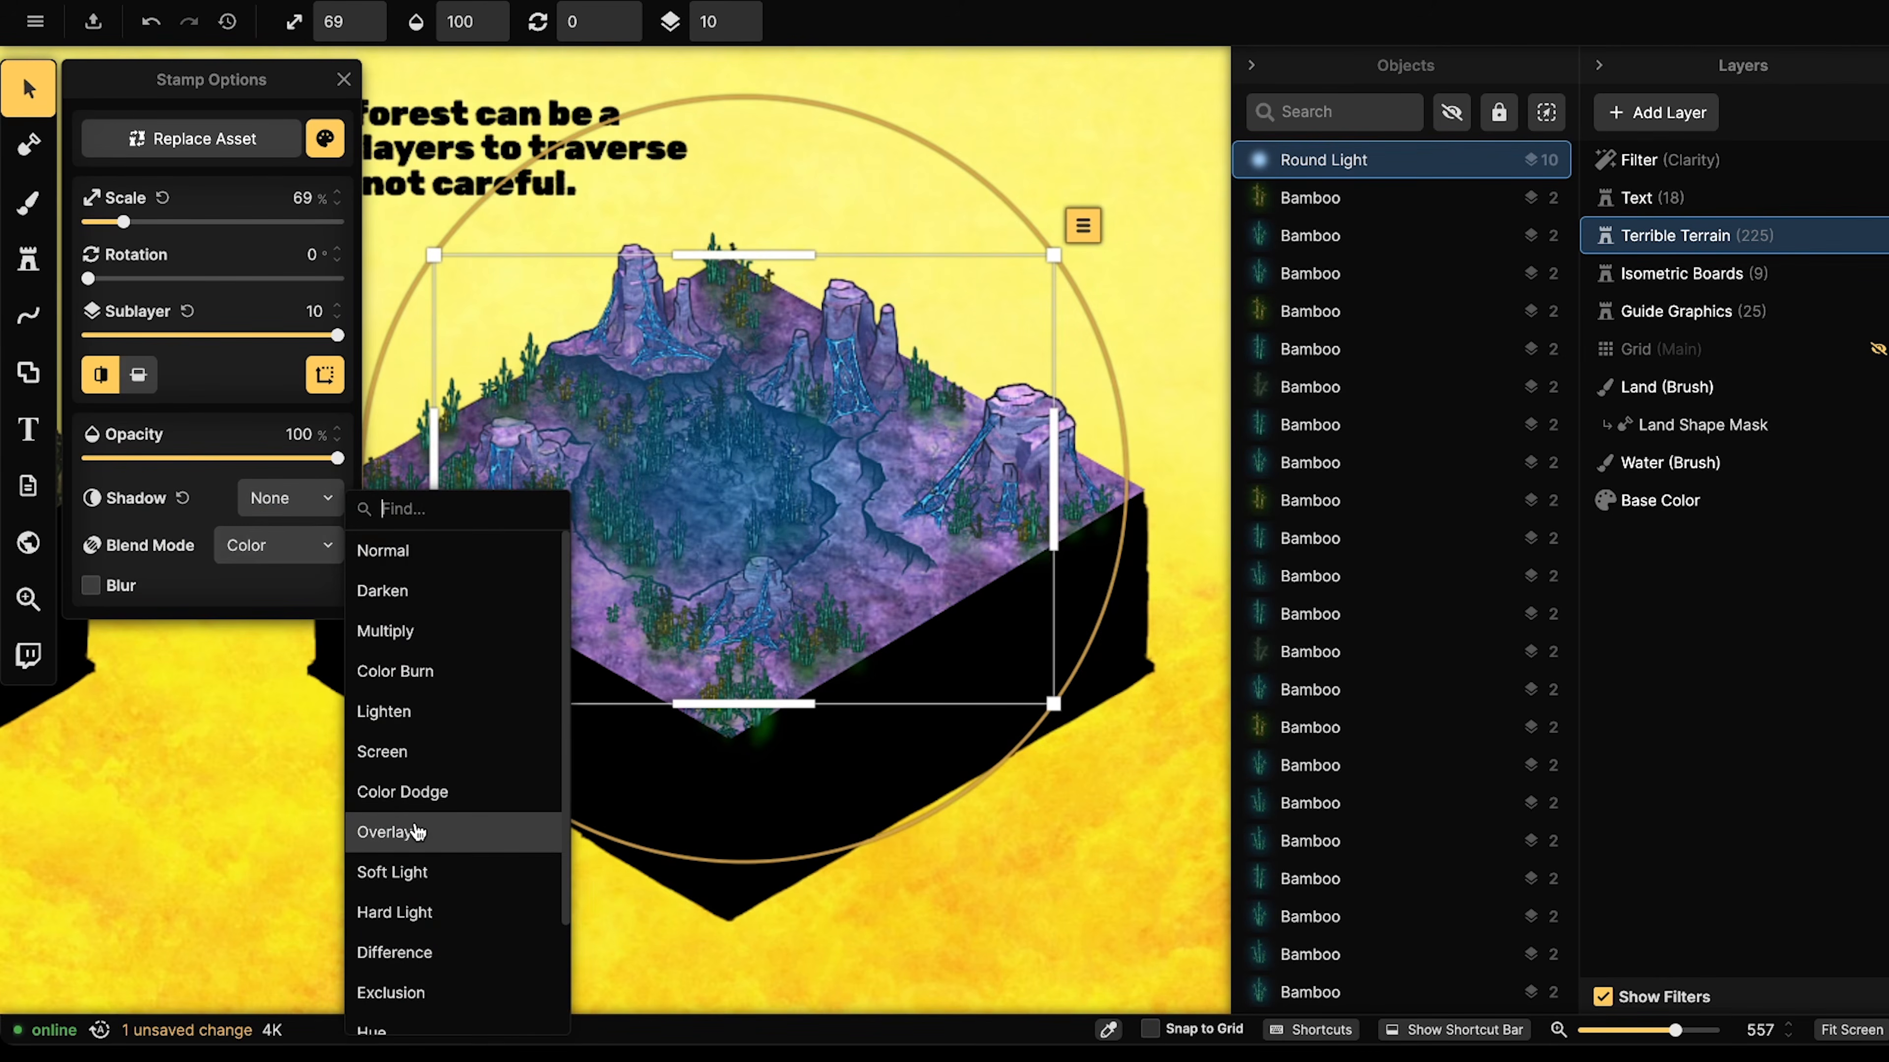
click(435, 831)
click(326, 140)
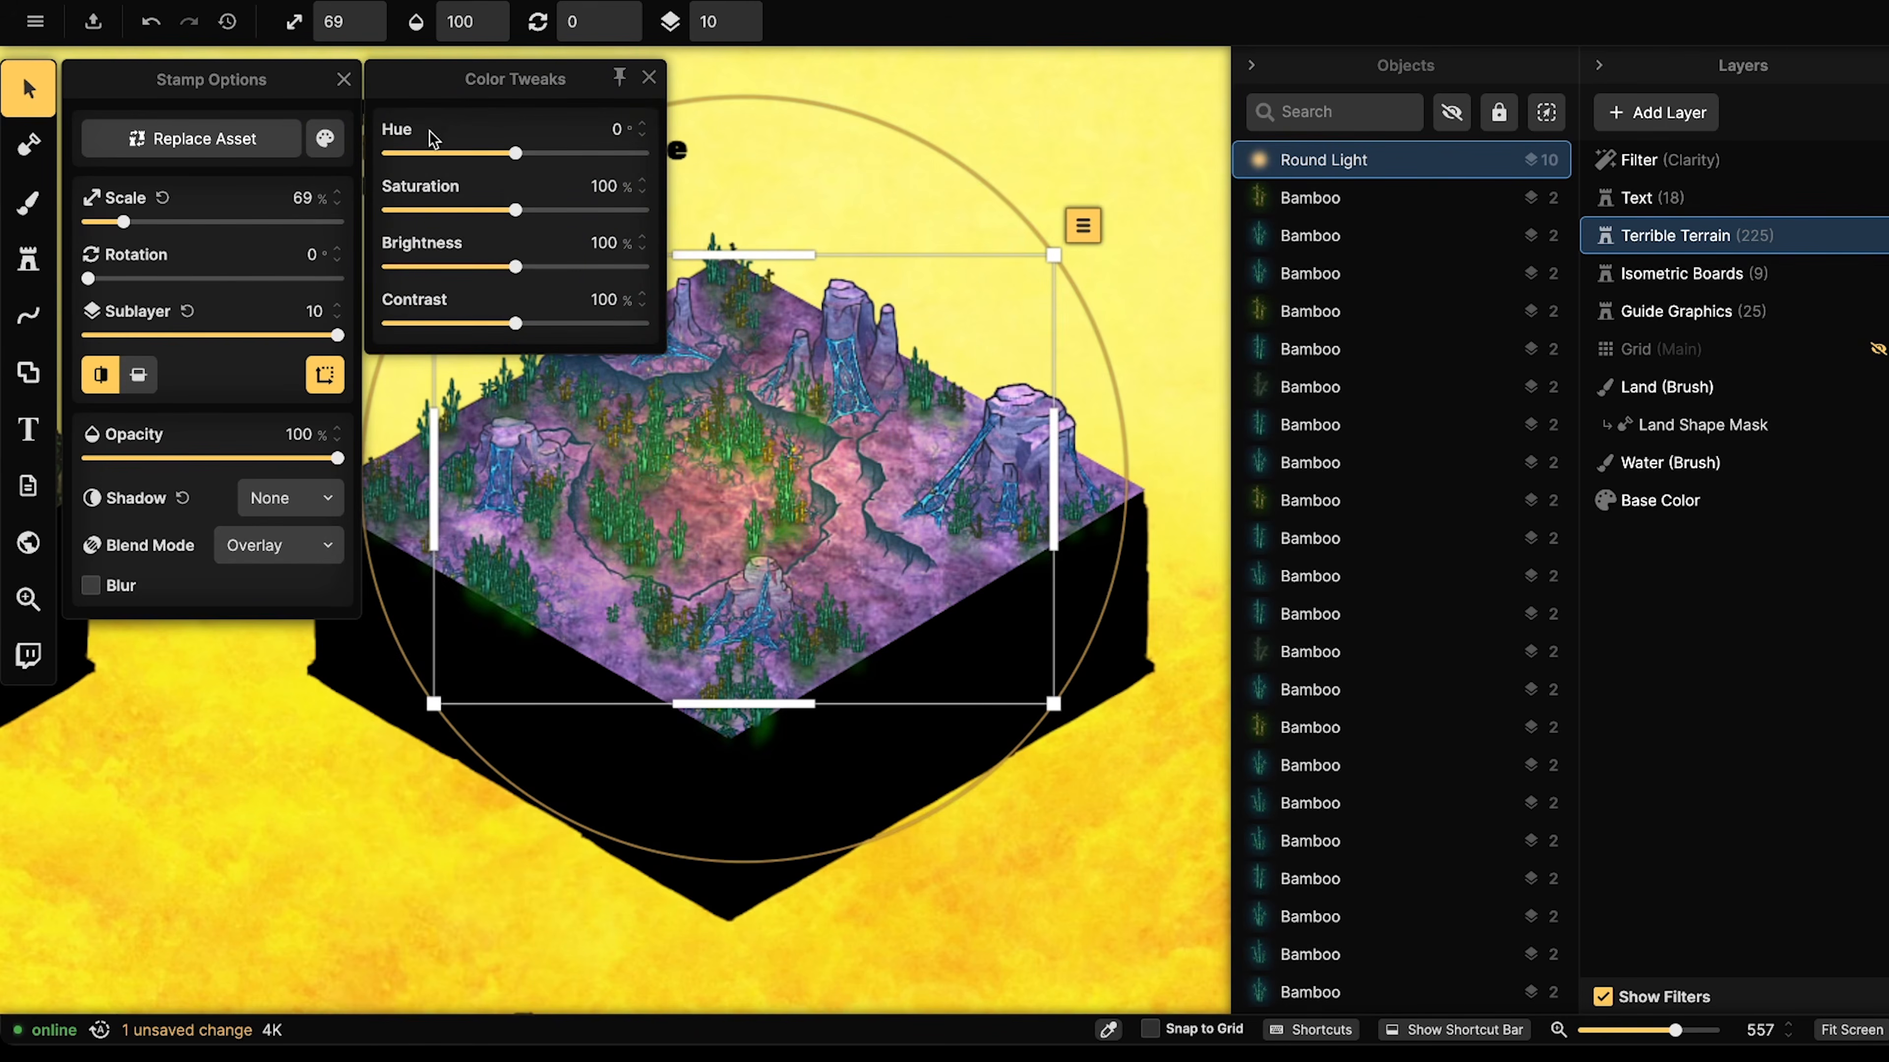
- Reposition the Round Light over the centre of the Slime Forest tile and reduce its scale to 59%
drag(737, 486, 750, 449)
click(693, 484)
key([)
scroll(753, 449, down, 3)
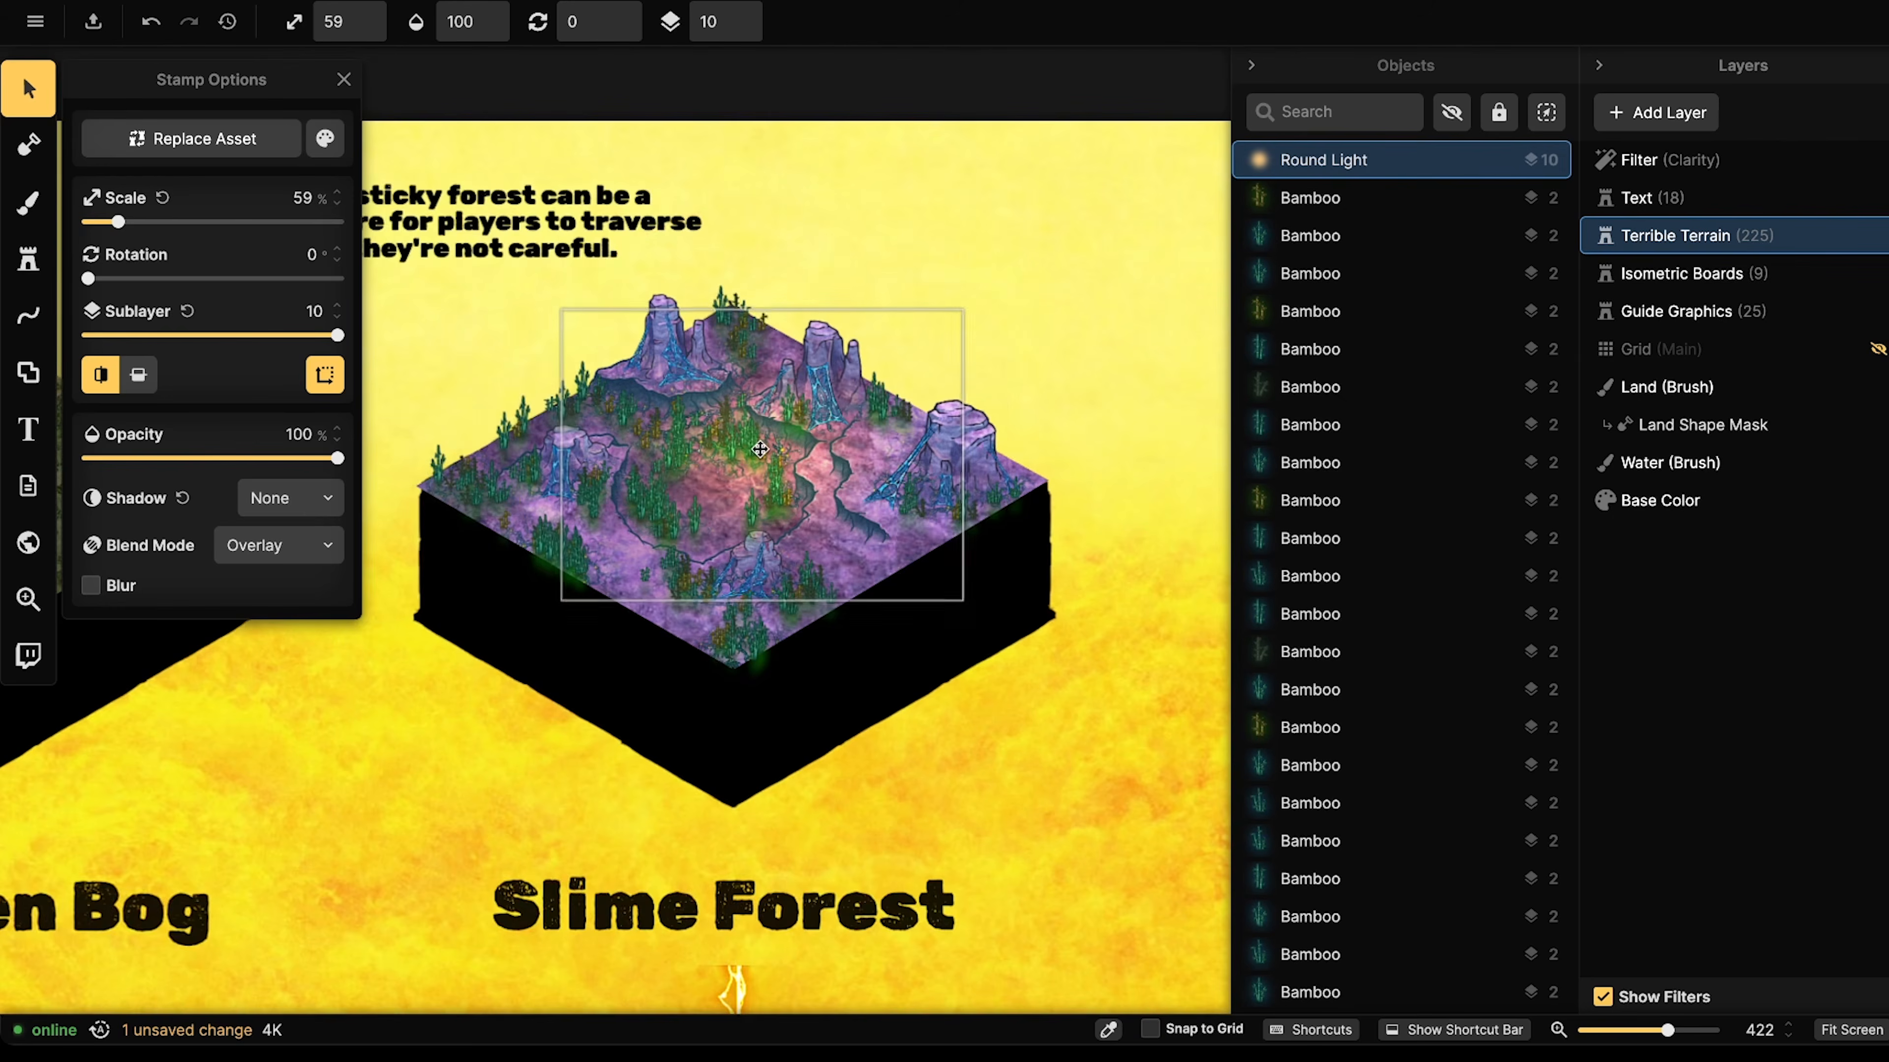
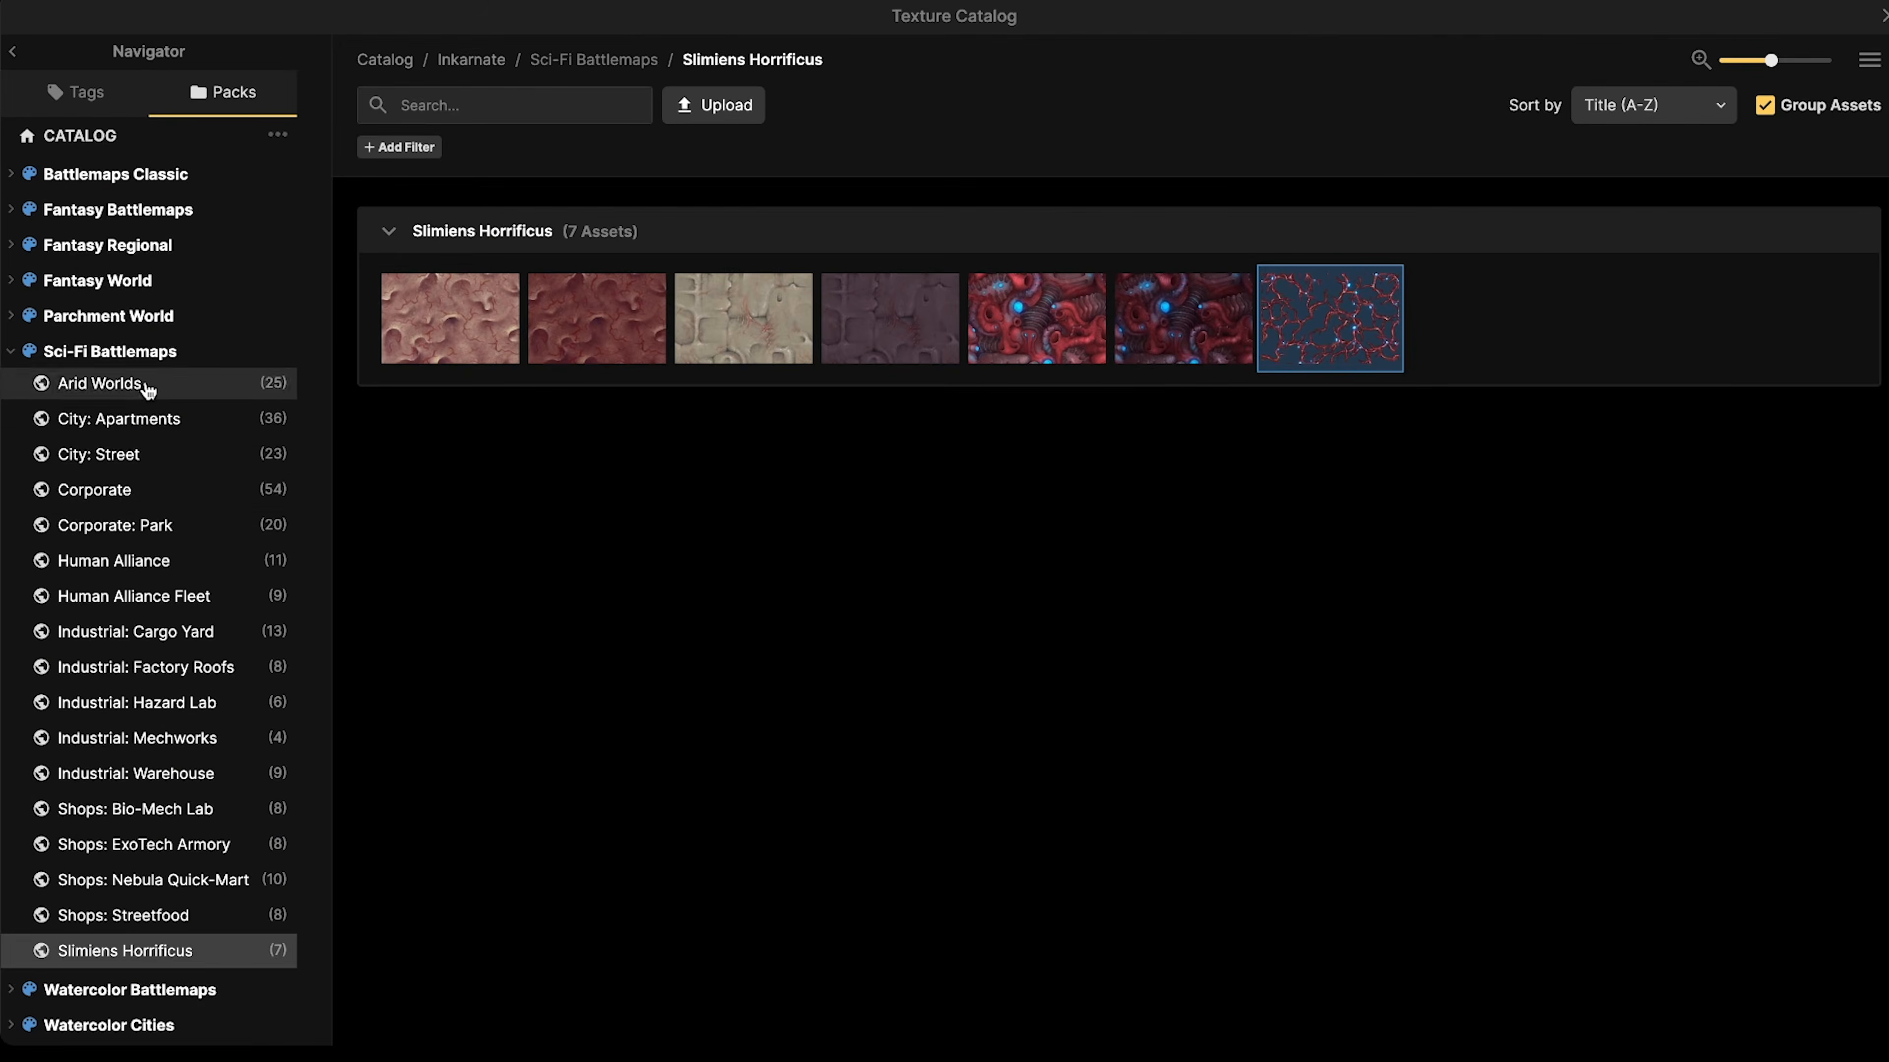
- Choose the Turquoise Ice texture from the Fantasy World pack's Core textures for the brush
click(142, 287)
scroll(461, 311, down, 3)
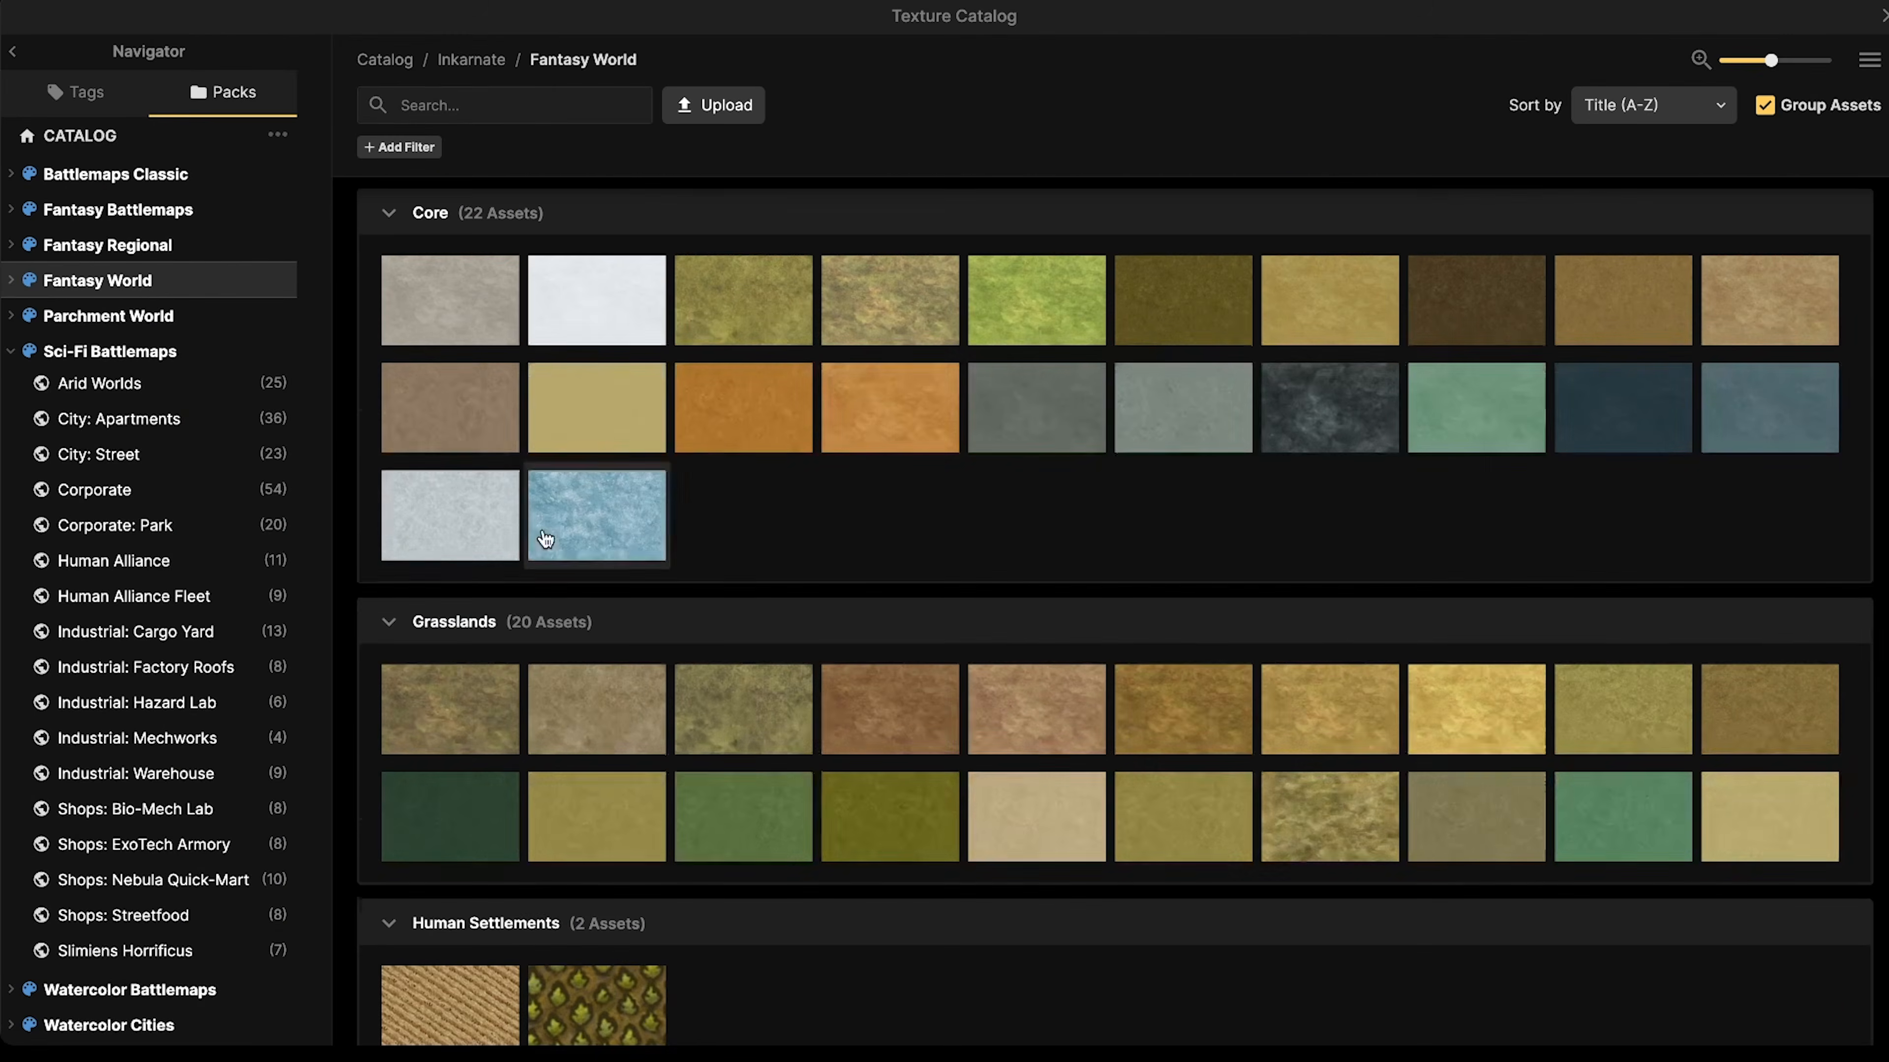
click(595, 524)
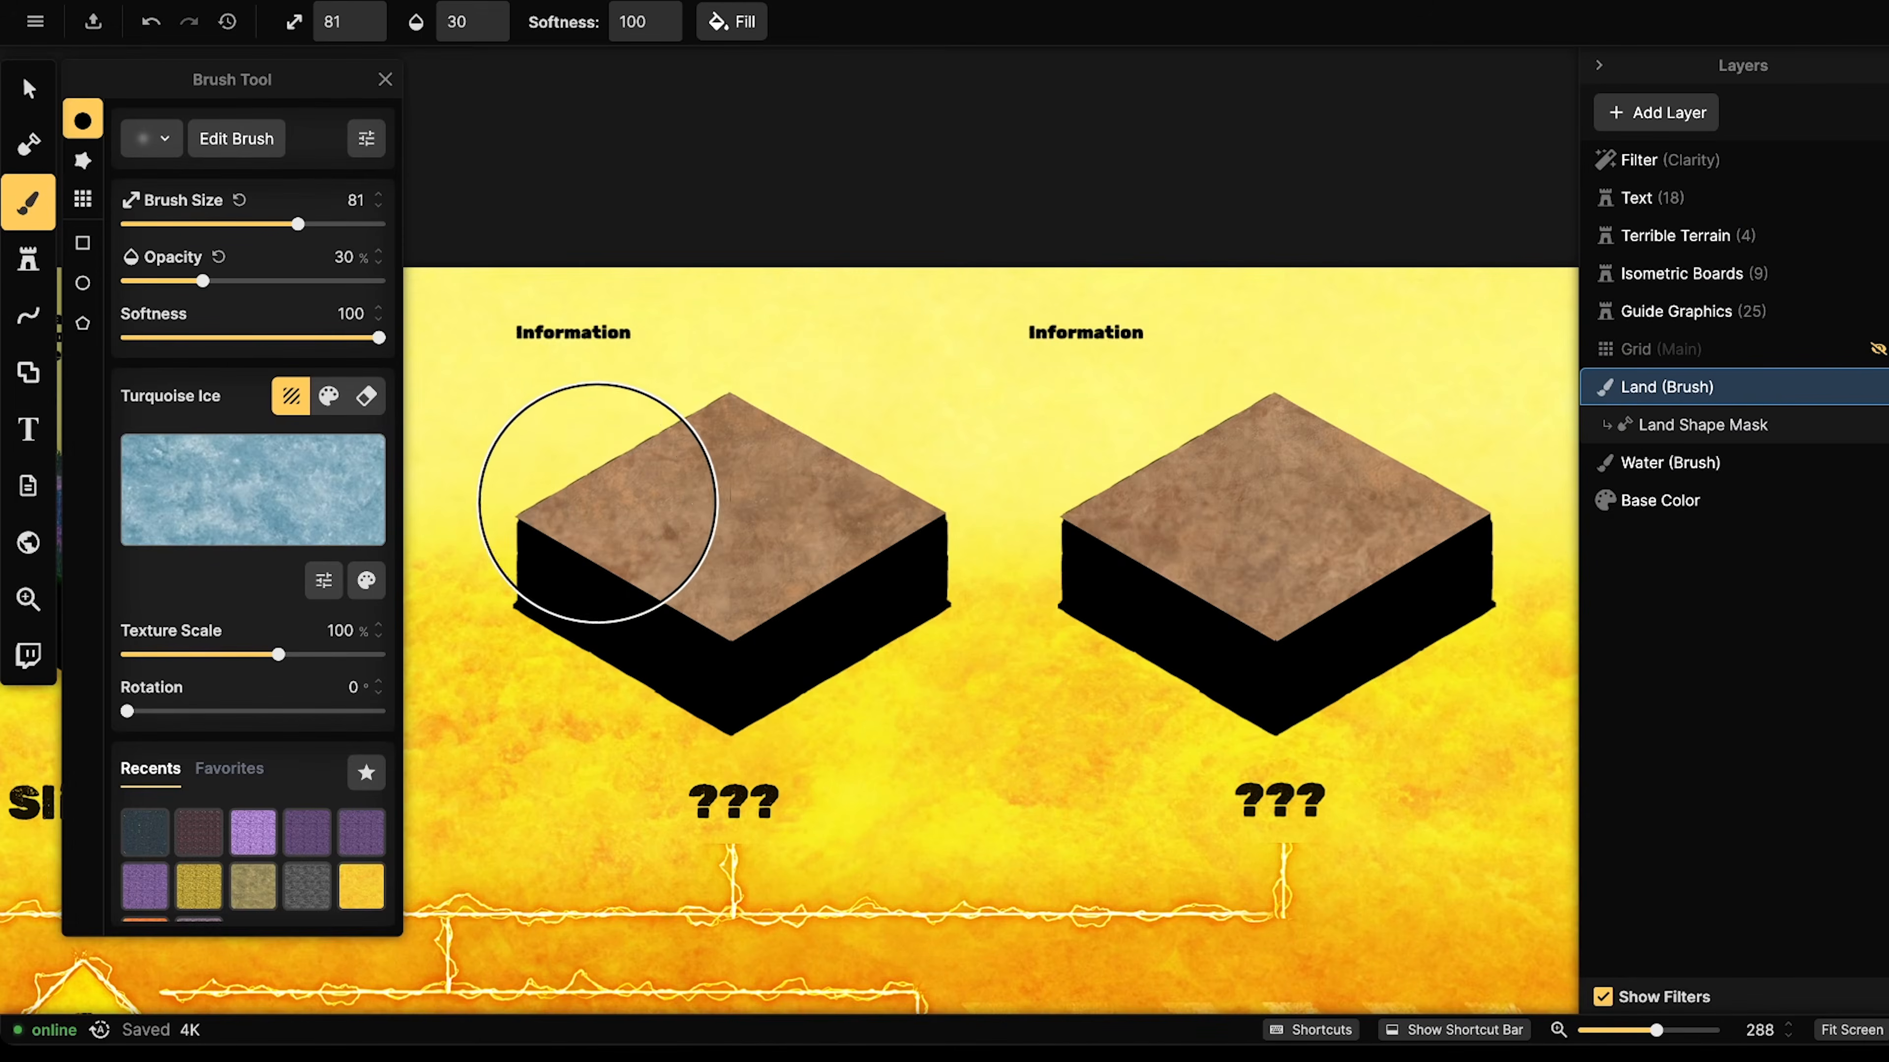
- Tweak the Turquoise Ice texture's colours to hue -5, saturation 56 and contrast 197
click(366, 578)
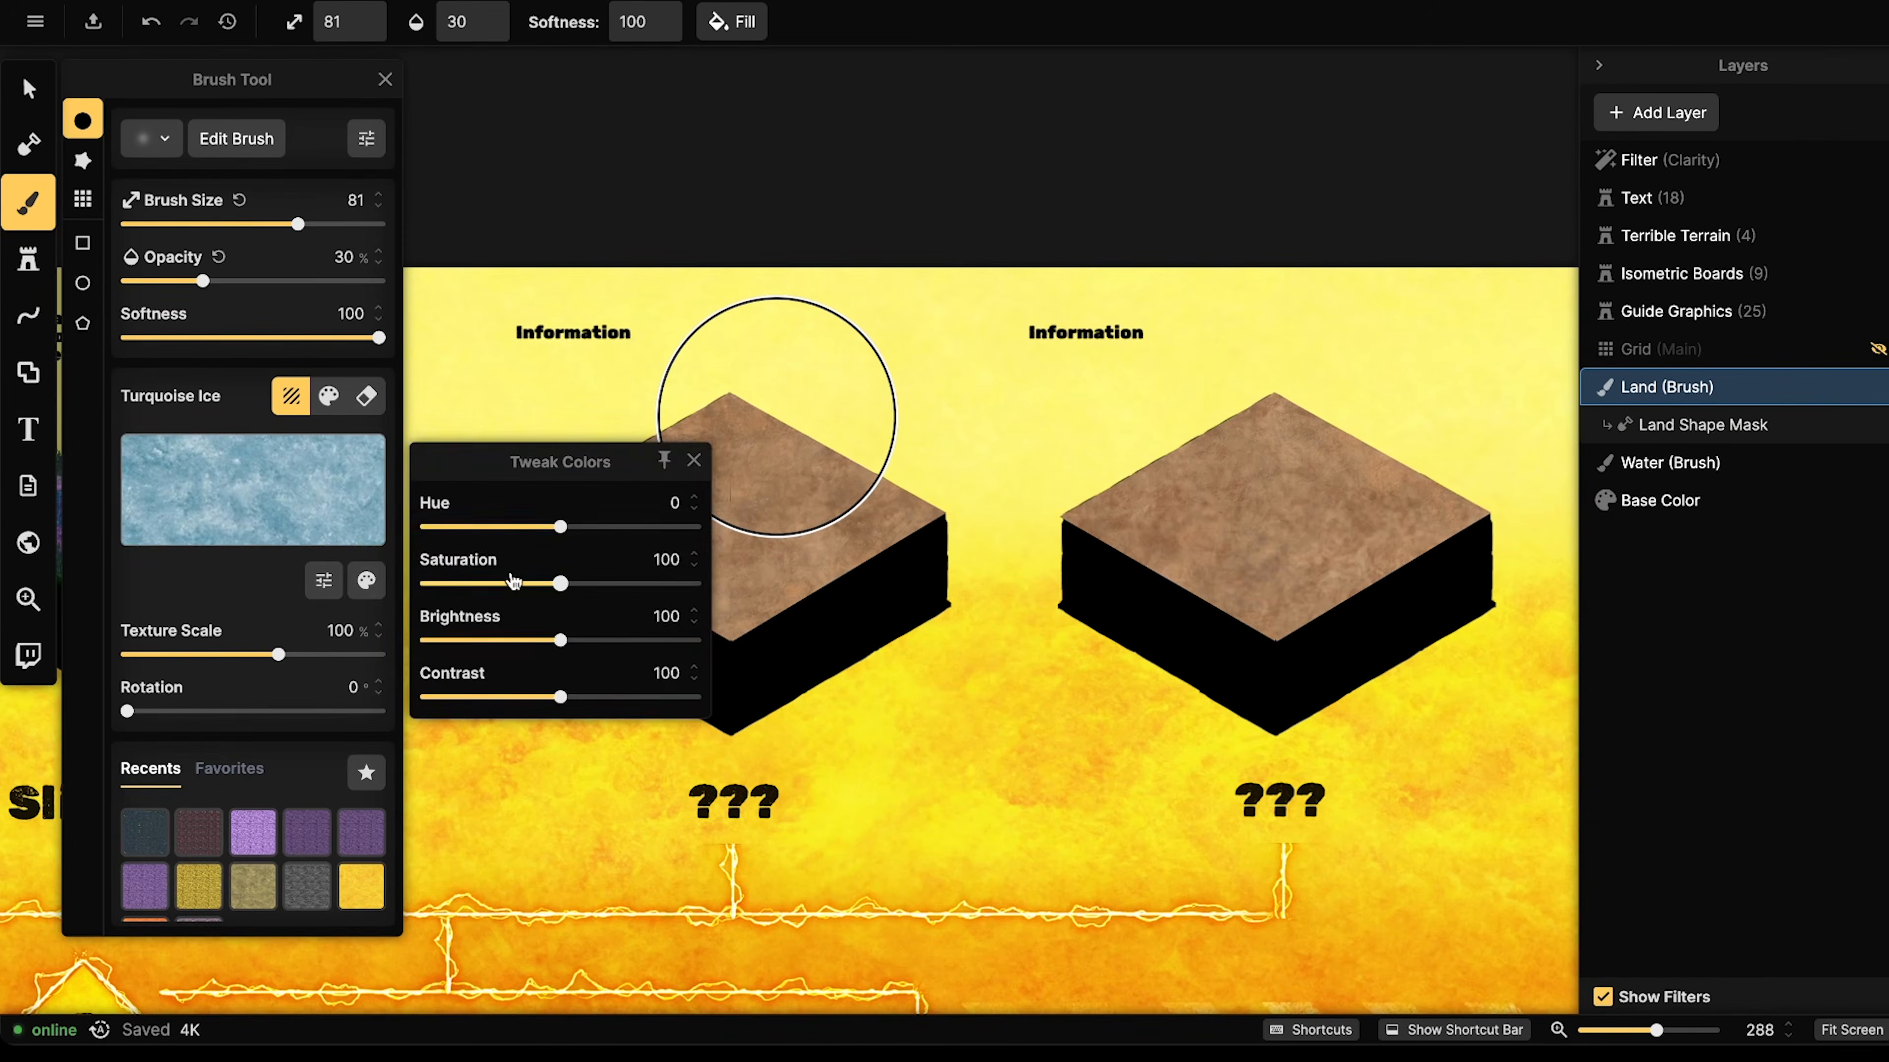
drag(562, 528, 573, 530)
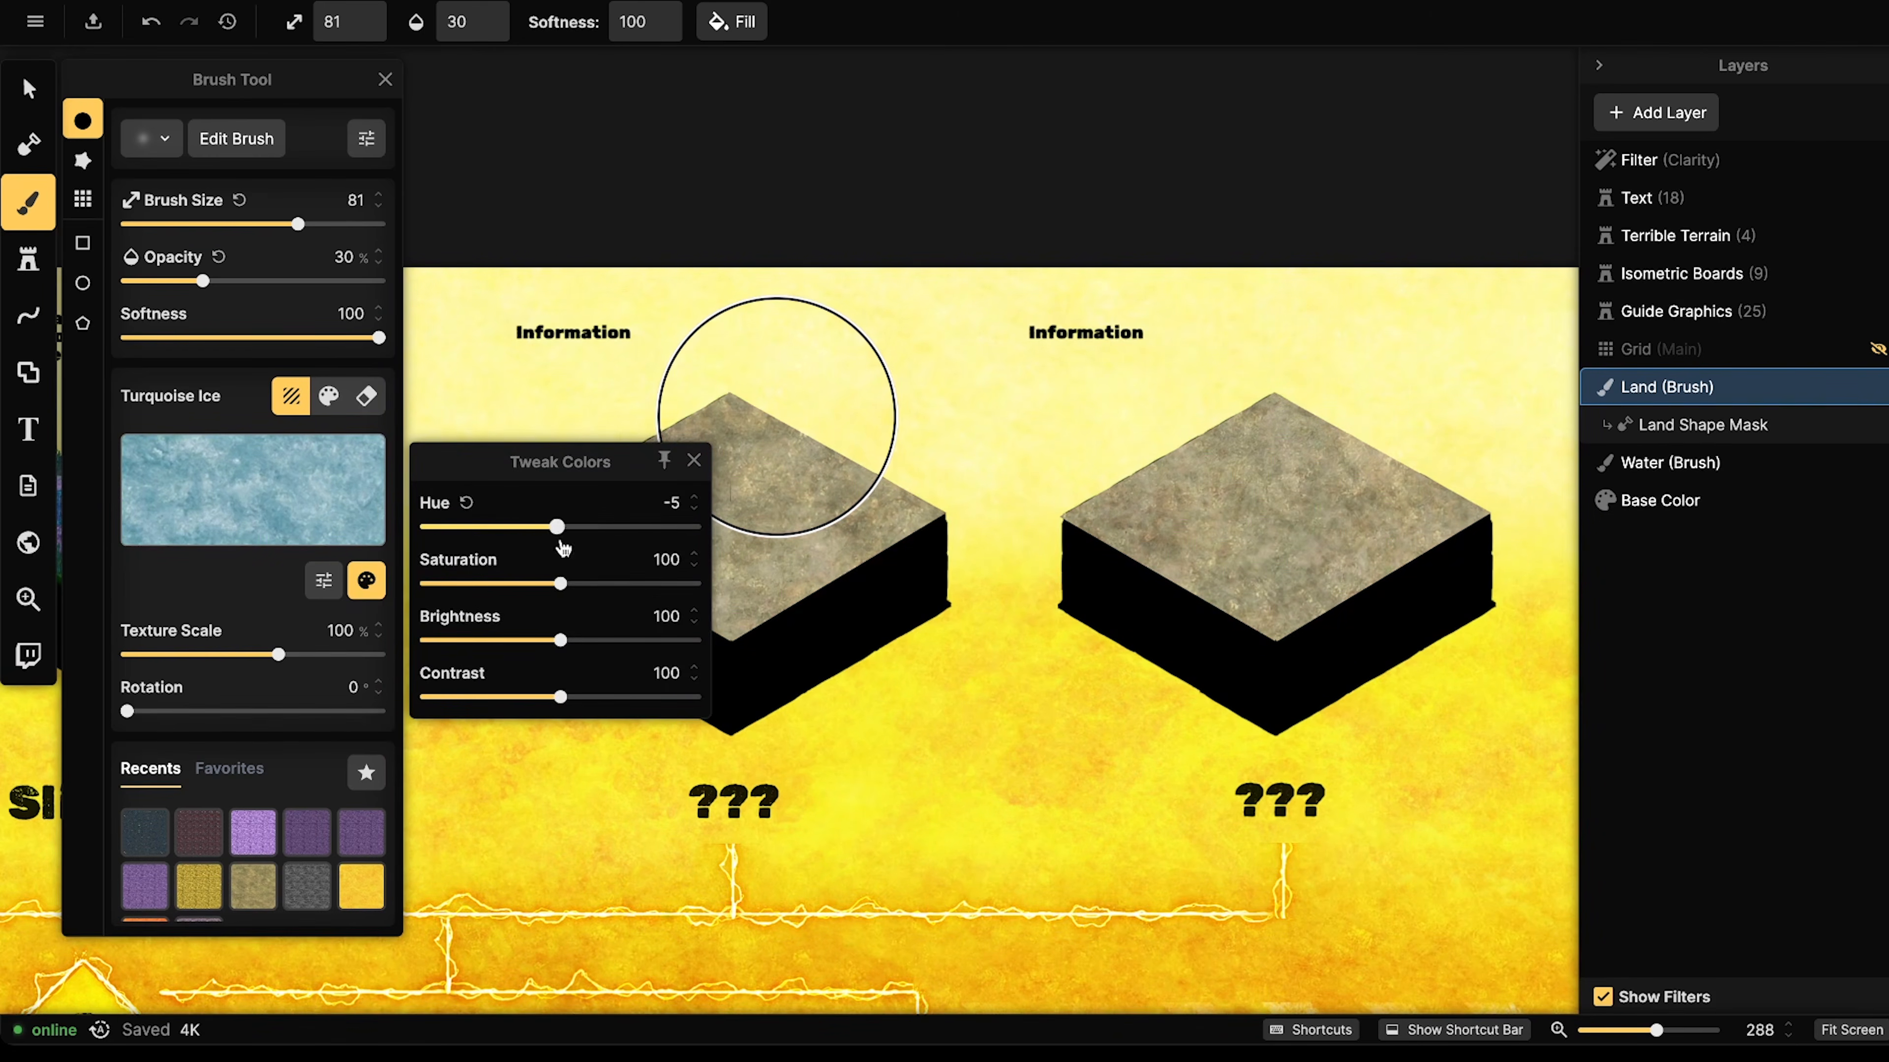
click(596, 699)
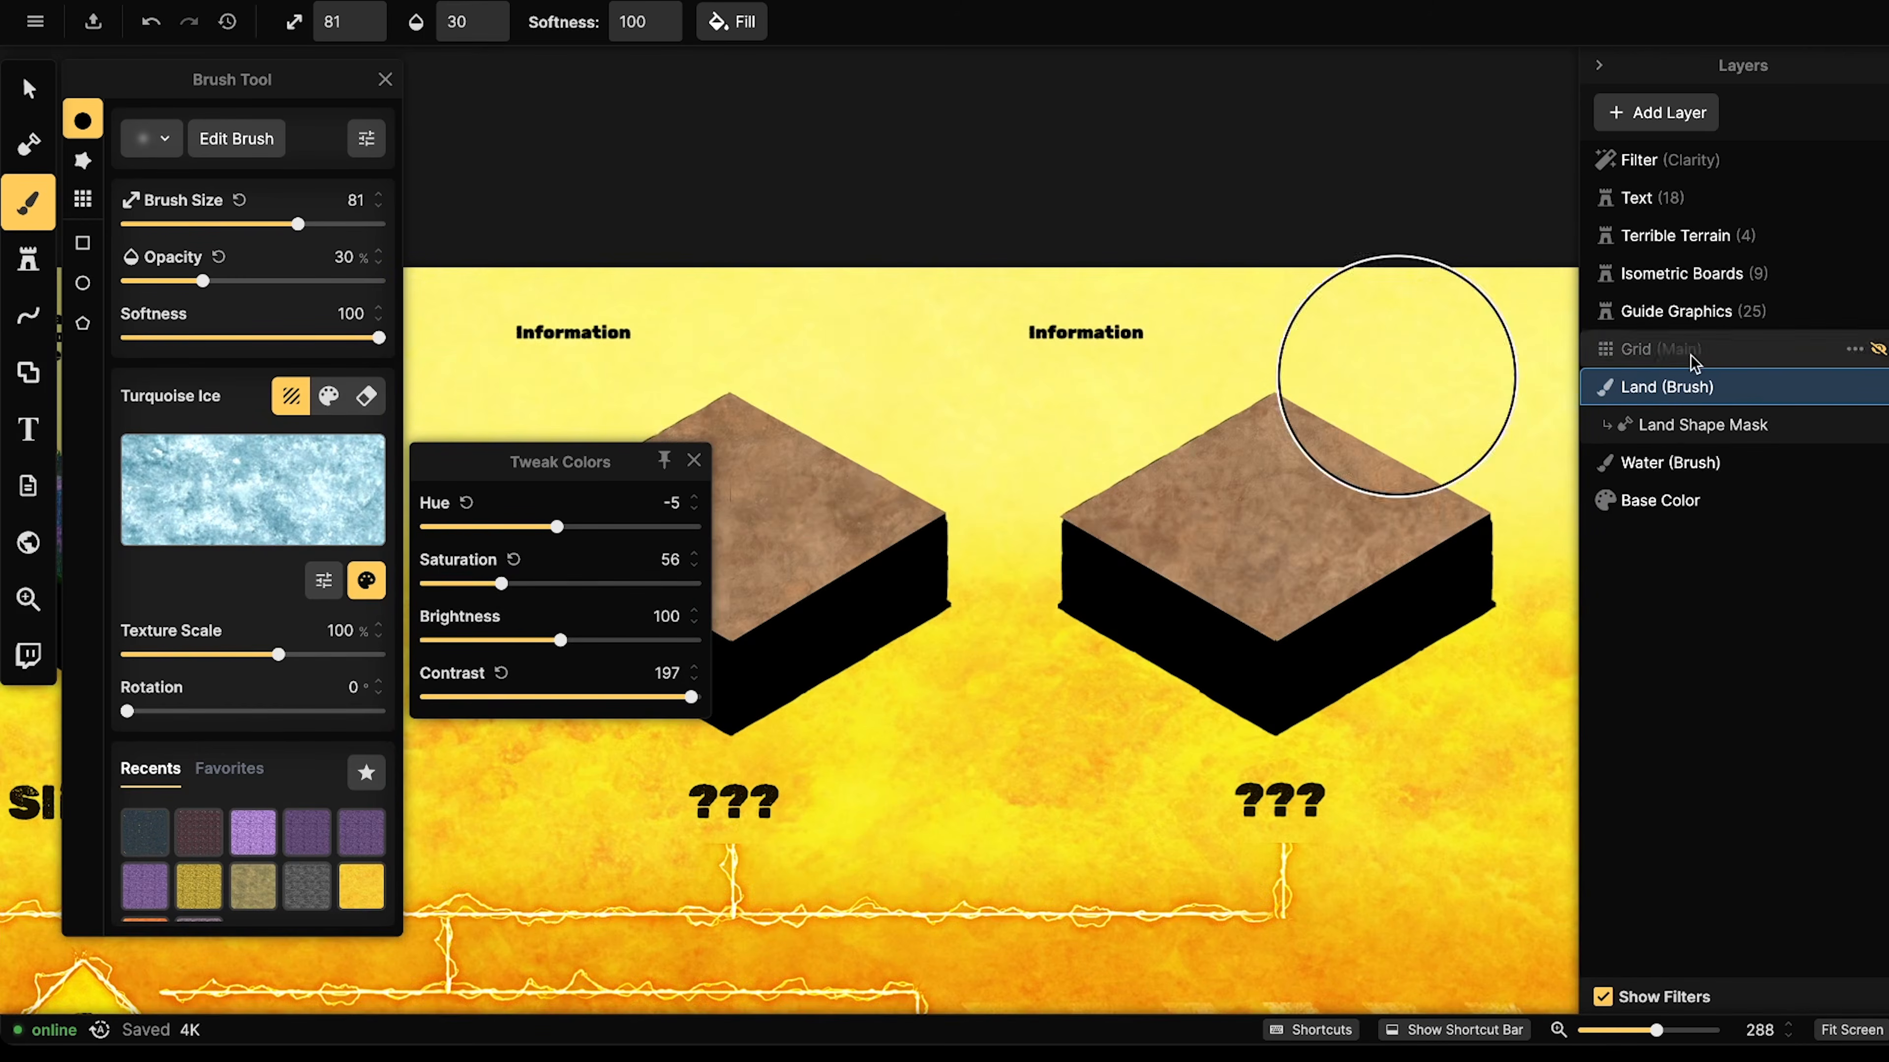
- Paint the top of the first unnamed brown tile with Turquoise Ice, resetting the brush opacity to 100%
mouse_move(780, 358)
mouse_down()
mouse_move(750, 506)
mouse_move(728, 431)
mouse_move(472, 549)
mouse_move(772, 612)
mouse_move(778, 417)
mouse_up()
click(221, 259)
mouse_move(695, 477)
mouse_down()
mouse_move(534, 495)
mouse_move(626, 570)
mouse_move(825, 574)
mouse_move(899, 496)
mouse_move(770, 448)
mouse_move(581, 506)
mouse_move(802, 615)
mouse_move(930, 530)
mouse_move(652, 478)
mouse_move(758, 586)
mouse_move(814, 456)
mouse_move(586, 512)
mouse_up()
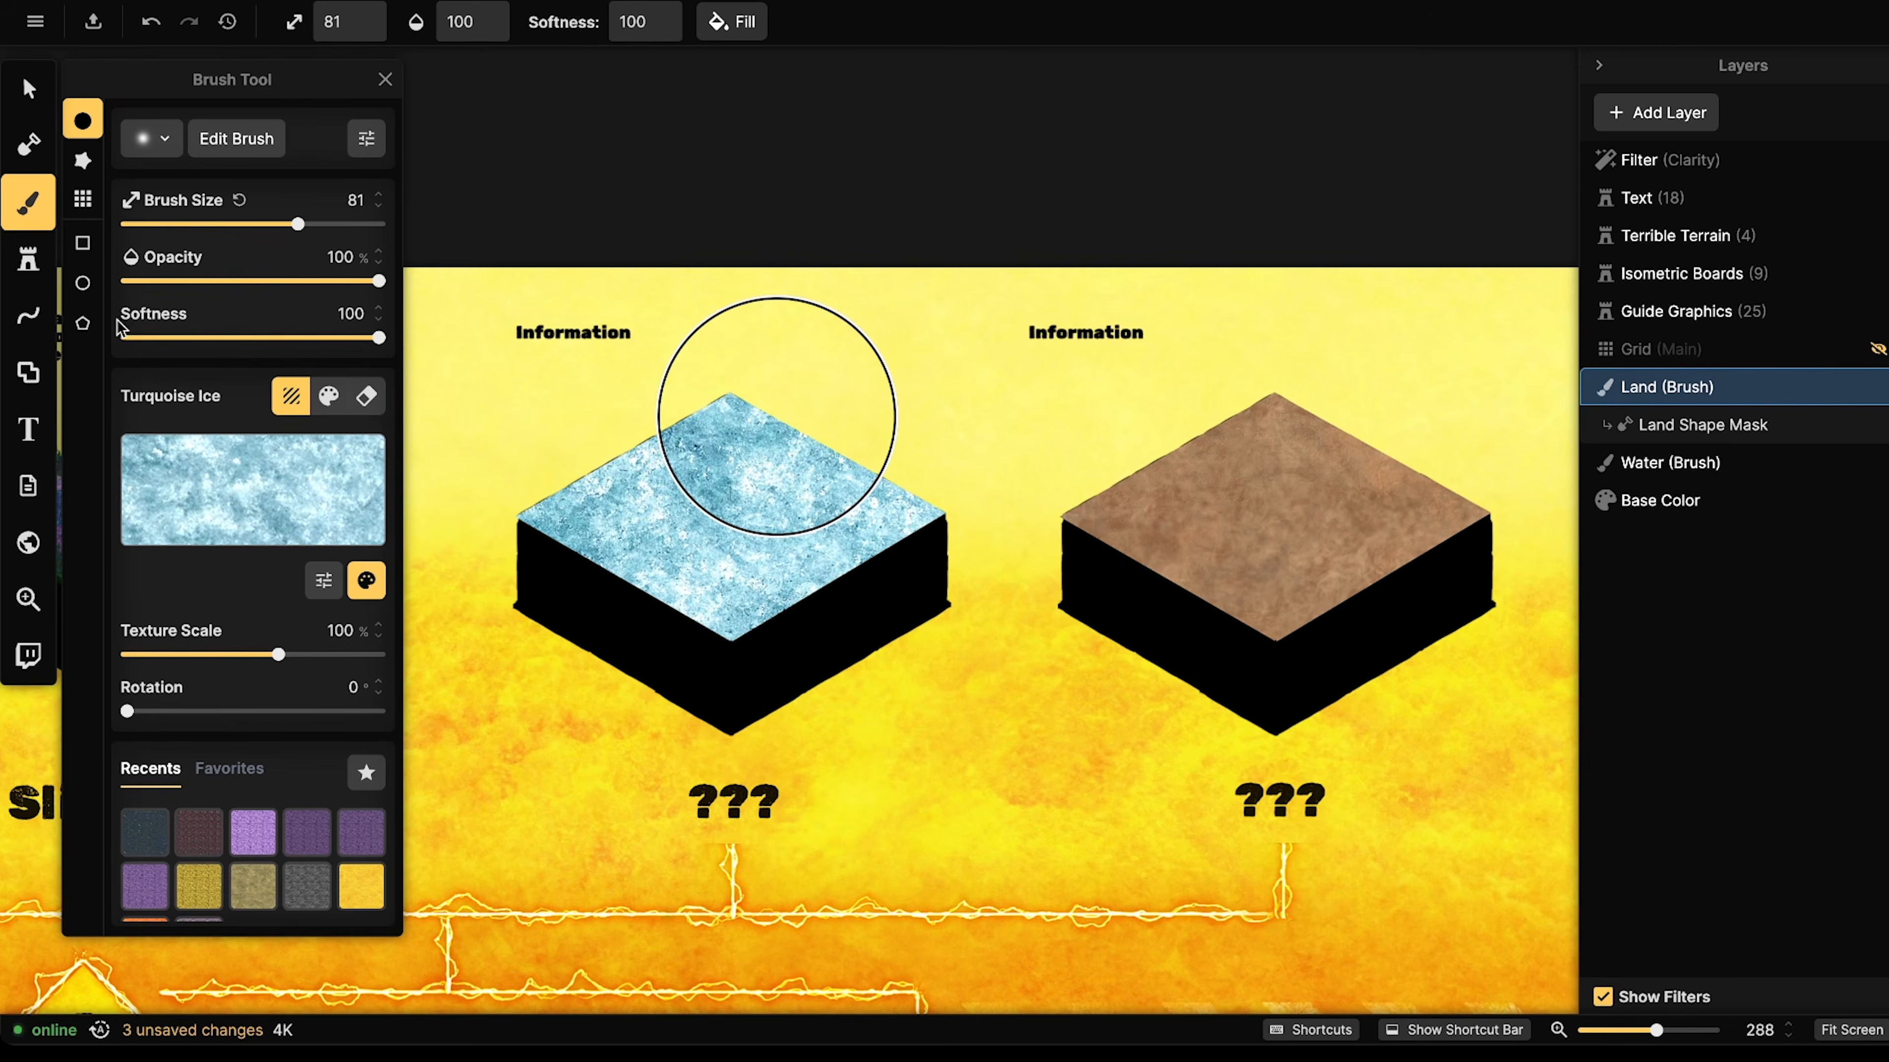
- Switch to the Stamp tool, search the Fantasy World pack for "ice" and choose the Green Crystal stamp
click(28, 258)
click(124, 245)
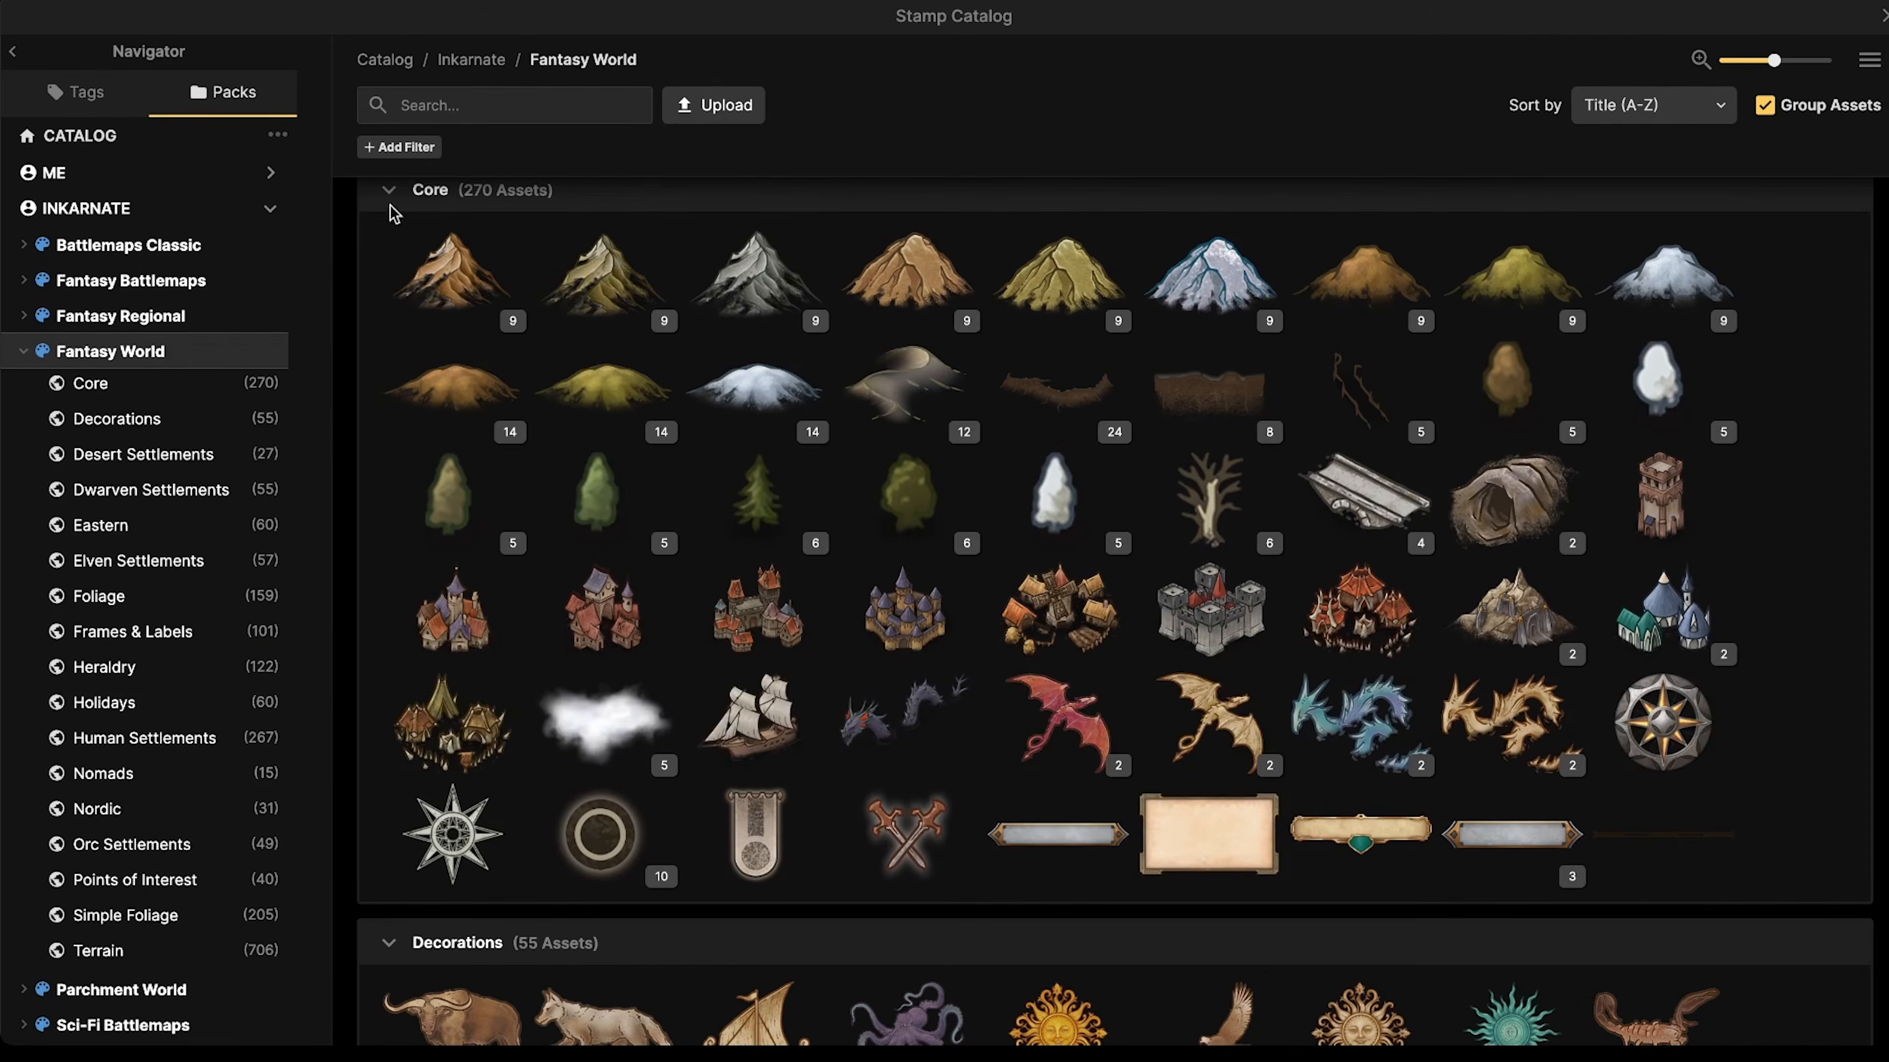
click(541, 108)
text(ice)
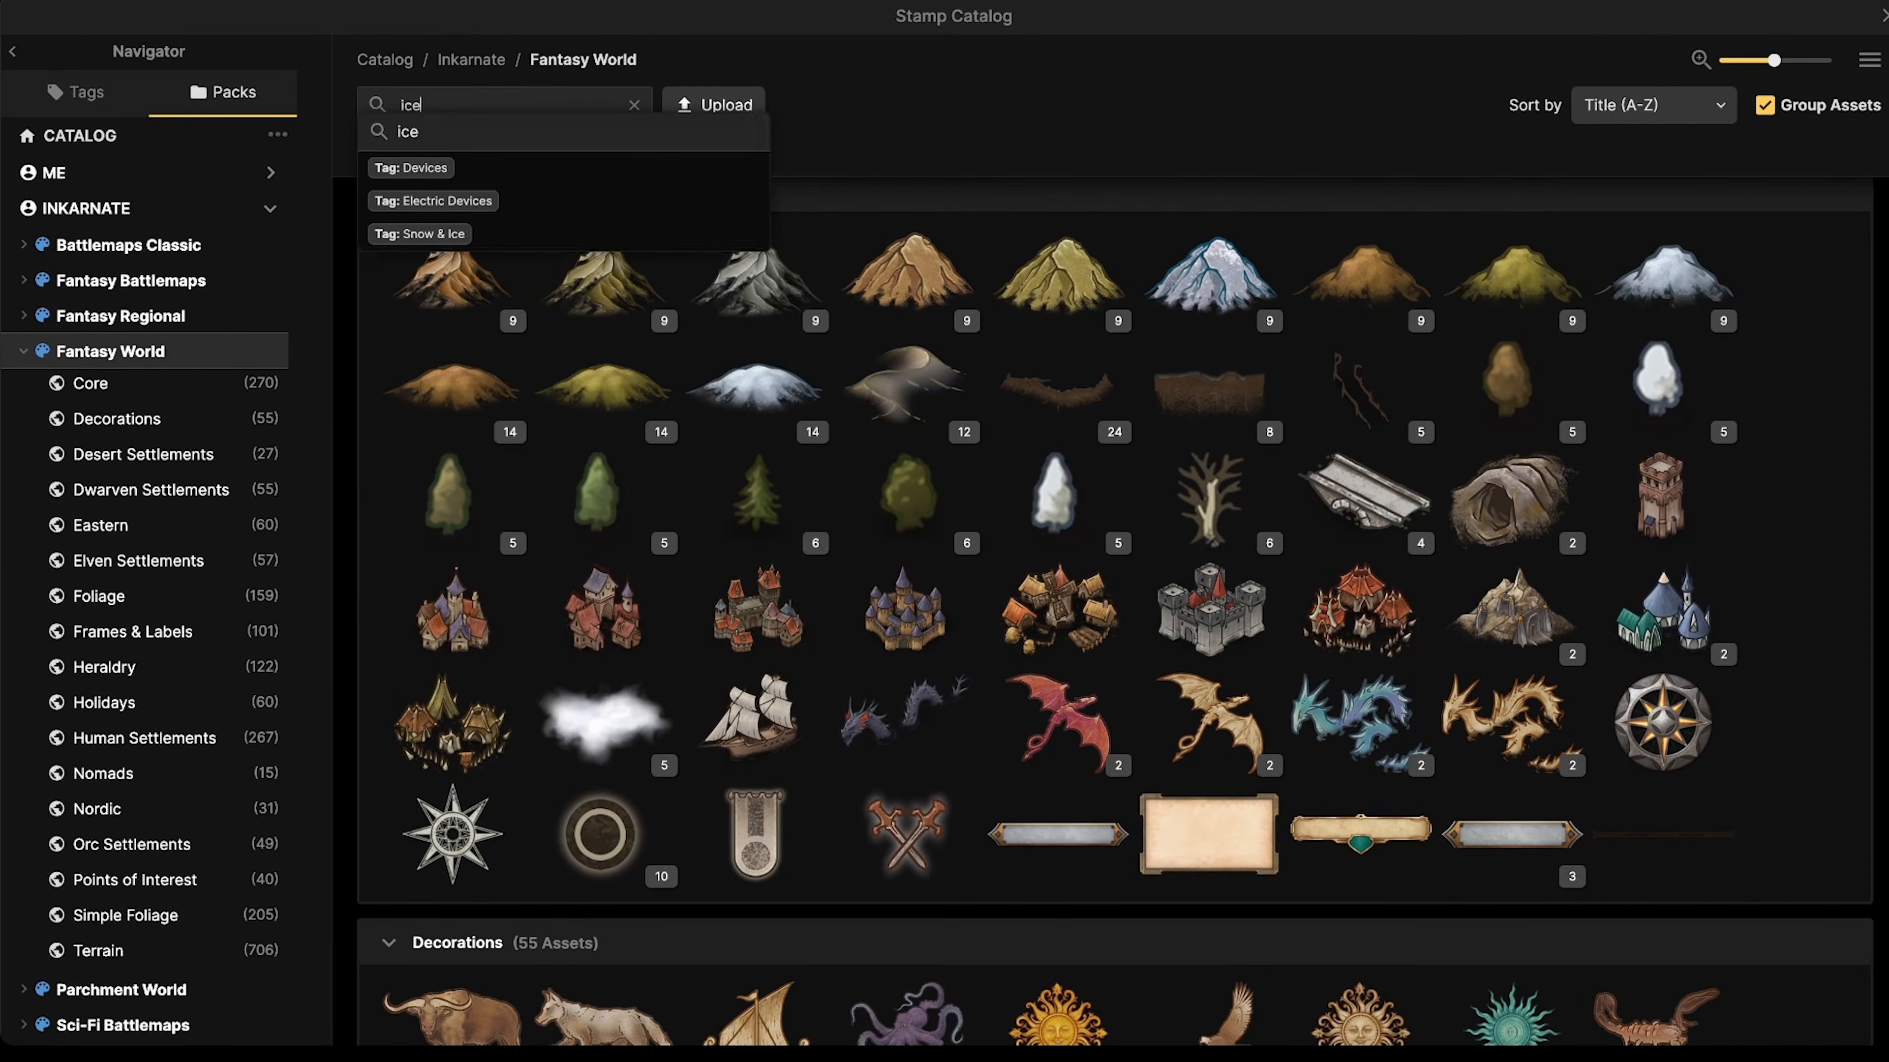
key(Return)
scroll(744, 598, down, 3)
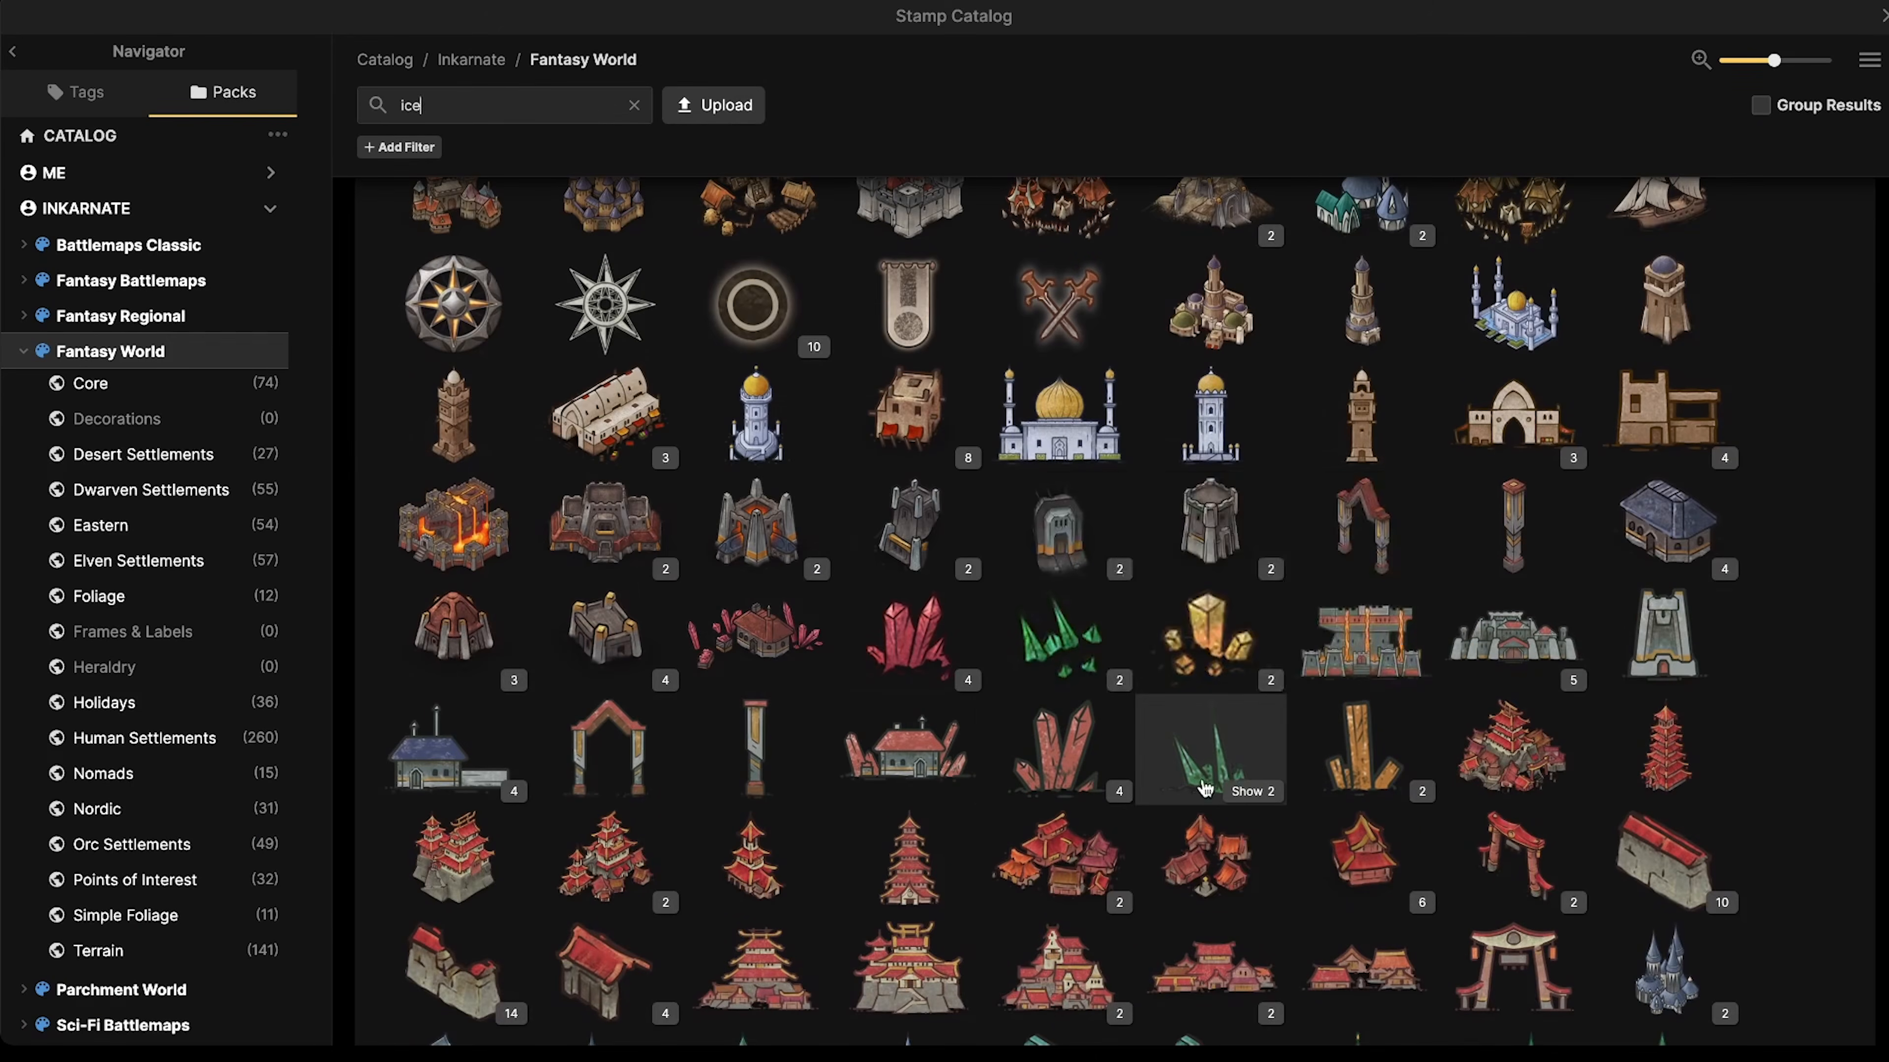
mouse_move(1242, 779)
click(1232, 774)
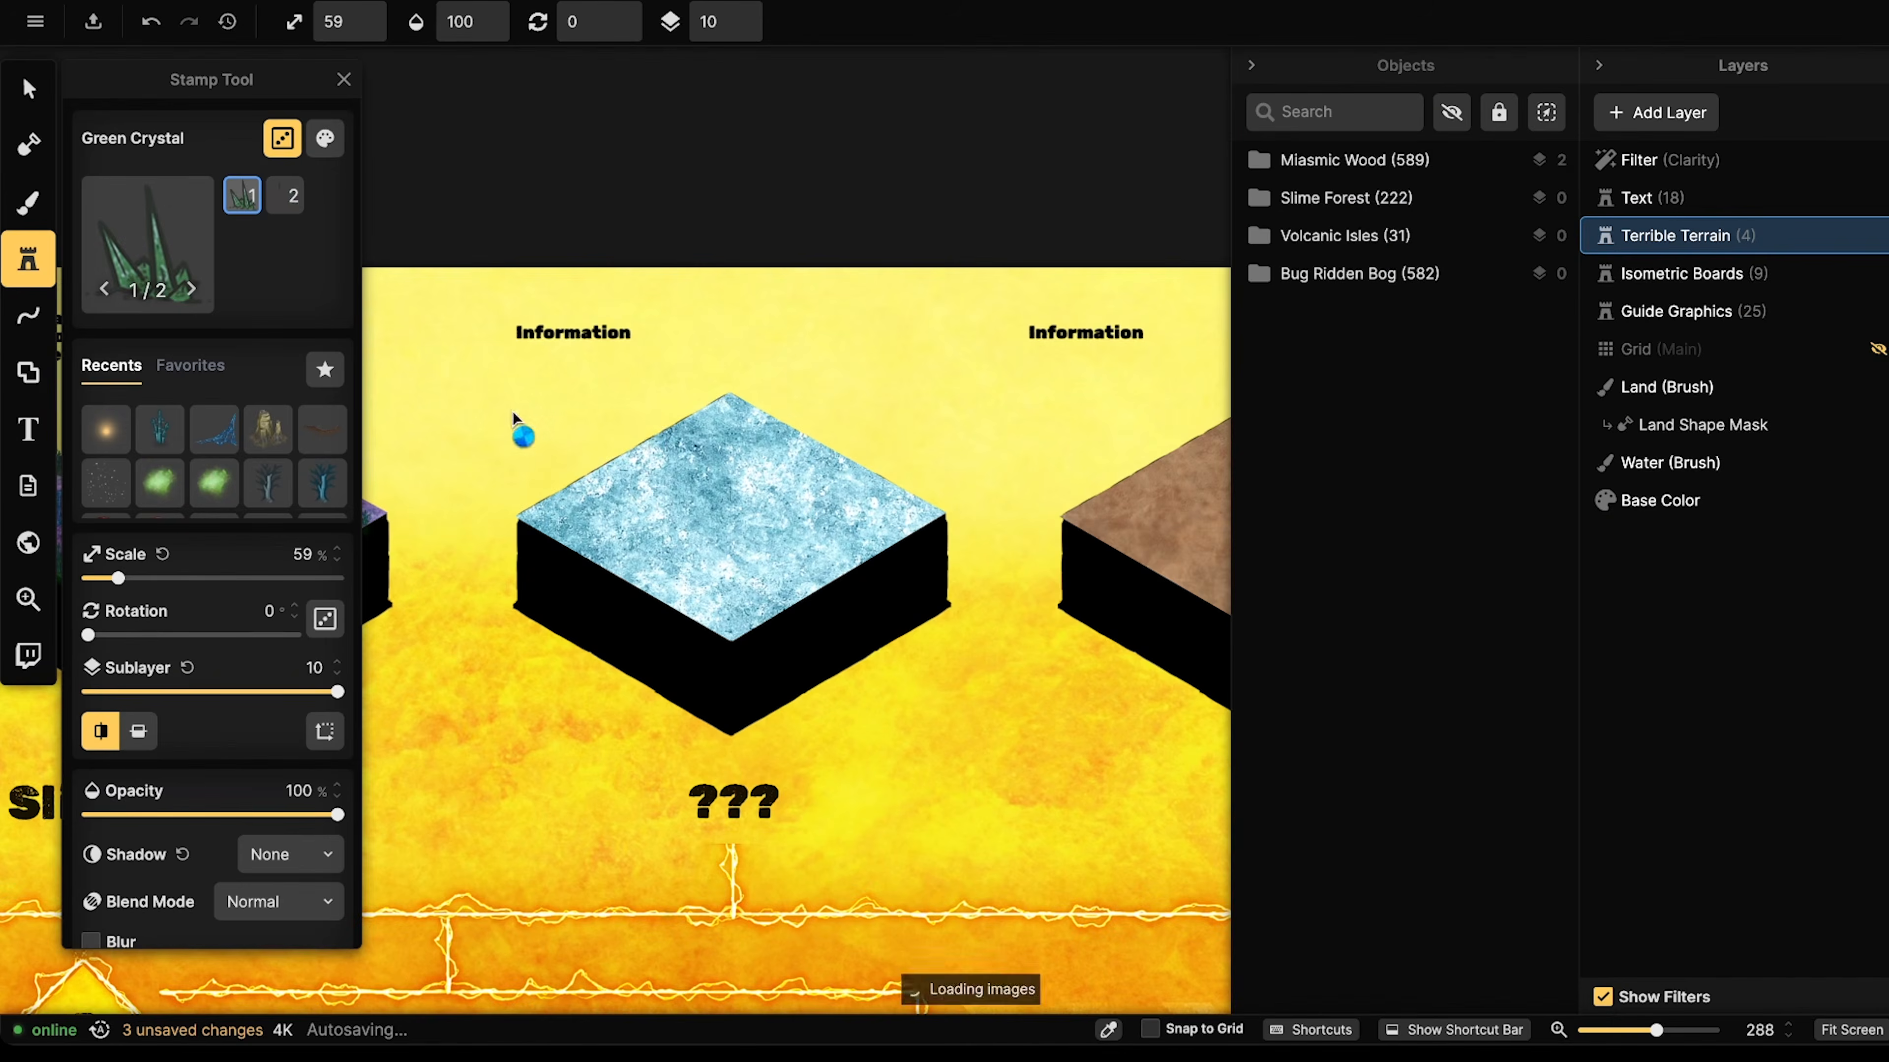
- Set the Green Crystal stamp's scale to 89%, checking its size against the ice tile
scroll(426, 335, up, 5)
drag(643, 441, 645, 352)
scroll(595, 361, down, 2)
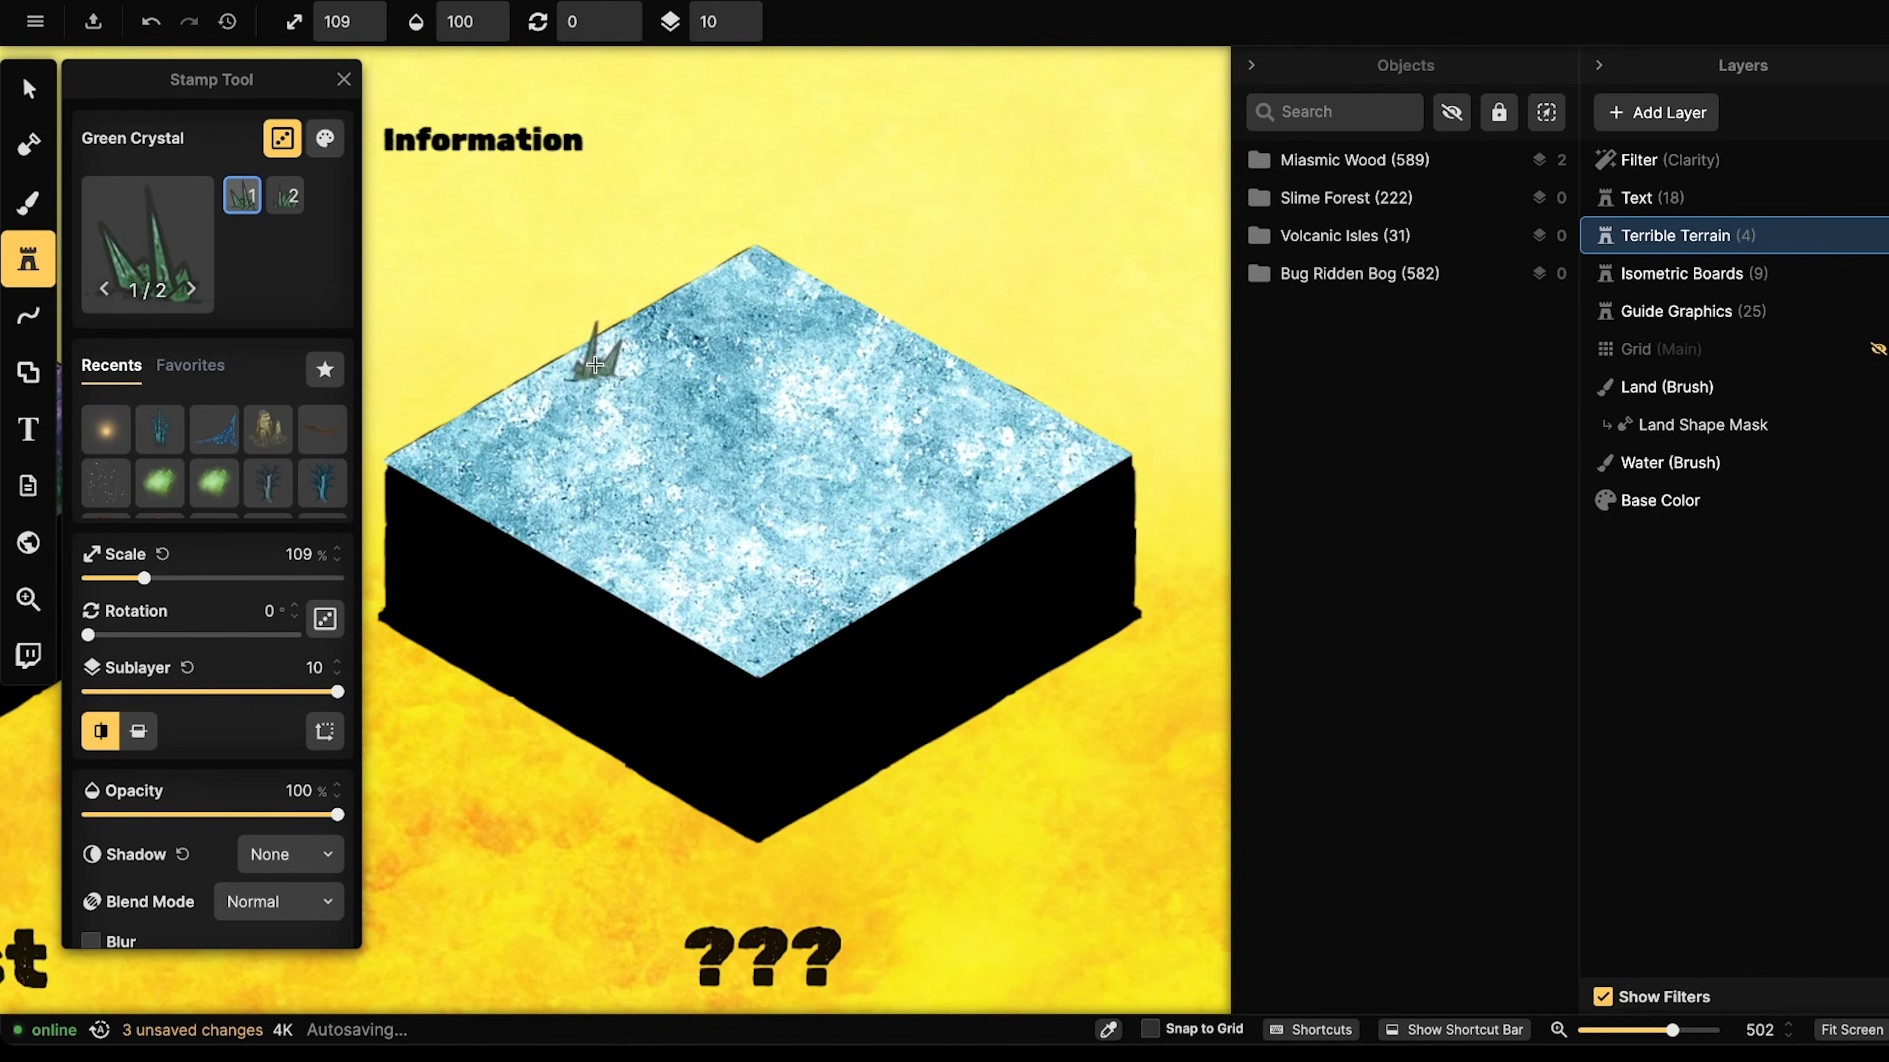
scroll(647, 361, down, 2)
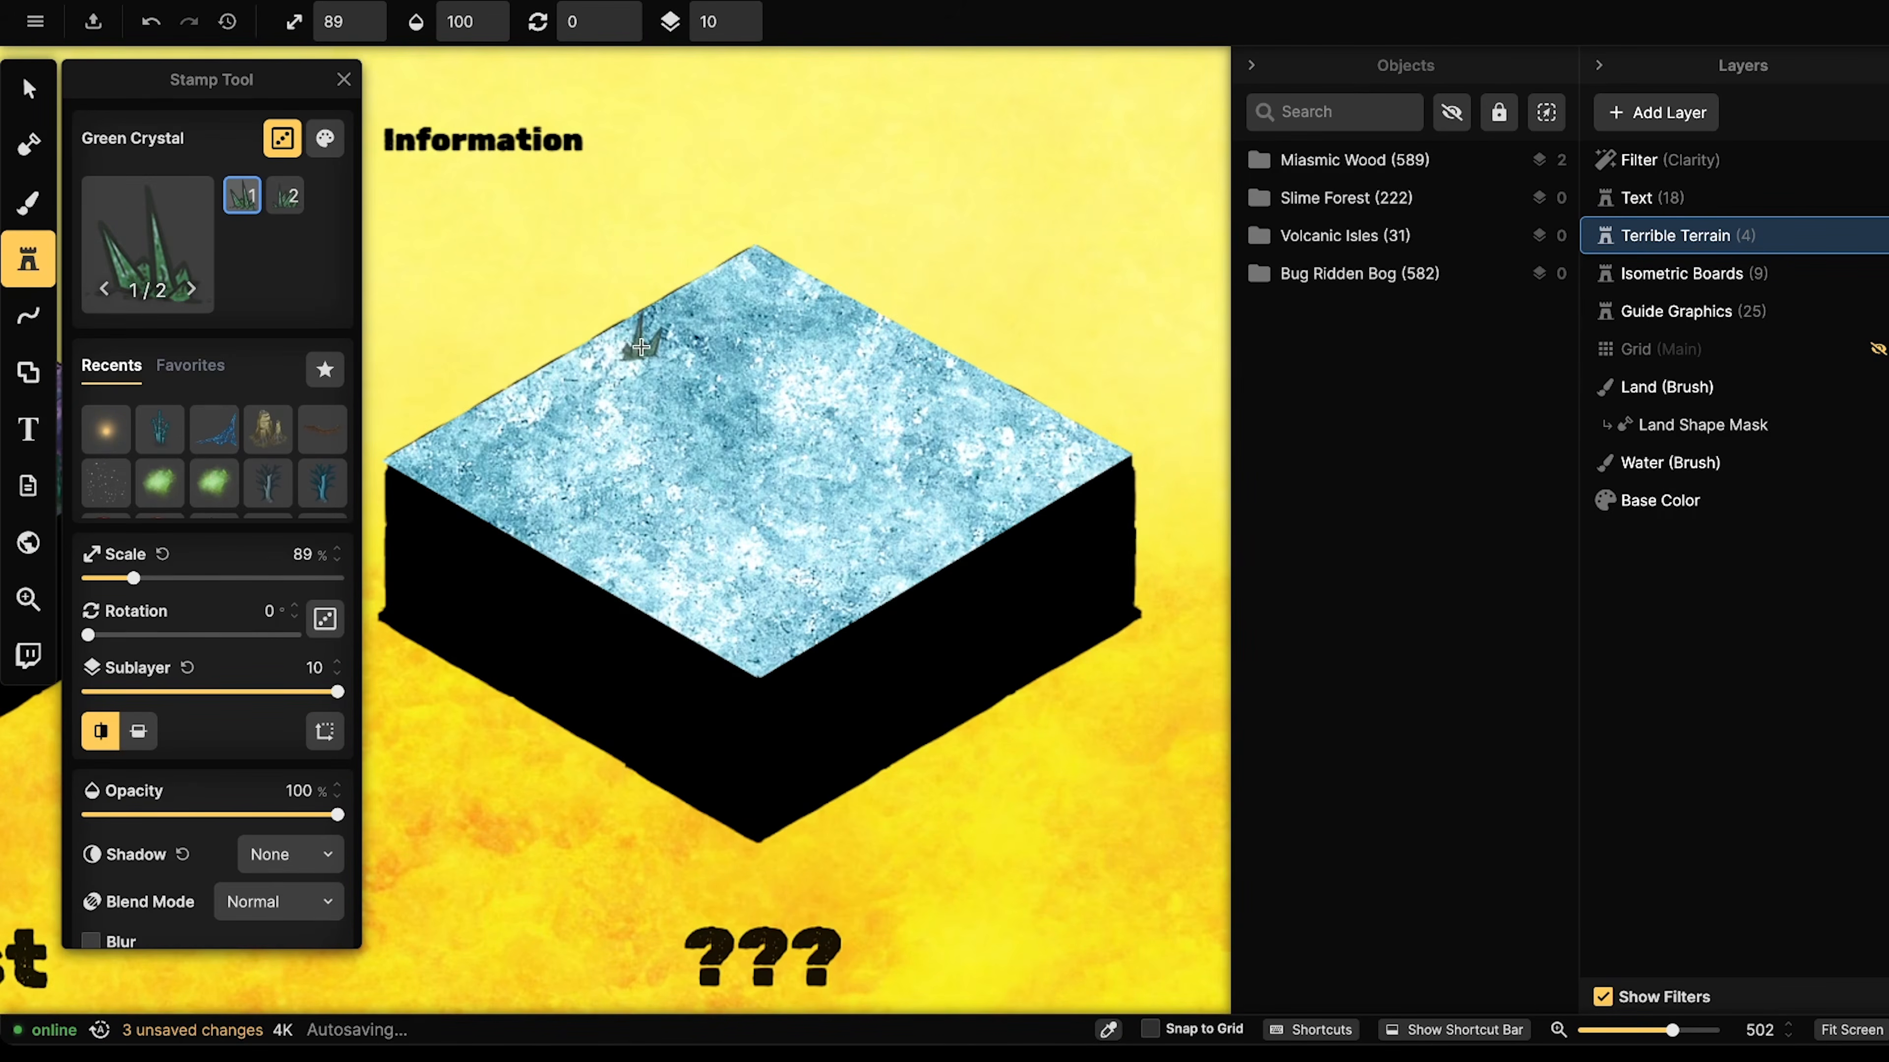
scroll(616, 338, up, 1)
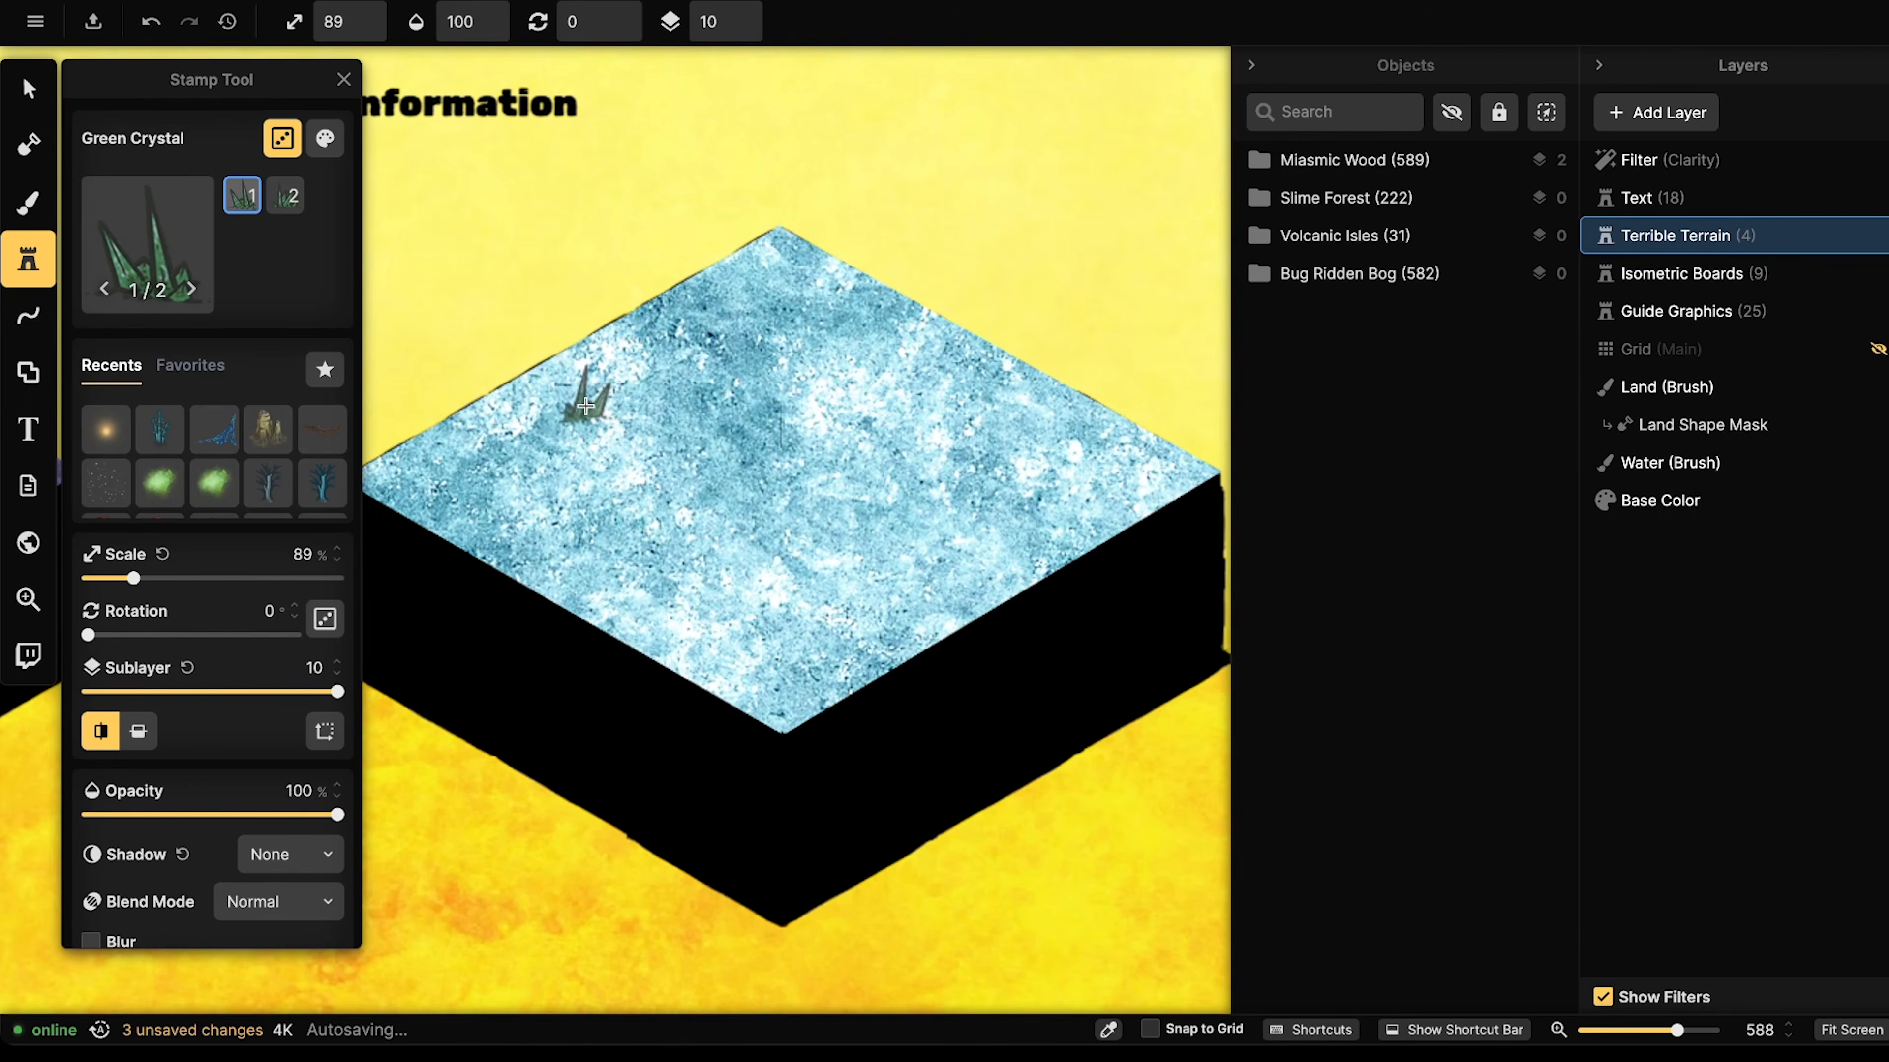
- Tweak the Green Crystal stamp's colours to hue 48°, saturation 161%, brightness 139% and contrast 79%
click(339, 146)
drag(515, 153, 535, 156)
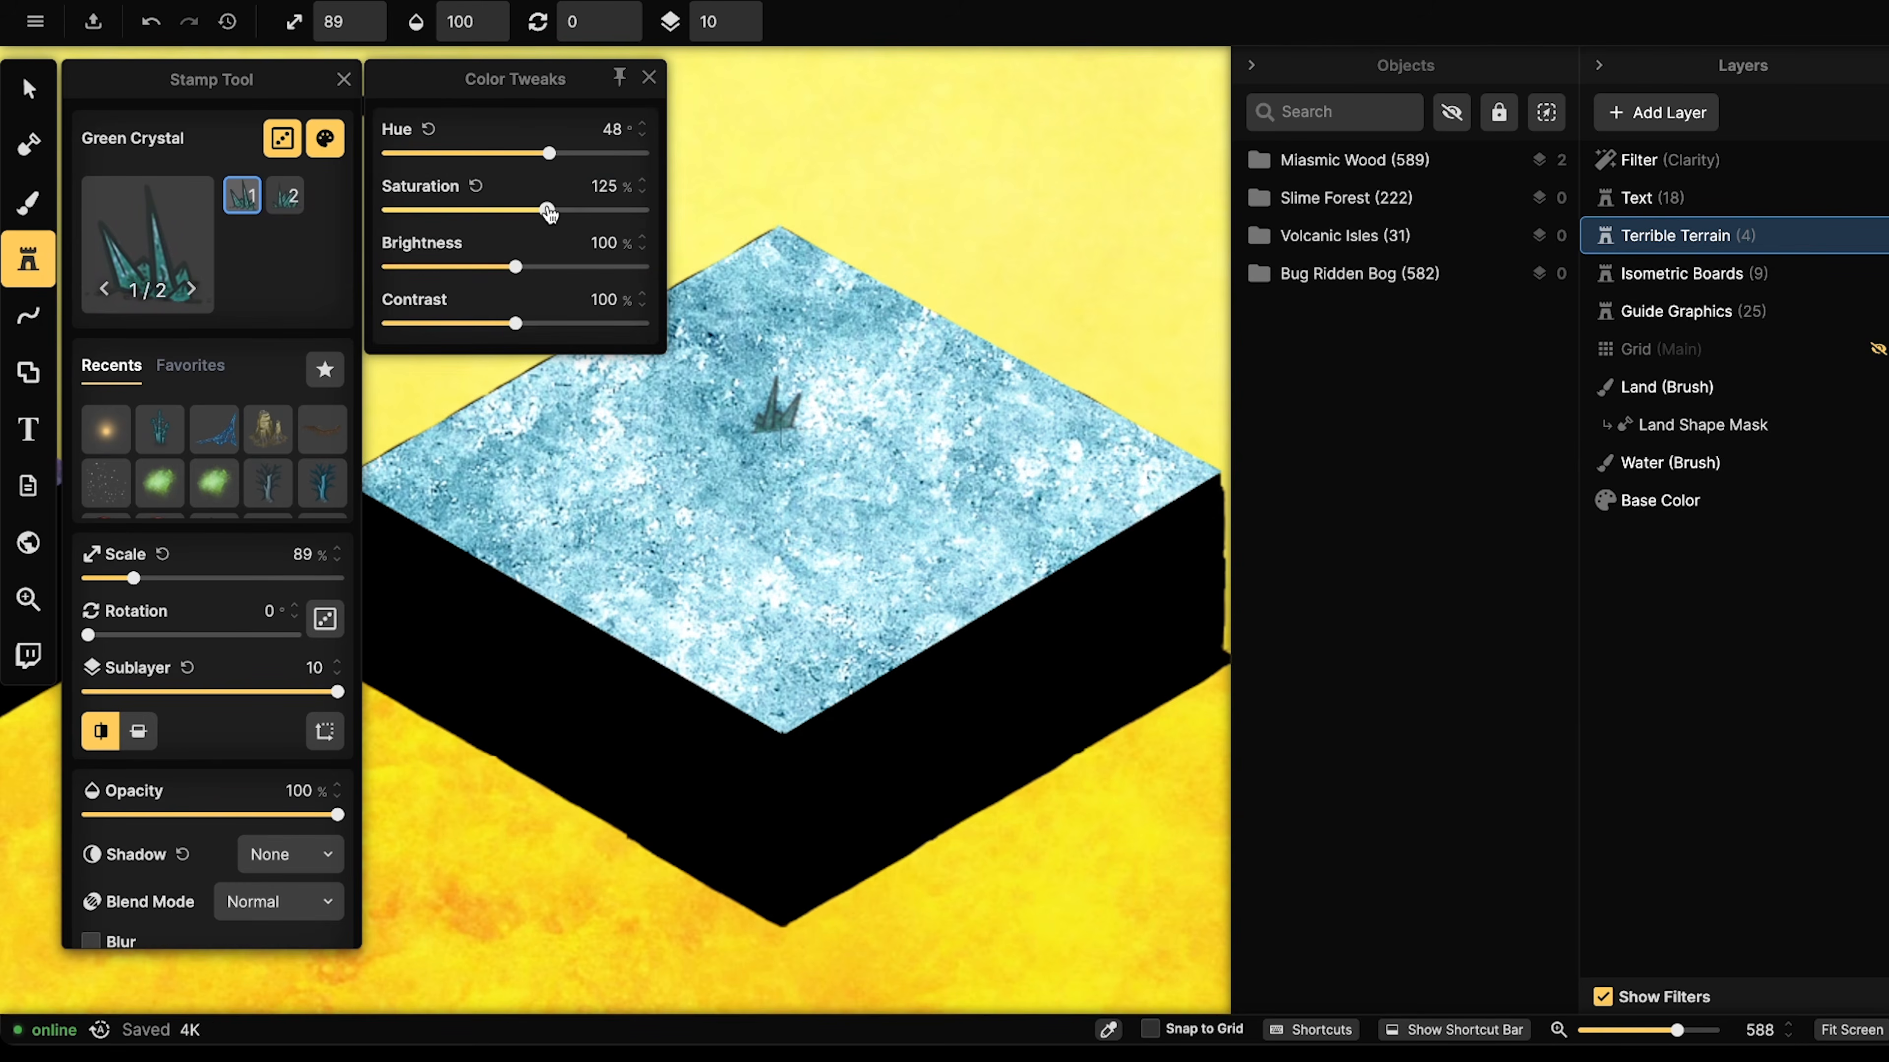
drag(582, 214, 592, 211)
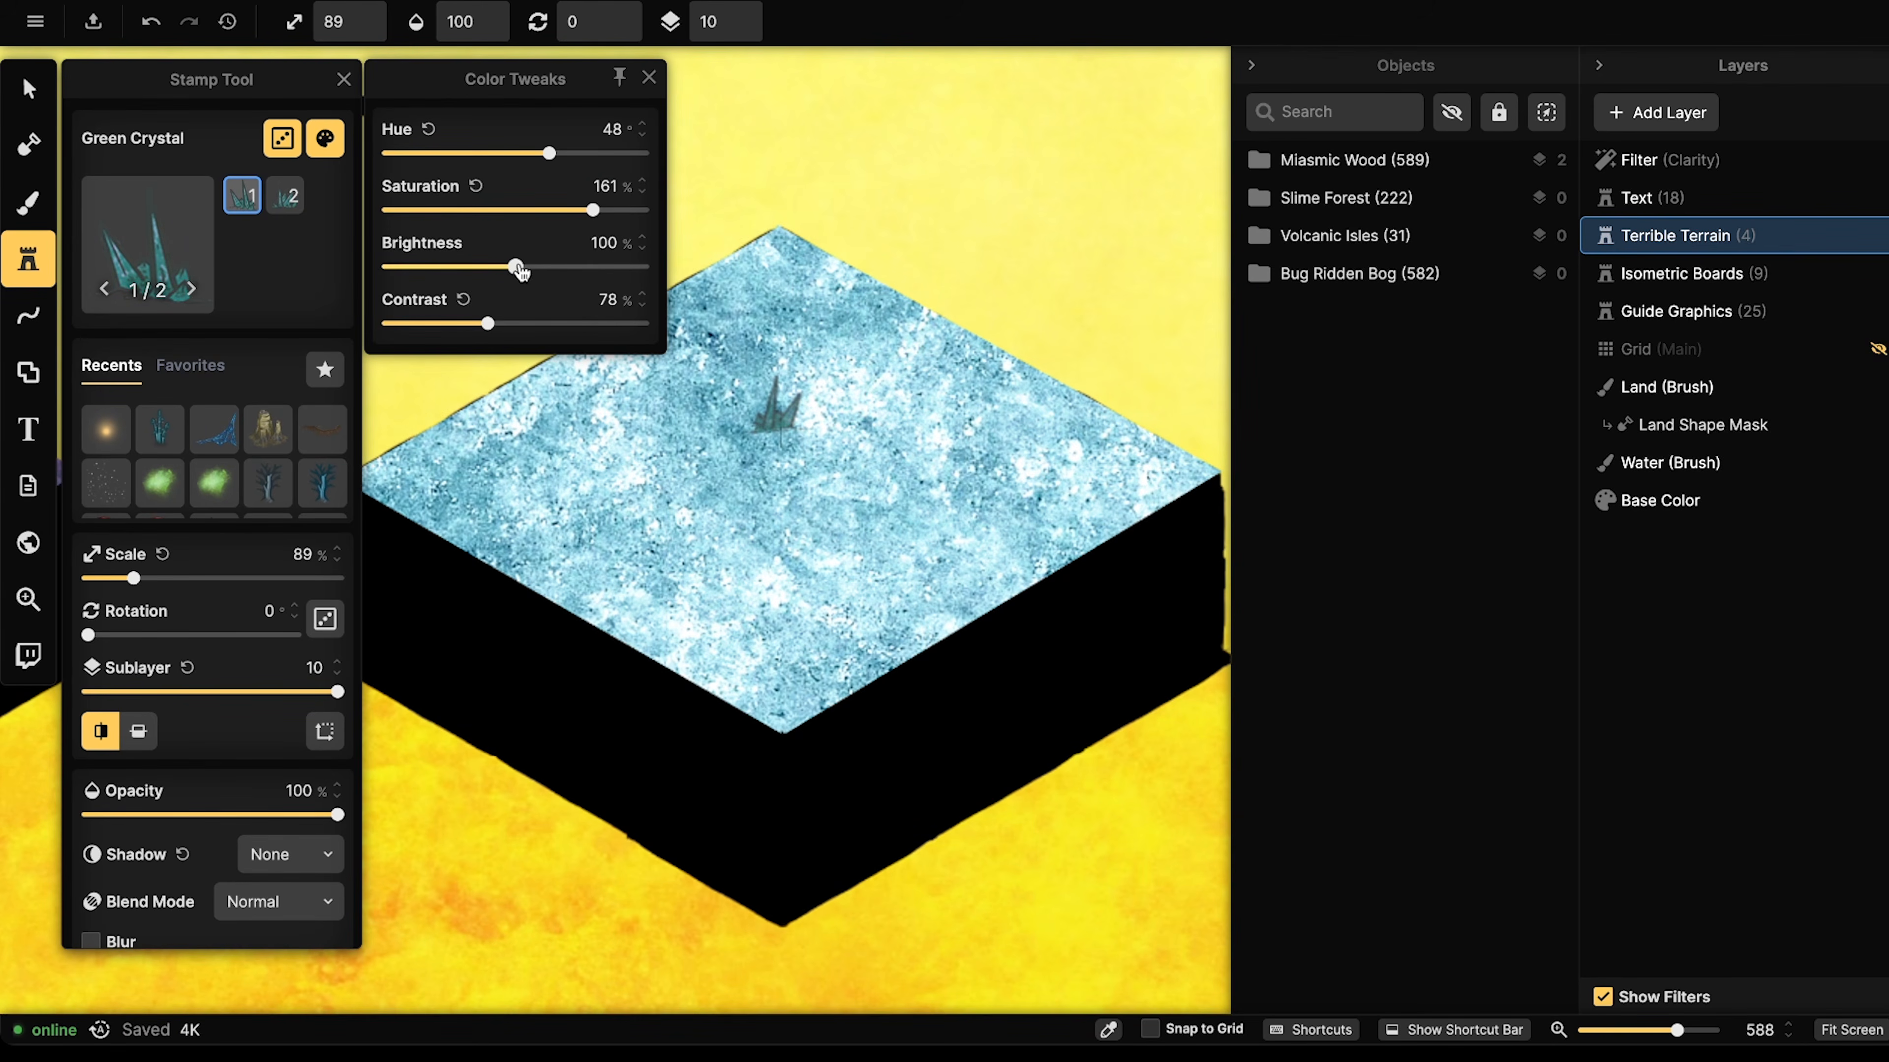
drag(526, 271, 565, 268)
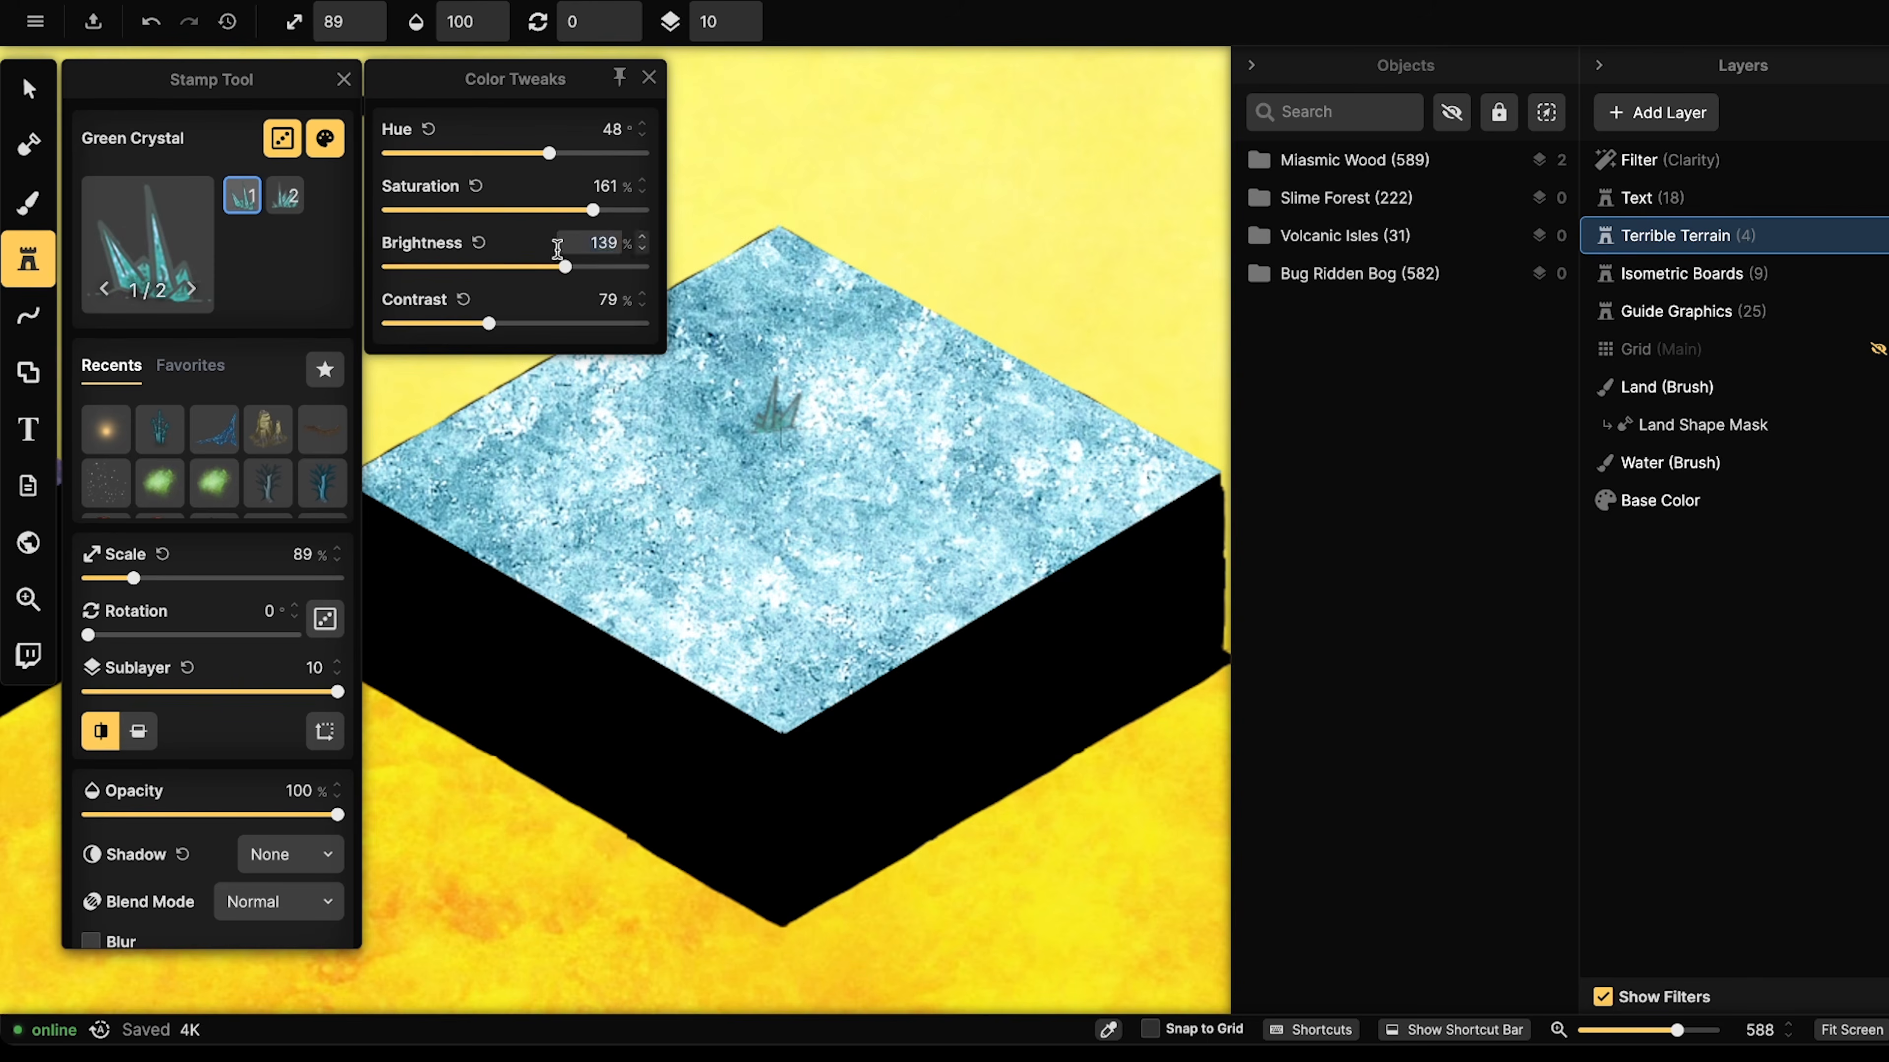
click(781, 277)
click(814, 280)
click(684, 294)
click(703, 309)
key(v)
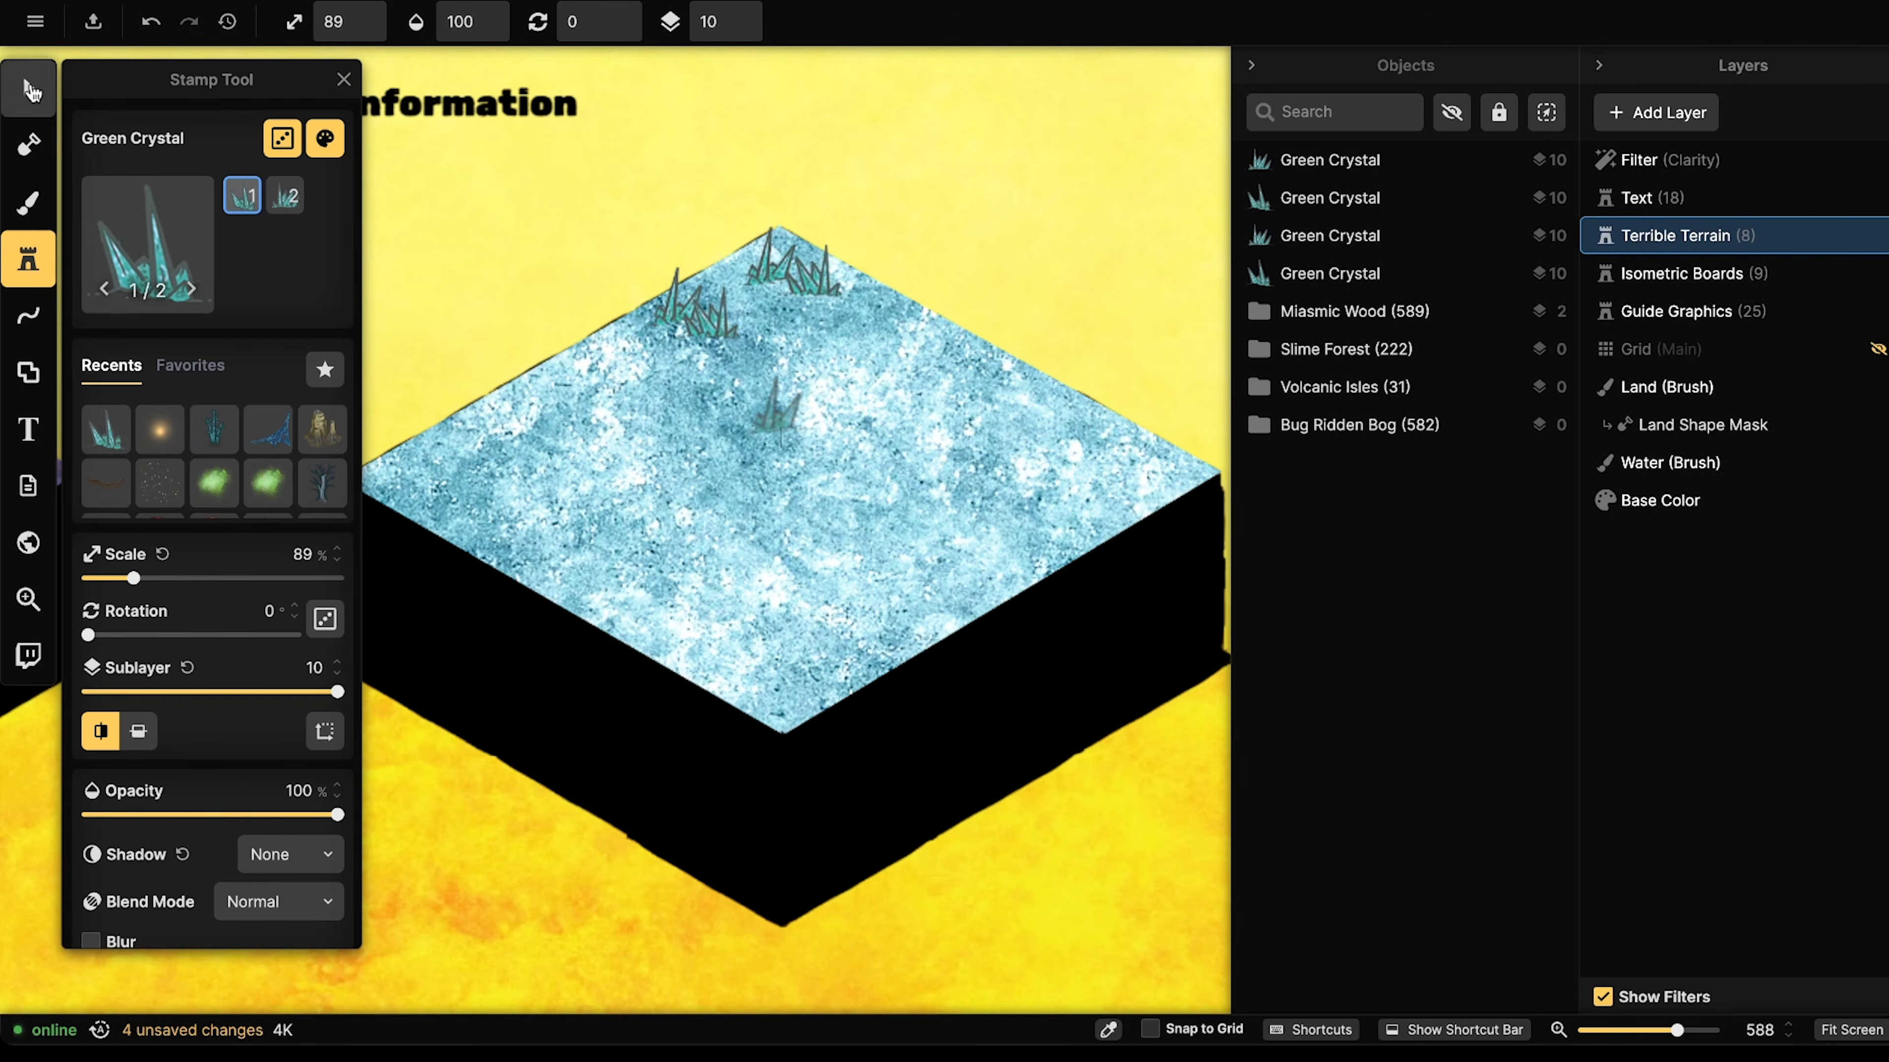
drag(647, 199, 922, 361)
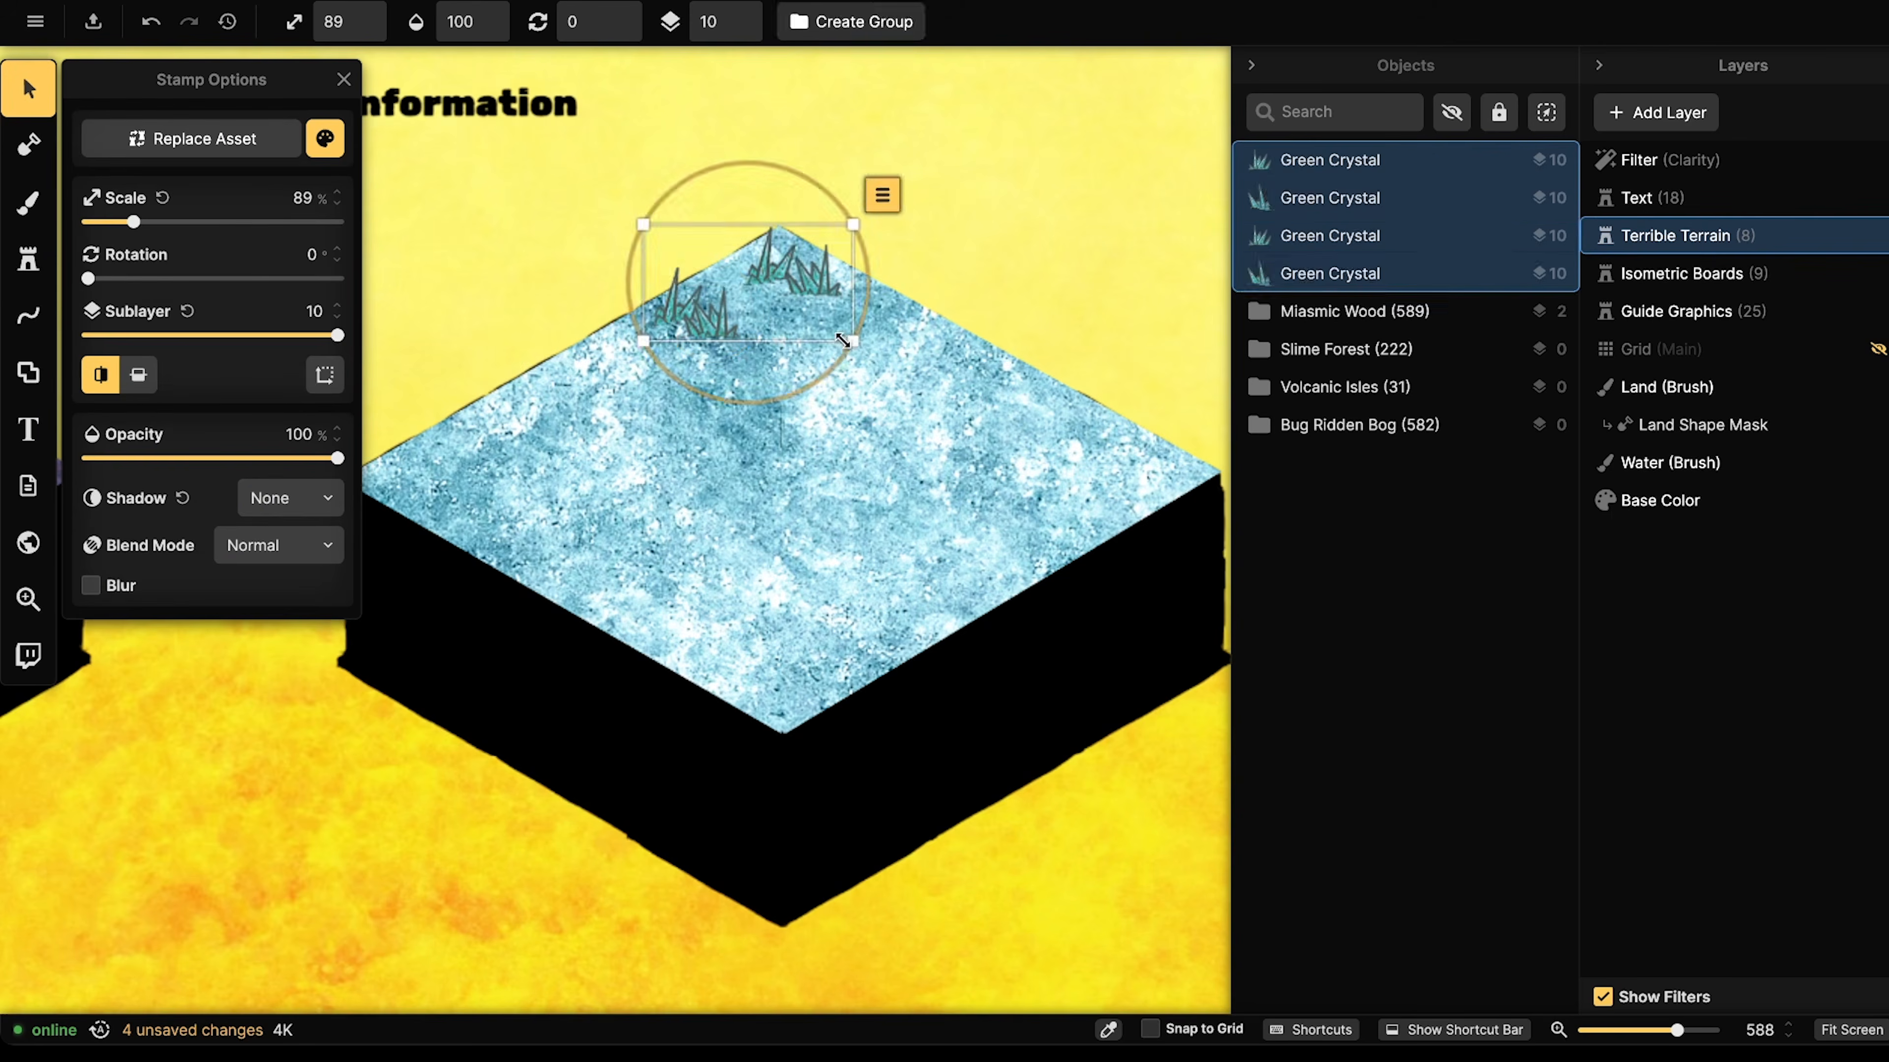
key(Delete)
scroll(745, 326, down, 3)
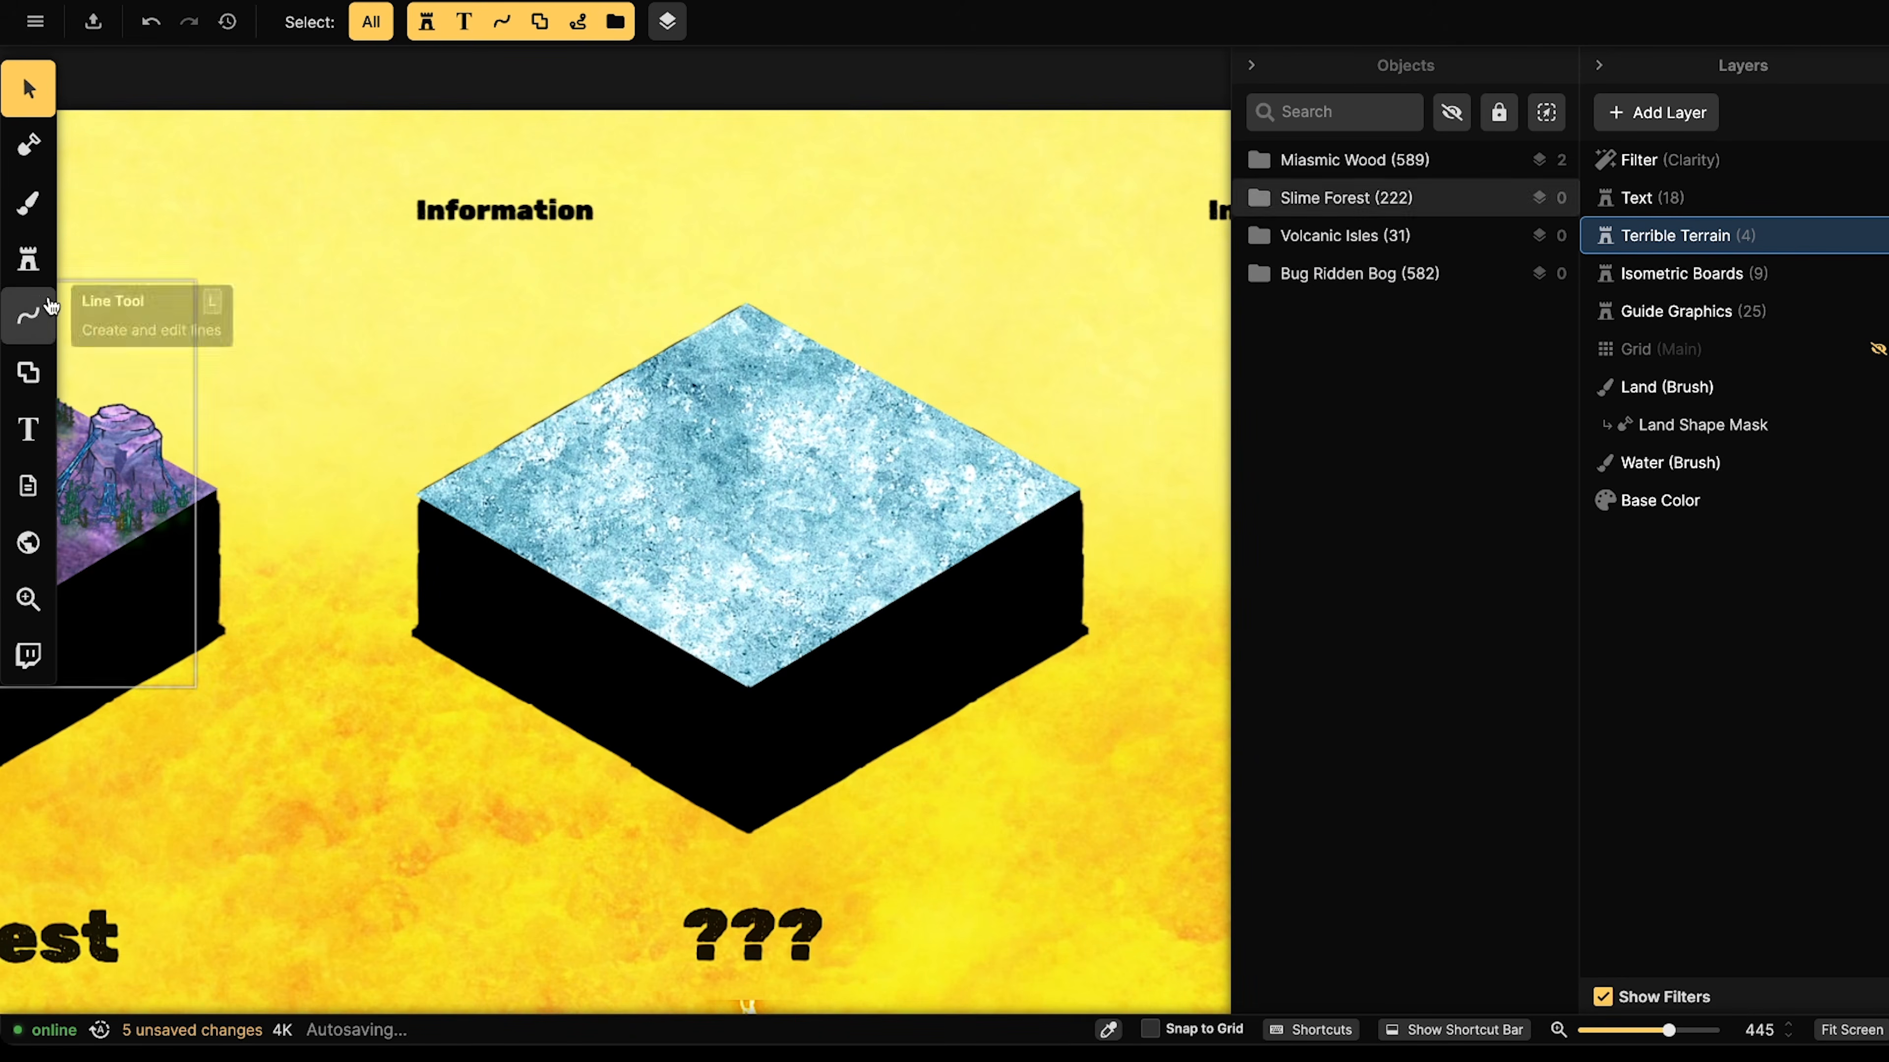
- Stamp a dense, curving band of Green Crystals at 89% scale across the ice tile from the back-right edge to the front-left side
click(28, 259)
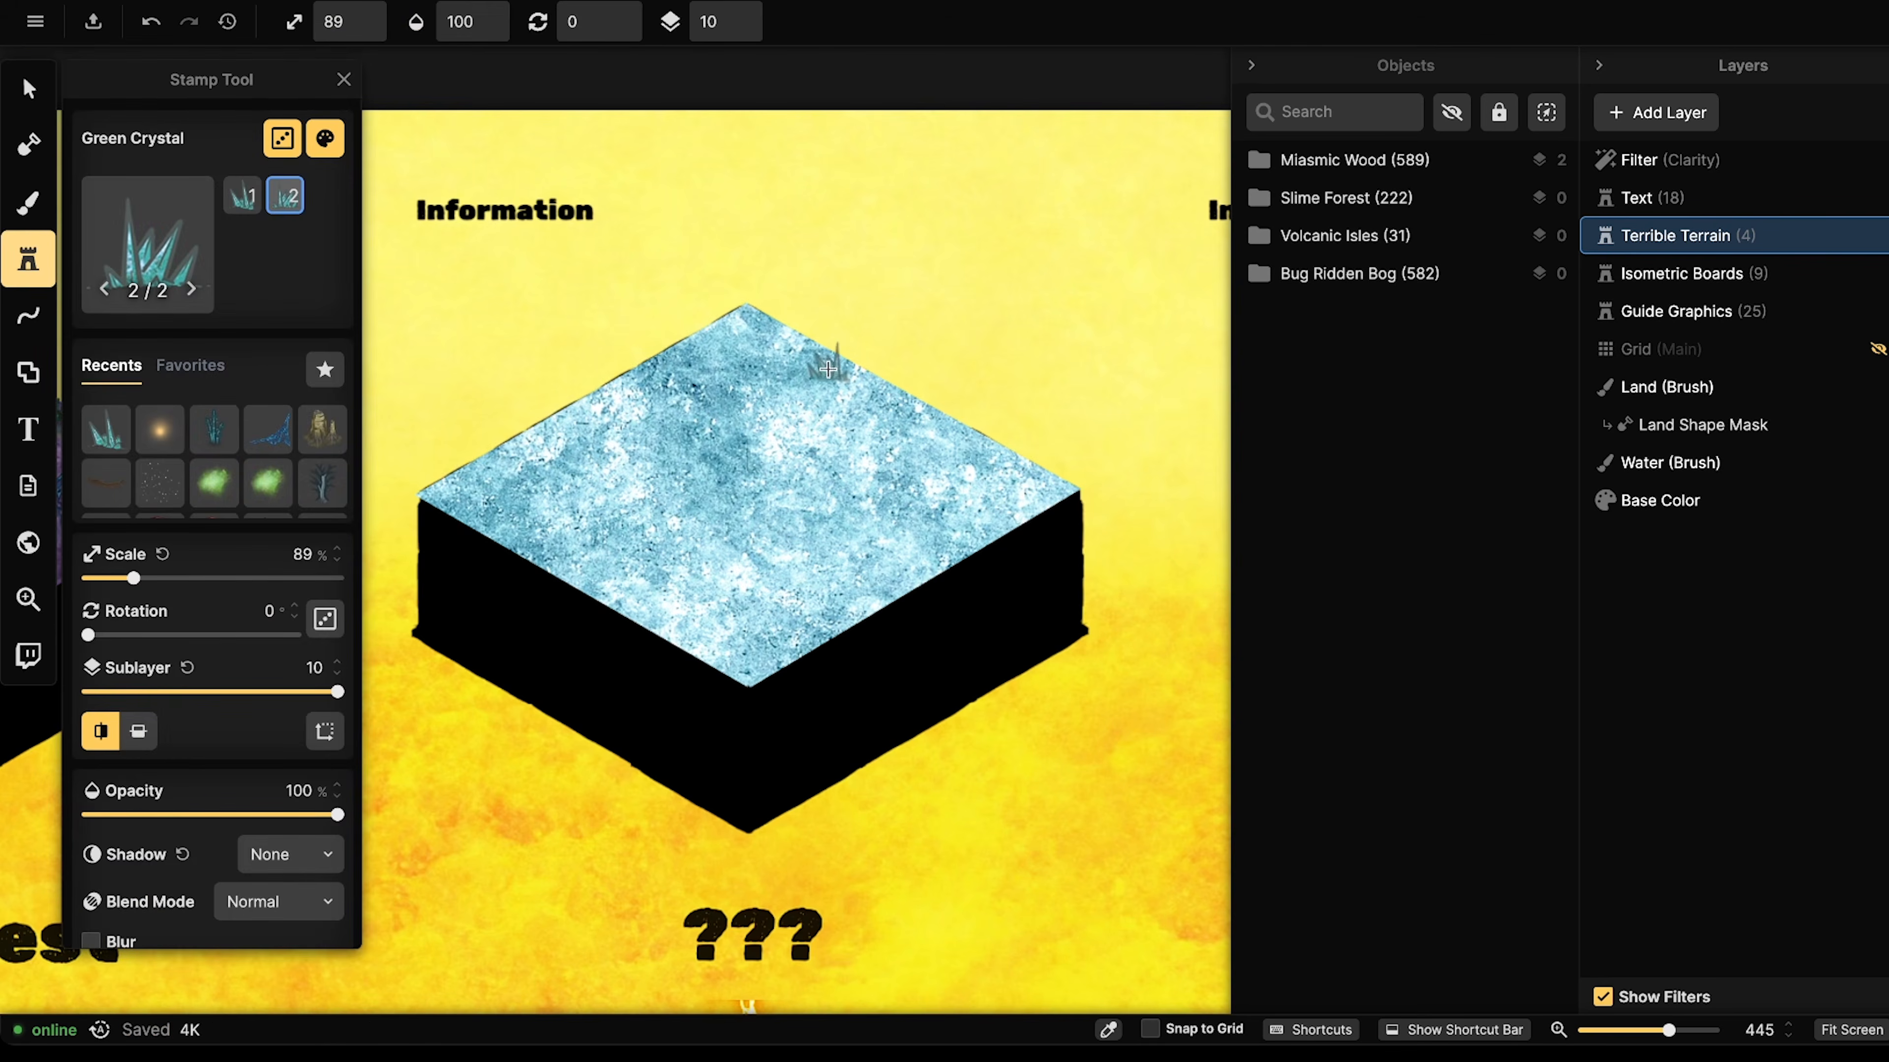
mouse_move(831, 364)
mouse_down()
mouse_move(709, 483)
mouse_move(539, 506)
mouse_up()
mouse_move(828, 388)
mouse_down()
mouse_move(753, 448)
mouse_move(725, 500)
mouse_move(649, 478)
mouse_move(658, 529)
mouse_move(630, 517)
mouse_move(623, 481)
mouse_move(627, 531)
mouse_move(598, 494)
mouse_move(578, 533)
mouse_move(527, 509)
mouse_move(626, 555)
mouse_move(546, 516)
mouse_move(514, 474)
mouse_move(542, 498)
mouse_move(555, 479)
mouse_move(532, 473)
mouse_move(542, 533)
mouse_move(631, 564)
mouse_move(563, 552)
mouse_up()
drag(716, 470, 892, 338)
mouse_move(700, 519)
mouse_down()
mouse_move(647, 573)
mouse_move(685, 555)
mouse_move(671, 582)
mouse_move(693, 545)
mouse_move(709, 549)
mouse_move(684, 577)
mouse_move(729, 568)
mouse_move(734, 597)
mouse_move(786, 571)
mouse_move(790, 612)
mouse_move(871, 598)
mouse_move(727, 603)
mouse_up()
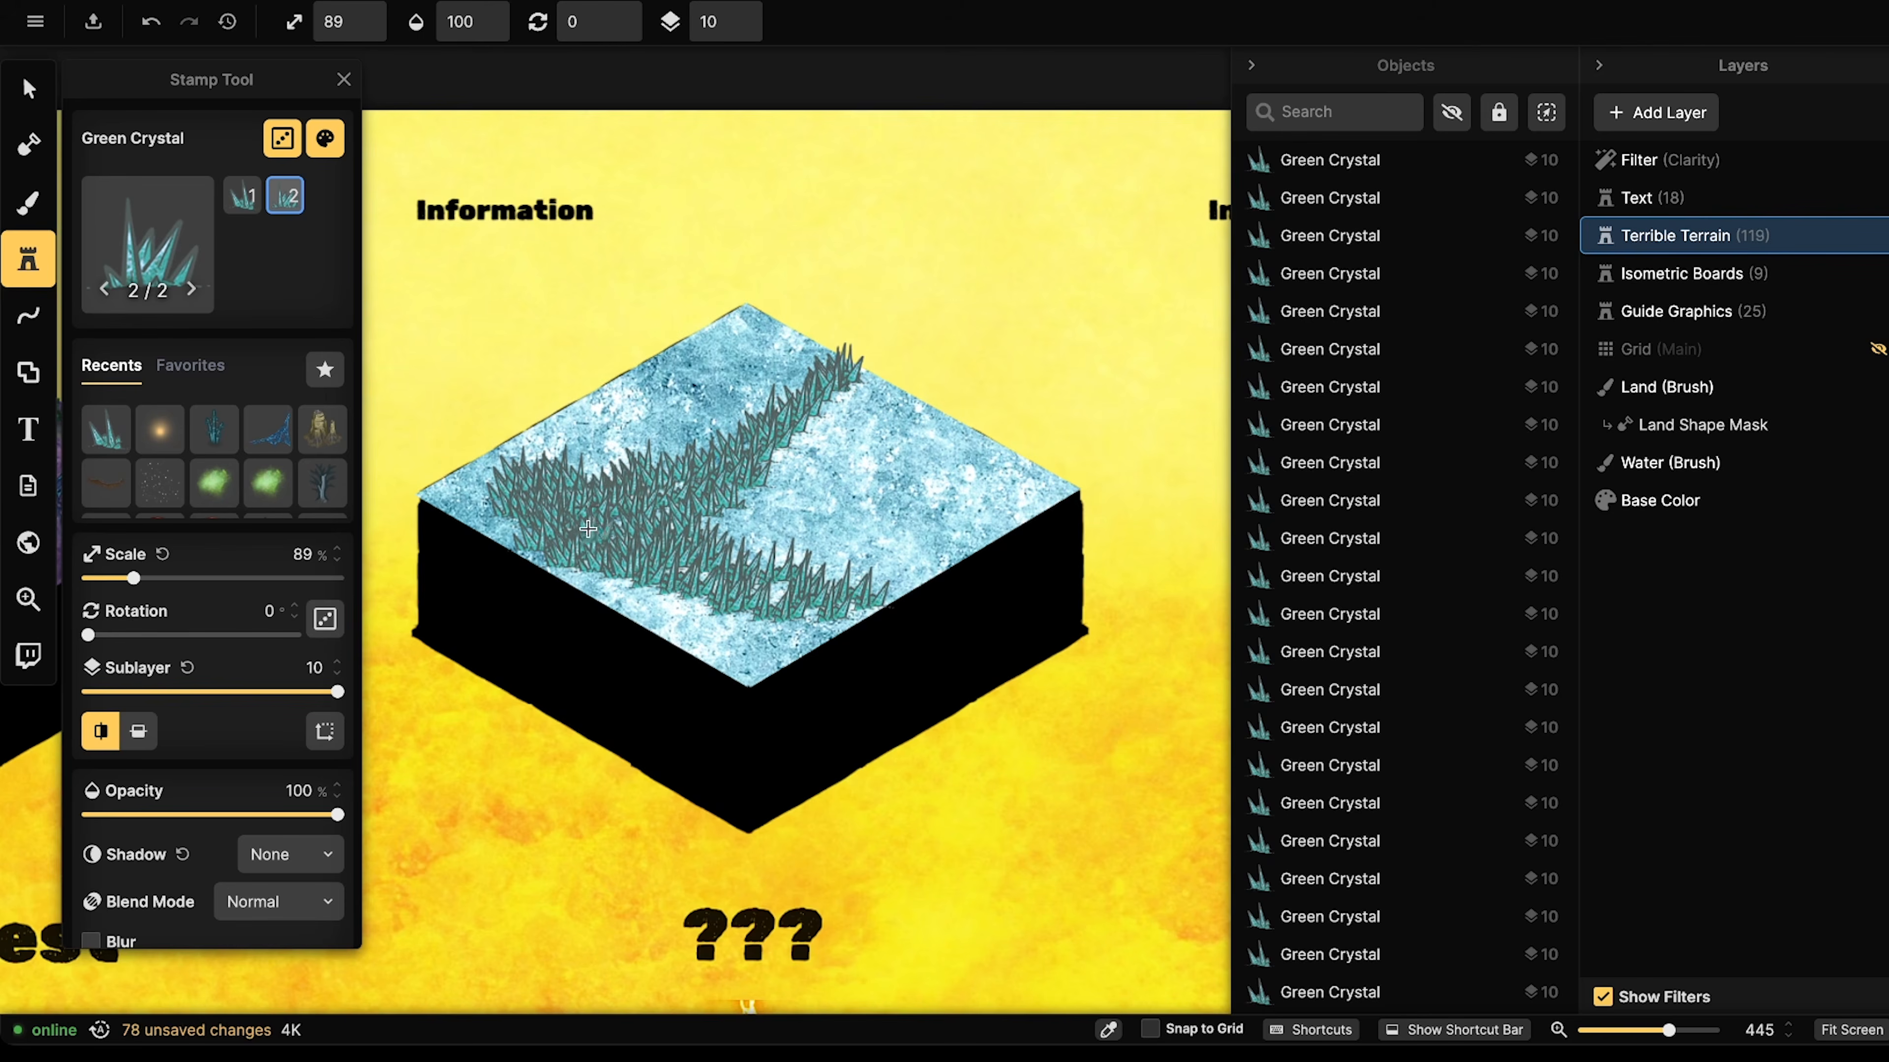
- Extend the crystal band along the tile's front-right edge and build a taller clump of Green Crystals behind it
click(881, 582)
click(872, 589)
click(835, 598)
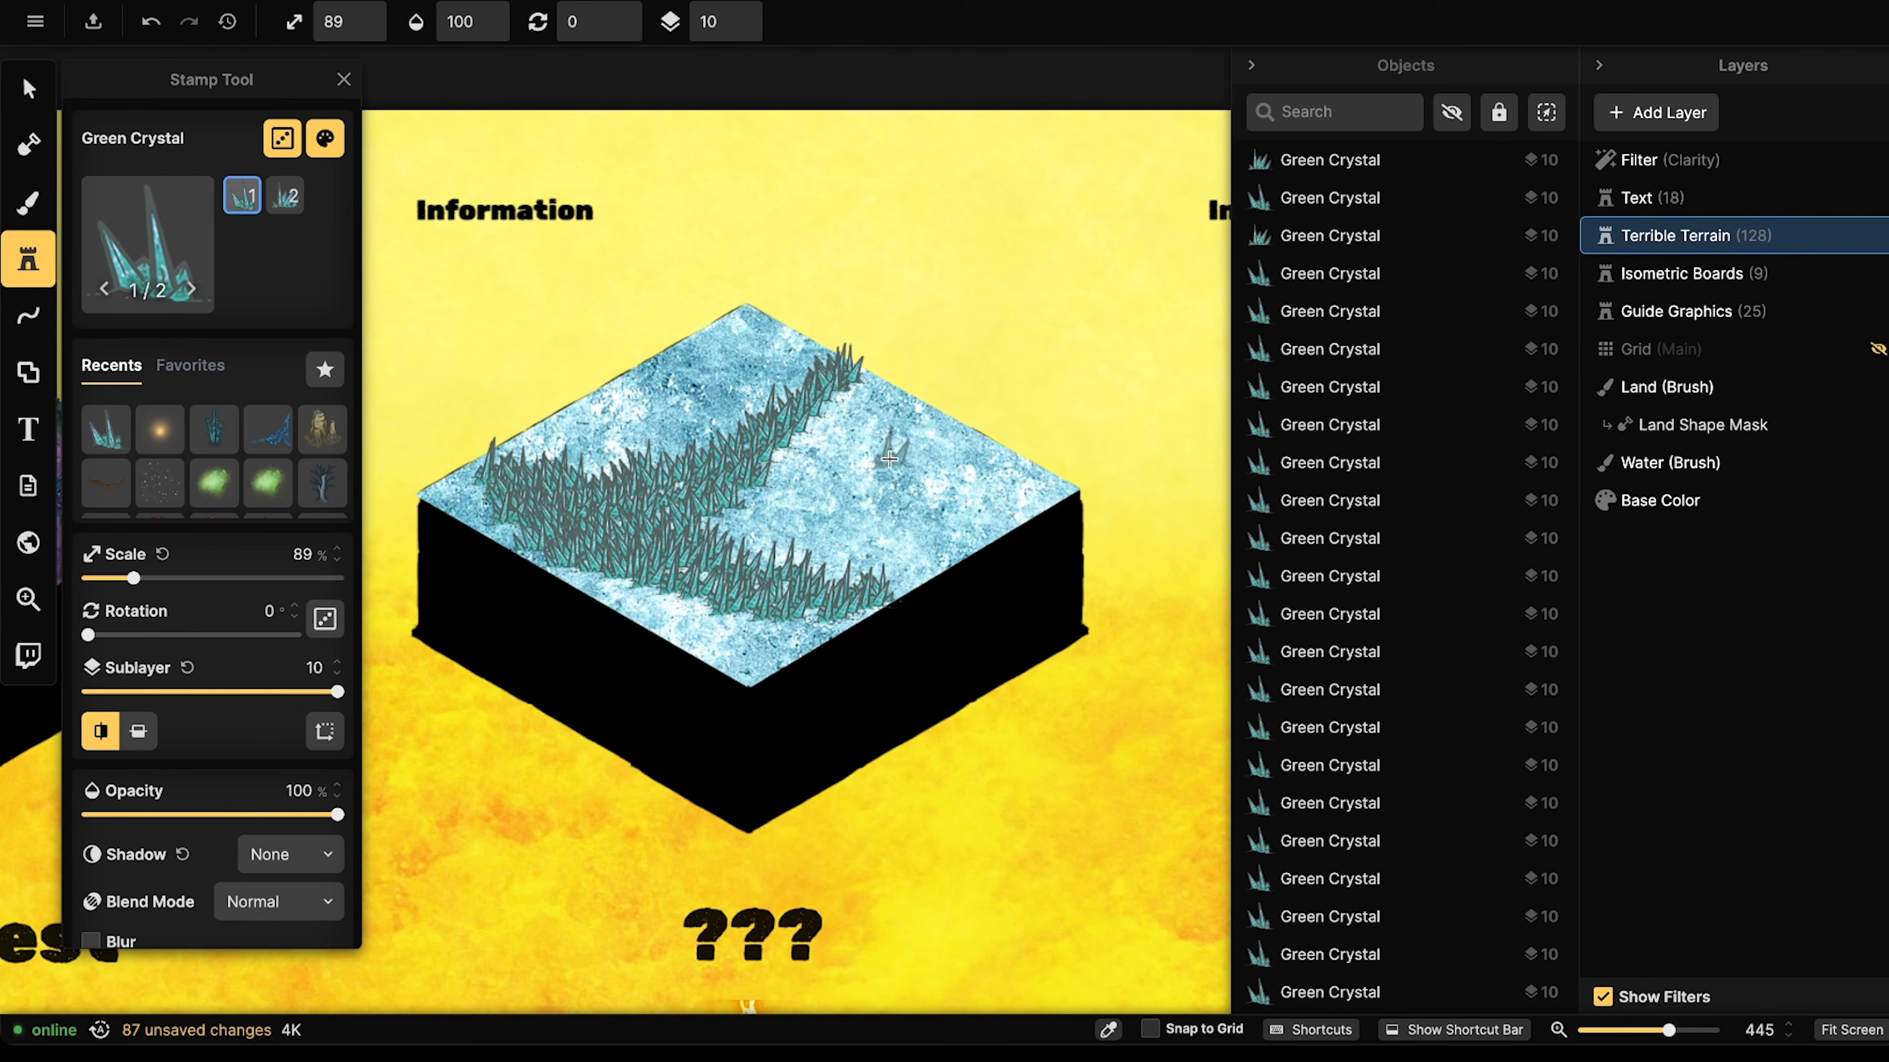
click(811, 568)
click(793, 563)
click(830, 564)
click(808, 555)
click(828, 550)
click(812, 542)
click(827, 533)
click(897, 581)
click(908, 575)
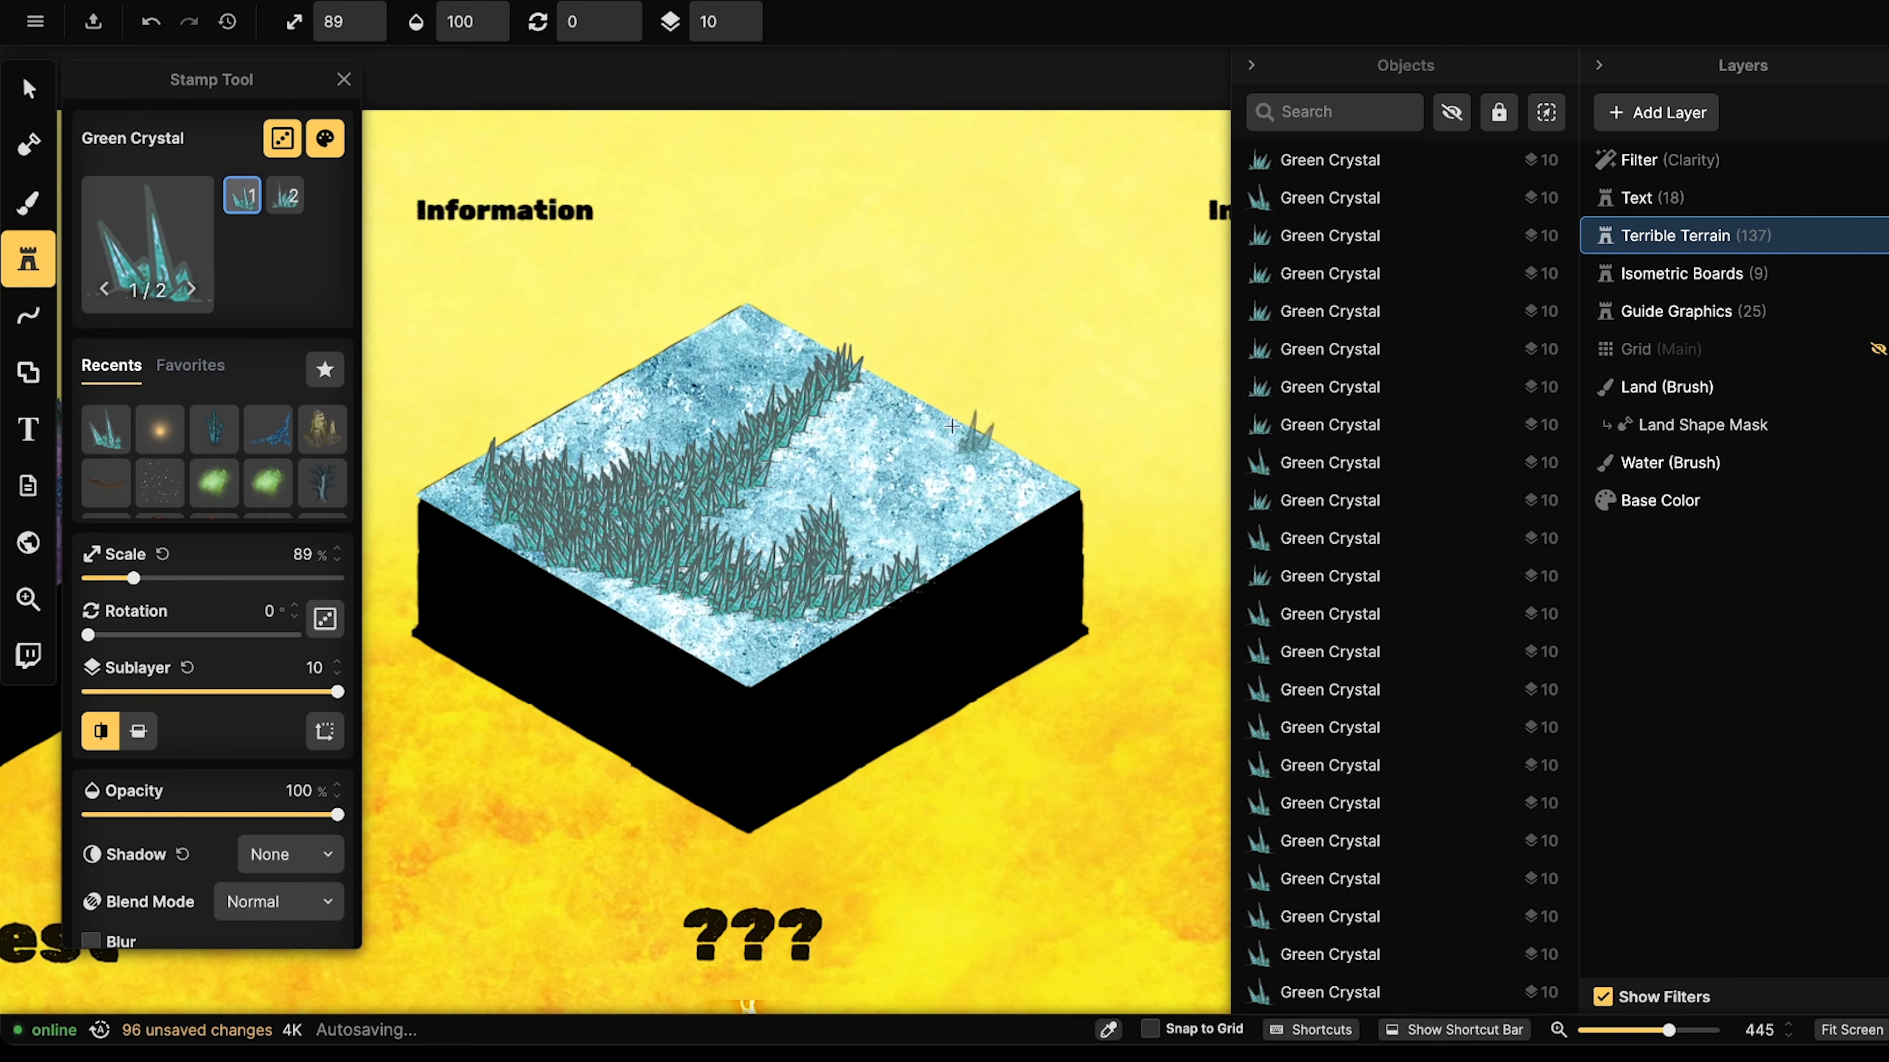
- Place single Green Crystals on the open ice beside the ridge and at the tile's back-left edge
click(860, 489)
click(878, 395)
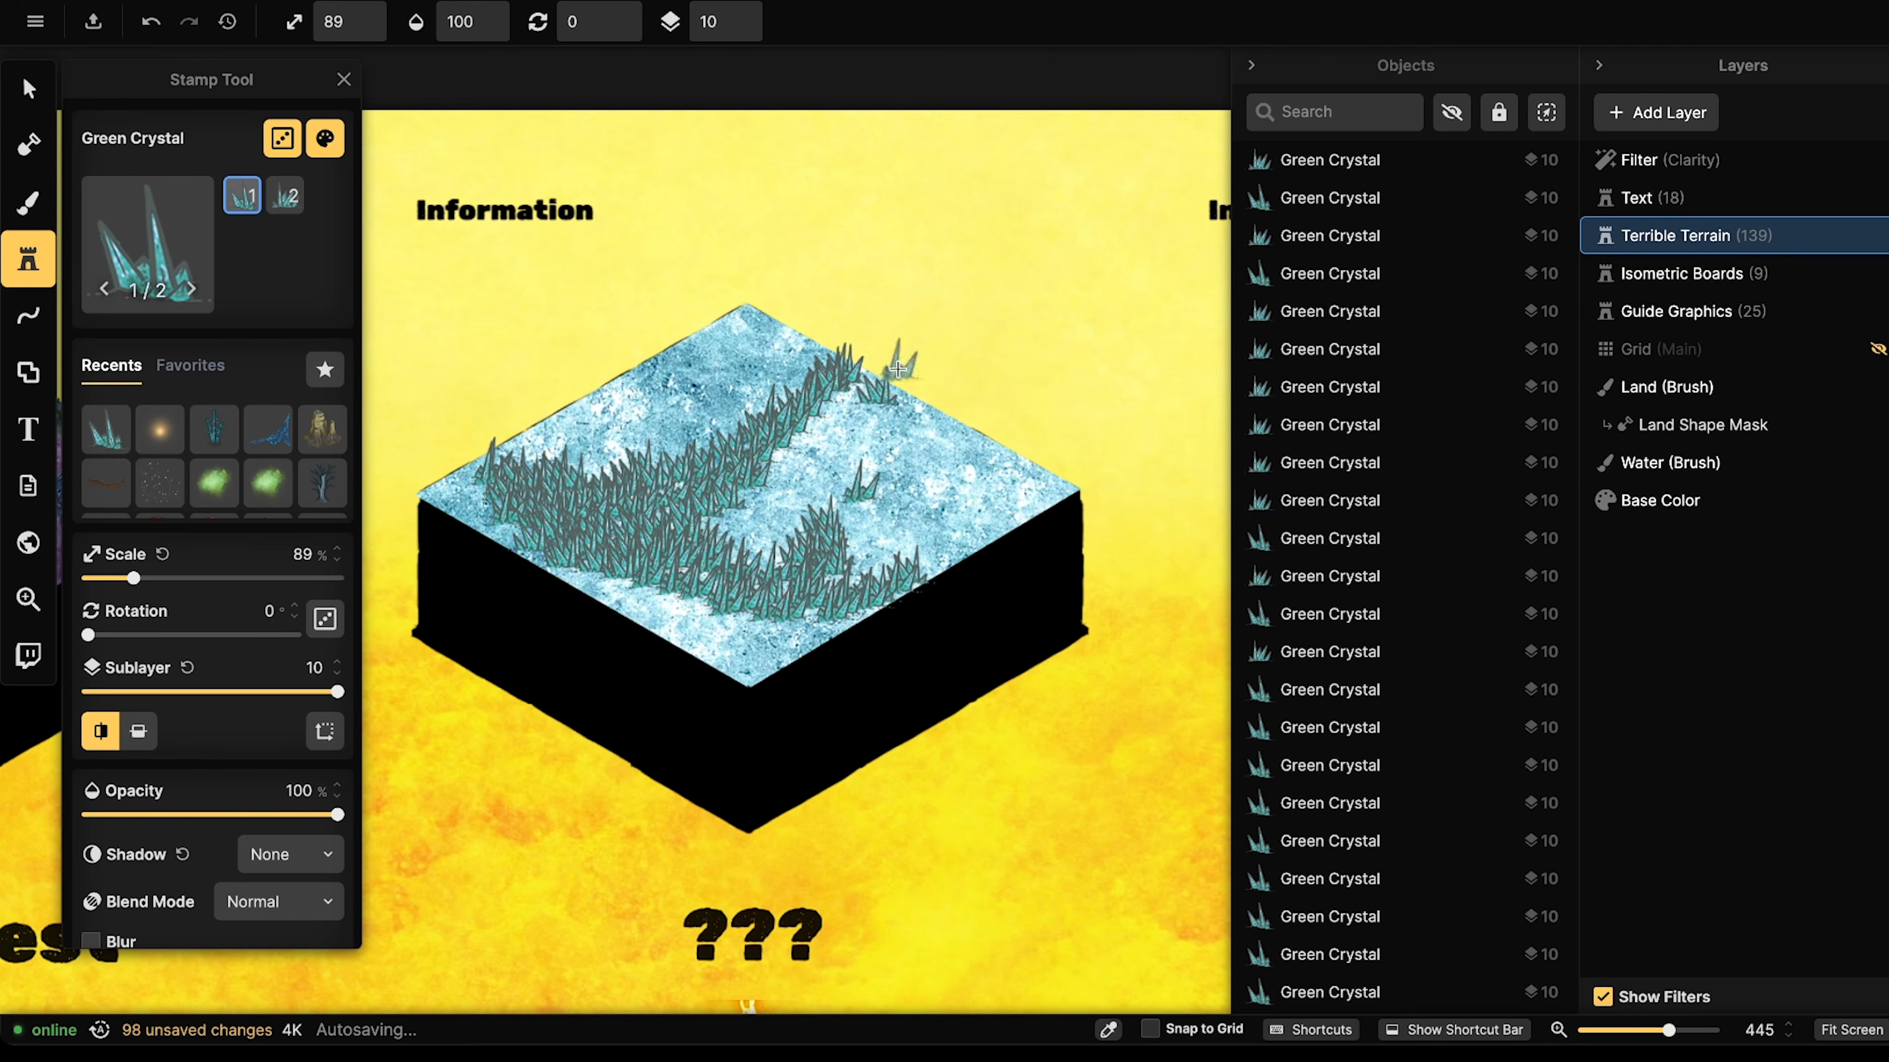
click(559, 419)
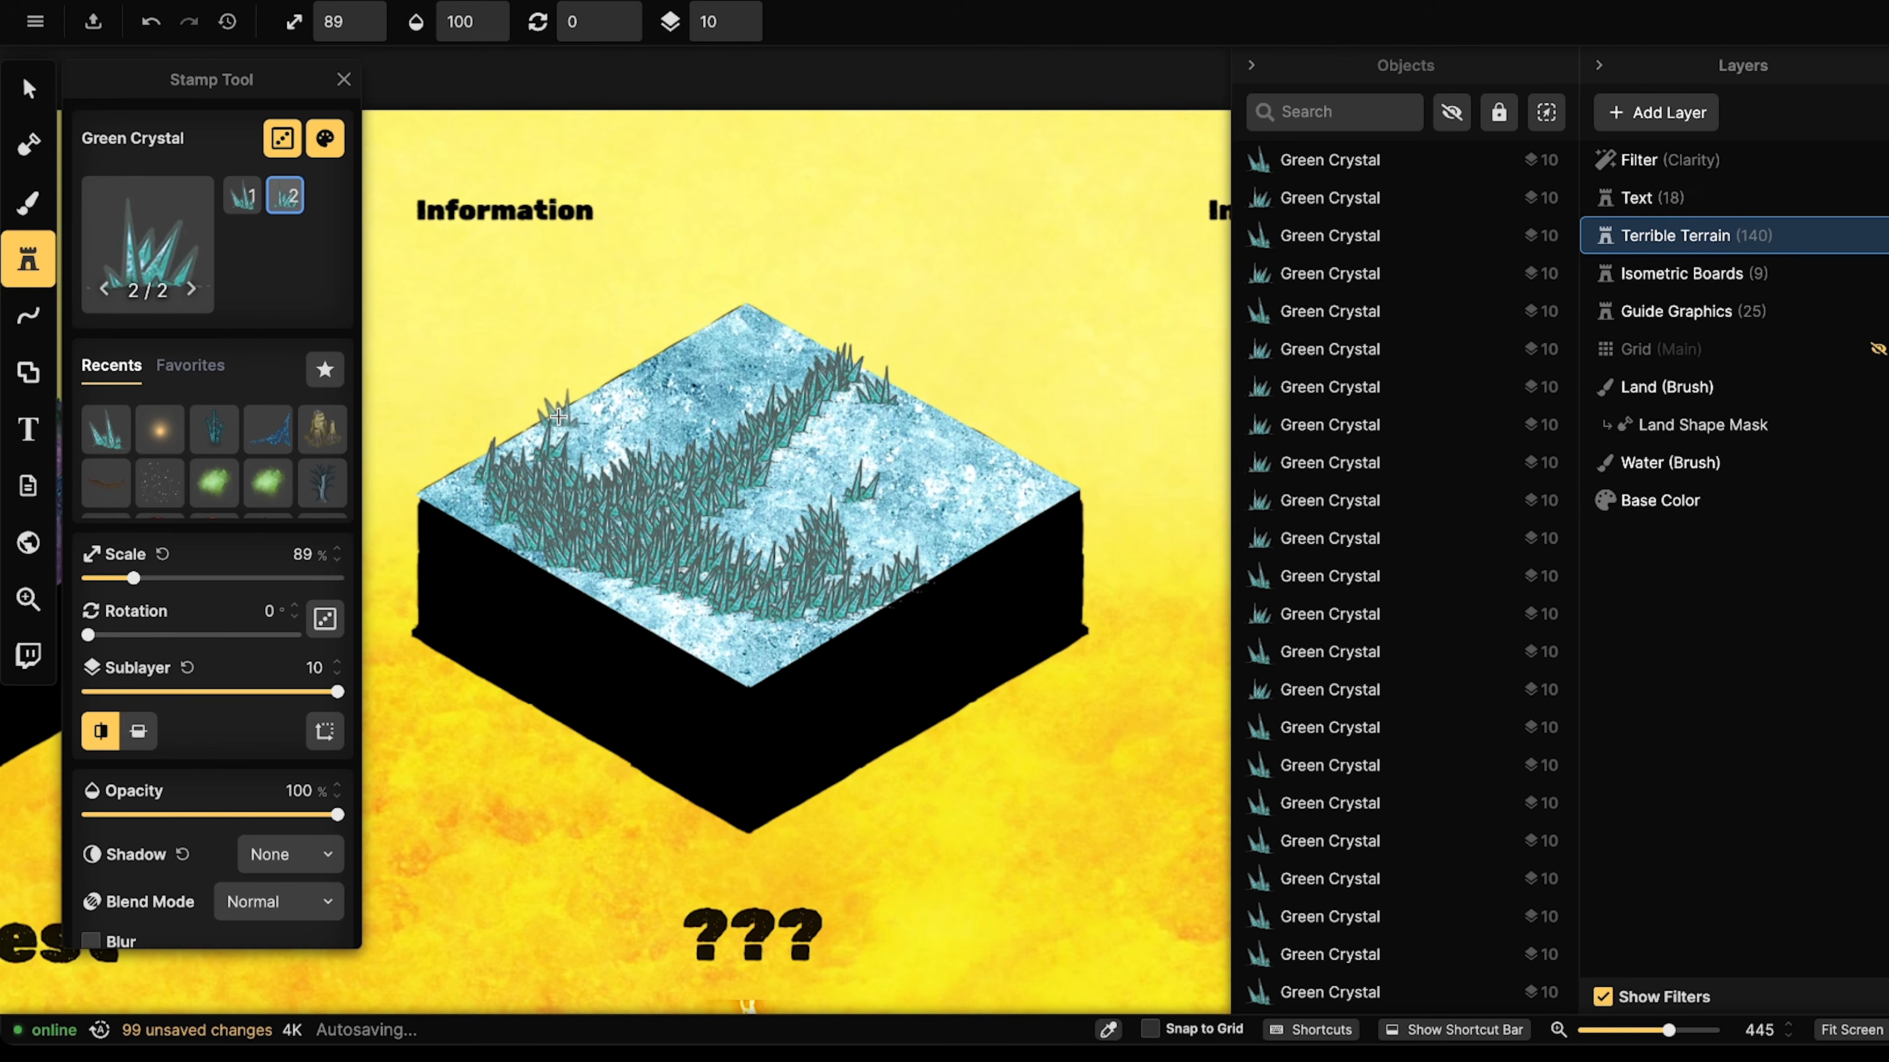
- Fill in the ridge's lower border with more Green Crystals along the tile's front-left edge
click(601, 585)
click(629, 588)
click(668, 598)
click(703, 601)
click(701, 605)
click(663, 610)
click(719, 606)
click(635, 581)
- Stamp a cluster of Green Crystals into the ice tile's far left corner
click(469, 477)
click(480, 484)
click(476, 495)
click(460, 481)
click(469, 460)
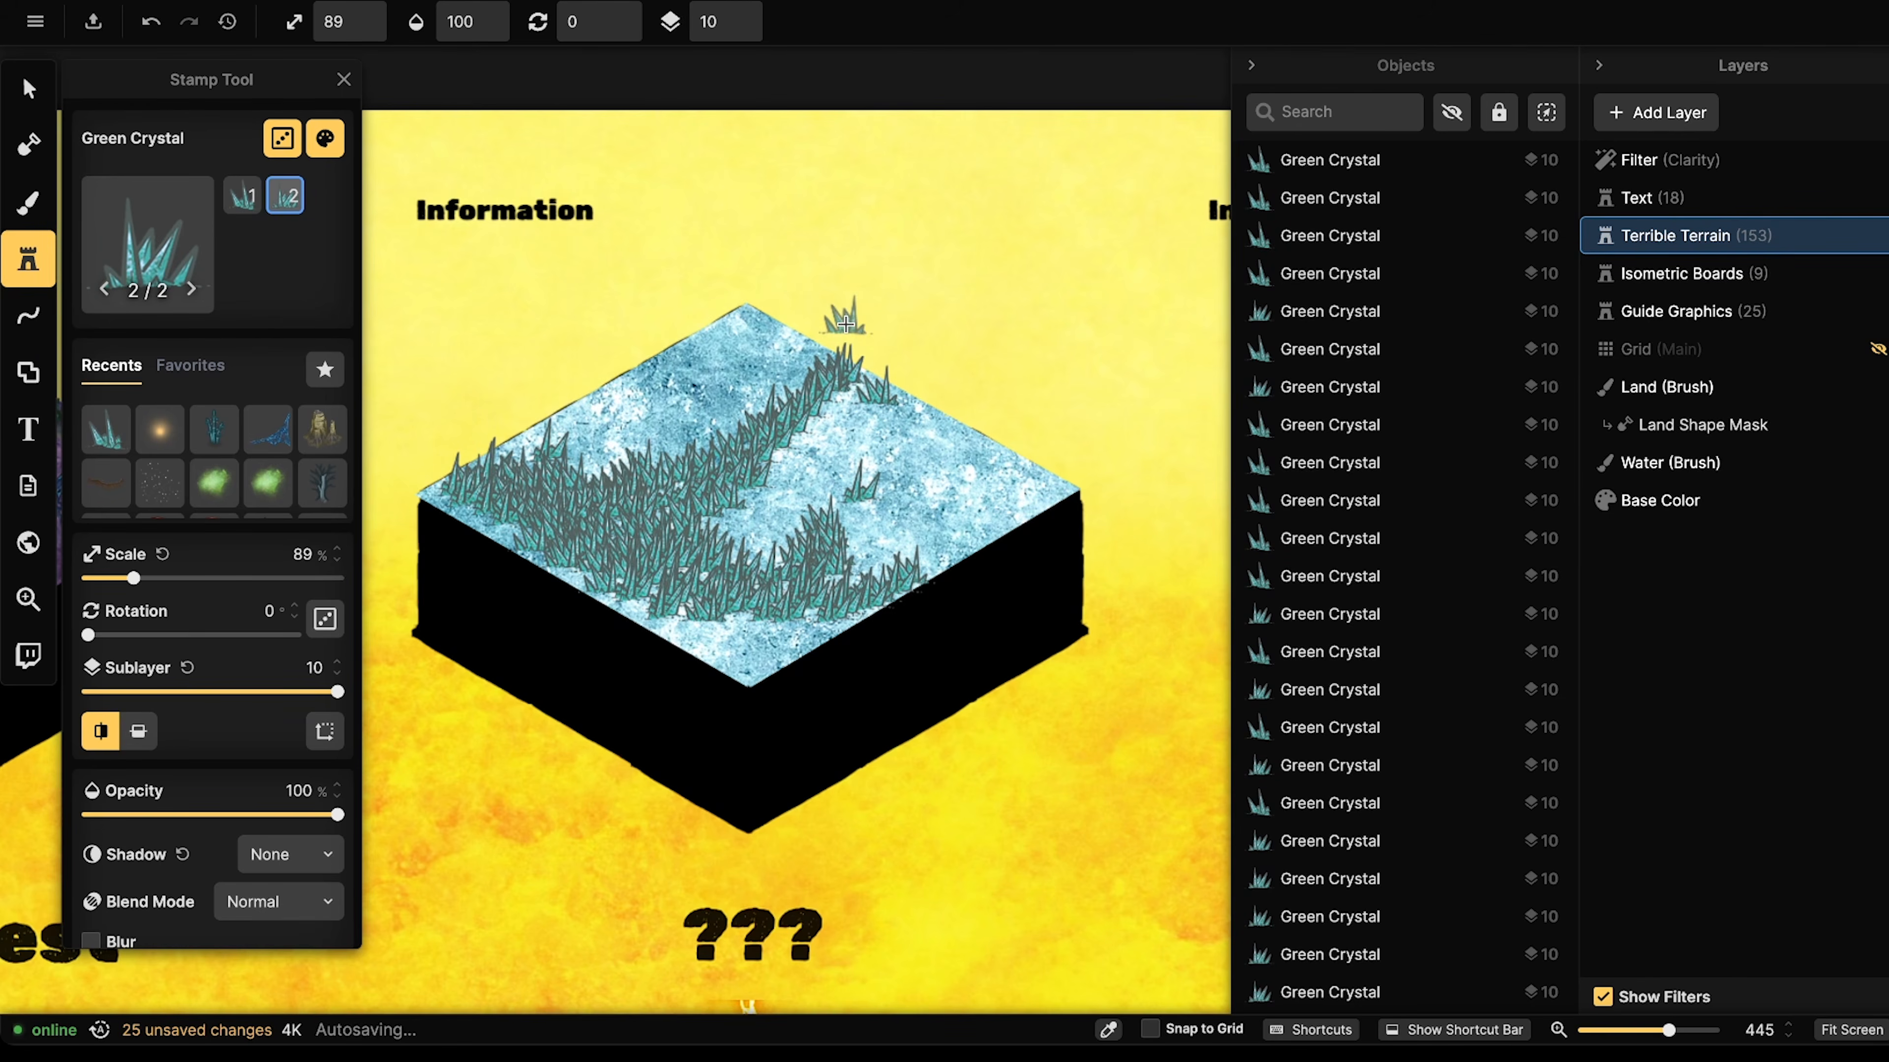
- Delete the two stray Green Crystals standing on the open ice to the right of the ridge
click(28, 89)
click(864, 468)
drag(865, 468, 865, 465)
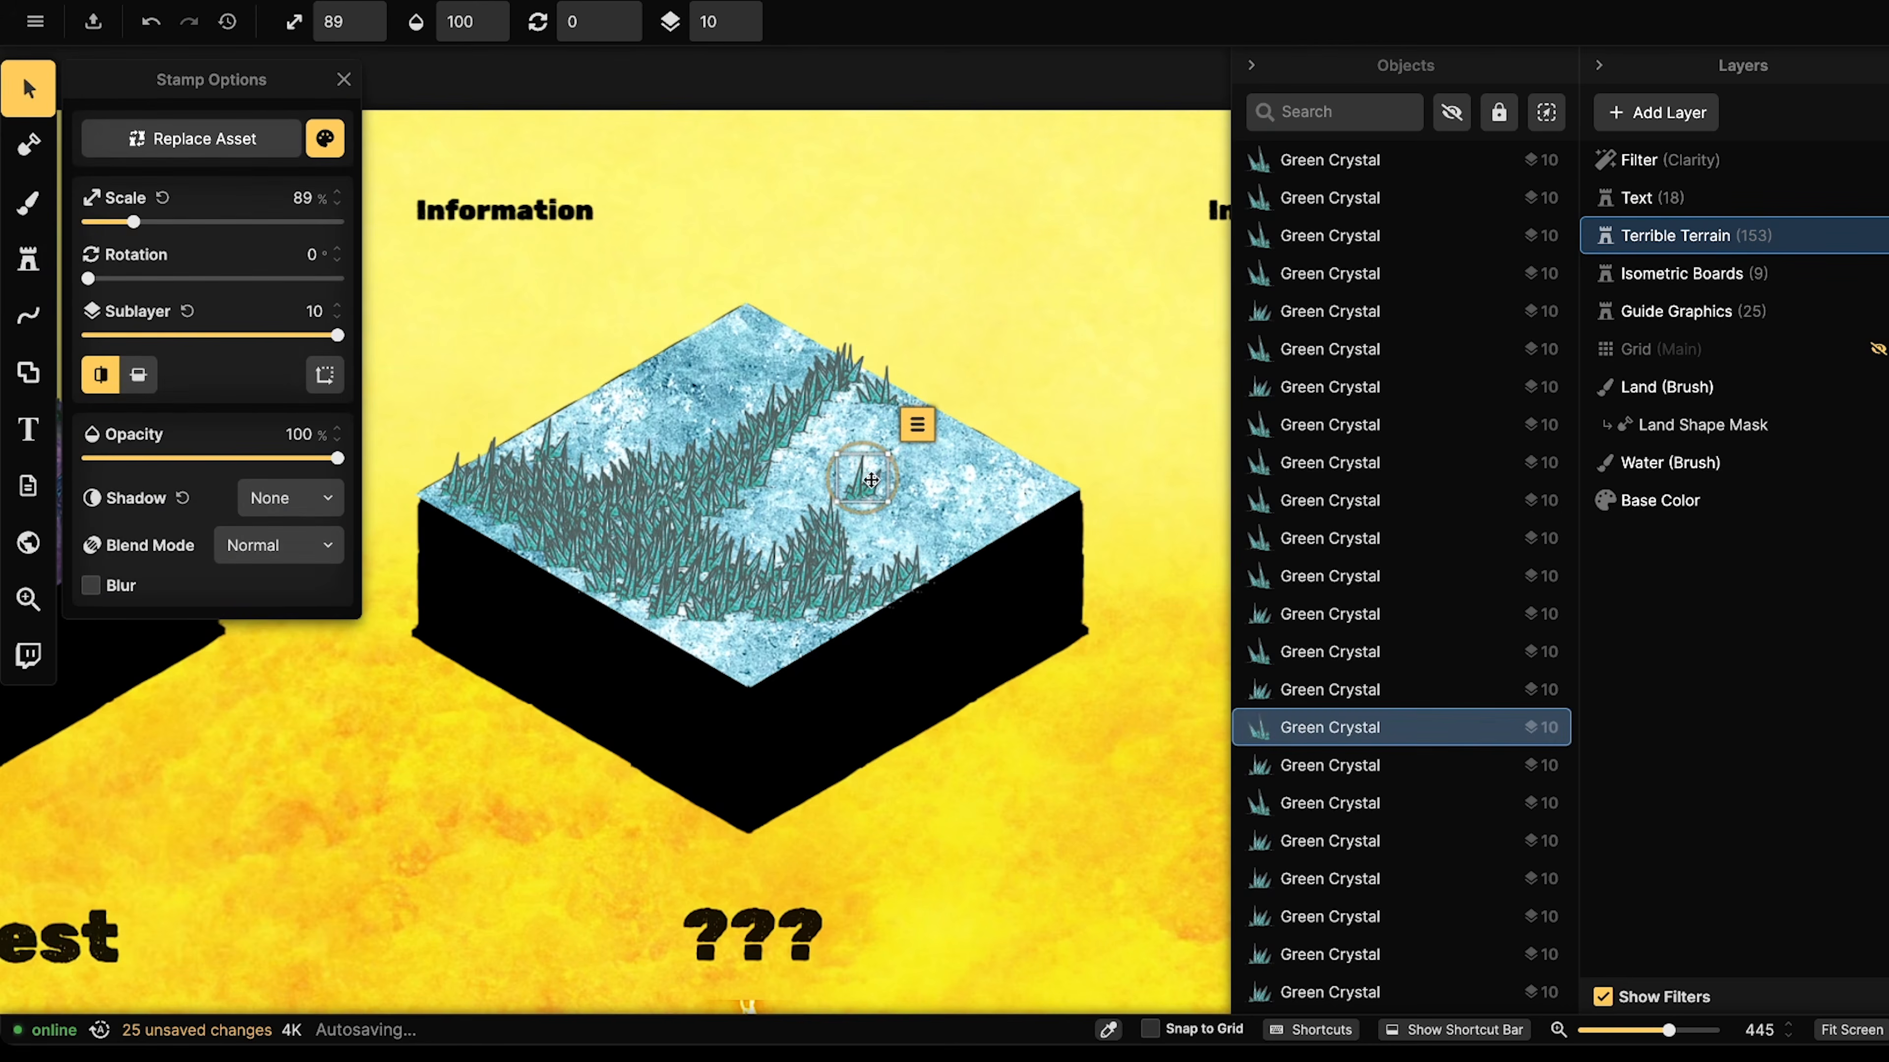
key(Delete)
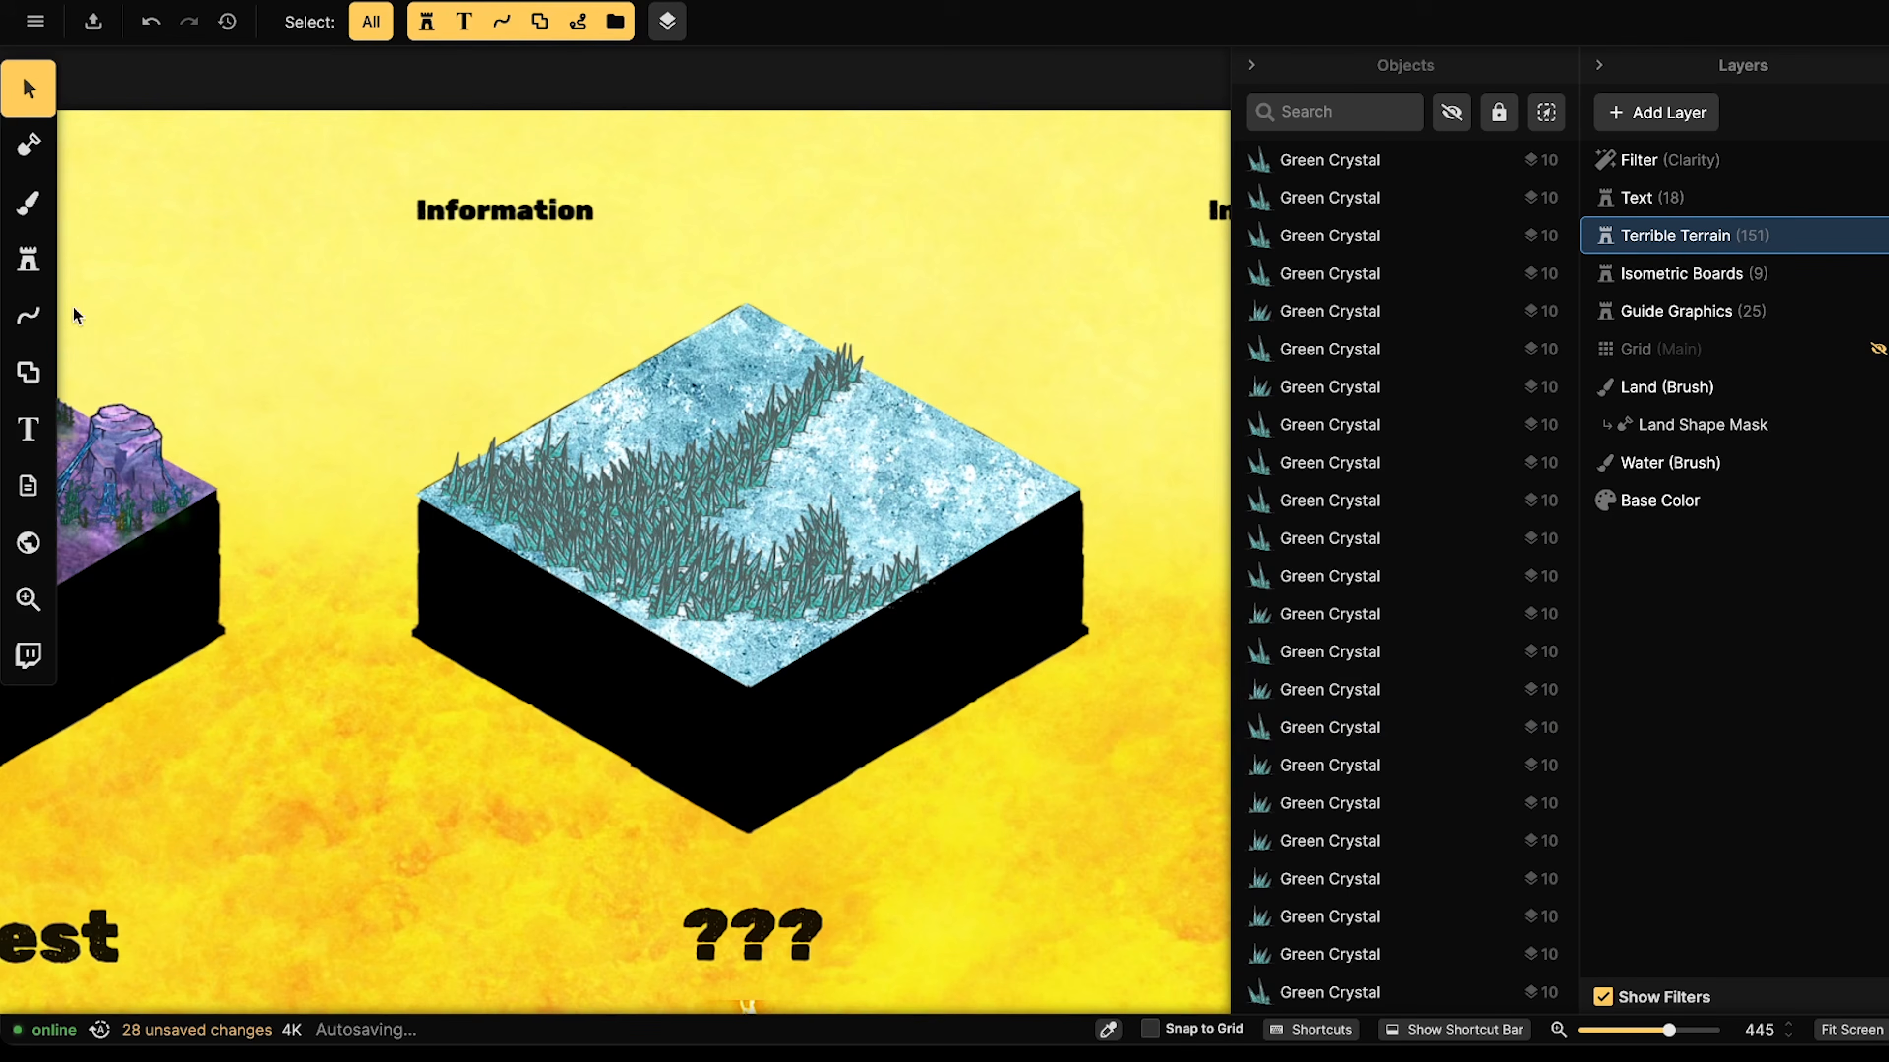
- Reduce the Green Crystal stamp's scale to 49% and stamp smaller crystals around the edges of the ridge
click(30, 257)
scroll(754, 485, up, 4)
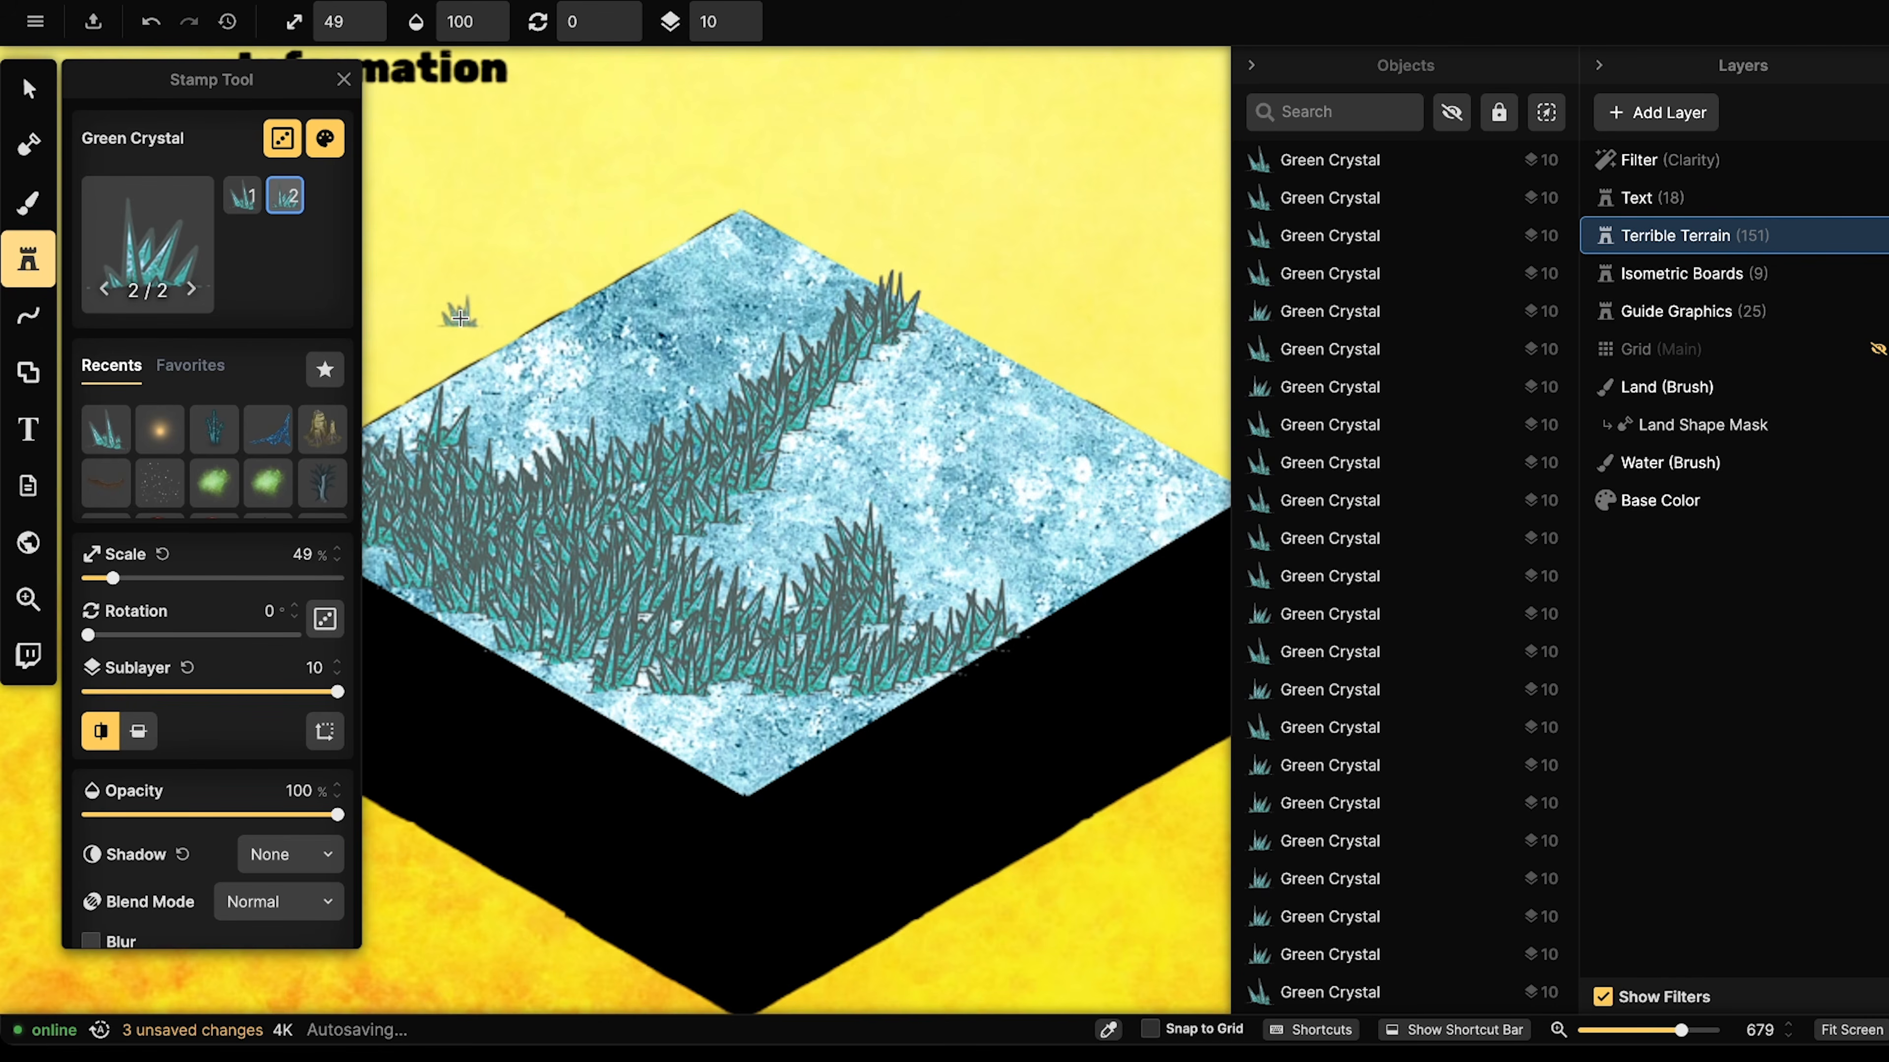
mouse_move(632, 695)
mouse_down()
mouse_move(739, 675)
mouse_move(725, 695)
mouse_move(772, 704)
mouse_move(725, 733)
mouse_move(894, 688)
mouse_move(936, 610)
mouse_move(902, 609)
mouse_move(904, 541)
mouse_move(740, 603)
mouse_move(637, 467)
mouse_move(852, 318)
mouse_up()
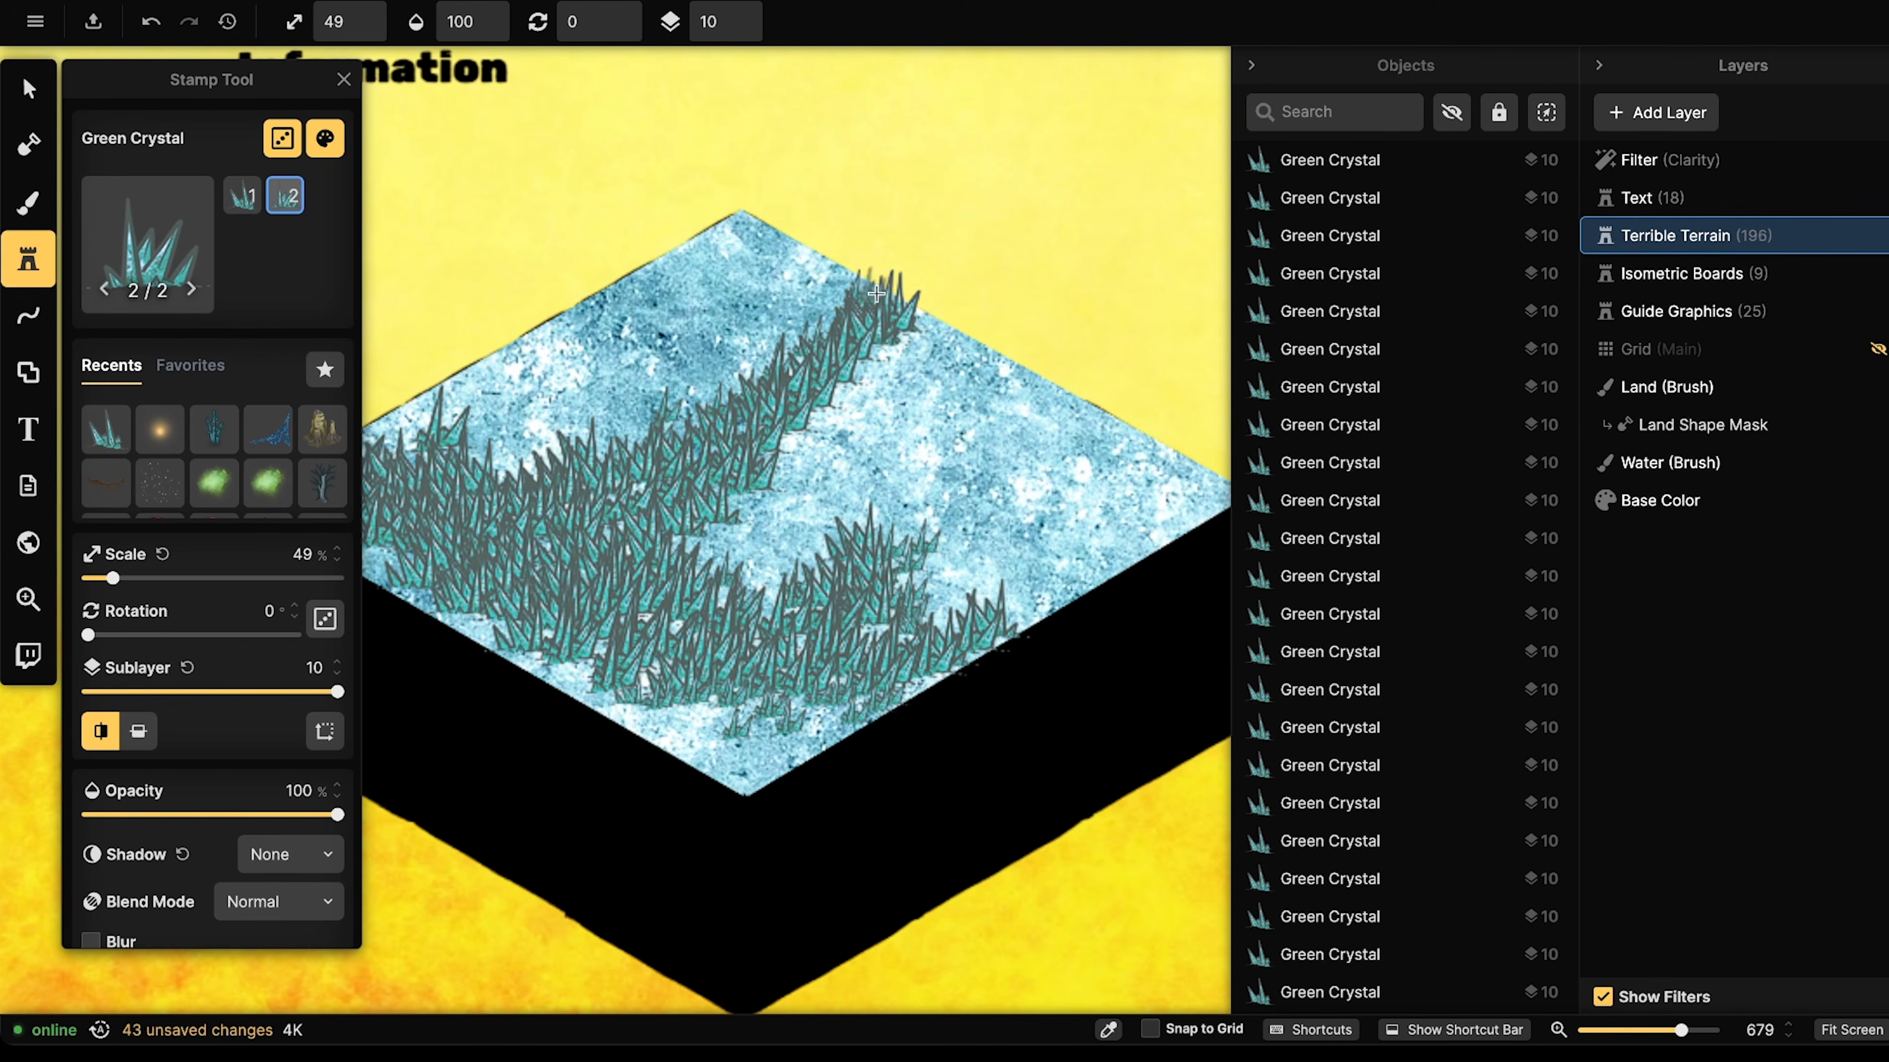
mouse_move(488, 455)
mouse_down()
mouse_move(405, 405)
mouse_move(687, 354)
mouse_up()
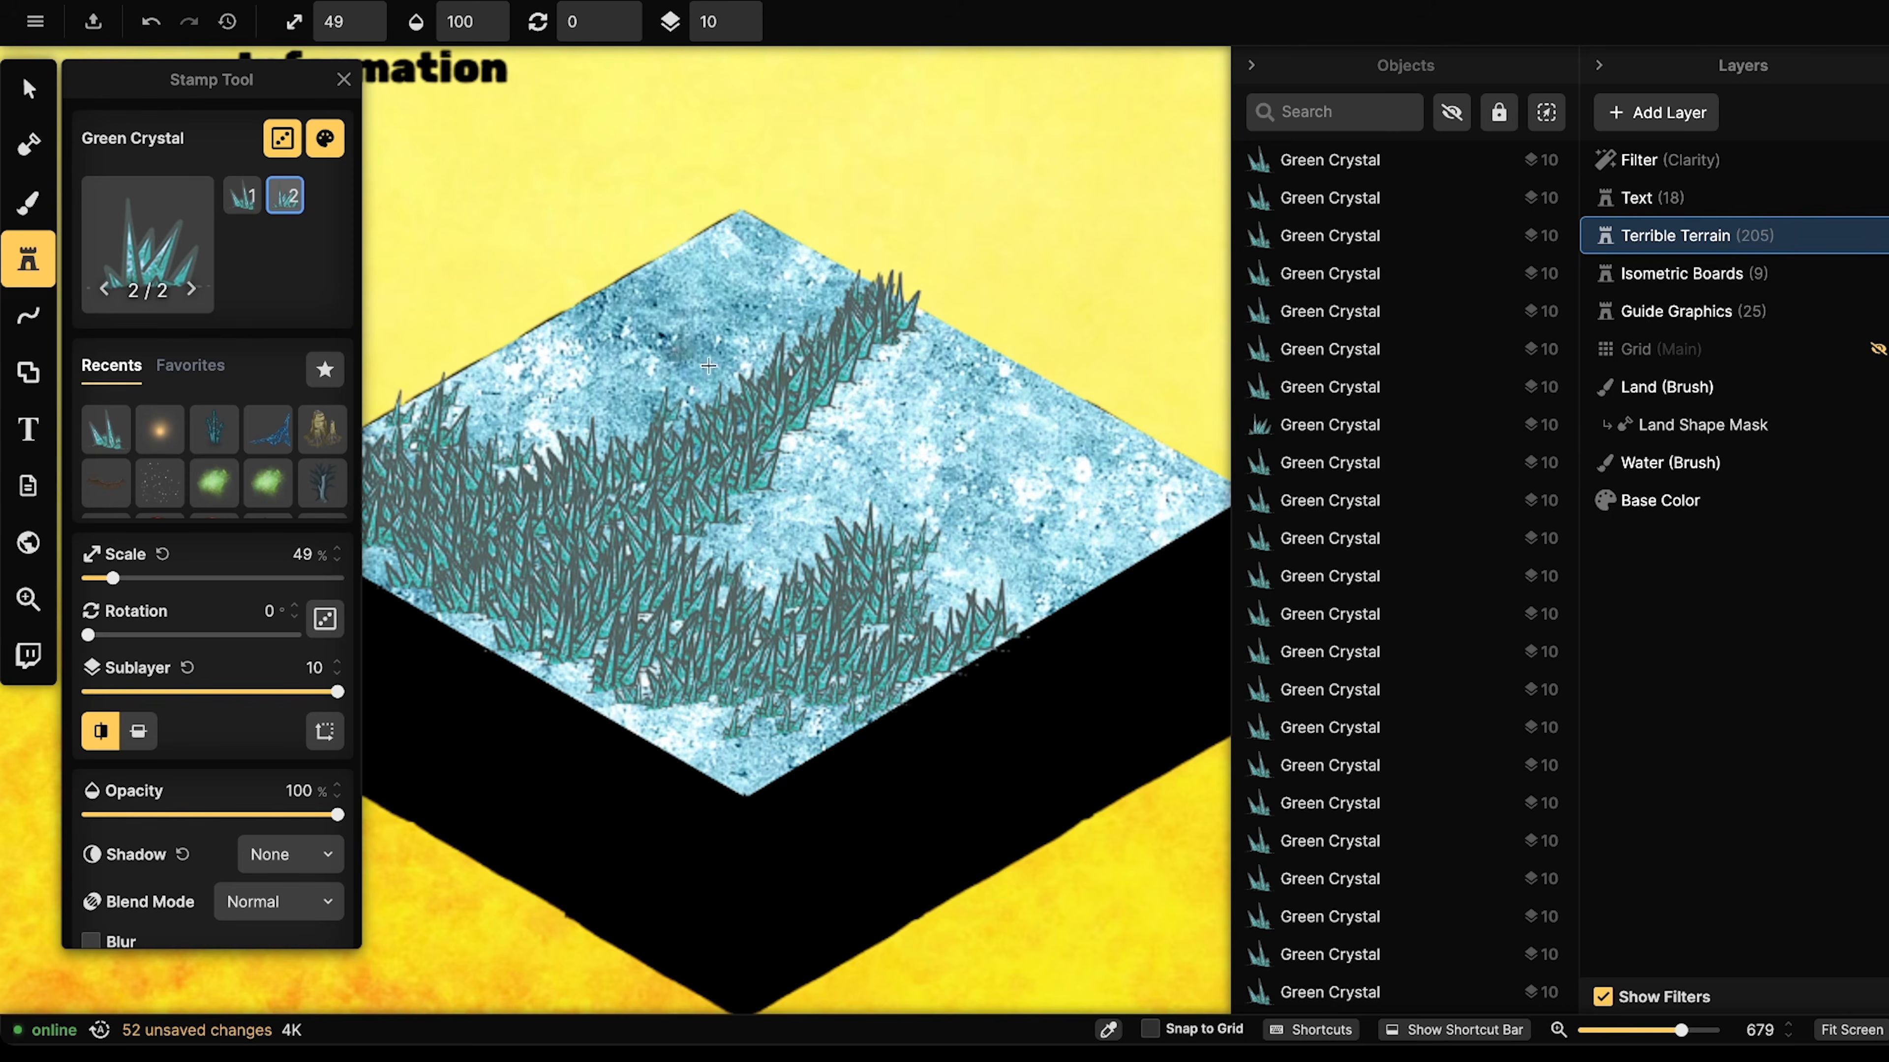
drag(762, 483, 997, 437)
mouse_move(625, 385)
mouse_down()
mouse_move(502, 457)
mouse_move(607, 497)
mouse_move(659, 462)
mouse_move(678, 551)
mouse_move(645, 554)
mouse_move(728, 574)
mouse_move(708, 578)
mouse_move(838, 580)
mouse_move(789, 620)
mouse_move(813, 630)
mouse_move(784, 614)
mouse_move(788, 587)
mouse_move(900, 661)
mouse_move(868, 669)
mouse_move(948, 663)
mouse_move(970, 619)
mouse_up()
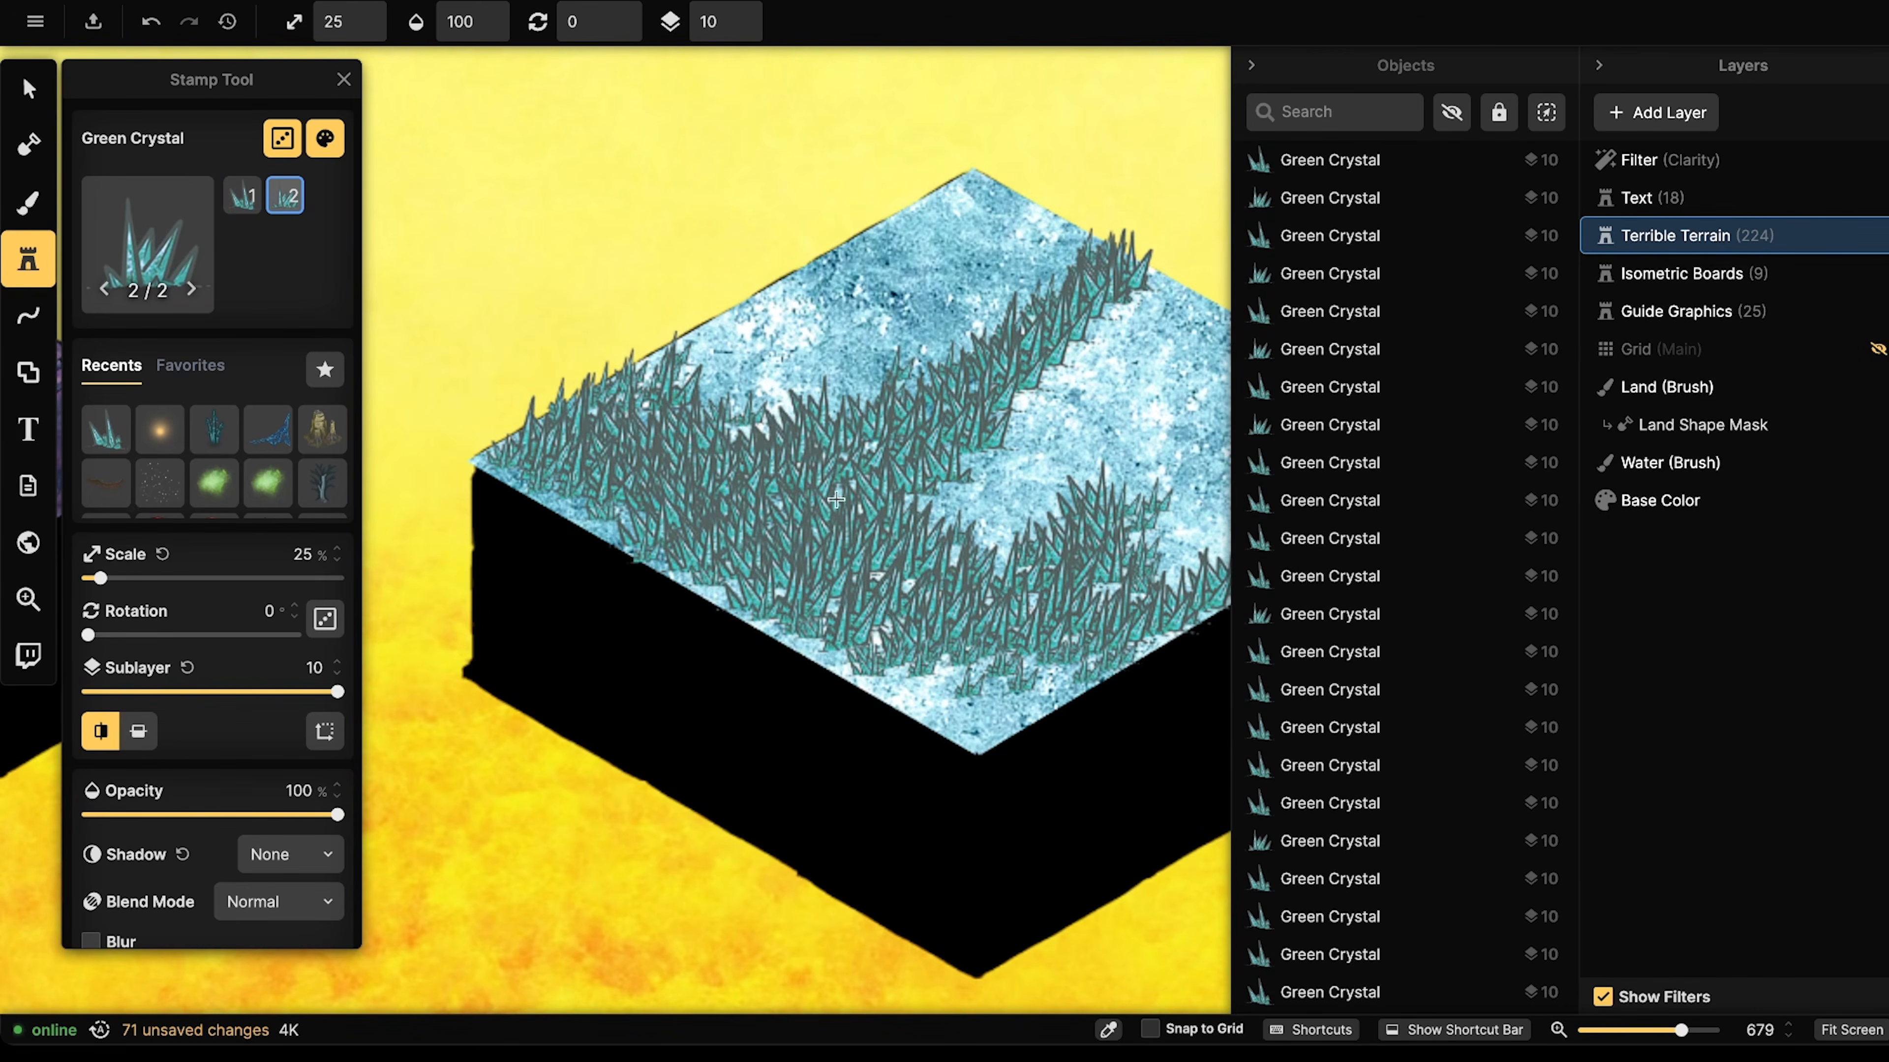
- Set the stamp's scale to 25% and scatter tiny Green Crystals over the tile's front tip and the open ice behind the ridge
drag(913, 682, 982, 728)
click(981, 729)
click(816, 307)
click(841, 304)
click(822, 320)
click(833, 322)
click(860, 307)
click(911, 253)
click(925, 253)
click(939, 246)
click(959, 254)
click(991, 241)
click(960, 199)
click(758, 328)
click(747, 330)
click(749, 340)
click(754, 343)
click(839, 344)
click(834, 348)
click(844, 350)
click(849, 351)
- Scatter small groups of tiny Green Crystals over the middle of the open ice to the right of the ridge
drag(974, 366, 671, 328)
click(922, 401)
click(928, 385)
click(939, 383)
click(950, 381)
click(965, 381)
click(934, 364)
click(904, 453)
click(908, 454)
click(915, 457)
click(921, 459)
click(927, 461)
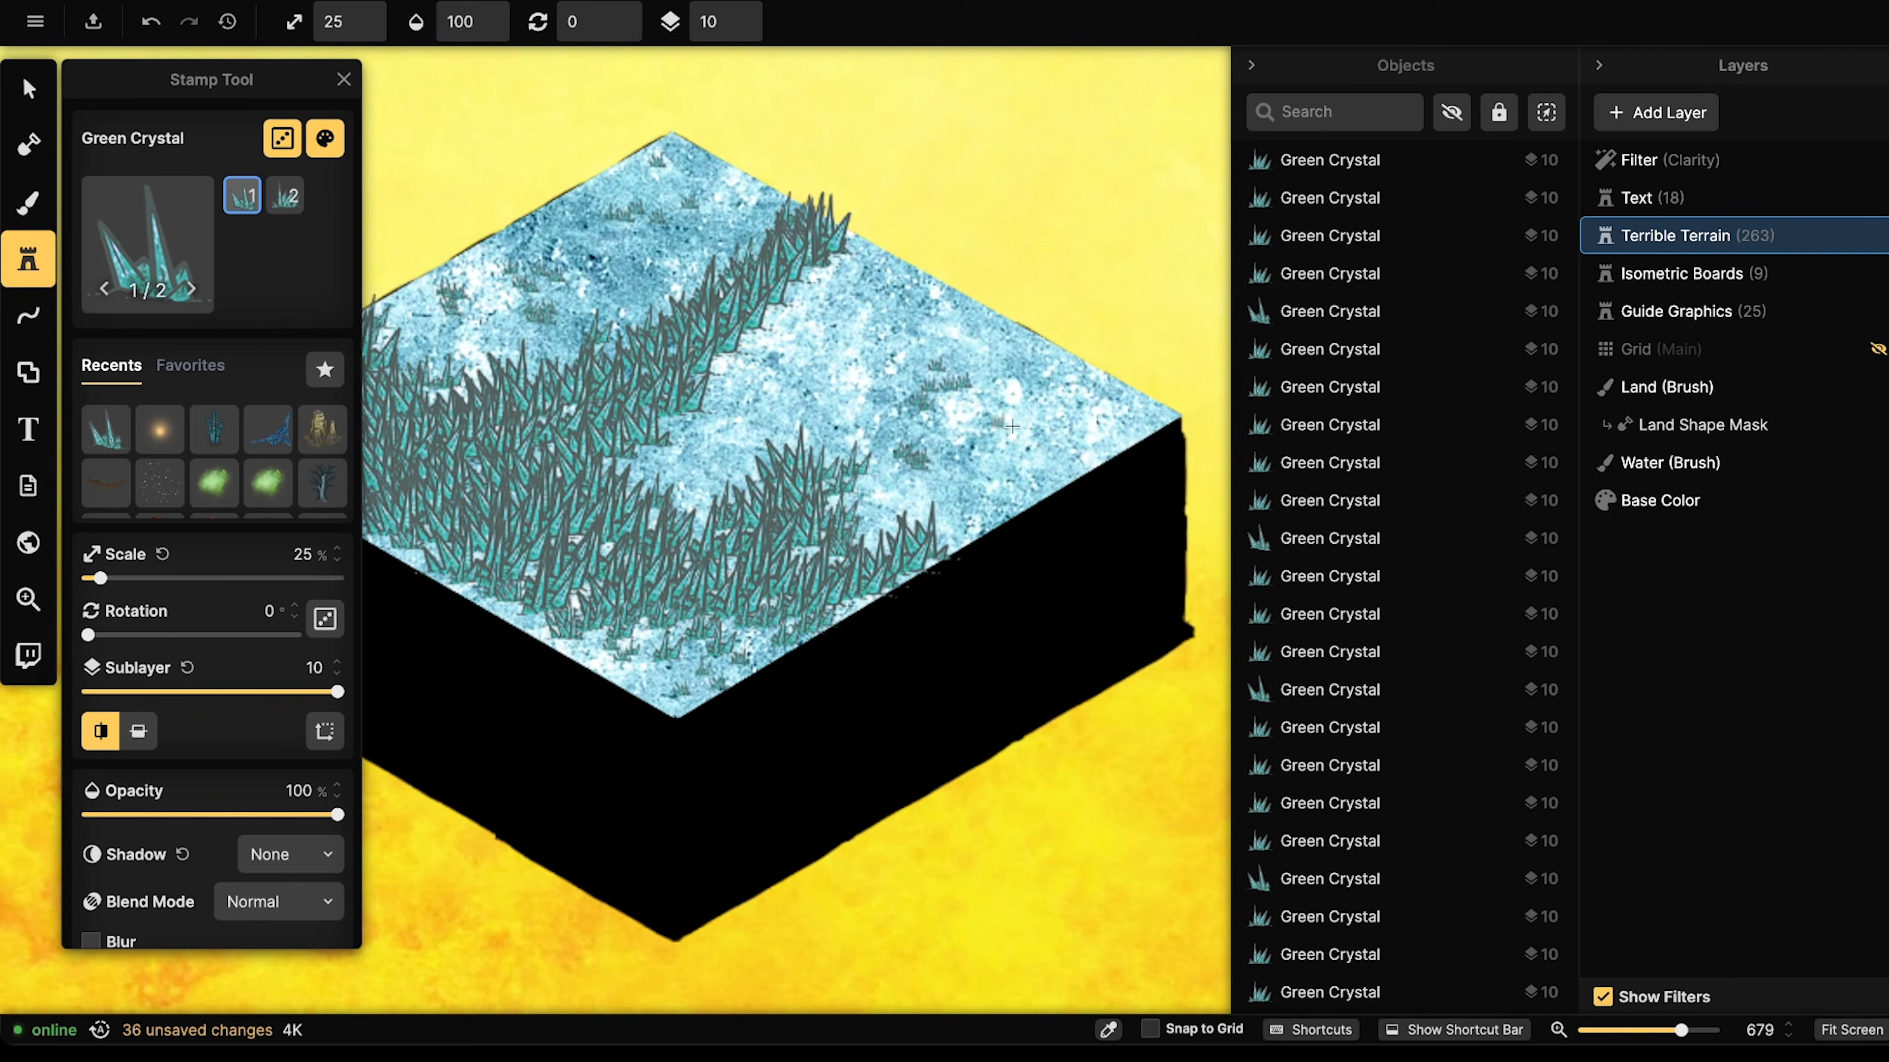
- Add tiny Green Crystals along the tile's front-right edge, in its right corner and near the back-right edge
click(999, 479)
click(1010, 478)
click(998, 487)
click(1020, 489)
click(976, 509)
click(1120, 401)
click(1134, 413)
click(1123, 421)
click(1140, 410)
click(1078, 338)
click(984, 322)
click(994, 332)
click(1006, 335)
click(1054, 262)
- Add a few more tiny Green Crystals at the tile's back corner and on the ice behind the ridge
click(703, 158)
click(707, 165)
click(650, 300)
click(651, 275)
click(653, 277)
click(549, 199)
click(542, 204)
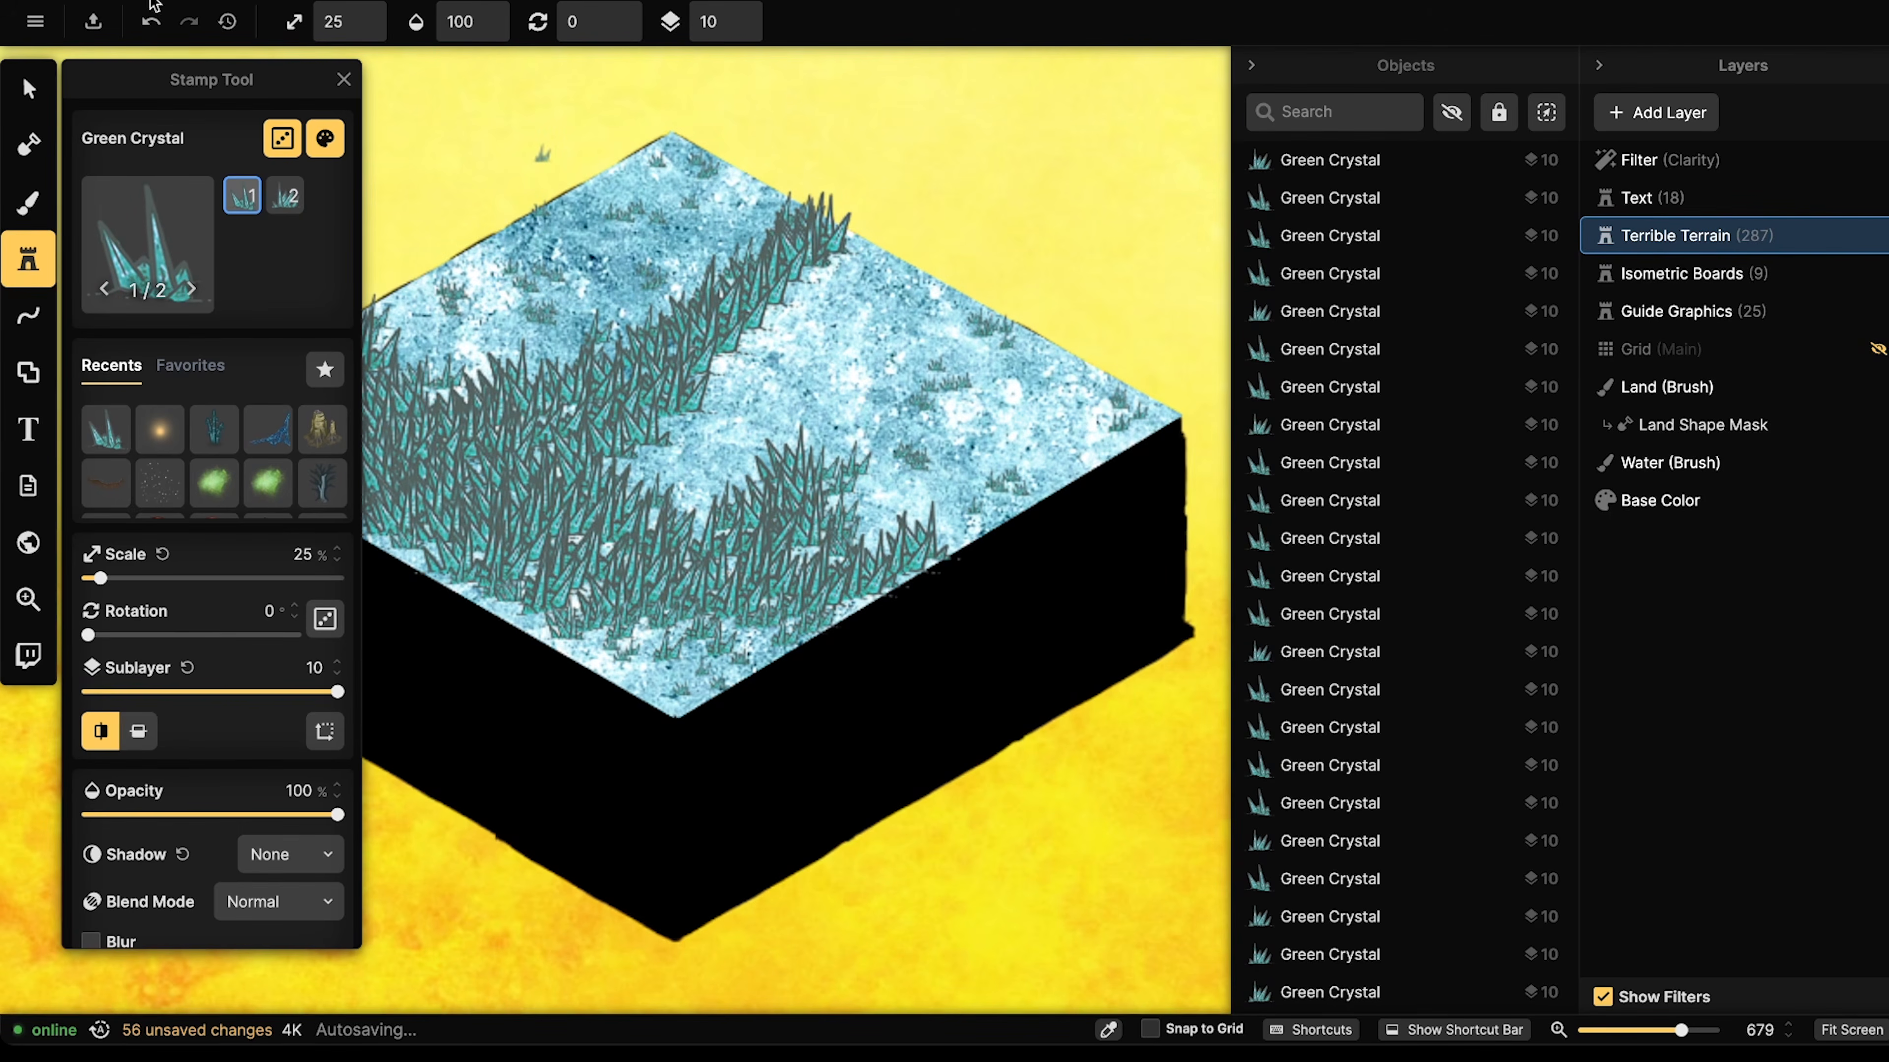
- Select all stamps like one of the ridge's Green Crystals and set their brightness to 114%
click(45, 92)
scroll(640, 447, down, 3)
drag(569, 457, 705, 464)
click(706, 463)
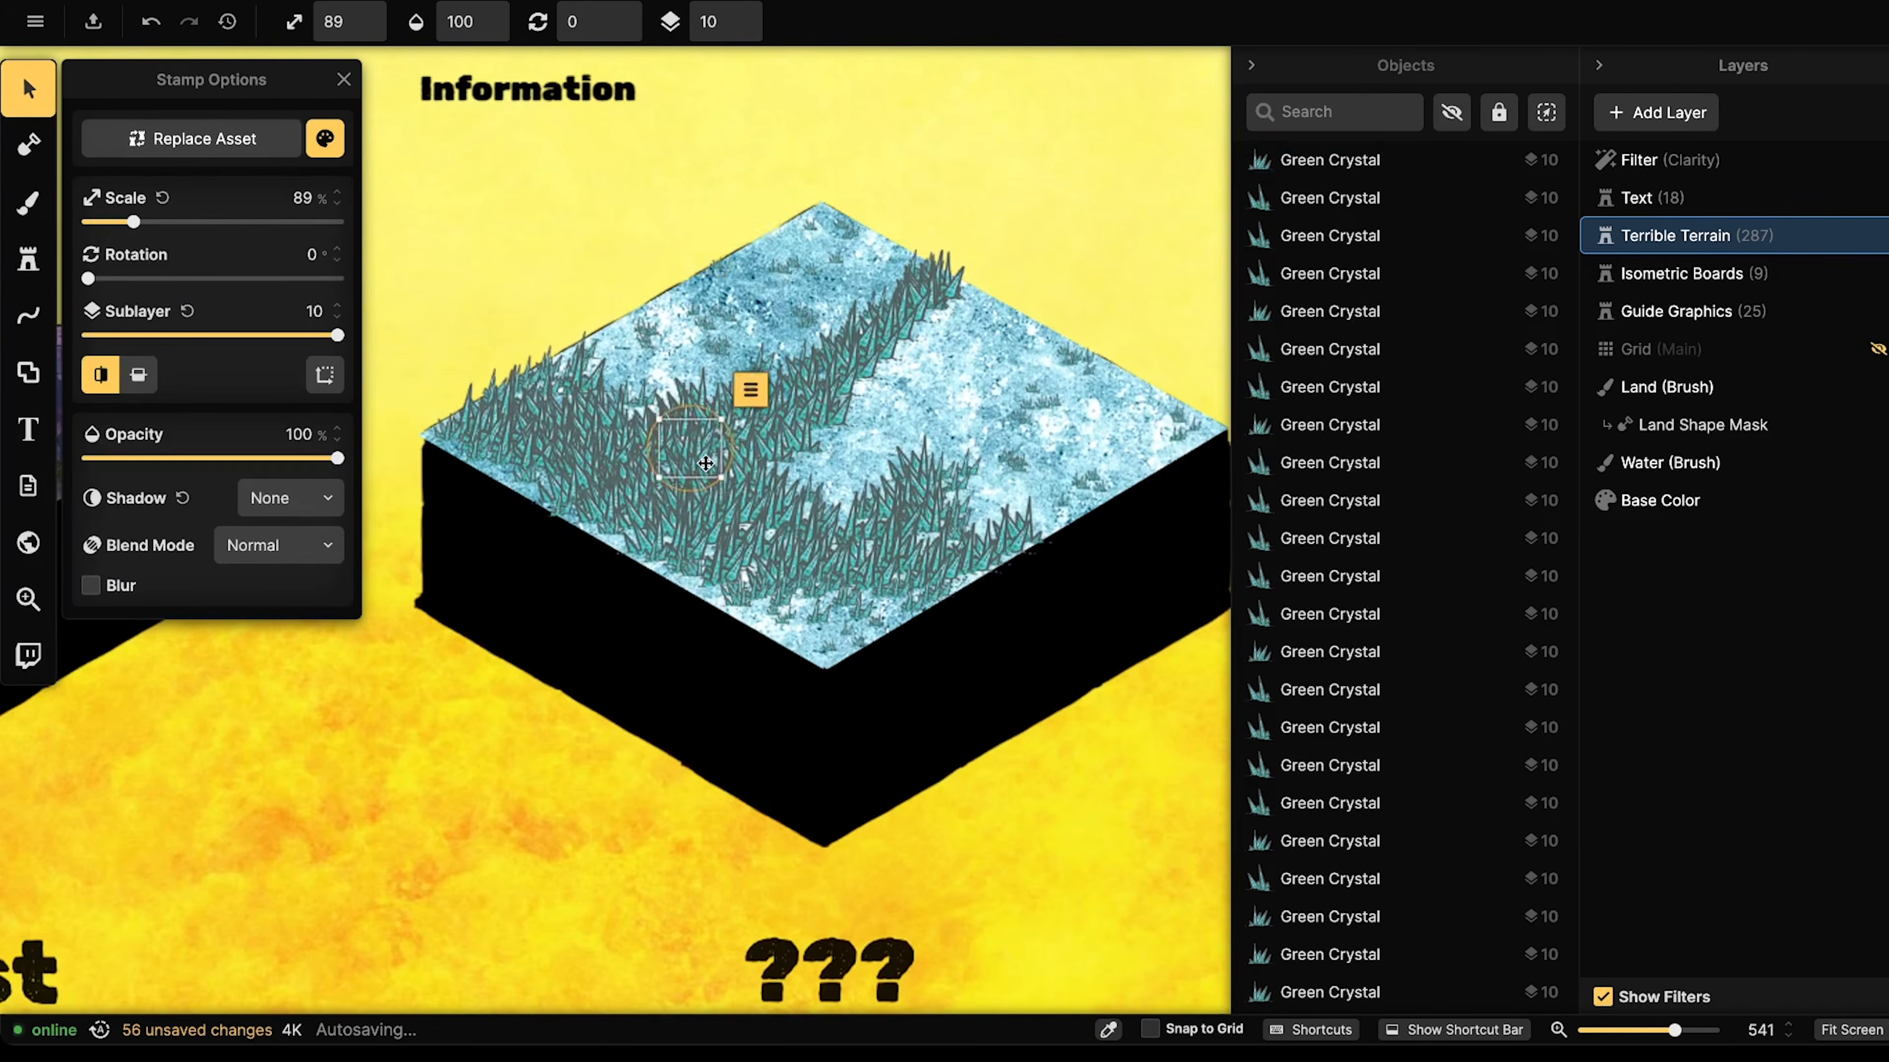
scroll(706, 463, up, 5)
right_click(735, 474)
mouse_move(799, 406)
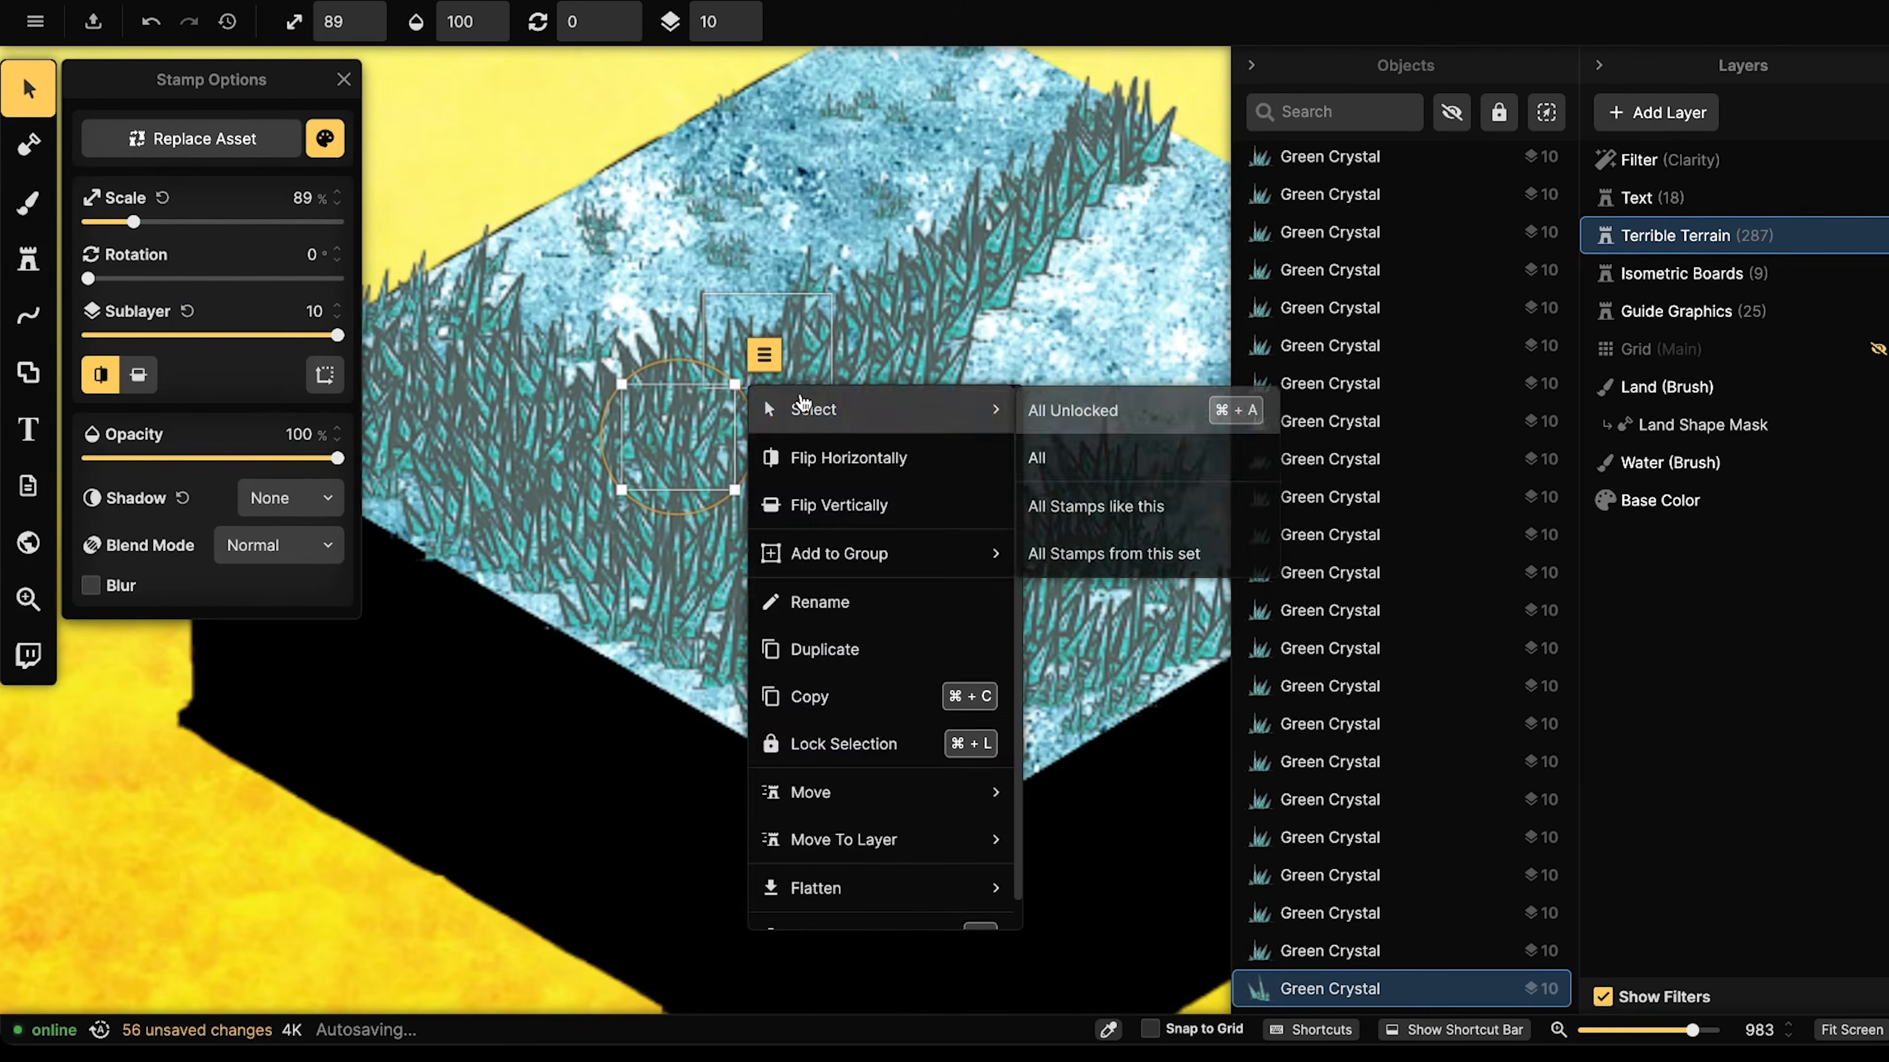
click(1138, 508)
click(325, 138)
click(552, 268)
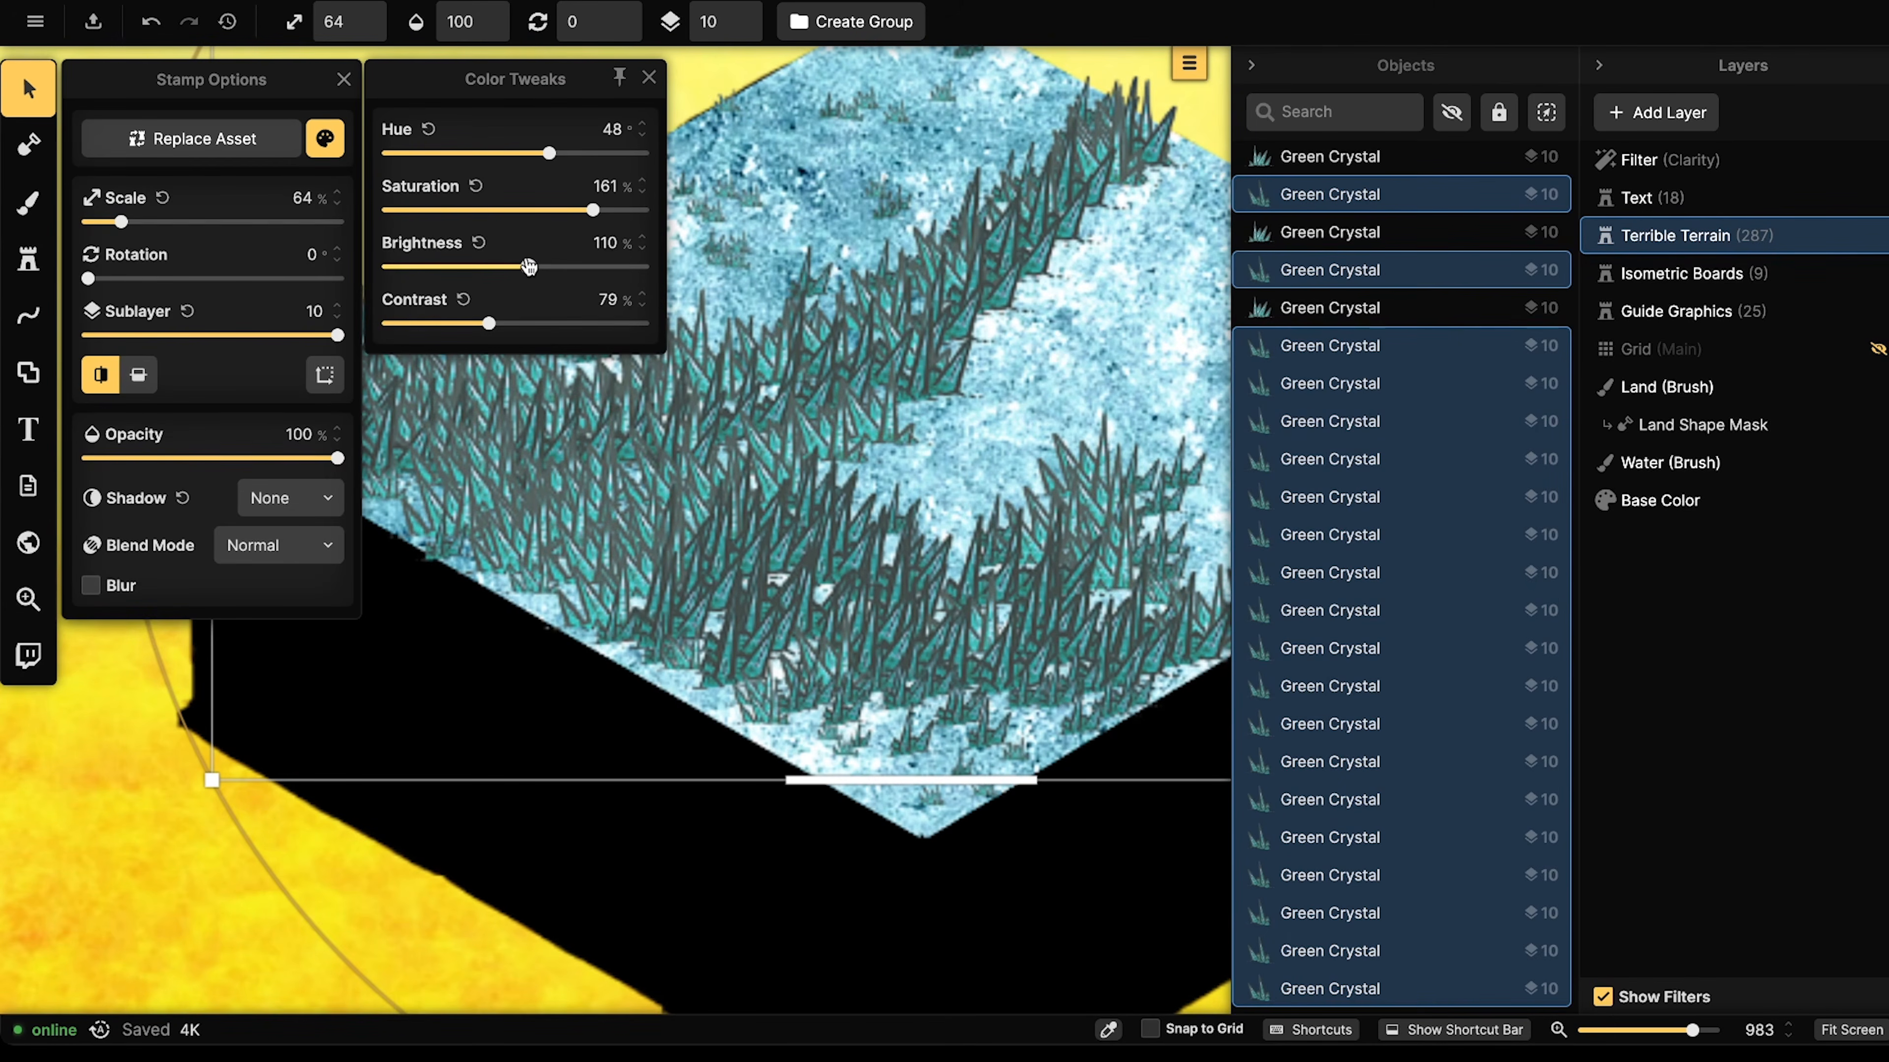
drag(532, 266, 532, 265)
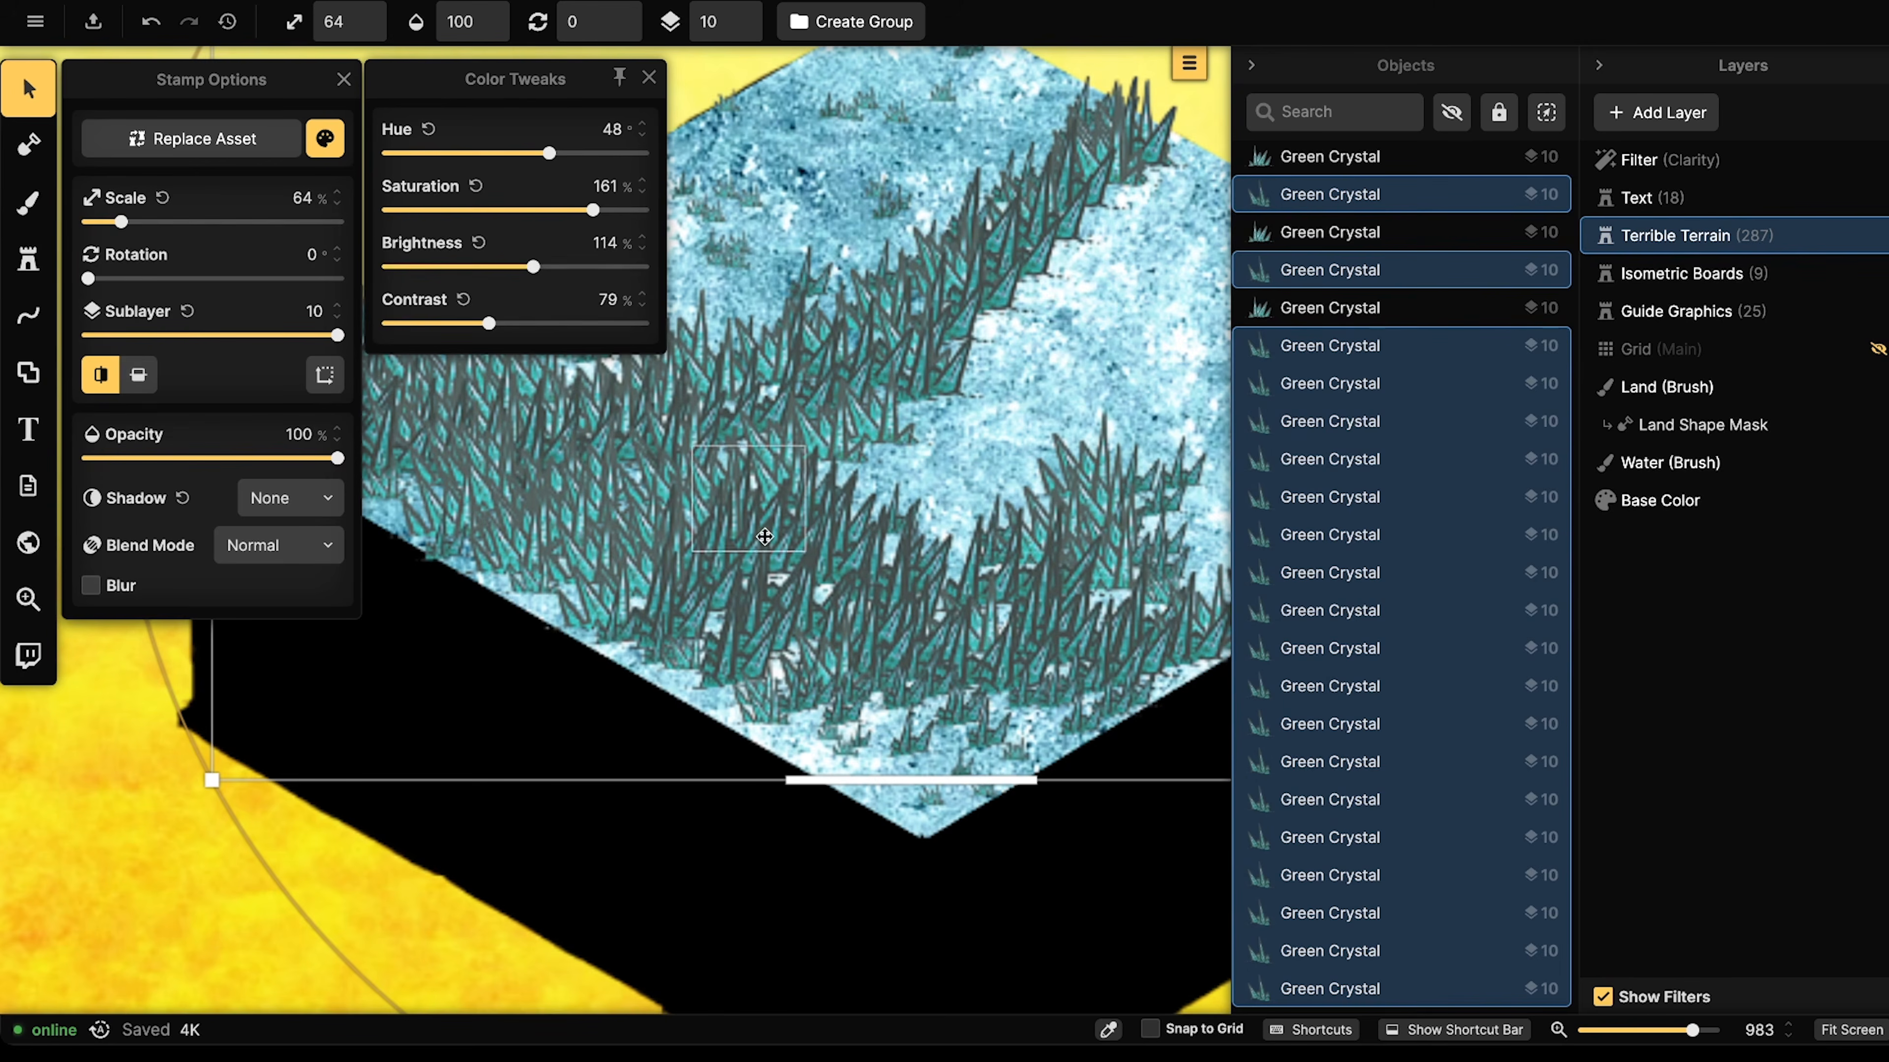
- Select individual large Green Crystals scattered throughout the ridge and set their brightness to 75%
click(712, 507)
shift+click(523, 453)
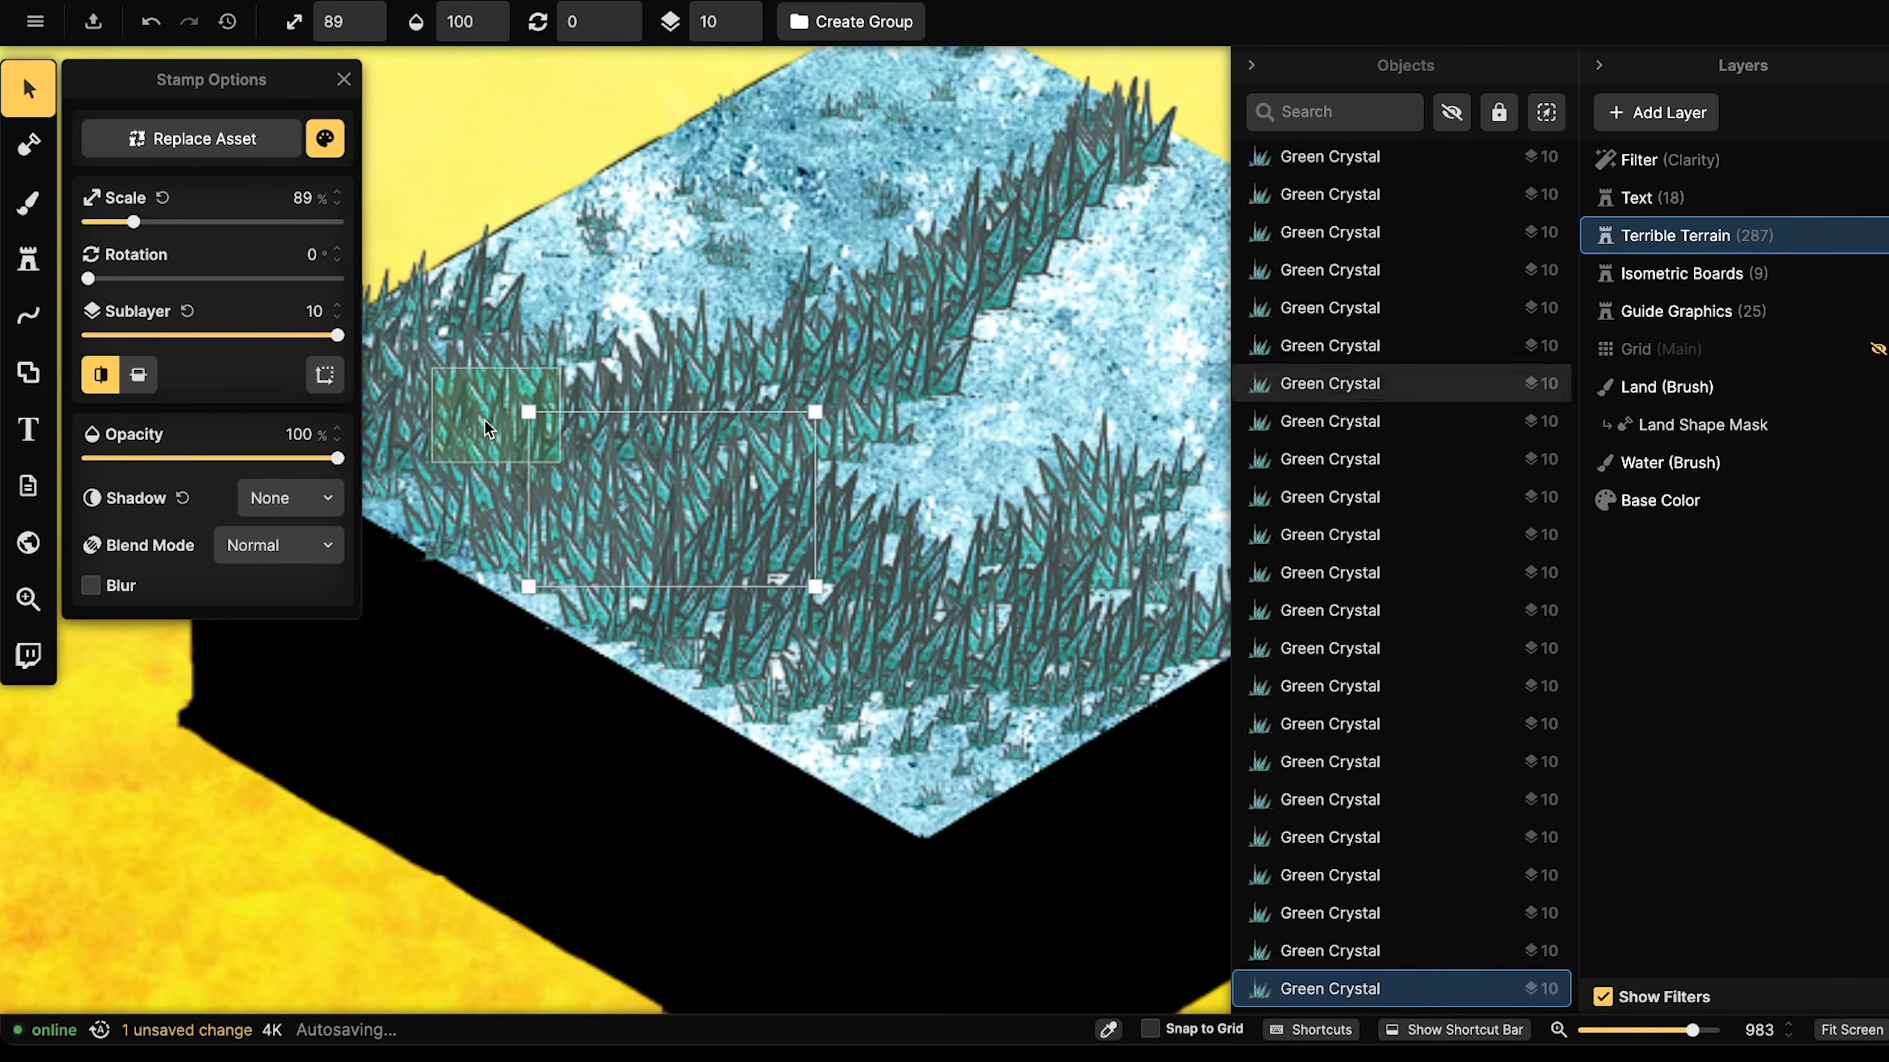
shift+click(907, 349)
shift+click(1030, 240)
shift+click(936, 606)
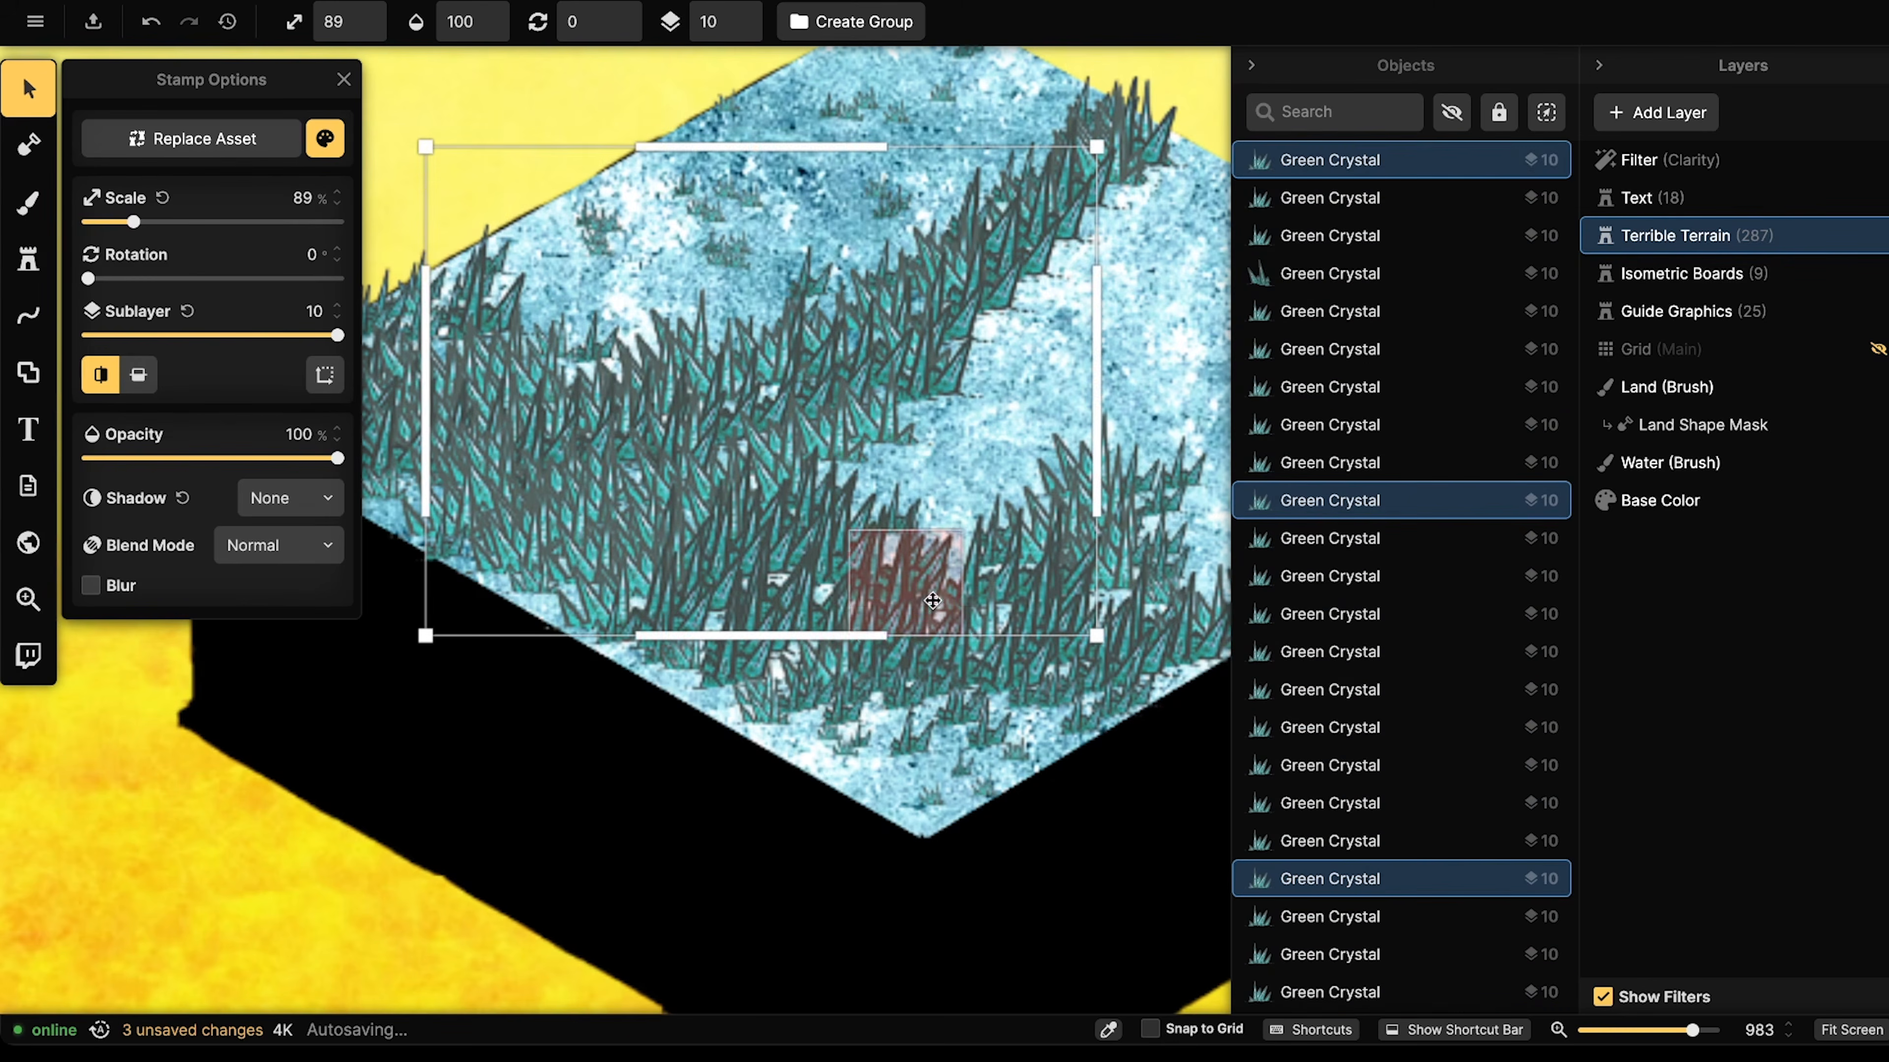
shift+click(853, 647)
shift+click(1017, 649)
shift+click(1123, 588)
shift+click(1149, 625)
shift+click(1128, 675)
shift+click(773, 641)
shift+click(770, 641)
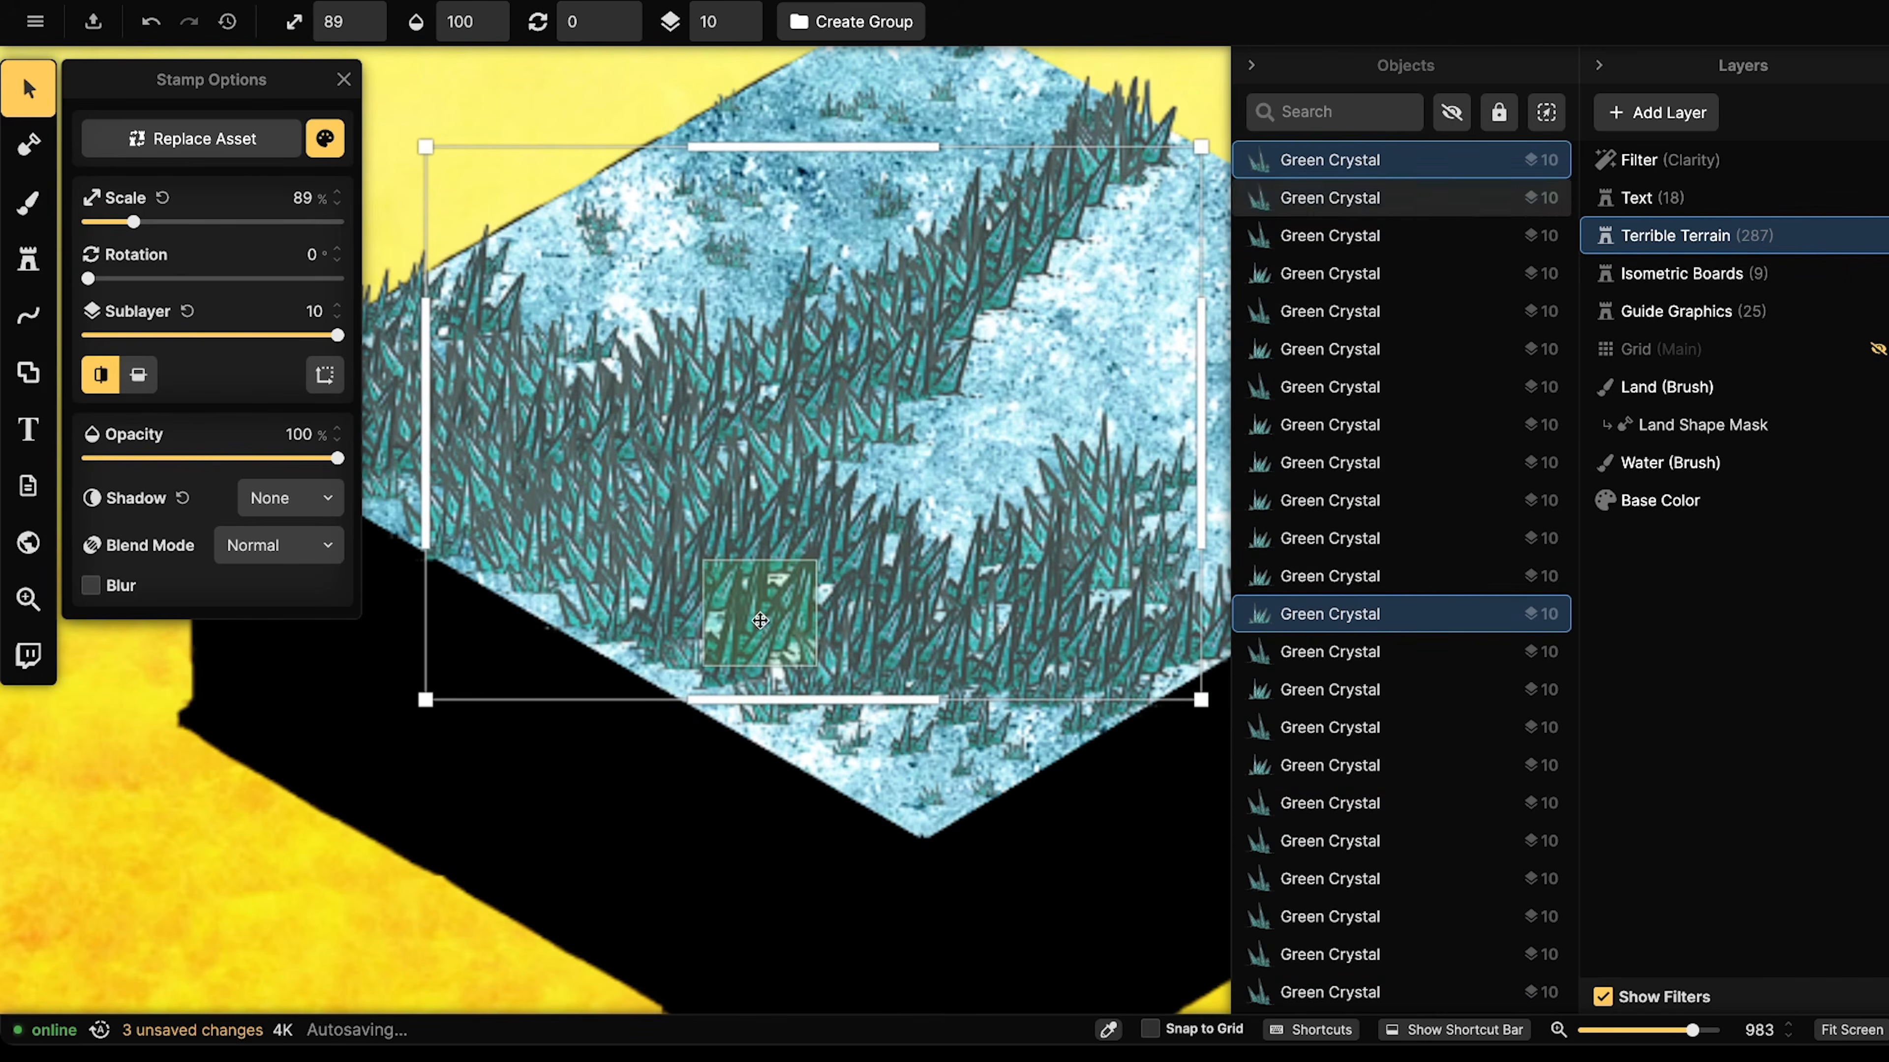
shift+click(749, 512)
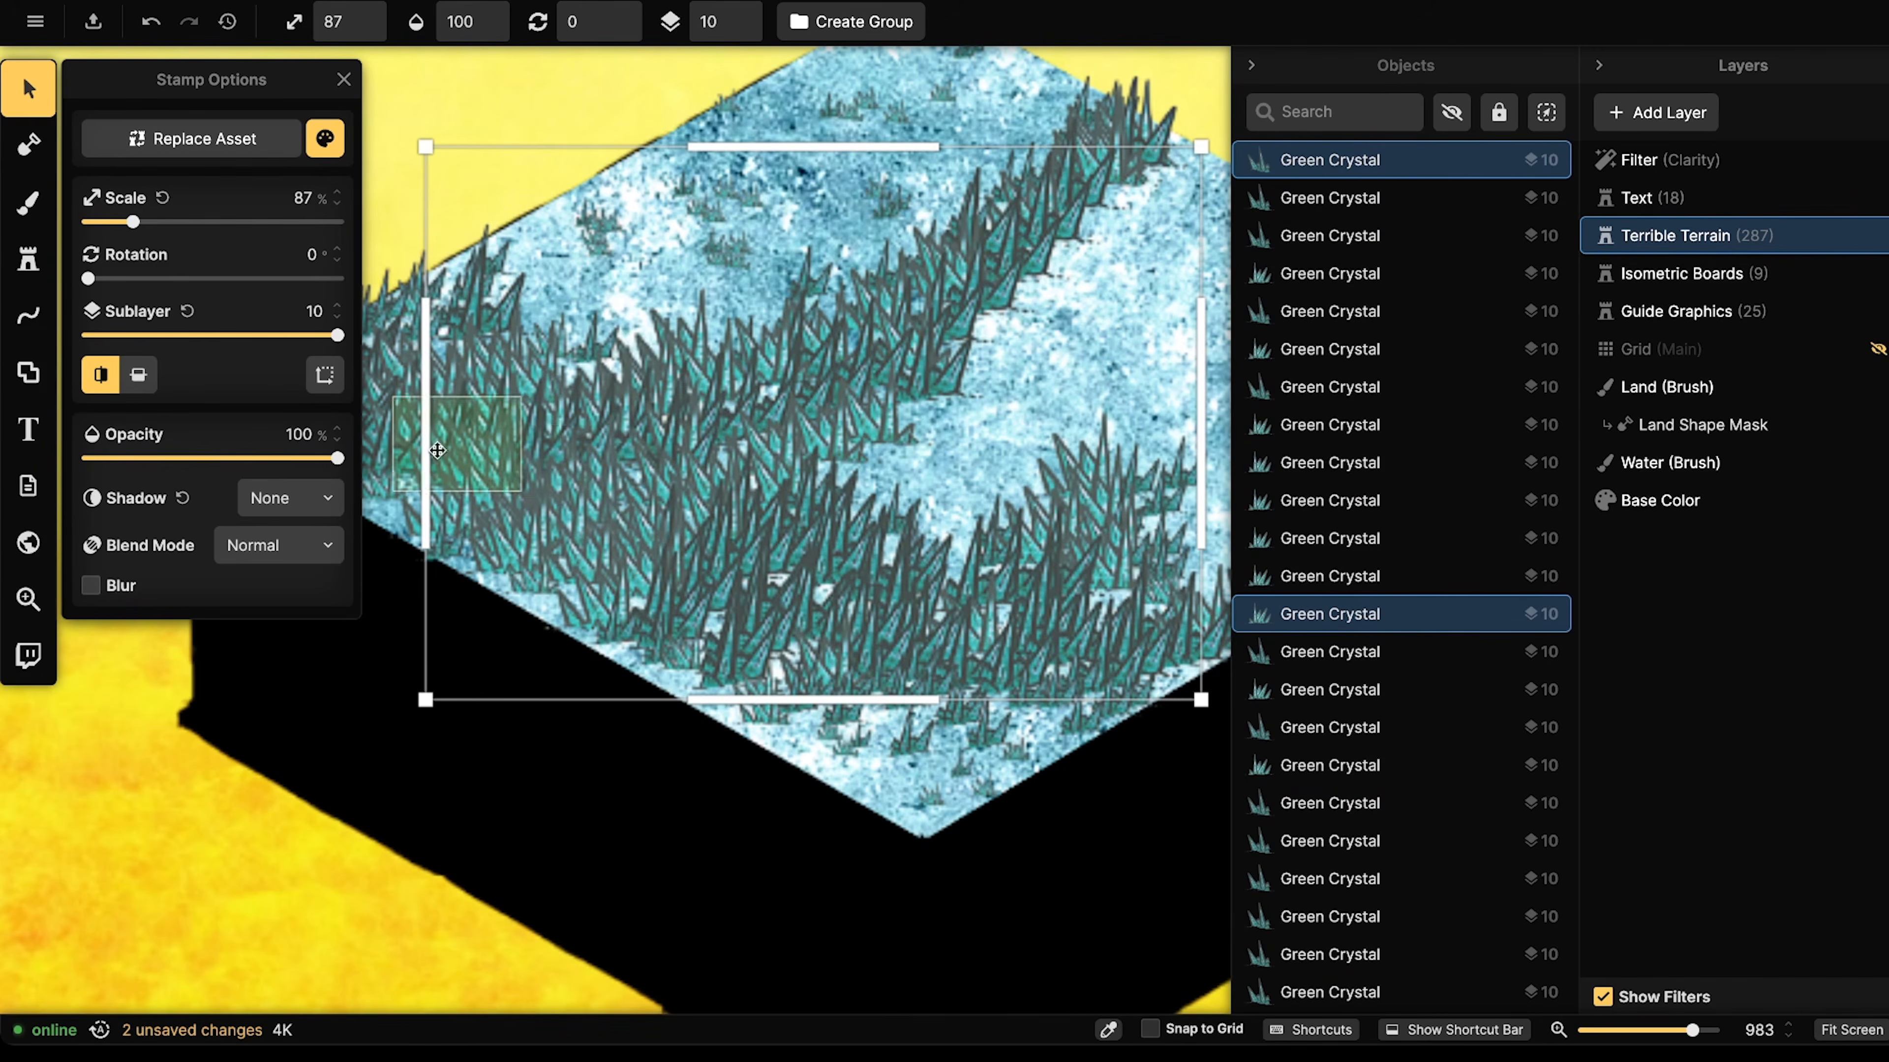
shift+click(439, 428)
drag(409, 409, 697, 438)
shift+click(636, 408)
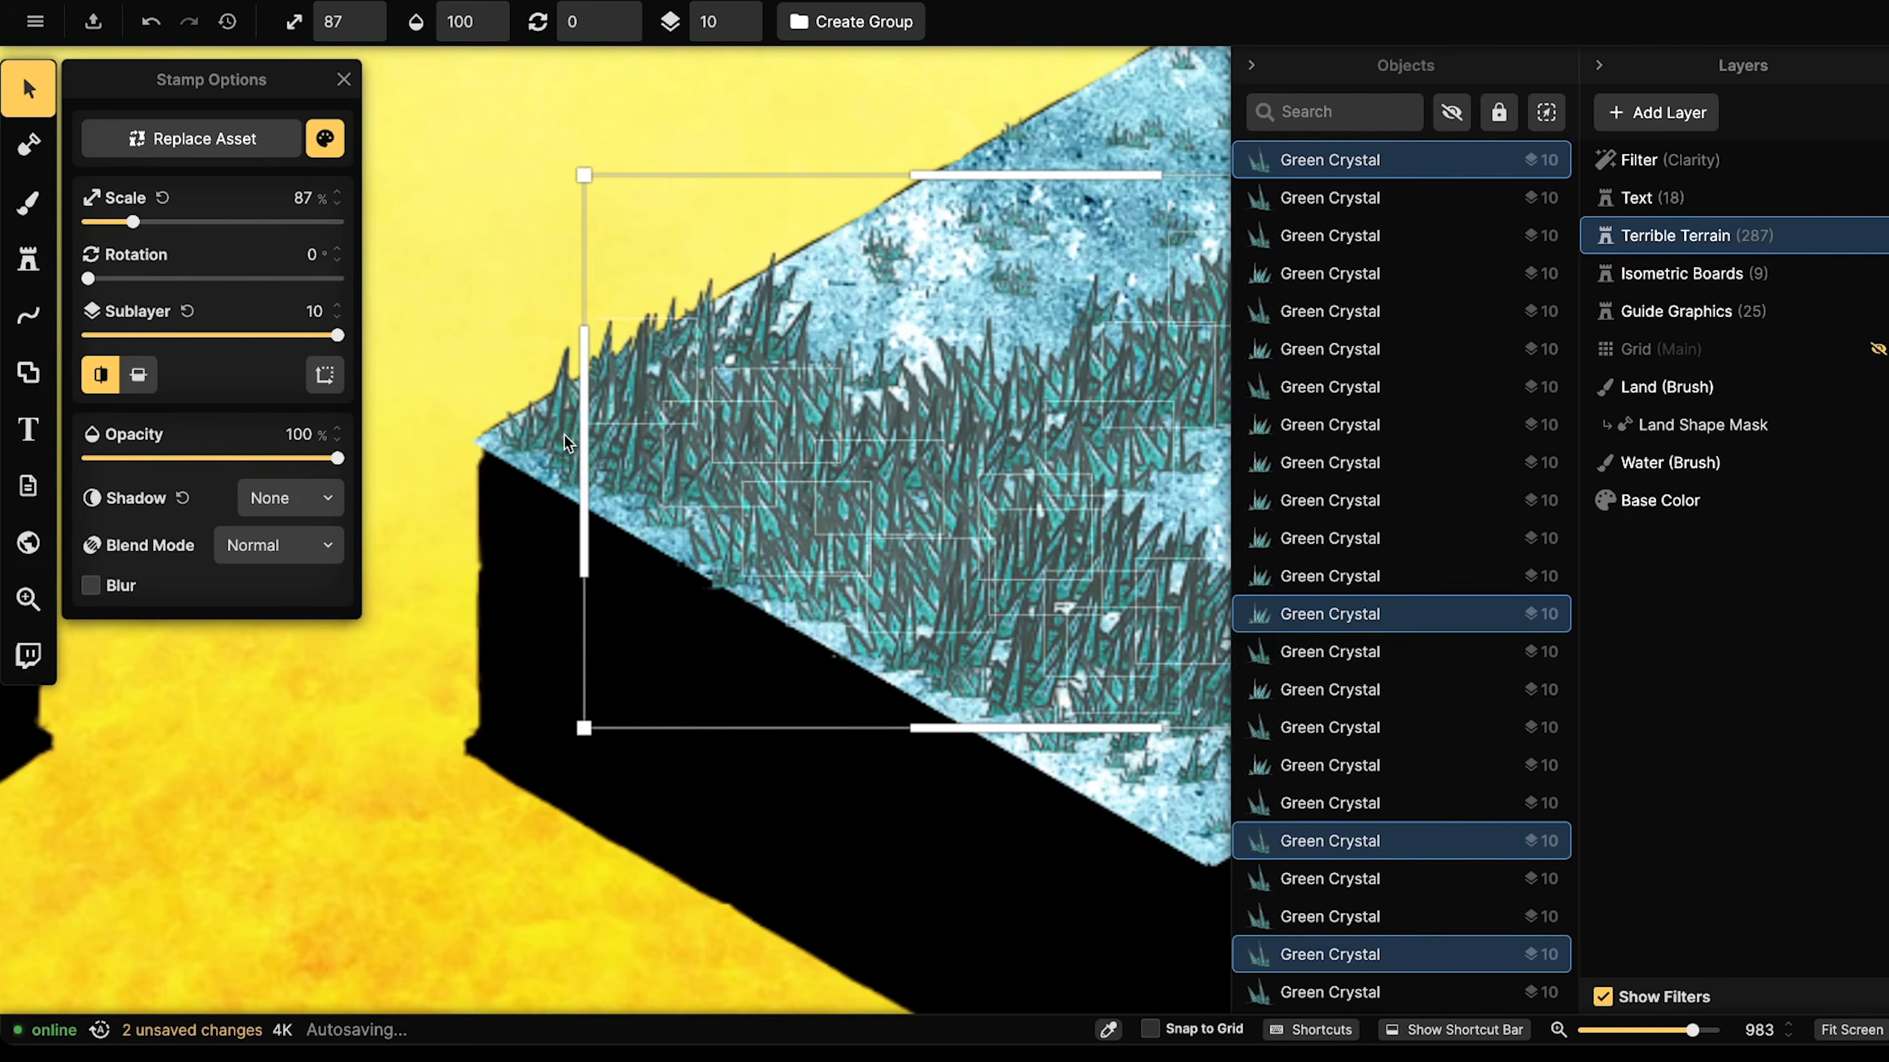
shift+click(563, 434)
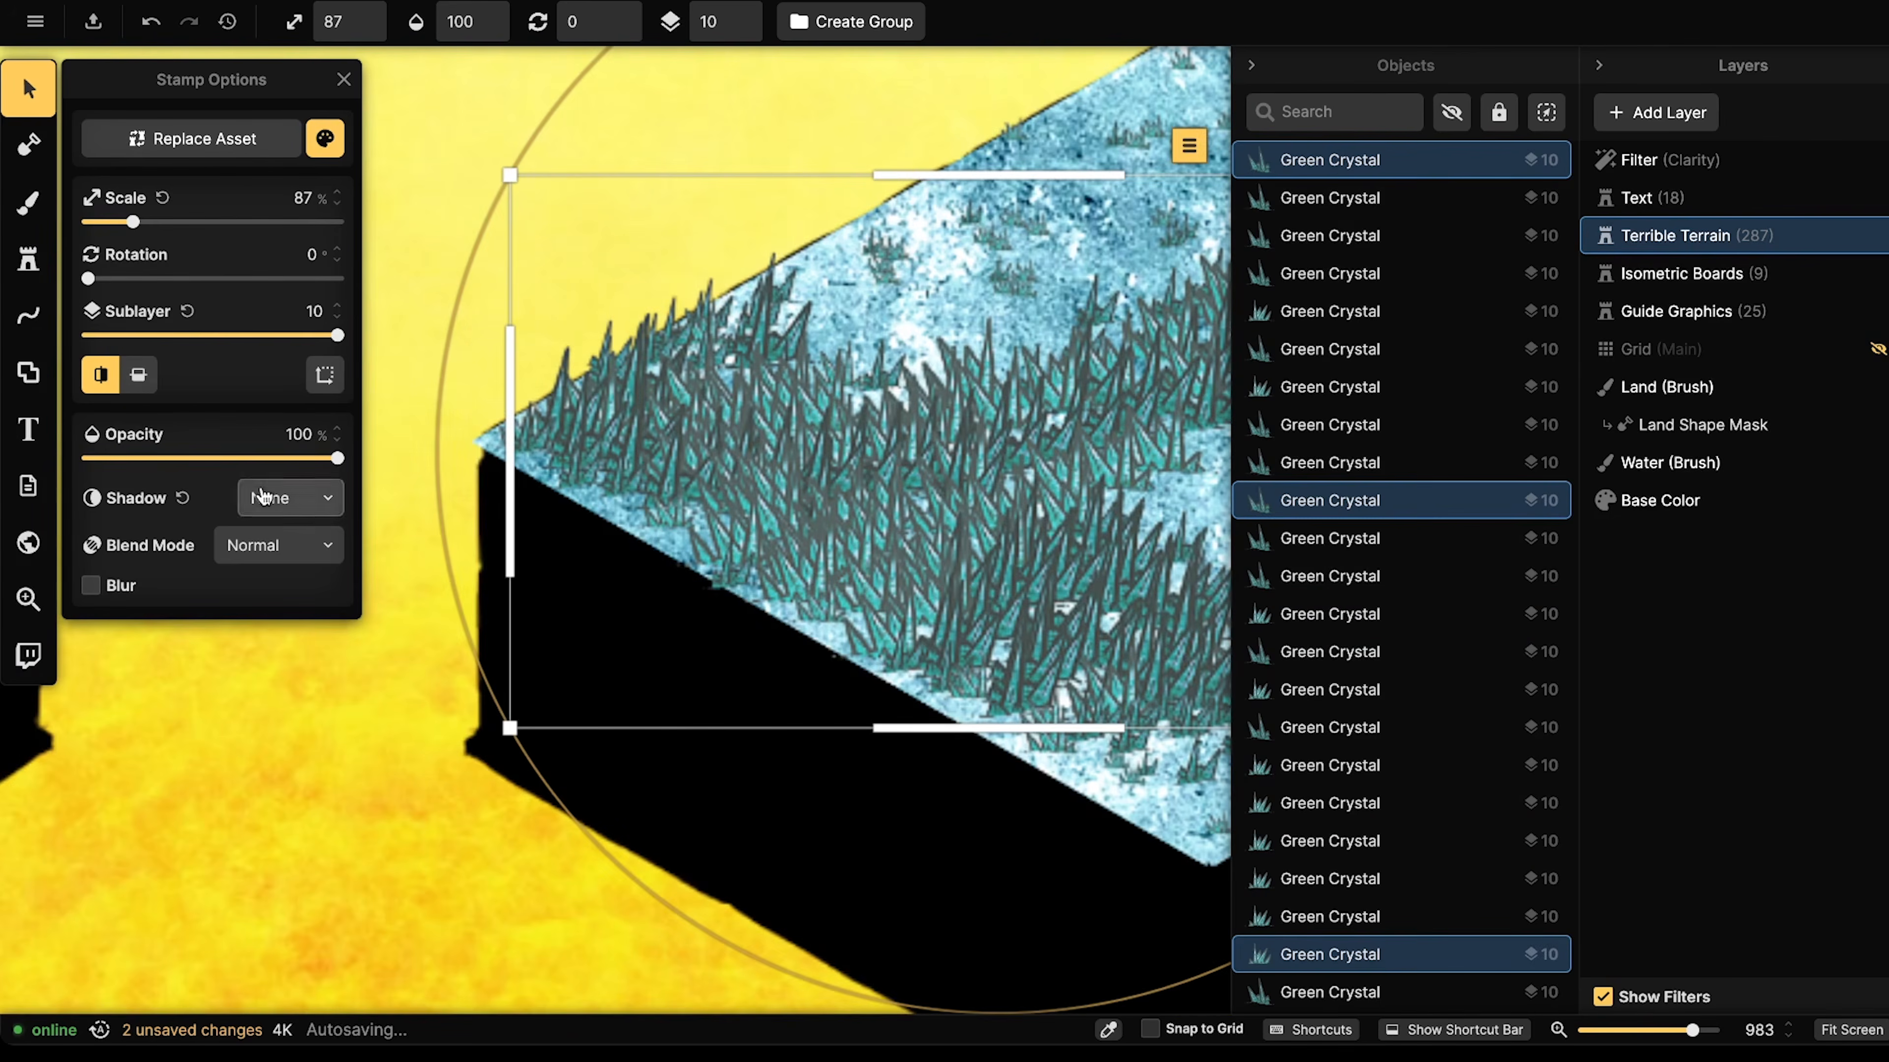
click(321, 137)
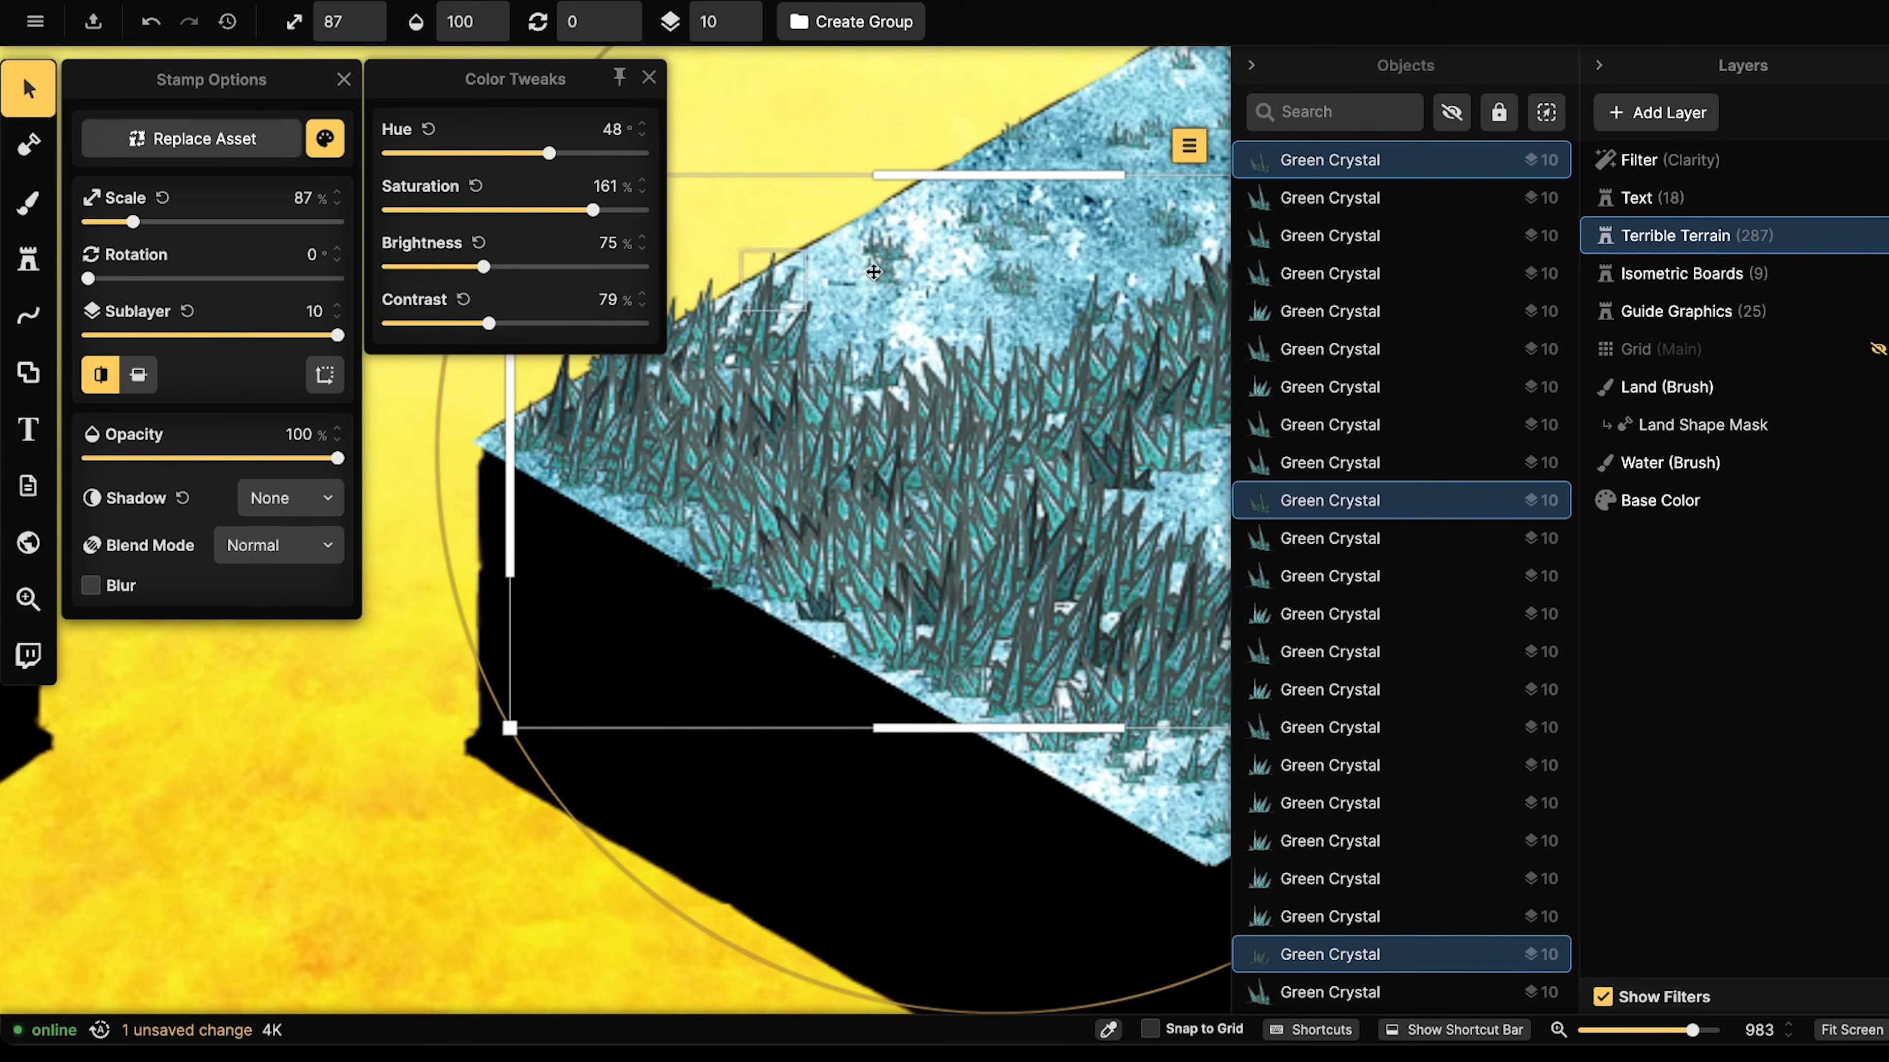
- Clear the selection and examine the crystal ridge's shading up close and across the whole ice tile
scroll(855, 278, down, 3)
drag(885, 279, 488, 294)
scroll(690, 639, up, 4)
drag(689, 640, 706, 639)
key(Escape)
scroll(627, 524, down, 3)
drag(626, 524, 623, 721)
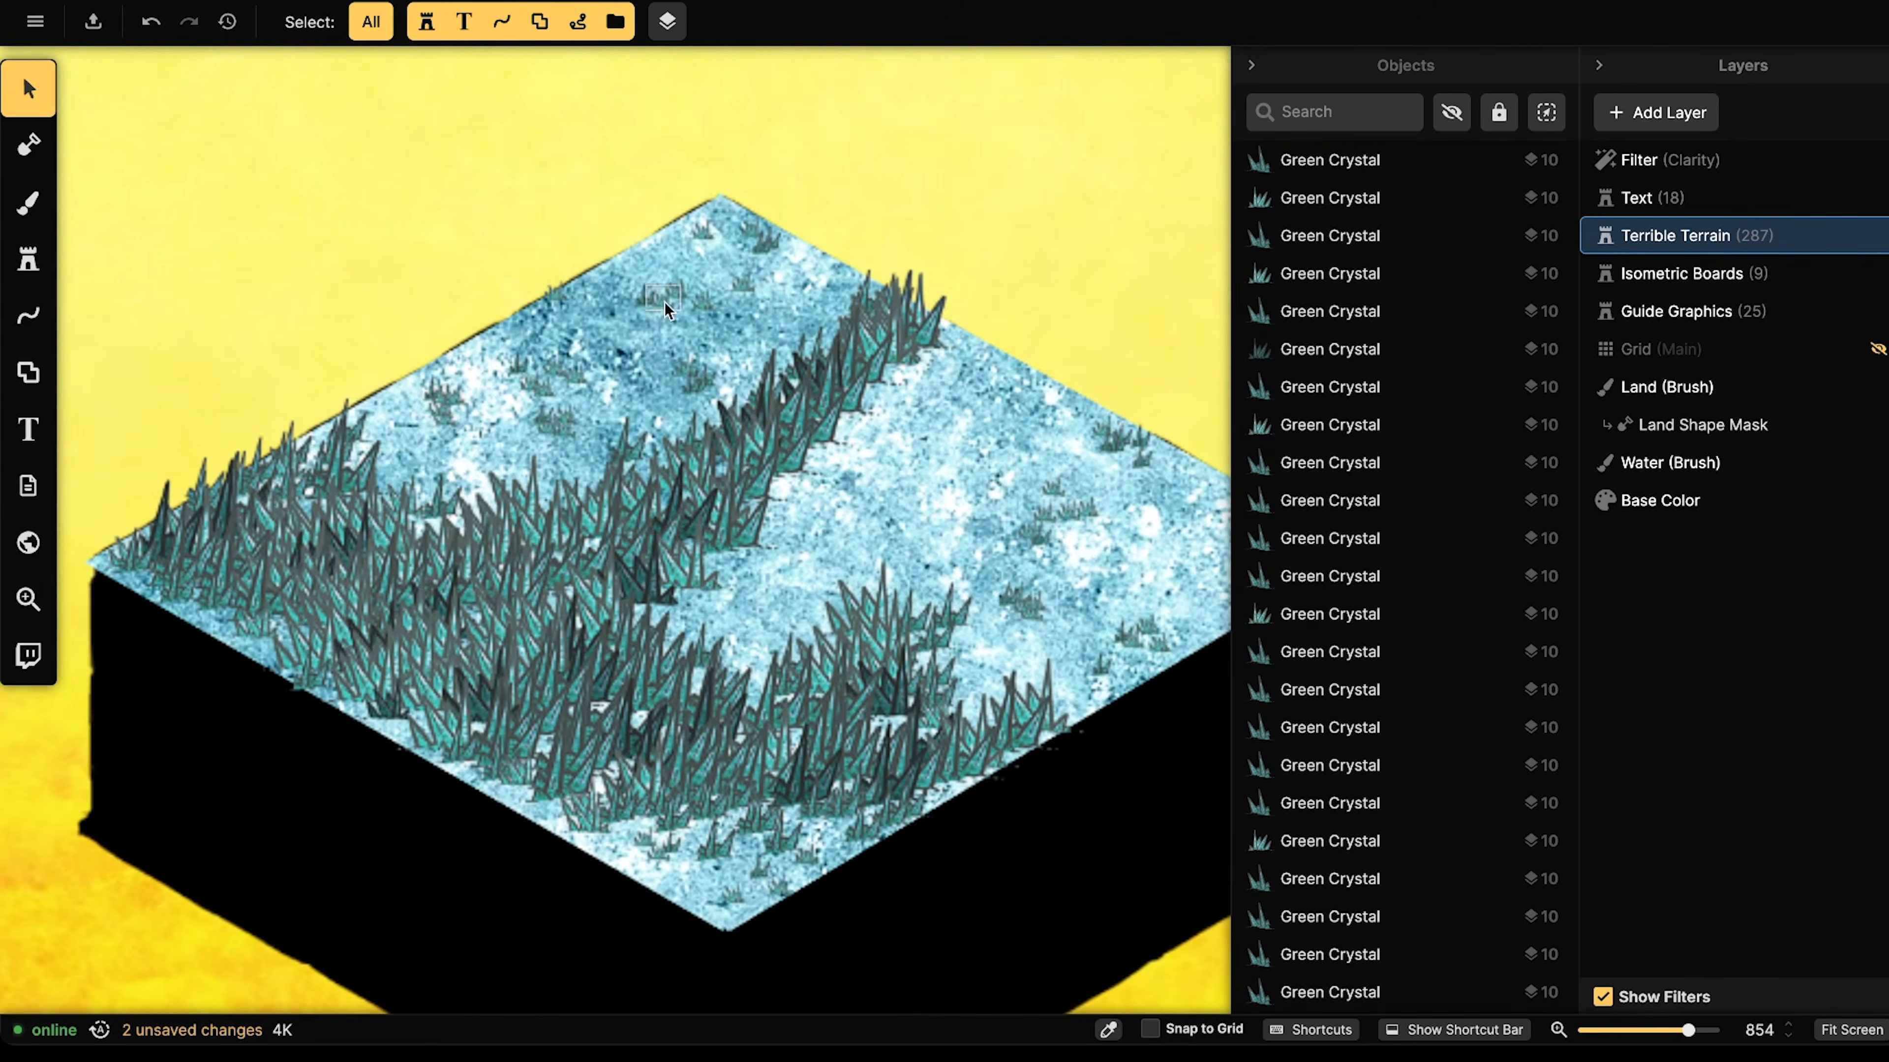
drag(982, 358, 764, 332)
drag(885, 412, 877, 396)
click(736, 414)
scroll(736, 413, down, 3)
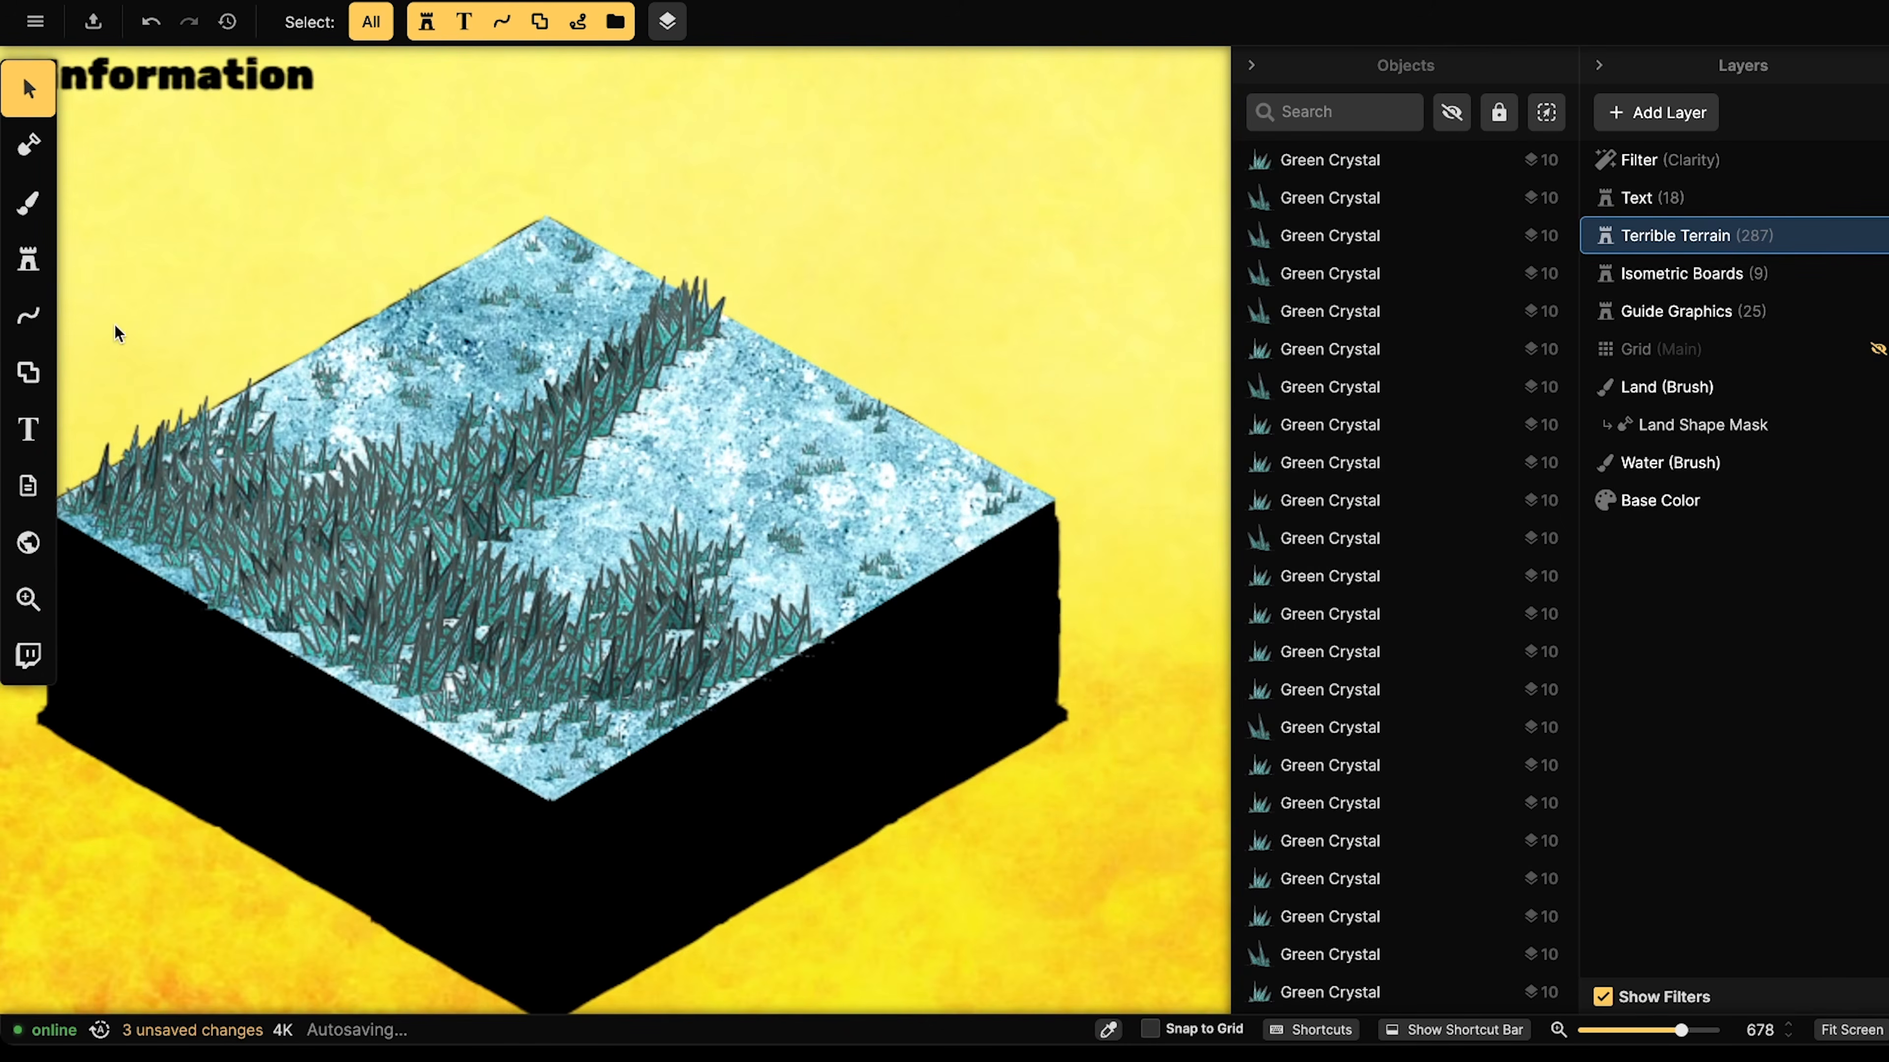
click(28, 201)
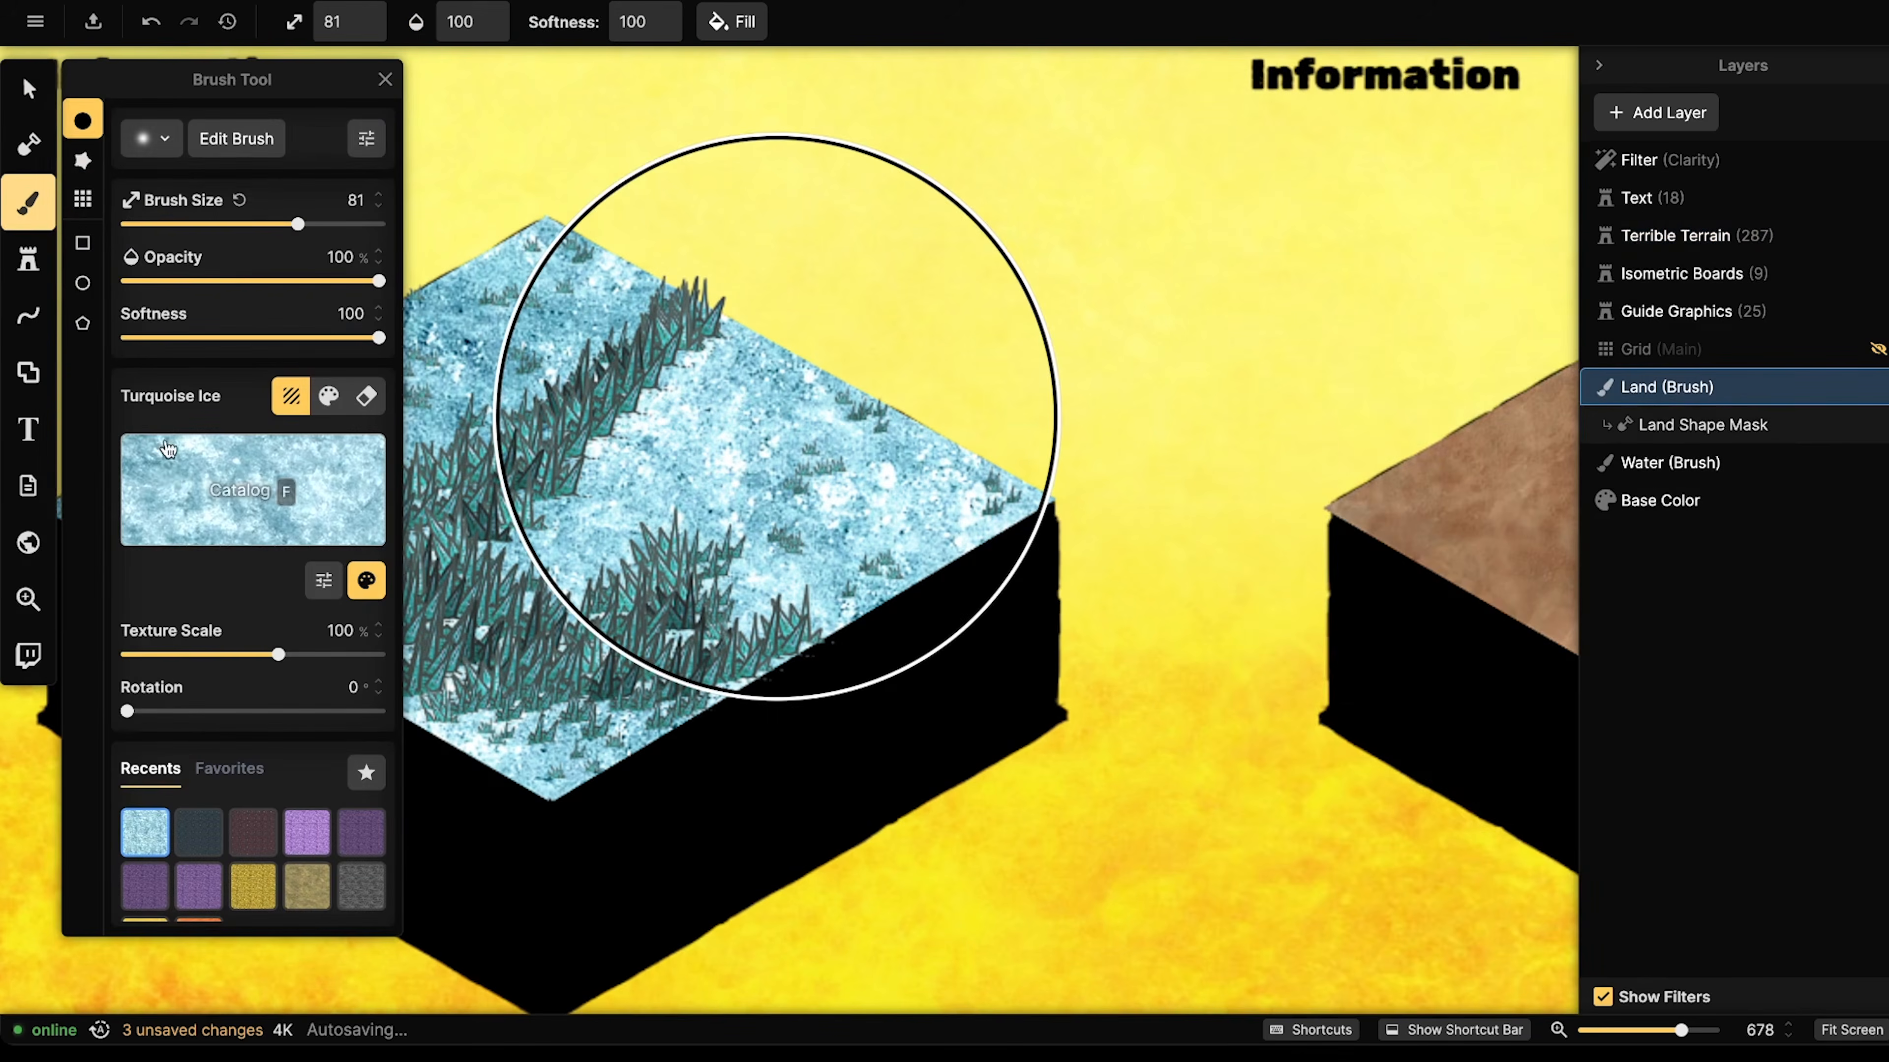
scroll(781, 492, up, 3)
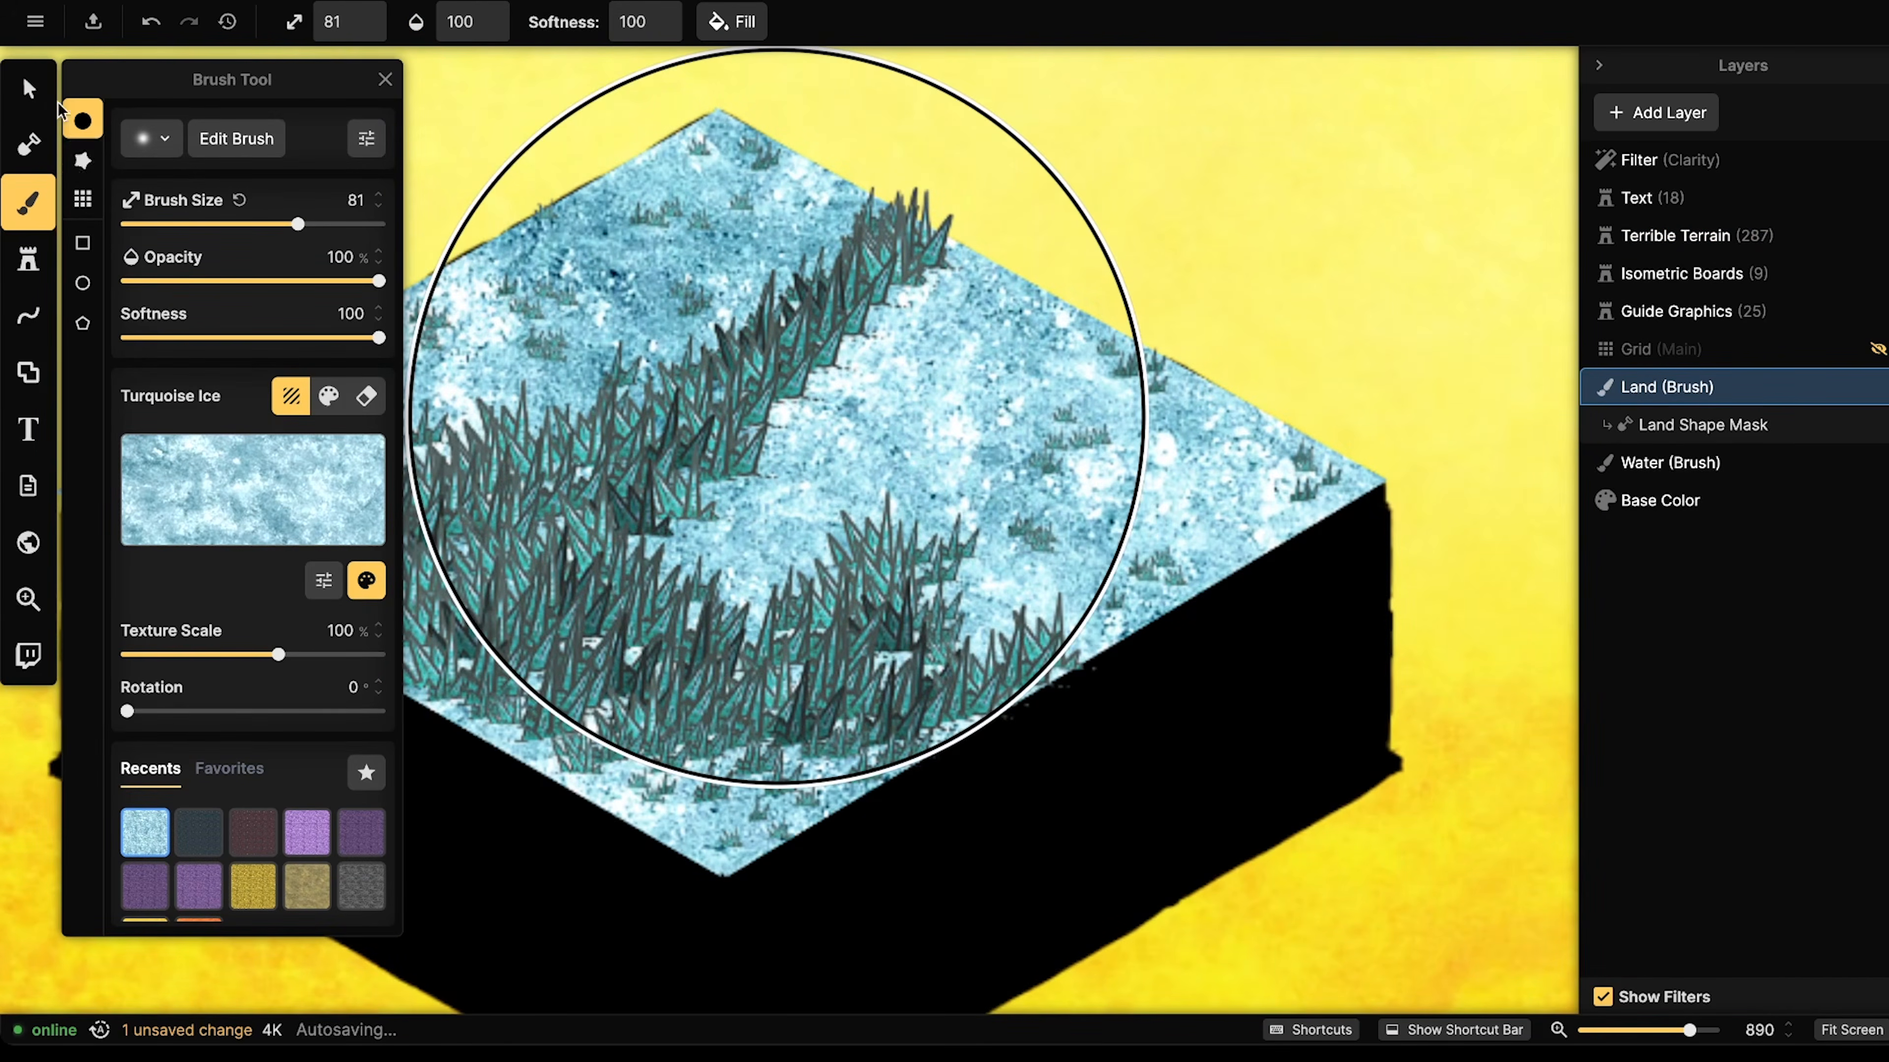
click(28, 88)
scroll(840, 357, up, 2)
click(842, 303)
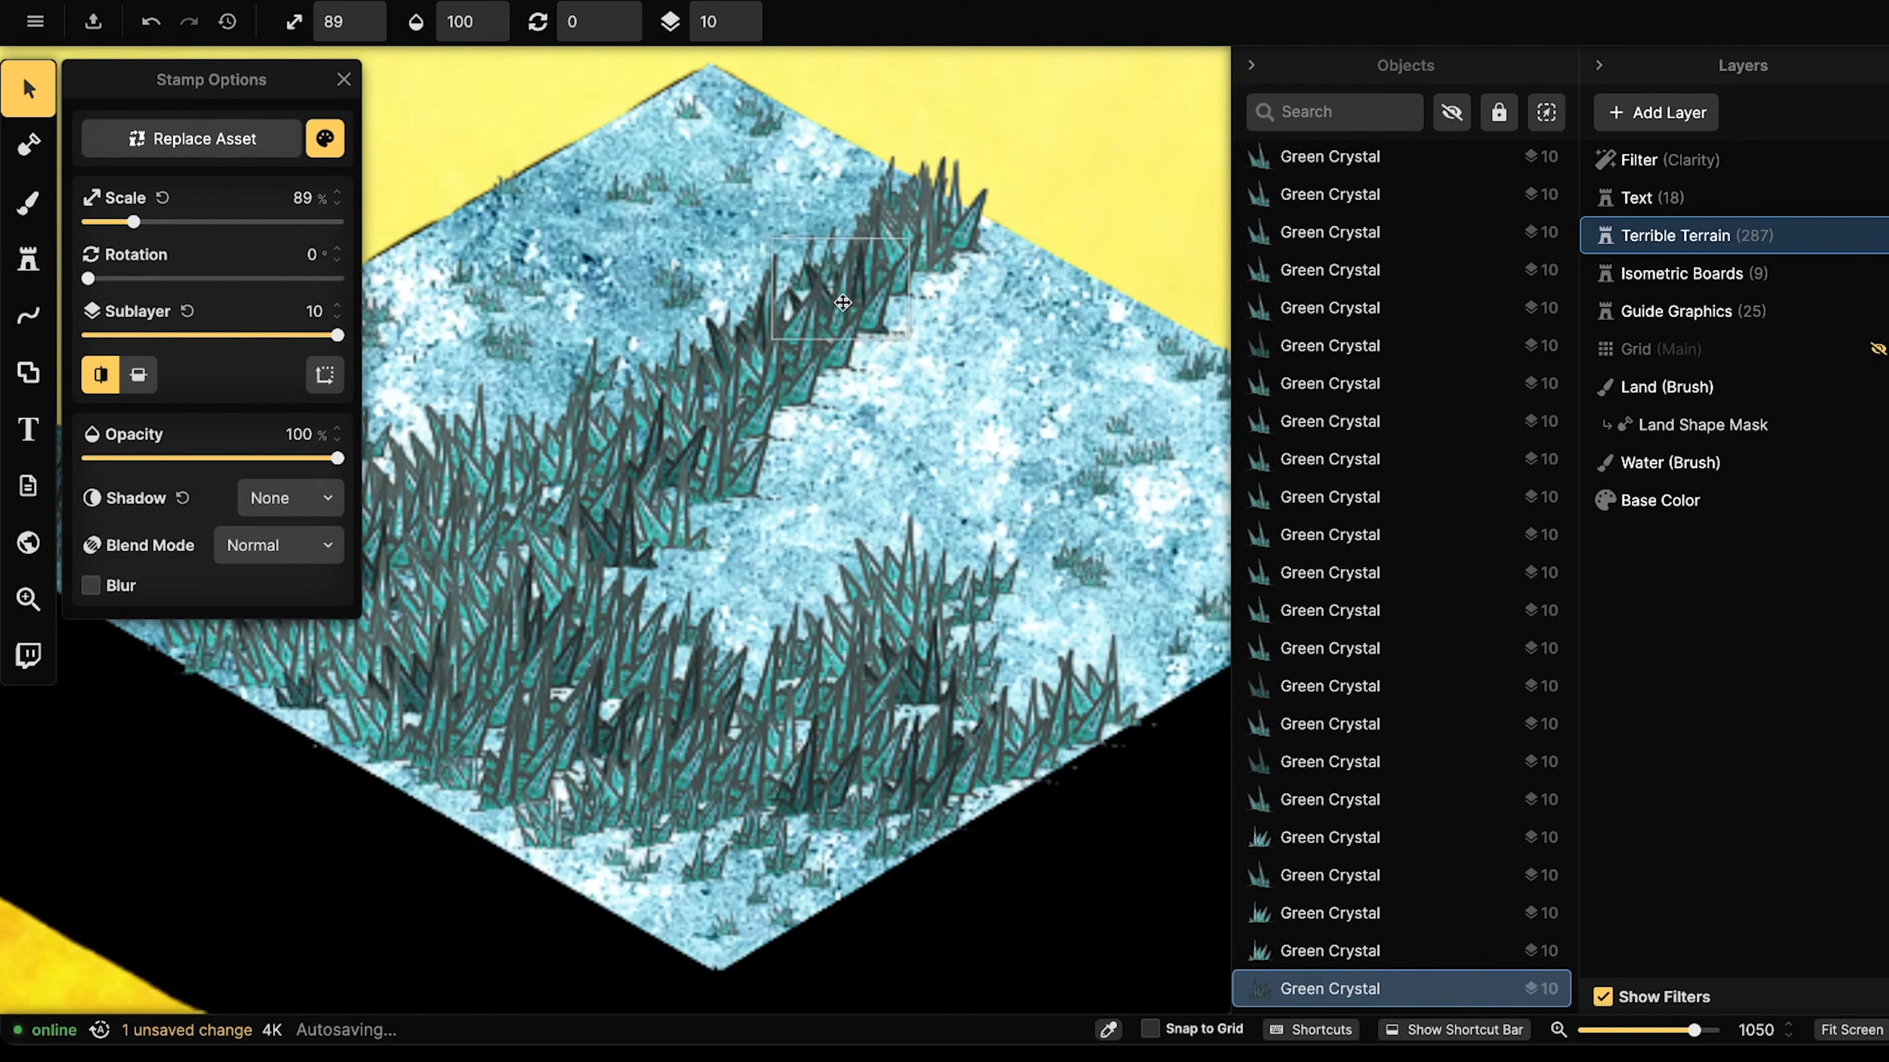
key(Delete)
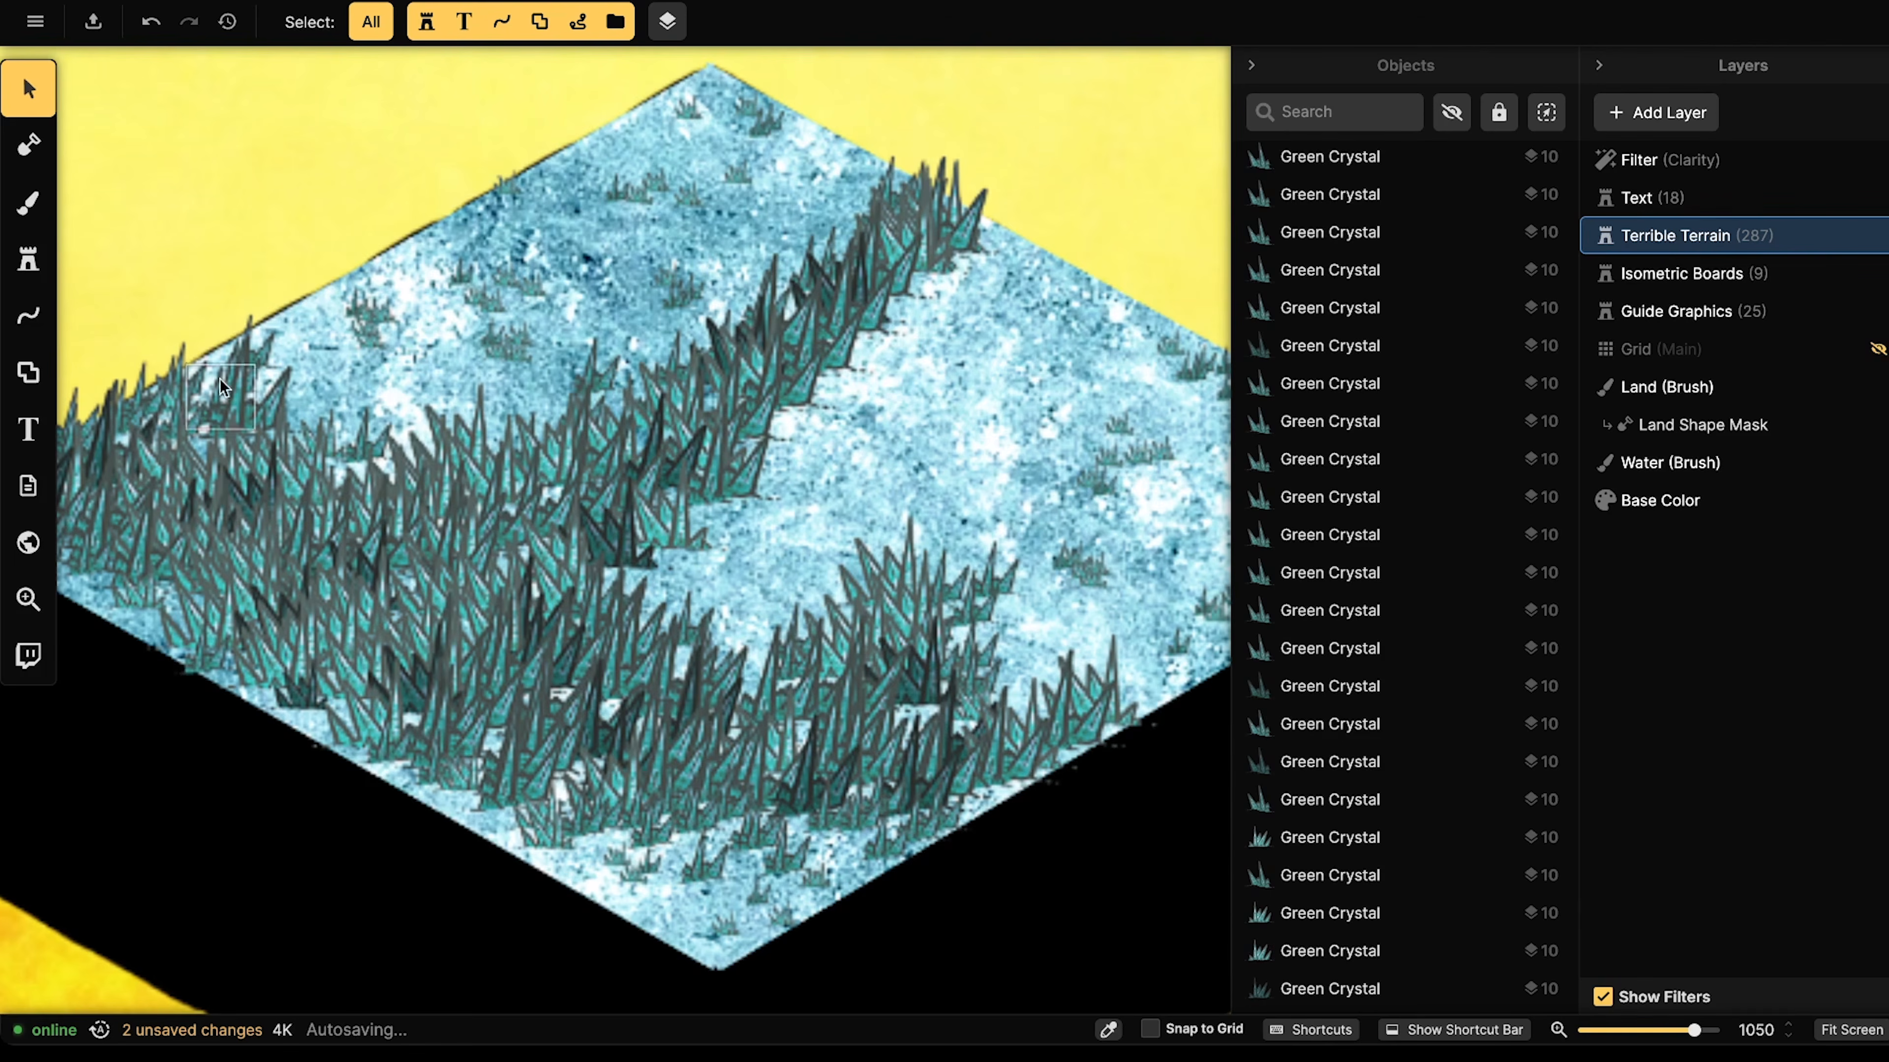
- Search the texture catalog for "cracked" and load the Ground Cracked texture from Fantasy Battlemaps into the land brush
click(34, 208)
click(233, 446)
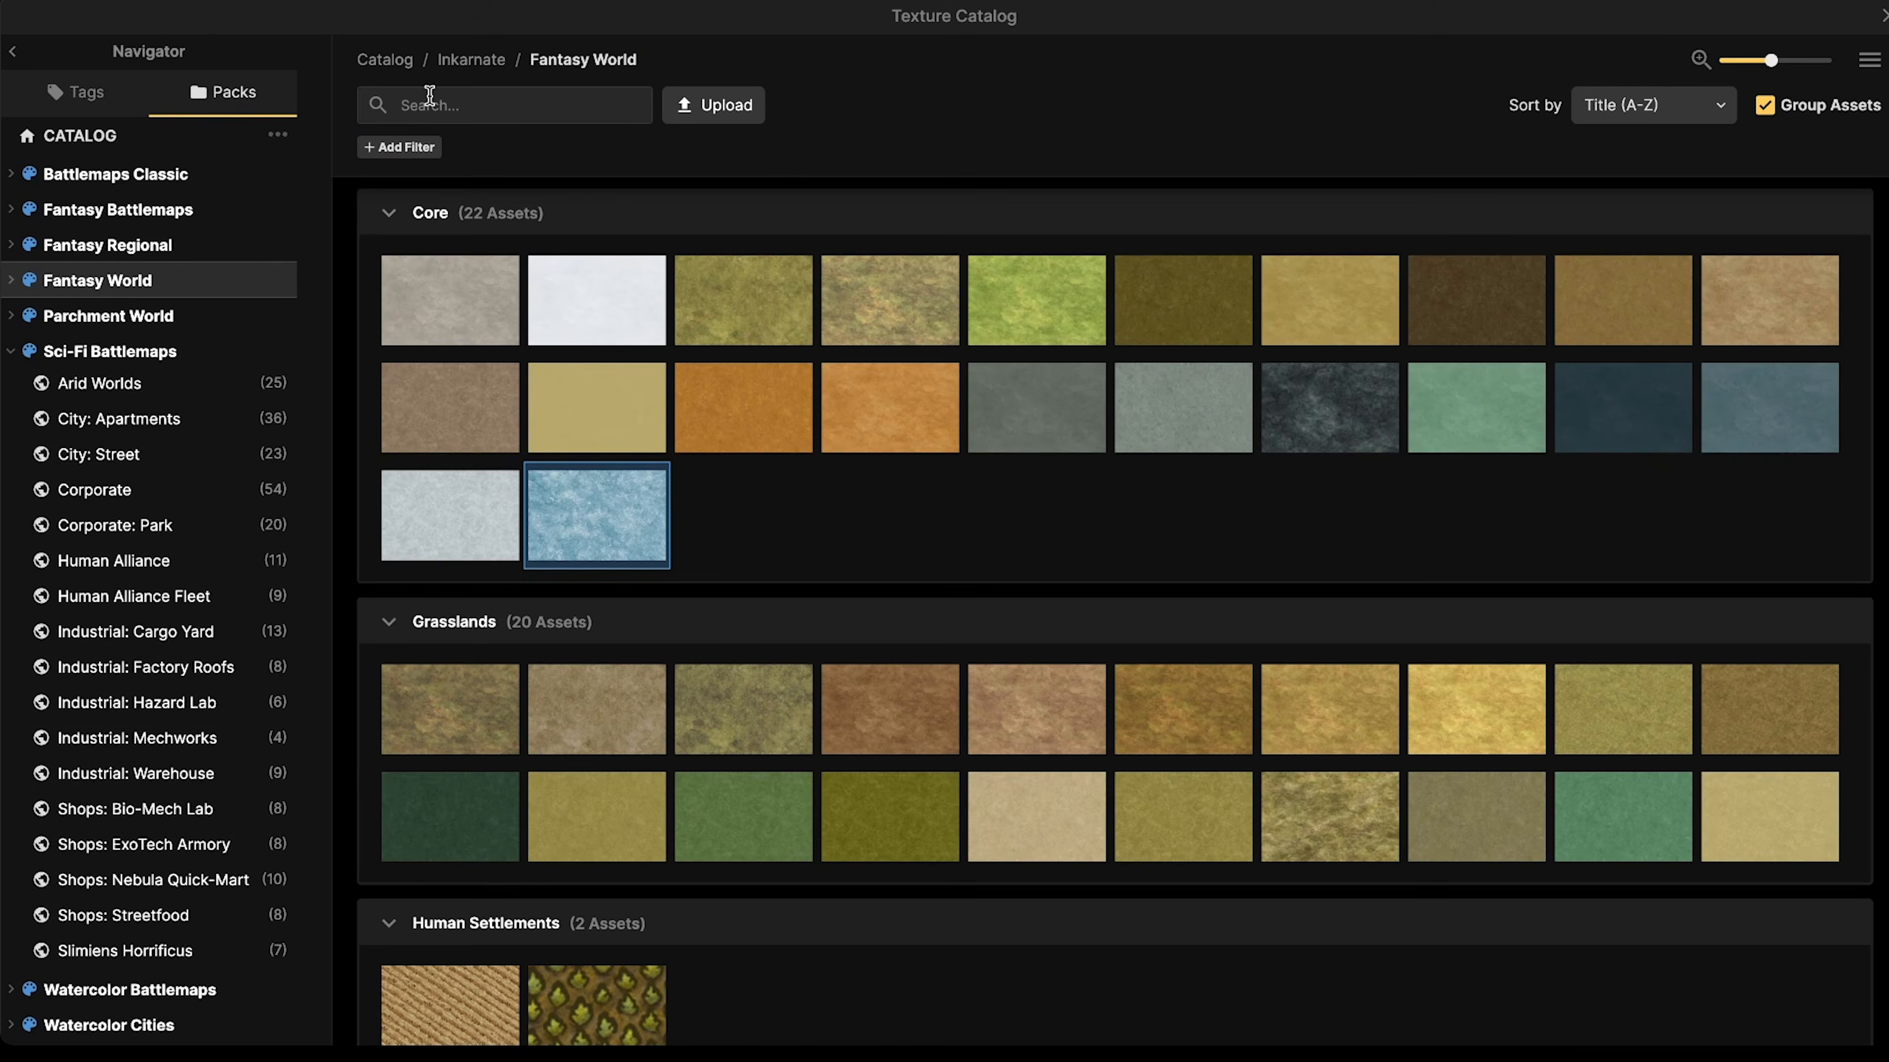
text(cracked)
key(Return)
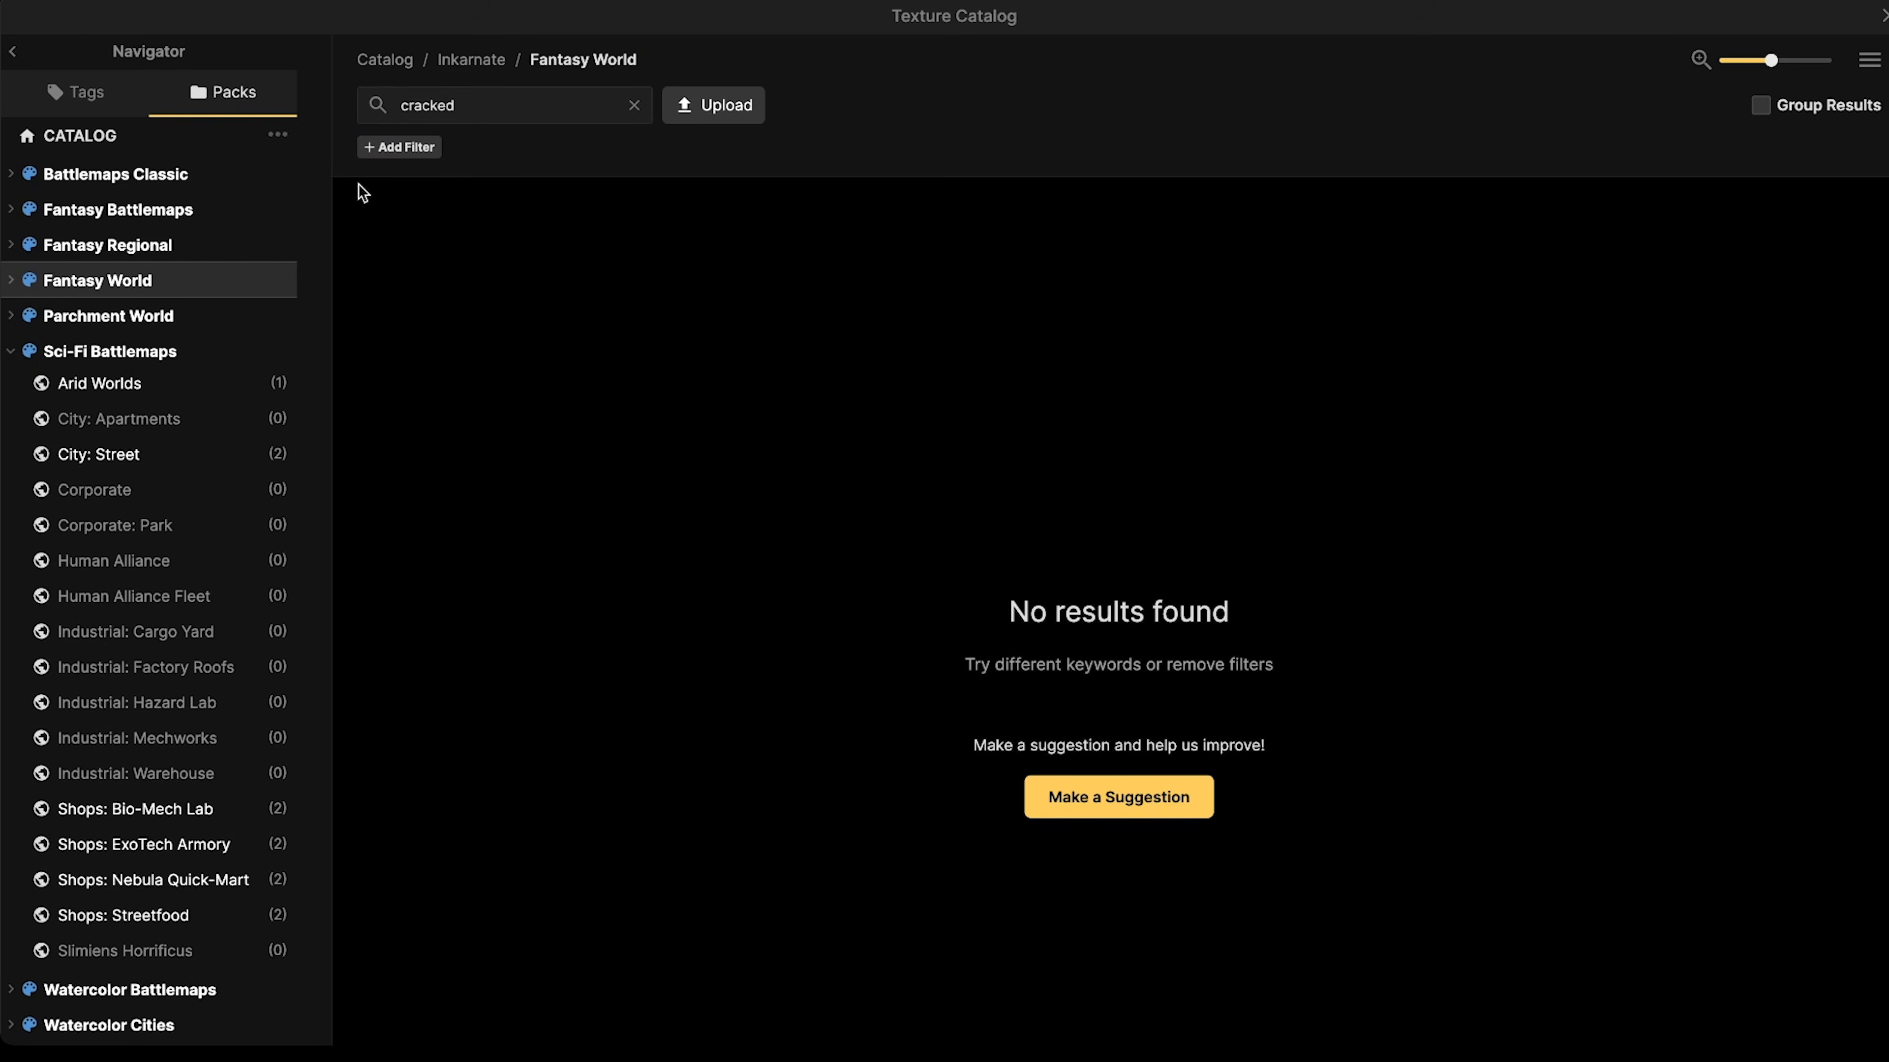
click(138, 210)
click(480, 312)
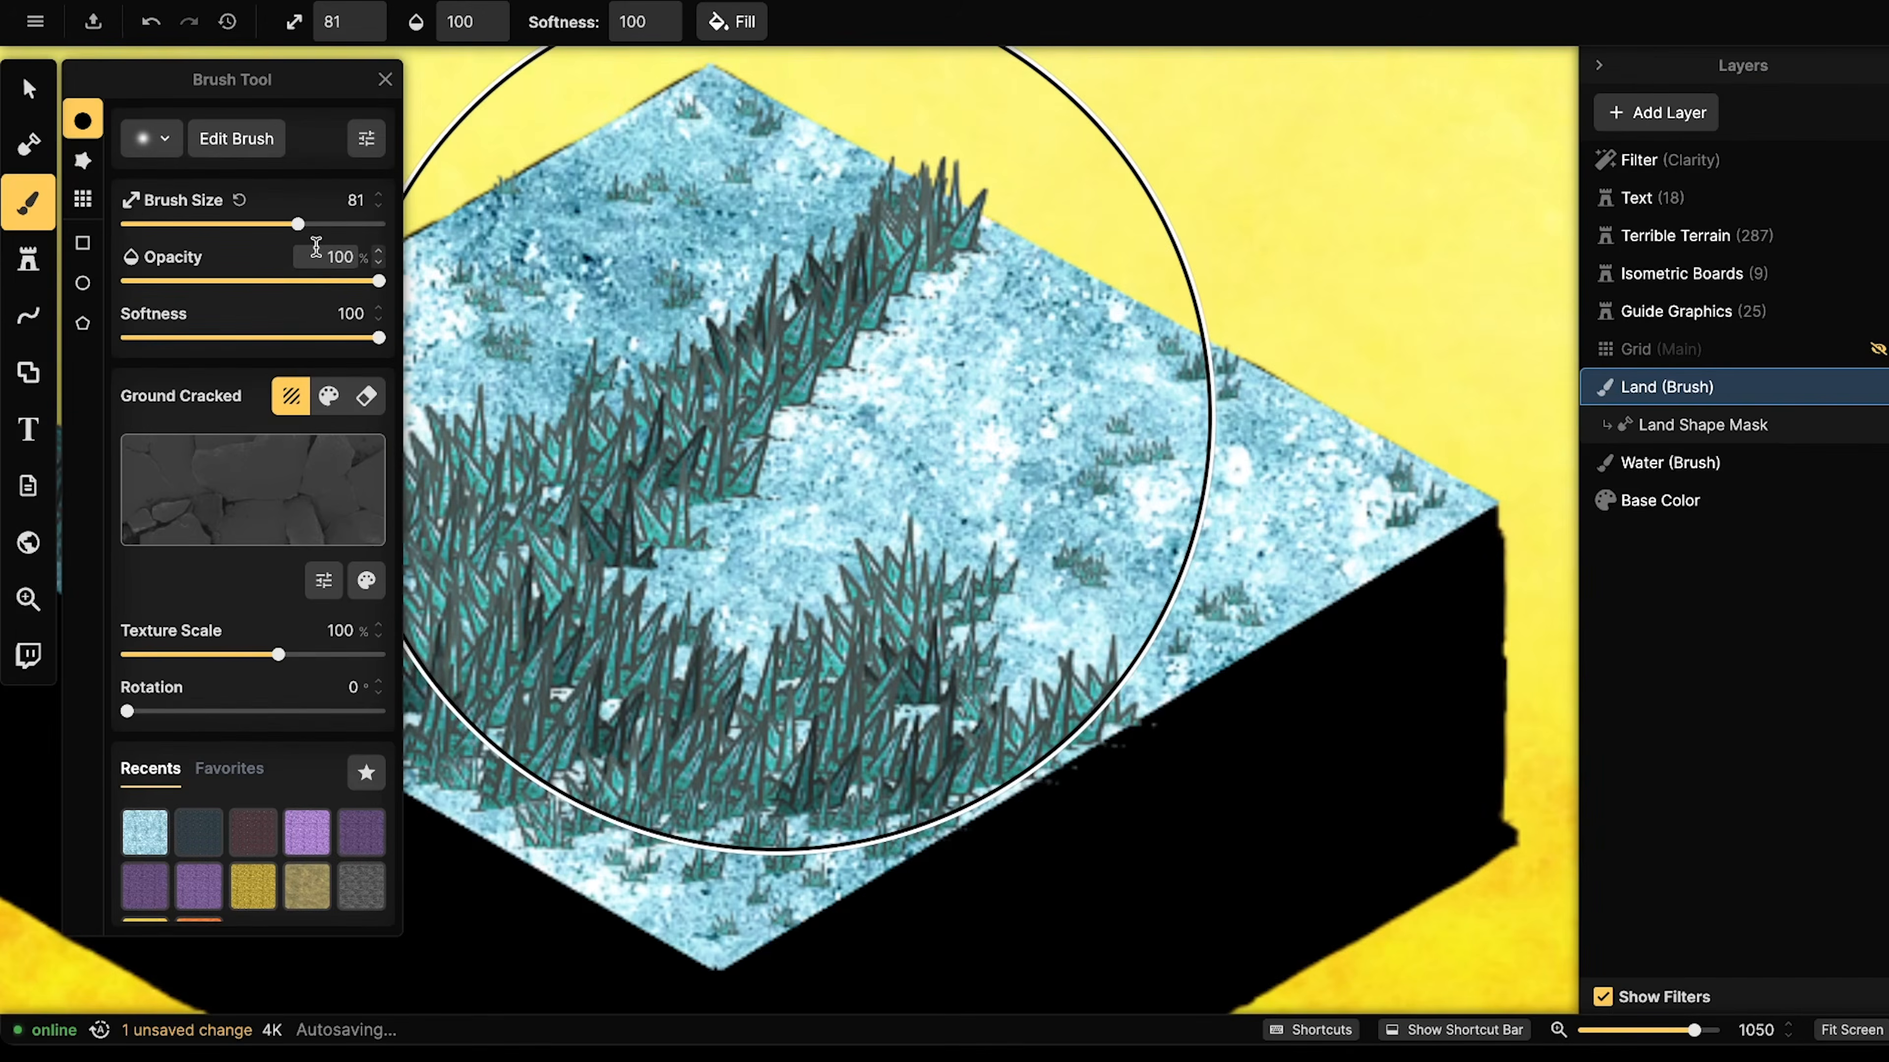
- Set the brush size to 42 and the Ground Cracked texture scale to 4.78%
drag(301, 227, 246, 225)
drag(276, 654, 151, 656)
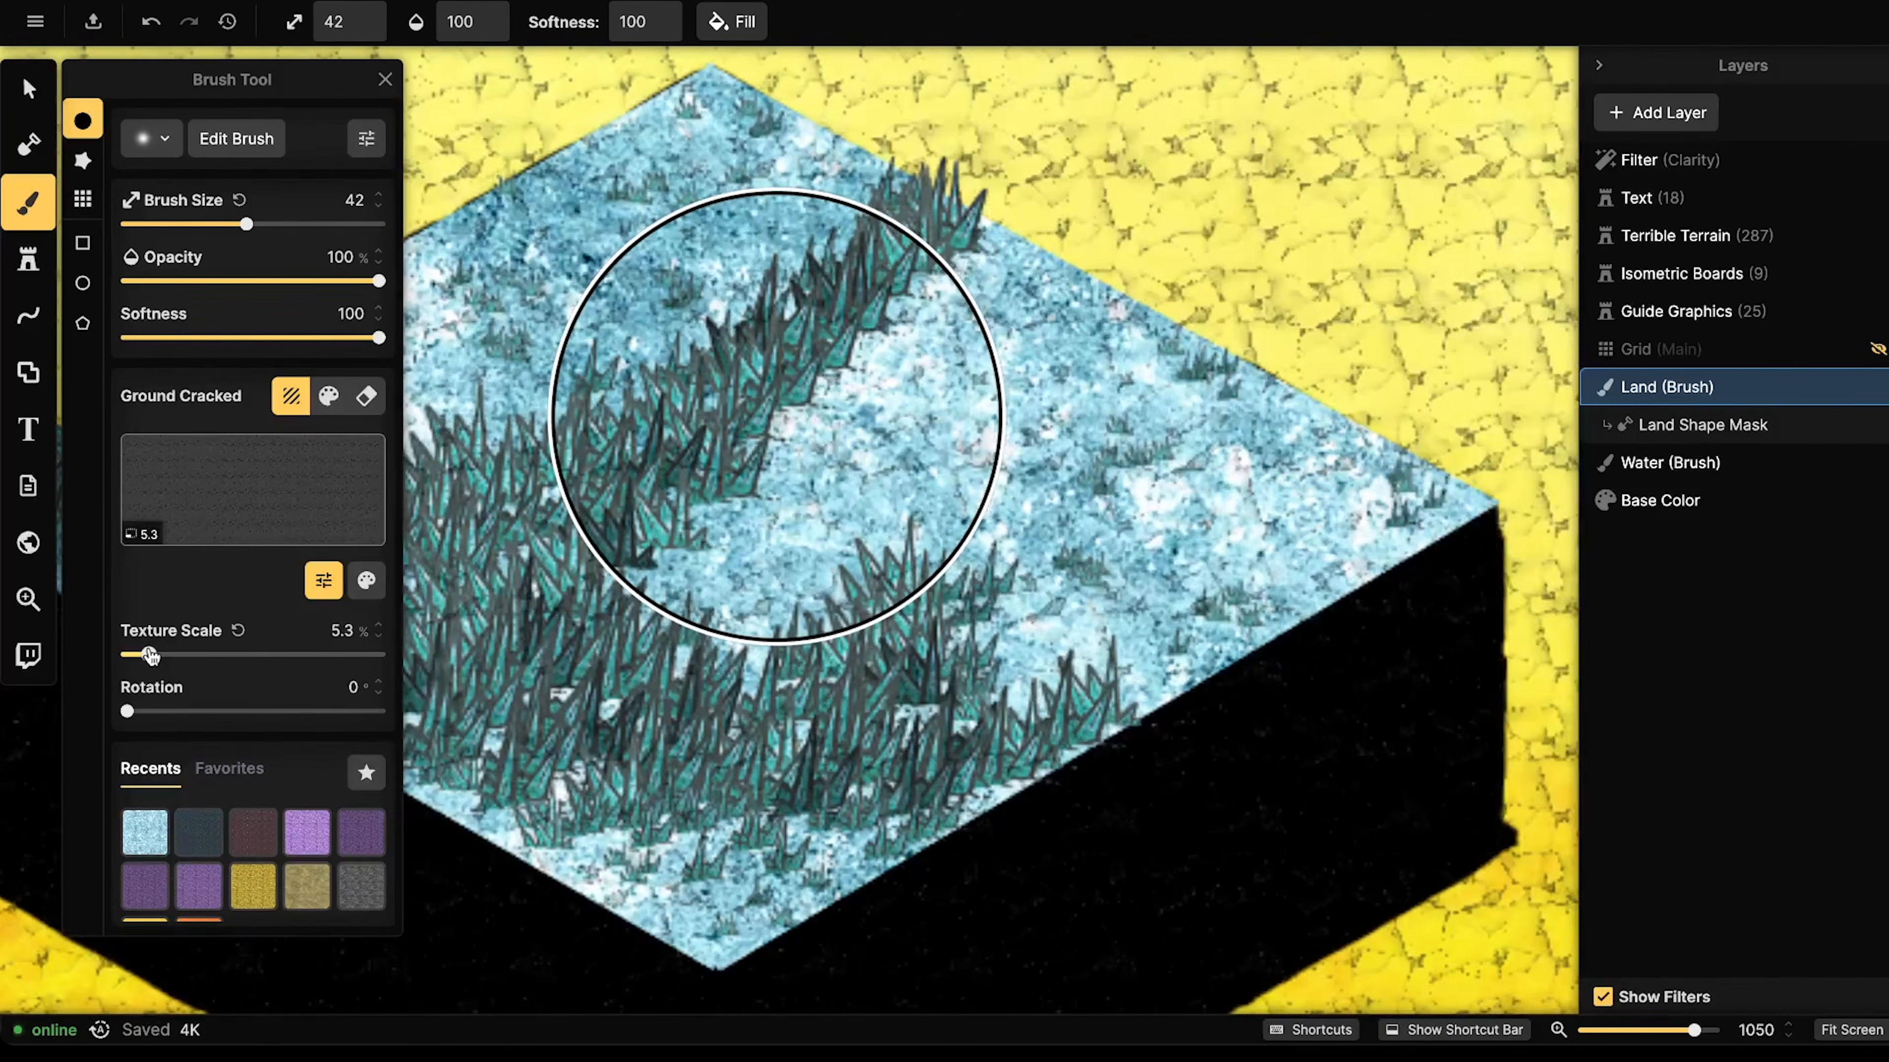
drag(151, 657, 148, 656)
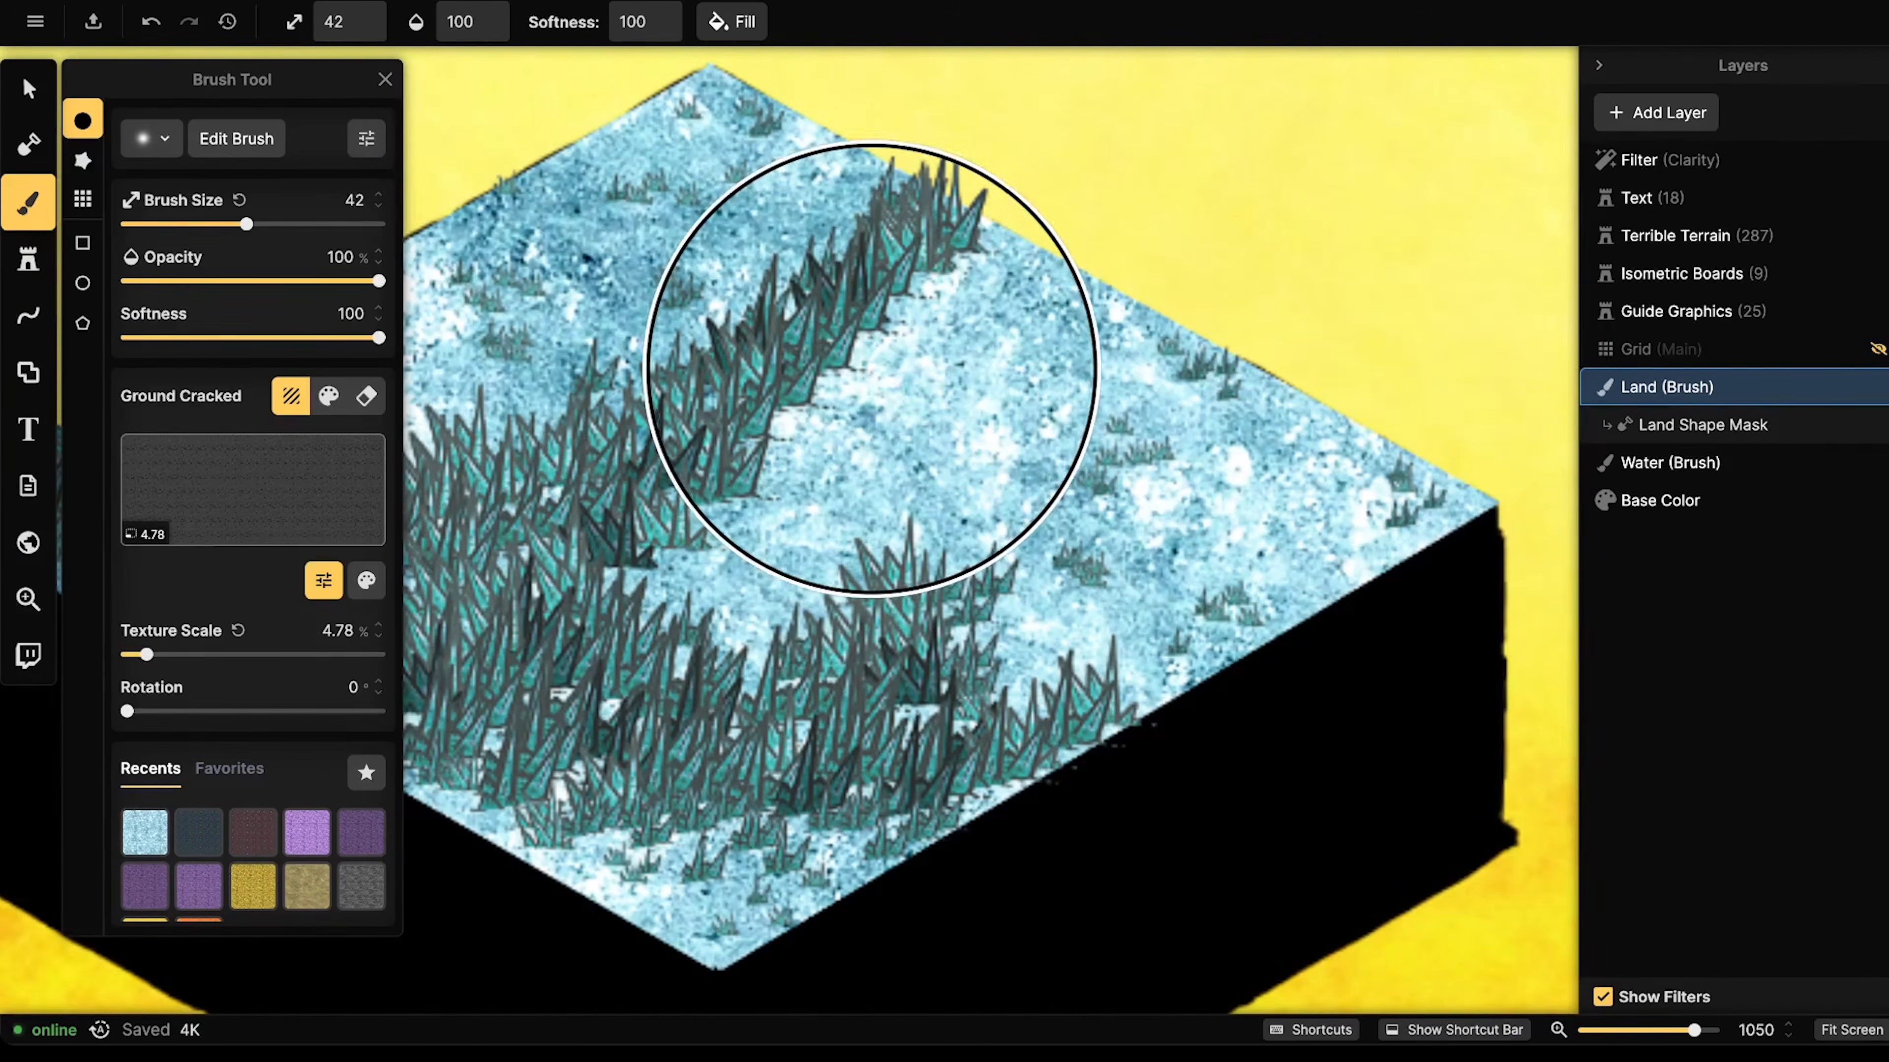
- Reduce the brush size and paint cracked ground on the ice around the front, sides and inner edges of the crystal ridge
key(bracketleft)
key(bracketleft)
key(bracketleft)
key(bracketleft)
key(bracketright)
key(bracketright)
mouse_move(951, 265)
mouse_down()
mouse_move(877, 270)
mouse_move(795, 365)
mouse_move(683, 436)
mouse_move(658, 598)
mouse_move(735, 671)
mouse_move(857, 674)
mouse_move(936, 597)
mouse_move(996, 671)
mouse_move(1164, 690)
mouse_up()
drag(847, 759, 1089, 585)
mouse_move(1088, 674)
mouse_down()
mouse_move(986, 693)
mouse_move(956, 660)
mouse_move(808, 648)
mouse_move(539, 524)
mouse_move(779, 667)
mouse_move(1116, 654)
mouse_move(972, 725)
mouse_move(889, 726)
mouse_up()
mouse_move(654, 572)
mouse_down()
mouse_move(949, 730)
mouse_move(522, 511)
mouse_move(527, 494)
mouse_move(750, 346)
mouse_move(776, 414)
mouse_move(931, 468)
mouse_move(1076, 392)
mouse_move(1037, 451)
mouse_move(936, 455)
mouse_move(742, 329)
mouse_move(556, 515)
mouse_move(856, 666)
mouse_move(650, 621)
mouse_move(1109, 578)
mouse_move(1214, 654)
mouse_move(1333, 612)
mouse_move(1098, 223)
mouse_move(826, 409)
mouse_move(780, 325)
mouse_move(989, 466)
mouse_move(1025, 540)
mouse_move(633, 633)
mouse_move(506, 591)
mouse_move(777, 416)
mouse_up()
- Examine the cracked ice around the crystal ridge up close and across the whole tile
click(28, 89)
scroll(782, 262, down, 3)
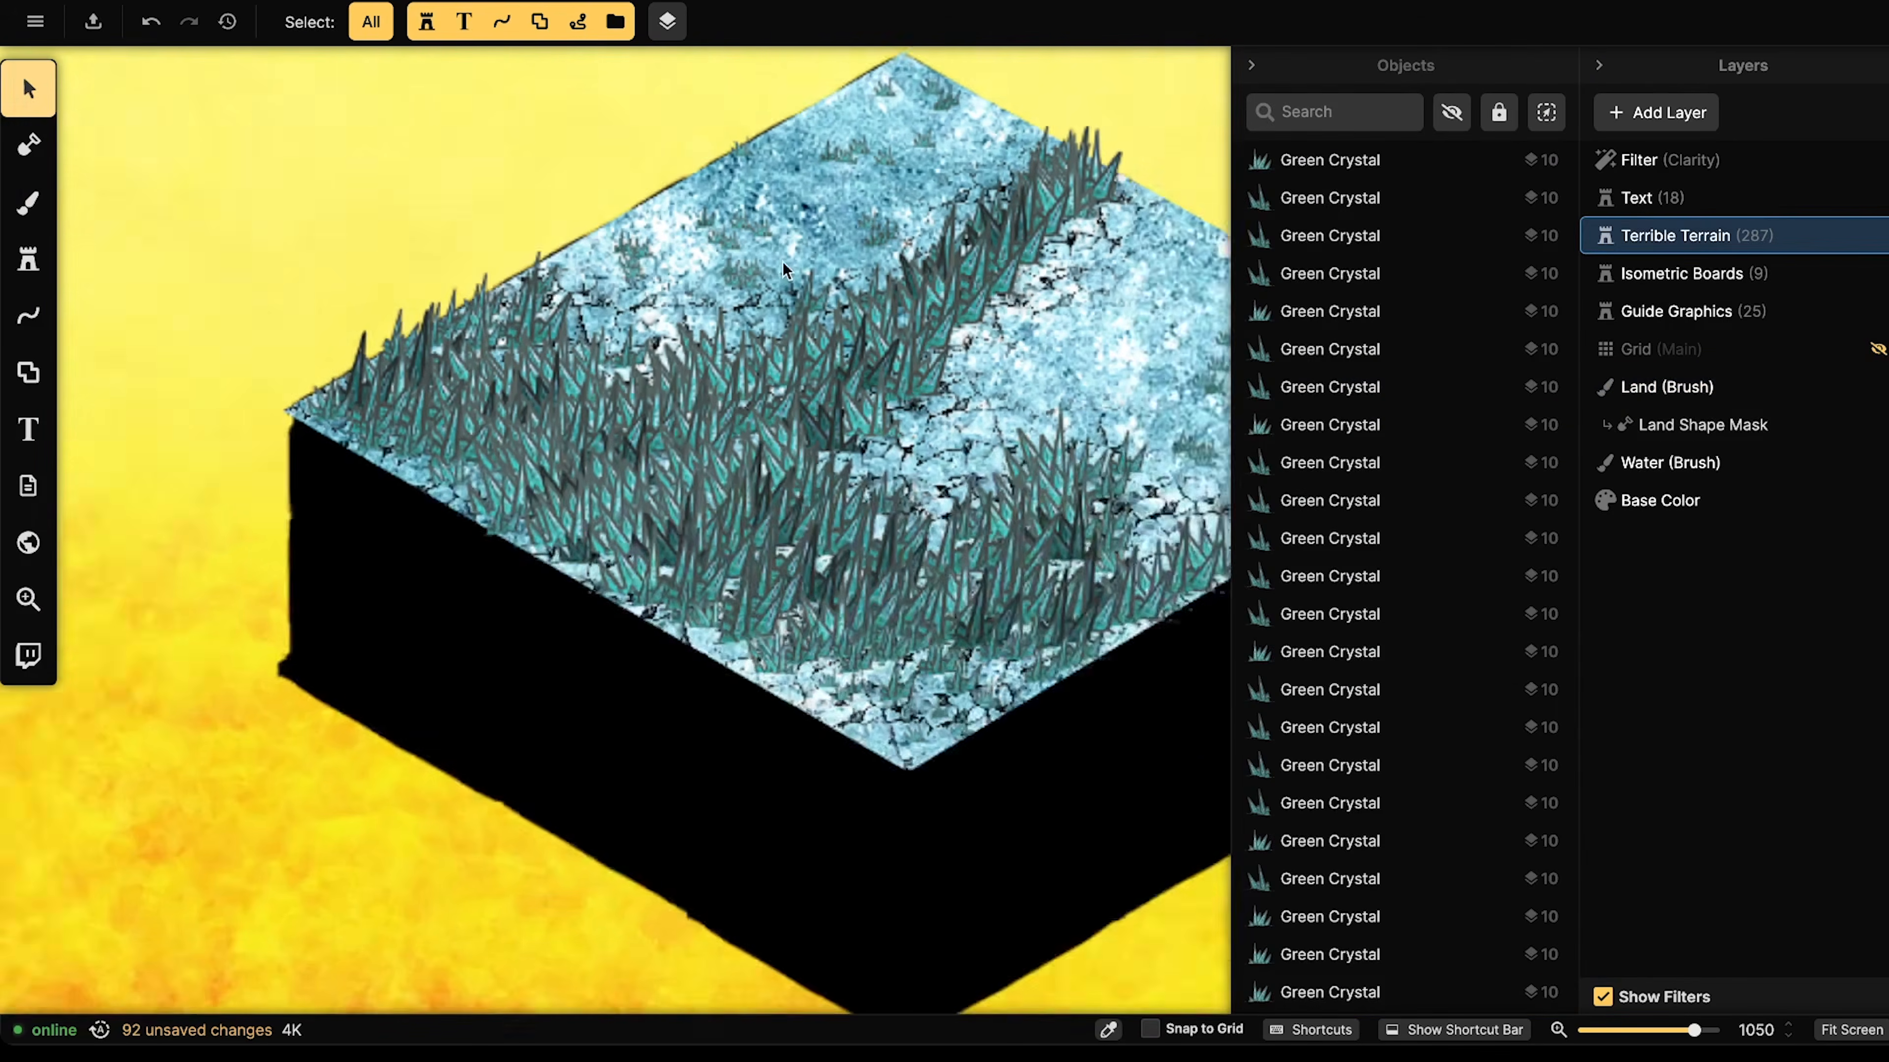
drag(782, 262, 661, 316)
scroll(482, 323, down, 3)
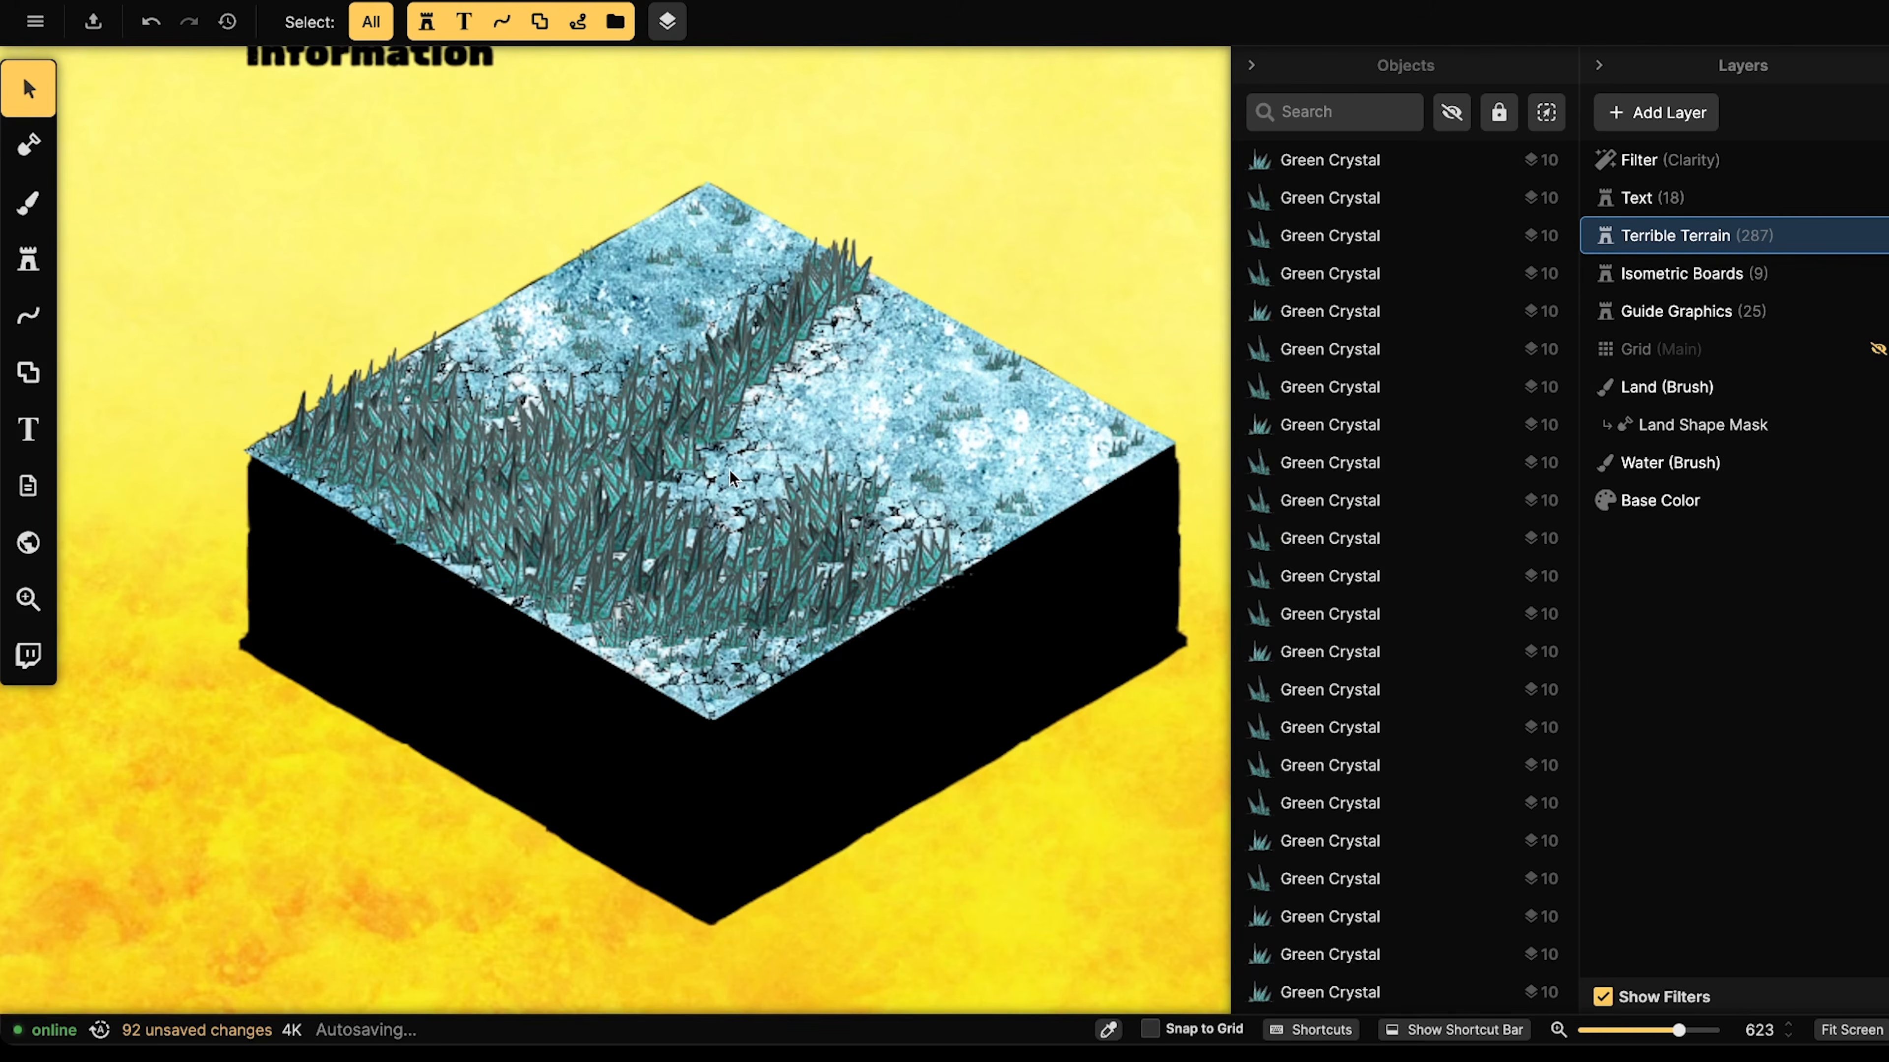
scroll(722, 482, up, 5)
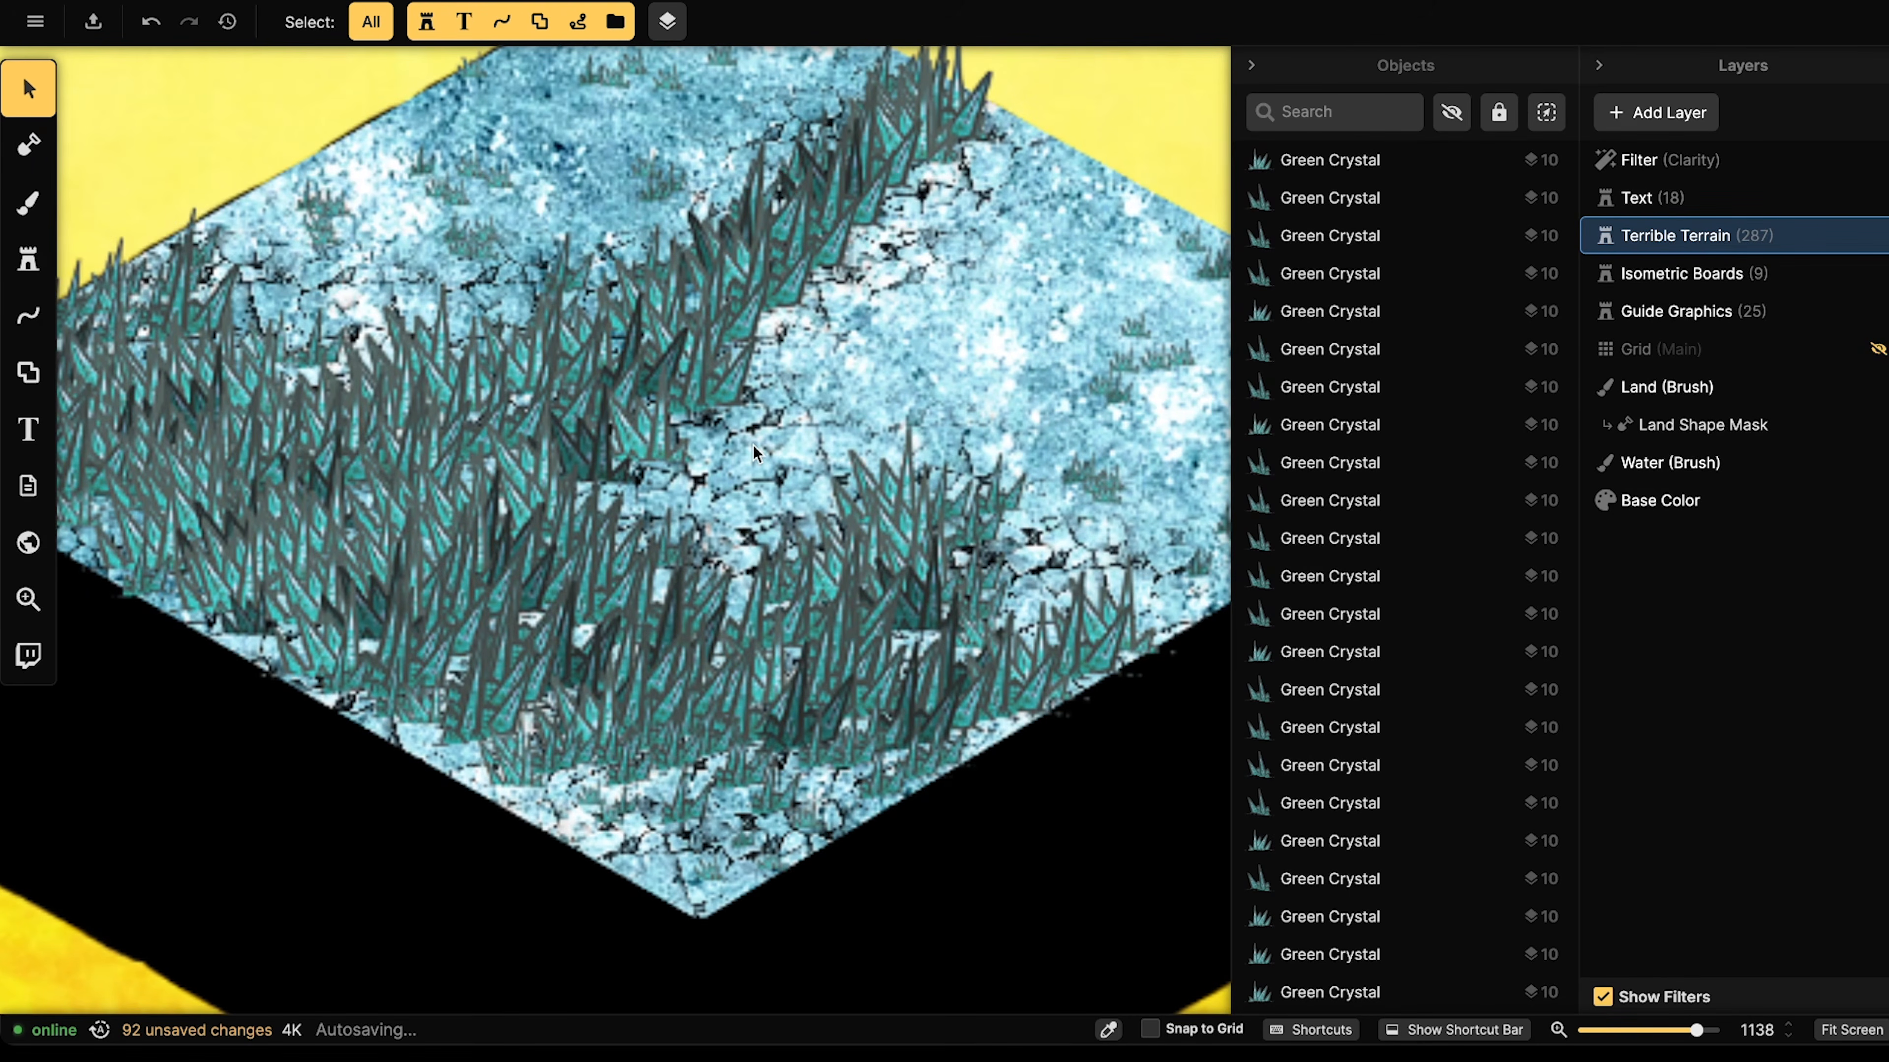
scroll(547, 444, down, 3)
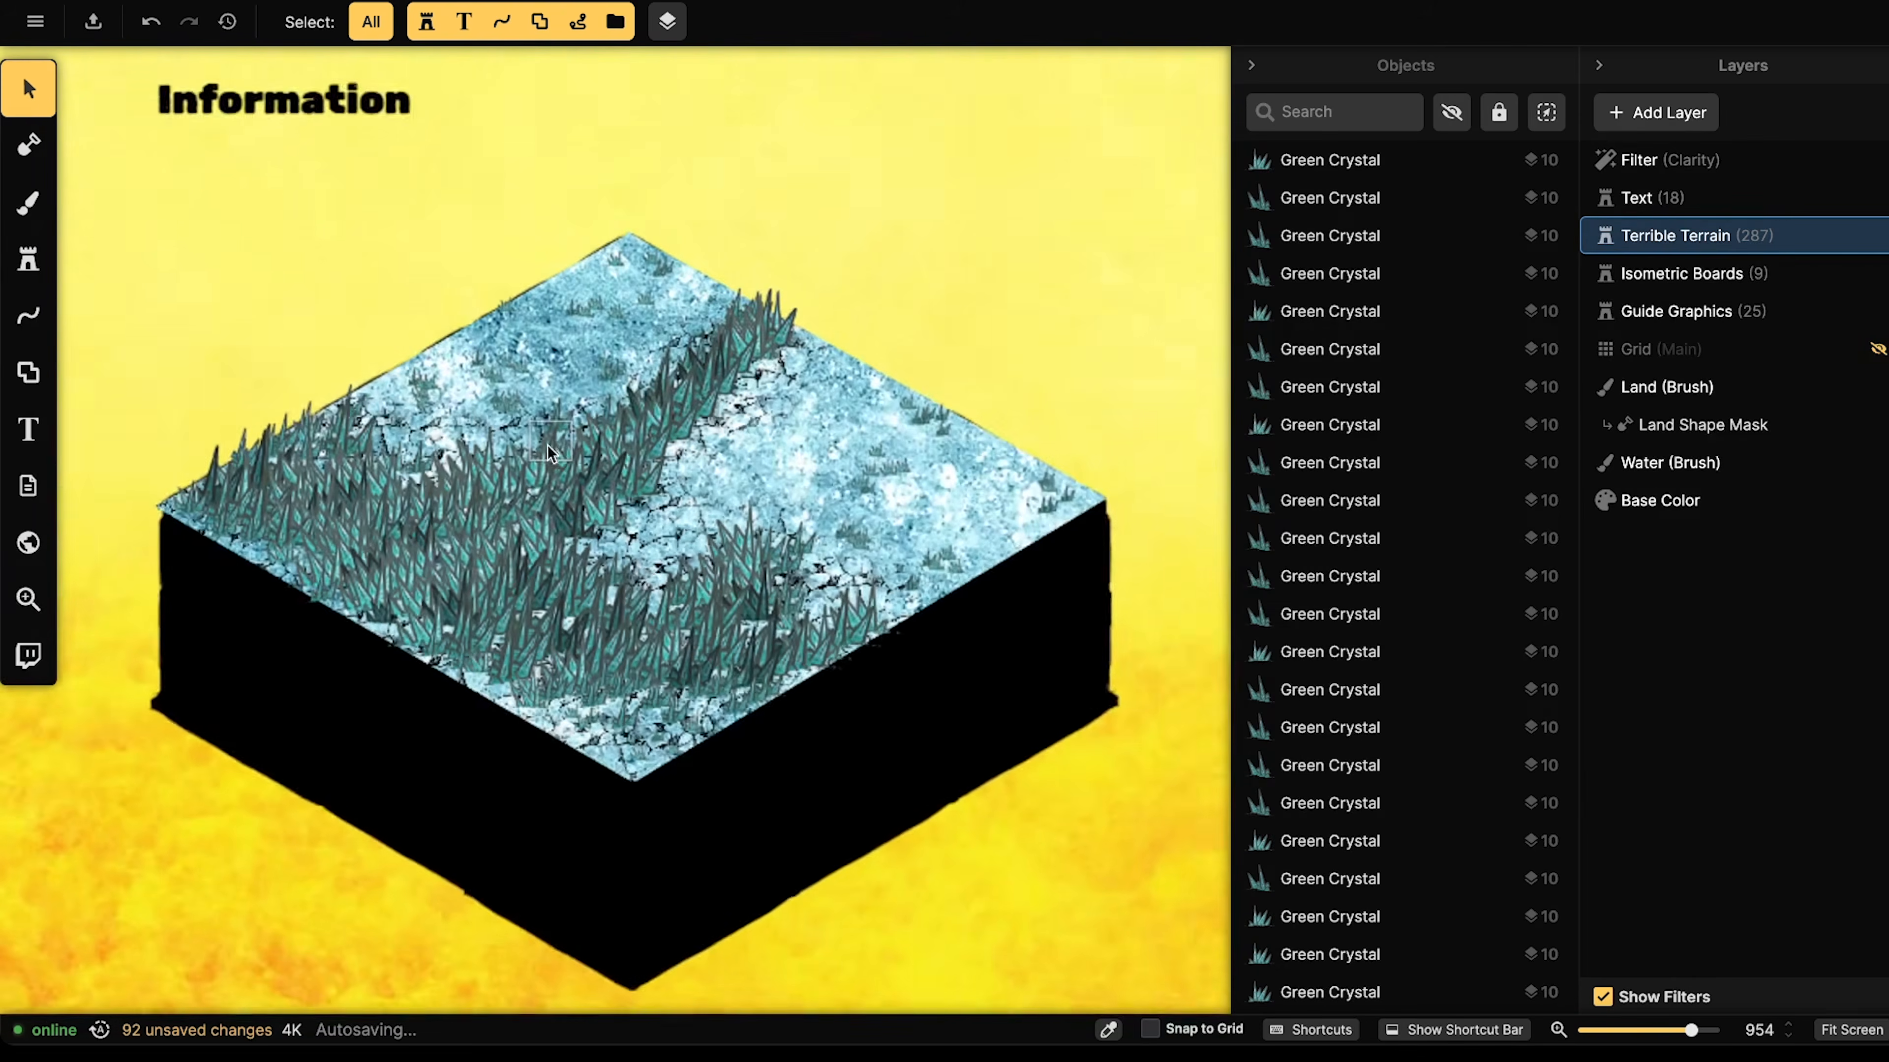
drag(548, 444, 585, 419)
drag(437, 406, 391, 434)
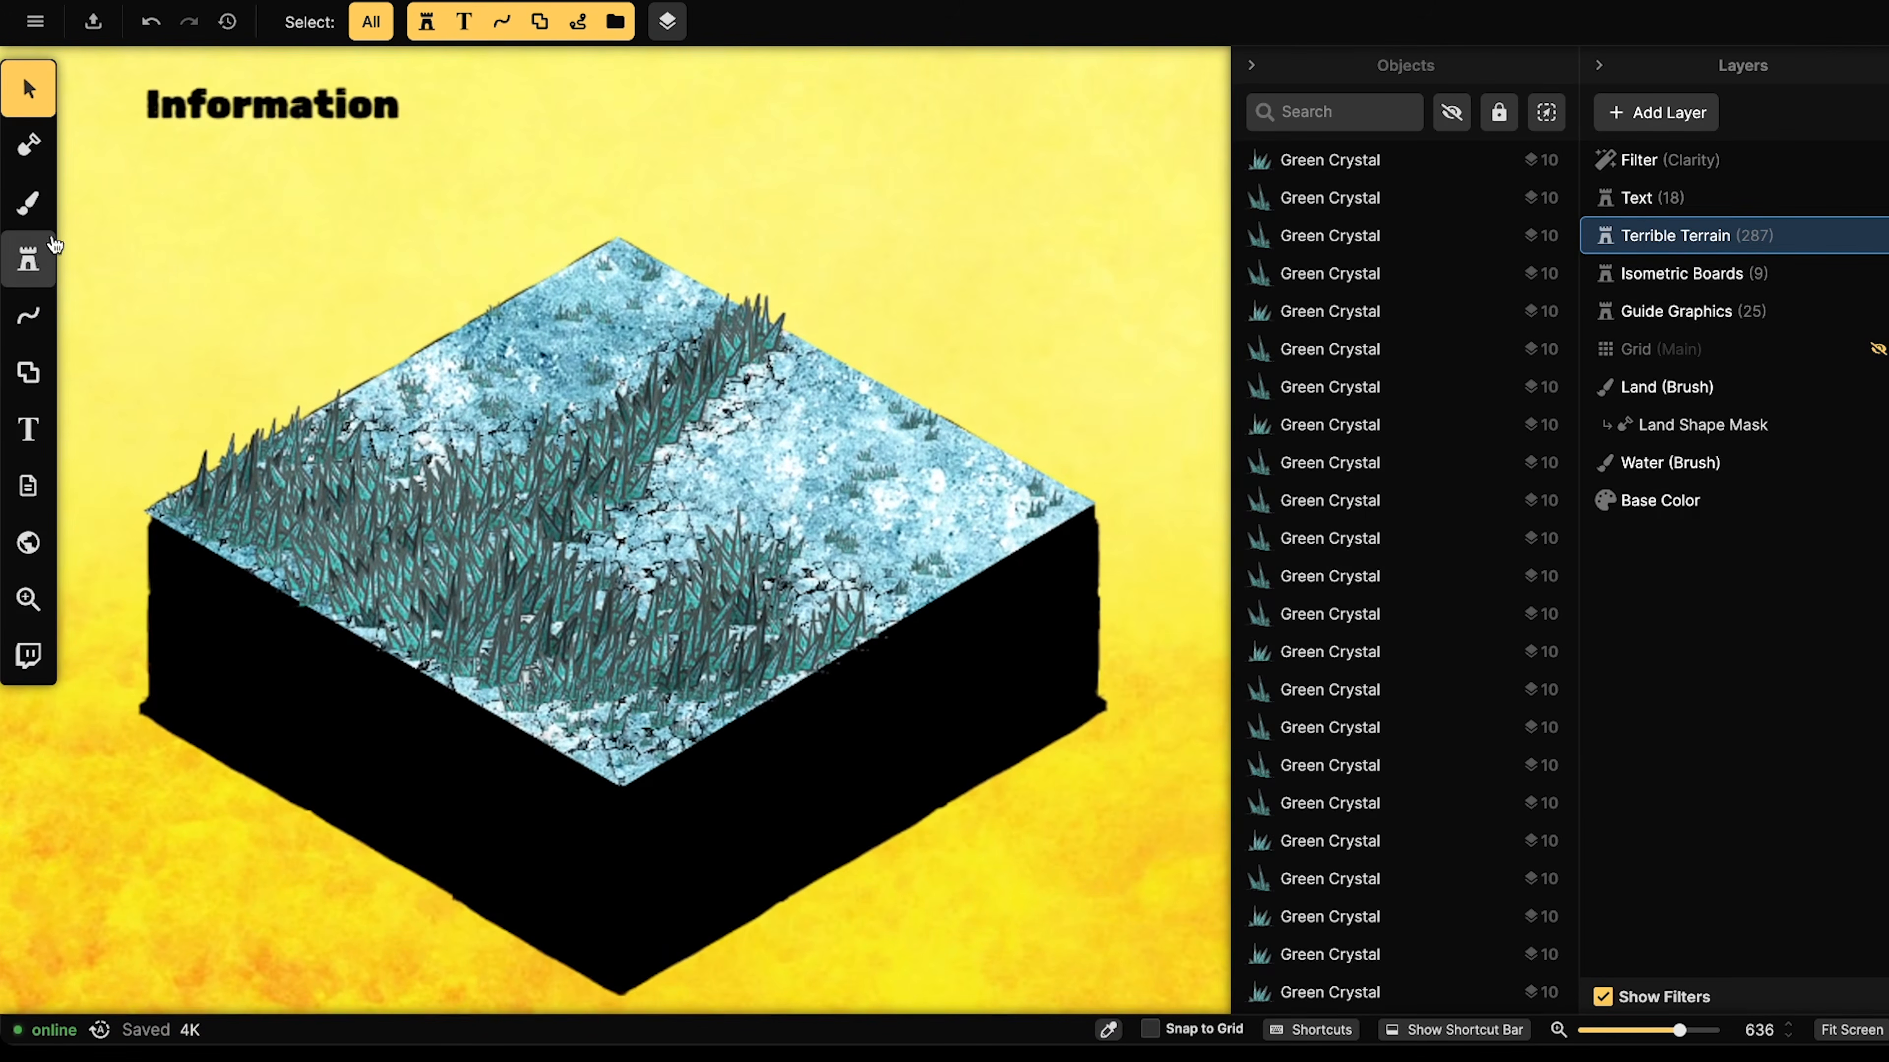
- Switch to the Text layer and select the "???" label beneath the ice tile
scroll(476, 290, down, 4)
drag(476, 291, 565, 104)
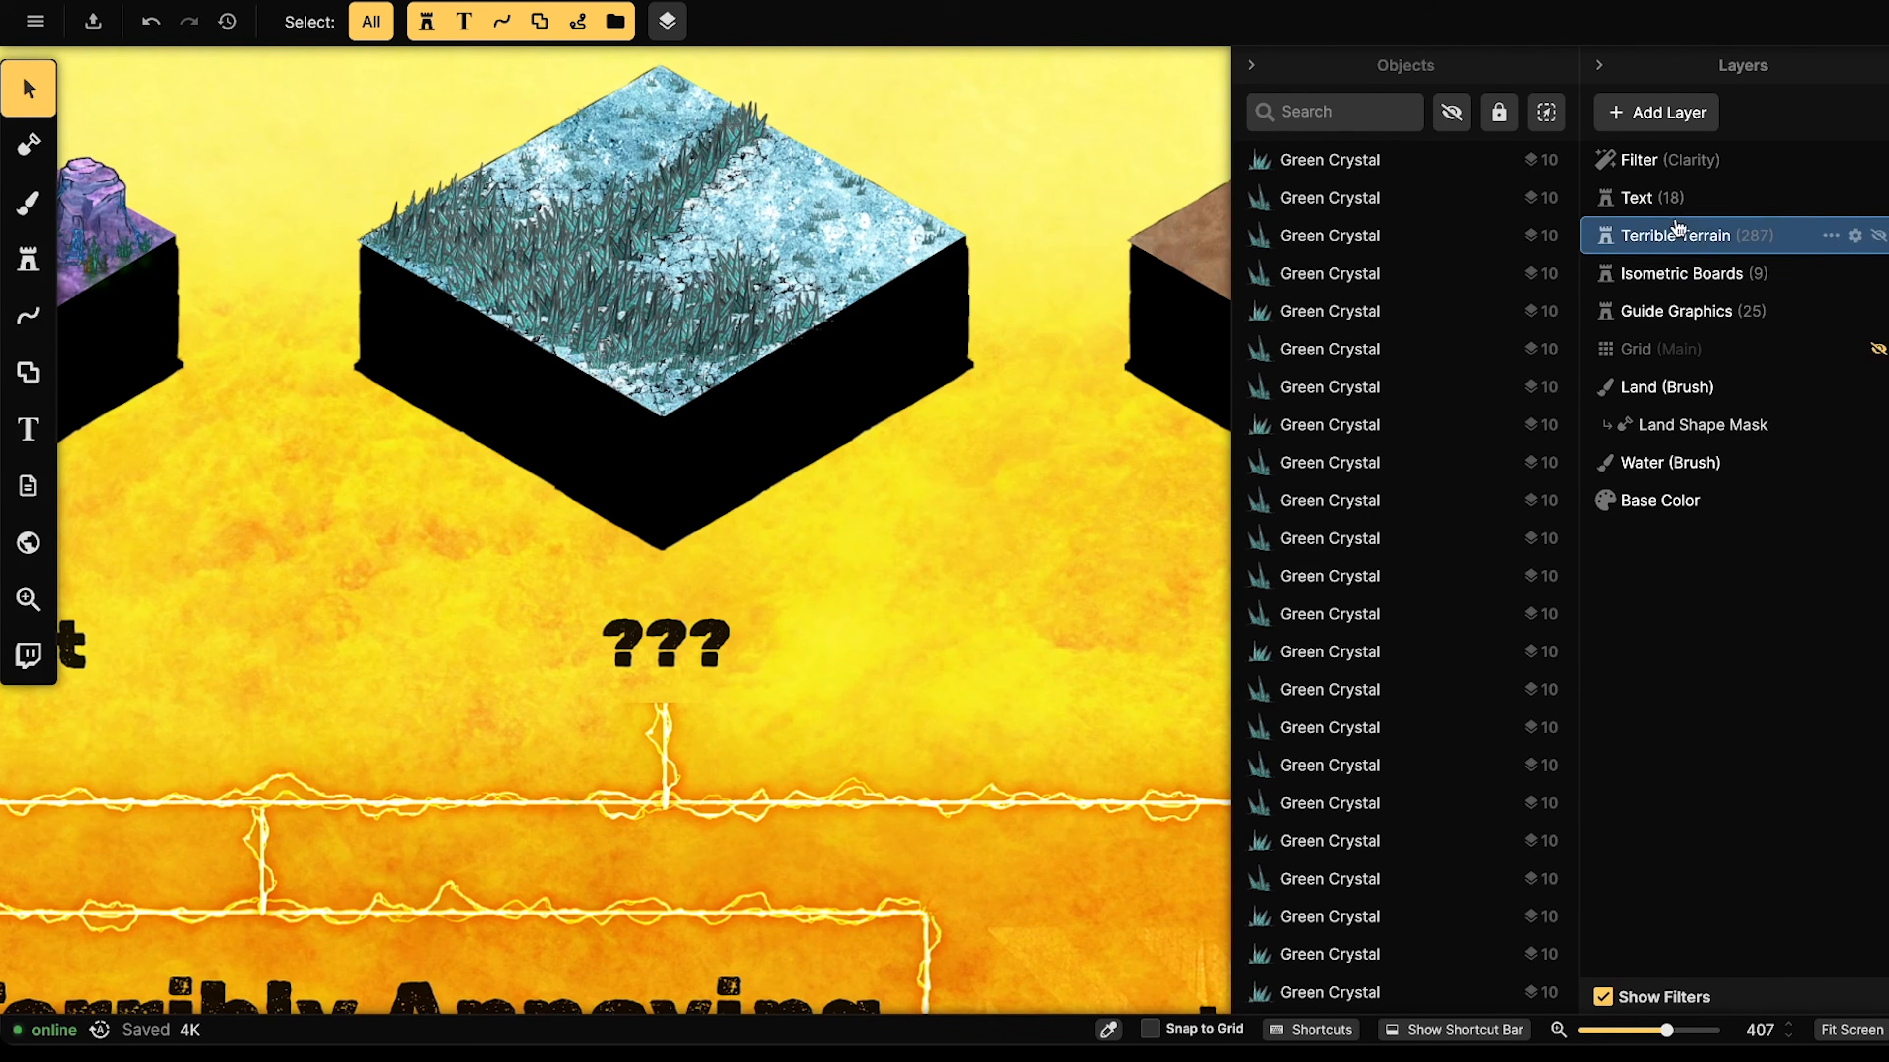
click(1643, 197)
click(633, 650)
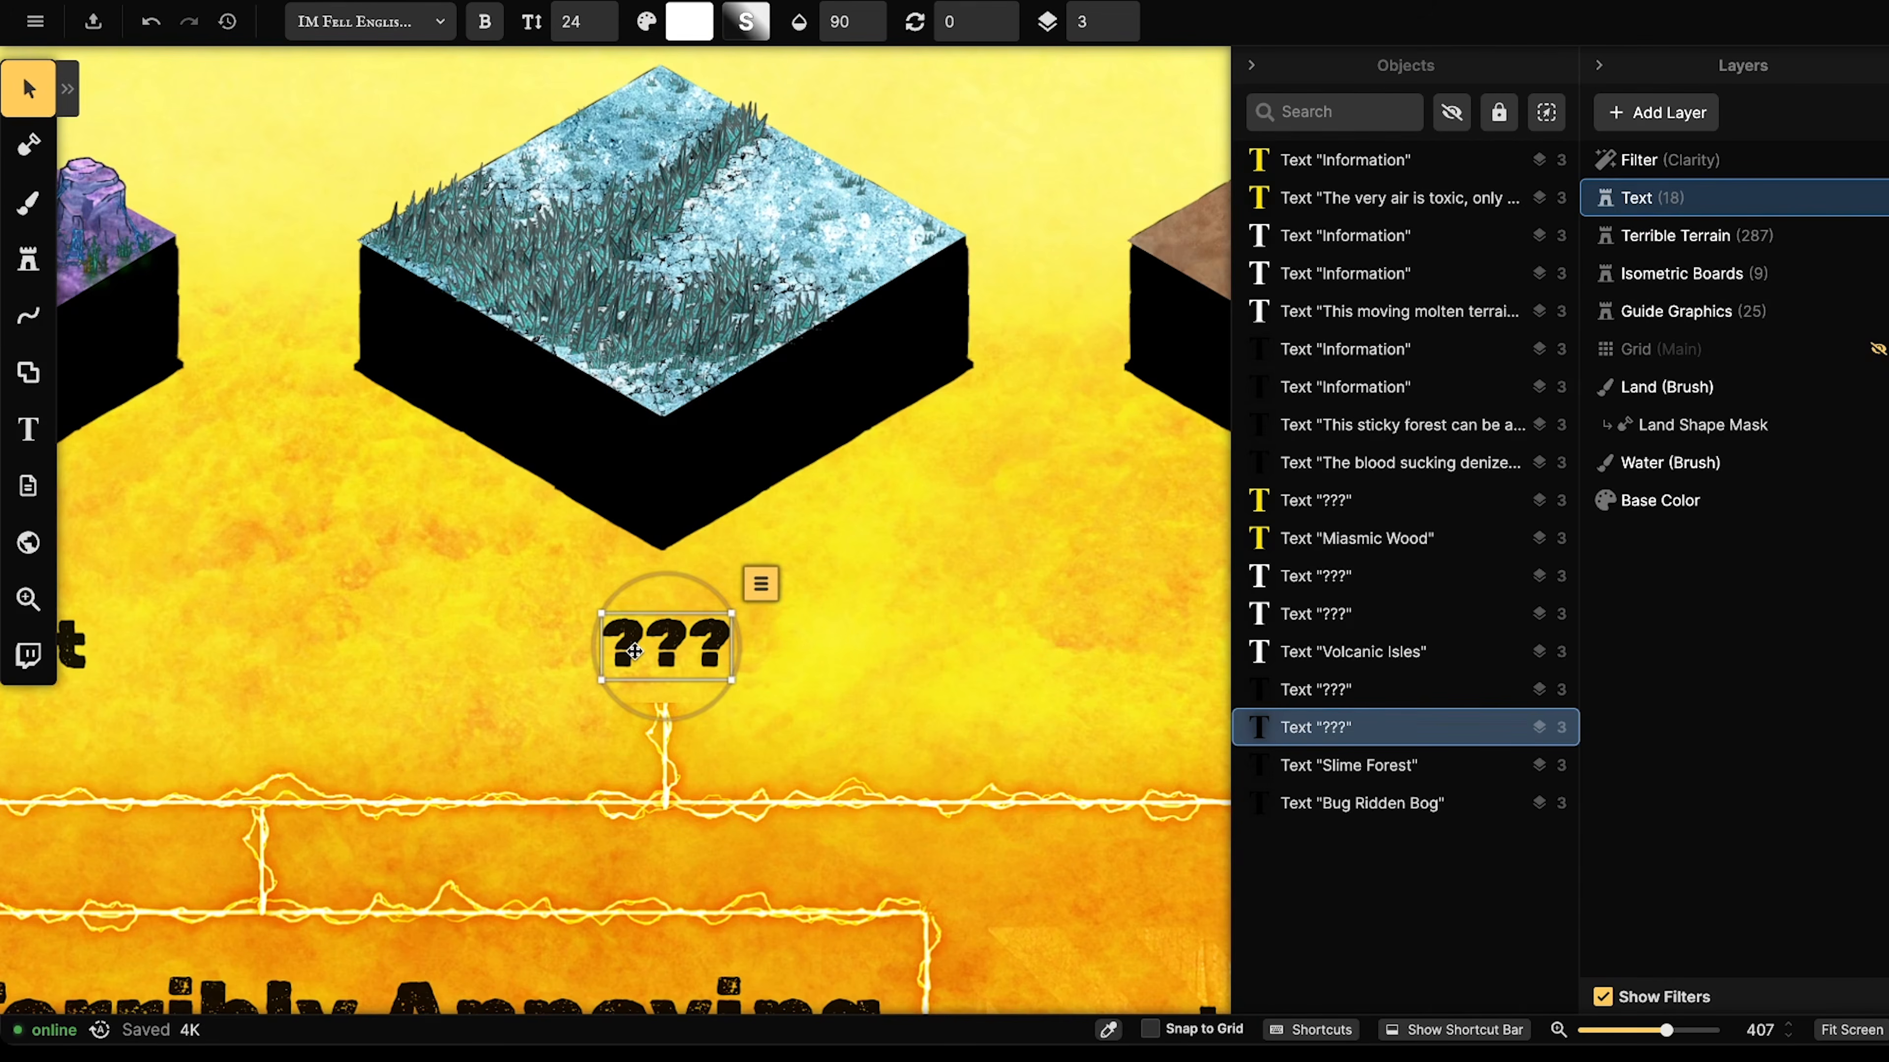
double_click(633, 652)
key(r)
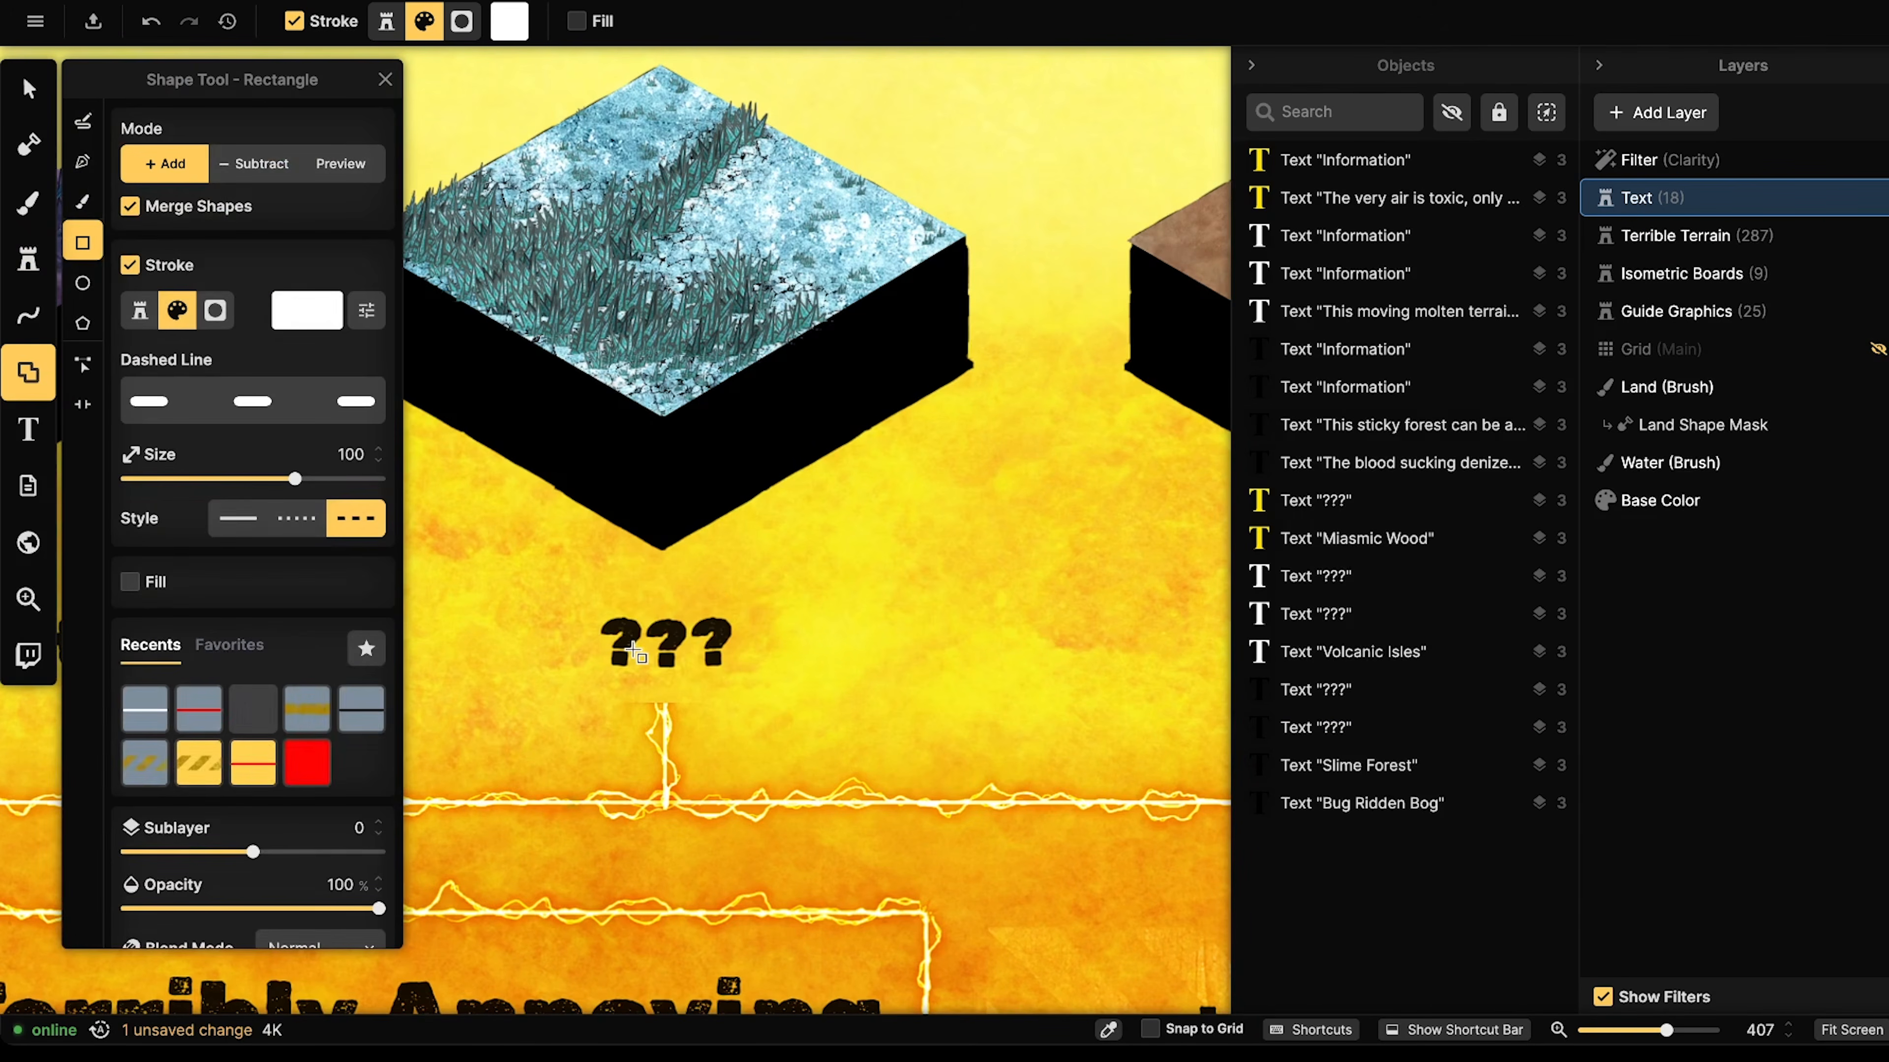
click(28, 90)
- Reset the curve of the "???" label beneath the ice tile to 0 and change its text to "Razor Rock Plateau"
click(667, 632)
scroll(283, 442, down, 1)
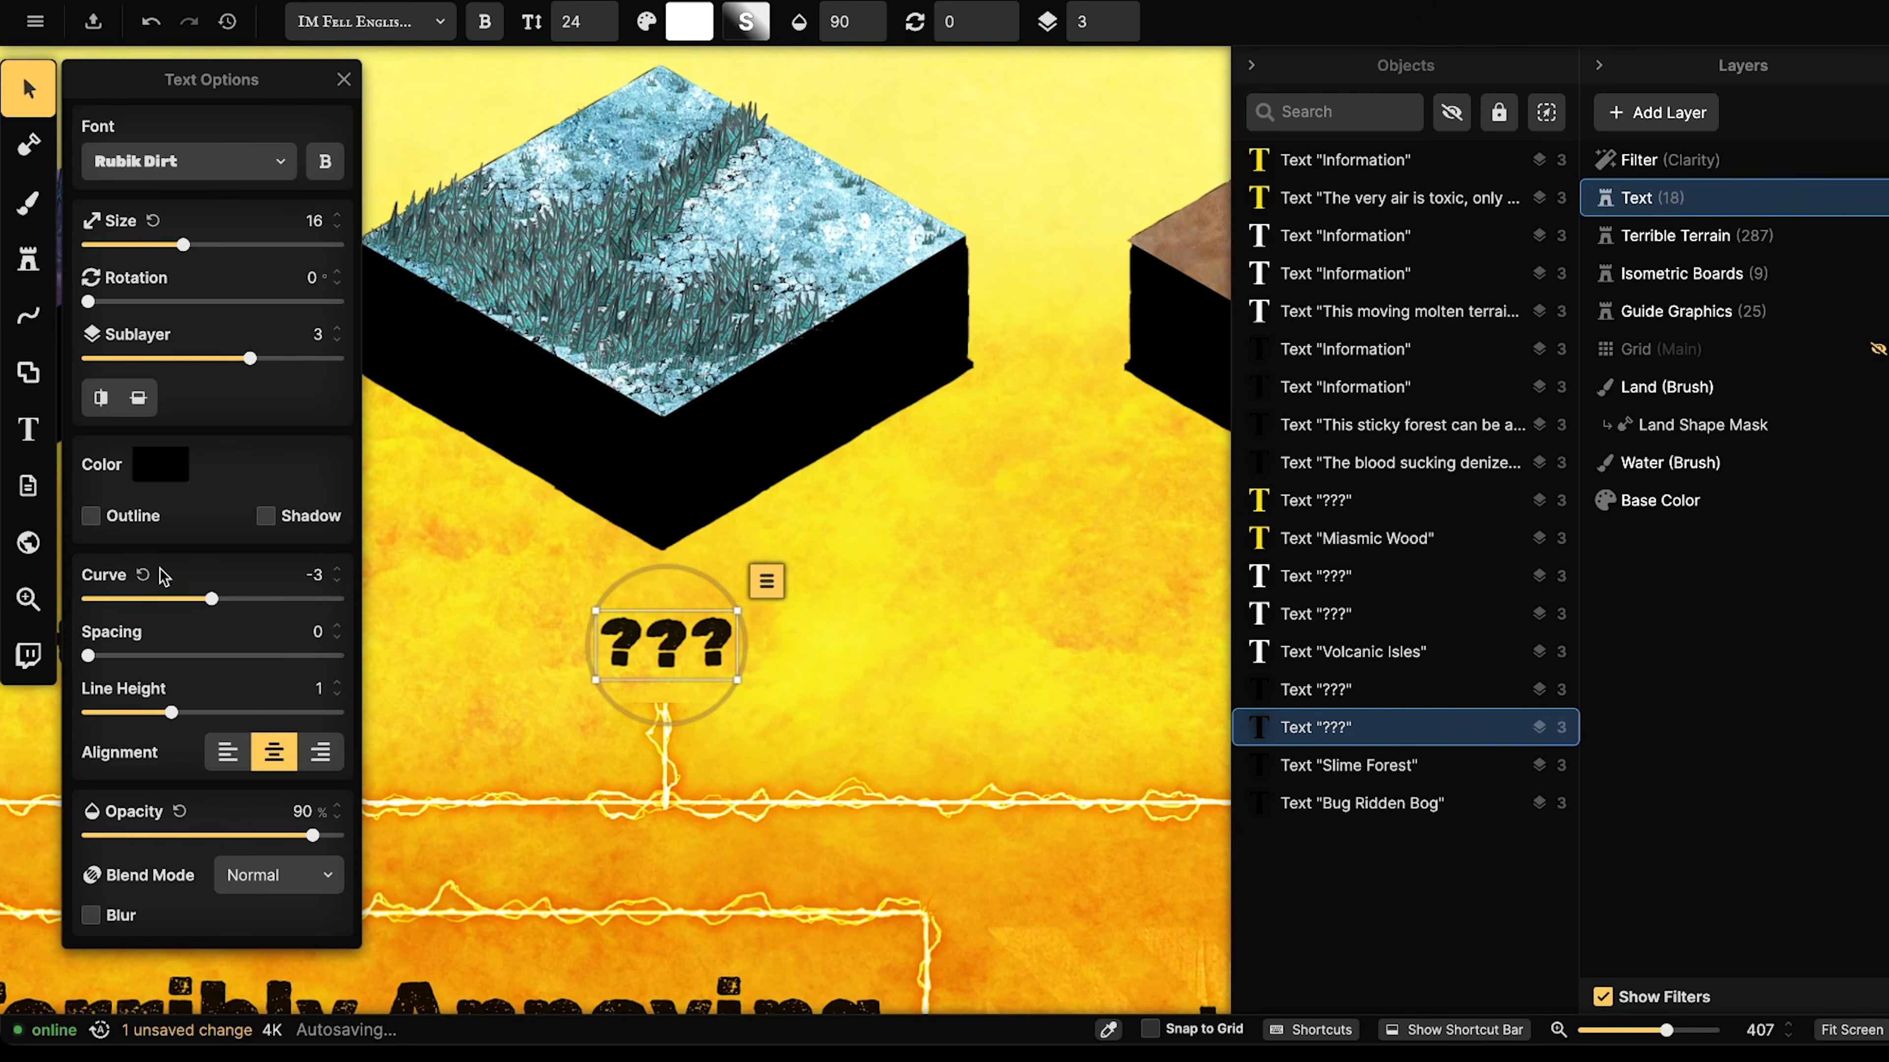
click(142, 575)
scroll(234, 175, up, 1)
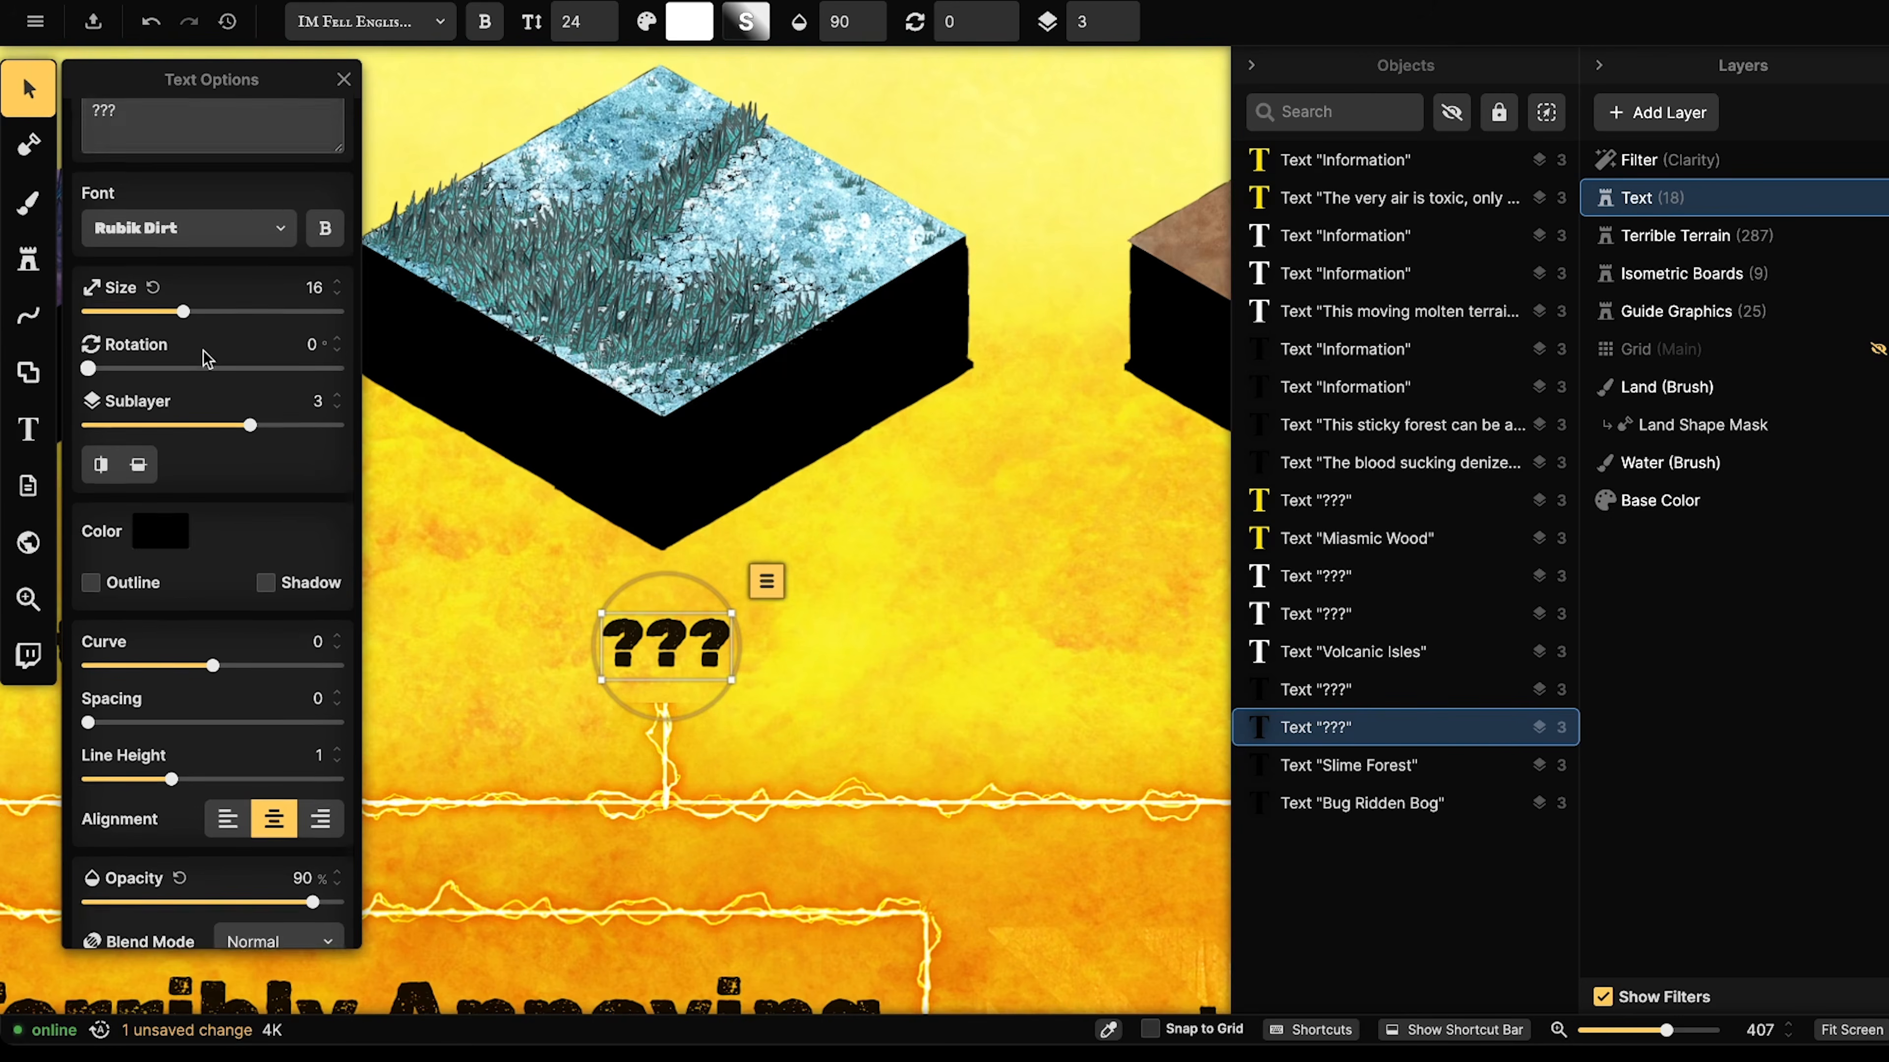
drag(159, 139, 71, 139)
text(Razor Rock Platea)
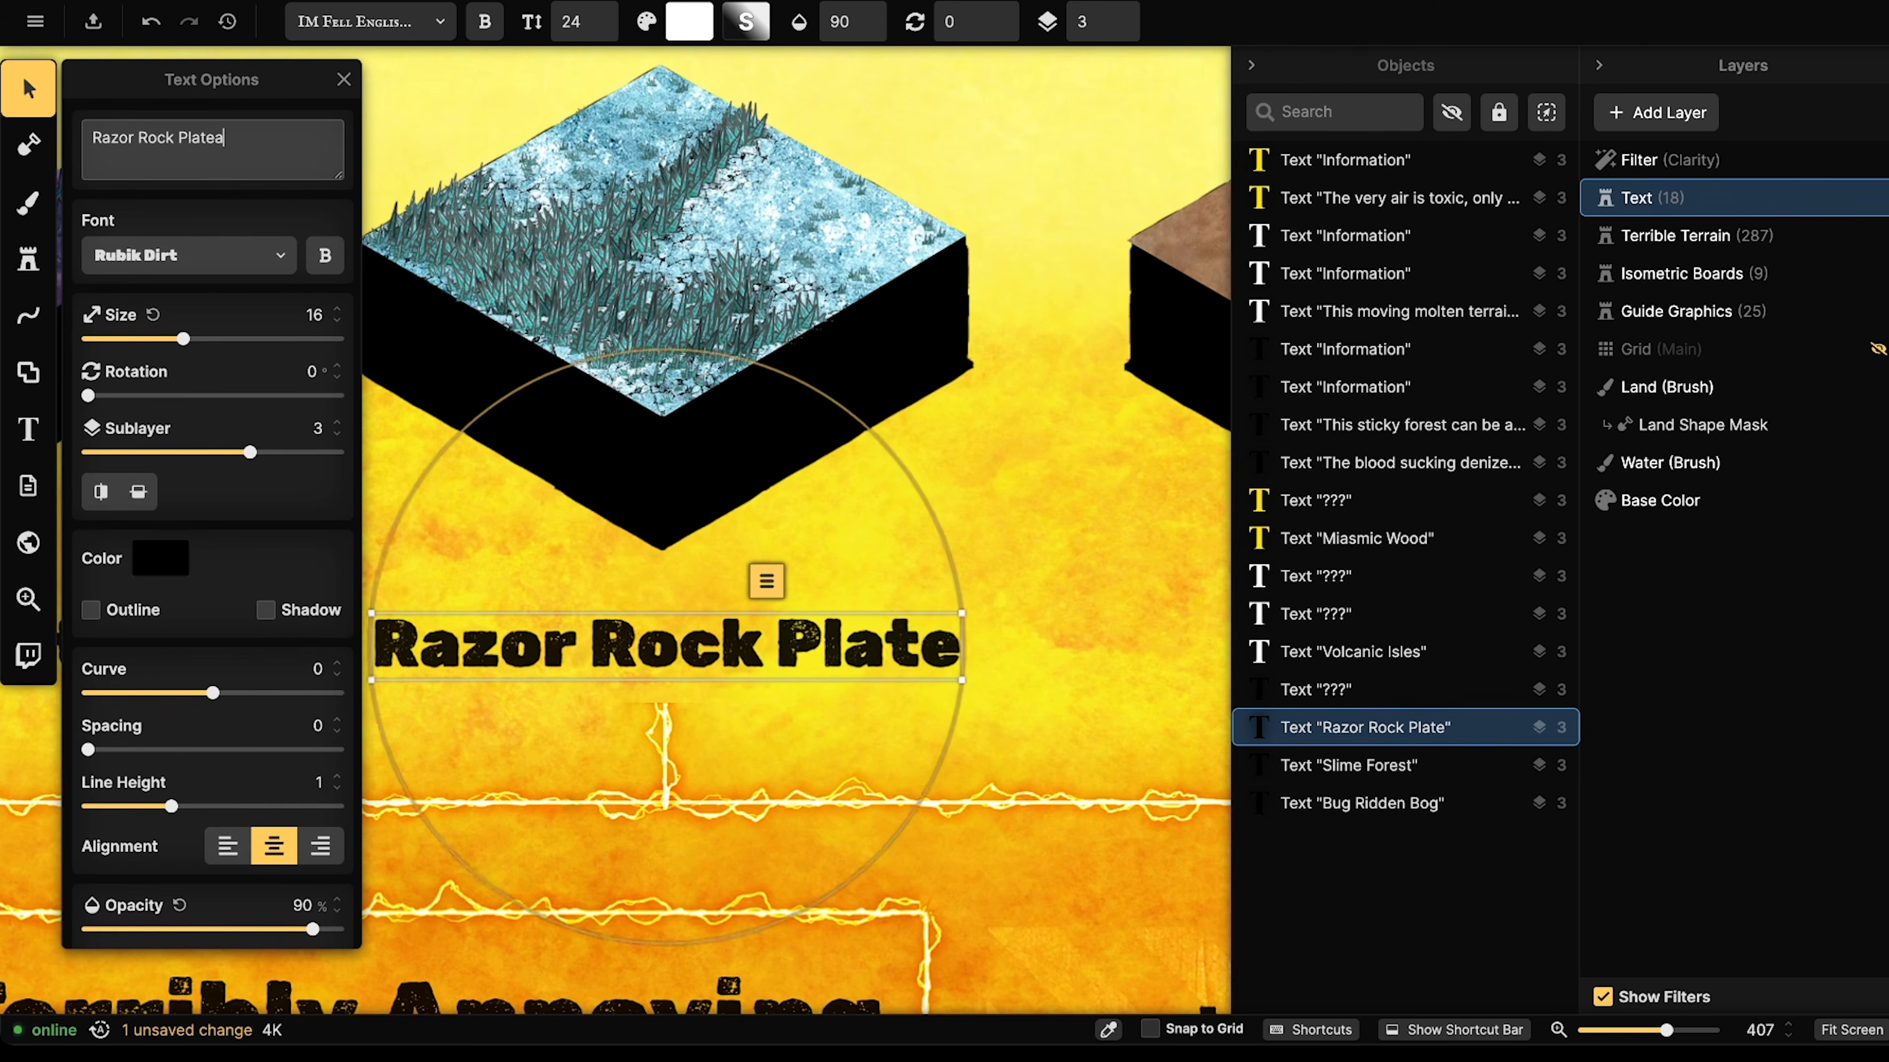
text(u)
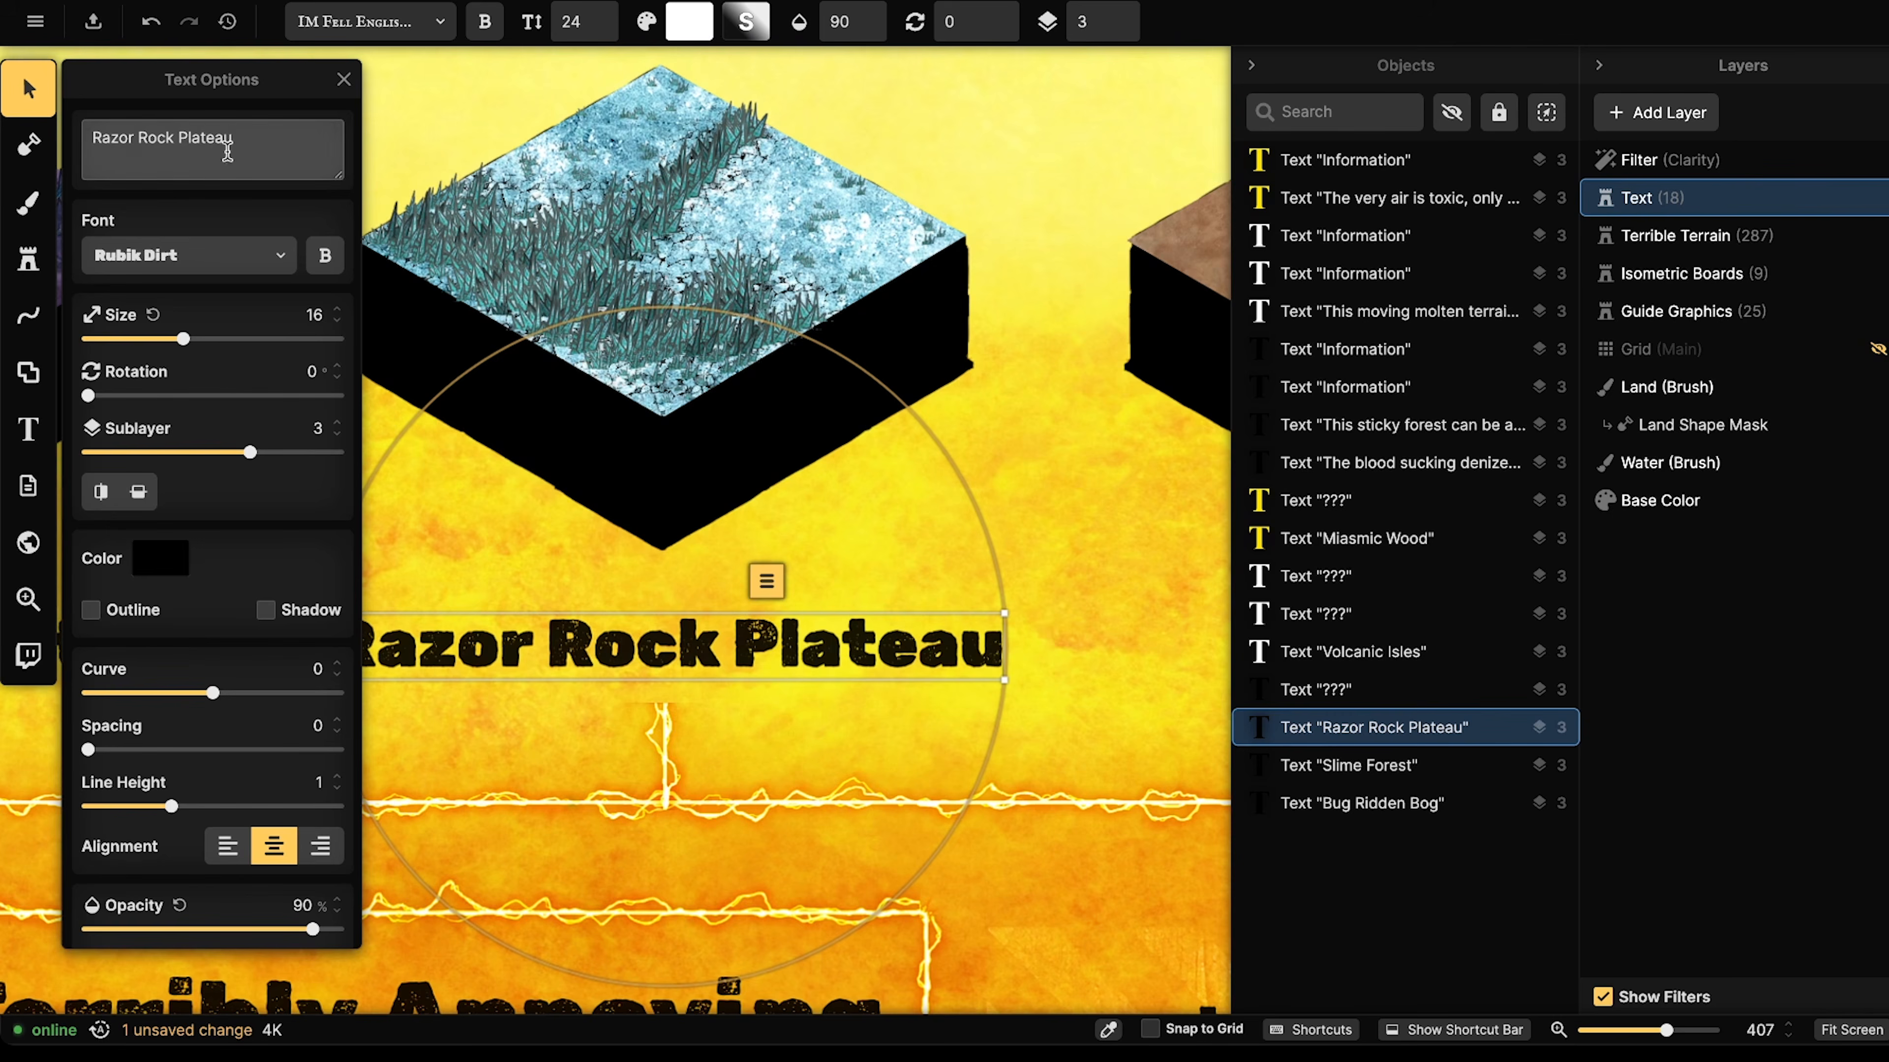
click(593, 413)
- Open the "Information" label above the Razor Rock Plateau tile for editing and select all of its text
scroll(592, 414, down, 4)
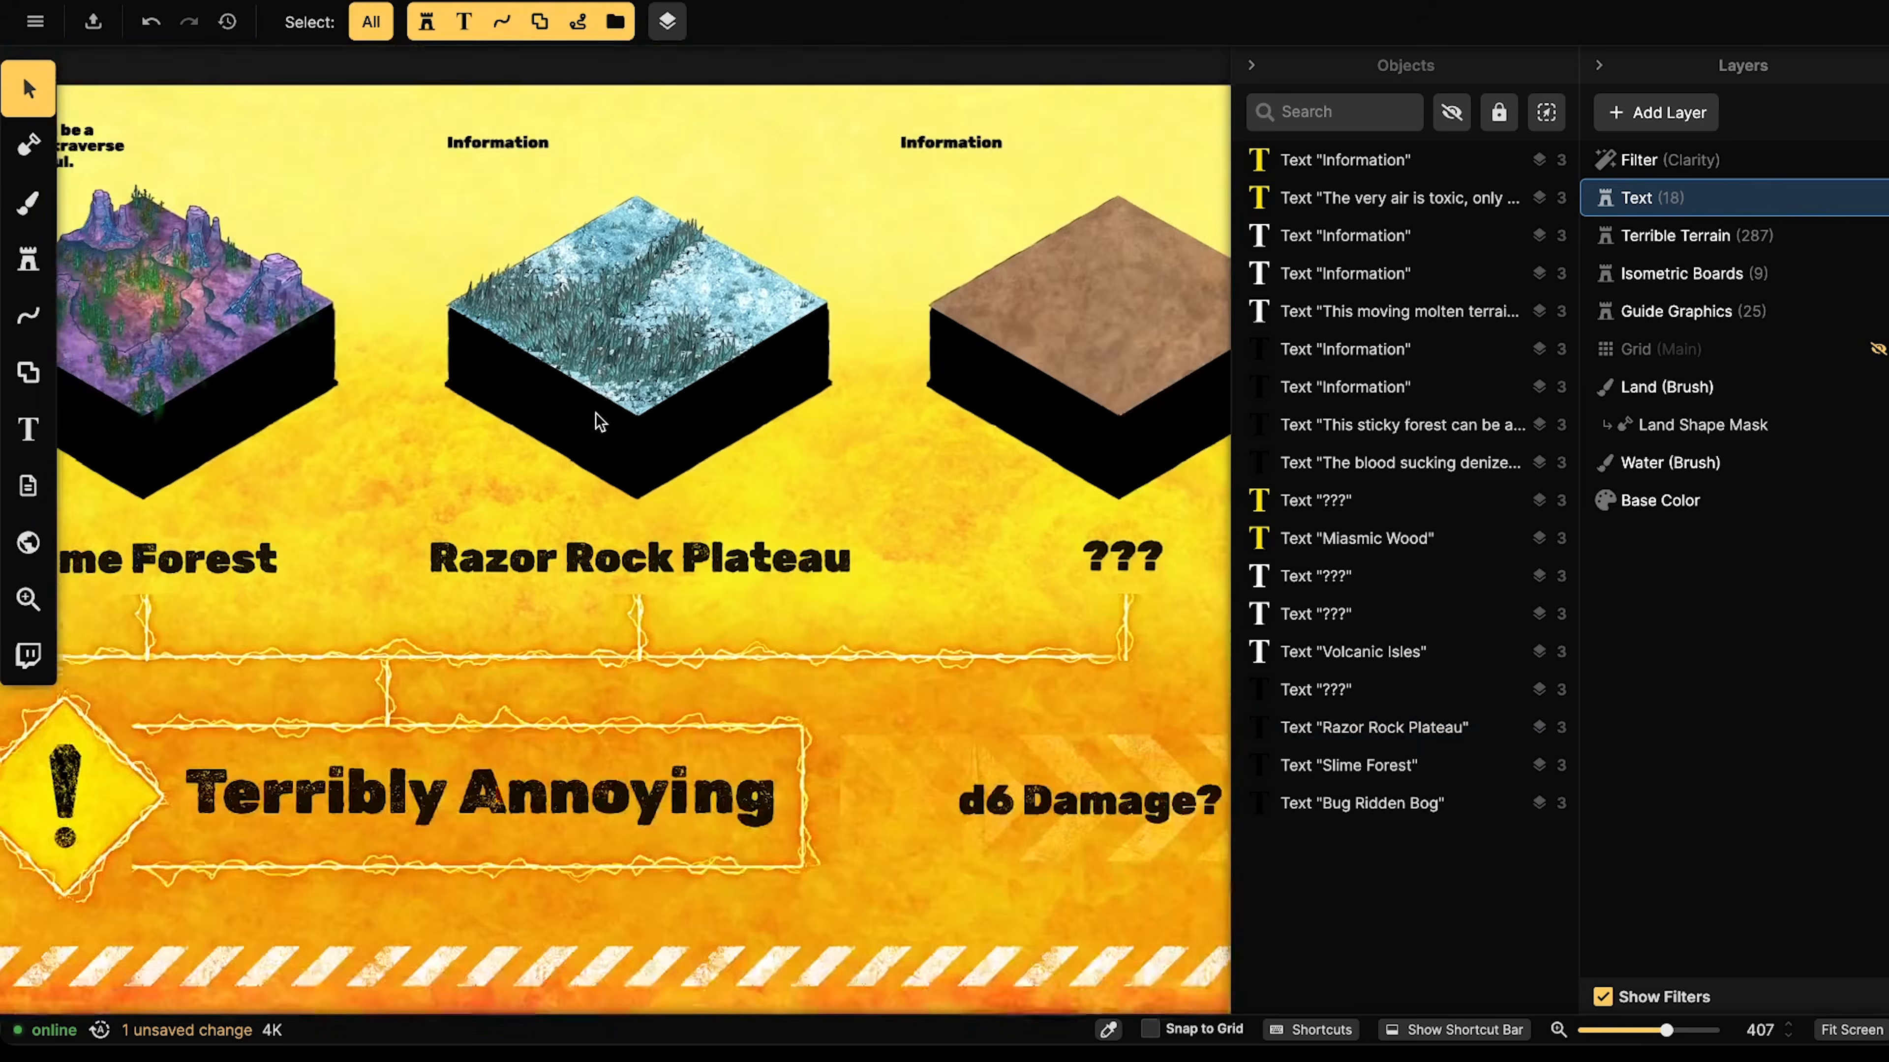
scroll(604, 451, up, 2)
click(546, 298)
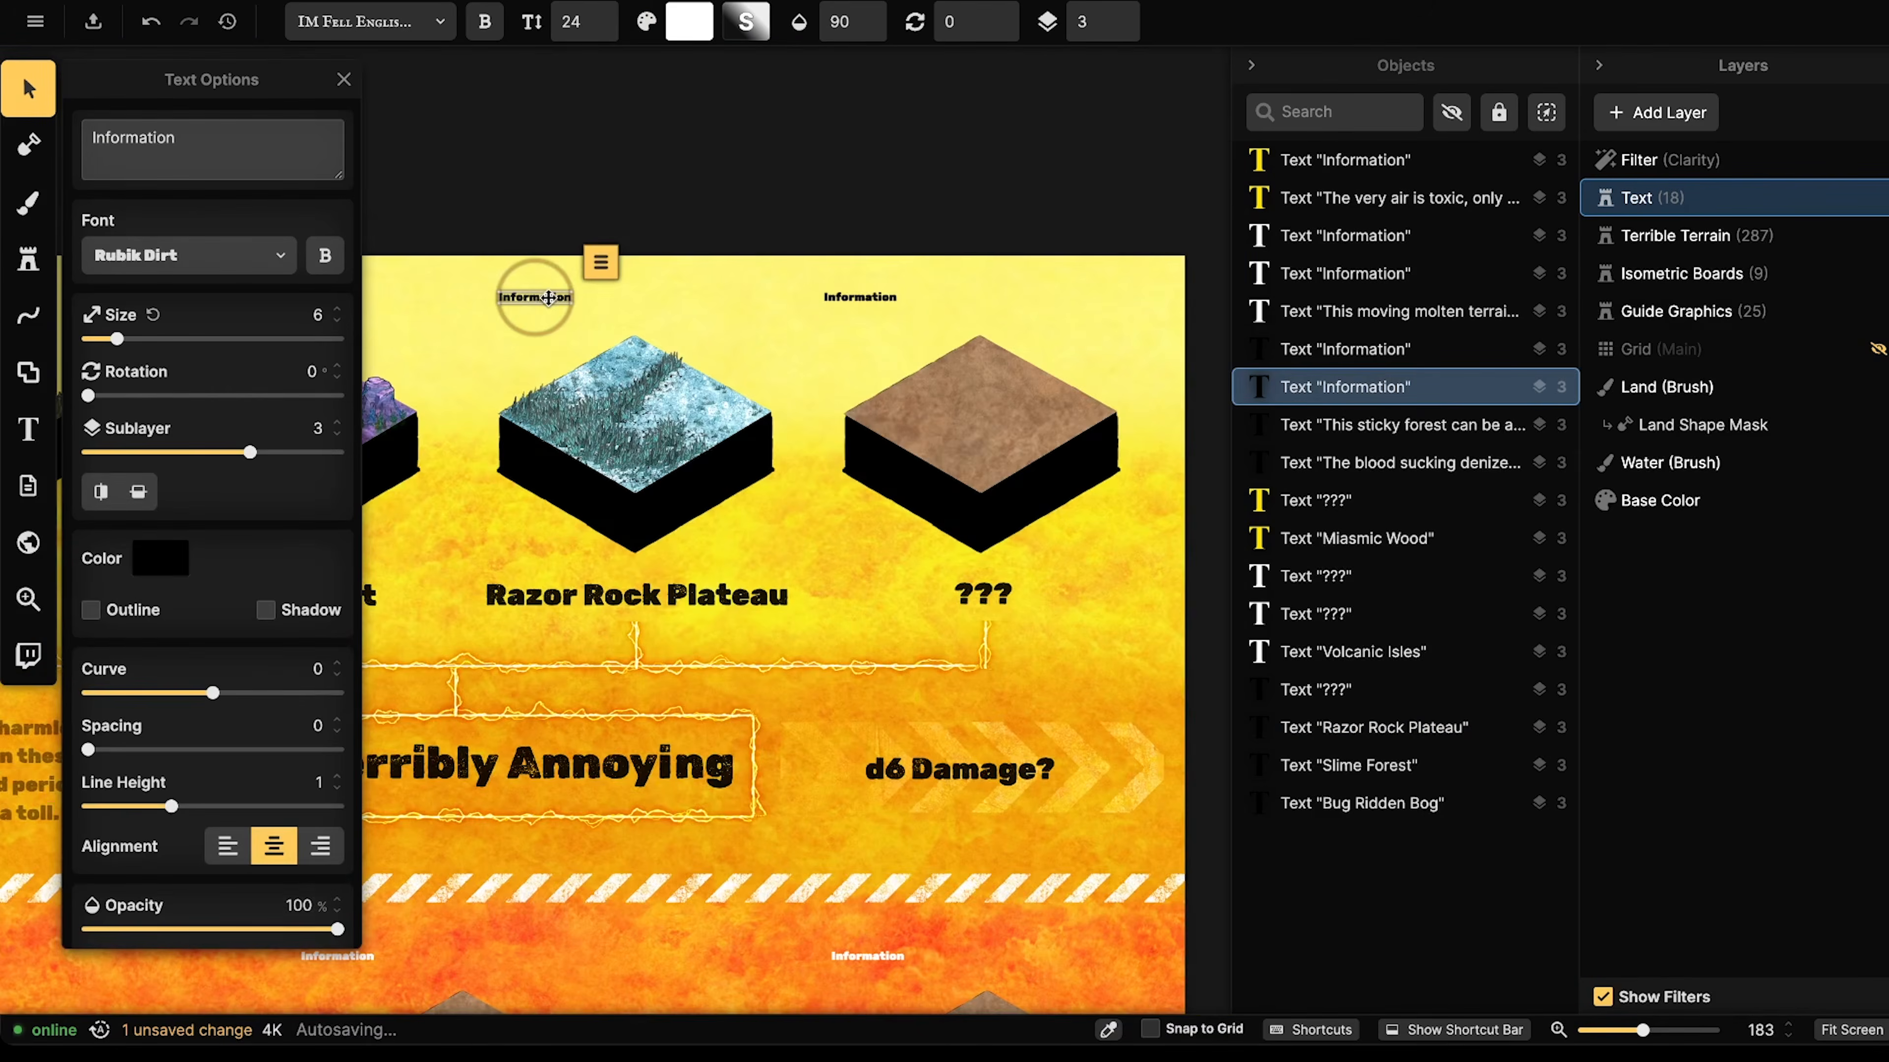
scroll(546, 298, up, 2)
scroll(546, 297, up, 6)
drag(240, 159, 64, 140)
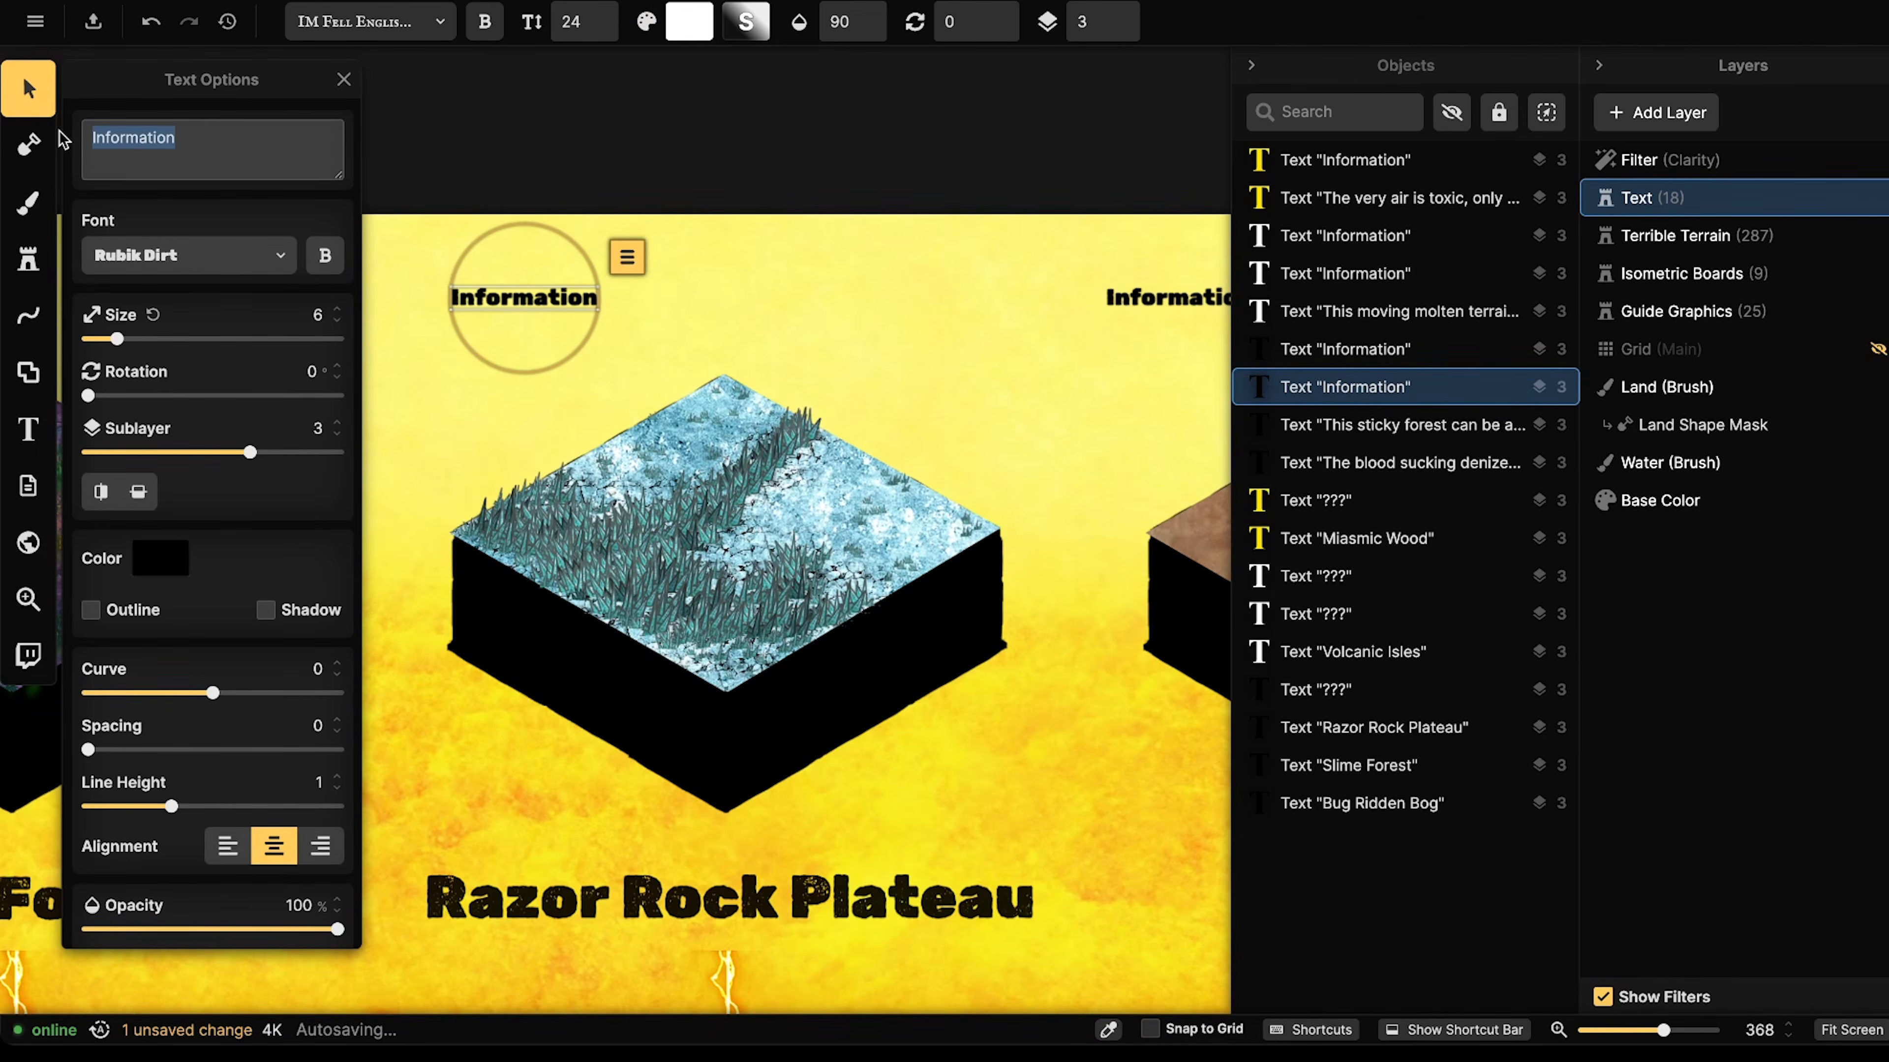
- Replace the Information placeholder above Razor Rock Plateau with a three-line description of rock formations formed by an ancient dragon's breath
text(These )
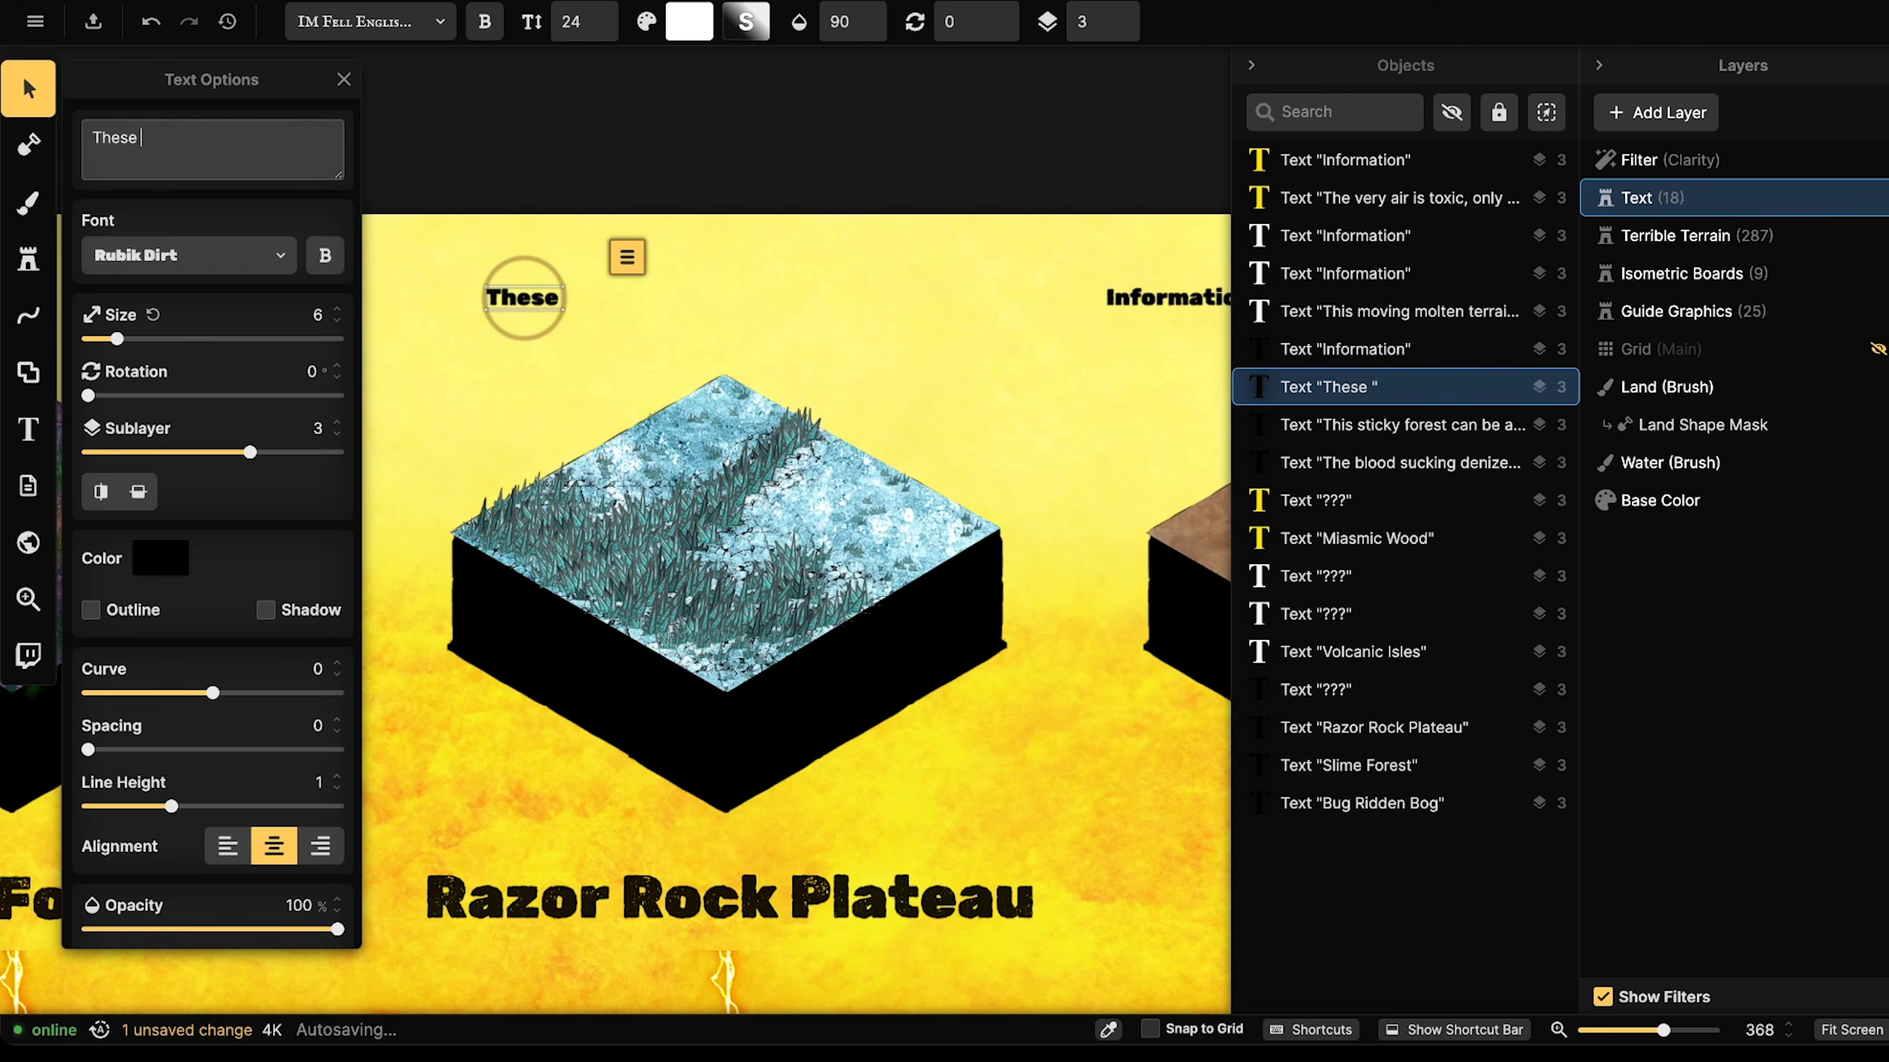
text(ra)
key(BackSpace)
key(BackSpace)
text(aharp)
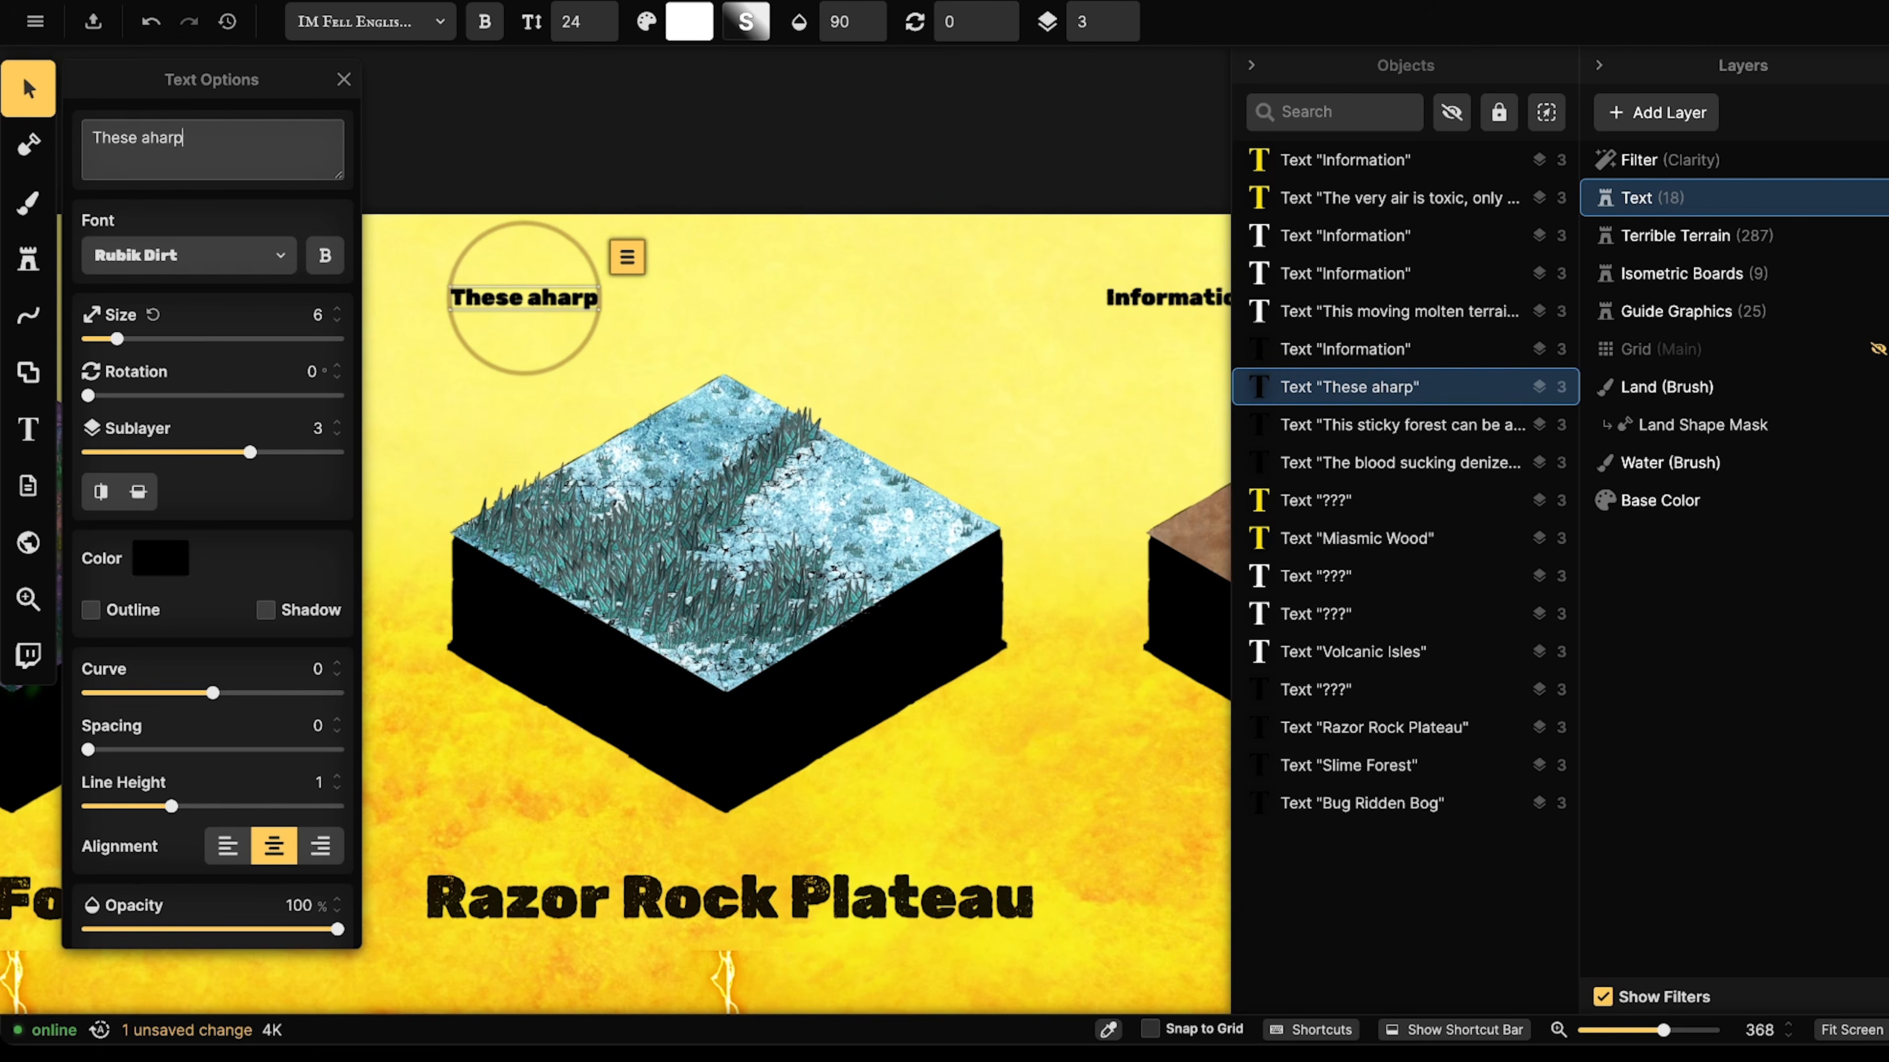
text( rock formations)
key(Return)
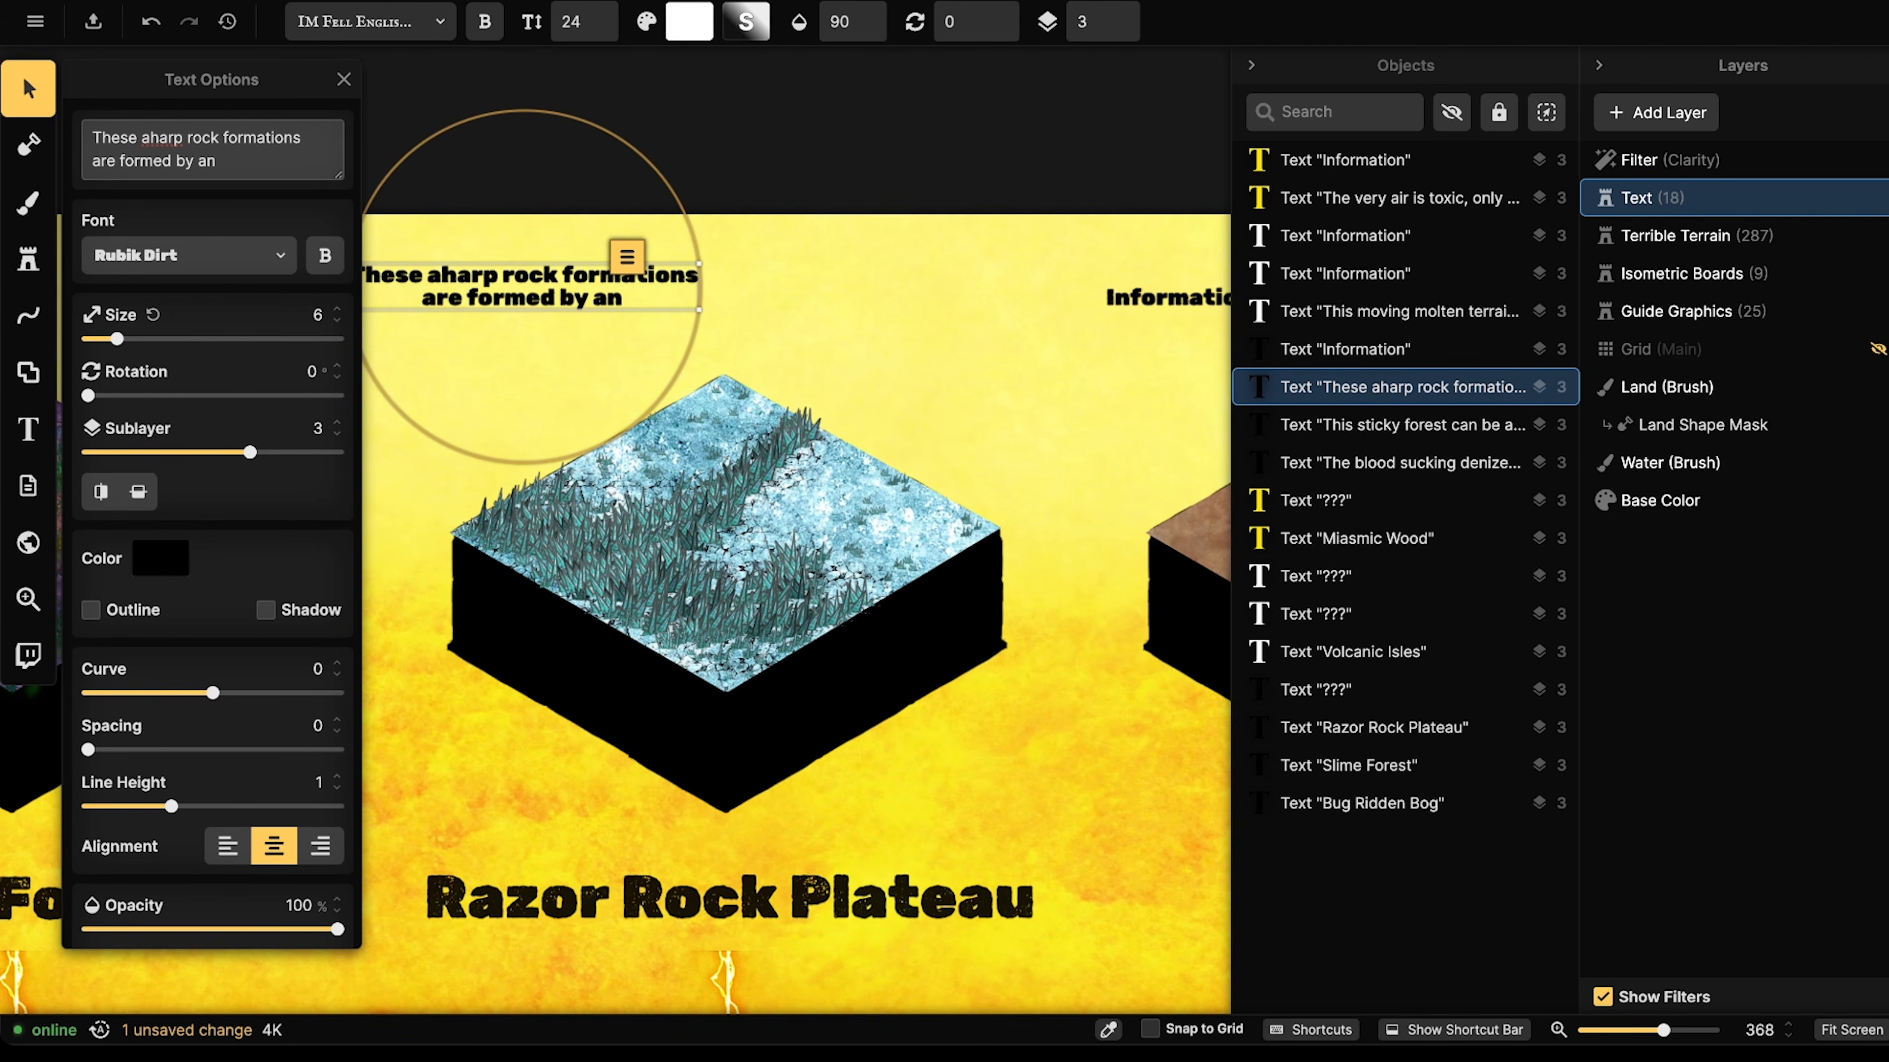
text(are formed by an ancient)
key(Return)
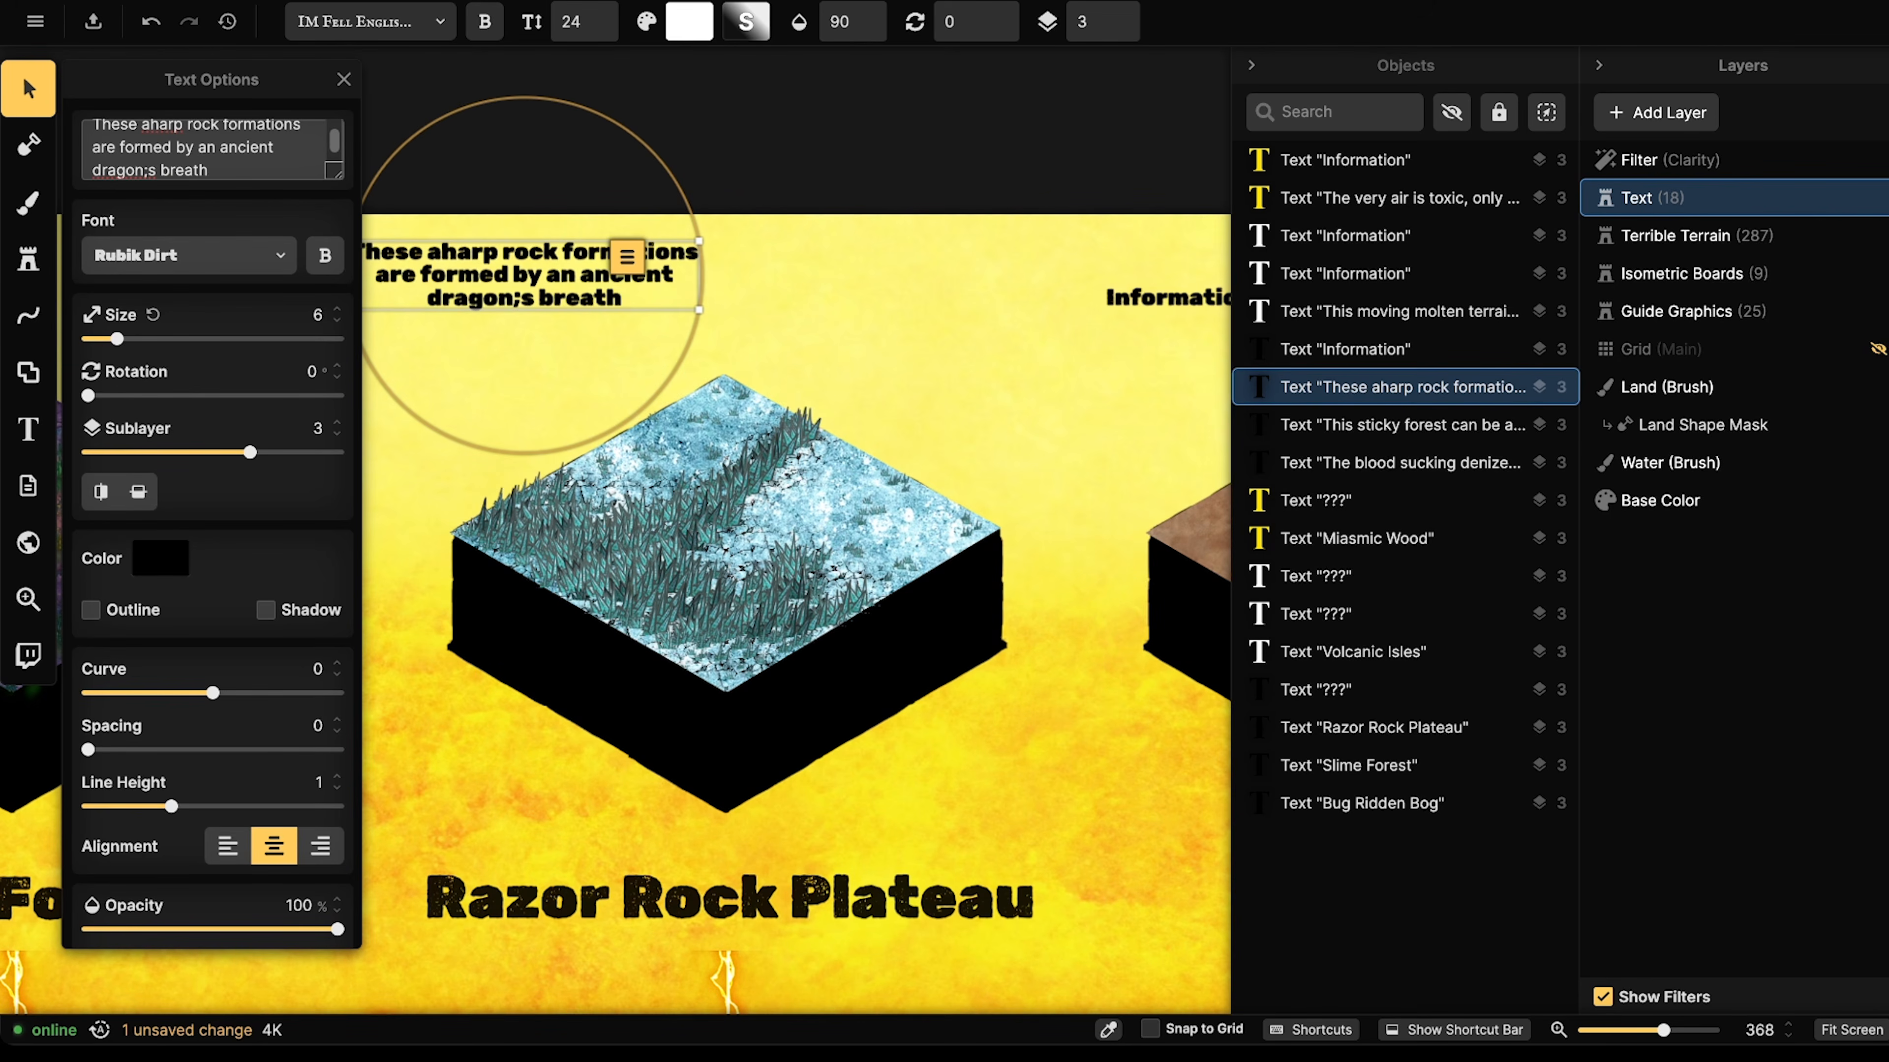
- Correct the spelling of "dragon's" and "sharp" in the Razor Rock Plateau description and deselect the text
click(154, 162)
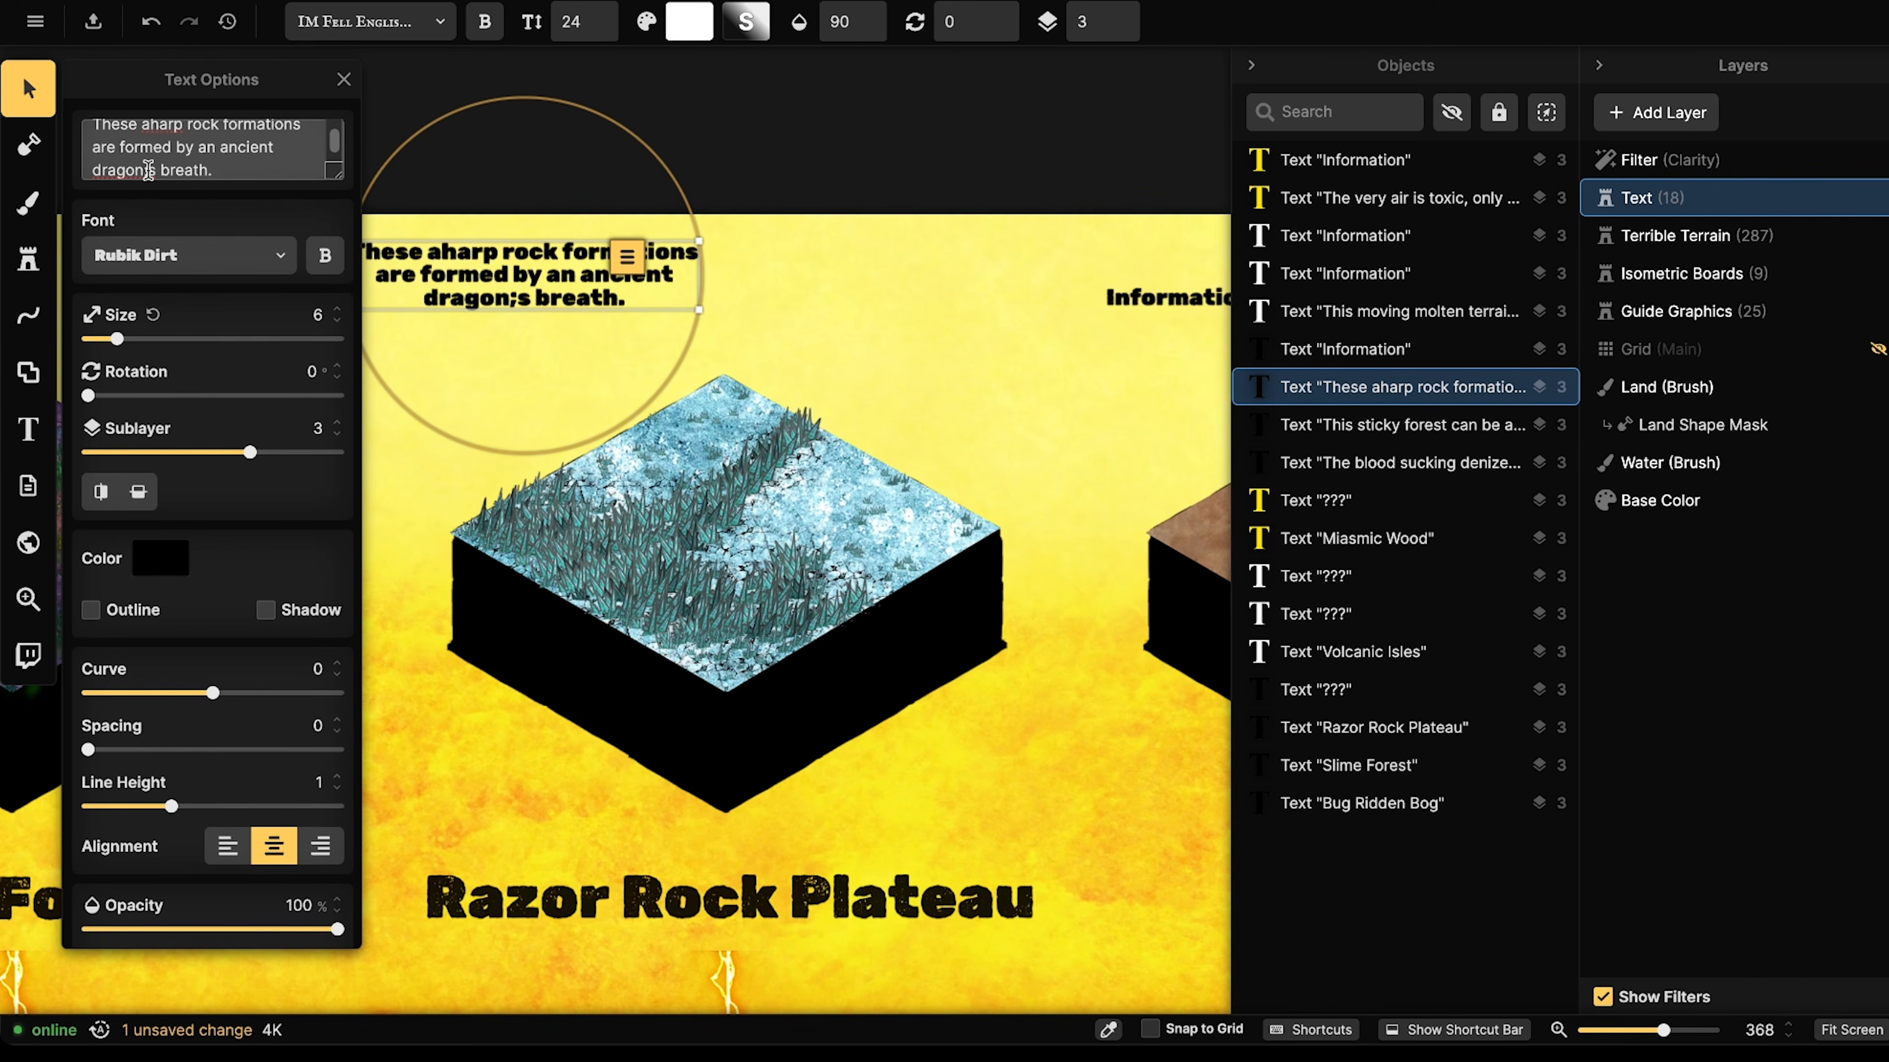
click(148, 126)
key(BackSpace)
text(s)
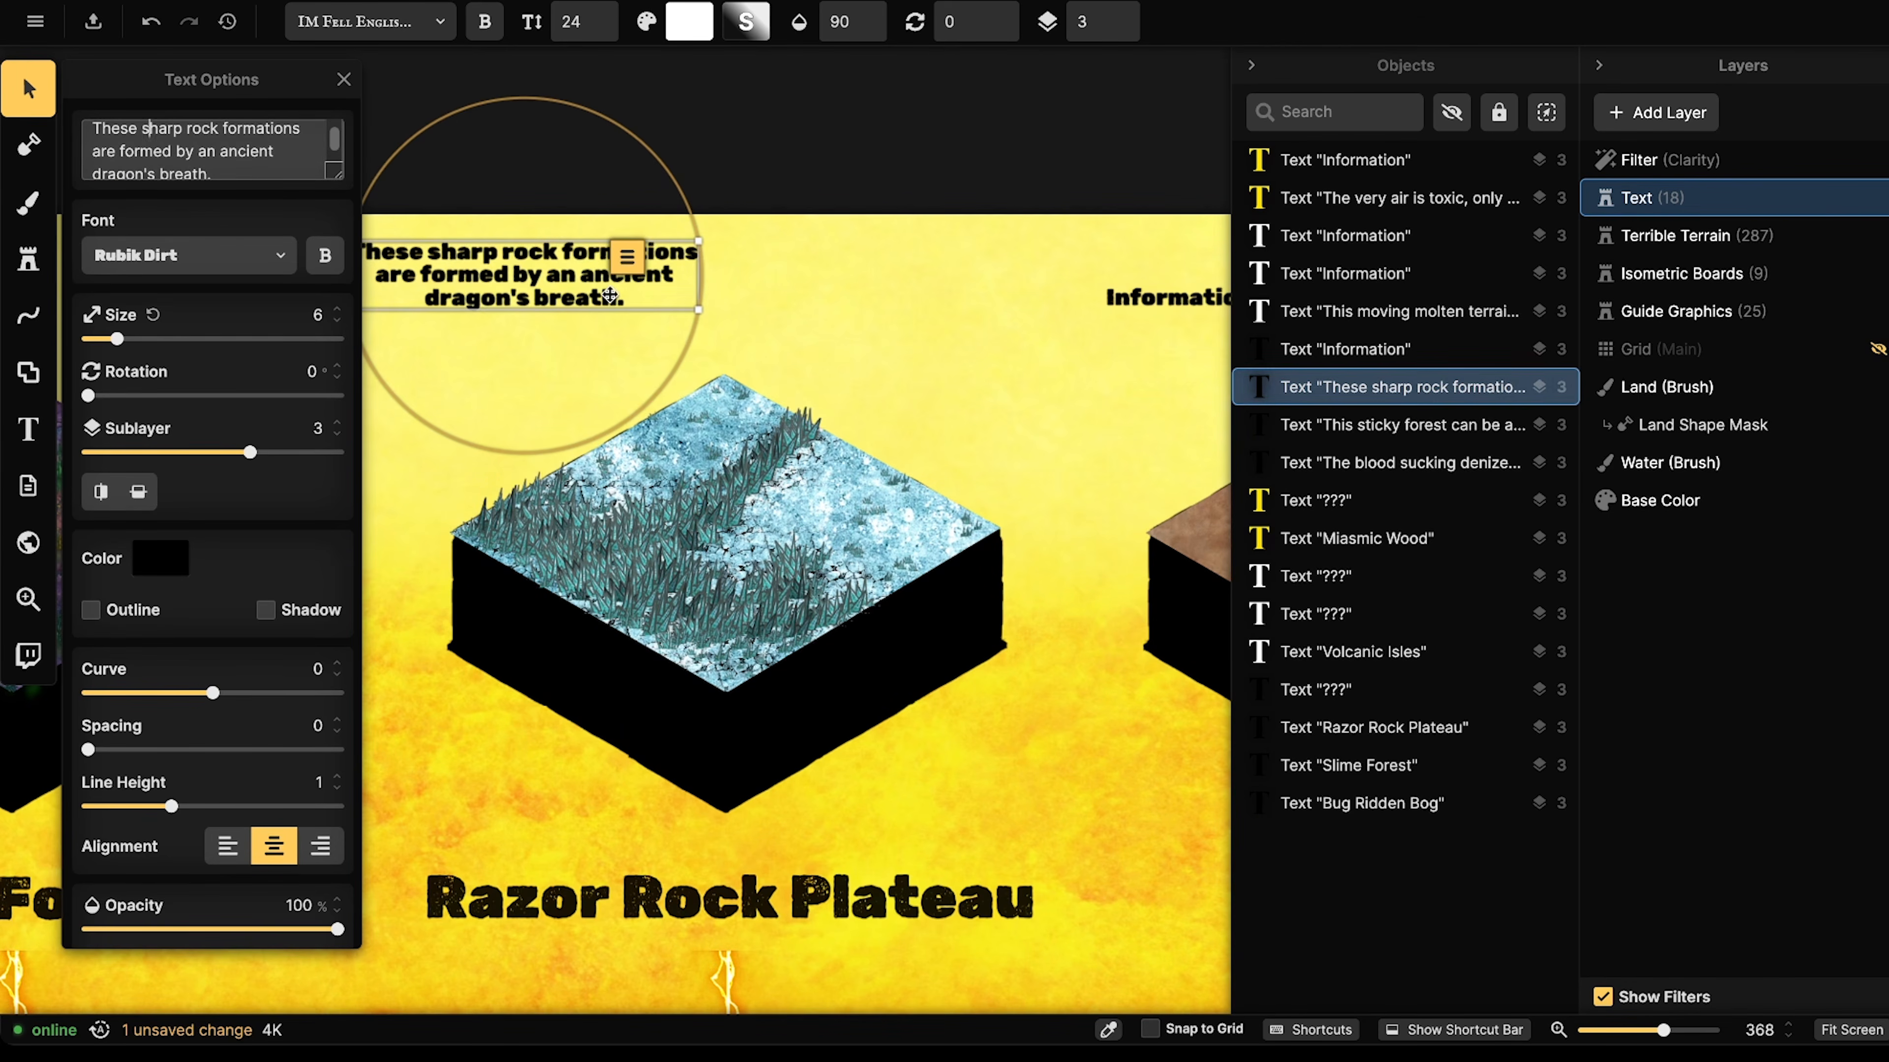
scroll(606, 282, down, 5)
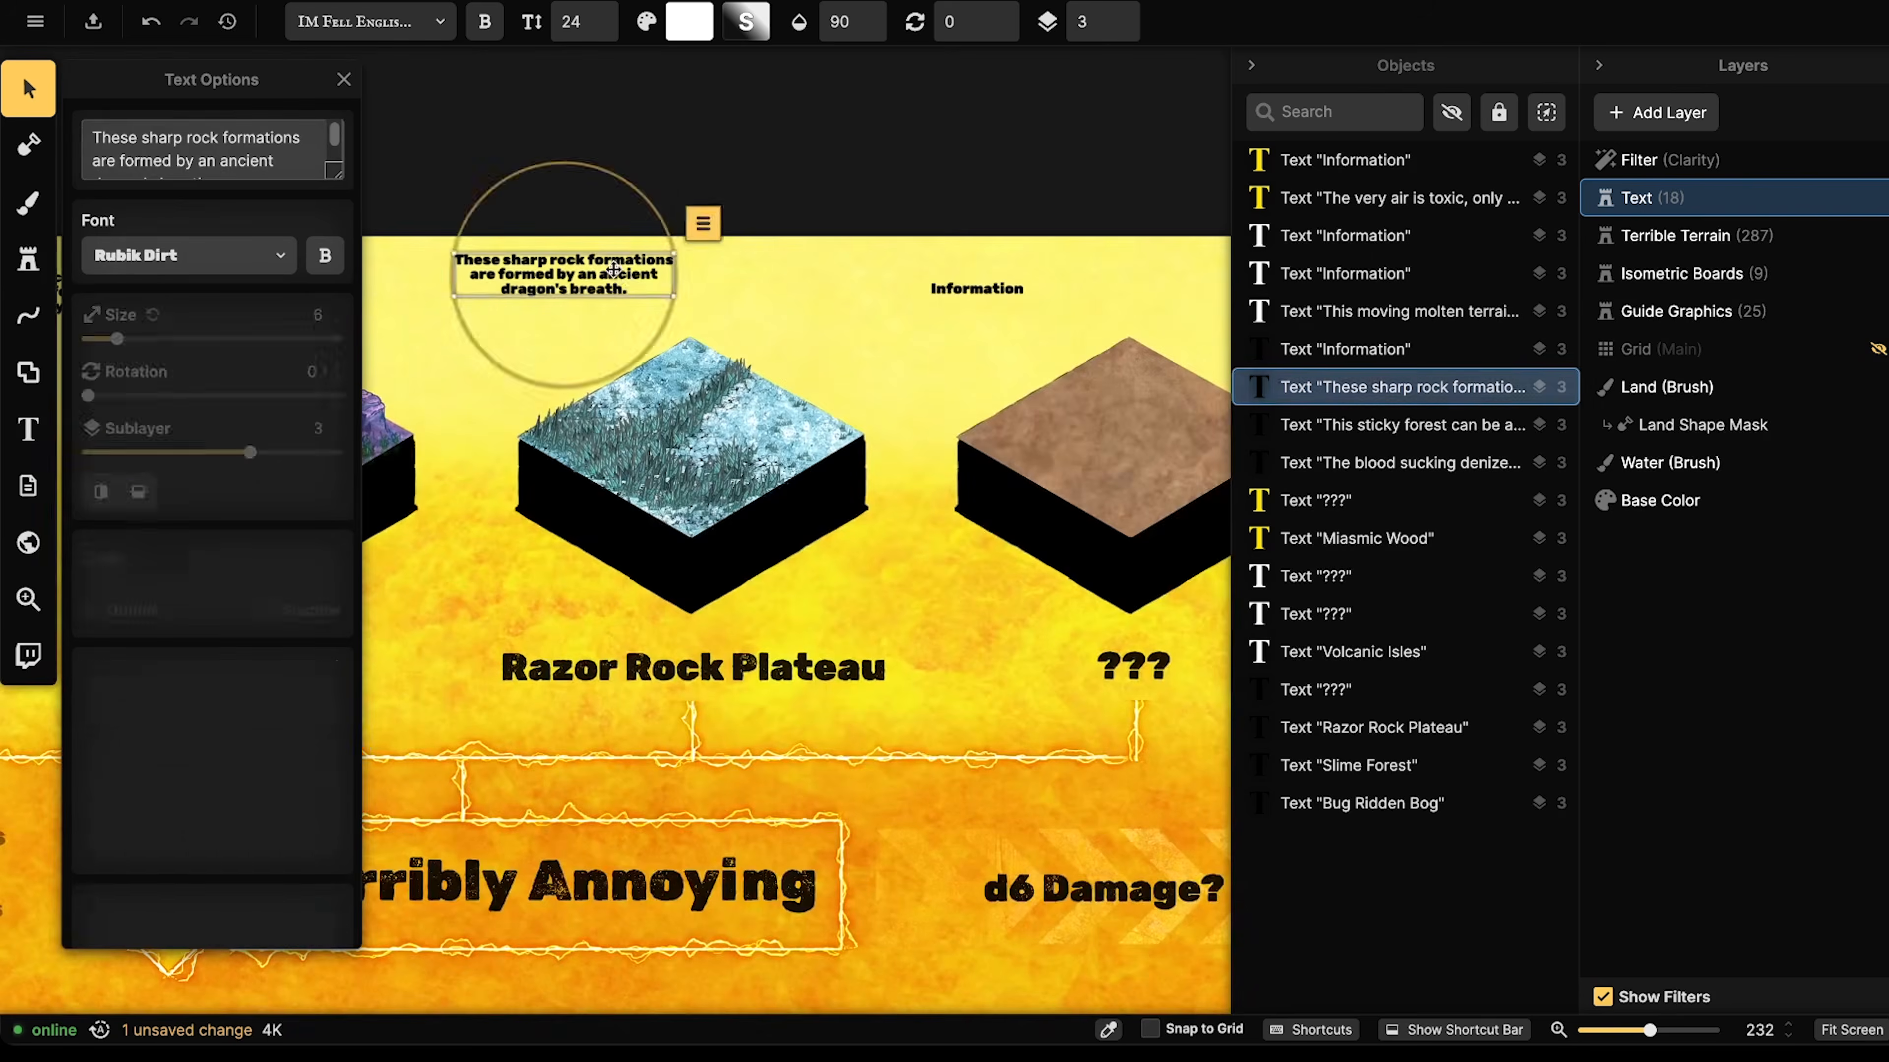
scroll(606, 283, down, 5)
key(Escape)
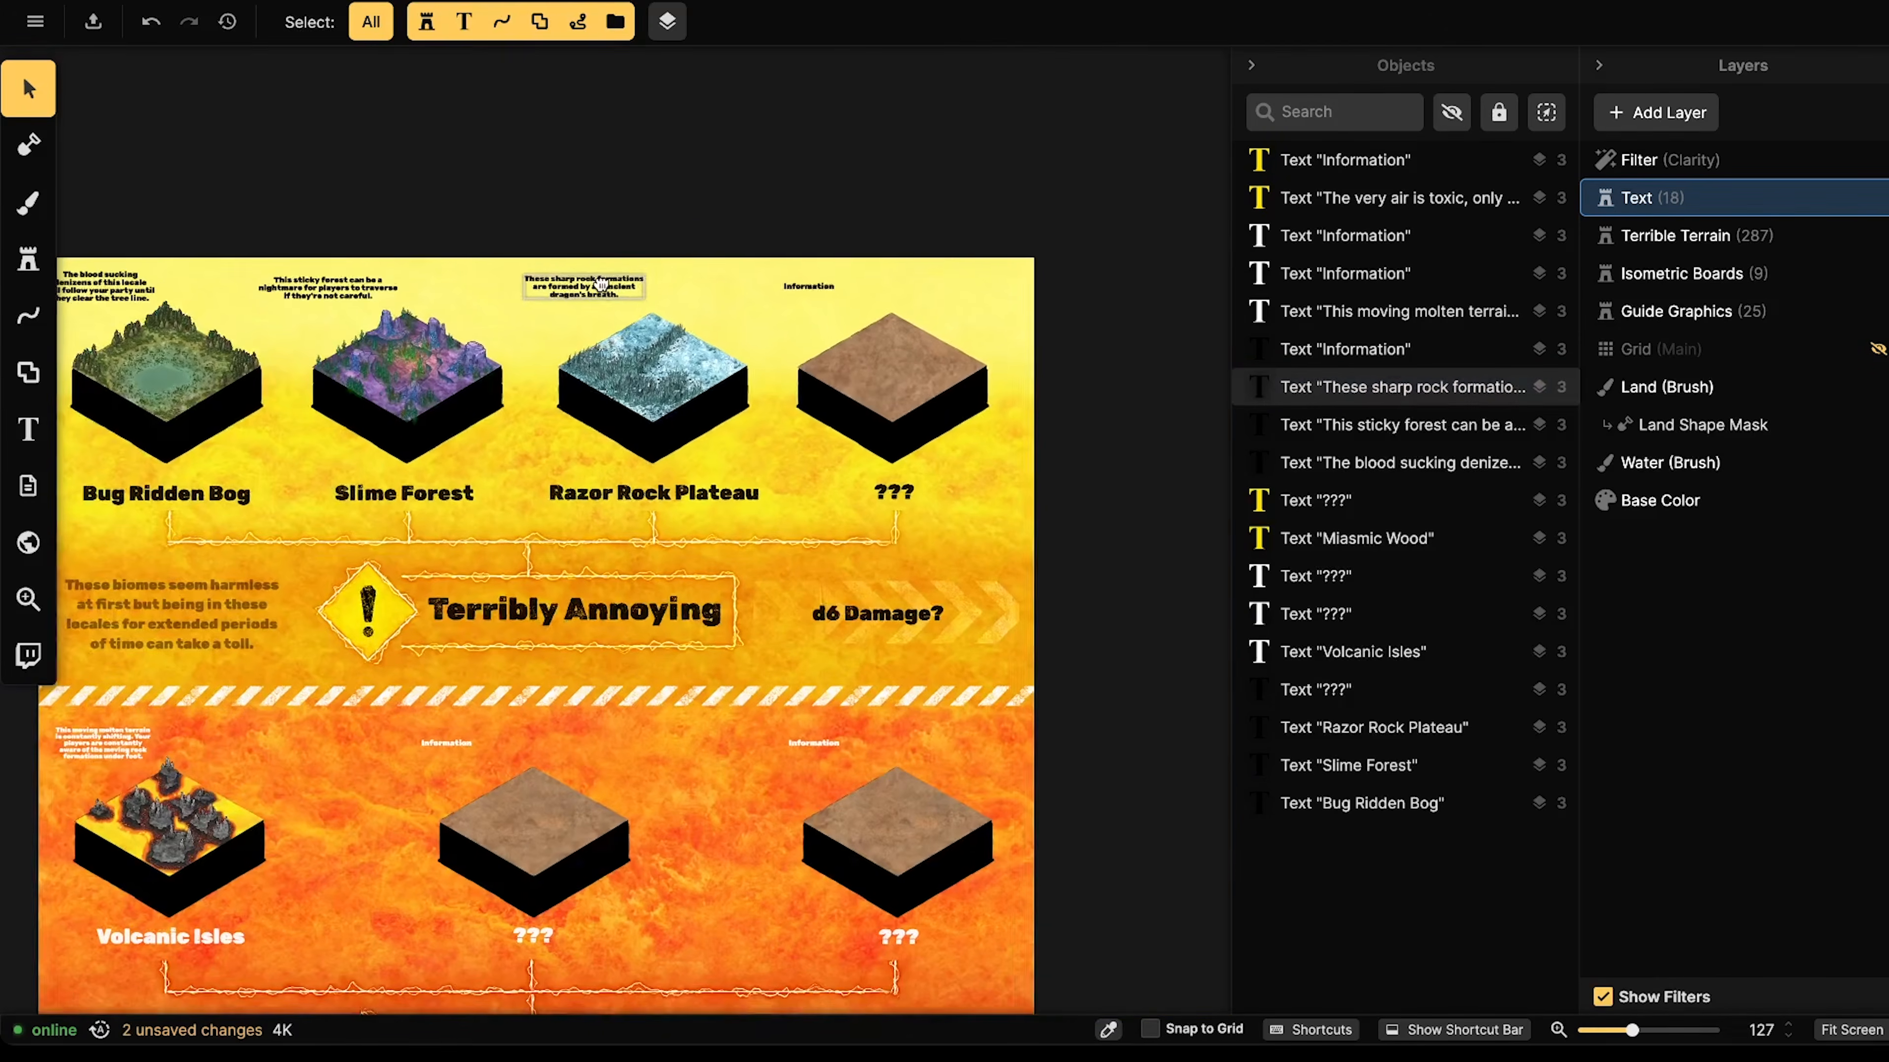
- Nudge the Razor Rock Plateau description slightly down above its tile and deselect it
drag(610, 292, 610, 295)
click(675, 149)
scroll(717, 514, down, 1)
drag(718, 514, 715, 238)
mouse_move(640, 517)
mouse_down()
mouse_move(639, 367)
mouse_move(631, 486)
mouse_up()
scroll(639, 368, up, 4)
drag(684, 305, 615, 610)
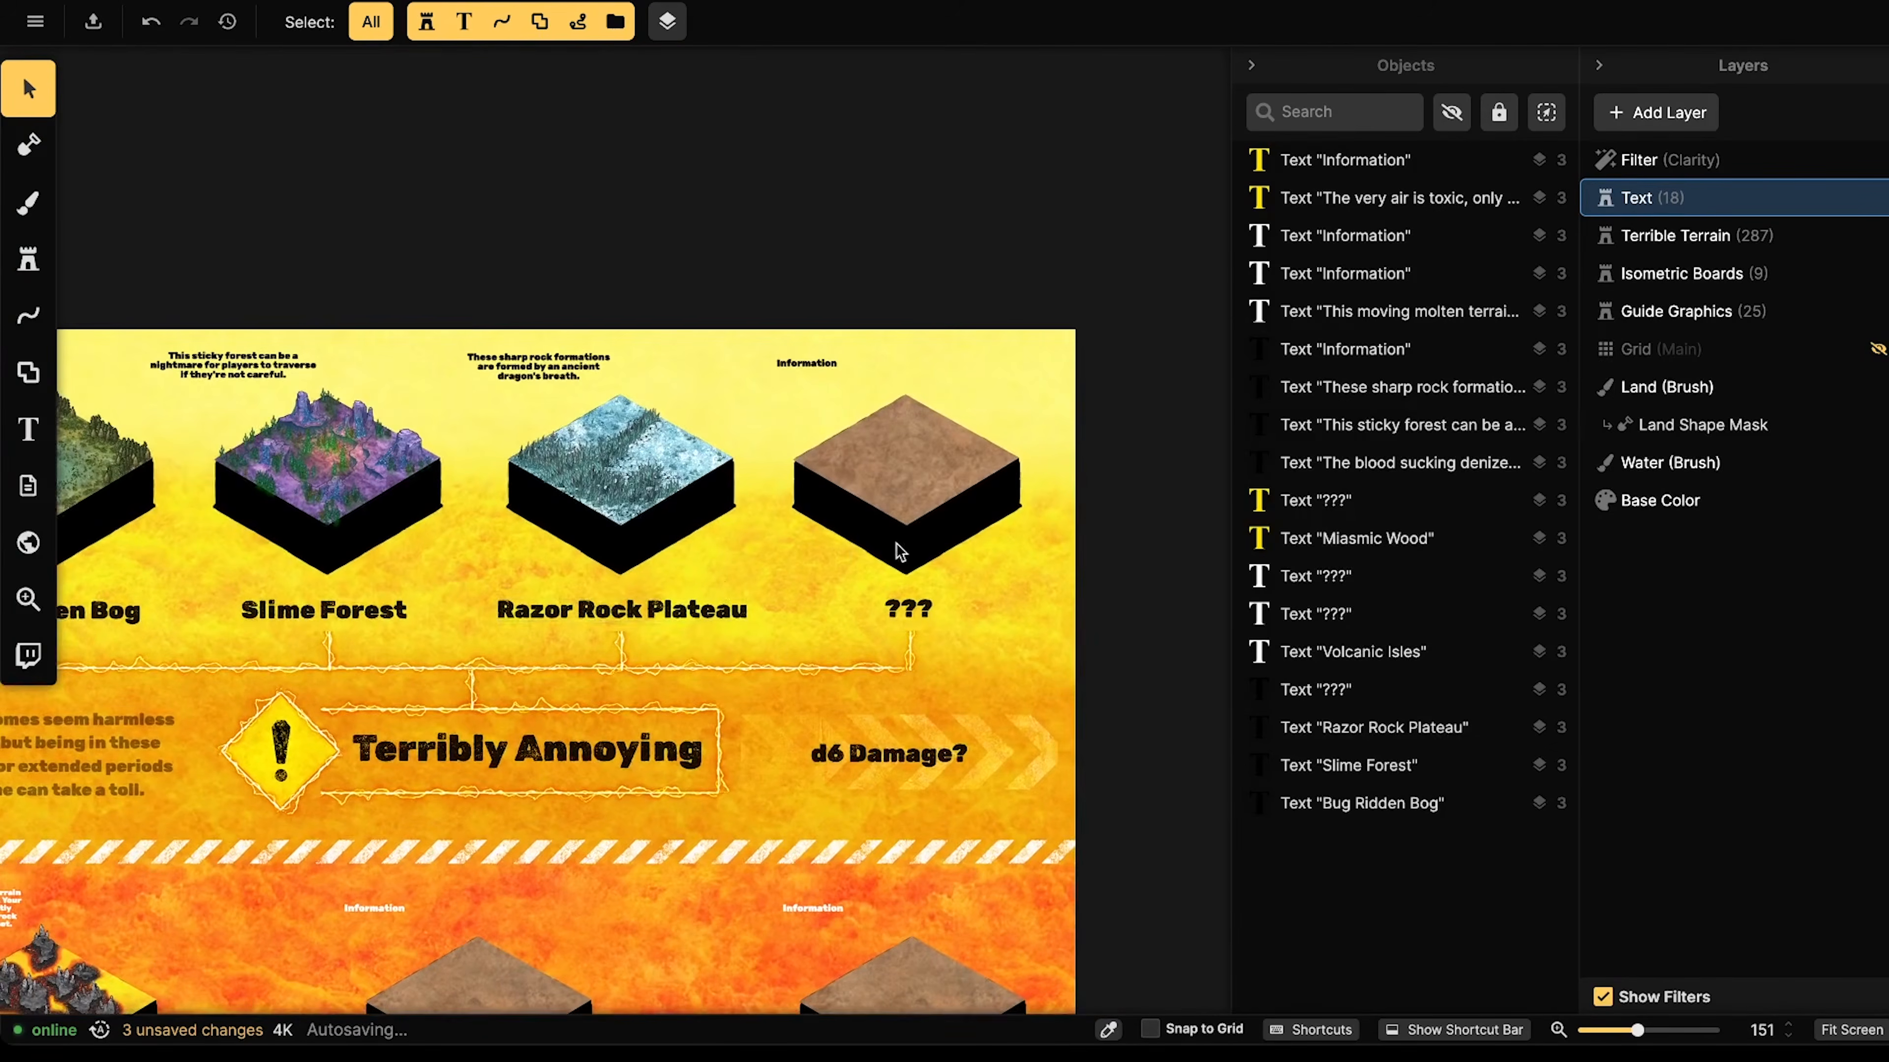
scroll(898, 549, up, 3)
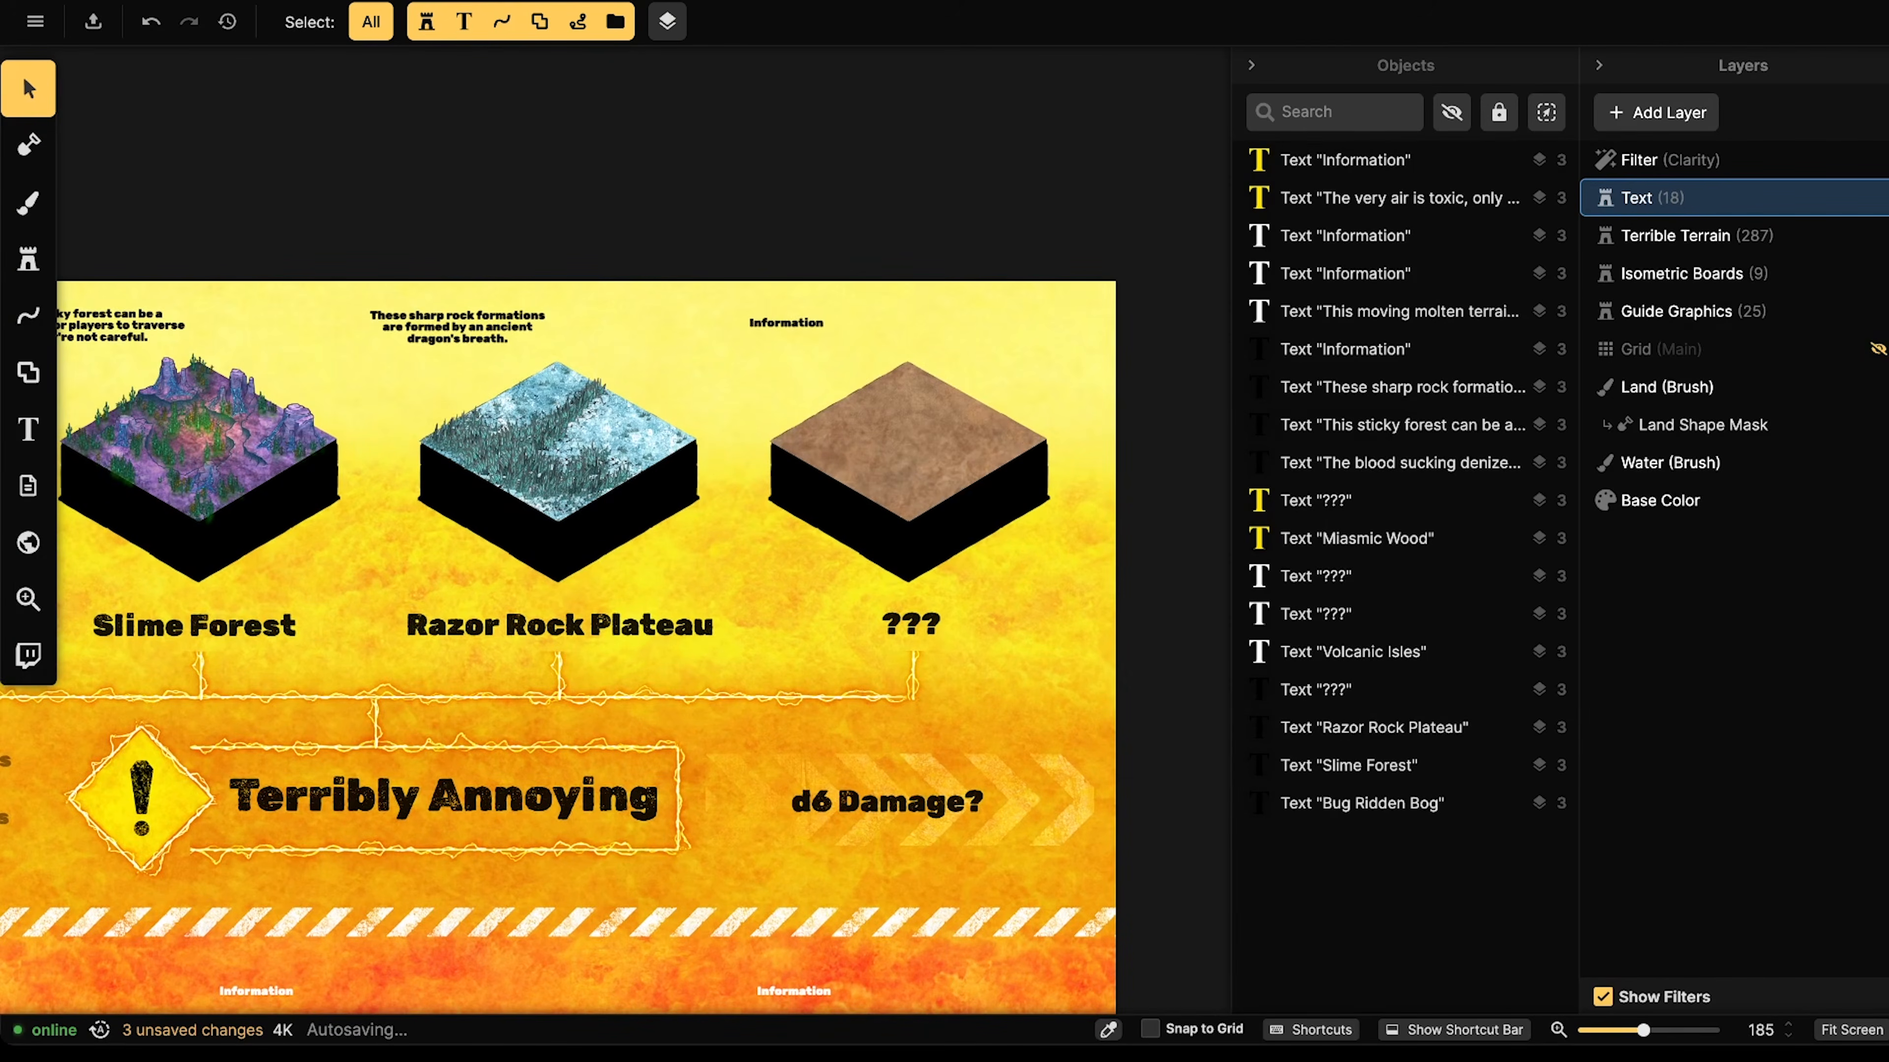
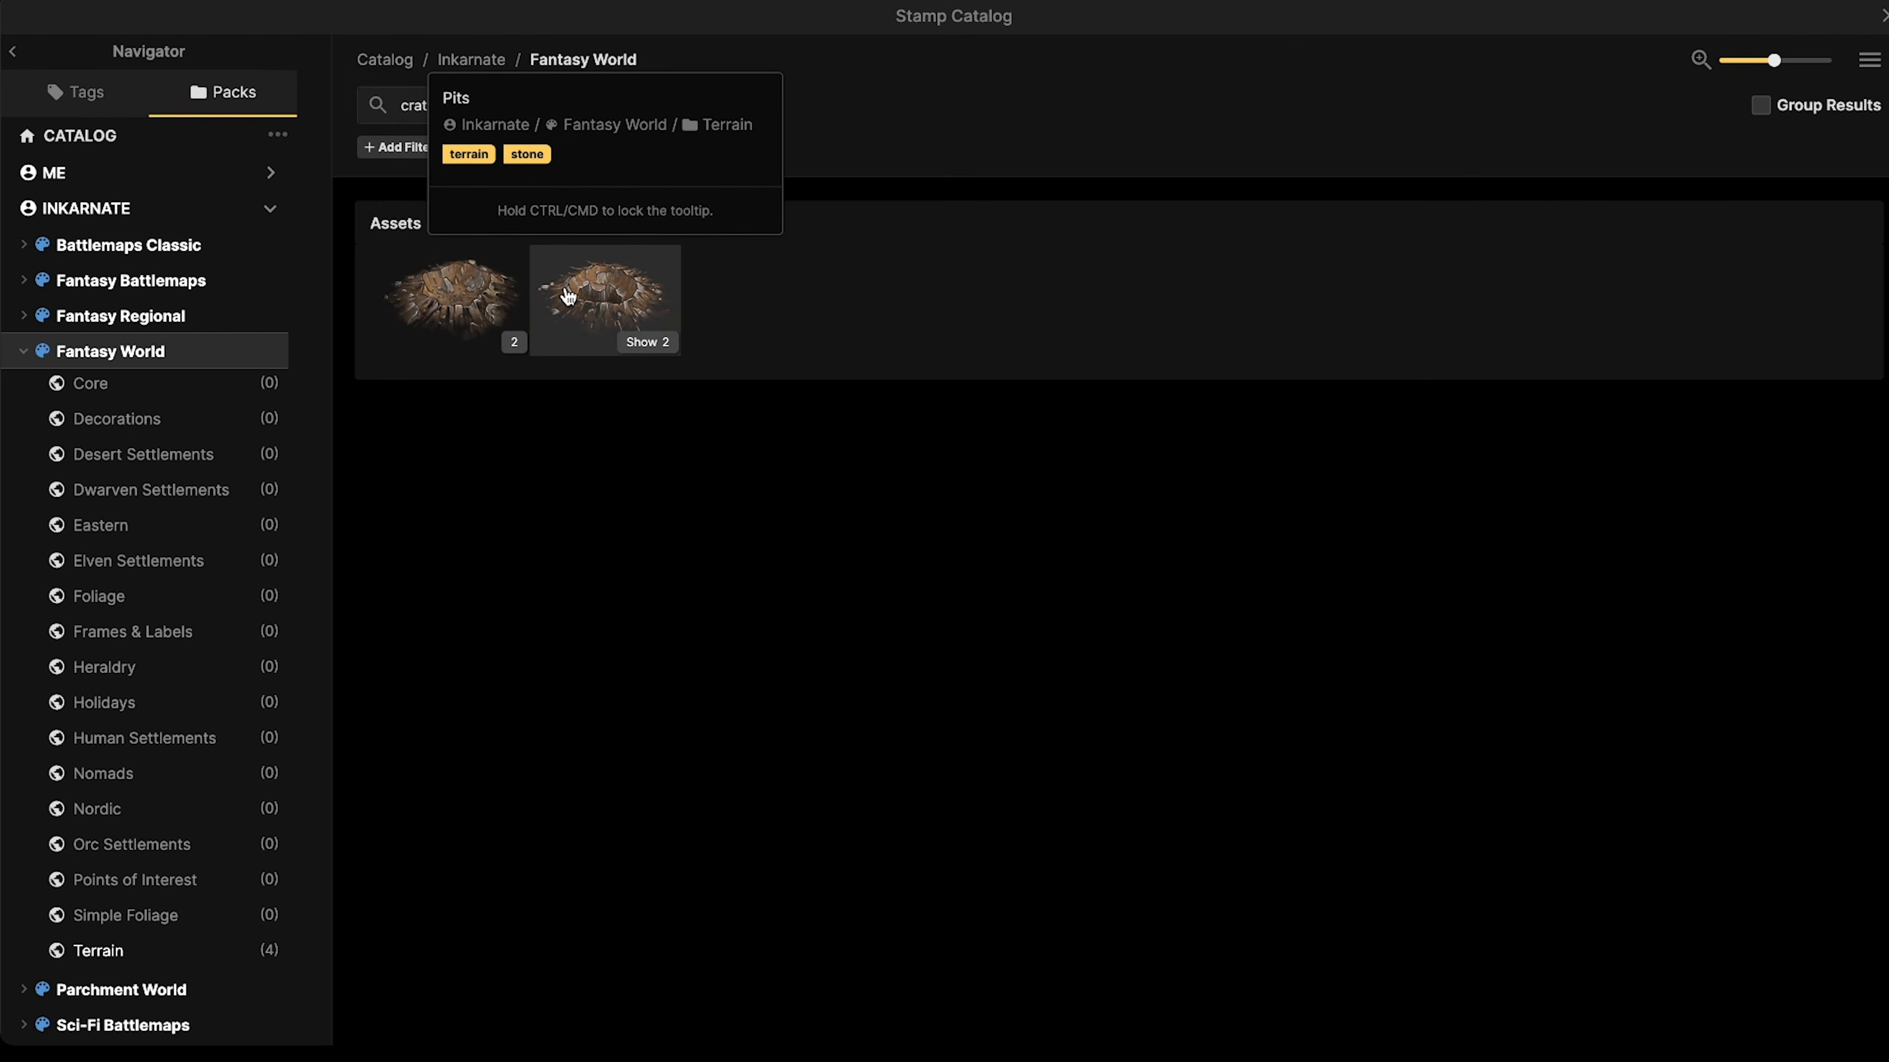
- Choose the Crater stamp at 75% scale and place two craters on the blank ??? tile in the upper row
click(484, 299)
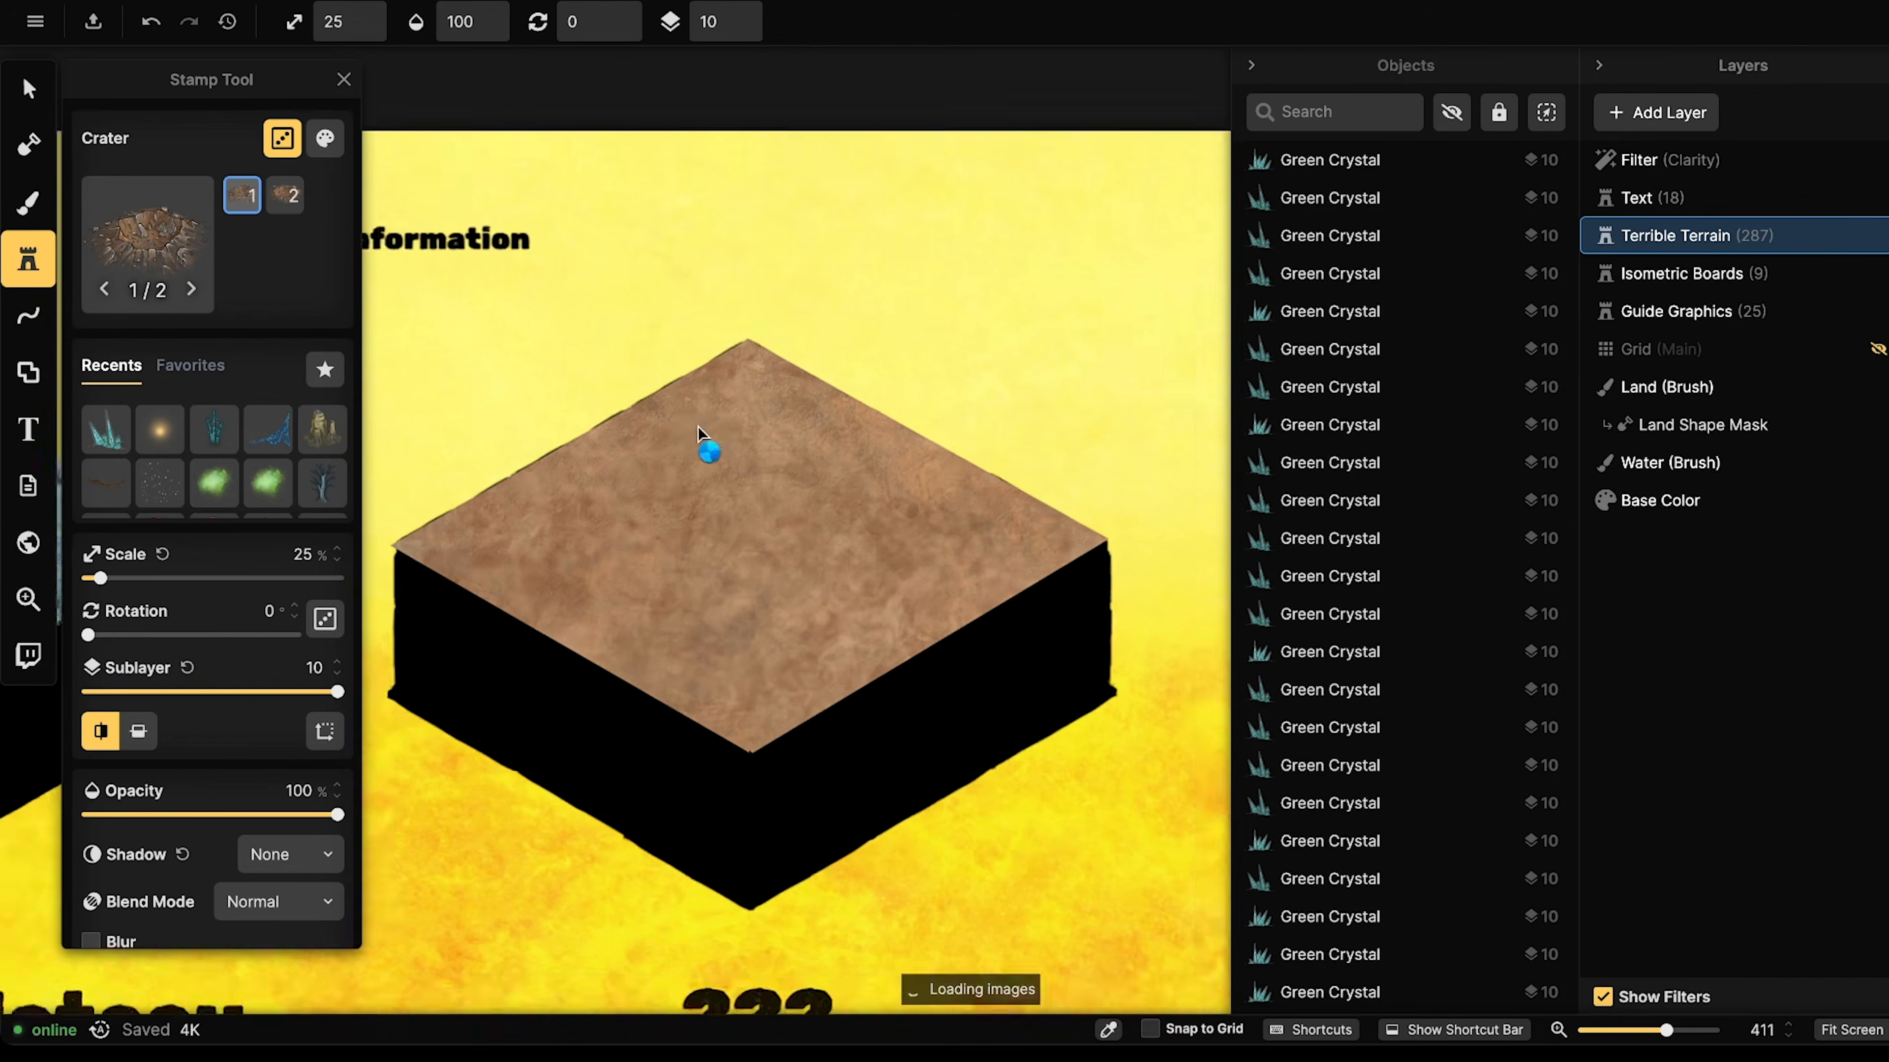
scroll(820, 510, up, 10)
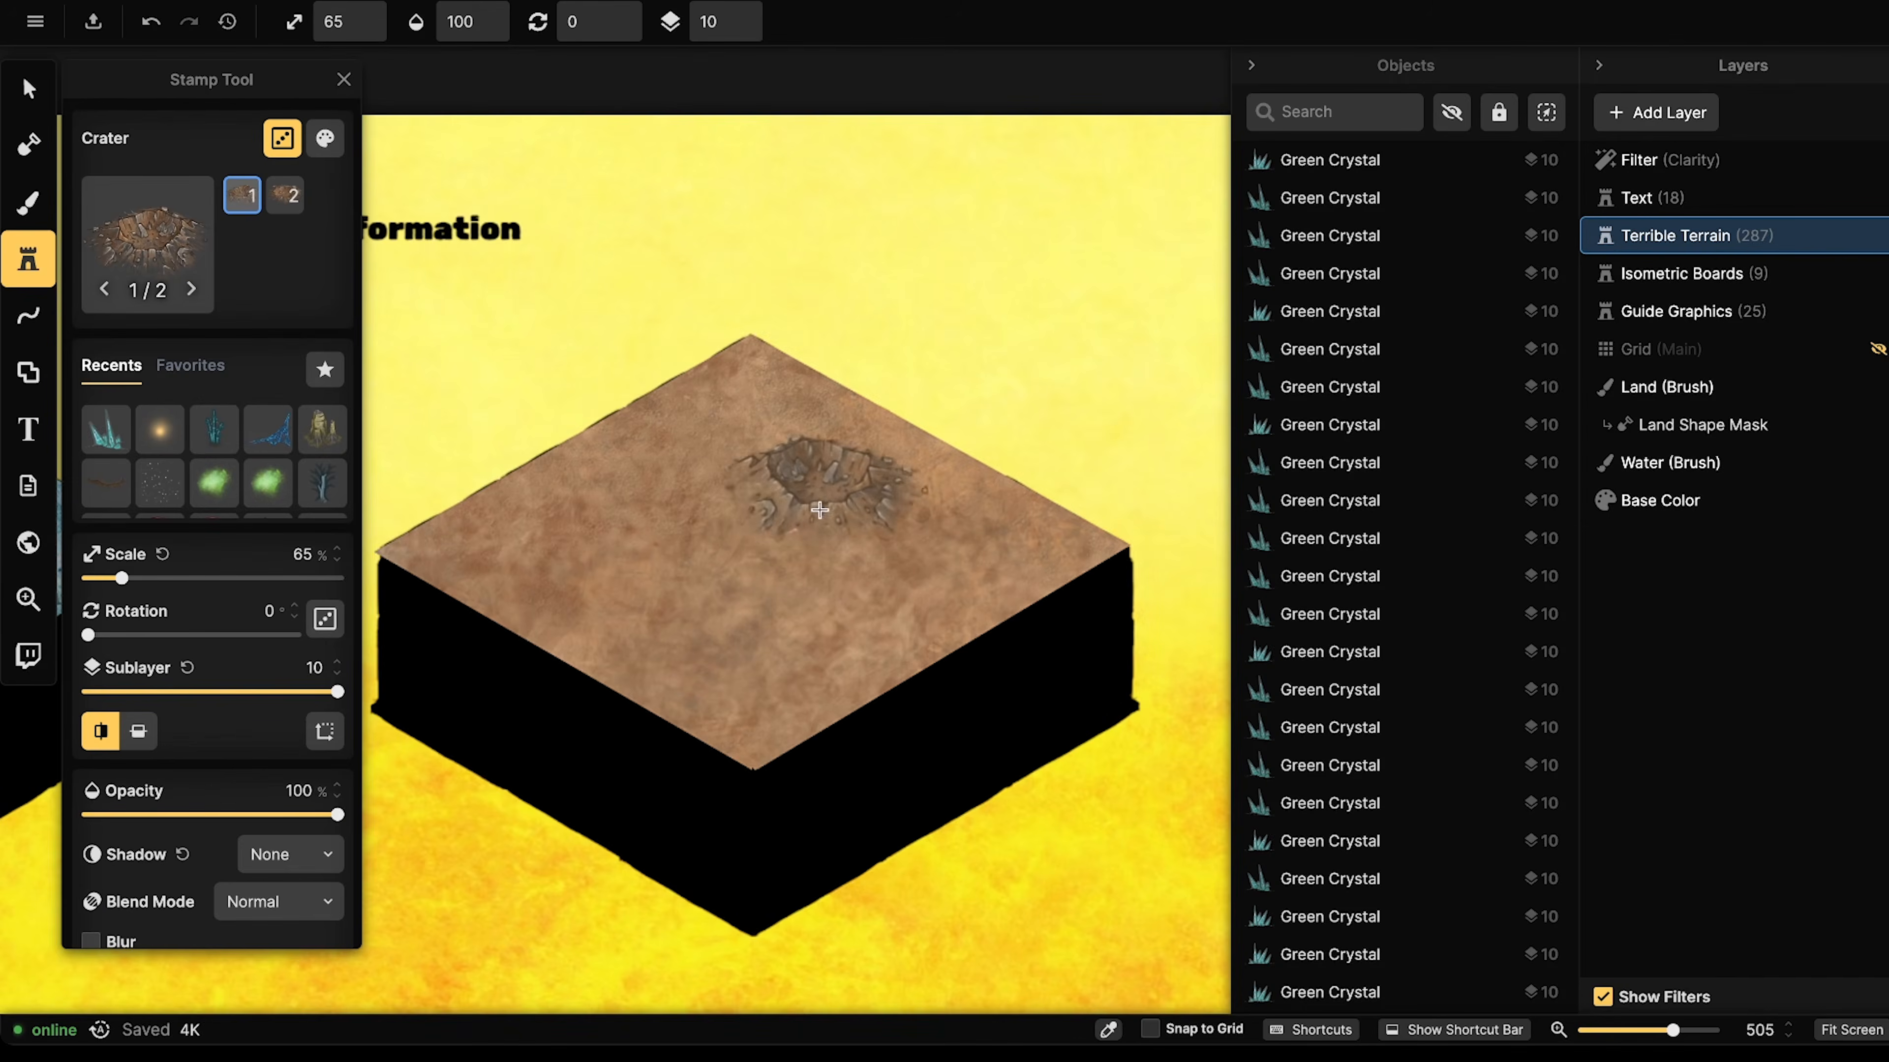
click(753, 466)
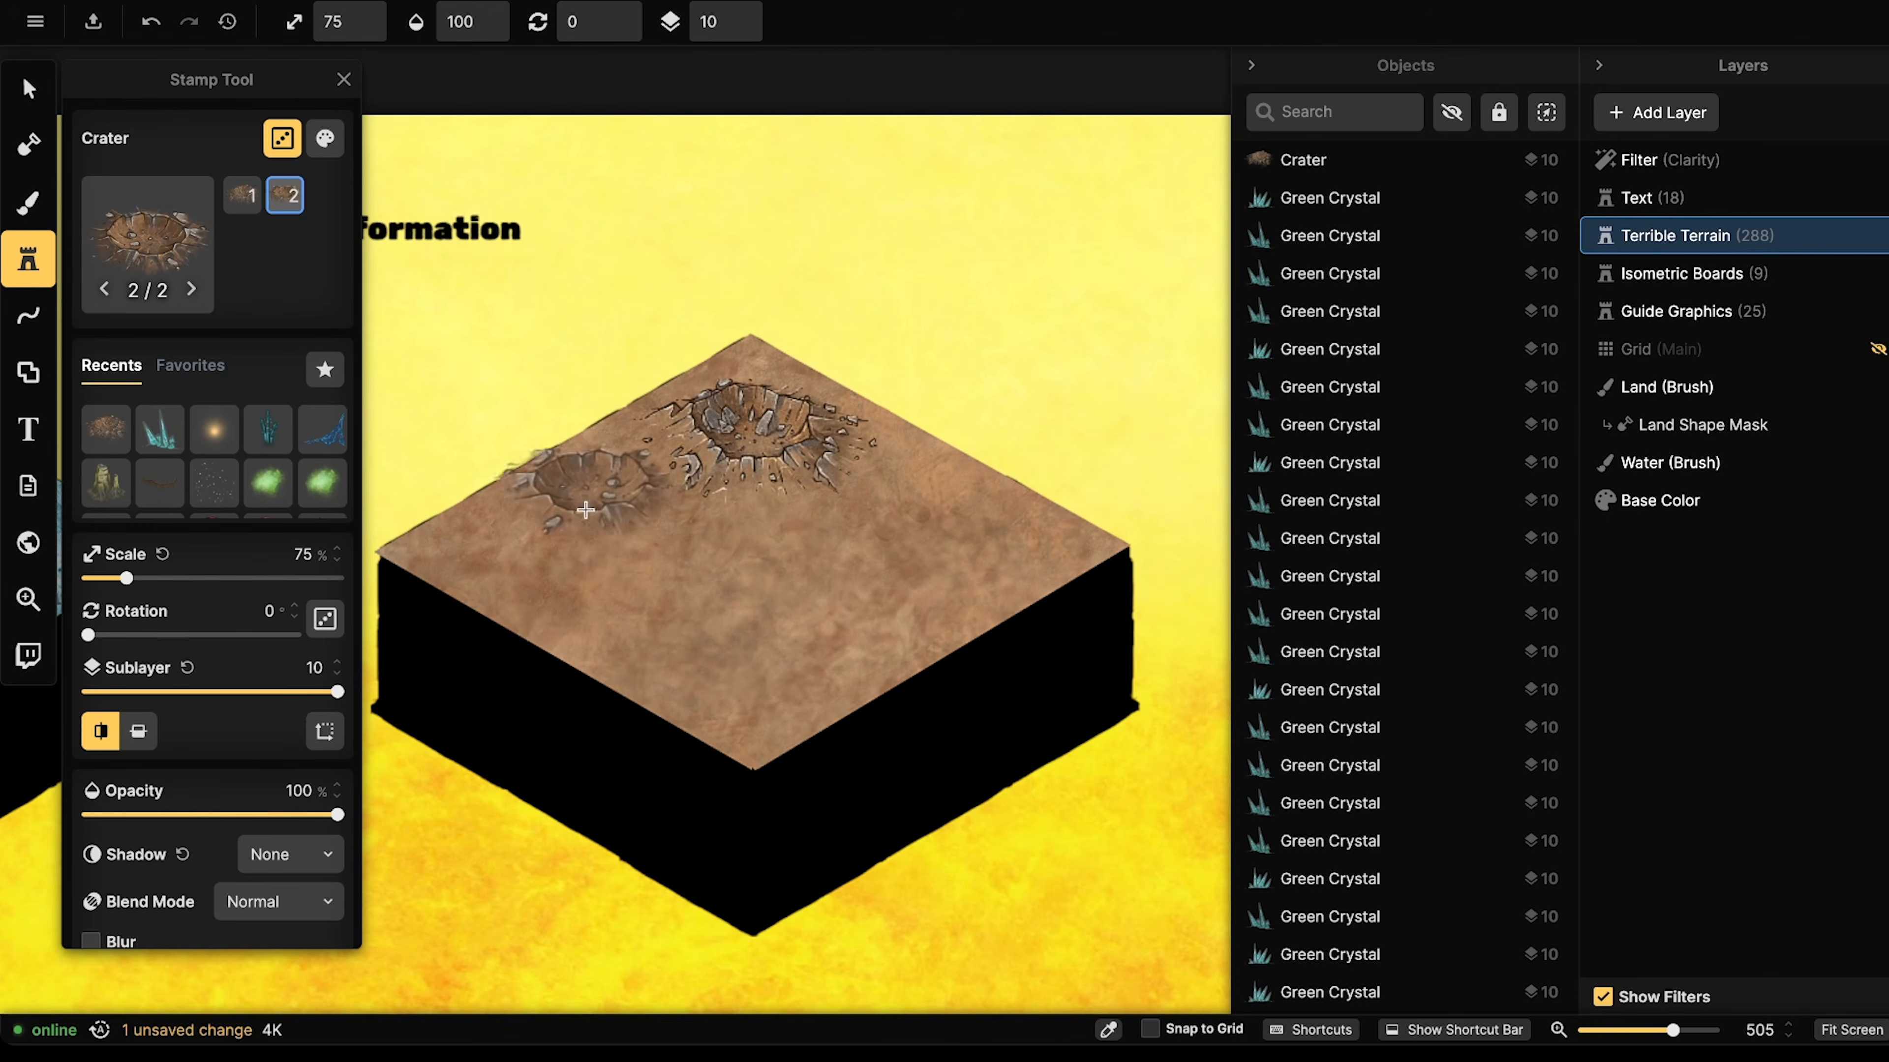
click(564, 570)
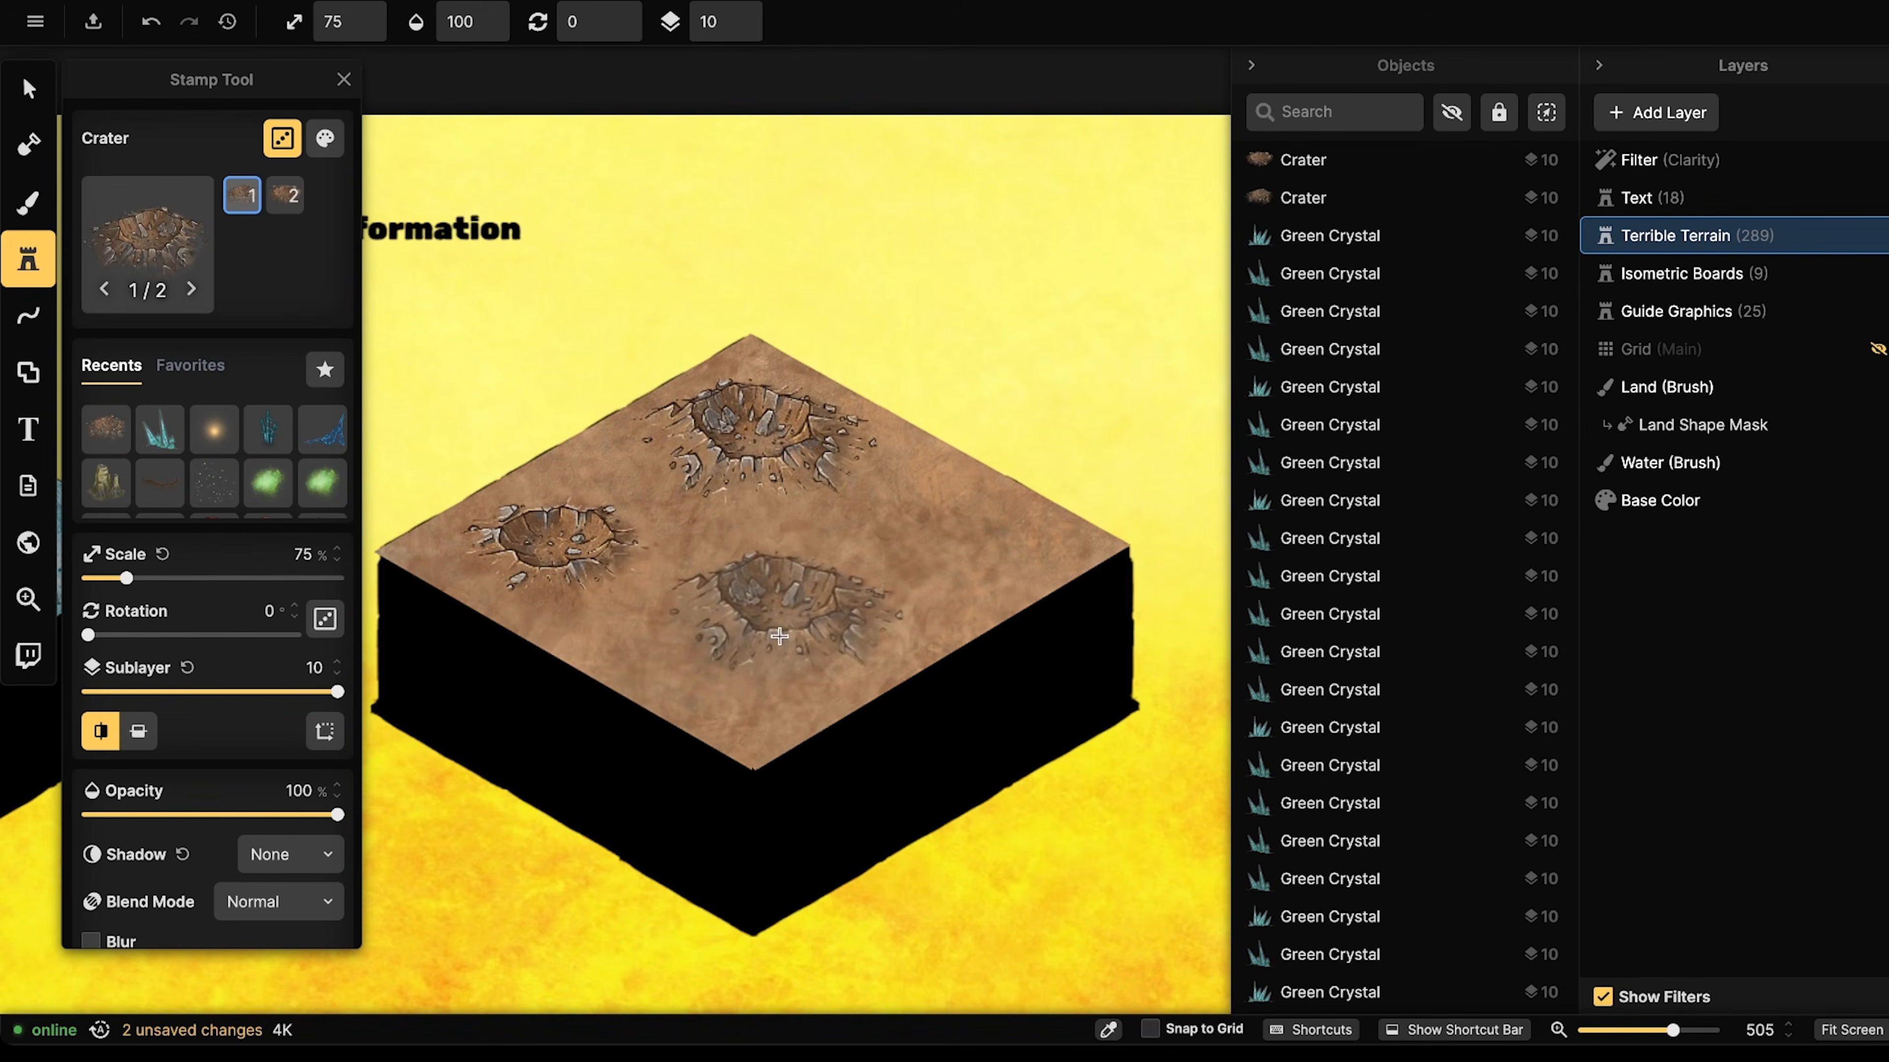
- Scale the second placed crater to 85% and shift it slightly to the right
click(28, 87)
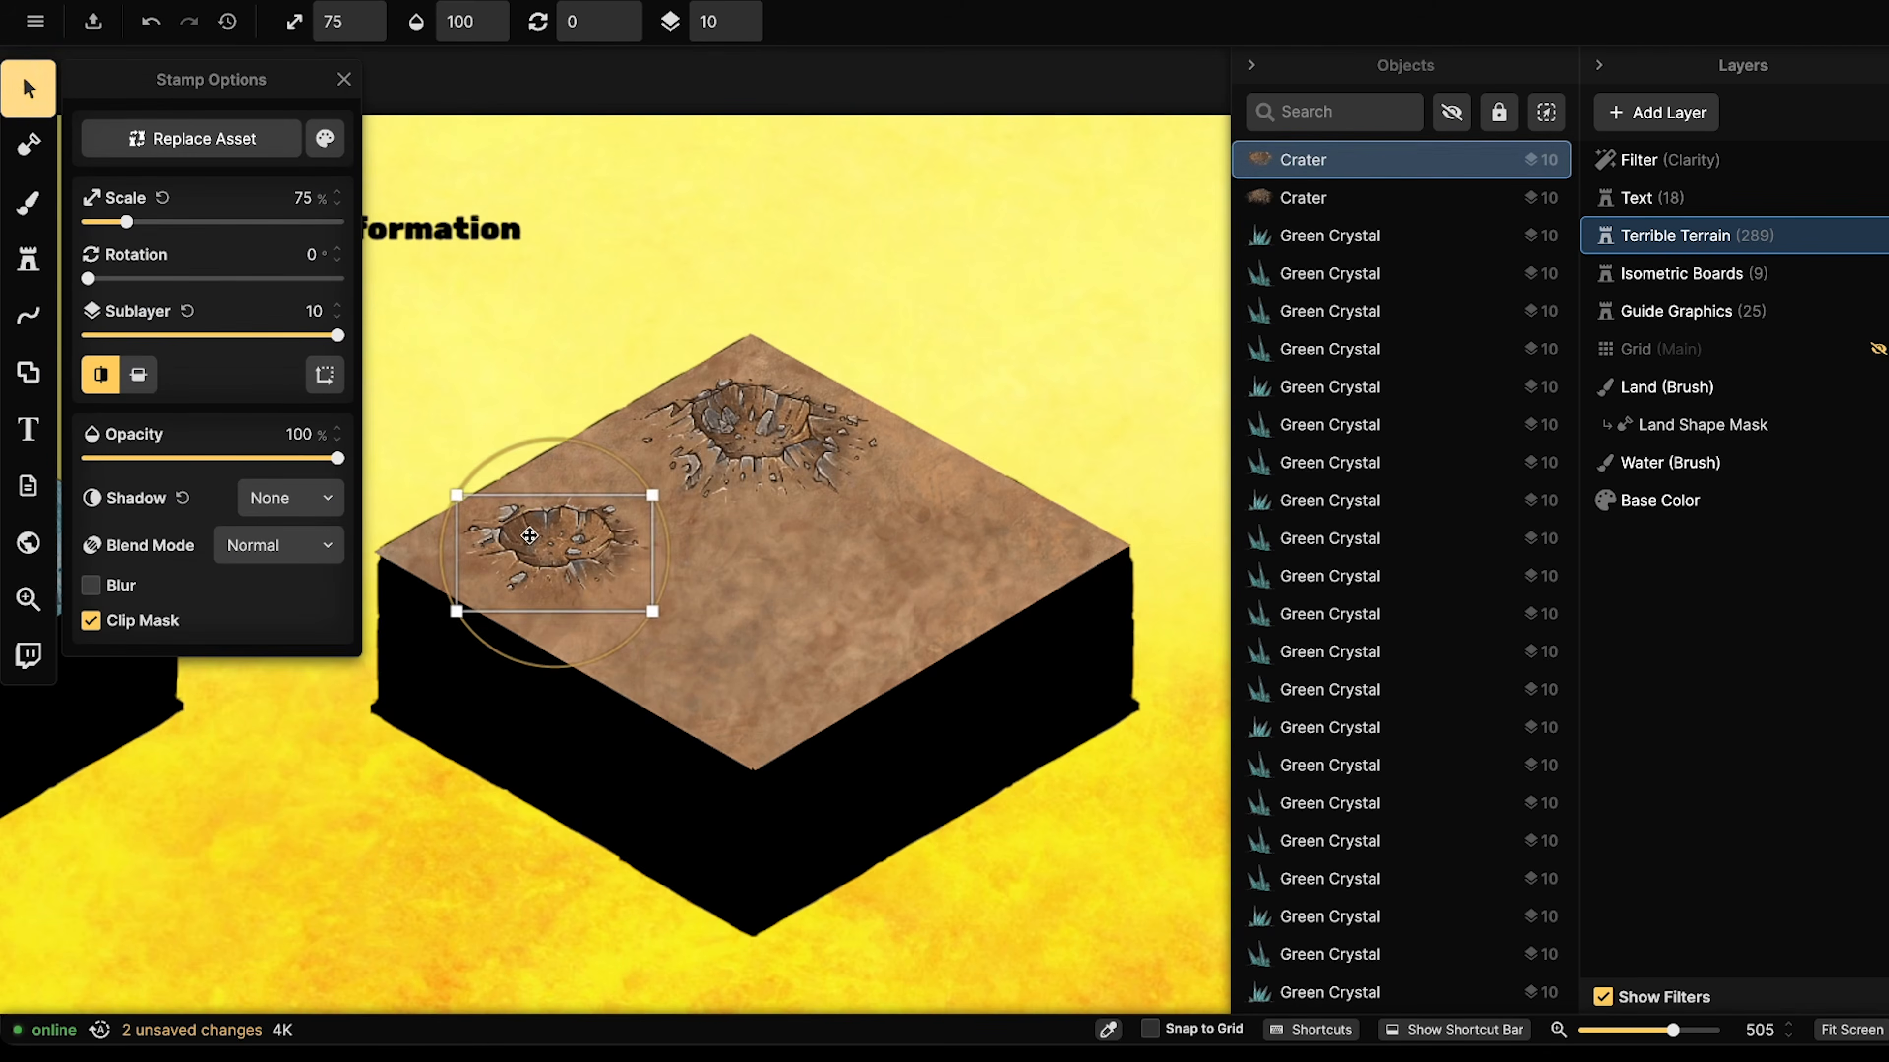
scroll(550, 548, up, 2)
drag(550, 547, 594, 547)
scroll(653, 585, up, 2)
scroll(594, 547, down, 4)
- Move both craters toward the tile's front-right side, keeping the 75% crater behind the 85% one
click(754, 421)
drag(754, 421, 874, 504)
click(648, 522)
drag(648, 522, 719, 574)
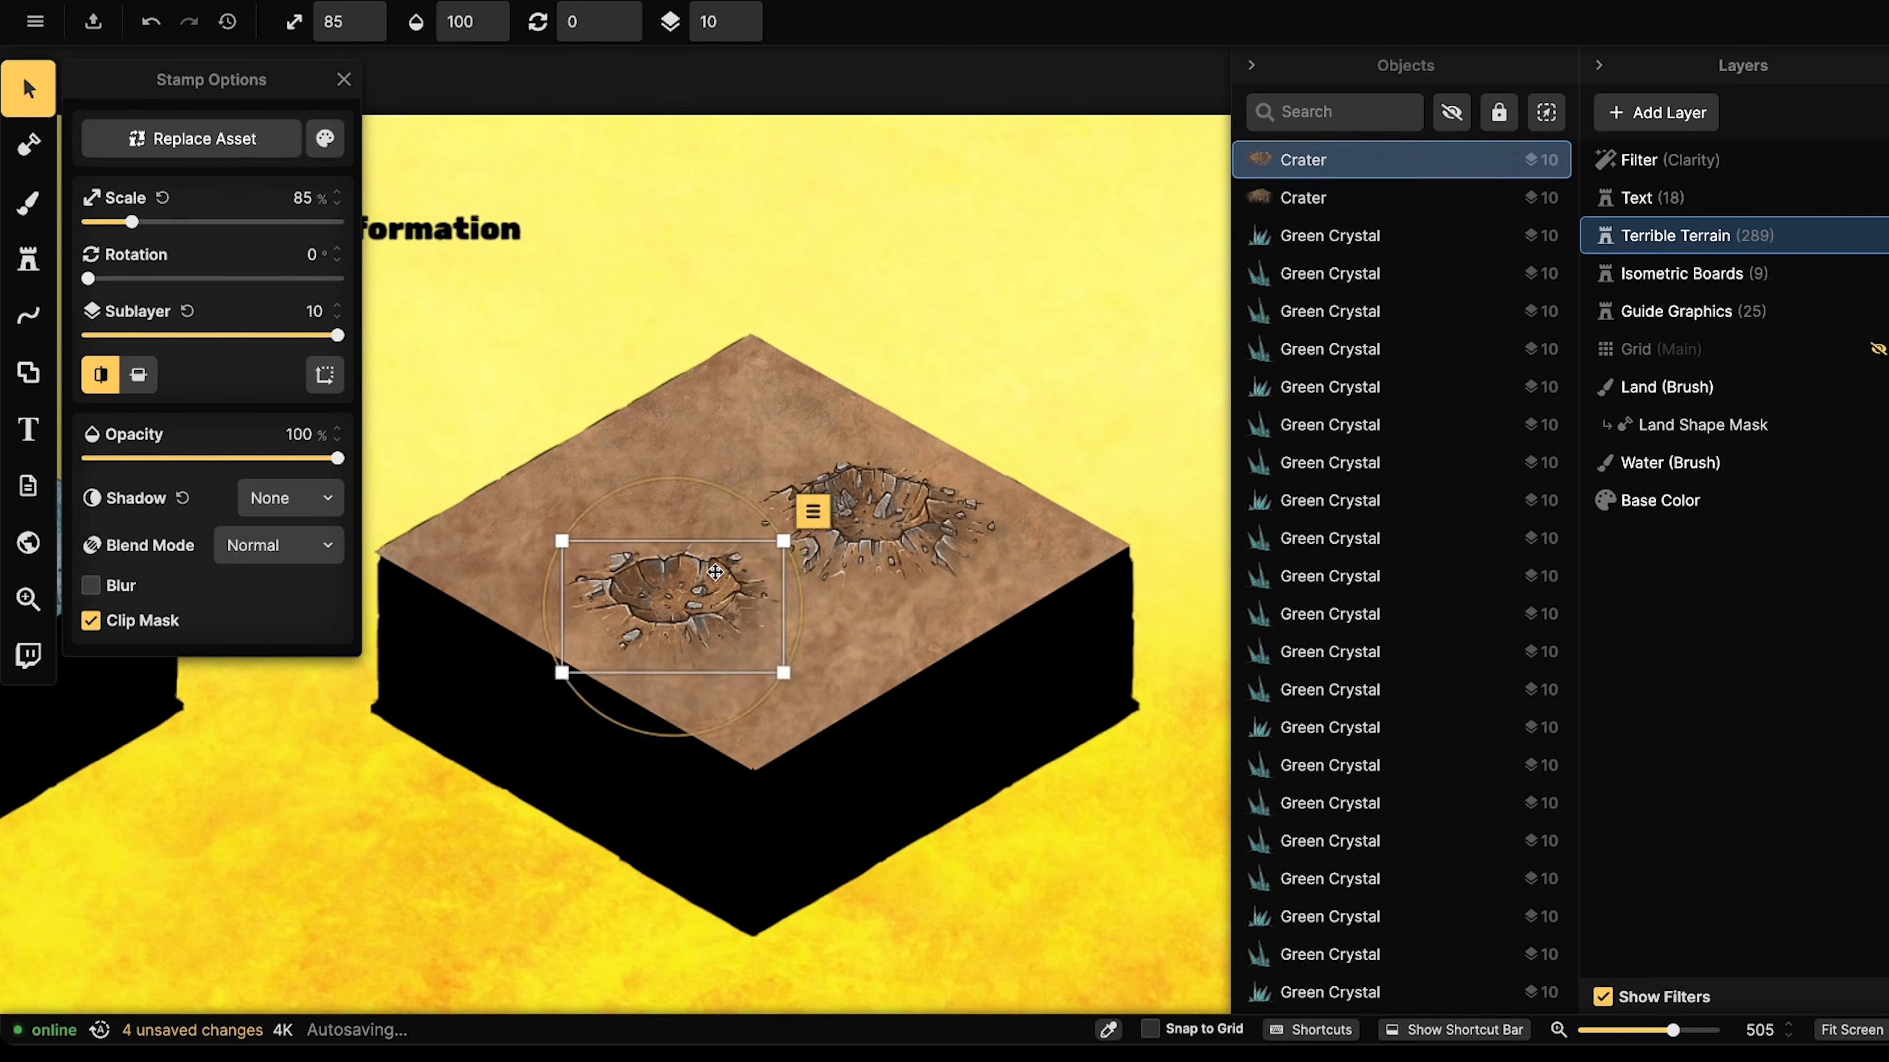
- Try shrinking both craters together to 50% scale
shift+click(812, 512)
scroll(760, 505, down, 7)
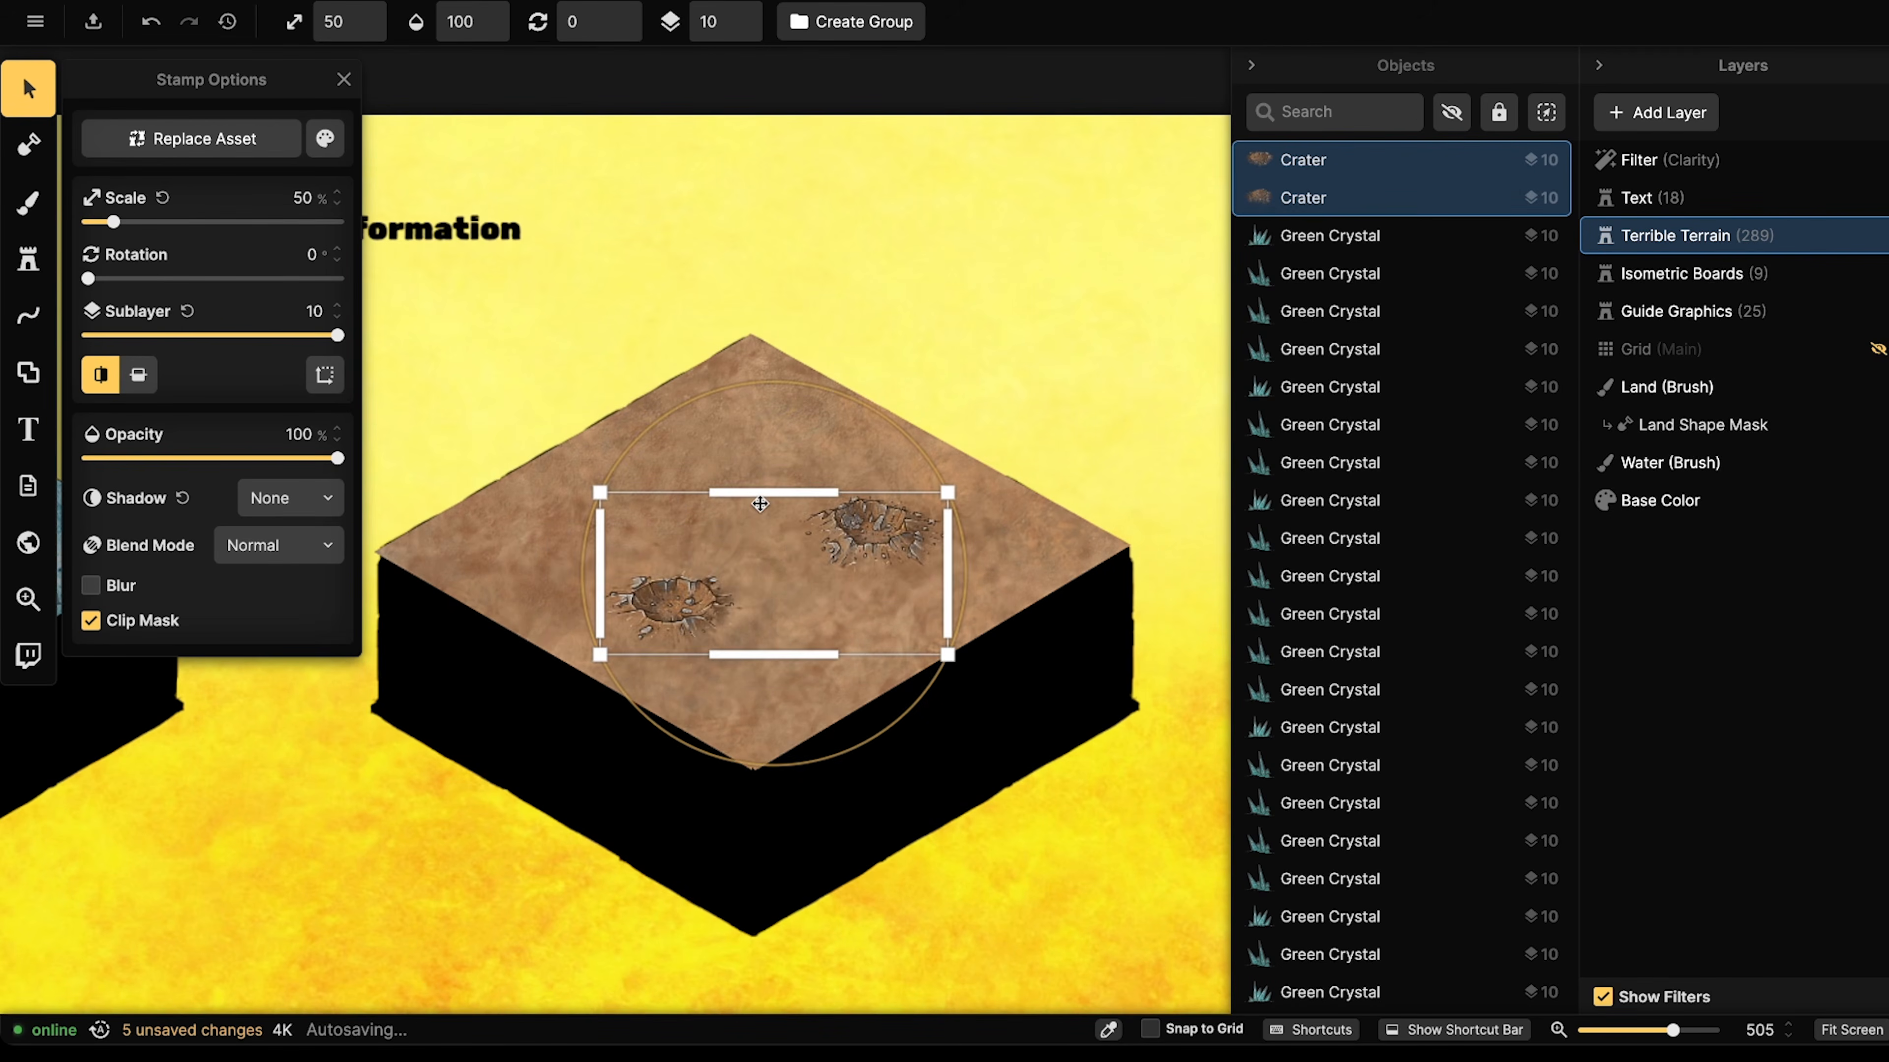
scroll(760, 508, up, 3)
- Reposition the 75% crater near the tile's back corner and shift the 85% crater right toward the front corner
click(792, 476)
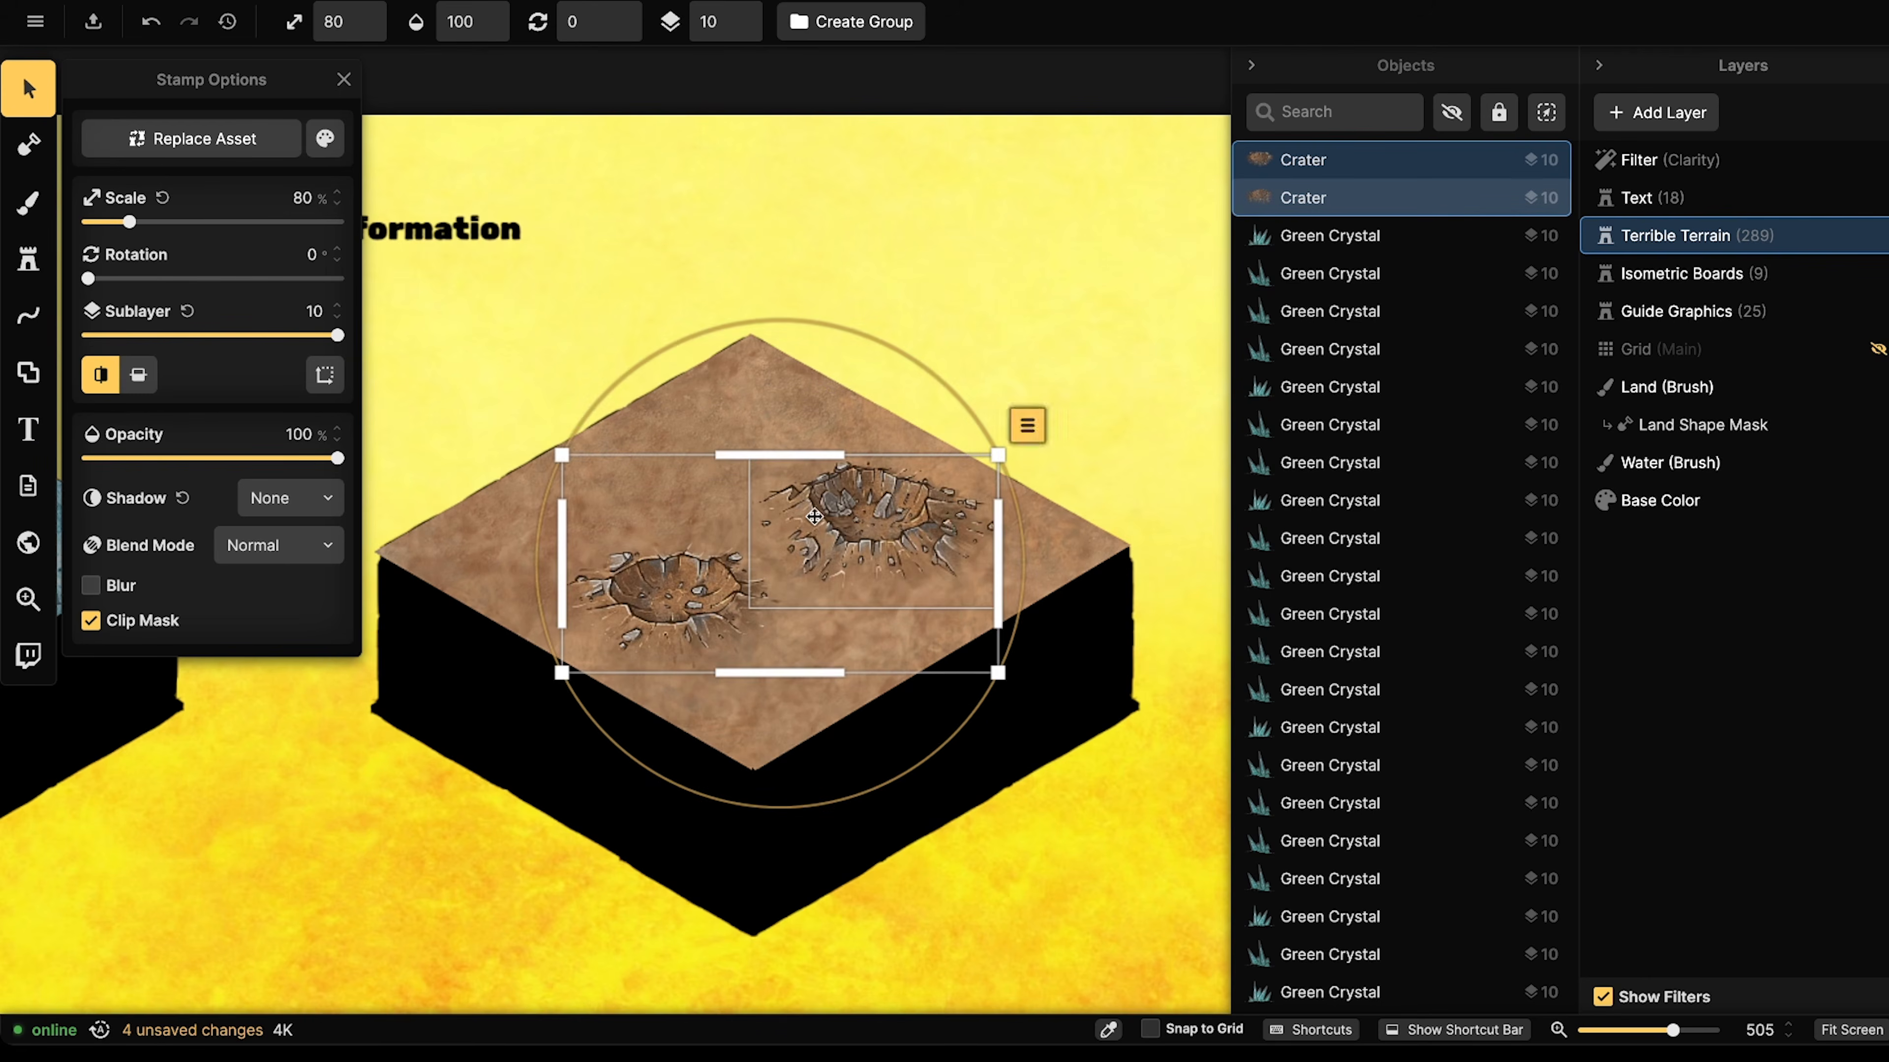
drag(792, 475, 776, 450)
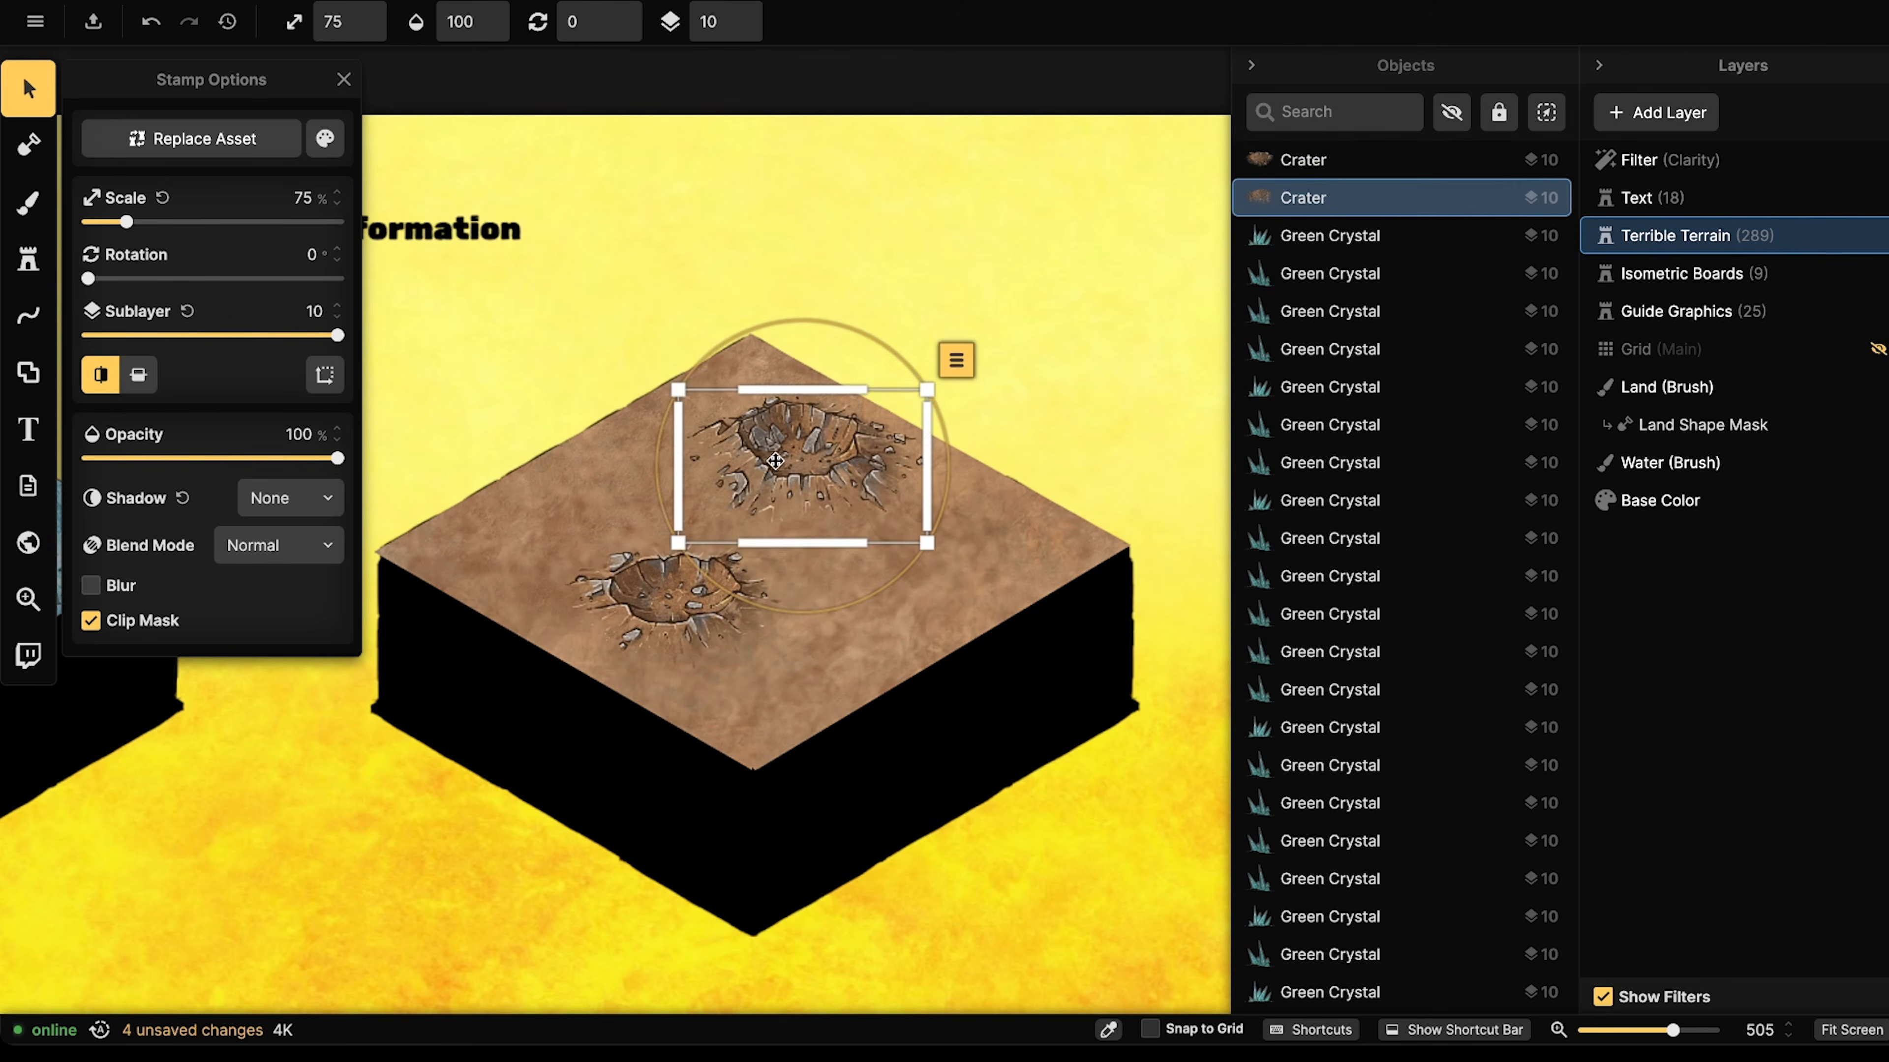
click(714, 606)
drag(714, 607, 757, 618)
click(793, 463)
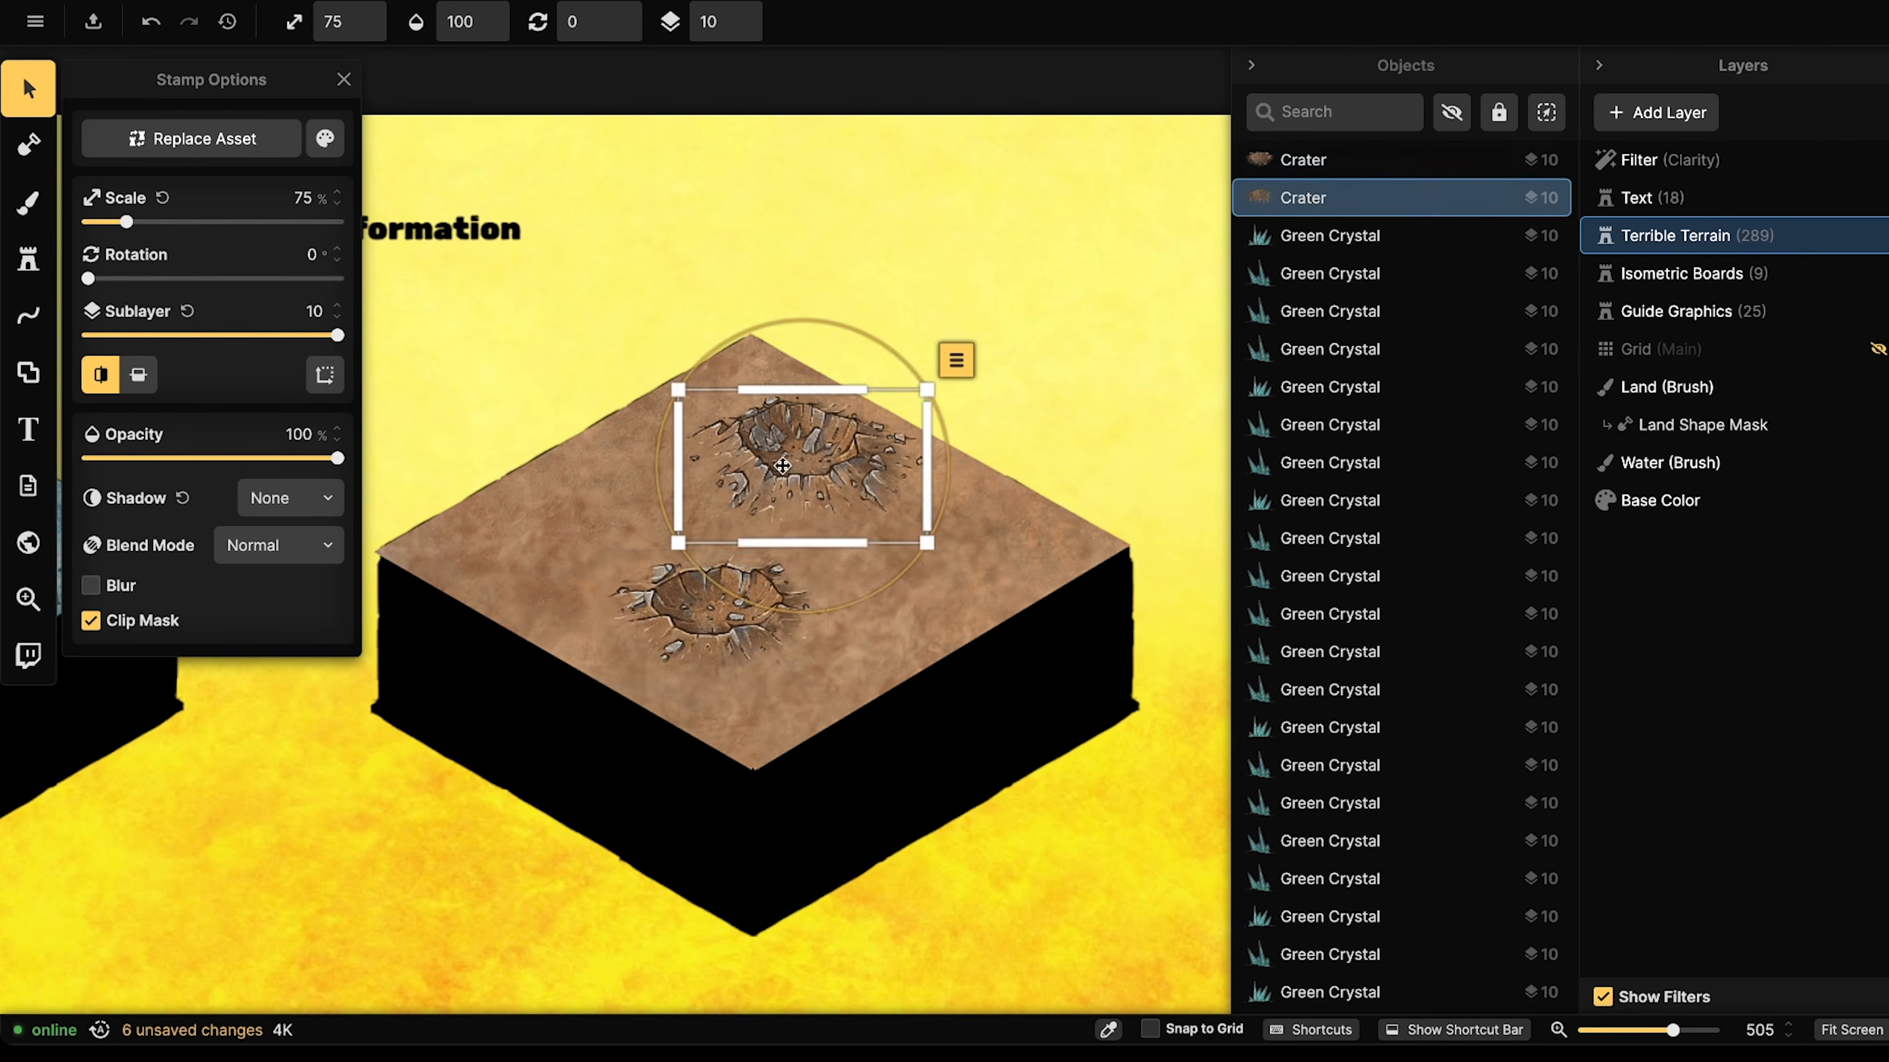
- Duplicate the front crater, scale the copy to 45% and place it on the left part of the tile
click(688, 609)
key(ctrl+c)
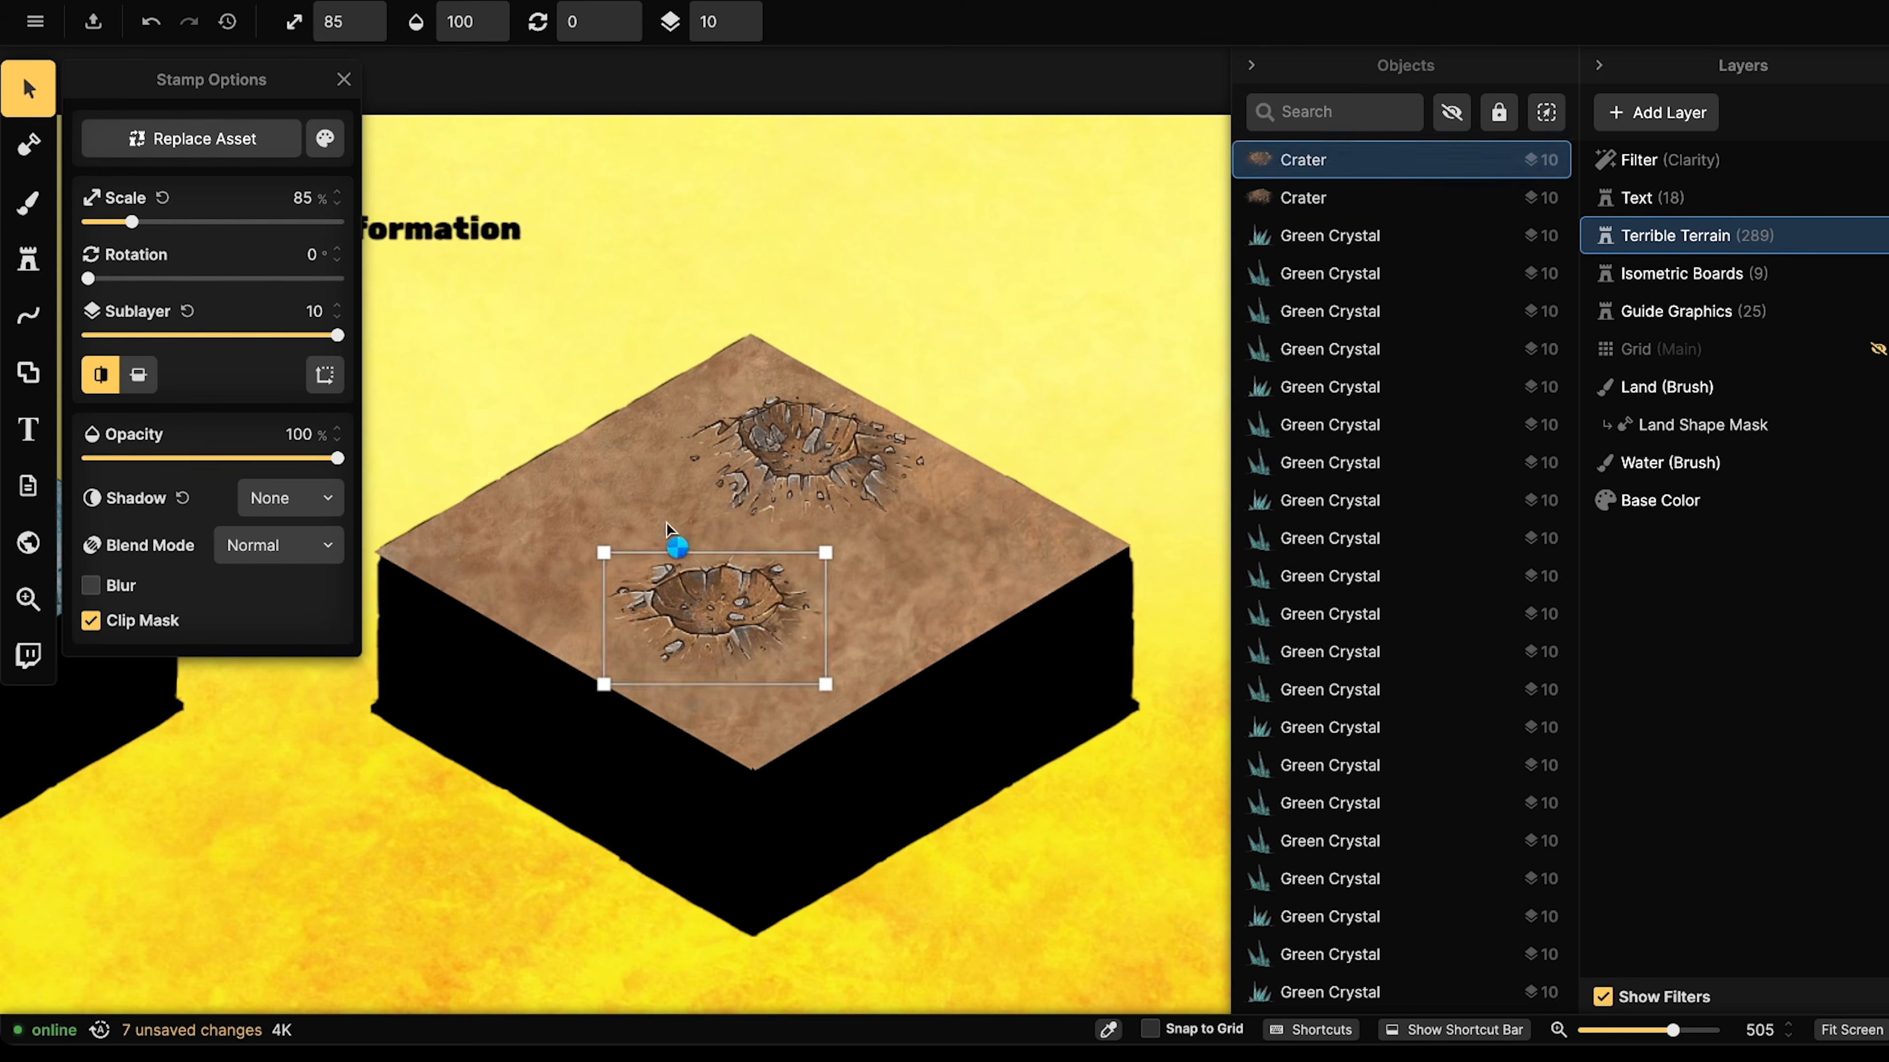
key(ctrl+v)
scroll(671, 521, down, 8)
drag(671, 521, 595, 514)
- Nudge the three craters individually to even out their spacing on the tile
click(822, 499)
drag(831, 503, 837, 508)
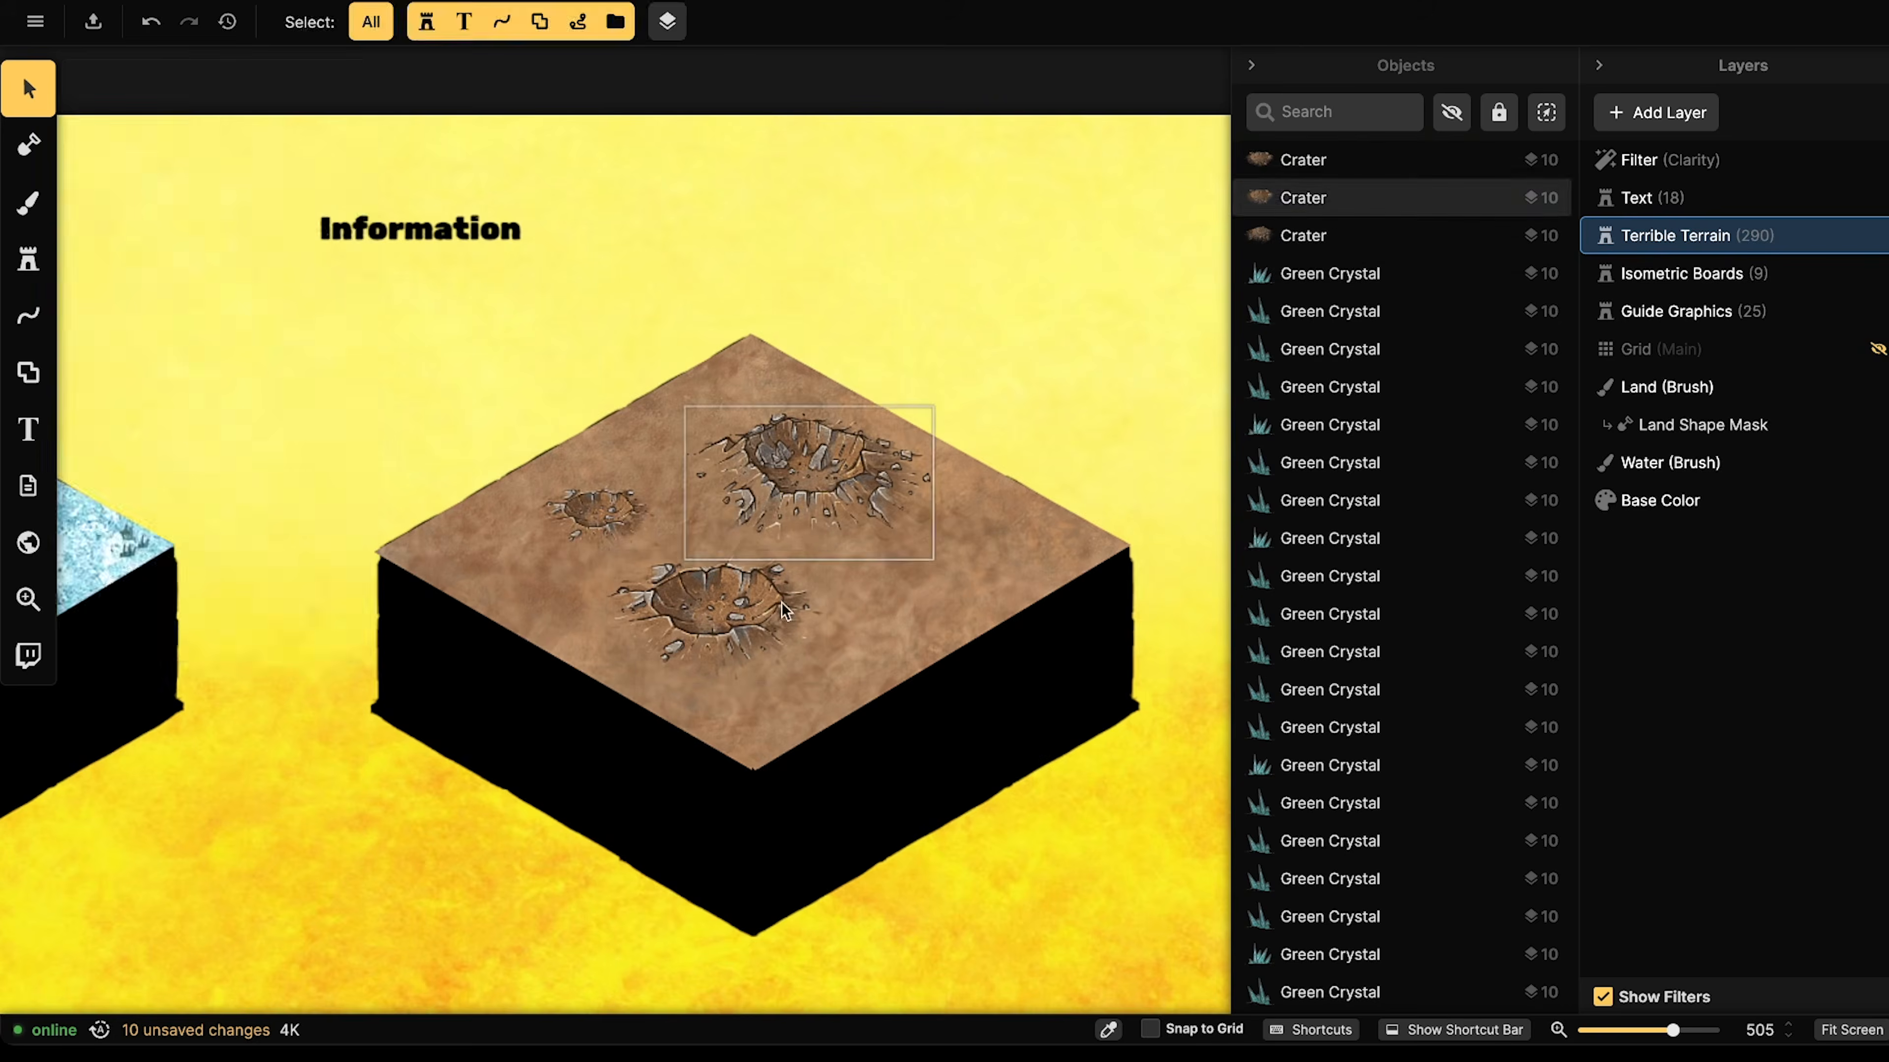
drag(773, 610, 786, 628)
drag(567, 508, 561, 510)
- Adjust the small crater's position slightly in relation to the two larger craters, leaving nothing selected
click(811, 473)
shift+click(721, 629)
shift+click(606, 526)
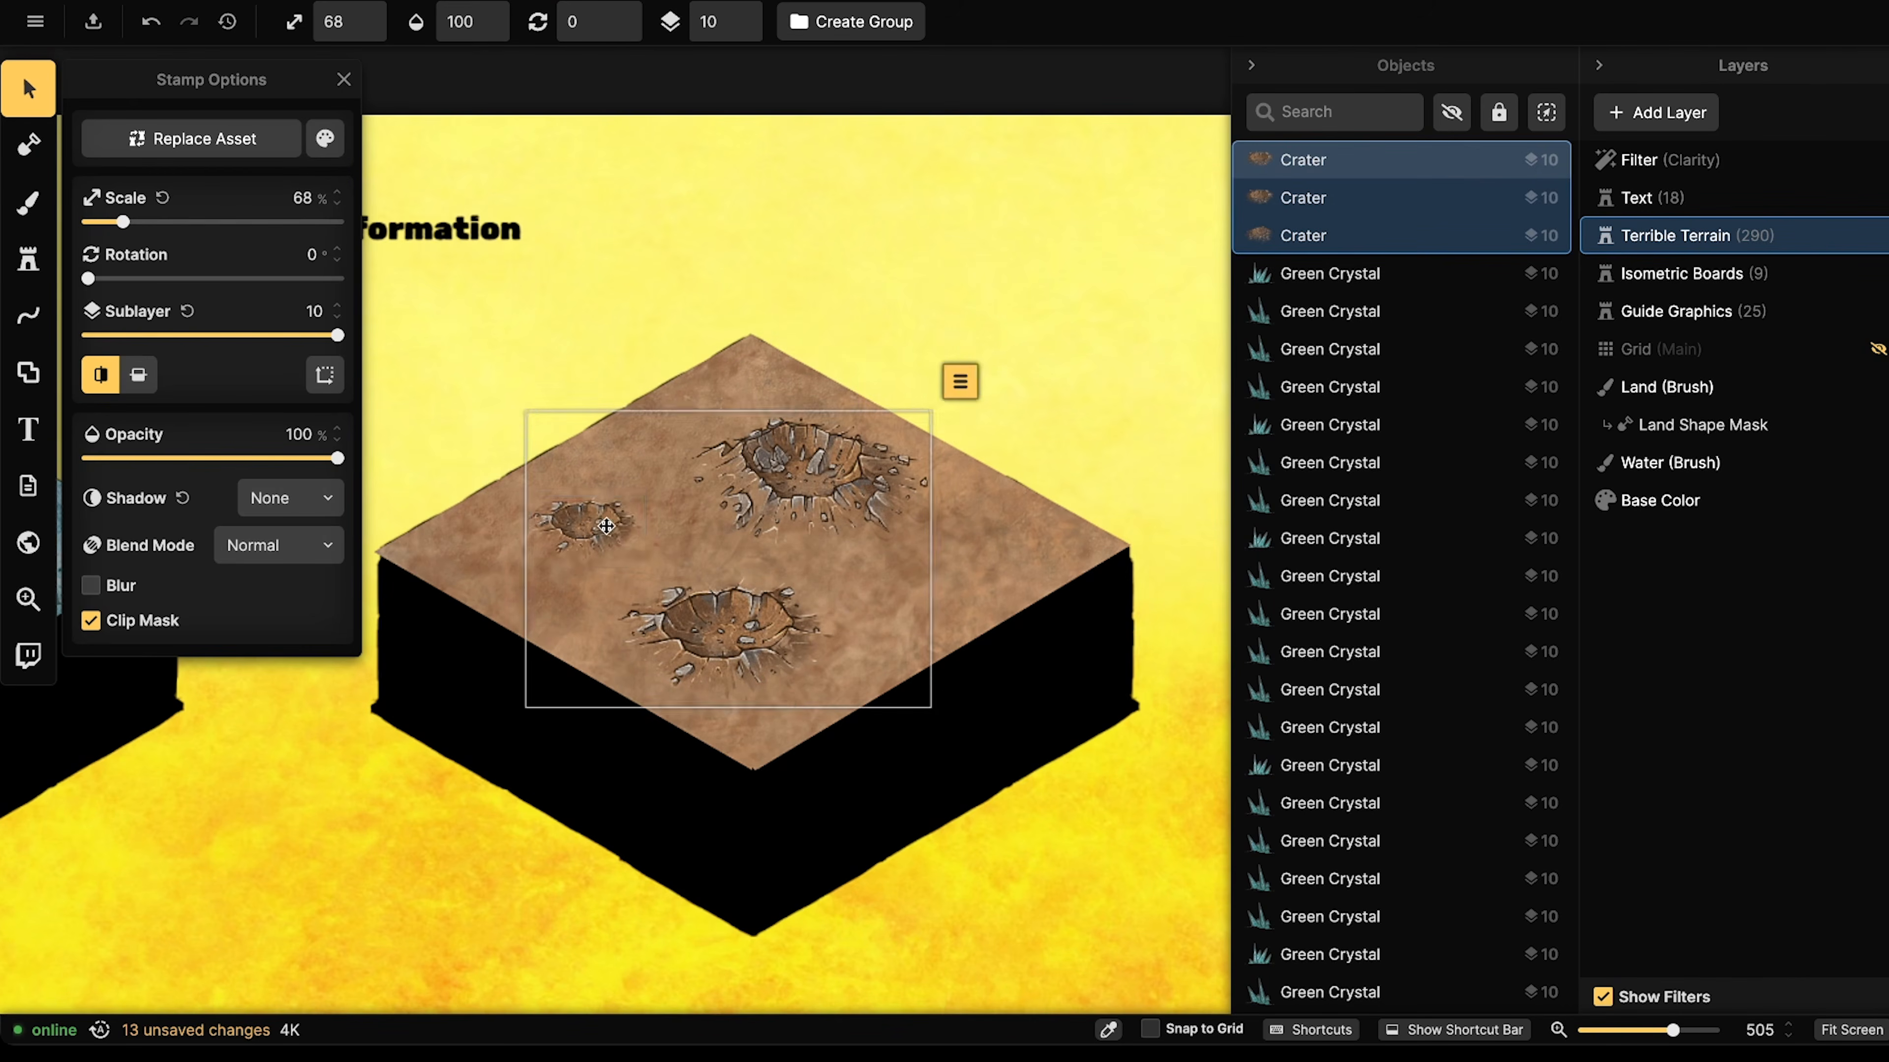
click(586, 527)
mouse_move(585, 527)
mouse_down()
mouse_move(650, 521)
mouse_move(515, 530)
mouse_move(616, 525)
mouse_up()
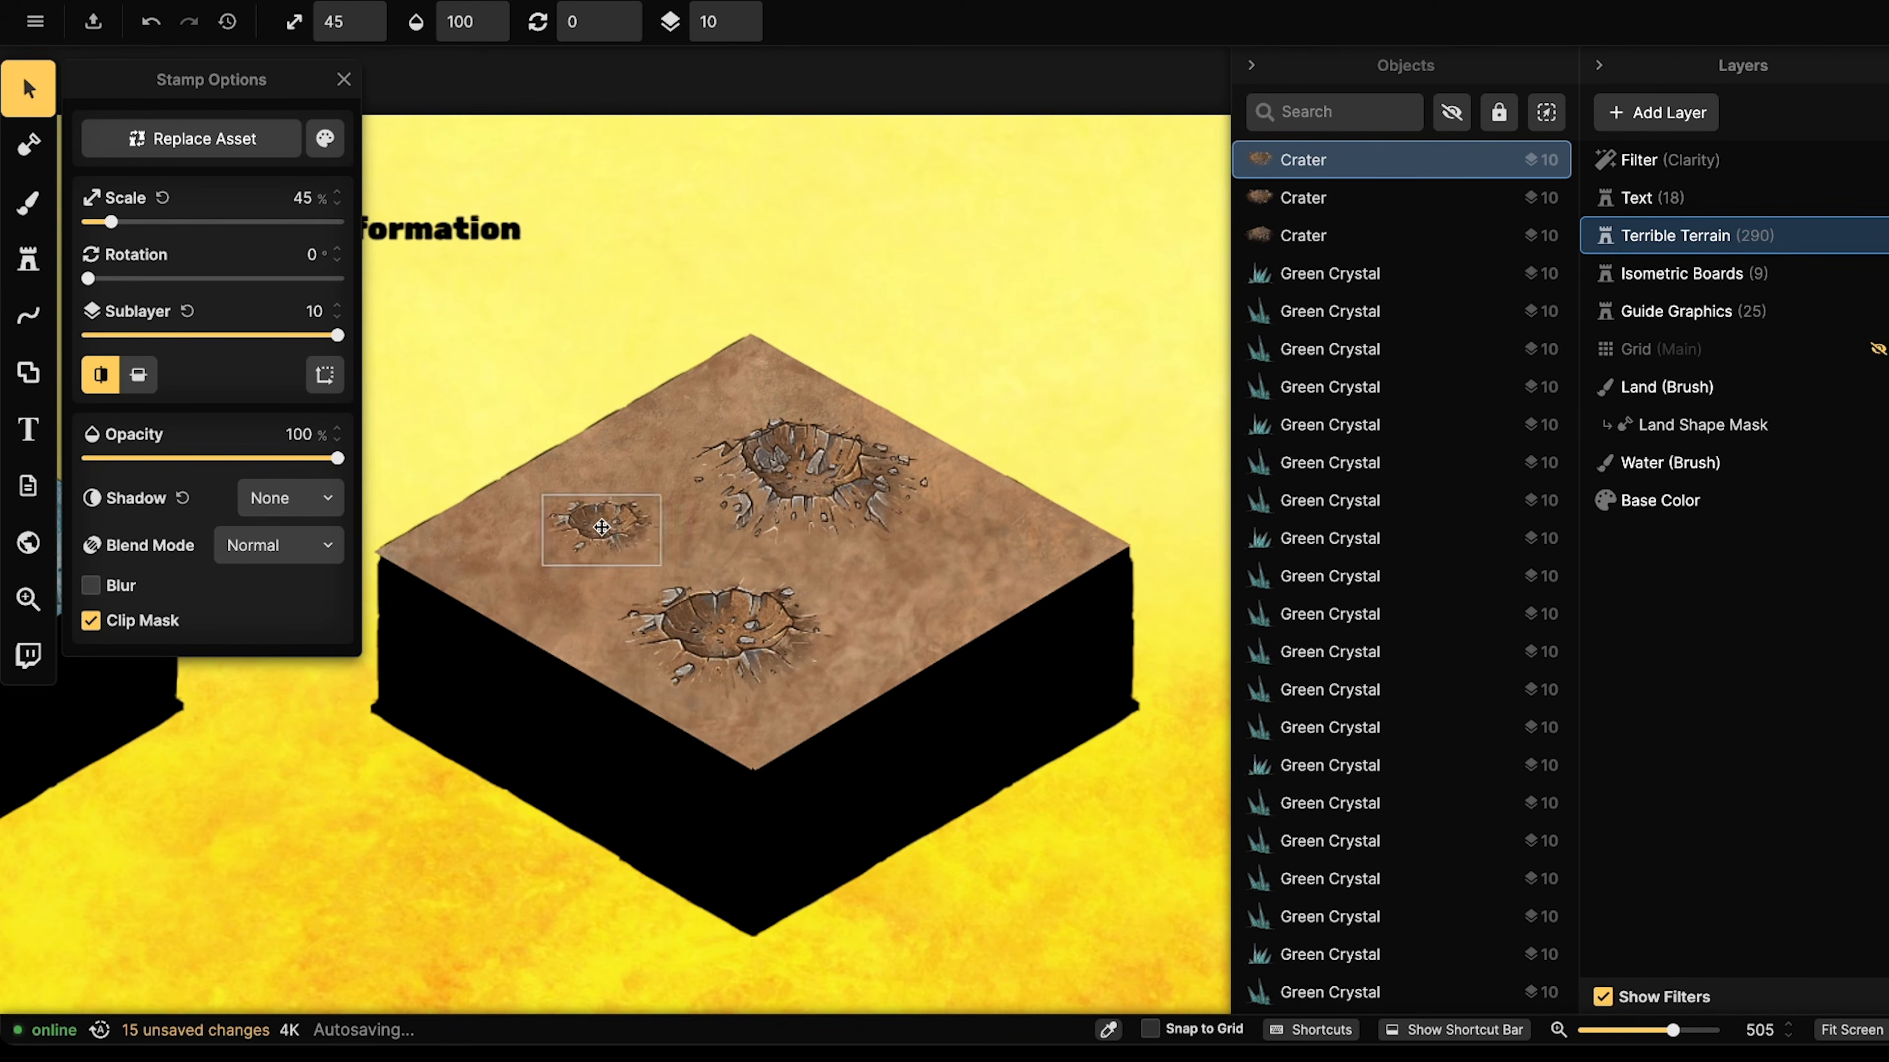
click(781, 546)
click(786, 547)
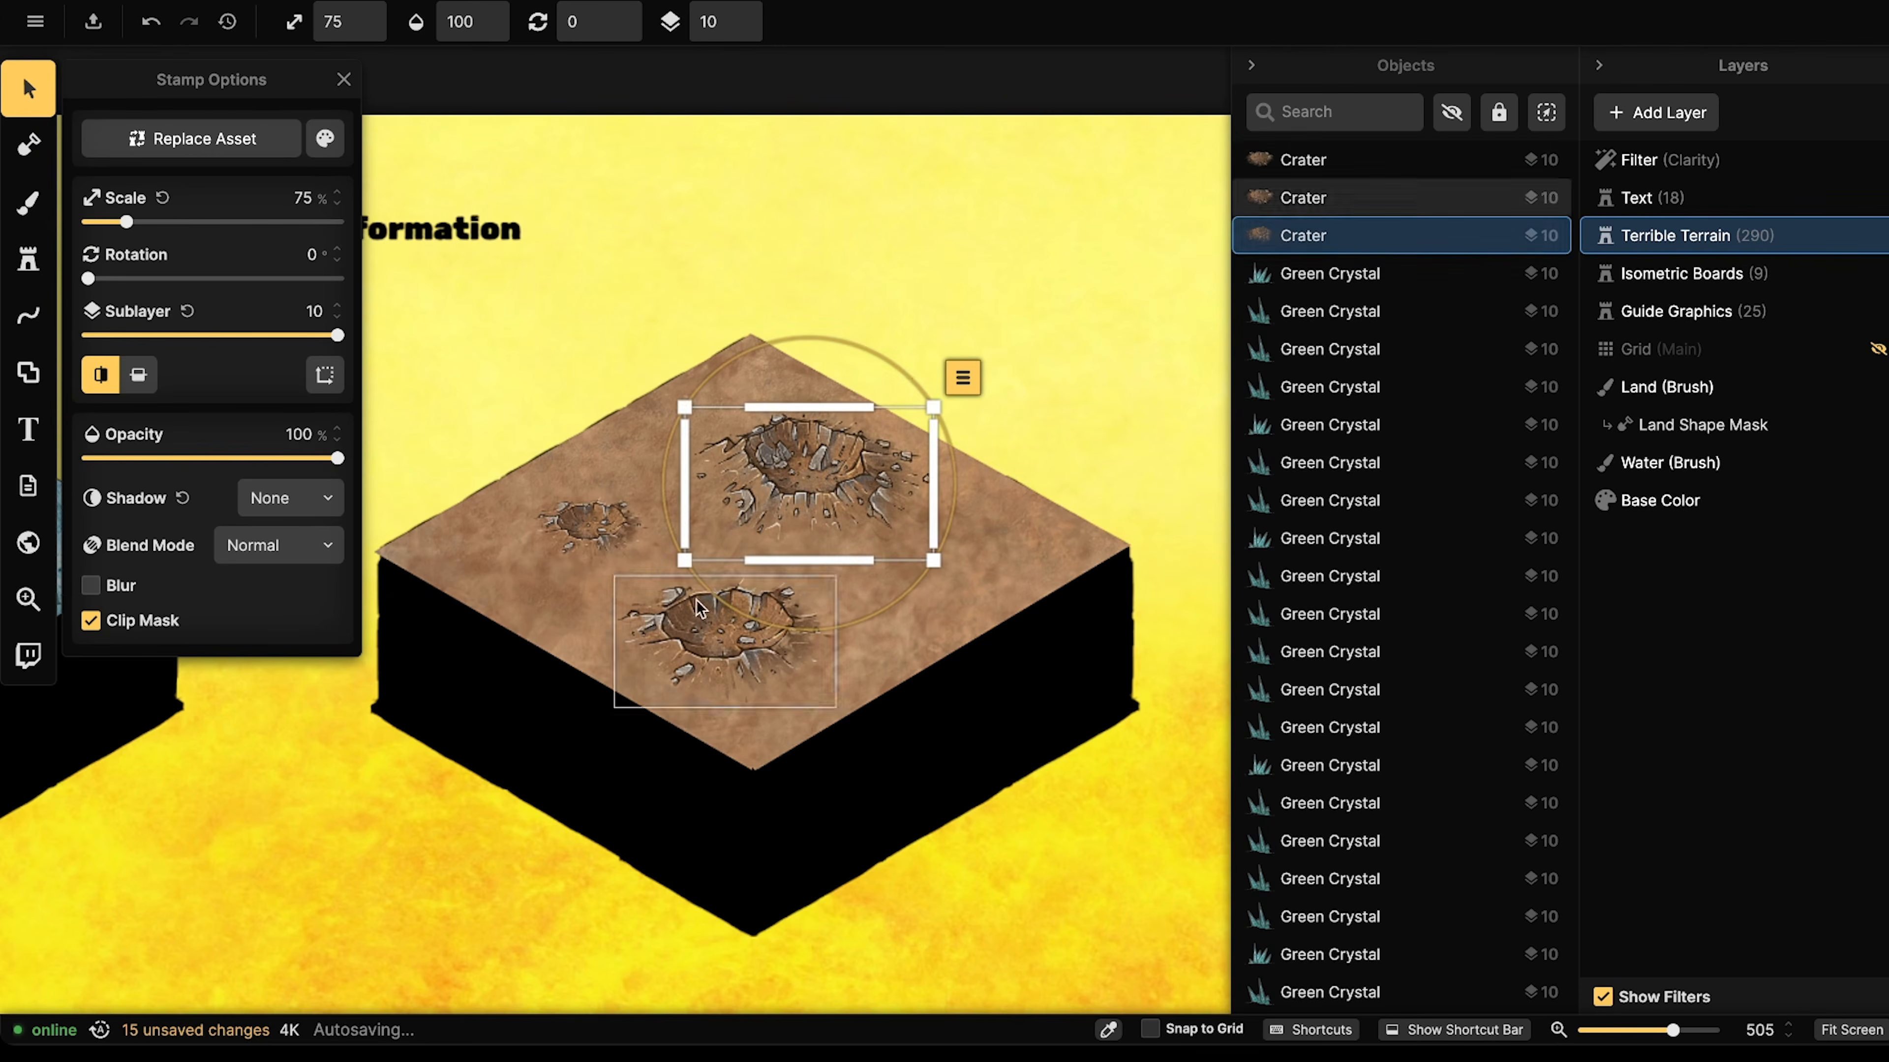
key(Escape)
- Select all three craters, shift them slightly left together and deselect them
click(613, 534)
shift+click(696, 632)
shift+click(824, 485)
mouse_move(823, 485)
mouse_down()
mouse_move(838, 488)
mouse_move(811, 483)
mouse_up()
key(Escape)
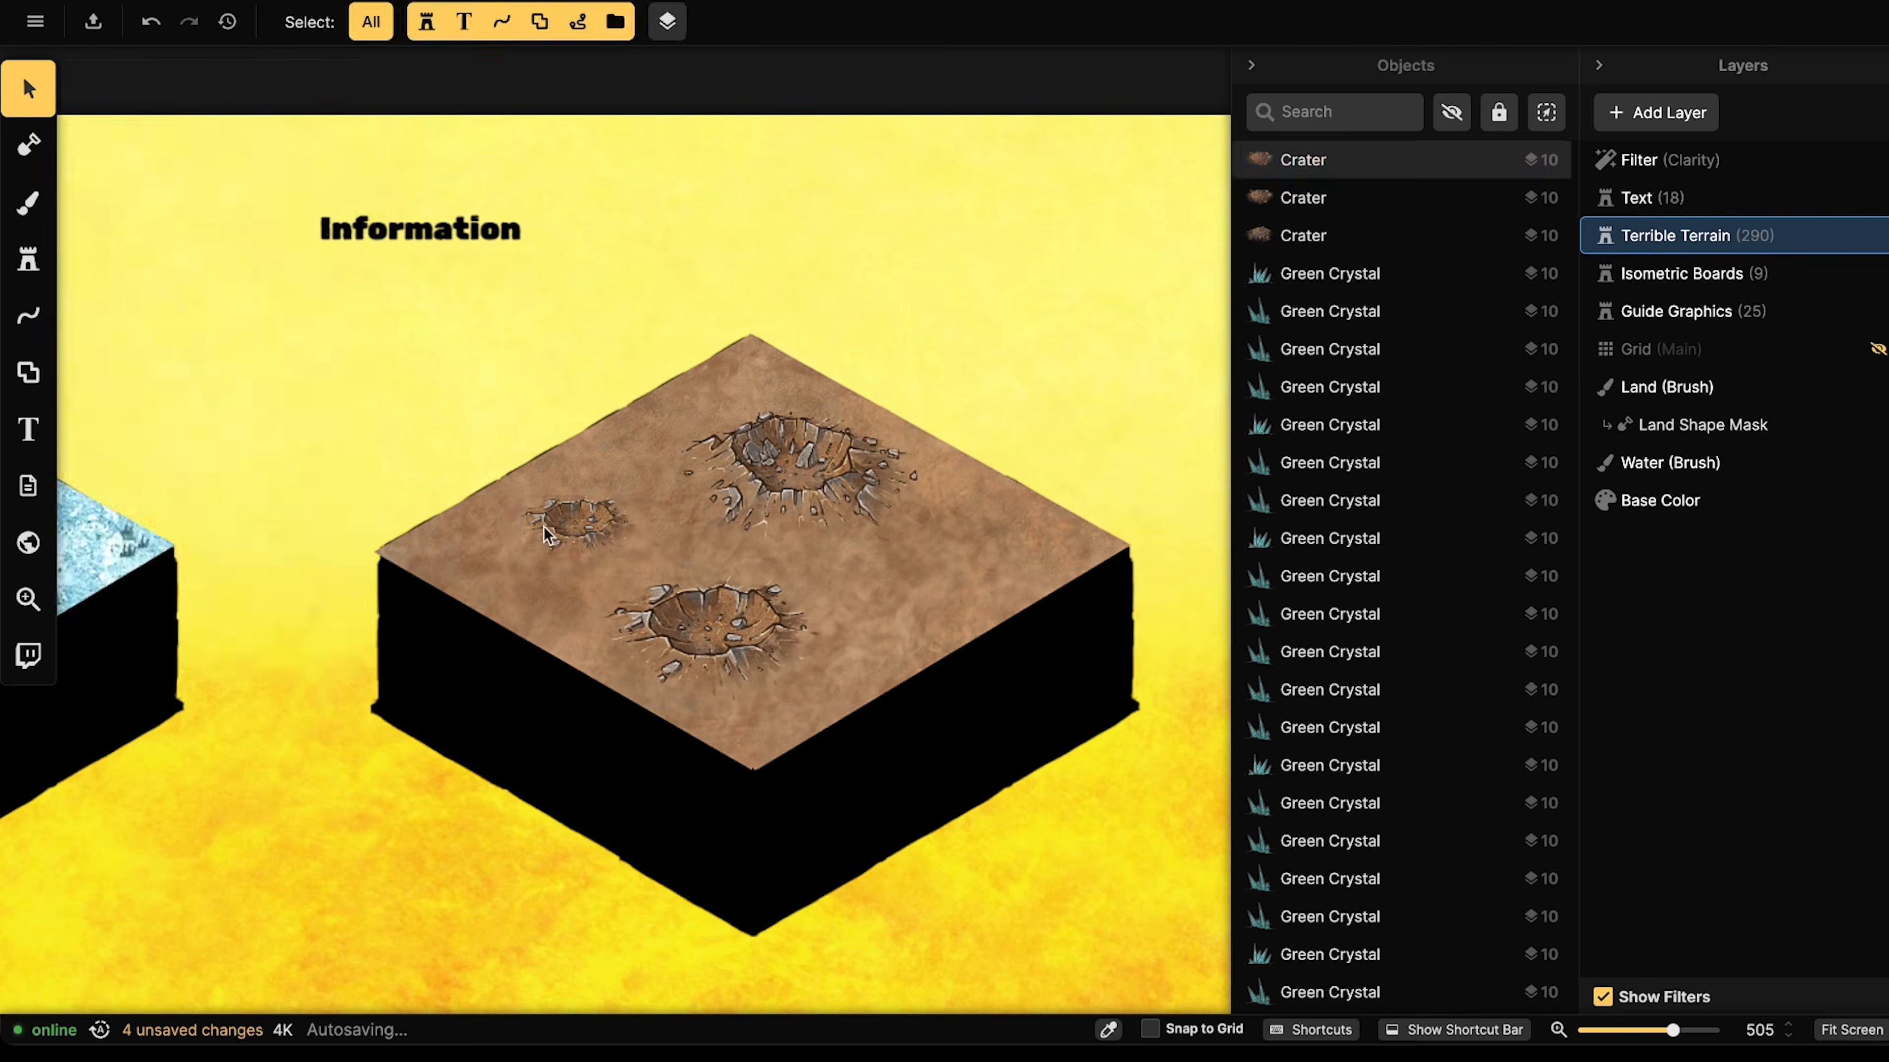
- Move the small crater slightly lower on the left part of the tile
drag(552, 527, 563, 555)
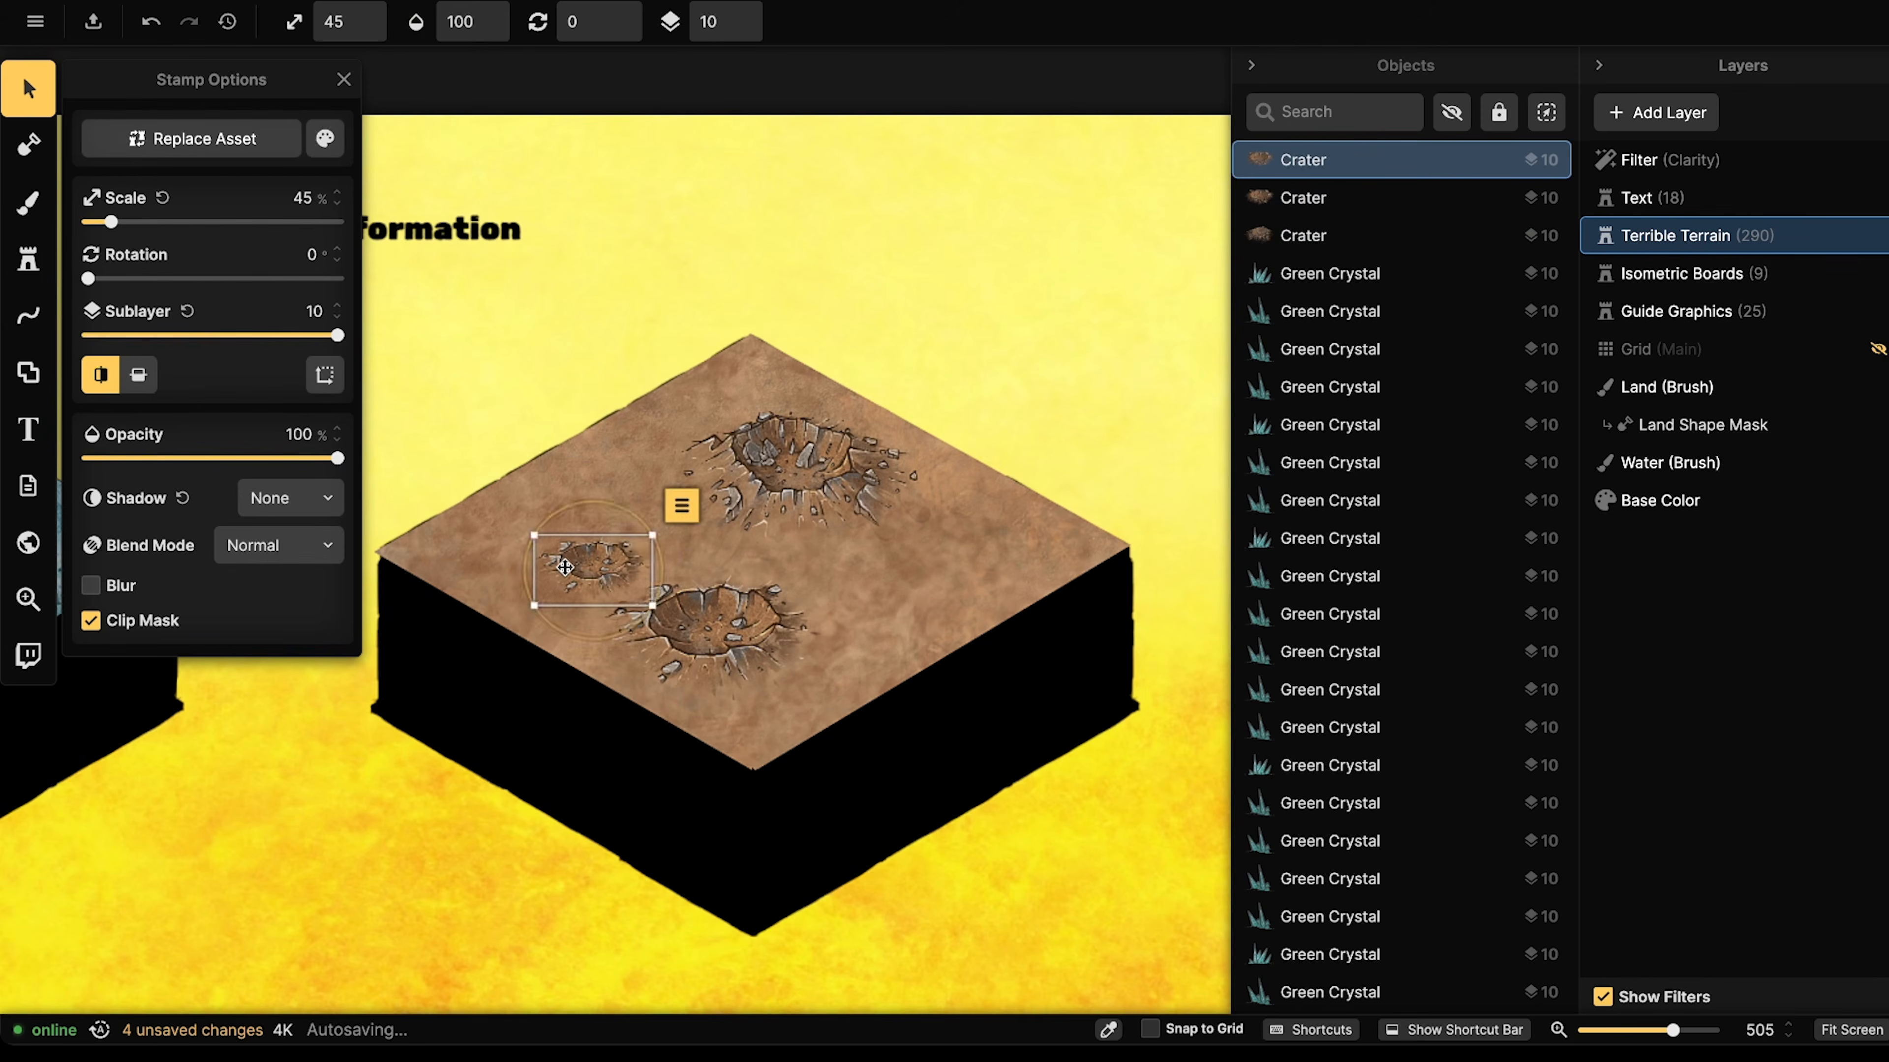
drag(568, 563, 570, 541)
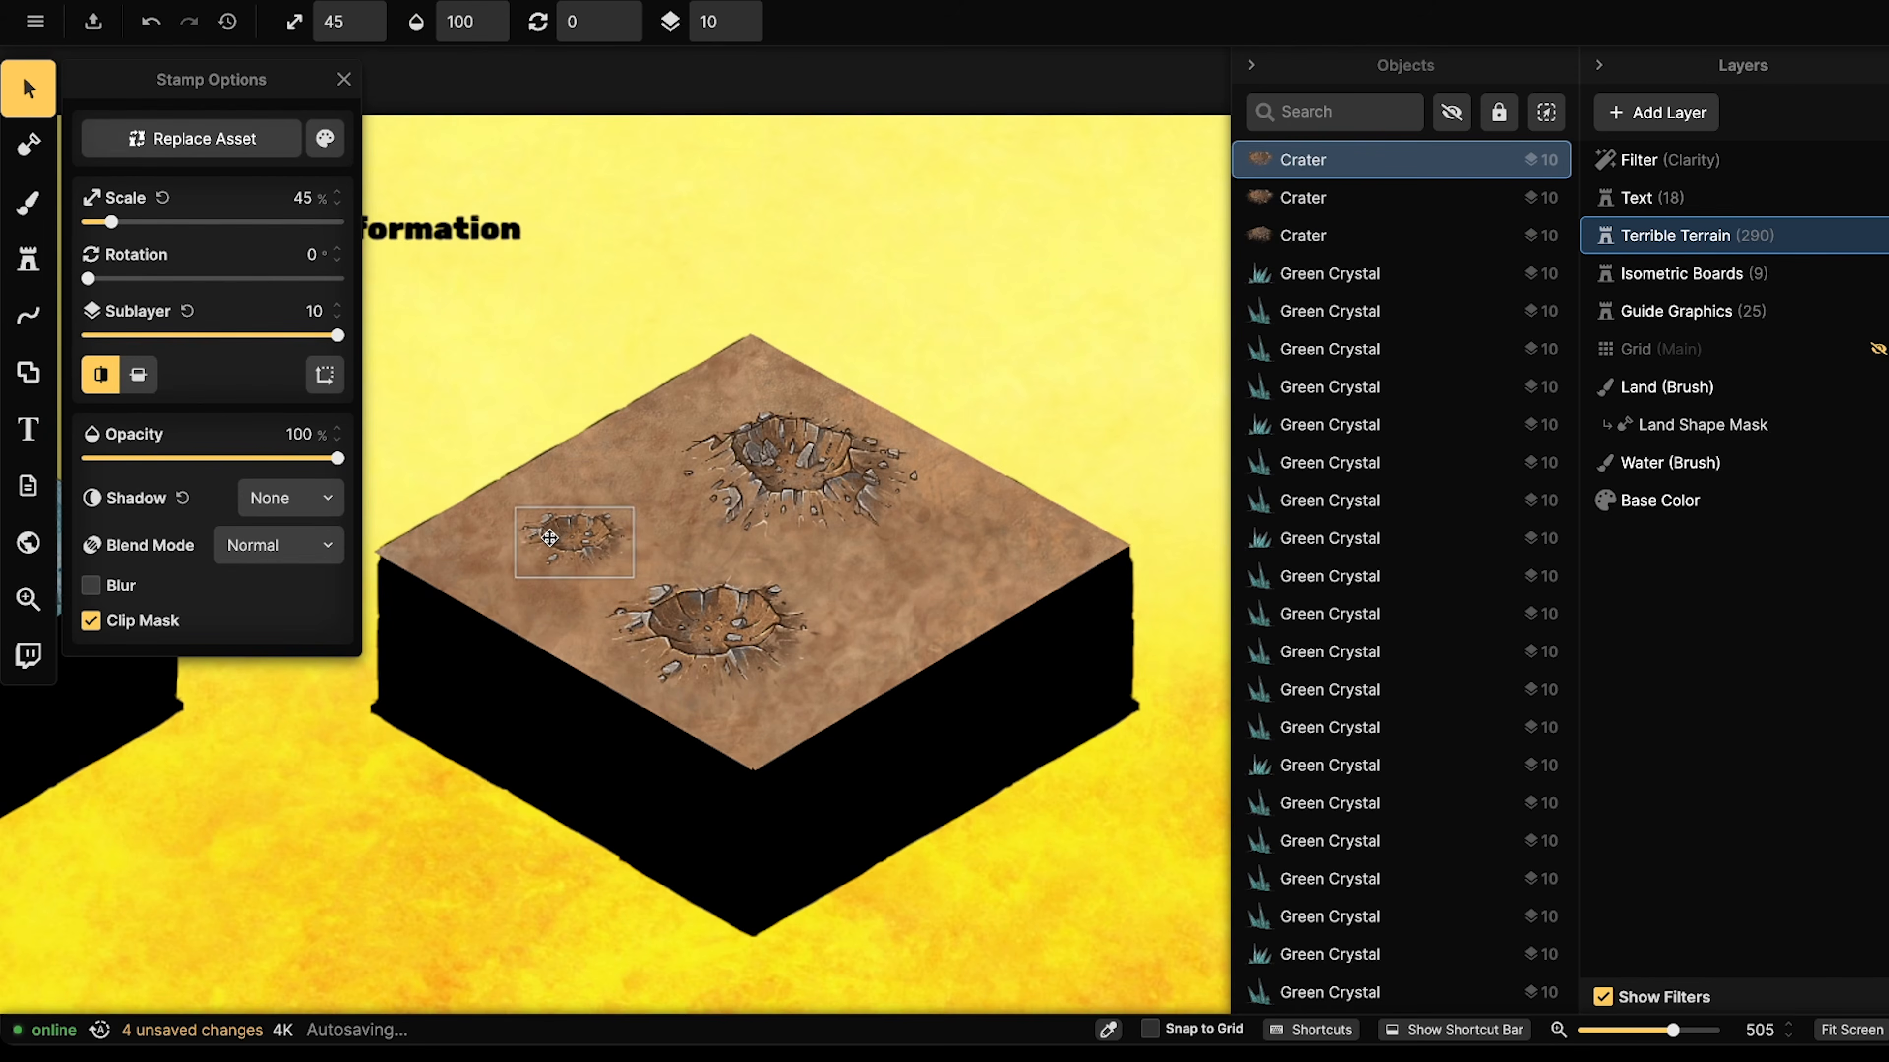
key(Escape)
- Nudge the large rear crater slightly up and left near the tile's back corner and deselect it
drag(754, 490, 746, 479)
key(Escape)
click(751, 487)
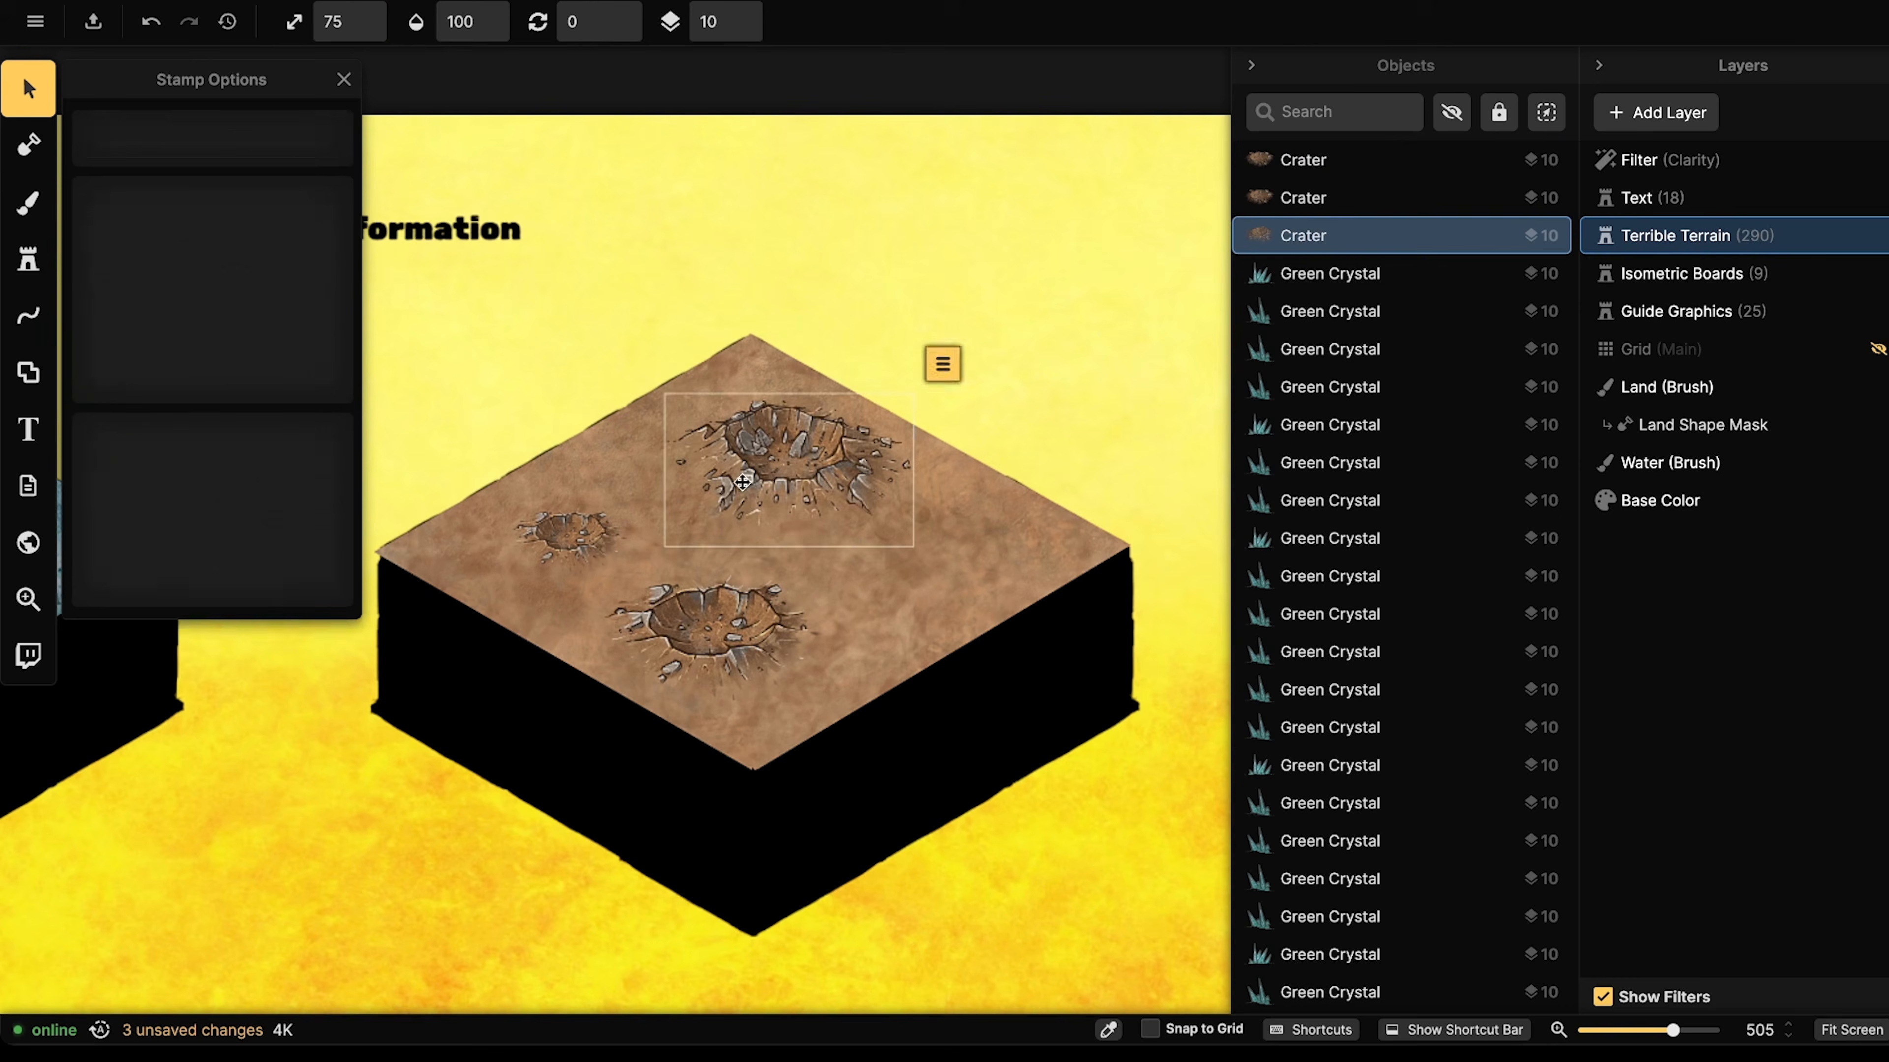
key(Escape)
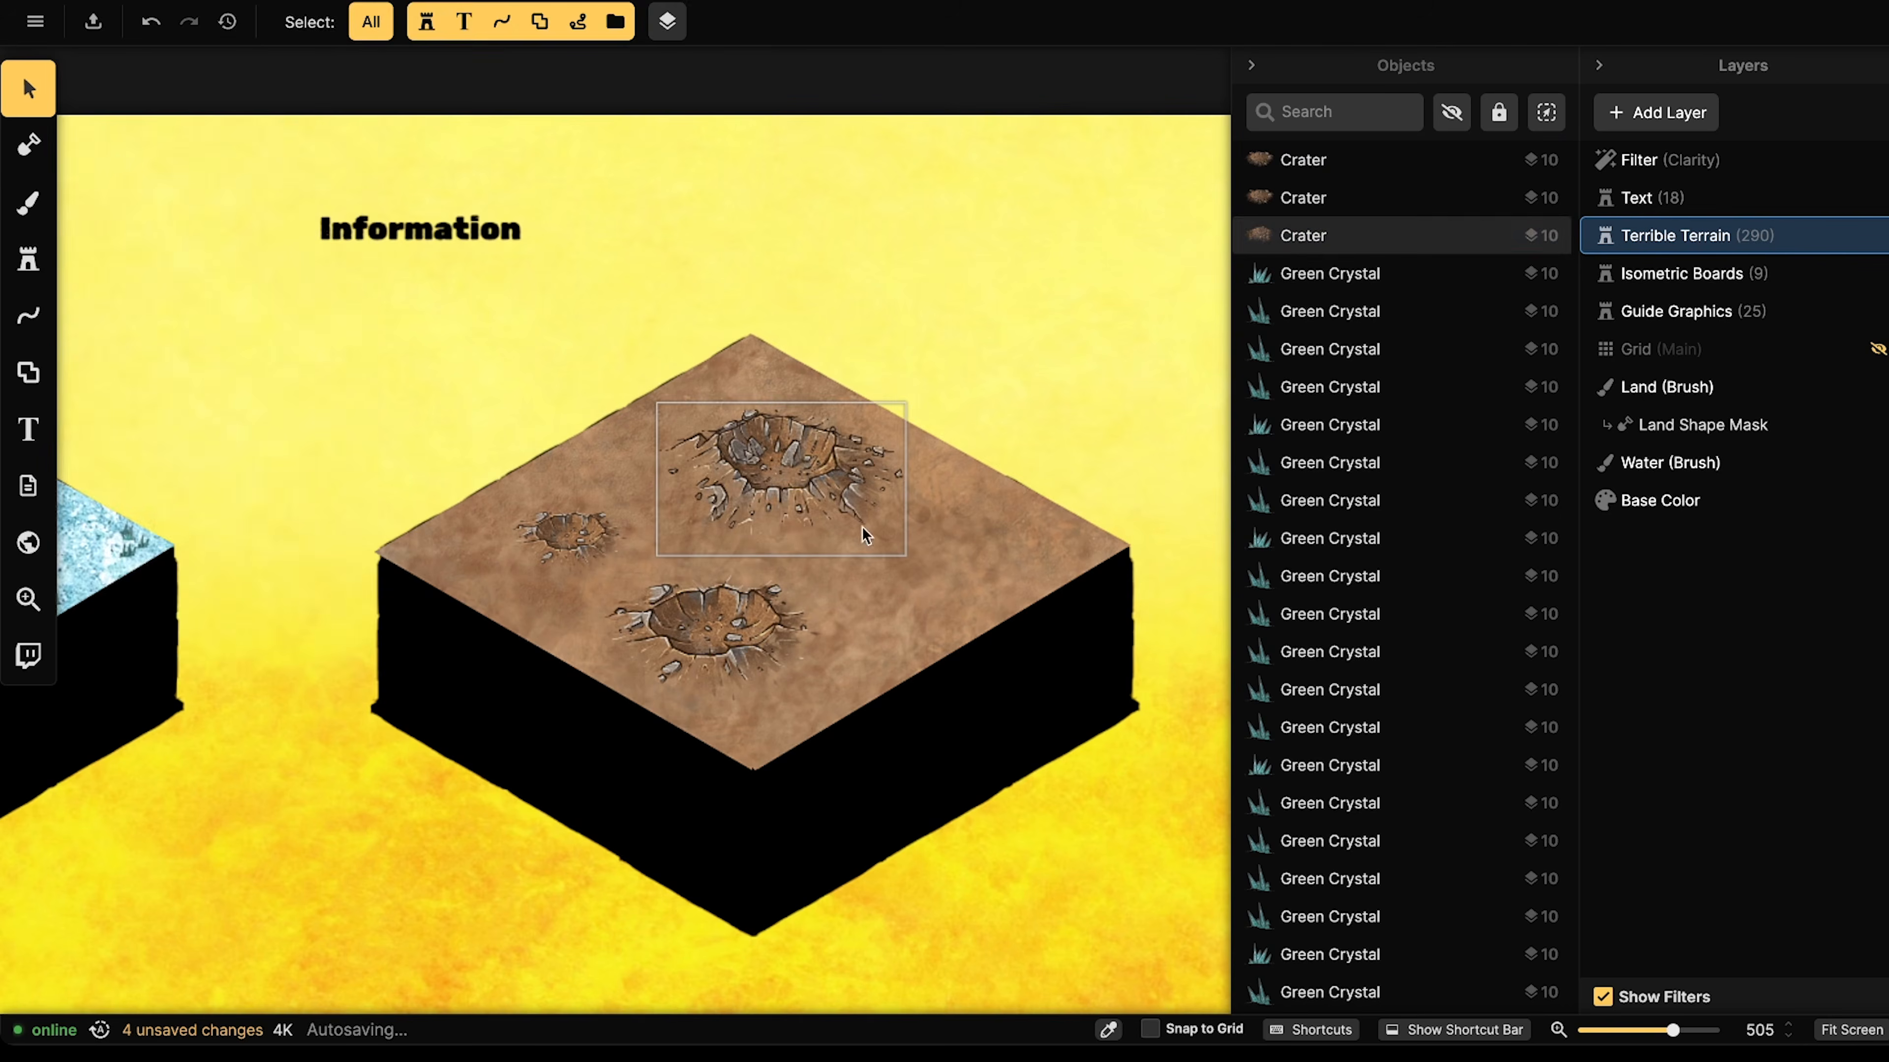
drag(751, 465, 749, 462)
key(Escape)
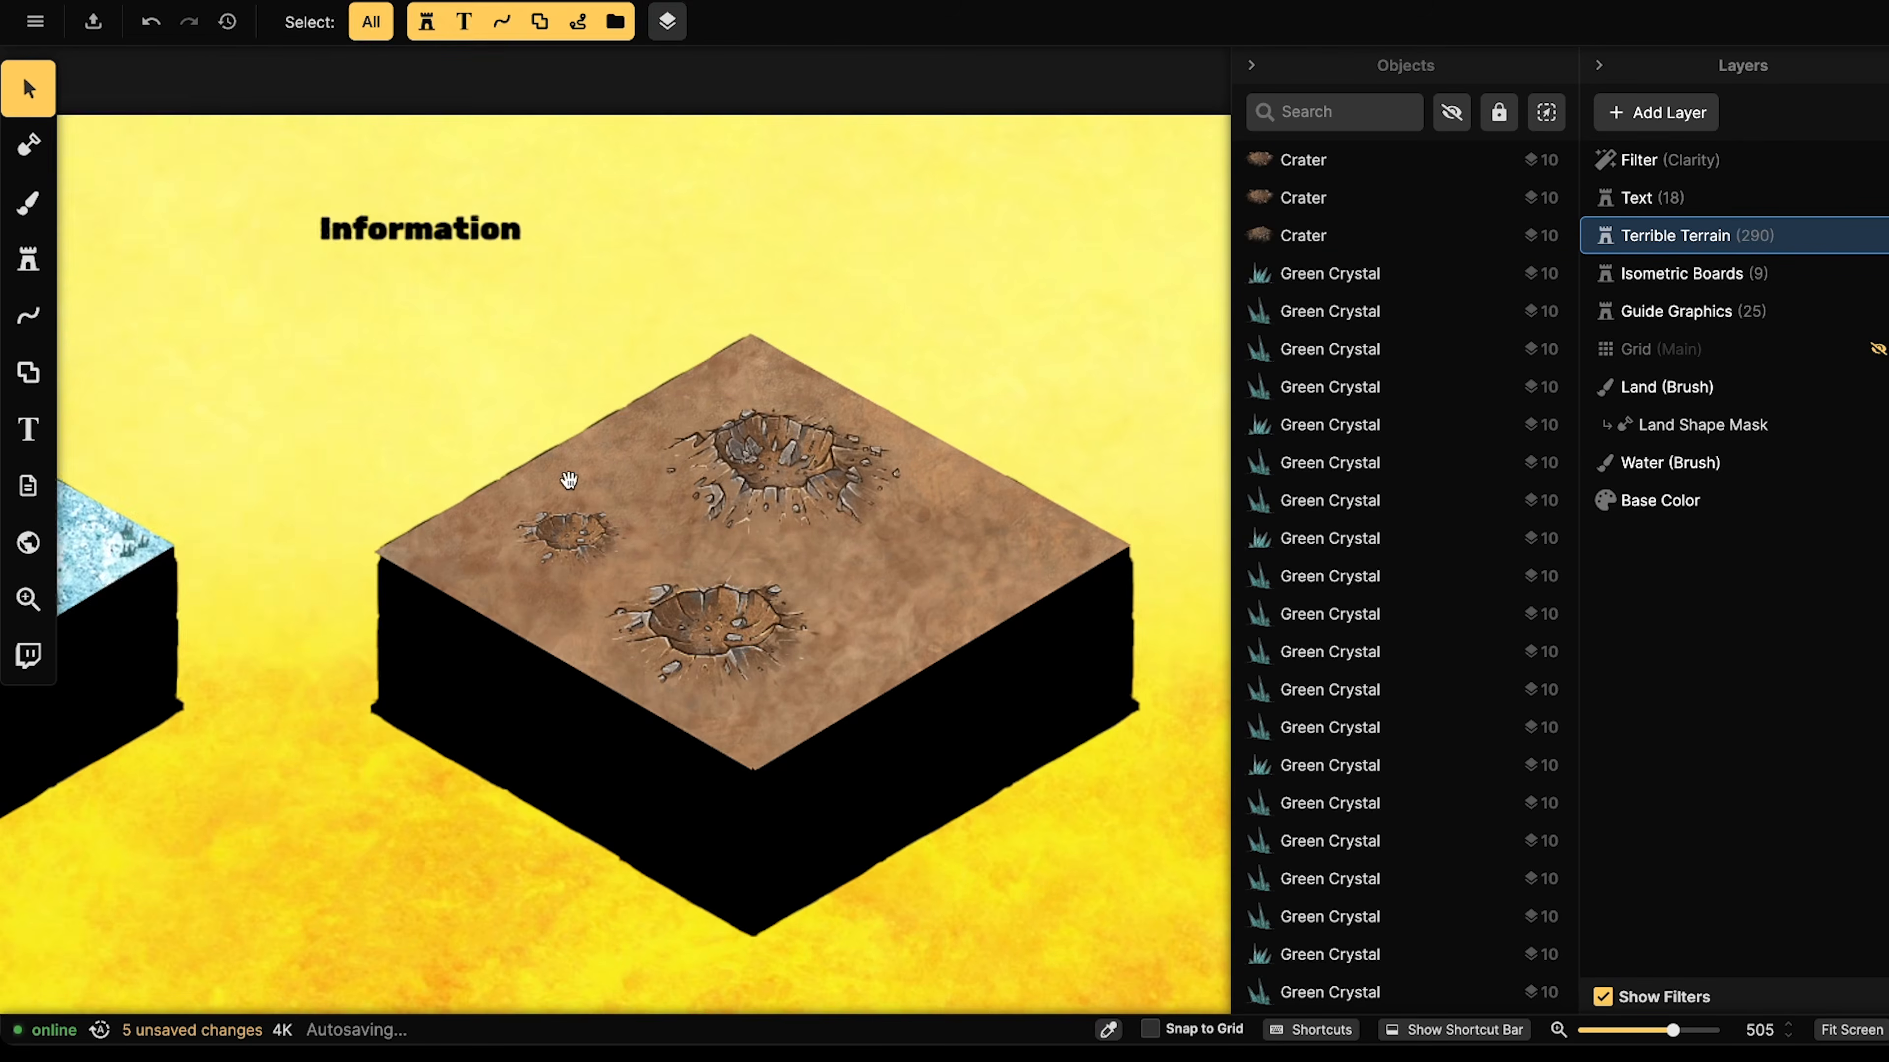
- Make final slight position adjustments to the small crater and the front crater
click(600, 530)
drag(599, 530, 598, 530)
drag(729, 631, 727, 629)
drag(771, 553, 701, 572)
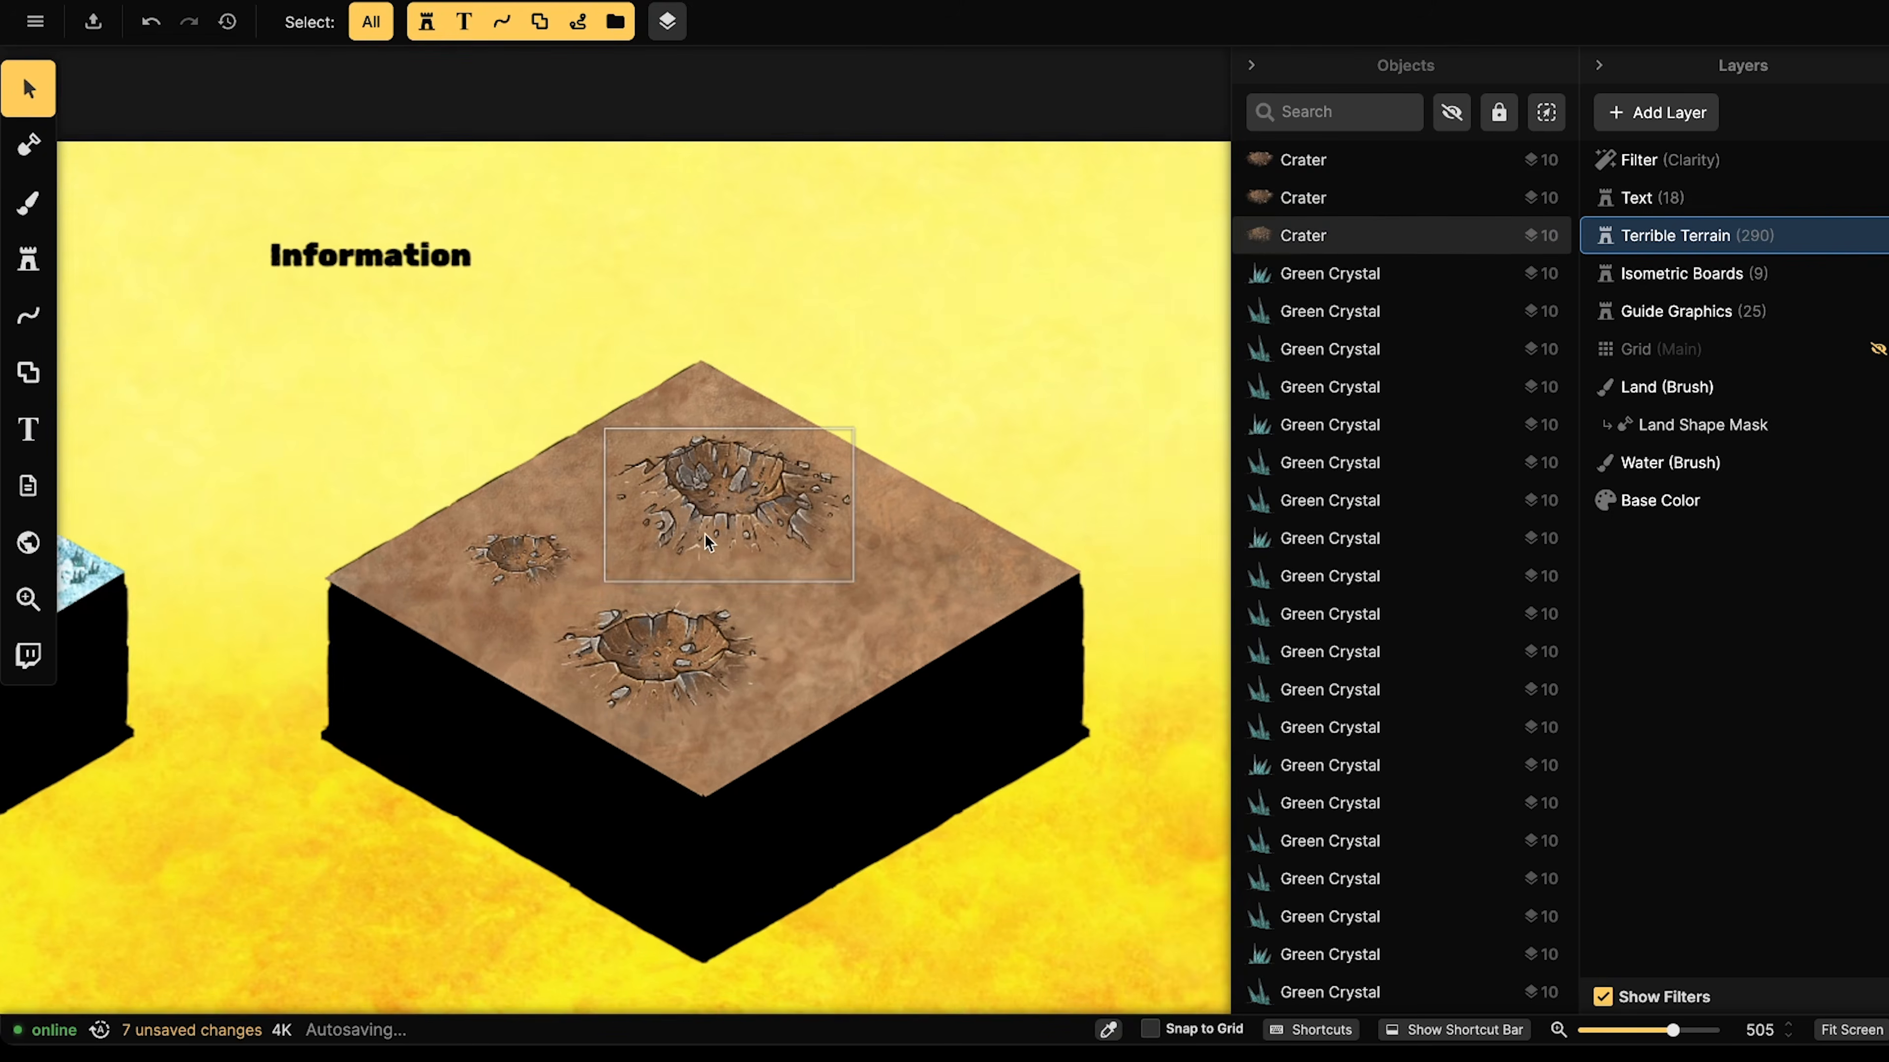
click(704, 533)
scroll(607, 524, up, 5)
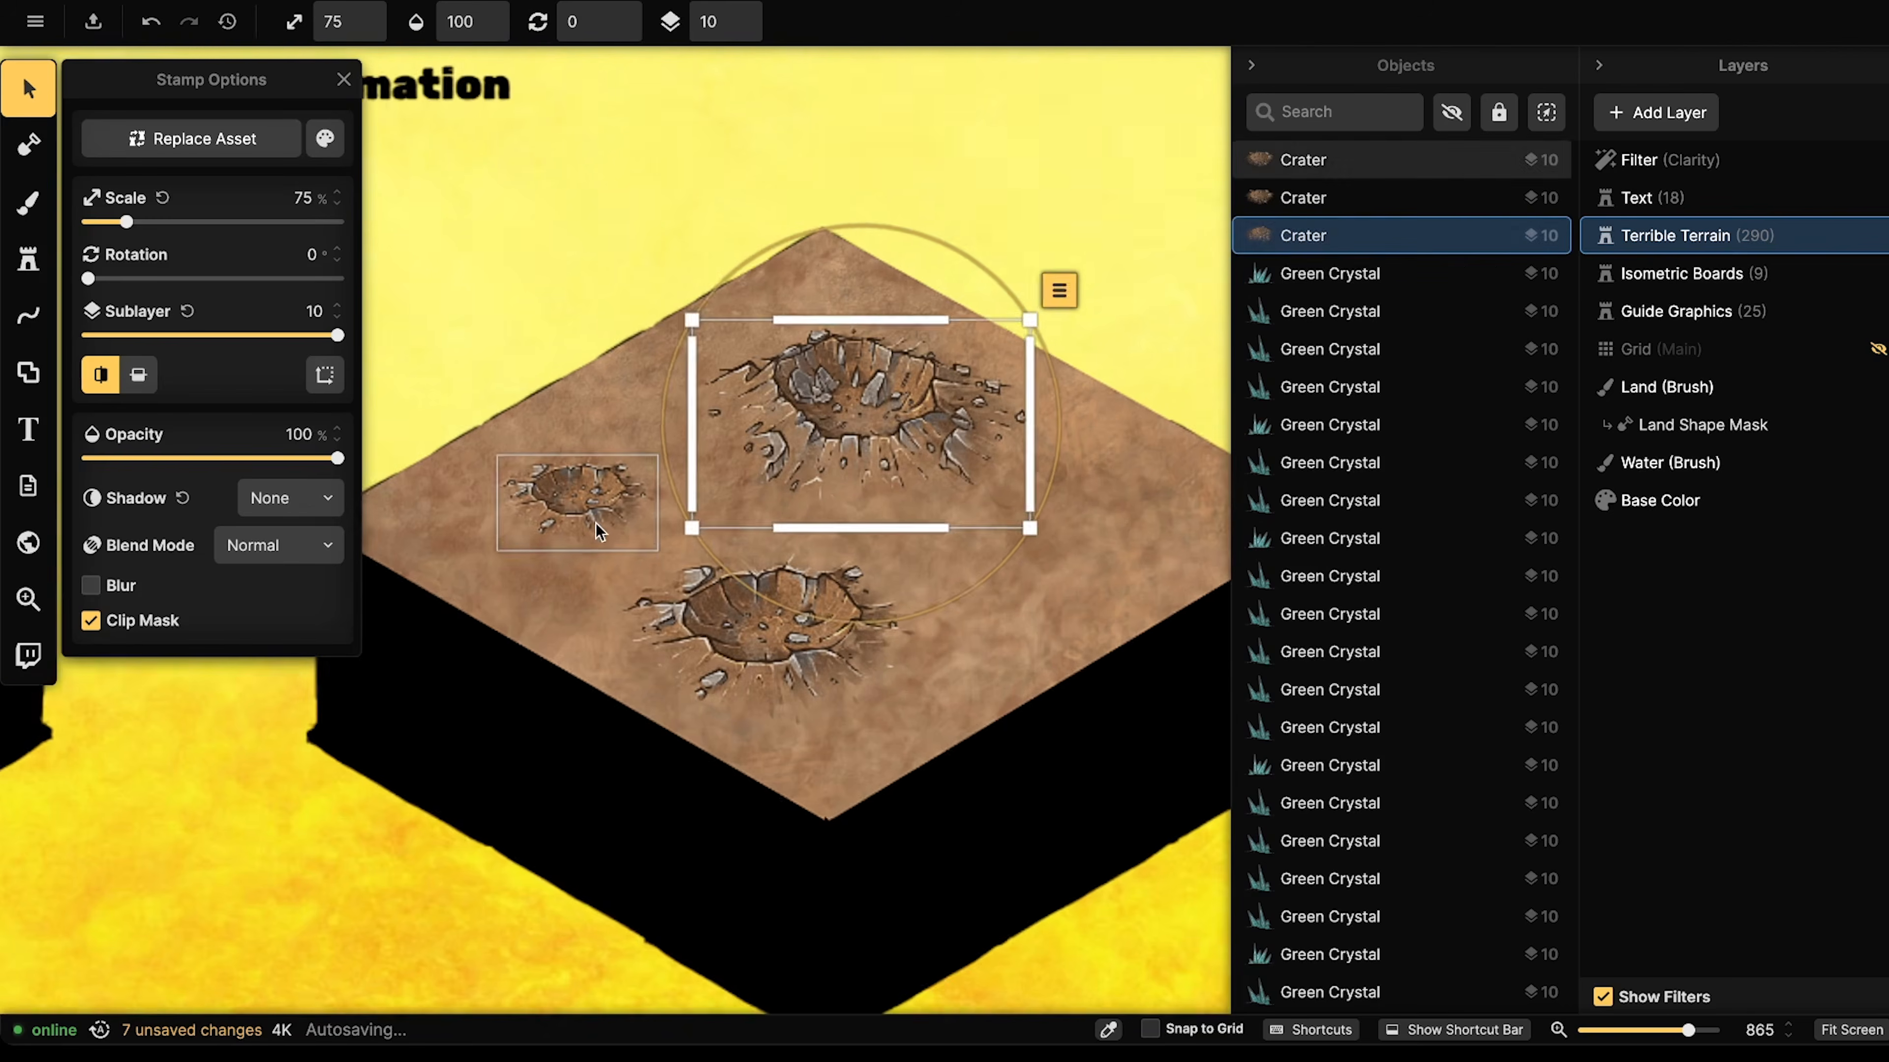
key(Escape)
scroll(607, 524, down, 3)
- Clear the "cracked" texture search and choose the Green Grass texture from the Fantasy World pack for the brush
key(b)
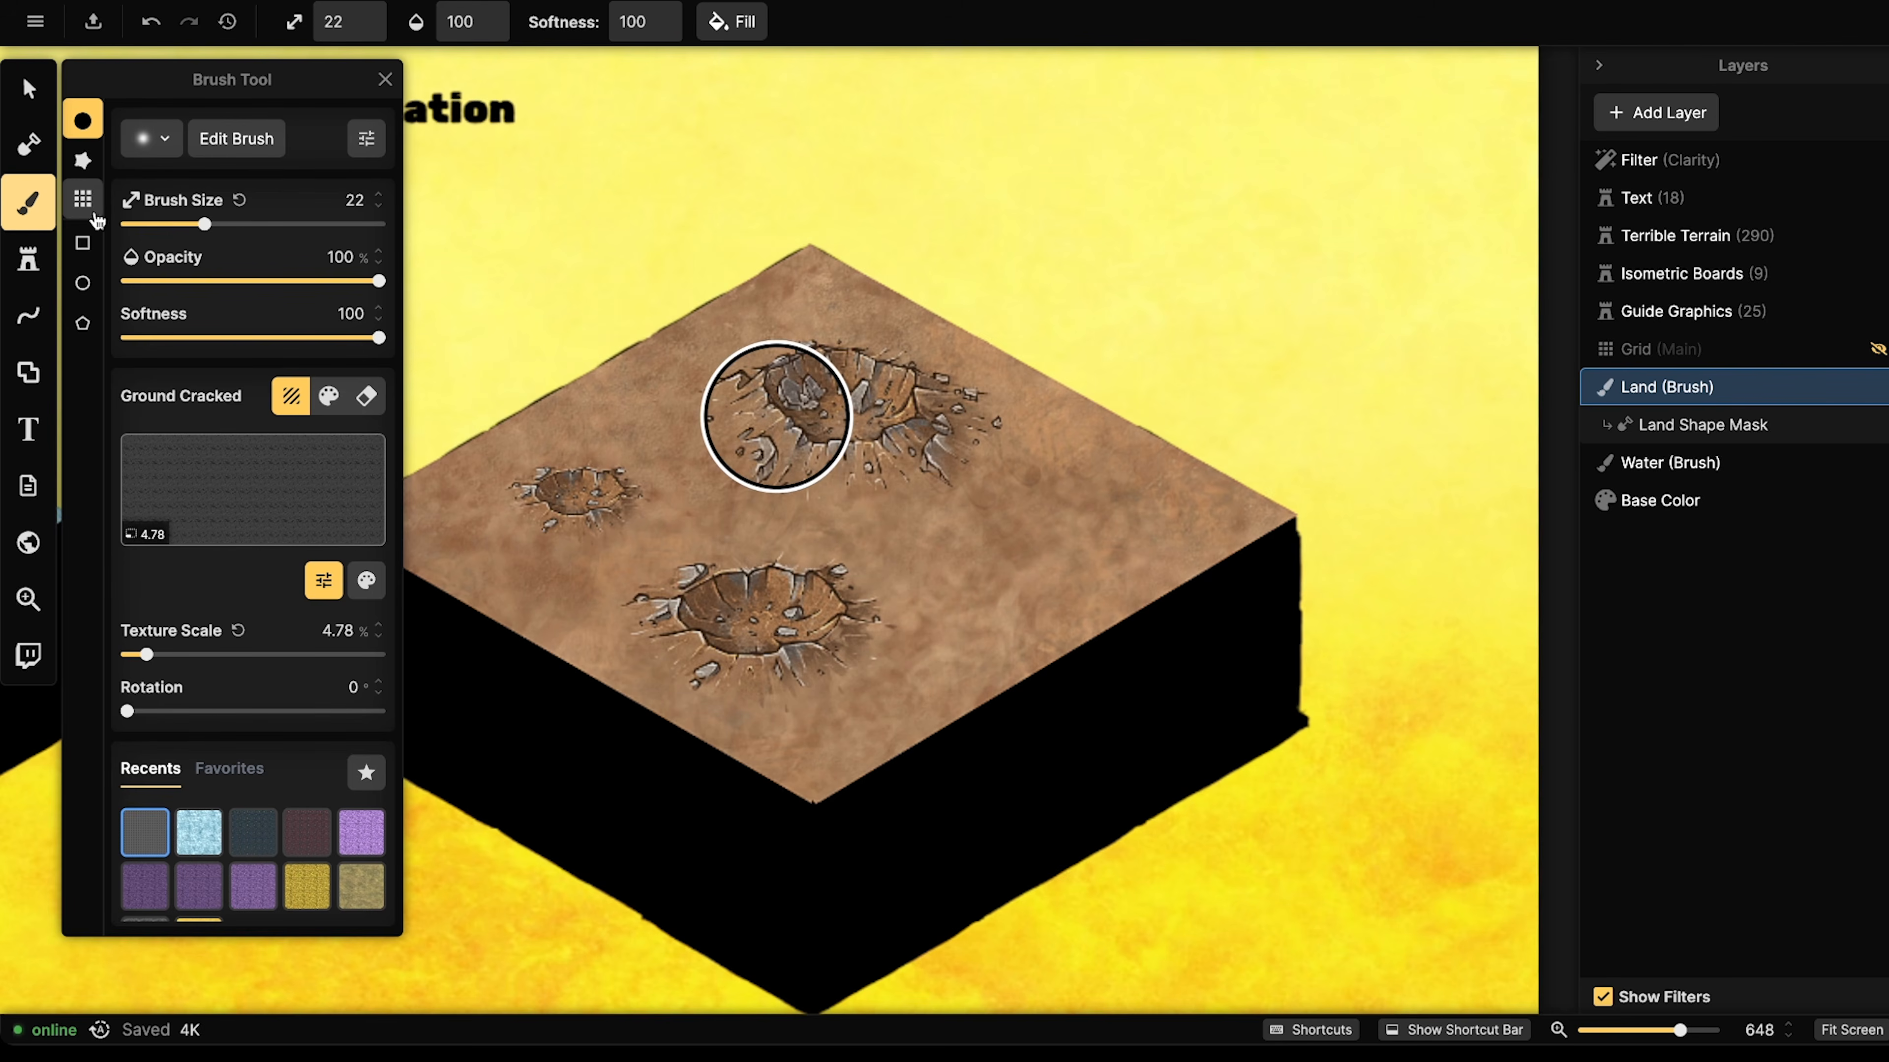
click(33, 220)
click(33, 220)
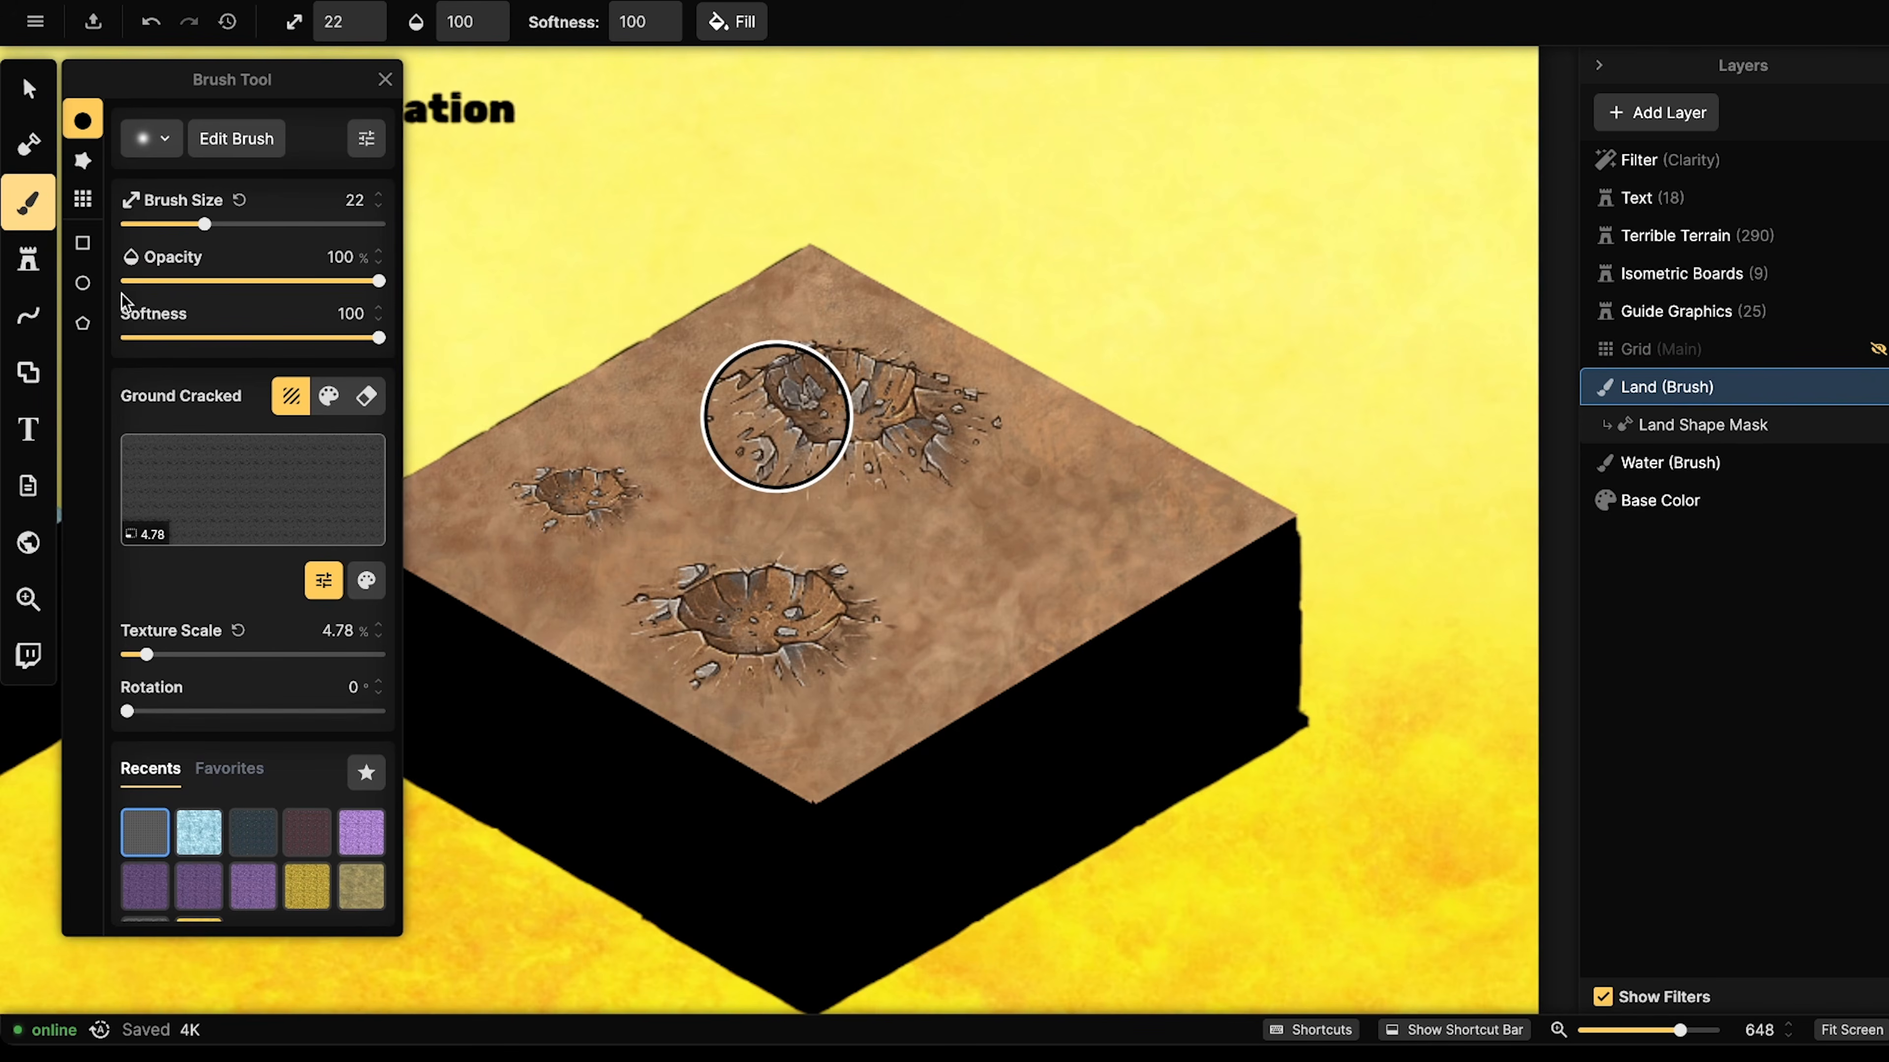
click(282, 487)
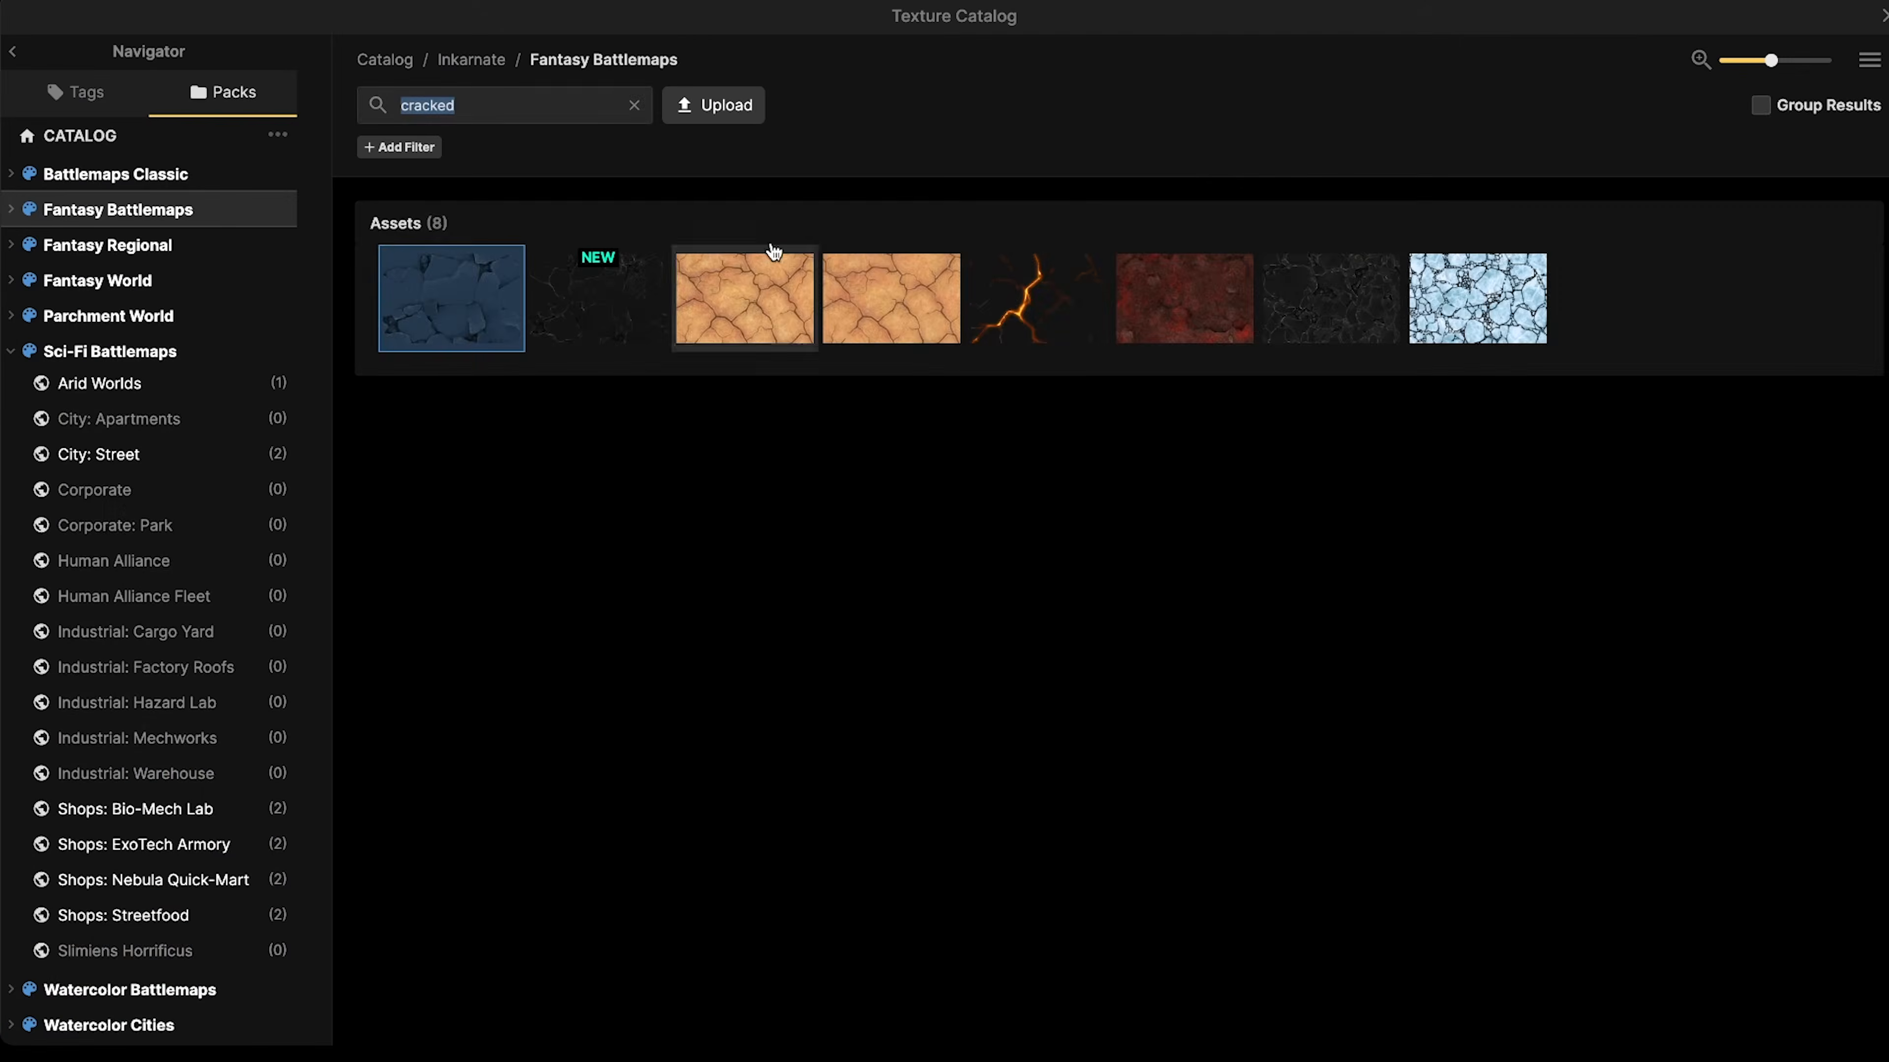
click(632, 108)
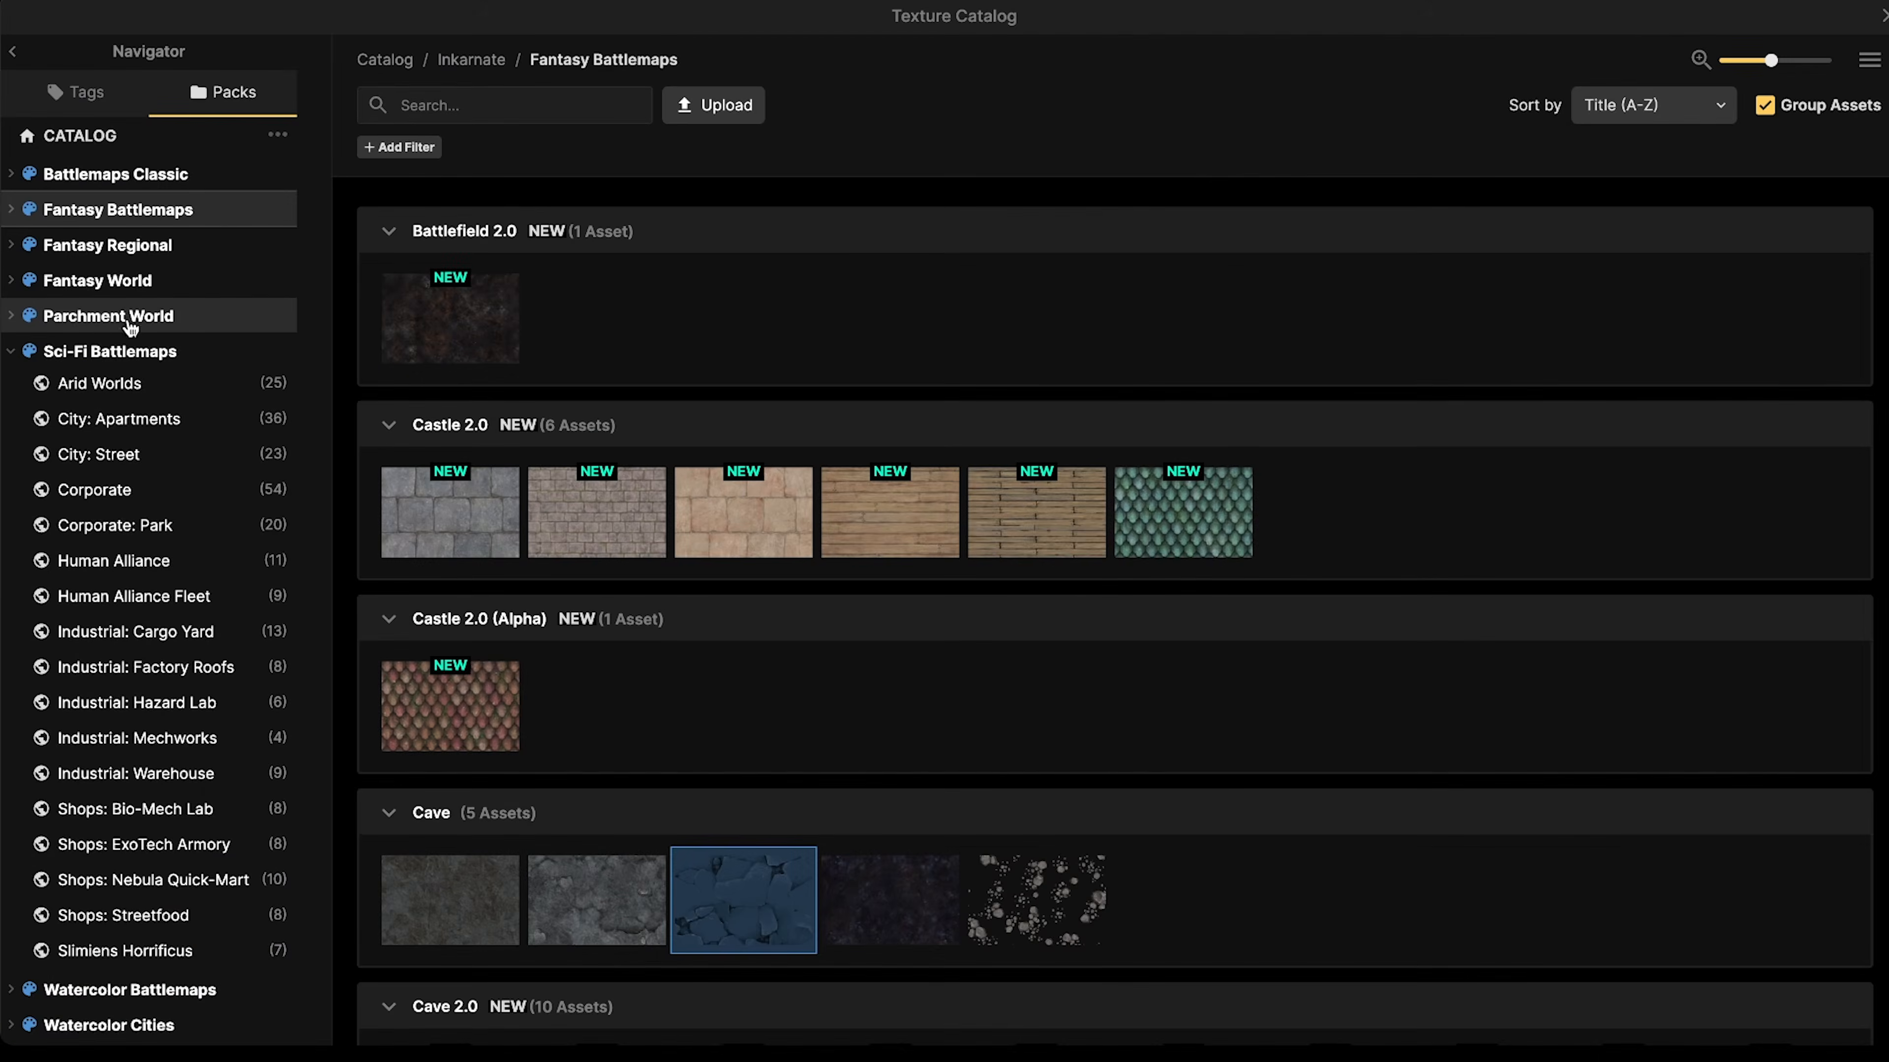
click(119, 286)
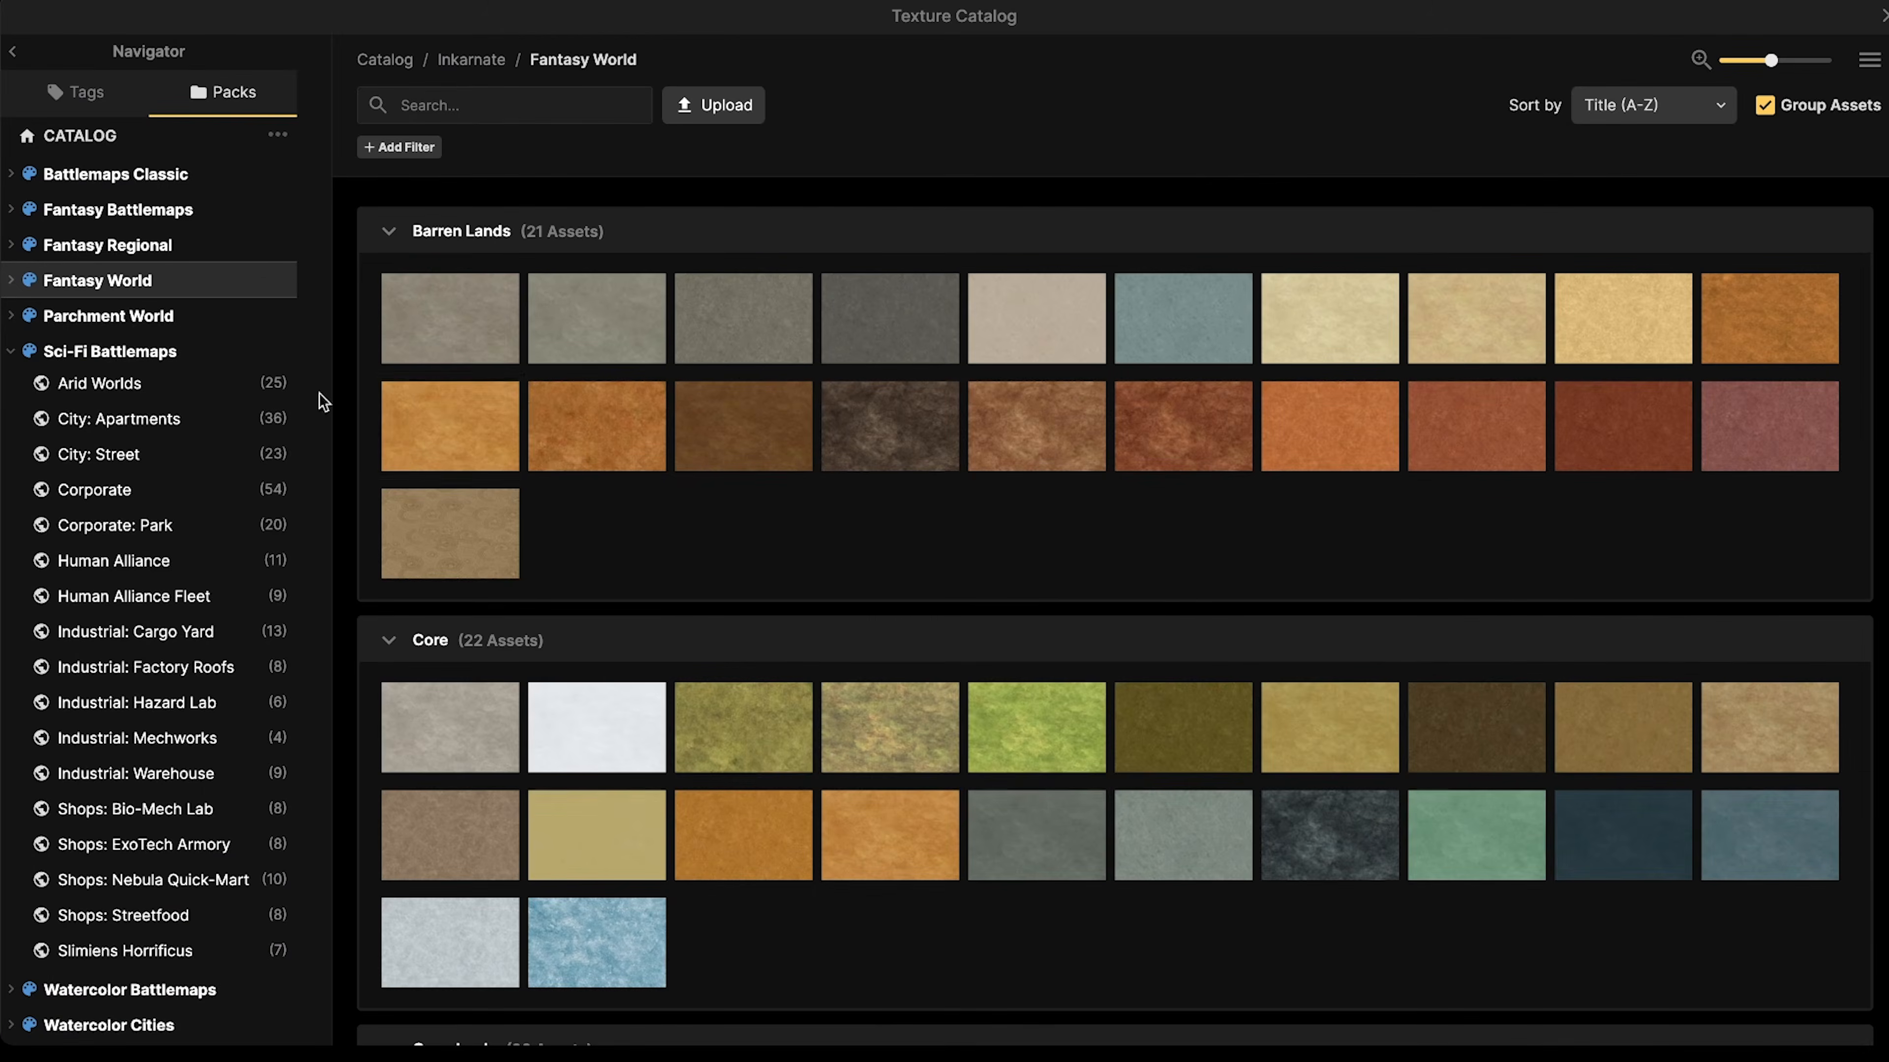
click(715, 748)
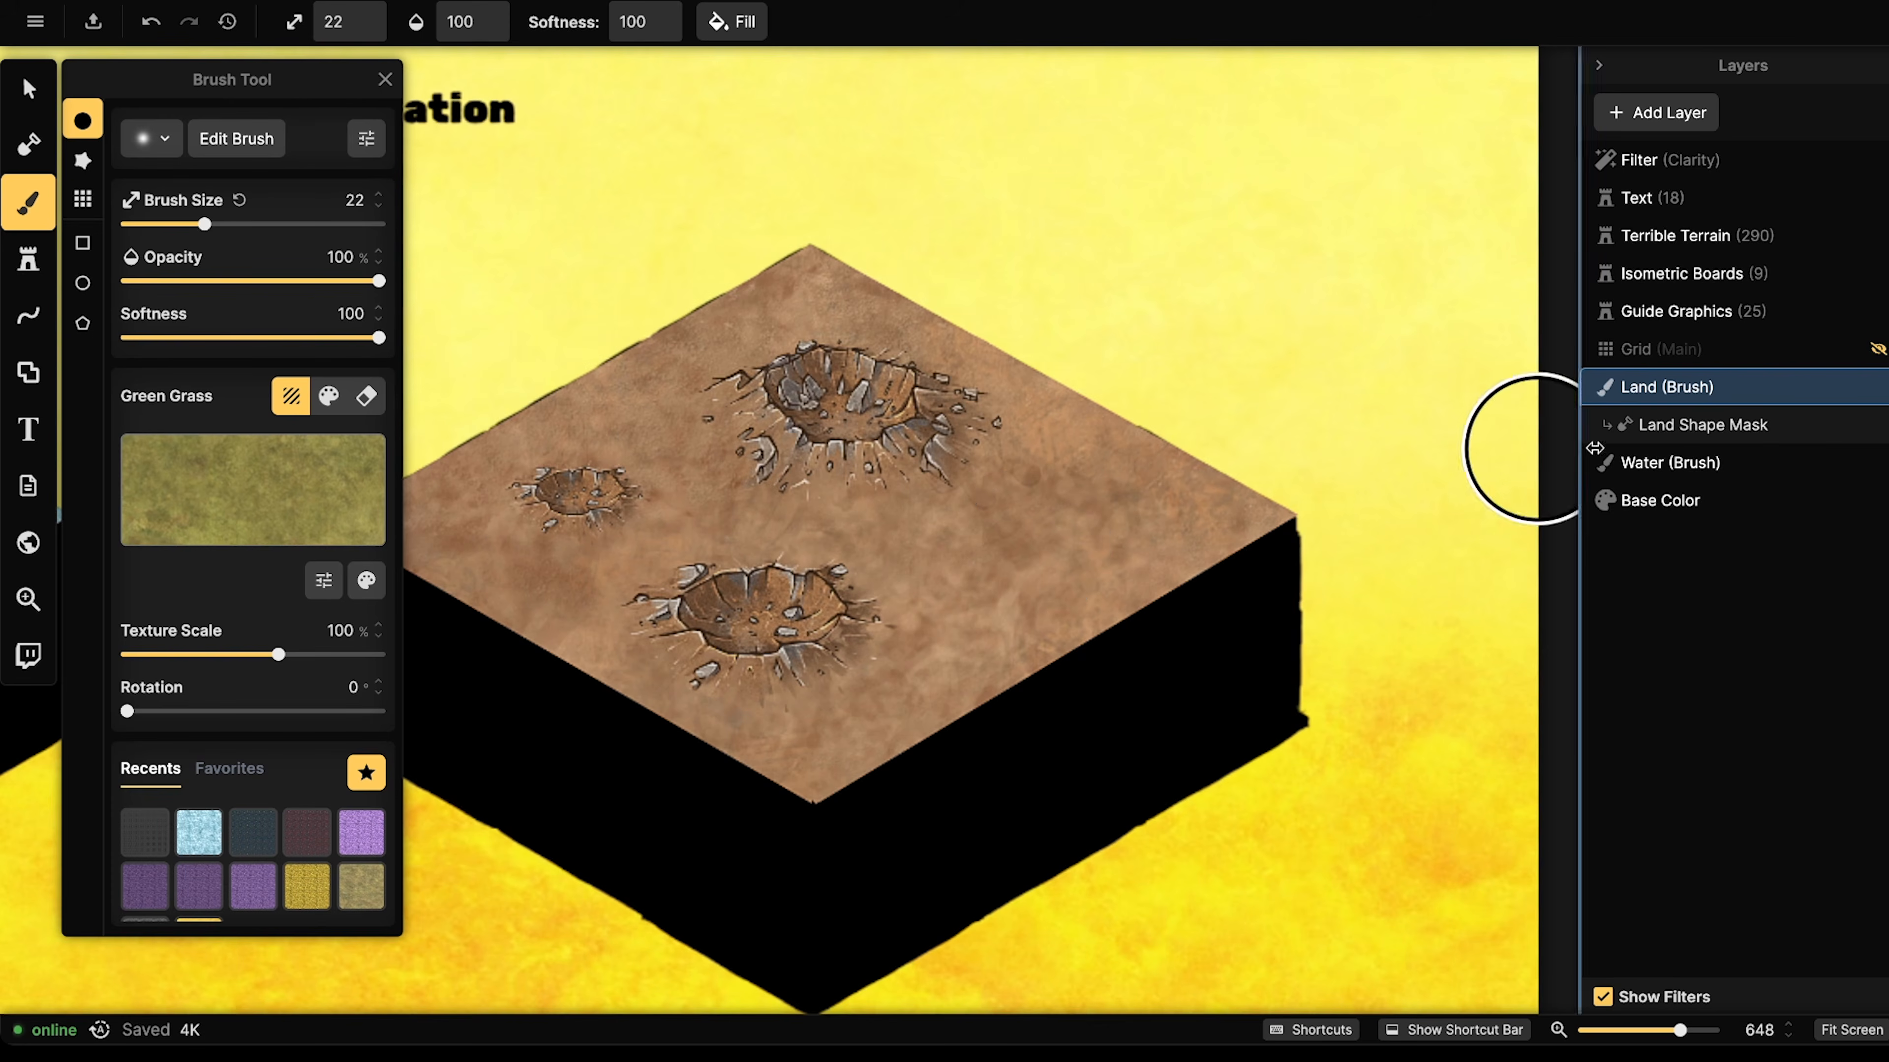
- Paint Green Grass at brush size 22 along the corners and edges of the crater tile, leaving brown ground around the craters
mouse_move(1139, 422)
mouse_down()
mouse_move(1152, 476)
mouse_move(1032, 551)
mouse_move(1067, 644)
mouse_move(1282, 471)
mouse_move(1226, 421)
mouse_move(1263, 503)
mouse_up()
mouse_move(767, 237)
mouse_down()
mouse_move(822, 251)
mouse_move(710, 269)
mouse_move(614, 366)
mouse_move(569, 383)
mouse_up()
drag(916, 403, 1143, 334)
mouse_move(1243, 442)
mouse_down()
mouse_move(1215, 640)
mouse_move(1107, 714)
mouse_move(997, 727)
mouse_move(796, 644)
mouse_move(747, 534)
mouse_move(618, 486)
mouse_move(584, 393)
mouse_up()
mouse_move(691, 330)
mouse_down()
mouse_move(670, 339)
mouse_move(681, 313)
mouse_up()
drag(1136, 198, 982, 160)
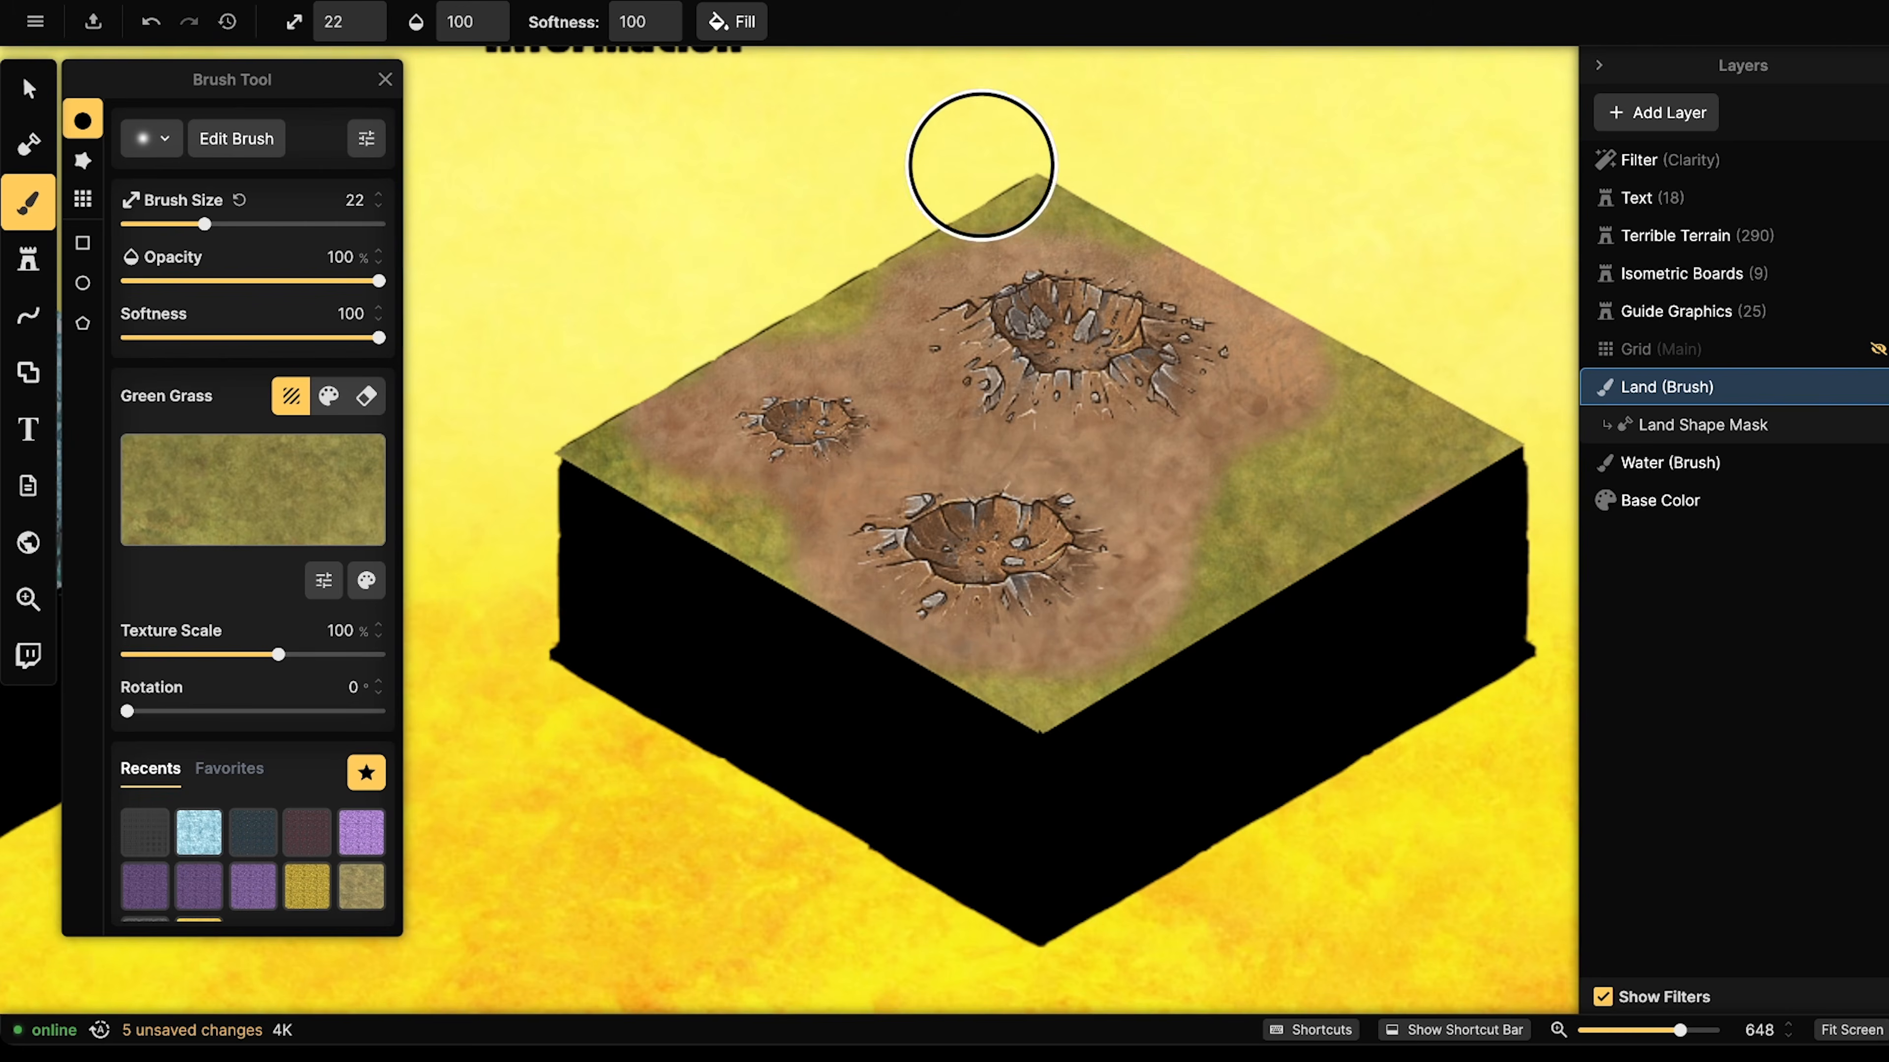
mouse_move(1337, 583)
mouse_down()
mouse_move(1222, 696)
mouse_move(1075, 726)
mouse_move(1412, 472)
mouse_up()
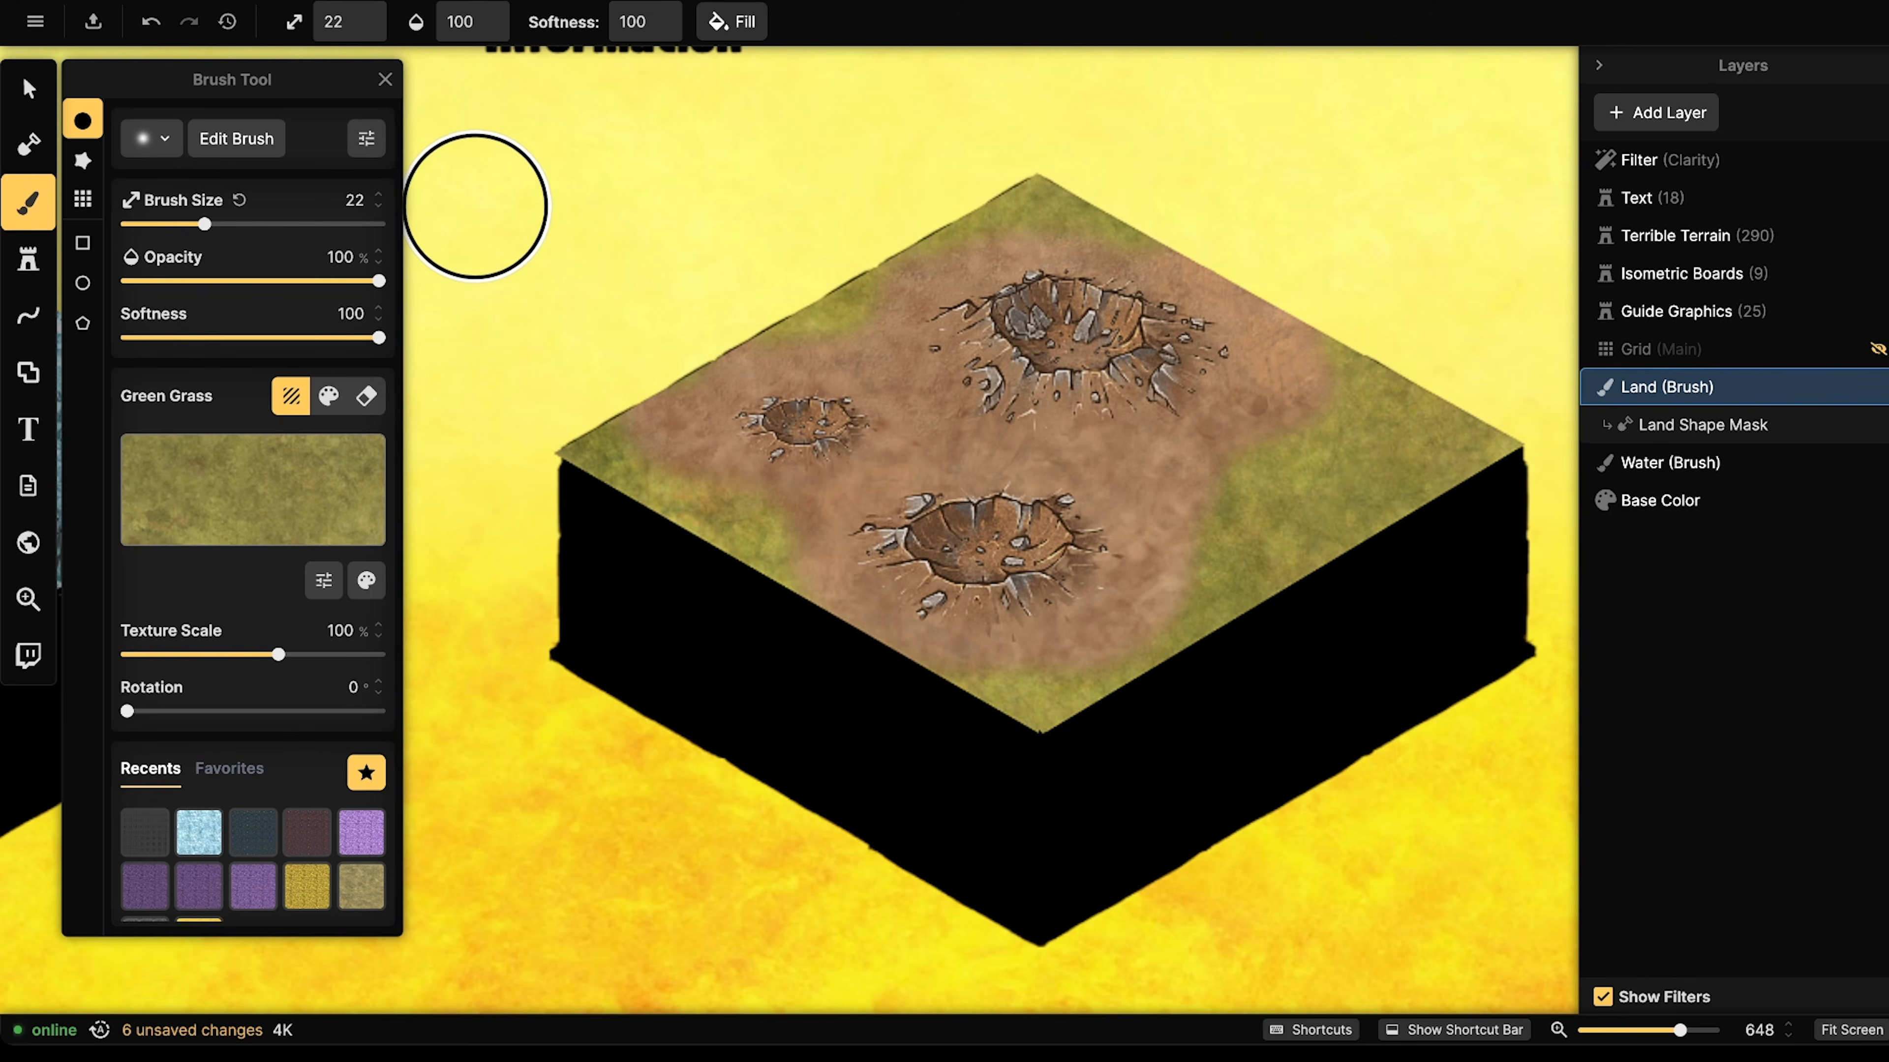
- Switch to the recent Ground Cracked texture at brush size 12 and dab cracks around the small crater
click(143, 833)
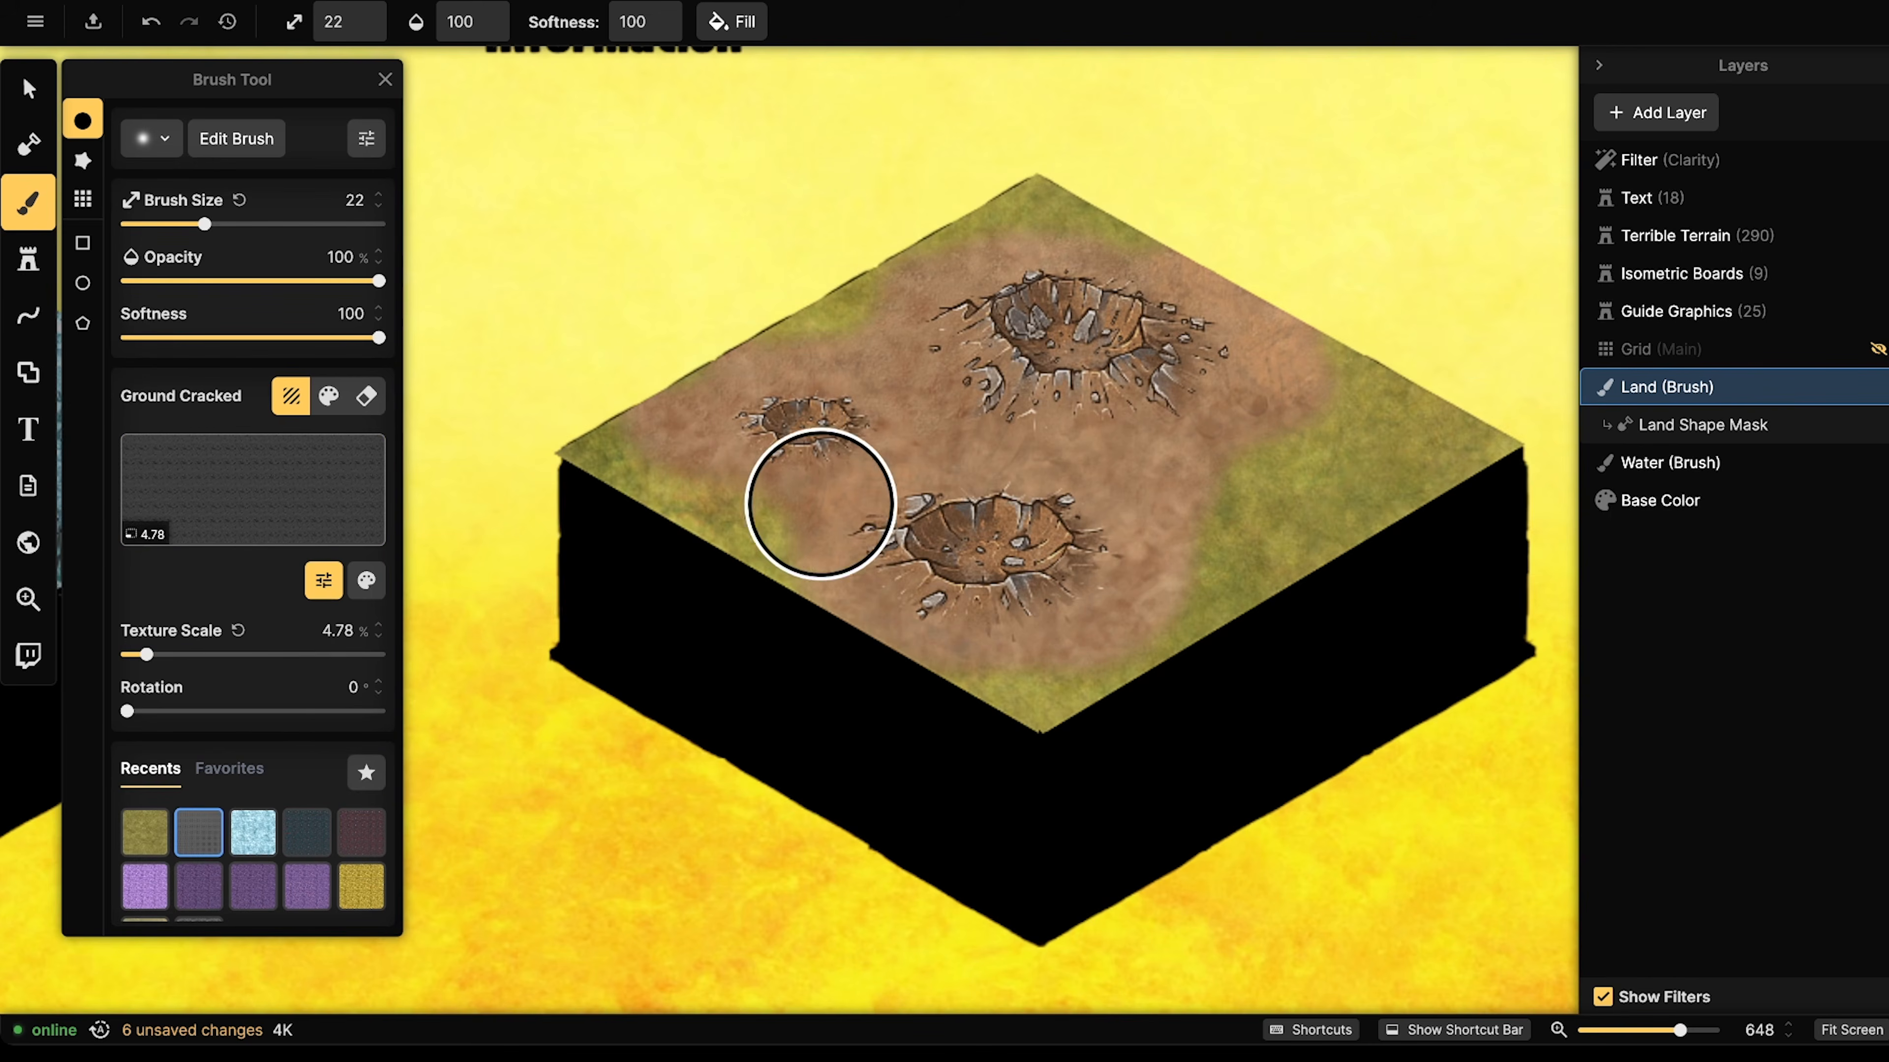
scroll(882, 457, down, 10)
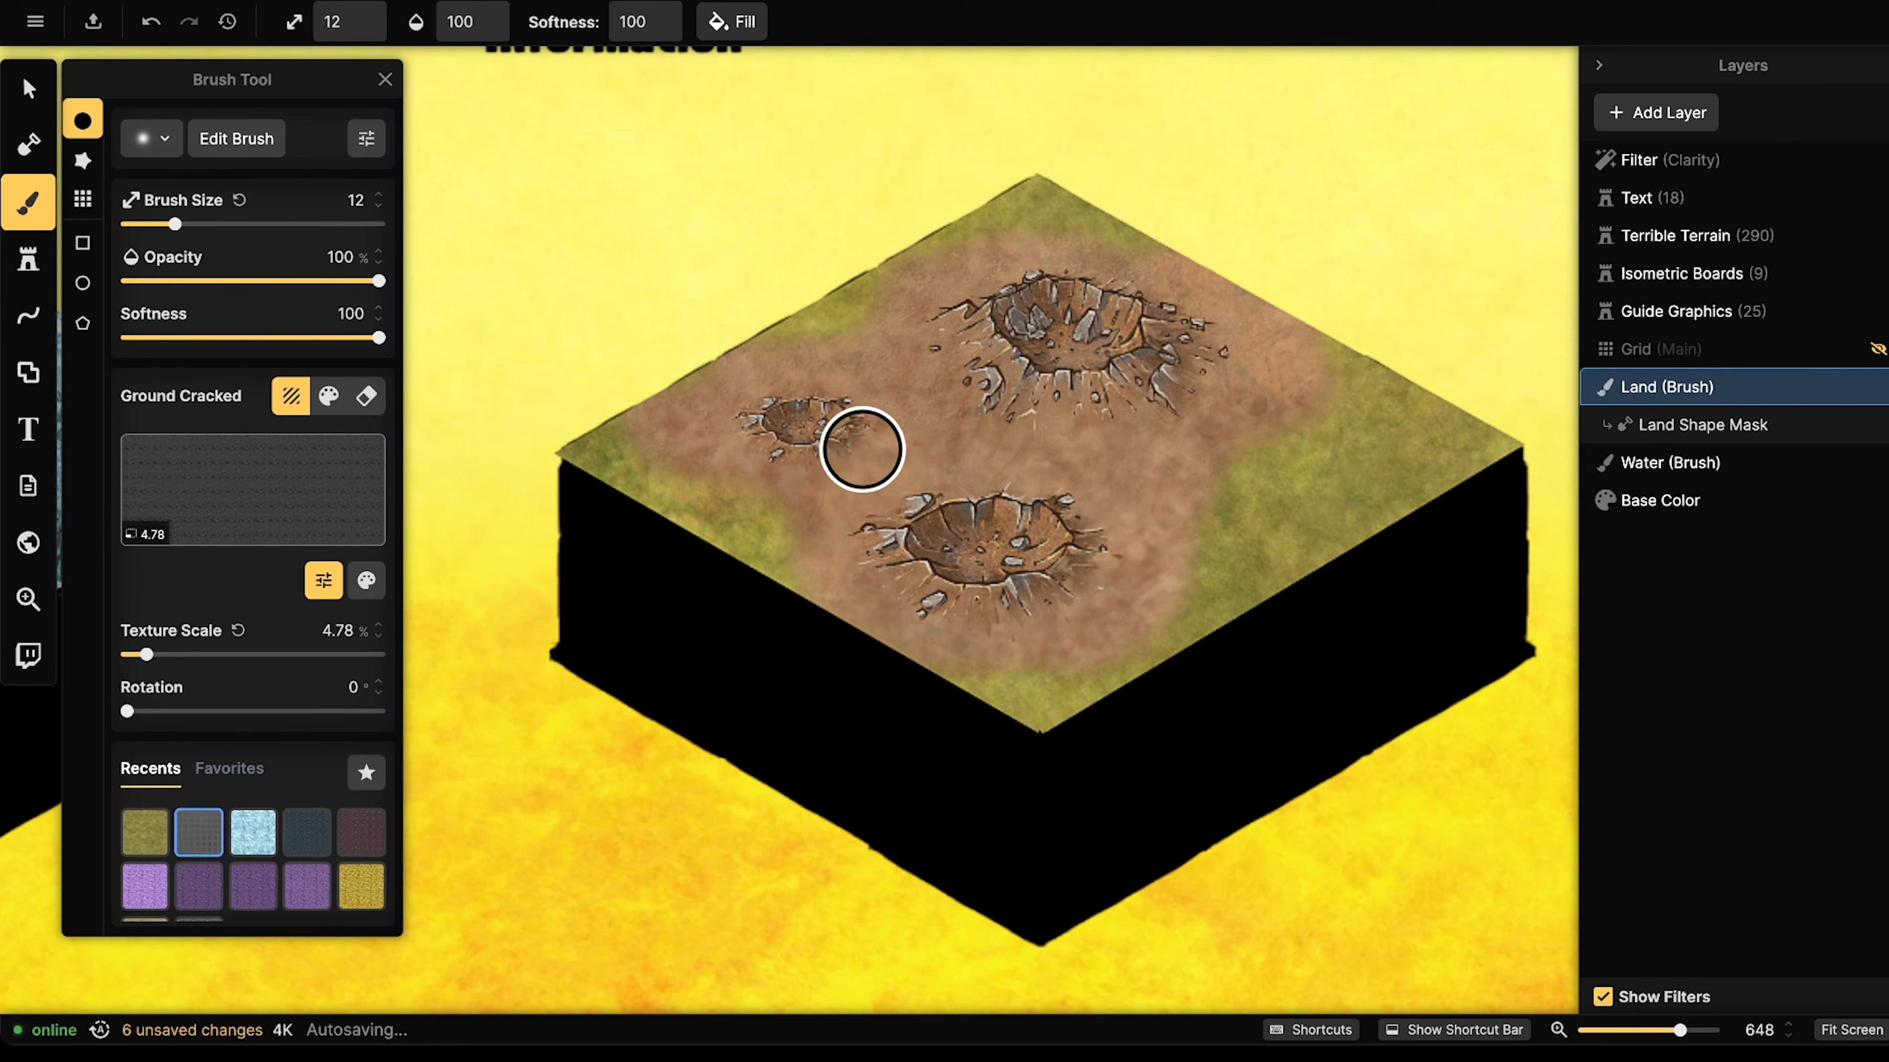
scroll(866, 453, up, 5)
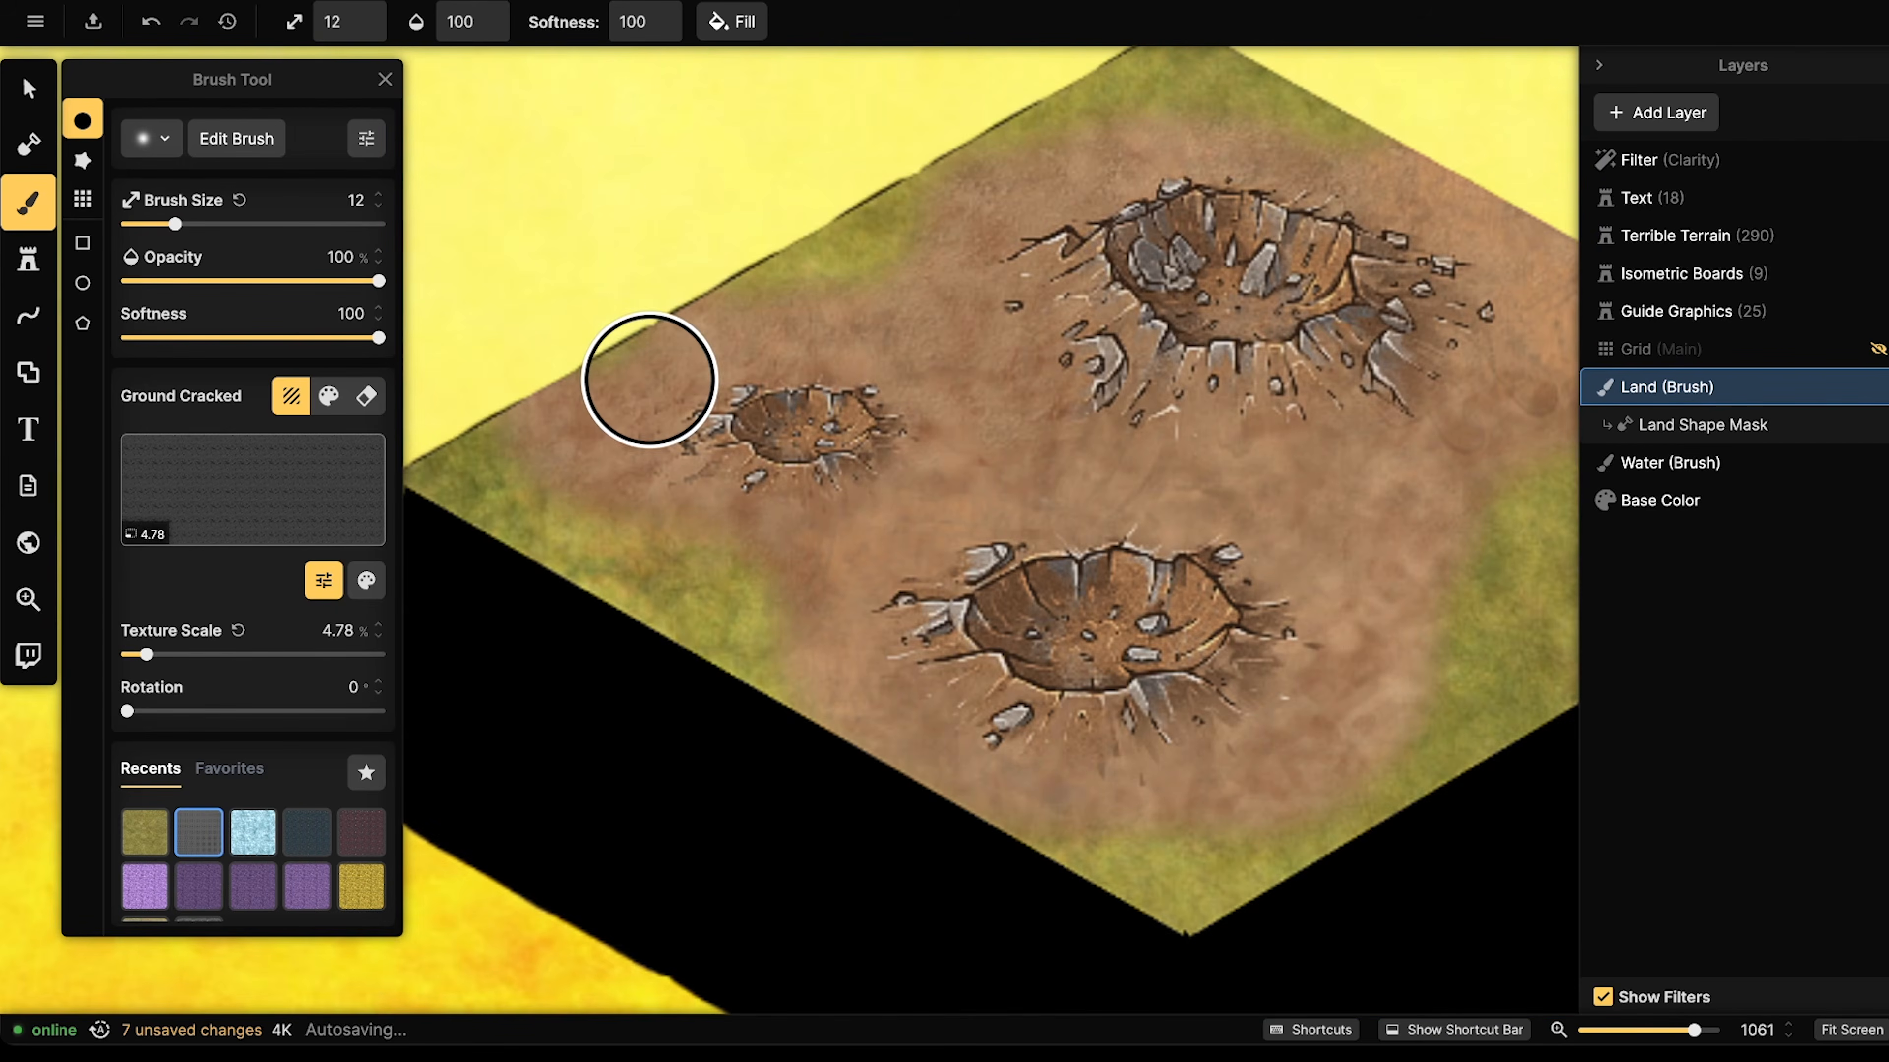
click(834, 498)
click(888, 483)
click(905, 437)
click(901, 411)
click(899, 409)
click(880, 394)
click(840, 381)
click(697, 467)
click(728, 454)
click(626, 465)
click(801, 486)
click(796, 482)
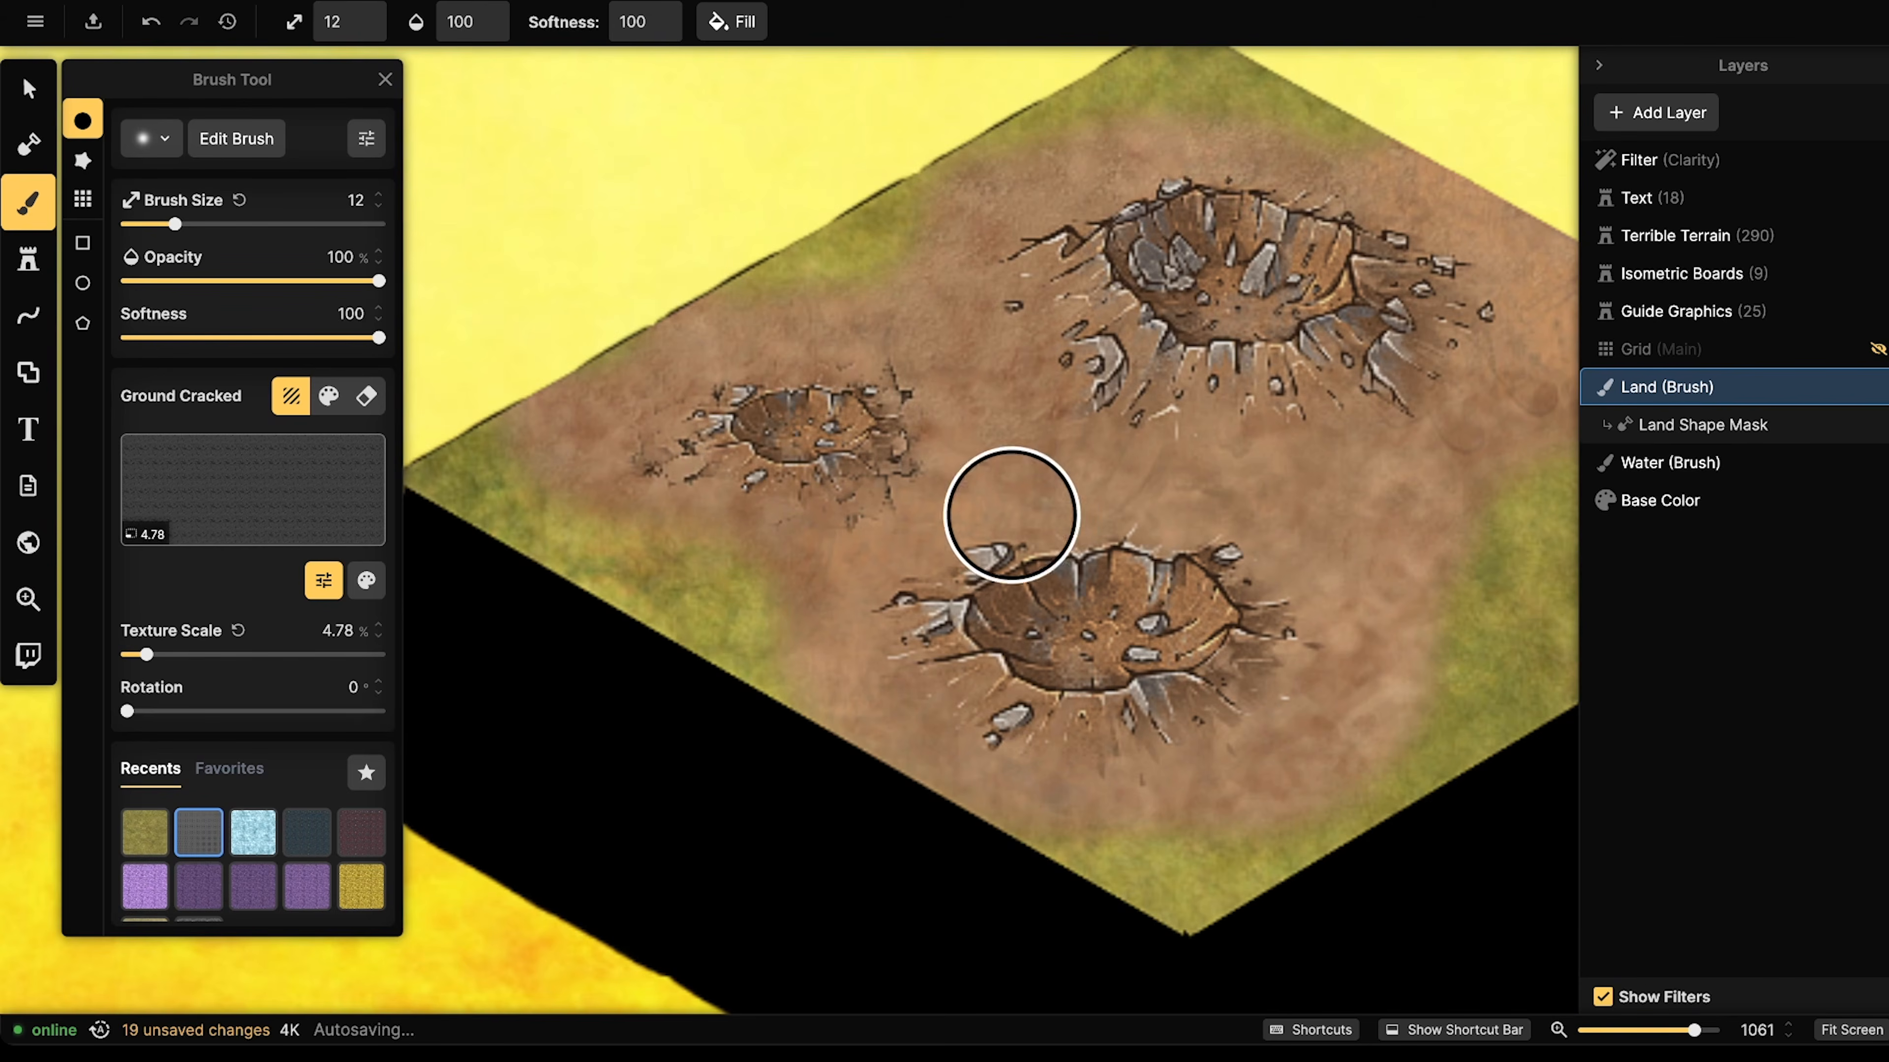
- Dab Ground Cracked texture around the rim of the front crater
click(898, 611)
click(860, 637)
click(967, 678)
click(969, 755)
click(1047, 775)
click(1179, 771)
click(1239, 734)
click(1283, 759)
click(1301, 688)
click(1312, 603)
click(1171, 516)
click(1068, 515)
click(995, 542)
- Dab Ground Cracked texture around the rim of the large rear crater
click(1138, 368)
click(1097, 381)
click(1015, 372)
click(1053, 312)
click(946, 297)
click(1074, 221)
click(1106, 199)
click(1277, 175)
click(1421, 368)
click(1528, 373)
click(1501, 325)
click(1545, 256)
click(1198, 439)
click(1232, 460)
click(1316, 428)
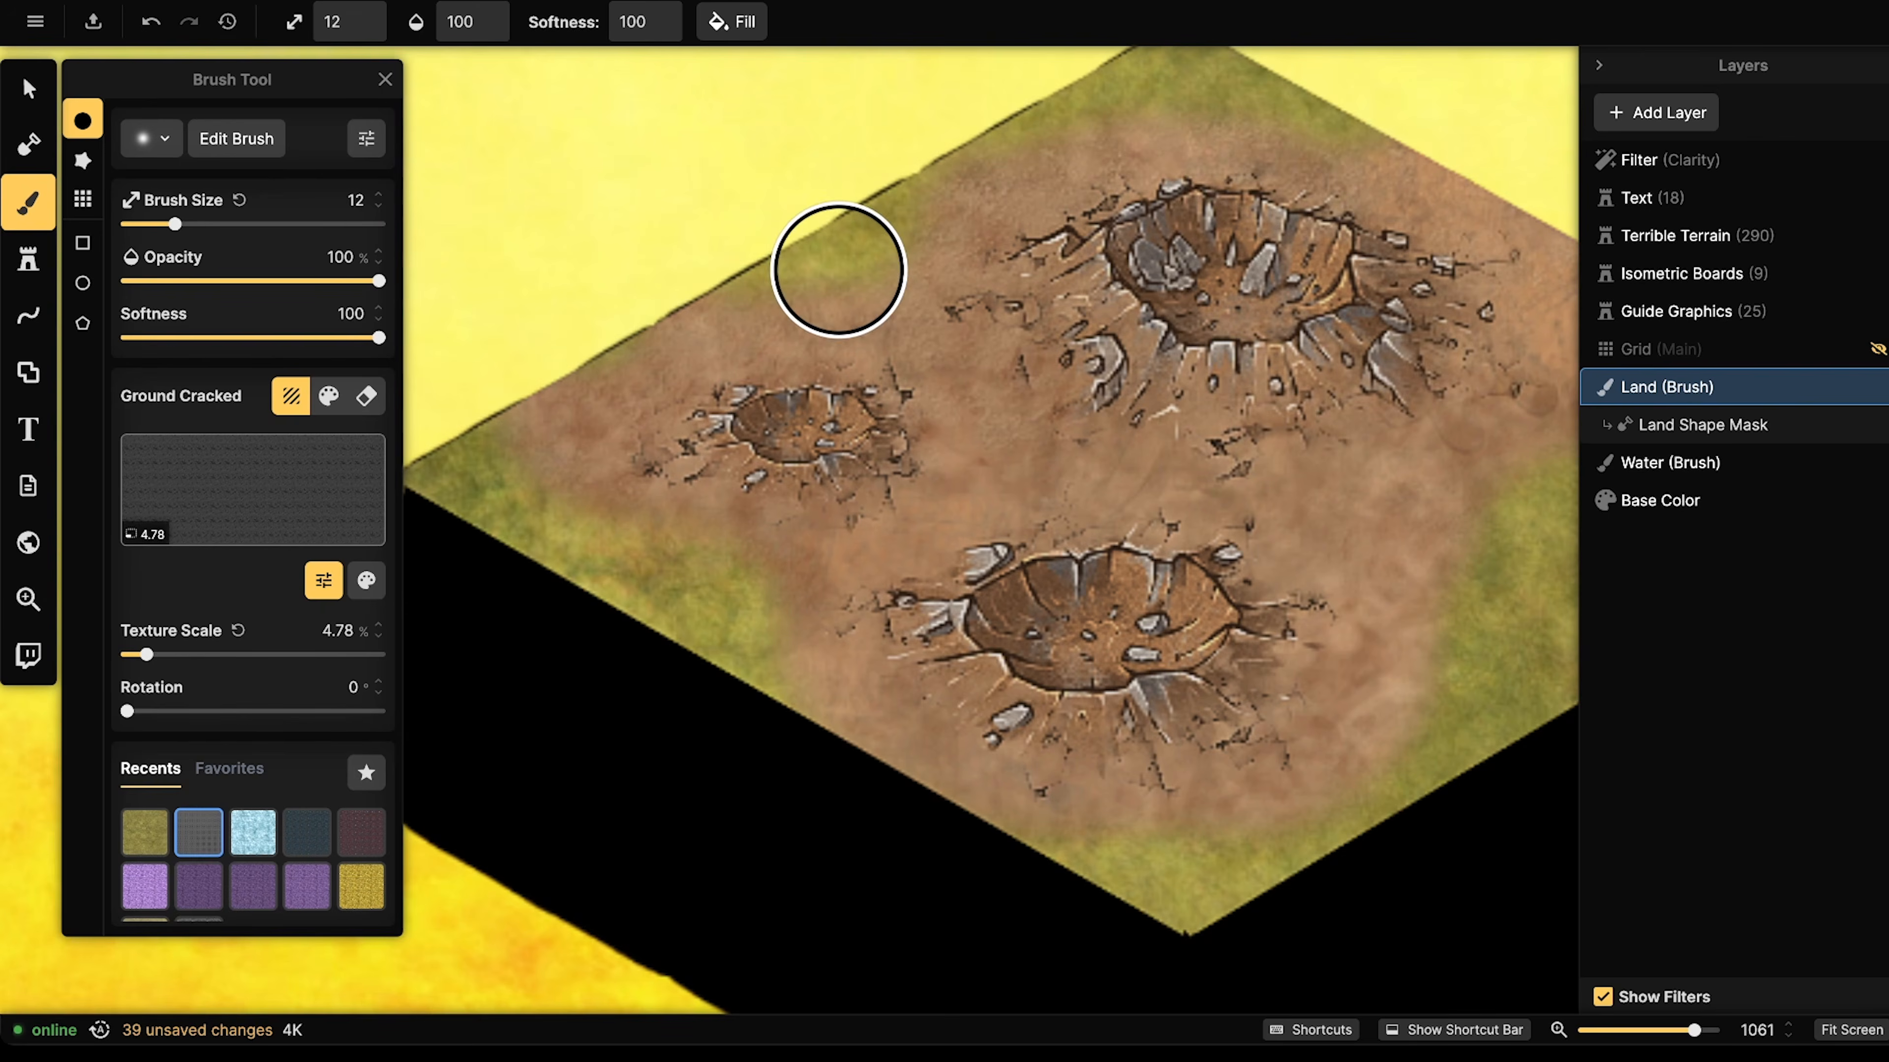
- Replace the stamp search with "terrain" in the Fantasy World pack, choose the Brown Karsts stamp and scale it to 25%
click(30, 271)
drag(978, 476, 730, 446)
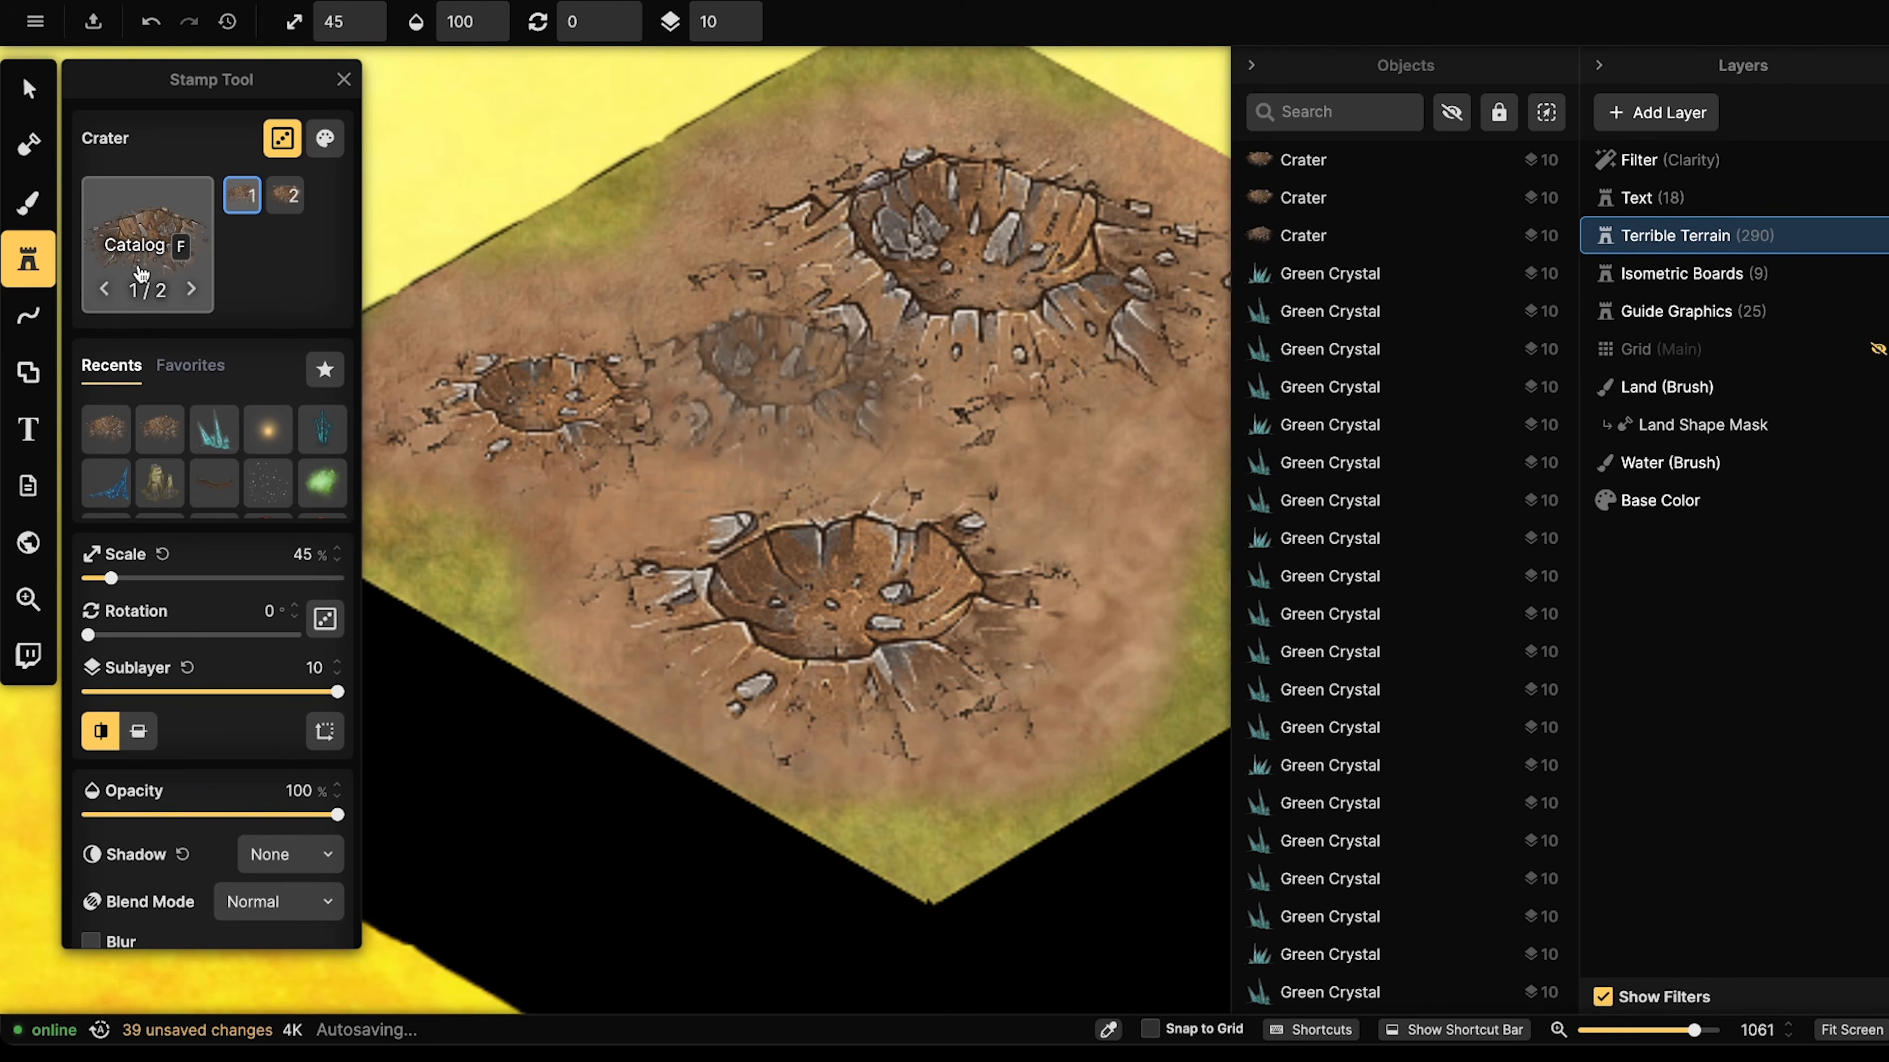
click(135, 223)
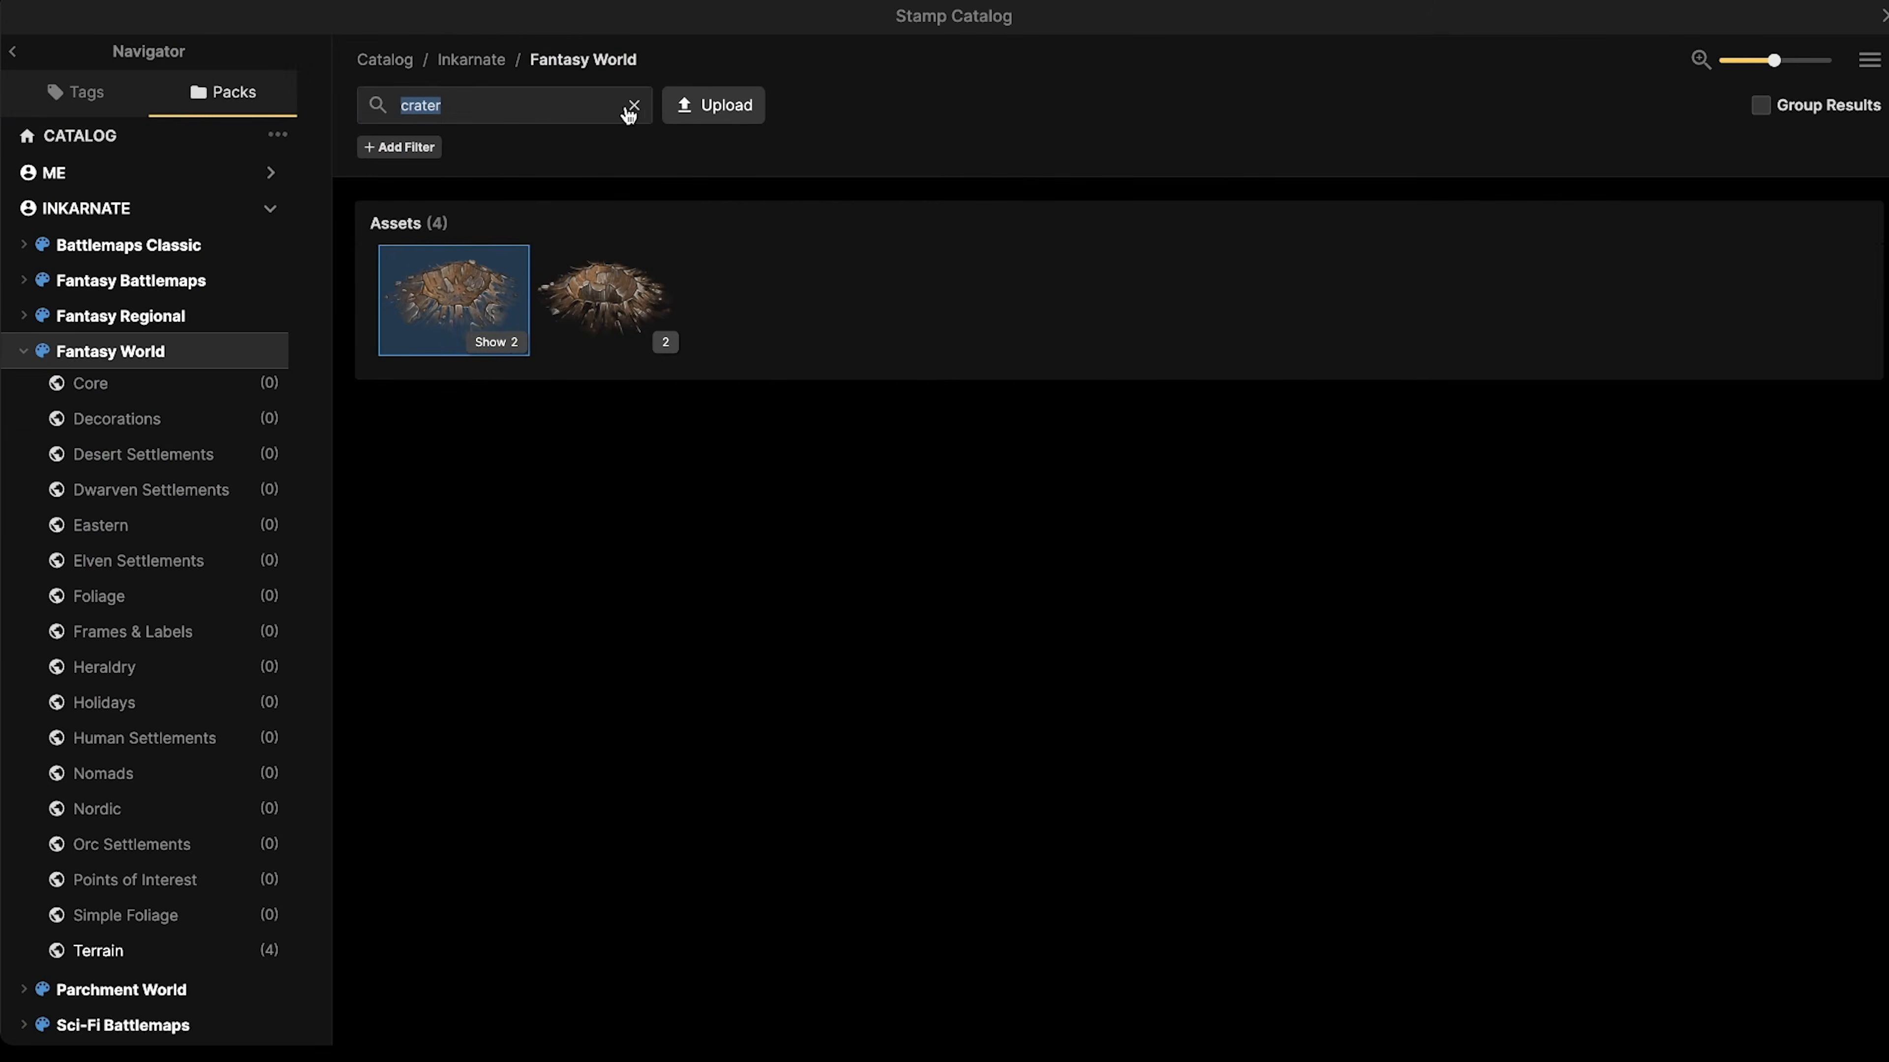
click(633, 106)
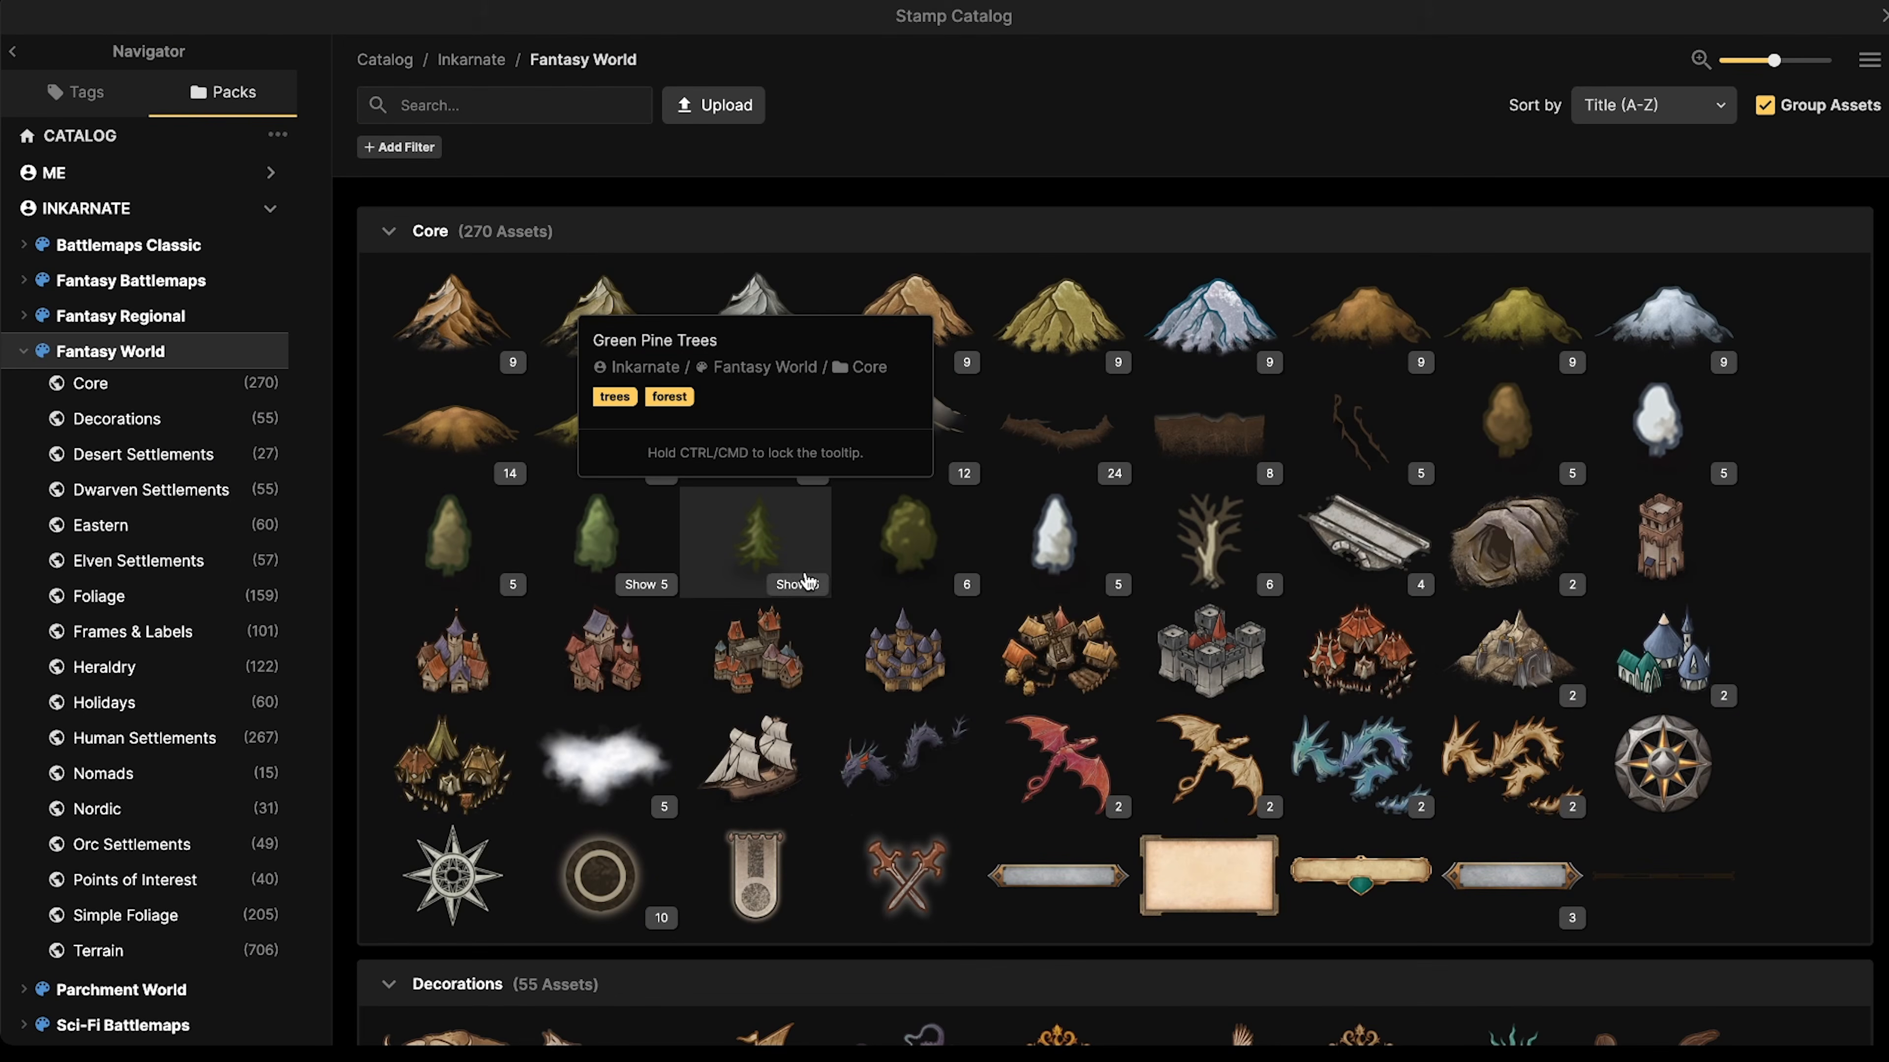
scroll(959, 641, down, 5)
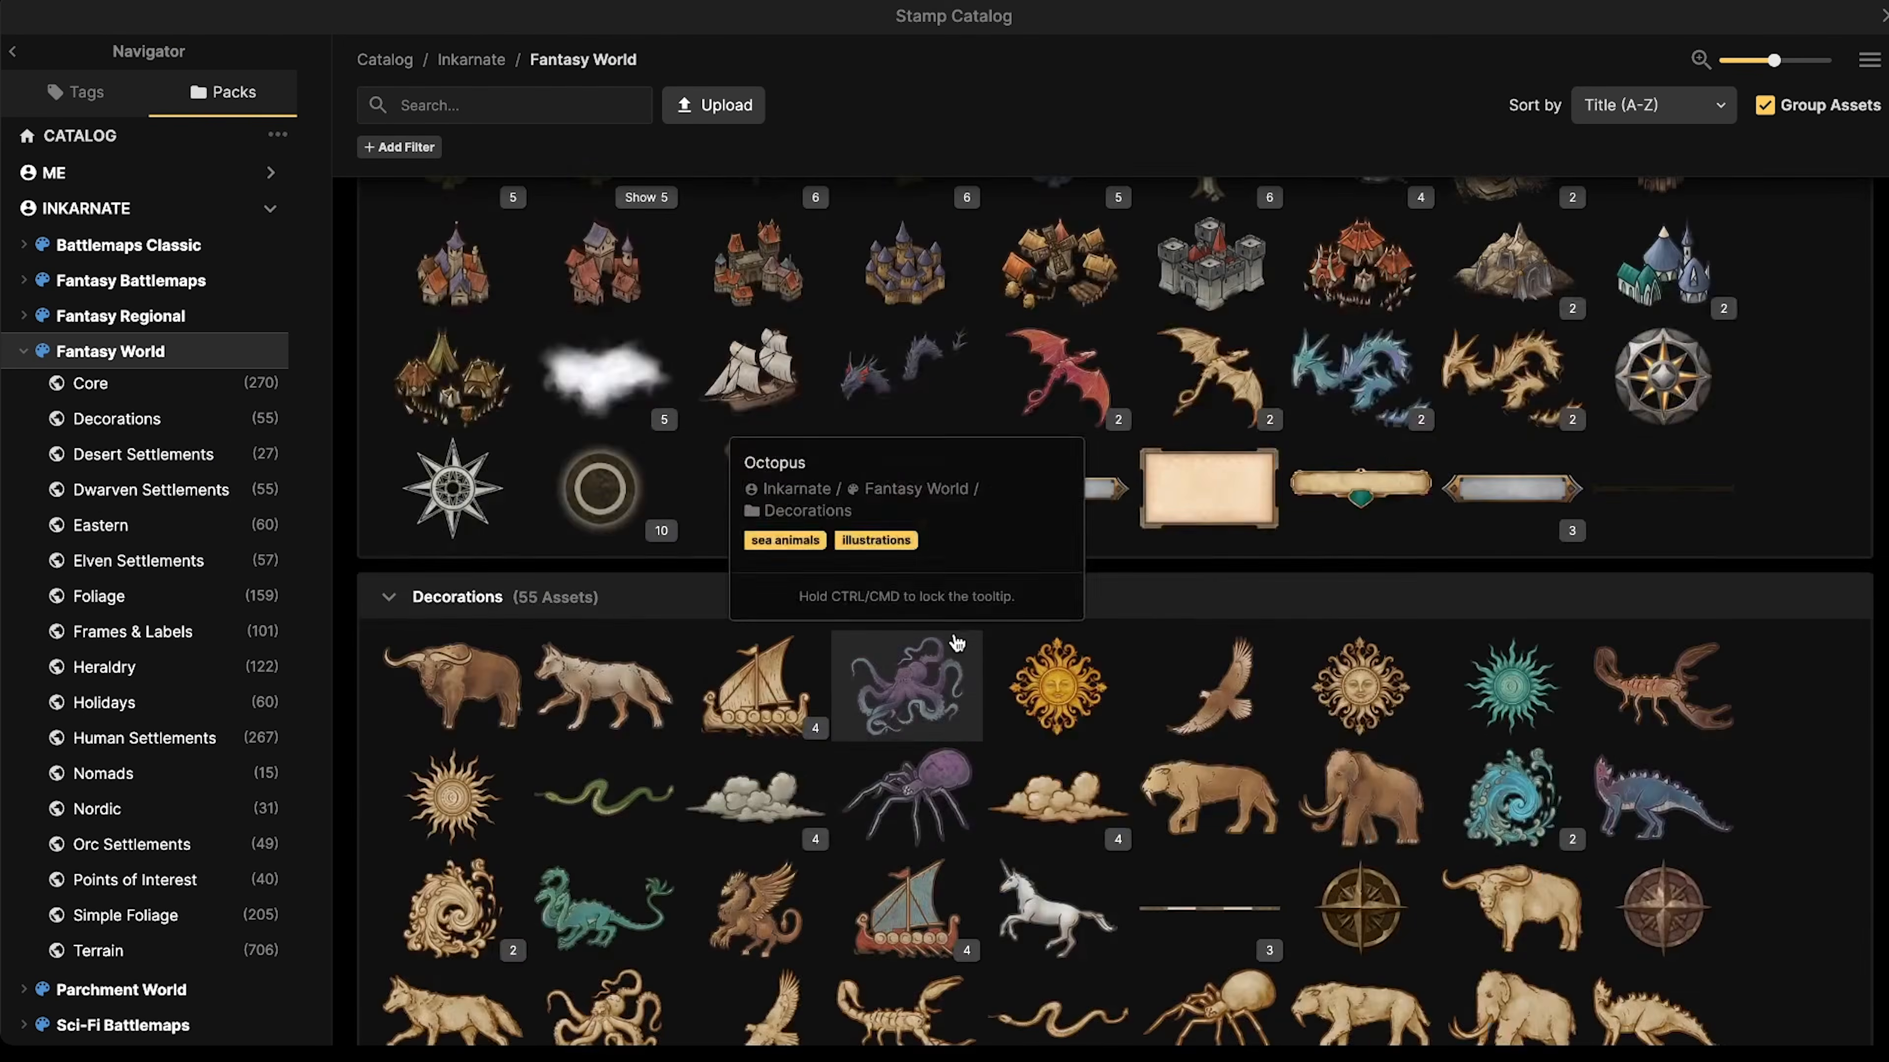
scroll(959, 642, down, 6)
click(519, 109)
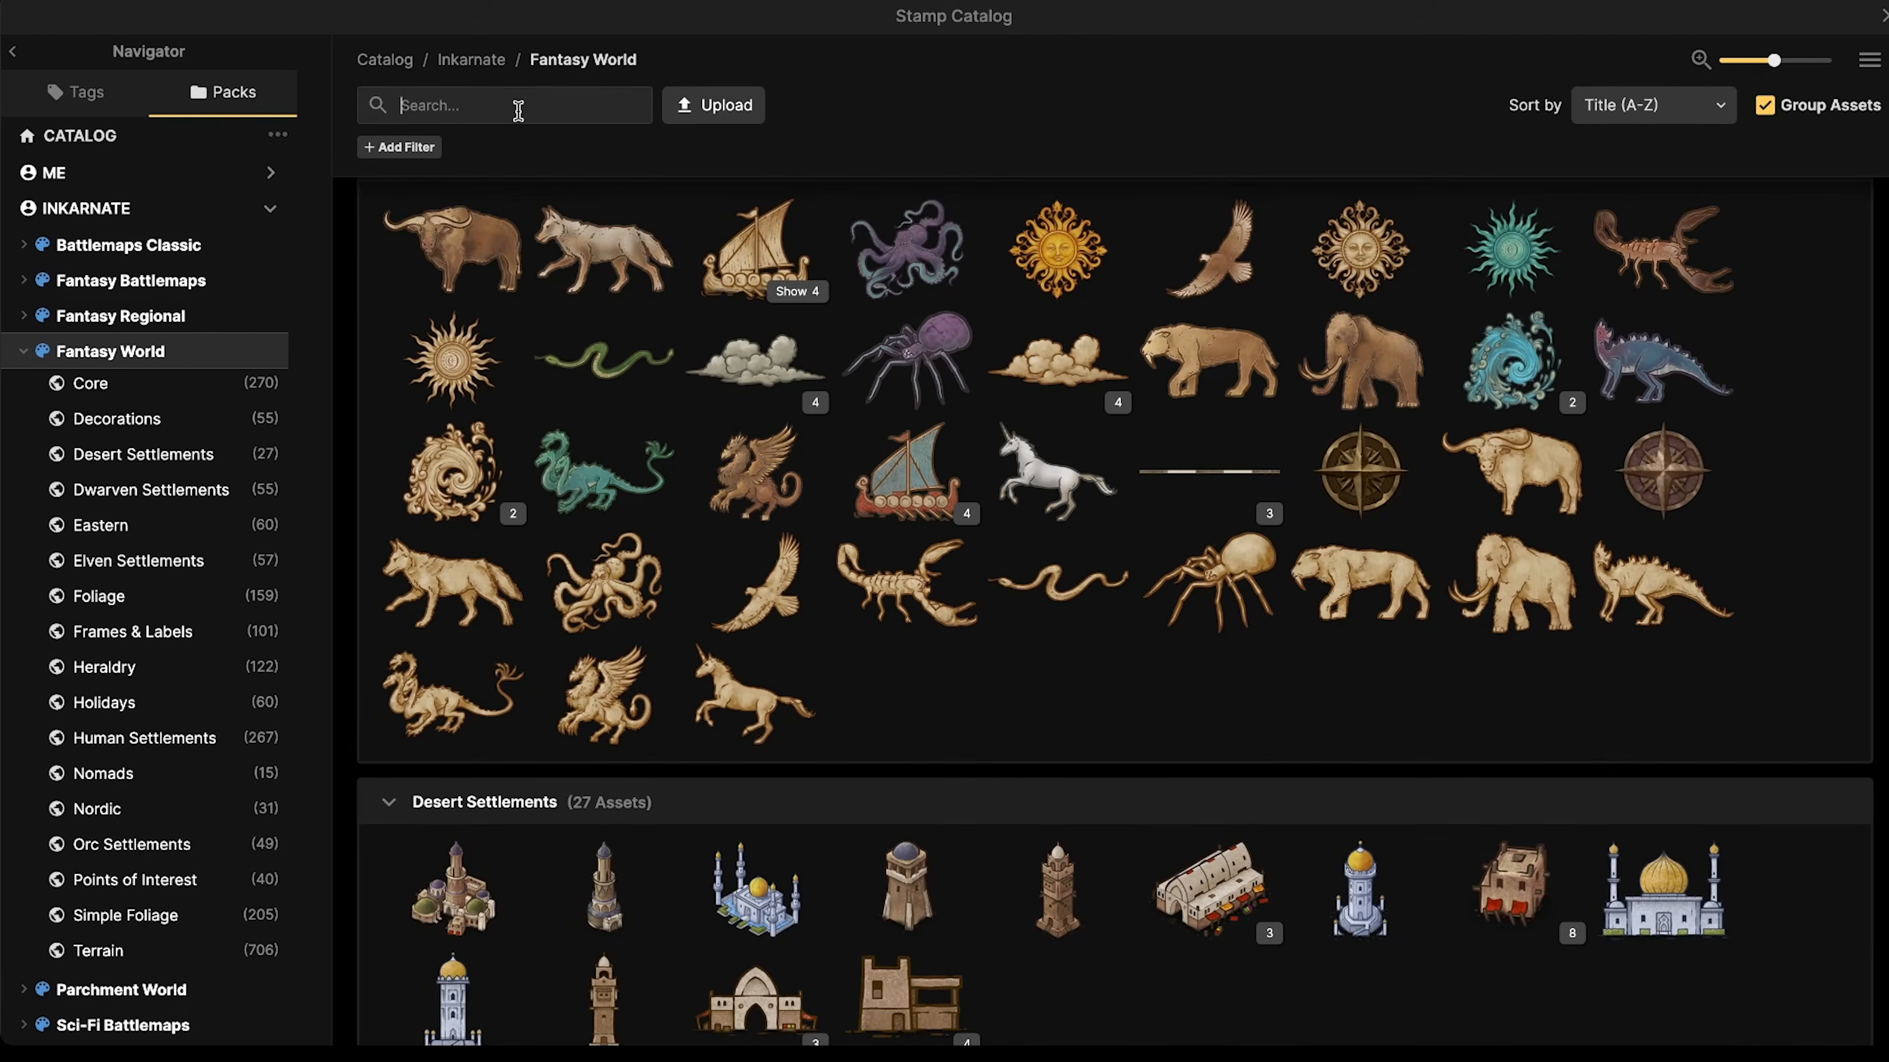
text(terrain)
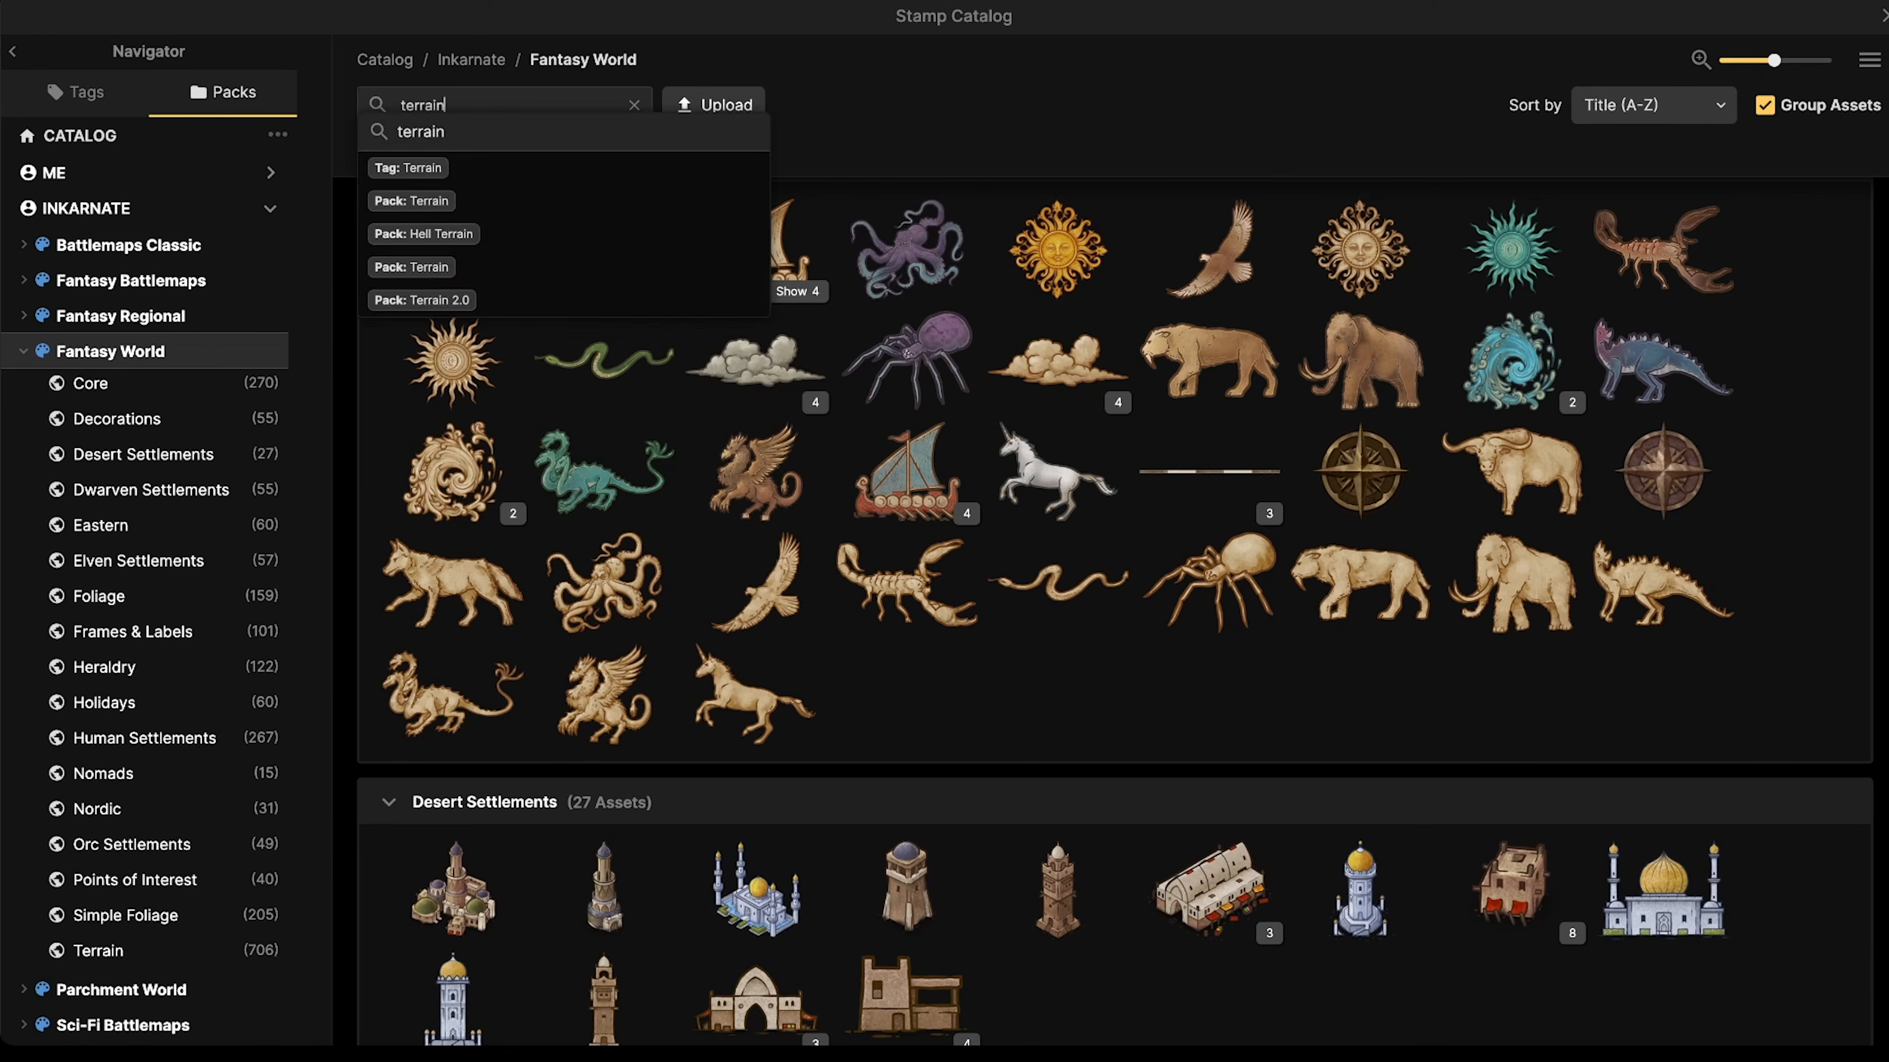
key(Return)
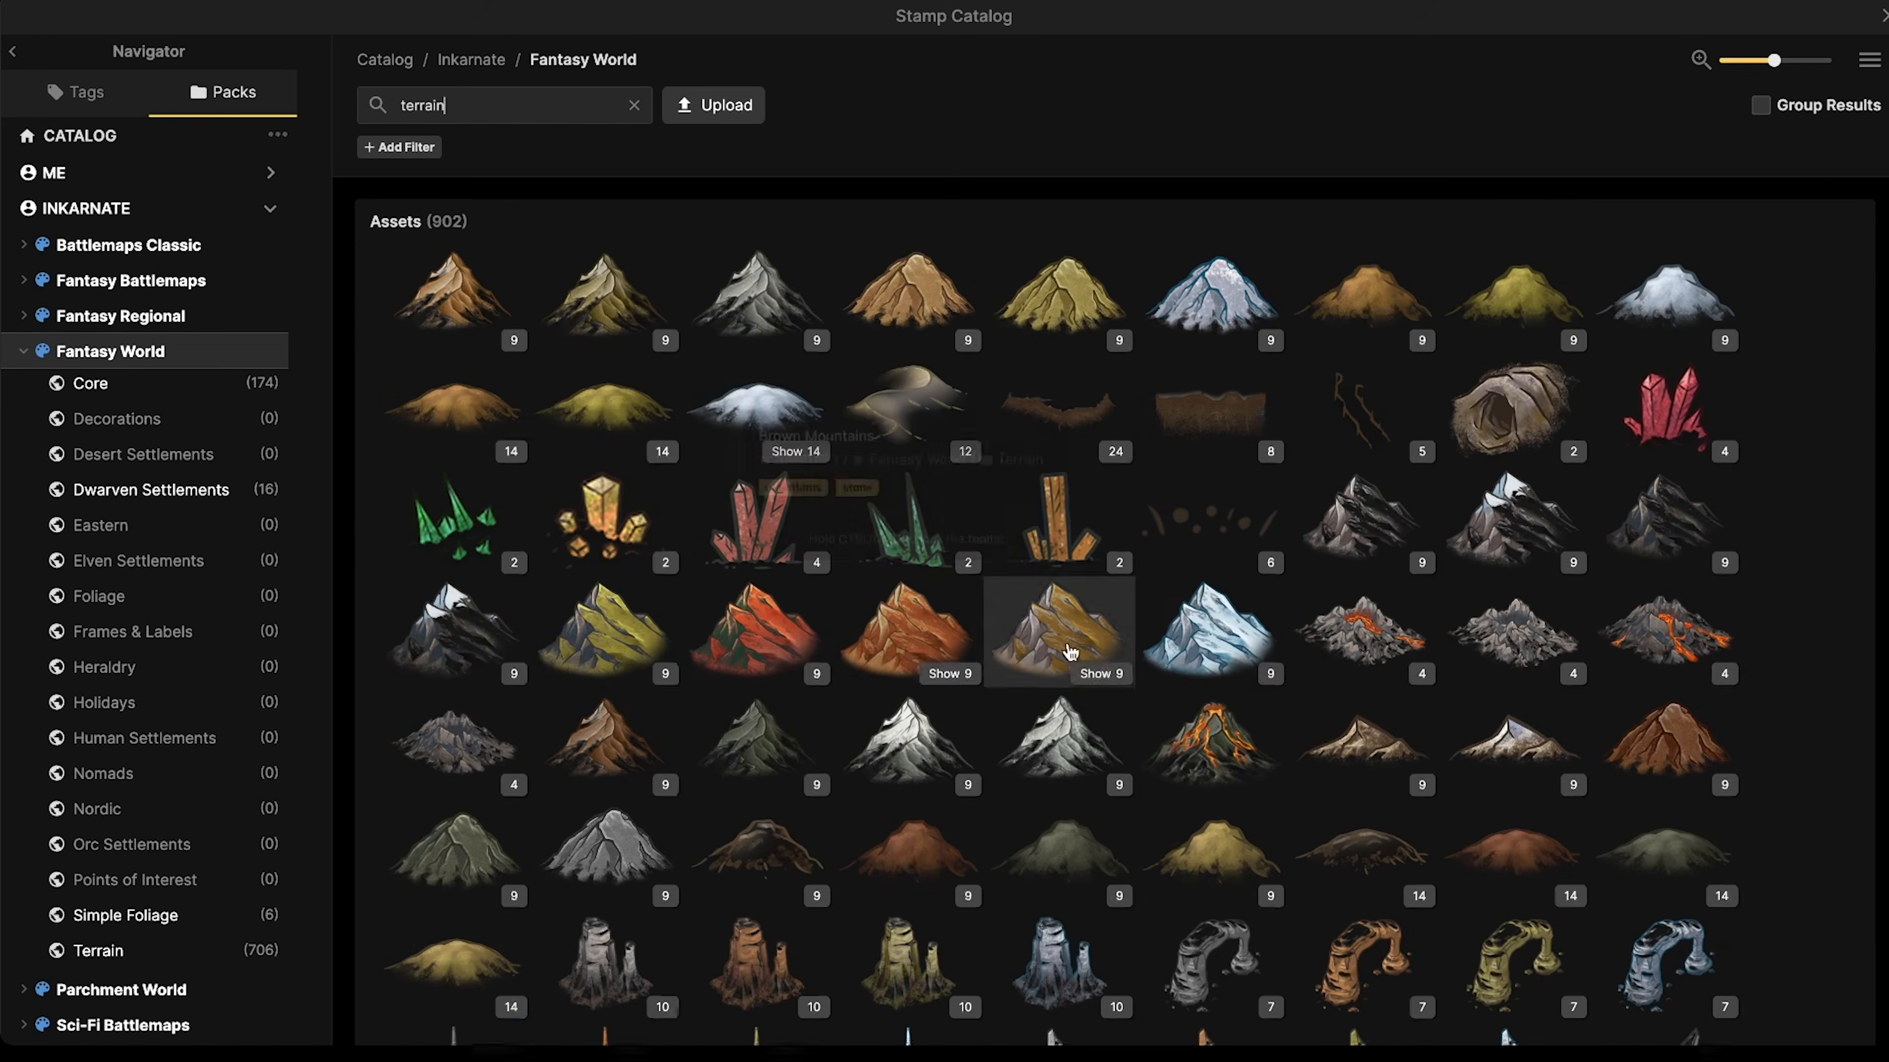
scroll(1041, 595, down, 8)
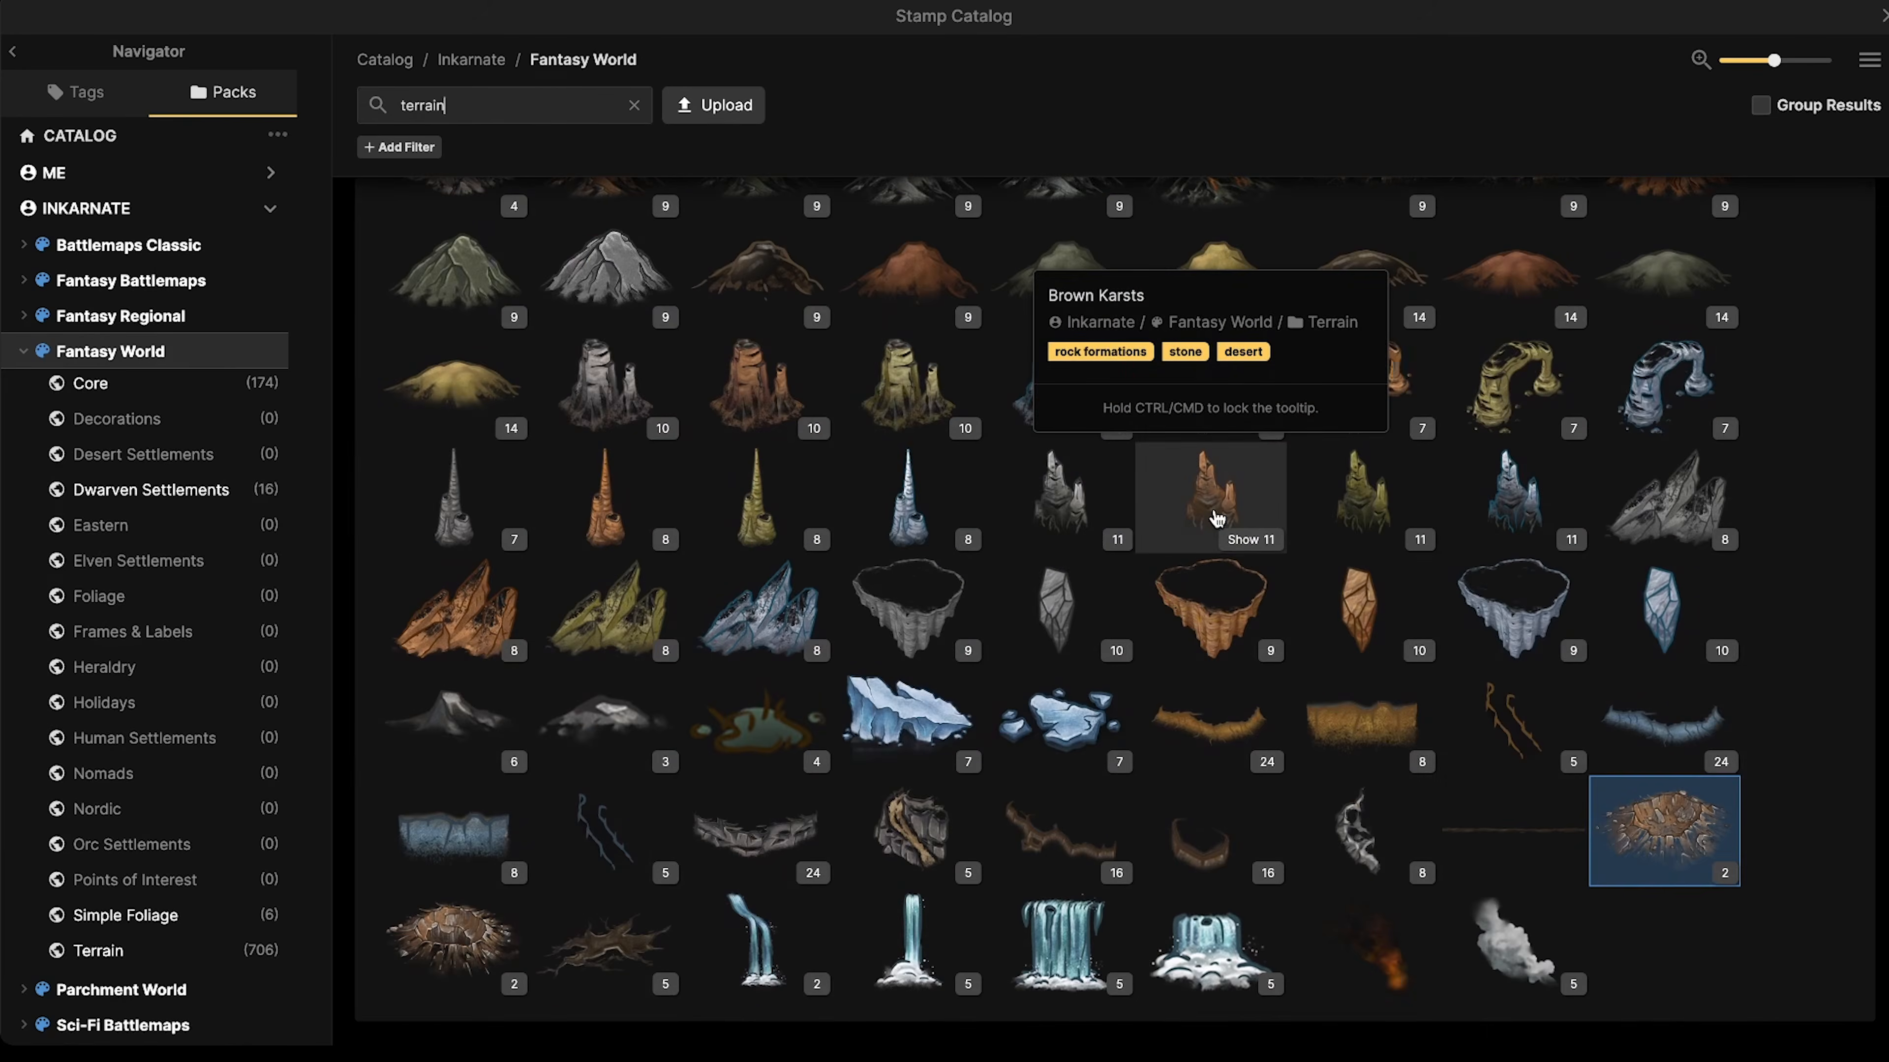
click(1211, 550)
scroll(818, 558, up, 5)
scroll(863, 698, down, 4)
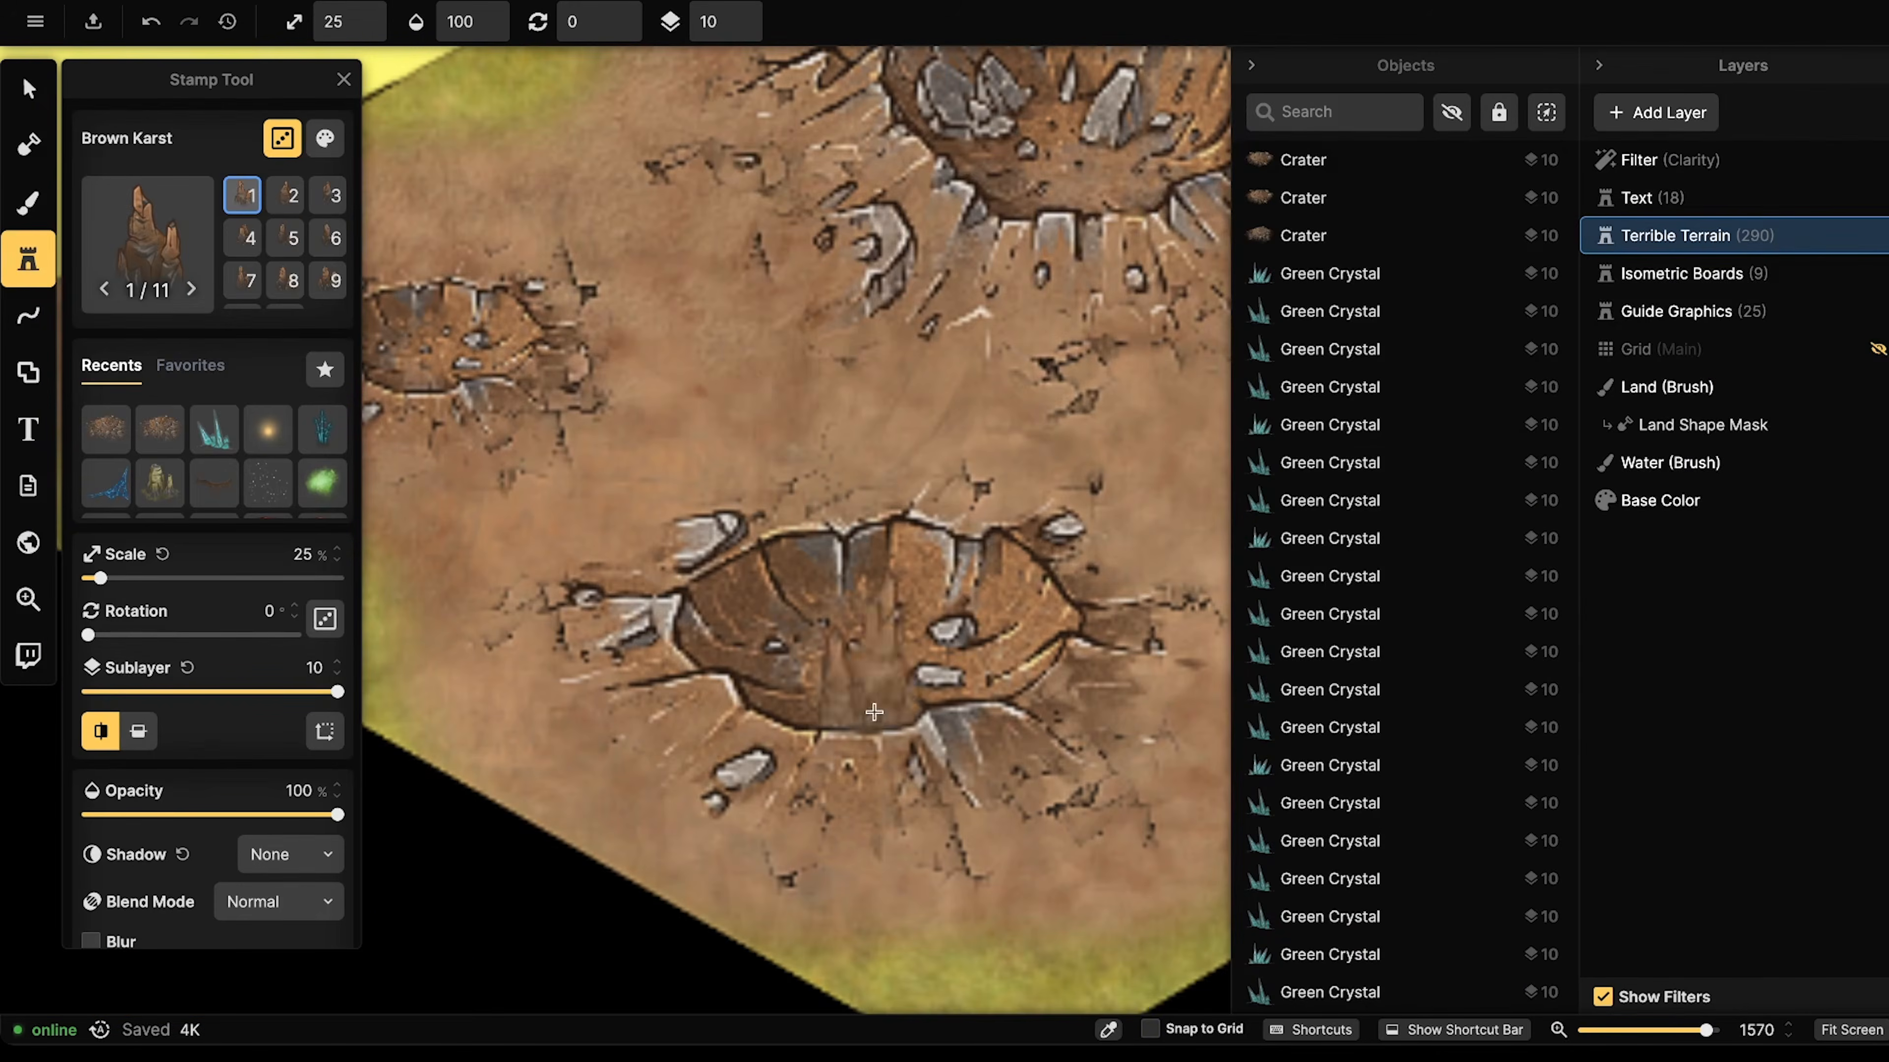
- Select all three craters together, lower their sublayer and deselect them
click(19, 106)
scroll(549, 344, down, 5)
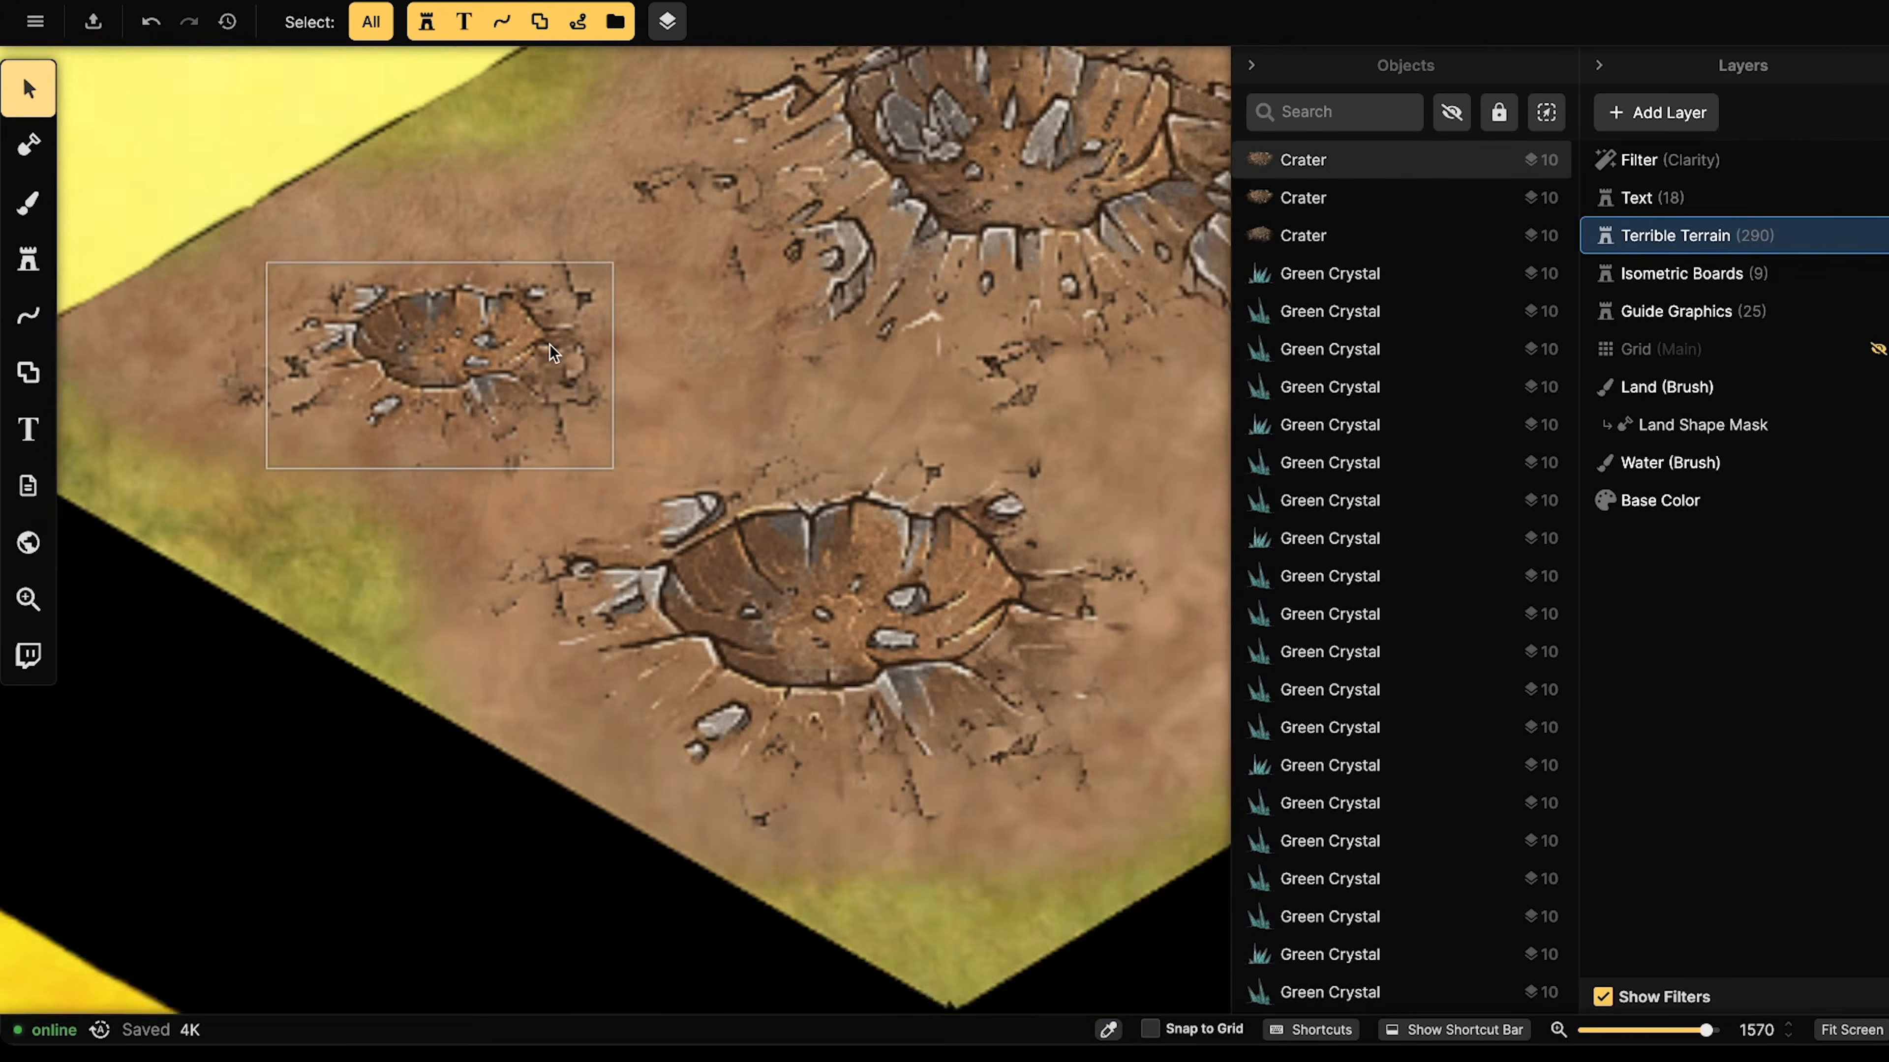
drag(434, 173, 1038, 601)
click(751, 30)
click(896, 369)
- Set the Brown Karst stamp to sublayer 2 and place four karsts around the rim of the front crater
click(28, 261)
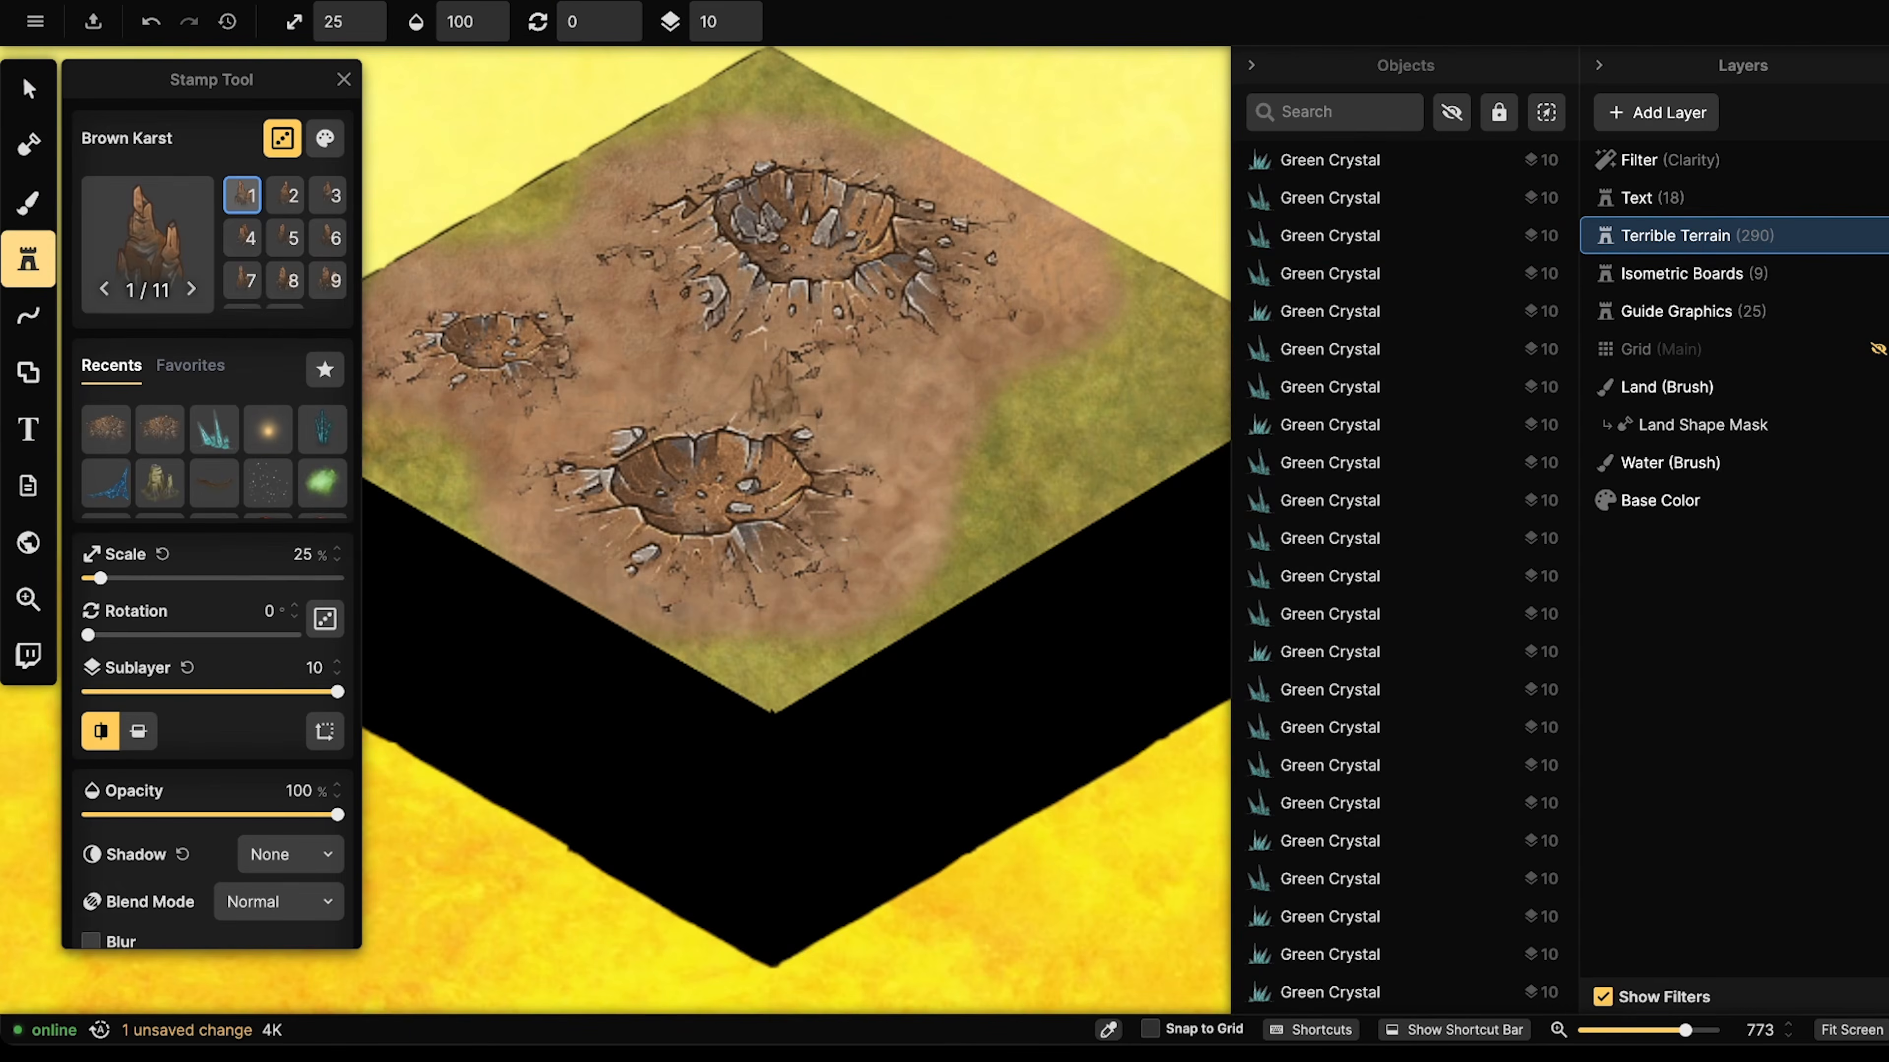
click(747, 27)
click(746, 17)
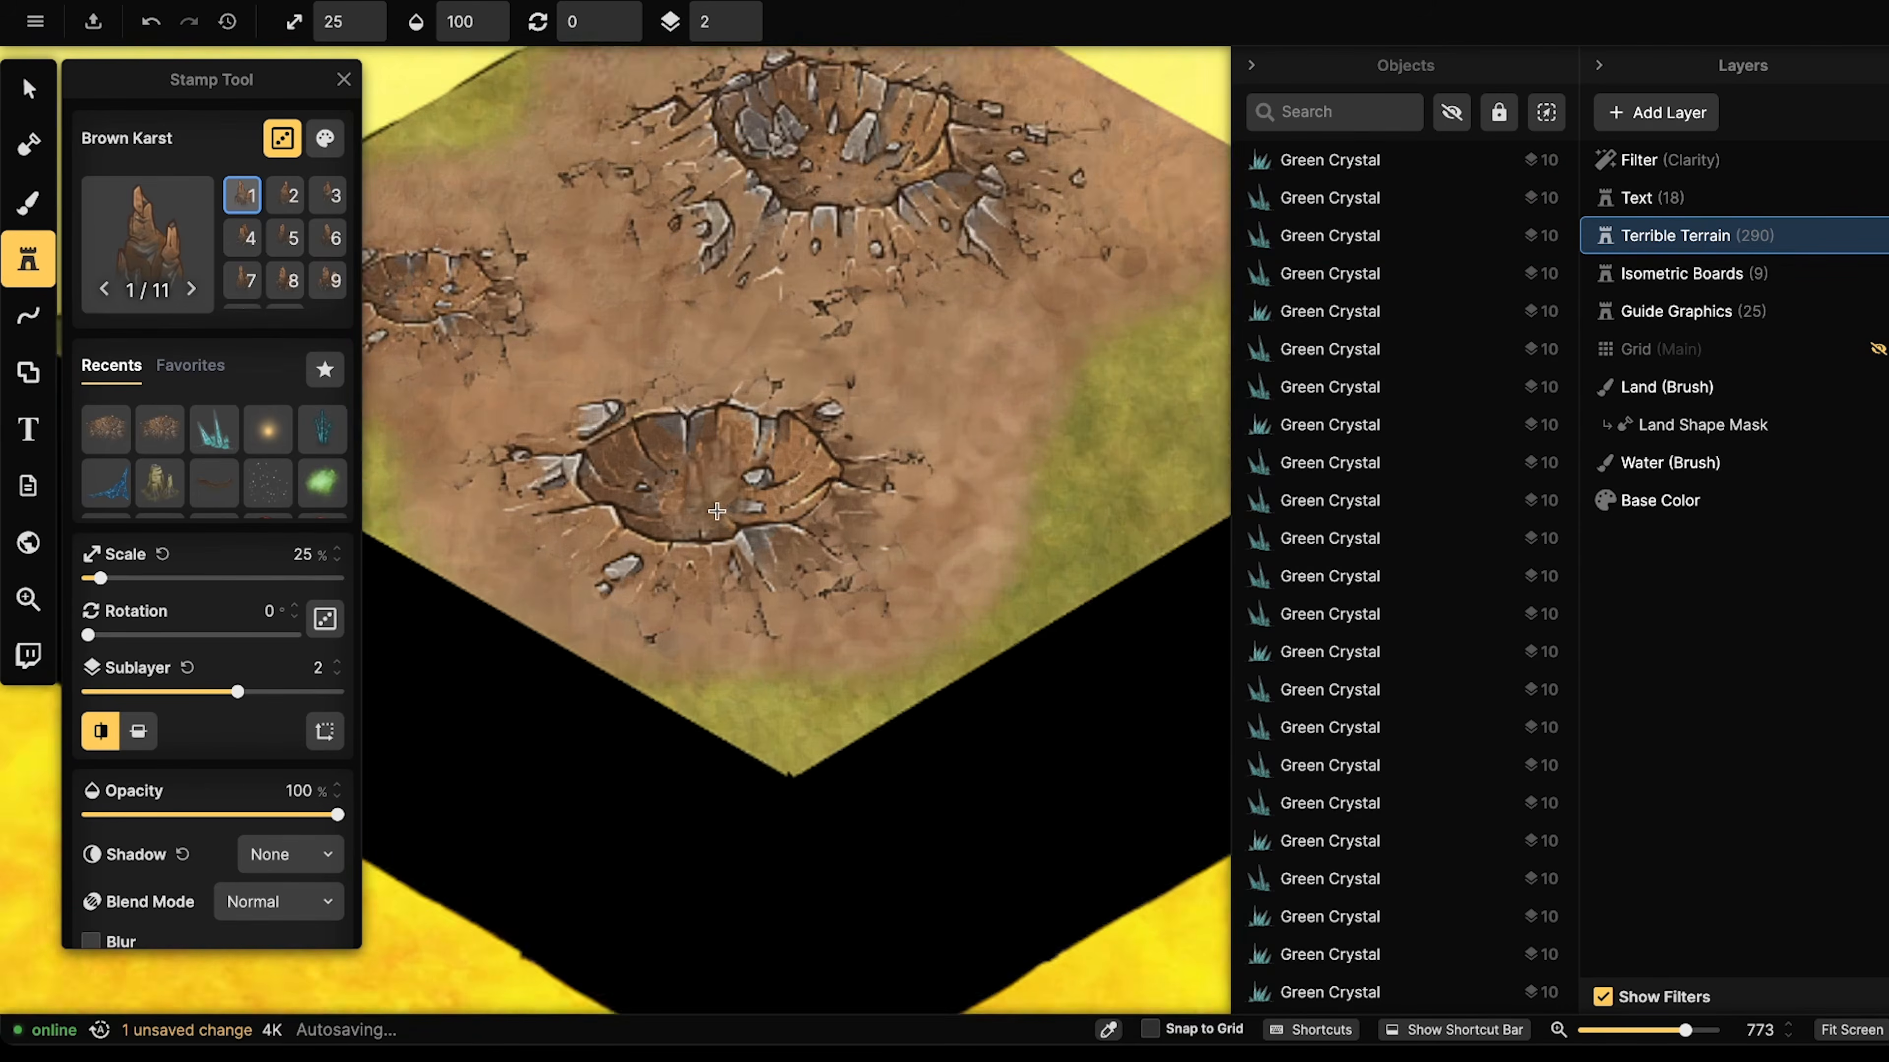
scroll(713, 506, up, 5)
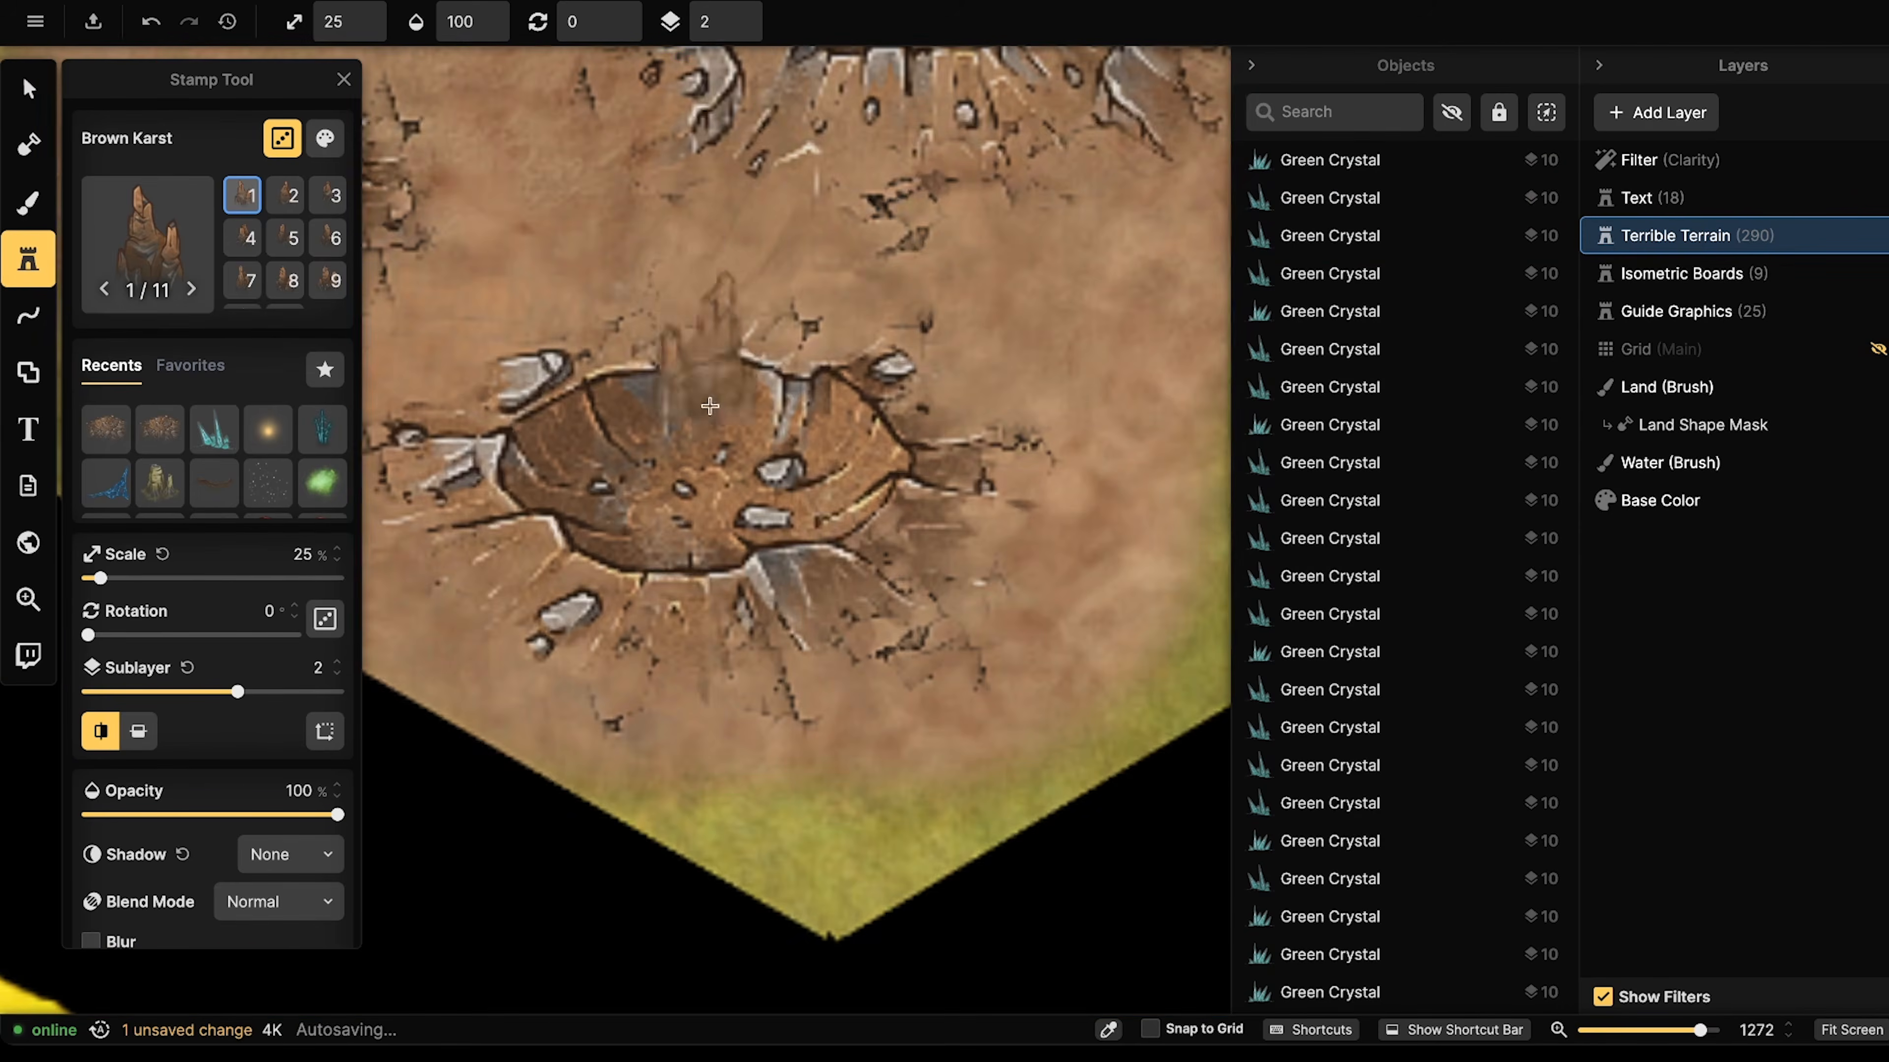
click(809, 579)
click(529, 558)
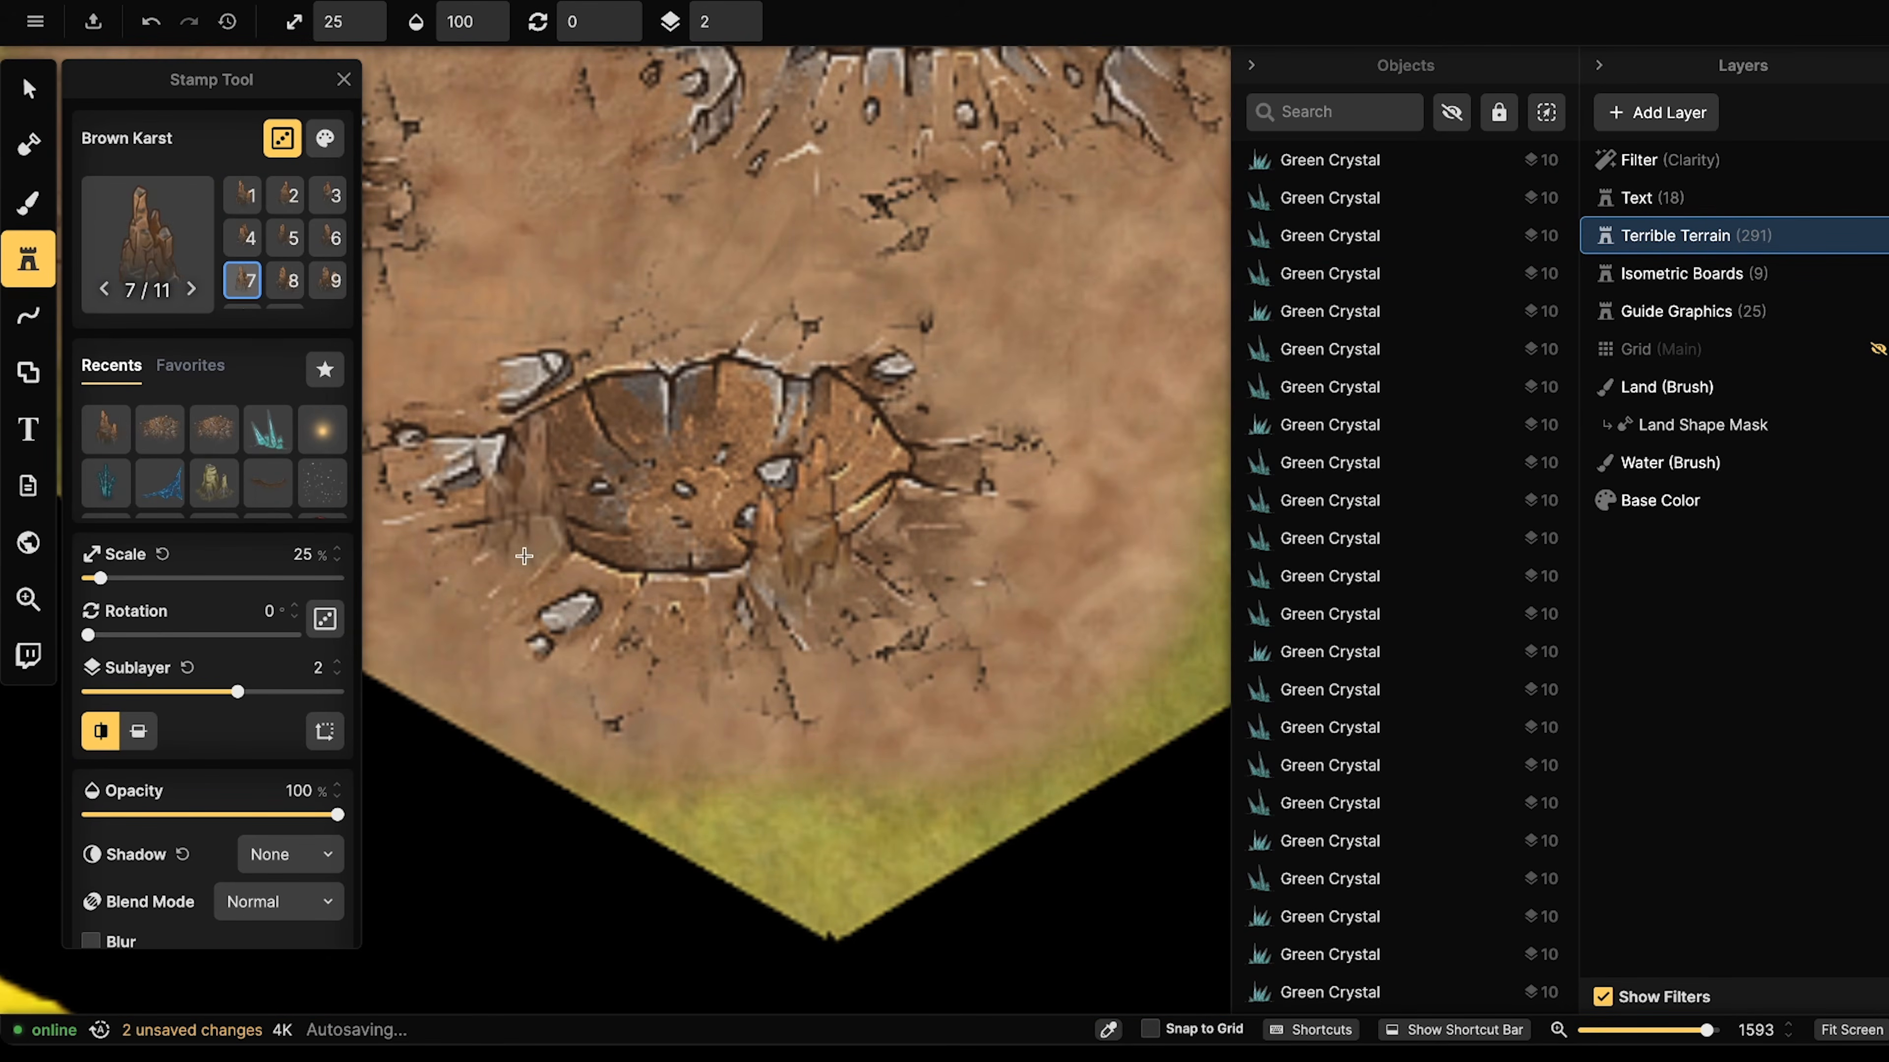
click(889, 368)
click(663, 342)
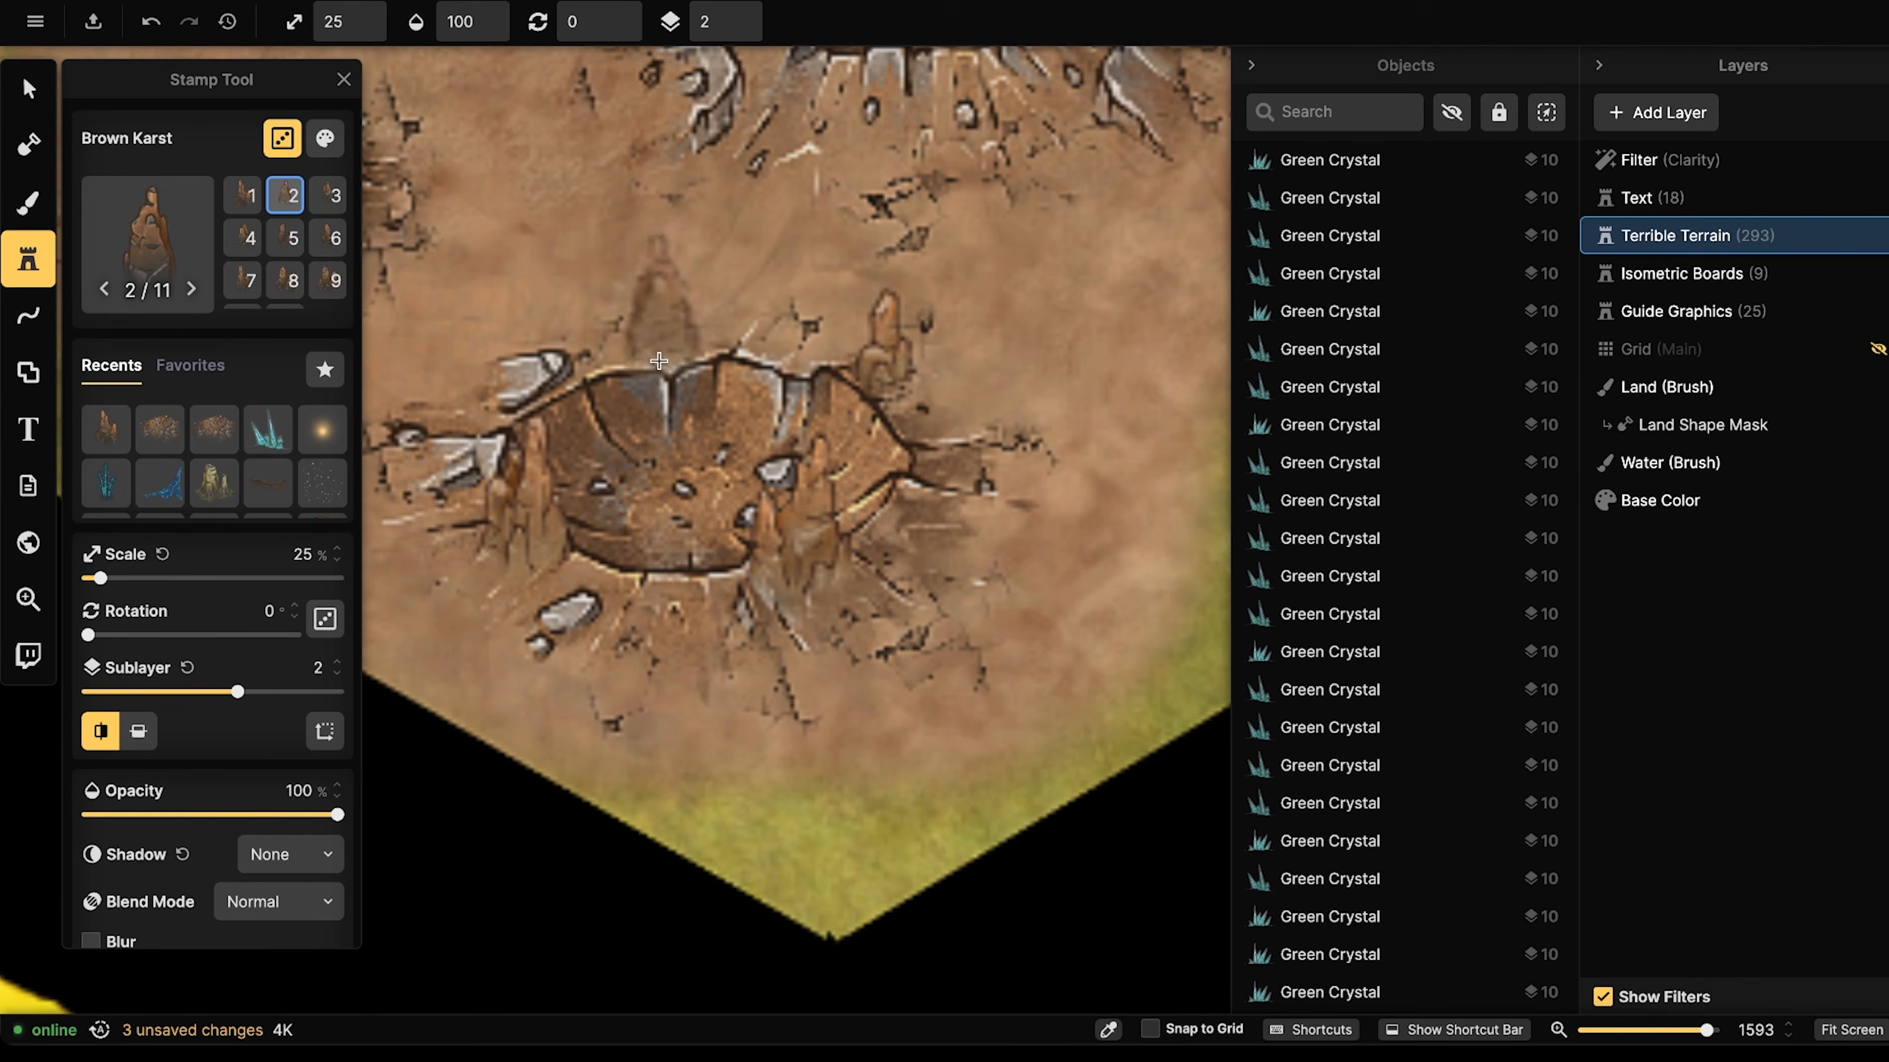
- Place five Brown Karst stamps around the rim of the large rear crater
scroll(647, 320, down, 3)
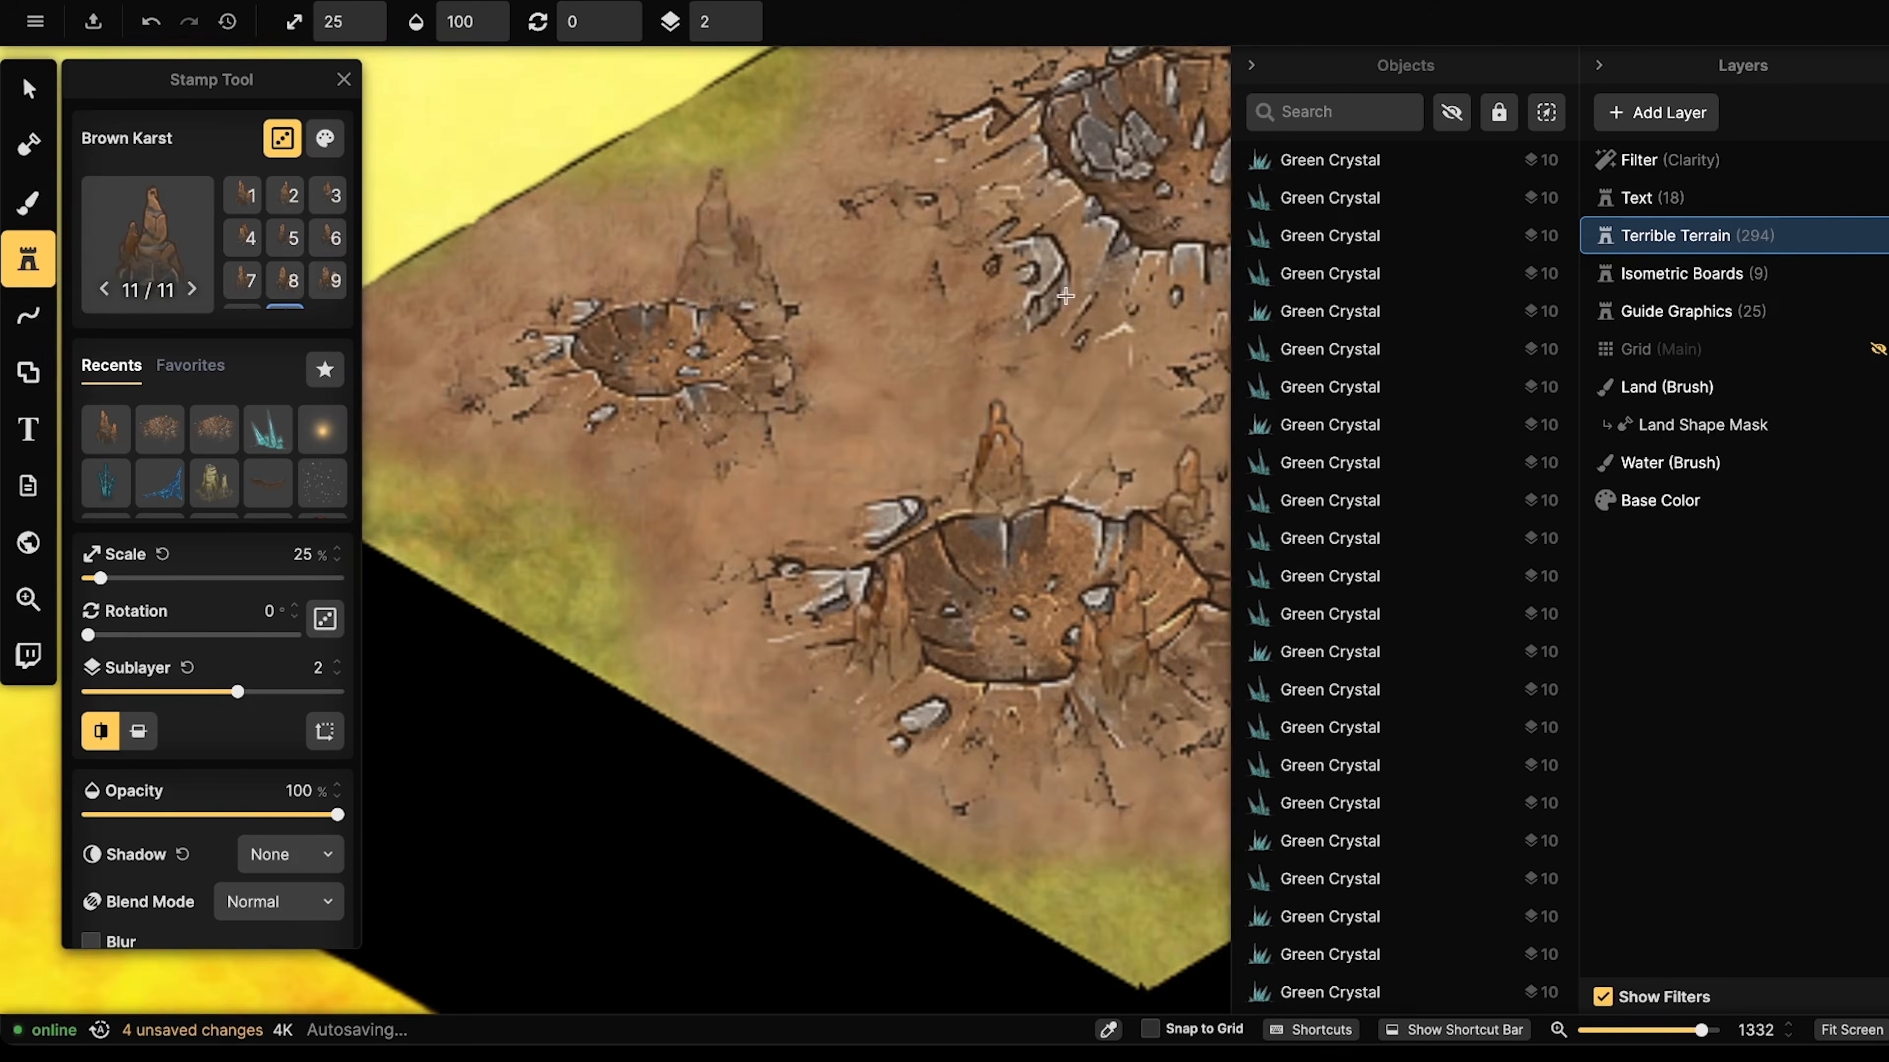
drag(1211, 299, 878, 451)
click(871, 388)
click(809, 405)
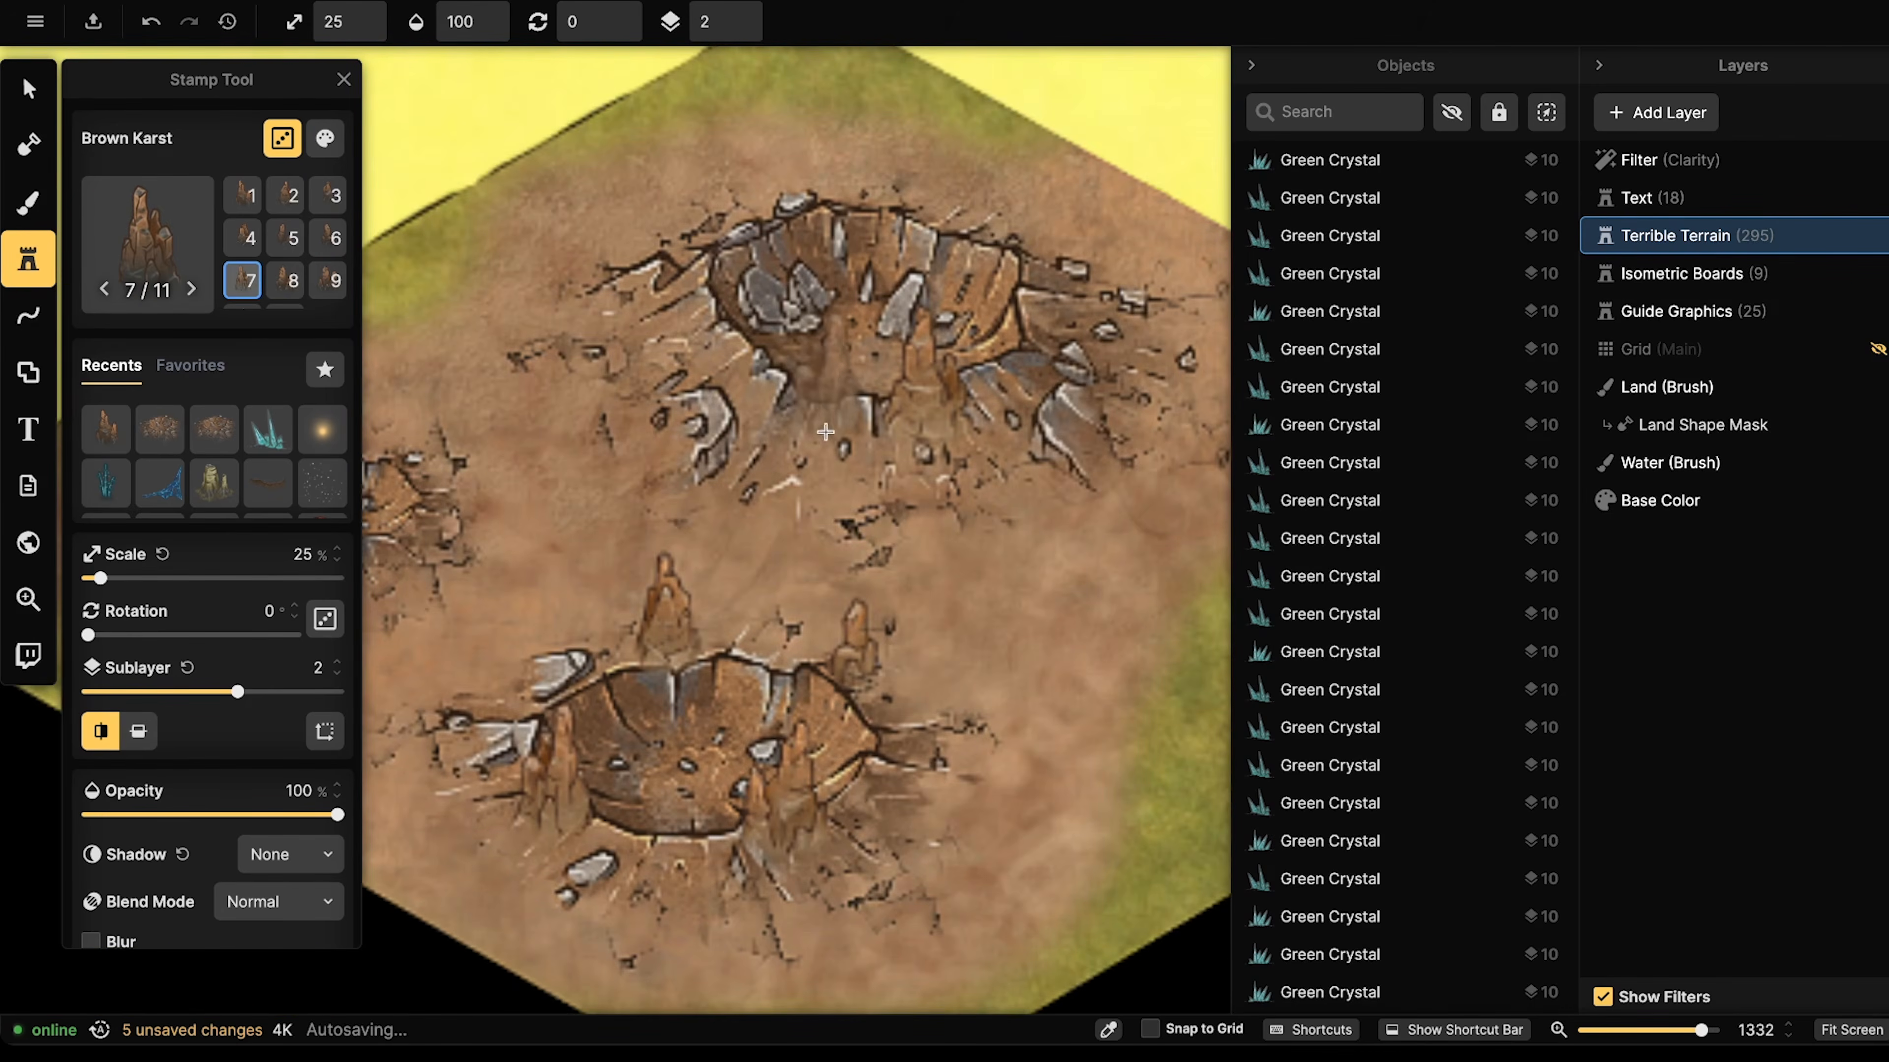
click(686, 292)
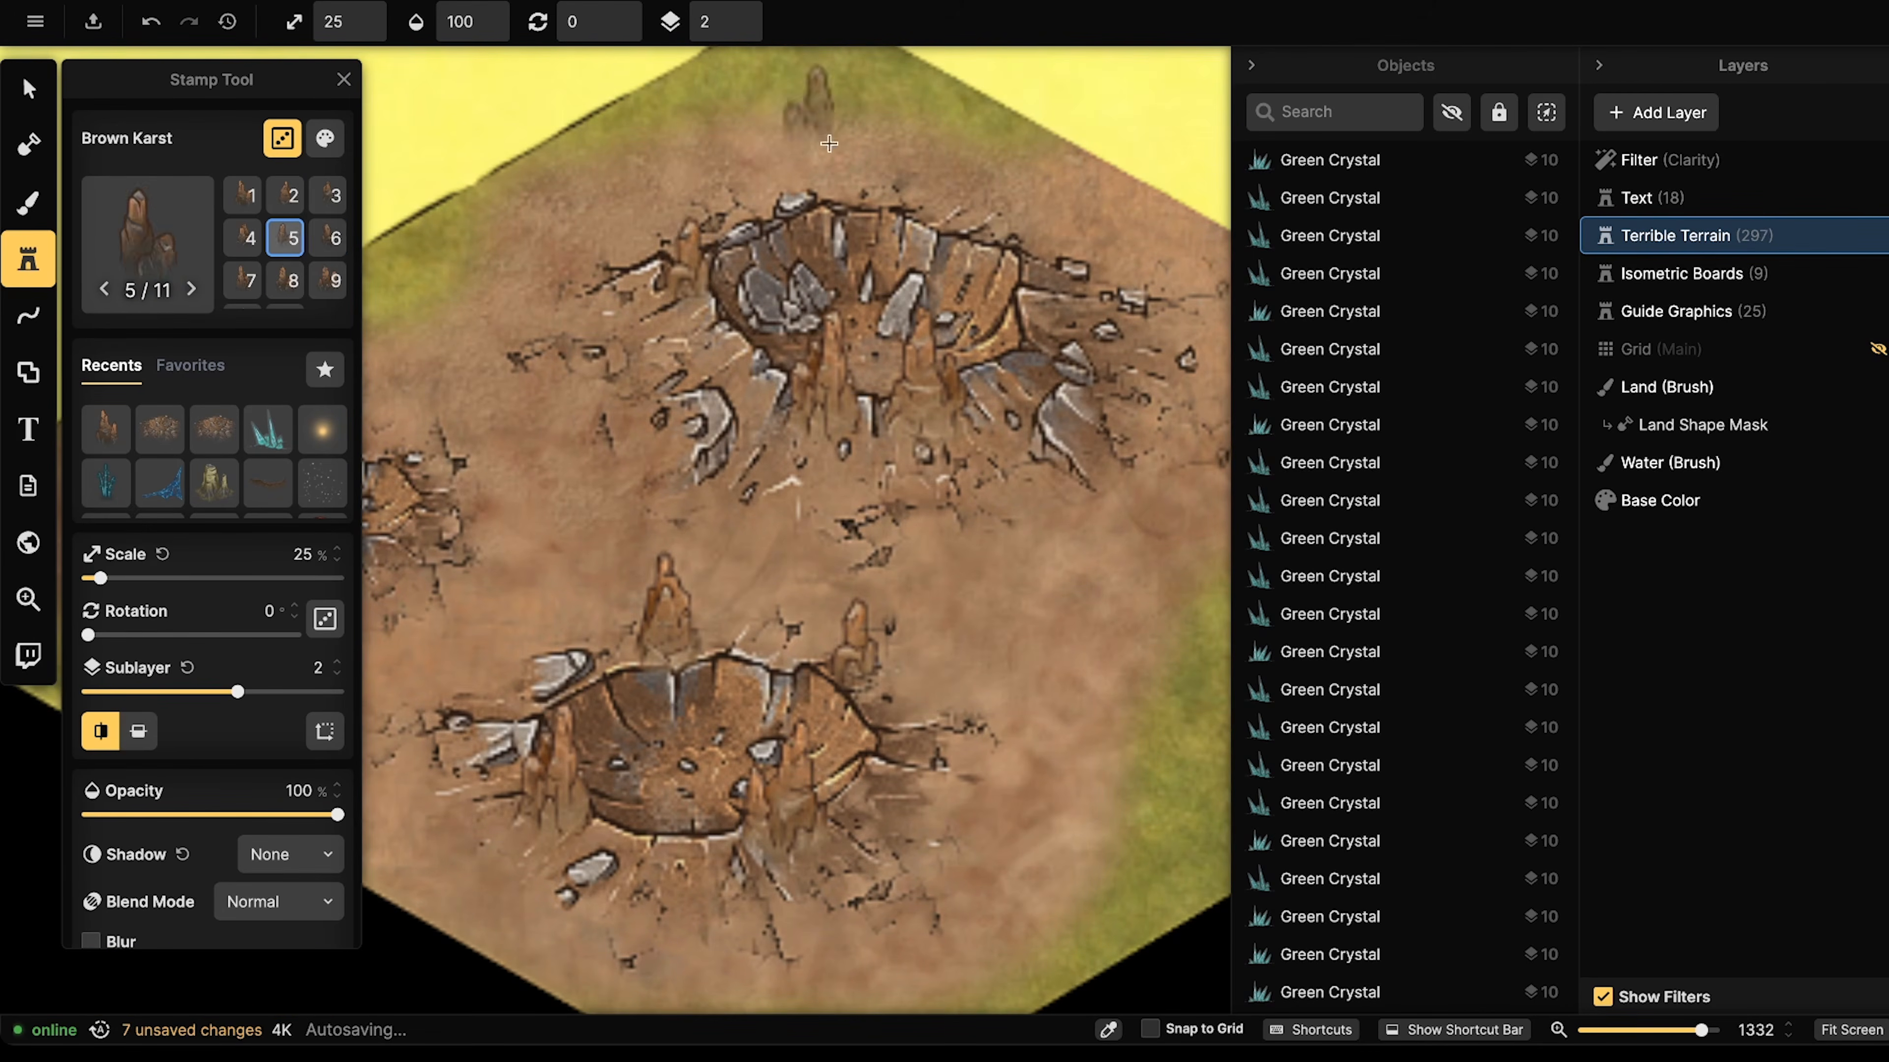
click(851, 213)
click(1042, 250)
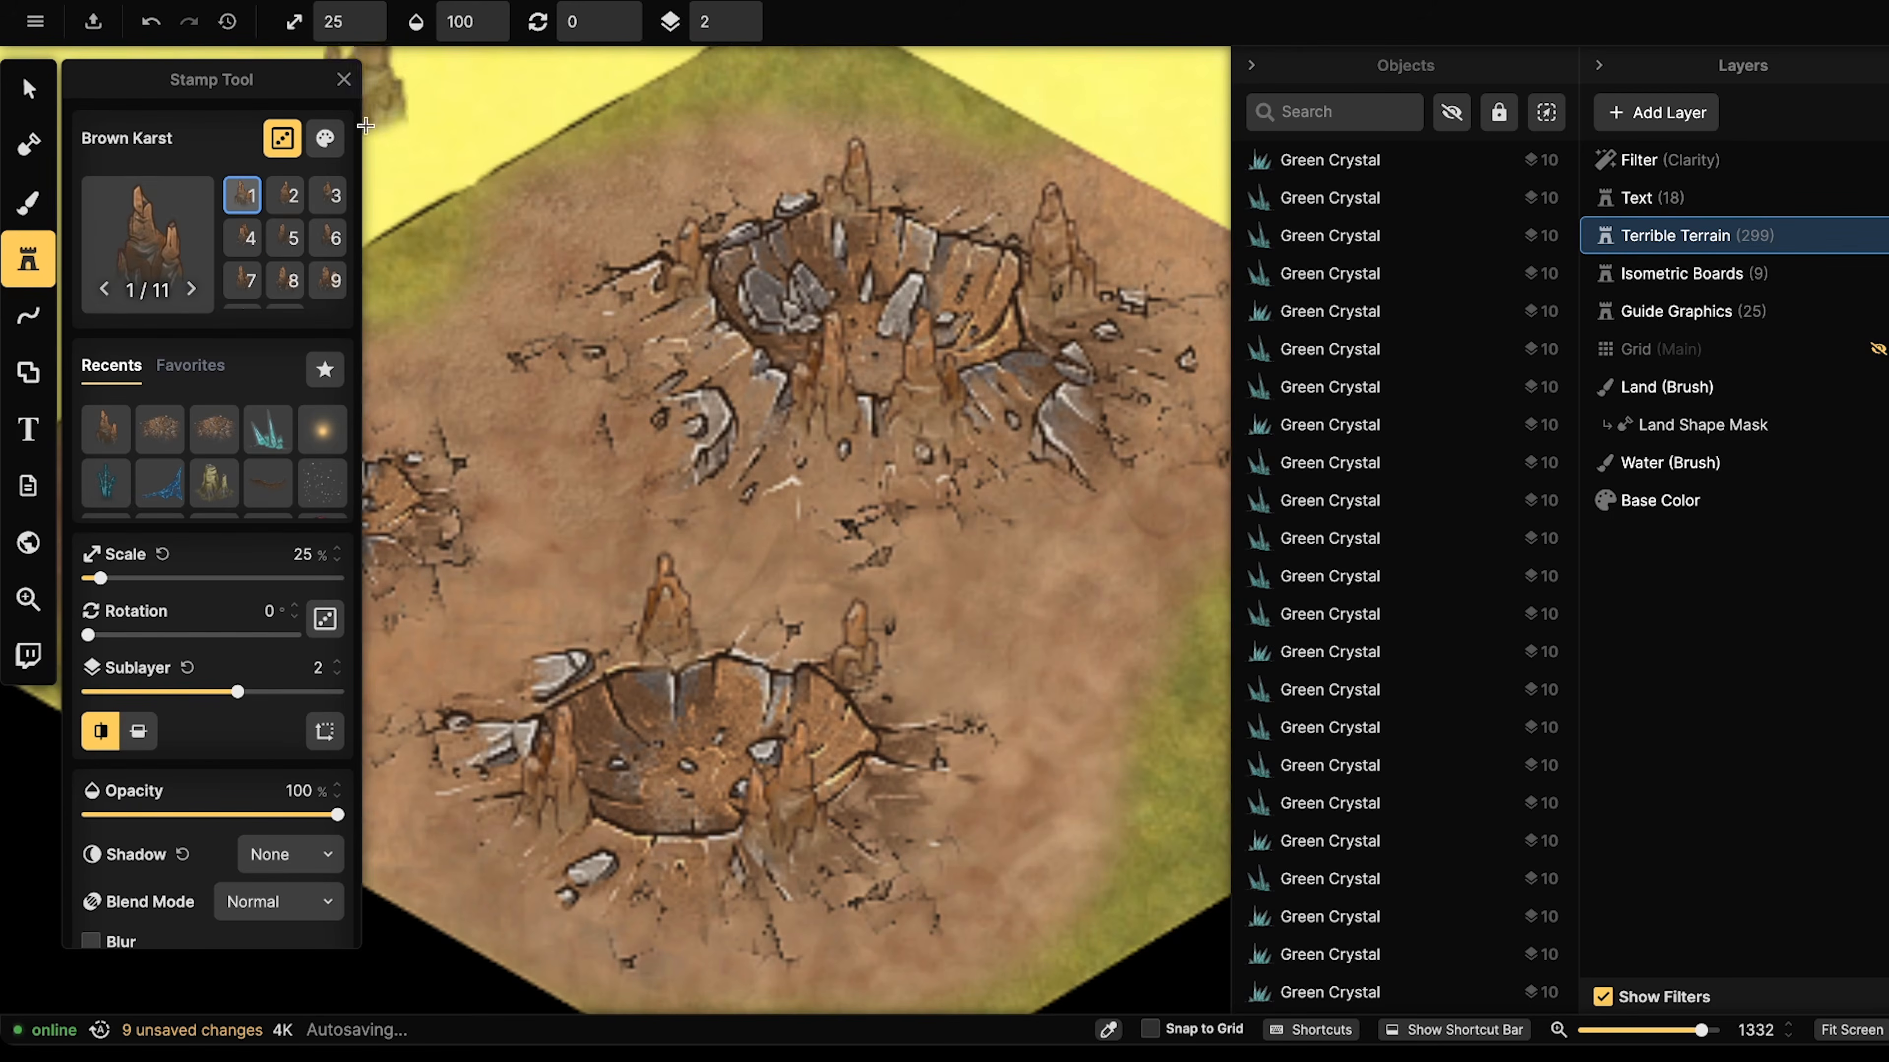
- Rotate the front crater's left karst to 345 degrees and its front-right karst to 15 degrees
click(28, 89)
scroll(456, 321, left, 4)
scroll(457, 321, down, 3)
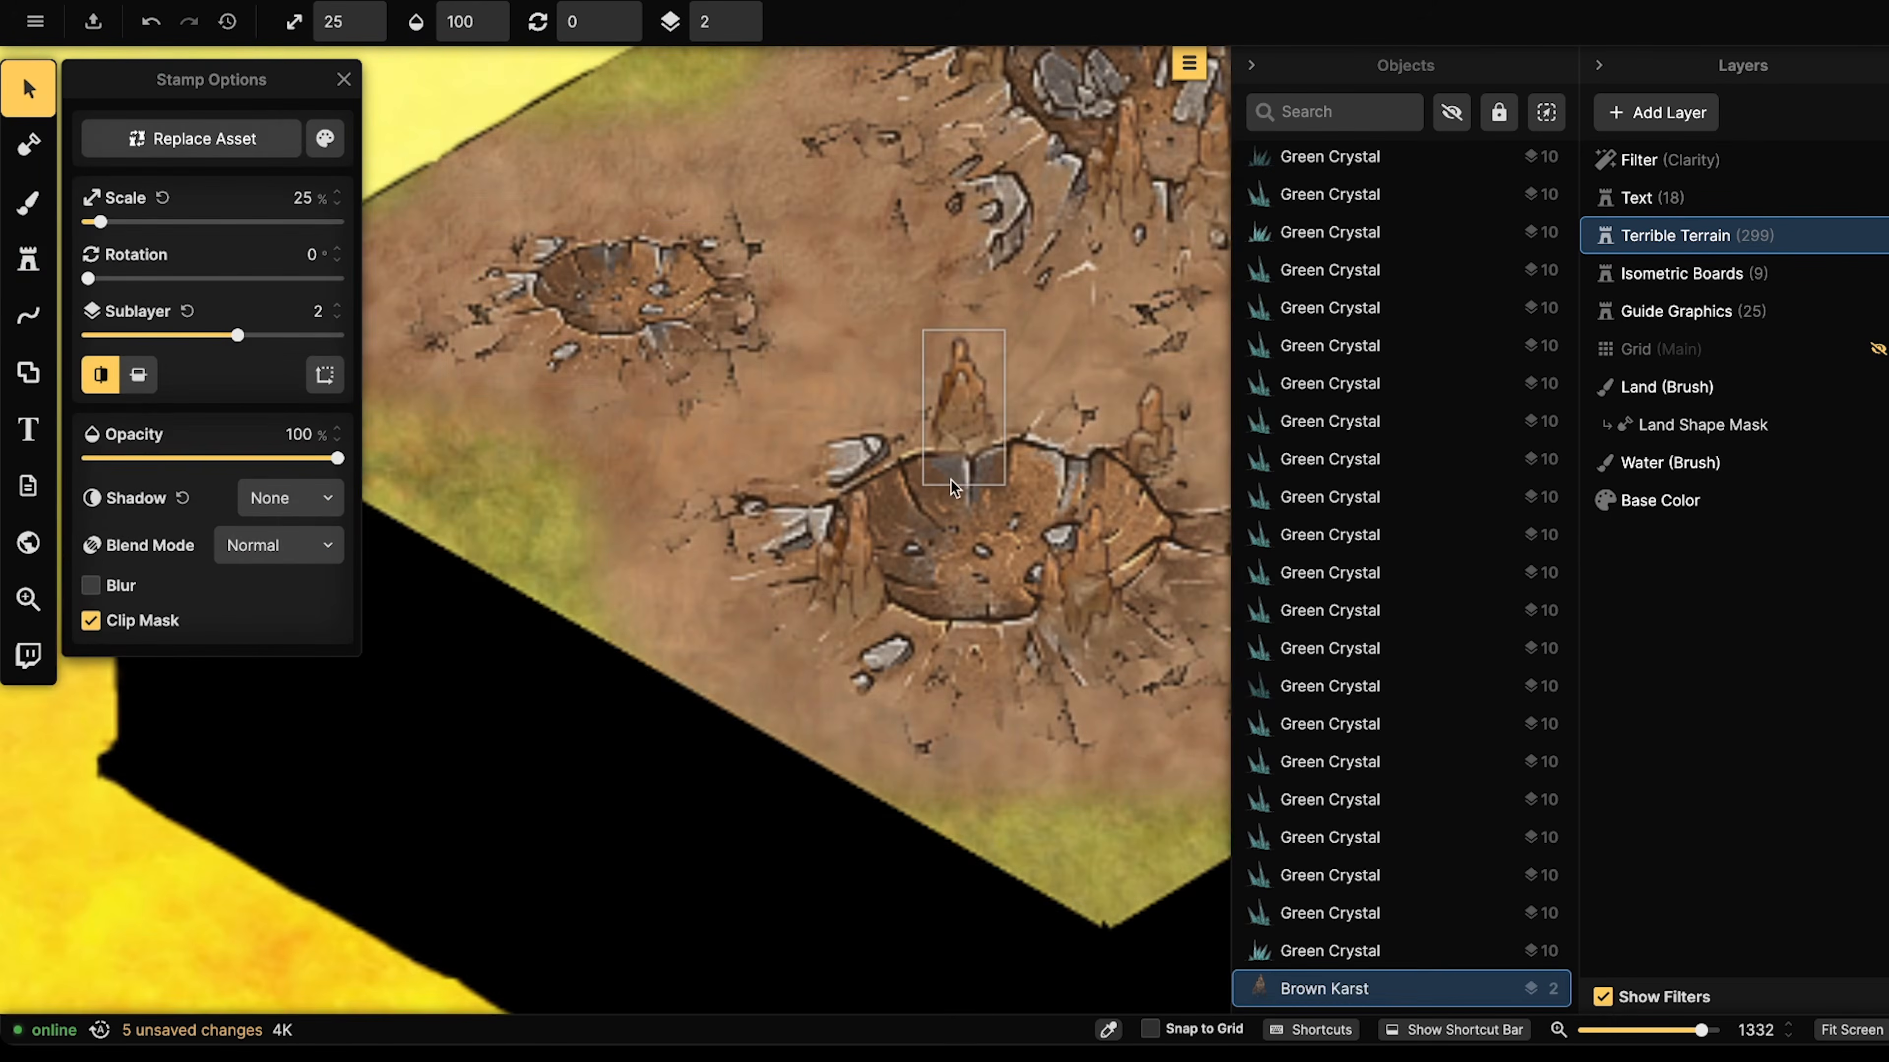
click(952, 421)
scroll(951, 421, down, 2)
scroll(952, 421, right, 1)
click(790, 449)
key([)
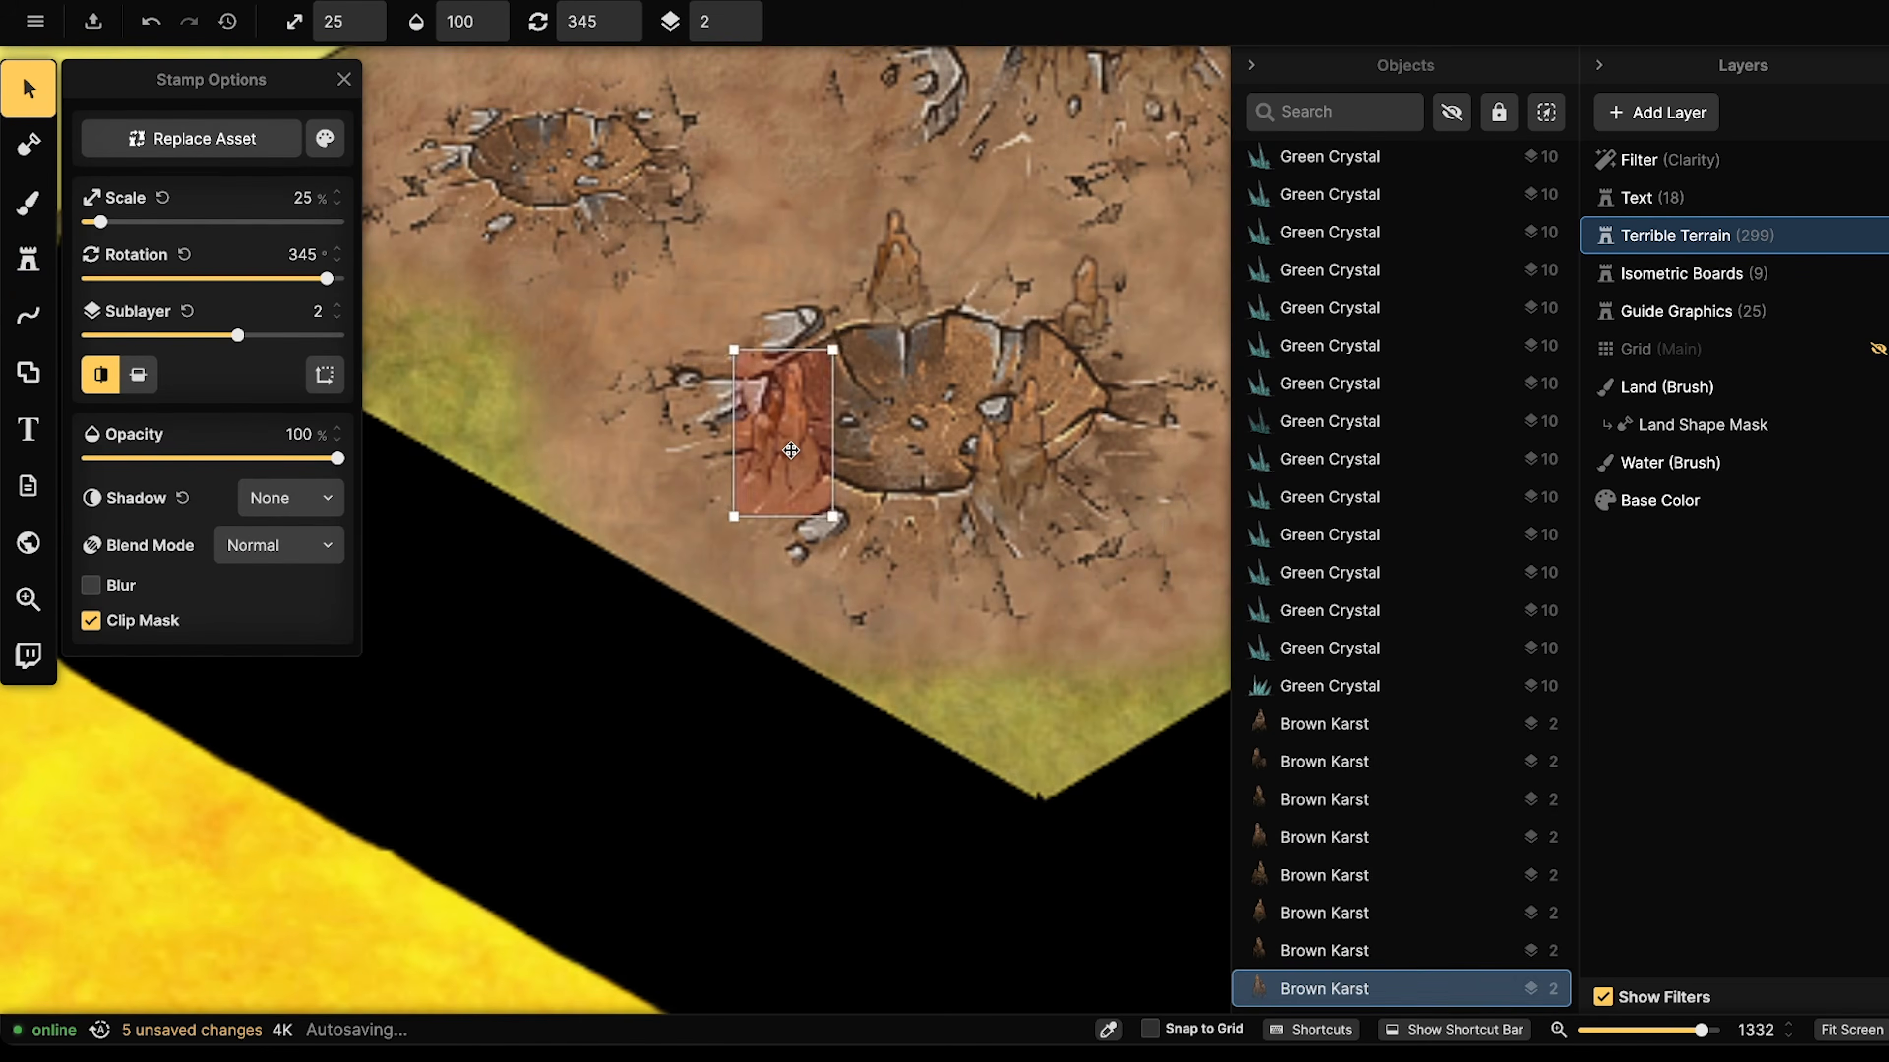
click(993, 508)
- Tilt the karst on the front crater's rear-right rim outward to the right
click(1123, 326)
click(1092, 307)
click(1085, 290)
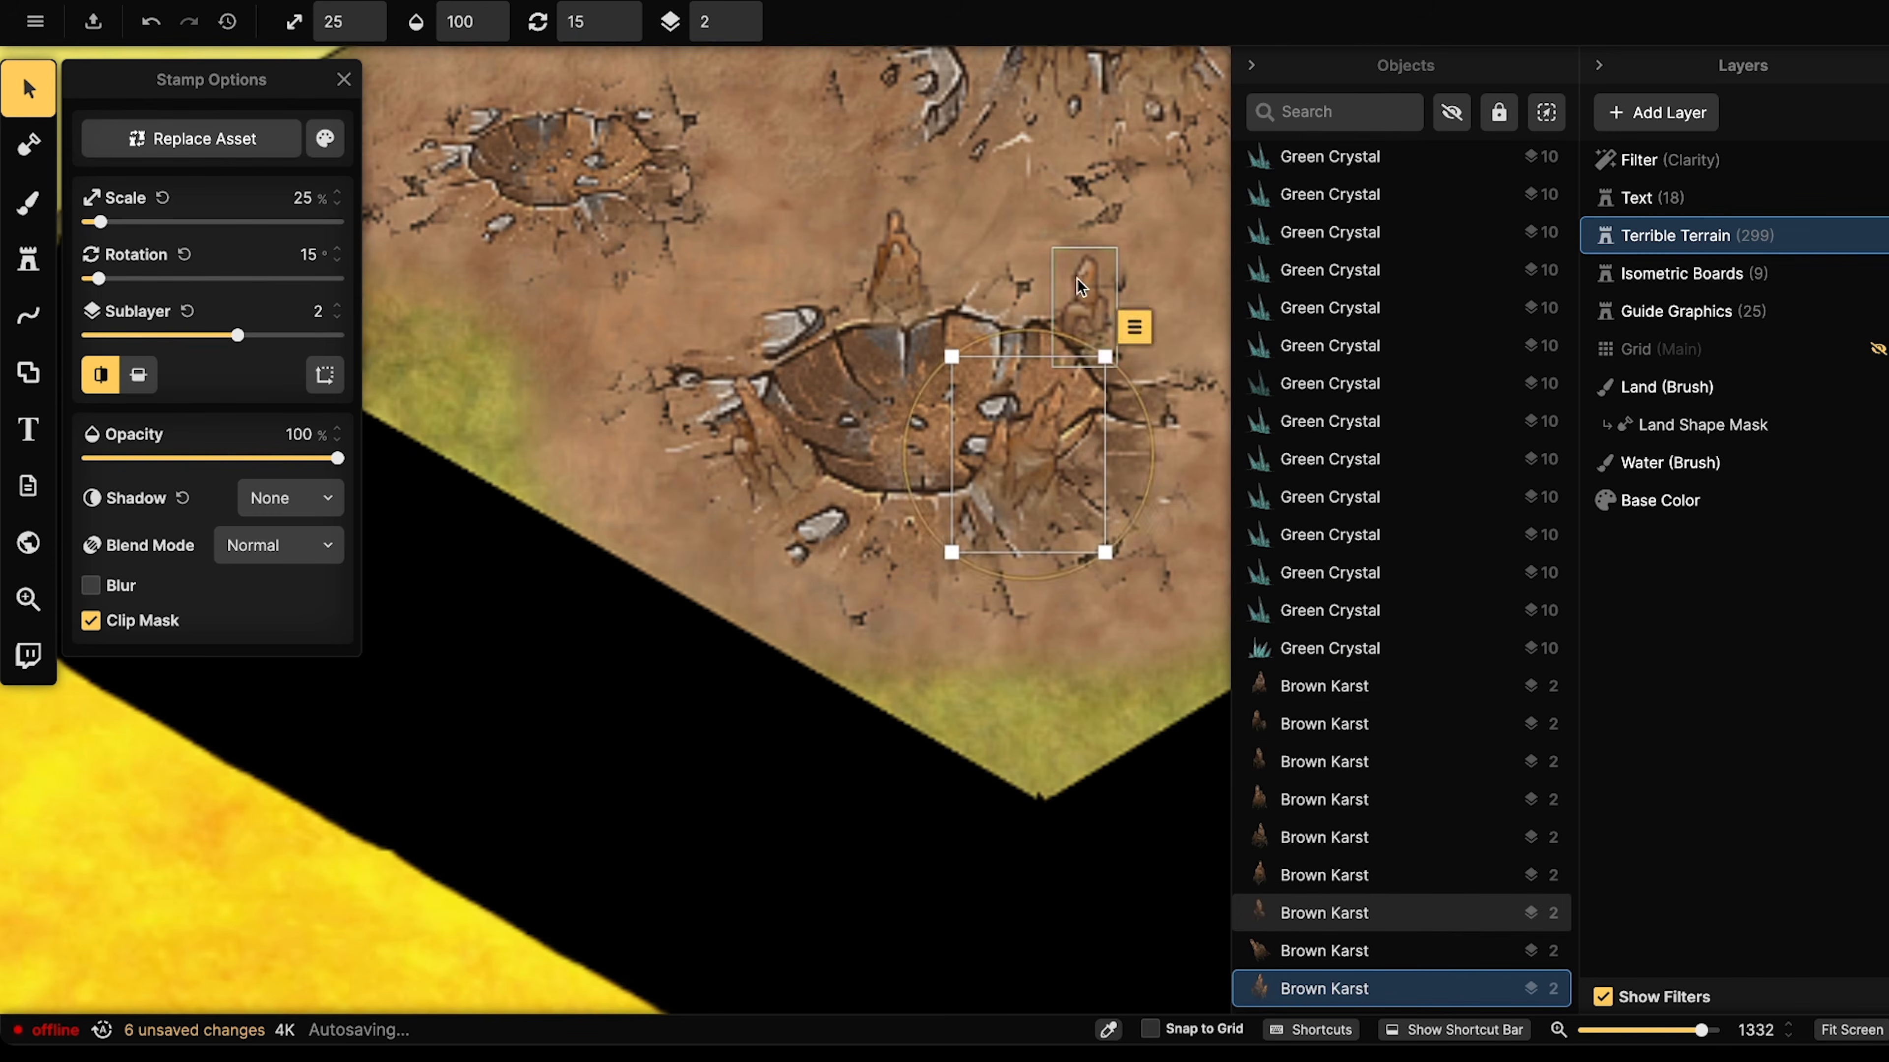
scroll(1081, 283, up, 1)
click(894, 253)
scroll(892, 250, down, 1)
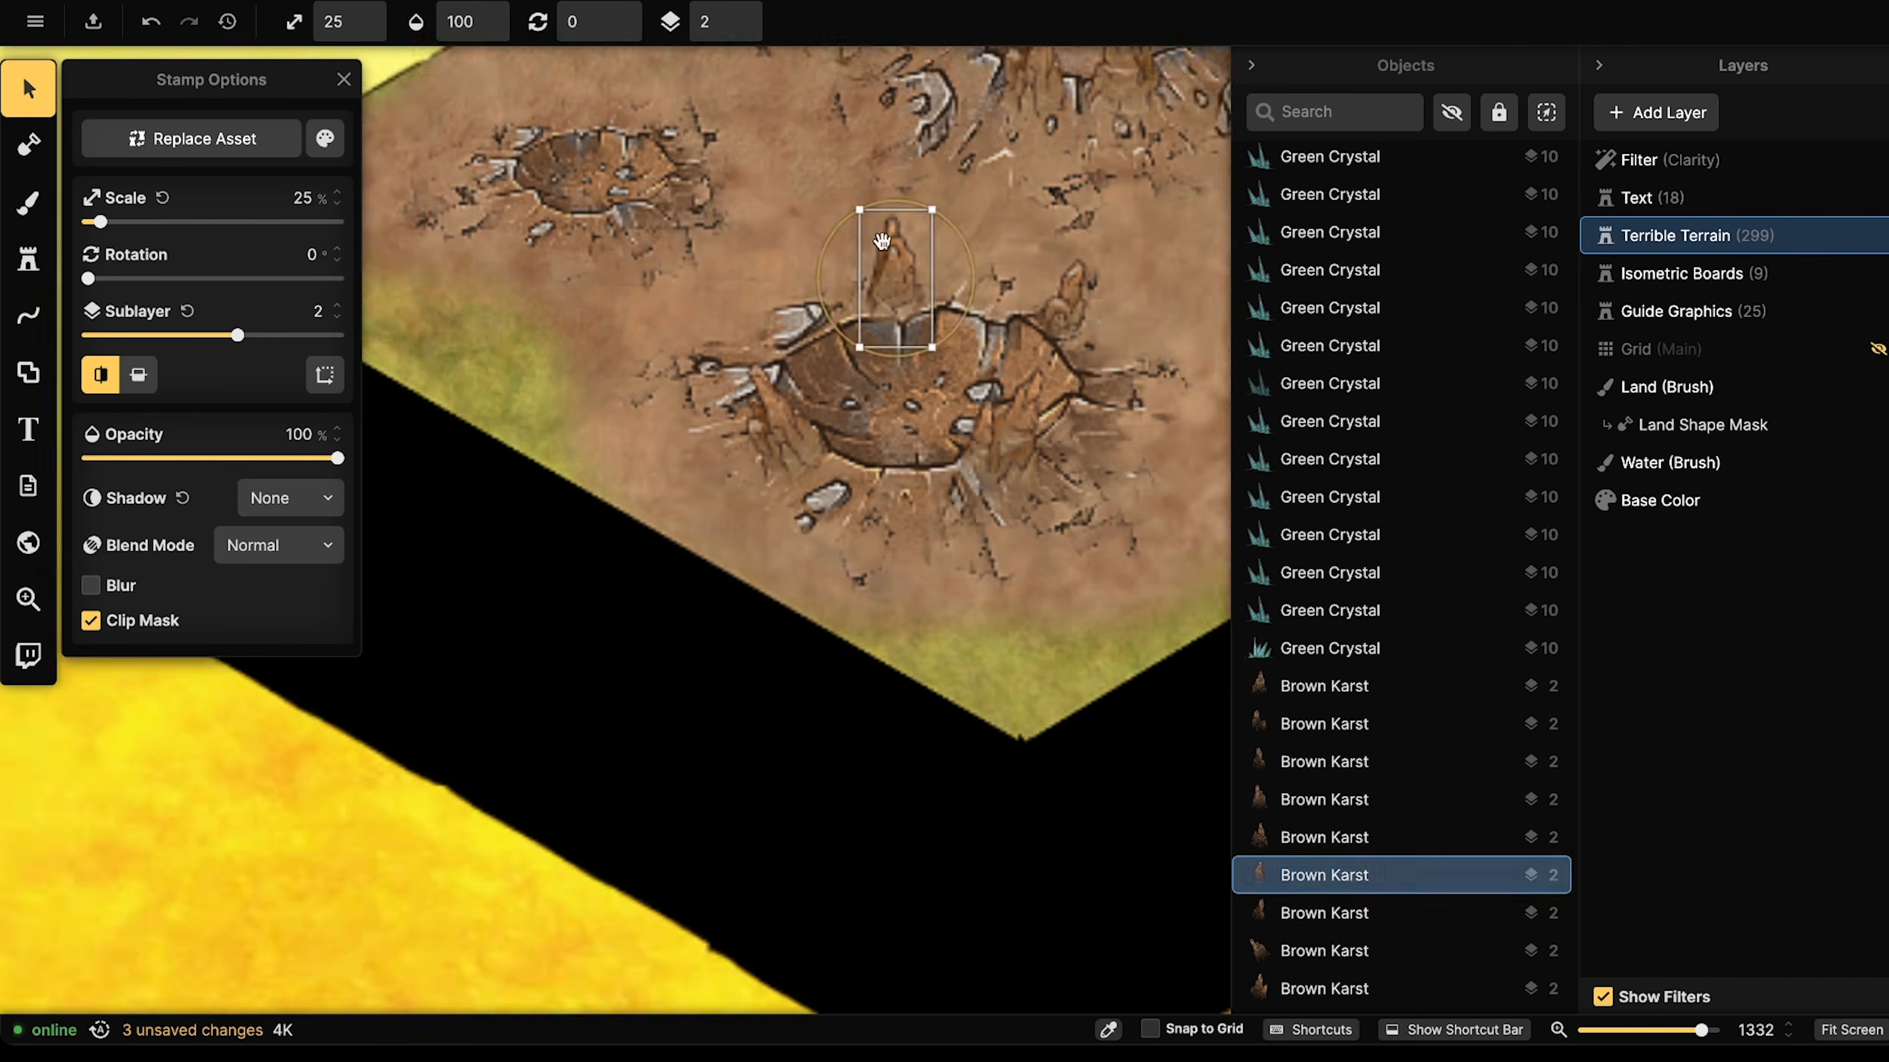
- Tilt the large rear crater's left karst to the left and its right karst to the right
drag(893, 250, 765, 599)
click(783, 305)
scroll(780, 304, down, 3)
scroll(779, 303, up, 1)
drag(778, 303, 777, 289)
click(942, 248)
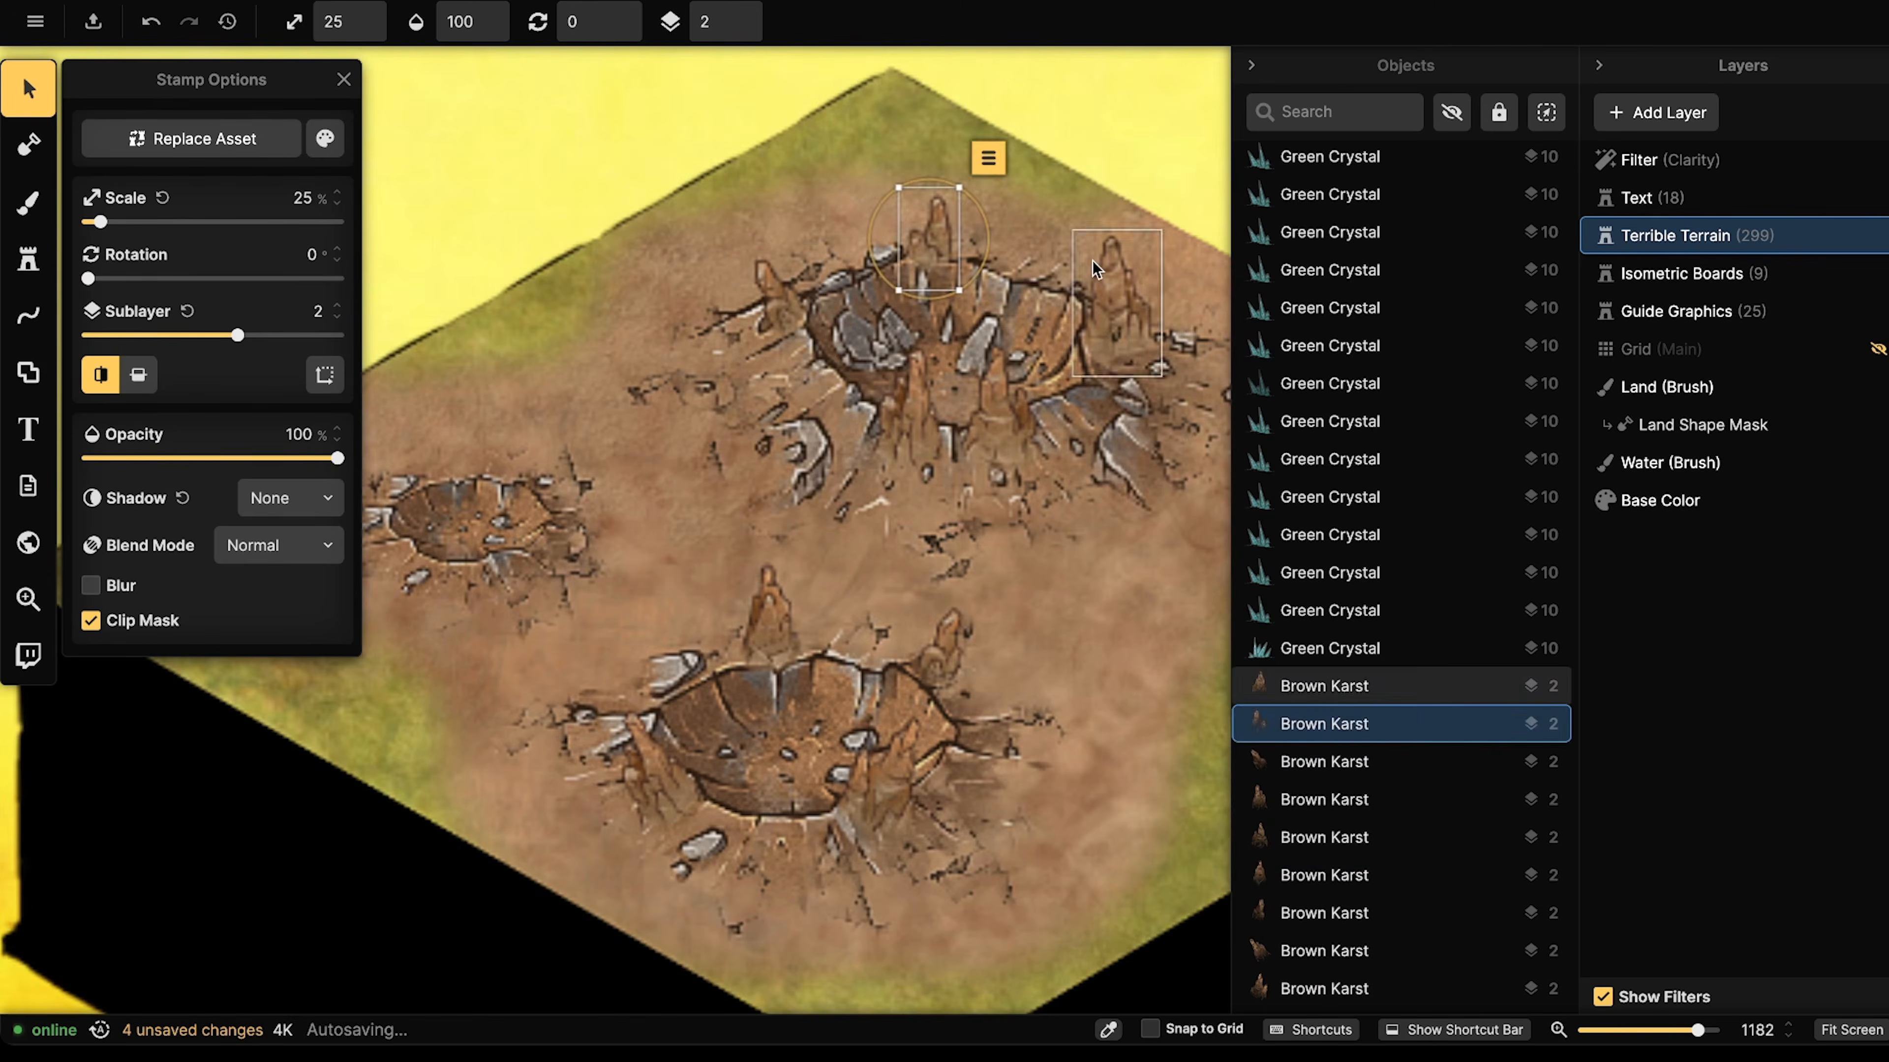
click(1113, 323)
- Tilt the large crater's two front karsts outward, the right one to 15 degrees, shift both slightly left and deselect
click(1000, 409)
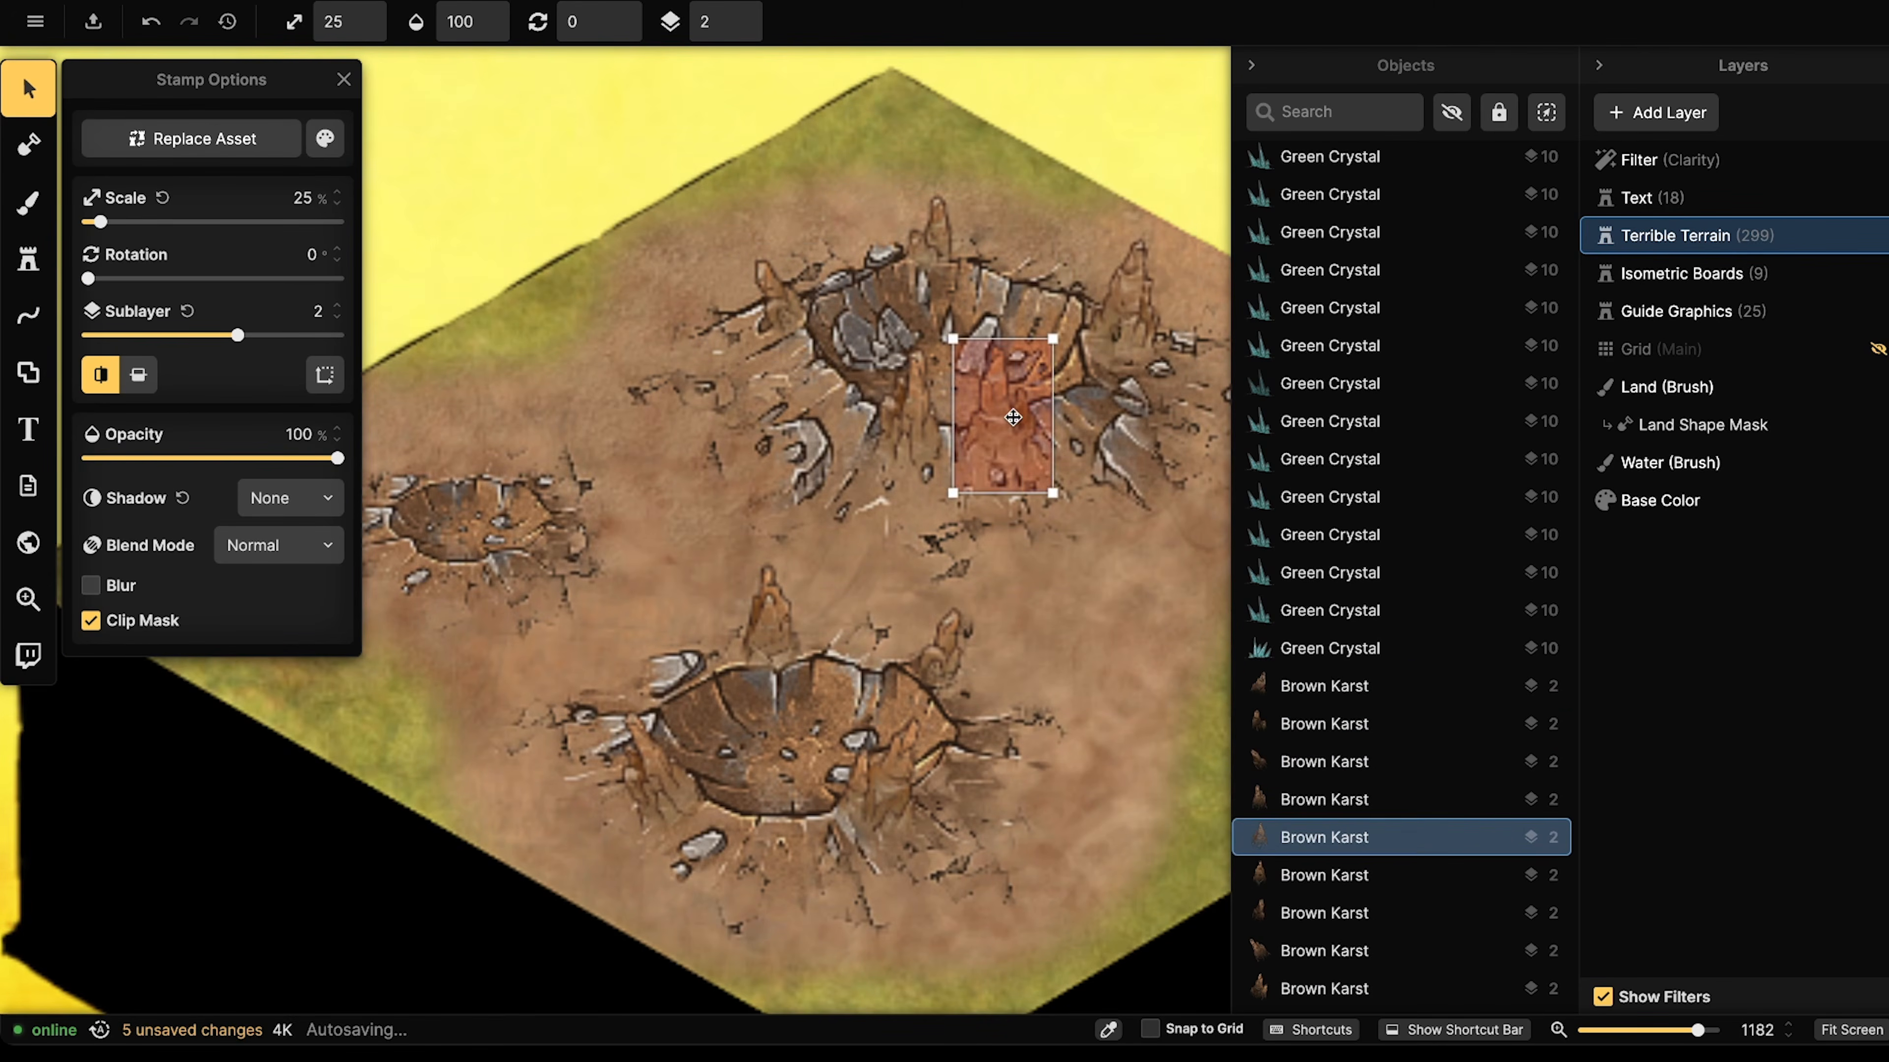
scroll(1012, 417, up, 1)
click(929, 432)
click(907, 433)
scroll(902, 436, down, 1)
drag(903, 436, 878, 435)
click(1019, 432)
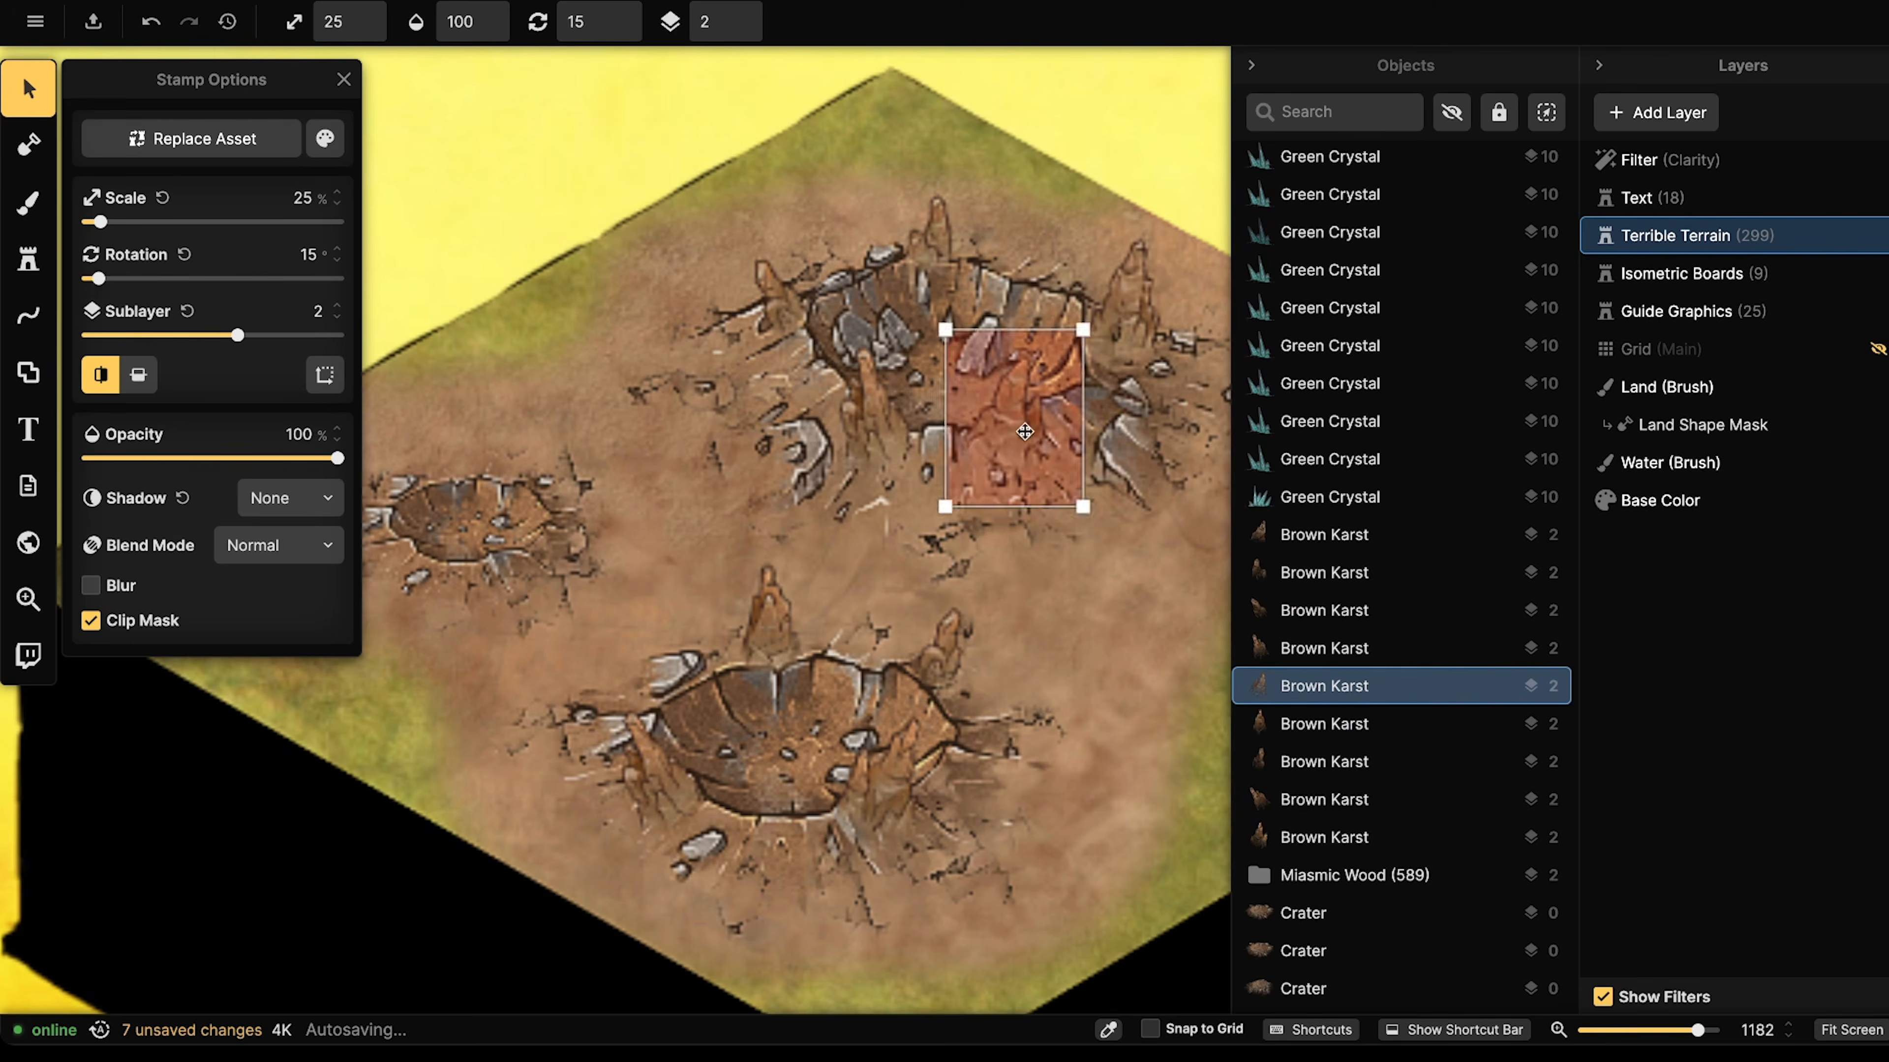
drag(1018, 432, 874, 424)
click(905, 433)
key(Escape)
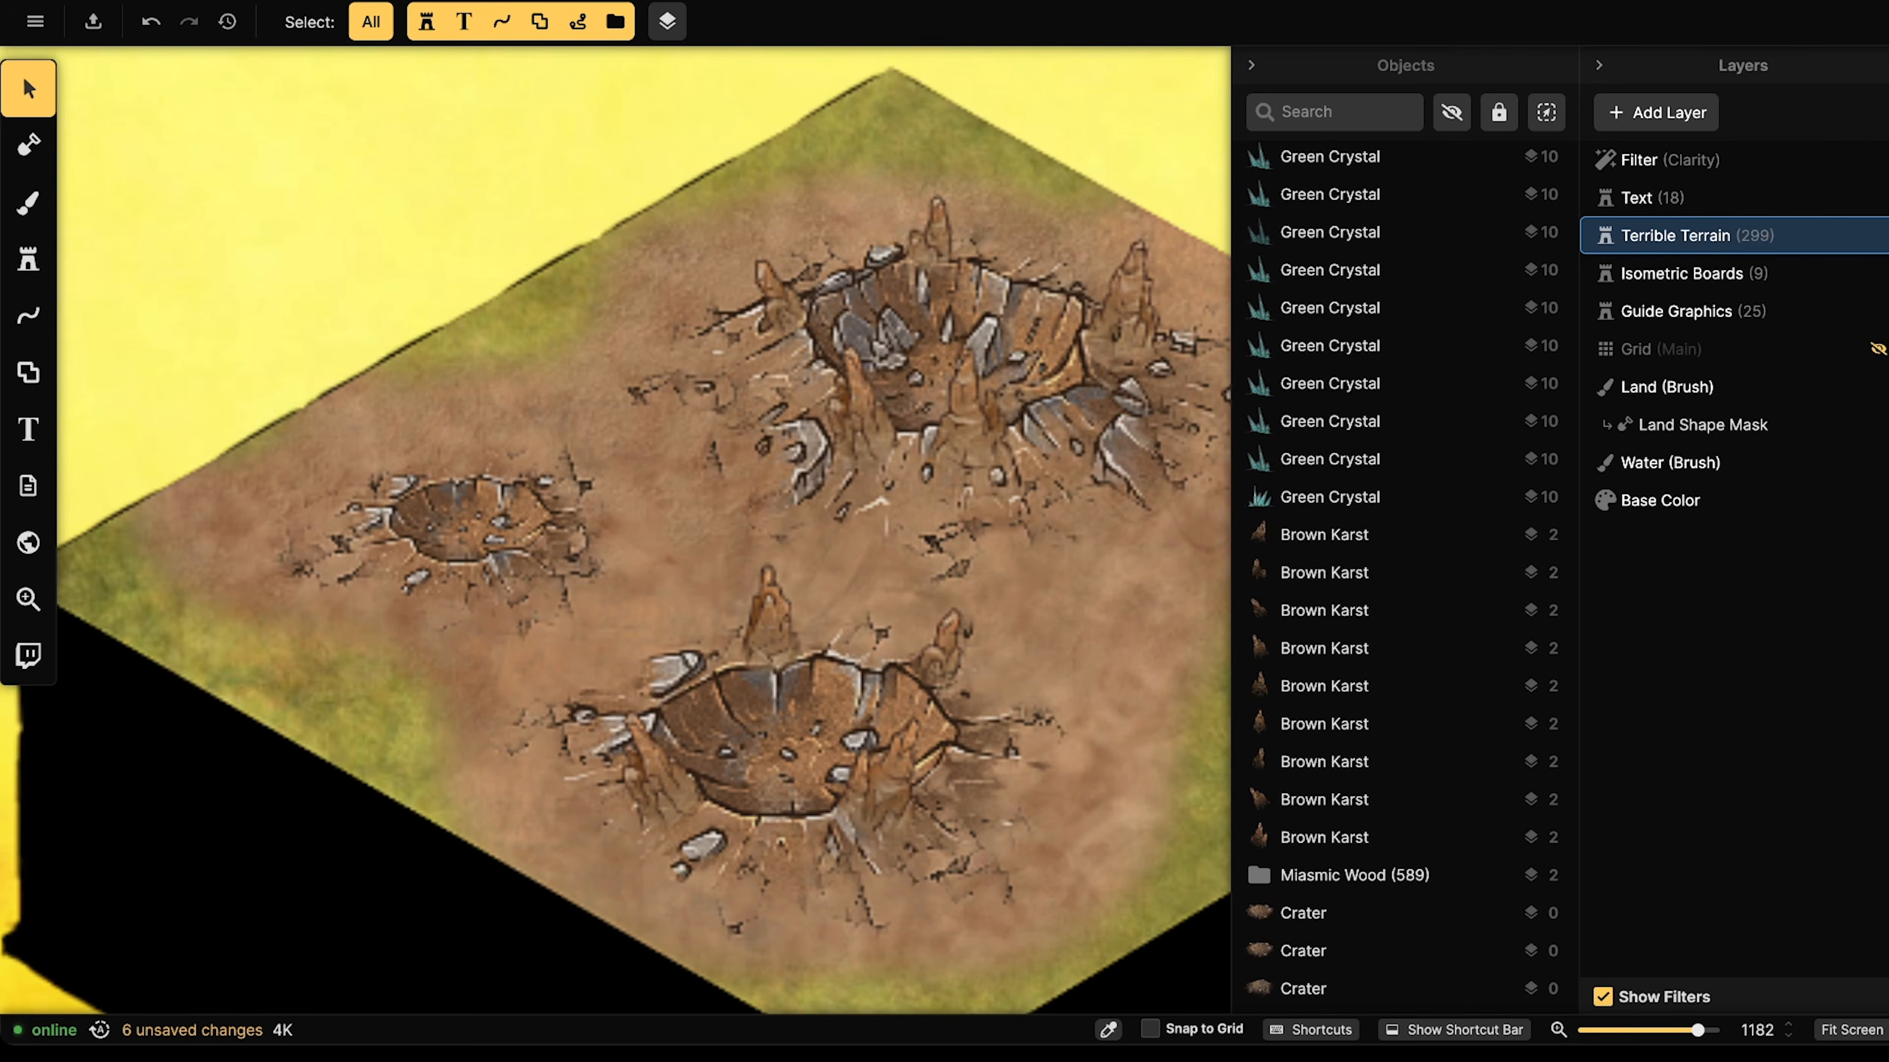
- Place four Brown Karst stamps at 15% scale around the small left crater, using a 330-degree rotation on its left side
click(22, 277)
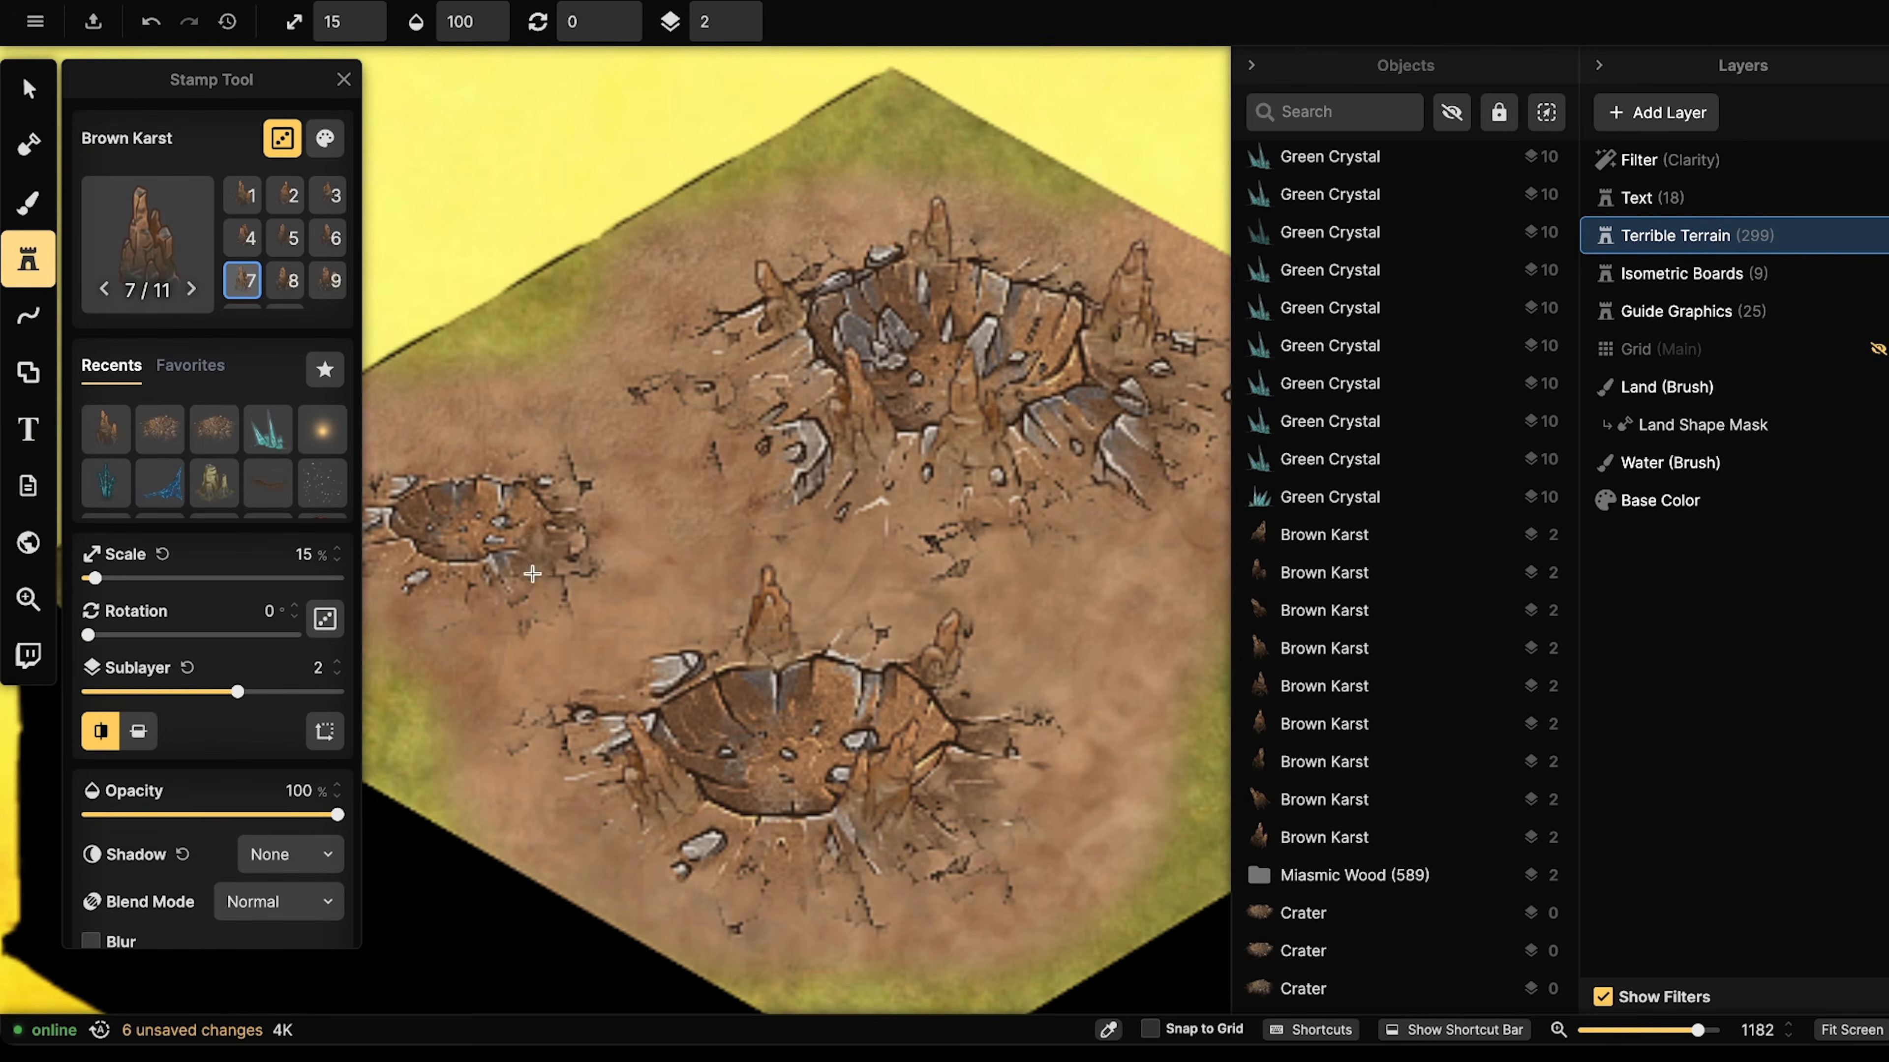
click(450, 480)
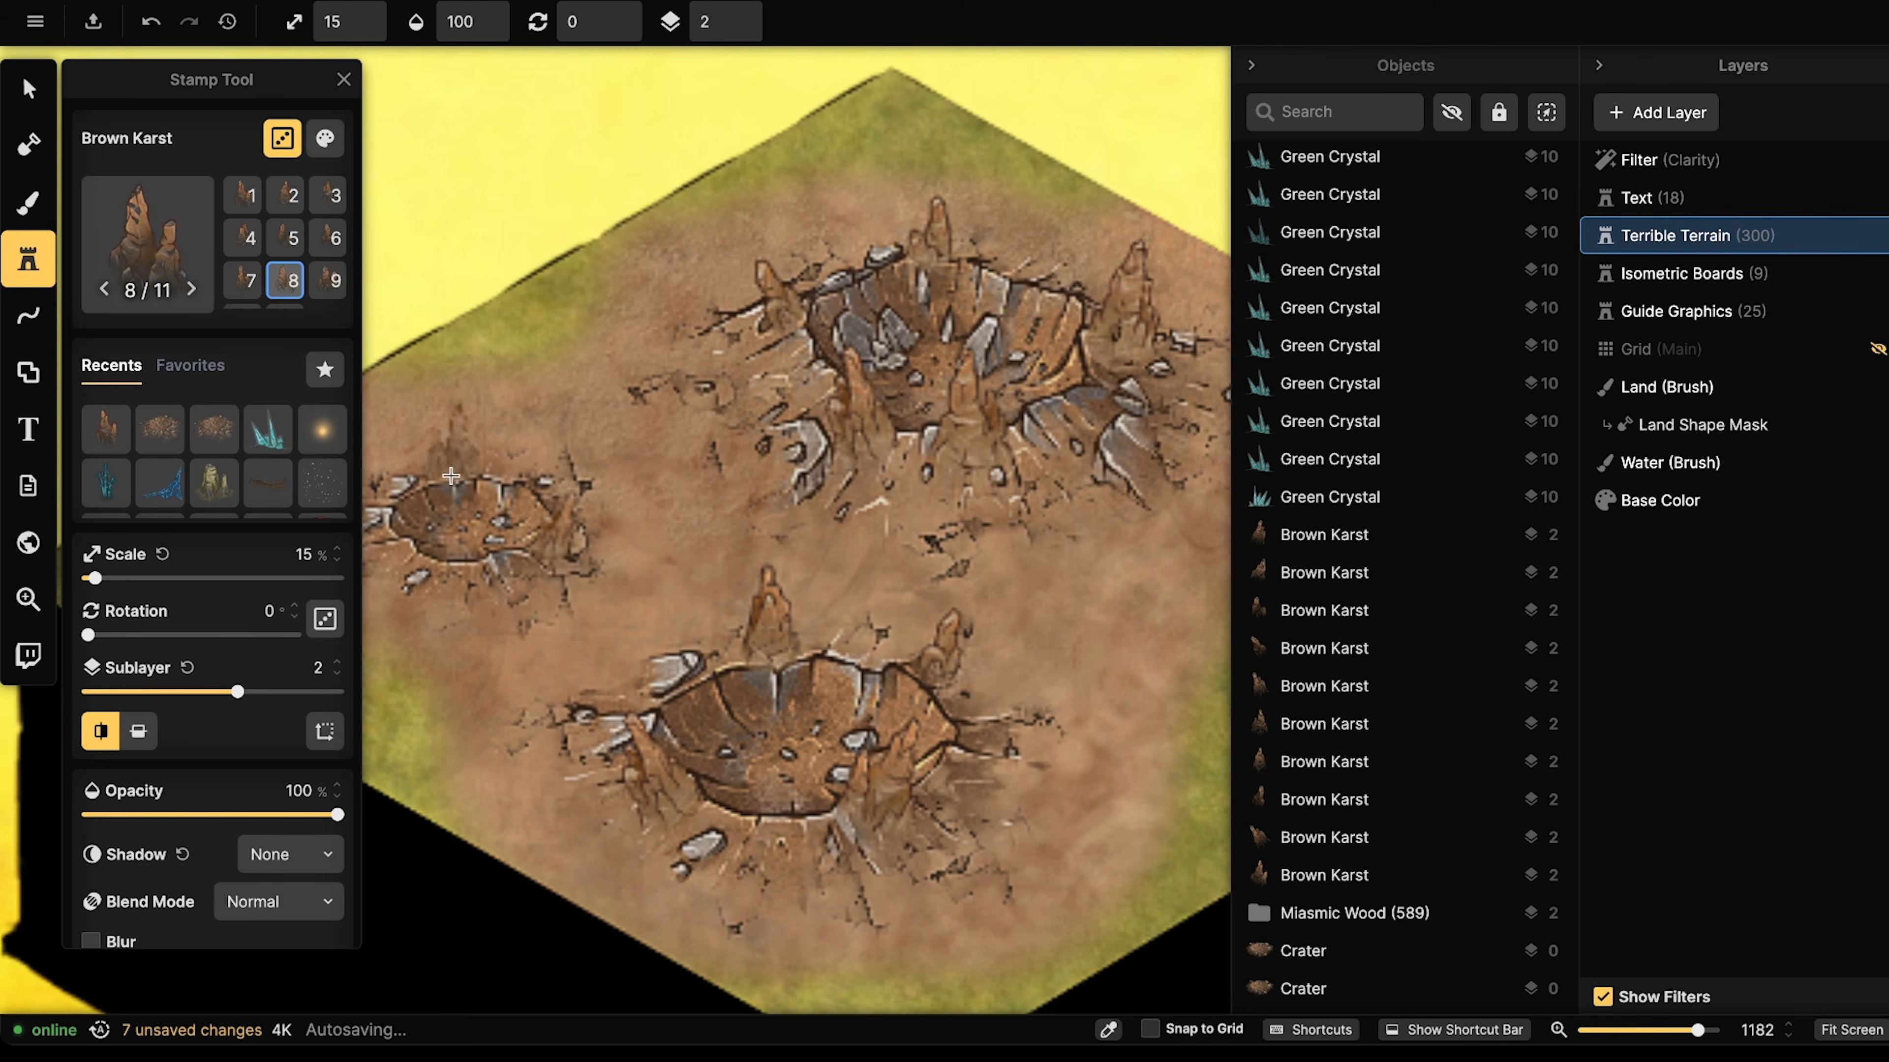
click(453, 477)
drag(459, 474, 665, 451)
scroll(539, 465, down, 2)
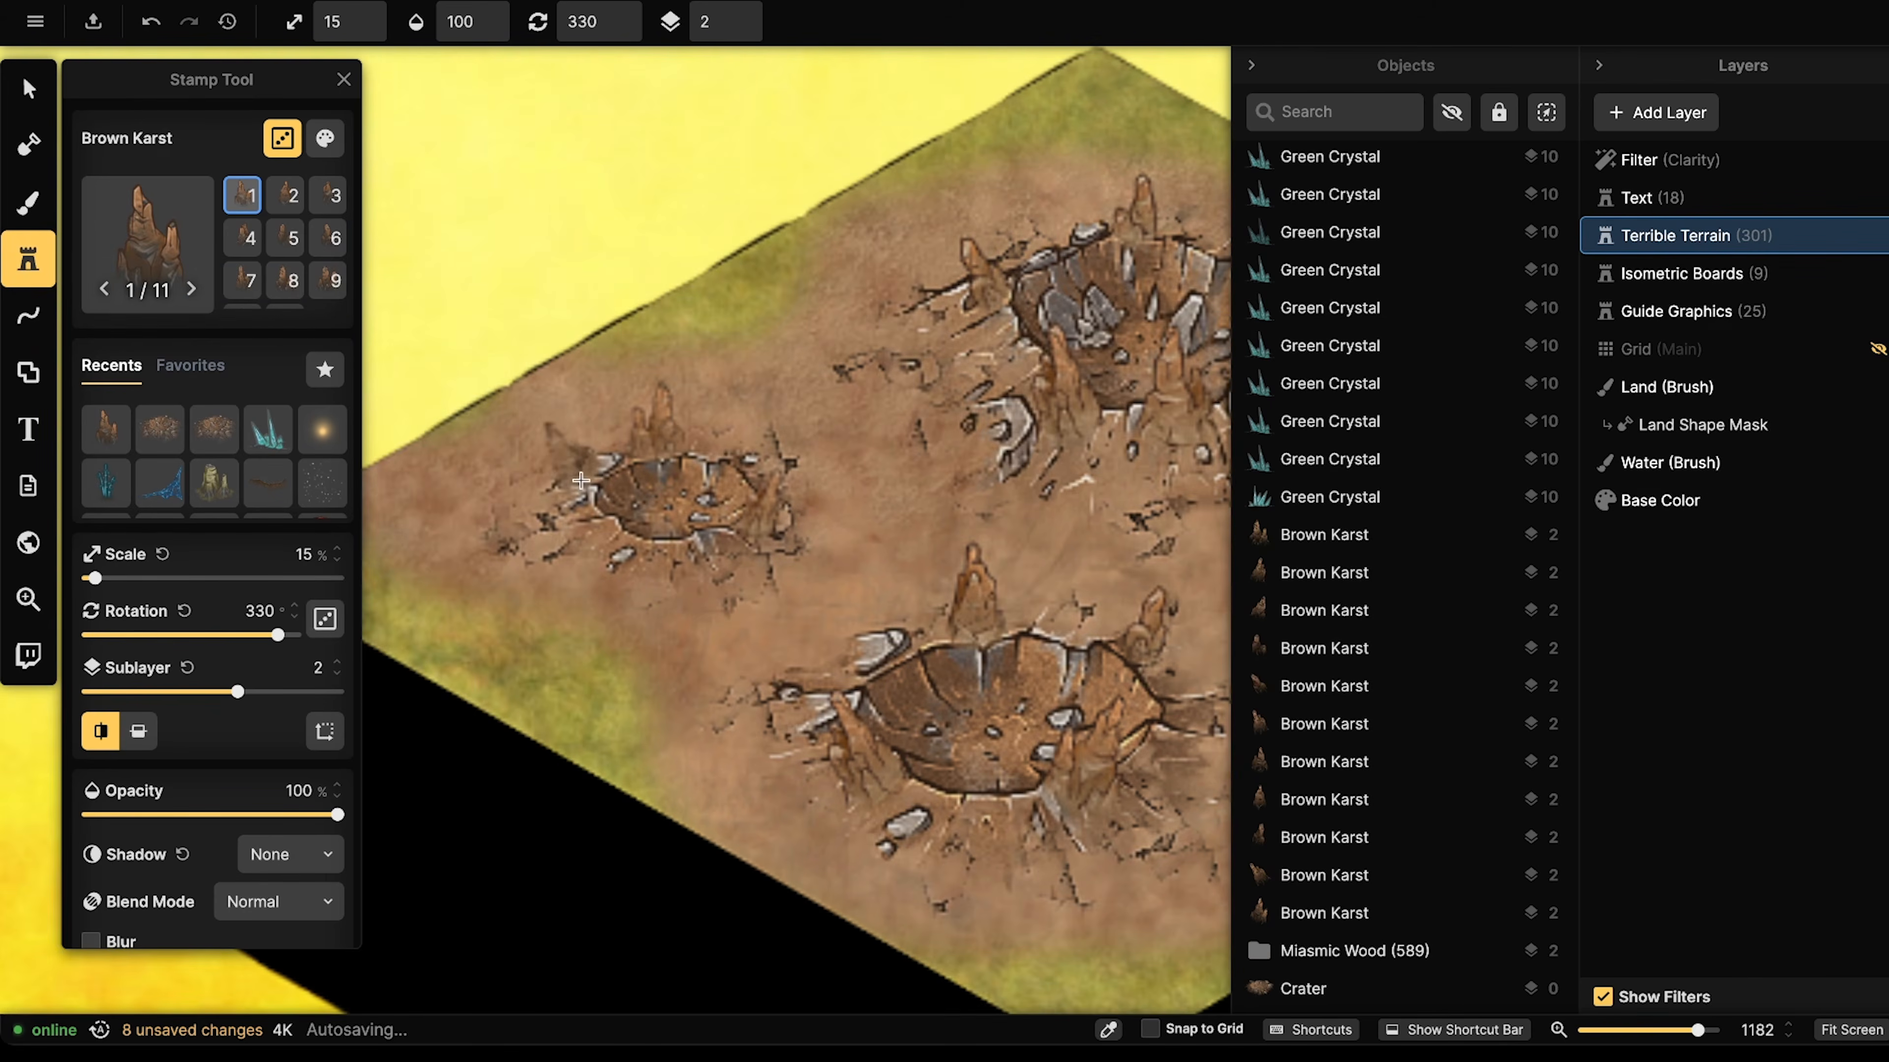
click(574, 460)
click(717, 469)
scroll(687, 312, down, 3)
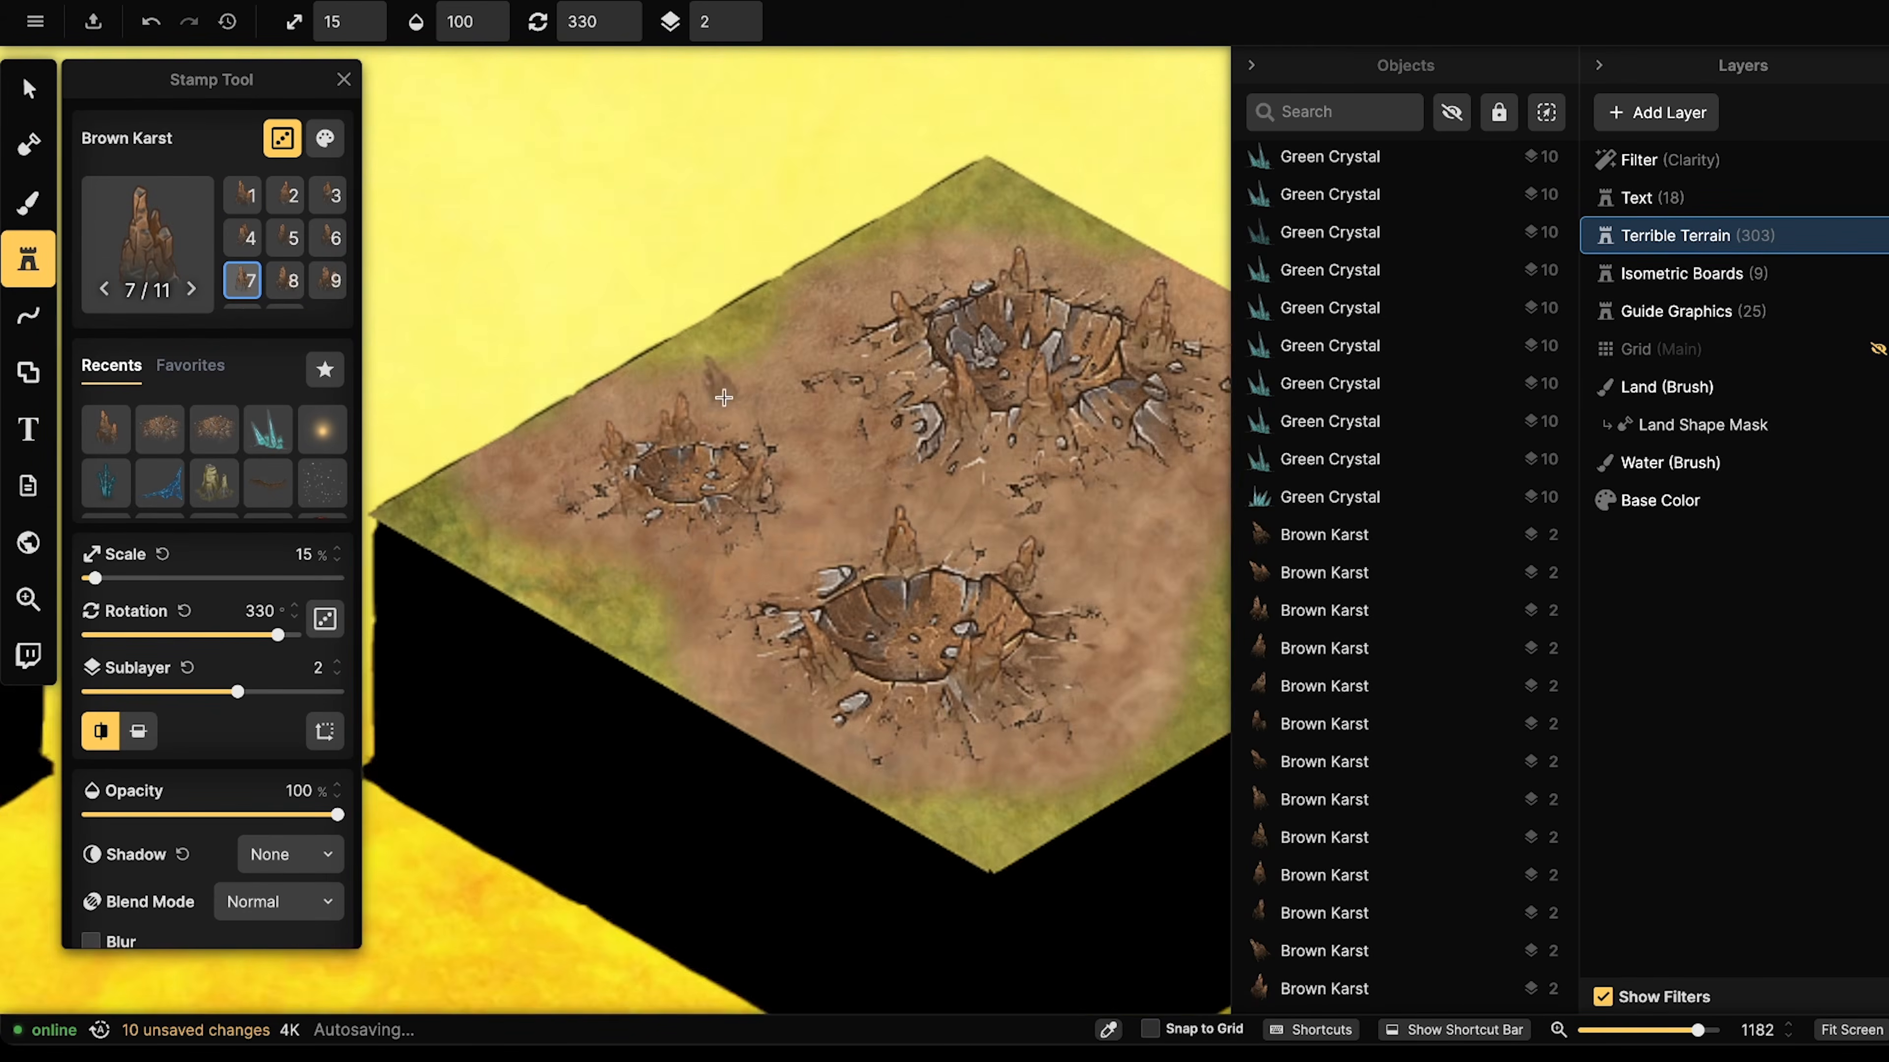
- Set up the Shape tool with merging and stroke turned off and a texture fill turned on
scroll(1105, 343, down, 1)
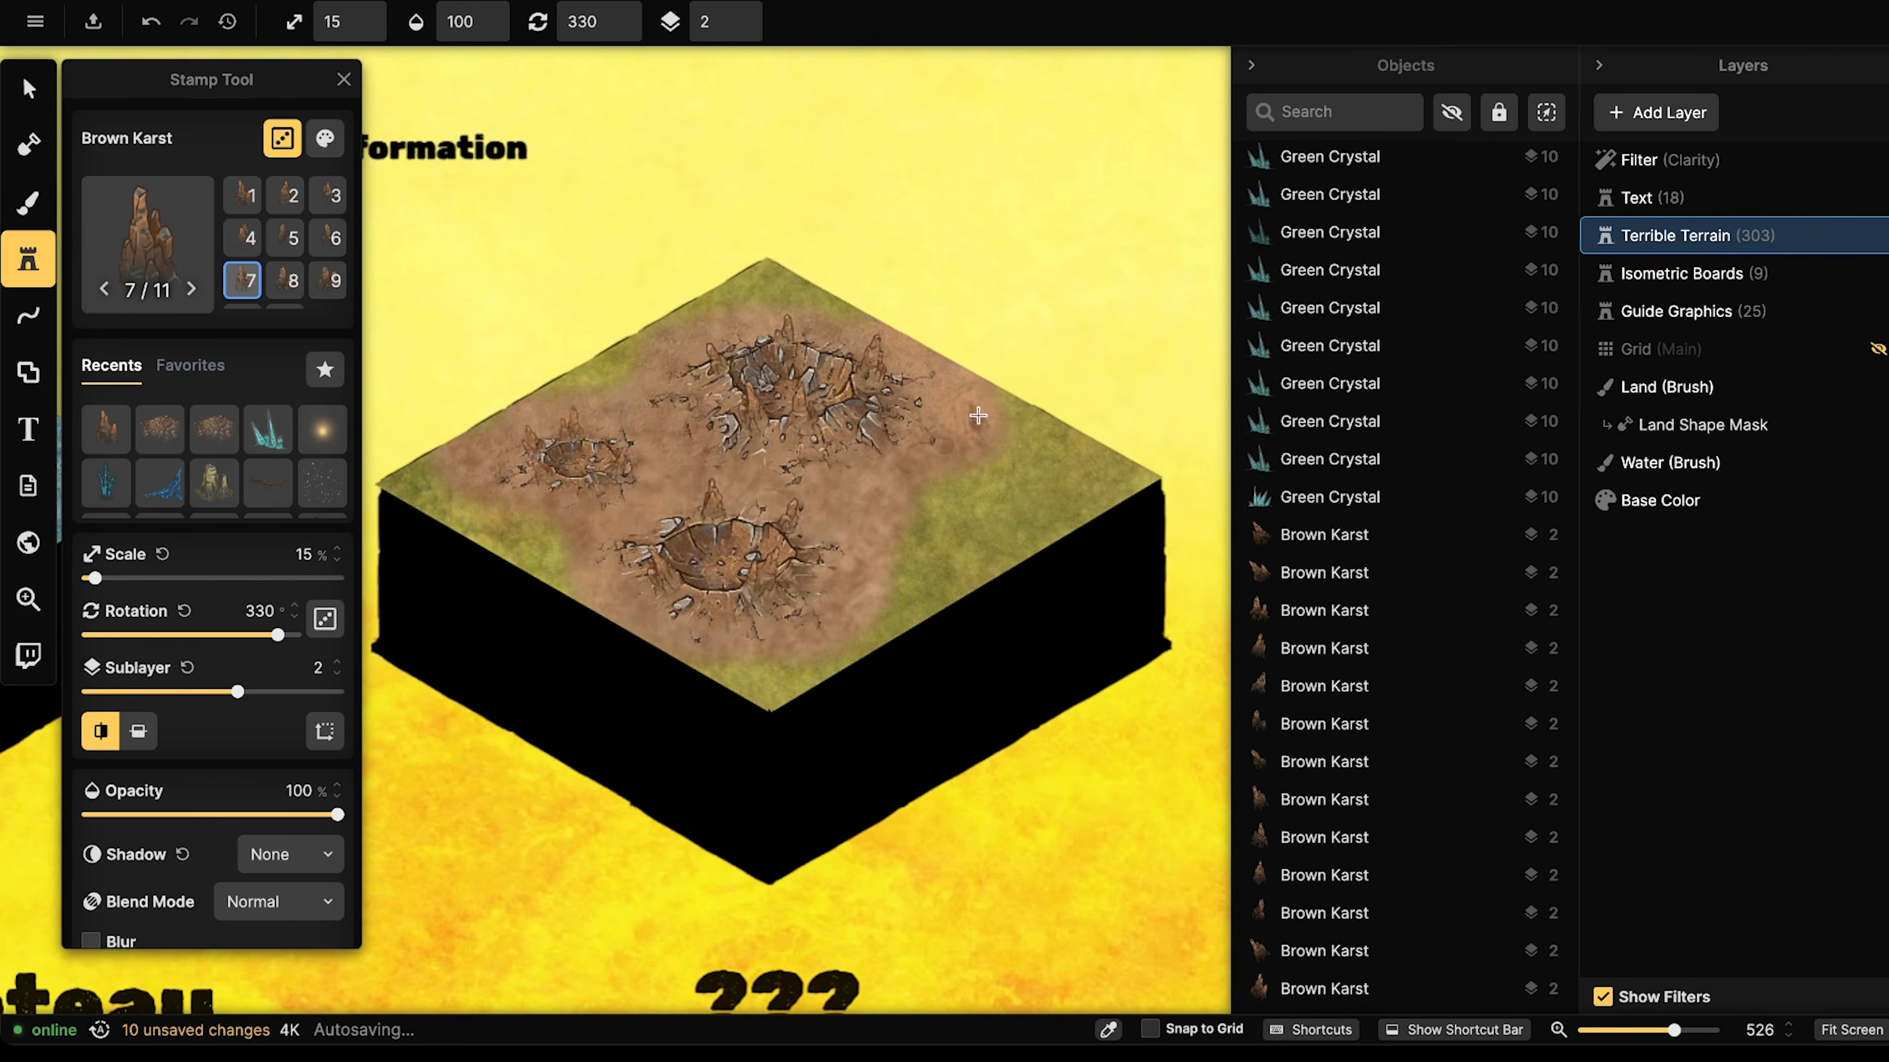
scroll(885, 416, up, 3)
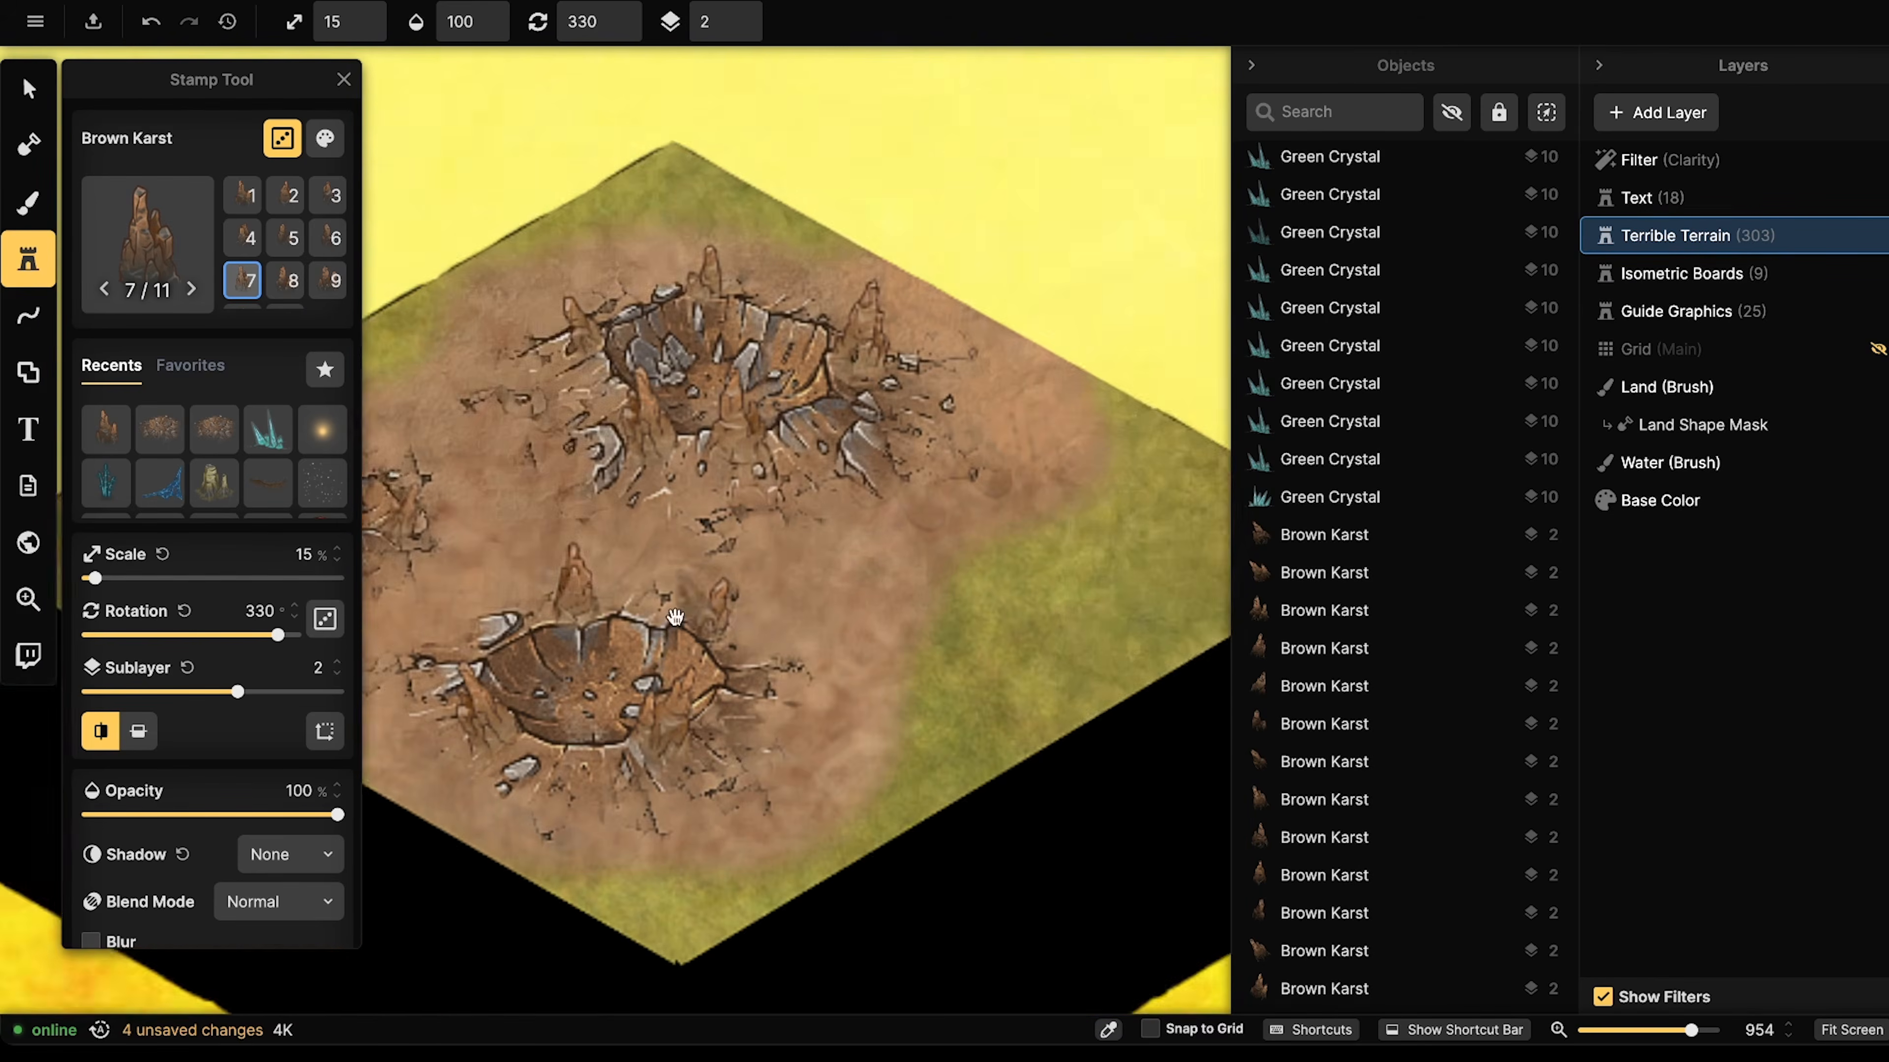
drag(676, 617, 834, 587)
click(29, 91)
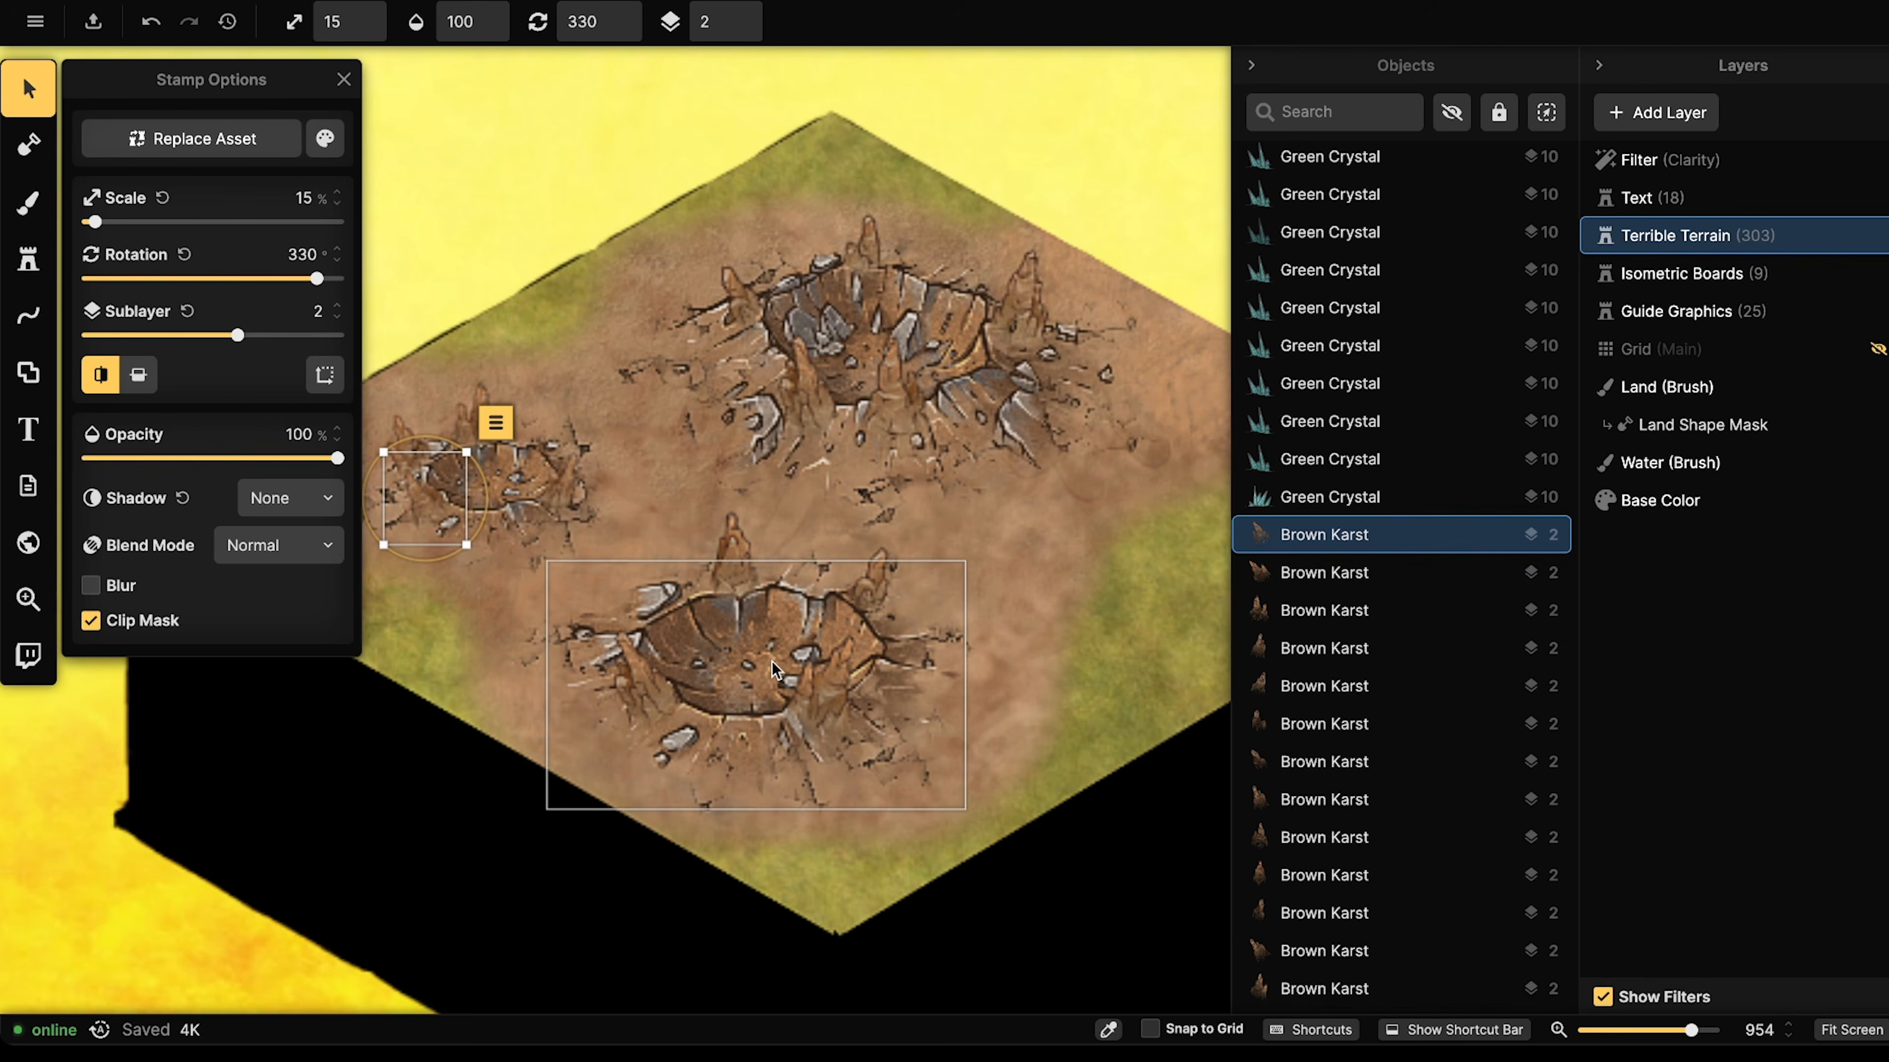
click(37, 361)
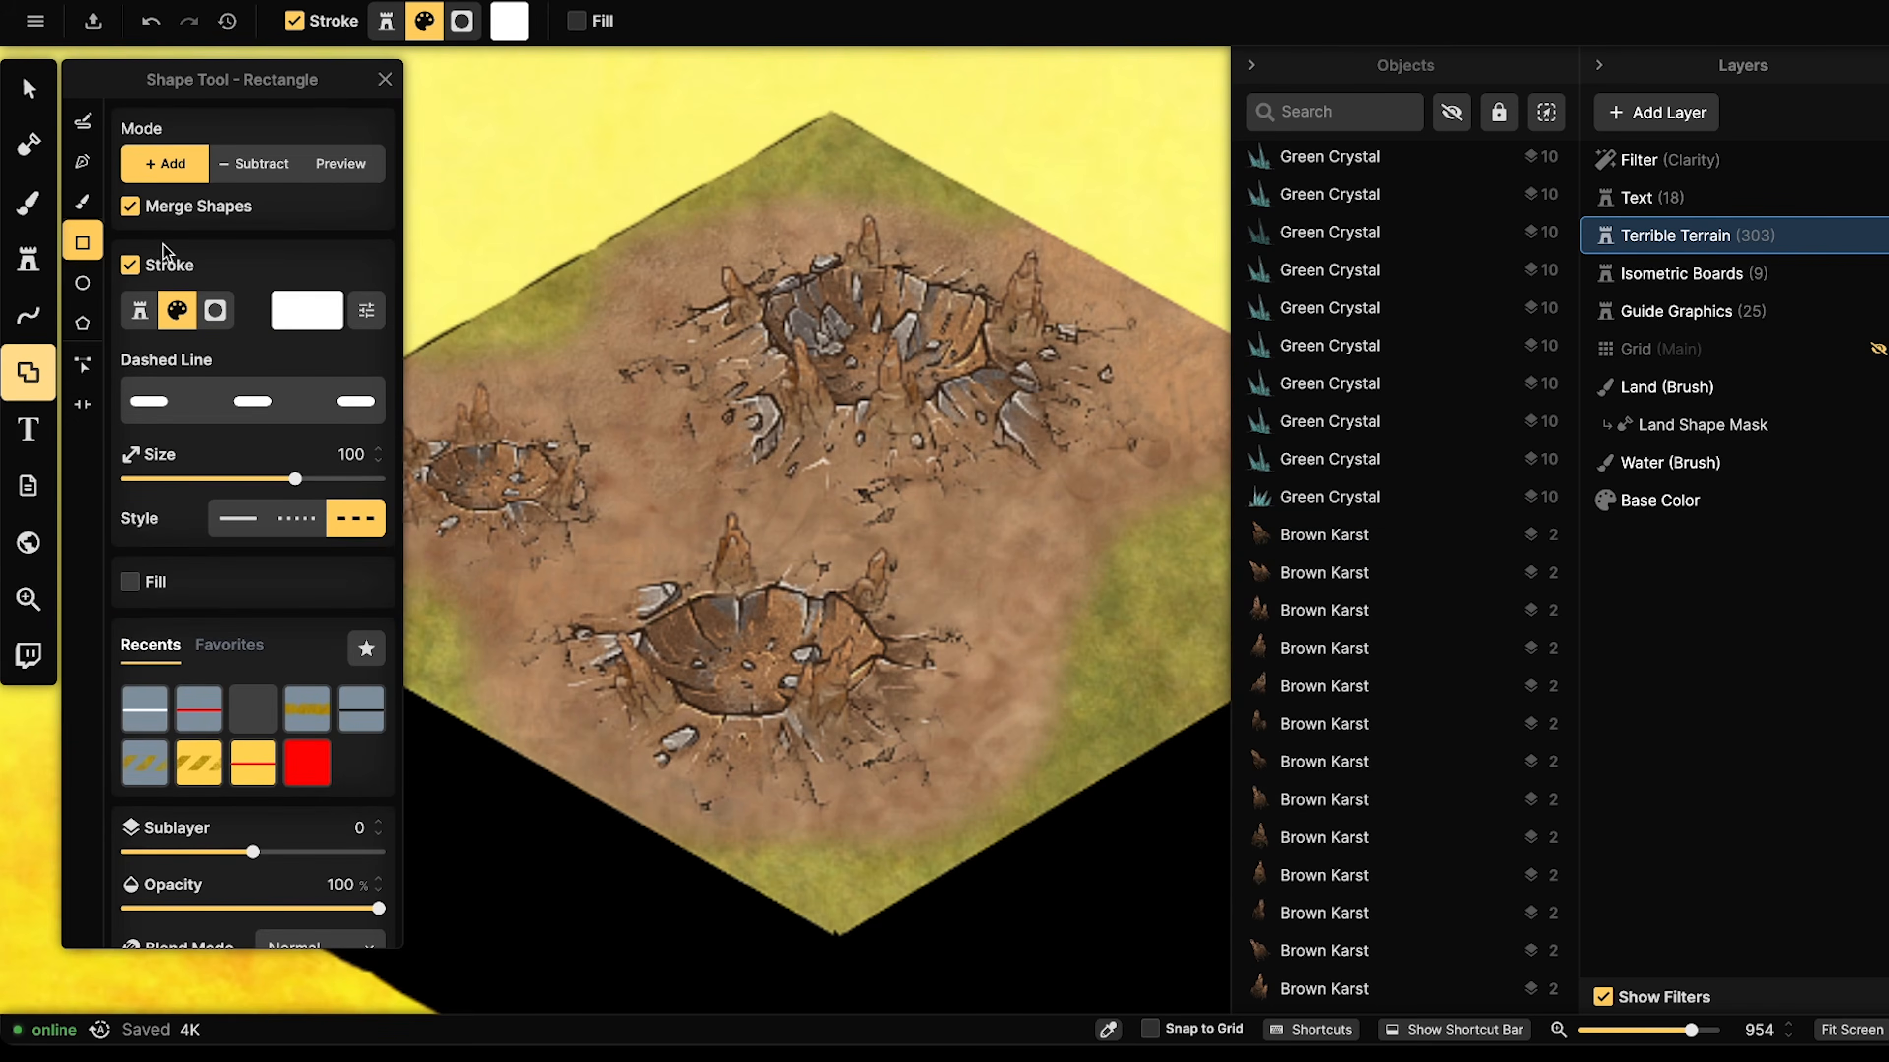
click(130, 207)
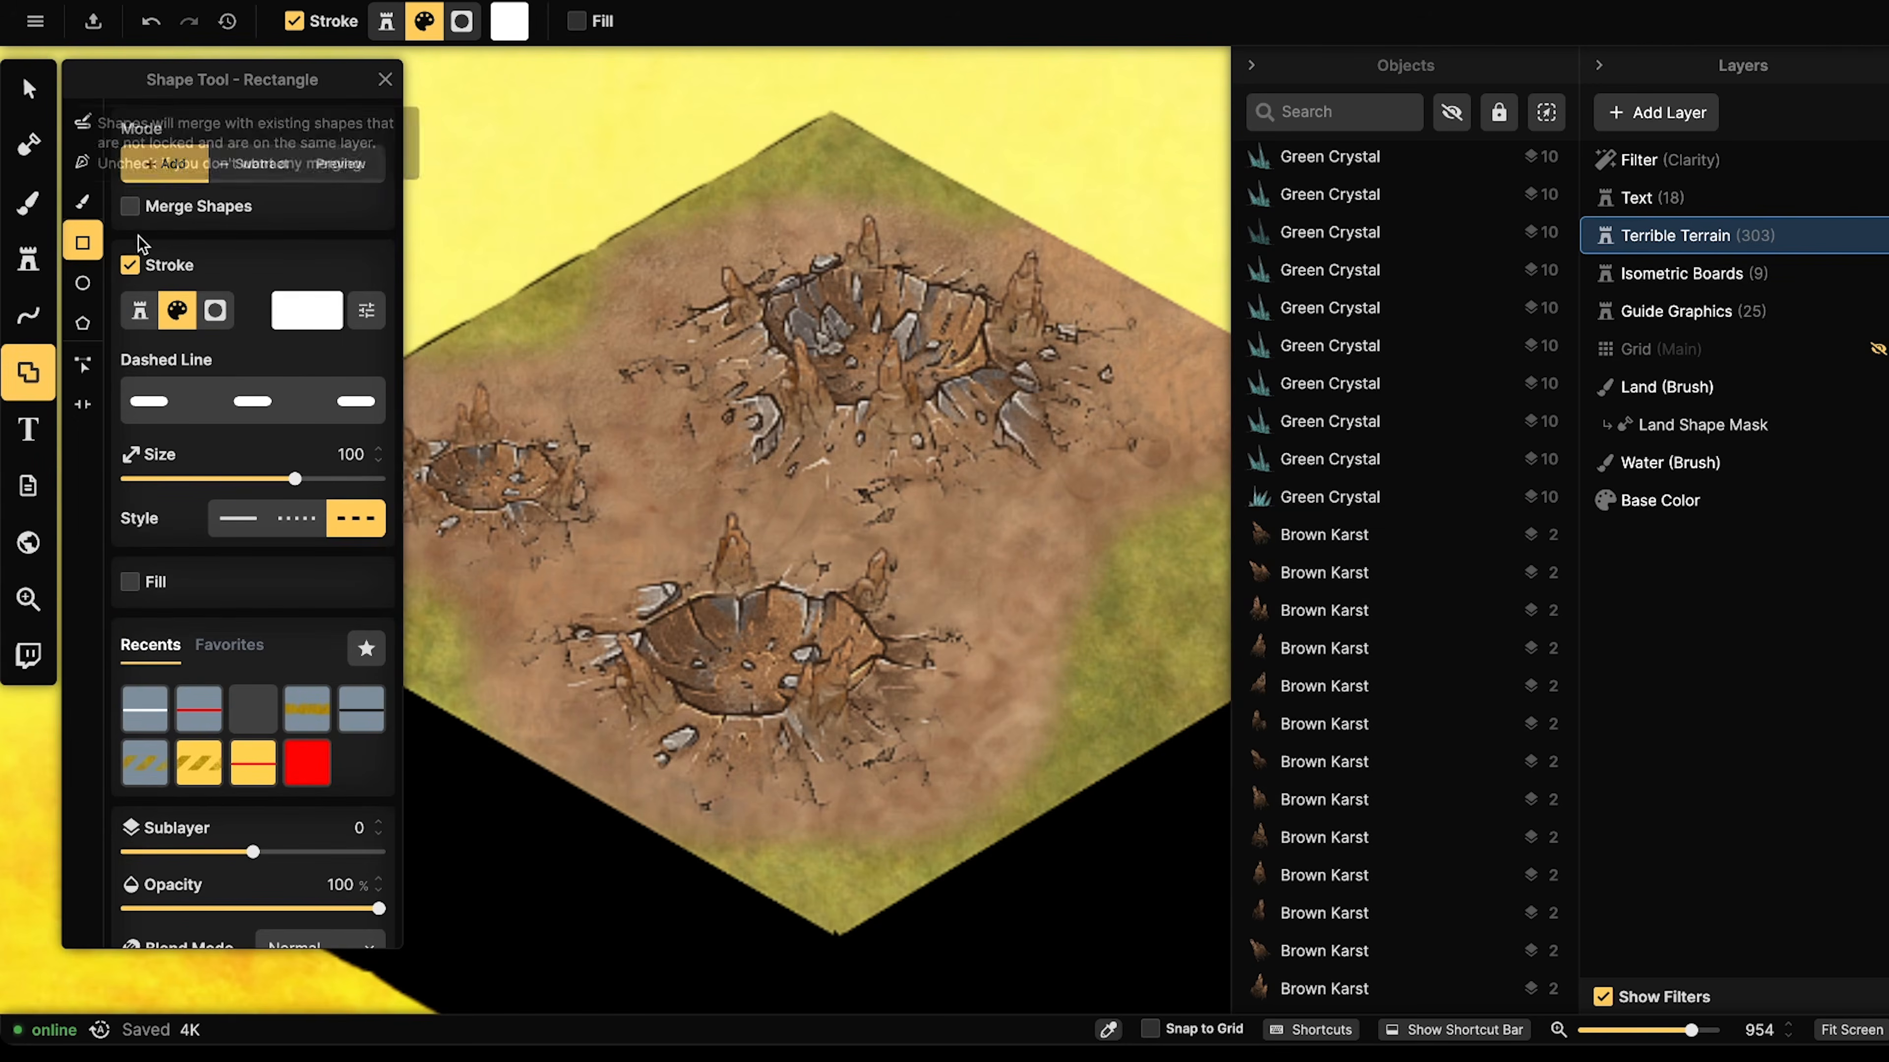
click(131, 265)
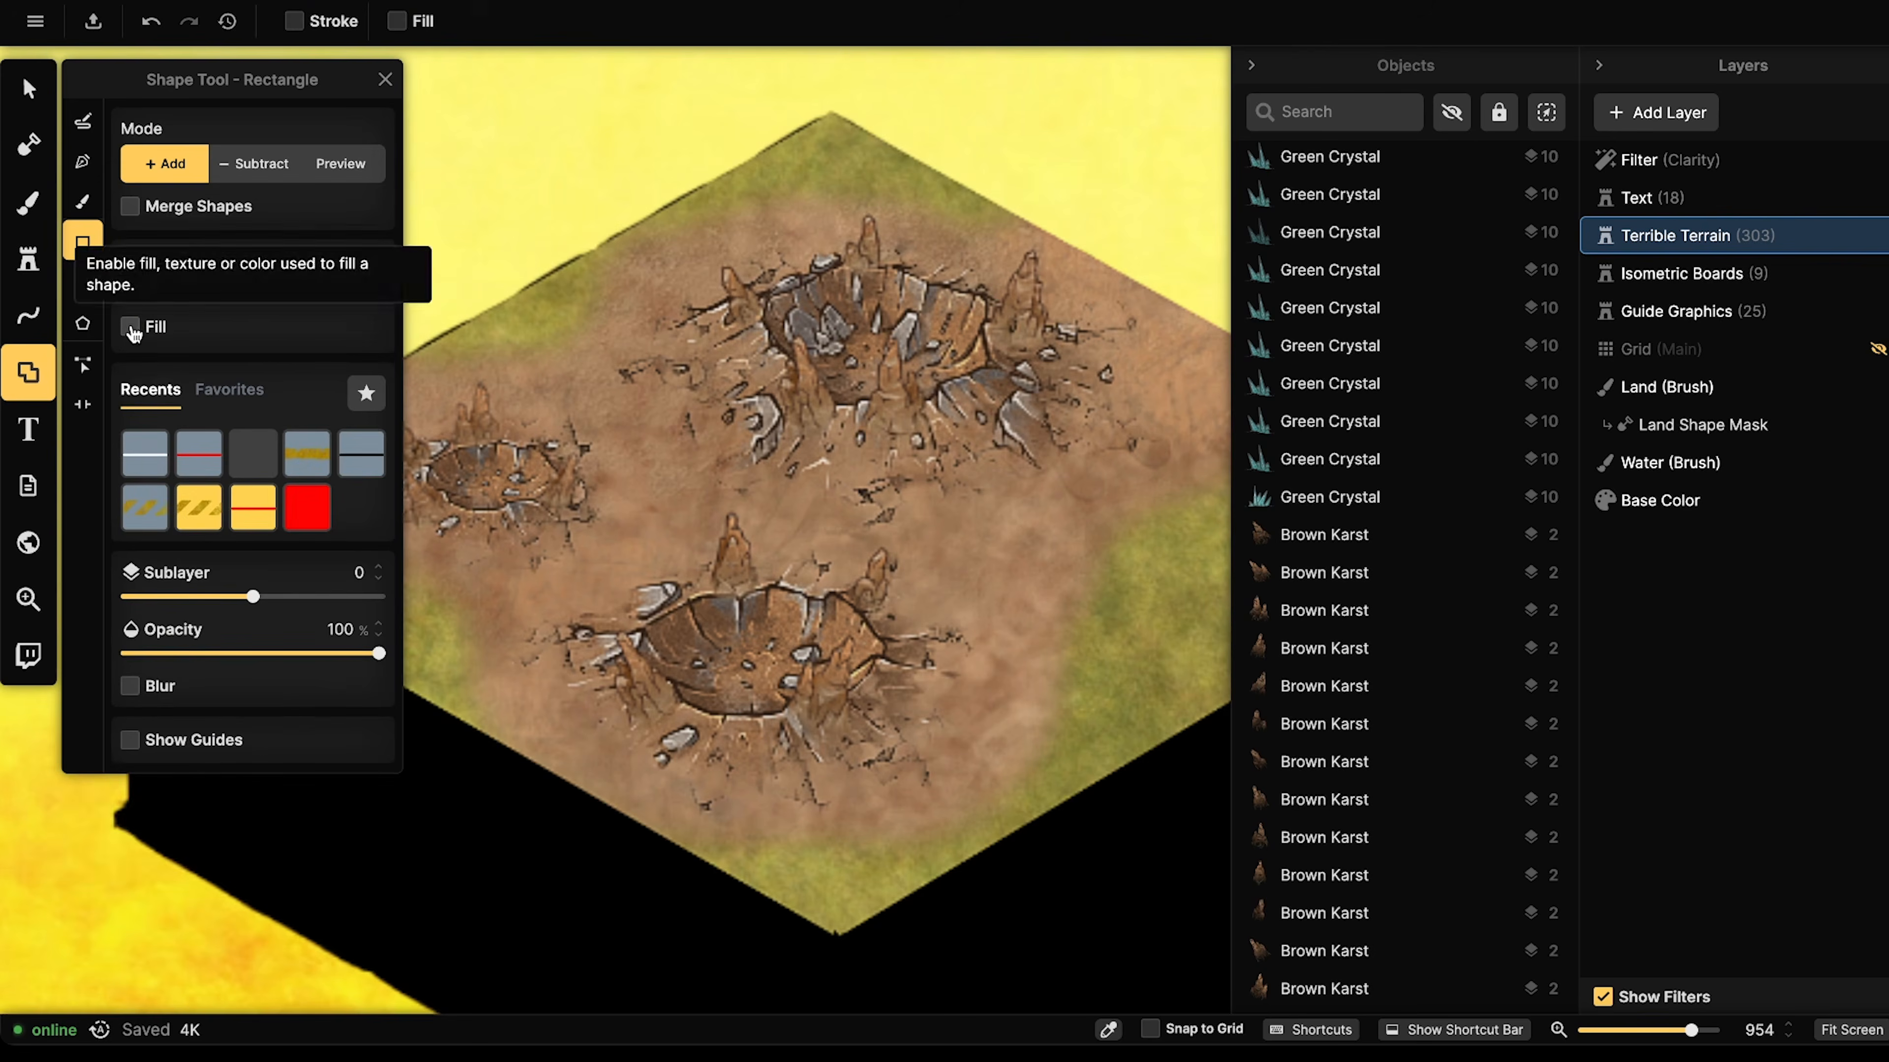
click(148, 334)
click(140, 372)
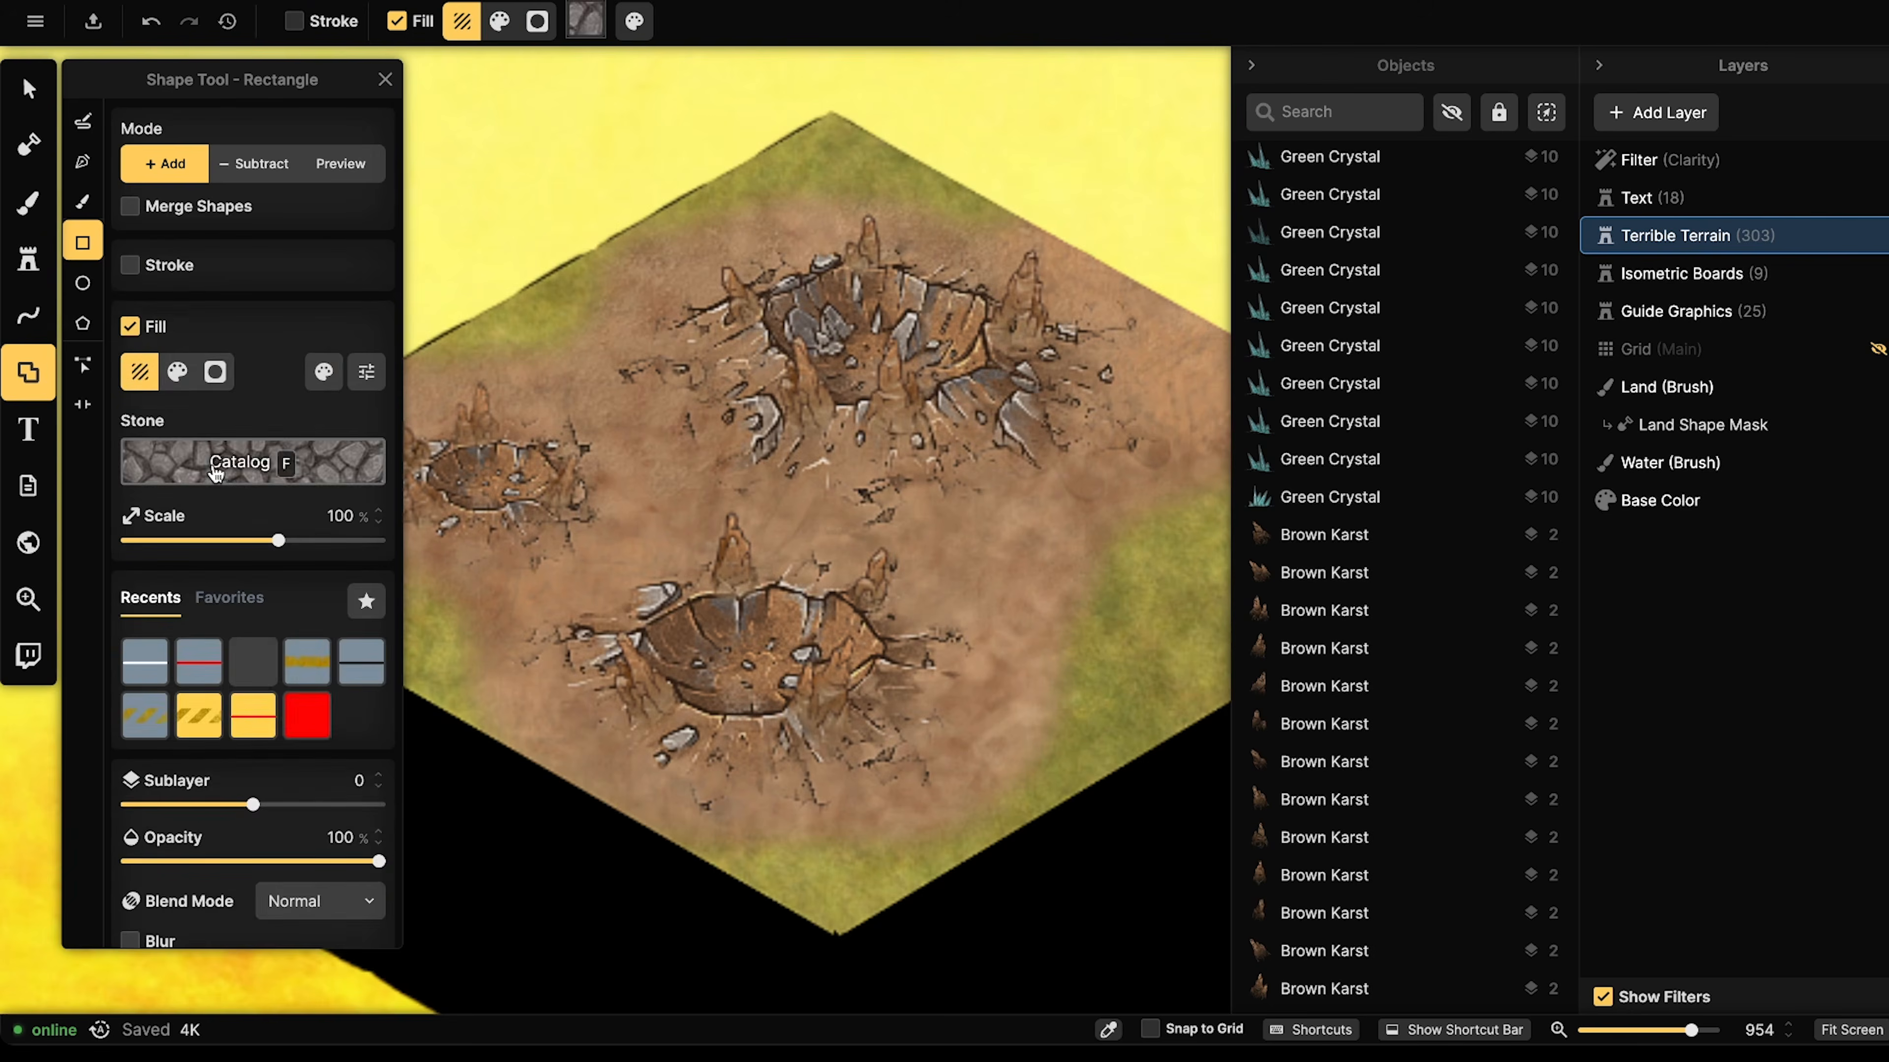
- Choose the Rough Swampy Grassland texture from the Fantasy World pack as the shape fill
click(205, 454)
scroll(1157, 614, down, 5)
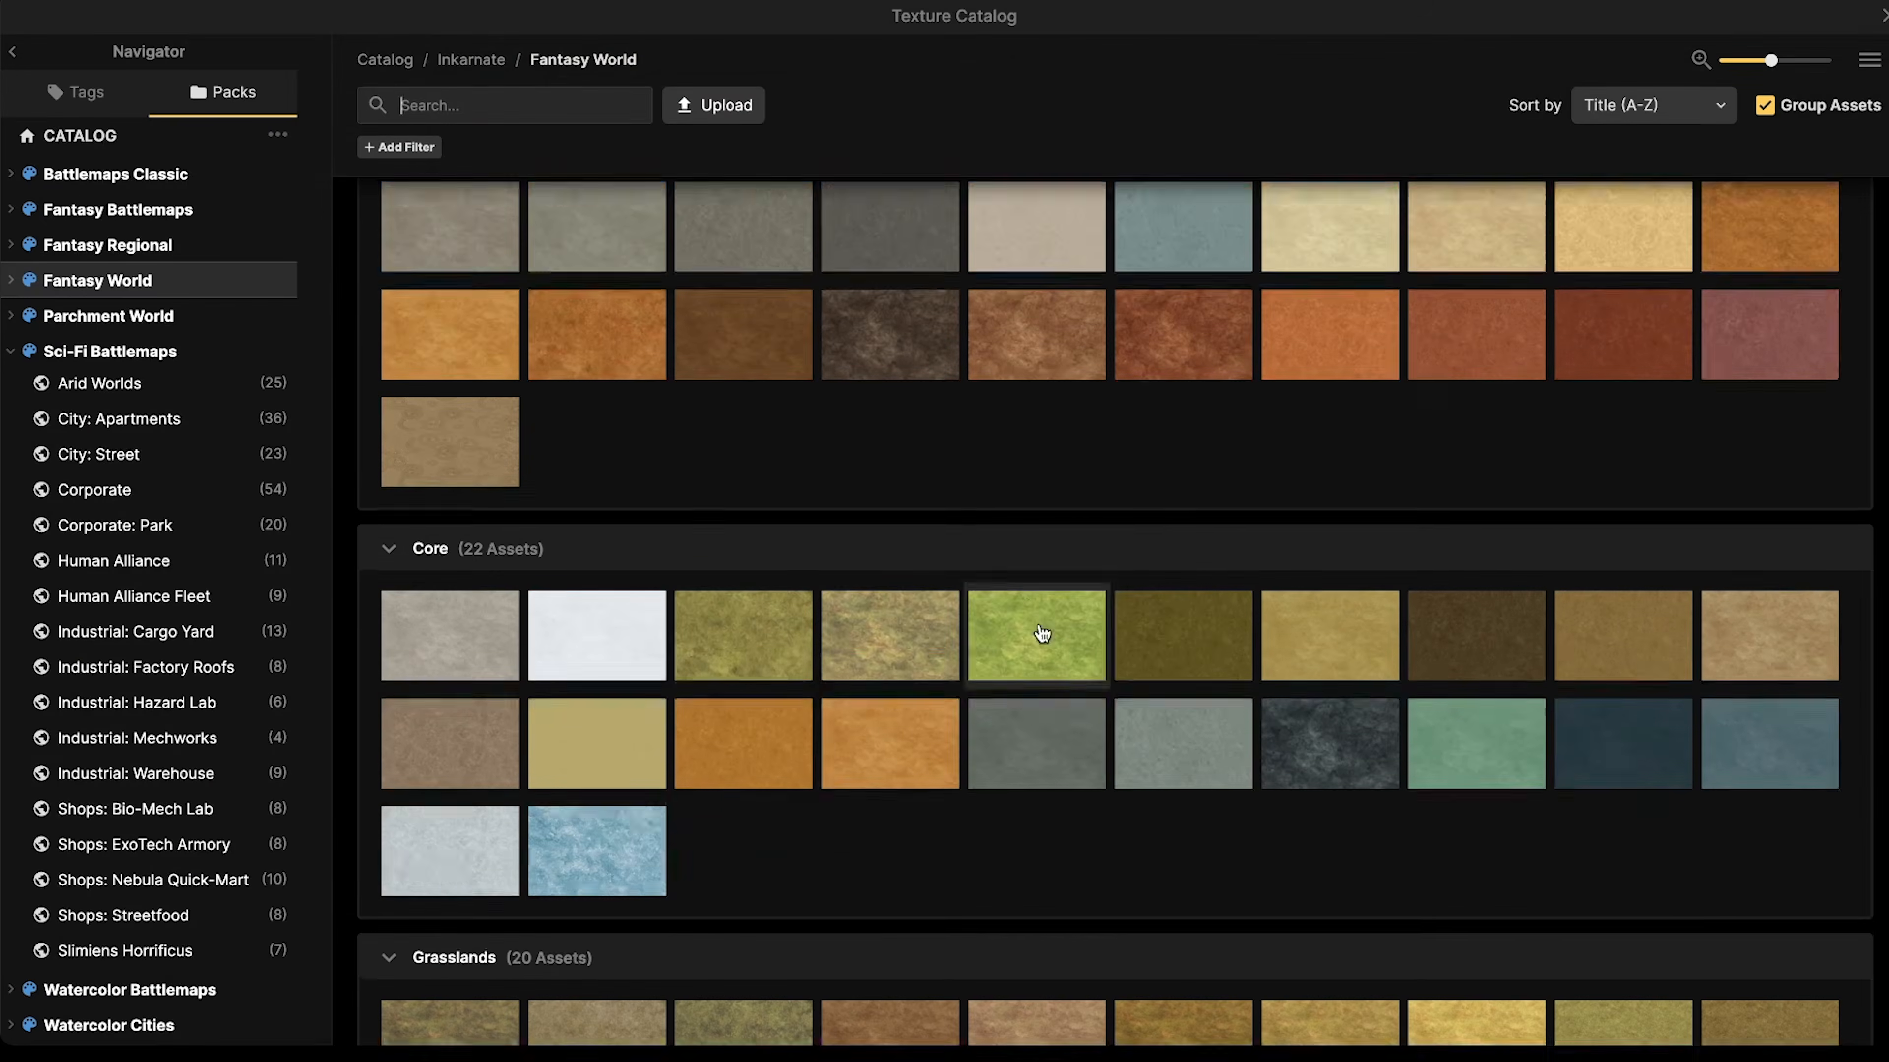
scroll(732, 678, down, 2)
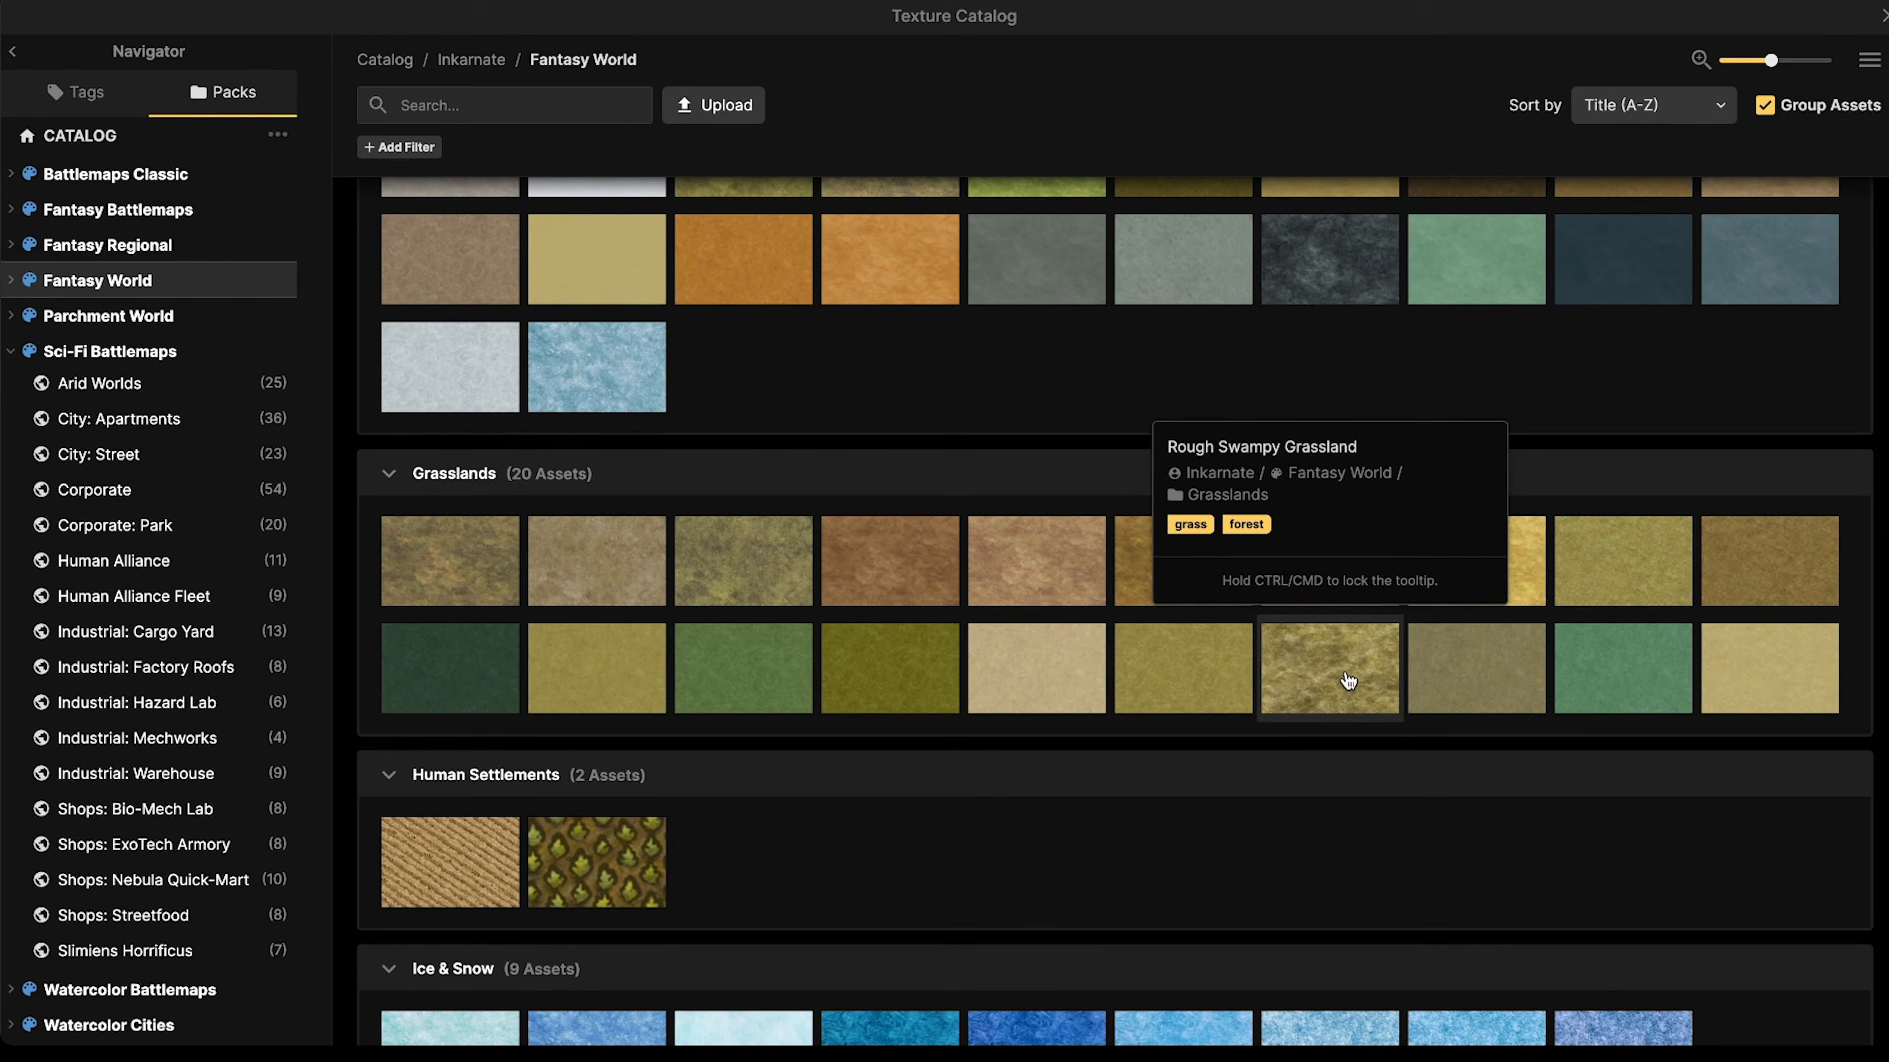
click(1349, 681)
scroll(671, 633, up, 3)
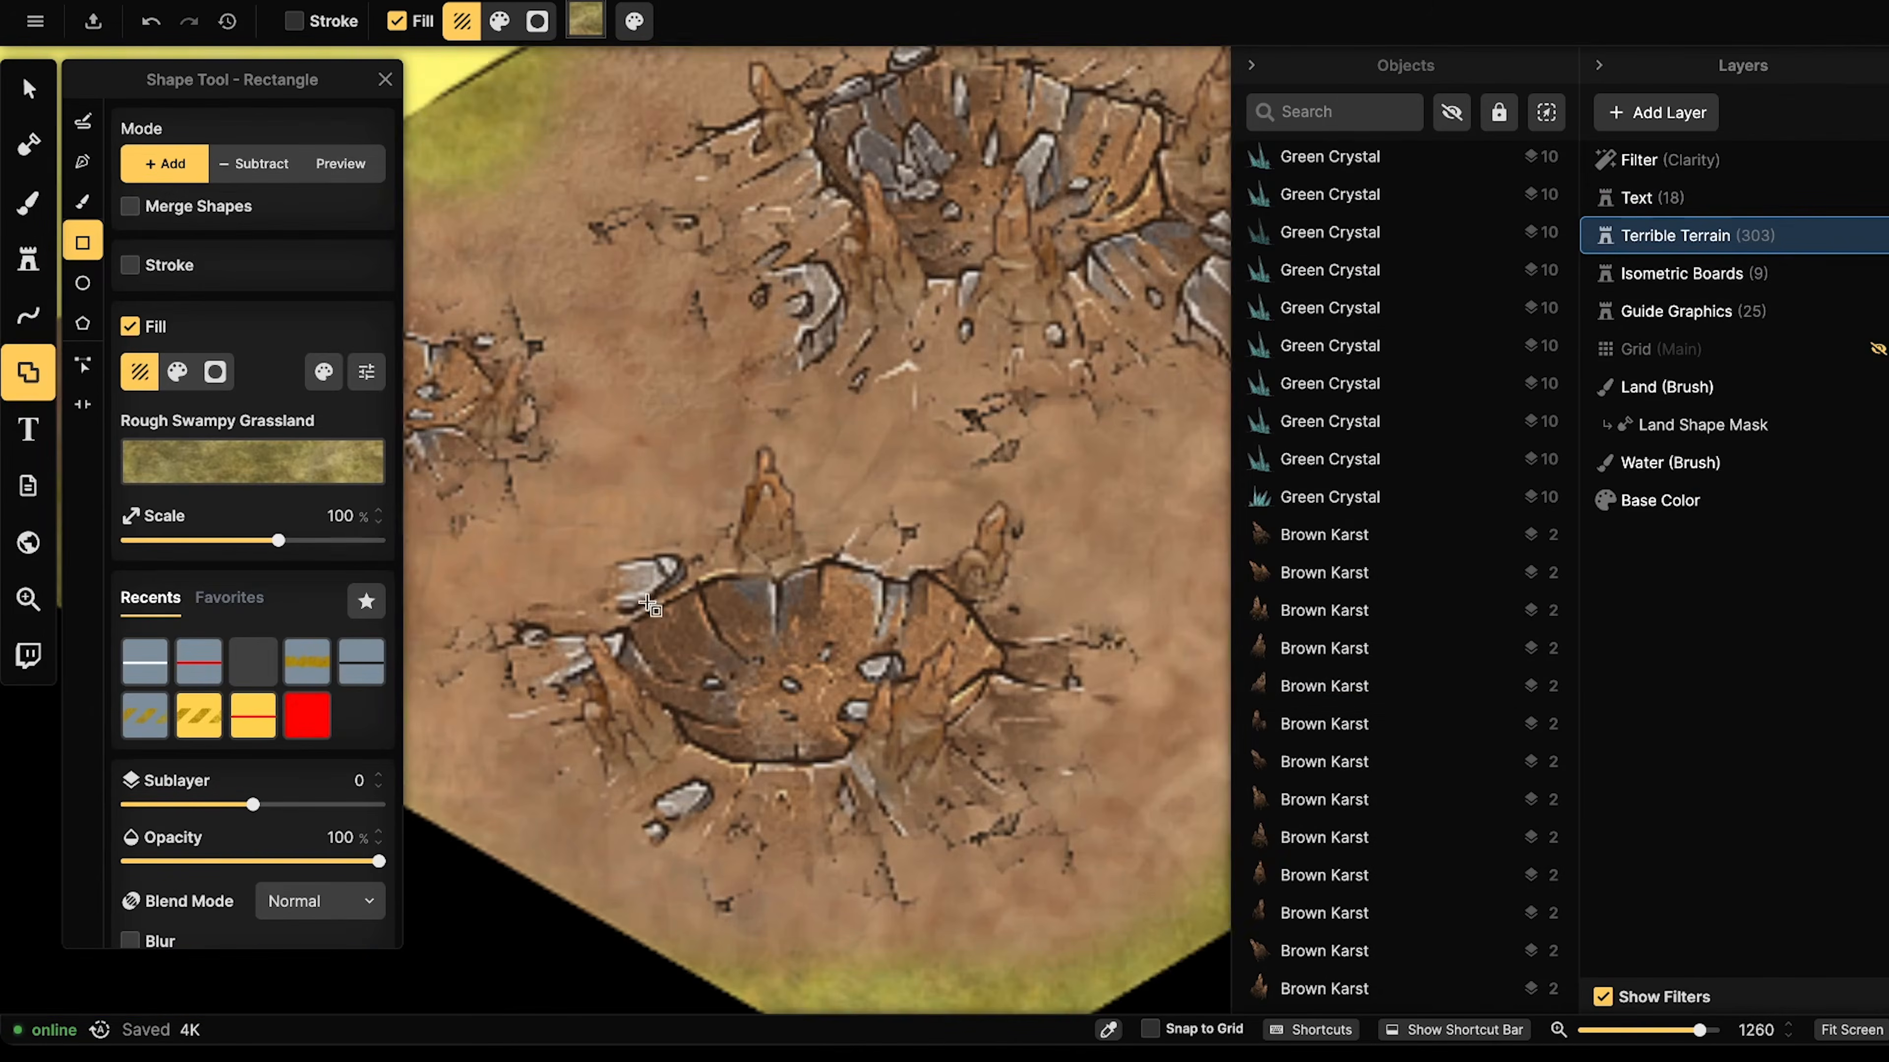
- Search the texture catalog for "lava" and choose Orange Turbulent Lava as the shape fill
click(192, 464)
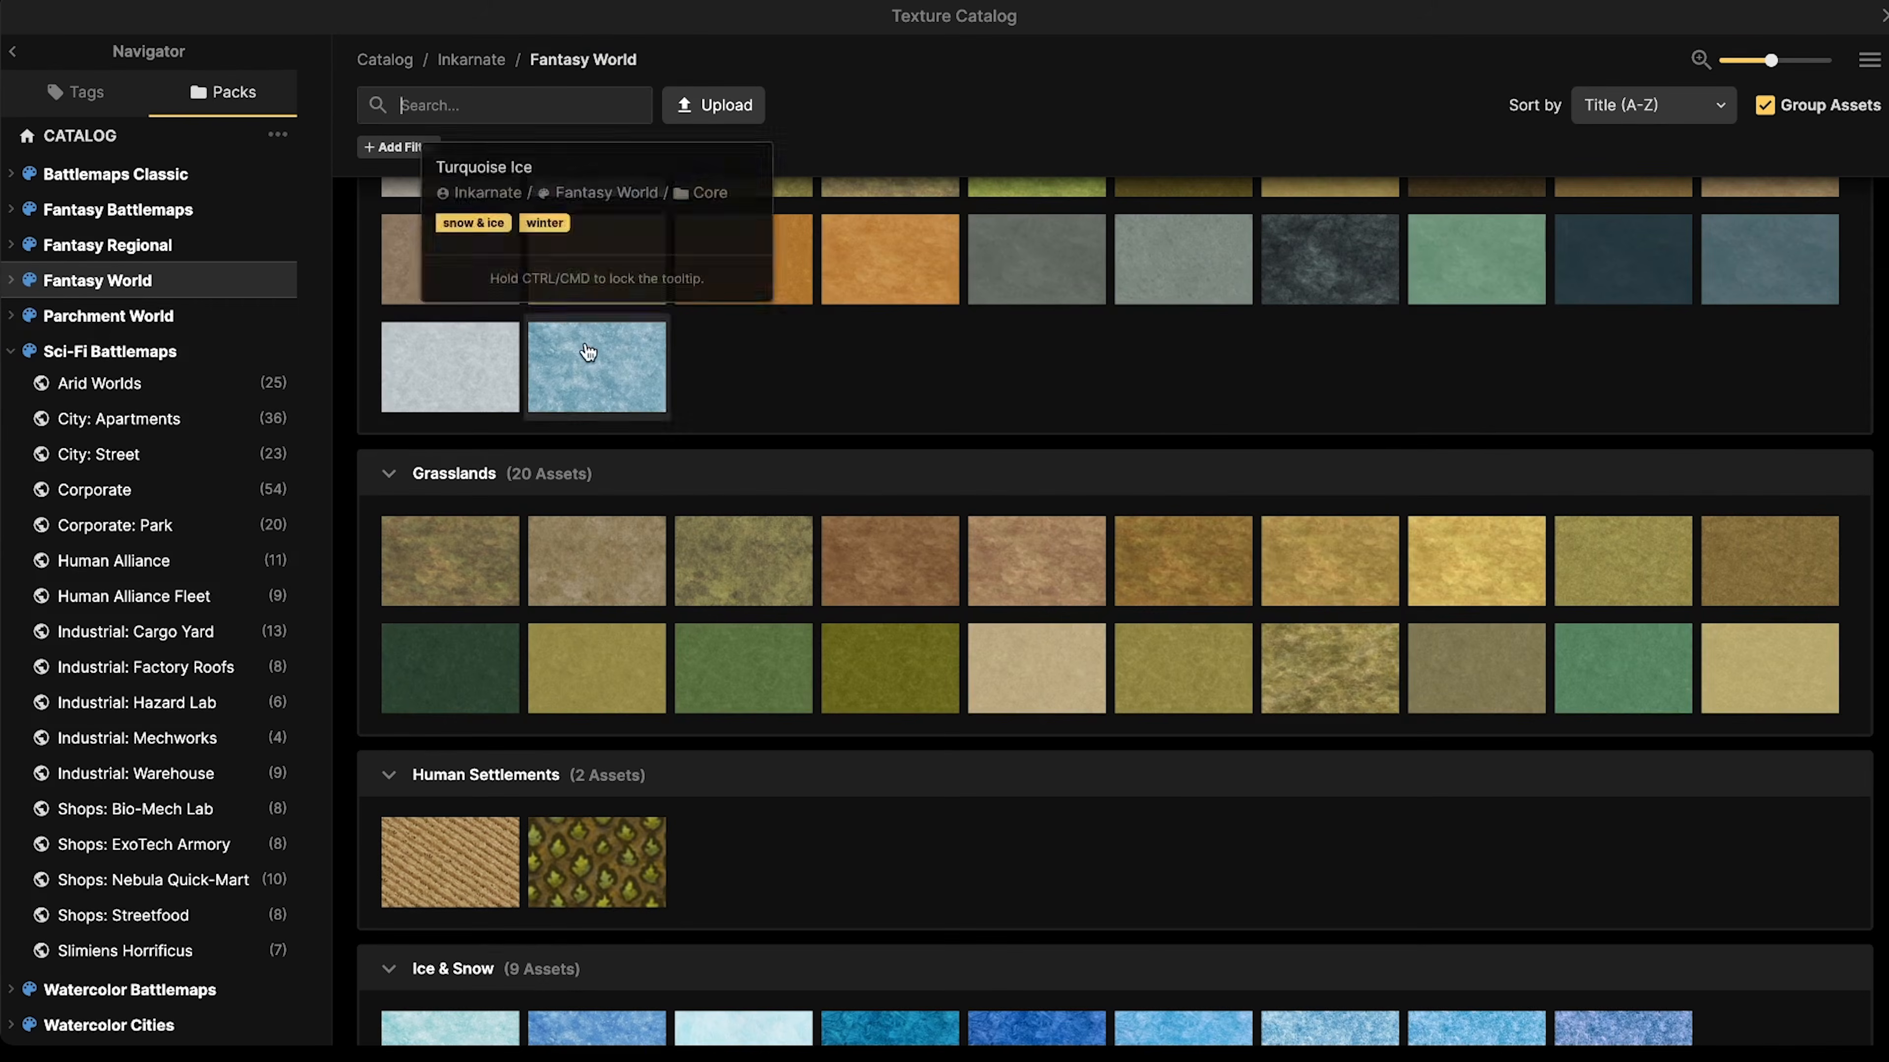
click(551, 105)
text(lava)
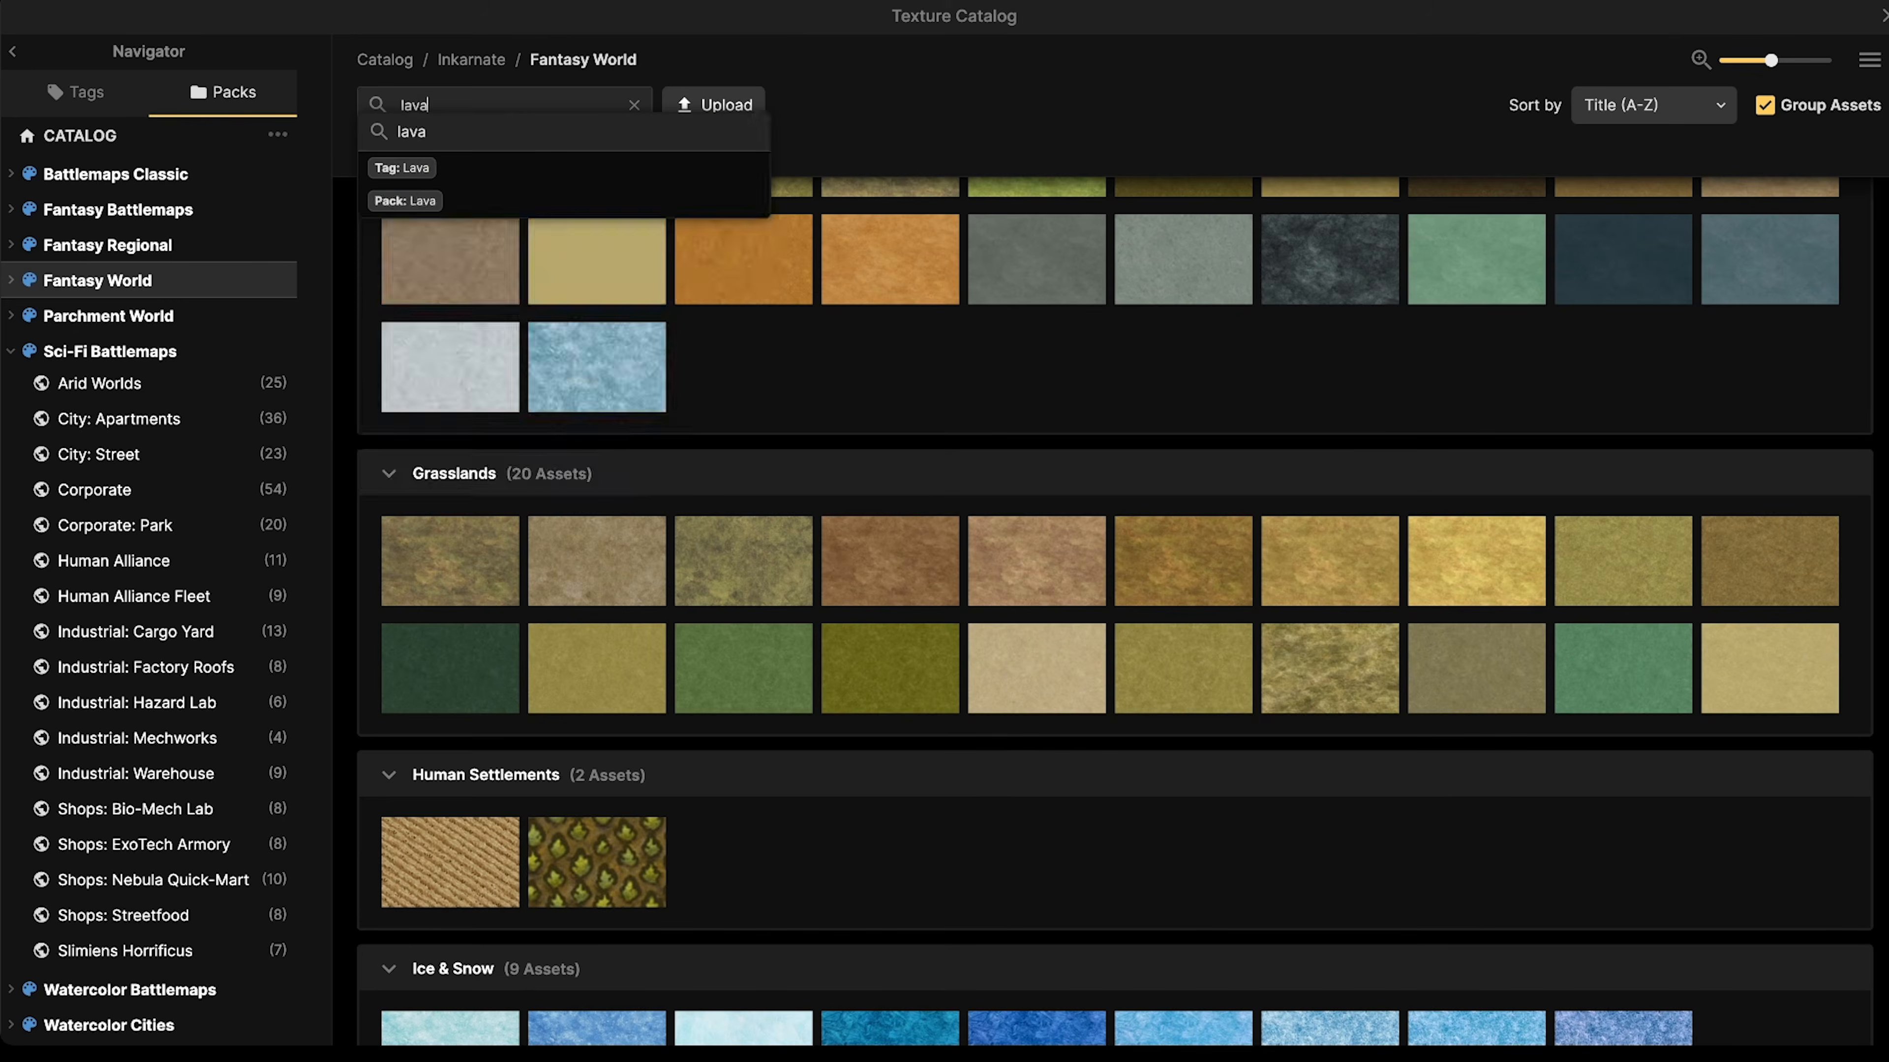
key(Return)
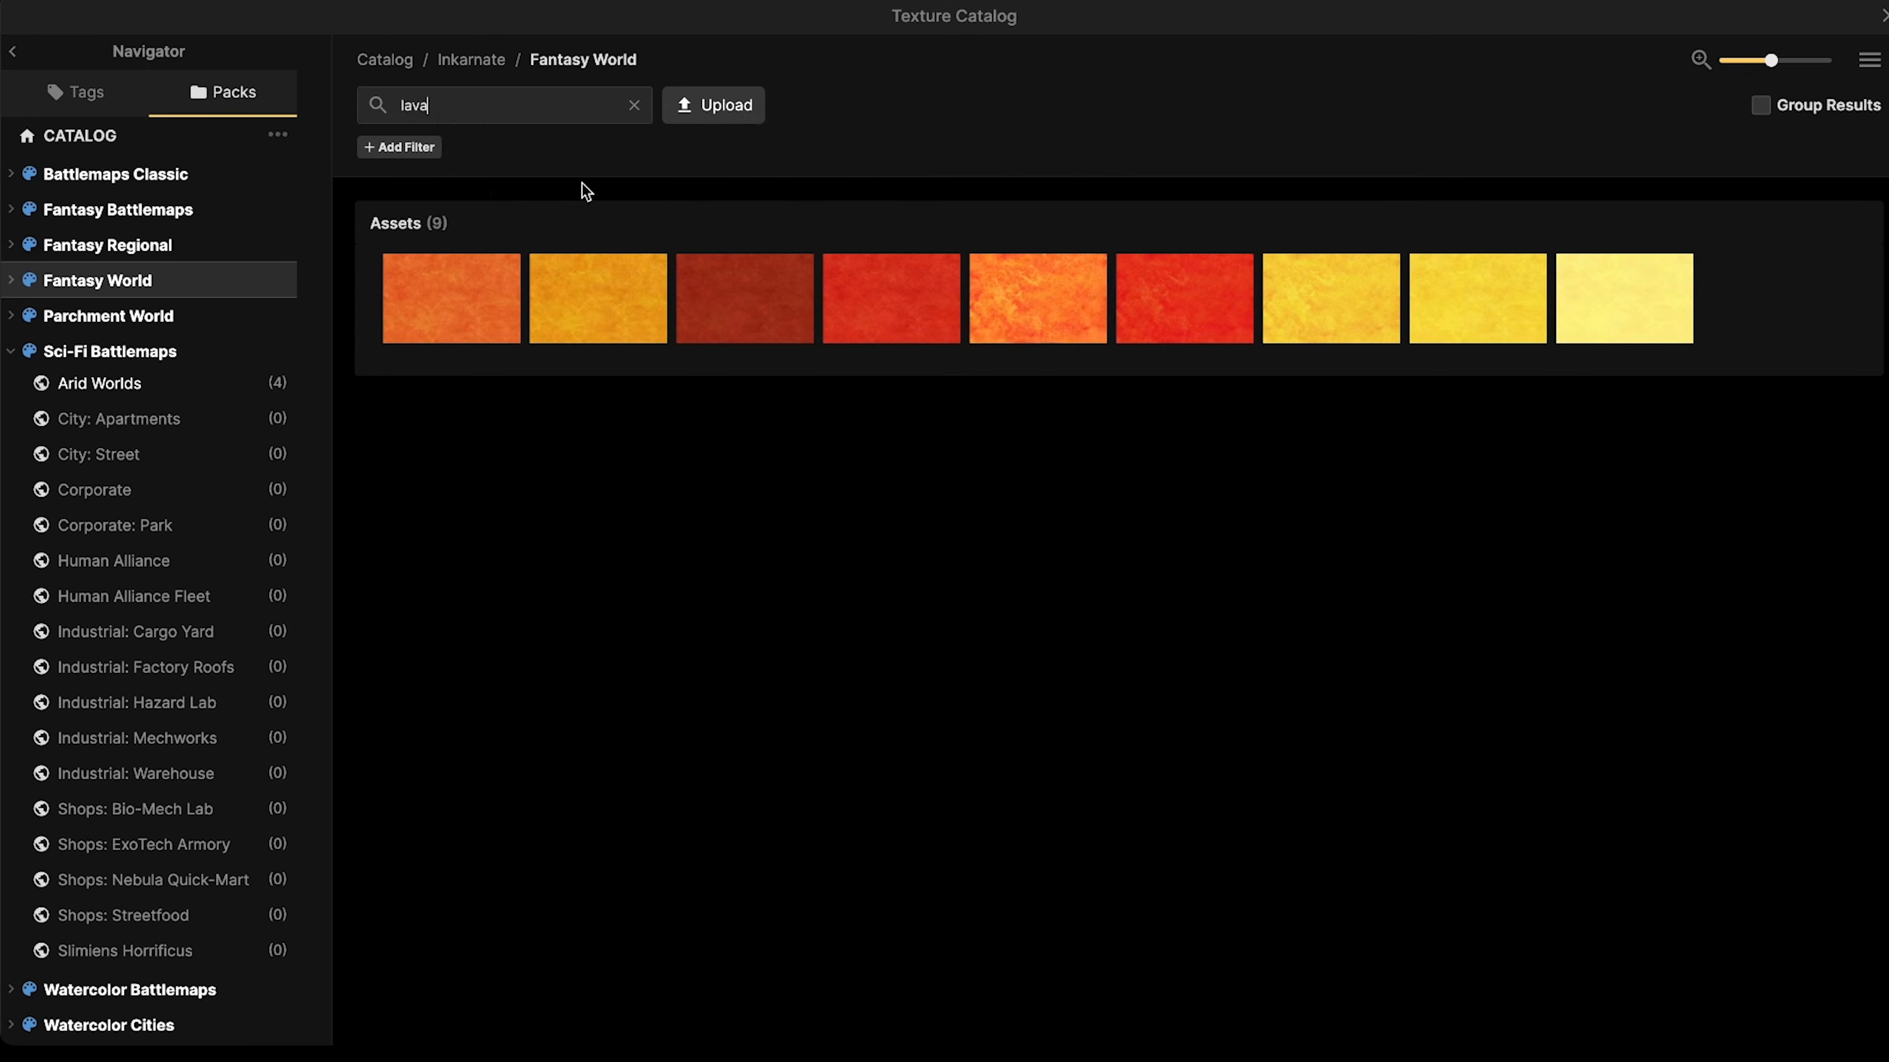
click(1054, 308)
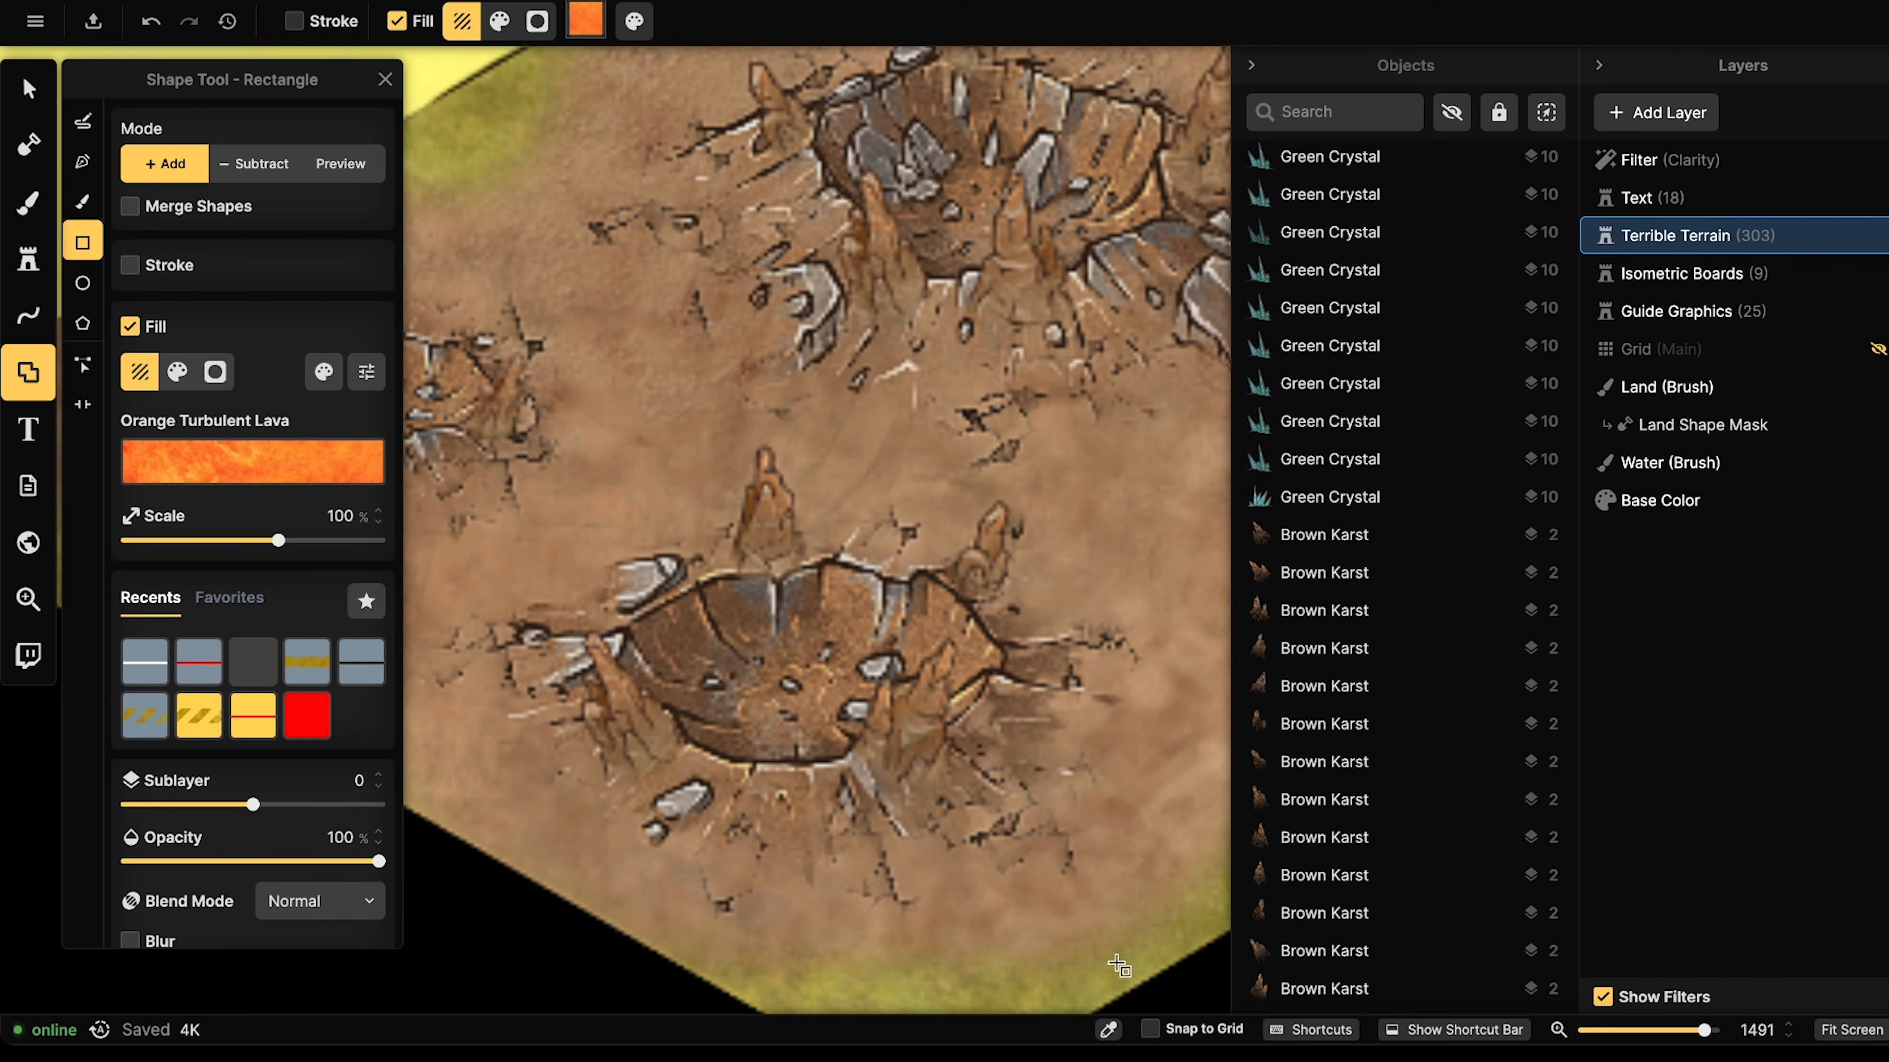
- Look at the keyboard shortcuts reference and close it
key(k)
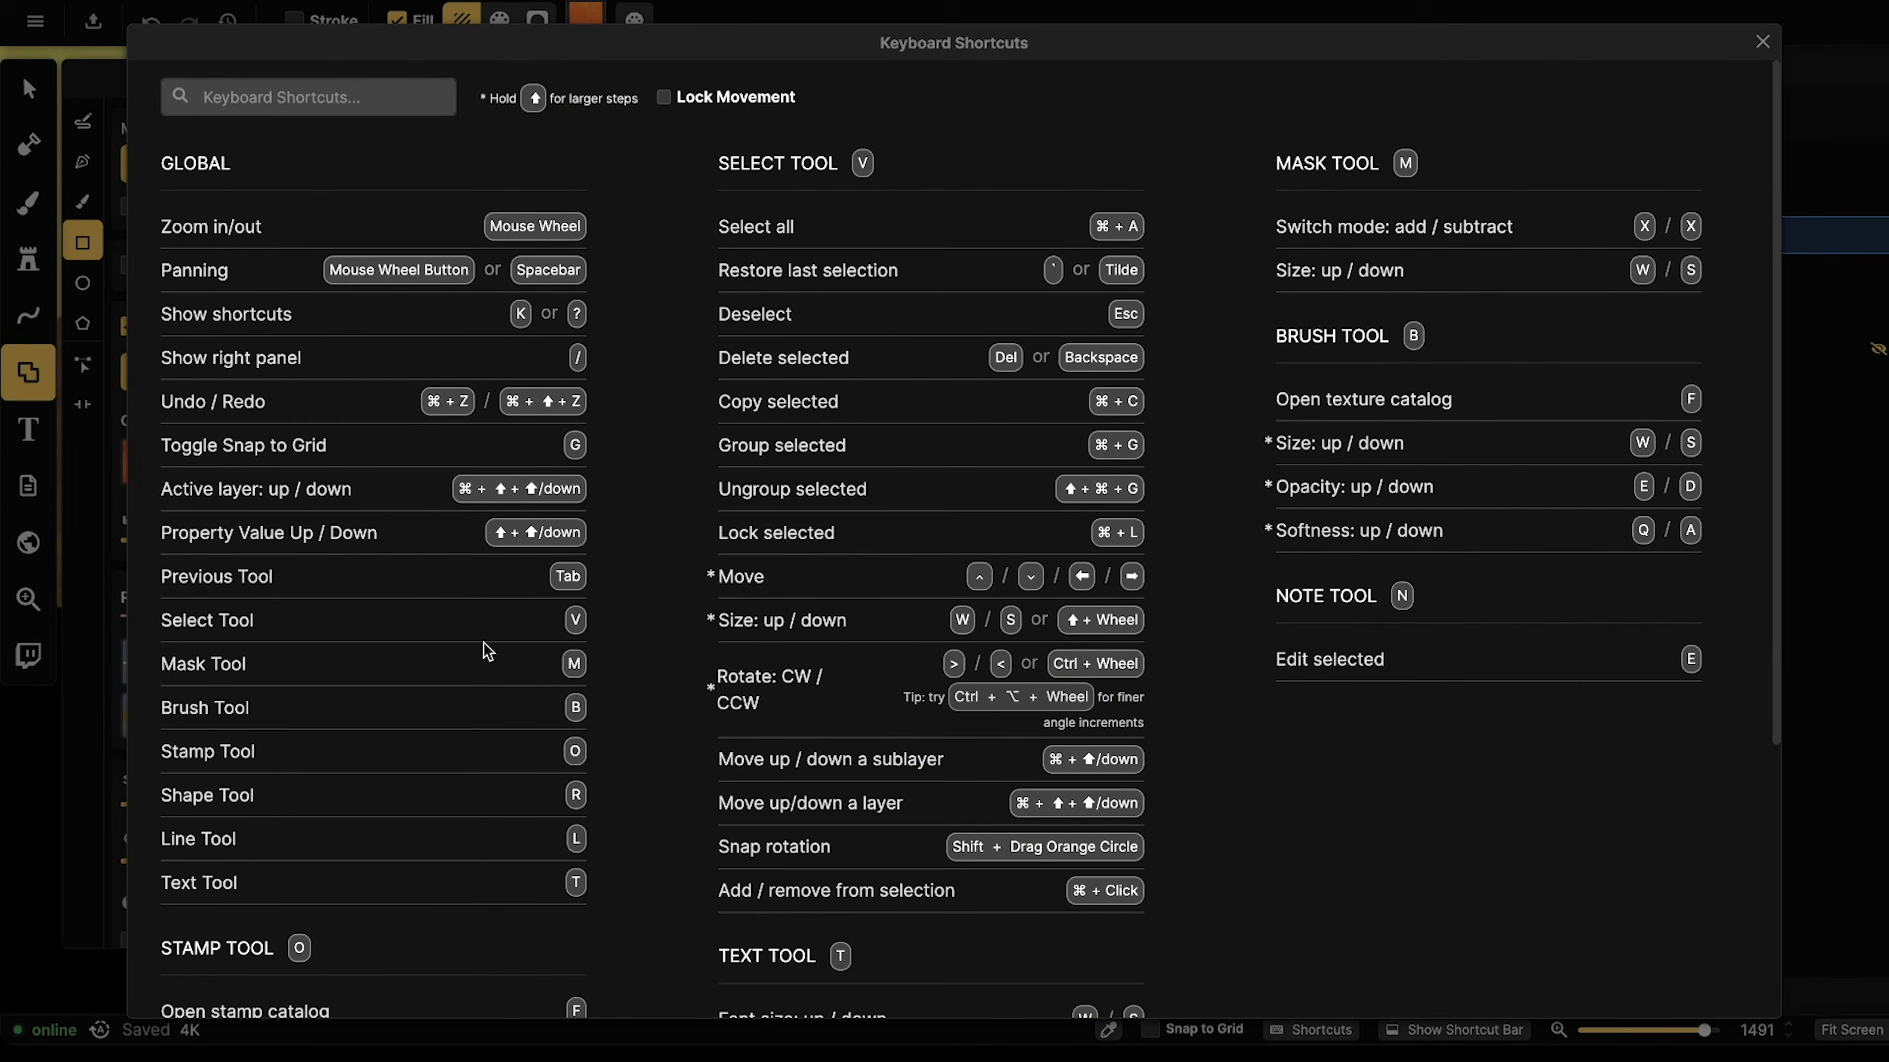
text(k)
click(1759, 43)
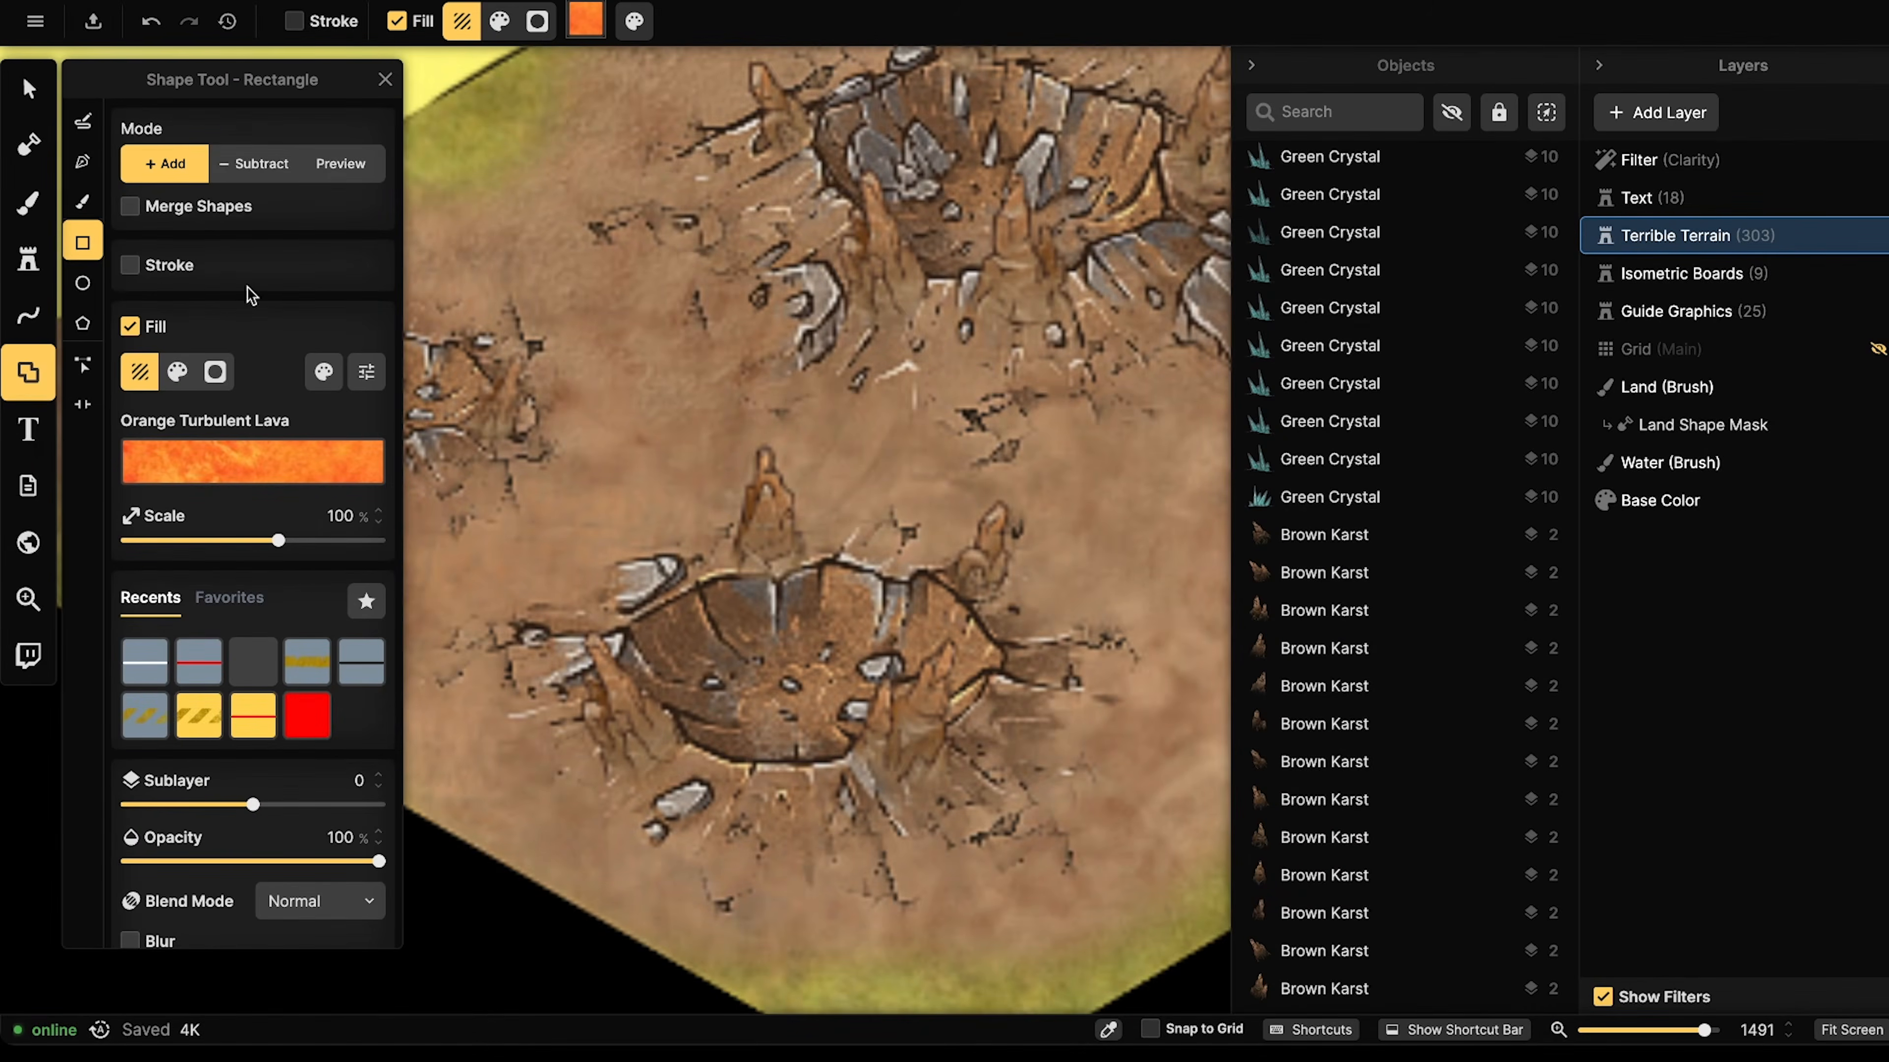
- Draw a freehand Orange Turbulent Lava pool inside the front crater and add it as a shape
click(83, 126)
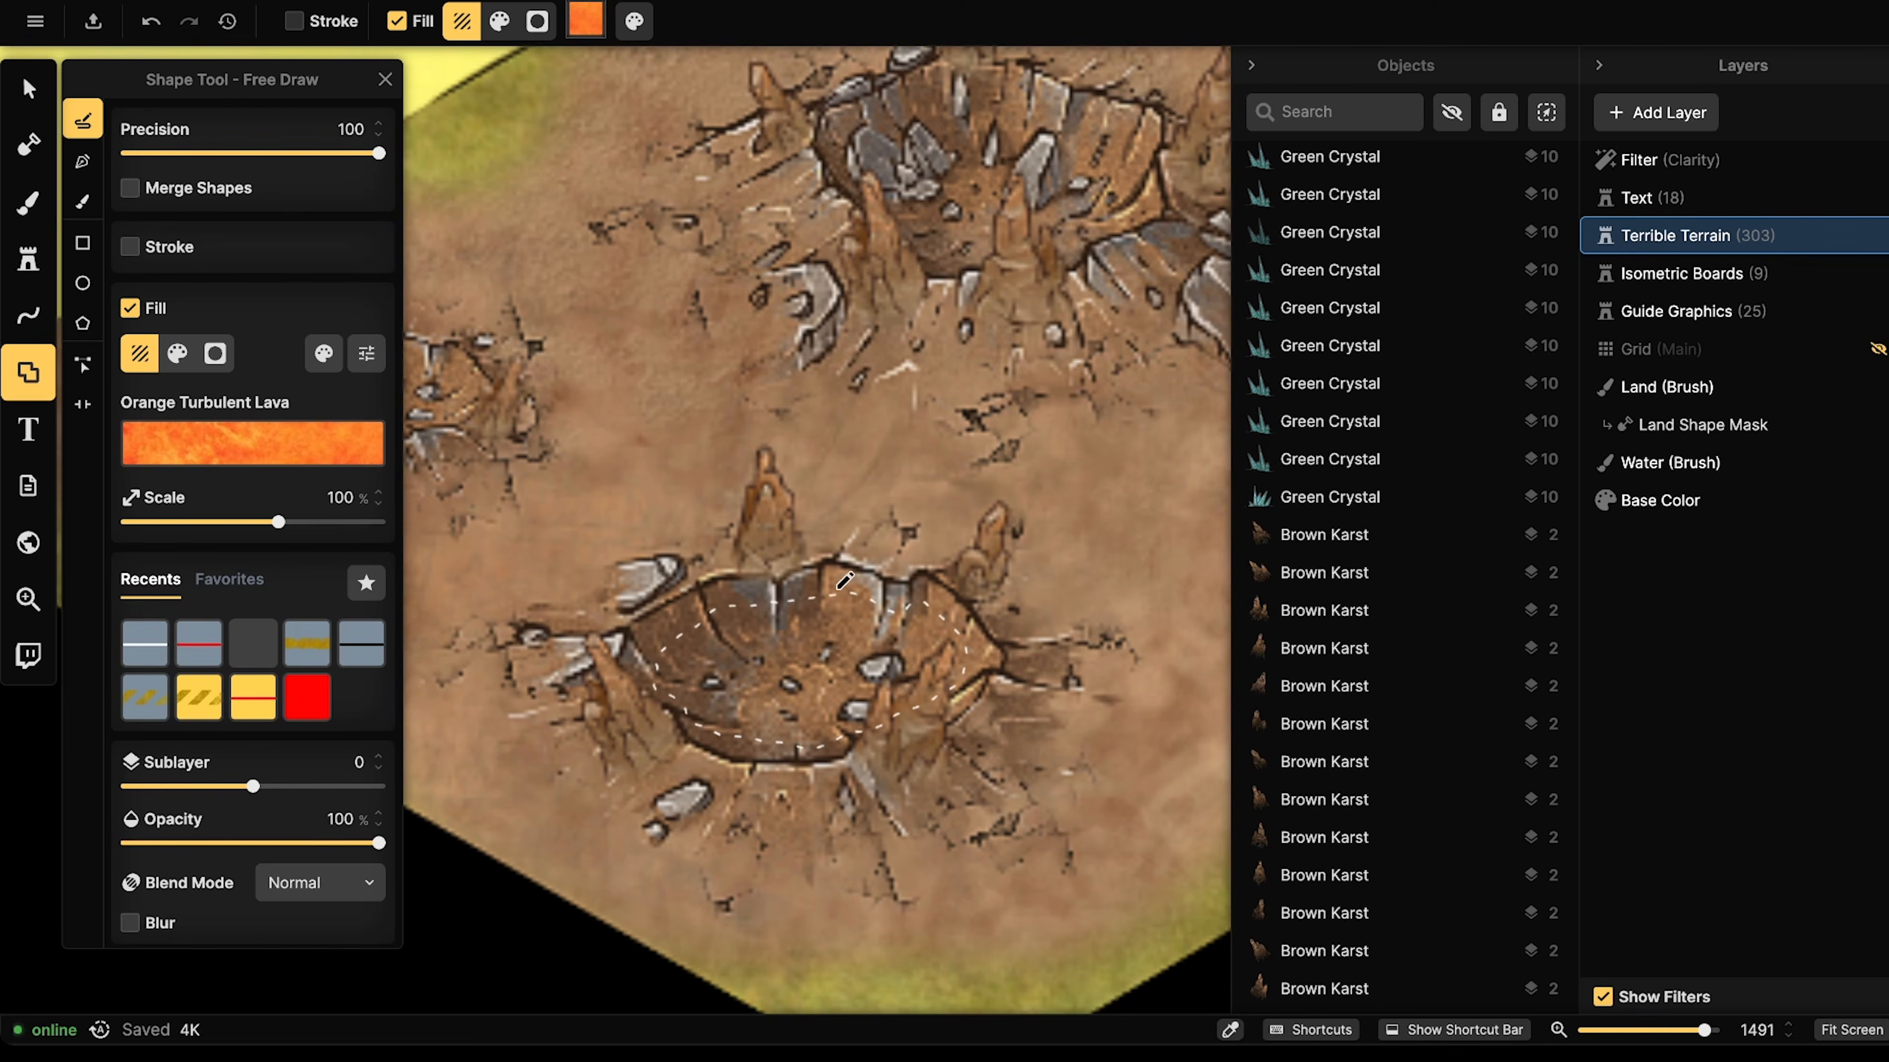
drag(809, 581, 814, 579)
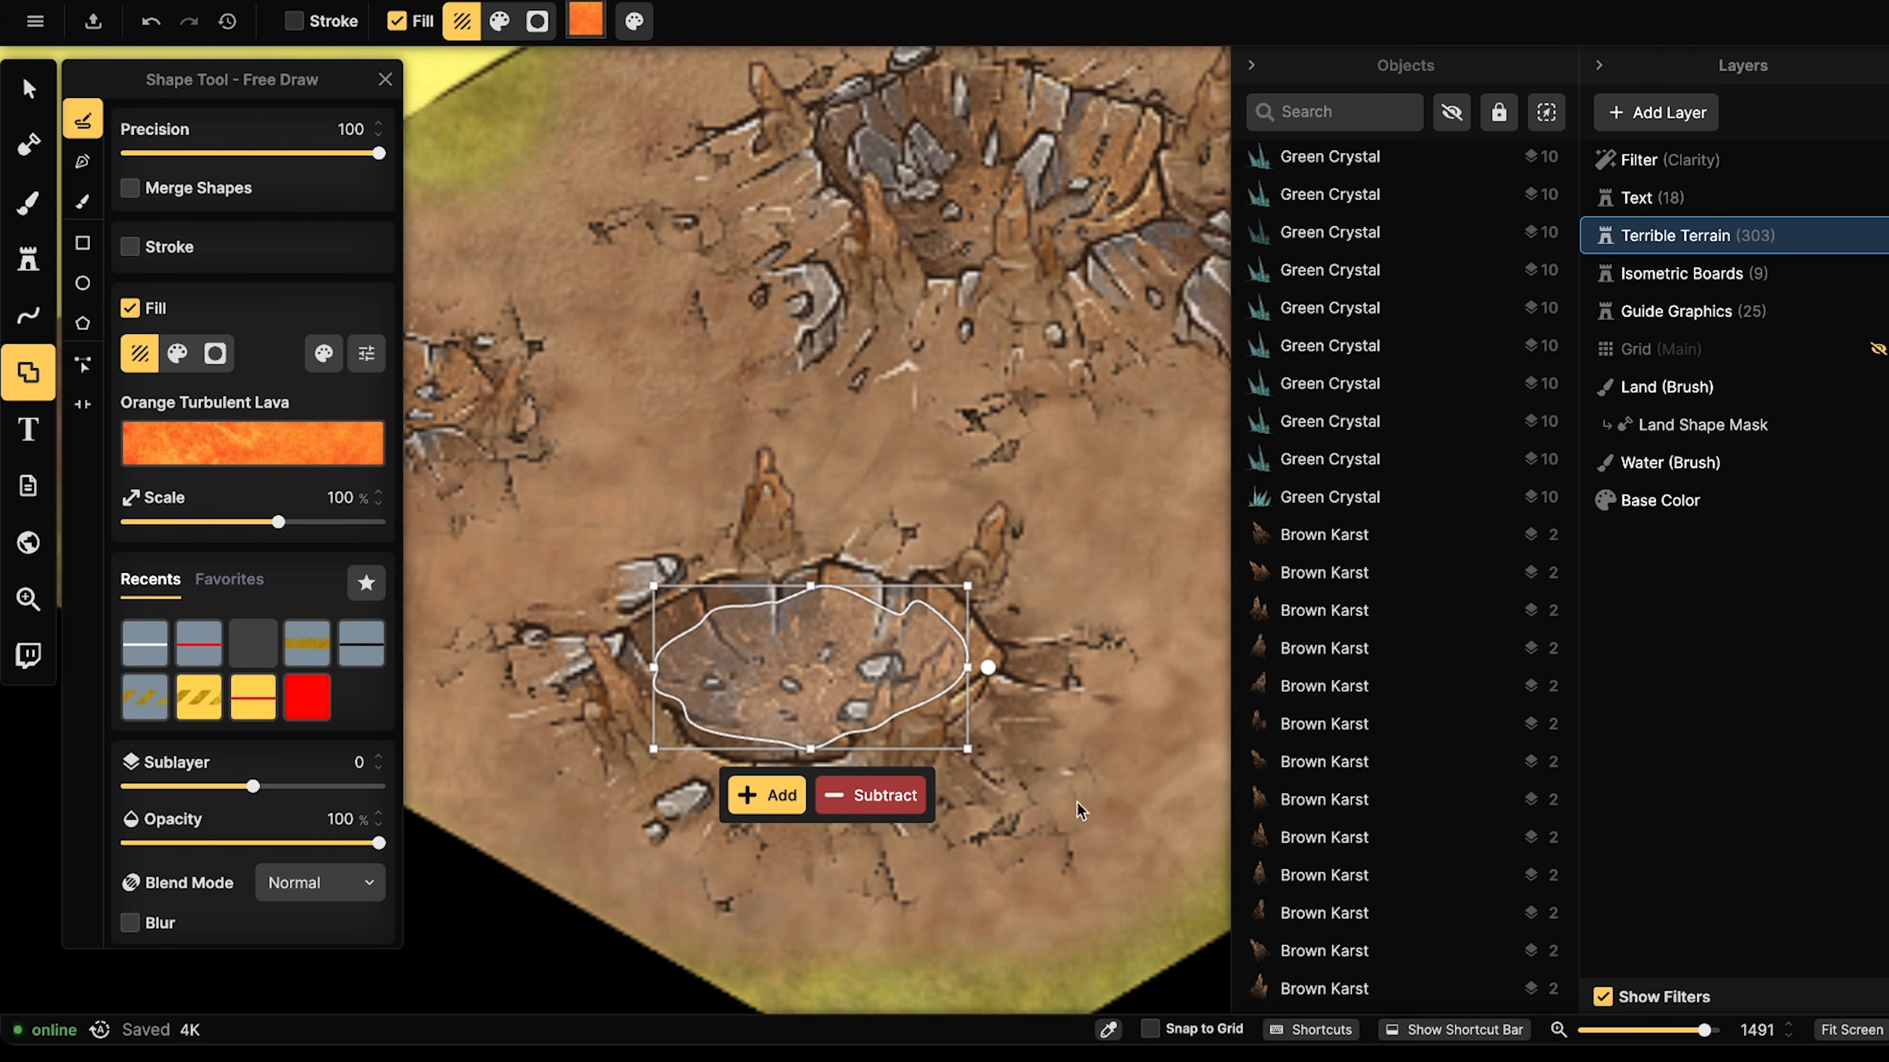
click(789, 810)
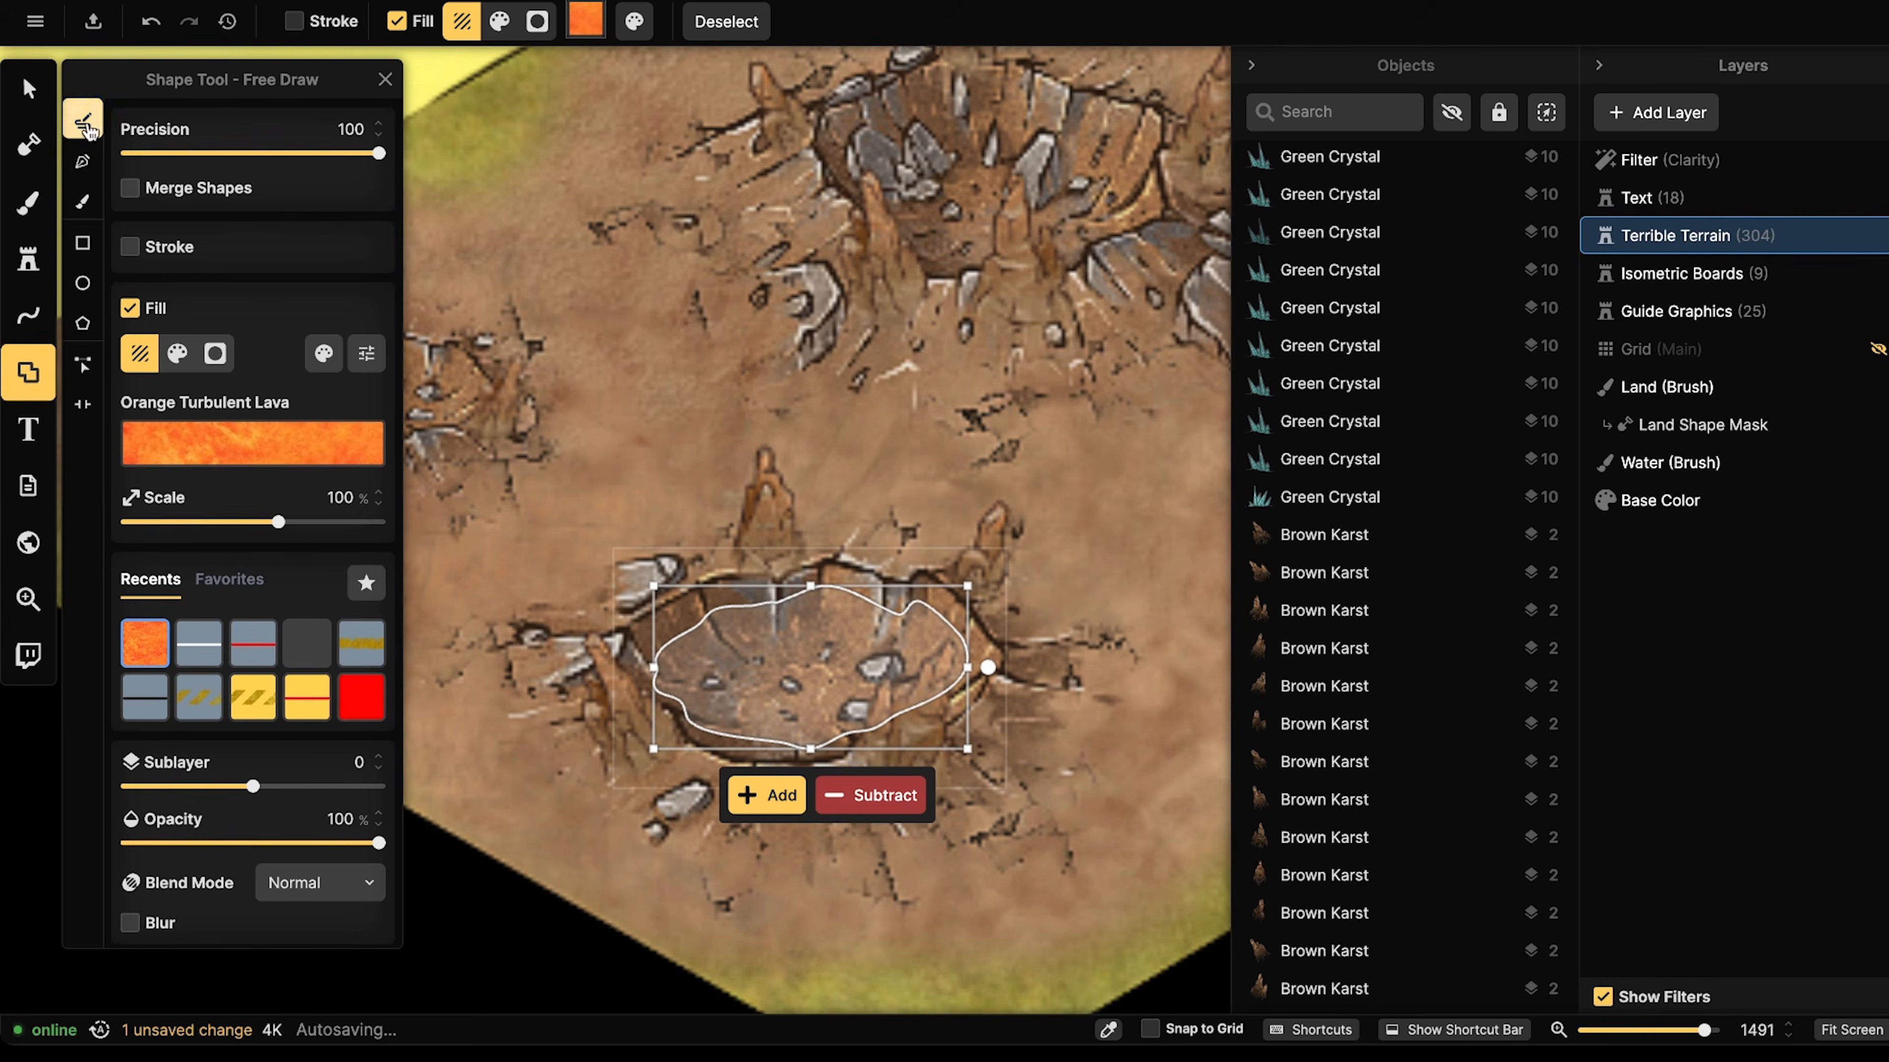
- Raise the lava shape to sublayer 1 and nudge it into place inside the front crater
click(28, 88)
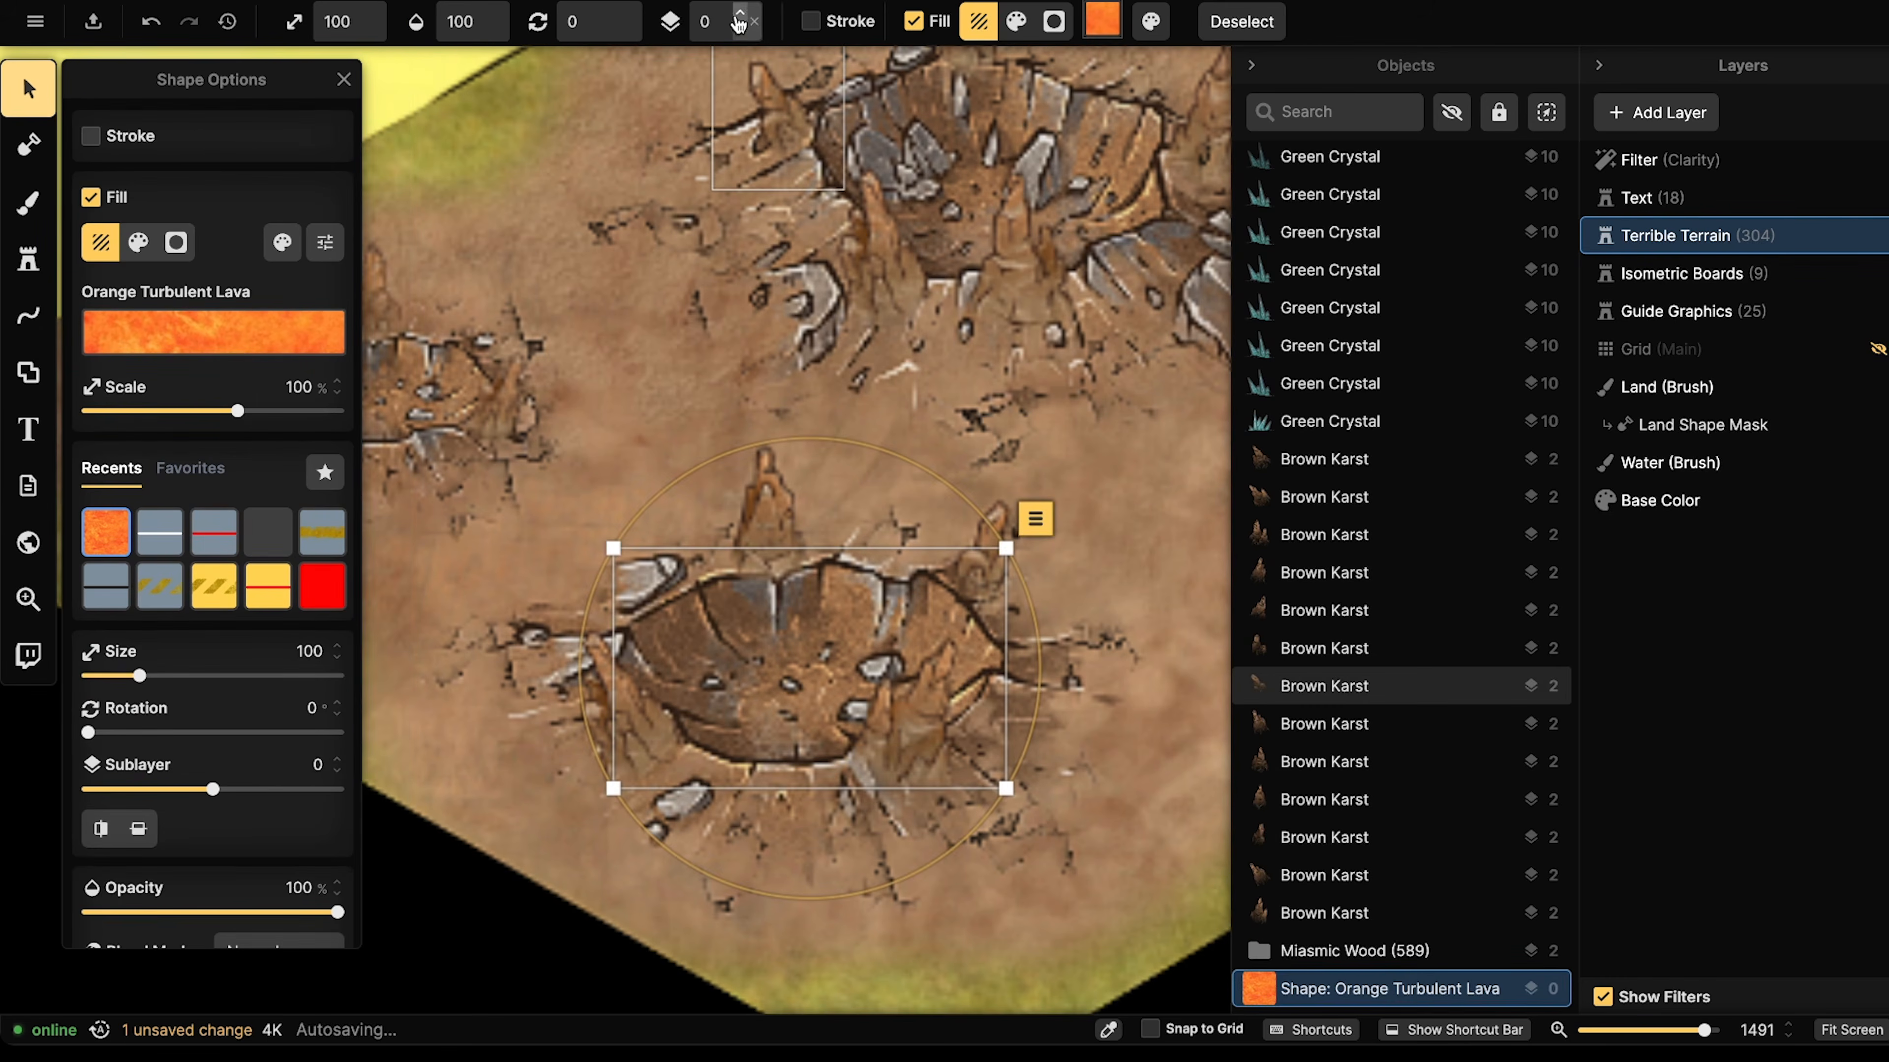
click(740, 16)
drag(750, 650, 754, 653)
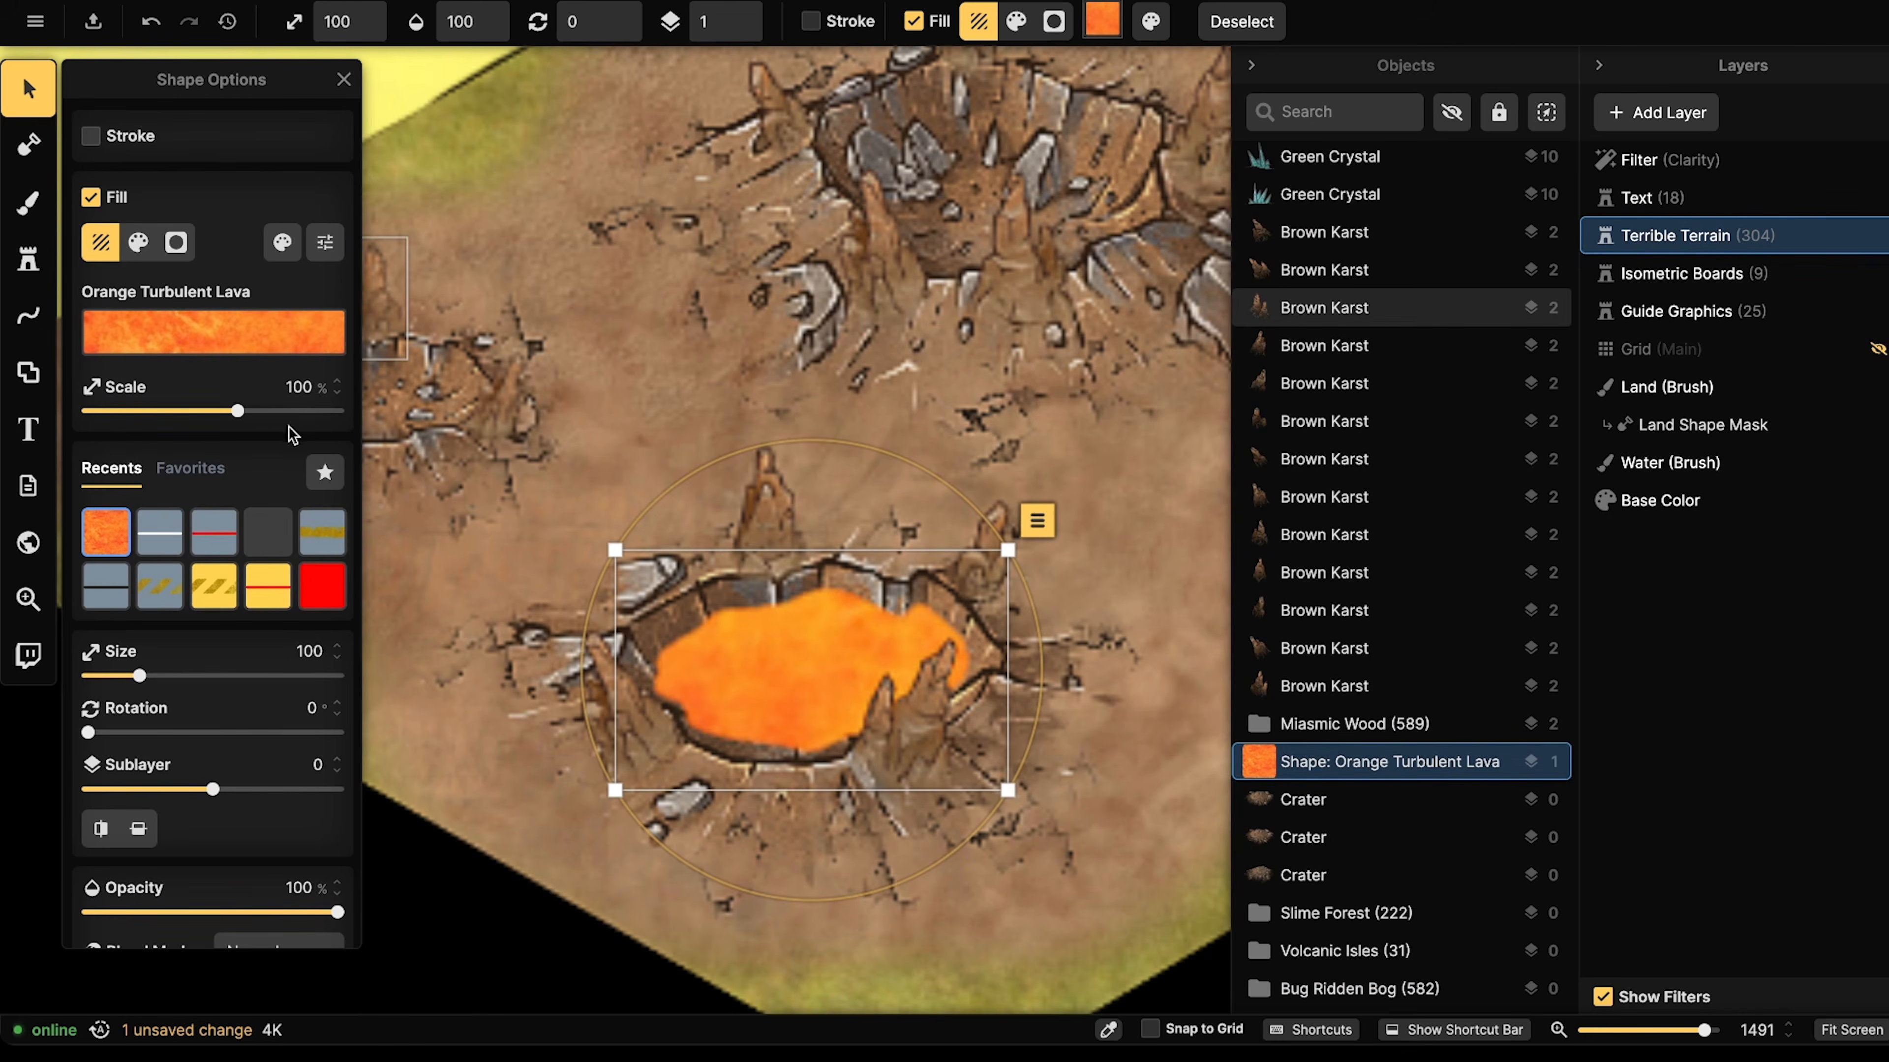
- Scale the lava shape's texture to 26.97% and tweak its fill color to hue 37 and contrast 119
drag(239, 413, 170, 416)
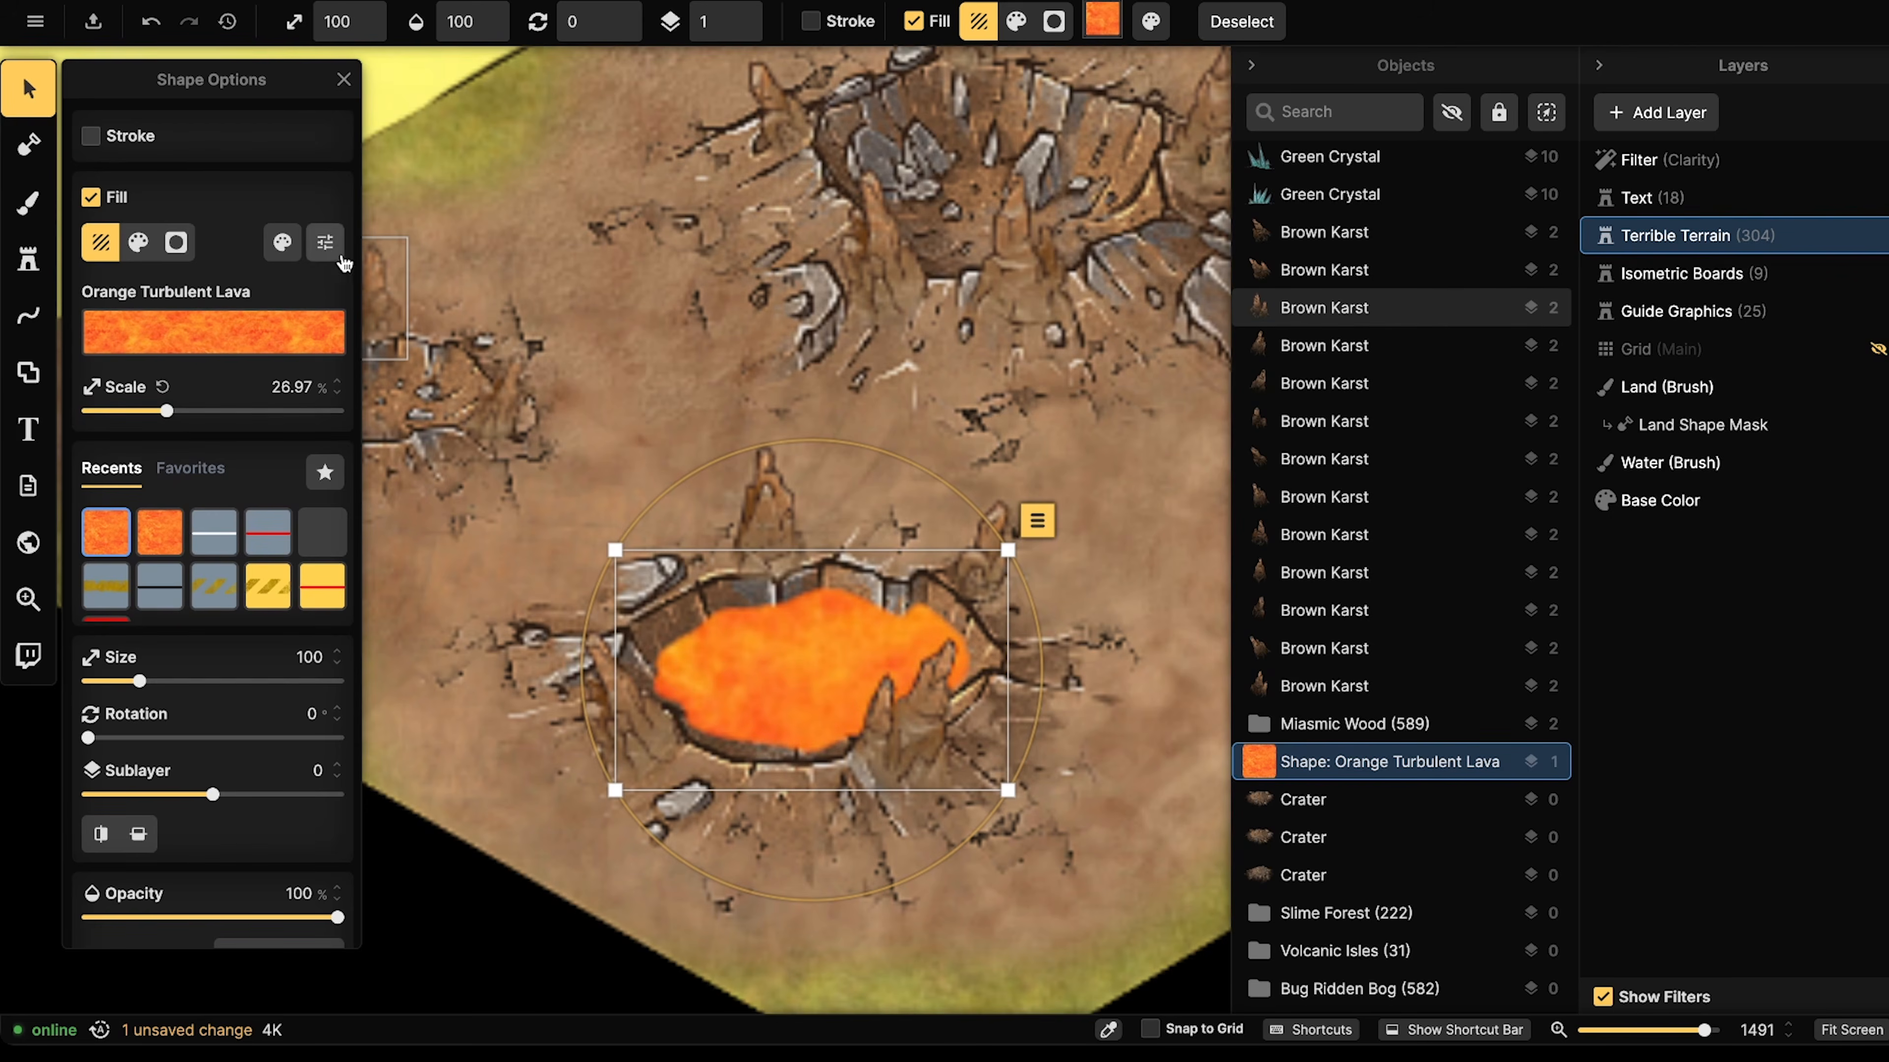
click(282, 242)
drag(515, 271, 462, 271)
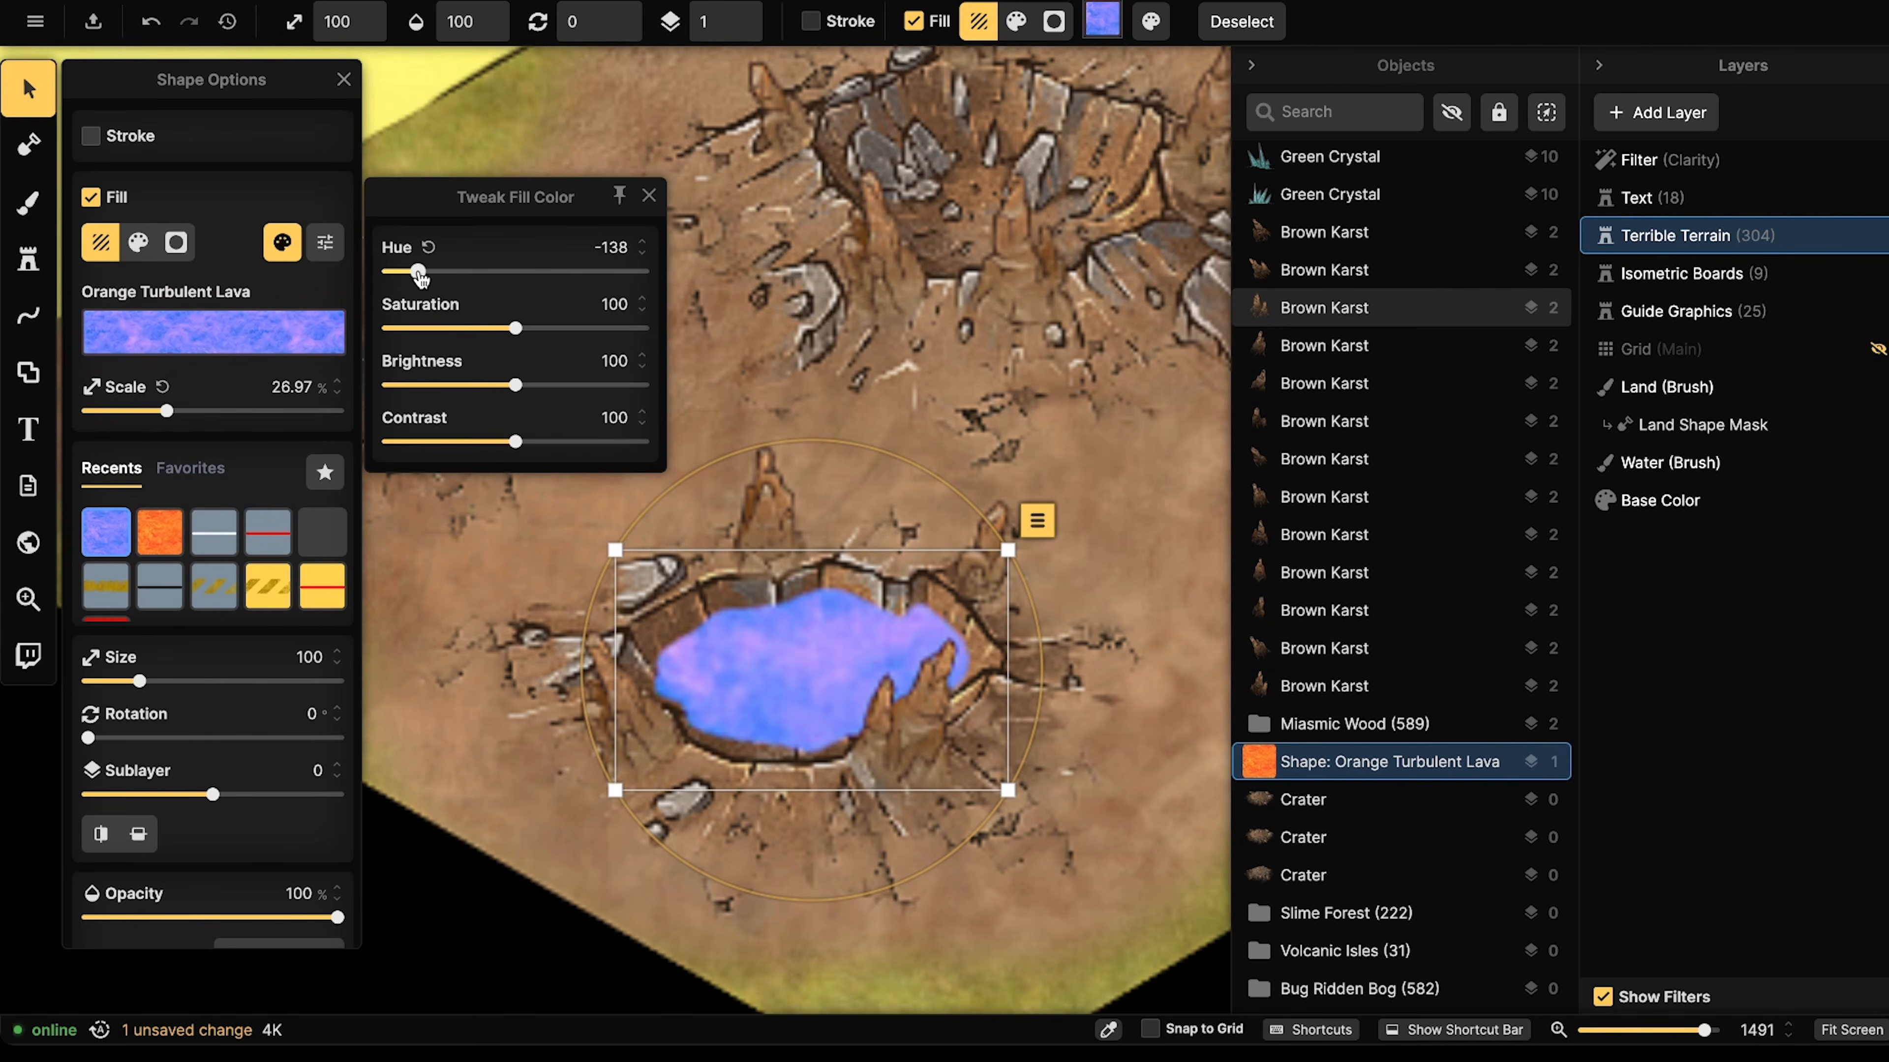
drag(445, 279, 515, 279)
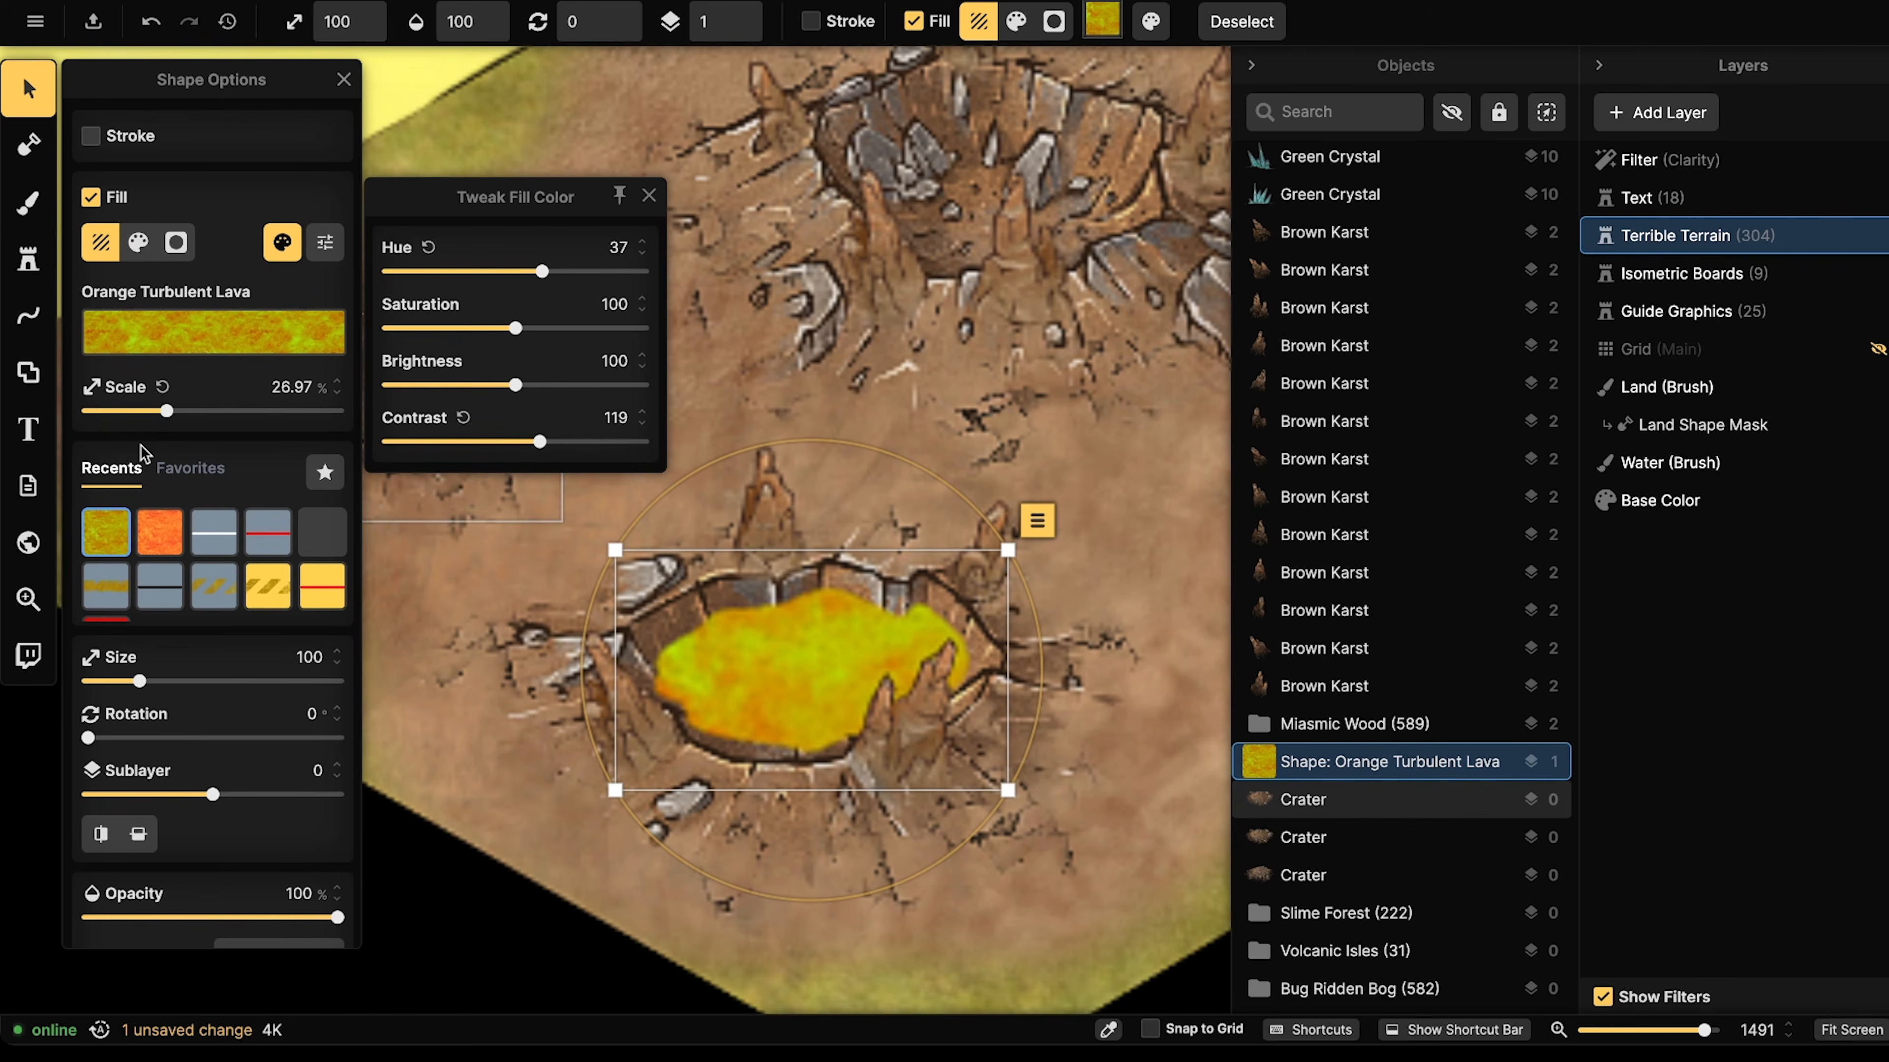
- Try the Multiply blend mode on the lava shape, and settle on Color Burn
scroll(223, 666, down, 3)
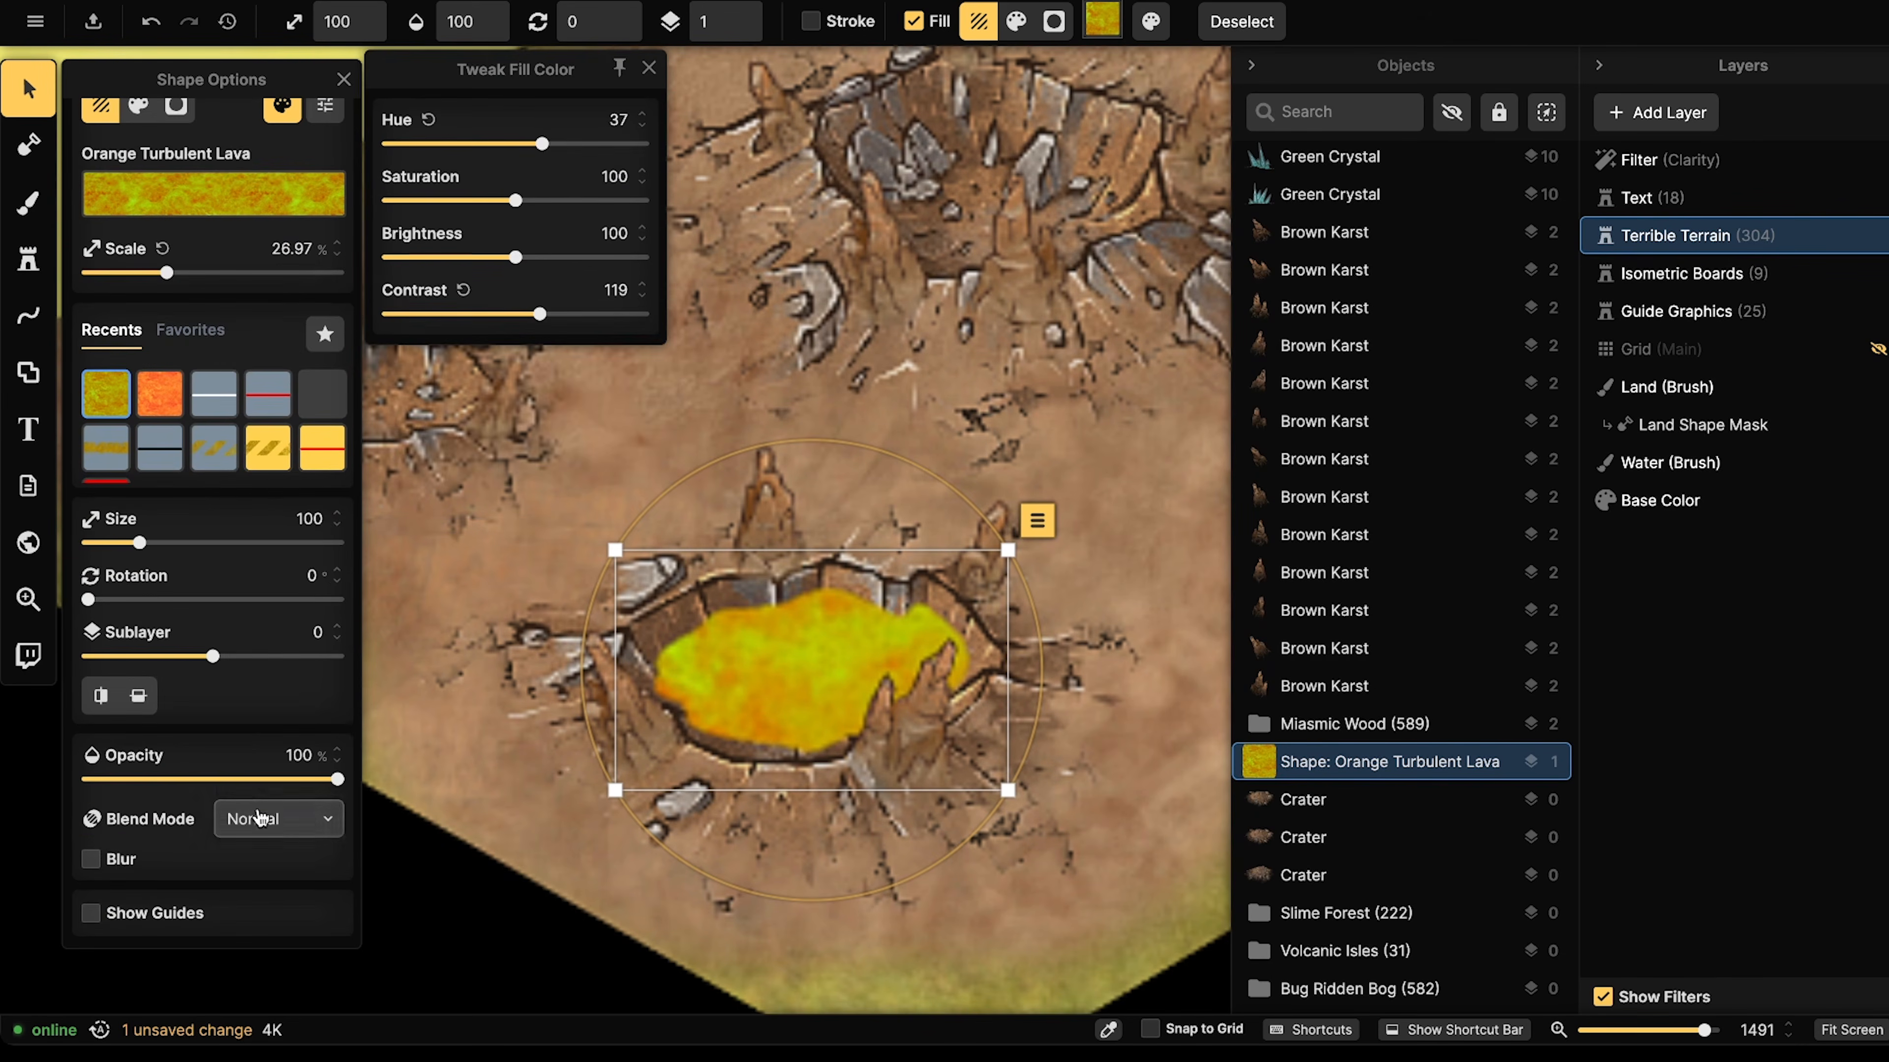
click(258, 819)
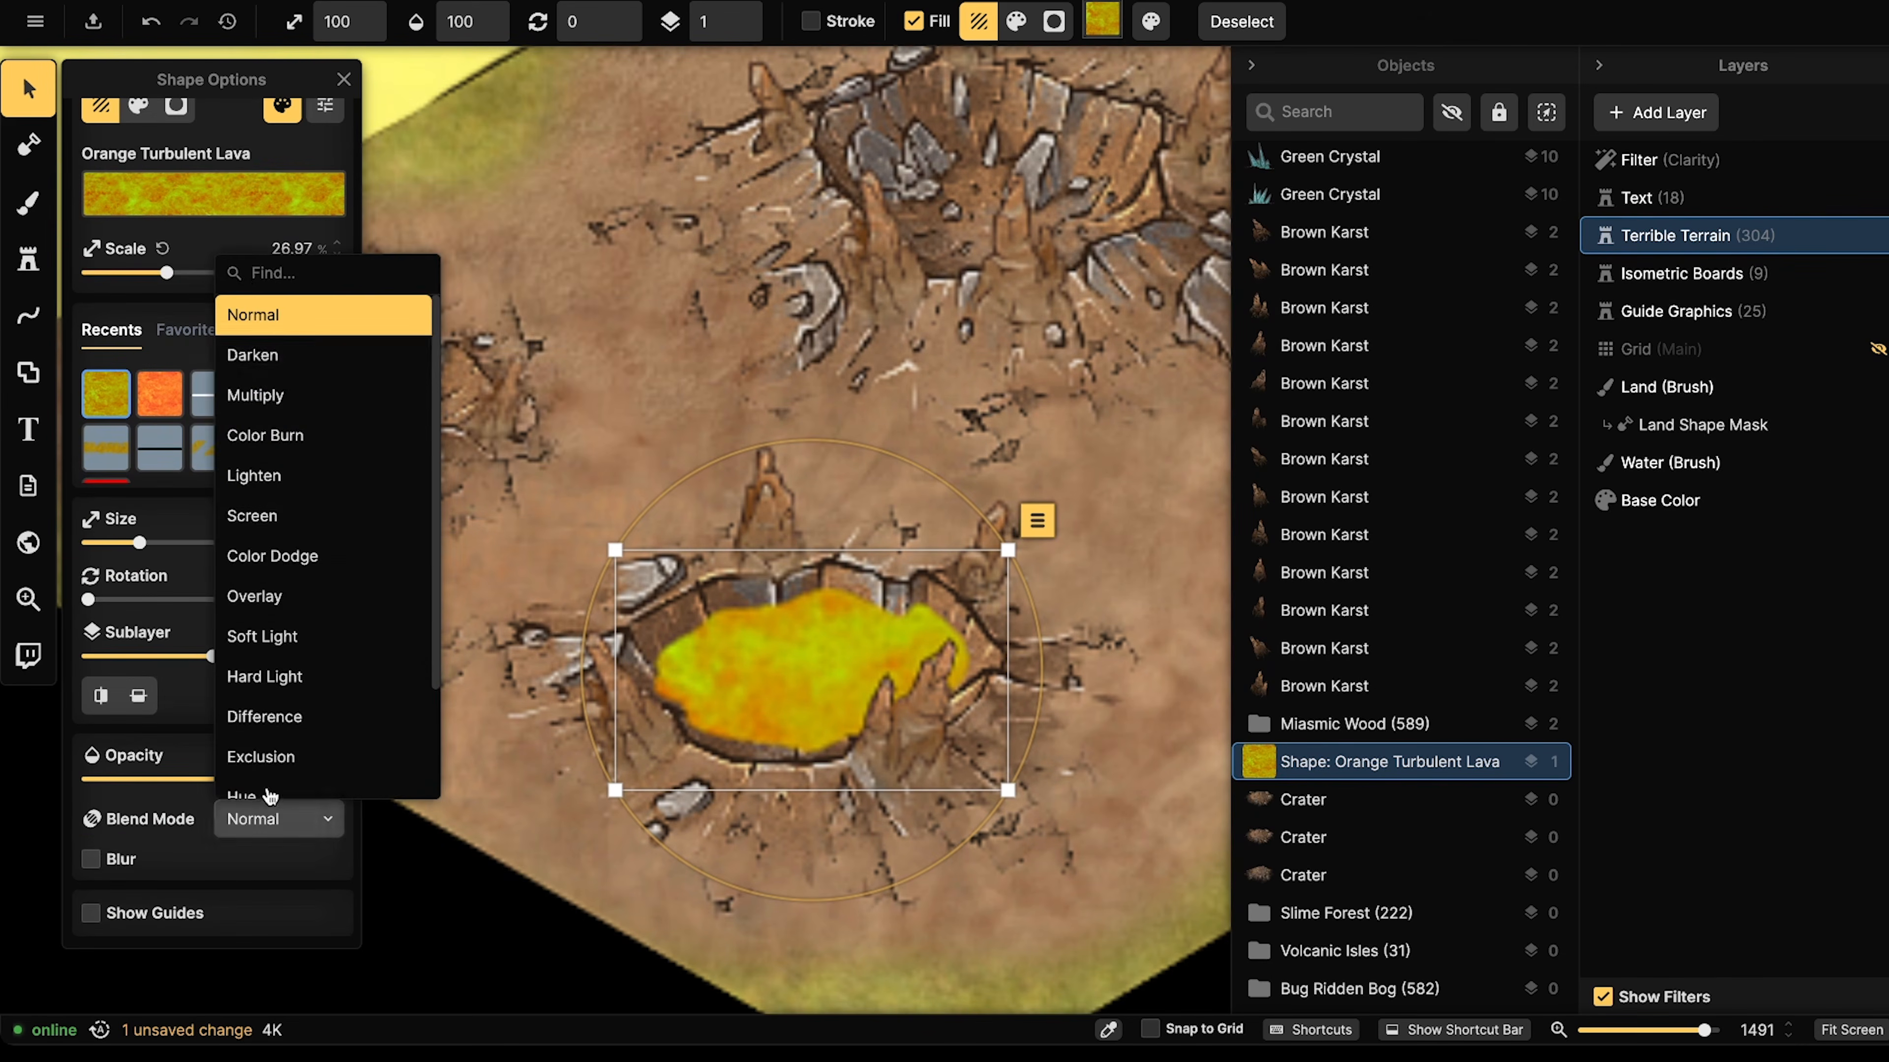
click(286, 378)
click(273, 819)
click(264, 395)
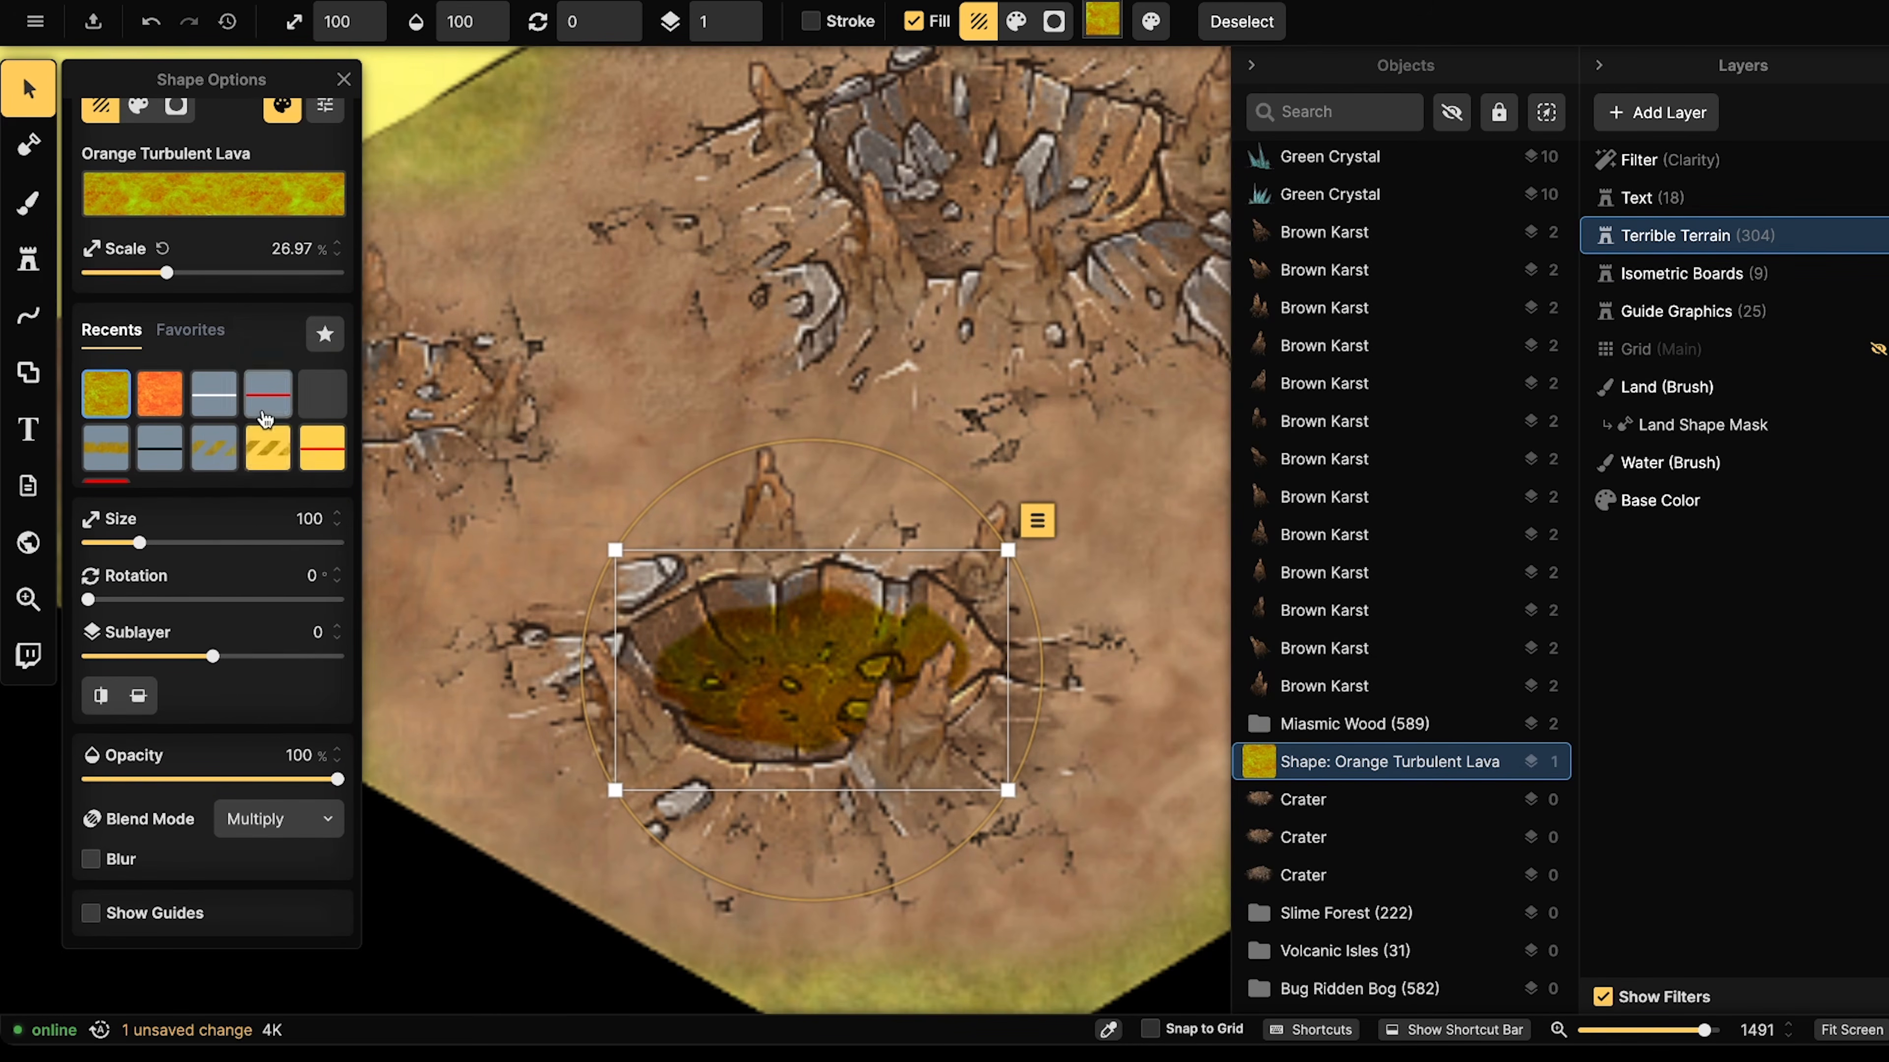
click(245, 819)
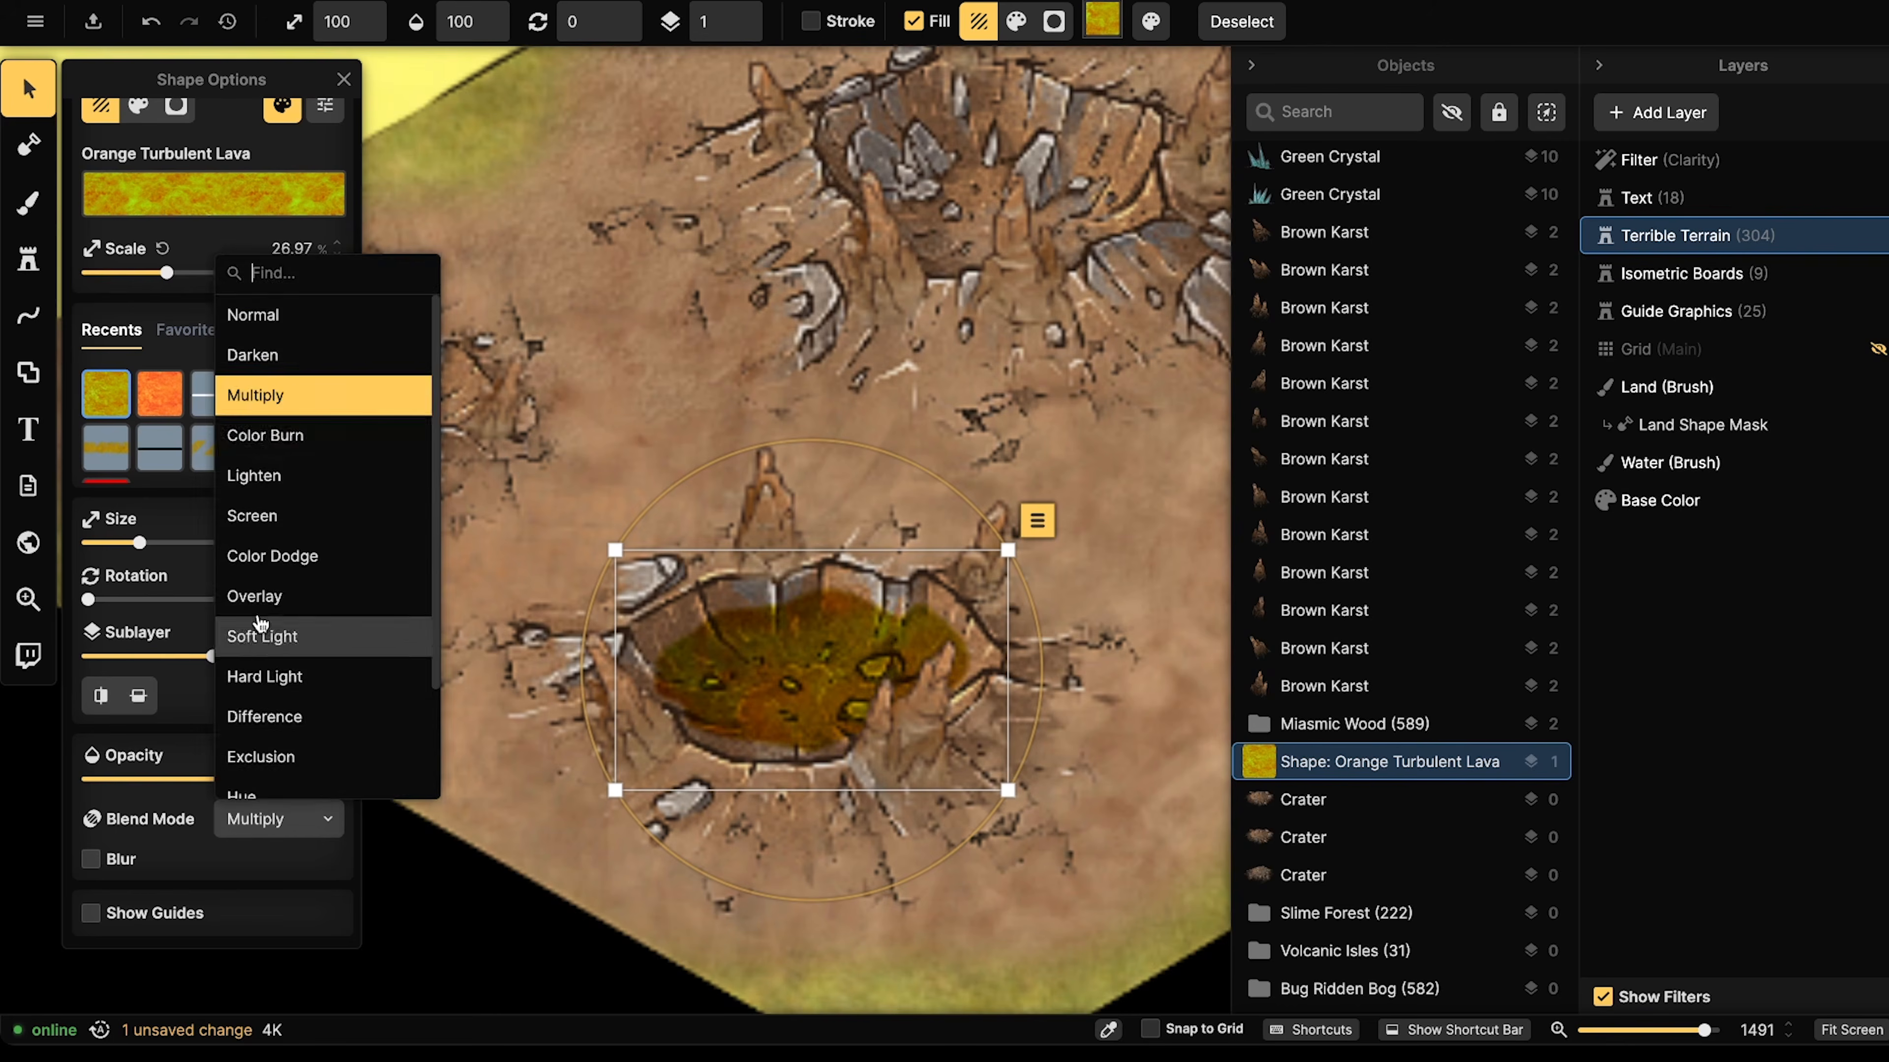
click(264, 436)
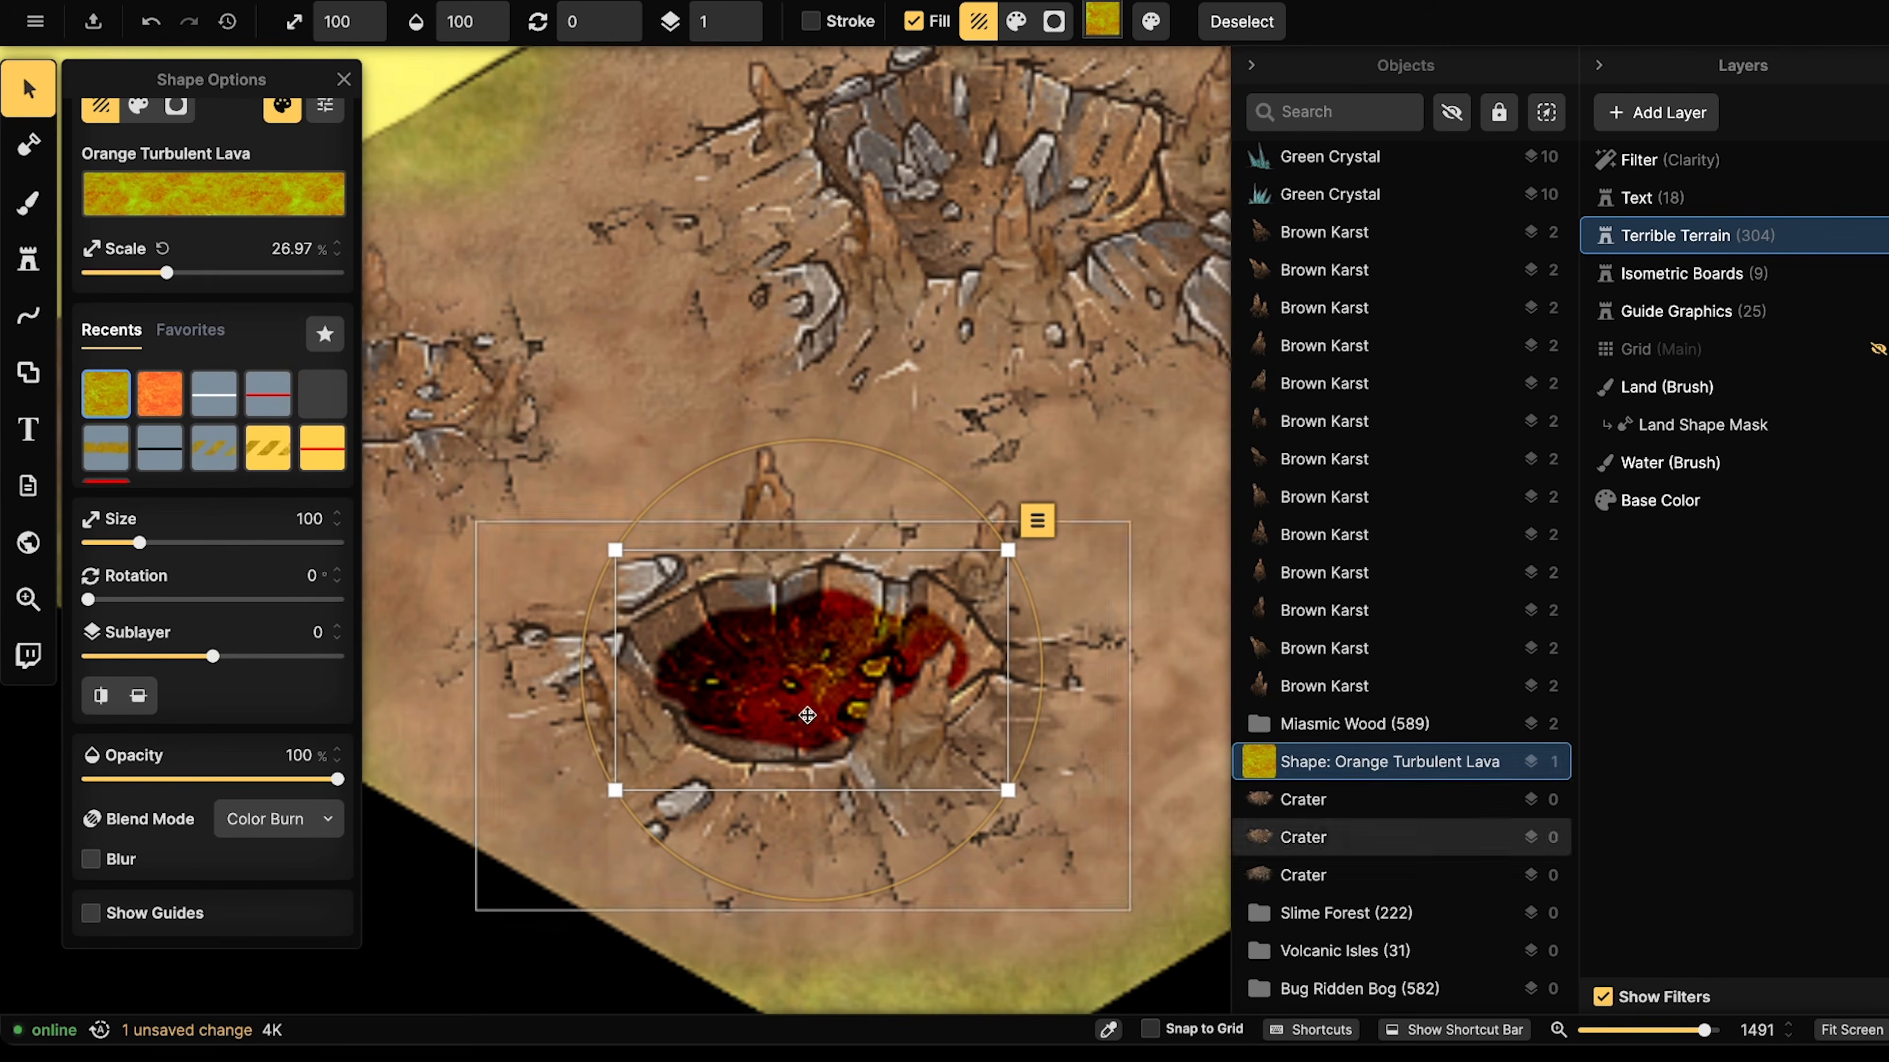
click(794, 683)
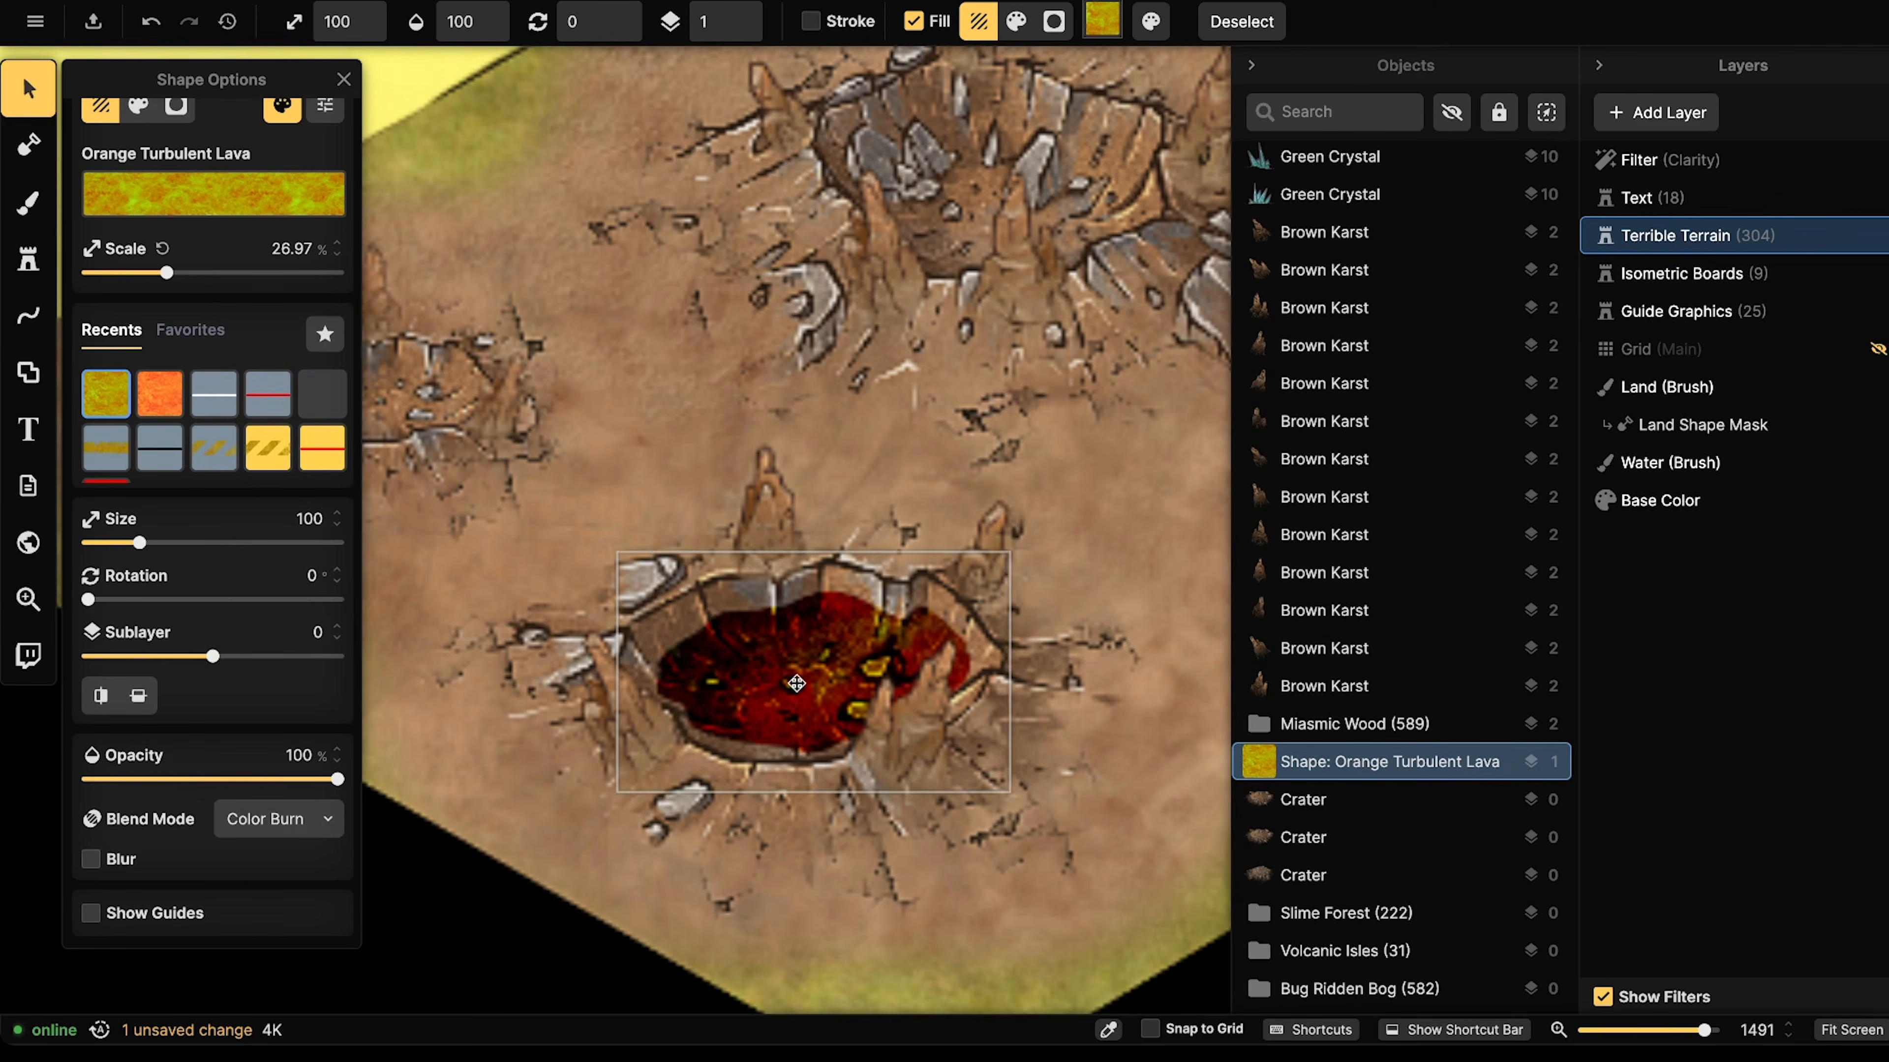
scroll(790, 681, down, 2)
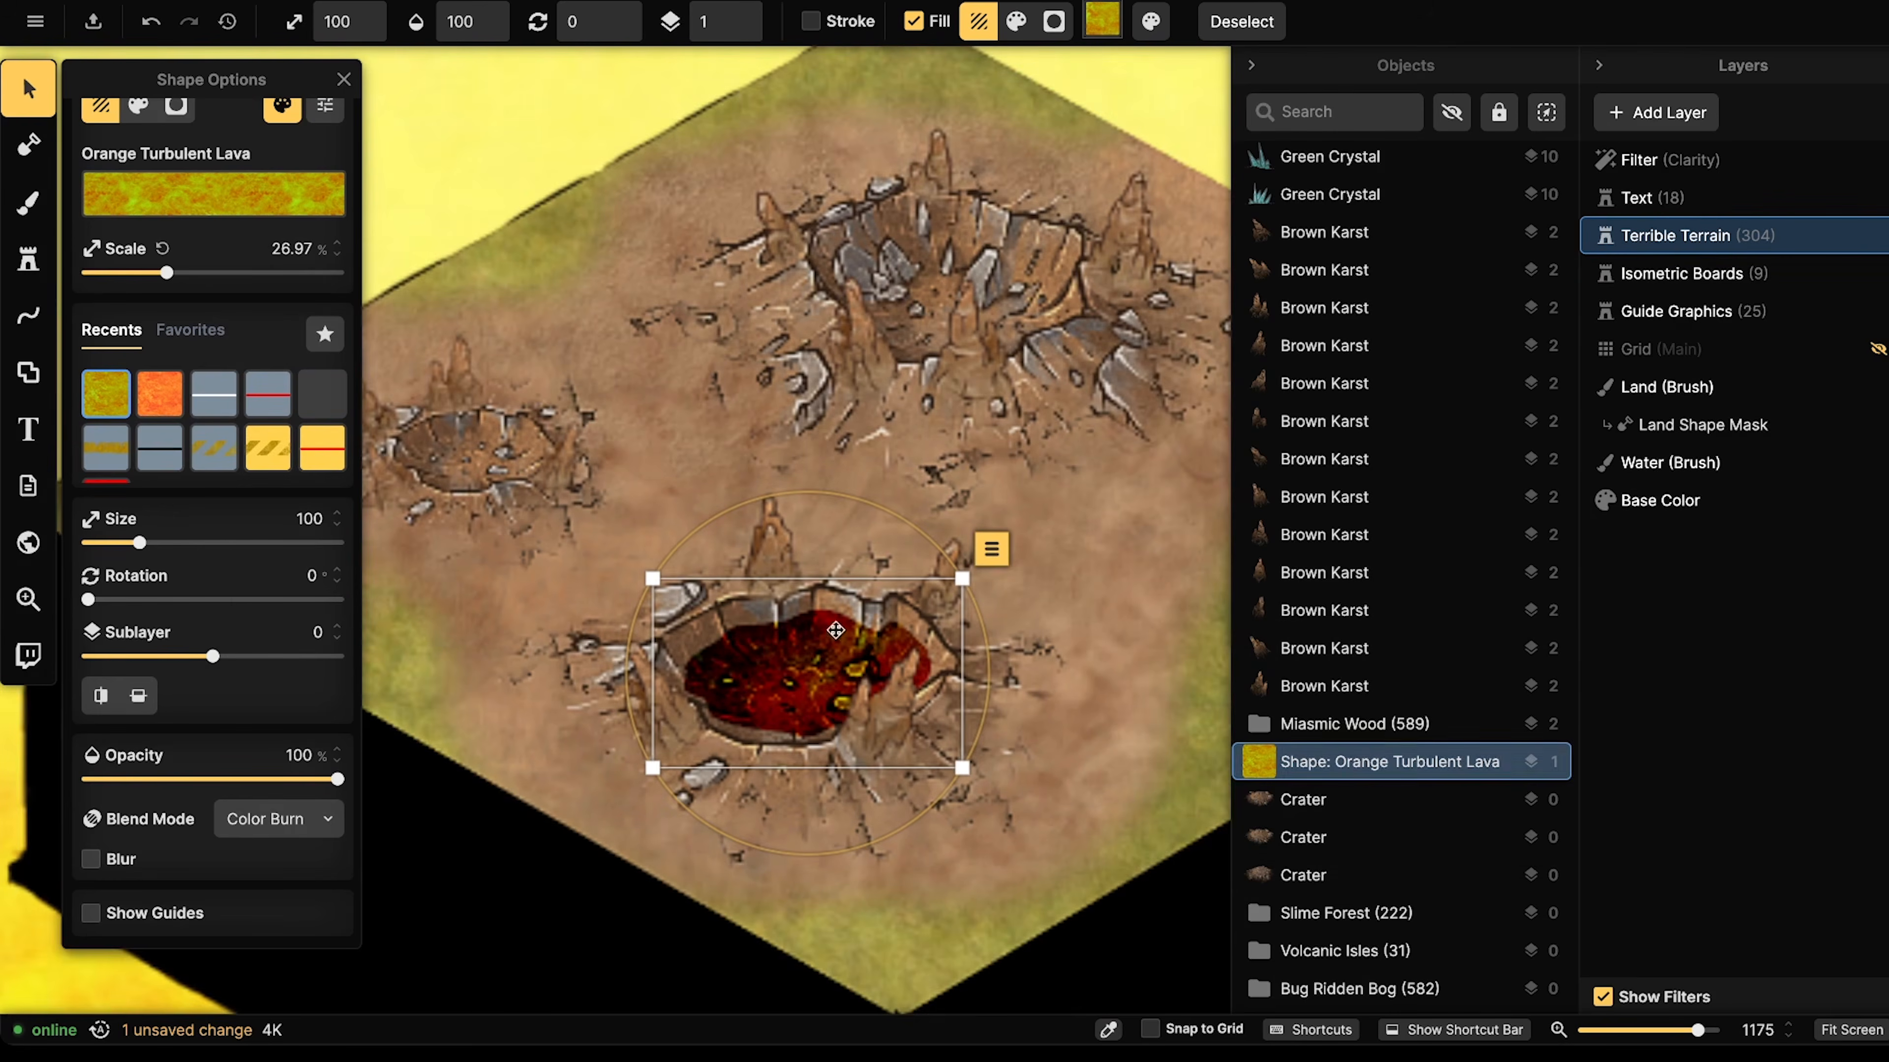
- Add a stroke to the lava shape and make it a solid line
scroll(87, 248, up, 2)
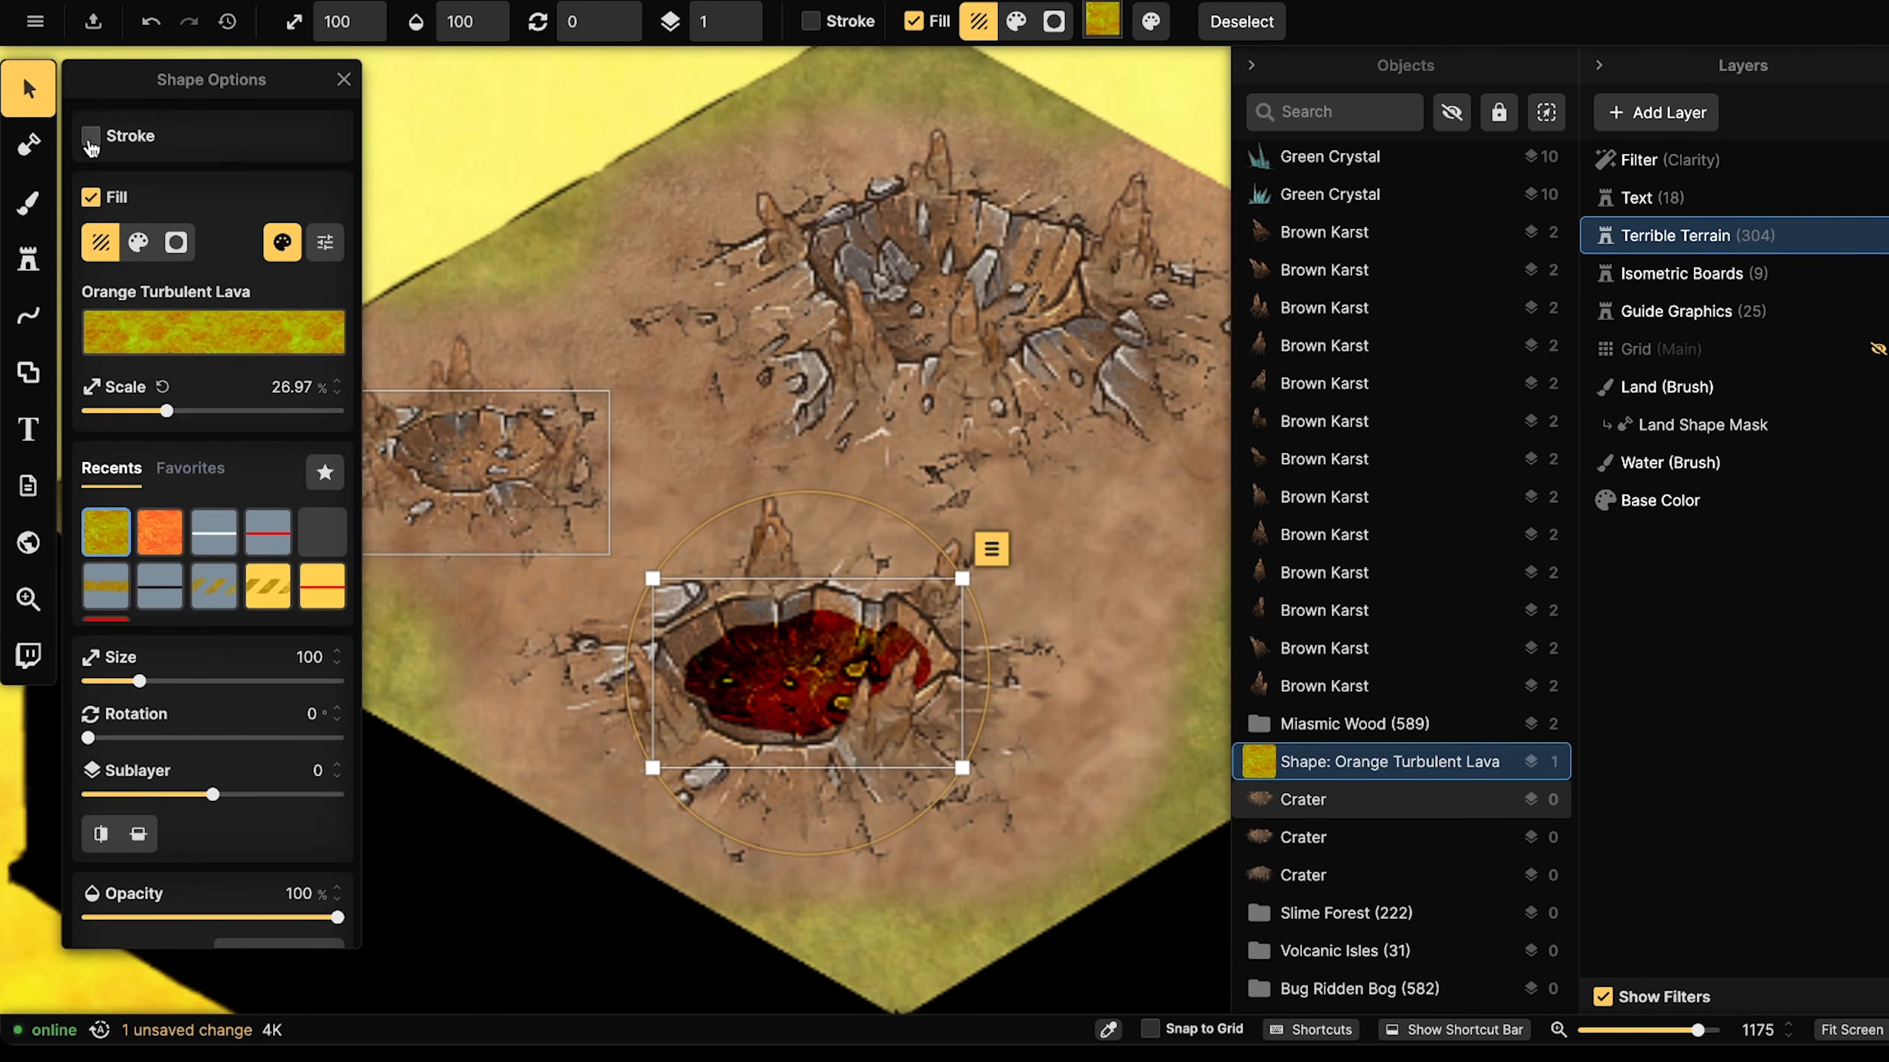
click(90, 136)
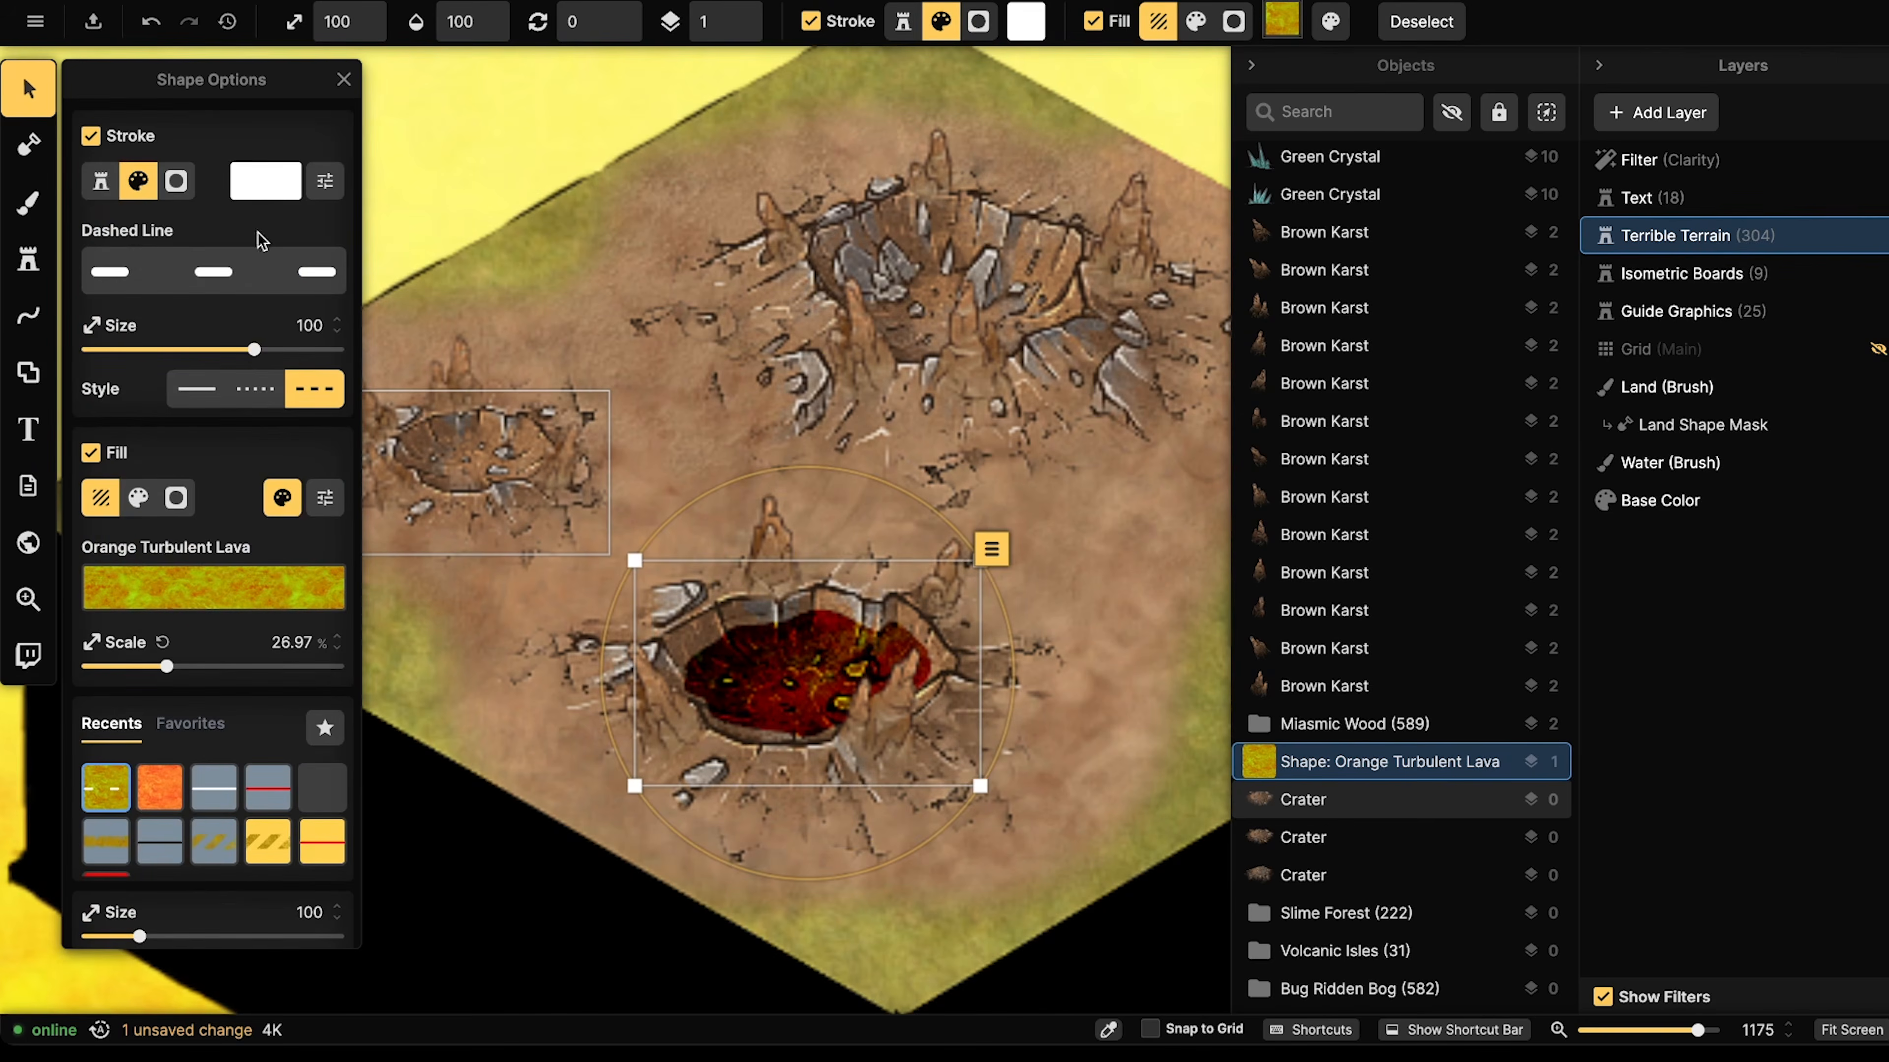
click(253, 186)
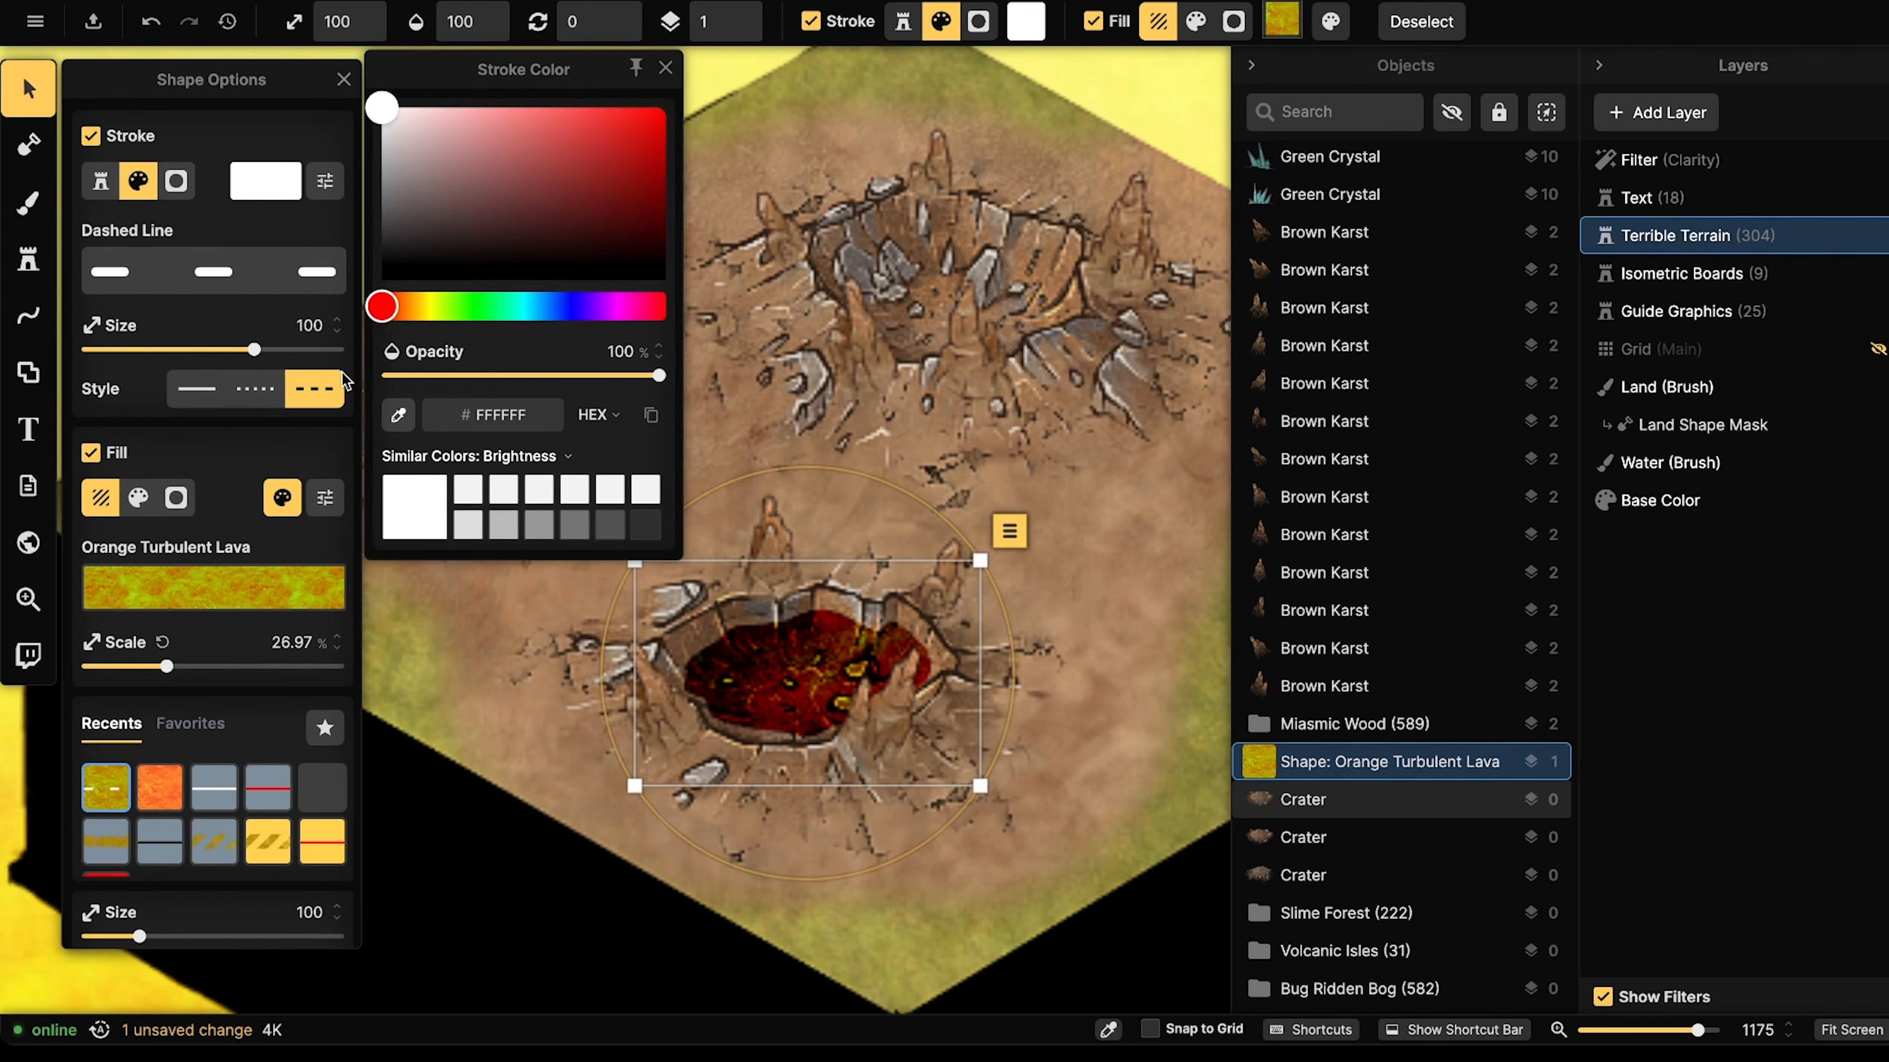
click(196, 388)
- Leave the lava shape's stroke without a shadow and set its size to 50
scroll(300, 381, up, 3)
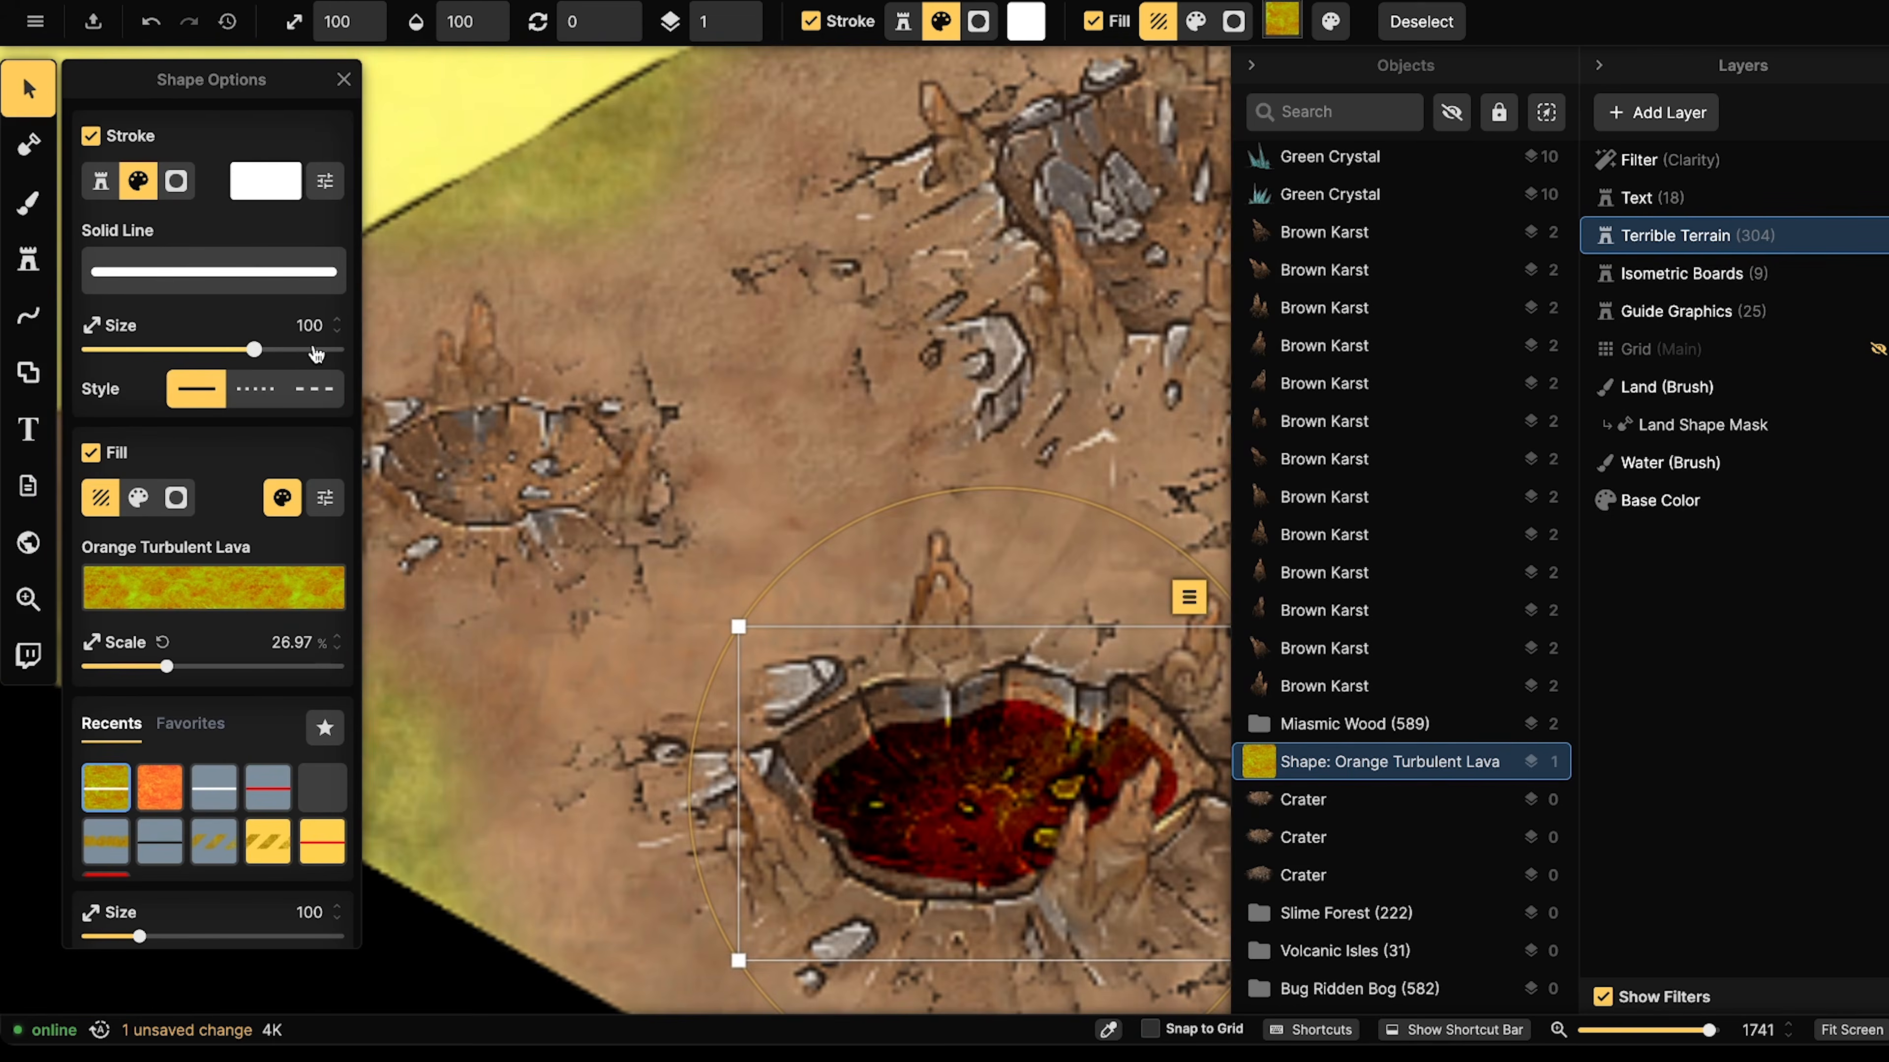
drag(247, 355, 222, 350)
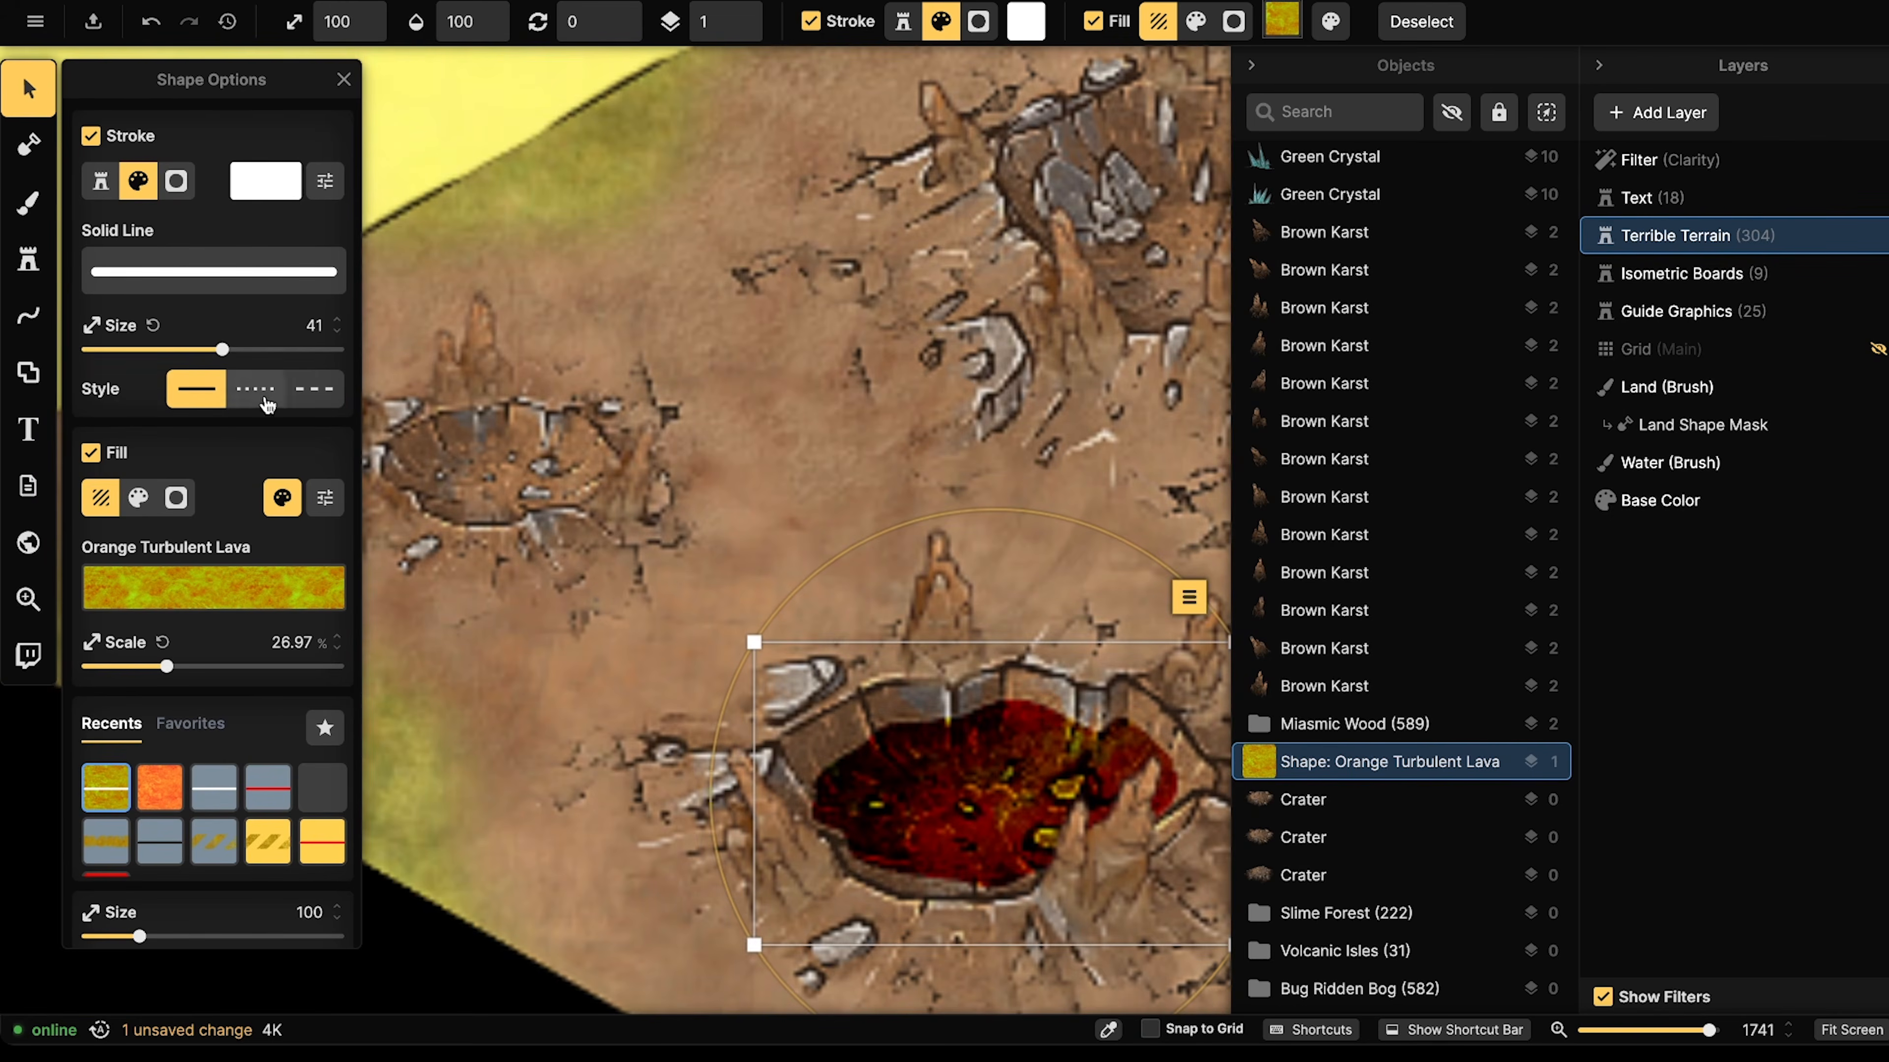
scroll(275, 438, down, 5)
scroll(275, 439, up, 3)
scroll(275, 439, up, 2)
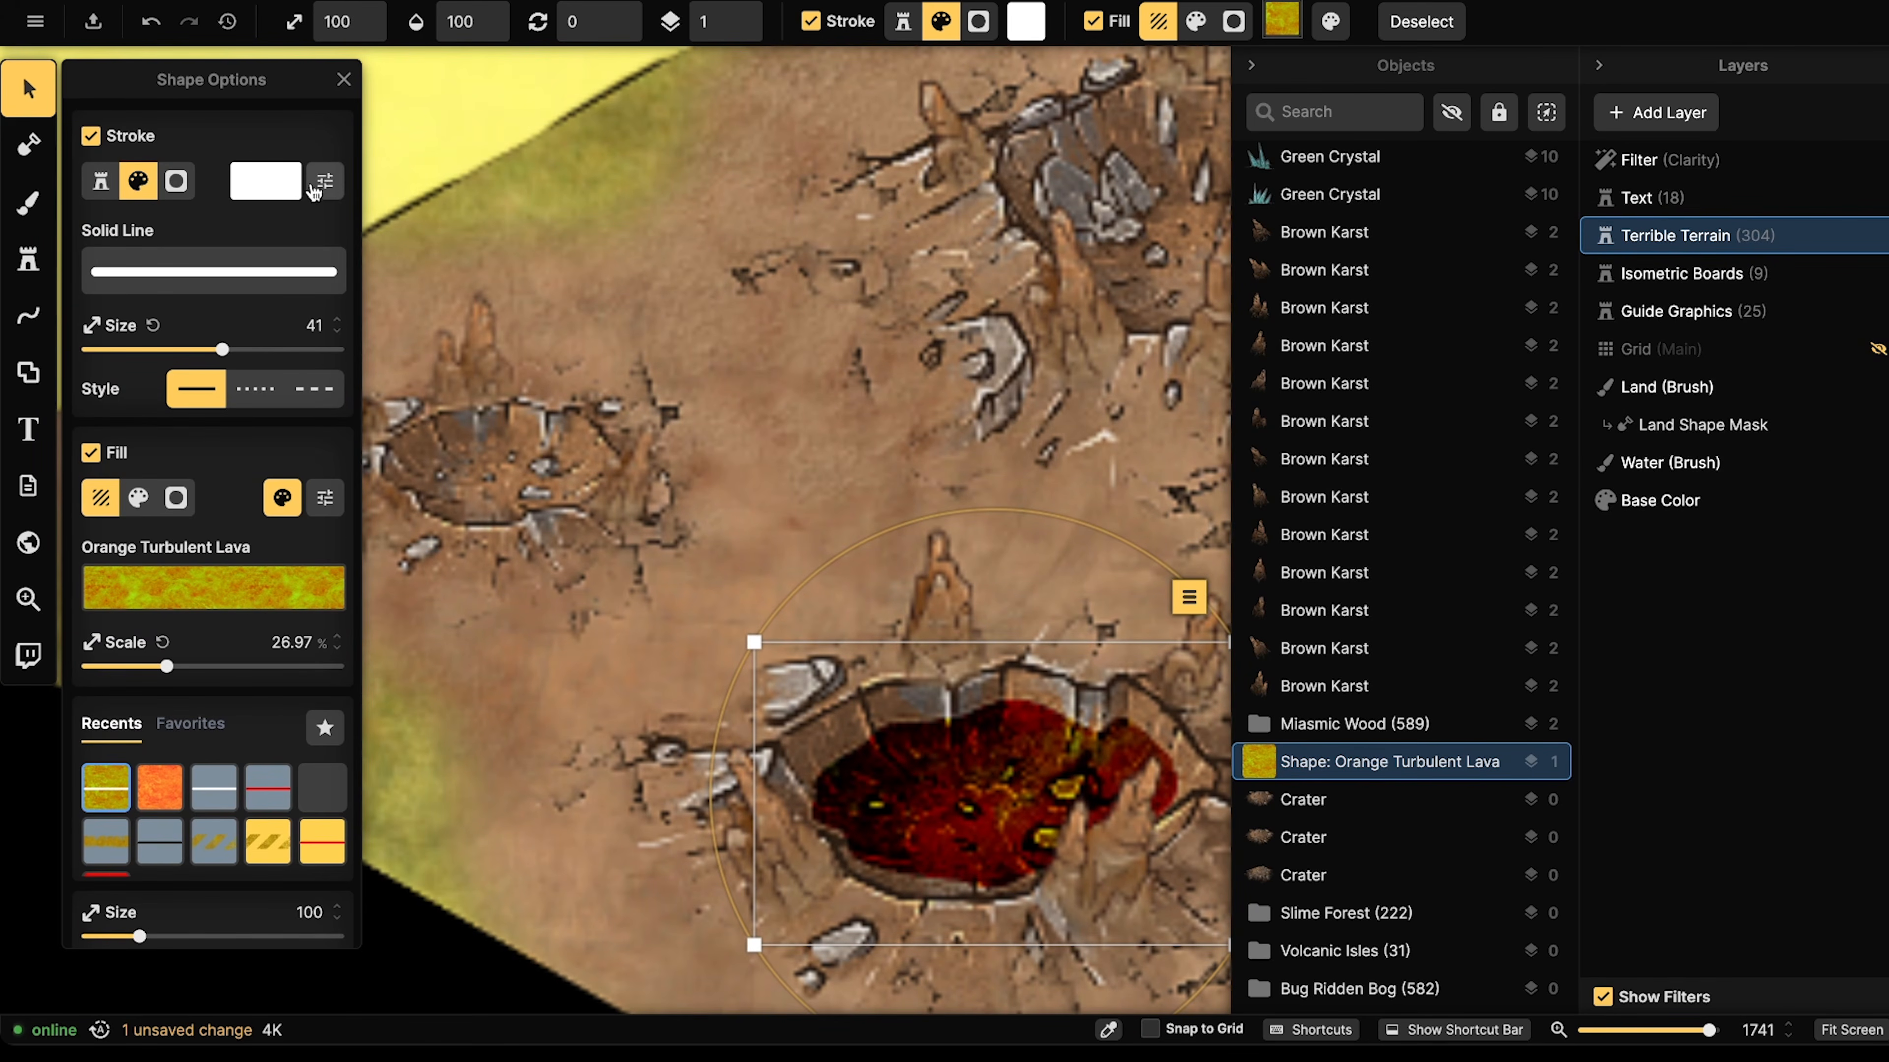
click(323, 182)
click(392, 408)
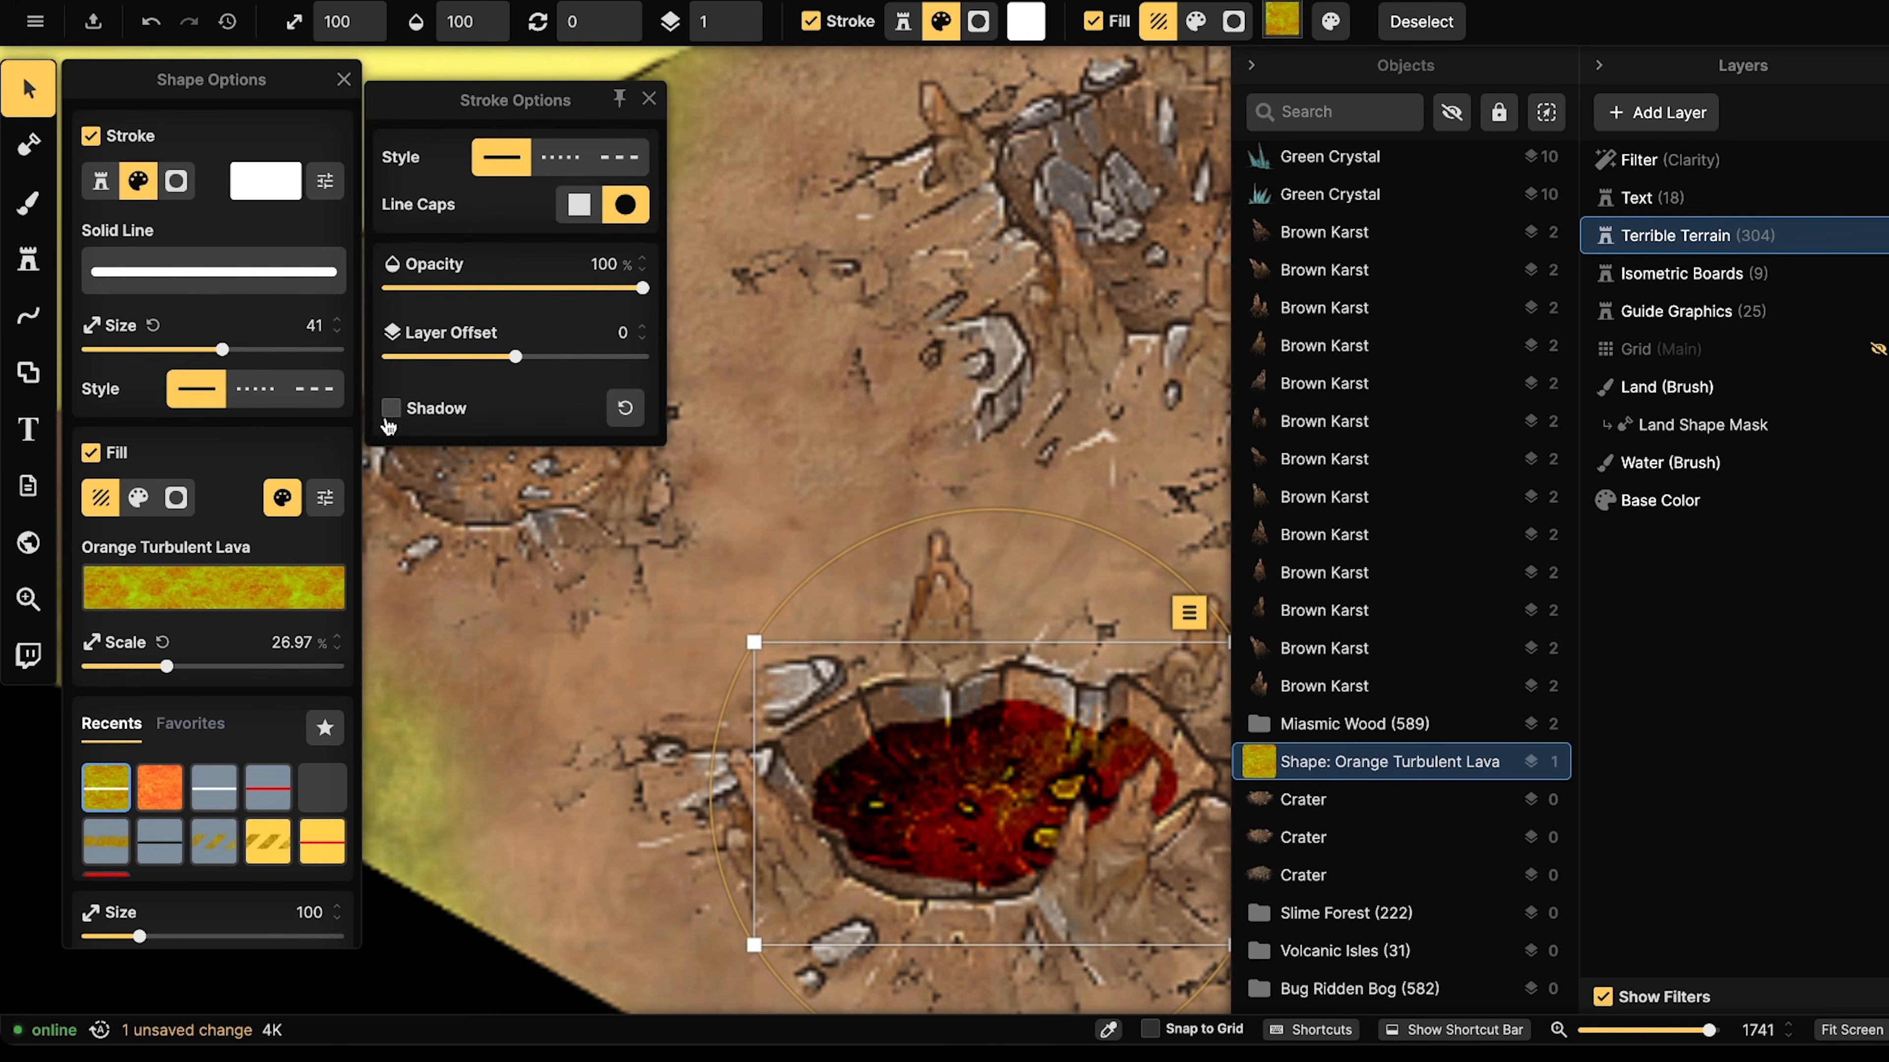
drag(224, 352, 230, 352)
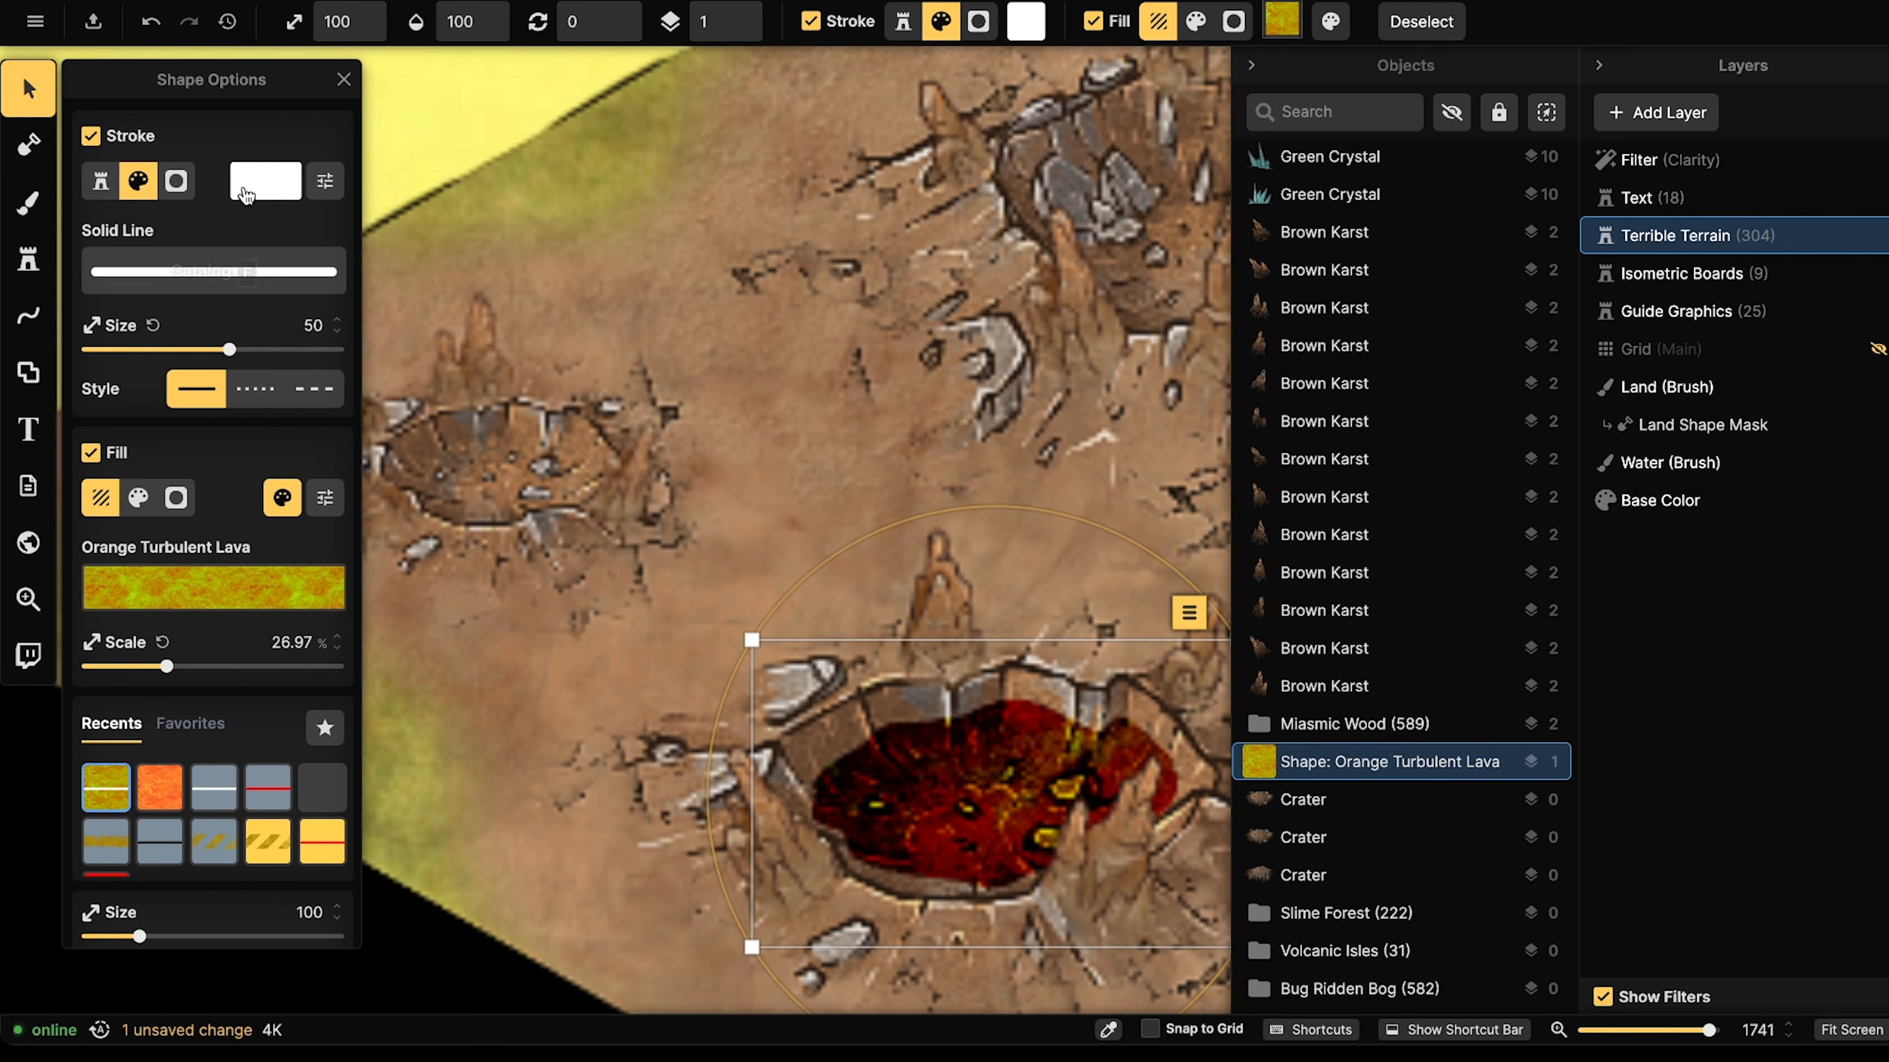
- Color the lava shape's stroke yellow with the hex value E1D607
click(247, 195)
click(442, 193)
click(433, 309)
mouse_move(446, 264)
mouse_down()
mouse_move(493, 198)
mouse_move(662, 131)
mouse_up()
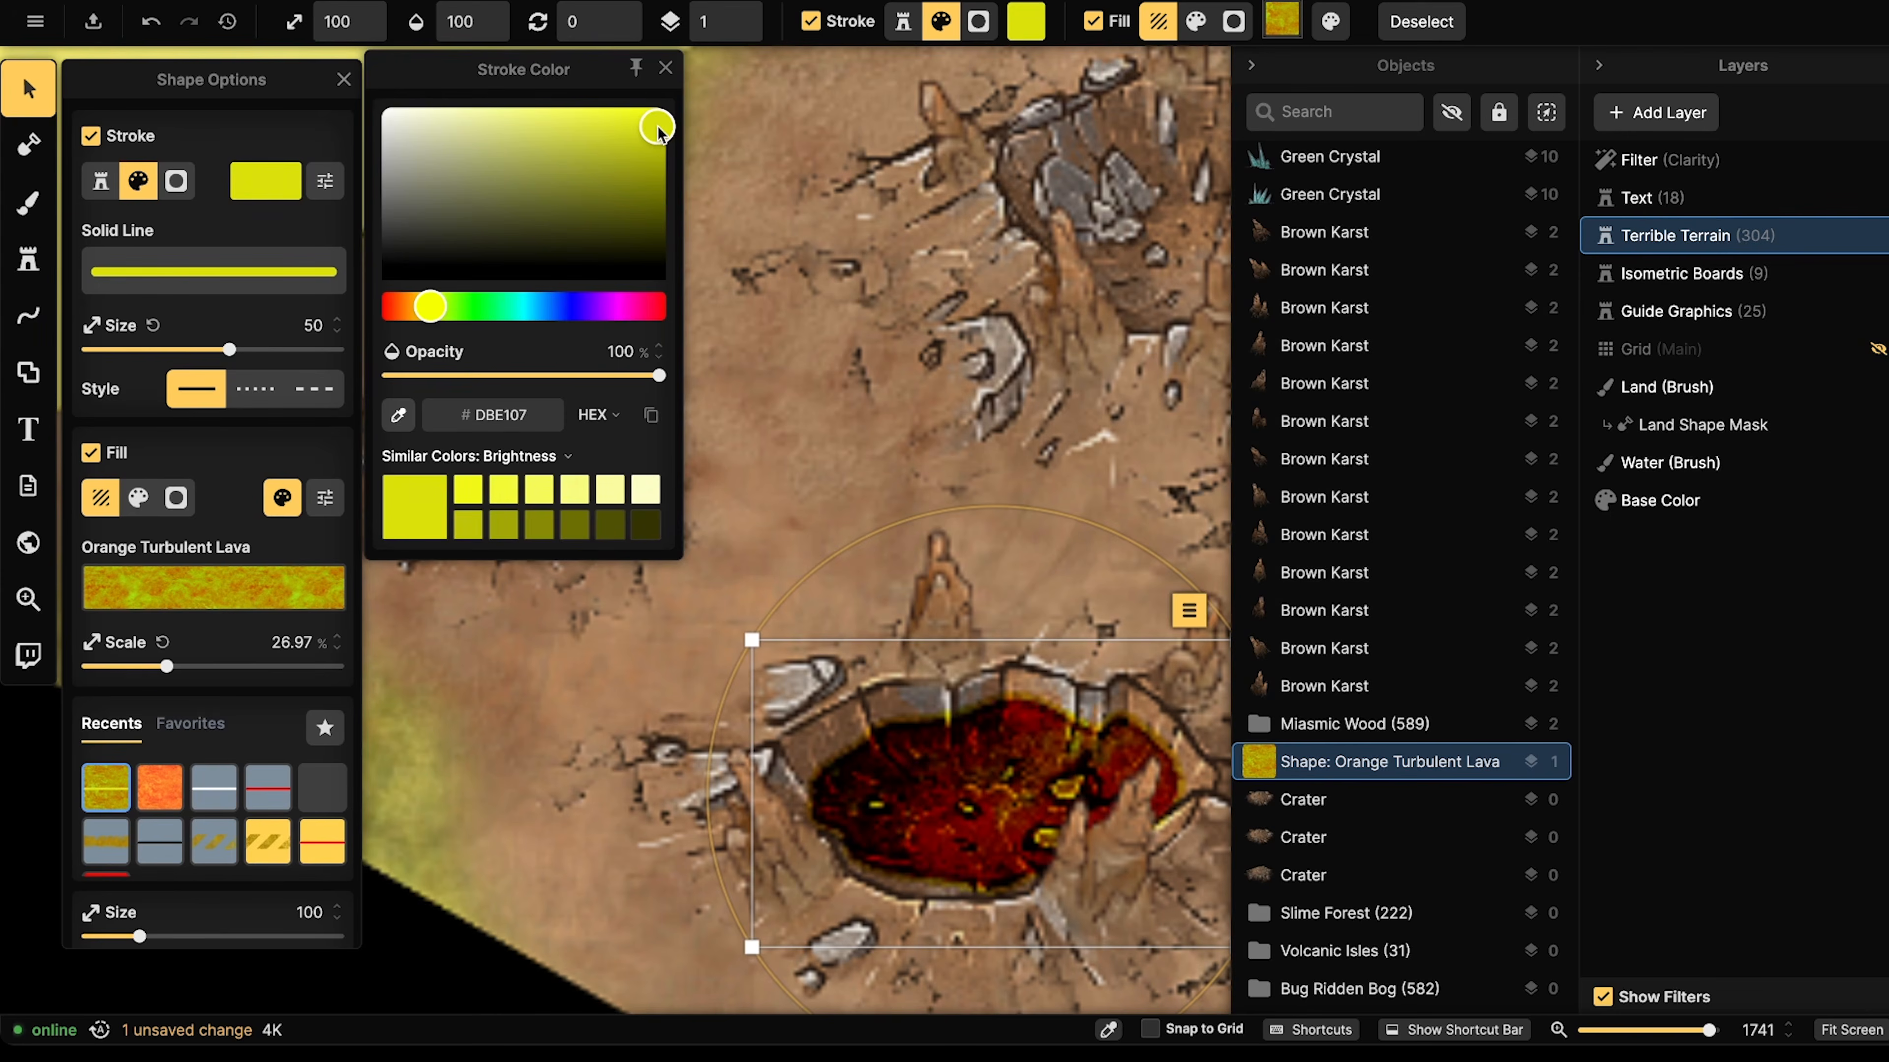
drag(415, 318, 426, 312)
scroll(754, 469, down, 4)
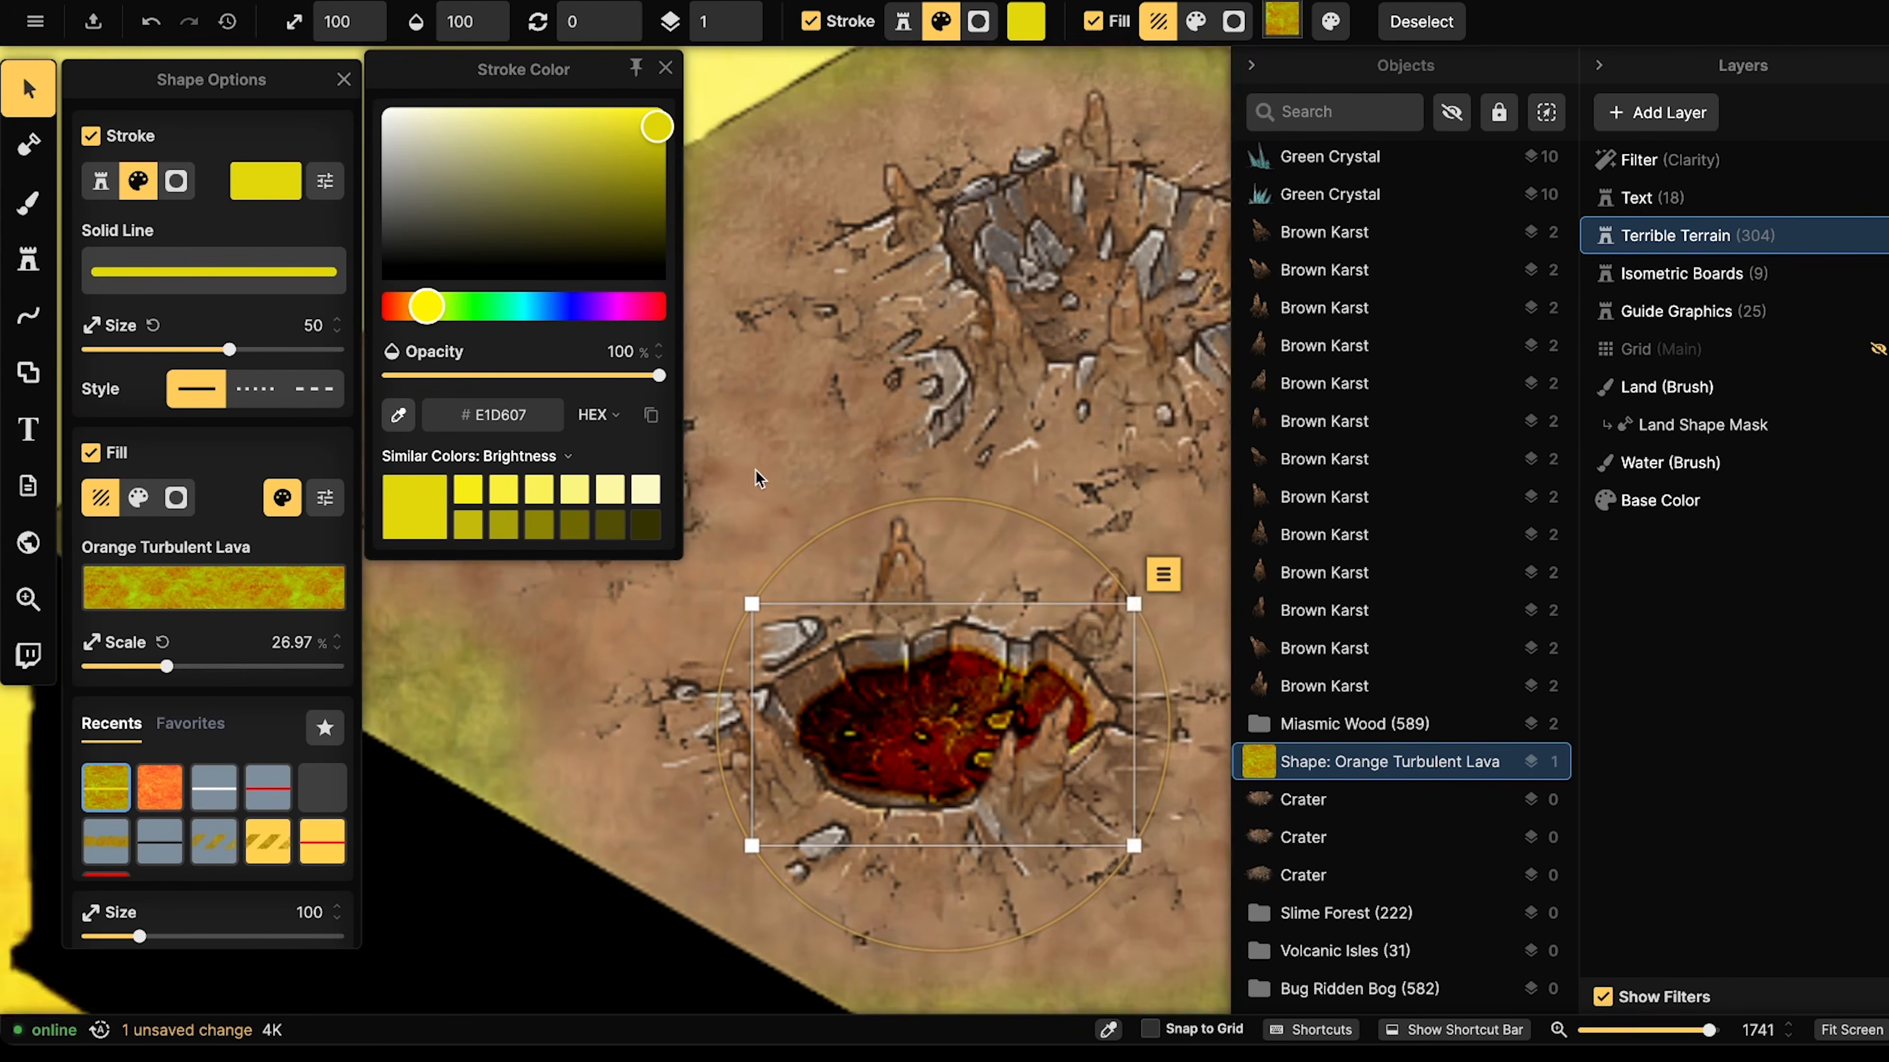
click(310, 432)
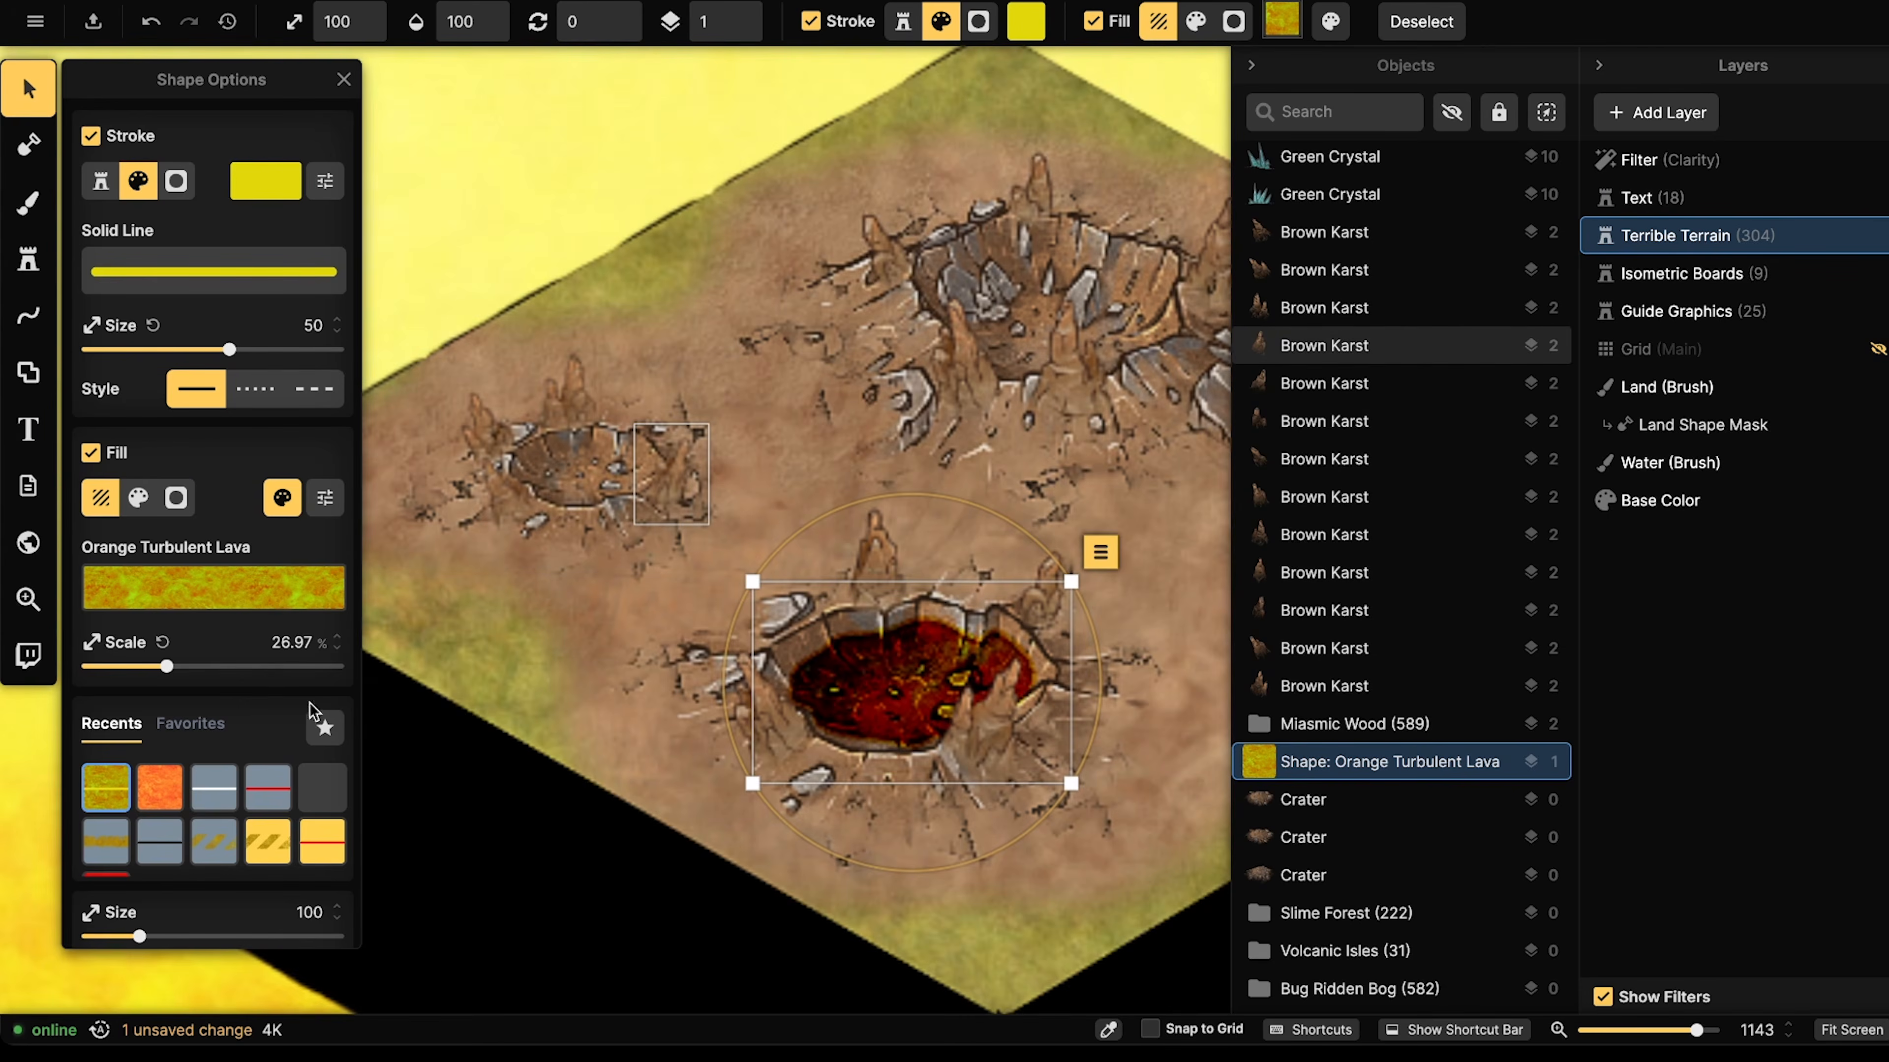
- Save the recolored lava style with its yellow stroke as a favorite and show the favorites
click(325, 729)
click(190, 724)
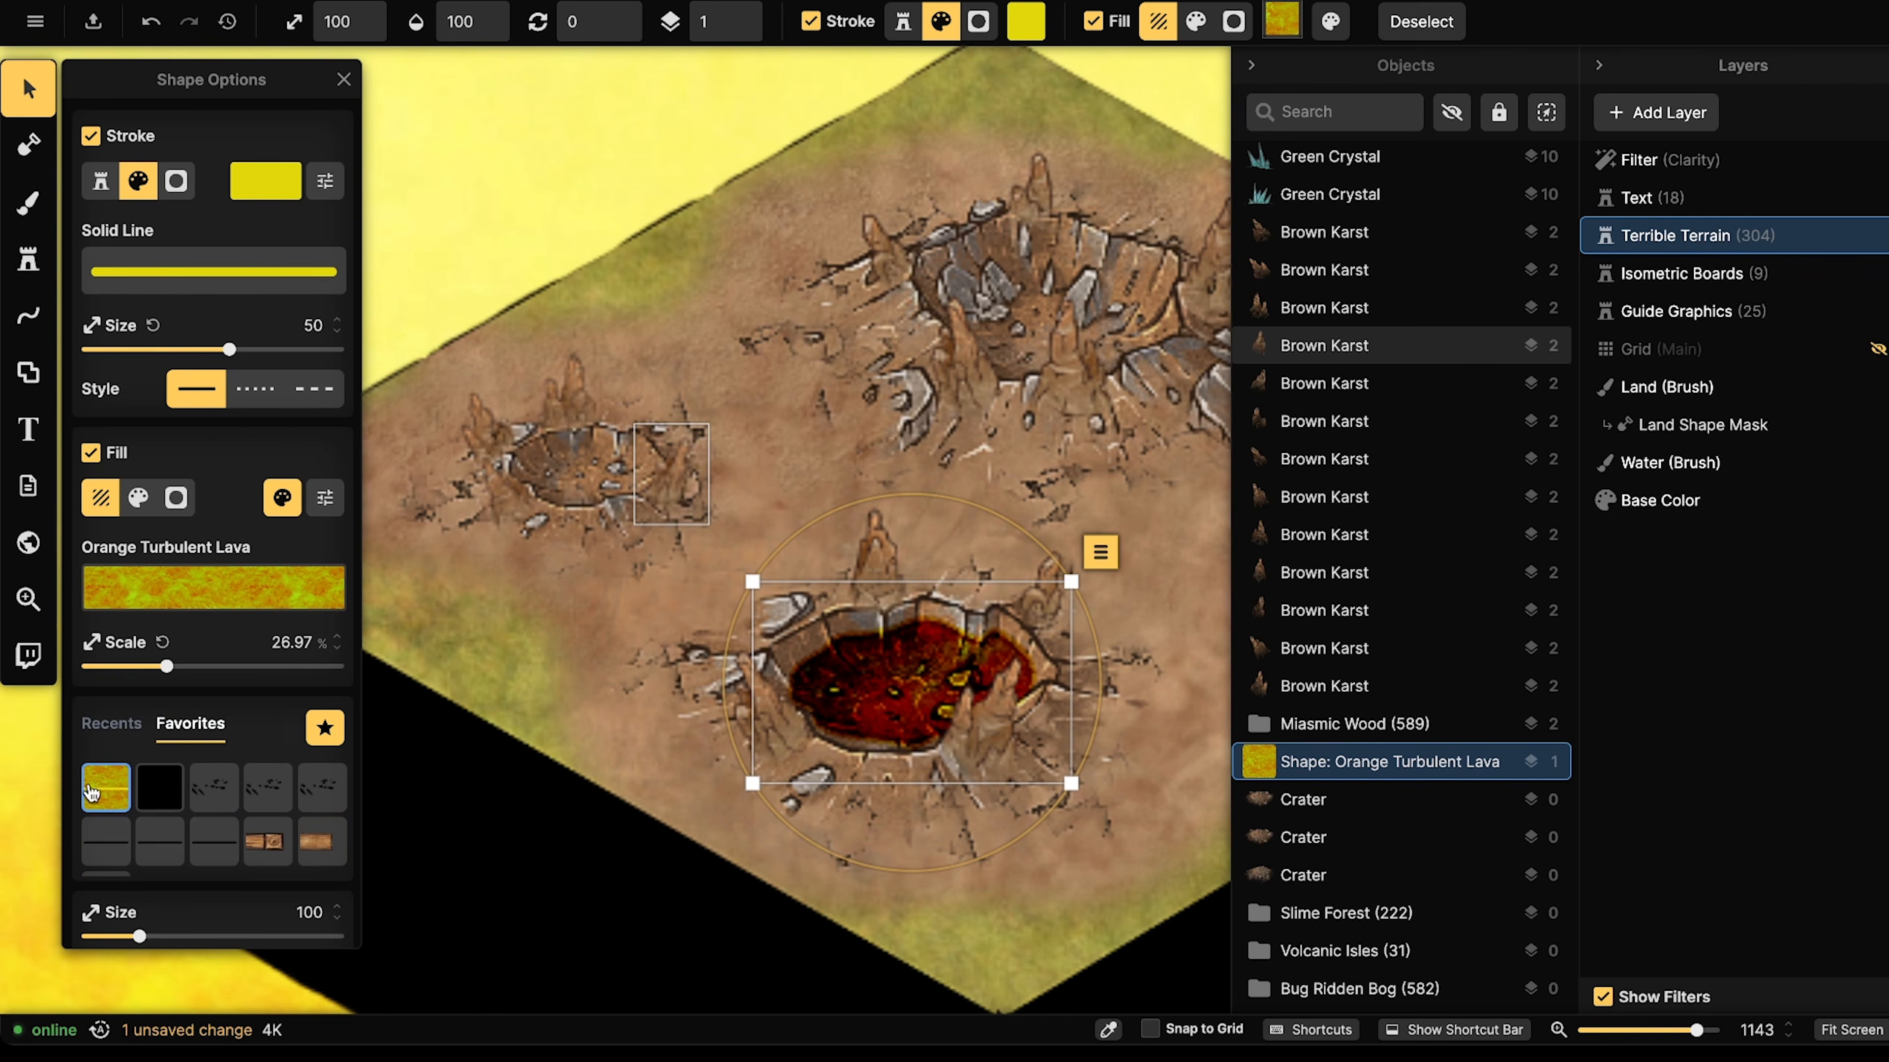
click(111, 725)
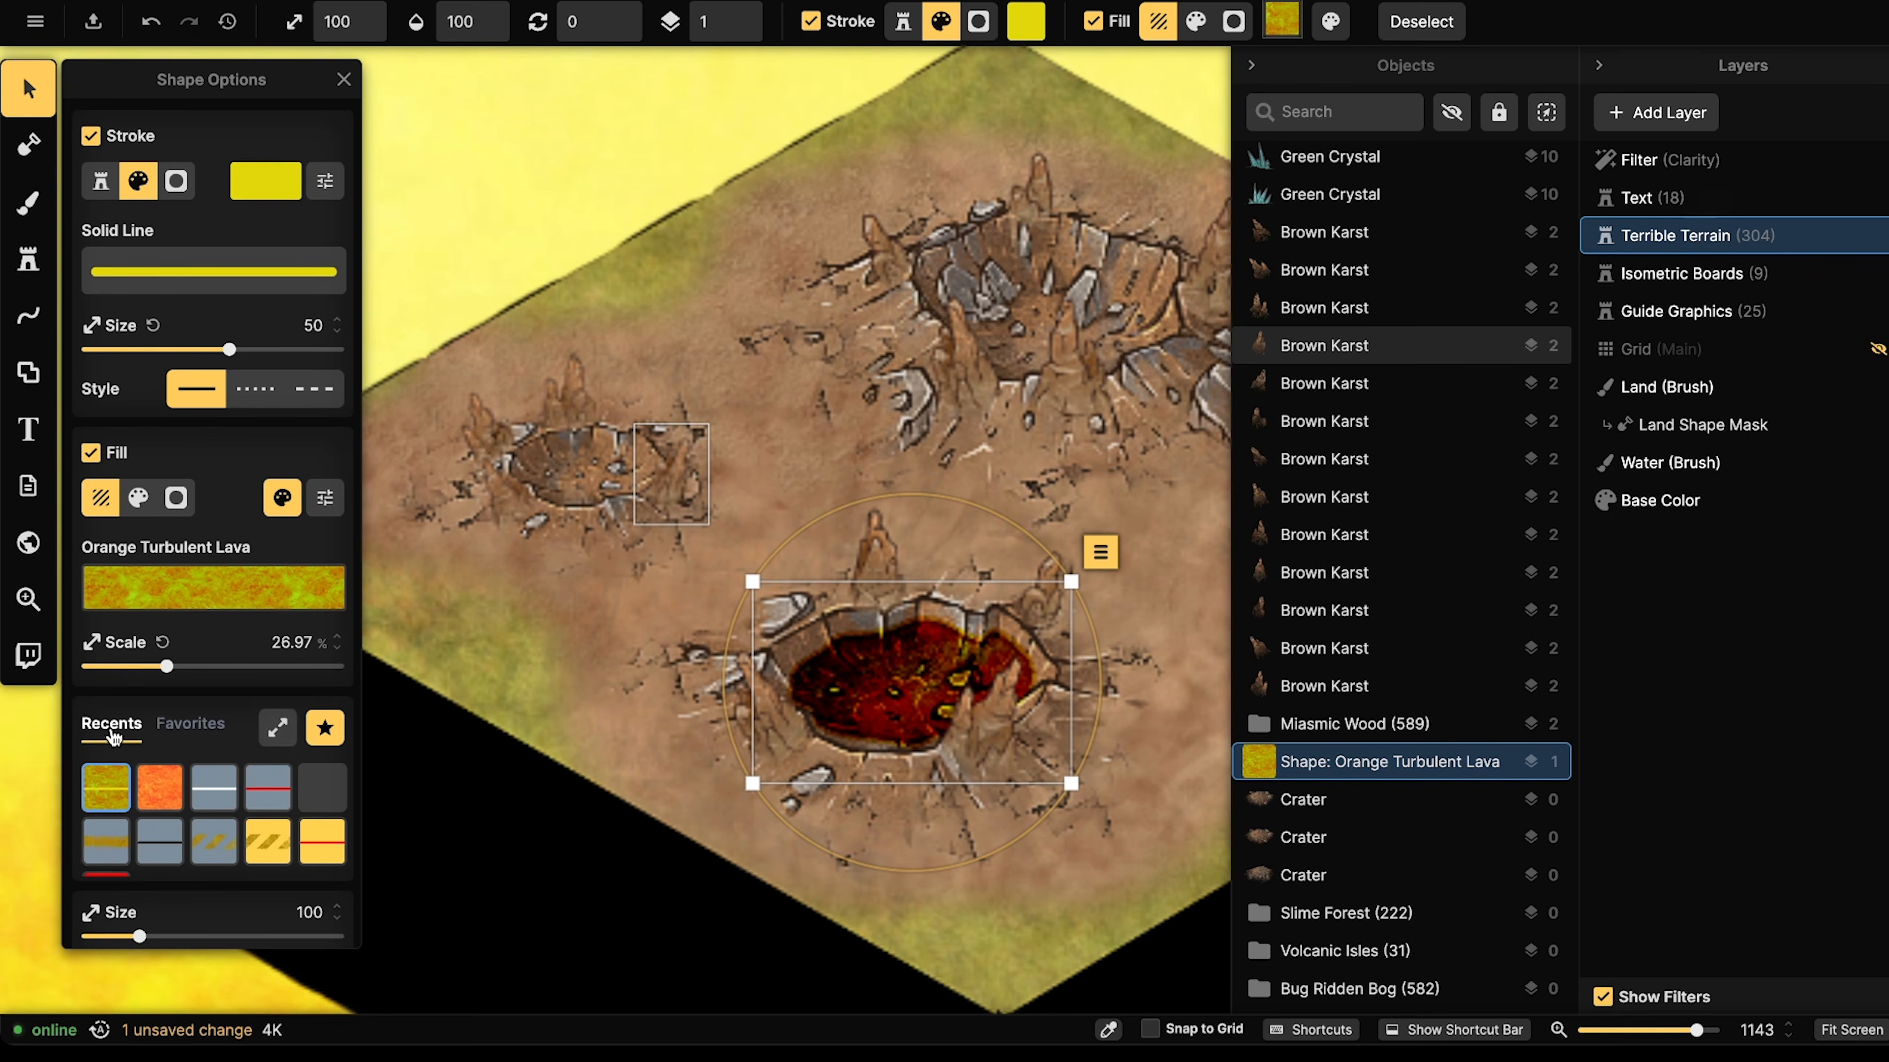
click(177, 735)
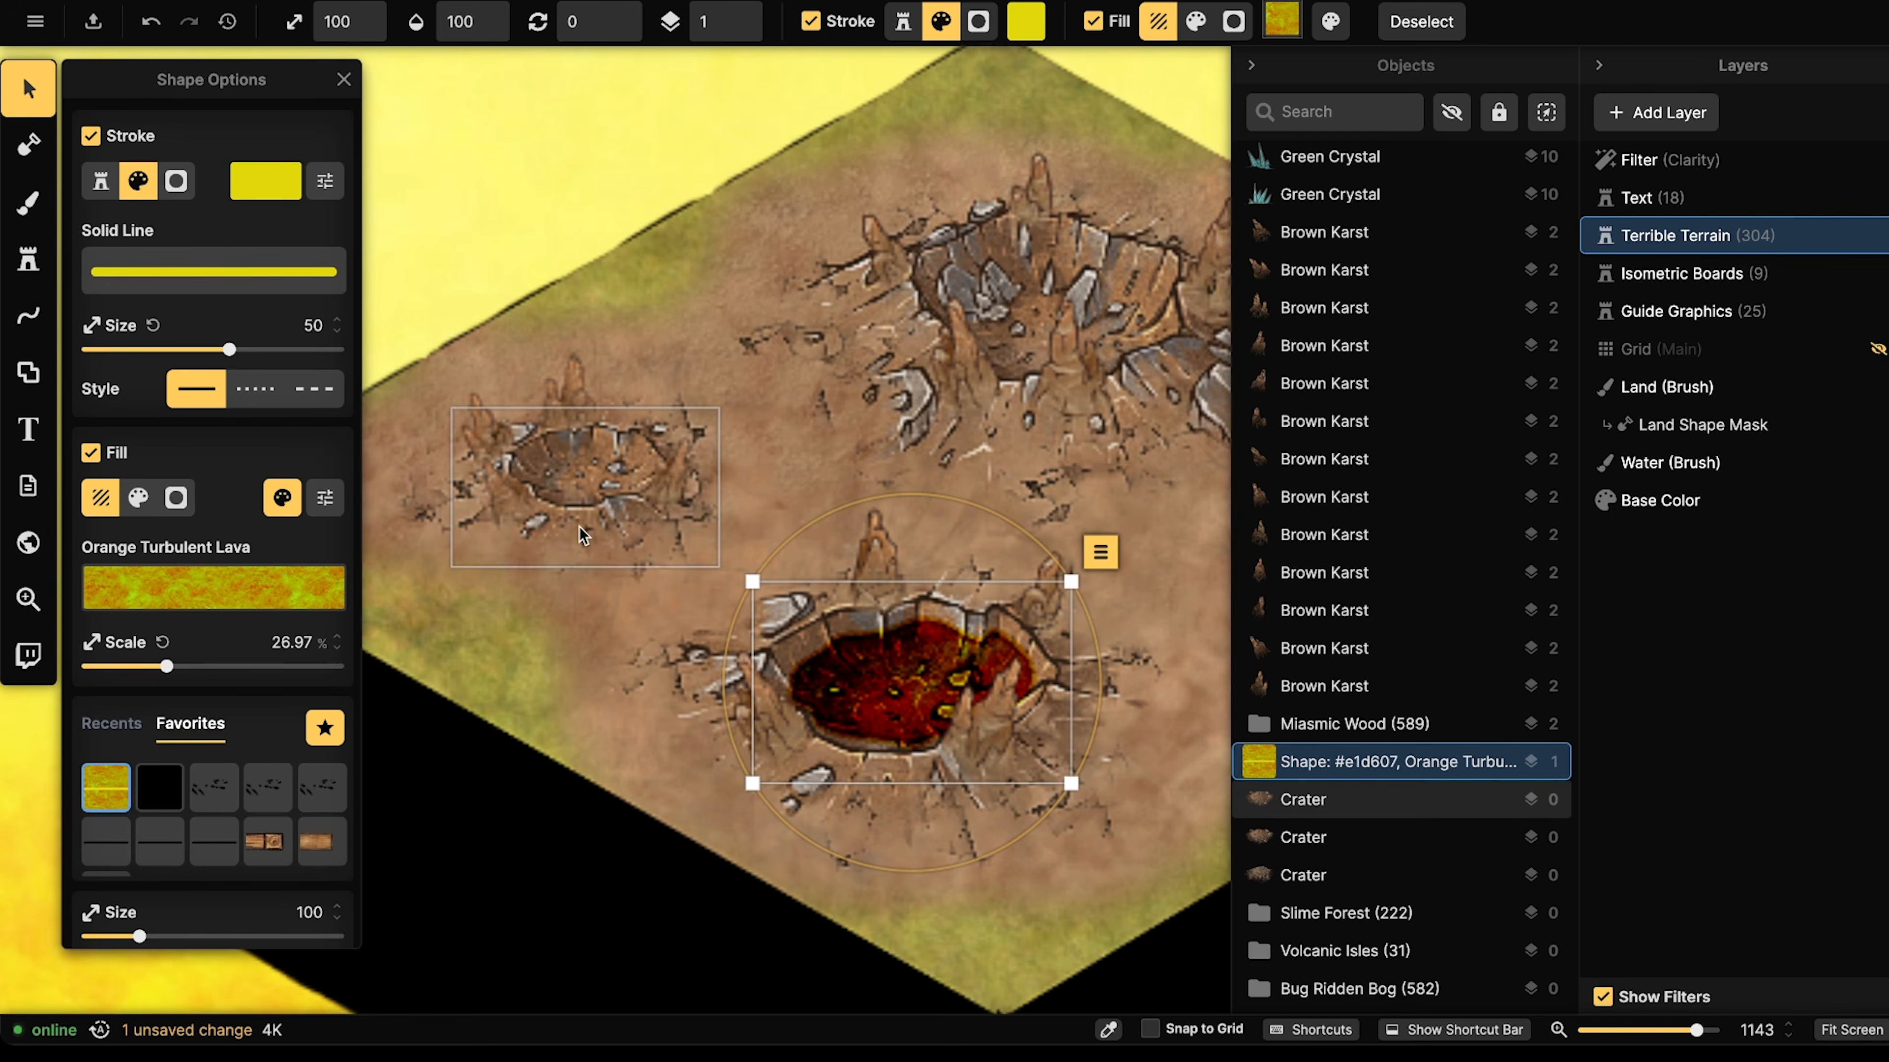
- Draw a freehand pool in the saved lava style inside the small crater and add it as a shape
key(Escape)
scroll(588, 484, up, 5)
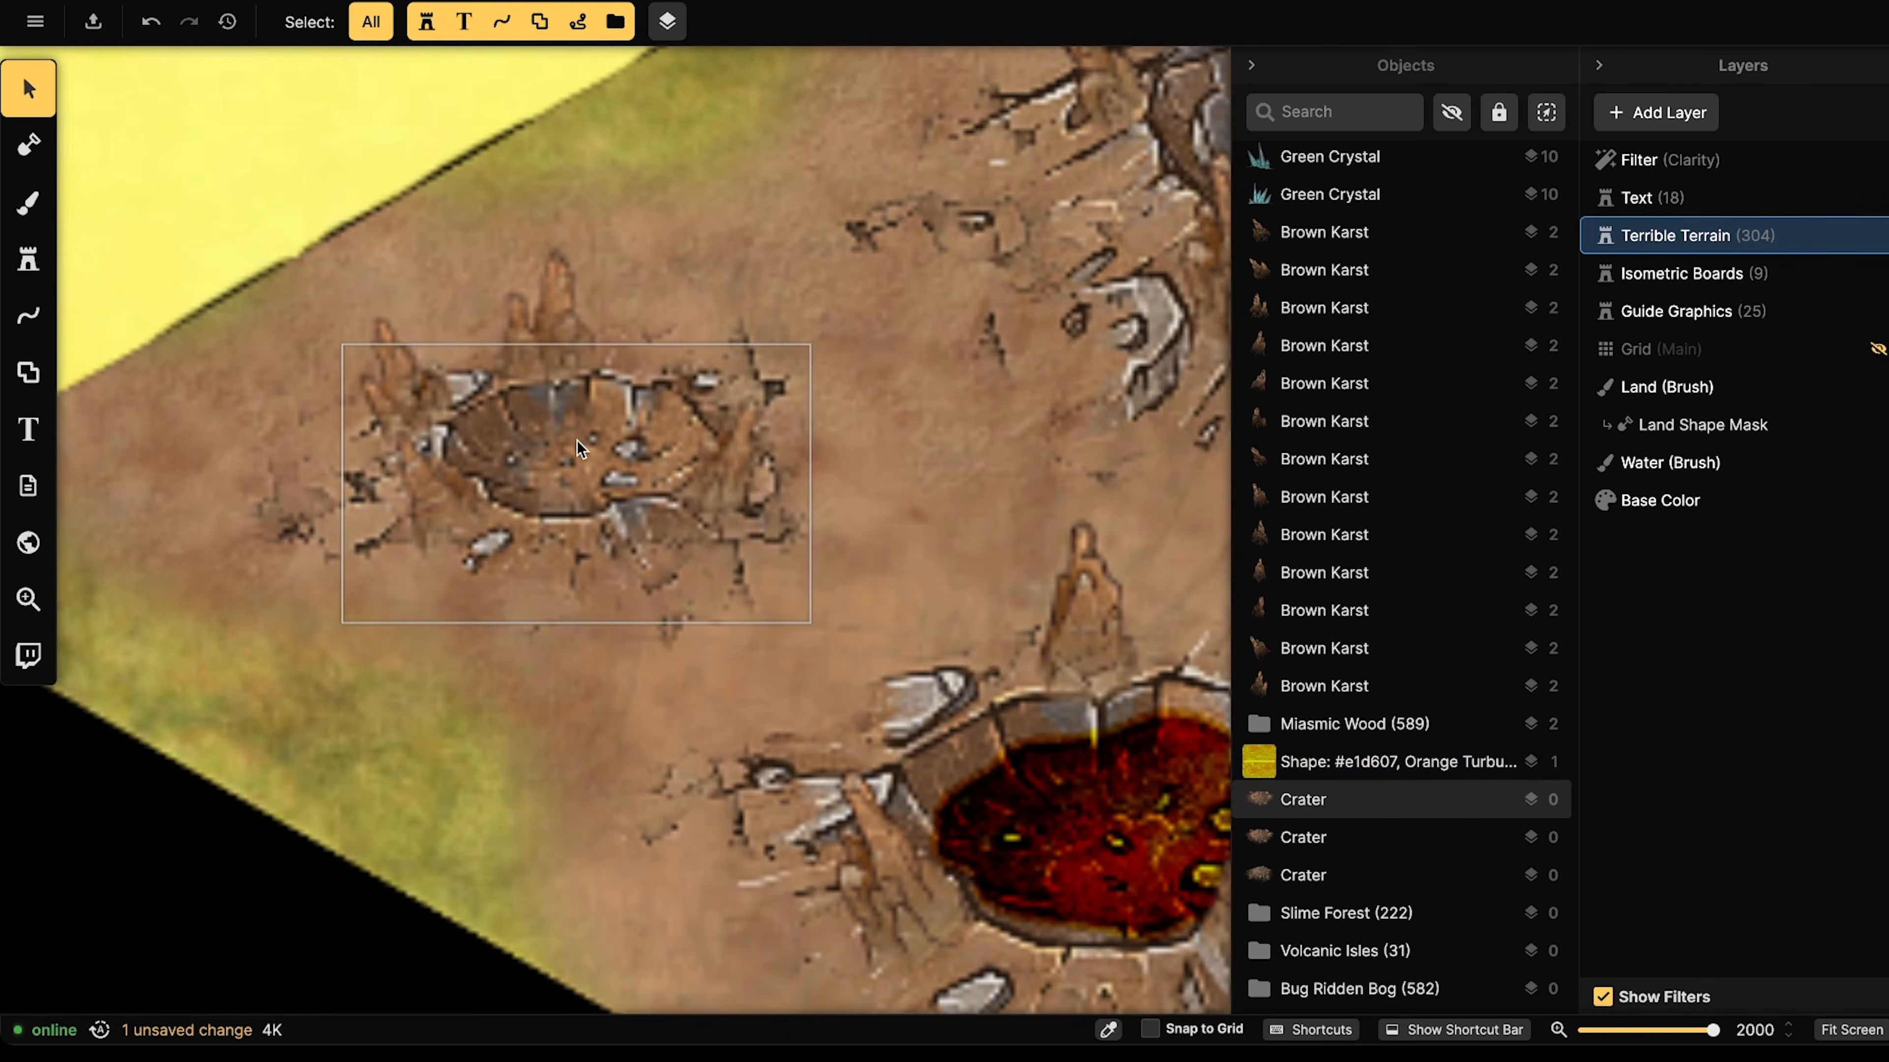
click(28, 372)
mouse_move(497, 452)
mouse_down()
mouse_move(503, 490)
mouse_move(577, 502)
mouse_move(678, 454)
mouse_move(667, 420)
mouse_move(565, 398)
mouse_up()
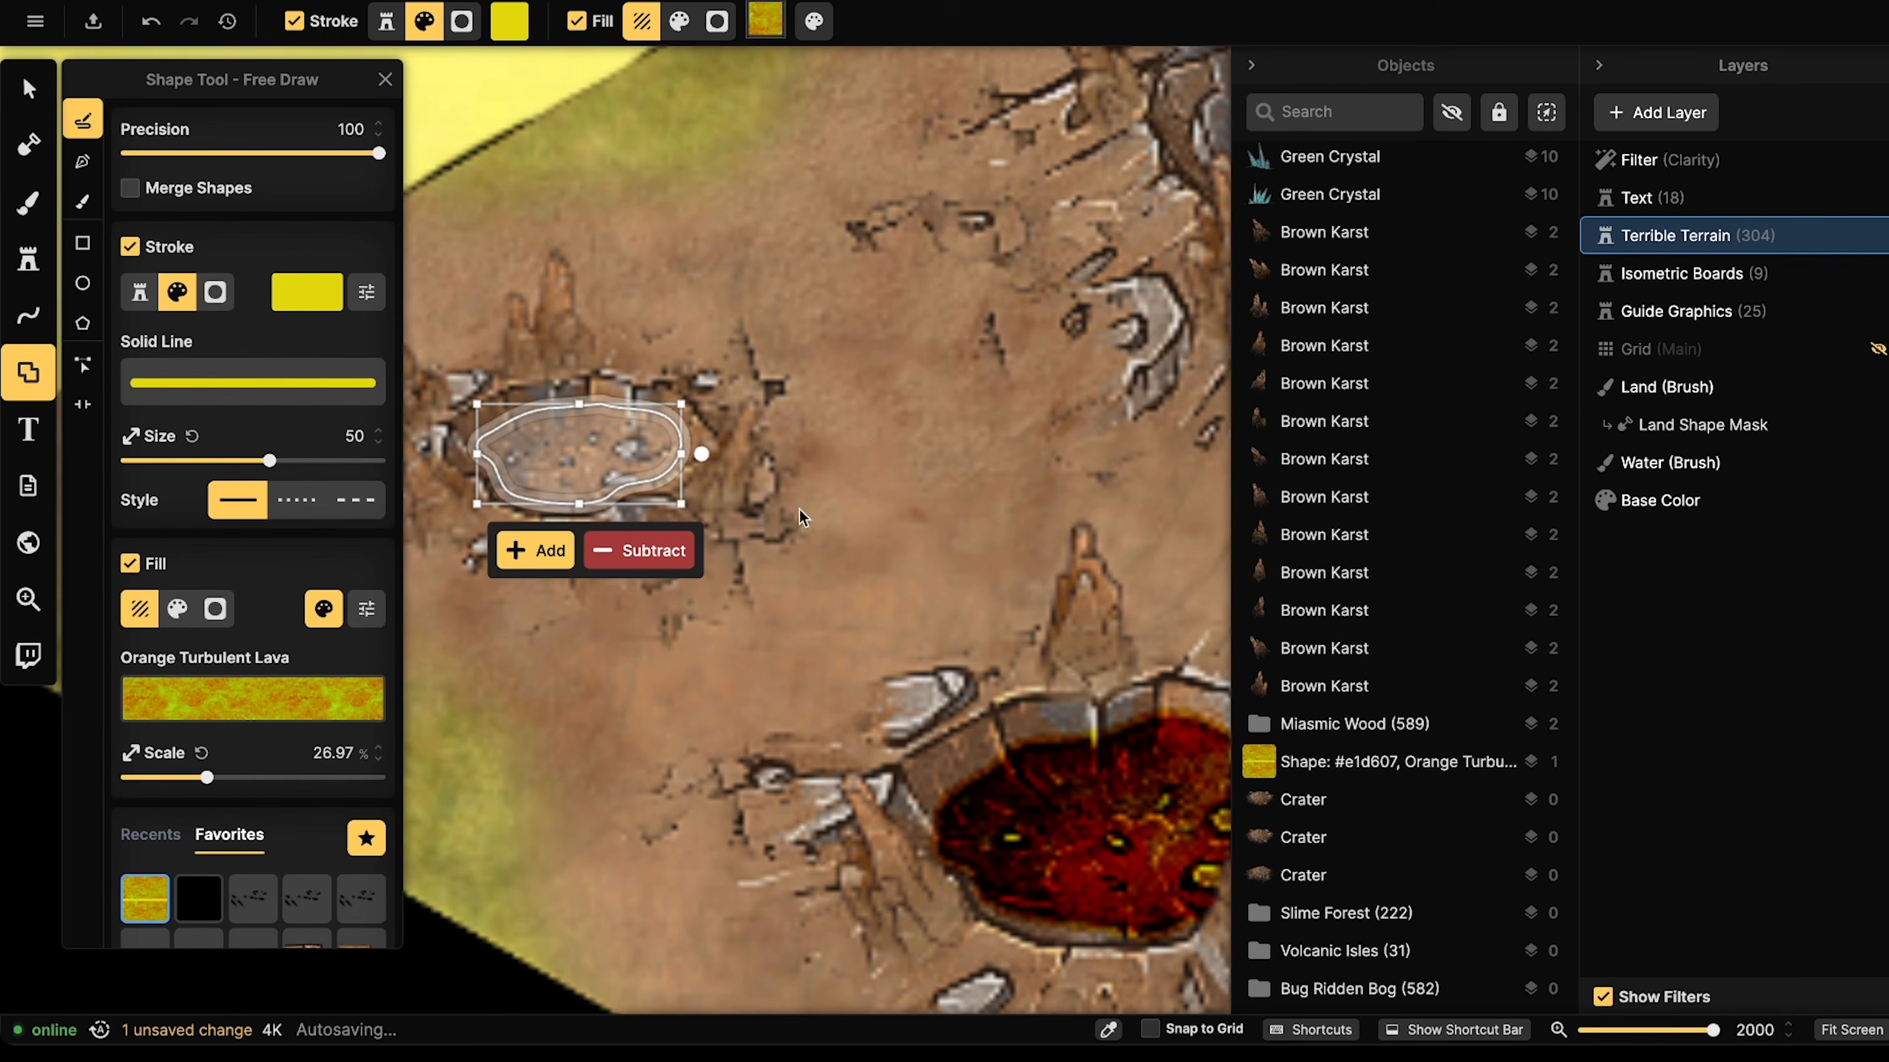
click(546, 564)
key(Escape)
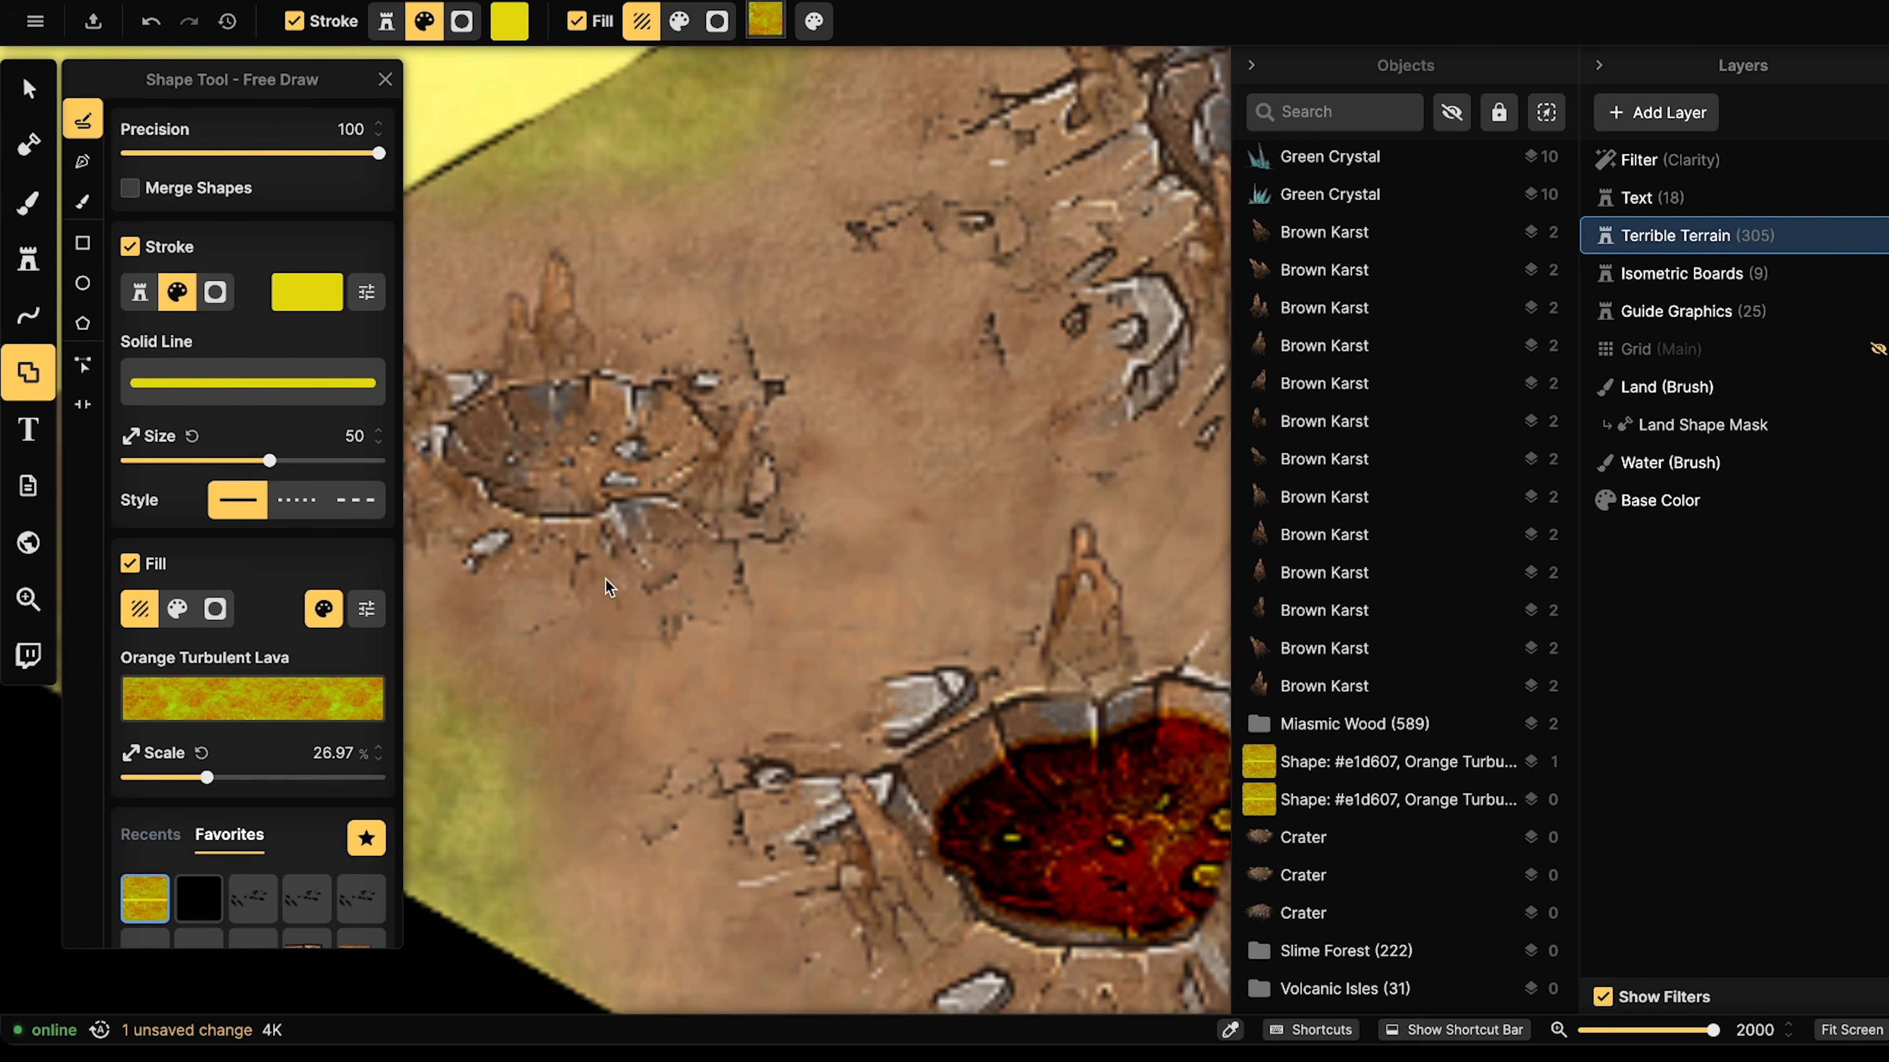
- Select the small crater's lava shape and raise it to sublayer 1
click(28, 88)
click(593, 414)
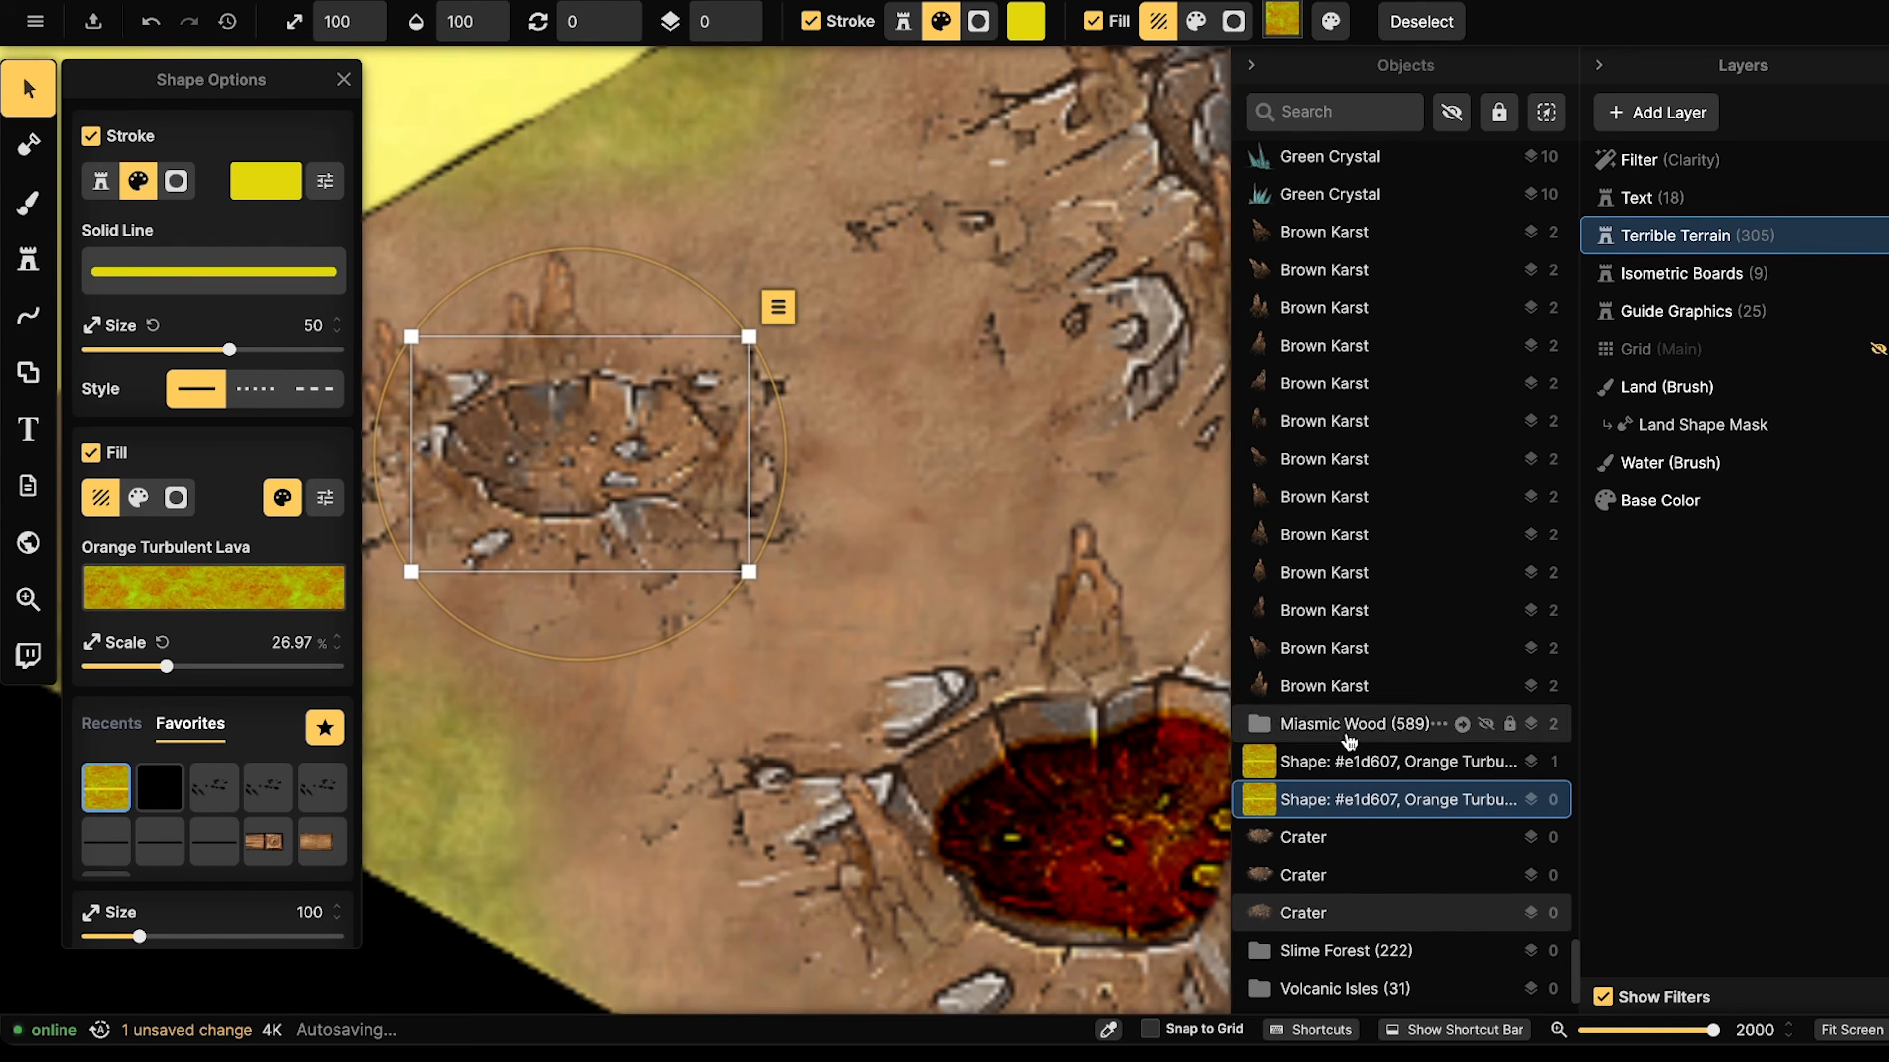
click(1350, 759)
click(1361, 799)
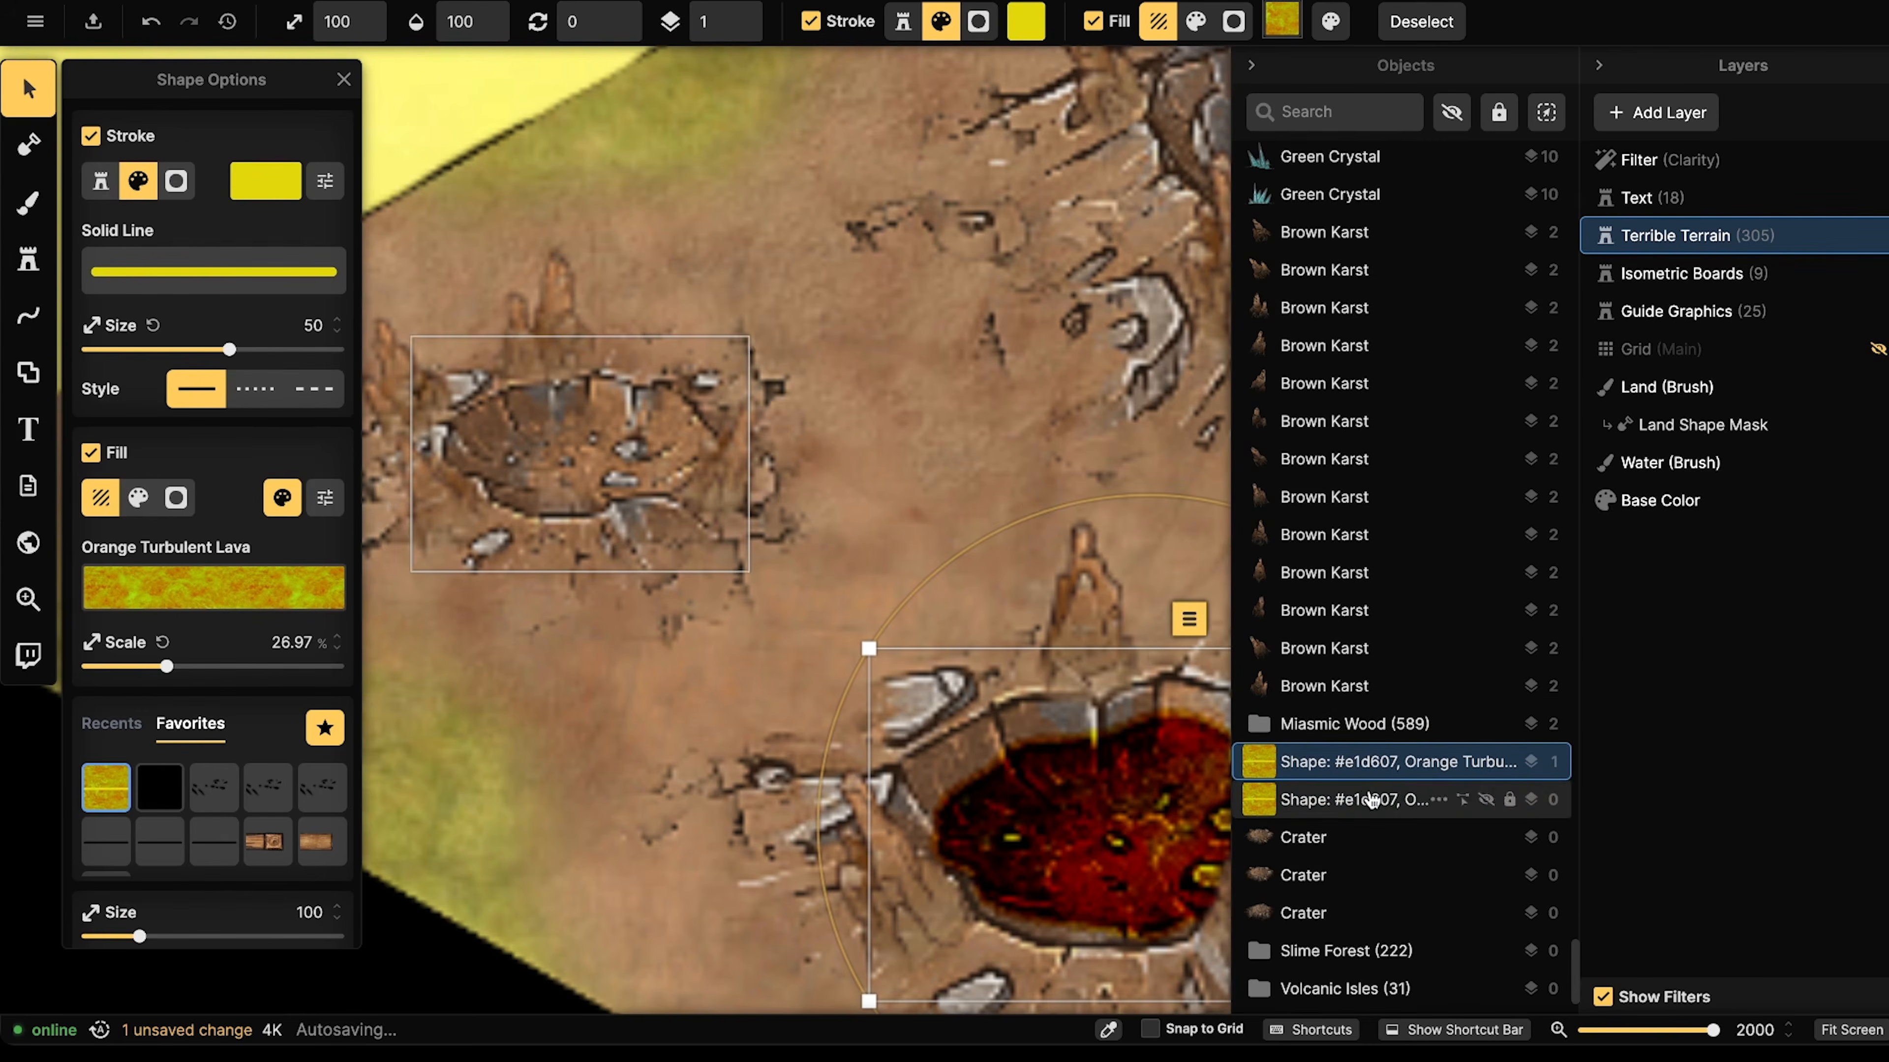
click(740, 15)
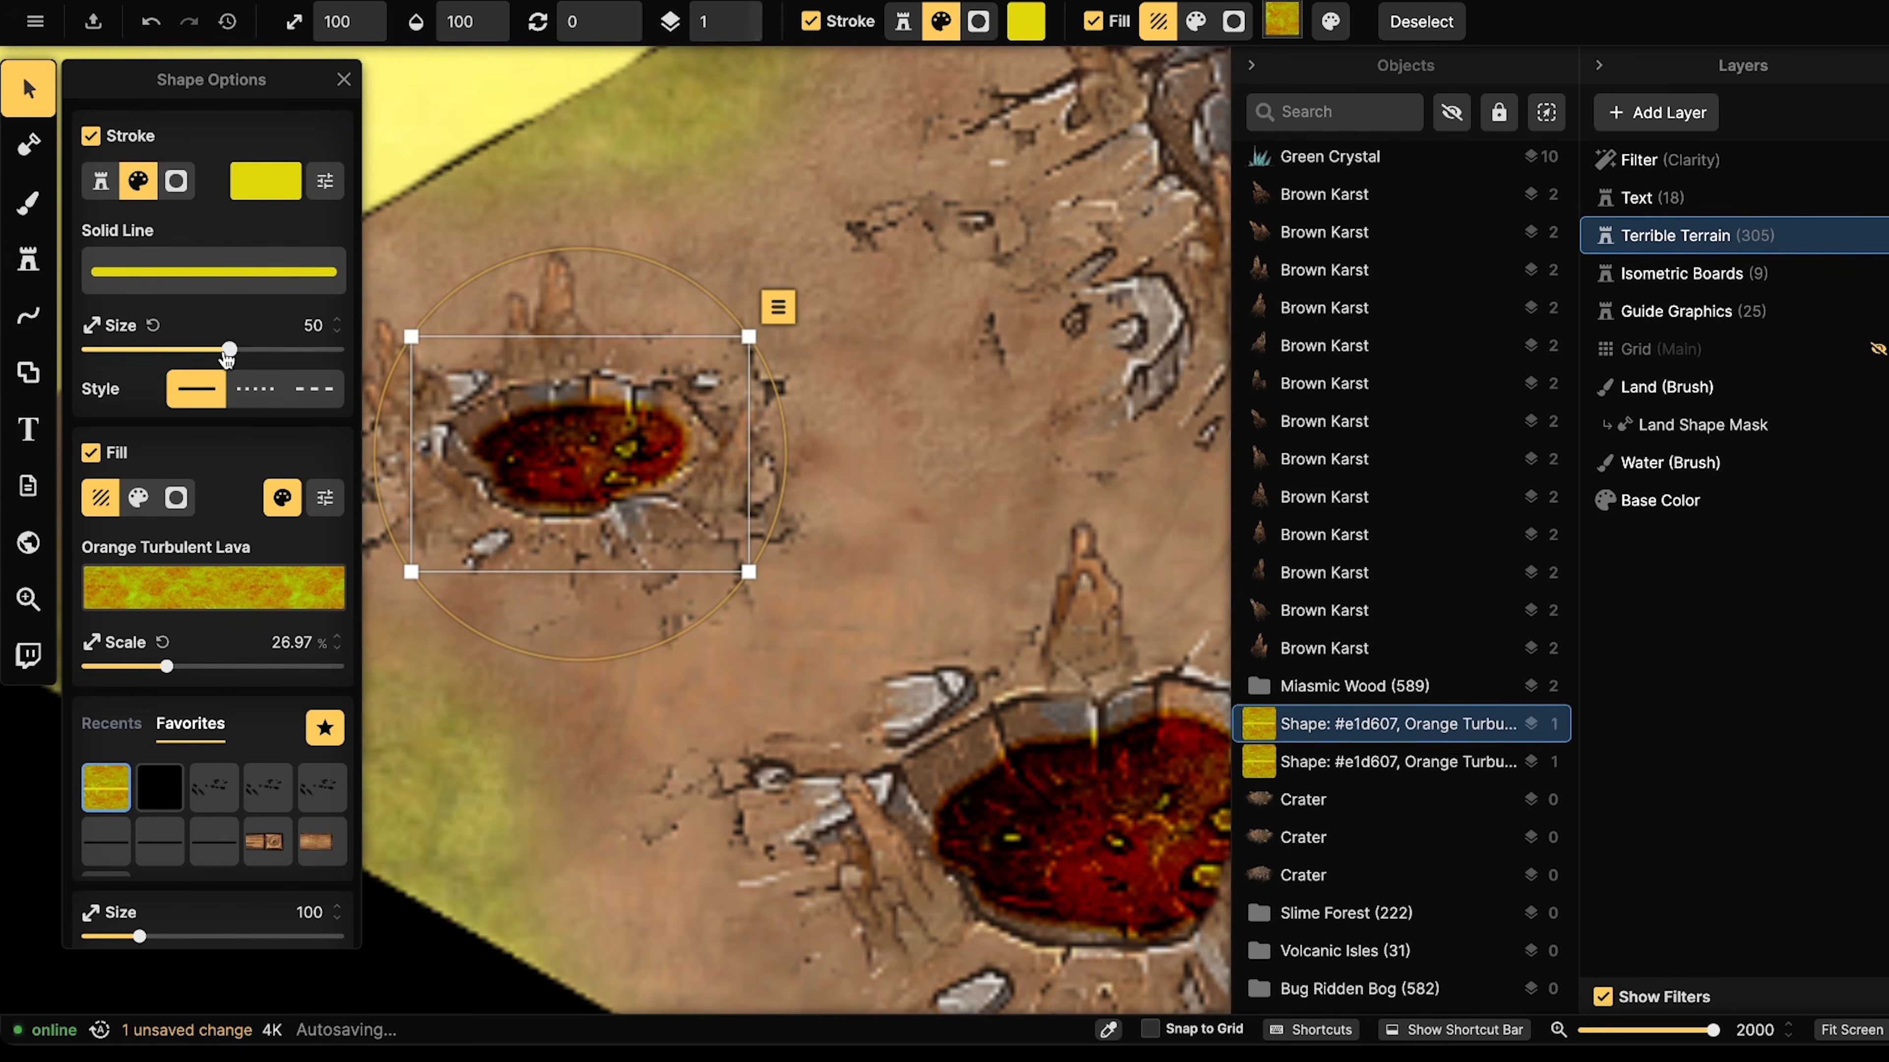
key(Escape)
- Draw a freehand lava pool inside the large rear crater, undoing the first attempt, and add it as a shape
click(28, 372)
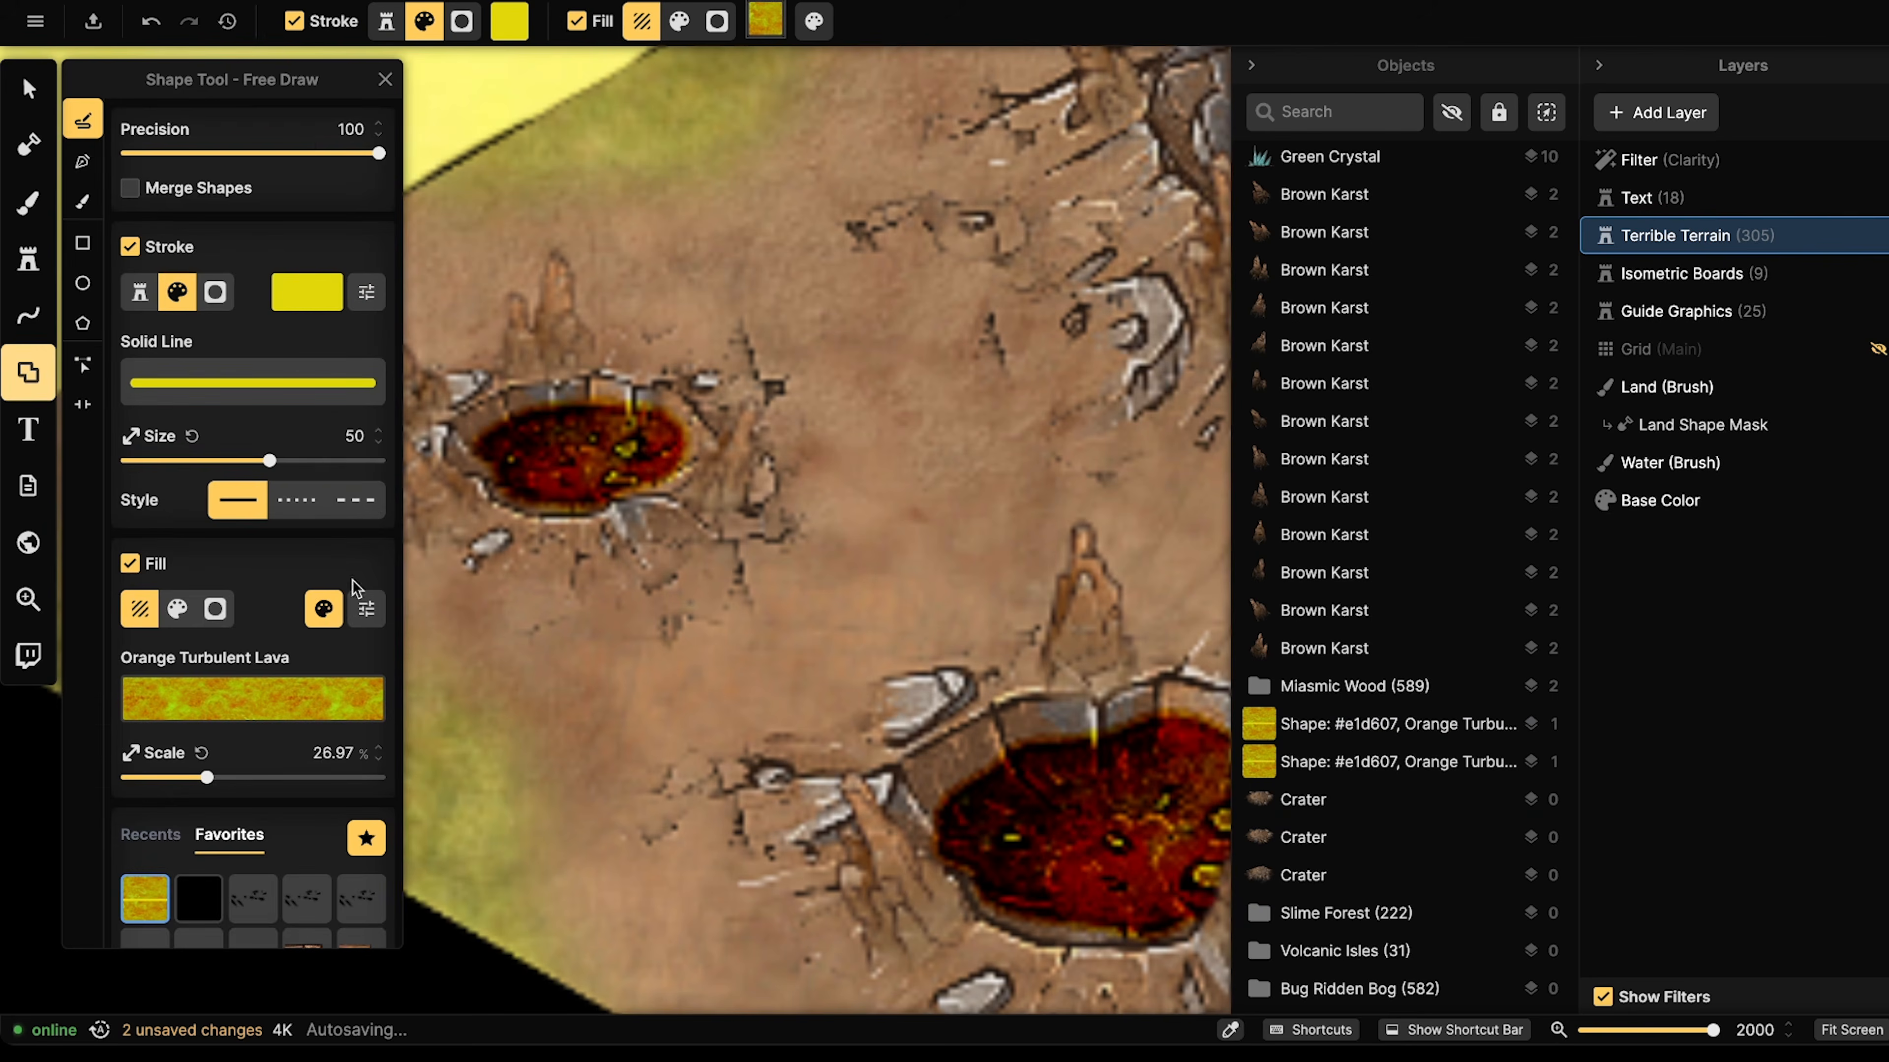
scroll(298, 807, down, 4)
click(377, 695)
drag(811, 430, 319, 693)
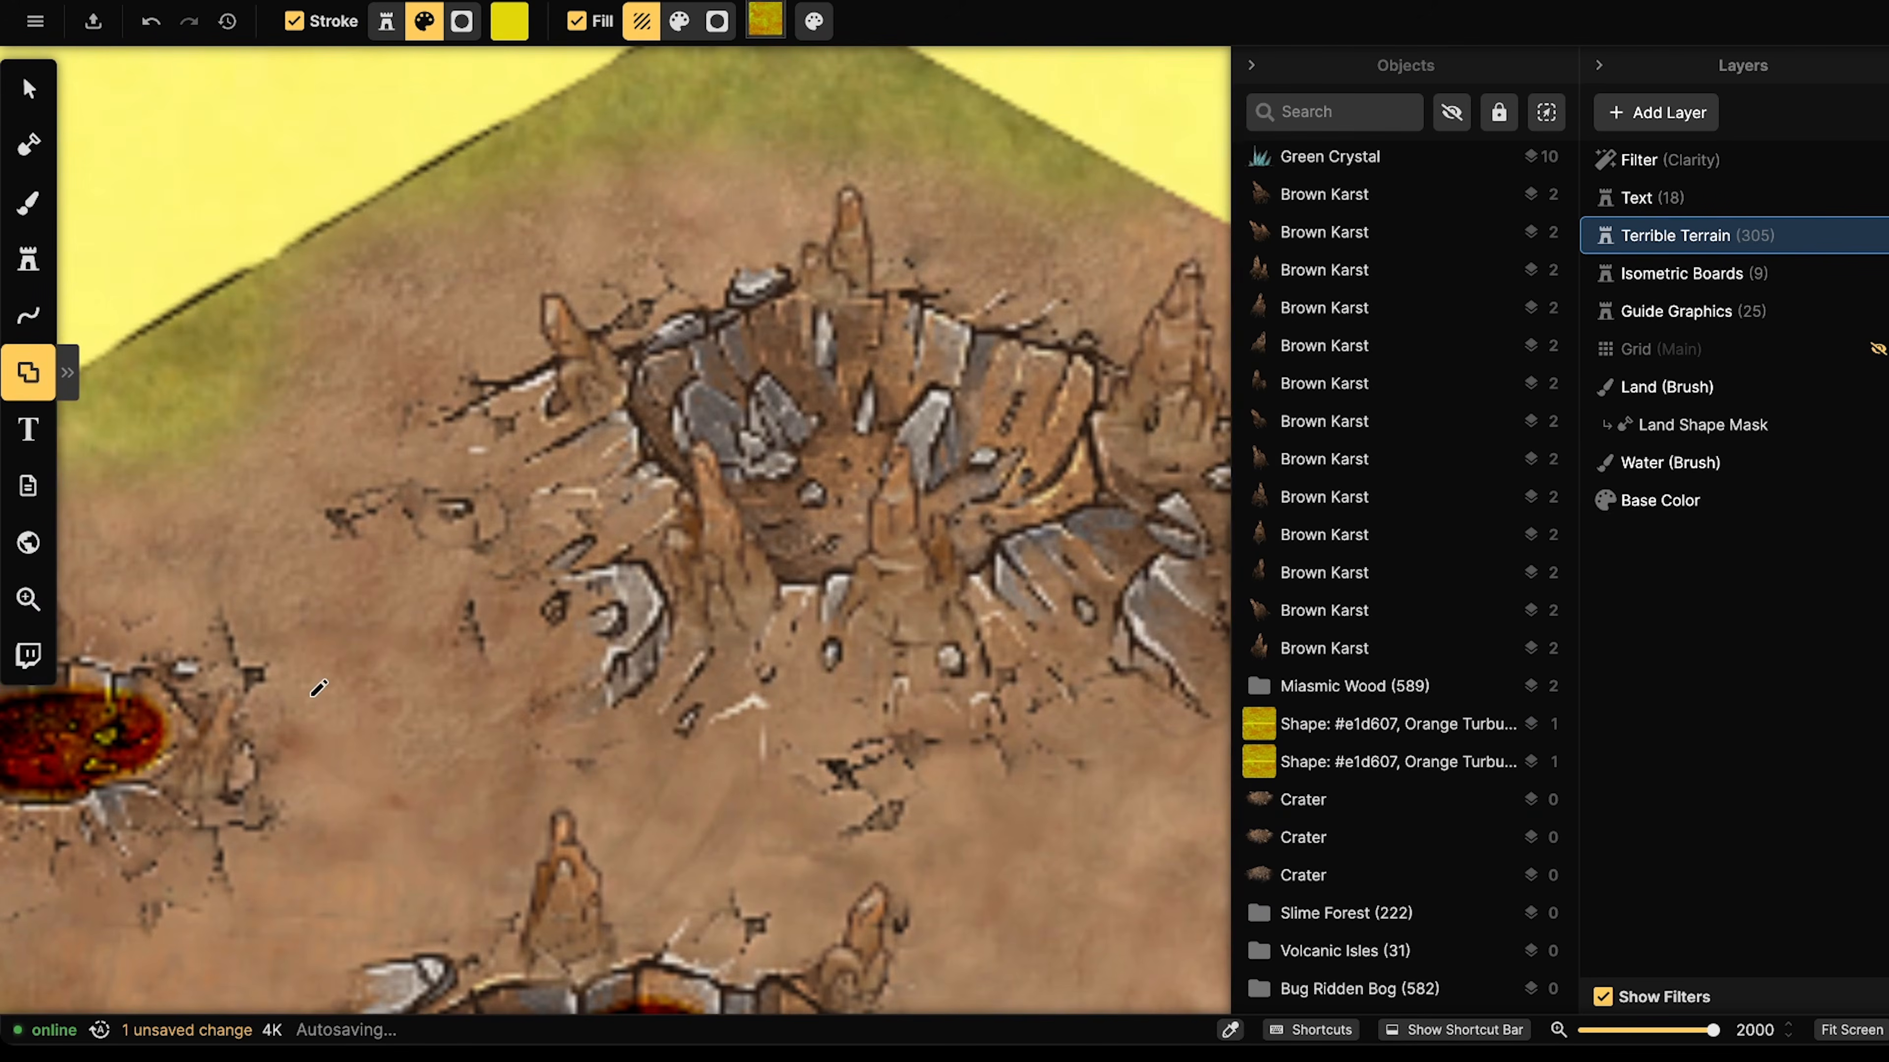
mouse_move(678, 403)
mouse_down()
mouse_move(699, 455)
mouse_move(797, 556)
mouse_move(1016, 485)
mouse_move(967, 495)
mouse_move(963, 474)
mouse_up()
key(ctrl+z)
mouse_move(821, 306)
mouse_down()
mouse_move(687, 379)
mouse_move(669, 432)
mouse_move(814, 560)
mouse_move(948, 537)
mouse_move(1037, 486)
mouse_move(1063, 428)
mouse_move(1045, 395)
mouse_move(872, 292)
mouse_up()
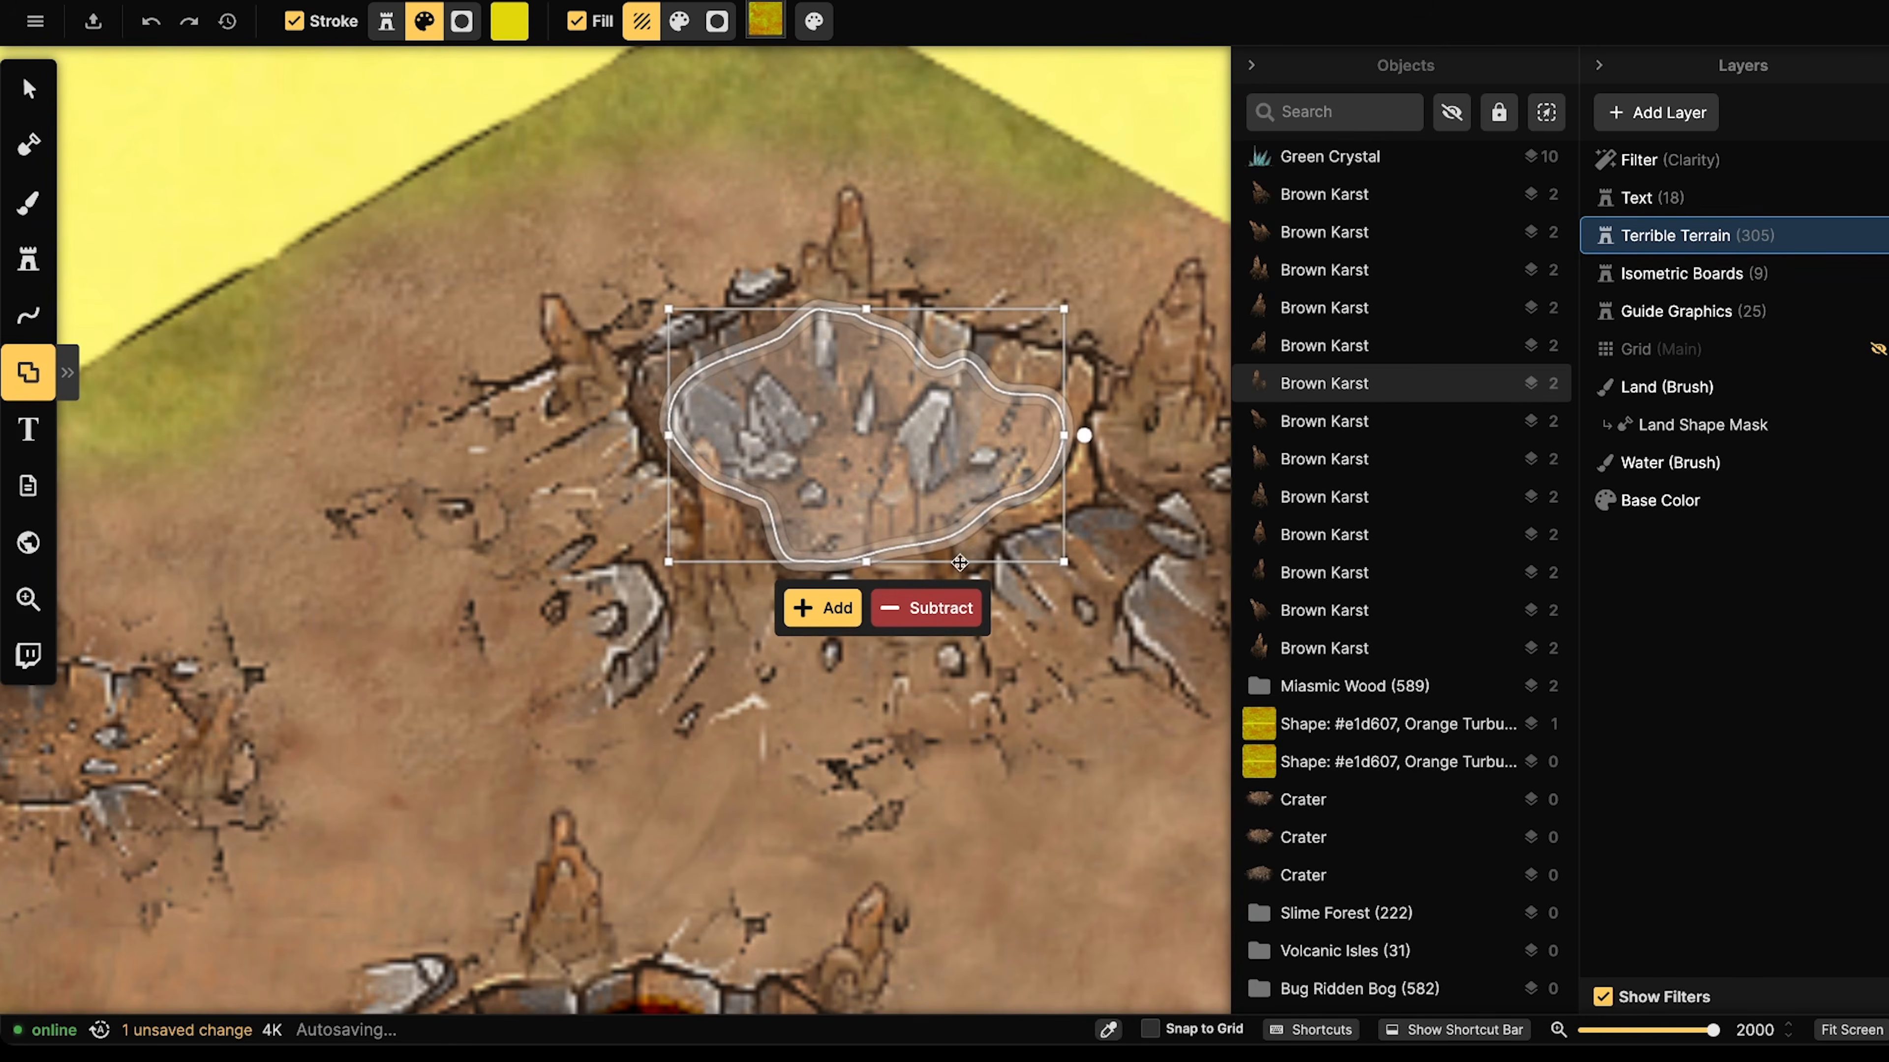
click(825, 610)
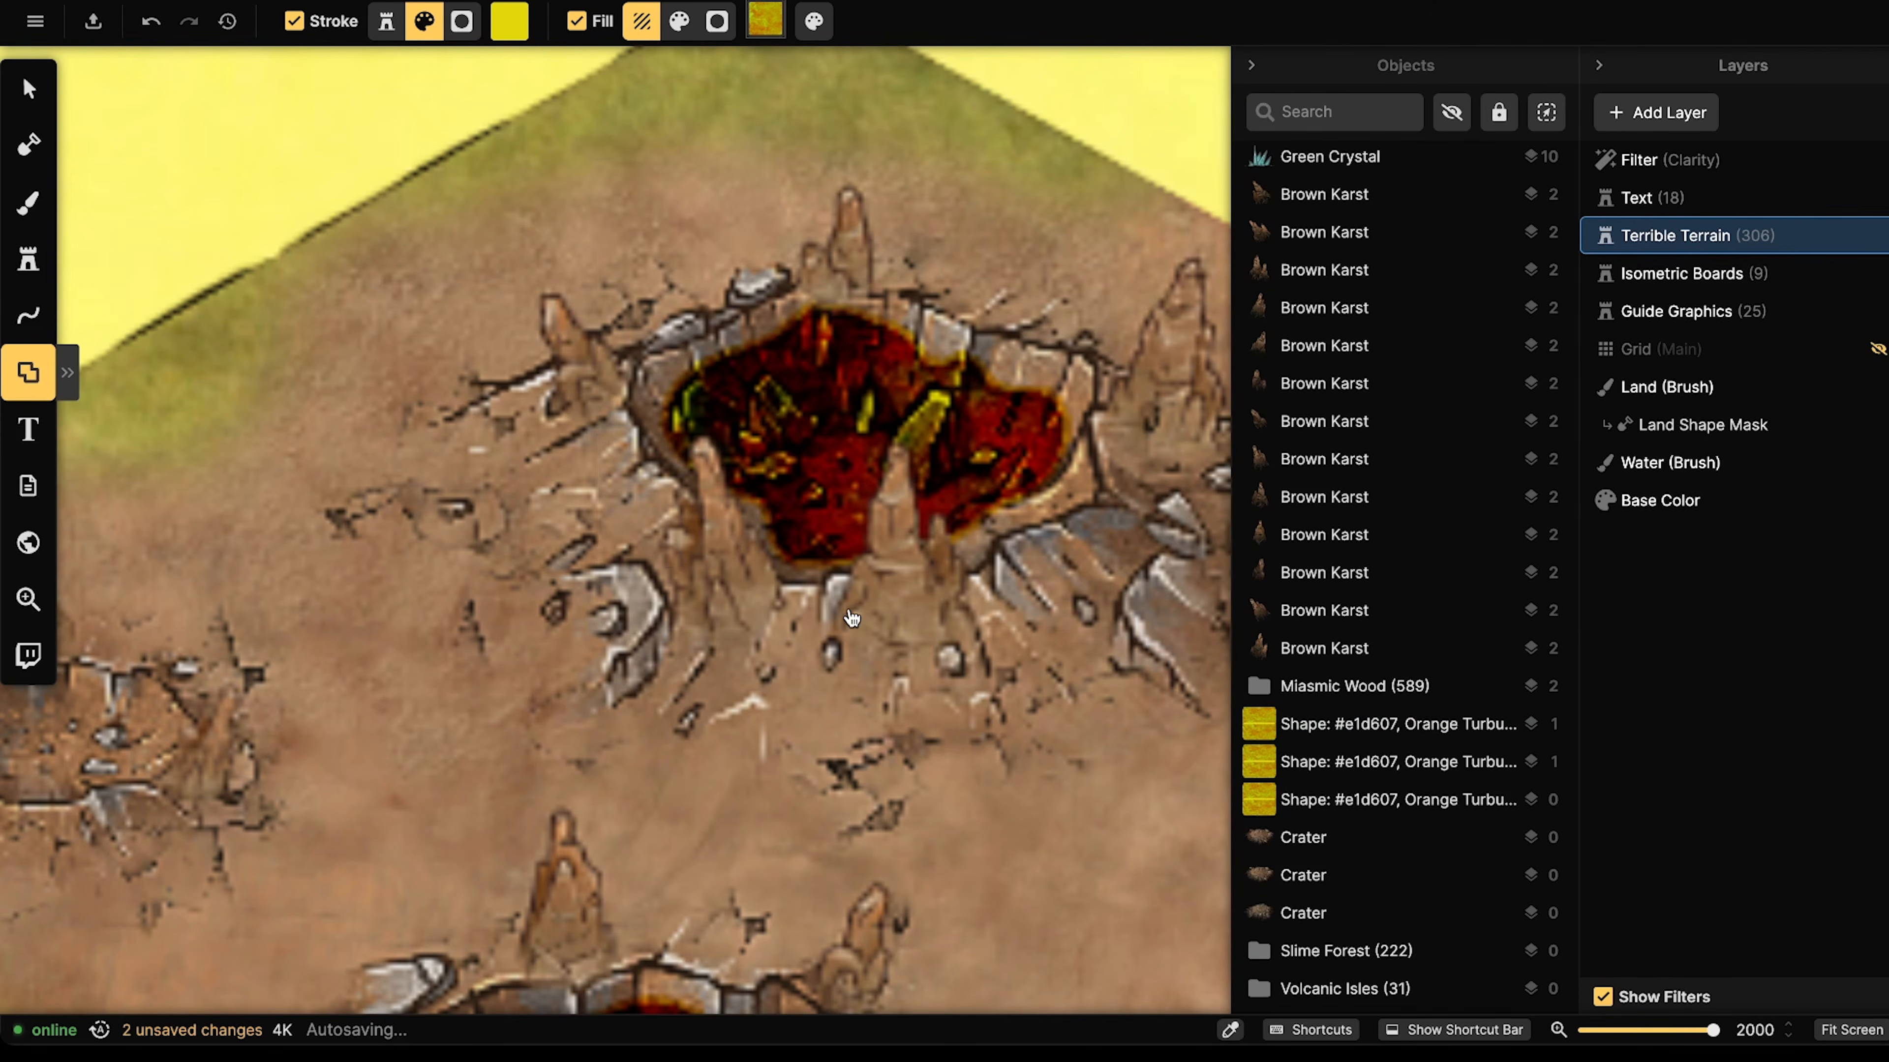
click(42, 108)
scroll(377, 567, down, 3)
drag(174, 649, 499, 446)
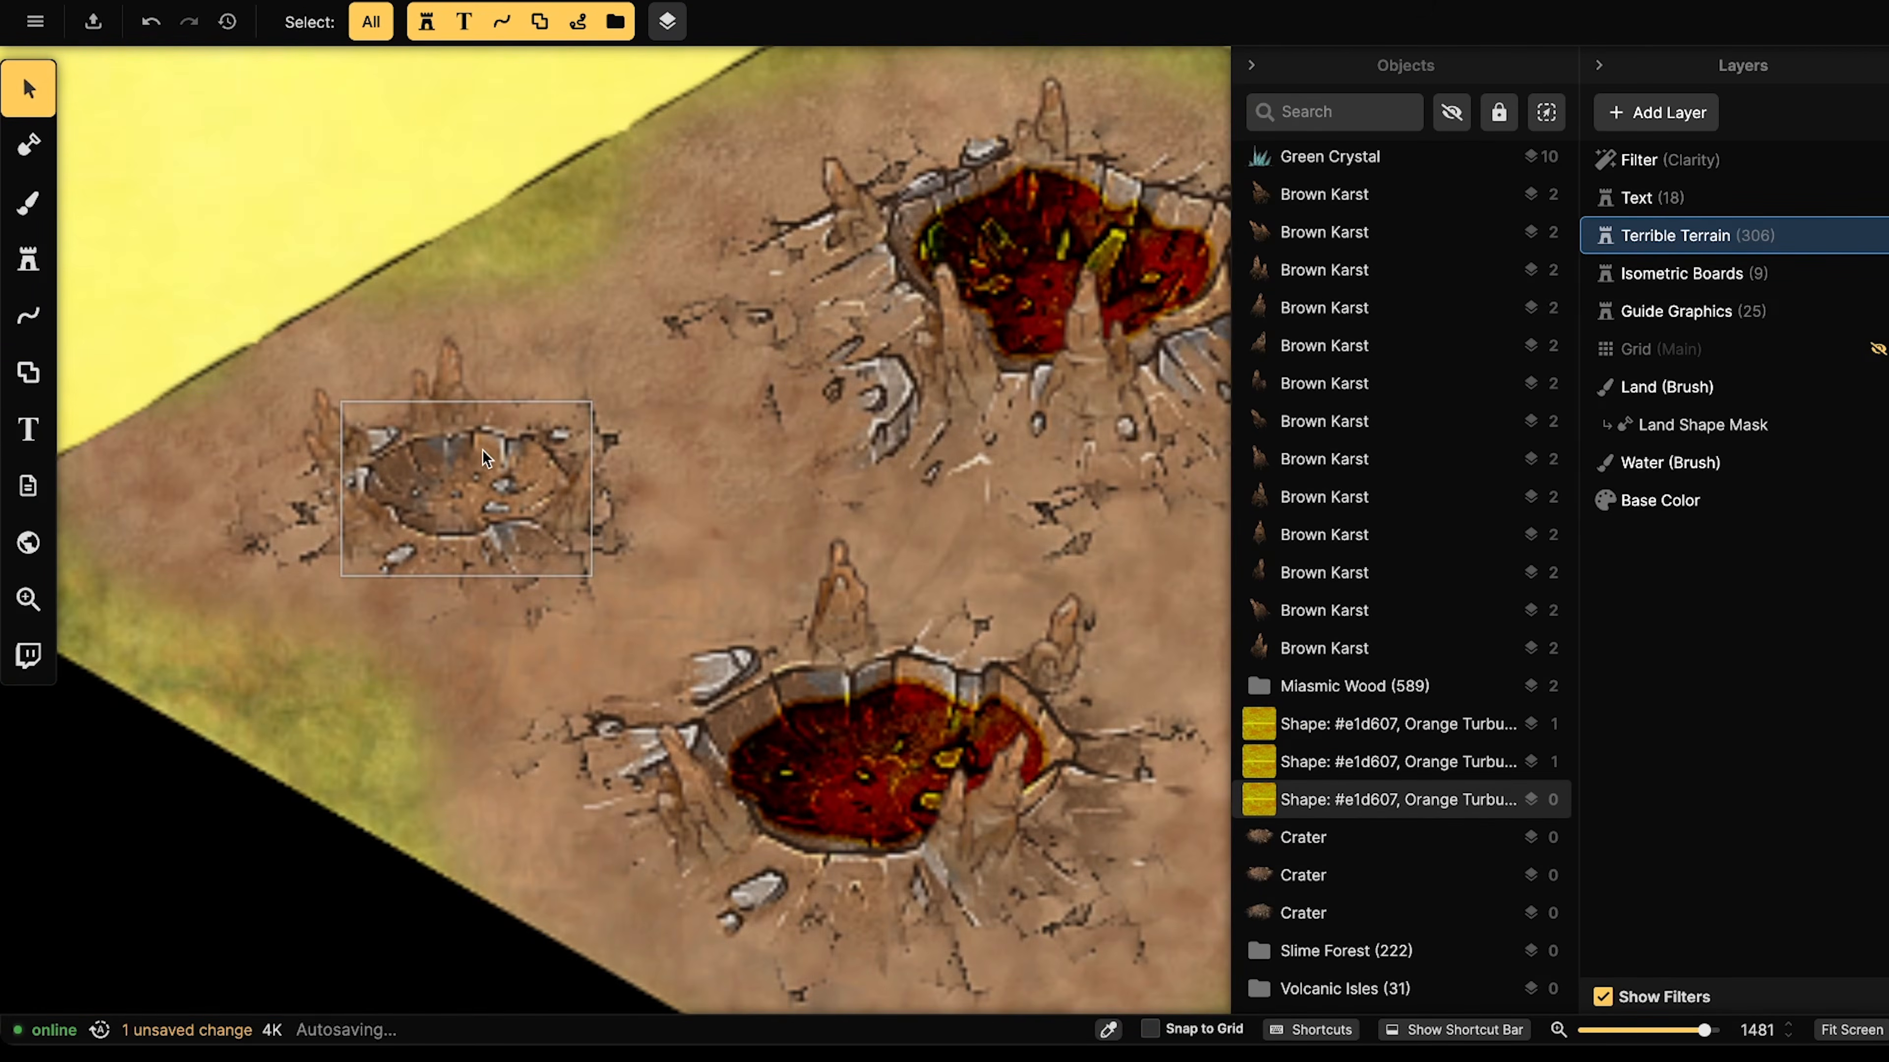
key(ctrl+z)
key(ctrl+z)
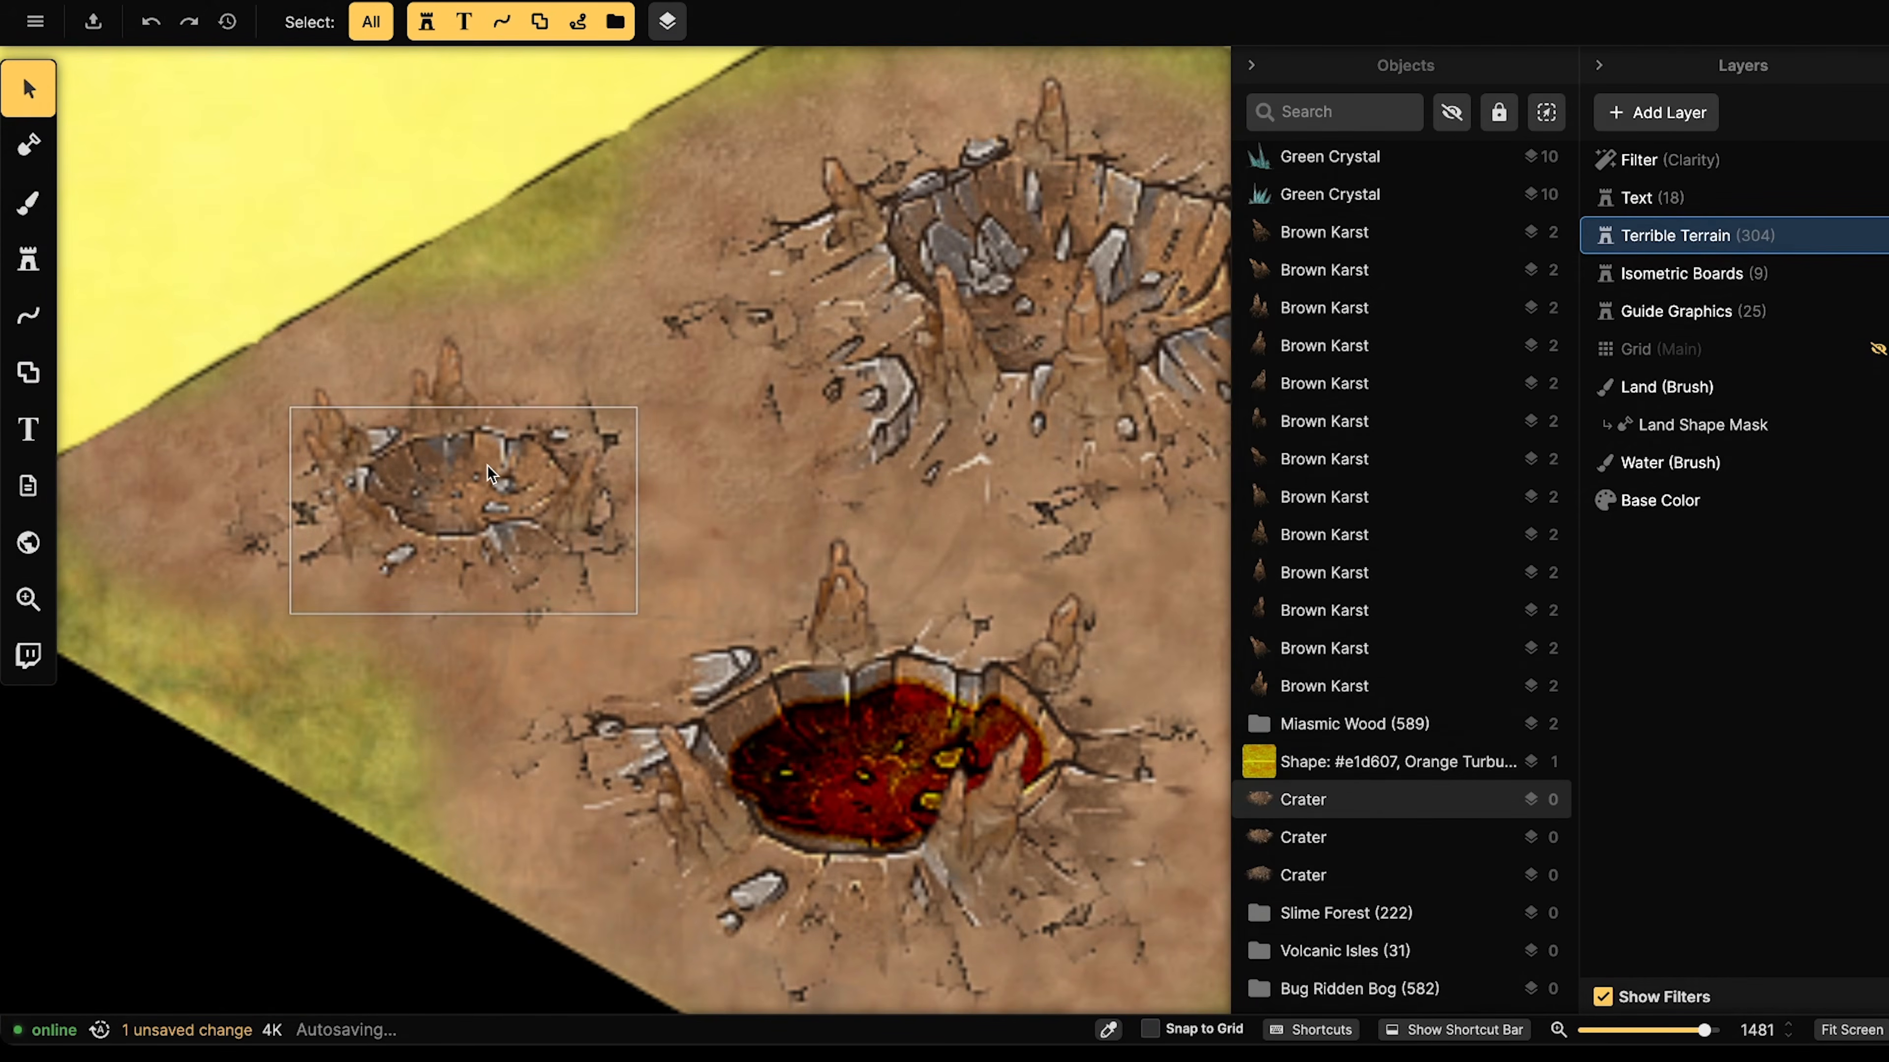
key(ctrl+z)
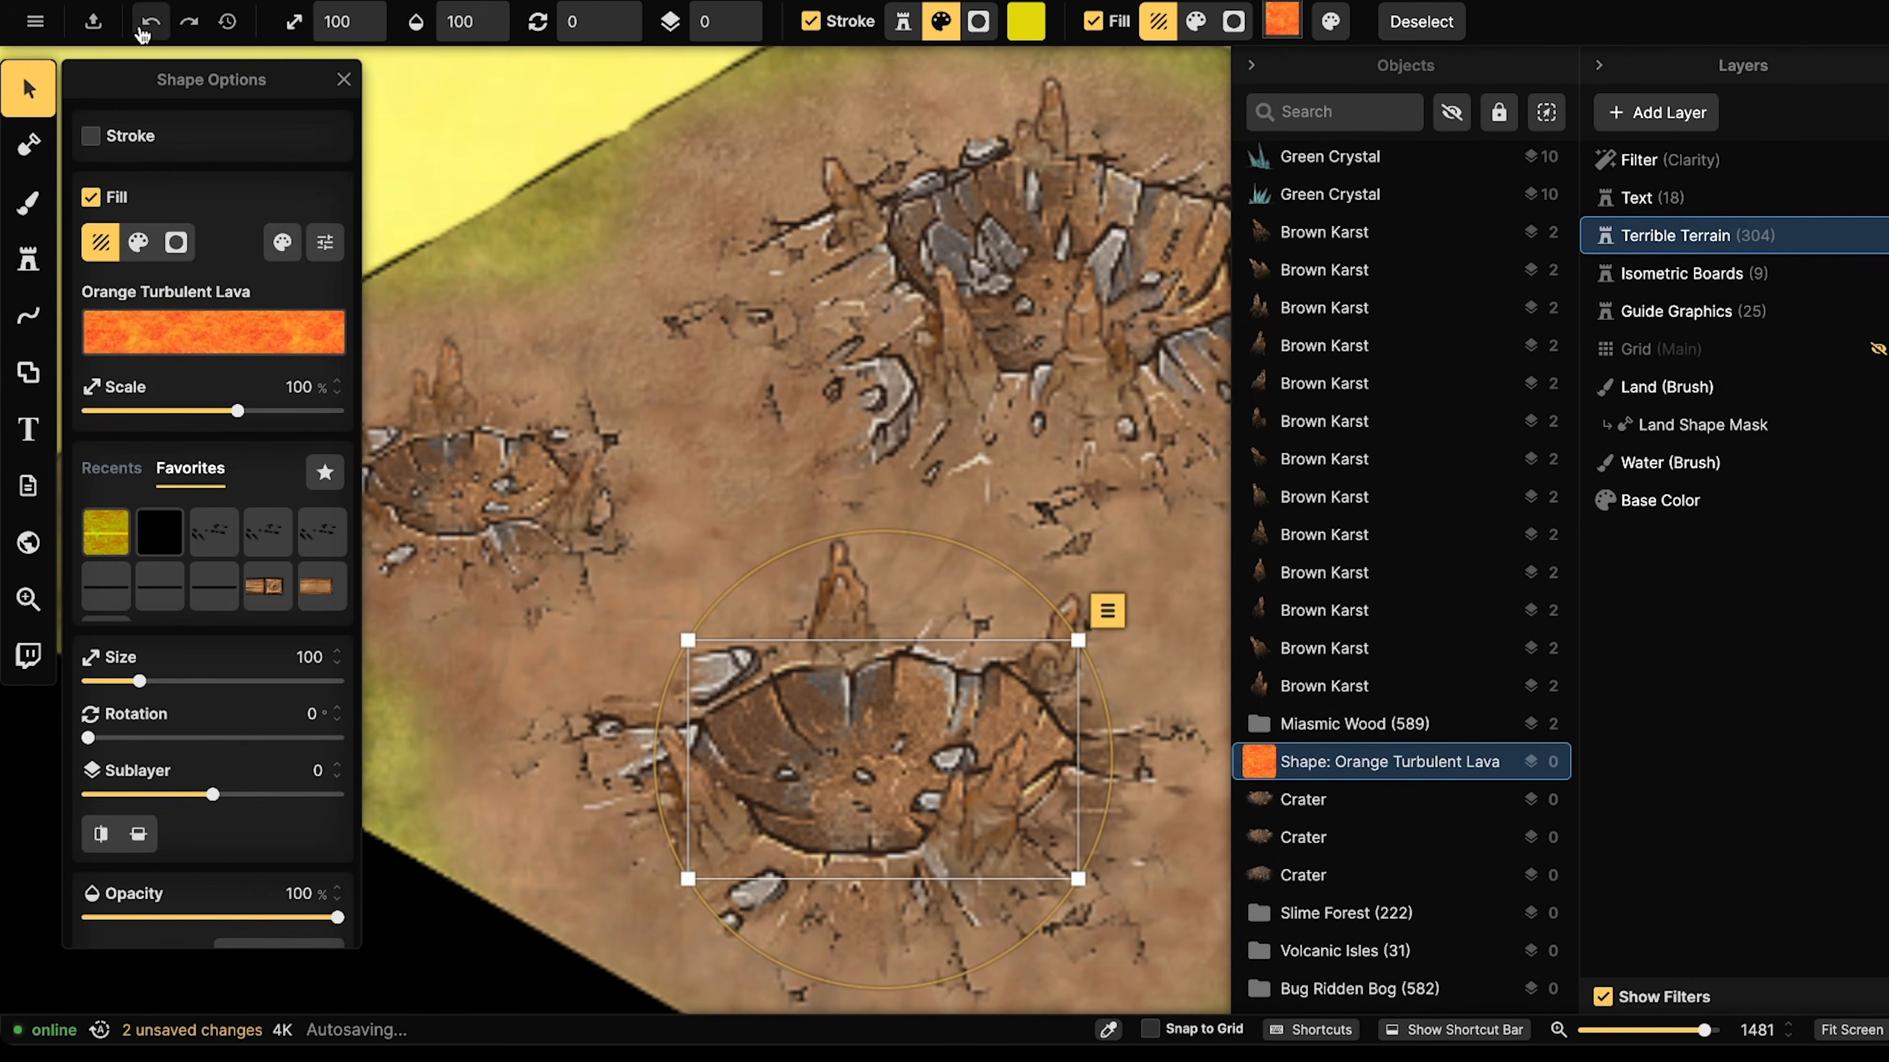
click(190, 25)
click(190, 24)
click(189, 24)
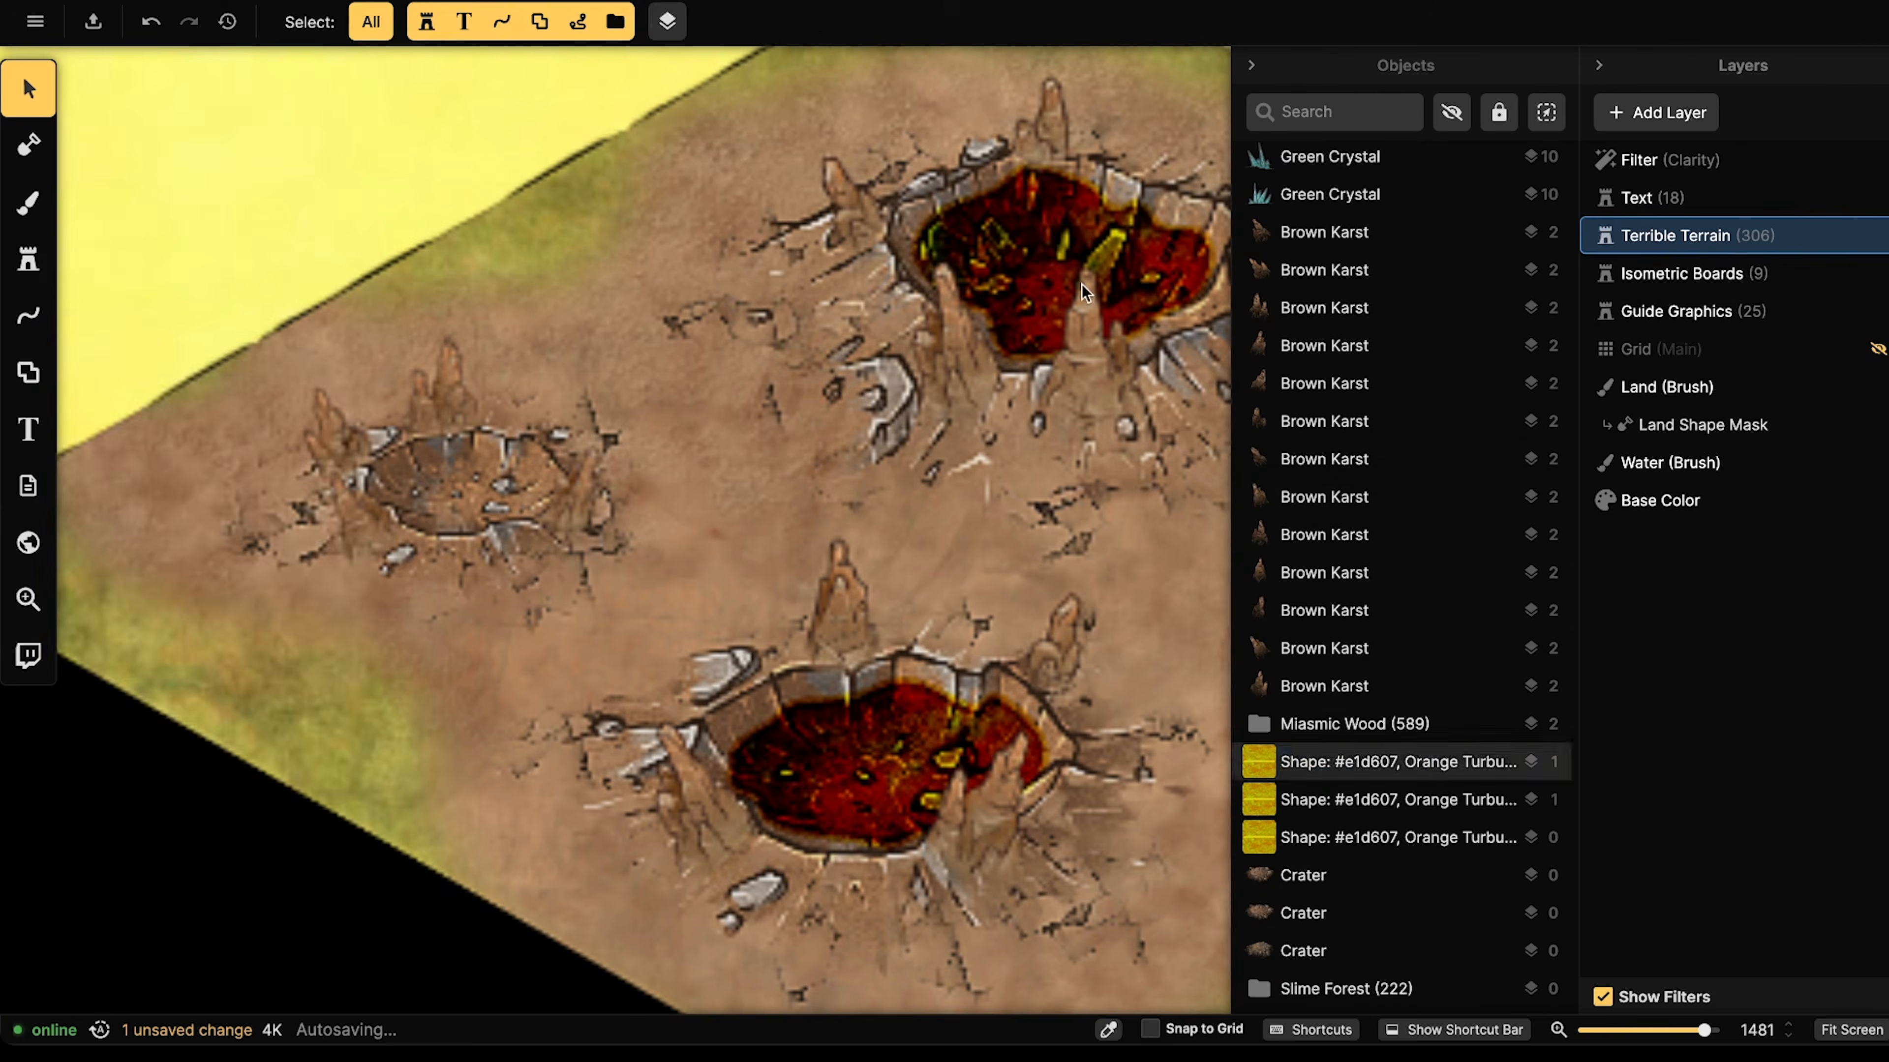
- Draw a freehand pool in the saved lava style inside the remaining empty small crater and add it as a shape
click(28, 372)
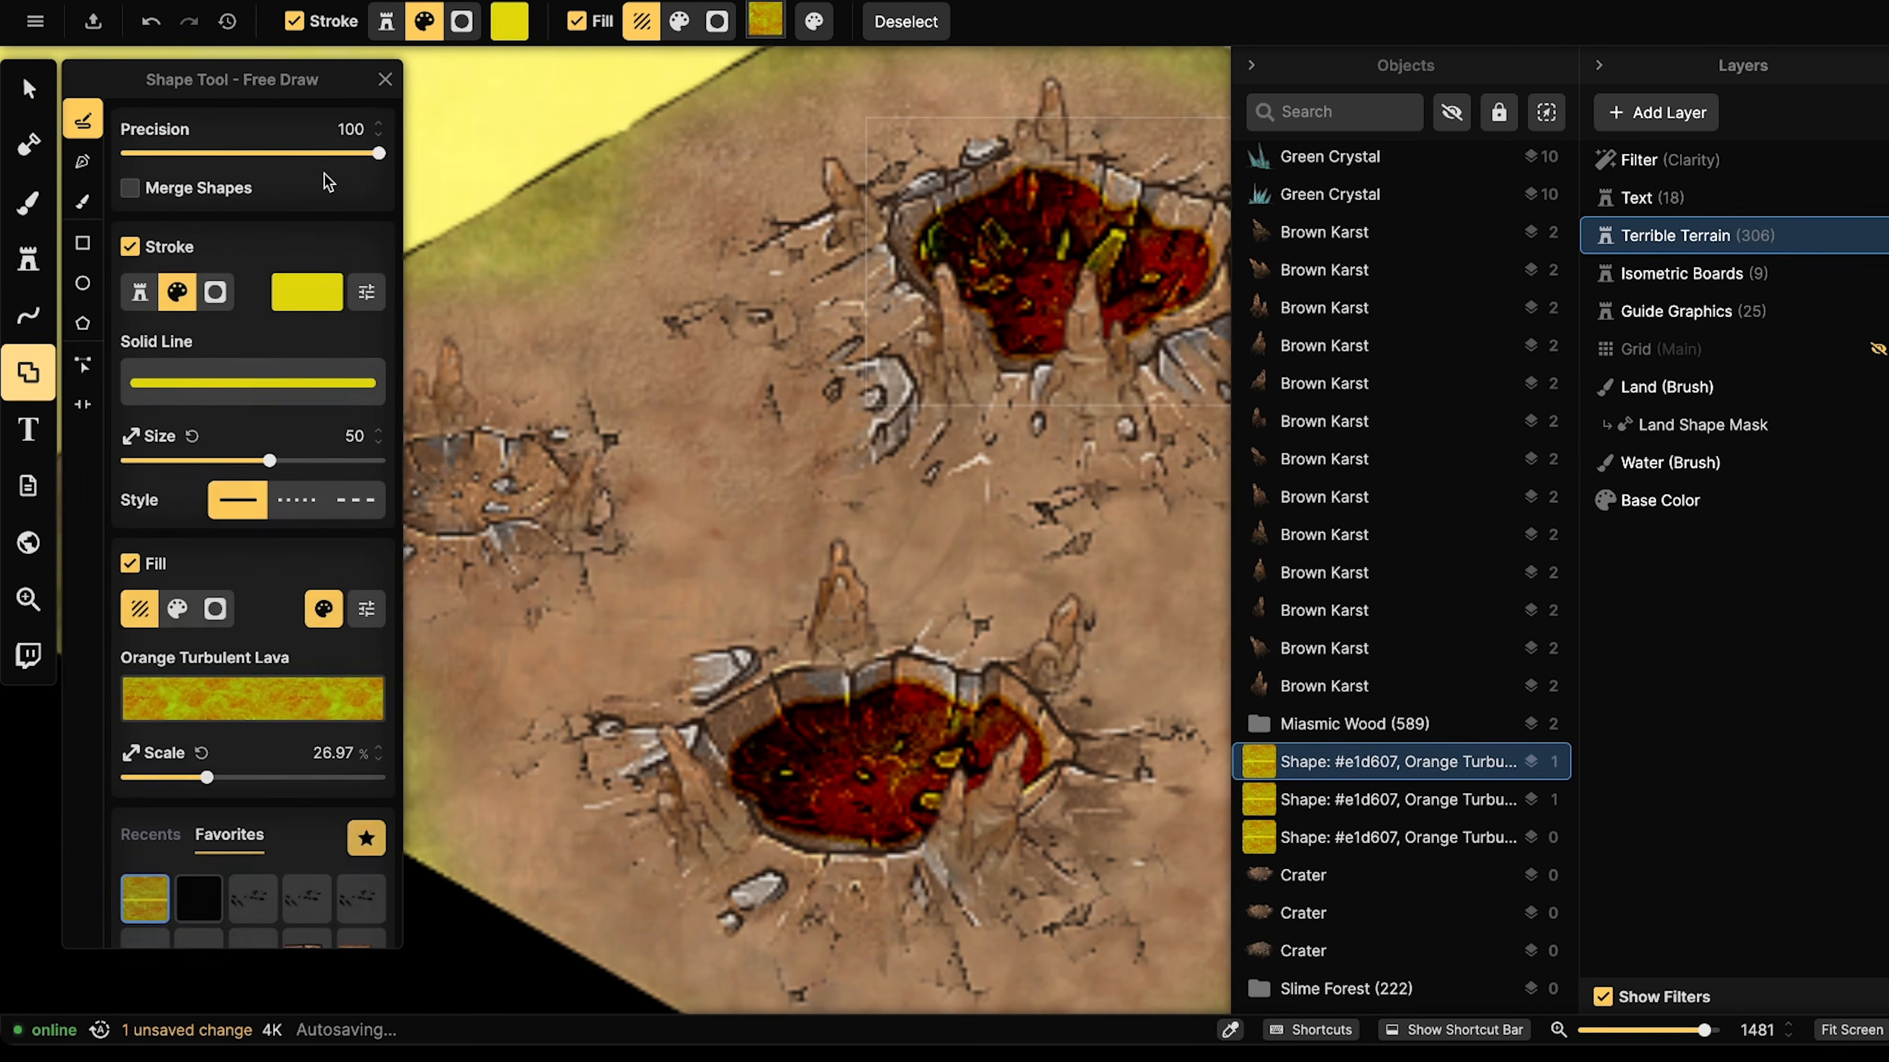
drag(633, 525, 845, 507)
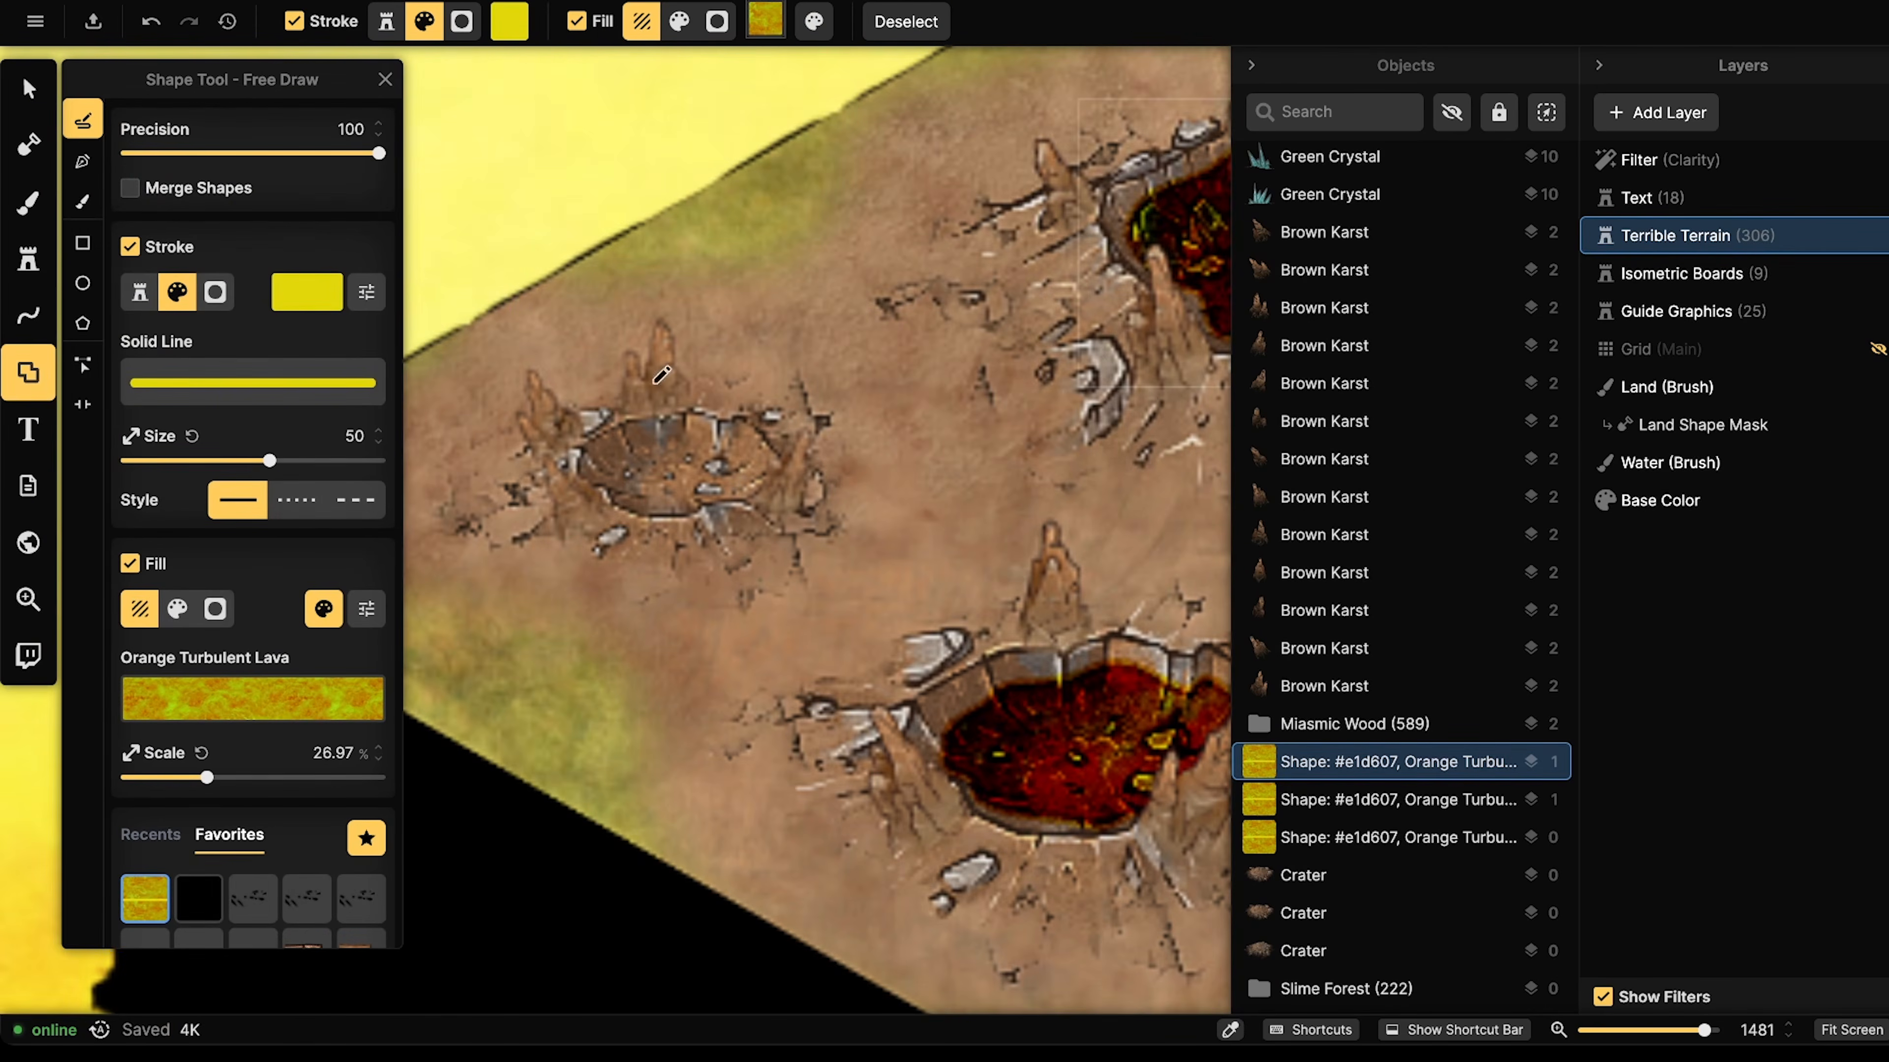
mouse_move(628, 481)
mouse_down()
mouse_move(657, 507)
mouse_move(731, 490)
mouse_move(748, 468)
mouse_move(703, 431)
mouse_up()
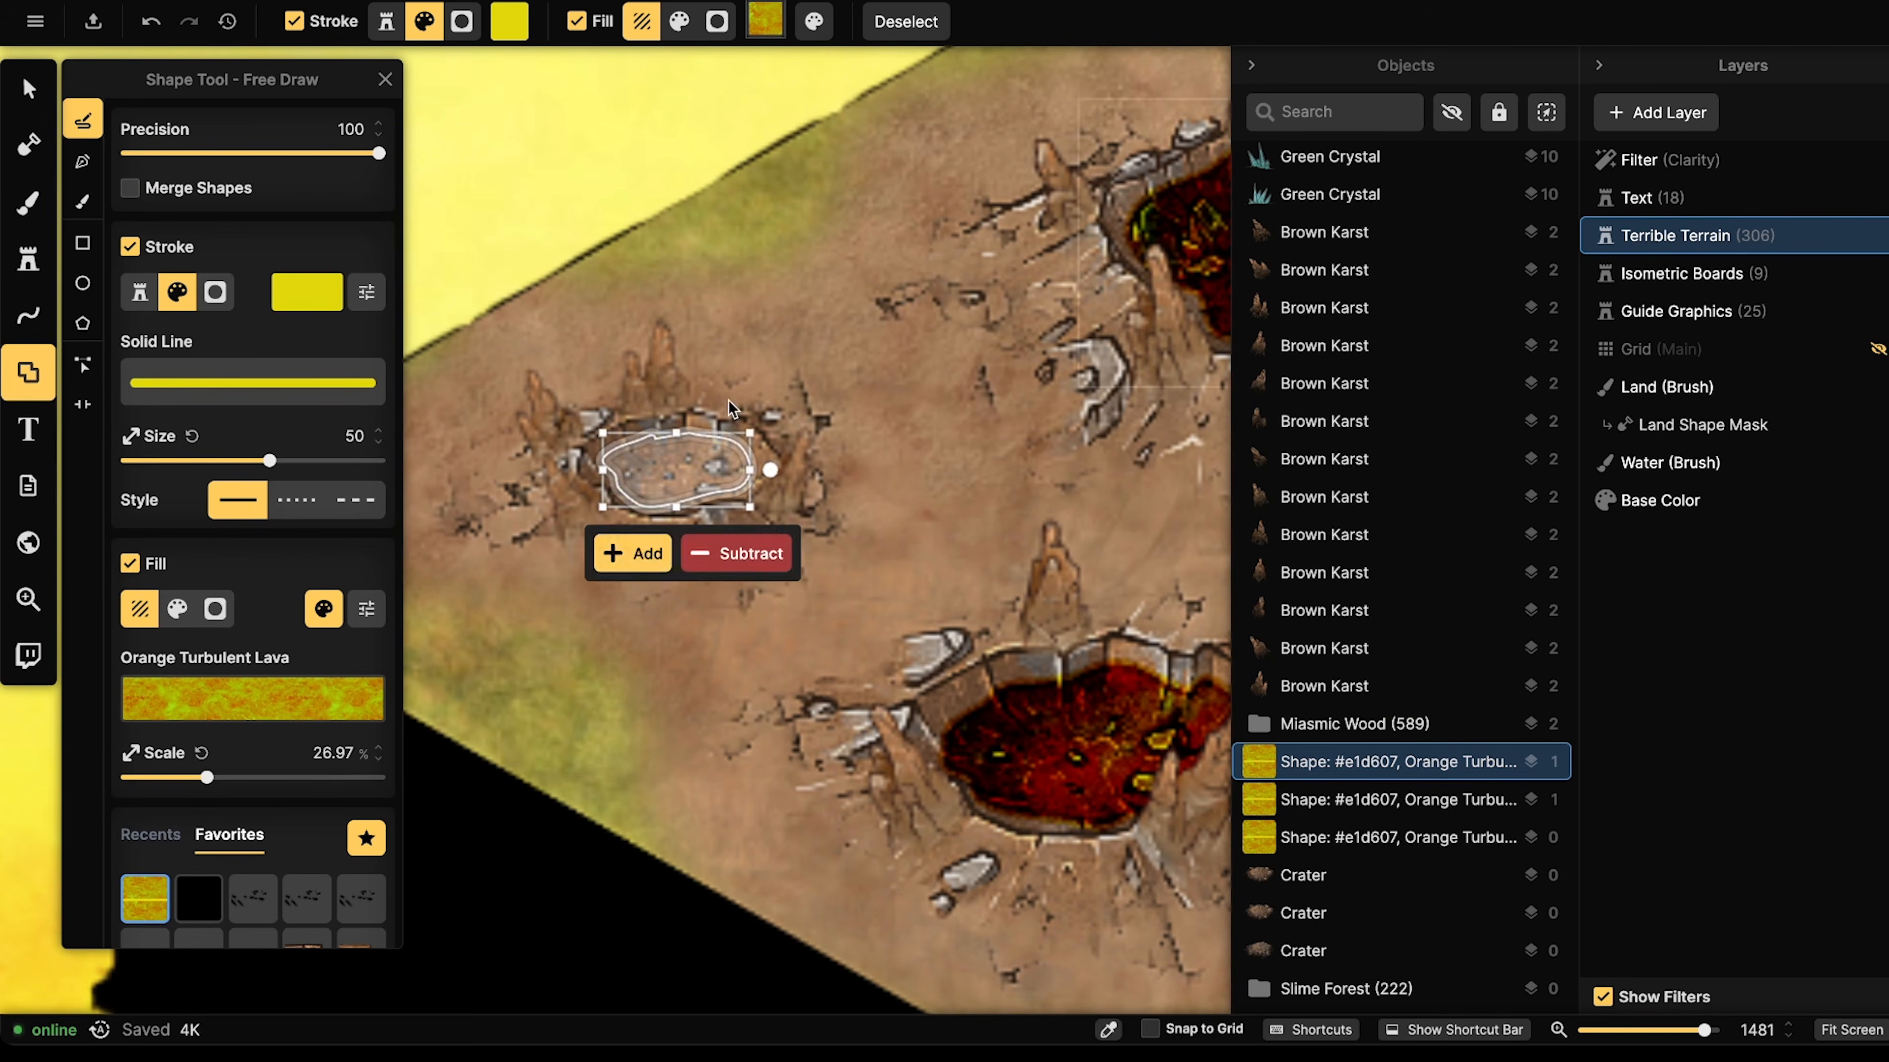
click(652, 541)
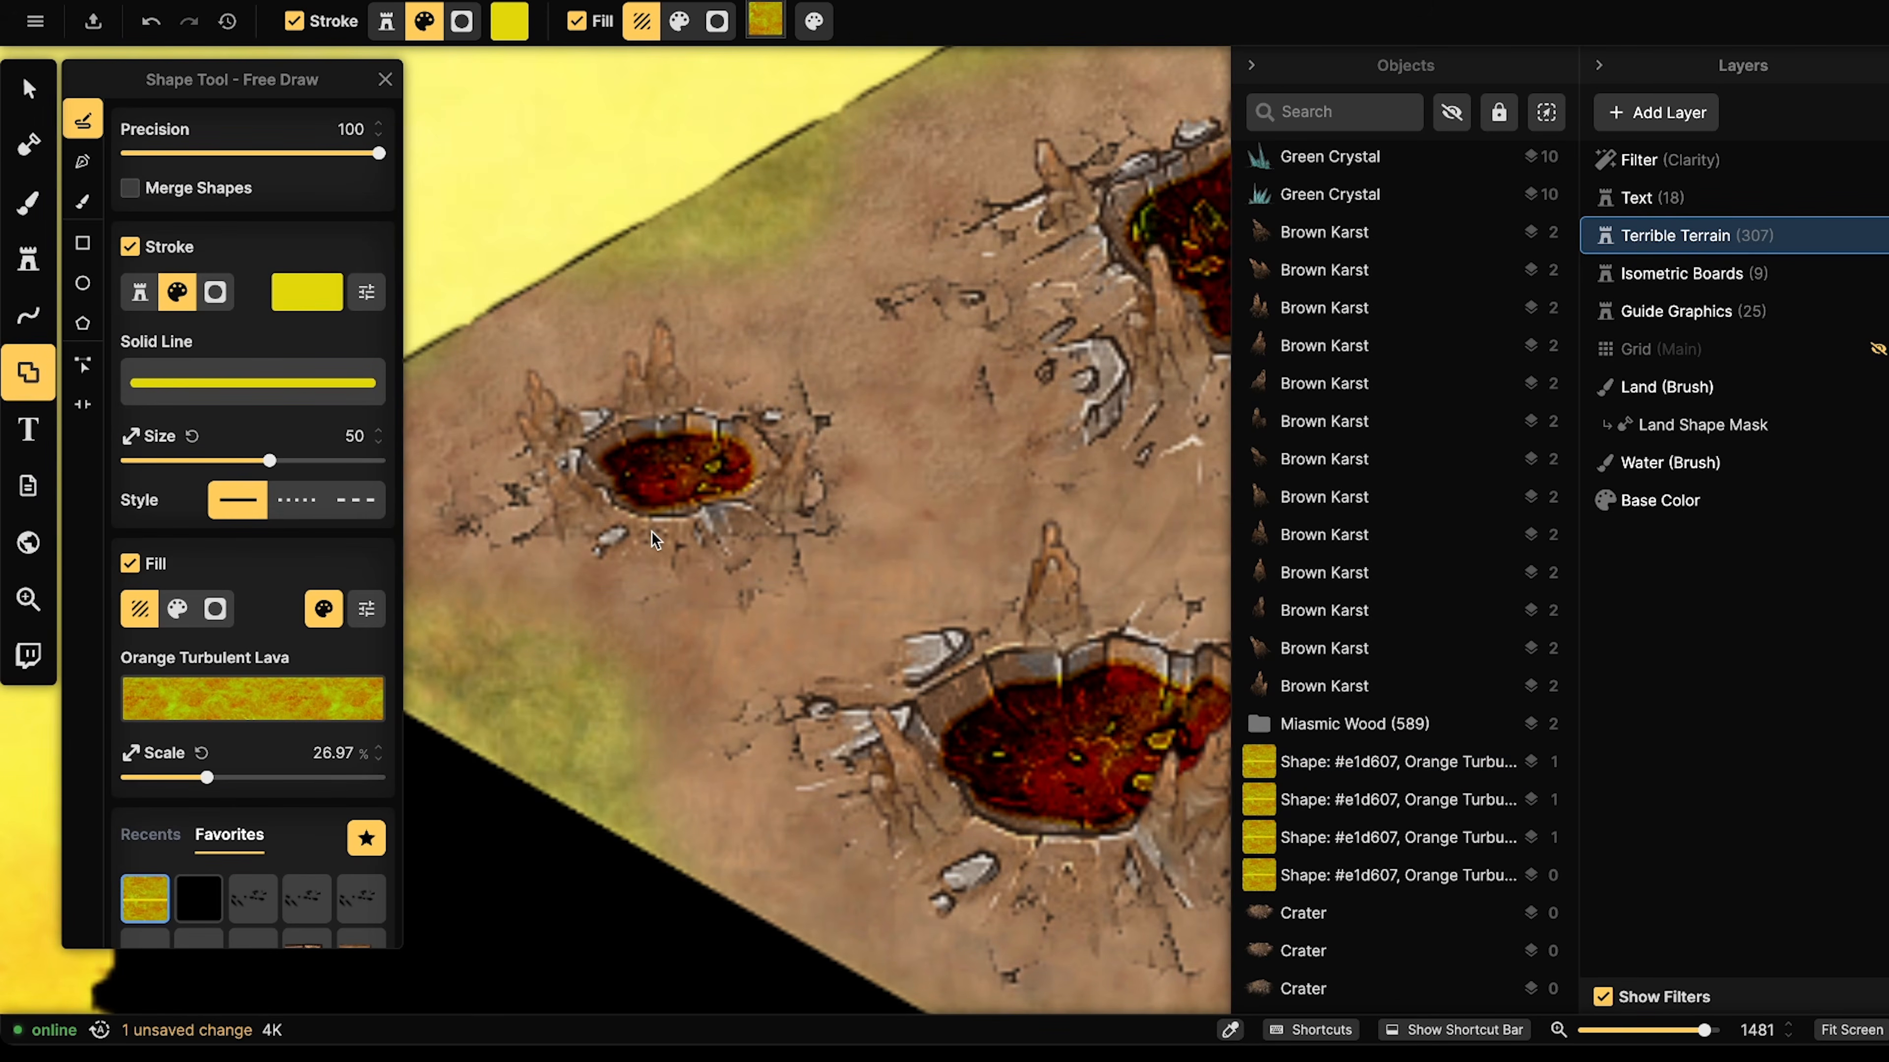
click(28, 88)
- Paint the Ground Cracked texture across the bare ground around the craters, using texture scale 15.39% and brush size 22
scroll(412, 485, down, 5)
drag(411, 485, 596, 427)
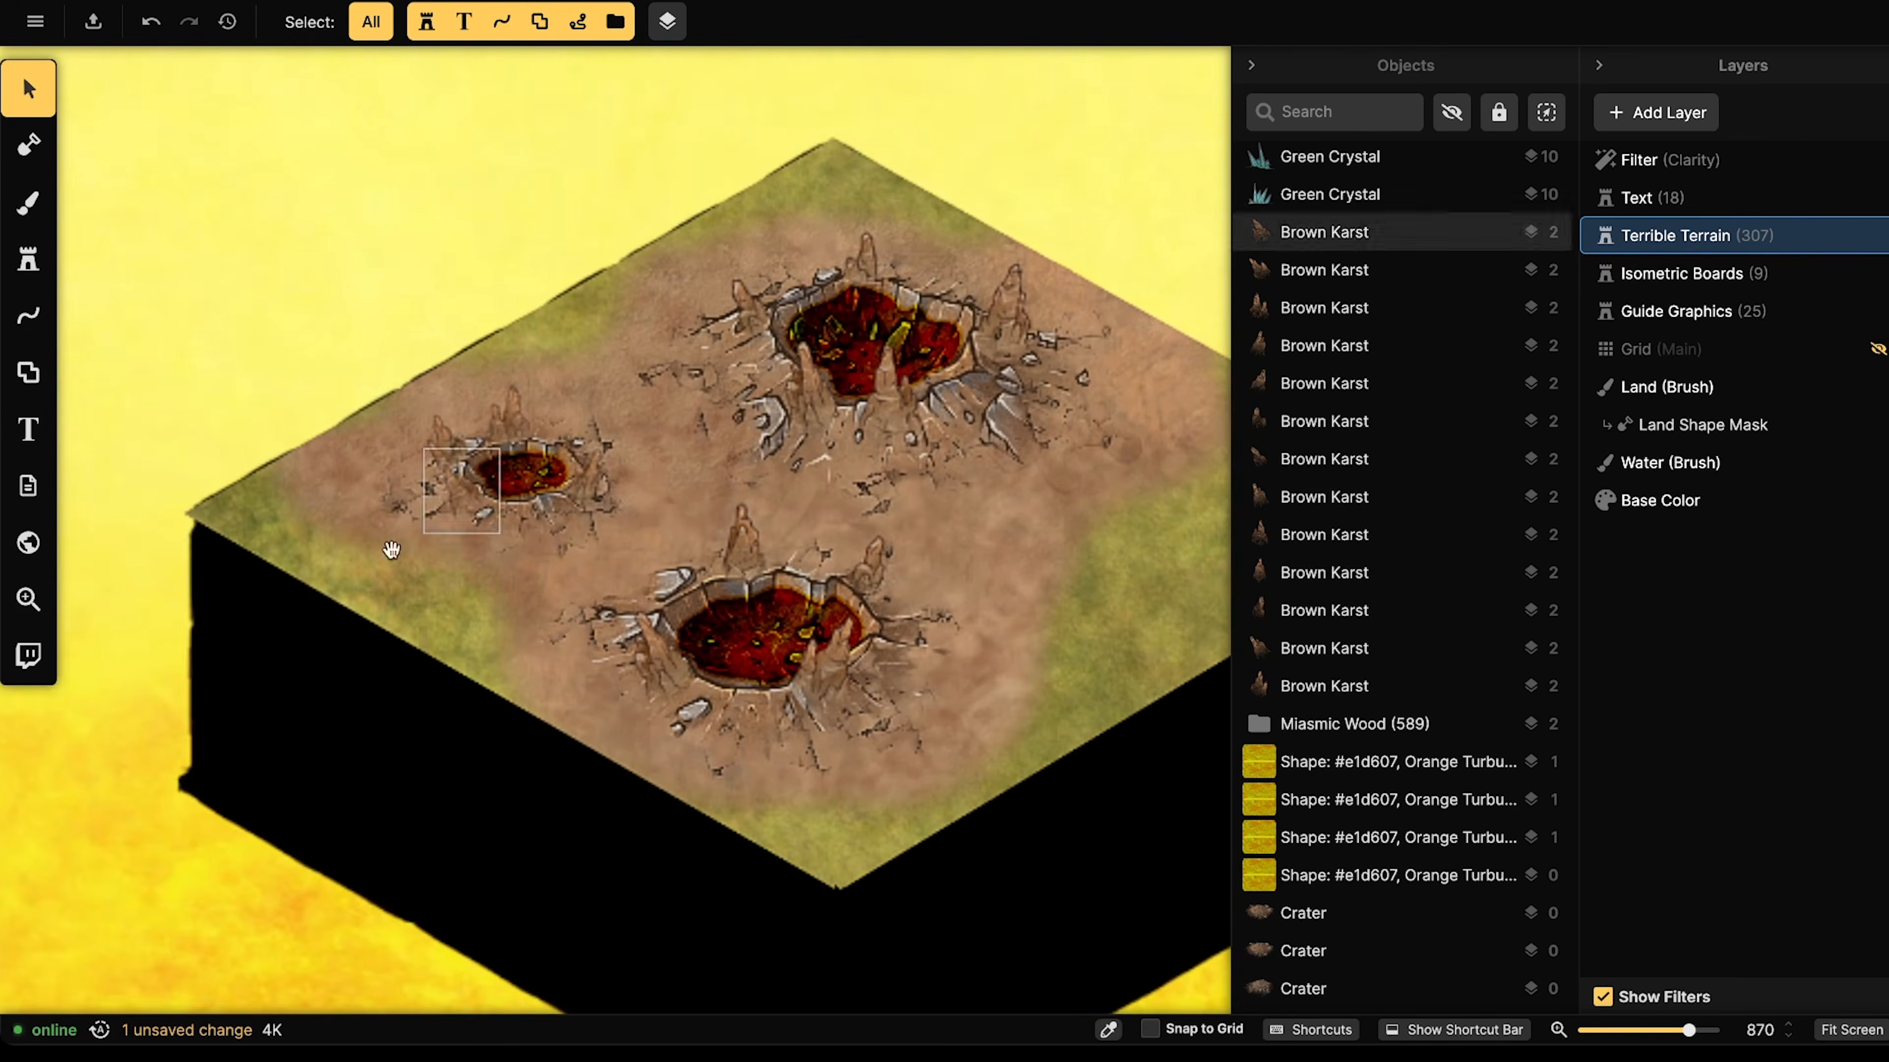
drag(782, 336, 664, 318)
scroll(655, 342, down, 2)
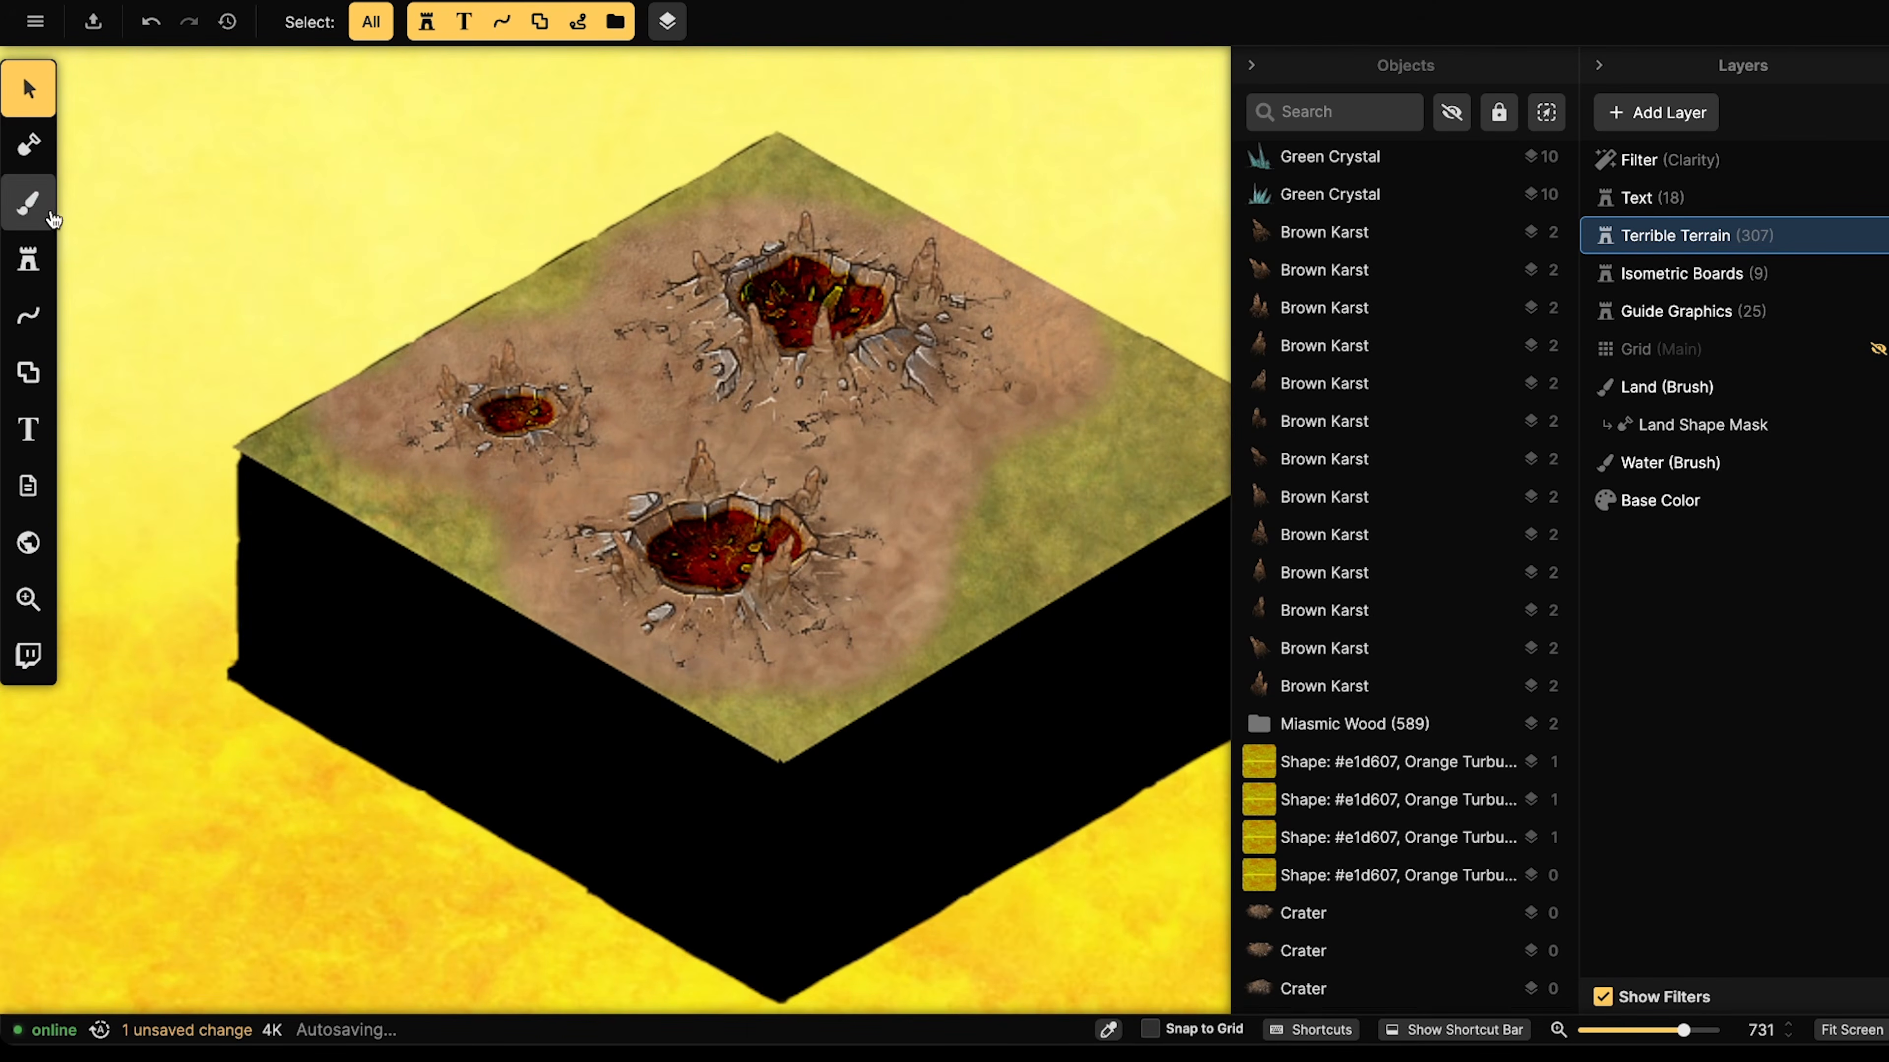
click(28, 202)
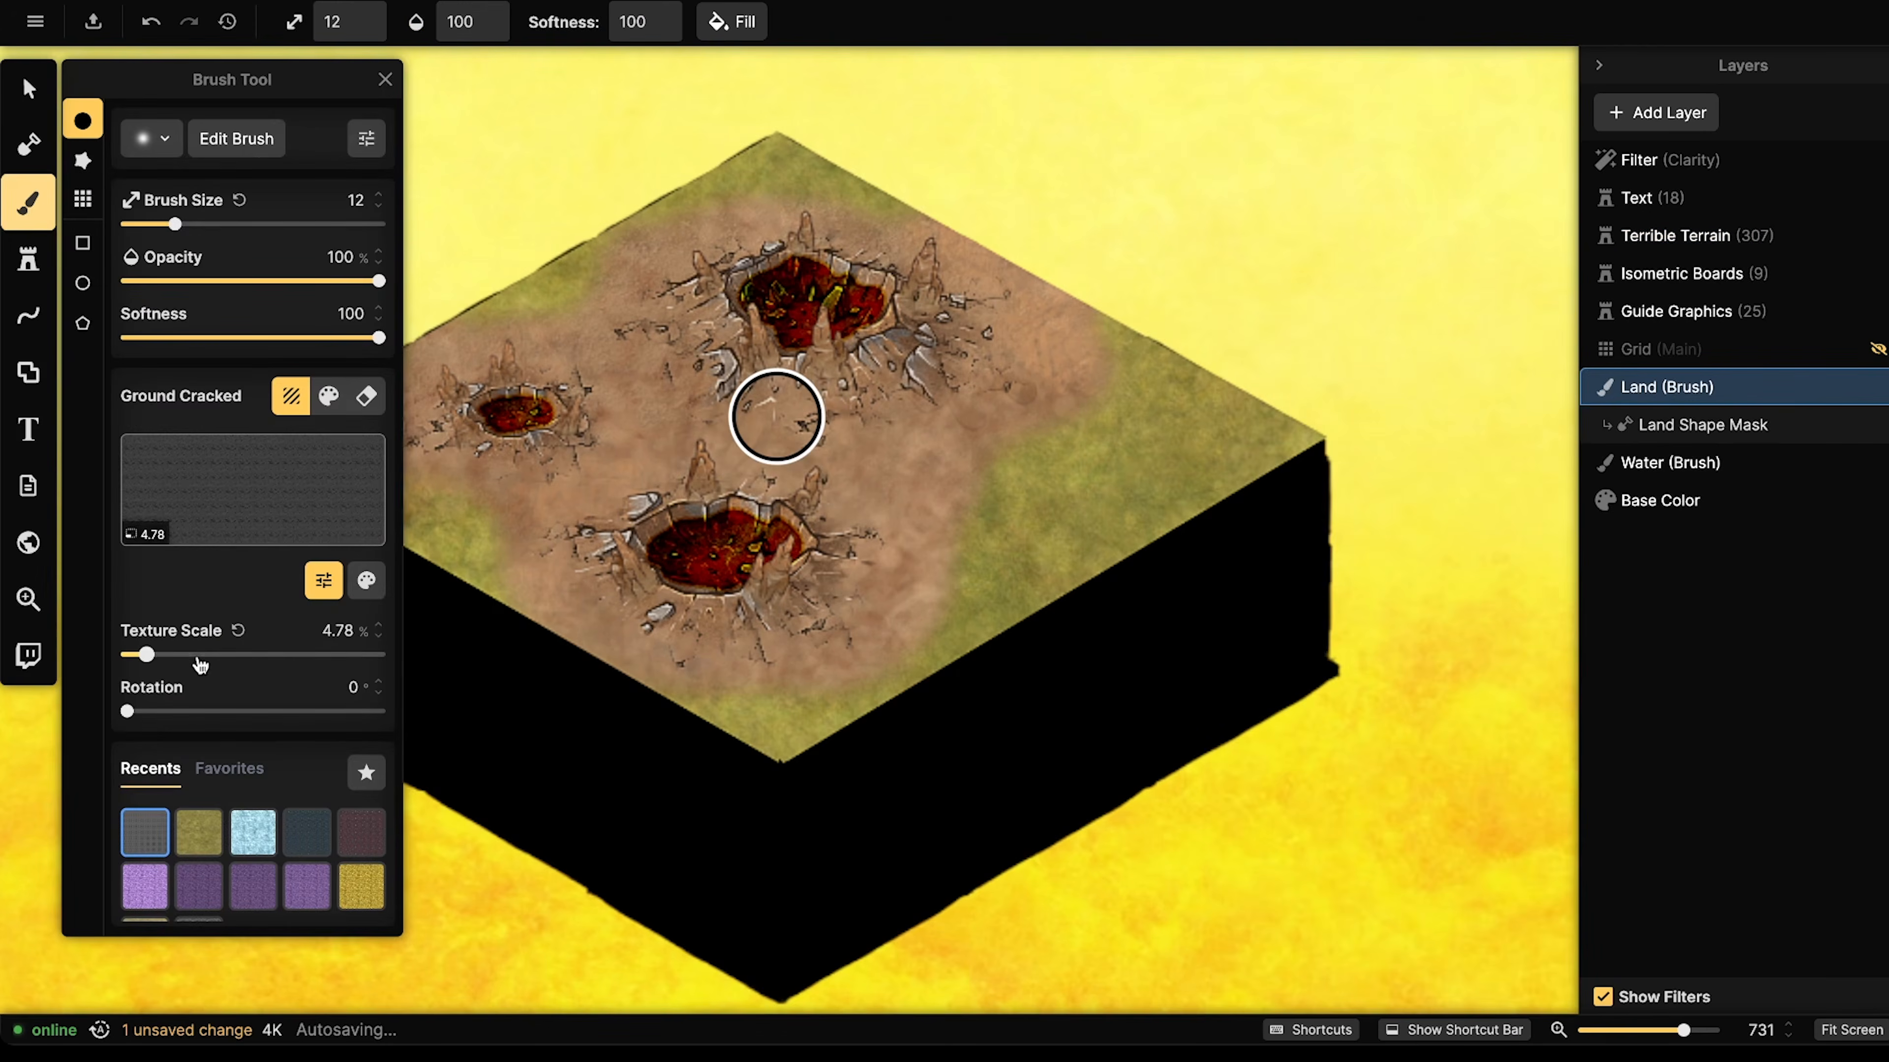
click(200, 664)
drag(197, 659, 183, 659)
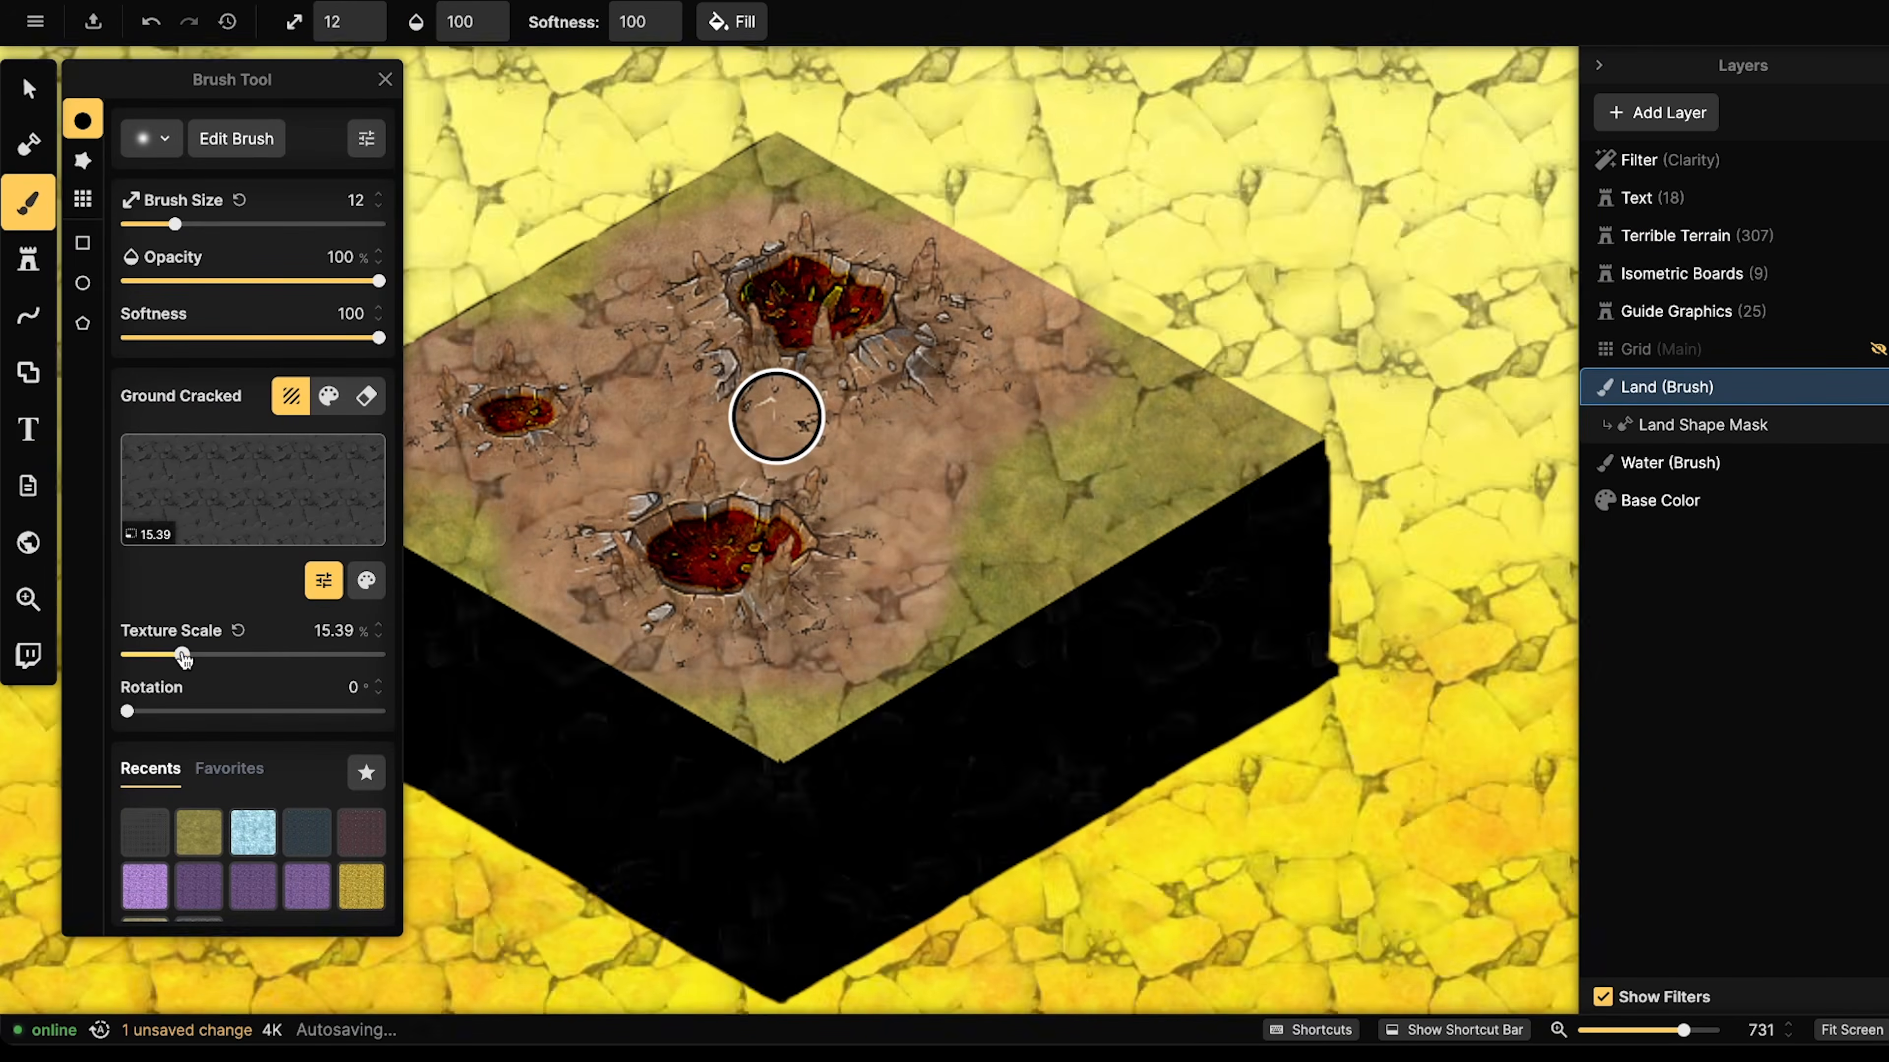
key(bracketleft)
key(bracketright)
key(bracketright)
mouse_move(636, 414)
mouse_down()
mouse_move(849, 480)
mouse_move(893, 473)
mouse_move(890, 444)
mouse_move(835, 533)
mouse_move(746, 584)
mouse_move(648, 579)
mouse_move(597, 442)
mouse_move(450, 418)
mouse_move(417, 389)
mouse_move(823, 254)
mouse_move(965, 287)
mouse_move(1001, 339)
mouse_up()
drag(516, 489, 561, 485)
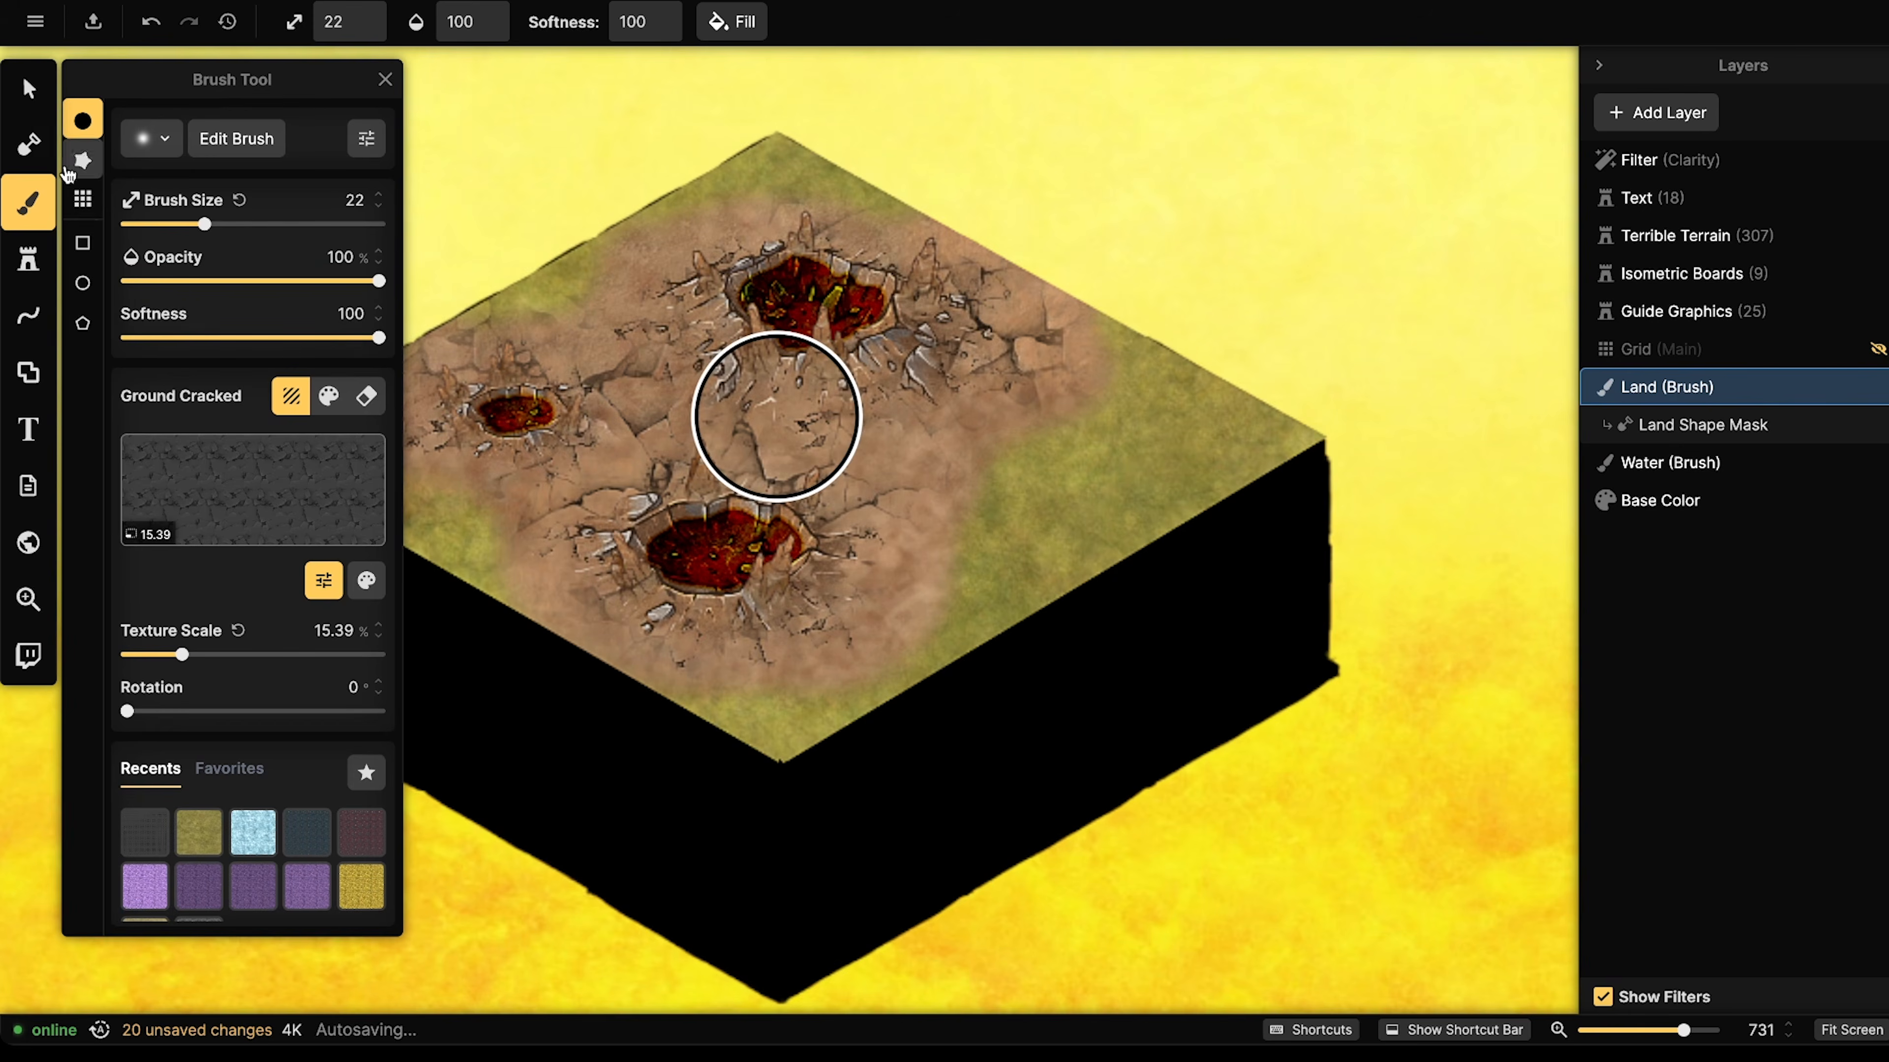
- Search the Fantasy World stamp catalog for "tree" and choose the Beige Tree stamp
click(40, 79)
drag(616, 362, 493, 338)
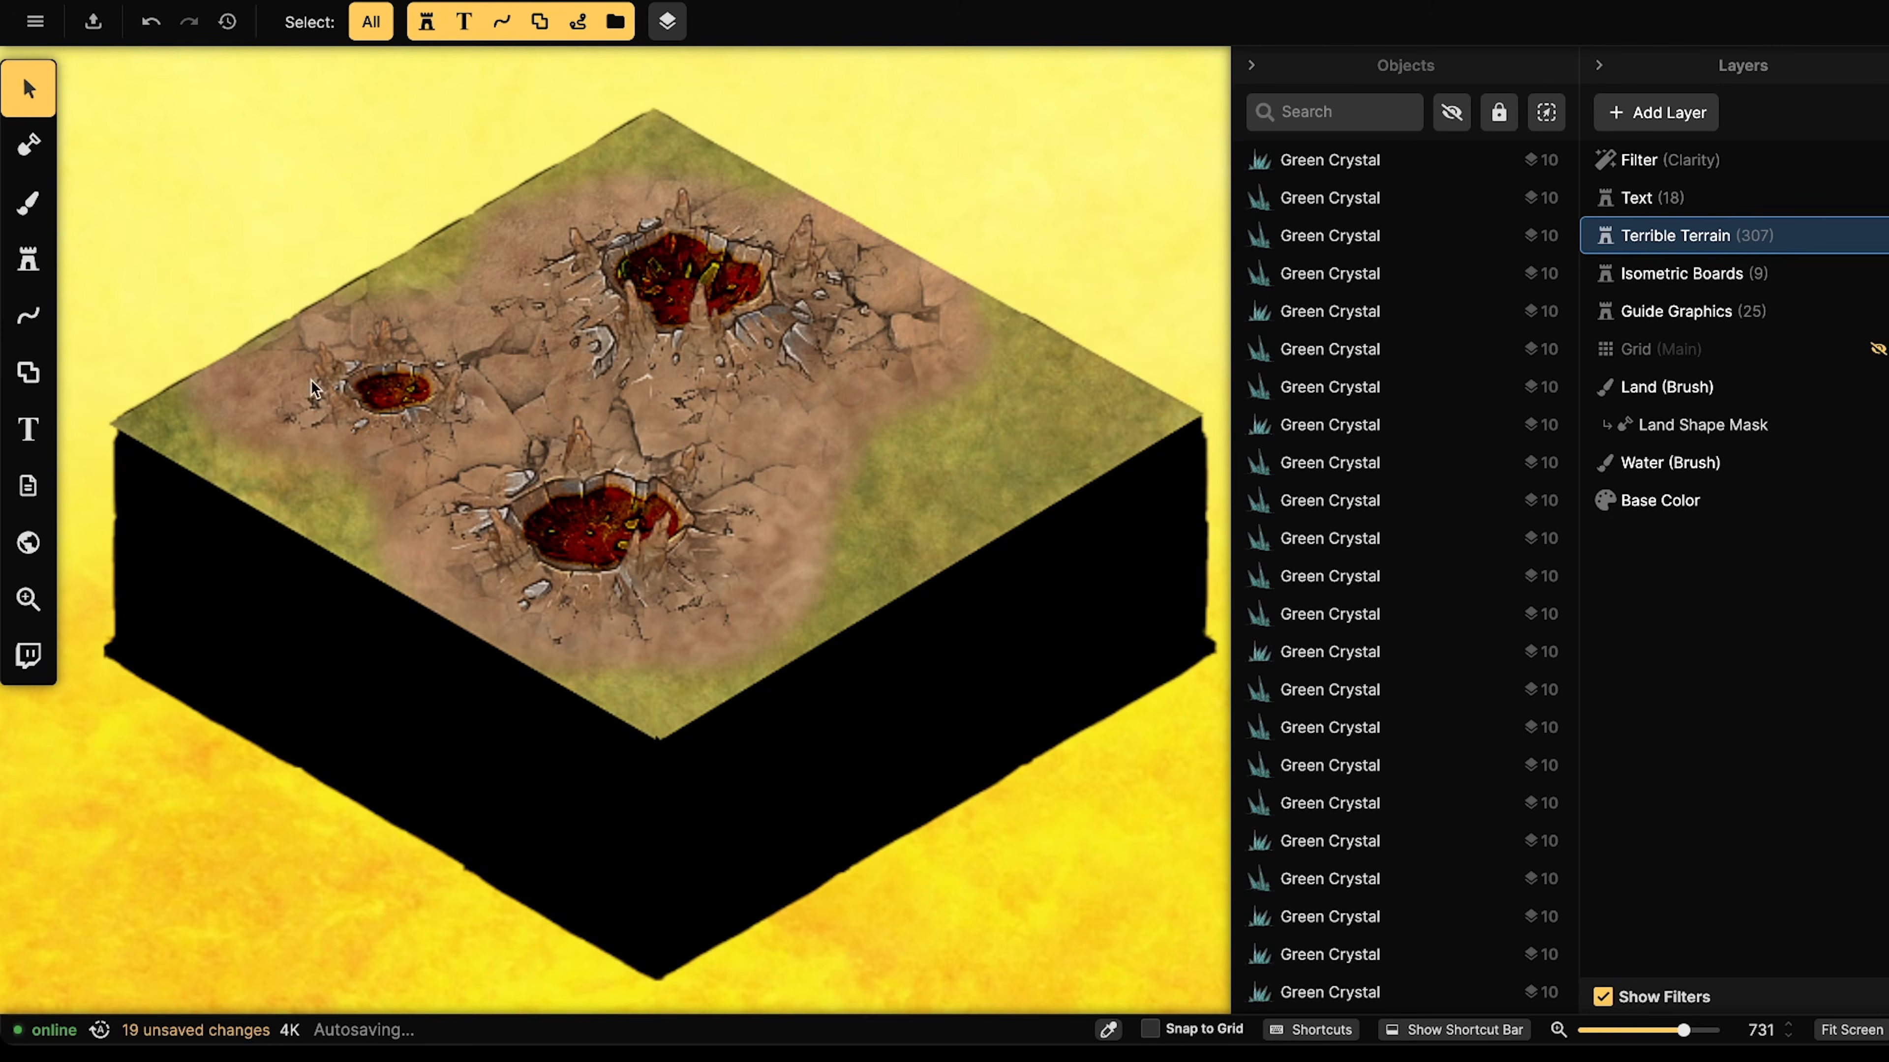
drag(710, 432, 465, 518)
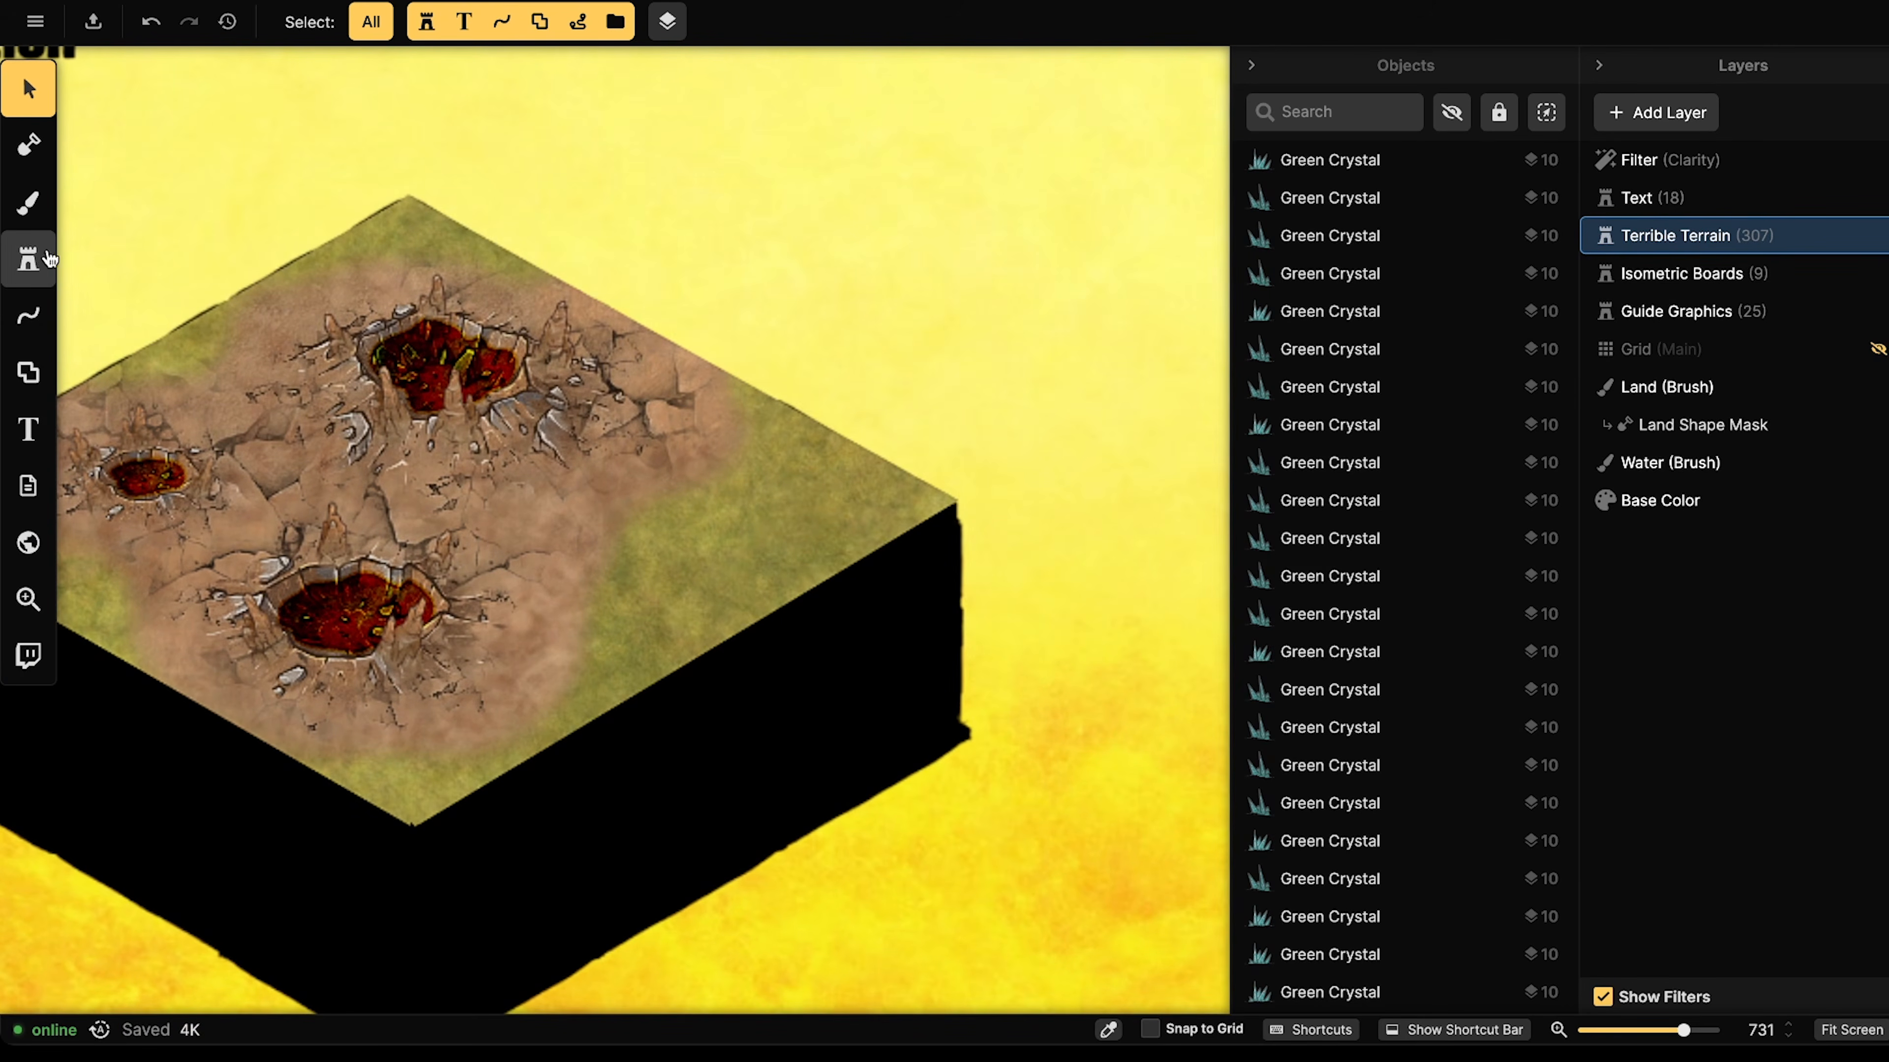
click(28, 259)
click(167, 257)
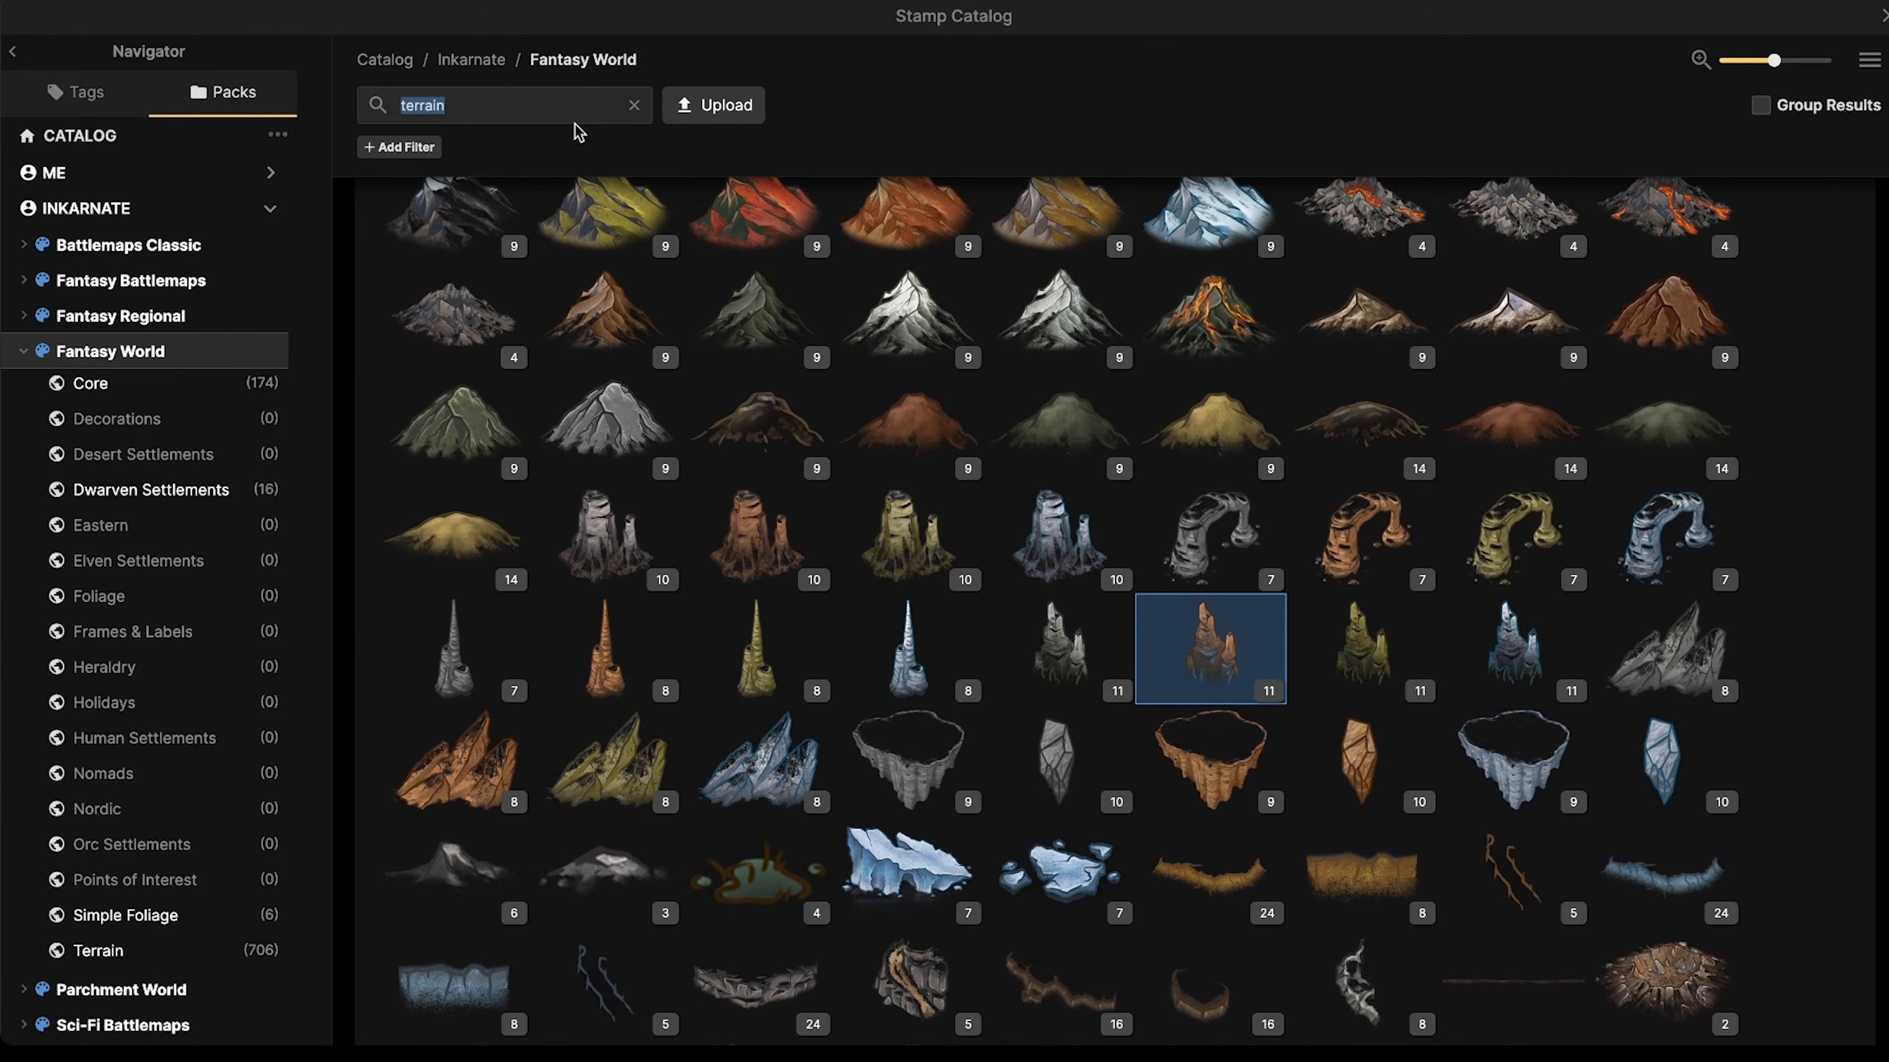
text(tree)
key(Return)
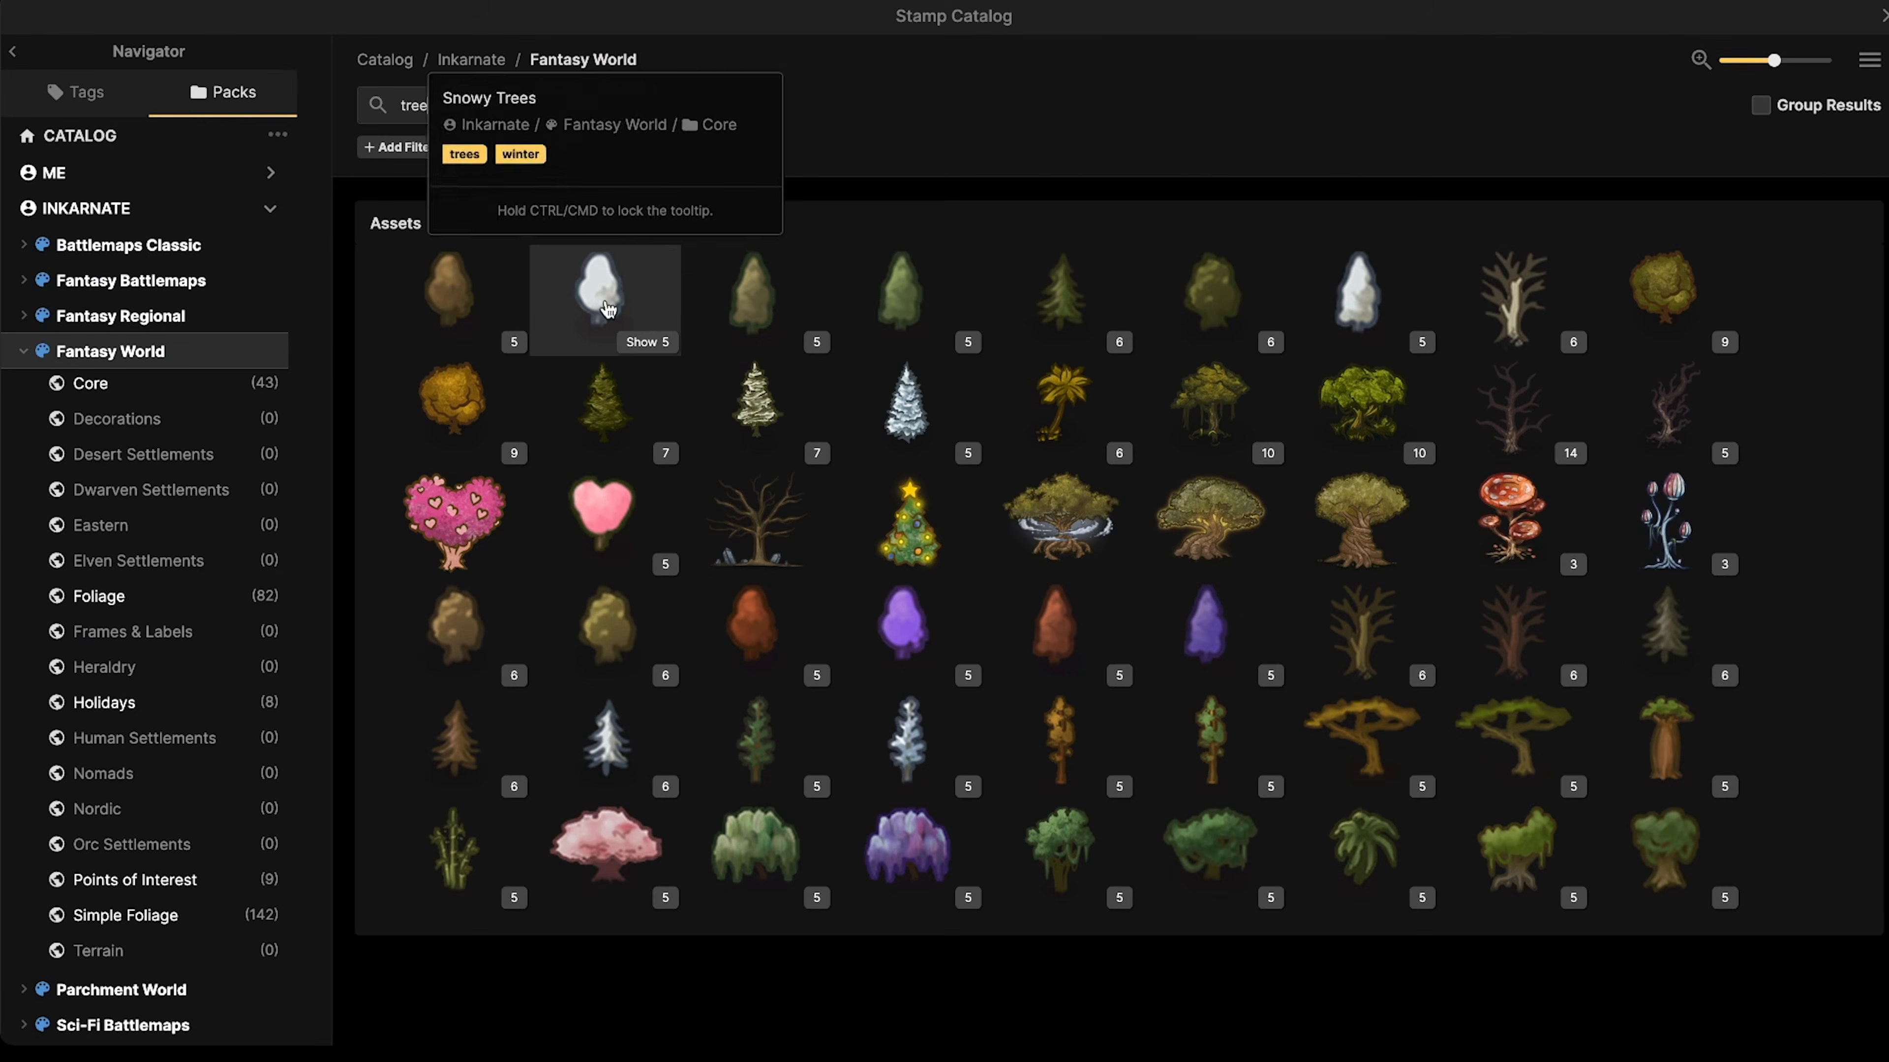
click(462, 307)
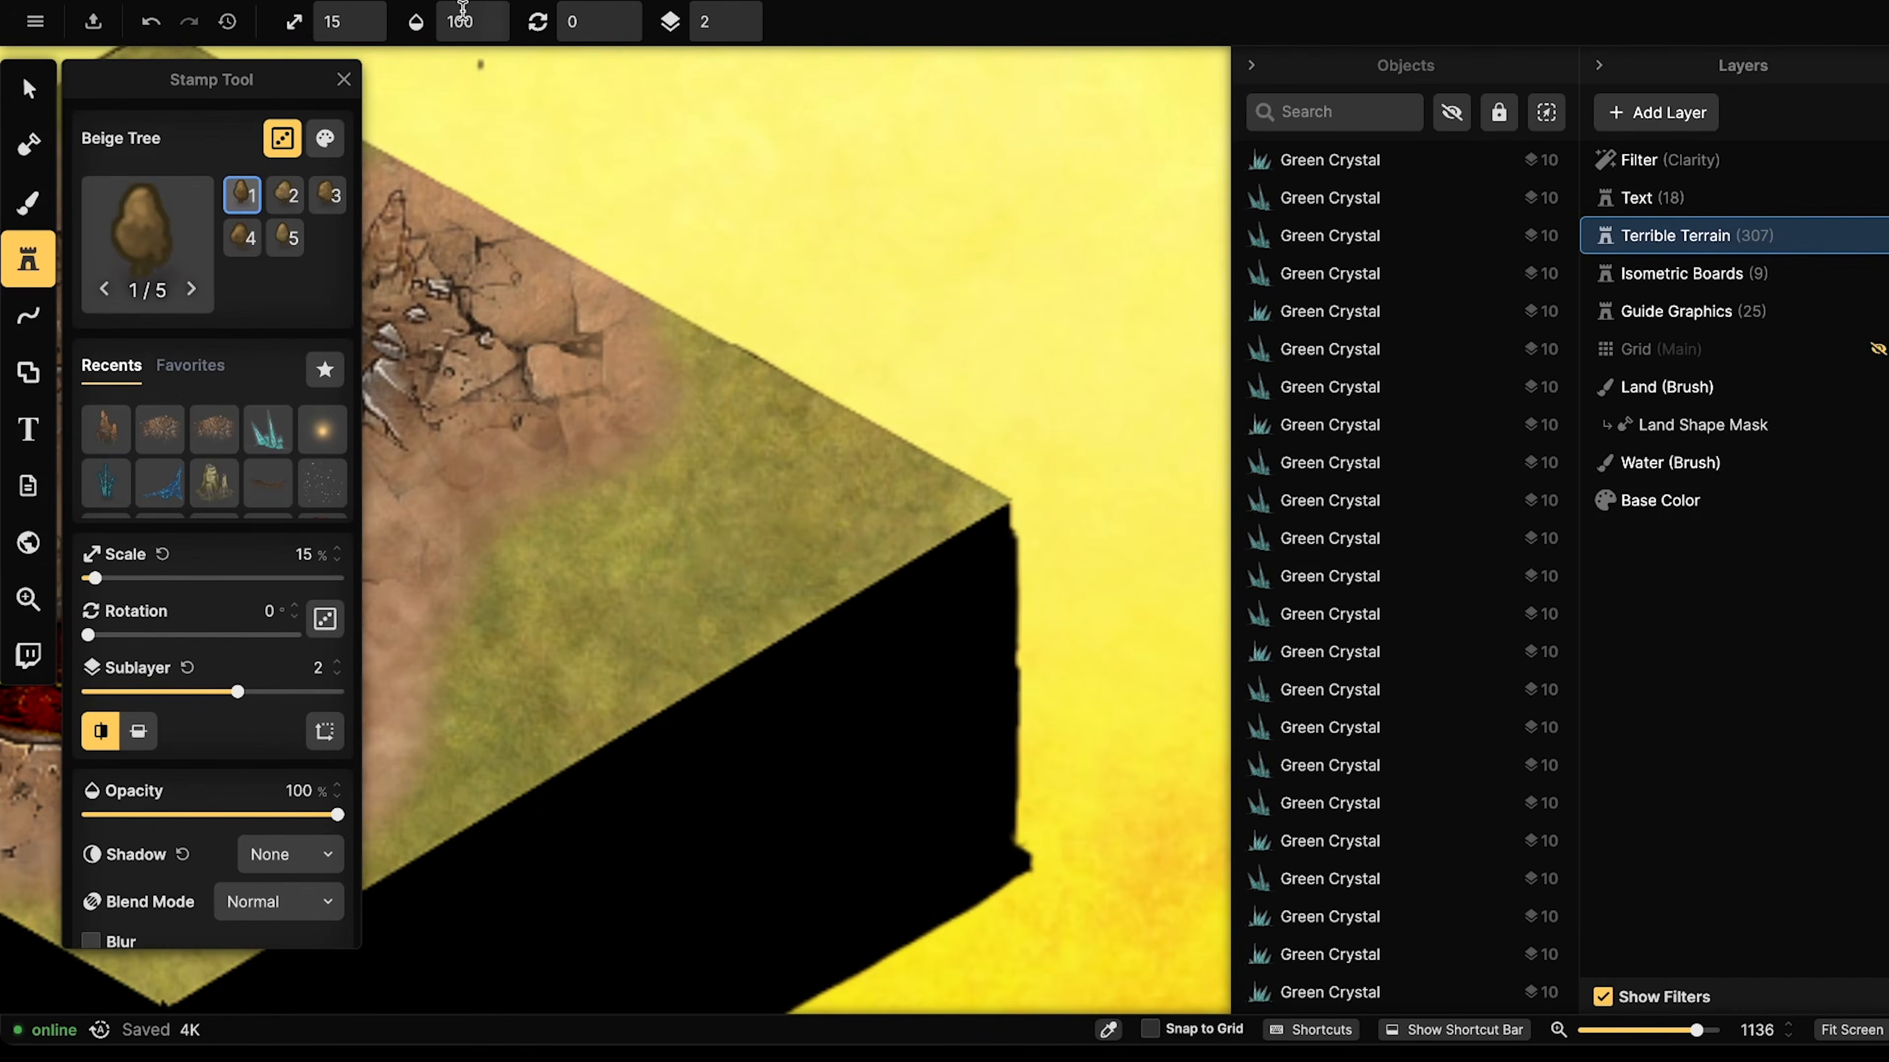
- Set the stamp scale to 50% and scatter Beige Trees over the grass at the crater tile's right-hand corner
click(377, 22)
drag(710, 340, 1217, 328)
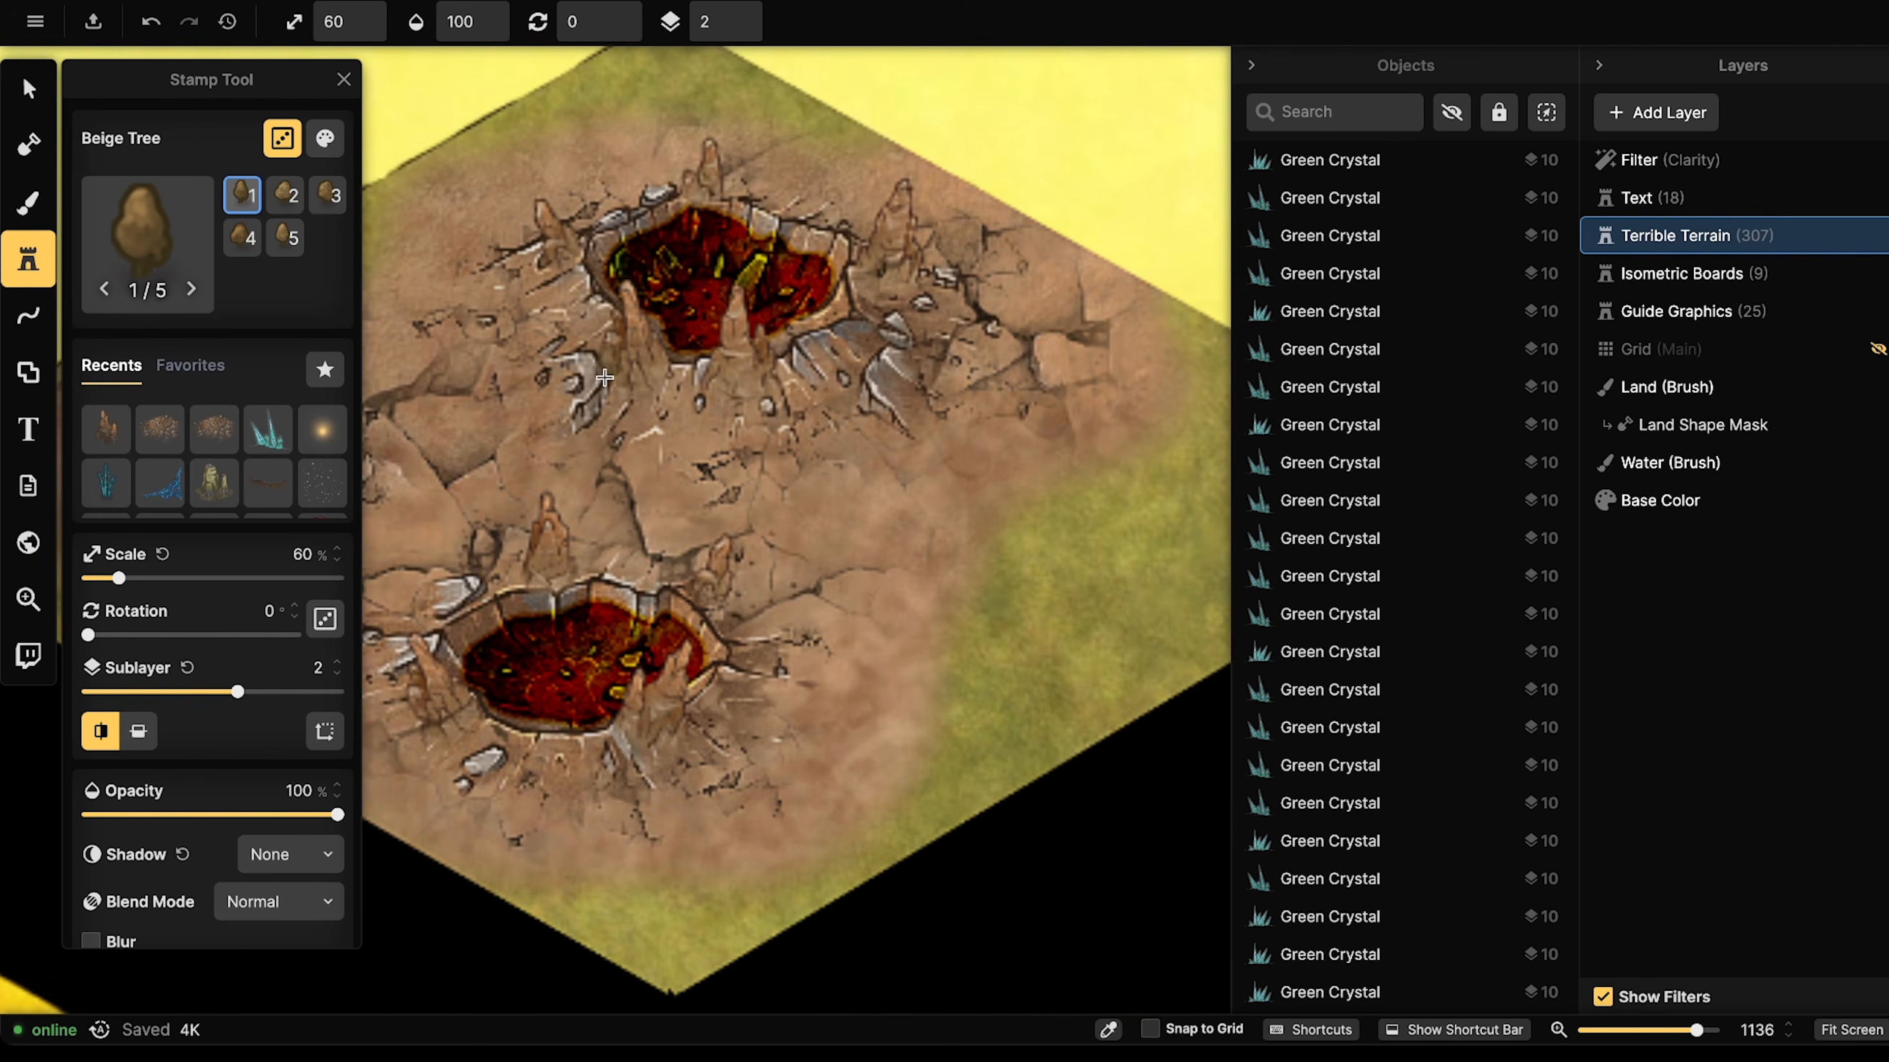
scroll(892, 410, down, 2)
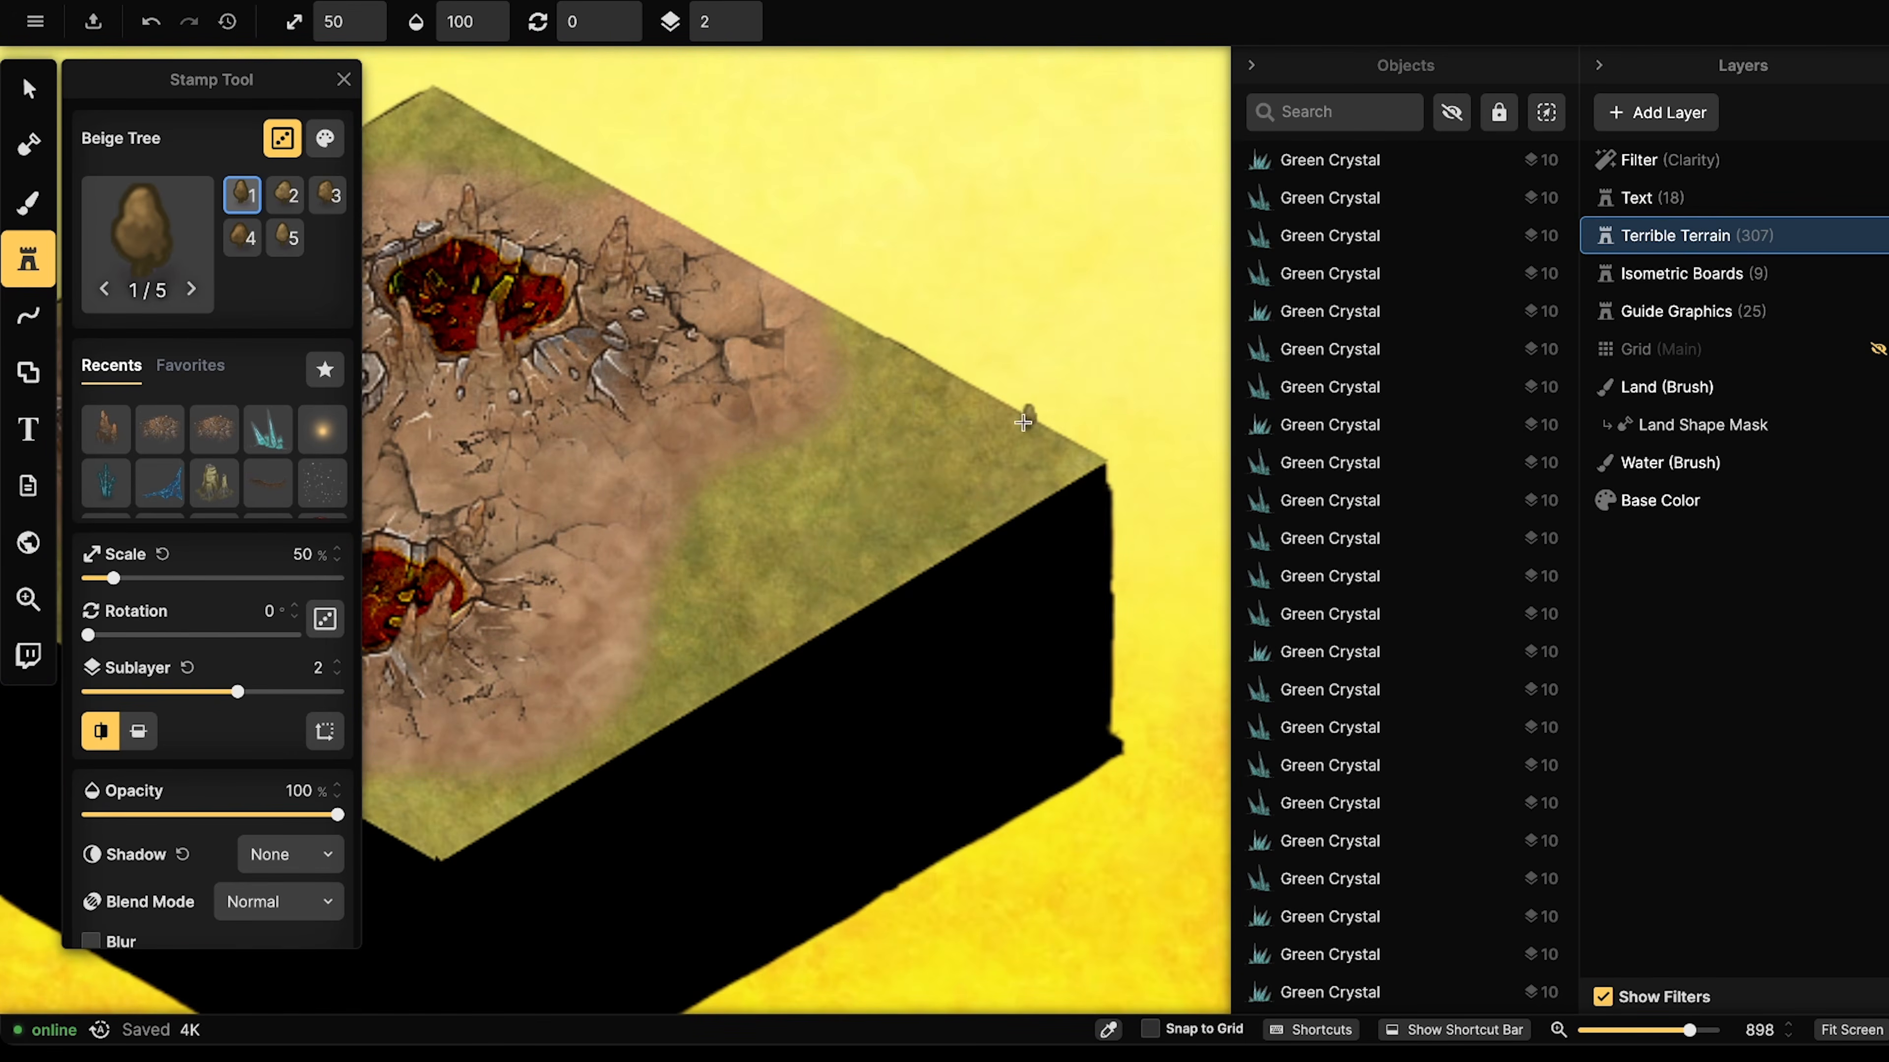
mouse_move(994, 481)
mouse_down()
mouse_move(1033, 476)
mouse_move(1023, 425)
mouse_move(985, 414)
mouse_move(1073, 461)
mouse_up()
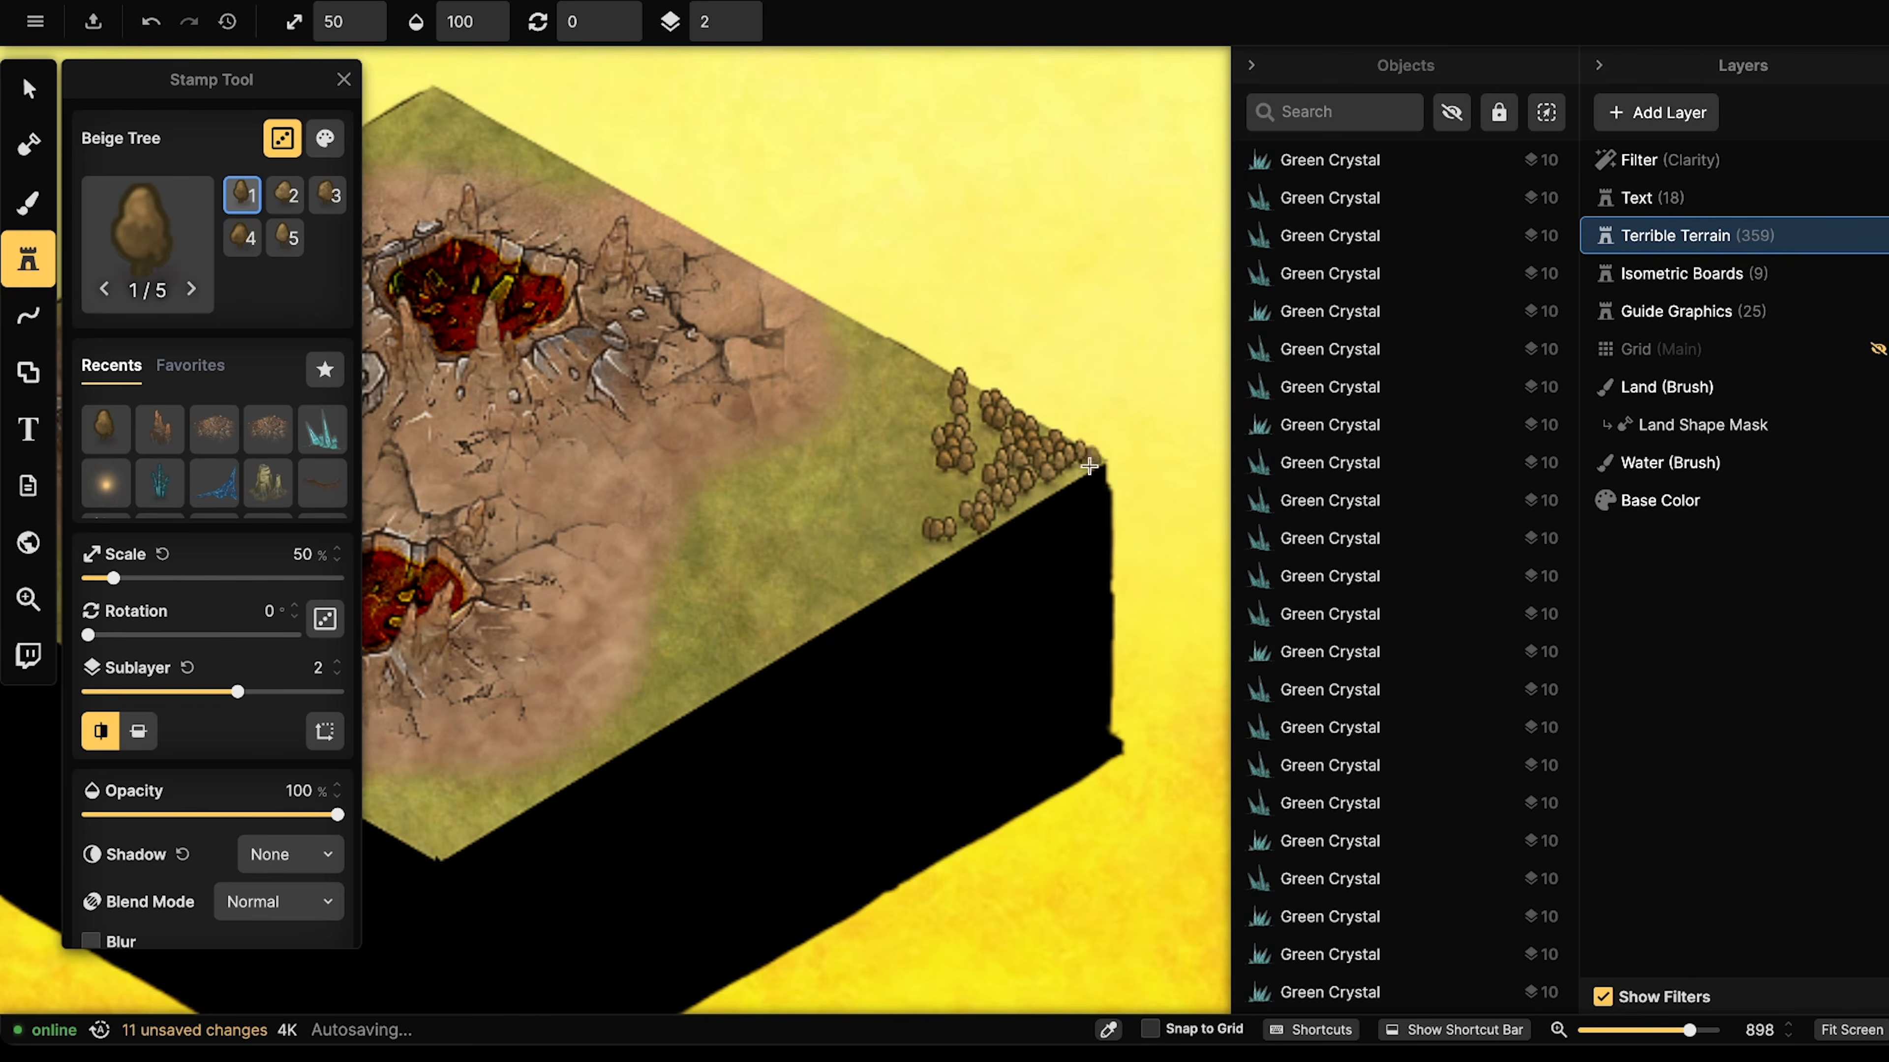
- Stamp small clusters of Beige Trees at the crater tile's front corner, along its left side and at its rear corner
drag(766, 659, 1142, 468)
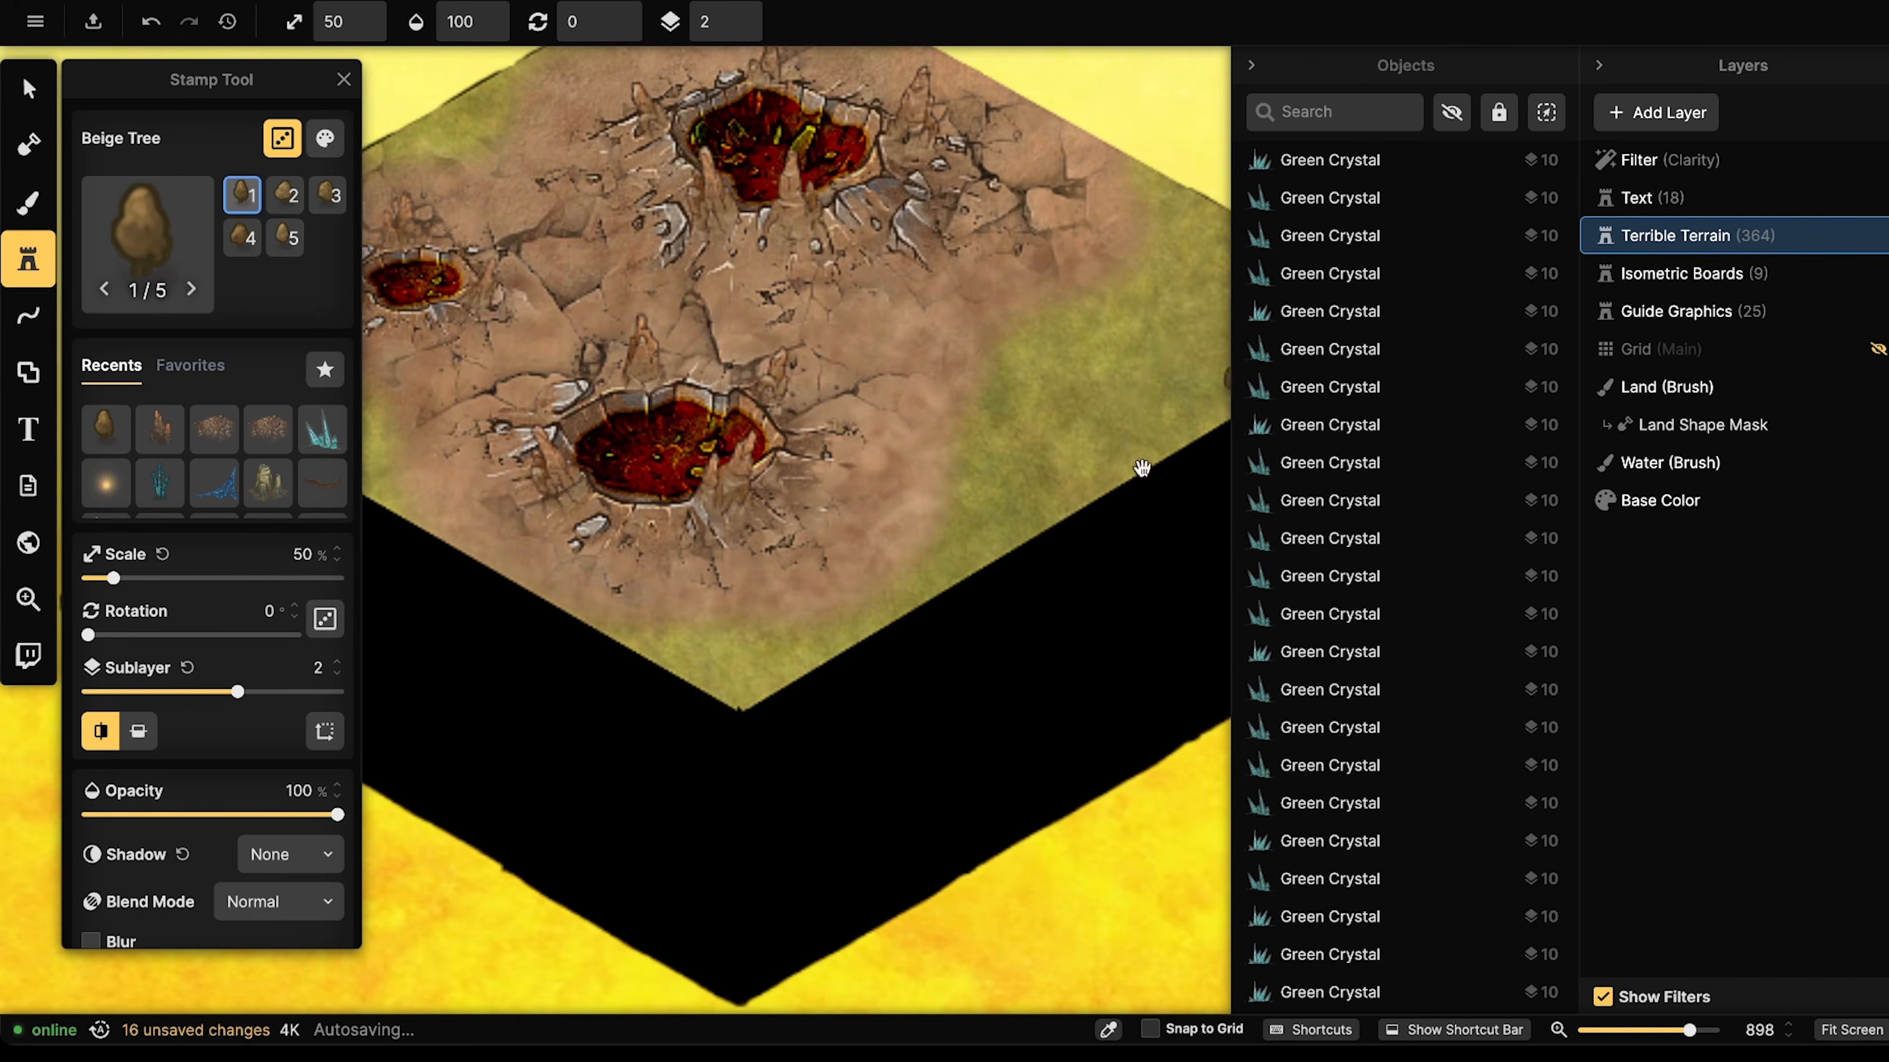
click(721, 679)
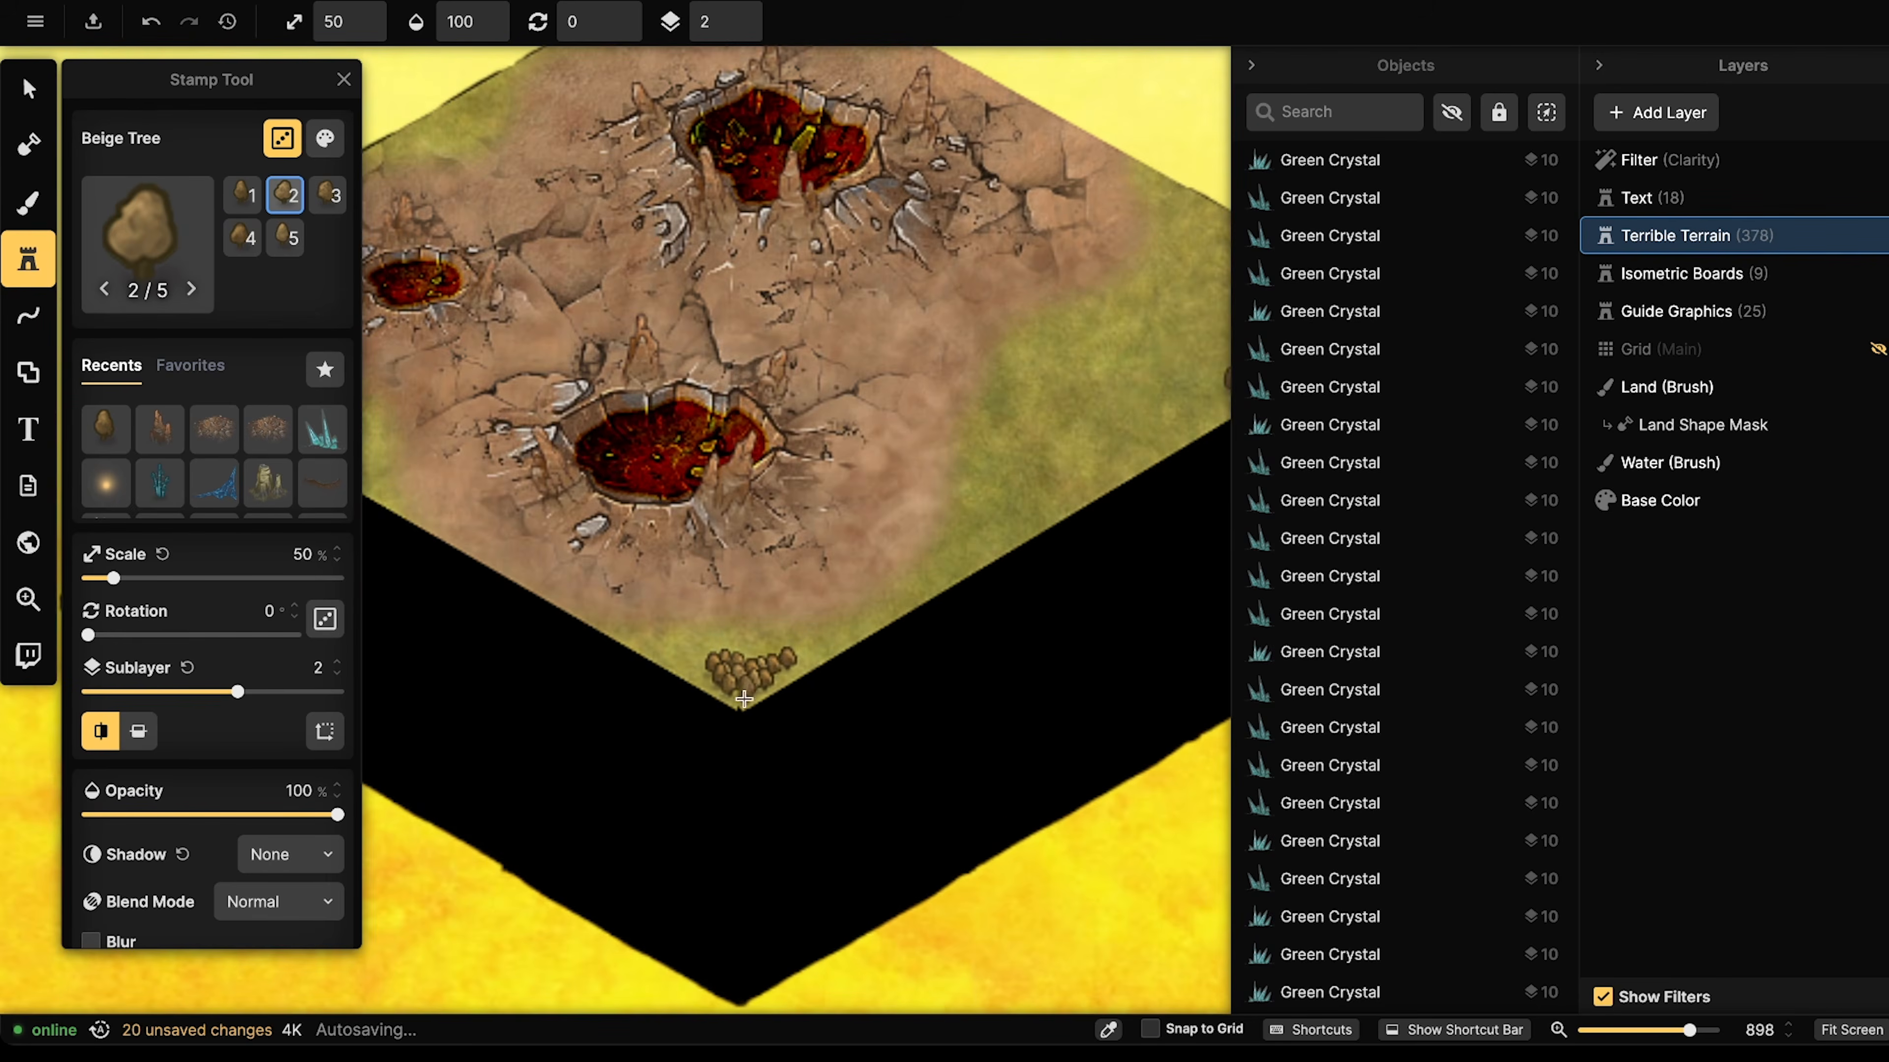
click(743, 700)
click(779, 679)
drag(594, 387, 1055, 445)
mouse_move(736, 492)
mouse_down()
mouse_move(752, 494)
mouse_move(738, 477)
mouse_up()
drag(545, 376, 549, 359)
mouse_move(1023, 245)
mouse_down()
mouse_move(773, 451)
mouse_move(628, 531)
mouse_up()
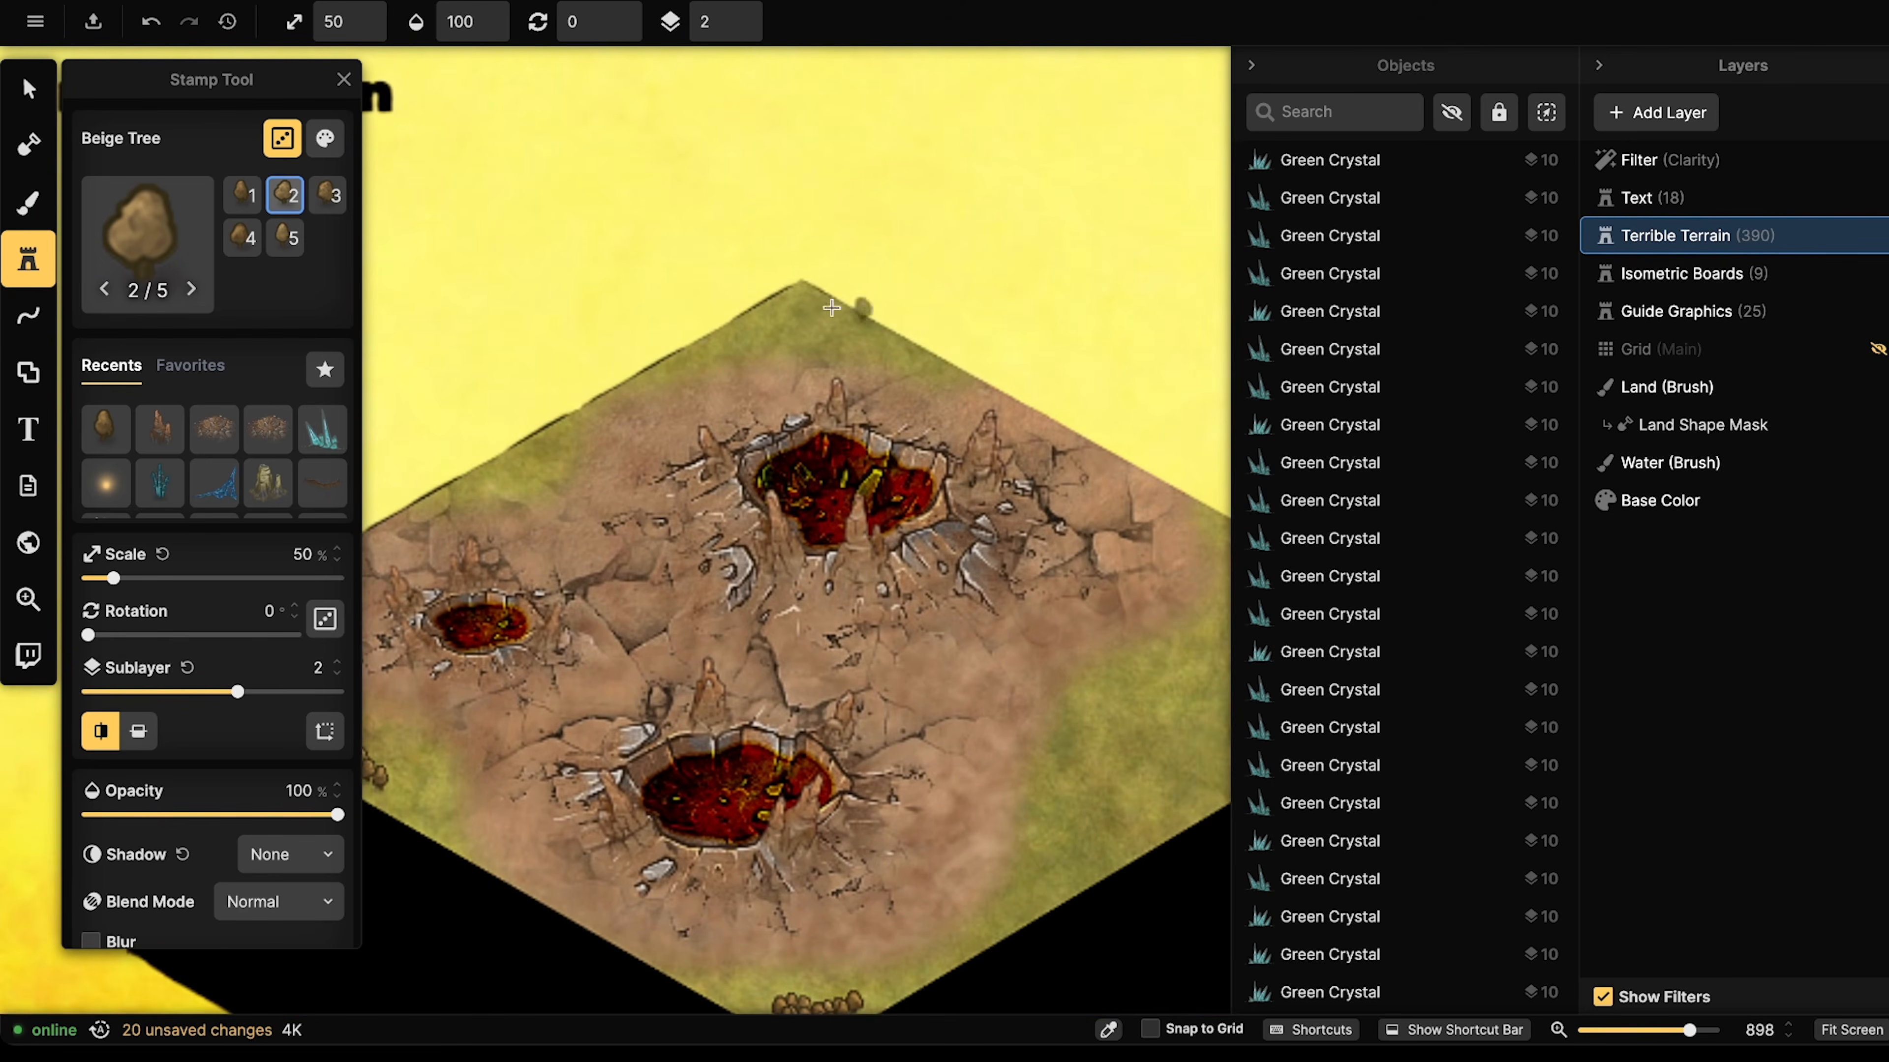
drag(865, 335, 874, 307)
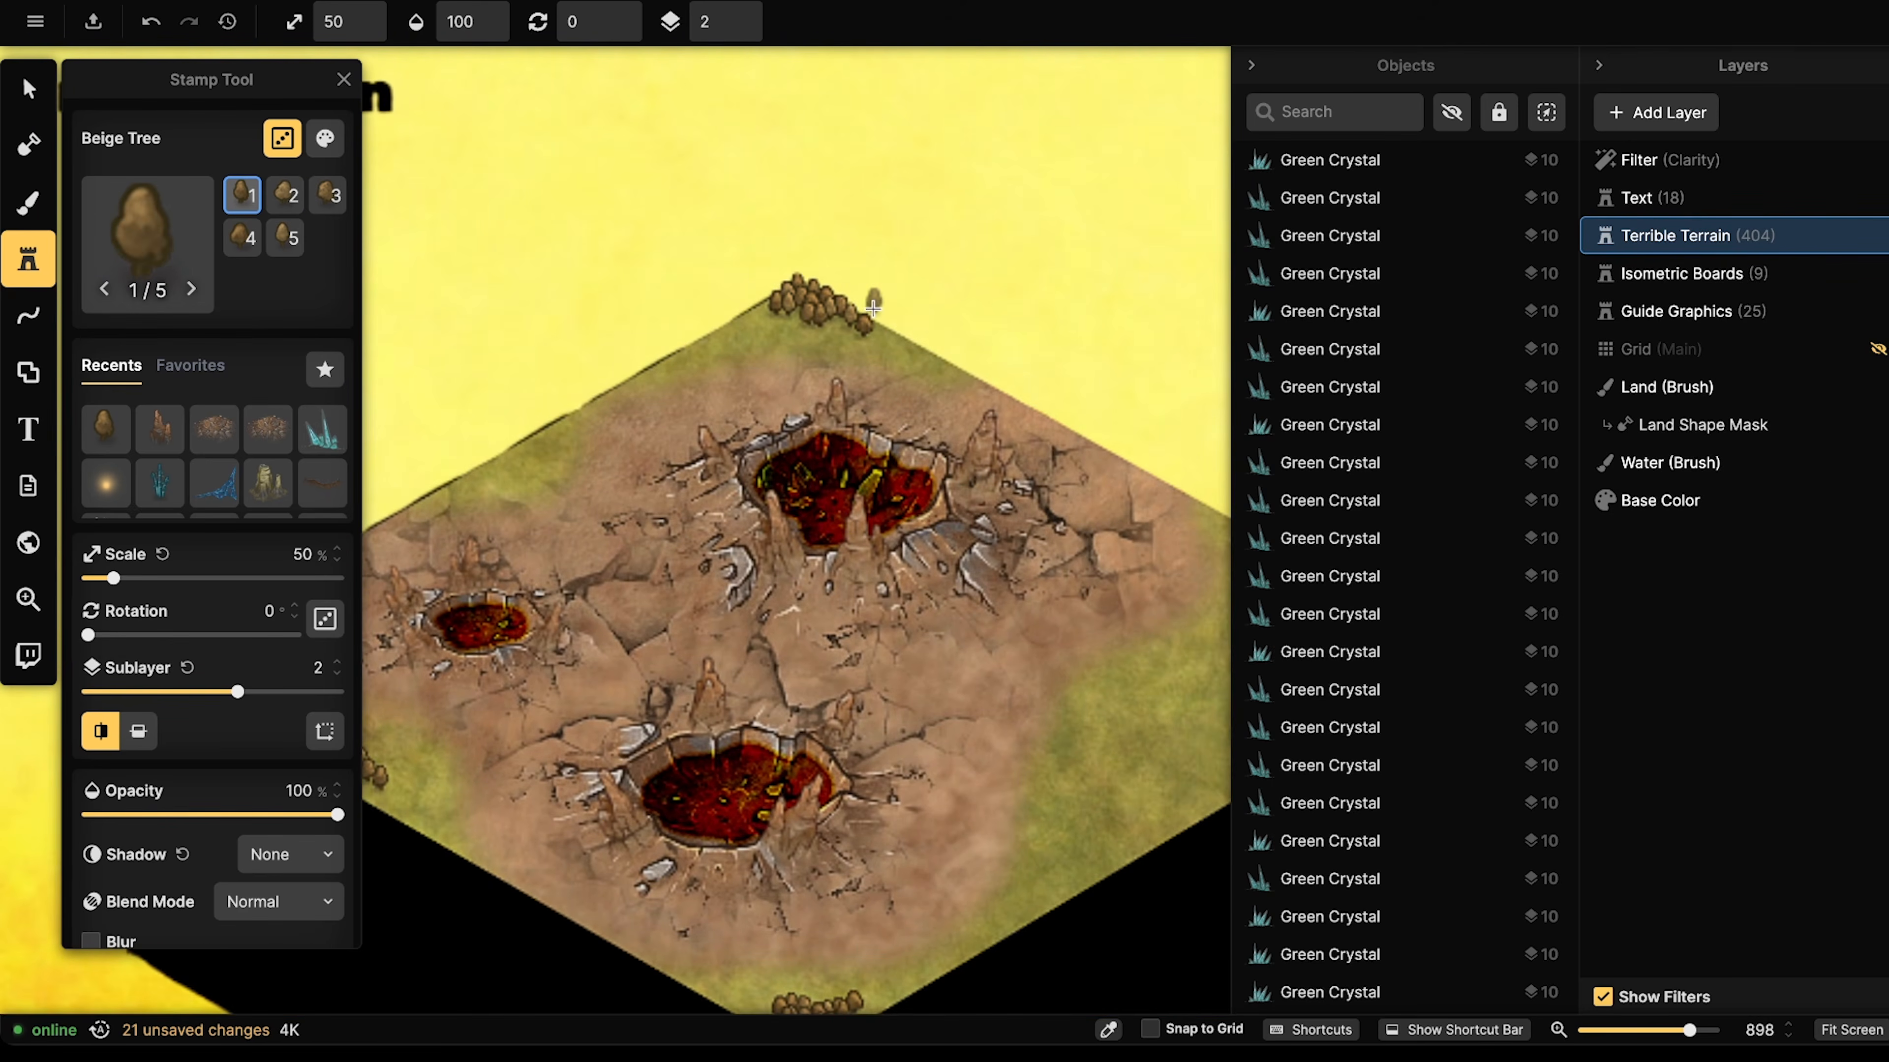
- Switch to the Dead Brown Tree stamp at 40% scale and place dead trees around the beige cluster at the rear corner
click(146, 232)
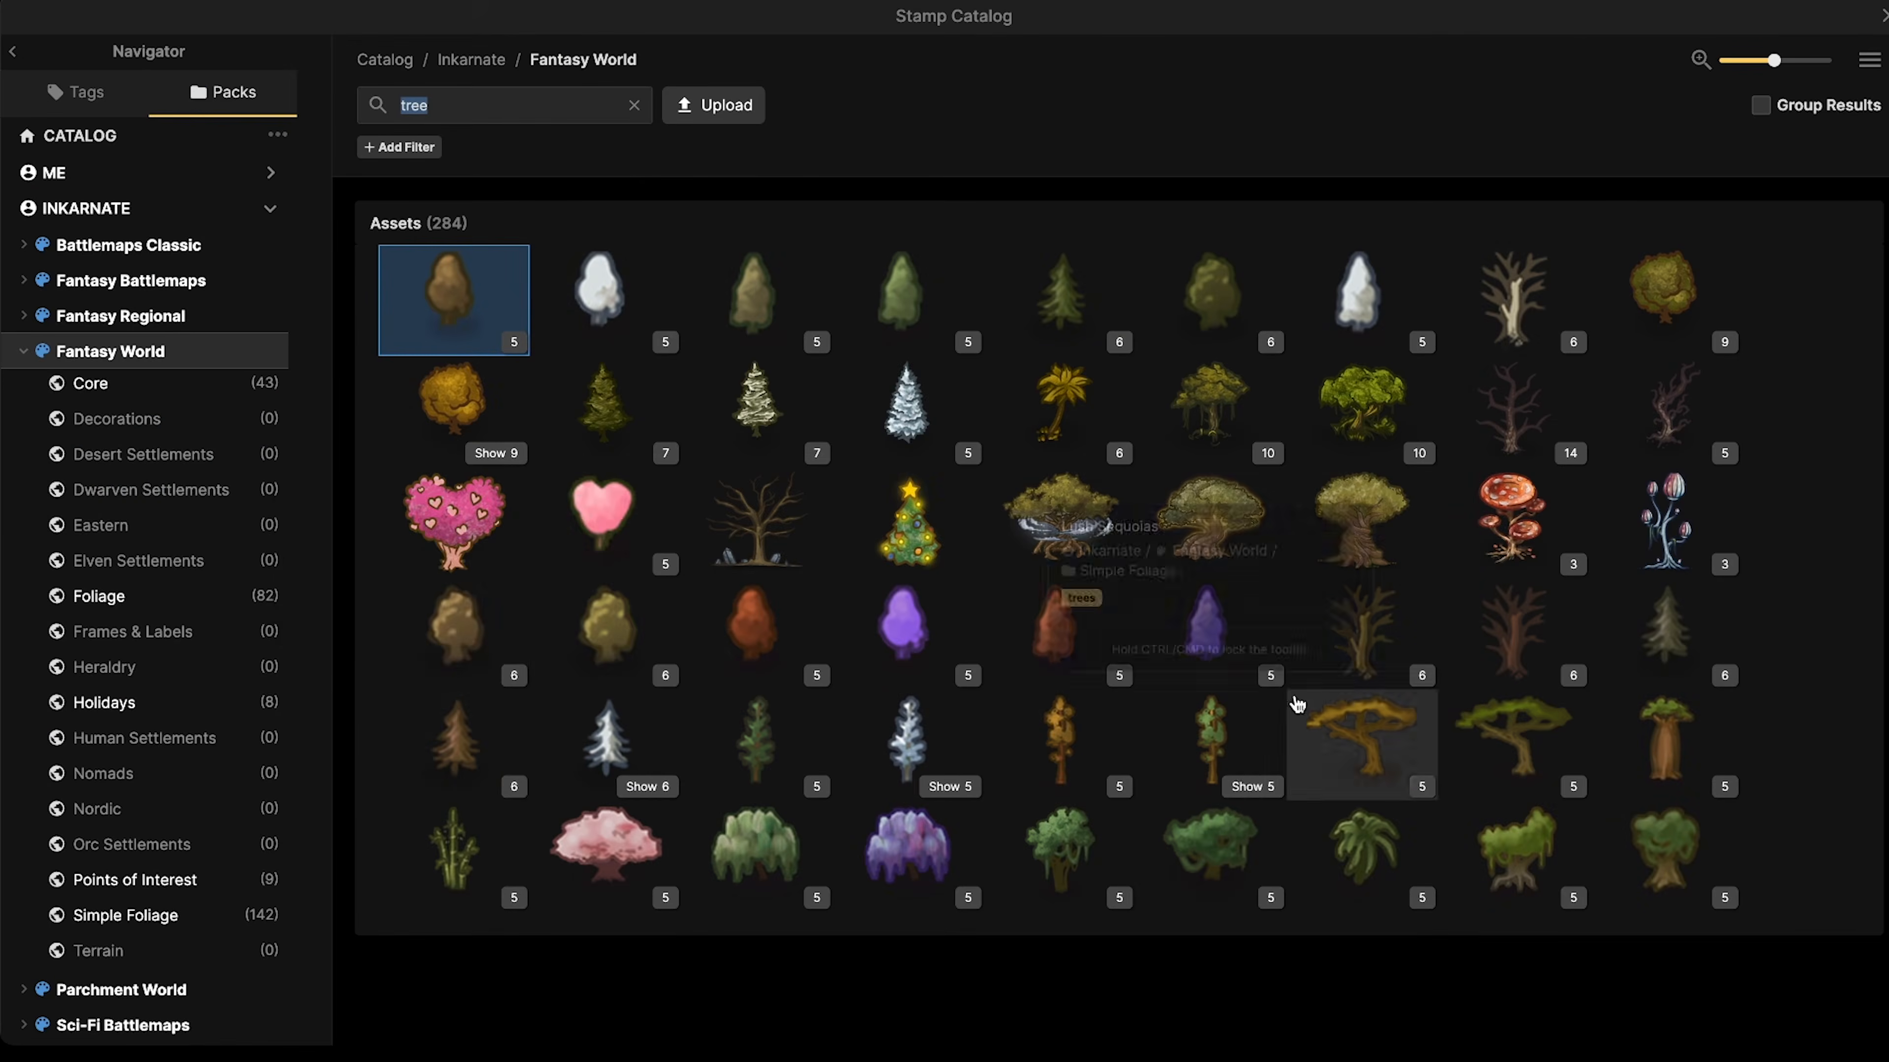
click(1395, 649)
scroll(762, 348, up, 5)
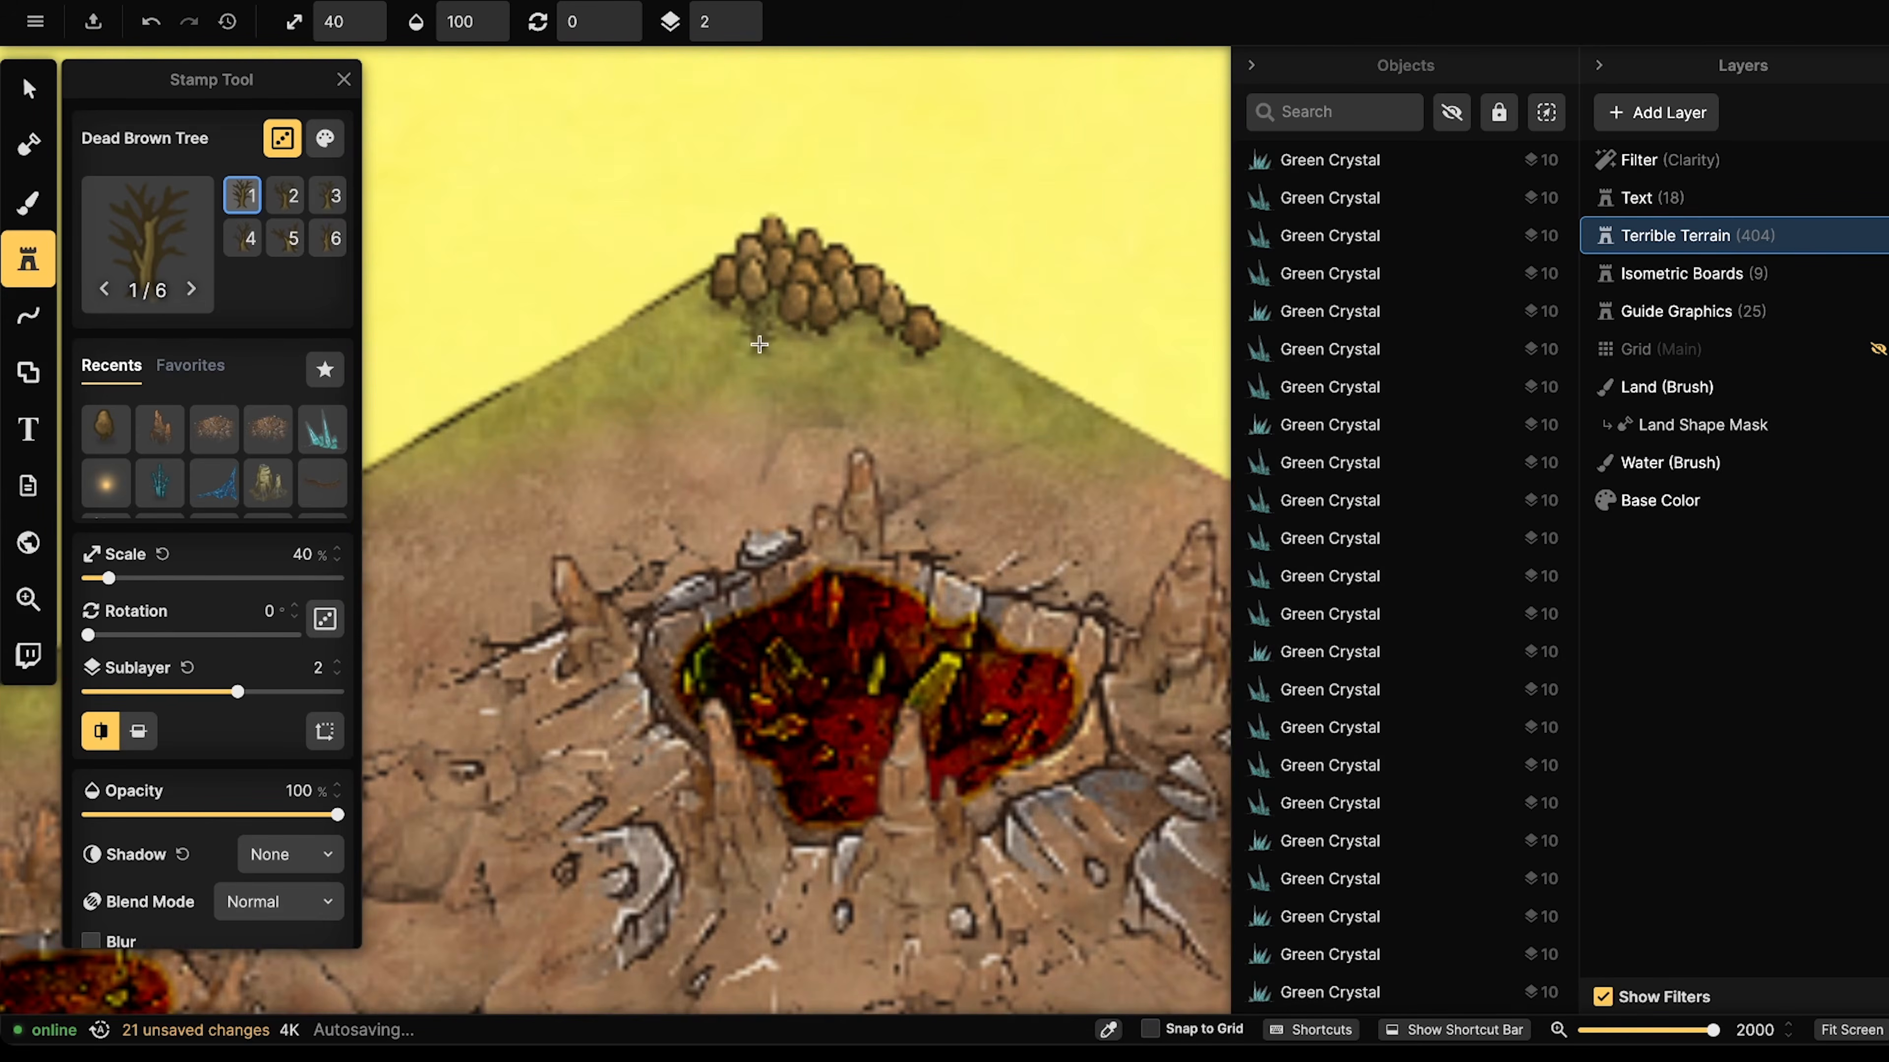
mouse_move(742, 321)
mouse_down()
mouse_move(780, 336)
mouse_move(741, 334)
mouse_up()
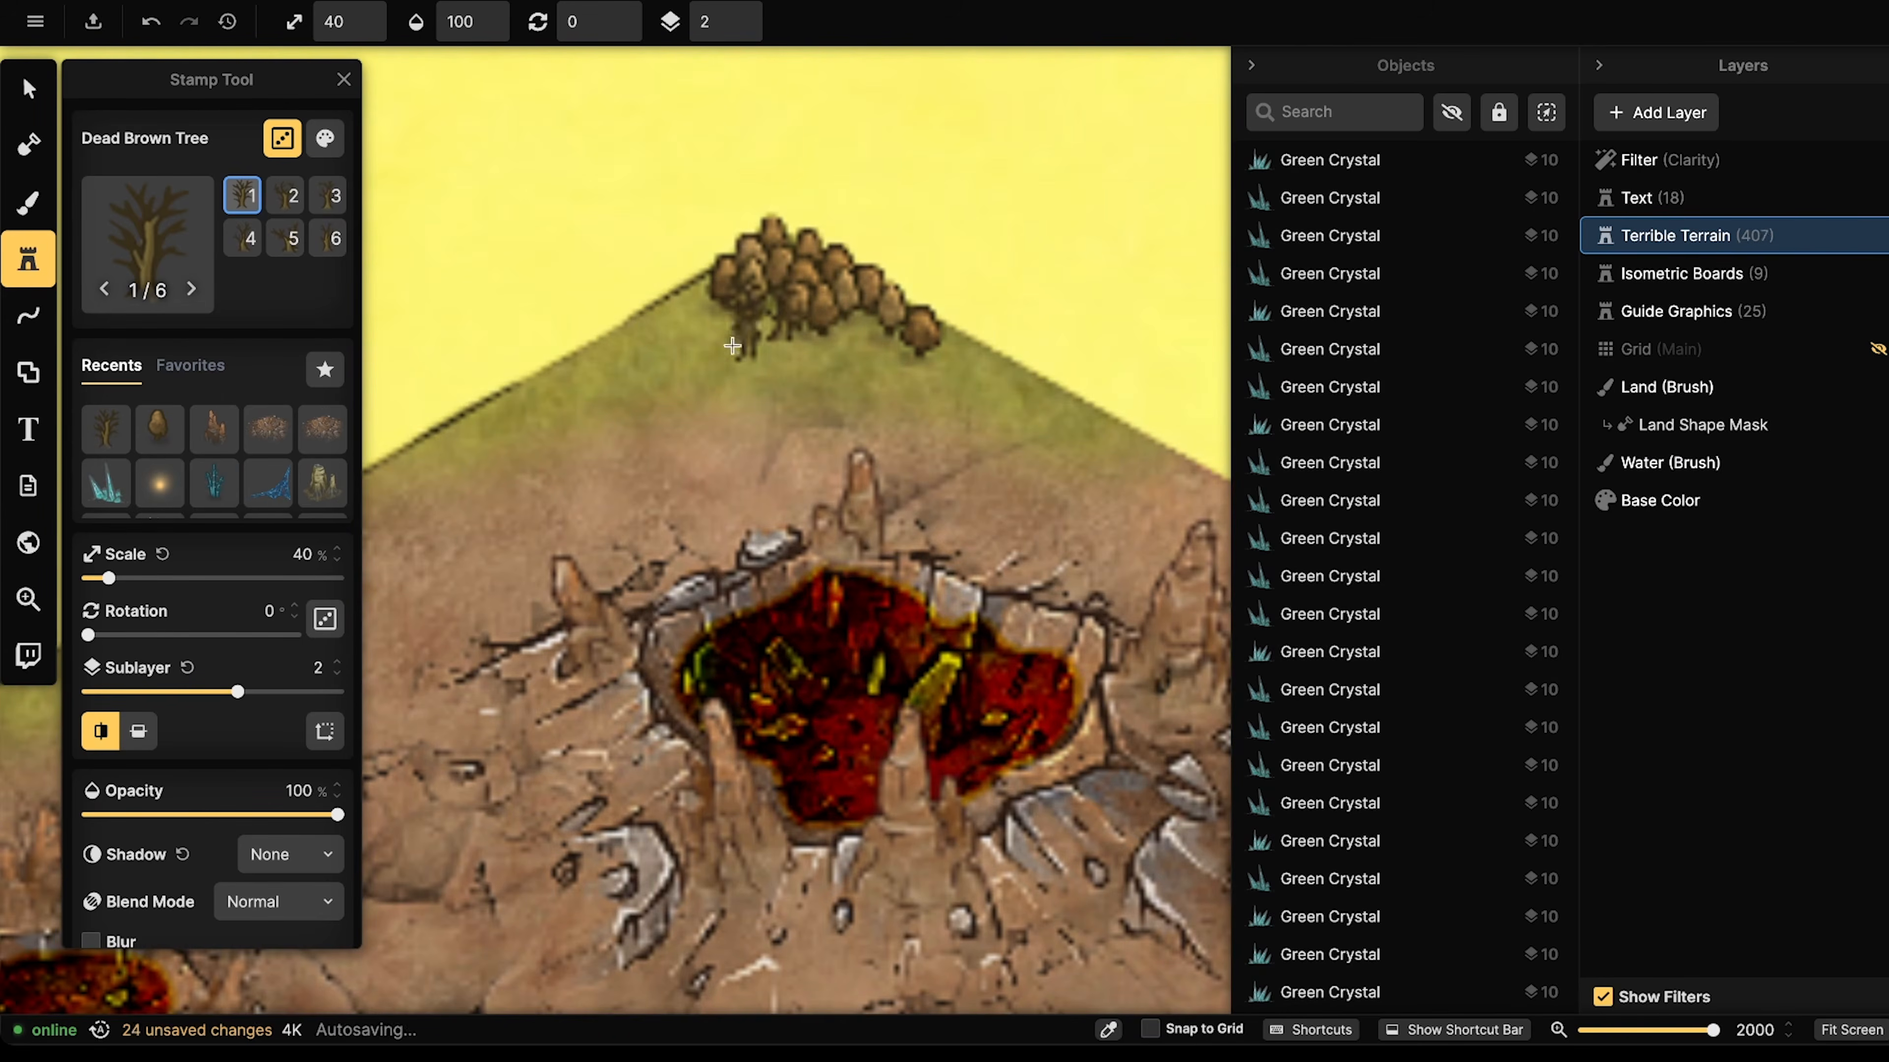
drag(625, 373, 497, 410)
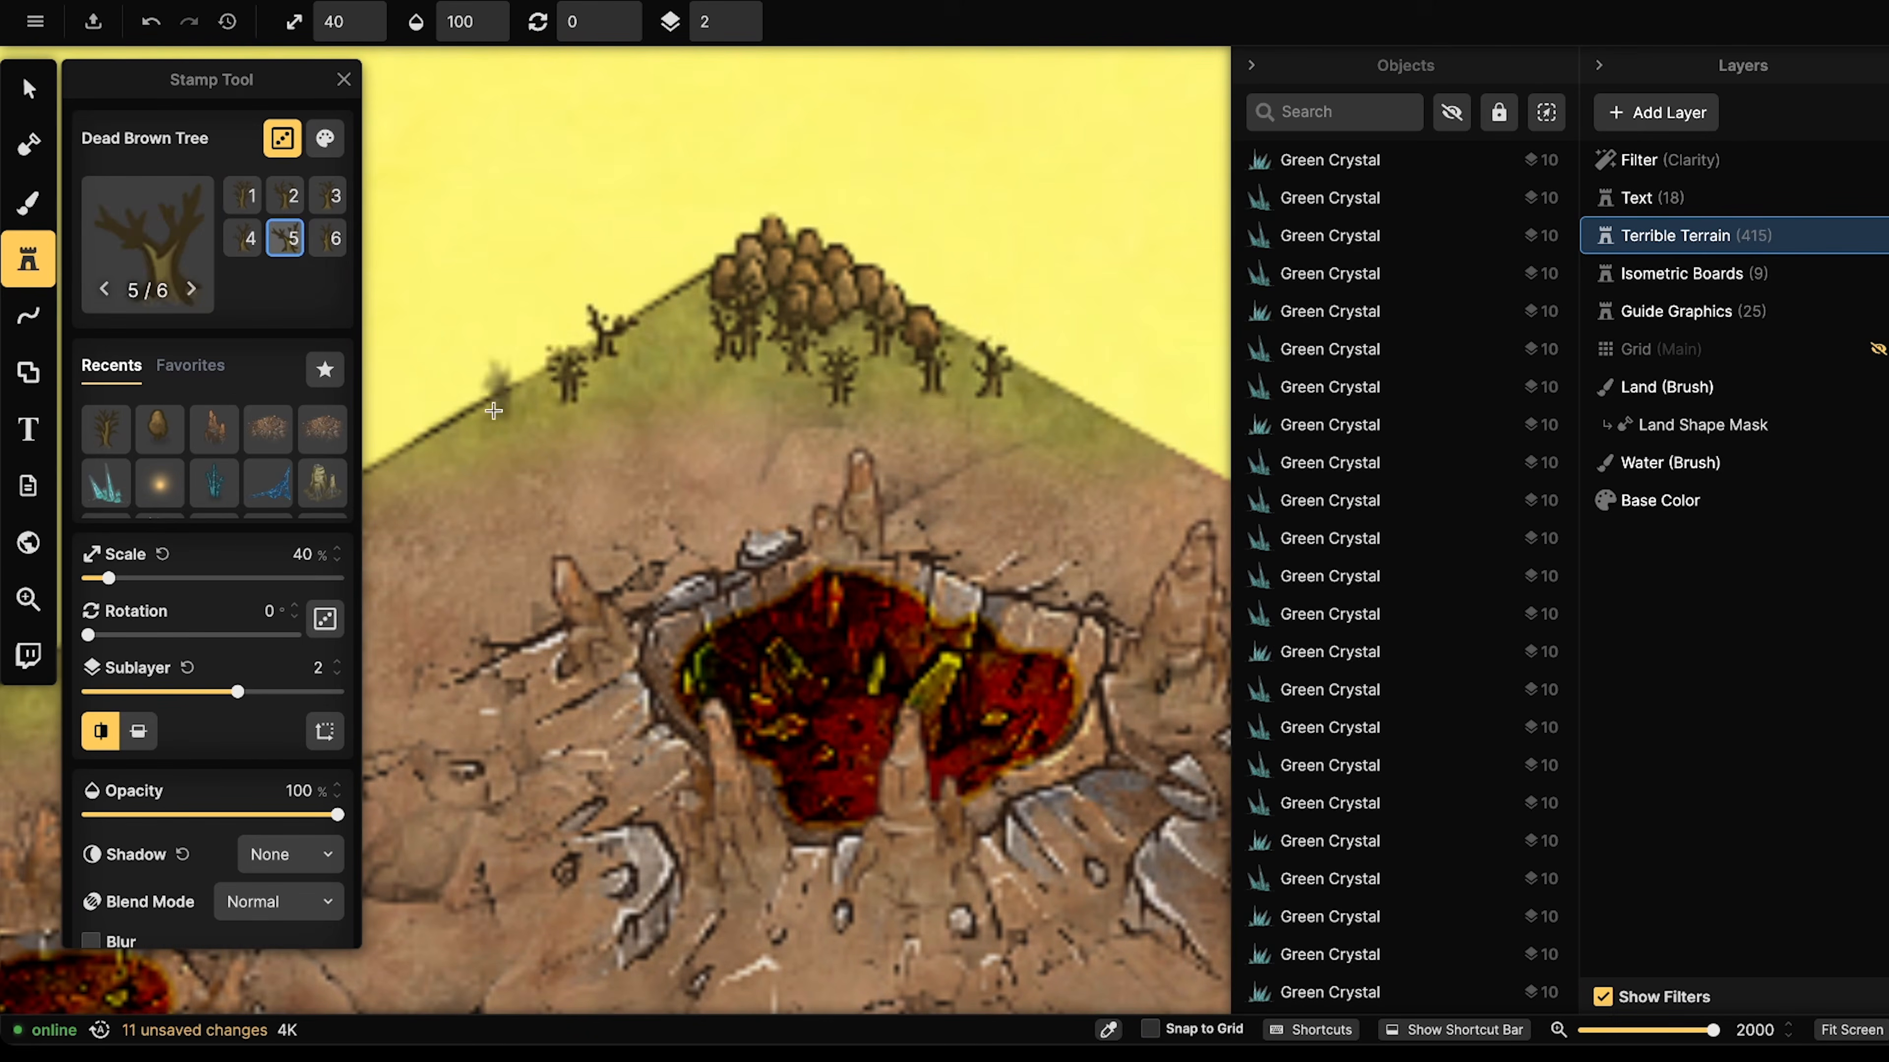
- Stamp groups of Dead Brown Trees on the grass patches along the tile's rear-left edge and around its left corner
drag(822, 588, 1053, 335)
drag(672, 653, 1036, 512)
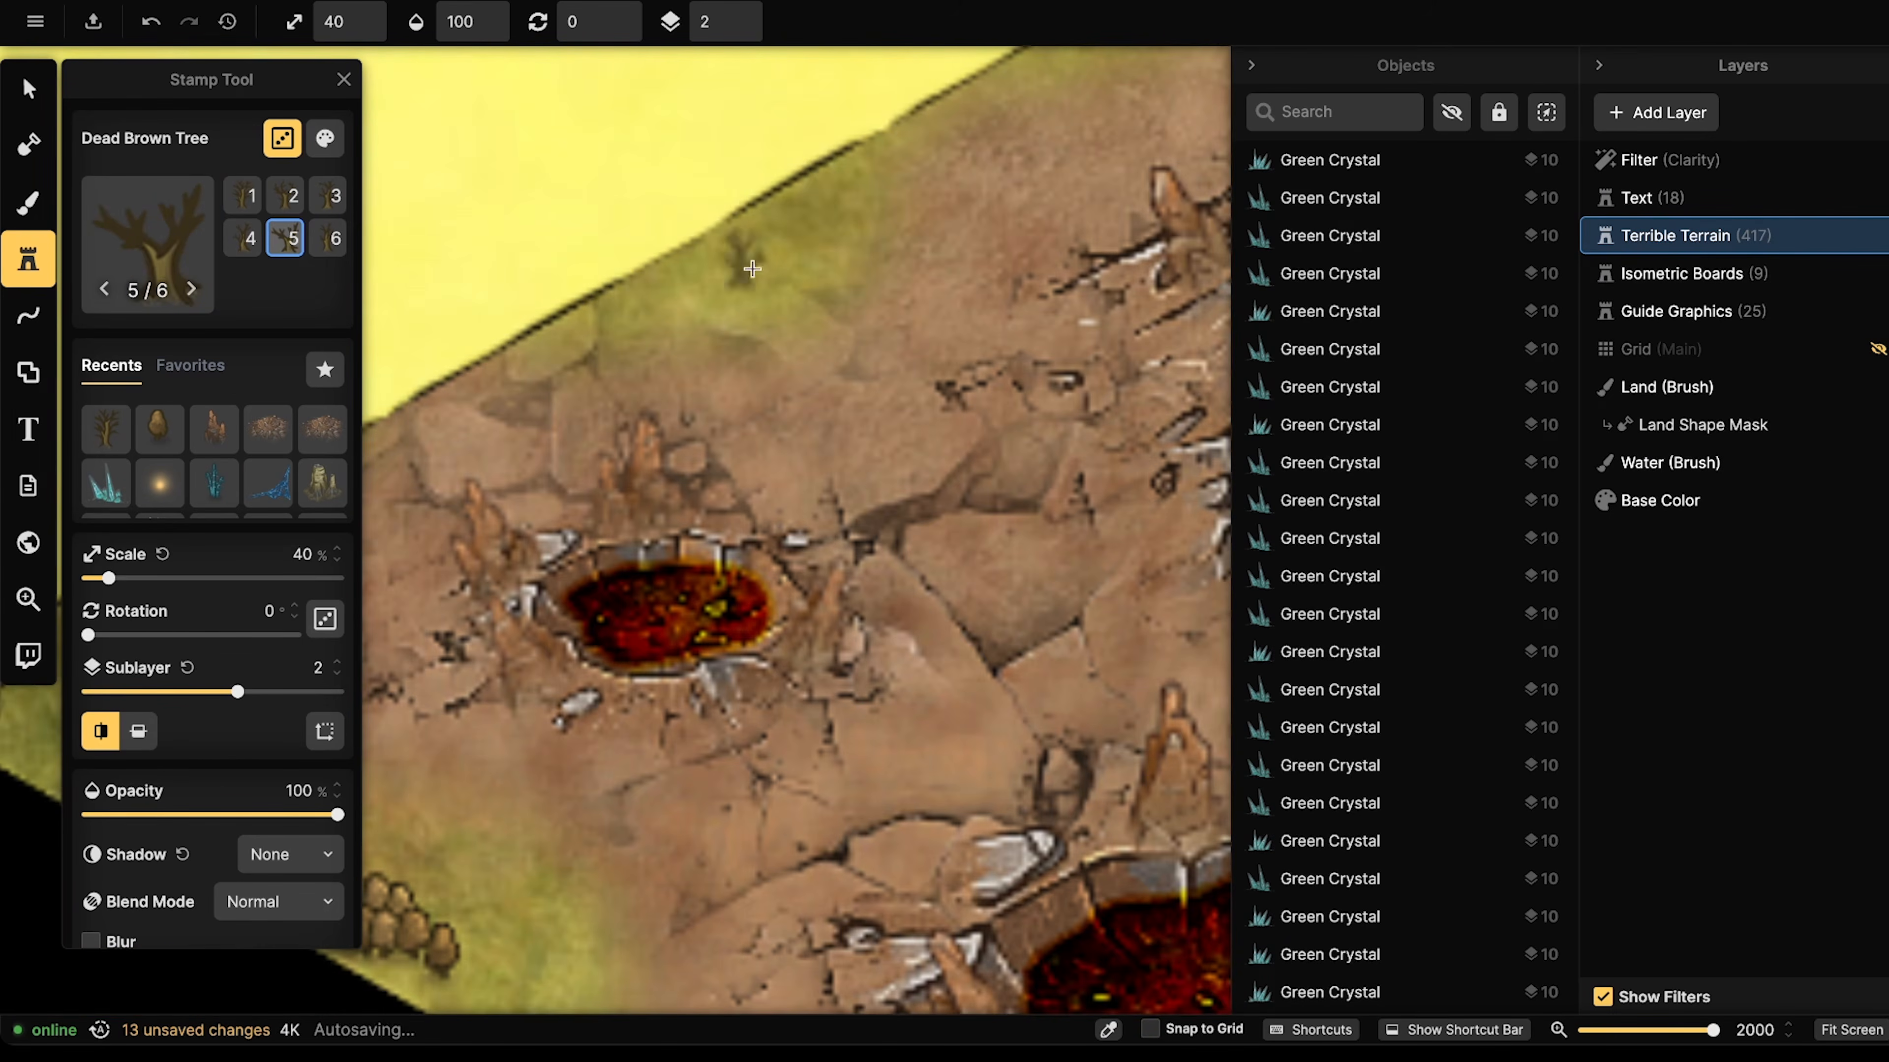
drag(744, 283, 831, 221)
drag(651, 446, 1085, 183)
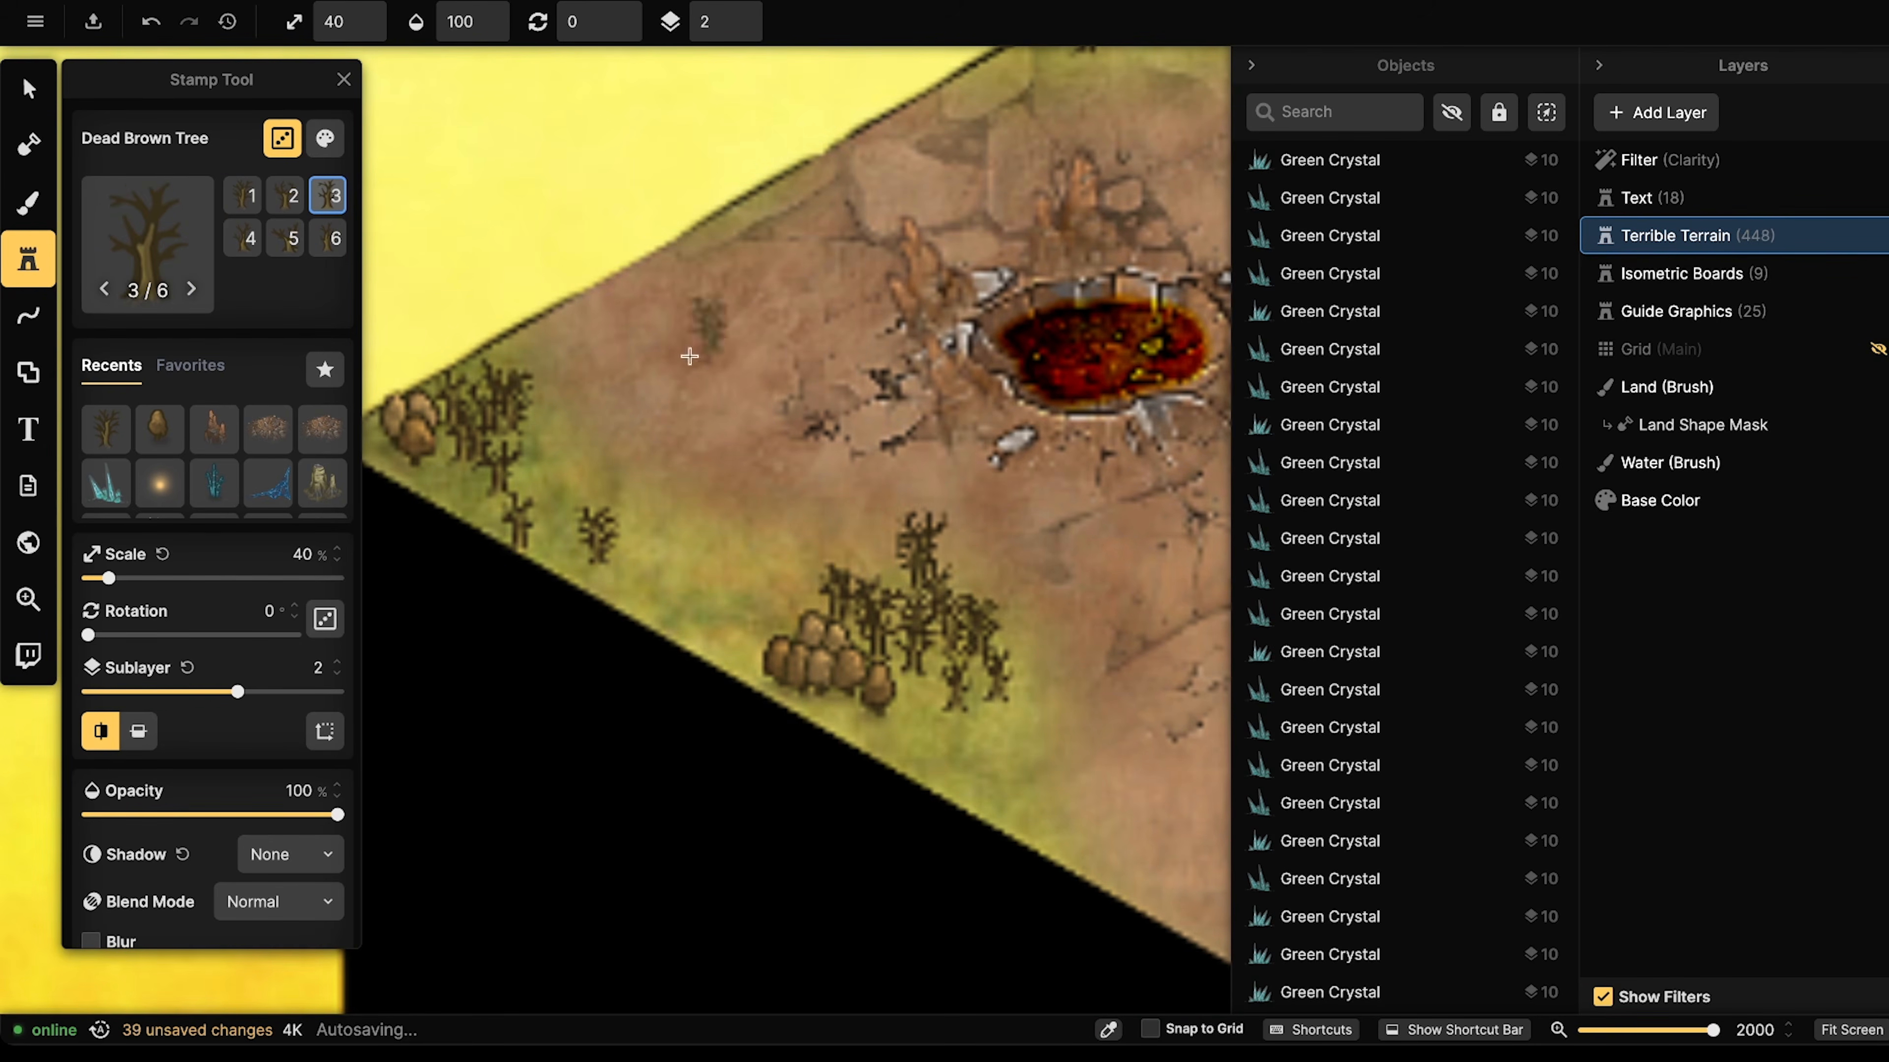
- Stamp single Dead Brown Trees on the barren ground around the small lava pit near the tile's left corner
click(626, 379)
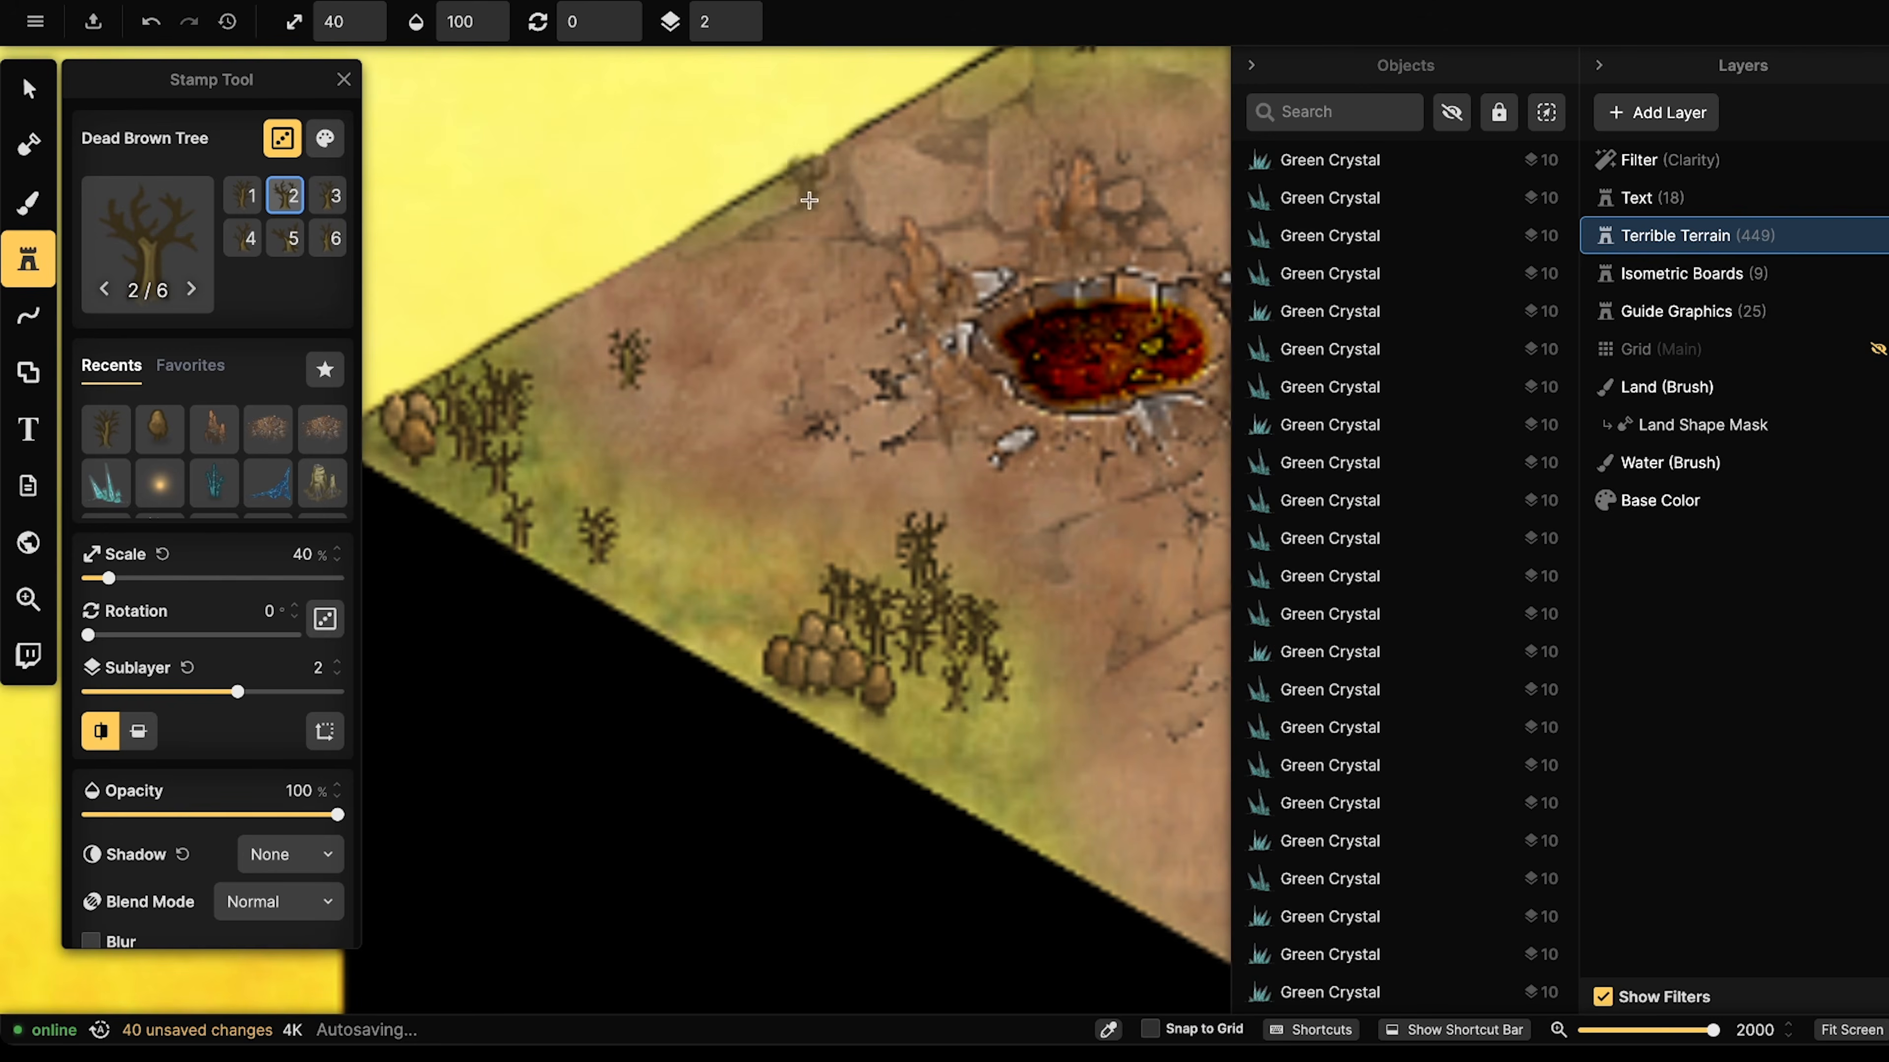
click(726, 388)
drag(1218, 253, 809, 376)
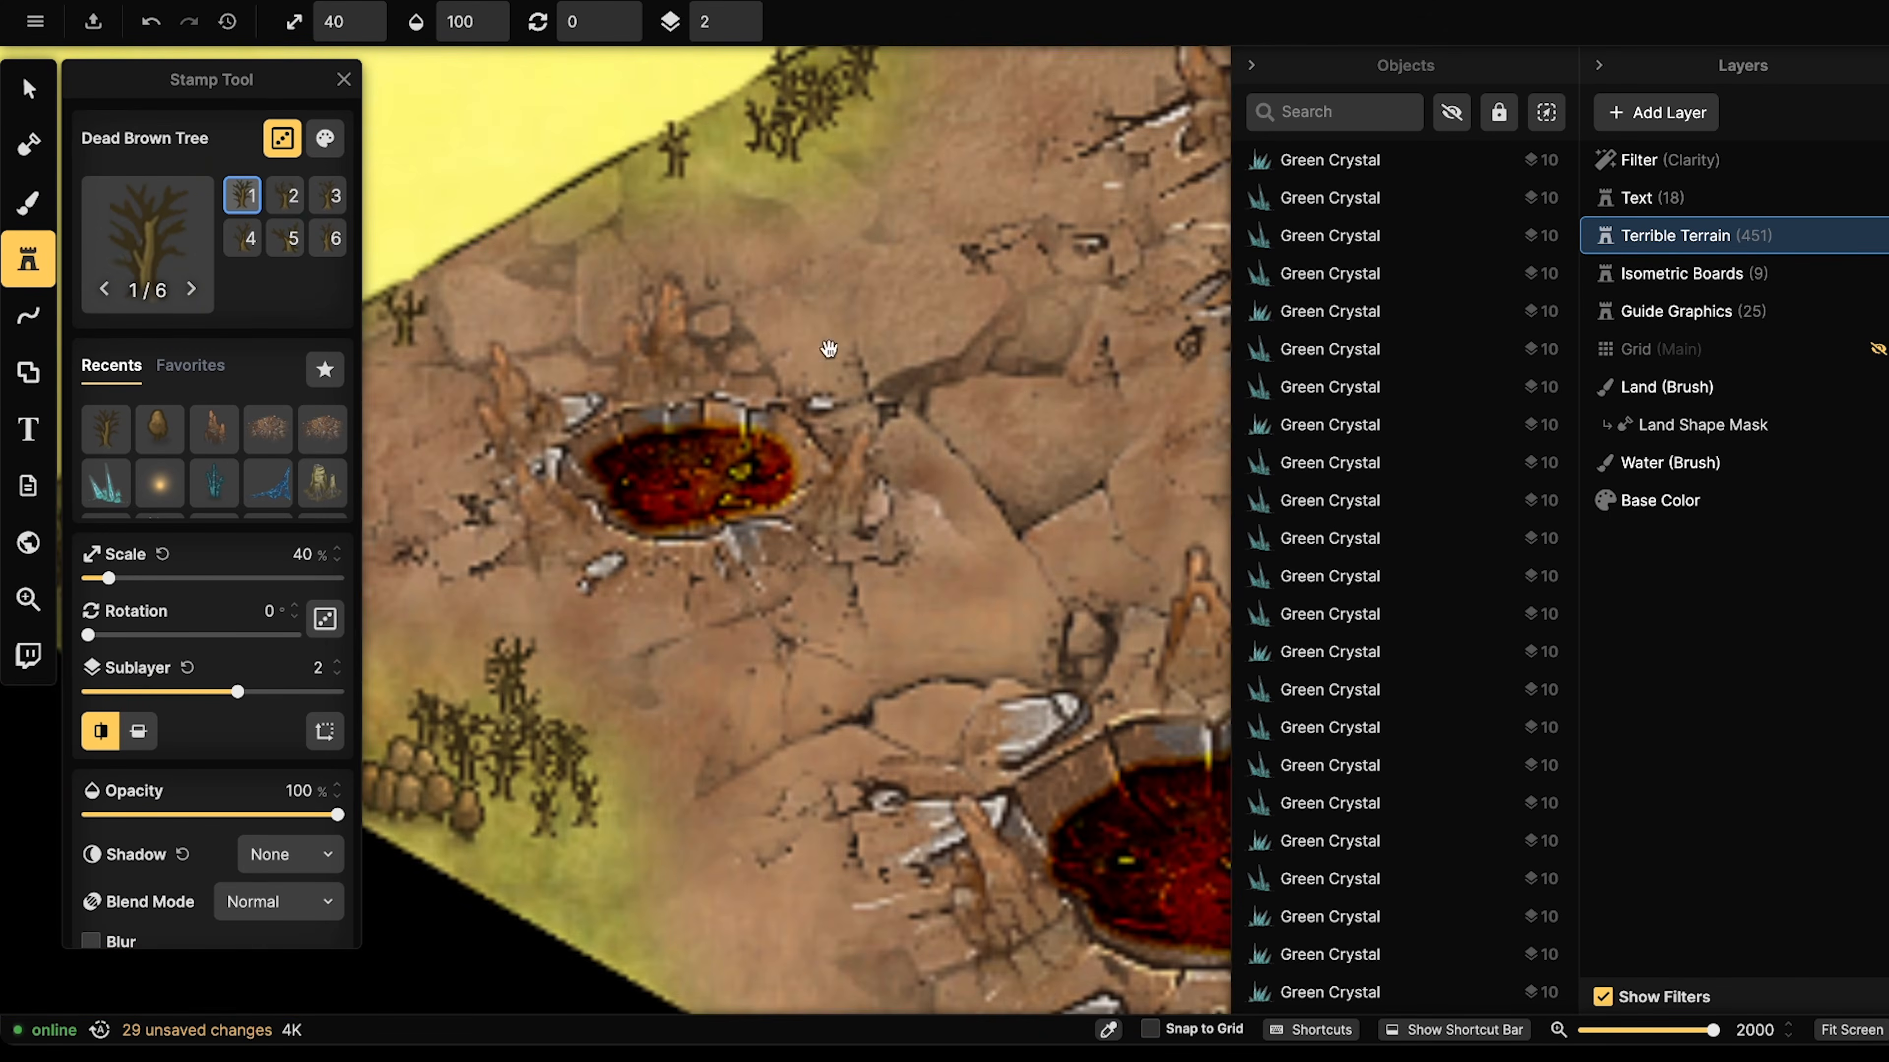
click(772, 283)
- Stamp sparse Dead Brown Trees behind the rear lava pit and along the tile's rear-right edge
drag(1048, 163, 713, 412)
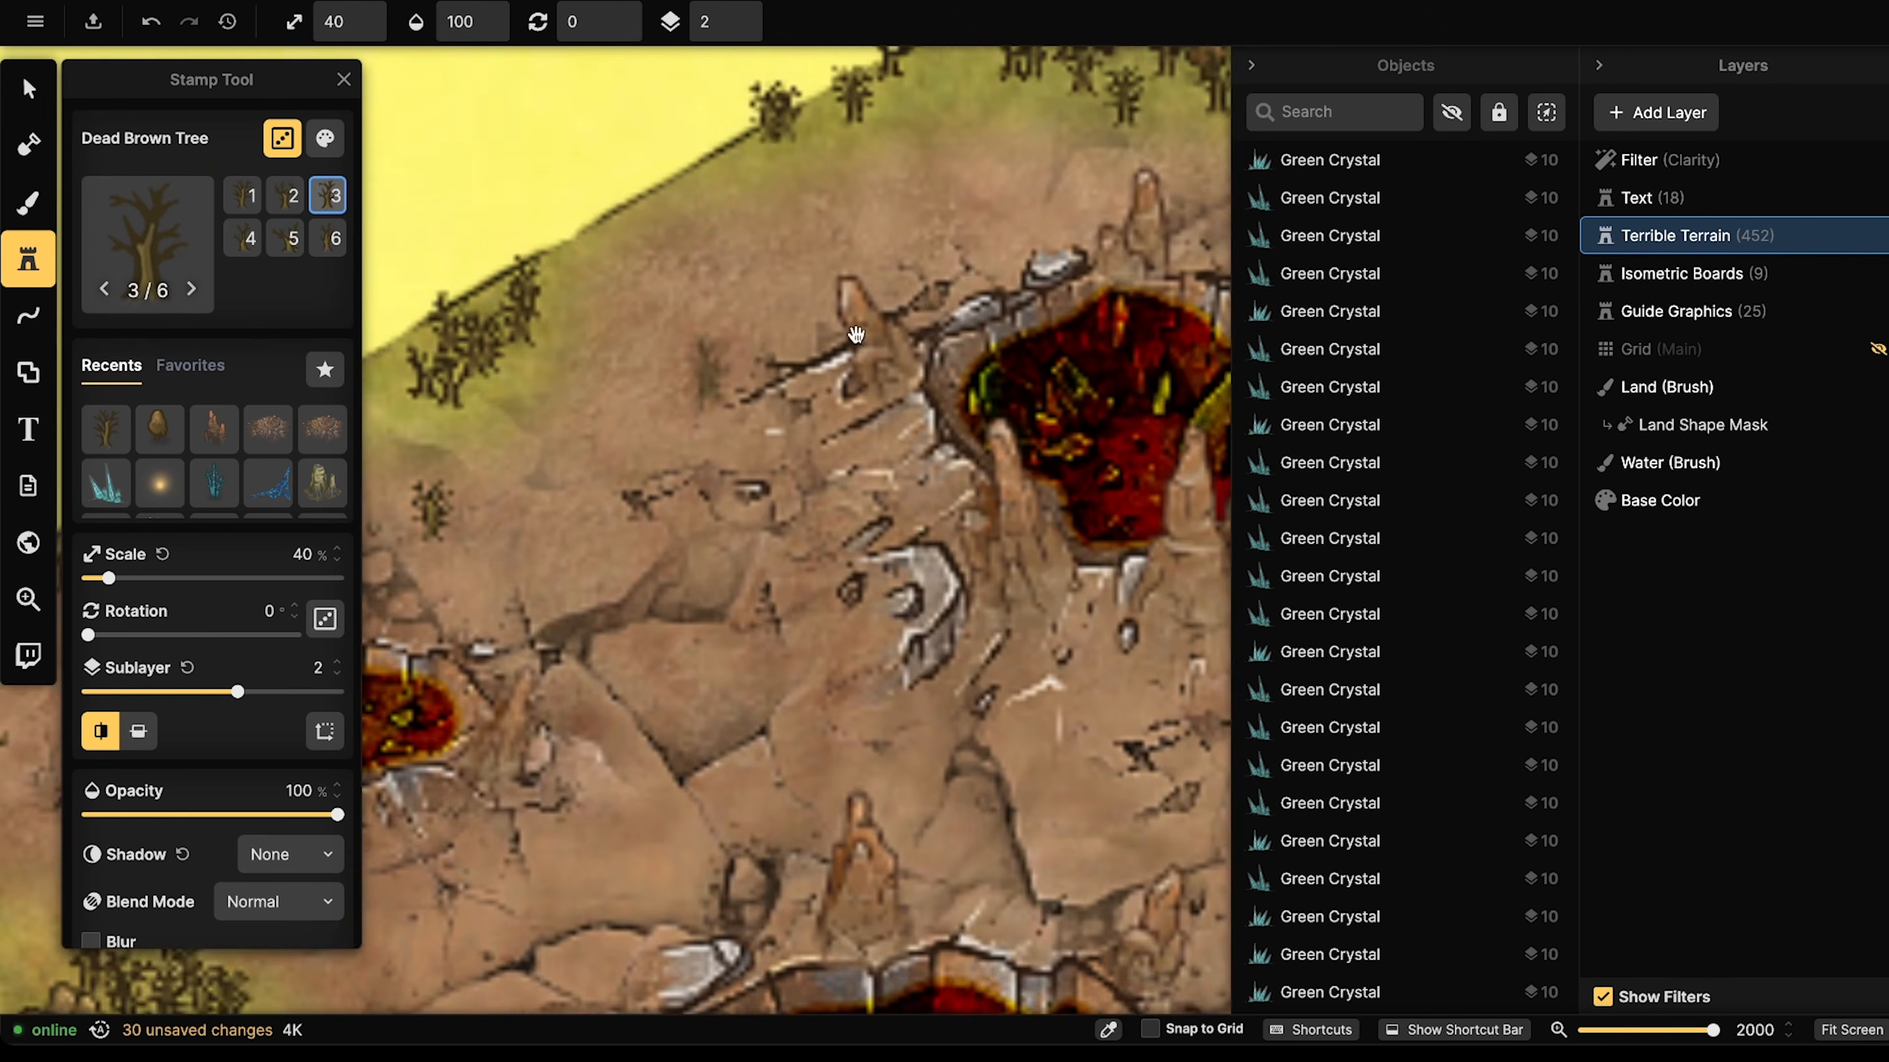
drag(1029, 218, 889, 251)
click(778, 237)
drag(1045, 257, 751, 269)
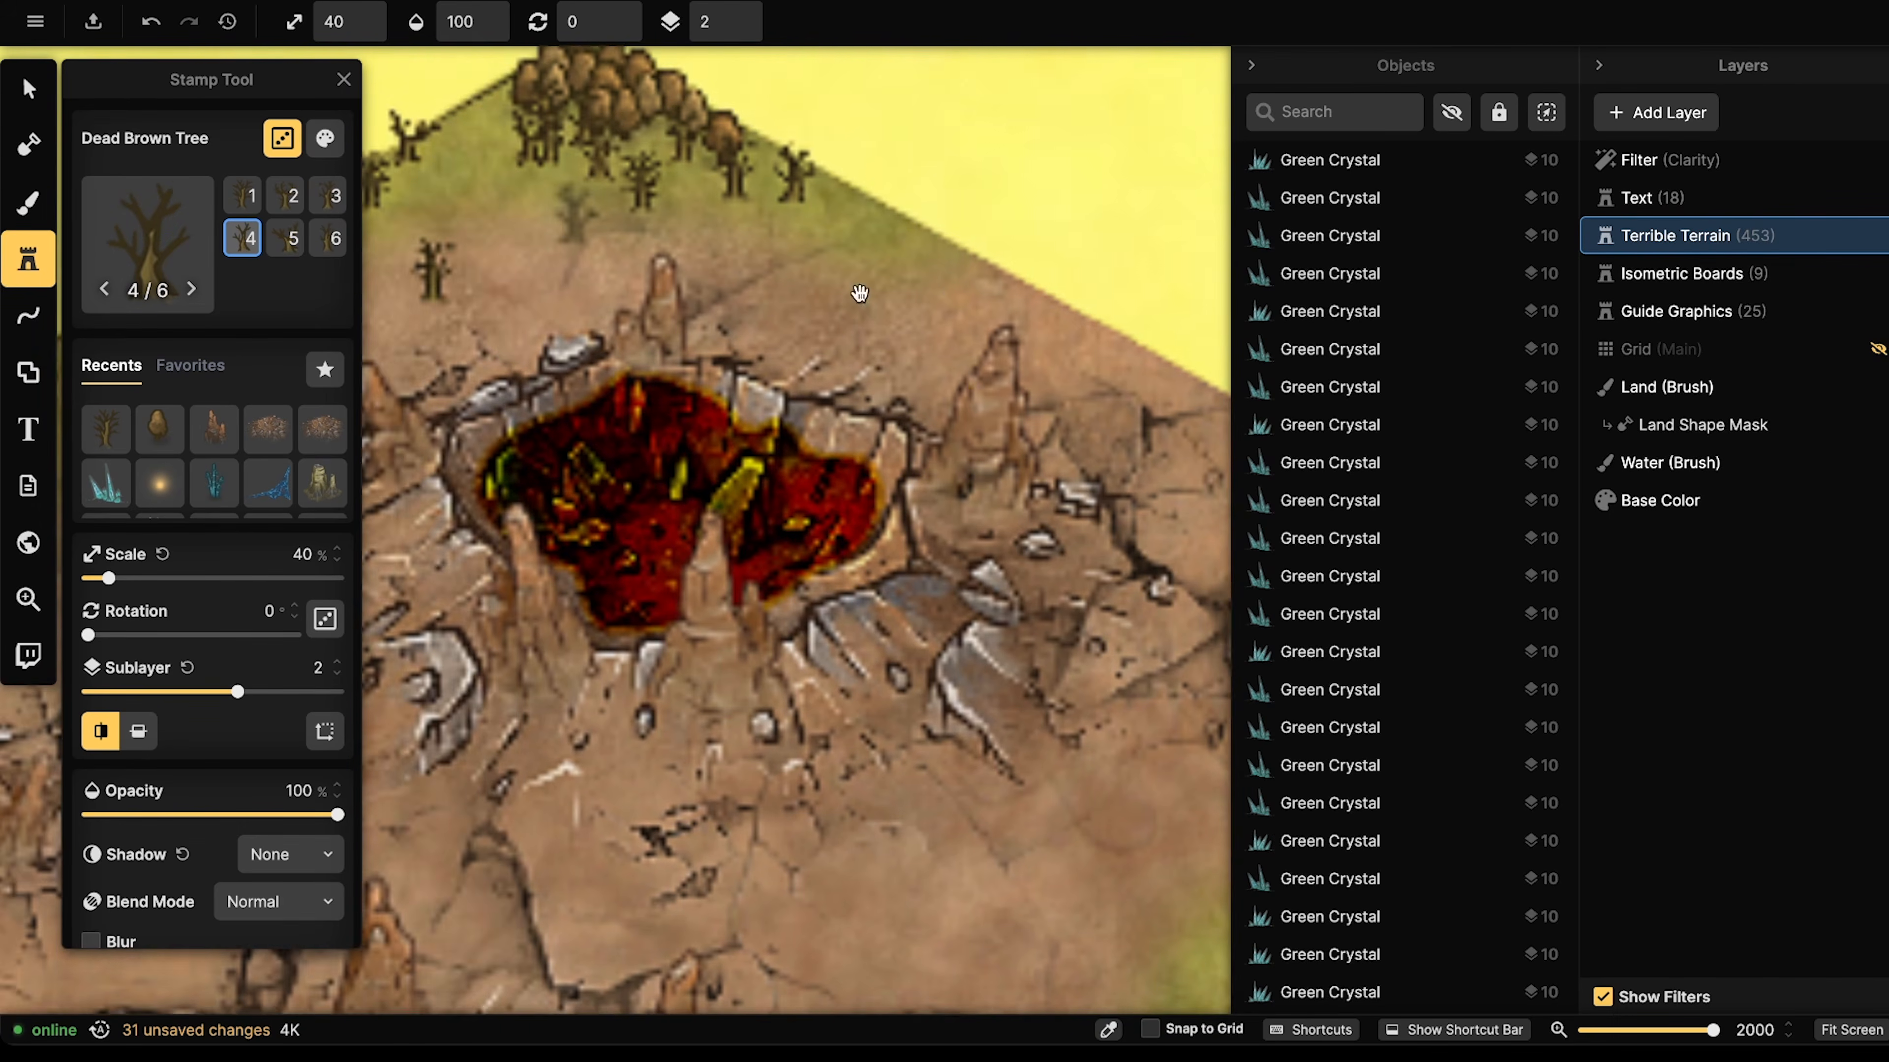
drag(1174, 205, 972, 159)
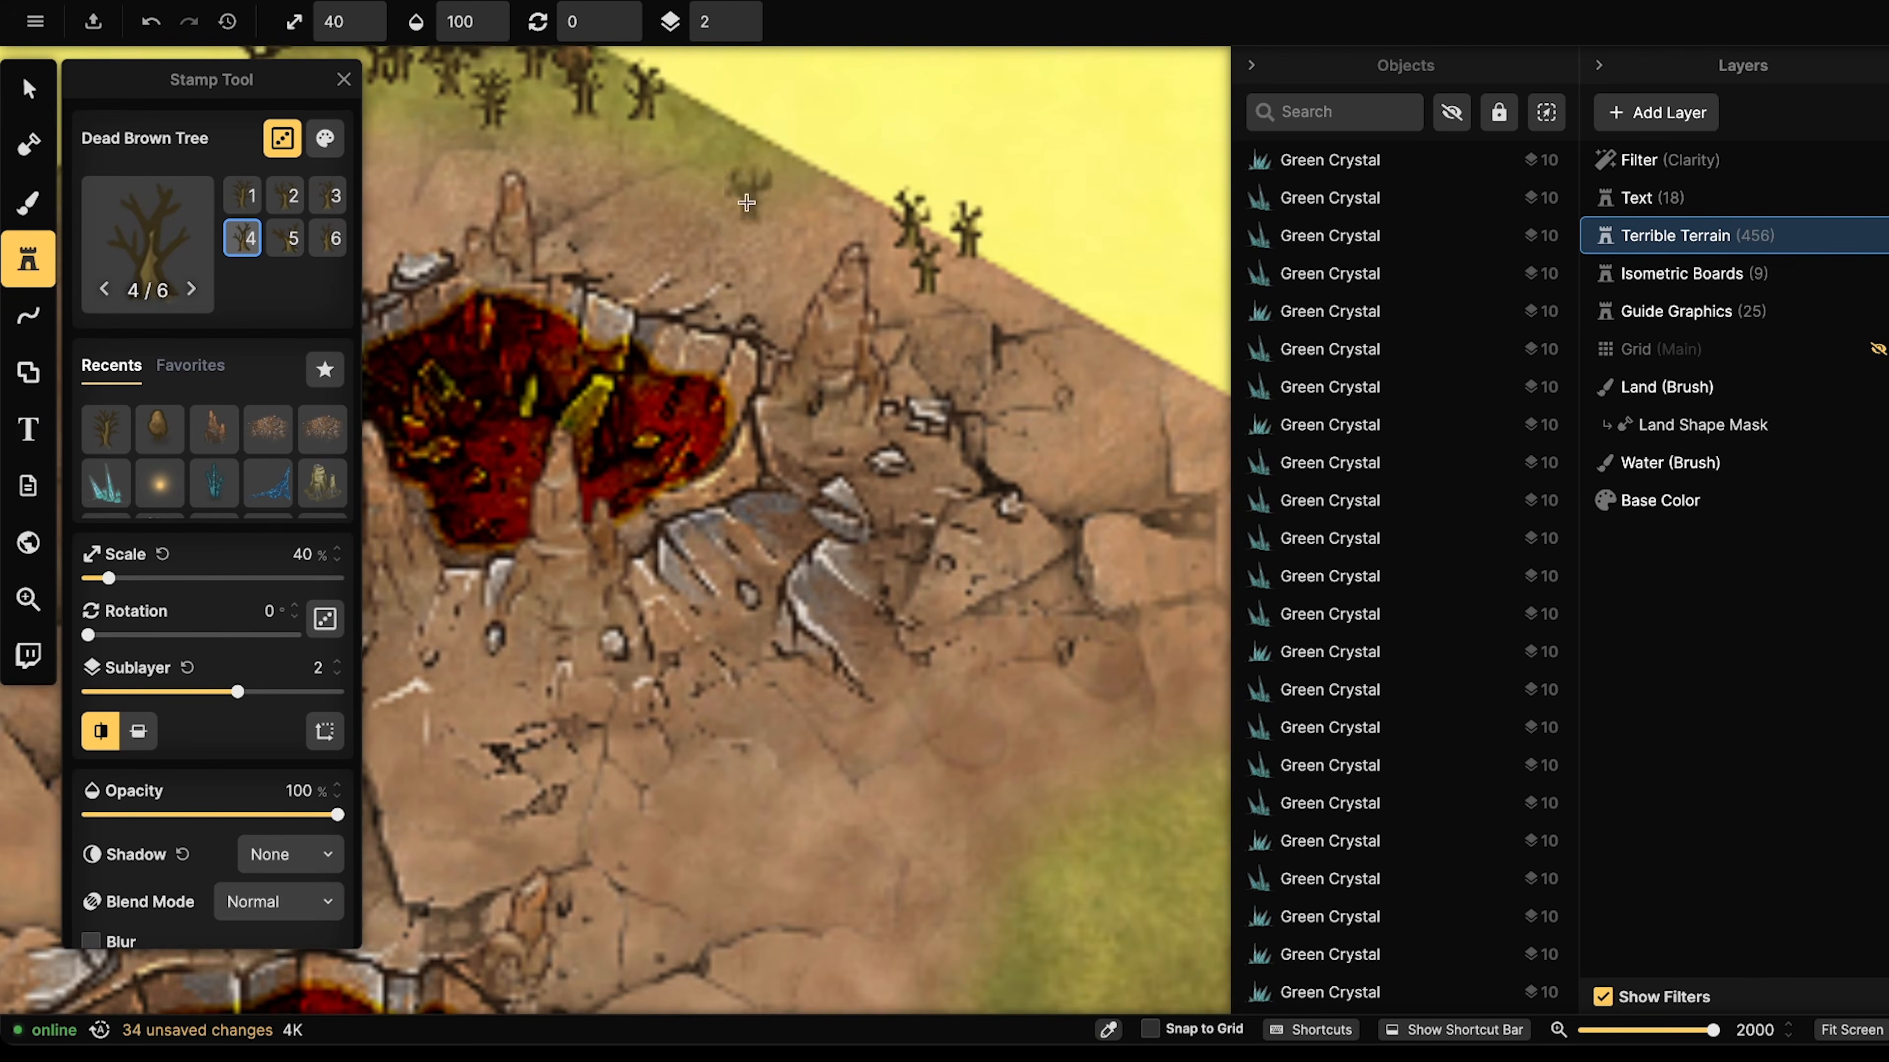
click(675, 212)
- Build a dense Dead Brown Tree thicket on the right-hand grass and stamp scattered trees along its boundary with the barren ground
drag(1088, 728, 801, 430)
drag(1022, 481, 744, 400)
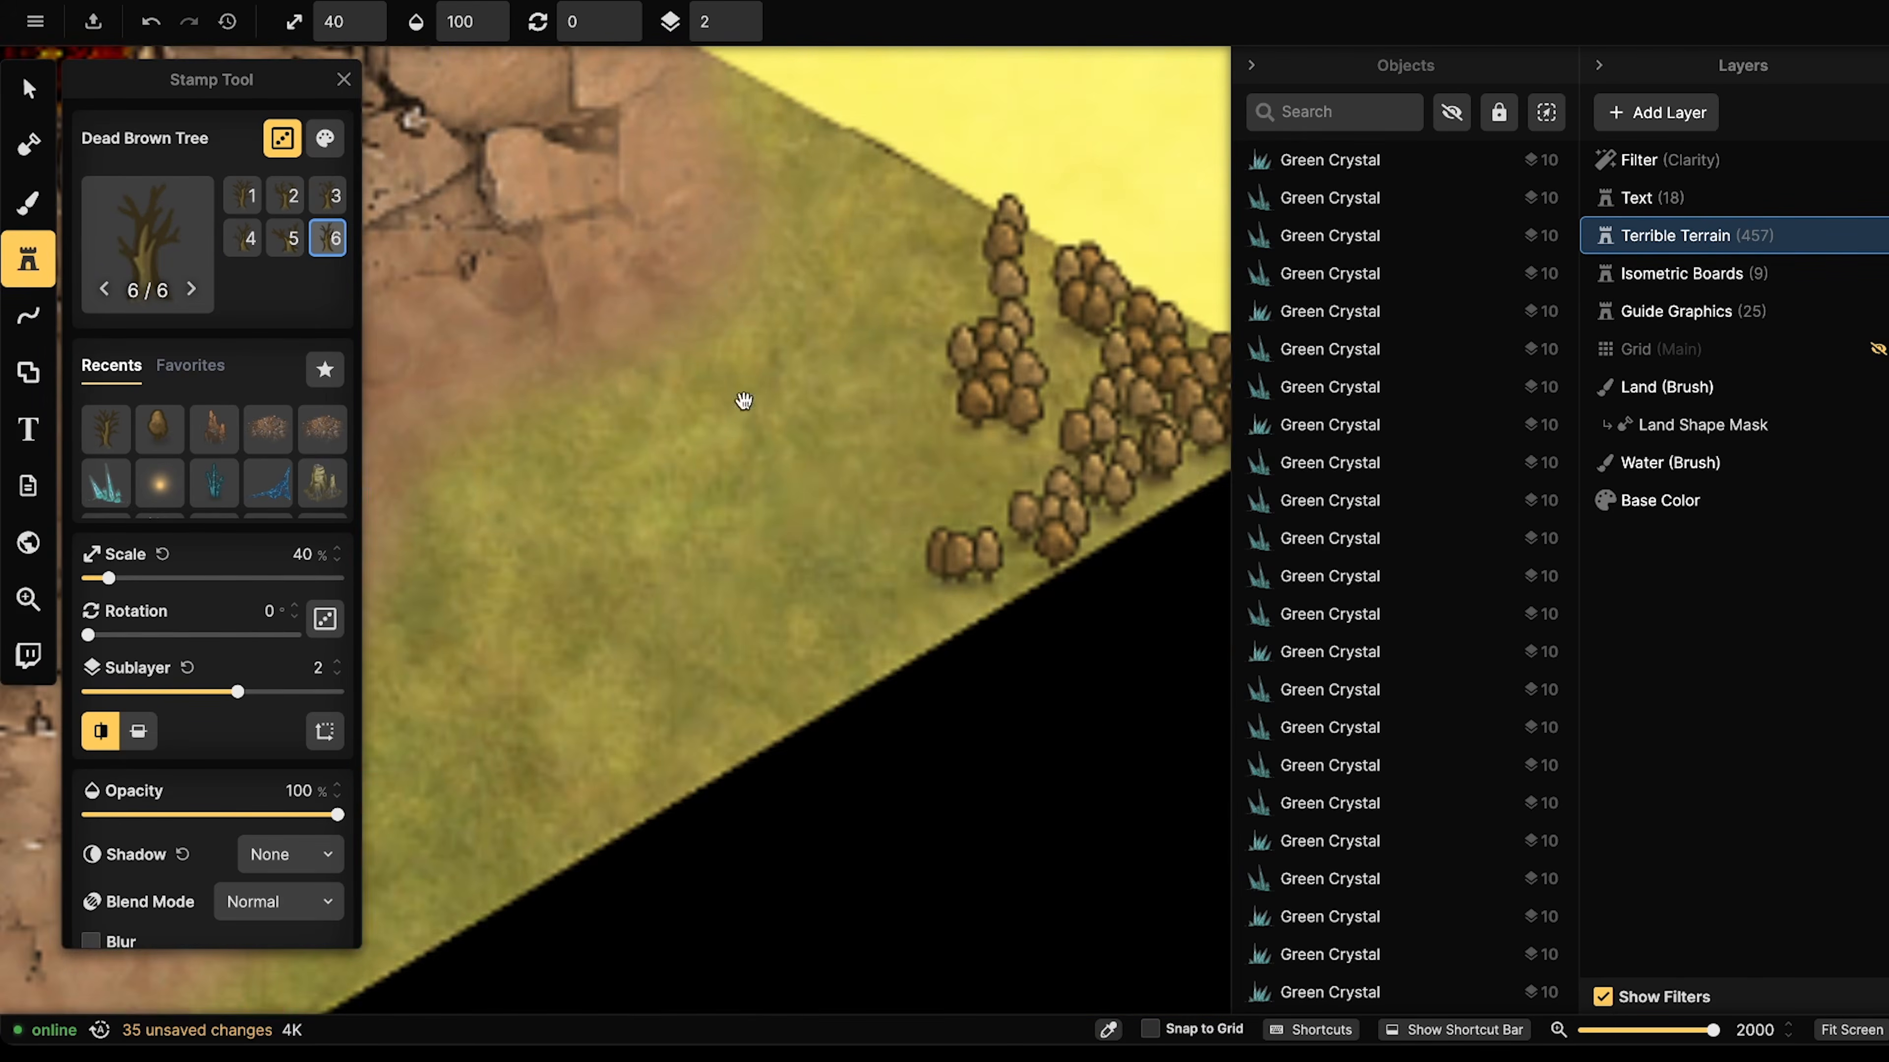
mouse_move(906, 470)
mouse_down()
mouse_move(549, 524)
mouse_move(652, 511)
mouse_move(661, 560)
mouse_move(543, 608)
mouse_move(497, 661)
mouse_move(658, 515)
mouse_move(665, 436)
mouse_move(764, 391)
mouse_move(744, 265)
mouse_move(656, 241)
mouse_move(959, 322)
mouse_move(1080, 322)
mouse_up()
click(689, 172)
click(818, 353)
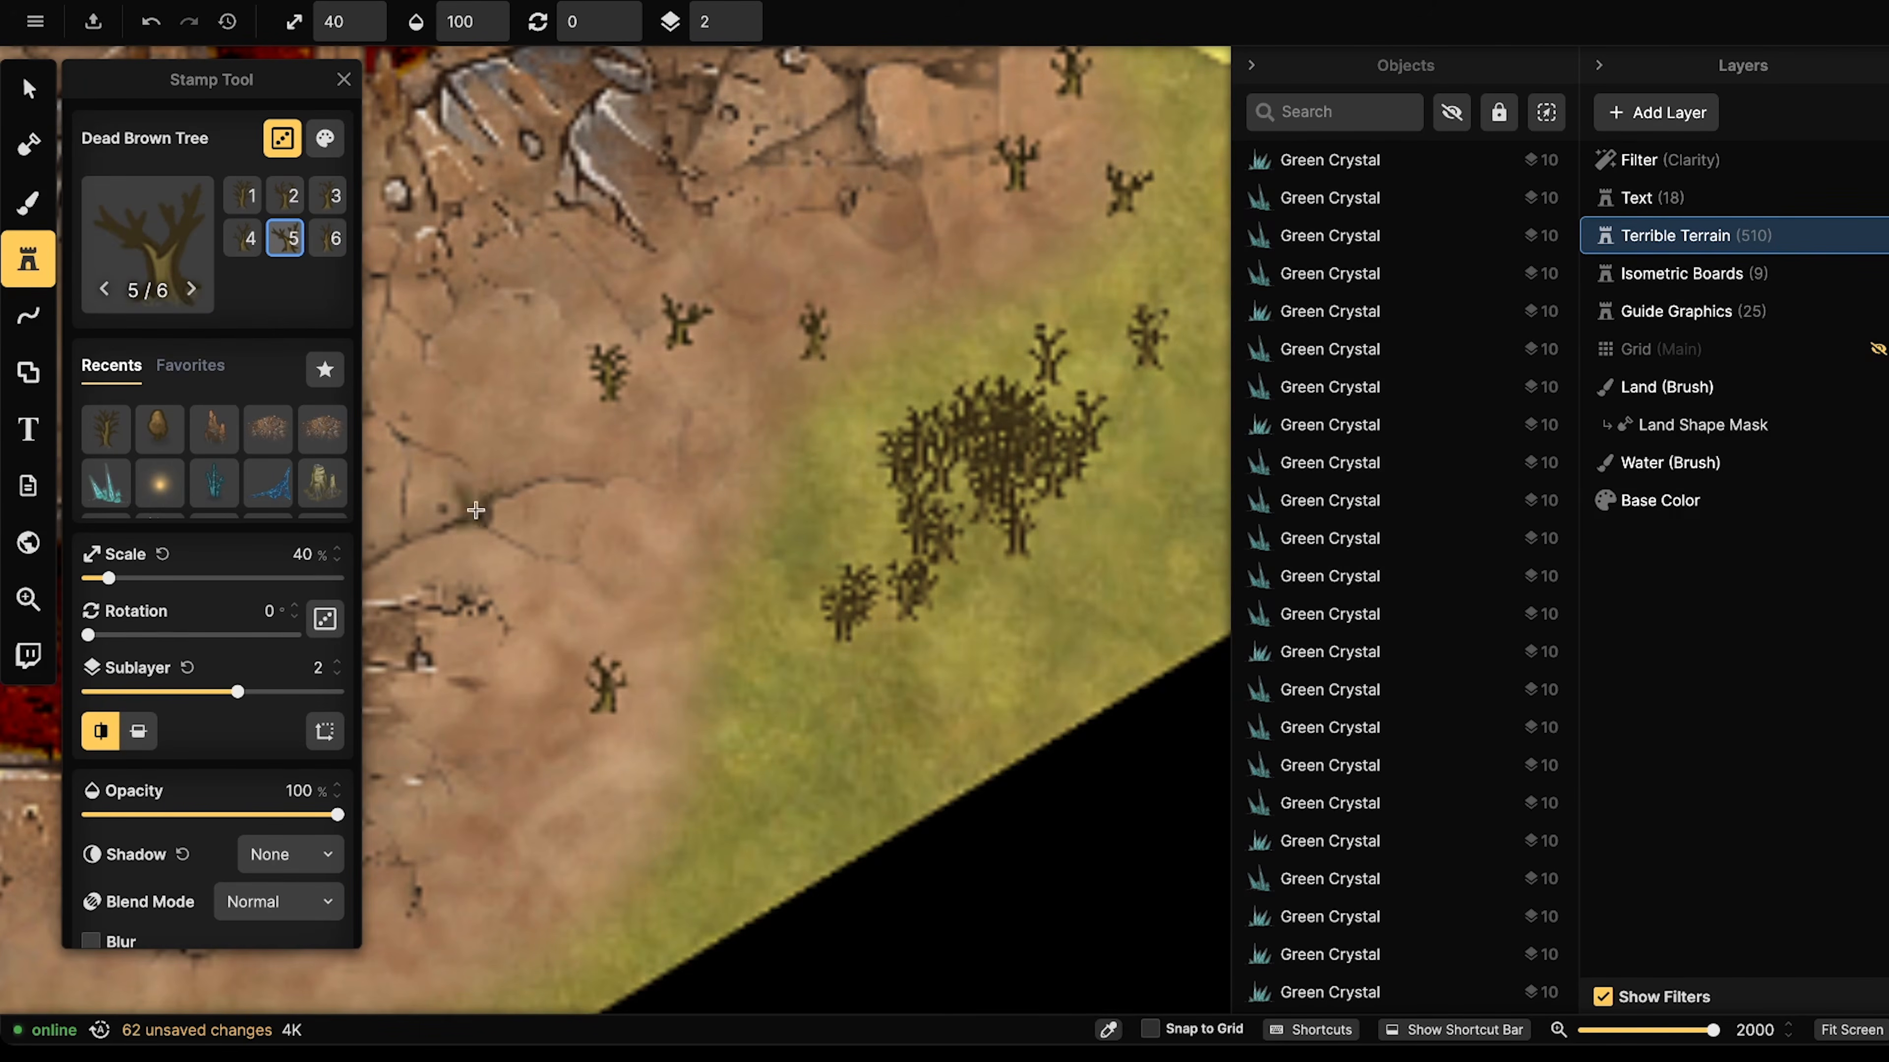
- Scatter a few more Dead Brown Trees across the tile's bare ground and near its rear corner
scroll(476, 510, down, 10)
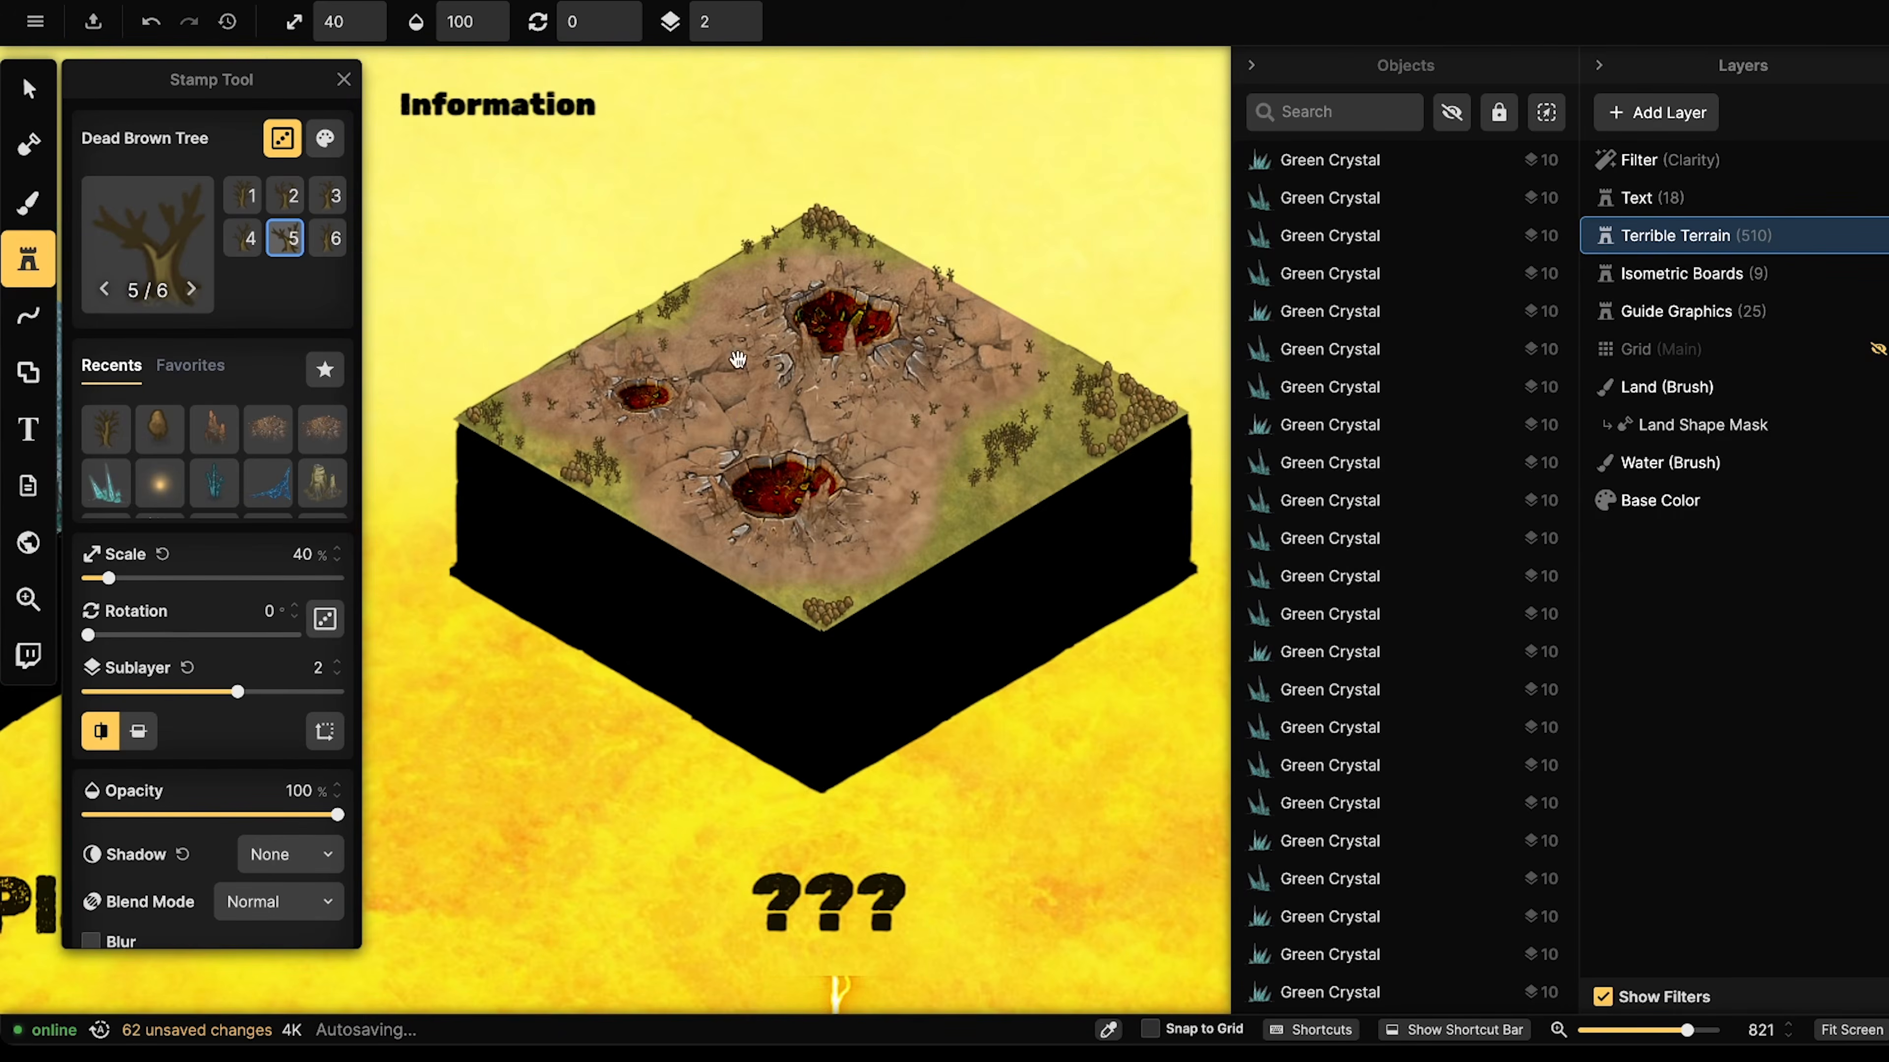
click(609, 495)
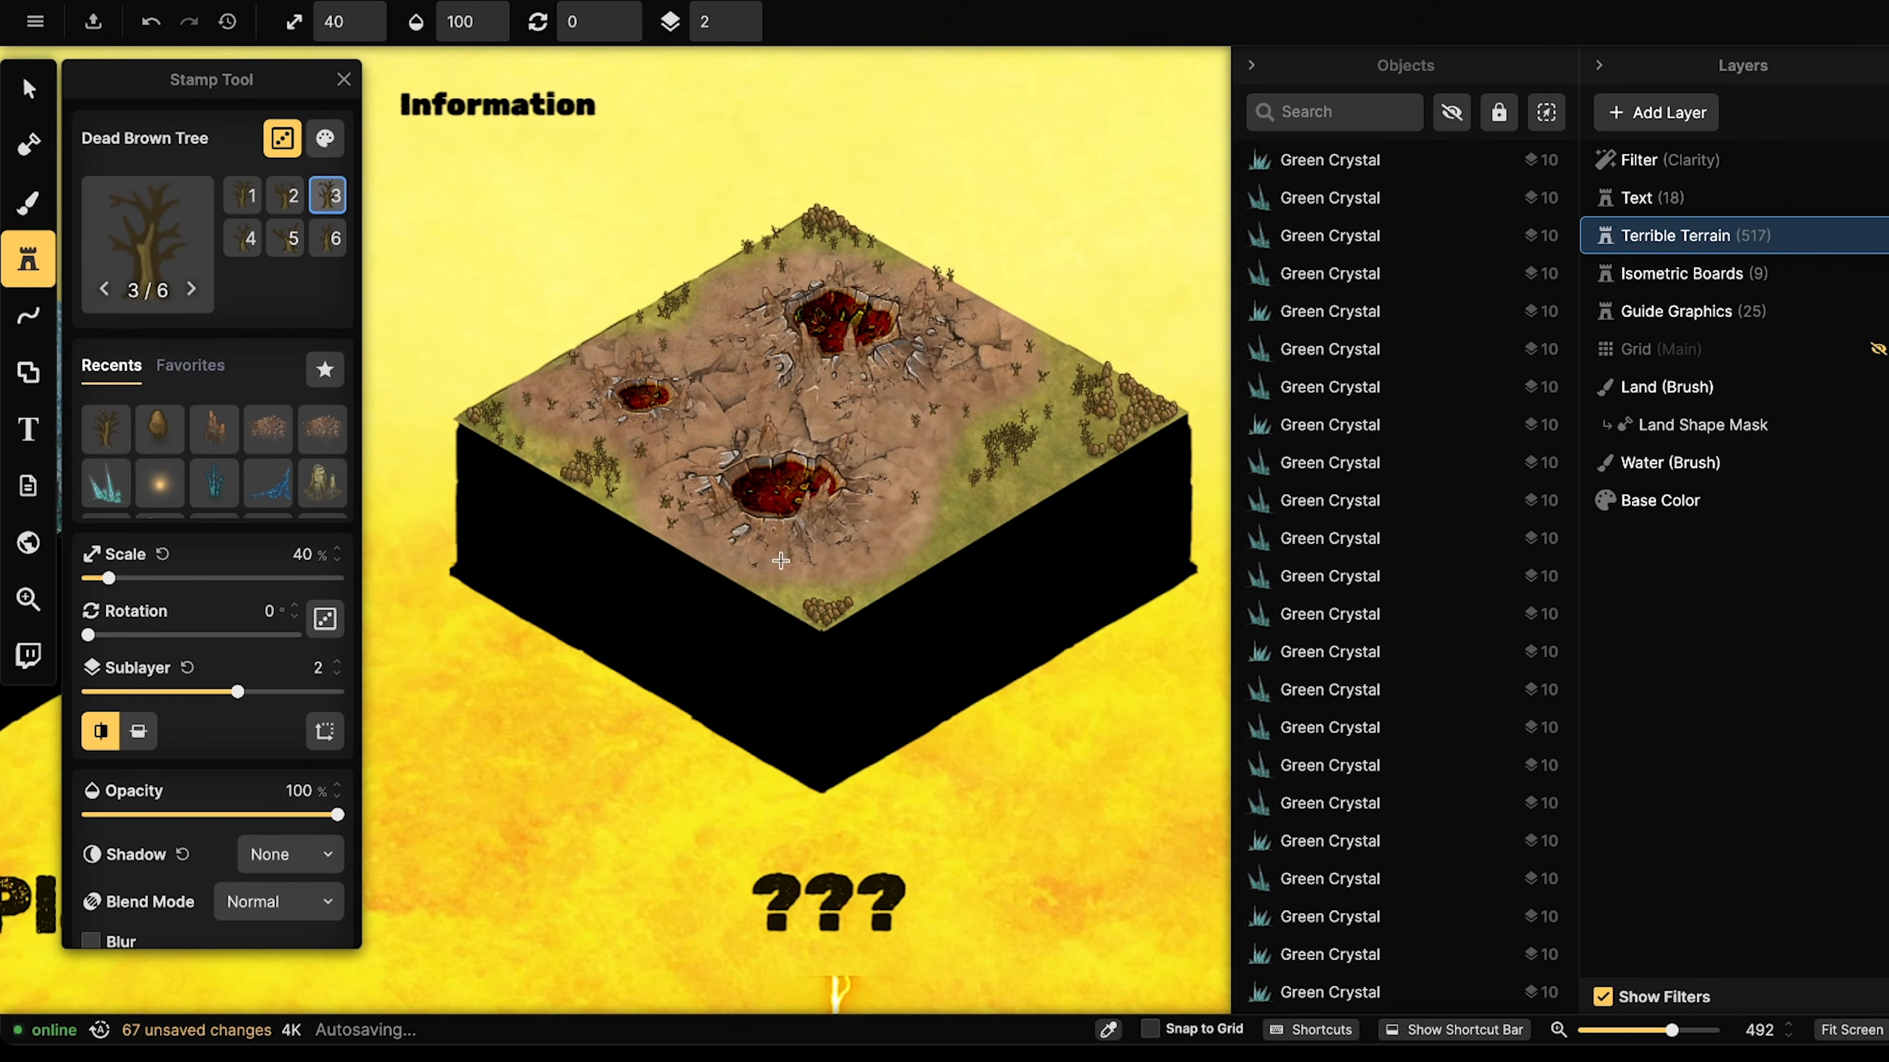
click(808, 238)
click(745, 265)
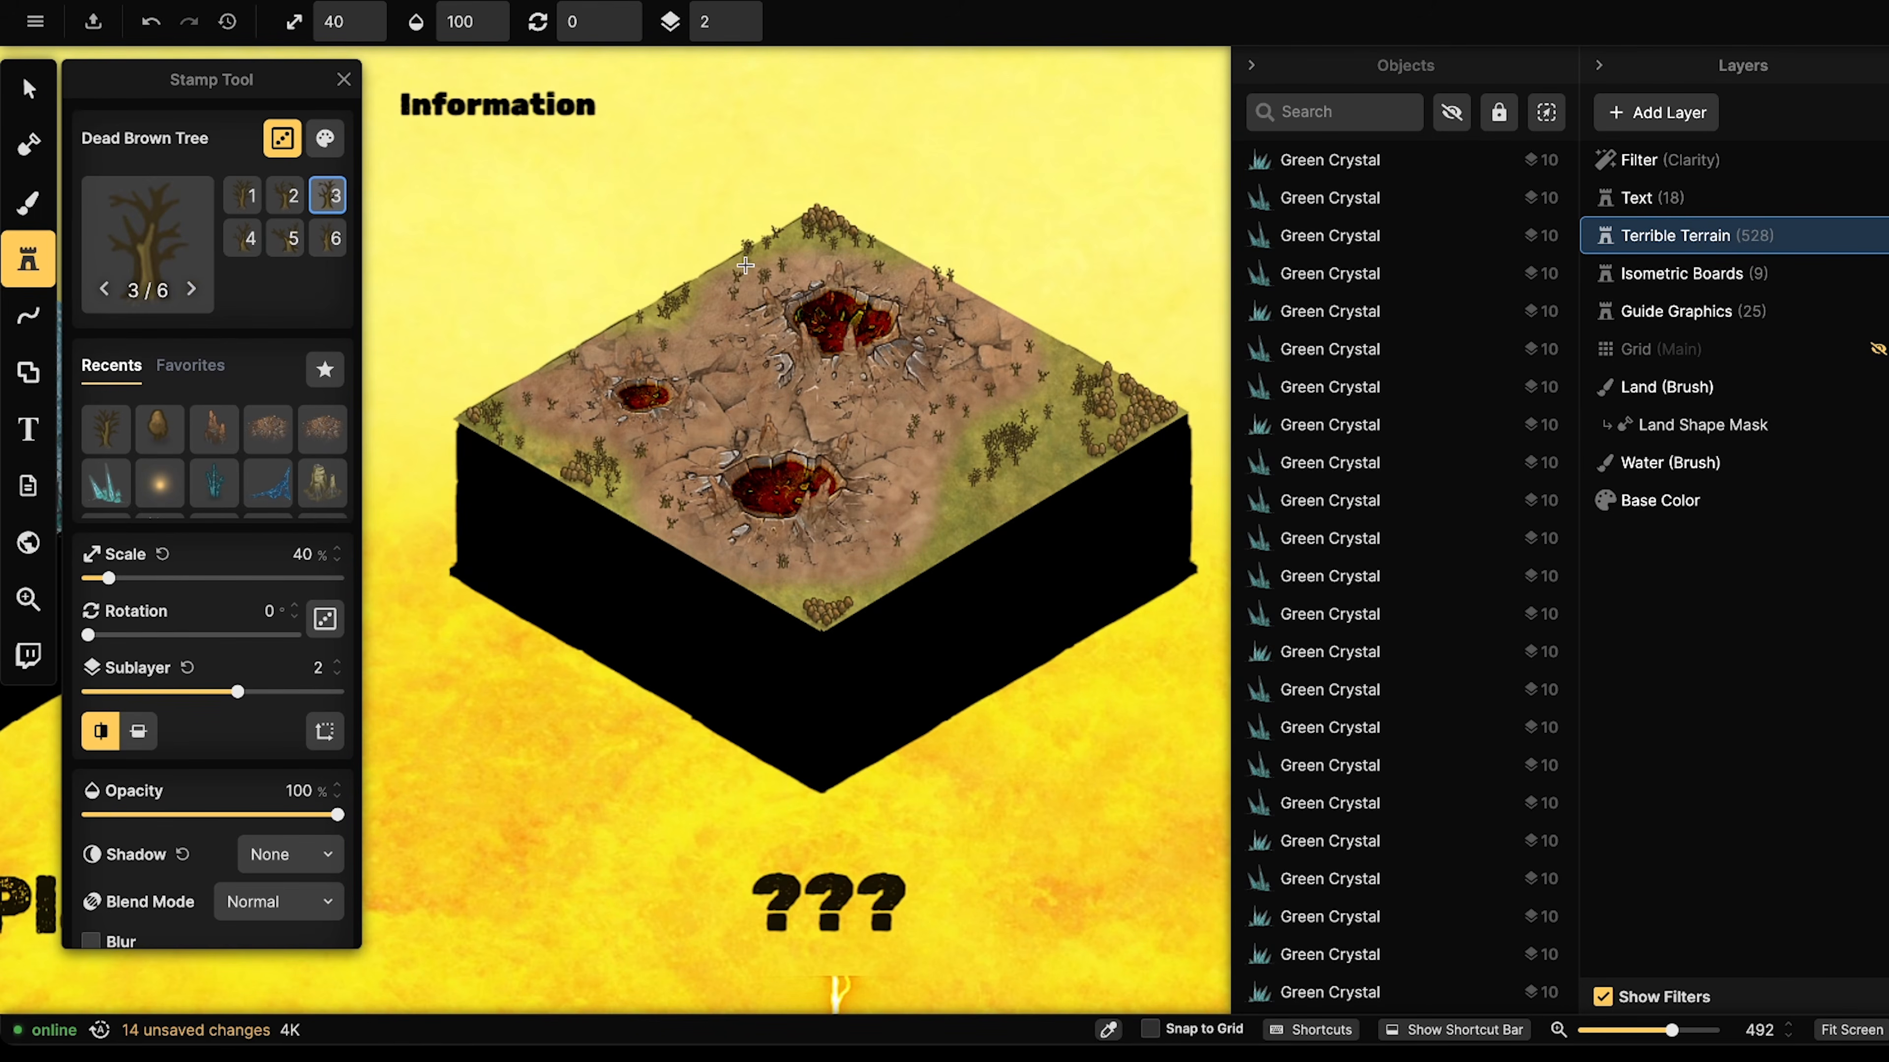
- Switch to the Brush tool with the Green Grass texture, choose the Streaky brush and reduce its size to 11
scroll(876, 341, up, 5)
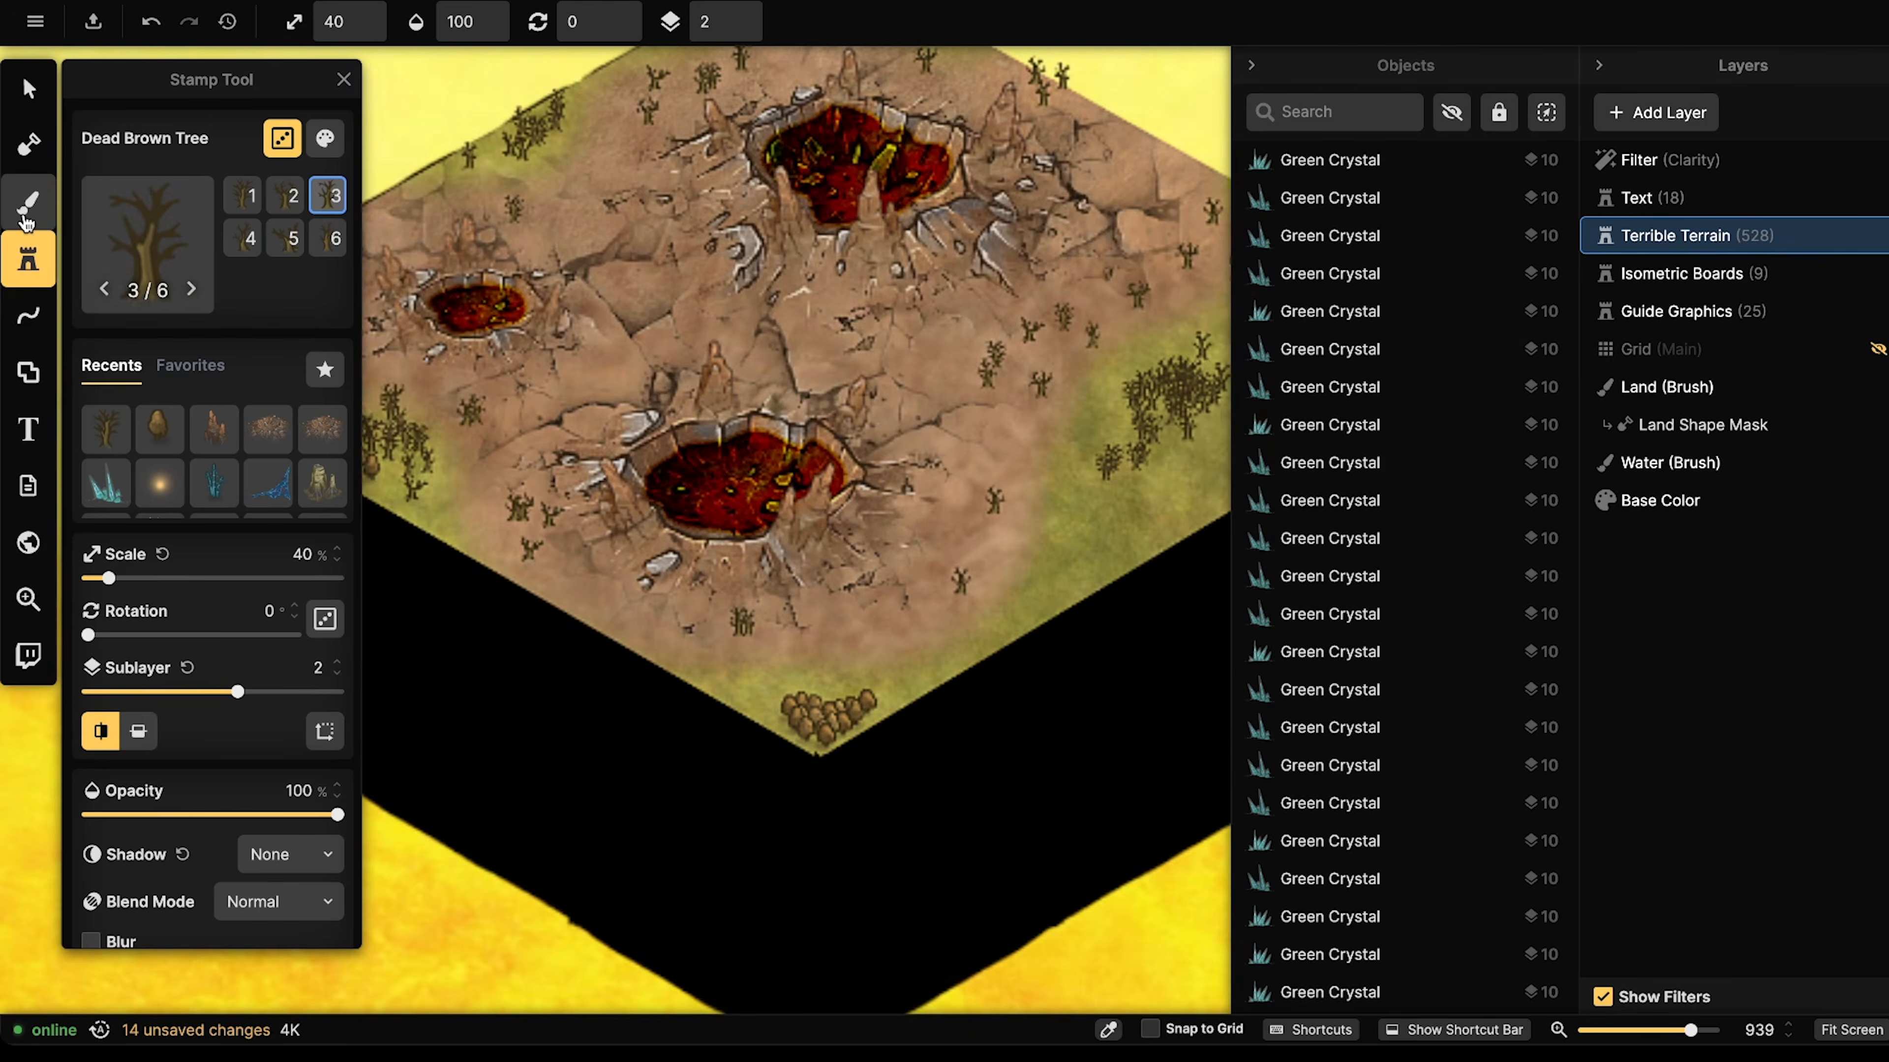
click(48, 224)
click(253, 832)
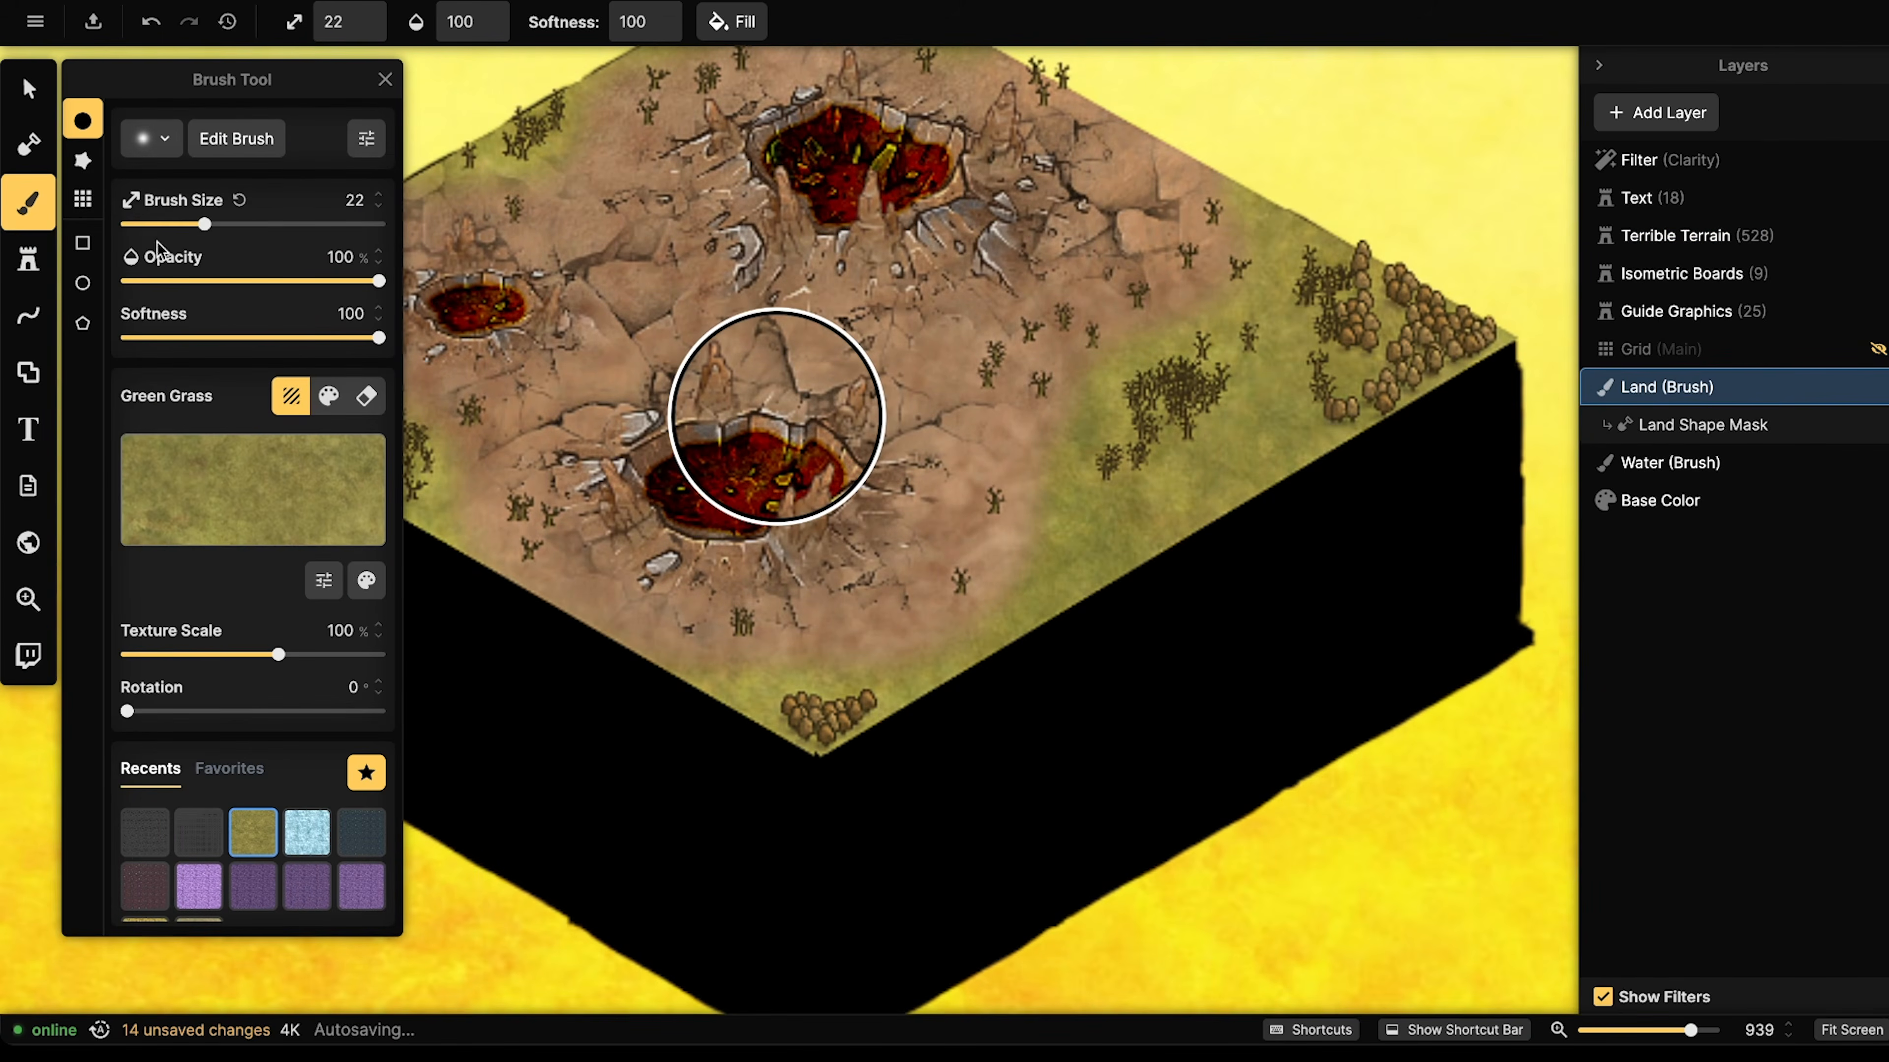
click(150, 128)
scroll(275, 804, down, 2)
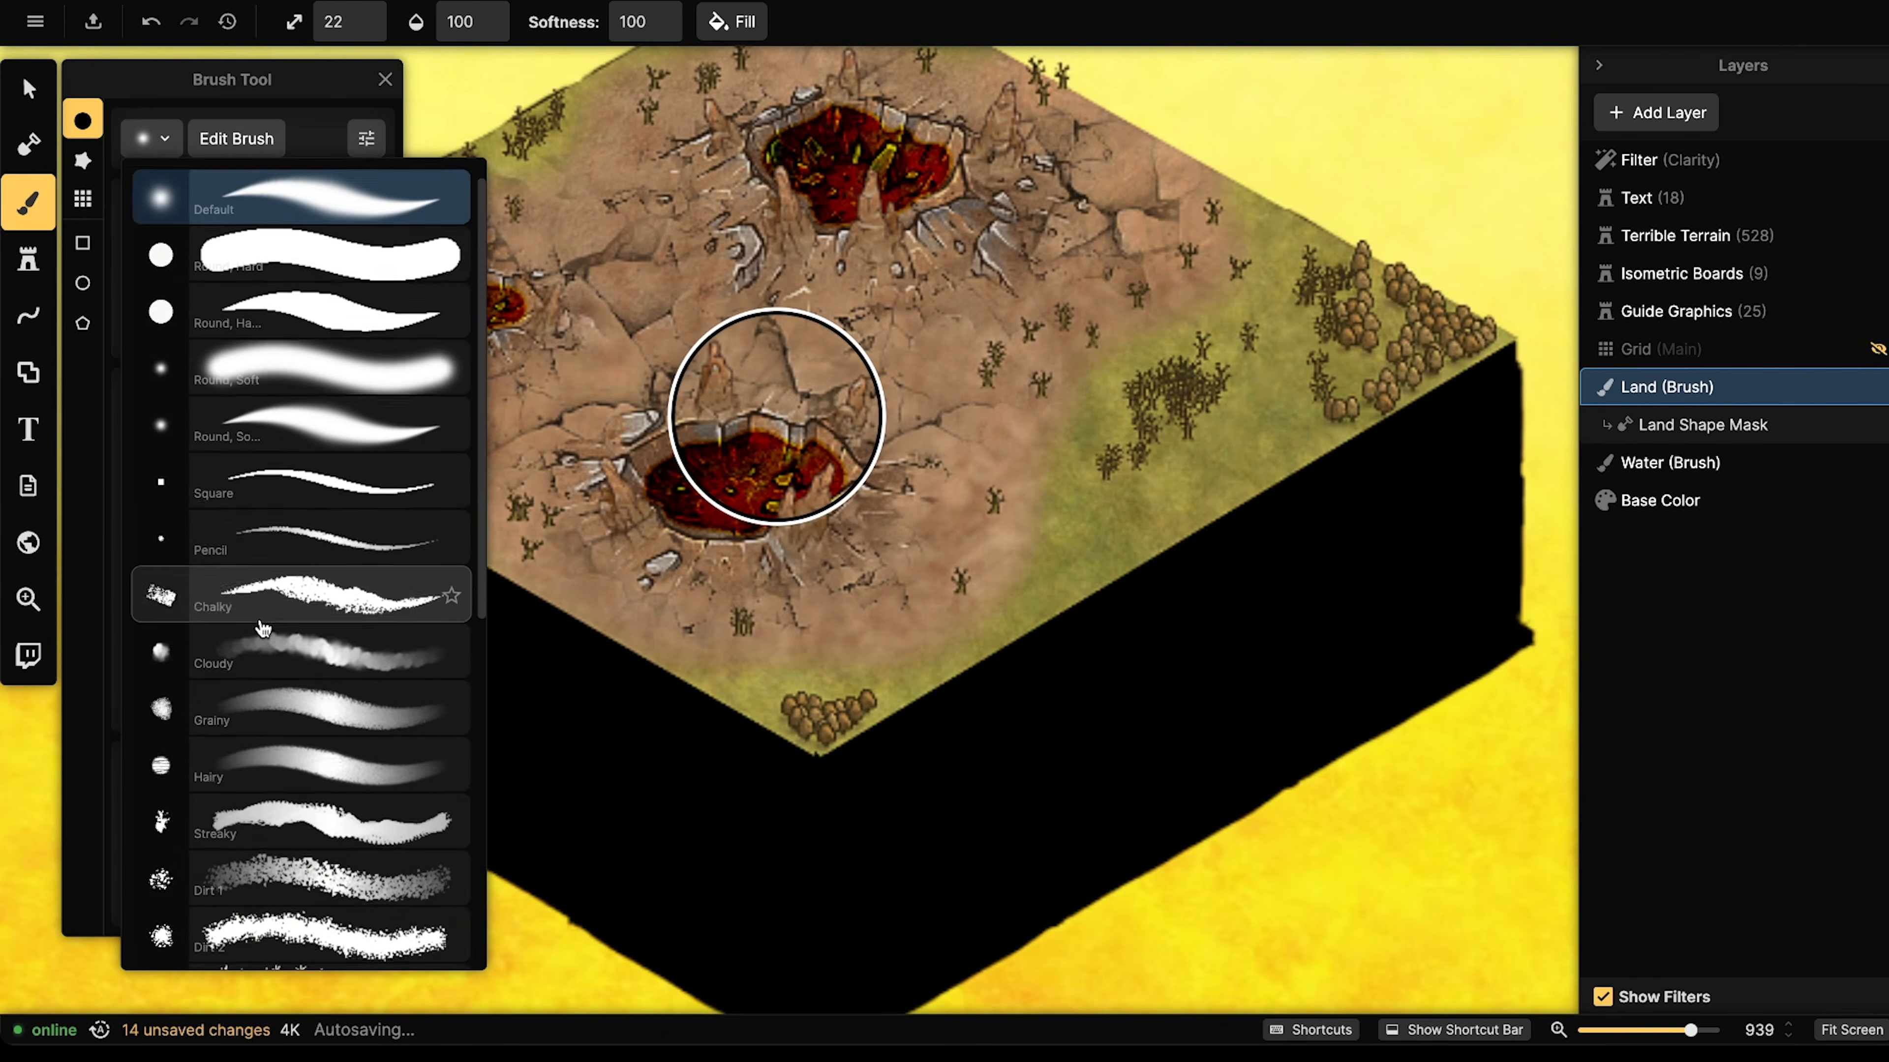
click(272, 841)
scroll(862, 615, up, 4)
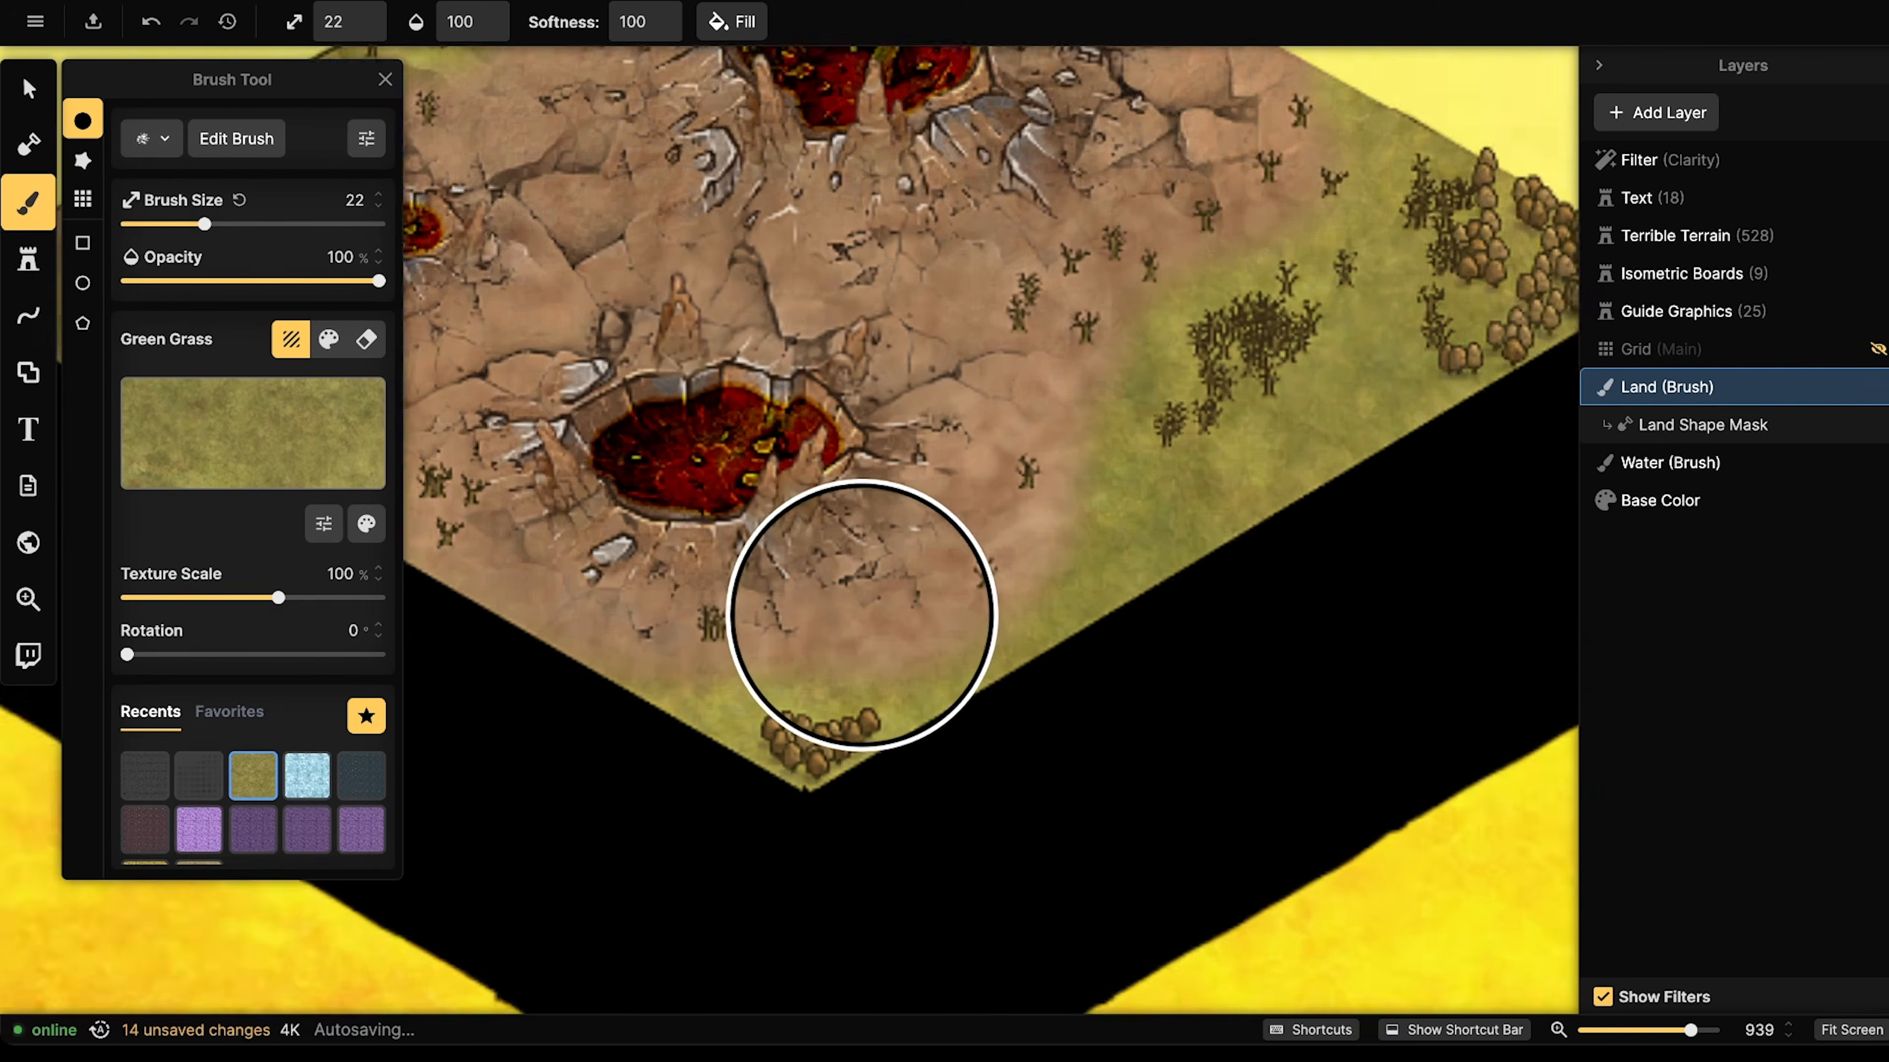
key(bracketleft)
key(bracketleft)
key(bracketleft)
key(bracketleft)
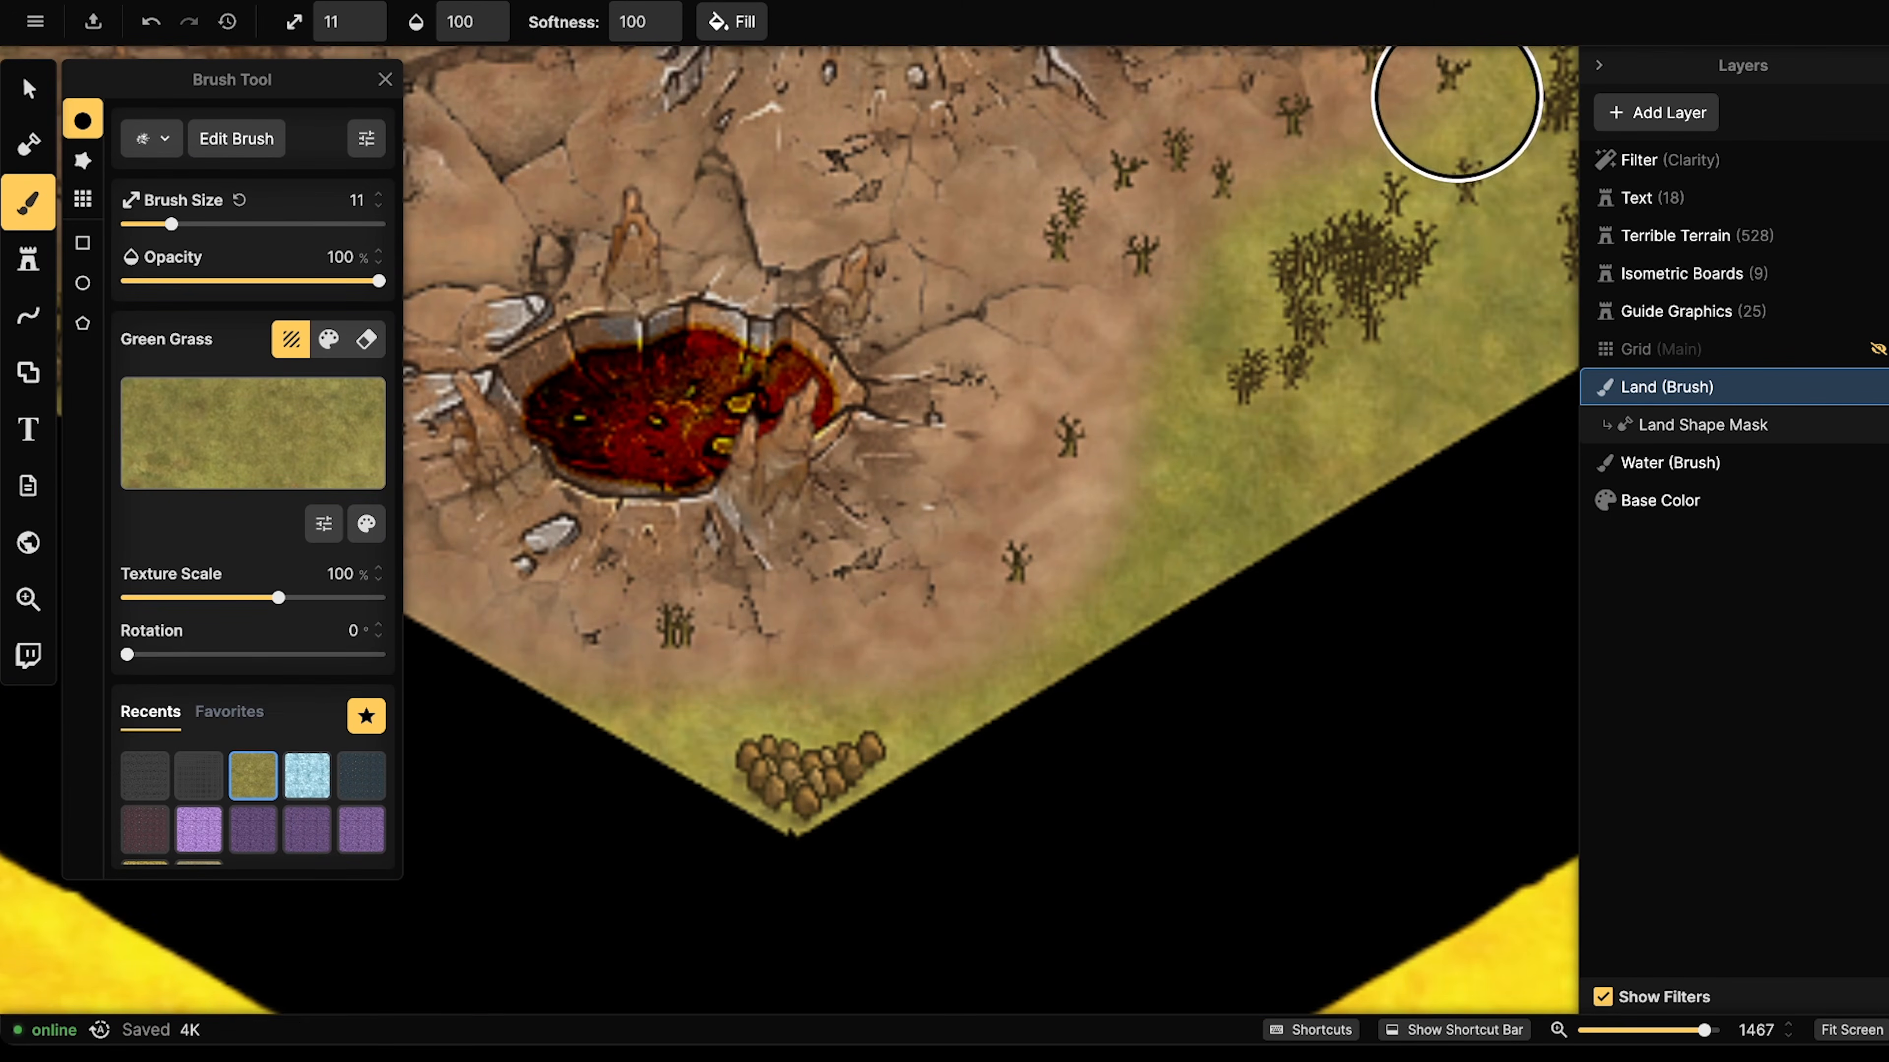
- Paint rough-edged Green Grass along the boundary of the front corner and right-hand grass areas
mouse_move(1171, 407)
mouse_down()
mouse_move(1139, 455)
mouse_move(1167, 494)
mouse_move(1127, 593)
mouse_move(1033, 617)
mouse_move(953, 679)
mouse_move(739, 726)
mouse_move(528, 678)
mouse_up()
mouse_move(1191, 286)
mouse_down()
mouse_move(1404, 164)
mouse_move(1364, 132)
mouse_move(1420, 136)
mouse_move(1498, 200)
mouse_move(1026, 591)
mouse_up()
mouse_move(1136, 455)
mouse_down()
mouse_move(1107, 420)
mouse_move(1125, 354)
mouse_move(1083, 310)
mouse_move(1061, 193)
mouse_up()
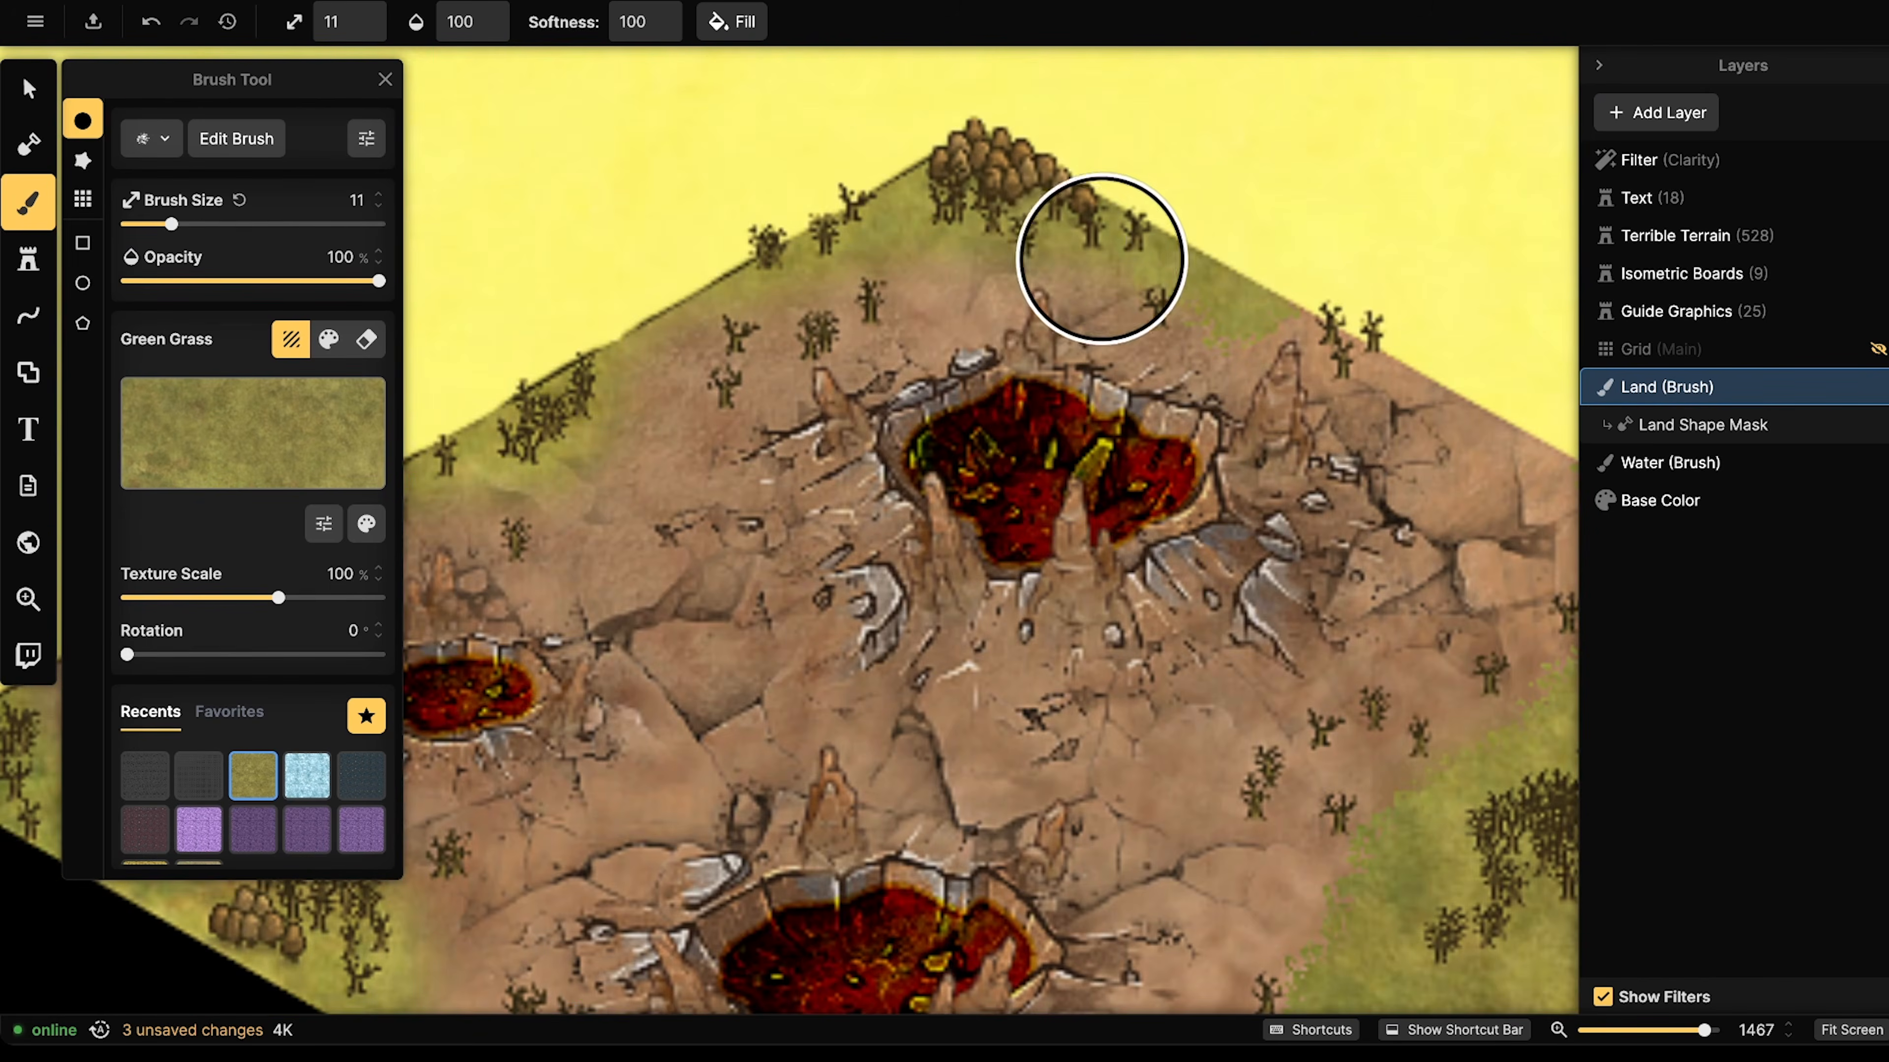
- Paint rough Green Grass edges around the rear corner, the rear-left patch and the tile's left side
mouse_move(1100, 259)
mouse_down()
mouse_move(1004, 251)
mouse_move(968, 285)
mouse_move(902, 261)
mouse_move(834, 267)
mouse_move(827, 287)
mouse_move(676, 341)
mouse_move(620, 400)
mouse_move(588, 471)
mouse_up()
mouse_move(588, 471)
mouse_down()
mouse_move(765, 342)
mouse_move(688, 410)
mouse_move(891, 283)
mouse_move(718, 332)
mouse_move(617, 308)
mouse_up()
drag(790, 272, 652, 314)
drag(904, 388, 1159, 208)
mouse_move(689, 457)
mouse_down()
mouse_move(590, 419)
mouse_move(561, 307)
mouse_up()
mouse_move(775, 496)
mouse_down()
mouse_move(889, 523)
mouse_move(965, 743)
mouse_move(1013, 746)
mouse_up()
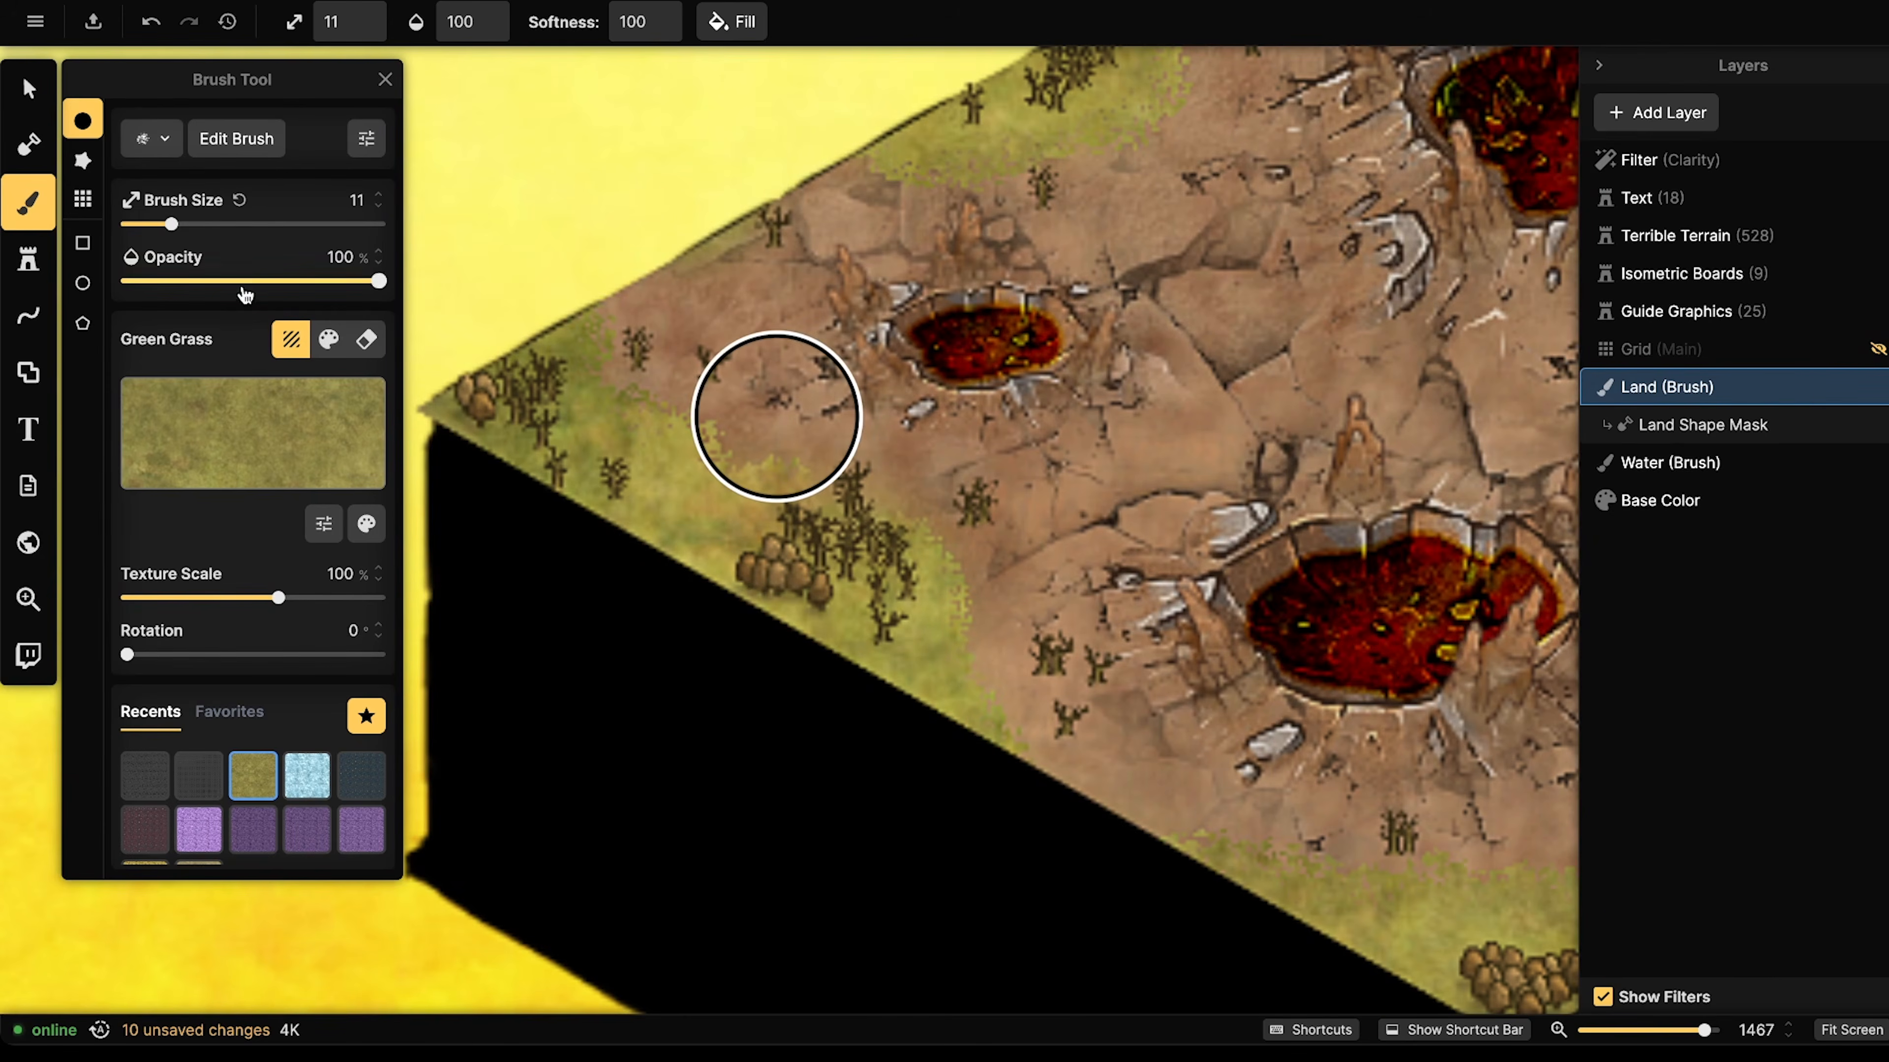
- Set the brush to size 7 and 47% opacity and dab faint Green Grass around the tile's left corner
click(154, 224)
drag(742, 426, 728, 421)
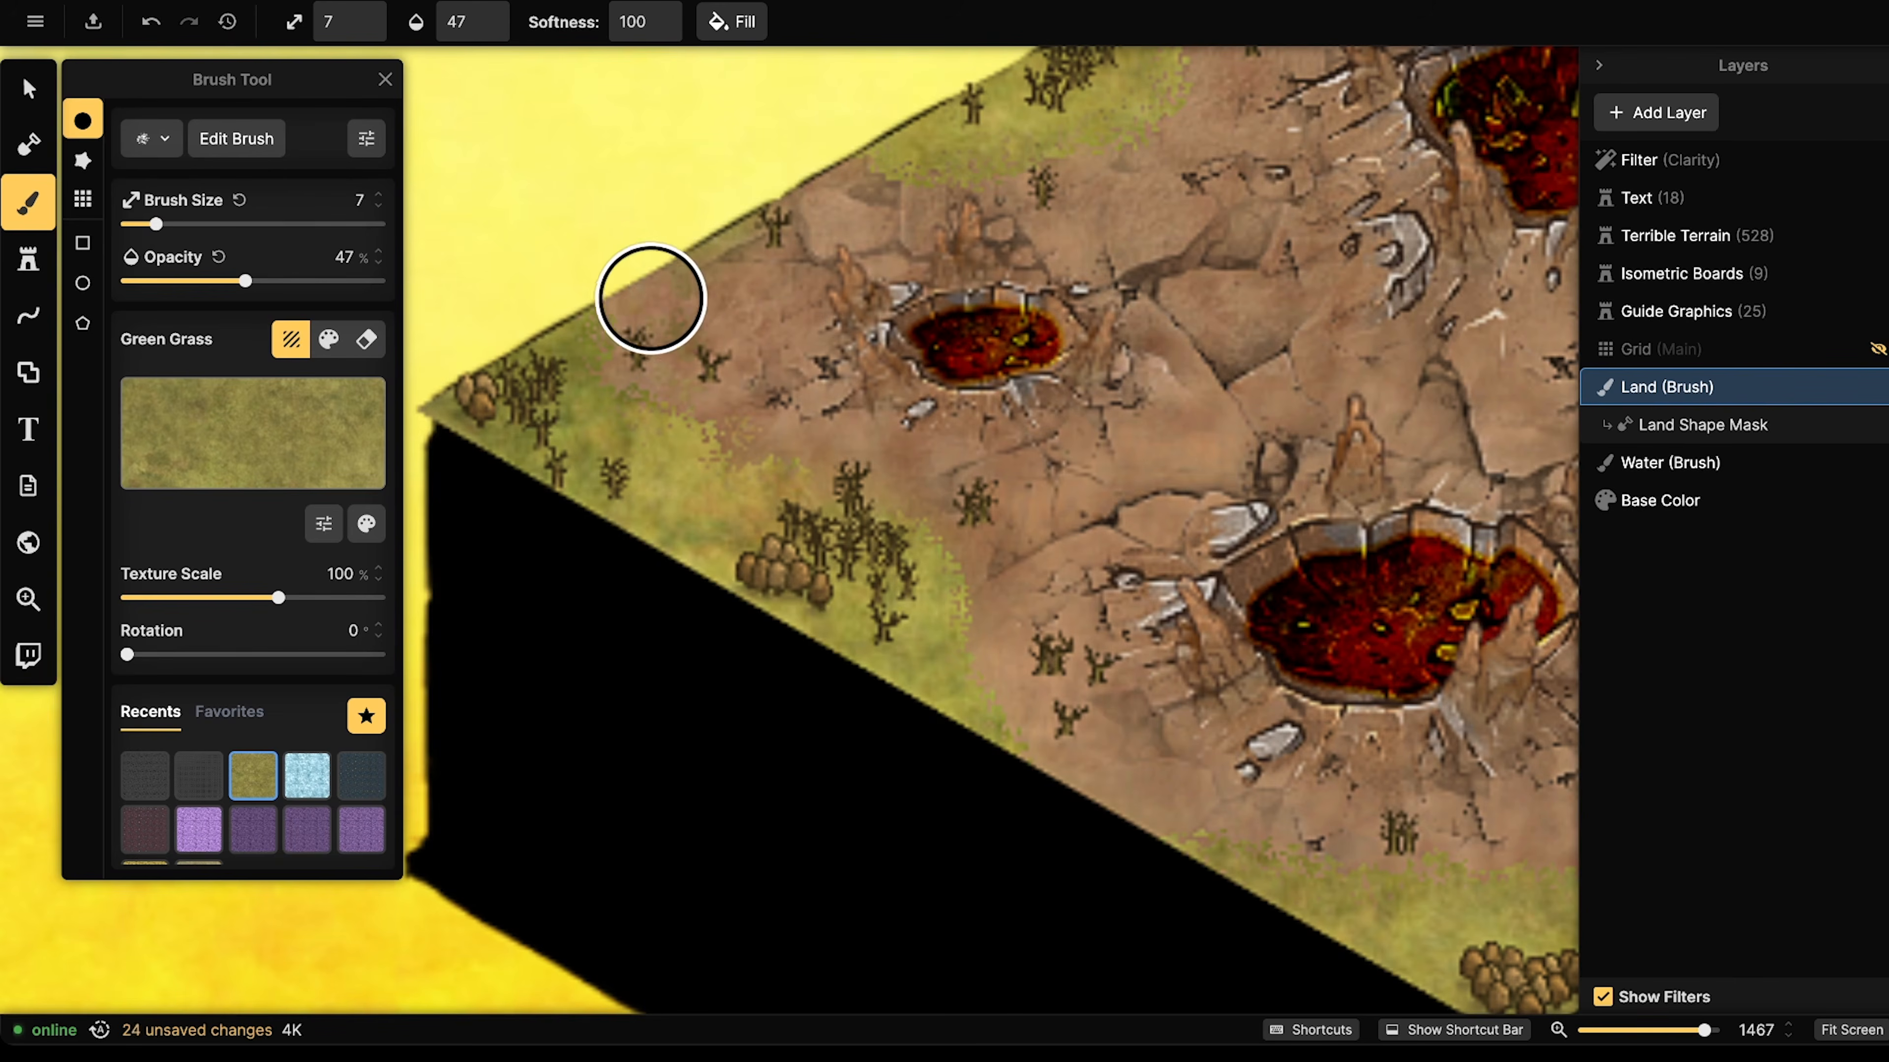
click(692, 271)
click(652, 326)
click(656, 373)
click(655, 371)
click(748, 359)
- Dab faint Green Grass along the tile's front-left edge between the left tree cluster and the front corner
drag(1253, 574, 1060, 381)
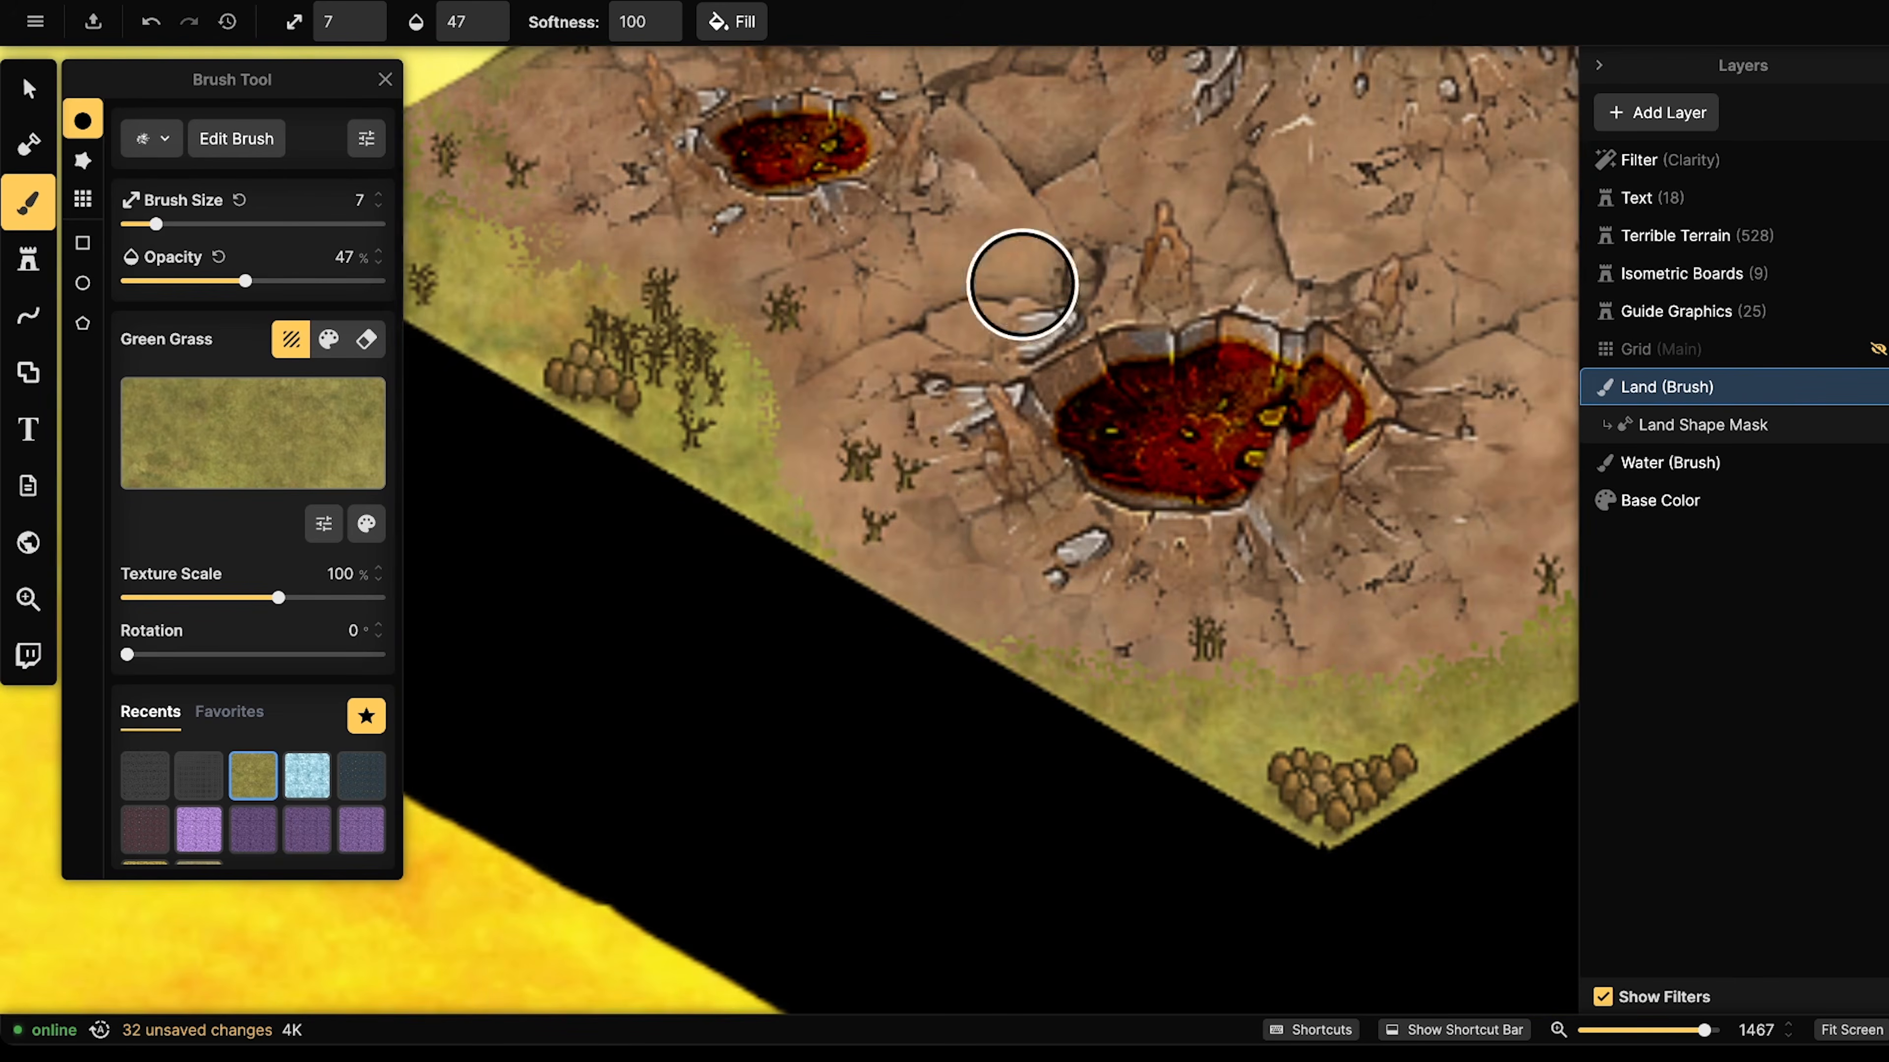
click(814, 478)
click(843, 502)
click(849, 511)
click(855, 515)
click(884, 528)
click(912, 529)
click(1002, 555)
click(901, 563)
click(973, 606)
click(931, 587)
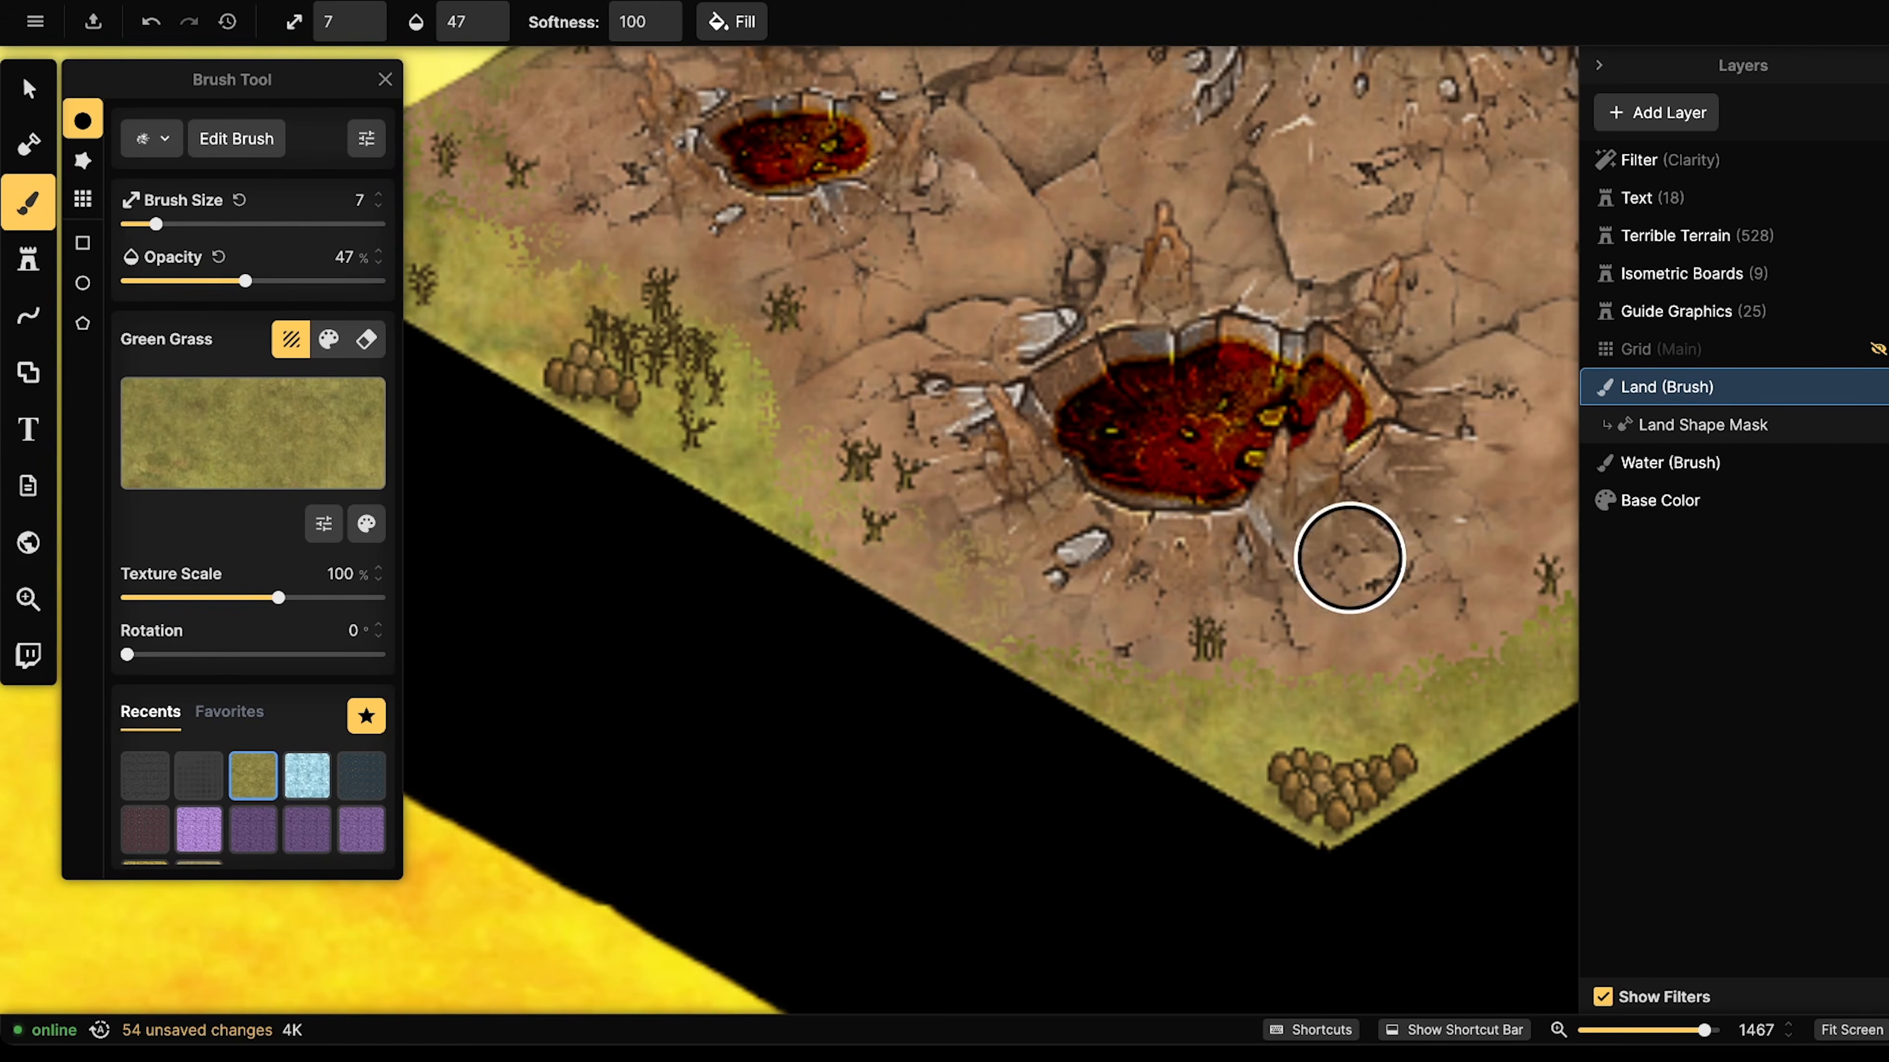
- Blend the front corner's grass boundary into the bare ground with faint Green Grass dabs
drag(1350, 559, 777, 578)
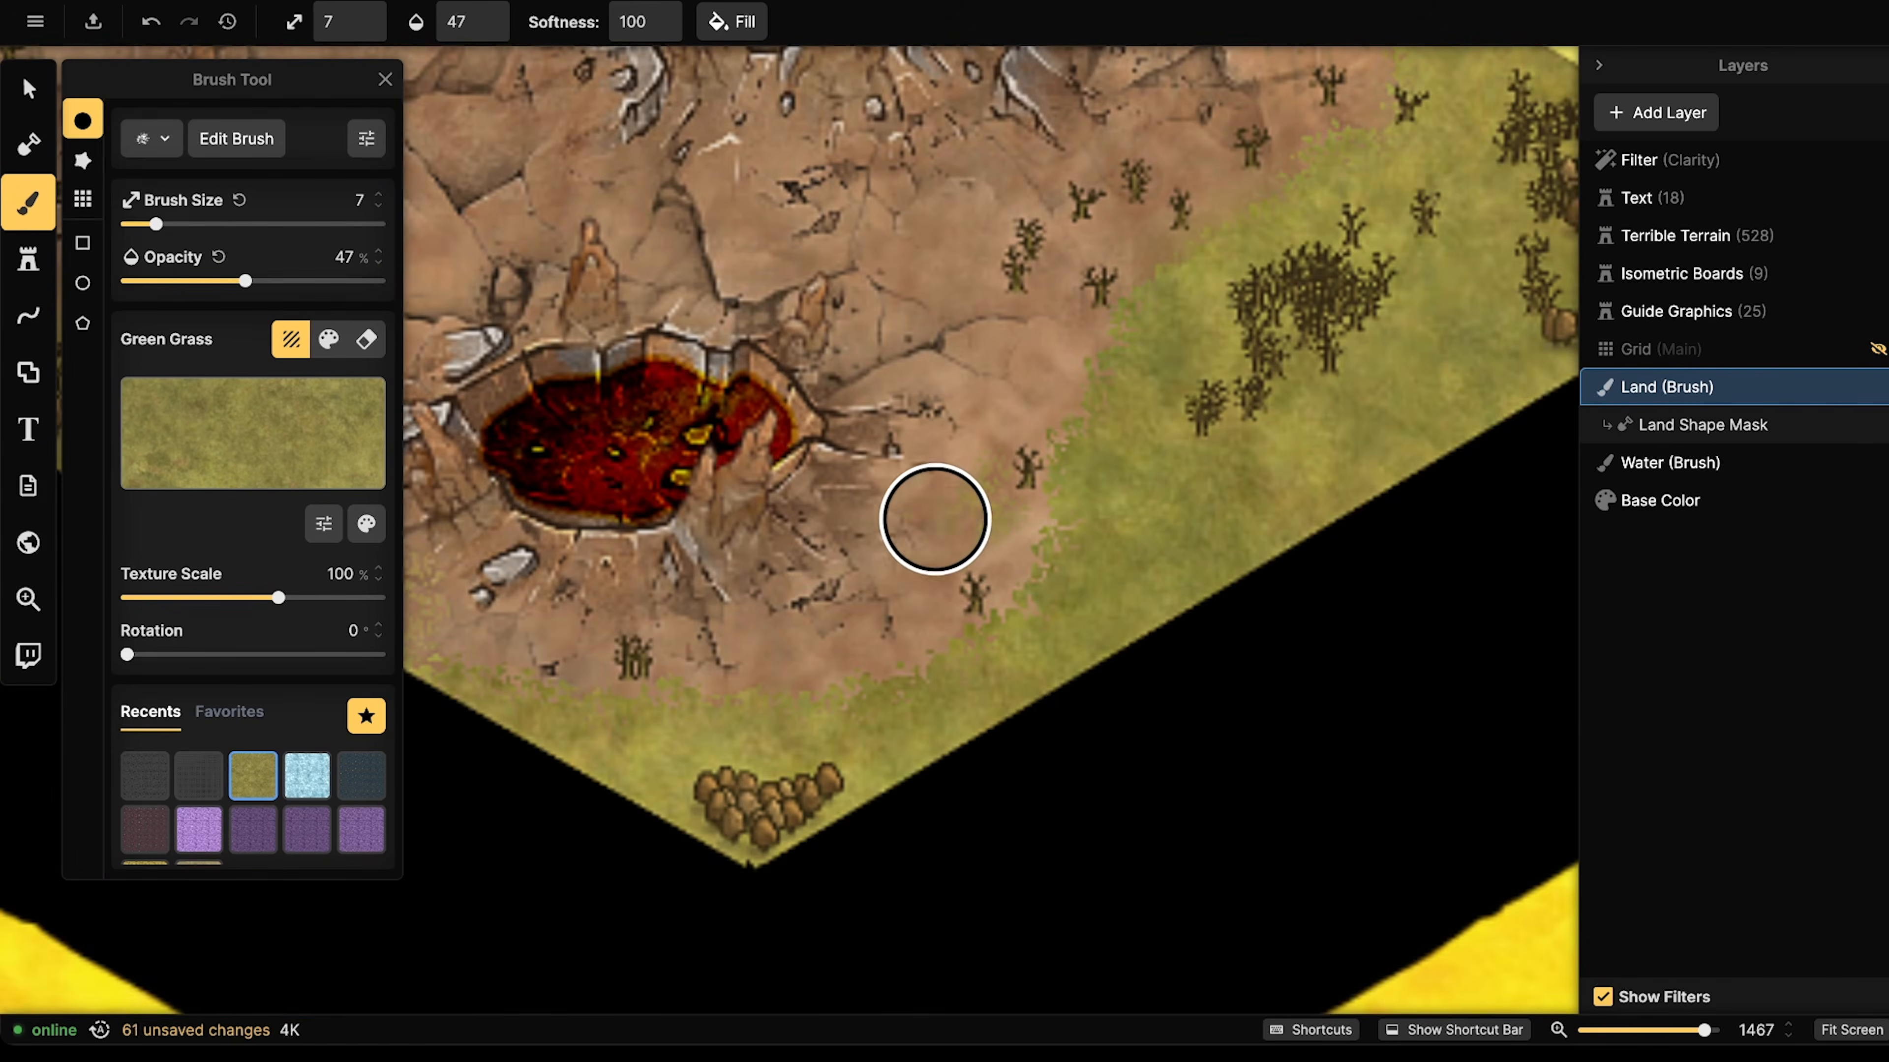
click(997, 432)
click(1029, 434)
click(1012, 520)
click(1009, 547)
click(985, 561)
click(919, 595)
click(937, 622)
click(858, 637)
click(845, 649)
click(806, 653)
click(779, 644)
click(744, 632)
- Dab faint Green Grass along the right-hand grass boundary beside the front lava pit
click(955, 504)
click(1028, 398)
click(1062, 363)
click(1056, 320)
click(1041, 357)
click(1074, 374)
click(1081, 365)
click(1069, 372)
click(1034, 514)
click(1042, 543)
click(1061, 510)
- Continue the faint Green Grass dabs past the dead tree thicket up to the tile's rear-right edge
drag(1209, 352, 975, 520)
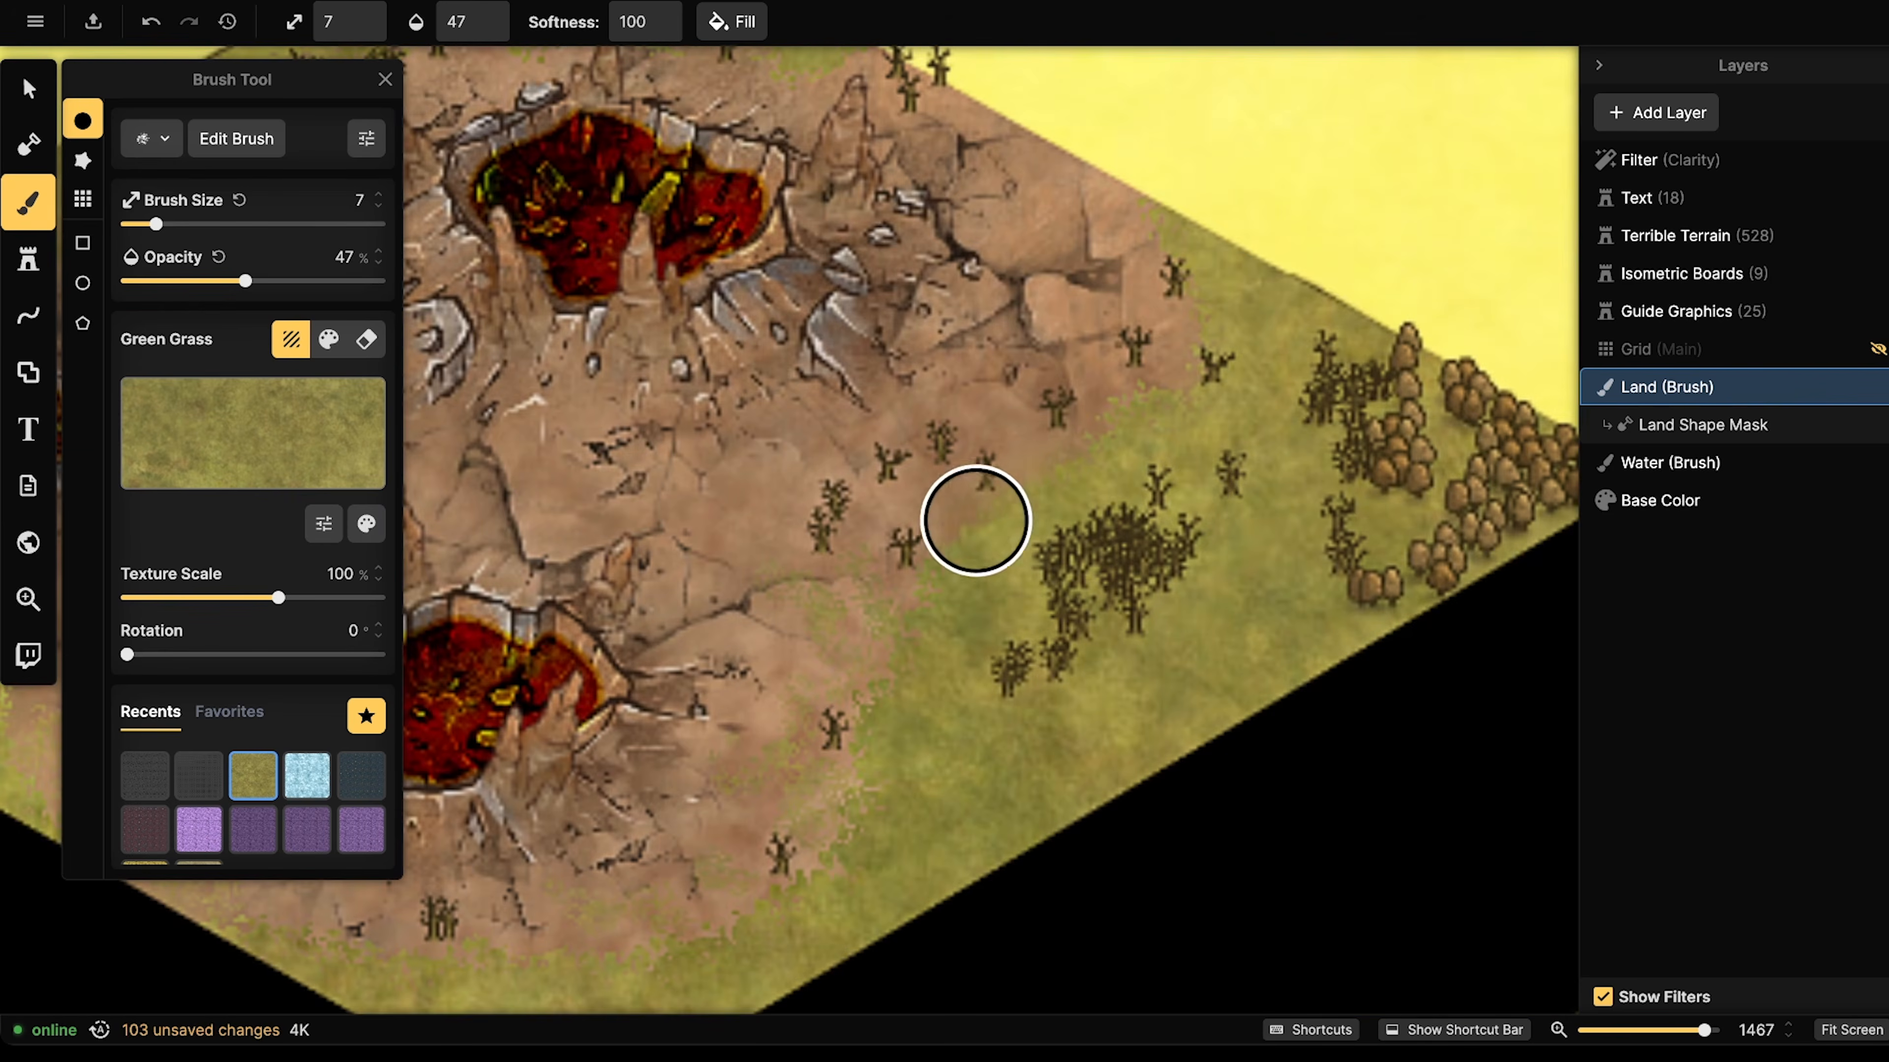
click(923, 505)
click(891, 498)
click(956, 456)
click(1015, 424)
click(1010, 422)
click(1122, 419)
click(1115, 413)
click(1089, 370)
click(1093, 368)
click(1182, 351)
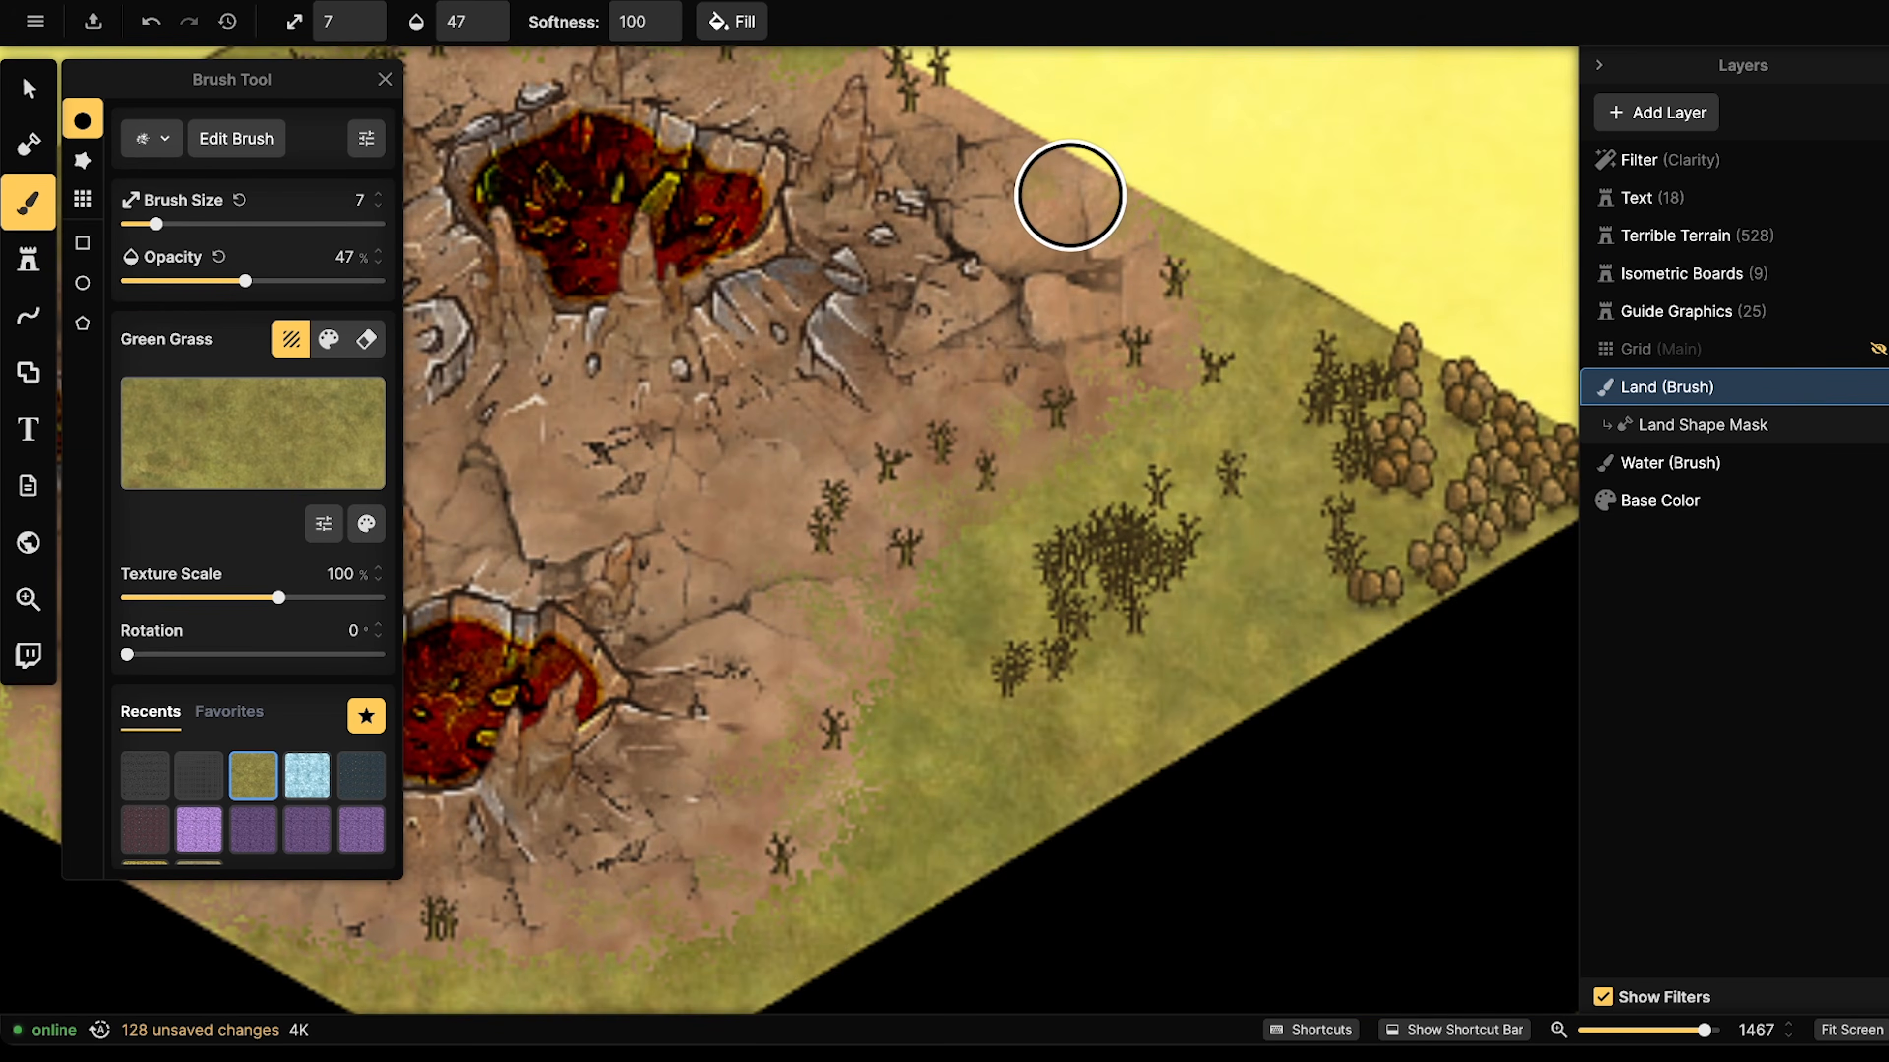
click(1134, 202)
- Dab faint Green Grass on the bare ground along the rear-right edge beside the rear lava pit
drag(934, 158, 1173, 308)
click(1094, 213)
click(1071, 222)
click(1031, 240)
click(948, 231)
click(1106, 242)
click(1097, 188)
- Soften the grass boundary below the tile's rear corner with faint Green Grass dabs
drag(839, 209, 1050, 193)
click(900, 212)
click(956, 193)
click(987, 170)
click(1002, 159)
click(804, 221)
click(793, 241)
- Dab faint Green Grass around the fringe of the grass patch on the tile's rear-left edge
click(784, 266)
click(712, 293)
click(685, 322)
click(683, 350)
click(649, 424)
click(647, 432)
click(610, 401)
click(579, 379)
click(589, 407)
- Extend the faint Green Grass dabs along the rear-left edge beside the small lava pit
drag(759, 364, 1152, 238)
click(757, 291)
click(724, 313)
click(745, 310)
click(778, 308)
click(631, 397)
click(629, 402)
click(616, 427)
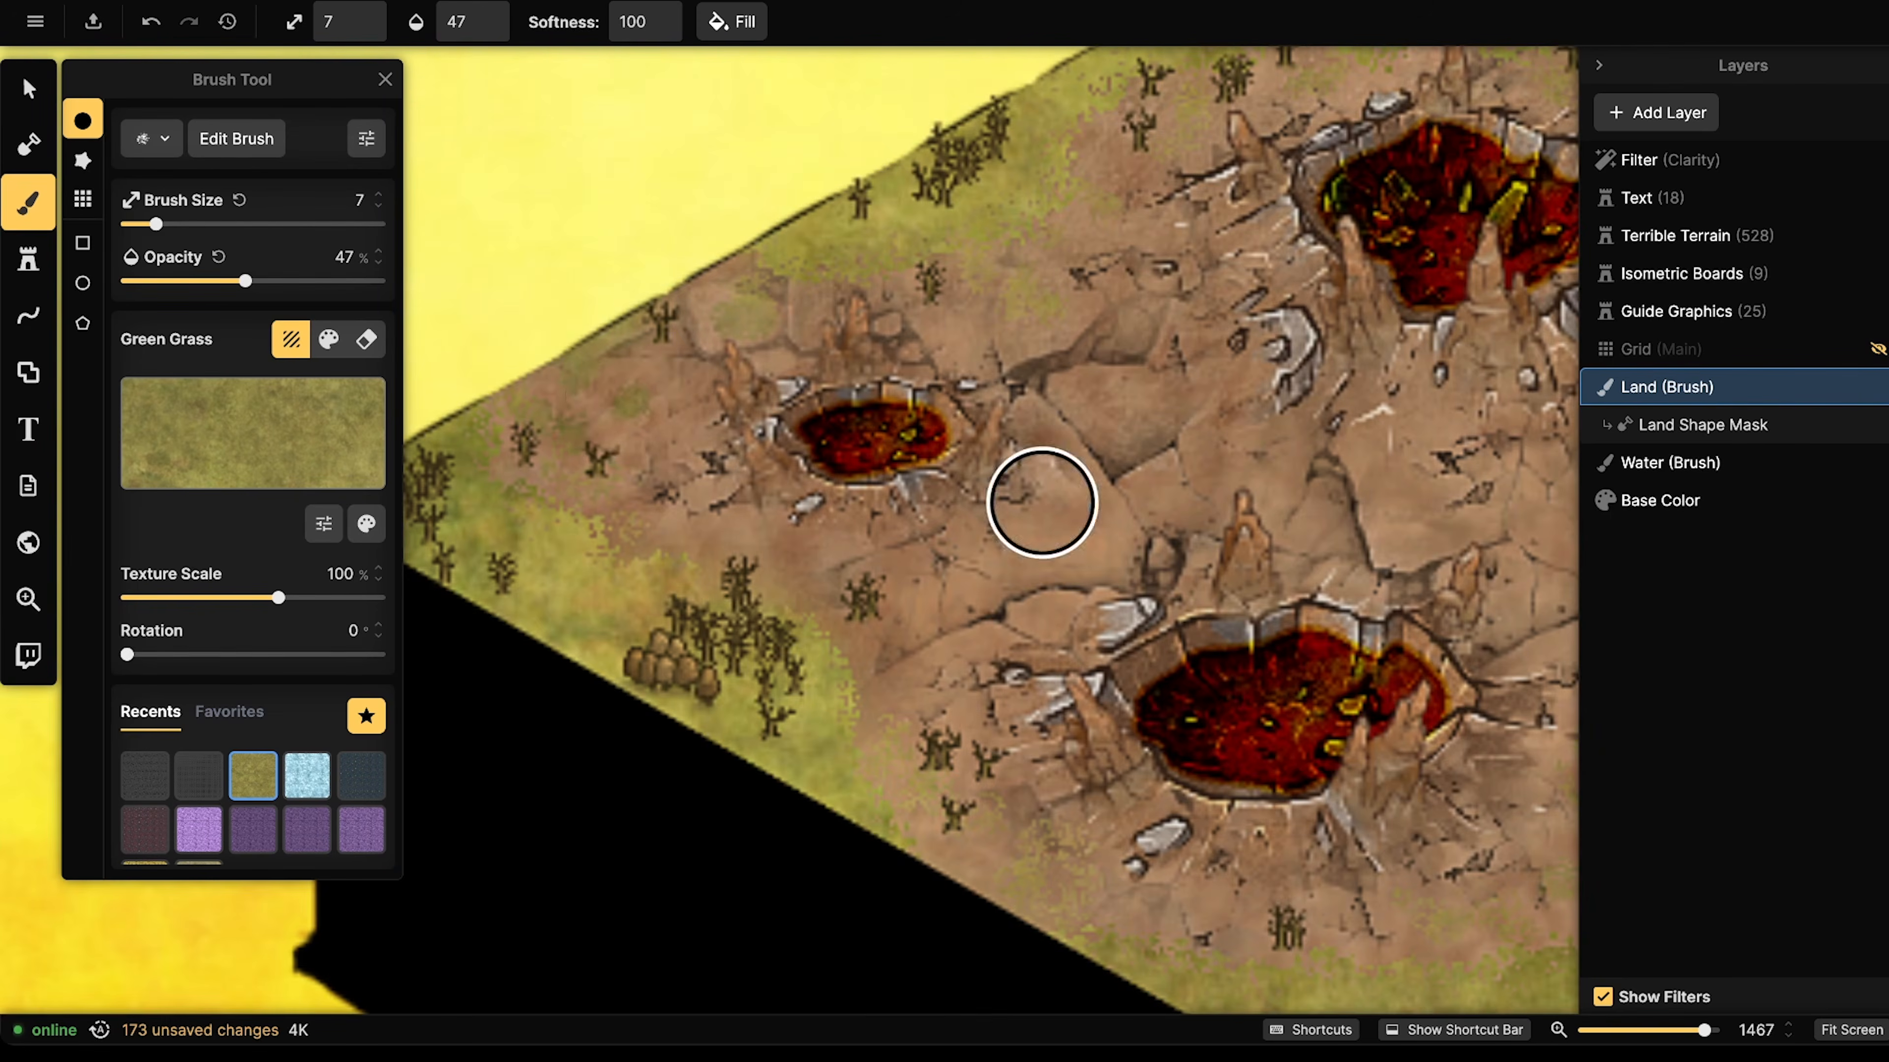
- Dab faint Green Grass along the inner boundary of the left grass area around its tree cluster
drag(1217, 550, 1065, 381)
click(743, 525)
click(750, 544)
click(746, 613)
click(748, 445)
click(781, 446)
click(731, 415)
click(651, 389)
click(674, 380)
click(548, 359)
click(534, 339)
drag(1313, 466, 1117, 434)
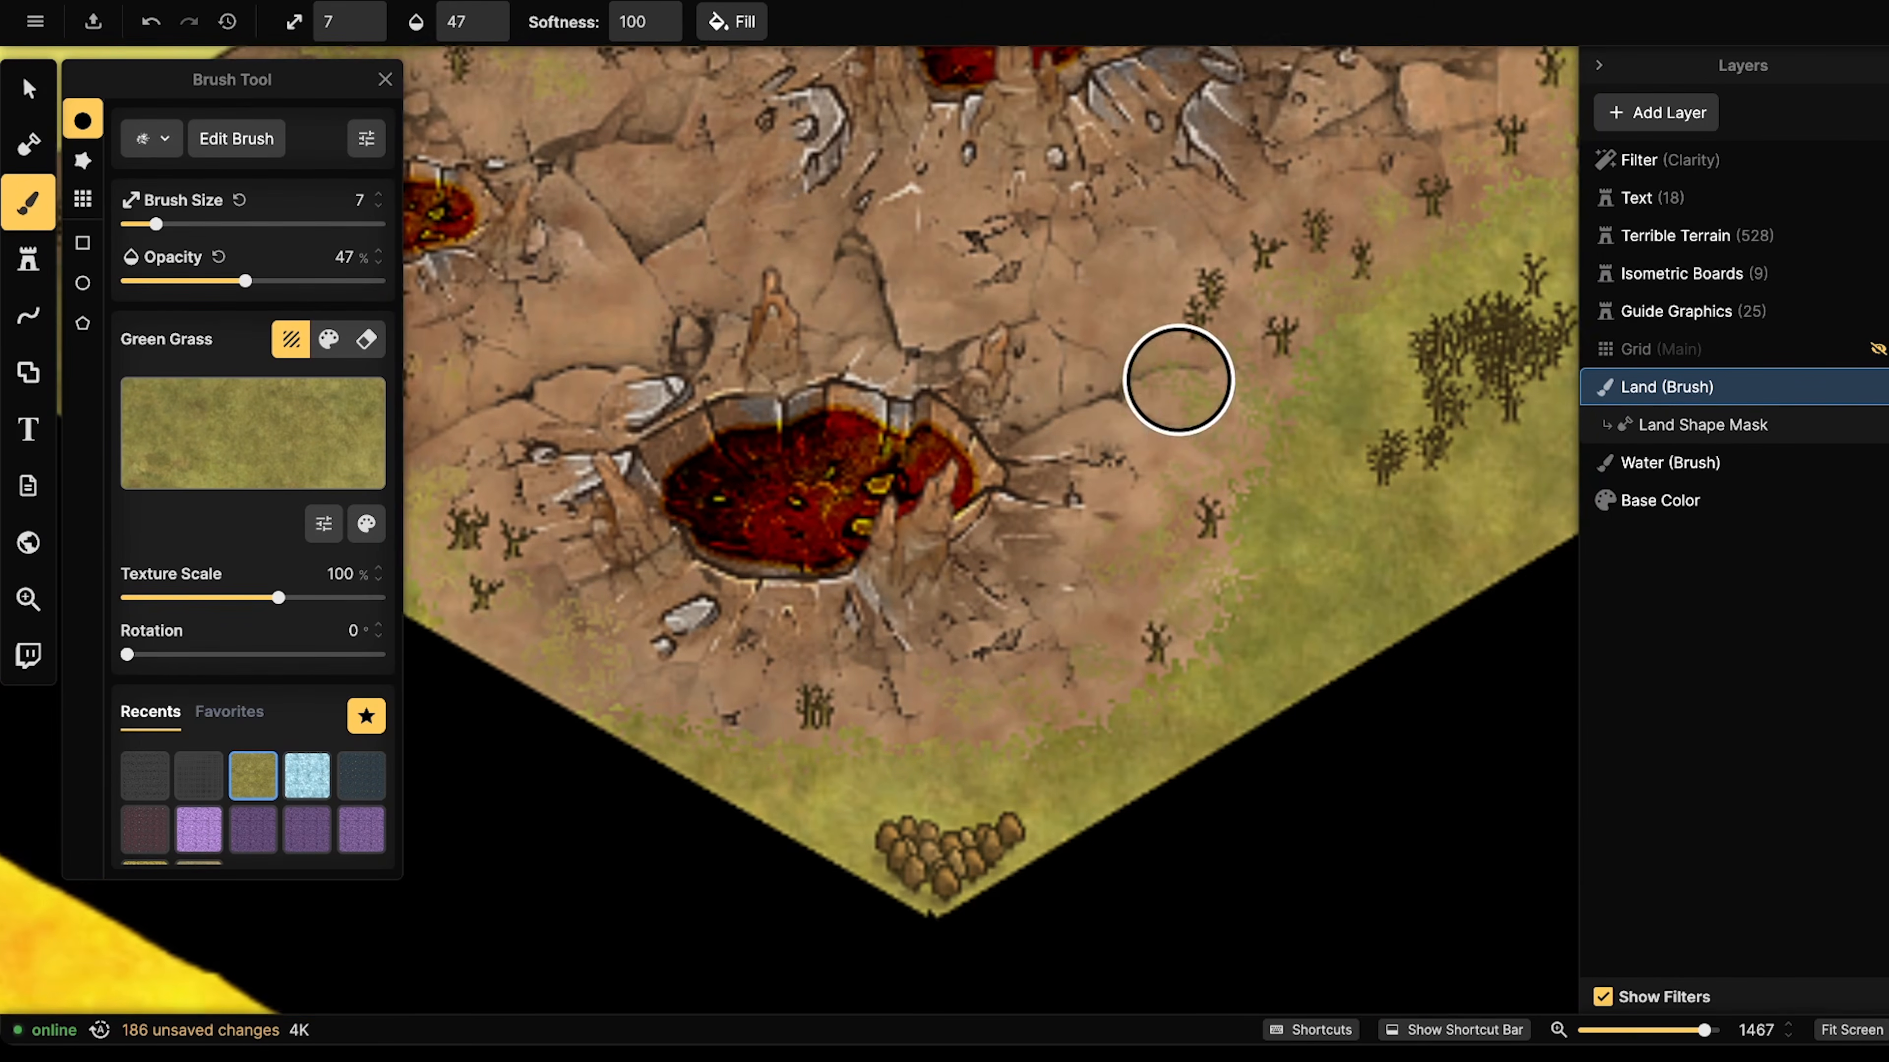
- Dab faint Green Grass below the front lava crater, along the tile's front-left edge
click(742, 654)
click(553, 674)
click(595, 663)
click(558, 646)
click(529, 624)
- Soften the right-hand grass boundary beside the scattered dead trees with faint Green Grass dabs
drag(1249, 409, 1105, 528)
click(1041, 458)
click(1059, 470)
click(1074, 474)
click(1084, 456)
click(1091, 451)
click(1271, 276)
click(1284, 272)
click(1269, 269)
click(1292, 271)
click(1315, 274)
click(1327, 267)
click(1339, 257)
- Continue the faint Green Grass dabs along the boundary near the tile's rear-right edge
drag(1199, 183, 1184, 353)
click(1297, 411)
click(1252, 337)
click(1303, 421)
click(1261, 502)
click(1268, 506)
click(1301, 506)
click(1343, 505)
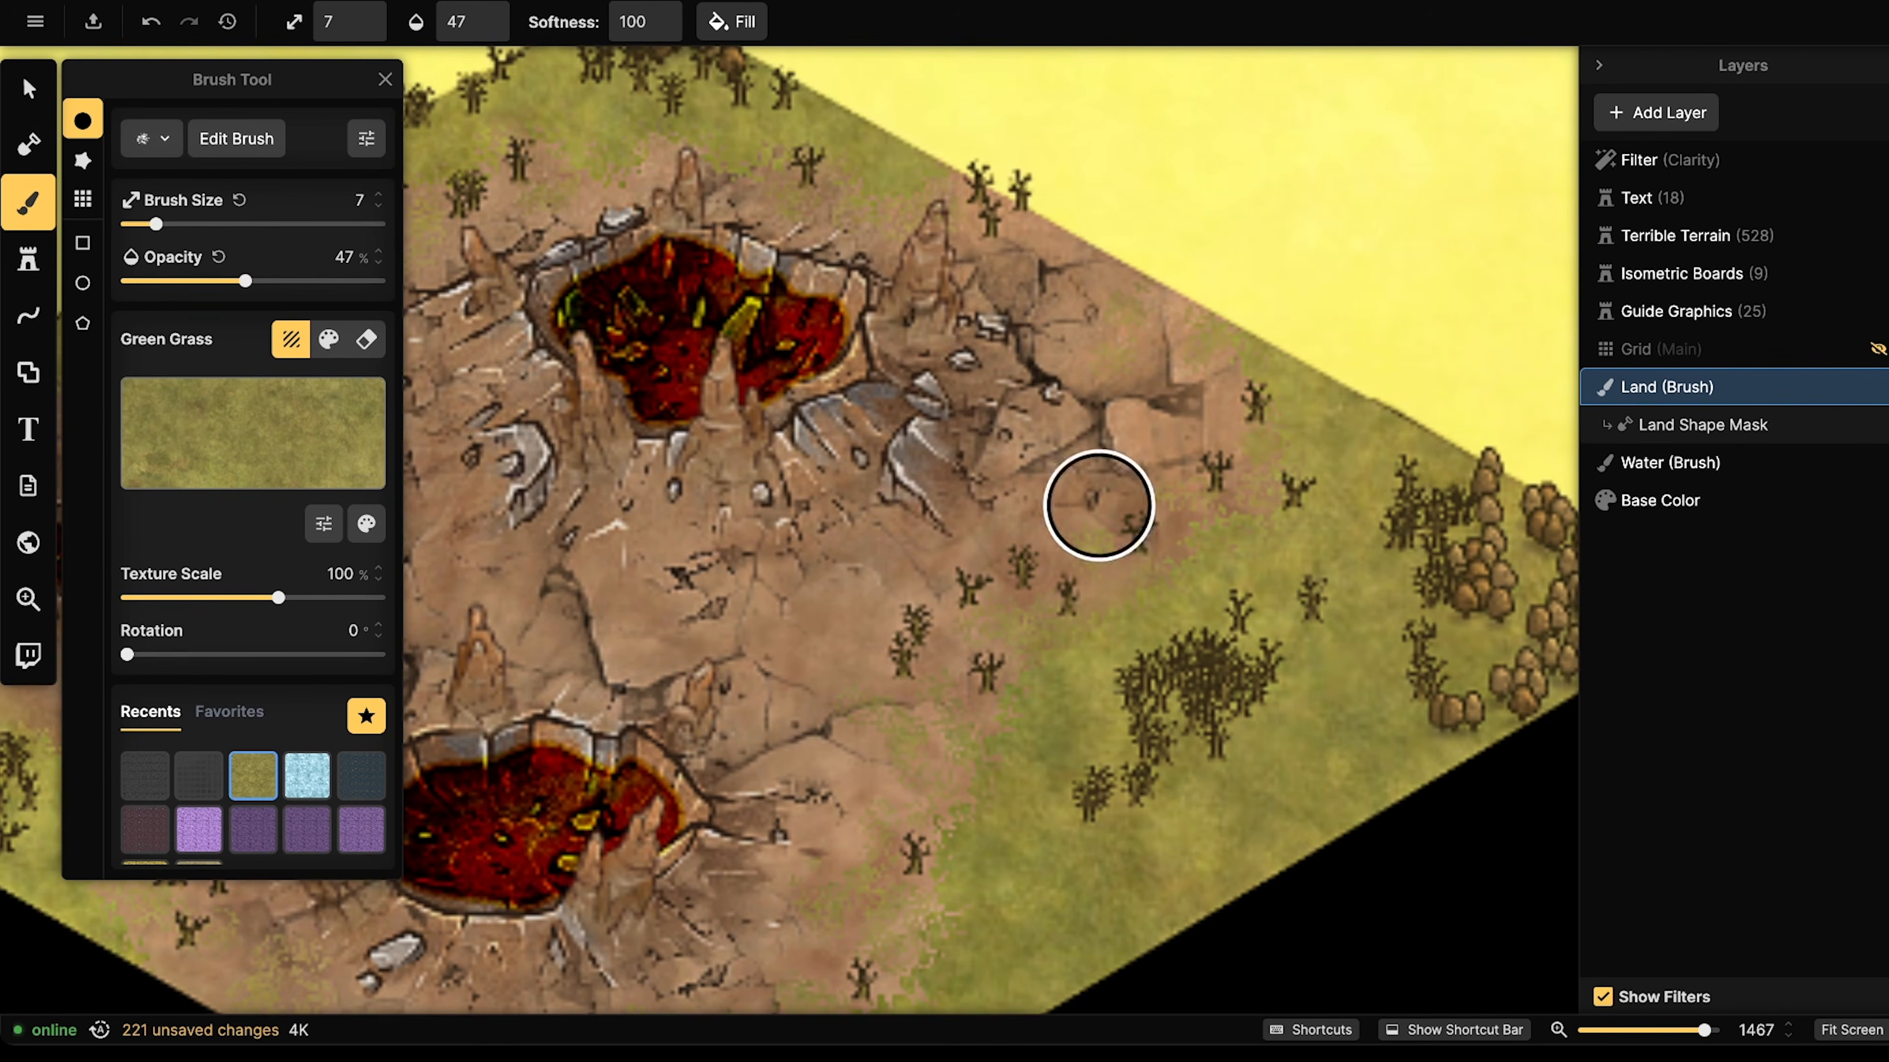
- Load the Brown Dirt texture from the Fantasy World pack and set its texture scale to 85.01%
scroll(251, 762, down, 2)
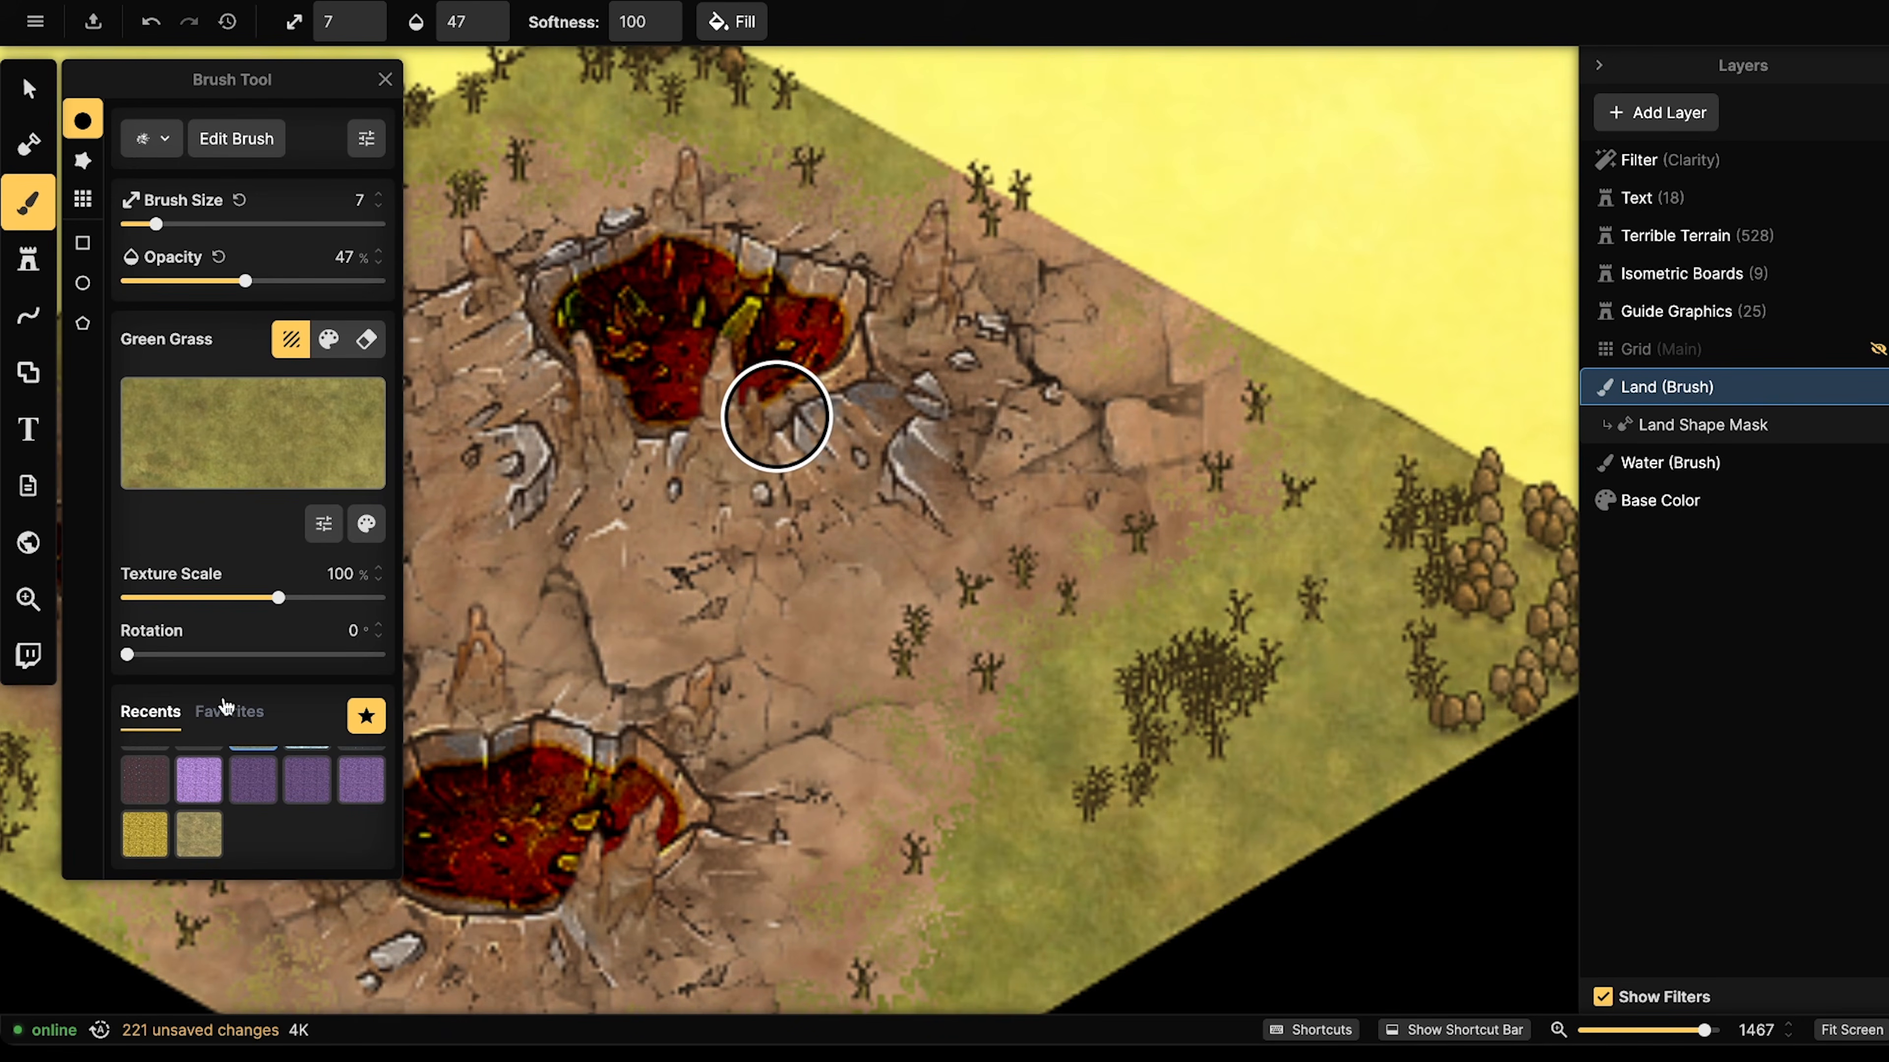
click(232, 465)
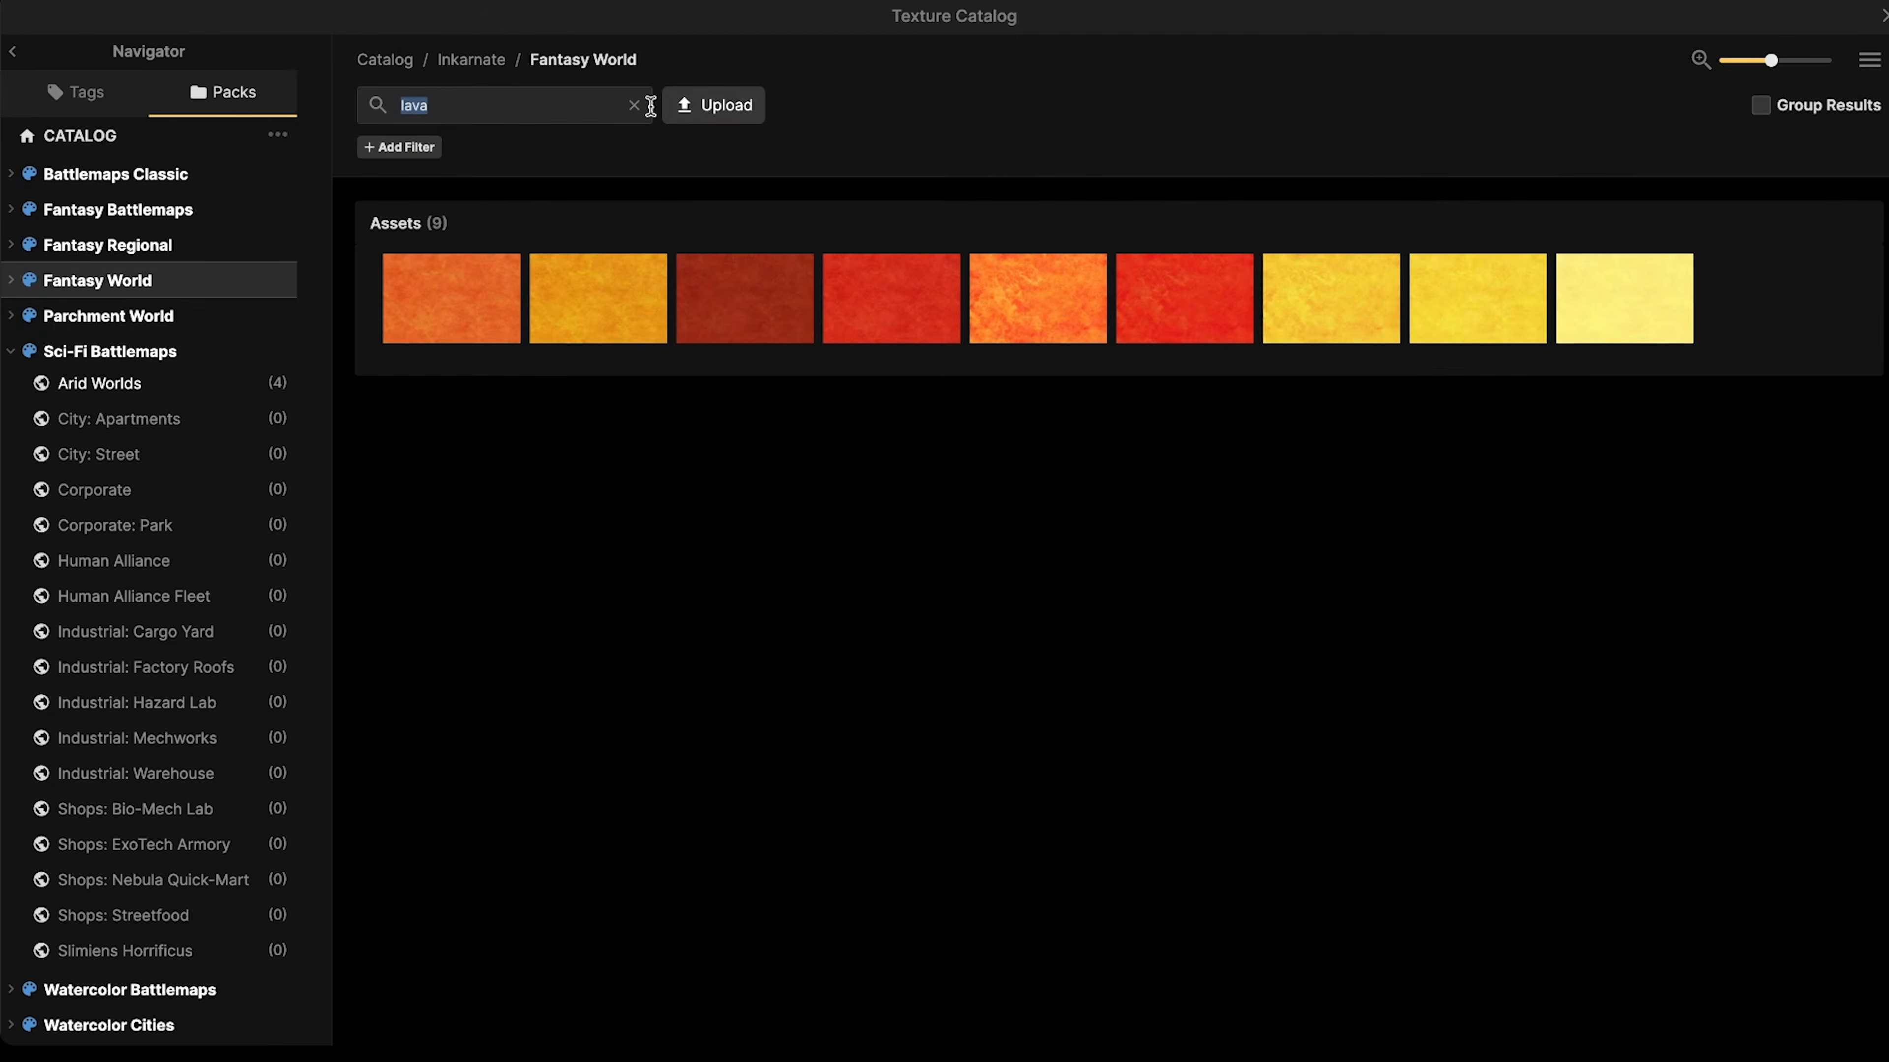
click(635, 106)
scroll(485, 540, down, 7)
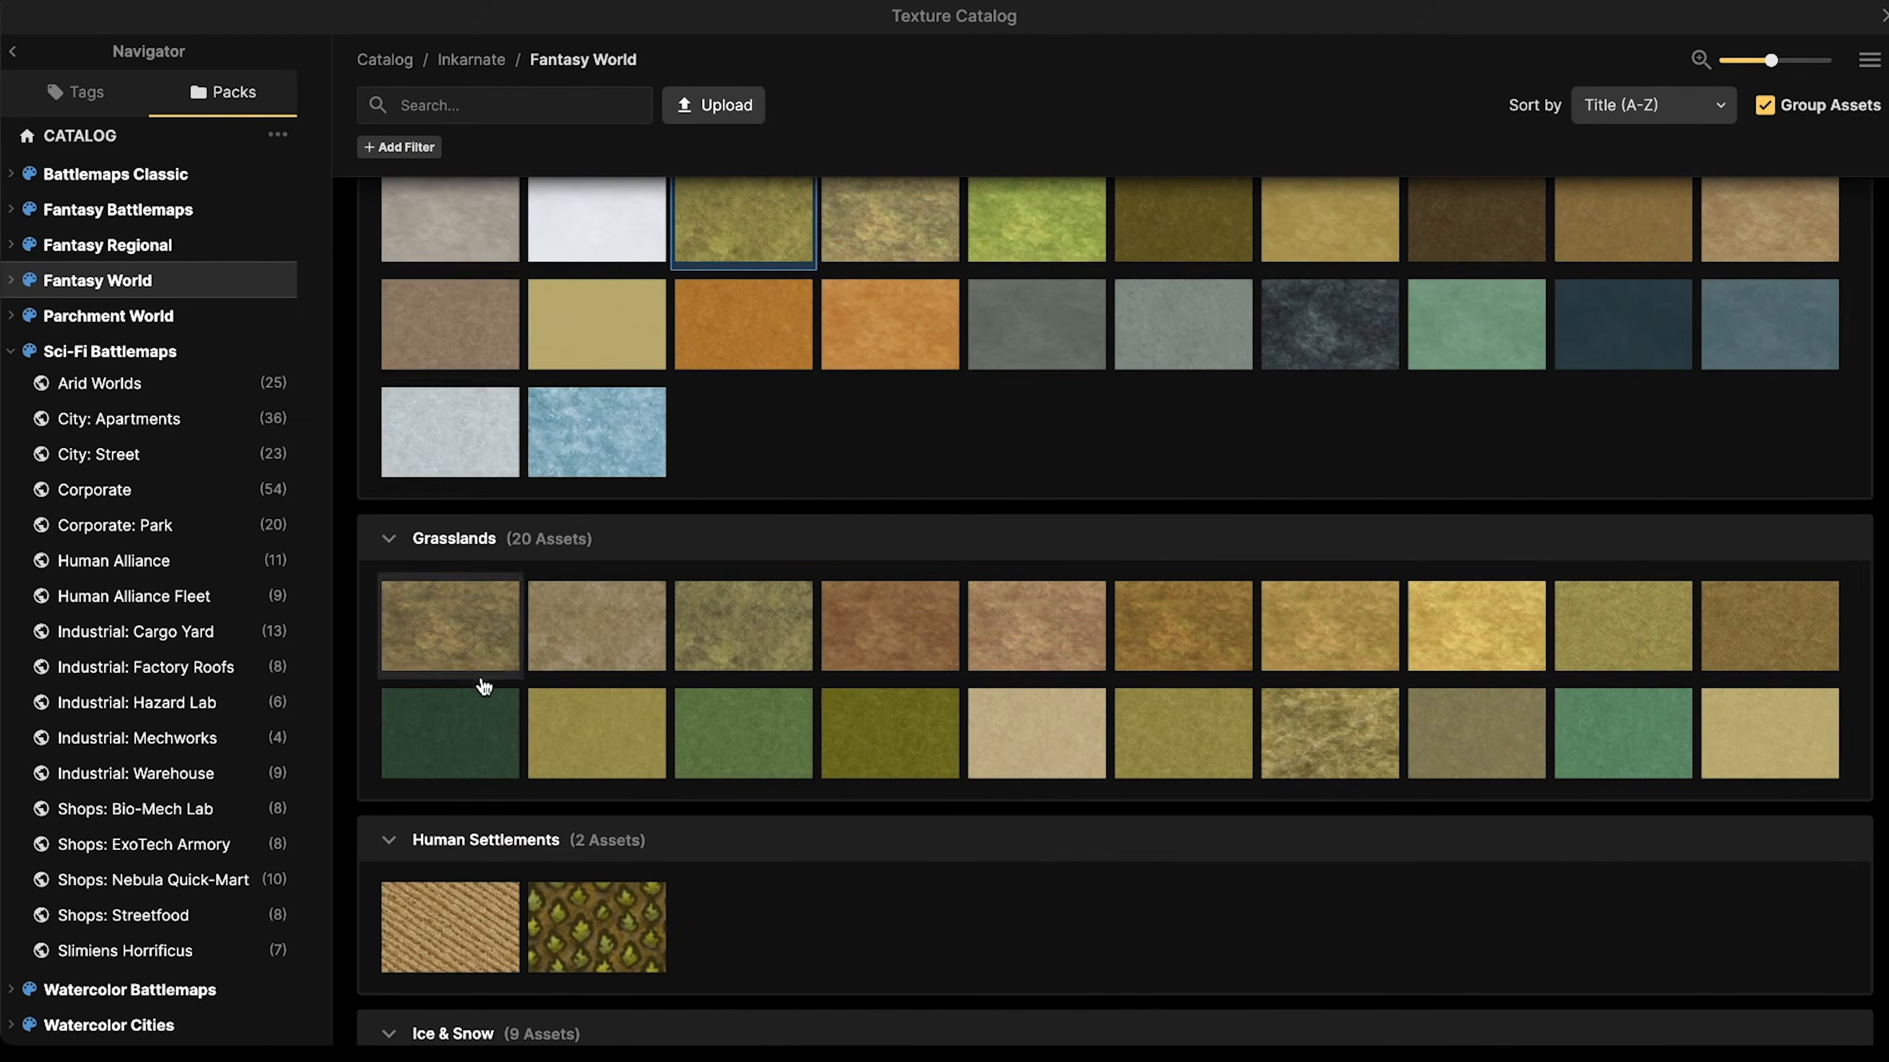
scroll(521, 558, down, 5)
scroll(543, 524, down, 7)
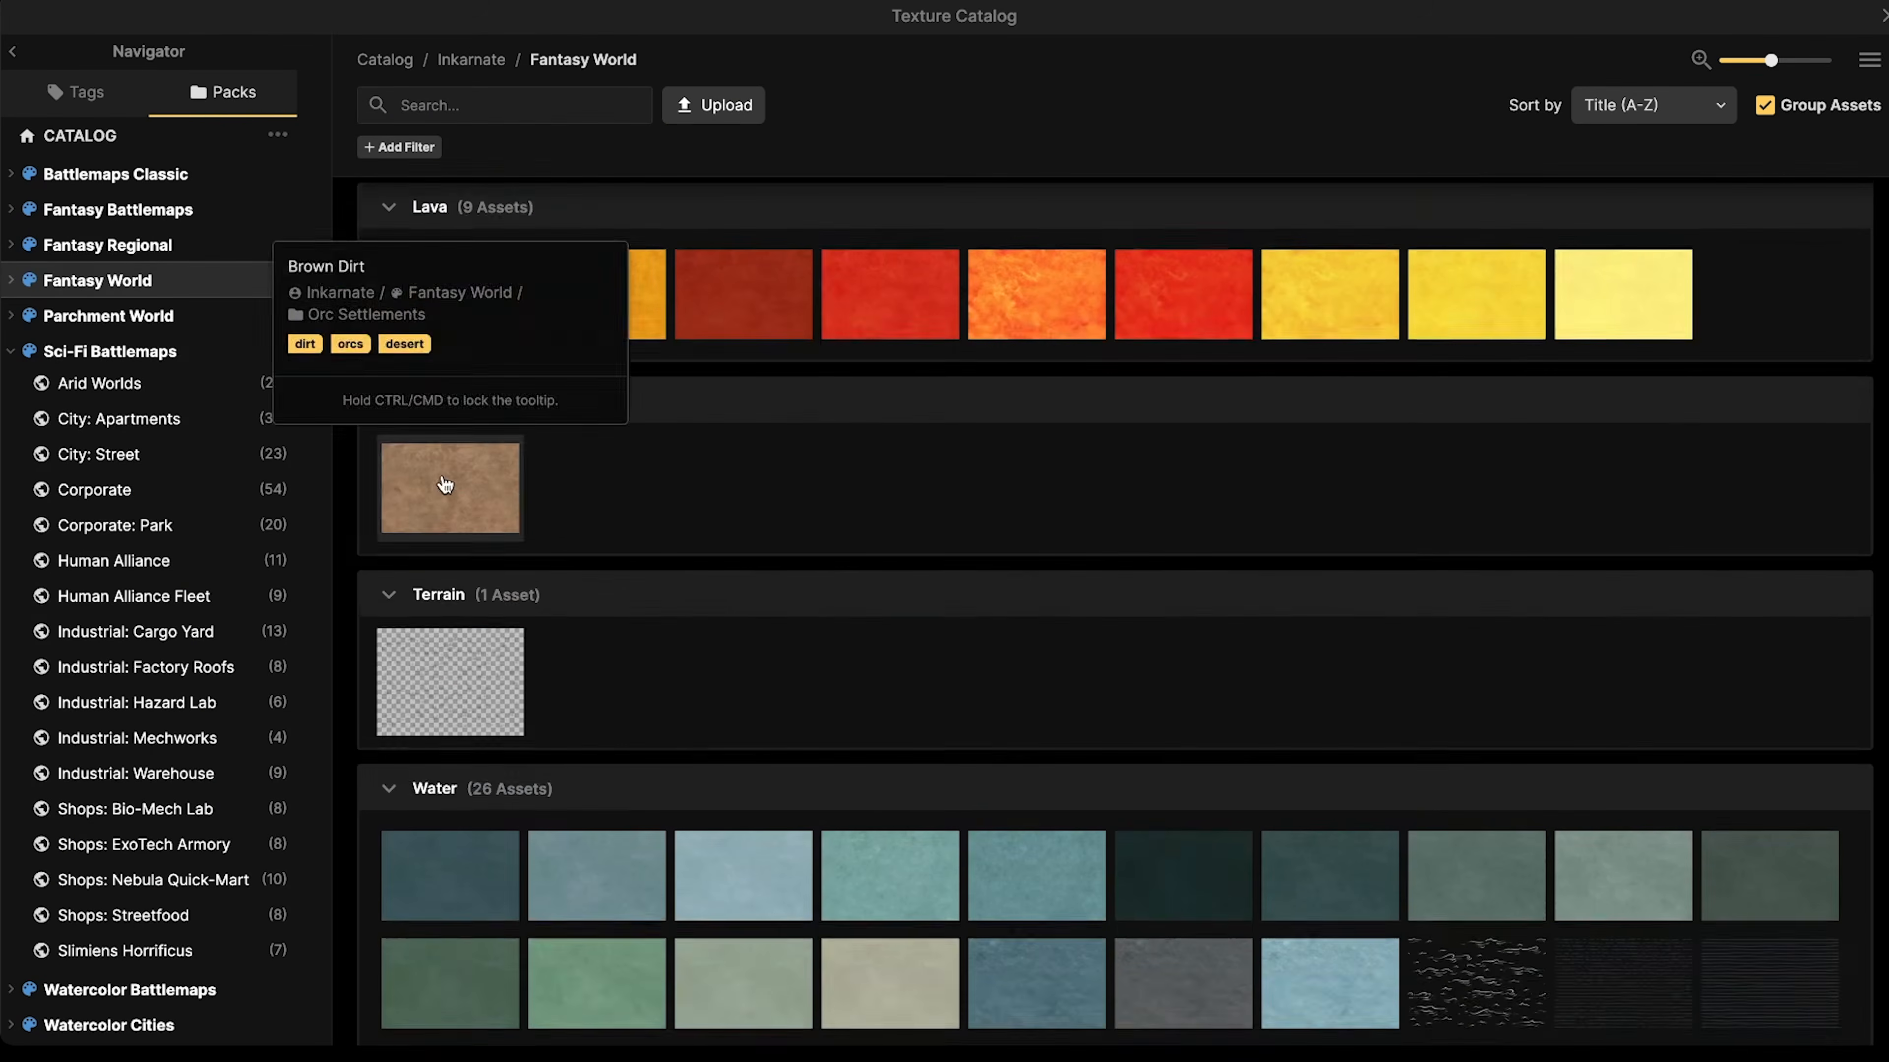
click(446, 482)
drag(278, 596, 268, 597)
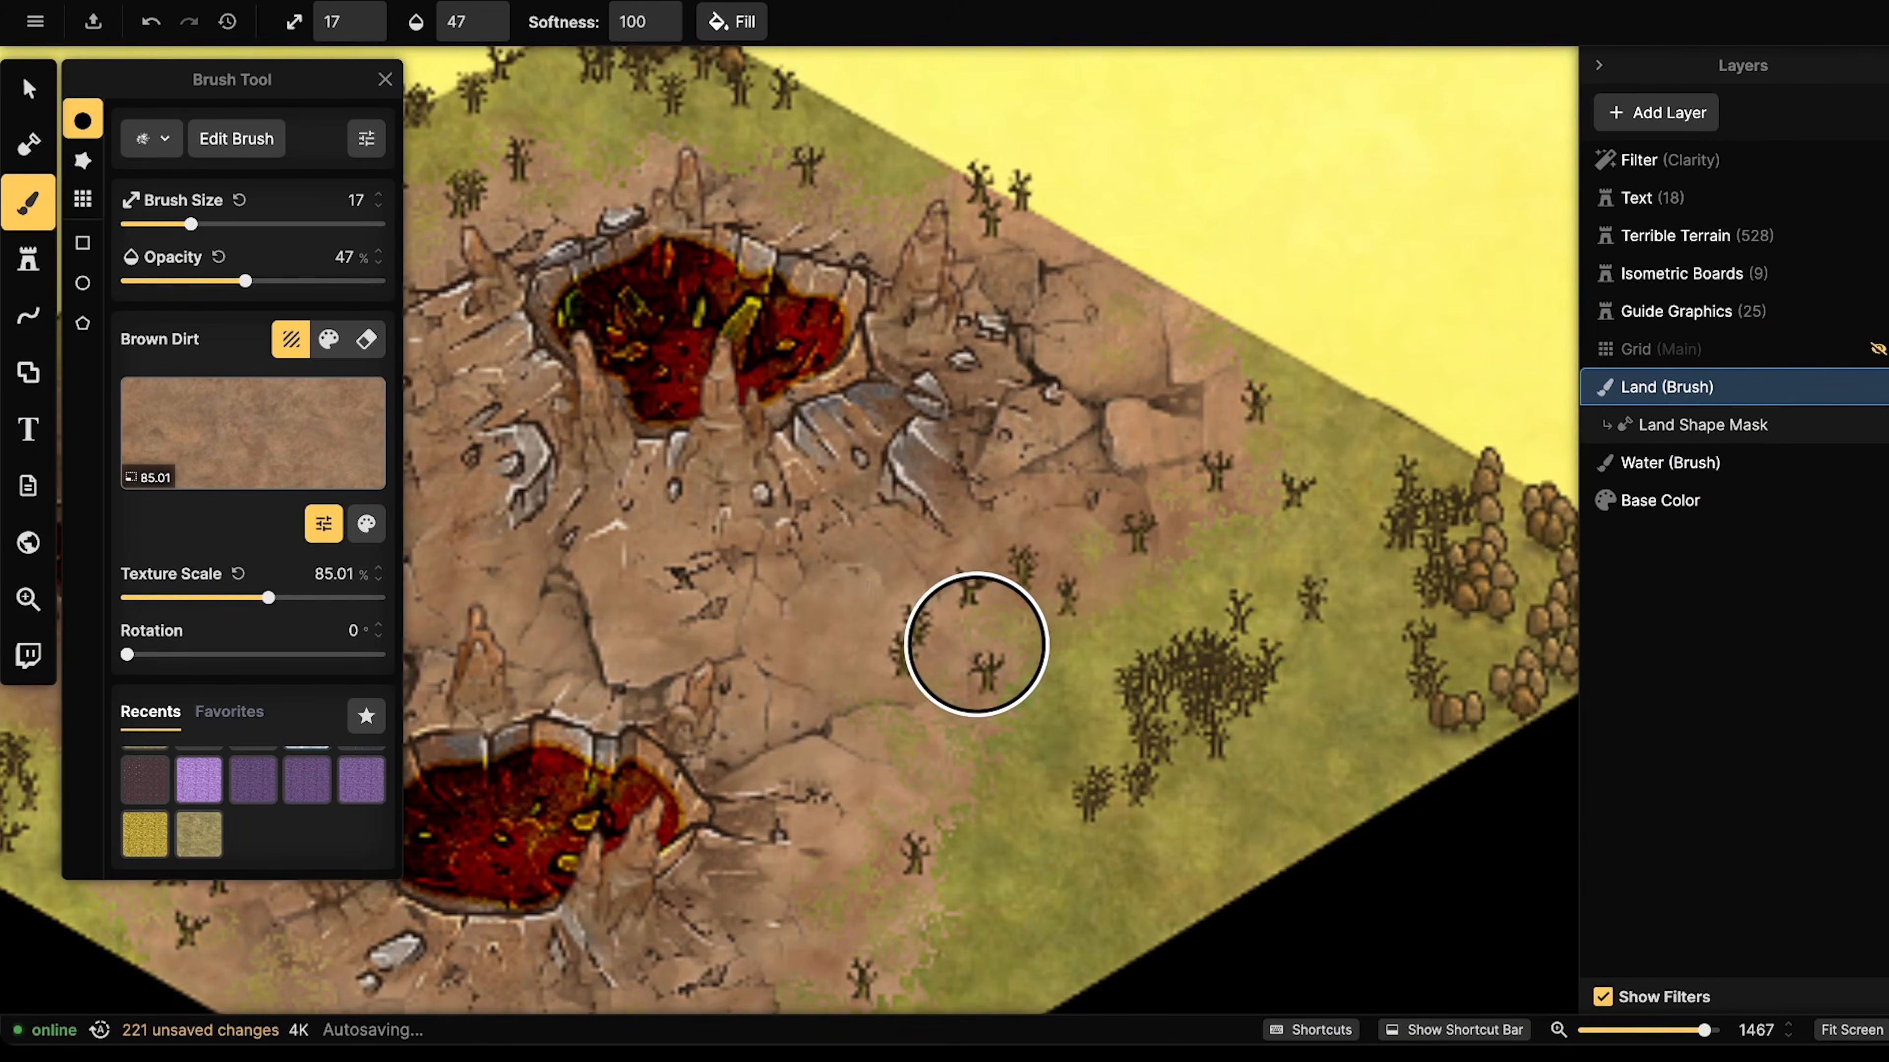
- Brush faint Brown Dirt at size 7 into the grass around the crater tile's boundaries, working towards the rear-left
drag(851, 633, 841, 501)
scroll(841, 500, down, 3)
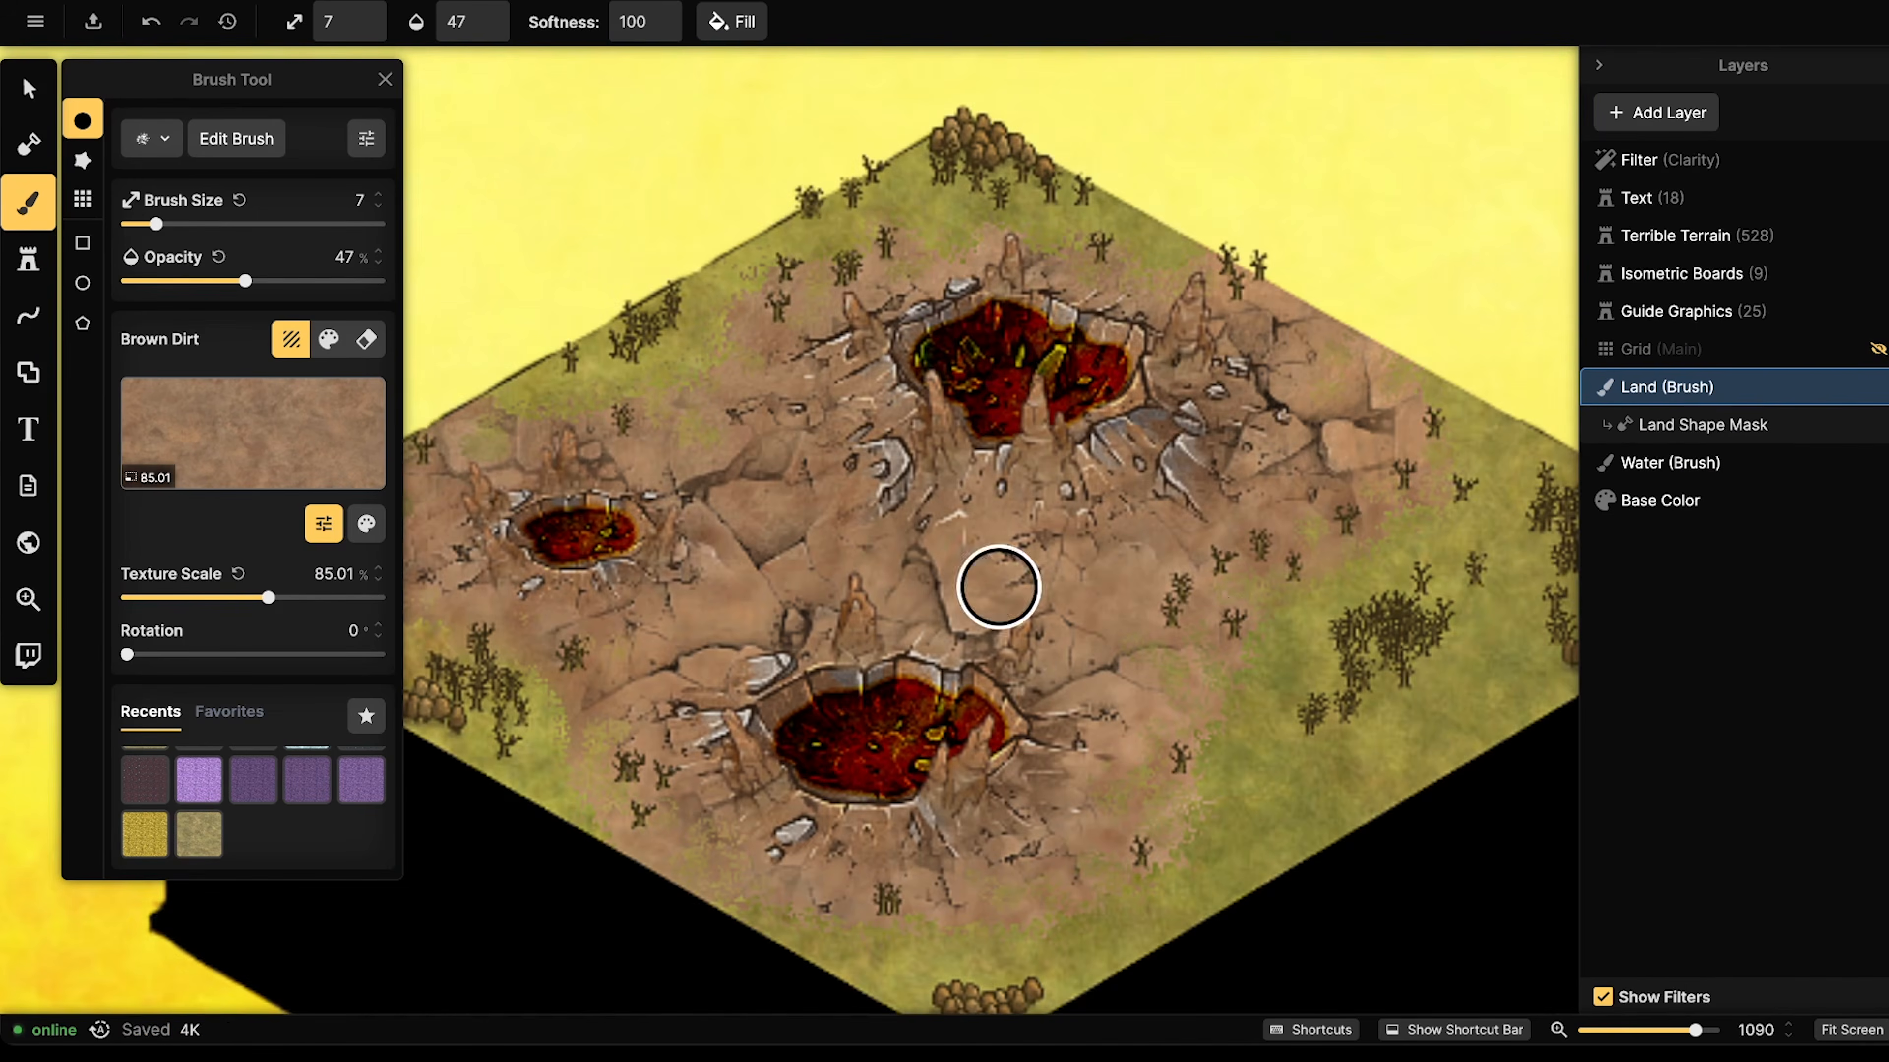
scroll(786, 601, up, 1)
drag(881, 627, 650, 578)
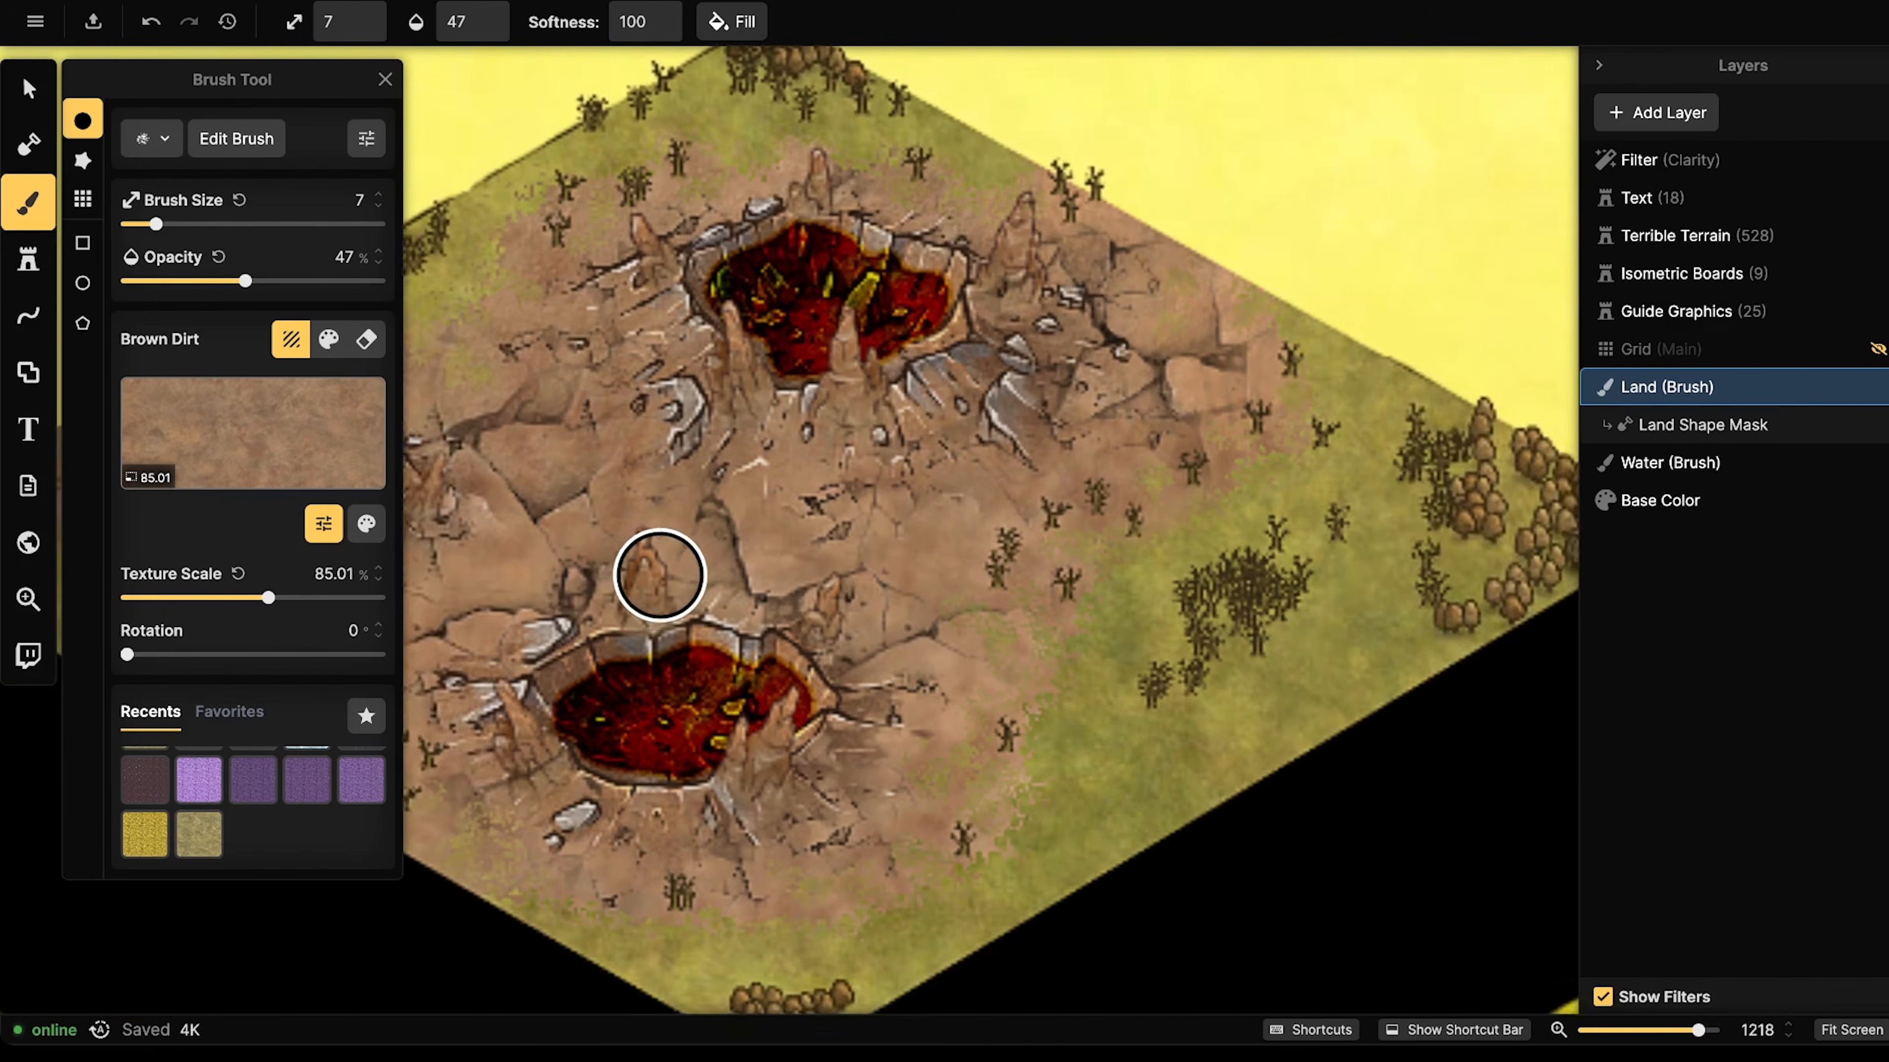
scroll(821, 554, up, 2)
mouse_move(1113, 672)
mouse_down()
mouse_move(904, 511)
mouse_move(932, 540)
mouse_move(915, 604)
mouse_move(979, 634)
mouse_move(1105, 591)
mouse_move(1020, 624)
mouse_move(1063, 637)
mouse_move(1210, 569)
mouse_move(1262, 489)
mouse_move(1230, 401)
mouse_move(1142, 304)
mouse_move(1319, 516)
mouse_move(1307, 452)
mouse_move(831, 722)
mouse_move(910, 791)
mouse_move(725, 764)
mouse_move(700, 865)
mouse_move(717, 885)
mouse_up()
drag(743, 626, 1107, 522)
drag(980, 706, 919, 759)
mouse_move(778, 363)
mouse_down()
mouse_move(898, 435)
mouse_move(1231, 553)
mouse_up()
mouse_move(790, 502)
mouse_down()
mouse_move(700, 501)
mouse_move(701, 522)
mouse_move(642, 546)
mouse_move(727, 478)
mouse_move(755, 503)
mouse_move(688, 551)
mouse_move(682, 594)
mouse_move(709, 499)
mouse_move(973, 624)
mouse_move(972, 690)
mouse_move(922, 704)
mouse_move(960, 666)
mouse_move(1013, 725)
mouse_move(953, 656)
mouse_move(865, 707)
mouse_up()
drag(1046, 338, 903, 623)
drag(760, 440, 792, 403)
- Brush faint Brown Dirt patches into the grass on the tile's right side around the dead-tree clusters
mouse_move(1307, 212)
mouse_down()
mouse_move(1096, 308)
mouse_move(1093, 219)
mouse_move(1121, 287)
mouse_move(1175, 325)
mouse_move(890, 357)
mouse_move(863, 341)
mouse_move(865, 288)
mouse_up()
drag(1265, 465, 789, 461)
mouse_move(975, 297)
mouse_down()
mouse_move(935, 305)
mouse_move(909, 284)
mouse_move(990, 313)
mouse_up()
drag(1467, 436, 1186, 287)
mouse_move(1193, 464)
mouse_down()
mouse_move(1197, 514)
mouse_move(1159, 545)
mouse_move(1203, 616)
mouse_move(1154, 430)
mouse_move(1239, 423)
mouse_move(1292, 455)
mouse_move(1335, 562)
mouse_up()
drag(1321, 509, 1279, 392)
mouse_move(1264, 588)
mouse_down()
mouse_move(1251, 575)
mouse_move(1336, 523)
mouse_up()
drag(1336, 524, 1379, 497)
drag(1097, 602, 1275, 512)
- Mottle the grass along the front edges near the front corner with faint Brown Dirt dabs
click(1074, 786)
click(1083, 798)
drag(794, 794, 966, 674)
click(709, 870)
click(748, 879)
click(846, 779)
mouse_move(846, 779)
mouse_down()
mouse_move(879, 755)
mouse_move(823, 743)
mouse_up()
scroll(843, 553, down, 2)
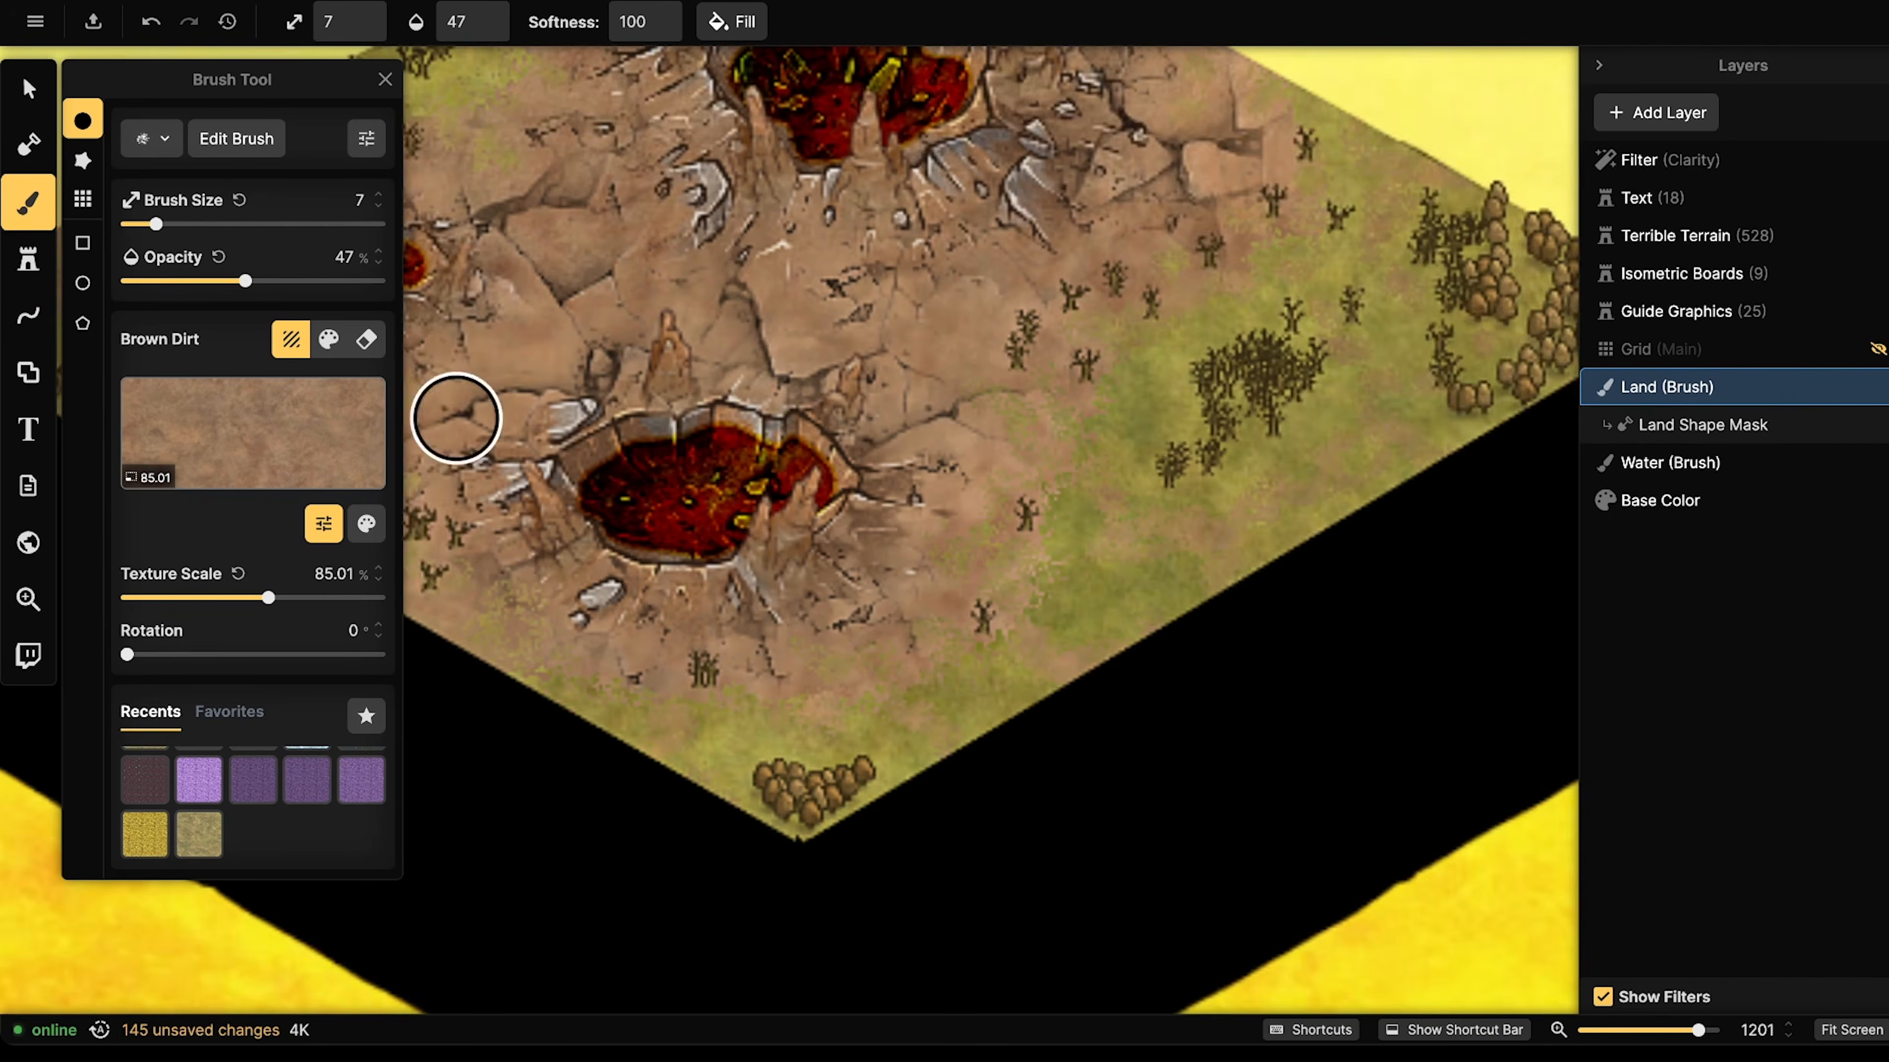
- Examine how the grass and dirt blend across the whole lava crater tile and near its right corner
click(54, 84)
scroll(662, 447, down, 4)
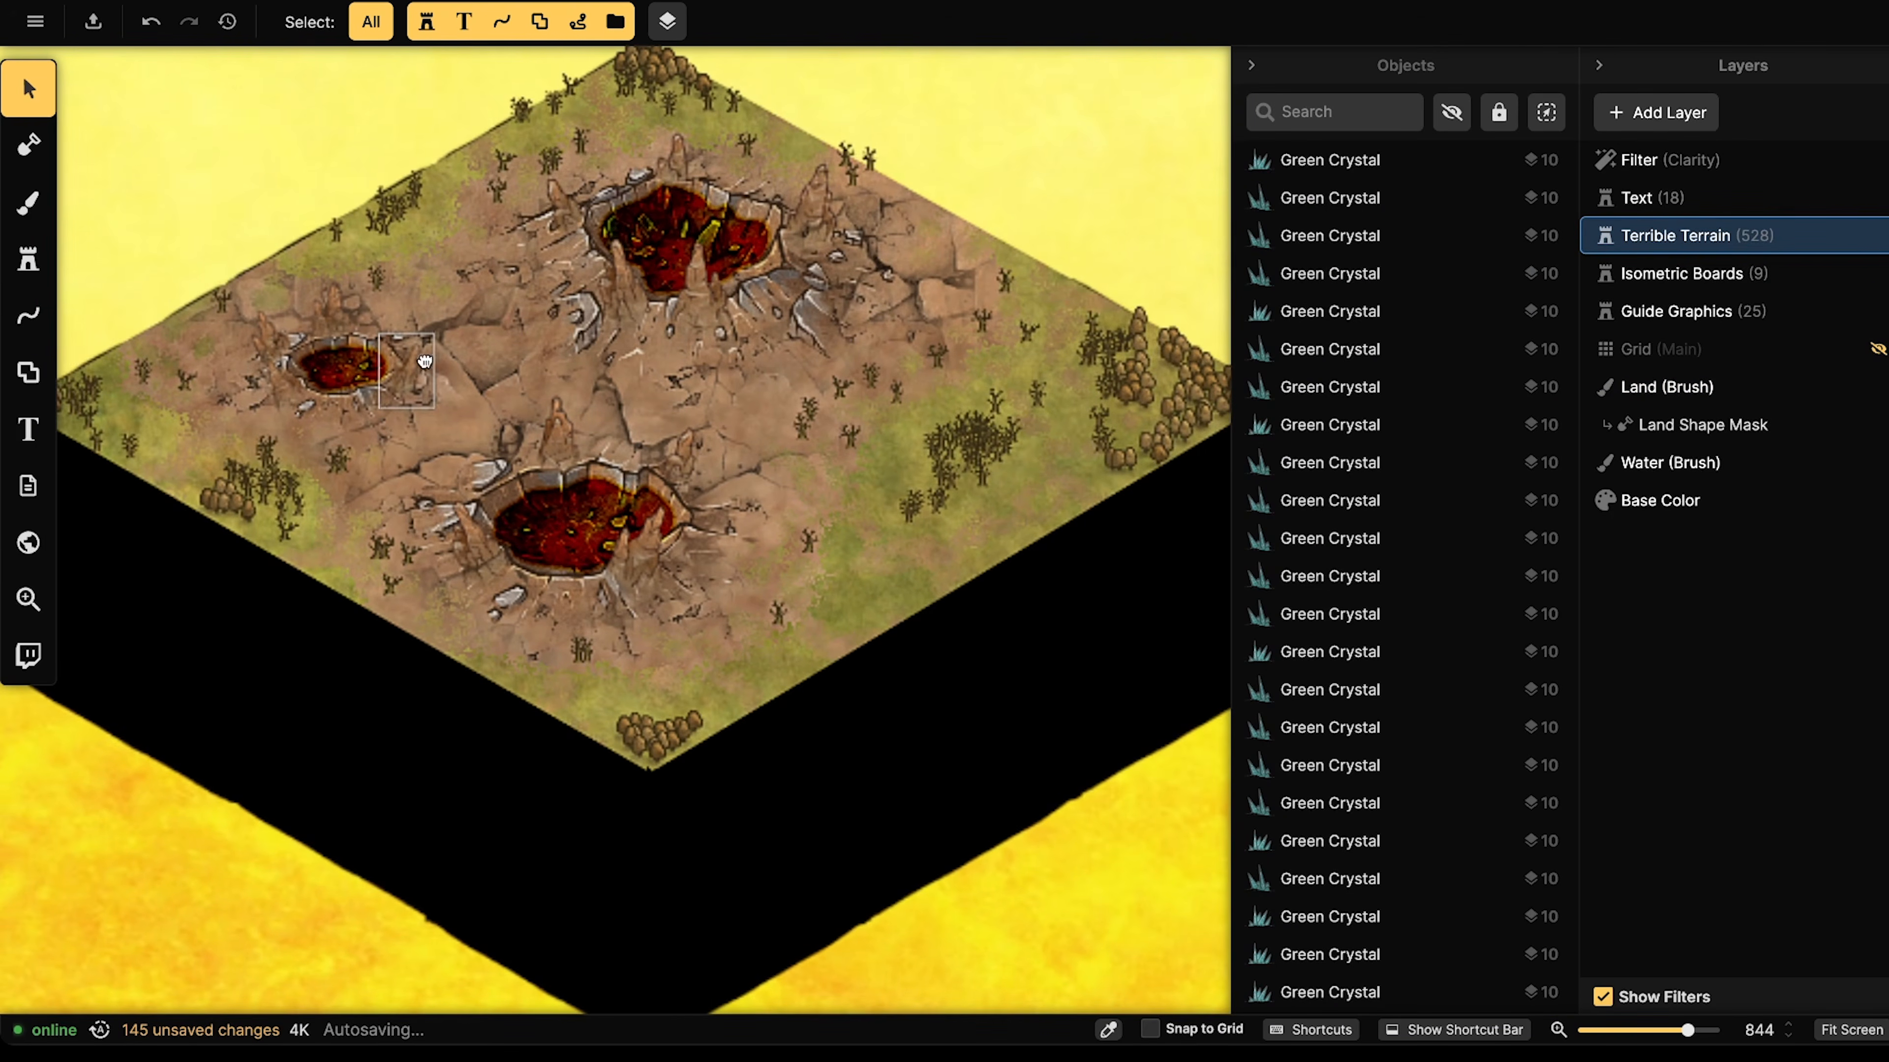
scroll(646, 455, up, 3)
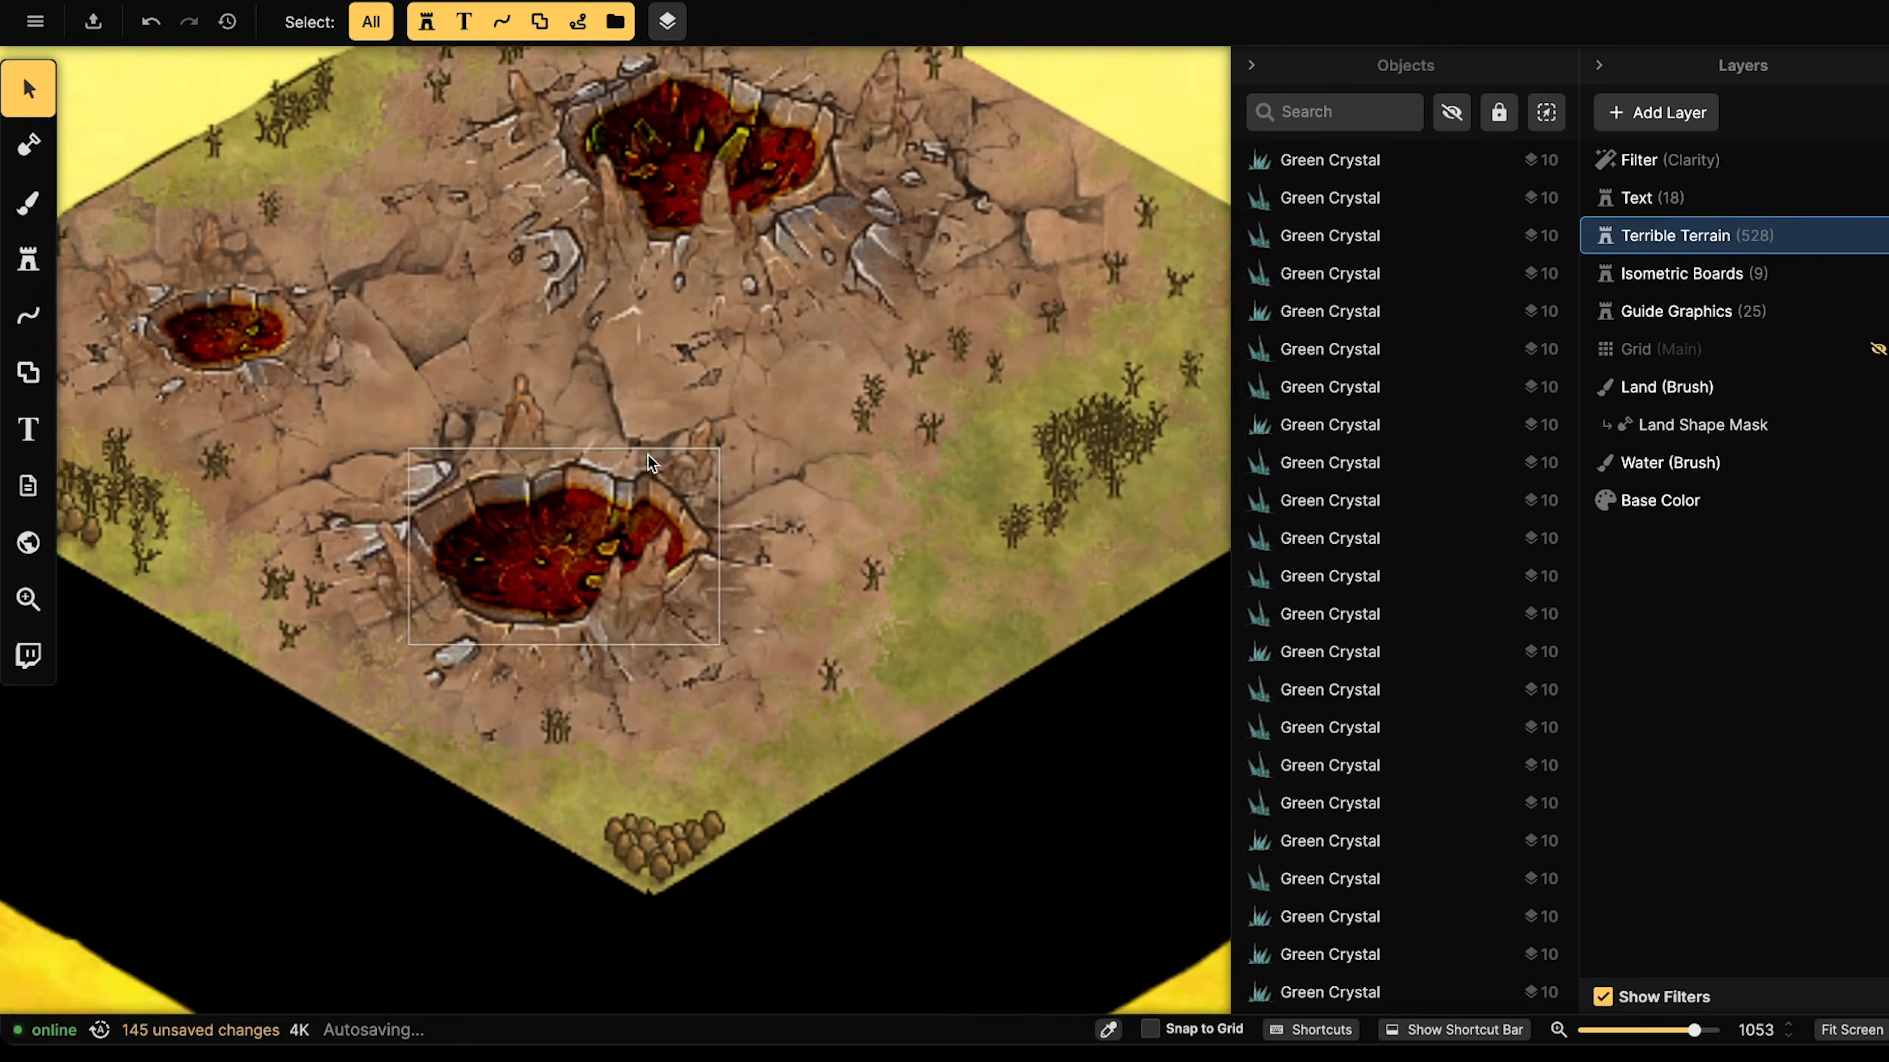
scroll(639, 491, down, 5)
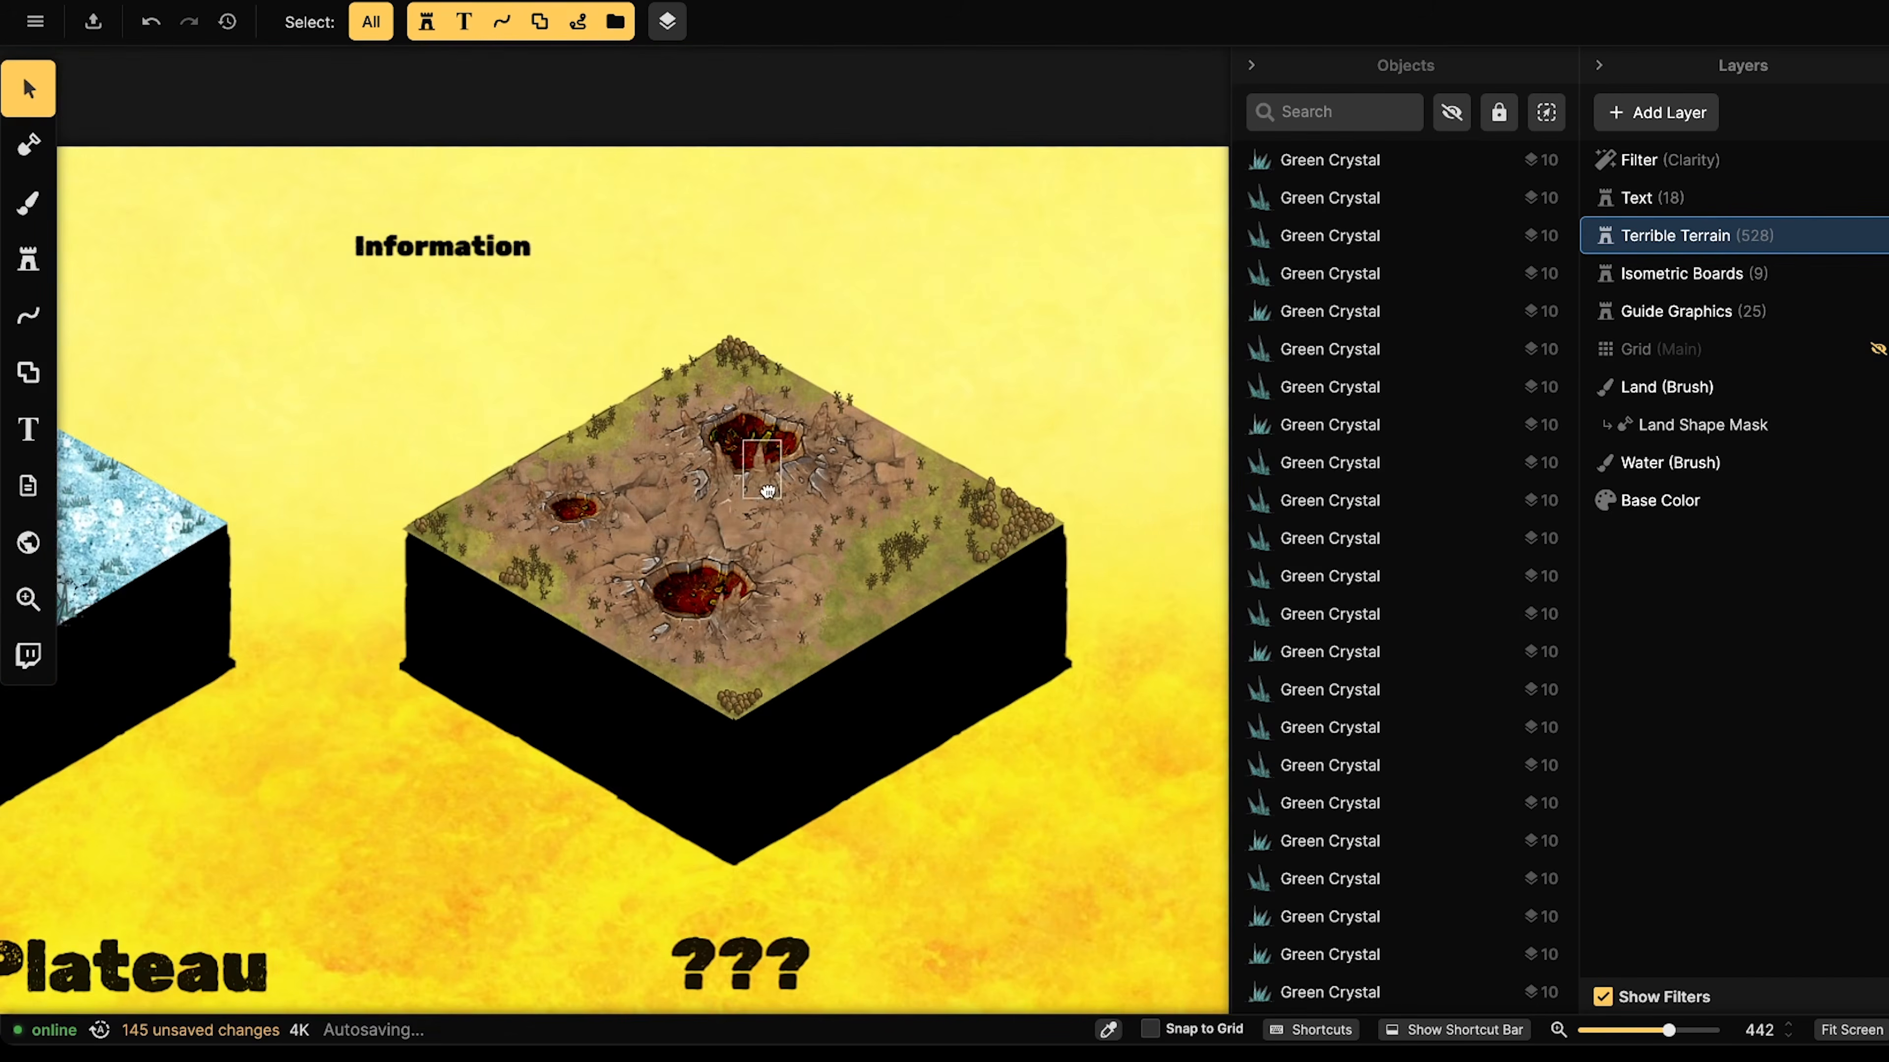
scroll(715, 504, up, 1)
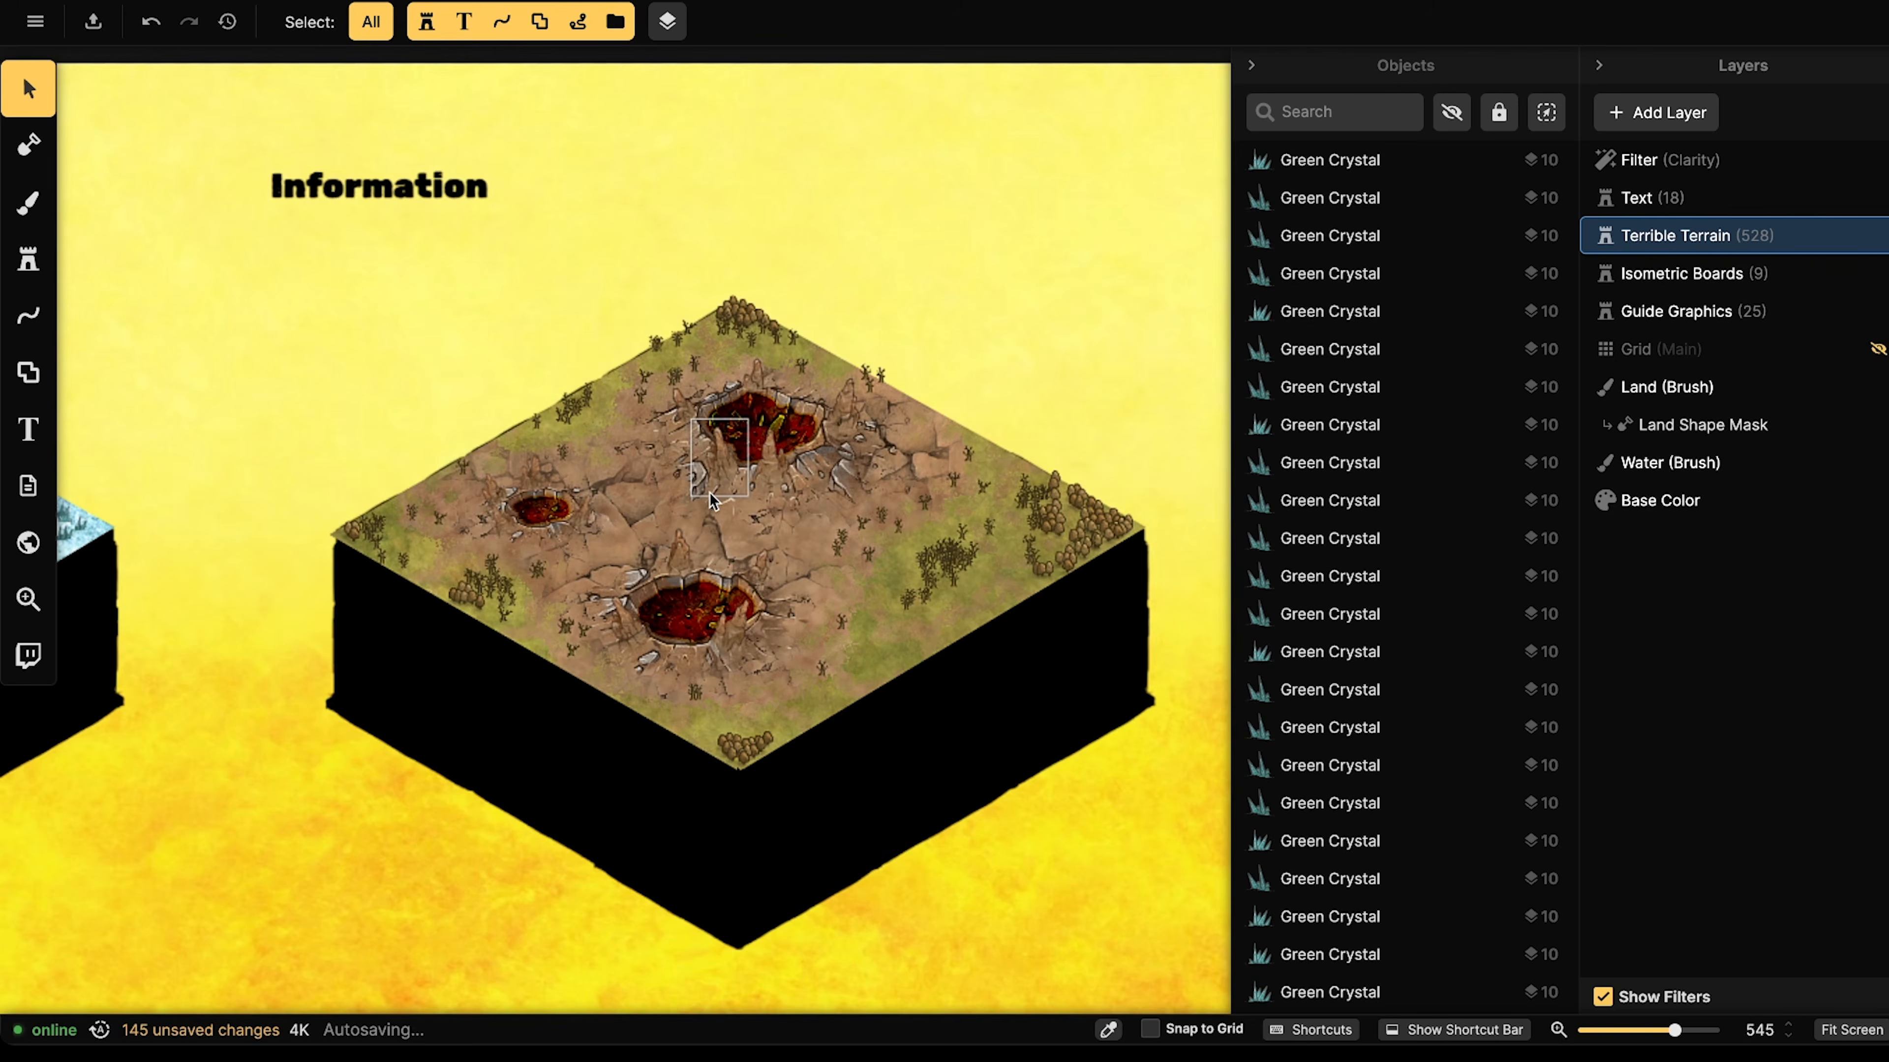
click(28, 202)
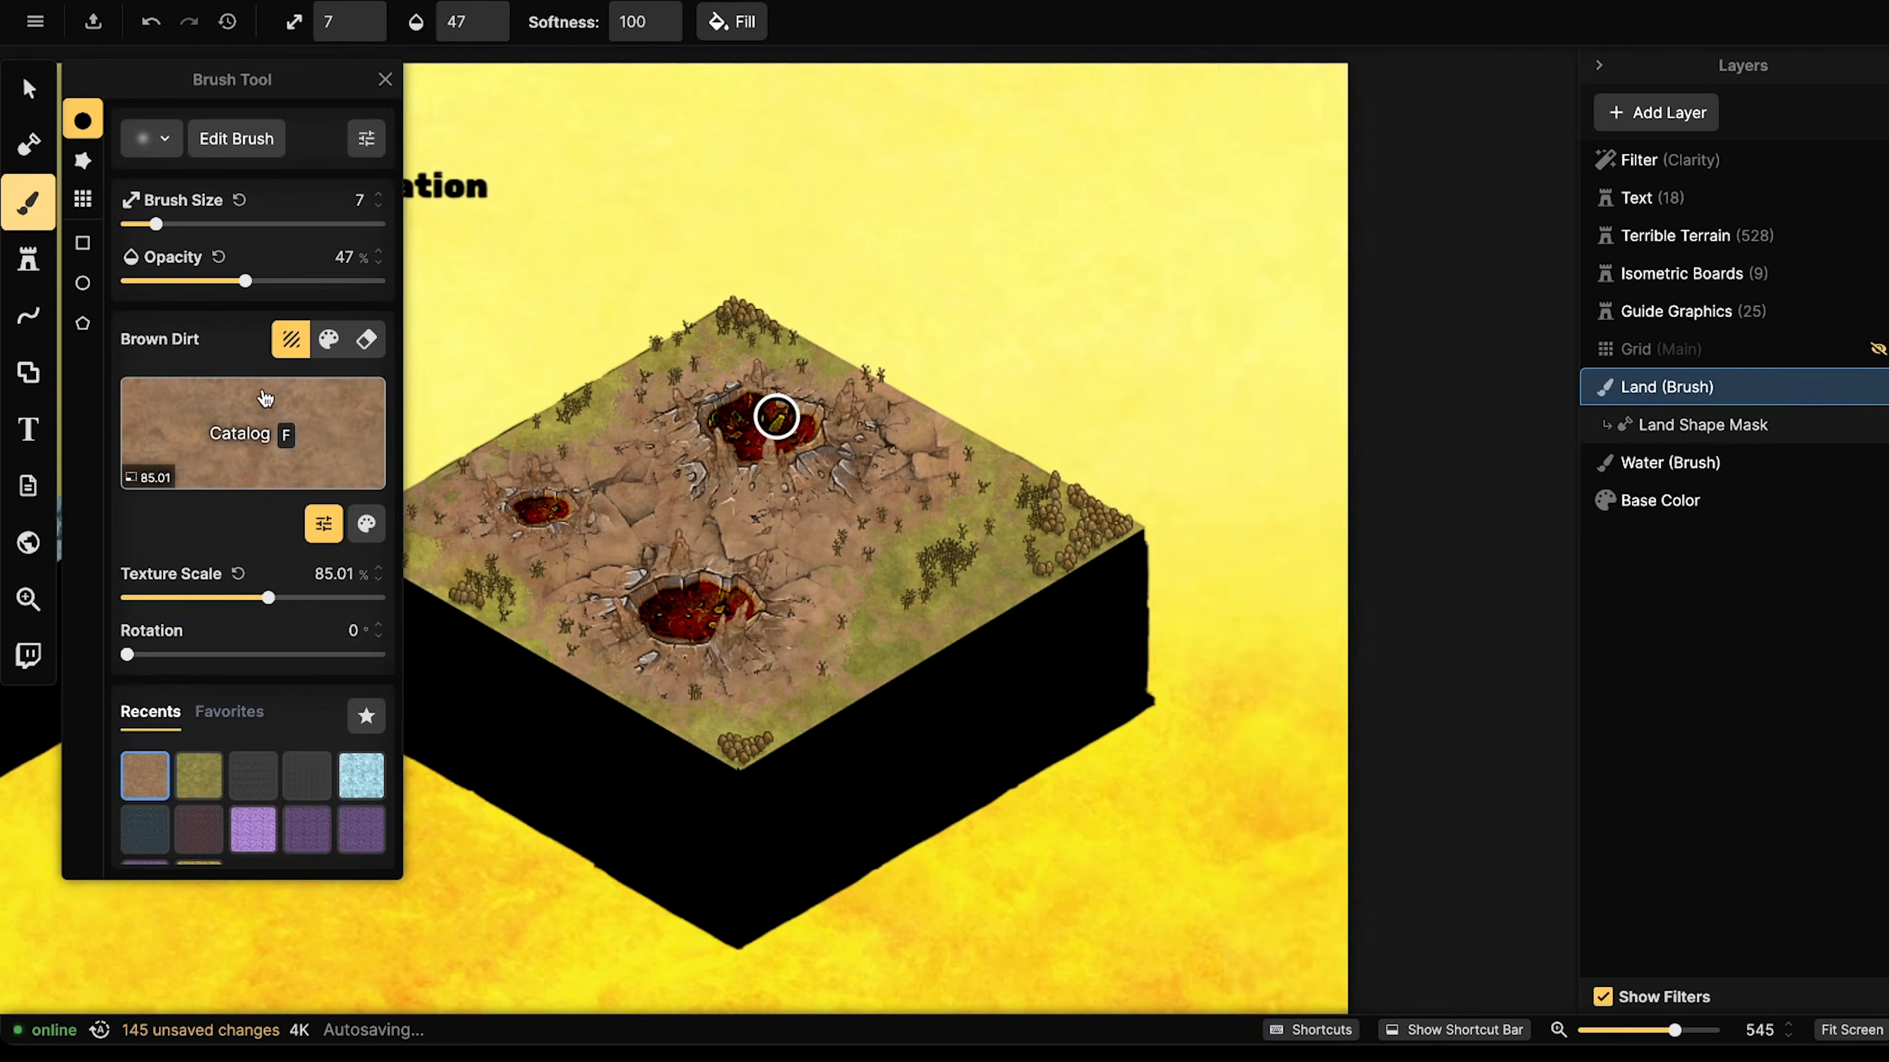
scroll(553, 566, up, 3)
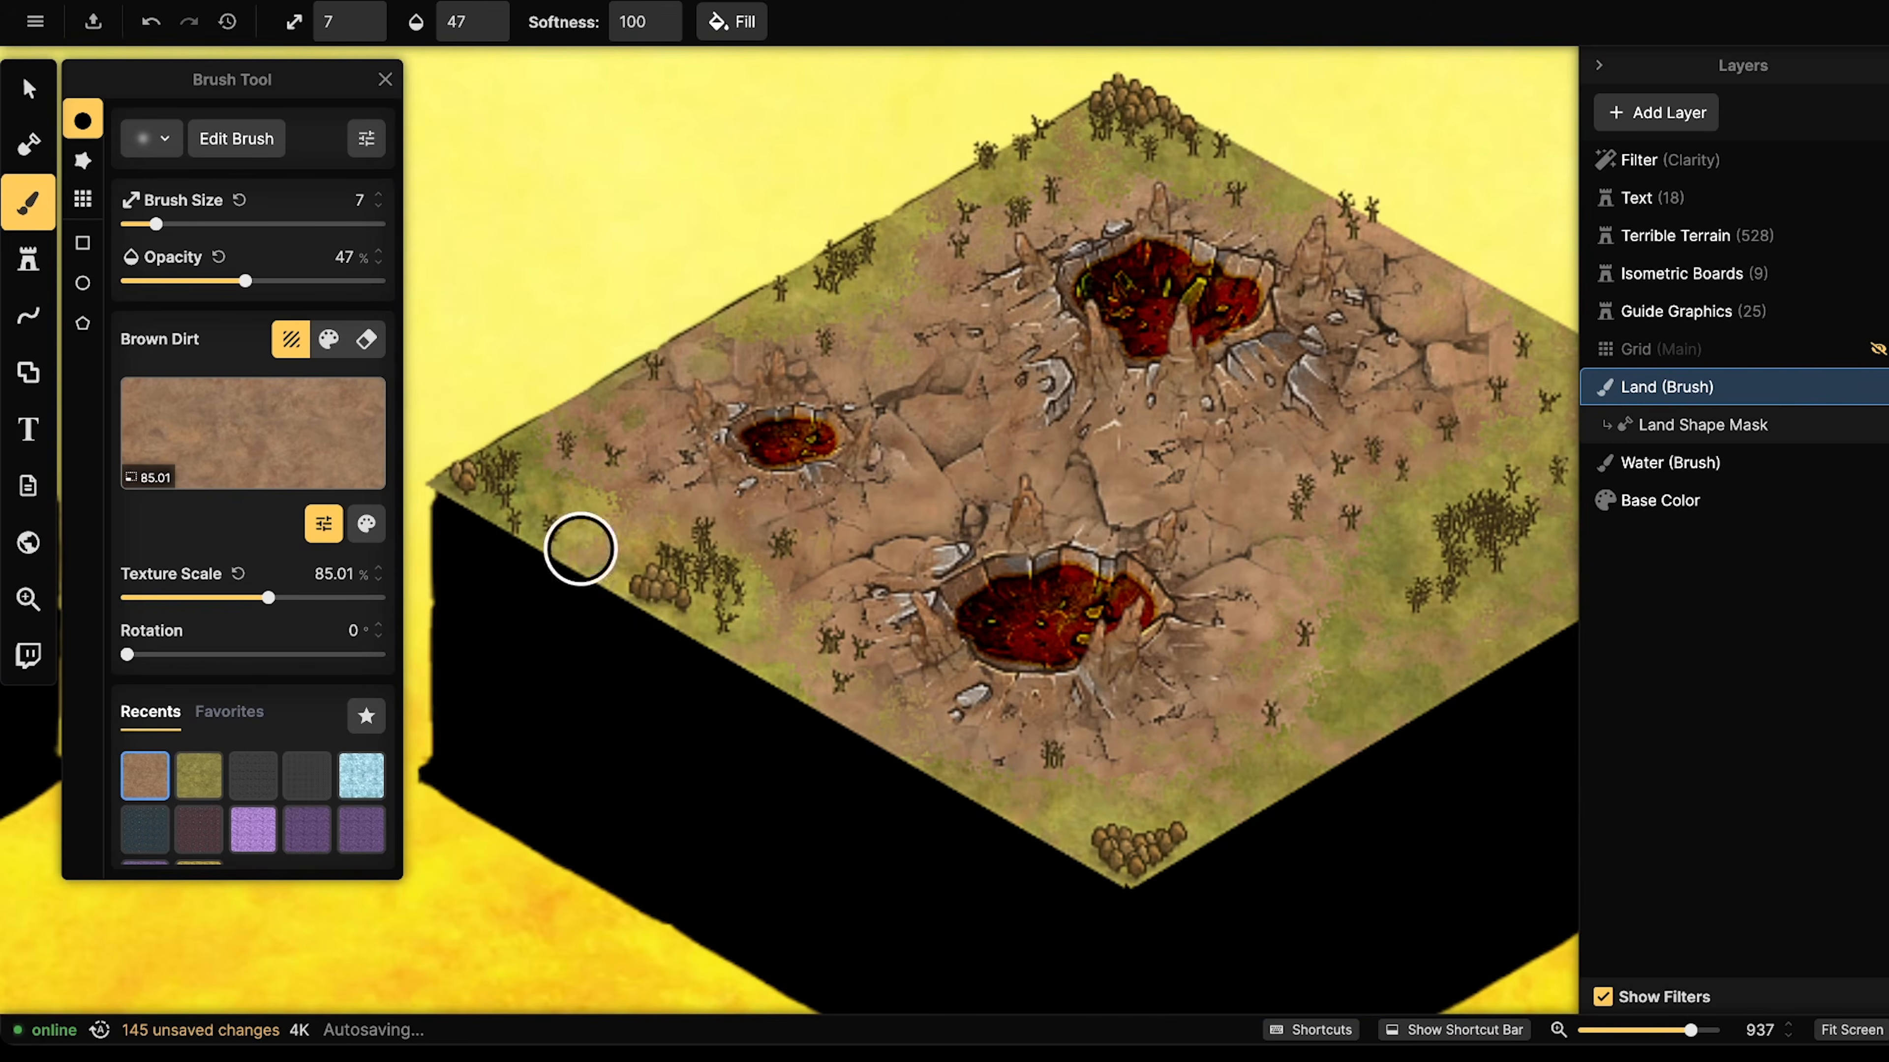
drag(866, 328, 459, 299)
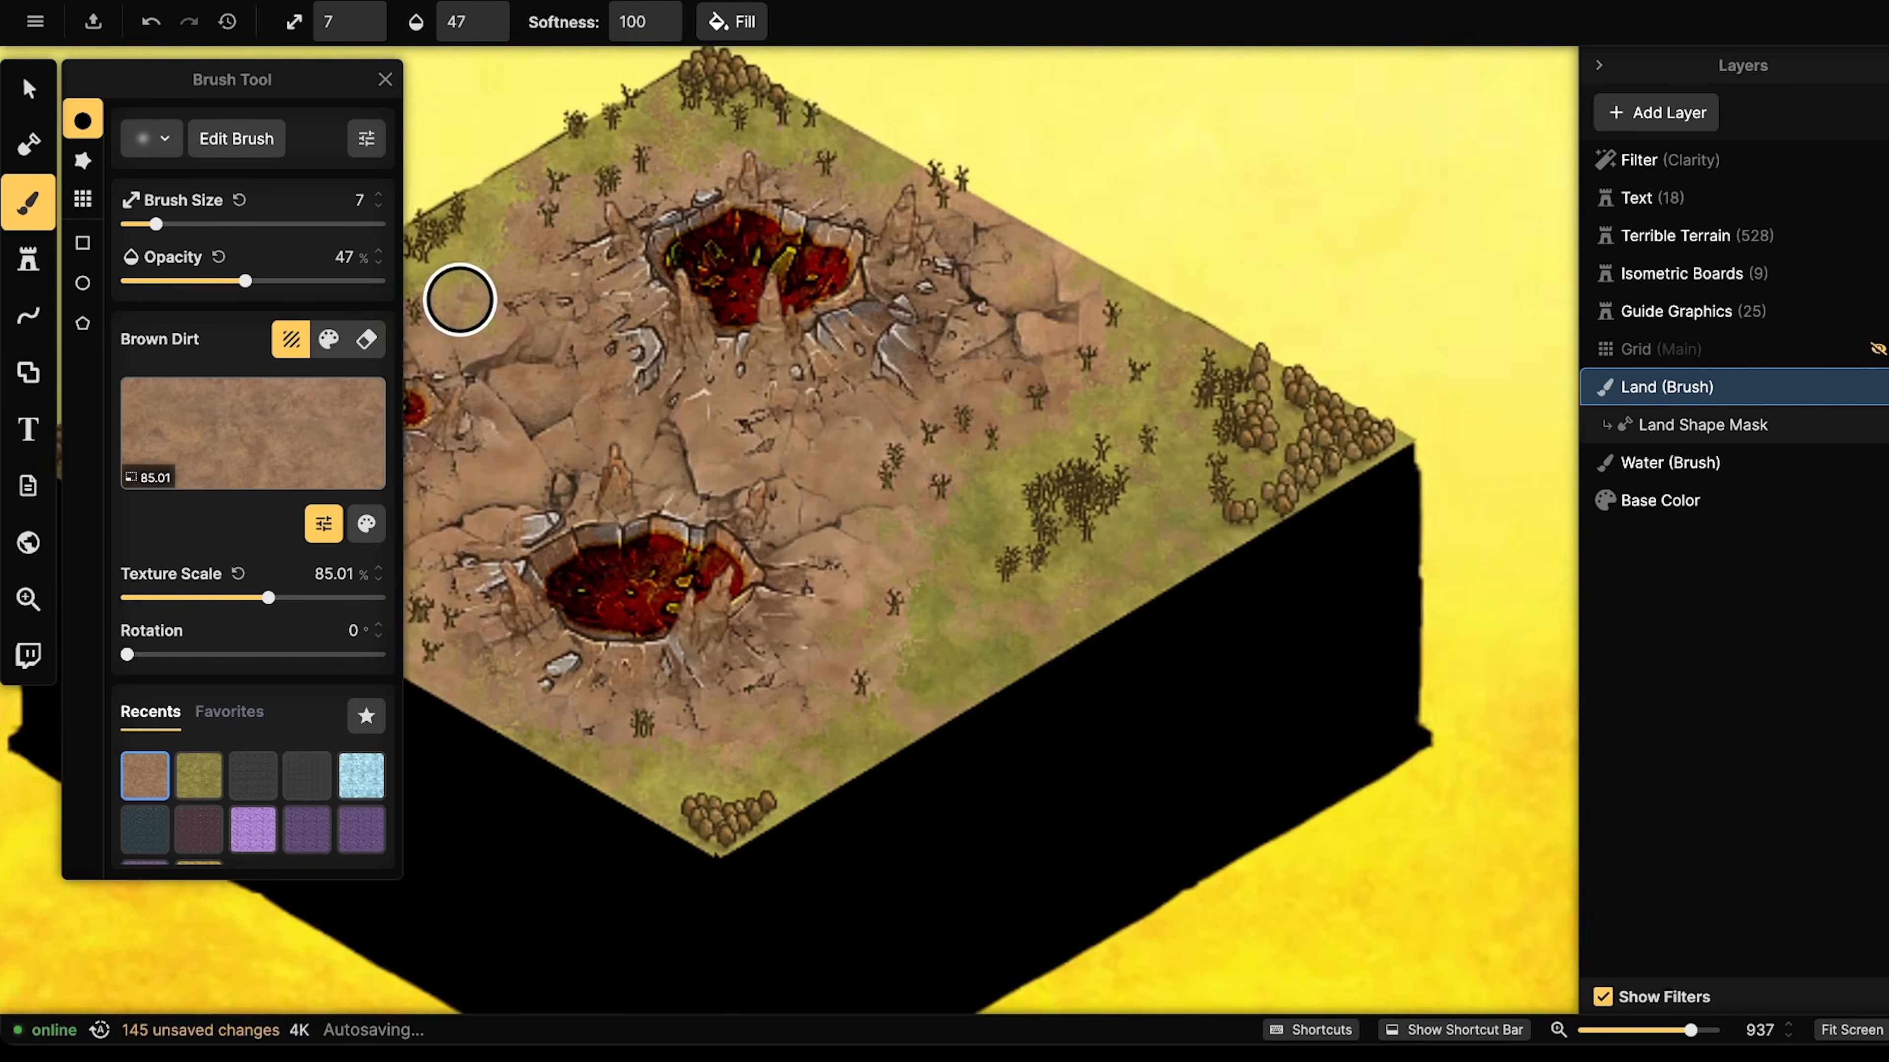
scroll(904, 464, up, 2)
drag(1076, 535, 814, 509)
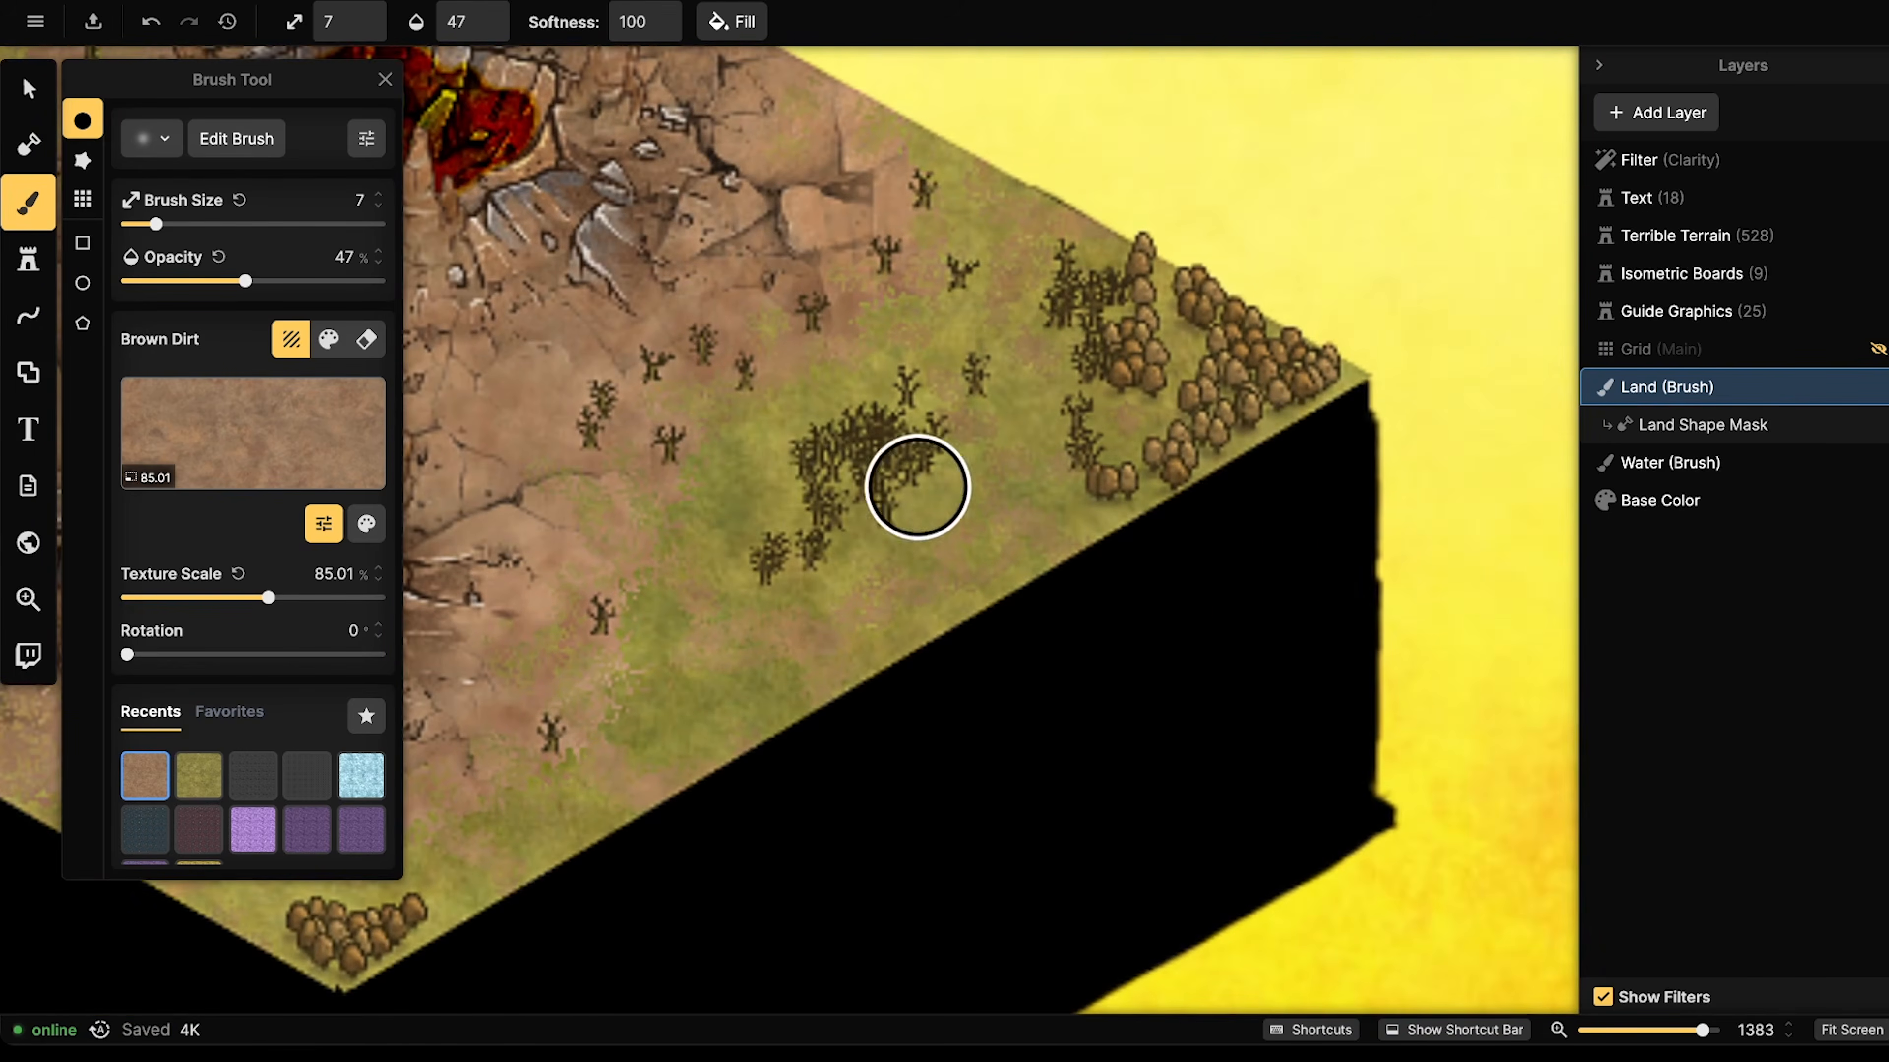
drag(983, 485, 1092, 479)
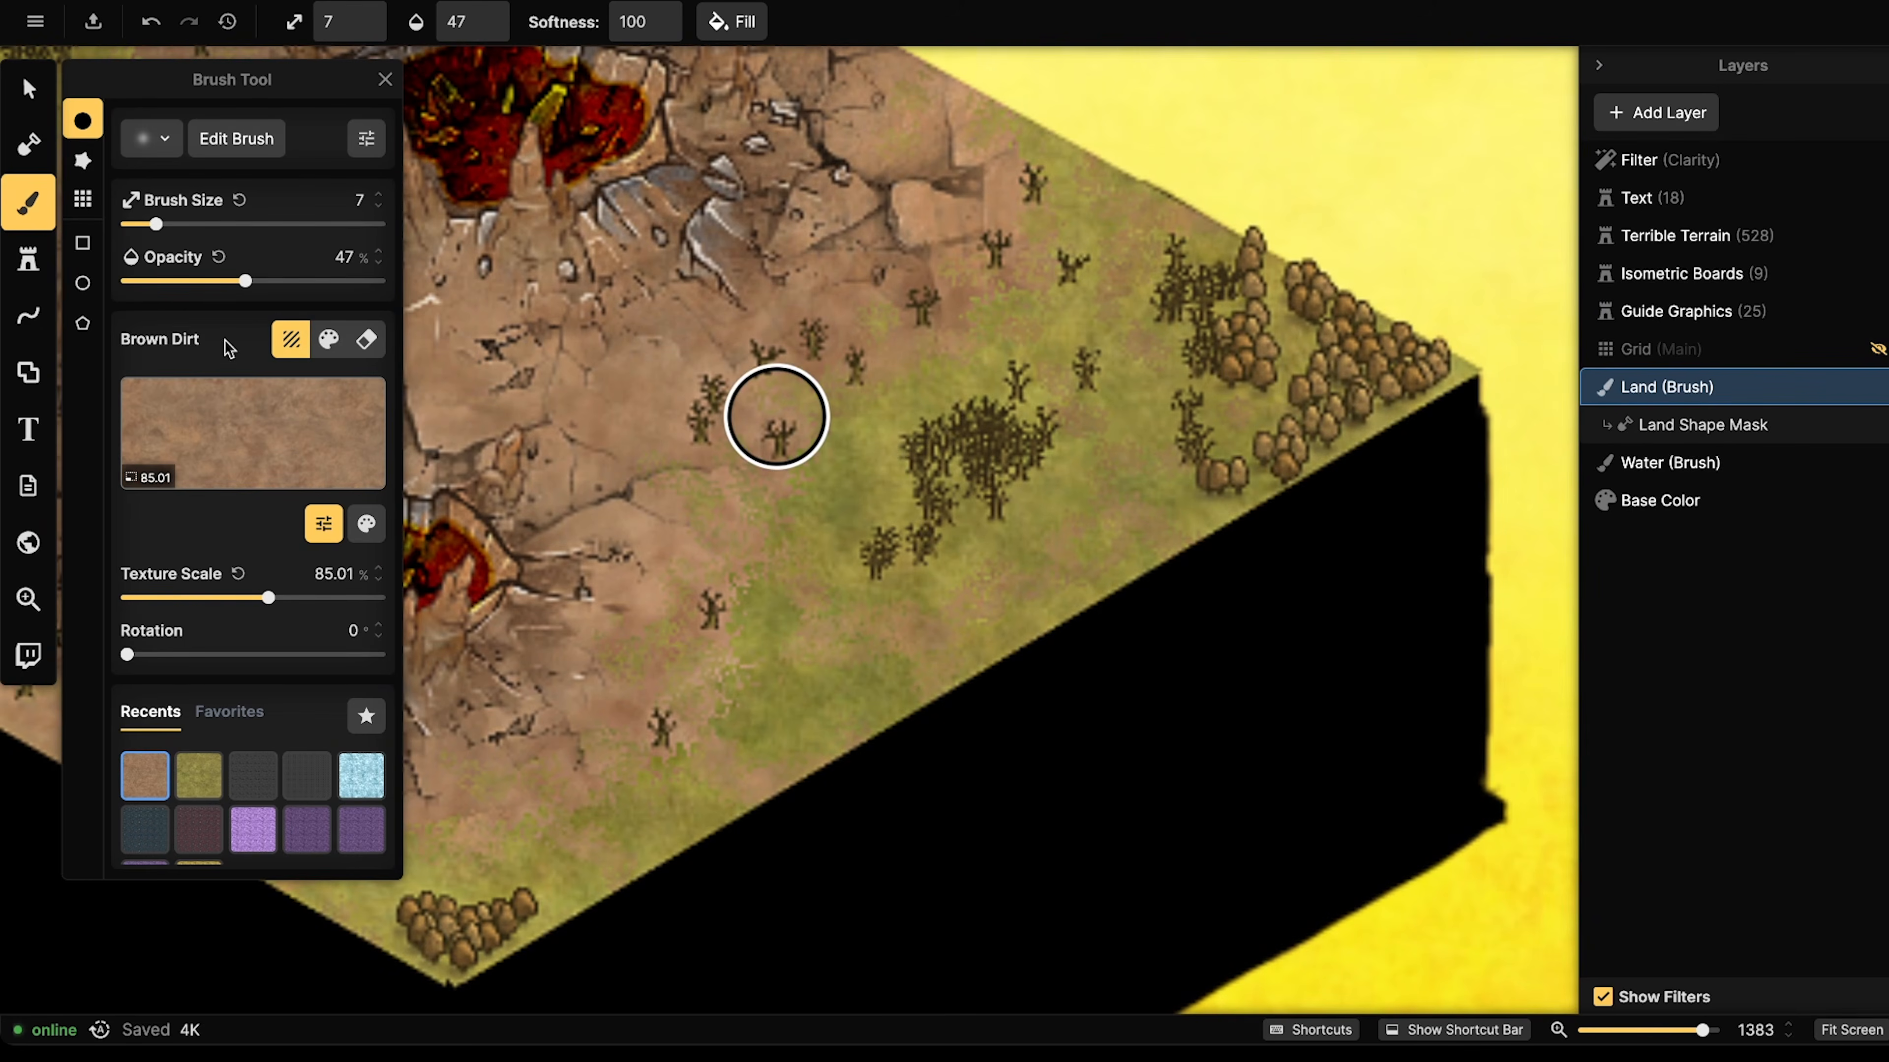
- Load the Grass Patches texture via a "grass" search and set opacity to 100% and texture scale to 54.74%
click(238, 383)
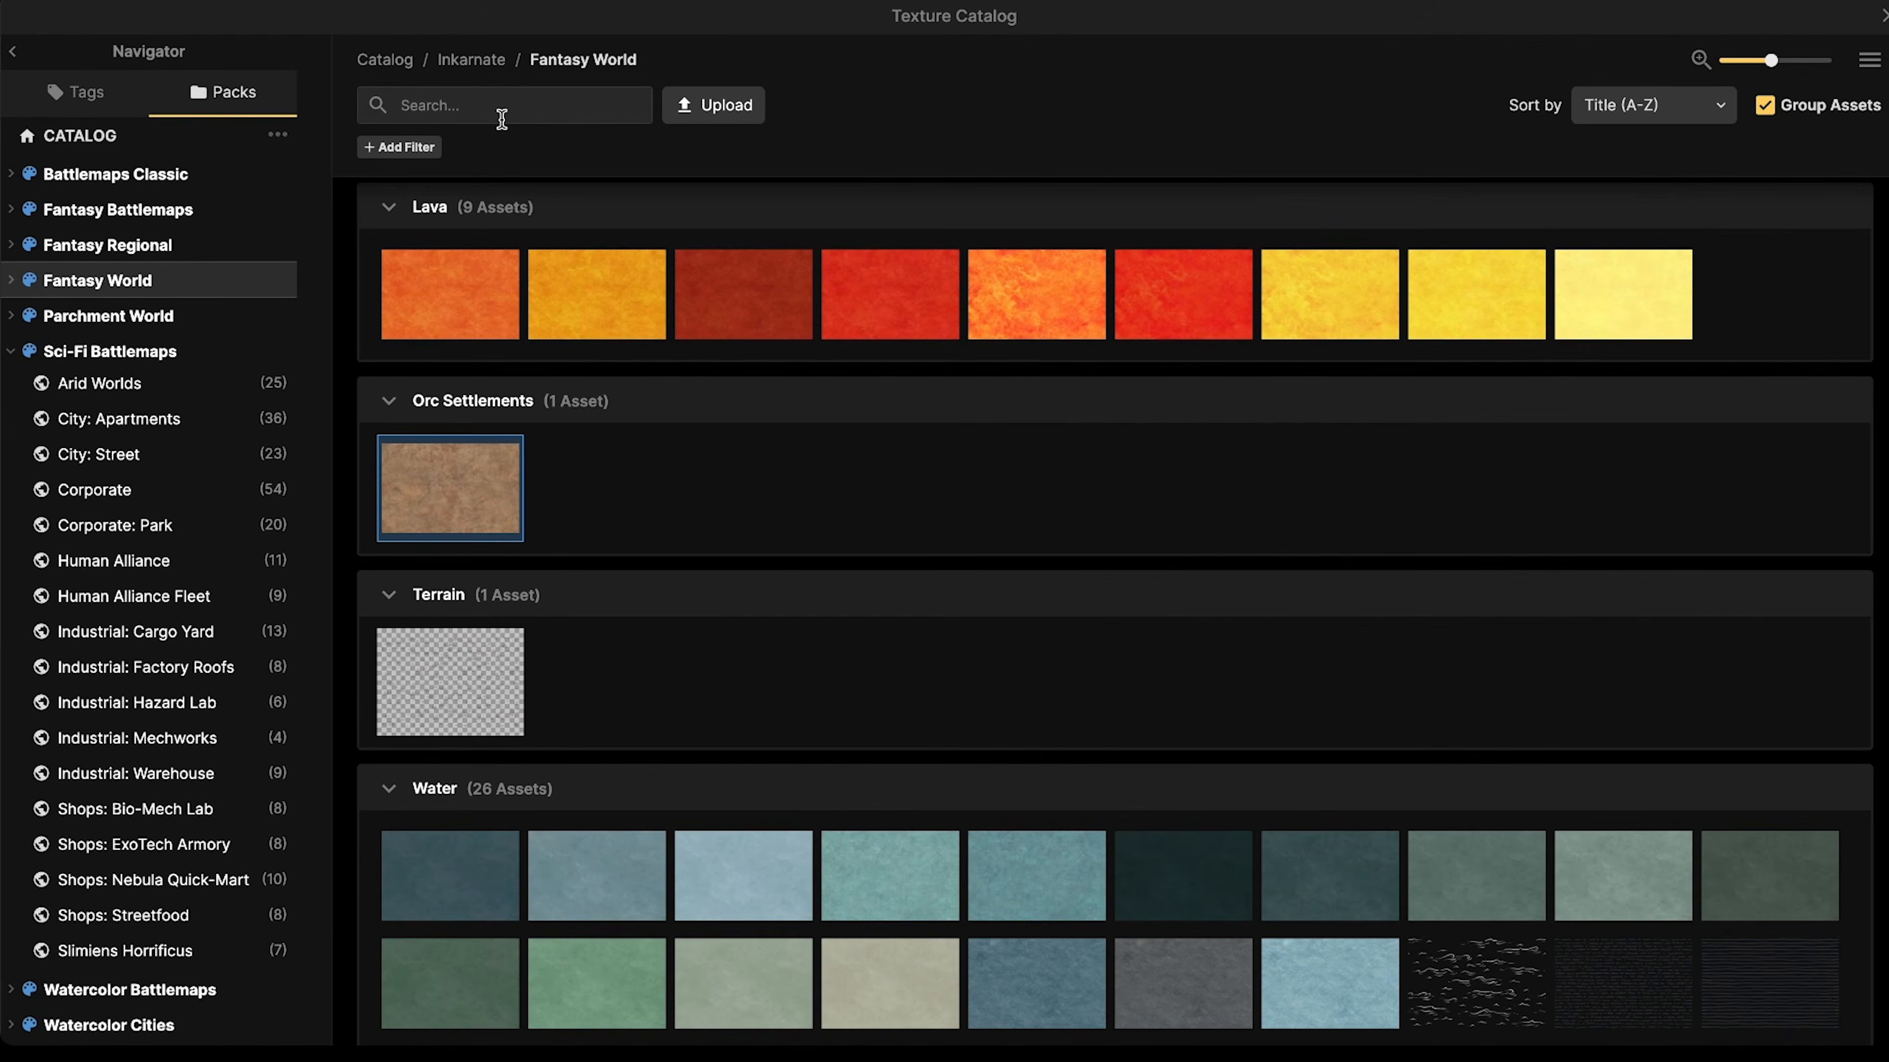
text(grass')
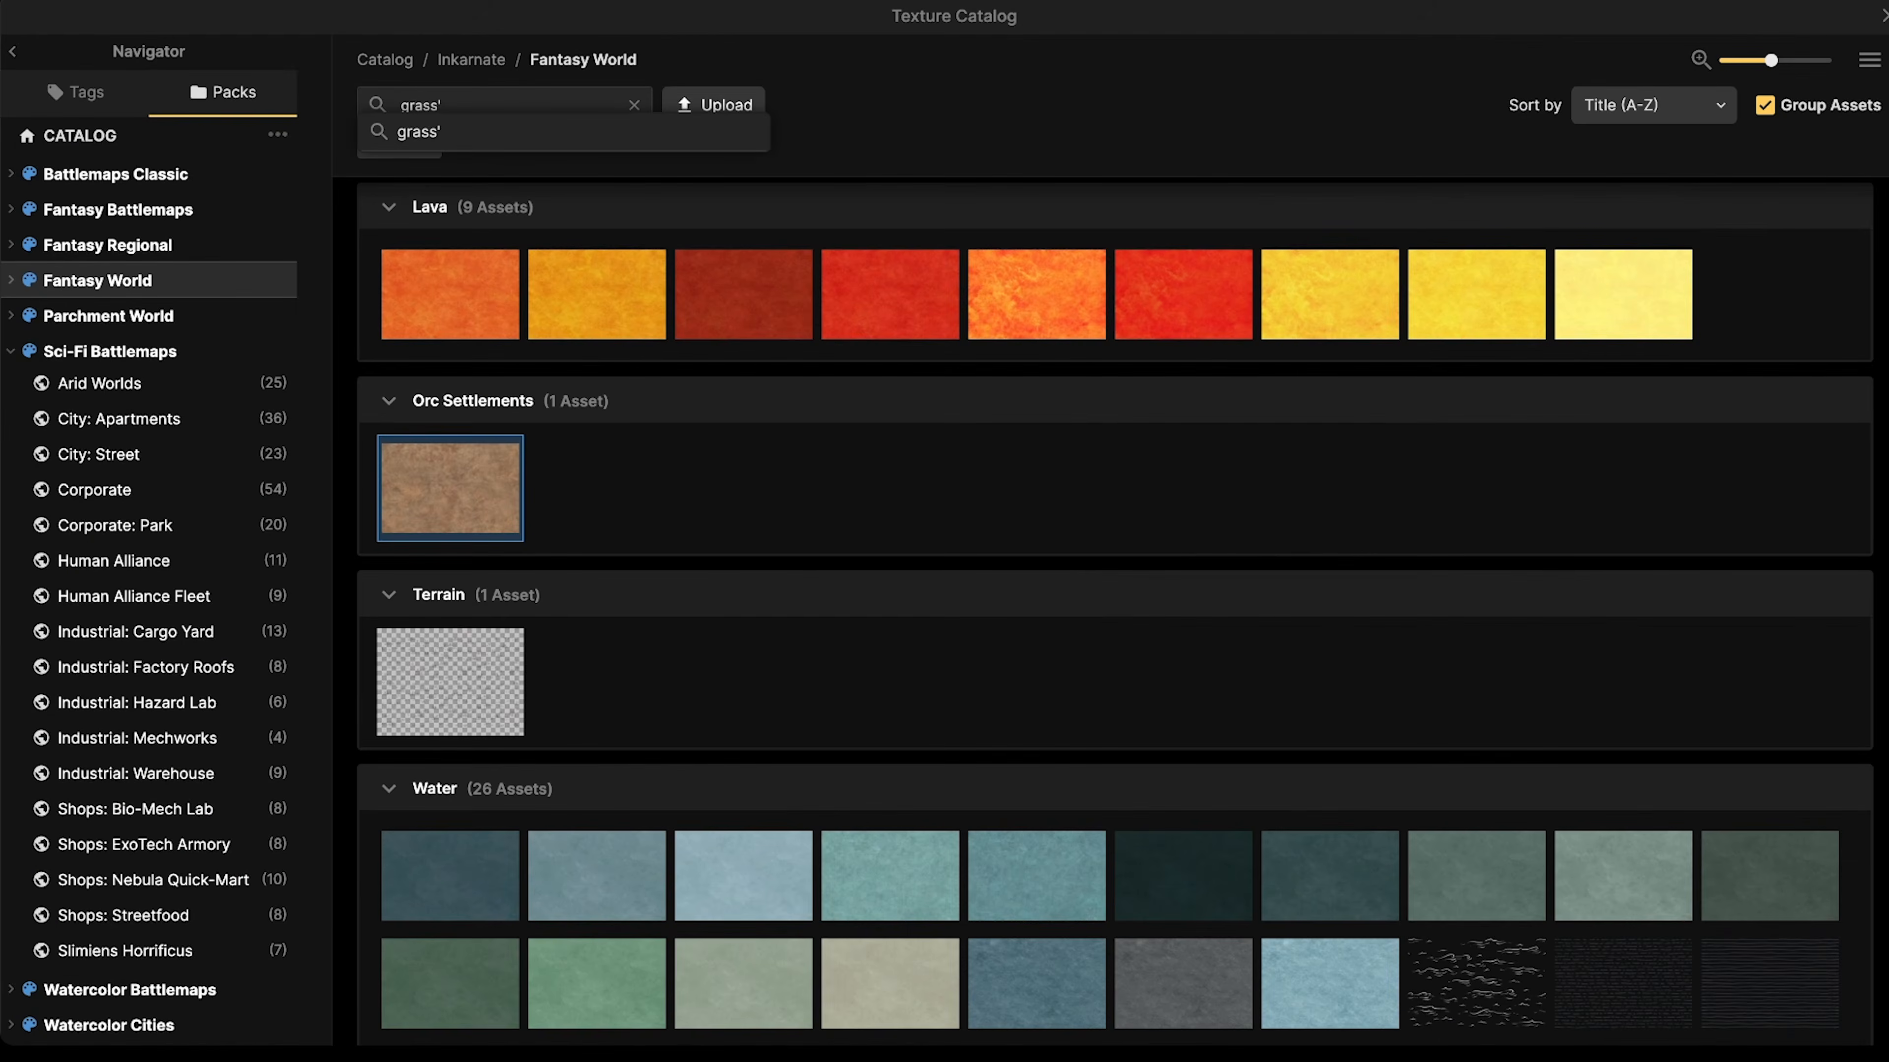
key(BackSpace)
key(Return)
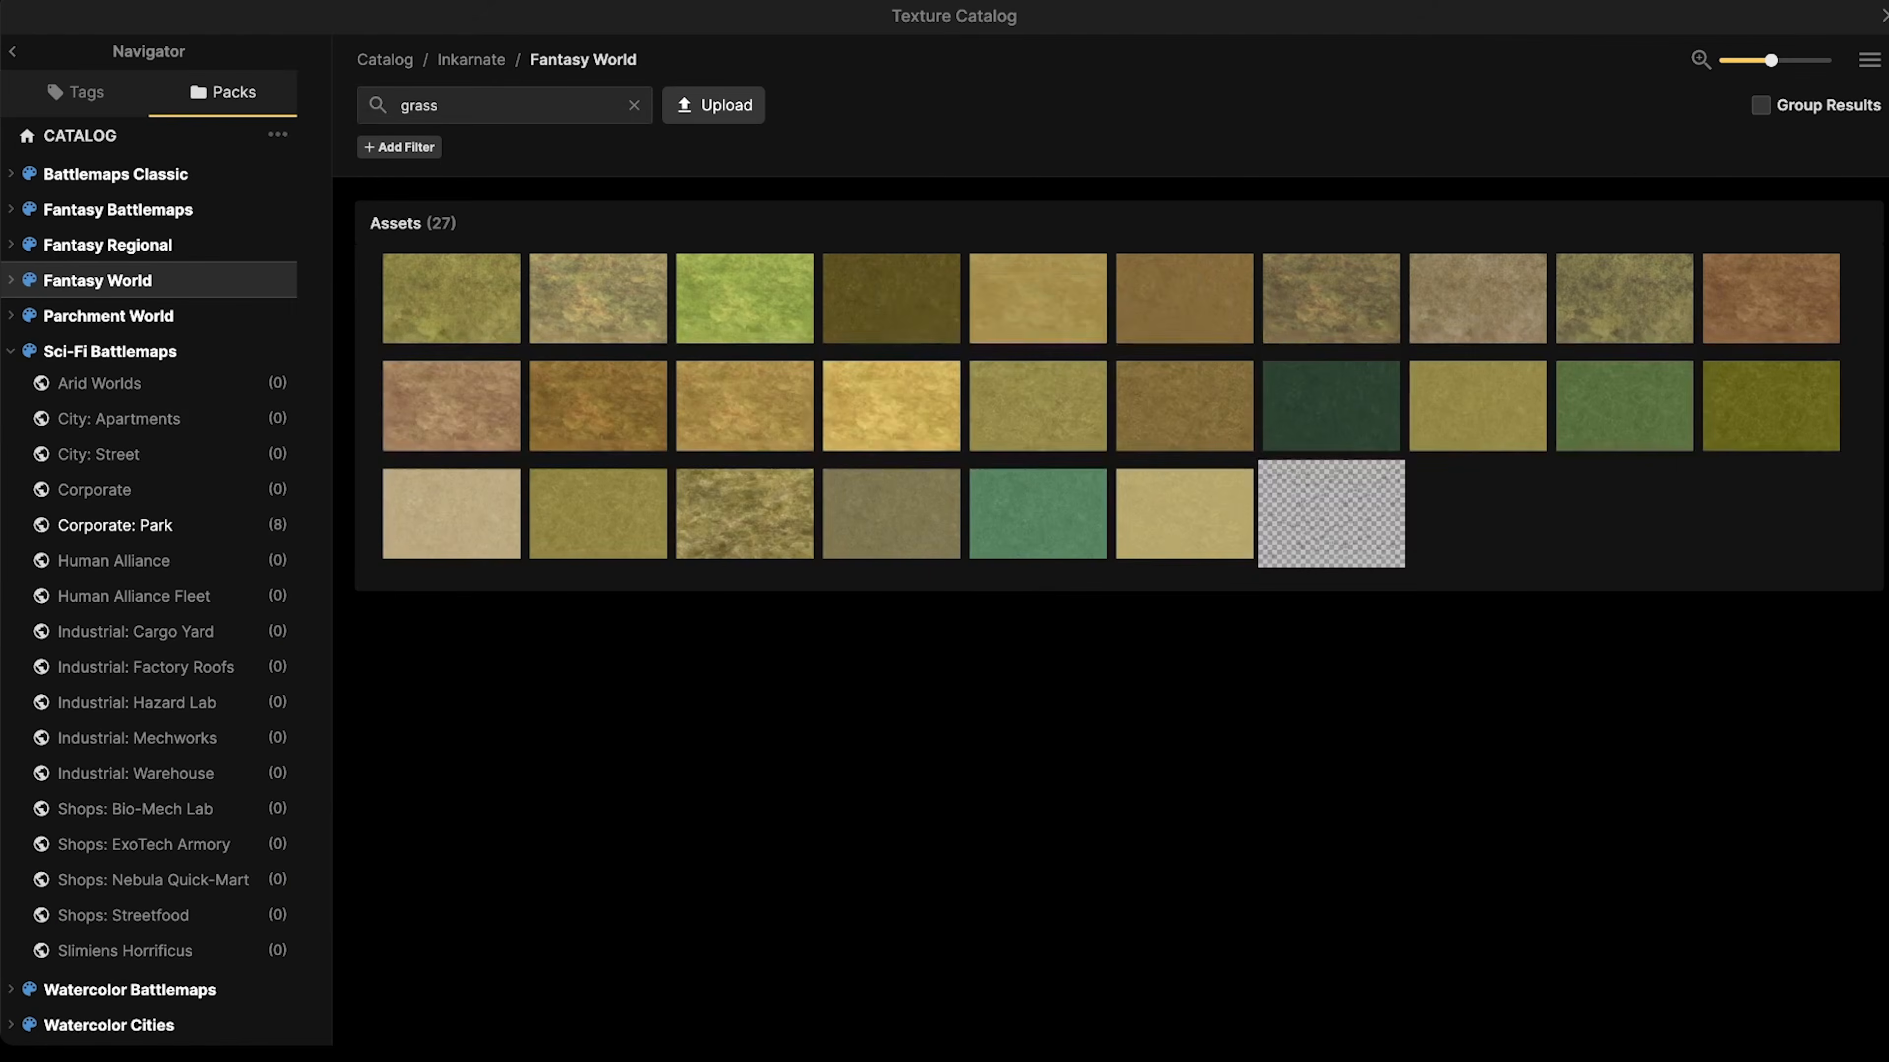
click(1328, 512)
drag(247, 283, 484, 282)
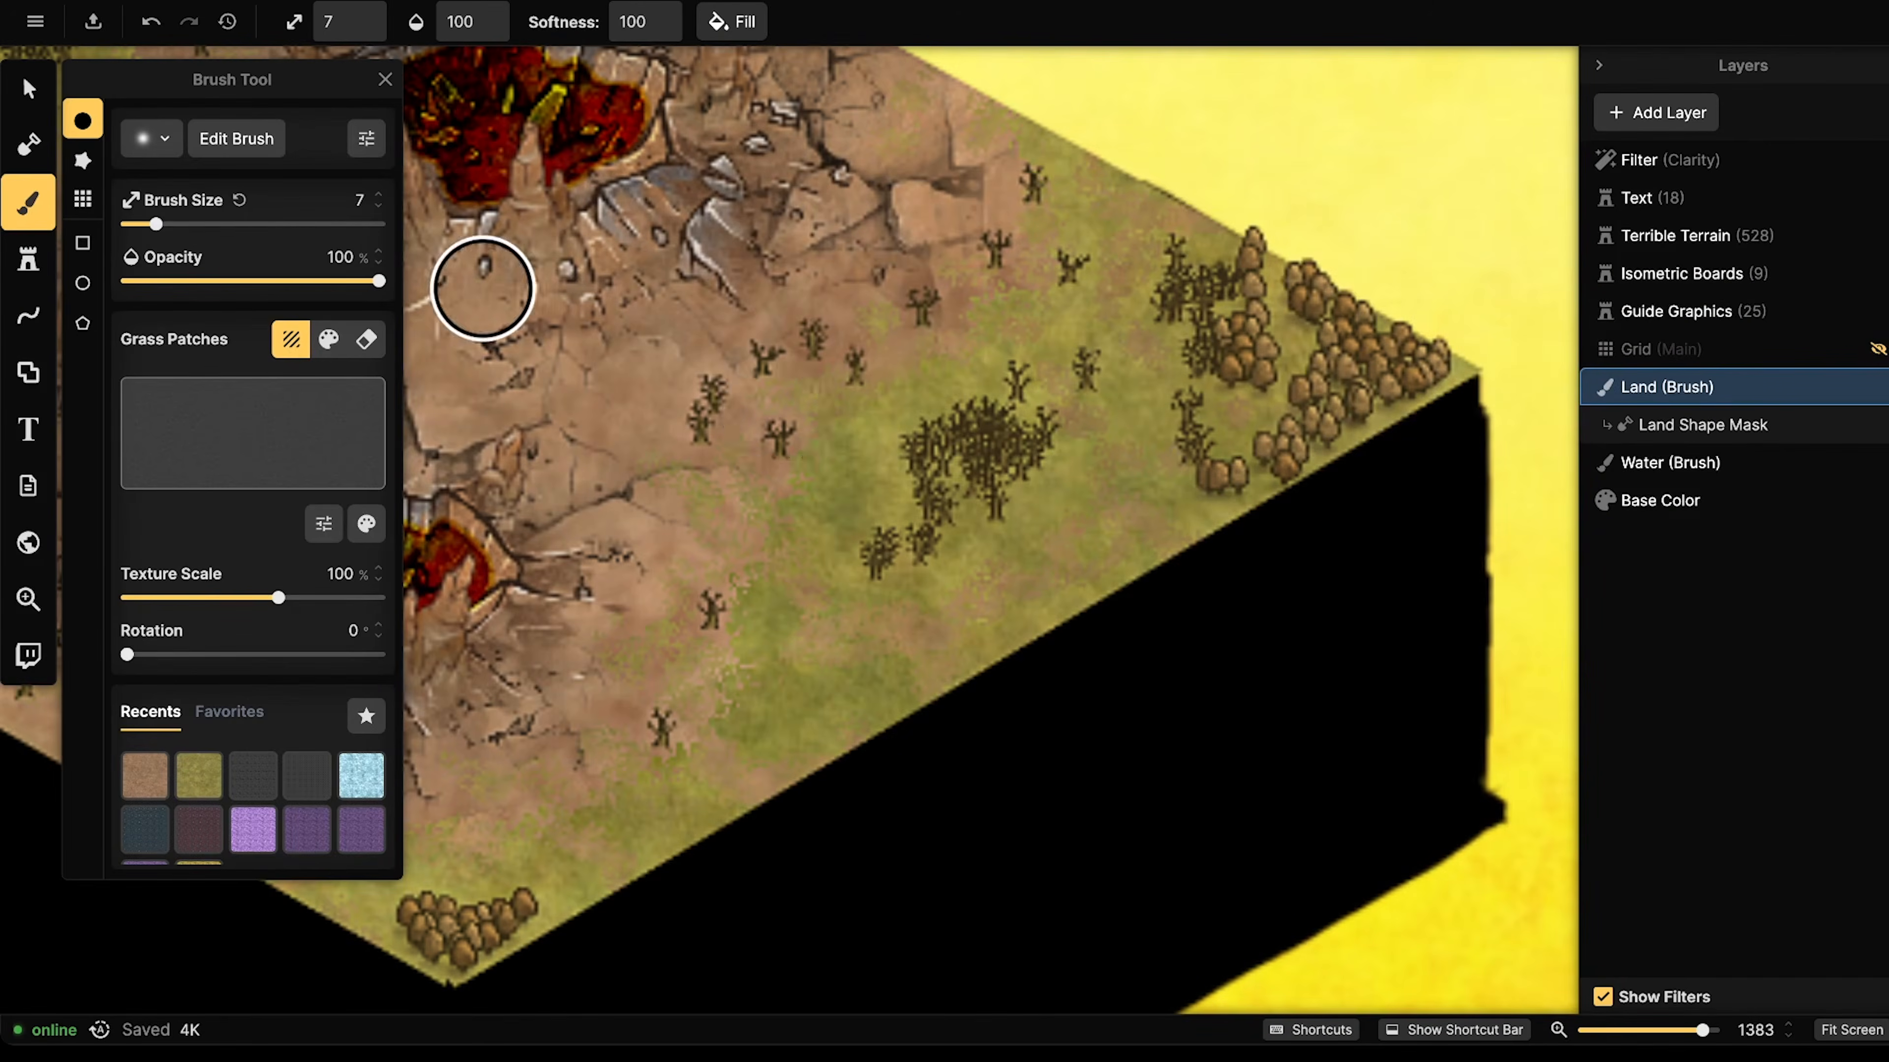
drag(276, 598, 246, 604)
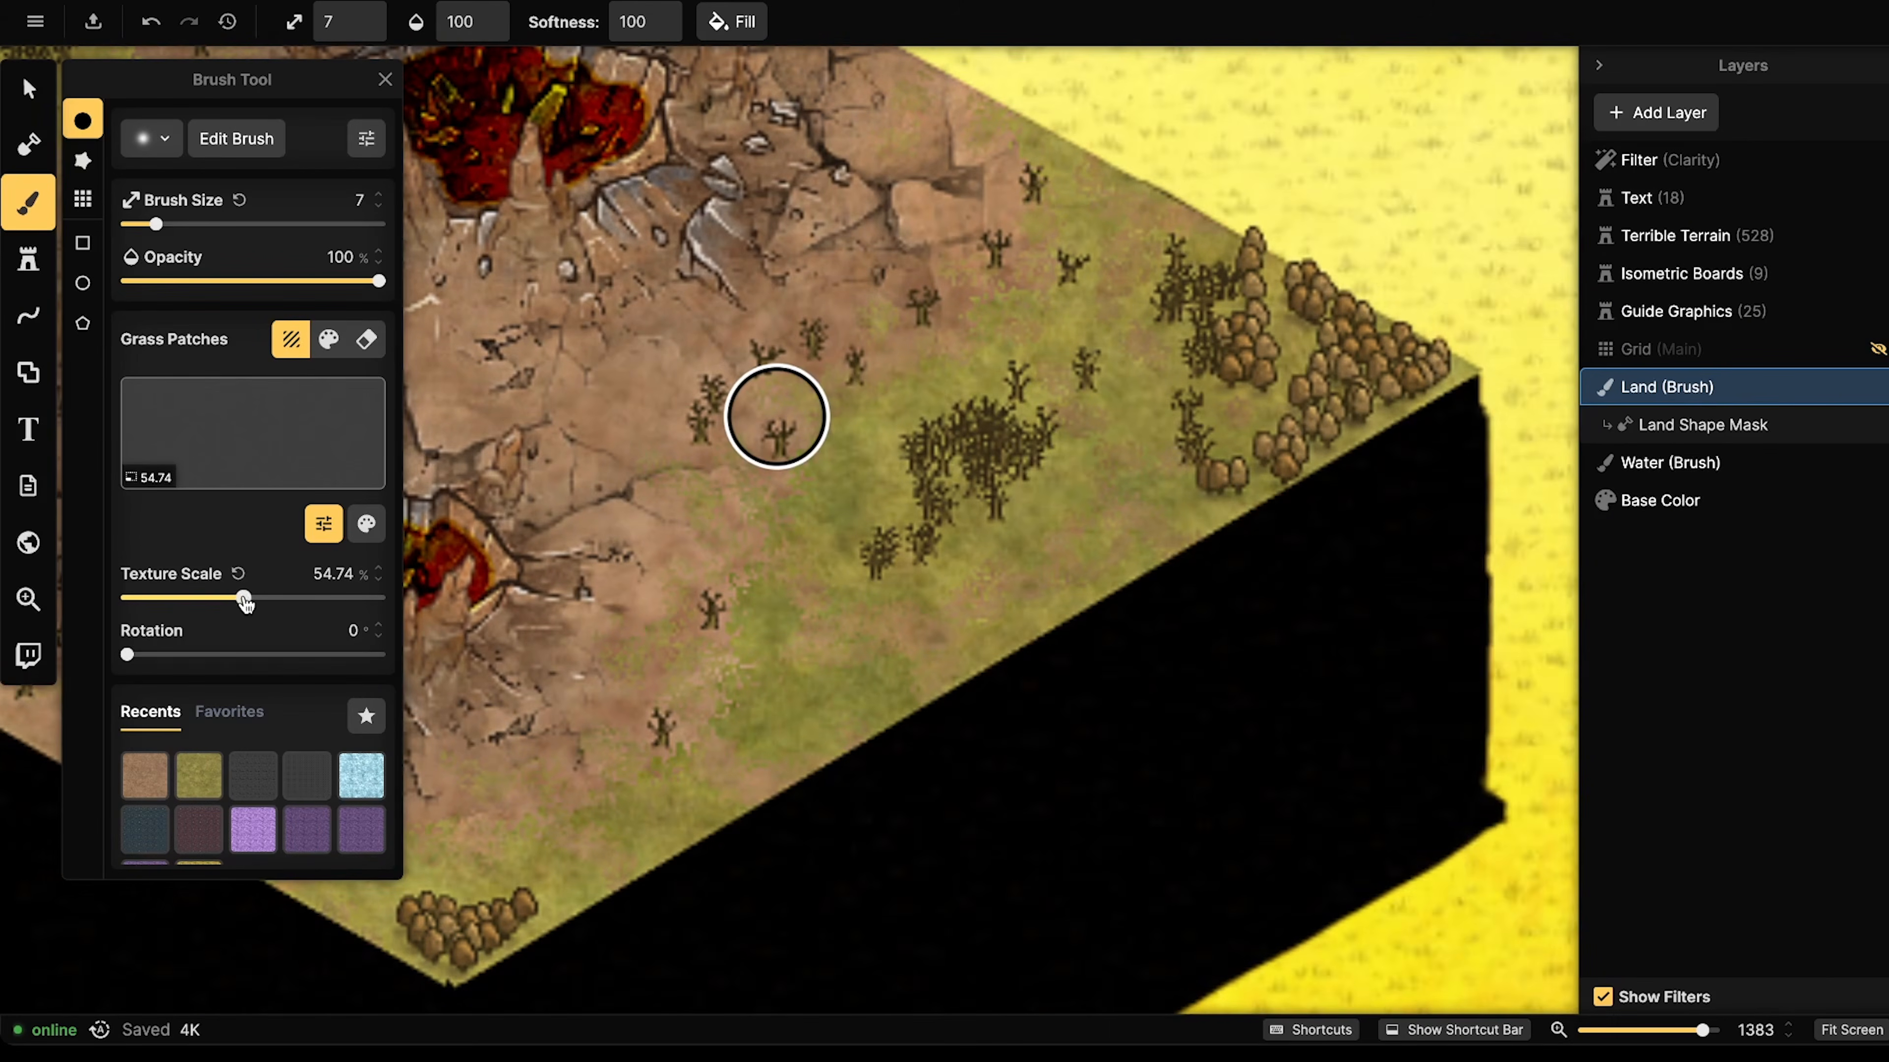
- Paint Grass Patches detail over the grass around the large dead-tree cluster on the tile's right side
mouse_move(1004, 524)
mouse_down()
mouse_move(793, 562)
mouse_move(851, 496)
mouse_move(828, 488)
mouse_move(839, 448)
mouse_move(878, 432)
mouse_move(754, 451)
mouse_move(890, 471)
mouse_move(894, 509)
mouse_move(822, 519)
mouse_move(705, 731)
mouse_move(657, 763)
mouse_move(661, 743)
mouse_move(882, 698)
mouse_move(1141, 482)
mouse_move(1107, 488)
mouse_move(1219, 442)
mouse_move(1196, 357)
mouse_move(1250, 422)
mouse_move(1349, 424)
mouse_move(955, 302)
mouse_up()
click(942, 322)
click(870, 340)
click(821, 469)
- Extend the Grass Patches detail over the other grassy areas of the lava crater tile
scroll(742, 566, down, 4)
scroll(742, 566, left, 5)
click(770, 635)
click(779, 650)
mouse_move(779, 650)
mouse_down()
mouse_move(638, 636)
mouse_move(566, 656)
mouse_move(662, 678)
mouse_move(859, 656)
mouse_up()
click(955, 583)
click(1078, 455)
click(1078, 448)
click(895, 447)
scroll(895, 447, down, 5)
scroll(895, 438, up, 2)
scroll(895, 439, left, 2)
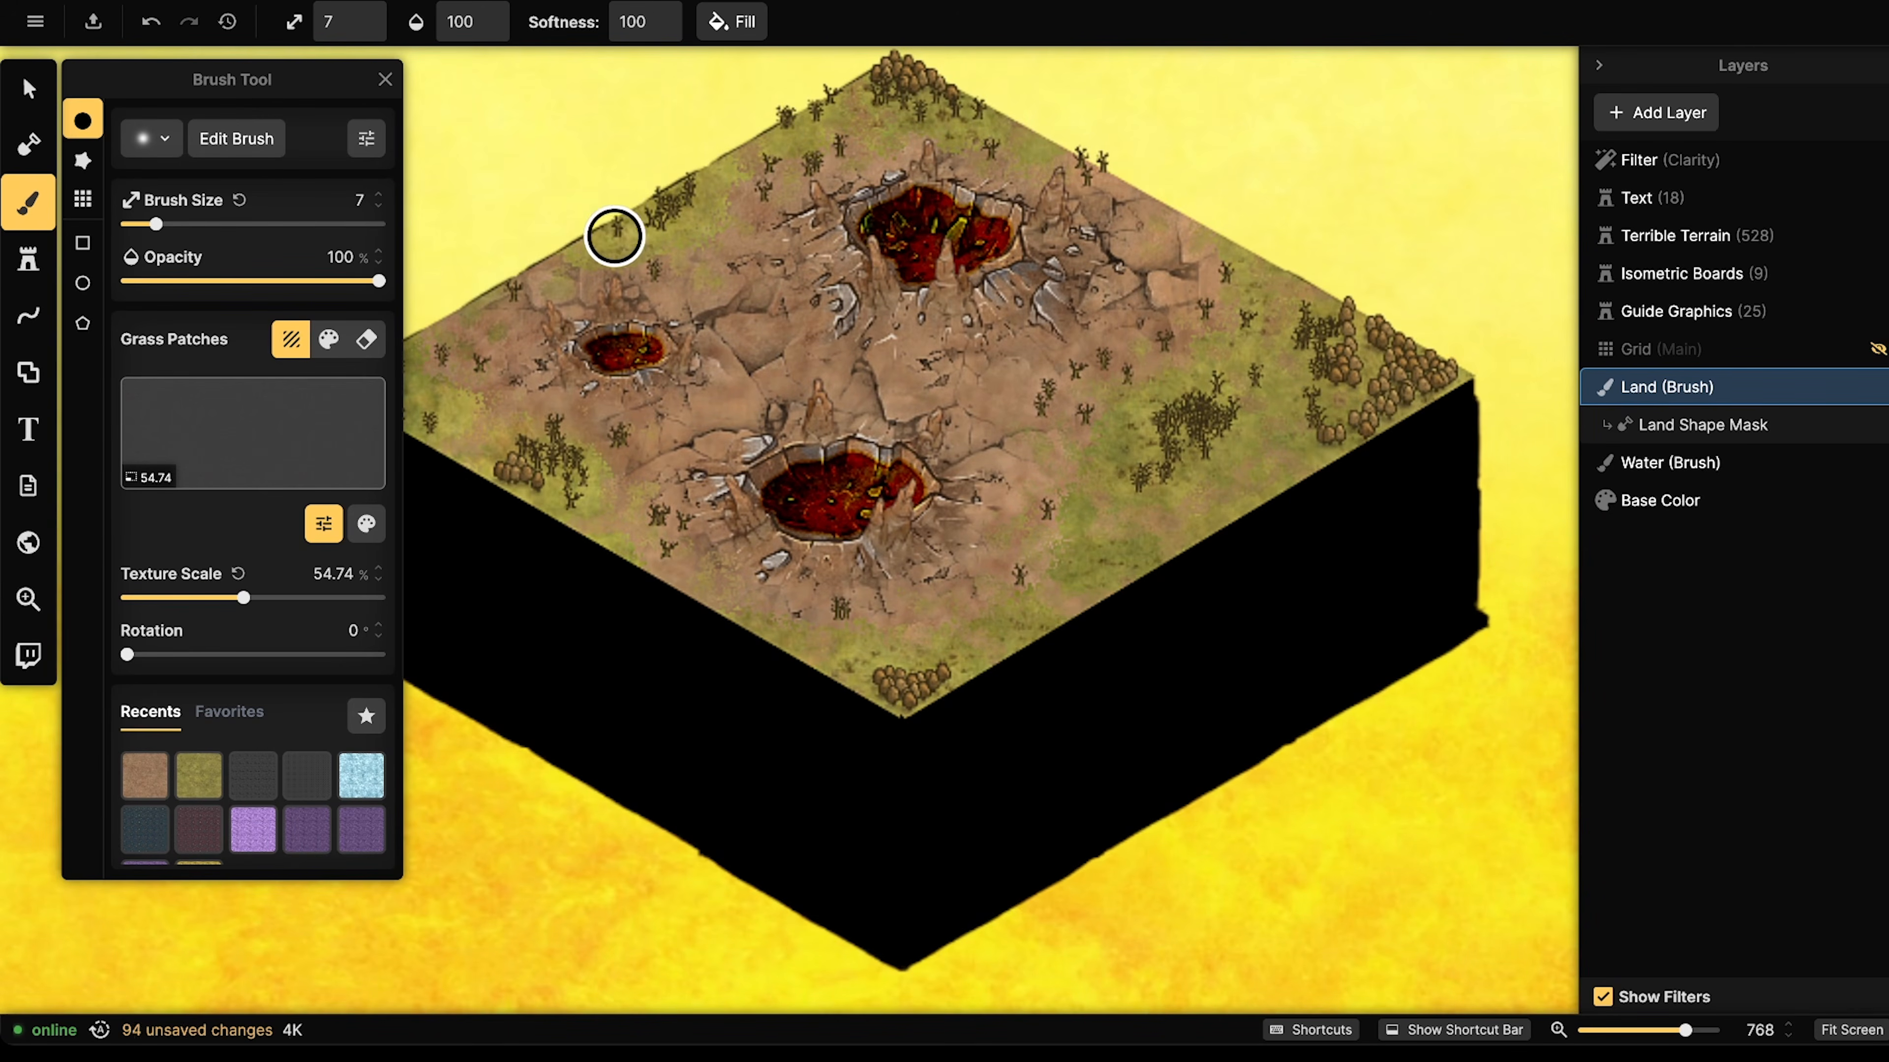
drag(451, 457, 638, 471)
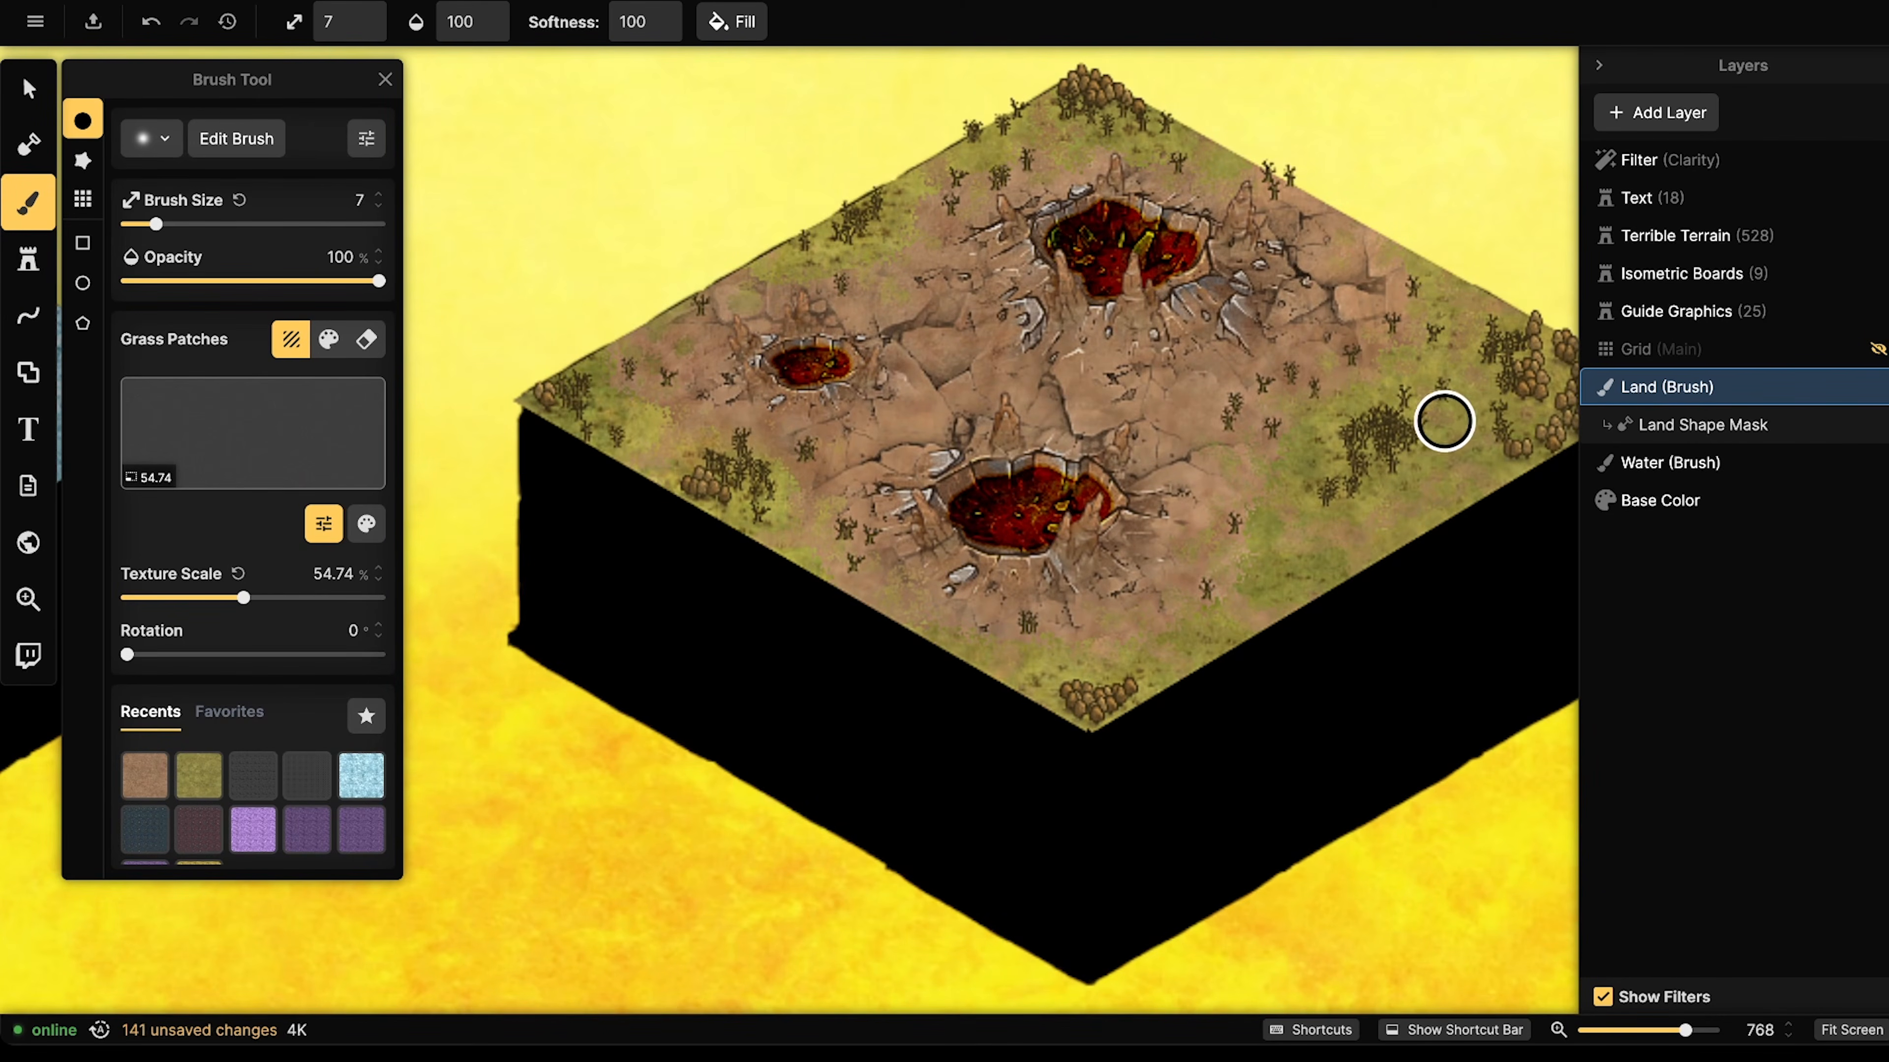
- Add more Grass Patches dabs between and around the dead-tree clusters near the tile's right corner
scroll(1000, 473, up, 8)
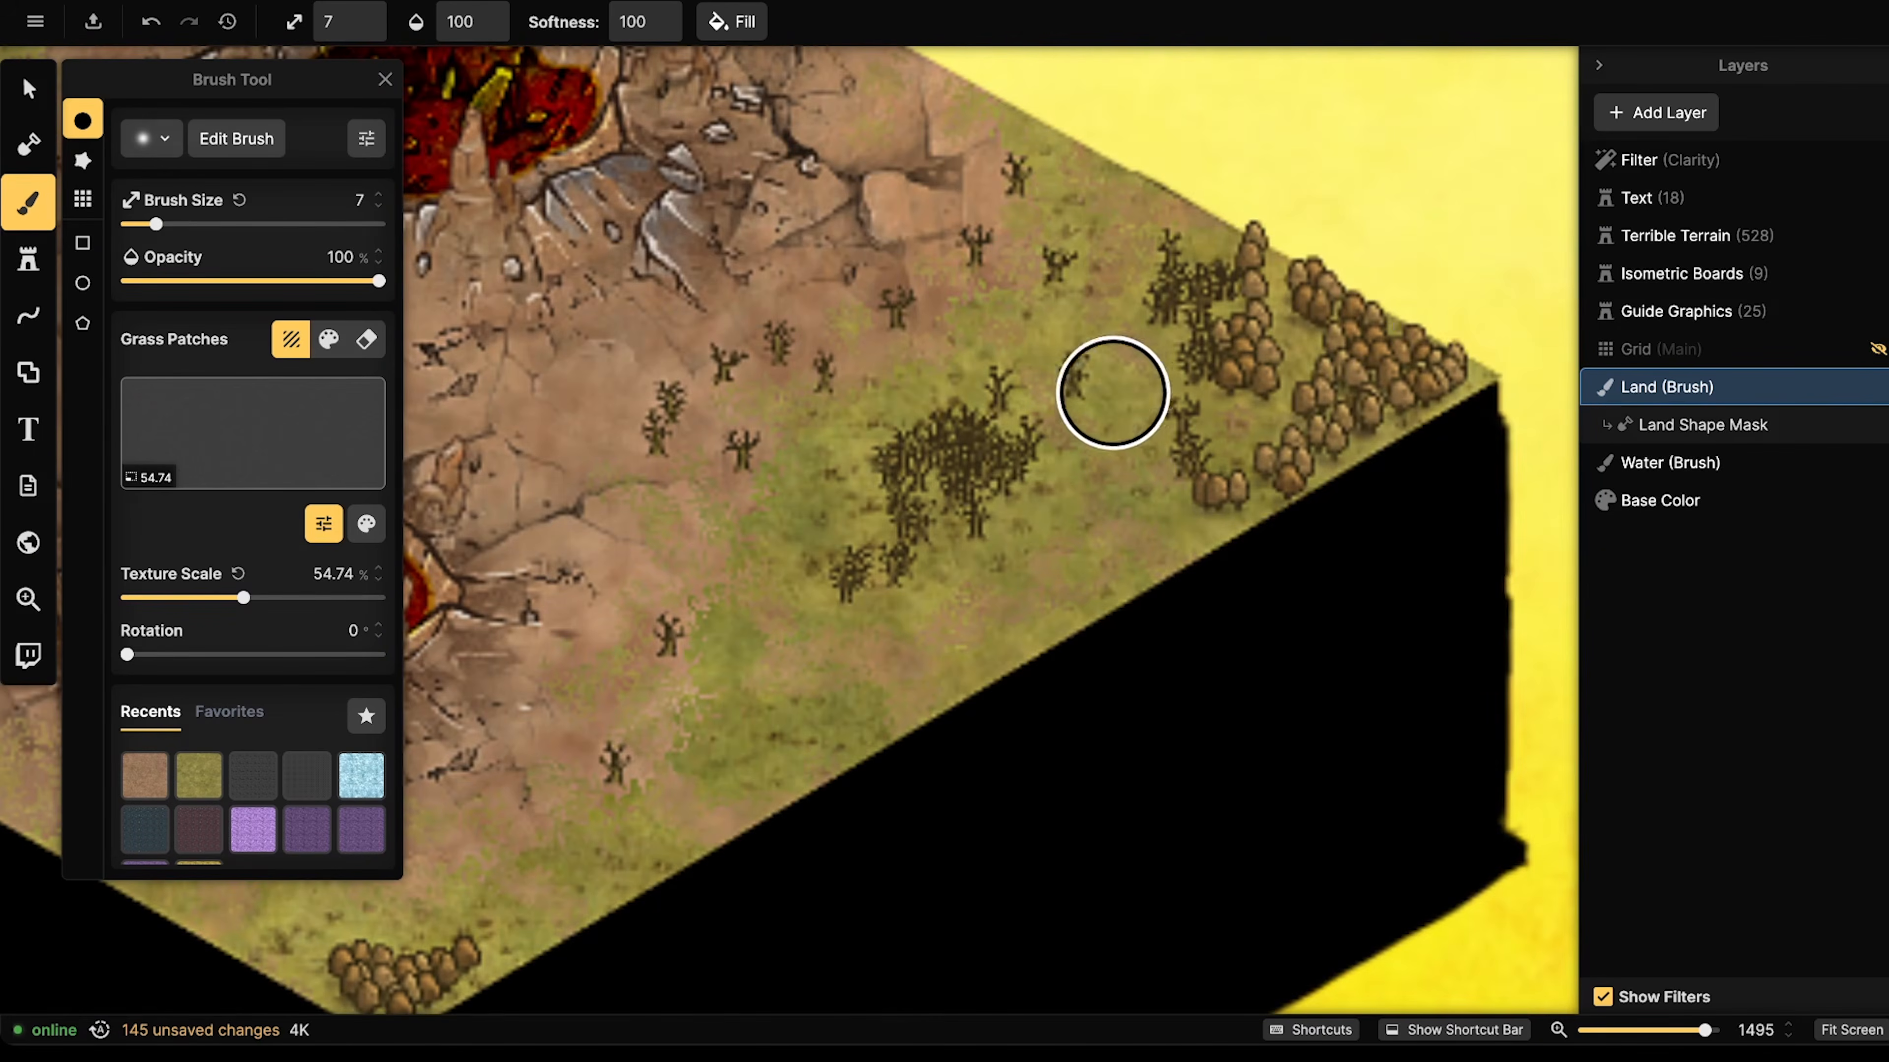
click(1225, 409)
click(1043, 498)
click(988, 499)
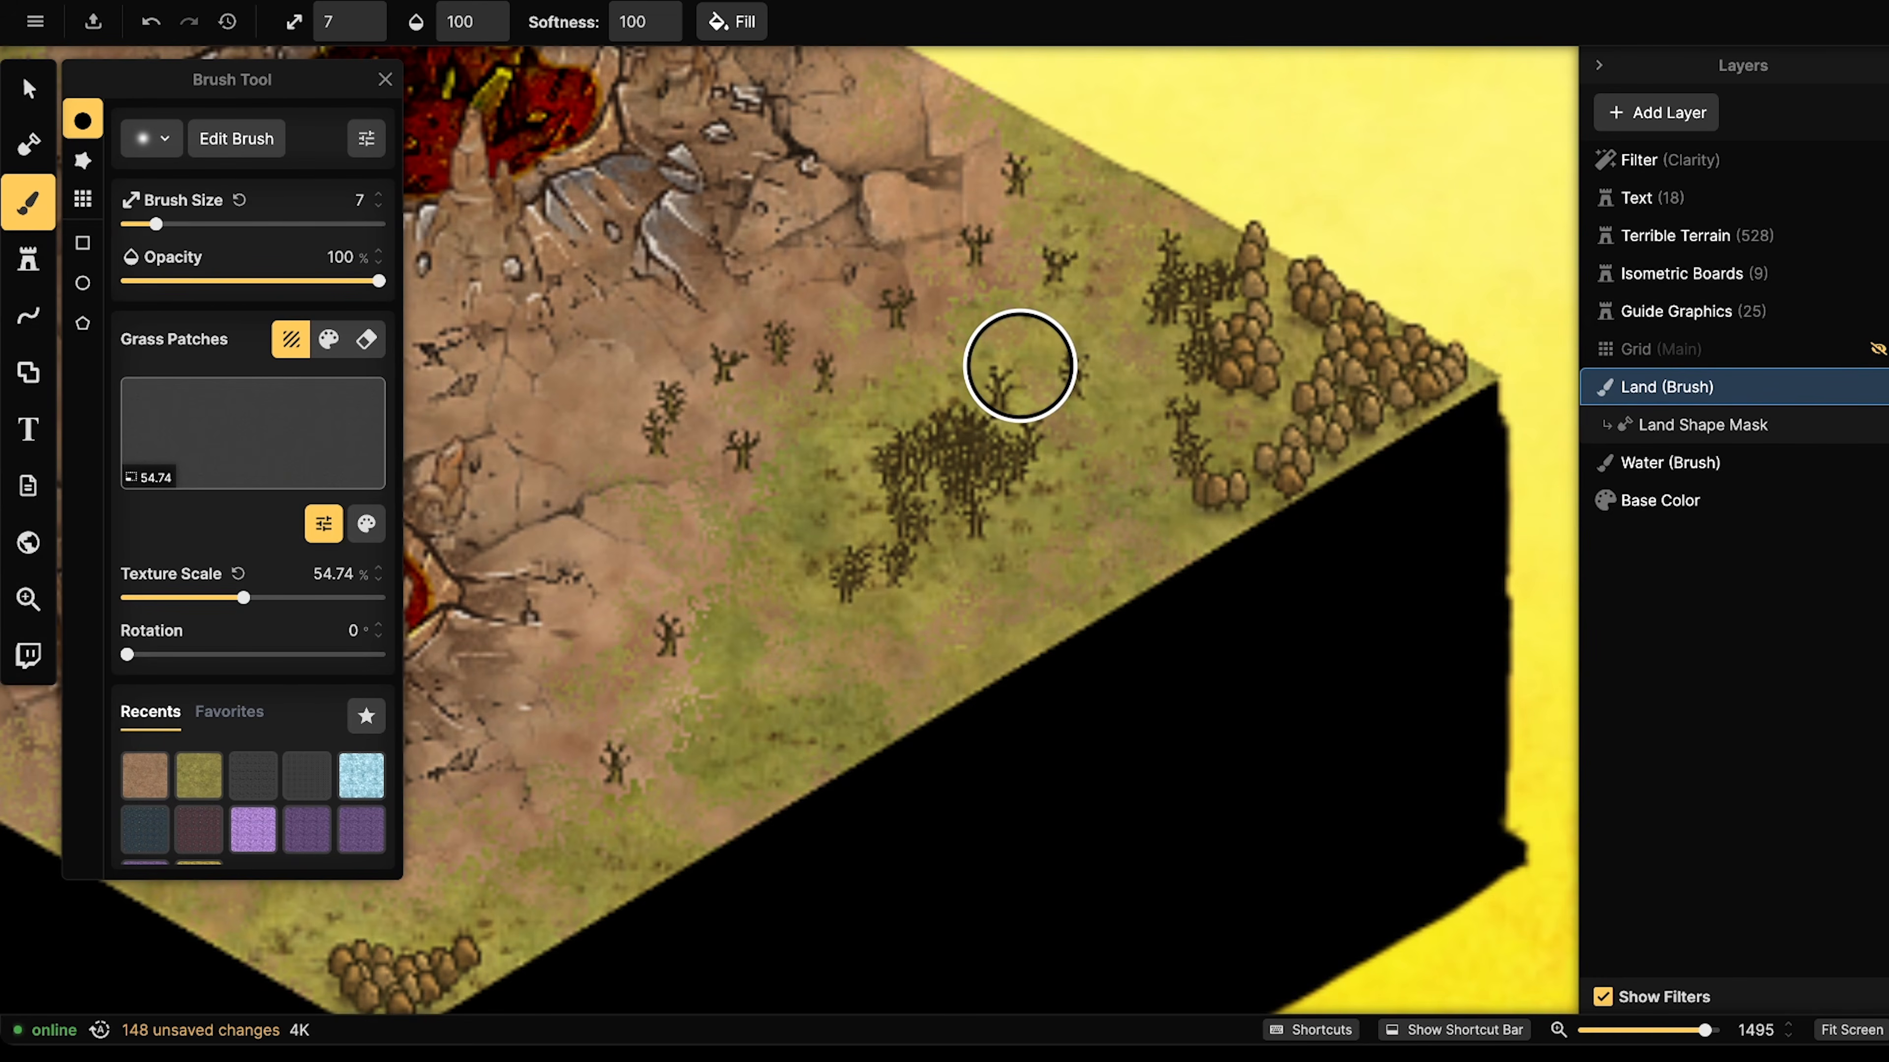
click(939, 401)
click(937, 404)
click(926, 413)
click(922, 427)
- Dab Grass Patches onto the grass along the middle of the tile's front-right edge
click(1035, 646)
click(1023, 657)
click(1014, 668)
click(1014, 667)
click(1019, 667)
- Fill the darker grass area near the front-right edge with Grass Patches dabs, continuing towards the front corner
click(843, 707)
click(809, 725)
click(776, 728)
click(757, 696)
click(743, 677)
click(740, 672)
click(731, 732)
click(732, 739)
click(734, 735)
drag(747, 715, 939, 629)
click(812, 764)
click(796, 778)
click(795, 782)
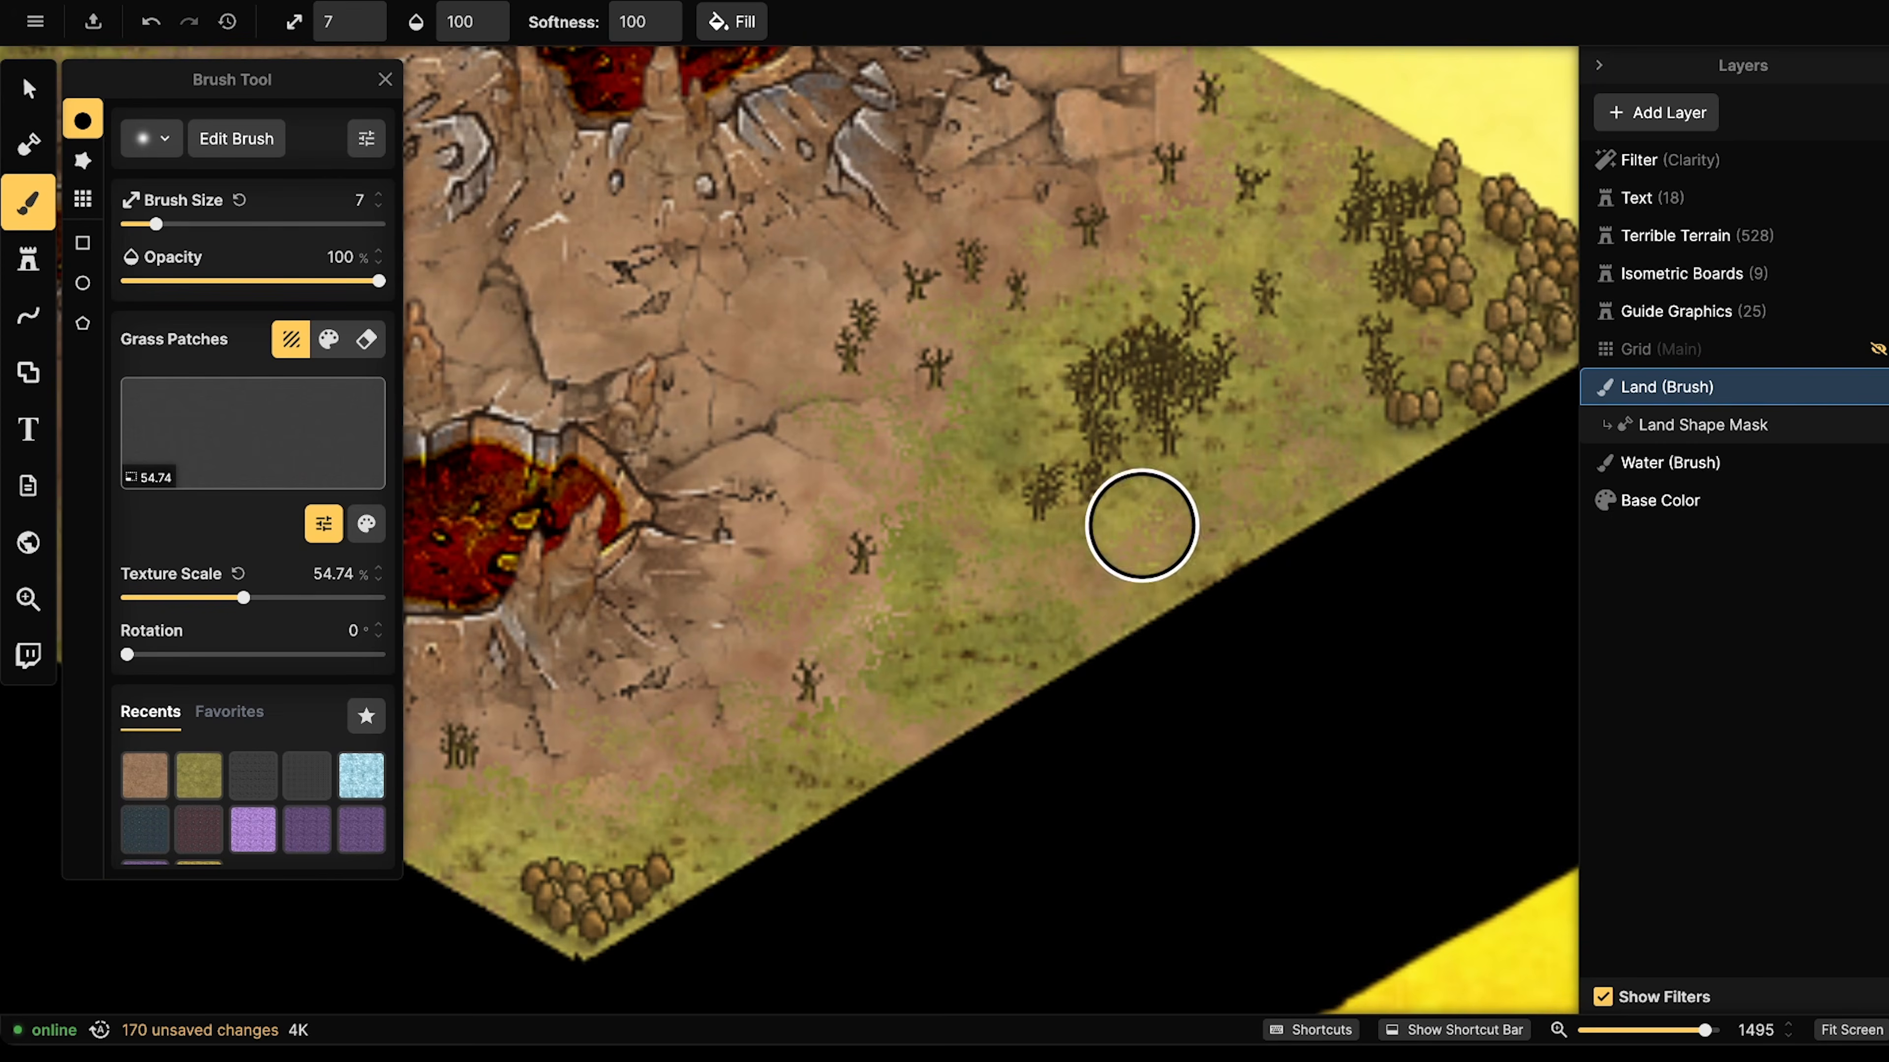
- Dab Grass Patches onto the grass along the lava crater tile's front-left edge, just beside the front corner
drag(671, 784, 1064, 568)
click(736, 617)
click(729, 599)
click(716, 576)
click(709, 578)
click(708, 579)
click(705, 587)
click(705, 593)
- Add Grass Patches dabs along the middle of the tile's front-left edge, beside the dead-tree and boulder cluster
drag(526, 444, 949, 636)
click(844, 622)
click(831, 613)
click(817, 605)
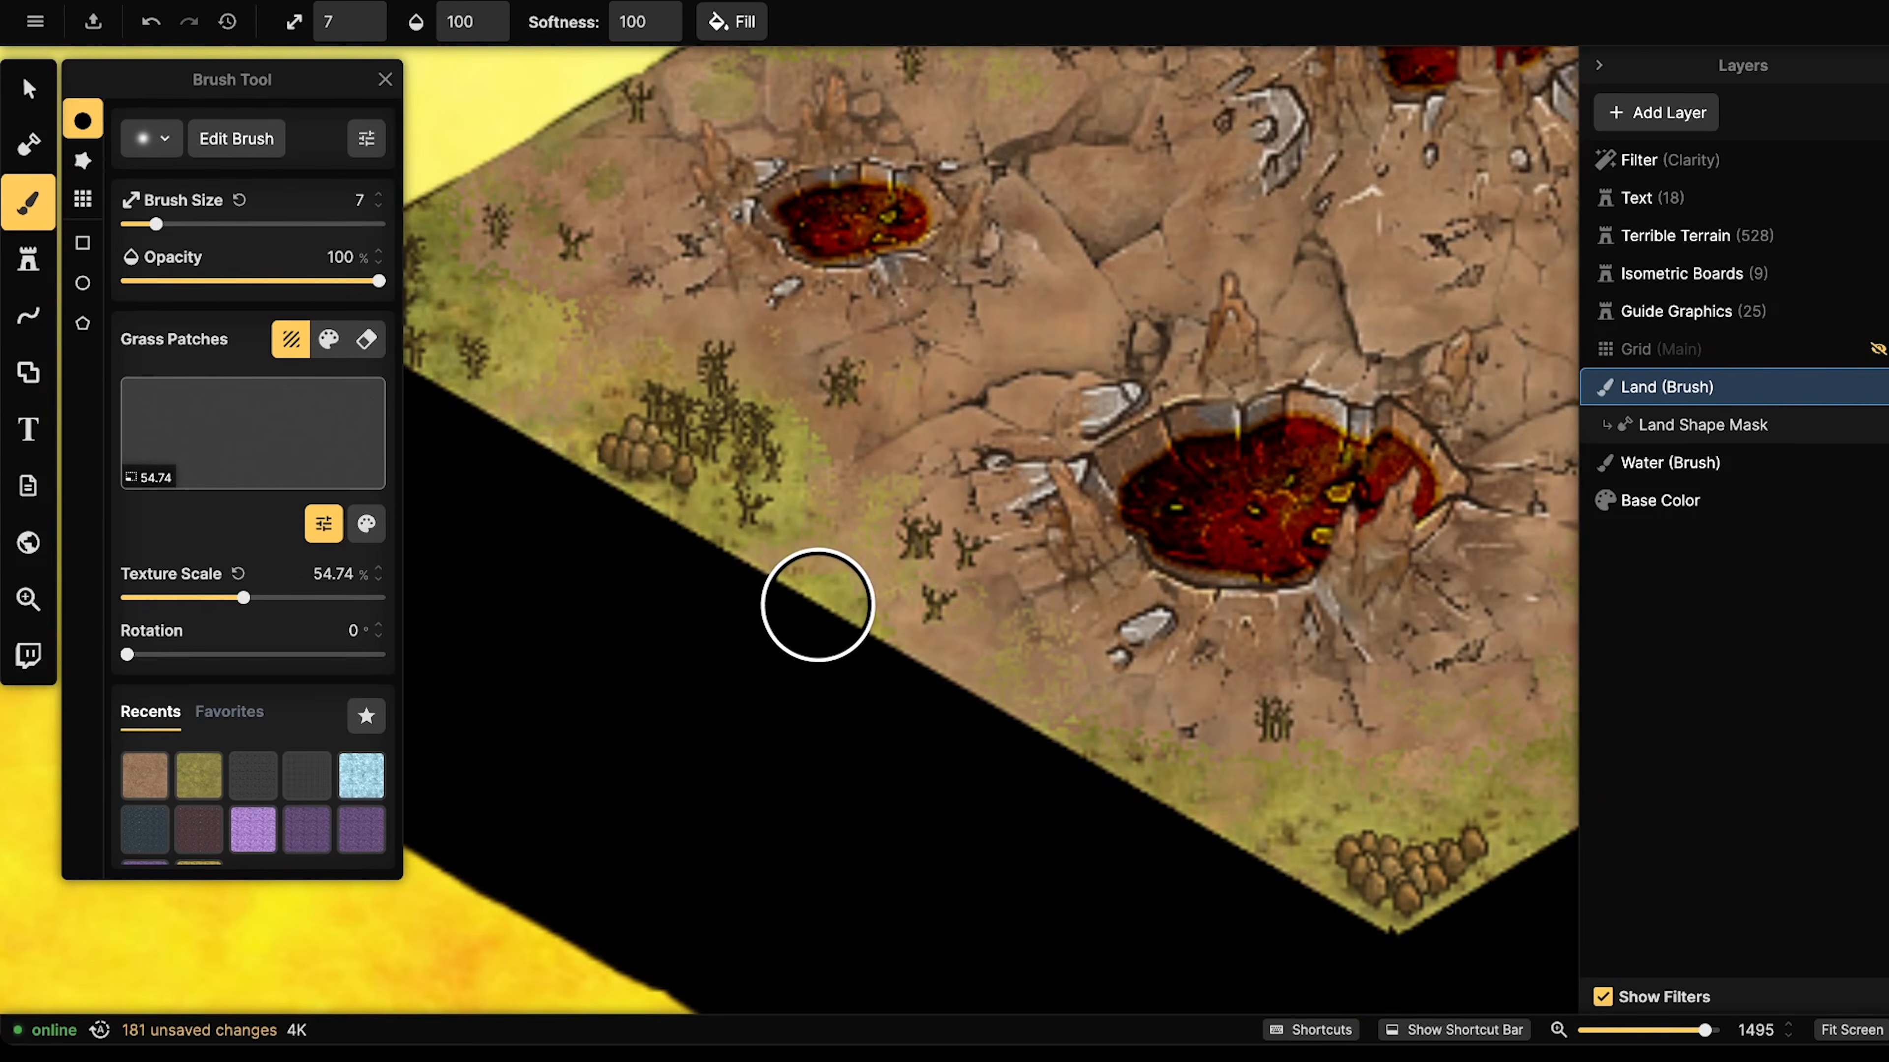
click(827, 612)
- Dab Grass Patches around the dead trees and boulders on the grass leading to the tile's left corner
drag(728, 543, 895, 672)
click(821, 557)
click(688, 600)
click(709, 581)
click(807, 604)
click(912, 597)
click(590, 410)
click(645, 443)
click(485, 401)
click(535, 452)
click(627, 422)
- Continue the Grass Patches dabs along the tile's back-left edge towards the back corner
drag(912, 267, 667, 547)
click(797, 403)
click(780, 402)
click(764, 398)
click(818, 379)
click(841, 366)
drag(1063, 192, 839, 304)
click(853, 309)
click(887, 296)
click(904, 287)
click(934, 268)
click(913, 261)
click(911, 262)
- Dab Grass Patches along the back-right edge and around the trees and boulders at the tile's right corner
drag(1445, 340, 1139, 369)
click(1085, 349)
click(1084, 345)
drag(1232, 437, 851, 325)
click(963, 357)
click(1146, 486)
click(1173, 553)
click(1332, 612)
click(1423, 669)
click(1379, 700)
click(1347, 771)
click(1315, 767)
click(1532, 697)
click(1453, 736)
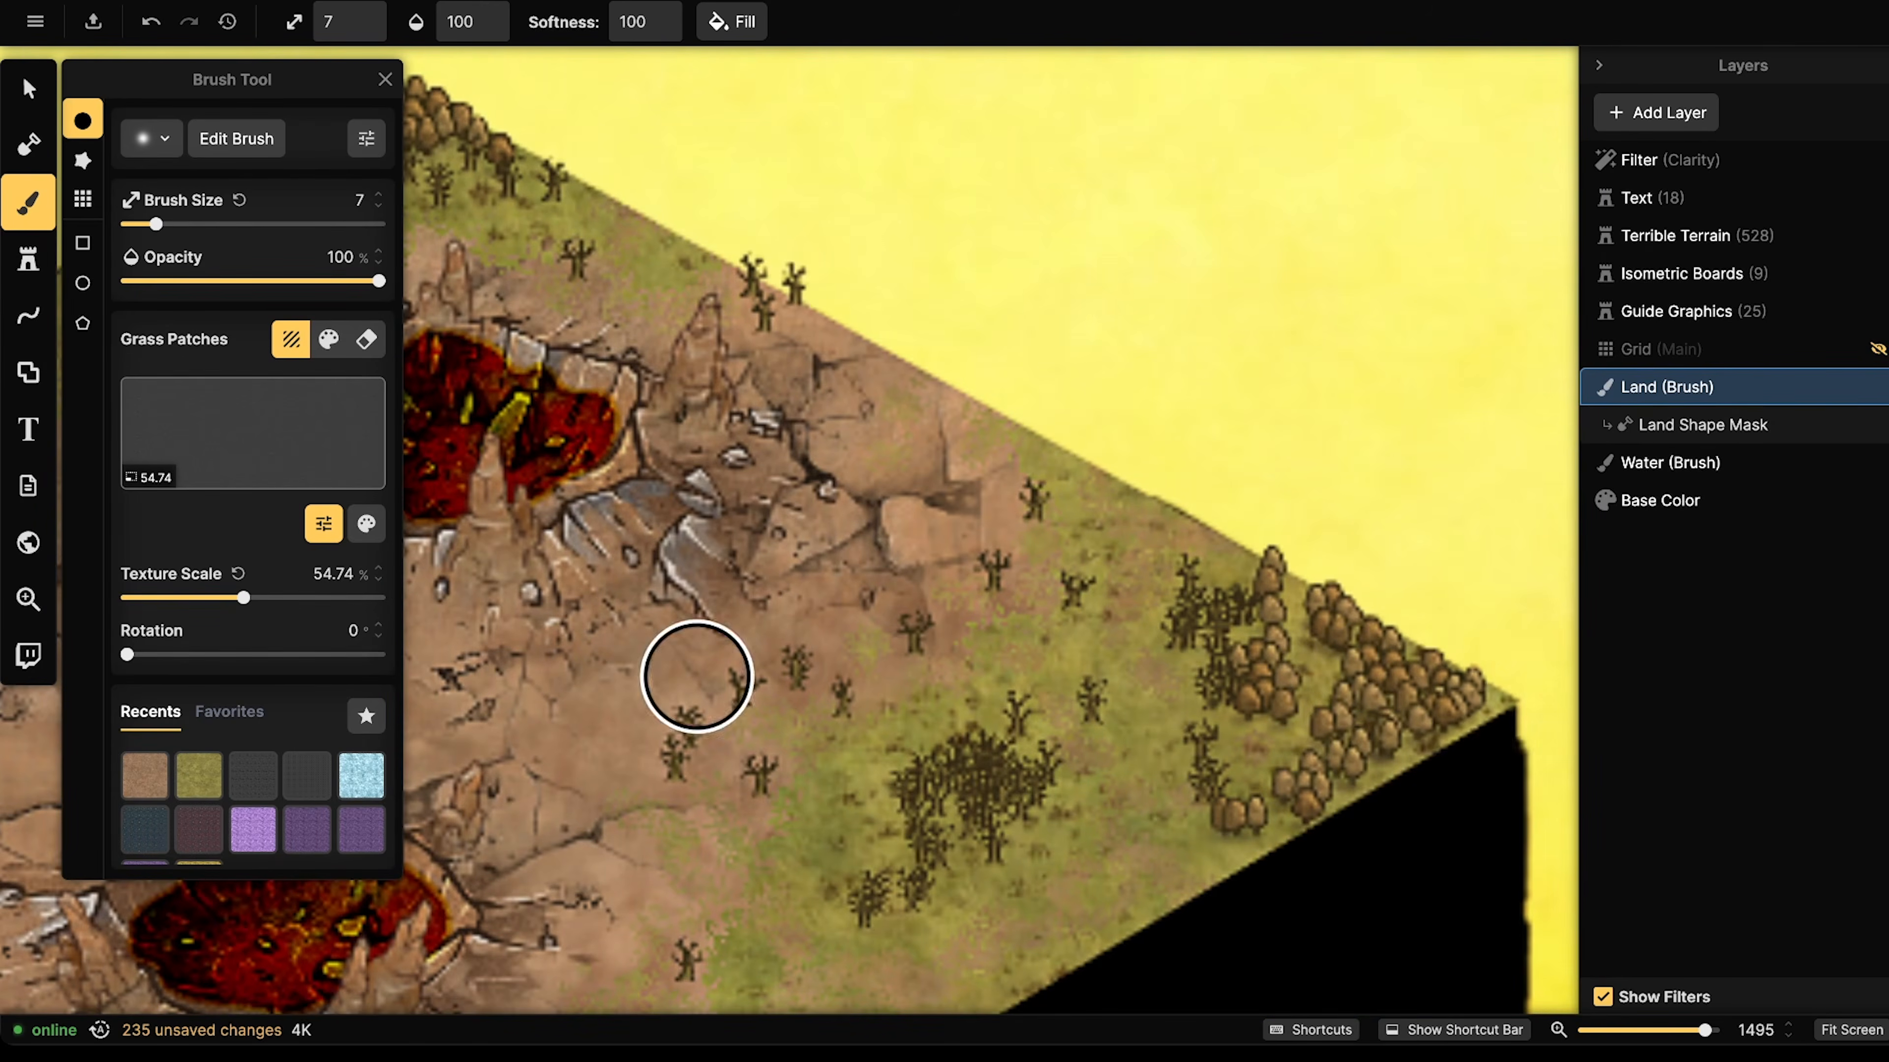
- Examine the whole lava crater tile to judge how its grass, dirt and craters blend together
scroll(684, 654, down, 6)
scroll(723, 456, down, 2)
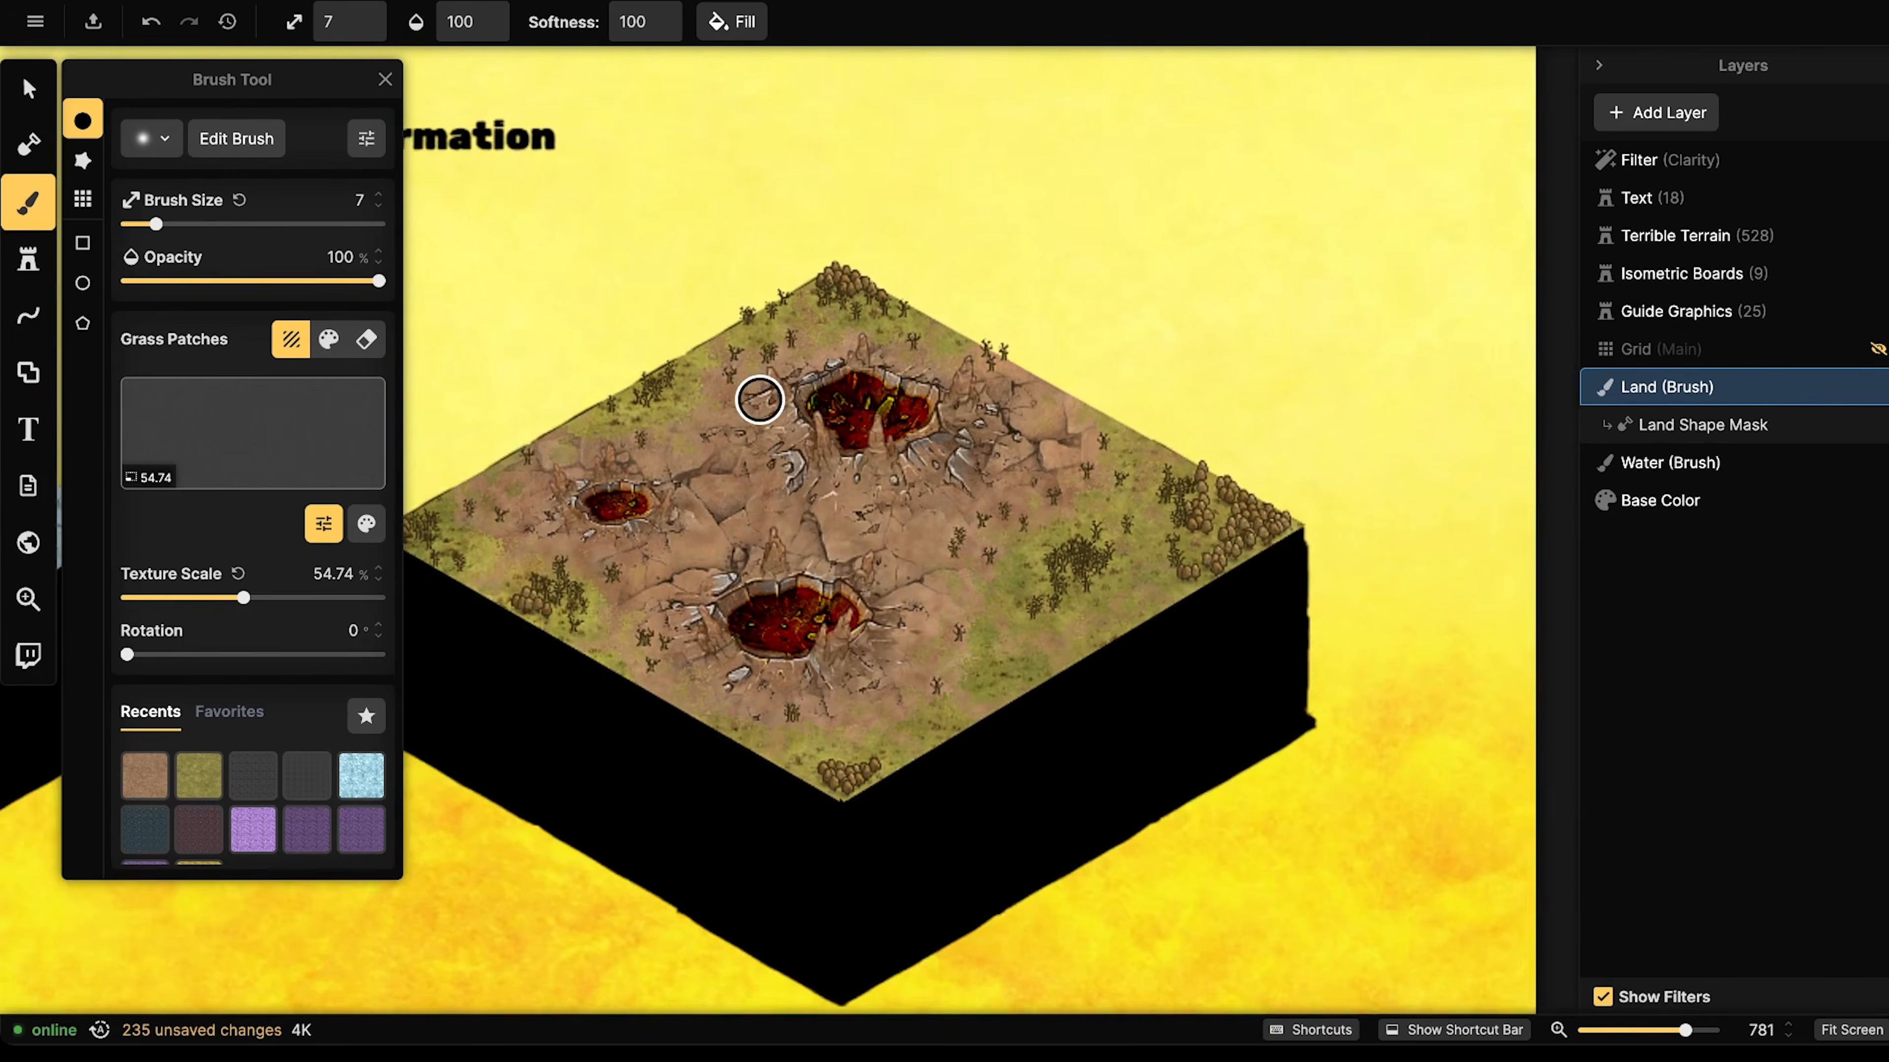
click(42, 97)
scroll(575, 354, down, 4)
drag(732, 359, 553, 384)
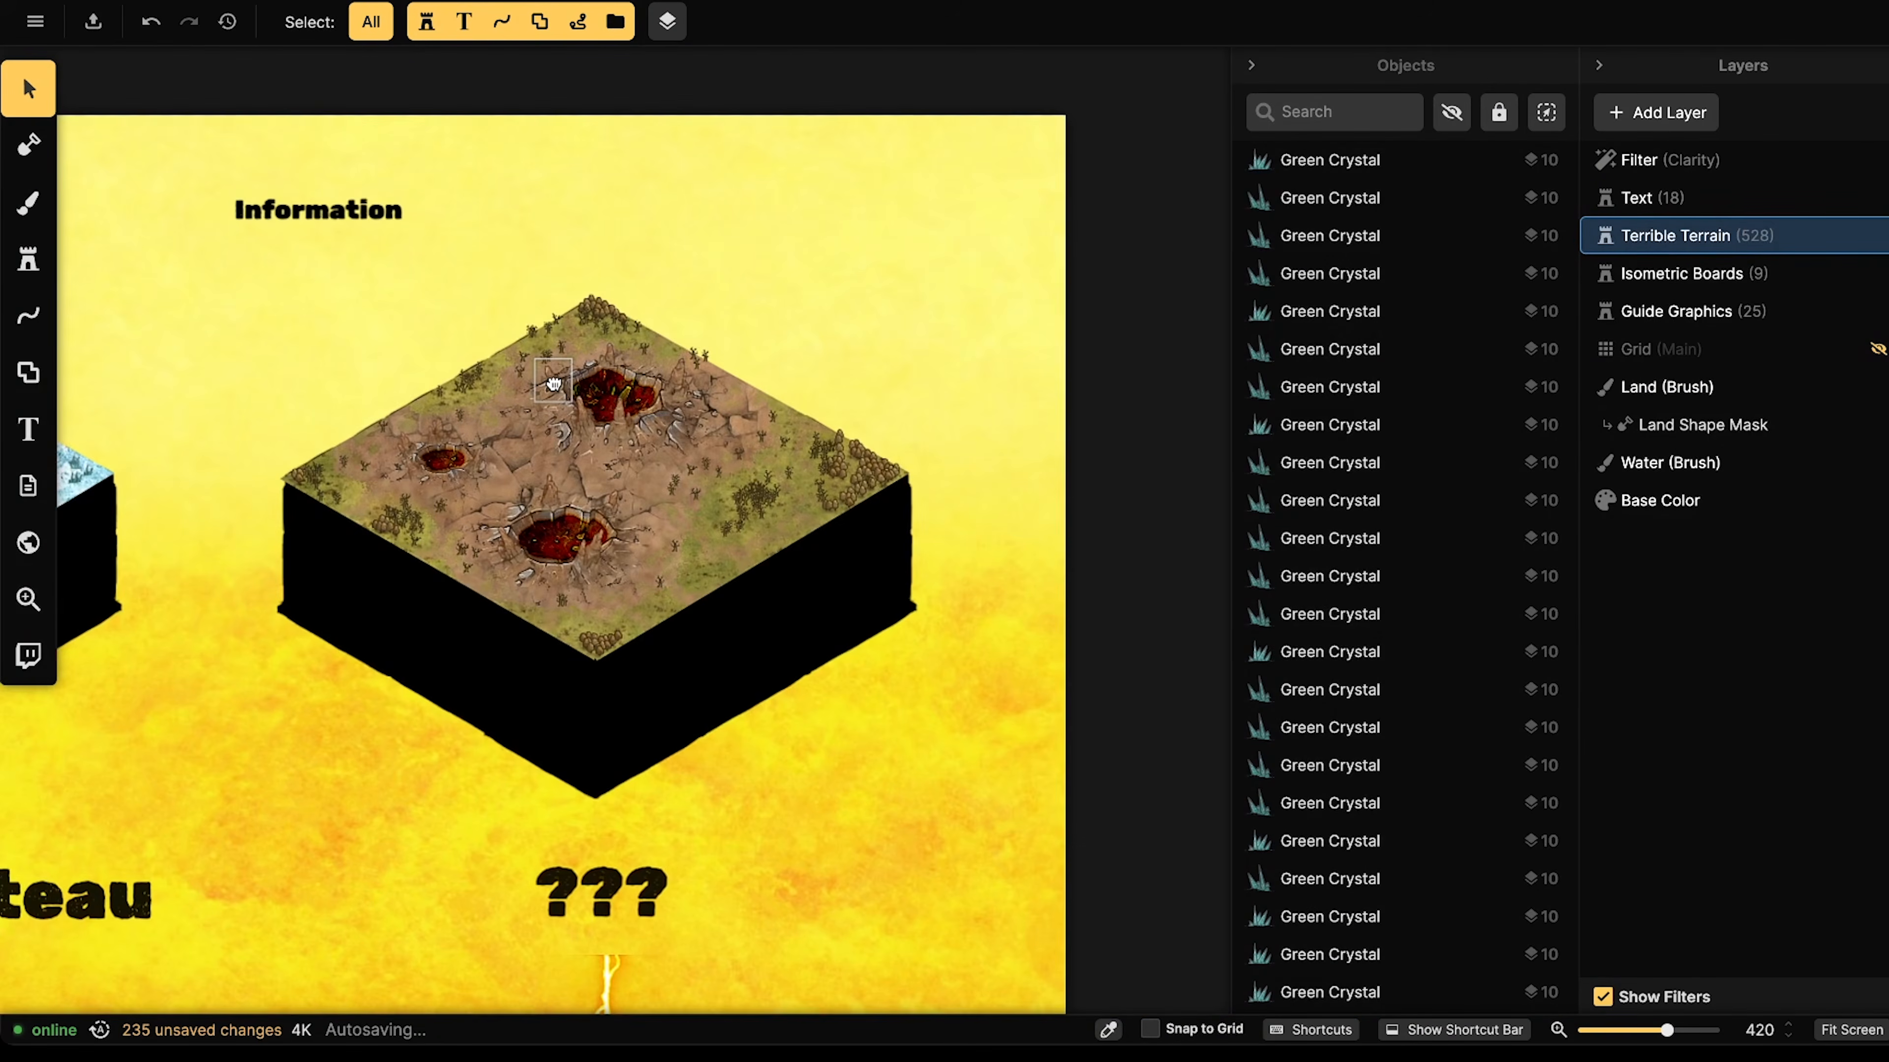
scroll(547, 382, up, 5)
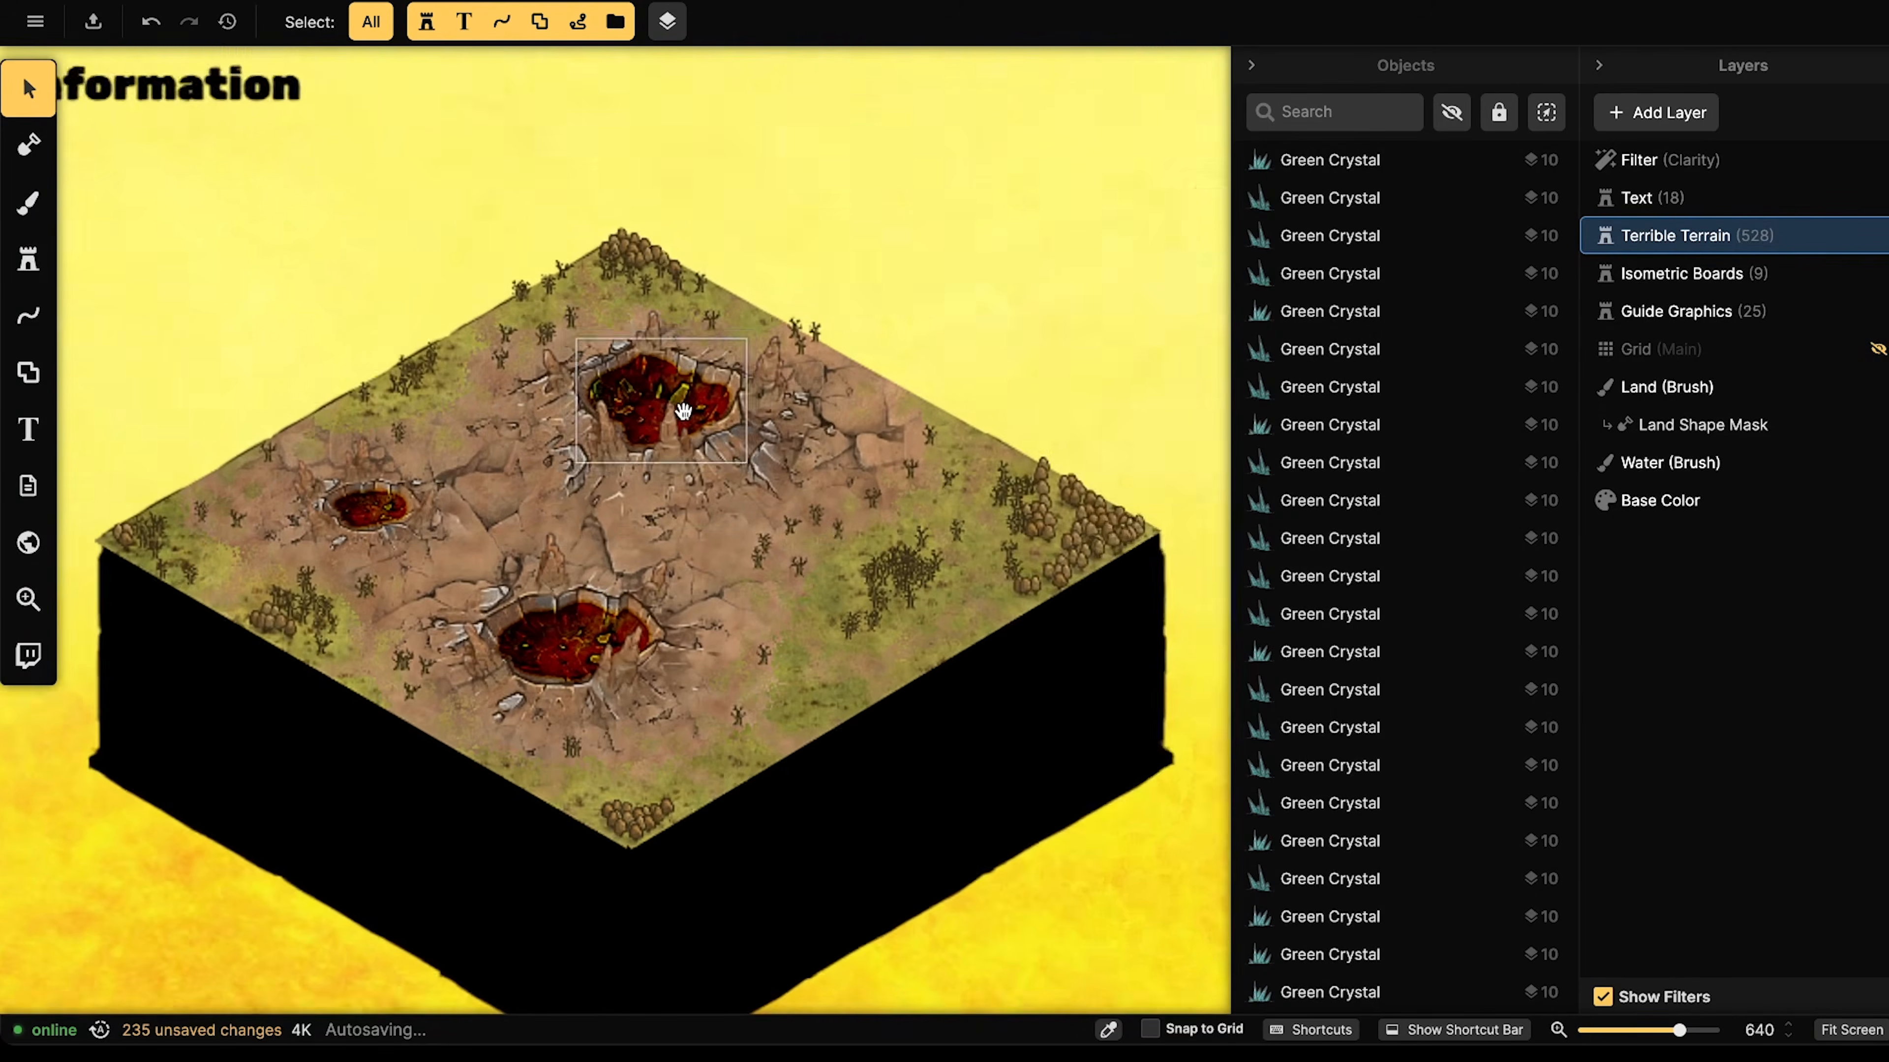
scroll(744, 389, down, 2)
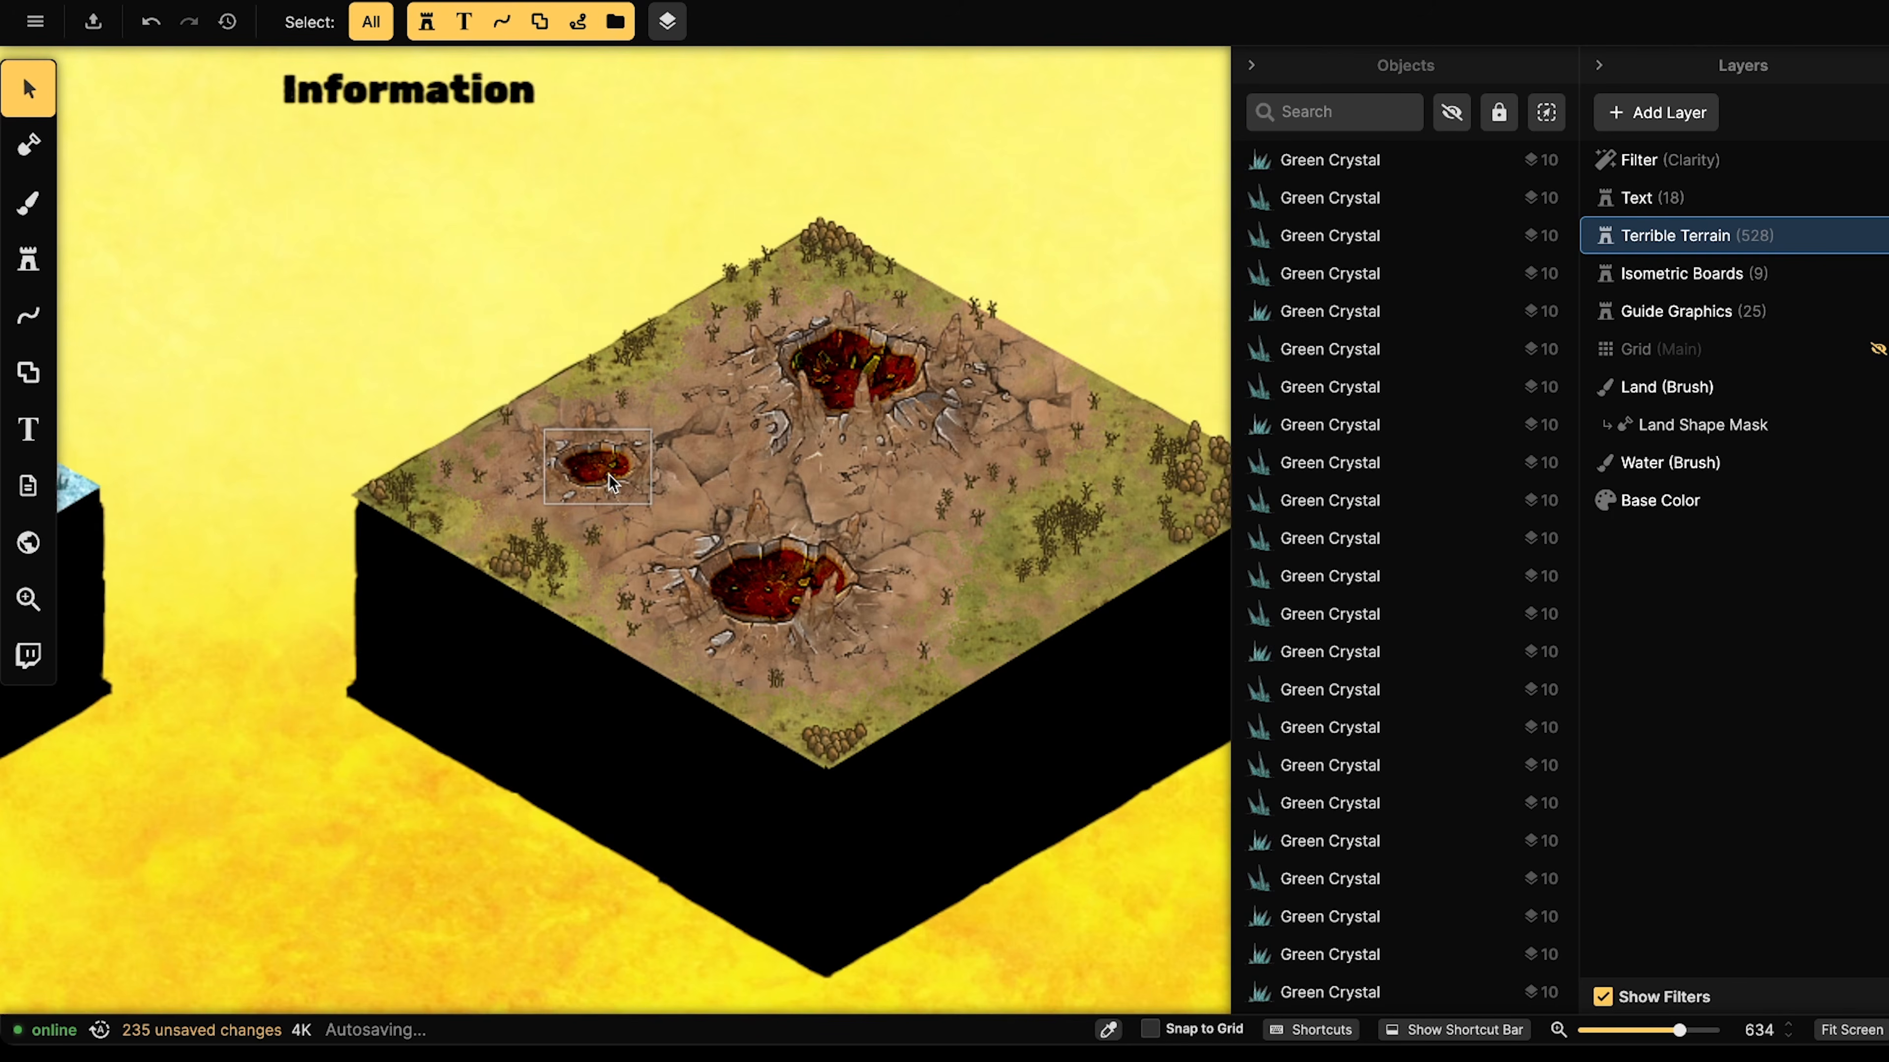
- Search the Fantasy World stamps for "smoke" and choose the Dark Smoke stamp
click(28, 258)
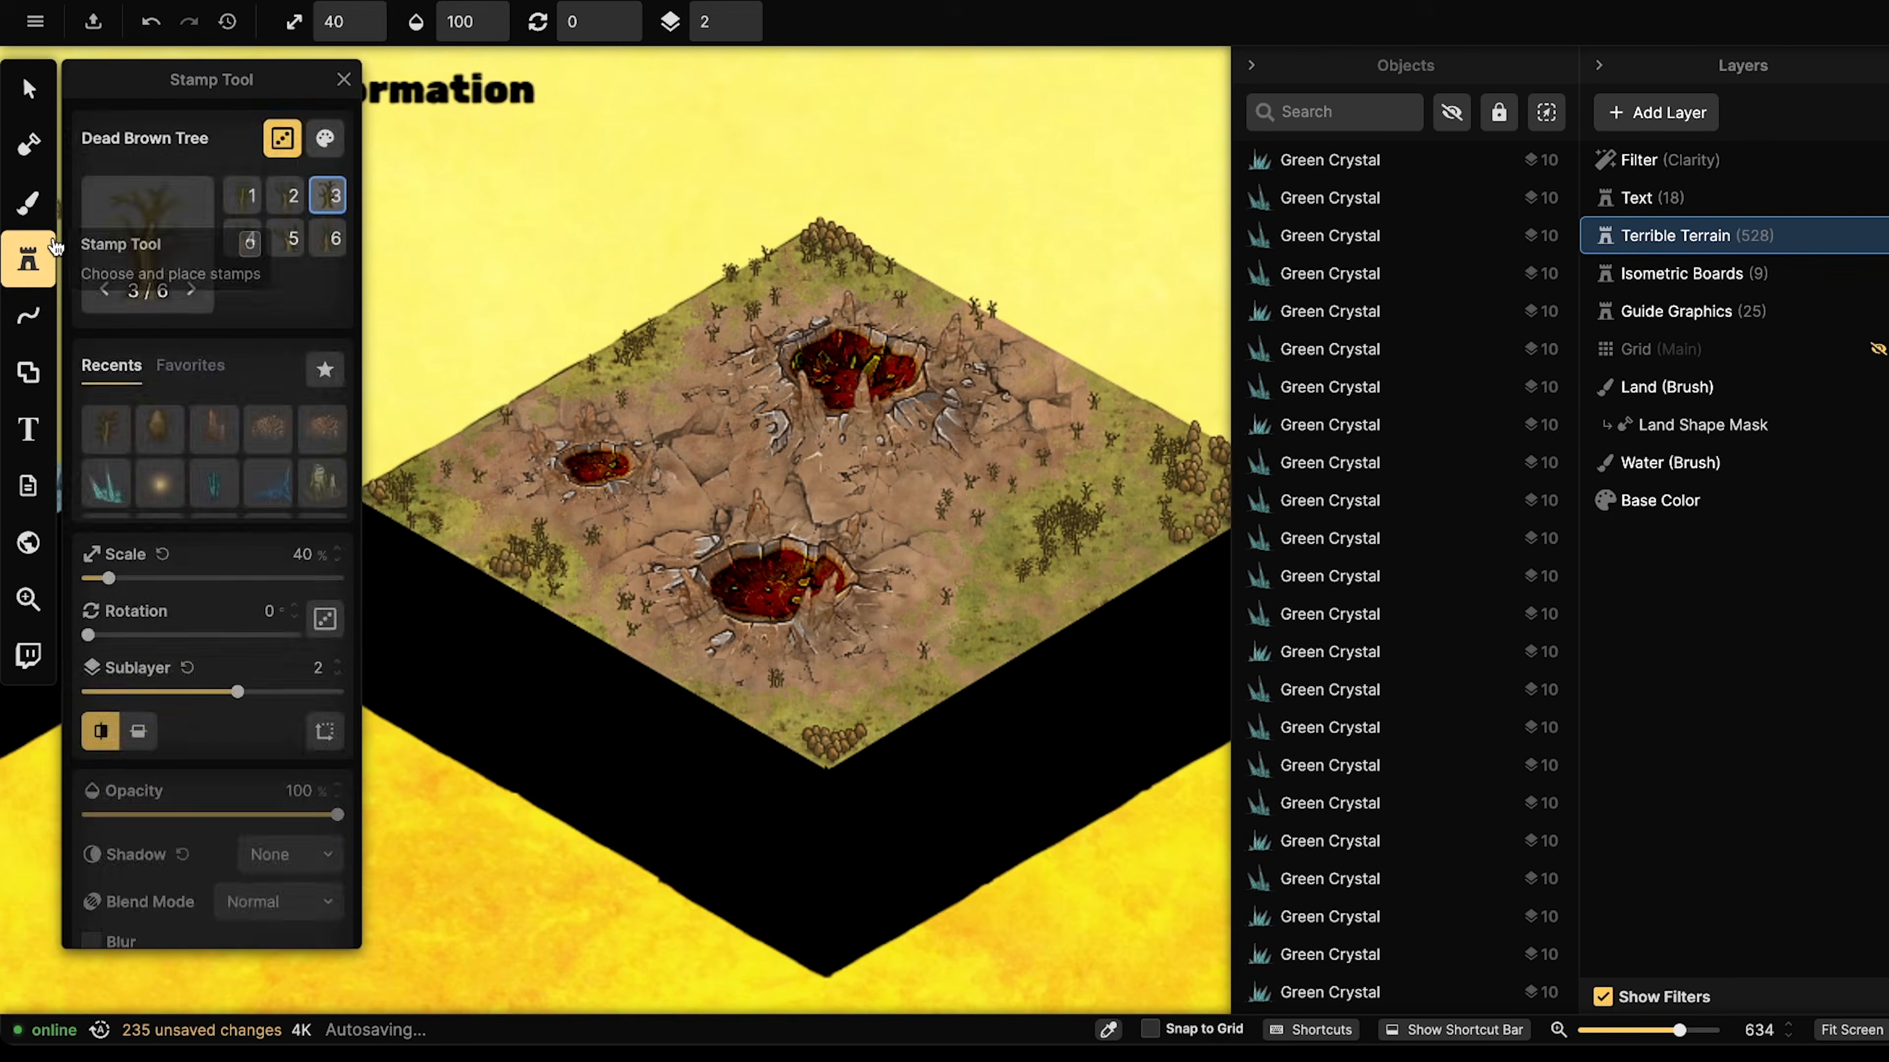
click(114, 236)
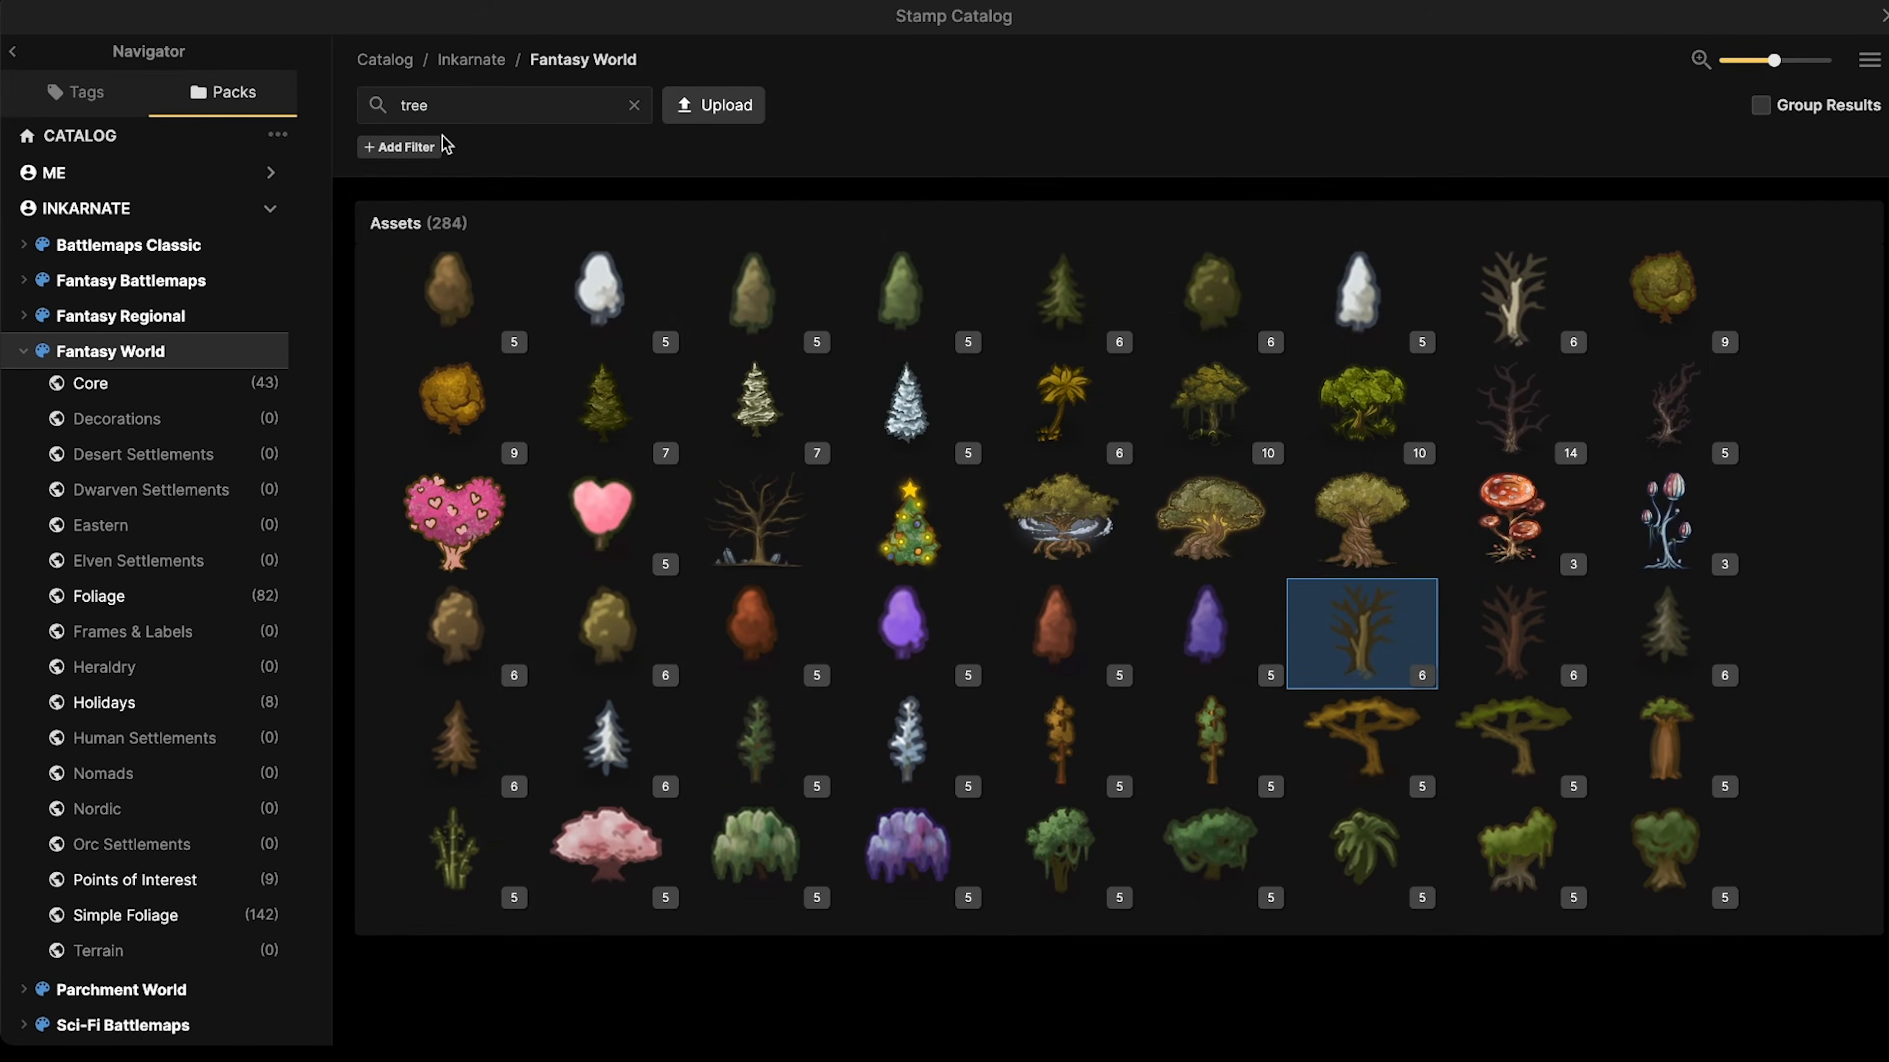
click(573, 101)
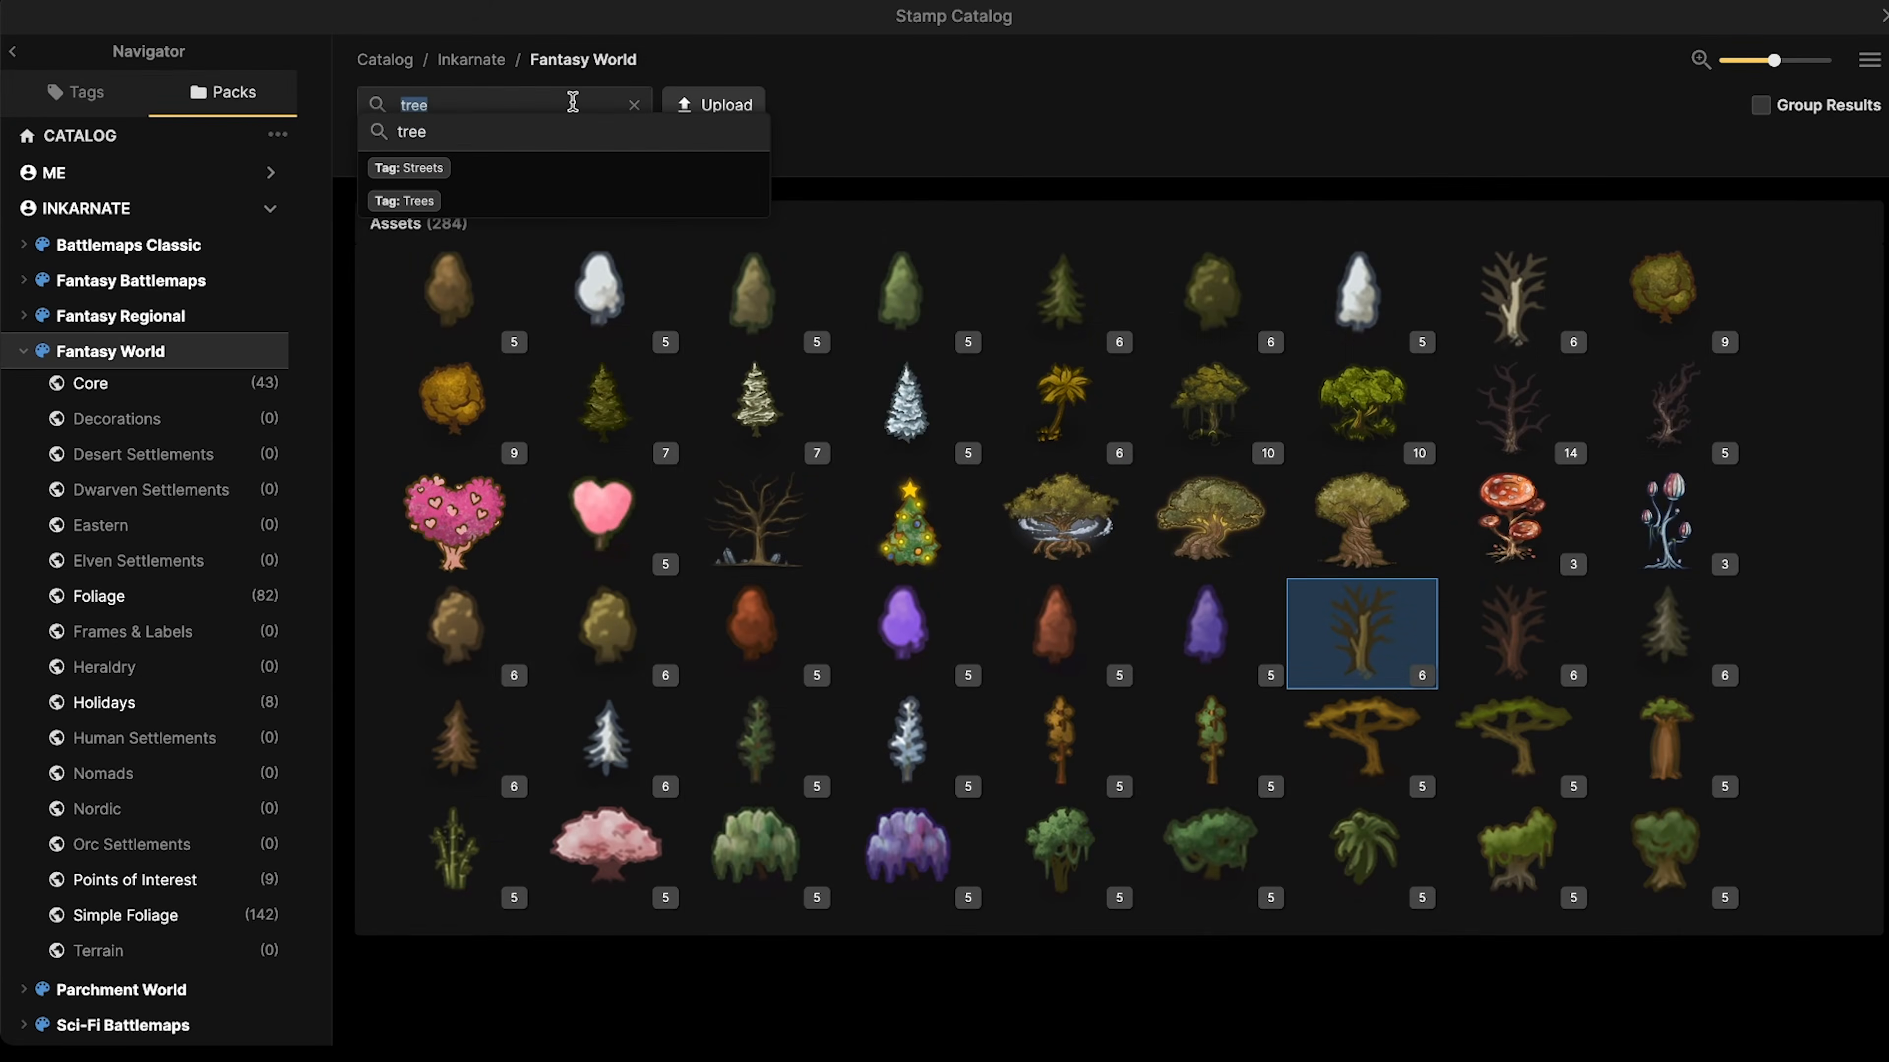
text(smoke)
key(Return)
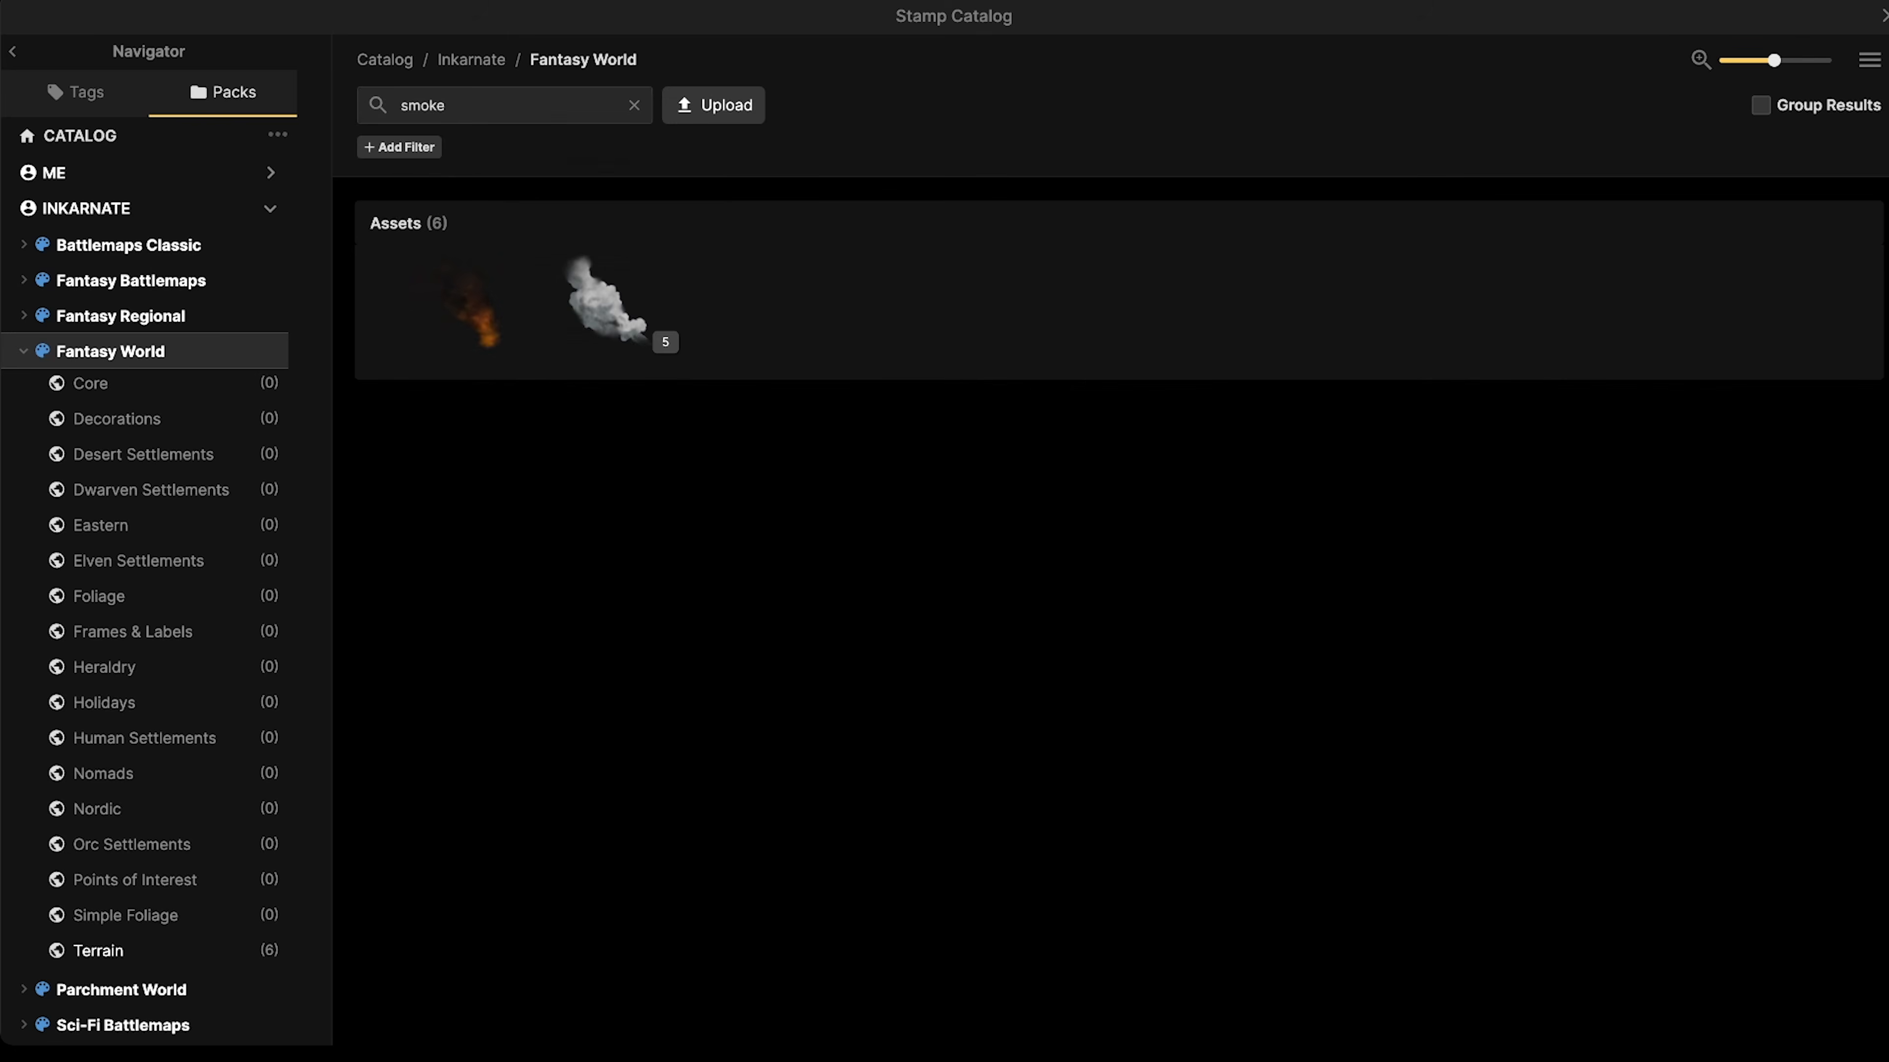
click(467, 311)
- Place a Dark Smoke stamp at 120% scale and 345° rotation just behind the tile's back-left edge, above the small crater
scroll(706, 276, up, 3)
scroll(594, 287, up, 8)
drag(843, 366, 744, 437)
drag(384, 426, 666, 384)
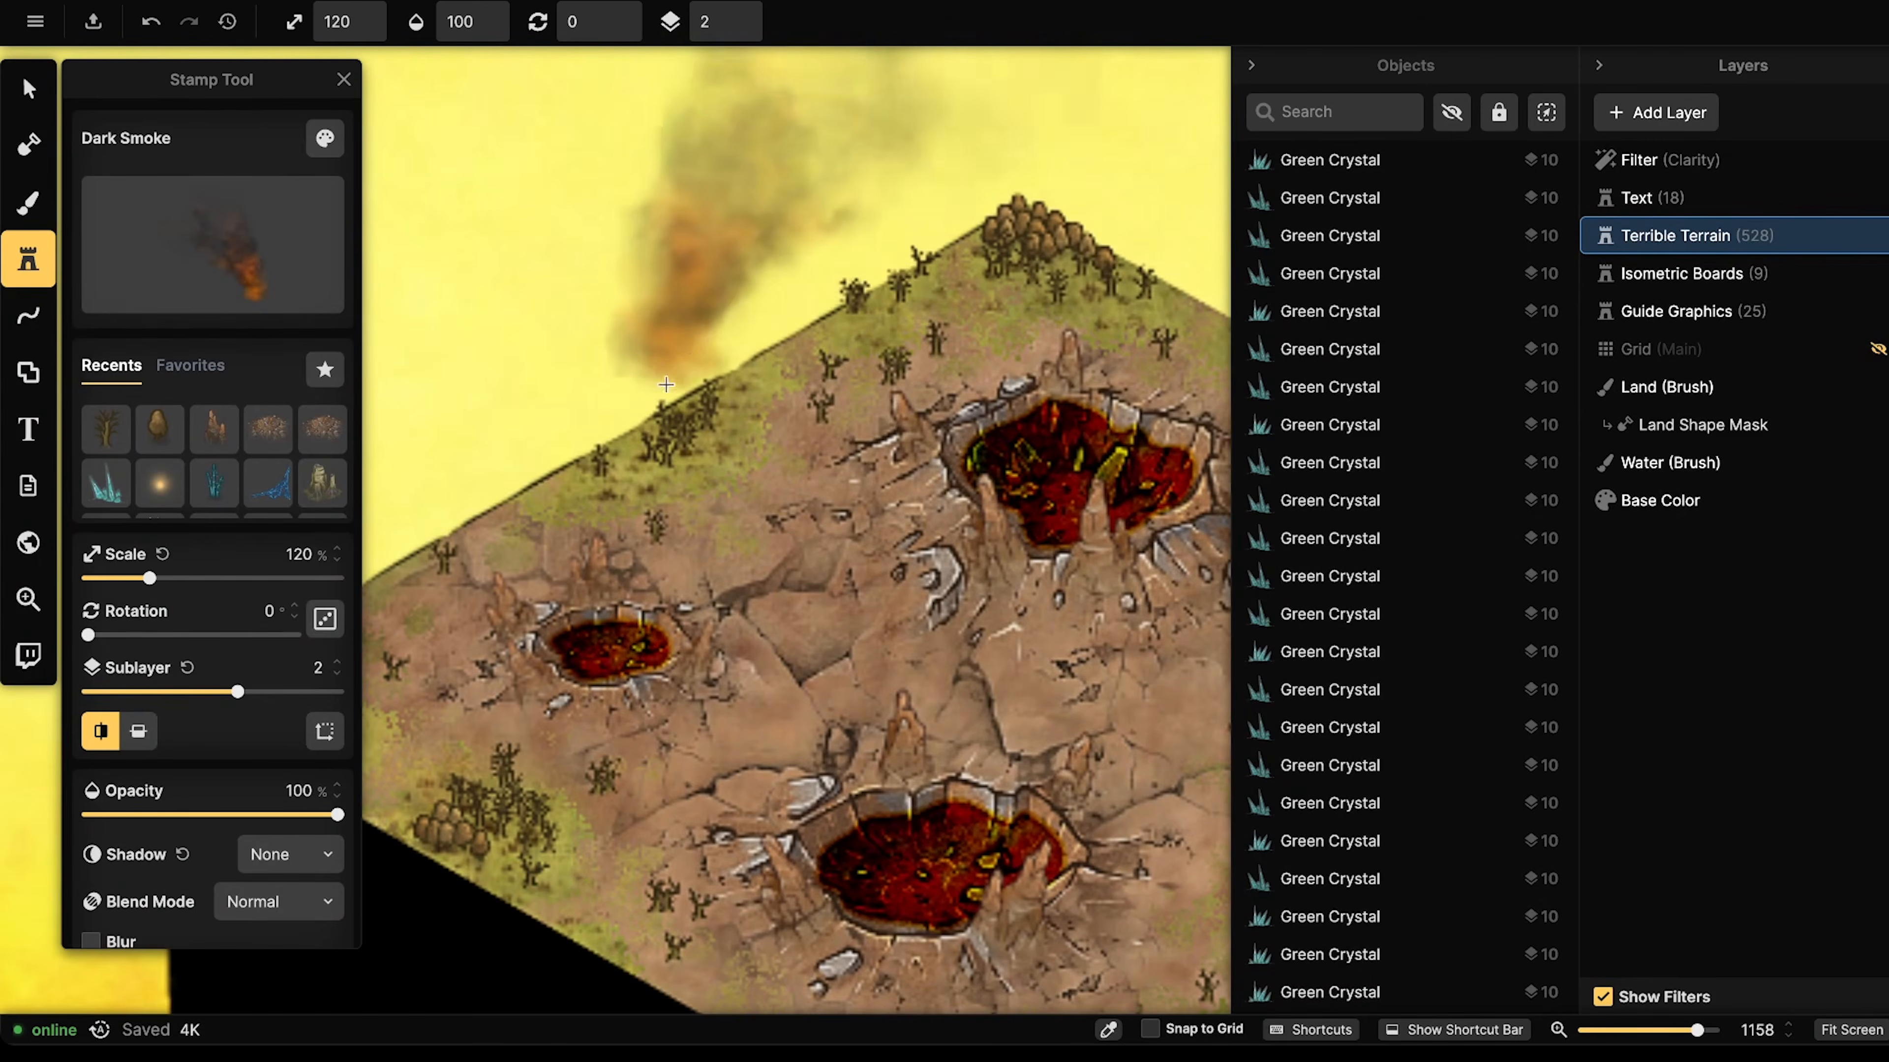
scroll(577, 352, down, 1)
scroll(576, 351, up, 1)
scroll(577, 351, down, 2)
scroll(577, 351, up, 1)
scroll(577, 351, down, 1)
scroll(577, 351, up, 1)
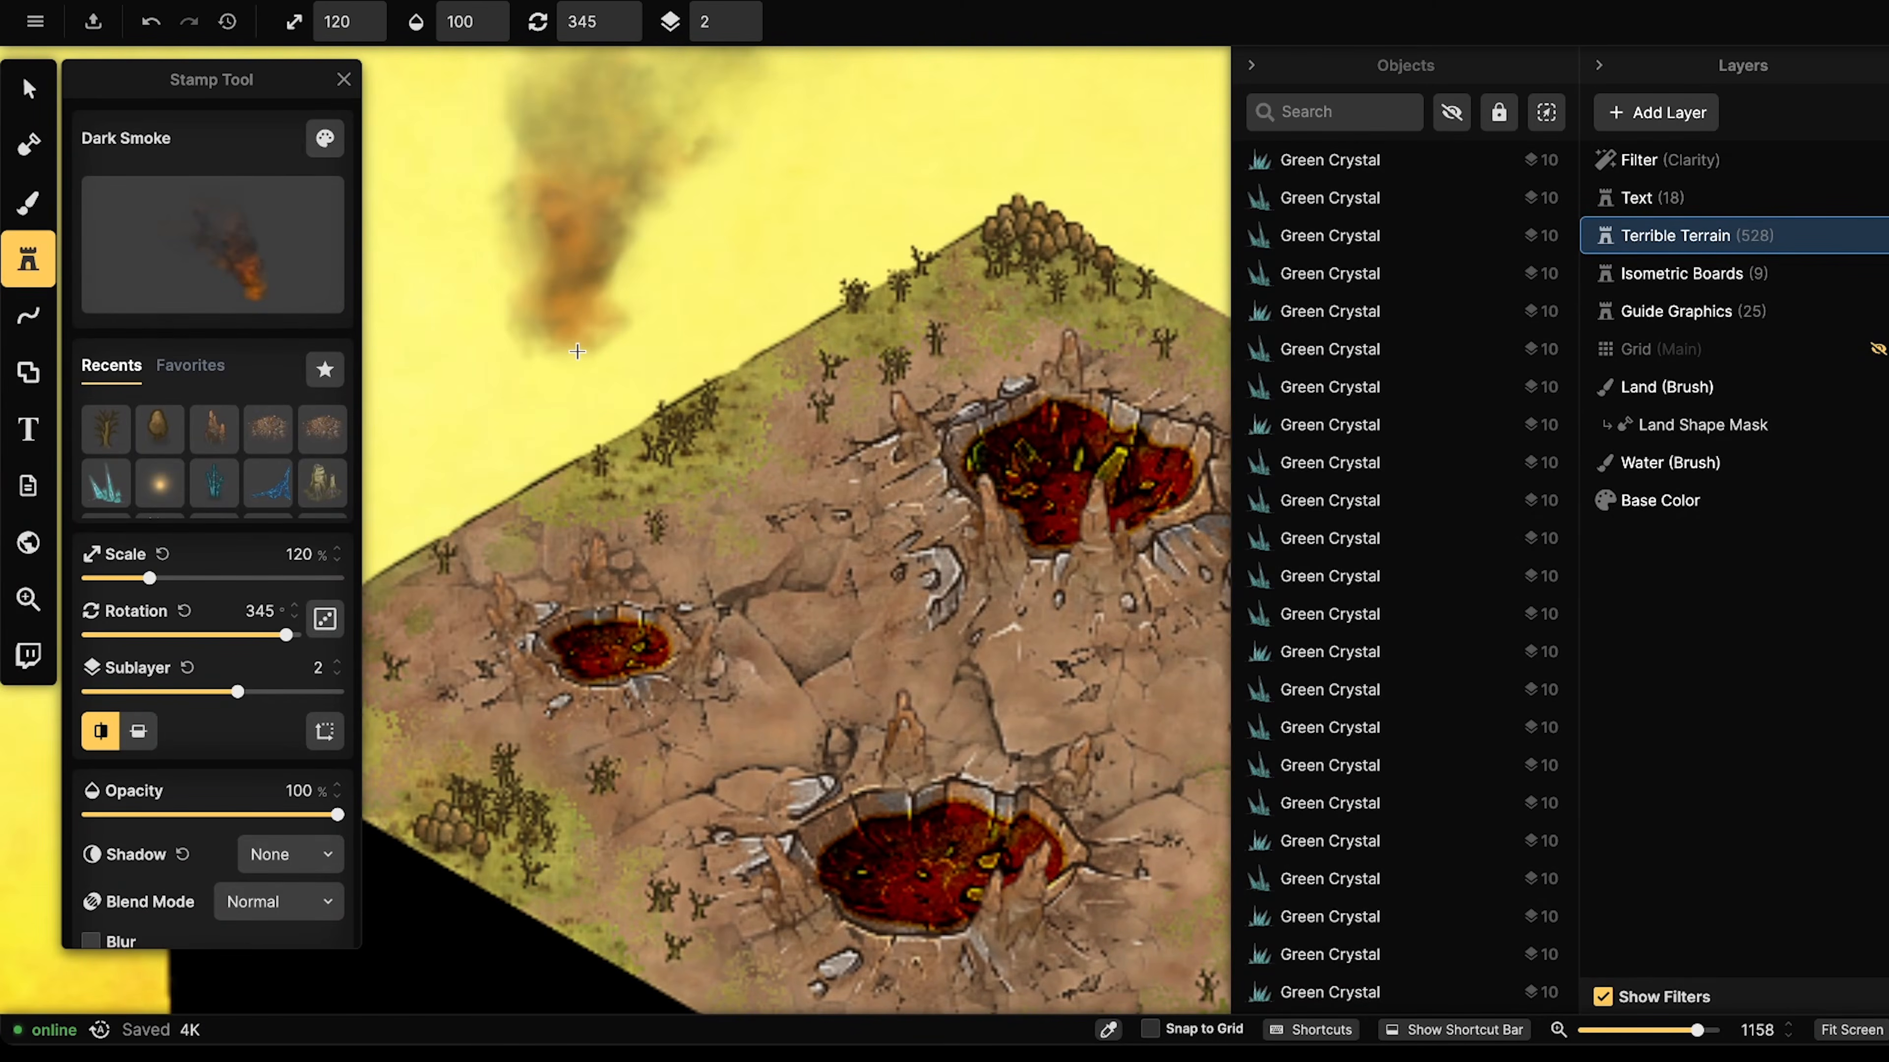
click(572, 417)
- Shift the placed Dark Smoke slightly and tint it green by setting its hue to 43°
click(28, 87)
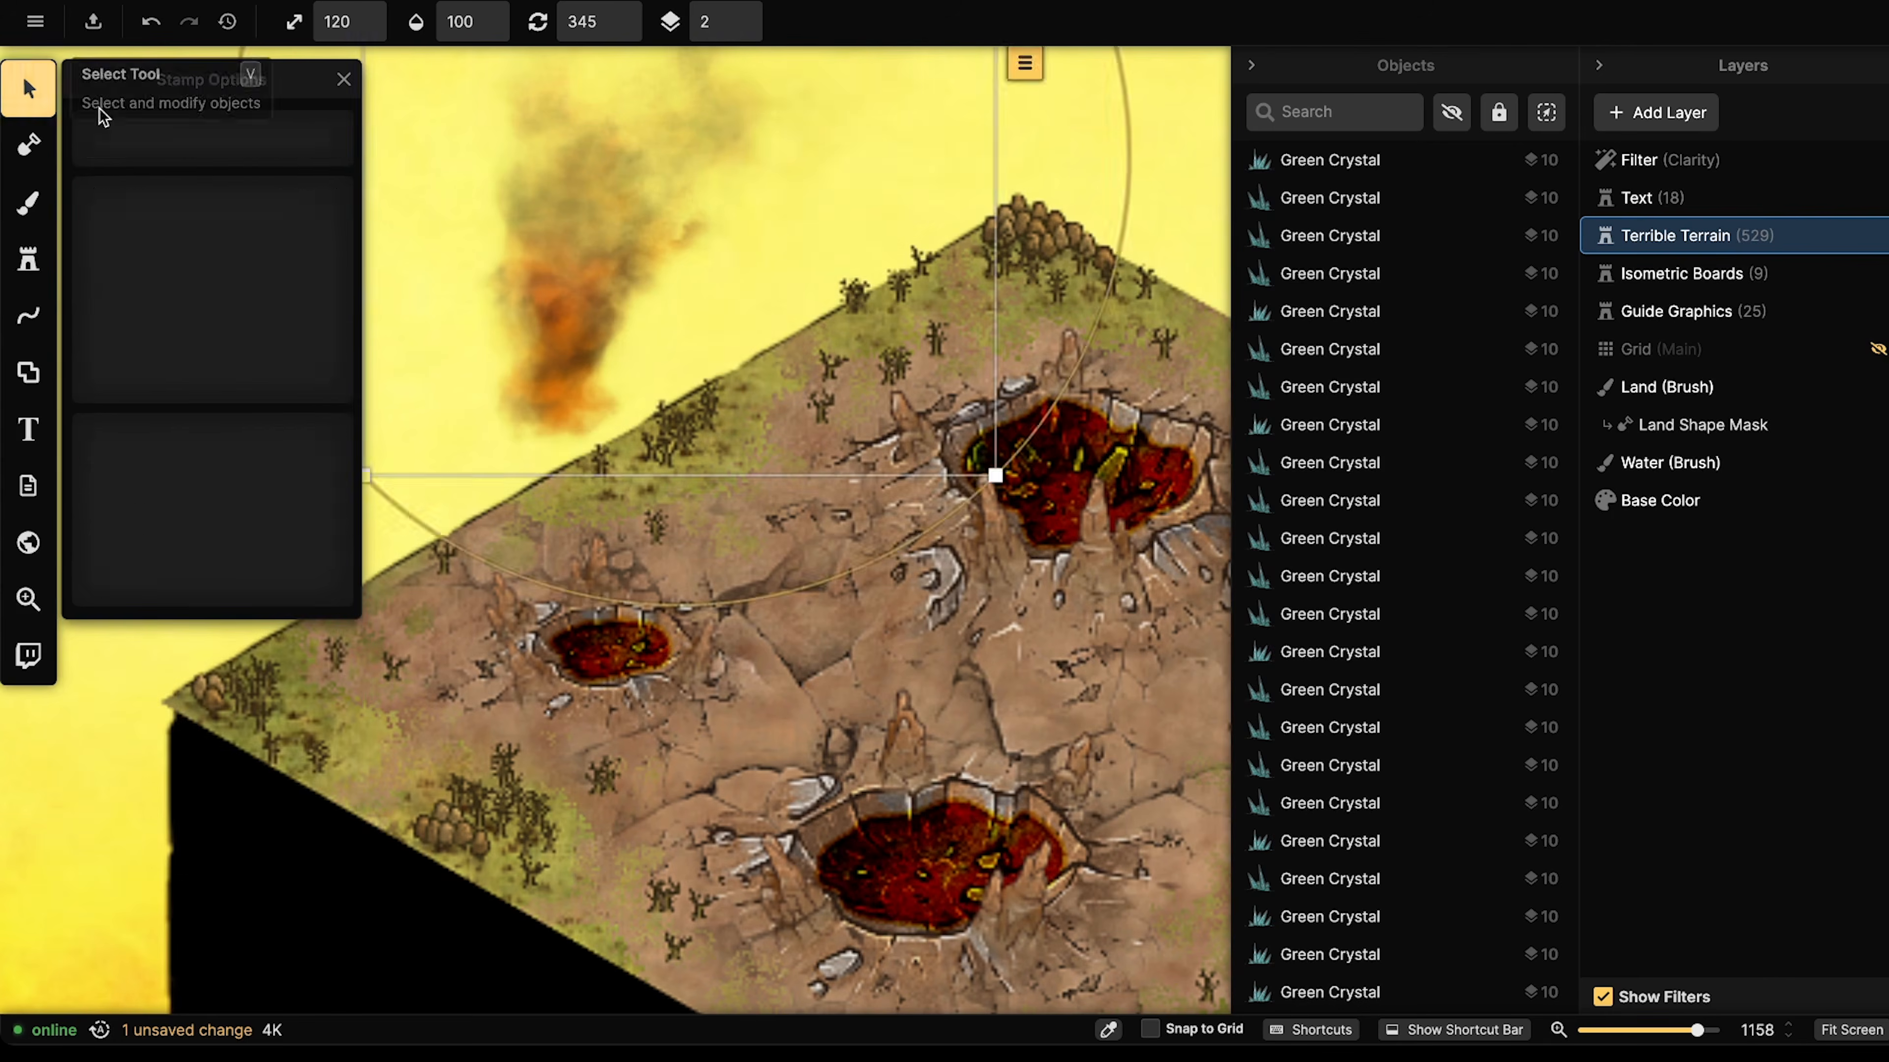
click(507, 240)
drag(507, 241, 564, 264)
click(327, 140)
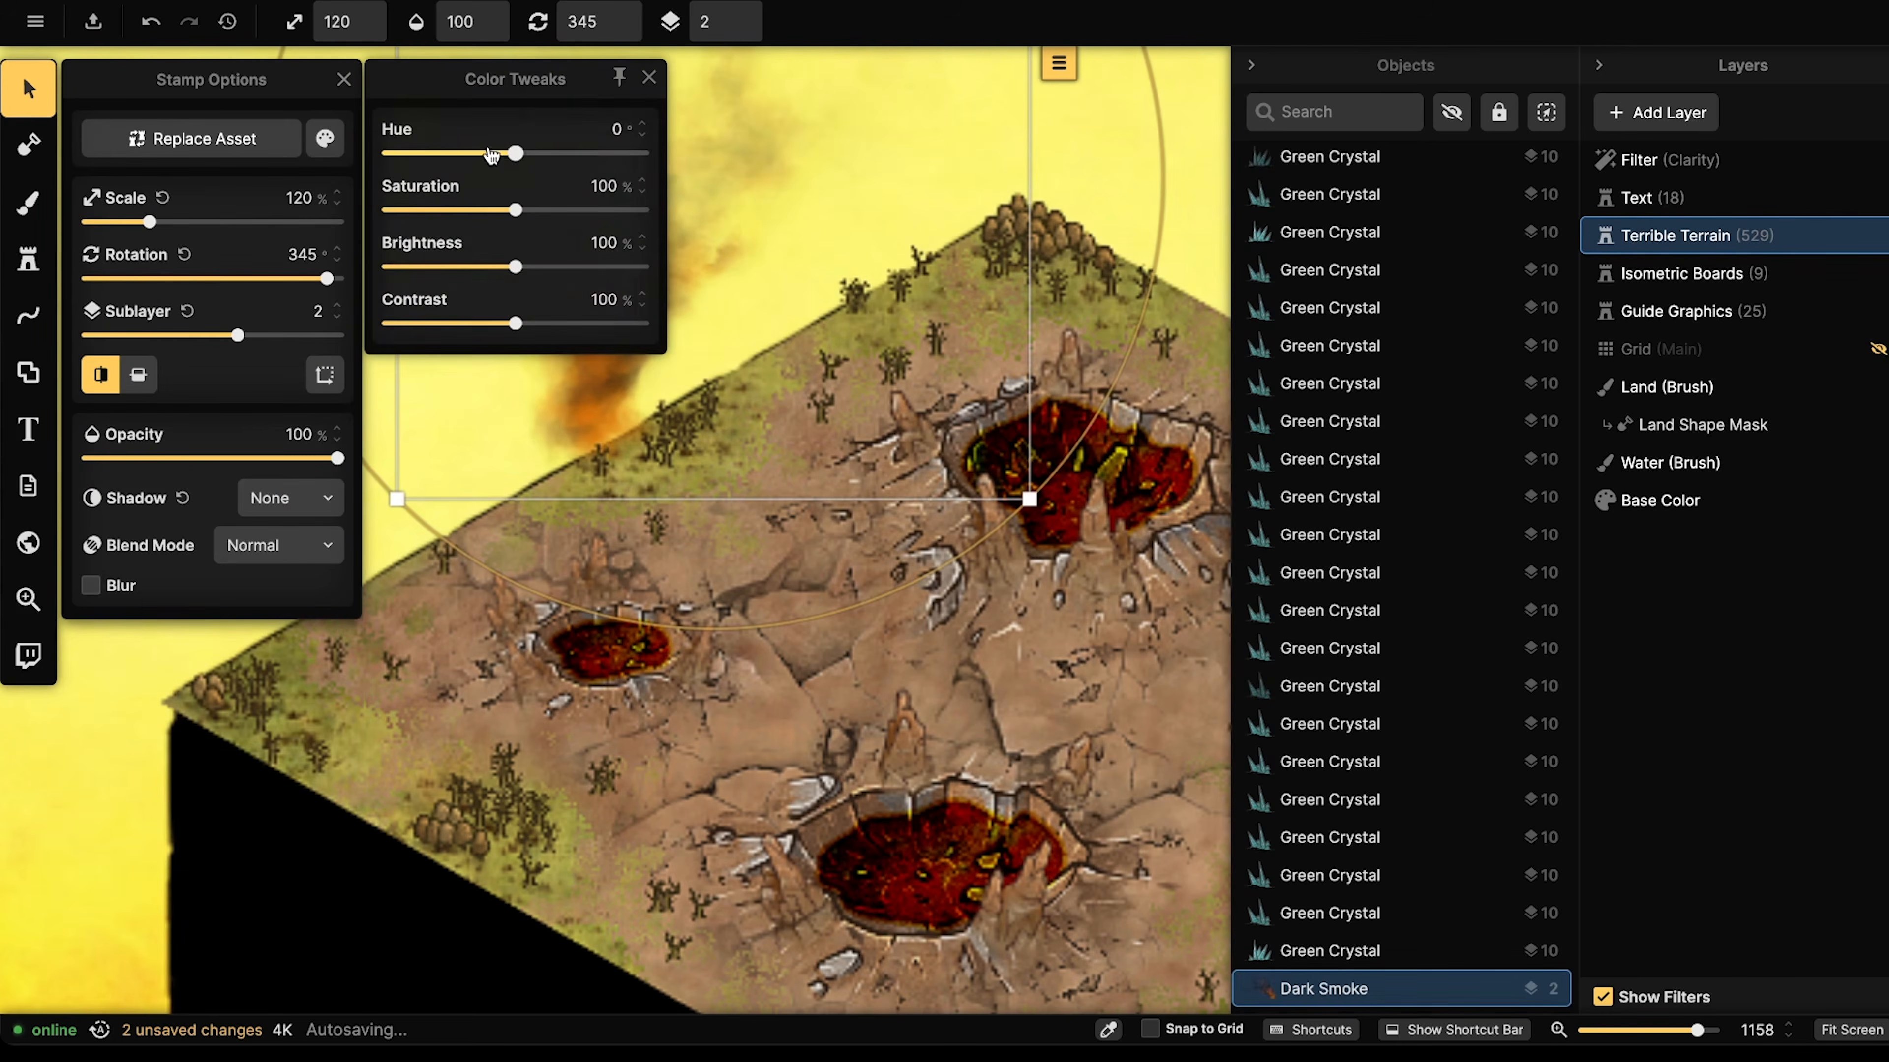
drag(487, 155, 482, 154)
scroll(744, 335, left, 5)
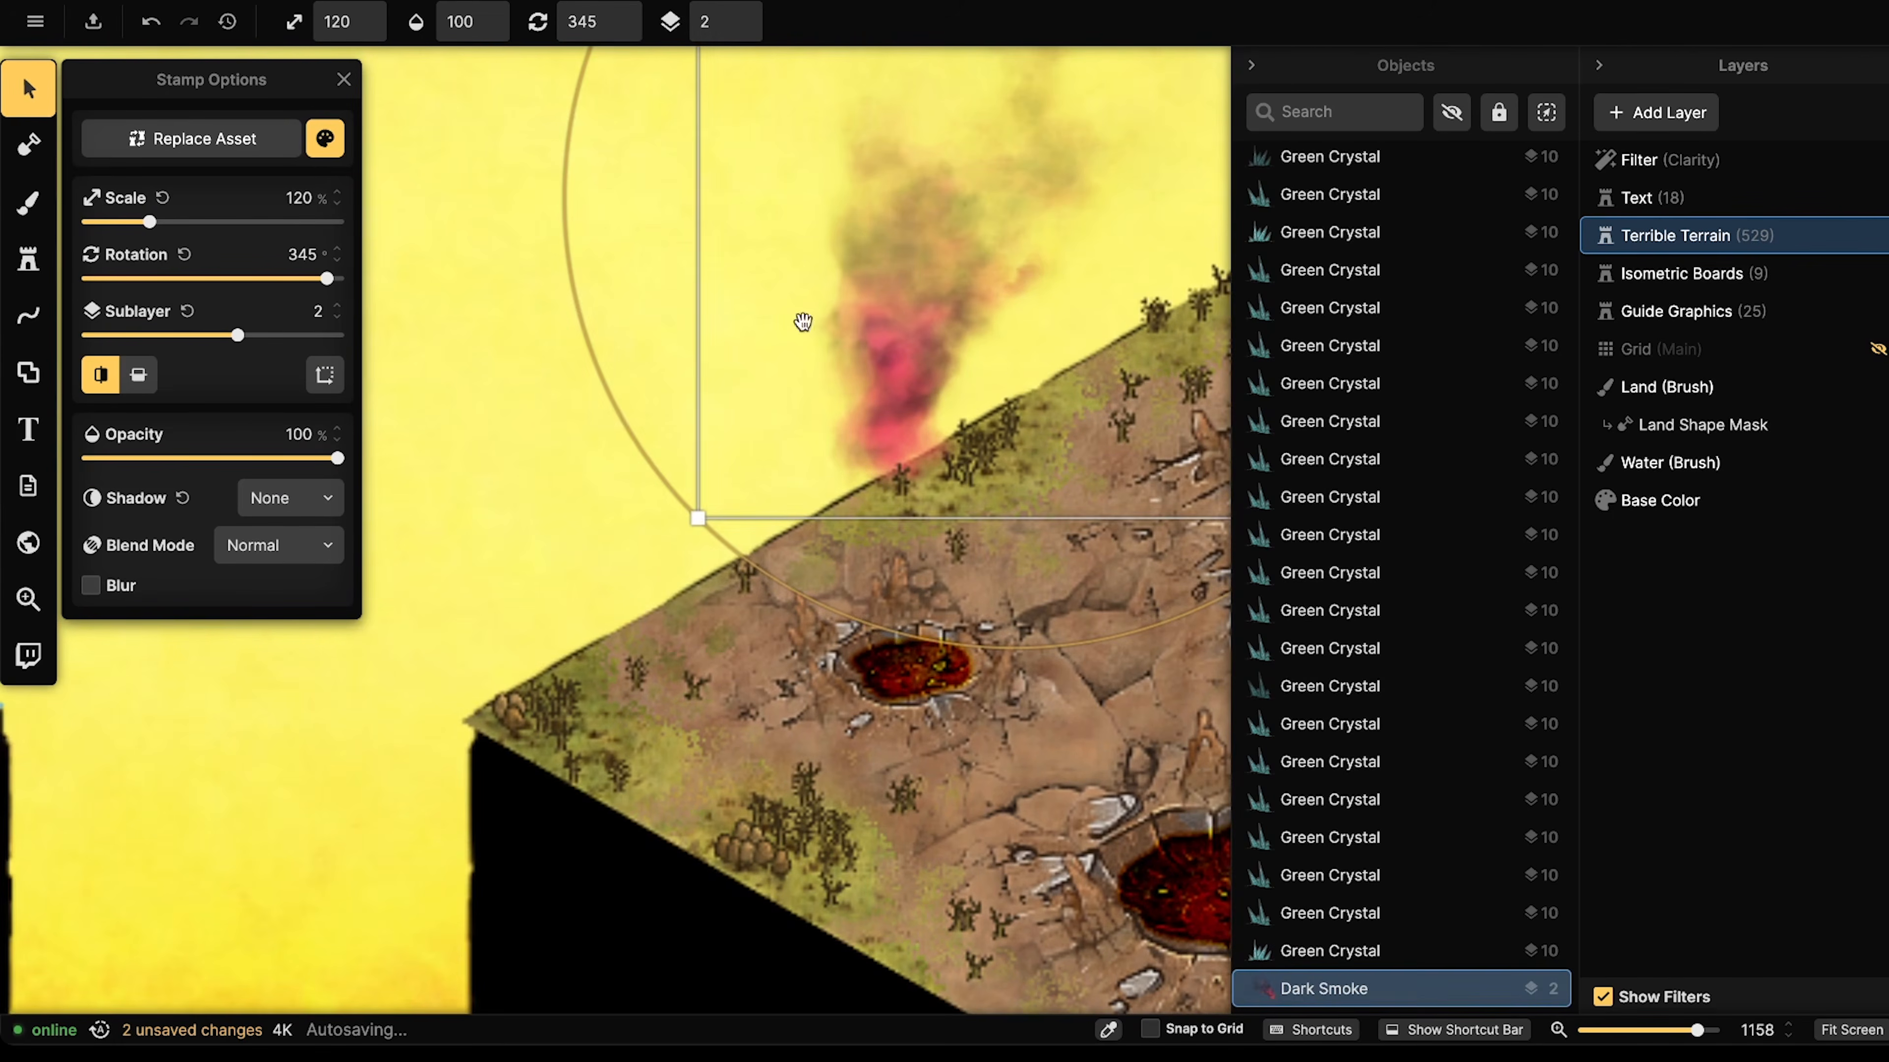
click(326, 138)
drag(481, 153, 471, 154)
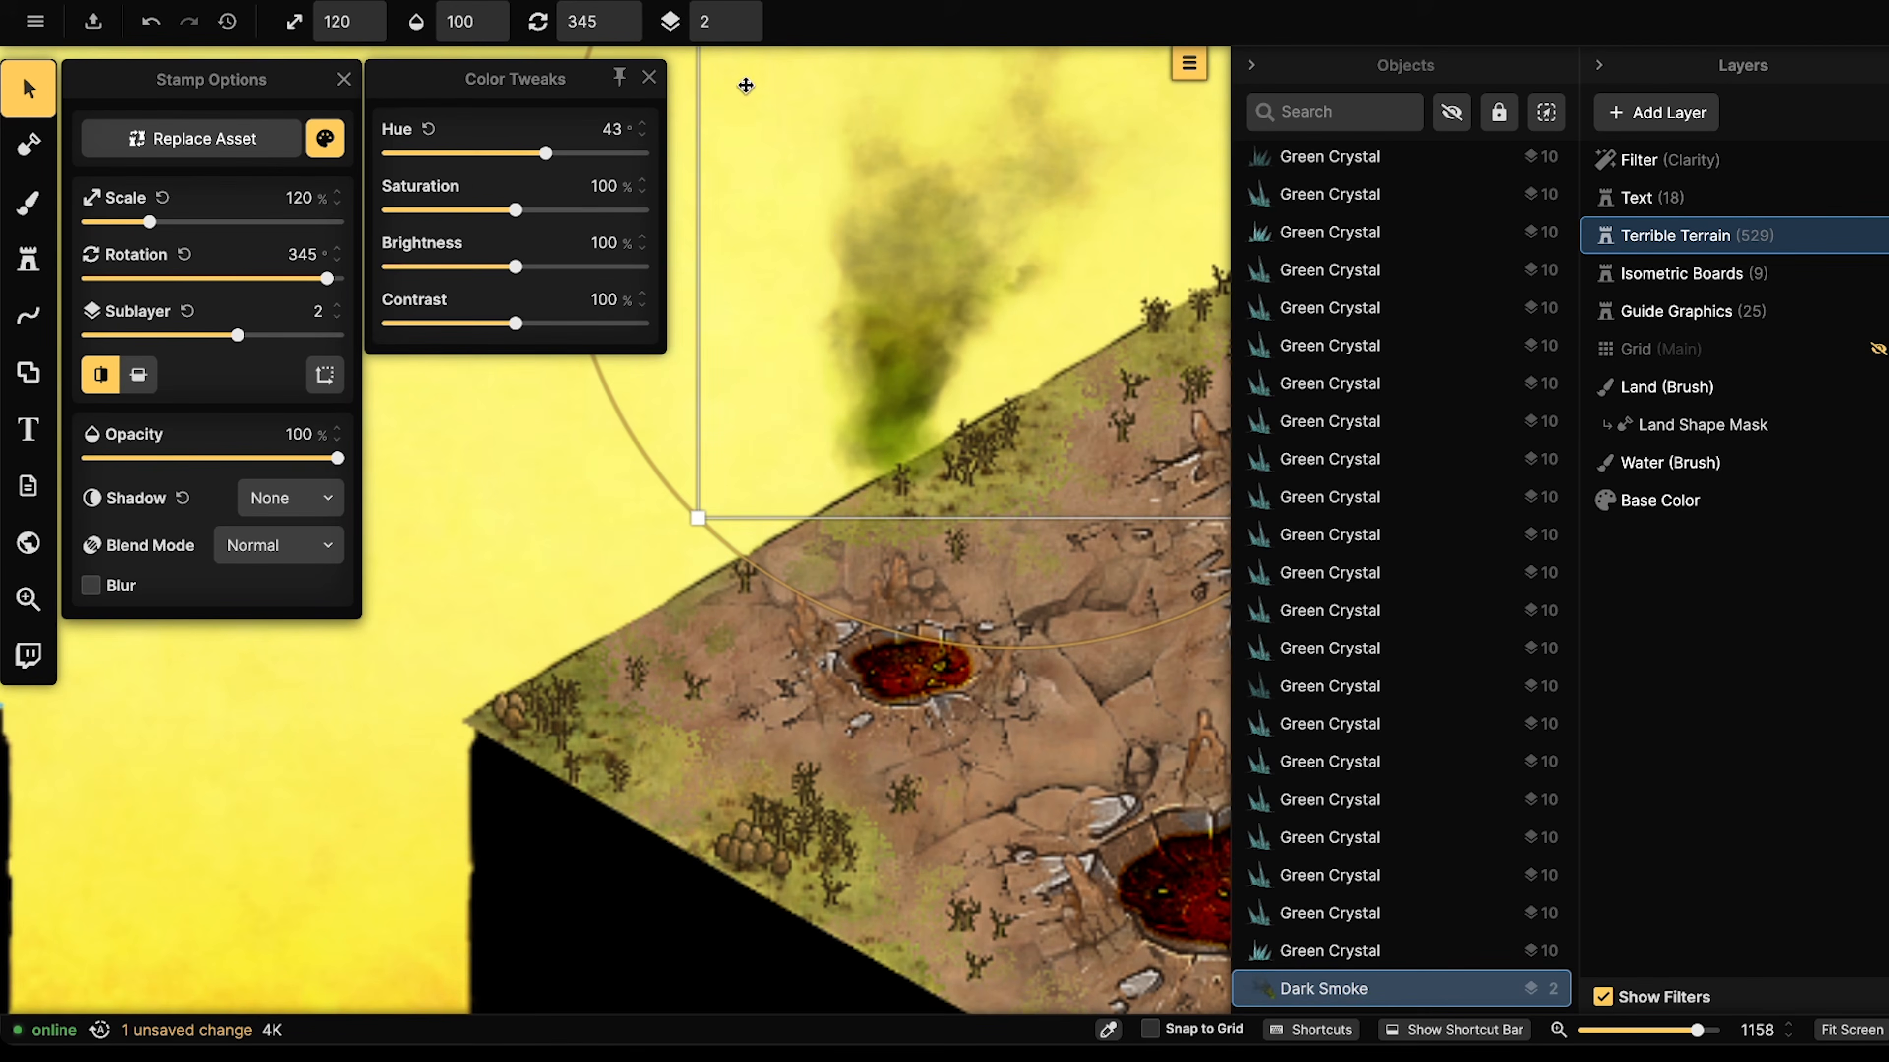
- Set the green smoke's sublayer to 3 and move it down so it rises from the small lava crater
click(741, 13)
drag(936, 304, 953, 434)
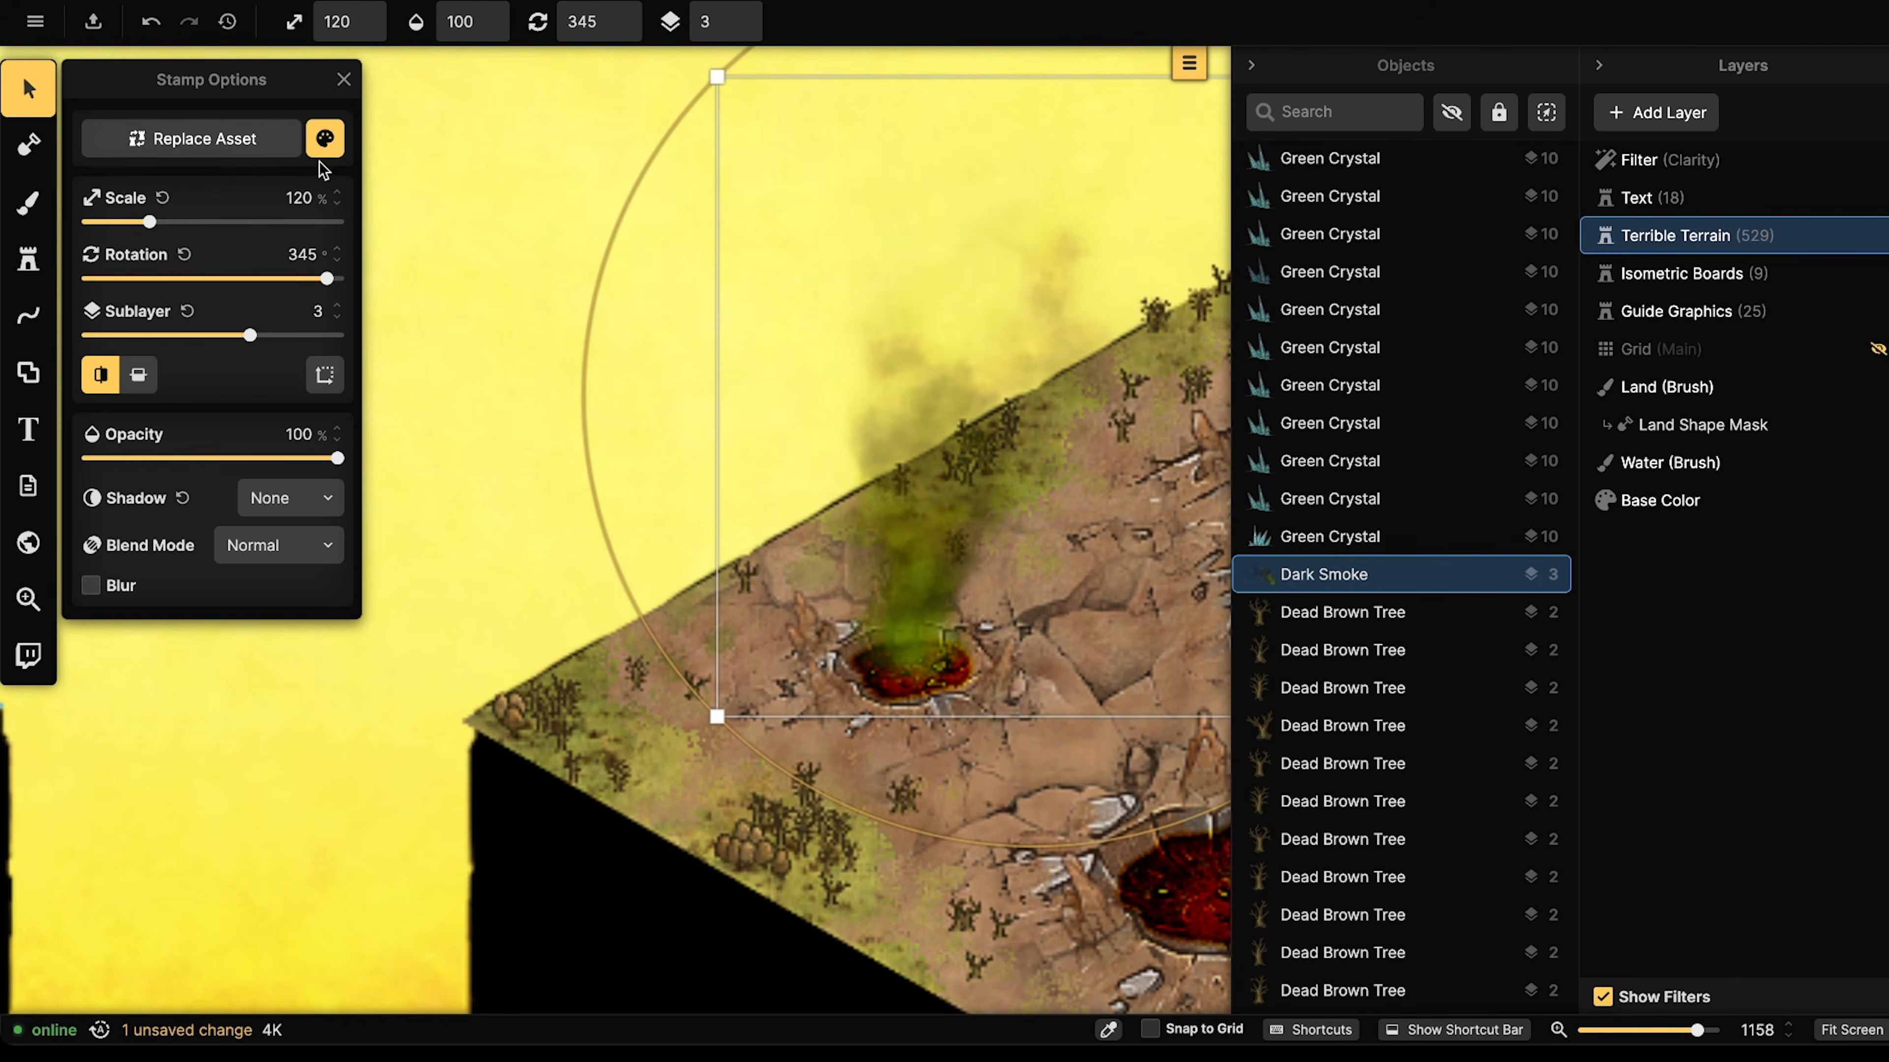
- Try the Darken, Multiply, Color Burn, Lighten, Screen, Color Dodge, Overlay and Soft Light blend modes on the small crater's smoke
click(281, 544)
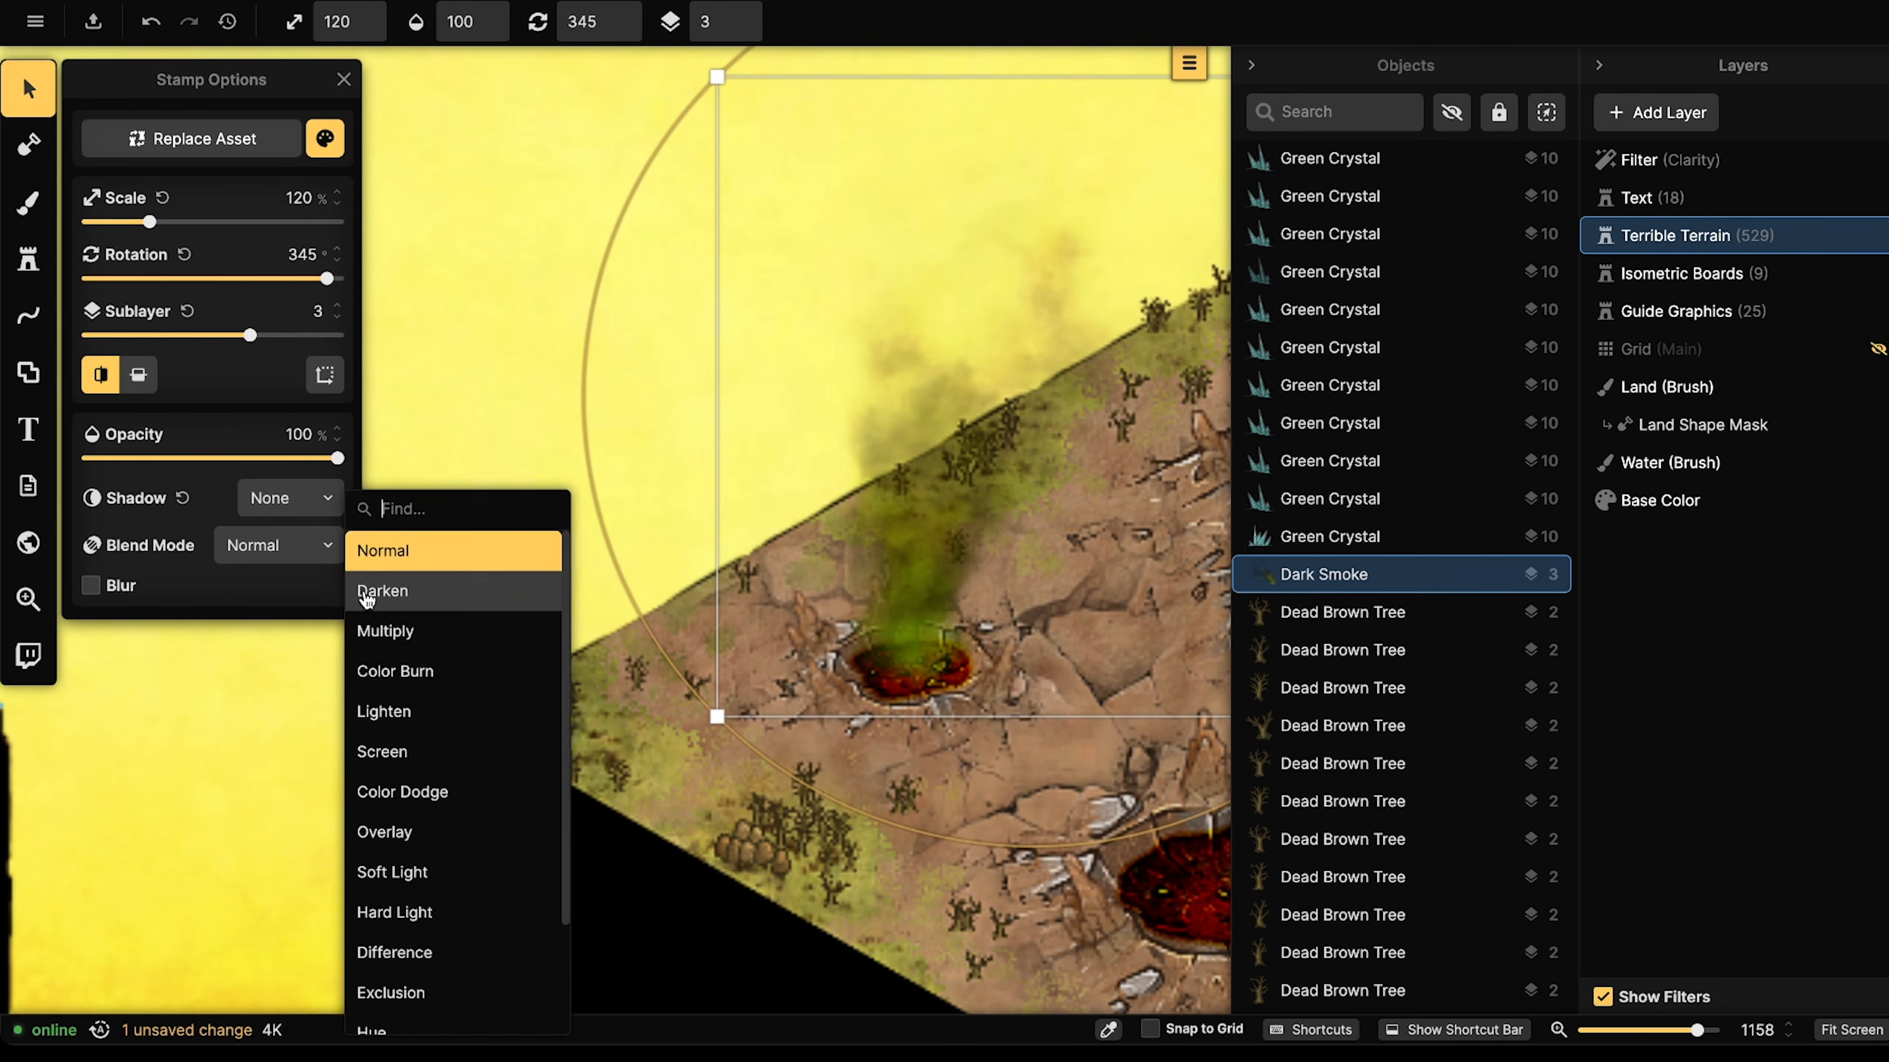
click(366, 592)
click(302, 541)
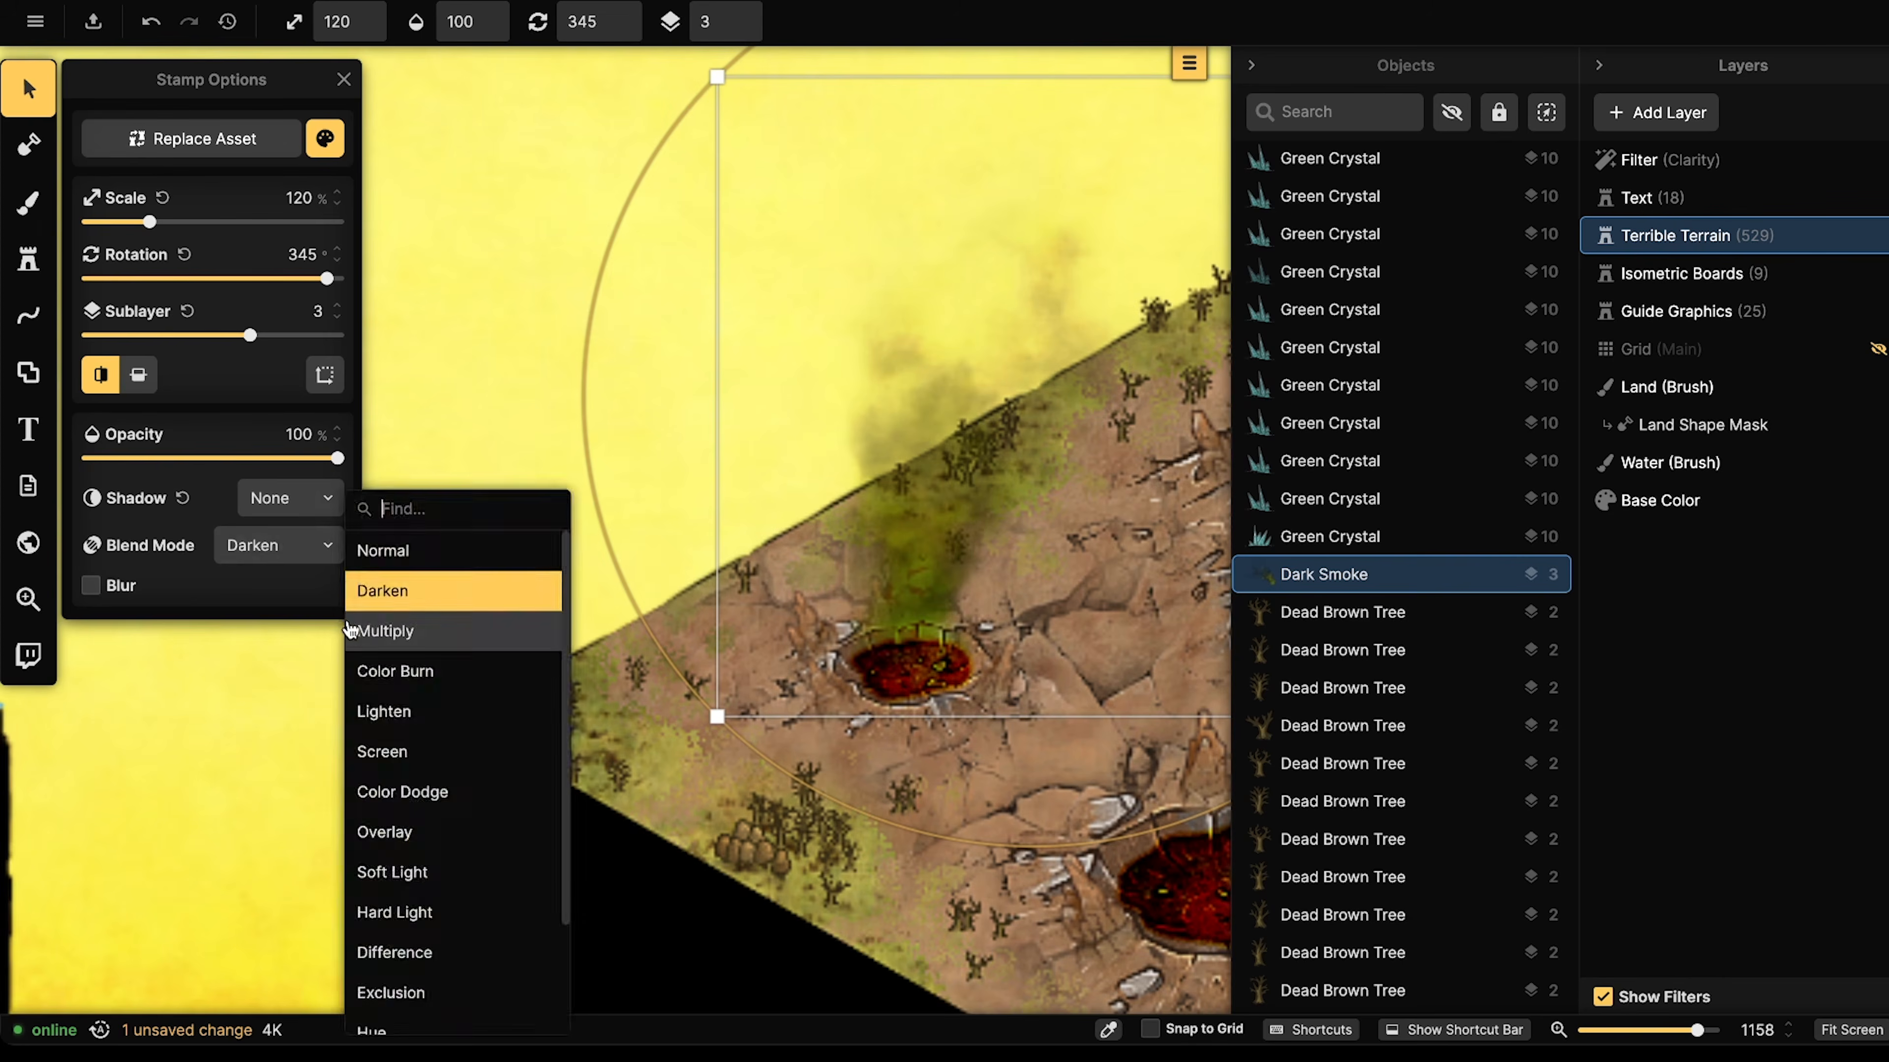
click(356, 629)
click(257, 547)
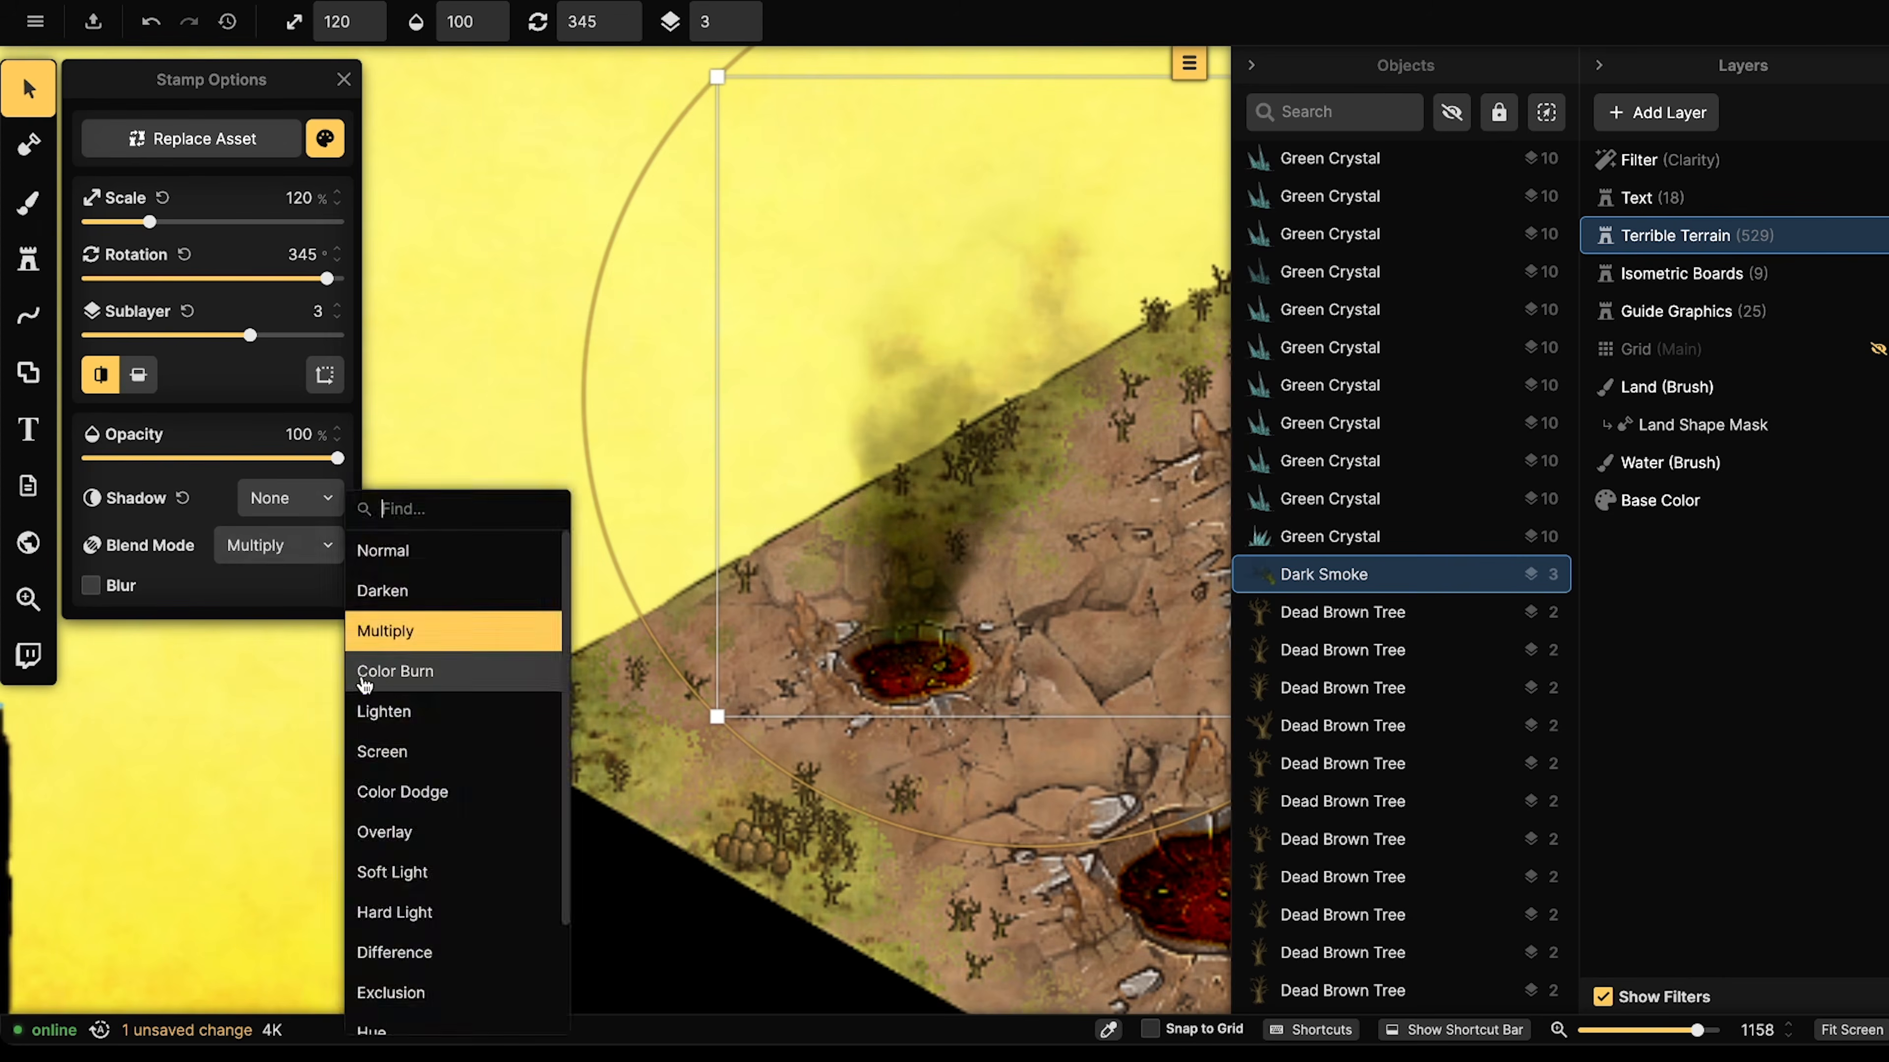
click(362, 673)
click(257, 559)
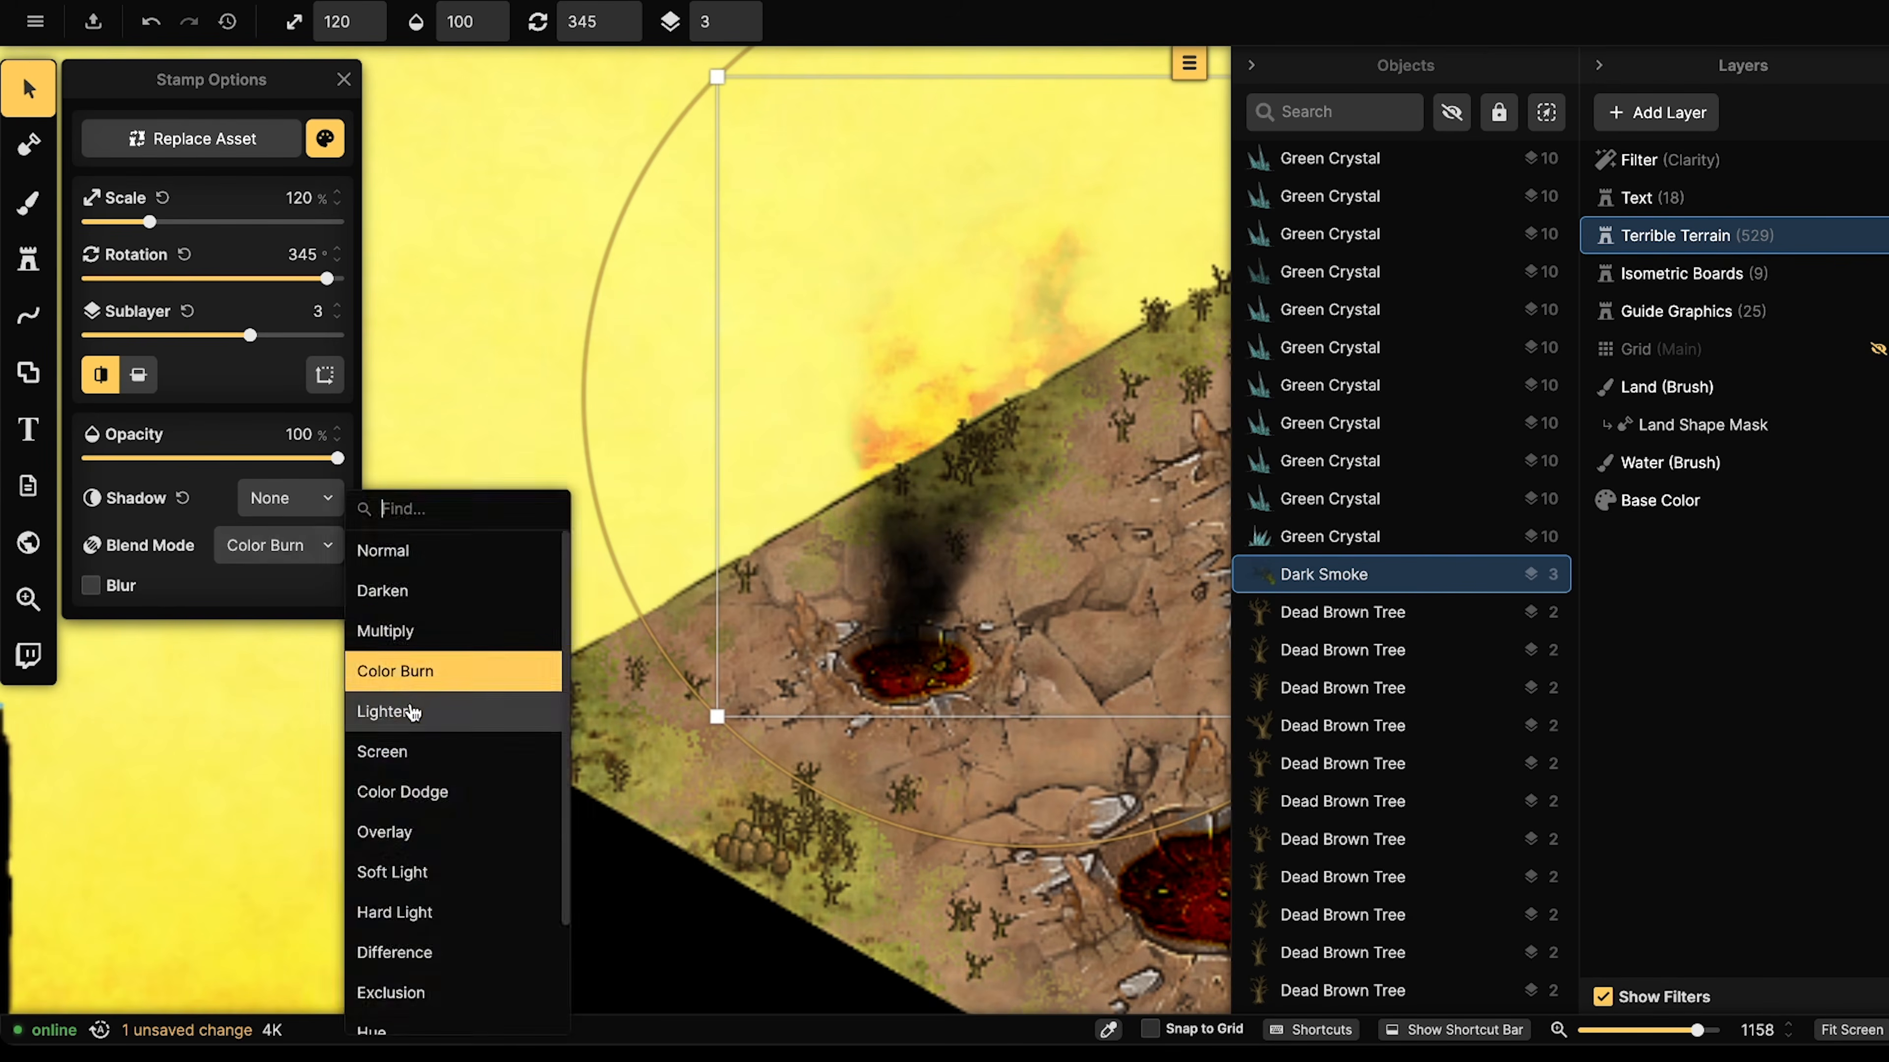
click(412, 712)
click(301, 554)
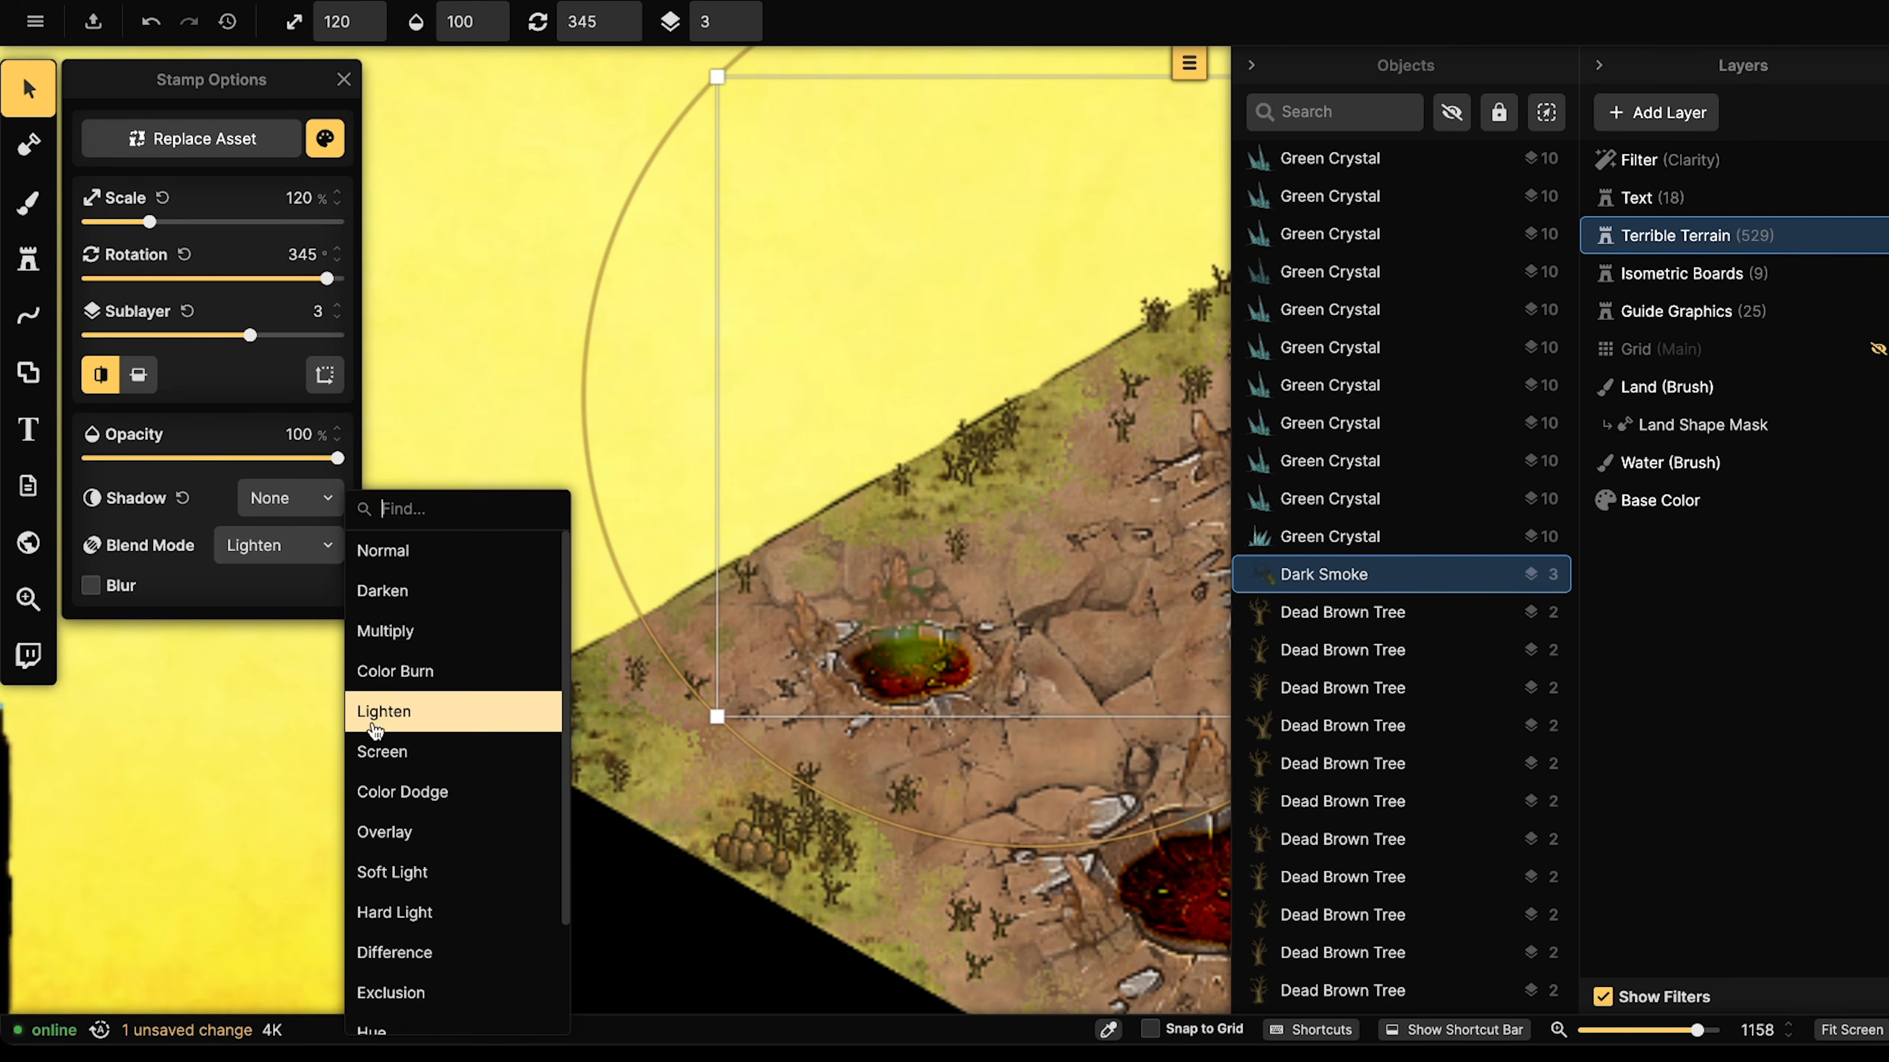
click(373, 740)
click(264, 554)
click(405, 788)
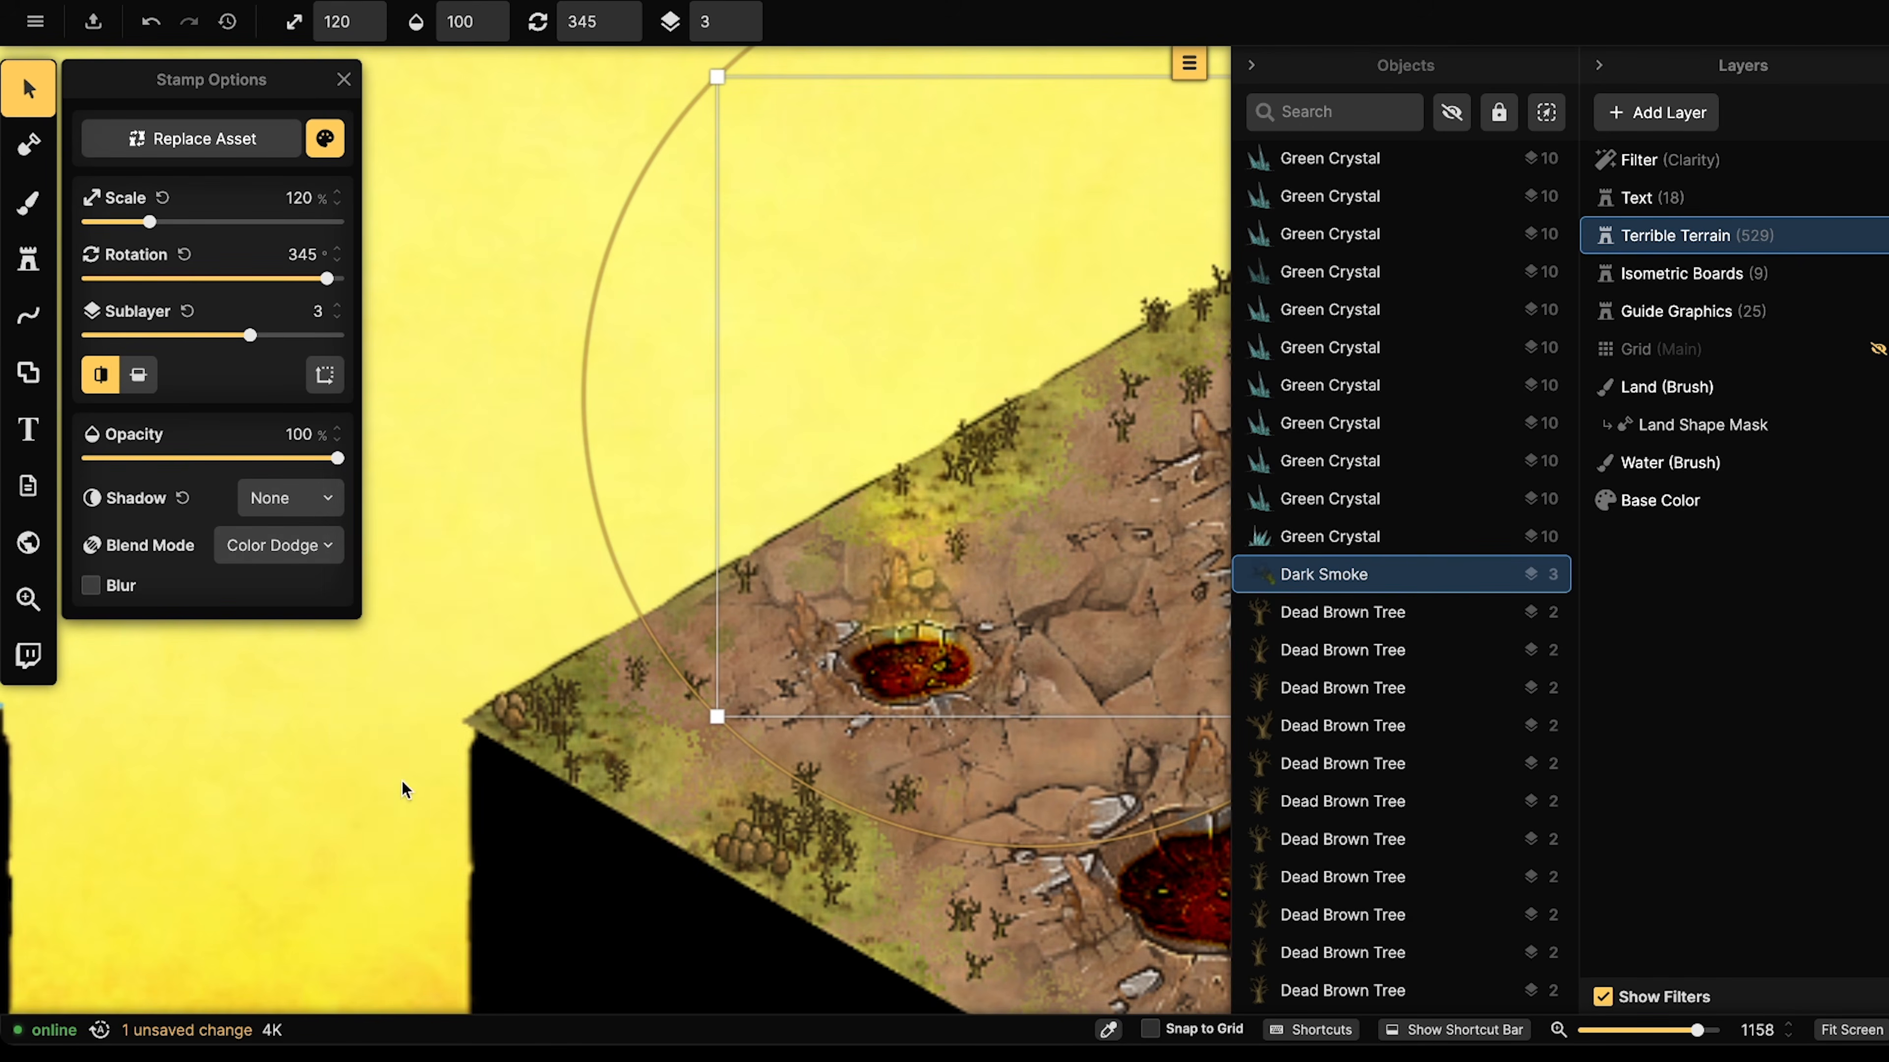
click(316, 547)
scroll(379, 687, down, 1)
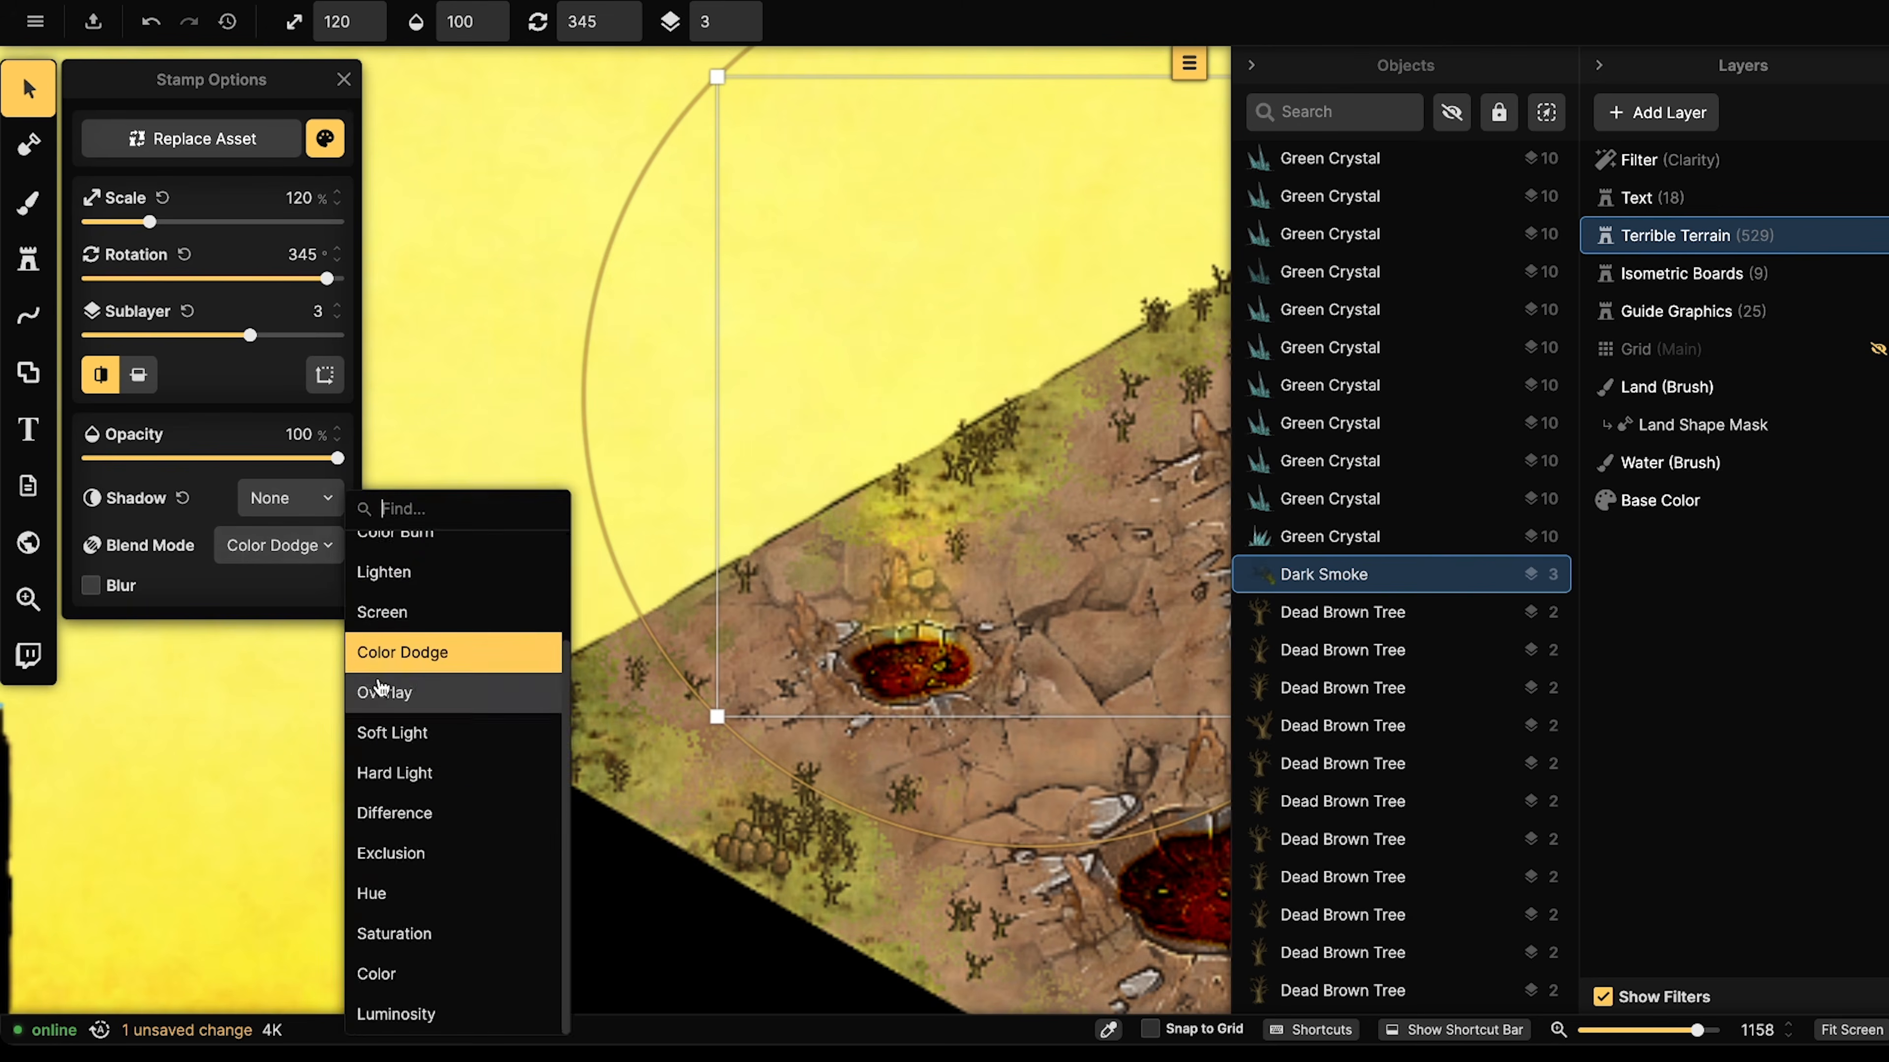
click(382, 686)
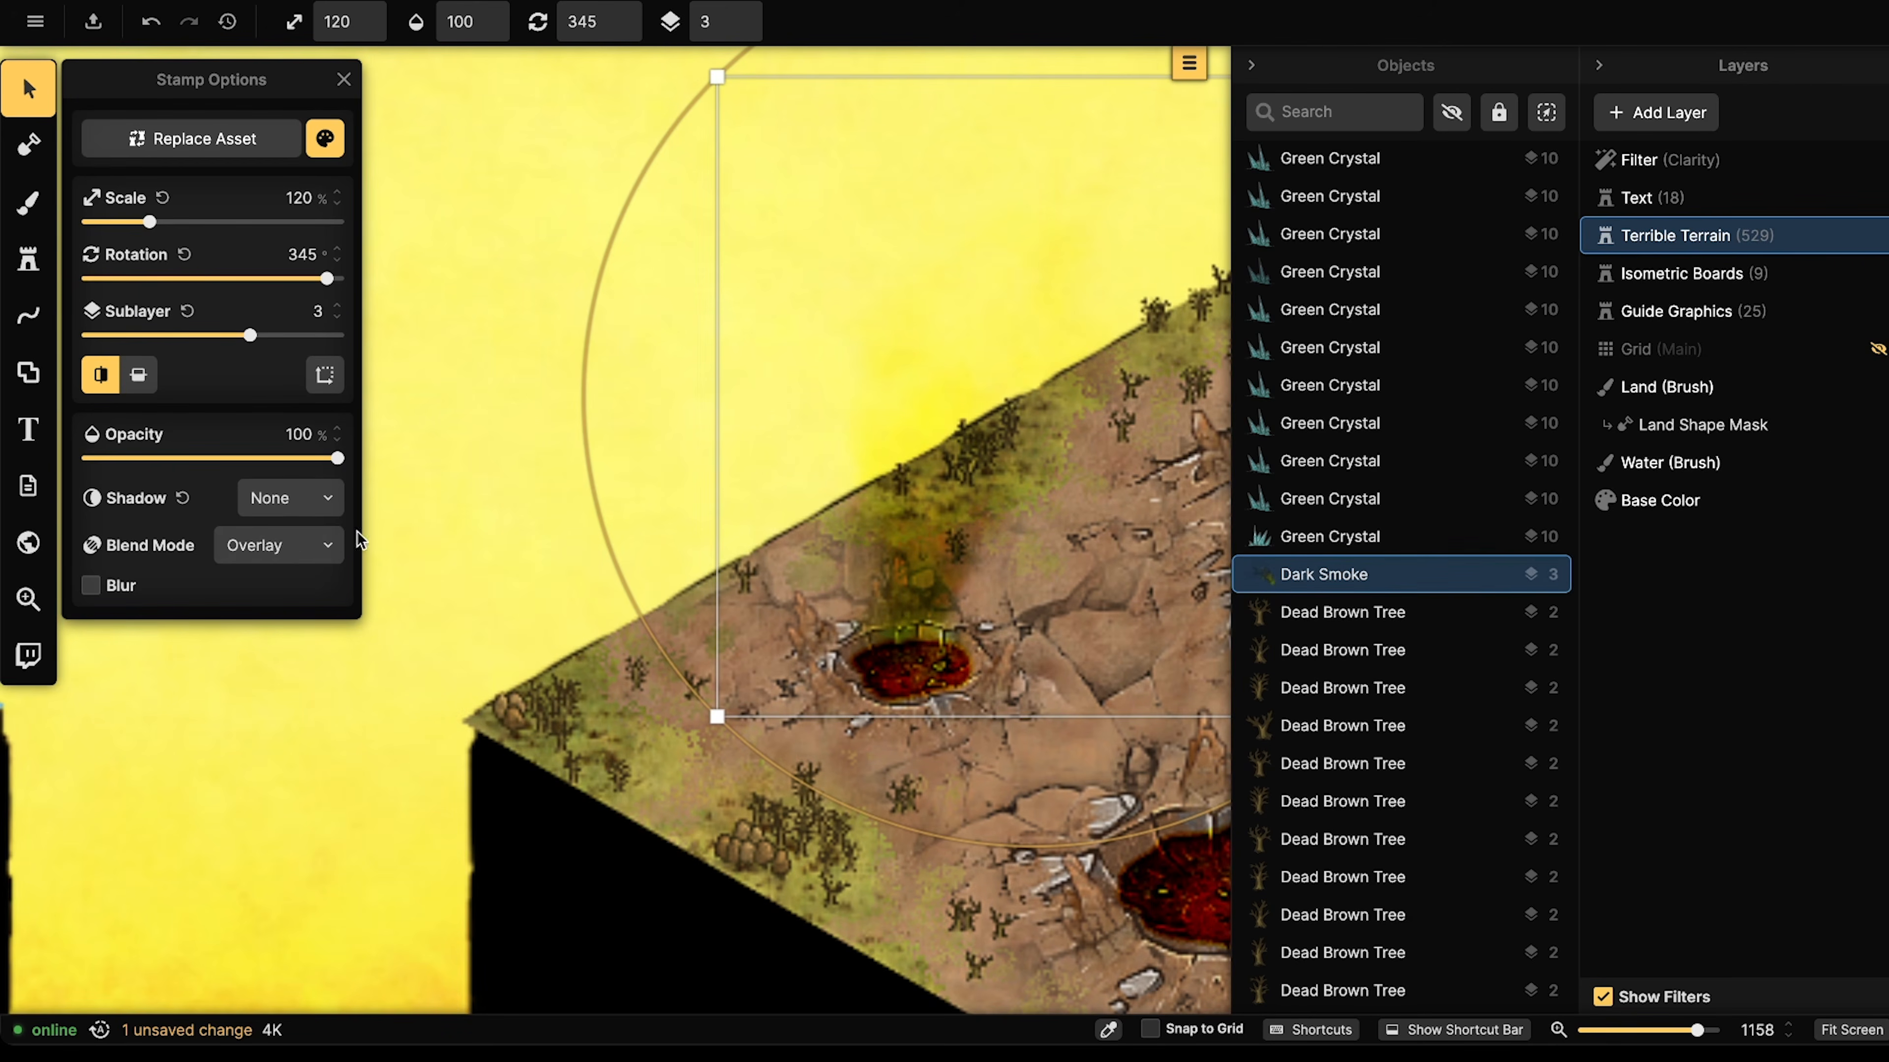
click(327, 546)
click(394, 871)
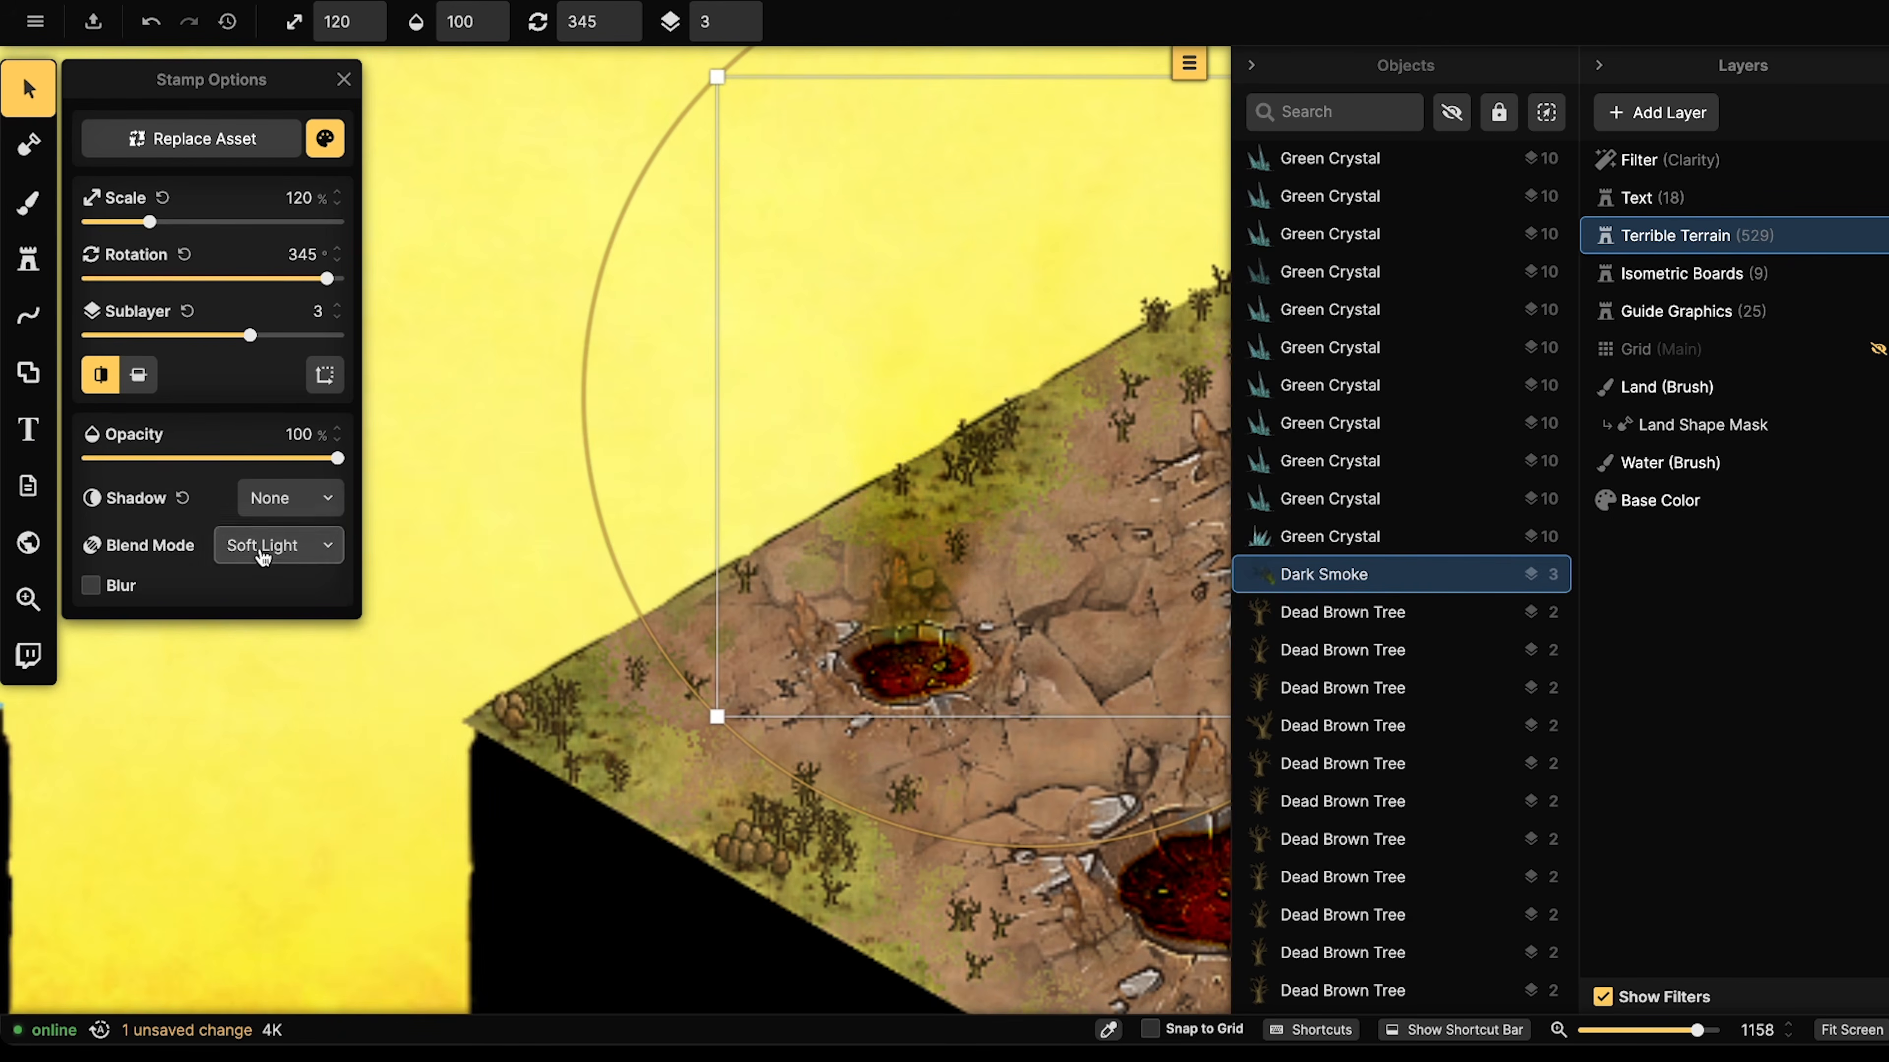
- Set the smoke's blend mode to Hard Light and nudge it over the small crater
click(263, 550)
scroll(453, 714, down, 1)
click(428, 775)
mouse_move(949, 419)
mouse_down()
mouse_move(921, 377)
mouse_move(844, 350)
mouse_move(944, 432)
mouse_up()
- Duplicate the smoke, enlarge the copy to 150% scale and position it over the back lava crater
scroll(945, 432, down, 5)
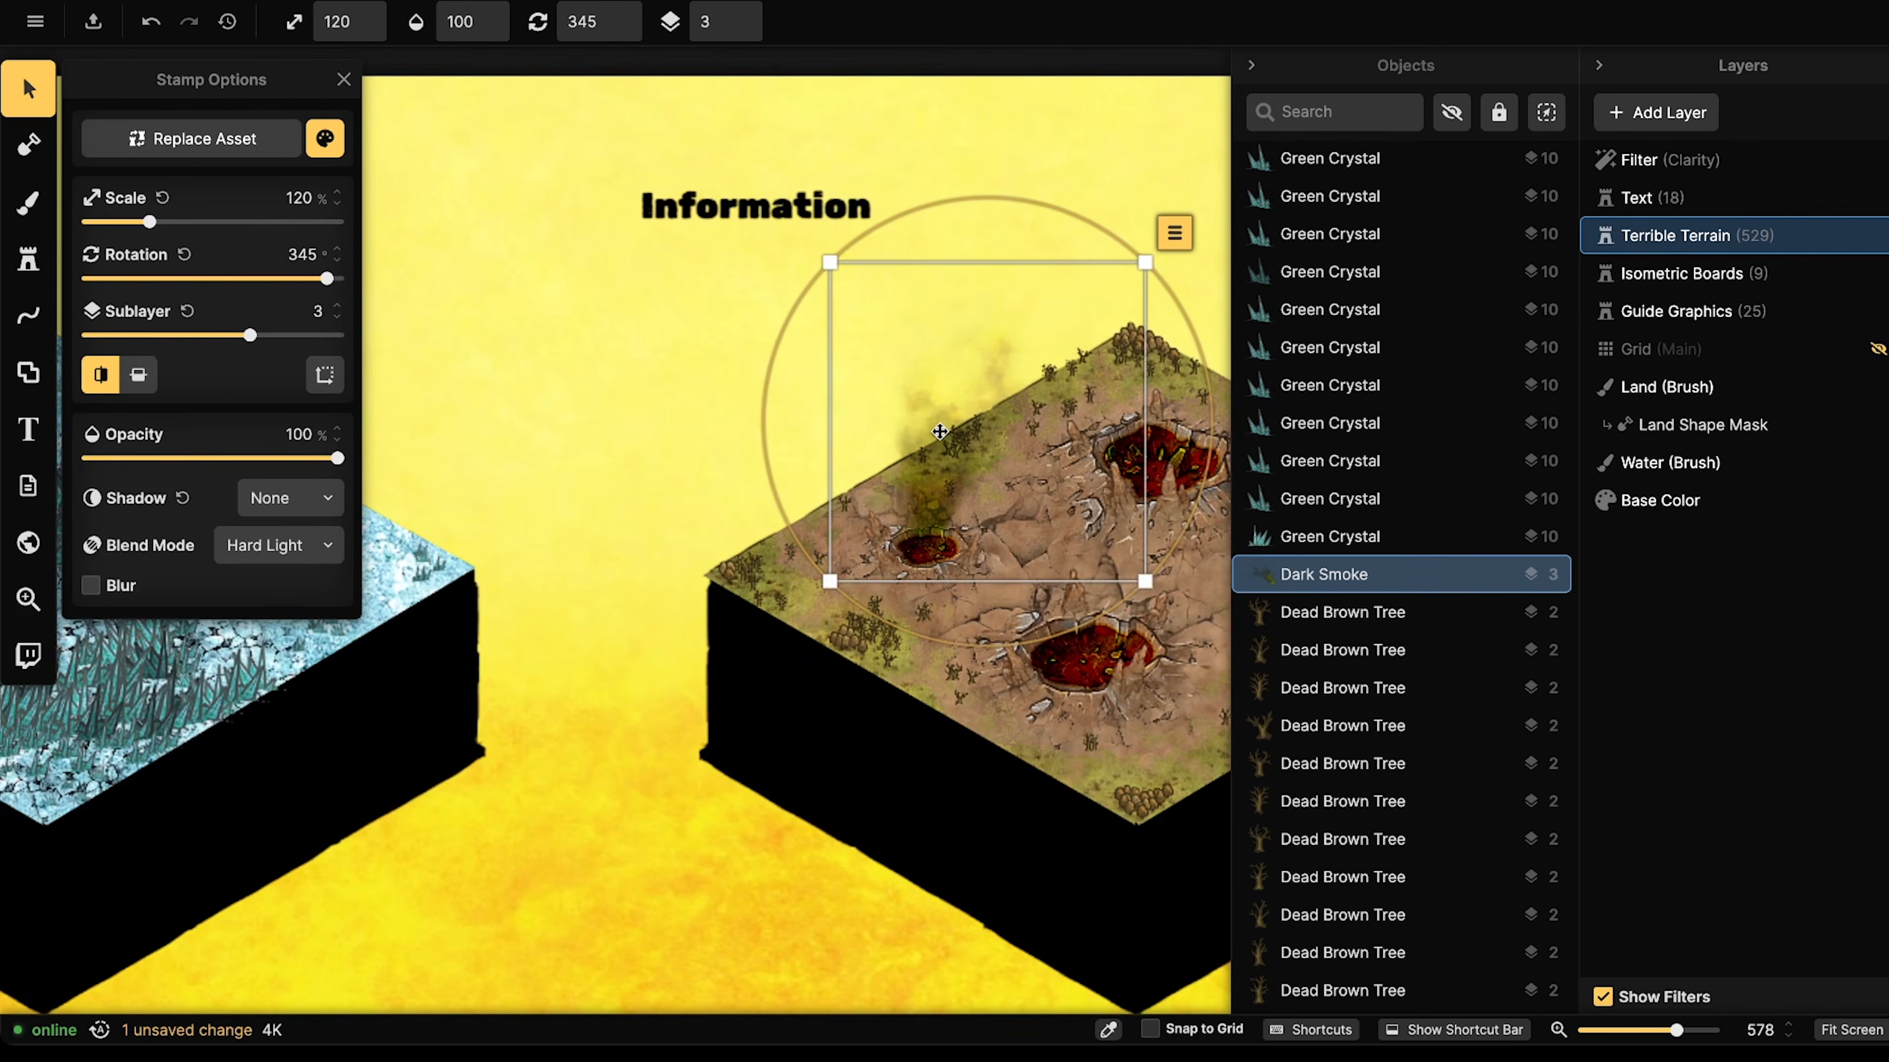
key(ctrl+c)
drag(1193, 391, 834, 493)
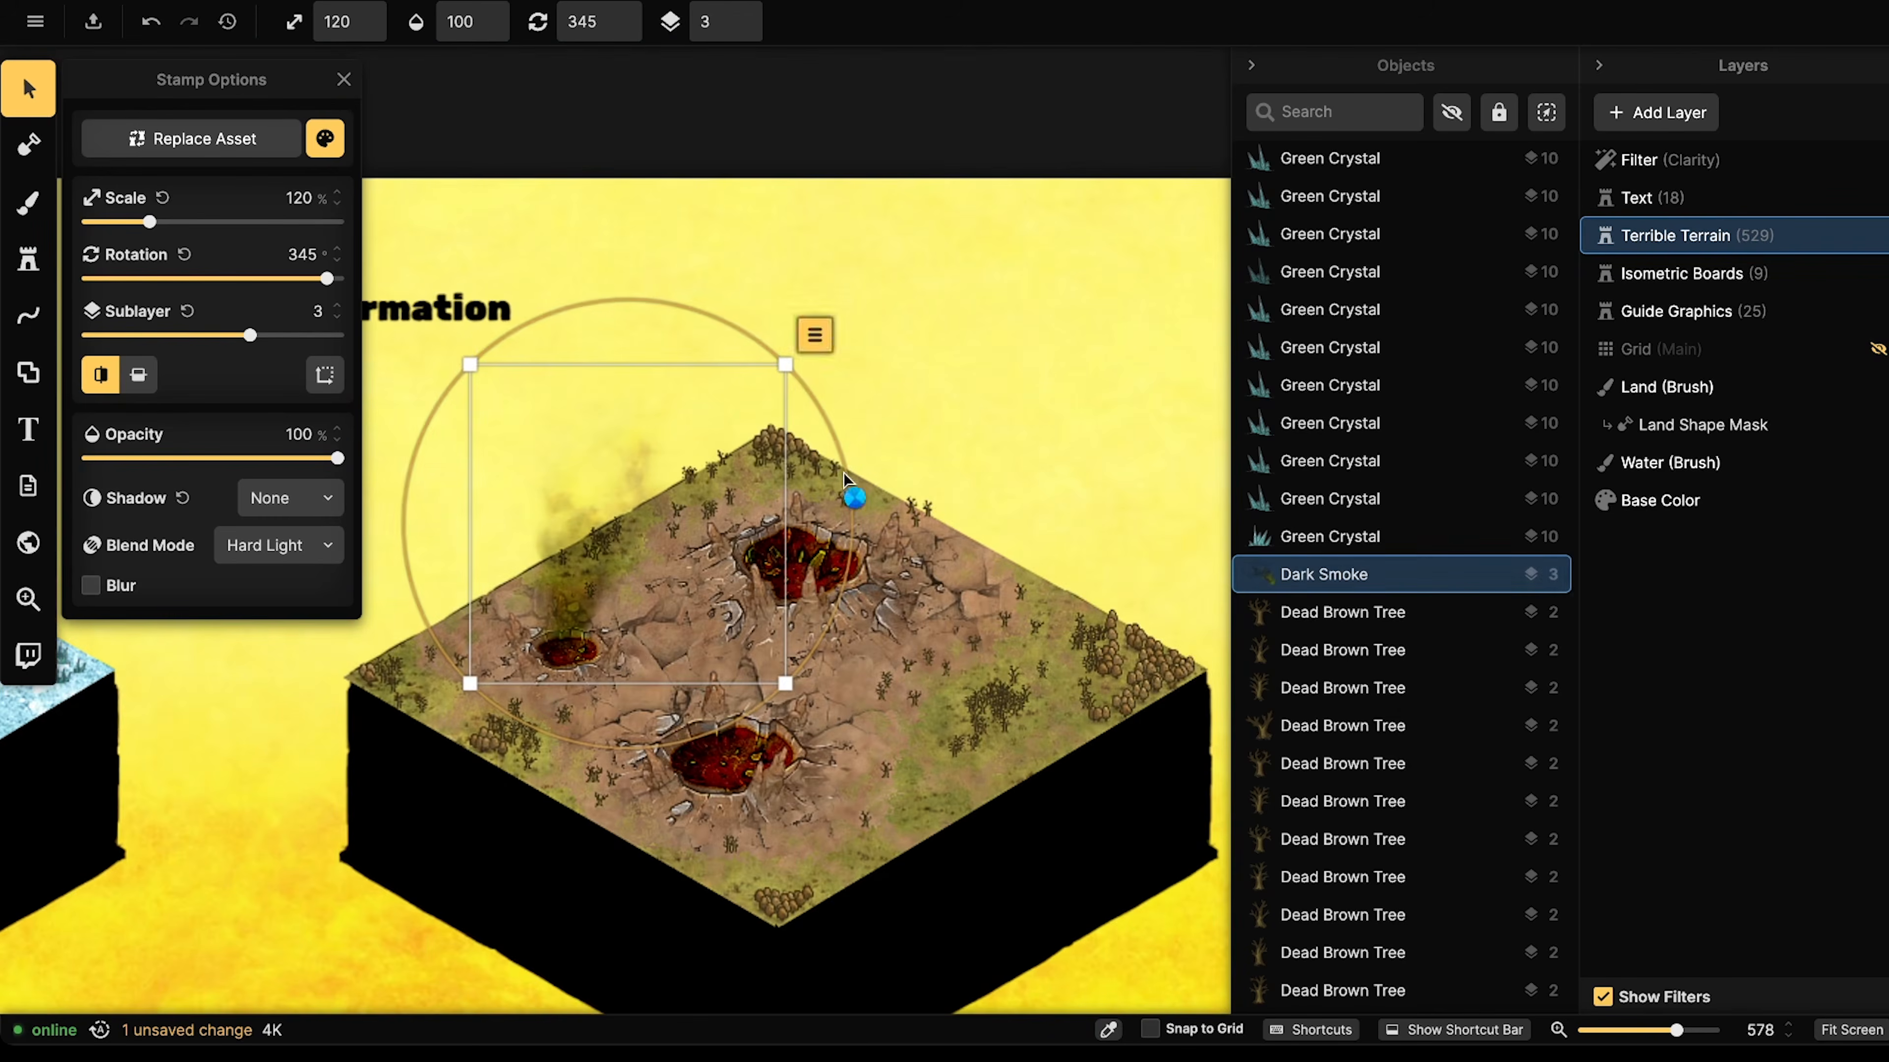
key(ctrl+v)
scroll(844, 482, up, 3)
drag(841, 347, 809, 457)
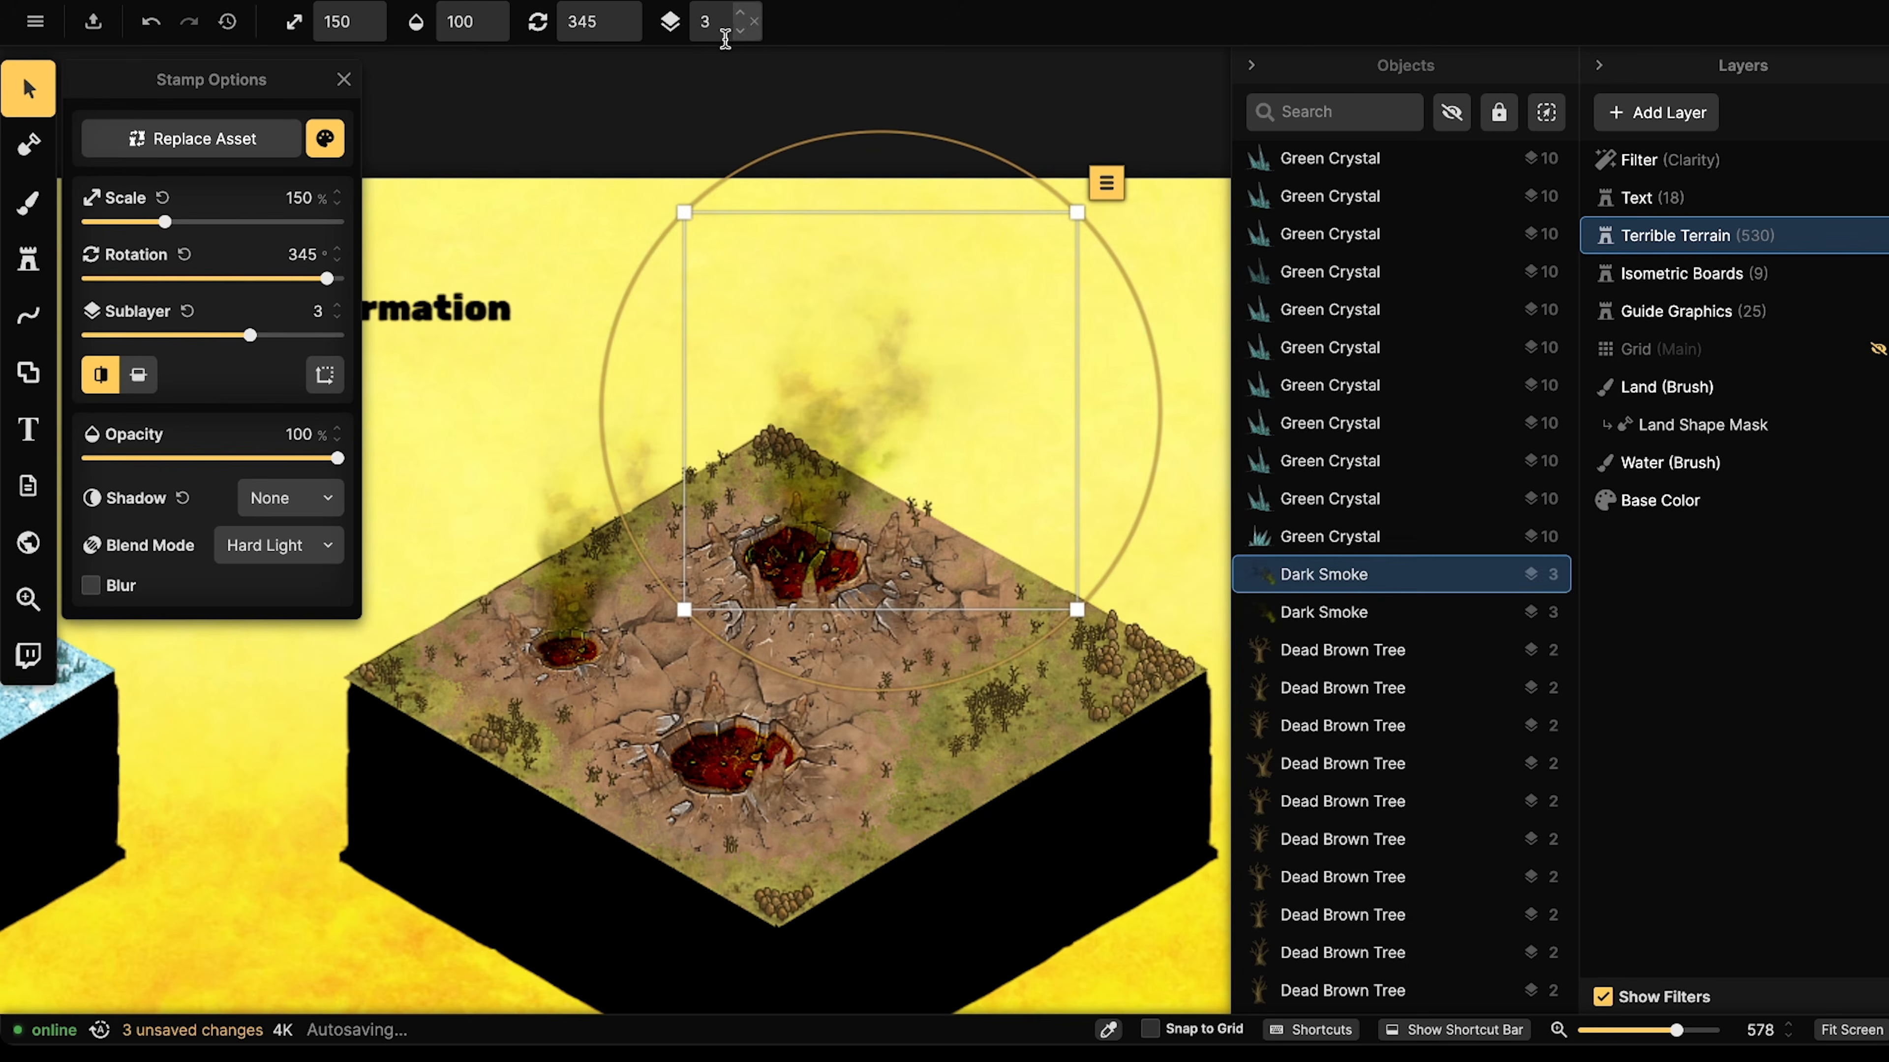
- Put the back crater's smoke on sublayer 2 and reshape it to 85% width and 82% height
click(741, 31)
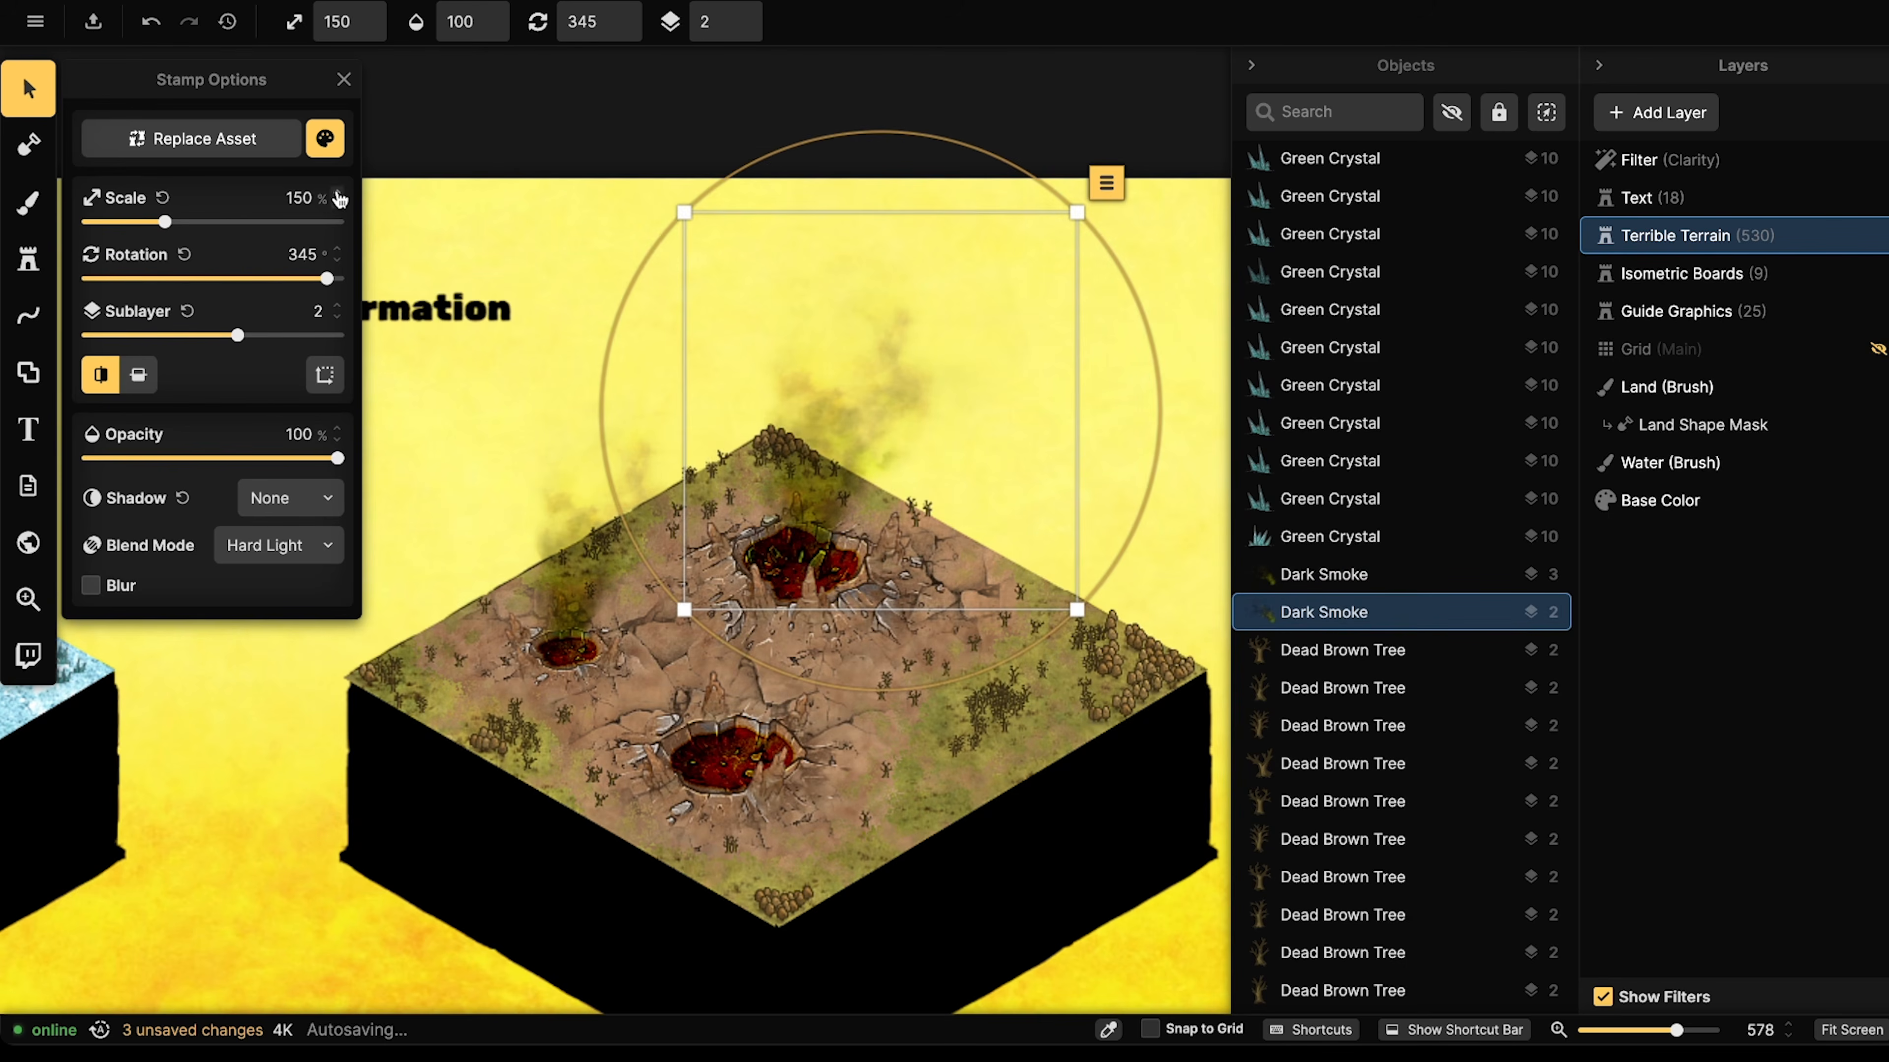
click(324, 374)
drag(546, 503, 547, 461)
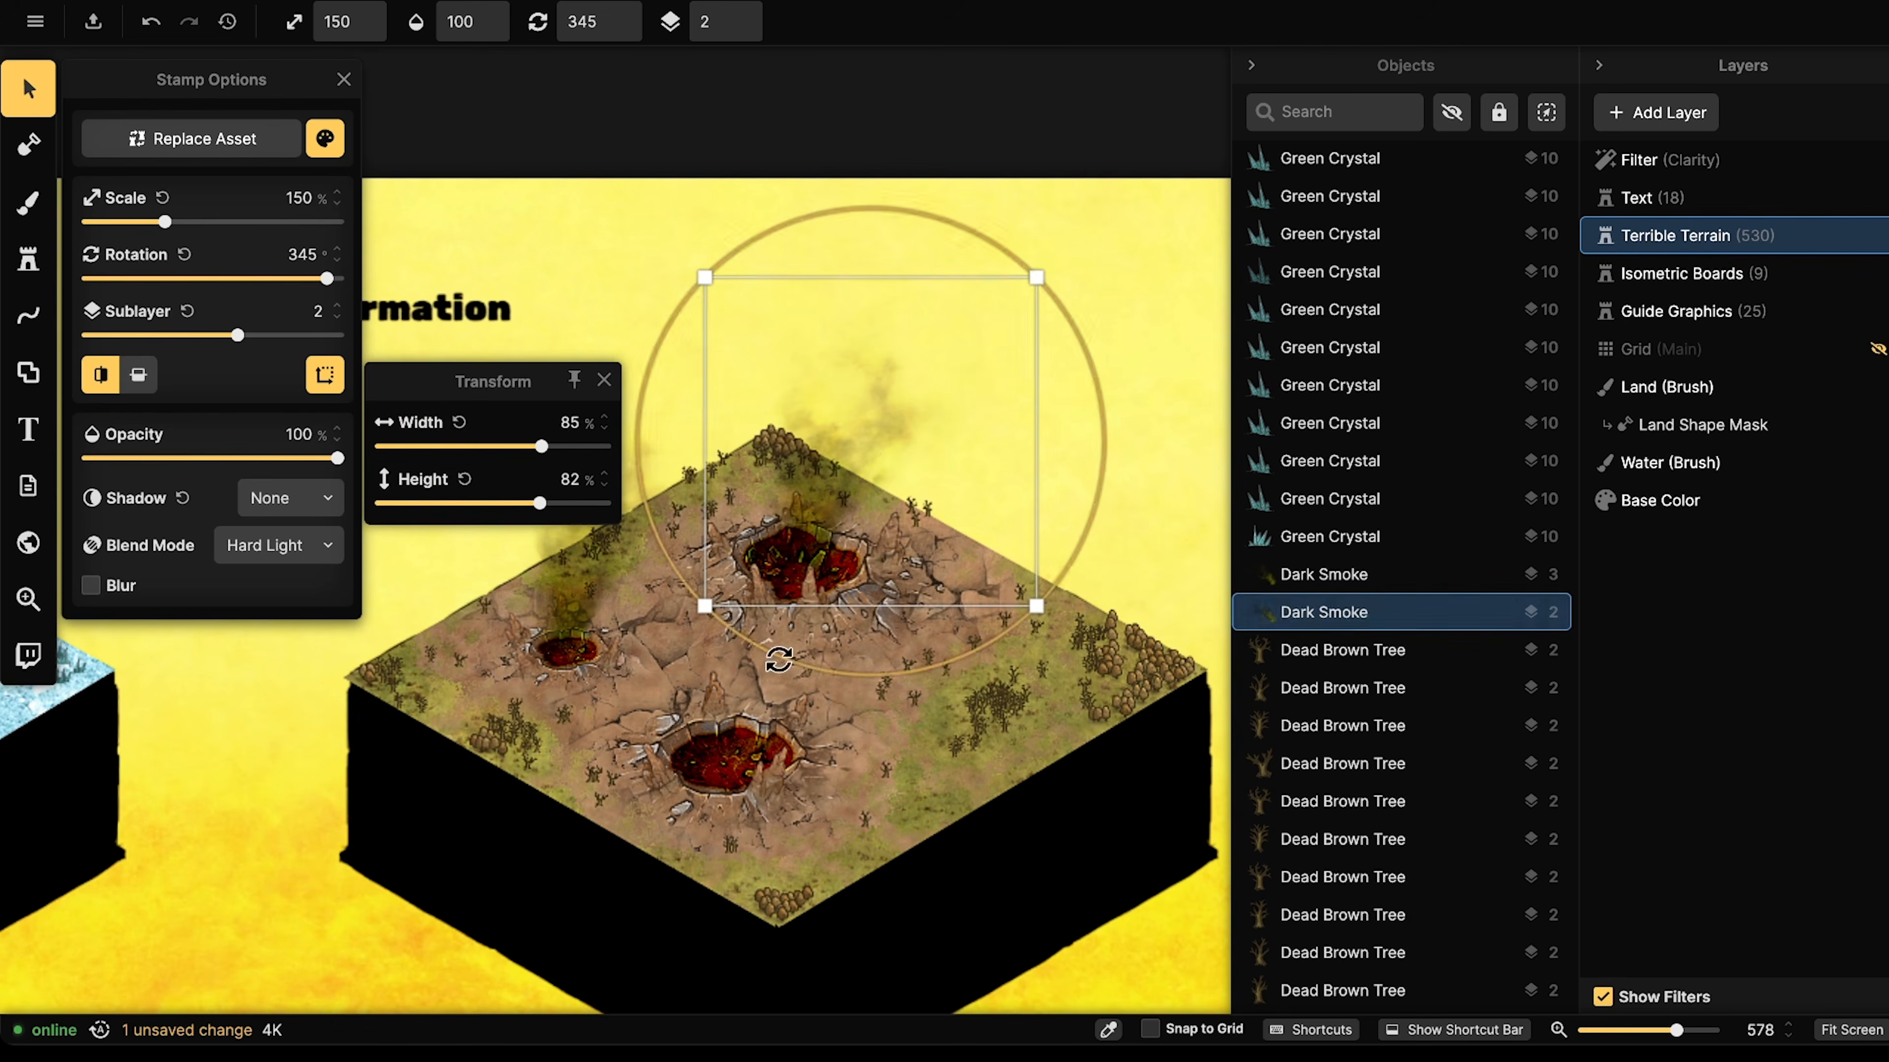
- Place another copy of the resized smoke over the front lava crater and deselect it
key(ctrl+v)
drag(777, 580, 742, 702)
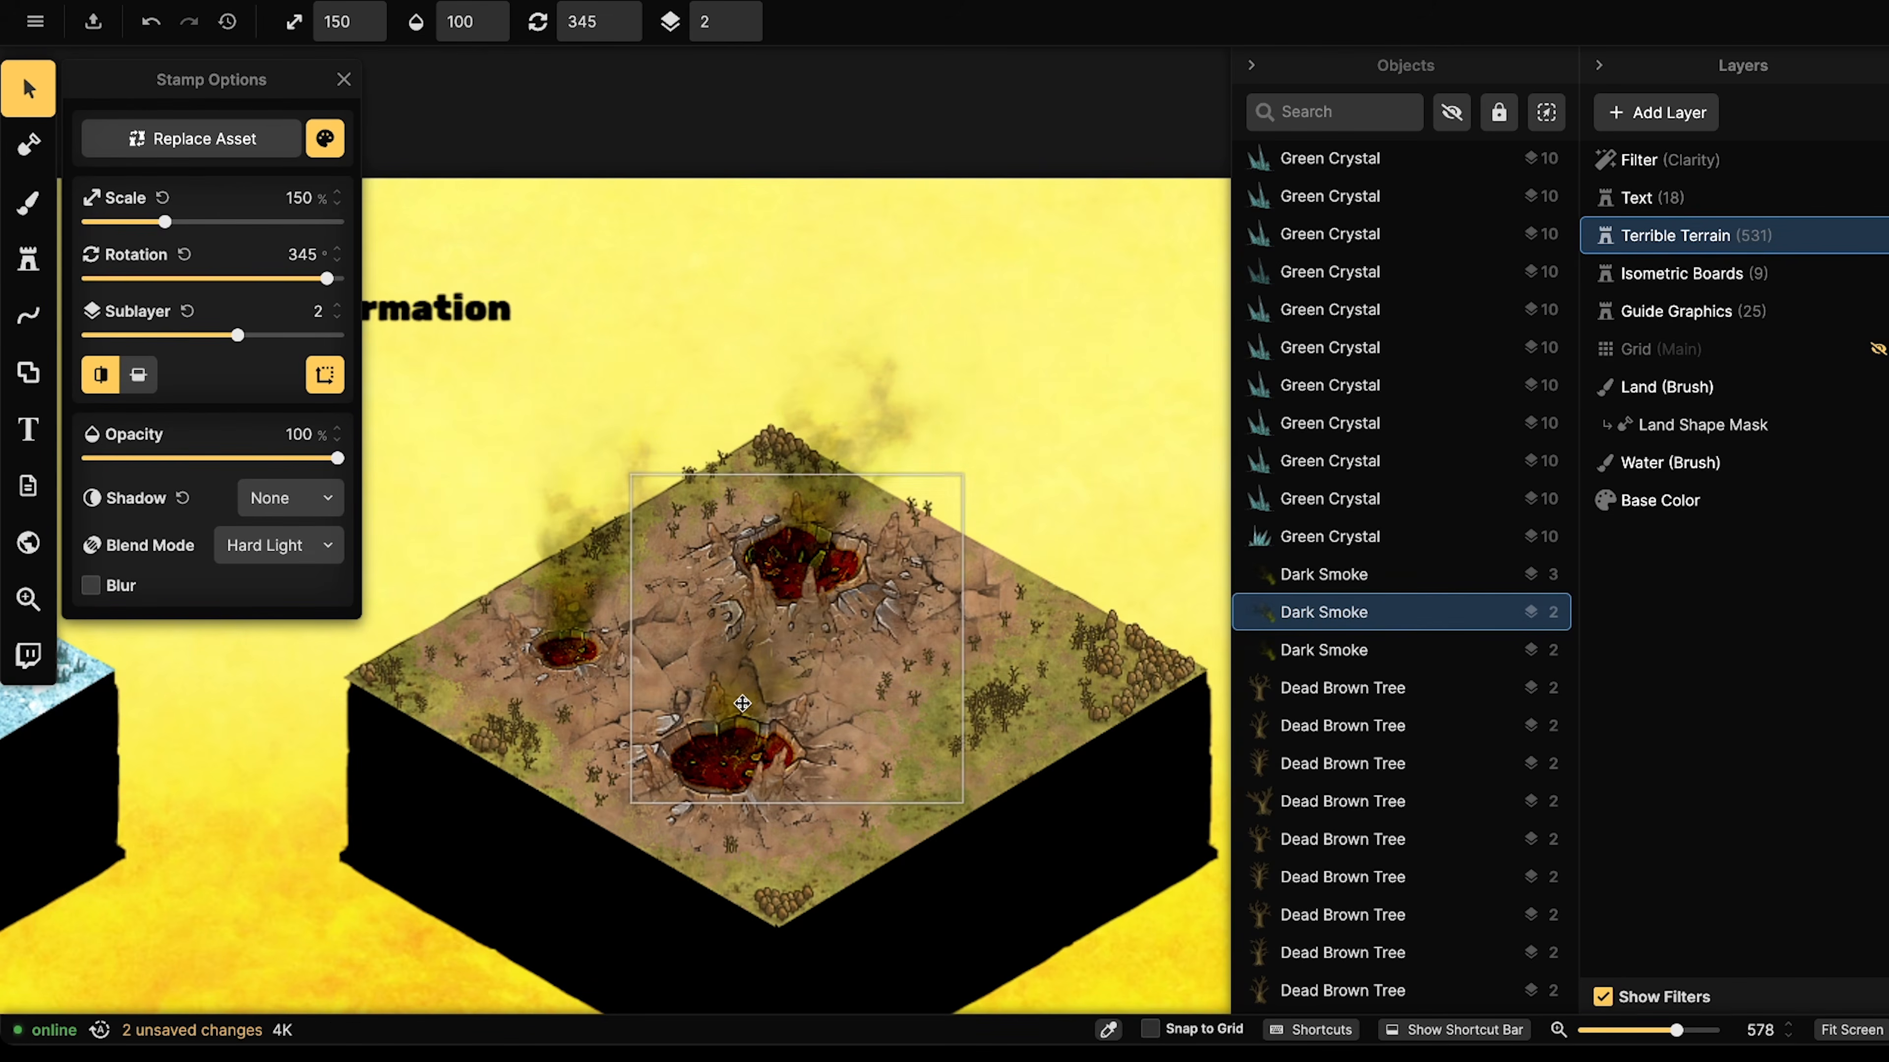
scroll(595, 519, down, 3)
scroll(751, 609, up, 6)
key(Escape)
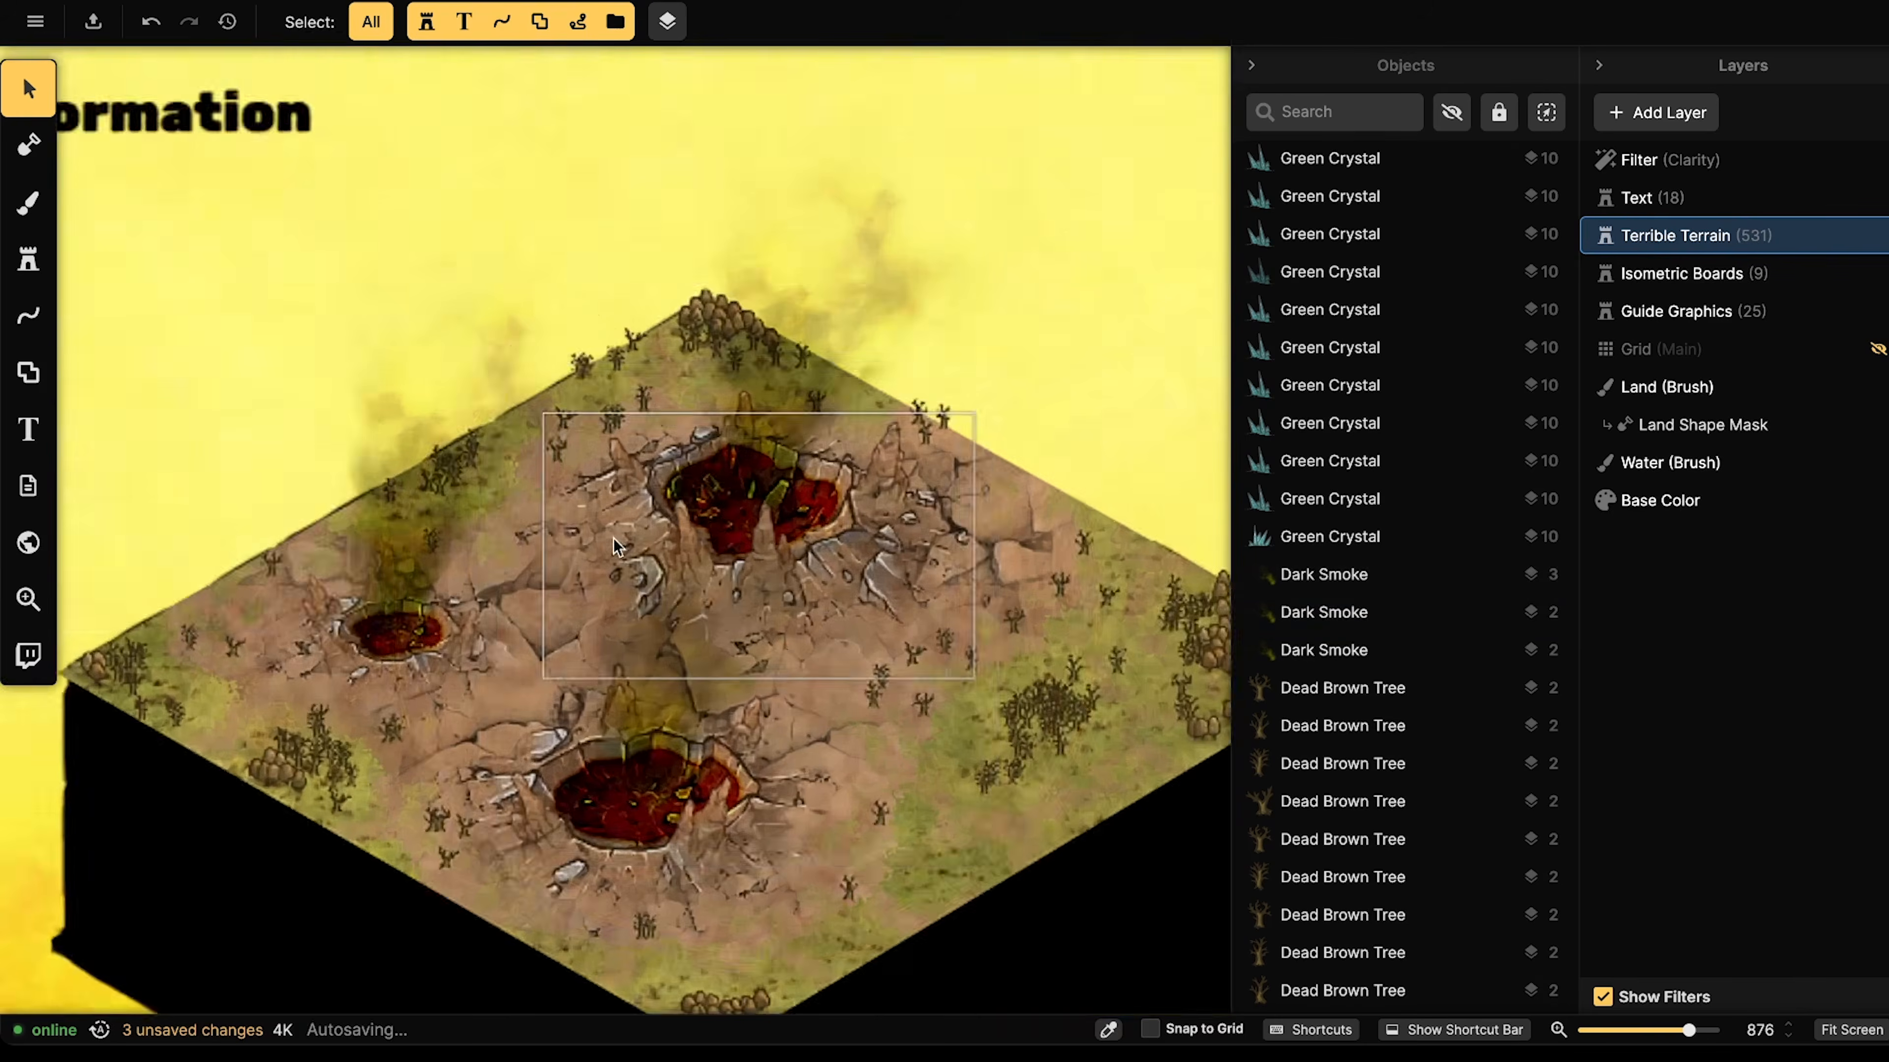
scroll(614, 539, down, 5)
scroll(946, 502, up, 3)
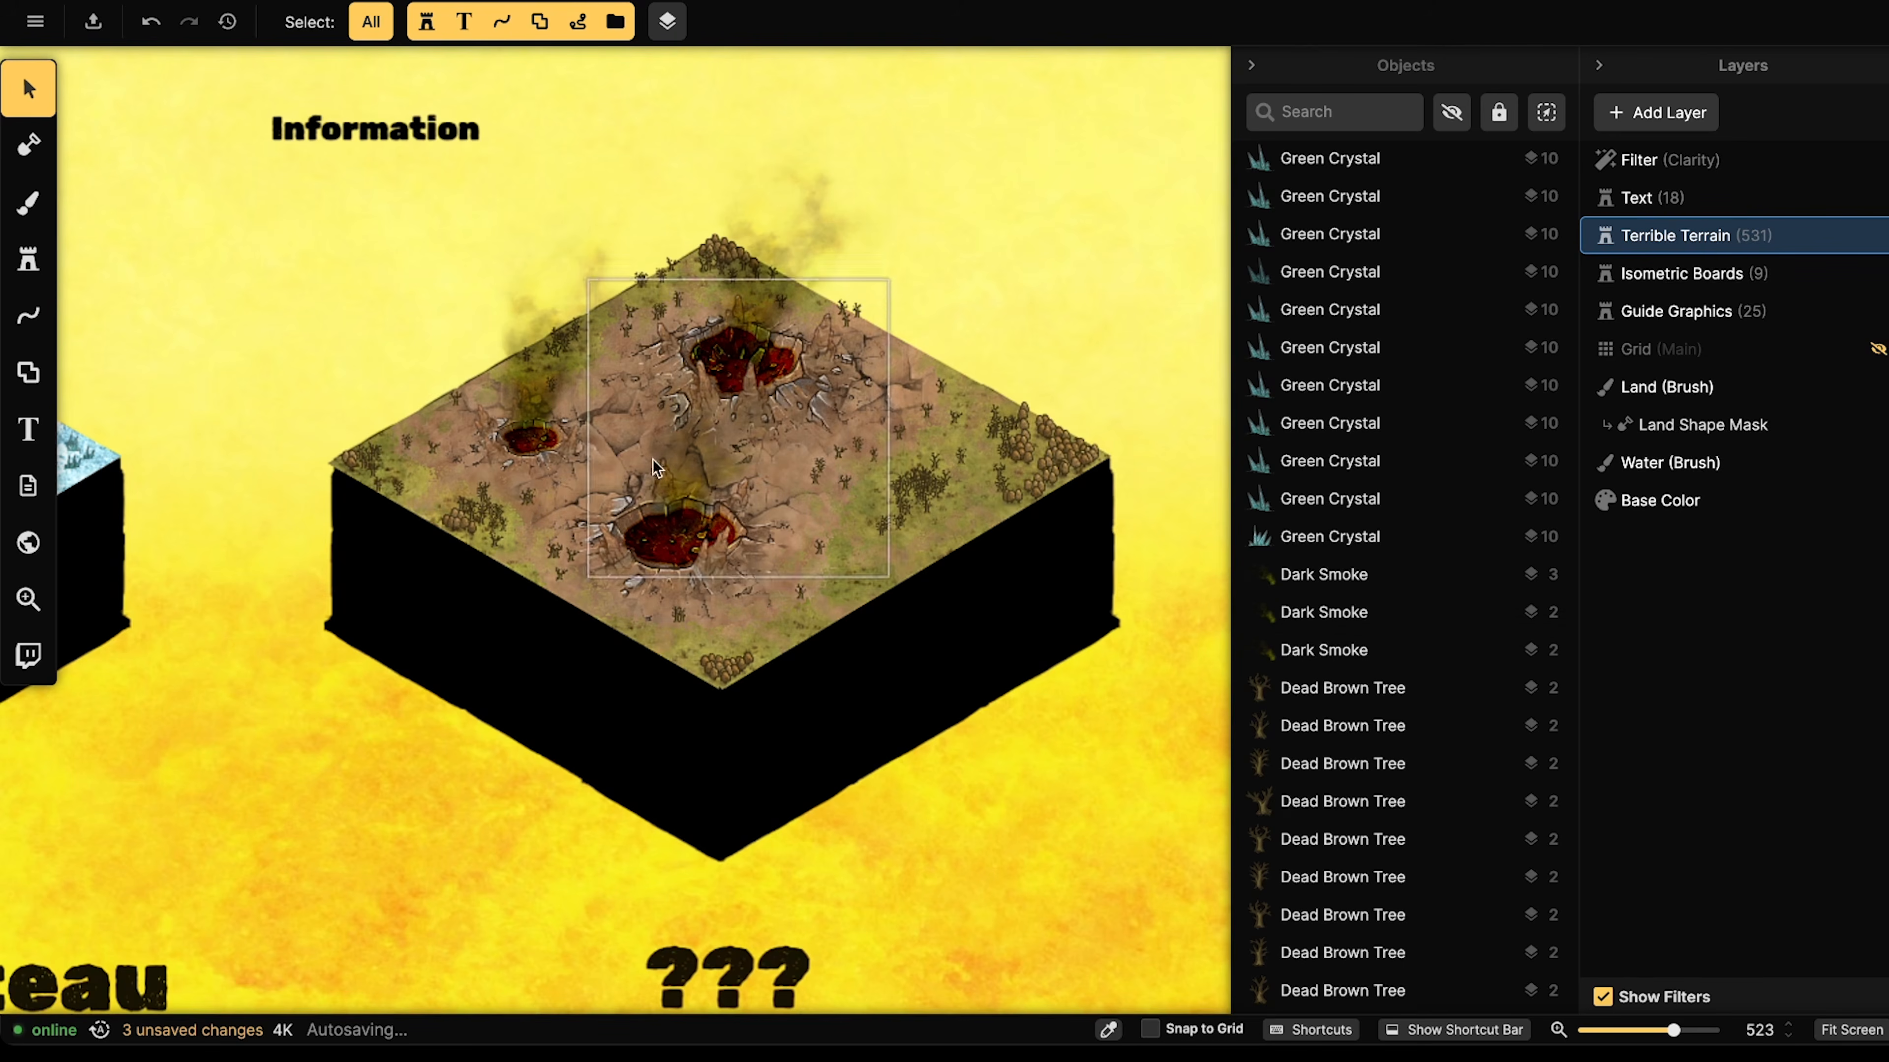
scroll(781, 509, up, 3)
scroll(746, 503, up, 3)
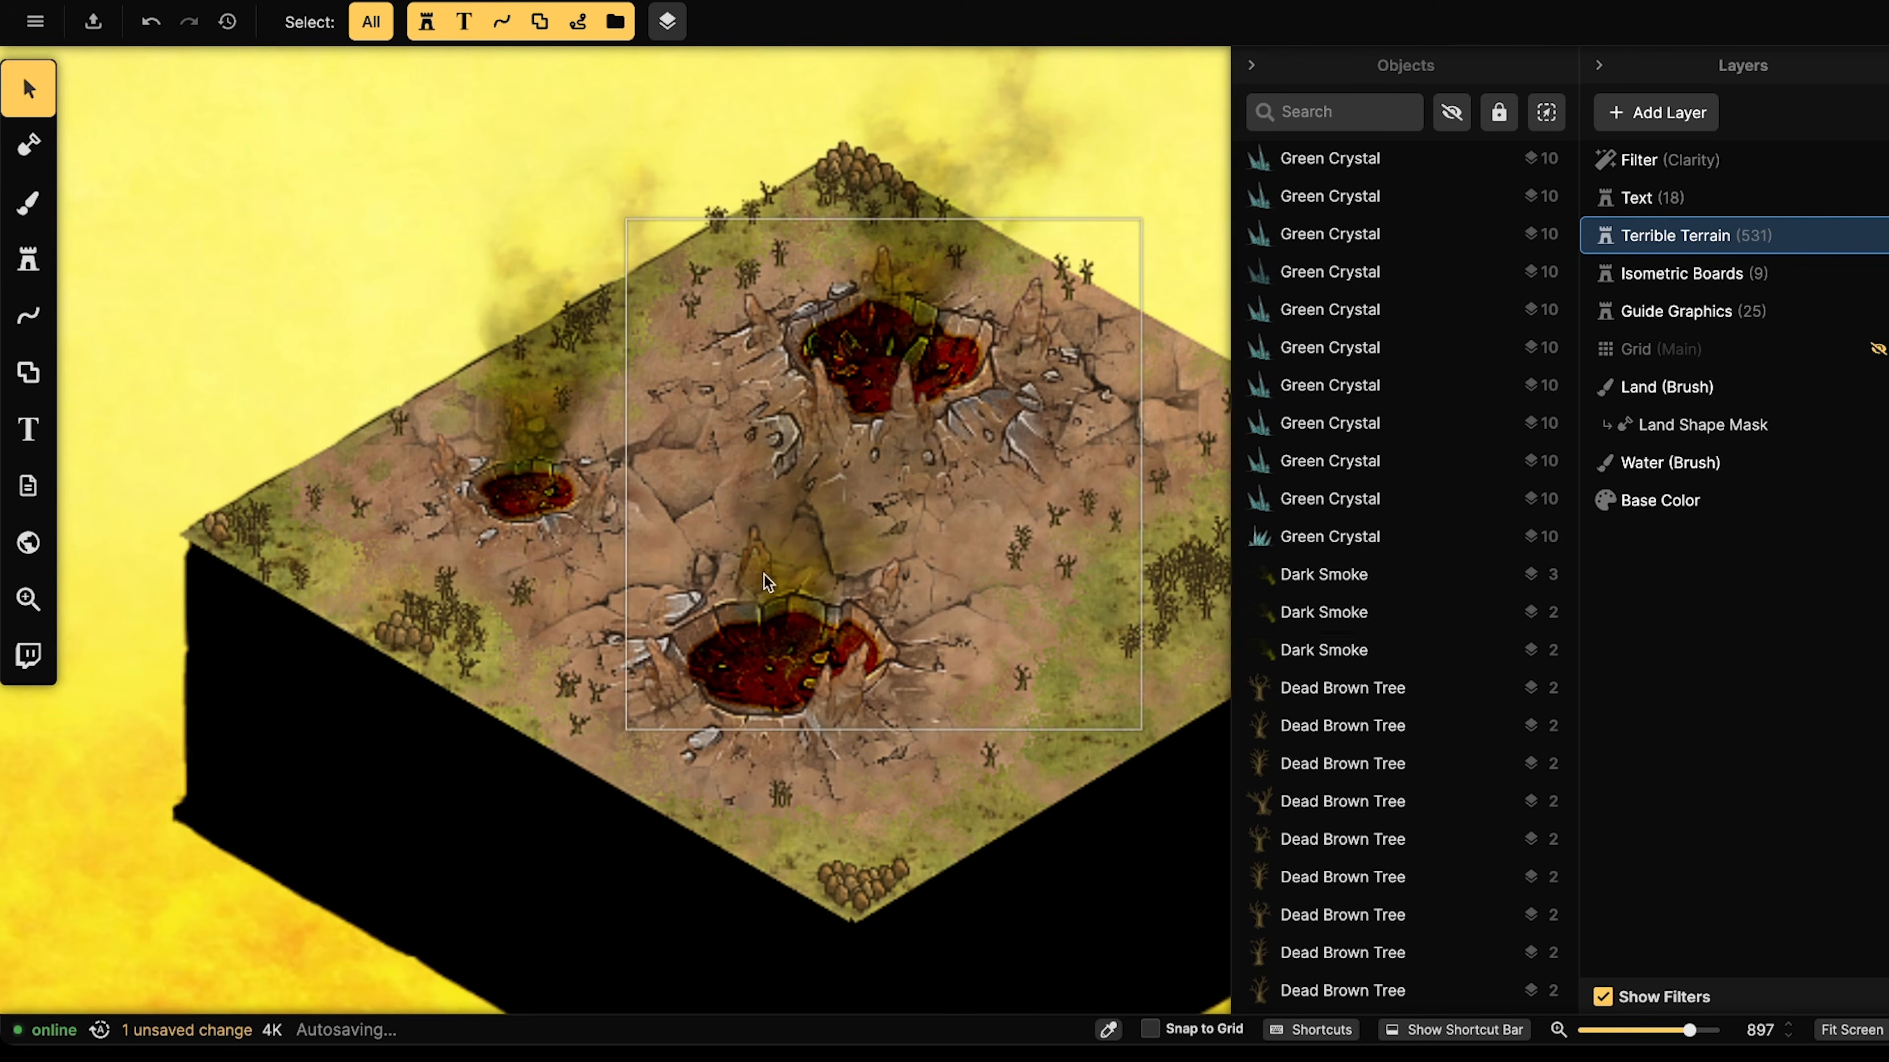
- Load the brush with the Watercolor Cities Desert Stones texture, searching the texture catalog for rock, and set its texture scale to 19.04%
click(28, 199)
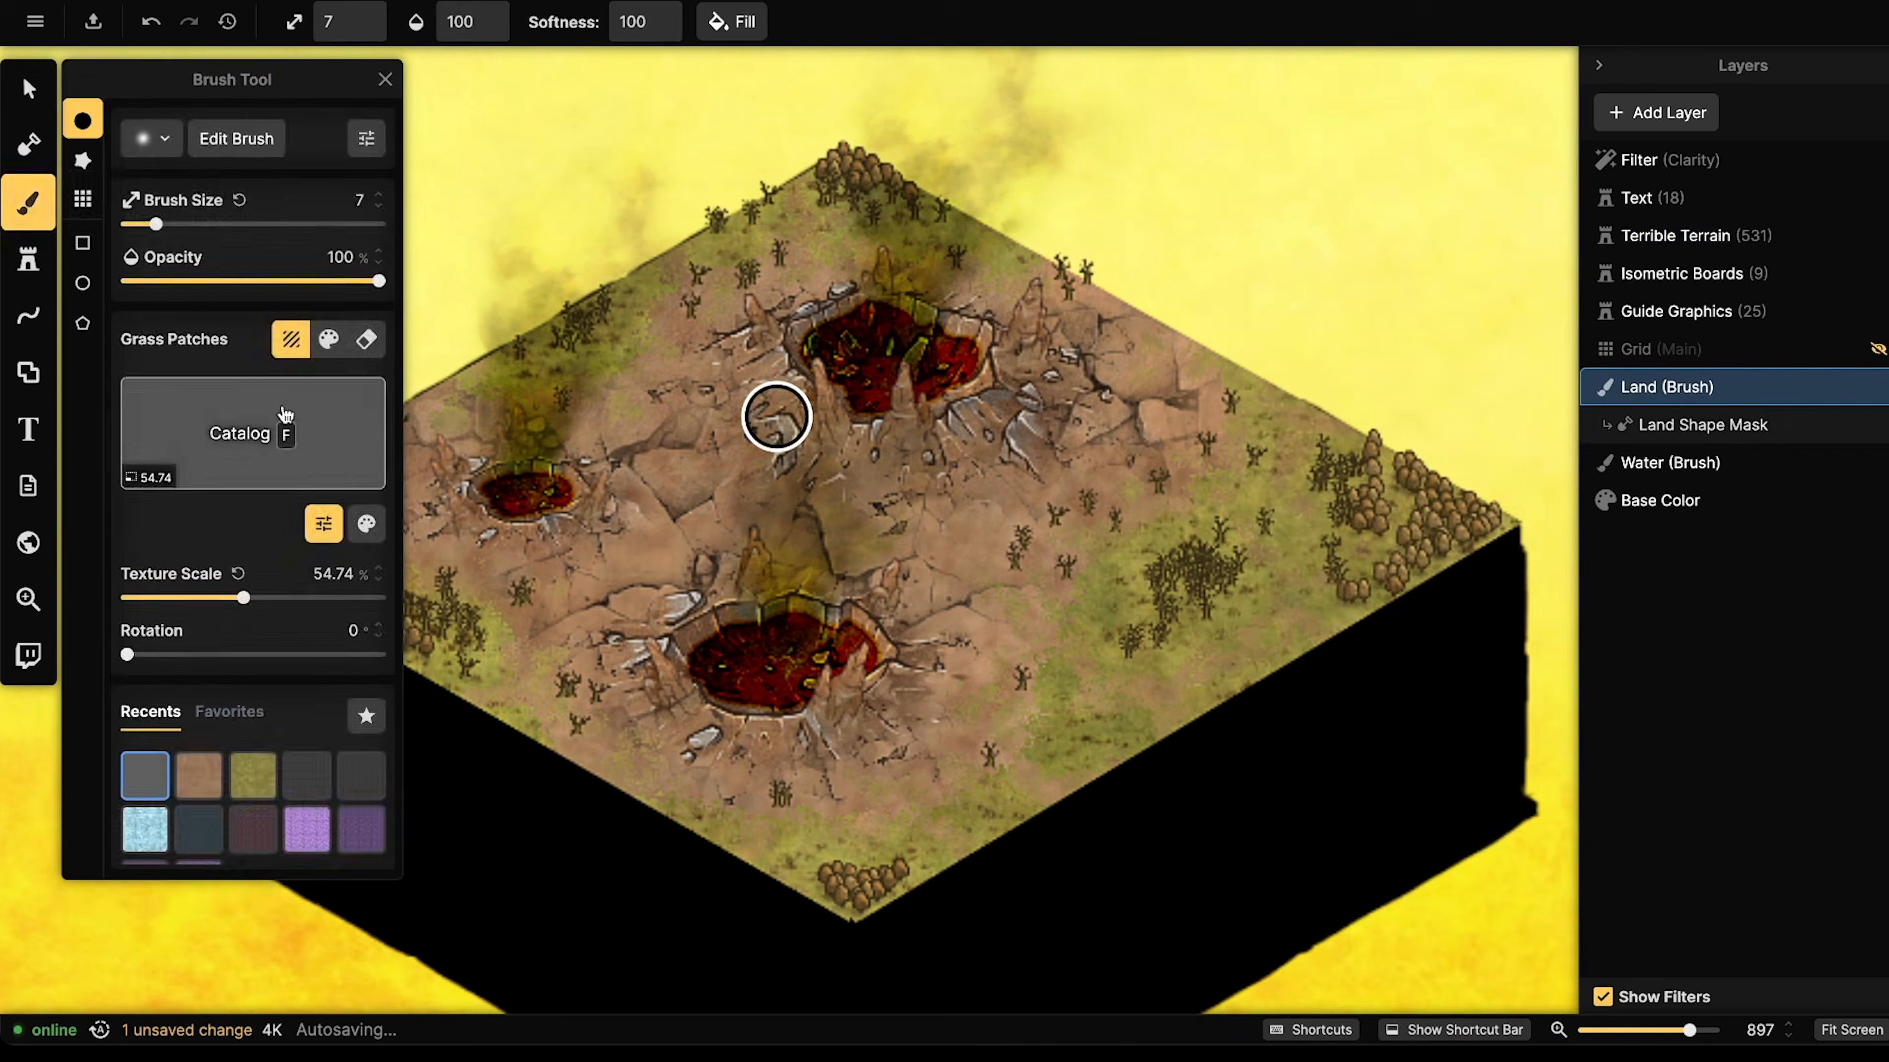
click(238, 414)
click(635, 108)
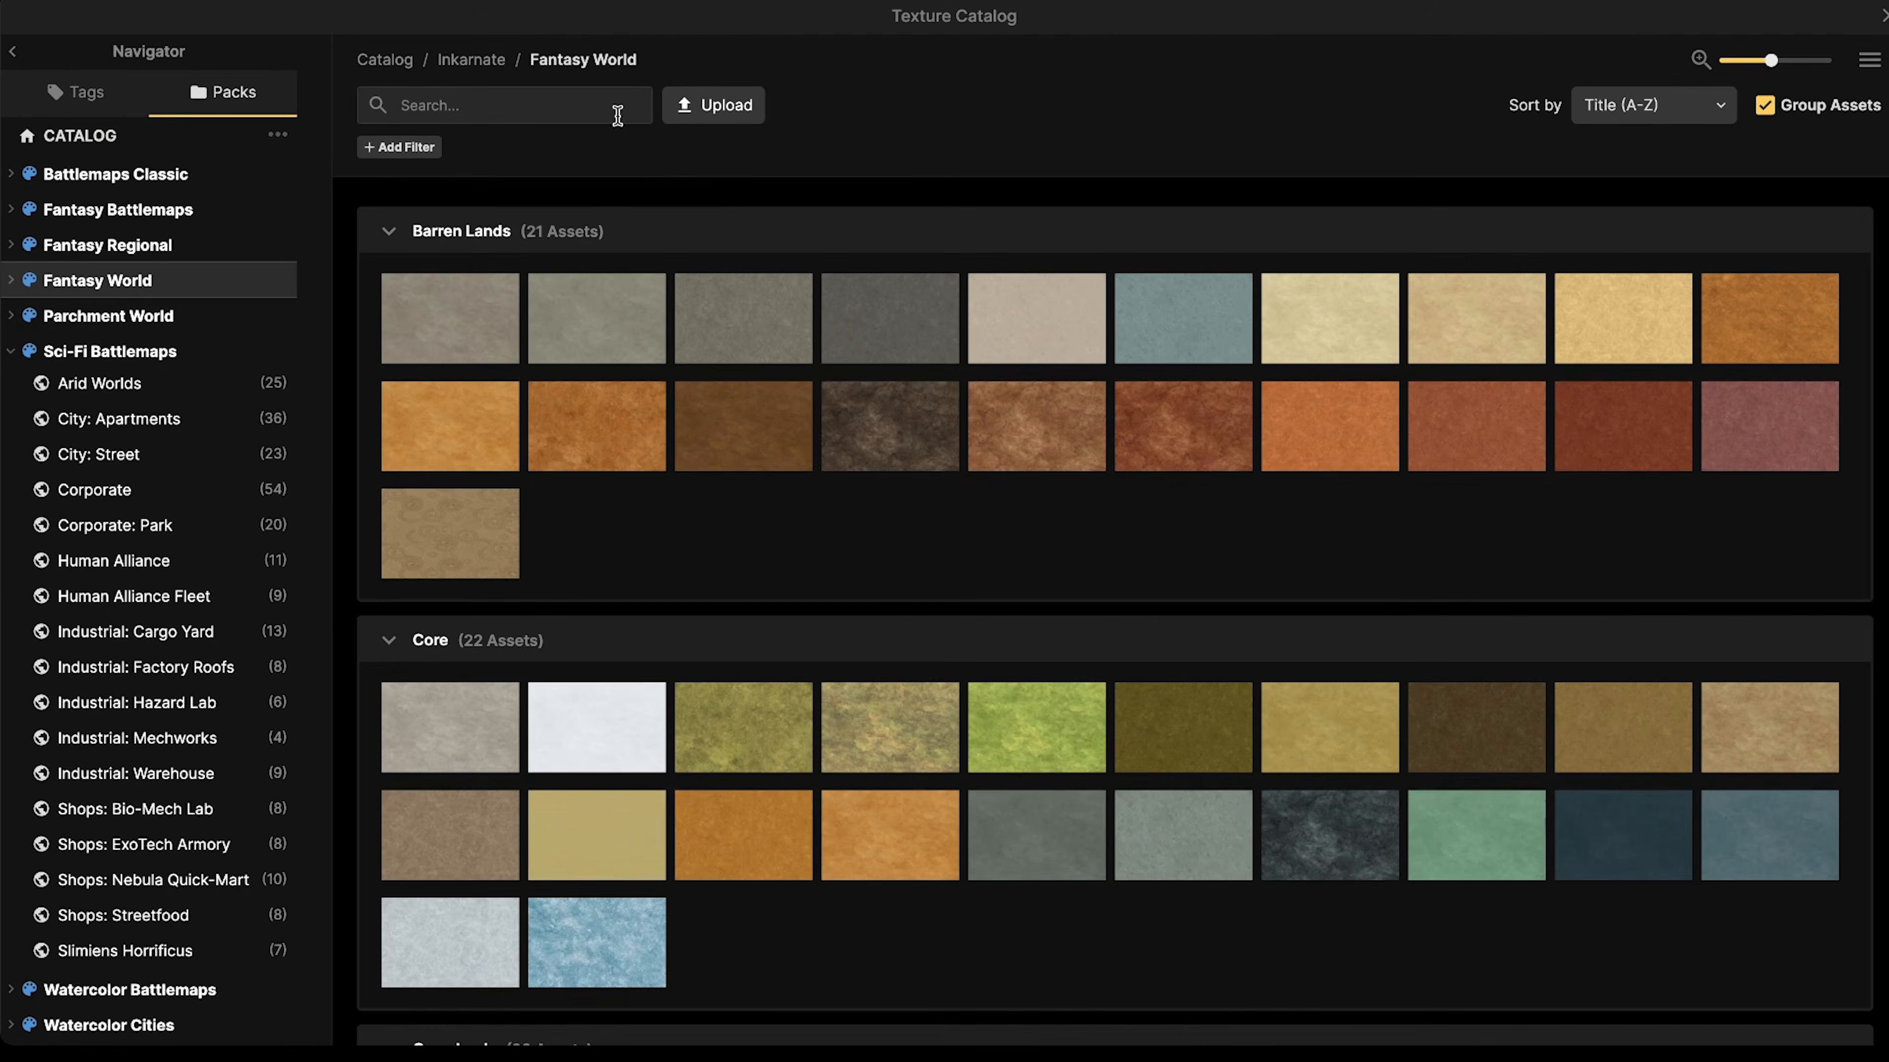
text(rock)
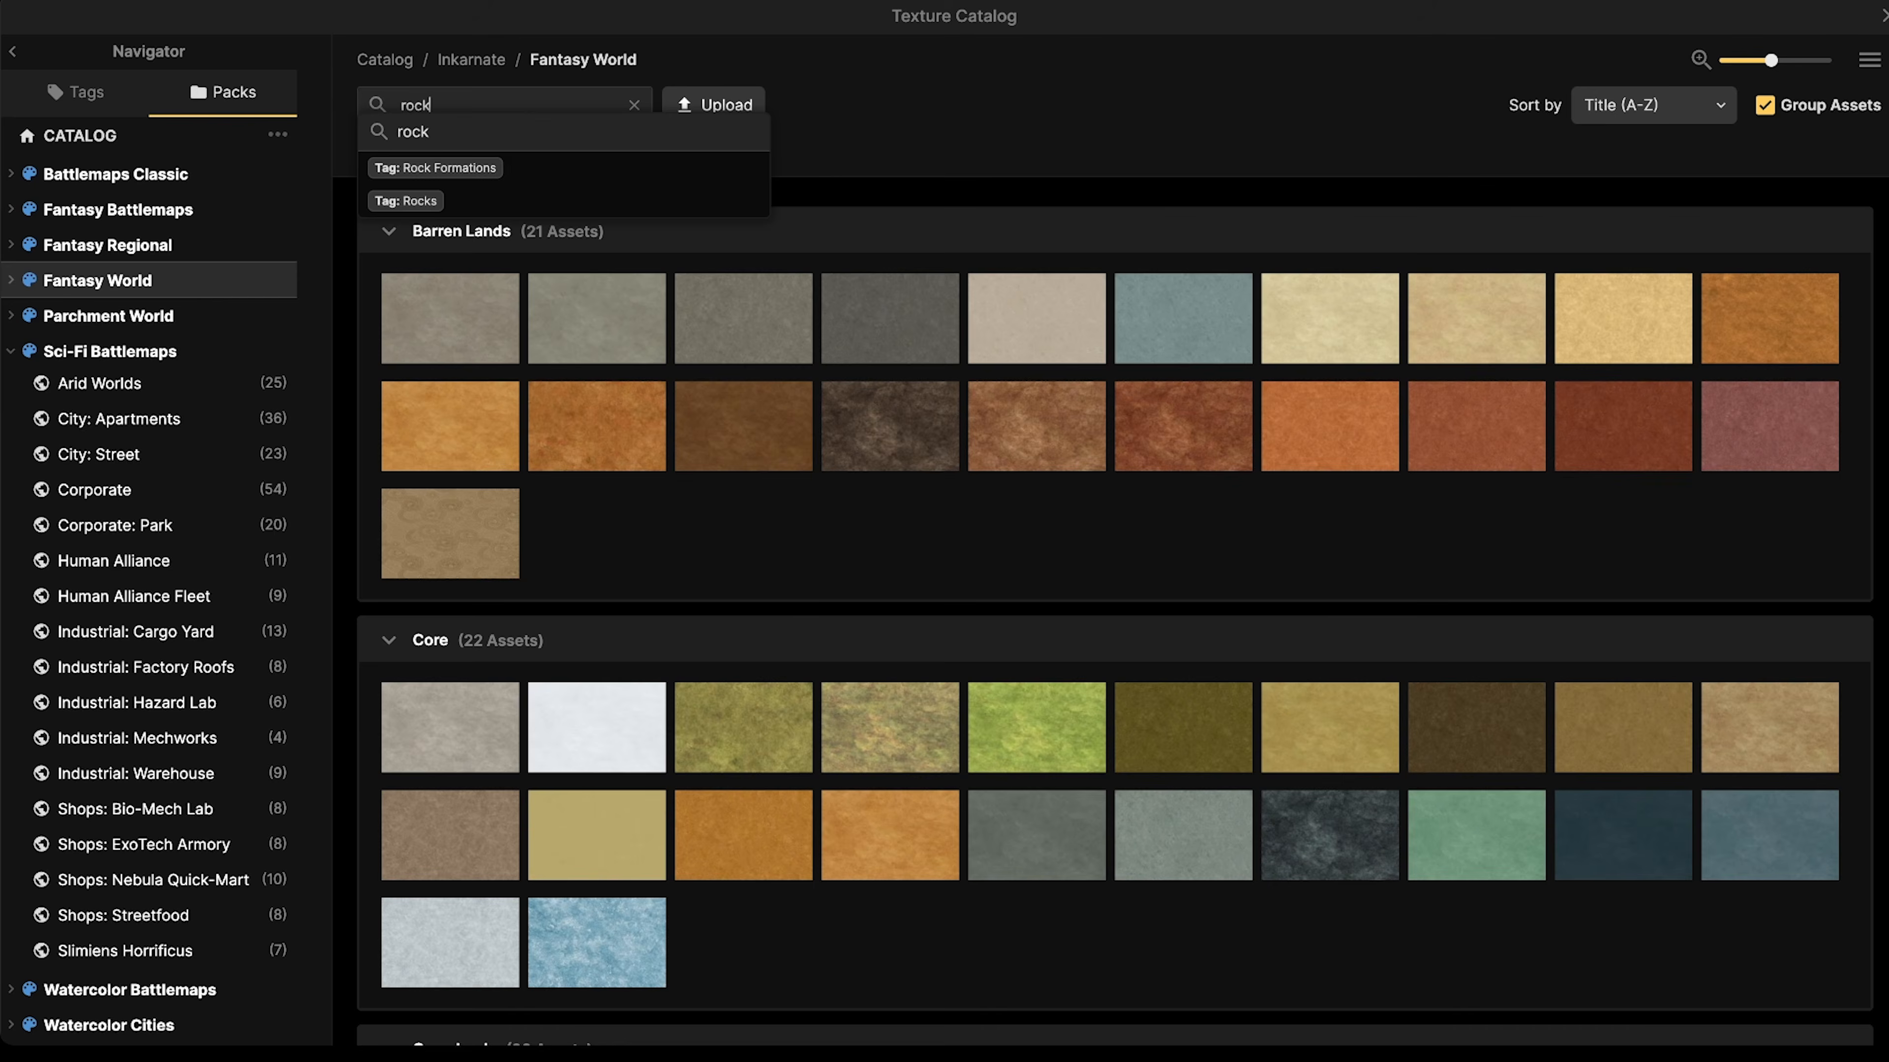
key(Return)
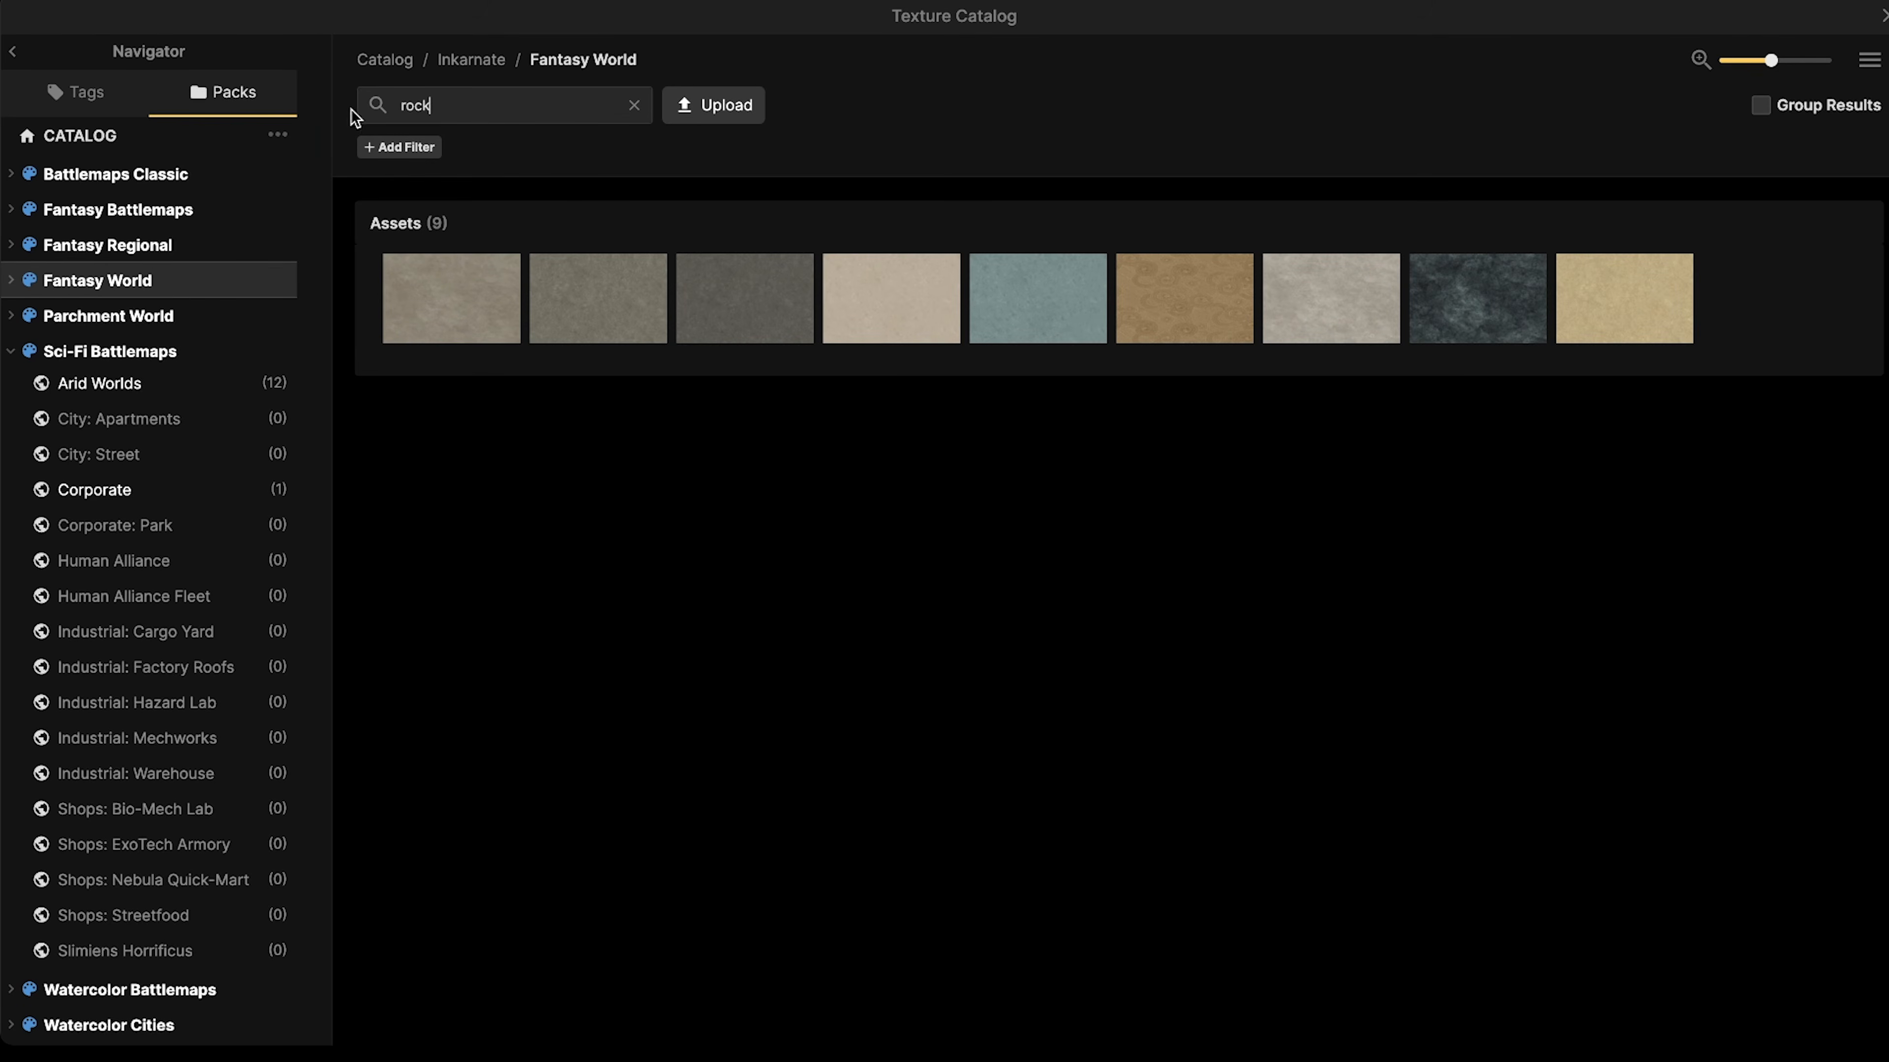
click(162, 223)
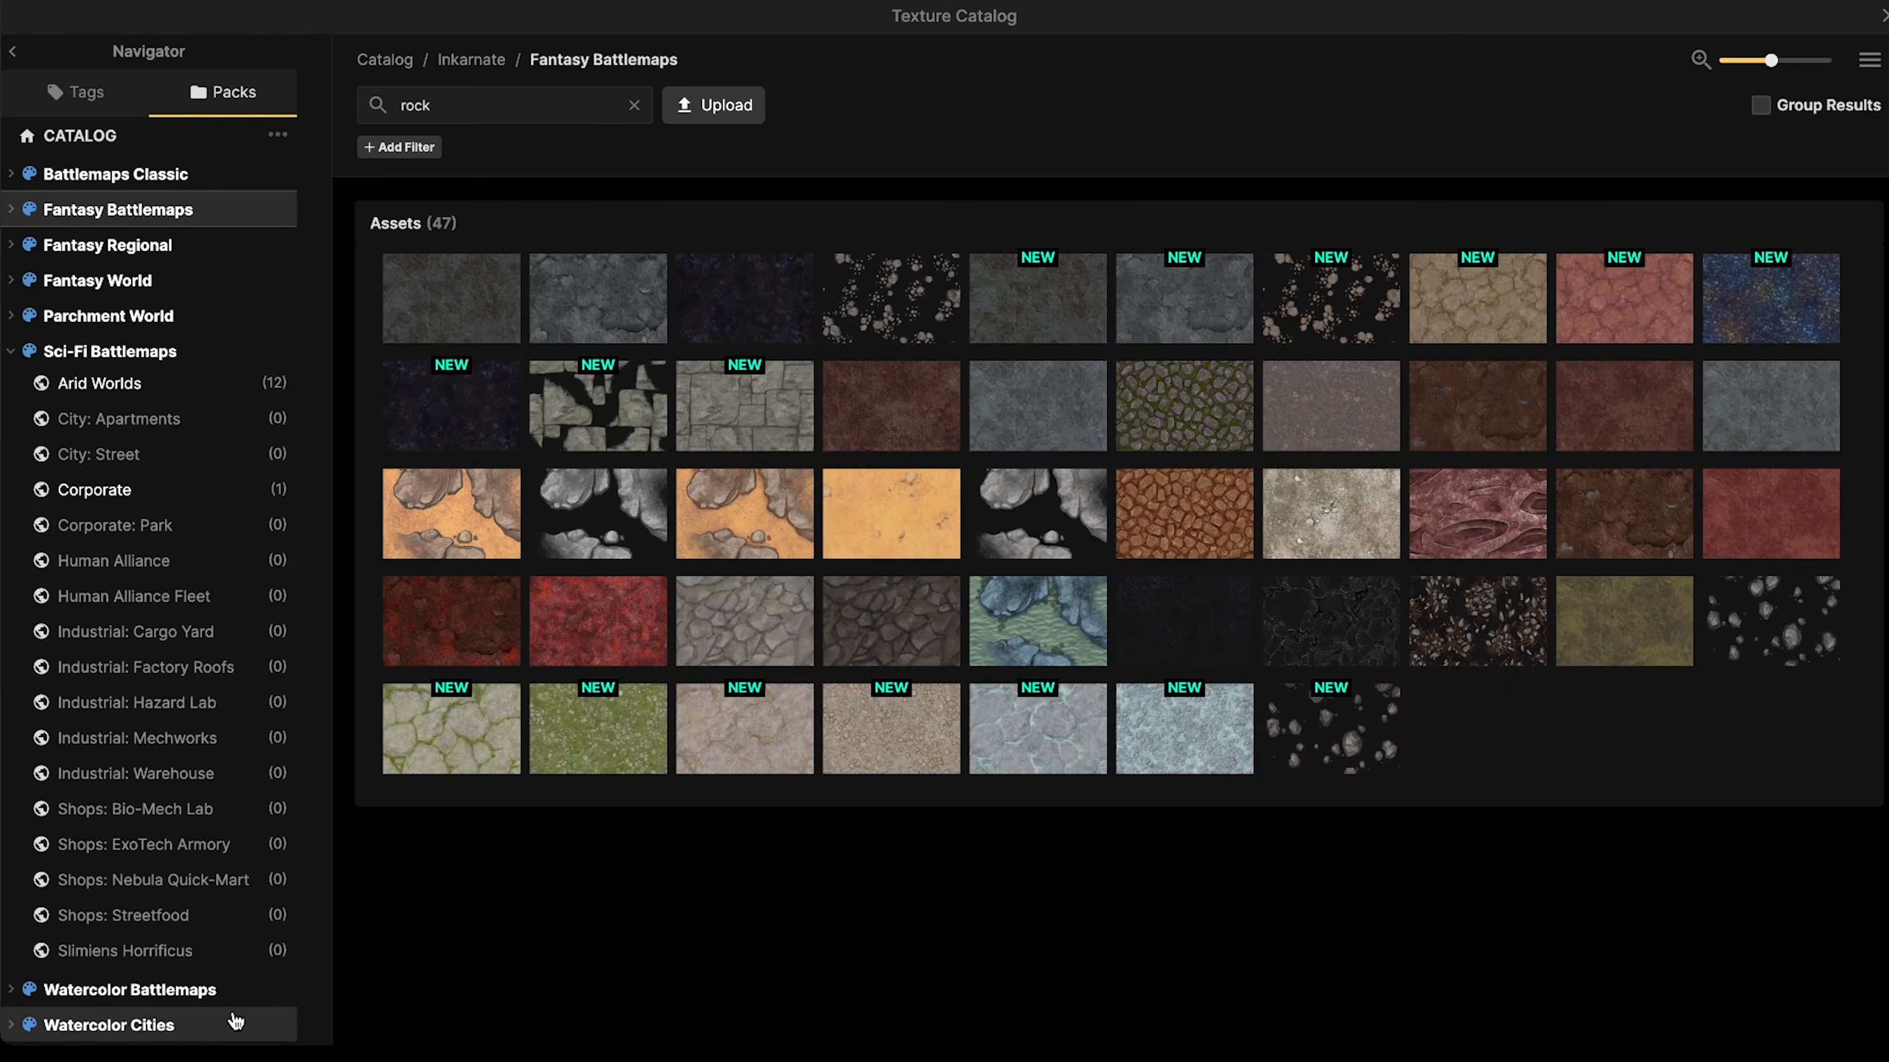
click(196, 1035)
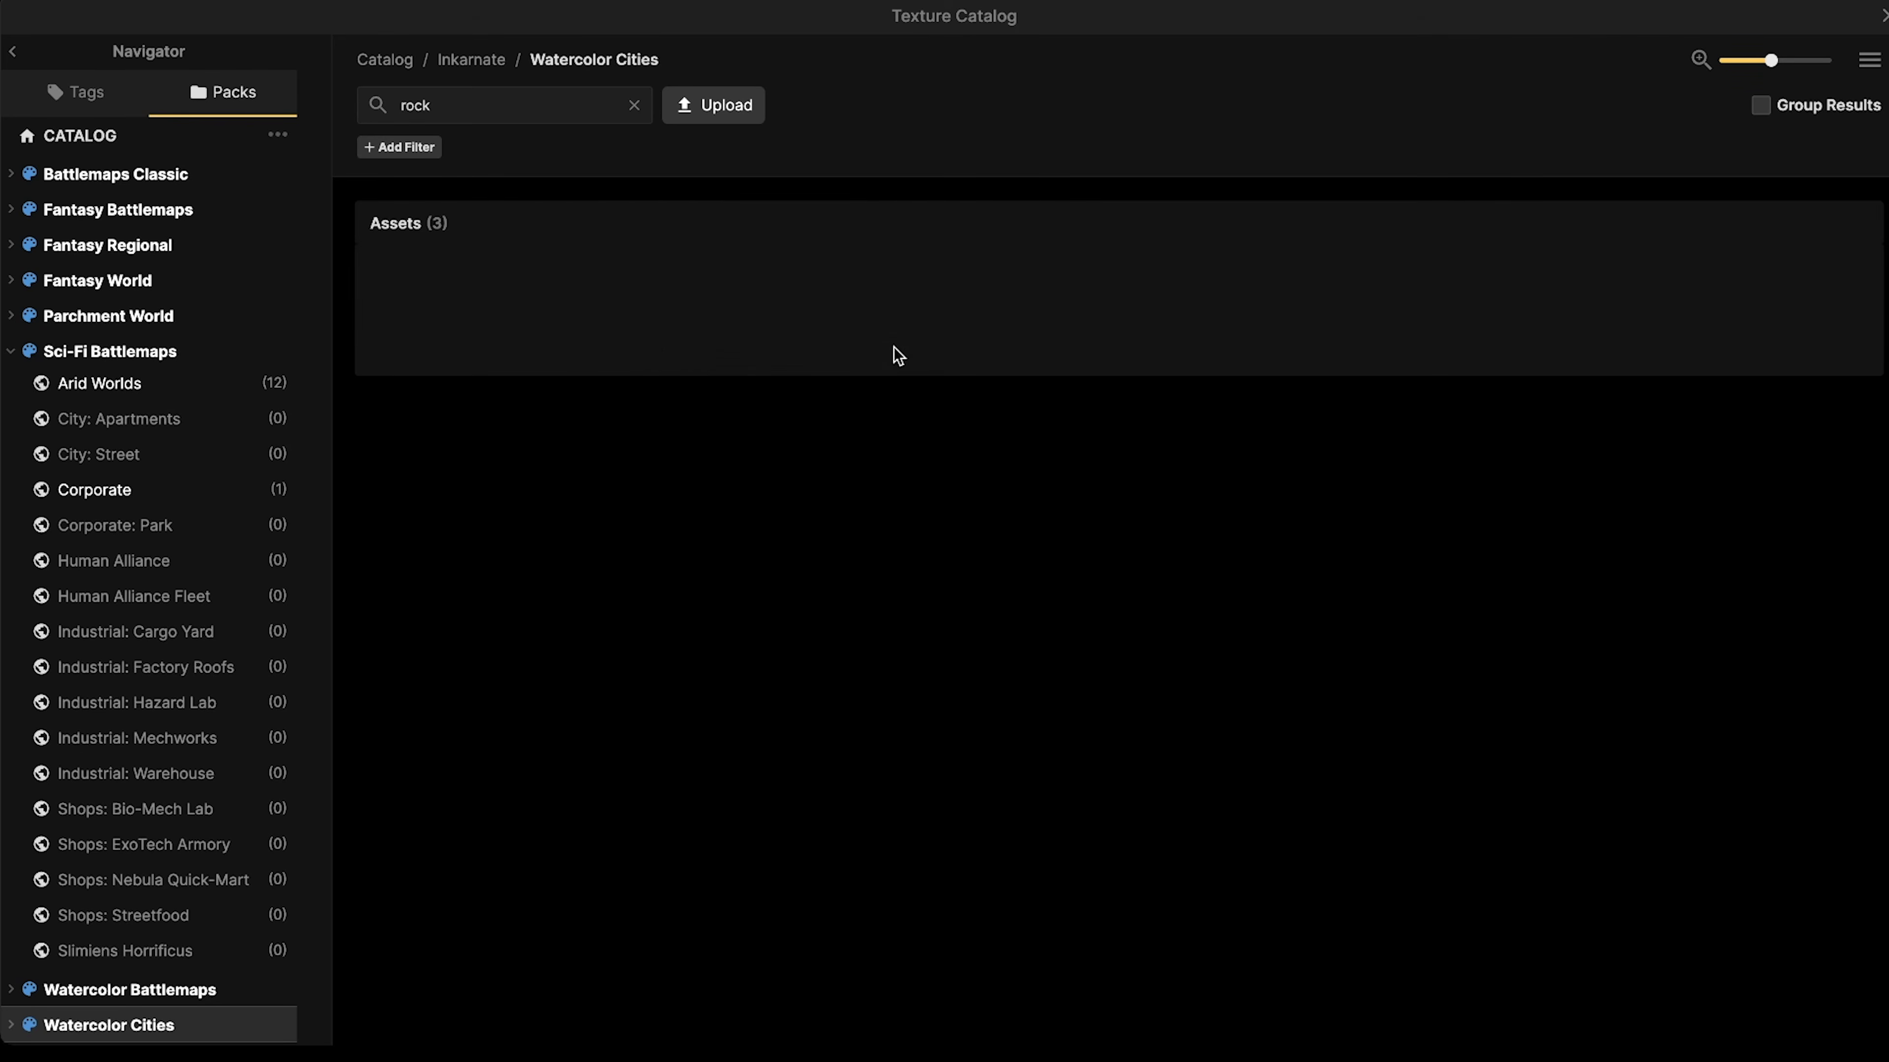
mouse_move(450, 333)
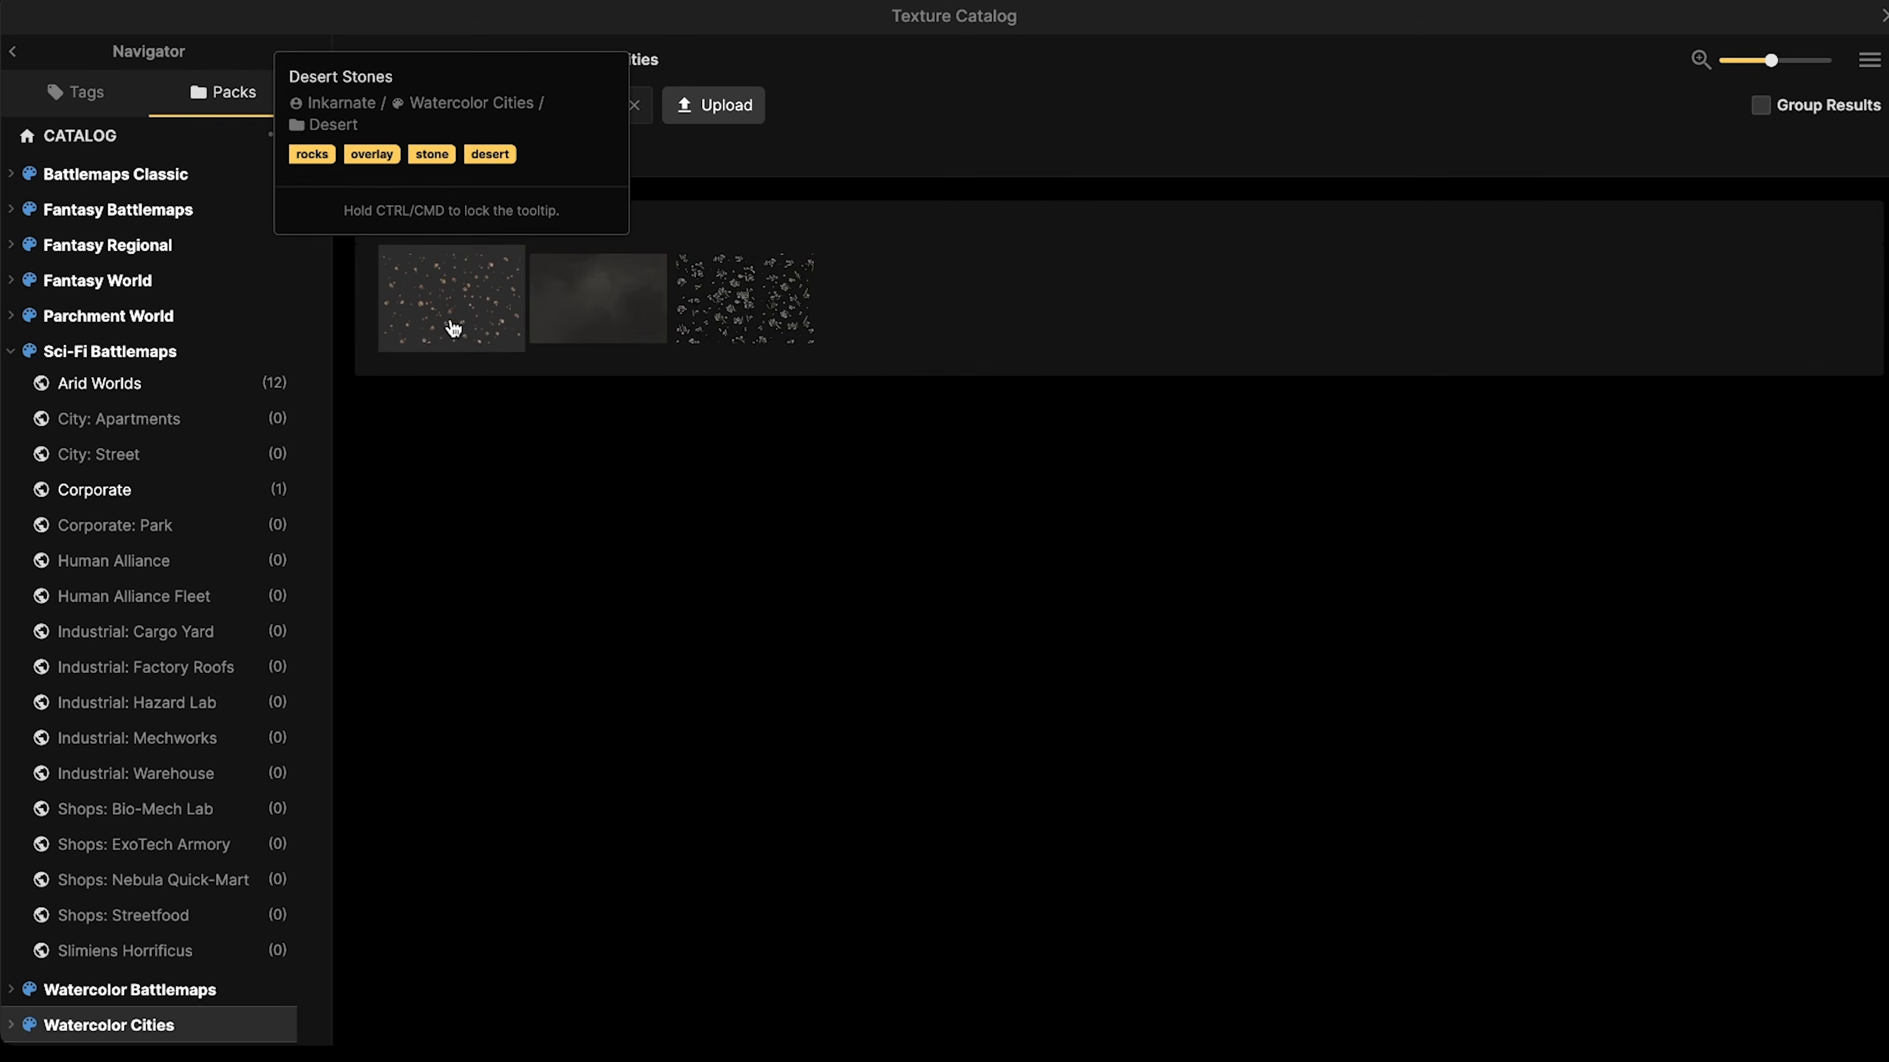
click(466, 316)
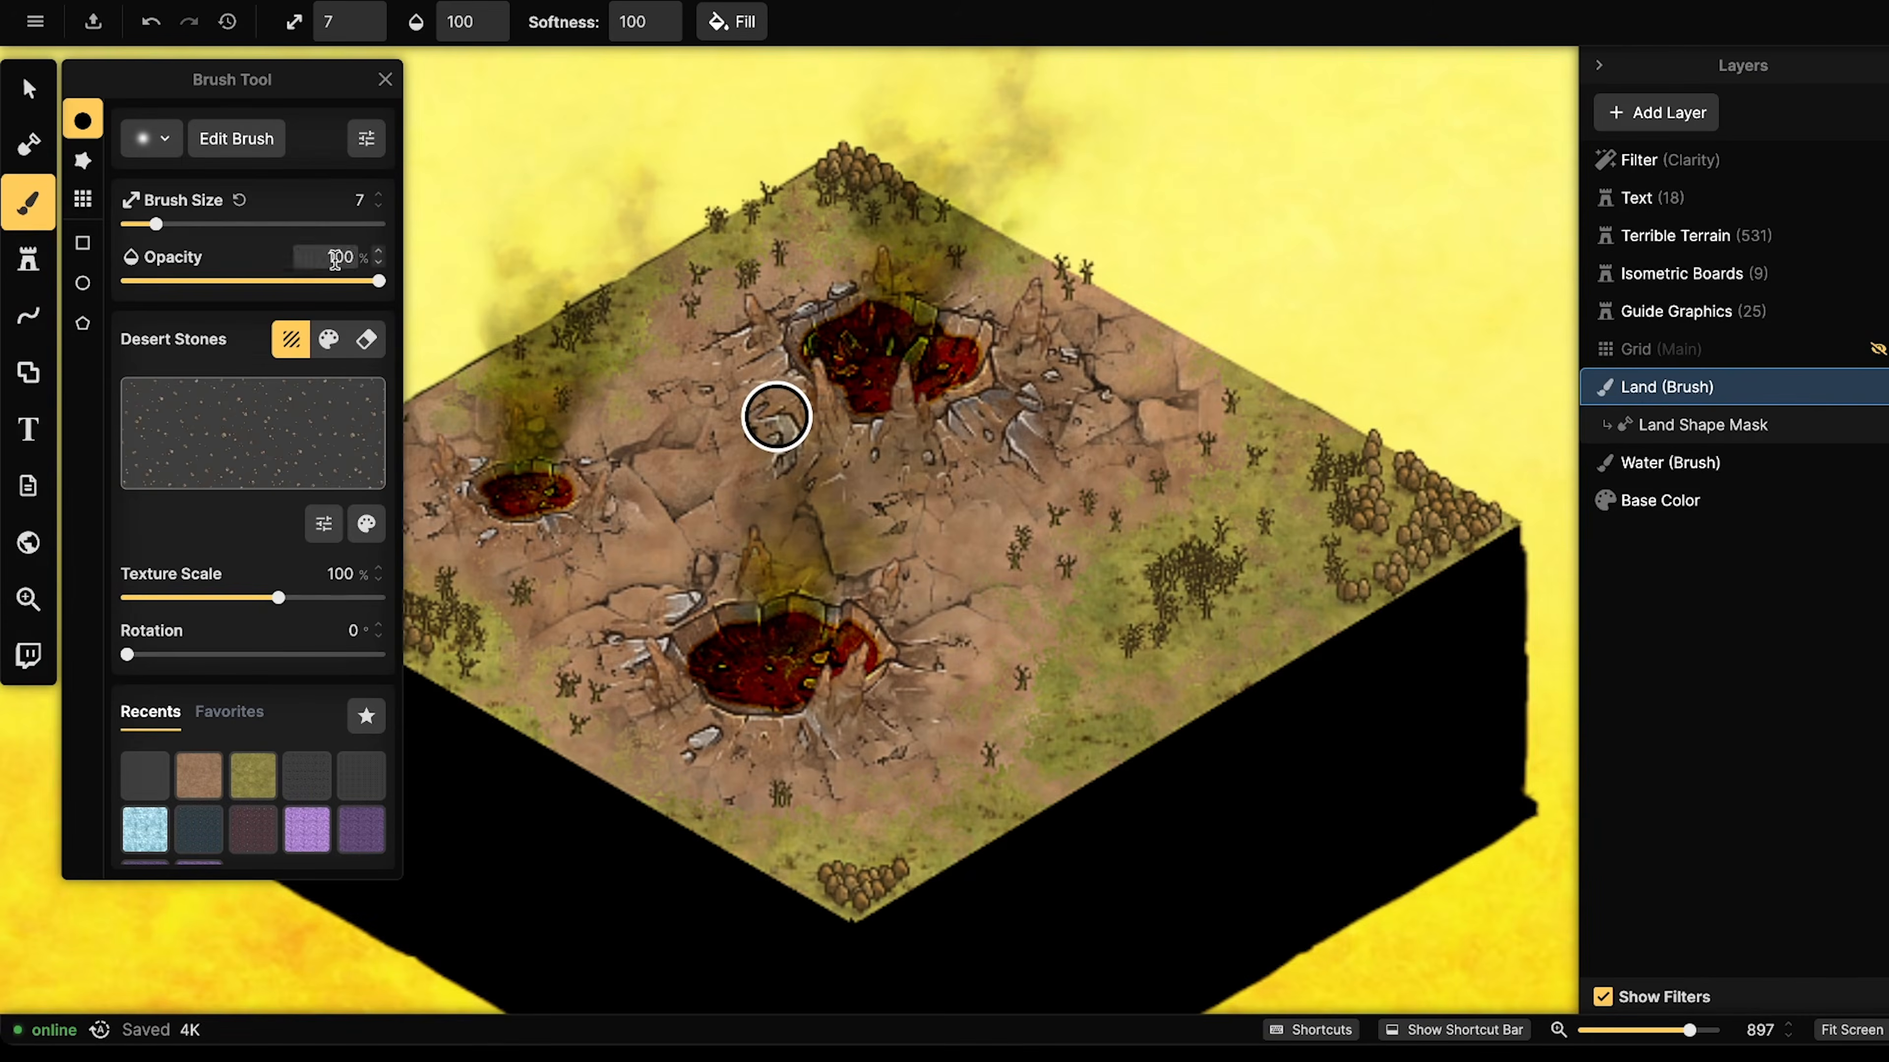
drag(287, 601, 197, 599)
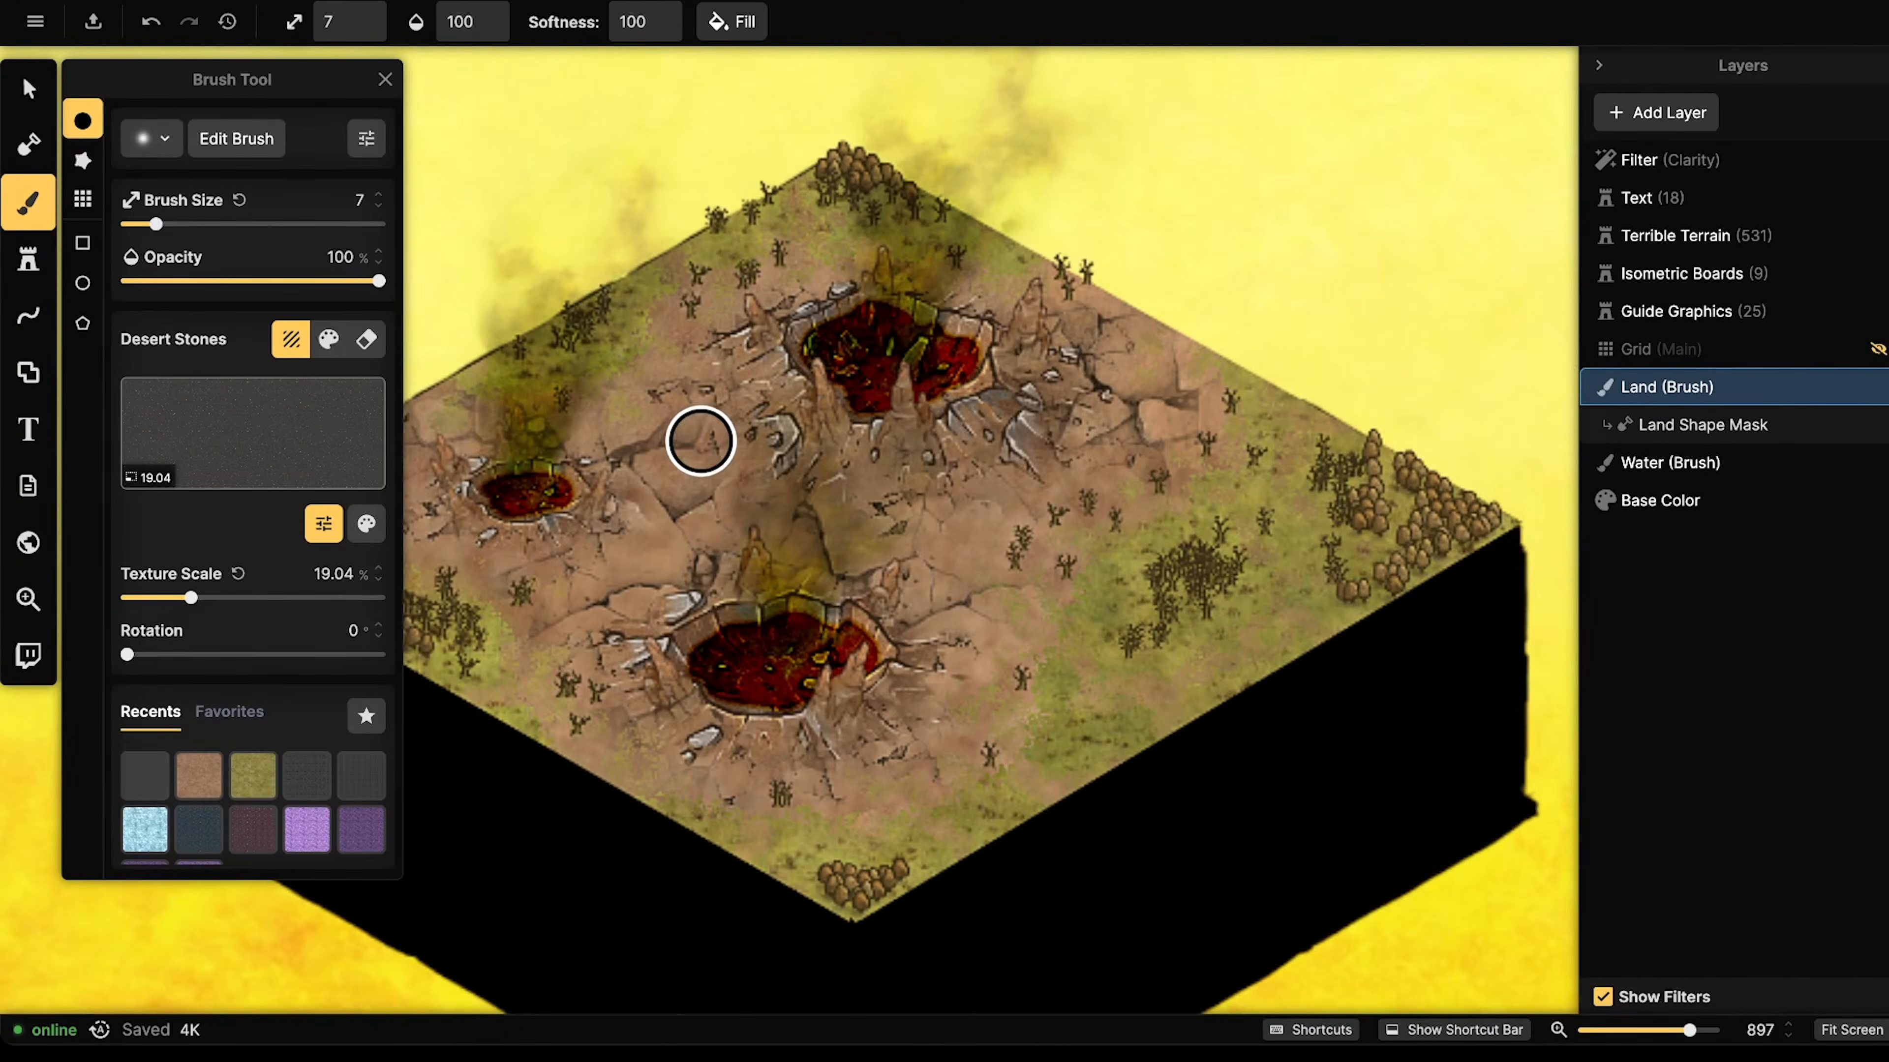
- Paint Desert Stones over the bare ground around and between the lava craters with a size 17 brush
scroll(700, 440, up, 1)
scroll(694, 398, up, 5)
click(696, 386)
click(688, 384)
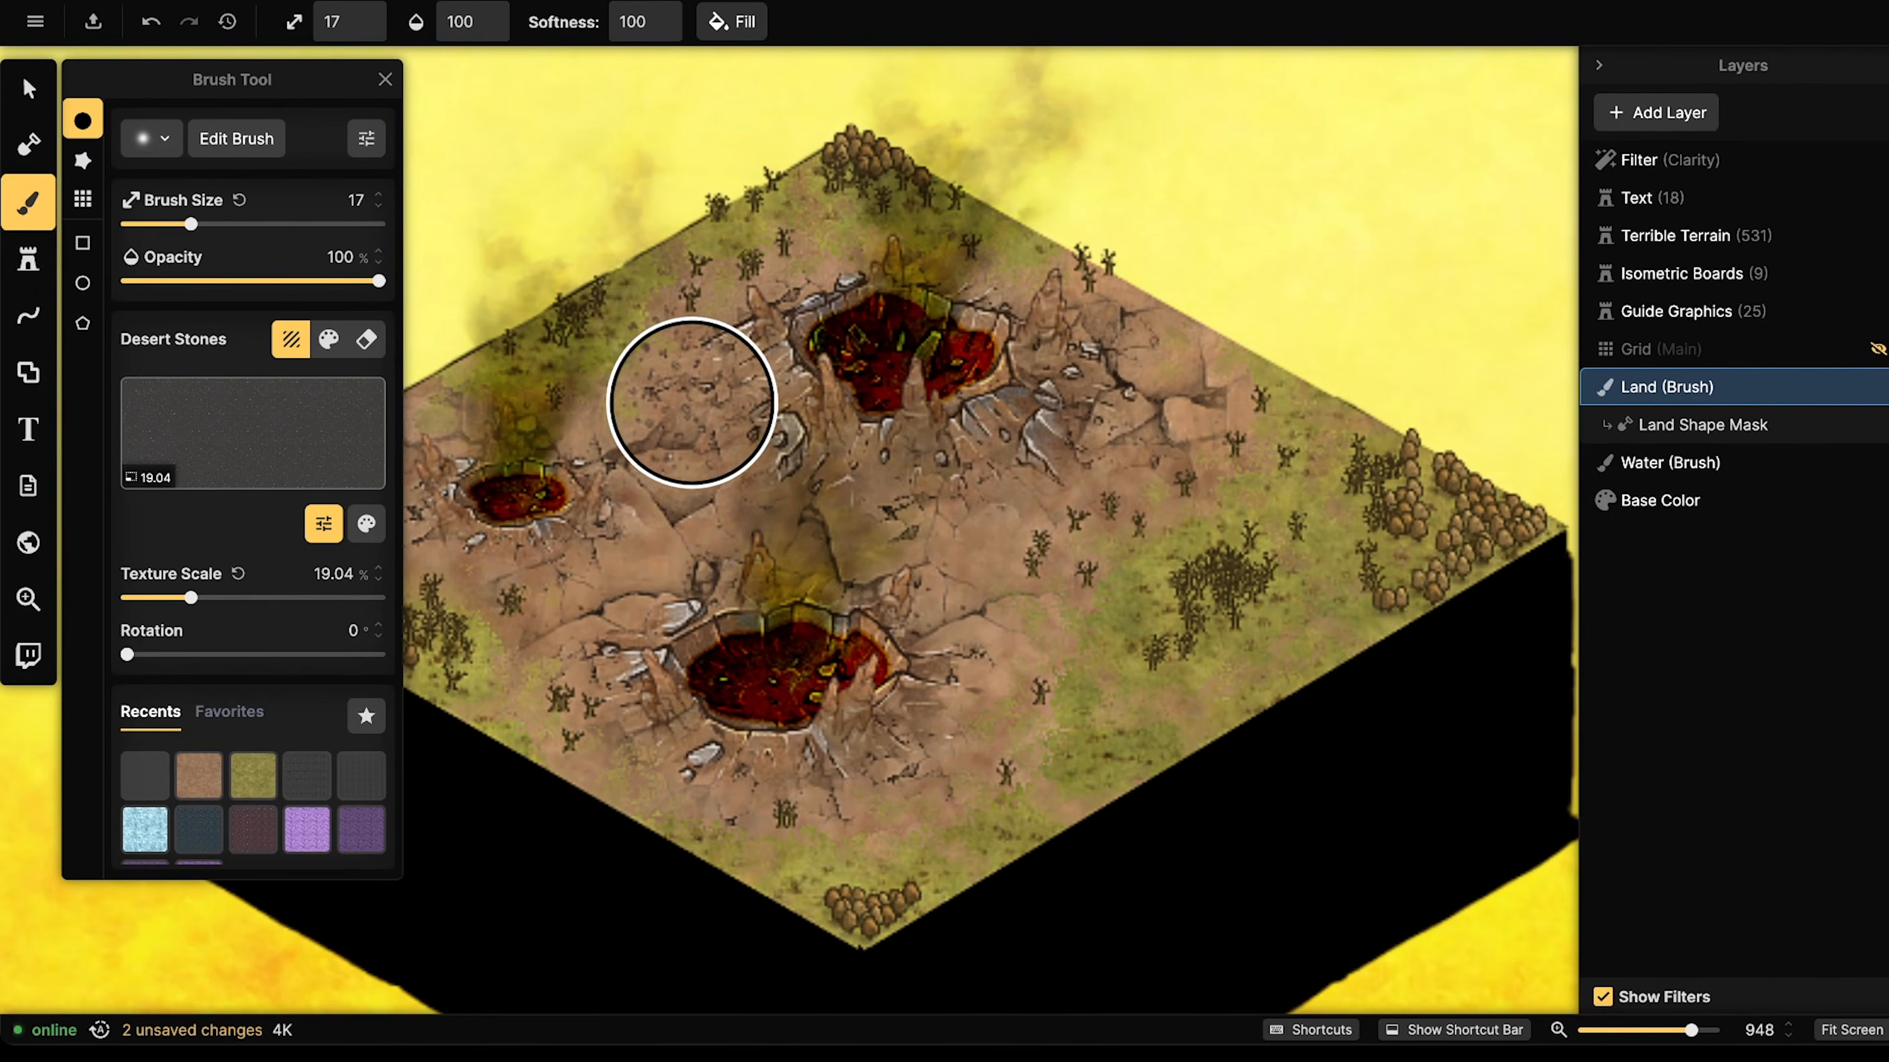
click(901, 506)
click(953, 506)
click(1008, 498)
click(1063, 469)
click(1112, 421)
click(1102, 386)
click(623, 565)
click(541, 595)
click(506, 598)
- Reduce the brush size to 7 and dab more stones around the rims of the front and back craters
scroll(714, 736, down, 5)
click(617, 731)
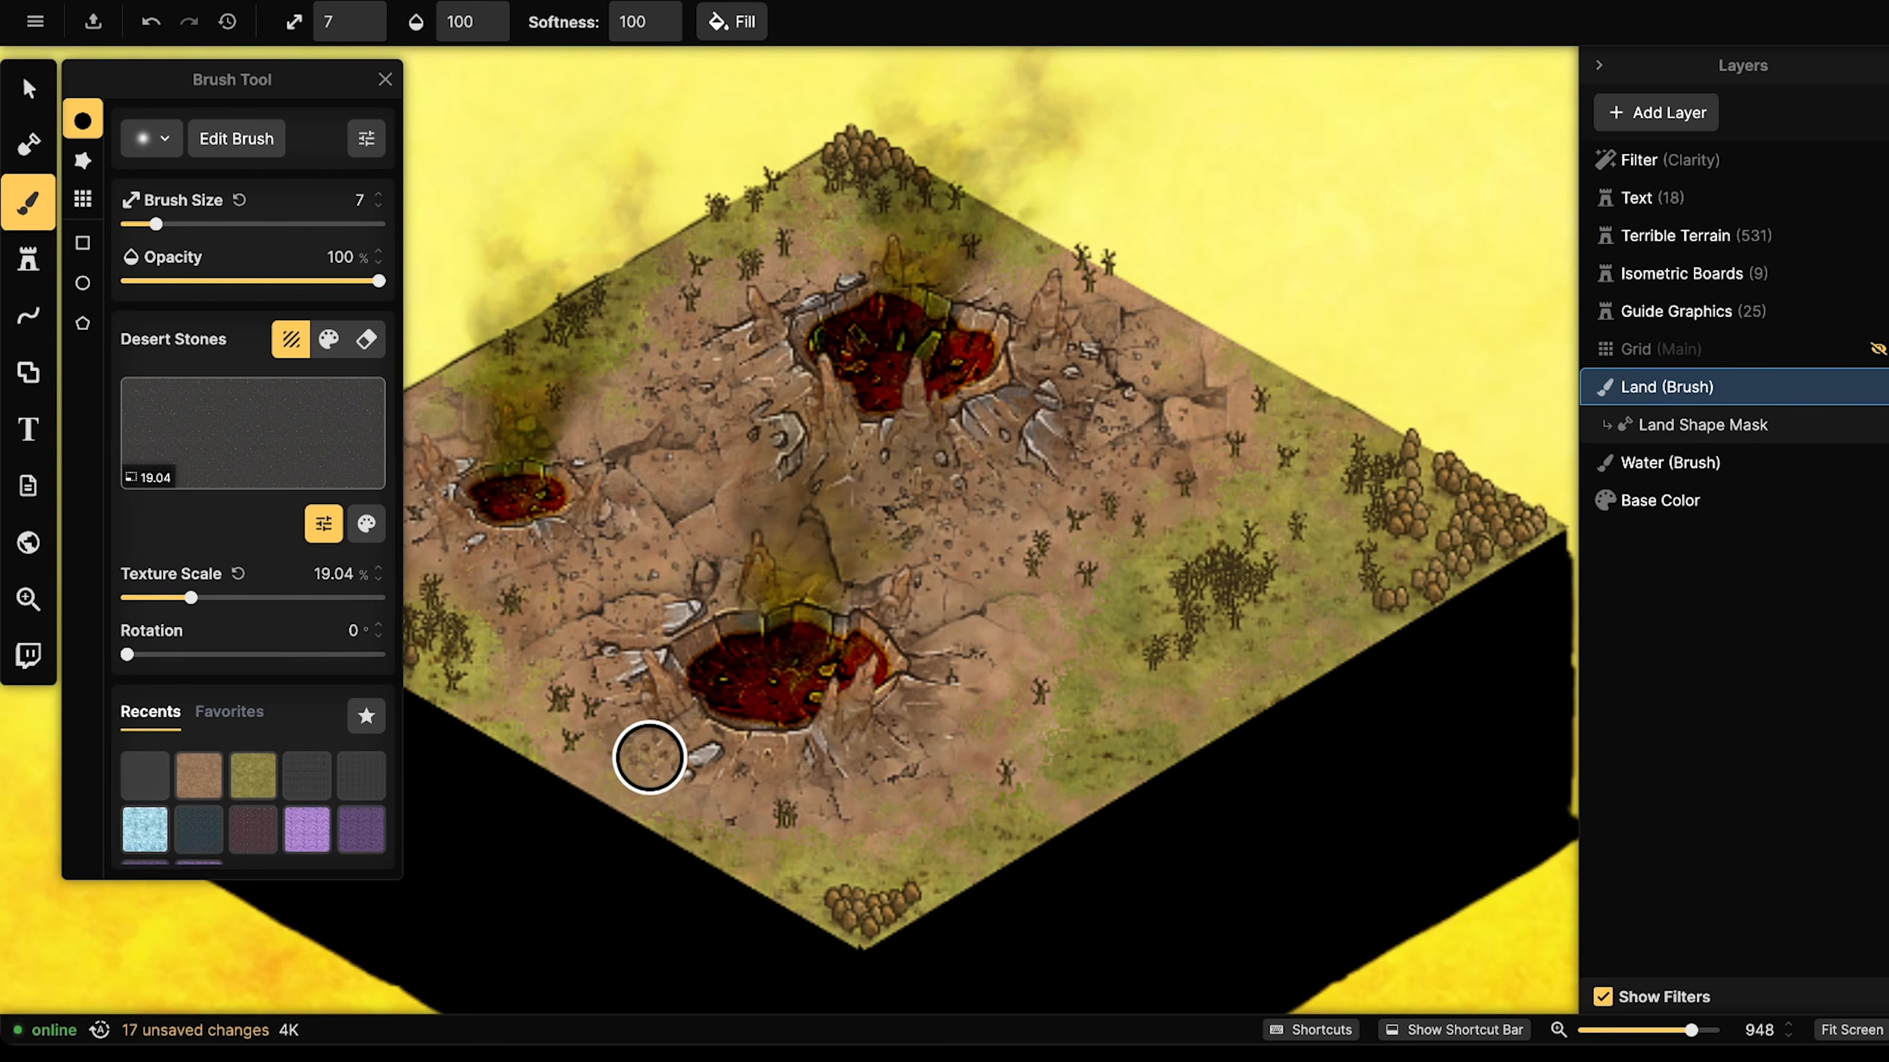
click(933, 726)
click(965, 709)
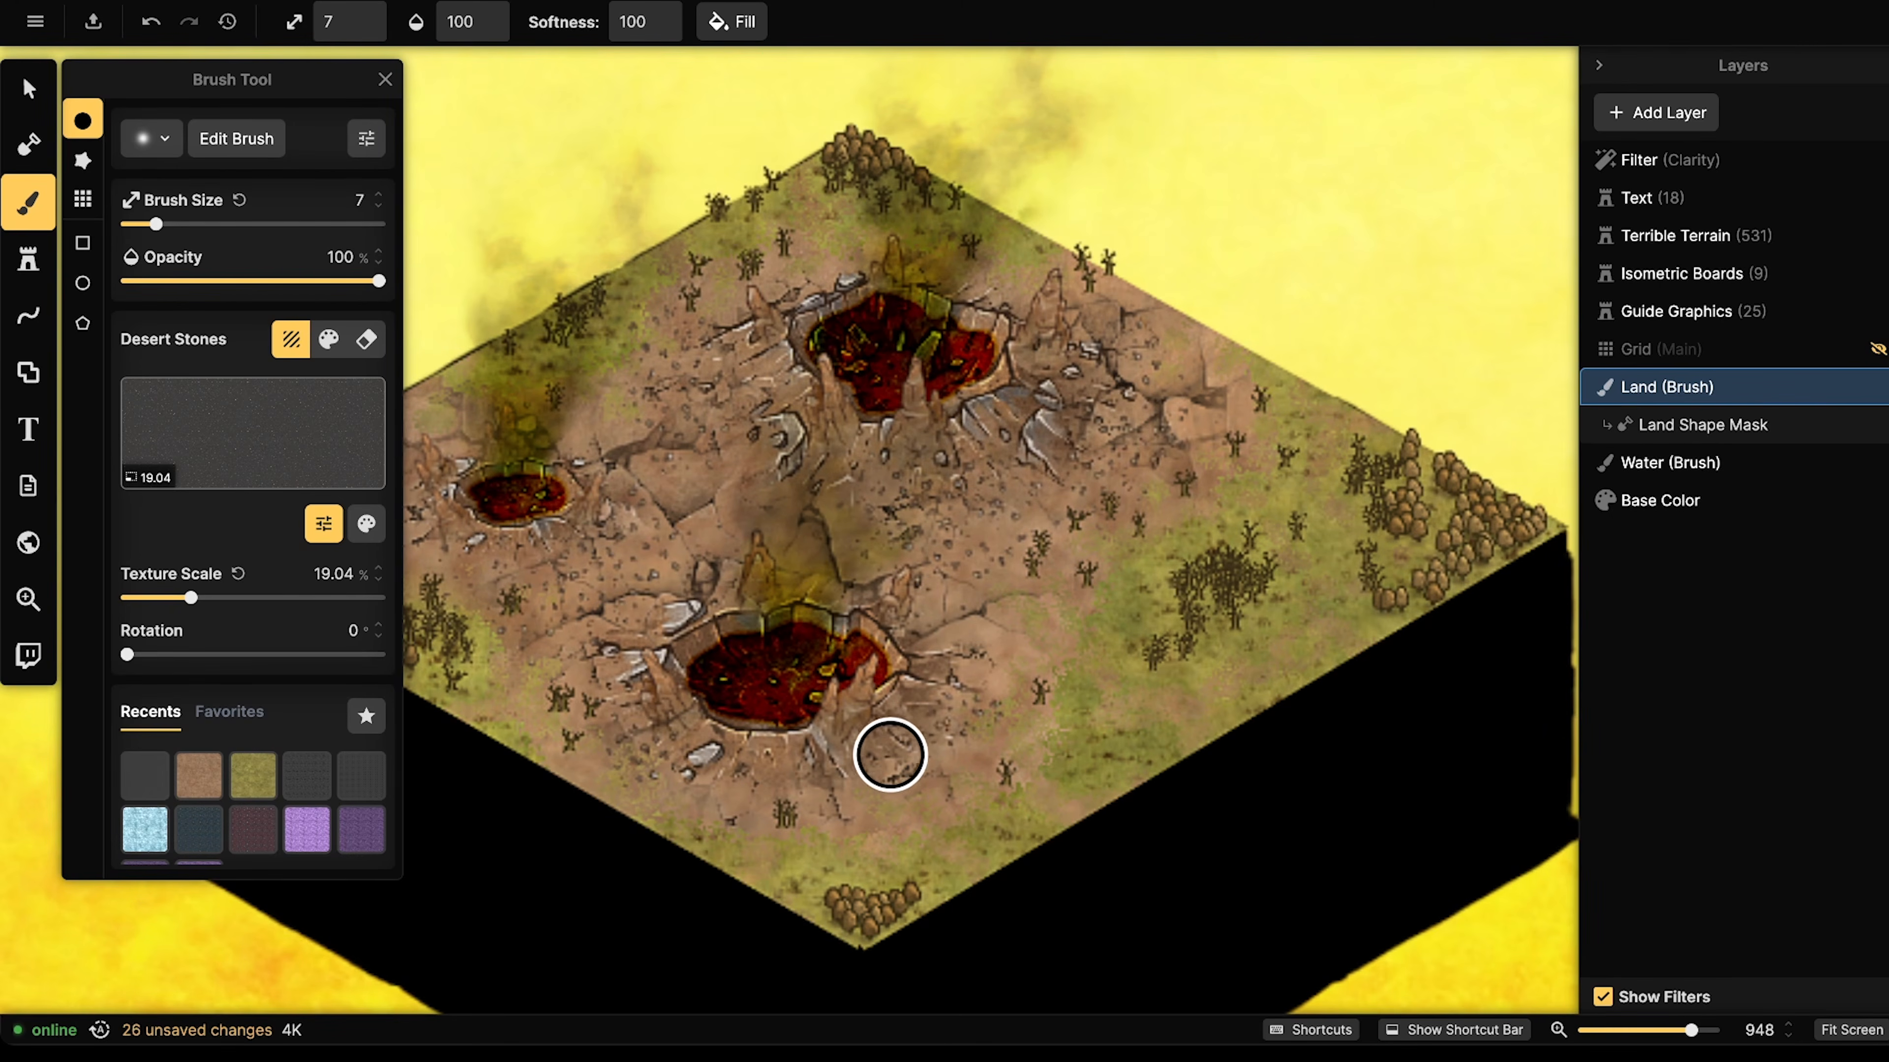
click(662, 341)
click(726, 291)
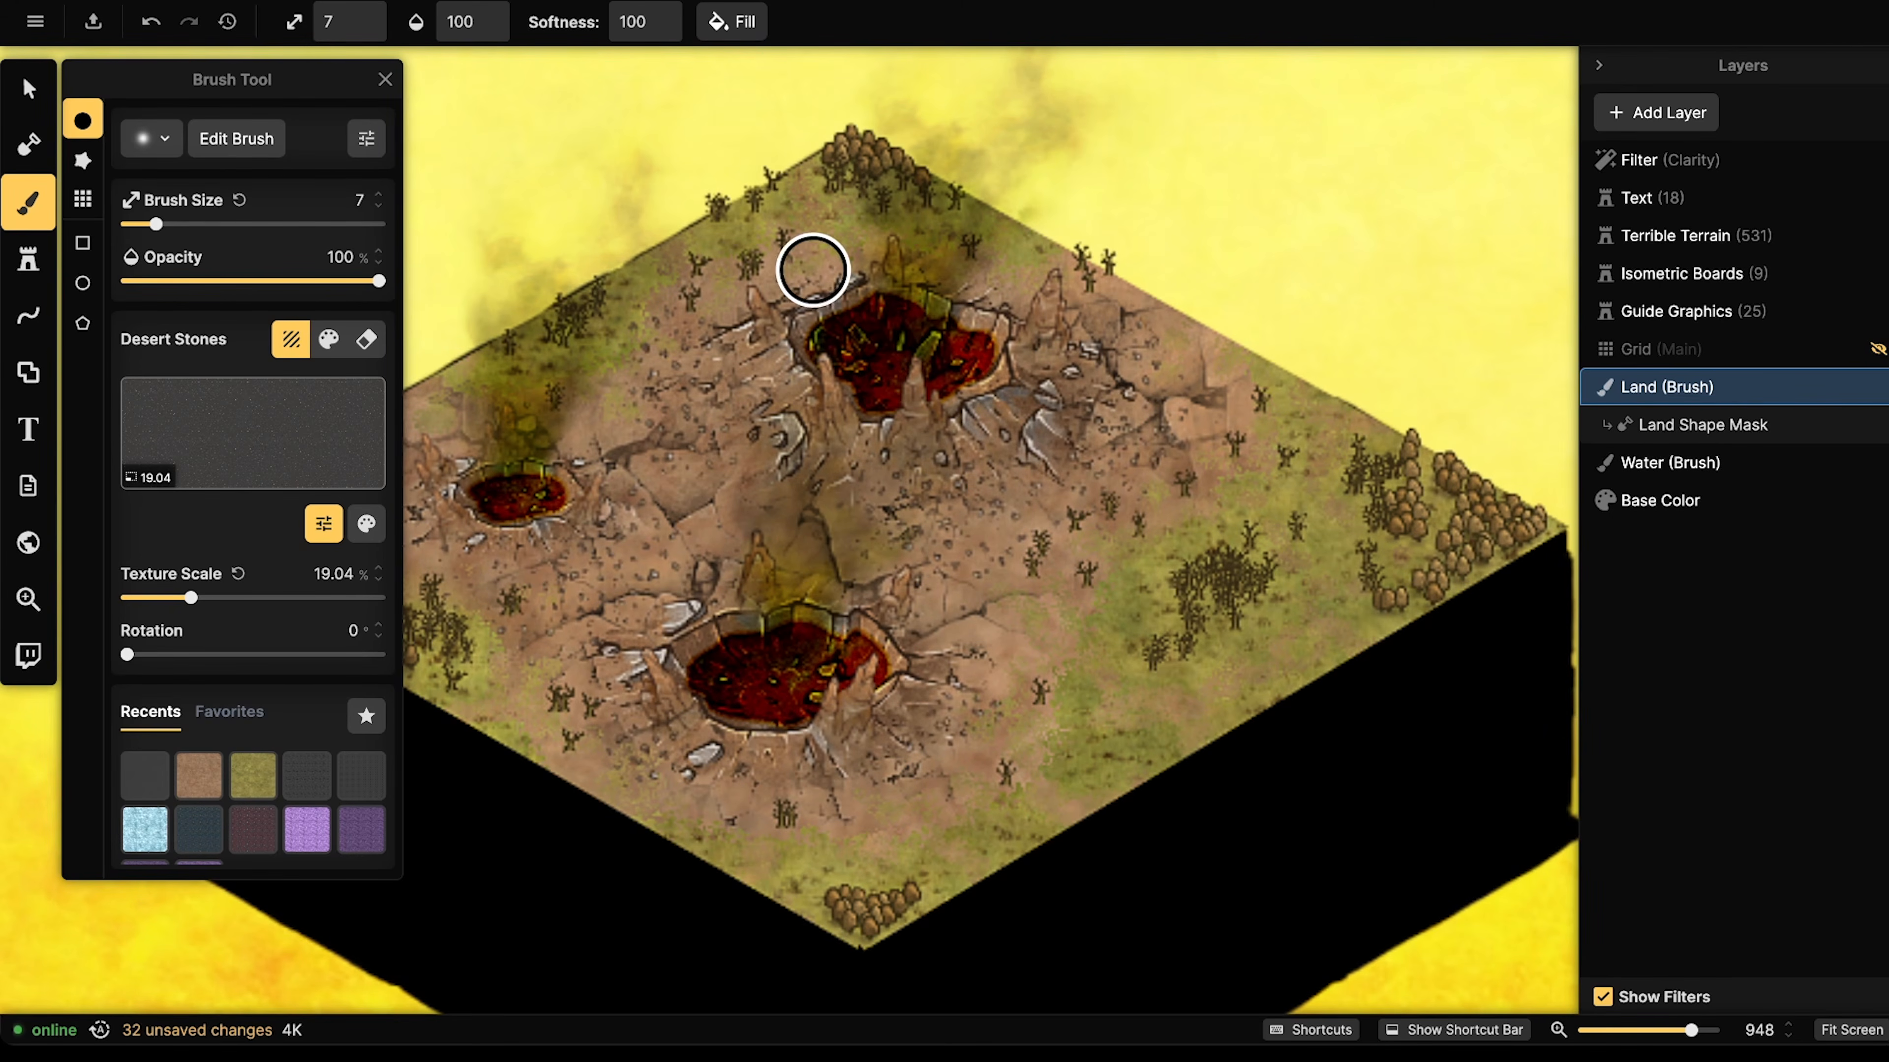
click(1001, 494)
click(895, 498)
click(861, 507)
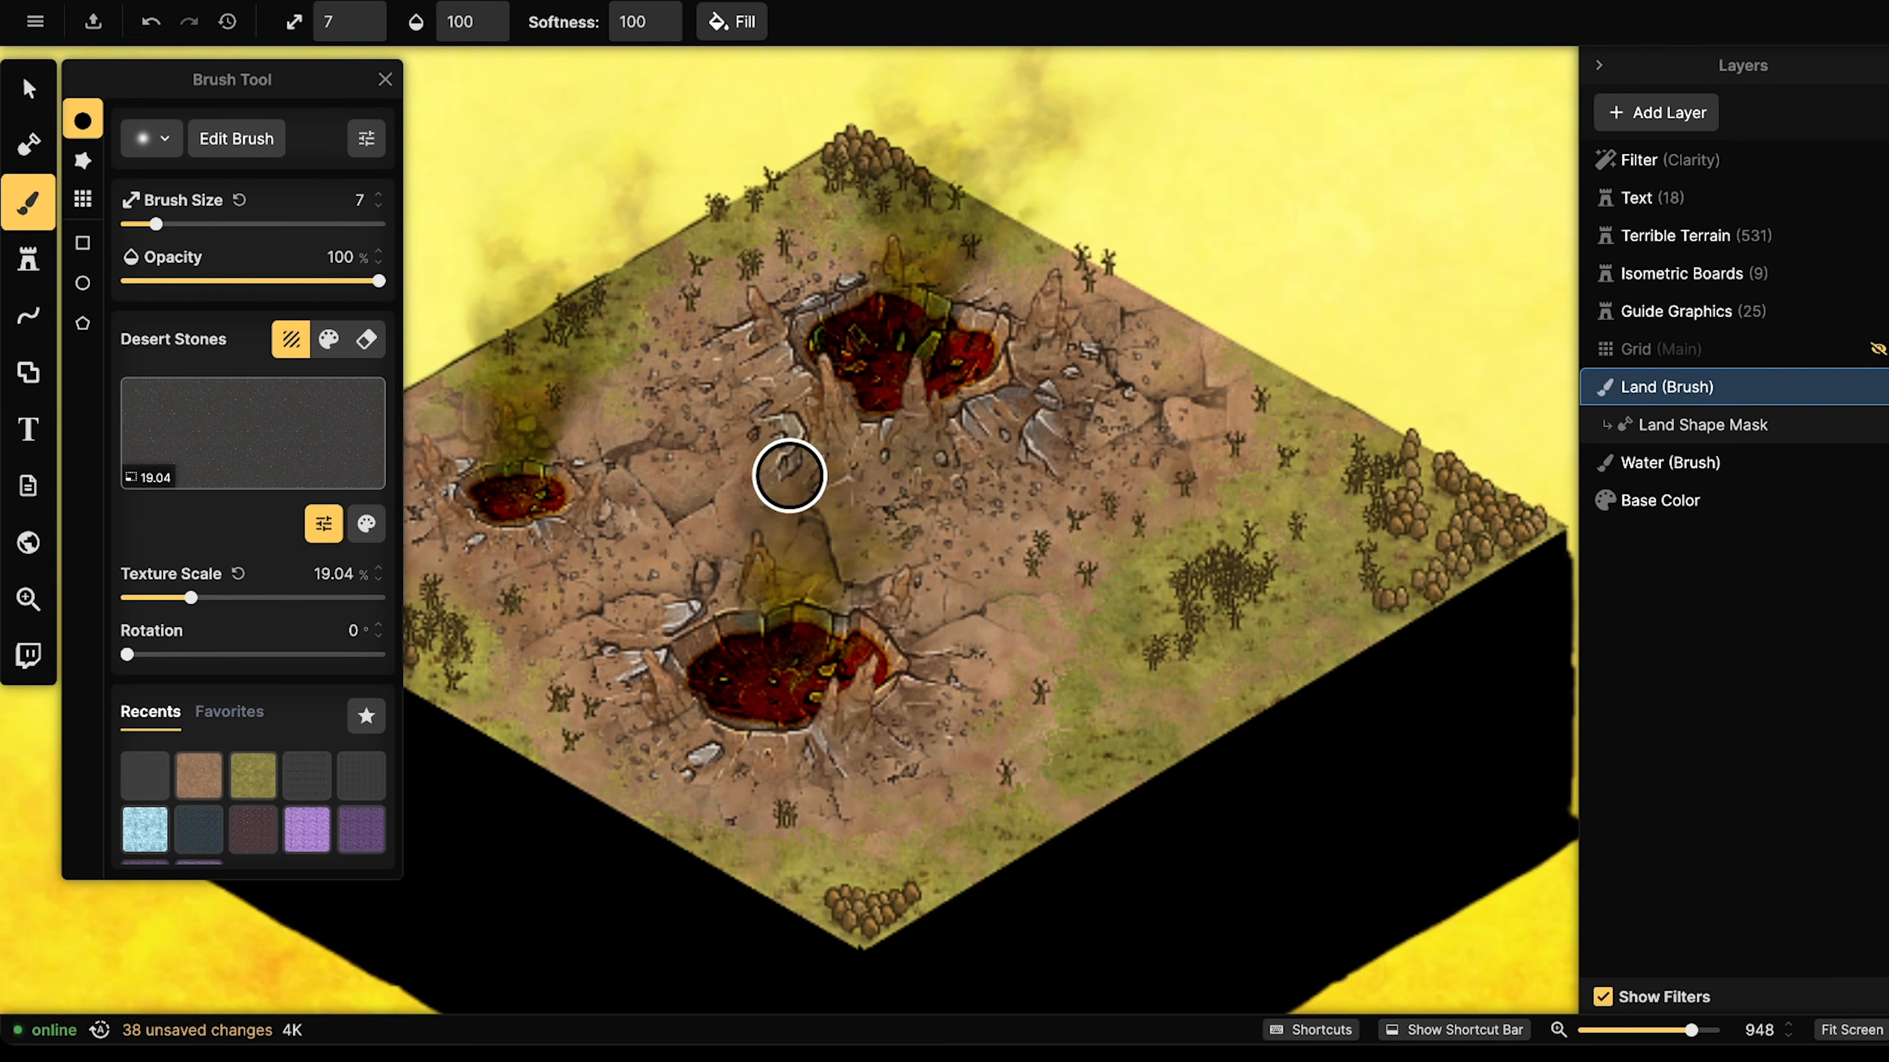
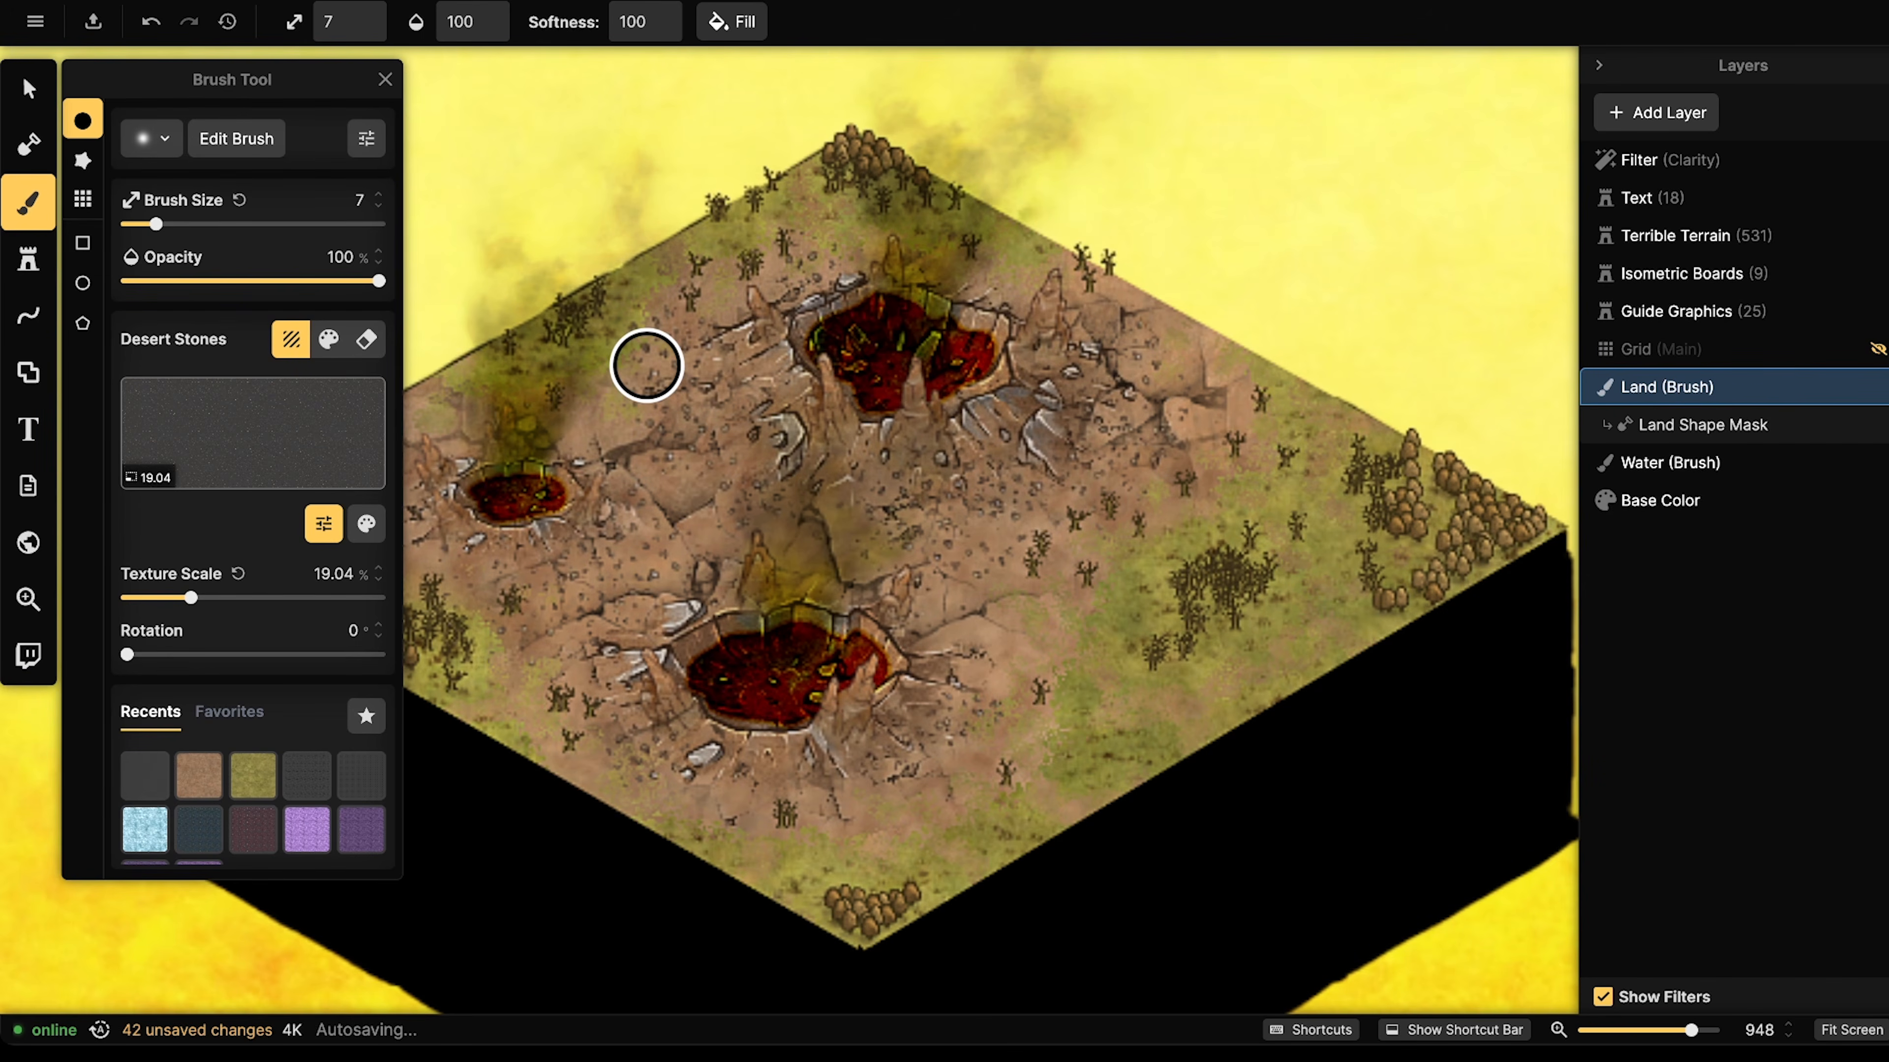
- Search the Fantasy Battlemaps stamps for bubbles and pick the Bubble Clusters stamp for the front crater
click(10, 101)
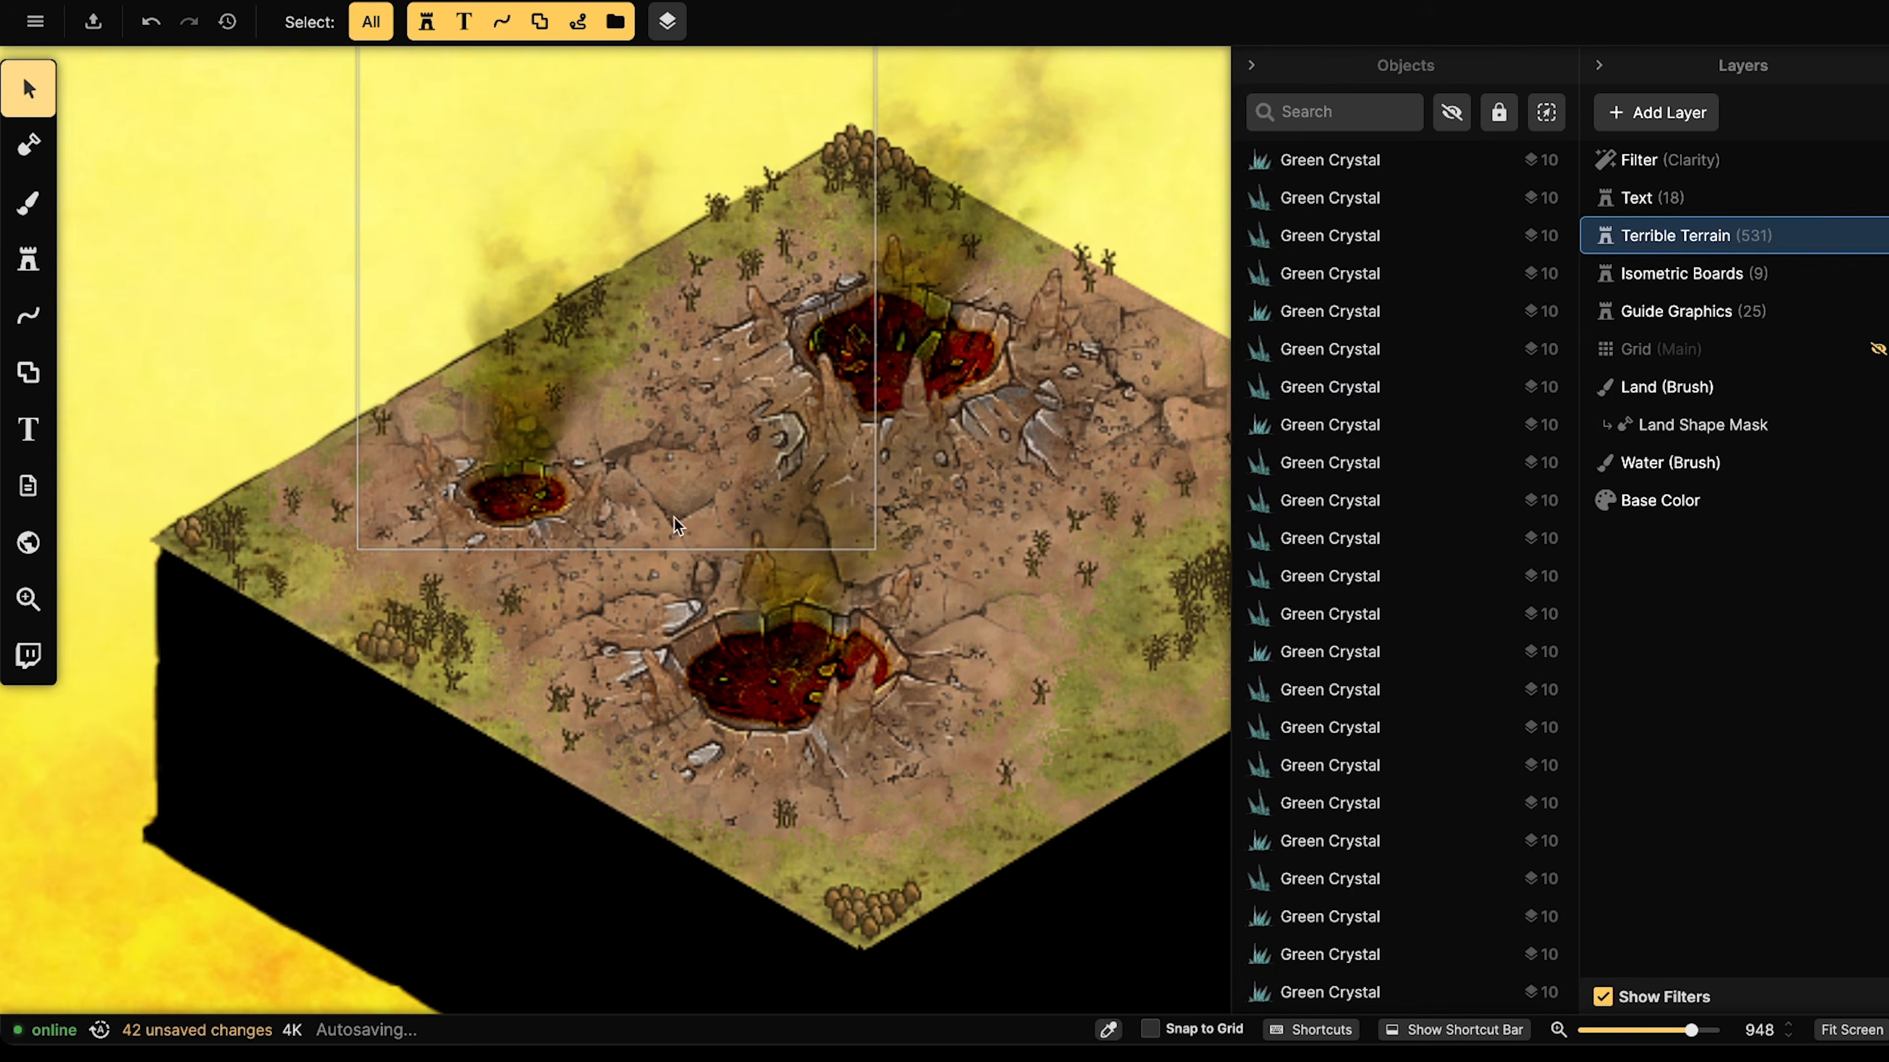
scroll(638, 558, up, 5)
mouse_move(811, 633)
mouse_down()
mouse_move(691, 612)
mouse_move(805, 638)
mouse_up()
scroll(692, 652, up, 5)
click(28, 259)
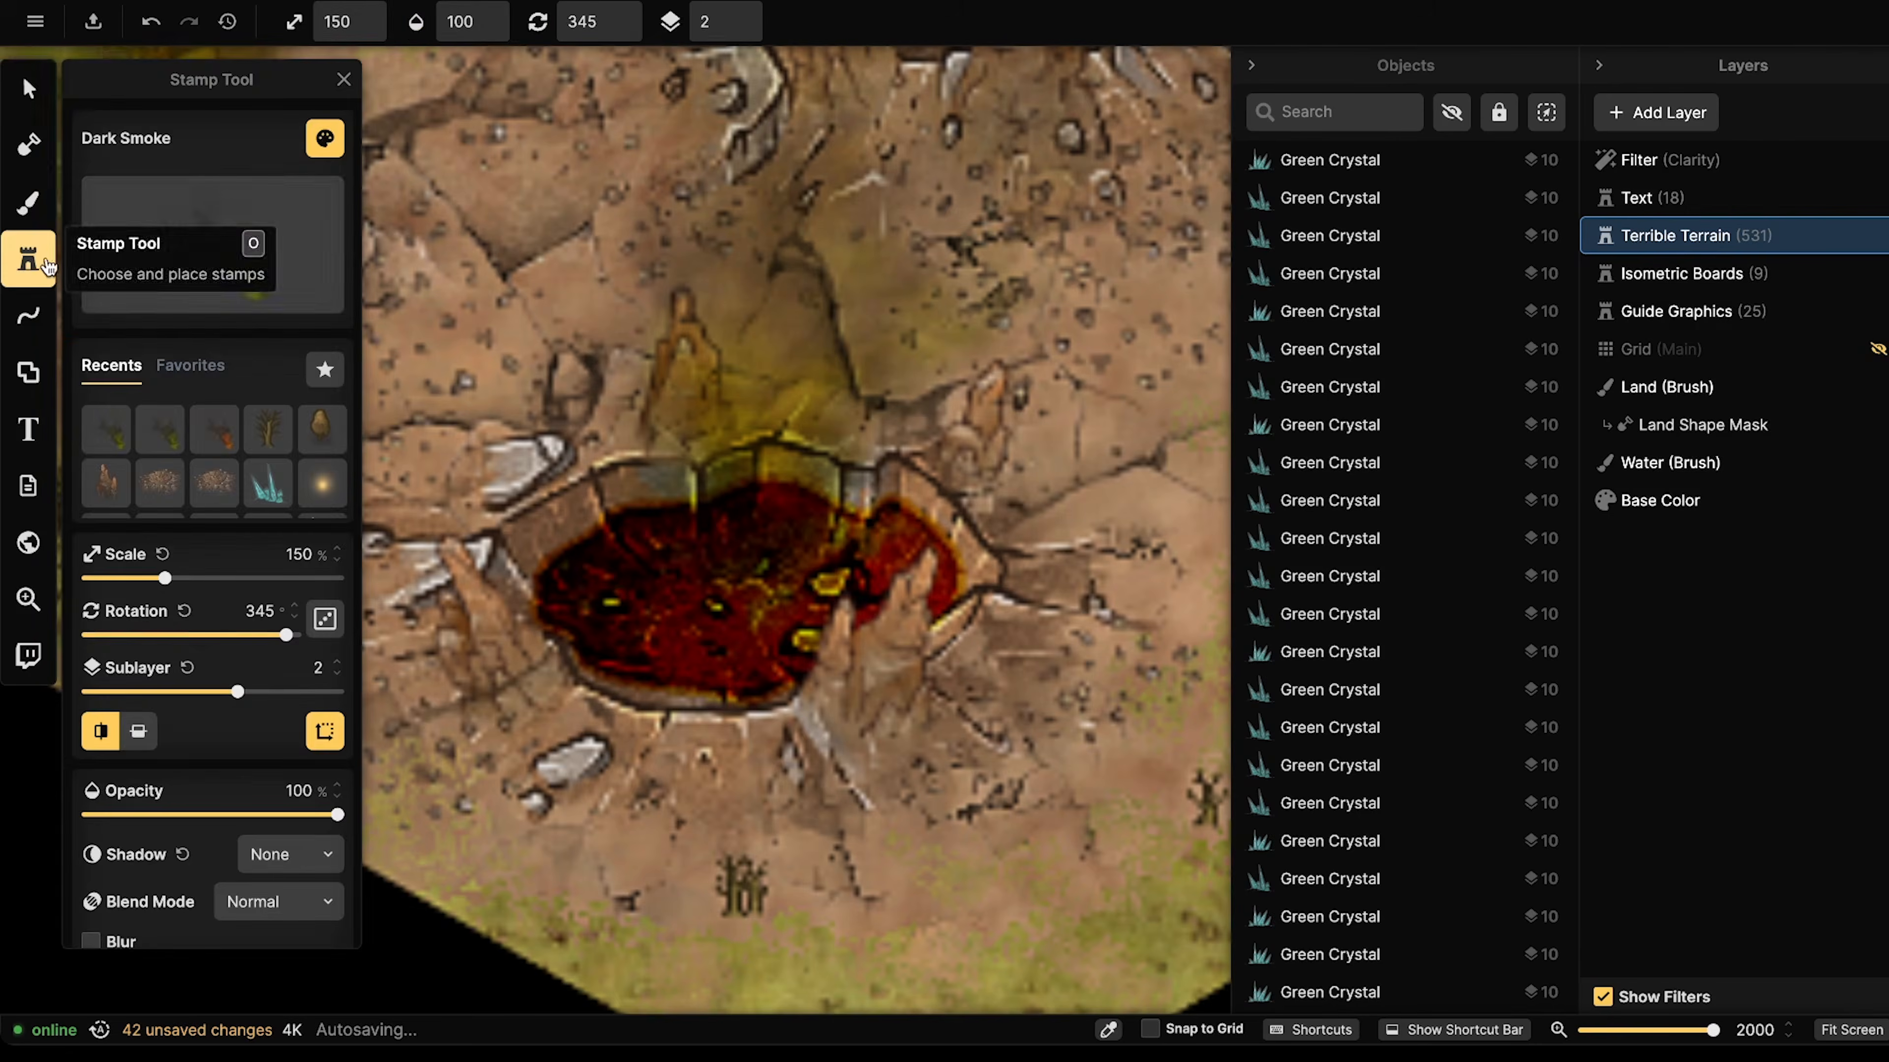
click(215, 247)
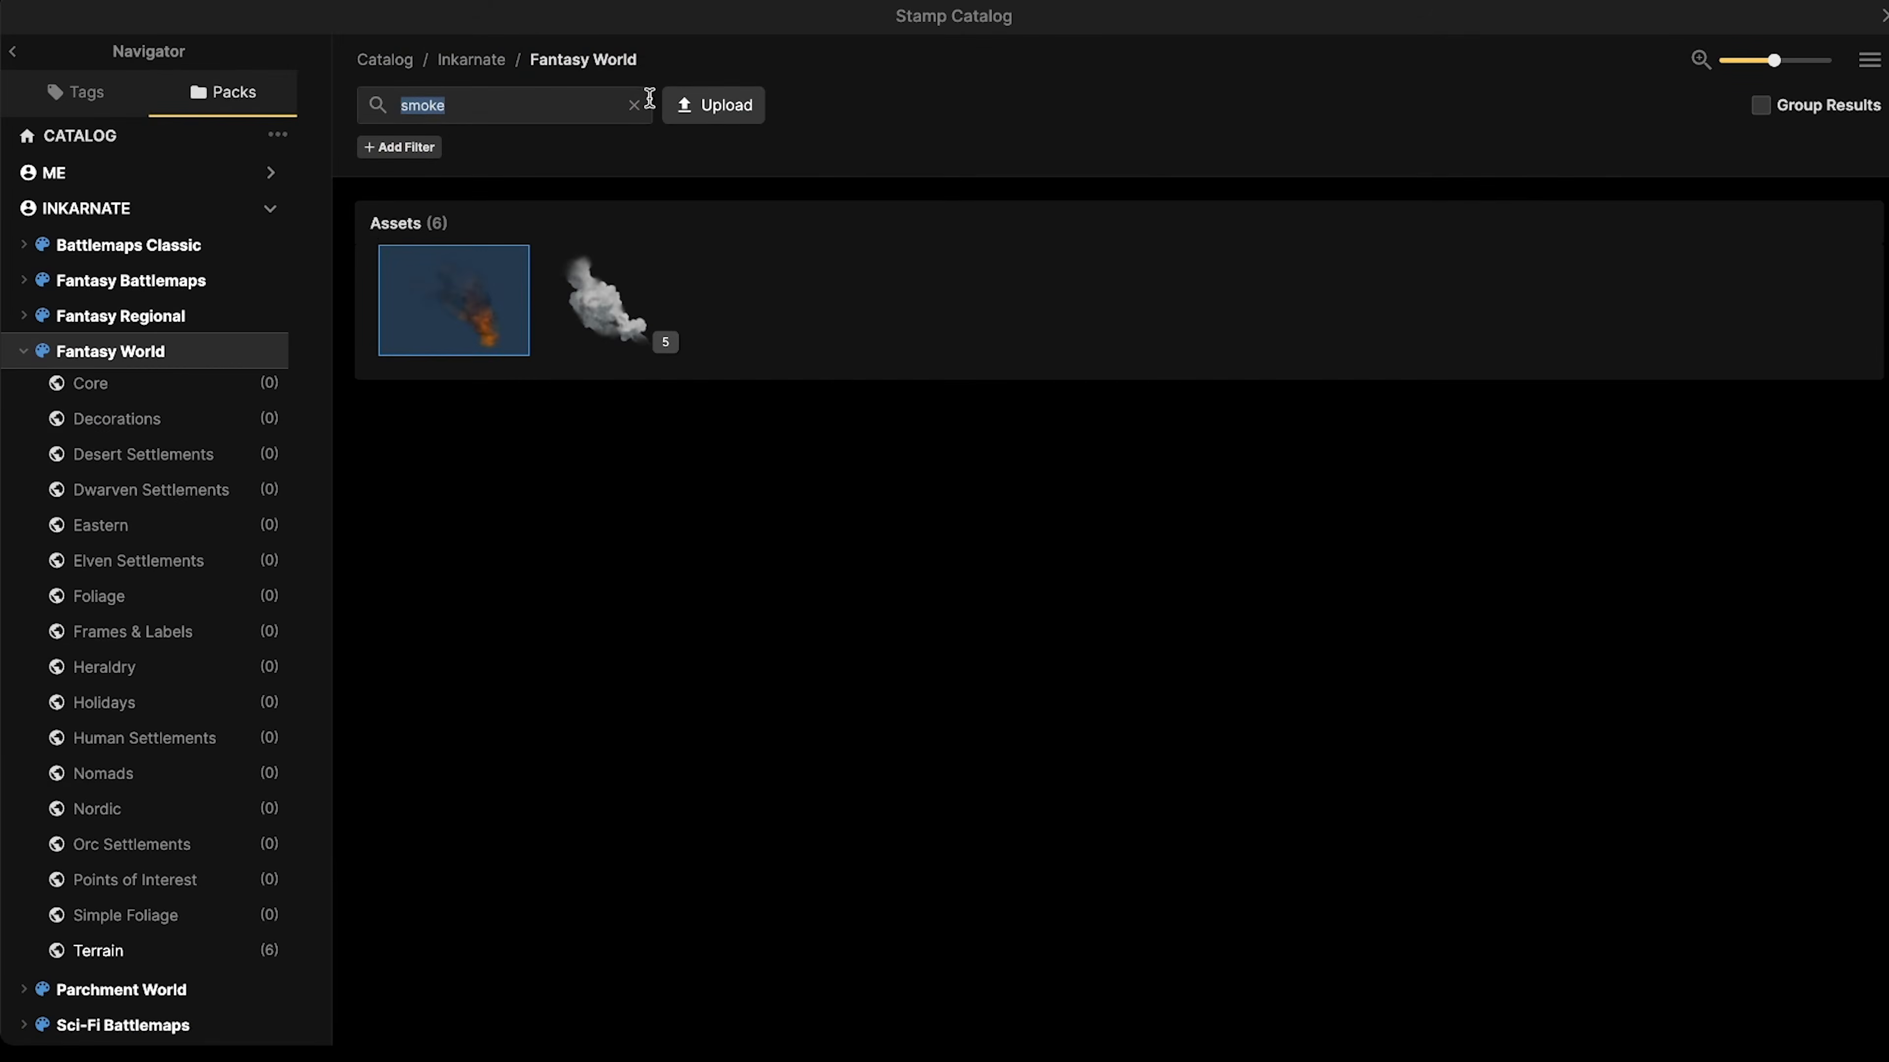
click(635, 105)
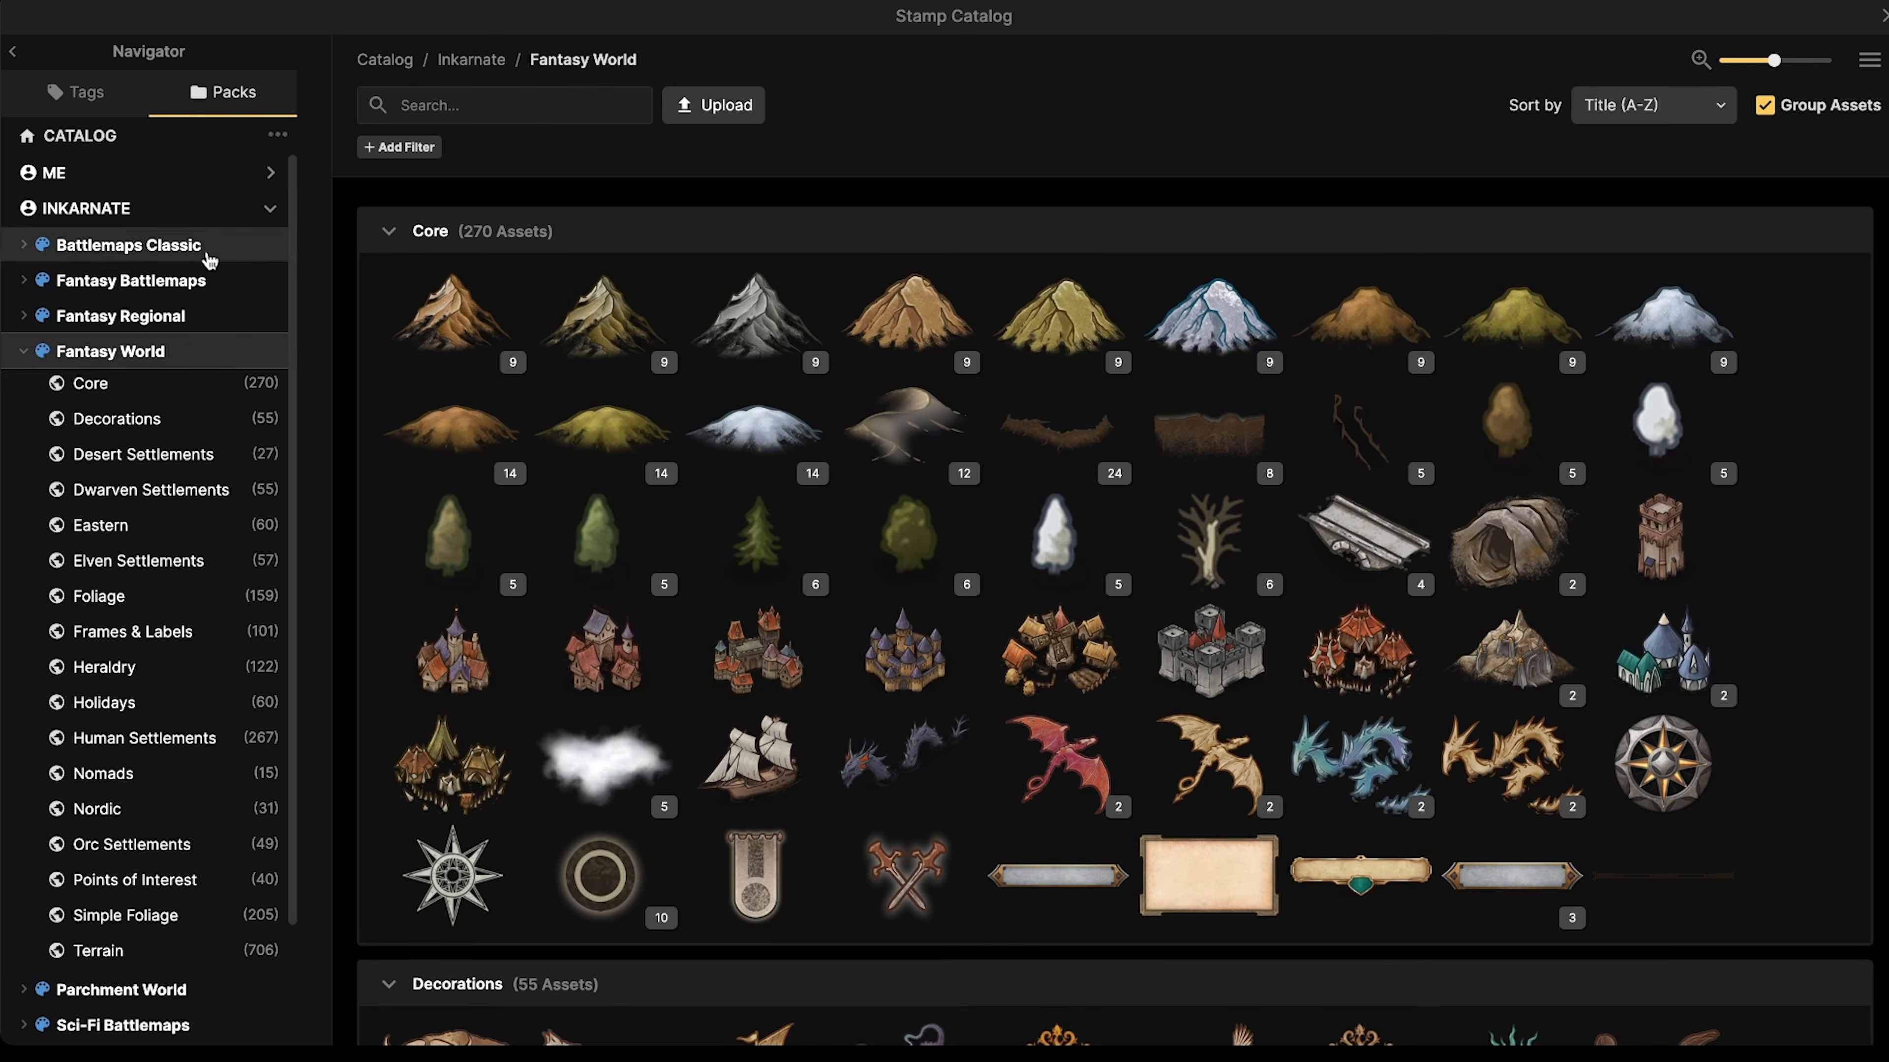
click(186, 280)
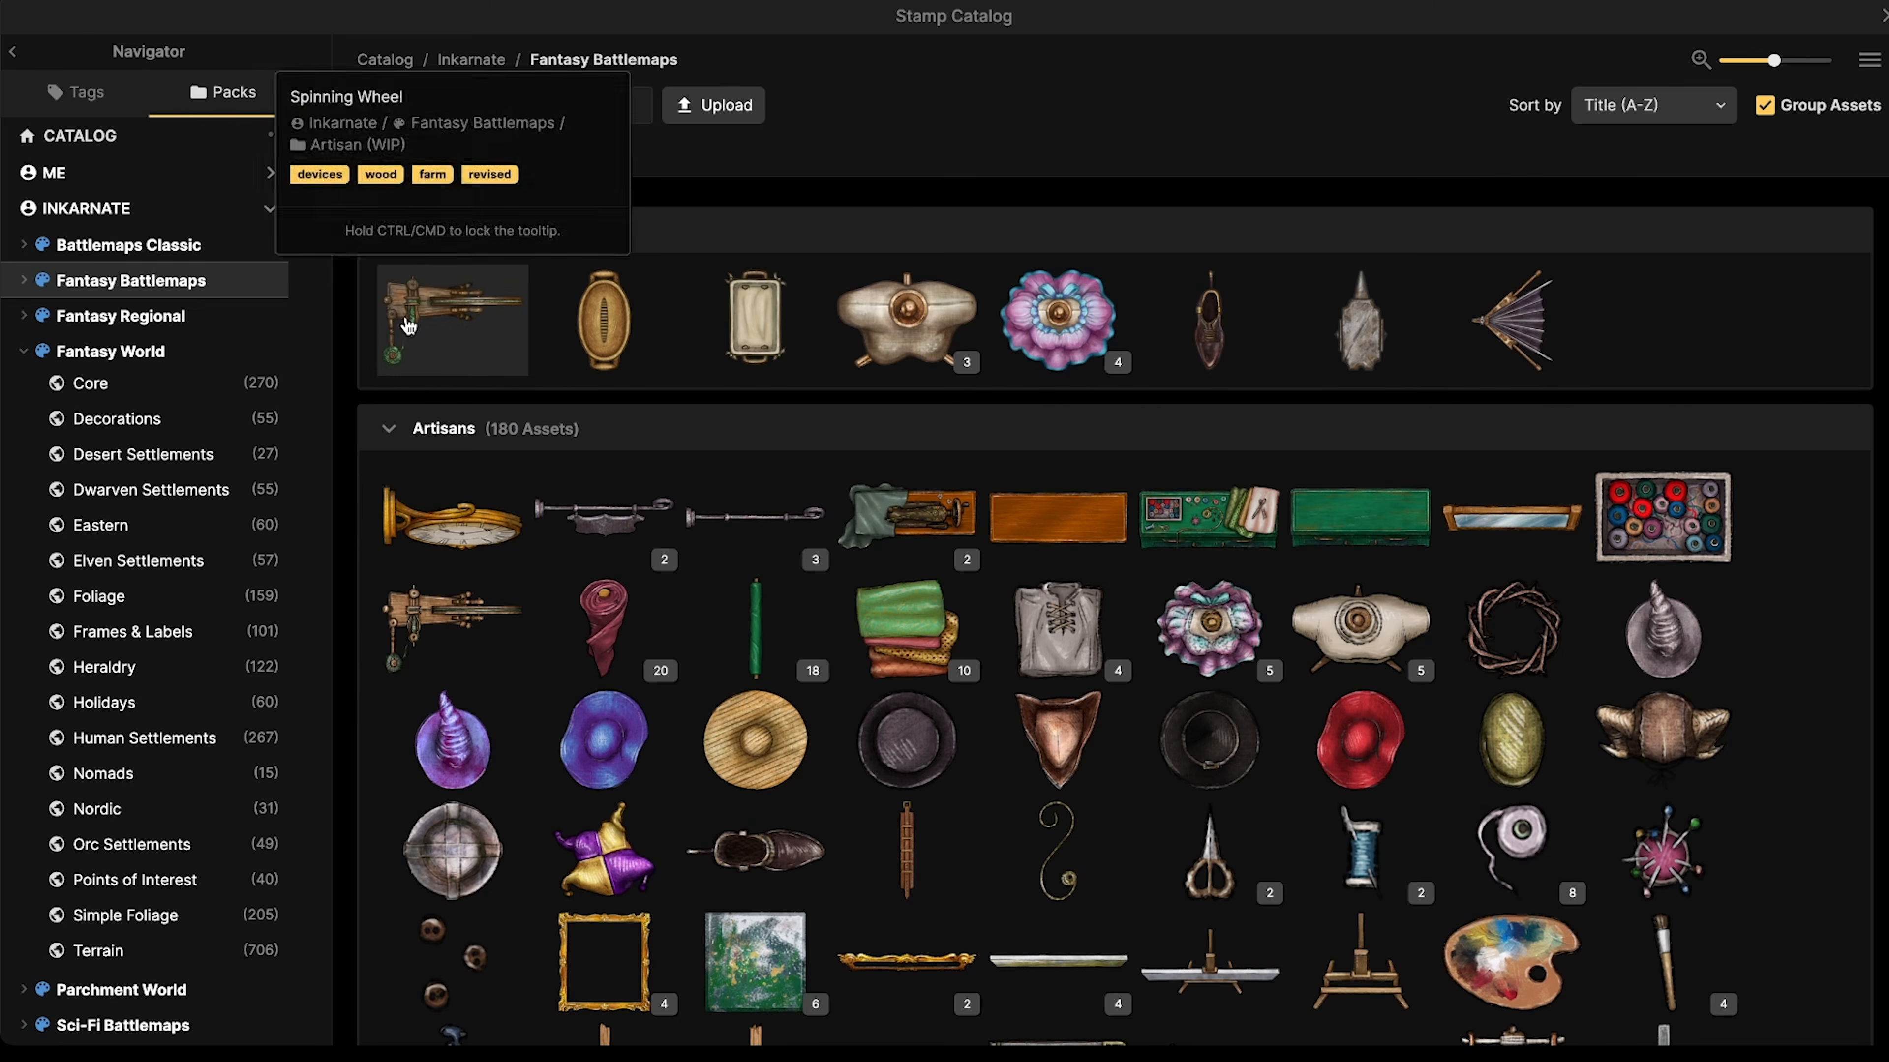
click(449, 113)
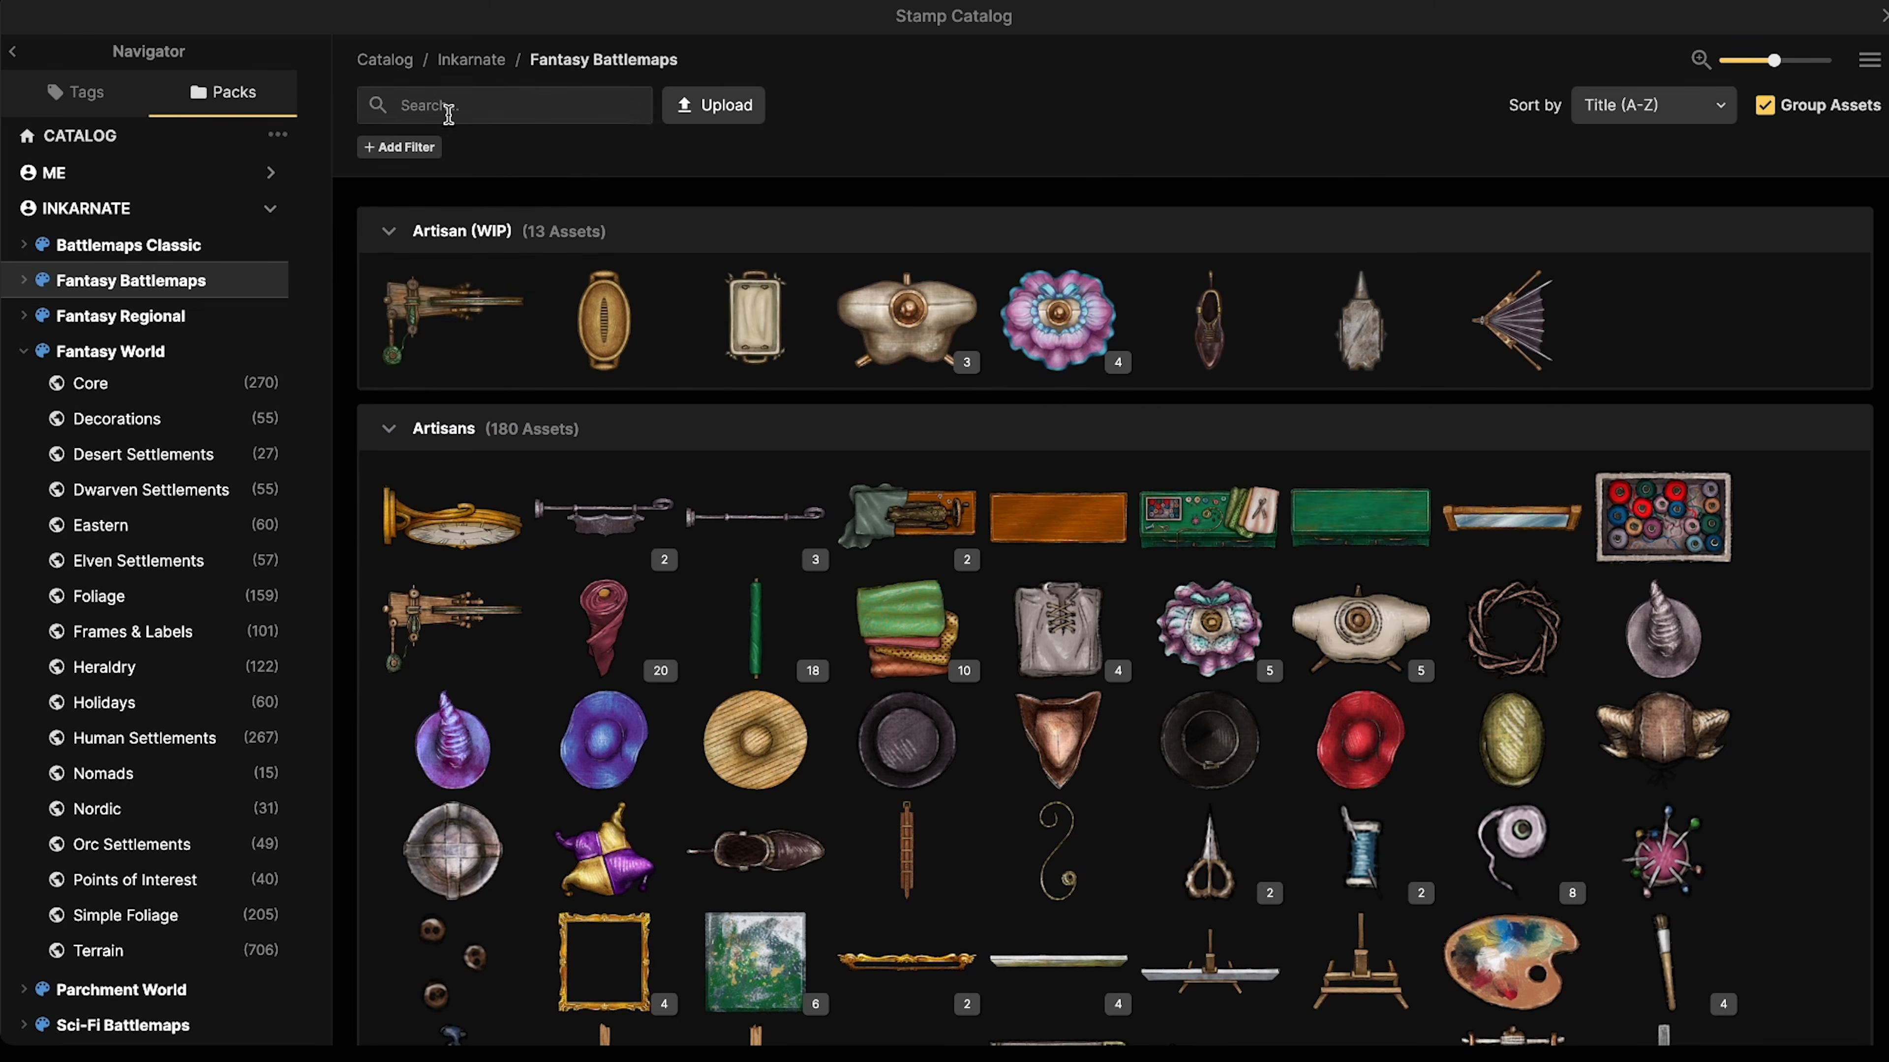
text(bubbles)
key(Return)
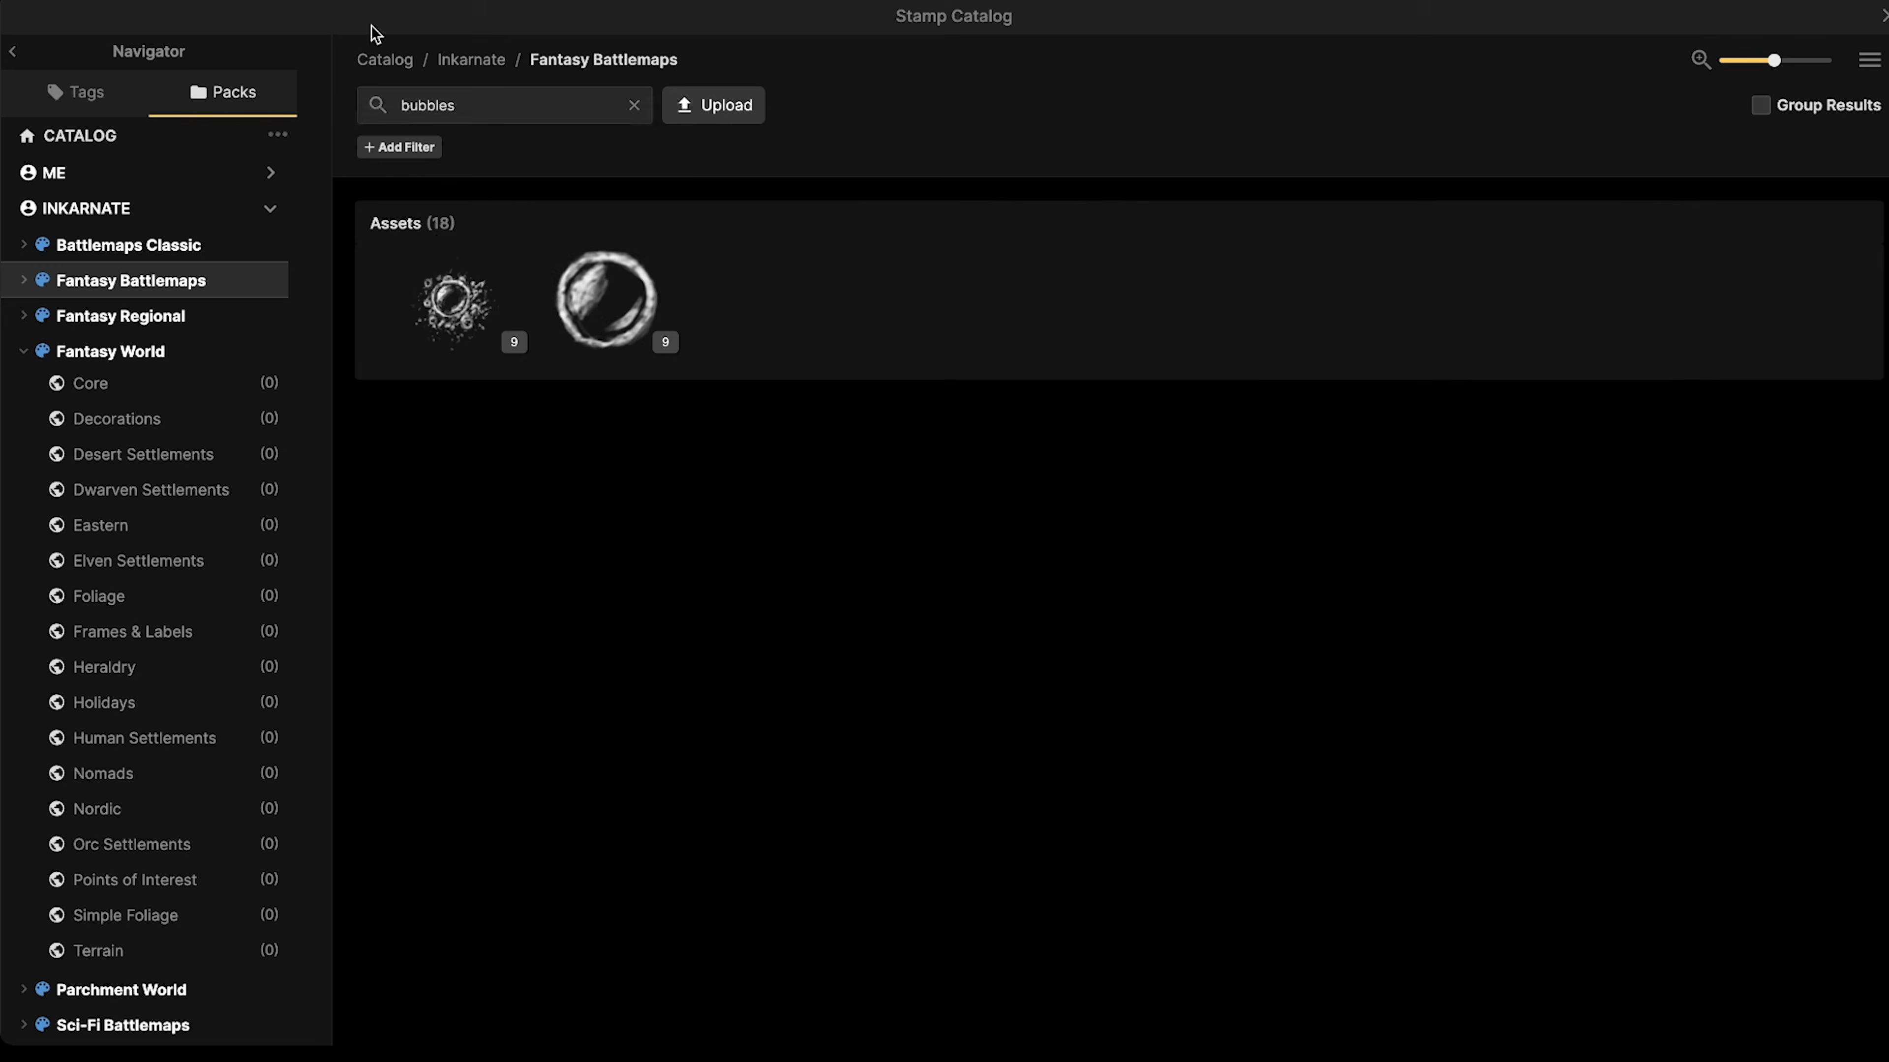
click(452, 299)
- Place a Bubble Clusters stamp at 30% scale on sublayer 3 in the front crater's lava
scroll(721, 559, down, 9)
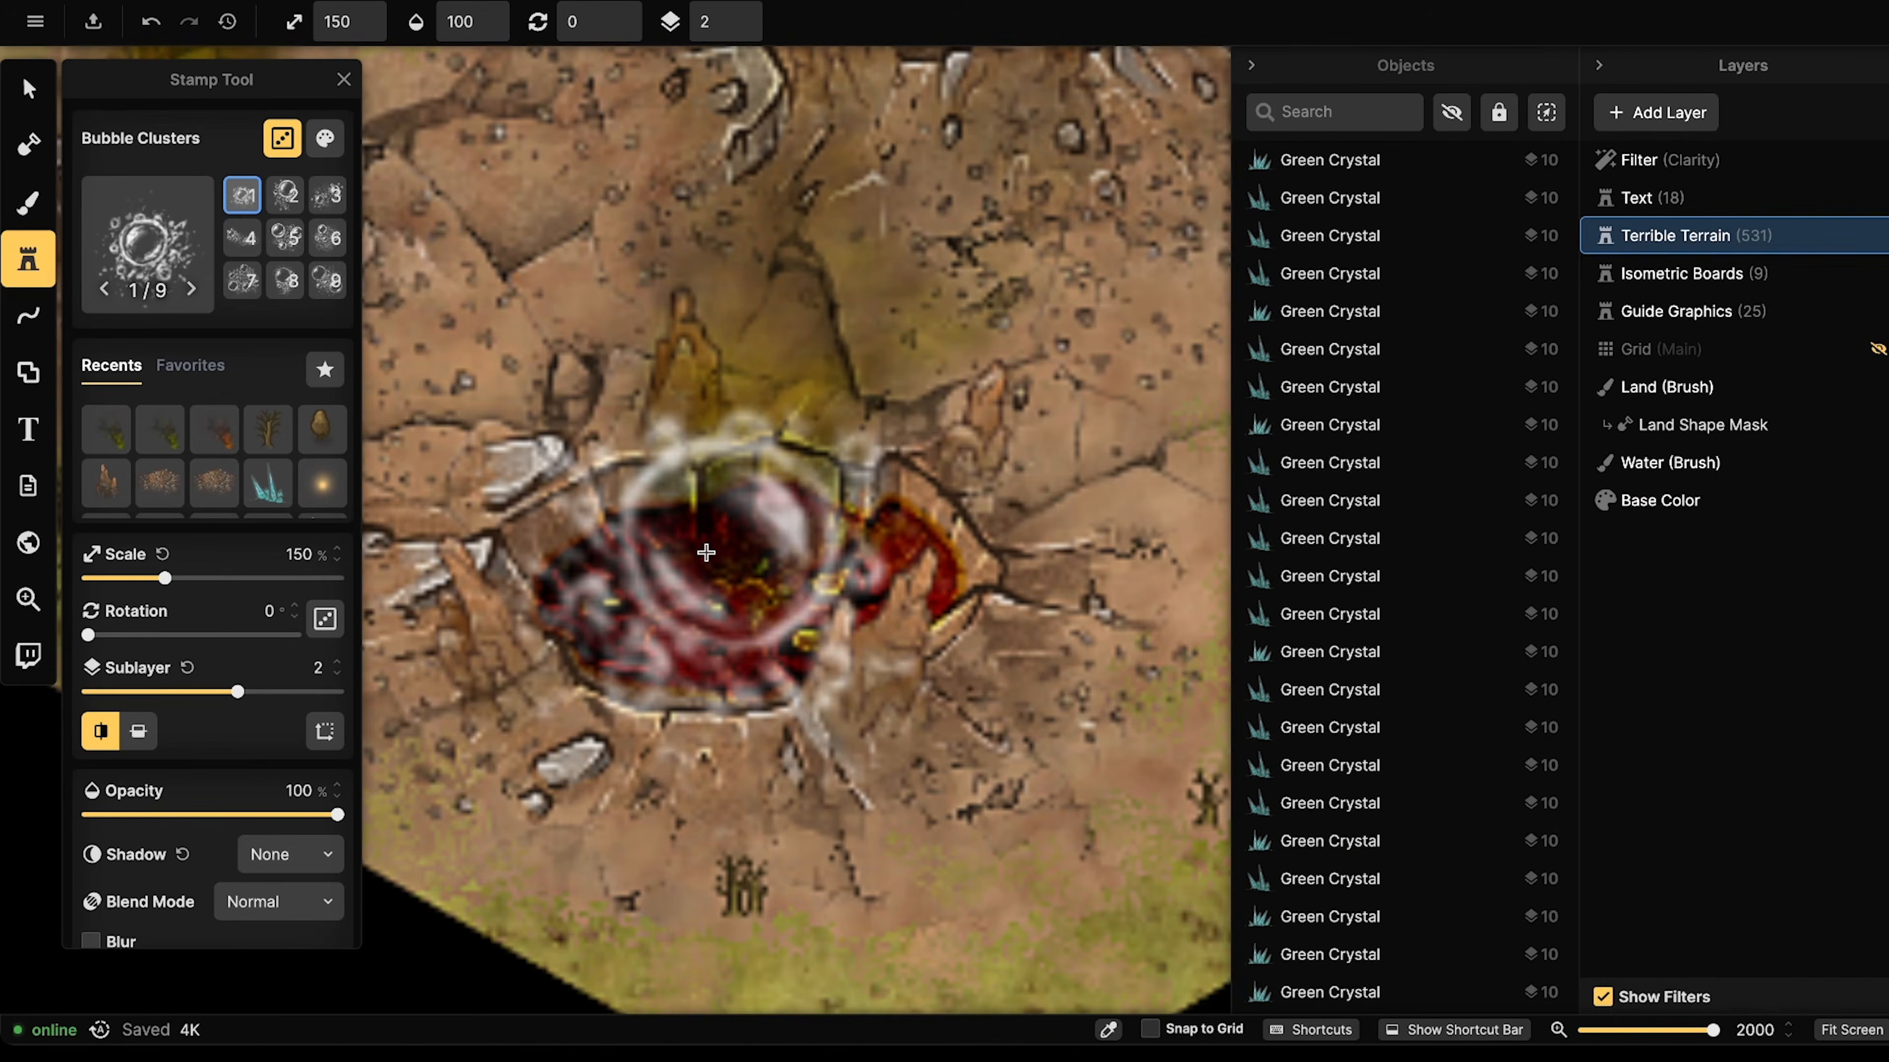
scroll(699, 565, down, 3)
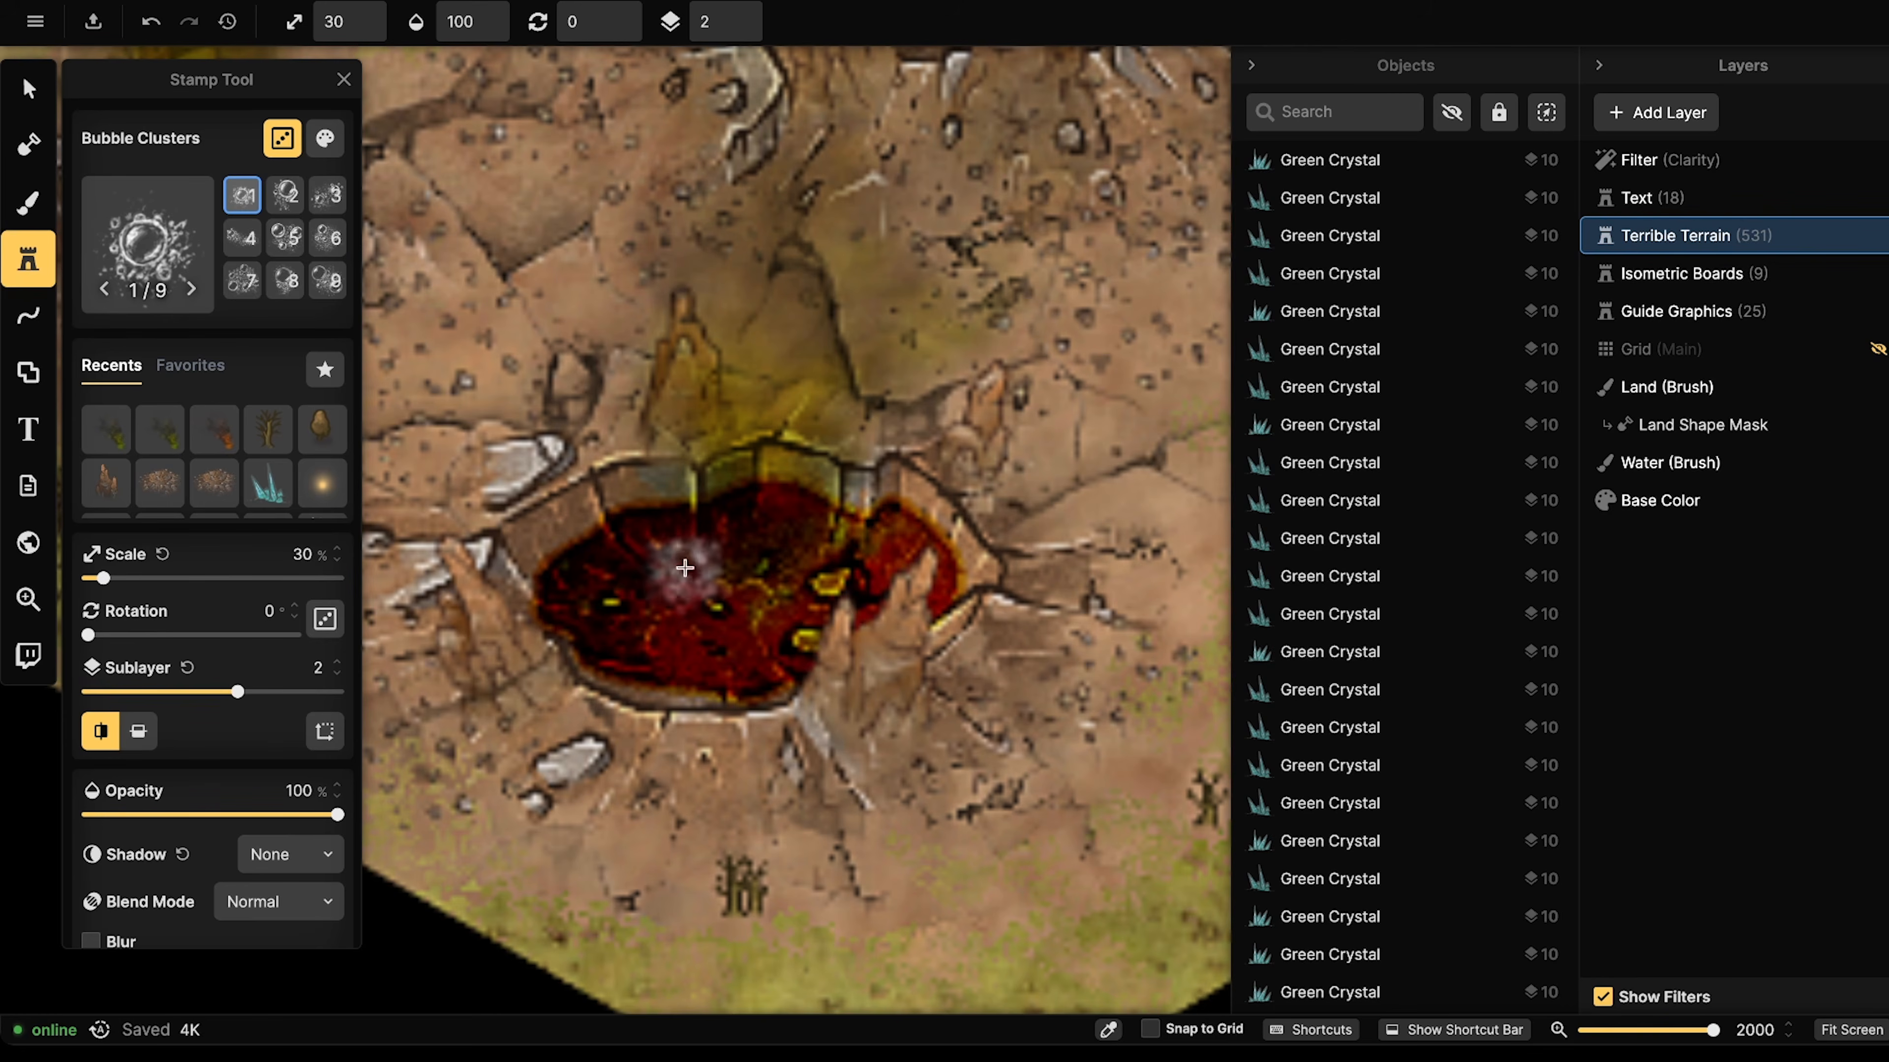
click(745, 15)
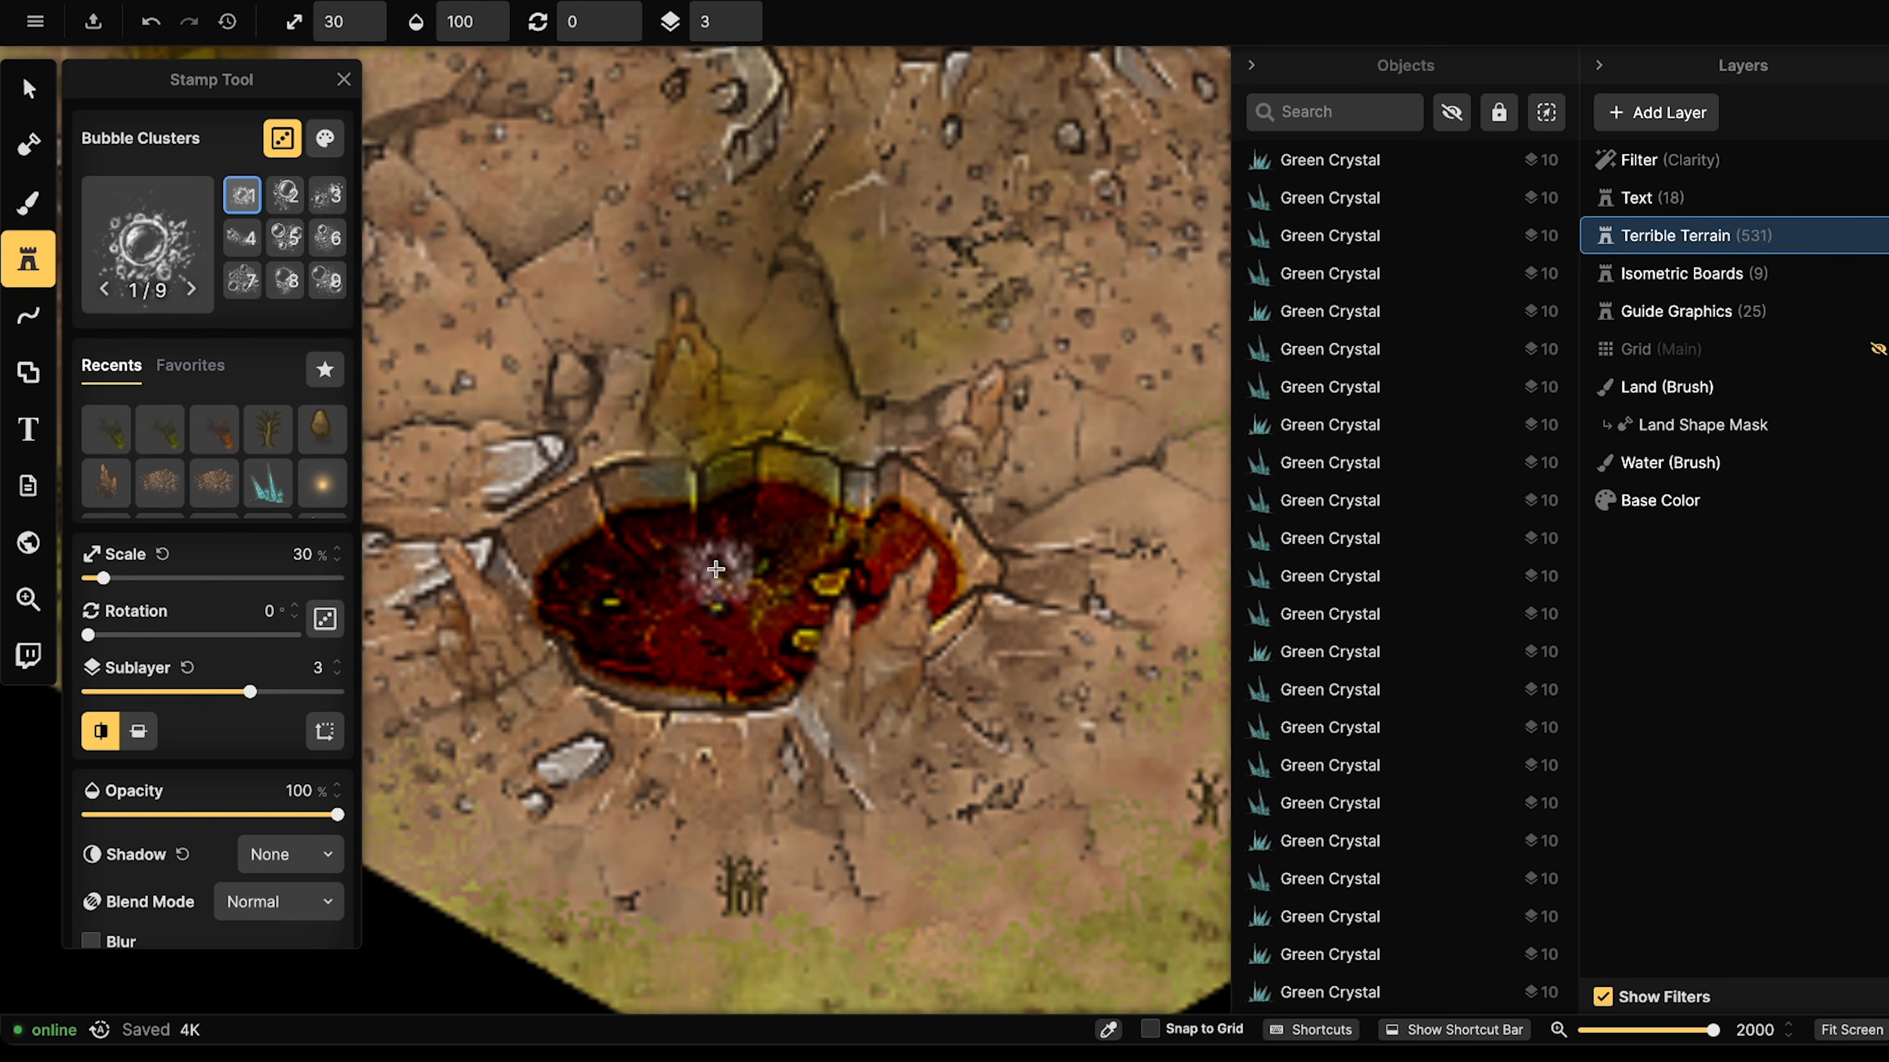
click(679, 570)
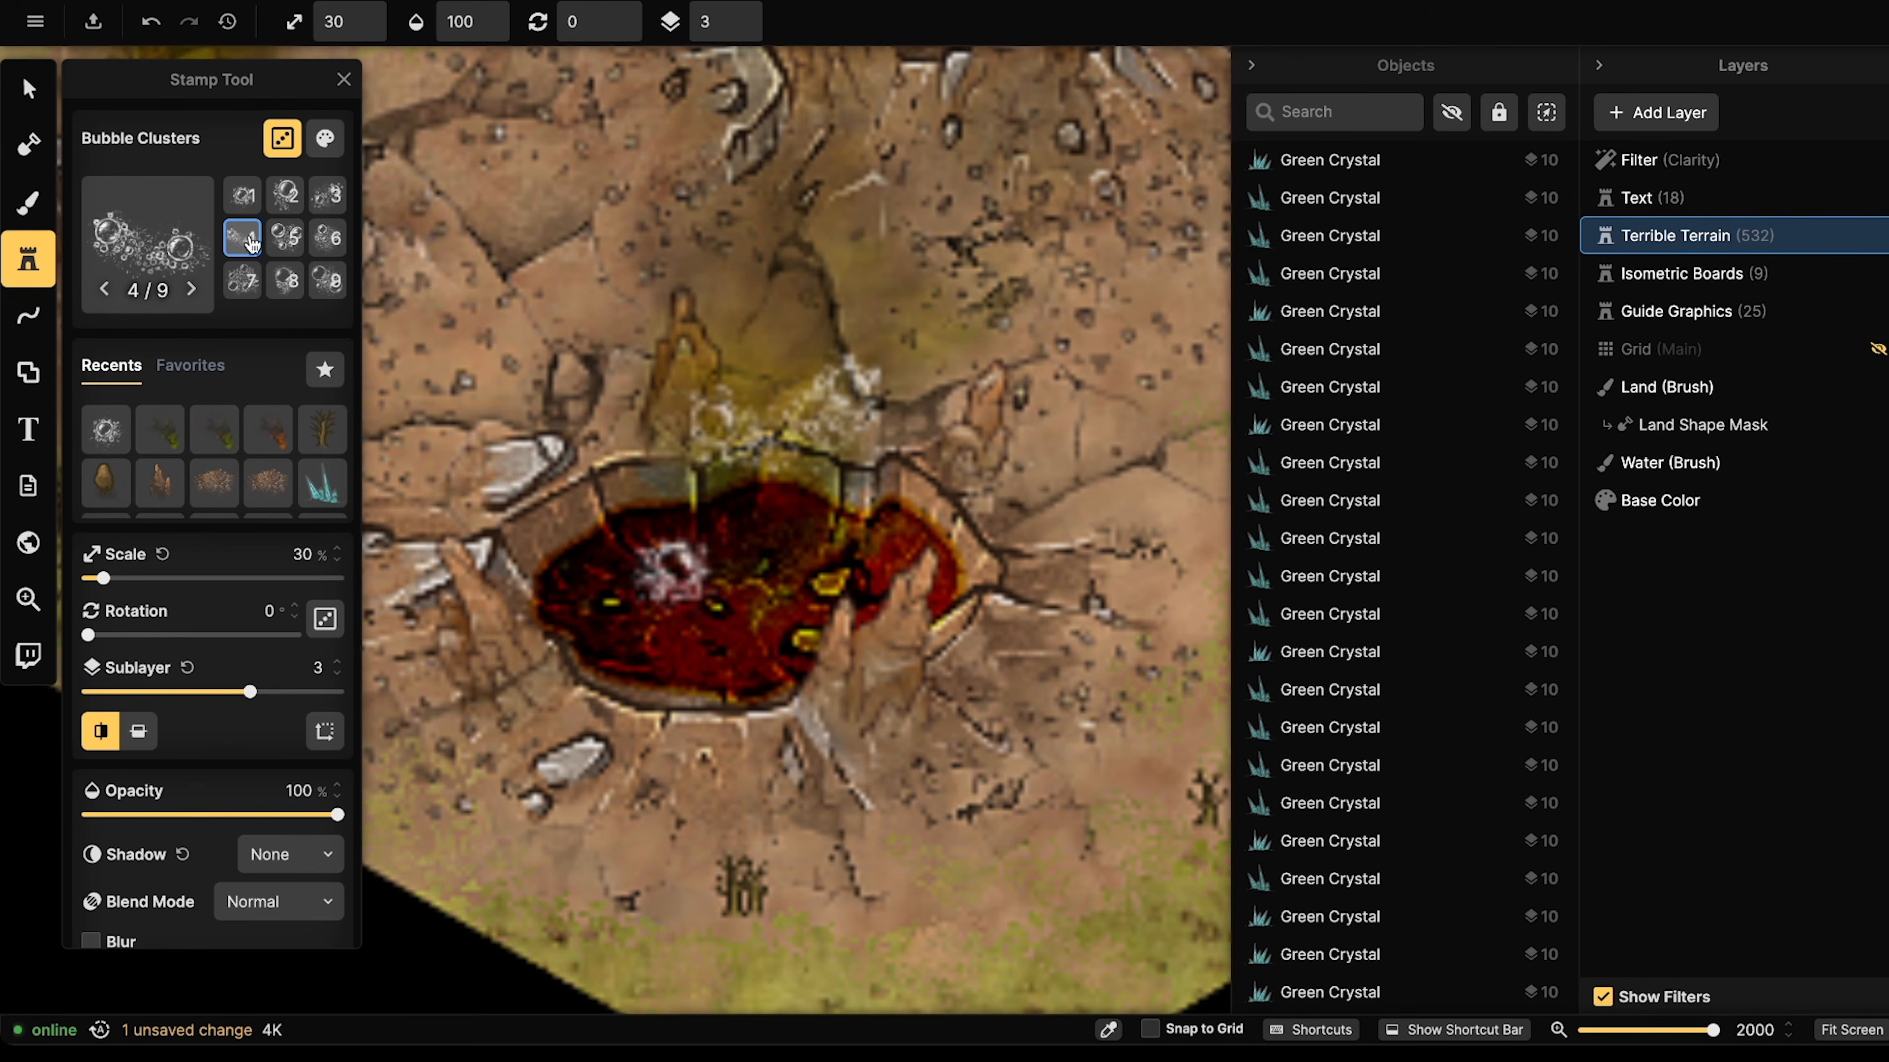
- Move the bubble cluster above the front crater, enlarge it to 180% scale and flatten it vertically
click(24, 99)
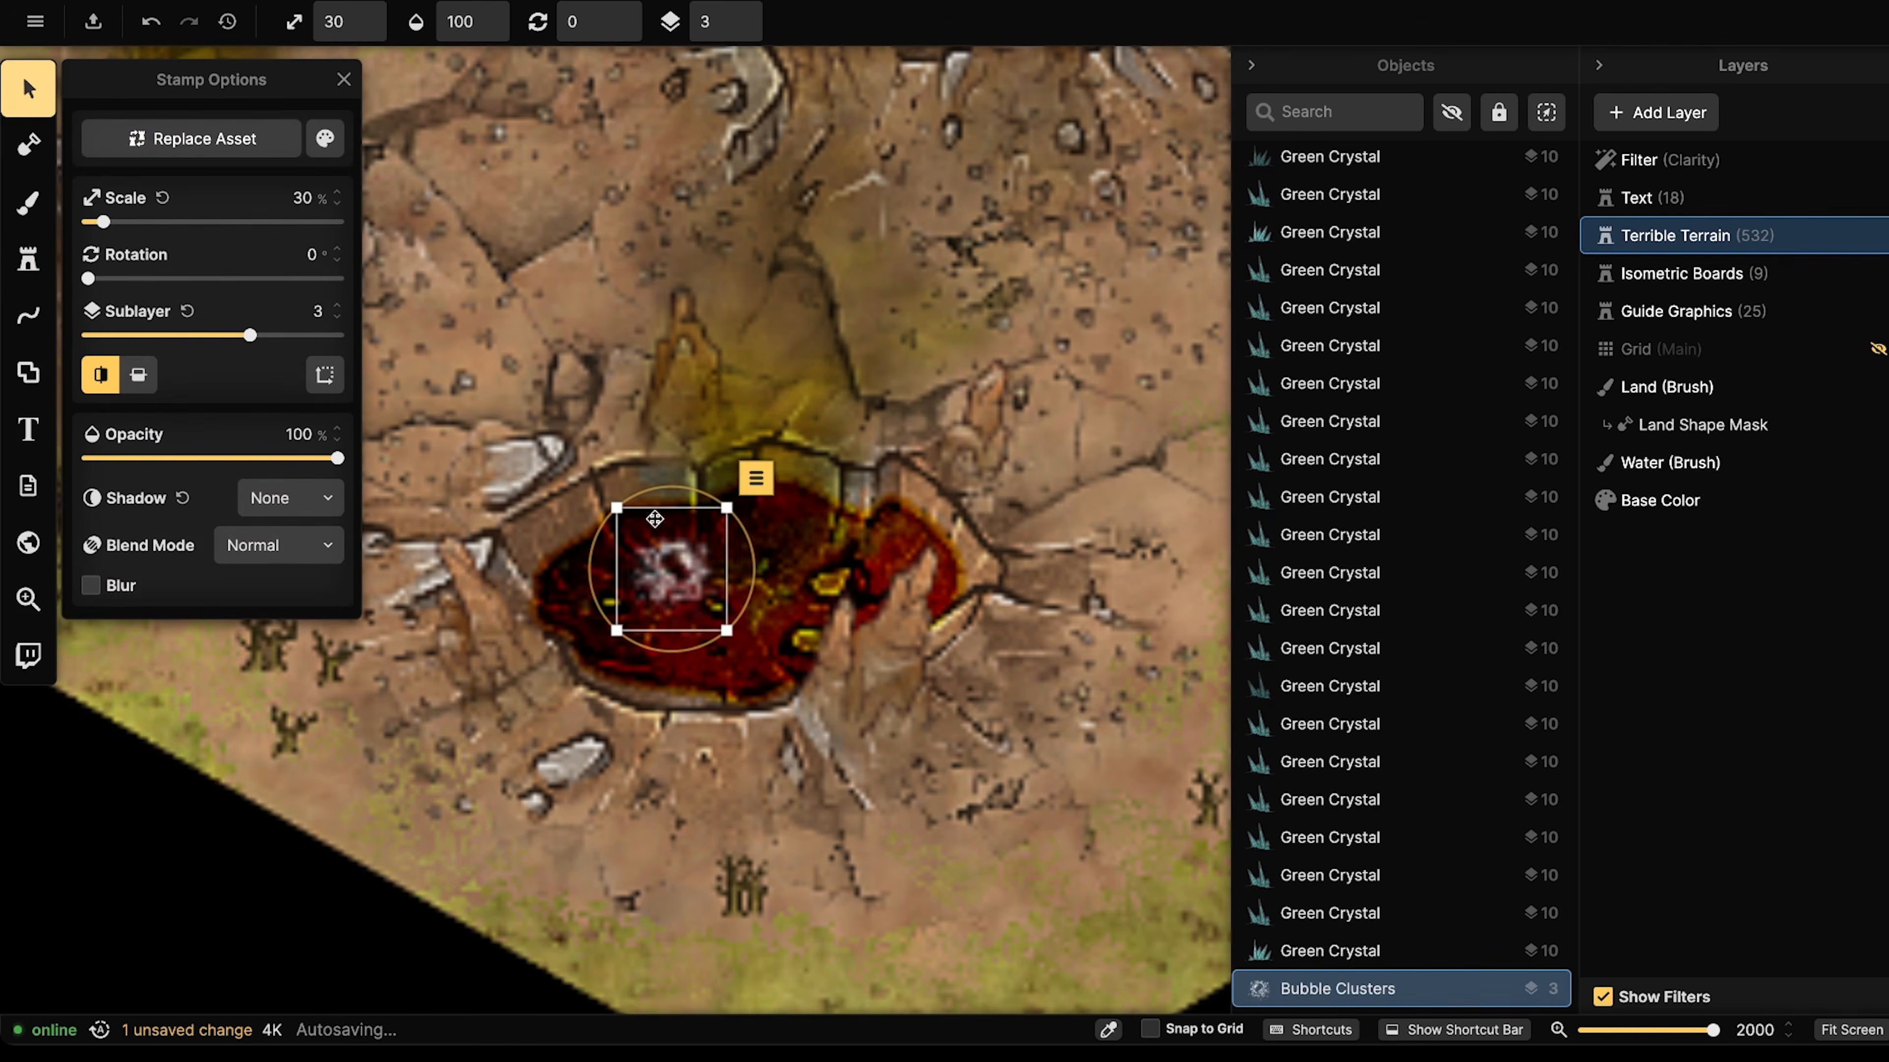
scroll(663, 534, up, 4)
drag(662, 534, 658, 357)
scroll(658, 357, up, 8)
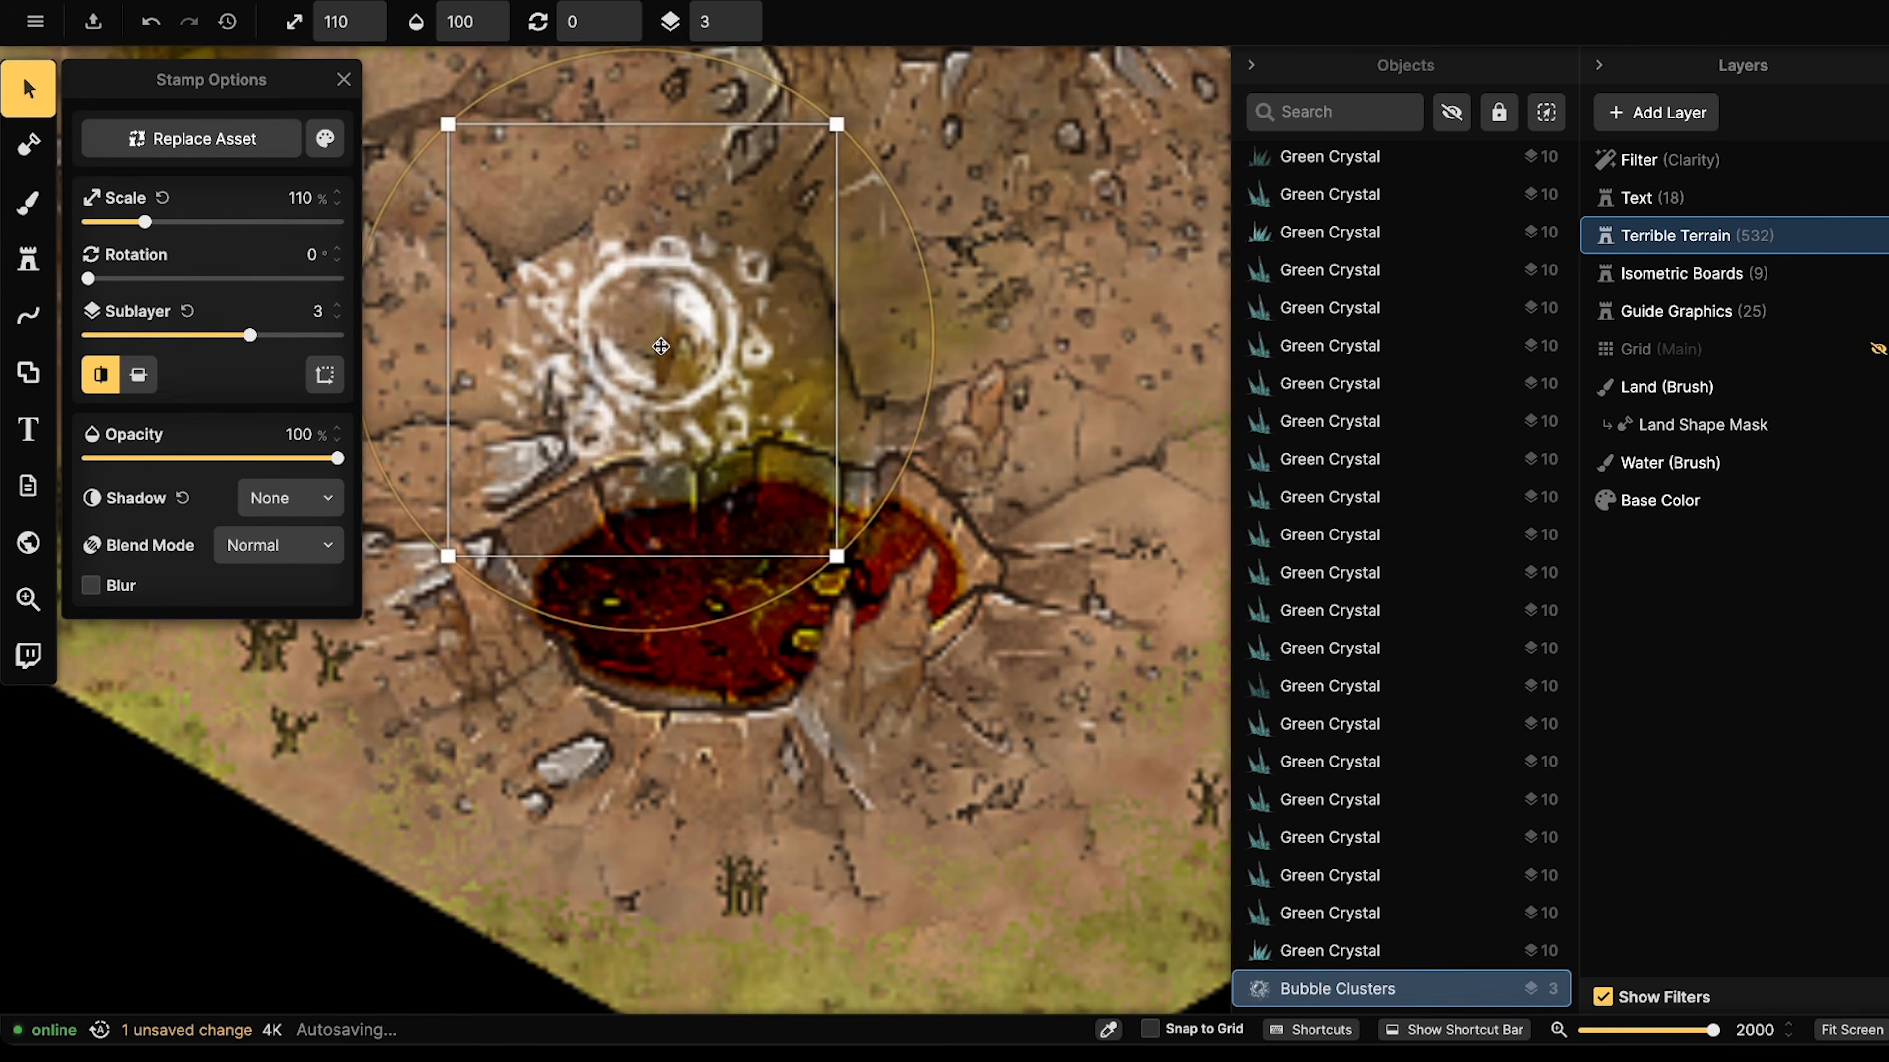
scroll(660, 357, up, 3)
scroll(659, 356, down, 5)
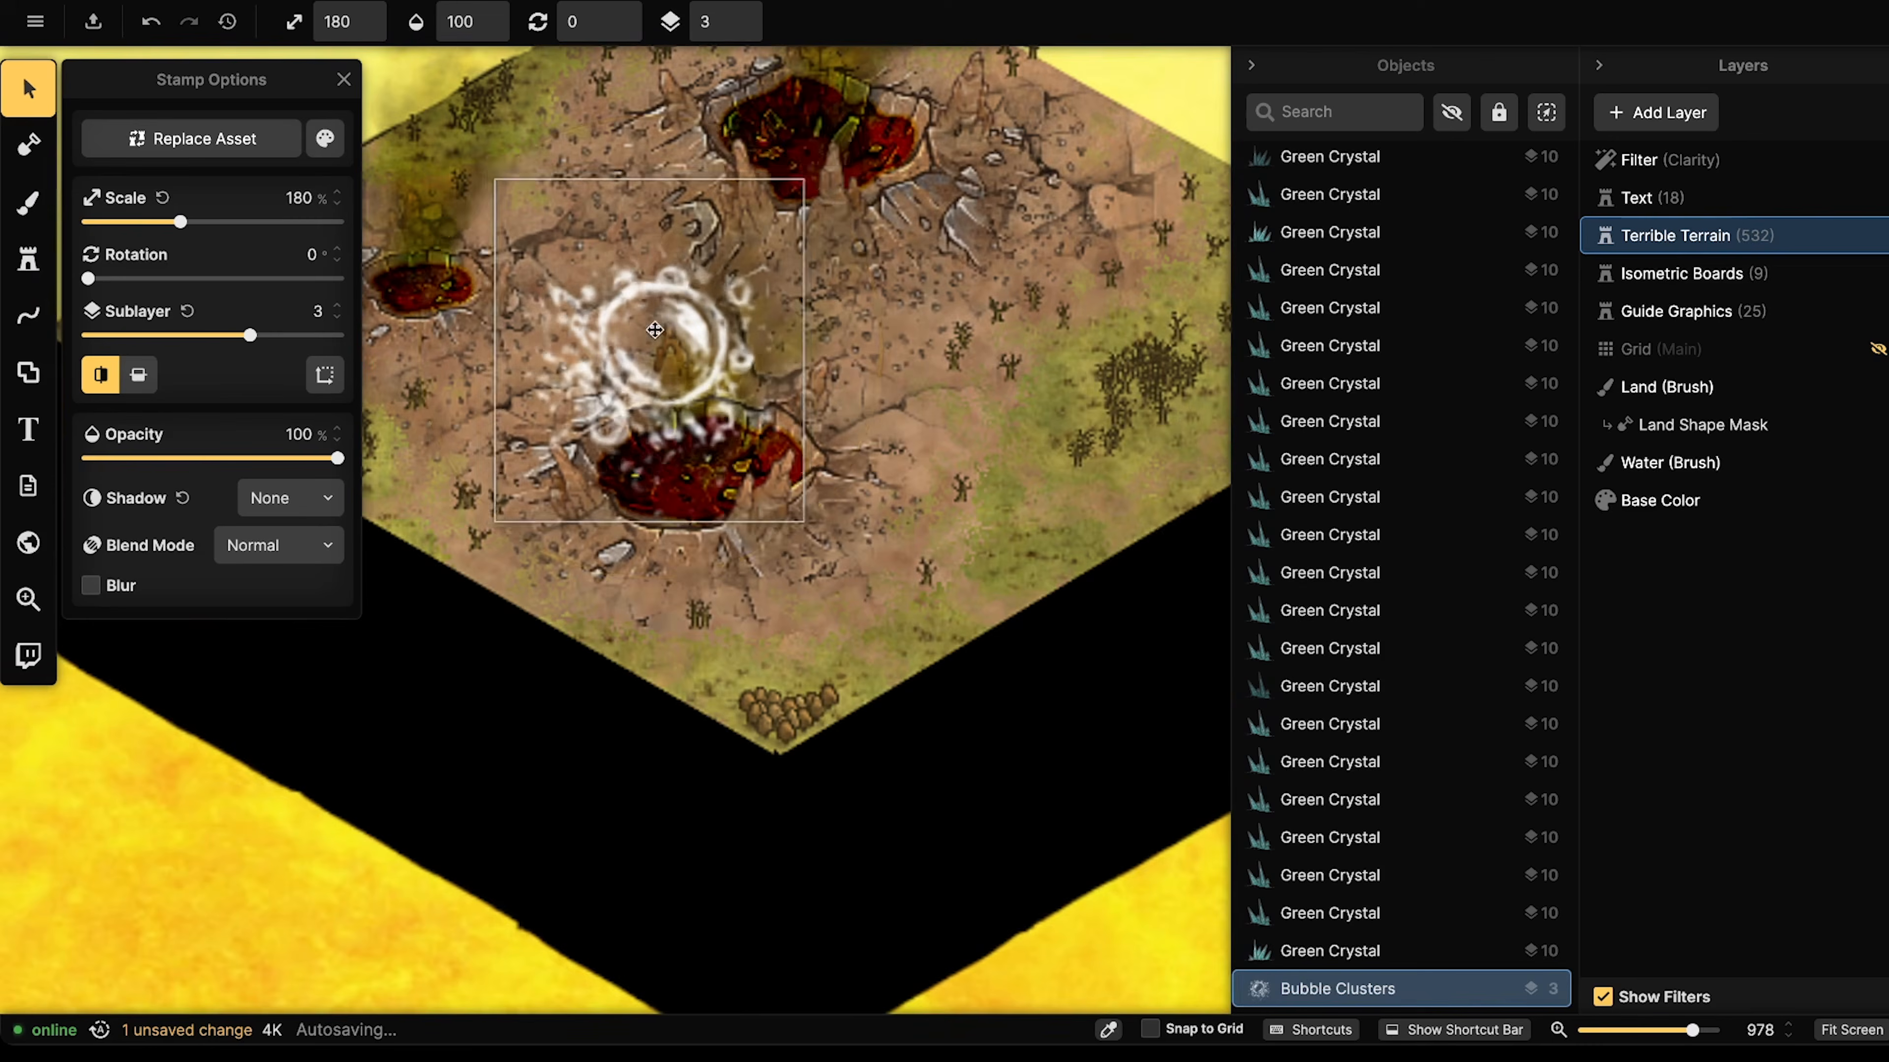
drag(659, 515, 675, 470)
scroll(685, 258, up, 5)
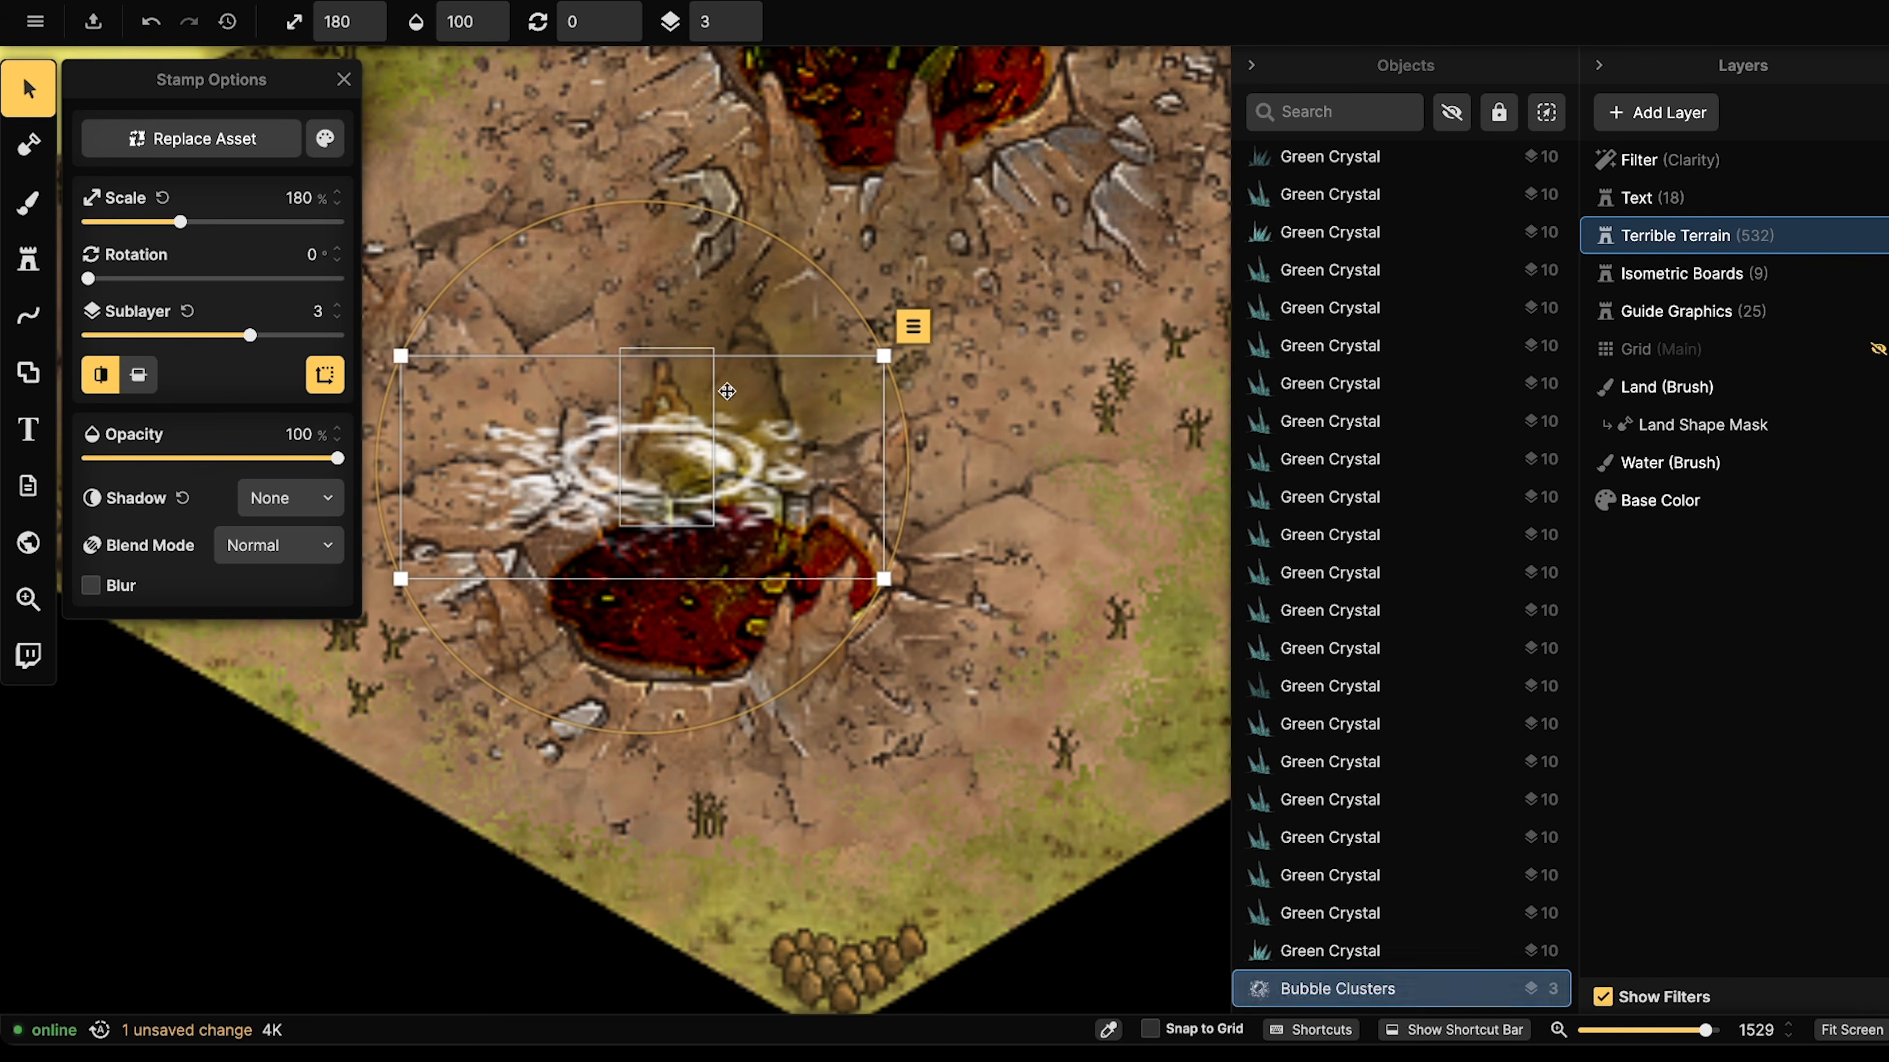
- Shrink the flattened bubble cluster to 40% scale and move it back into the front crater's lava
scroll(697, 483, down, 11)
scroll(698, 483, down, 3)
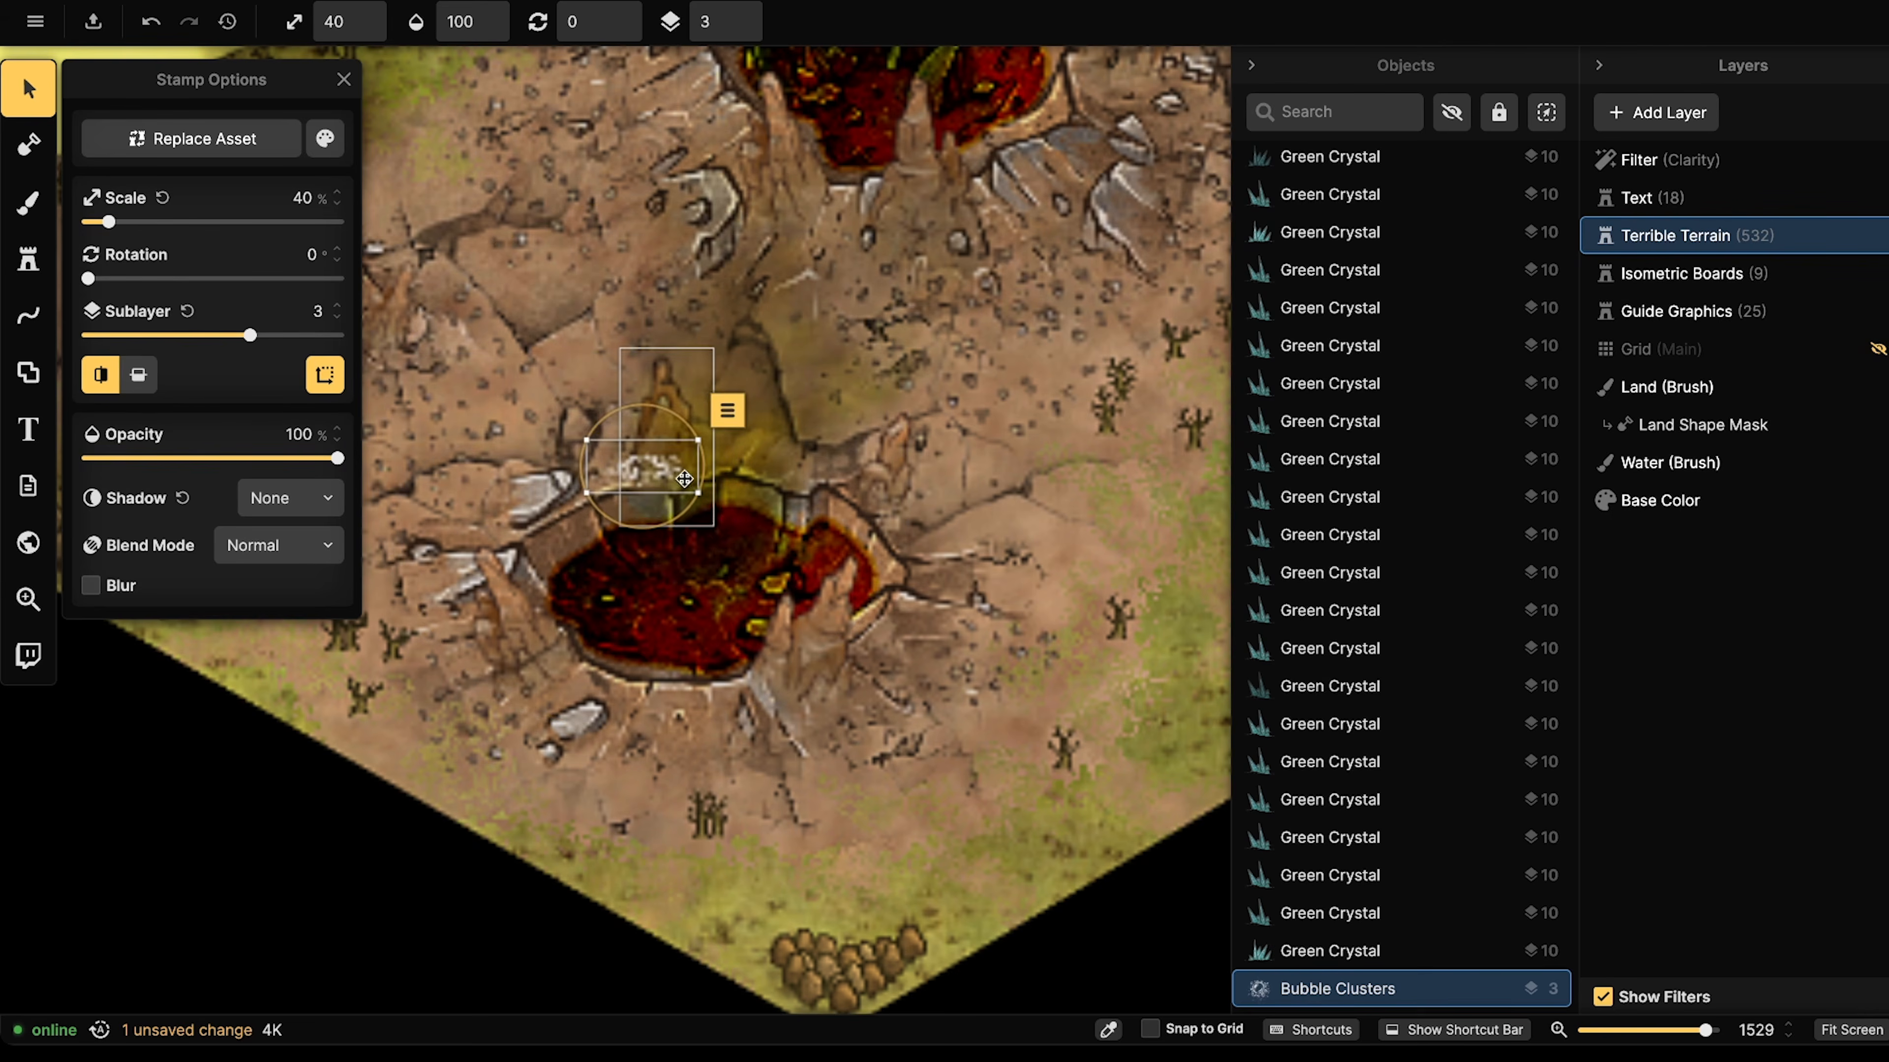
scroll(662, 476, up, 3)
drag(662, 477, 706, 590)
- Prepare another Bubble Clusters stamp with its height at 46% and its scale at 34%
click(49, 284)
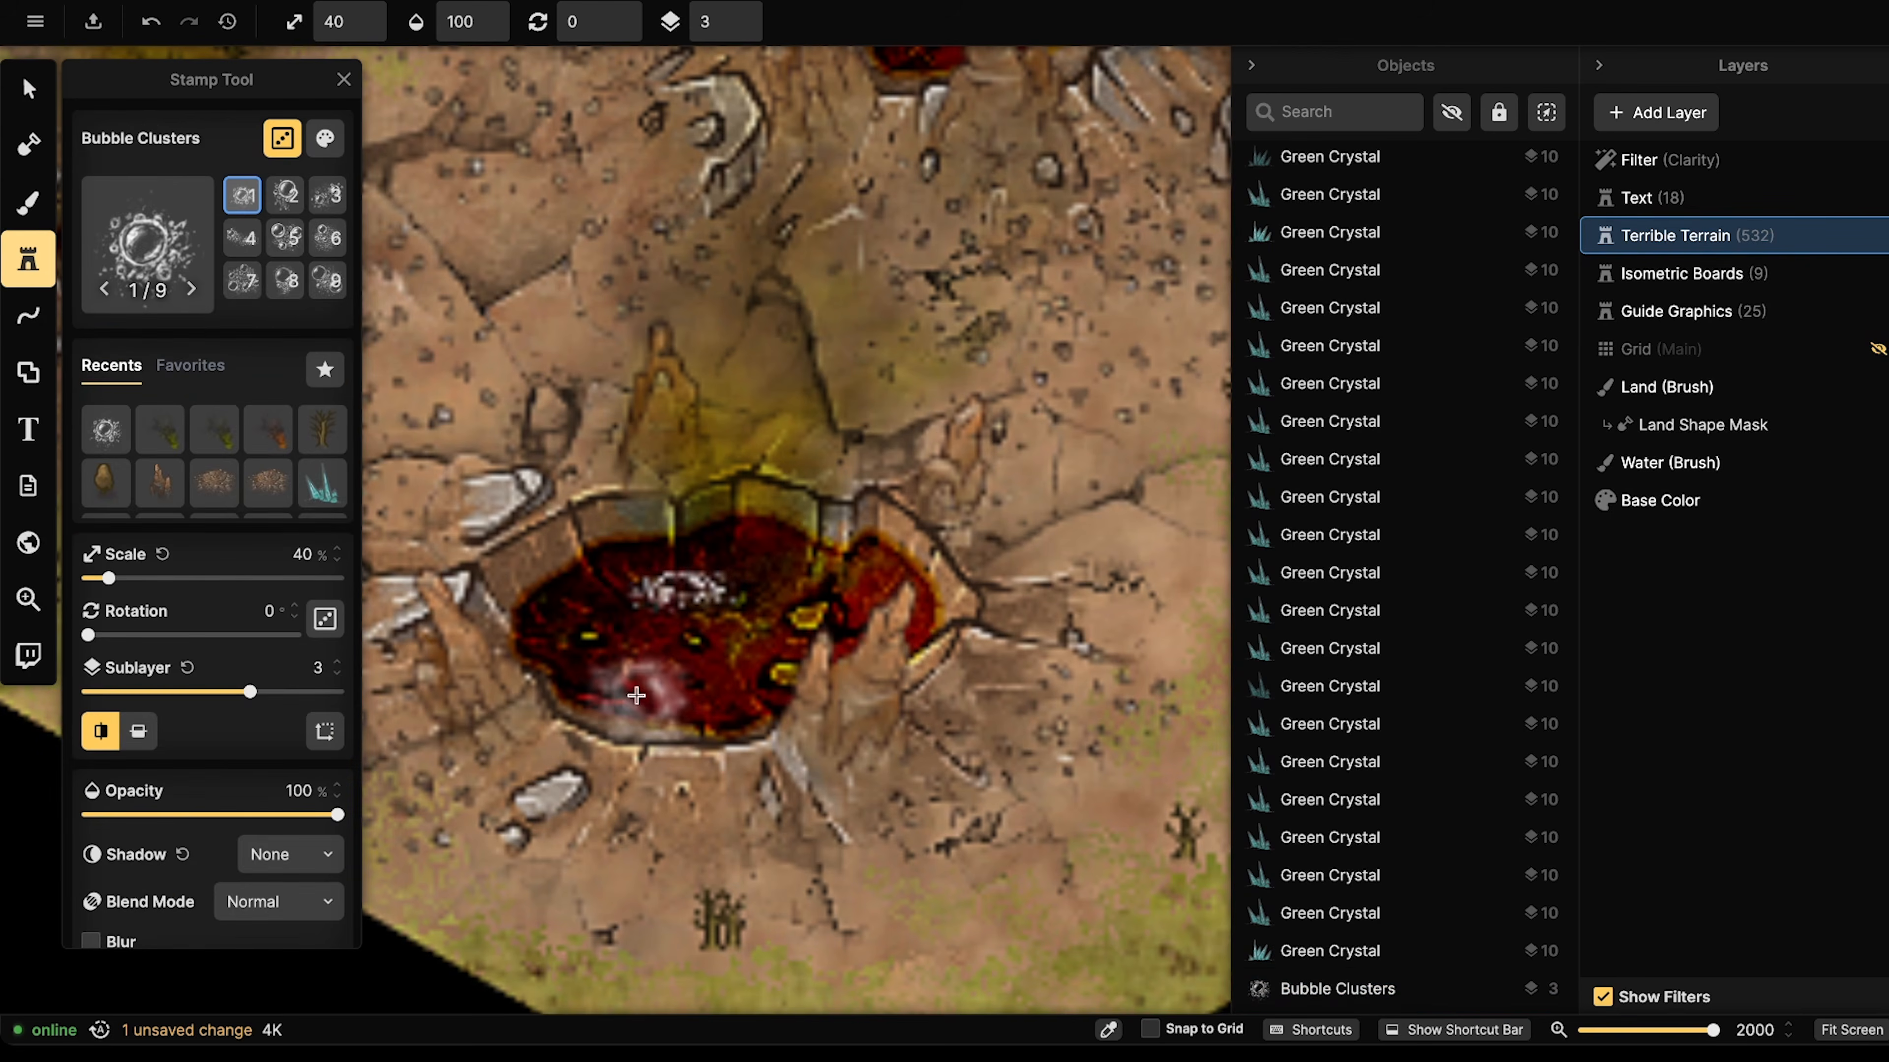
click(326, 729)
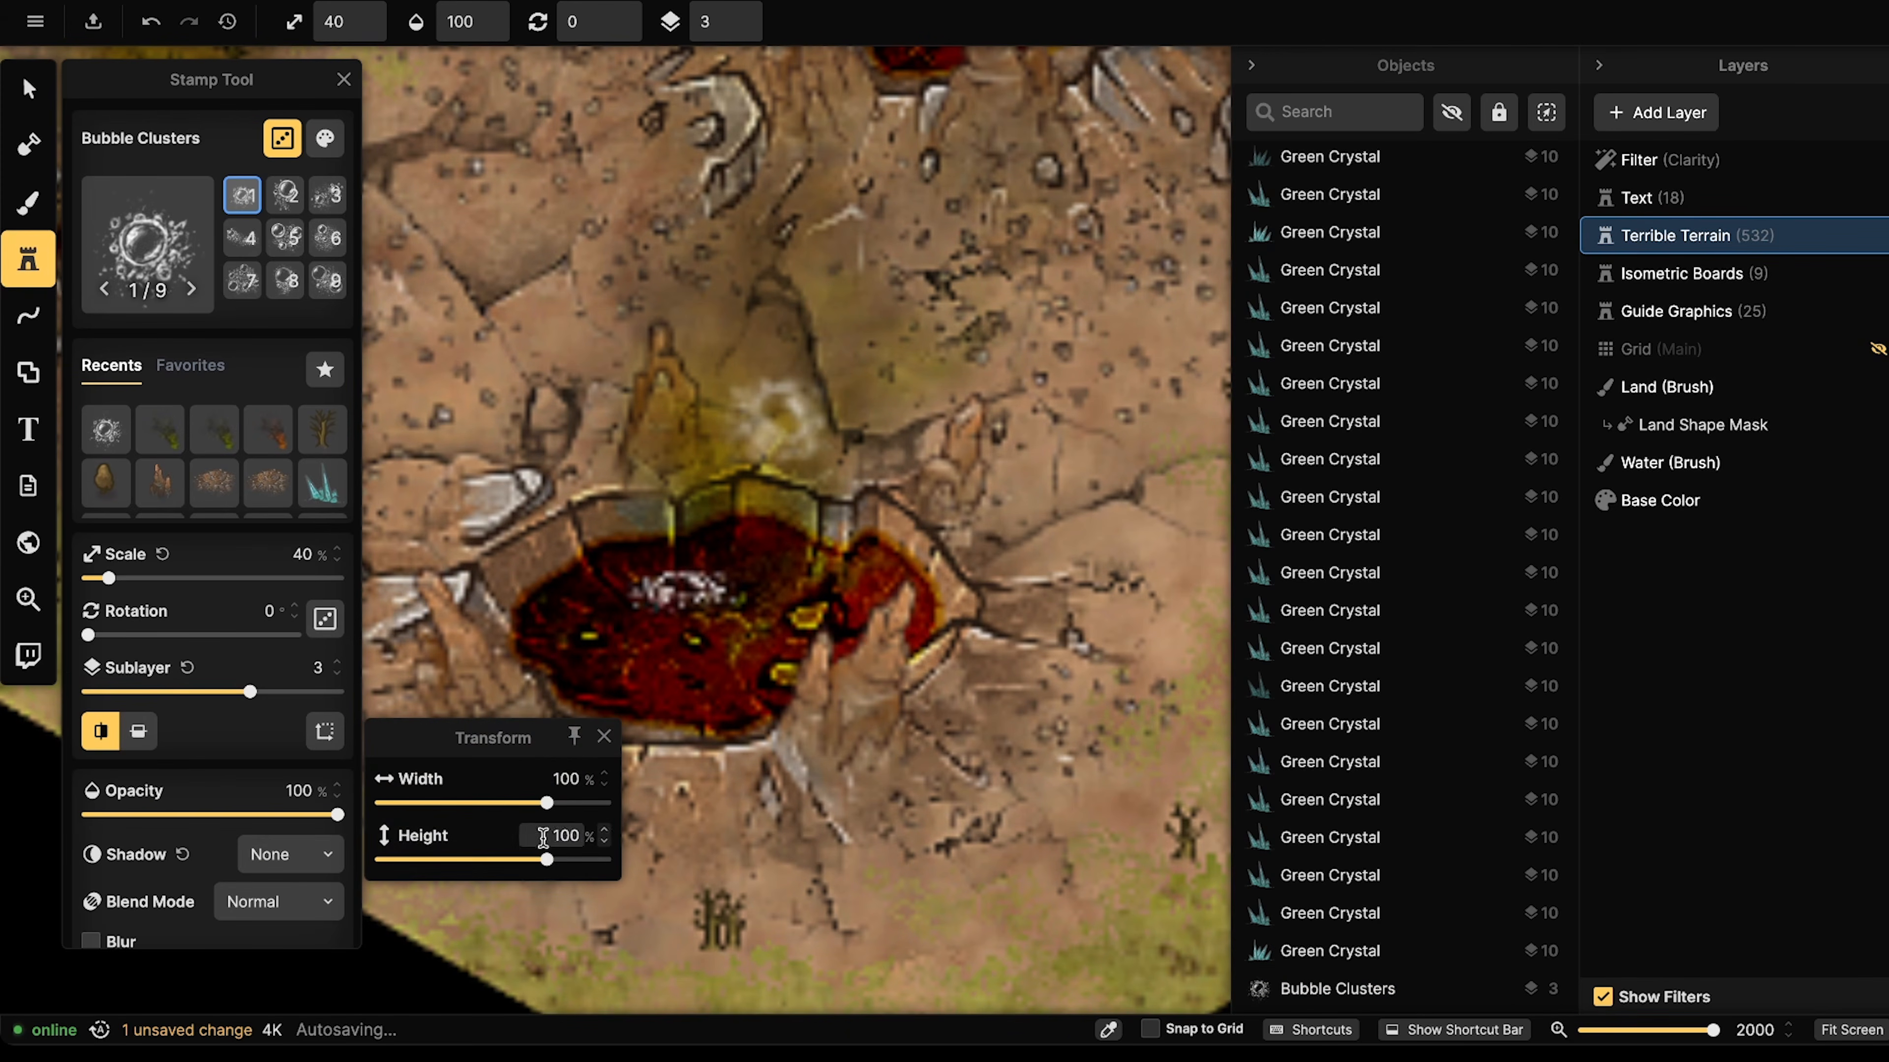
drag(543, 857, 519, 859)
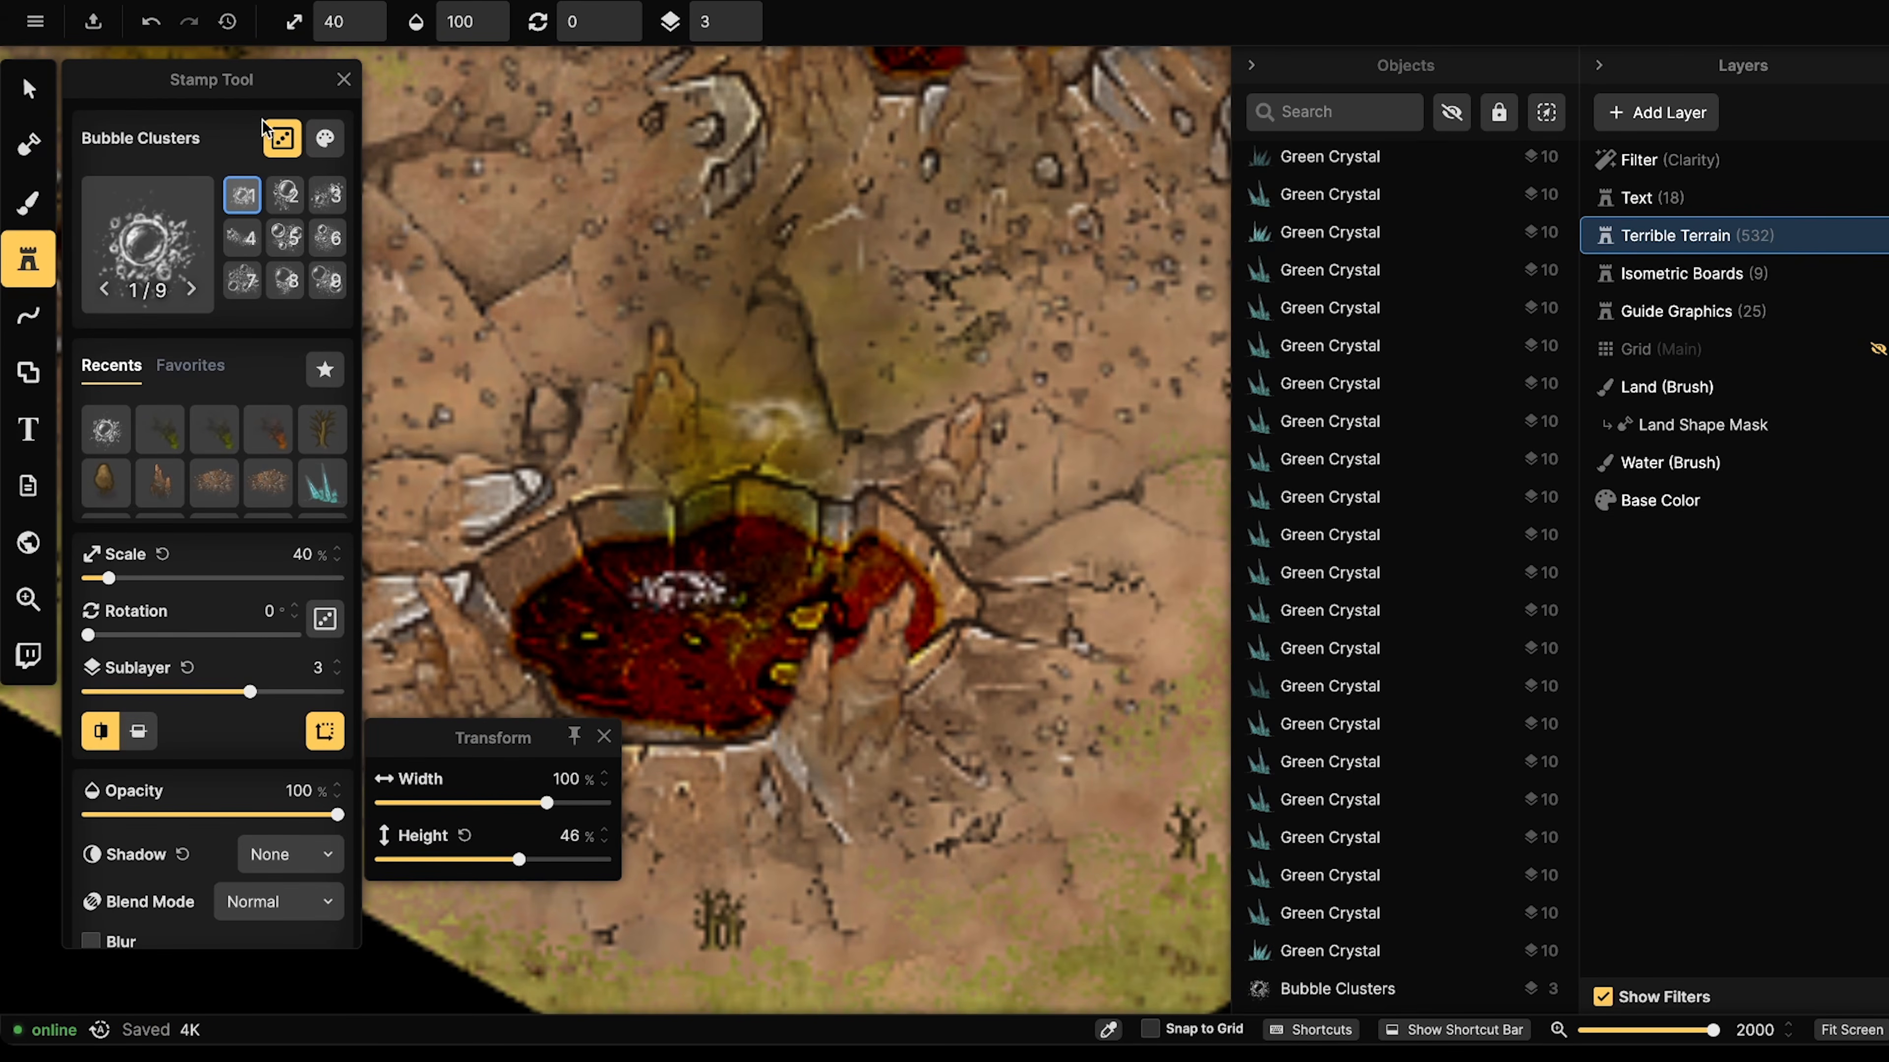
click(368, 30)
click(368, 30)
click(367, 30)
click(368, 30)
click(368, 30)
click(368, 30)
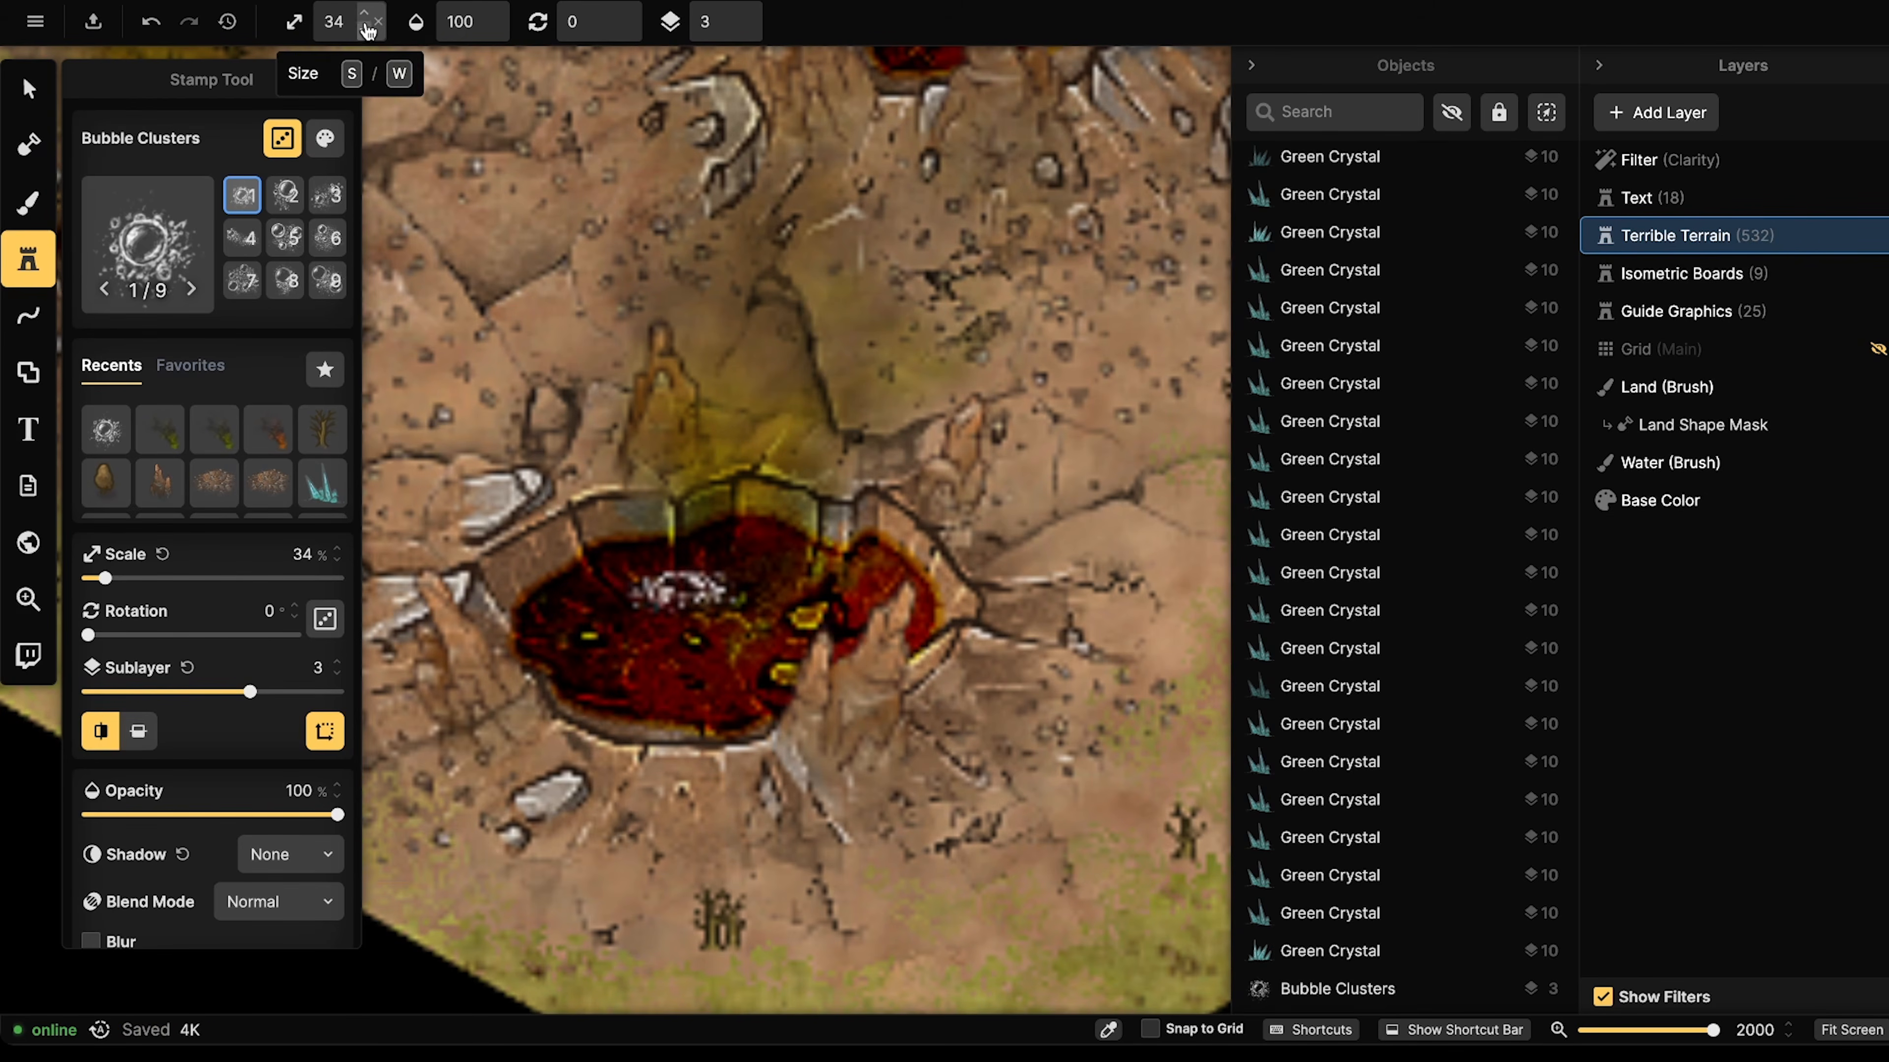
- Place a Bubble Clusters stamp in the front crater's lava and another at 24% scale in the rear crater, moving the rear one to sublayer 2
click(626, 654)
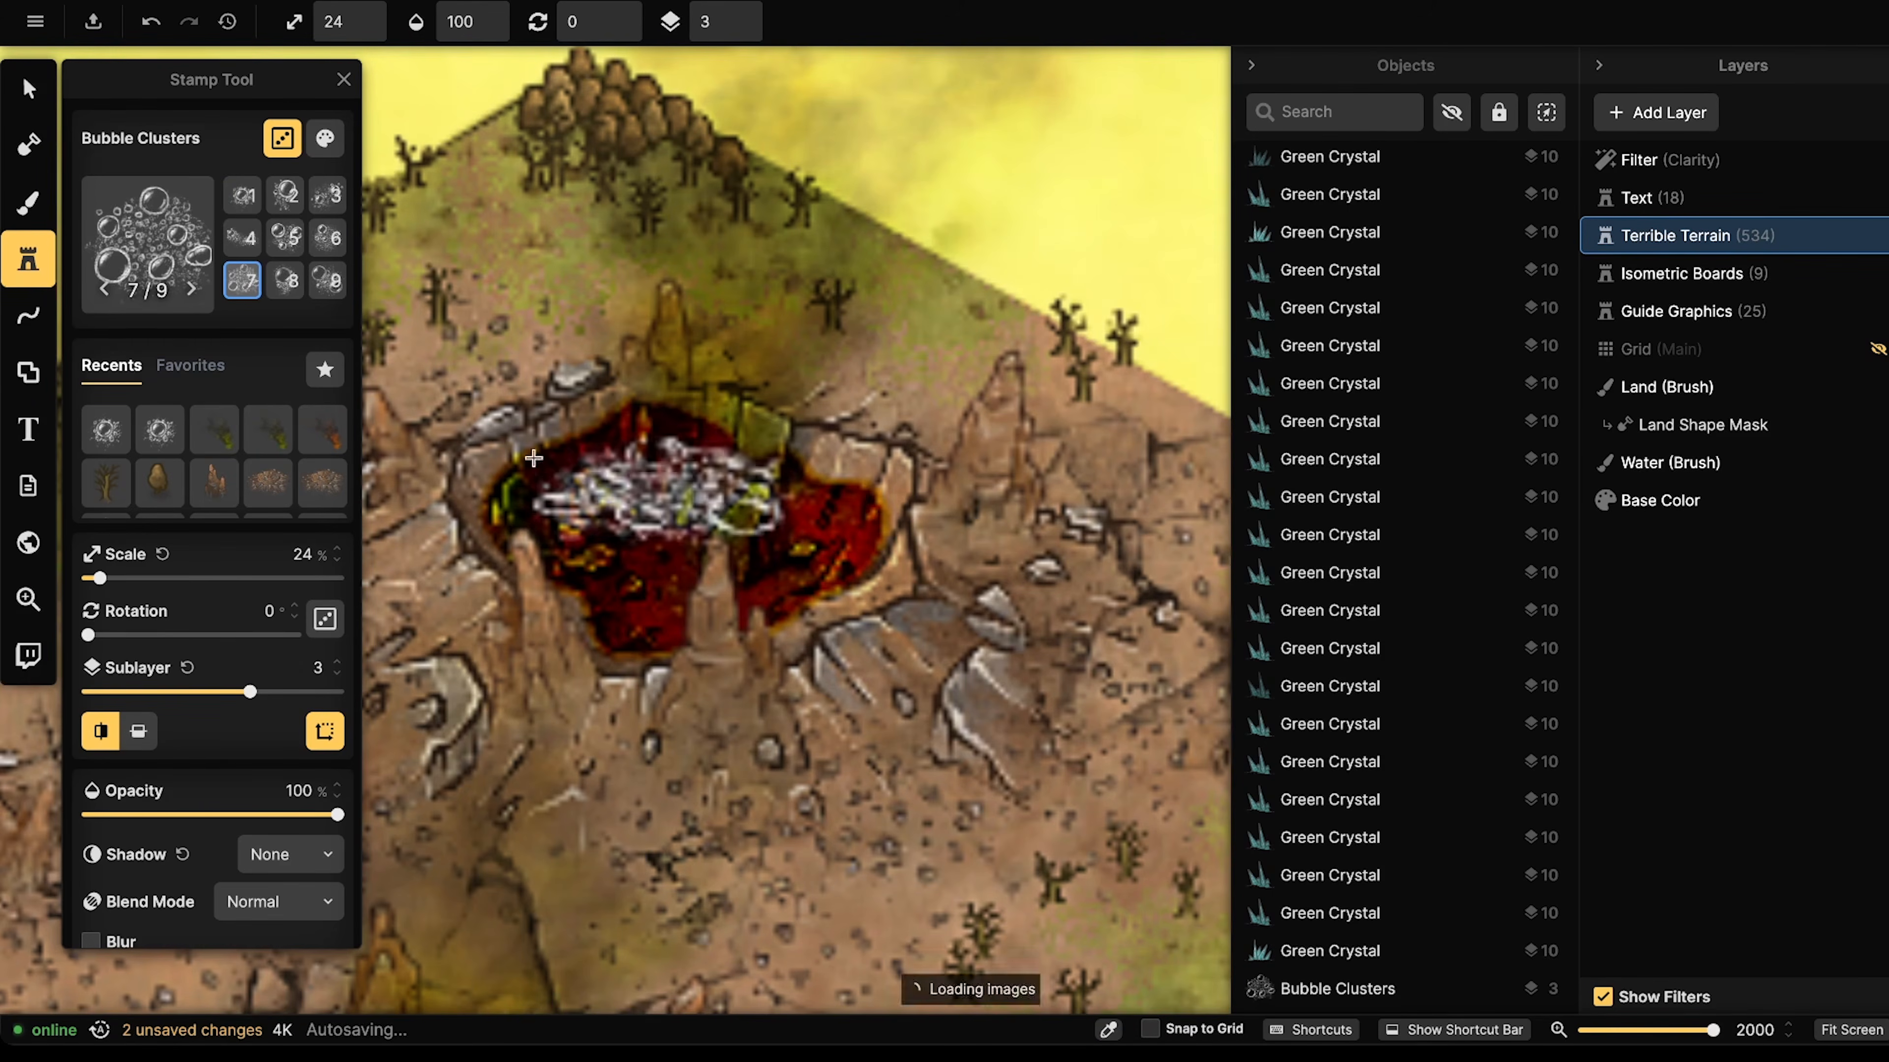
click(662, 491)
click(34, 105)
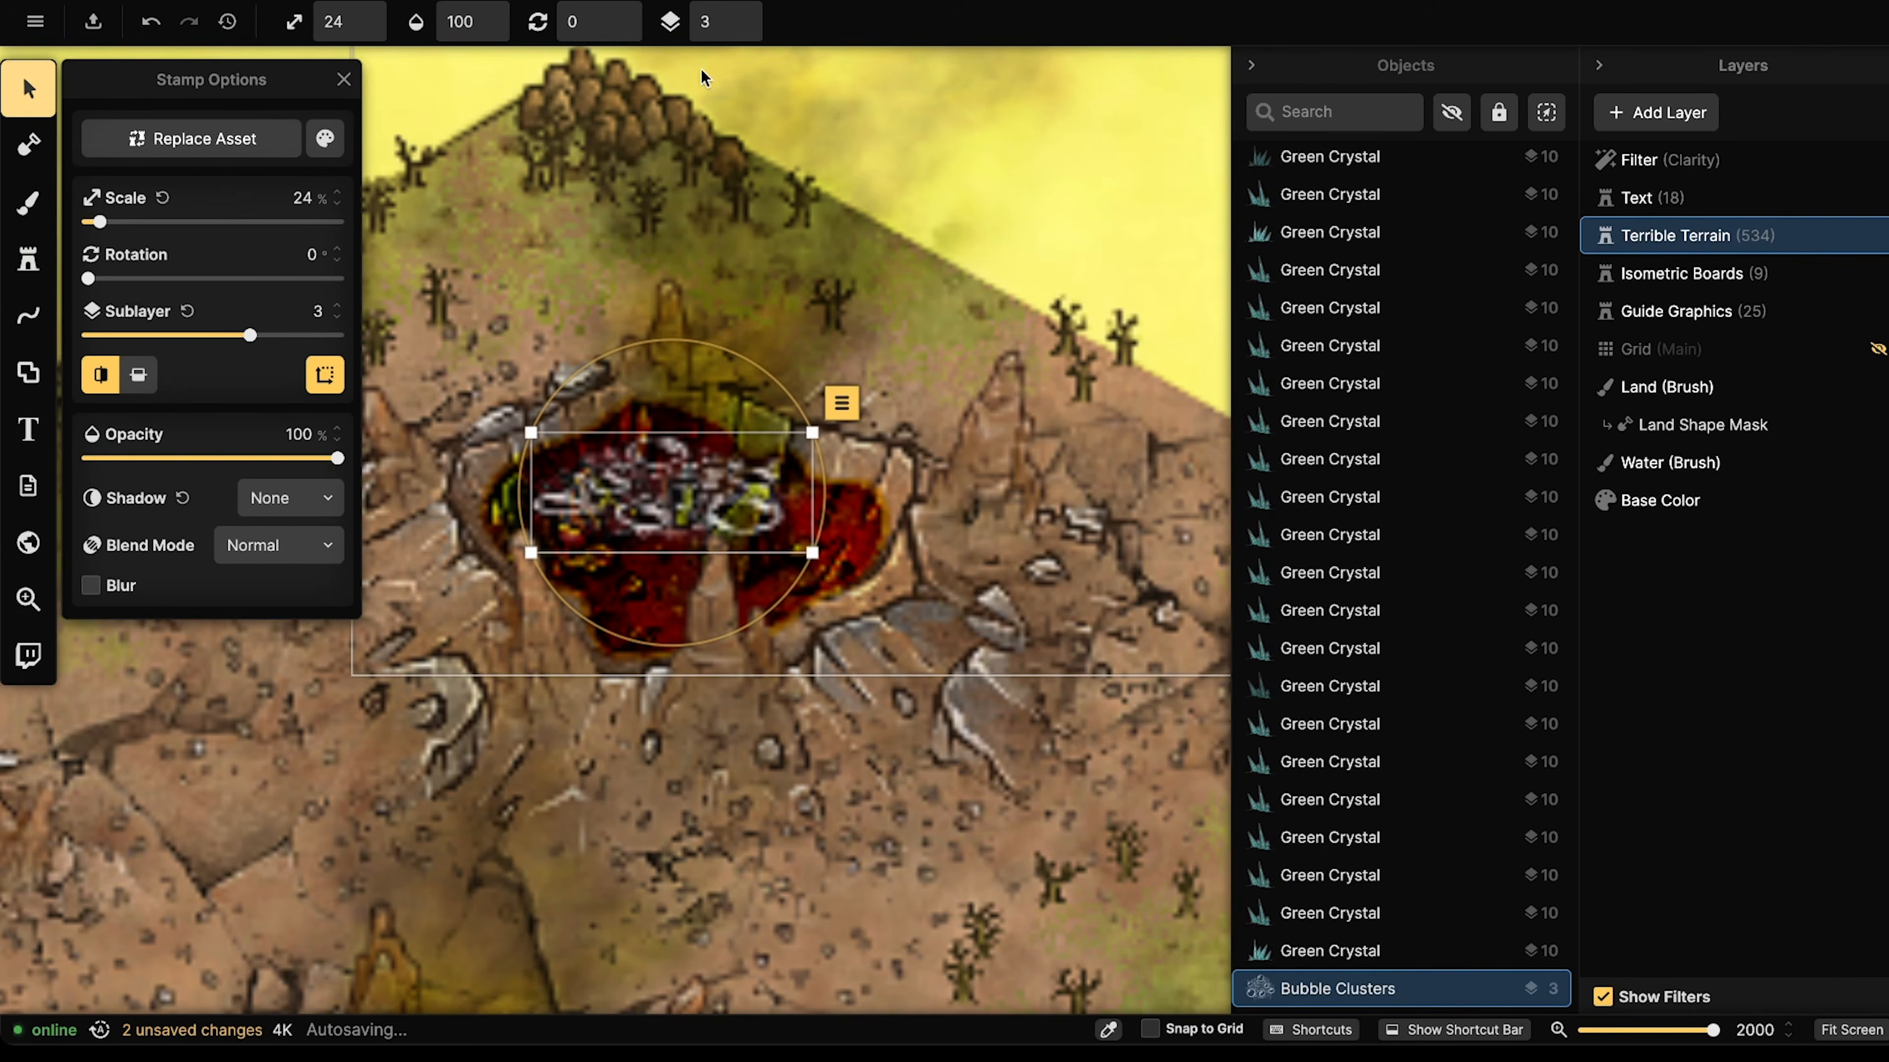
click(743, 30)
drag(688, 464, 676, 480)
scroll(394, 370, down, 3)
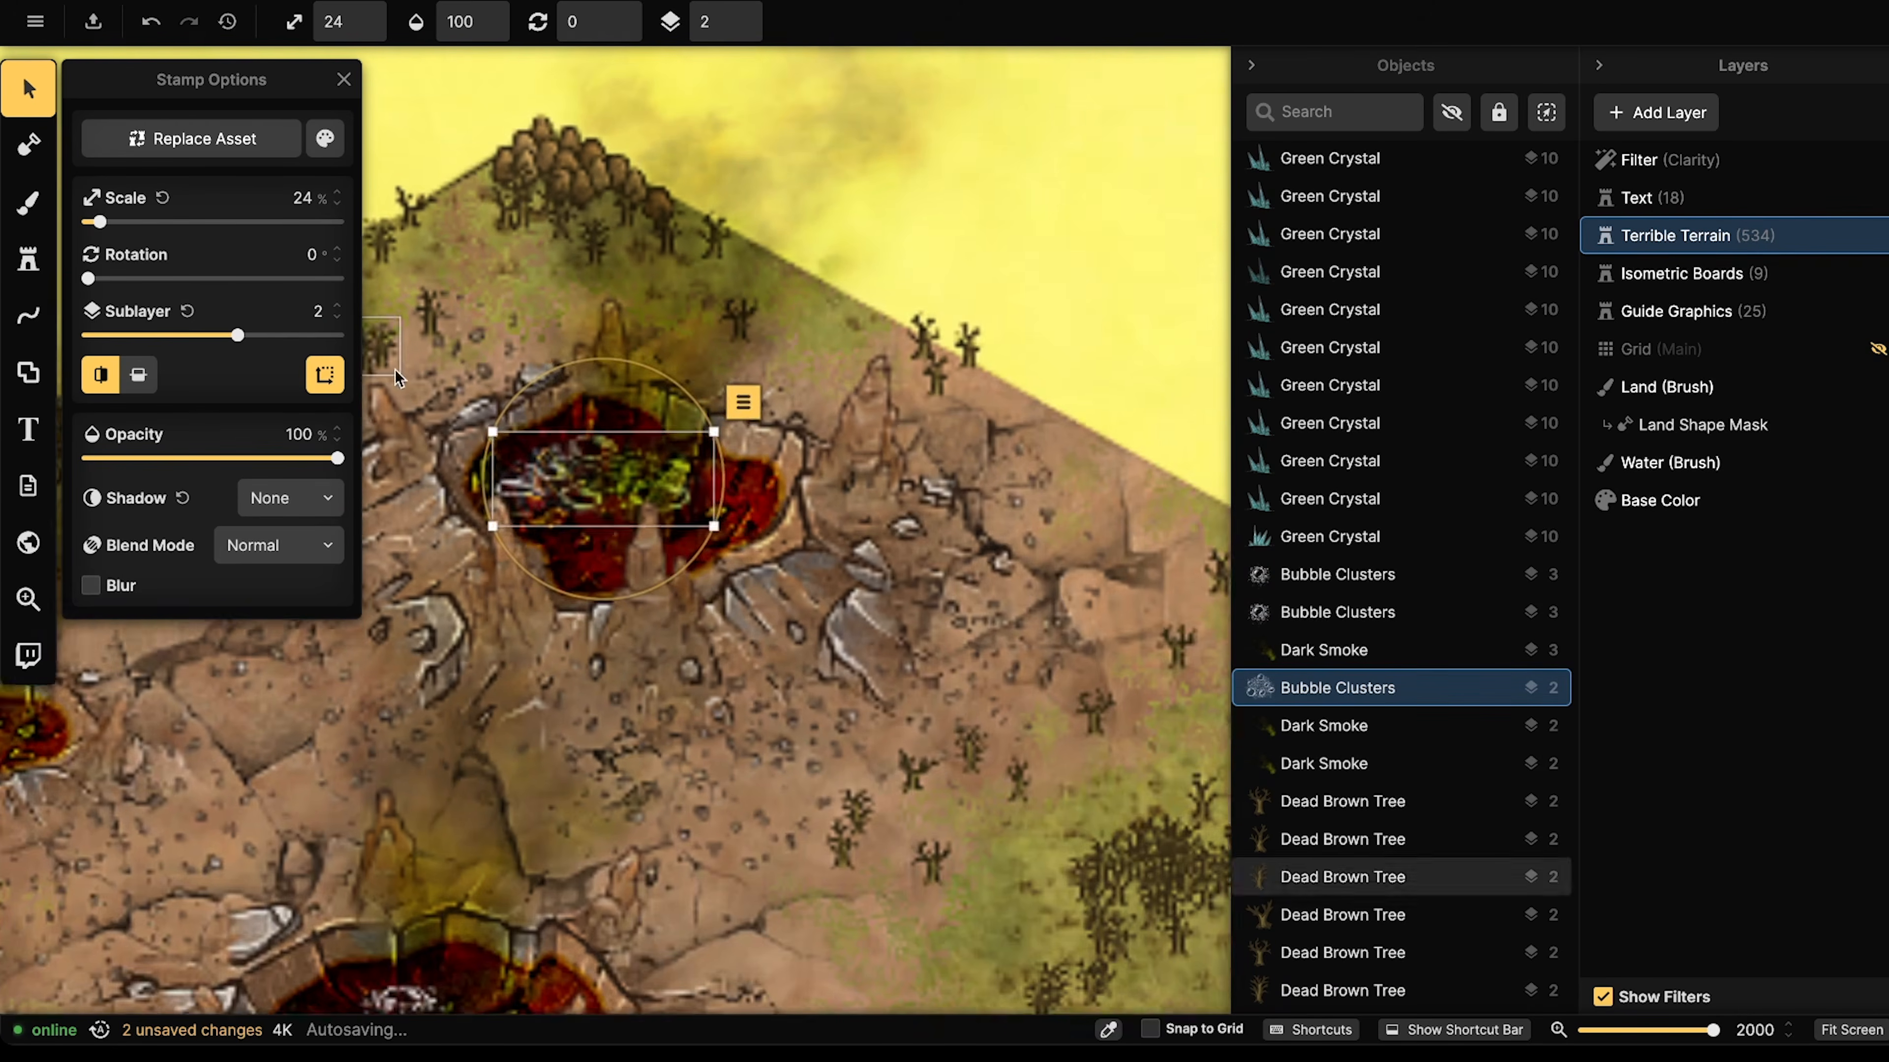
- Place more Bubble Clusters stamps at 24% scale on sublayer 2, one in the rear crater and one in the smallest crater
click(28, 259)
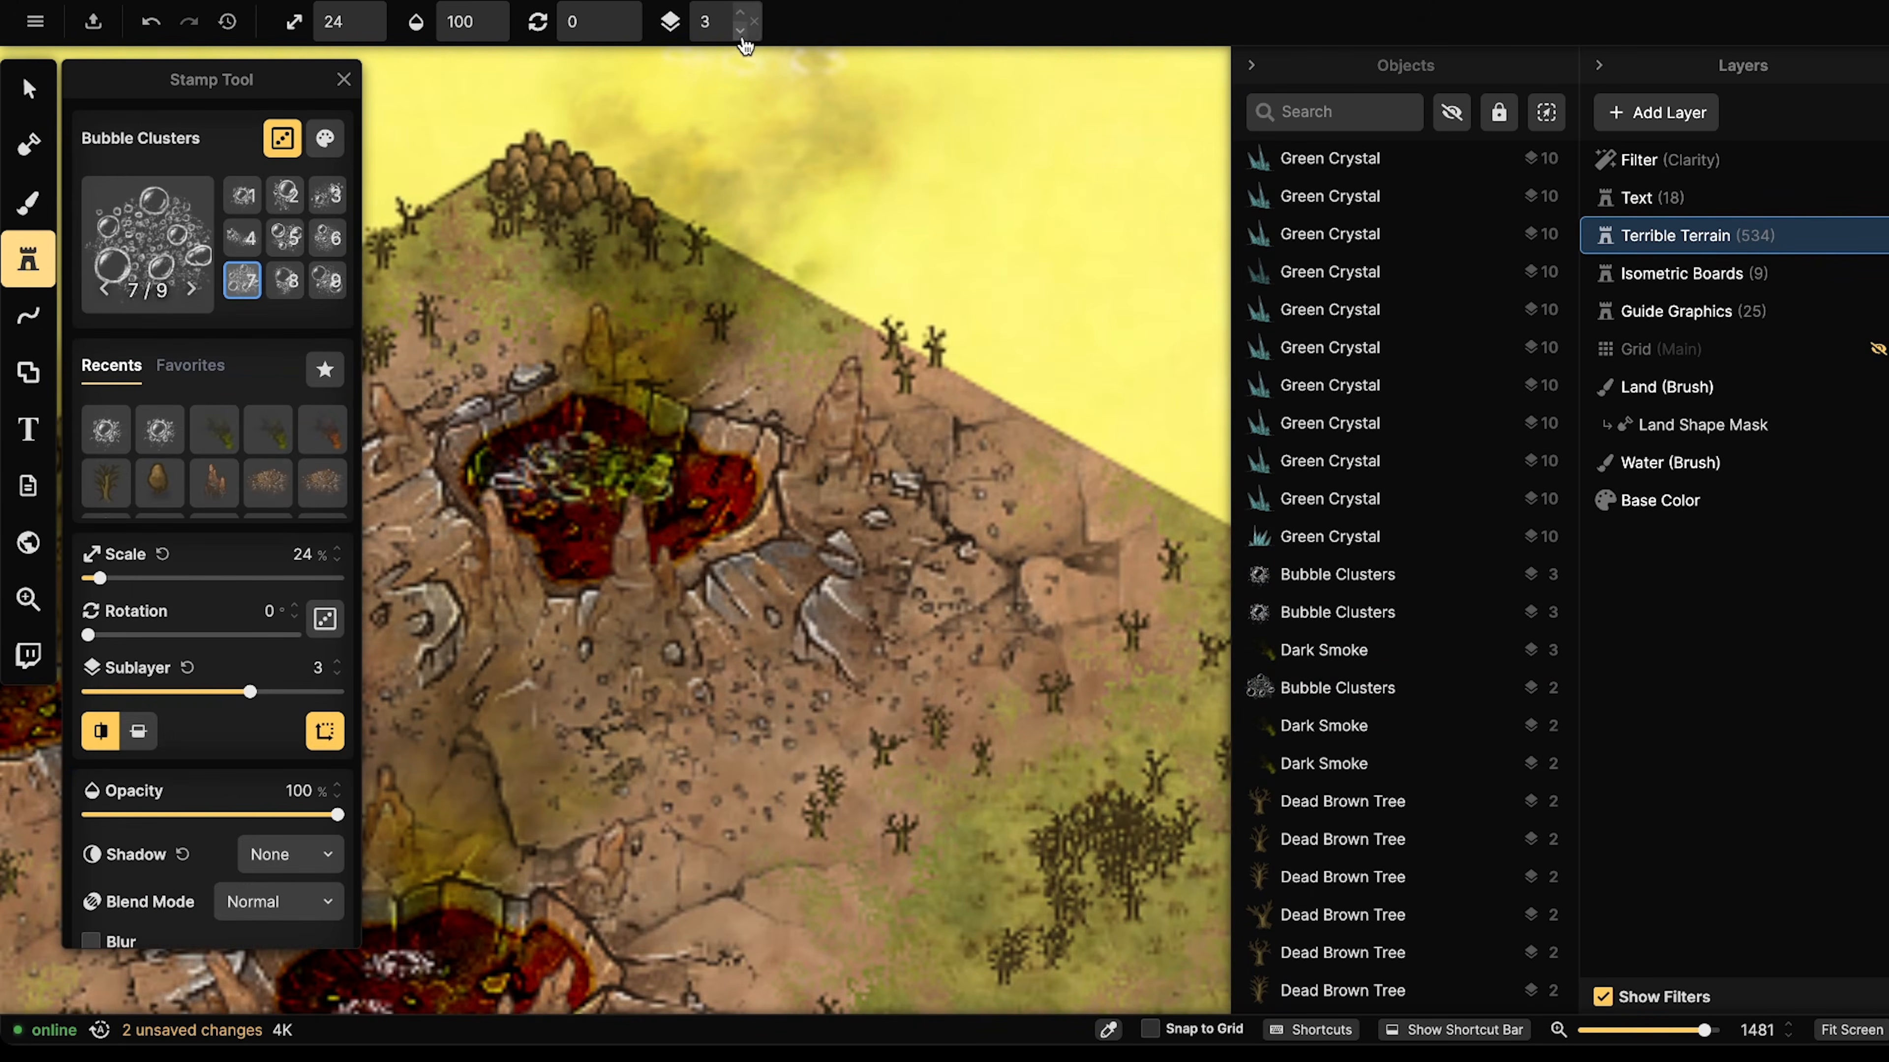
click(751, 30)
key(Left)
click(610, 541)
scroll(476, 491, down, 2)
drag(416, 543, 904, 375)
scroll(743, 461, up, 5)
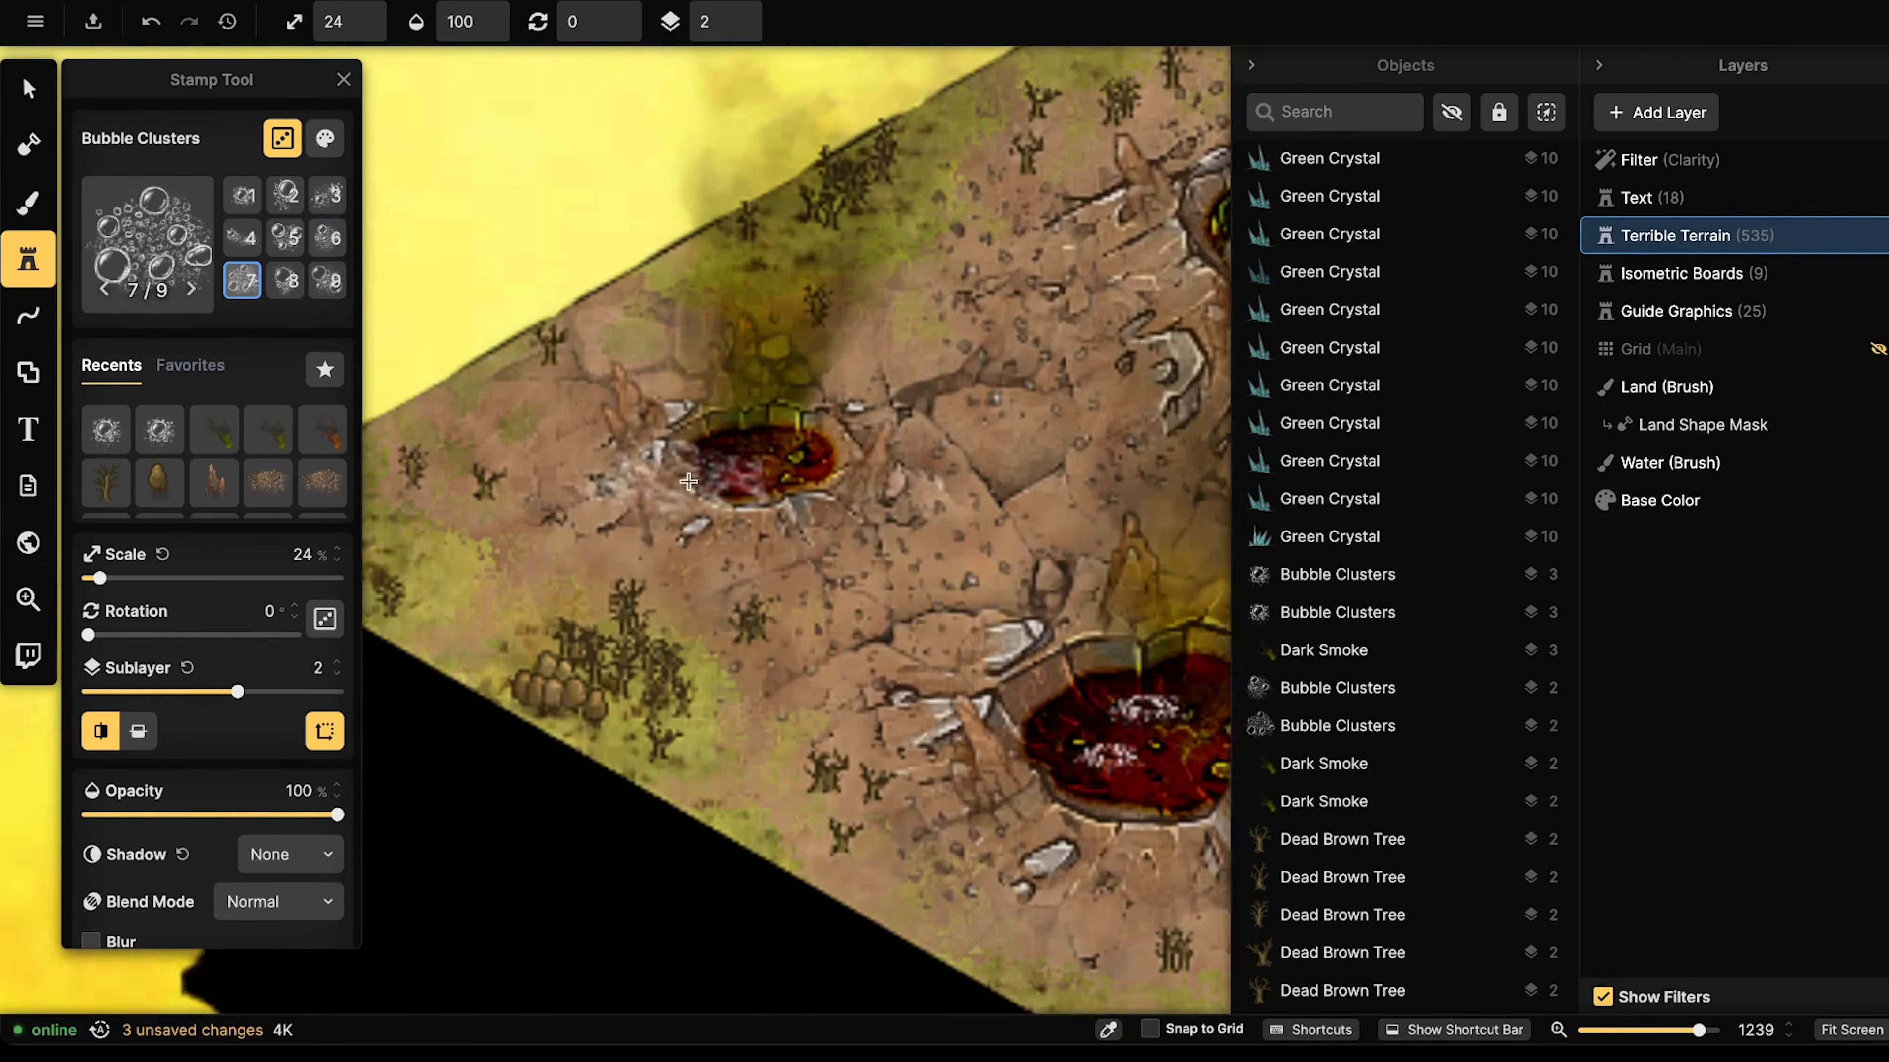
click(764, 452)
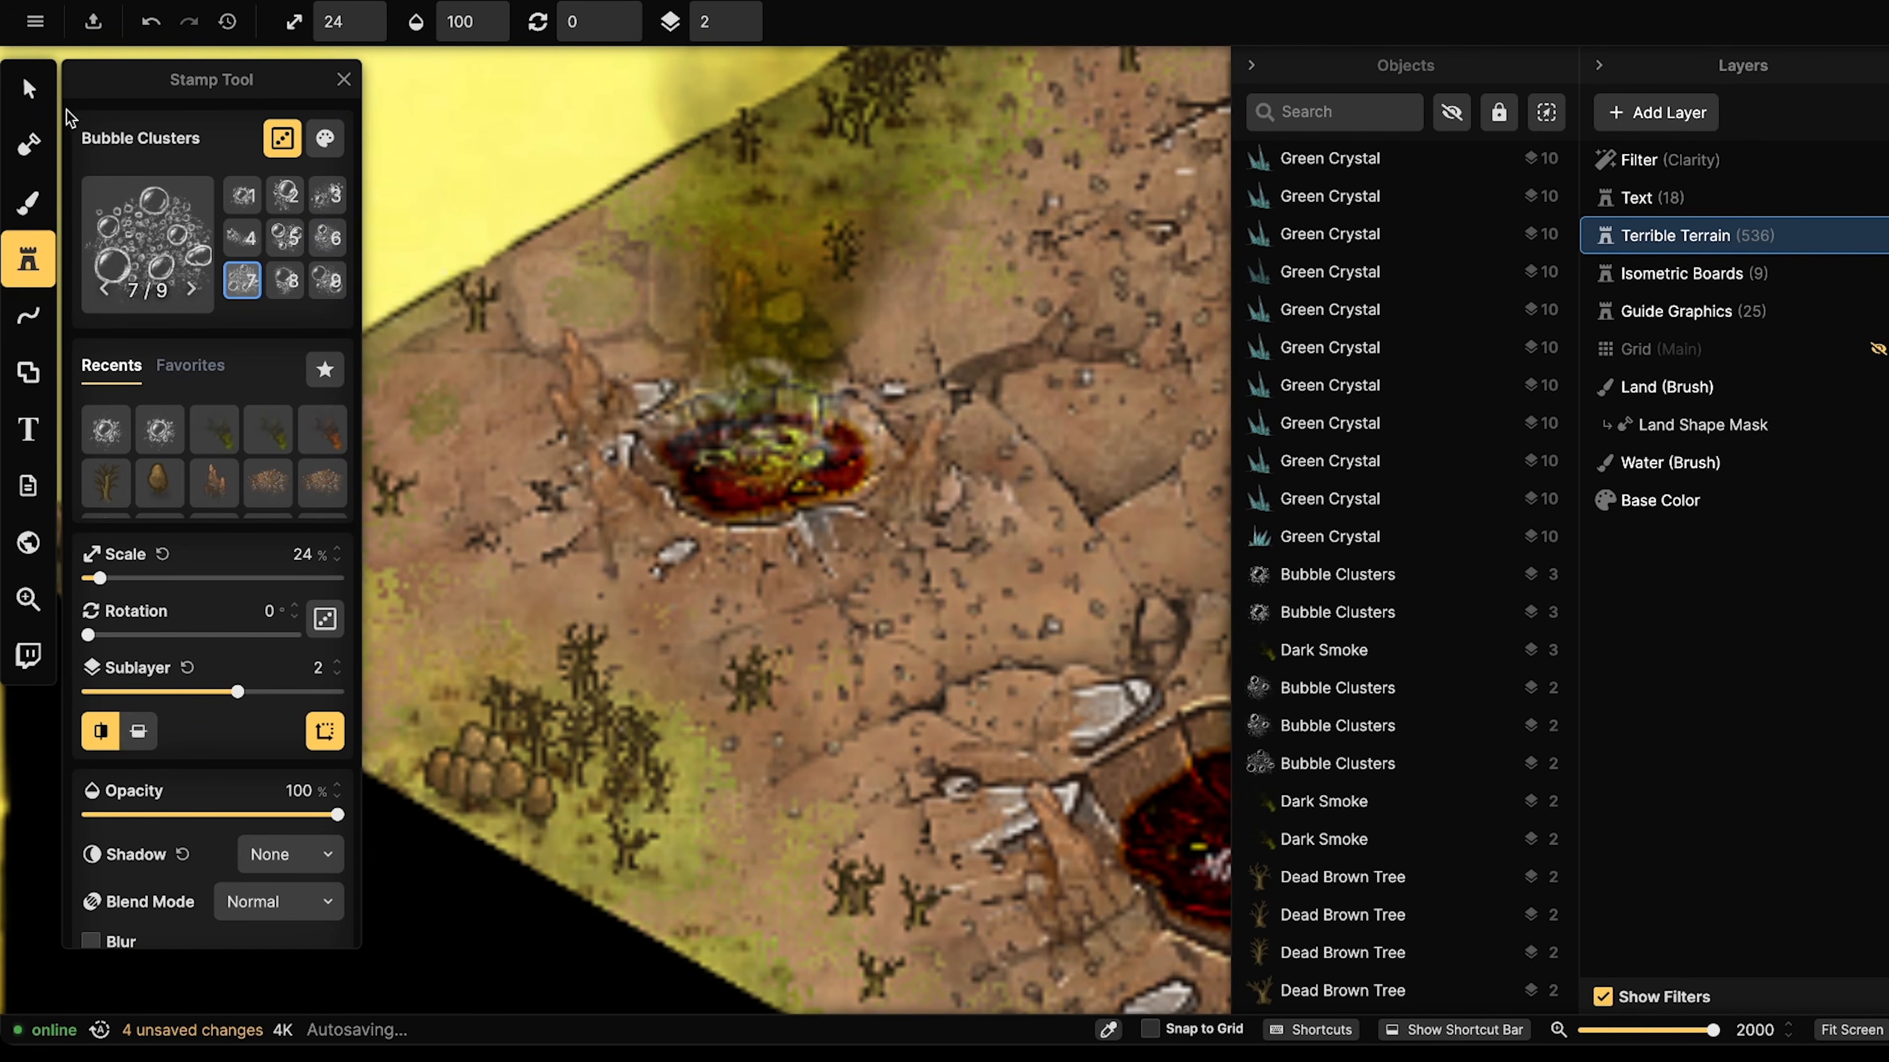
- Move both bubble clusters in the front crater's lava to sublayer 2
key(v)
scroll(632, 424, down, 10)
scroll(641, 427, down, 4)
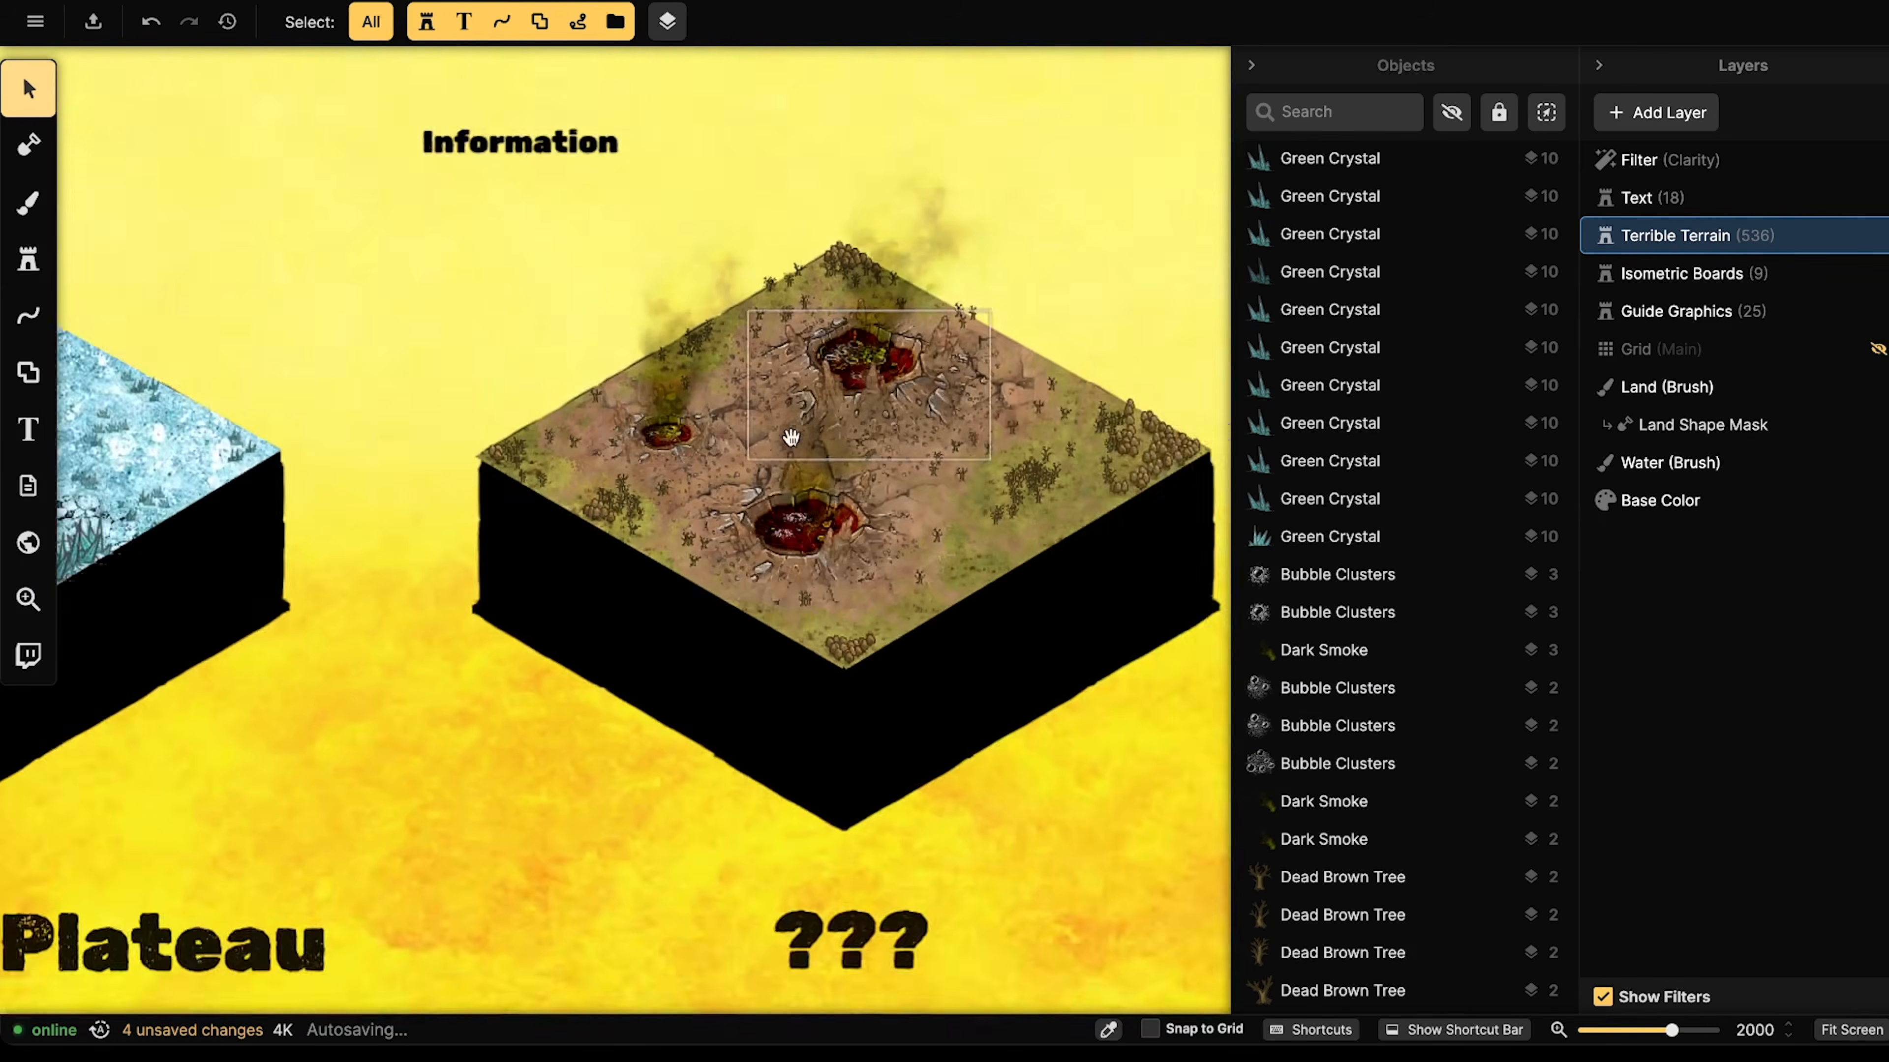
drag(789, 434, 586, 434)
scroll(552, 540, up, 5)
click(585, 518)
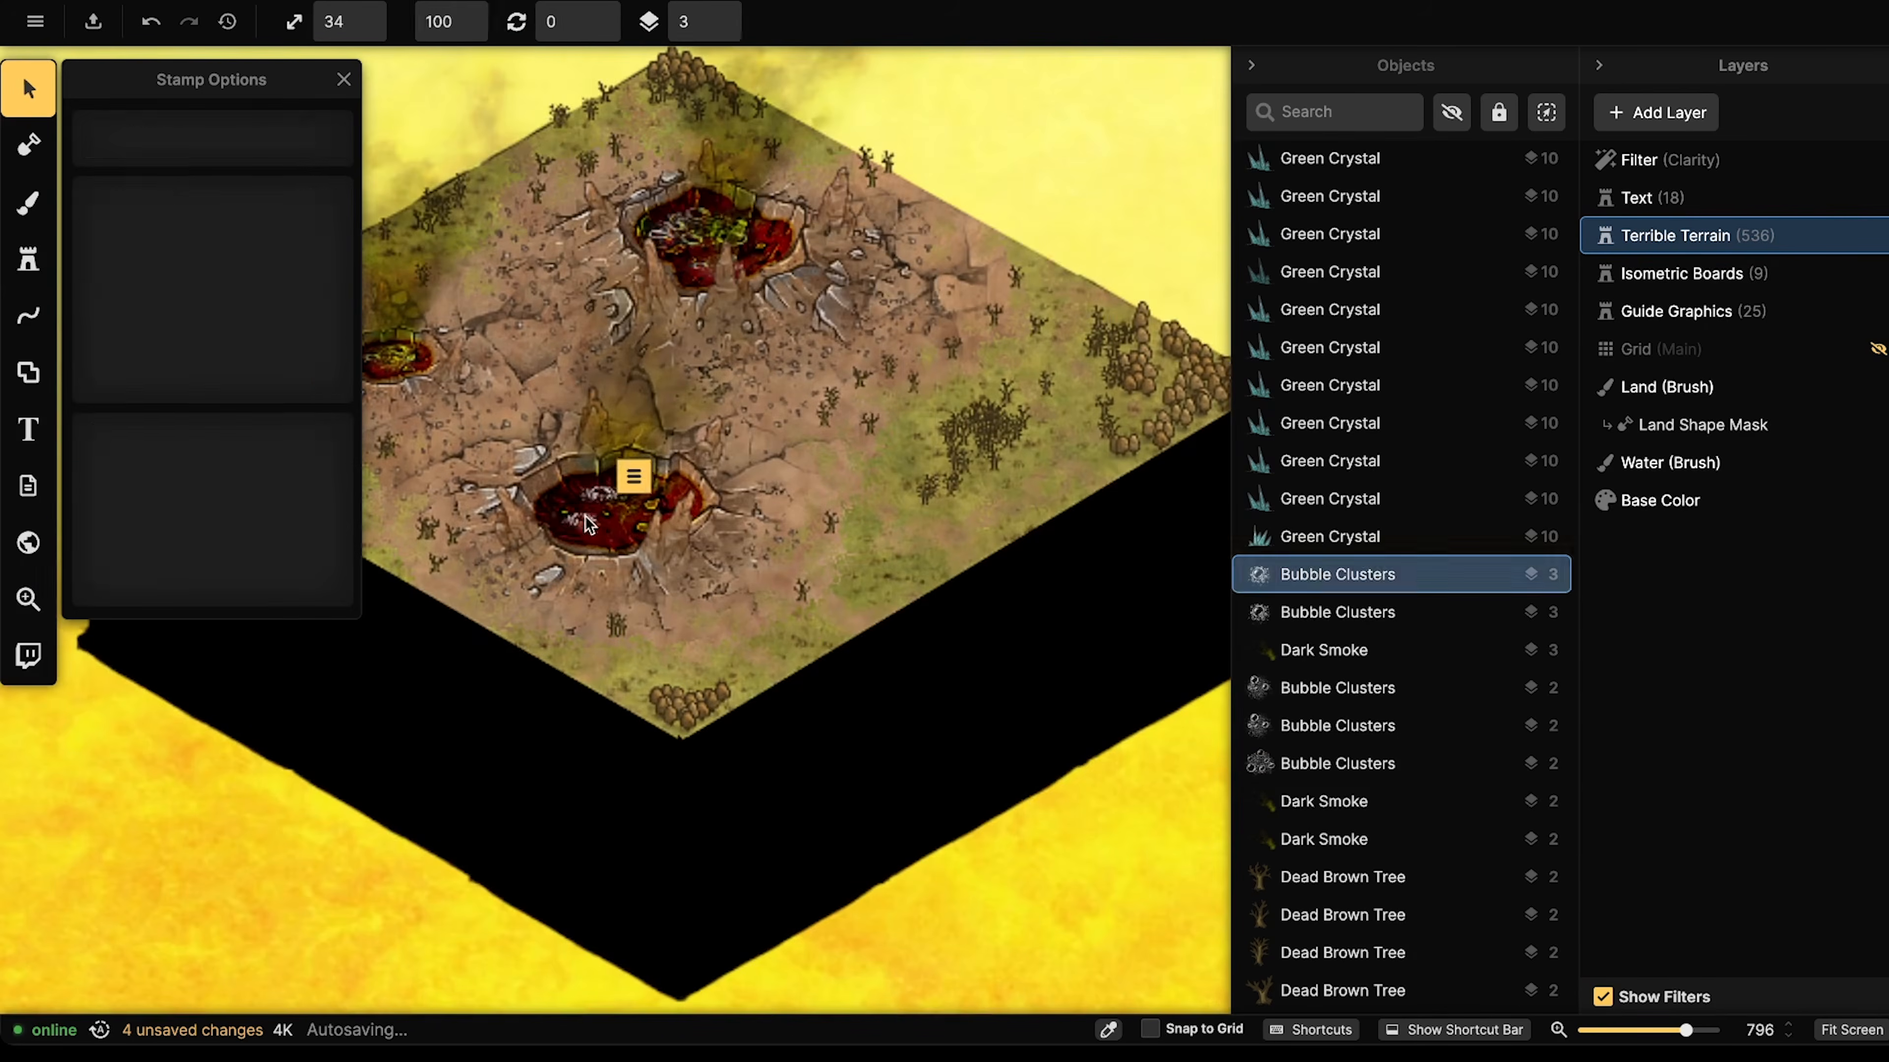
shift+click(601, 495)
click(739, 32)
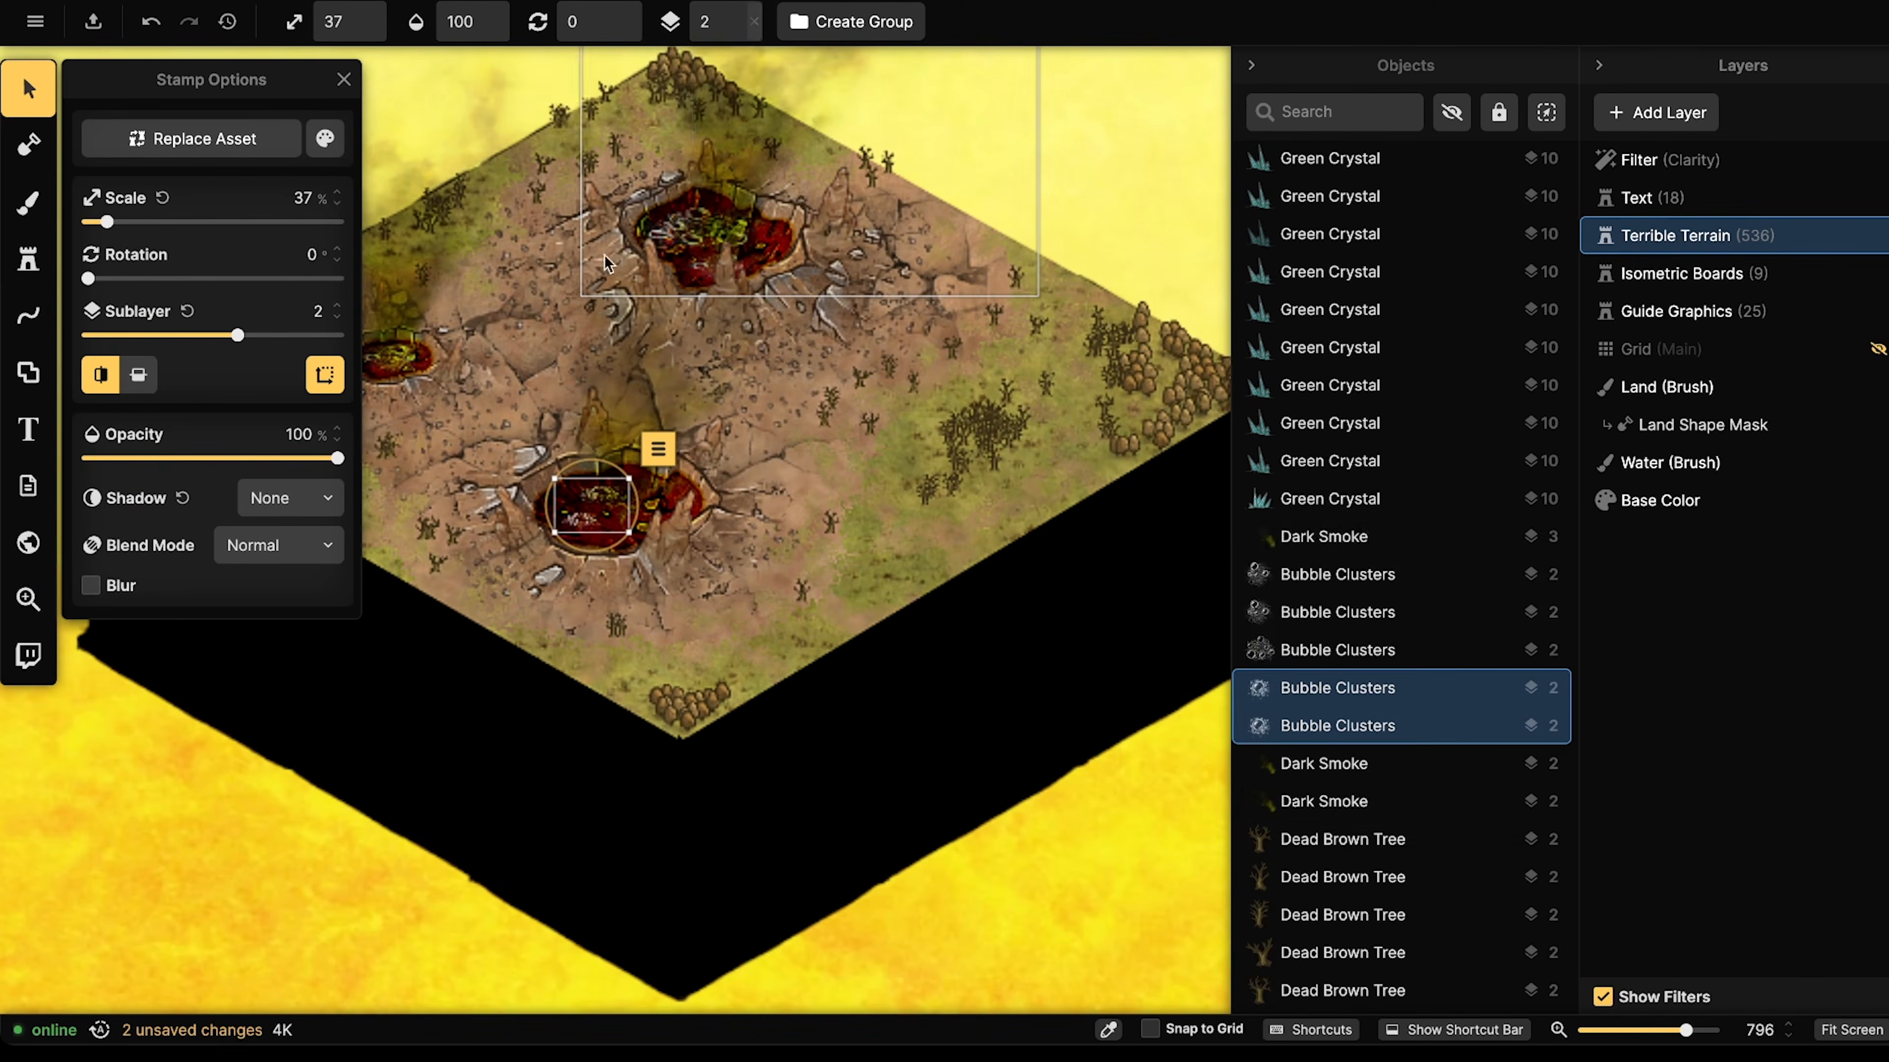
key(Escape)
- Replace the ??? title under the crater tile on the Text layer with "Boiling Springs"
scroll(430, 370, down, 4)
scroll(446, 328, down, 8)
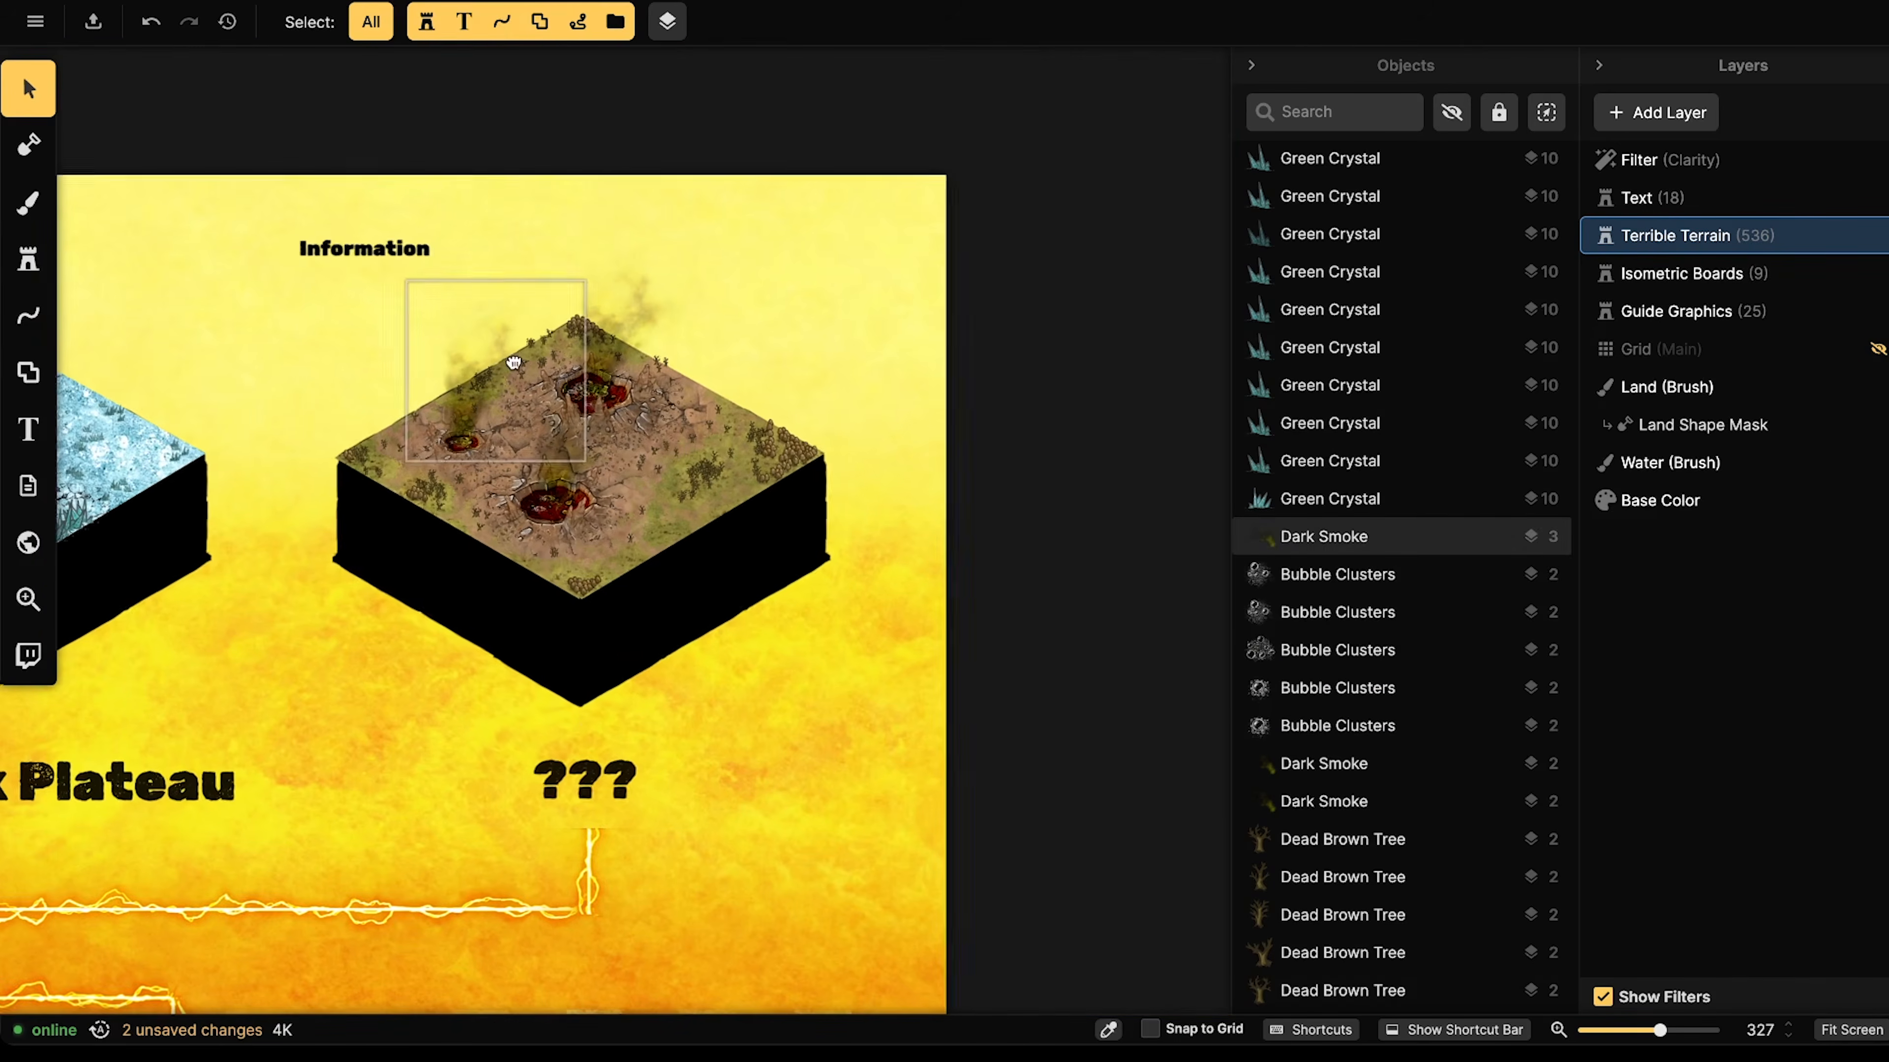
drag(575, 720, 746, 657)
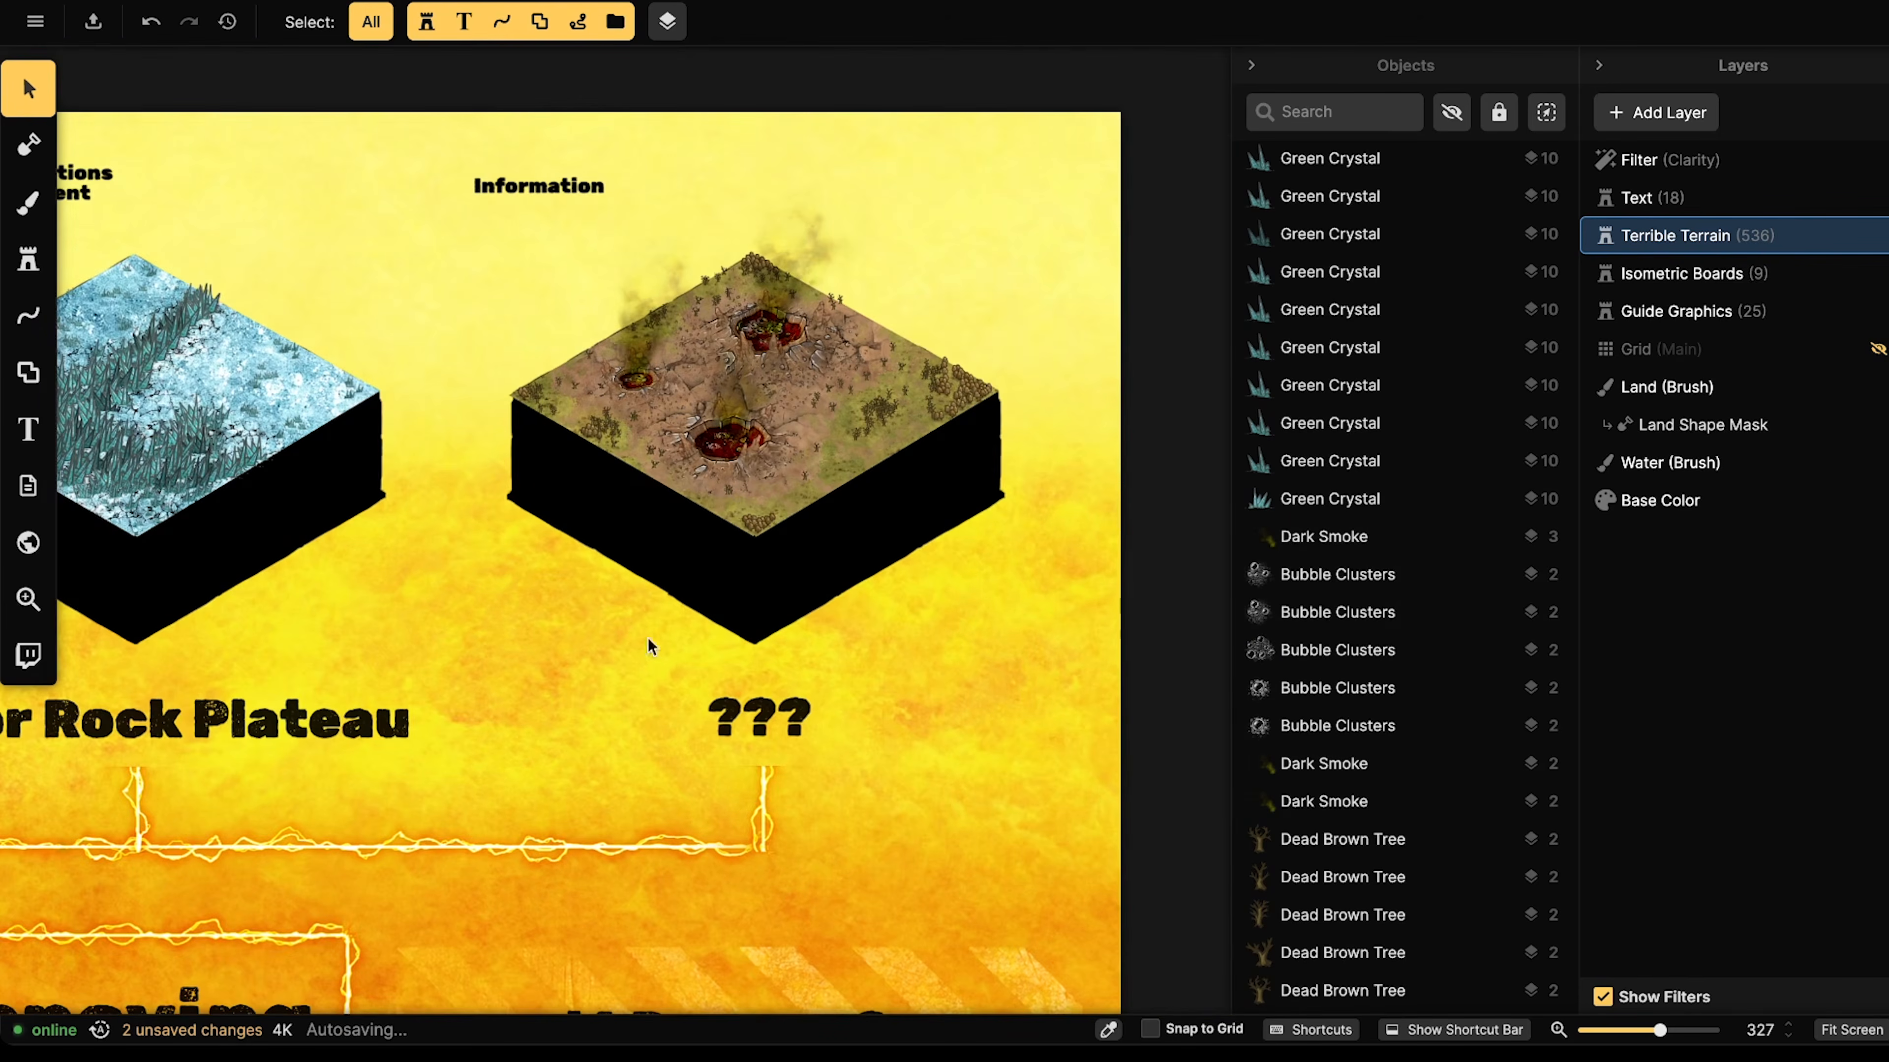
click(1680, 202)
click(759, 717)
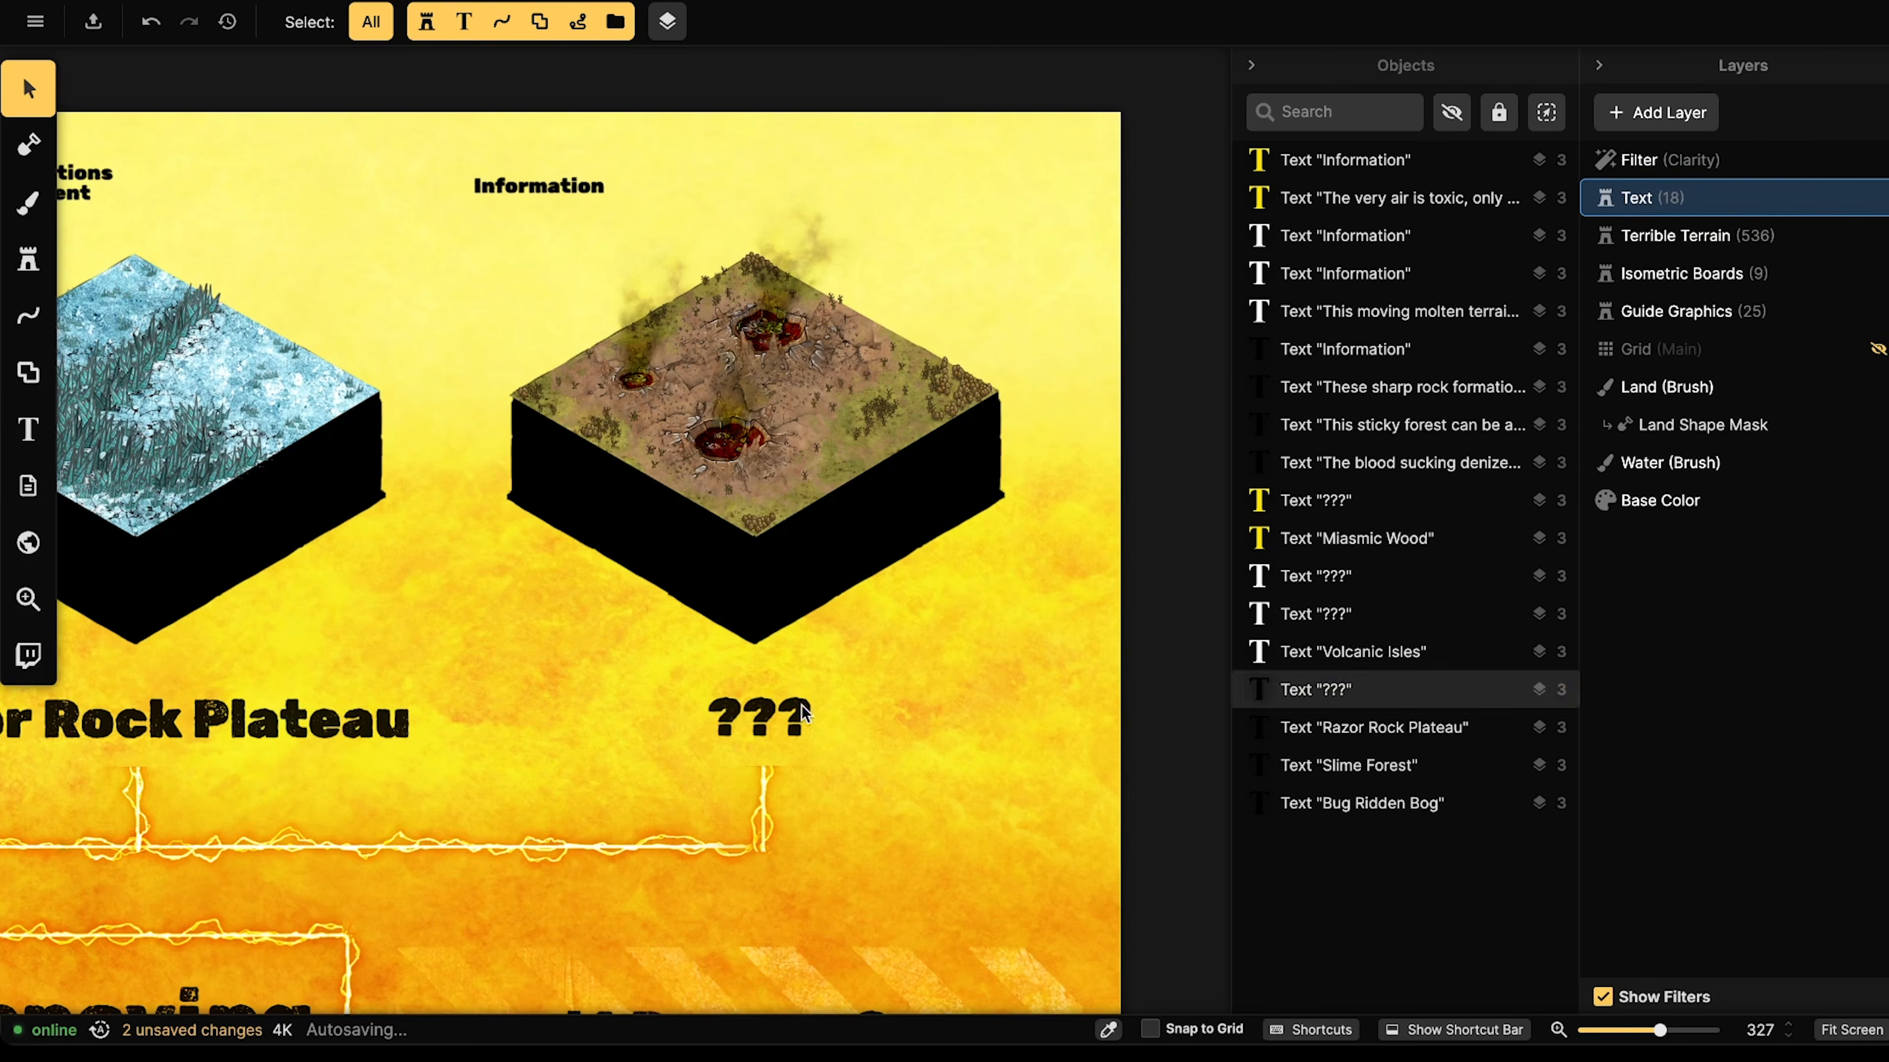
drag(109, 138, 4, 138)
text(No)
key(BackSpace)
key(BackSpace)
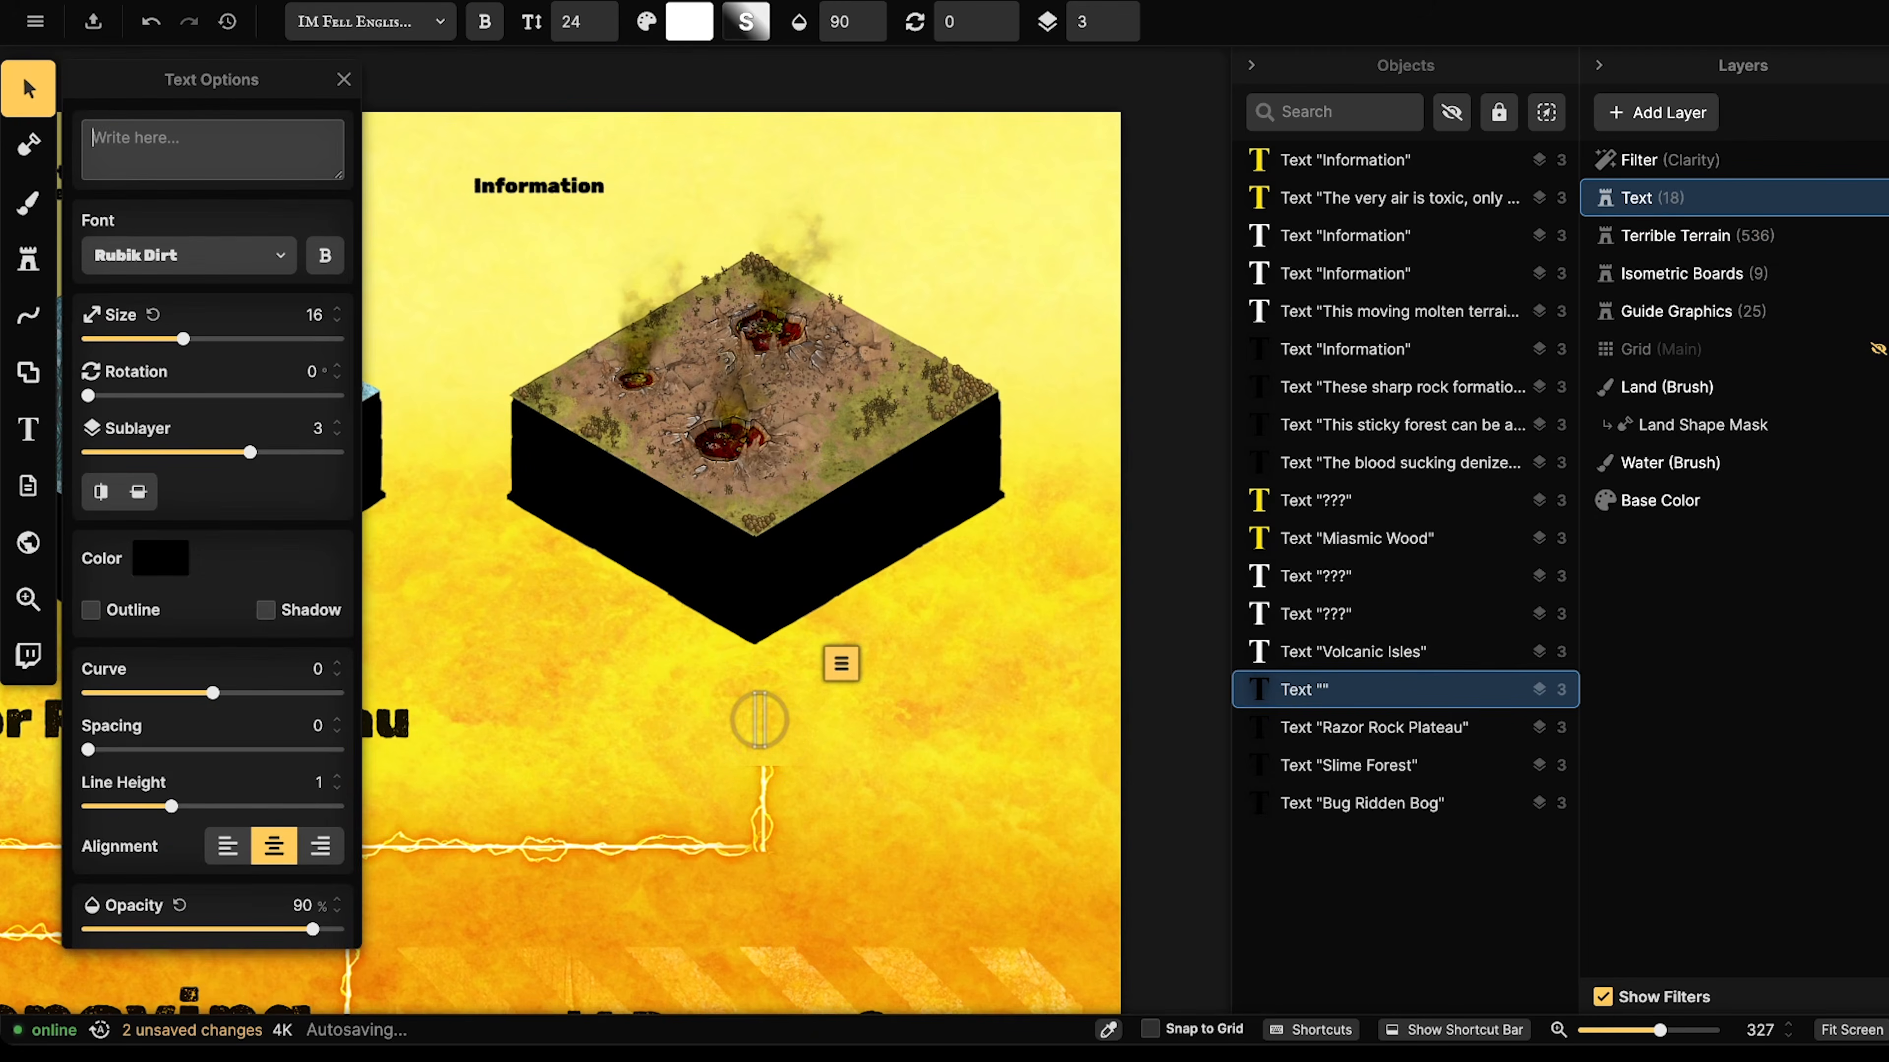
text(Boiling )
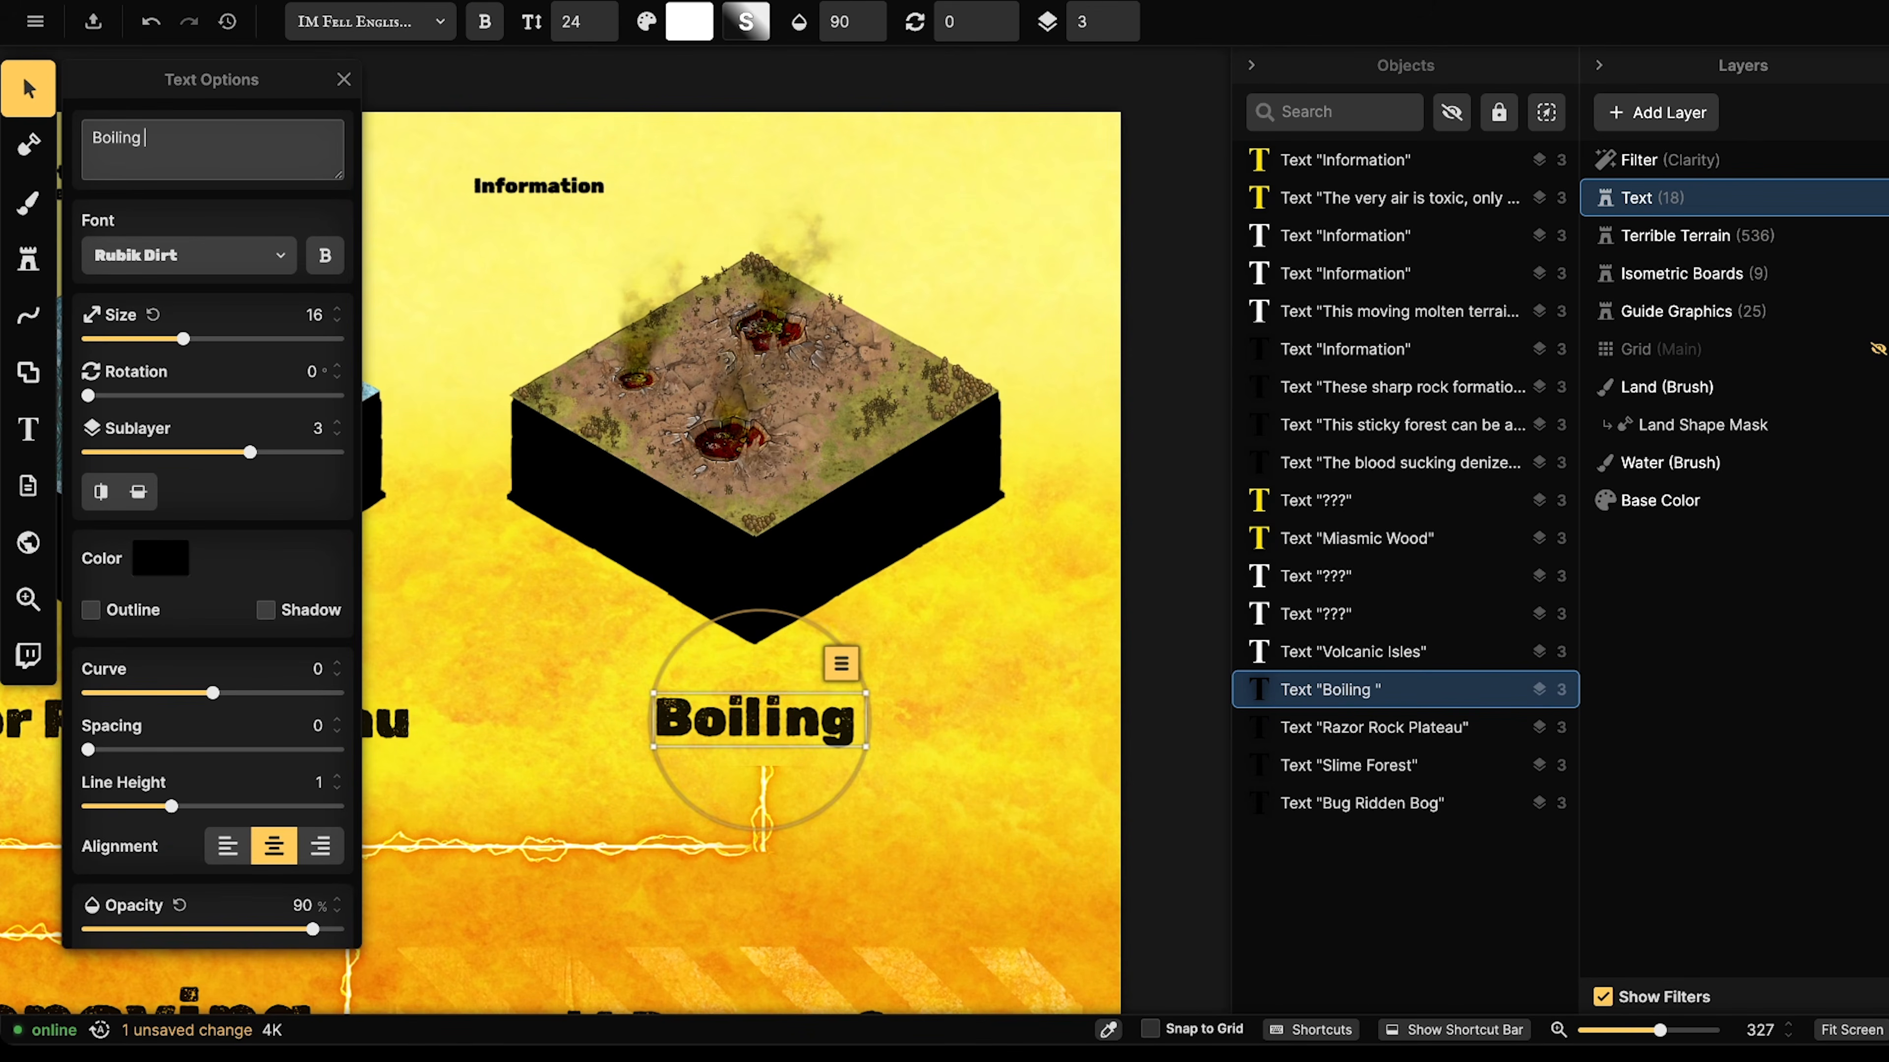
text(Spr)
key(BackSpace)
text(pr)
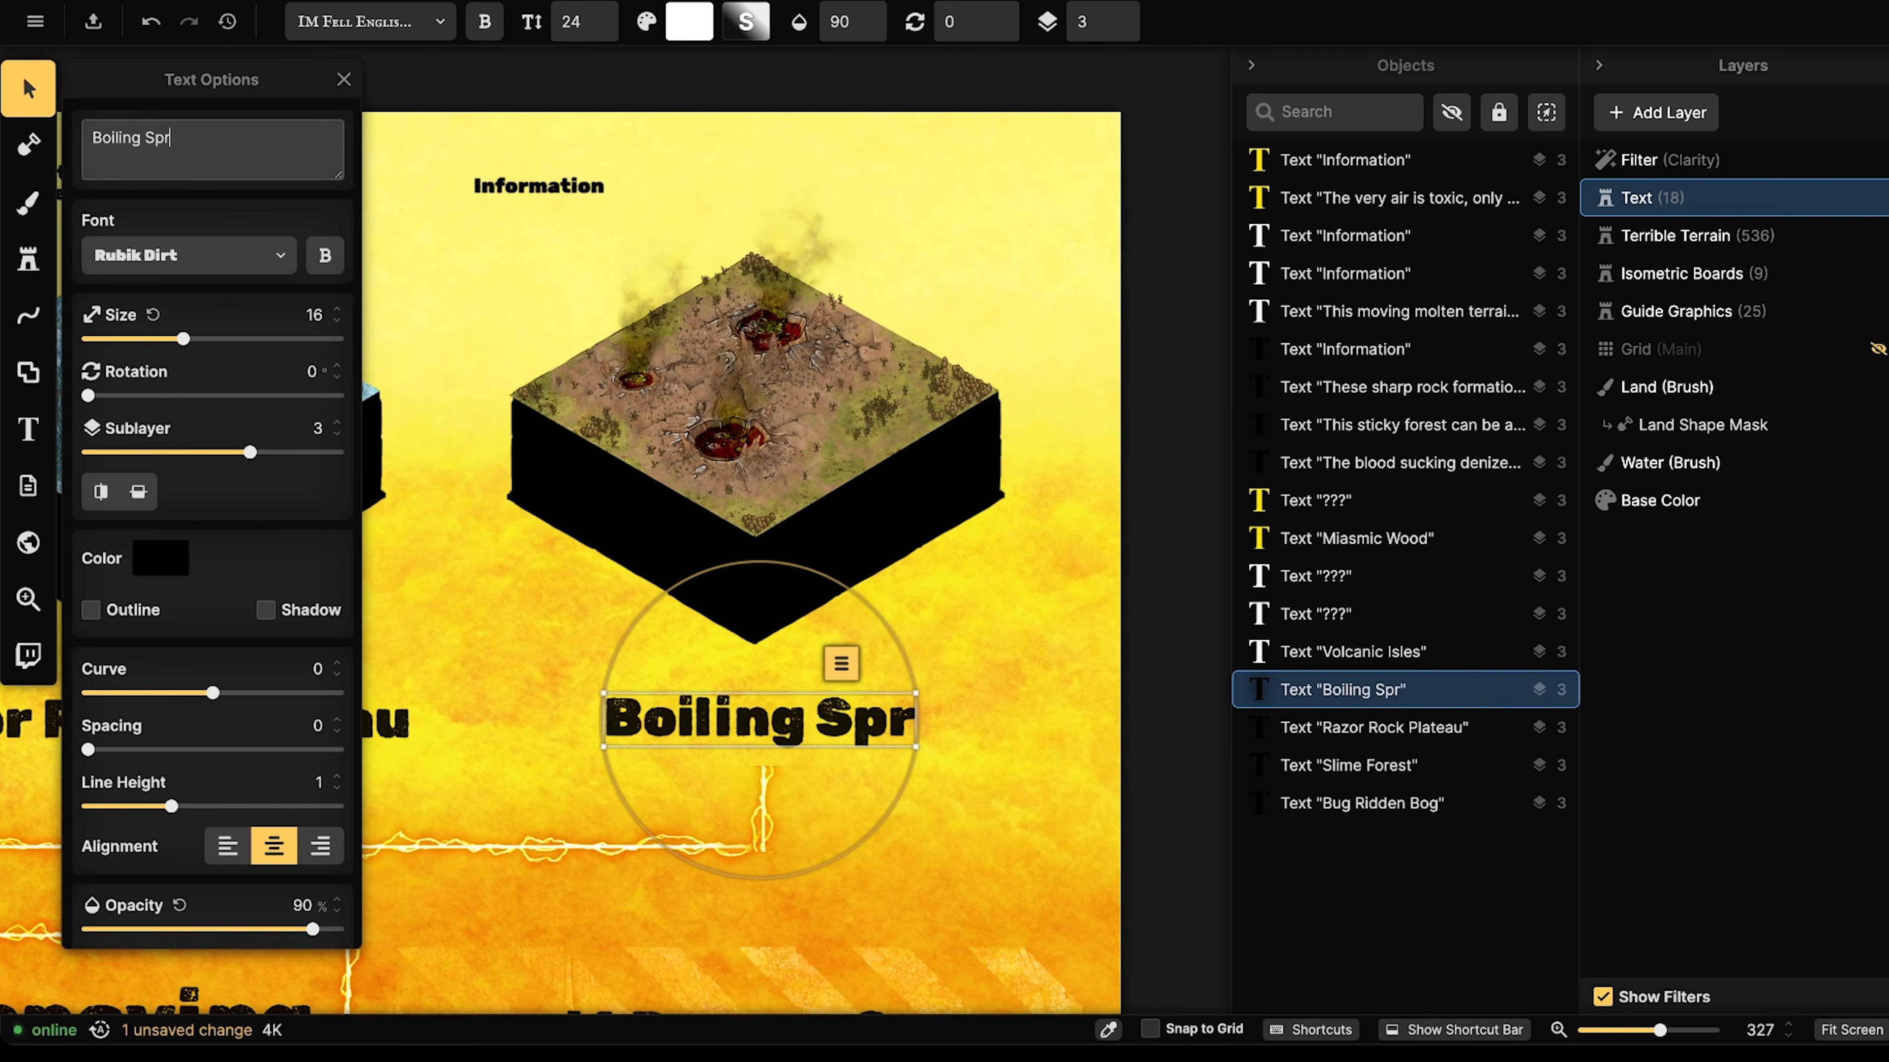
text(ings)
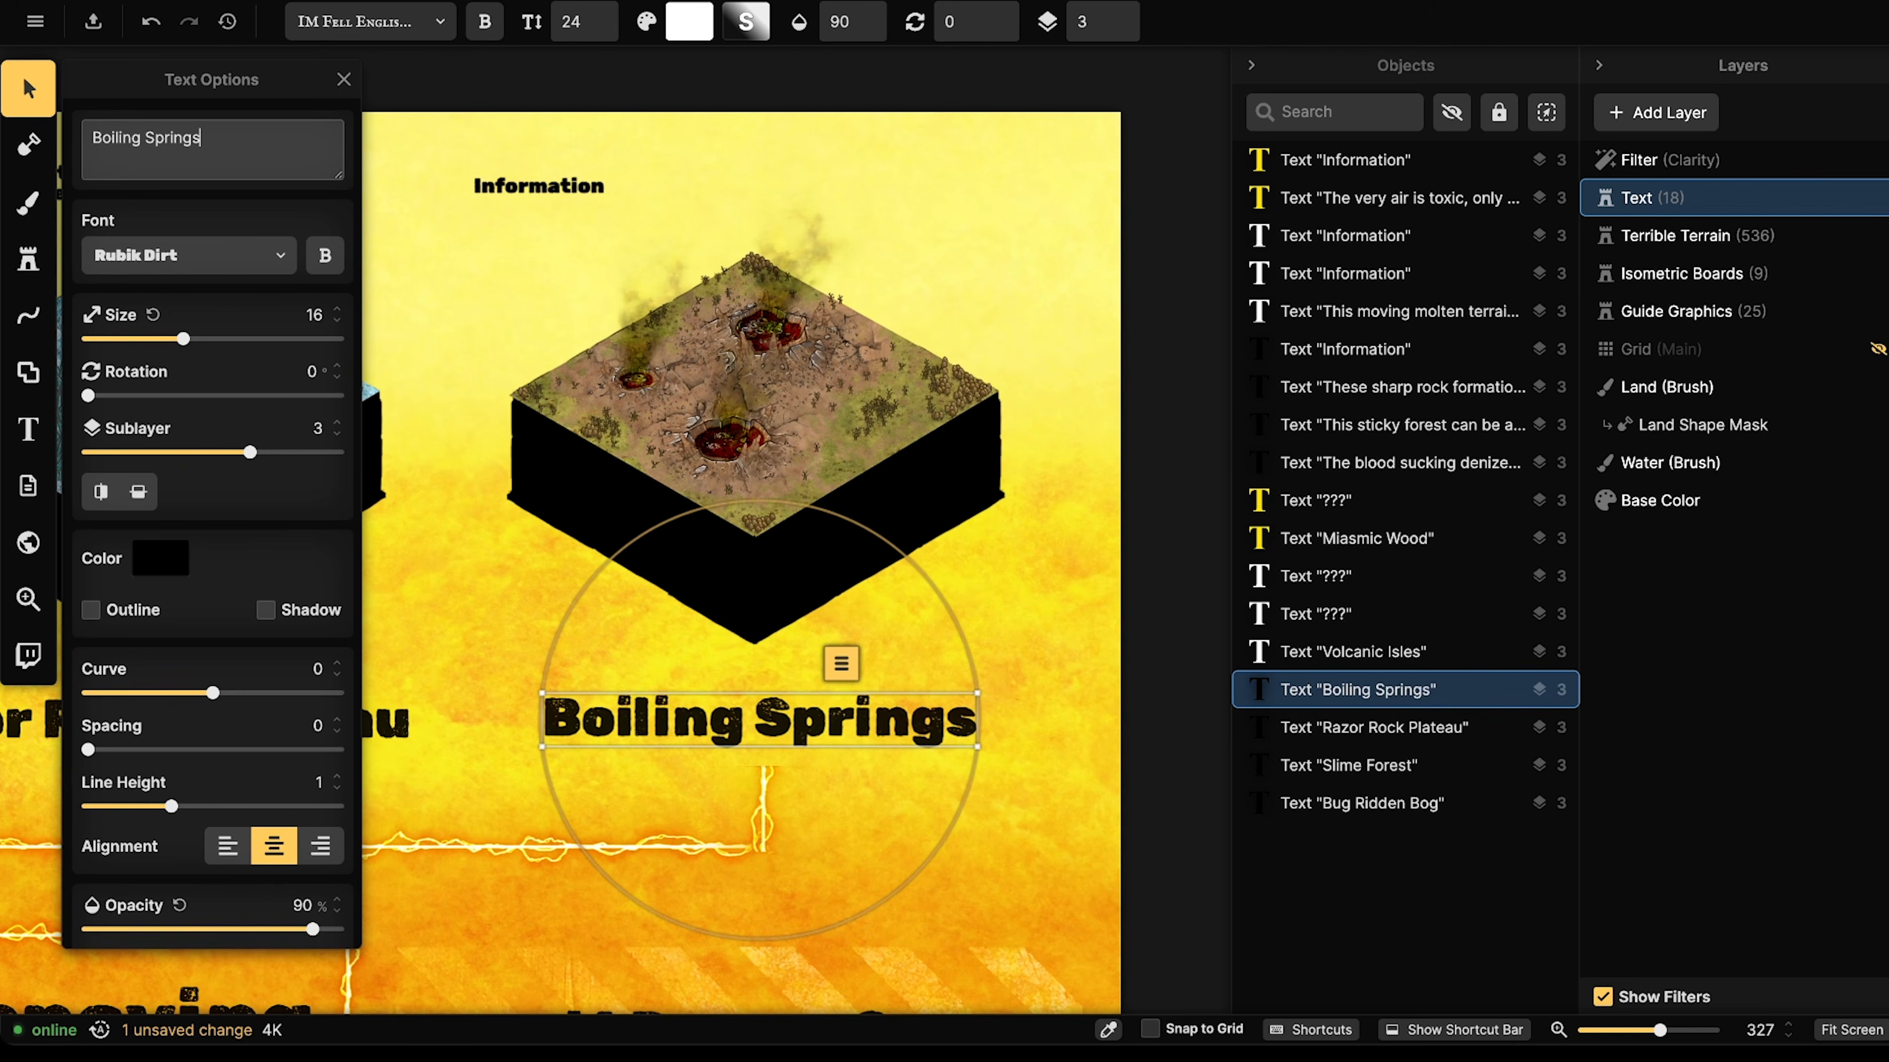
click(445, 245)
- Examine the Terribly Annoying row's titles and descriptions, and compare them with the unfinished tiles in the Terribly Painful row
scroll(453, 252, down, 2)
drag(426, 304, 611, 306)
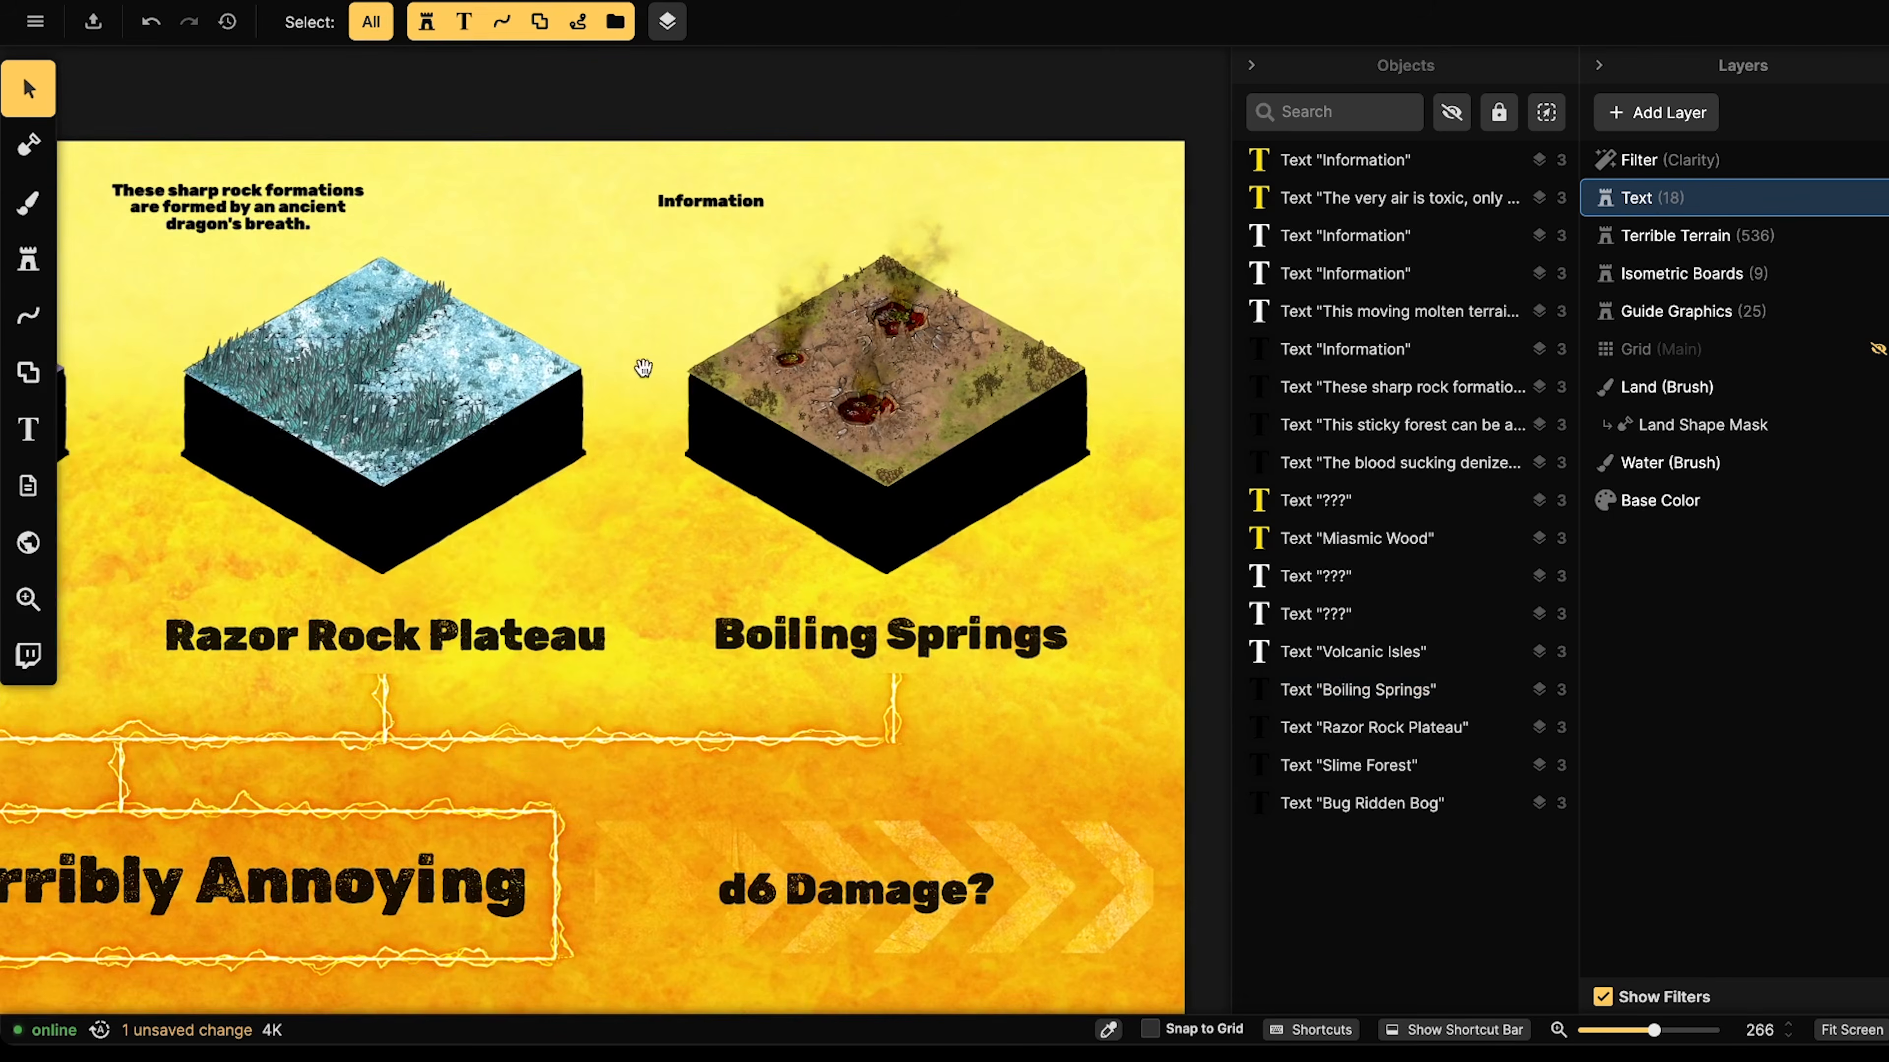
click(871, 654)
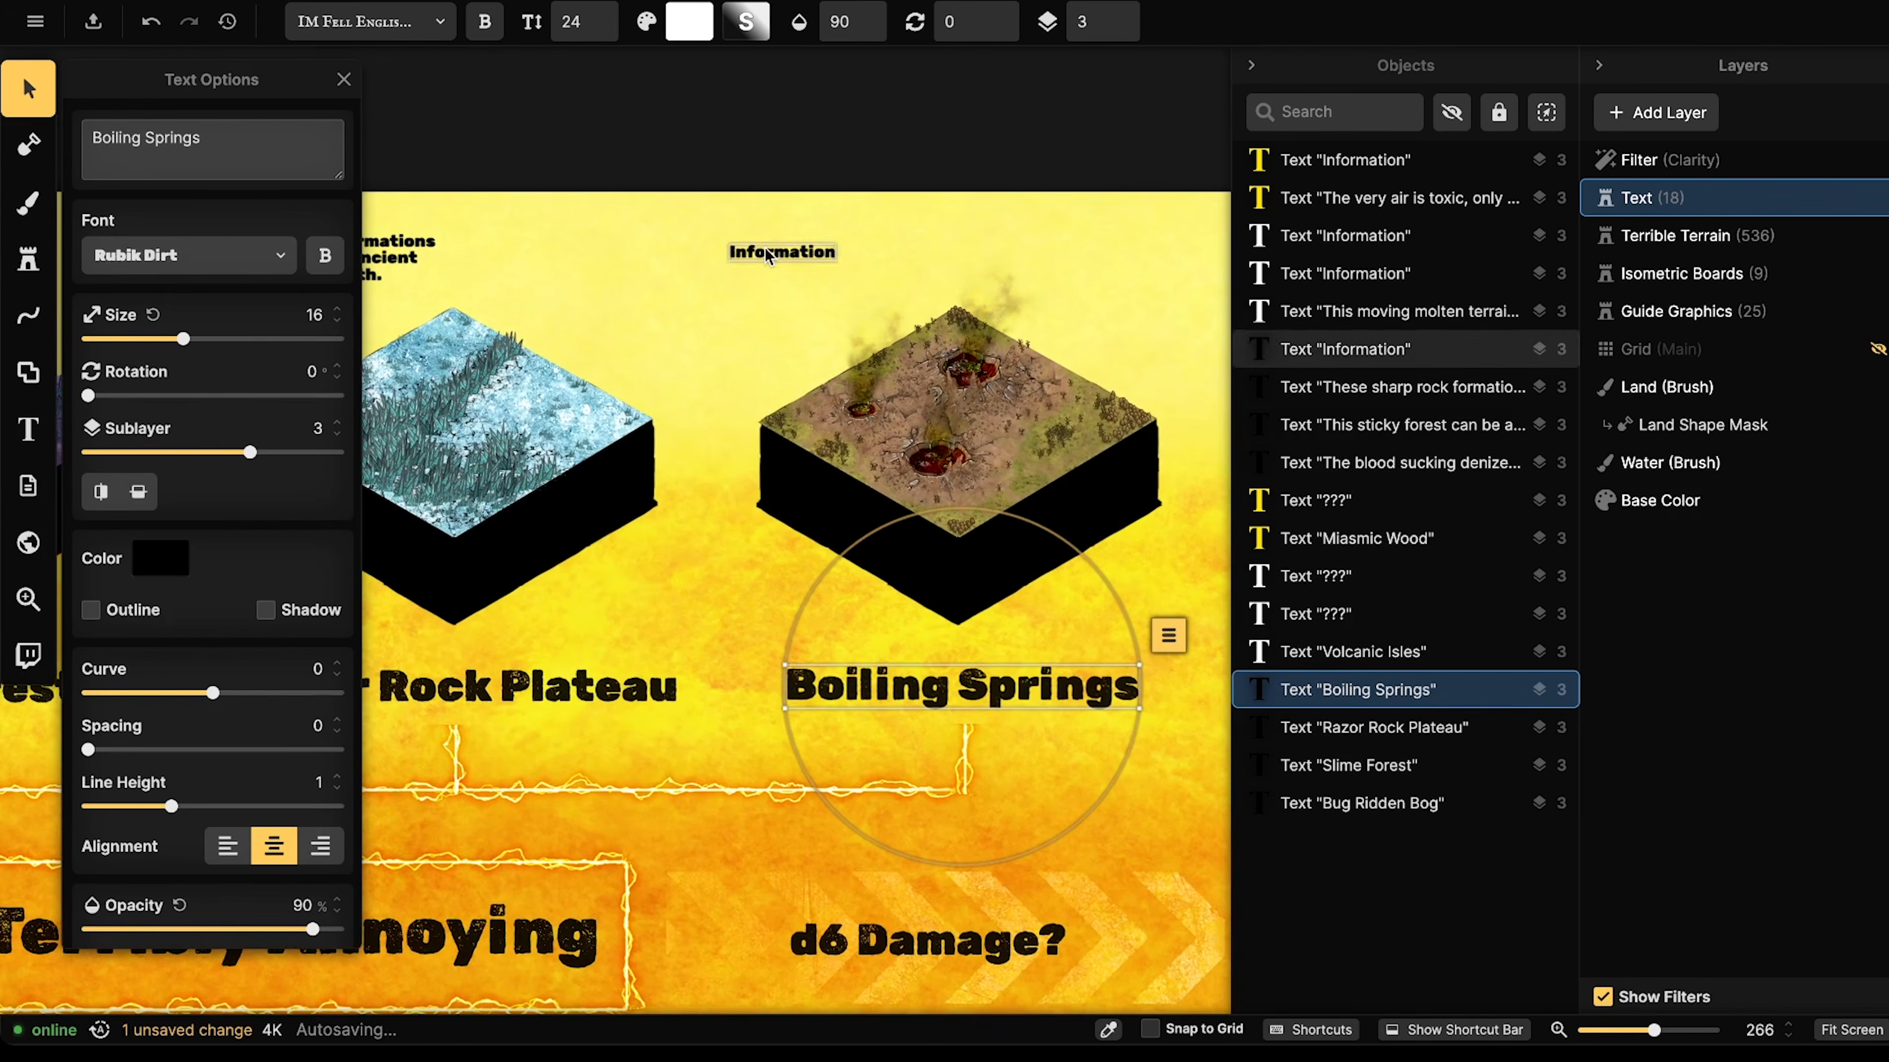
click(648, 323)
scroll(649, 323, down, 3)
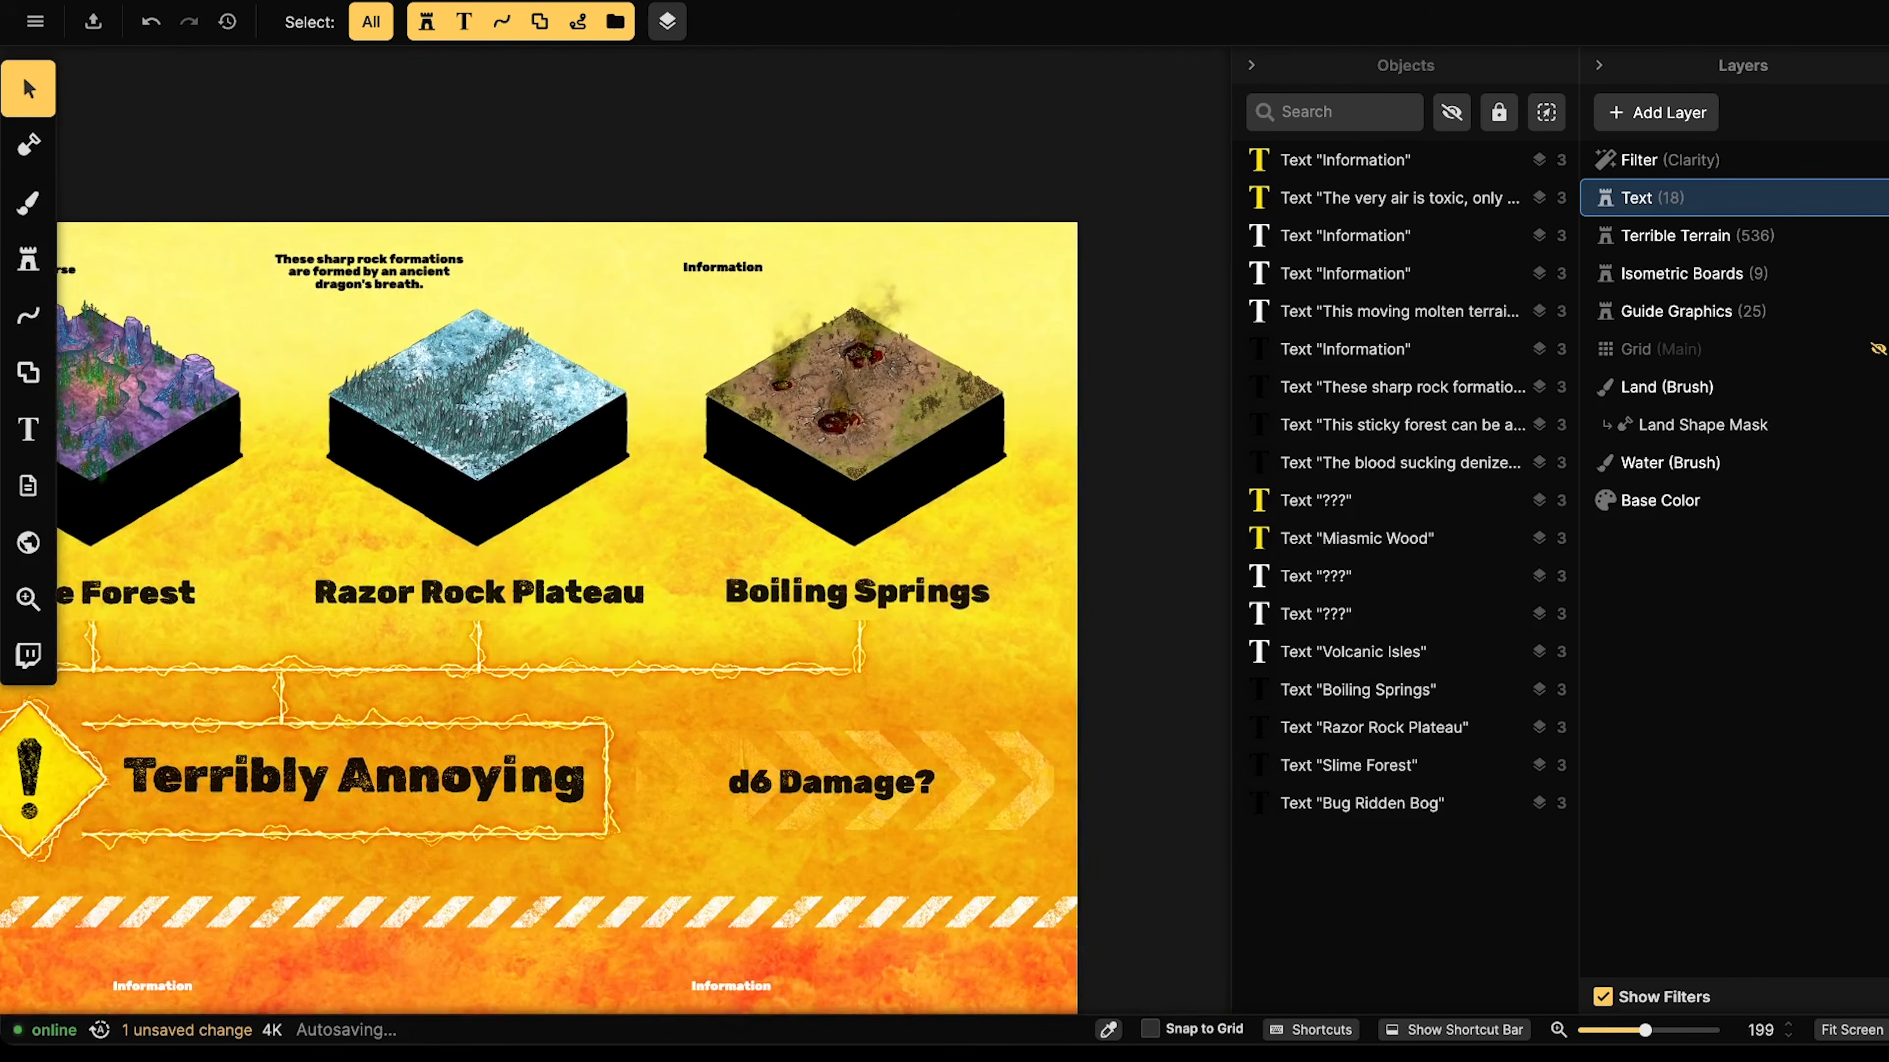
scroll(488, 567, down, 2)
drag(488, 568, 617, 452)
drag(570, 575, 586, 346)
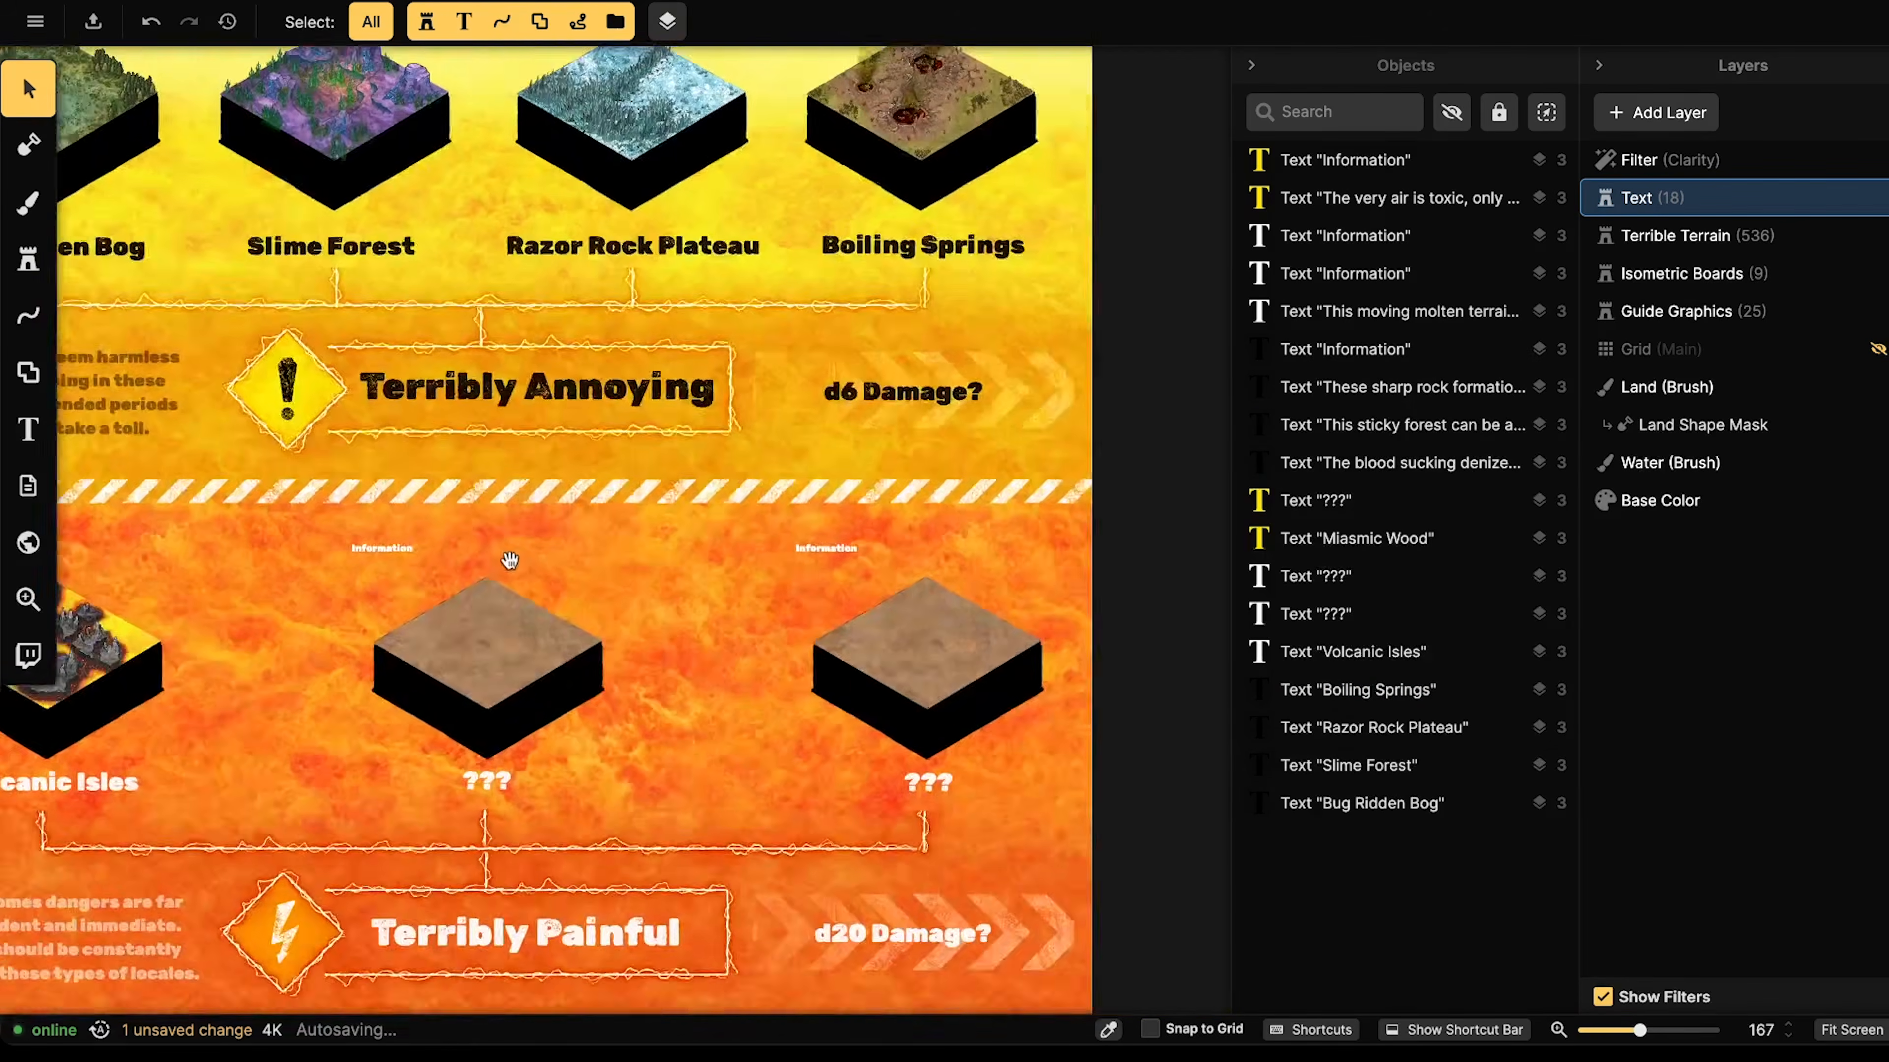
scroll(510, 559, down, 3)
drag(497, 670, 533, 639)
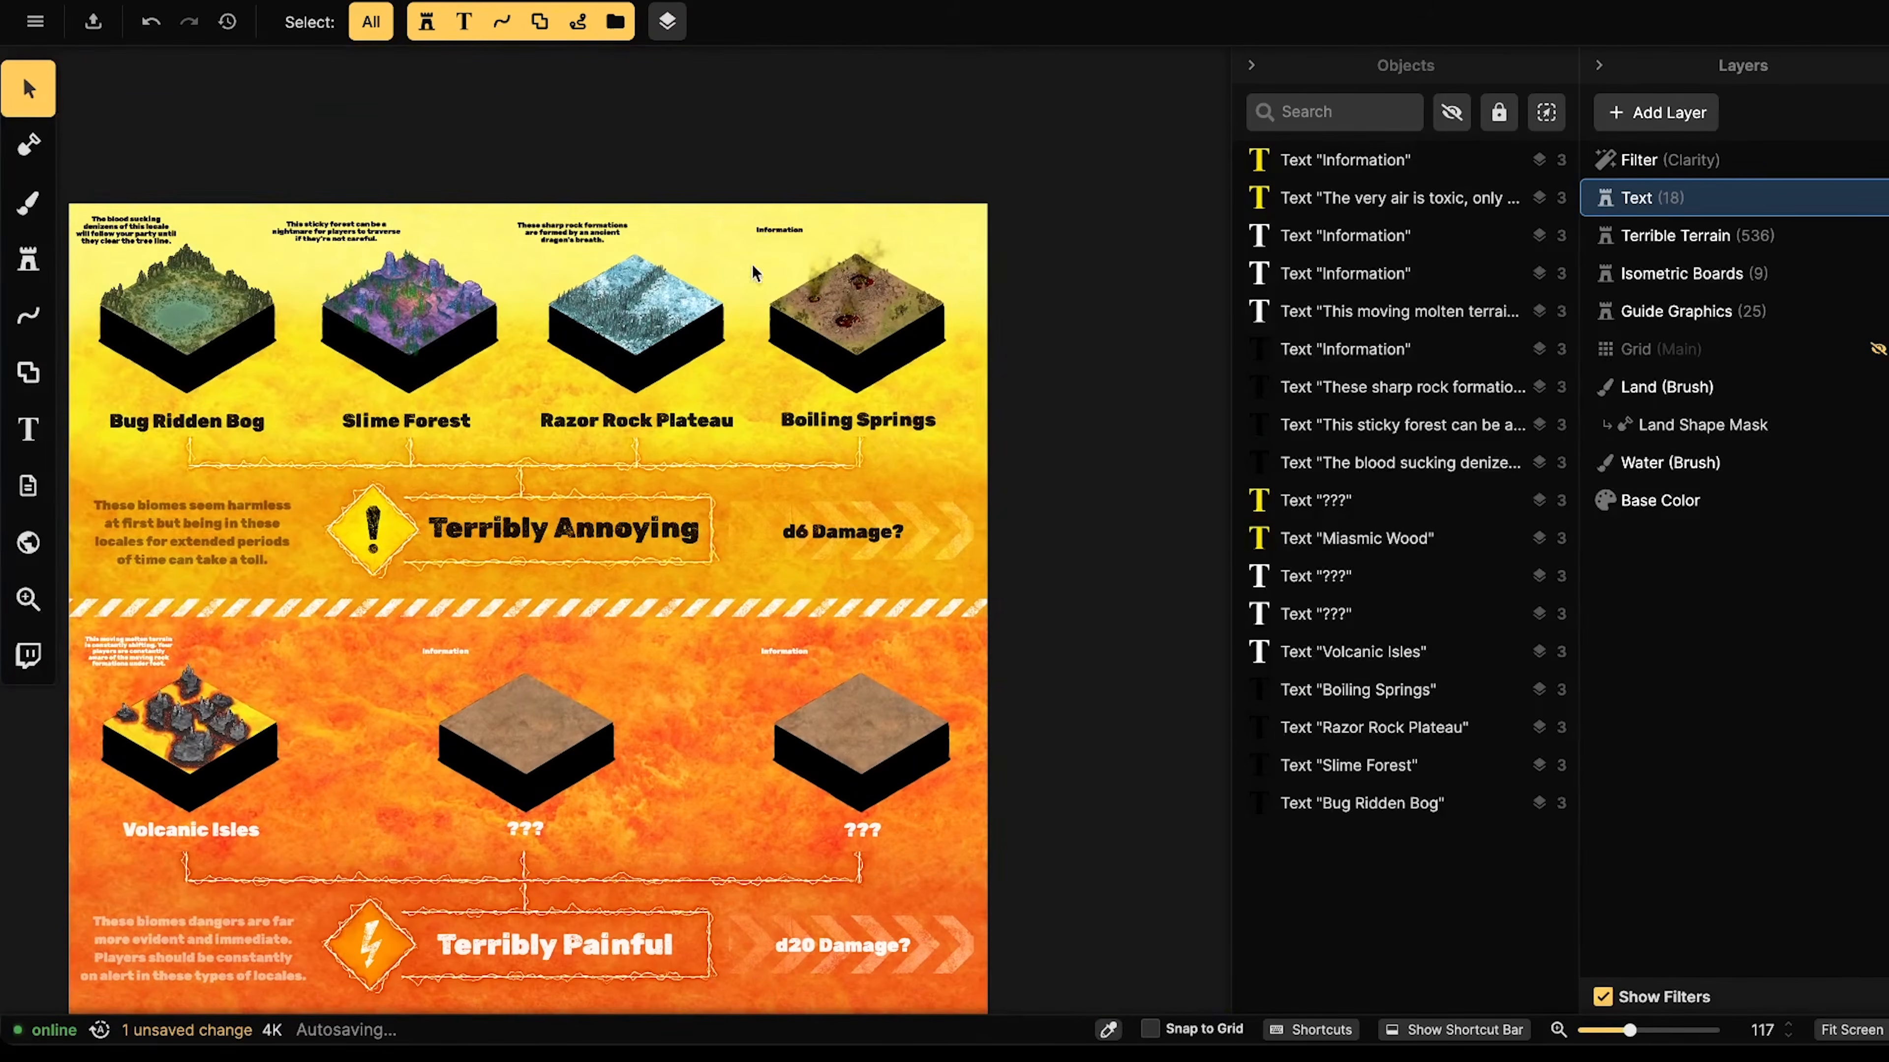
click(760, 231)
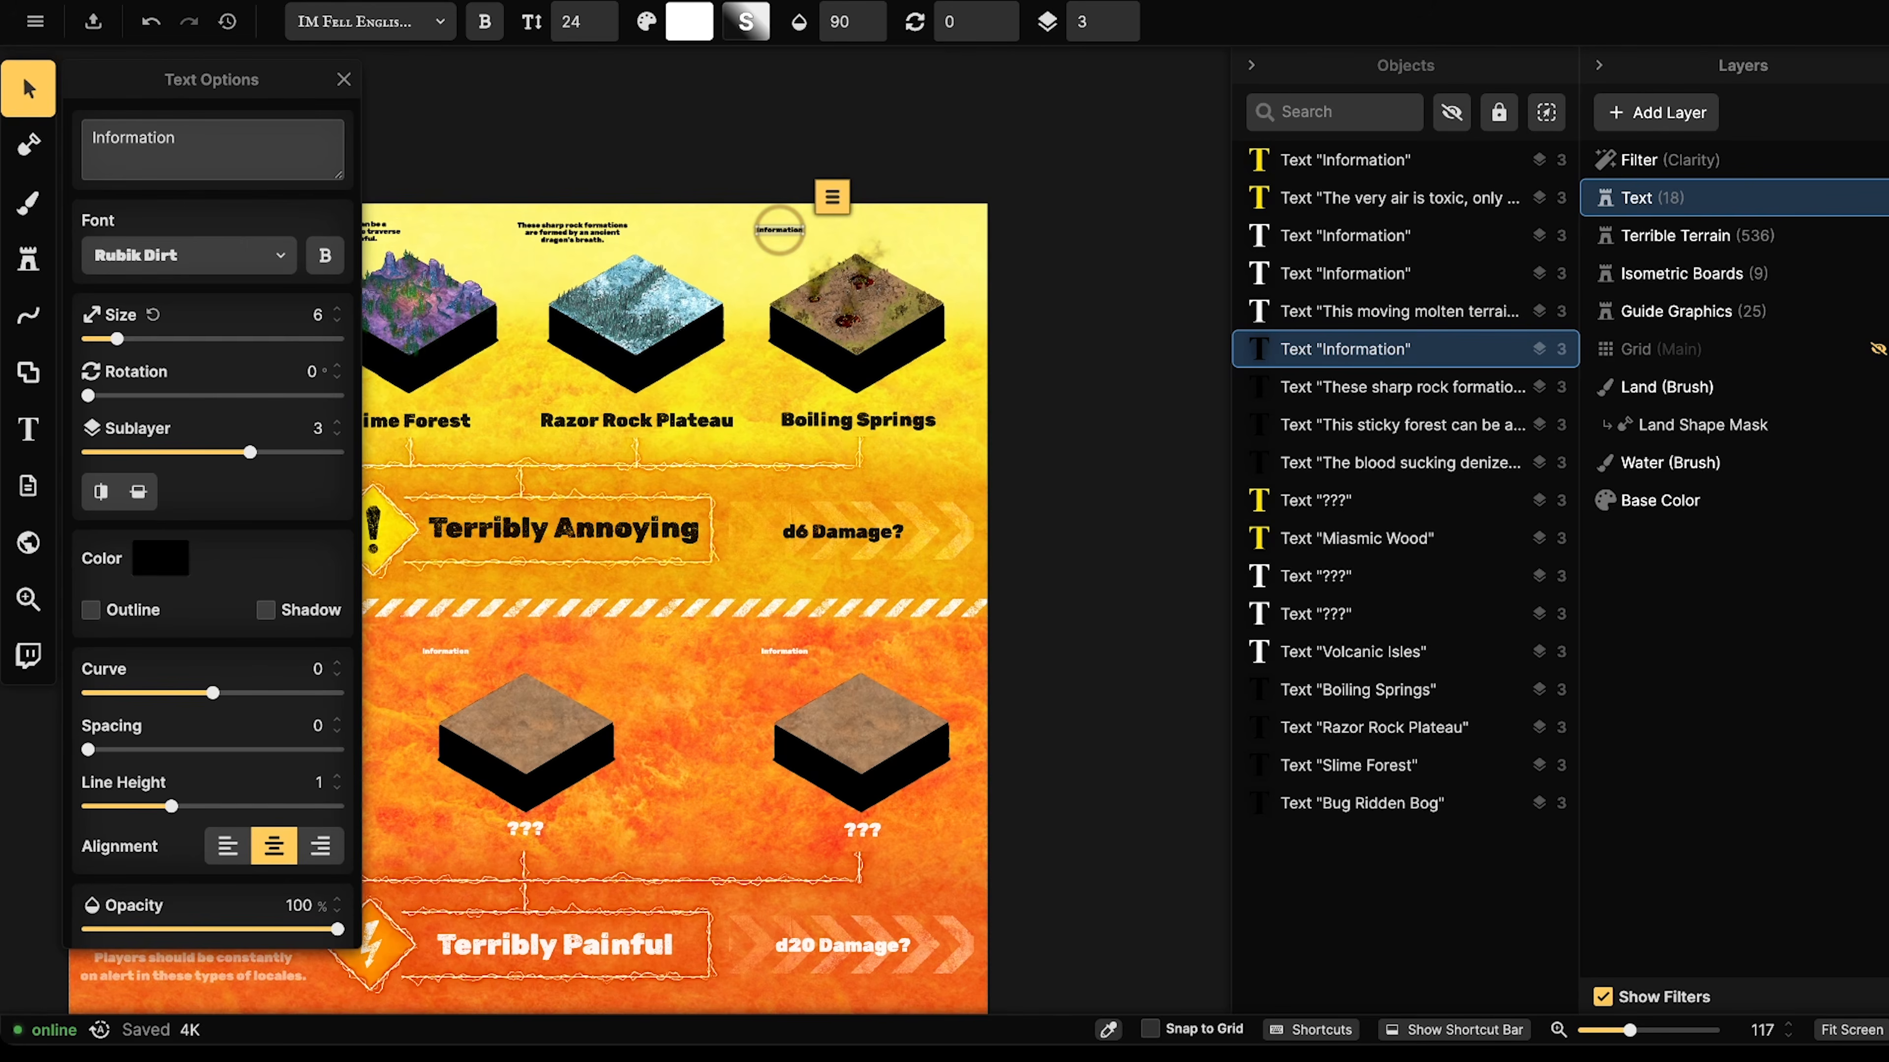
click(423, 521)
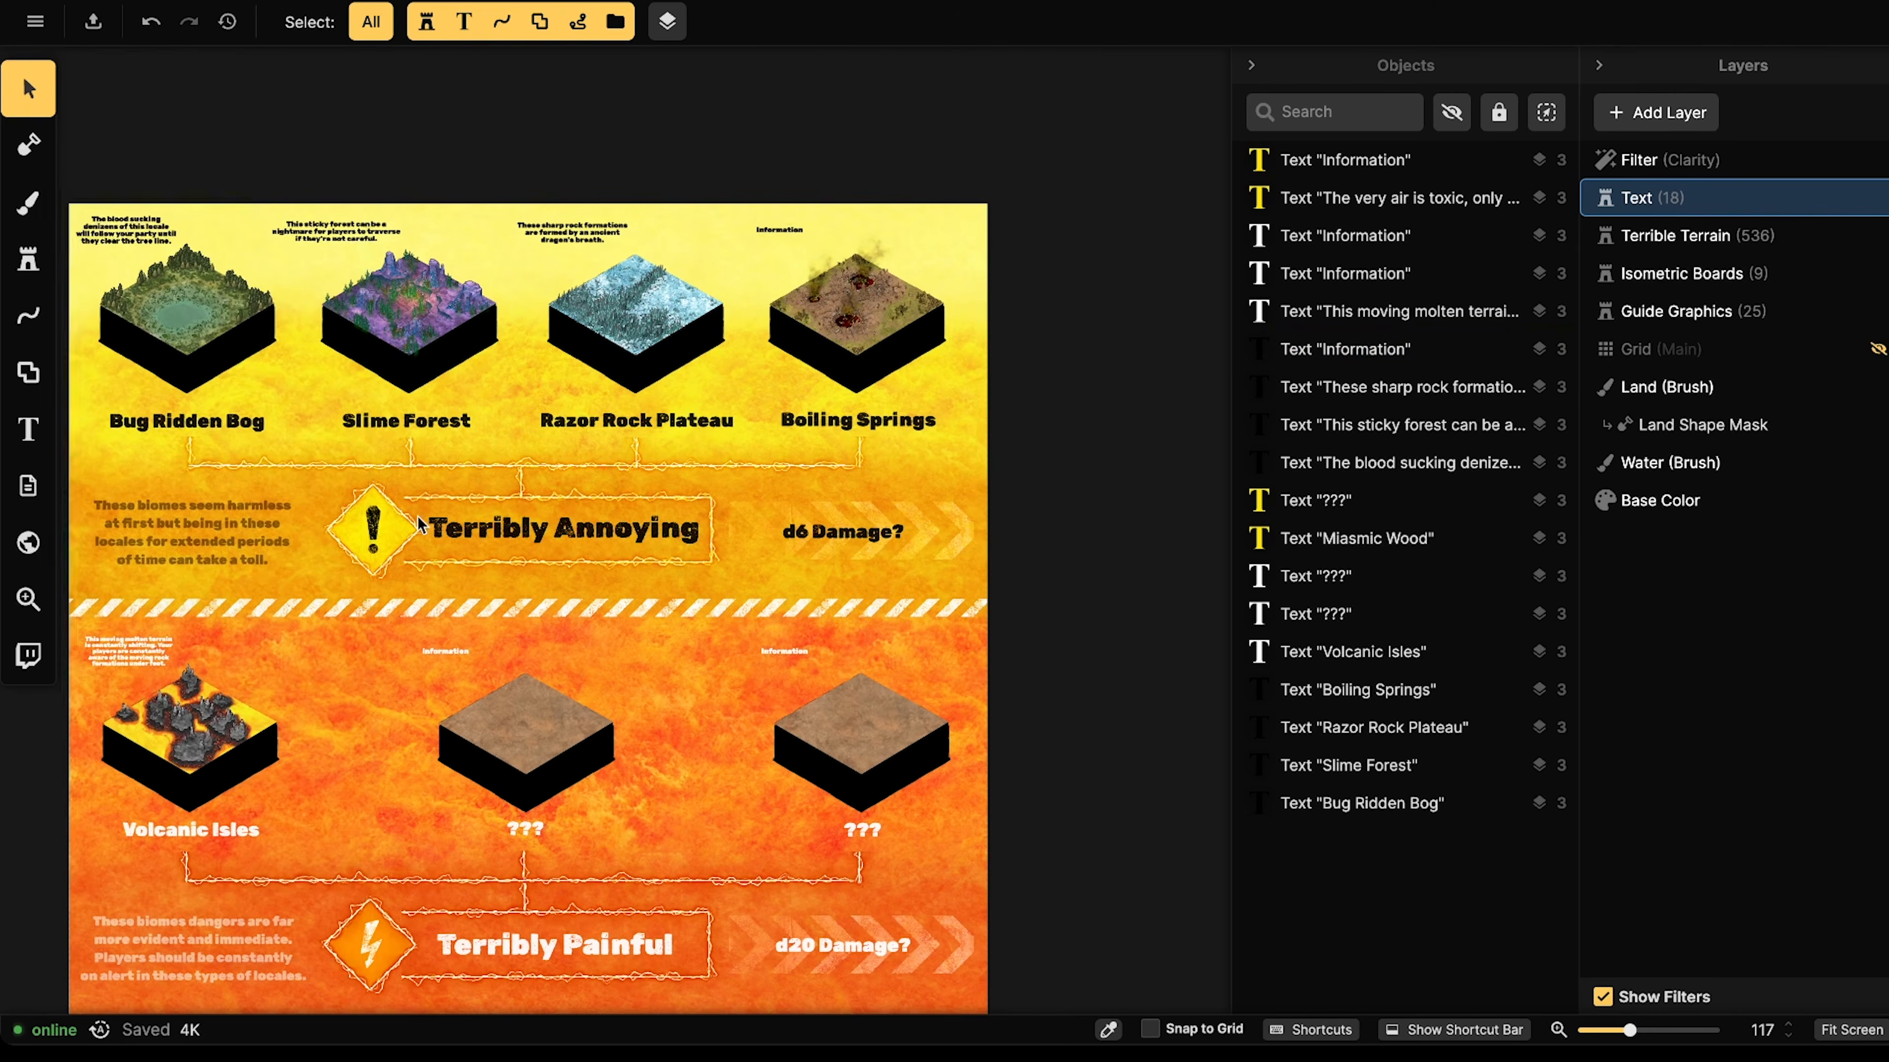
scroll(422, 521, up, 1)
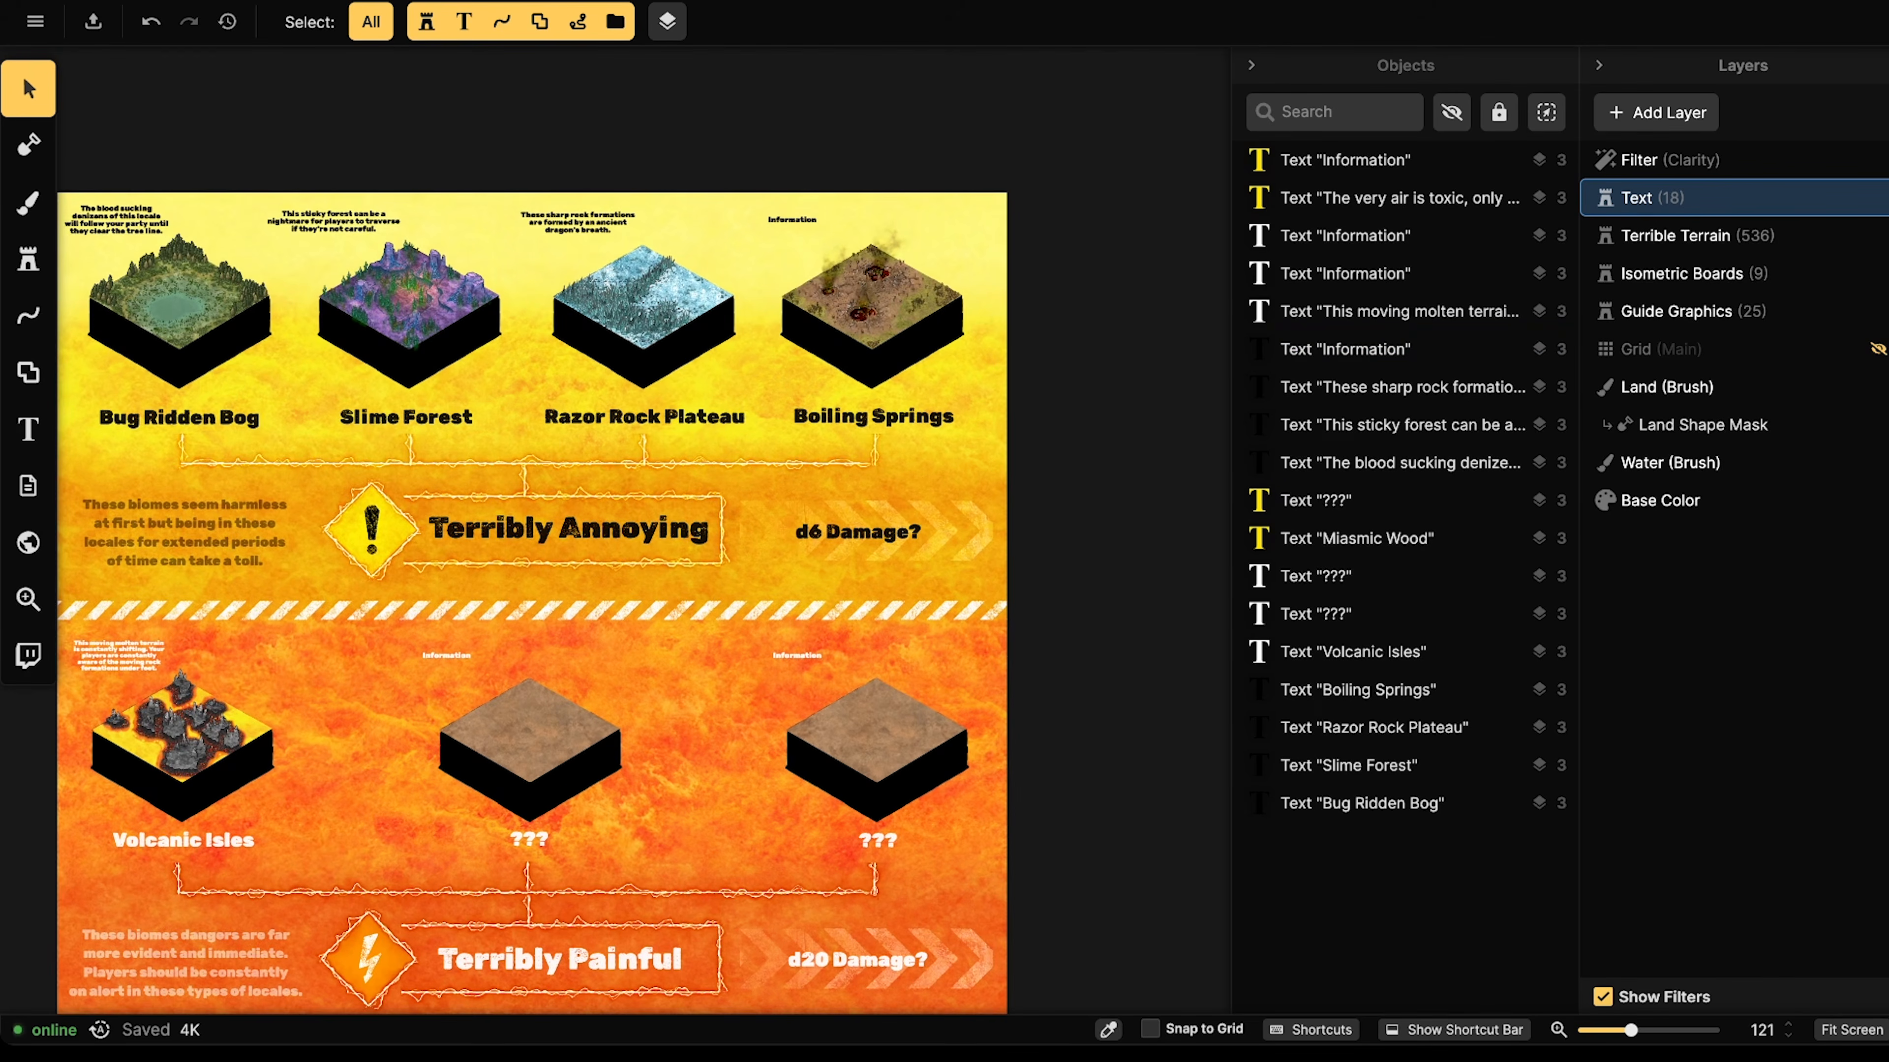
scroll(479, 579, up, 8)
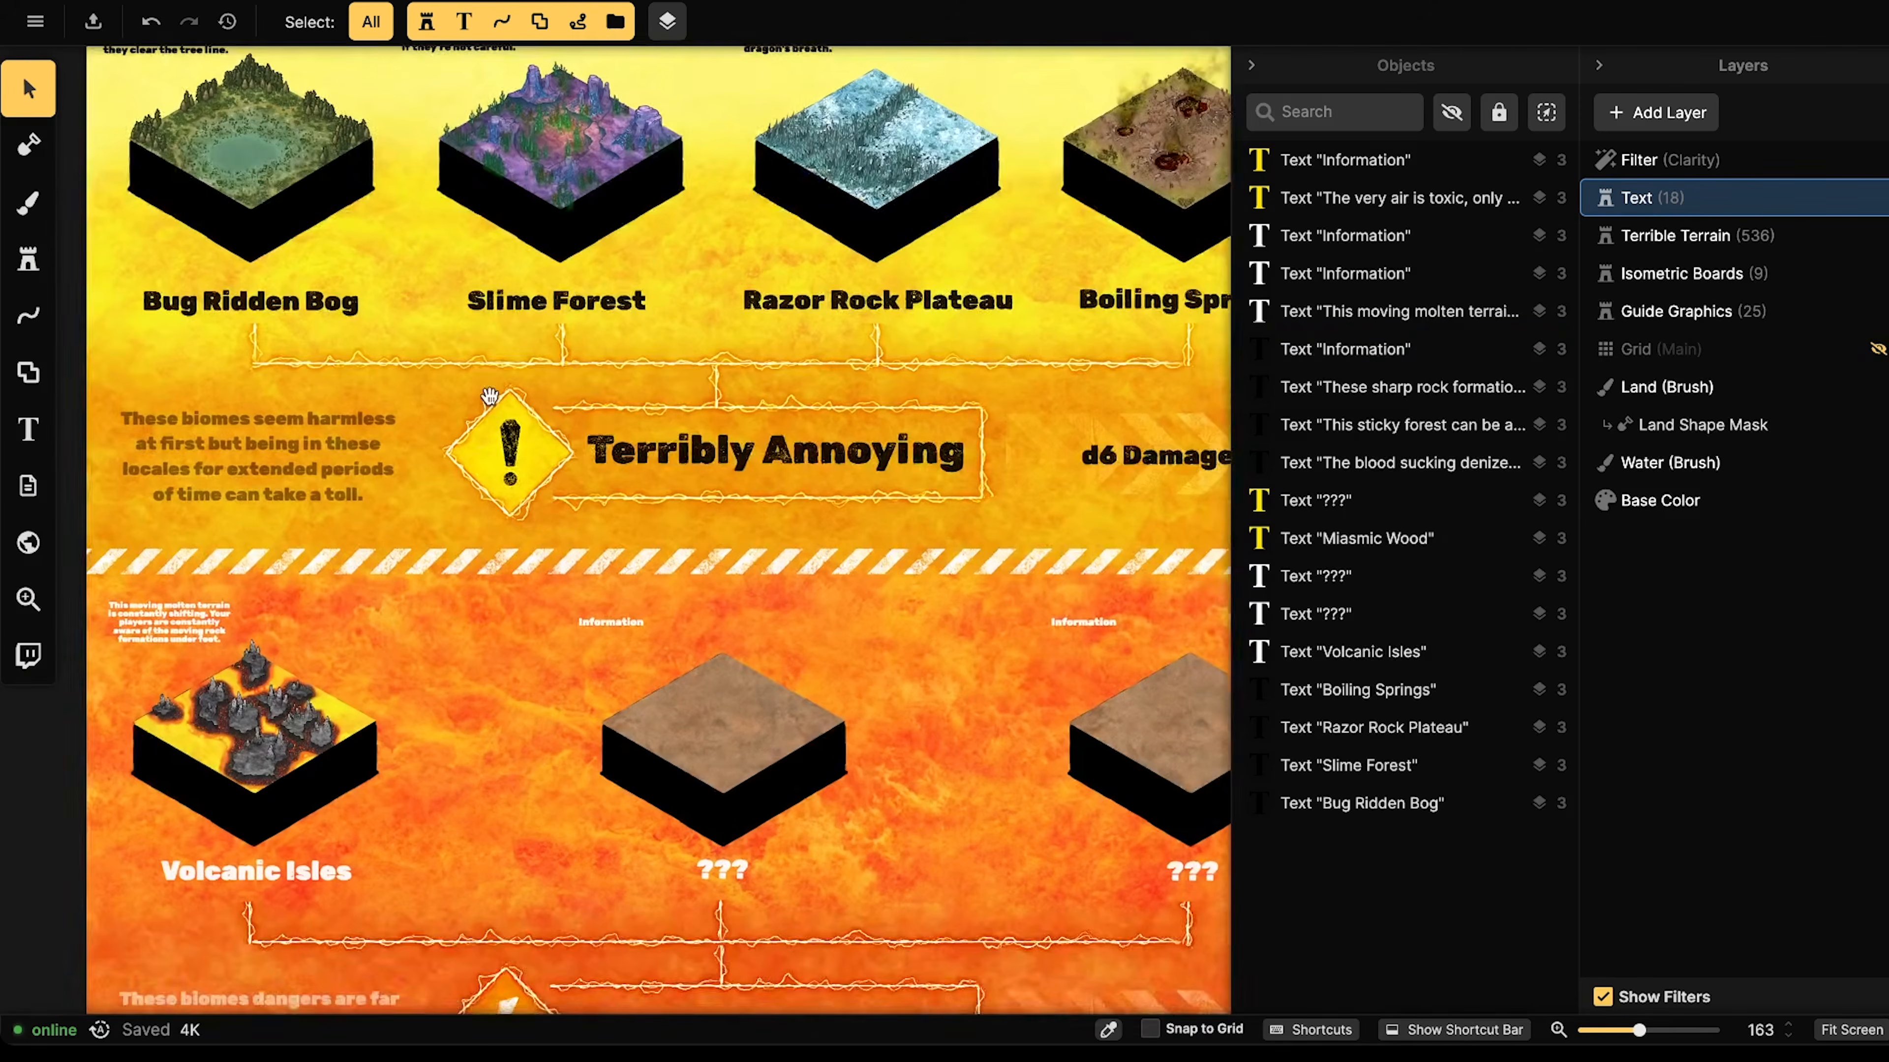
drag(489, 396, 456, 447)
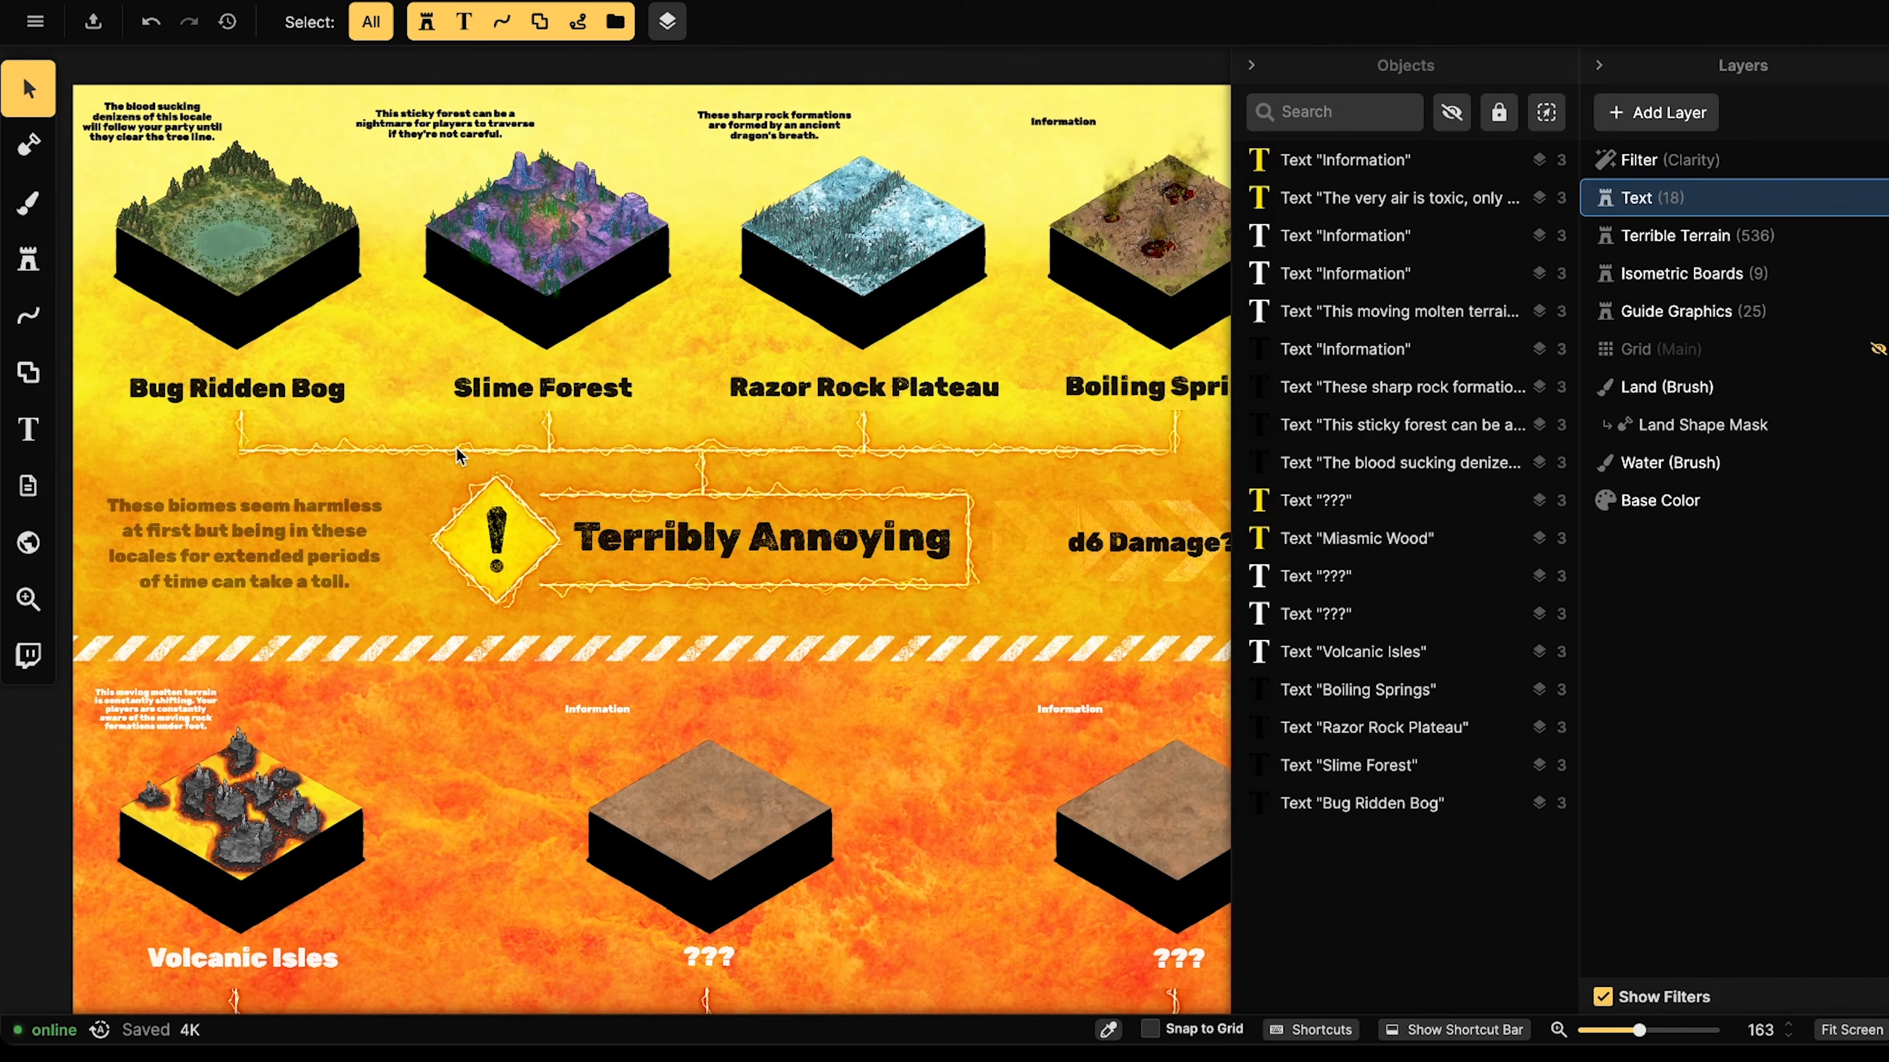
drag(674, 614, 637, 328)
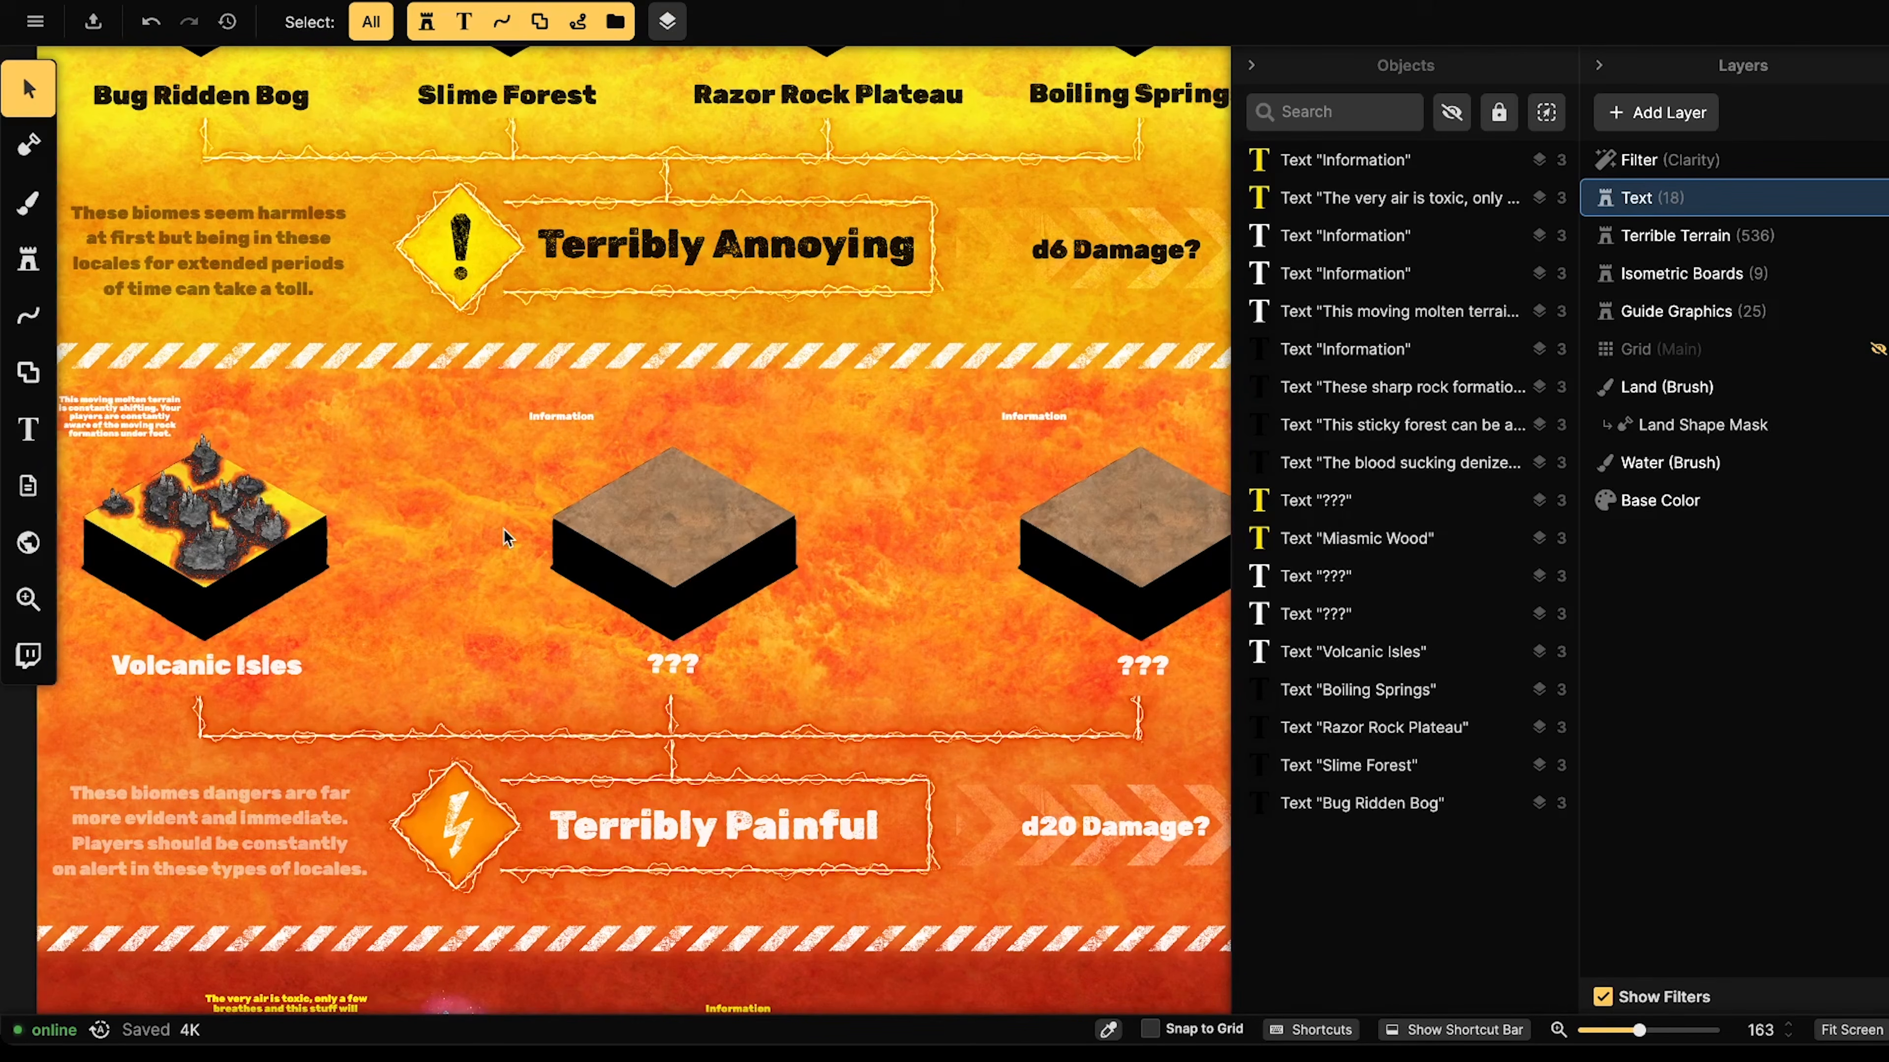
scroll(511, 530, down, 1)
scroll(511, 530, up, 2)
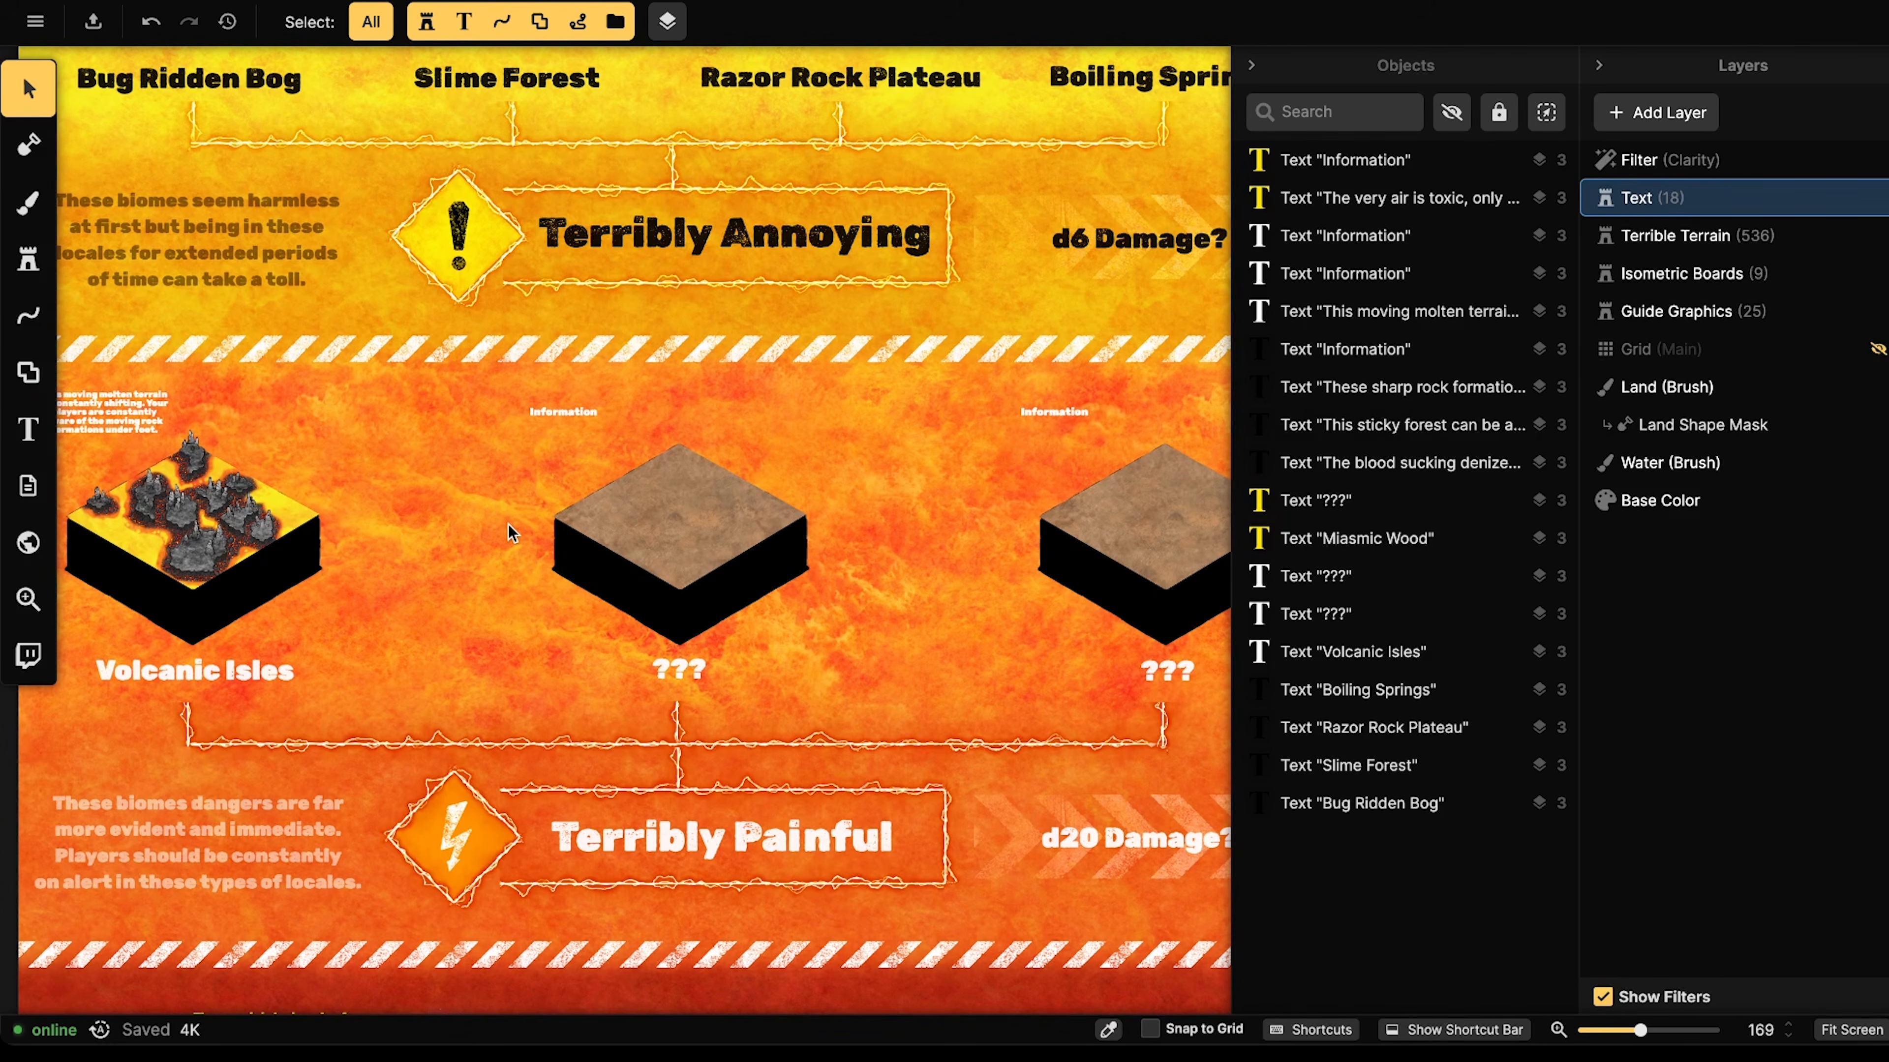
- Examine the Terribly Painful and Terribly Dead tiers of the biome chart down to the bottom edge of the map
scroll(680, 443, down, 2)
drag(813, 483, 295, 481)
drag(578, 599, 859, 588)
drag(861, 270, 879, 437)
drag(820, 684, 888, 345)
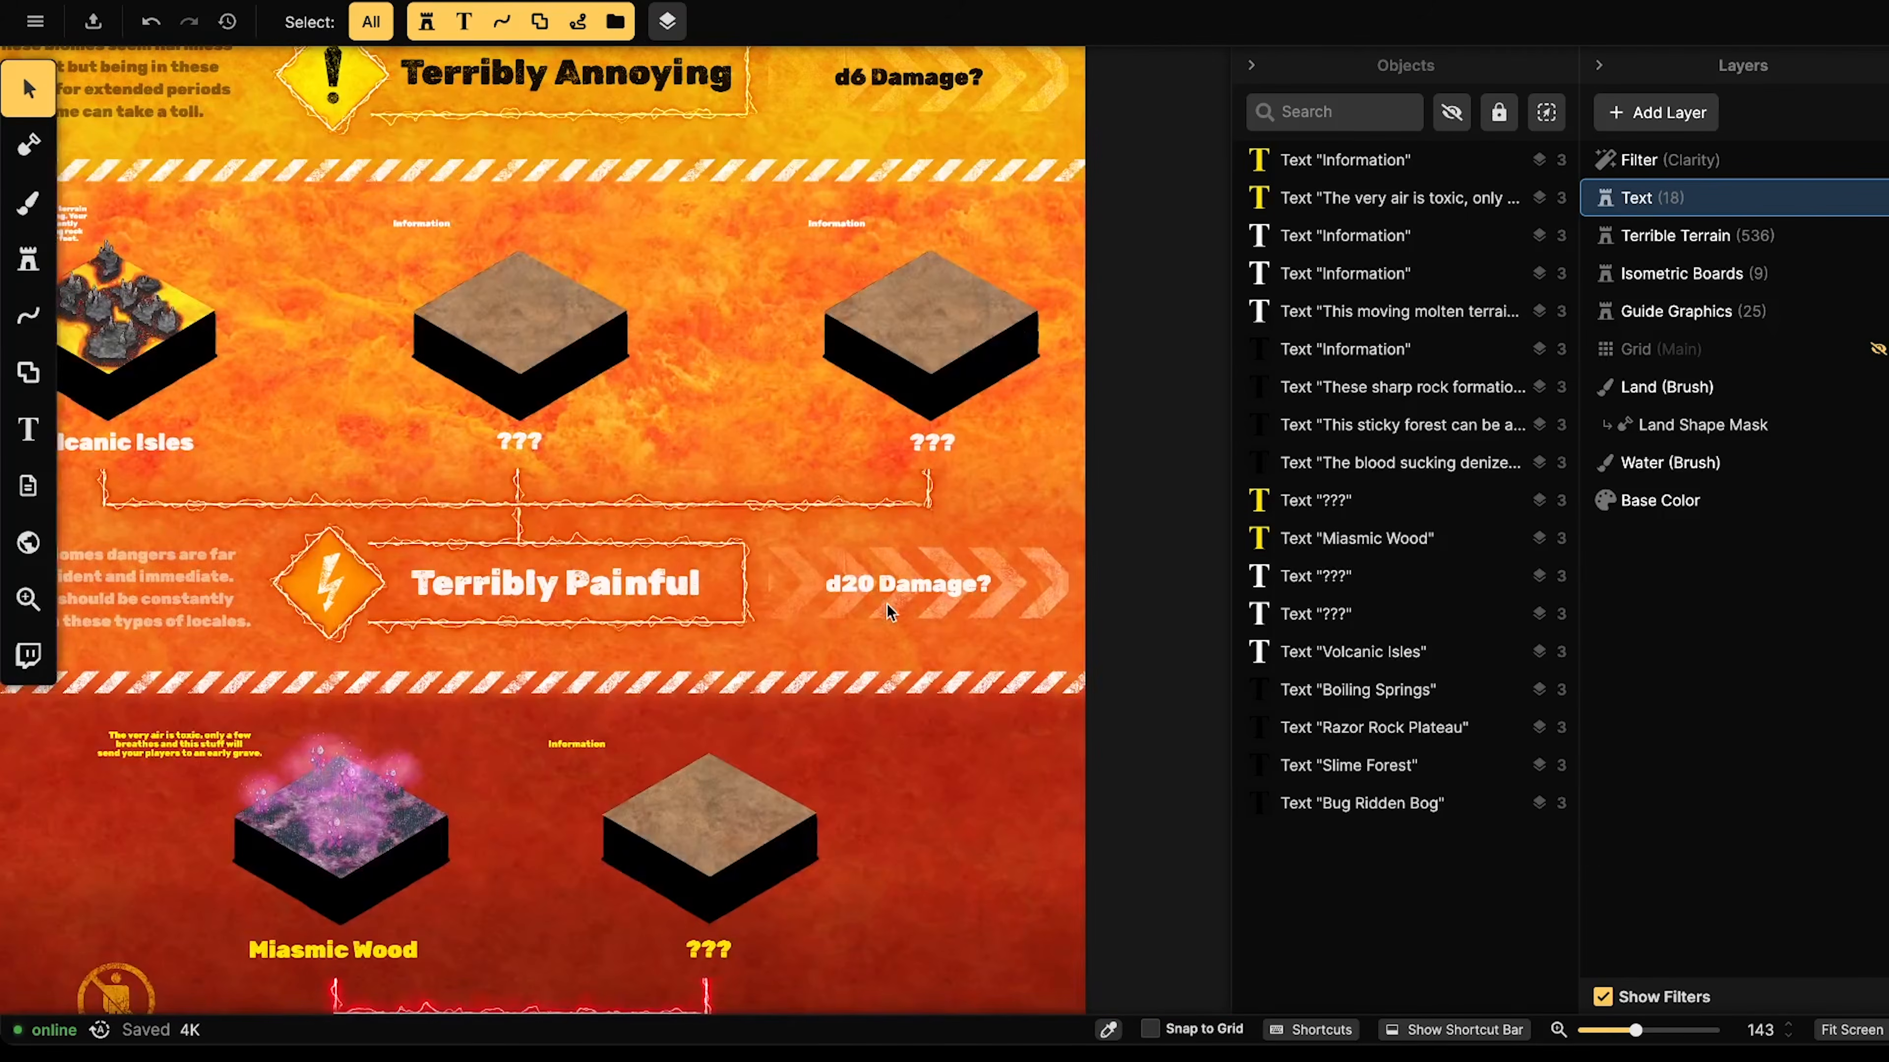
scroll(877, 587, down, 1)
mouse_move(462, 570)
mouse_down()
mouse_move(665, 563)
mouse_move(462, 564)
mouse_up()
scroll(773, 577, down, 3)
drag(654, 494, 683, 444)
scroll(604, 424, down, 2)
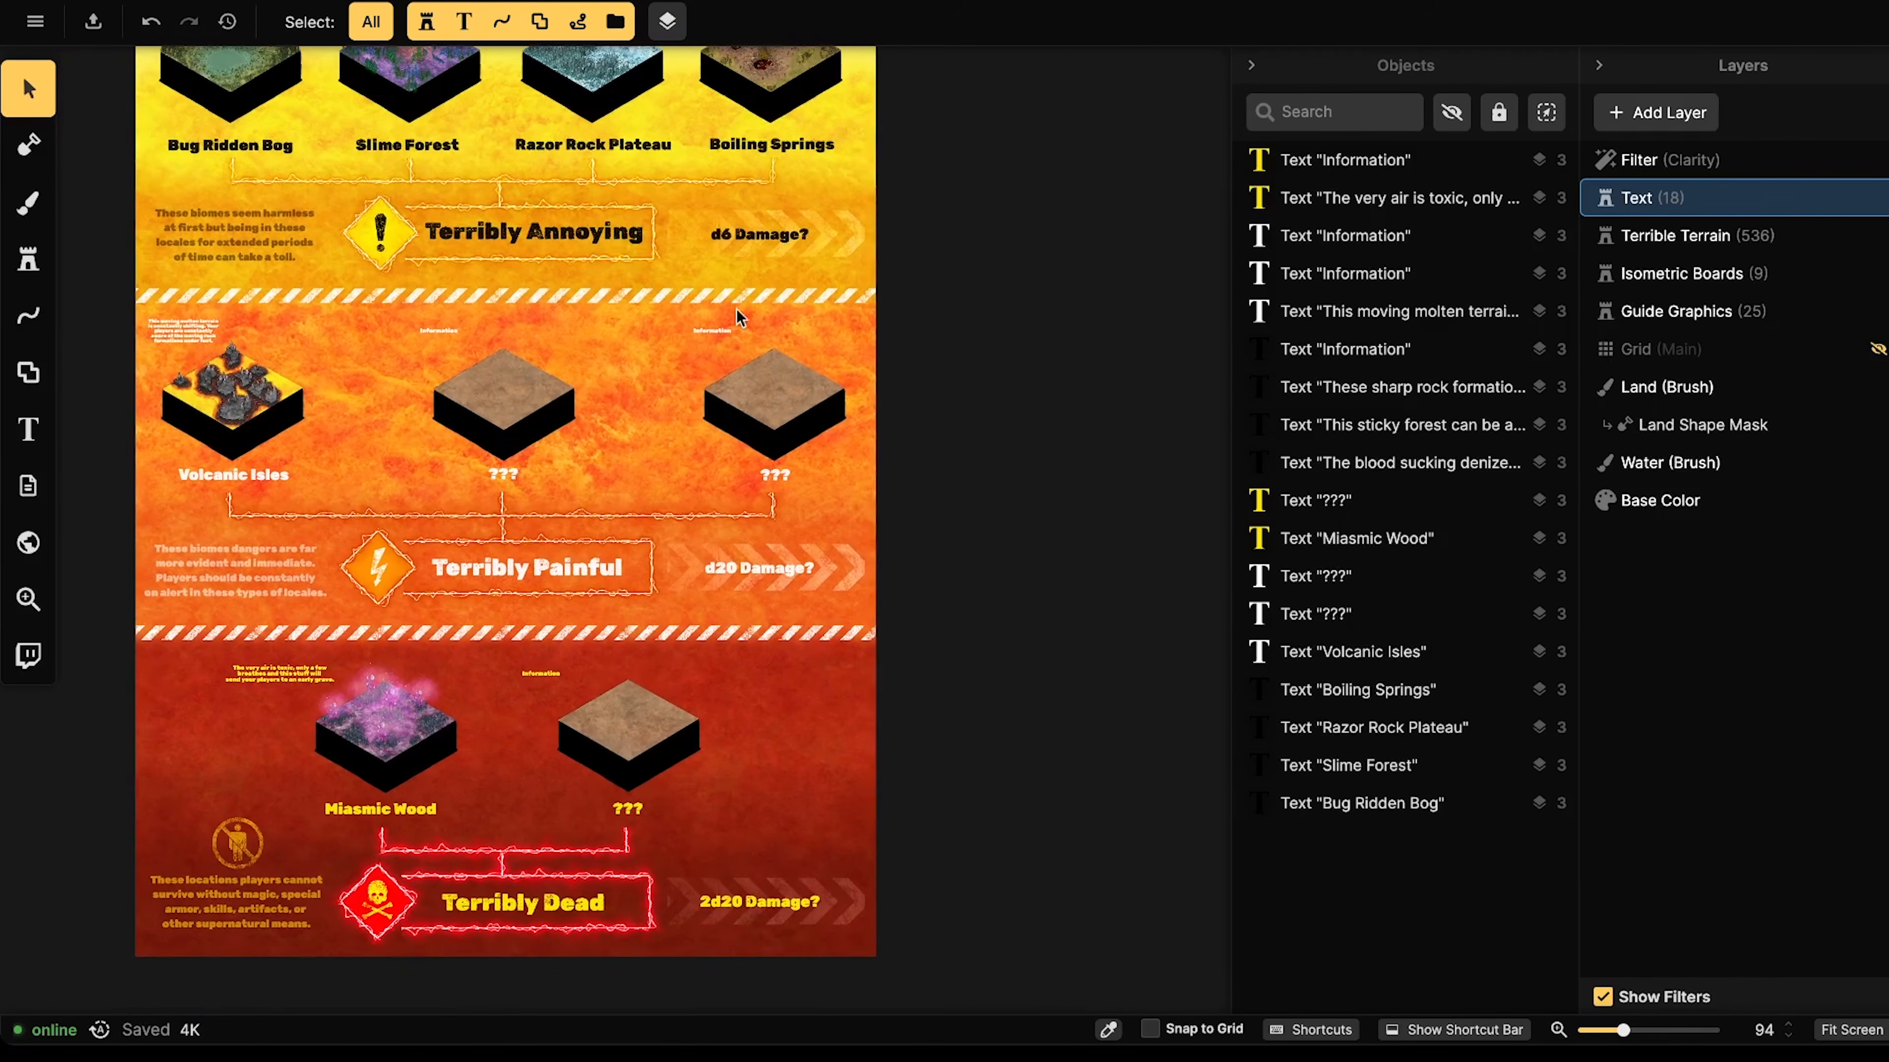
drag(556, 567, 695, 531)
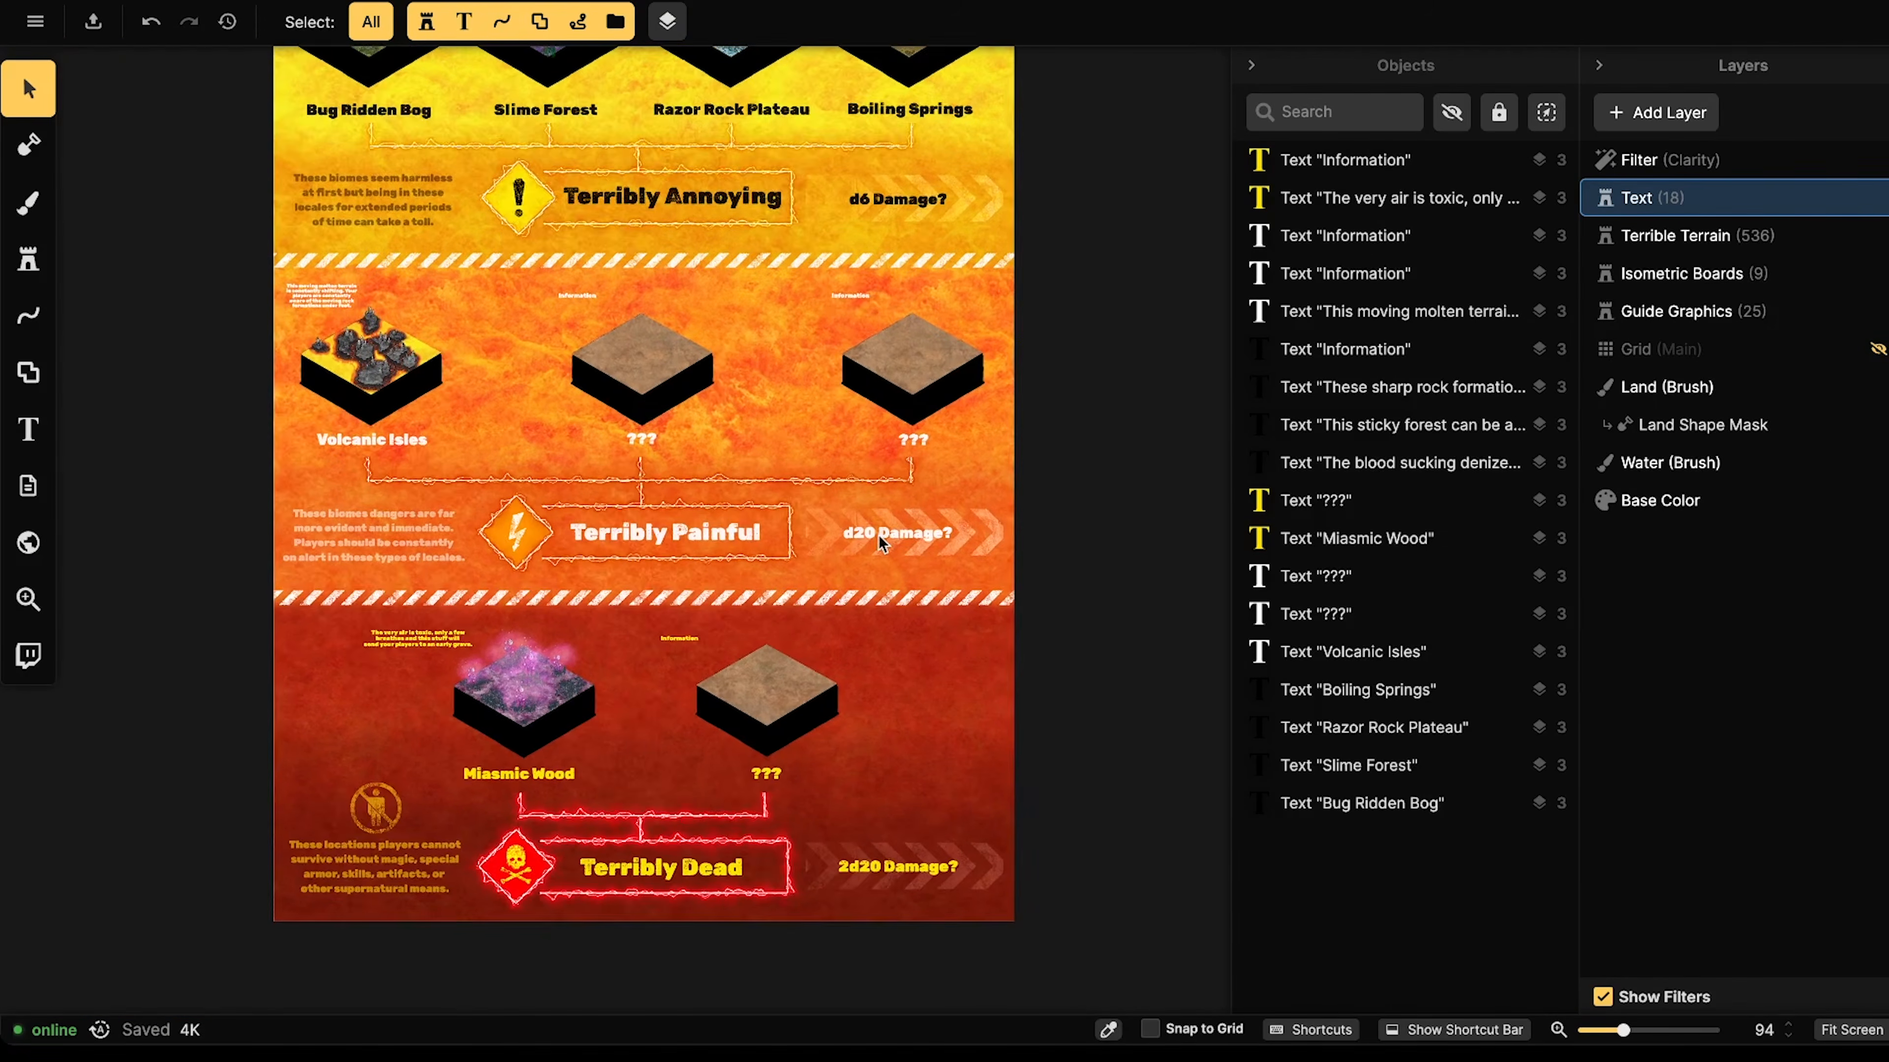
- Examine the blank ??? tiles of the Terribly Painful tier up close
scroll(881, 537, up, 2)
scroll(881, 537, up, 4)
drag(904, 535, 824, 572)
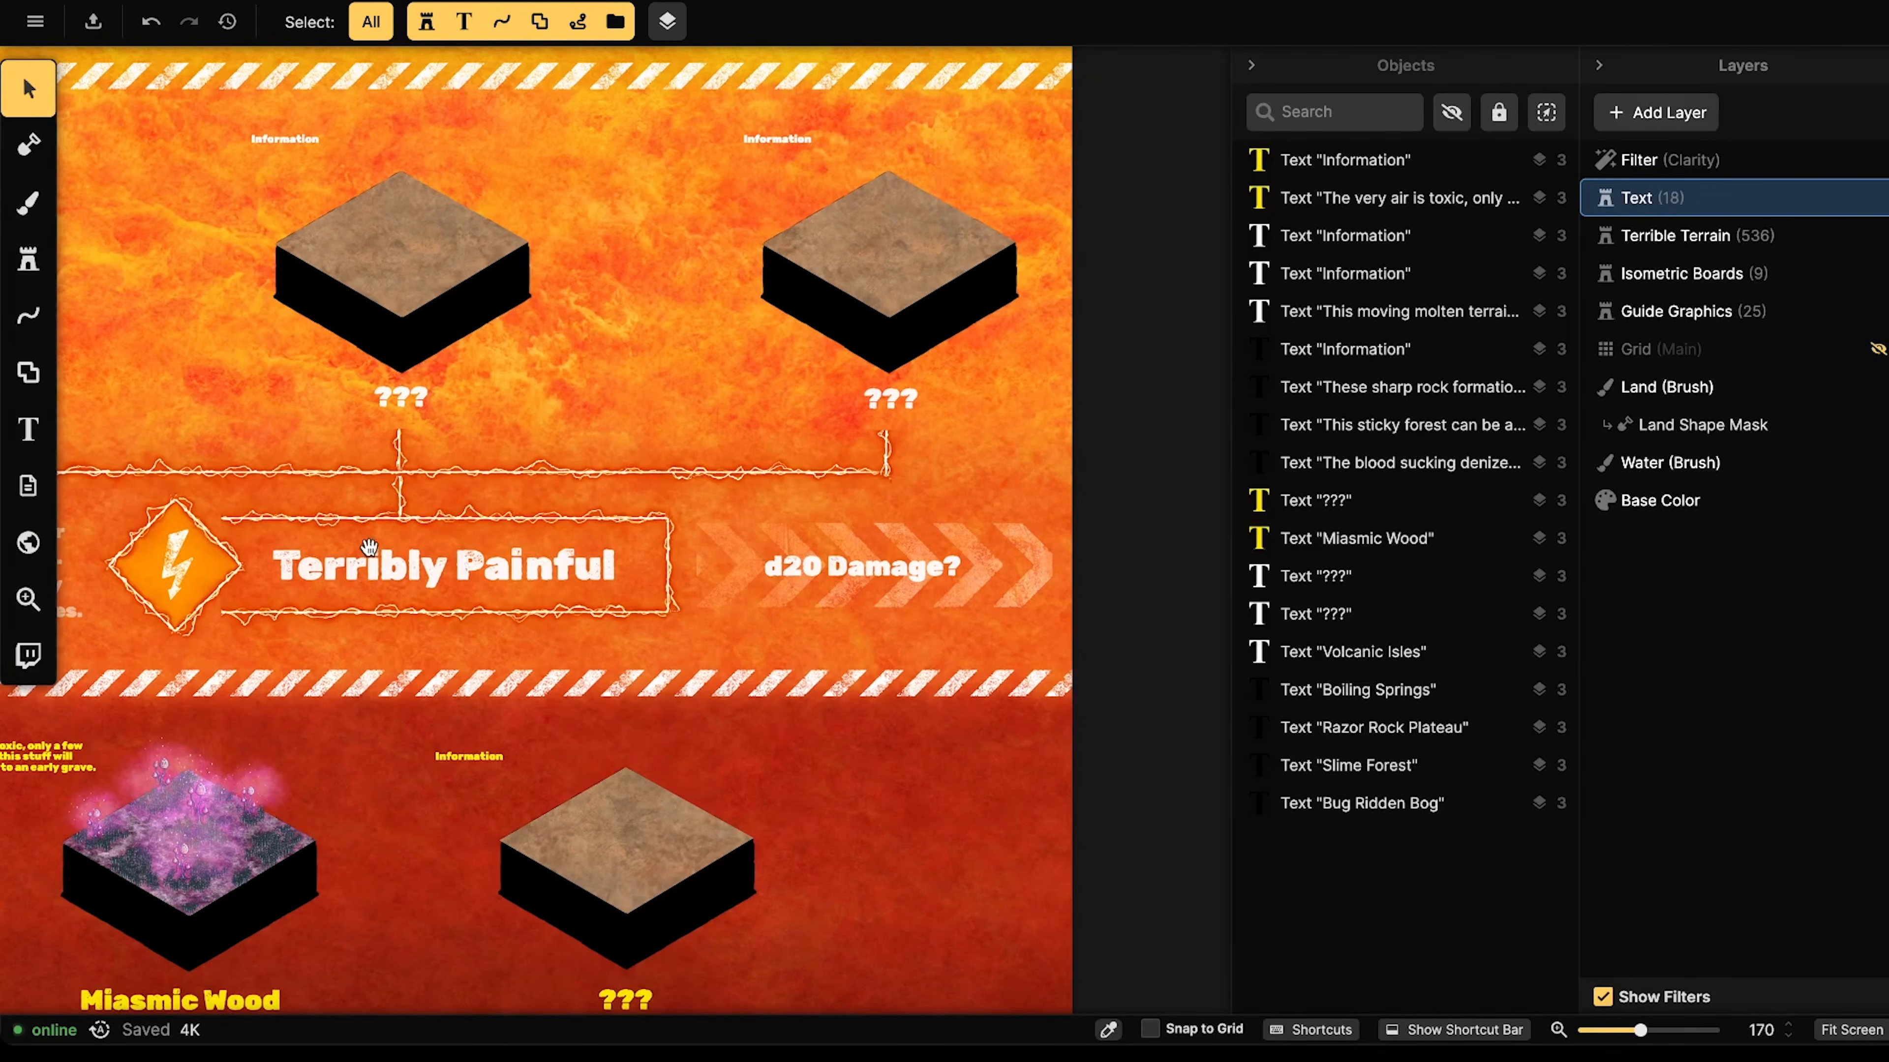
scroll(497, 526, up, 1)
drag(473, 519, 619, 470)
drag(564, 556, 586, 447)
drag(586, 105, 583, 510)
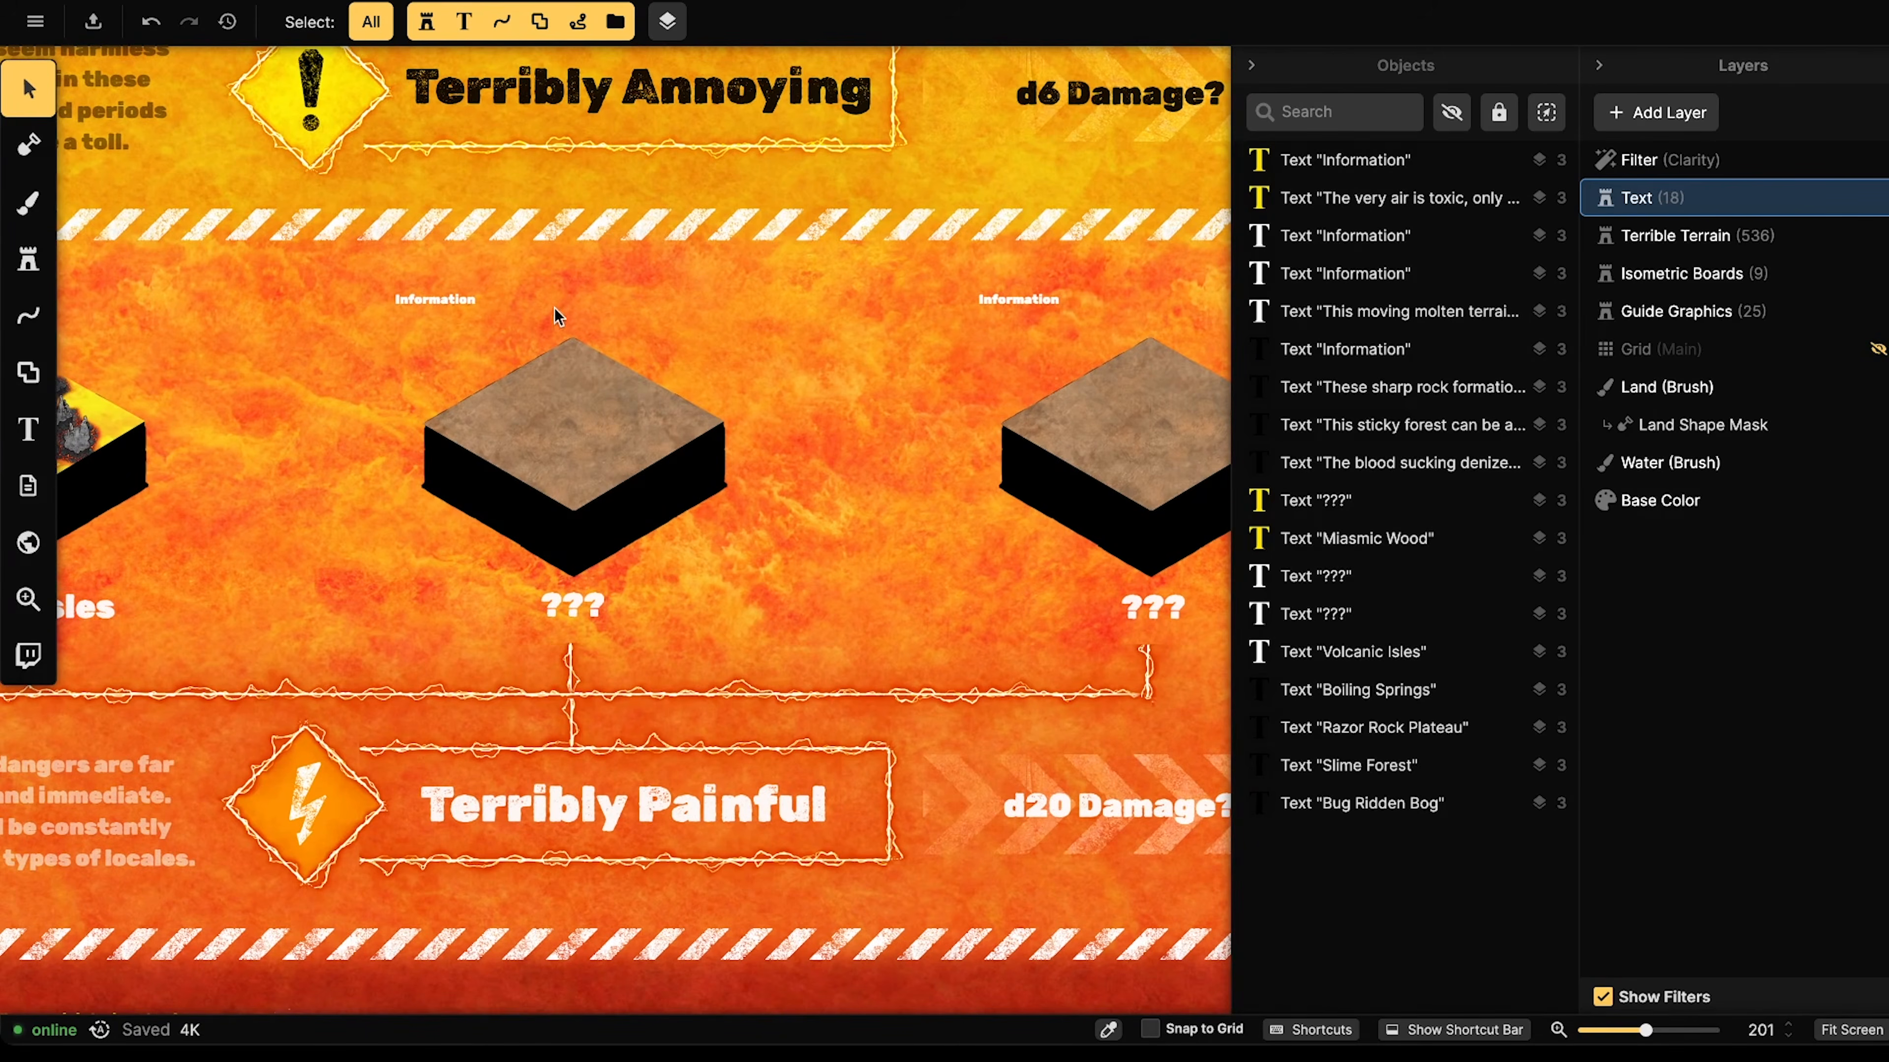
scroll(533, 416, down, 1)
drag(515, 413, 525, 598)
drag(776, 166, 628, 531)
drag(500, 453, 731, 312)
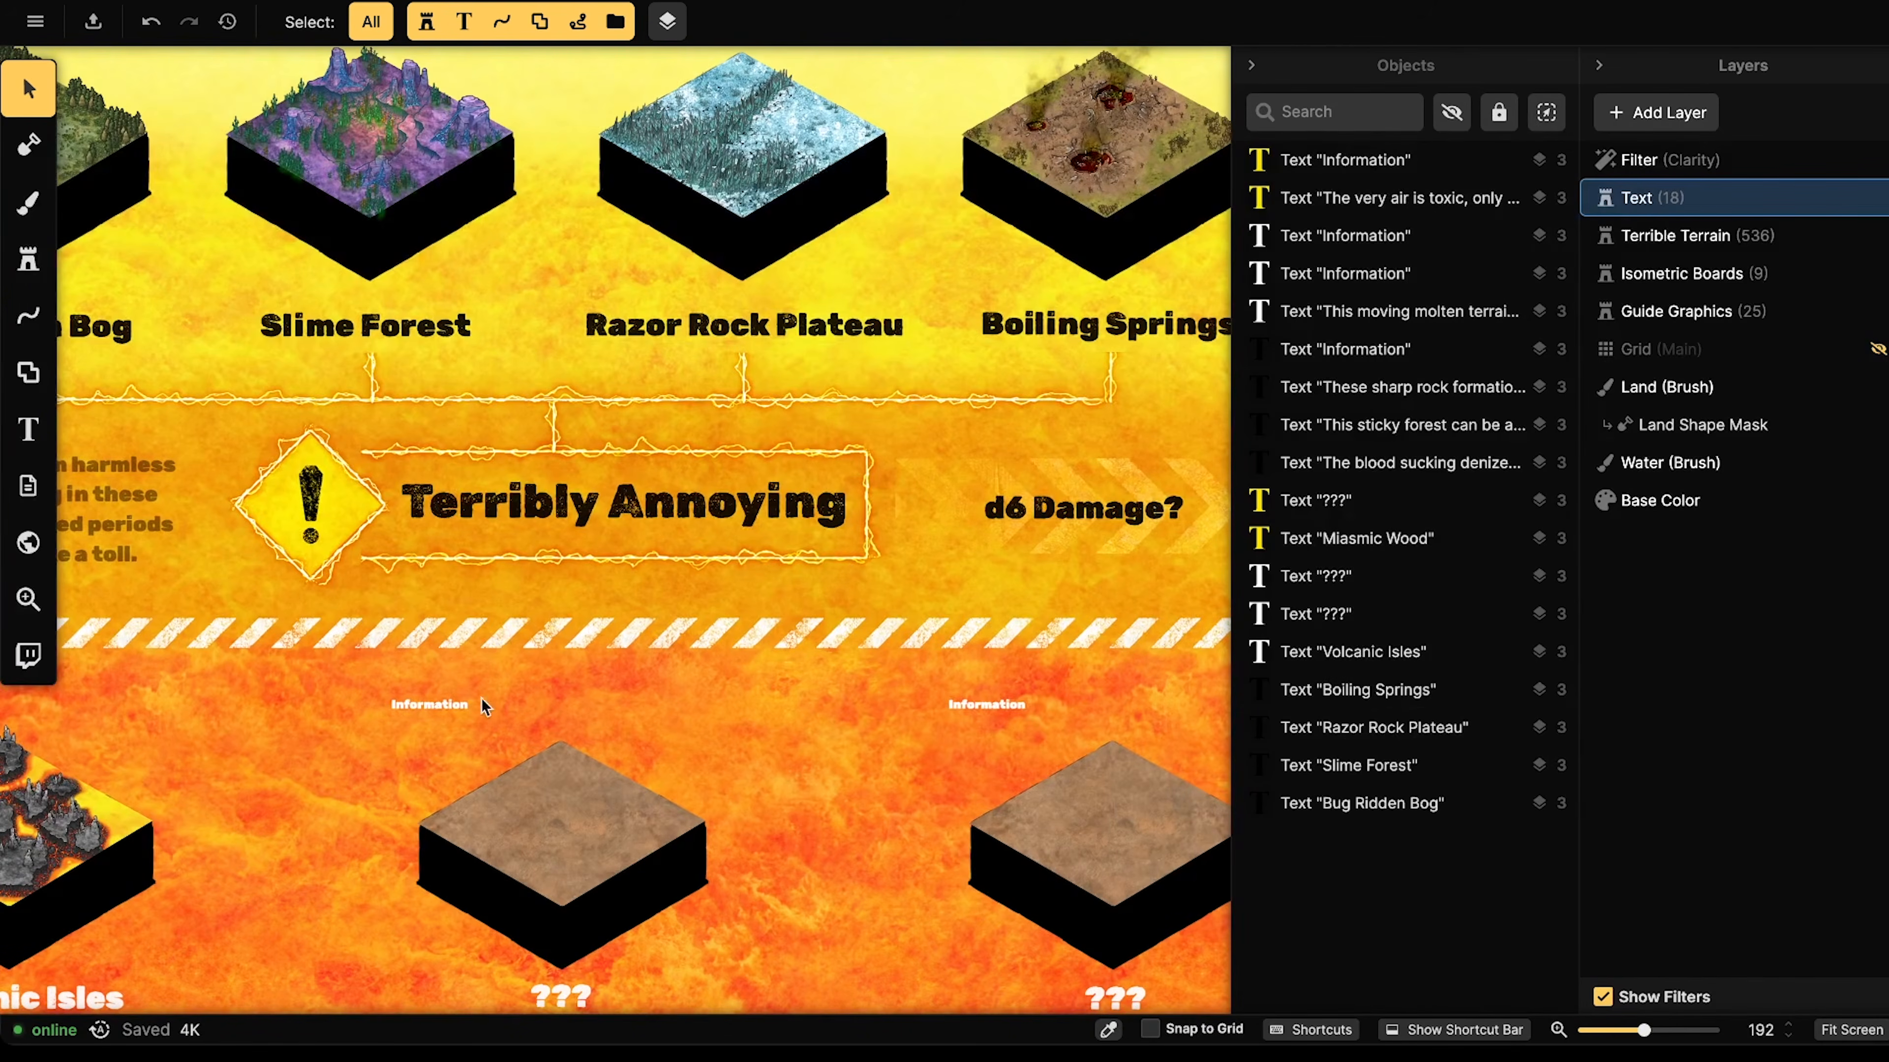
- Examine the finished Razor Rock Plateau tile in the Terribly Annoying tier as a reference
scroll(577, 508, down, 2)
drag(856, 412, 976, 636)
scroll(550, 440, up, 8)
scroll(537, 441, up, 6)
drag(1108, 398, 604, 531)
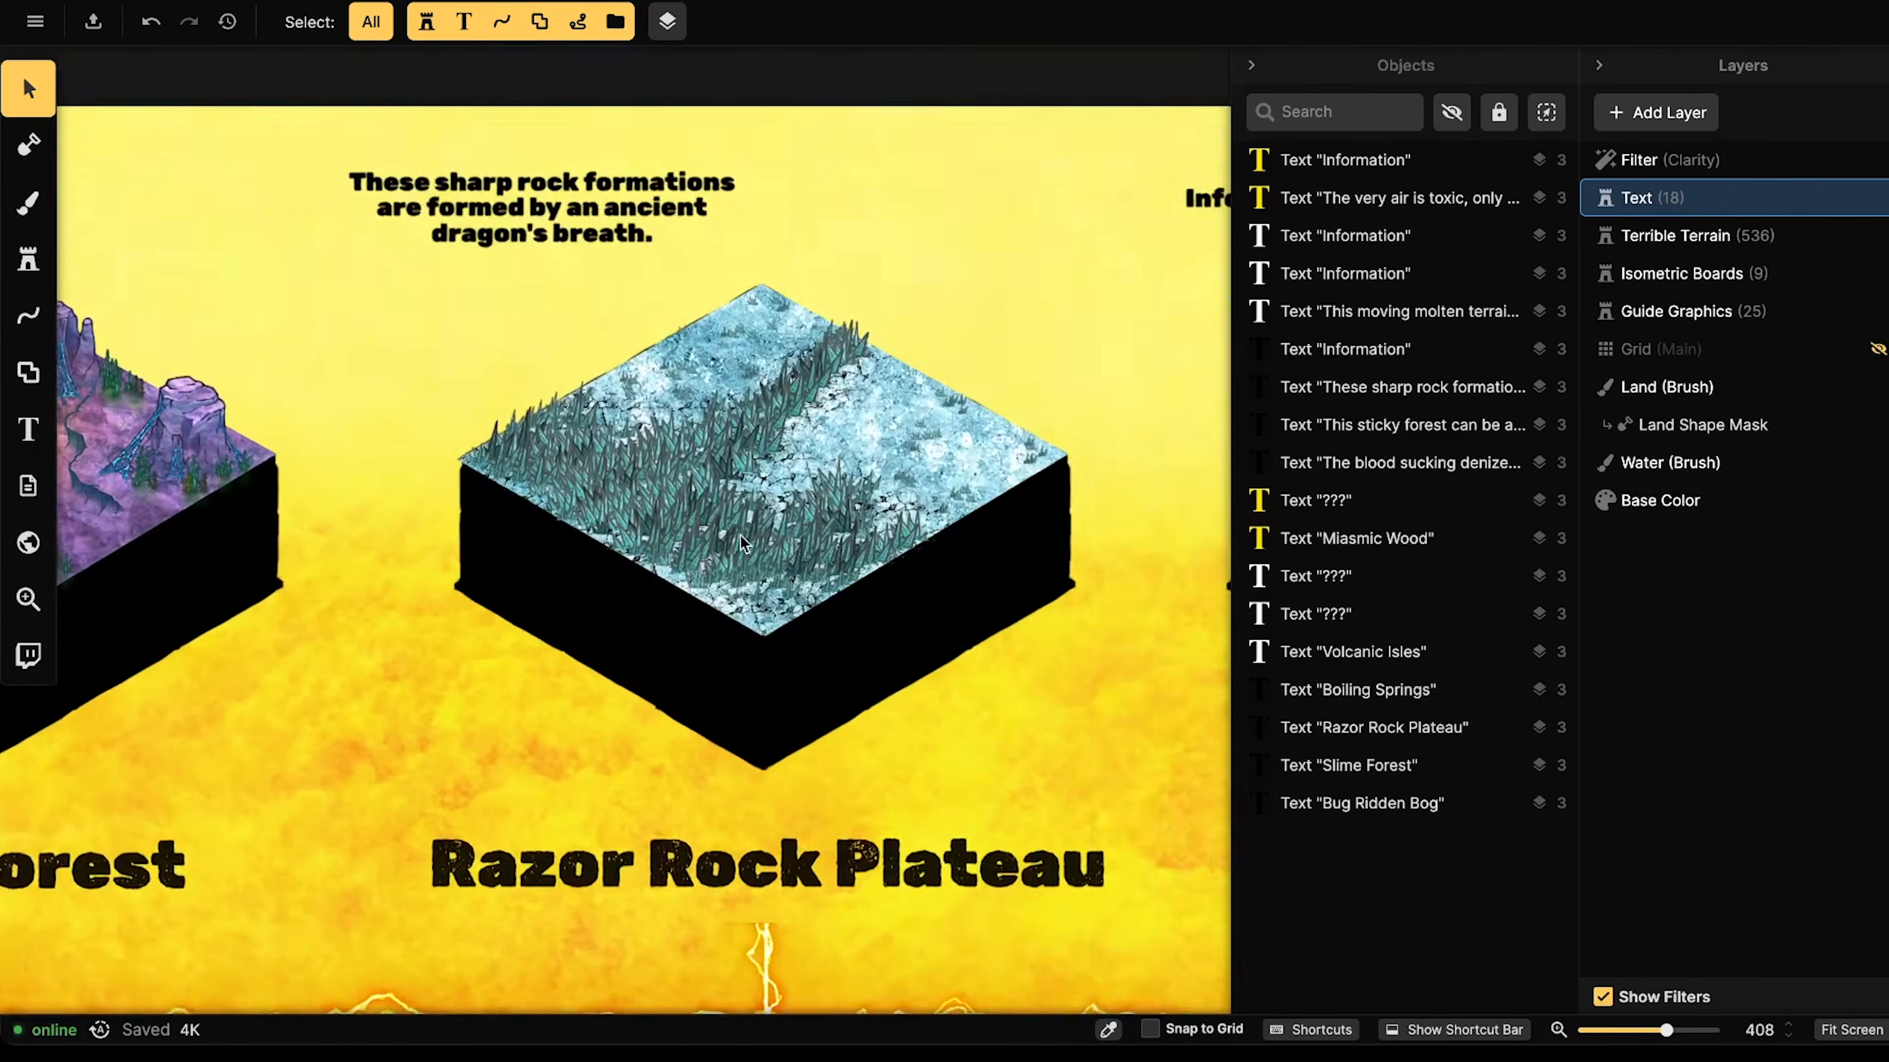
scroll(601, 530, up, 3)
scroll(632, 671, down, 2)
scroll(630, 670, down, 5)
drag(632, 807, 630, 423)
drag(599, 726, 581, 556)
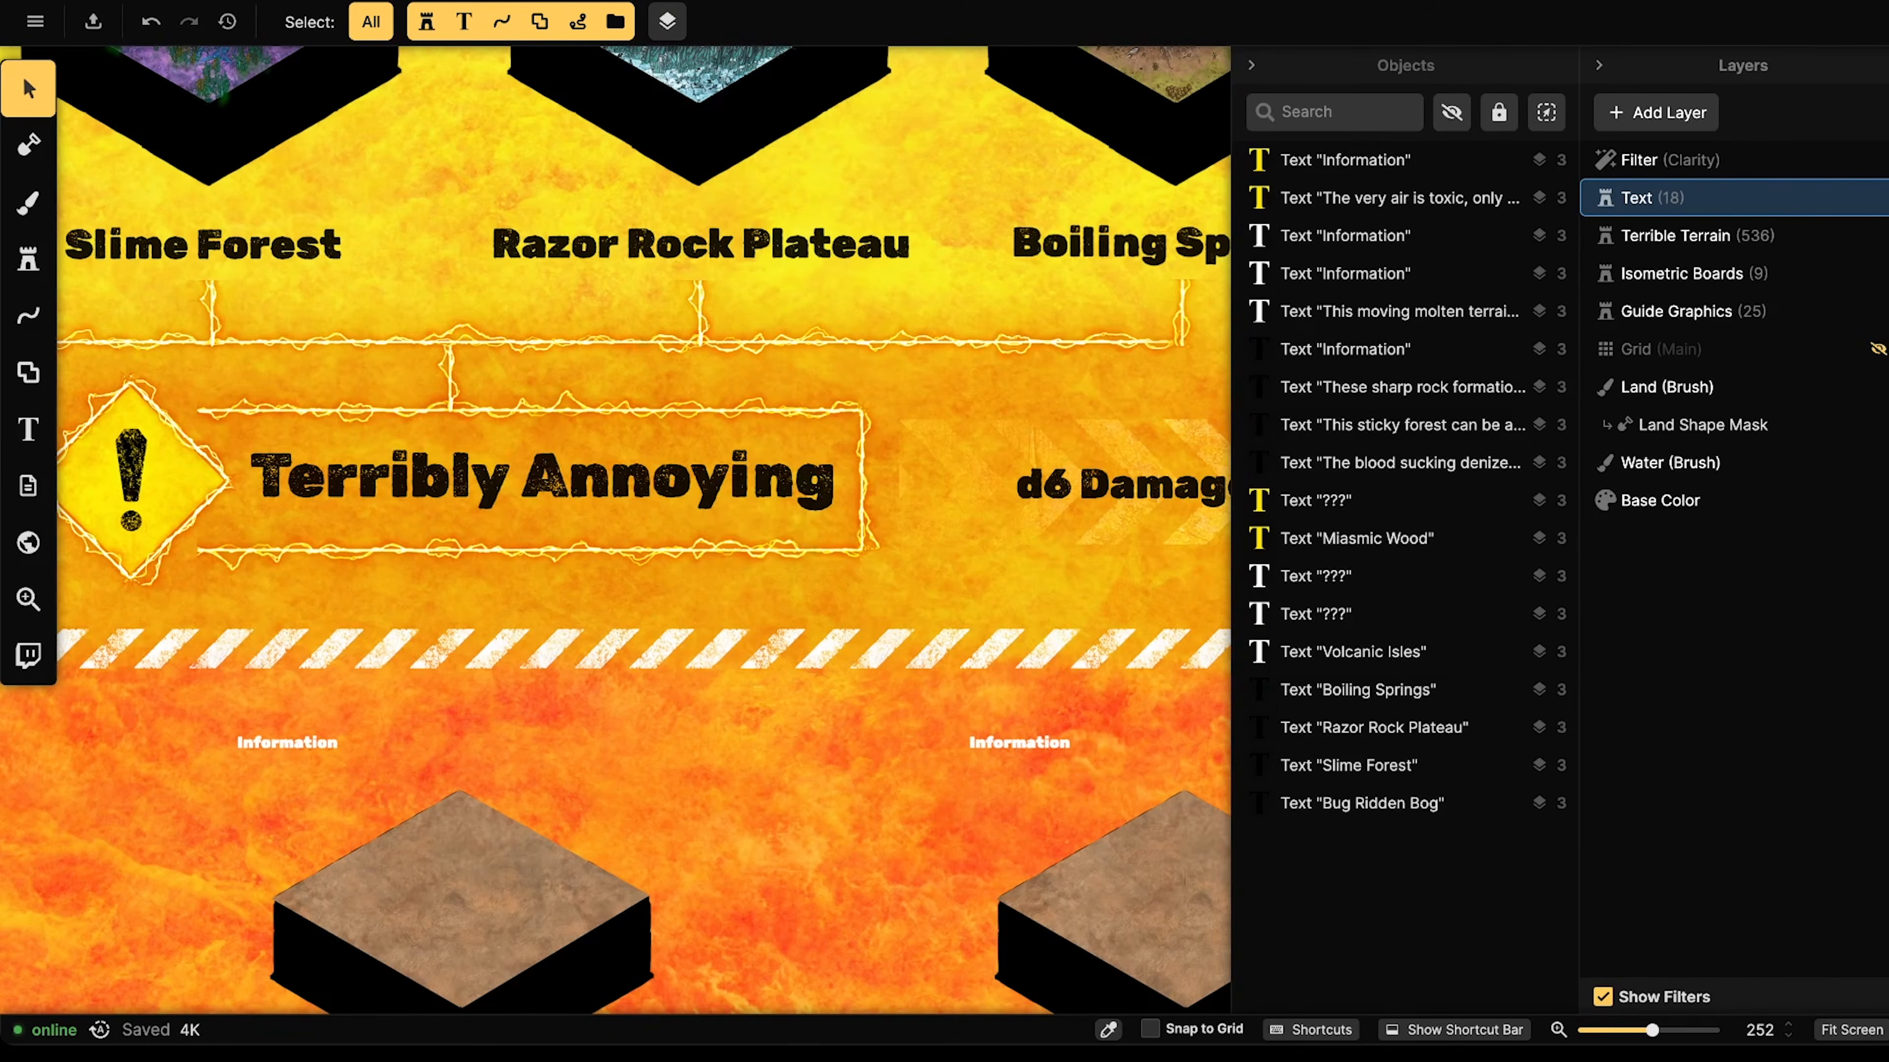
- Open the brush's texture catalog at the Fantasy World pack and clear the old search term
drag(196, 642, 185, 428)
drag(160, 619, 193, 459)
drag(195, 561, 253, 552)
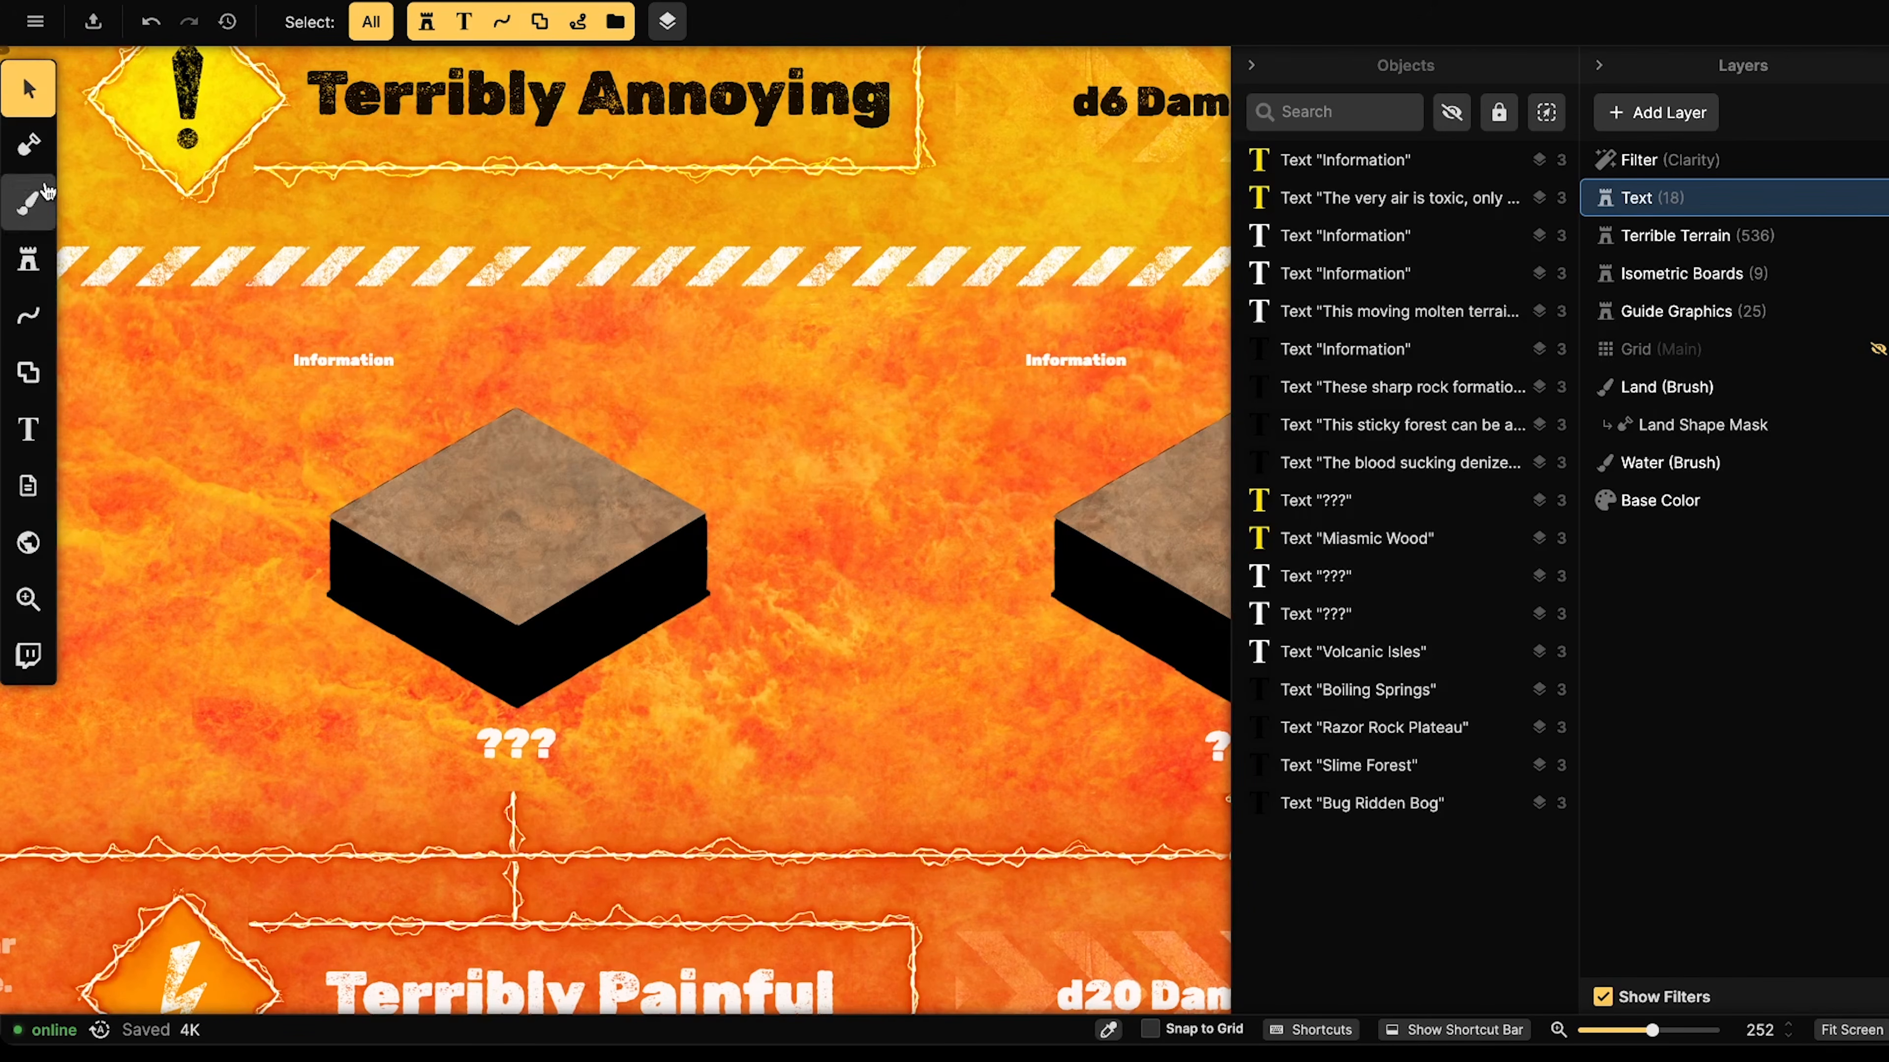
click(28, 202)
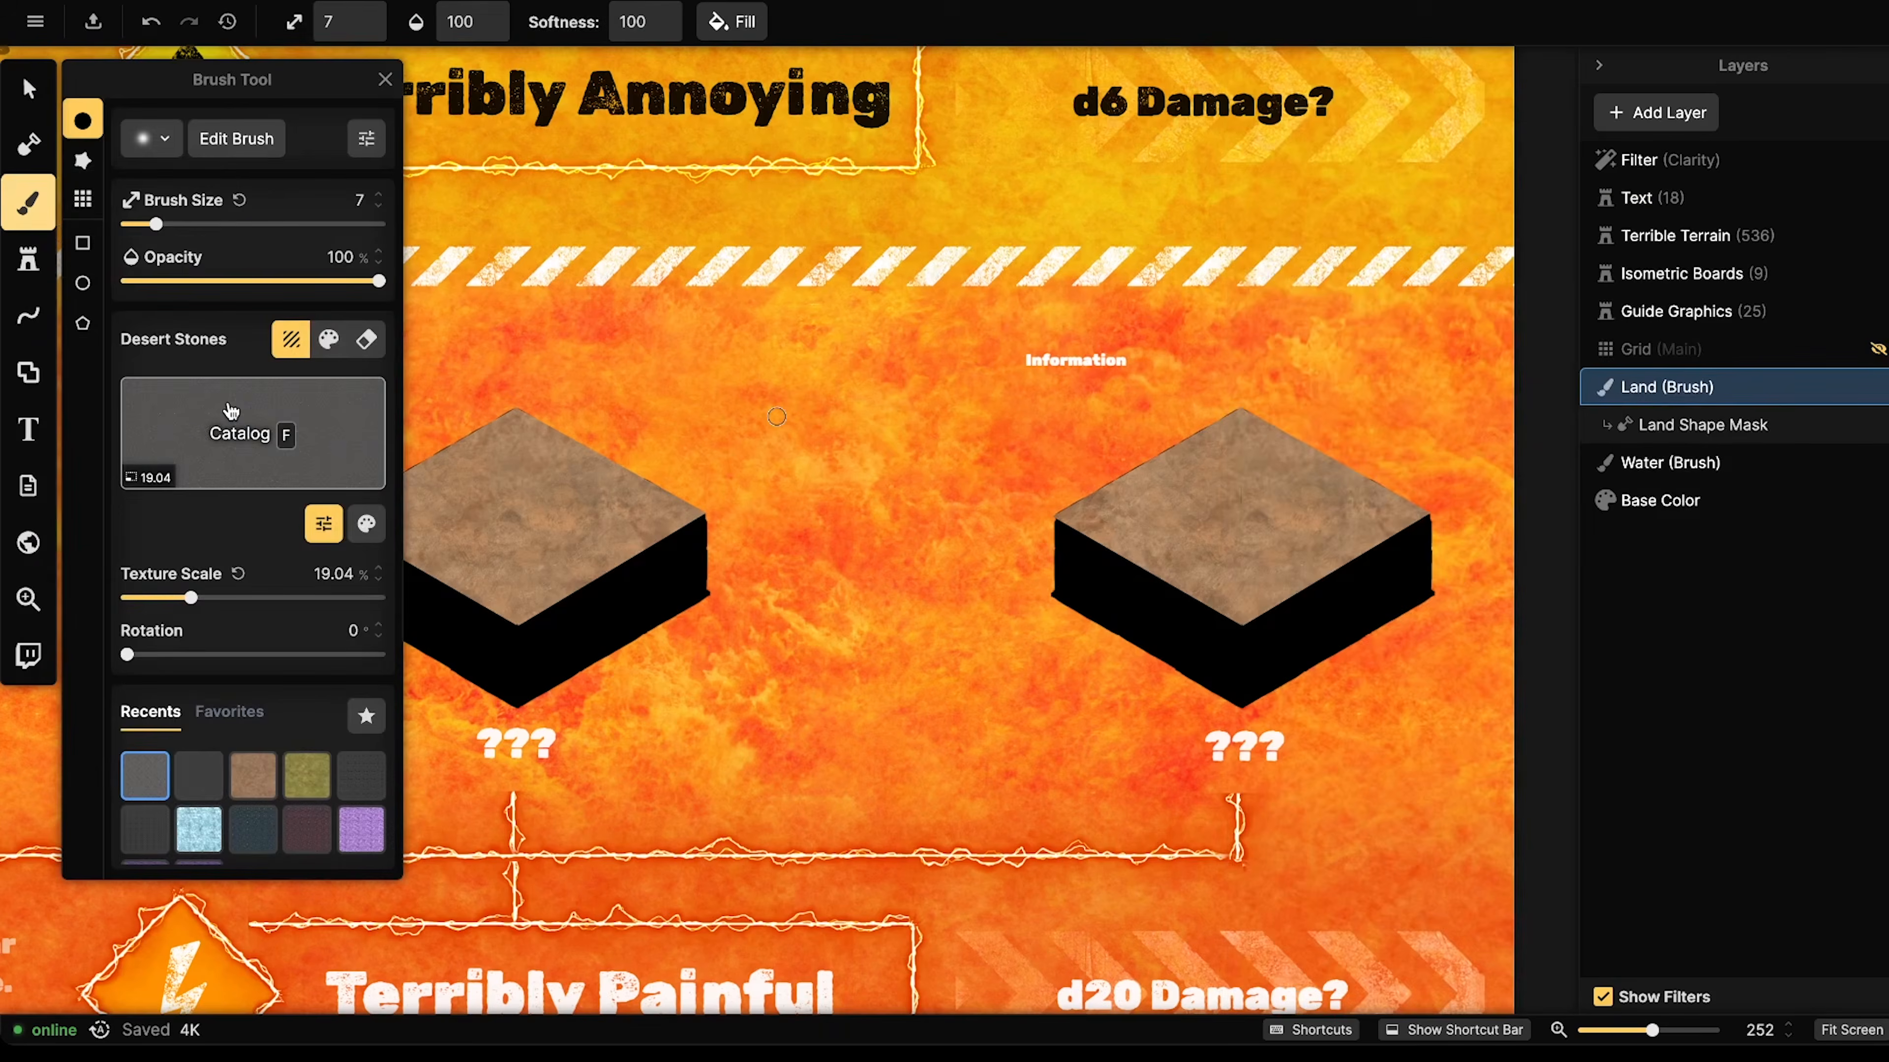
click(230, 411)
key(Escape)
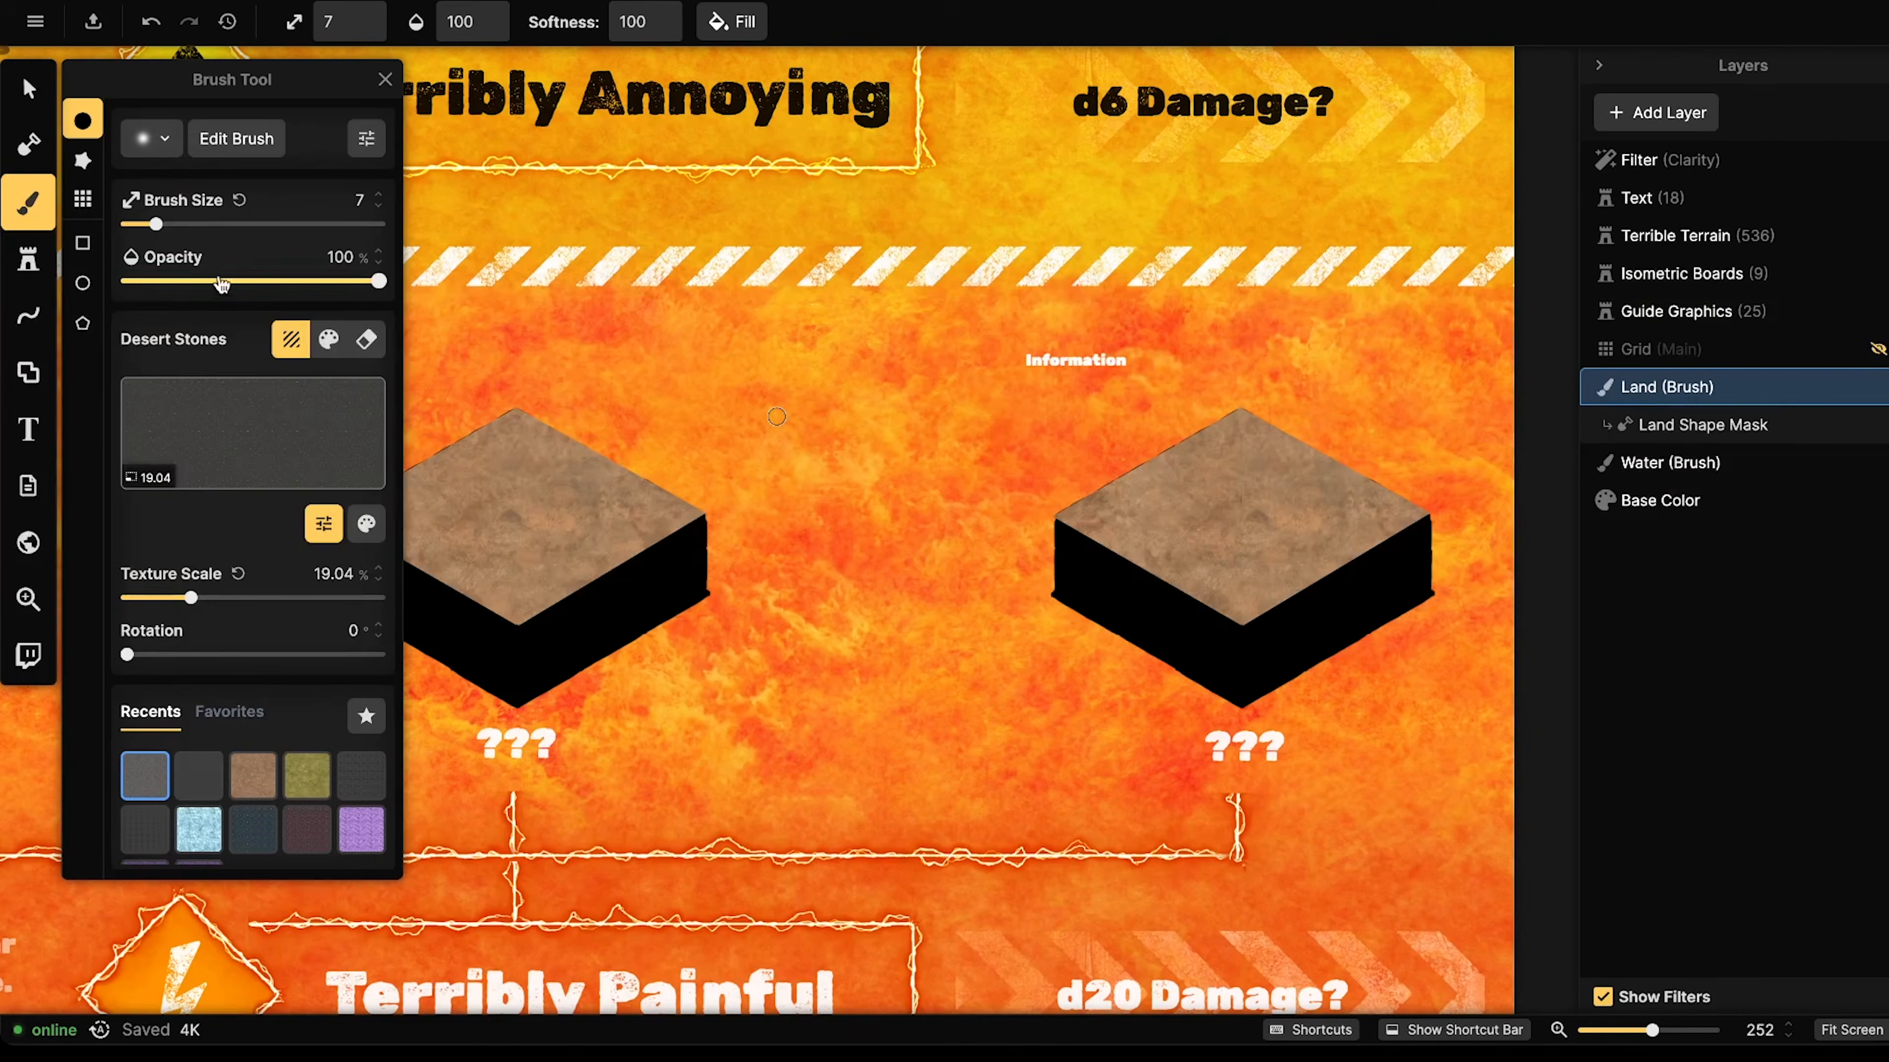
click(186, 422)
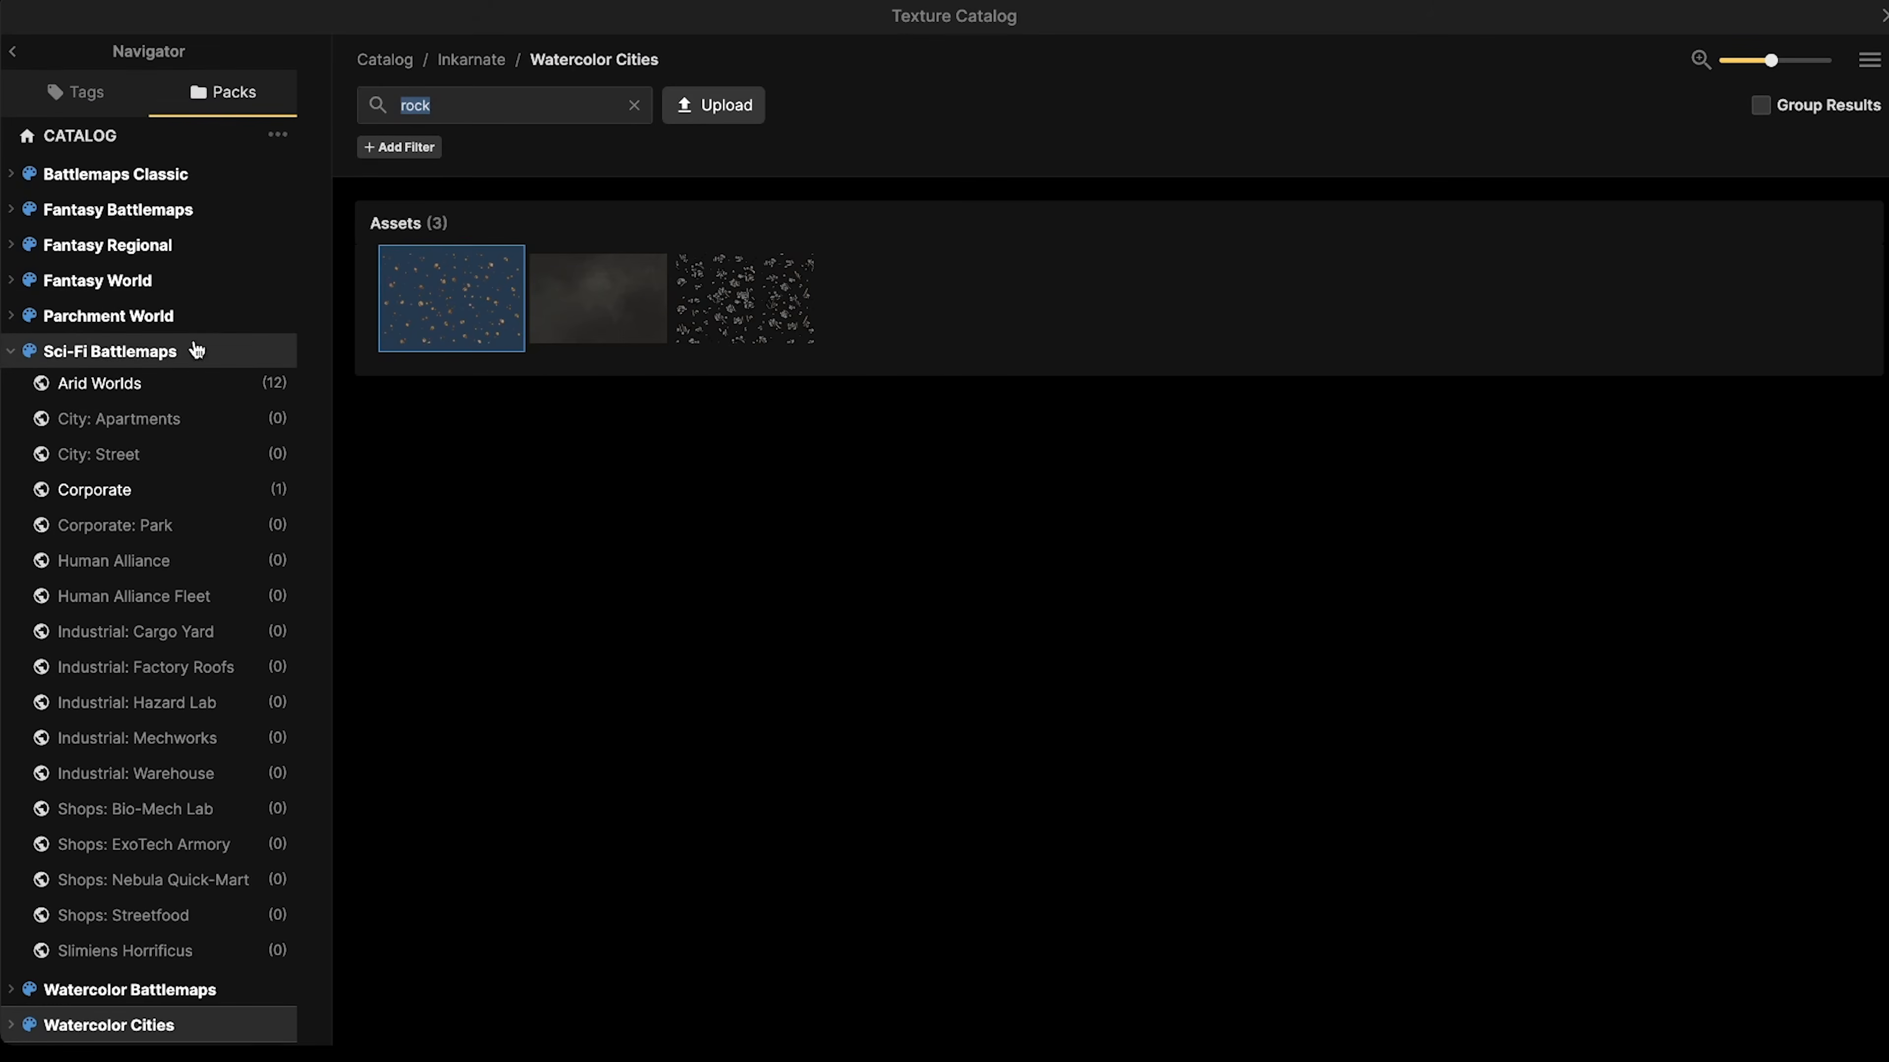
click(97, 290)
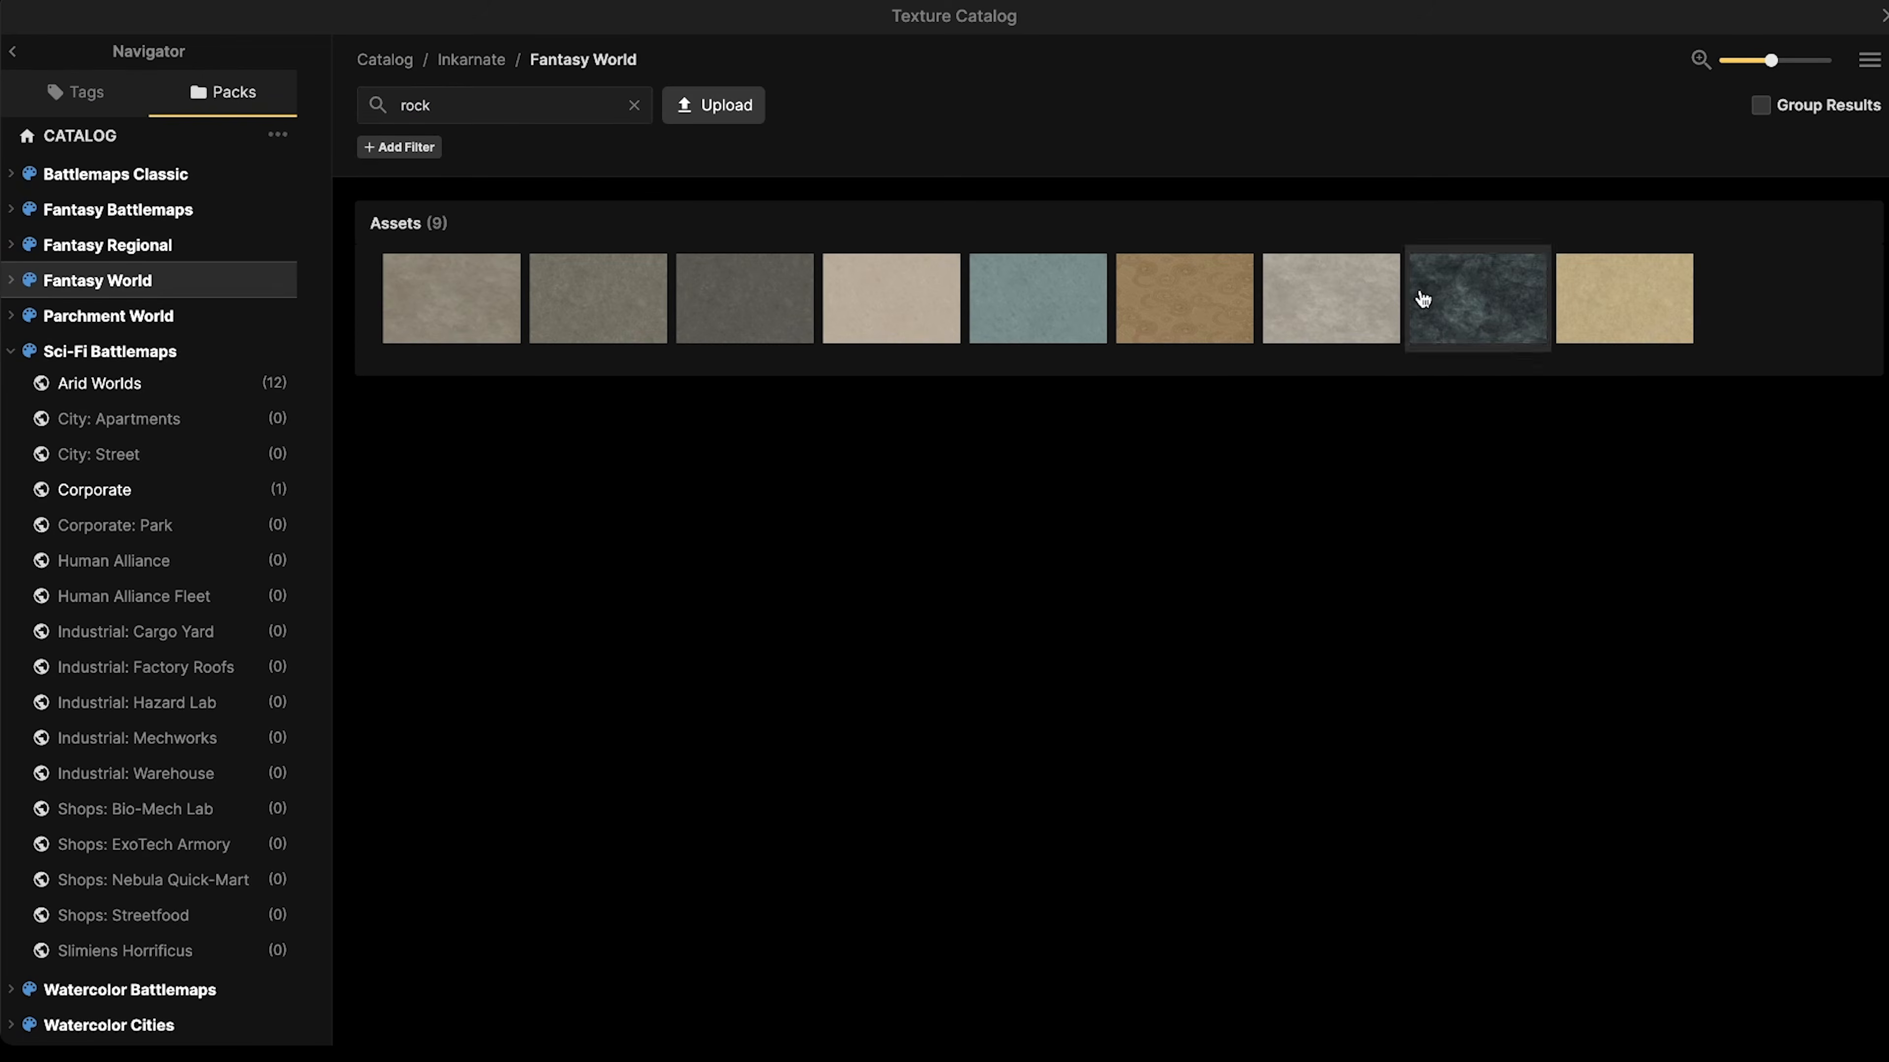
click(634, 105)
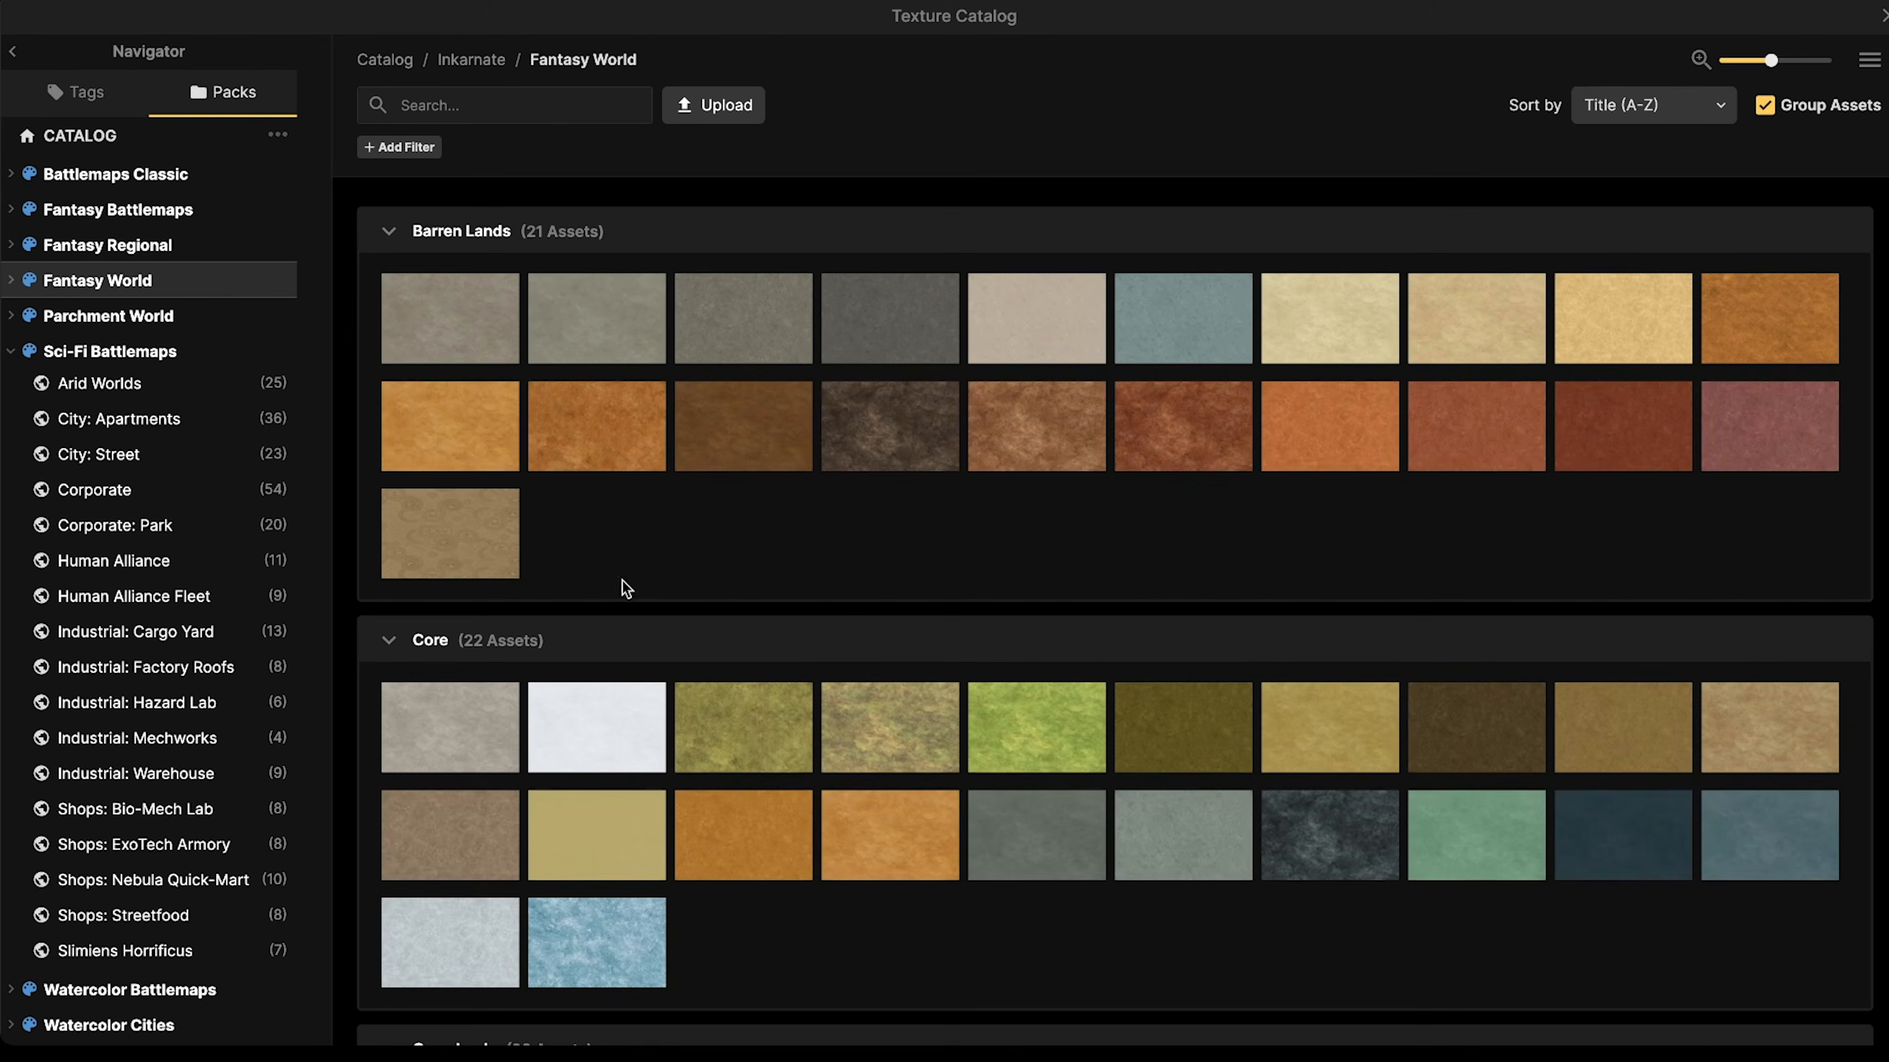
- Search the Fantasy World textures for "sand" and choose Light Beige Desert as the brush texture
scroll(621, 582, down, 2)
scroll(1108, 530, down, 3)
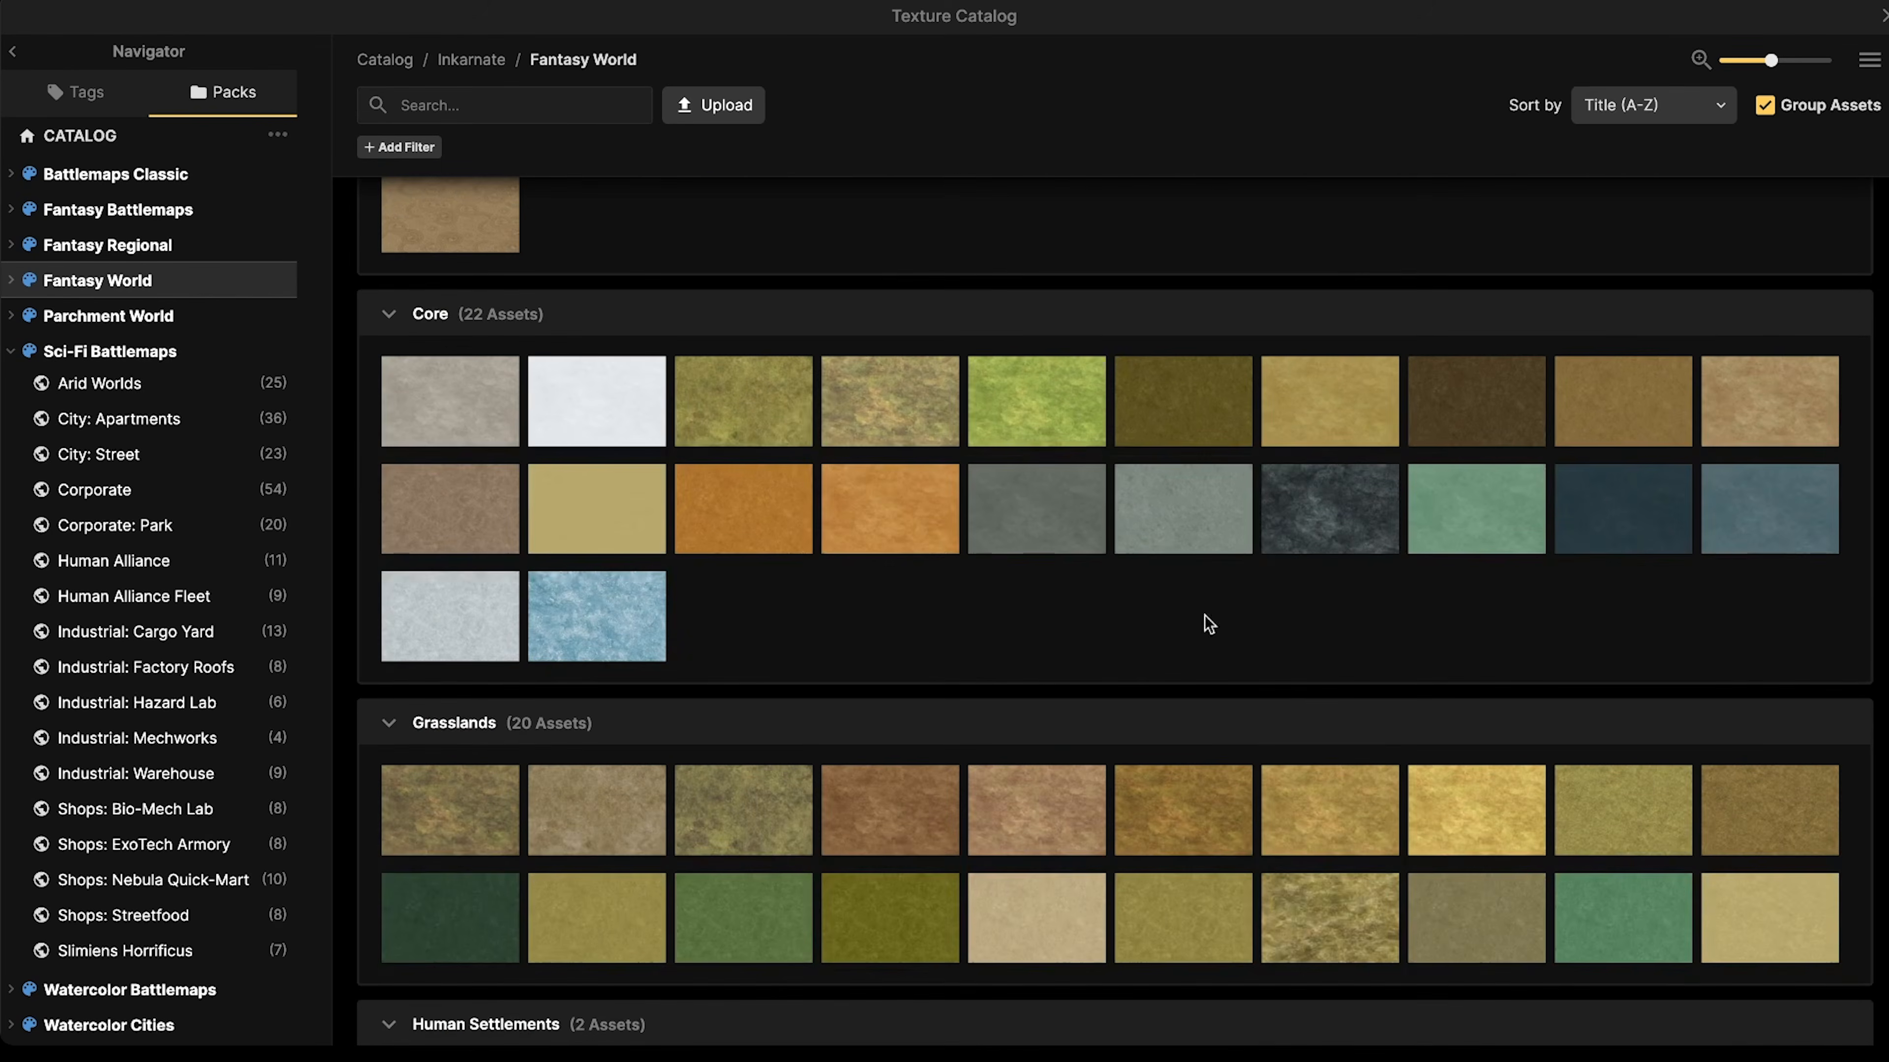
scroll(1165, 574, down, 3)
click(443, 102)
text(sand)
mouse_move(461, 300)
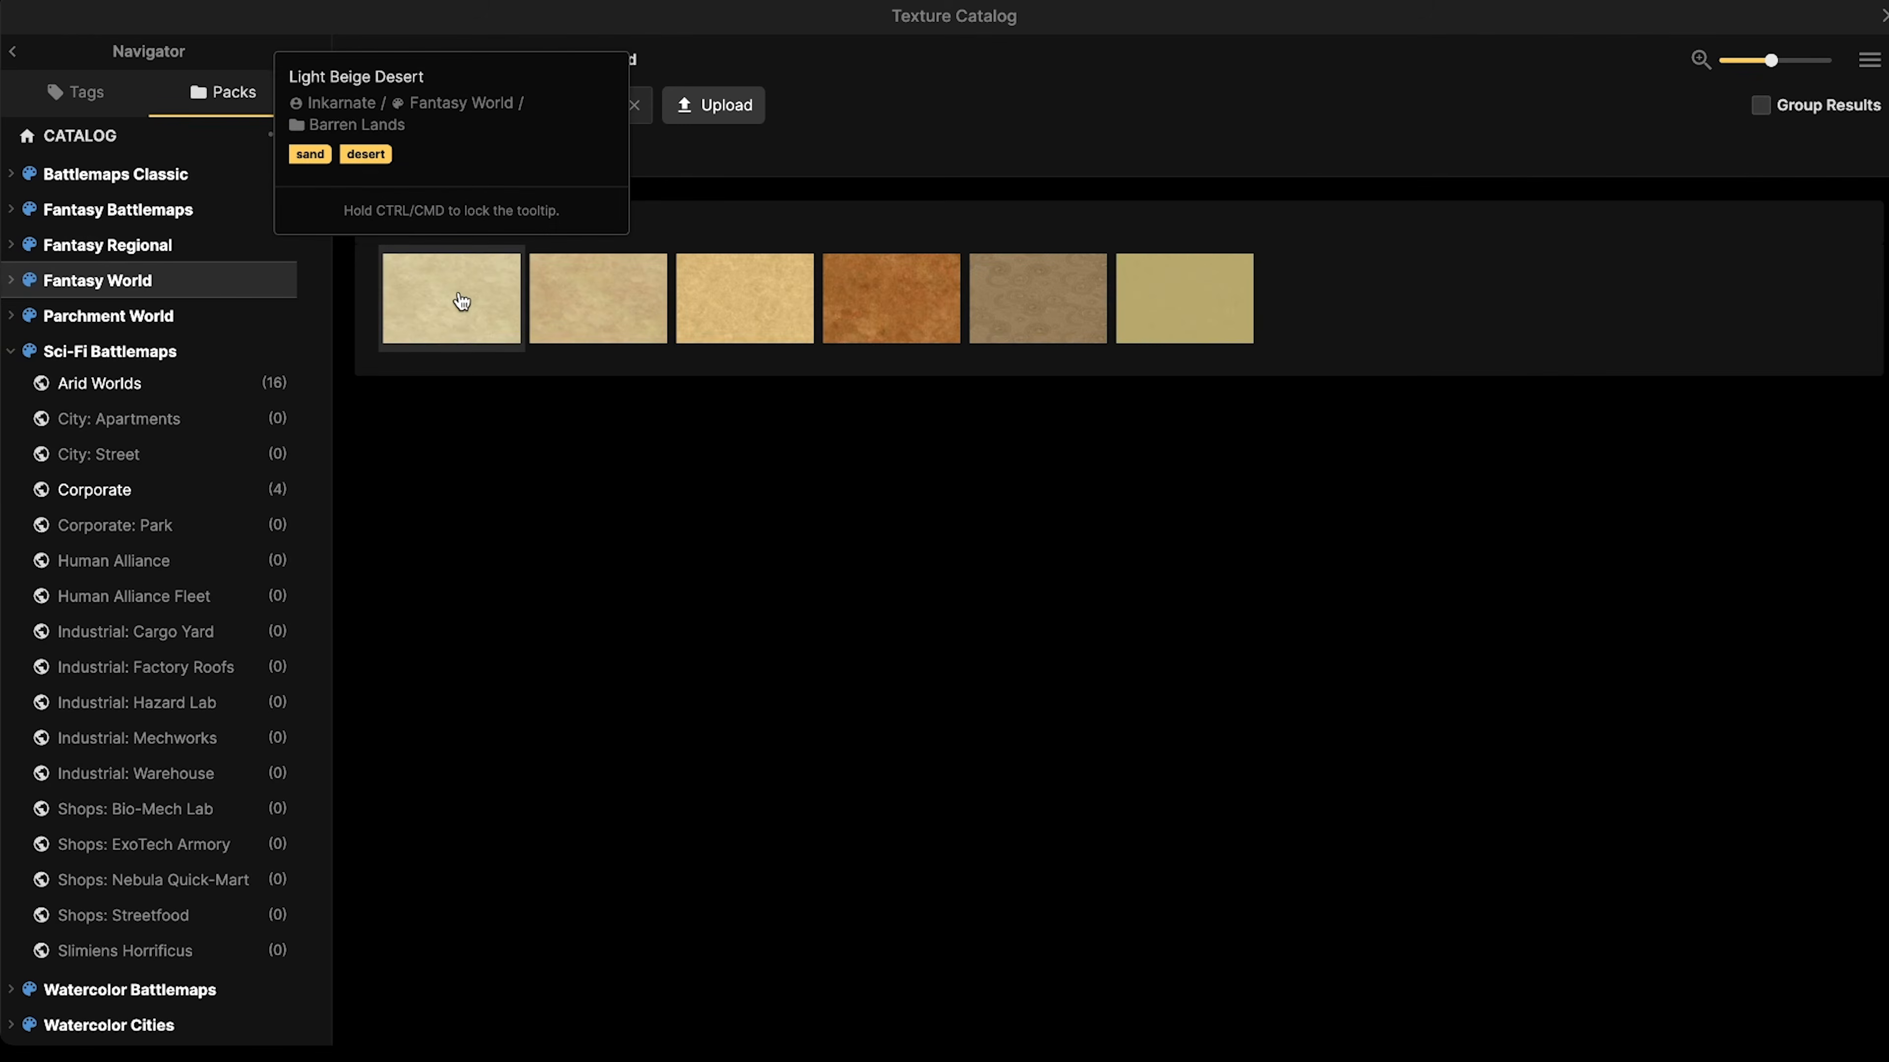
click(473, 298)
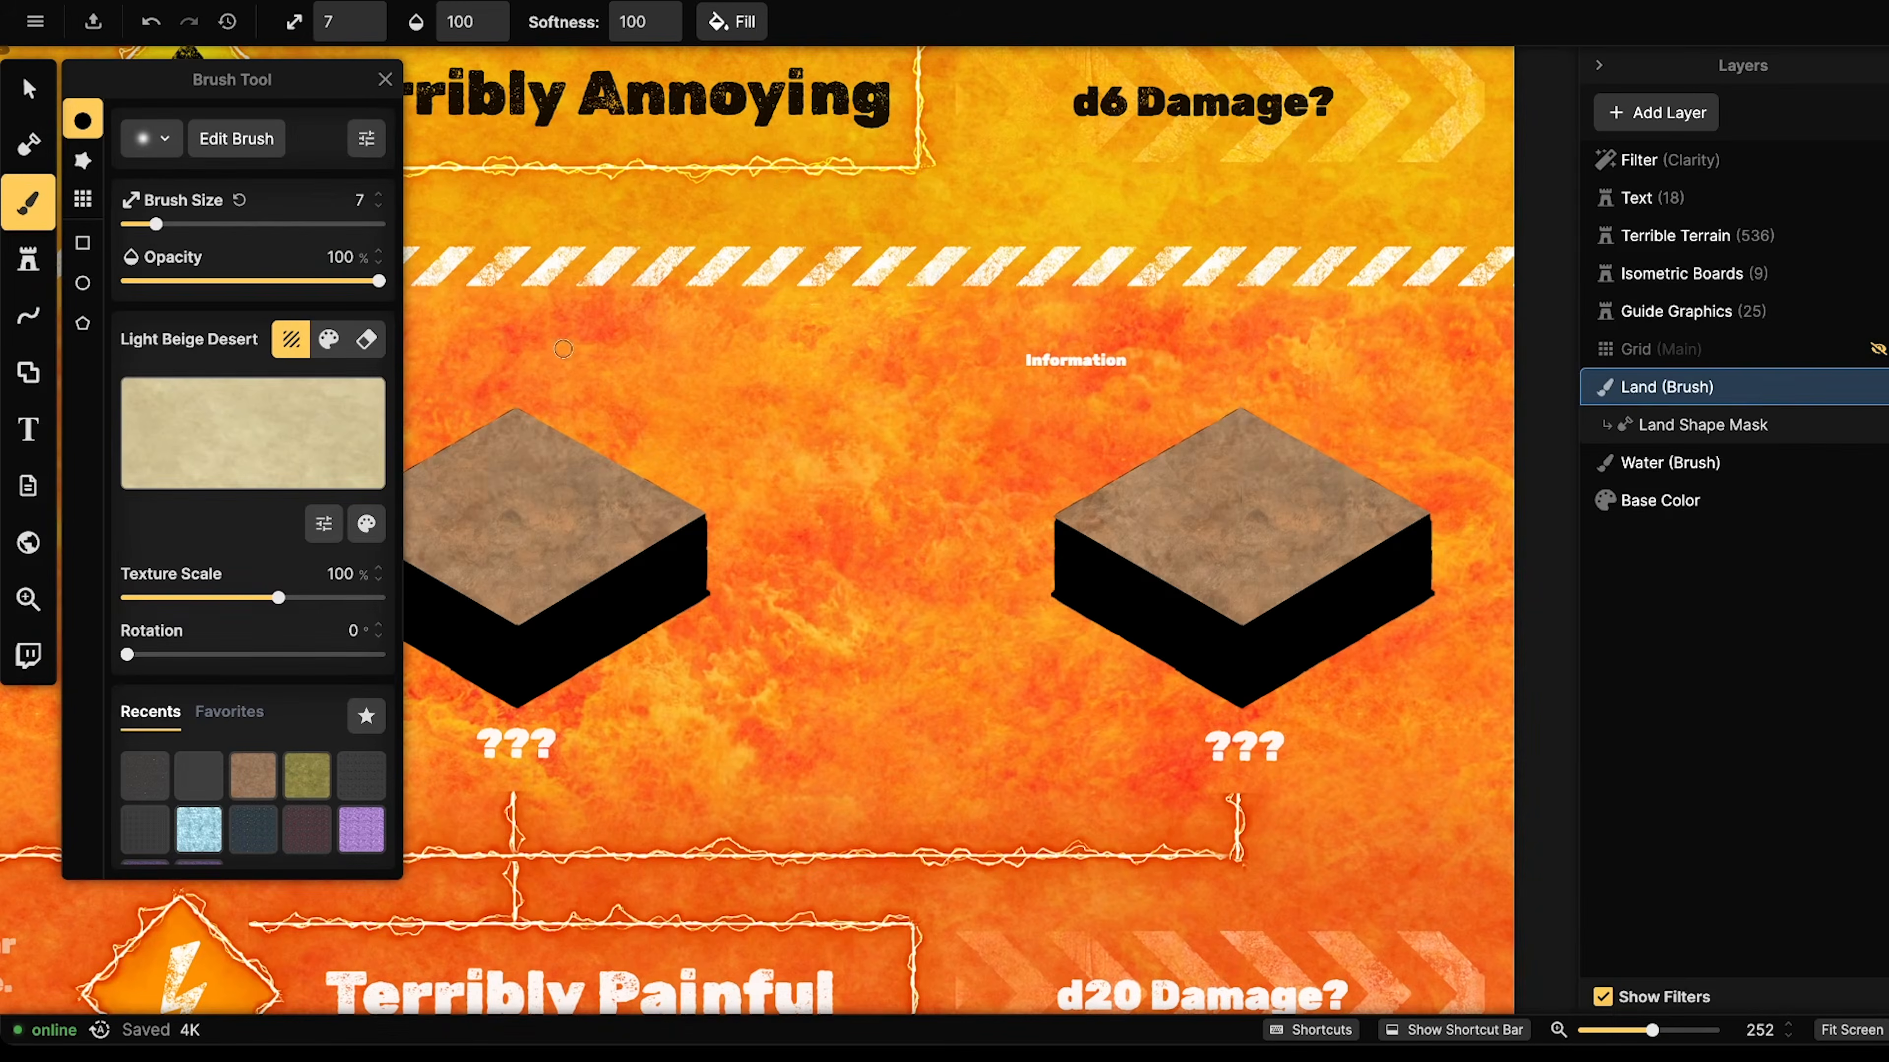
- Enlarge the brush to size 67 and paint Light Beige Desert over the top of the middle Terribly Painful tile
key(bracketright)
key(bracketright)
key(bracketright)
key(bracketright)
key(bracketright)
key(bracketright)
drag(525, 354, 761, 353)
mouse_move(814, 422)
mouse_down()
mouse_move(962, 429)
mouse_move(717, 493)
mouse_move(1117, 556)
mouse_move(724, 535)
mouse_move(586, 426)
mouse_move(837, 537)
mouse_move(898, 493)
mouse_move(826, 447)
mouse_move(578, 405)
mouse_up()
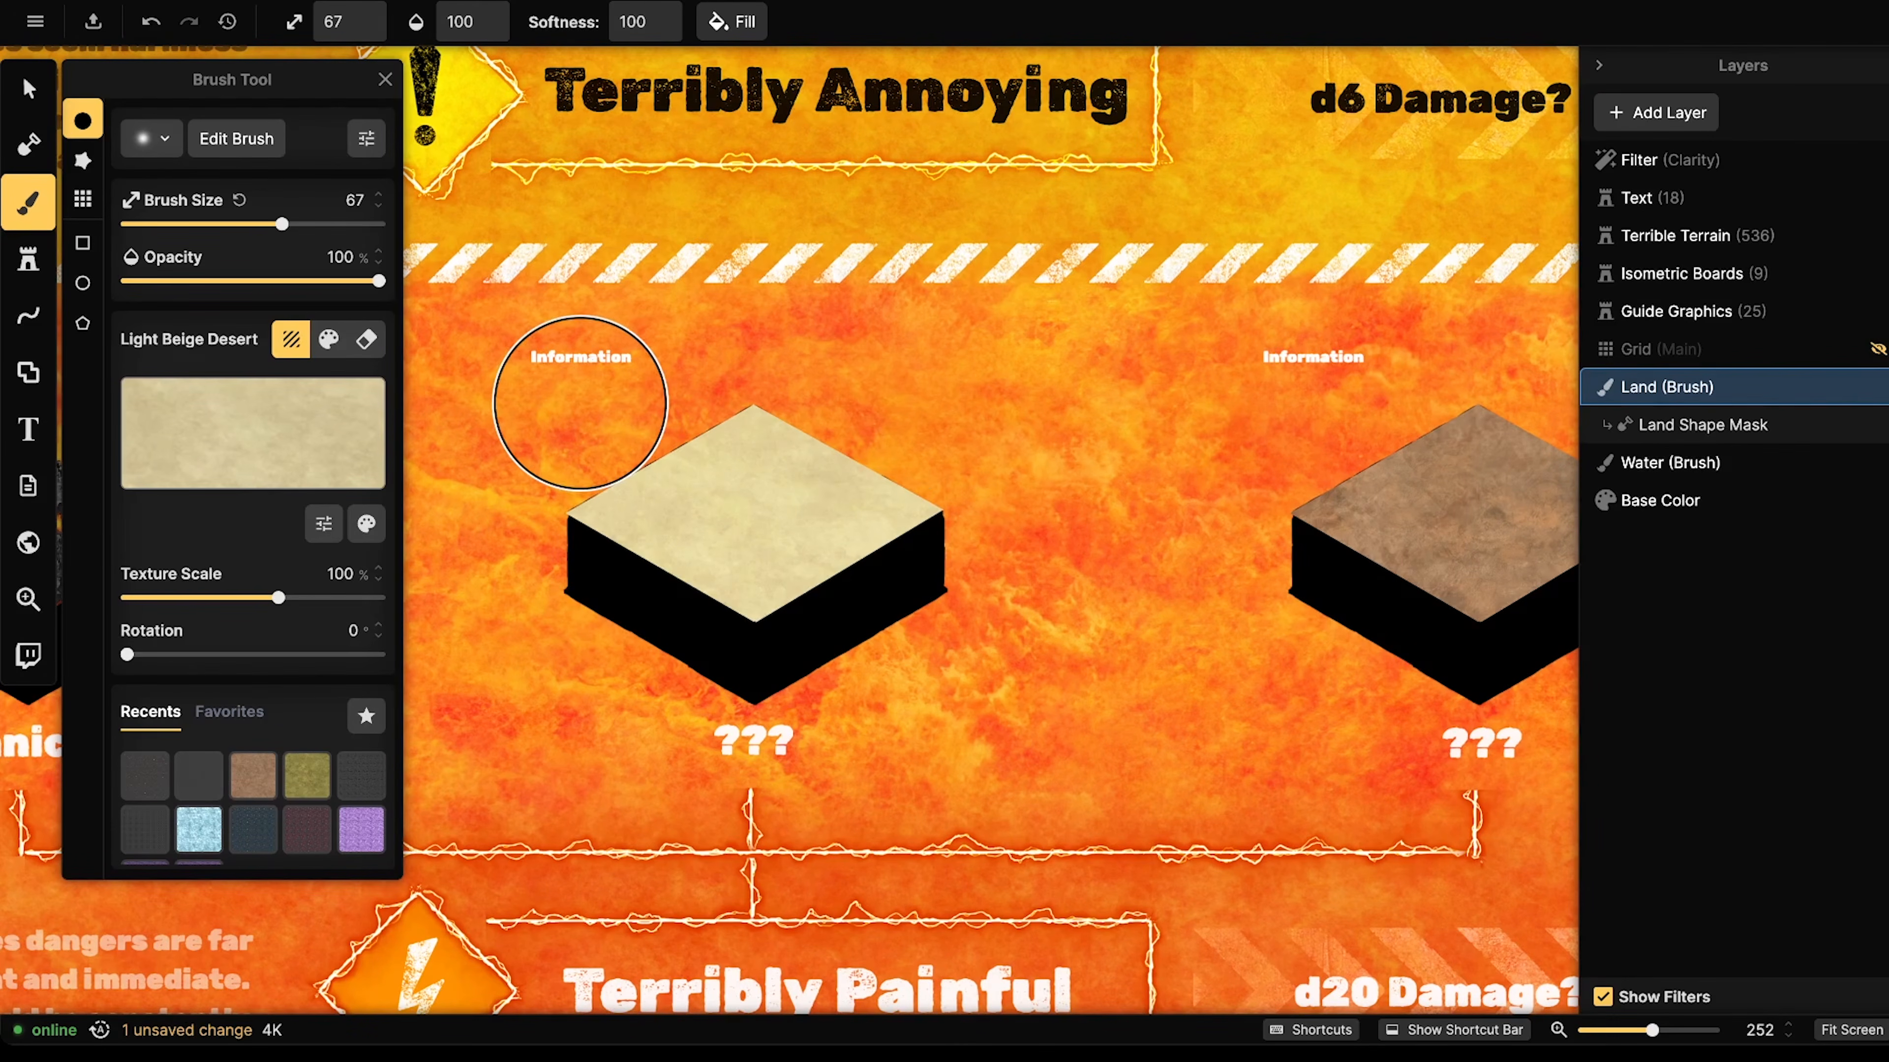
- Open the stamp catalog at the Fantasy World pack and clear the old search term
click(31, 260)
click(145, 226)
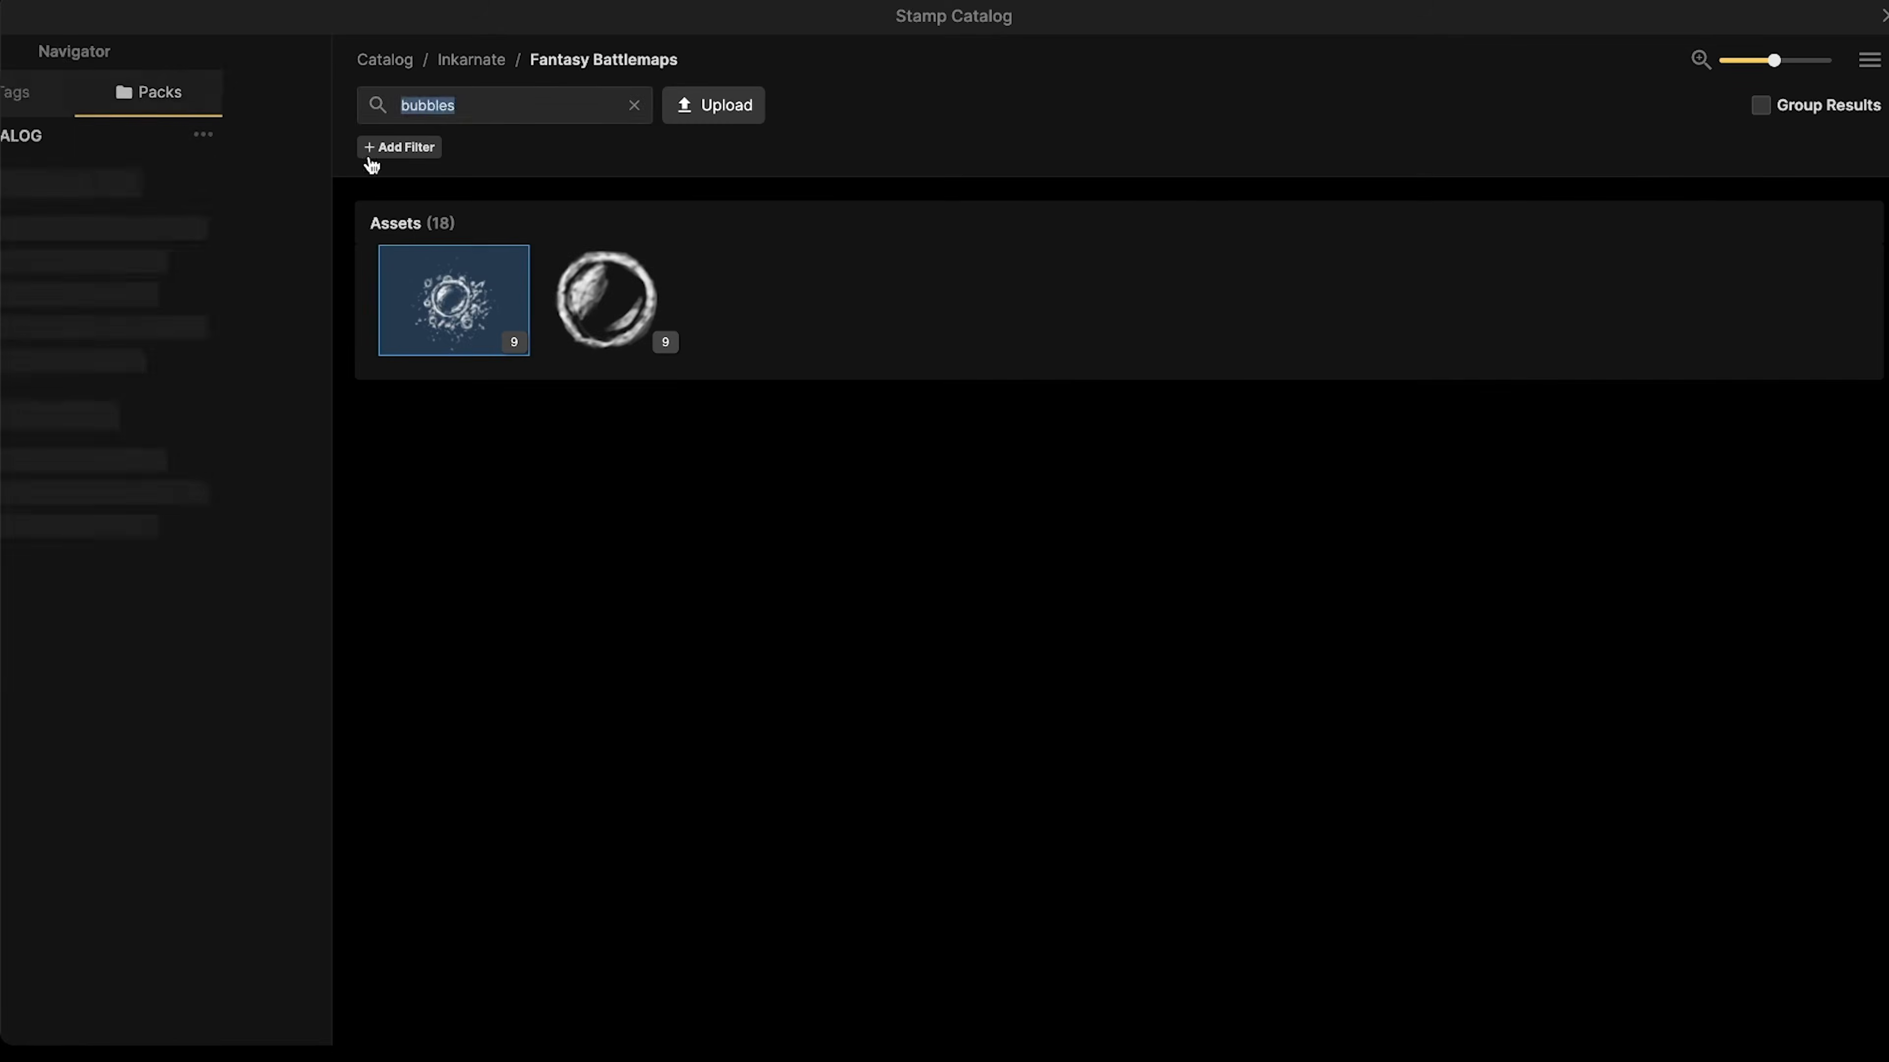
click(373, 113)
click(135, 356)
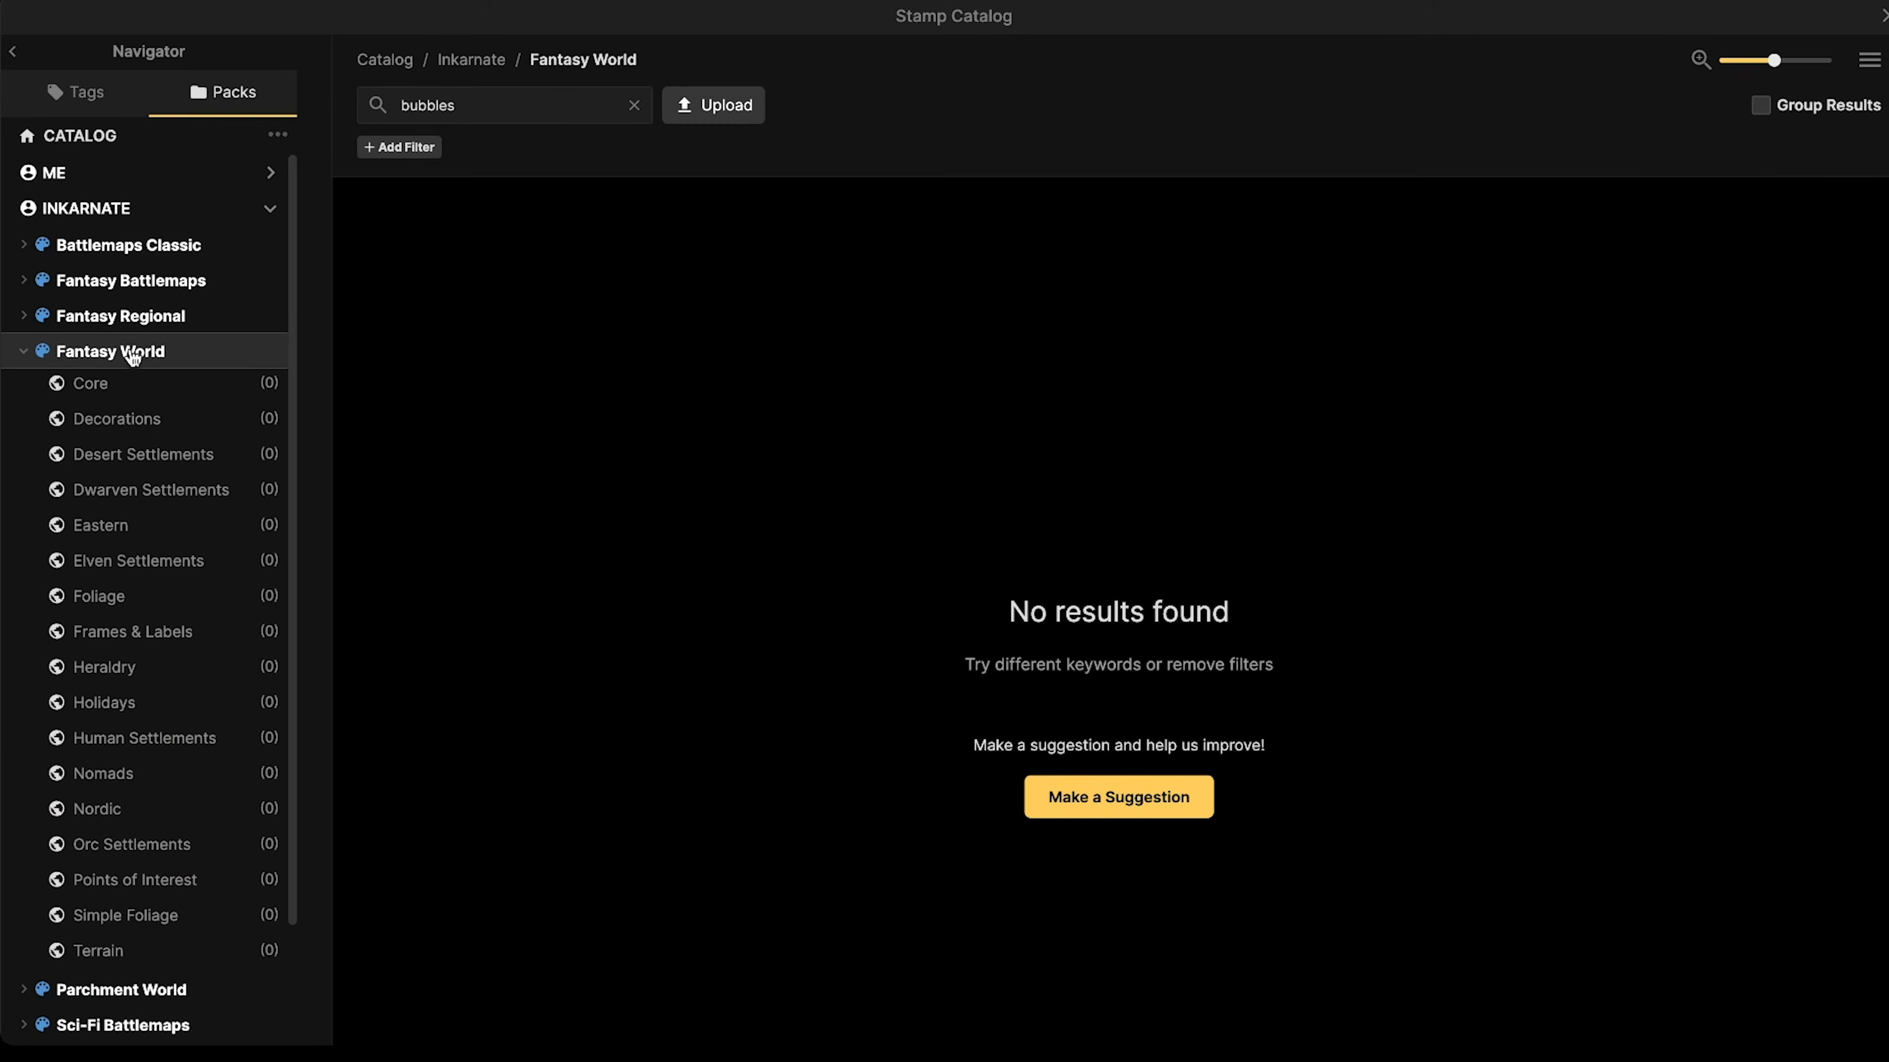
click(633, 106)
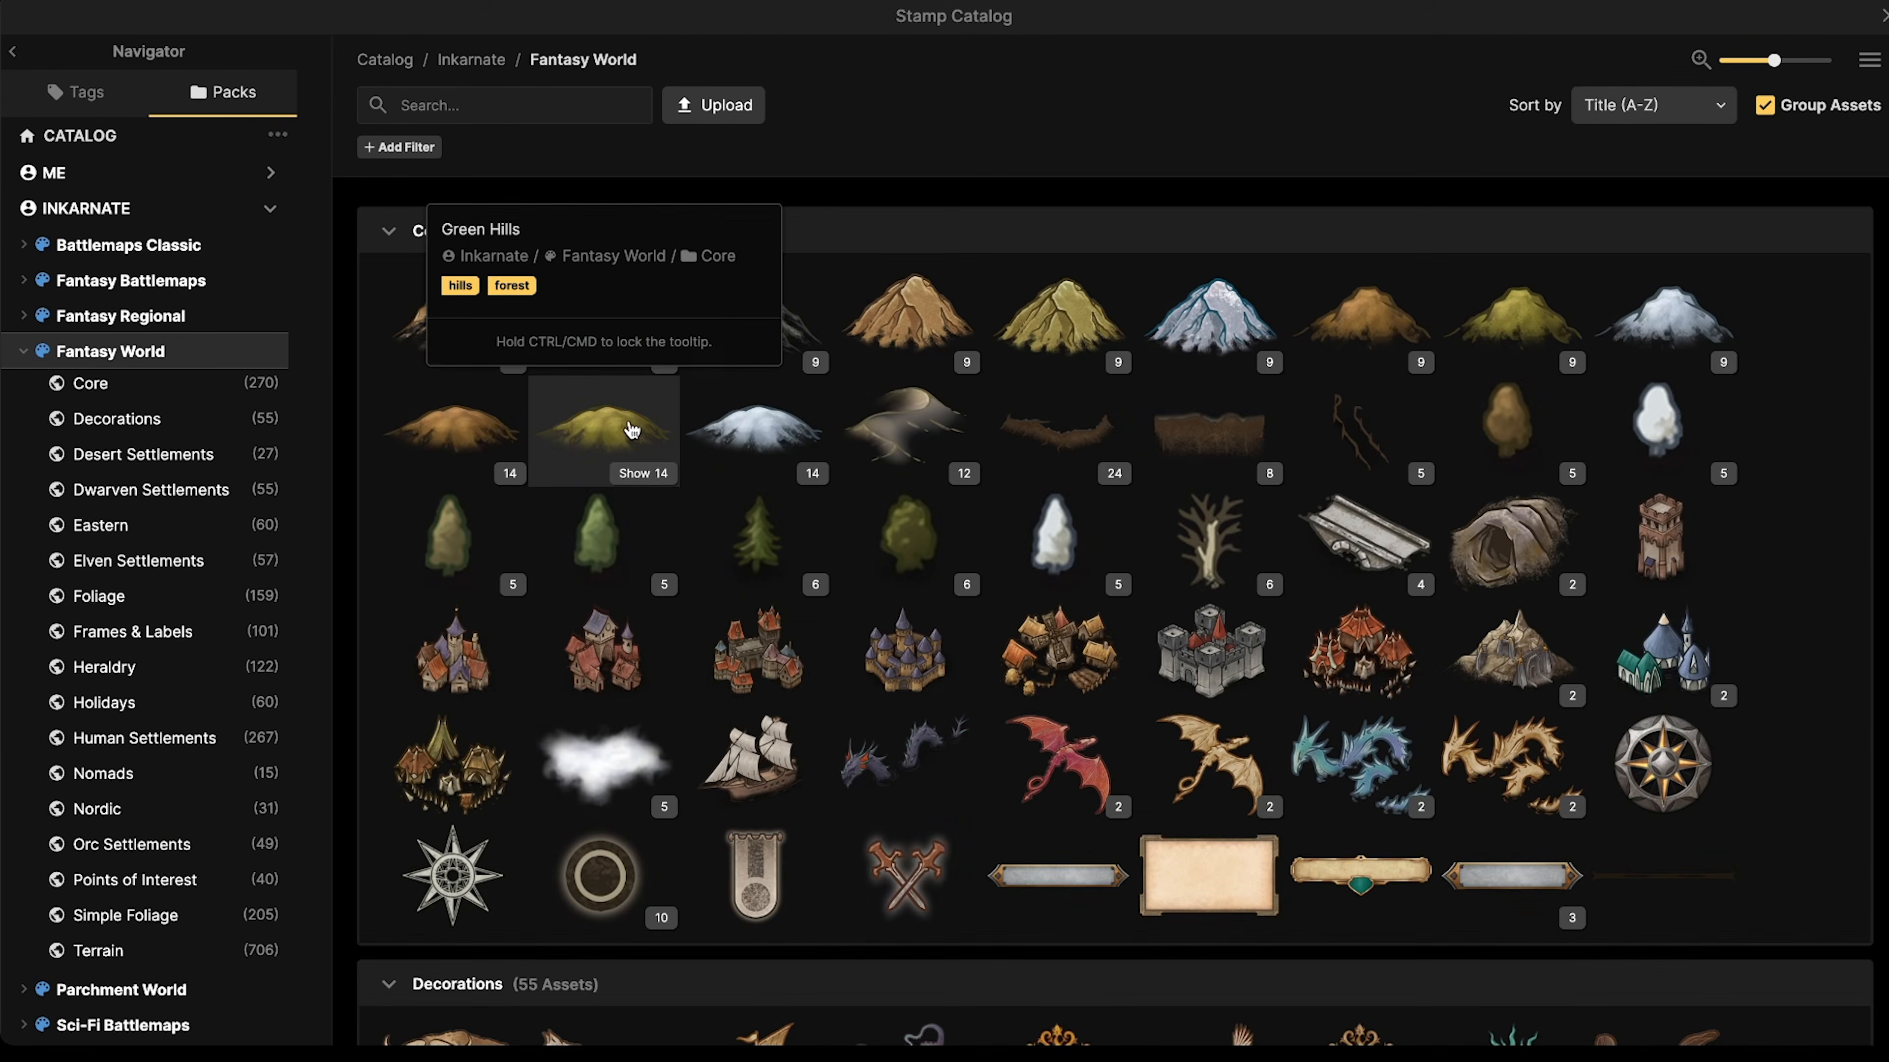
- Browse the Fantasy World stamp categories from Core through Points of Interest for stamps suited to a desert tile
scroll(855, 596, down, 3)
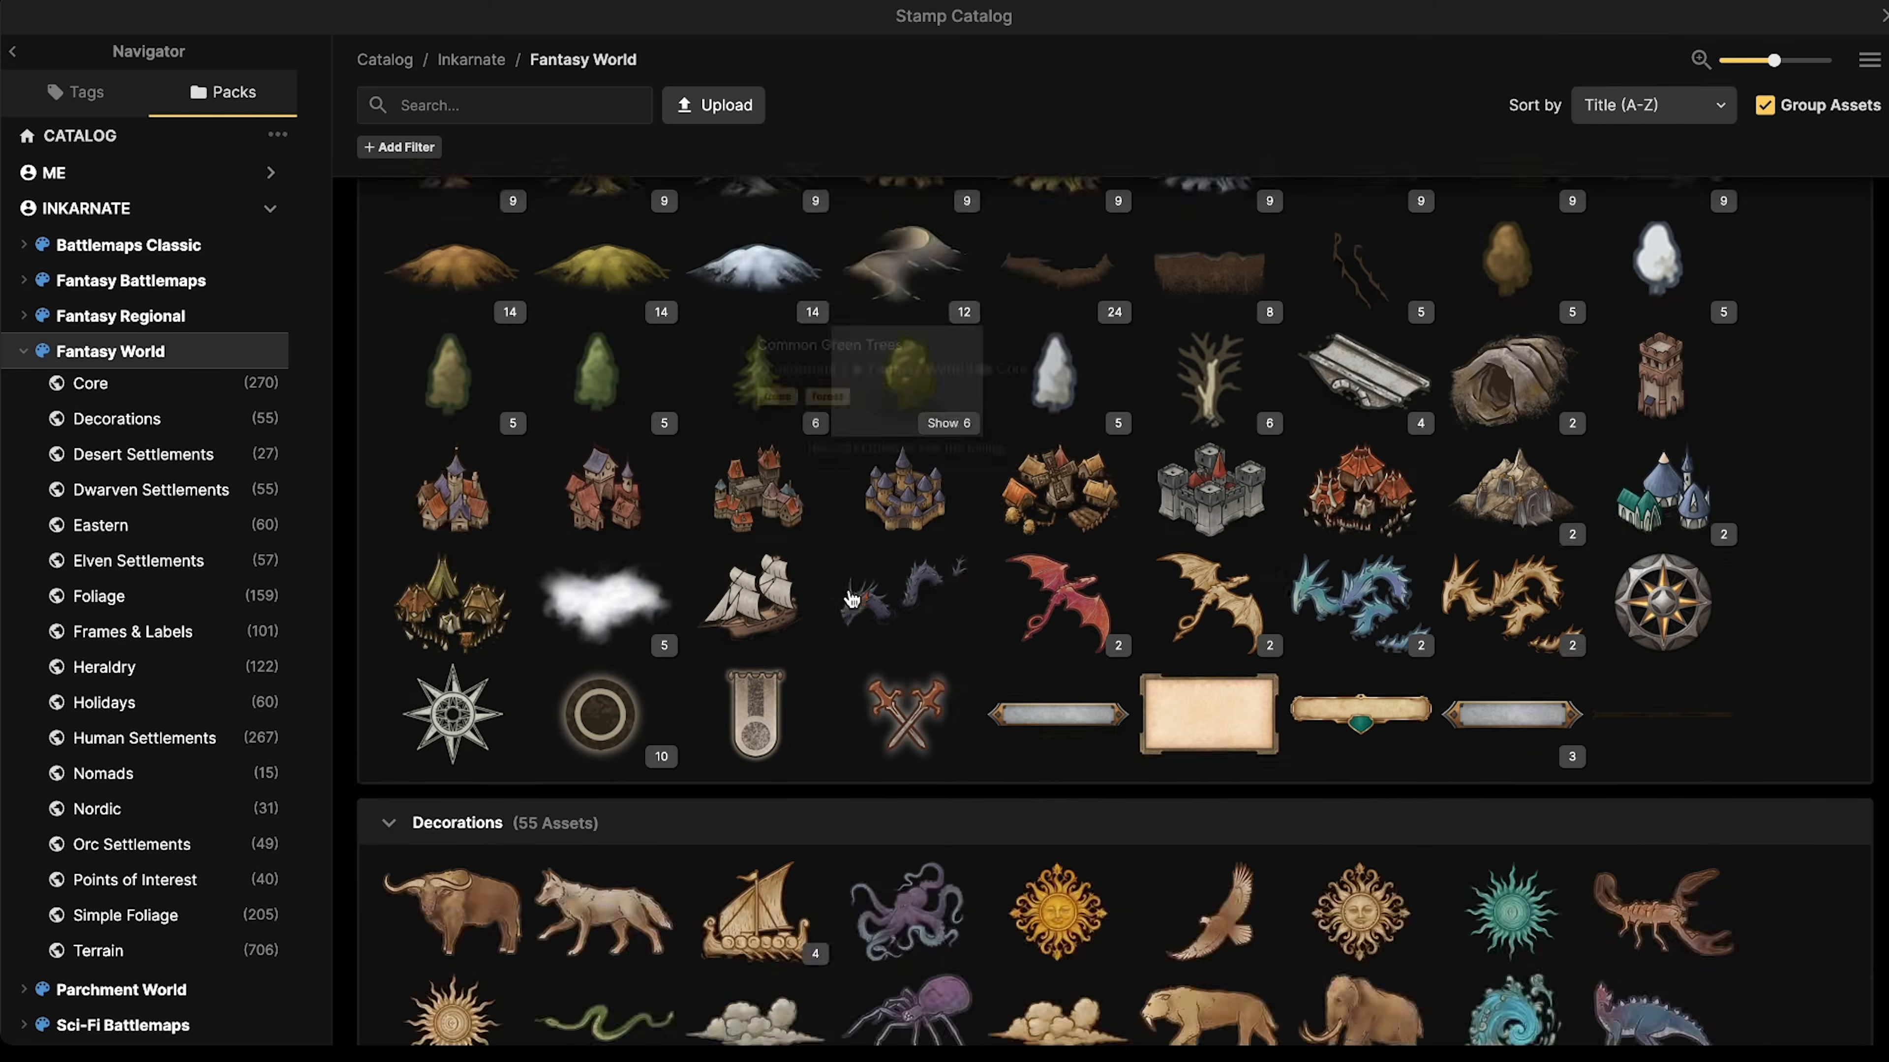
scroll(832, 594, down, 6)
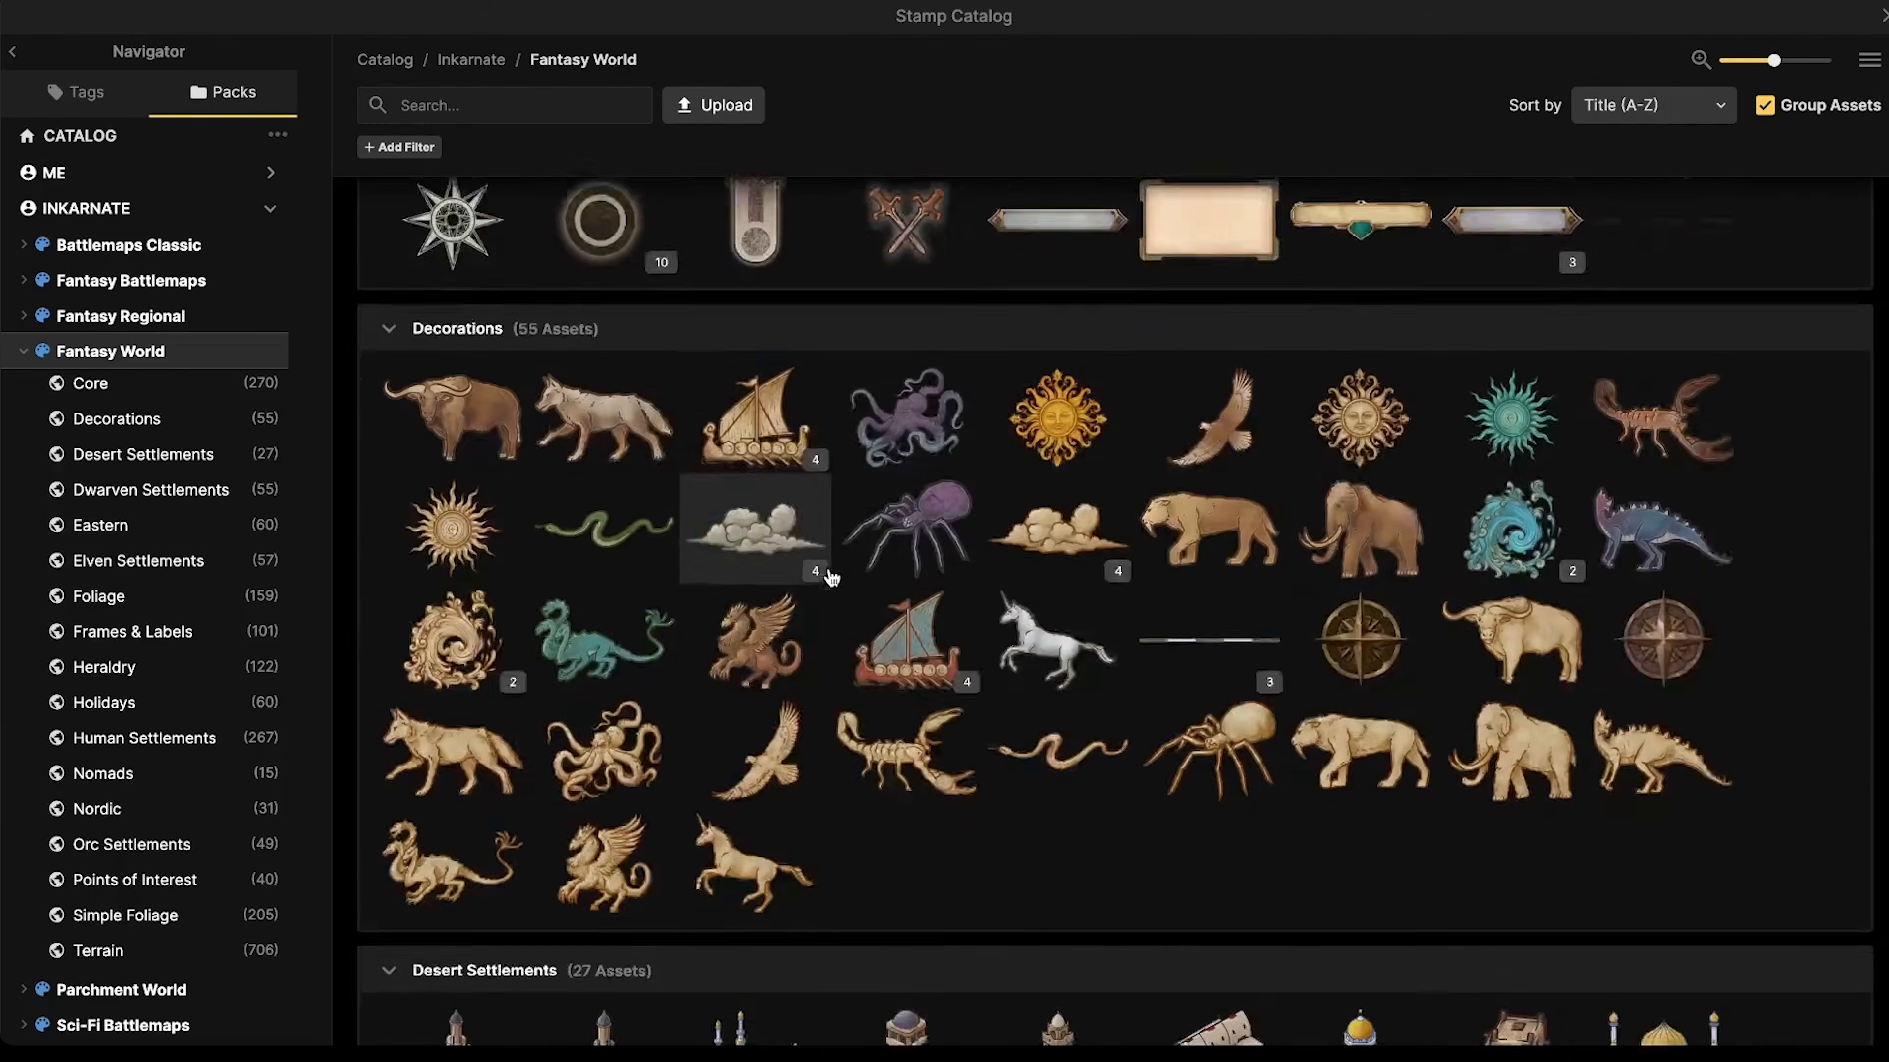
scroll(811, 588, down, 8)
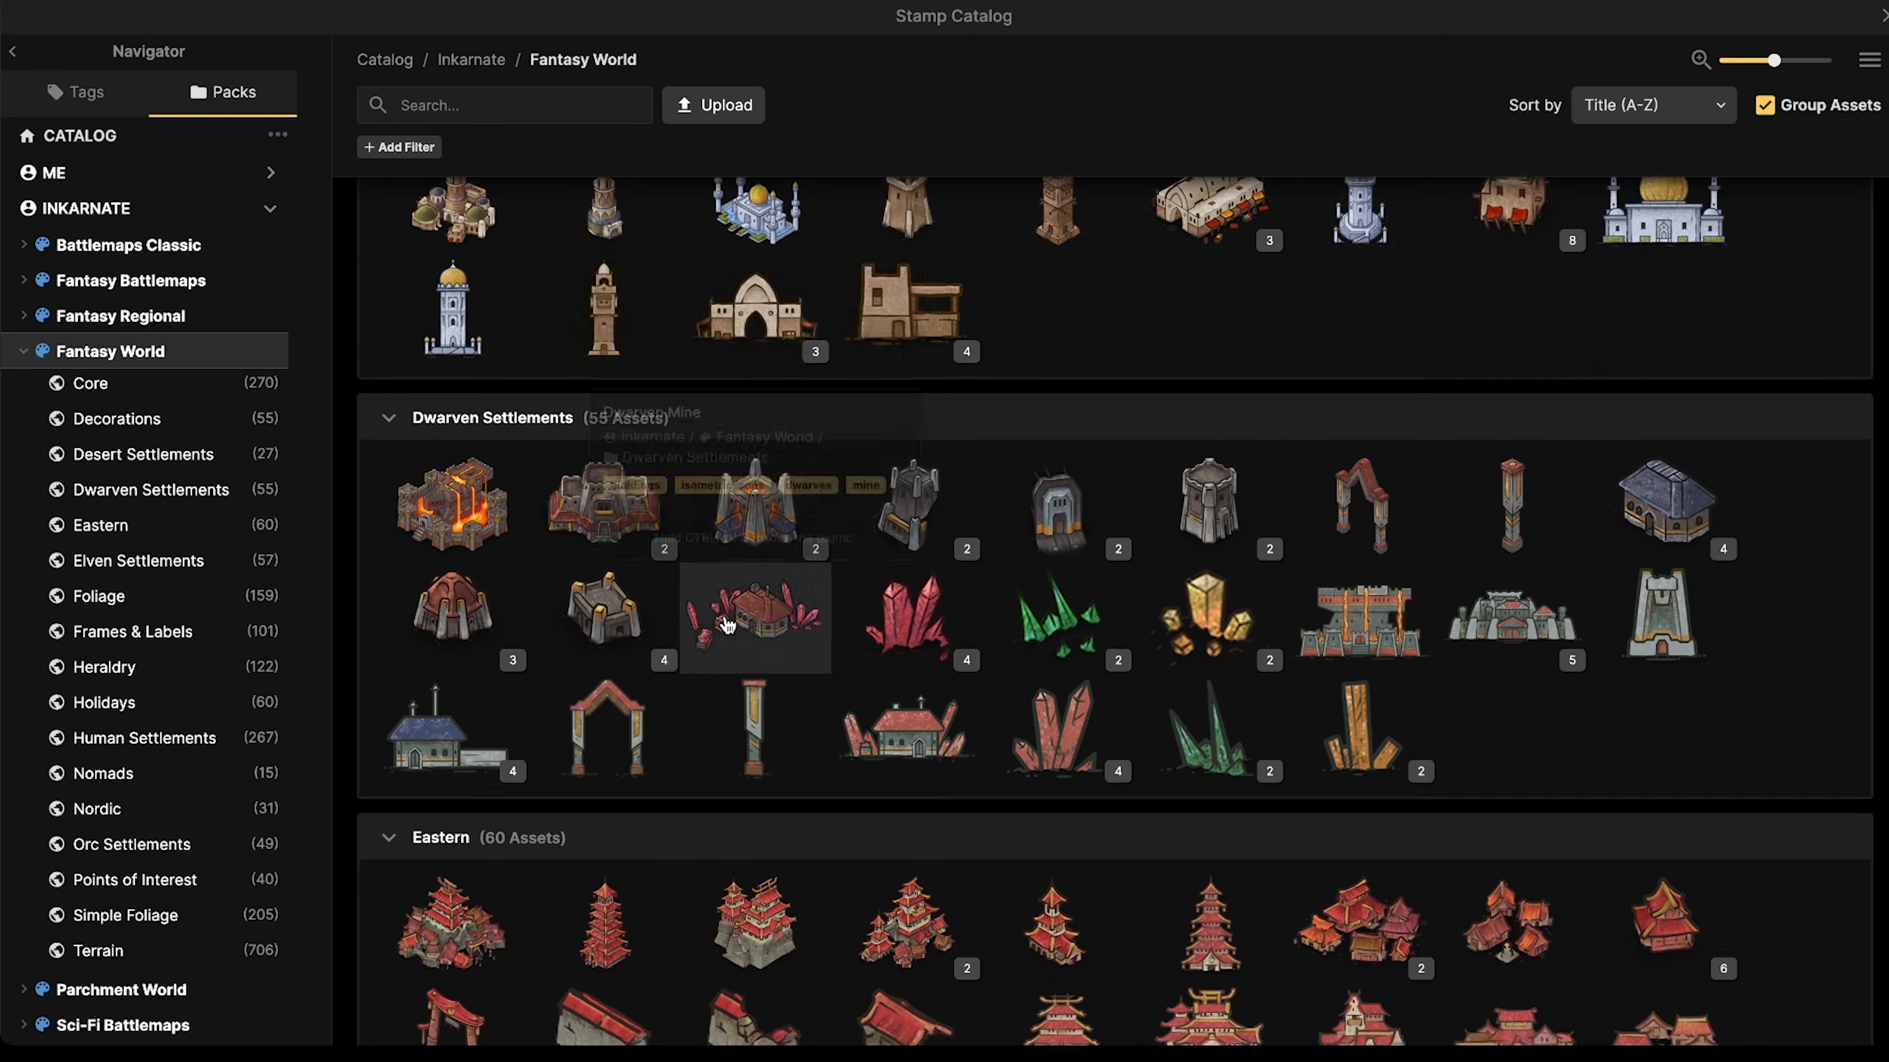
scroll(725, 566, down, 6)
scroll(711, 607, down, 6)
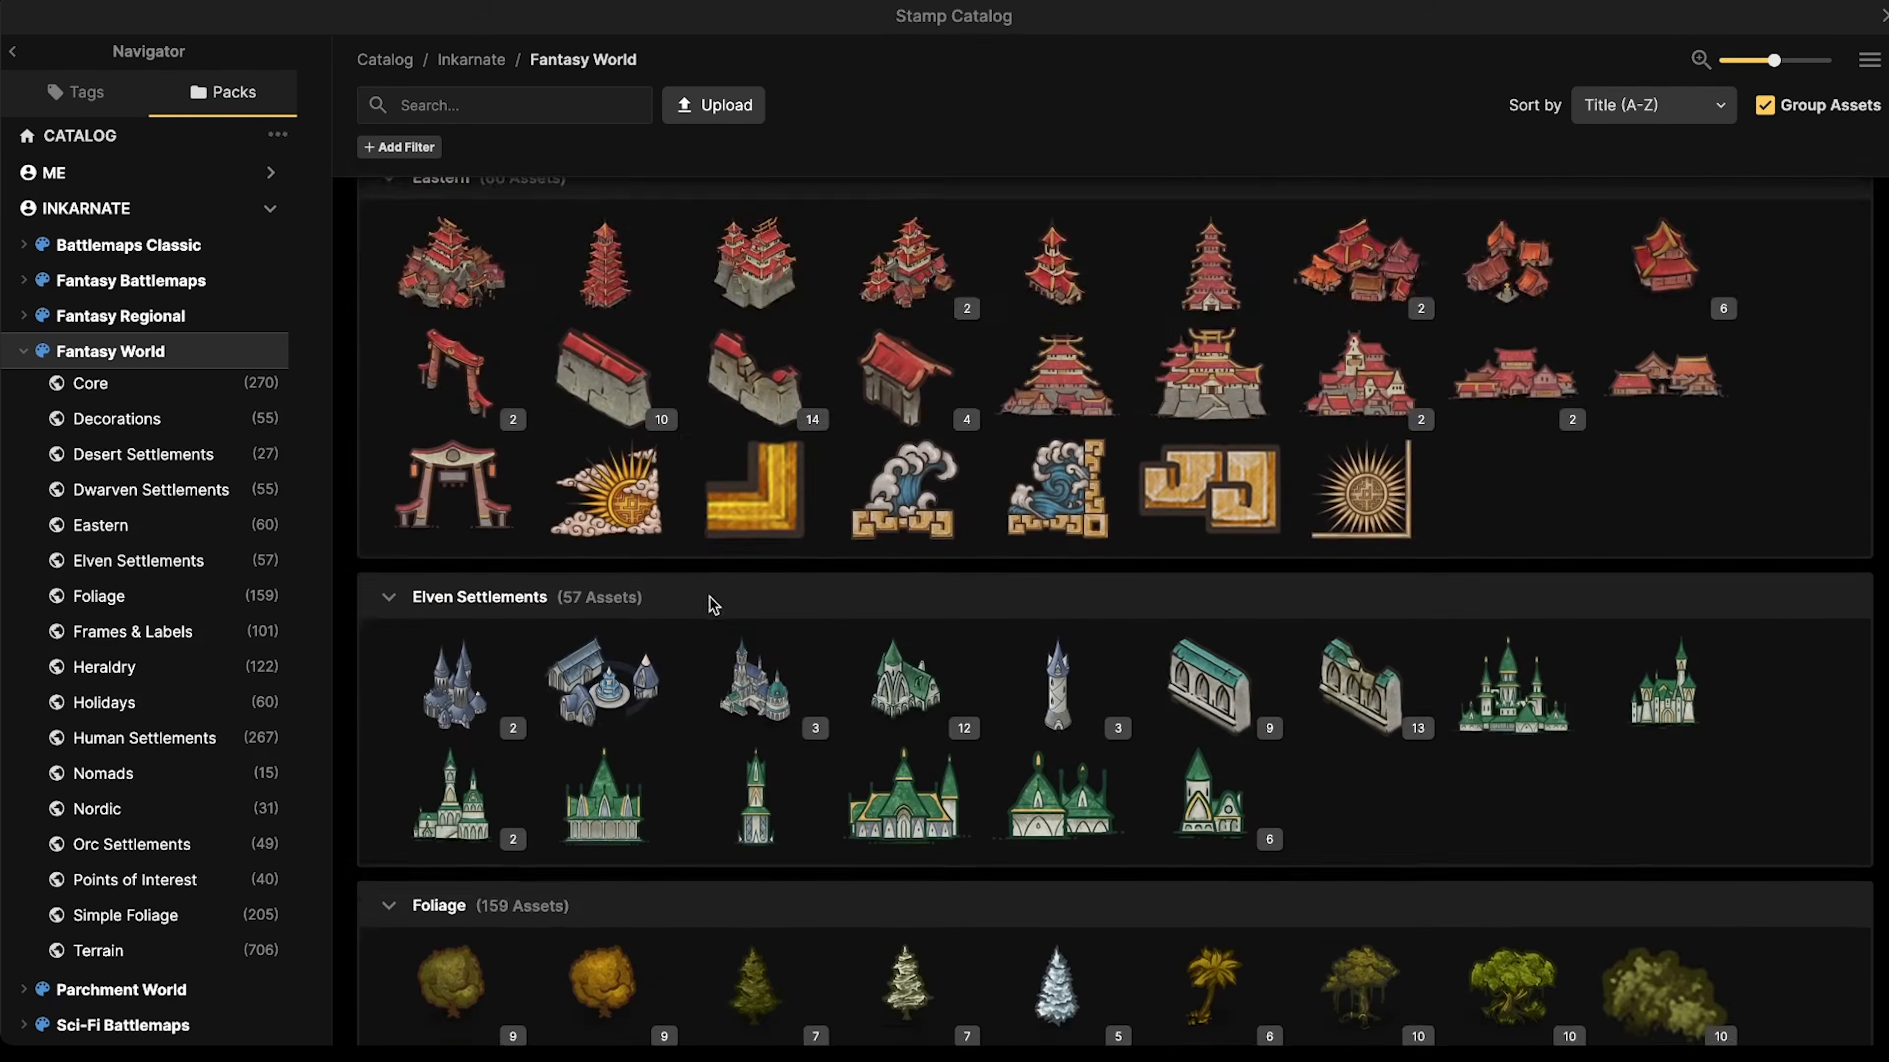
scroll(712, 614, down, 5)
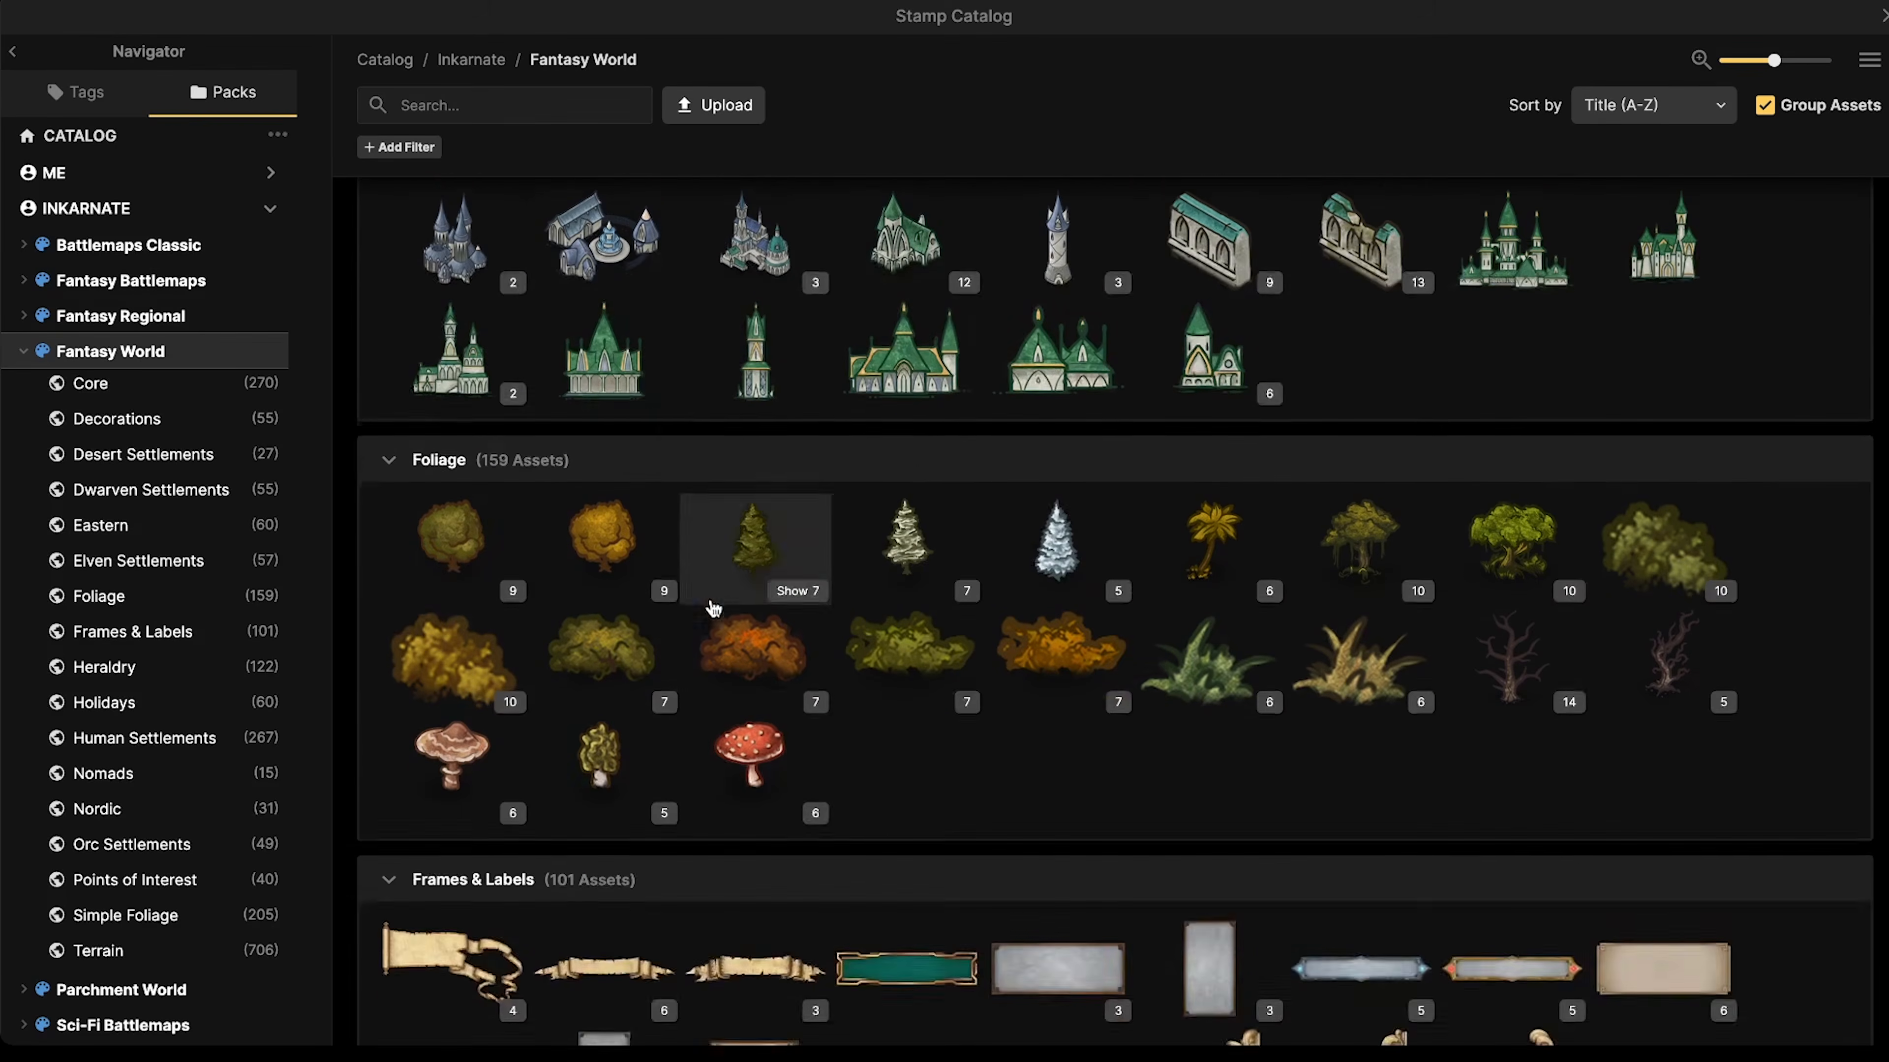
scroll(740, 617, down, 7)
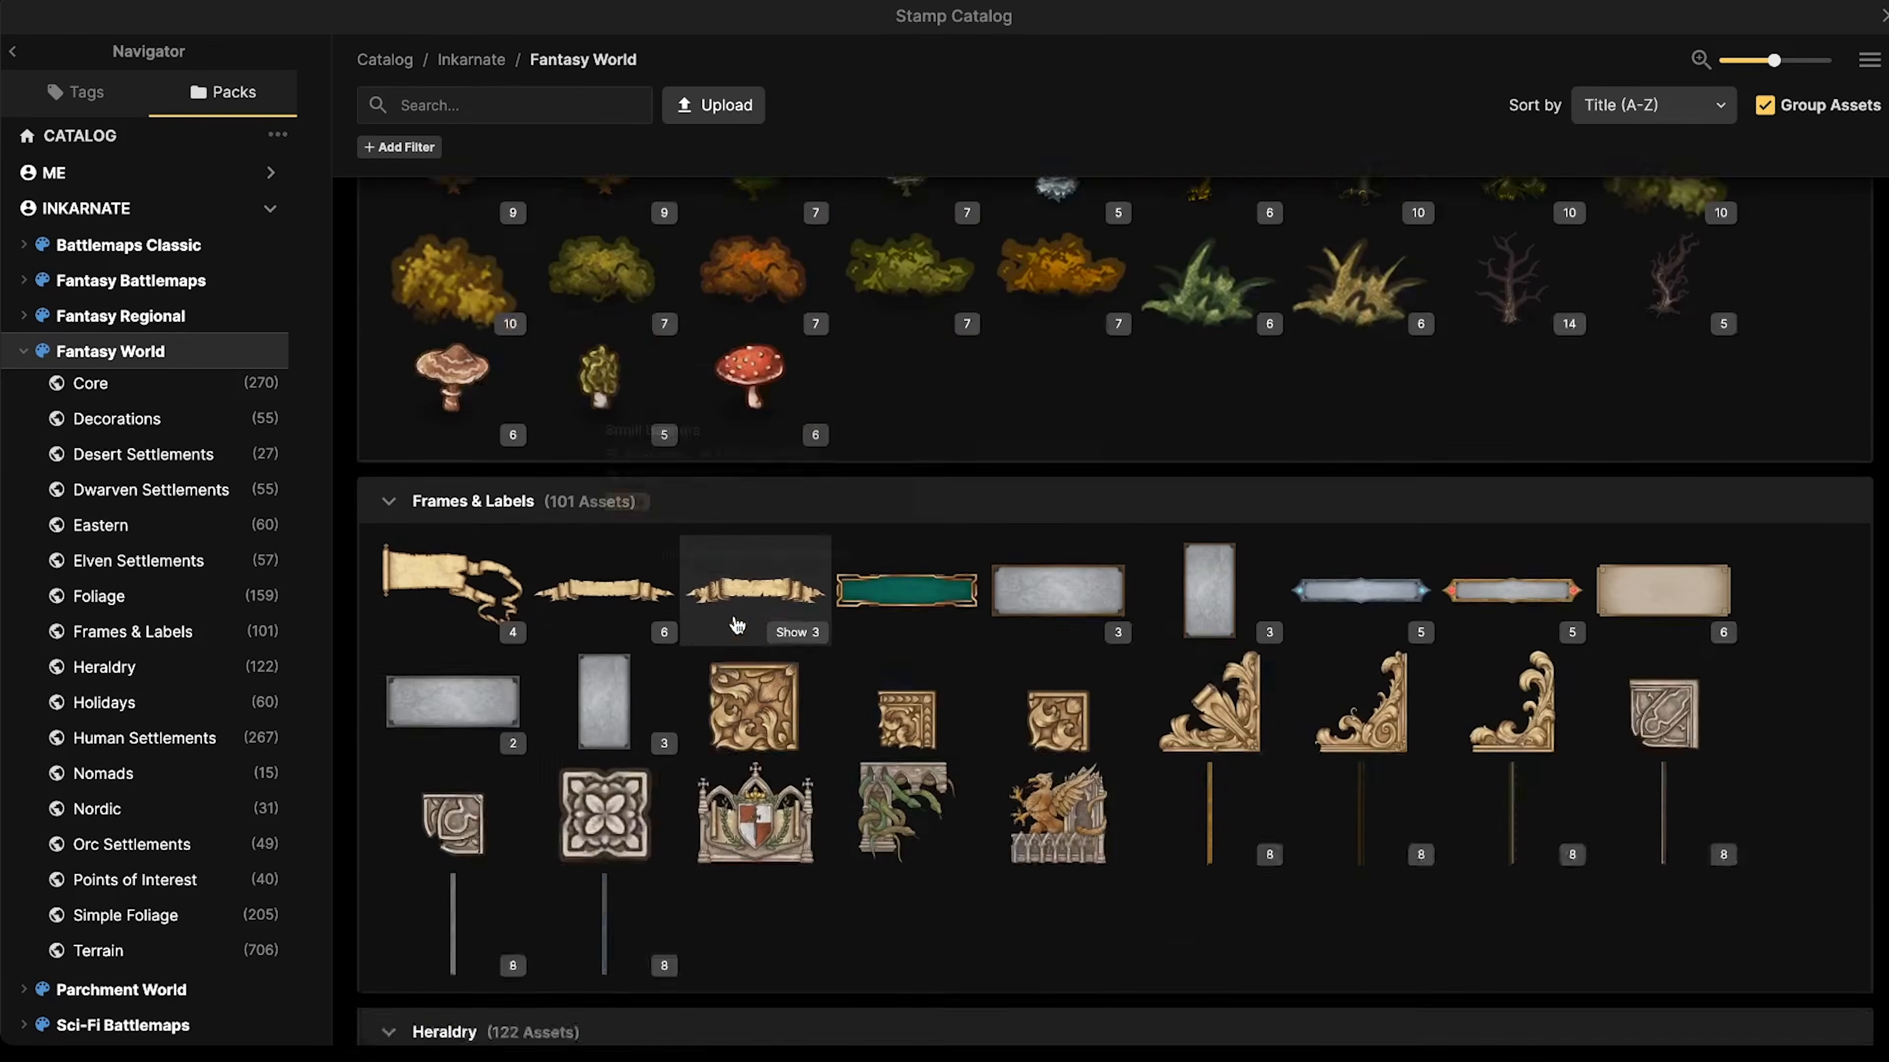
scroll(753, 628, down, 15)
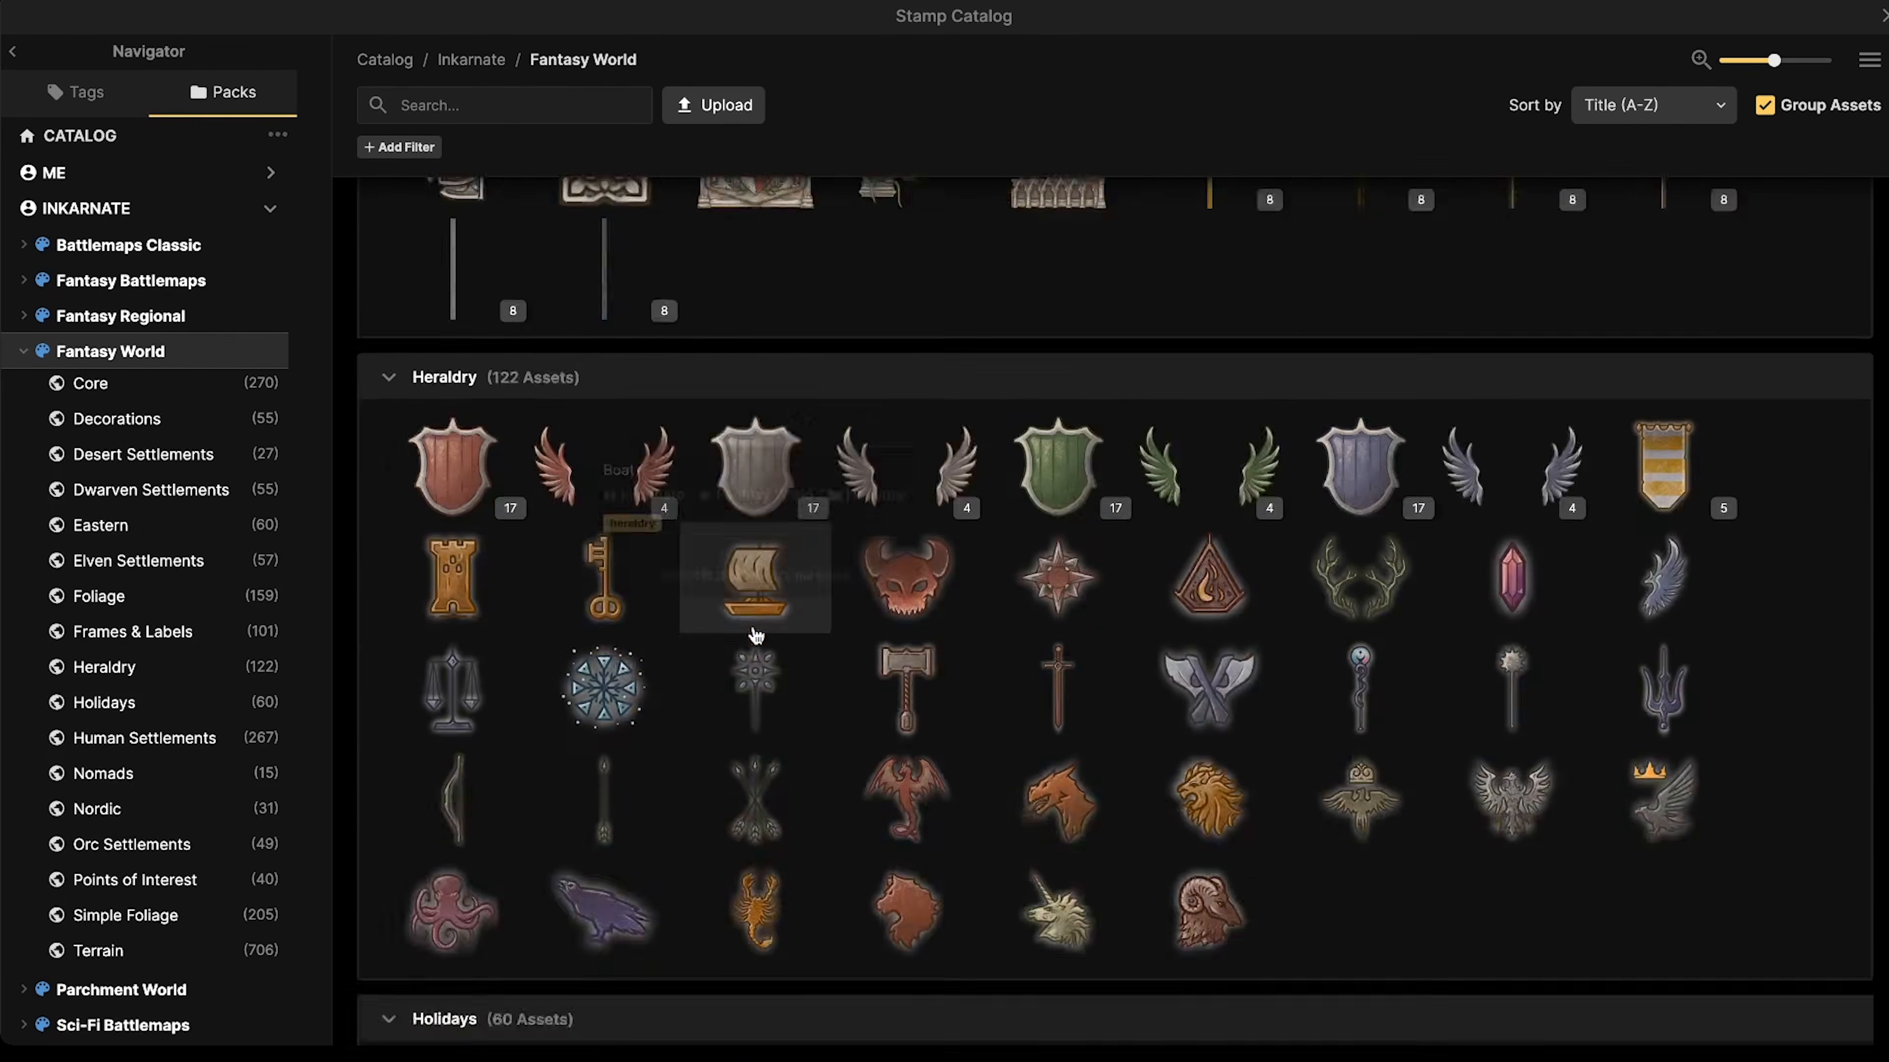
scroll(755, 636, down, 20)
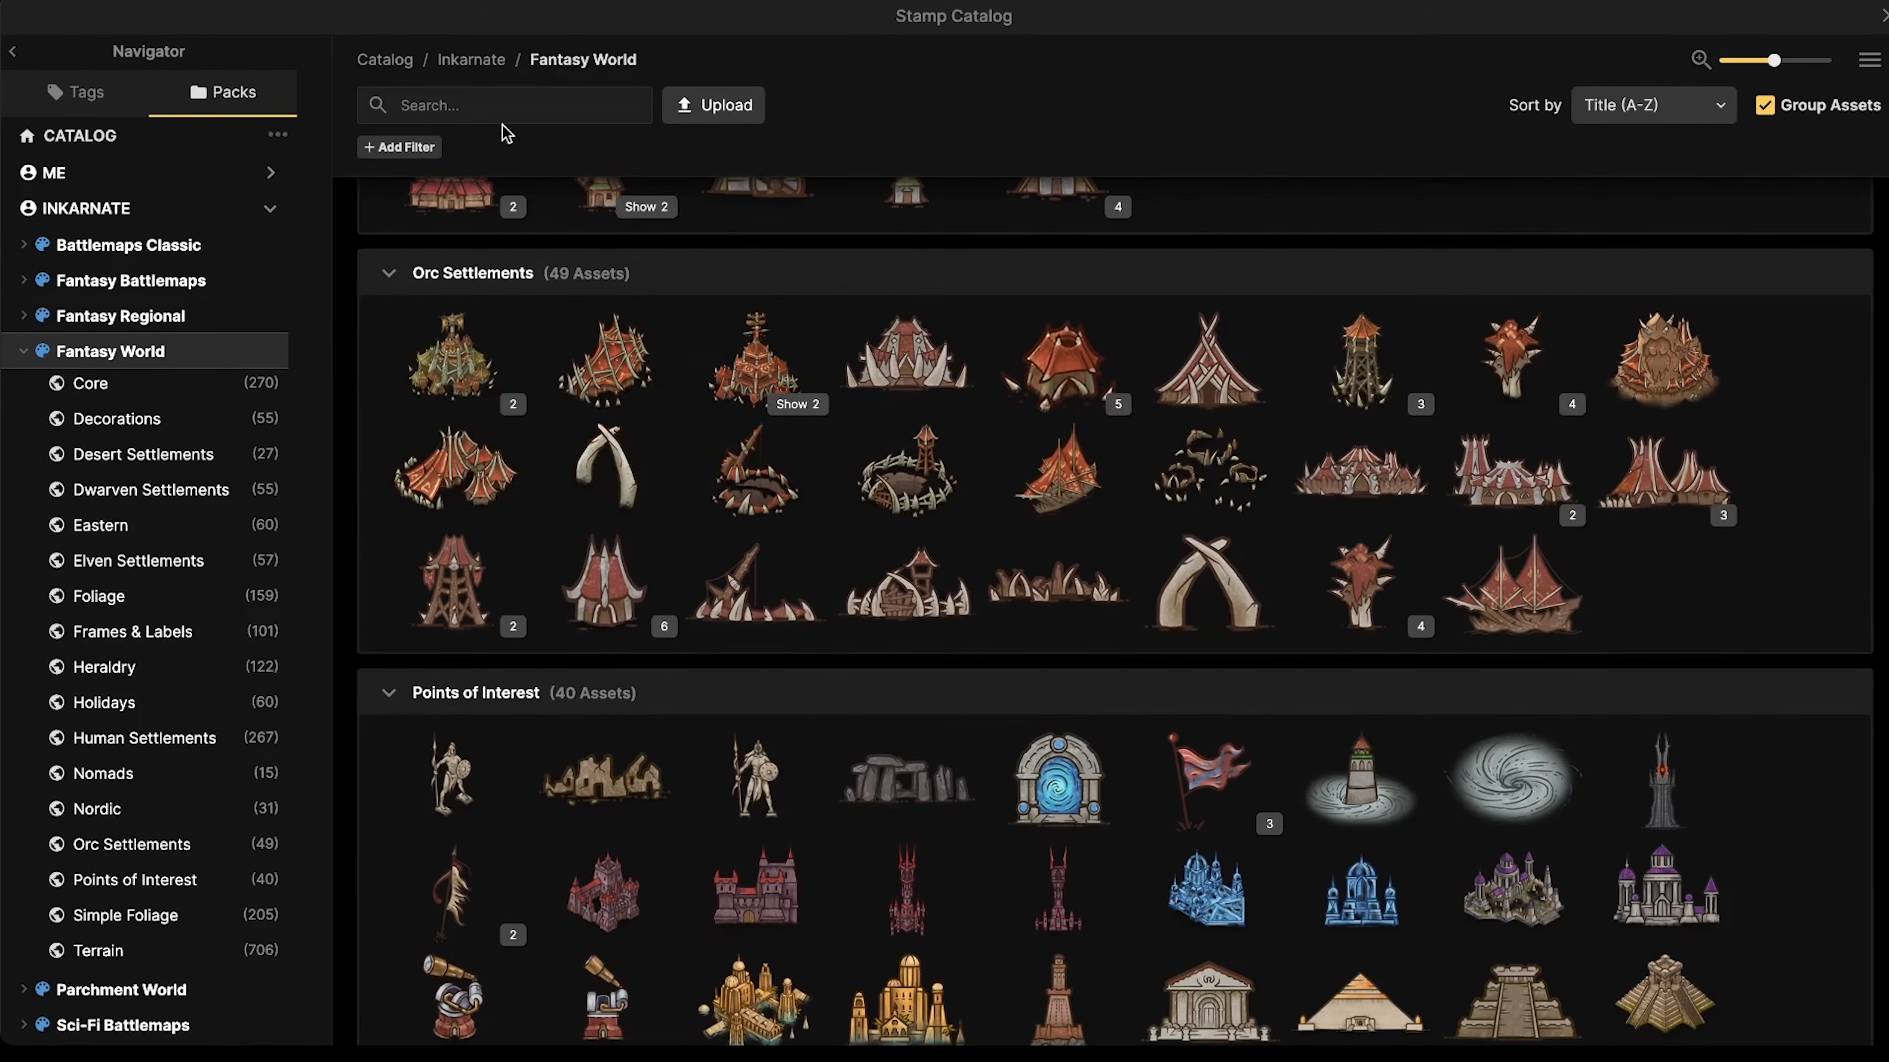
- Search the Fantasy World stamps for "dune" and choose the Dune stamp
click(507, 113)
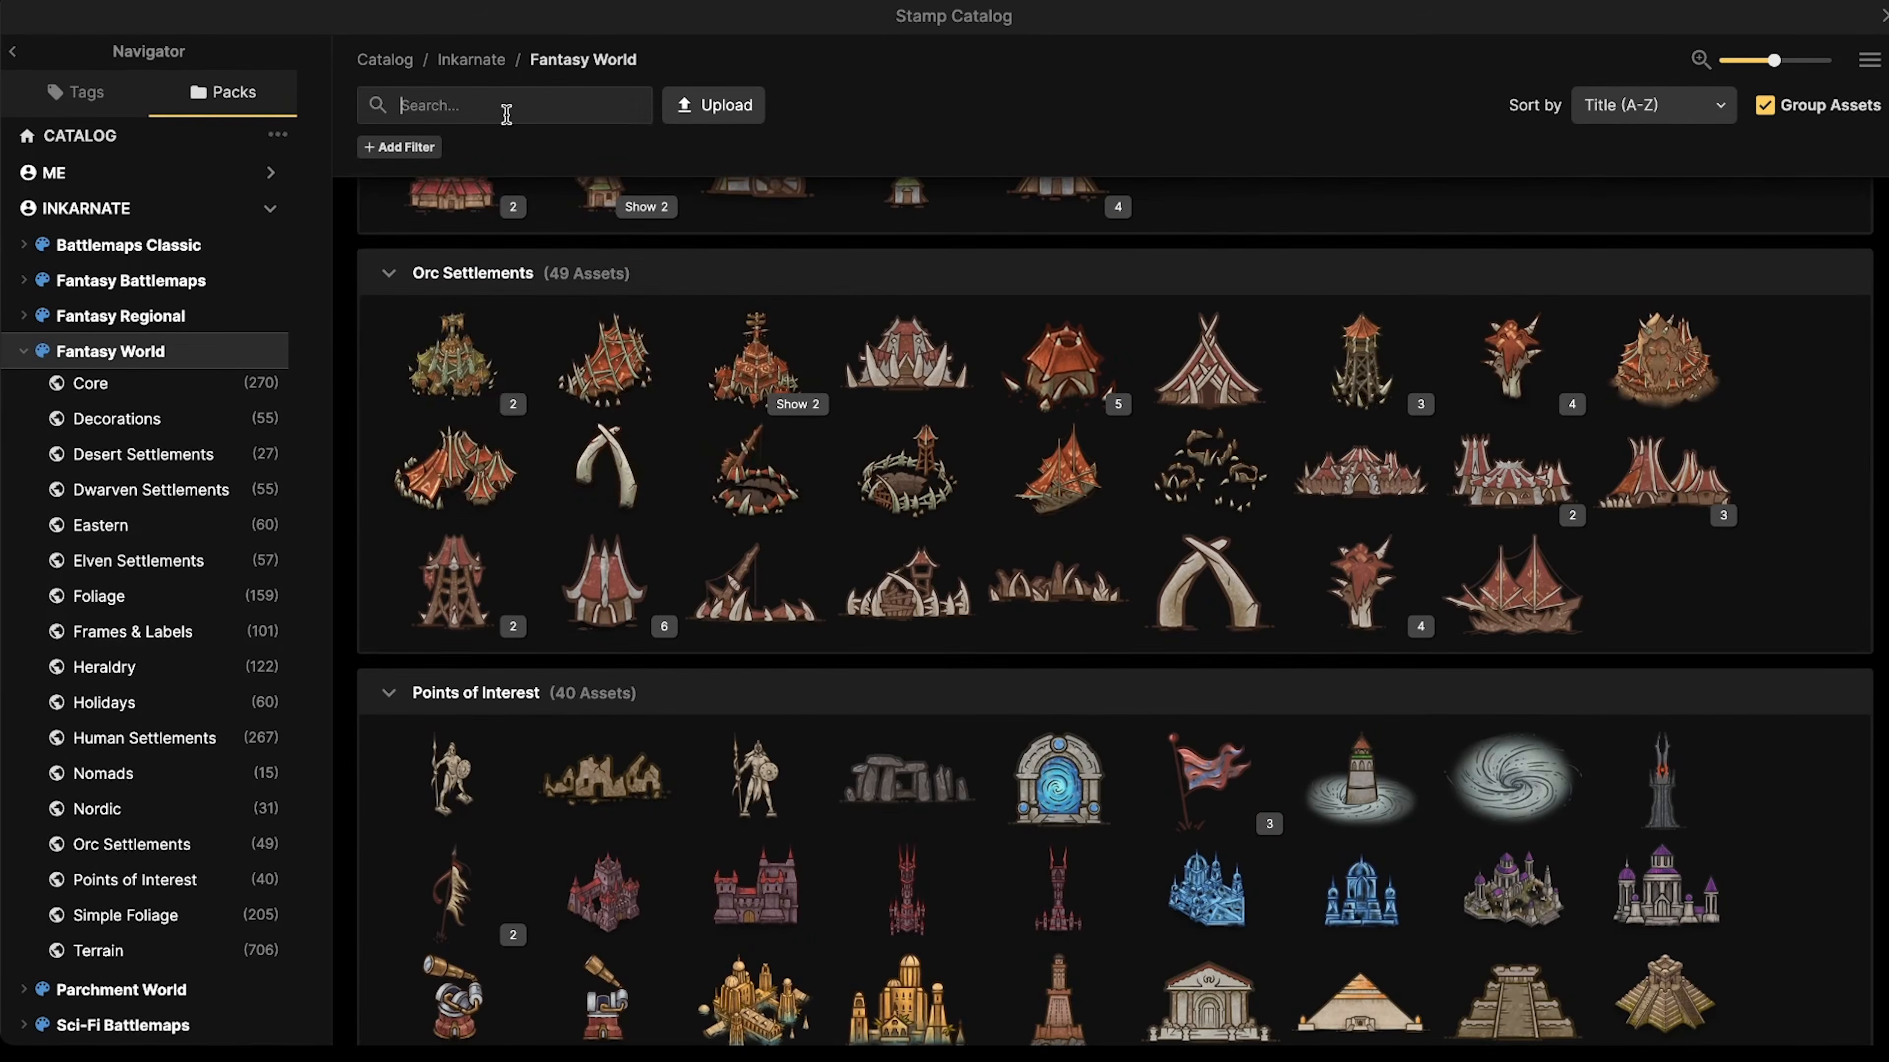
text(dune)
key(Return)
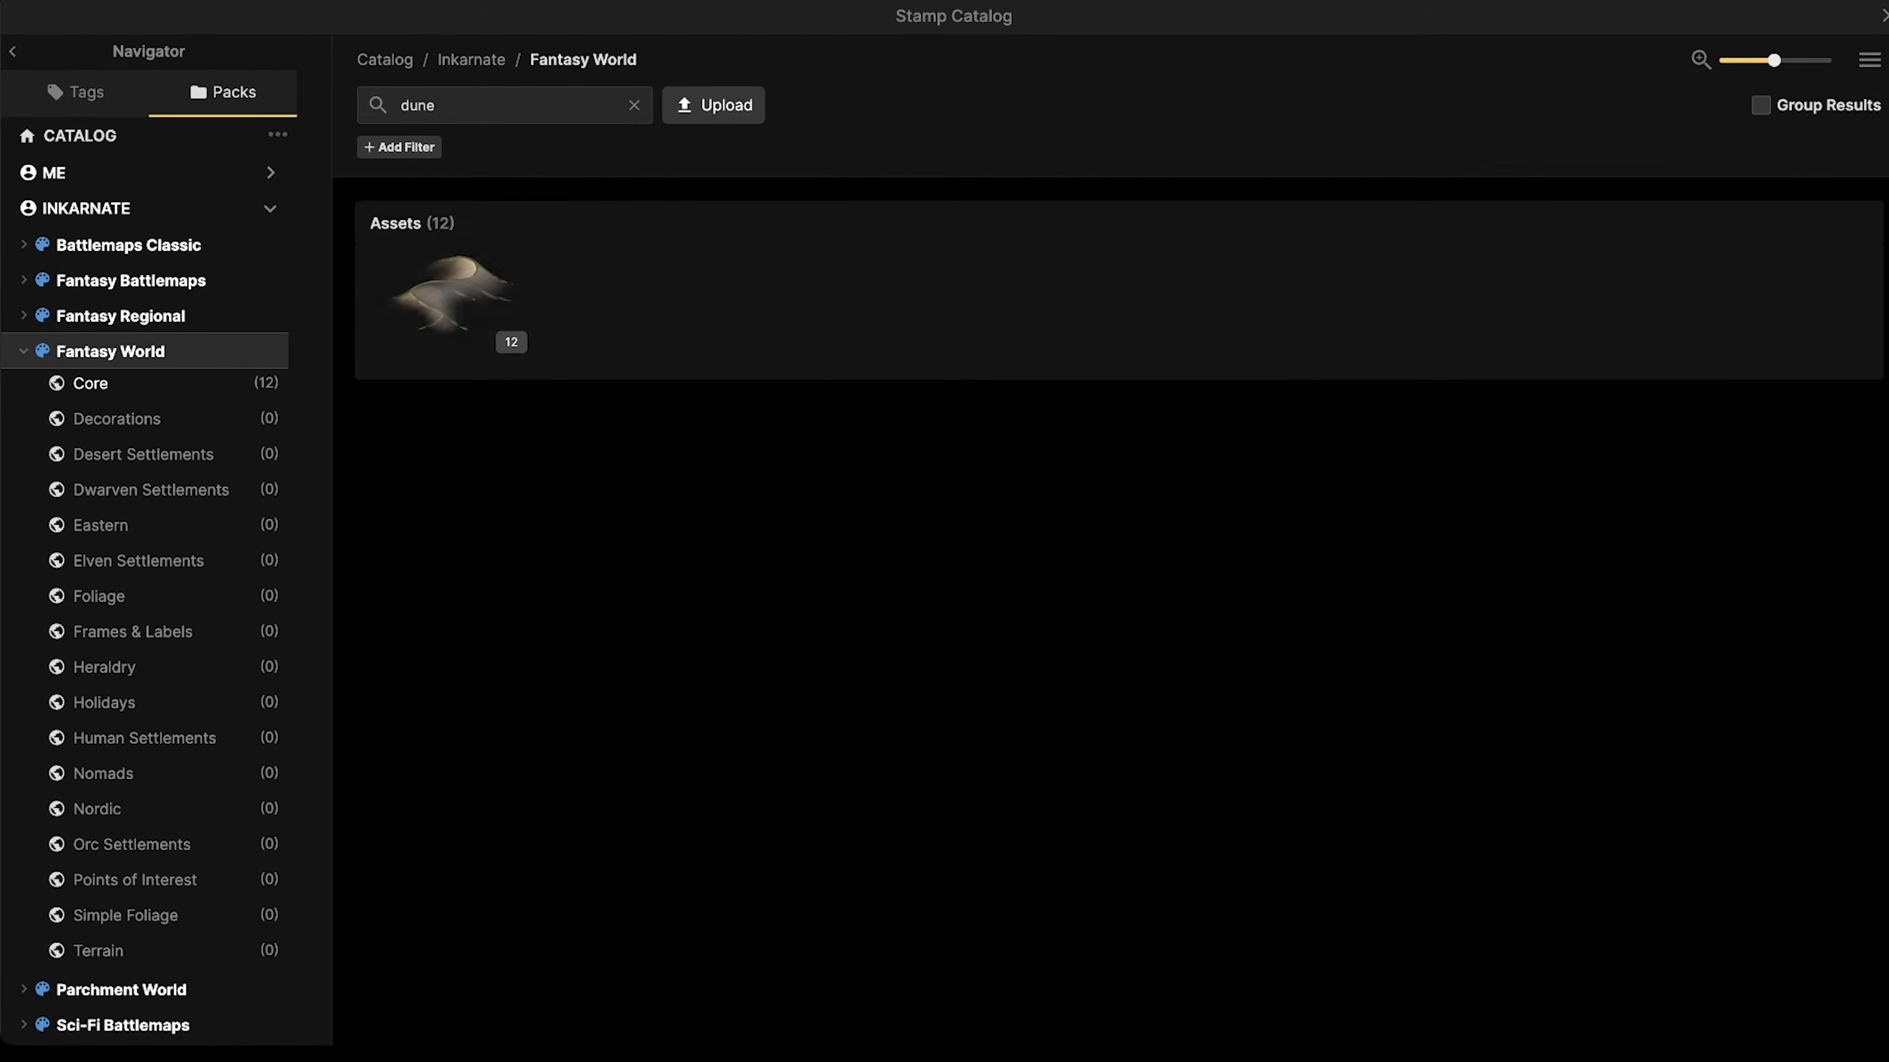
click(510, 282)
- Place one Dune stamp at 34% scale on the orange background just above and left of the sand tile
scroll(750, 422, up, 8)
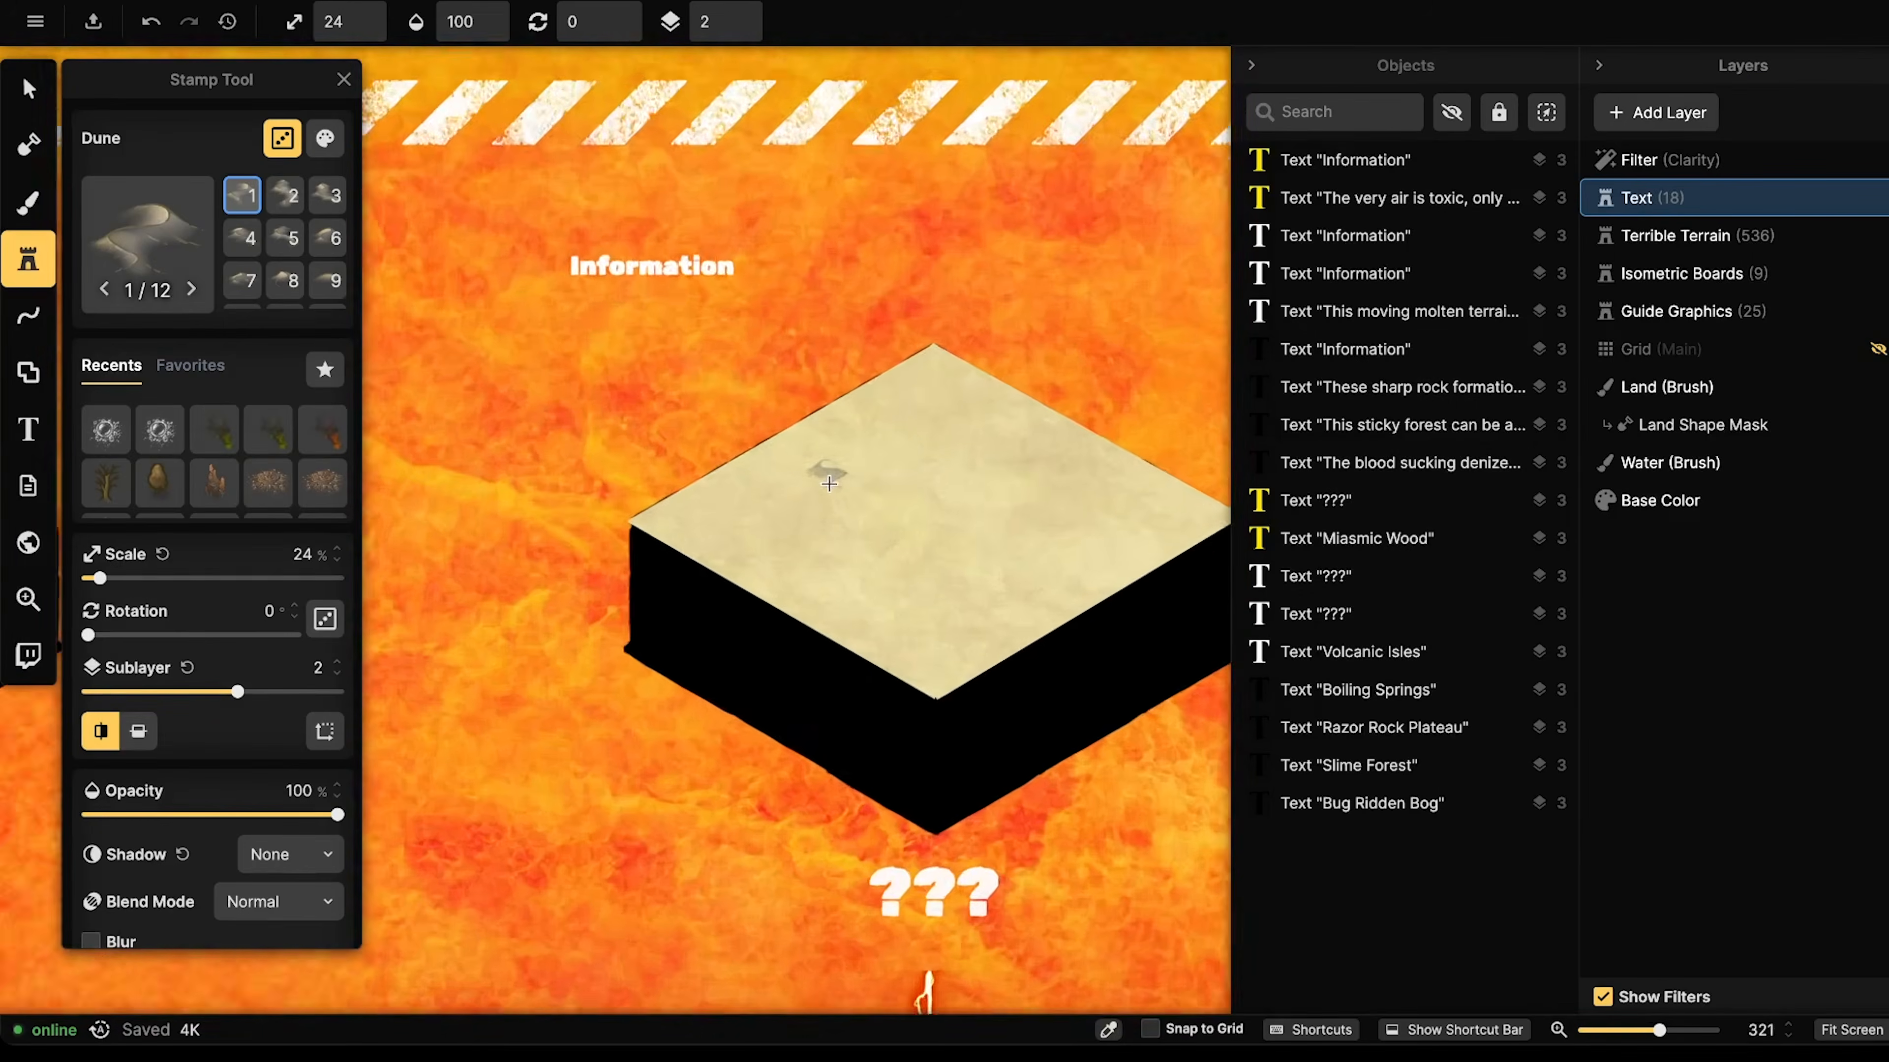
scroll(828, 487, down, 3)
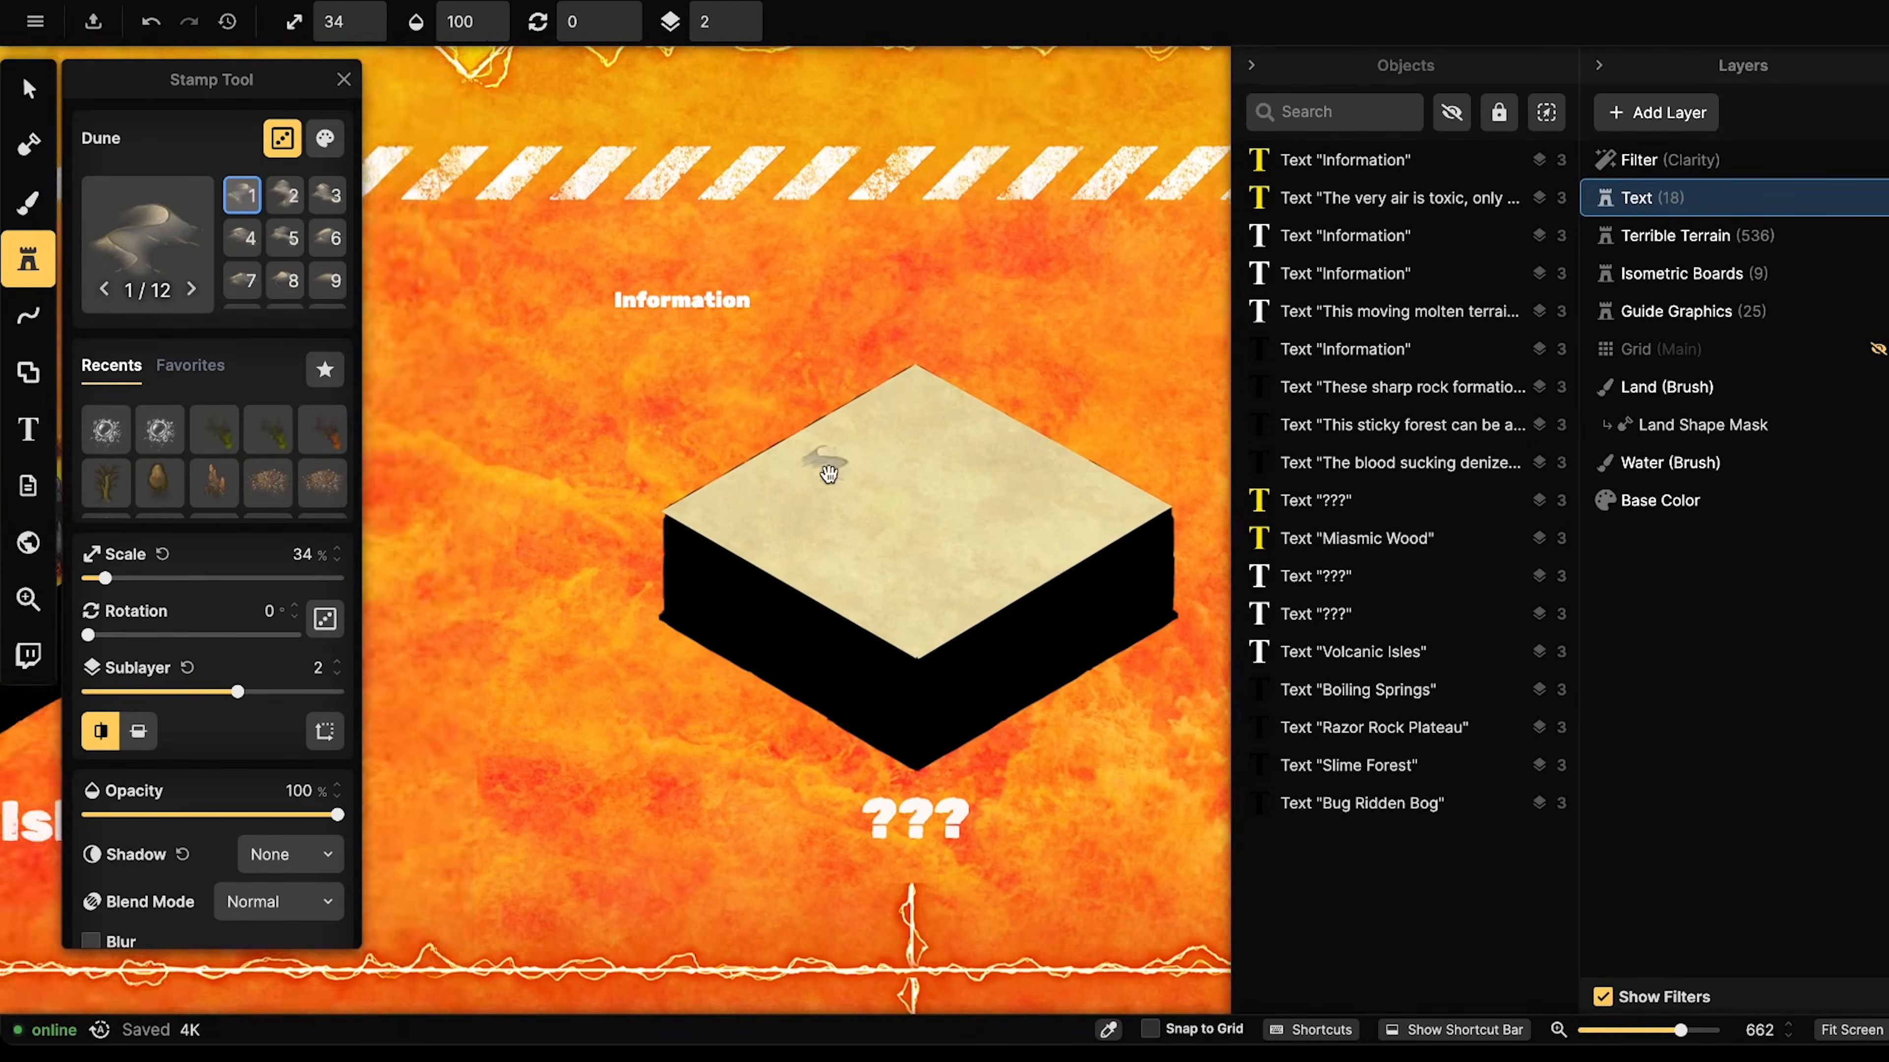
click(611, 389)
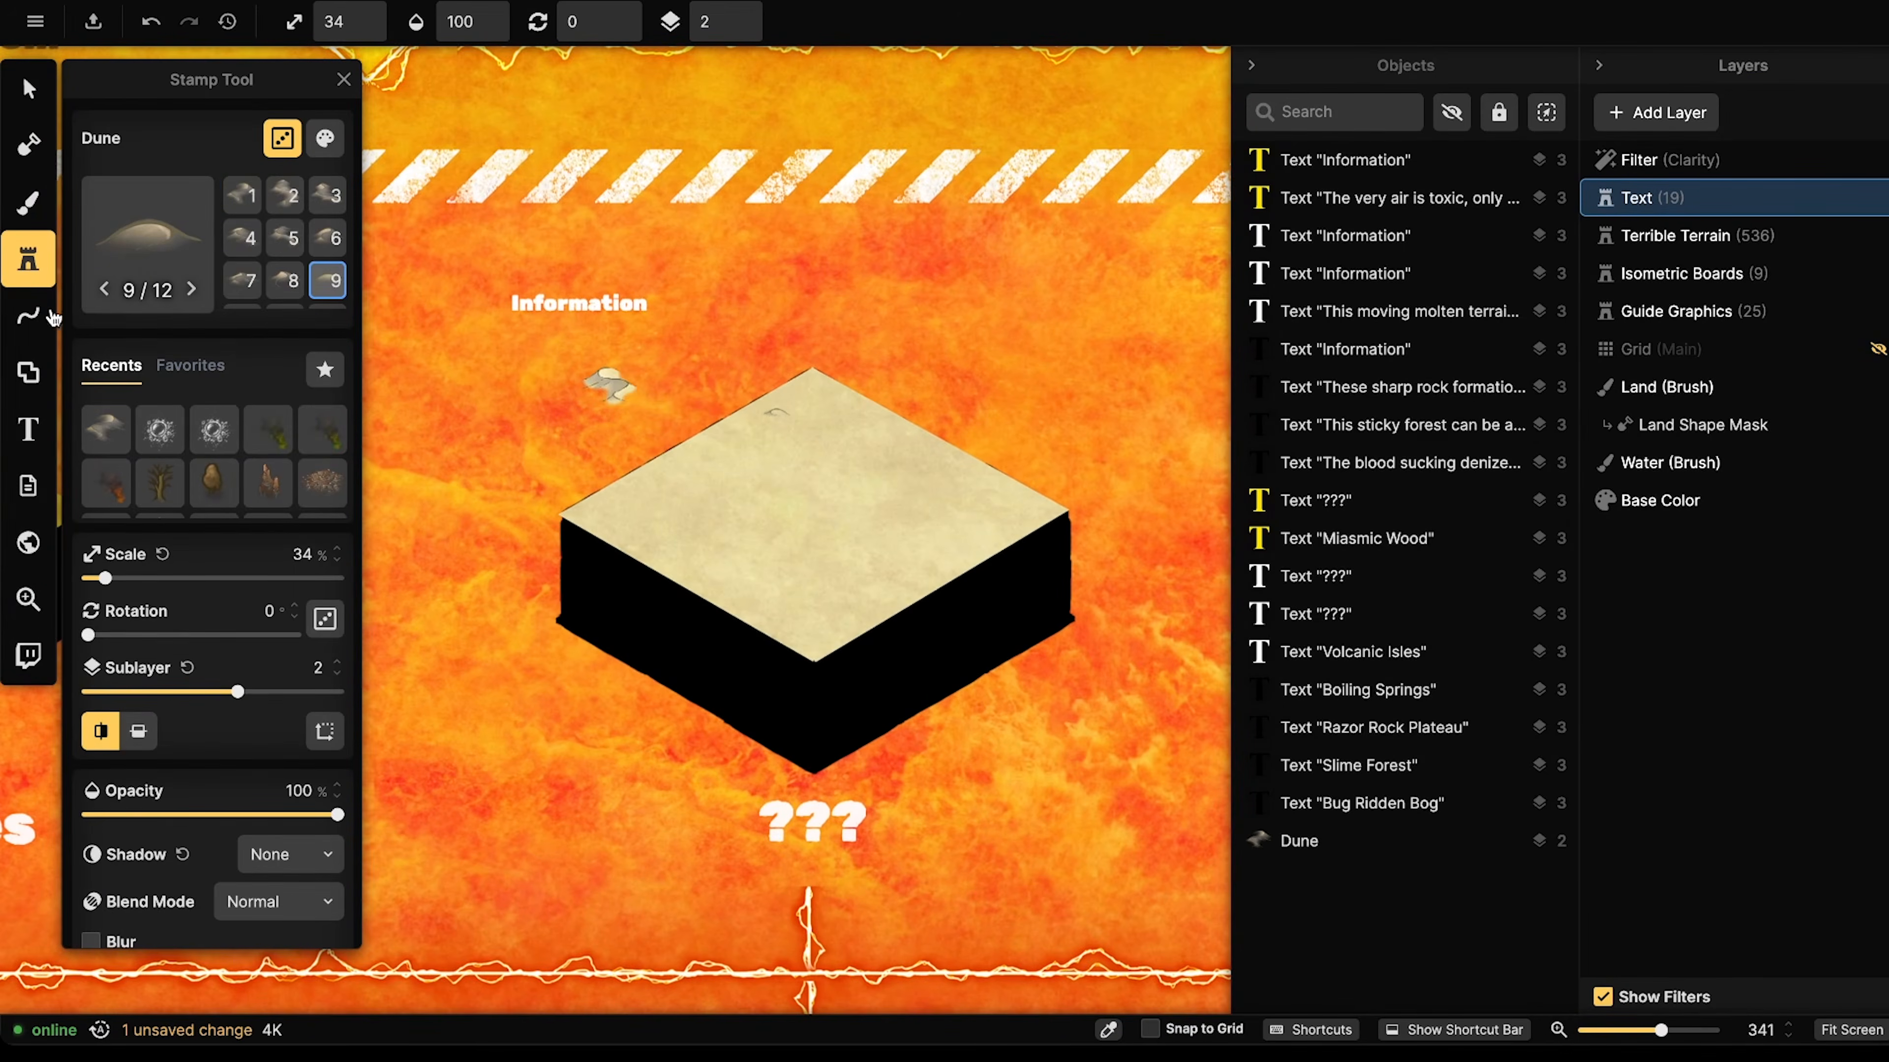
- Draw five wavy black free-draw lines, size 30 with blur 5, across the top of the sand tile
click(31, 318)
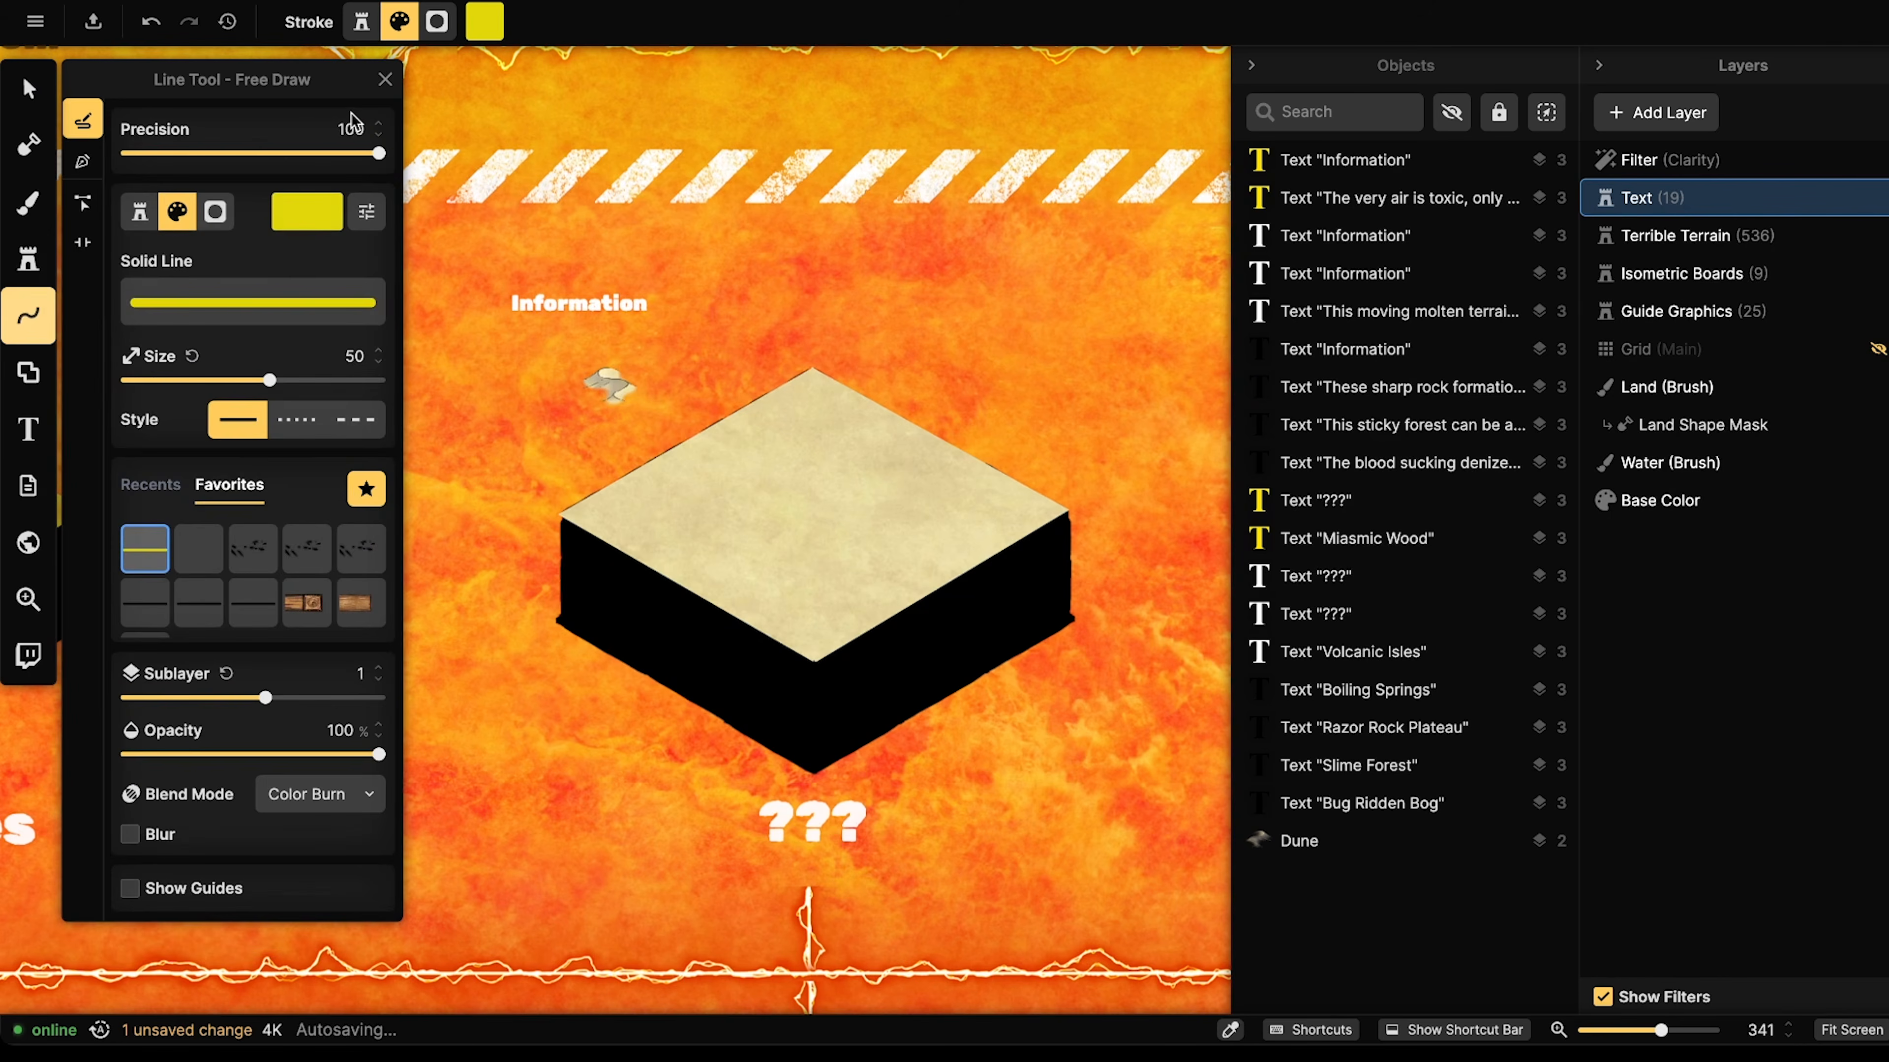
click(145, 600)
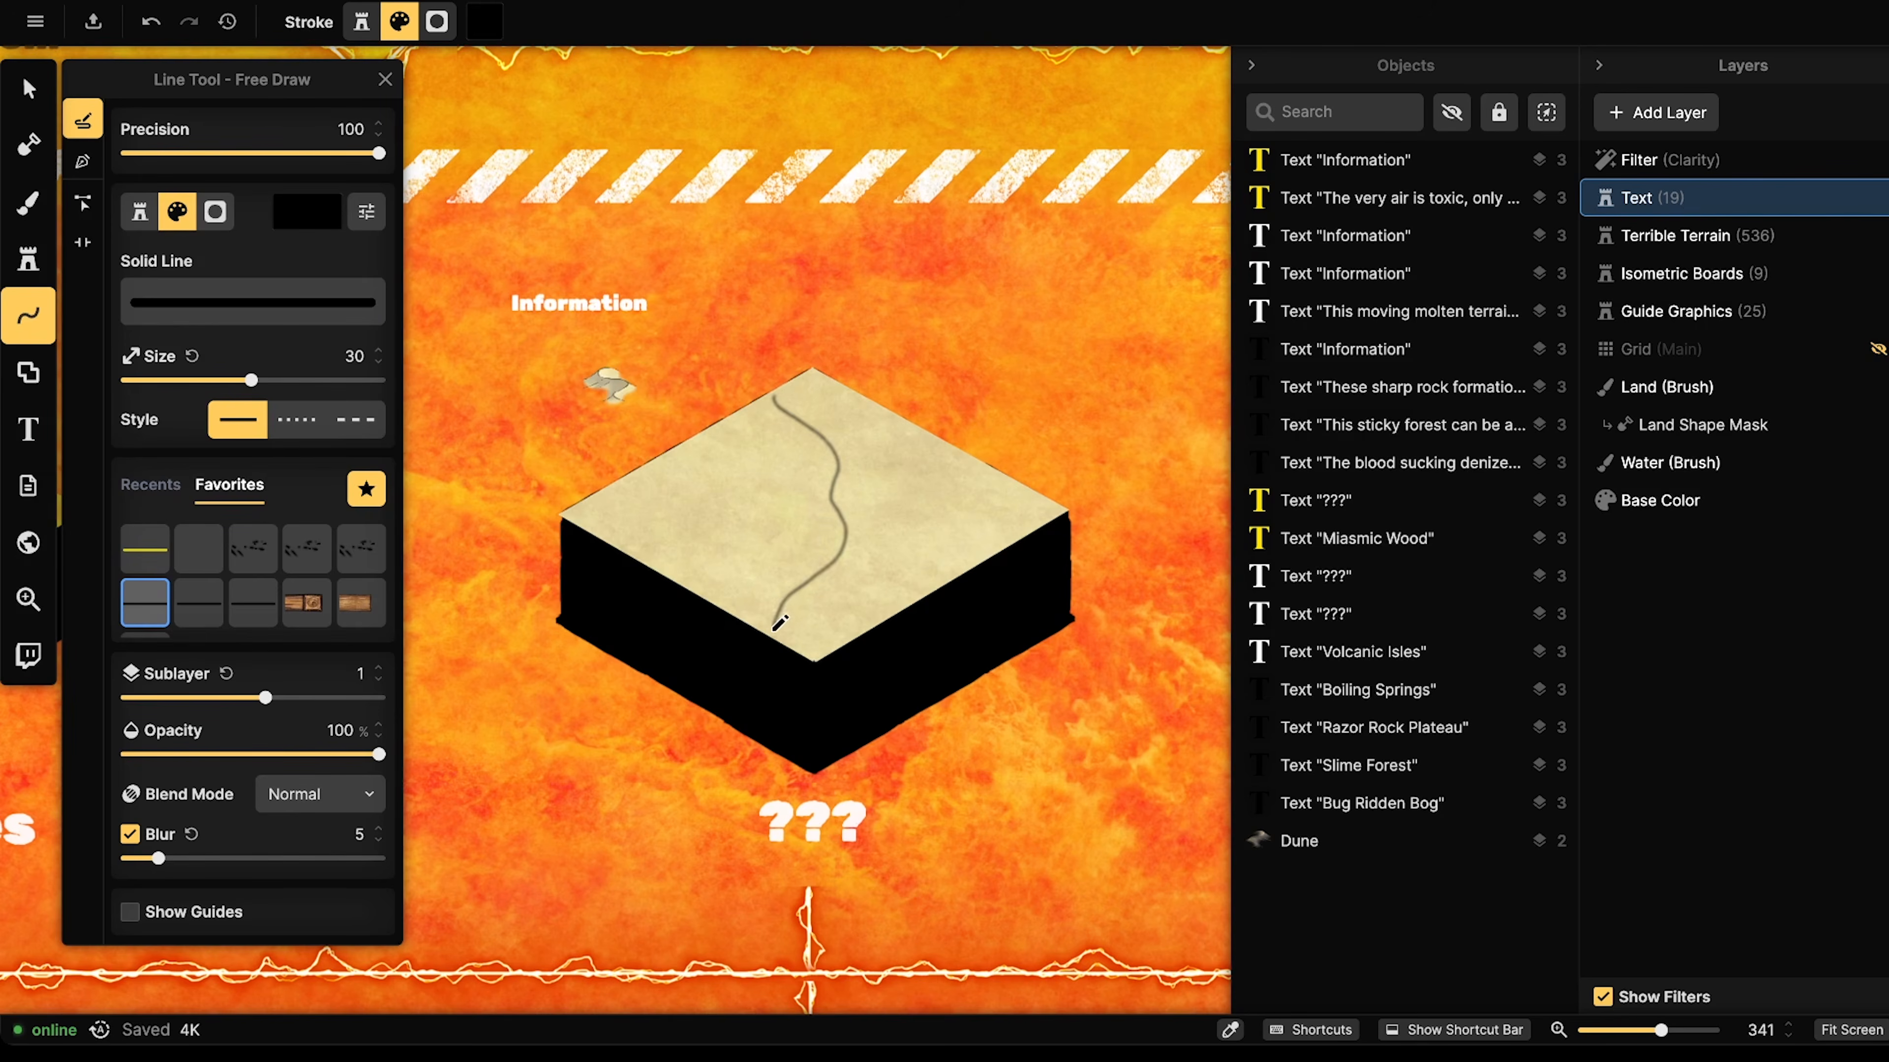
drag(779, 623, 779, 622)
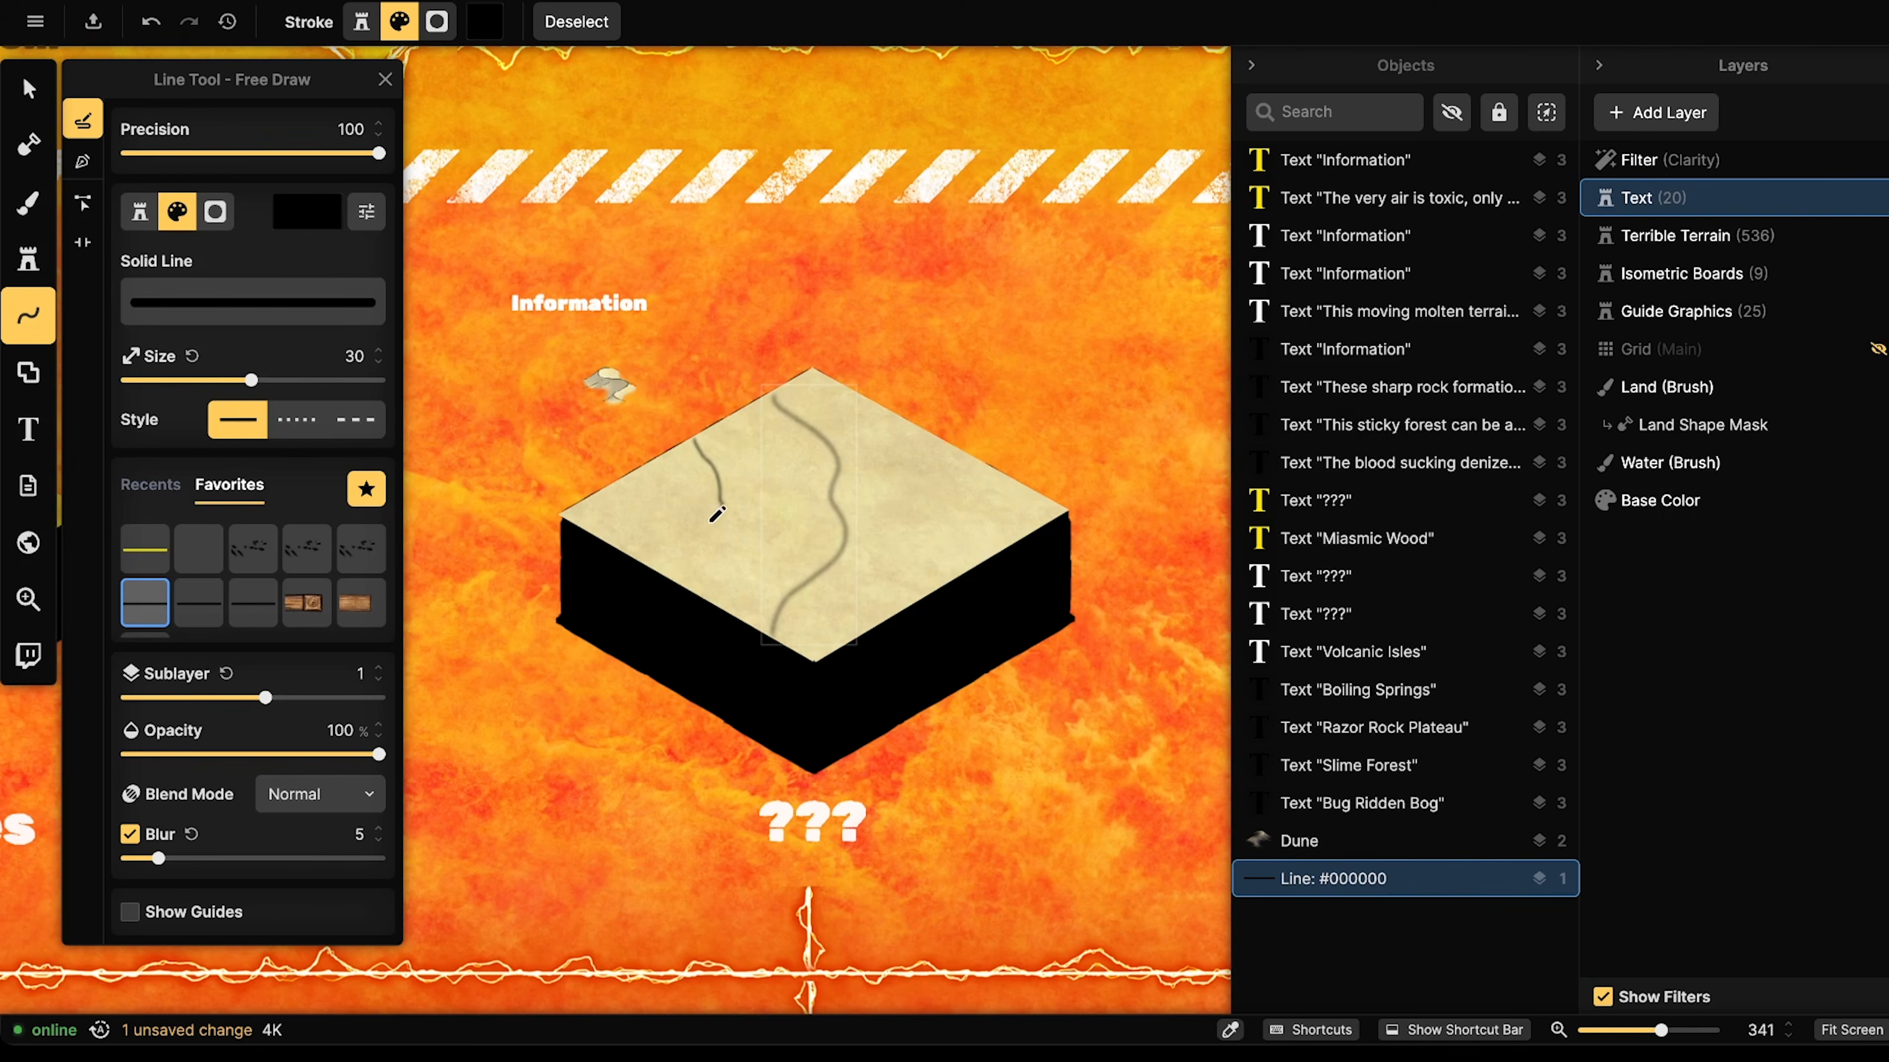
mouse_move(686, 554)
mouse_down()
mouse_move(609, 522)
mouse_move(614, 560)
mouse_up()
drag(928, 548, 939, 578)
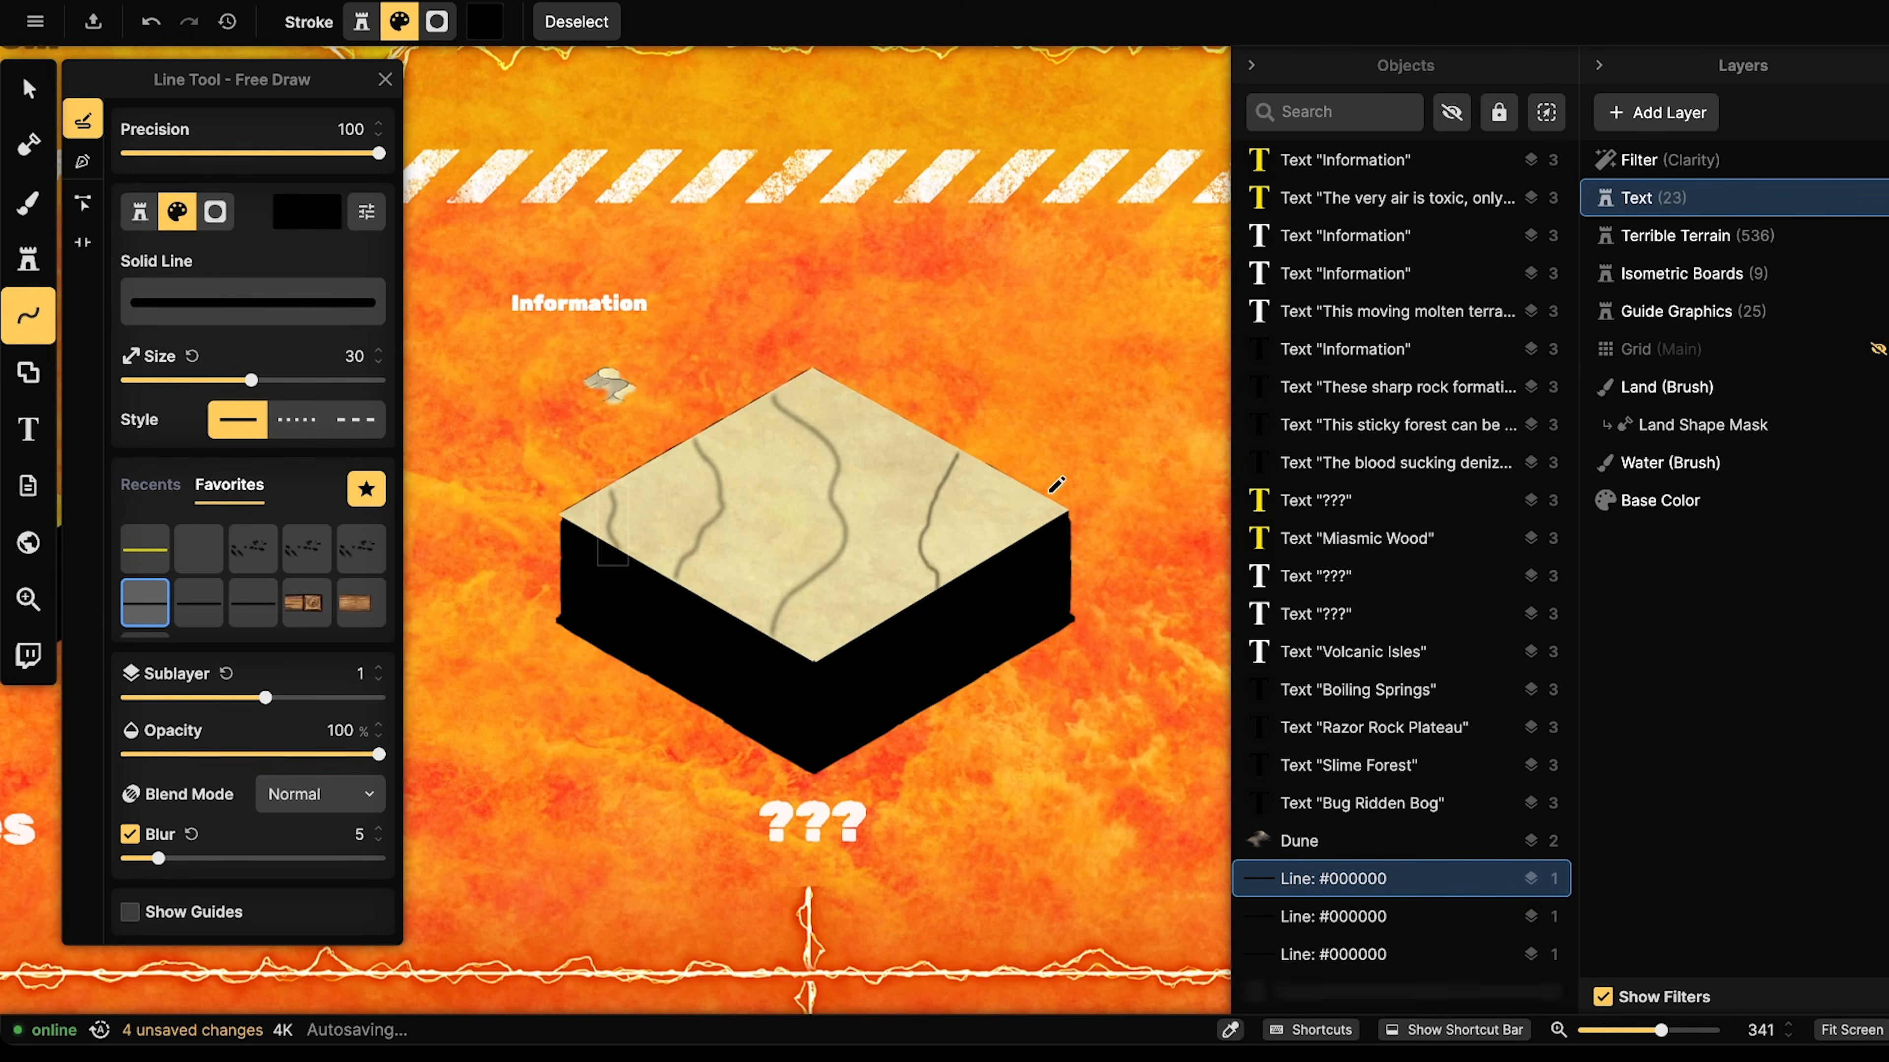
drag(1035, 476, 1017, 540)
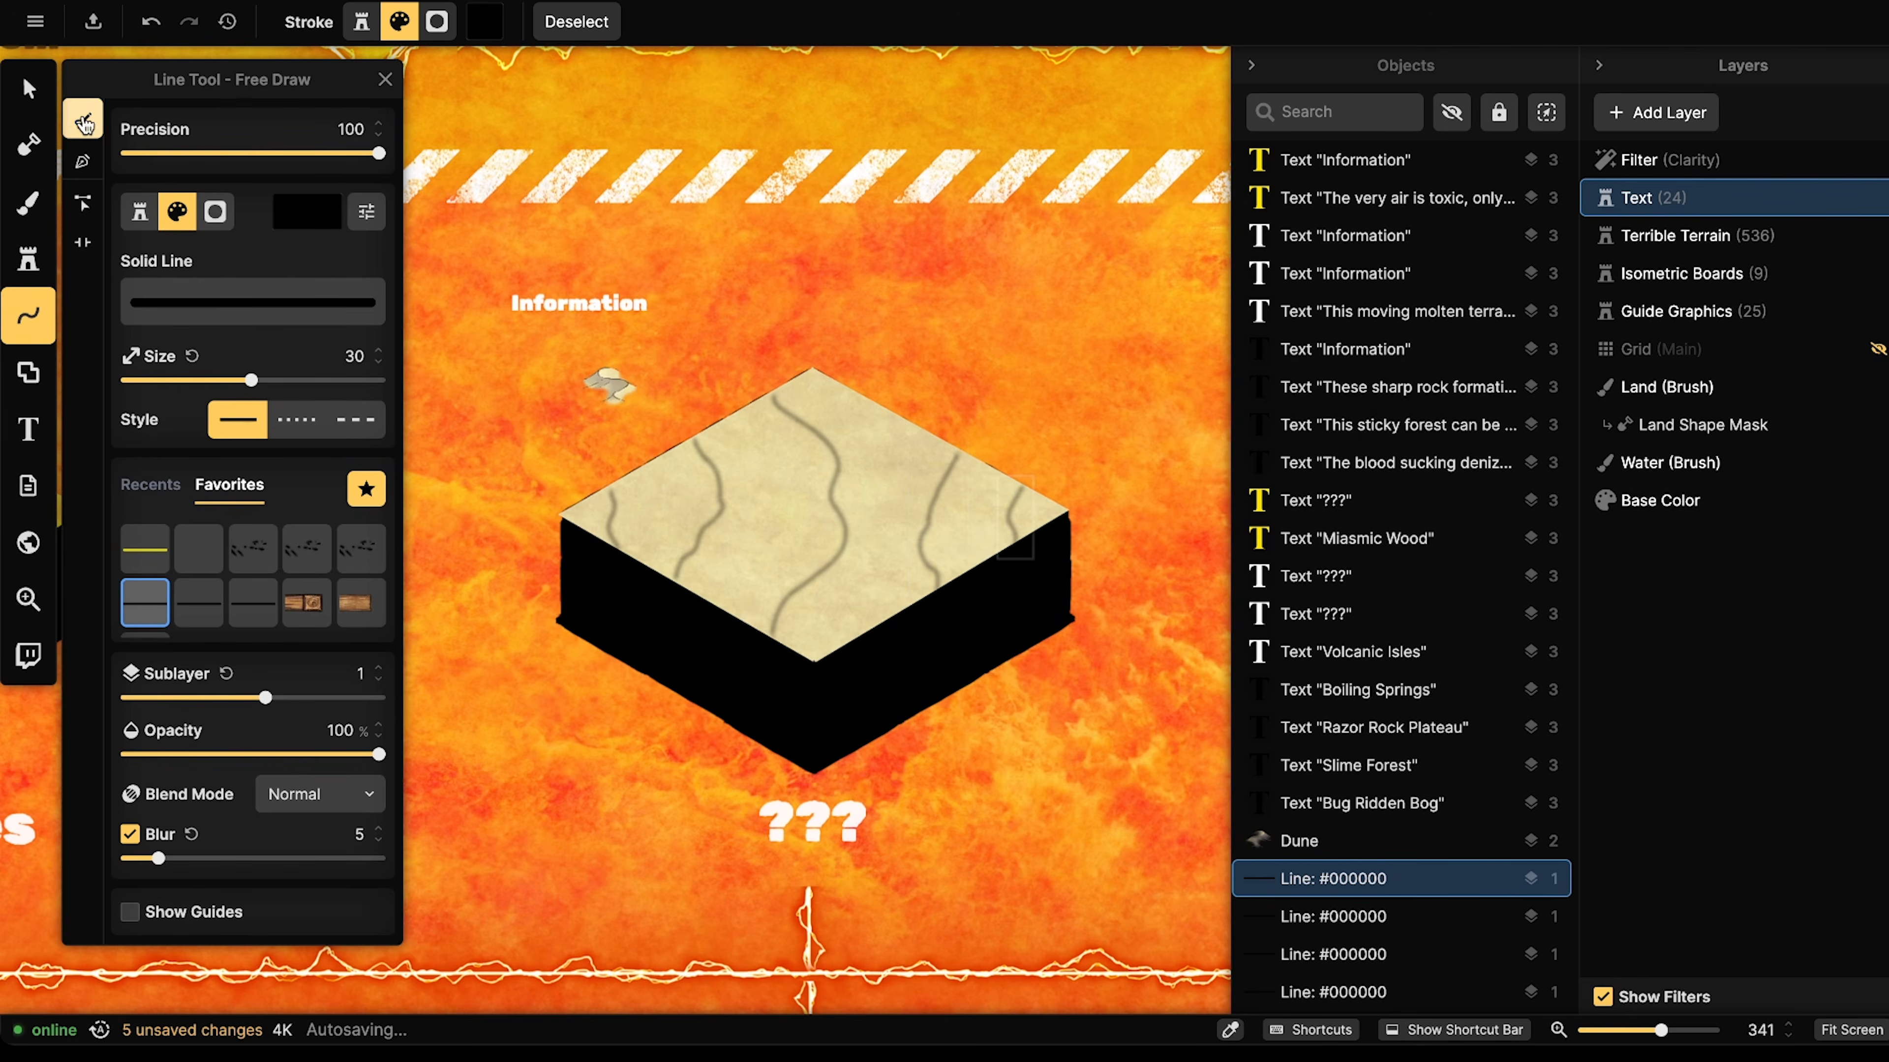
- Delete all the wavy black lines from the sand tile
click(28, 89)
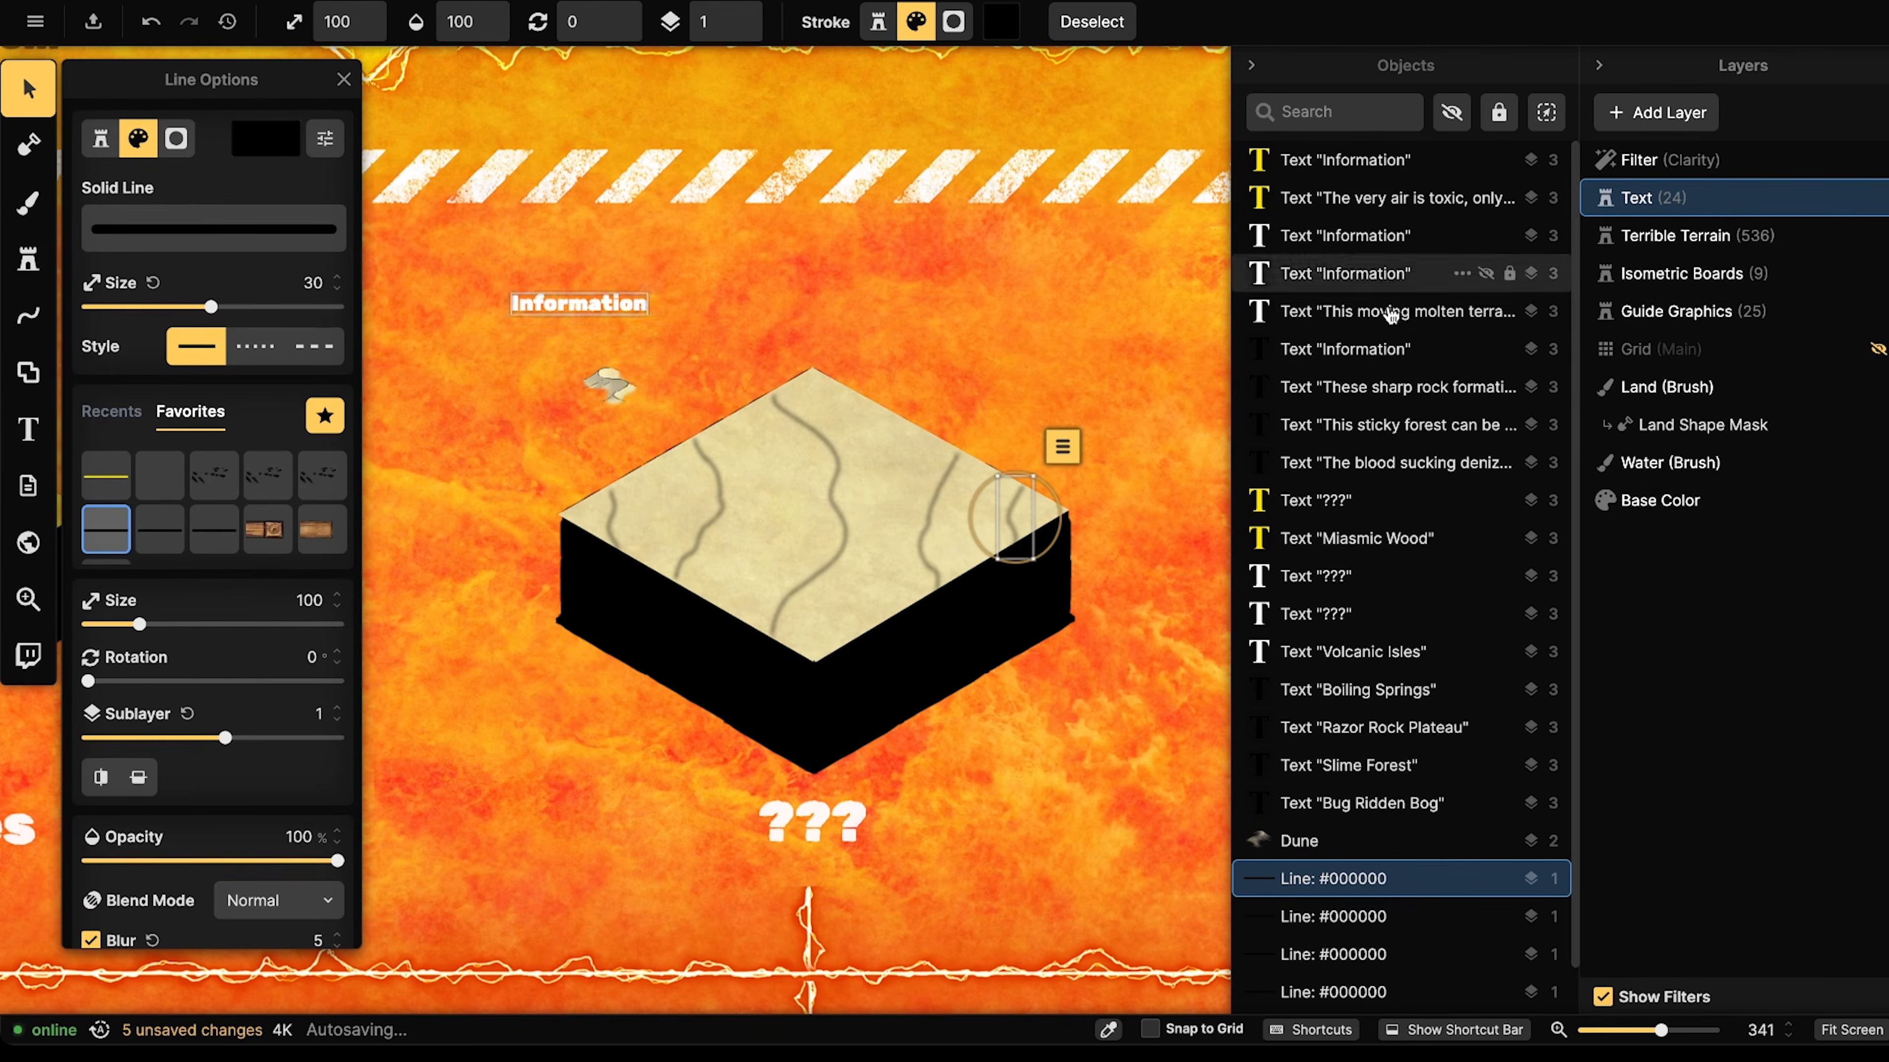
key(Delete)
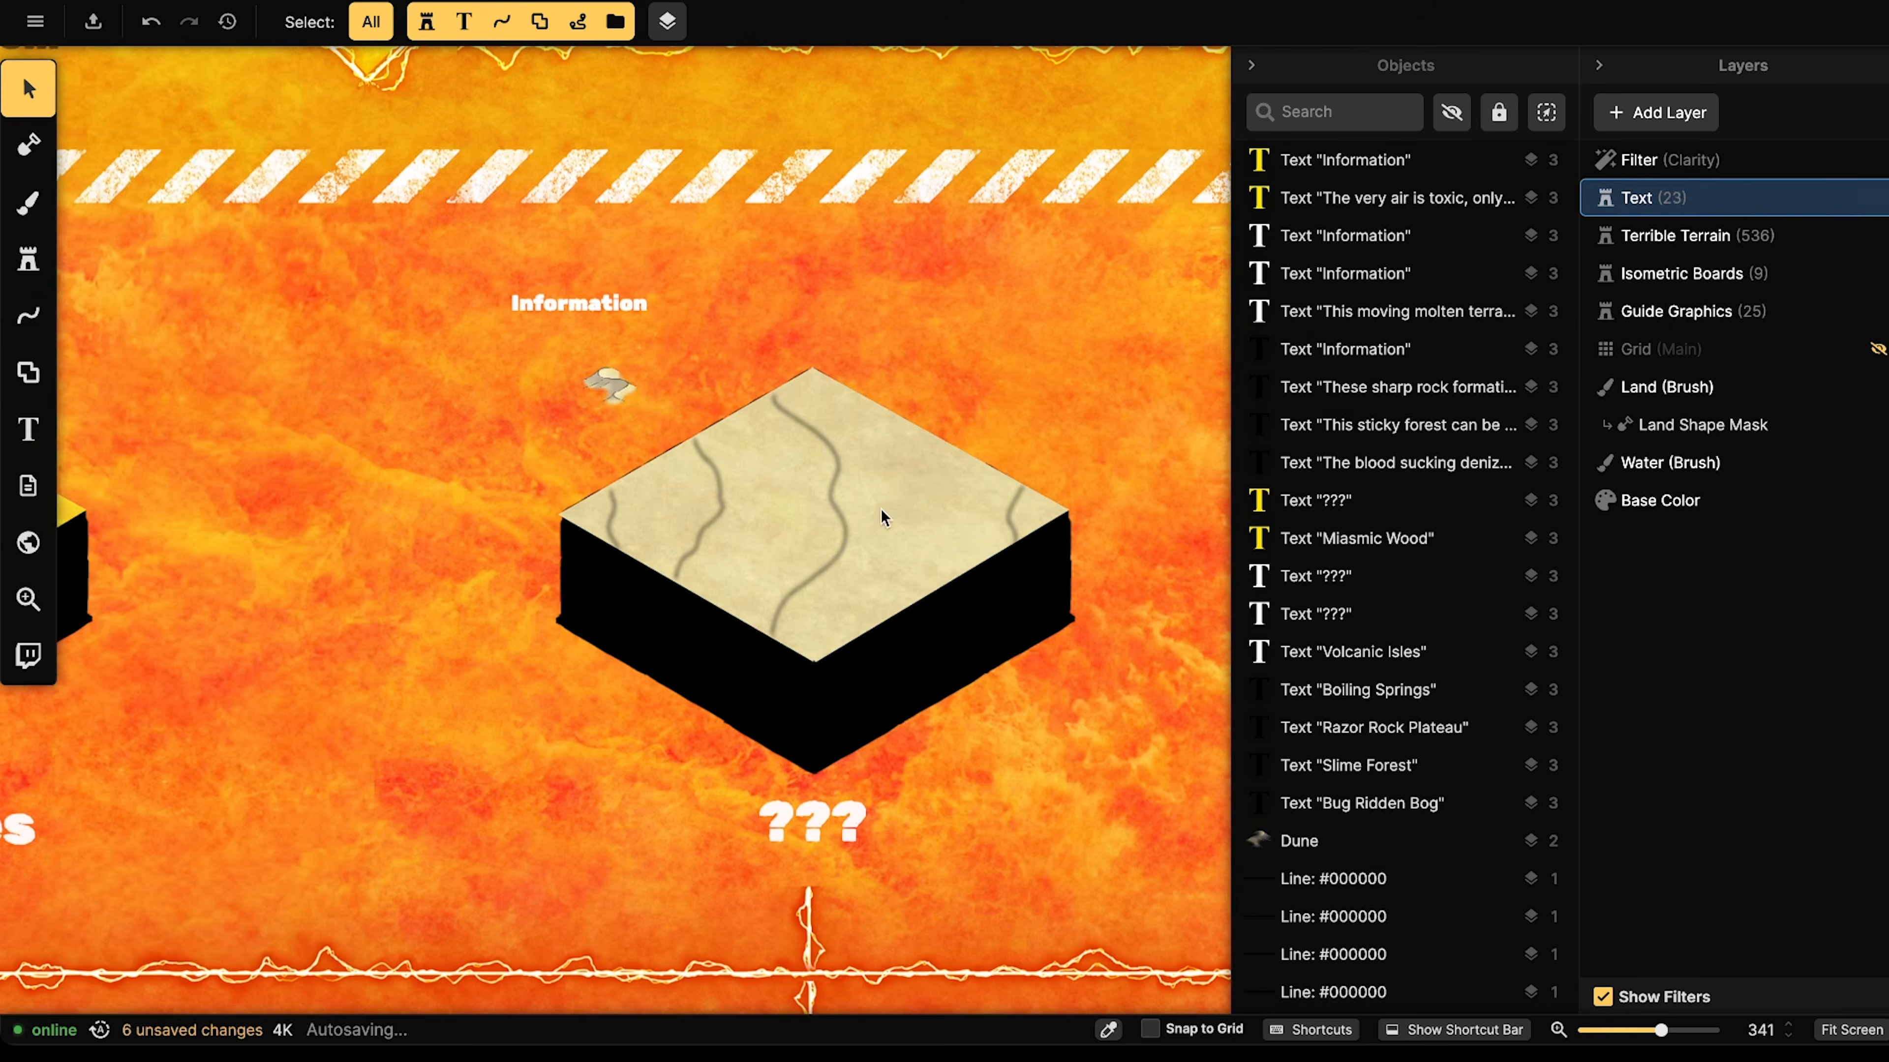
click(721, 514)
key(Delete)
click(615, 519)
key(Delete)
click(1013, 518)
key(Delete)
- Move the Dune stamp from the orange background onto the sand tile, just in front of its back corner
click(637, 389)
drag(643, 388, 789, 413)
scroll(777, 430, up, 5)
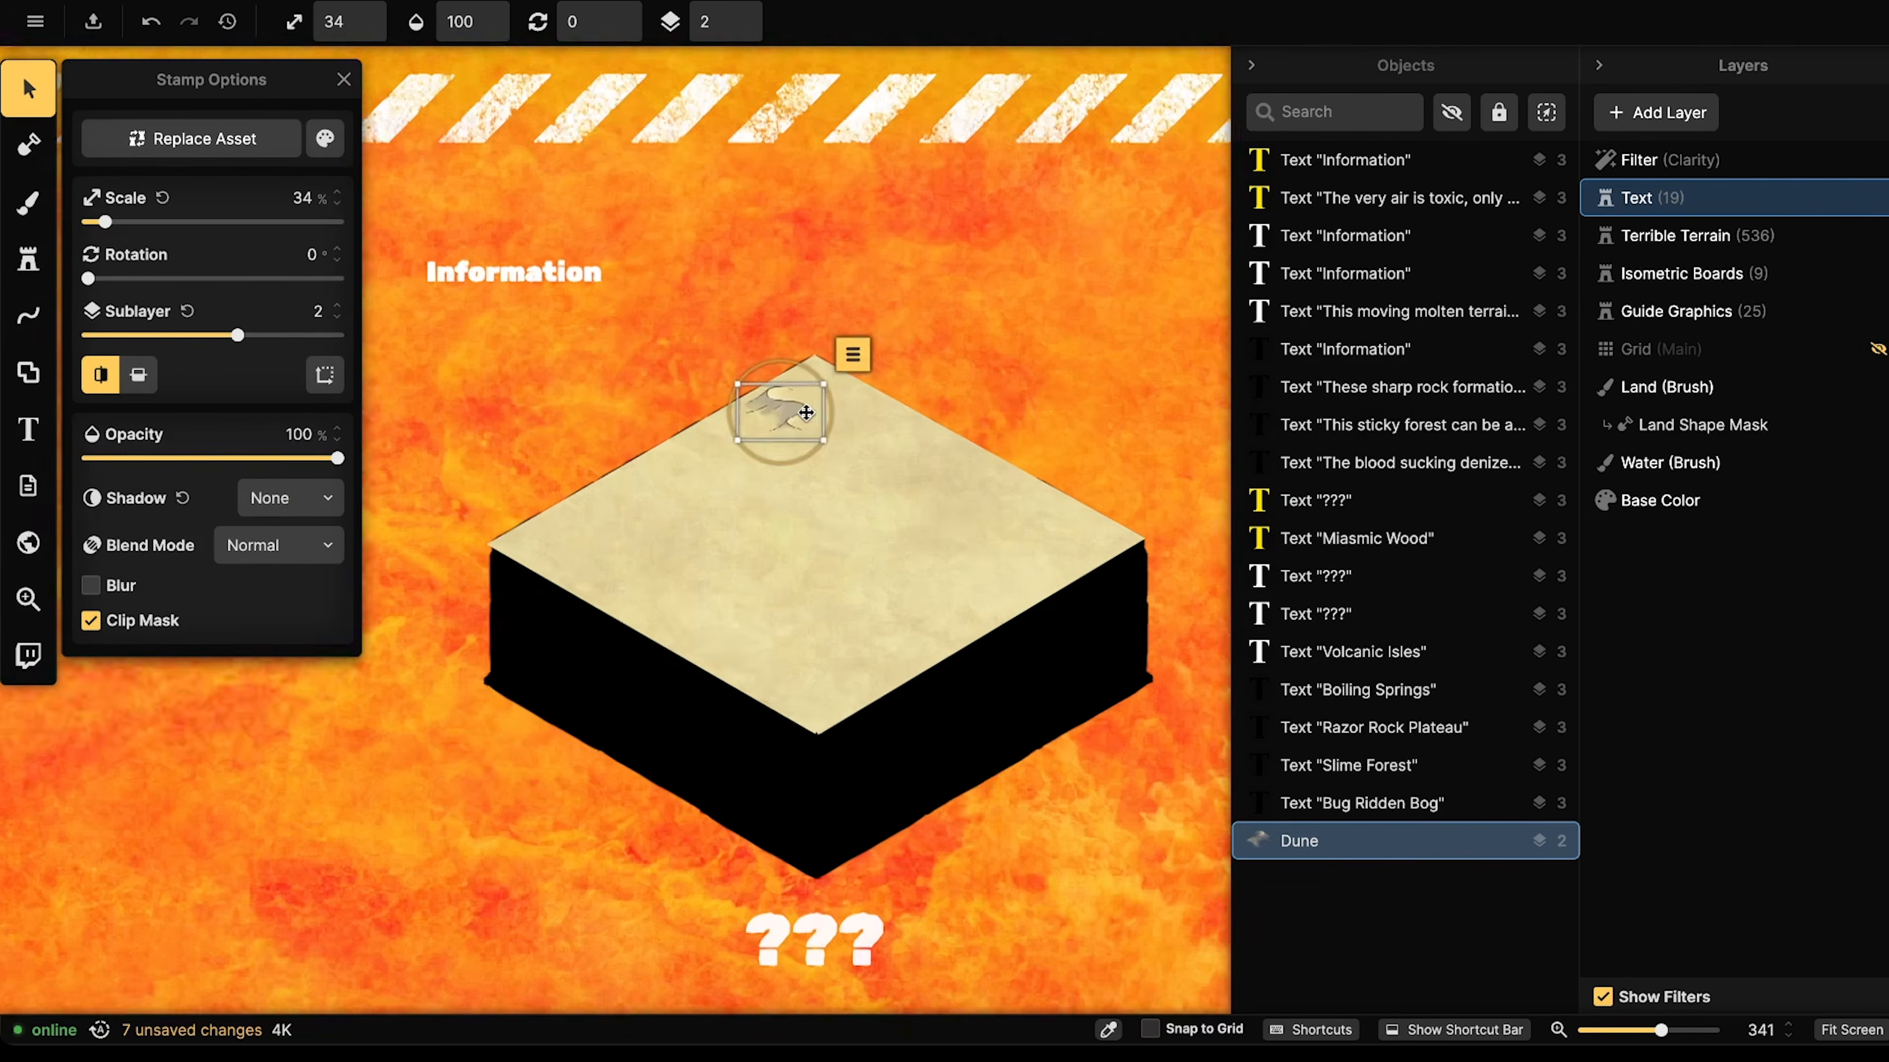
- Stamp a winding ridge of varied dunes at 34% scale from the moved dune down to the tile's front corner
key(s)
click(689, 508)
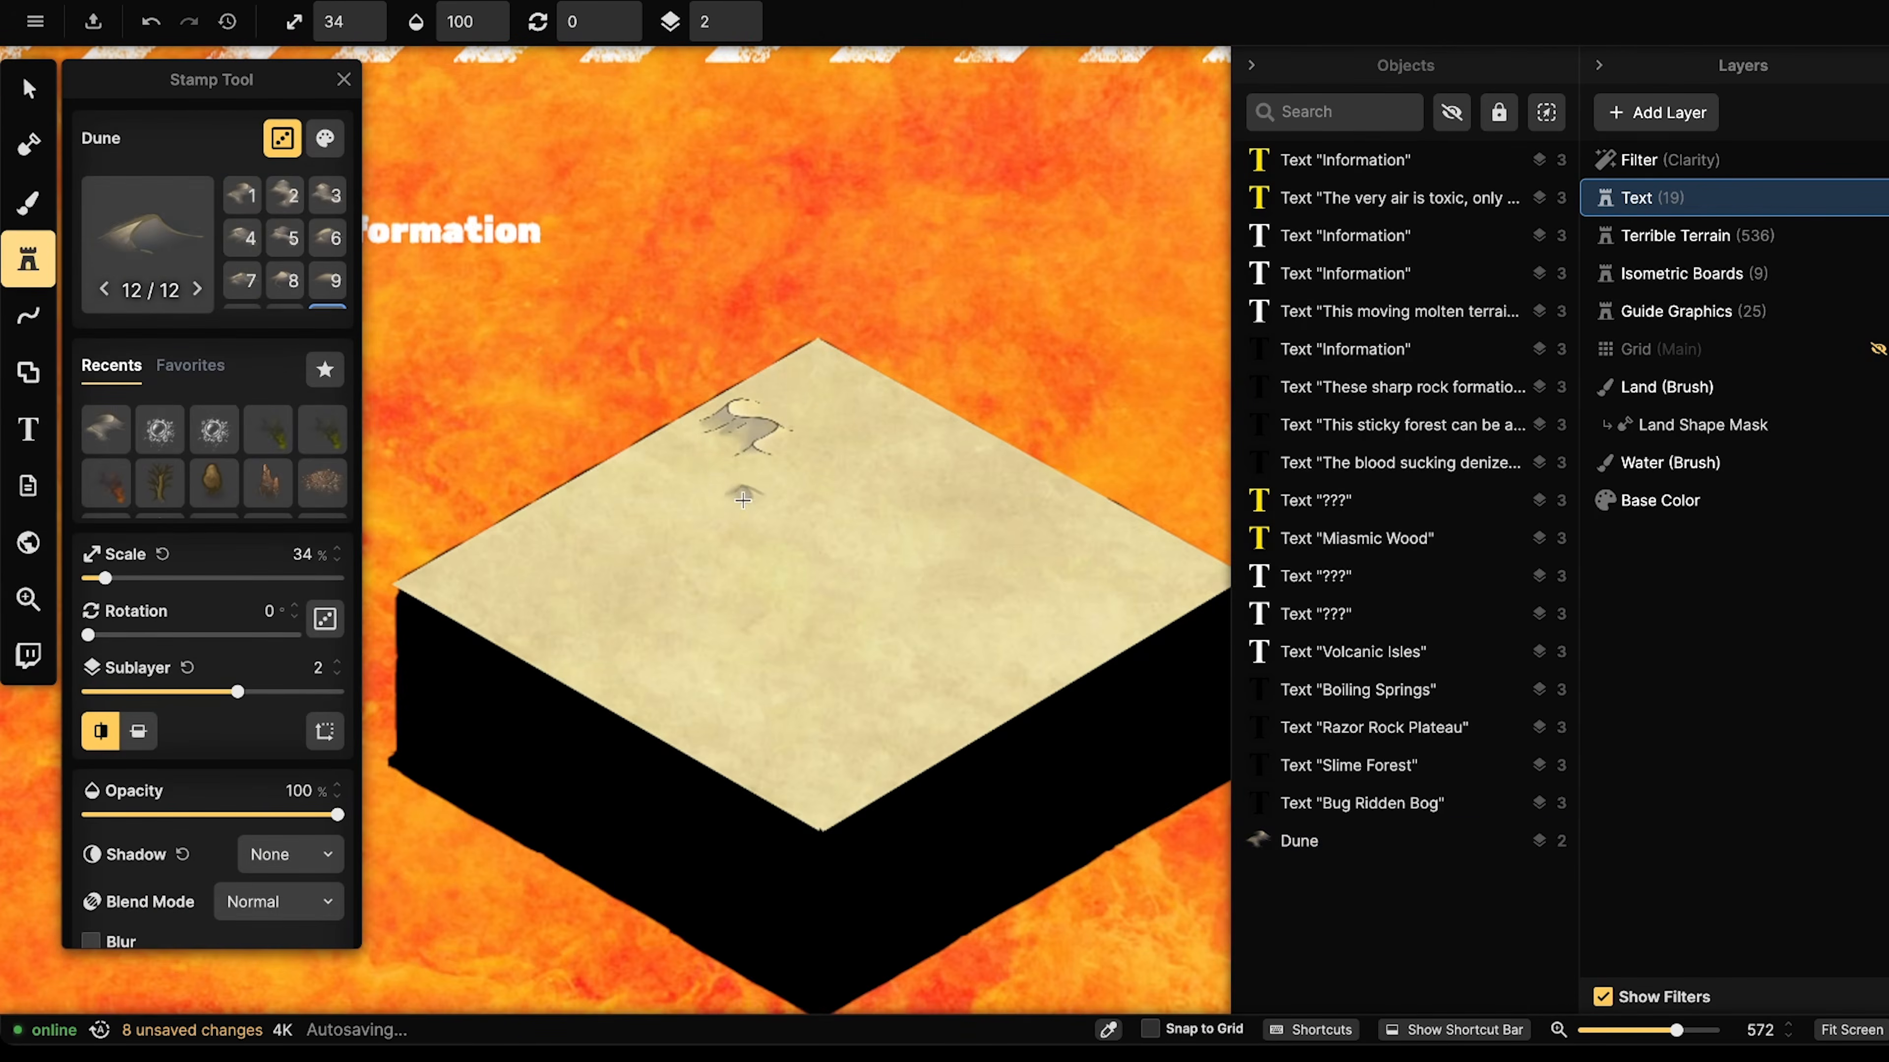
click(728, 497)
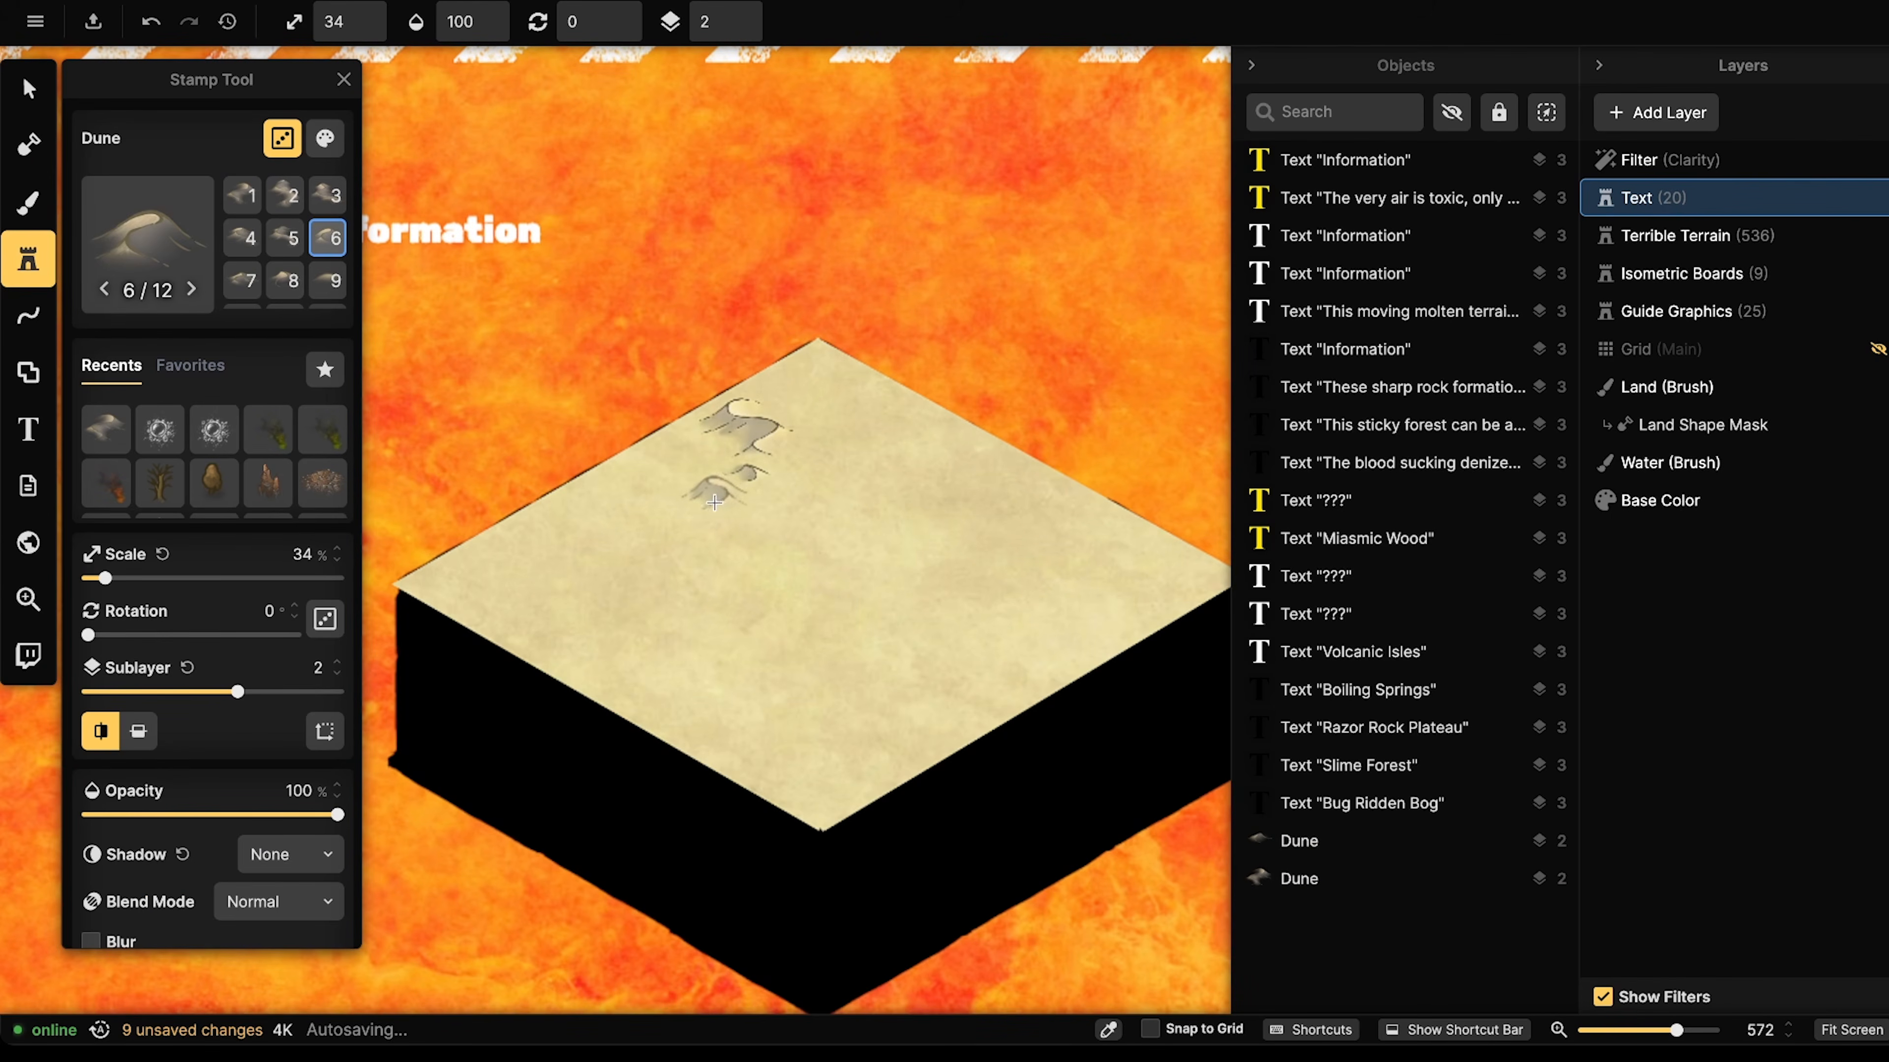
click(716, 507)
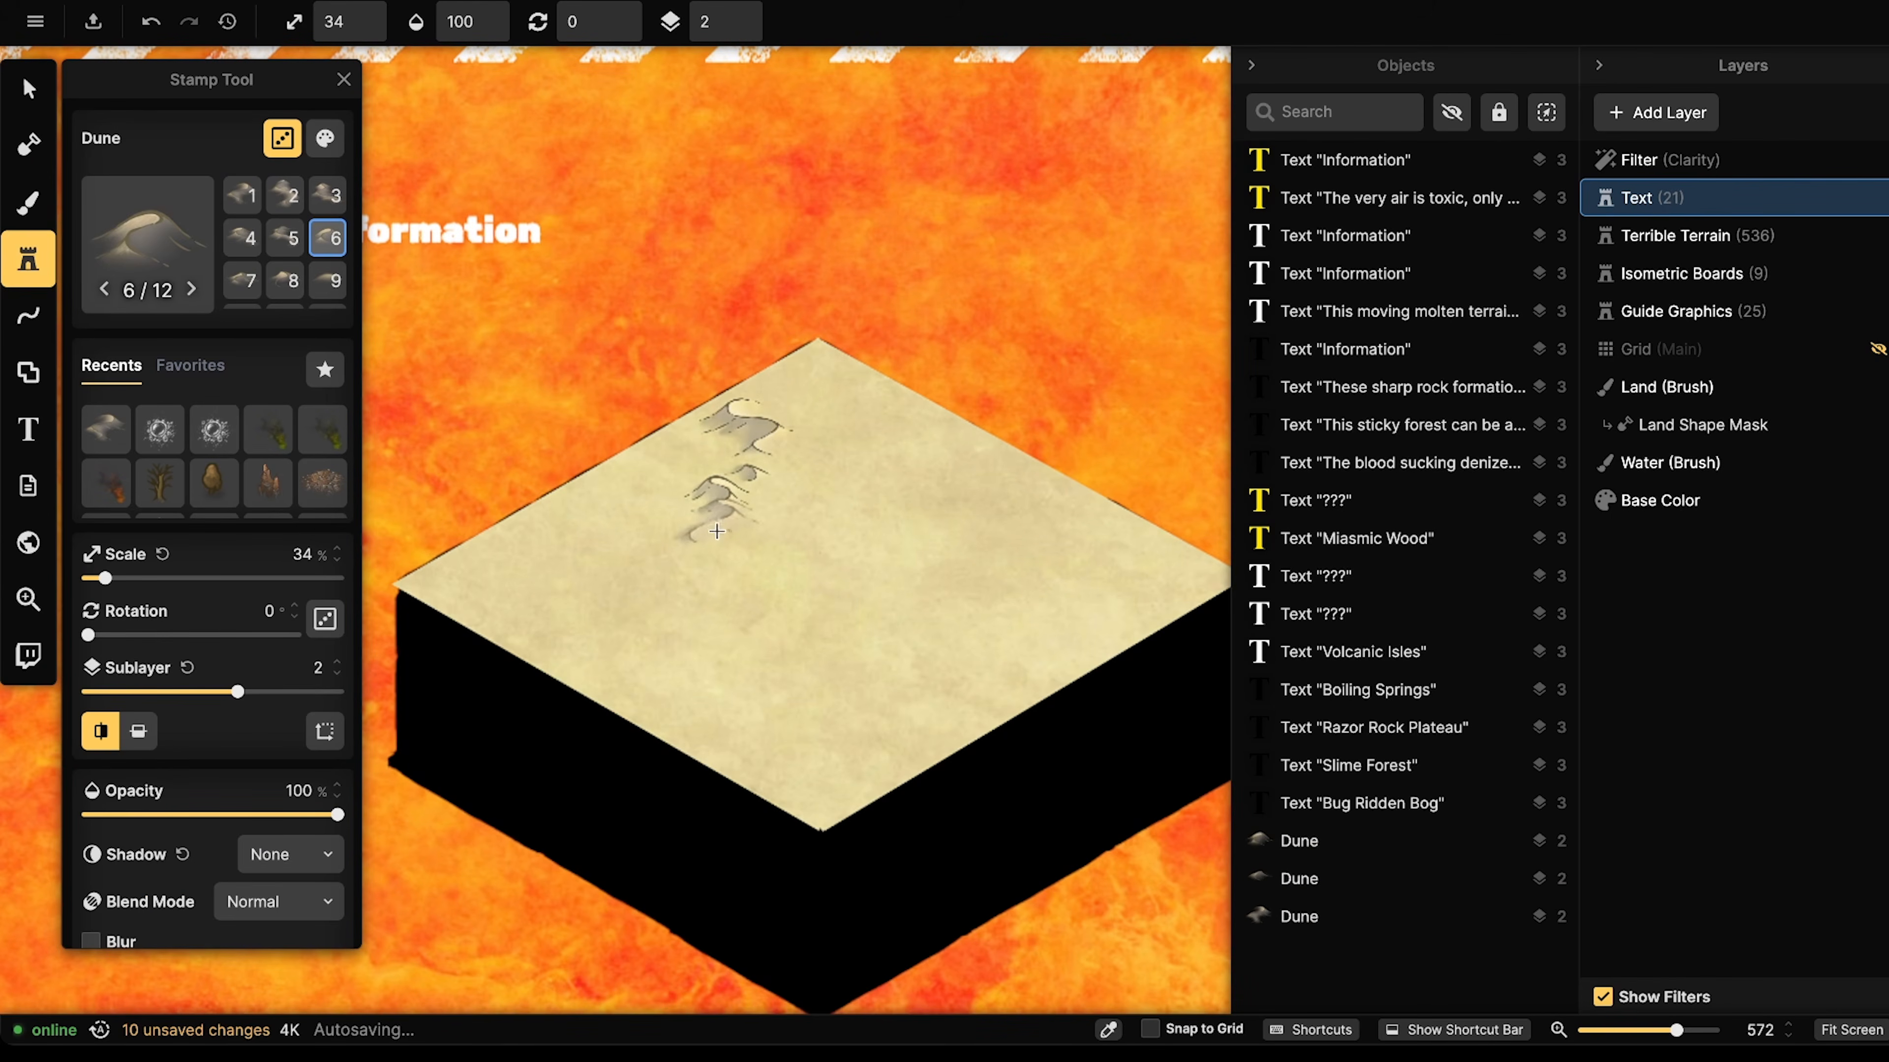
click(713, 536)
click(718, 595)
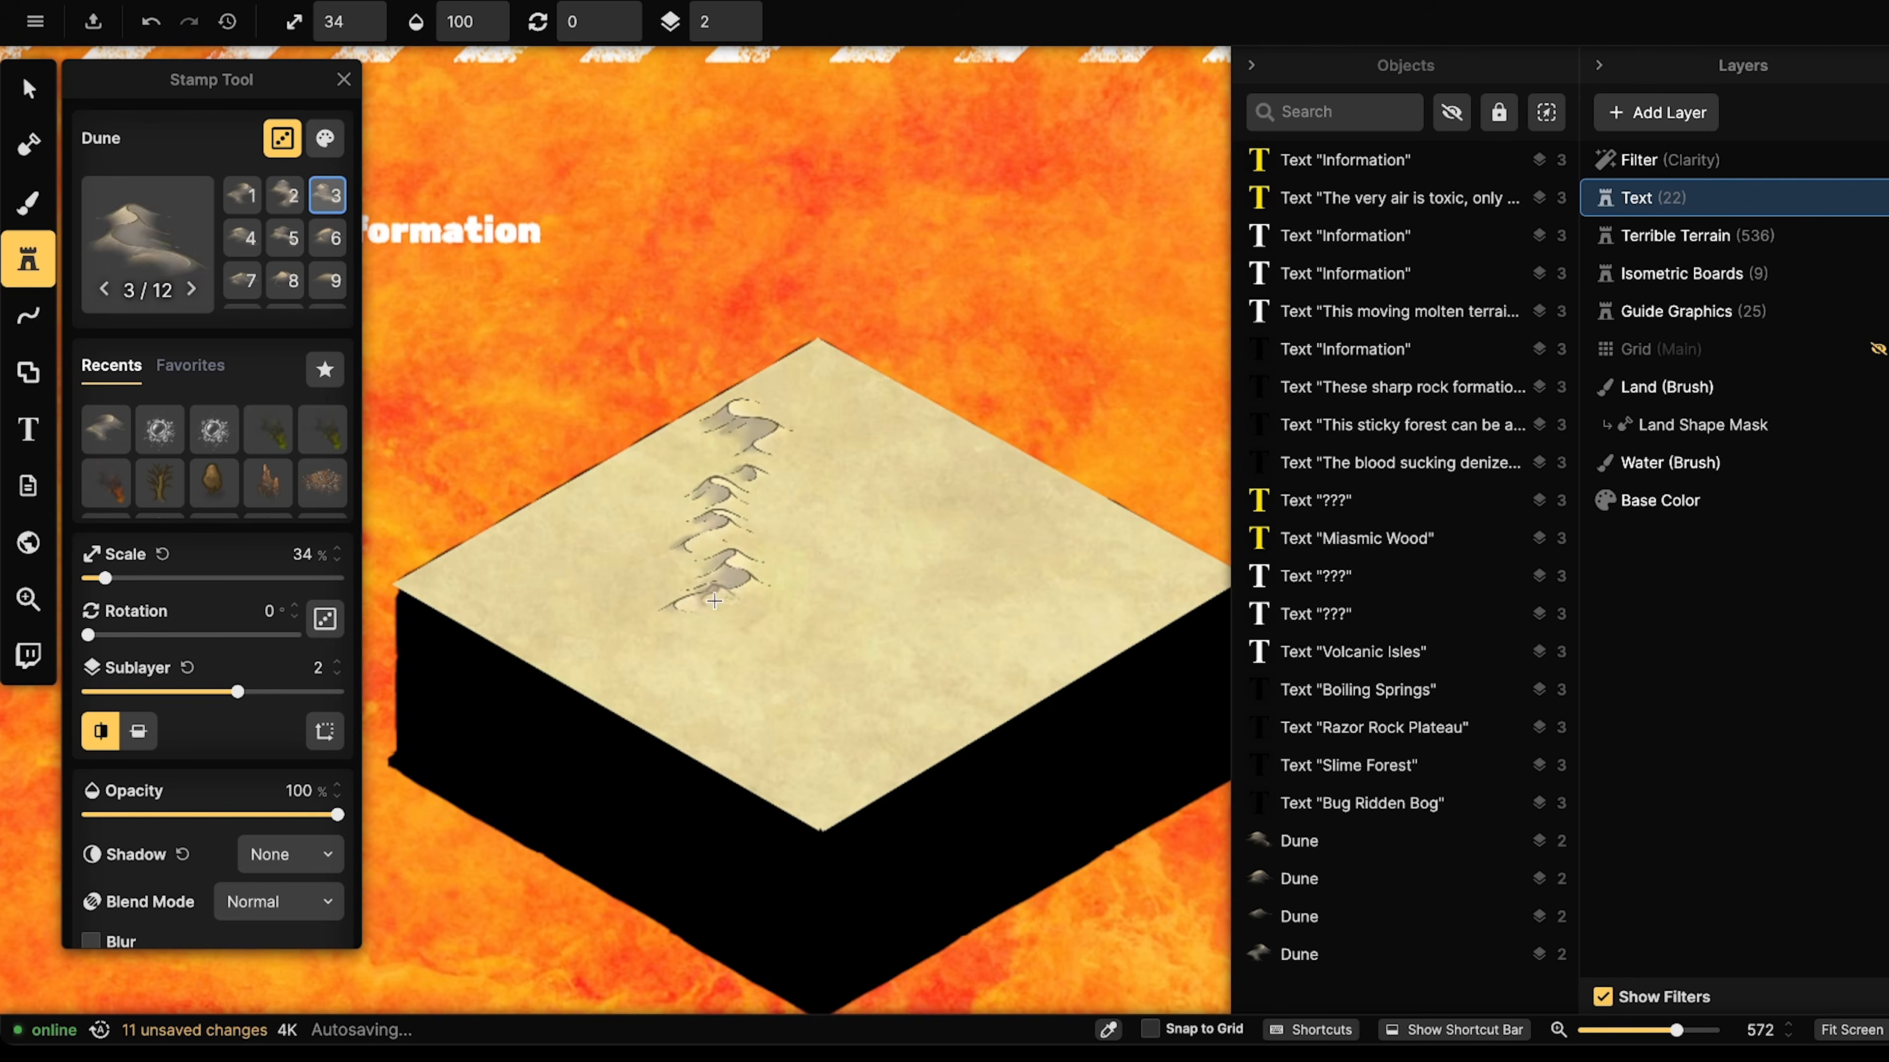
click(722, 620)
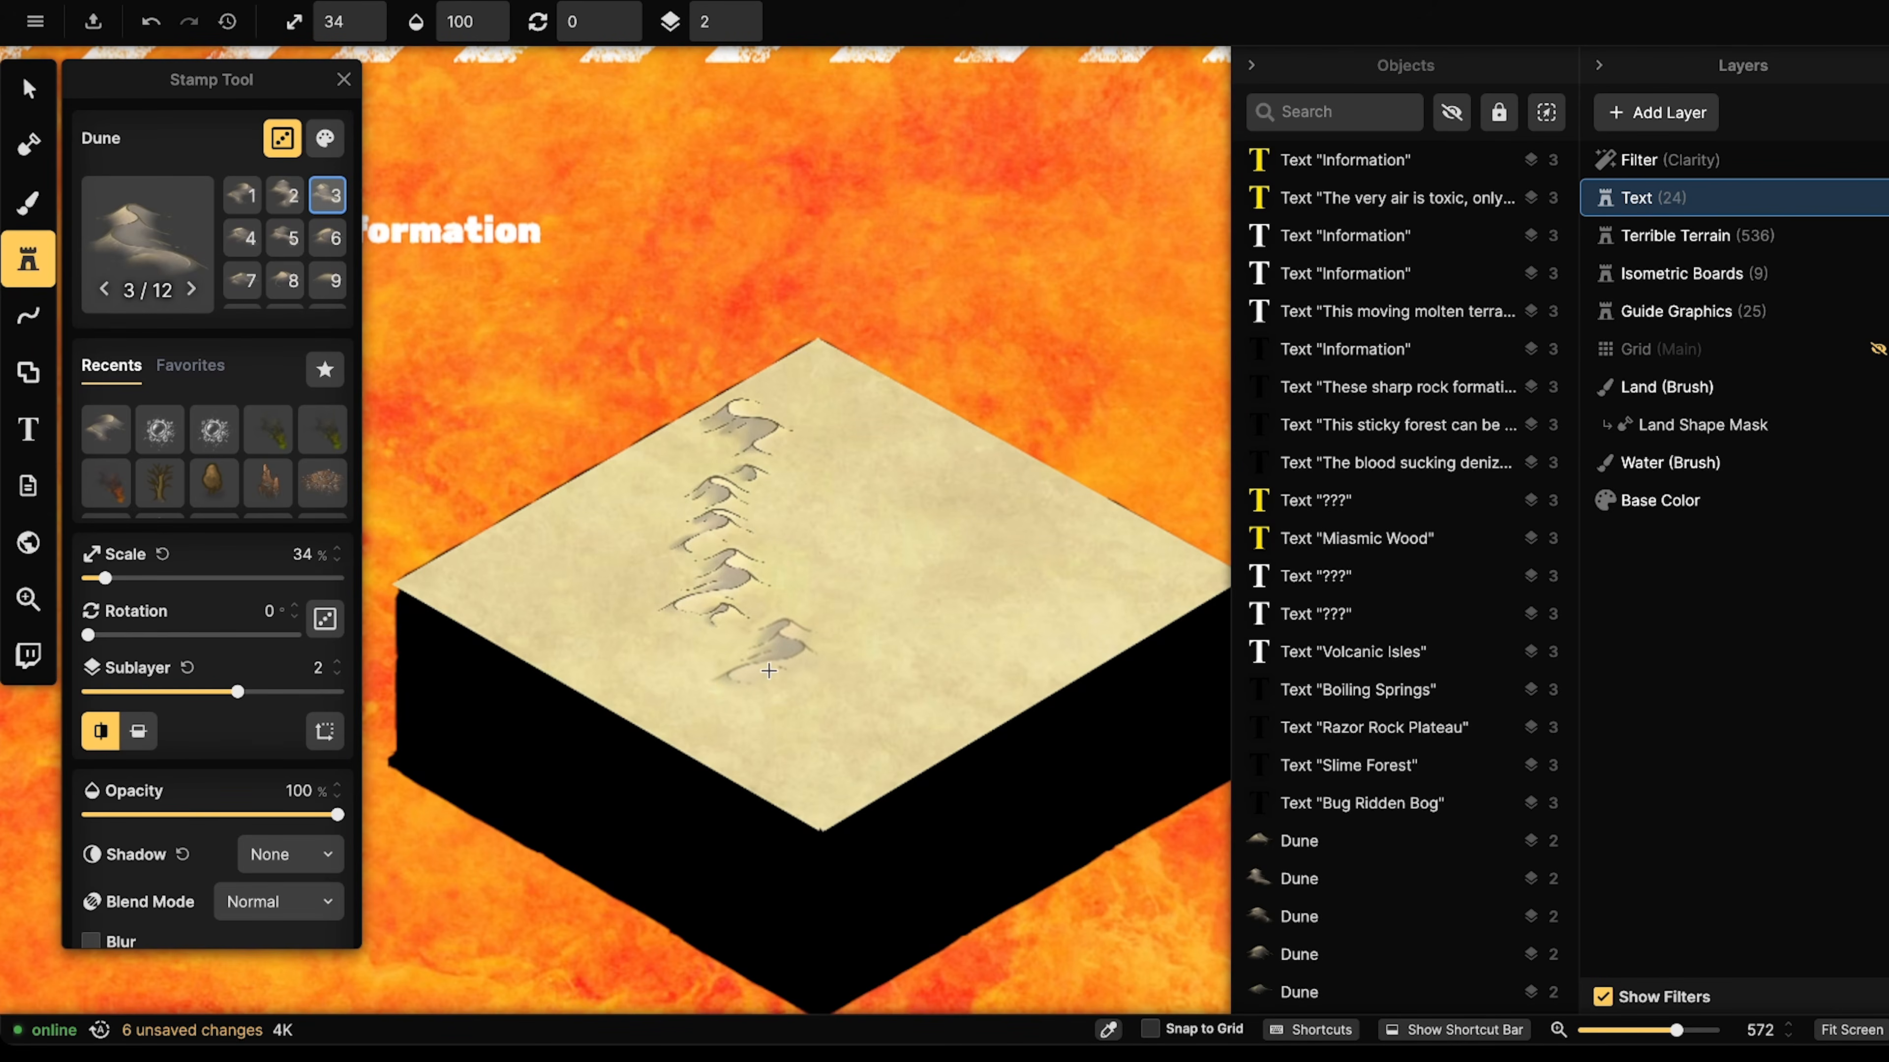
click(770, 673)
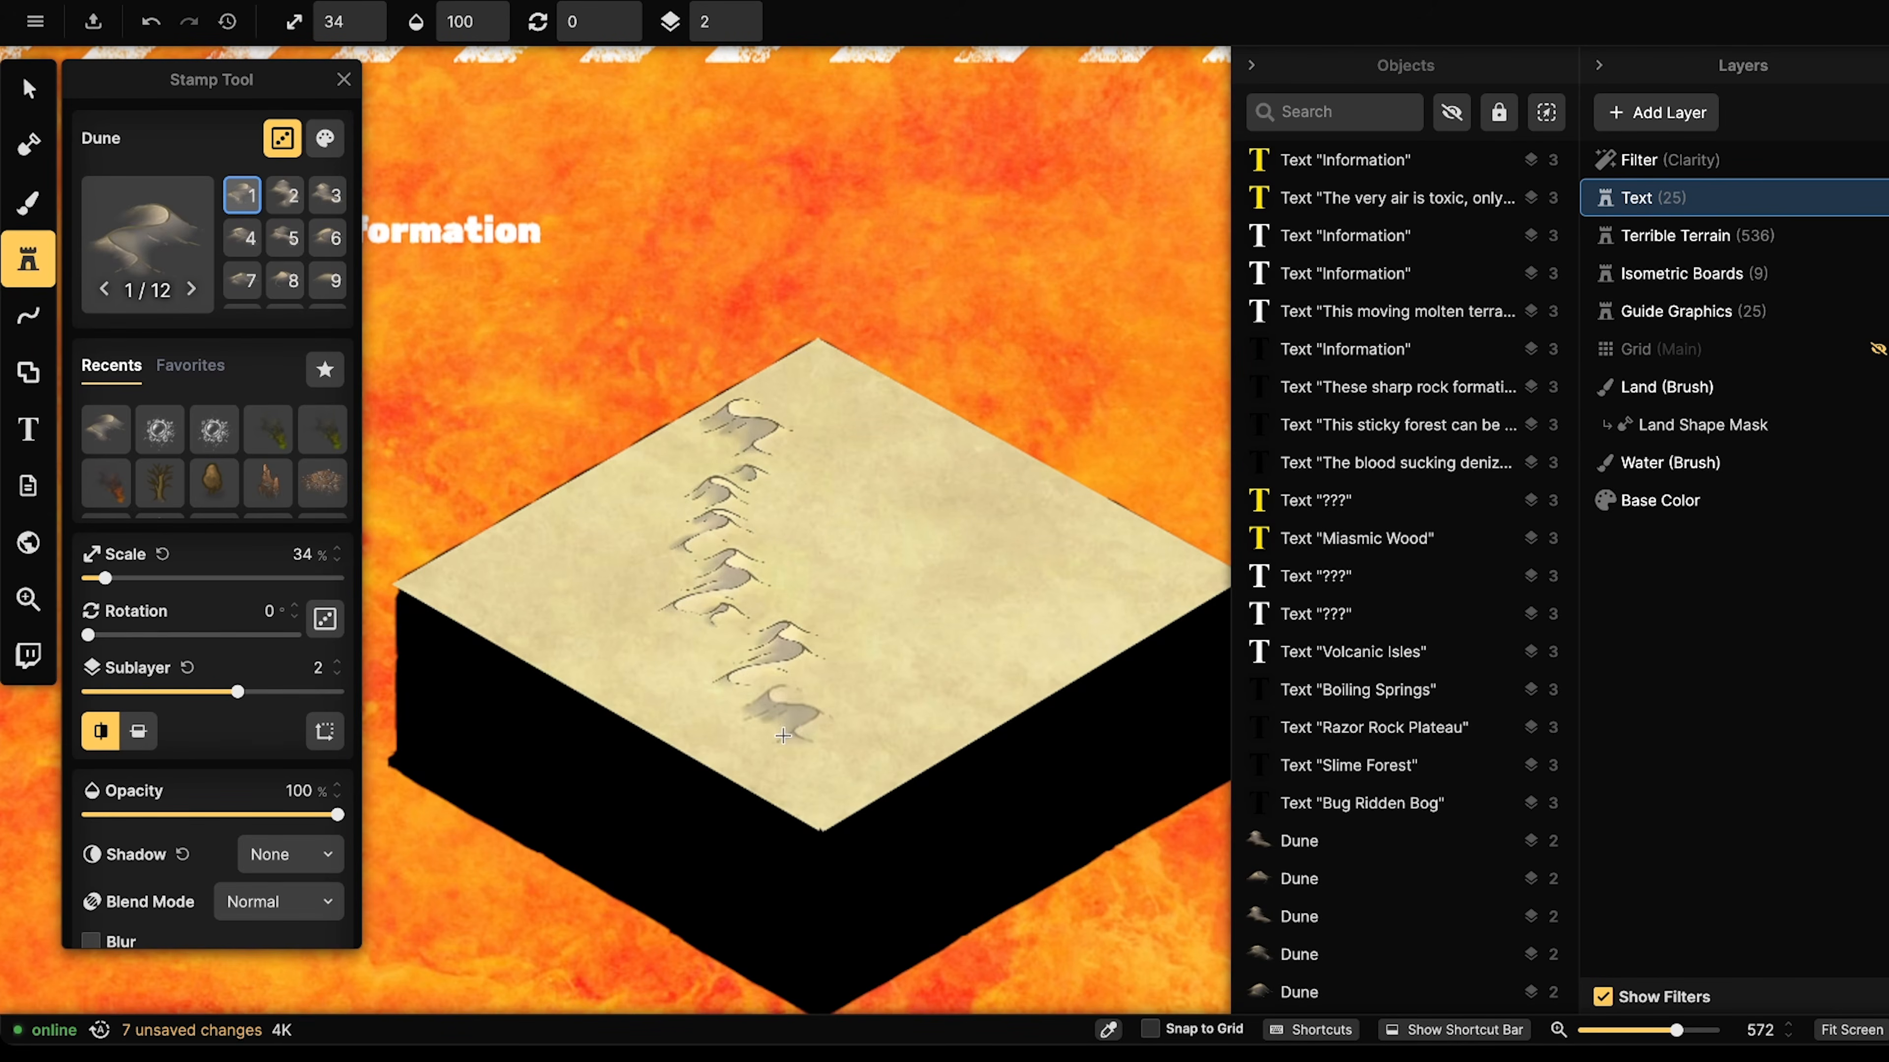
click(756, 742)
click(825, 779)
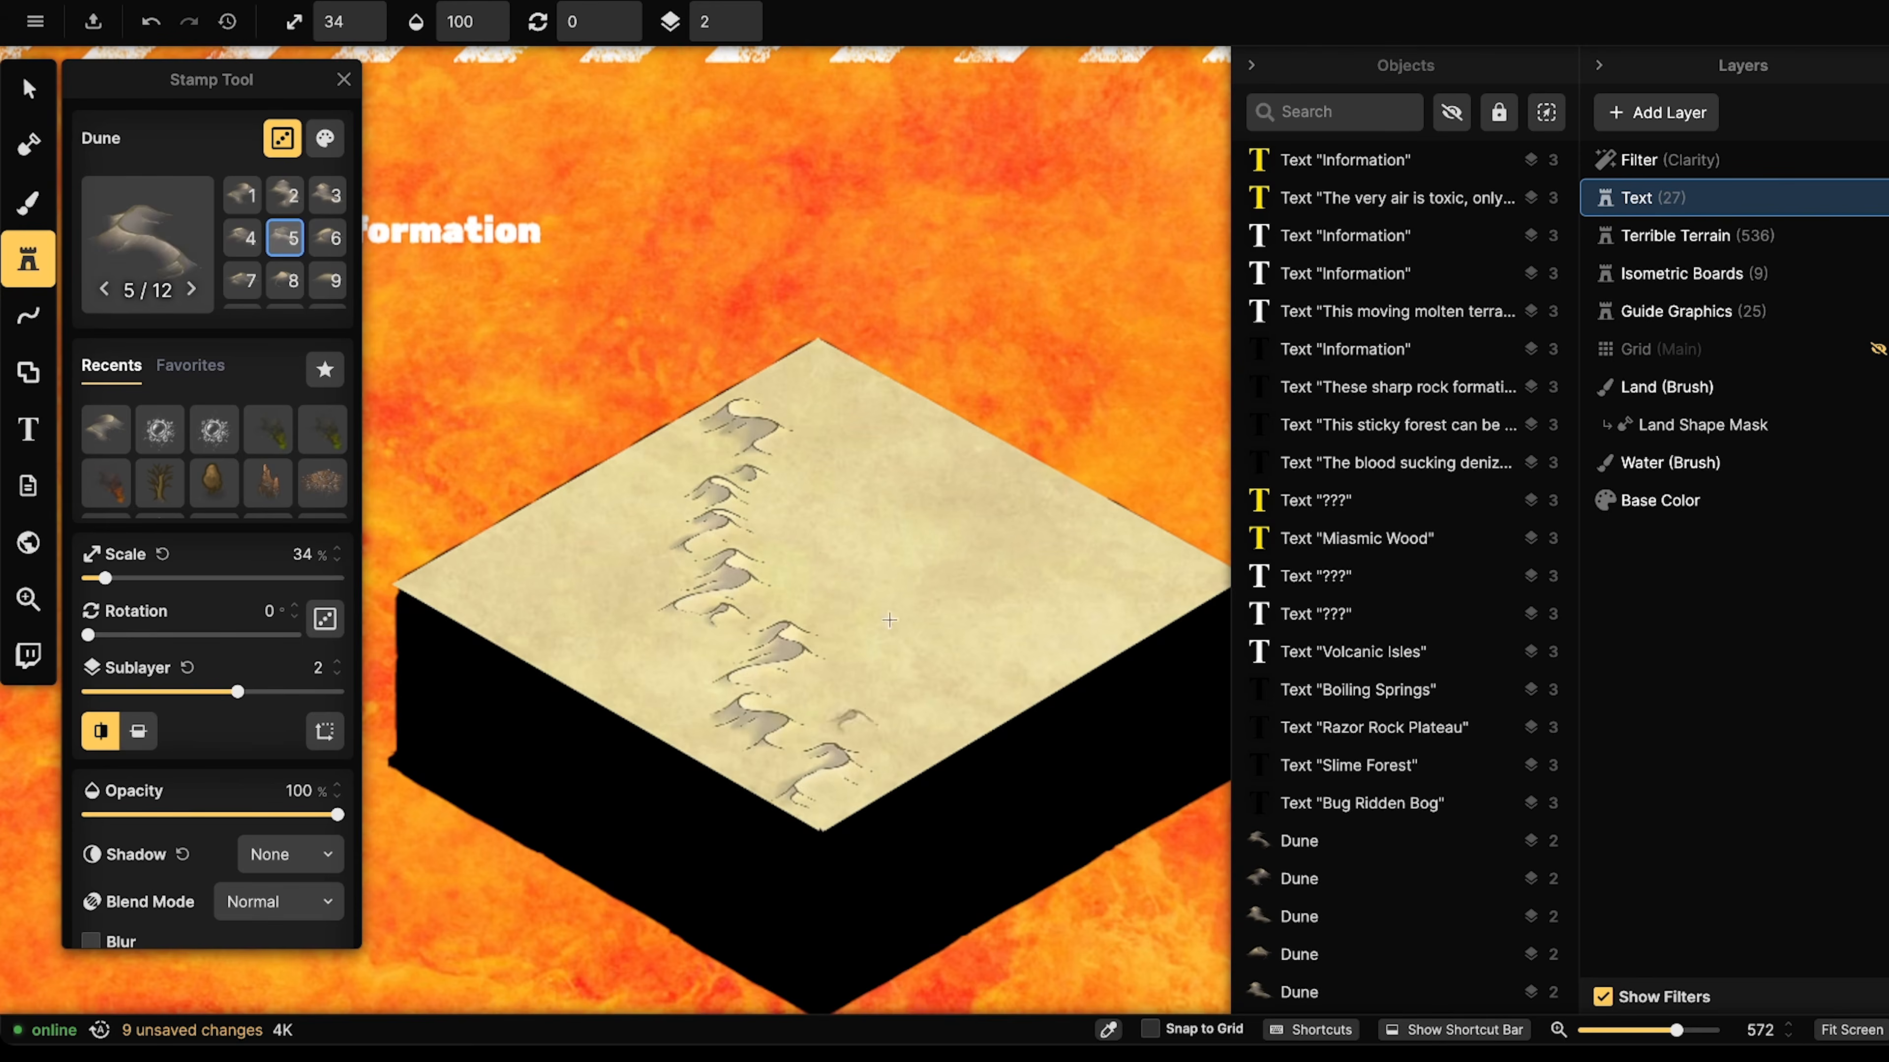
- Stamp a second winding dune ridge across the tile's right half to the front-right edge, plus dunes at the right corner
click(936, 438)
click(906, 467)
click(896, 485)
click(924, 517)
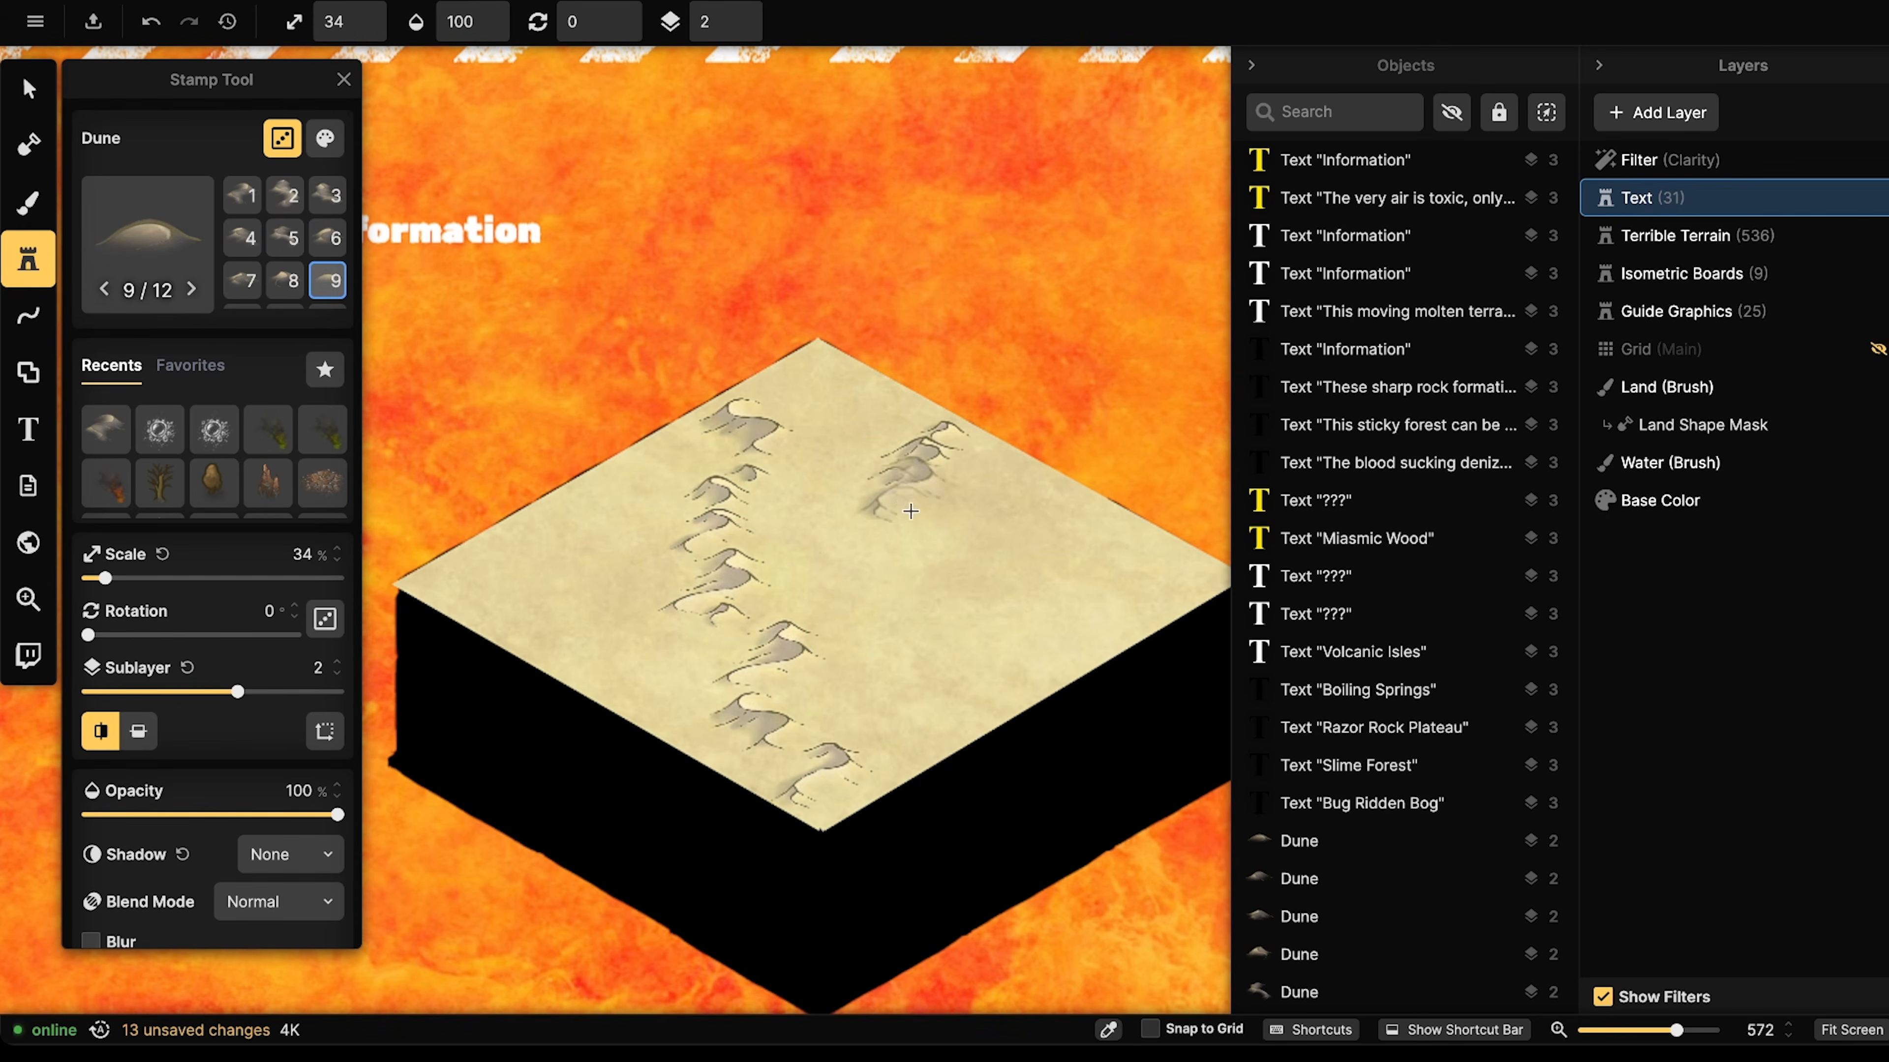
click(978, 563)
click(1011, 579)
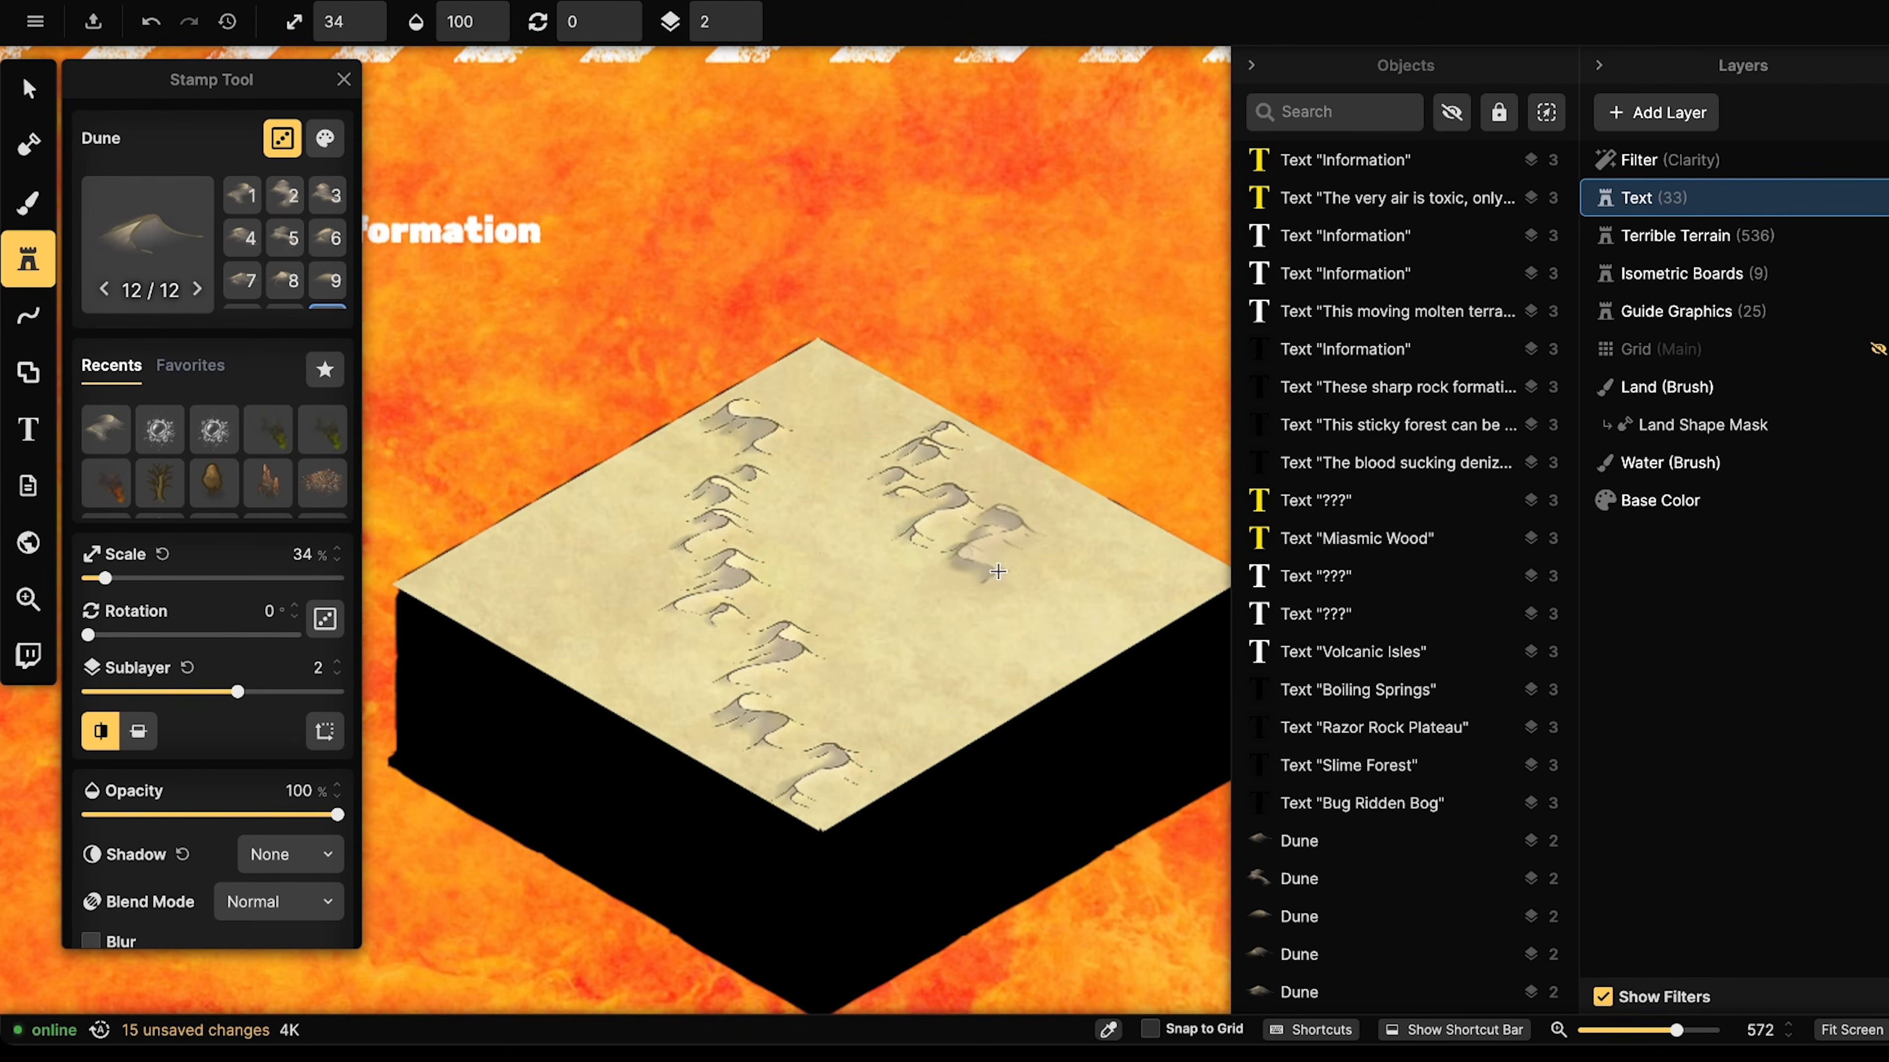
click(1027, 592)
click(1058, 638)
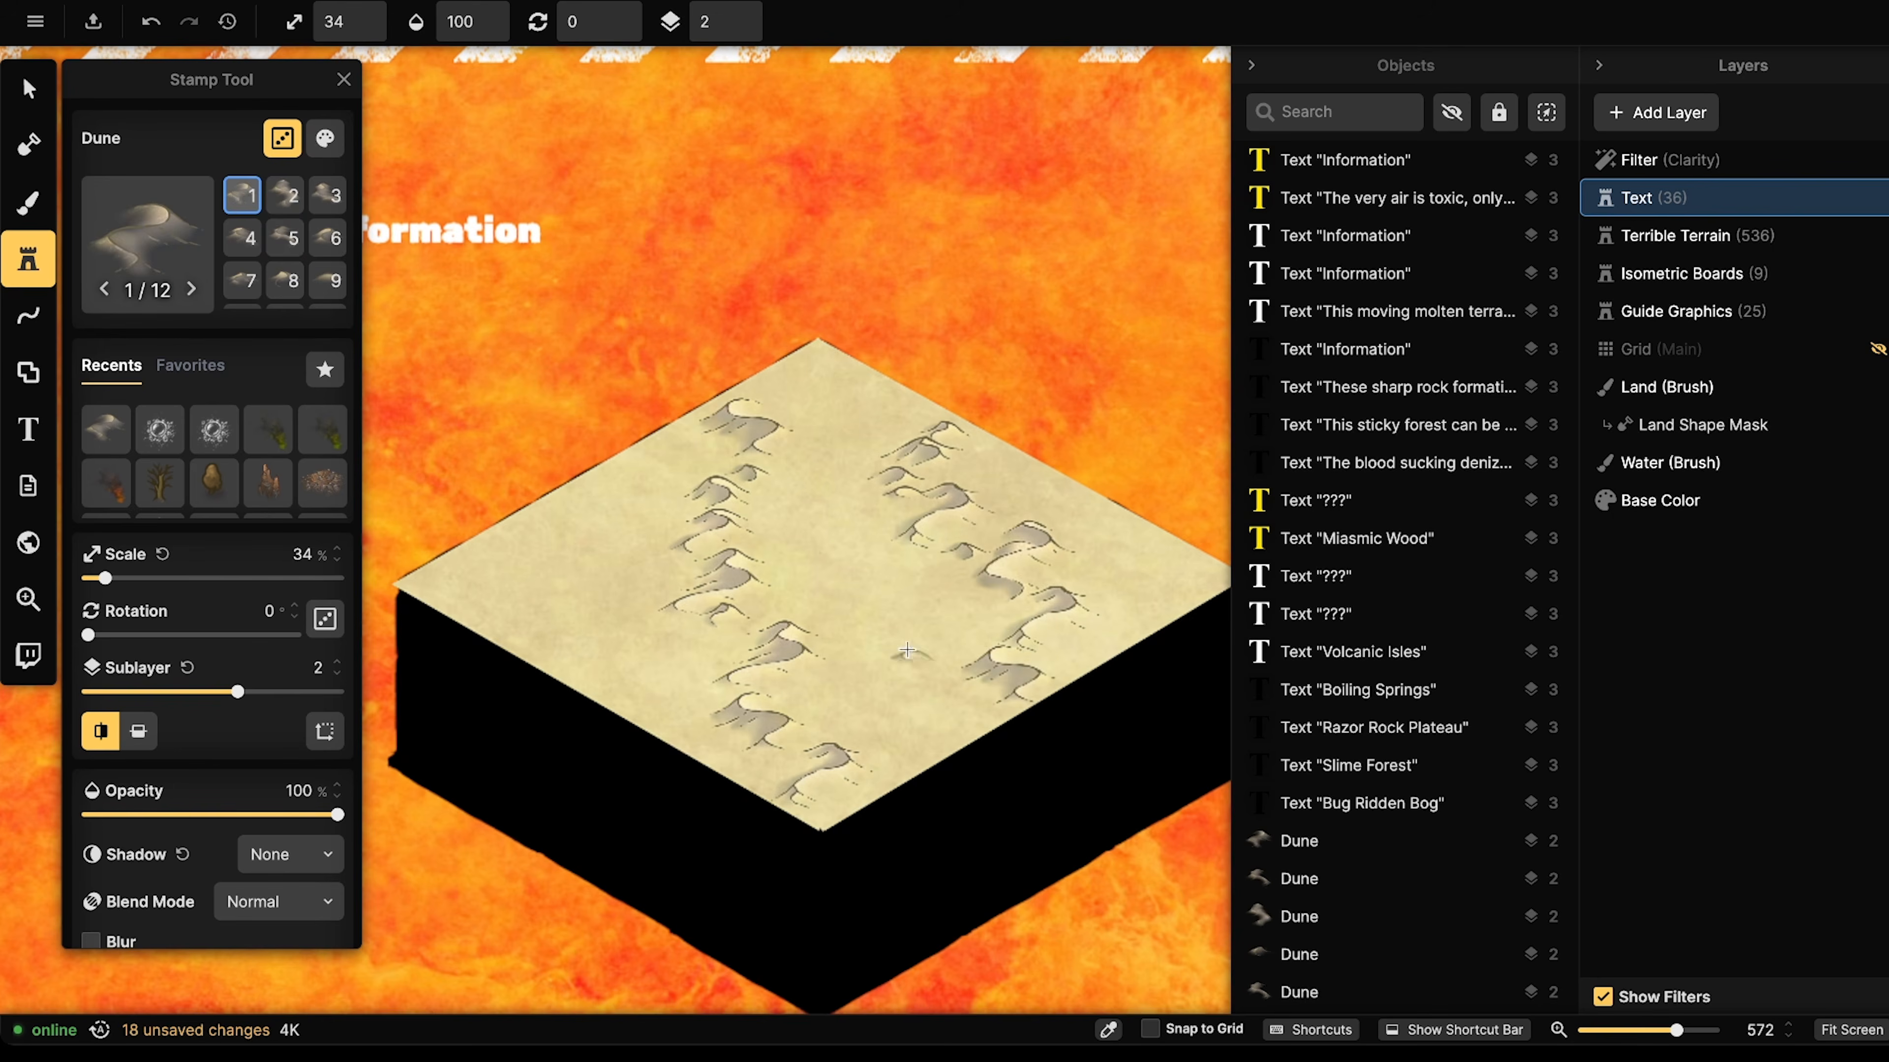
click(1015, 681)
click(1160, 554)
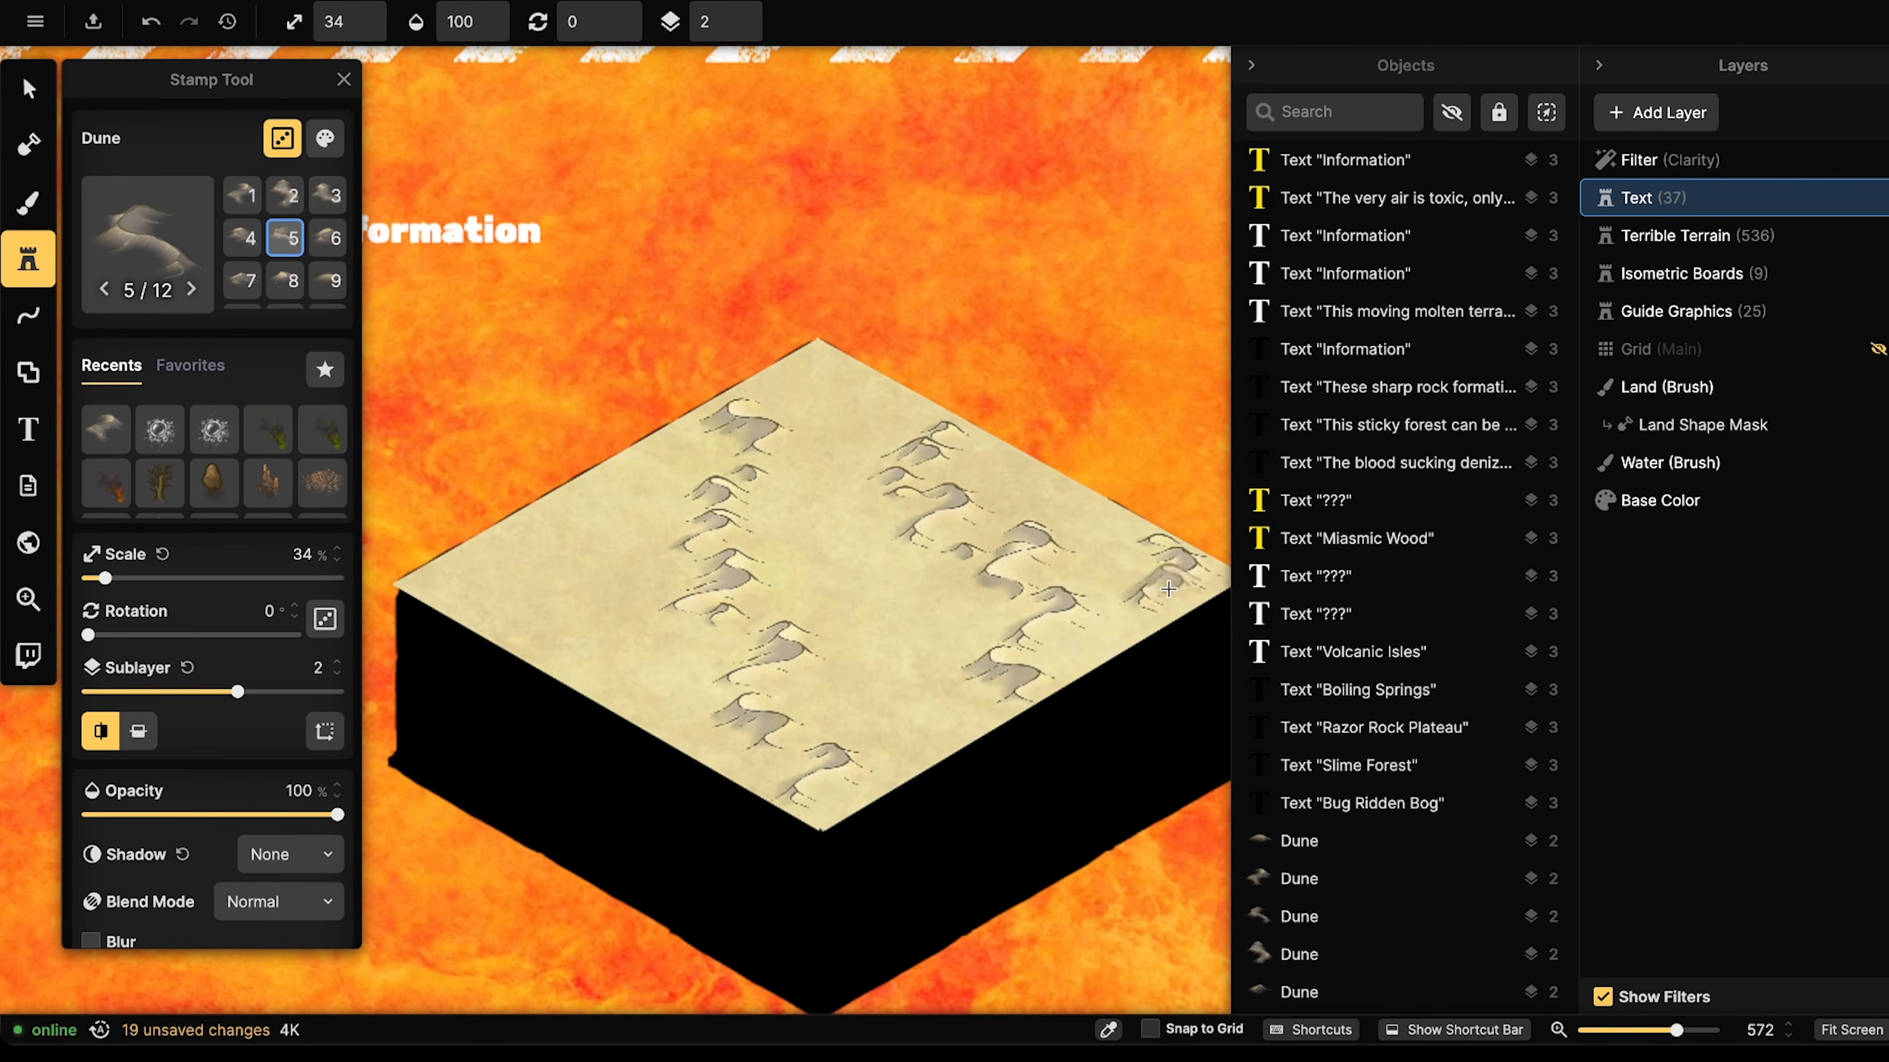
- Stamp a short dune ridge across the tile's left part and add single dunes at its left and back corners
click(554, 564)
click(529, 529)
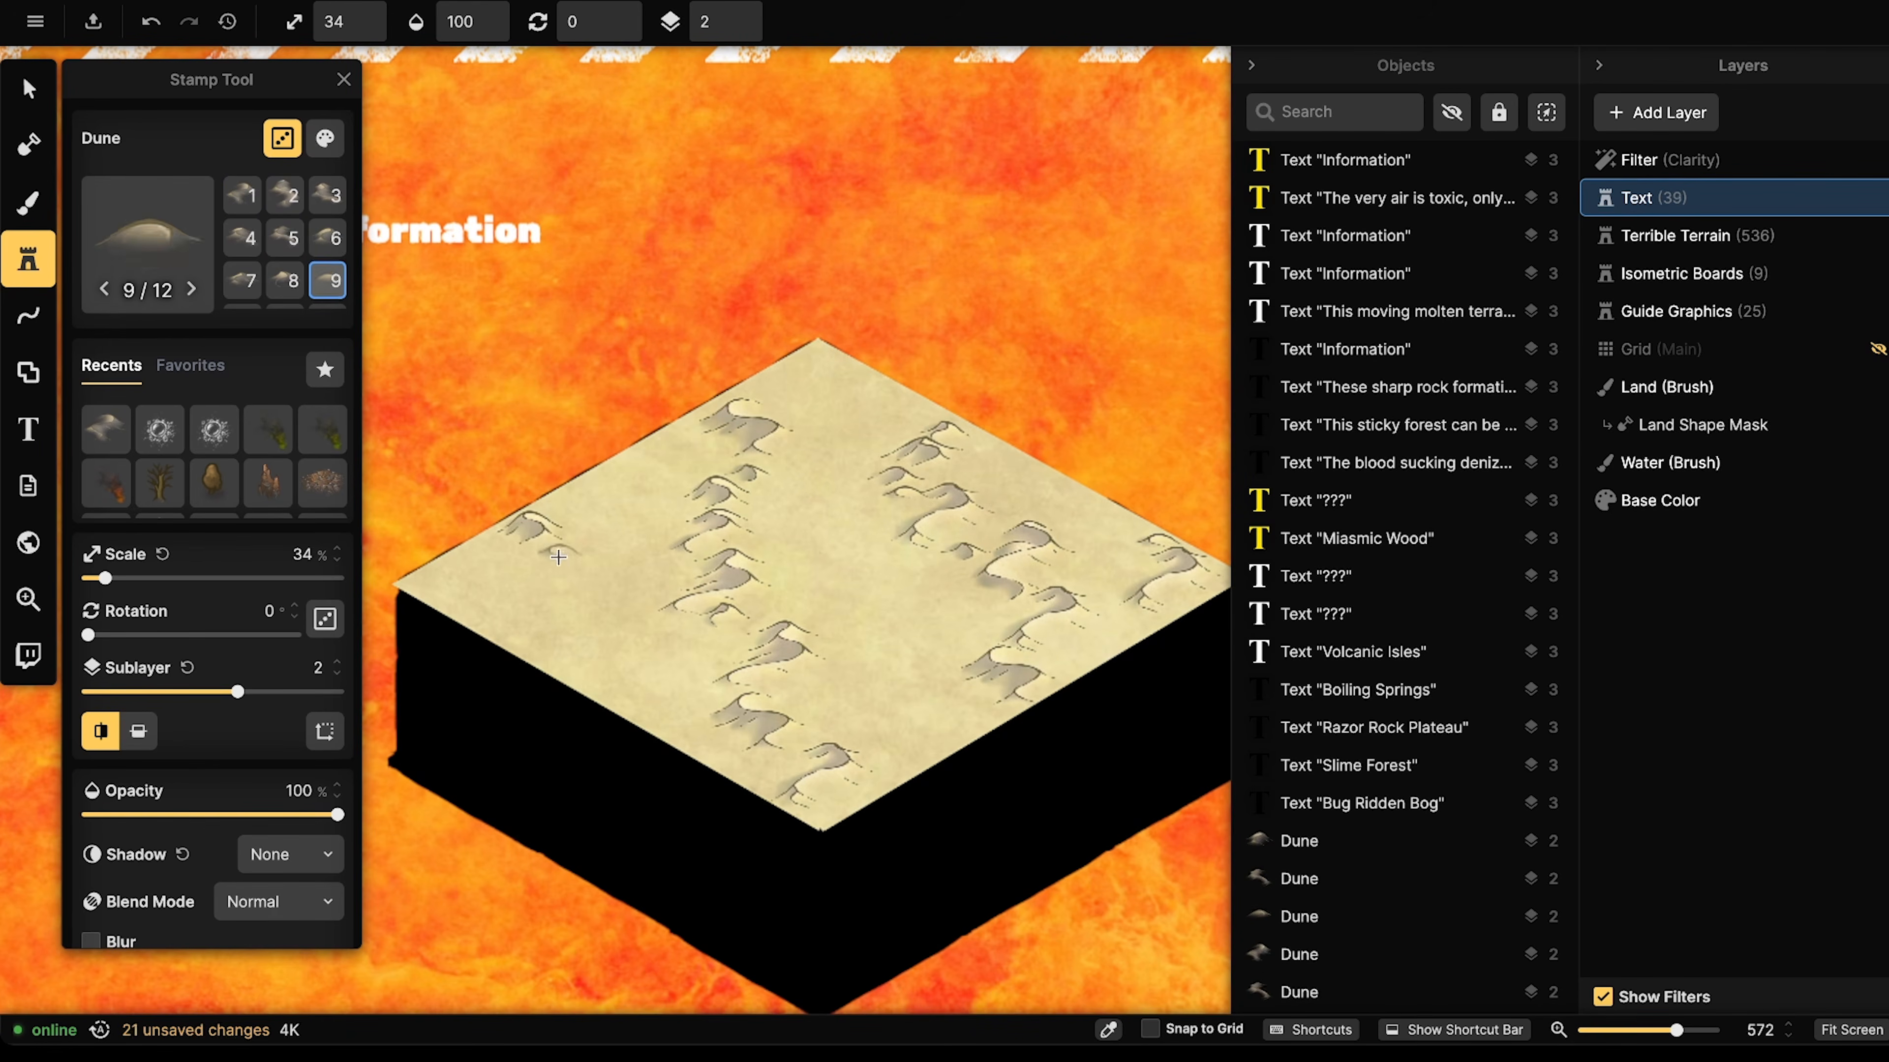
click(563, 585)
click(574, 606)
click(584, 640)
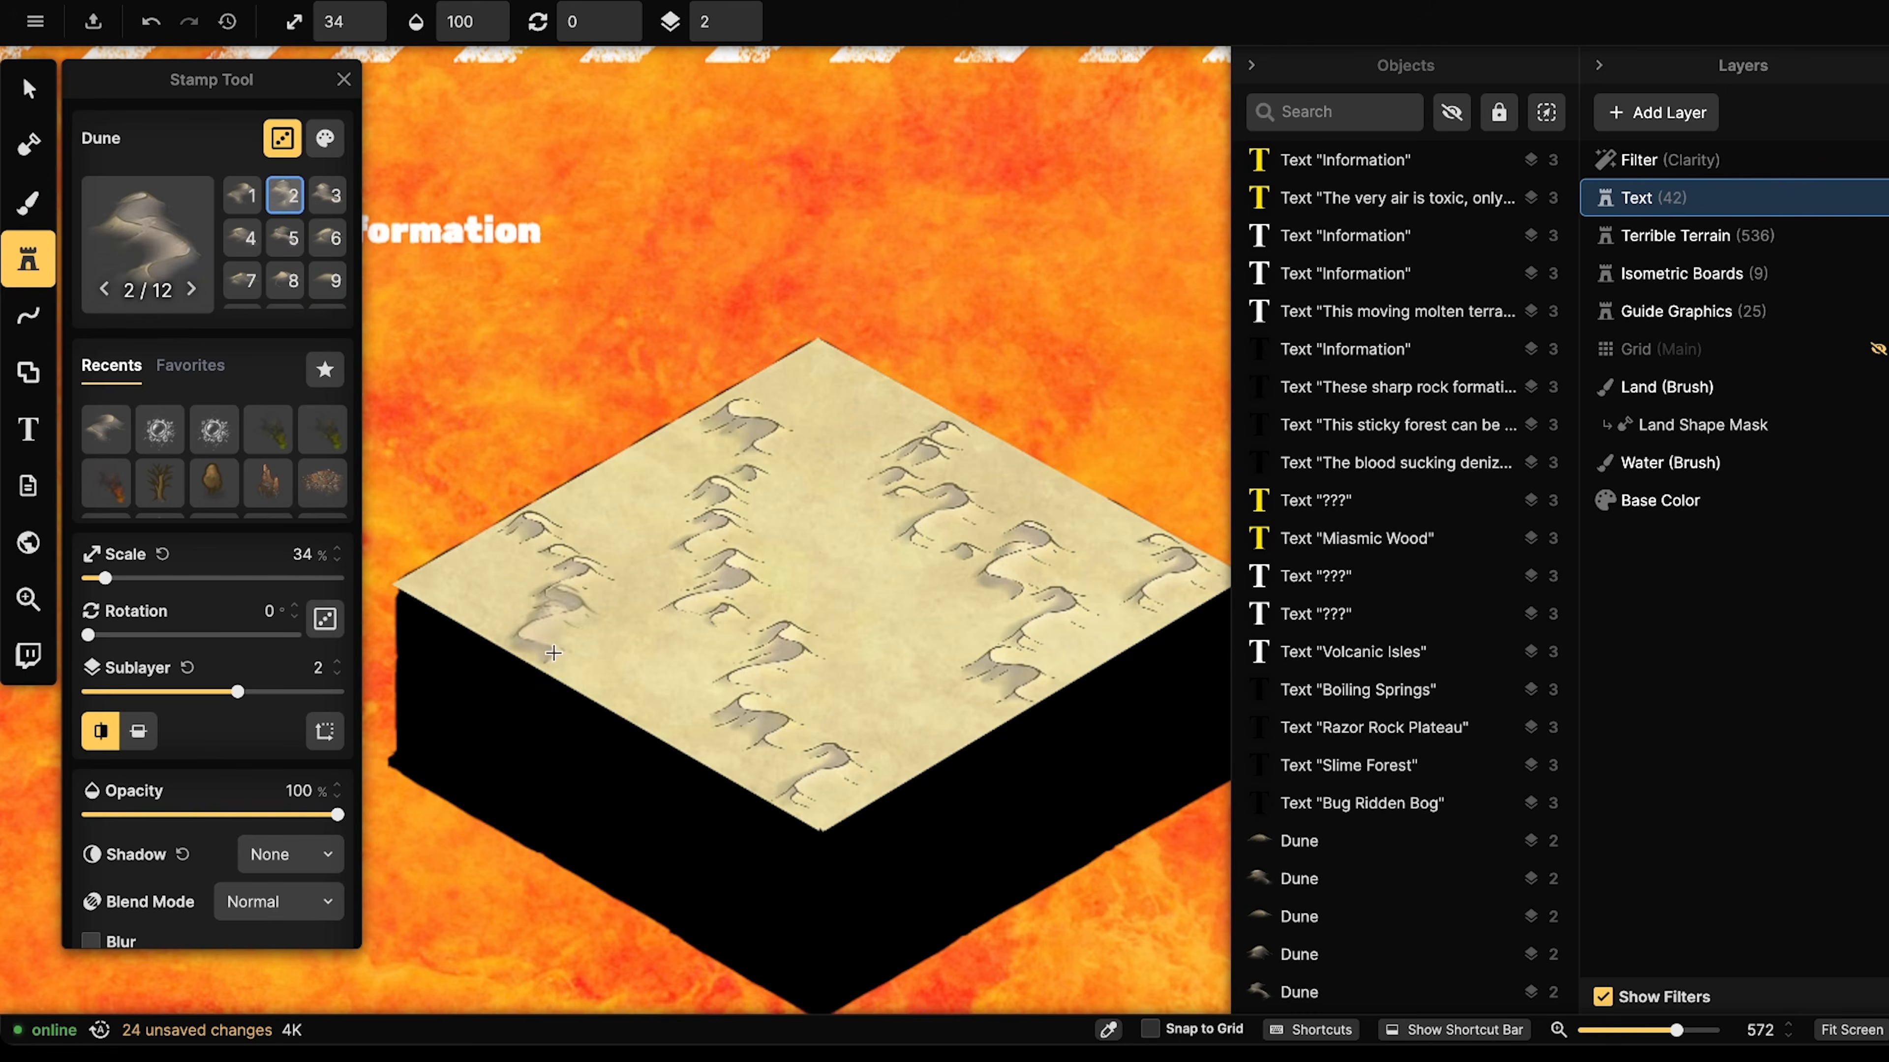
click(450, 584)
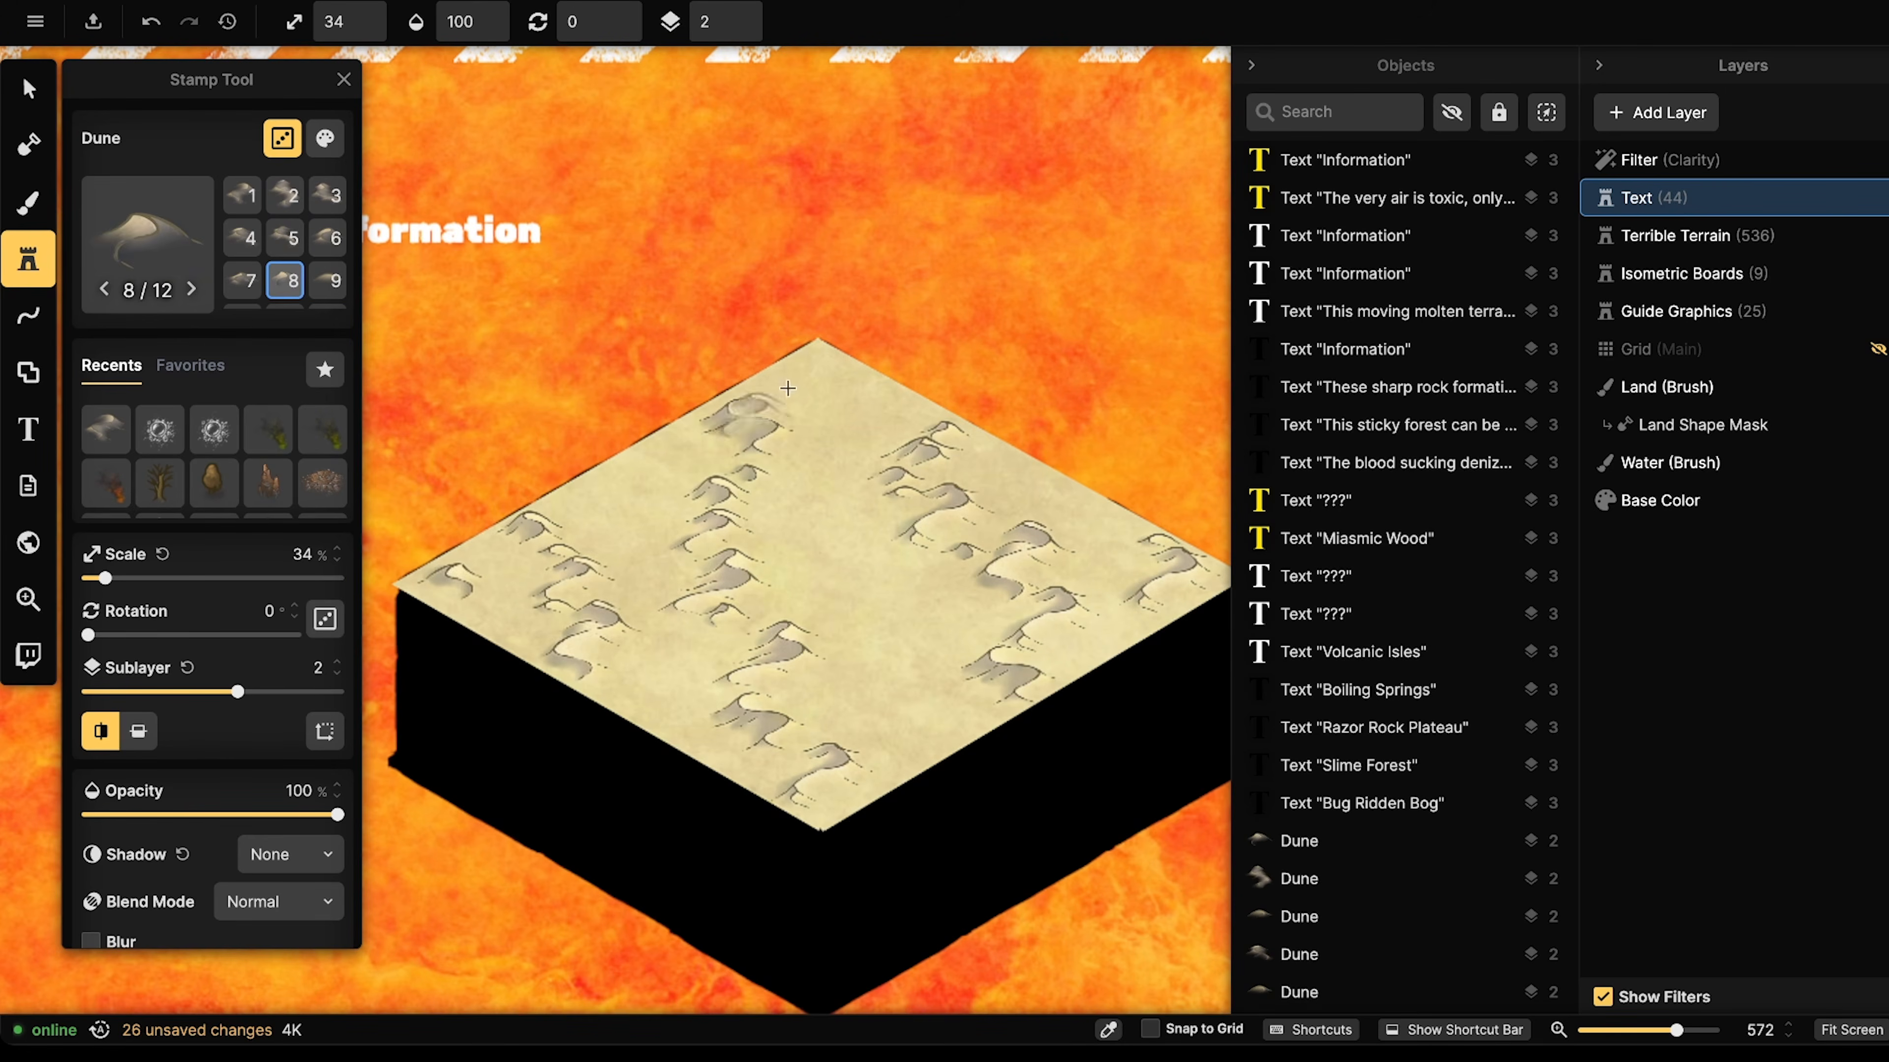
click(826, 357)
click(591, 290)
scroll(591, 290, down, 3)
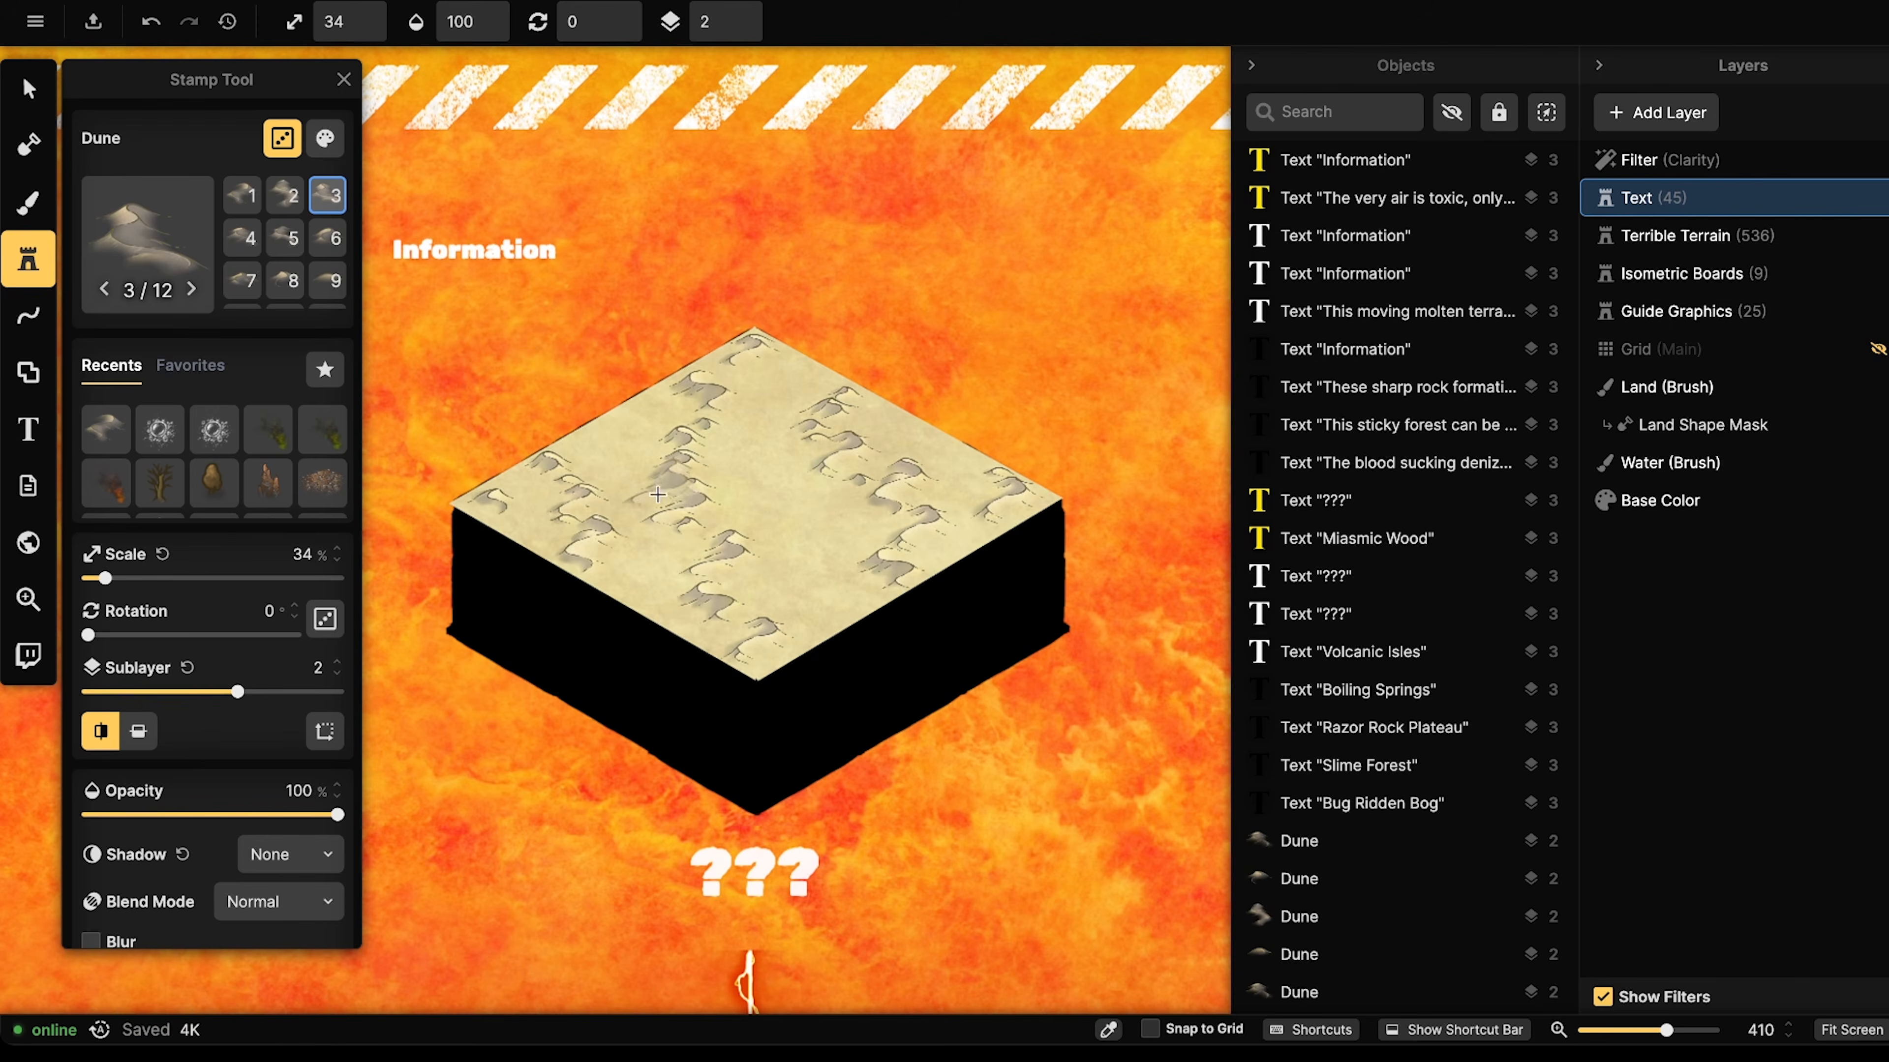
scroll(706, 416, up, 3)
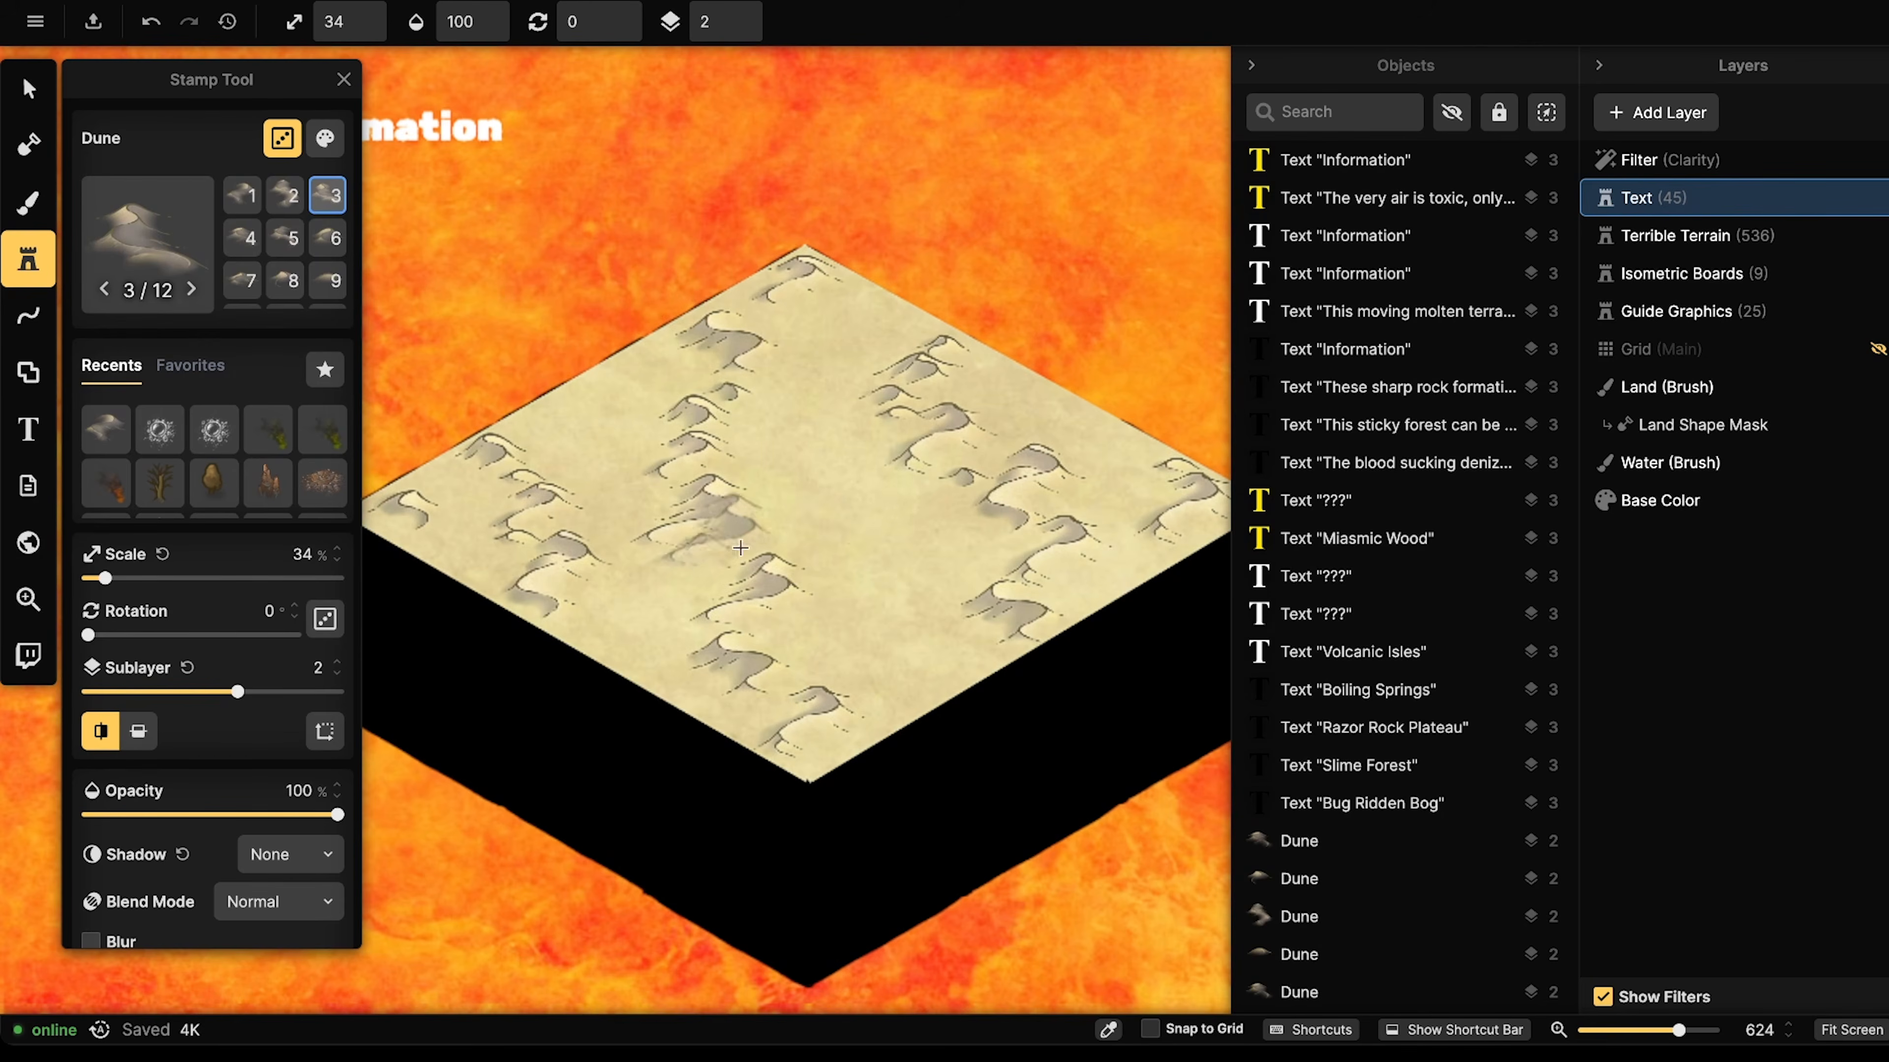
- Lower the brightness of the Light Beige Desert brush texture and reduce the brush size to 17
click(27, 201)
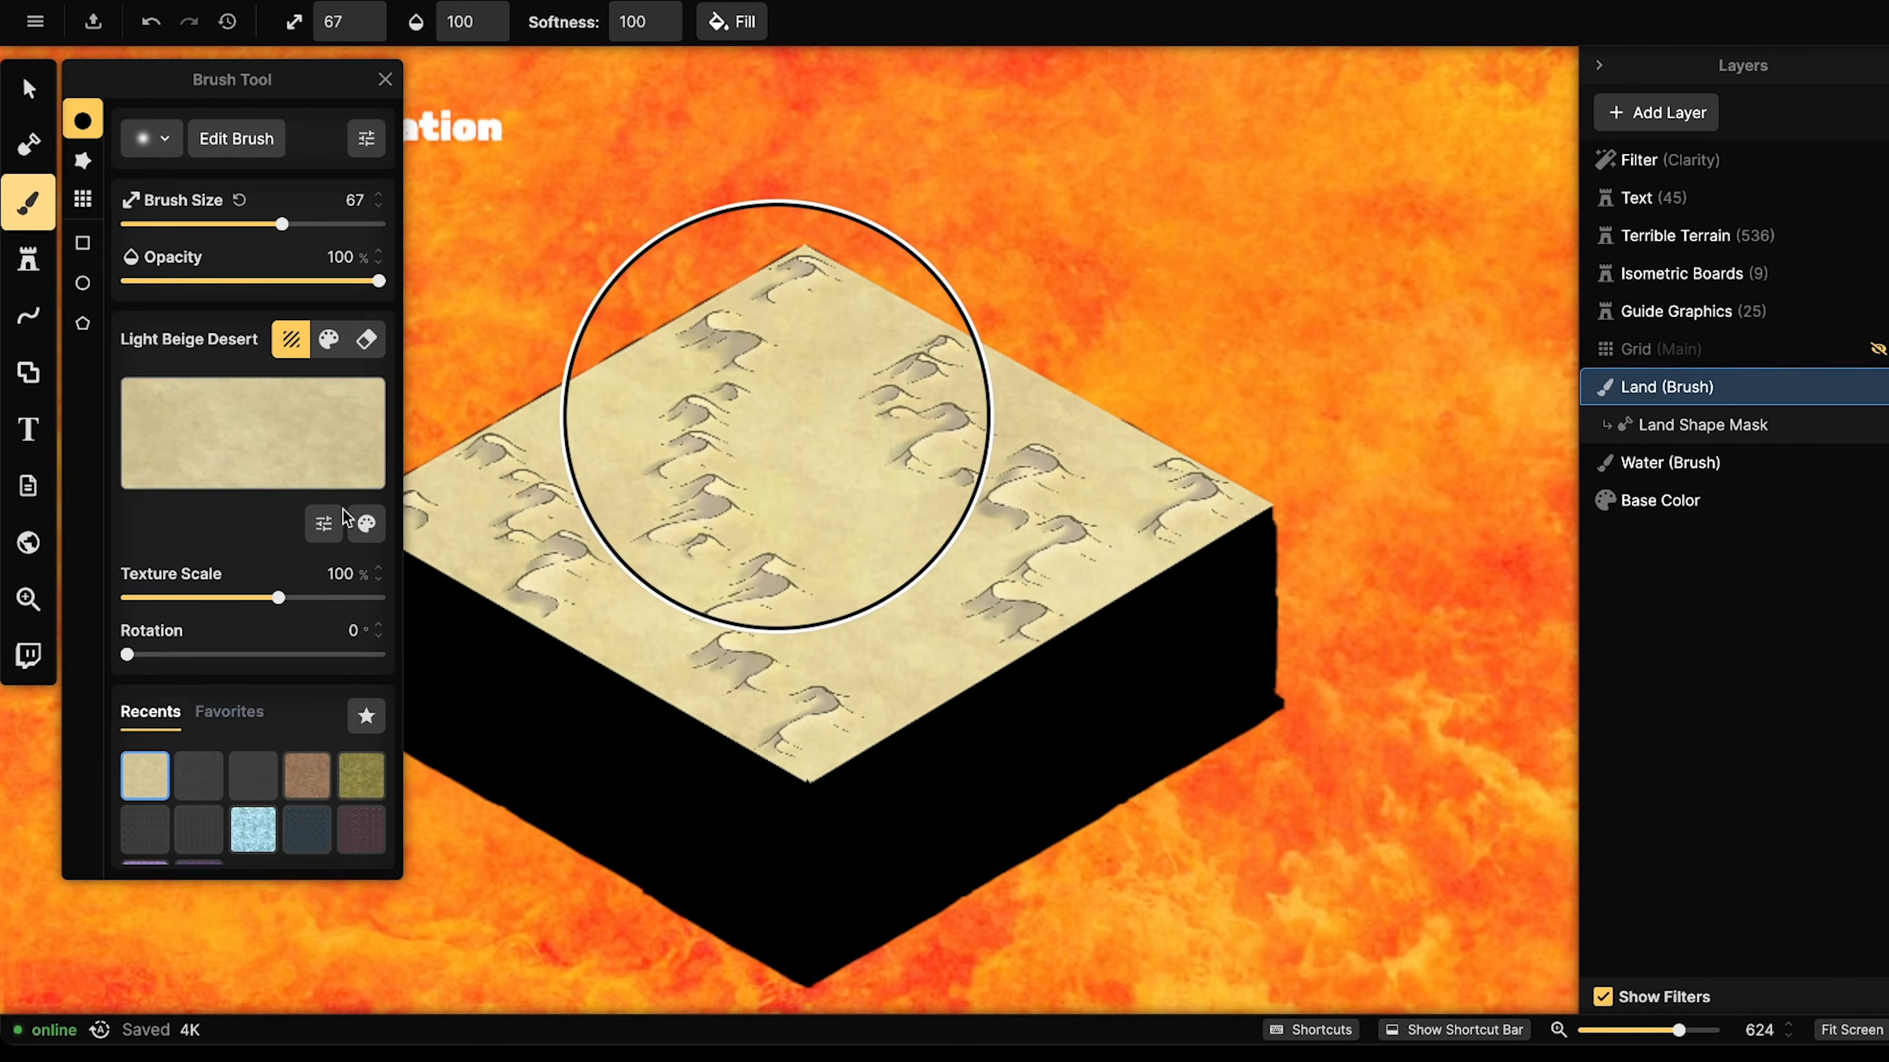
click(366, 524)
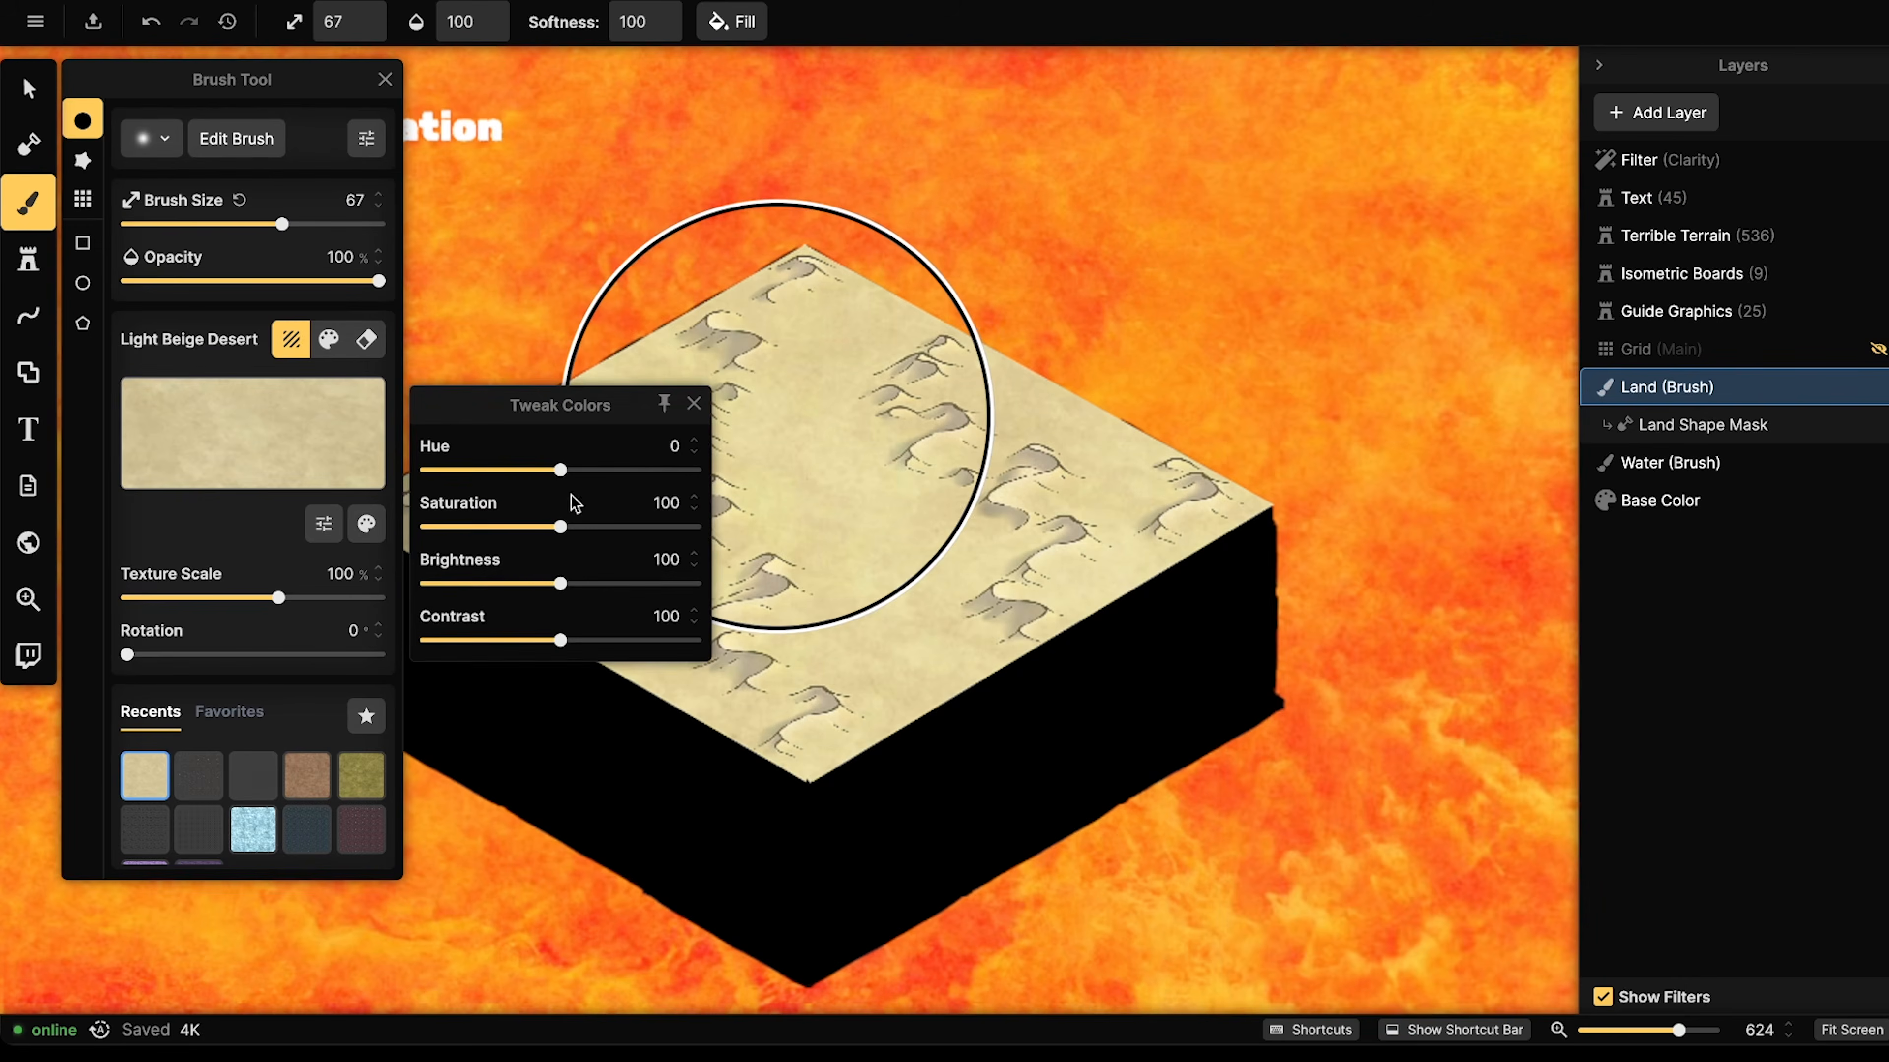
drag(539, 584, 529, 584)
key(bracketleft)
key(bracketleft)
key(bracketleft)
key(bracketleft)
key(bracketleft)
key(bracketleft)
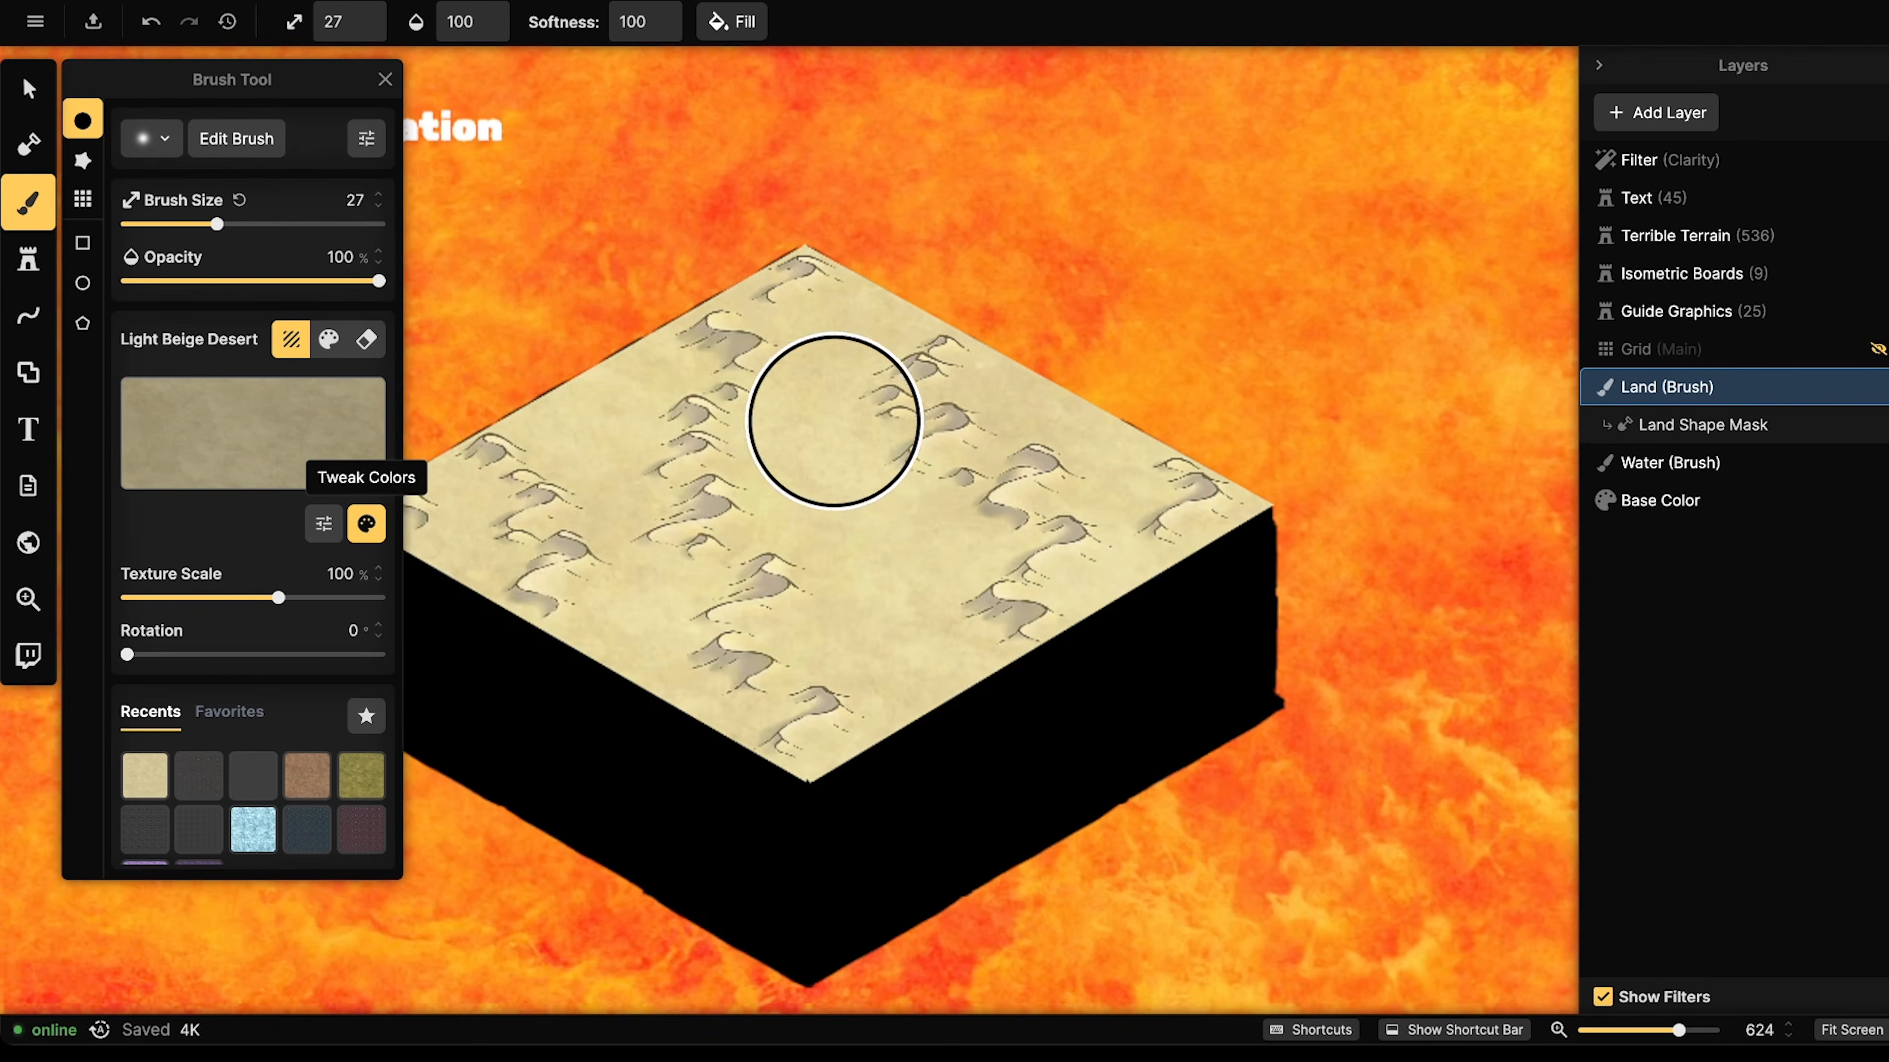
key(bracketright)
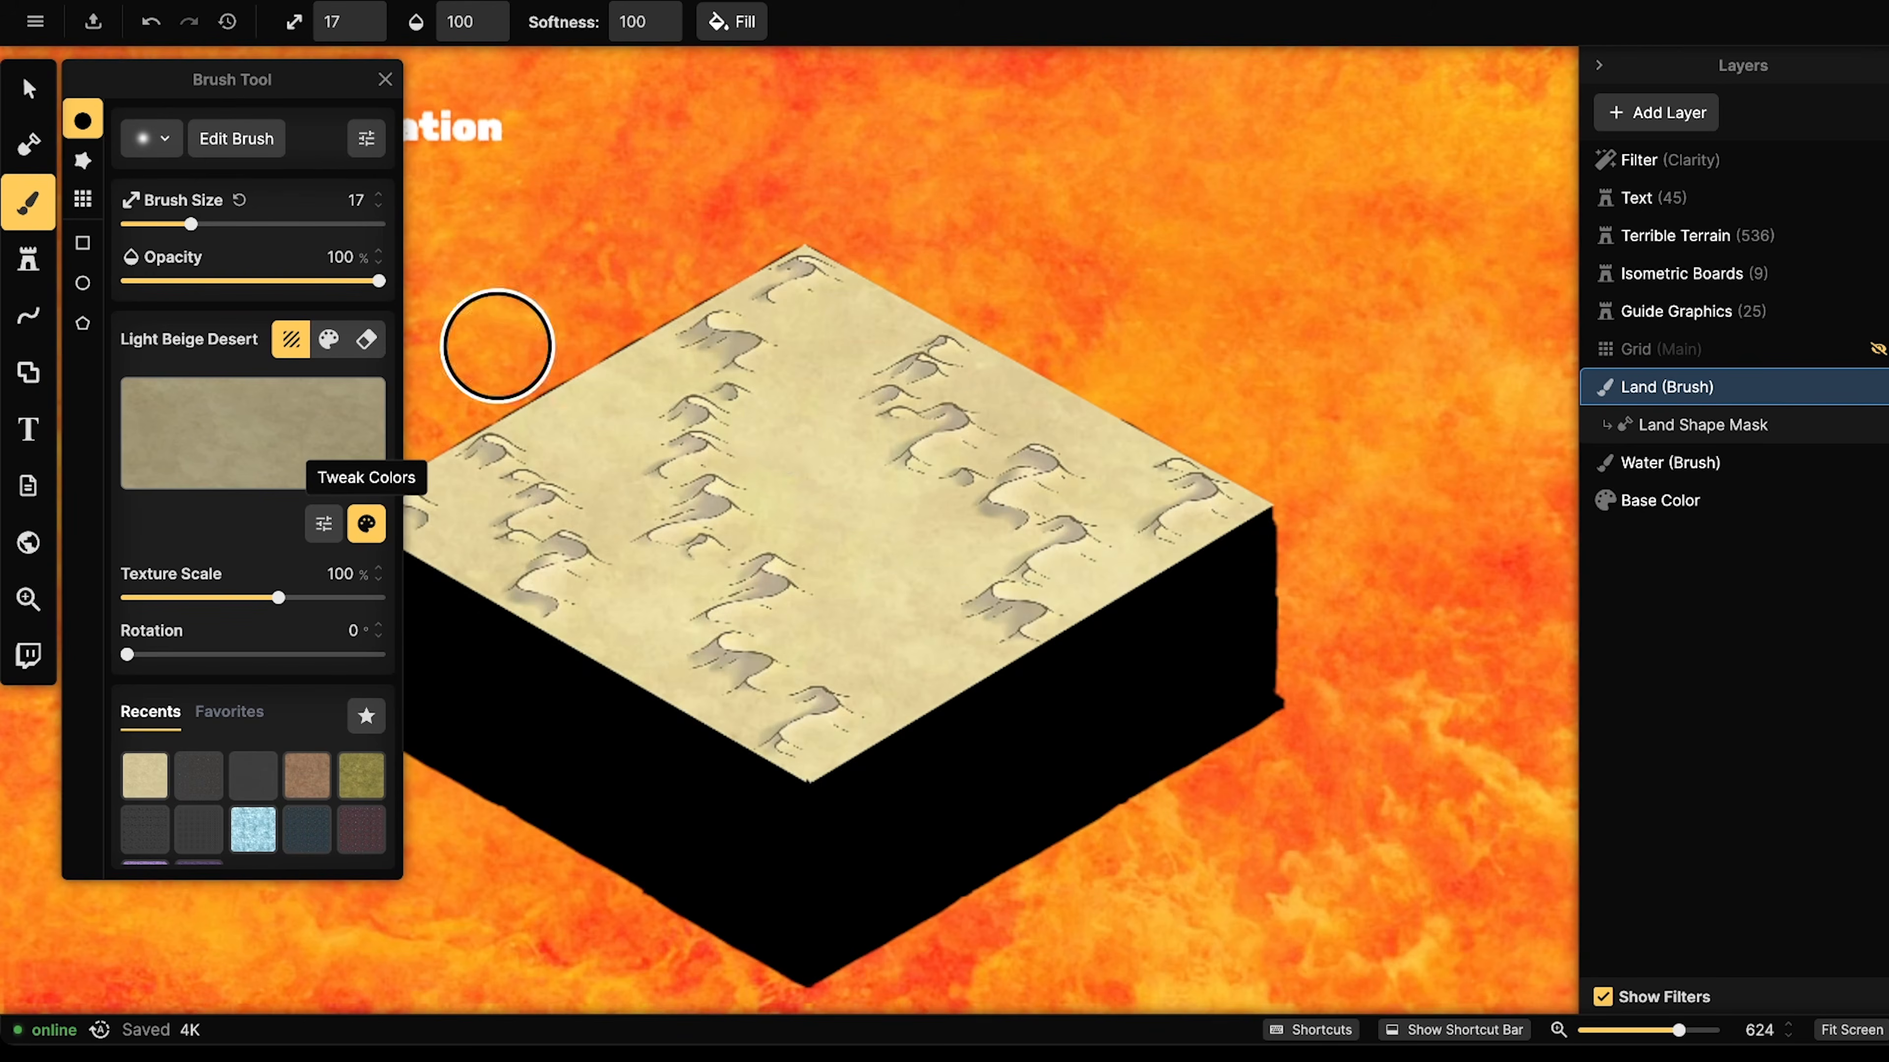
- Test the darker sand brush on the tile, undo the strokes, and settle on brush size 7 with 40% opacity
click(348, 282)
drag(736, 440, 800, 447)
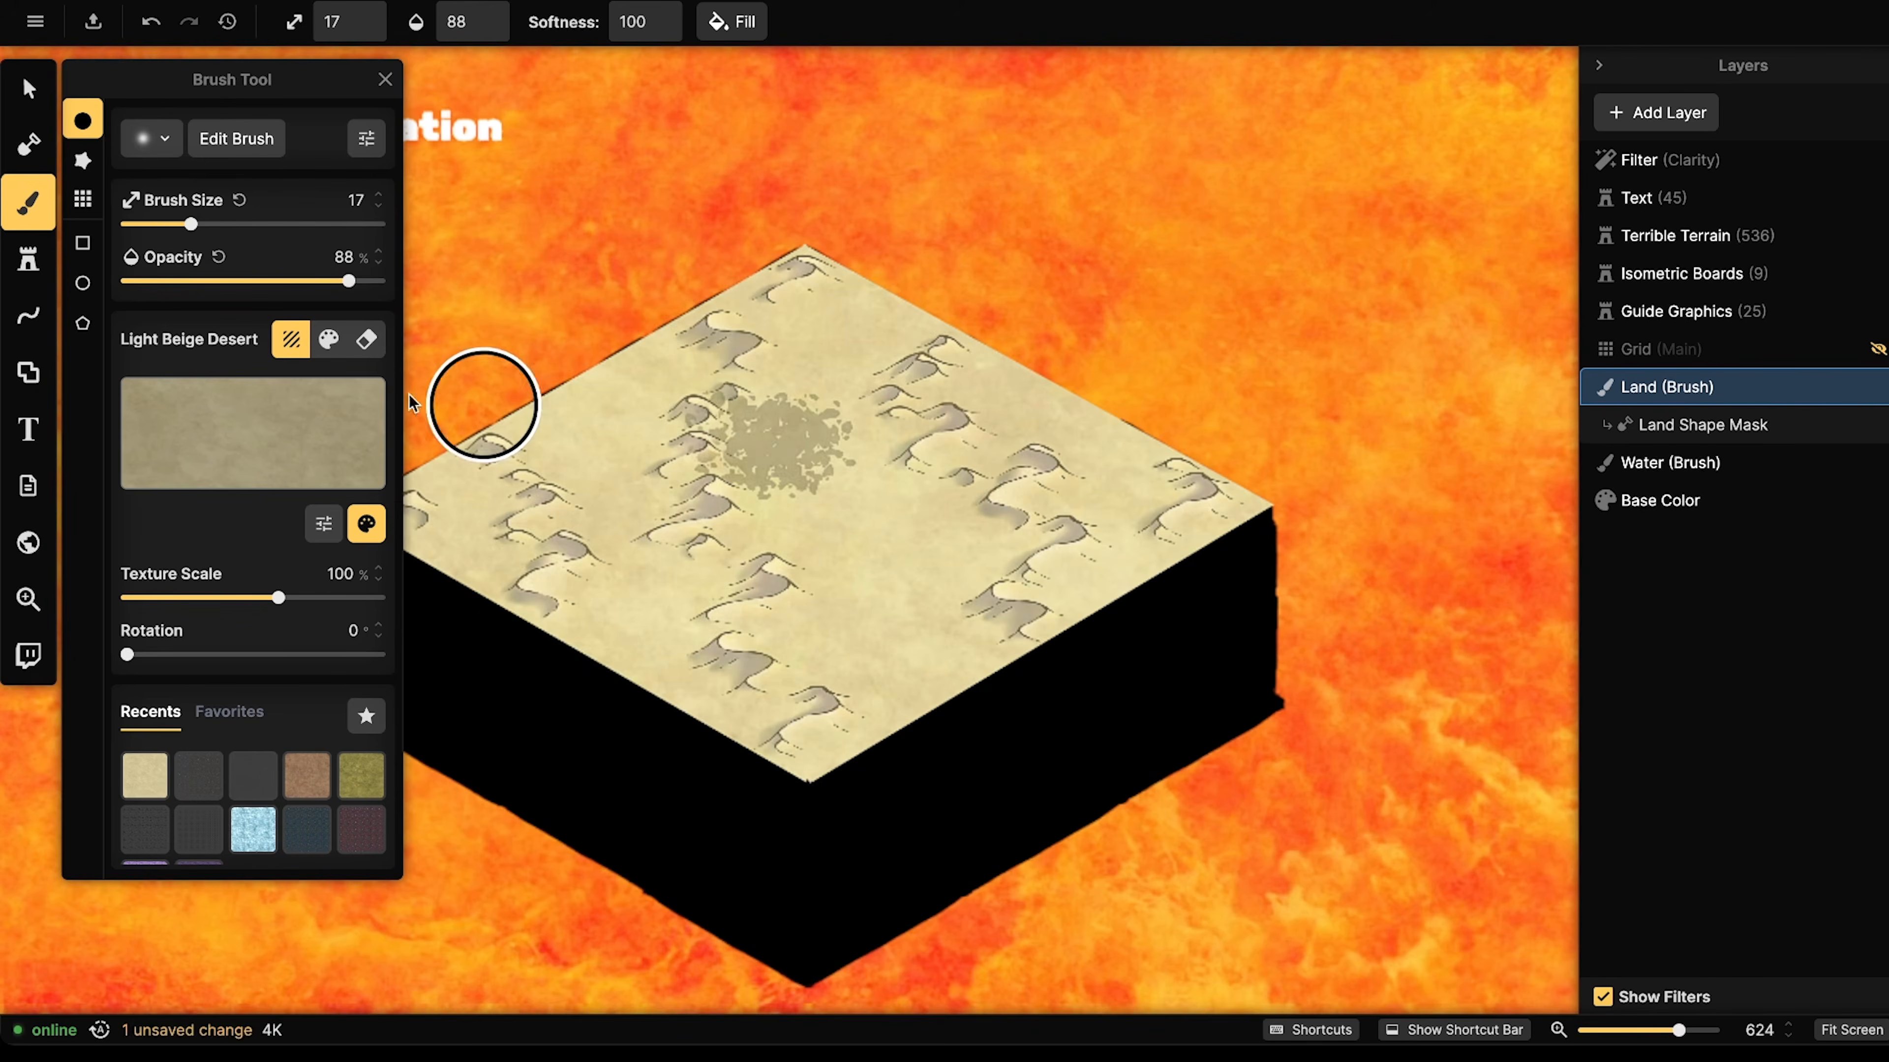
key(ctrl+z)
drag(822, 493, 687, 451)
key(bracketleft)
drag(805, 490, 843, 506)
key(ctrl+z)
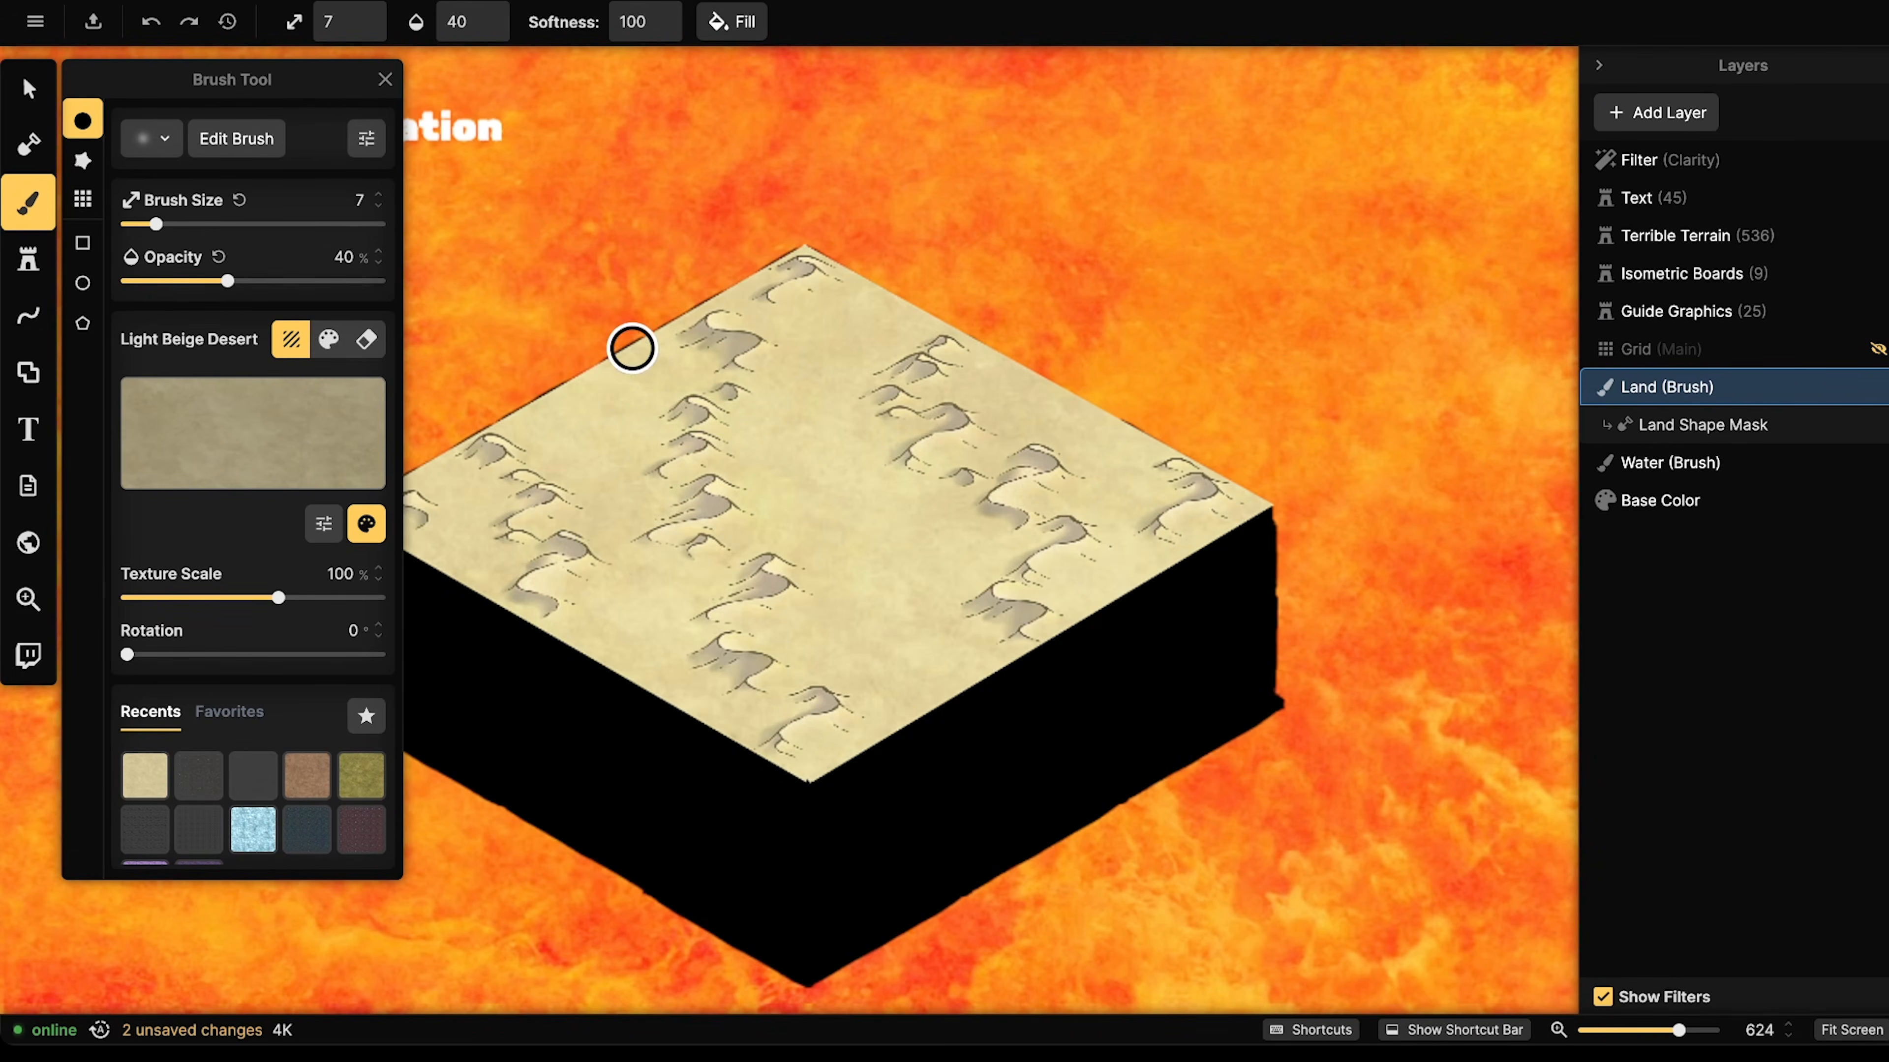
- Paint the darker sand into the valleys between the dune ridges and along the open areas of the tile
mouse_move(879, 296)
mouse_down()
mouse_move(840, 306)
mouse_move(867, 314)
mouse_move(829, 349)
mouse_move(893, 313)
mouse_move(871, 284)
mouse_move(839, 334)
mouse_move(814, 323)
mouse_move(790, 355)
mouse_move(811, 406)
mouse_move(847, 365)
mouse_move(834, 352)
mouse_move(902, 322)
mouse_move(763, 451)
mouse_move(833, 451)
mouse_move(809, 463)
mouse_move(847, 470)
mouse_move(816, 375)
mouse_move(825, 320)
mouse_move(794, 335)
mouse_move(776, 388)
mouse_move(795, 486)
mouse_move(821, 491)
mouse_move(805, 531)
mouse_move(850, 538)
mouse_move(856, 506)
mouse_move(921, 519)
mouse_move(872, 548)
mouse_move(878, 571)
mouse_move(956, 566)
mouse_move(852, 640)
mouse_move(926, 636)
mouse_move(929, 675)
mouse_move(984, 669)
mouse_move(912, 729)
mouse_move(934, 681)
mouse_move(905, 524)
mouse_up()
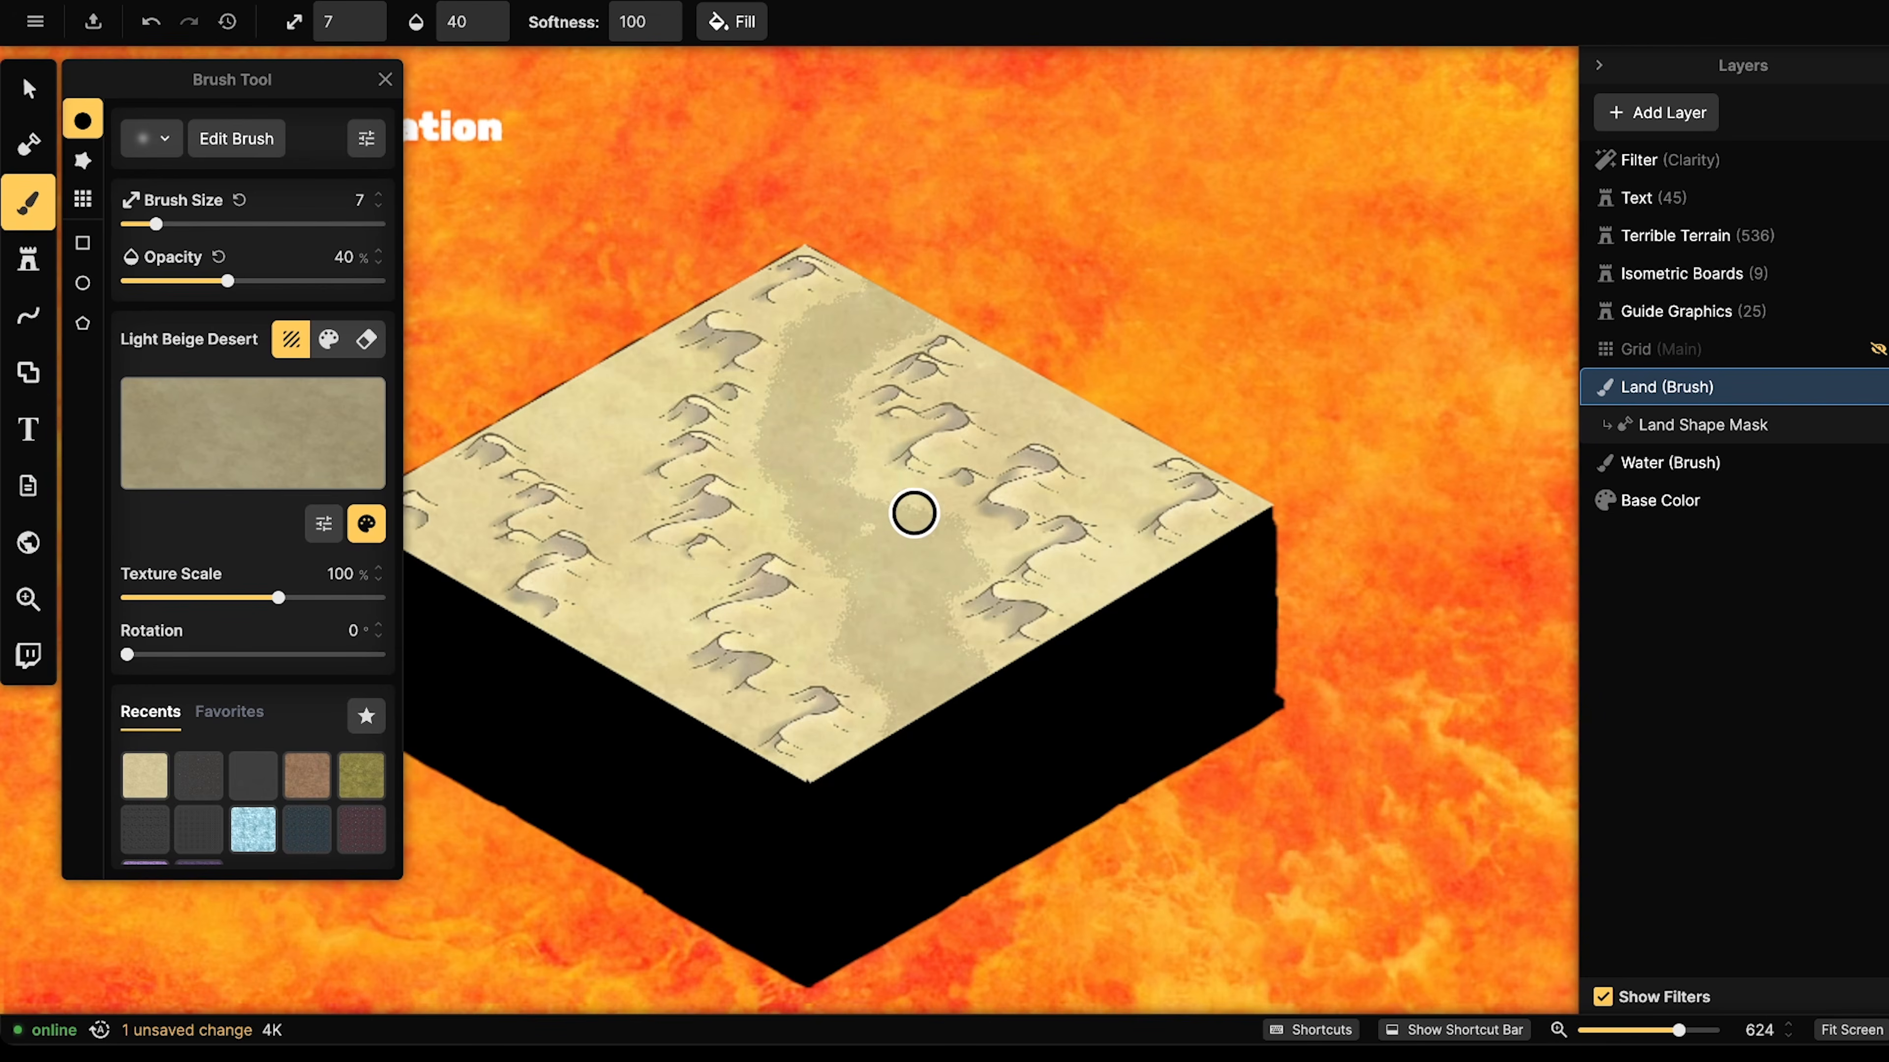
mouse_move(604, 348)
mouse_down()
mouse_move(543, 417)
mouse_move(602, 408)
mouse_move(599, 448)
mouse_move(603, 376)
mouse_move(594, 438)
mouse_move(628, 511)
mouse_move(673, 465)
mouse_up()
mouse_move(632, 591)
mouse_down()
mouse_move(650, 599)
mouse_move(611, 654)
mouse_move(664, 699)
mouse_move(667, 611)
mouse_up()
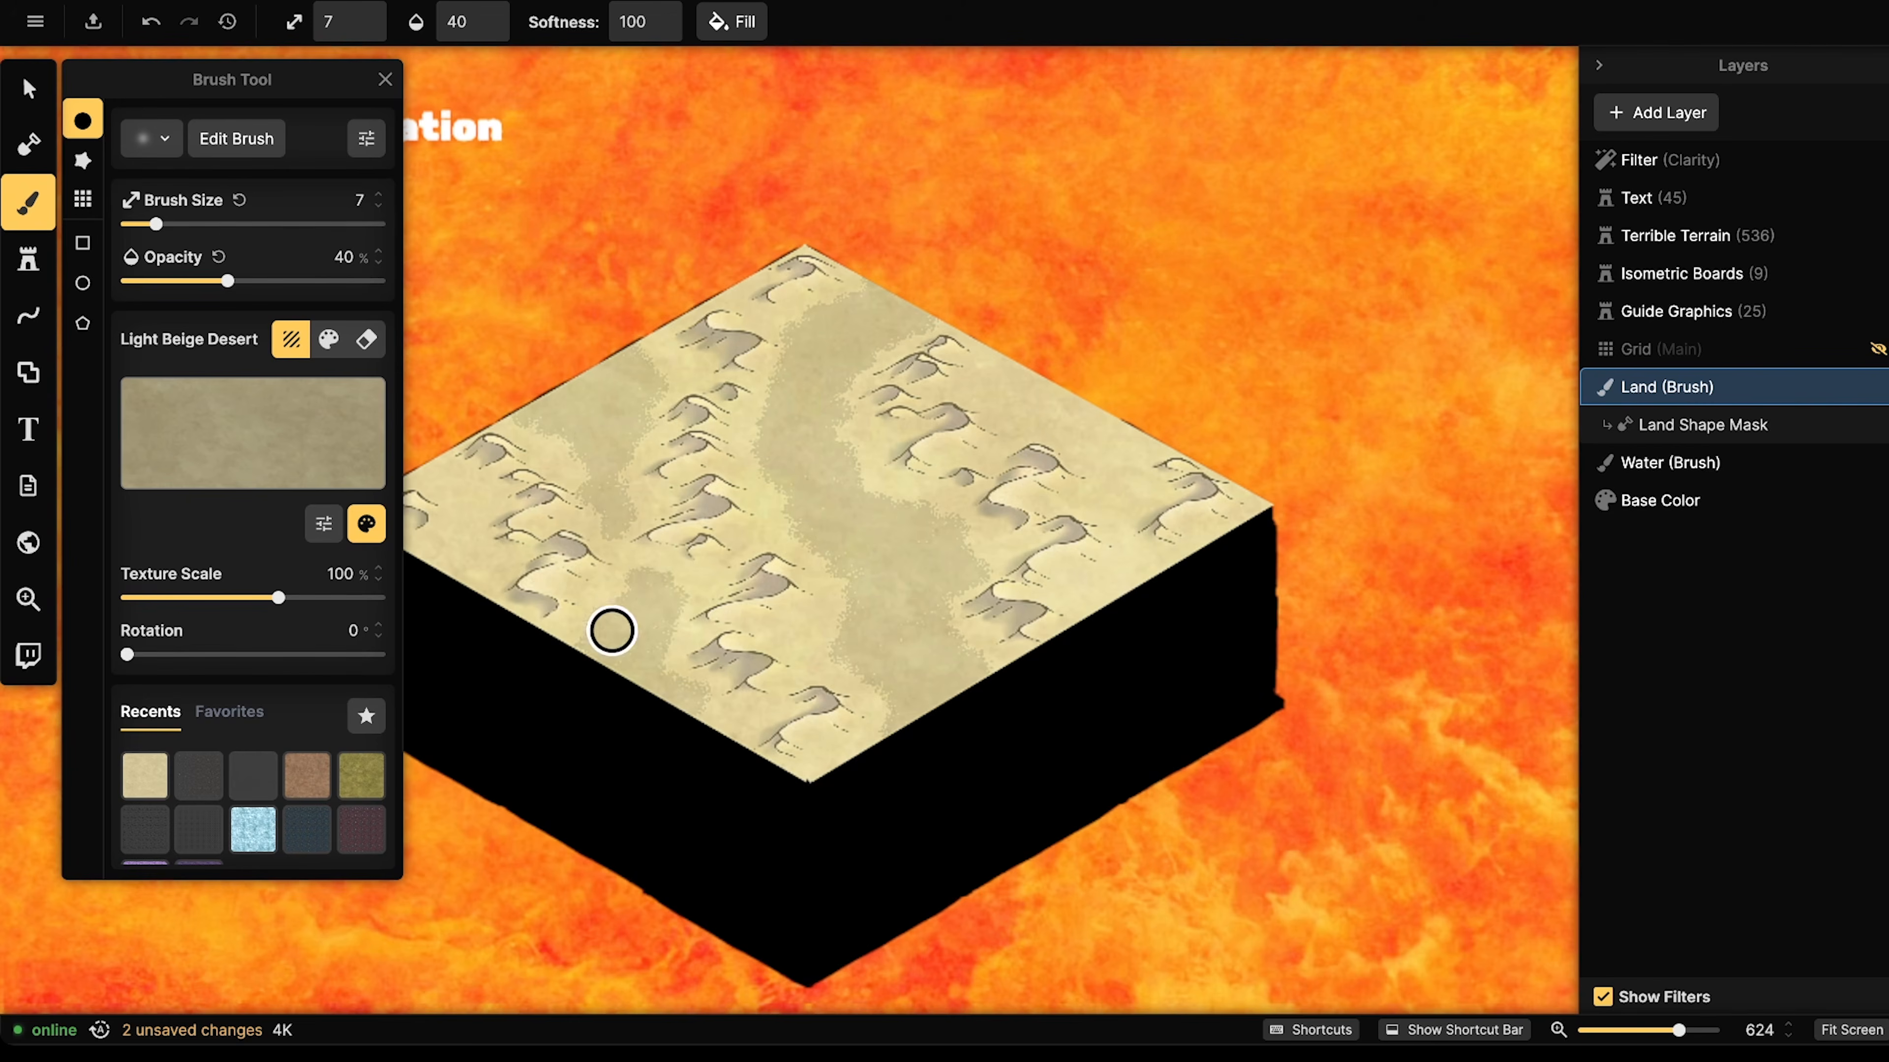
mouse_move(446, 542)
mouse_down()
mouse_move(476, 480)
mouse_move(444, 463)
mouse_move(410, 475)
mouse_move(463, 498)
mouse_move(426, 560)
mouse_up()
mouse_move(1075, 375)
mouse_down()
mouse_move(1036, 378)
mouse_move(1046, 404)
mouse_move(1125, 403)
mouse_move(1097, 437)
mouse_move(1151, 445)
mouse_move(1115, 521)
mouse_up()
drag(1116, 547, 1108, 598)
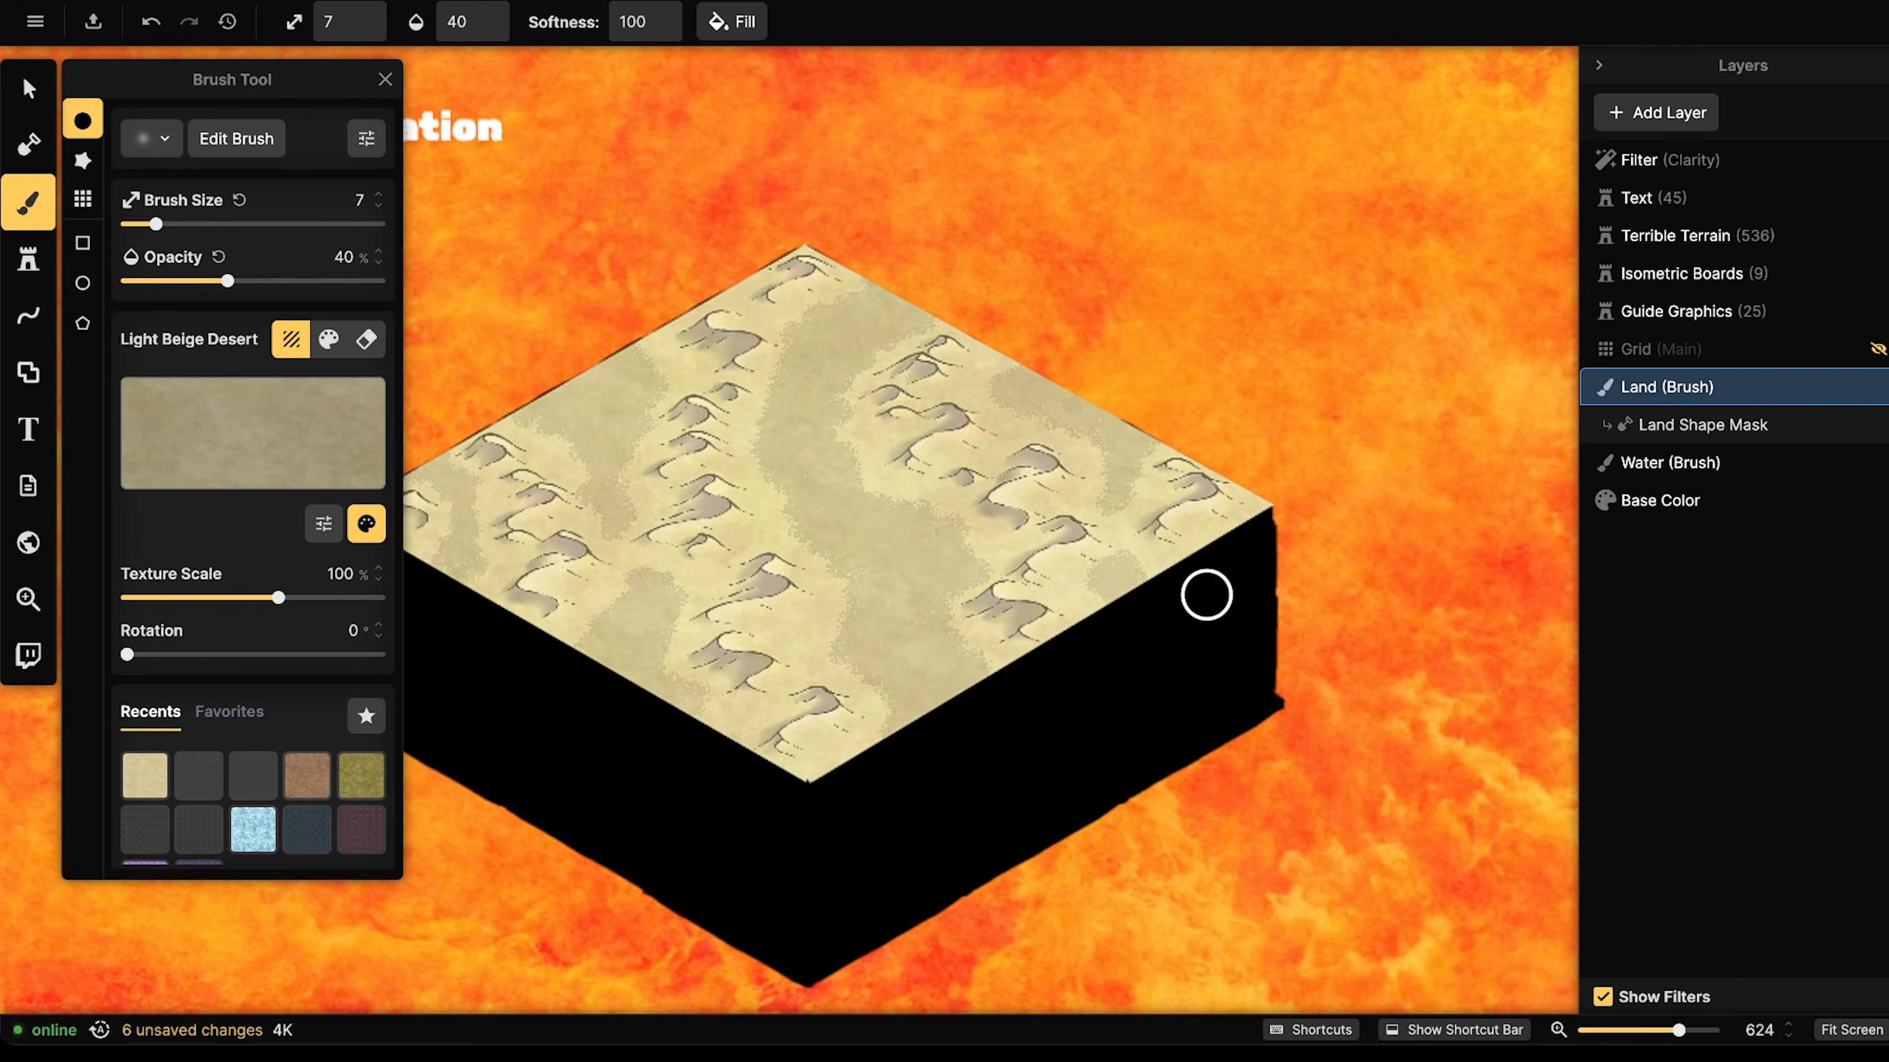
- Pick the lighter Light Beige Desert texture for the brush and raise its brightness
click(165, 763)
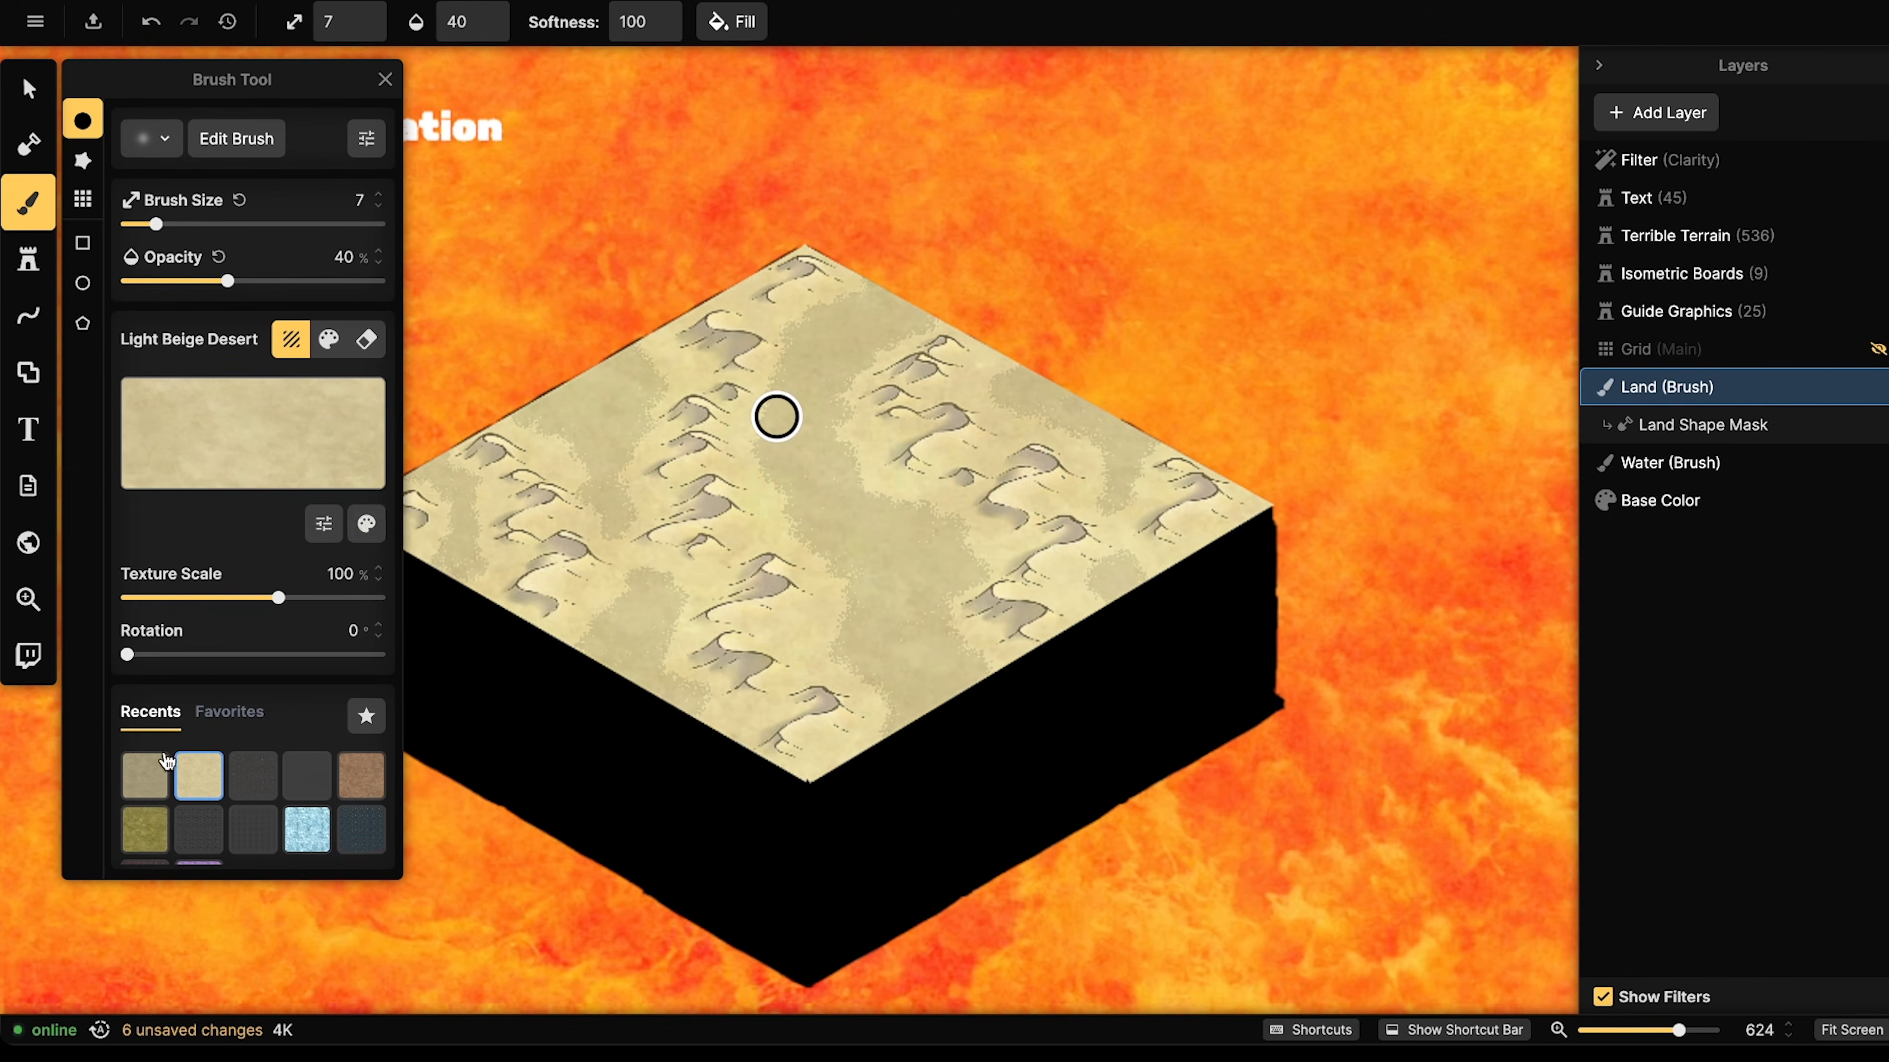
click(366, 525)
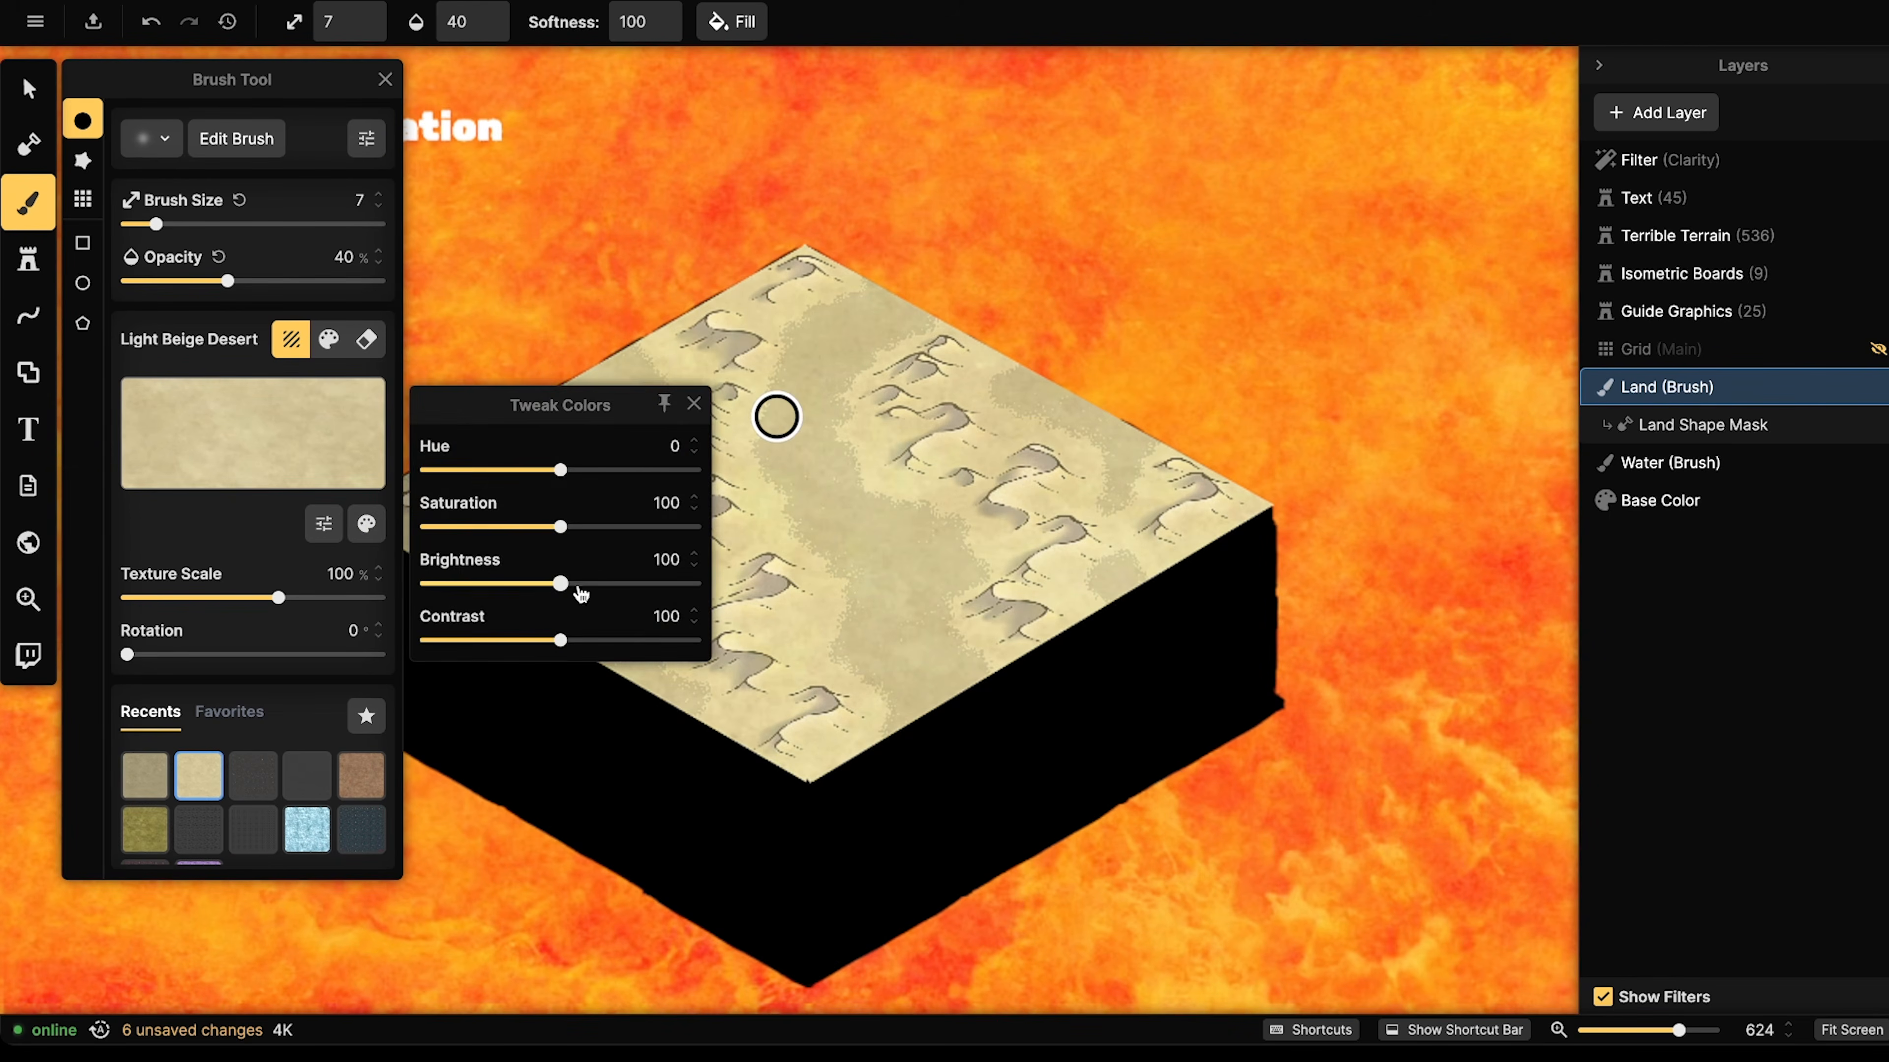
click(577, 585)
click(921, 418)
drag(909, 434, 946, 379)
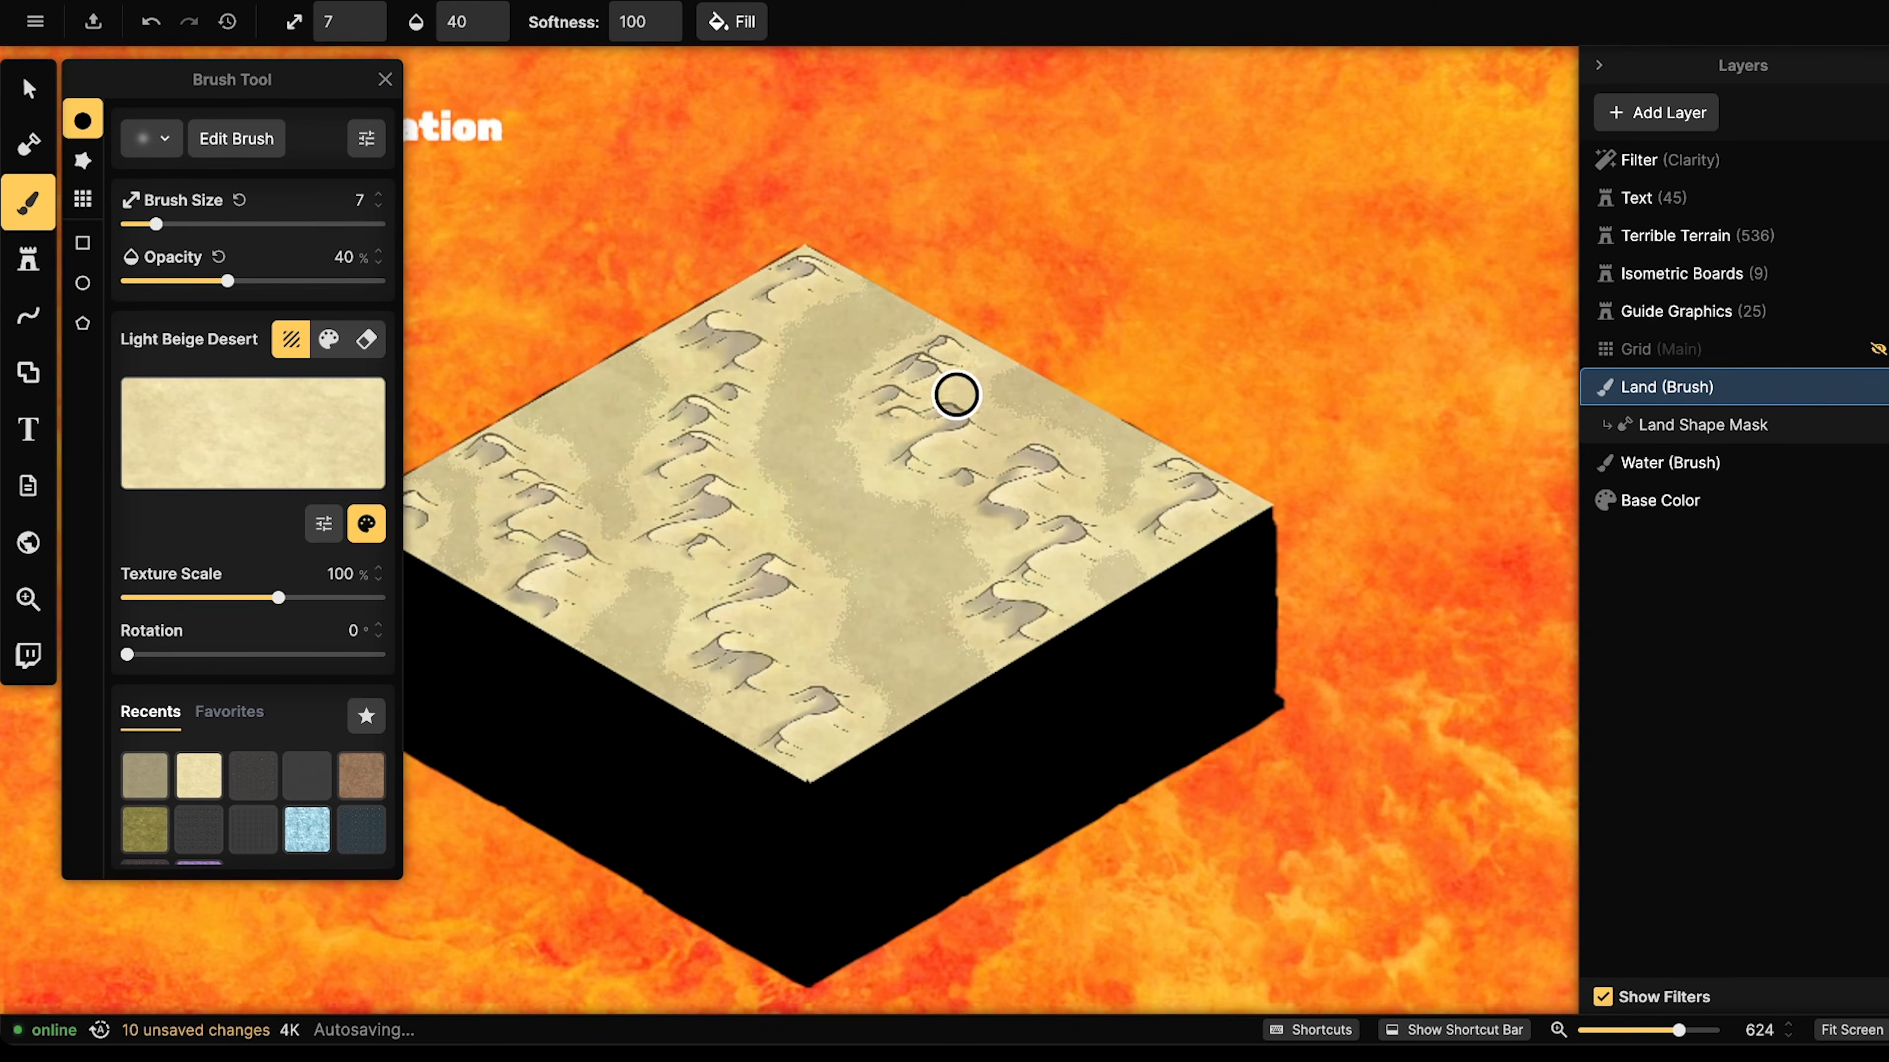
mouse_move(941, 381)
mouse_down()
mouse_move(893, 422)
mouse_move(942, 443)
mouse_up()
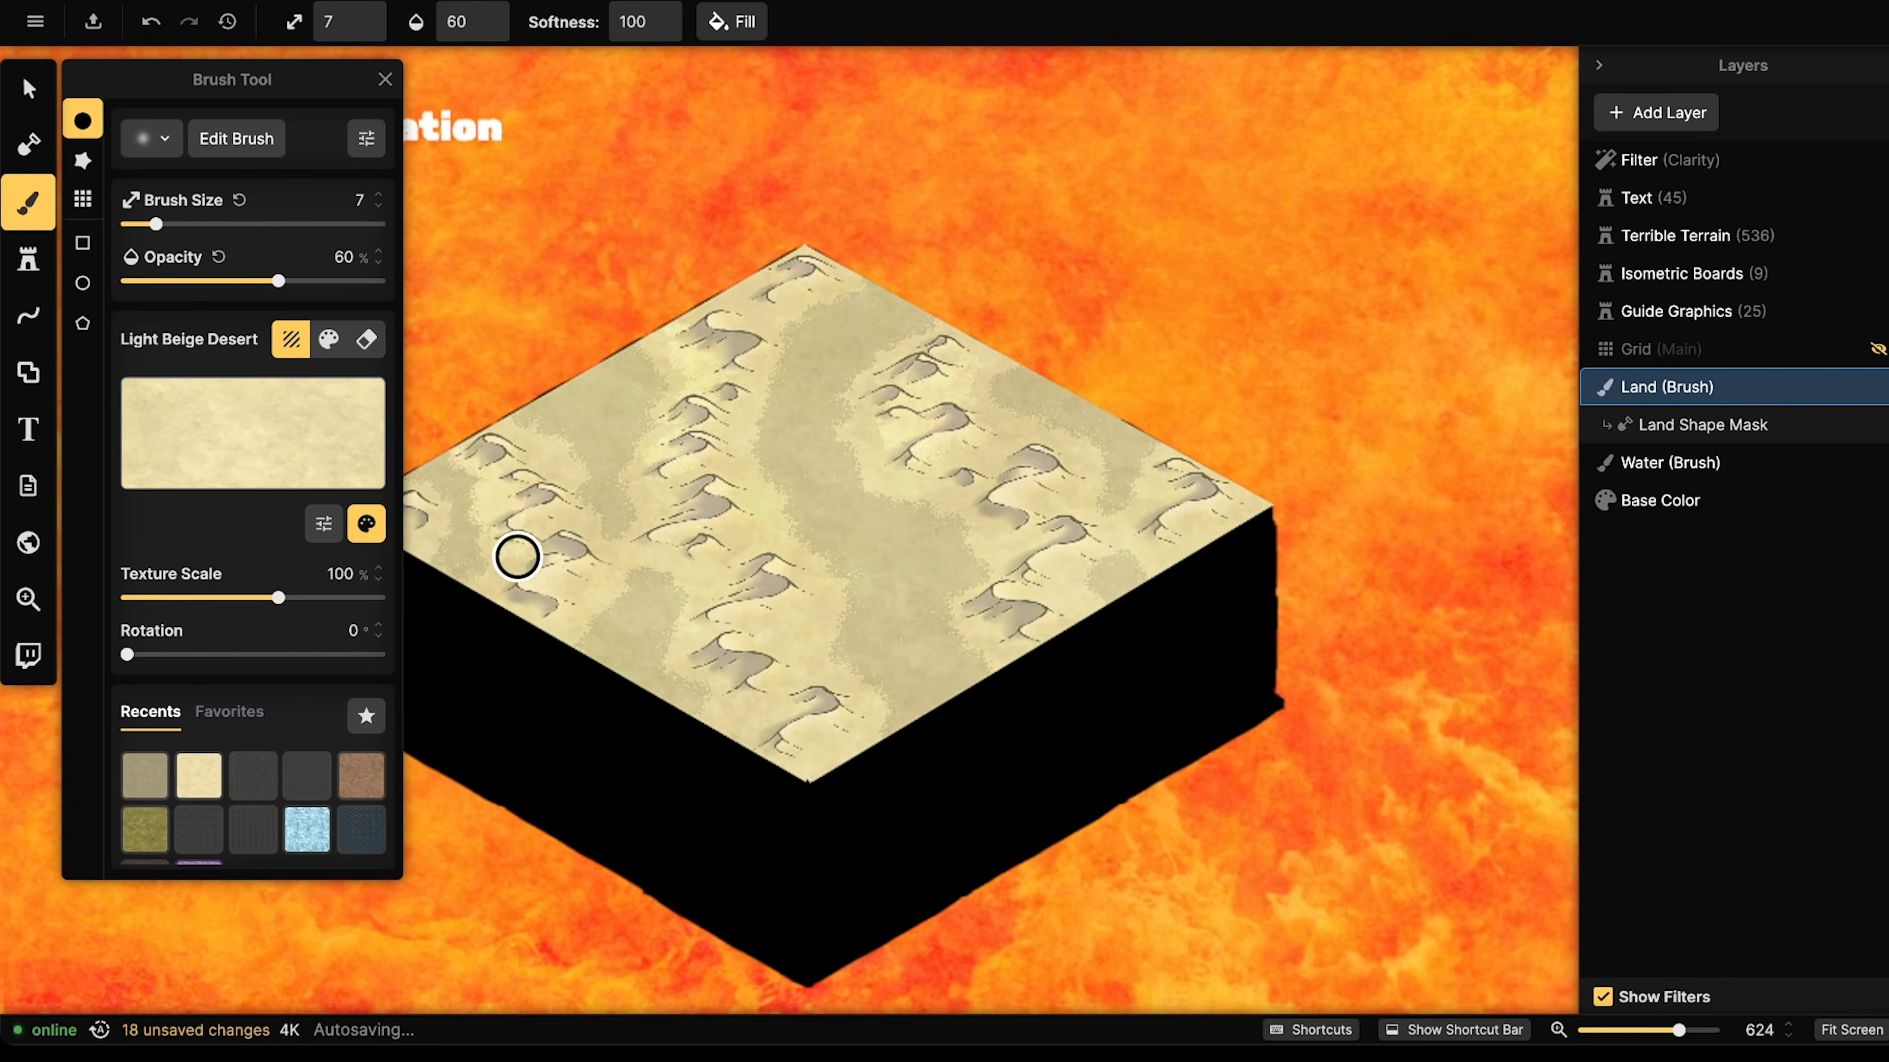
drag(710, 599, 708, 633)
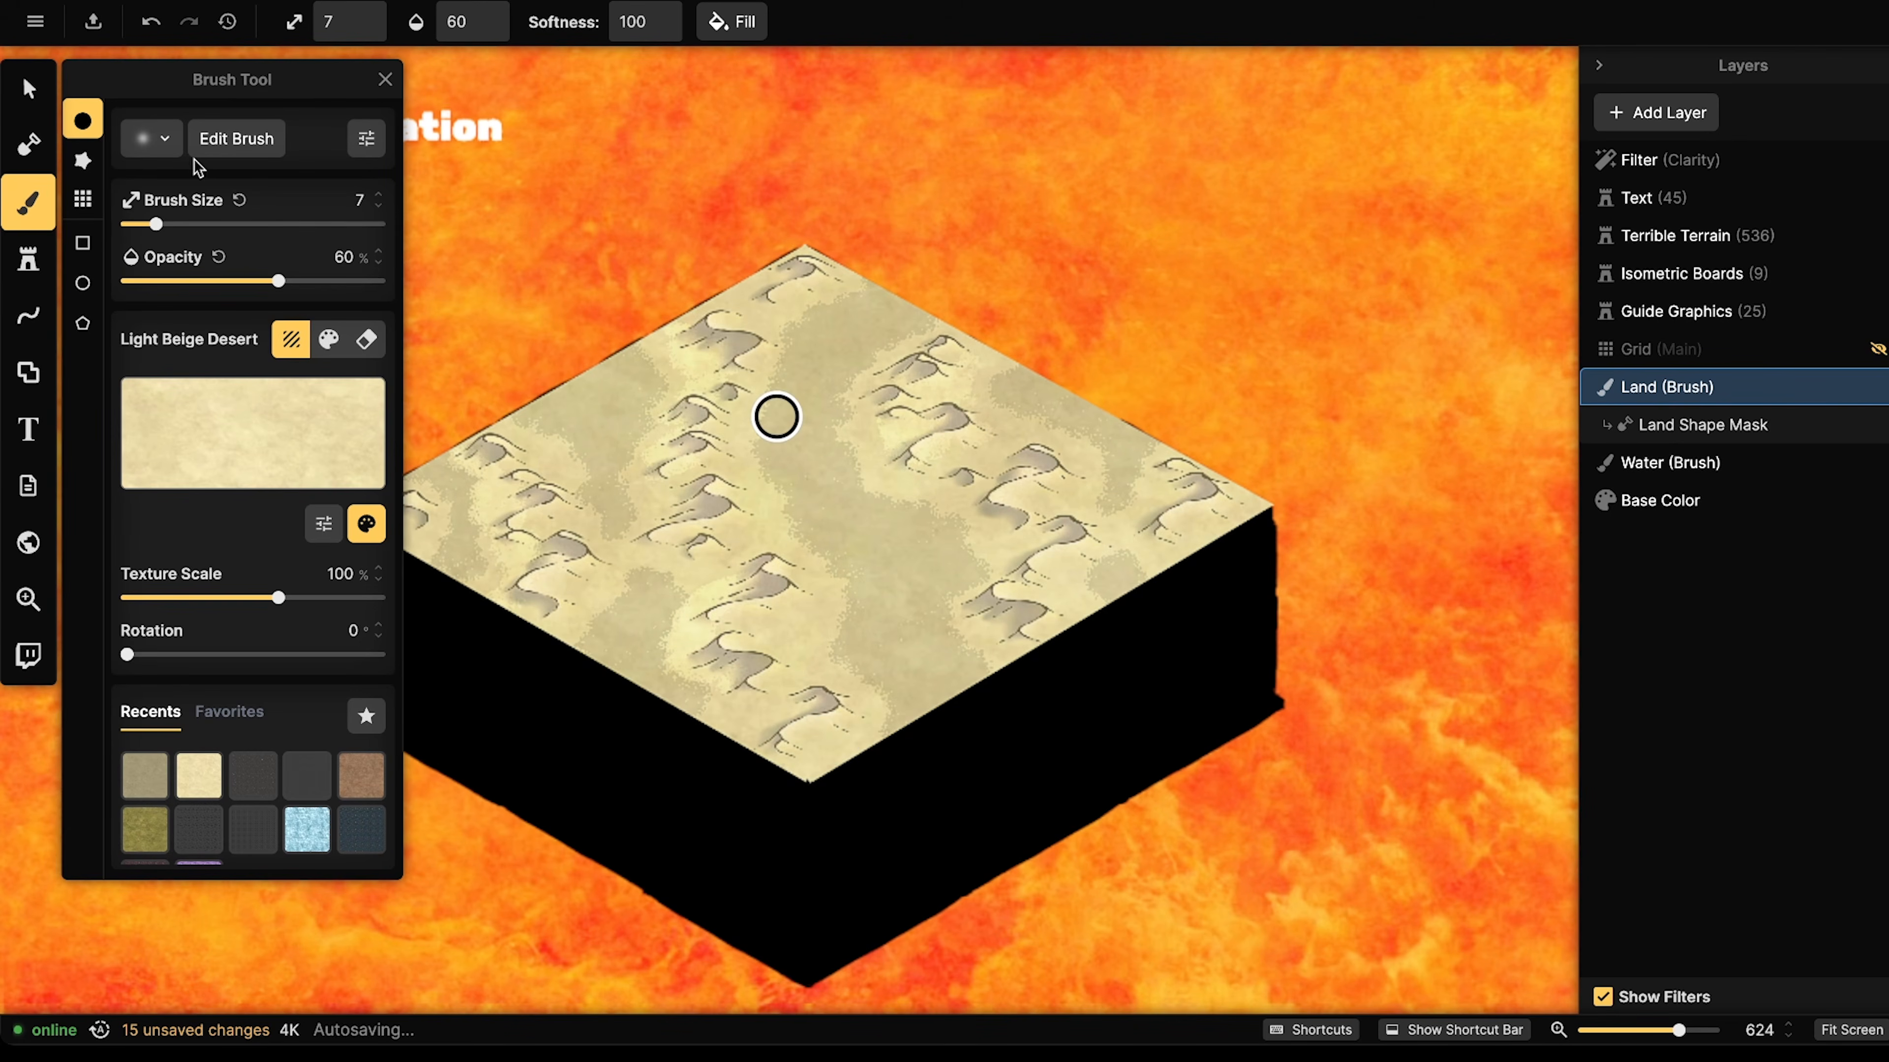
click(228, 22)
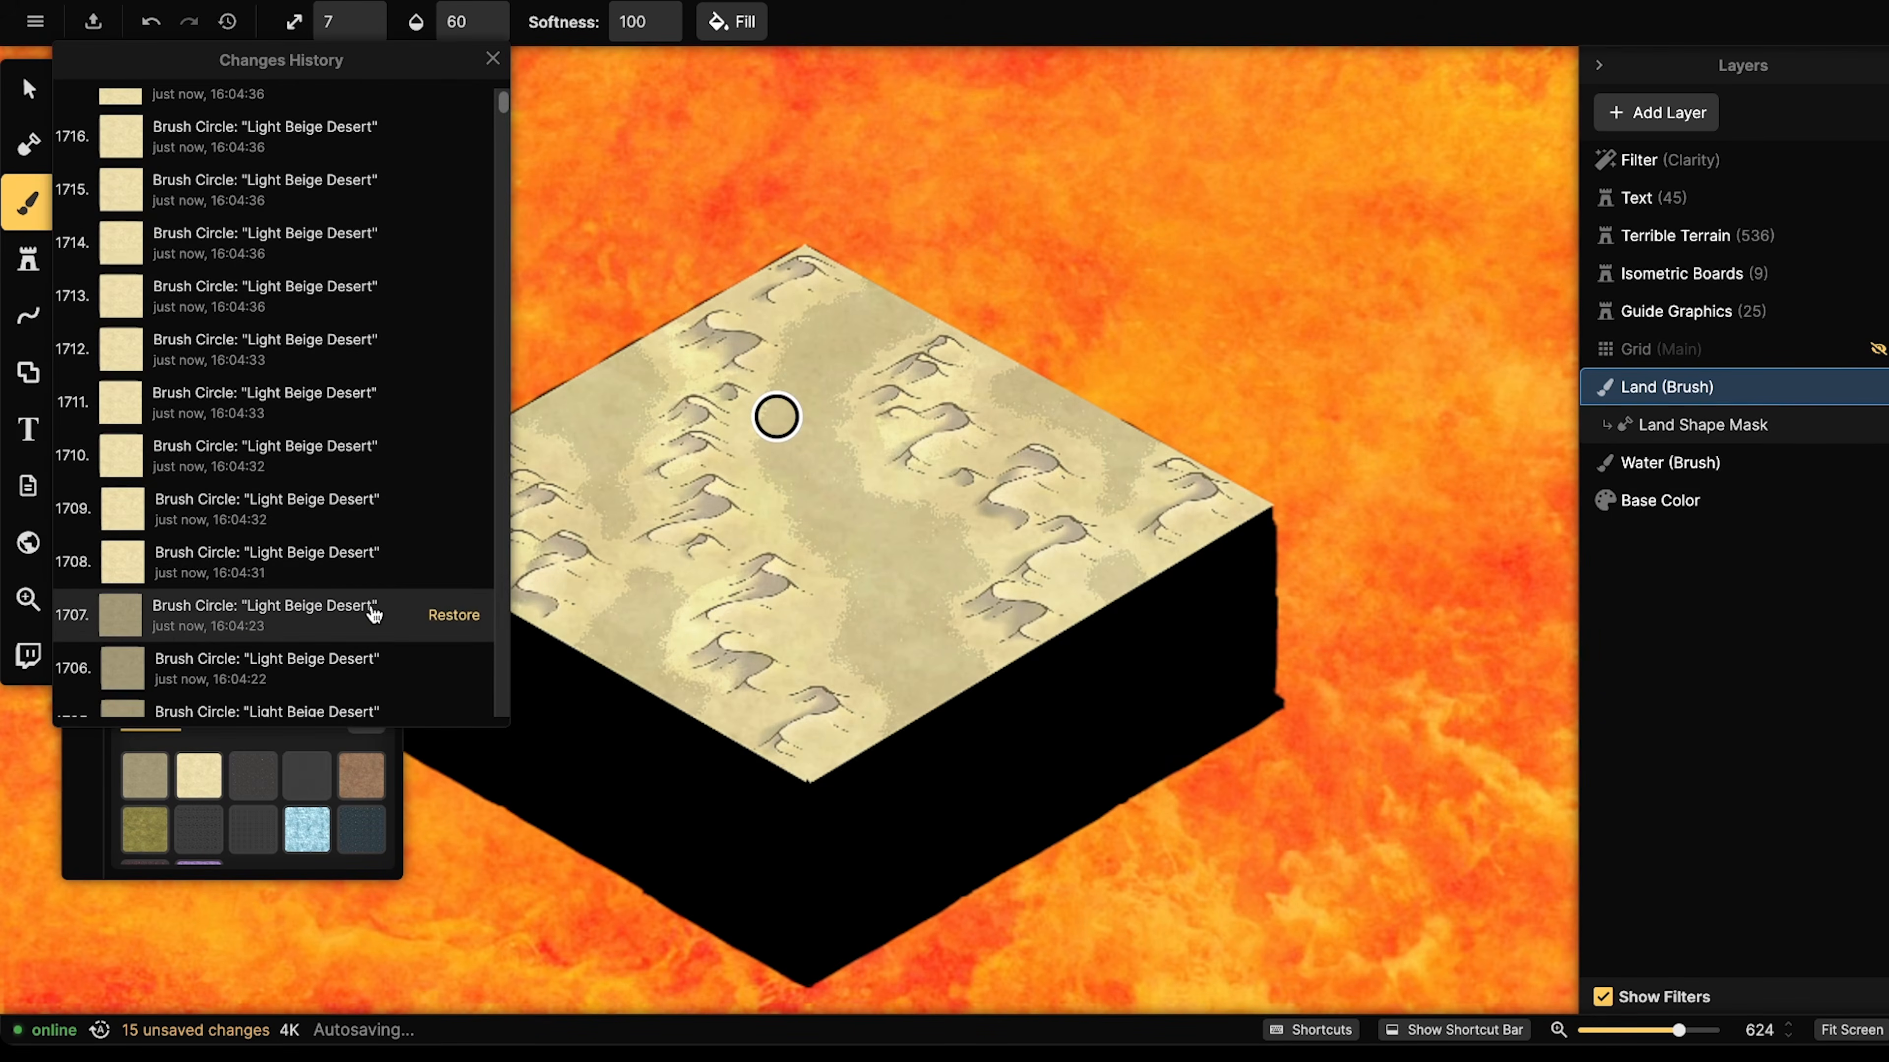
click(444, 616)
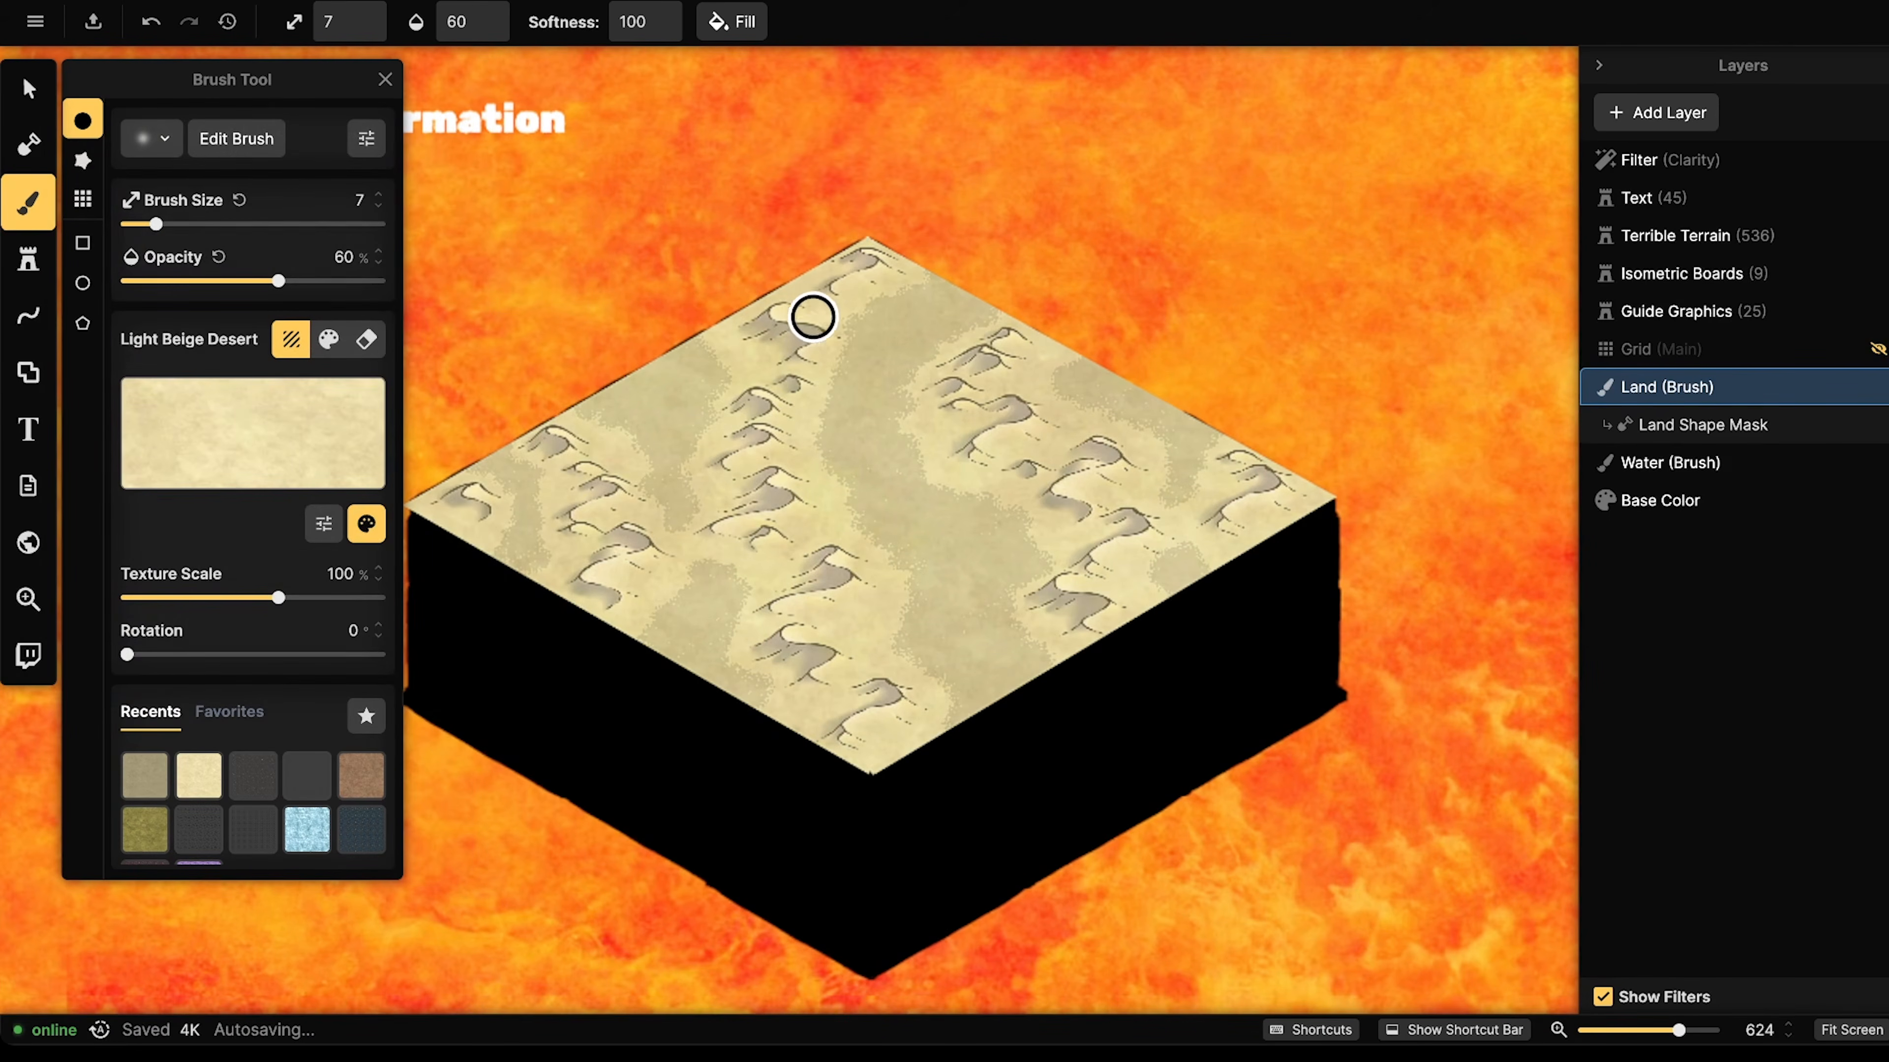
- Paint the brightened sand along the sunlit side of the central dune ridge, raising the brush opacity to 81%
drag(829, 353, 817, 393)
click(331, 281)
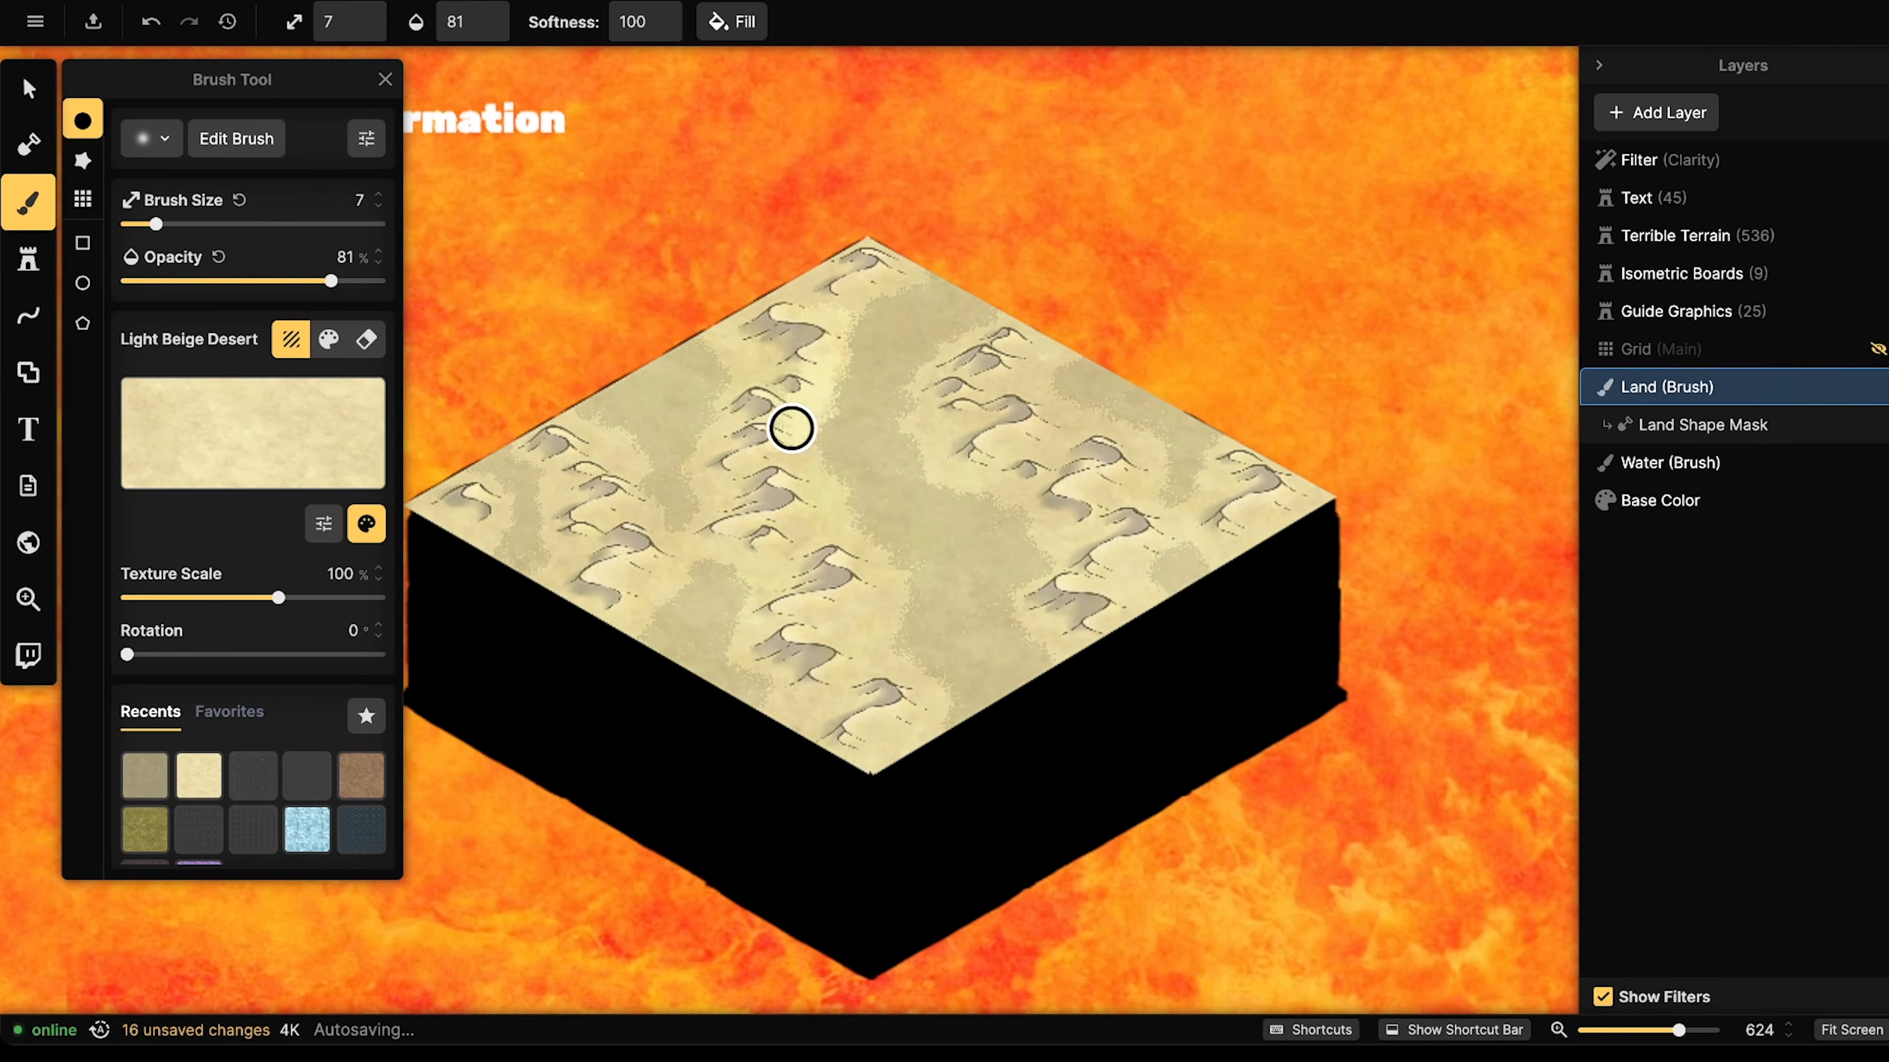
drag(767, 424, 804, 471)
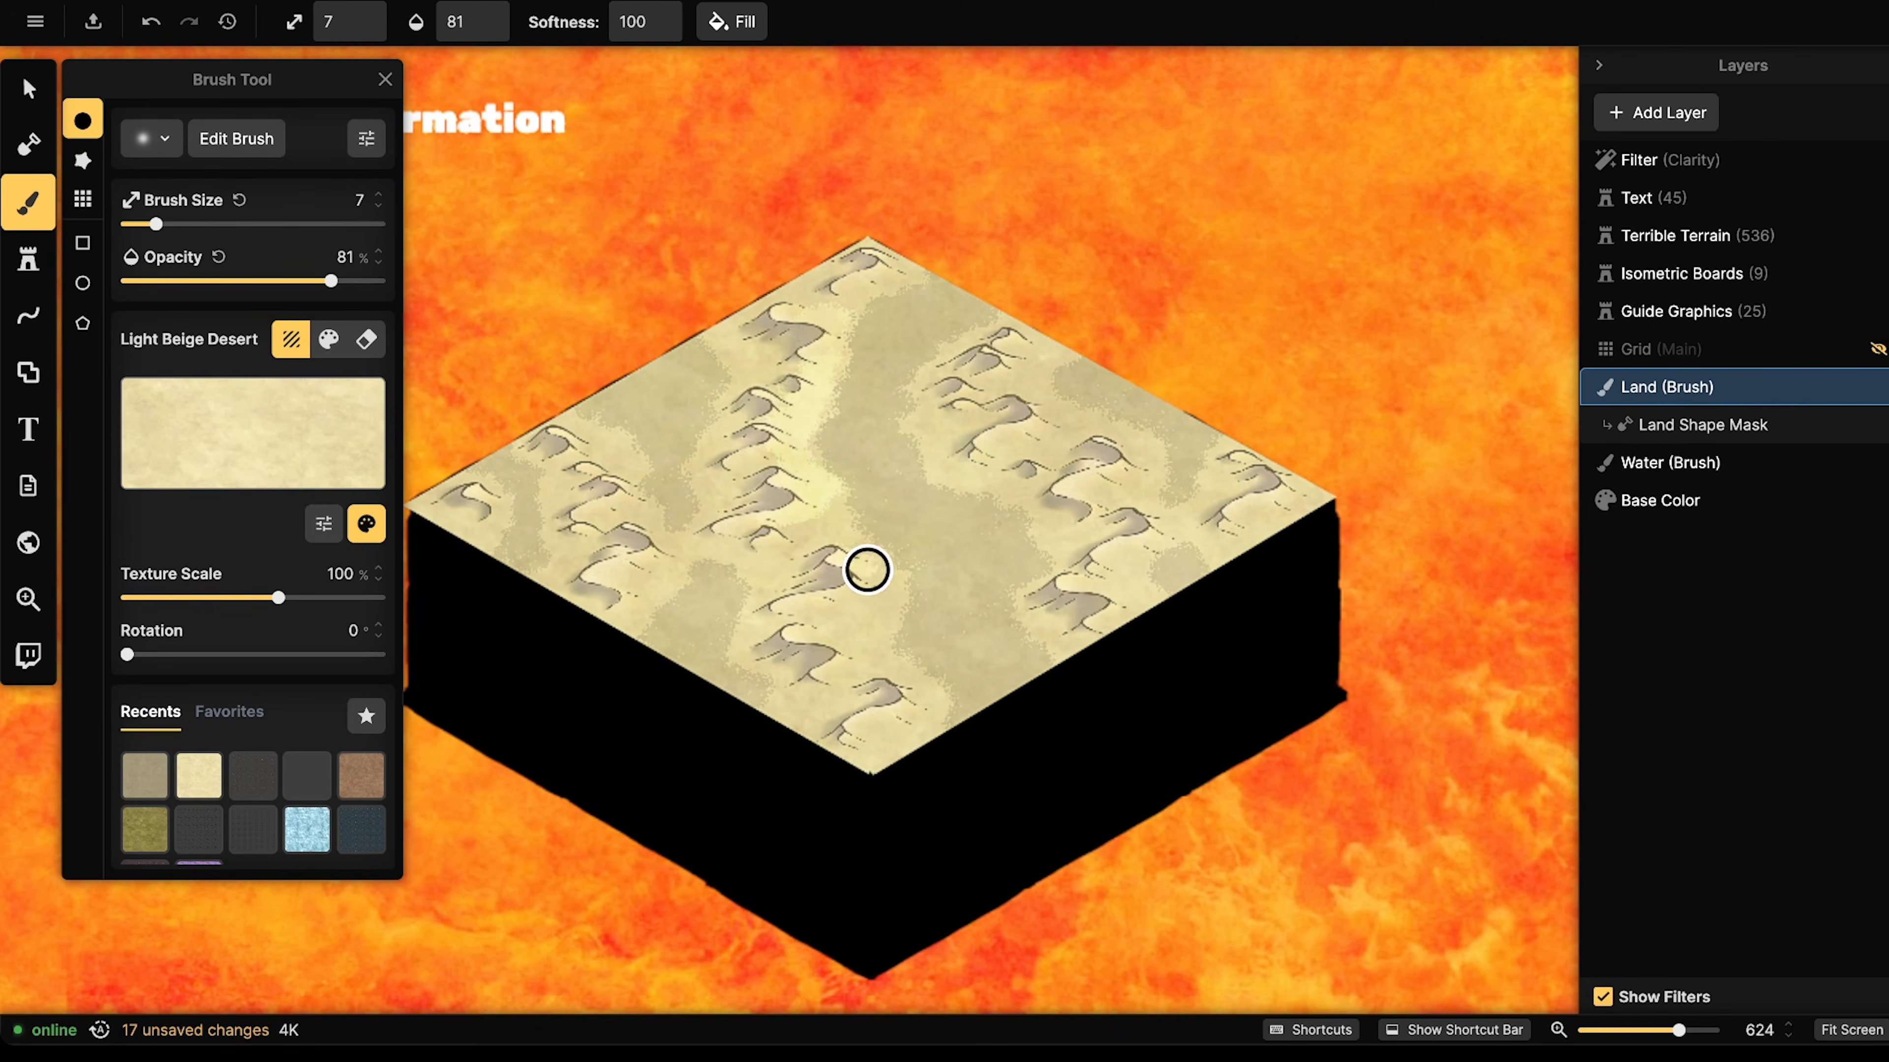
mouse_move(856, 596)
mouse_down()
mouse_move(801, 604)
mouse_move(864, 645)
mouse_move(873, 628)
mouse_up()
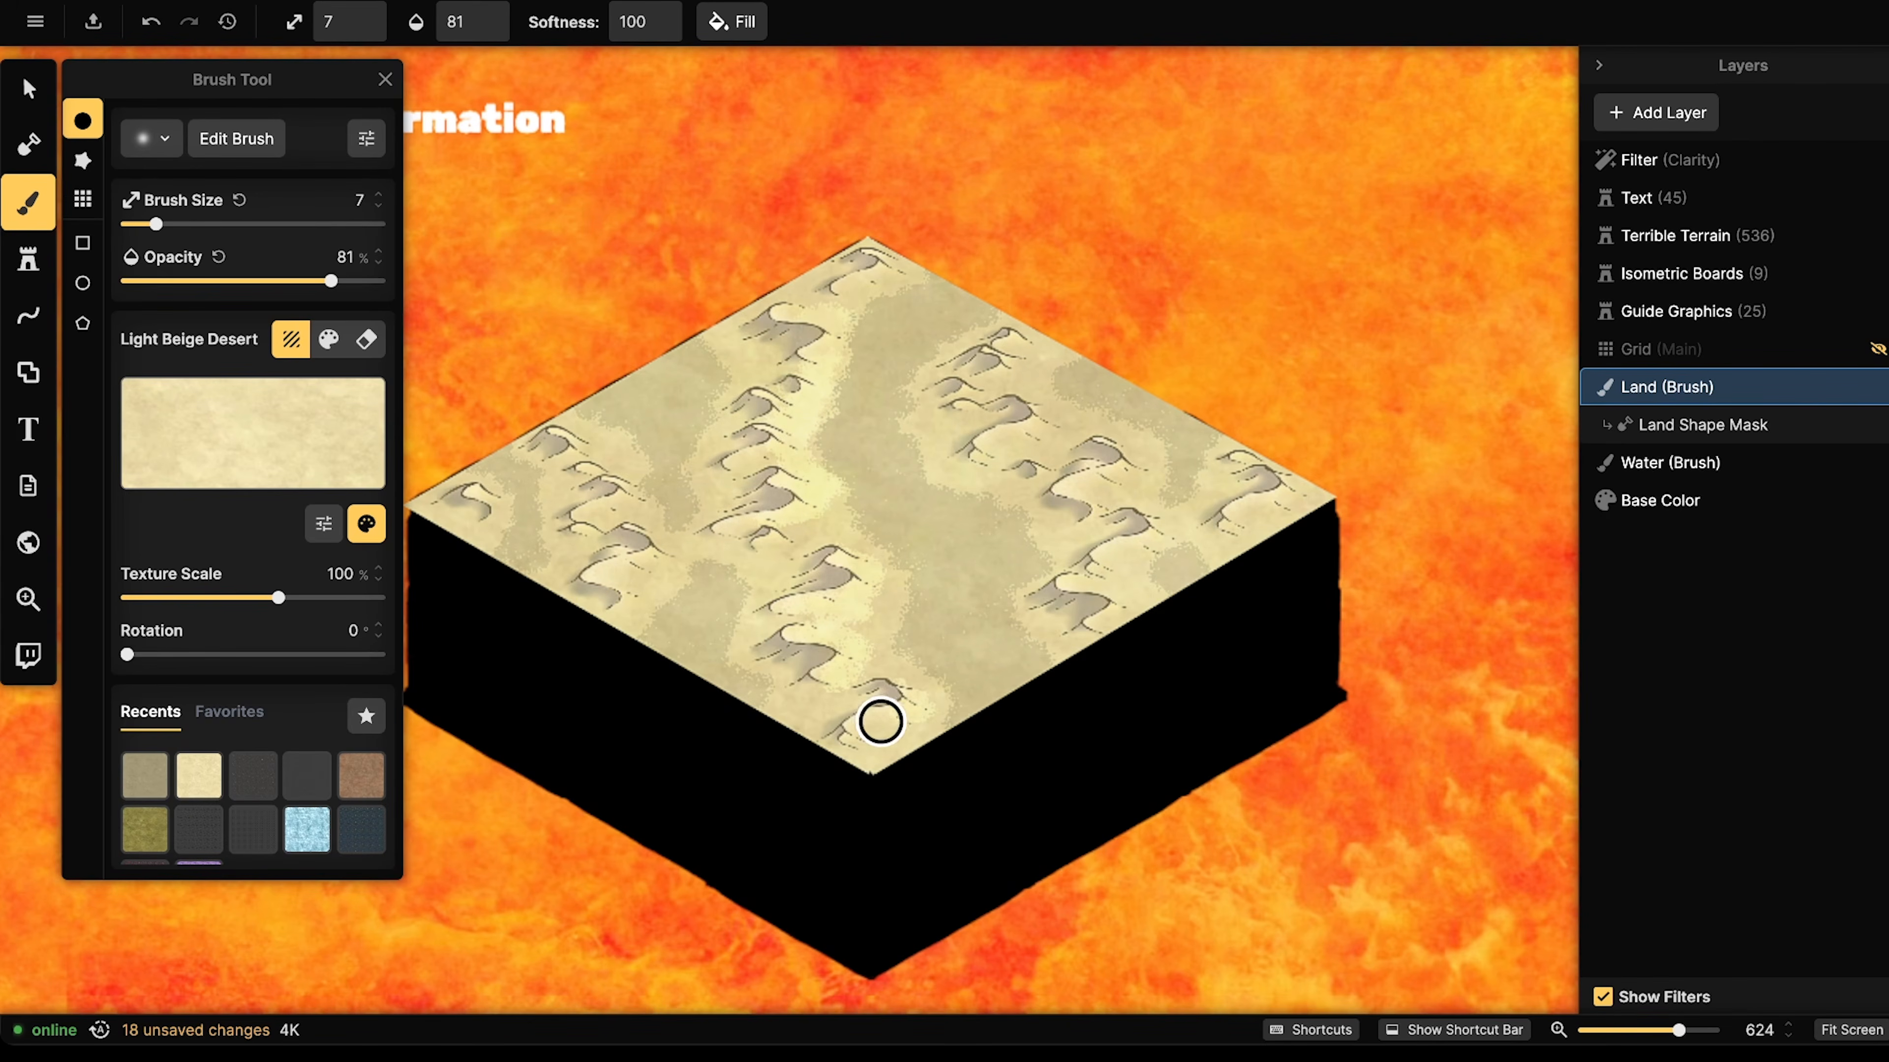
- Paint bright sand highlights on the sunlit sides of the right and left dune ridges and the back corner dune
drag(1147, 553, 1109, 615)
mouse_move(1143, 499)
mouse_down()
mouse_move(1083, 491)
mouse_move(1119, 483)
mouse_up()
click(1112, 438)
mouse_move(1012, 455)
mouse_down()
mouse_move(987, 438)
mouse_move(1042, 432)
mouse_move(1010, 343)
mouse_up()
drag(1240, 523, 1295, 477)
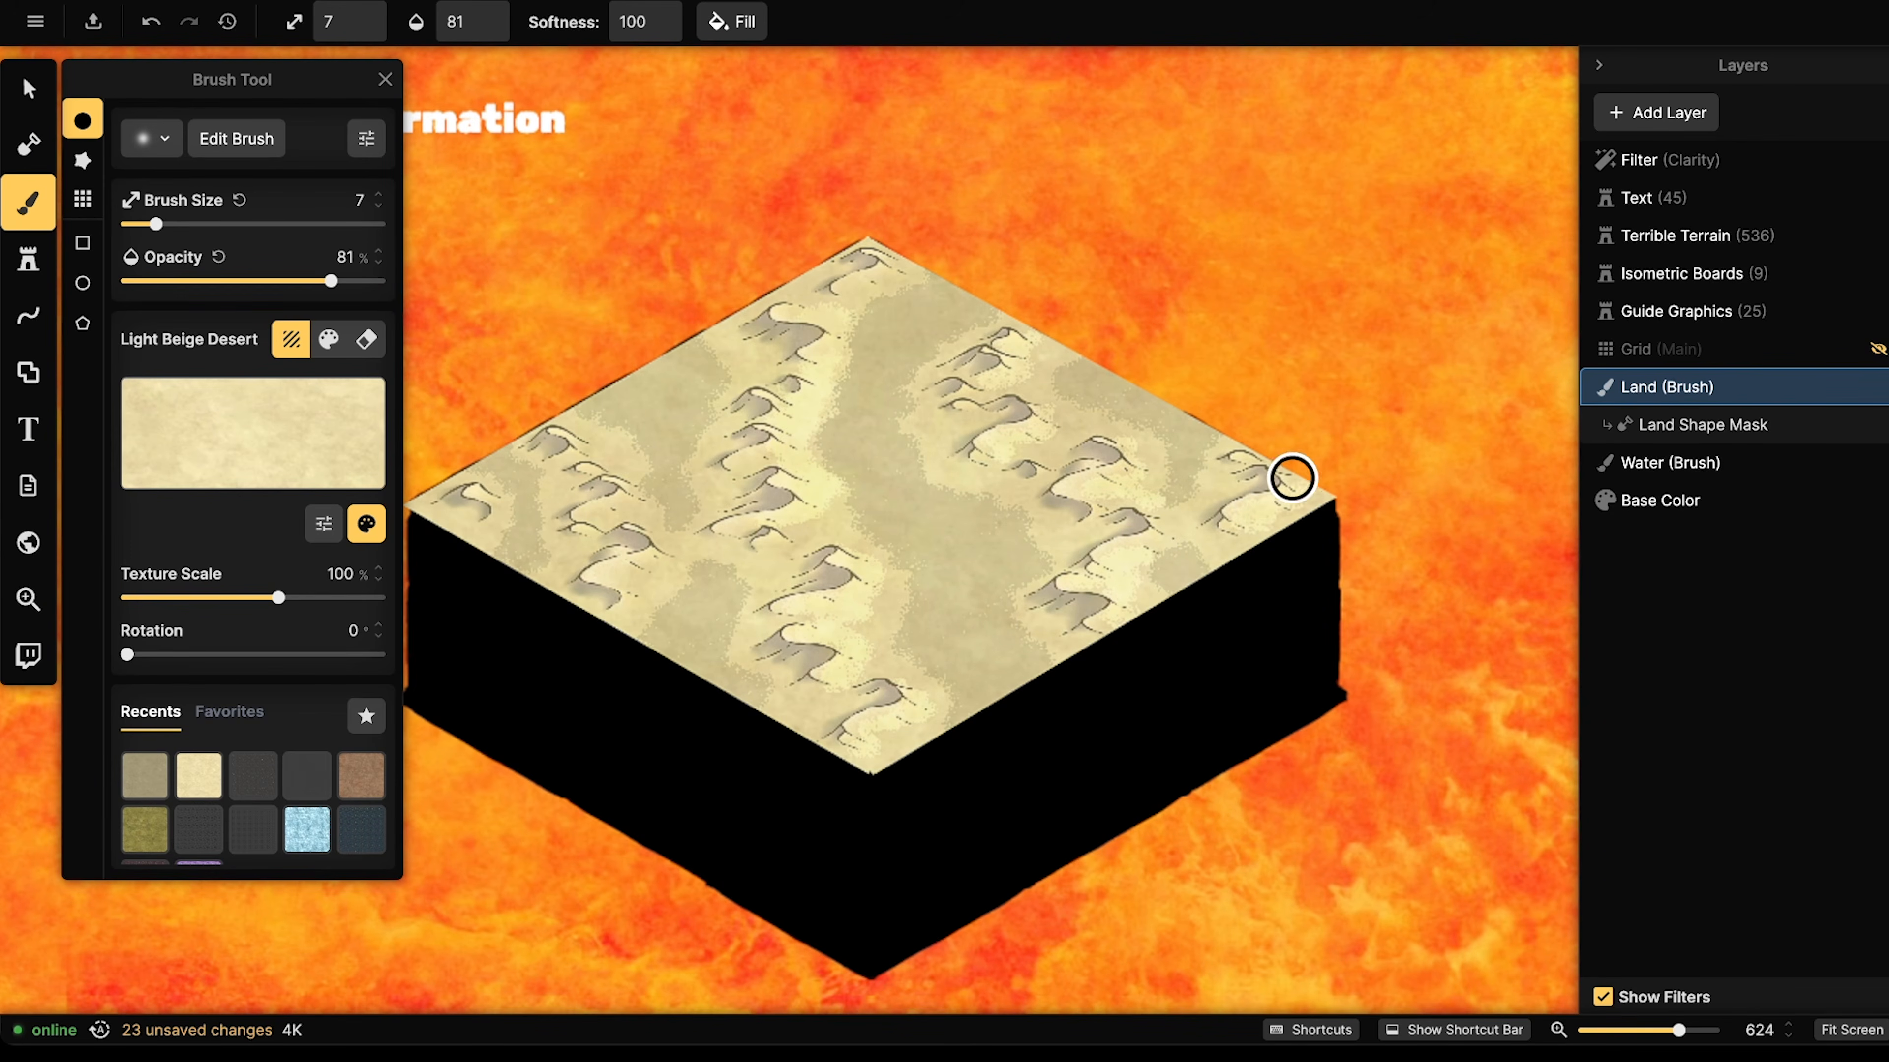
mouse_move(620, 574)
mouse_down()
mouse_move(666, 538)
mouse_move(622, 518)
mouse_move(608, 464)
mouse_move(590, 463)
mouse_move(622, 485)
mouse_move(547, 417)
mouse_move(496, 471)
mouse_up()
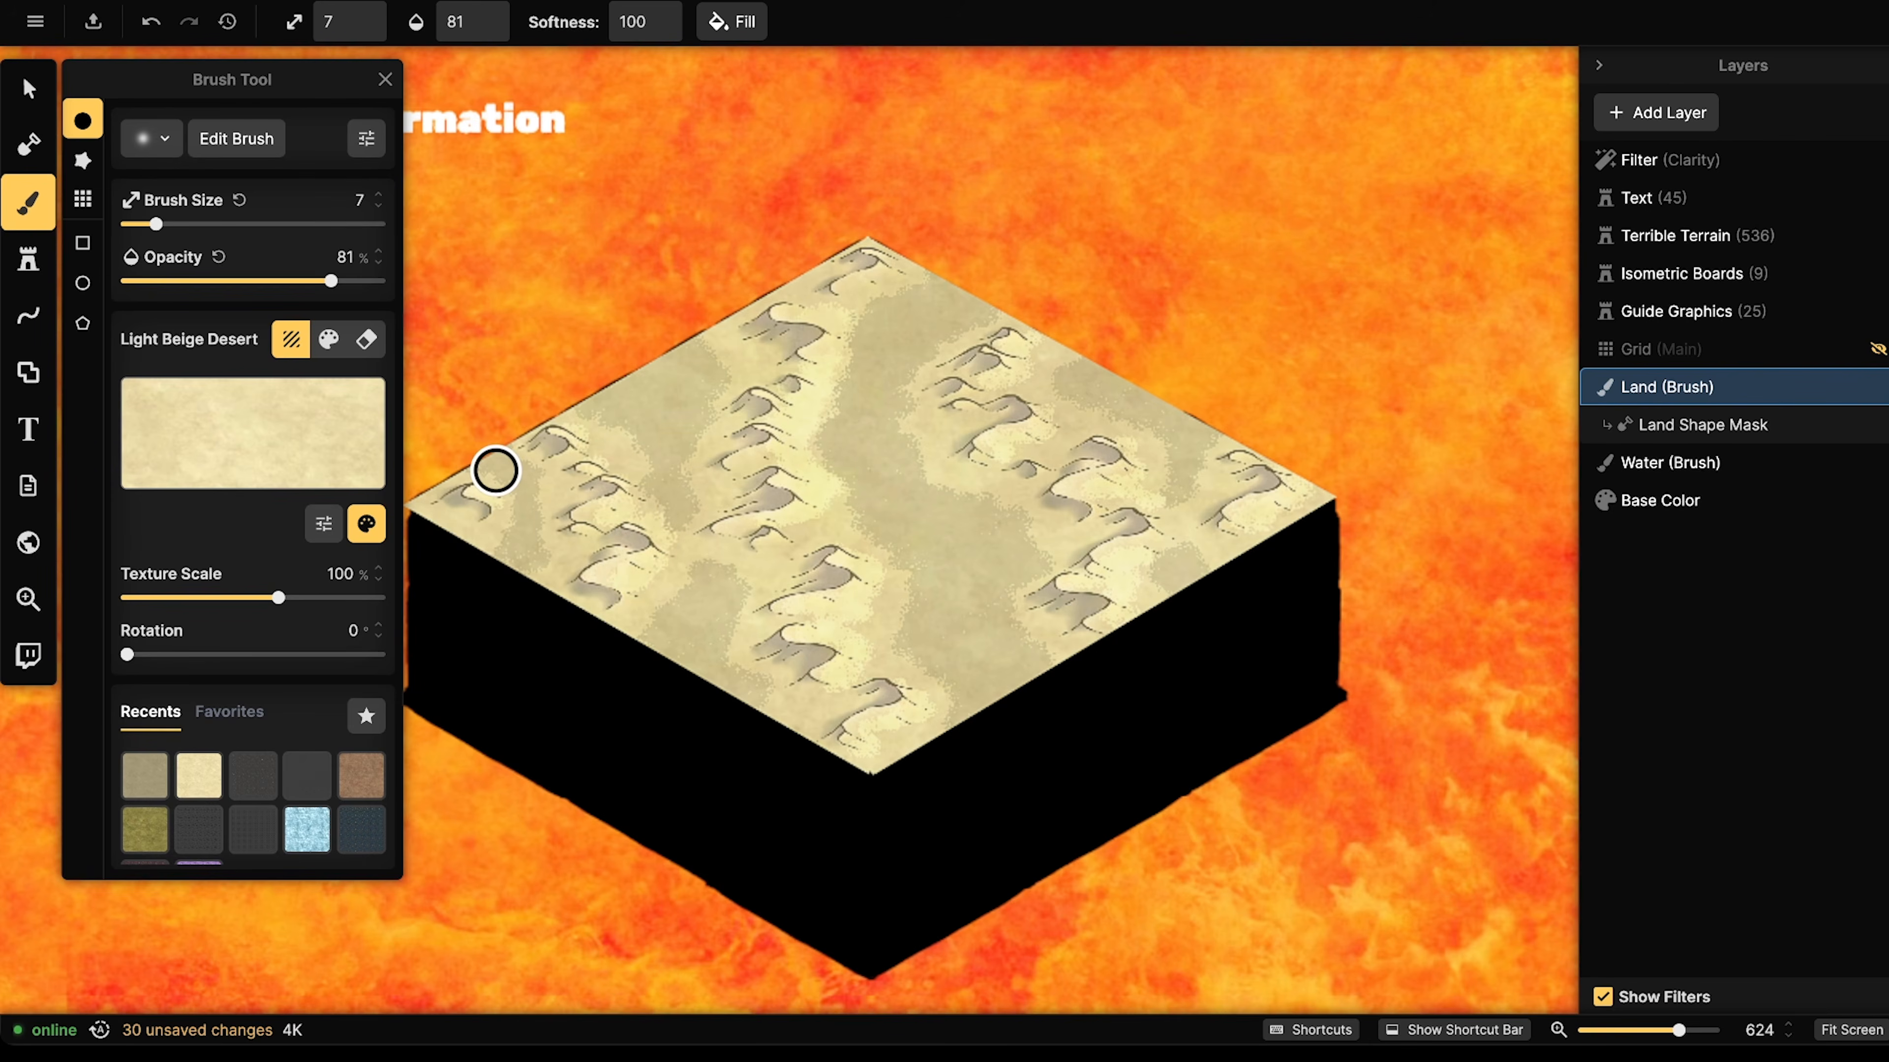
drag(904, 279, 880, 265)
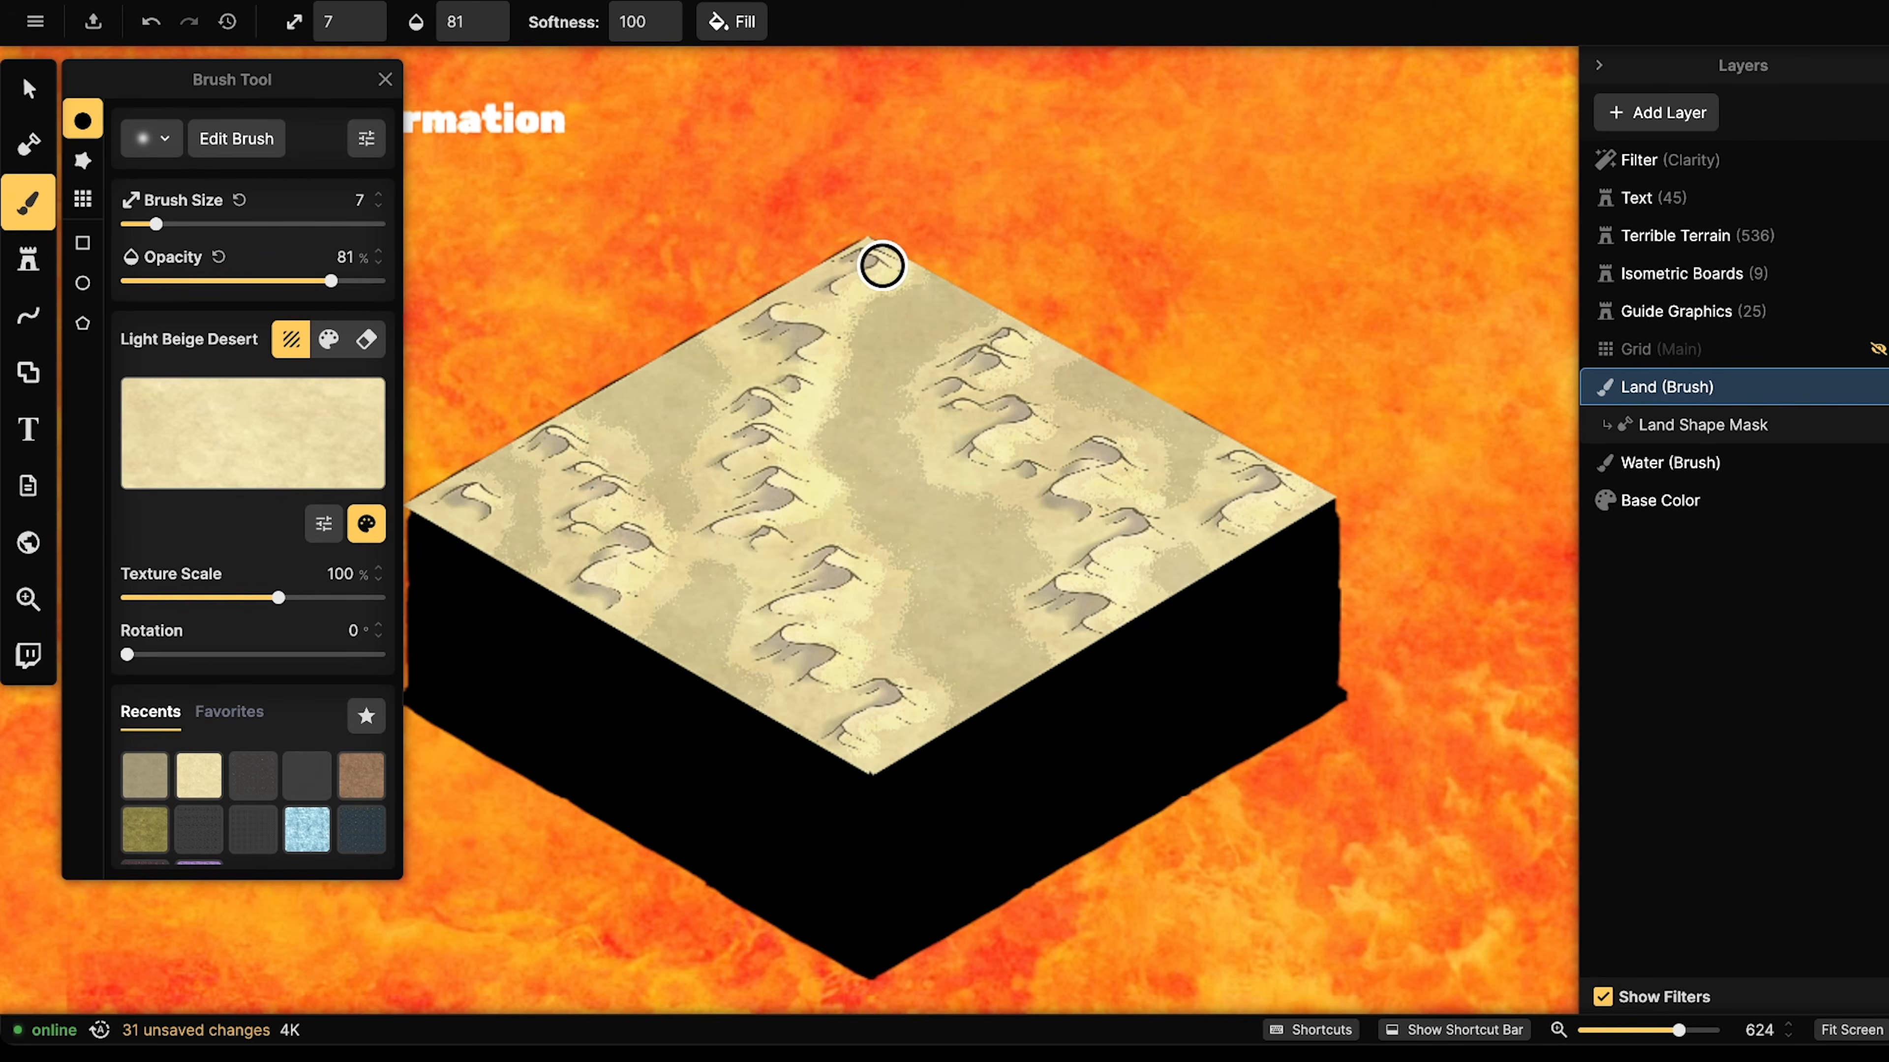
- Switch to the darker sand texture, undo the test strokes on the back dune, and set the brush opacity to 52%
click(147, 781)
mouse_move(737, 336)
mouse_down()
mouse_move(775, 343)
mouse_move(756, 351)
mouse_move(798, 366)
mouse_move(784, 383)
mouse_move(828, 323)
mouse_up()
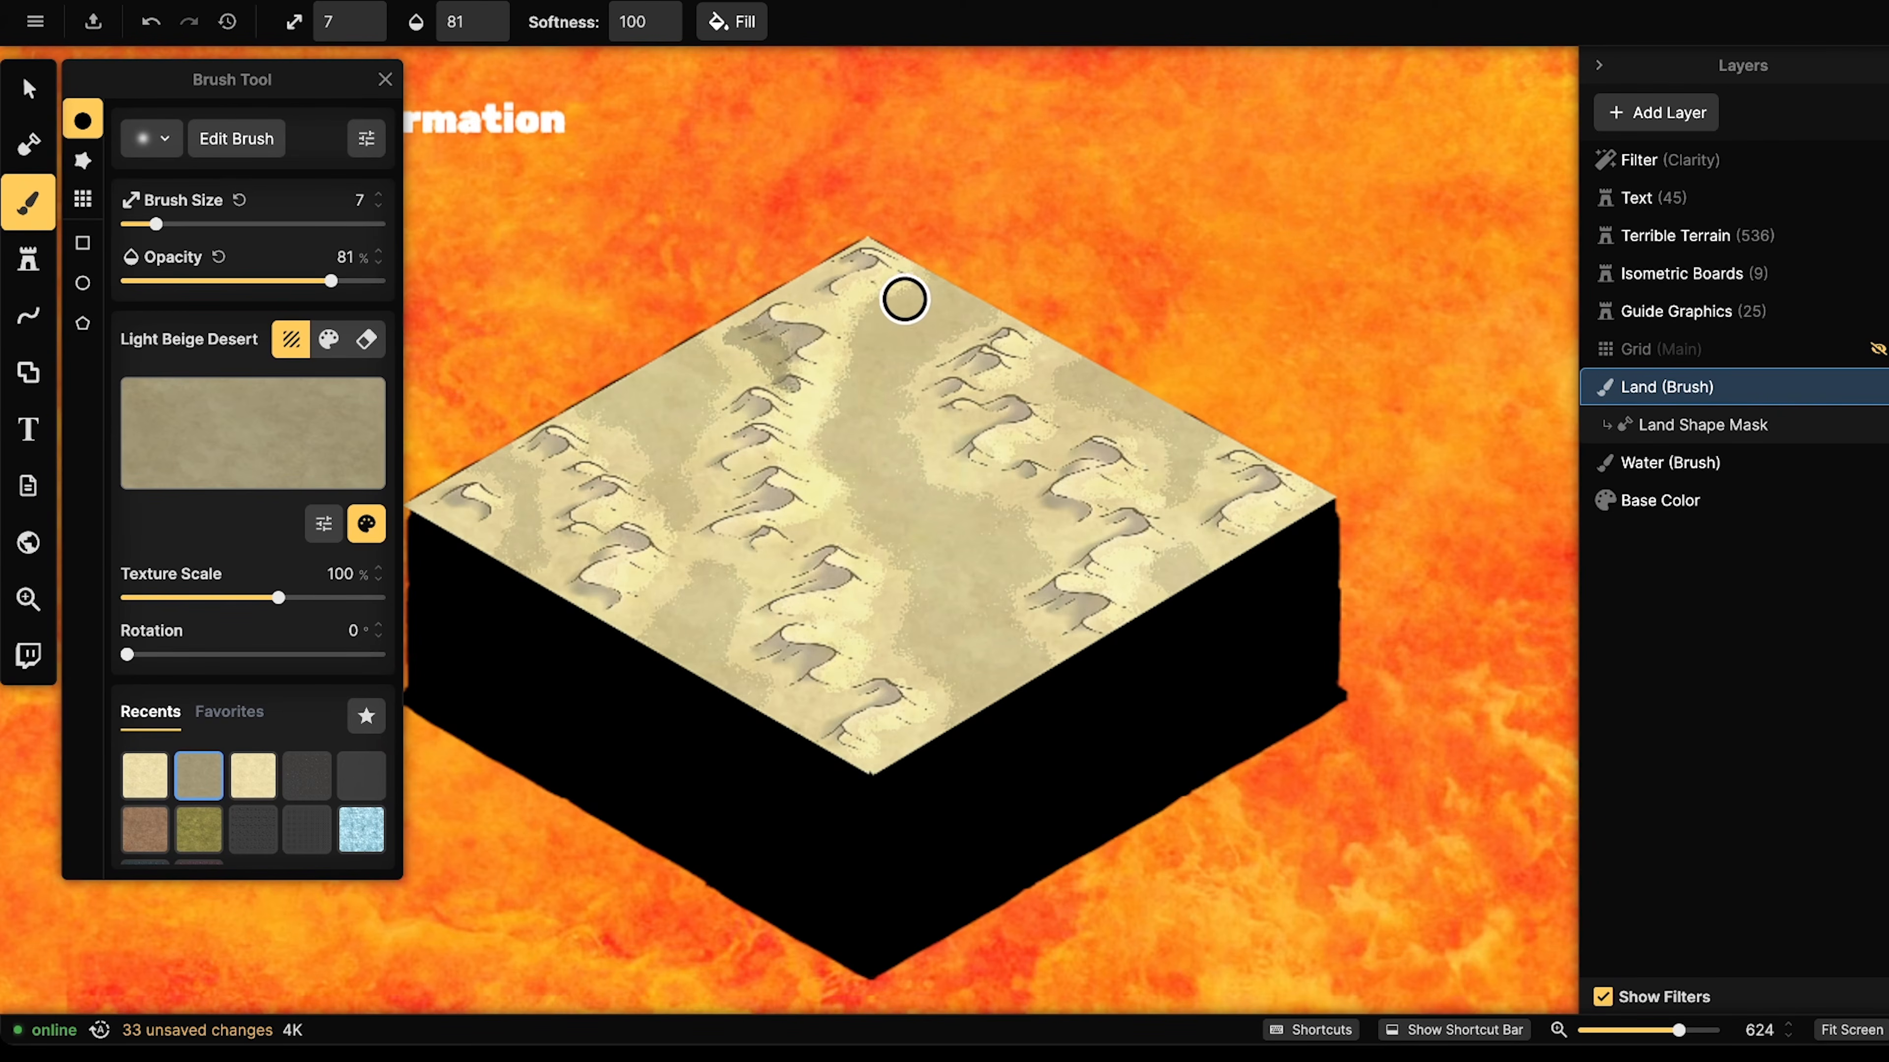
key(ctrl+z)
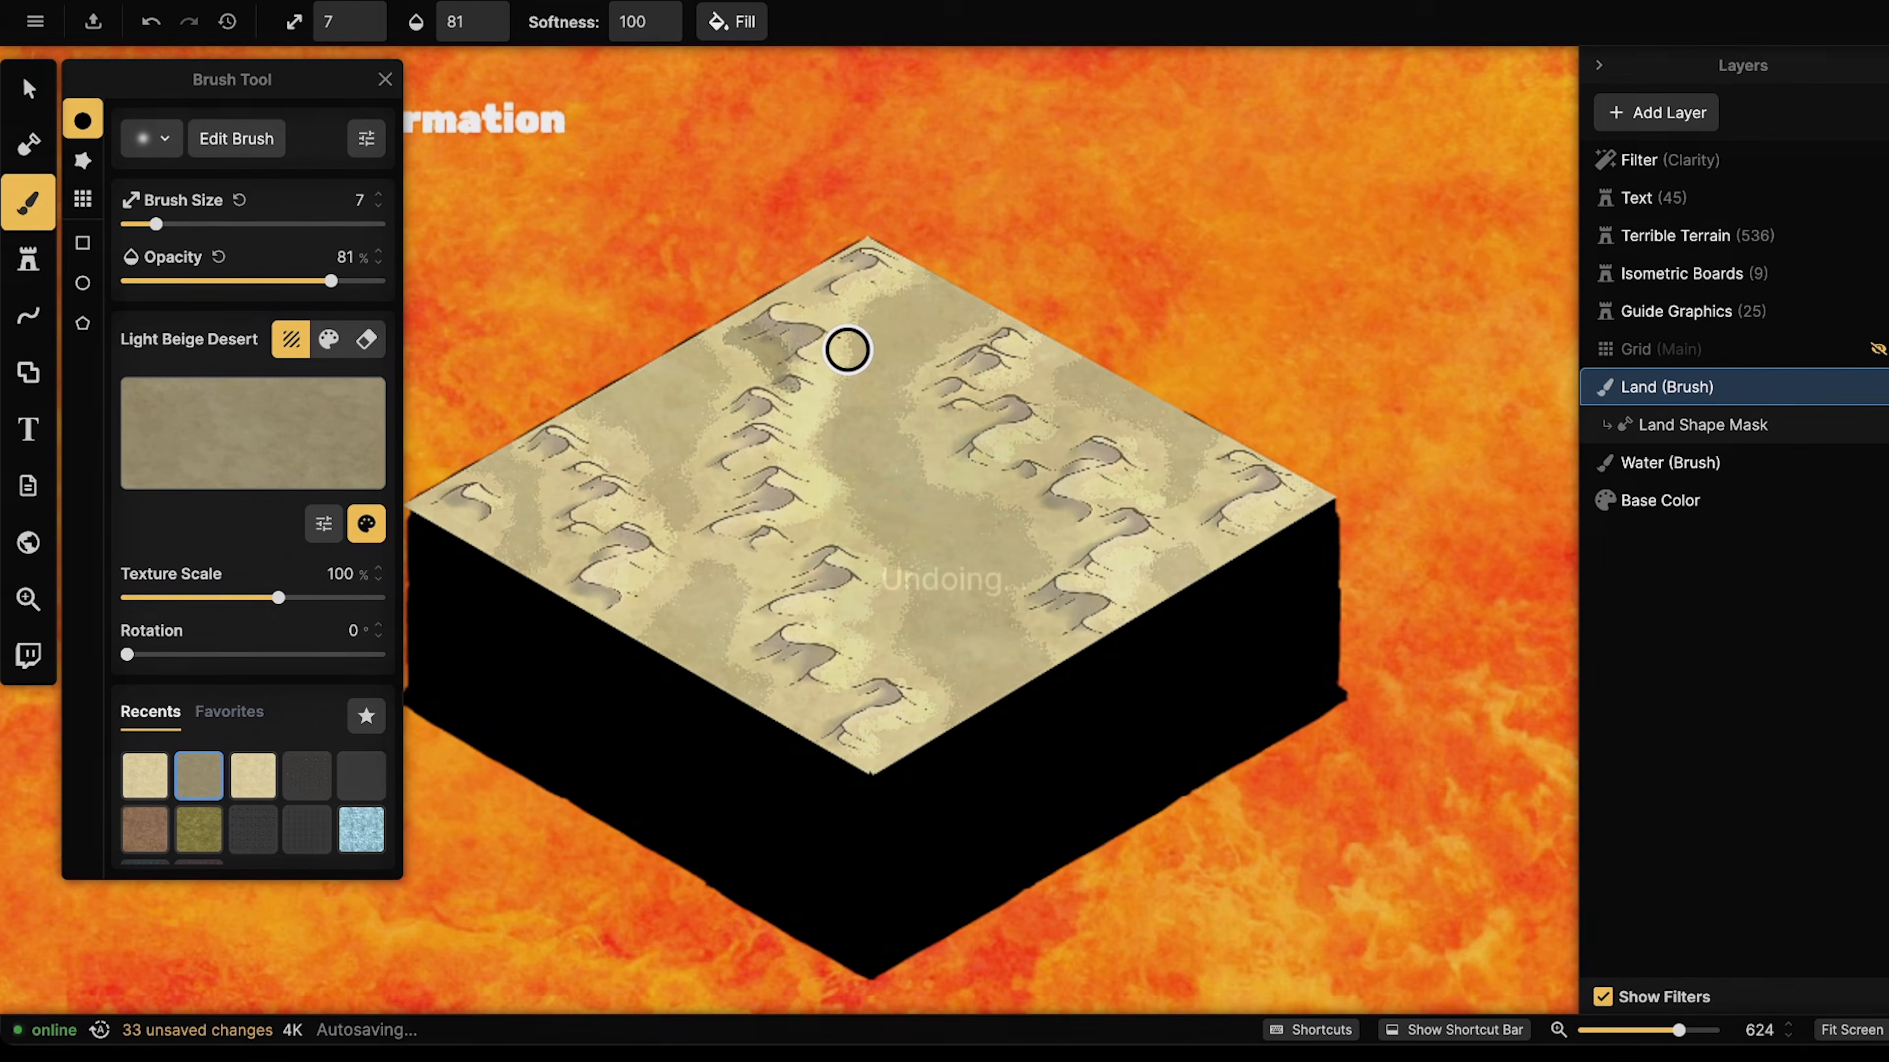
key(ctrl+z)
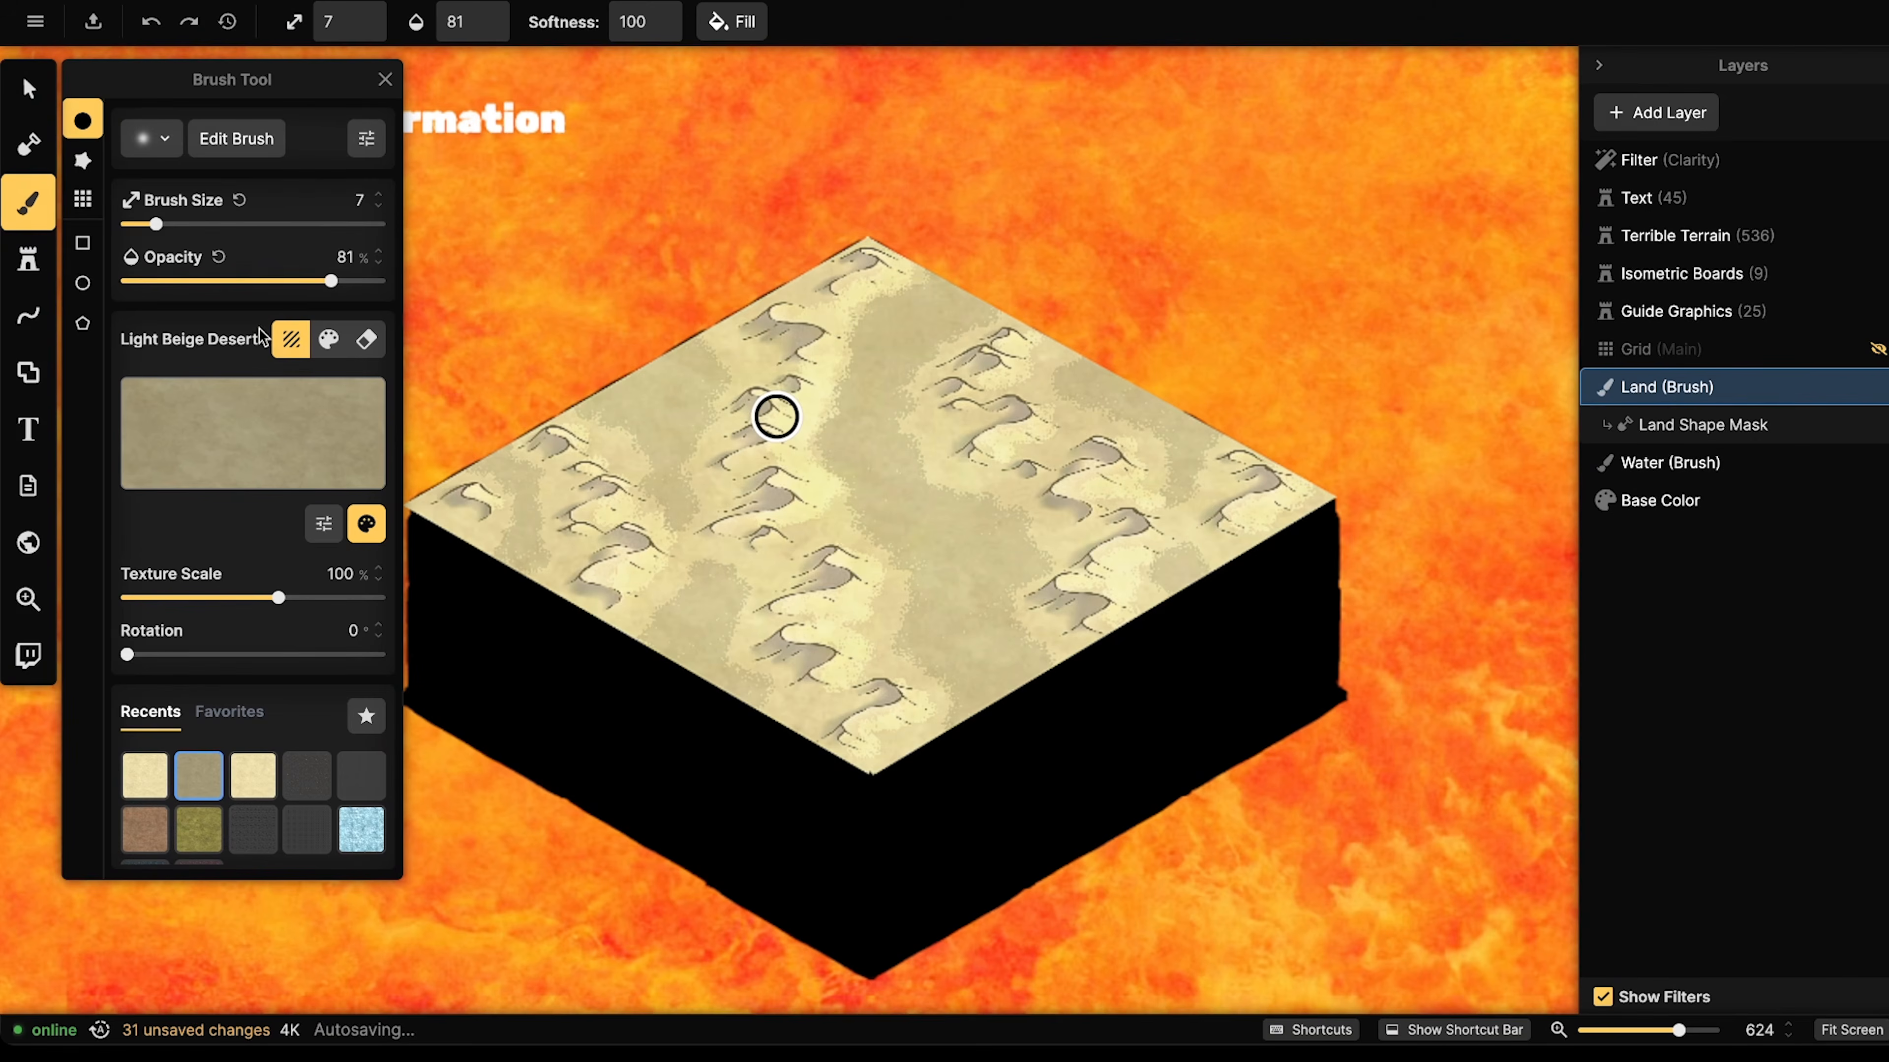
drag(259, 283, 262, 283)
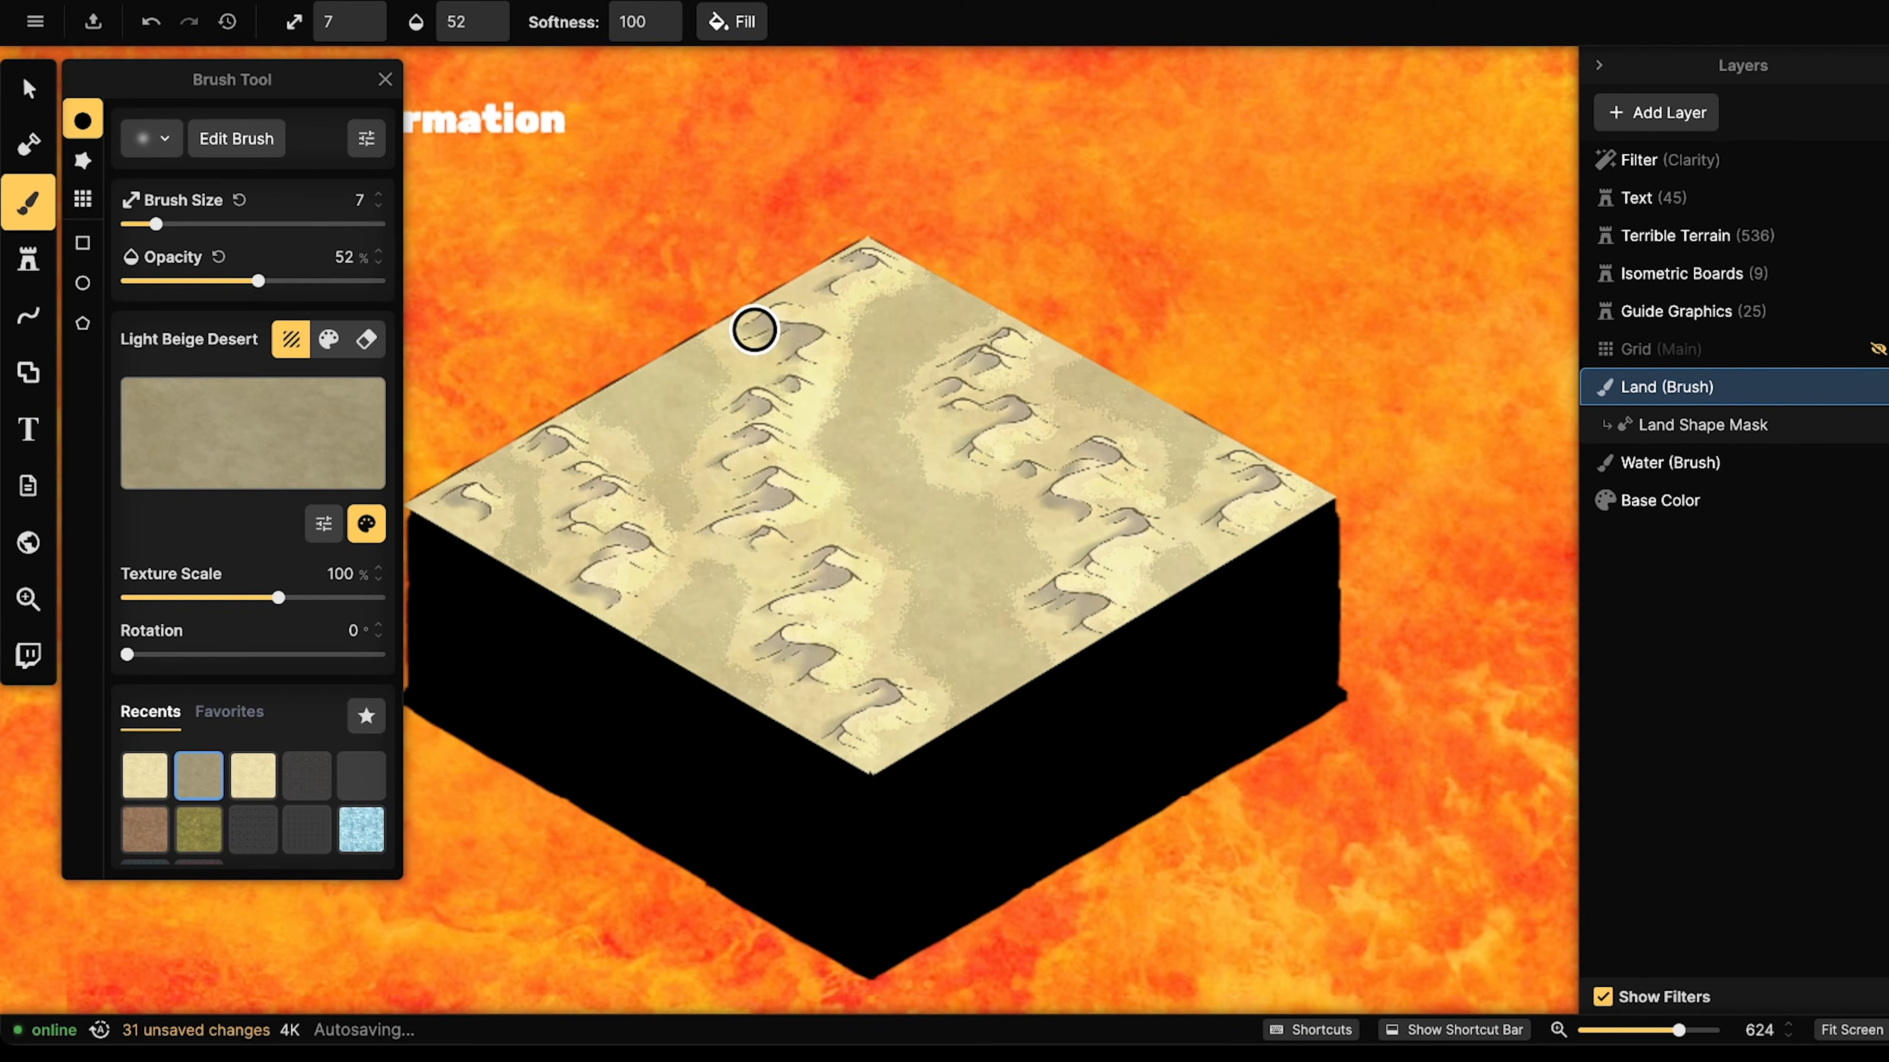
- Paint darker sand shading on the shadowed faces of the dunes across the central, left and right ridges
mouse_move(779, 358)
mouse_down()
mouse_move(727, 418)
mouse_move(807, 412)
mouse_move(705, 455)
mouse_move(738, 453)
mouse_move(717, 451)
mouse_move(742, 482)
mouse_up()
mouse_move(557, 444)
mouse_down()
mouse_move(596, 477)
mouse_move(563, 481)
mouse_move(583, 498)
mouse_move(696, 423)
mouse_move(607, 547)
mouse_move(576, 556)
mouse_move(597, 598)
mouse_up()
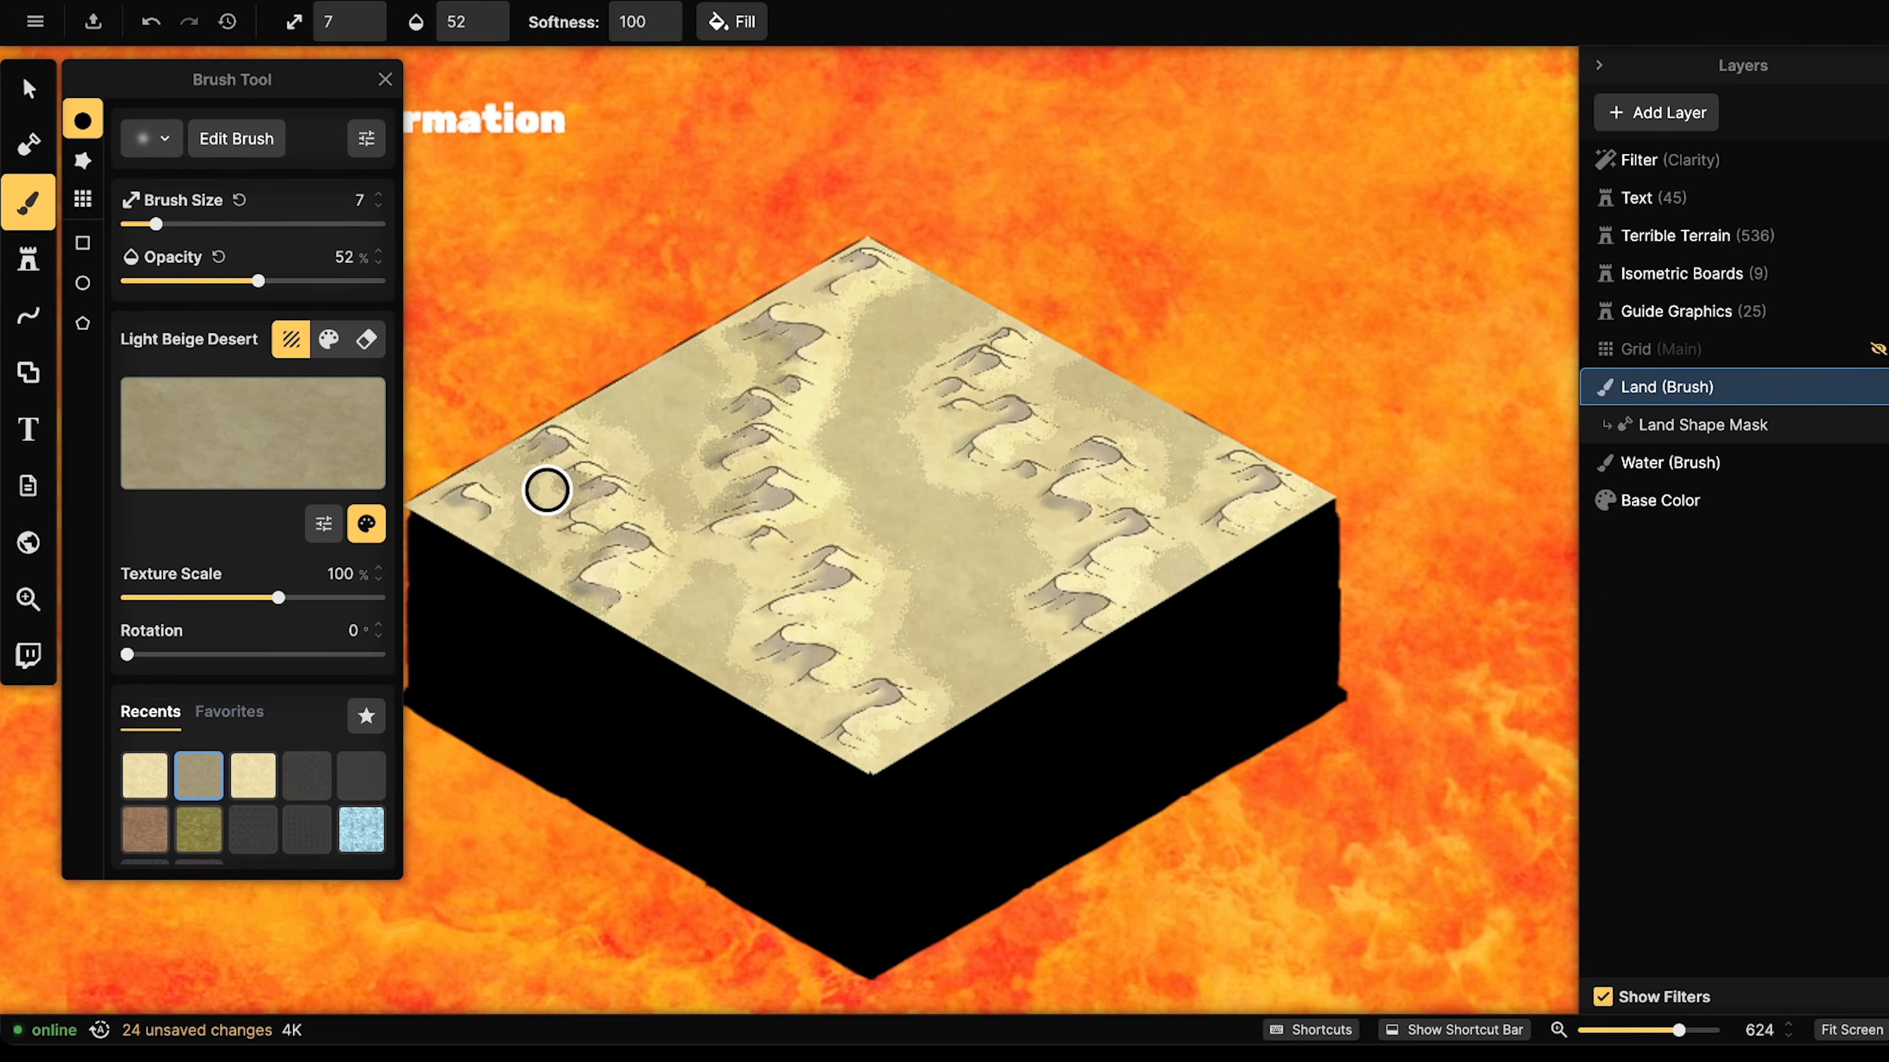
mouse_move(467, 512)
mouse_down()
mouse_move(422, 506)
mouse_move(434, 460)
mouse_up()
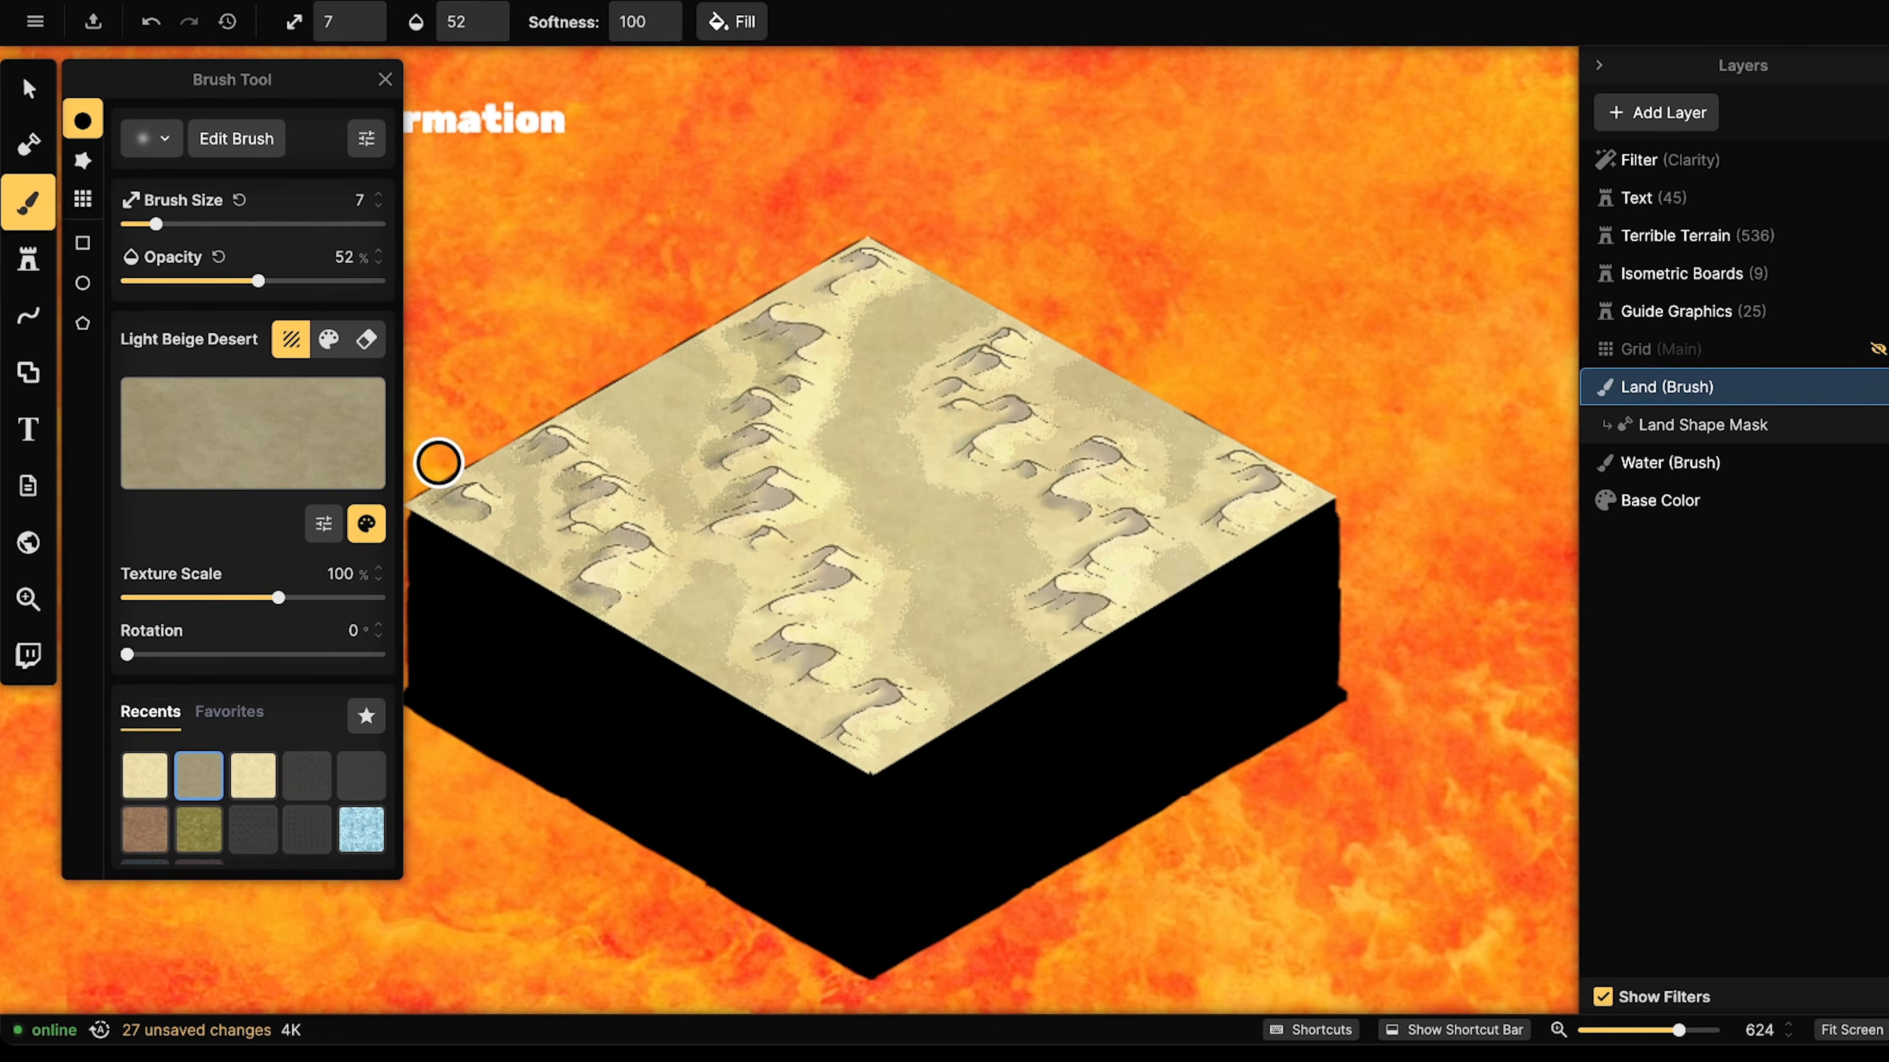
mouse_move(979, 367)
mouse_down()
mouse_move(928, 373)
mouse_move(958, 362)
mouse_move(926, 398)
mouse_move(980, 438)
mouse_move(998, 414)
mouse_move(964, 426)
mouse_move(1020, 397)
mouse_move(990, 467)
mouse_move(964, 465)
mouse_move(1031, 472)
mouse_move(1167, 429)
mouse_move(1095, 450)
mouse_move(1071, 527)
mouse_up()
mouse_move(1268, 447)
mouse_down()
mouse_move(1227, 465)
mouse_move(1231, 493)
mouse_move(1260, 473)
mouse_up()
mouse_move(1074, 553)
mouse_down()
mouse_move(1025, 595)
mouse_move(1066, 599)
mouse_move(1050, 616)
mouse_move(1129, 614)
mouse_up()
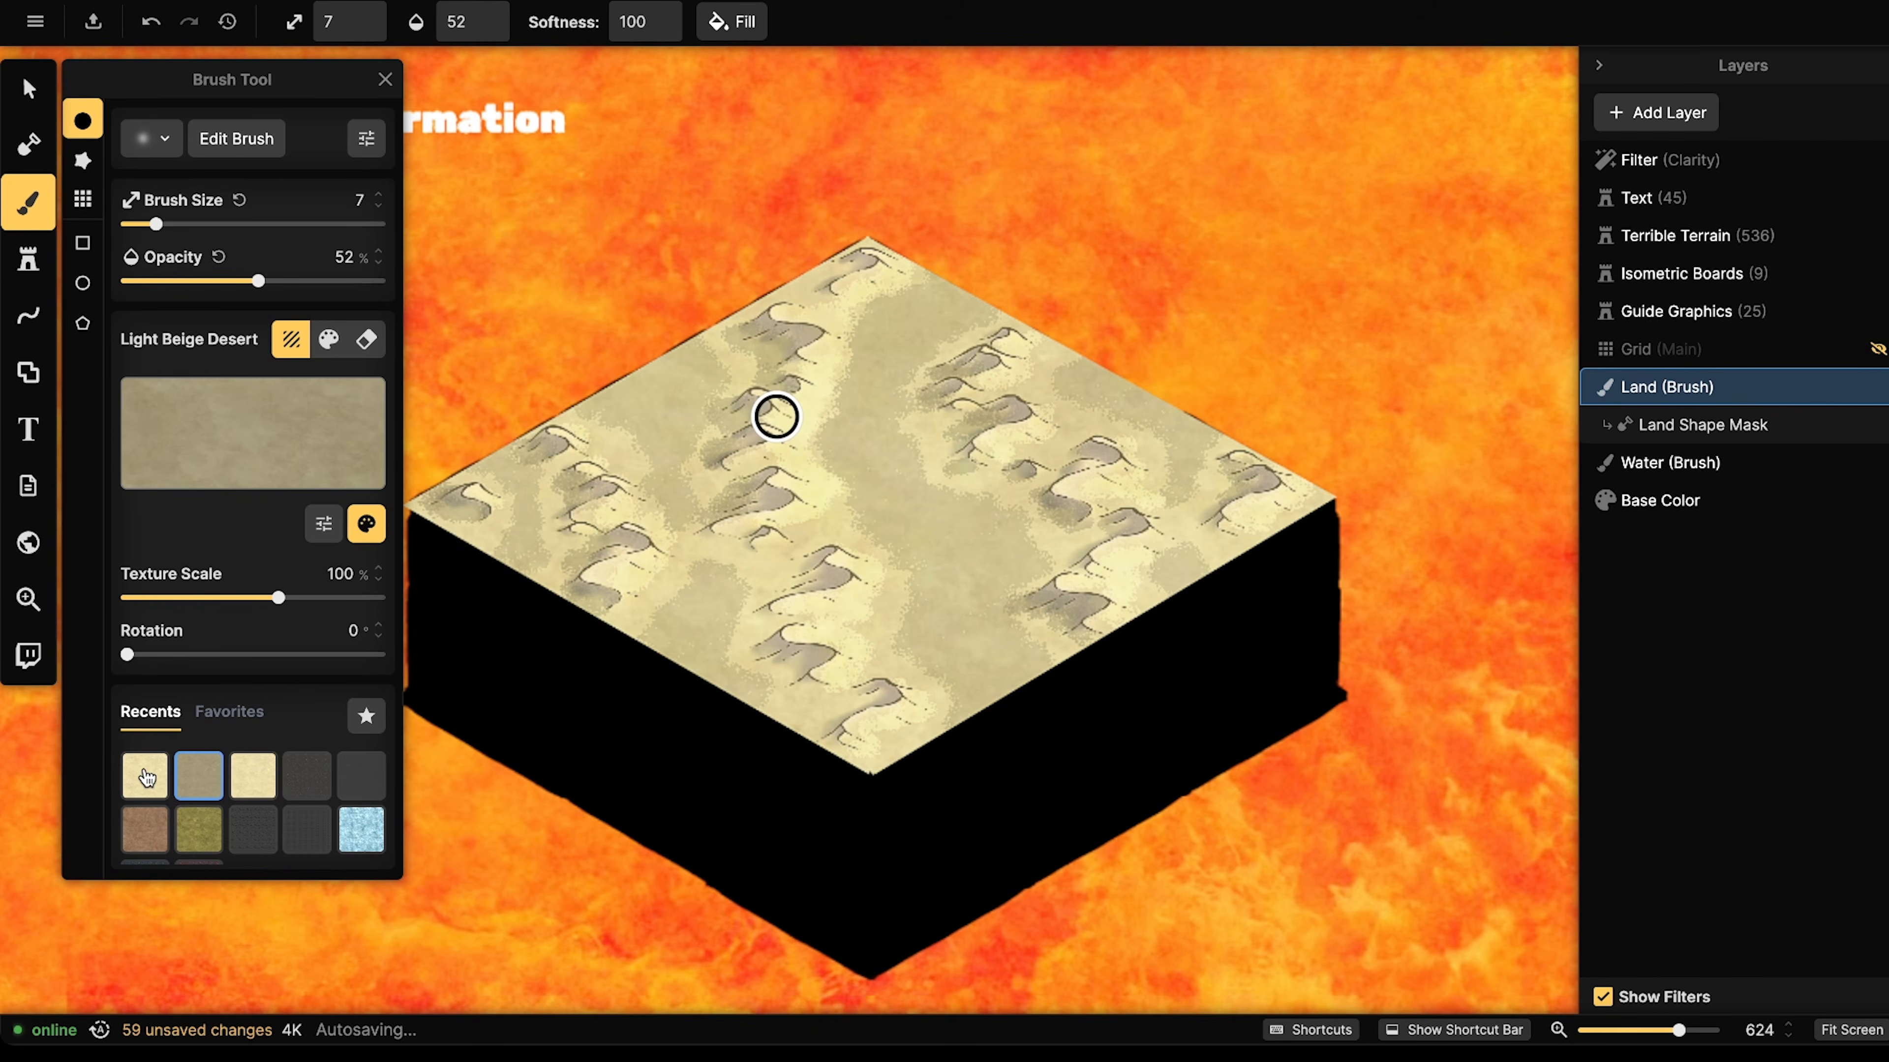
- Paint darker sand patches down the valley left of the central ridge and undo the last dab in the main valley
drag(715, 422, 757, 493)
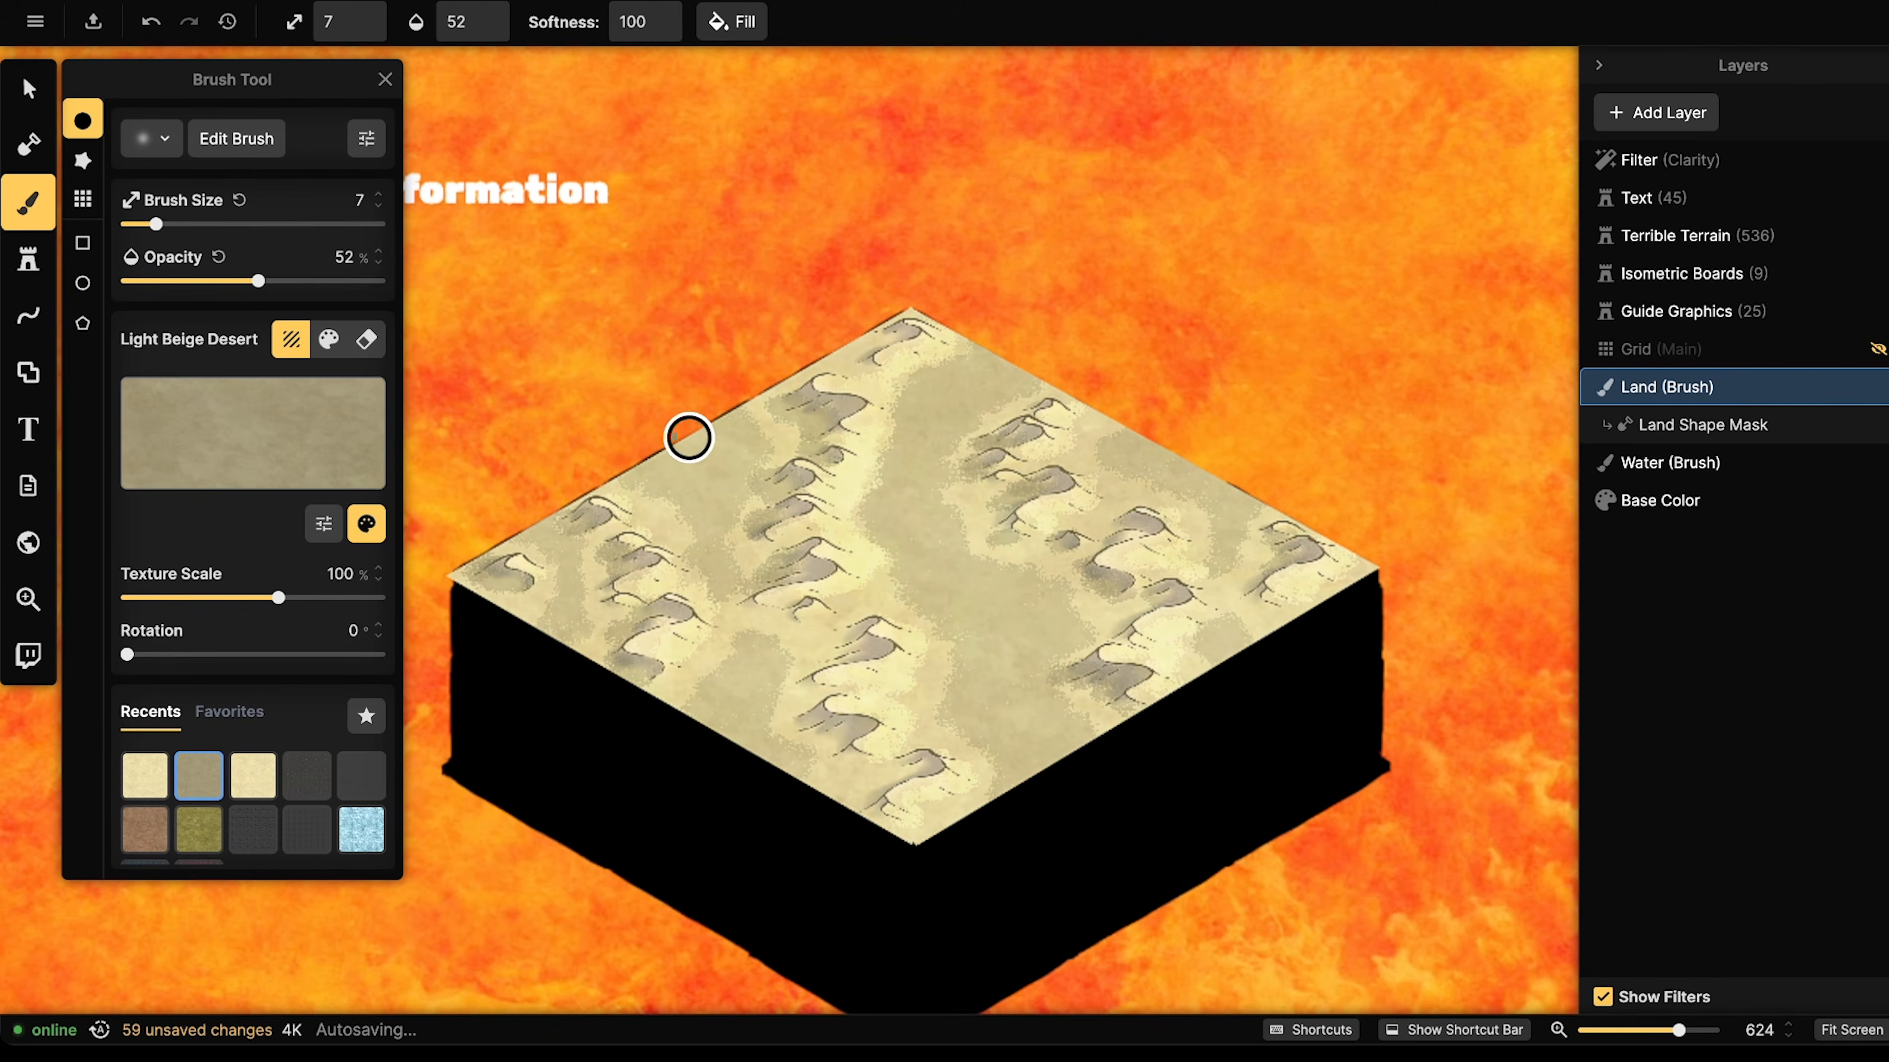
mouse_move(729, 445)
mouse_down()
mouse_move(717, 502)
mouse_move(704, 468)
mouse_move(707, 498)
mouse_move(688, 477)
mouse_move(705, 397)
mouse_move(713, 556)
mouse_move(692, 523)
mouse_move(531, 528)
mouse_move(561, 612)
mouse_move(756, 668)
mouse_move(721, 730)
mouse_move(755, 687)
mouse_move(792, 745)
mouse_move(717, 719)
mouse_up()
click(1000, 608)
key(ctrl+z)
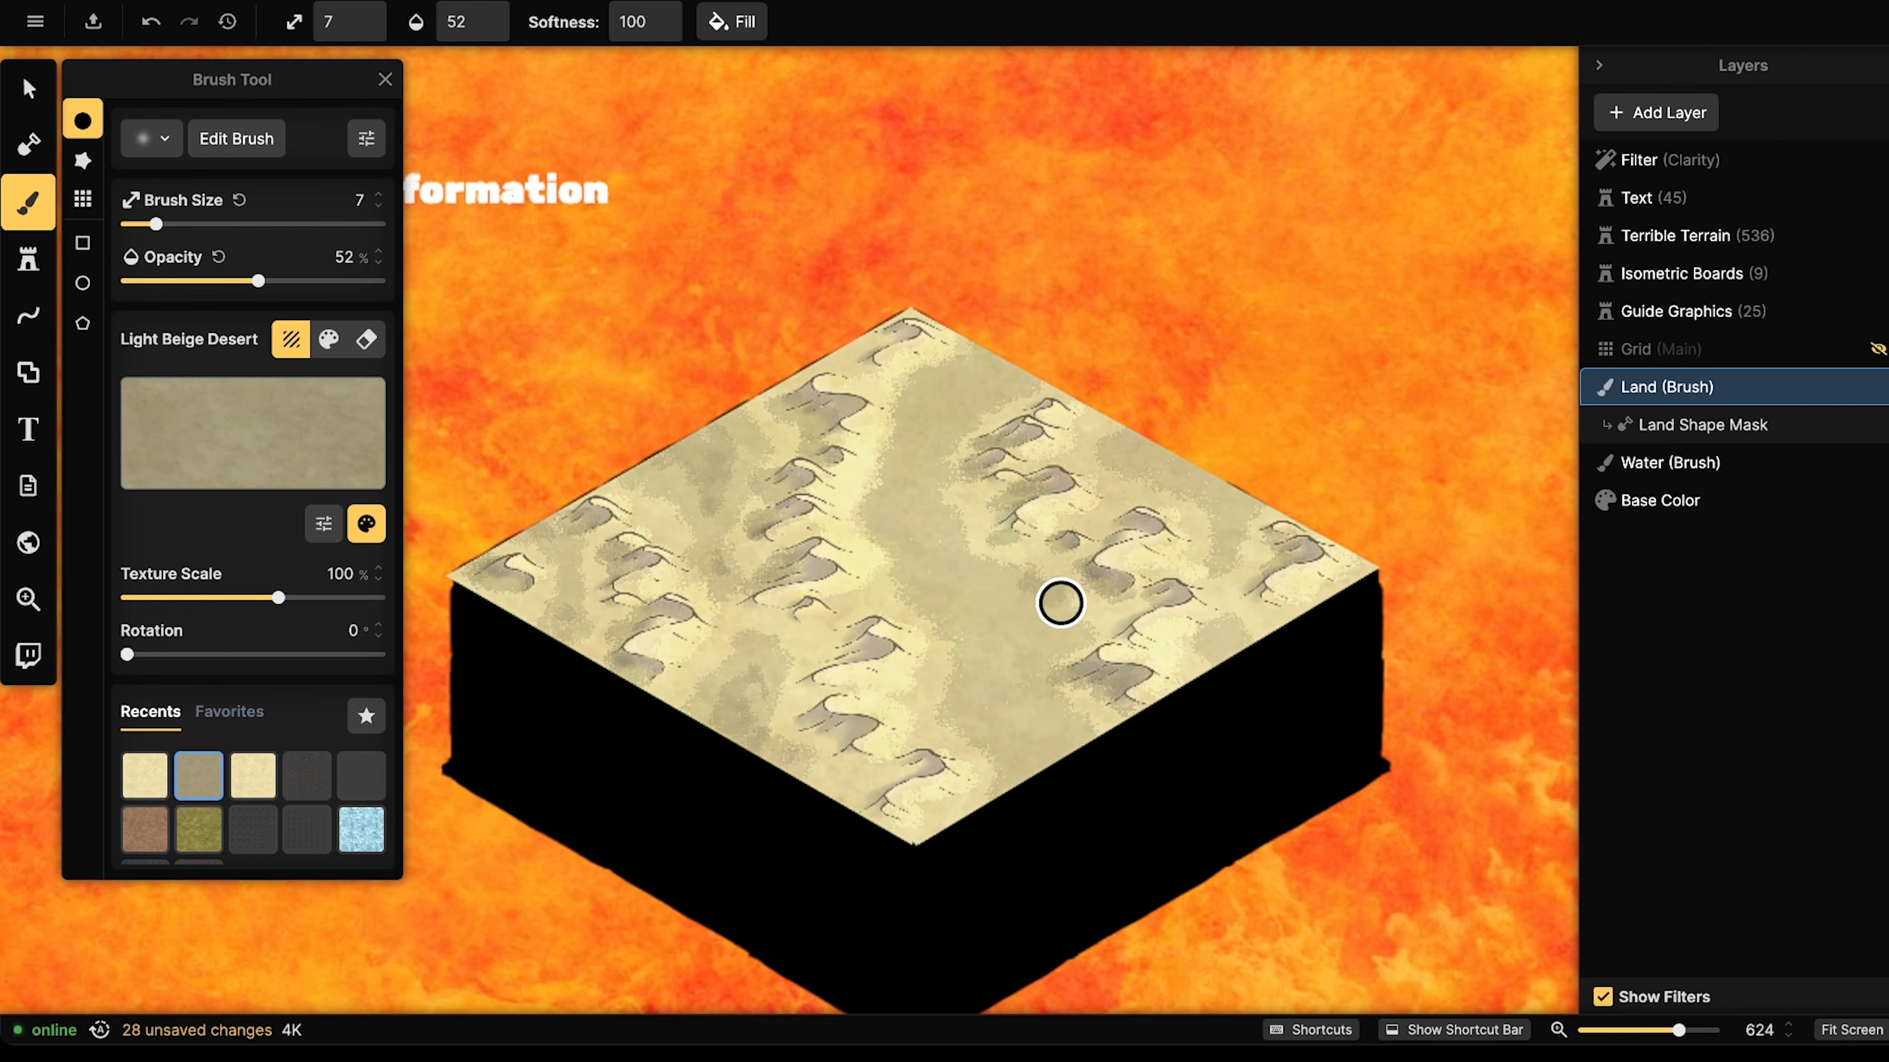
- Paint darker sand bands along both edges of the main valley, following the foot of the right and central ridges
mouse_move(1072, 621)
mouse_down()
mouse_move(1066, 650)
mouse_move(1048, 594)
mouse_move(956, 528)
mouse_move(942, 480)
mouse_move(979, 417)
mouse_move(974, 353)
mouse_move(923, 373)
mouse_move(900, 418)
mouse_up()
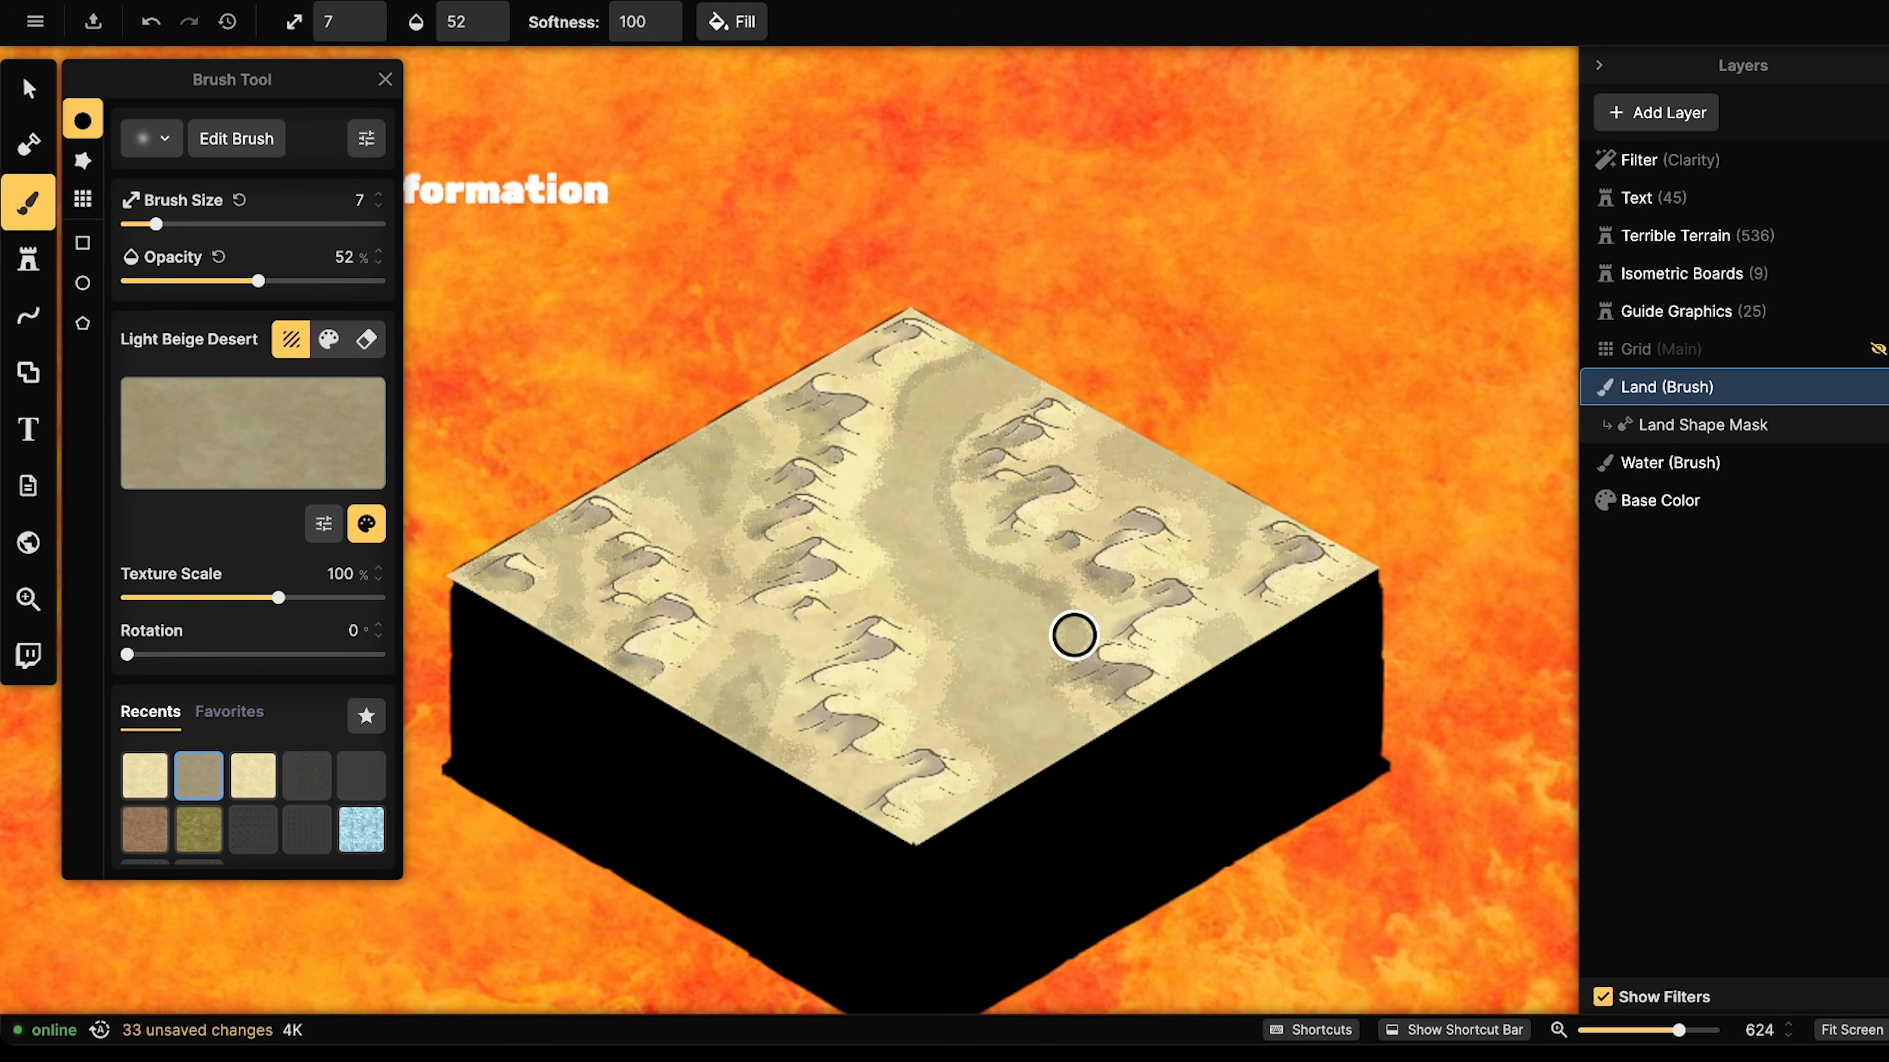
drag(1066, 607, 1033, 586)
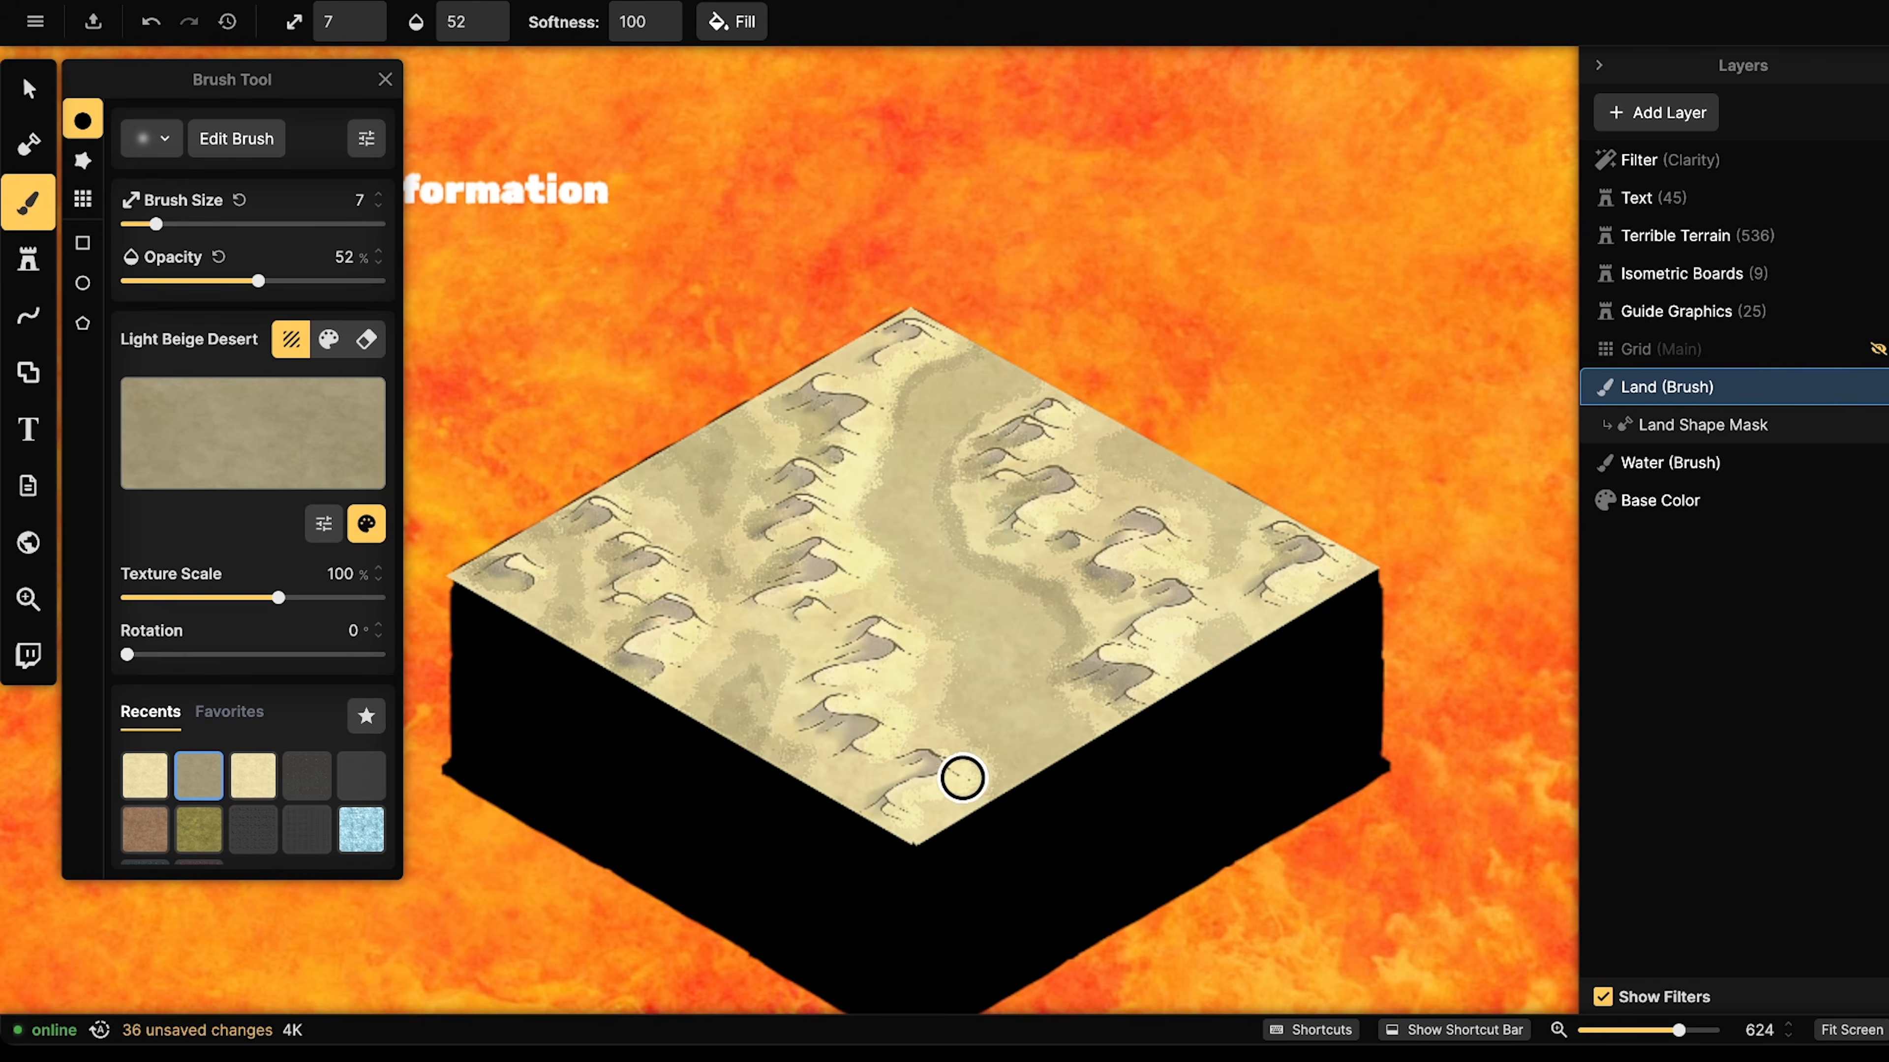
mouse_move(1071, 690)
mouse_down()
mouse_move(1139, 711)
mouse_move(1100, 705)
mouse_move(1047, 582)
mouse_move(962, 530)
mouse_move(982, 434)
mouse_move(963, 496)
mouse_move(963, 455)
mouse_up()
mouse_move(895, 585)
mouse_down()
mouse_move(949, 642)
mouse_move(948, 708)
mouse_move(1016, 727)
mouse_up()
drag(872, 518, 888, 450)
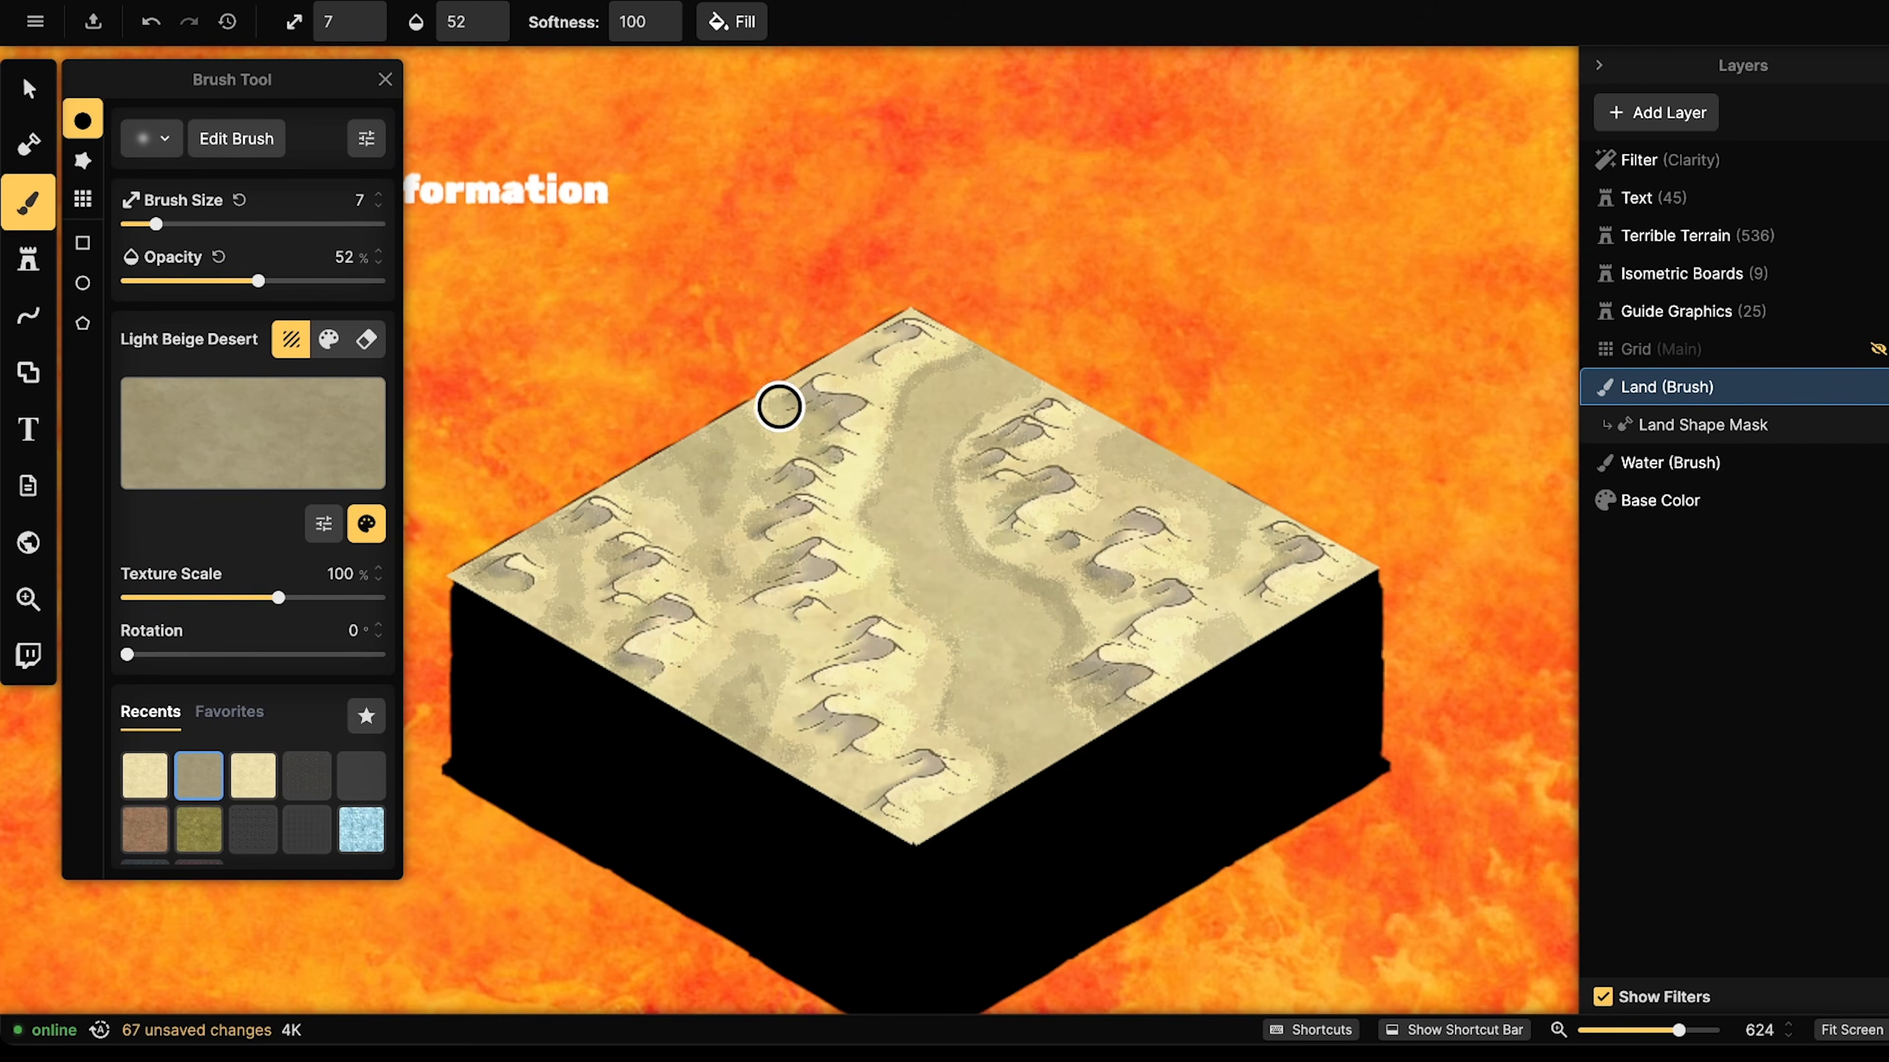
- Deepen the darker sand in the valley beside the central ridge and the small valley near the left corner
mouse_move(779, 406)
mouse_down()
mouse_move(782, 389)
mouse_move(771, 428)
mouse_move(806, 428)
mouse_up()
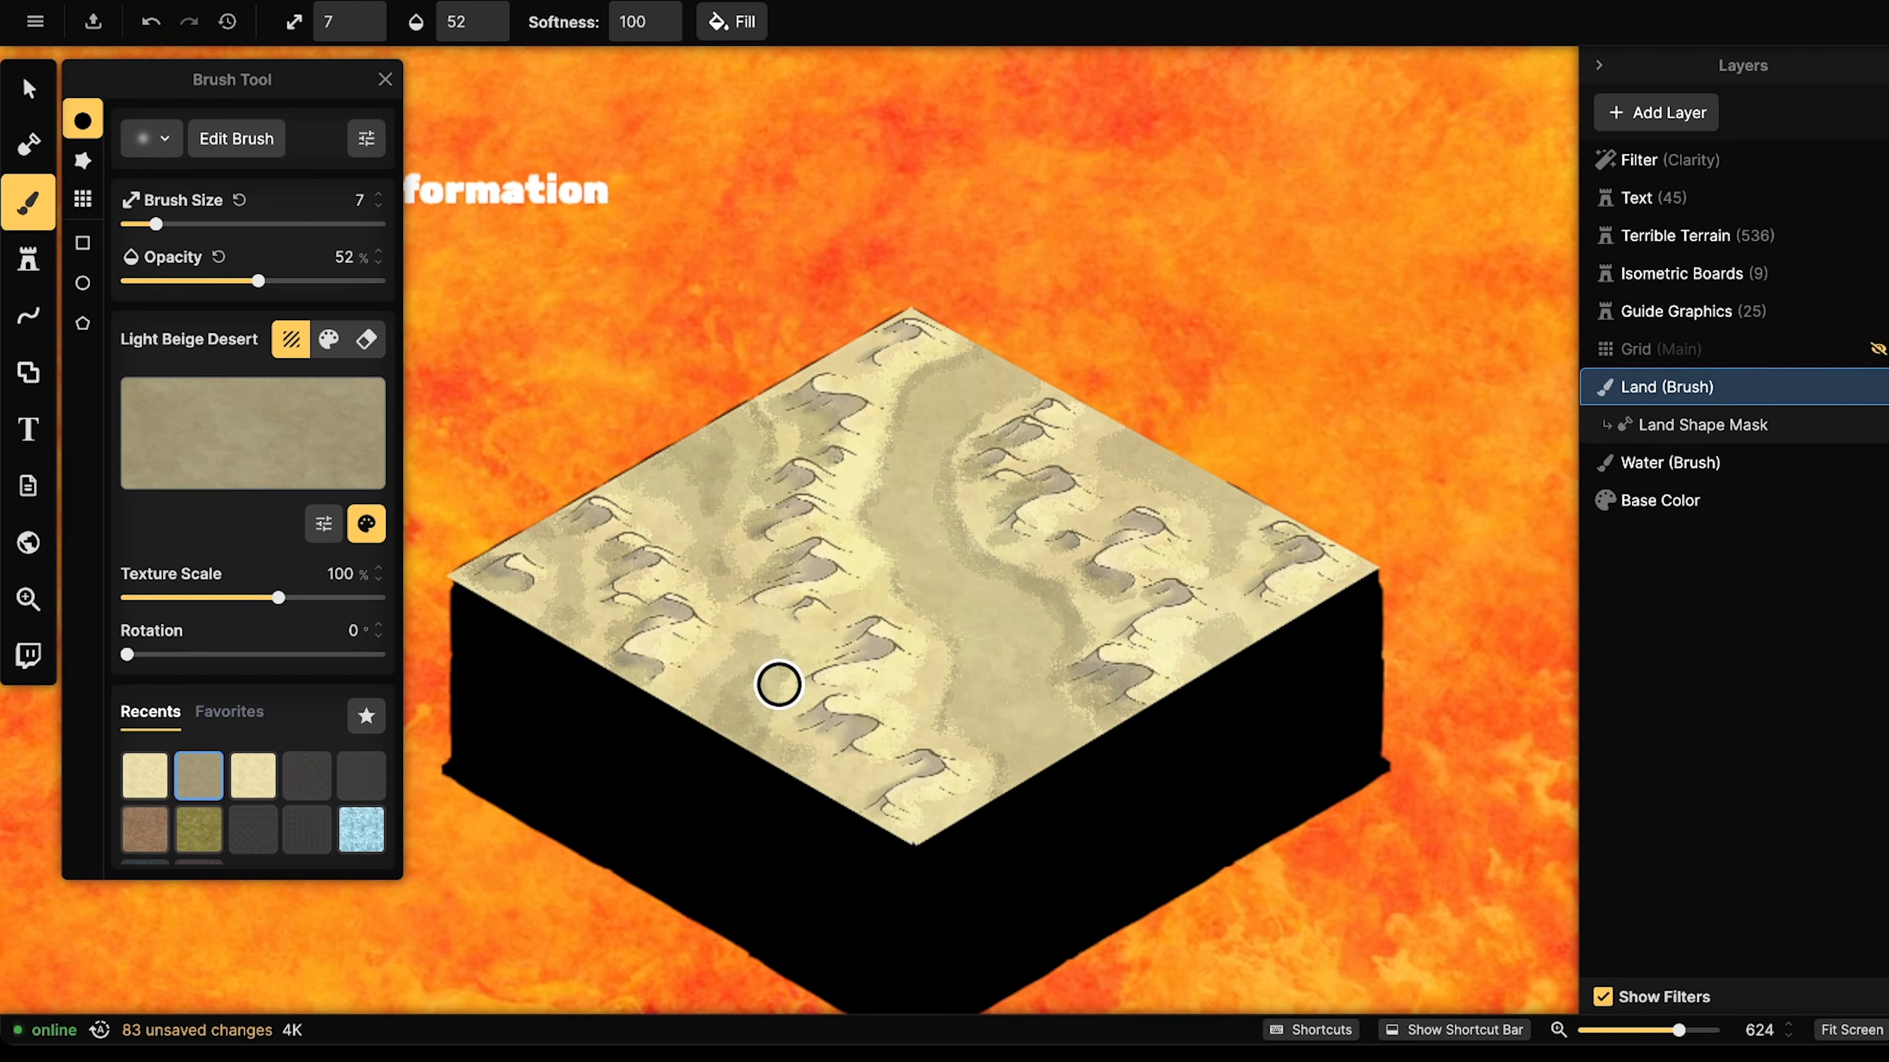
drag(768, 690, 772, 650)
mouse_move(585, 559)
mouse_down()
mouse_move(584, 584)
mouse_move(562, 546)
mouse_up()
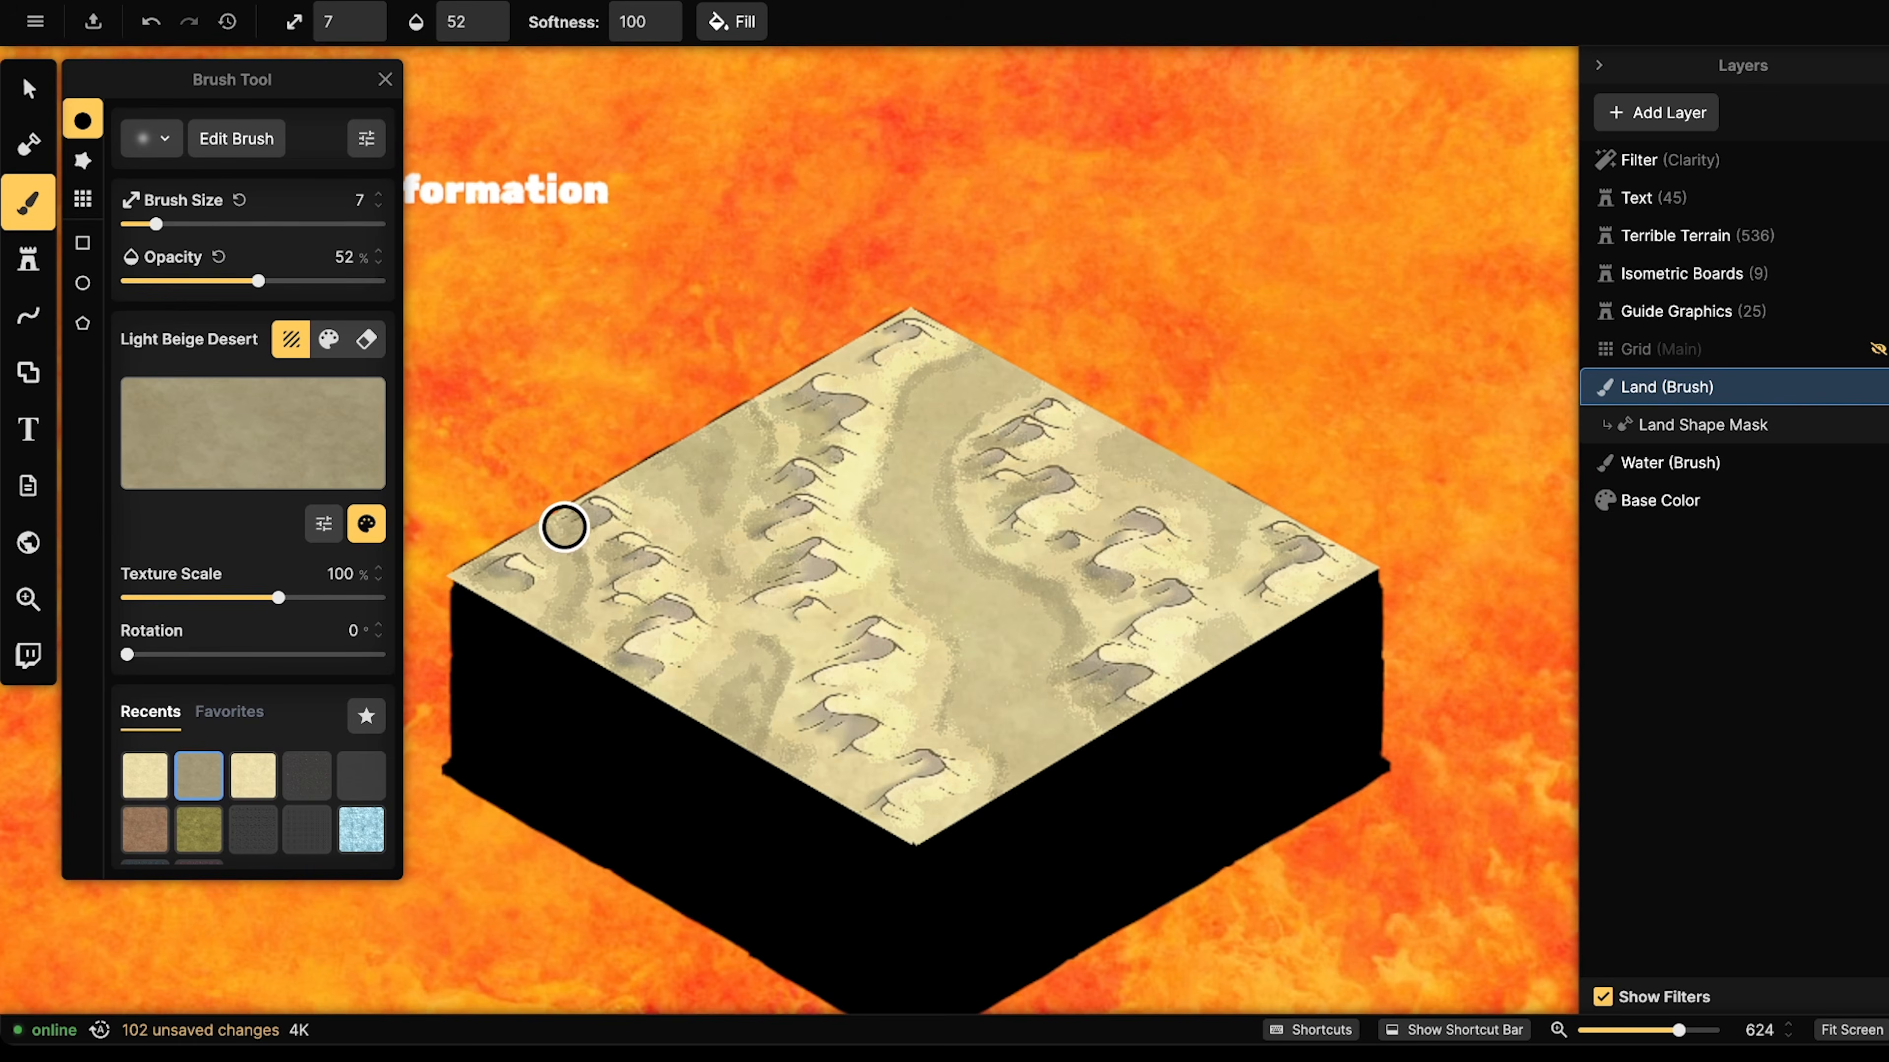
- Examine the shaded desert tile from afar next to the neighbouring chart tiles and again up close
scroll(552, 444, down, 5)
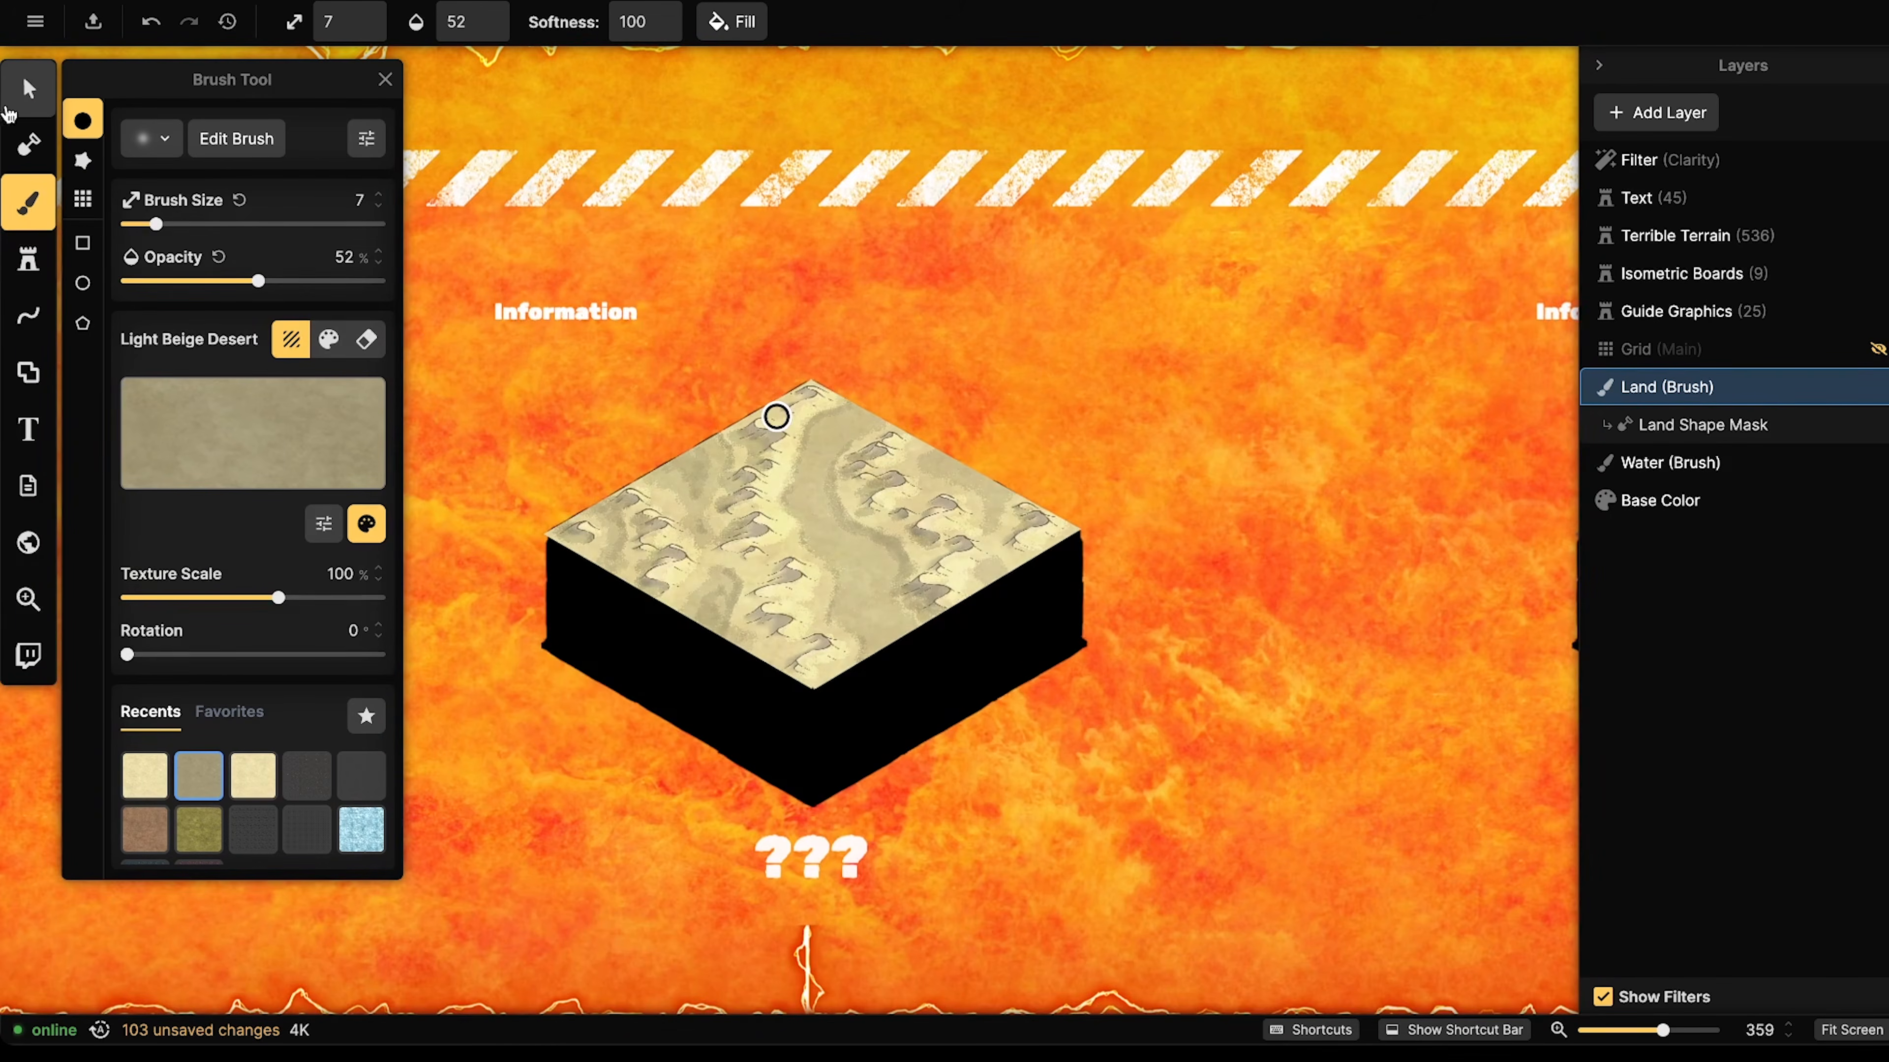
click(24, 101)
scroll(519, 536, down, 3)
drag(641, 530, 473, 410)
scroll(455, 339, down, 3)
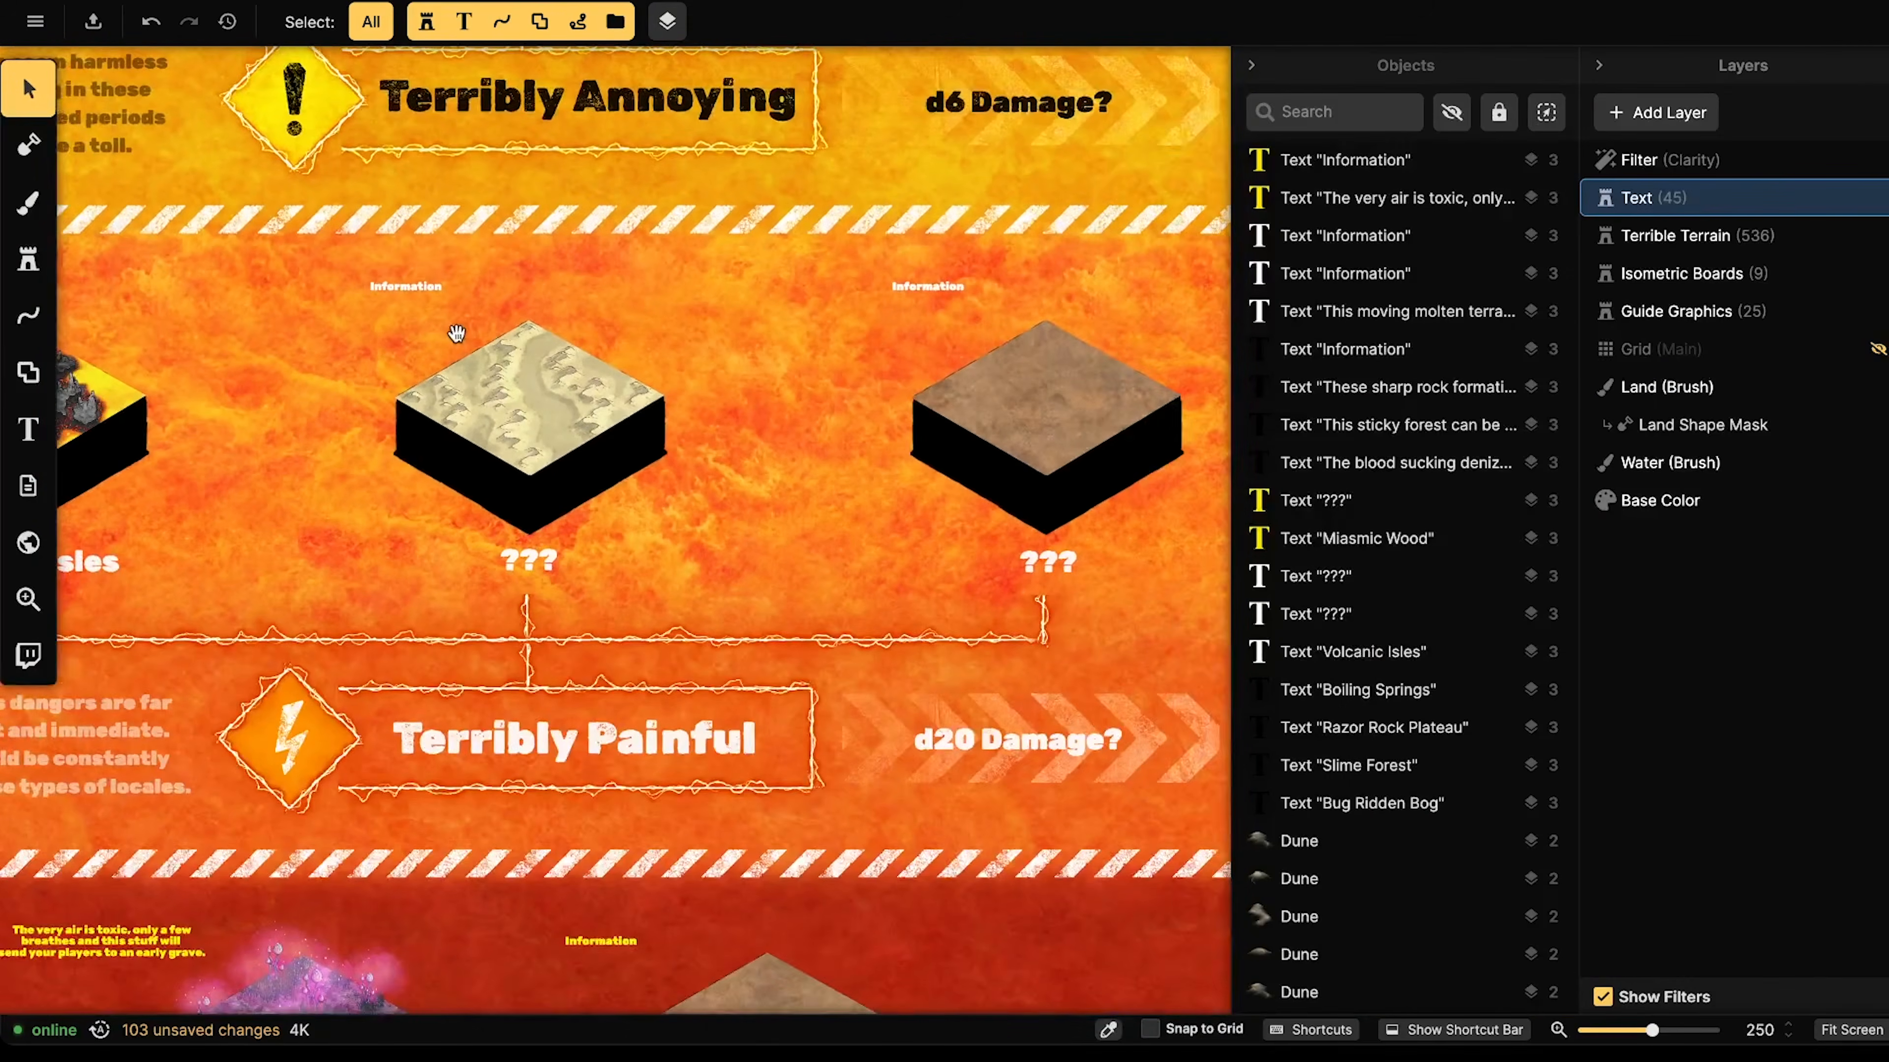
drag(455, 335, 772, 501)
scroll(877, 577, up, 7)
scroll(836, 575, up, 6)
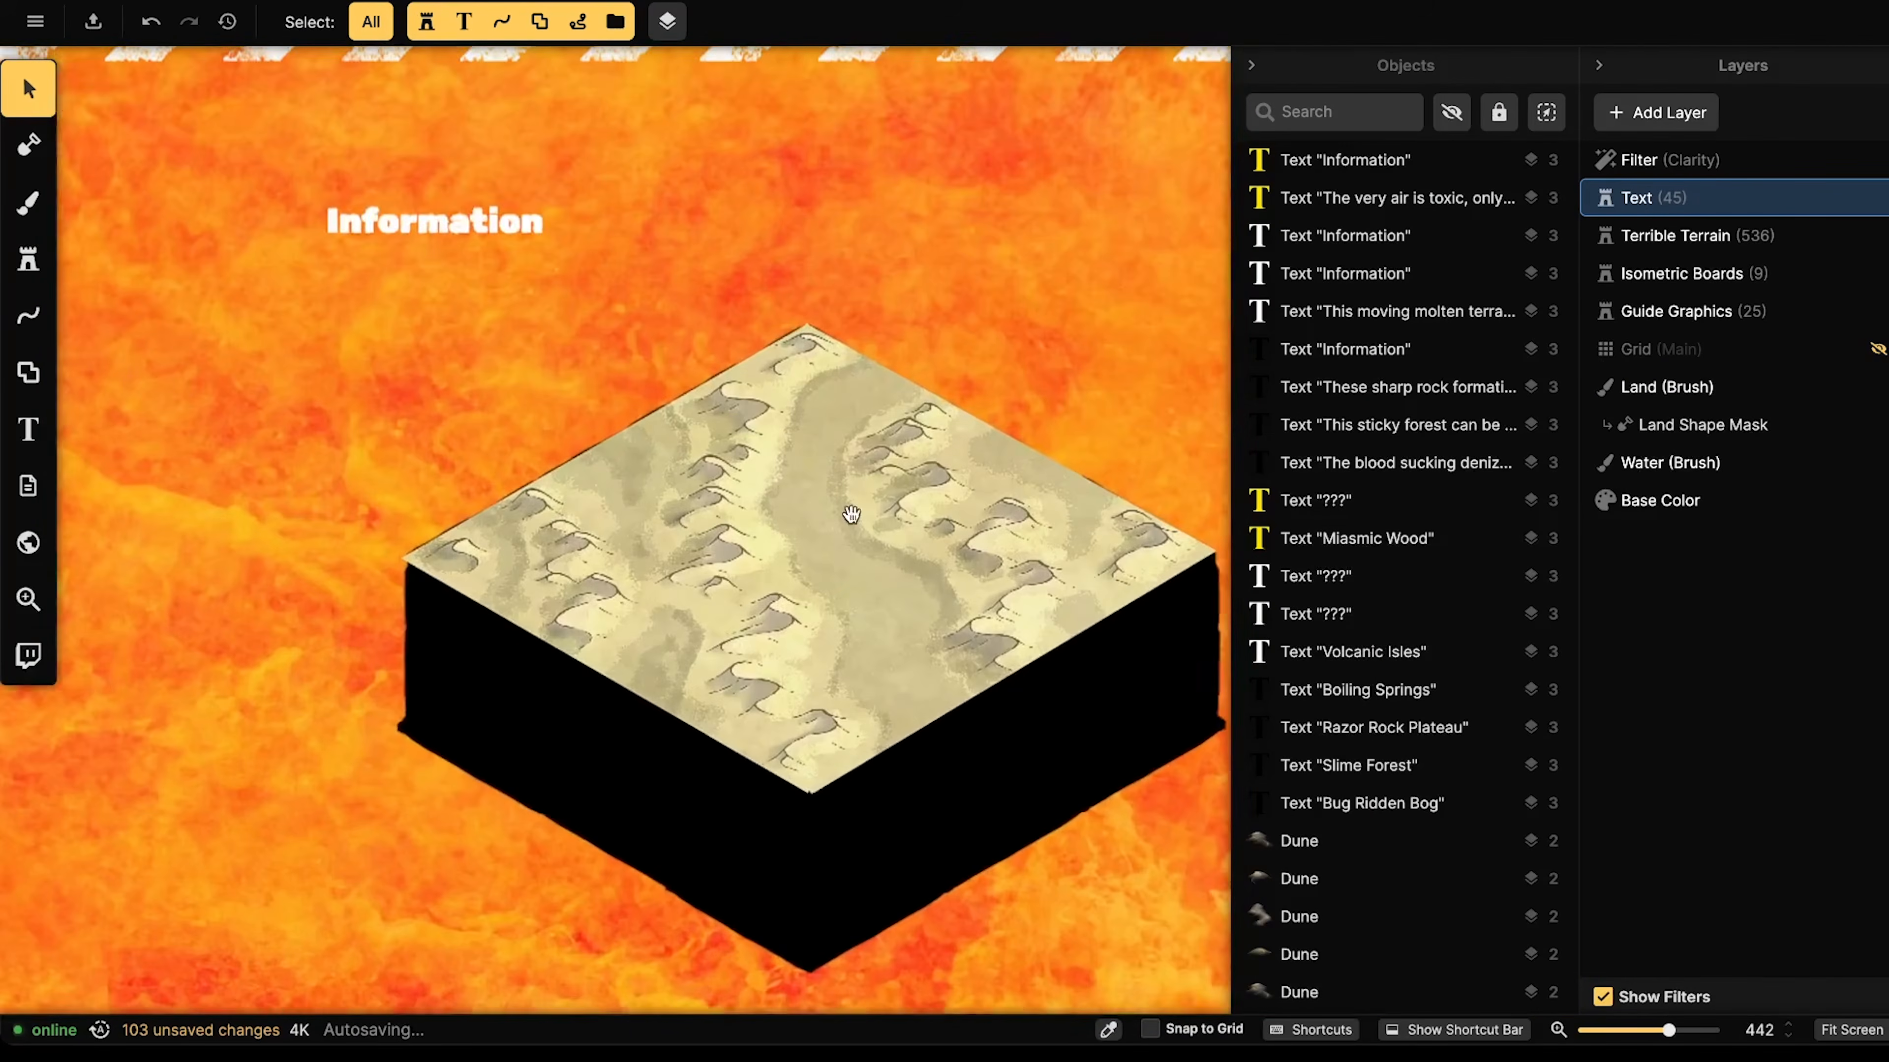
scroll(636, 524, down, 2)
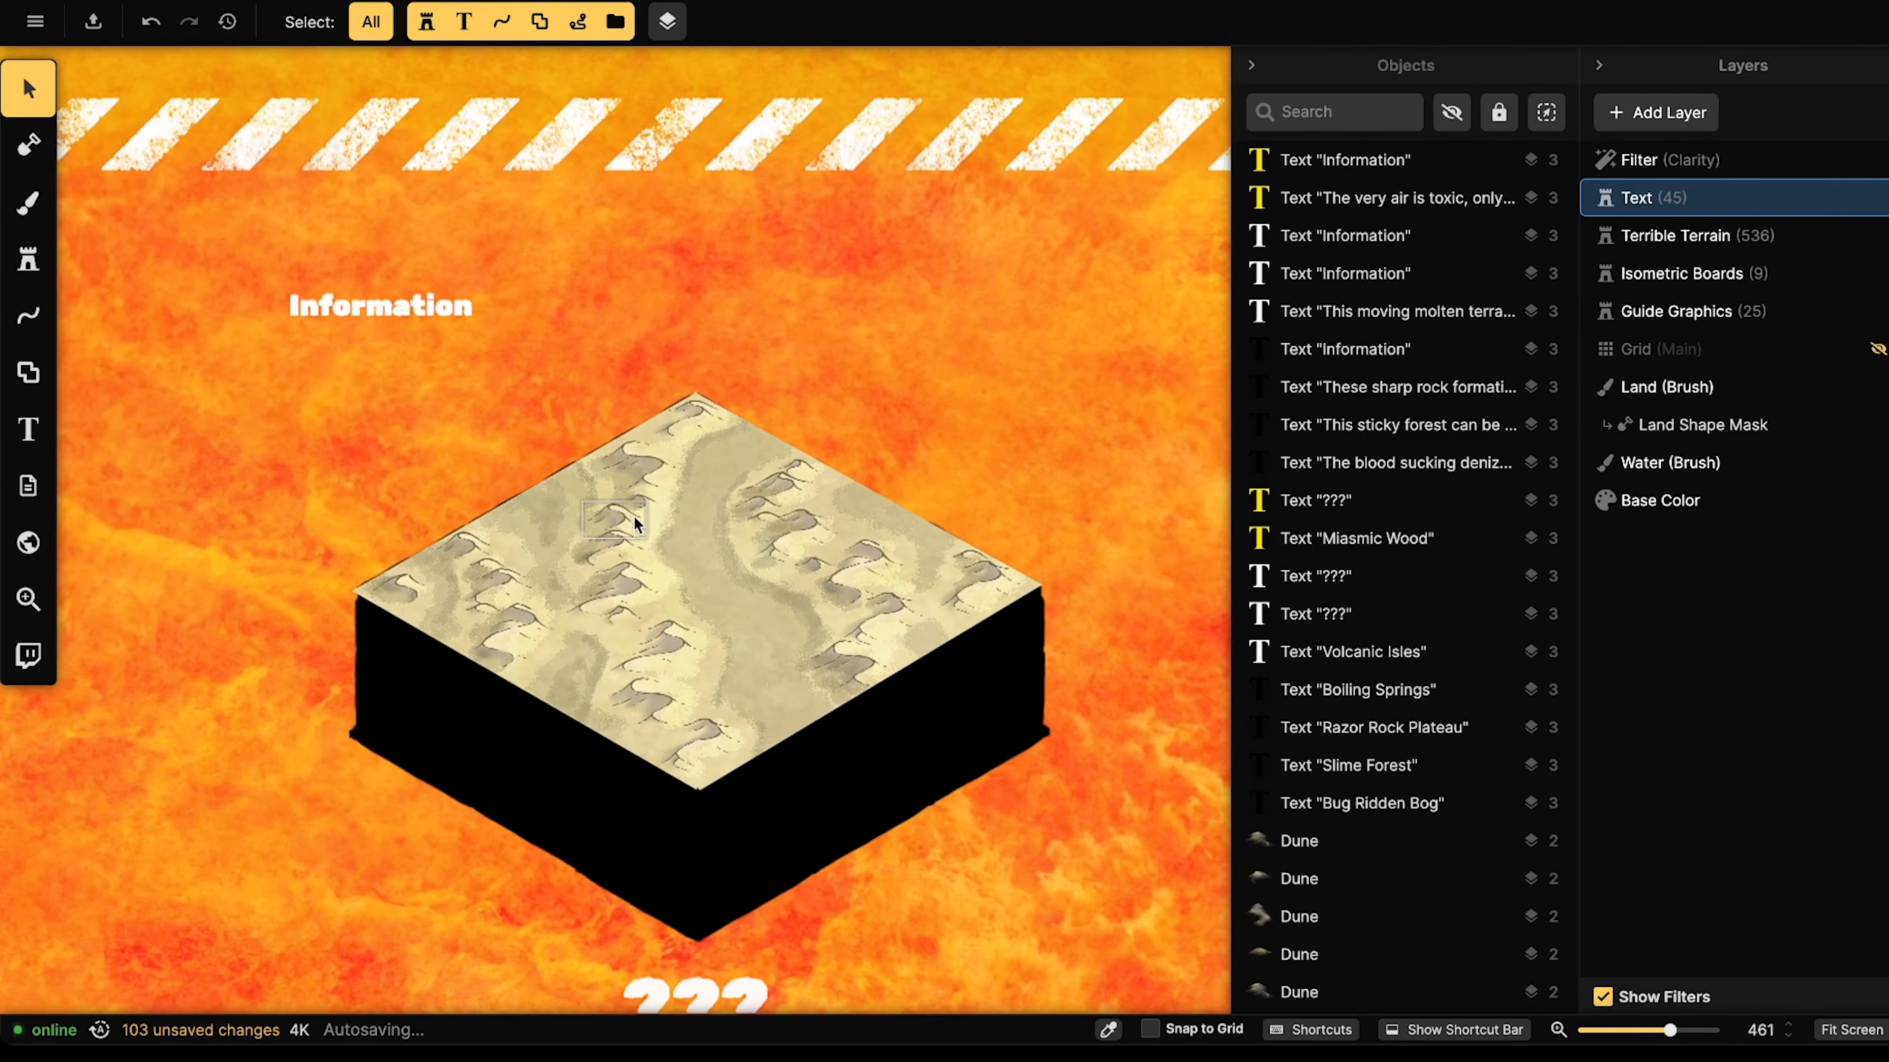
- Select all the dune stamps on the desert tile and stretch their height to 159%
click(617, 530)
drag(347, 405, 972, 781)
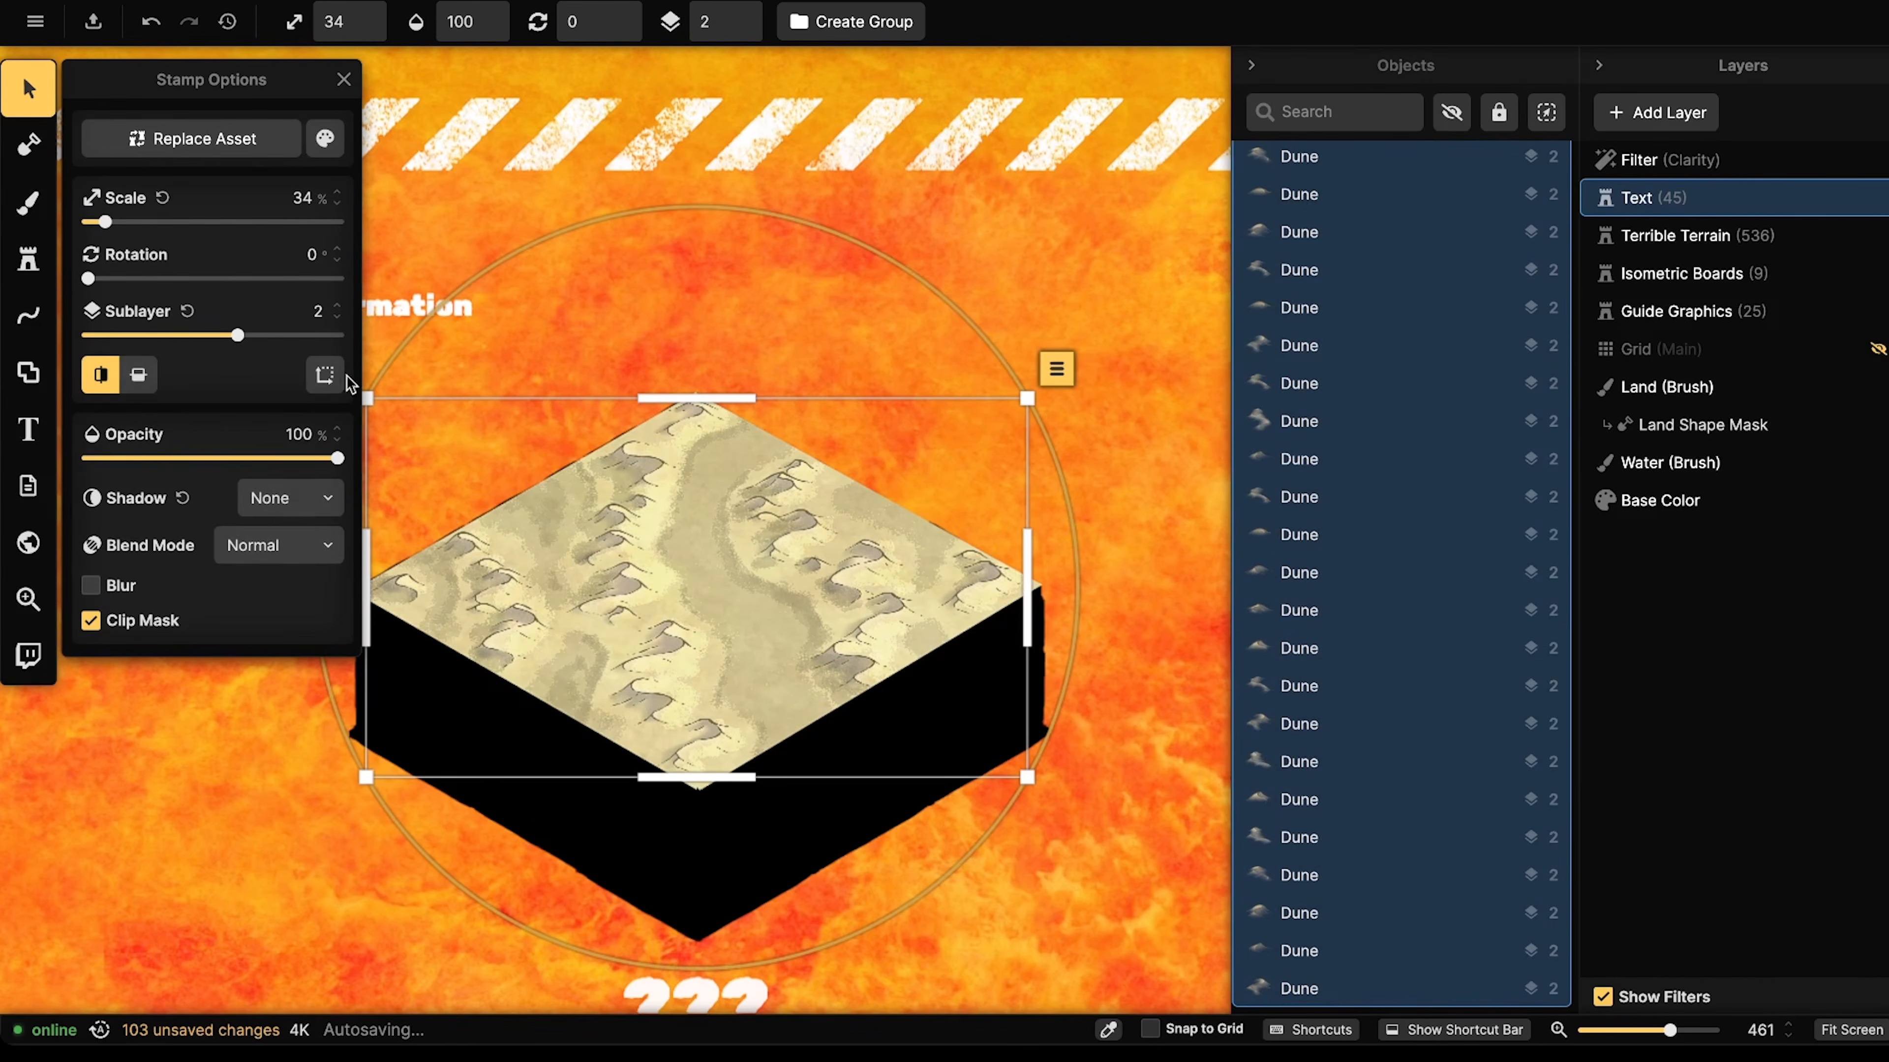
click(324, 374)
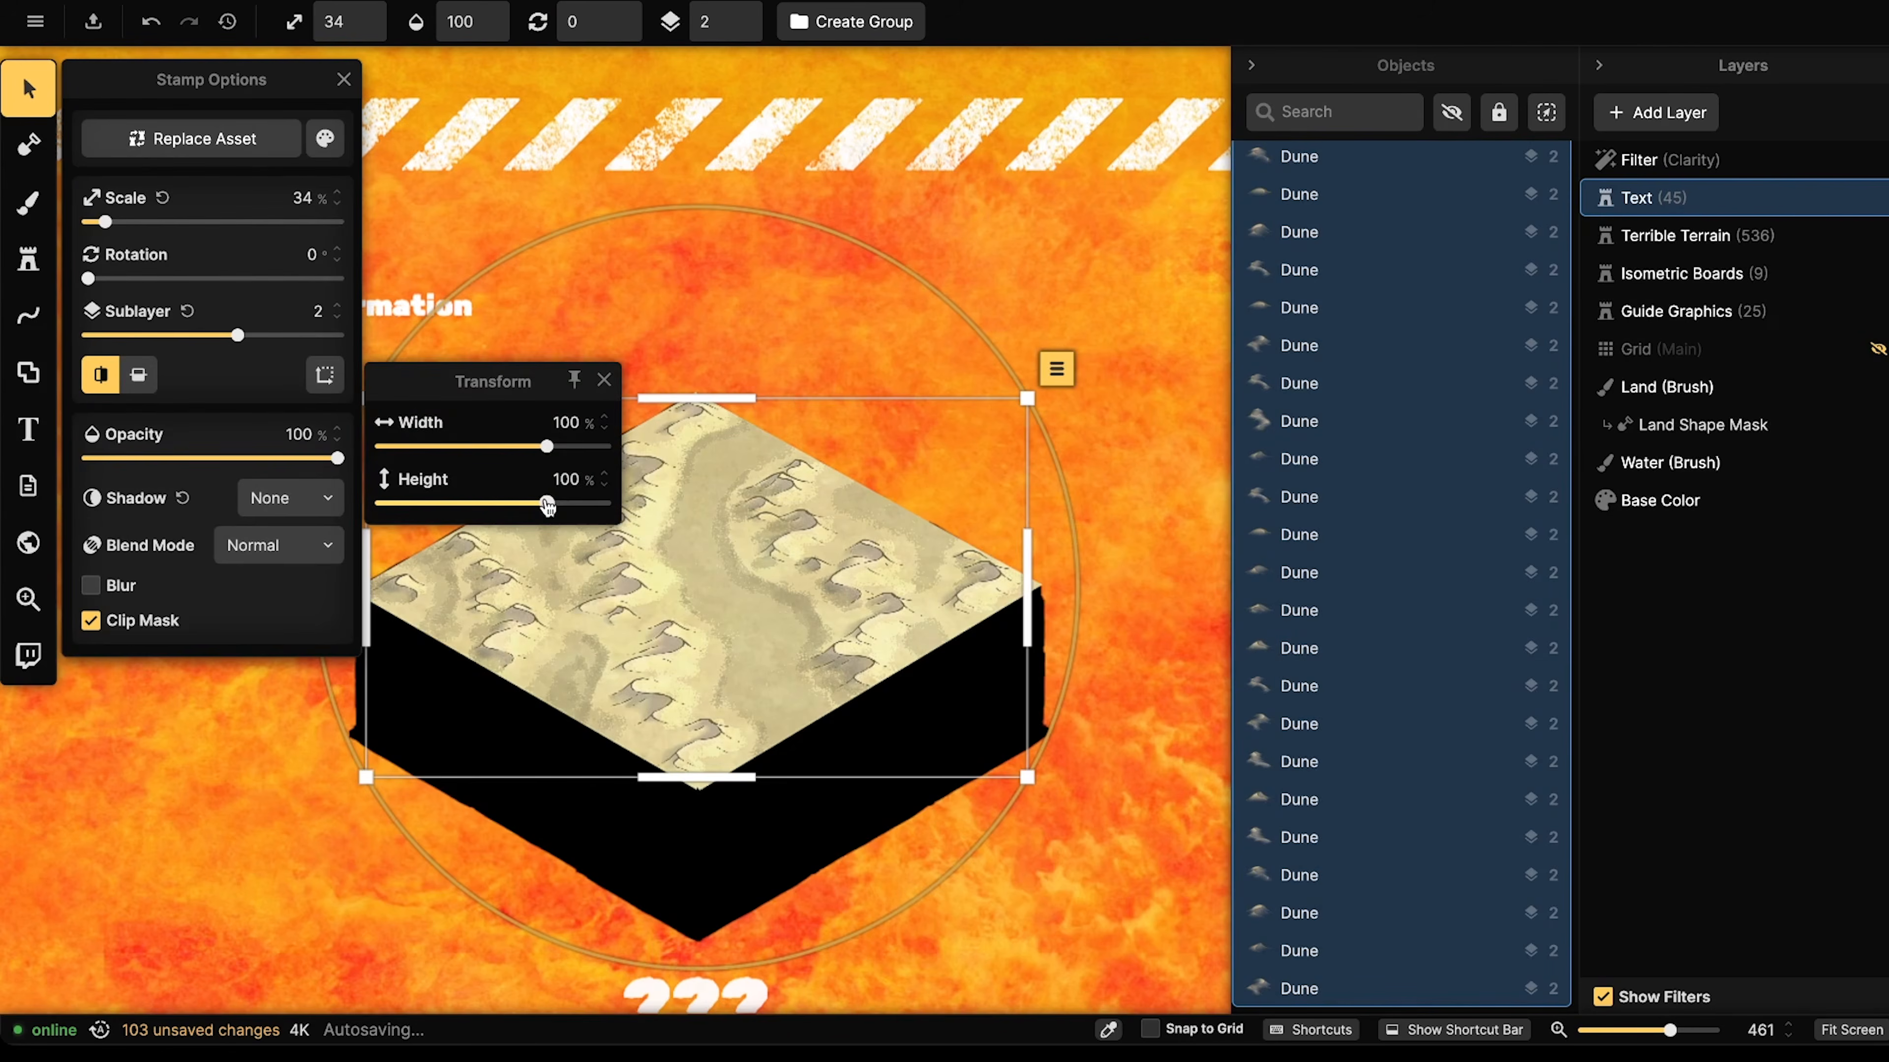
drag(548, 506, 565, 505)
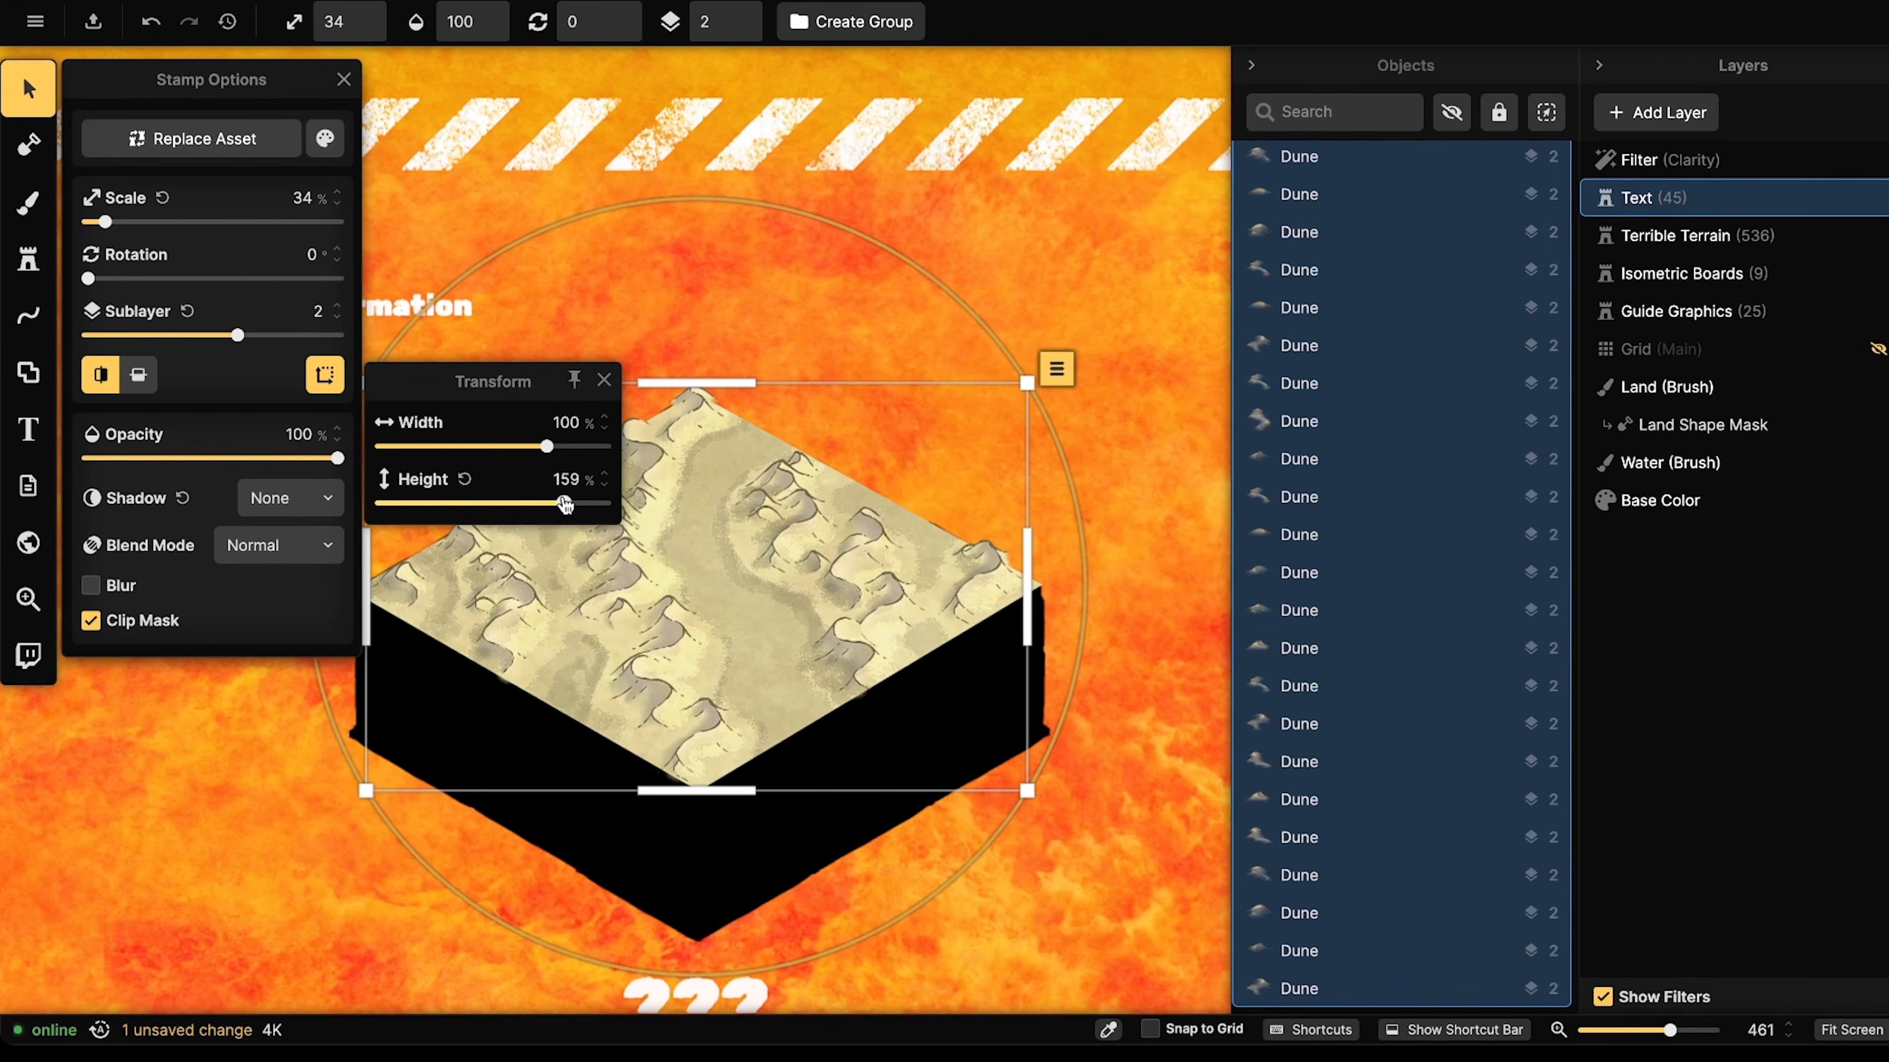
click(710, 406)
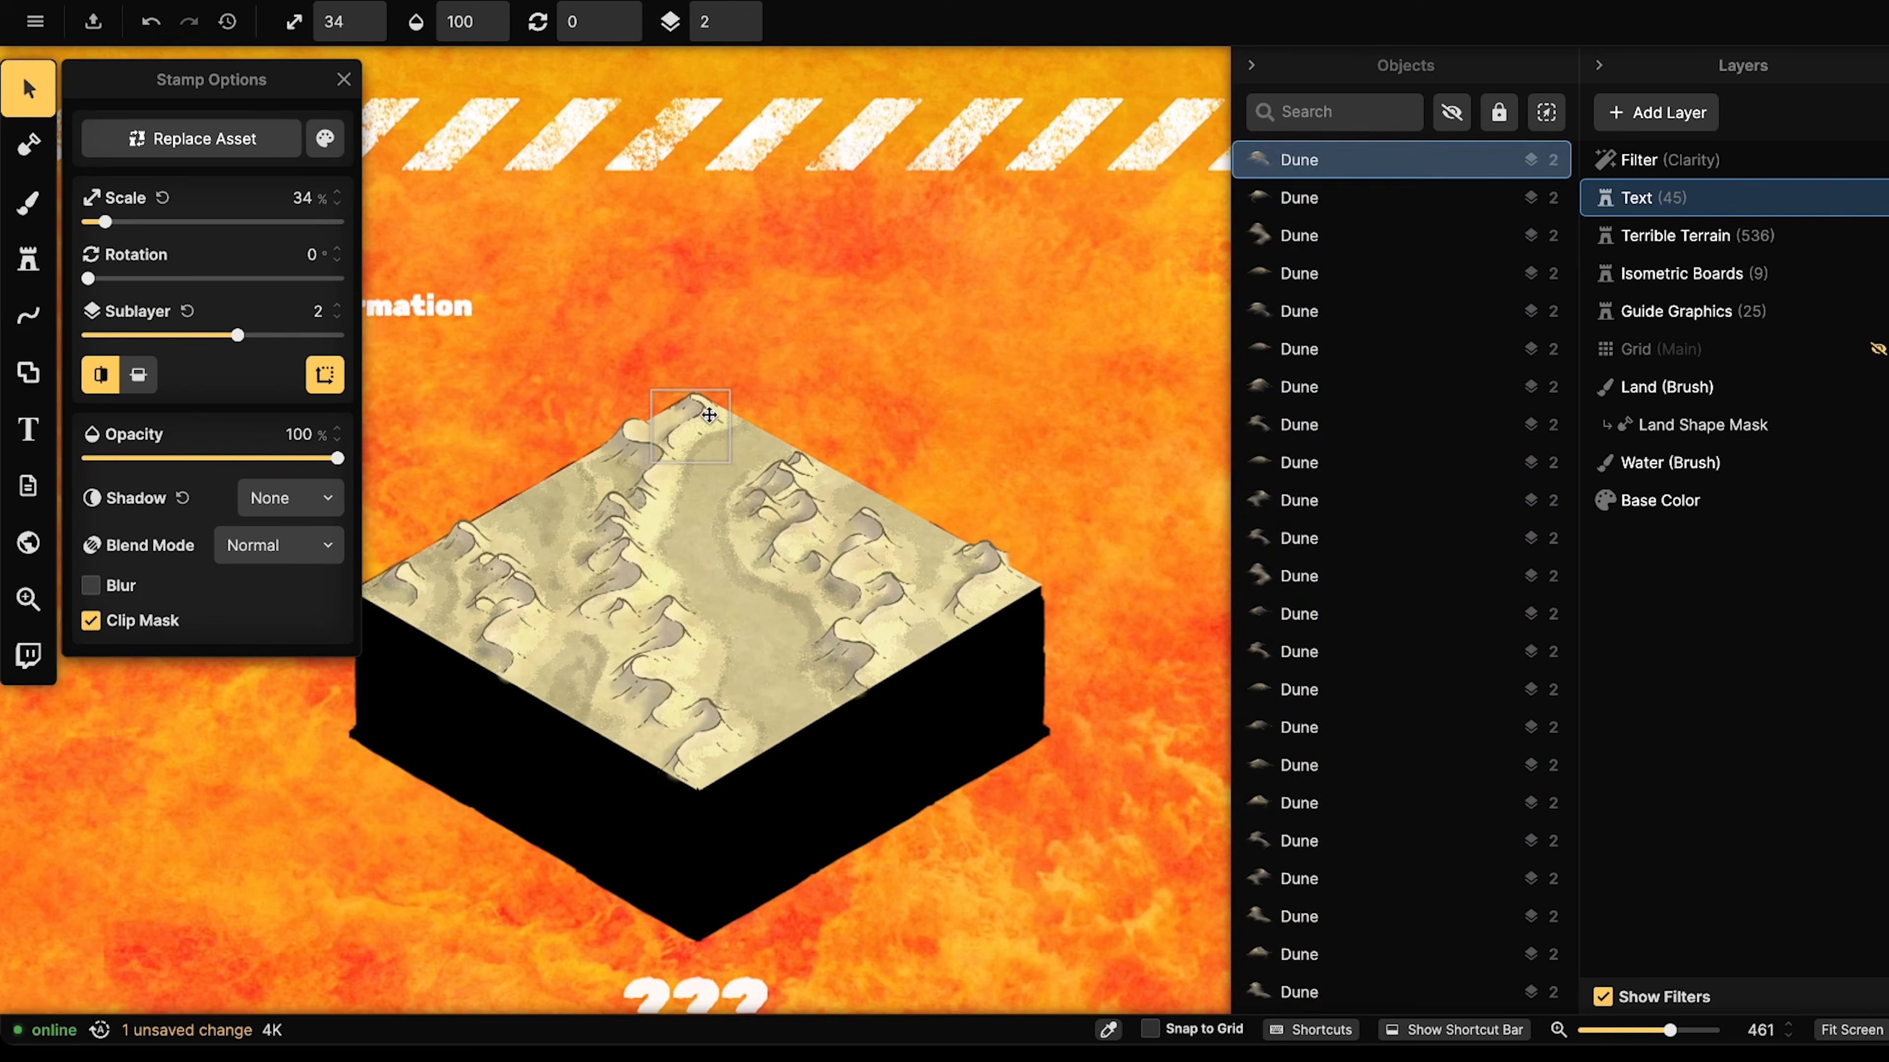
- Nudge the dune stamps near the right corner and the left edge inward so they stay within the desert tile
drag(995, 576, 980, 579)
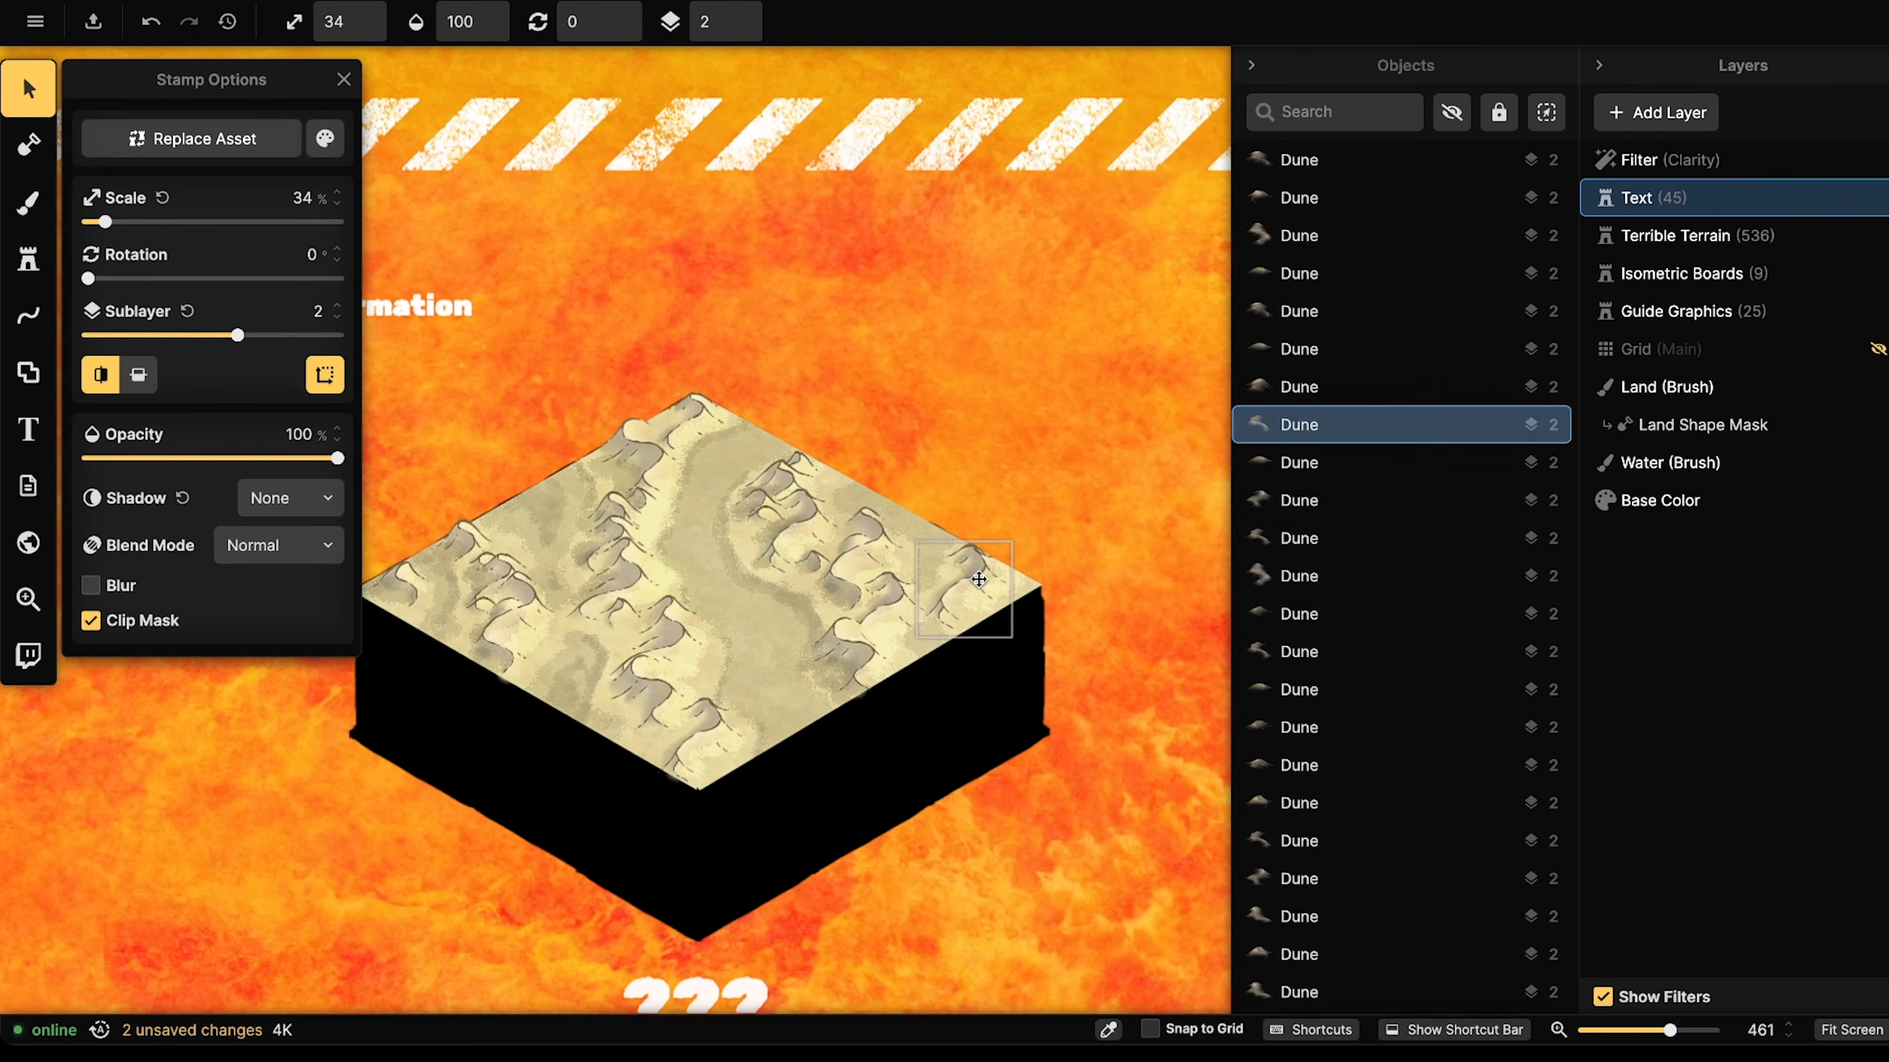
click(480, 538)
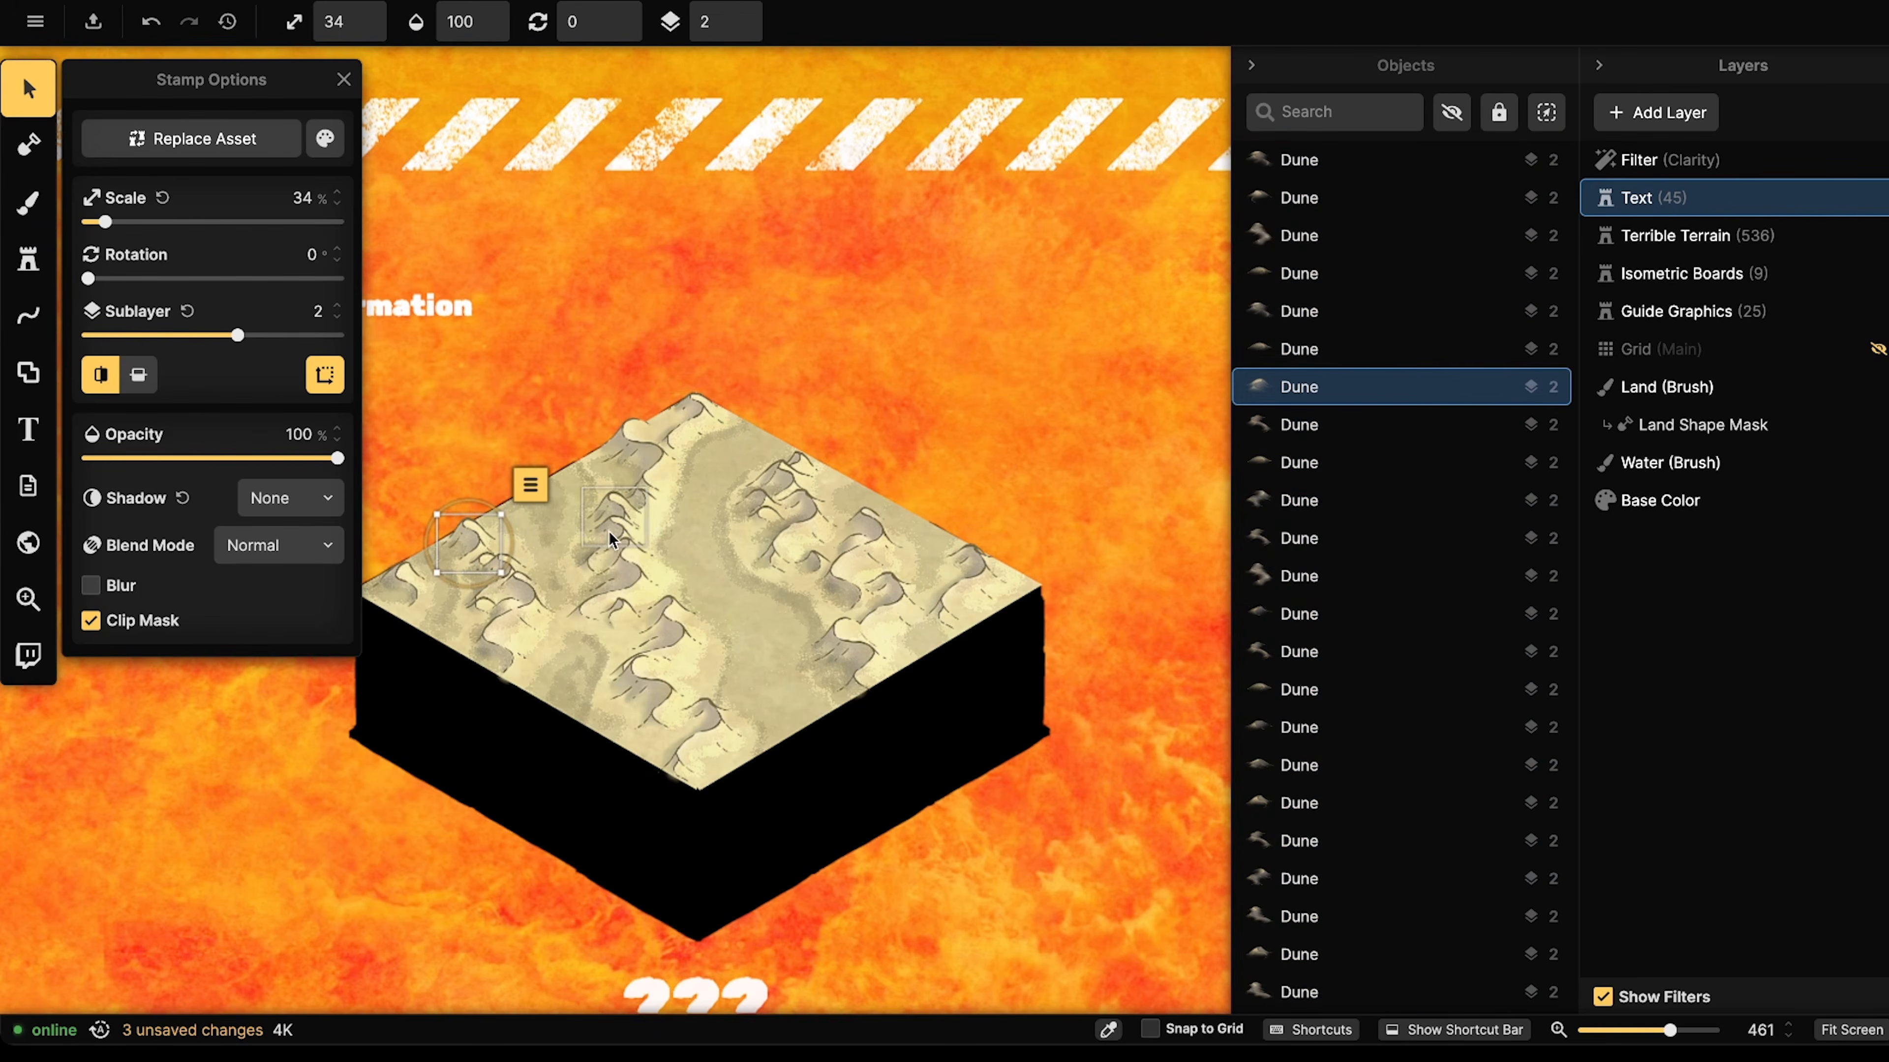
key(Escape)
scroll(529, 521, down, 2)
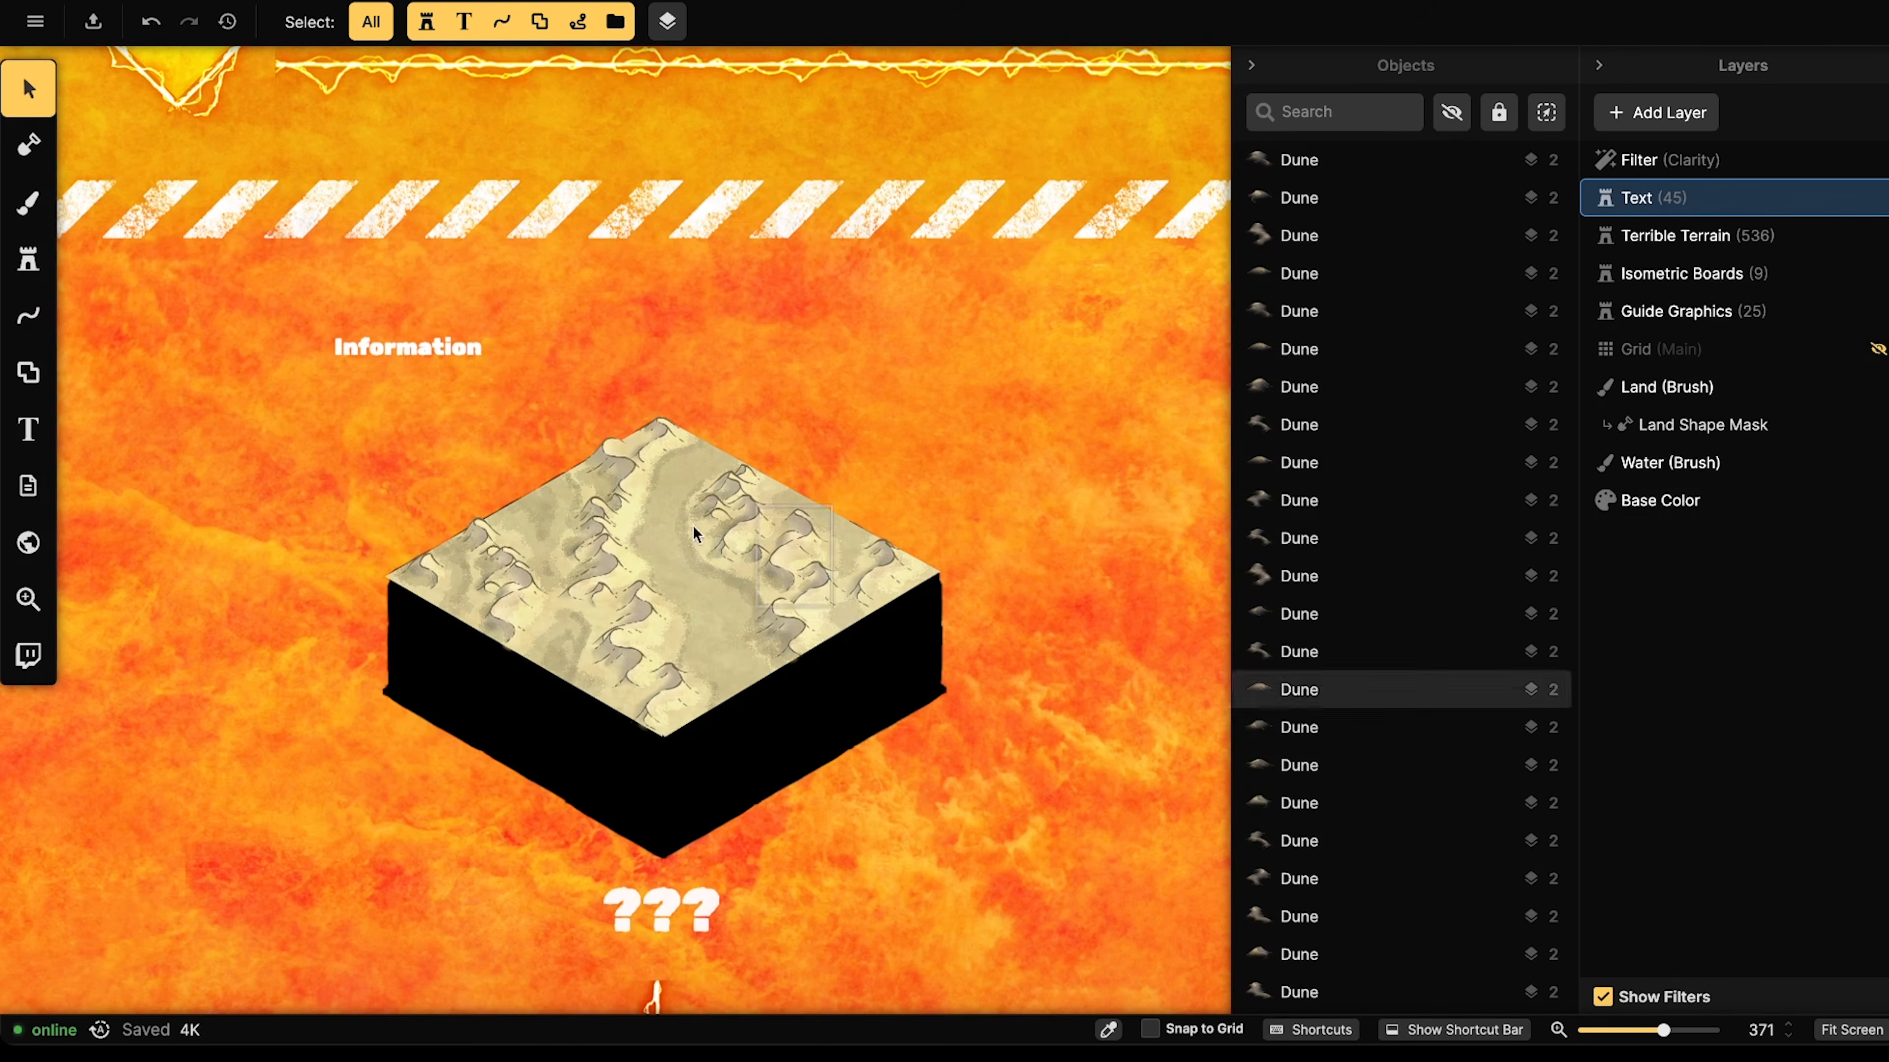
- Search the stamp catalog for cloud, choose the Watercolor Battlemaps cloud and place one at 34% scale above the tile's back corner
click(38, 260)
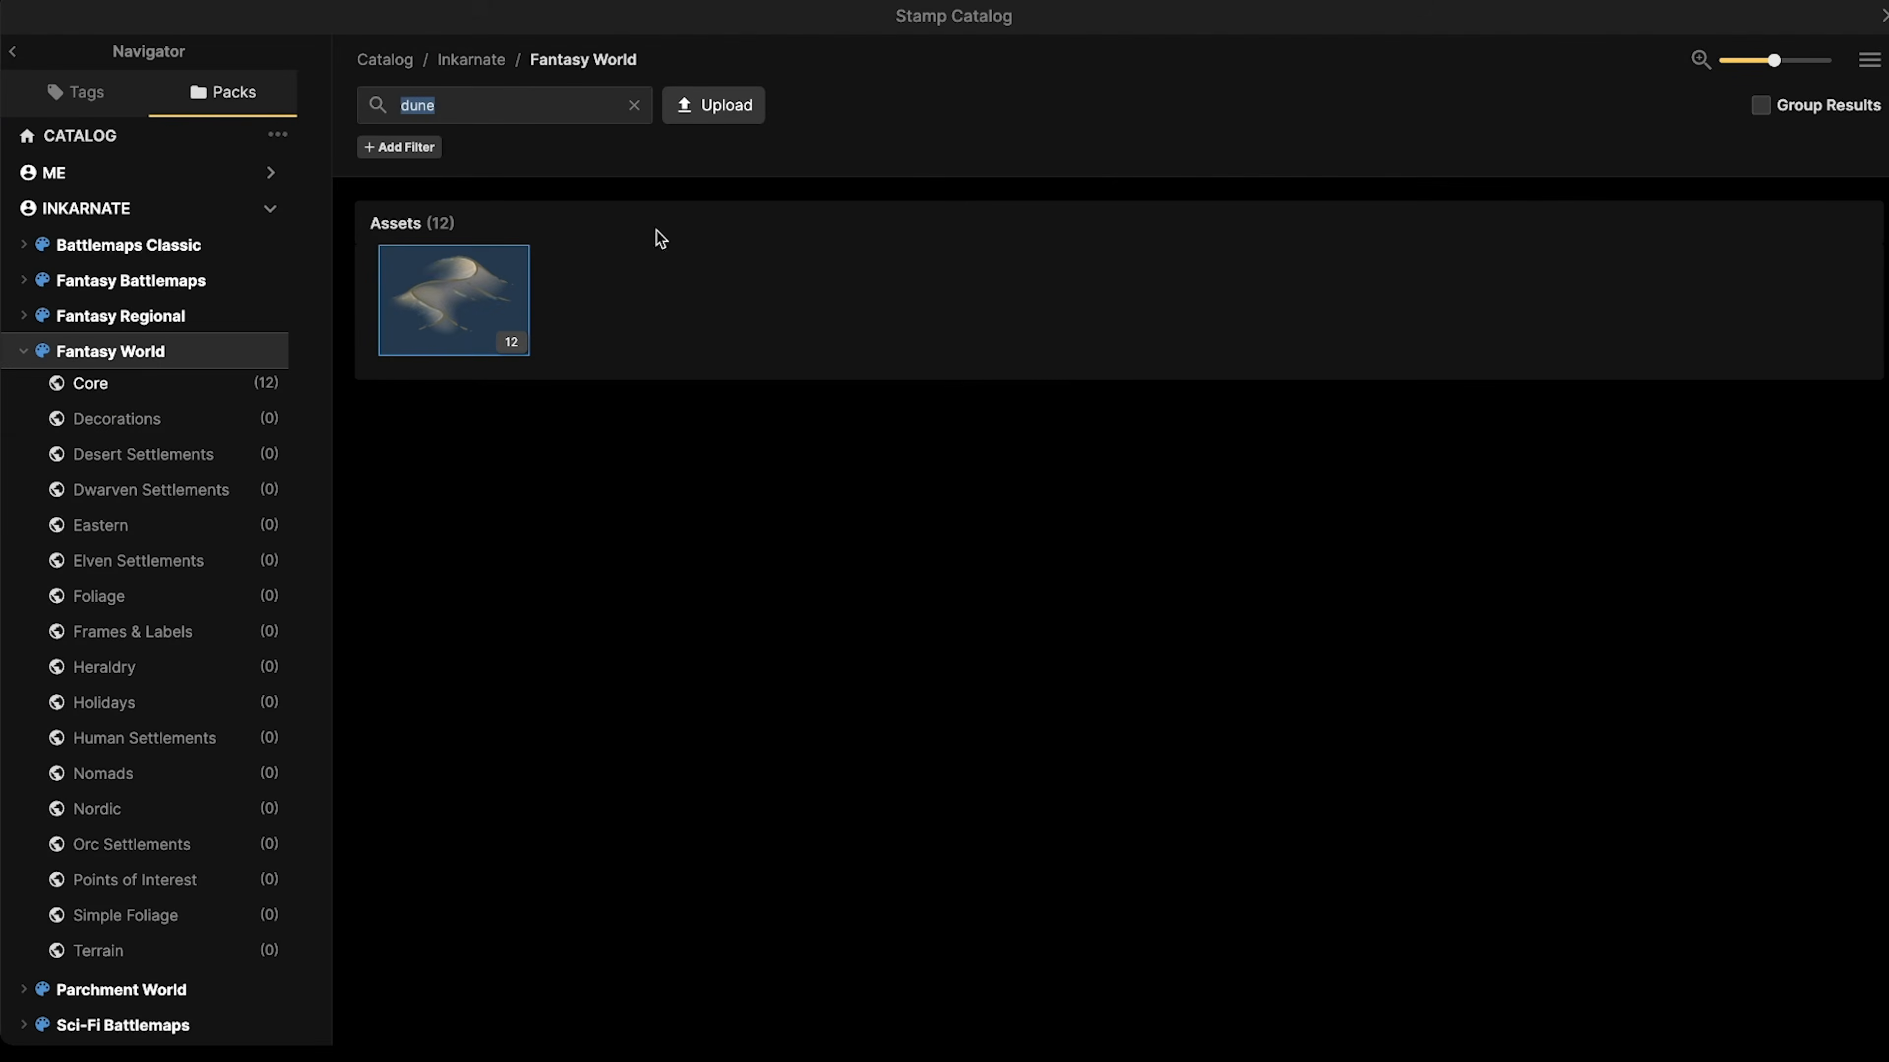
text(cloud)
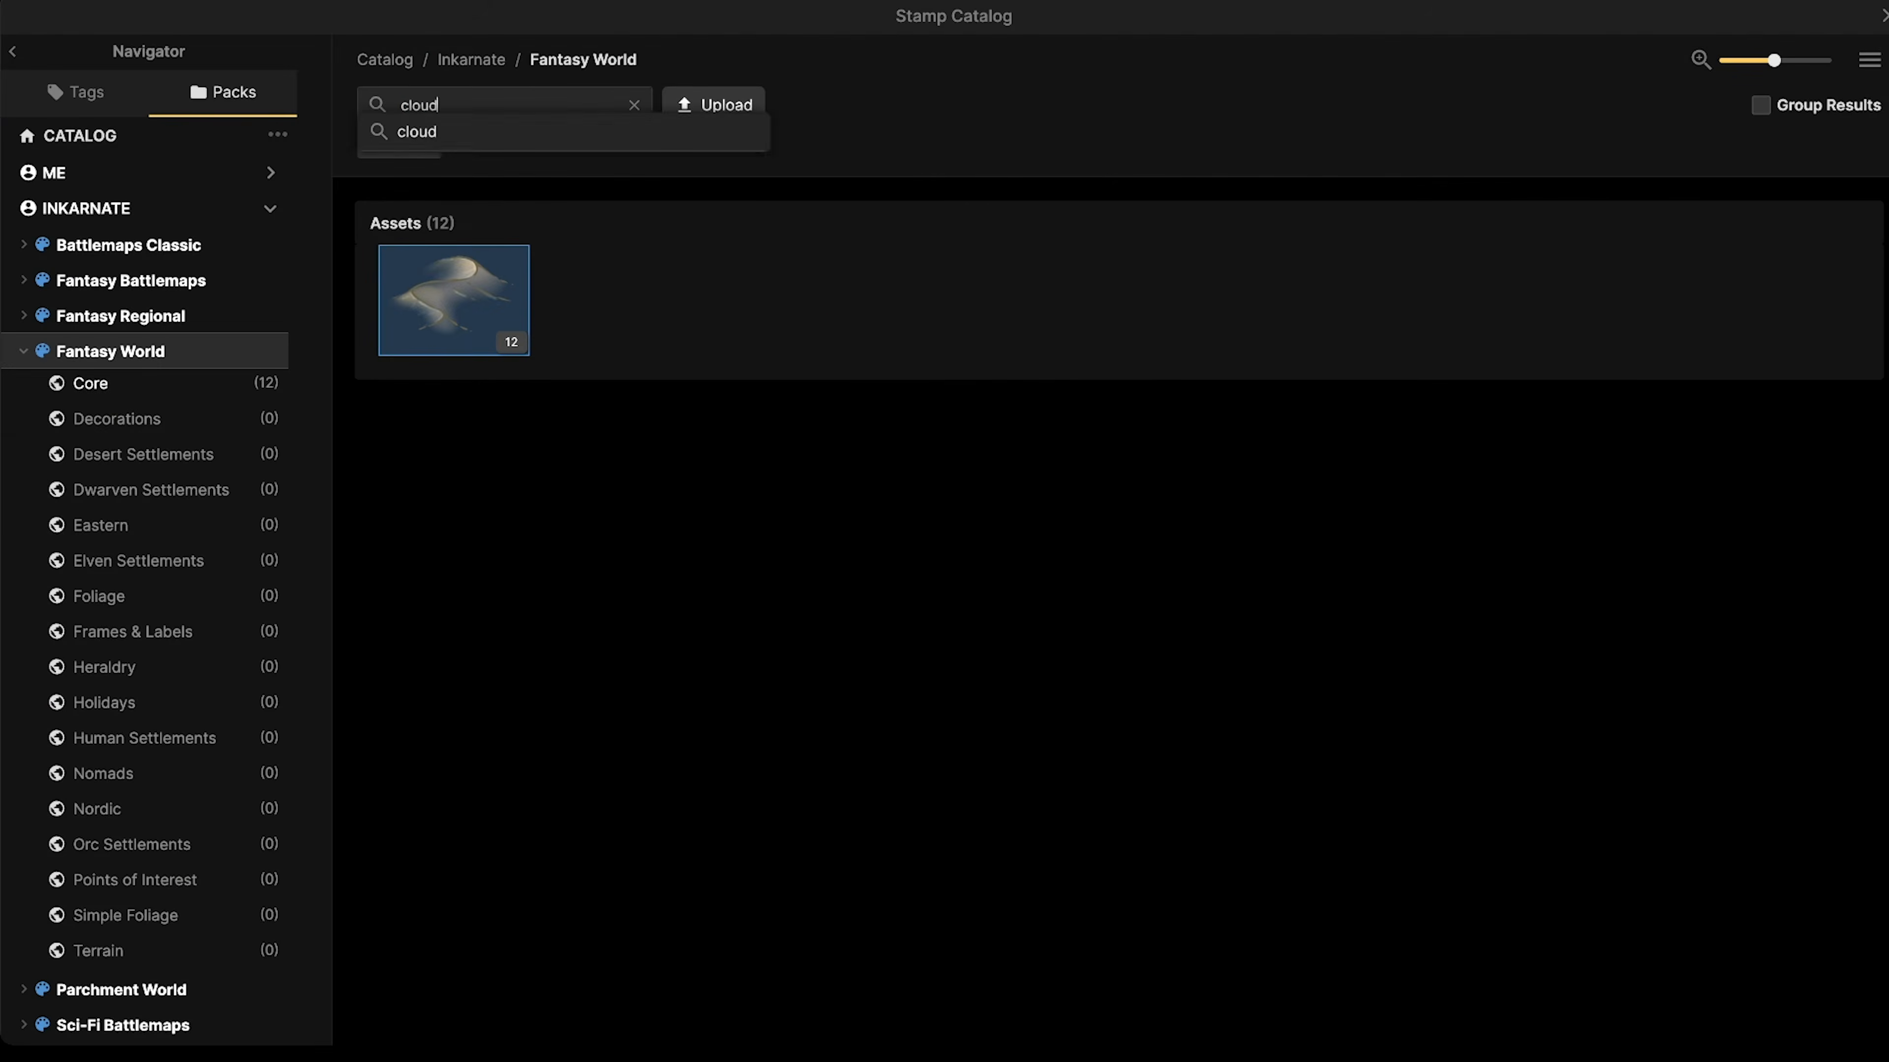
key(Return)
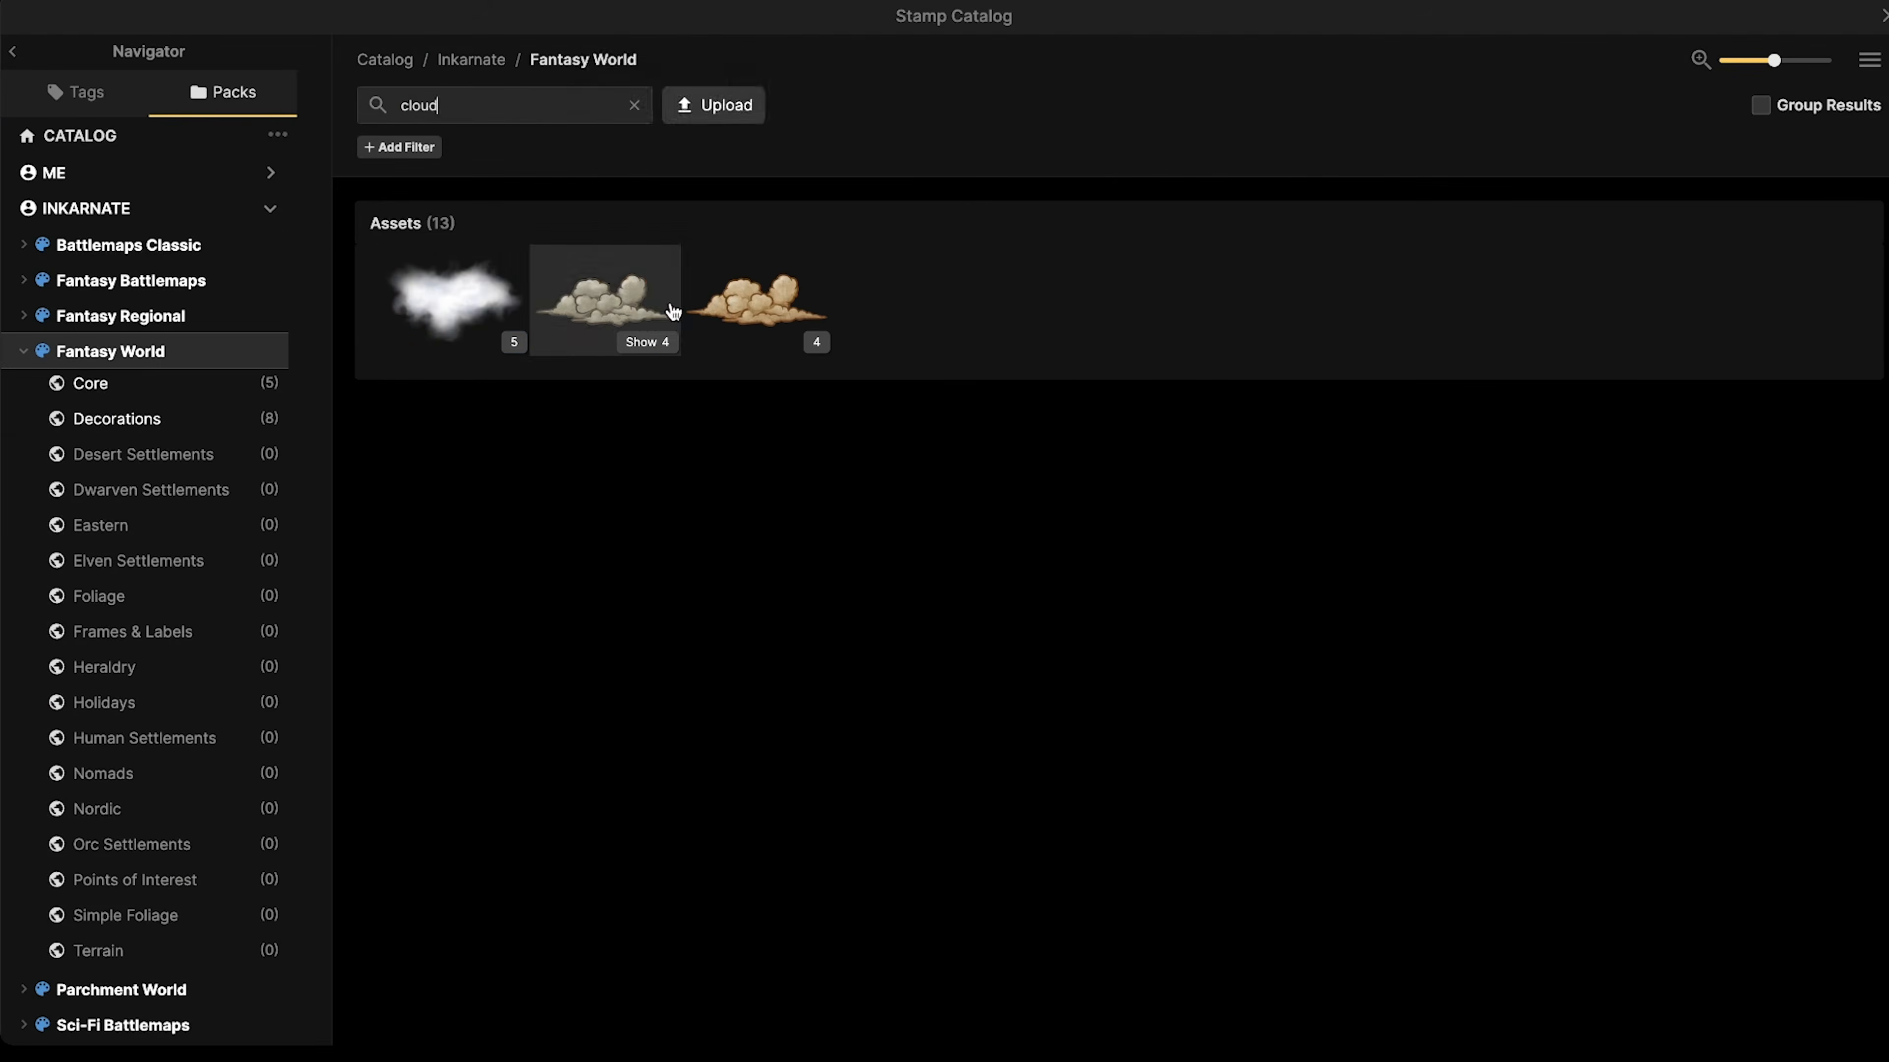
mouse_move(602, 272)
mouse_move(459, 301)
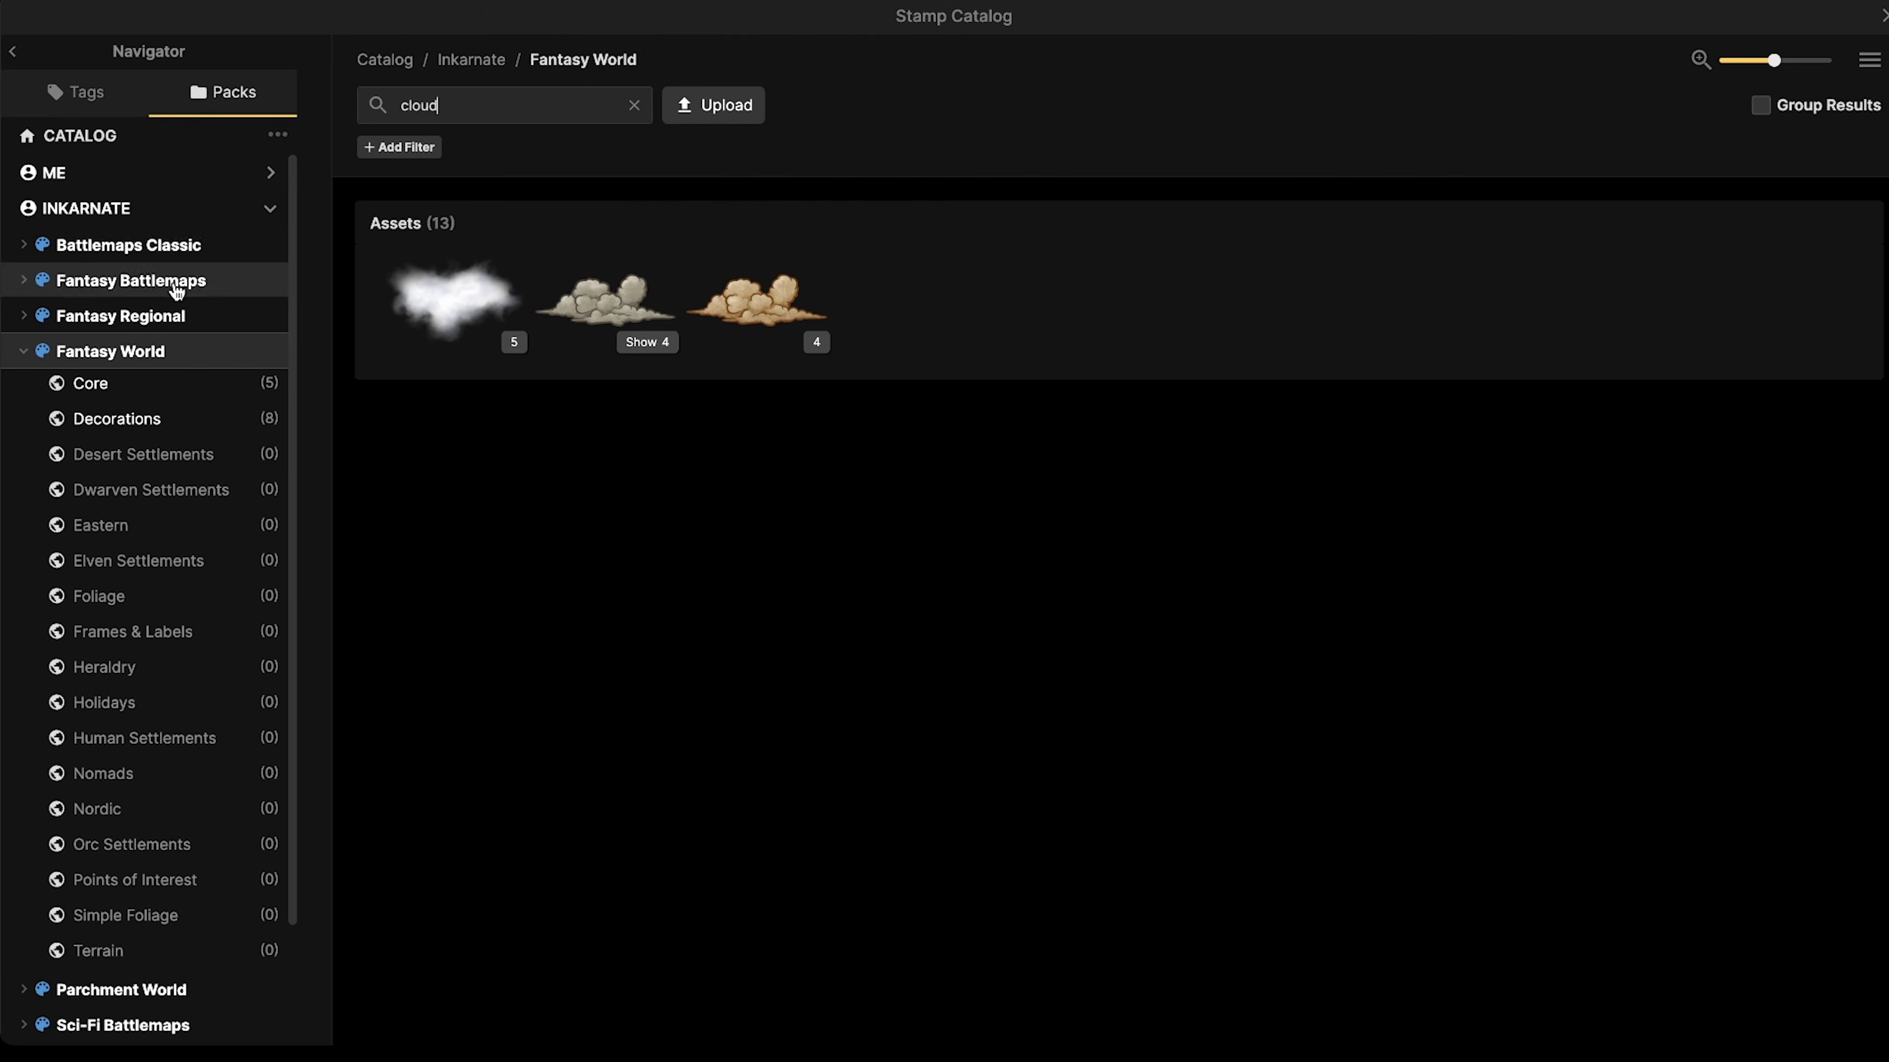
scroll(160, 669, down, 2)
click(178, 930)
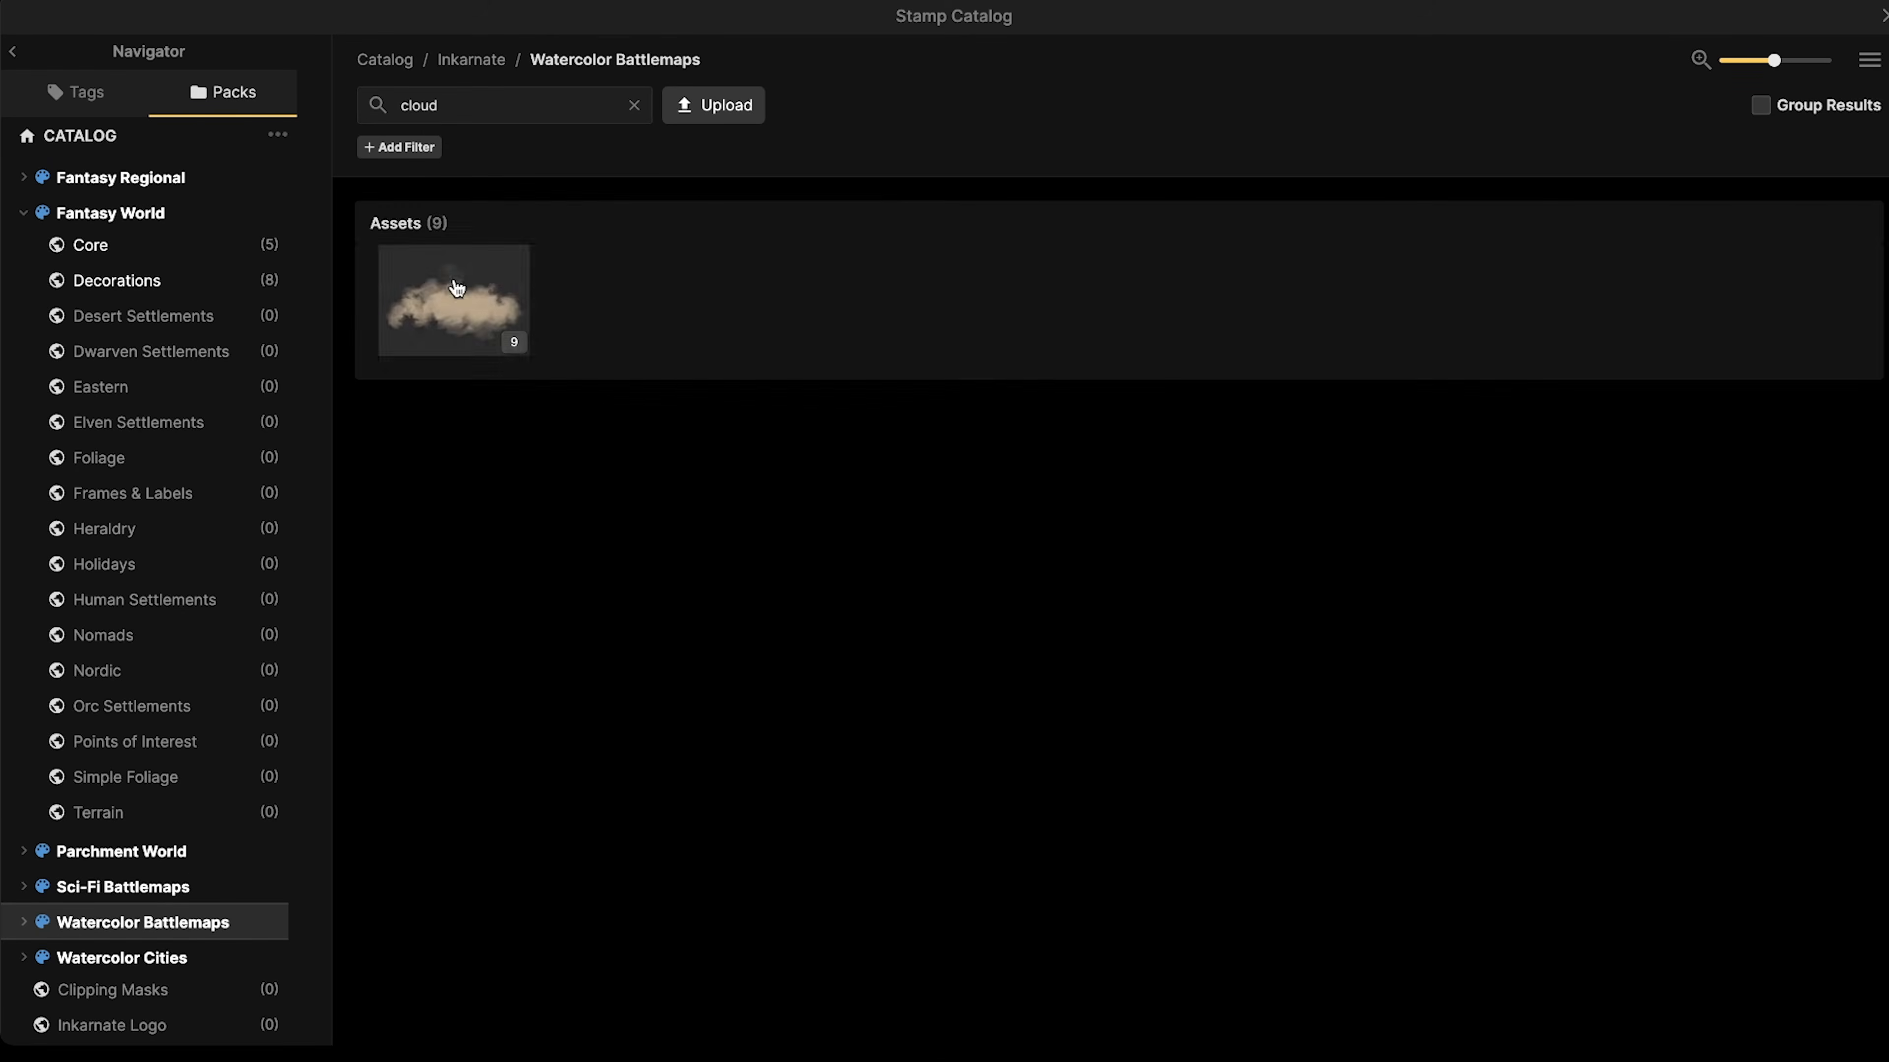
click(487, 294)
click(664, 408)
scroll(664, 410, up, 5)
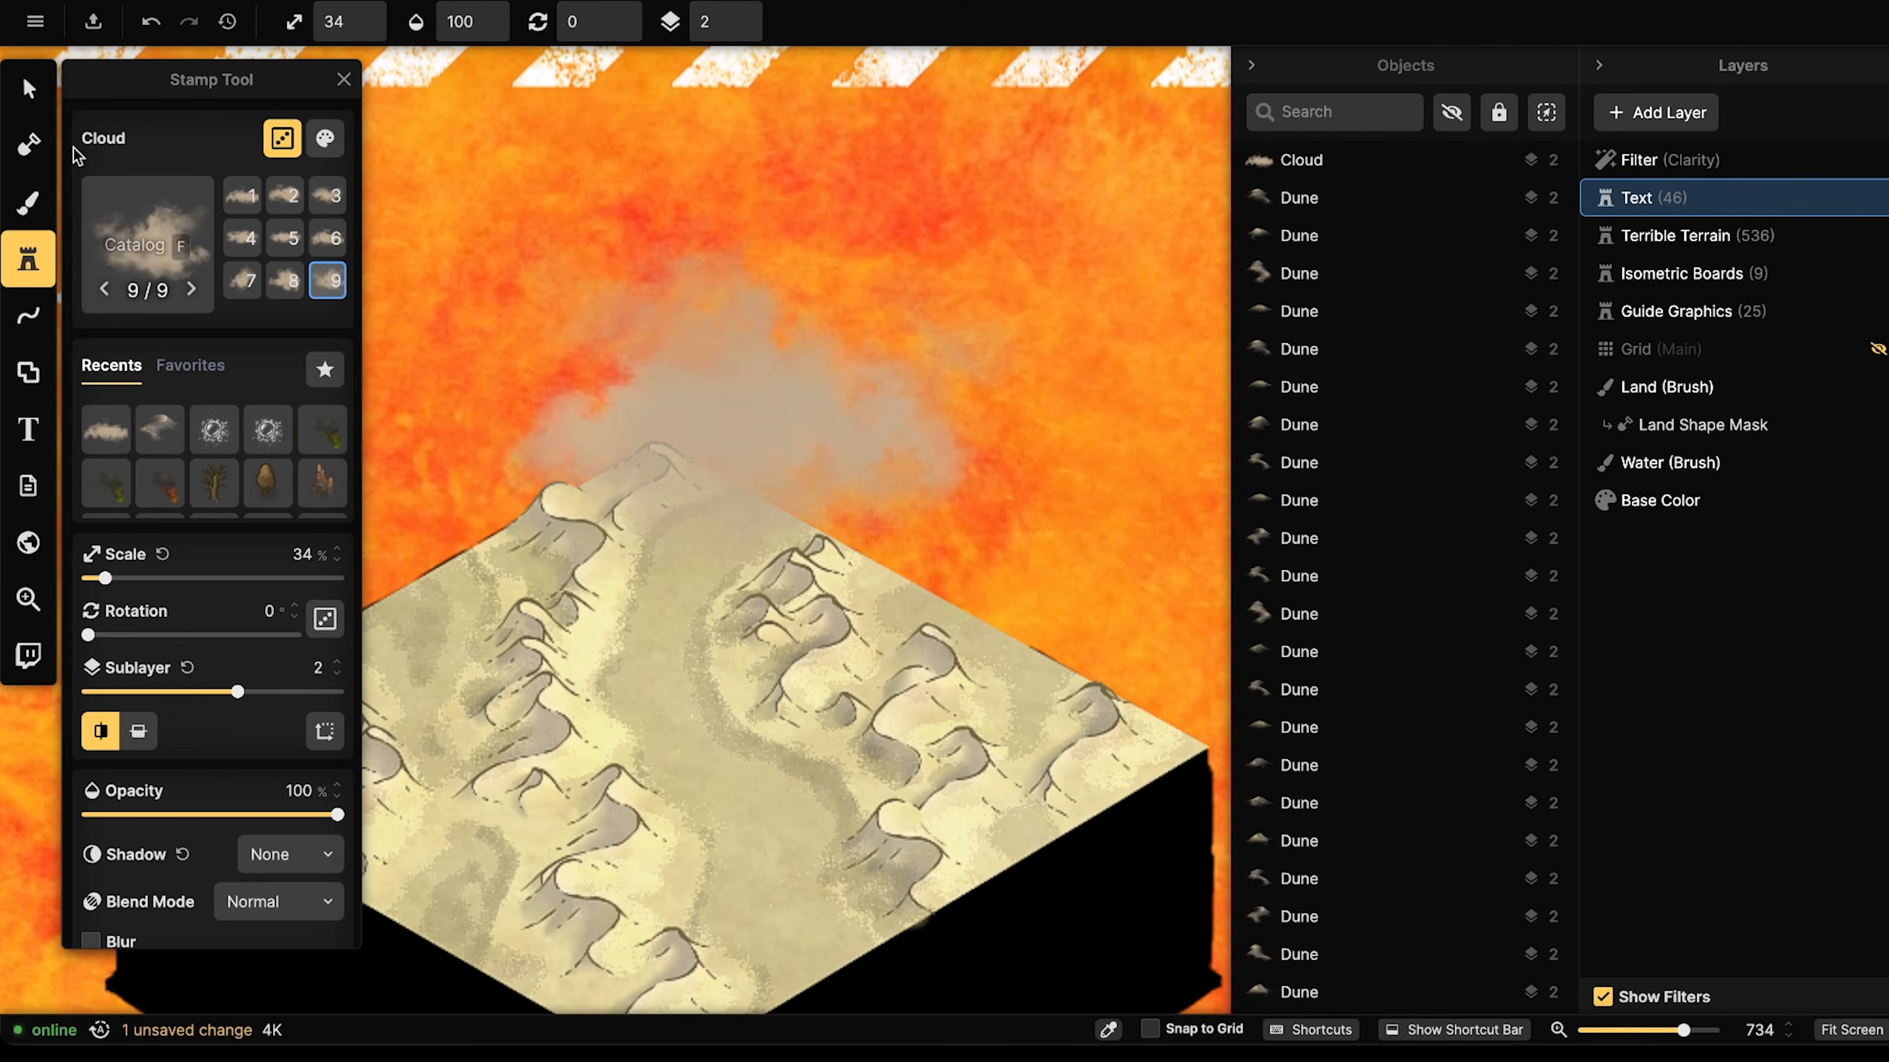
- Shift the placed cloud slightly up and to the left and set its sublayer to 5
click(34, 95)
drag(709, 439, 654, 358)
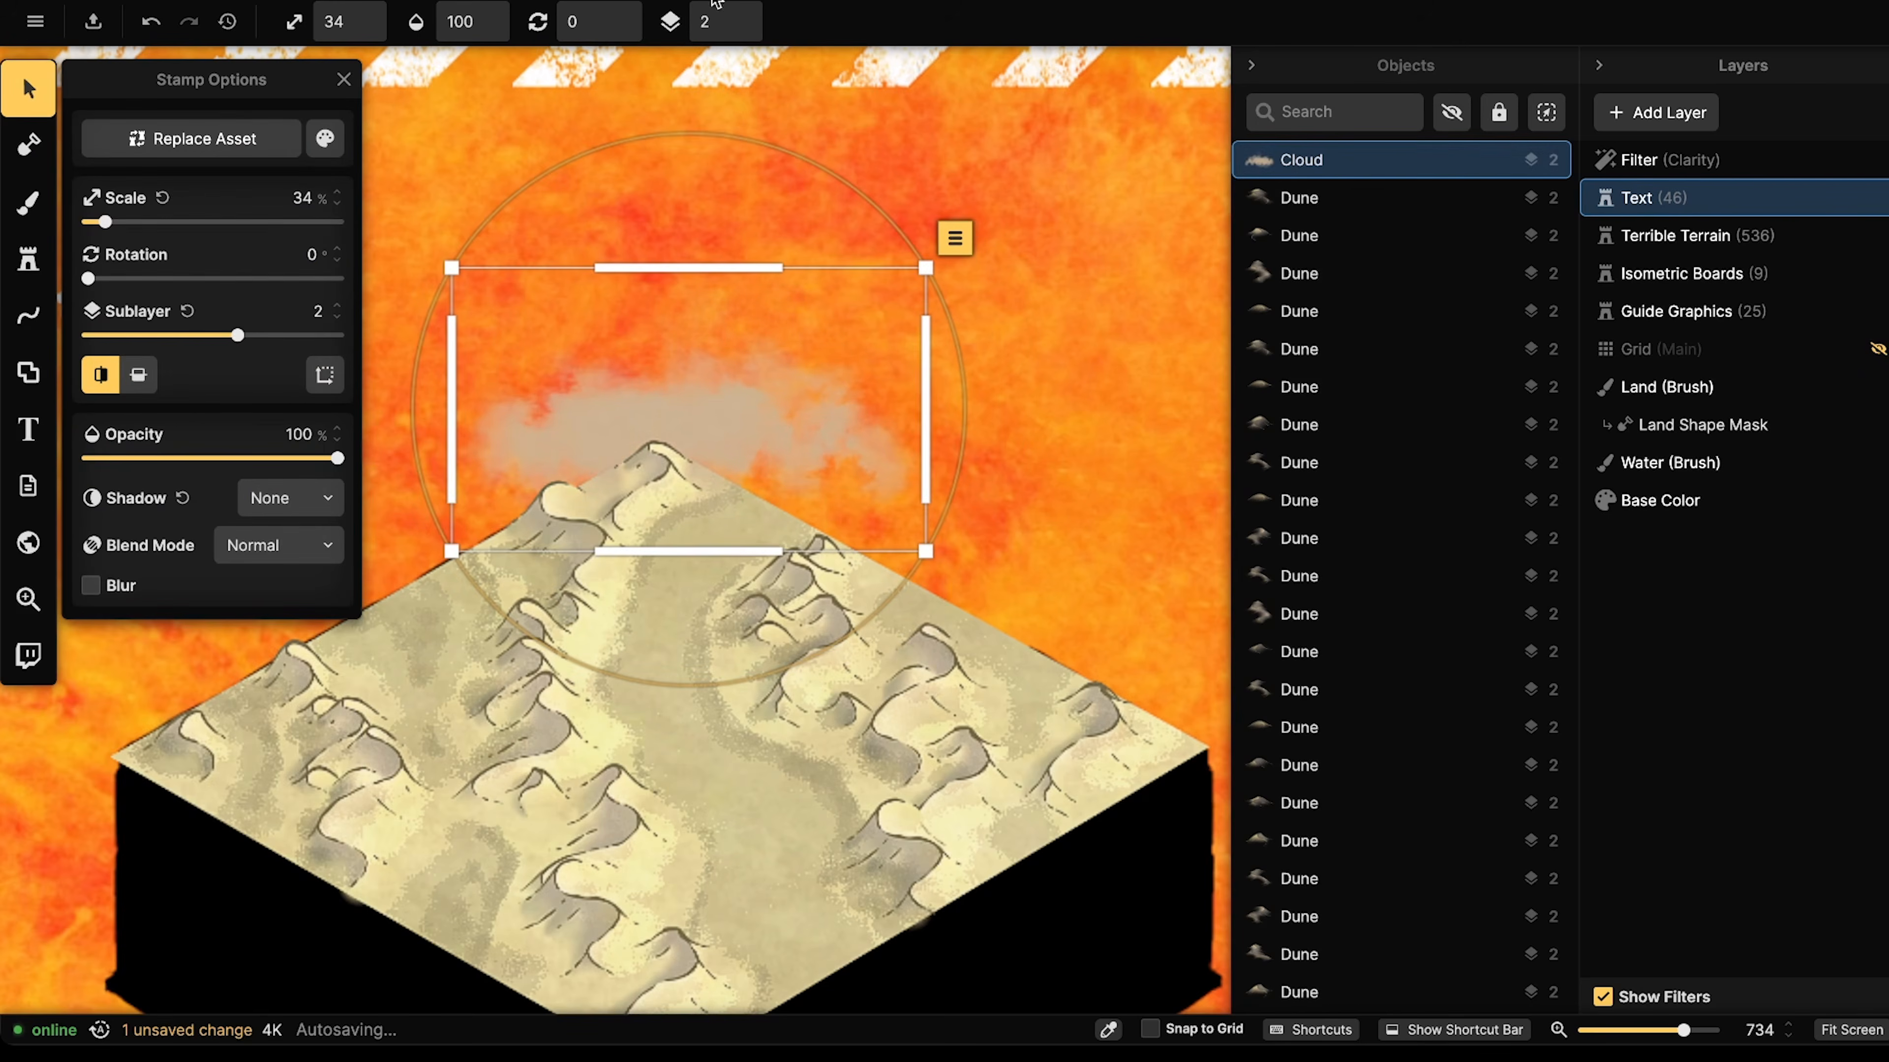
click(742, 13)
click(742, 14)
click(743, 13)
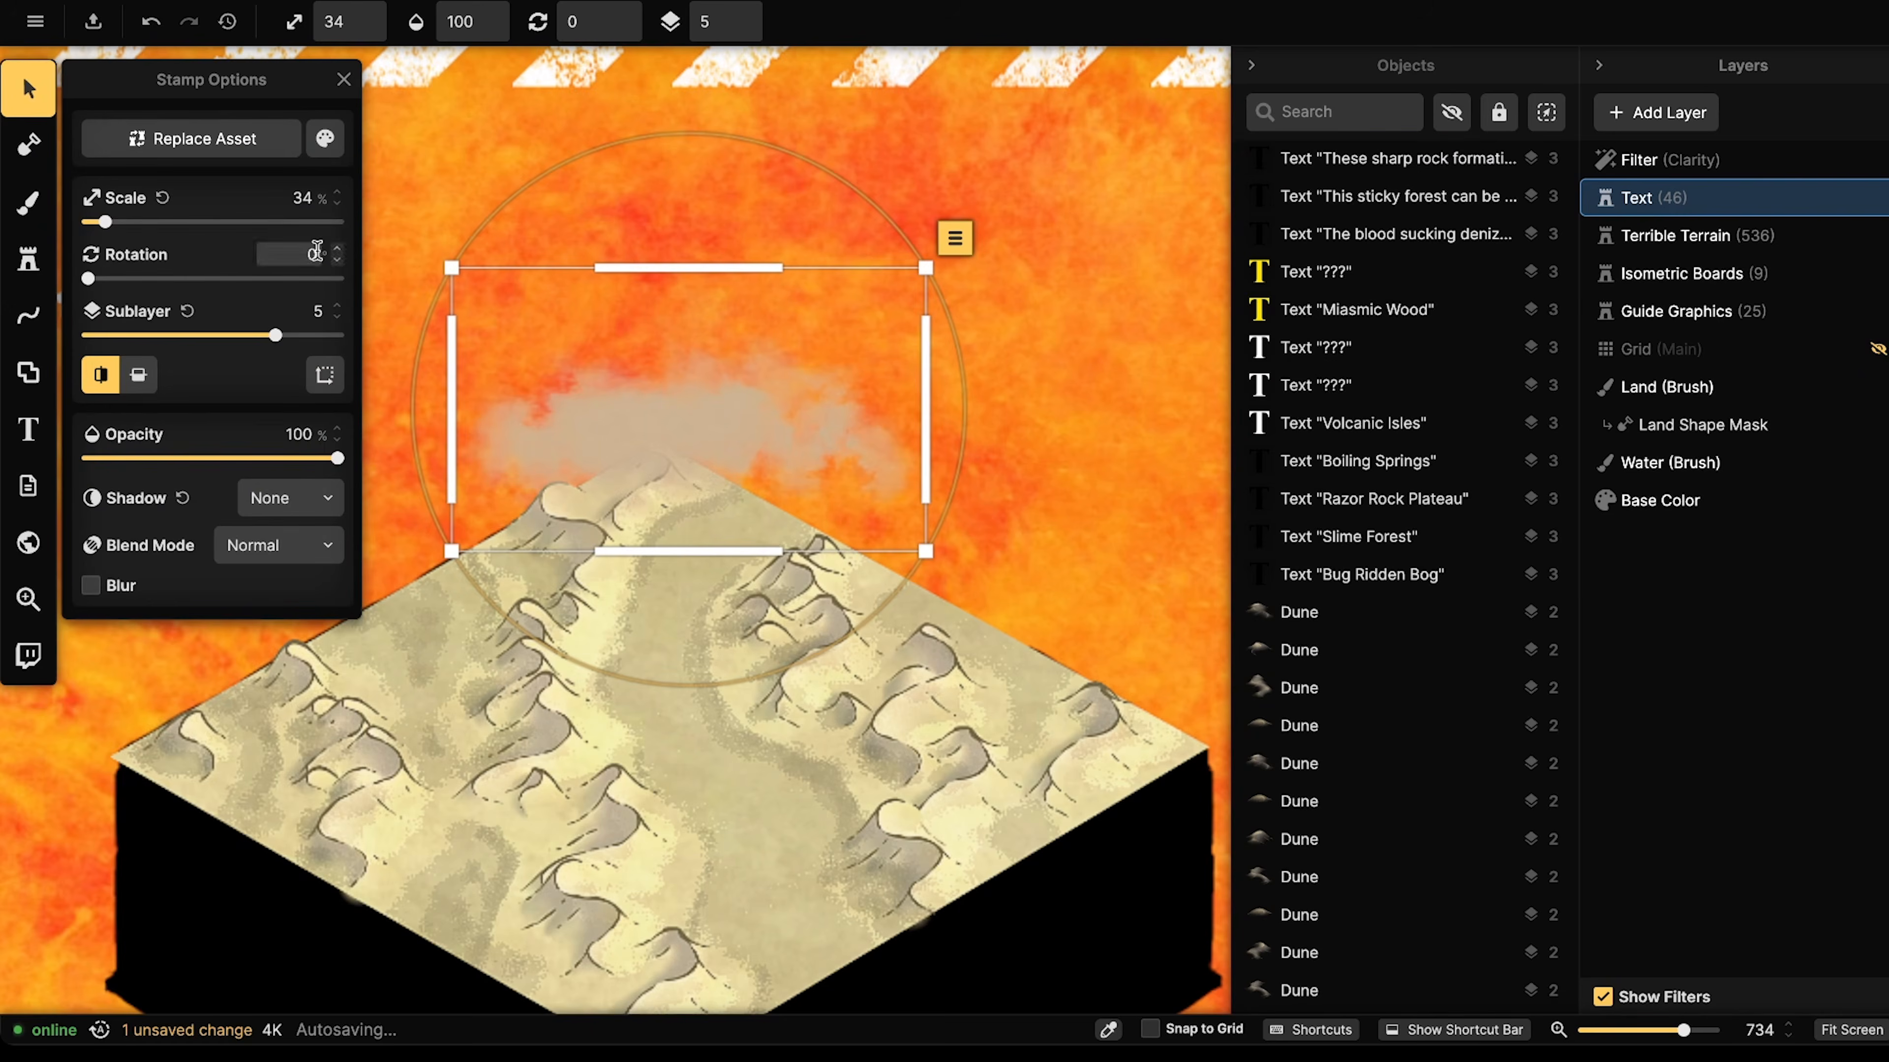
- Tint the cloud with 200% saturation, 116% brightness and 59% opacity, and shift it right along the tile's back edge
click(327, 144)
drag(522, 211, 606, 212)
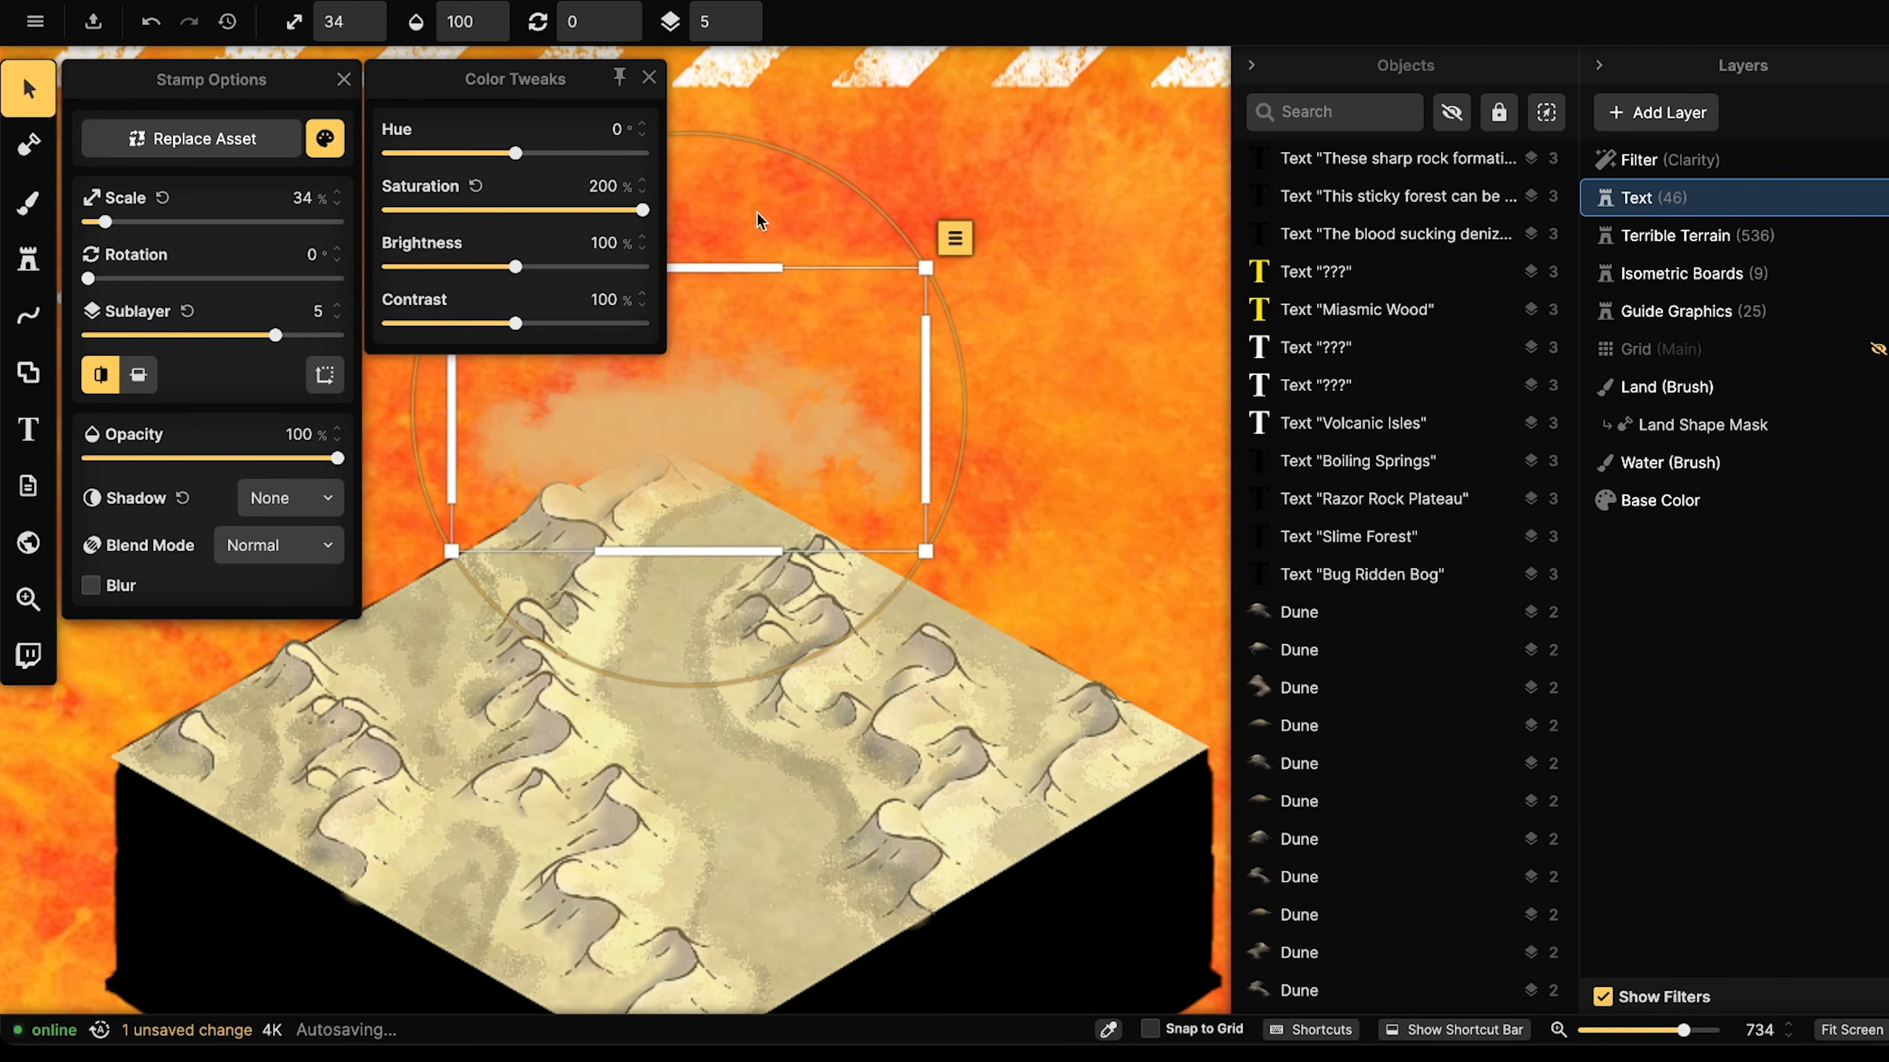
drag(533, 270, 534, 270)
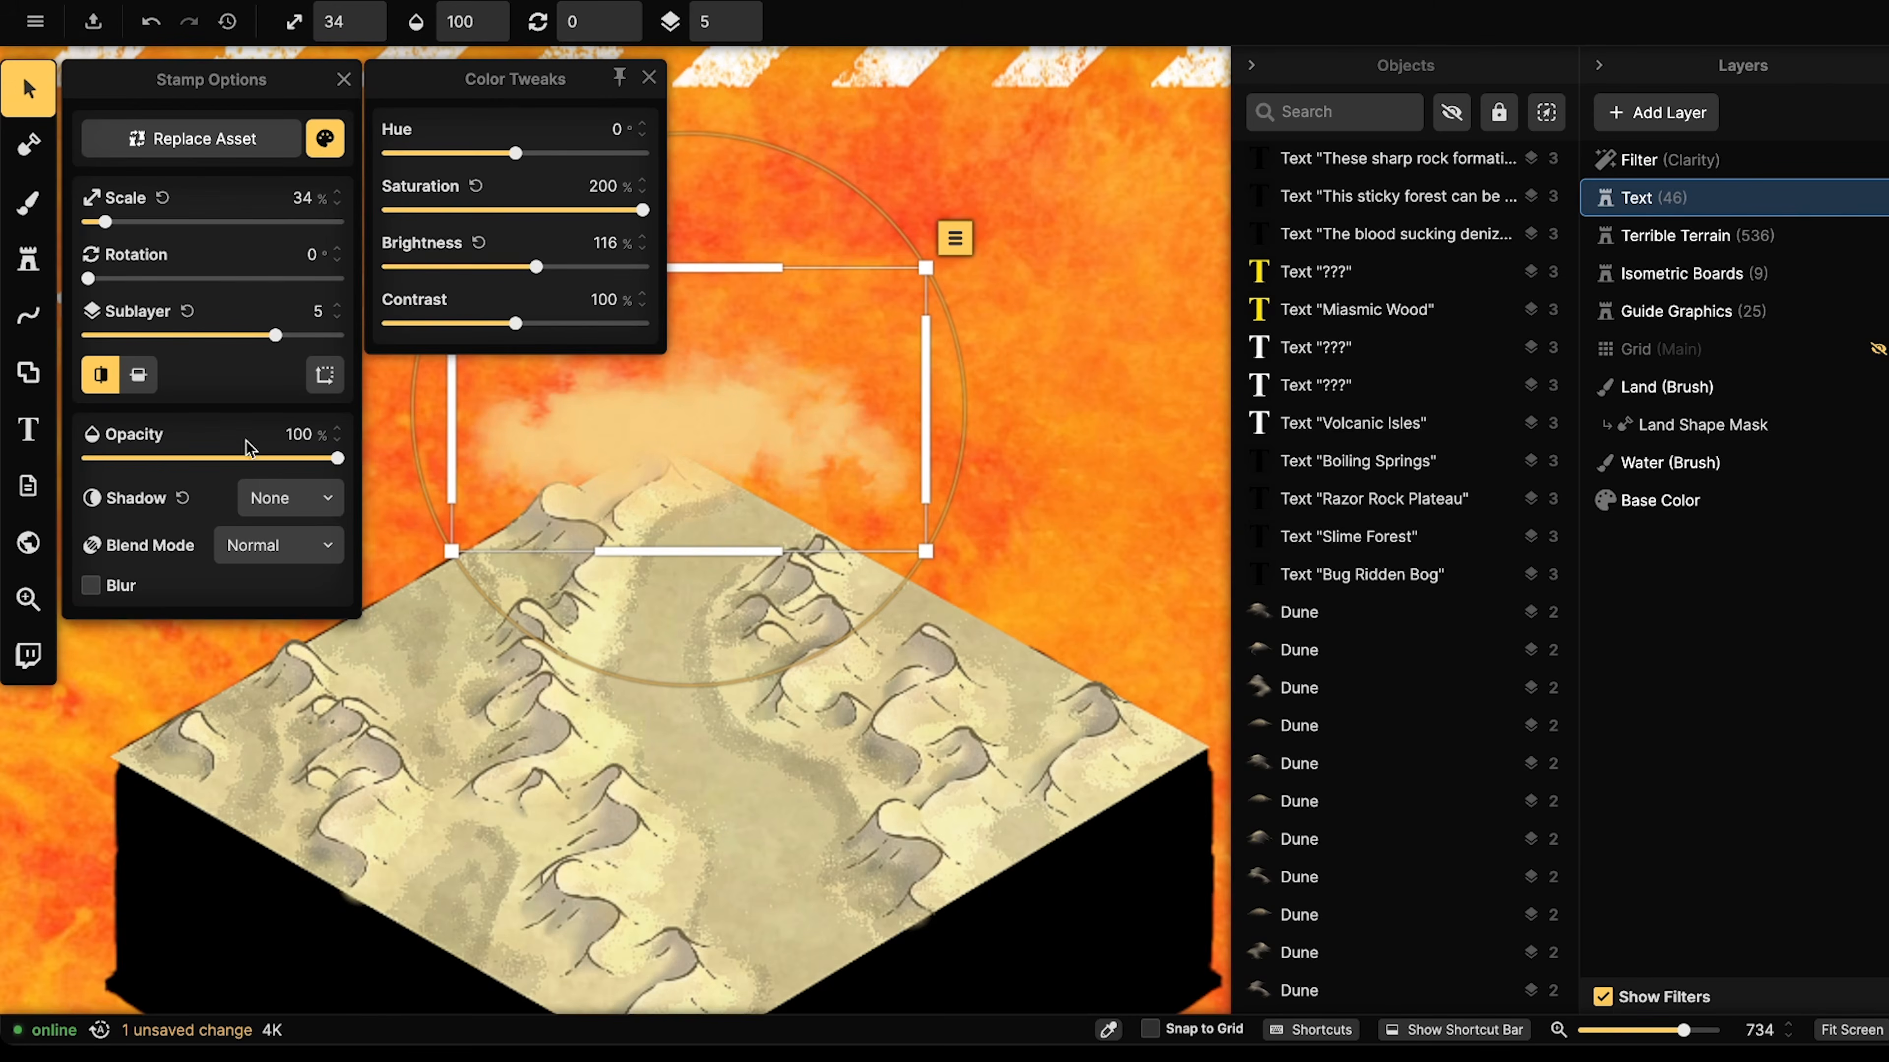
click(255, 459)
drag(243, 459, 235, 459)
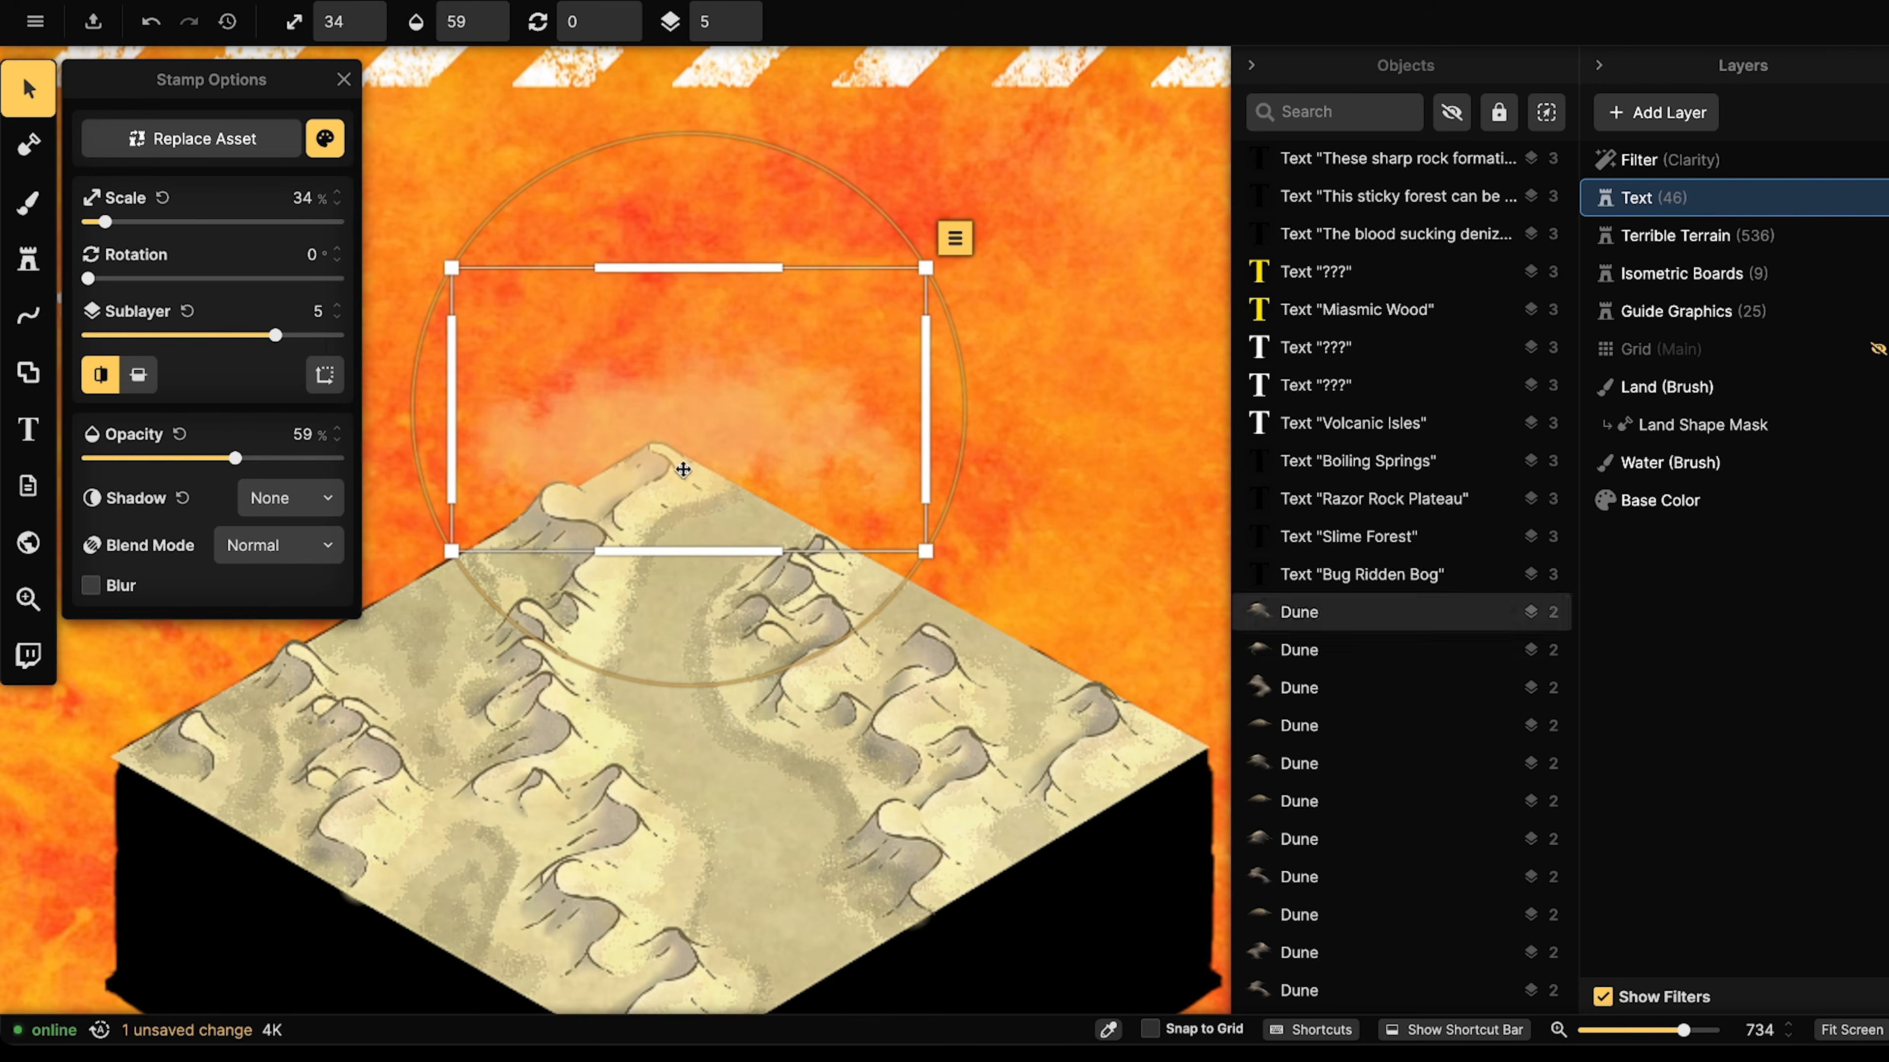
drag(721, 427, 794, 415)
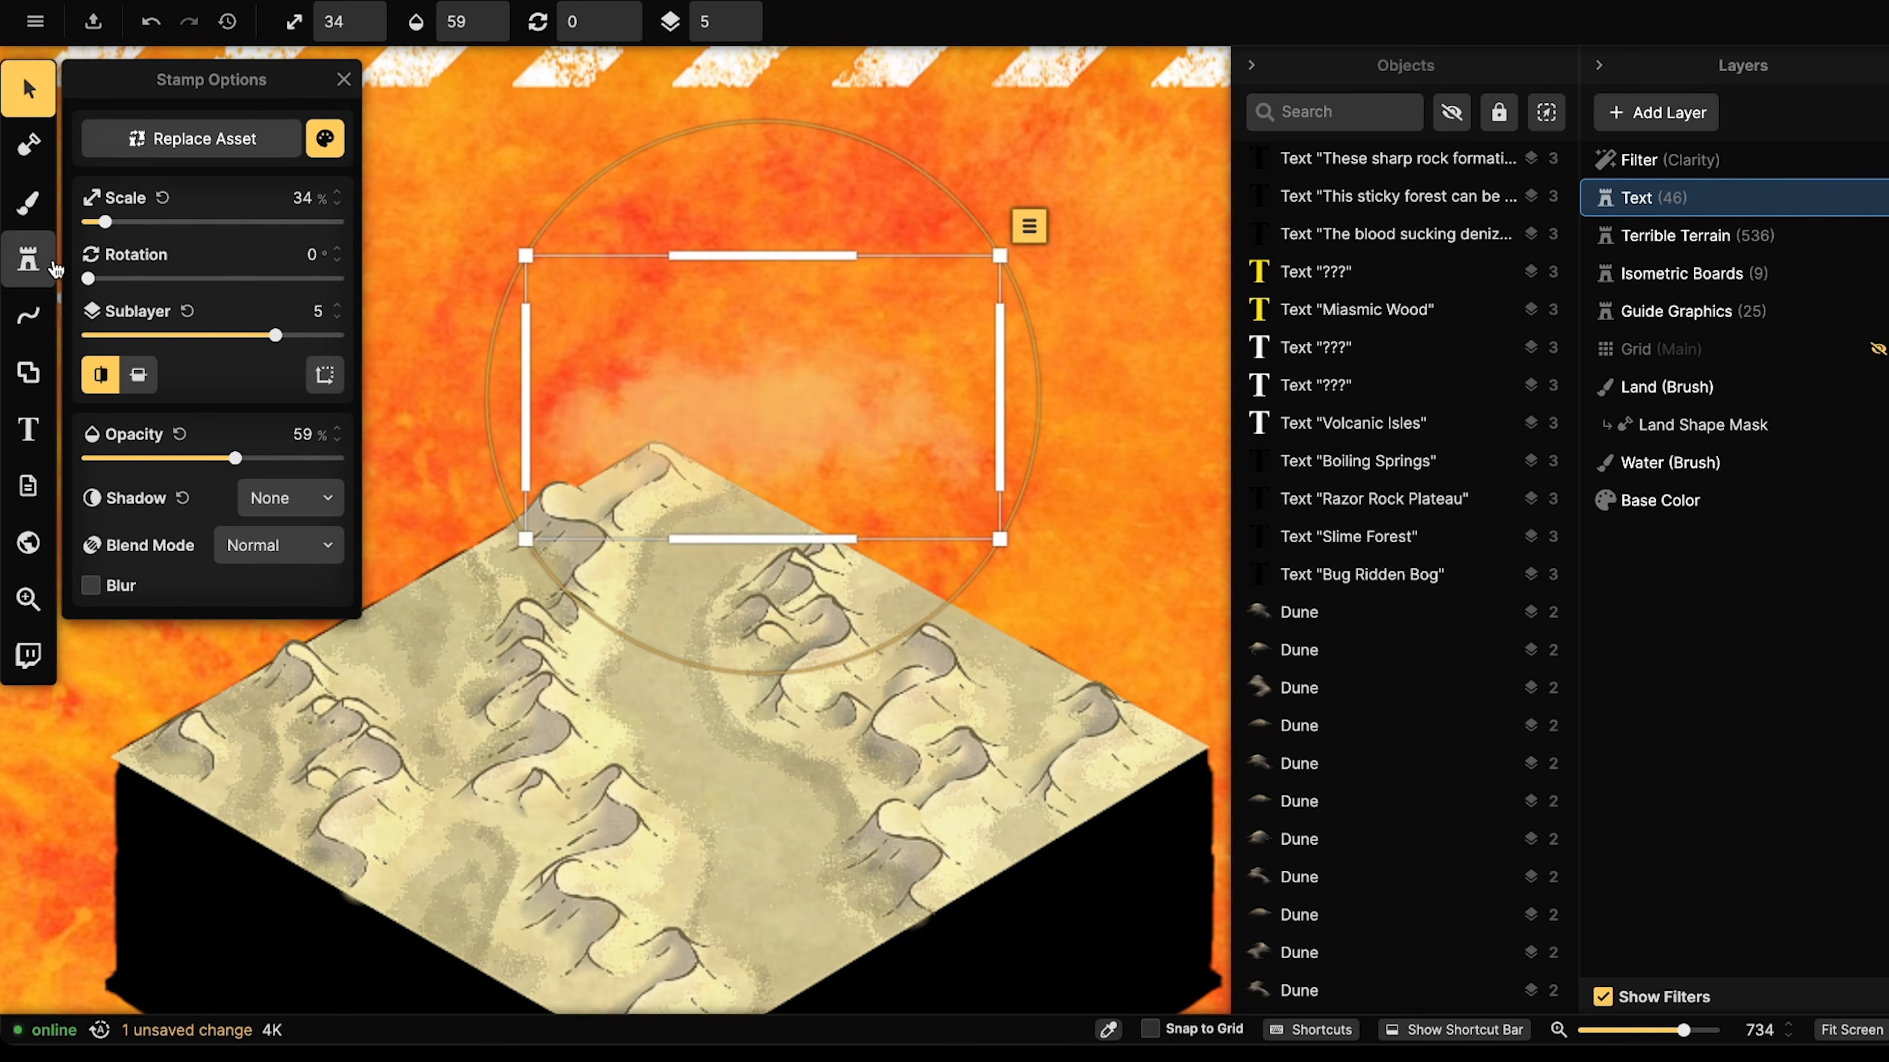
- Place three more tinted cloud stamps at 53% opacity behind the tile's back corner
click(28, 259)
scroll(870, 440, down, 13)
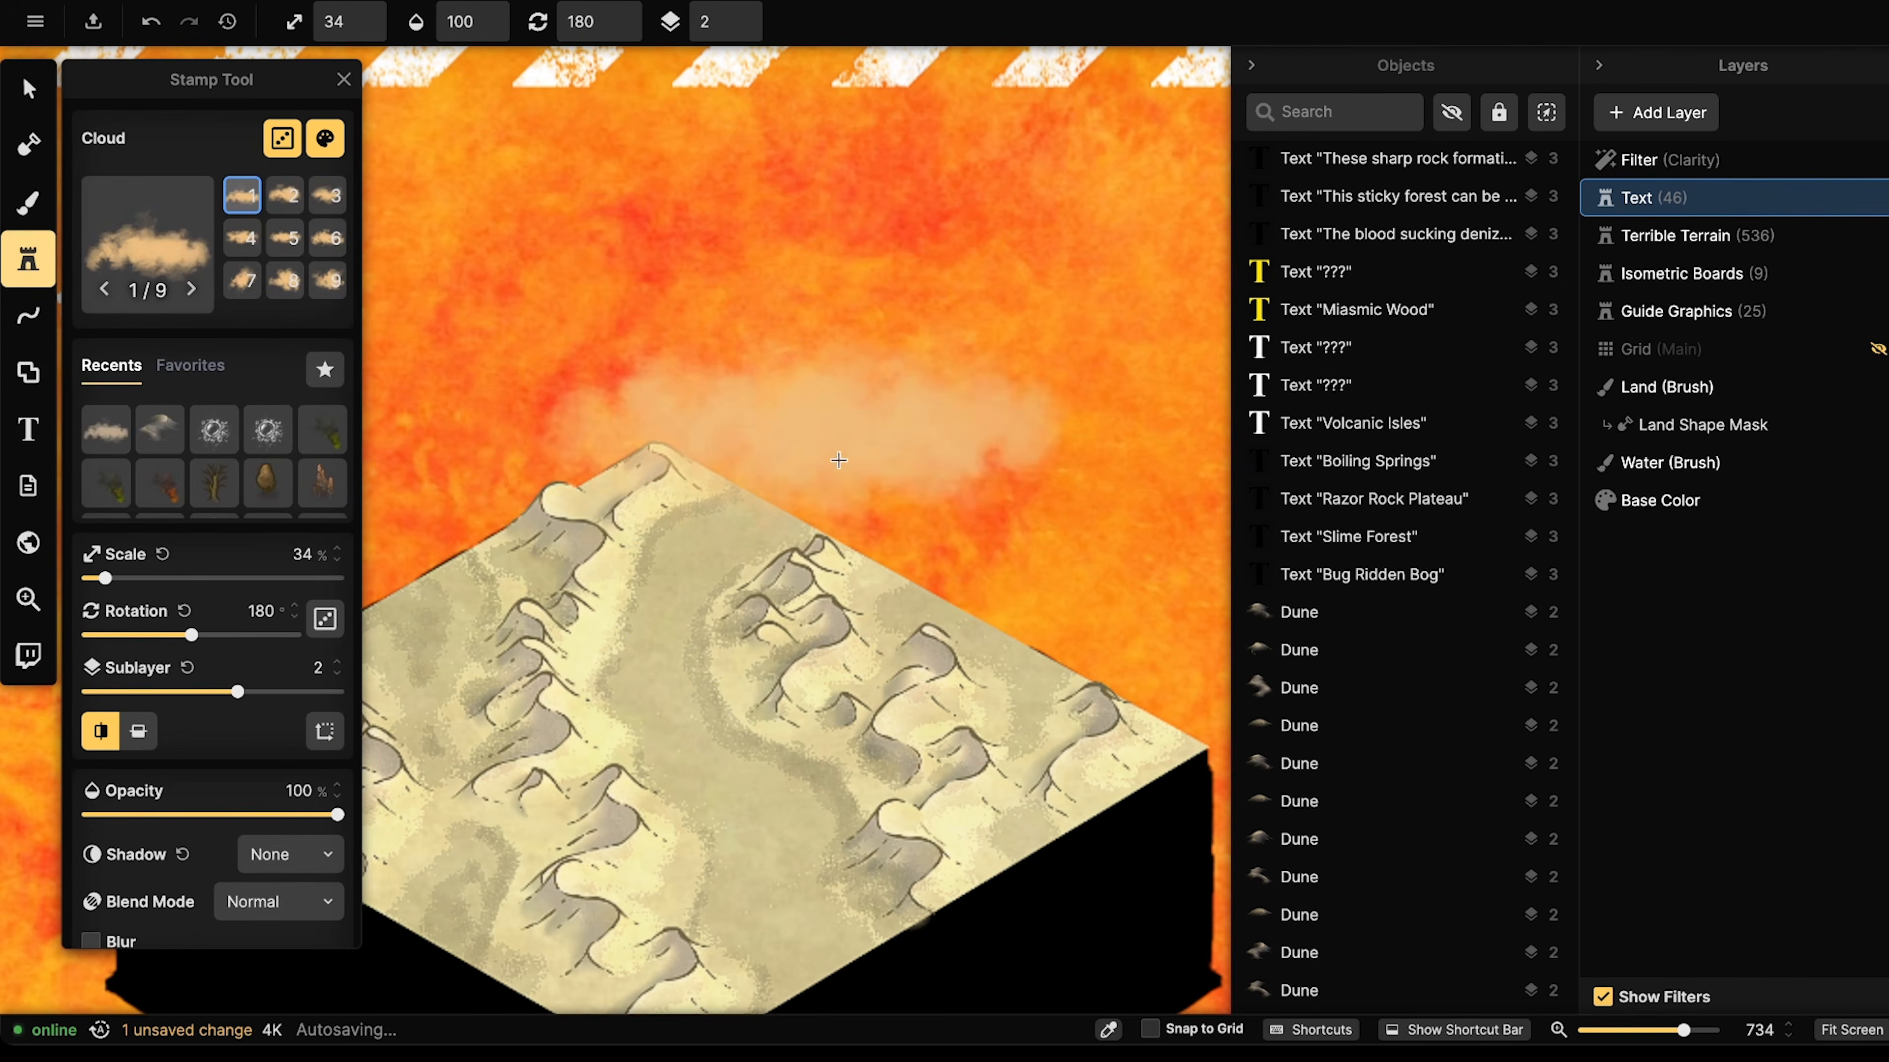
click(222, 816)
click(871, 447)
click(908, 476)
click(732, 392)
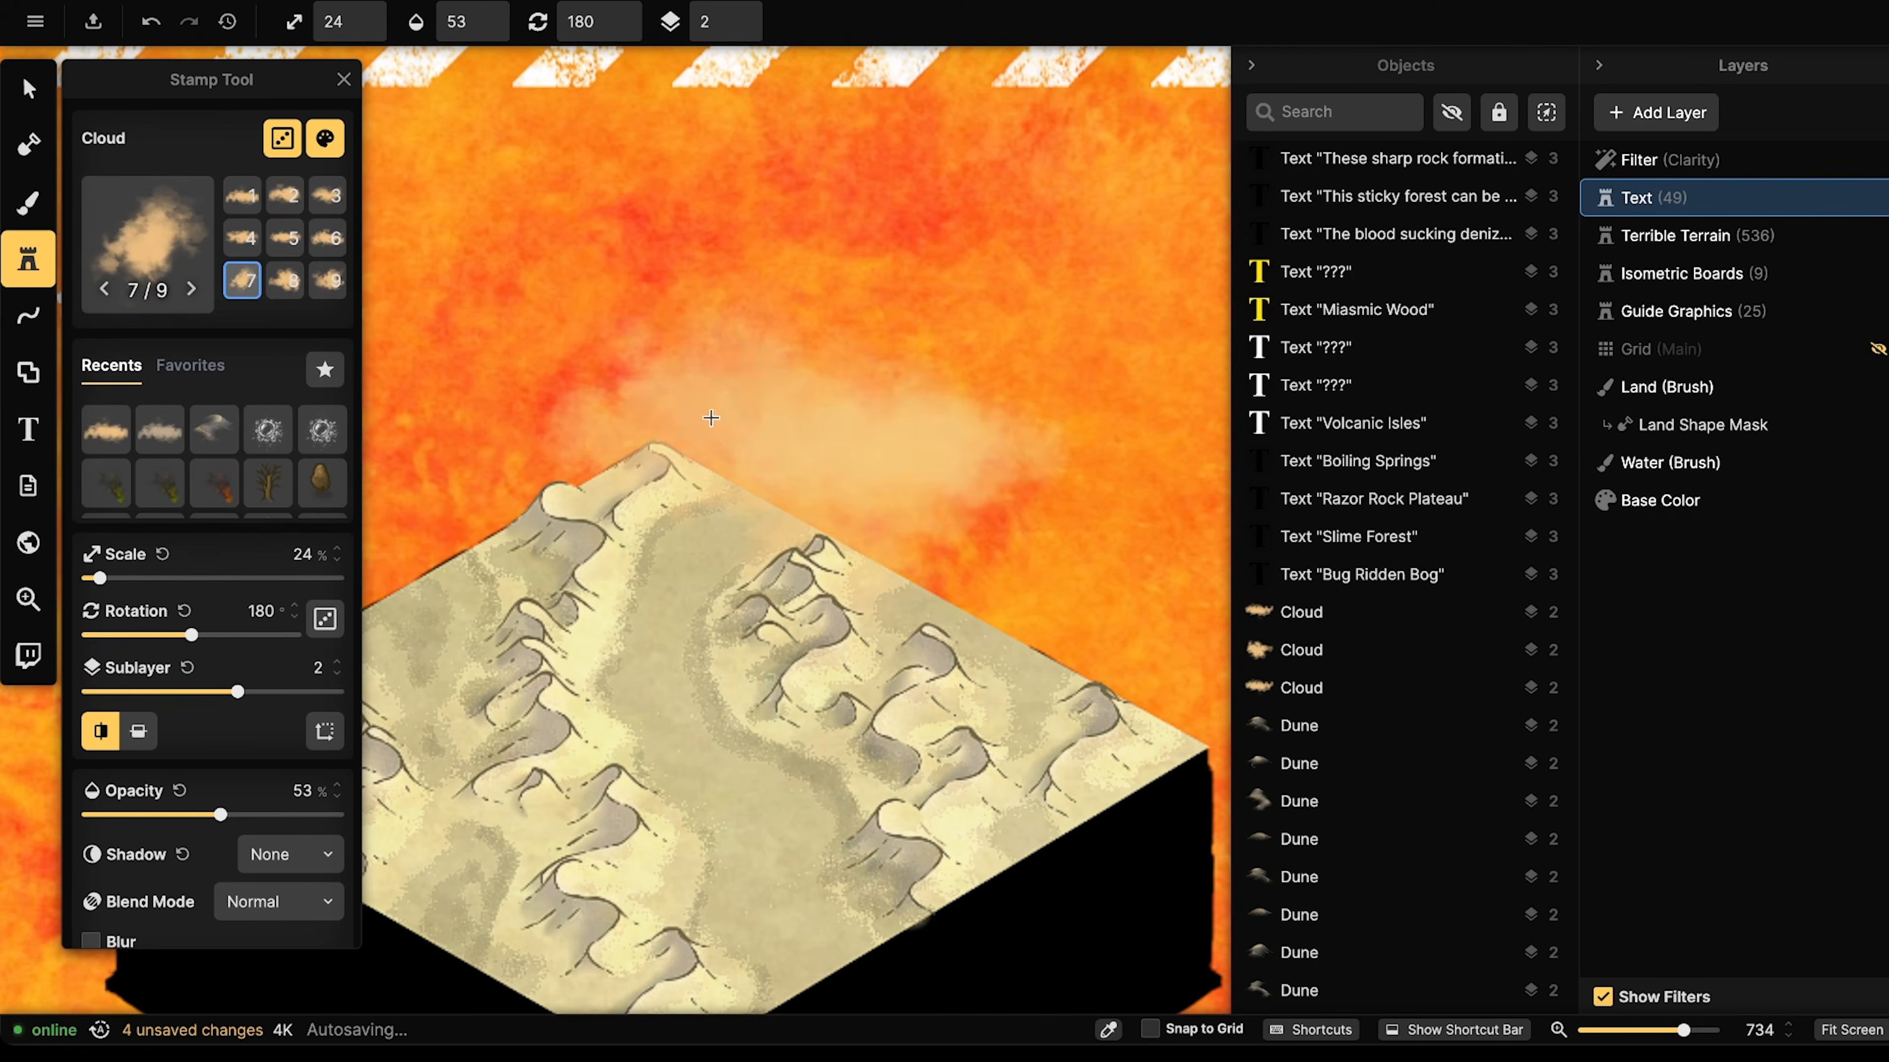
drag(670, 457, 880, 313)
click(641, 460)
click(613, 469)
click(537, 508)
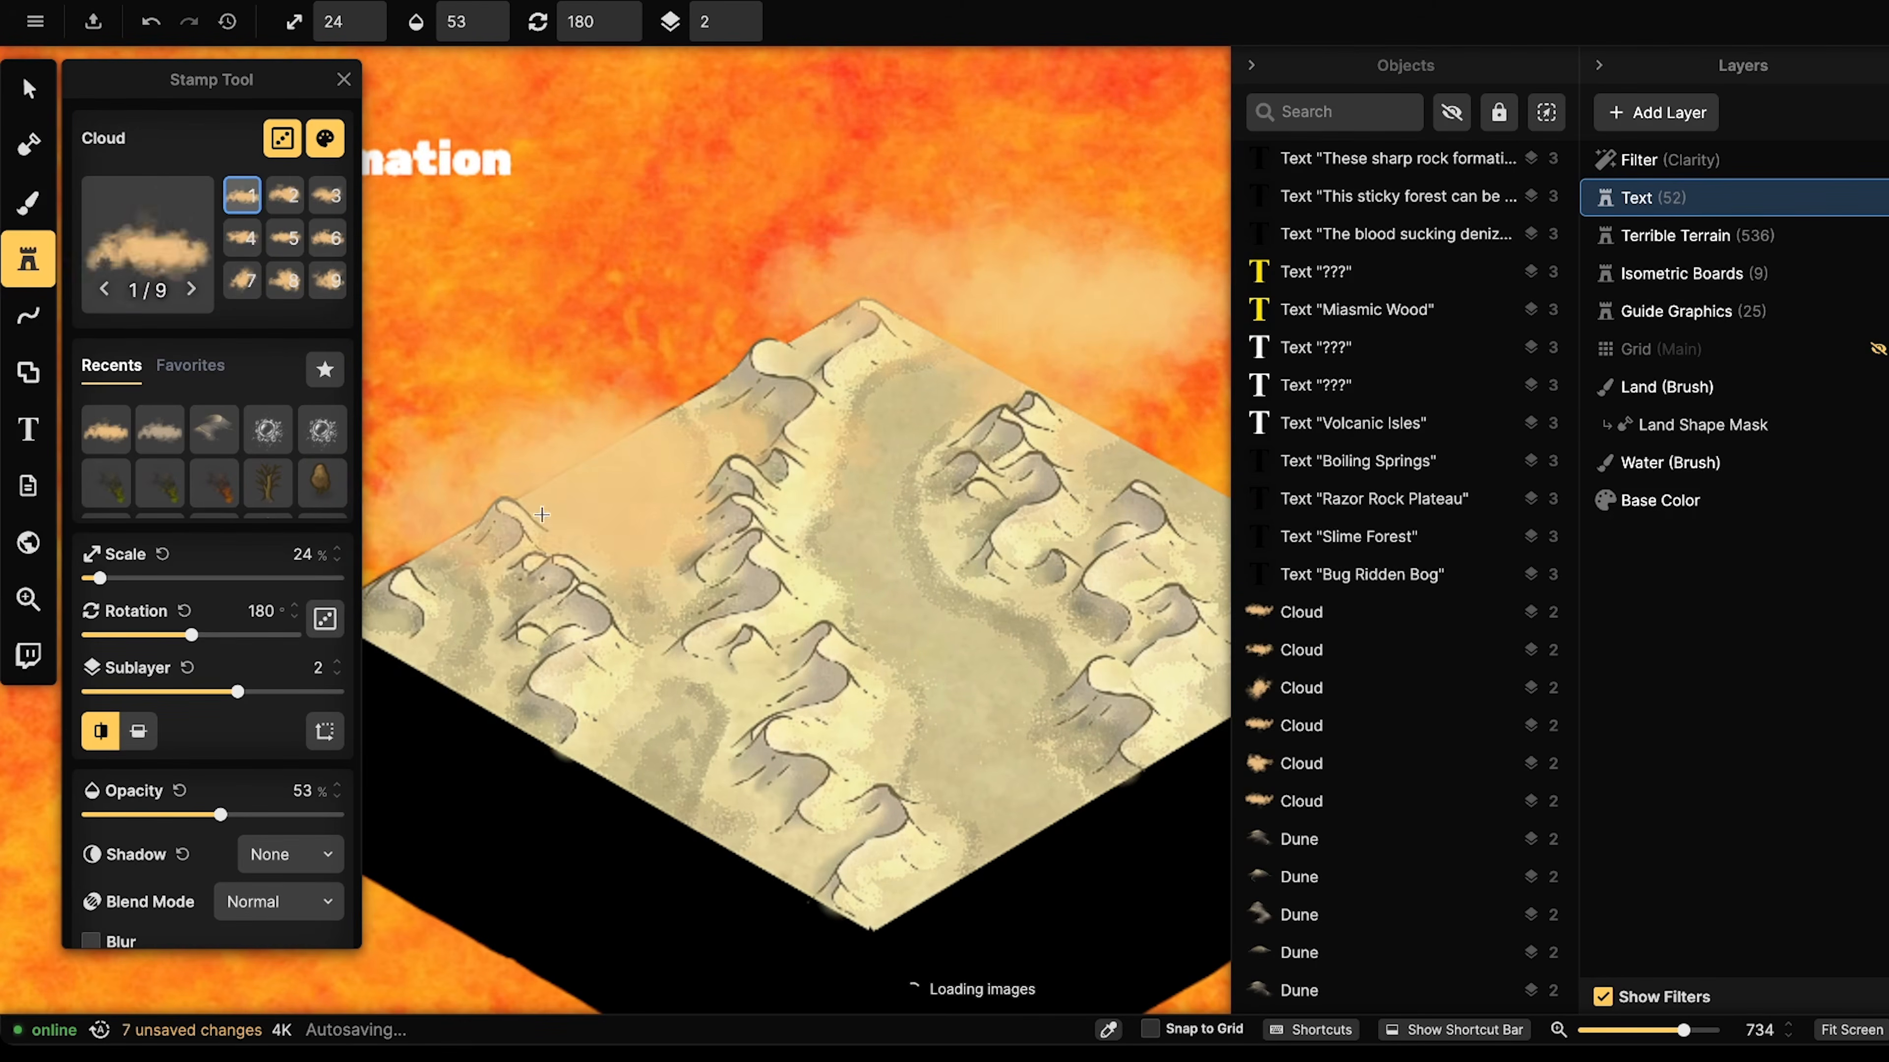
click(533, 514)
drag(616, 158, 528, 106)
key(super+z)
key(super+z)
- Replace the remaining left-edge clouds with one on sublayer 3 and add another over the right dune ridge
click(740, 13)
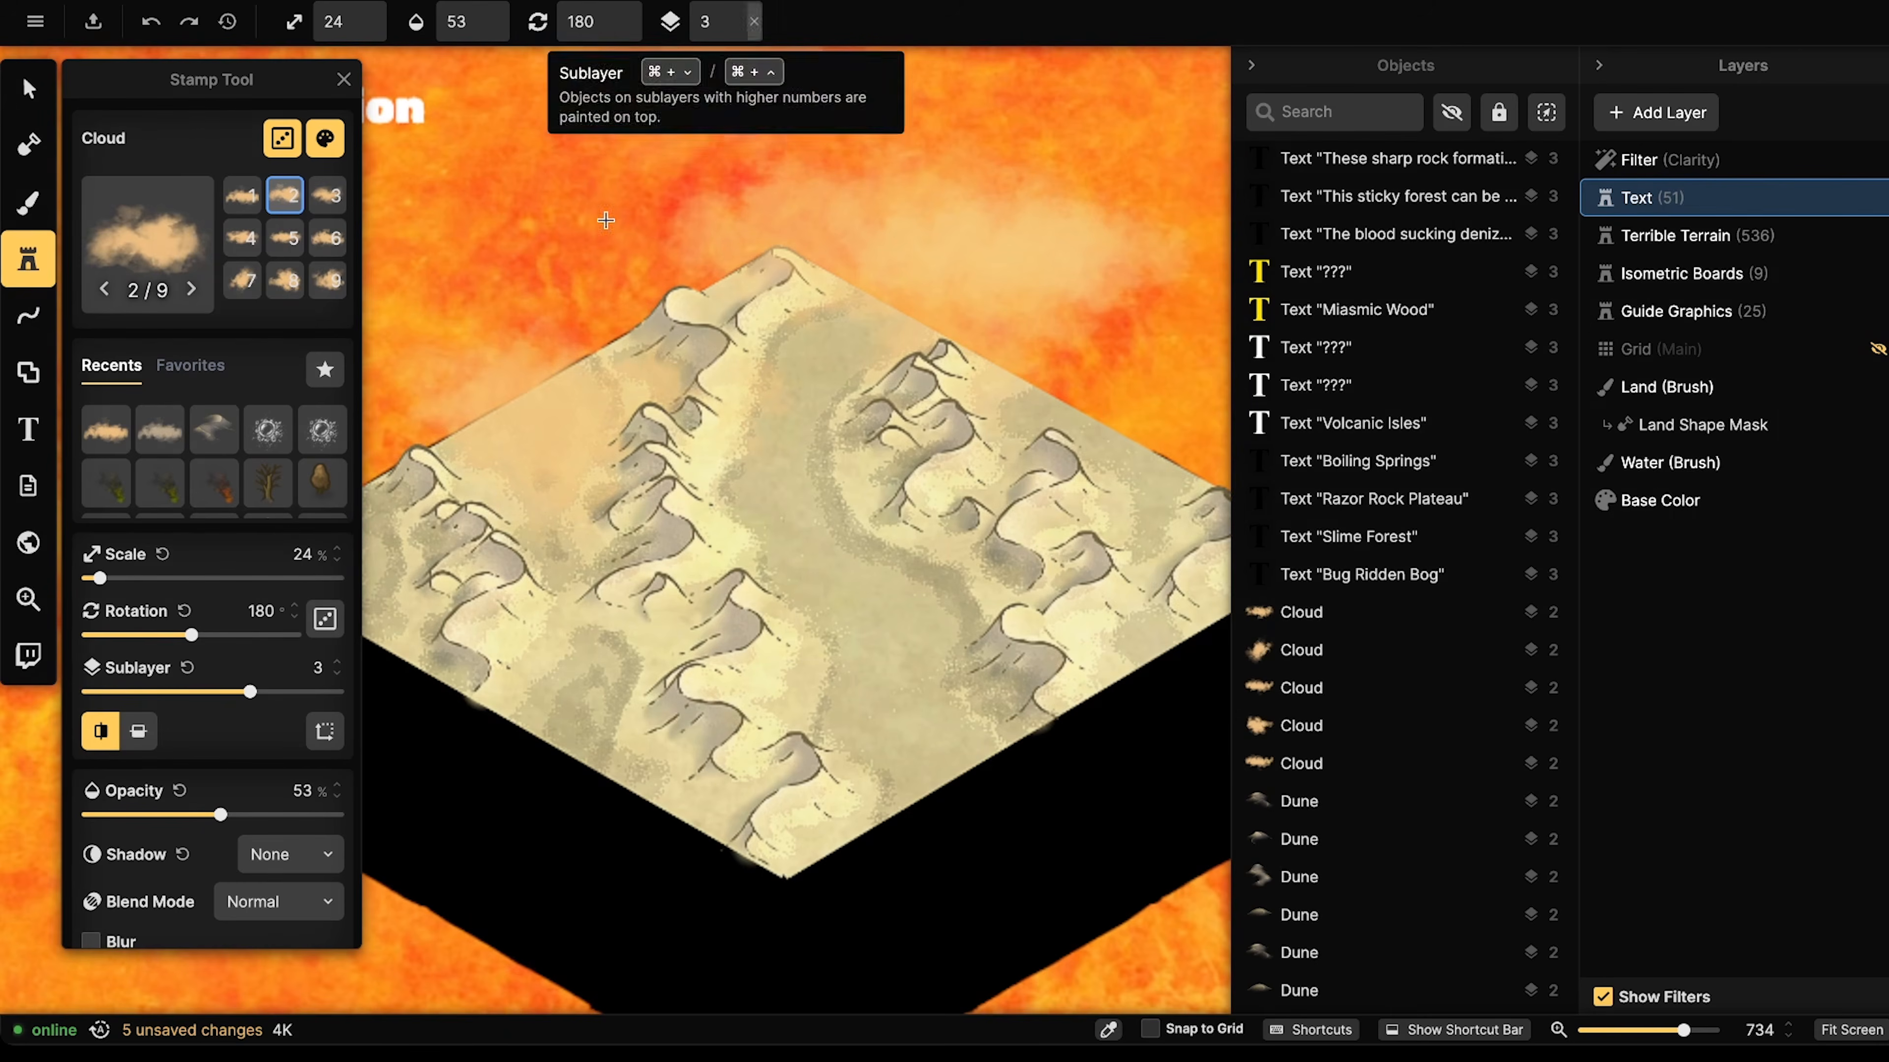
key(super+z)
key(super+z)
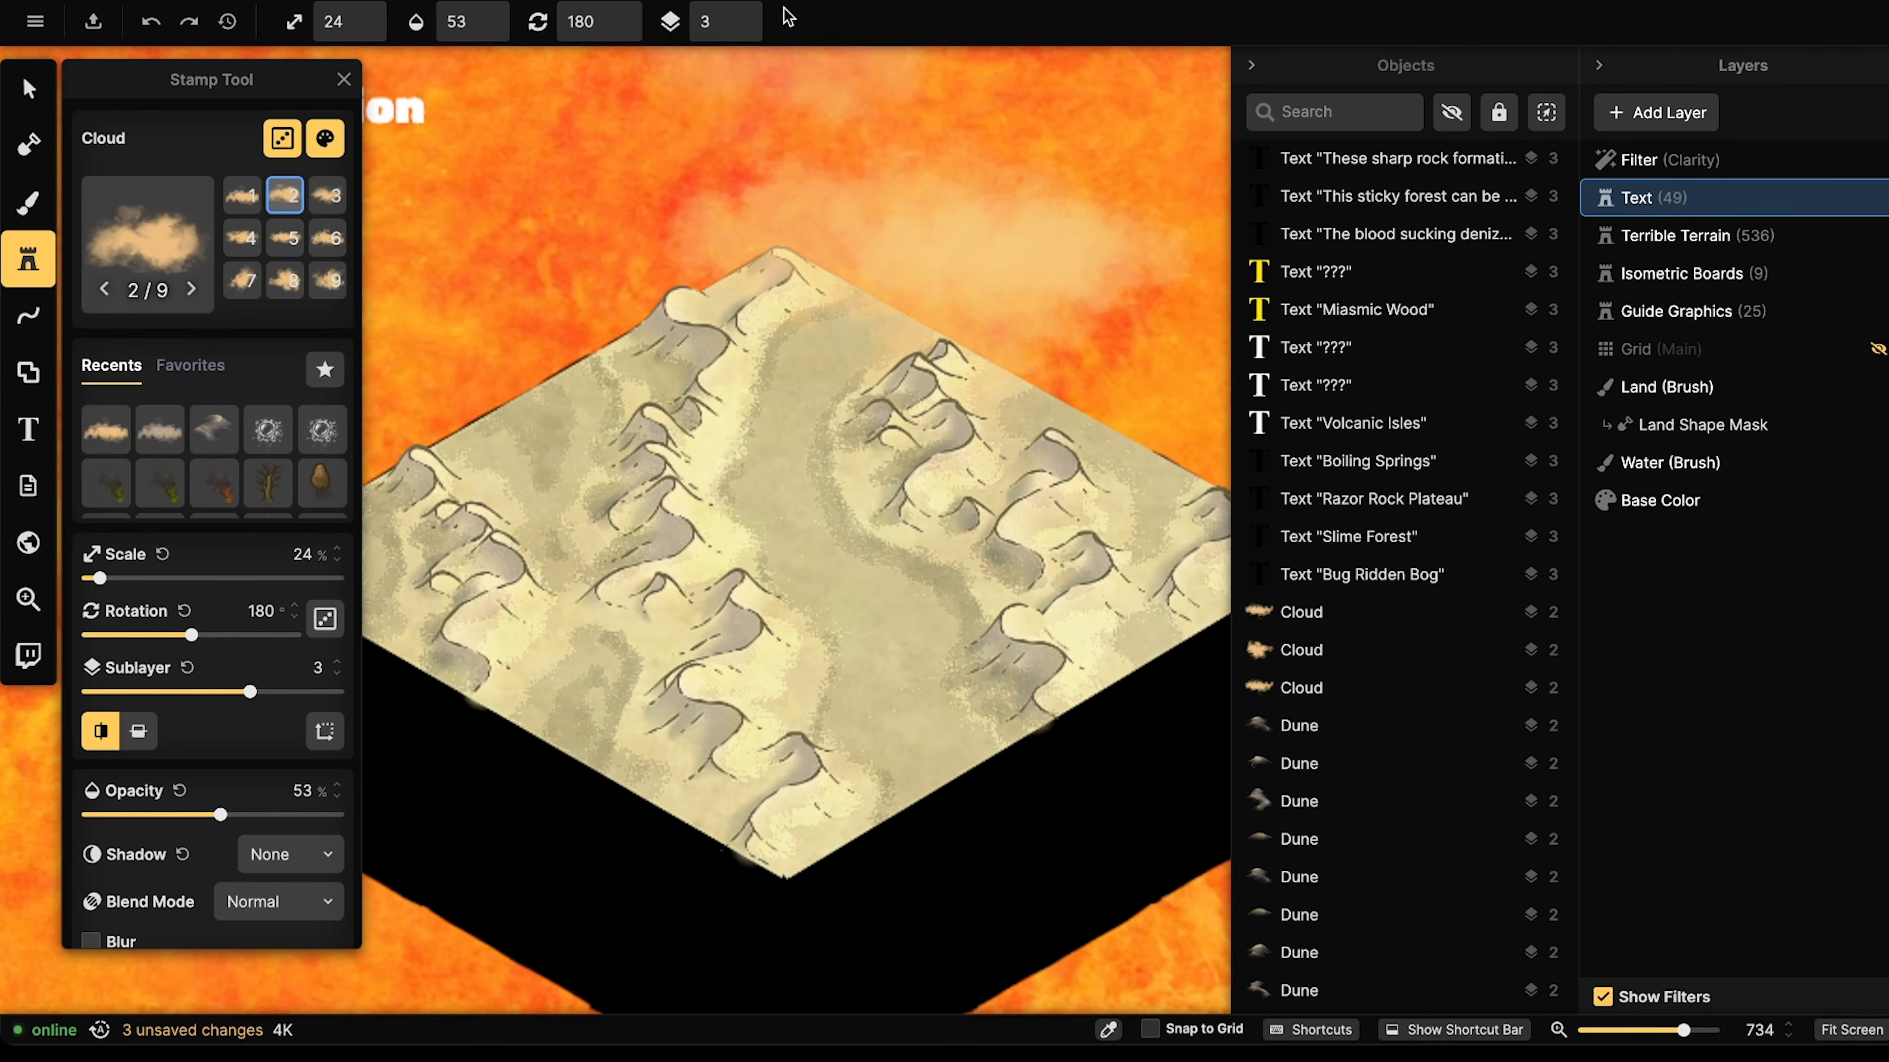
click(529, 421)
click(1046, 476)
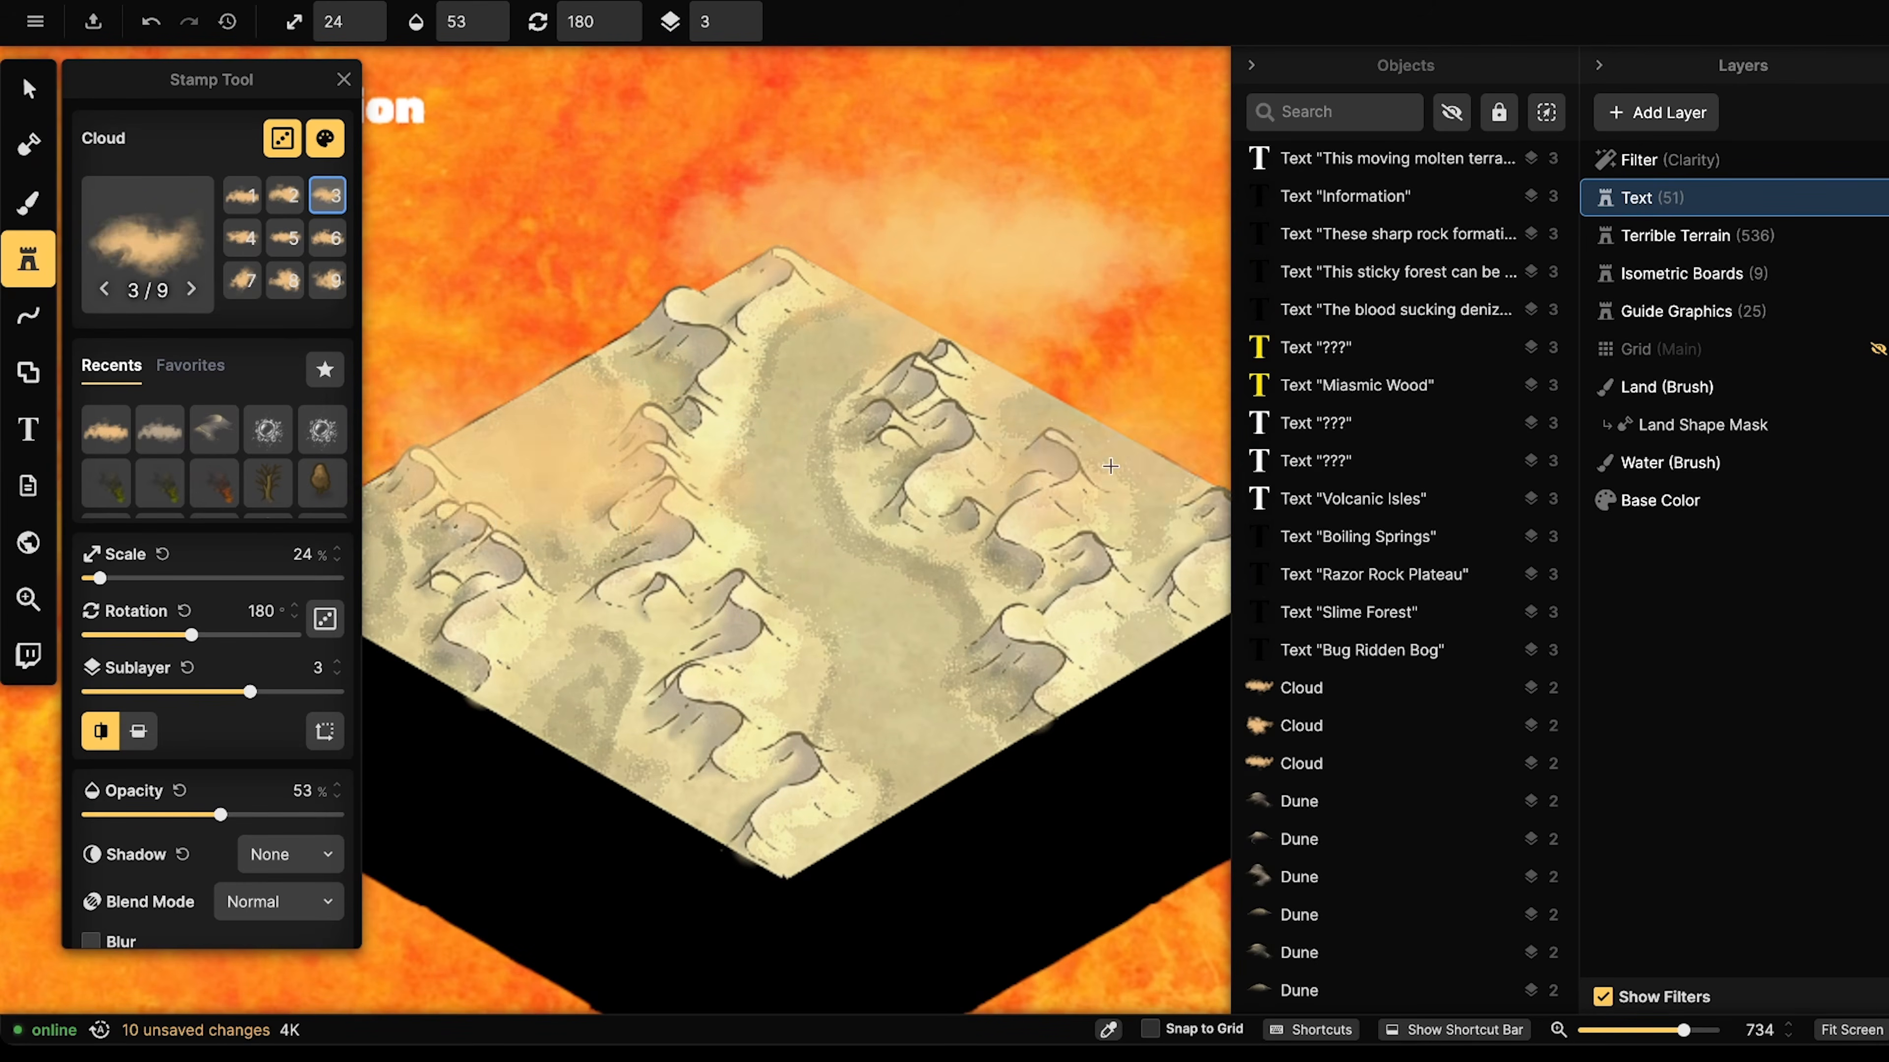
- Place four more dust clouds around the tile's right corner and back right edge
drag(1046, 476, 844, 316)
click(960, 320)
click(1052, 327)
click(1056, 401)
click(937, 405)
- Add dust clouds along the back left edge, at the left corner and by the back corner of the tile
scroll(923, 409, down, 3)
drag(922, 409, 1097, 439)
click(681, 296)
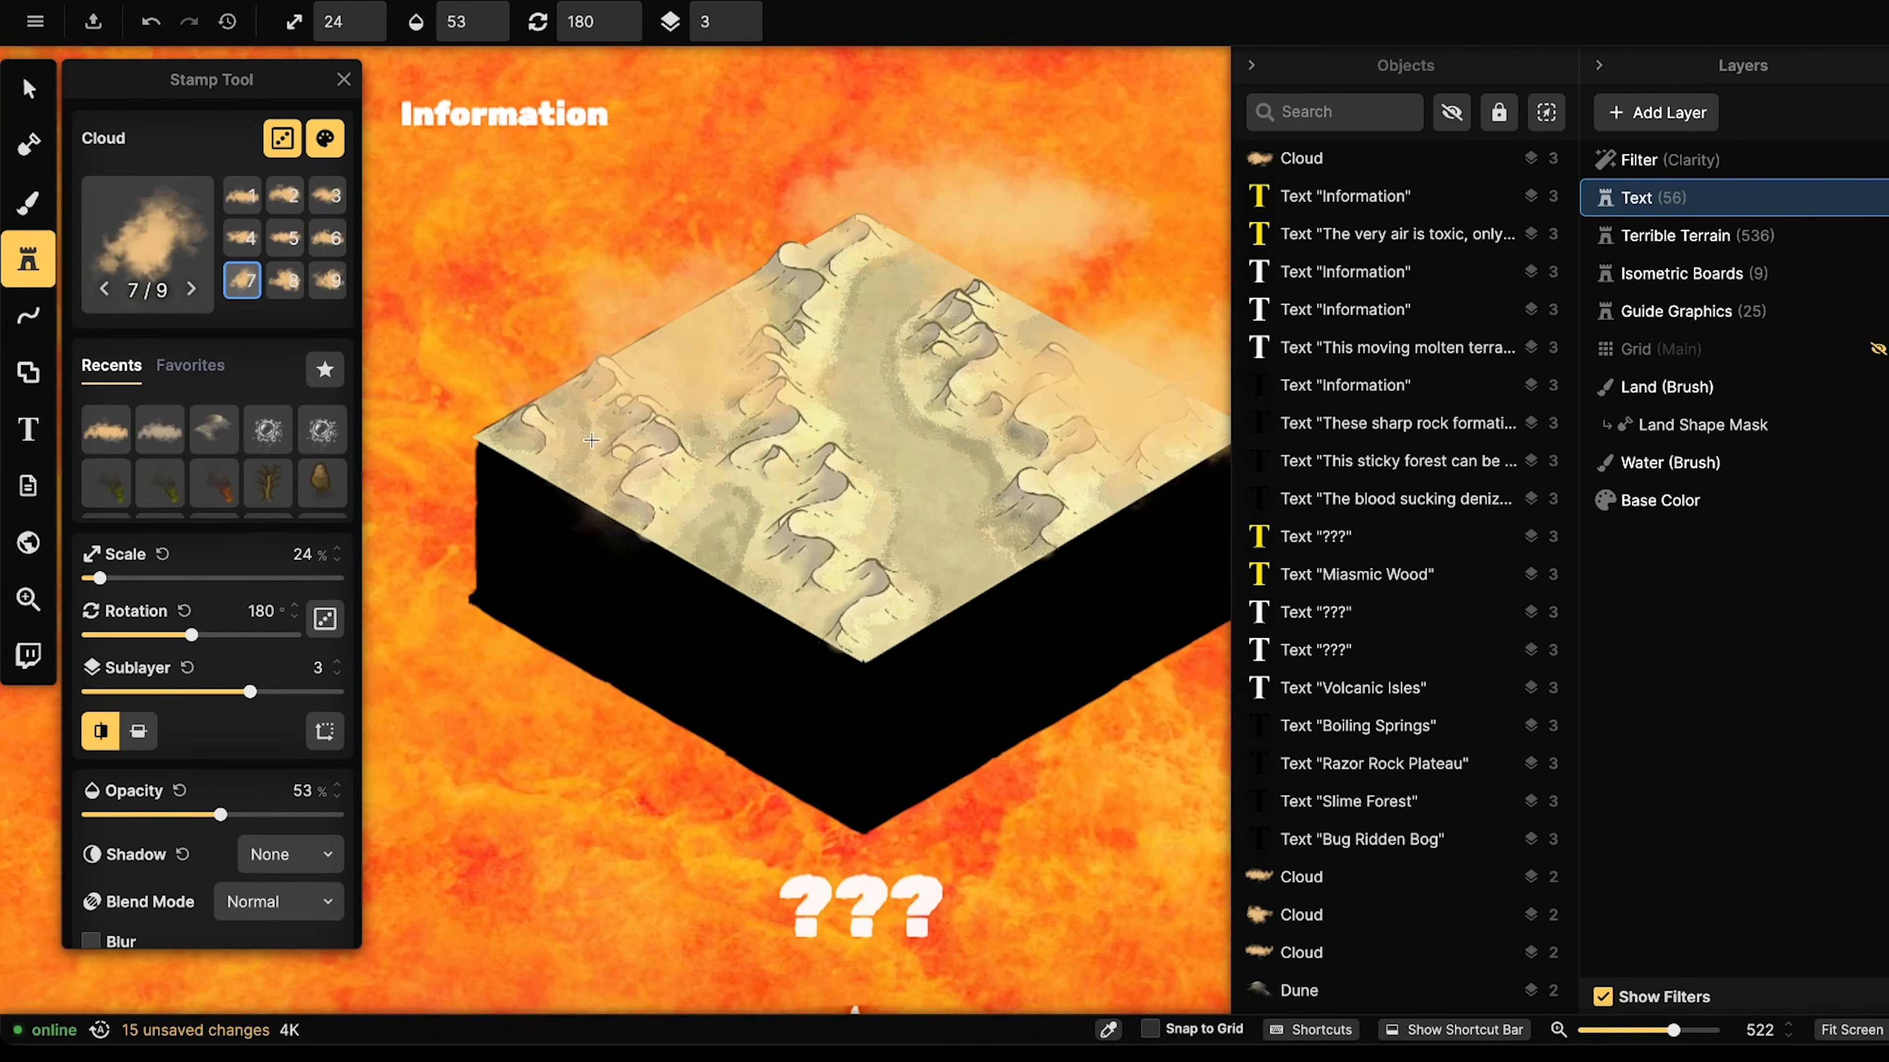
click(575, 400)
click(942, 226)
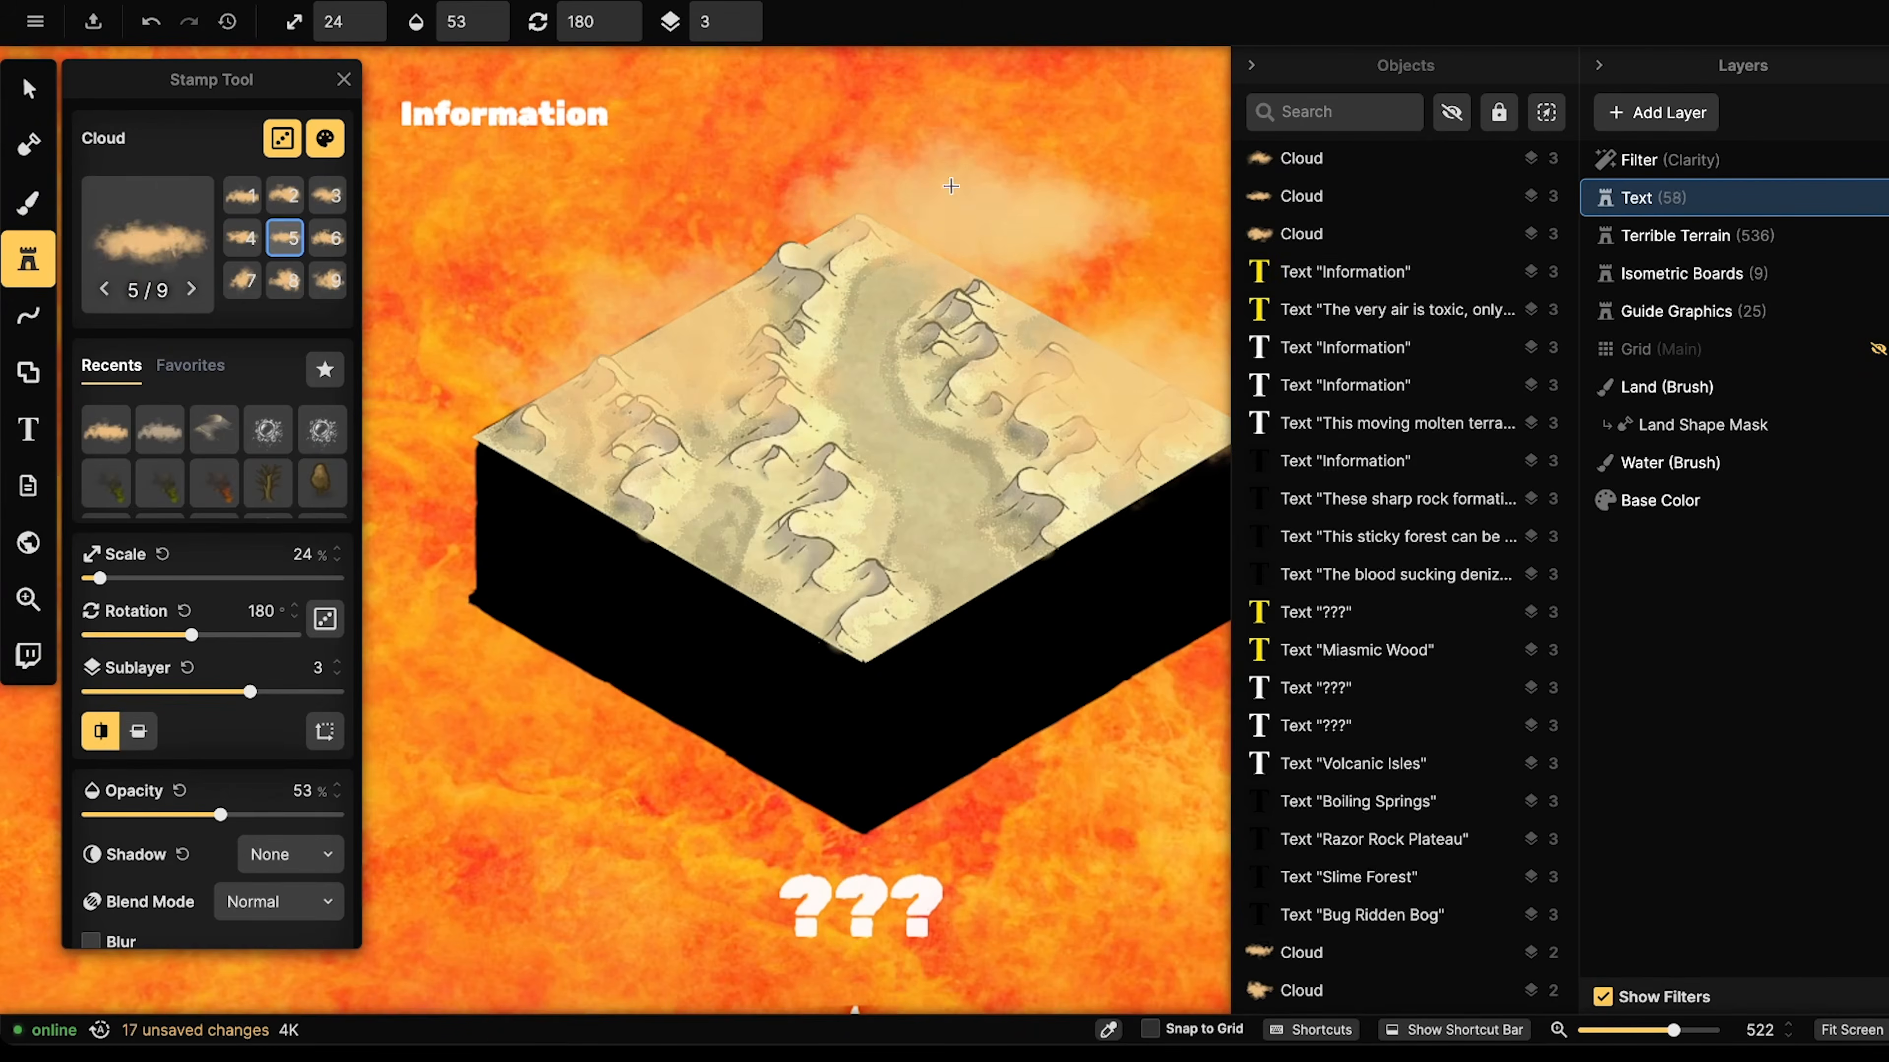
- Build up the dust with two clouds above the back corner and two over the left and central dune ridges
click(951, 145)
click(1023, 145)
click(714, 341)
click(802, 324)
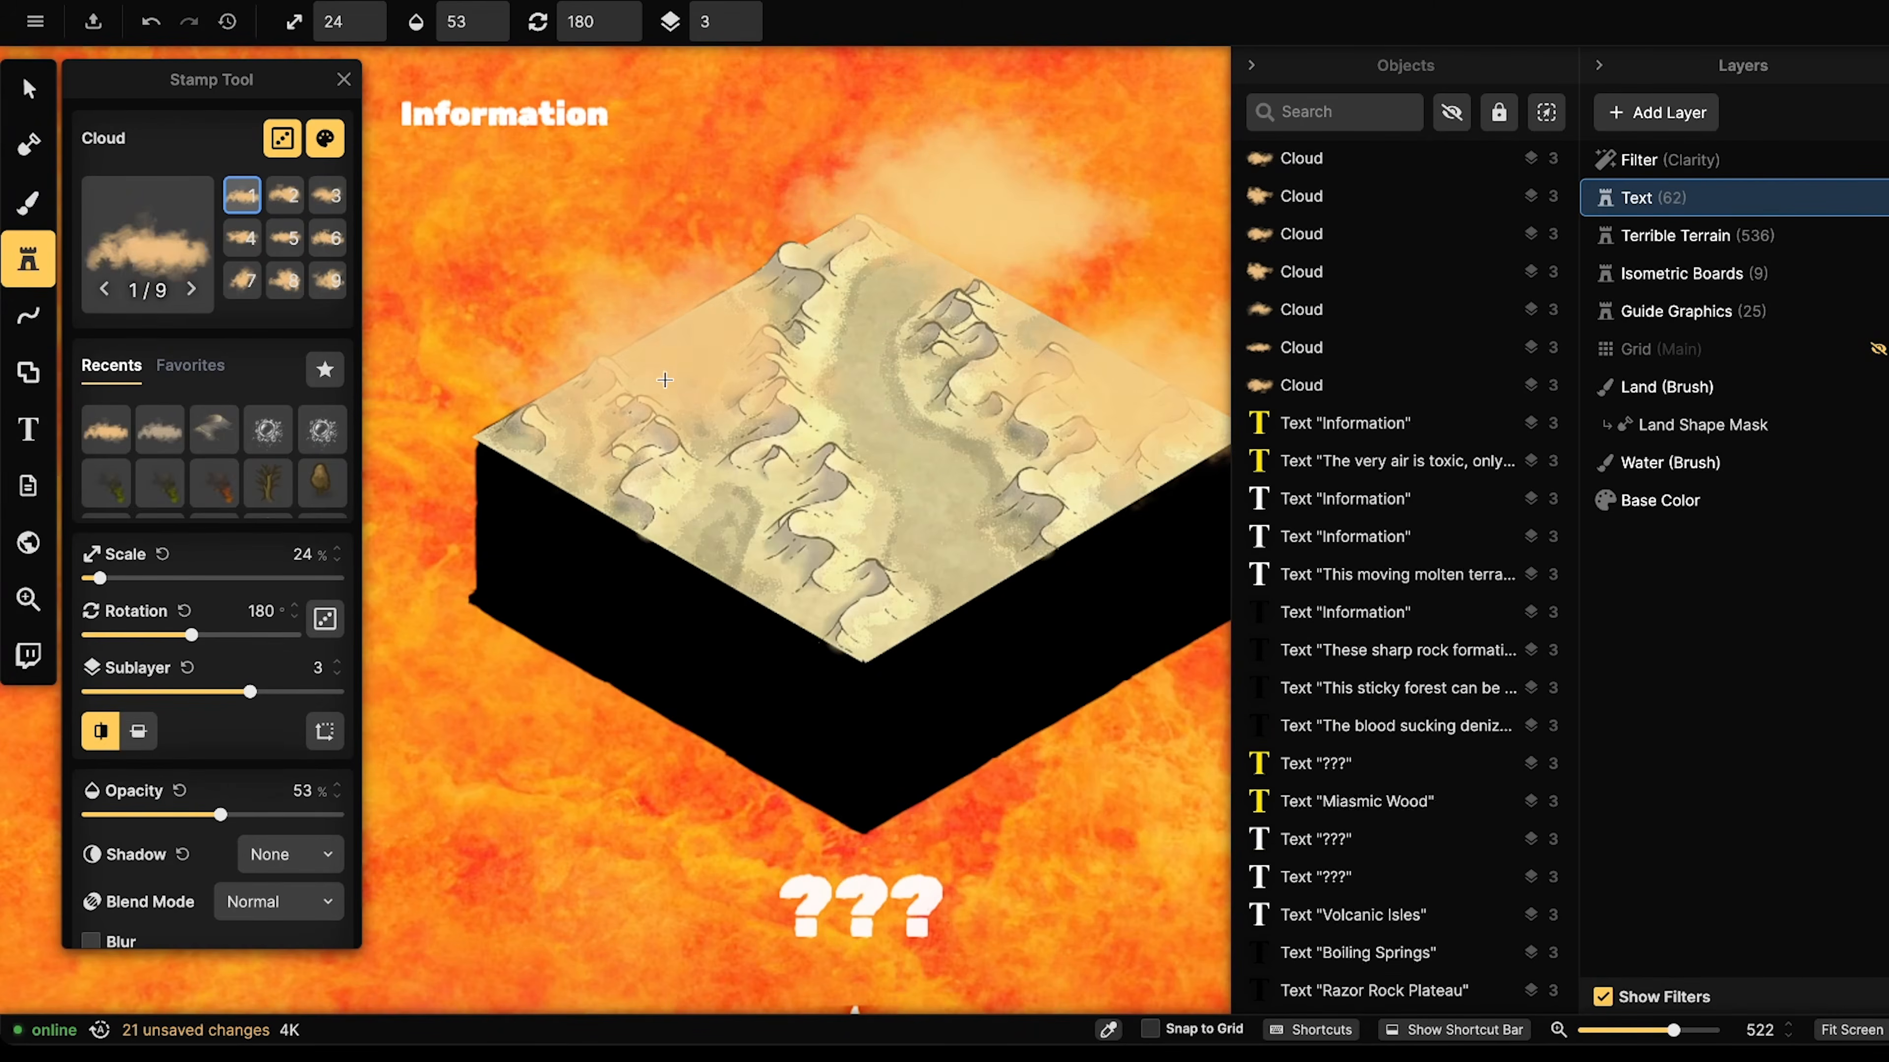
- Add three more dust clouds over the right dune ridge and the tile's right corner
click(972, 377)
drag(1131, 372, 875, 374)
click(878, 375)
click(893, 373)
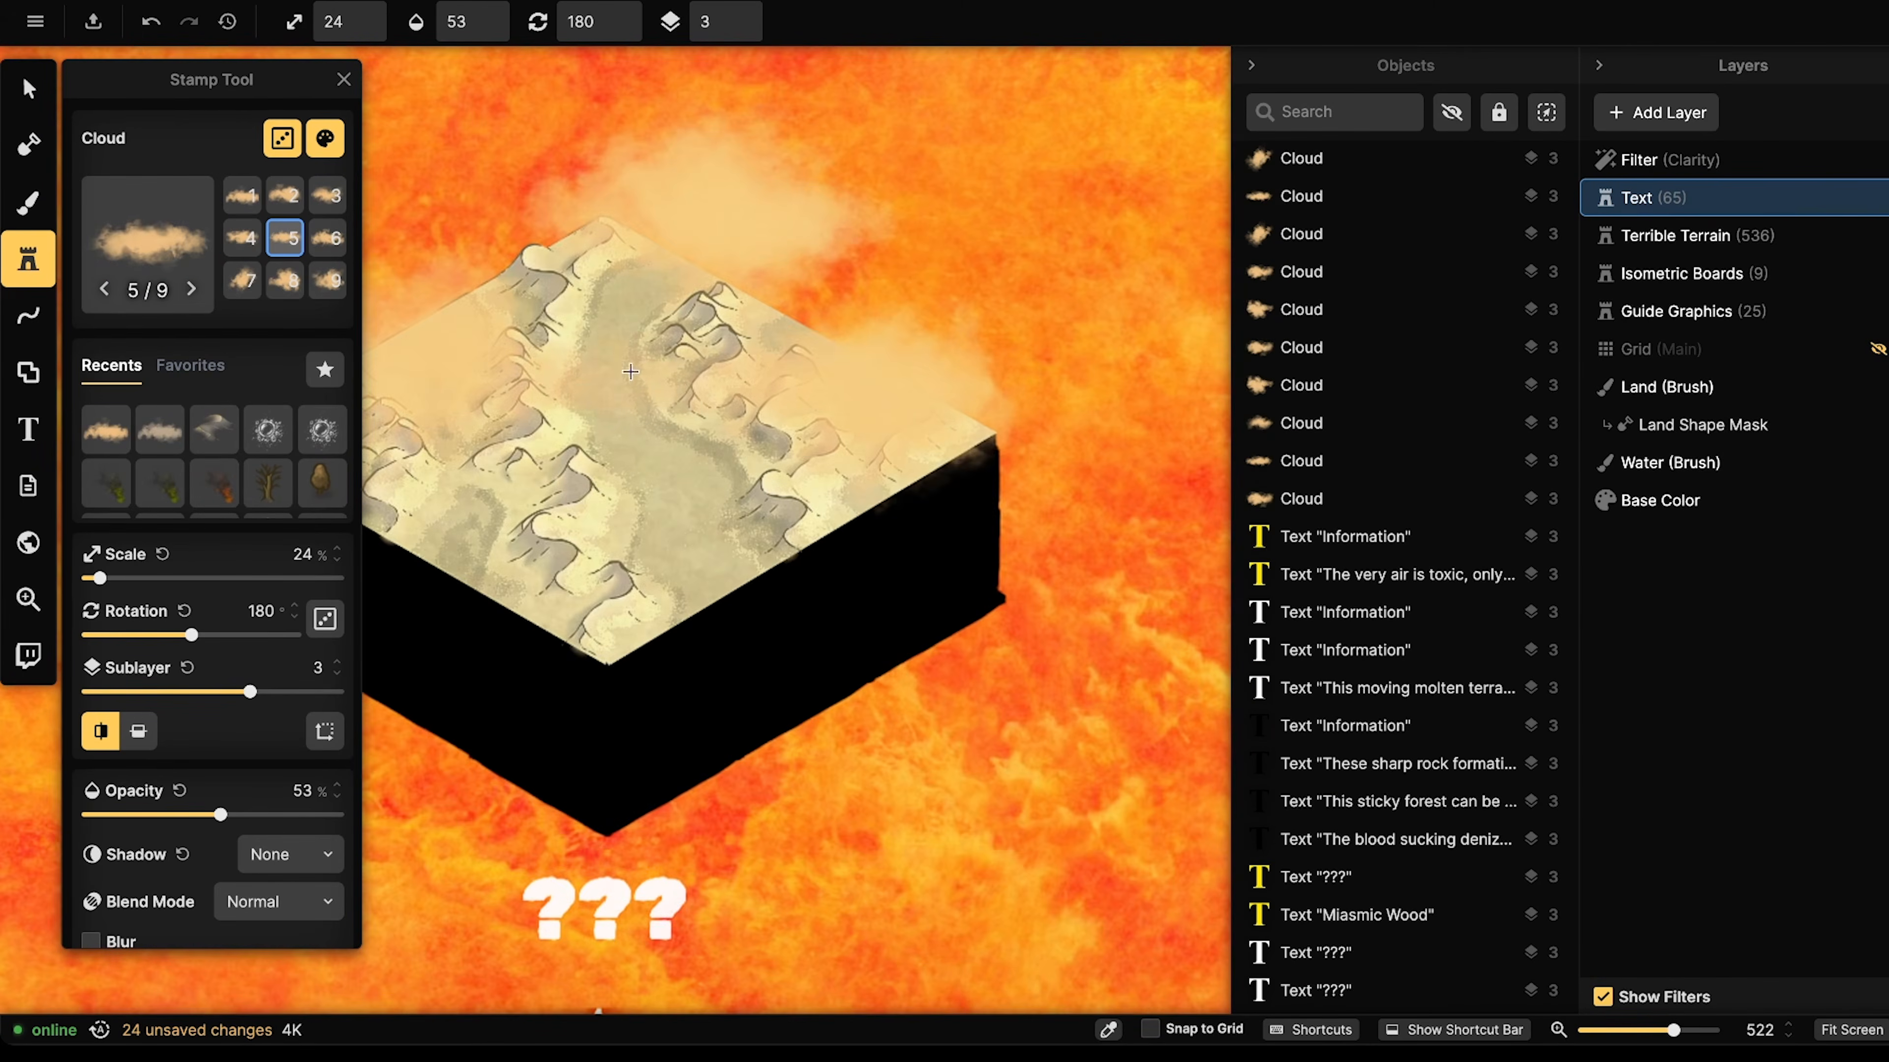
drag(365, 359, 534, 367)
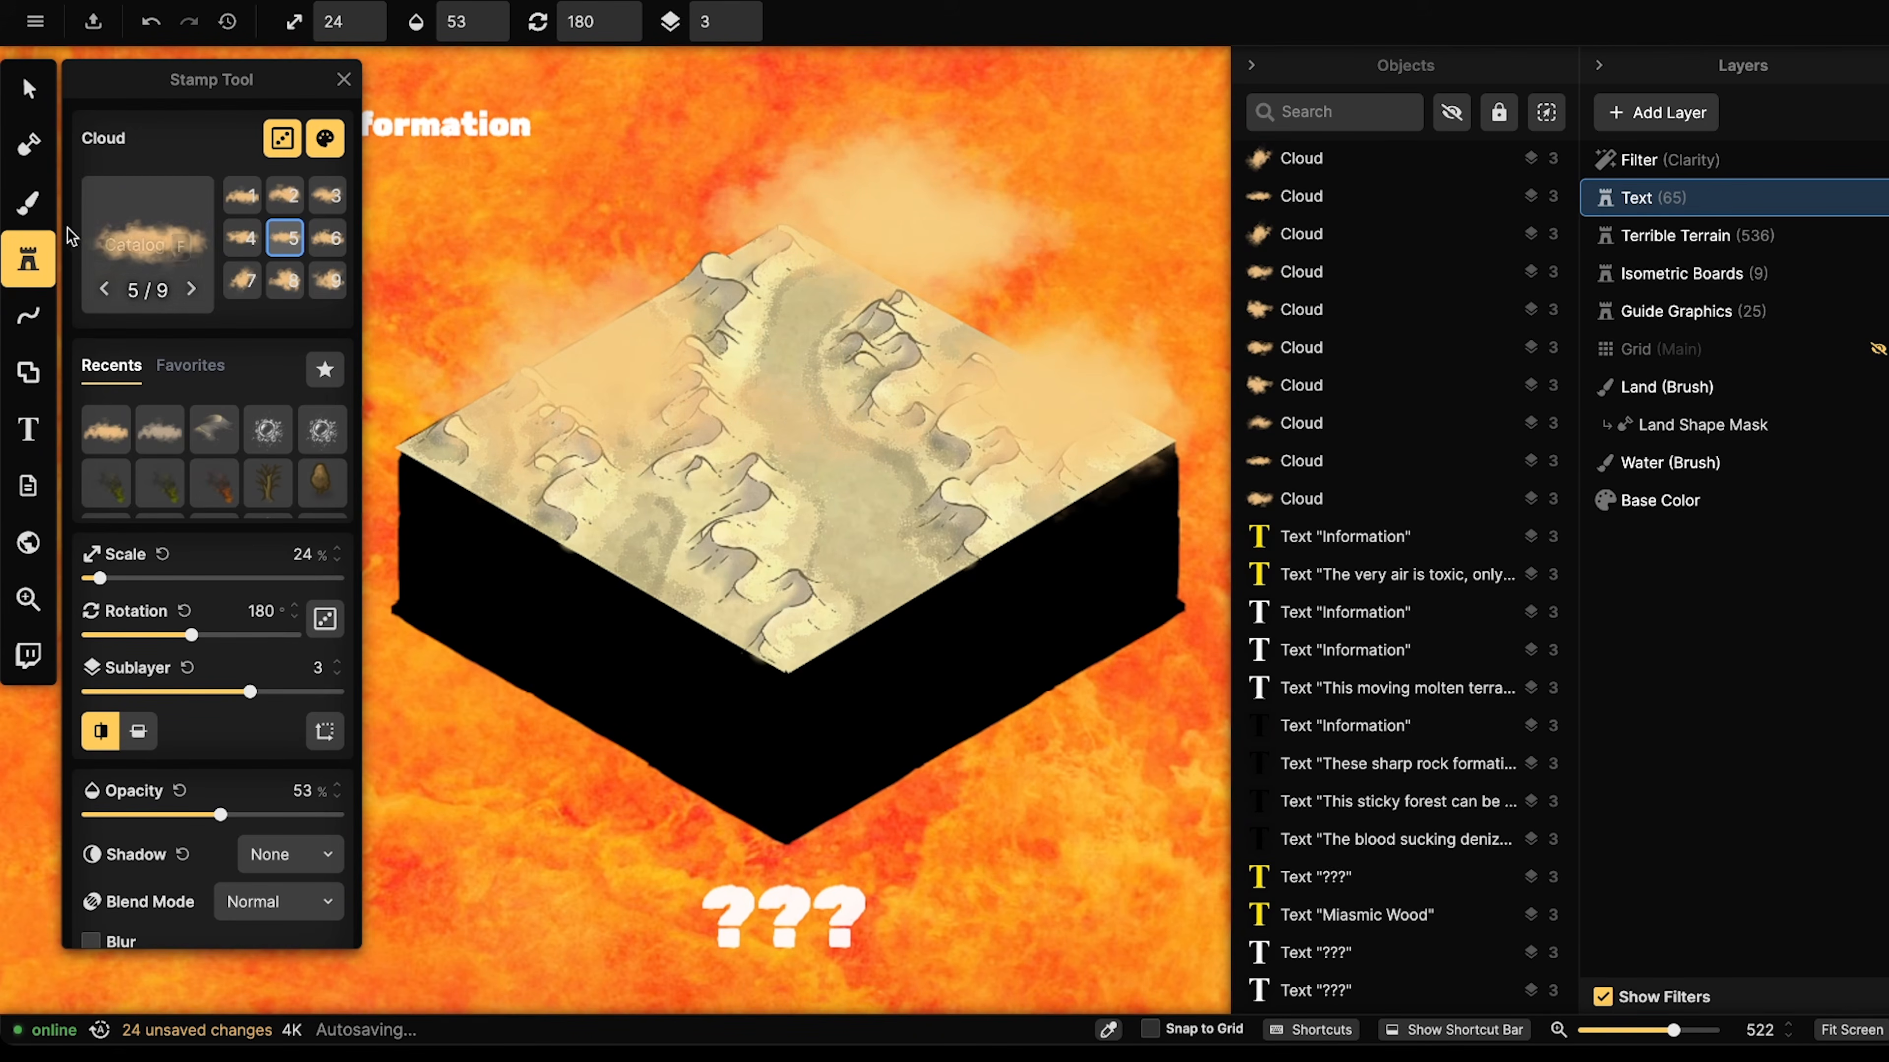
- Search the Fantasy Battlemaps stamps for electric and choose the Electric Surge stamp
click(147, 245)
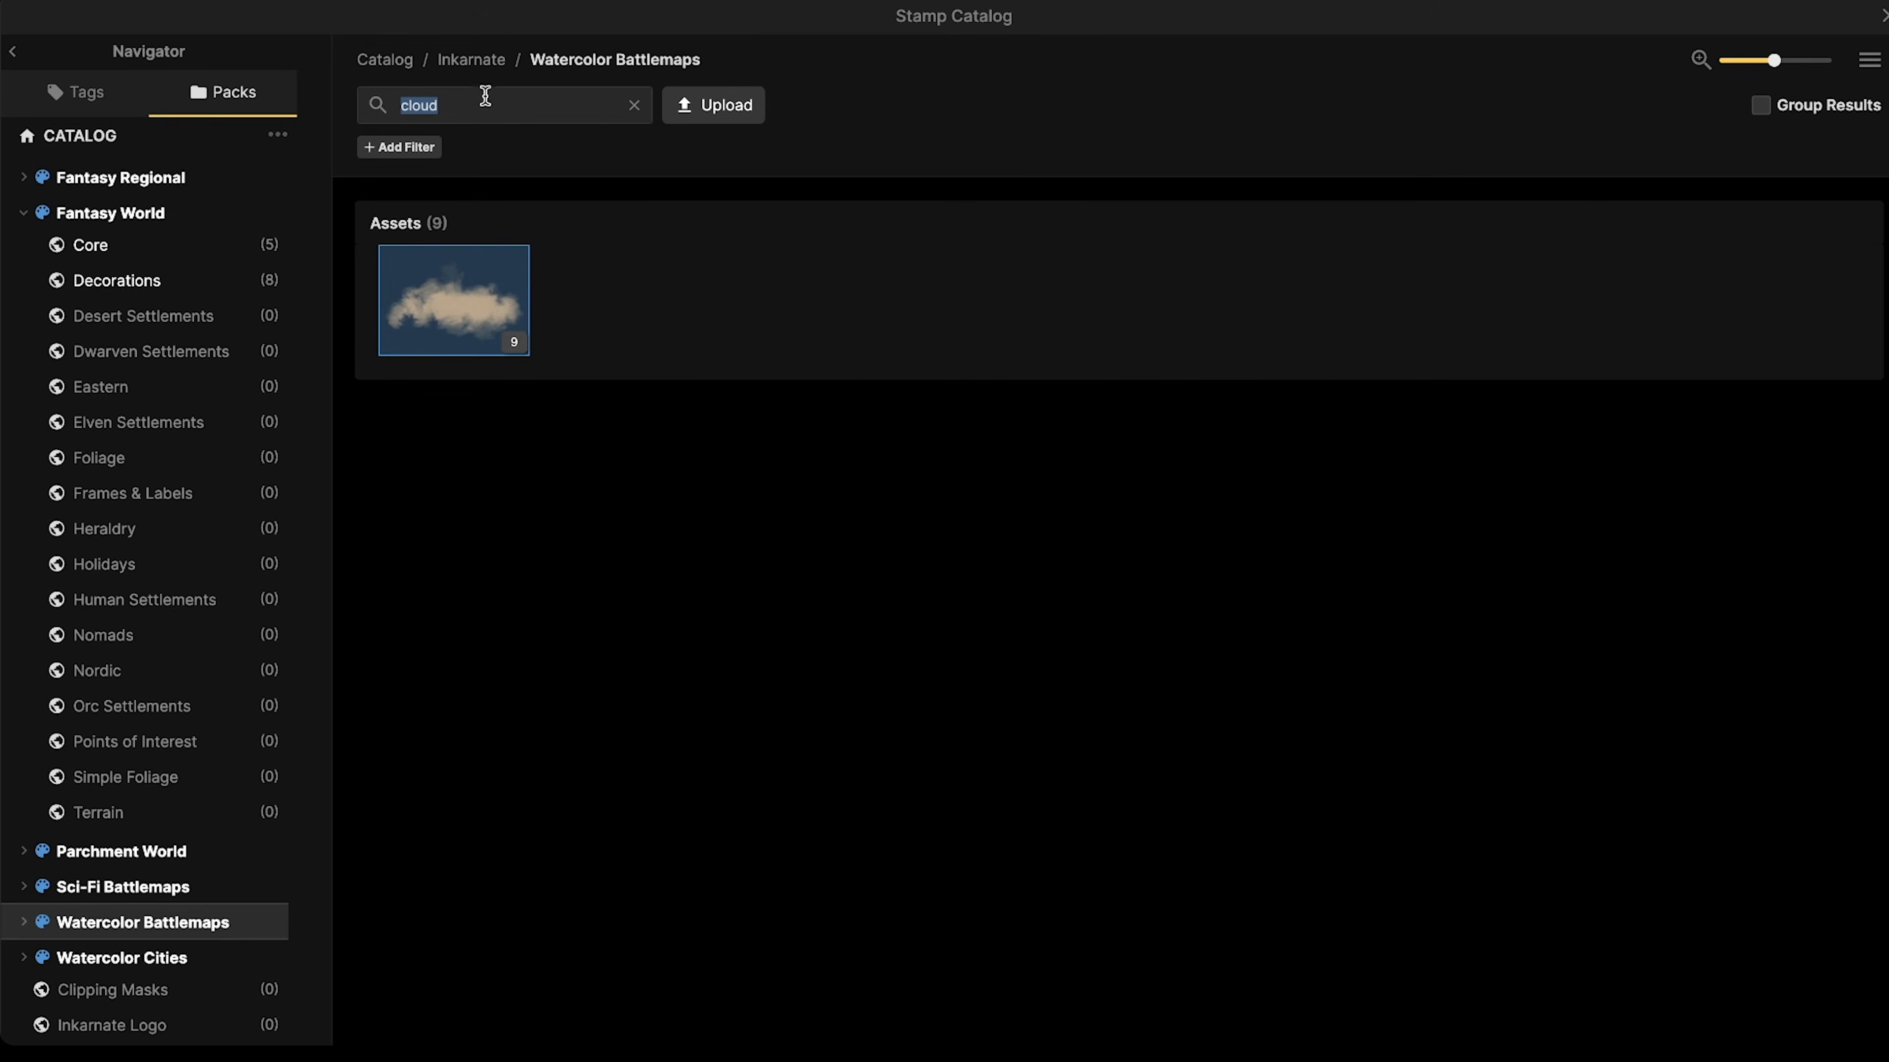
click(636, 106)
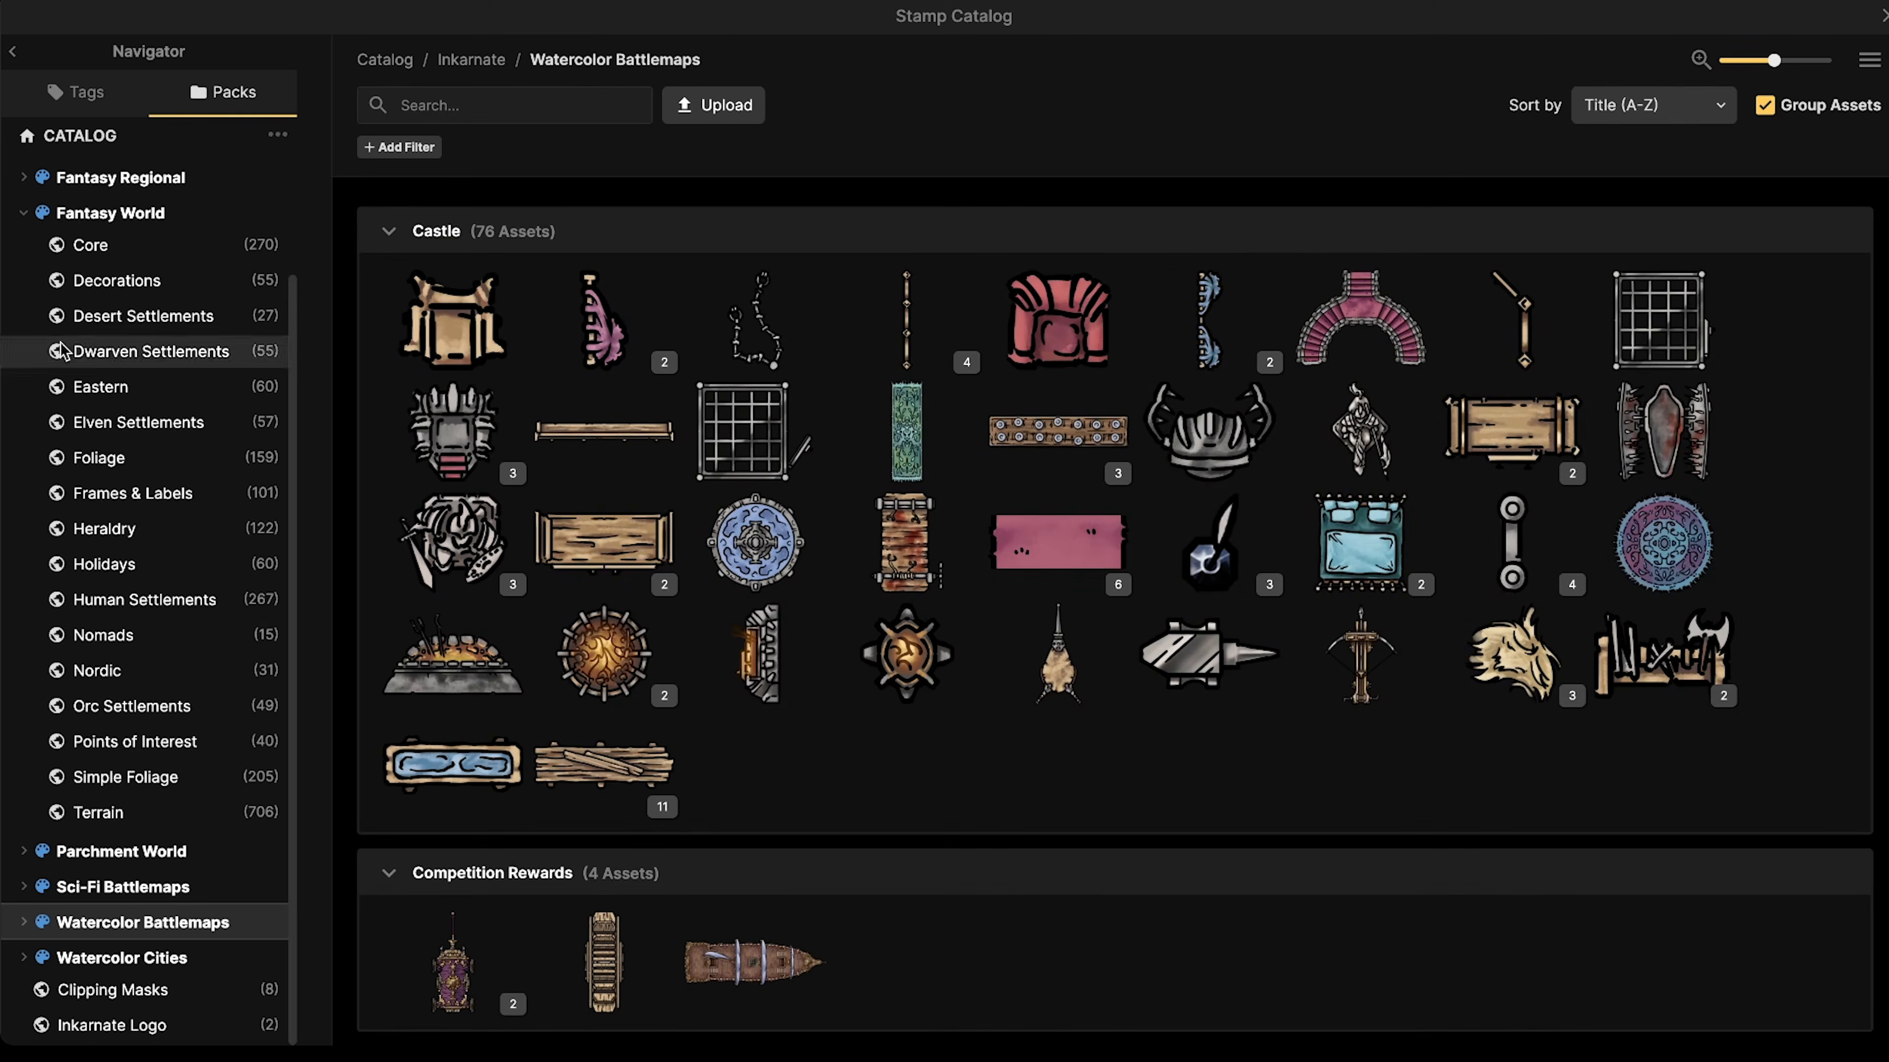
click(21, 216)
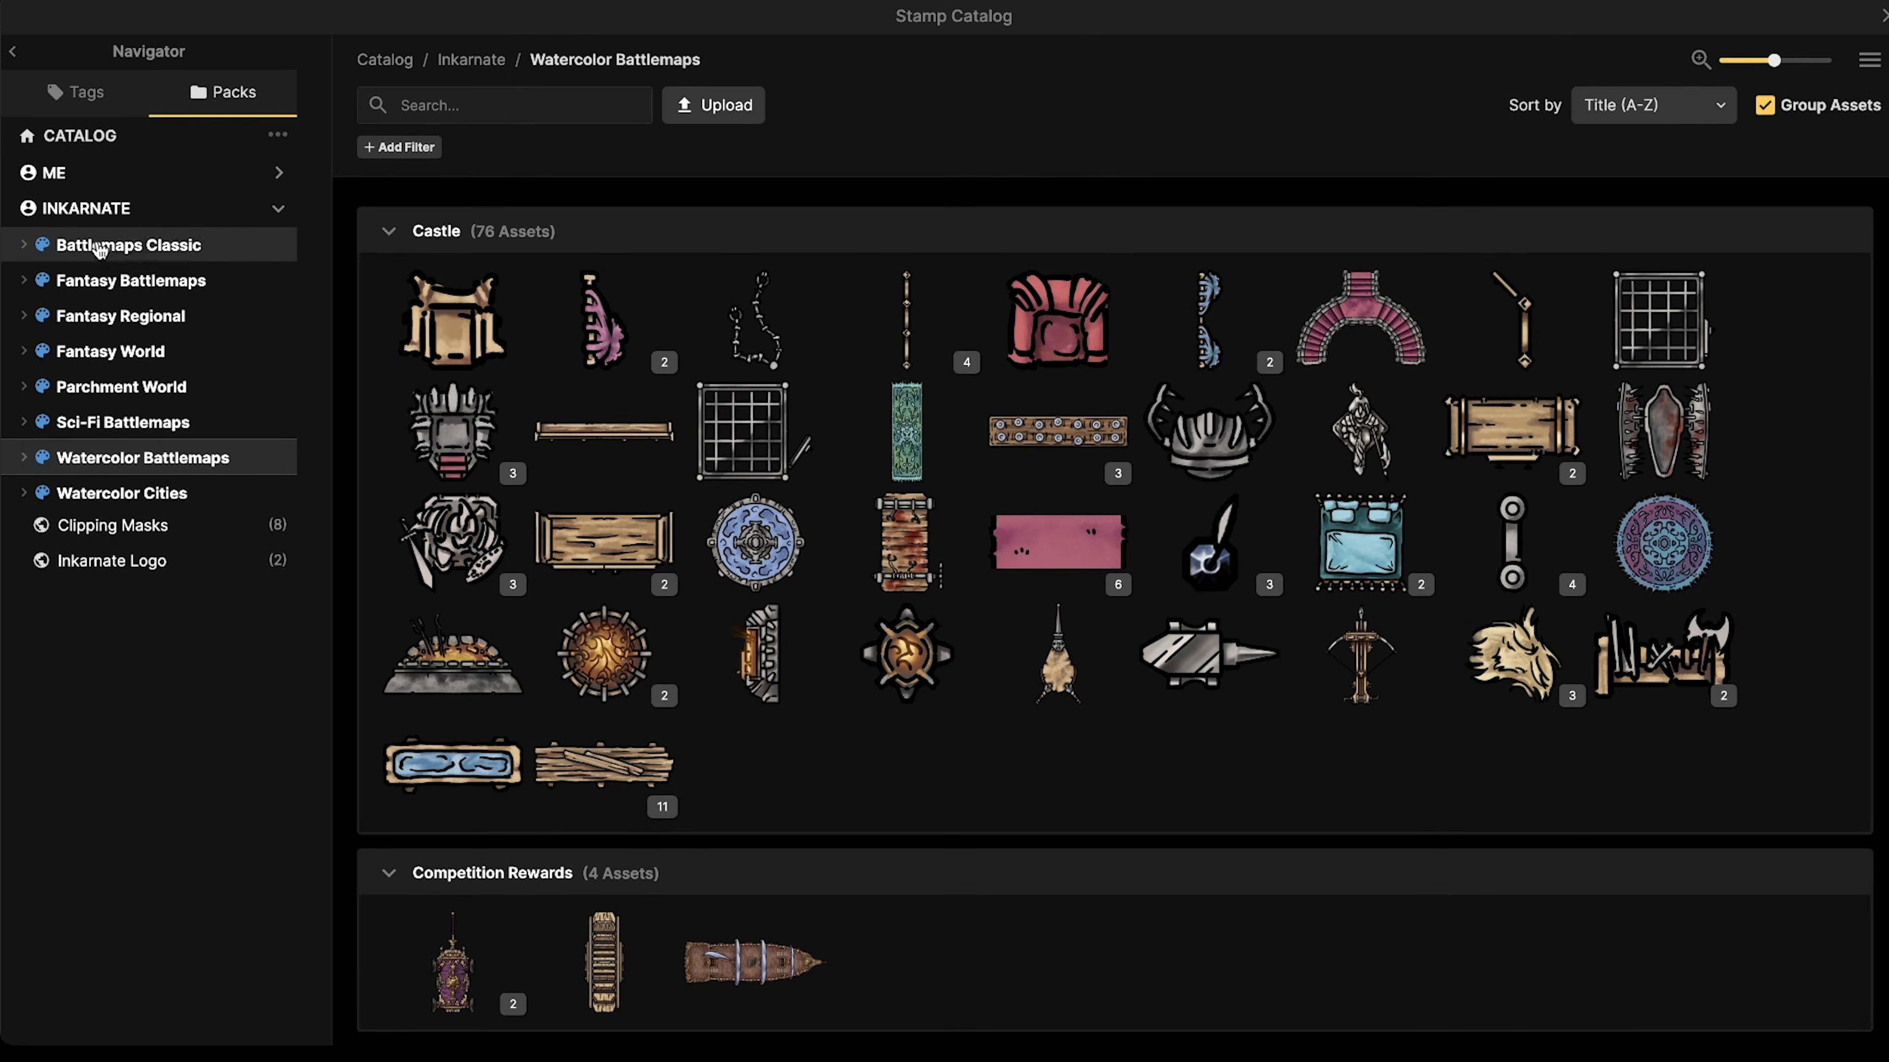
click(124, 292)
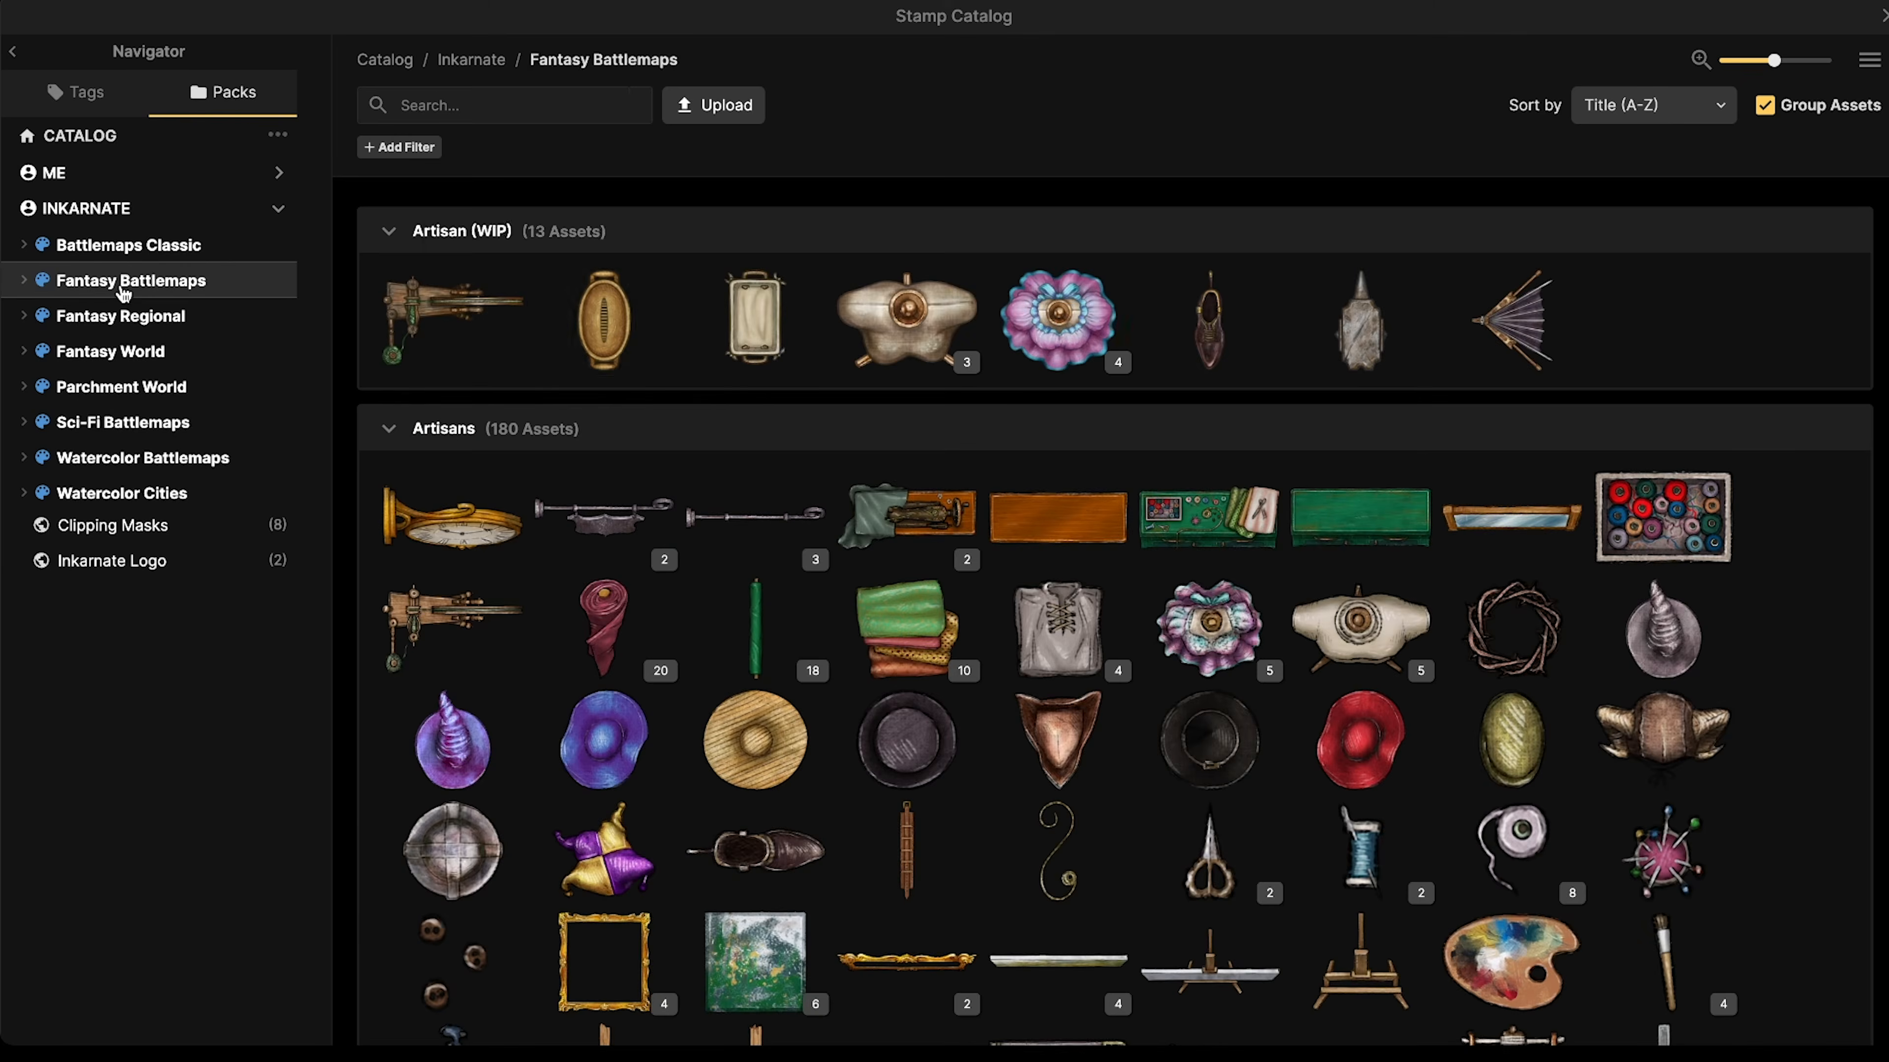
click(496, 112)
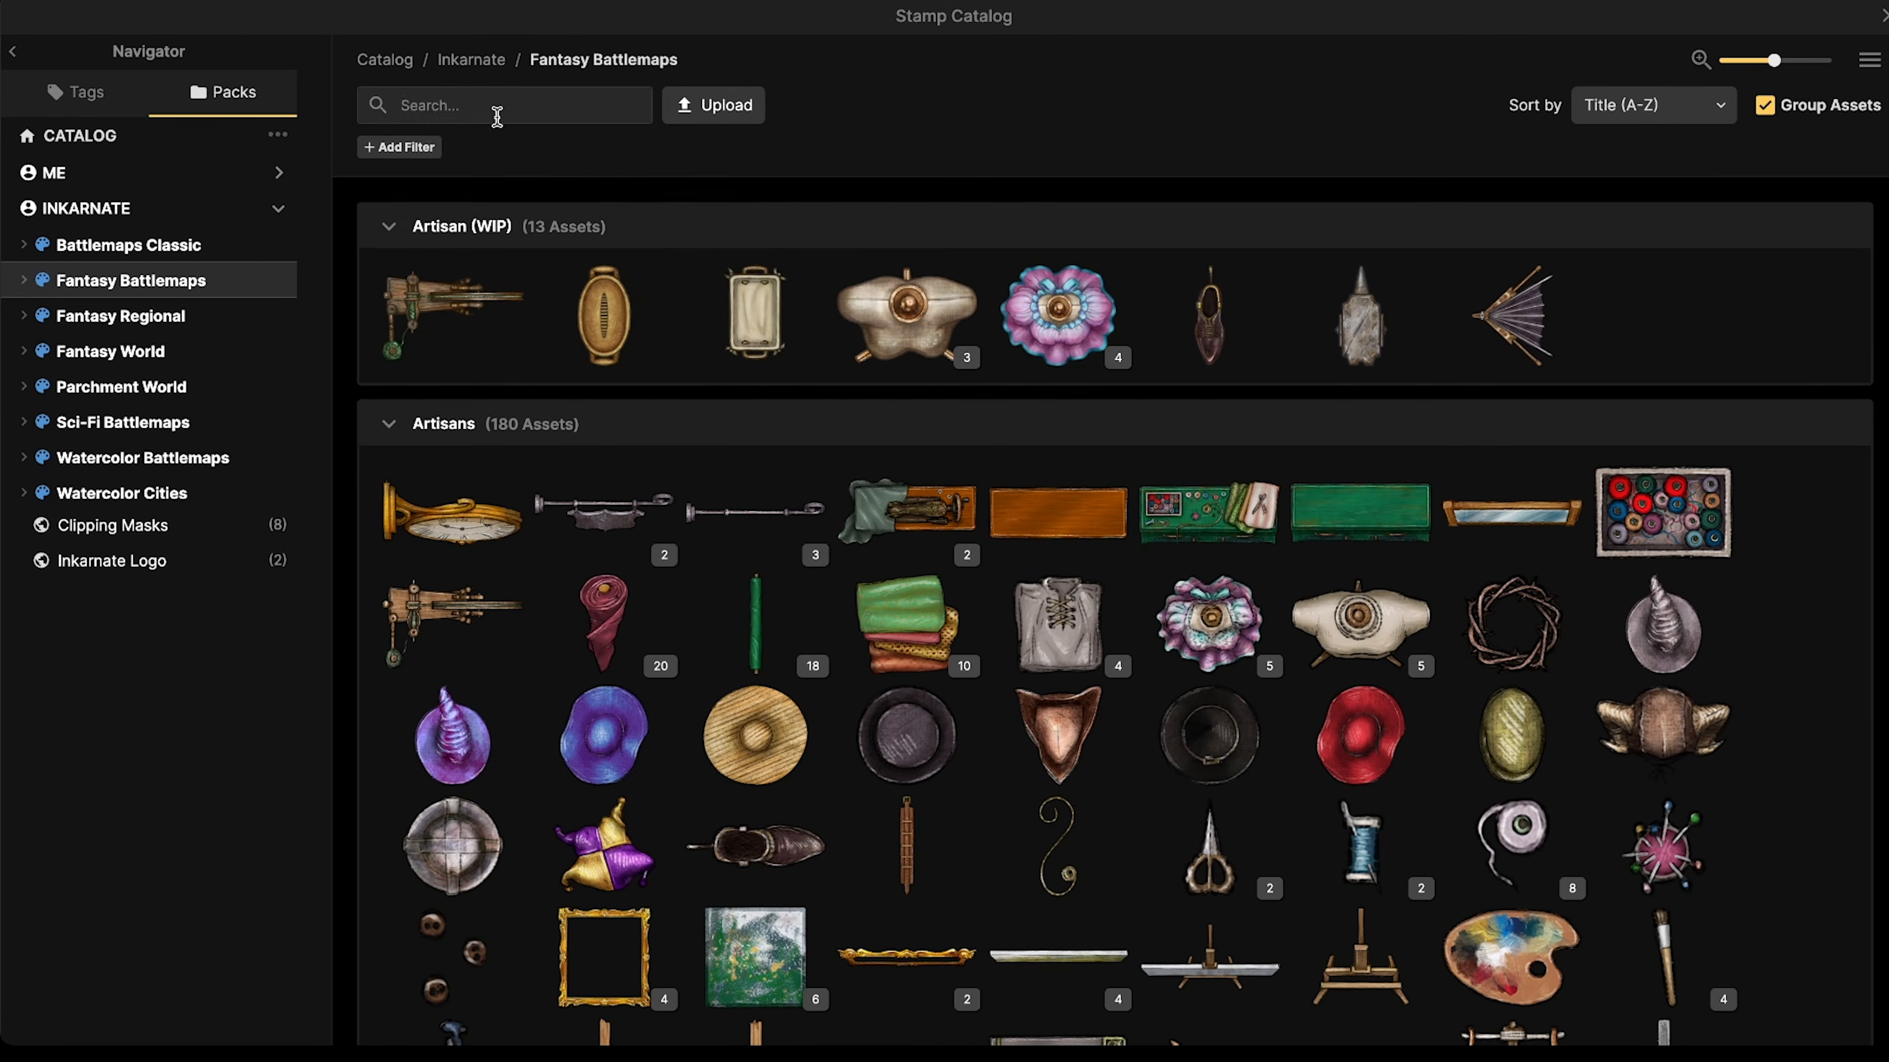
text(electric)
key(Return)
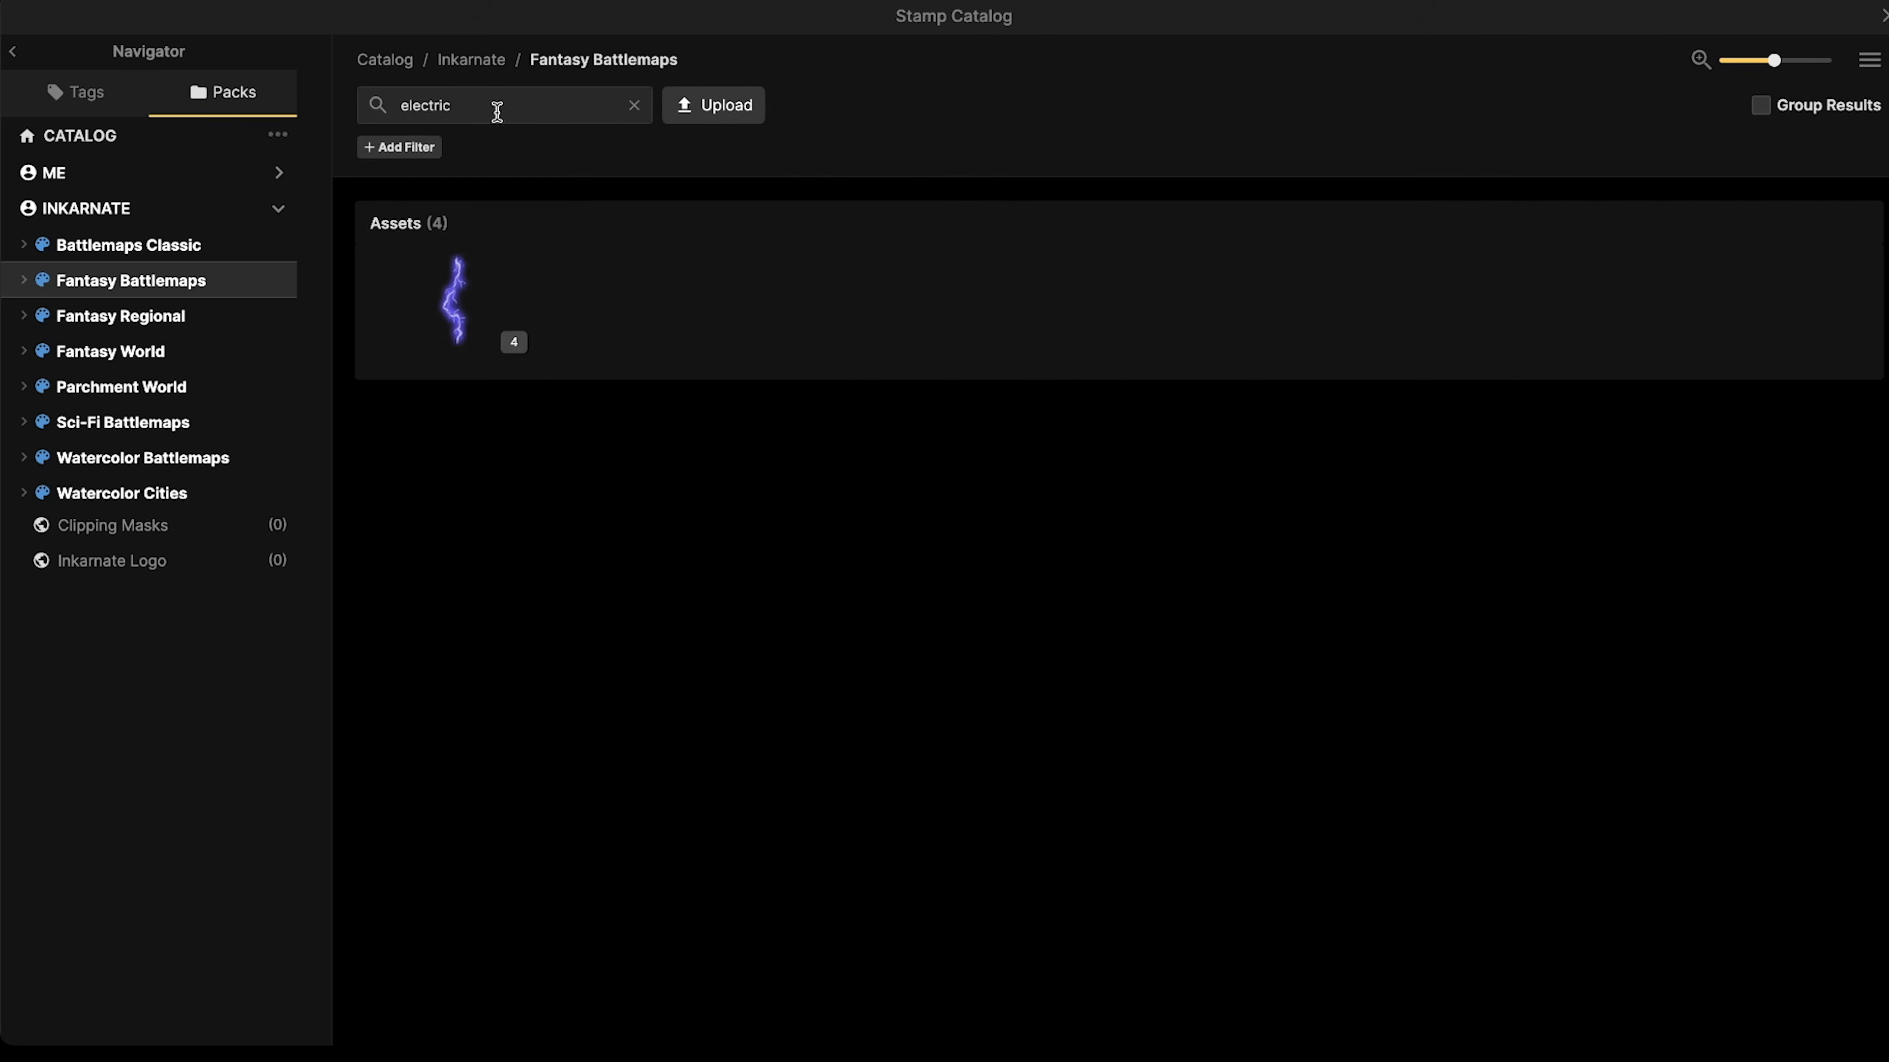
click(459, 292)
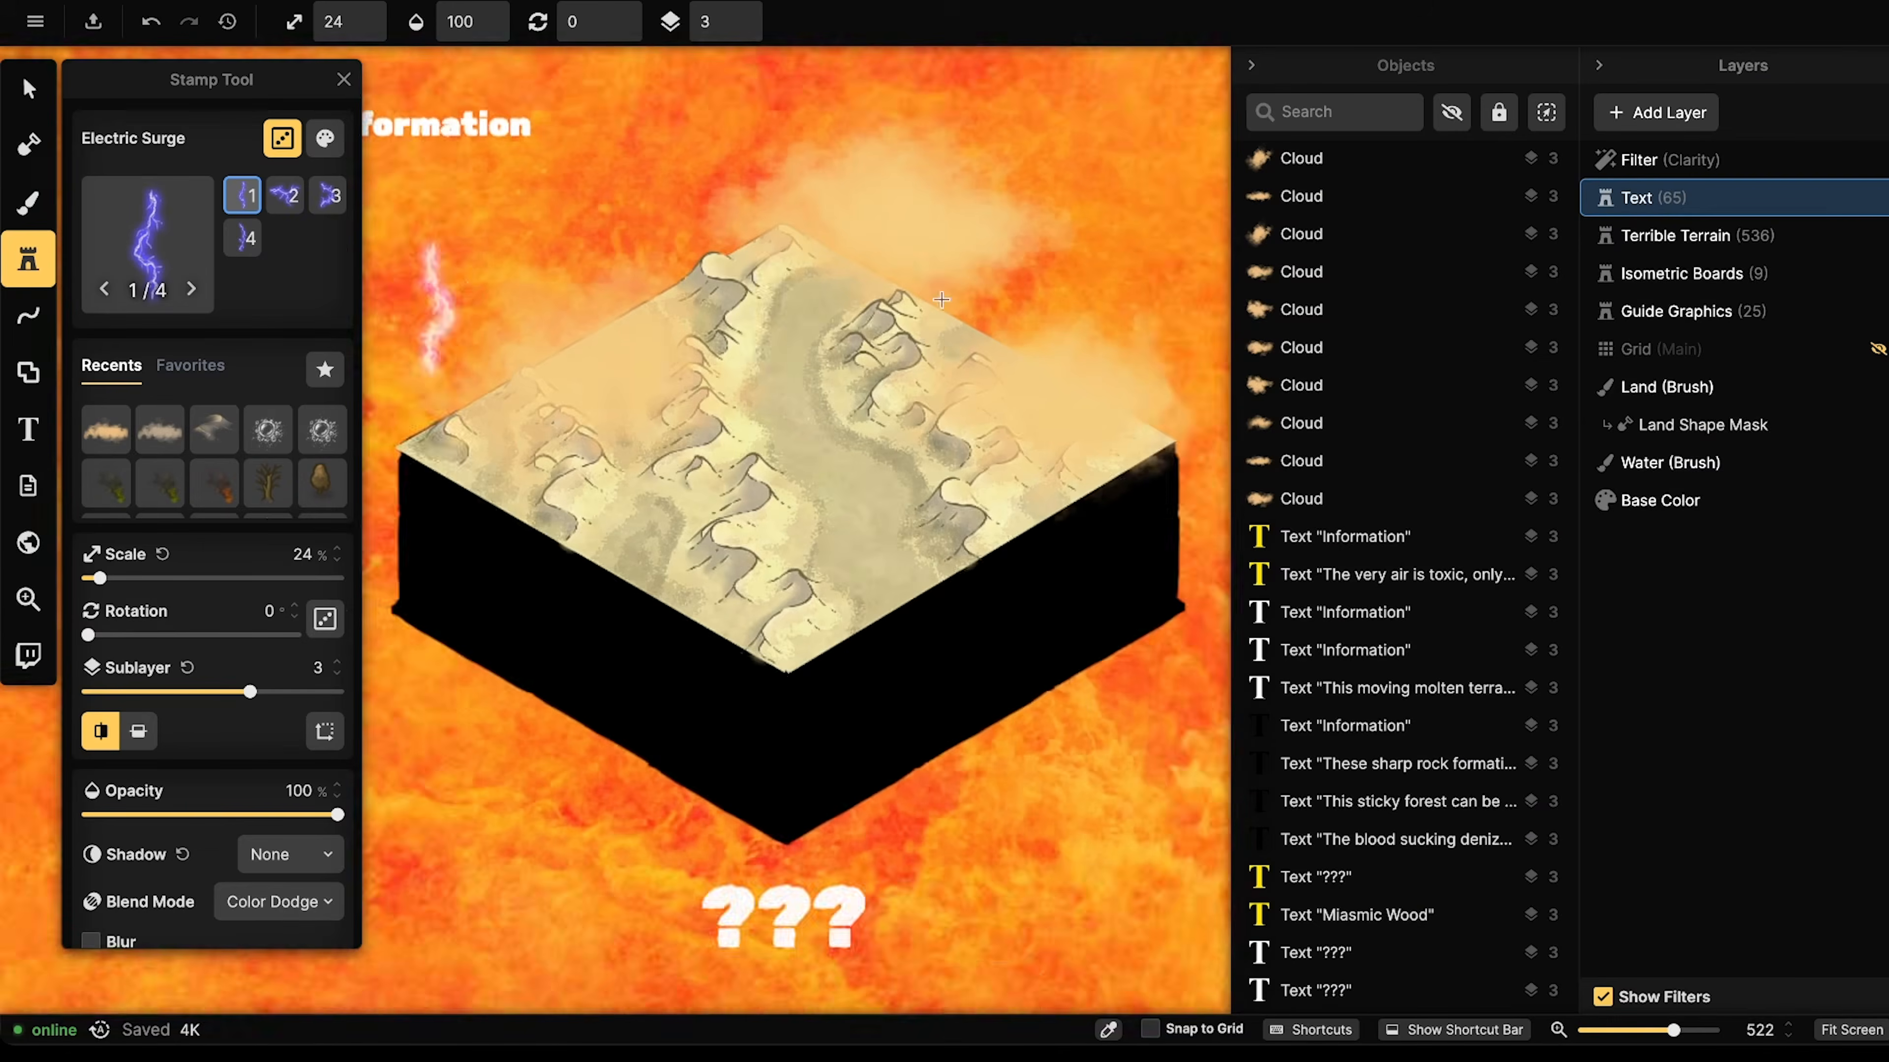
- Place an Electric Surge lightning bolt at 11% scale over the dunes by the tile's back left edge
scroll(595, 382, up, 5)
key(])
drag(551, 381, 797, 364)
click(703, 506)
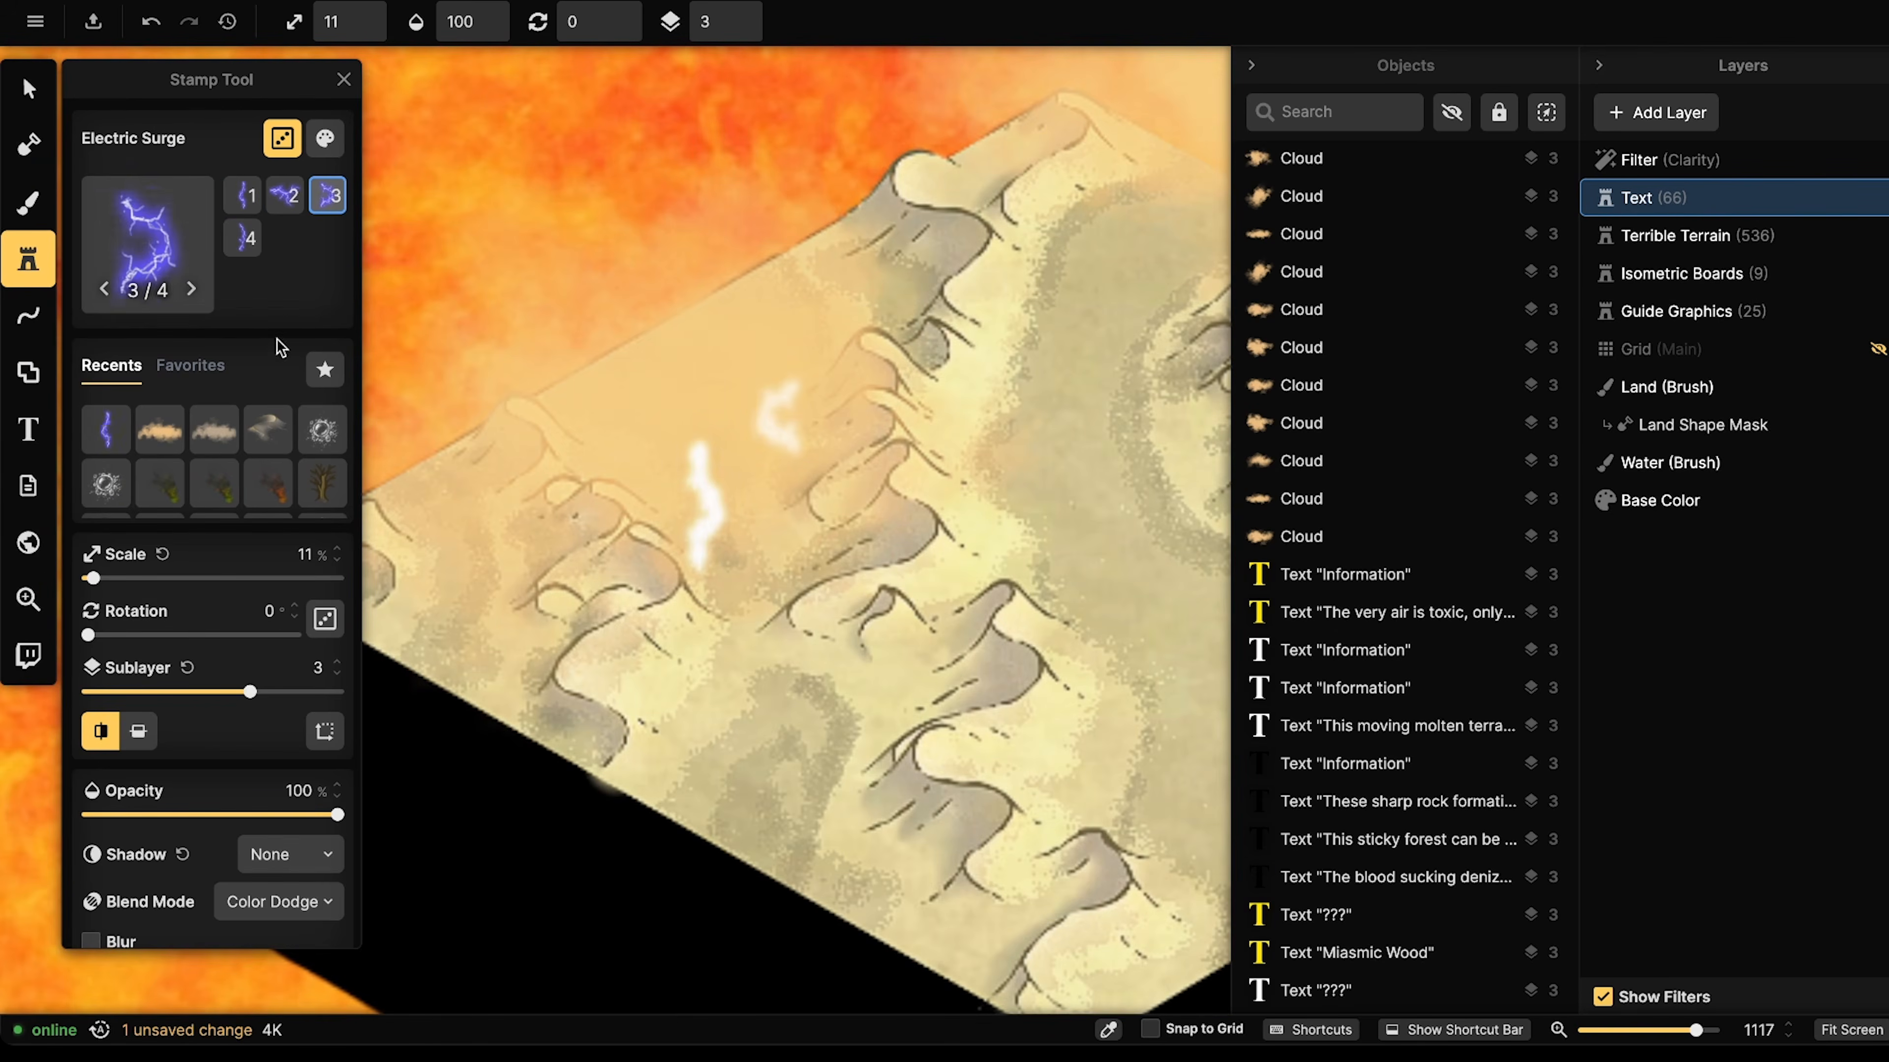
- Select the lightning bolt and try the Normal, Darken and Multiply blend modes on it
click(52, 99)
click(246, 547)
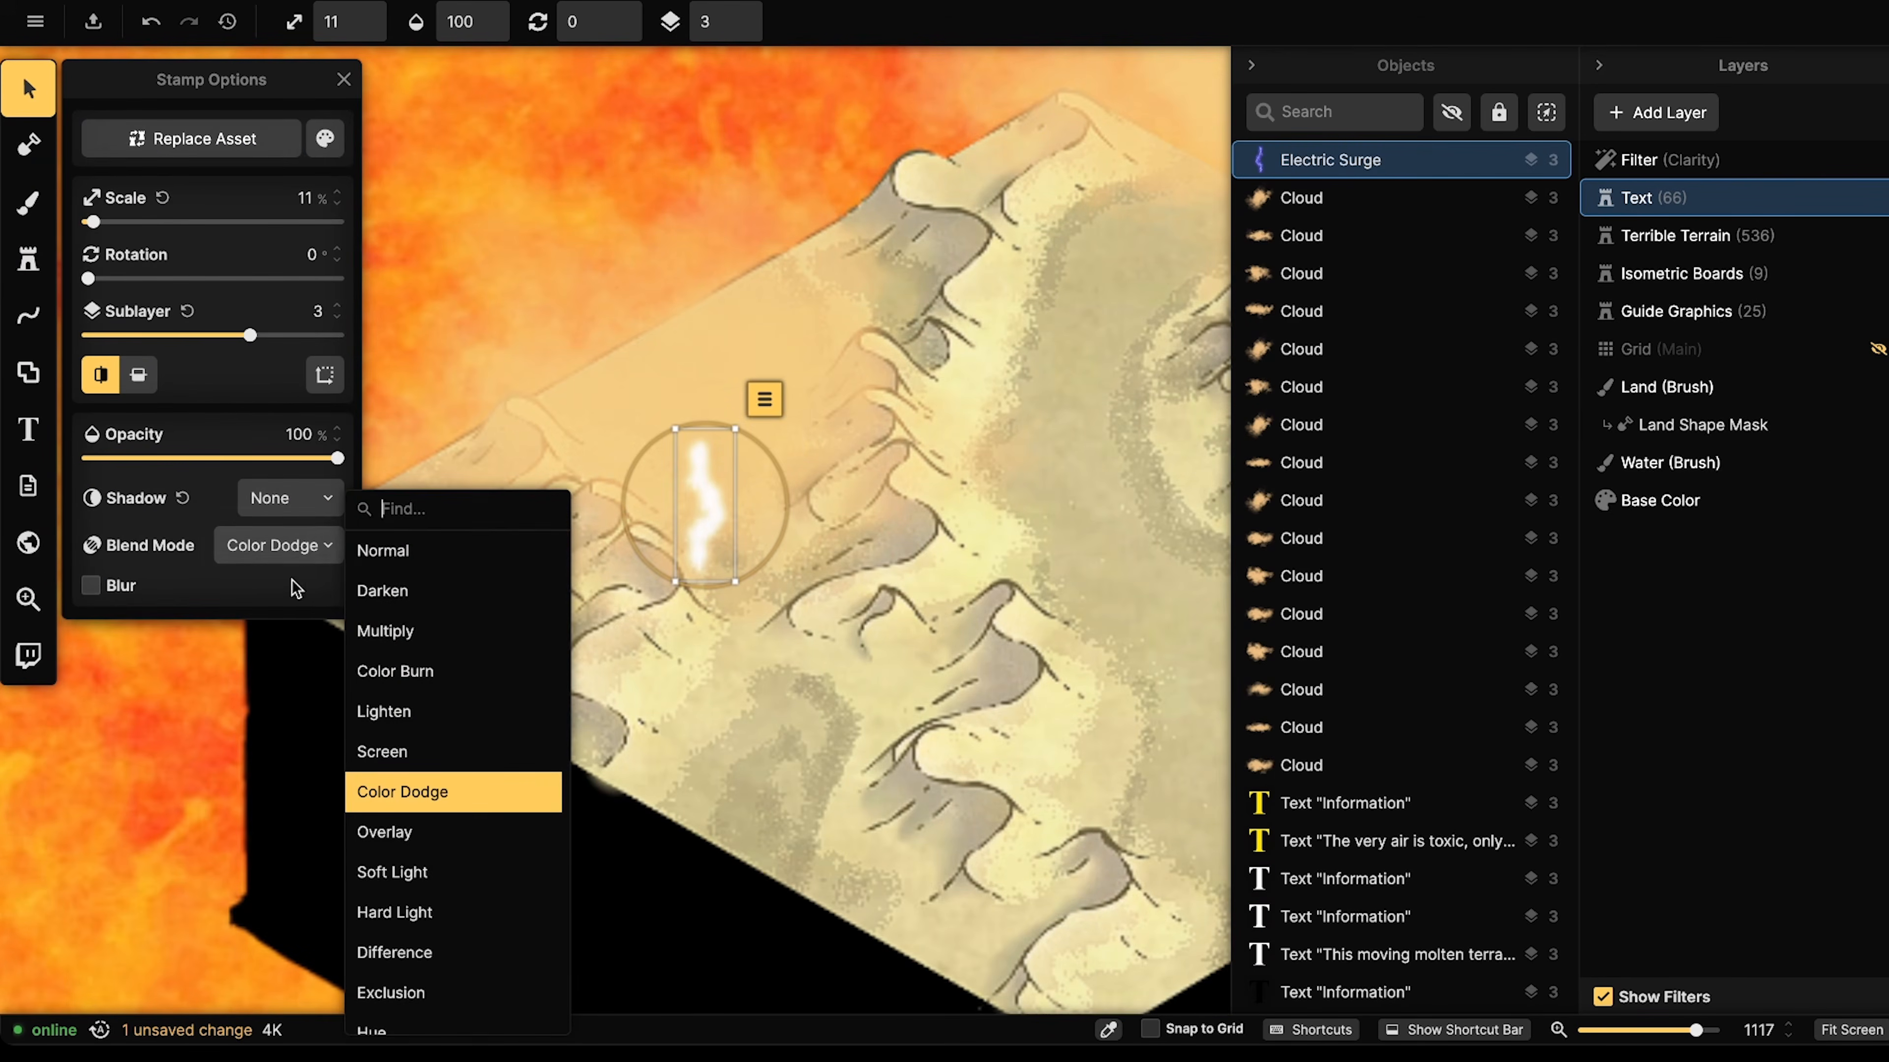
click(363, 553)
click(279, 545)
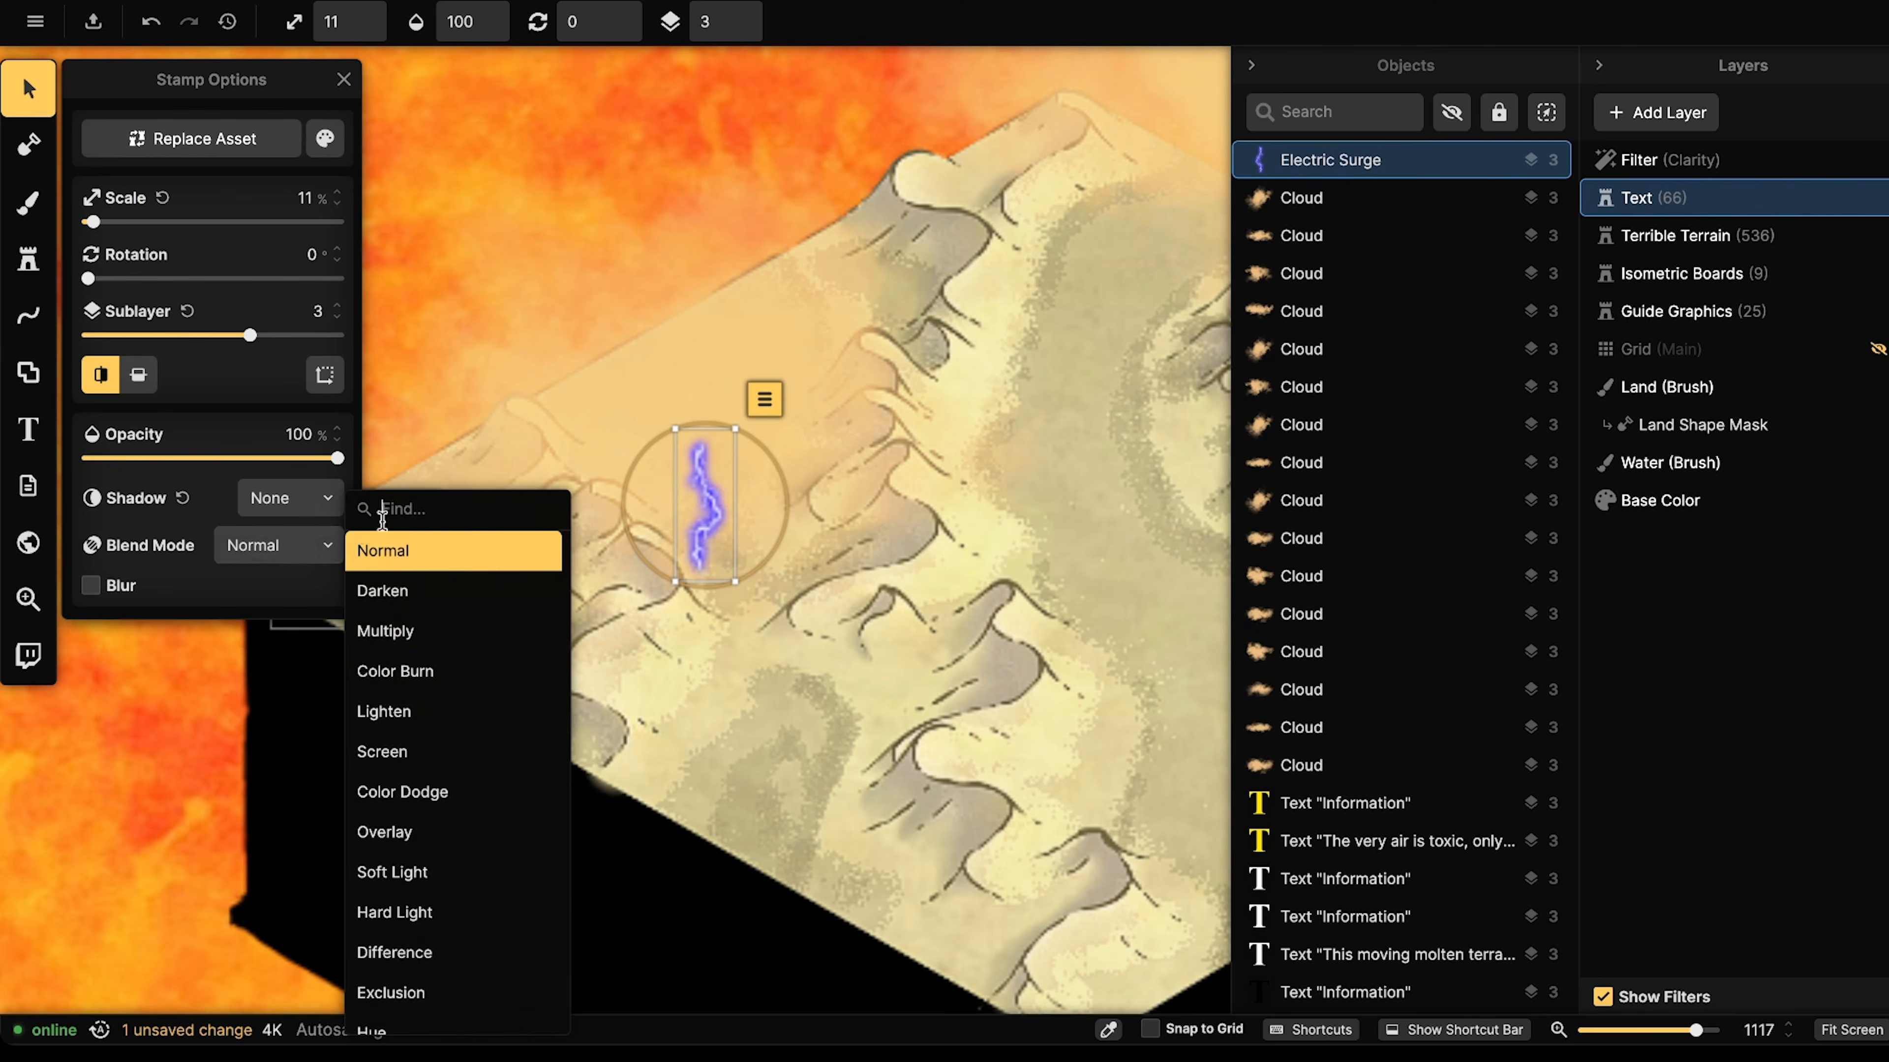
click(400, 604)
click(307, 556)
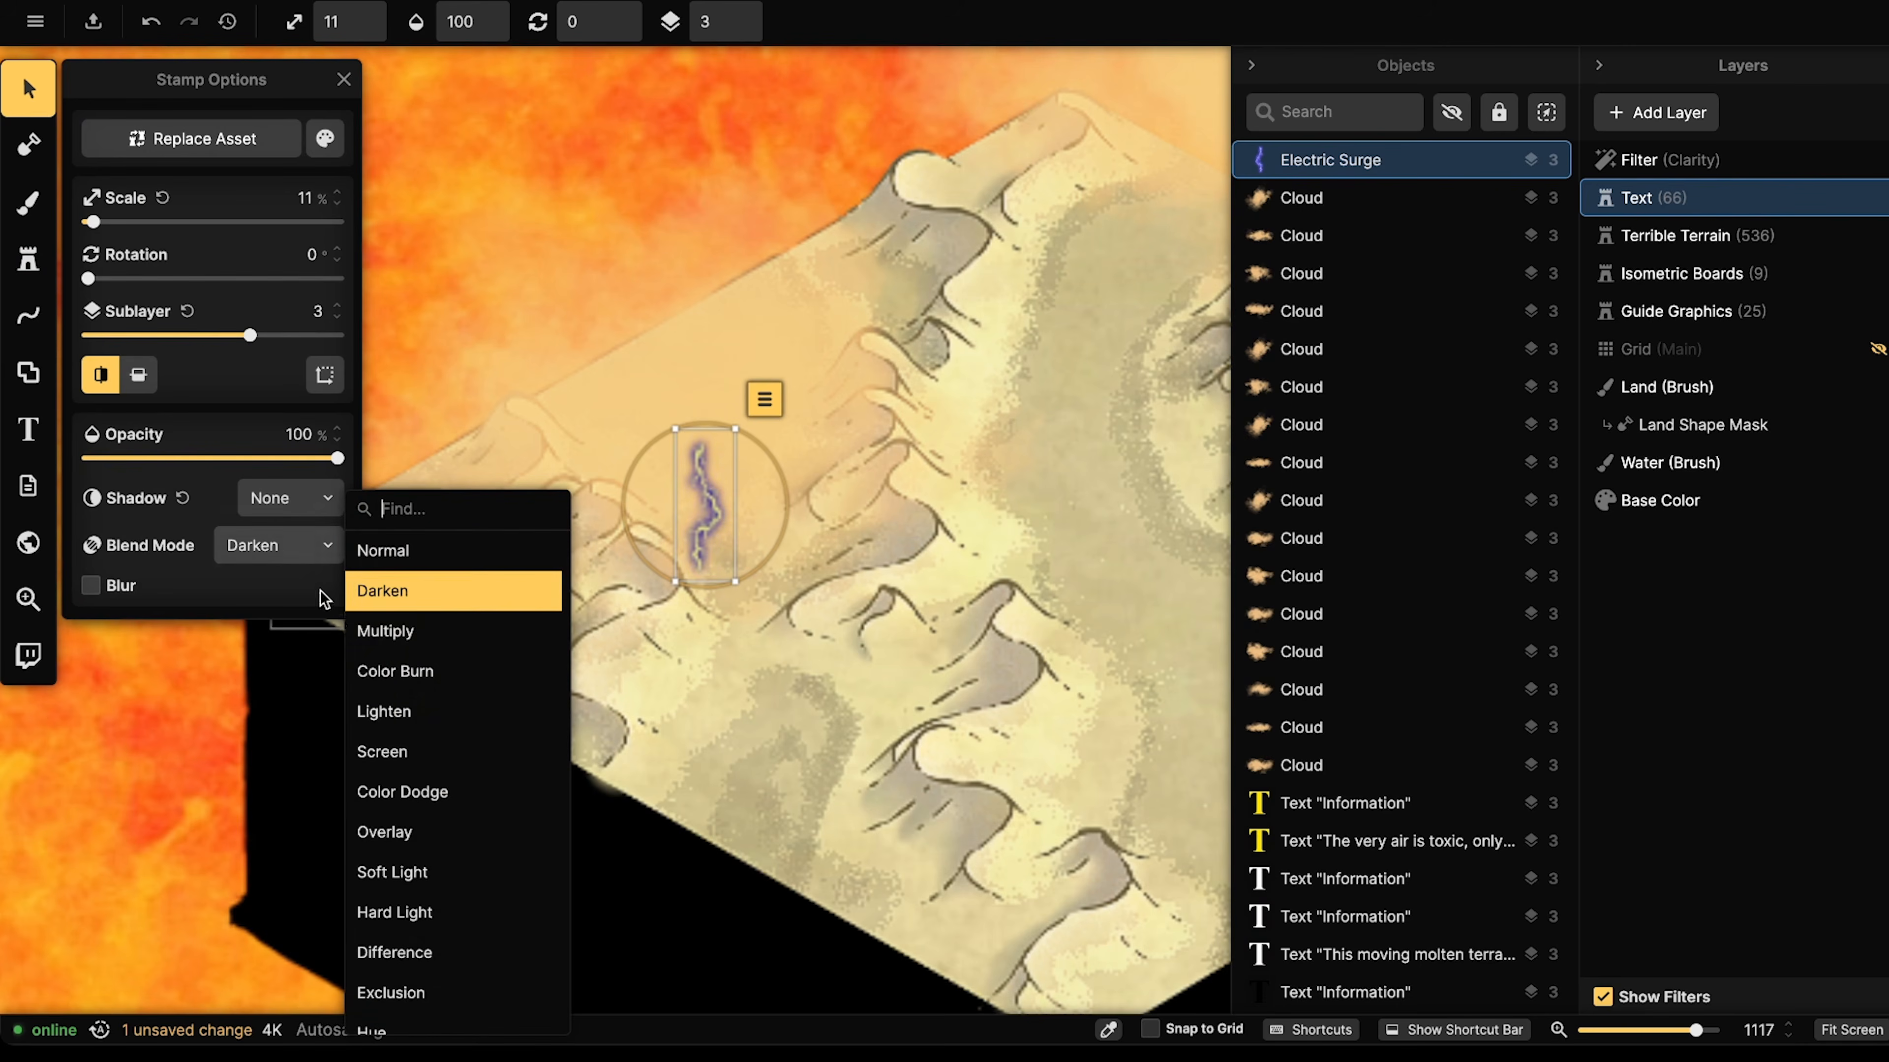
click(371, 633)
- Try the Color Burn, Lighten and Screen blend modes on the lightning bolt
click(313, 552)
click(385, 674)
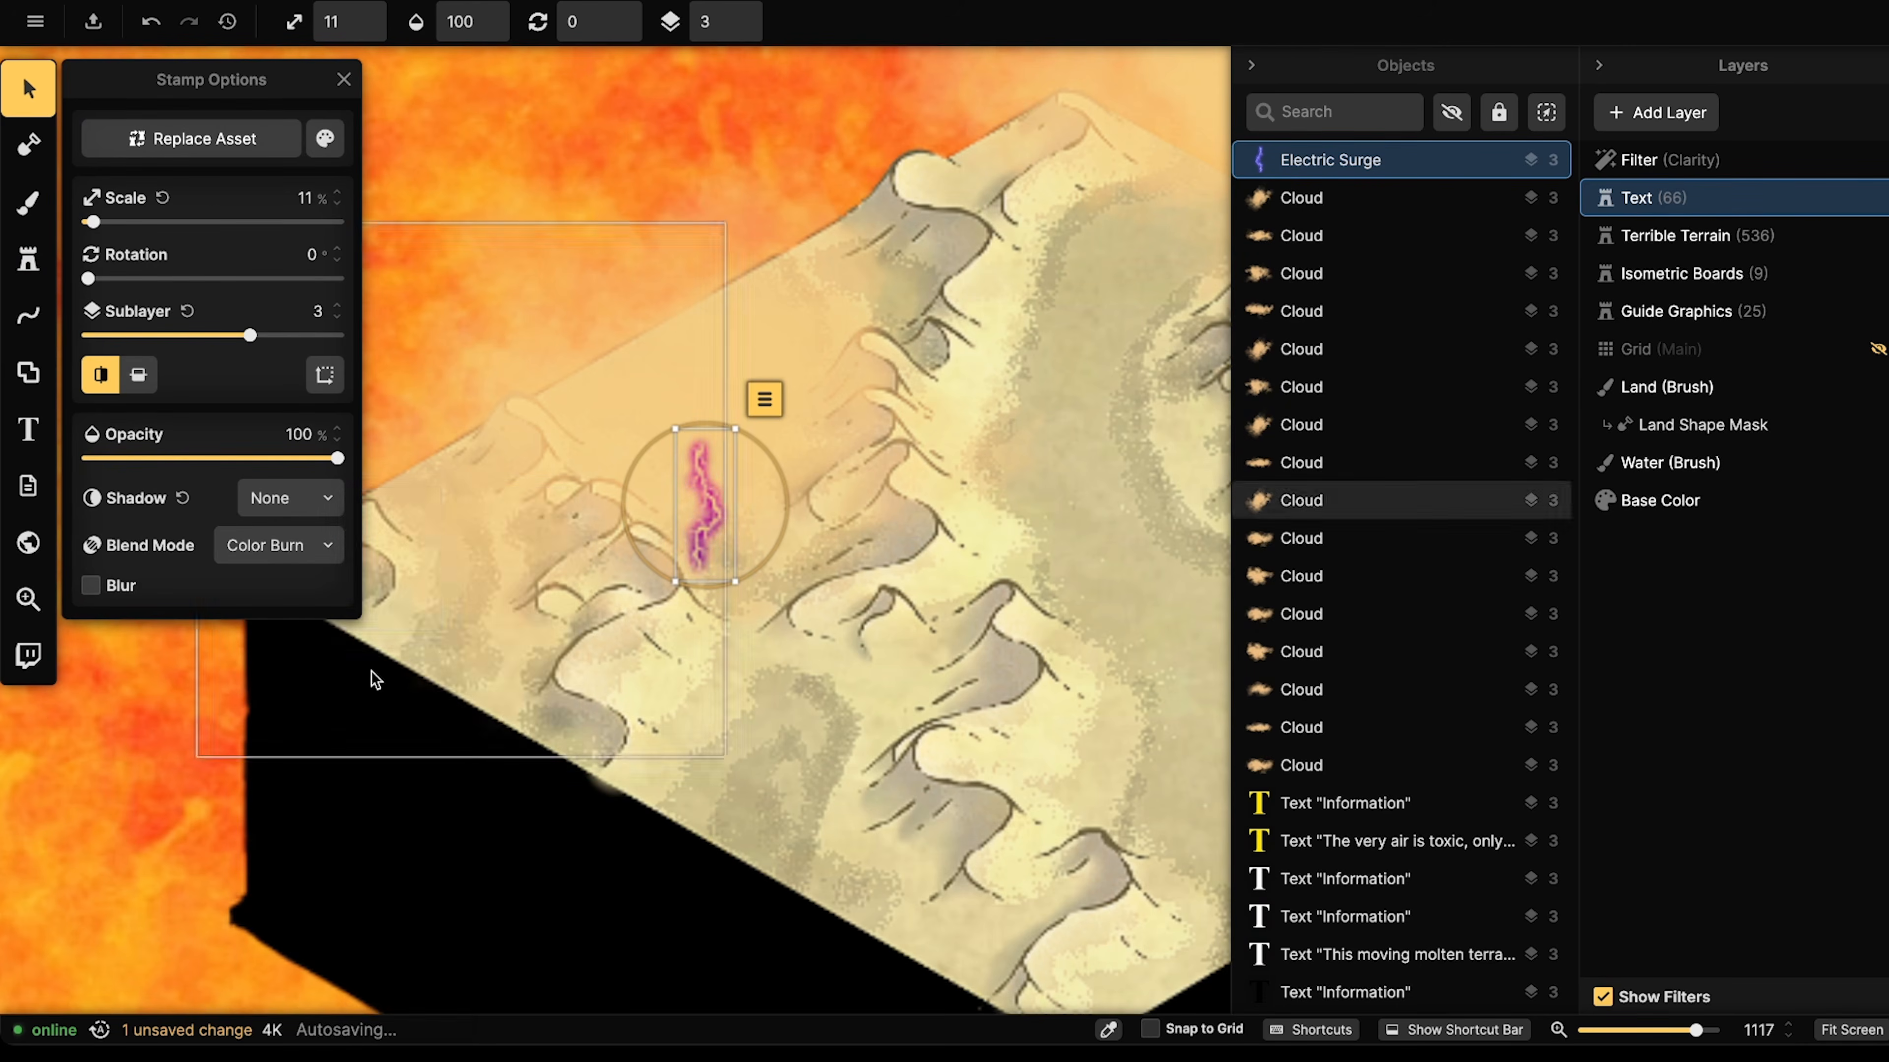
click(245, 551)
click(370, 707)
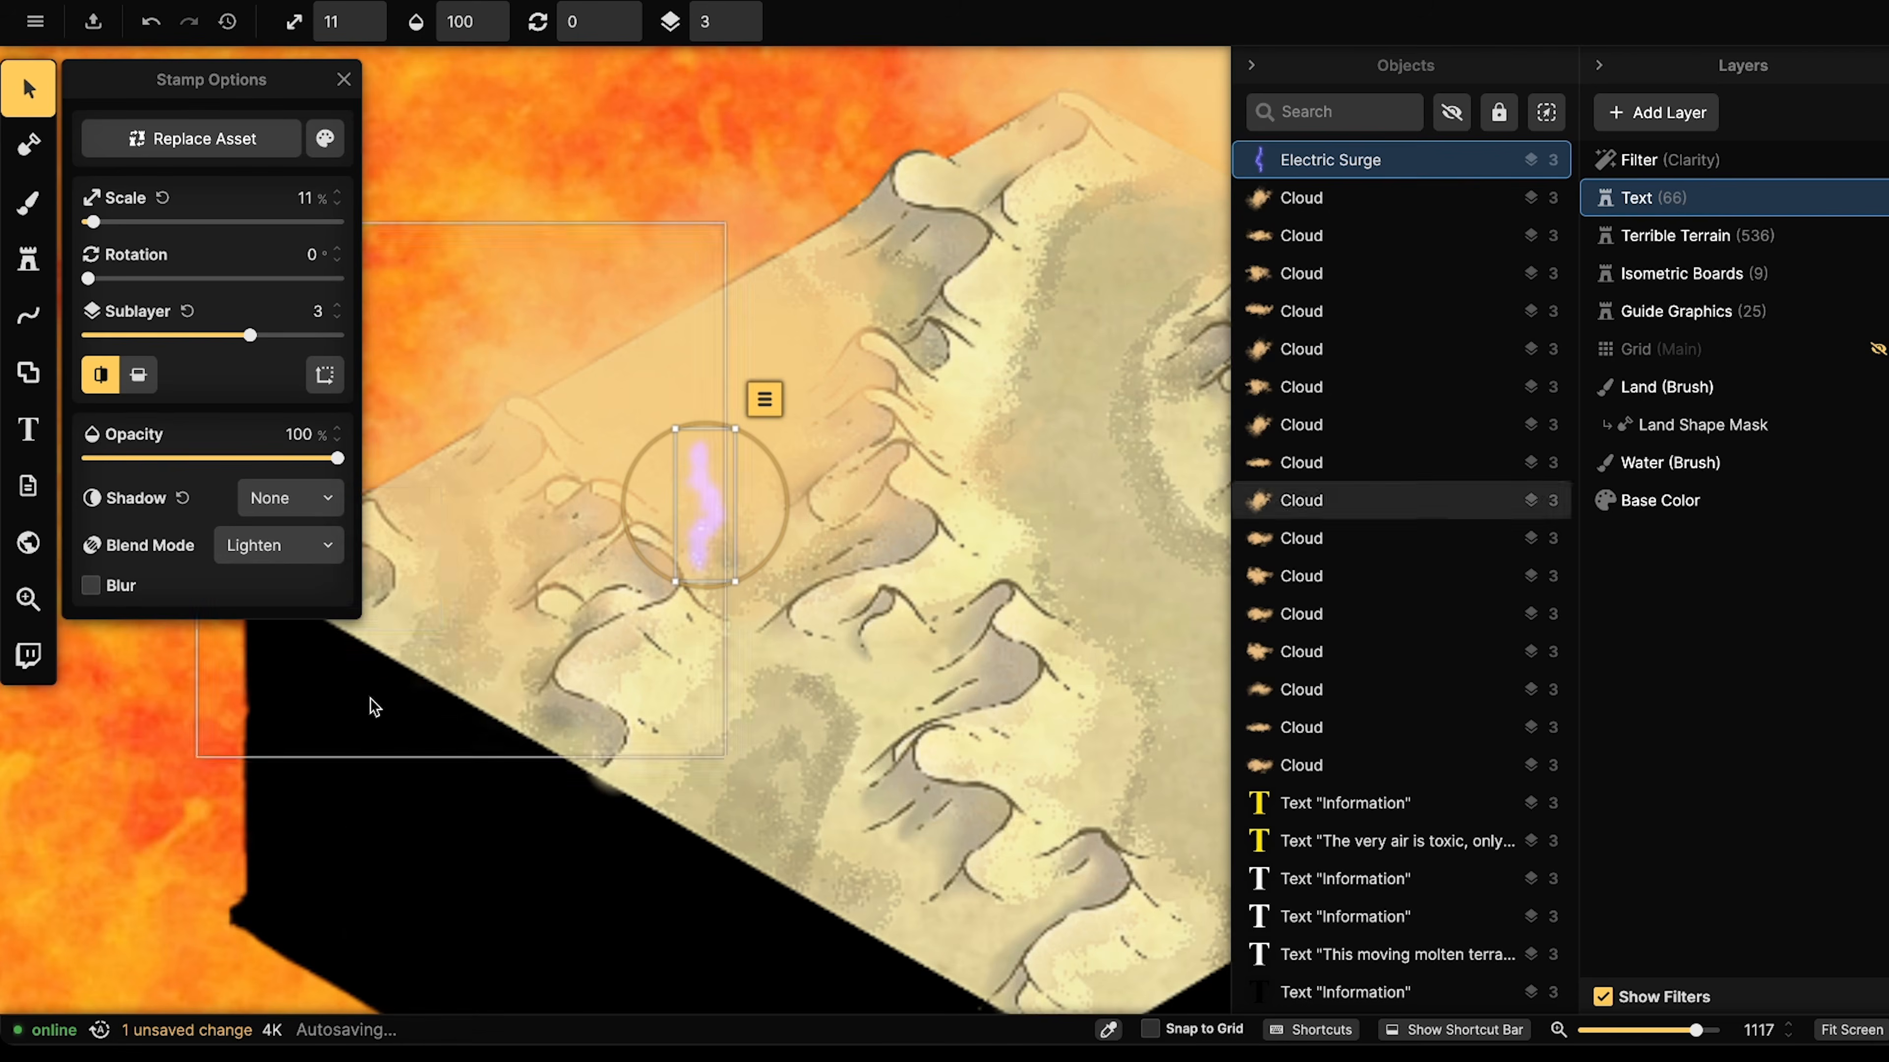
click(285, 559)
click(380, 752)
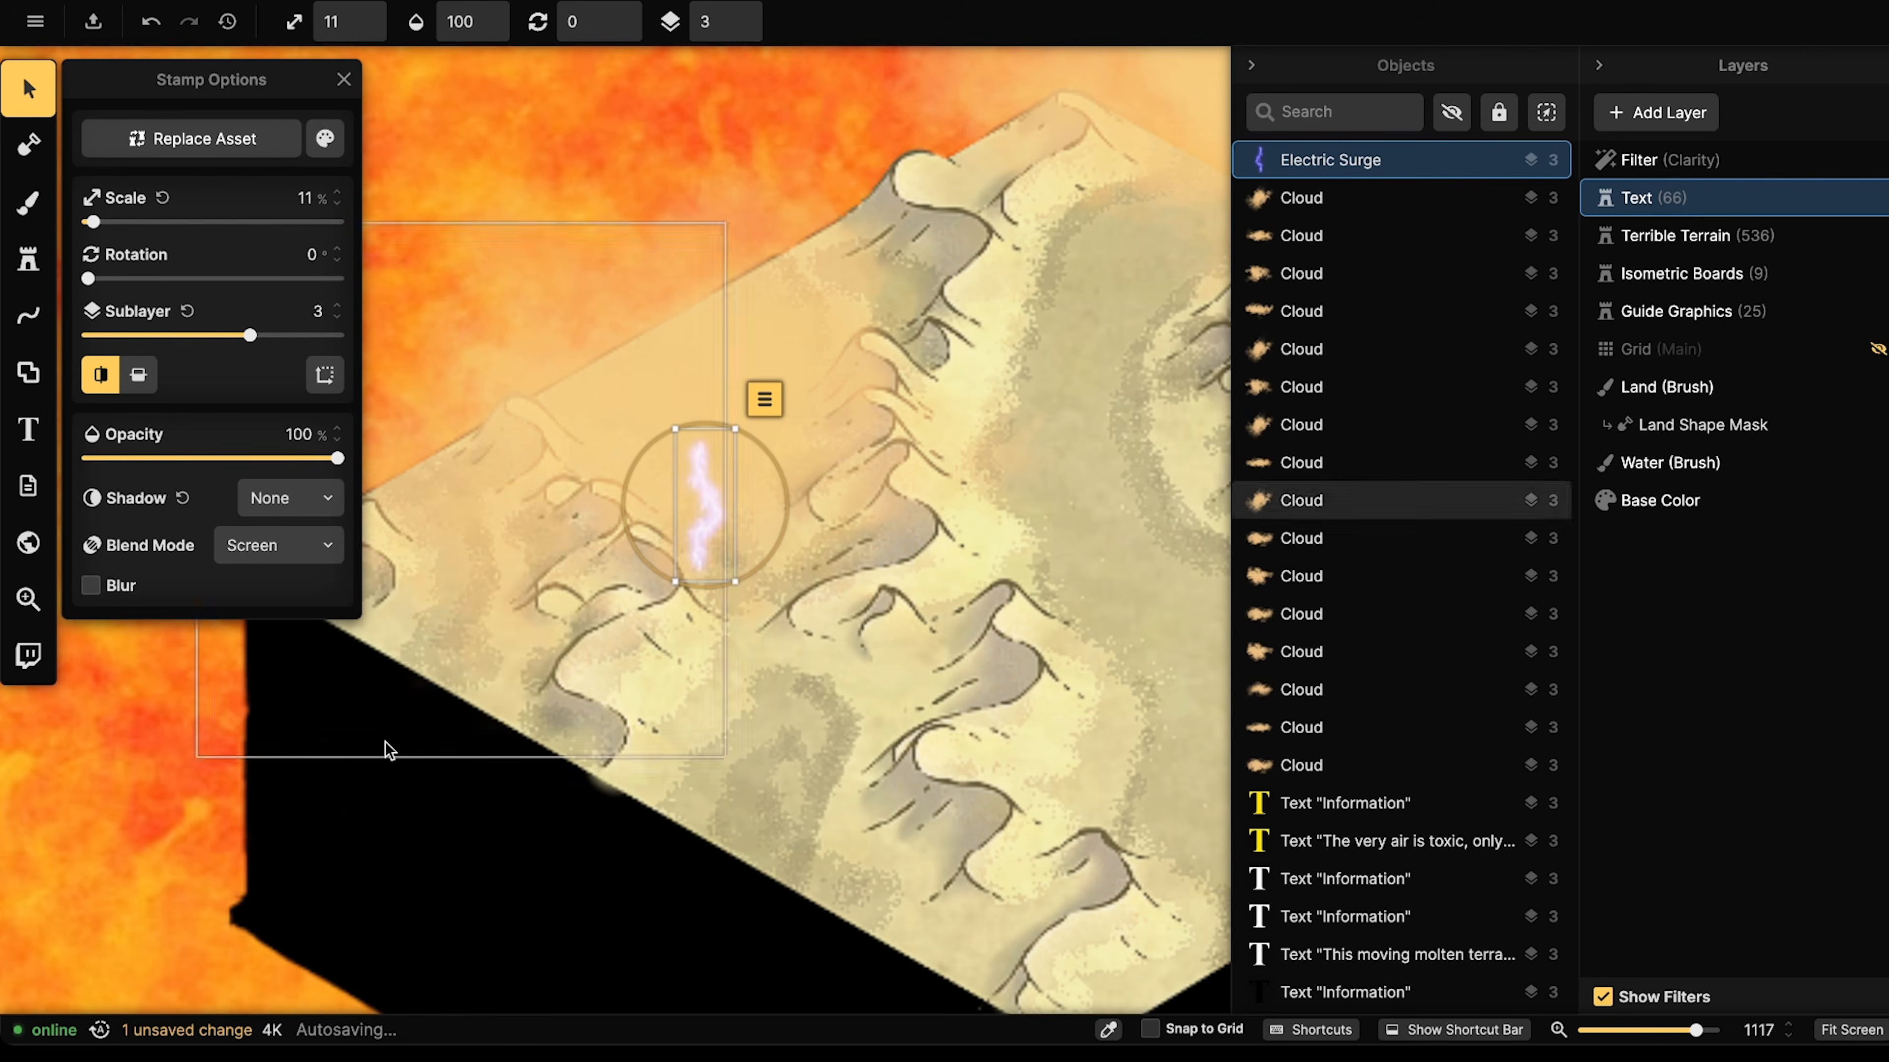
- Raise the bolt to sublayer 4, rotate it to 30° and move it closer to the tile's back left edge
scroll(660, 482, up, 5)
drag(670, 487, 552, 447)
click(741, 16)
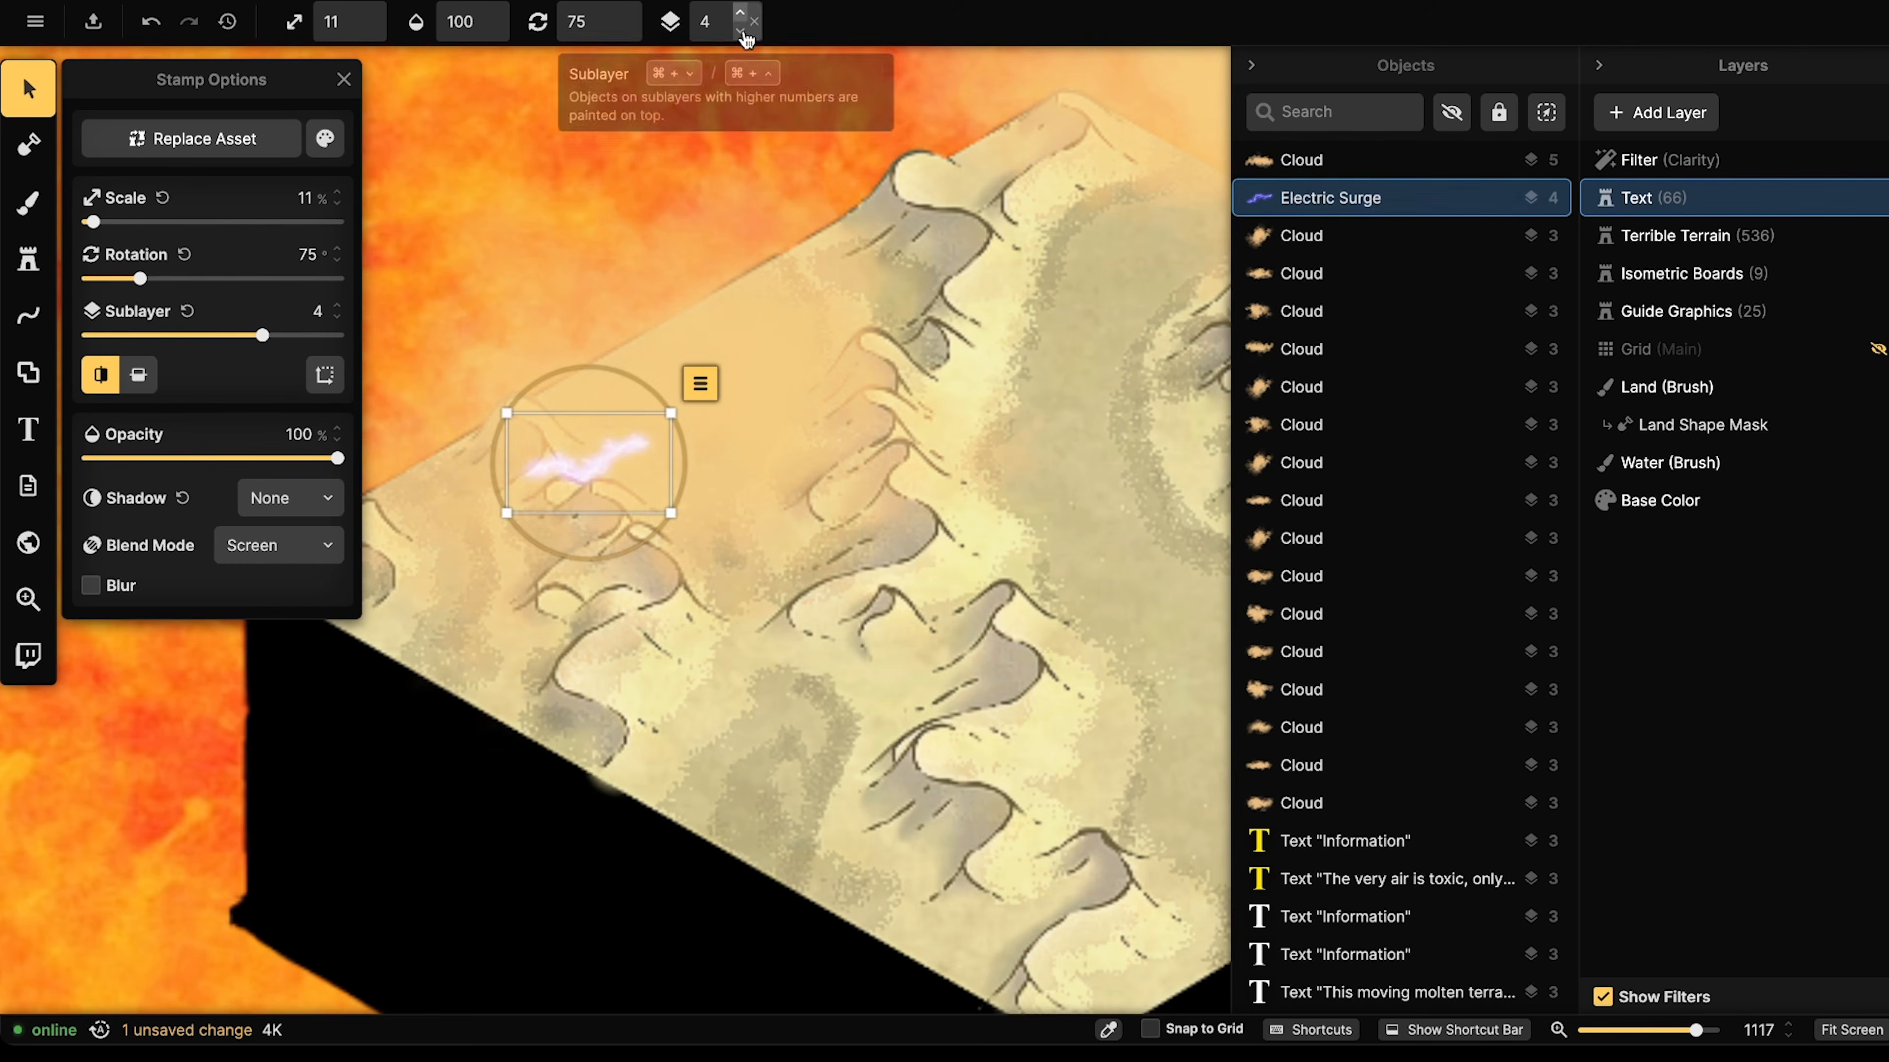
scroll(606, 412, down, 3)
drag(585, 425, 603, 396)
- Try Color Dodge on the bolt, settle on the Overlay blend mode, rotate it to 45° and shift it toward the dunes
click(279, 546)
click(415, 792)
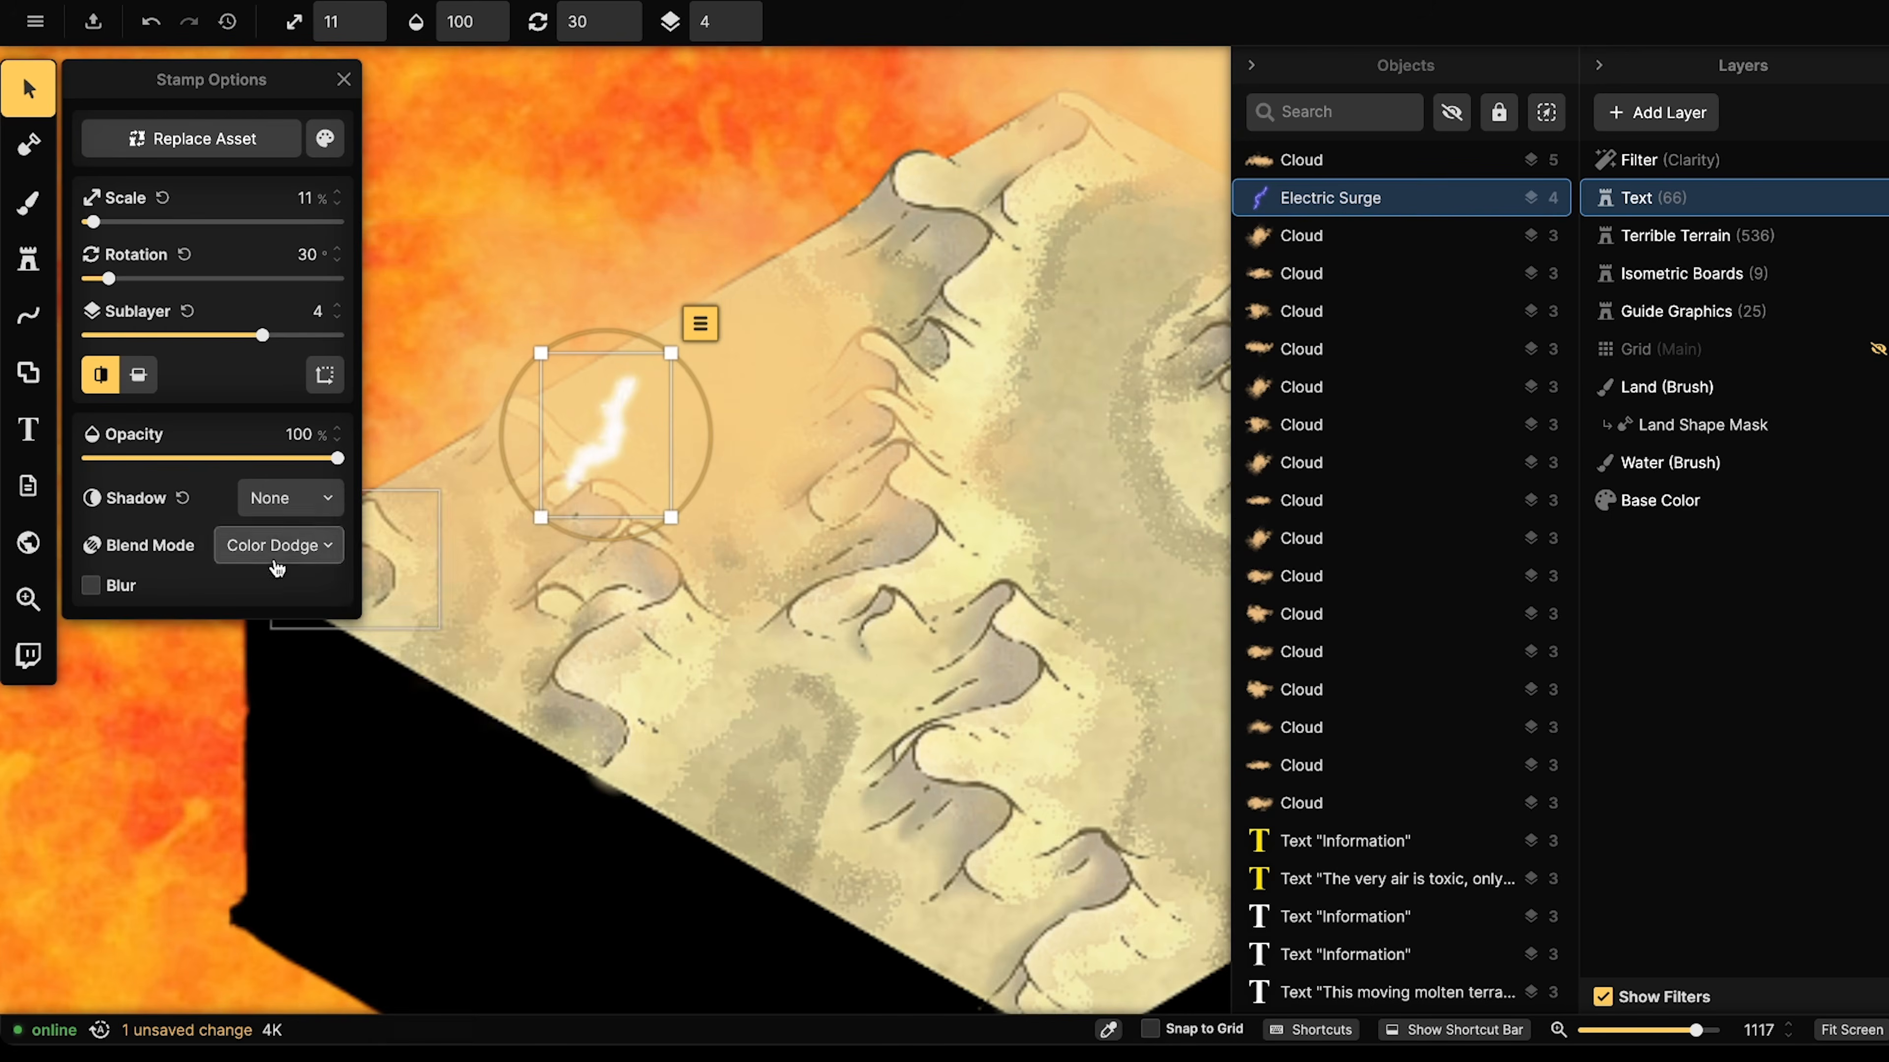
click(279, 545)
click(378, 831)
scroll(573, 445, up, 1)
drag(586, 439, 555, 470)
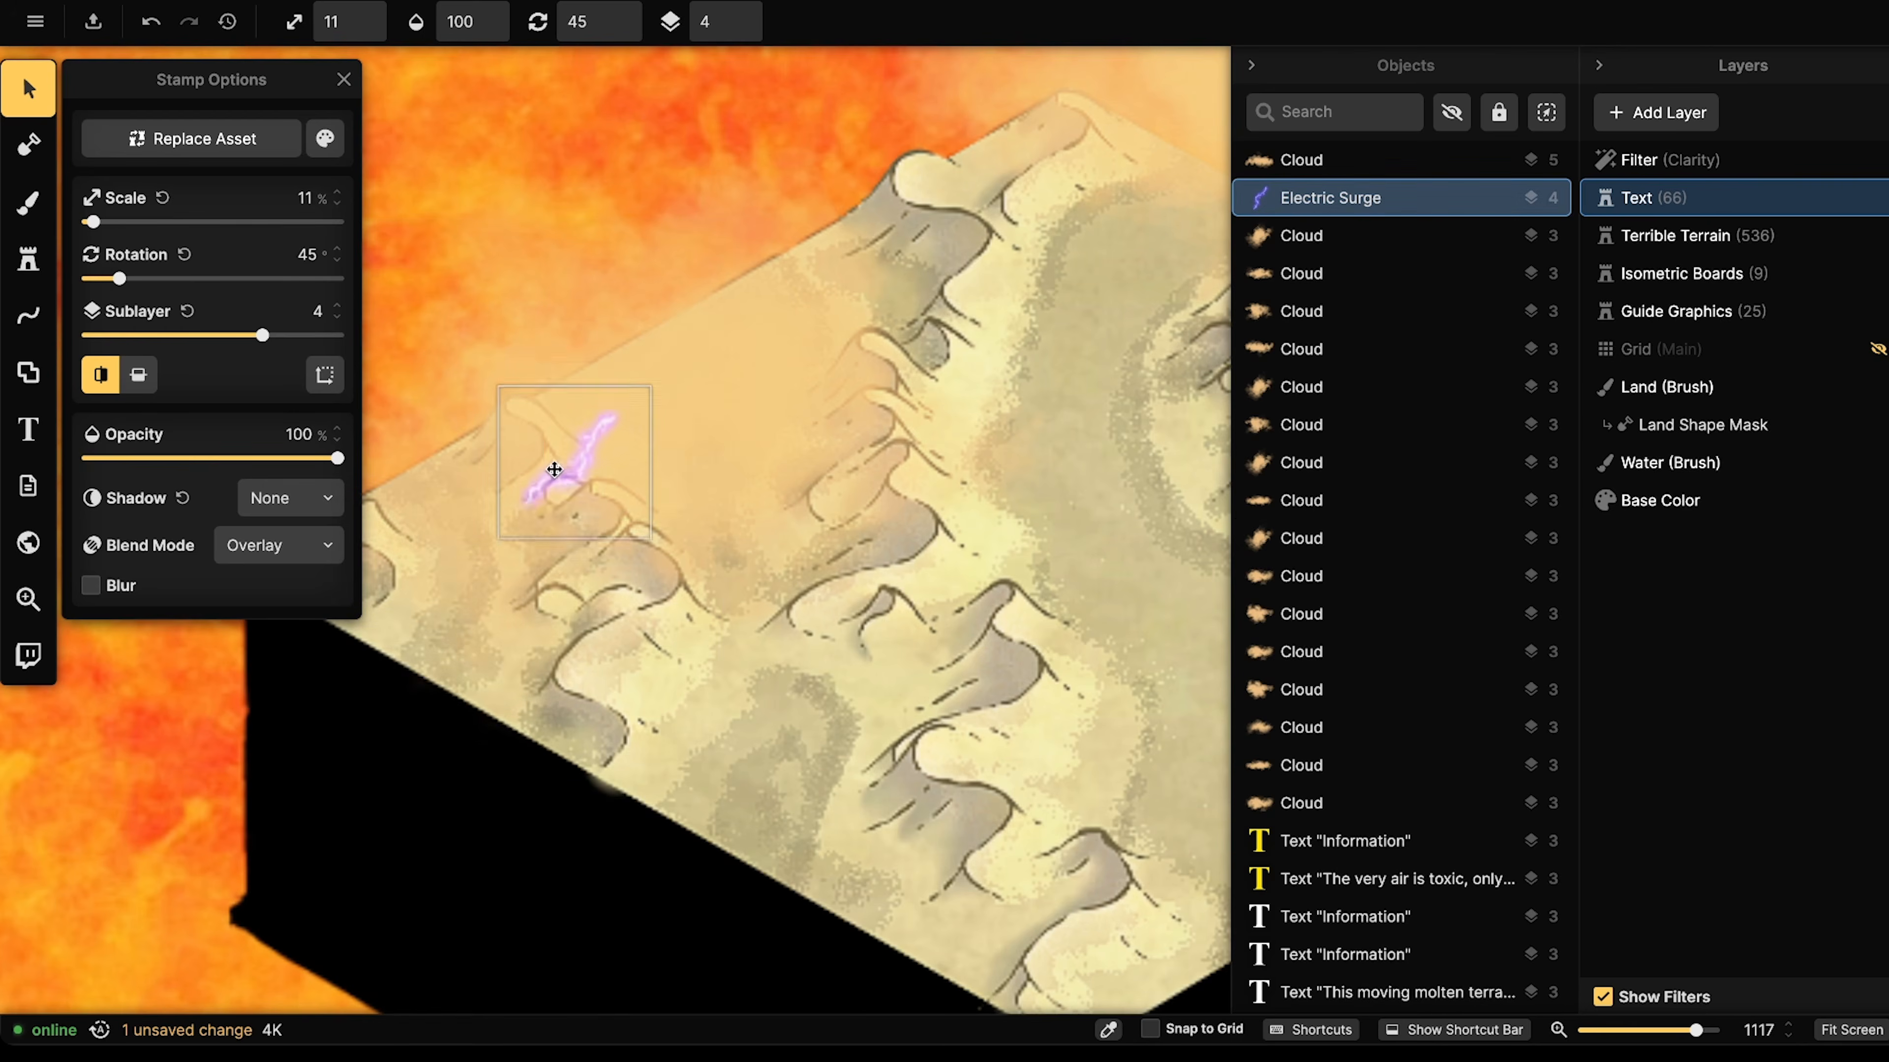
- Shift the bolt's hue to -34, rotate it back to 30° and nudge it slightly over the dunes
click(325, 141)
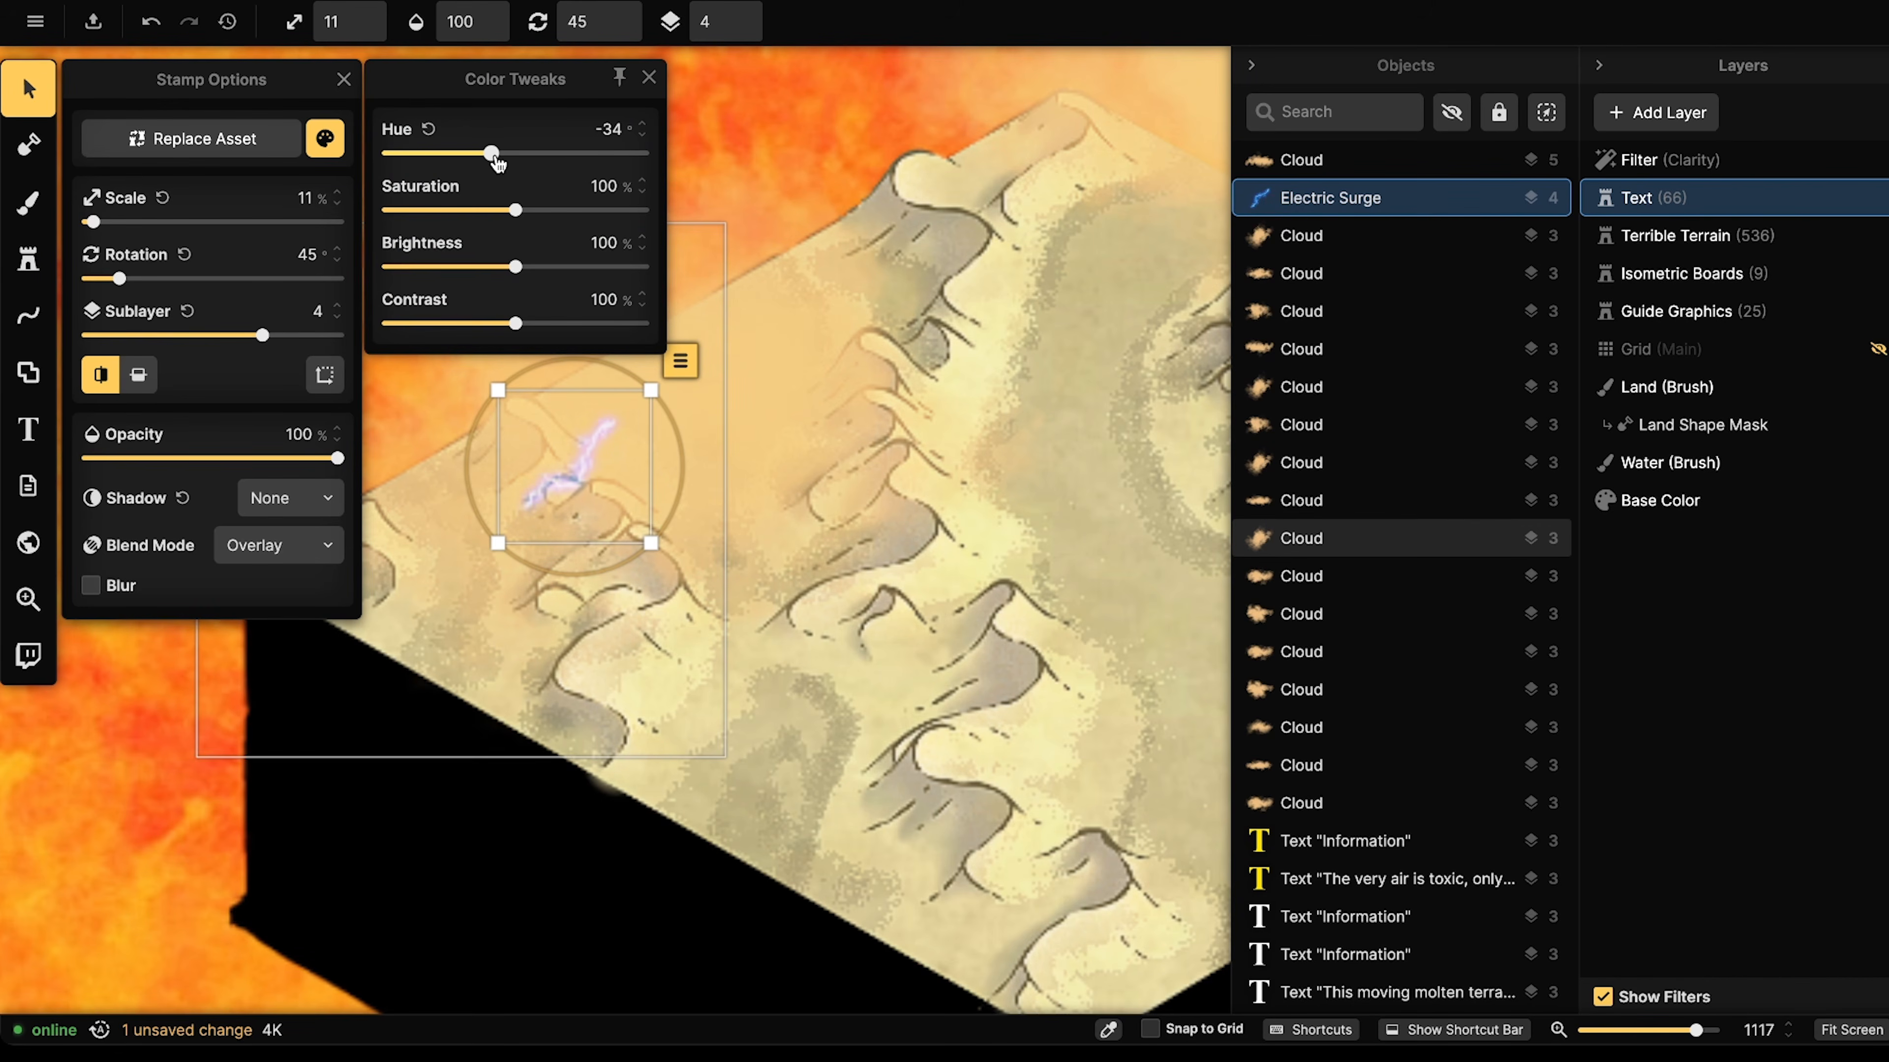
scroll(583, 483, down, 1)
drag(586, 483, 595, 474)
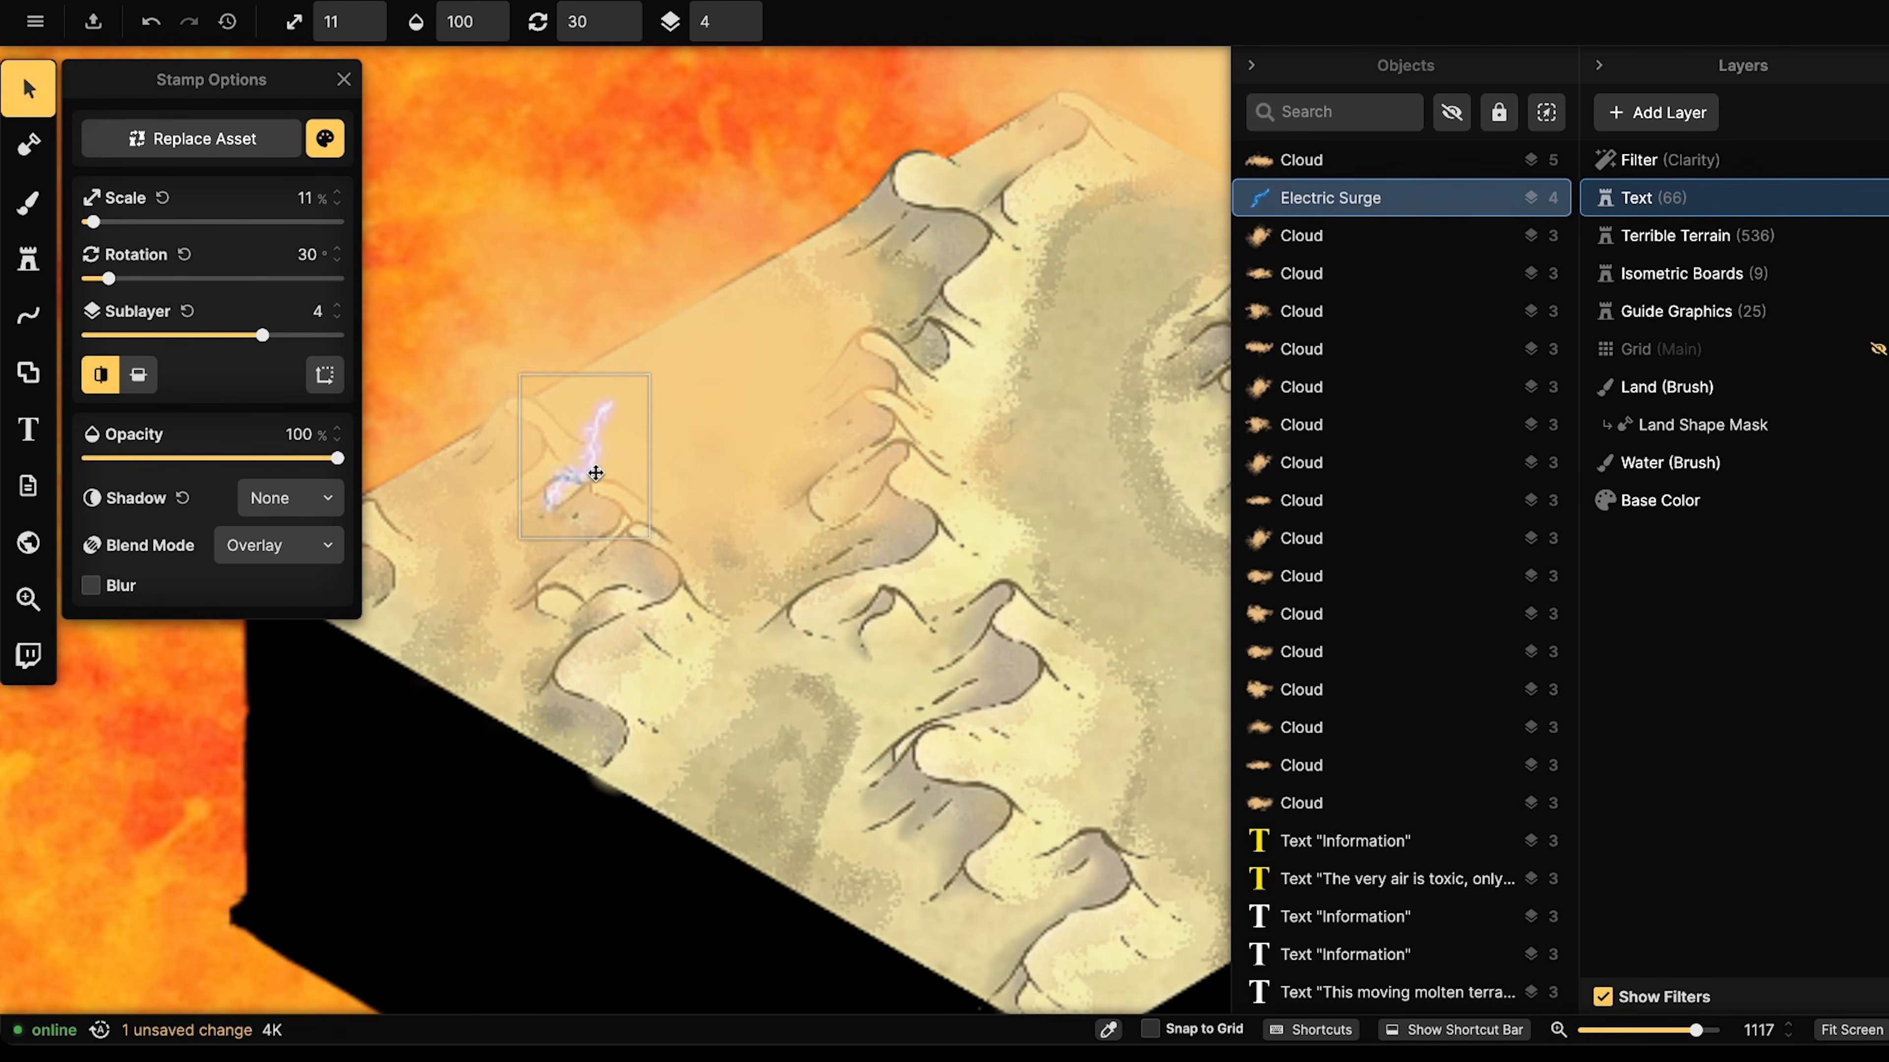
click(43, 266)
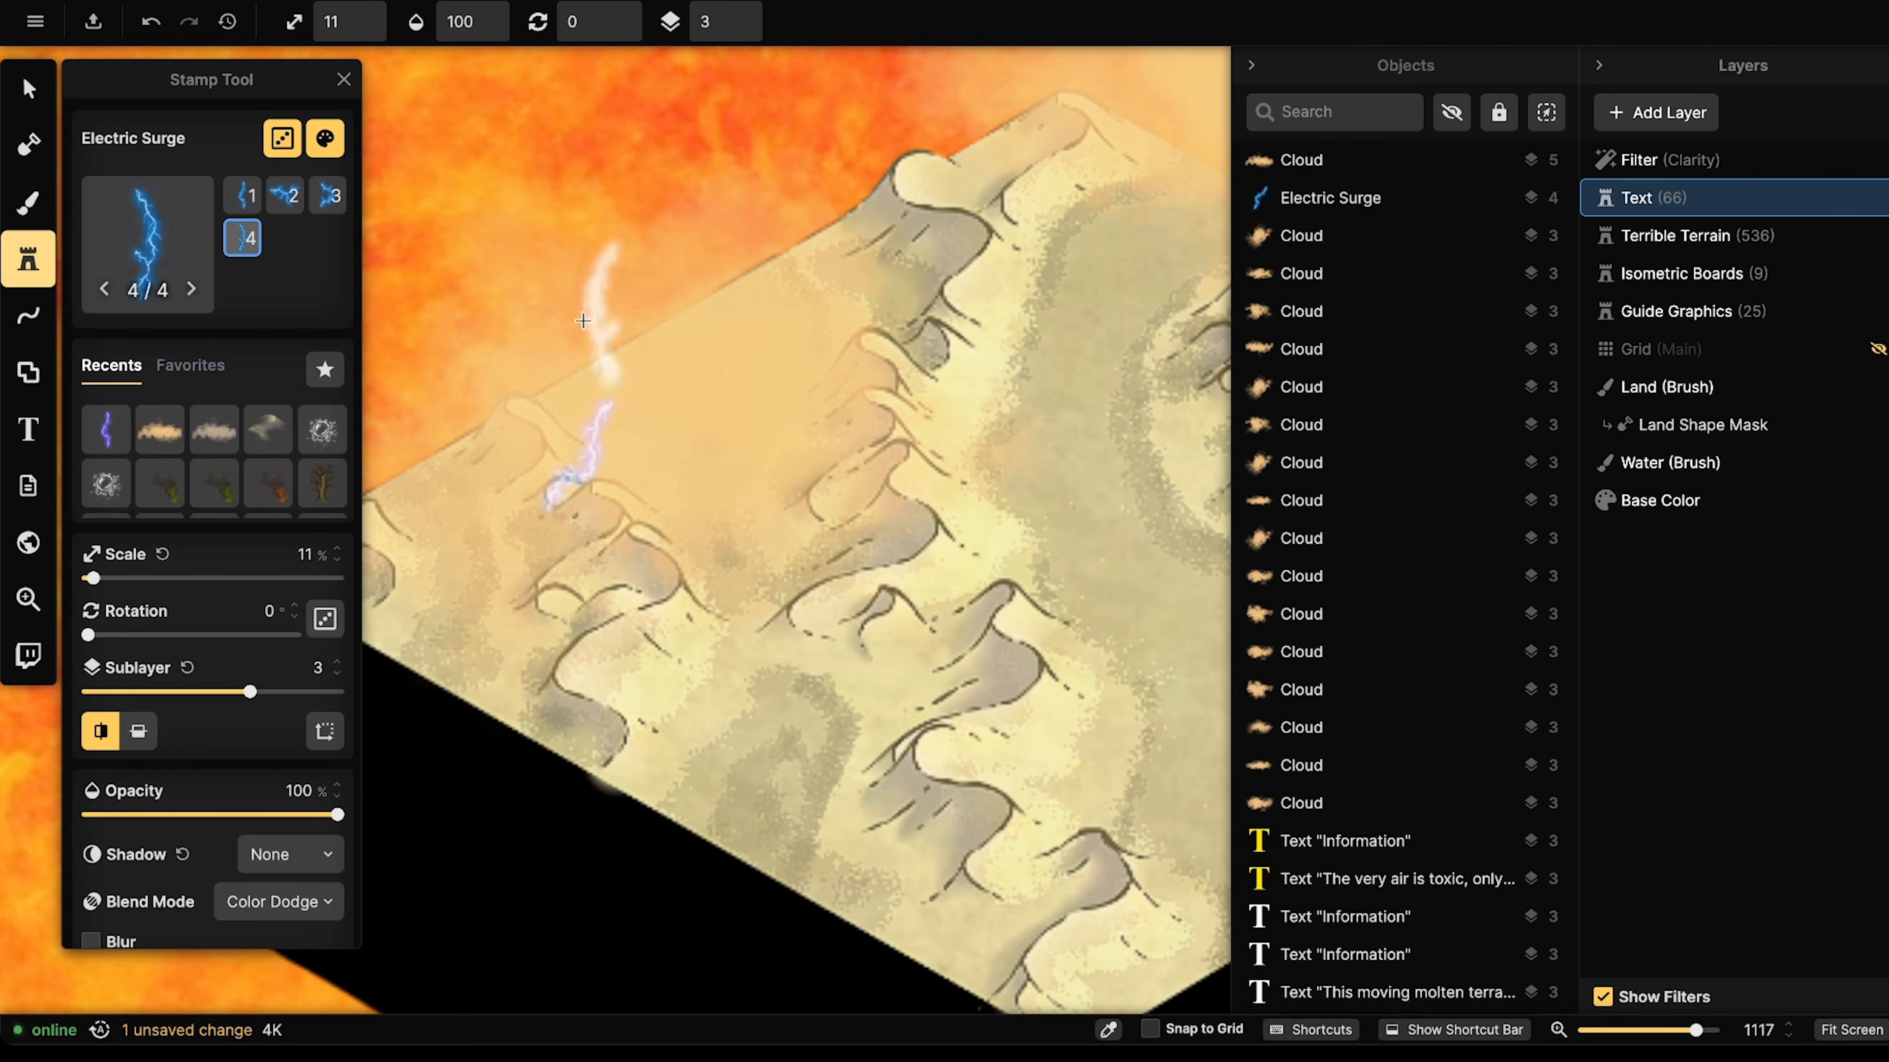
click(29, 93)
click(572, 456)
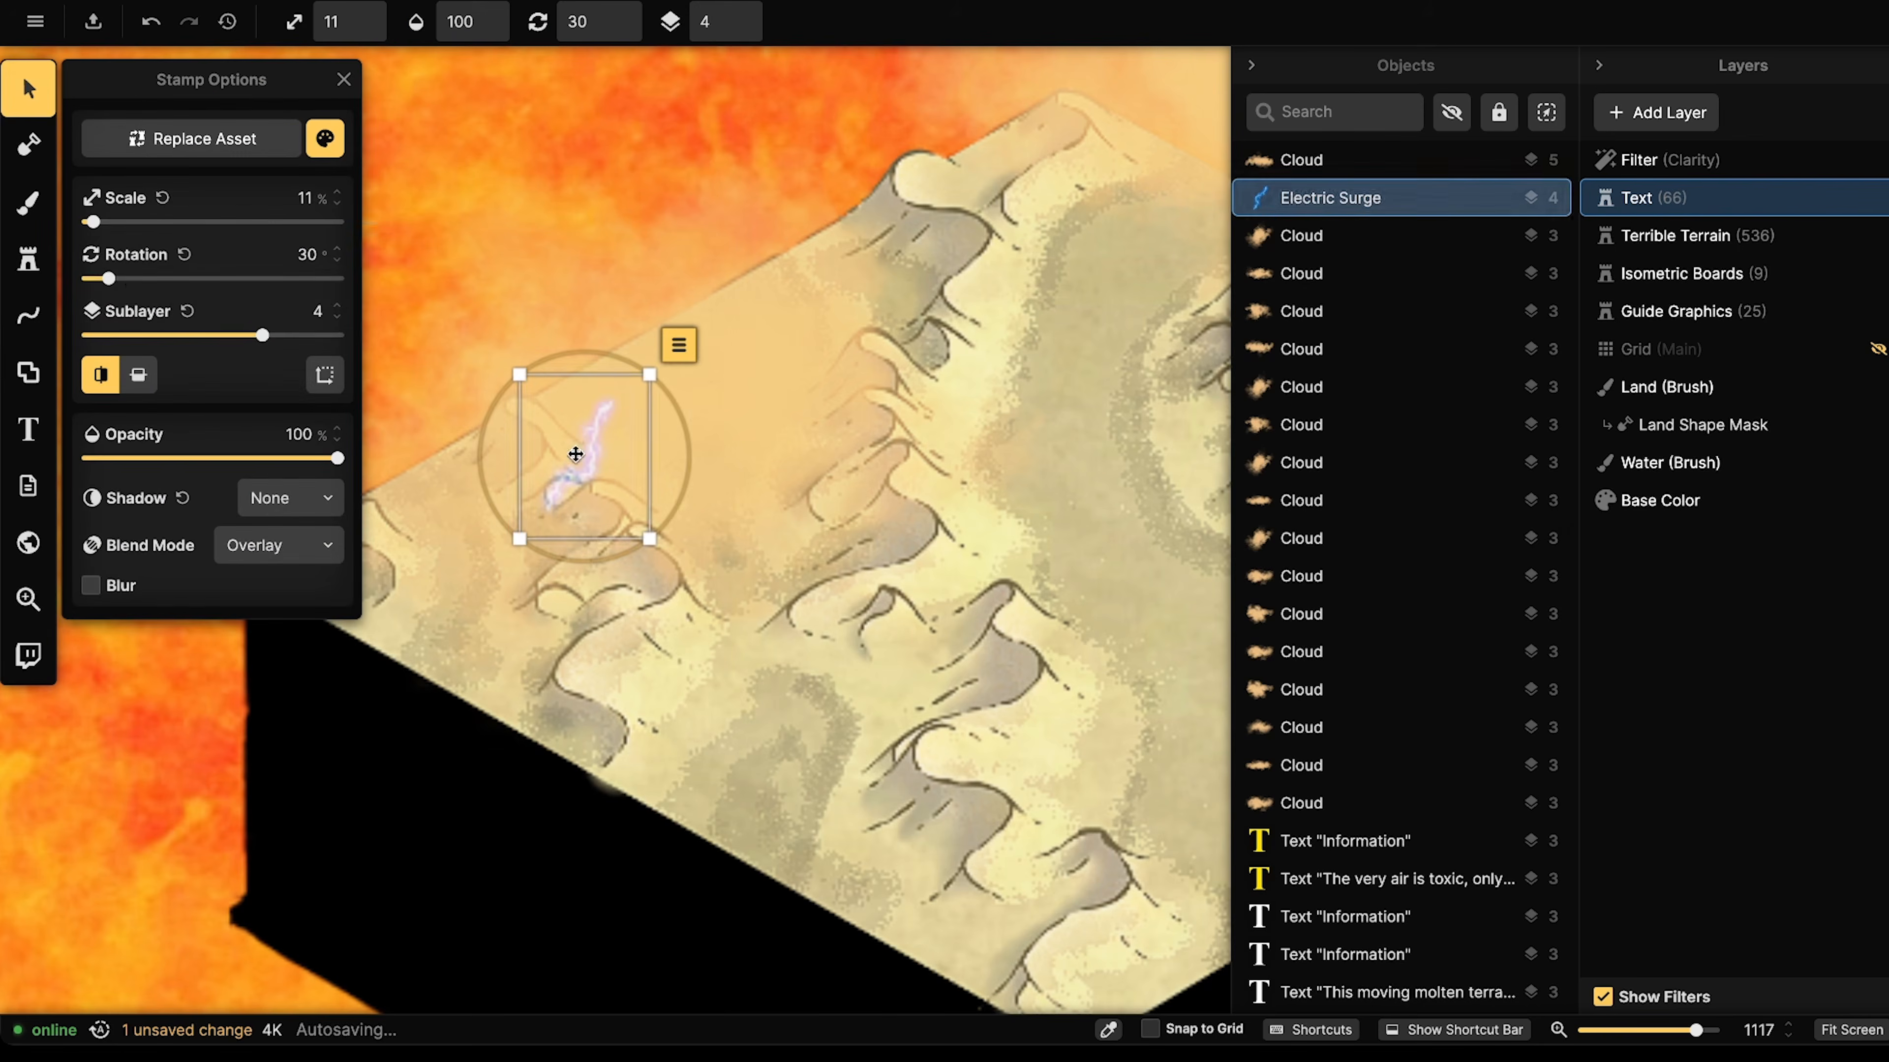
- Choose the purple Electric Surge stamp from the recent assets and set its blend mode to Overlay
click(41, 257)
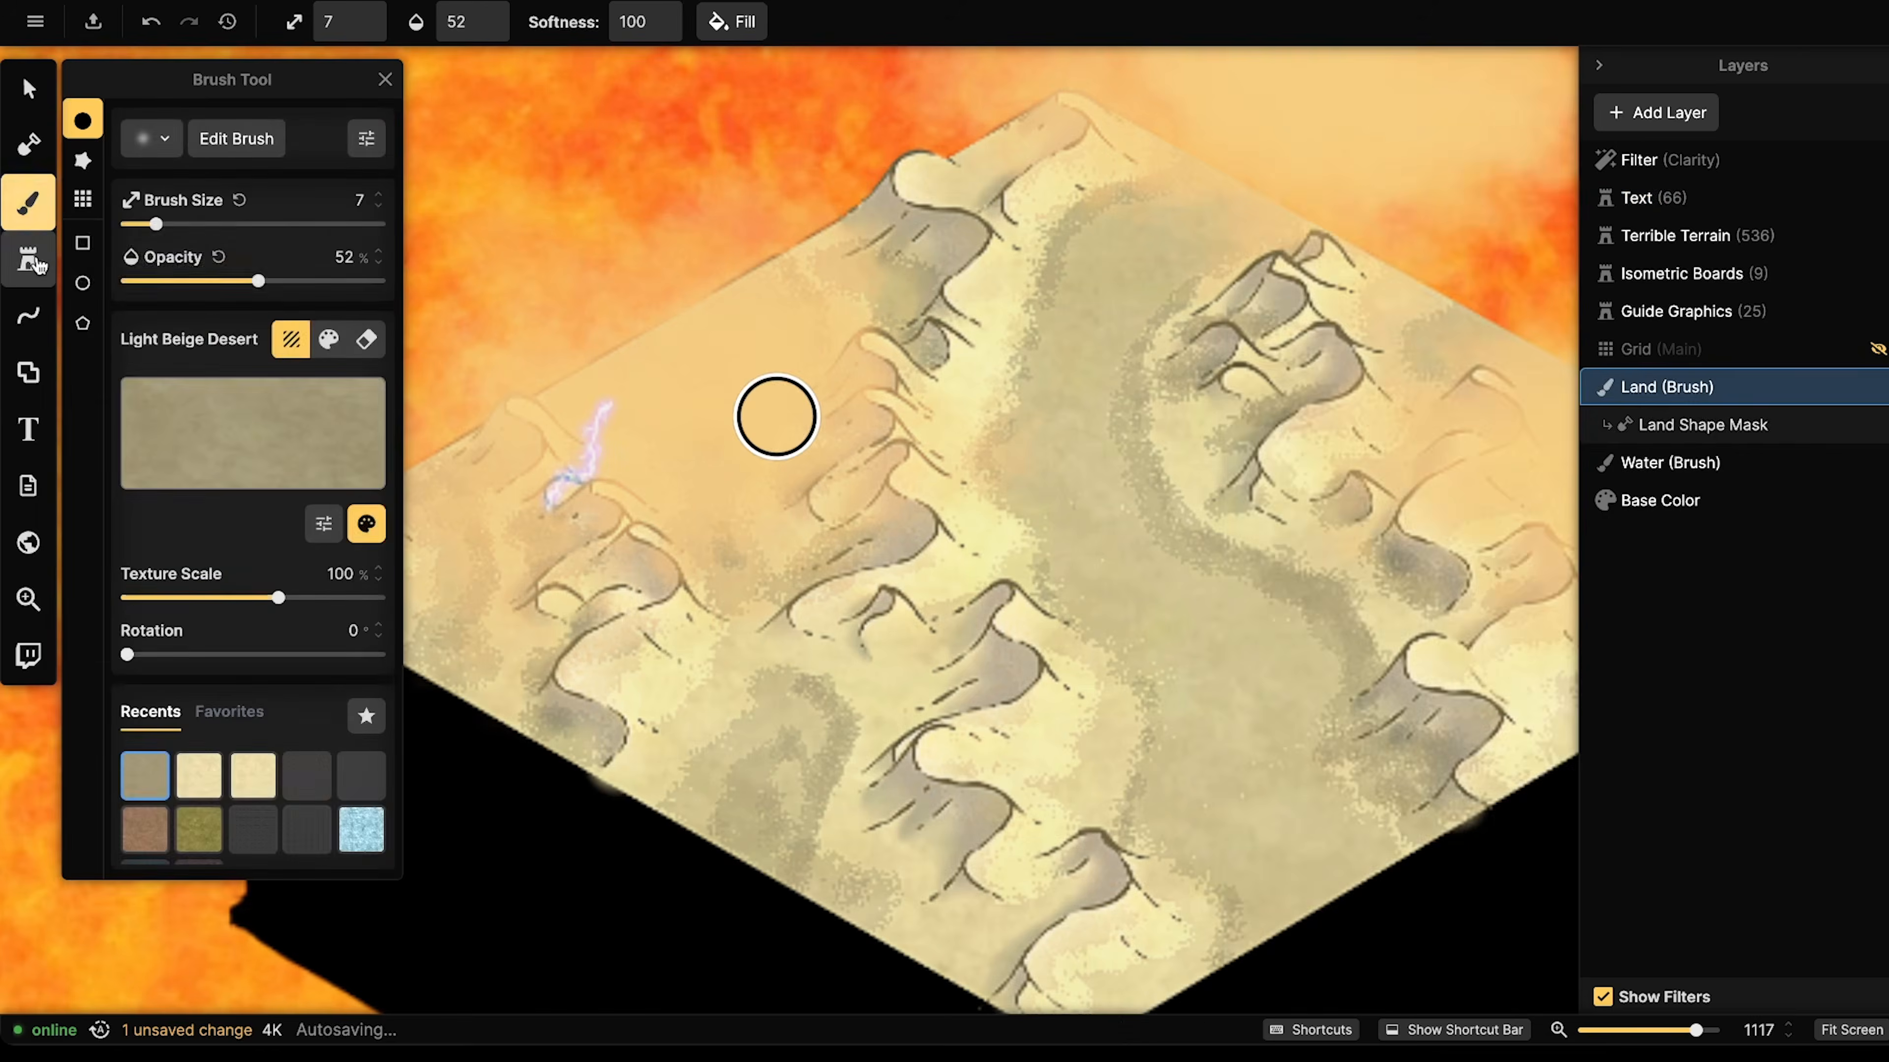
click(107, 424)
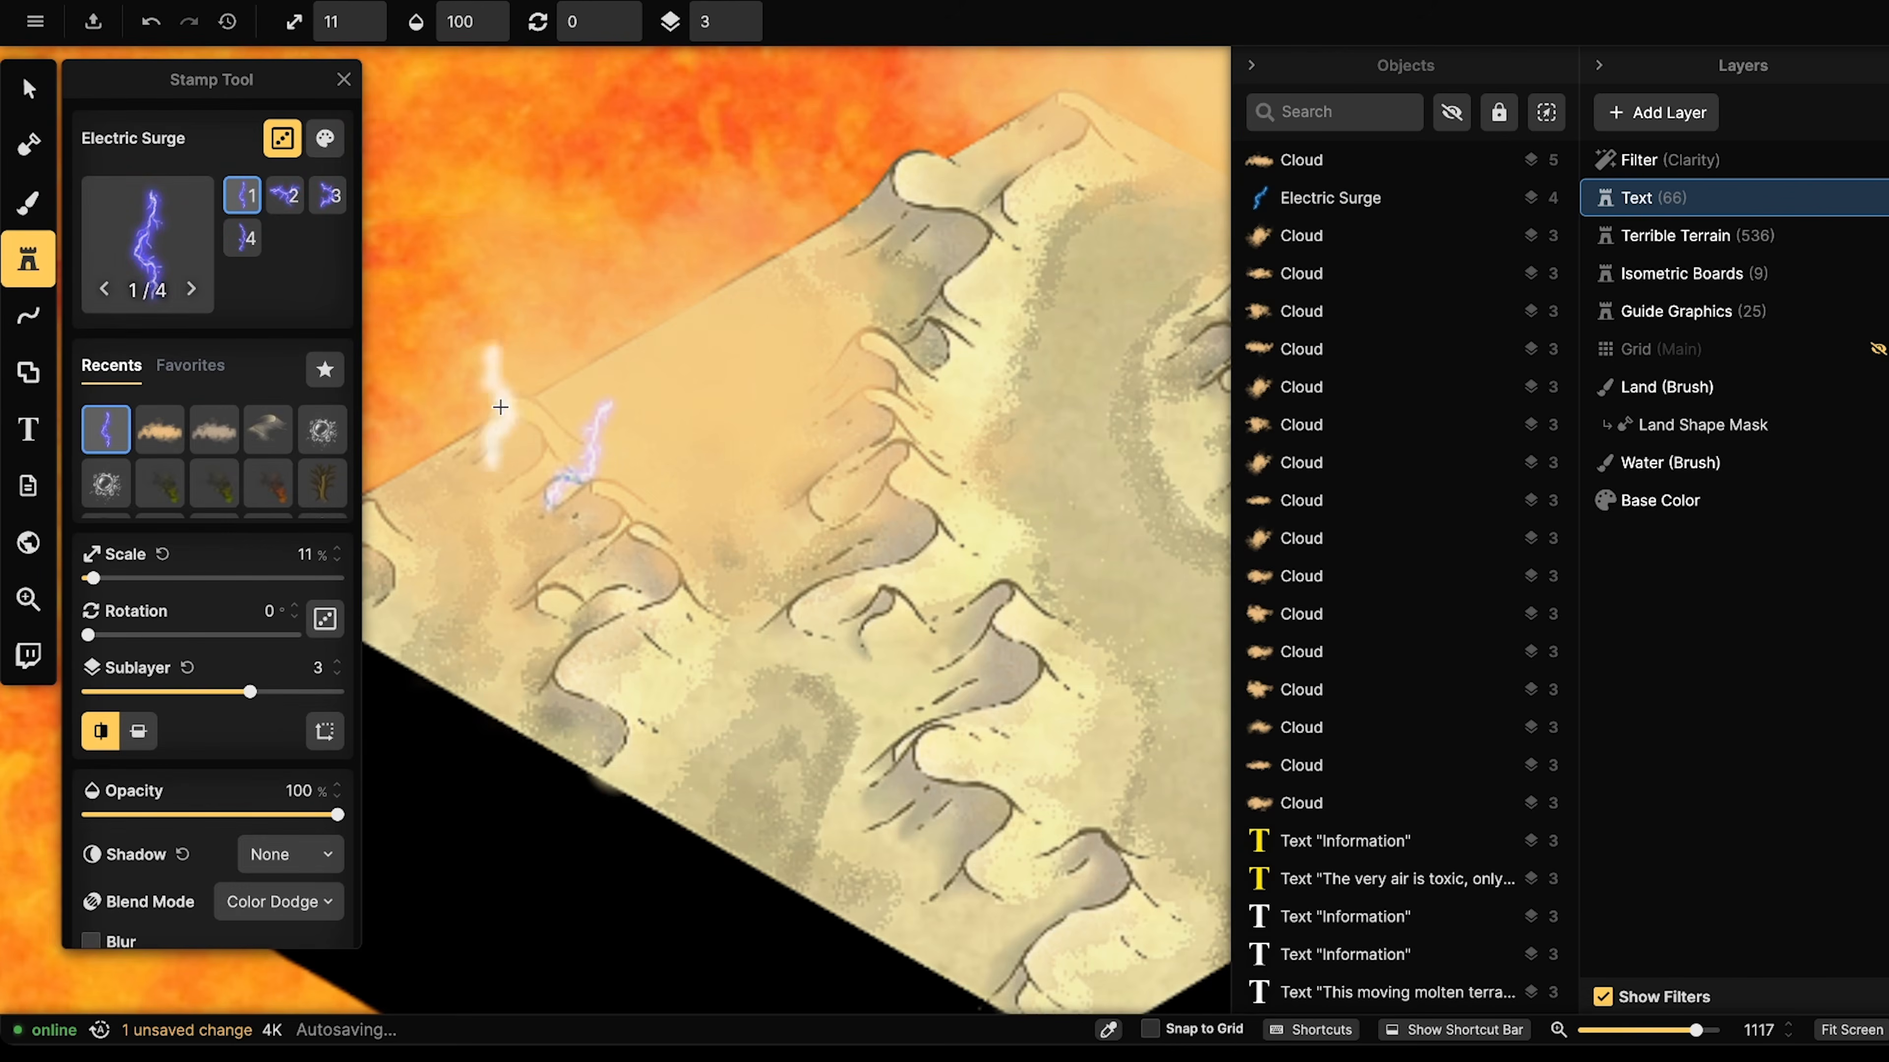
click(278, 904)
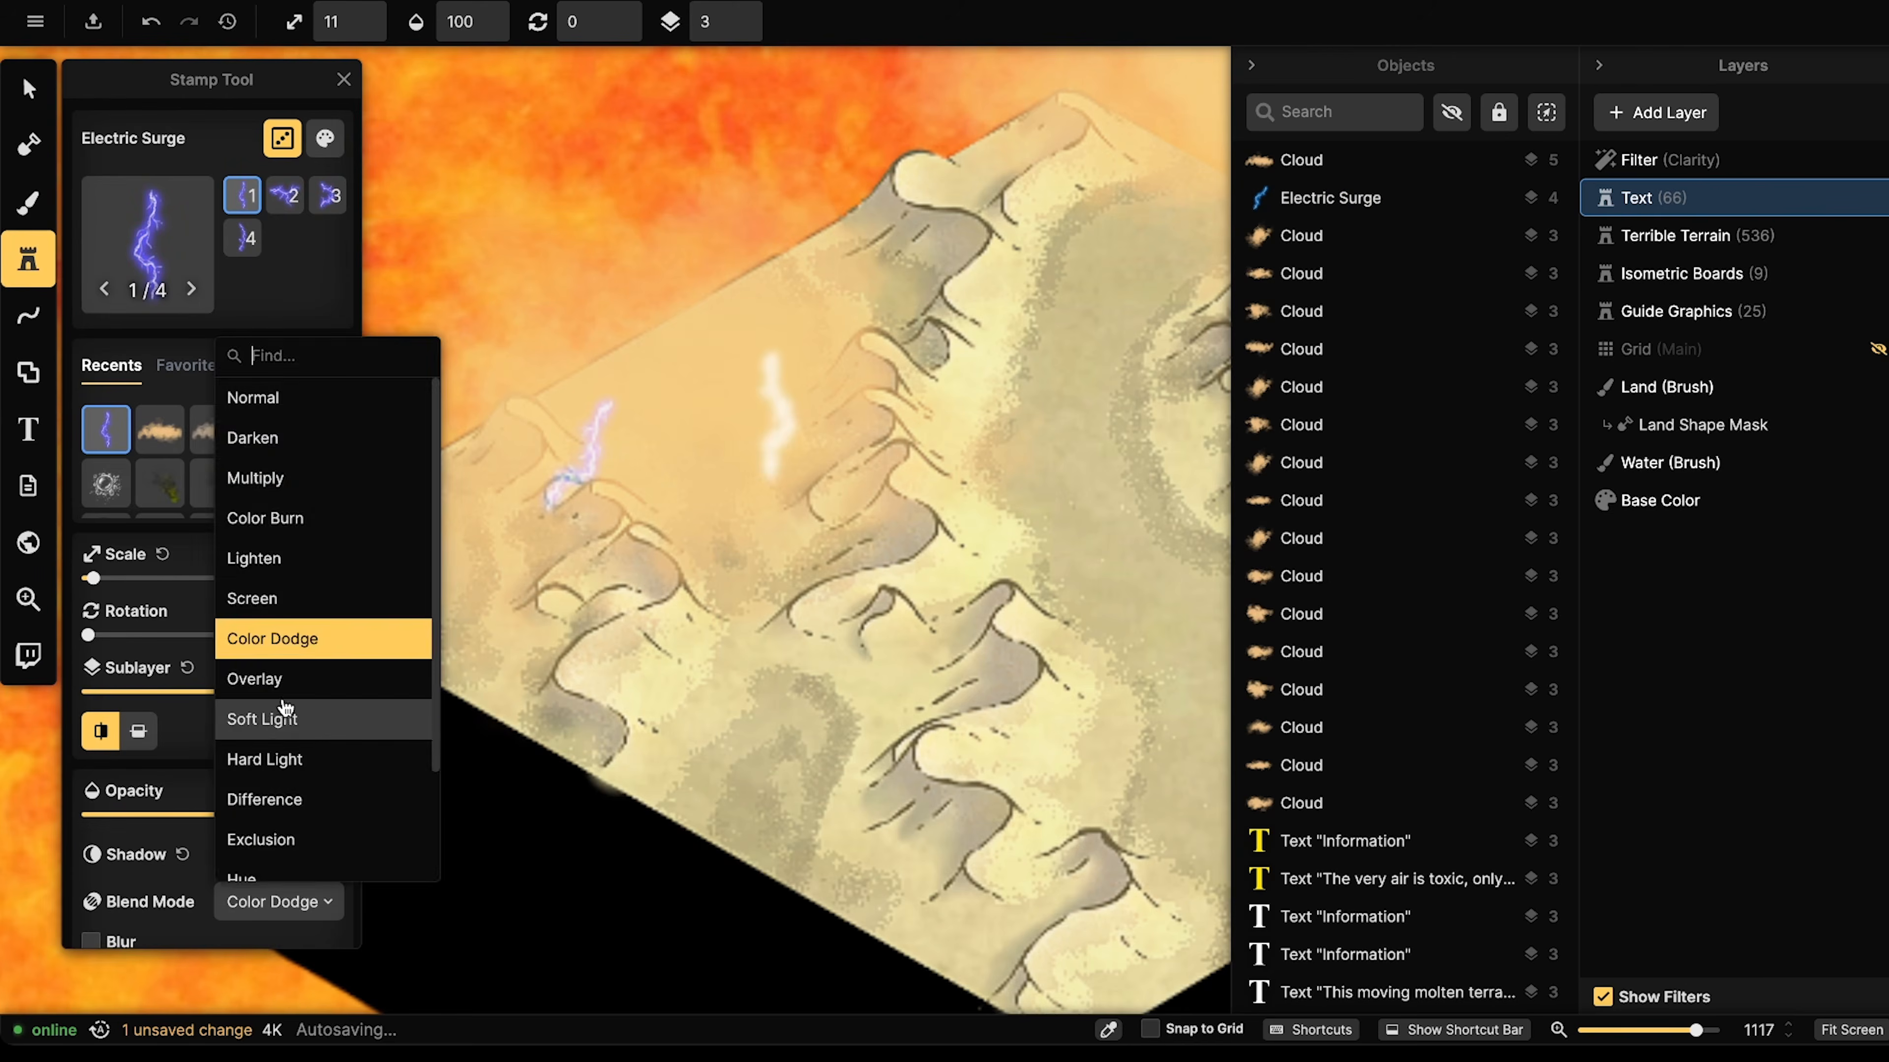
click(283, 676)
- Place four rotated lightning bolts, two beyond the back left edge and two over the dust just inside it
scroll(557, 298, up, 7)
key(Left)
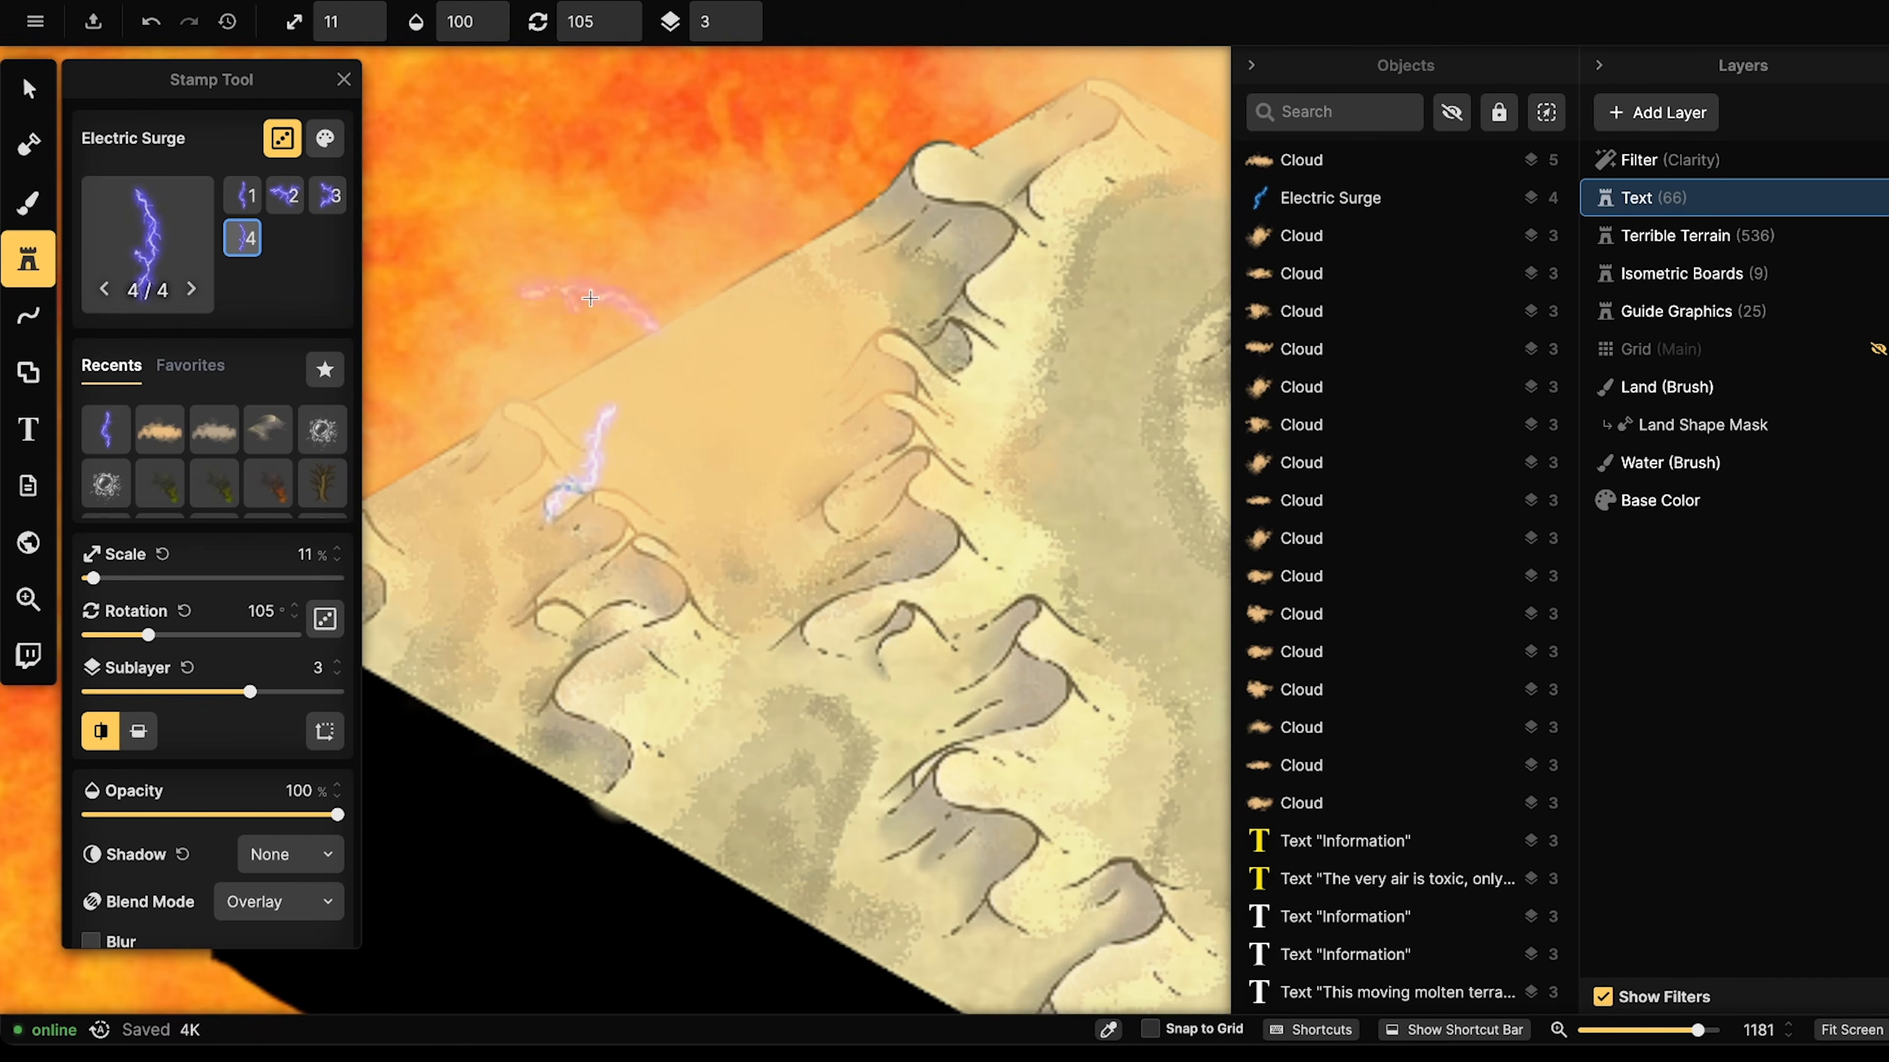
scroll(621, 311, down, 1)
key(Left)
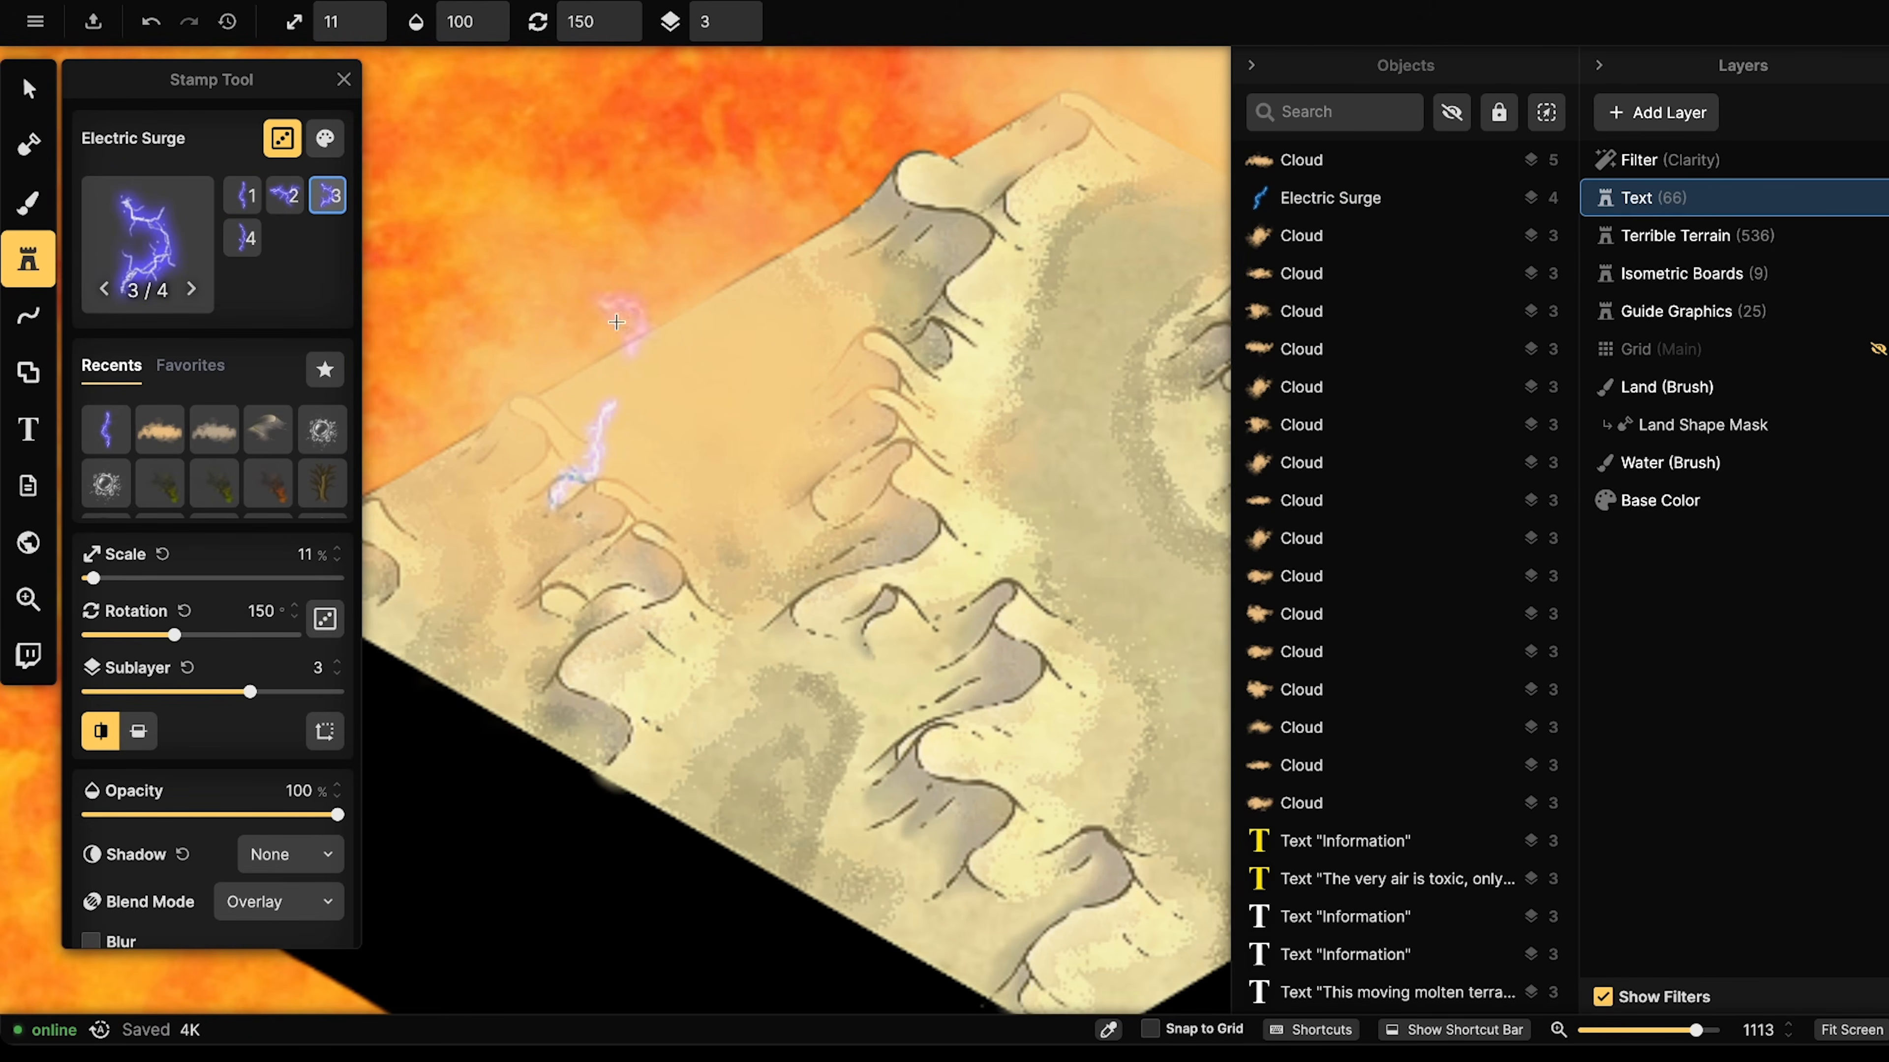
click(574, 315)
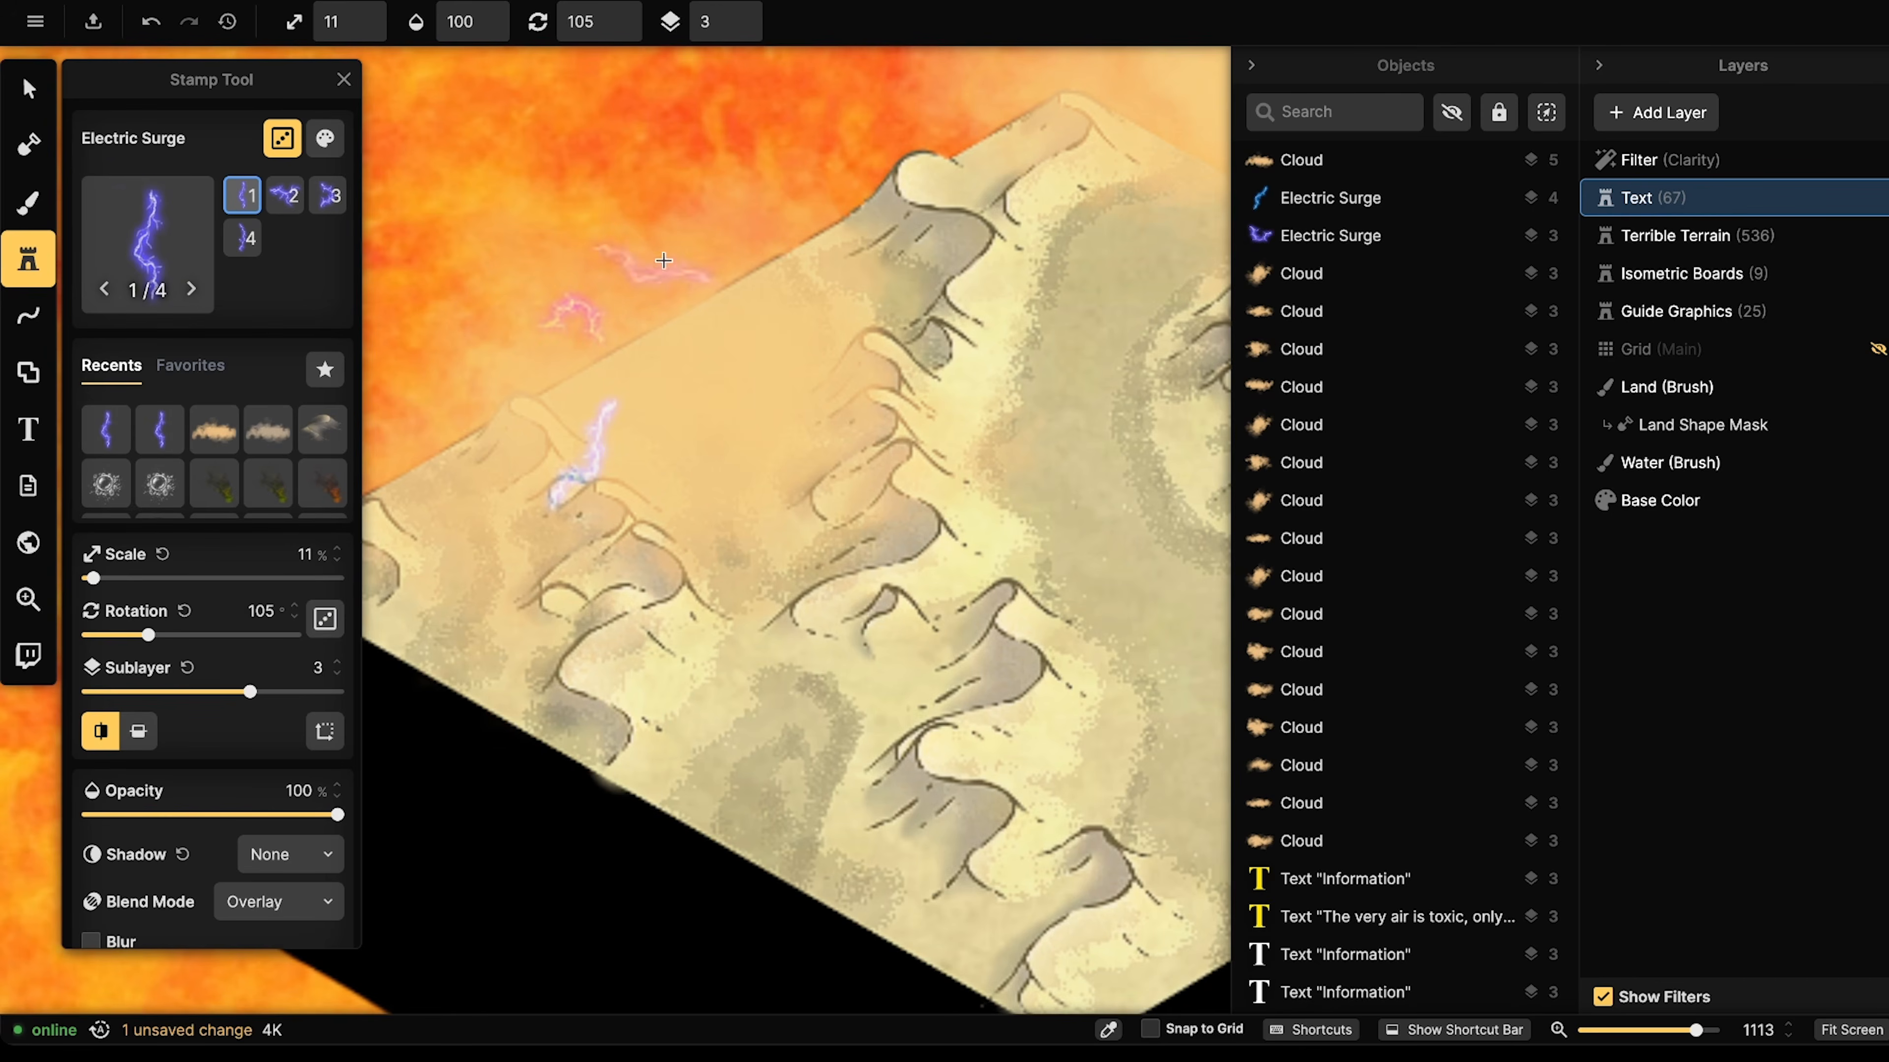
click(675, 227)
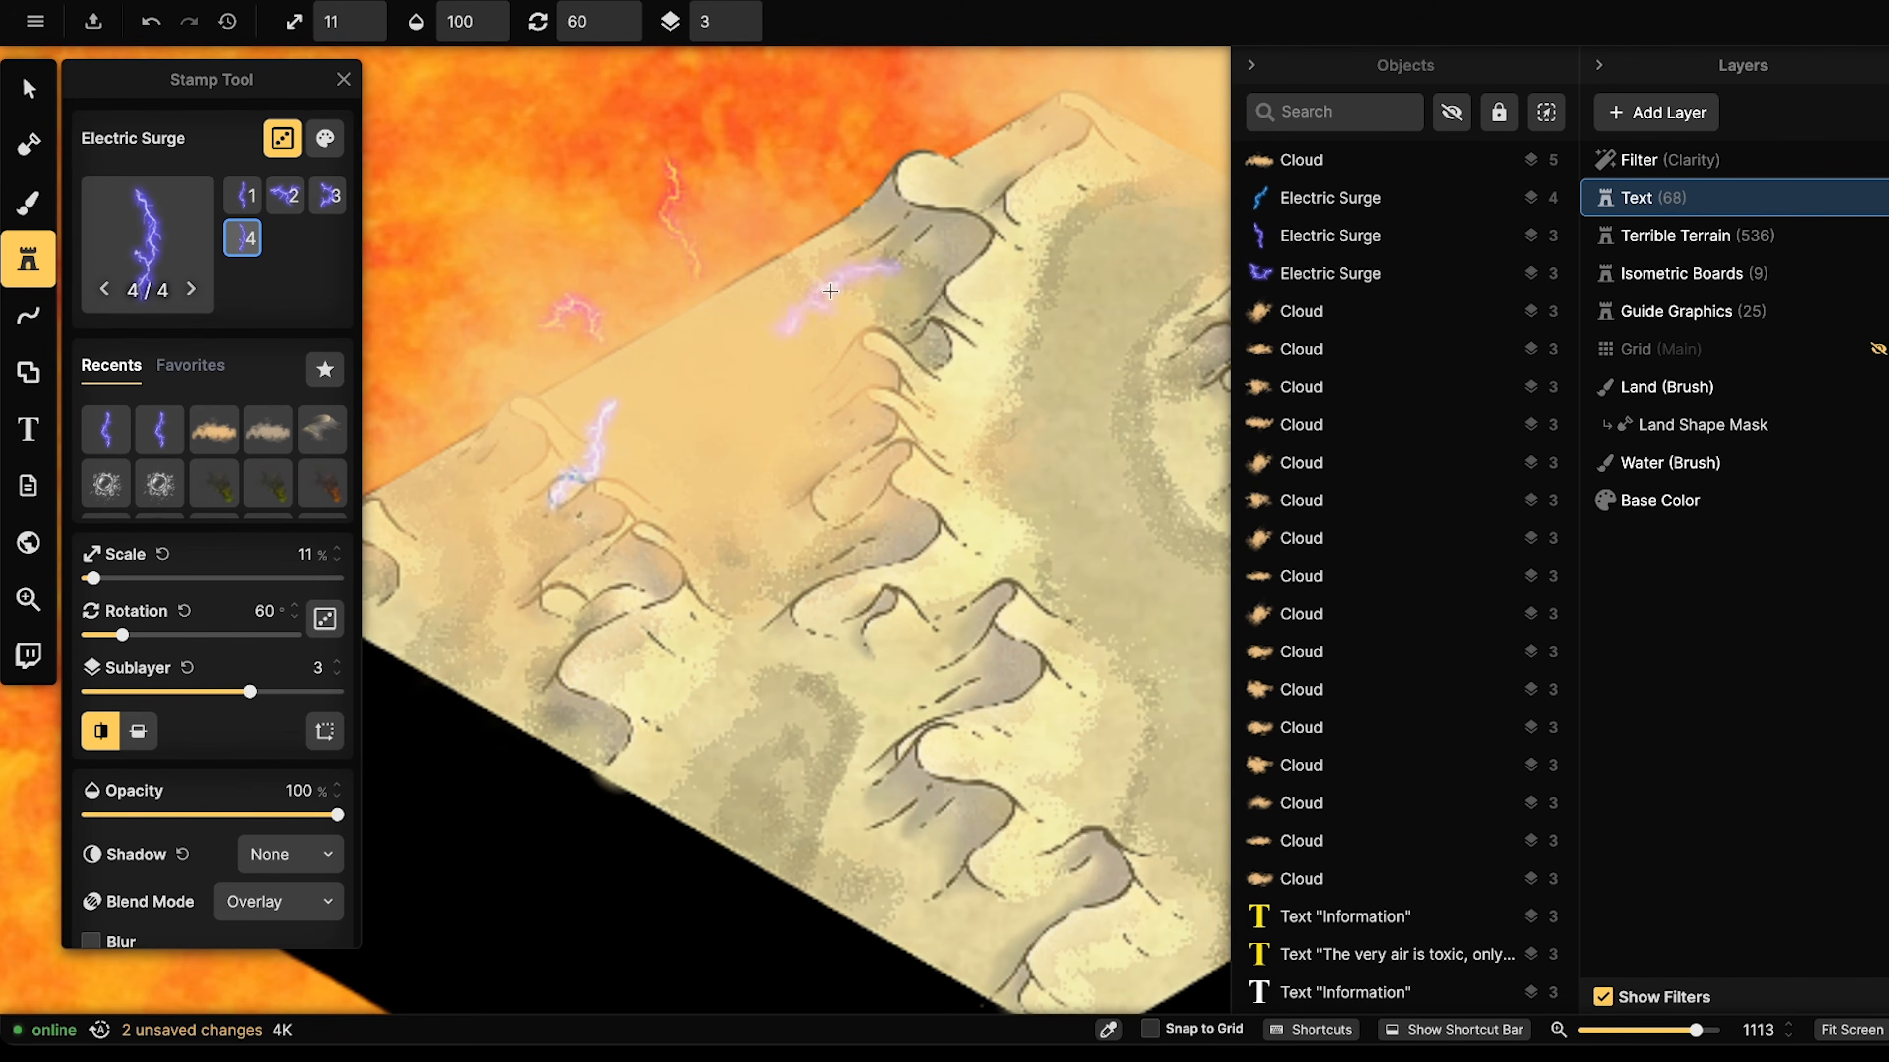
click(831, 291)
click(797, 402)
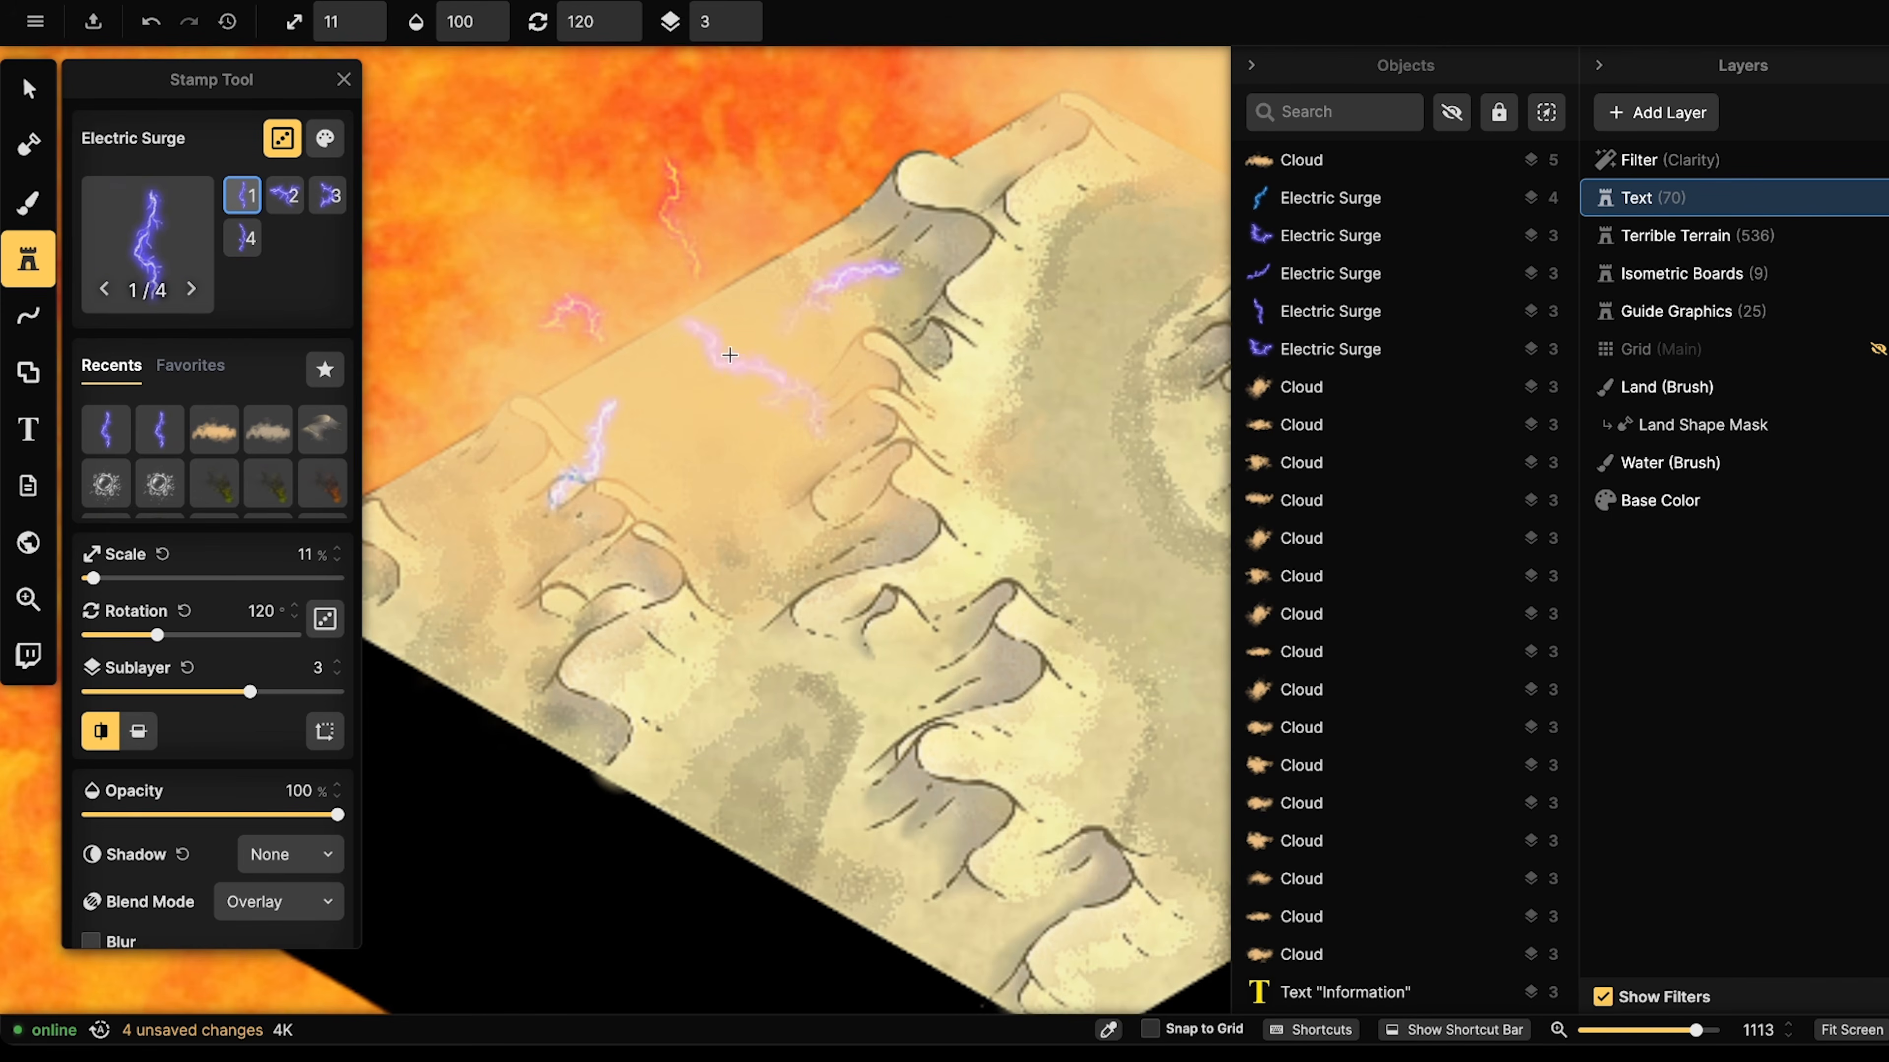
- Stamp a dense cluster of overlapping lightning bolts in the dust between the four outer bolts
click(723, 300)
click(720, 307)
click(710, 316)
click(732, 321)
click(706, 333)
click(706, 337)
click(732, 339)
click(774, 328)
click(811, 320)
click(803, 361)
click(759, 376)
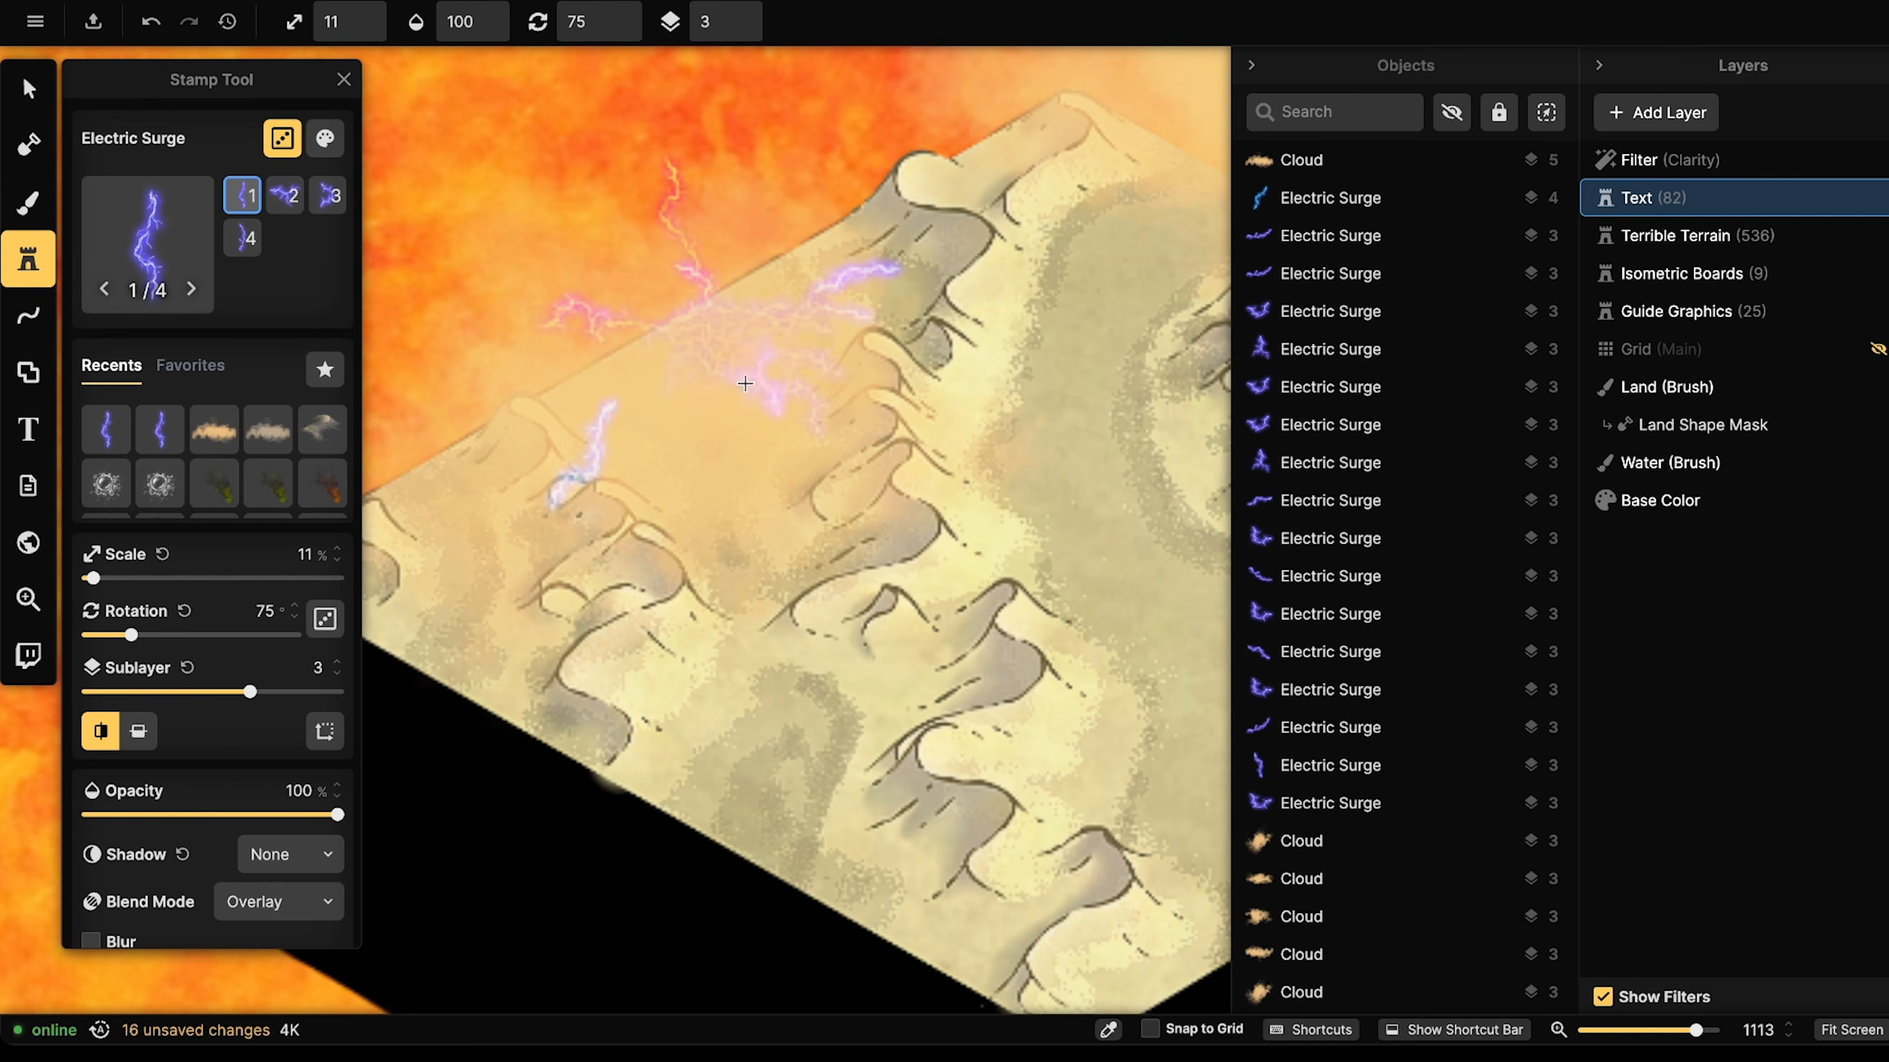
- Extend the lightning cluster across the lower part of the dust and thicken it near the back left edge
click(718, 361)
click(665, 371)
click(651, 368)
click(662, 398)
click(688, 410)
click(725, 421)
click(770, 405)
click(803, 402)
click(762, 349)
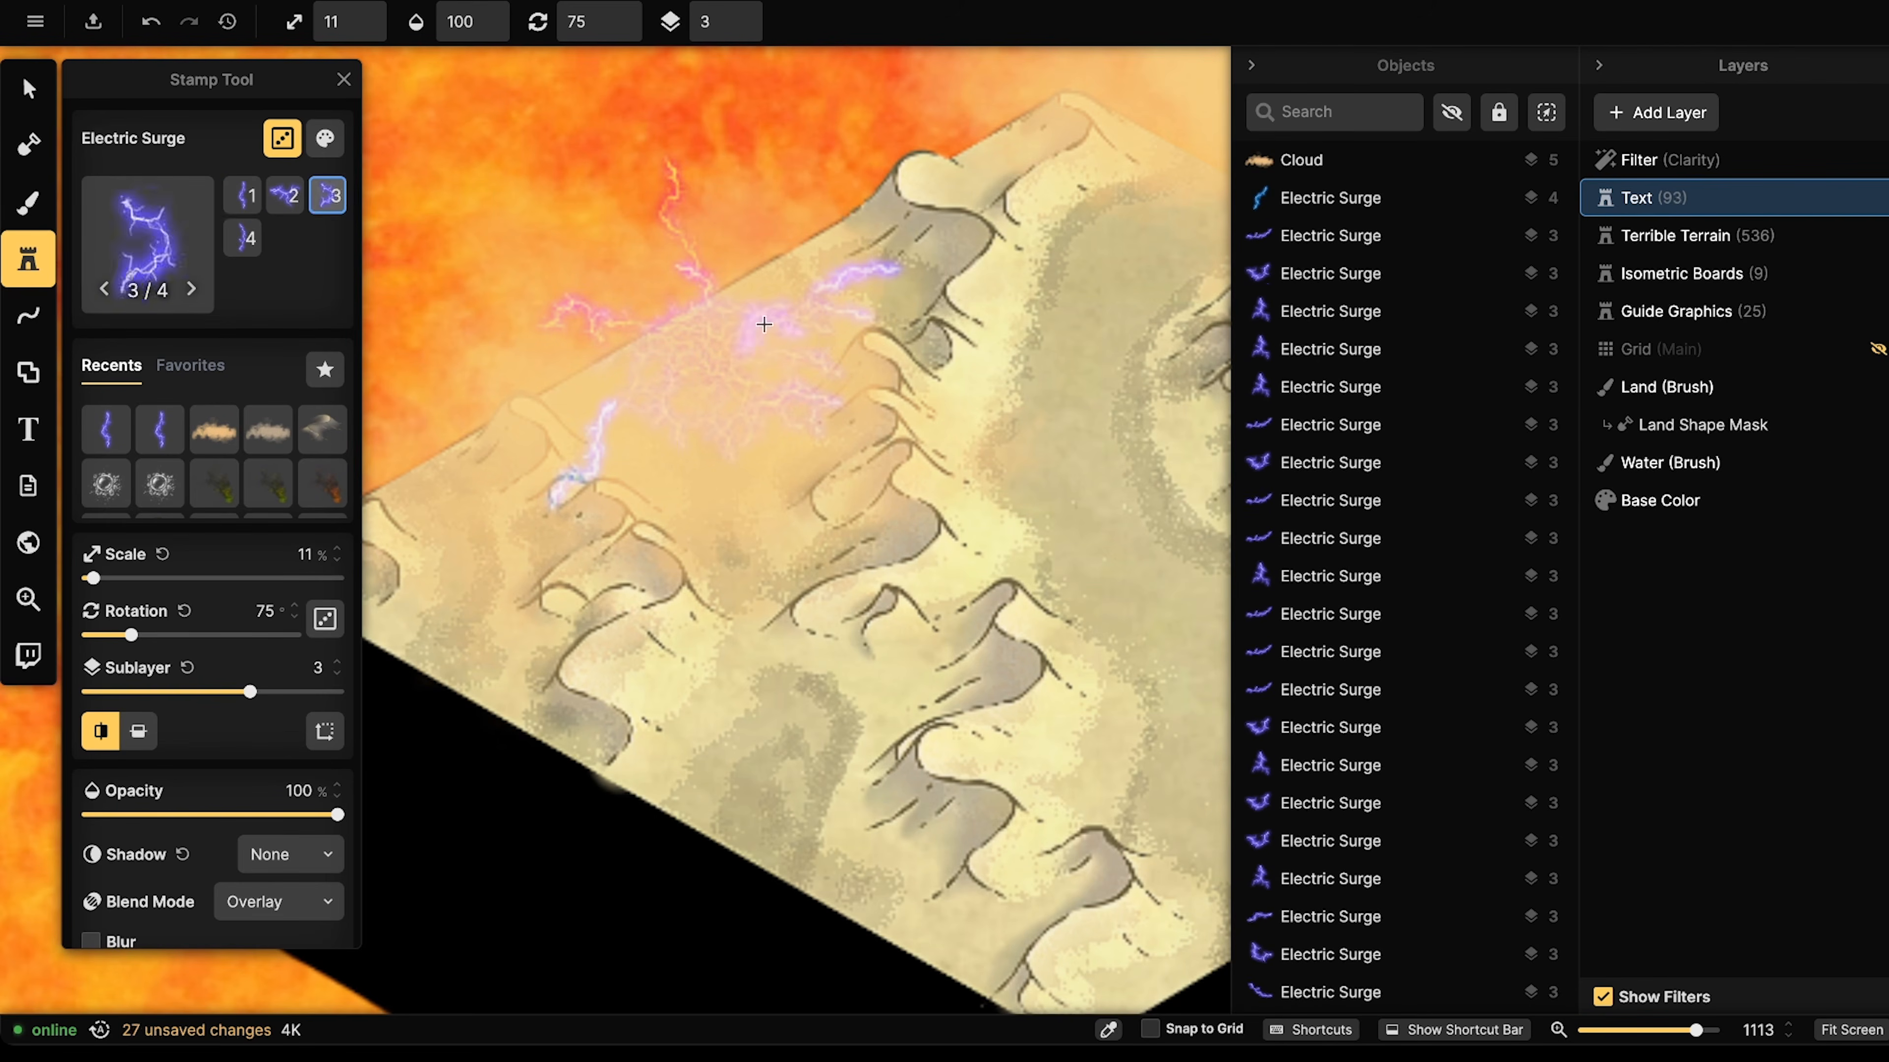
click(669, 335)
- Raise the stamp to sublayer 4 and add six brighter bolts over and around the lightning cluster
click(740, 16)
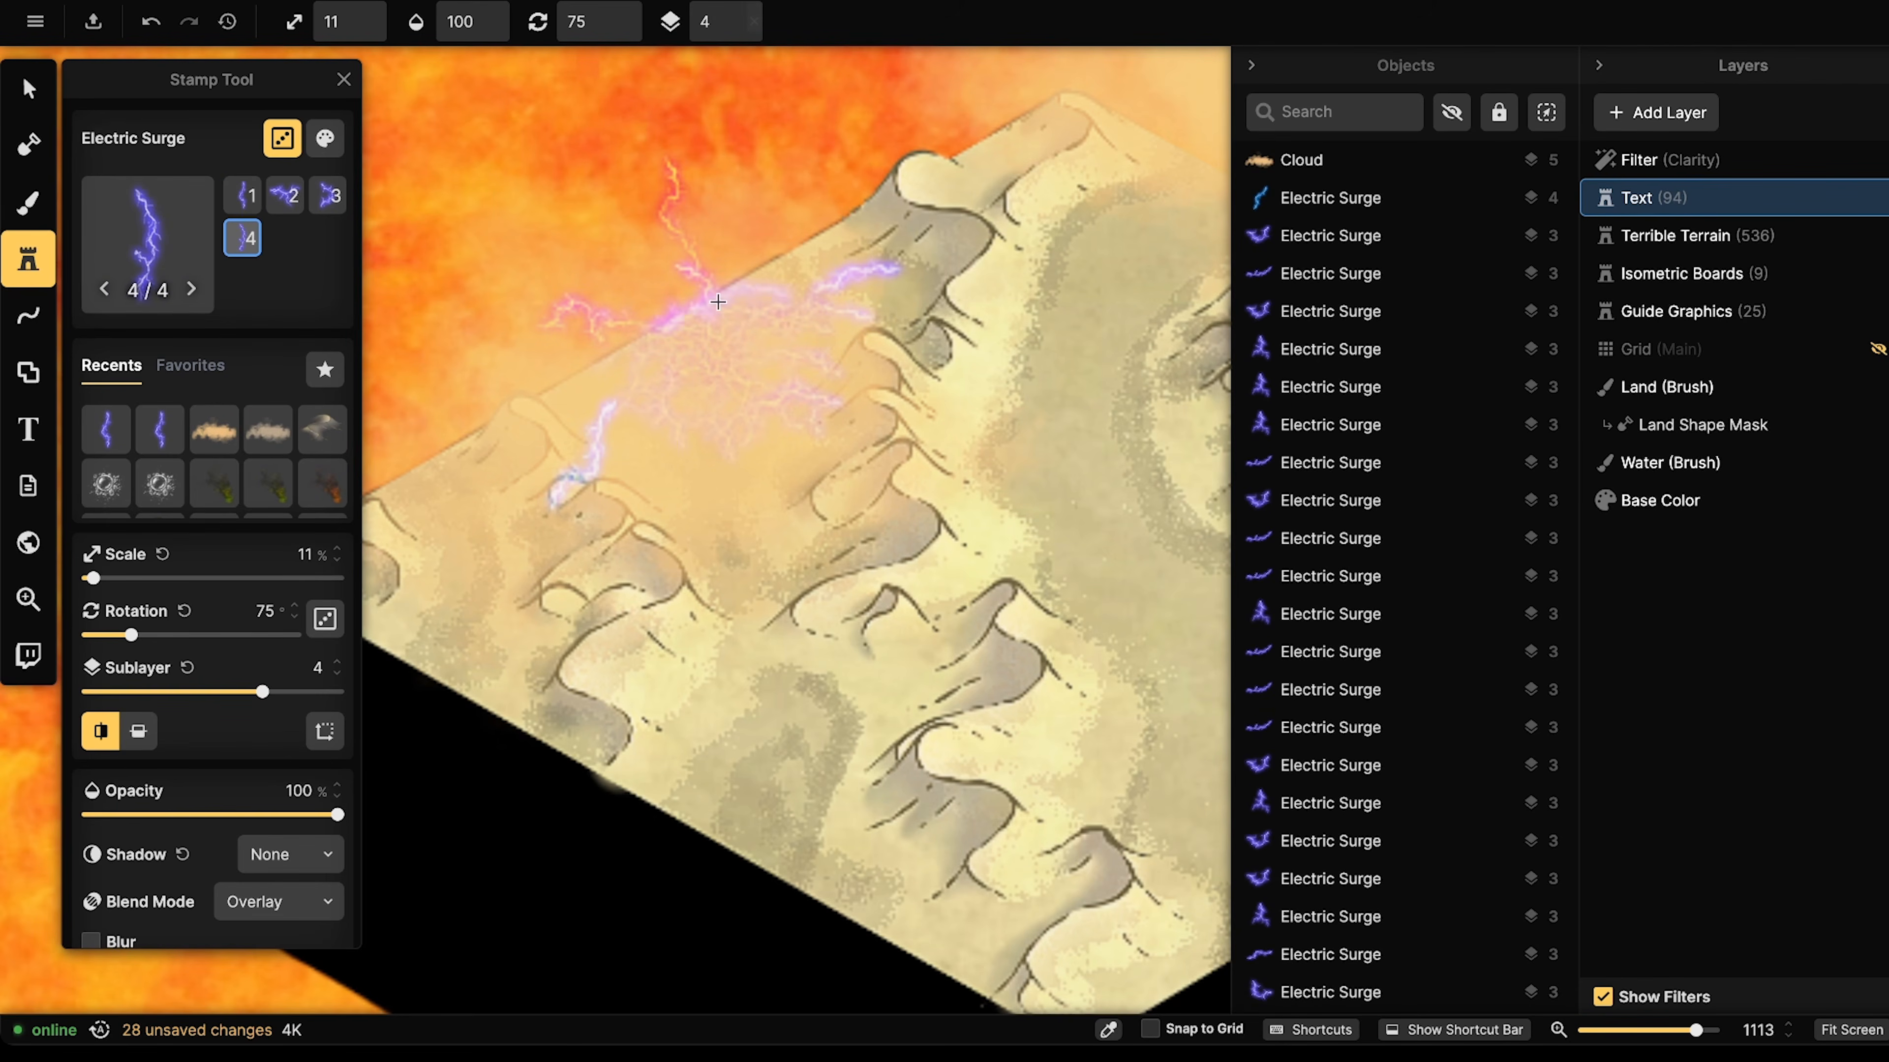
click(679, 309)
click(742, 314)
click(798, 346)
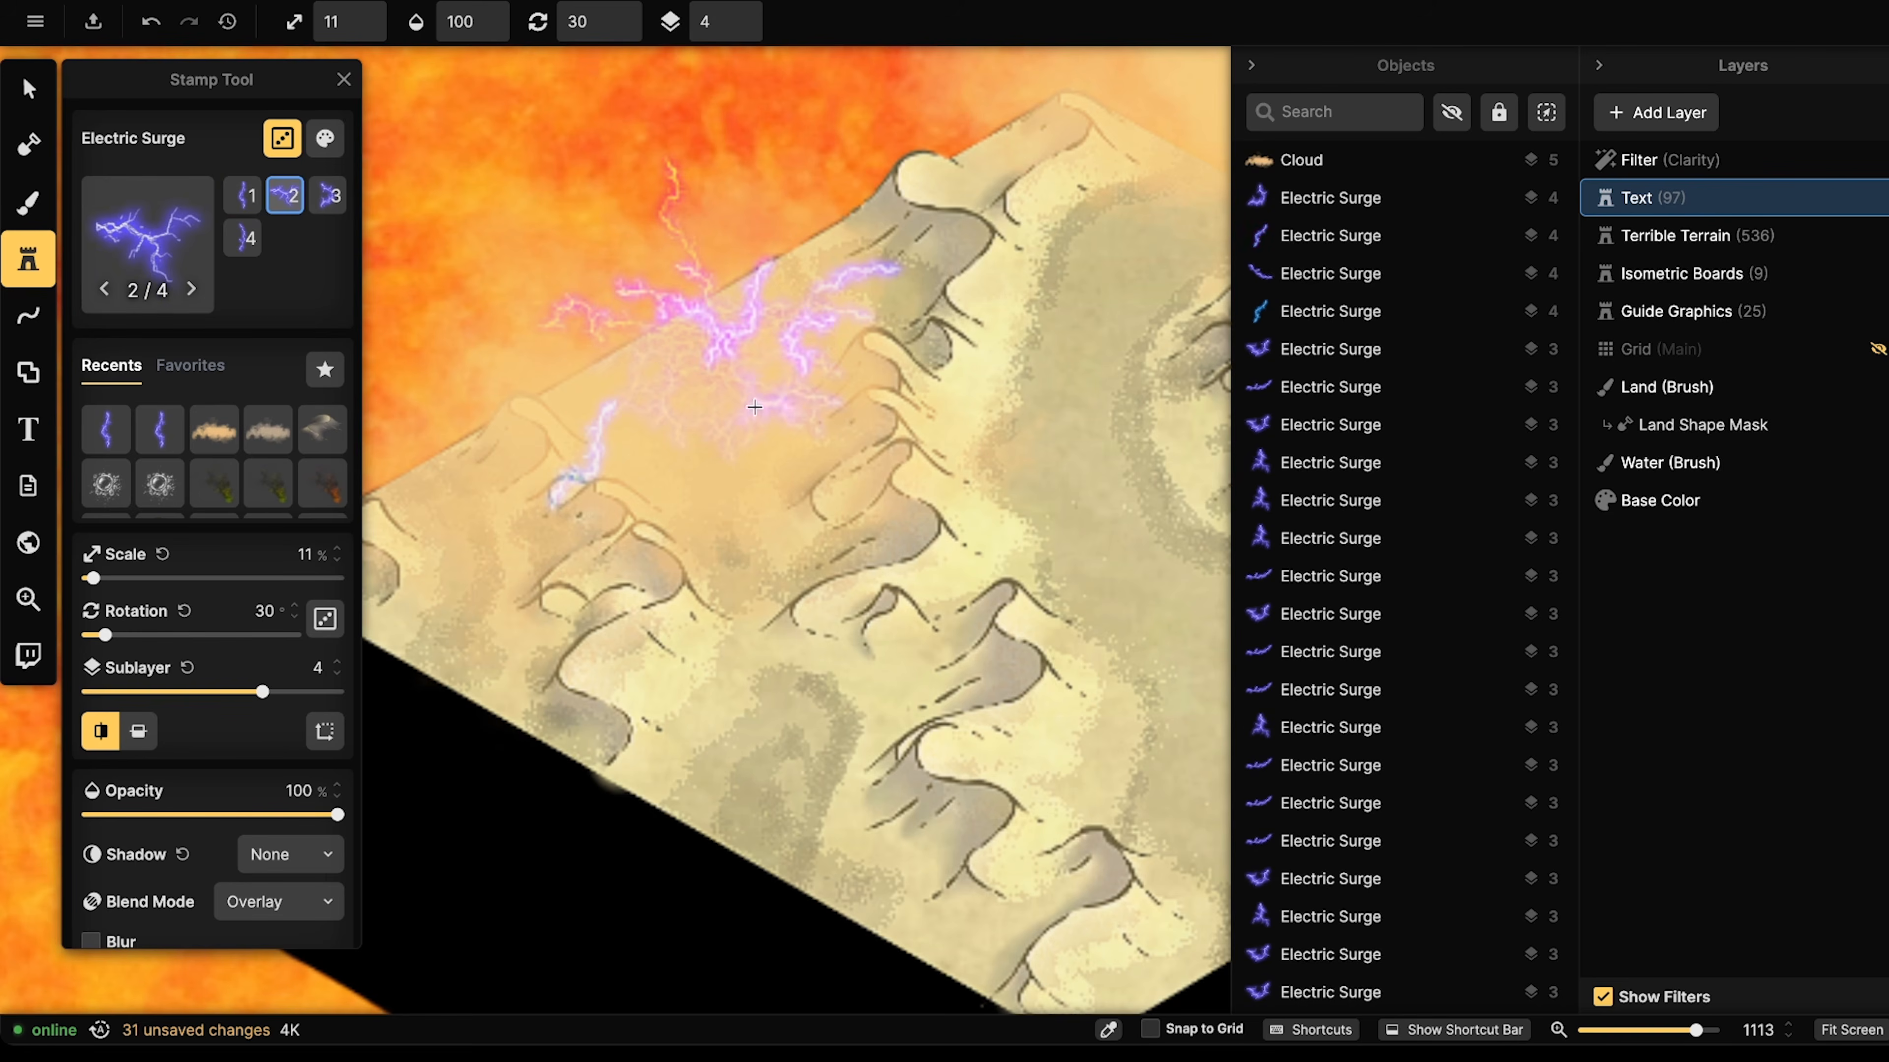
click(750, 463)
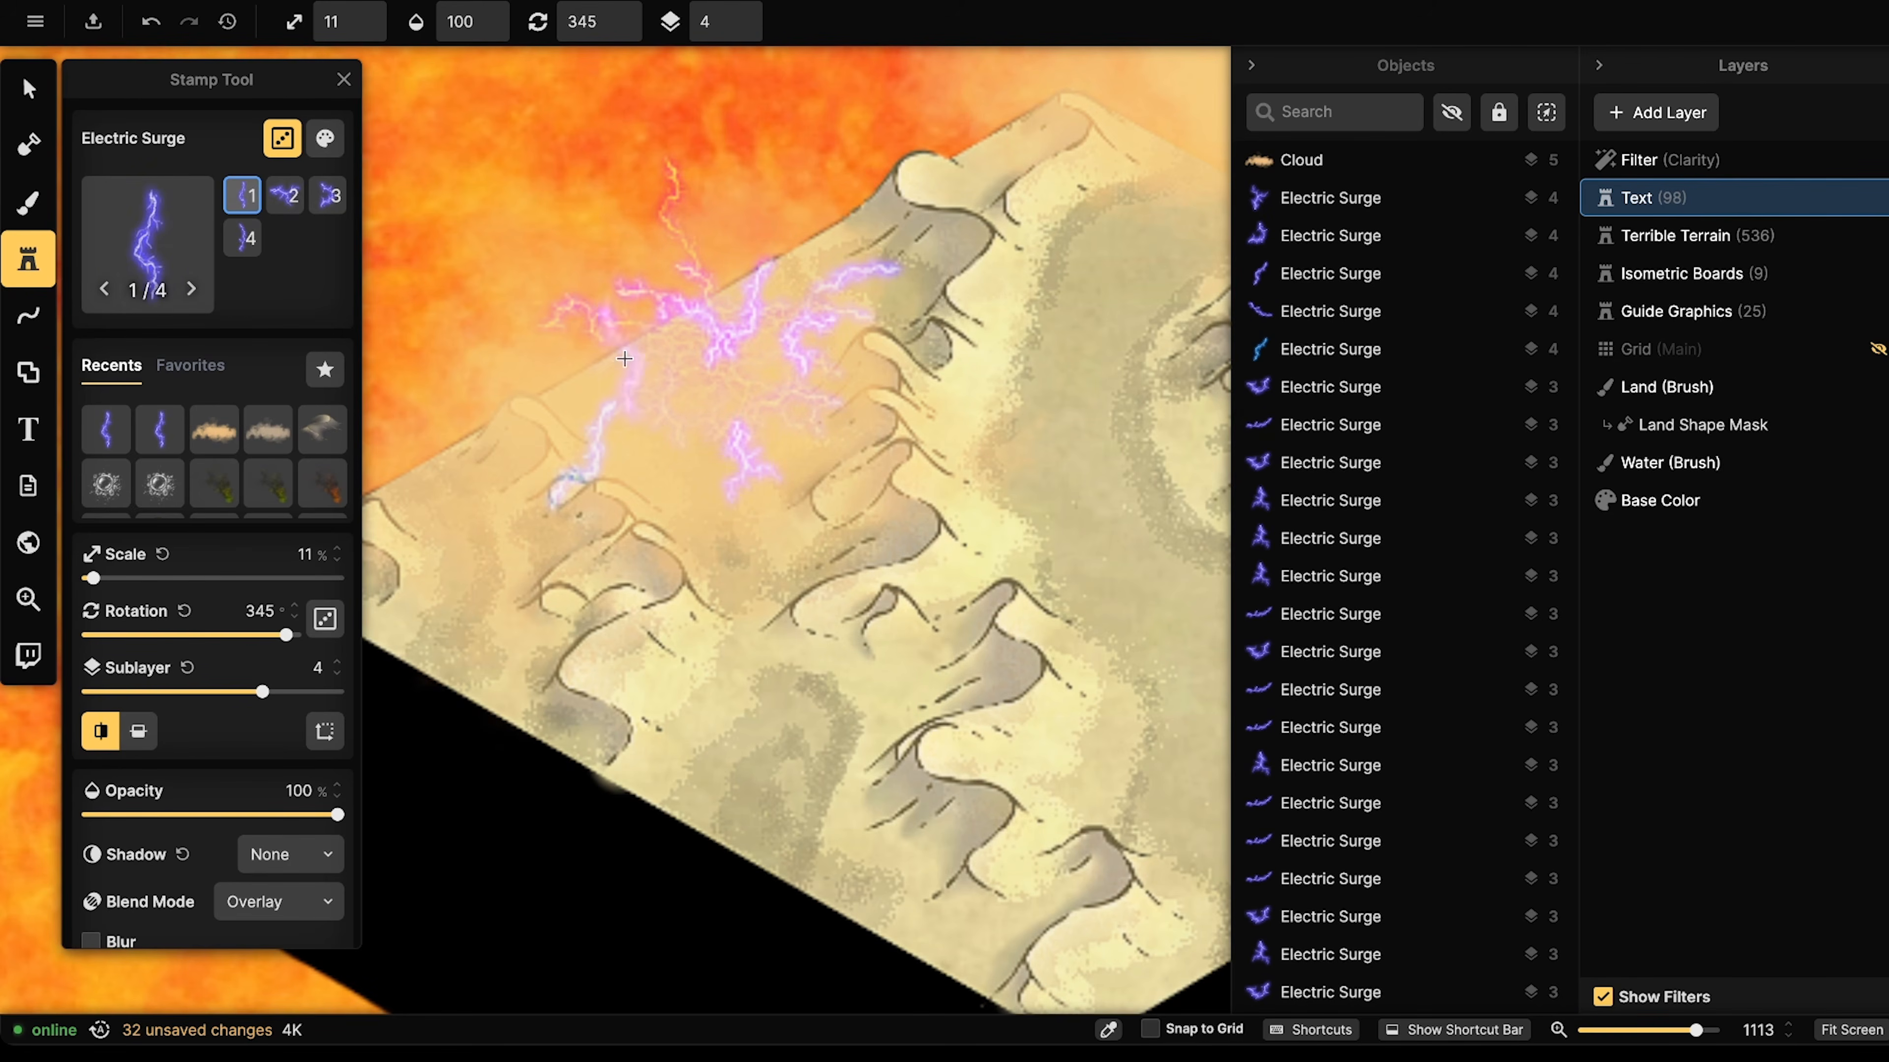
click(621, 302)
click(741, 242)
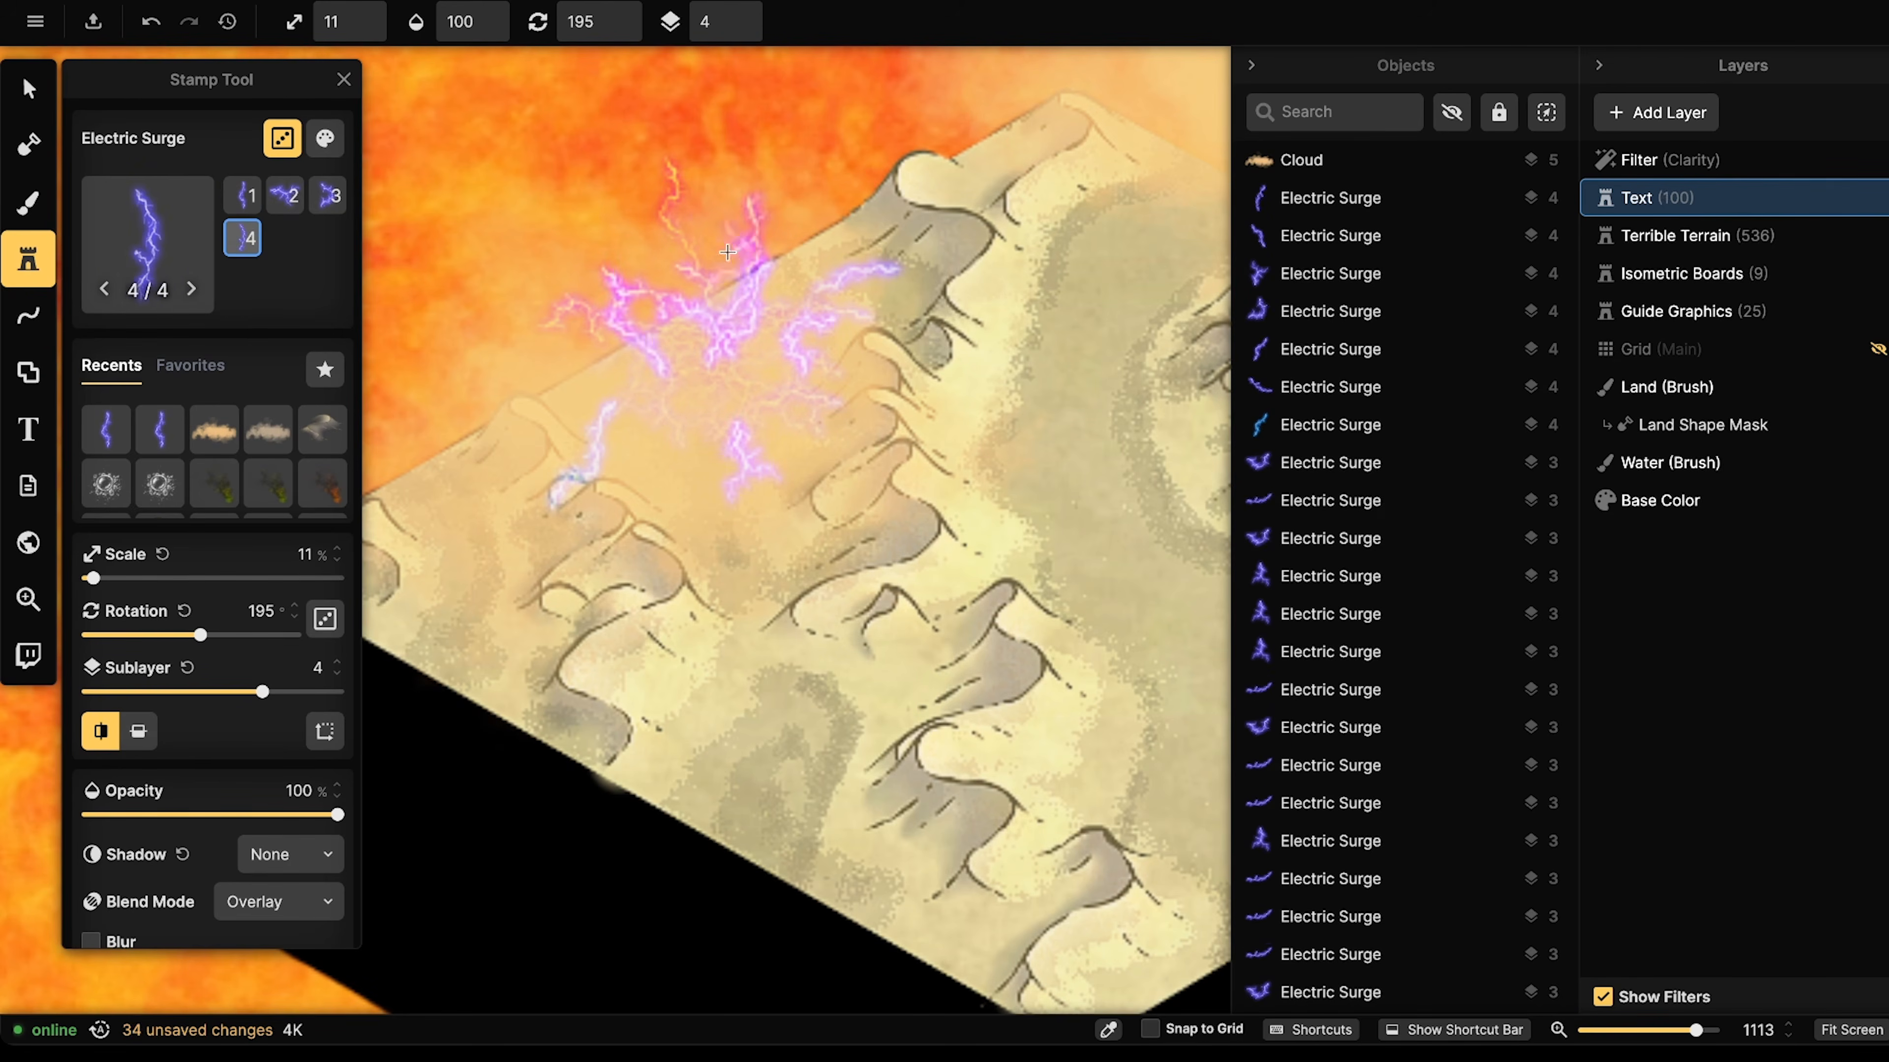
- Switch to painting on the Land layer and darken the colour of the Light Beige Desert brush texture
scroll(708, 251, down, 1)
scroll(670, 231, down, 3)
drag(708, 409, 777, 415)
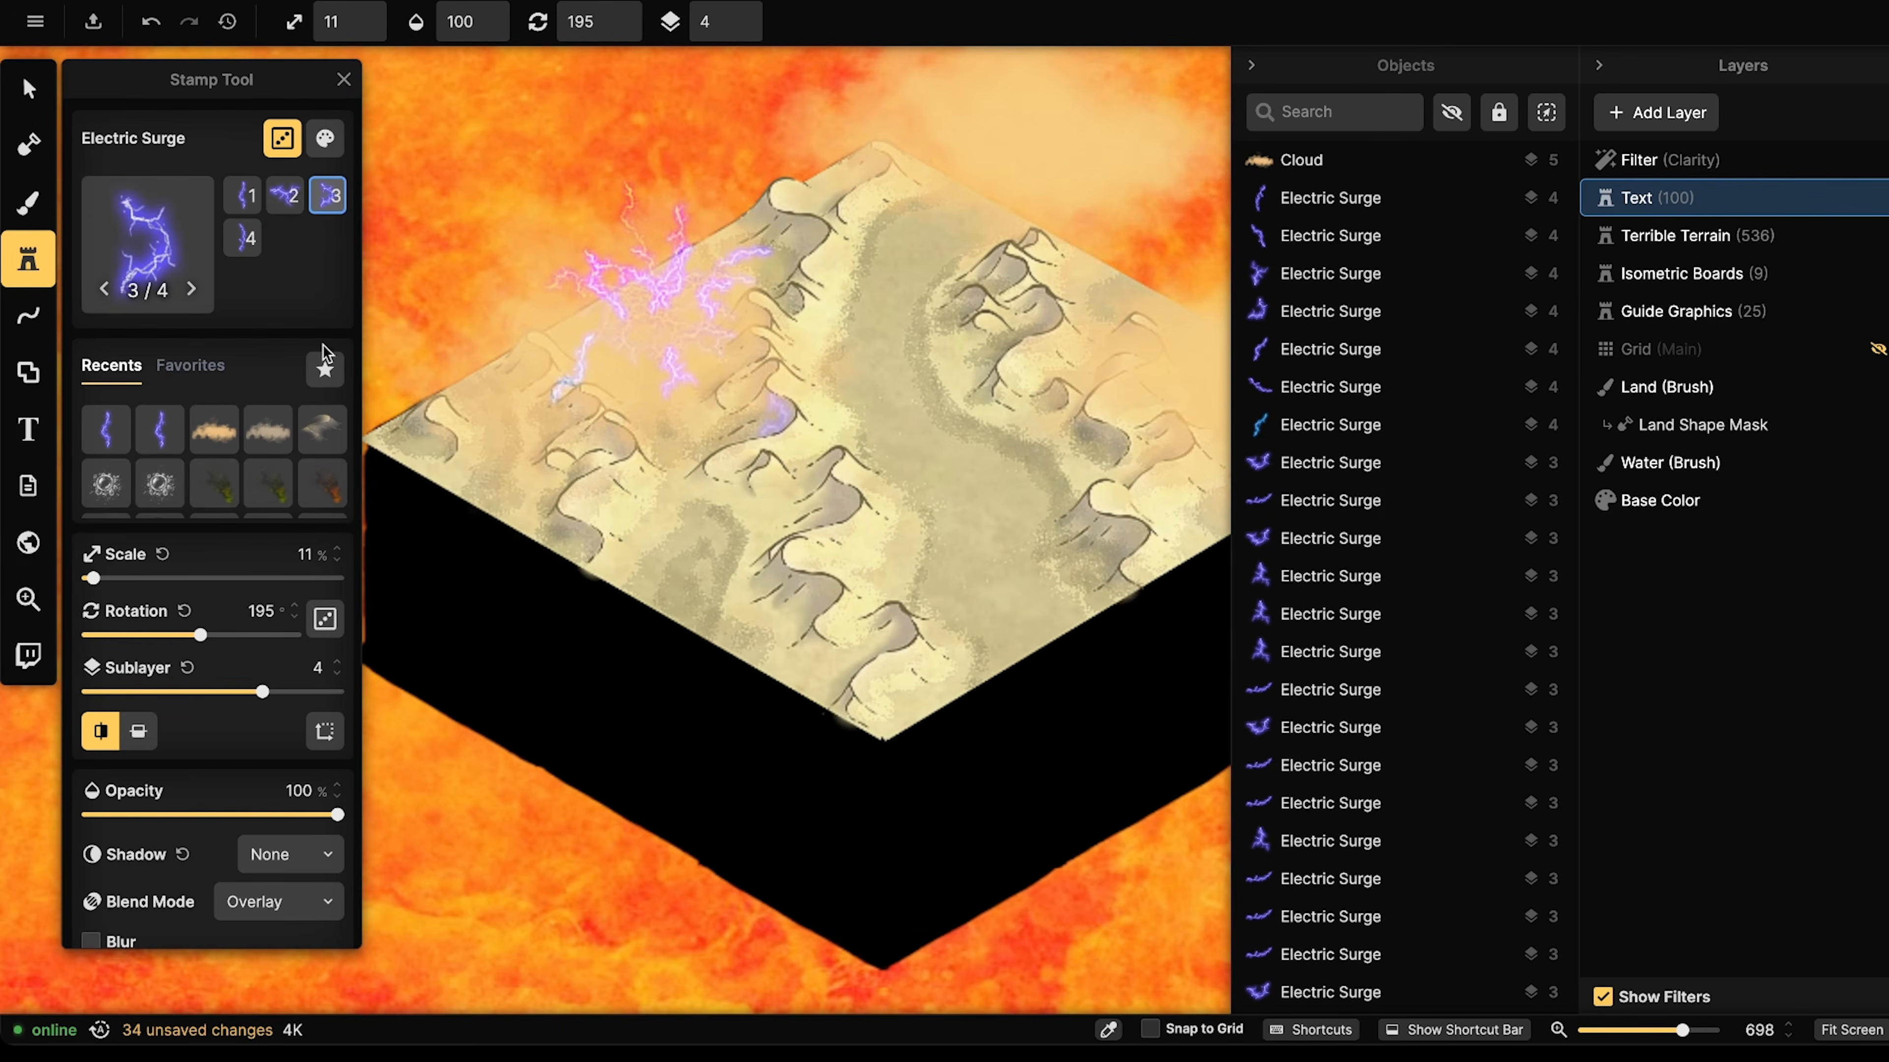
click(28, 202)
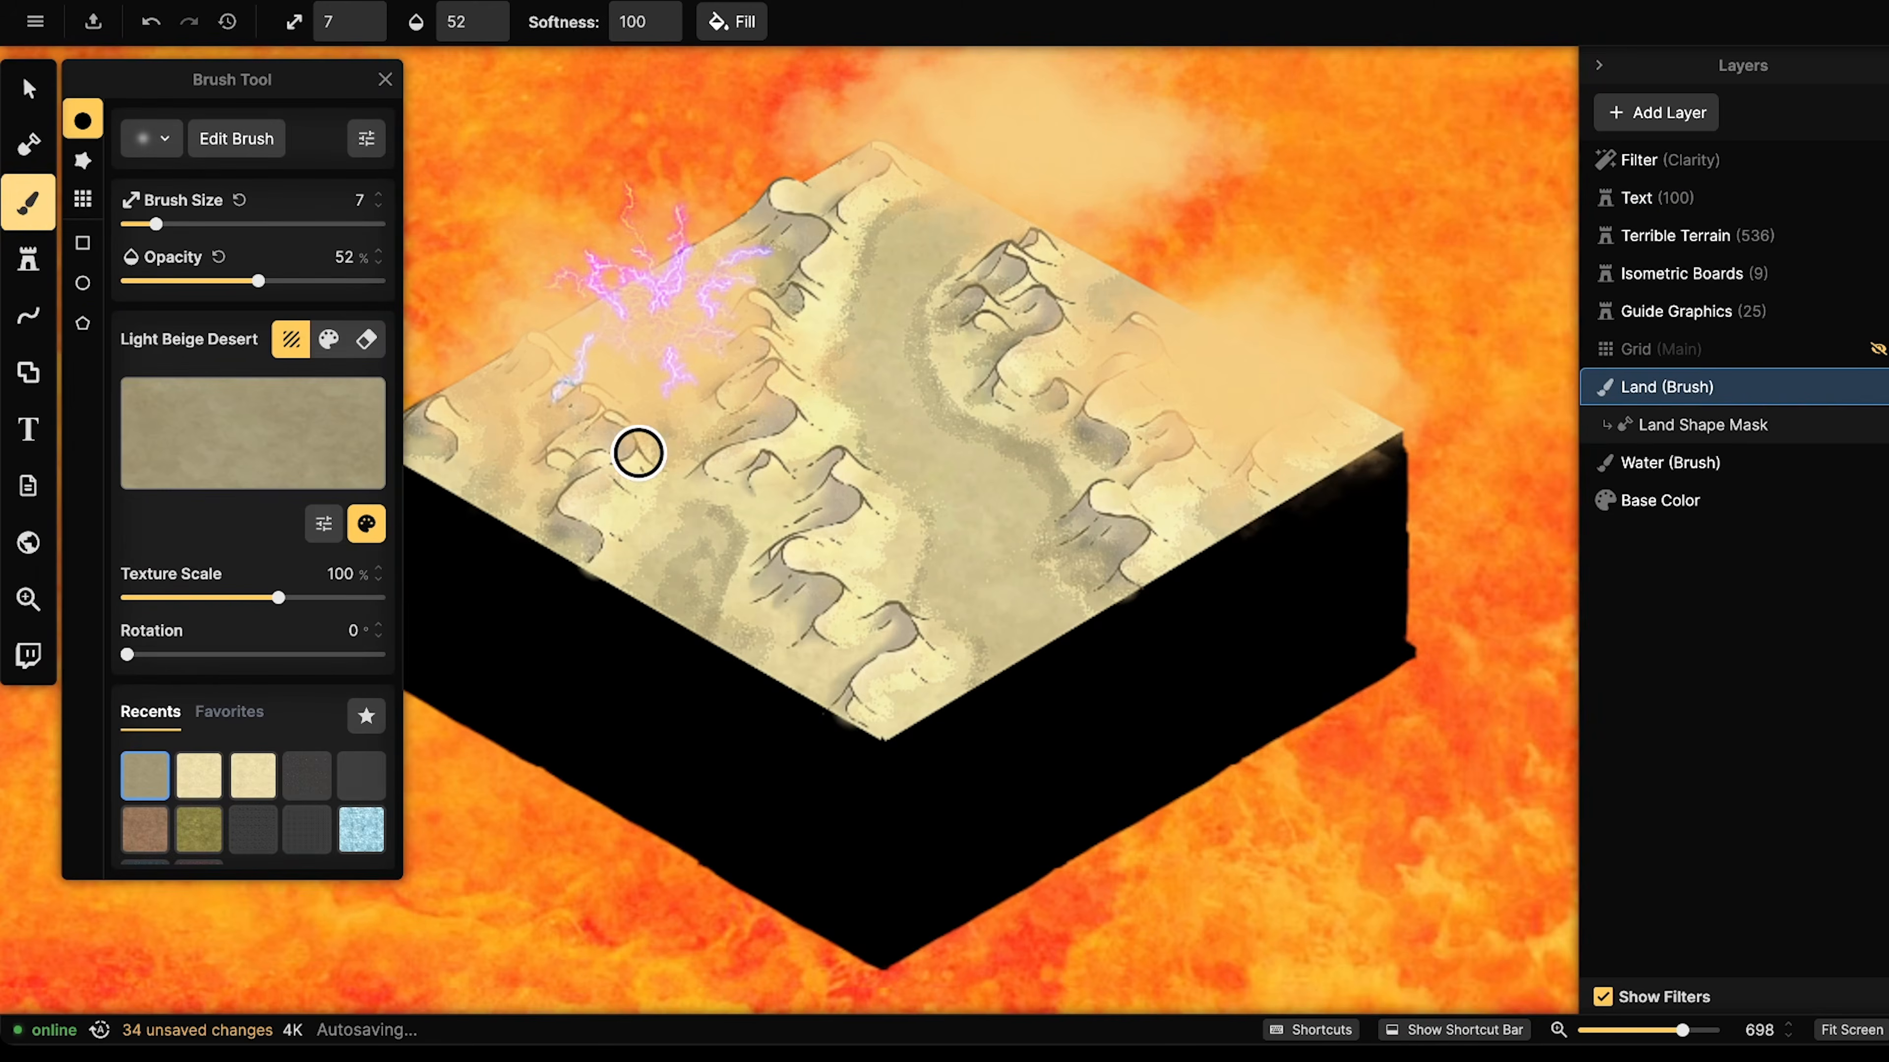
drag(640, 447, 739, 480)
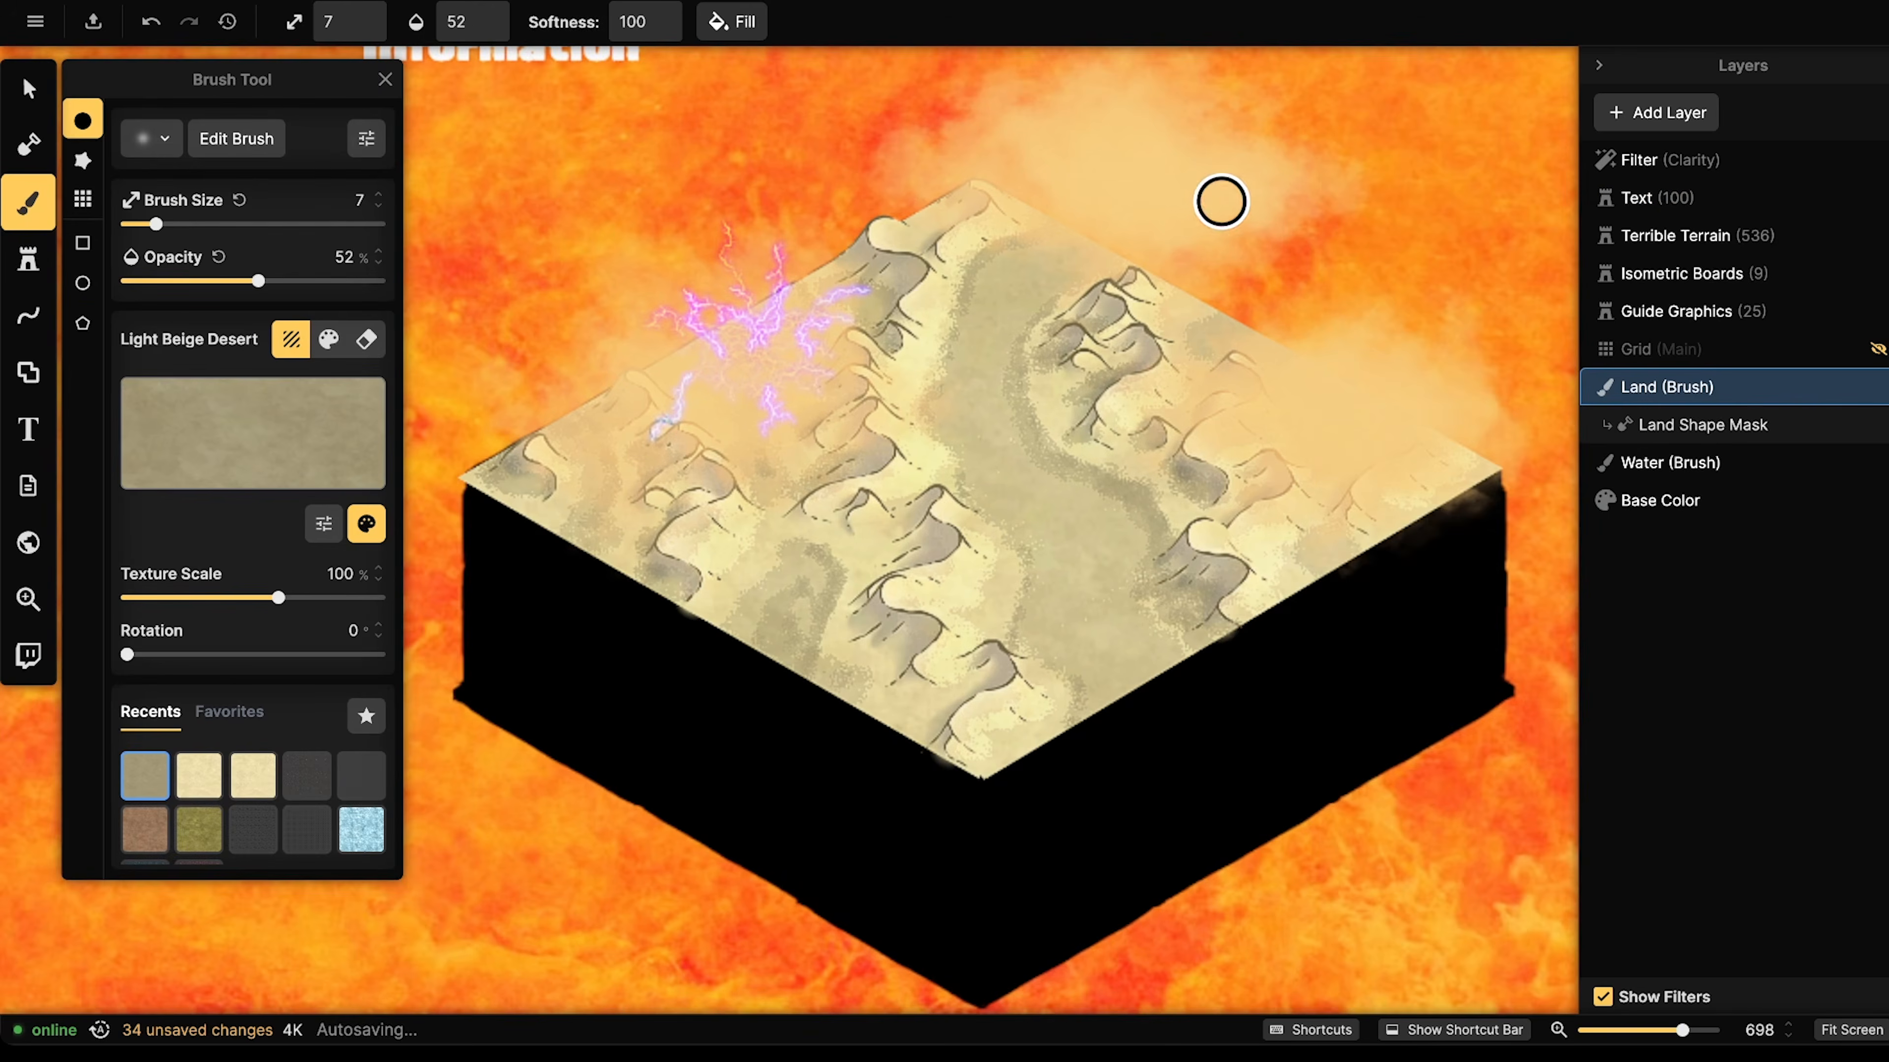
drag(1221, 202, 1185, 273)
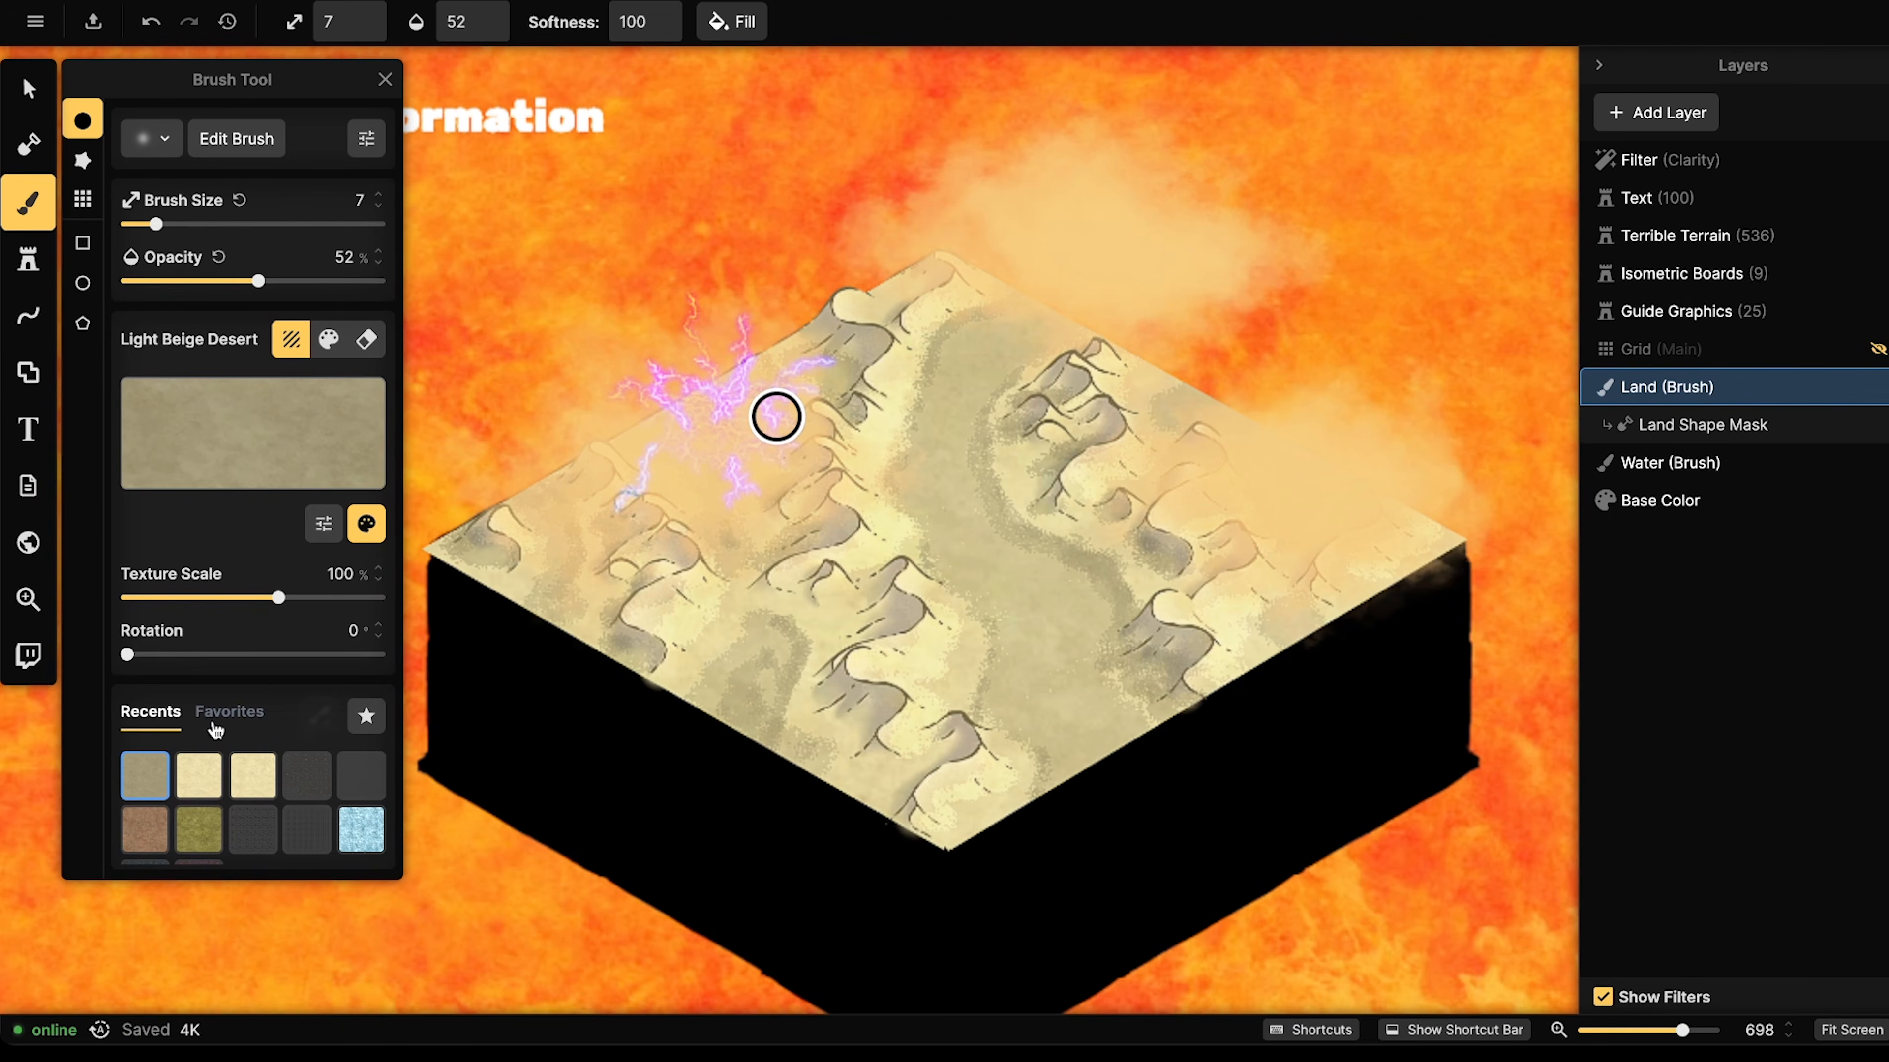
click(360, 523)
drag(496, 584, 474, 585)
click(870, 347)
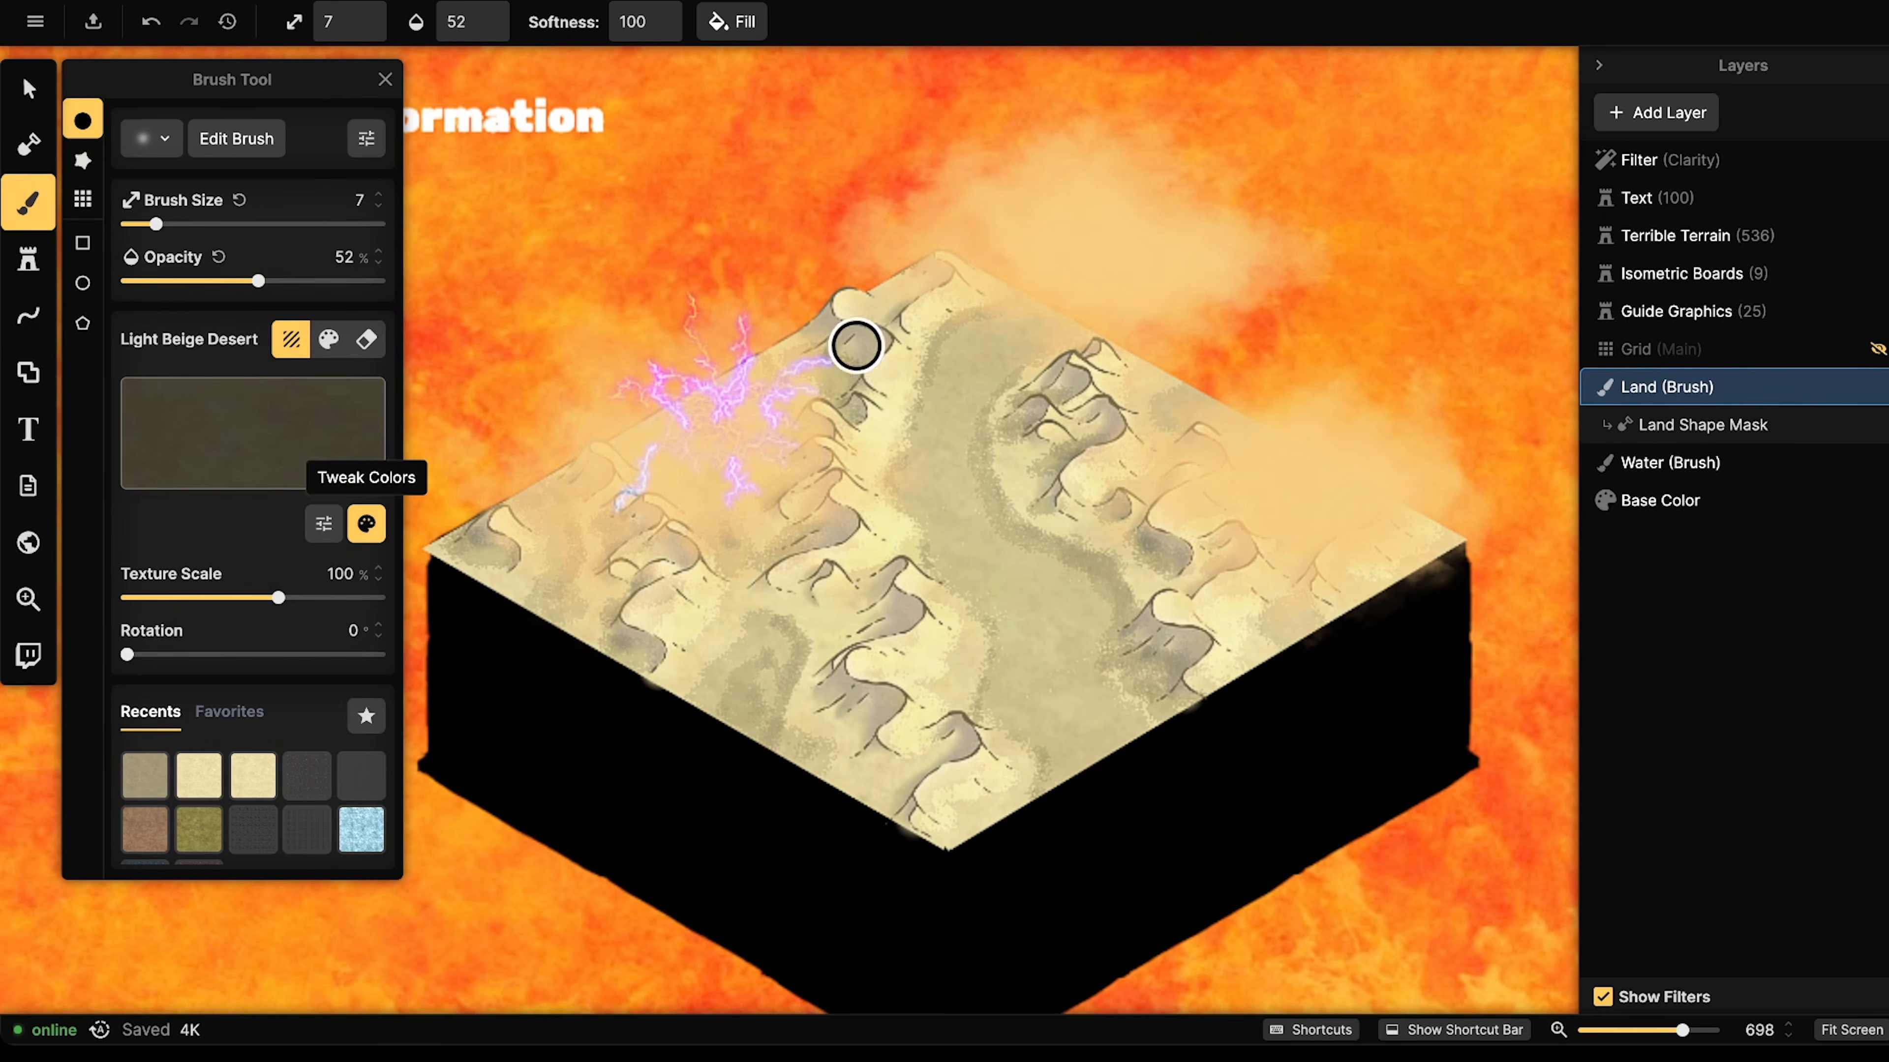
- Copy the dust cloud above the tile's back corner and paste a duplicate above the lightning cluster
click(27, 93)
click(1138, 140)
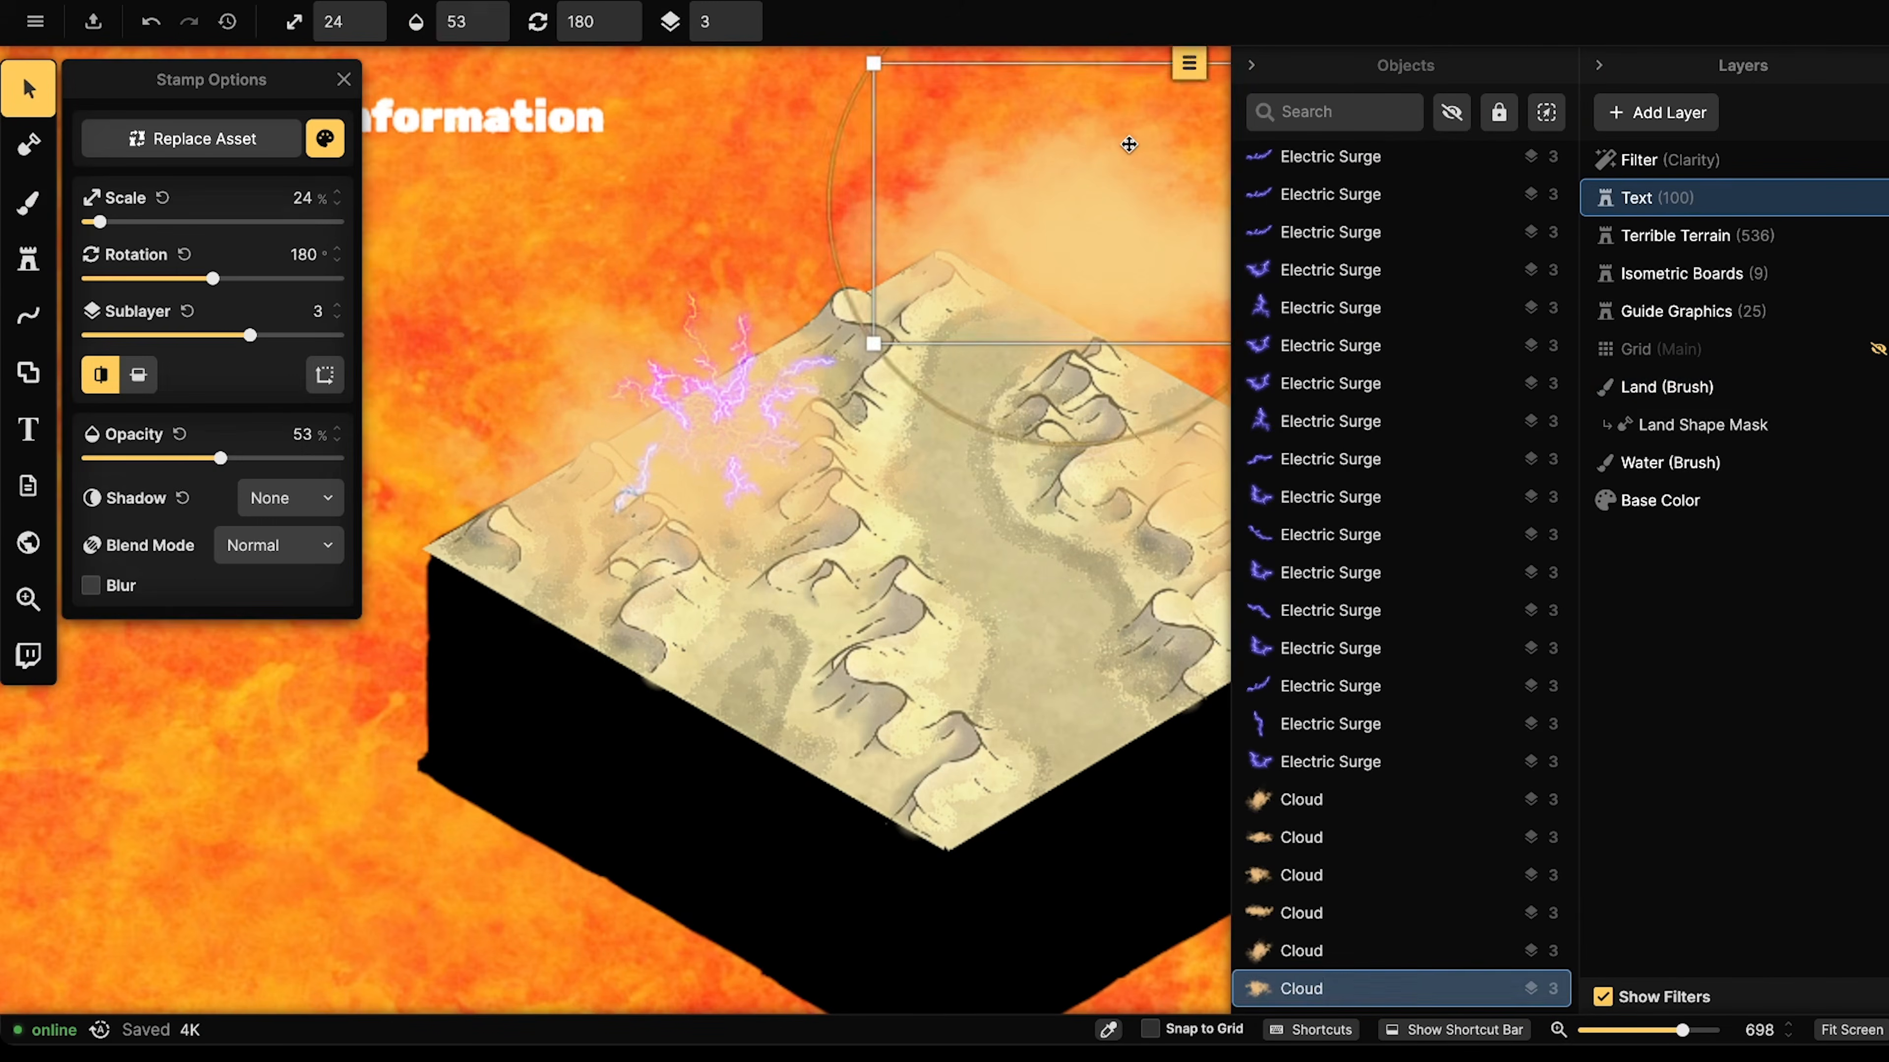
key(ctrl+c)
drag(1129, 178, 944, 264)
key(ctrl+v)
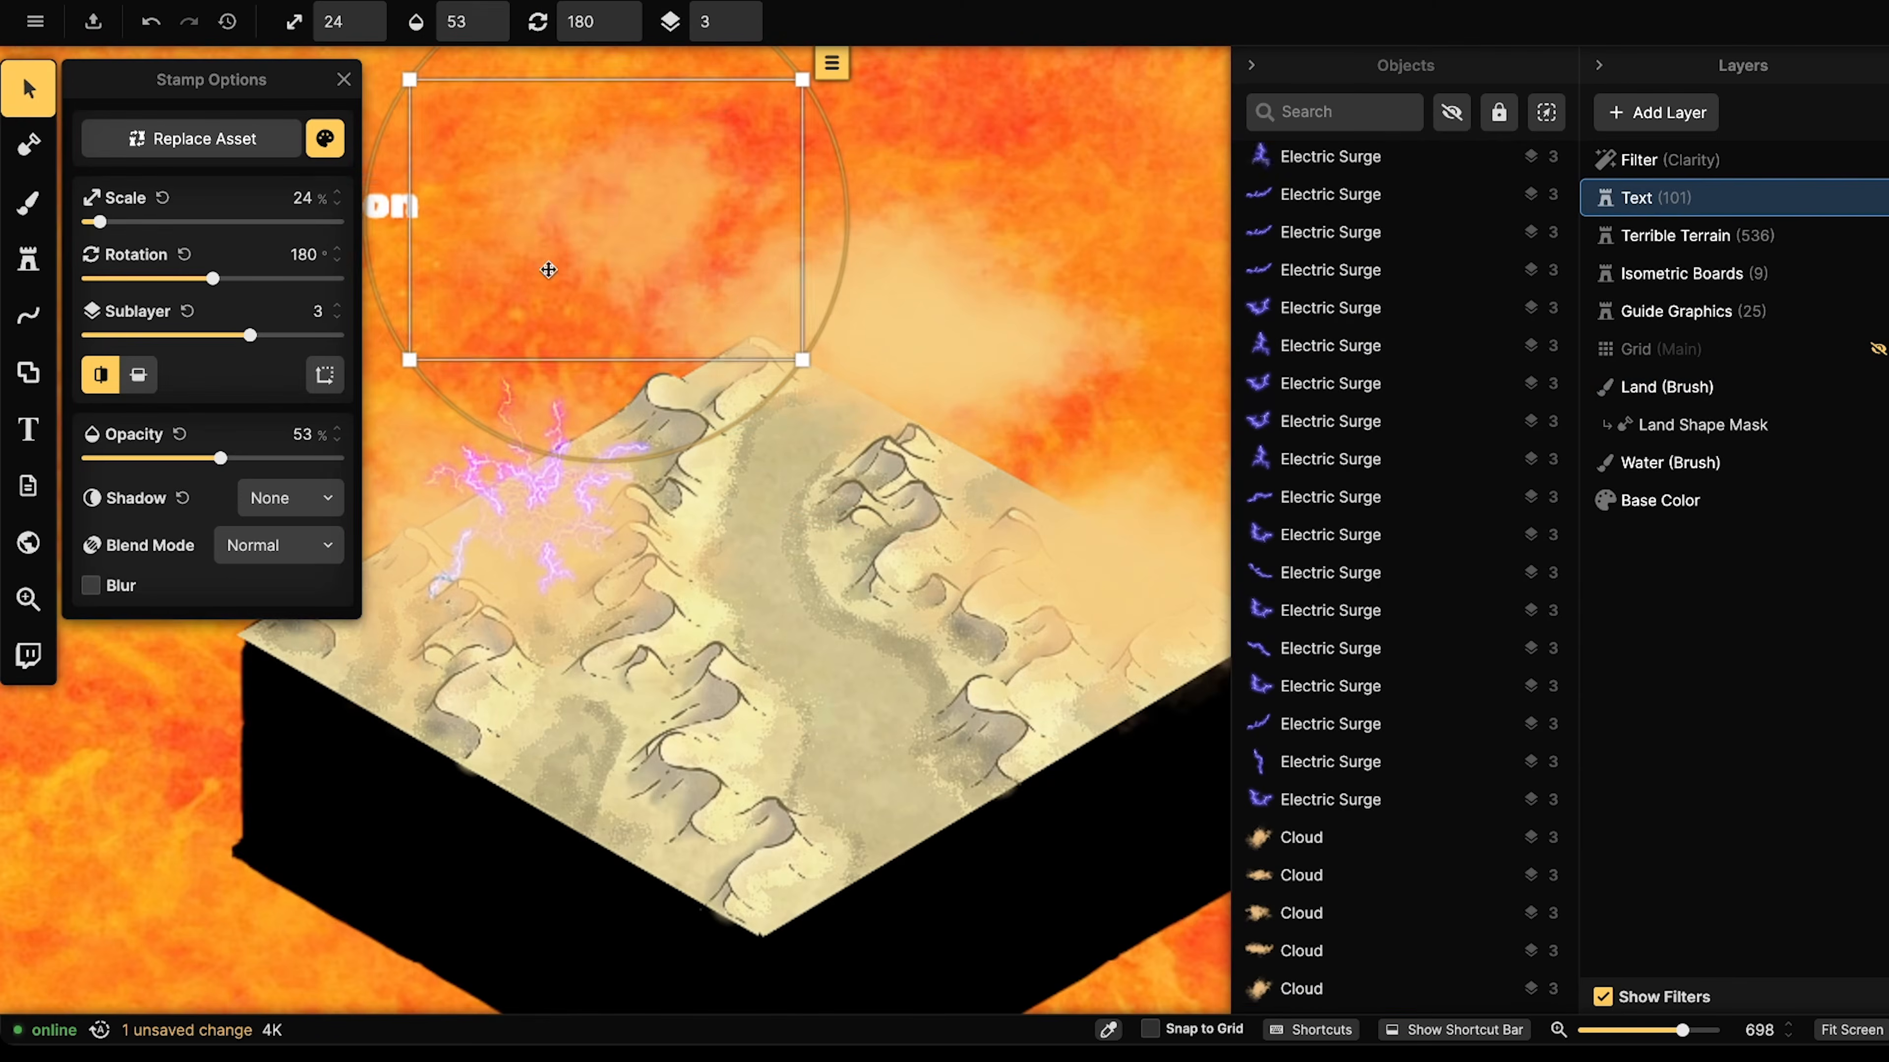
- Set the pasted cloud's brightness to 0% and move it over the dunes below the tile's back corner on sublayer 3
click(326, 140)
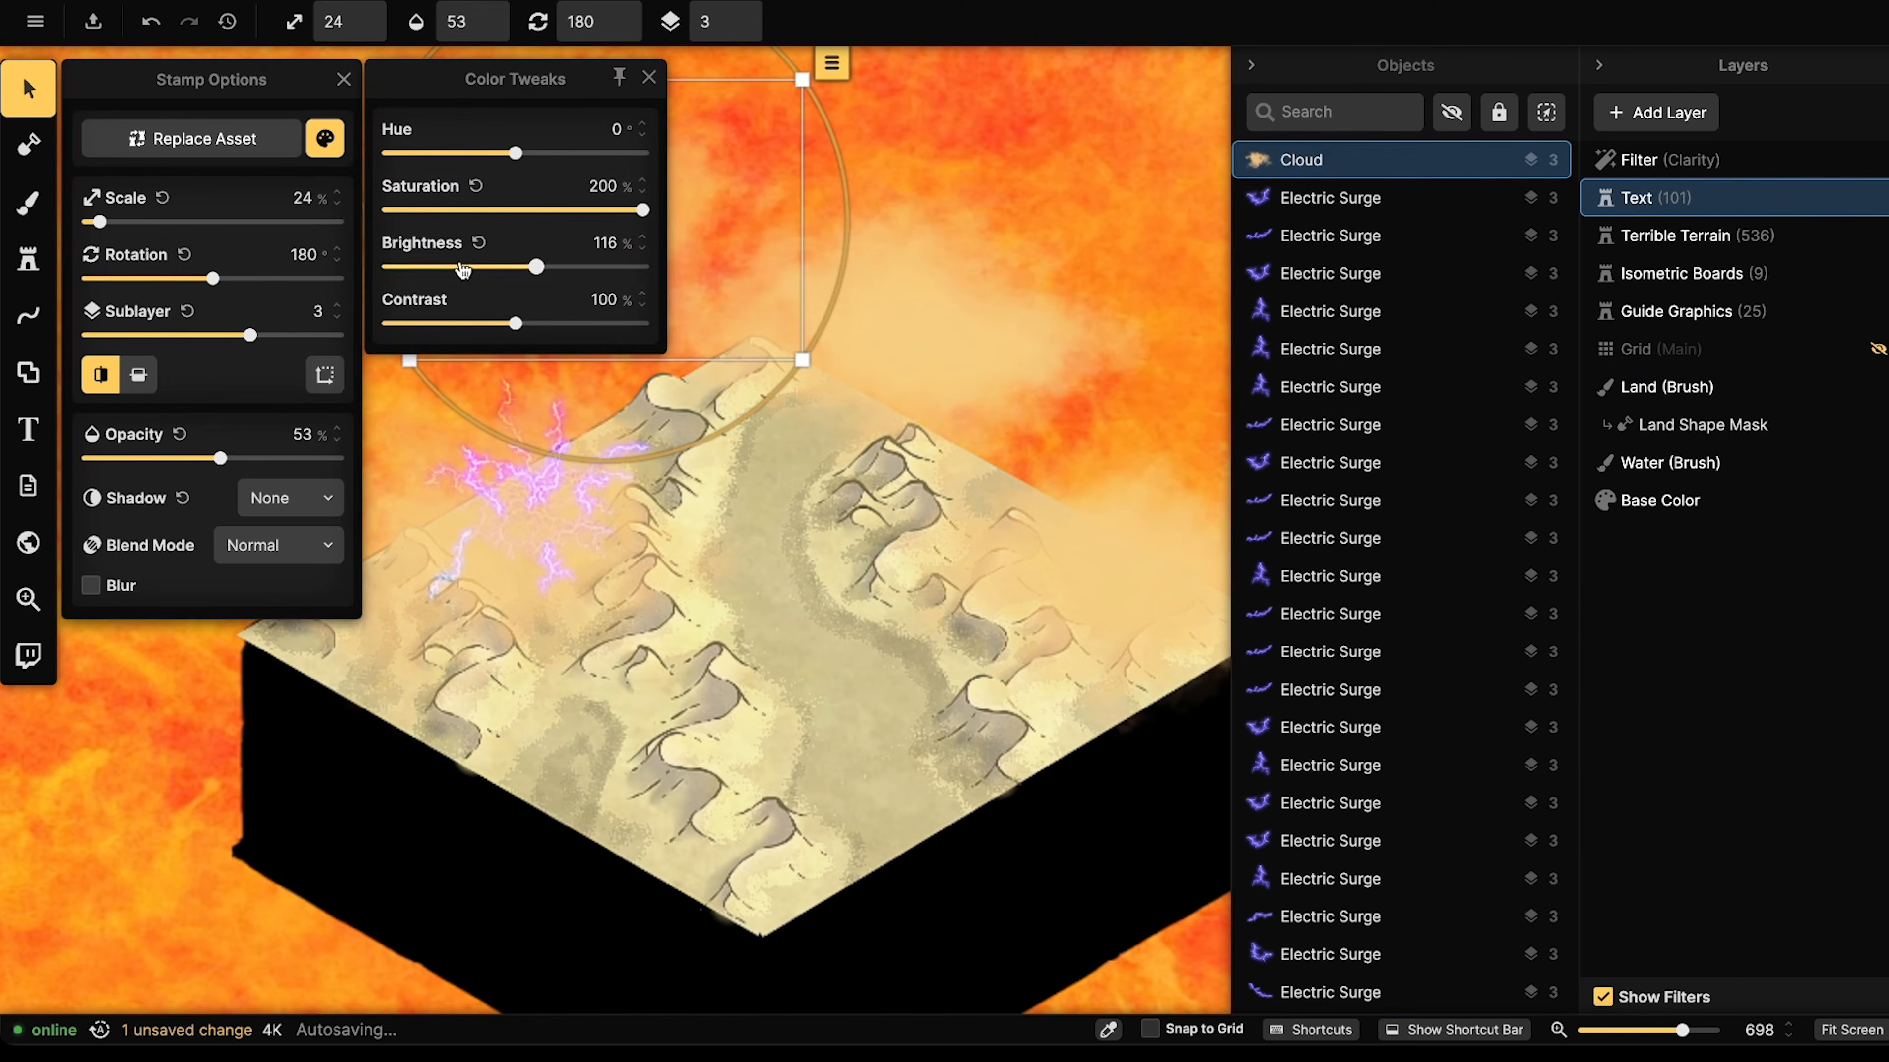
drag(463, 269, 387, 268)
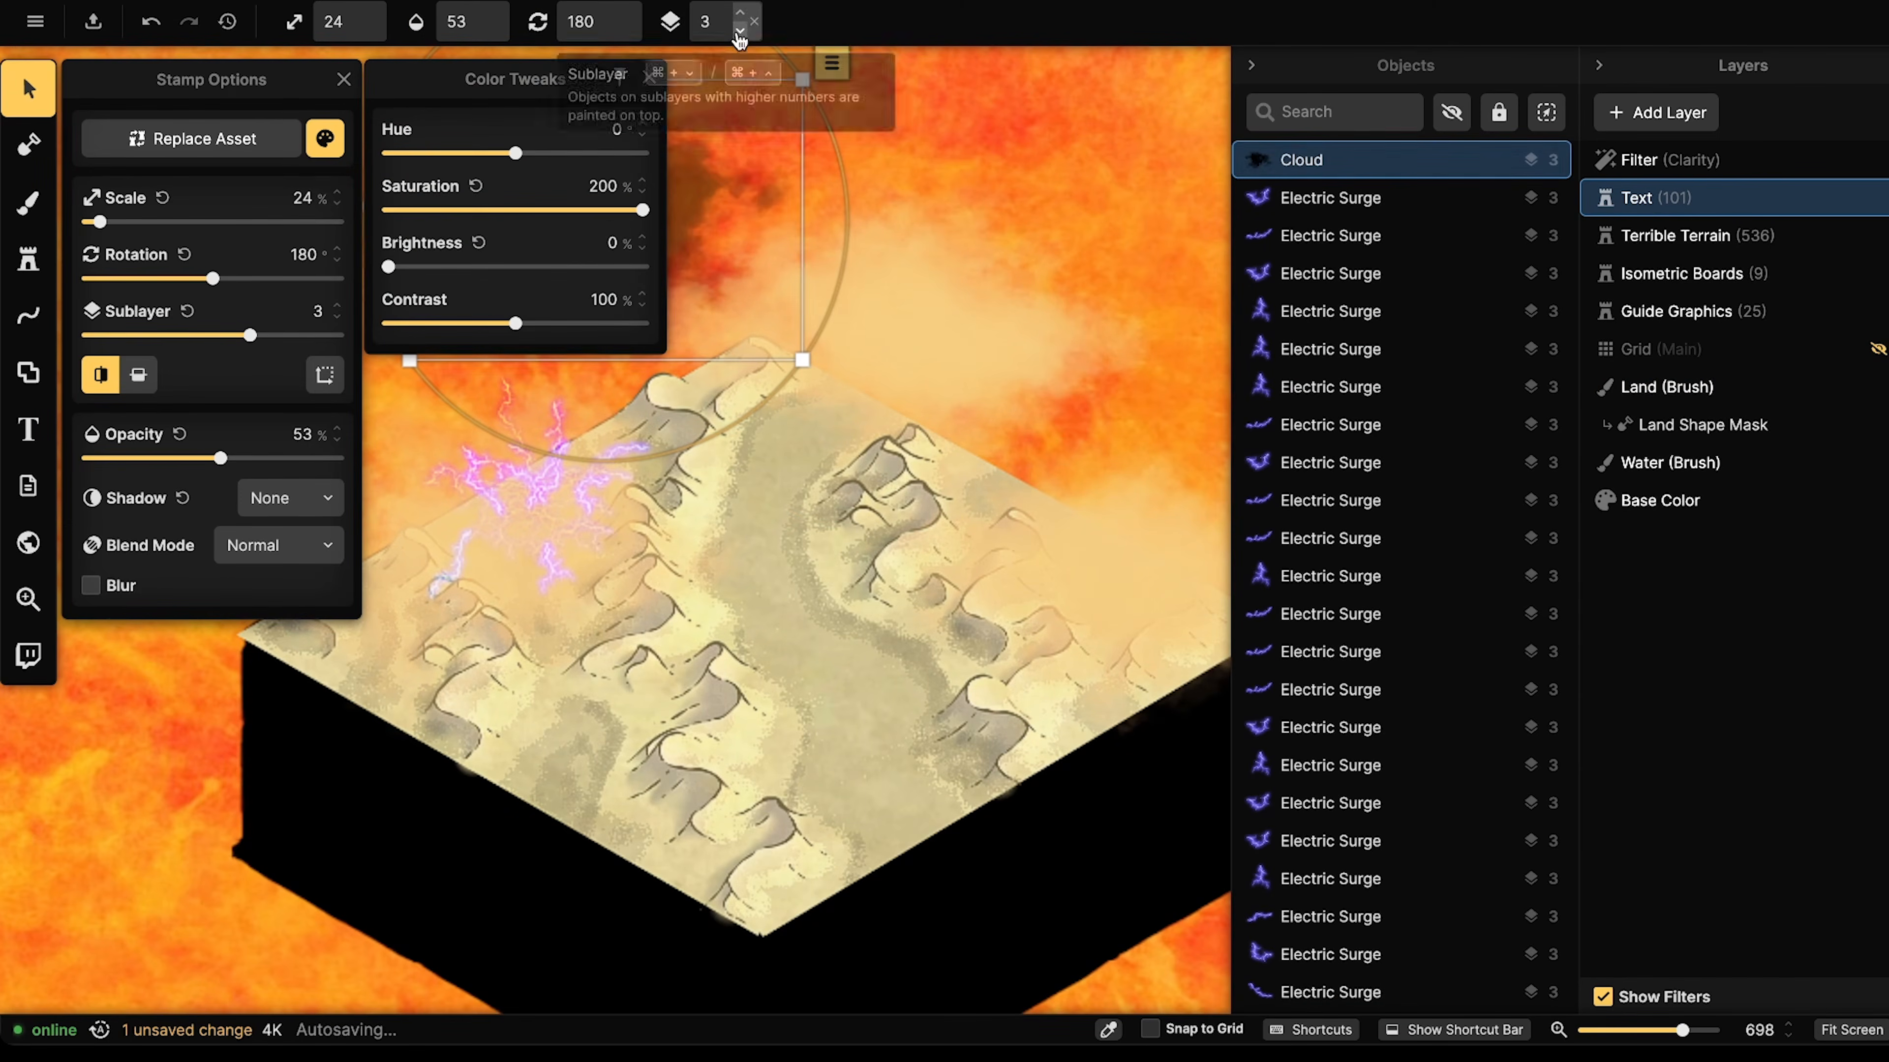
click(739, 35)
click(629, 201)
drag(634, 206, 855, 434)
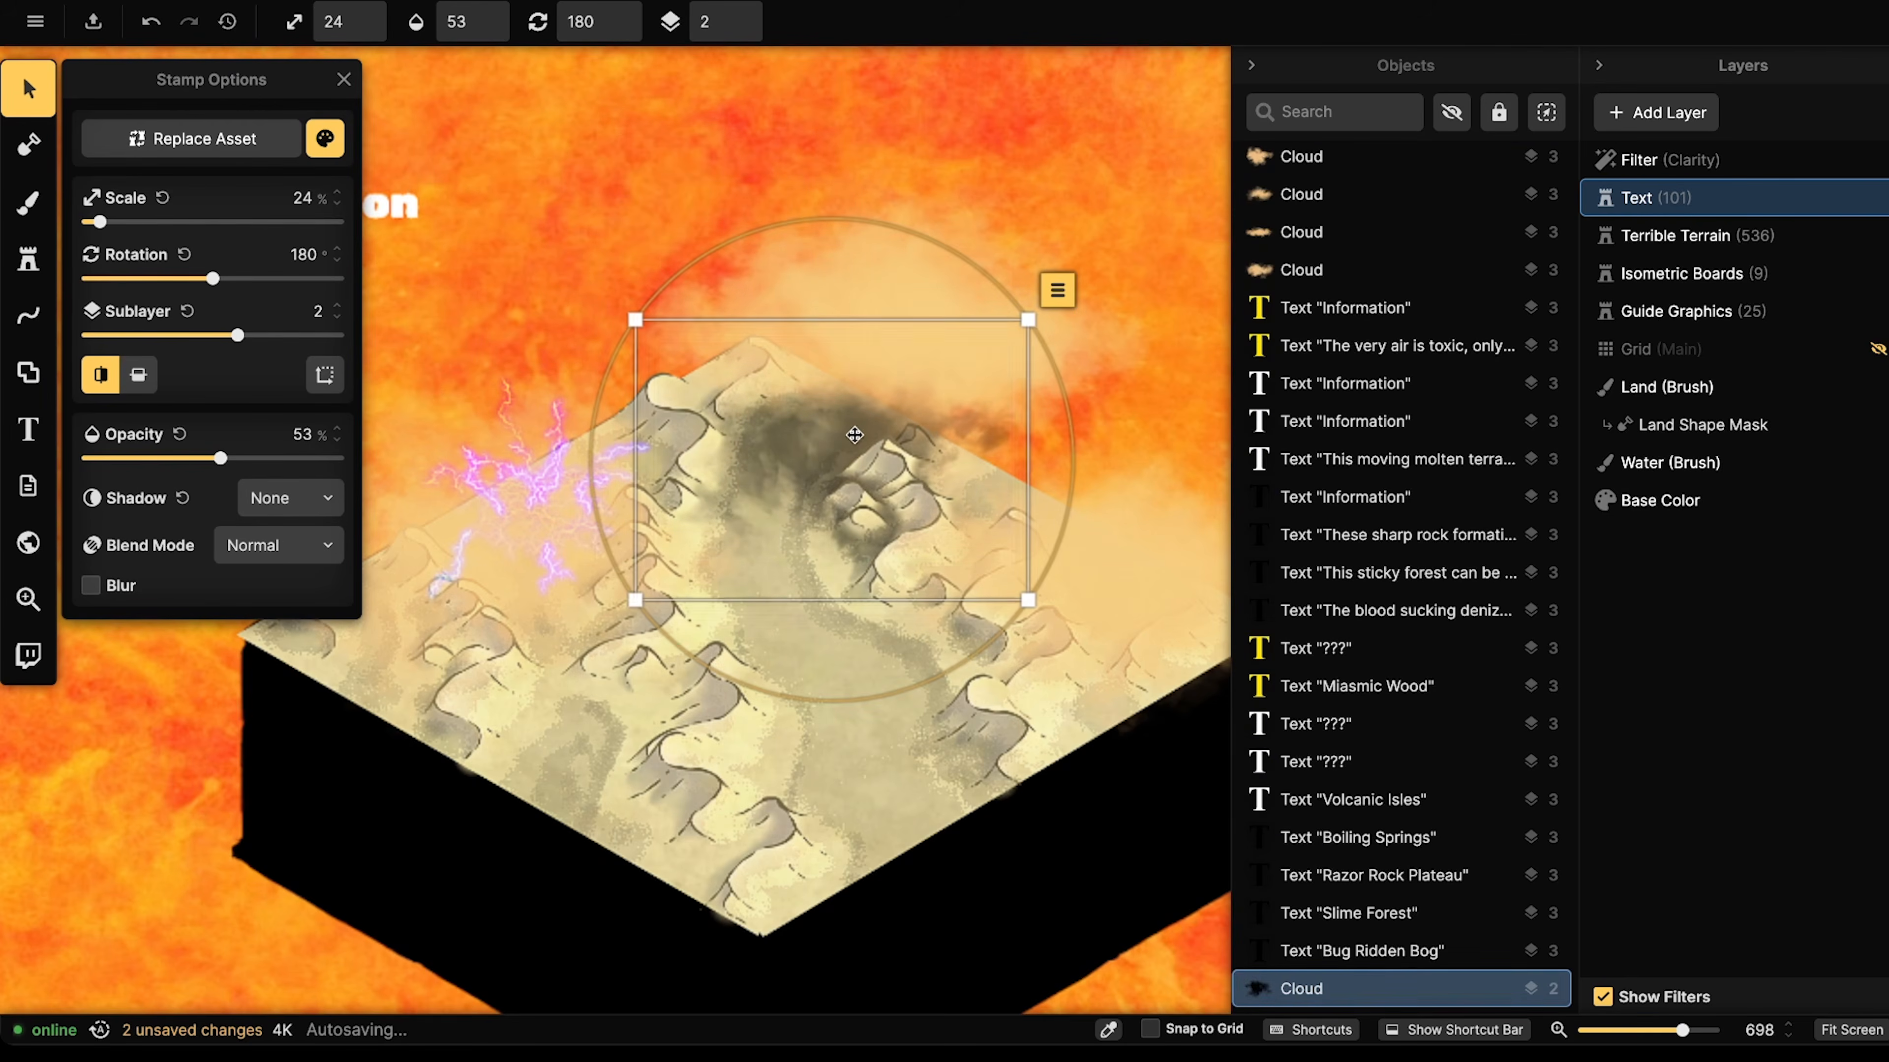
click(751, 14)
scroll(881, 509, down, 5)
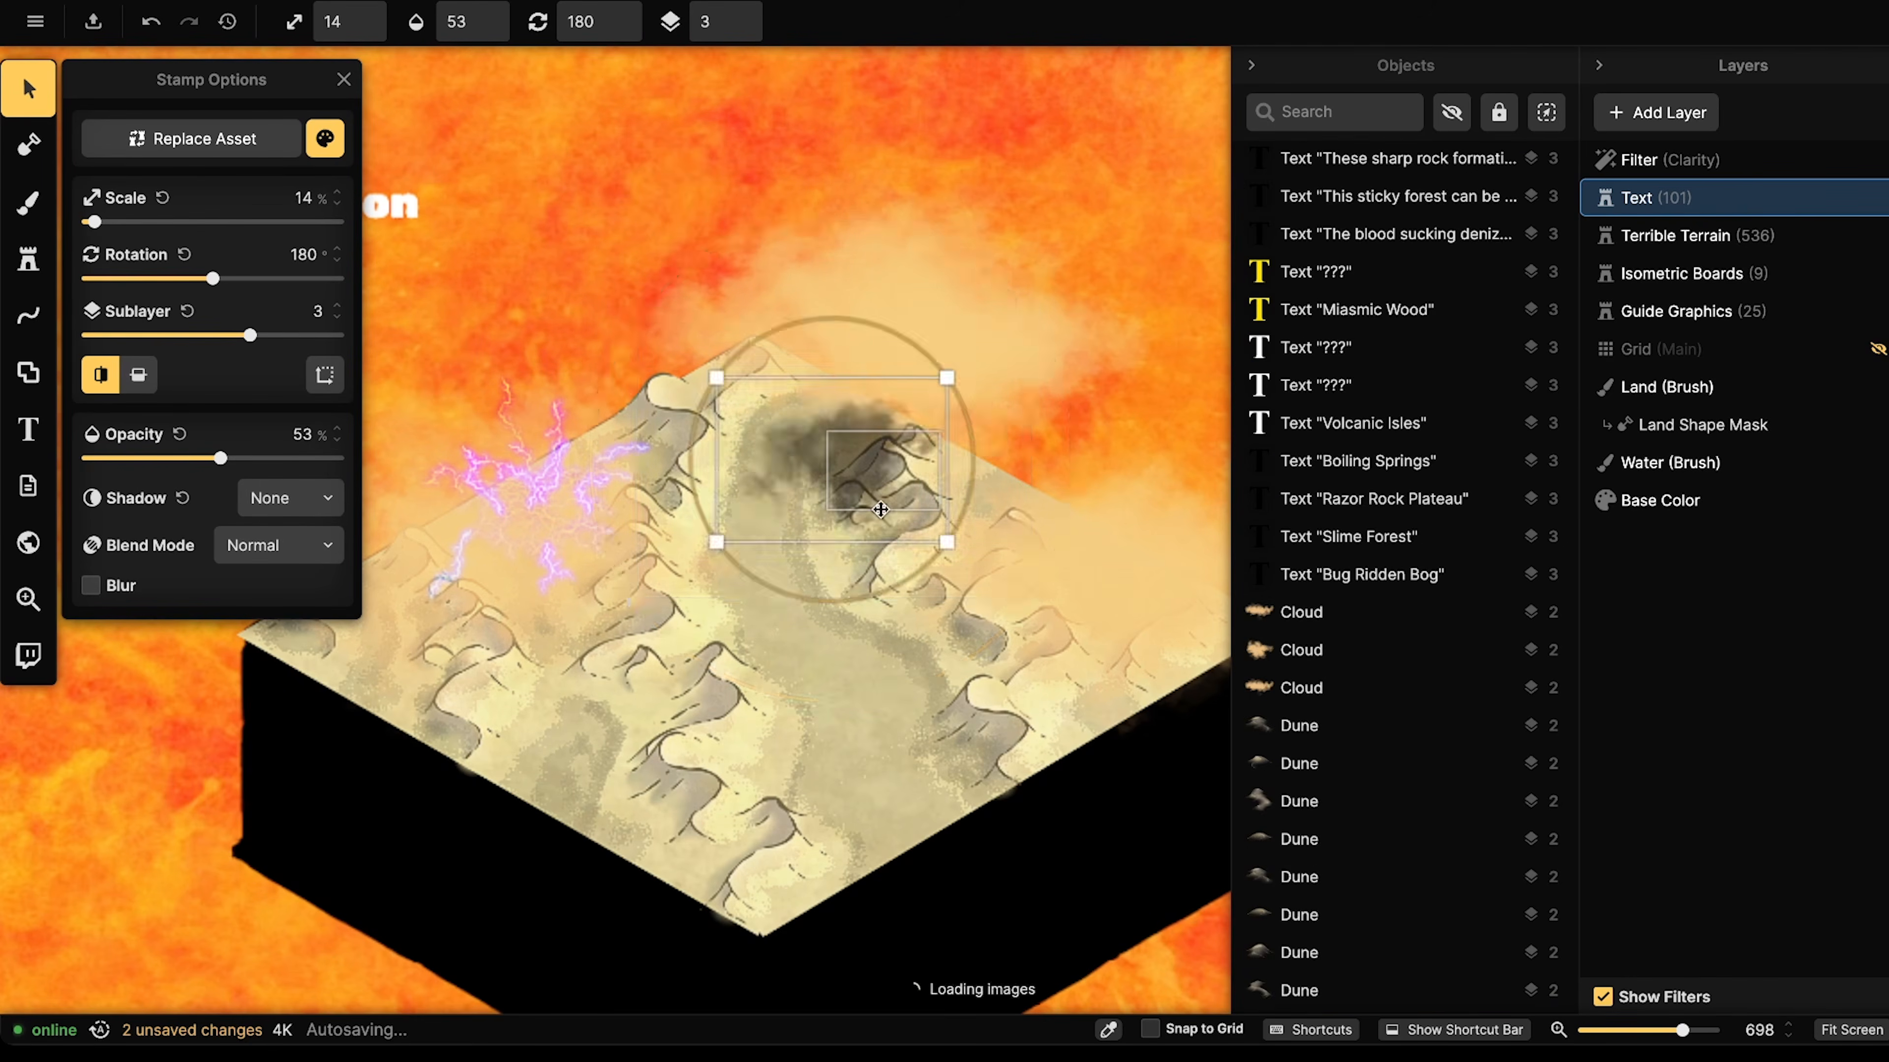
scroll(855, 482, up, 5)
- Give the black cloud the Darken blend mode, a 210° rotation and 31% opacity, and nudge it over the dunes
click(279, 546)
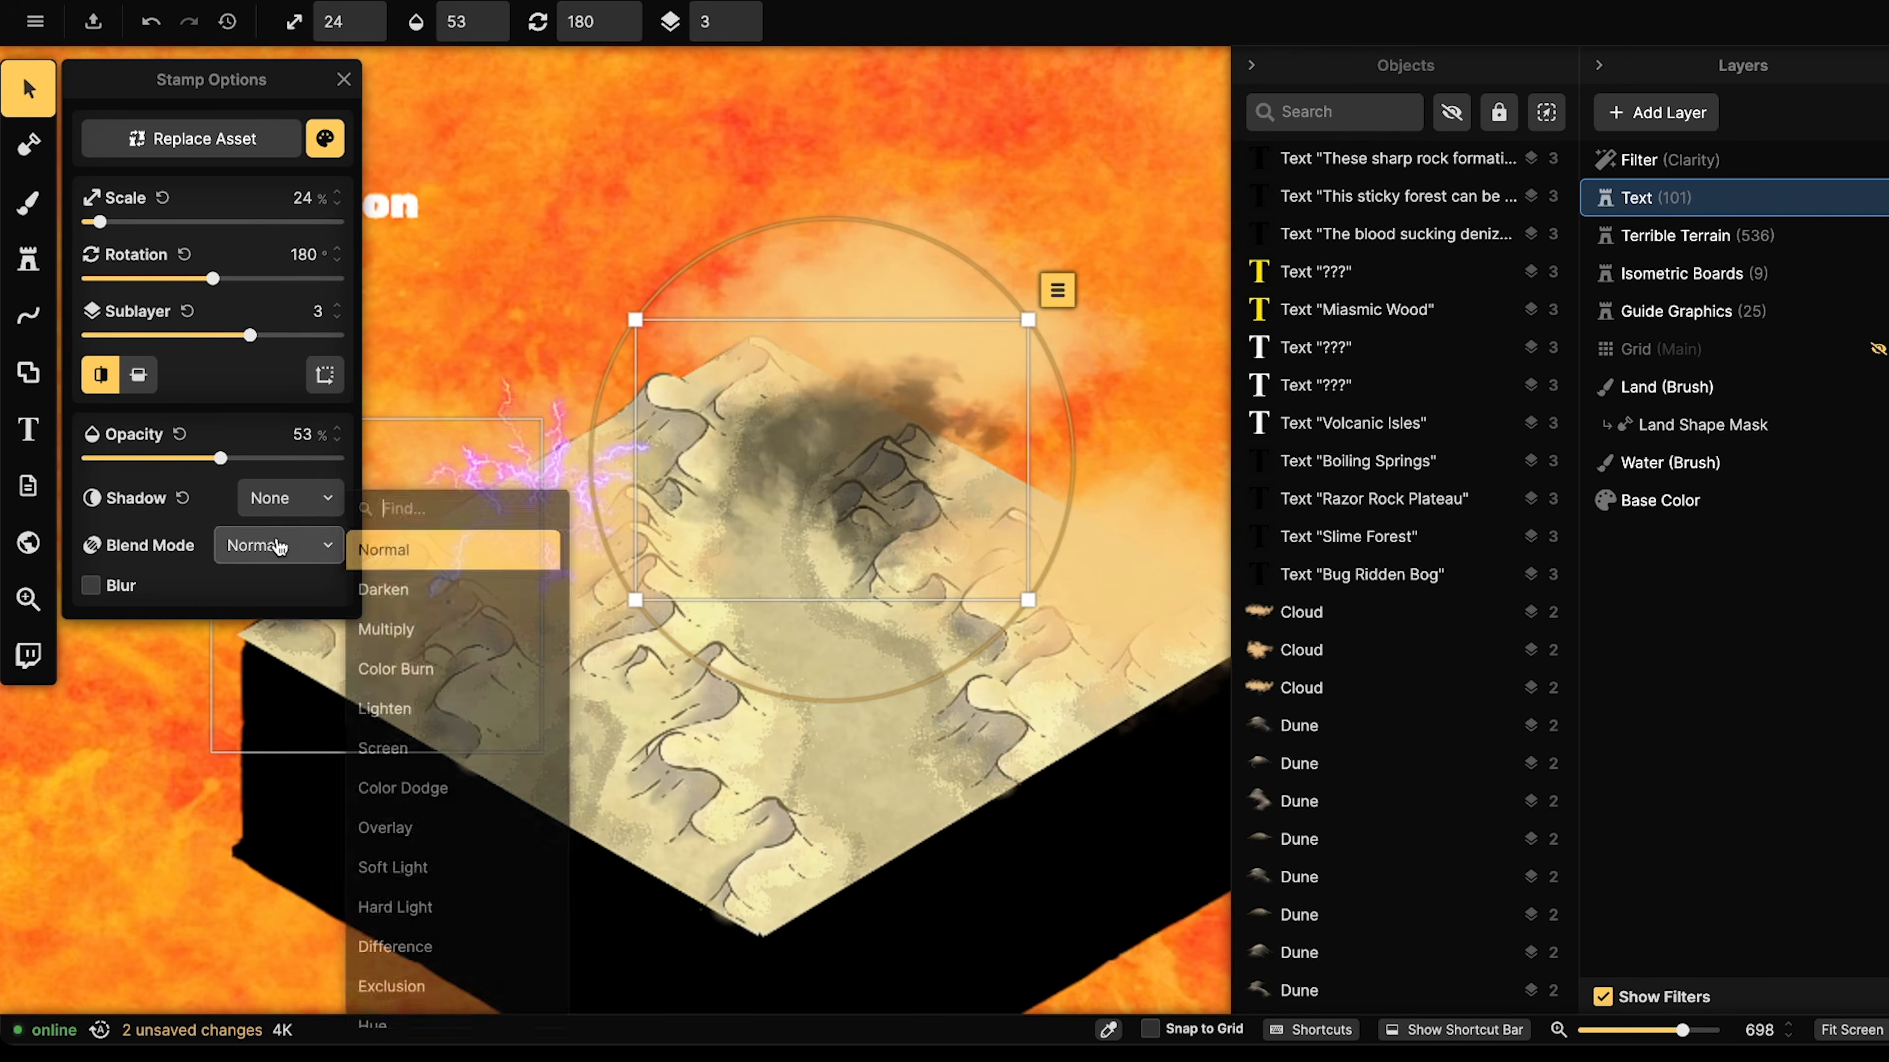
click(380, 632)
click(289, 550)
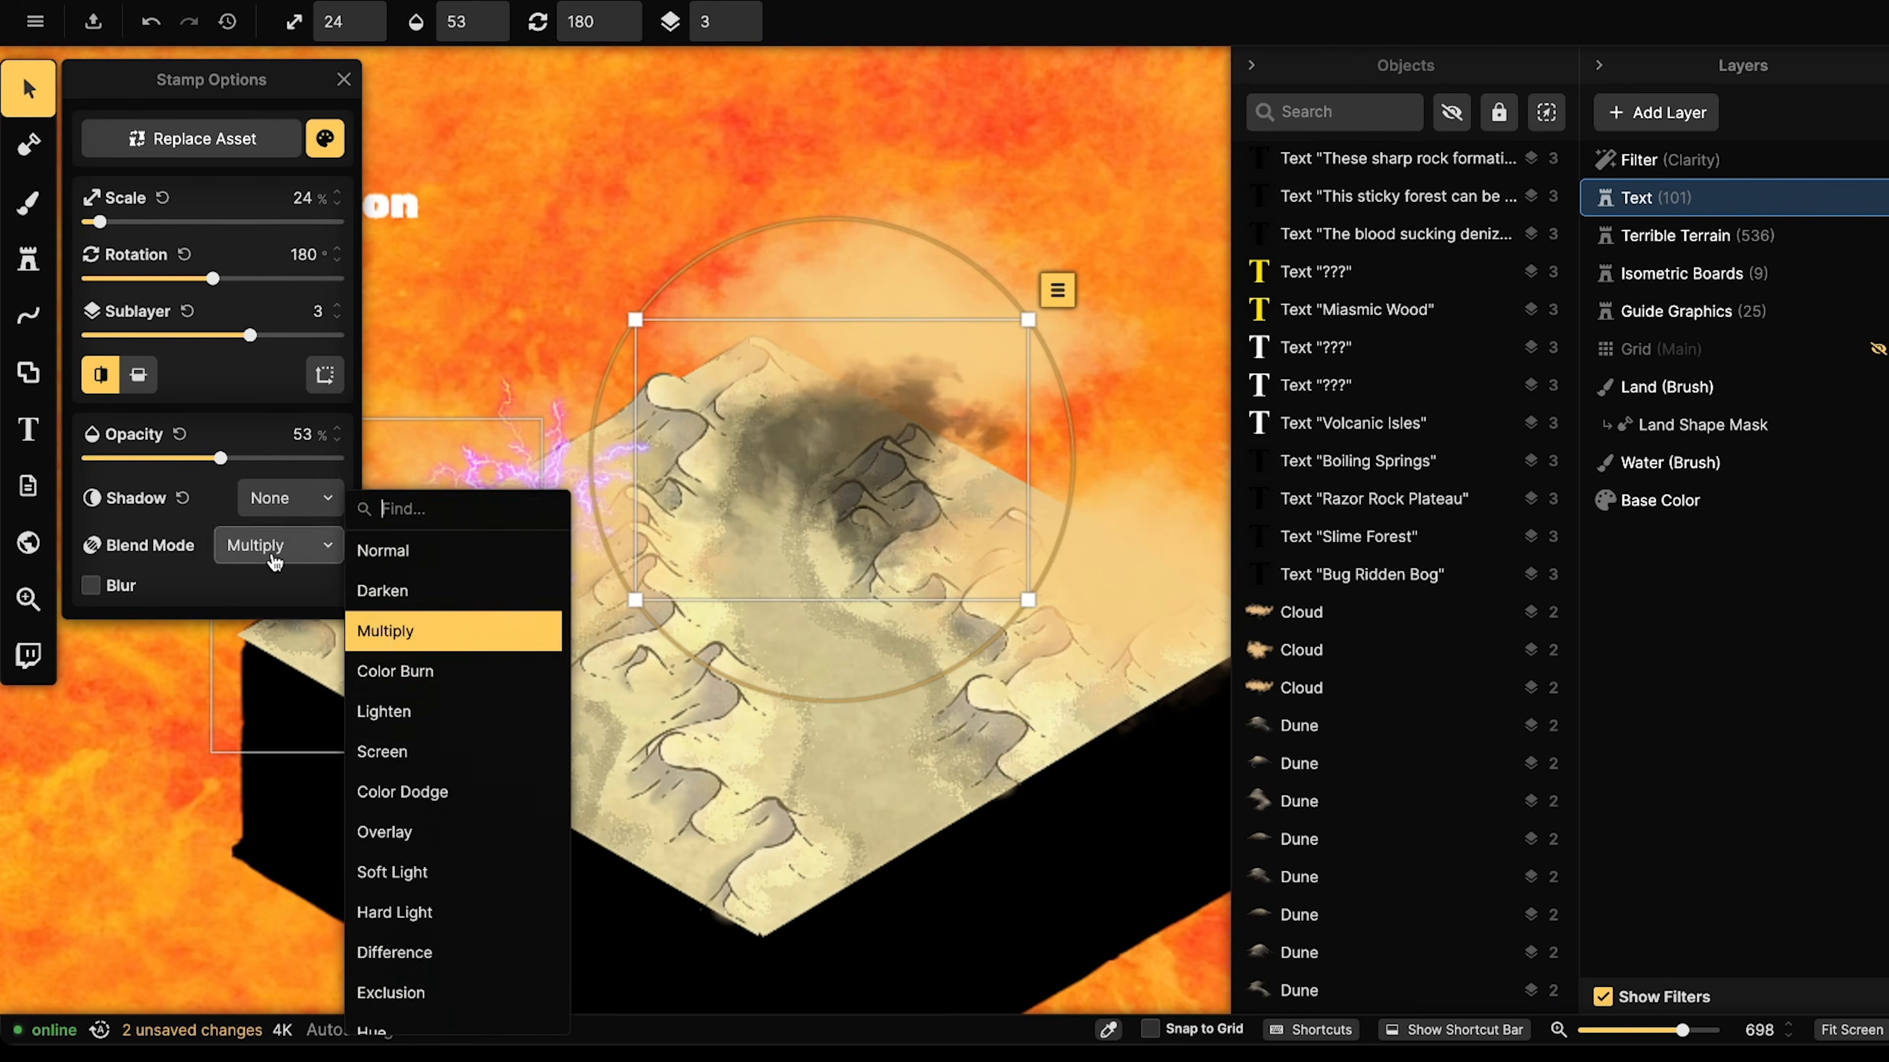
click(391, 592)
scroll(791, 446, up, 6)
drag(802, 447, 800, 457)
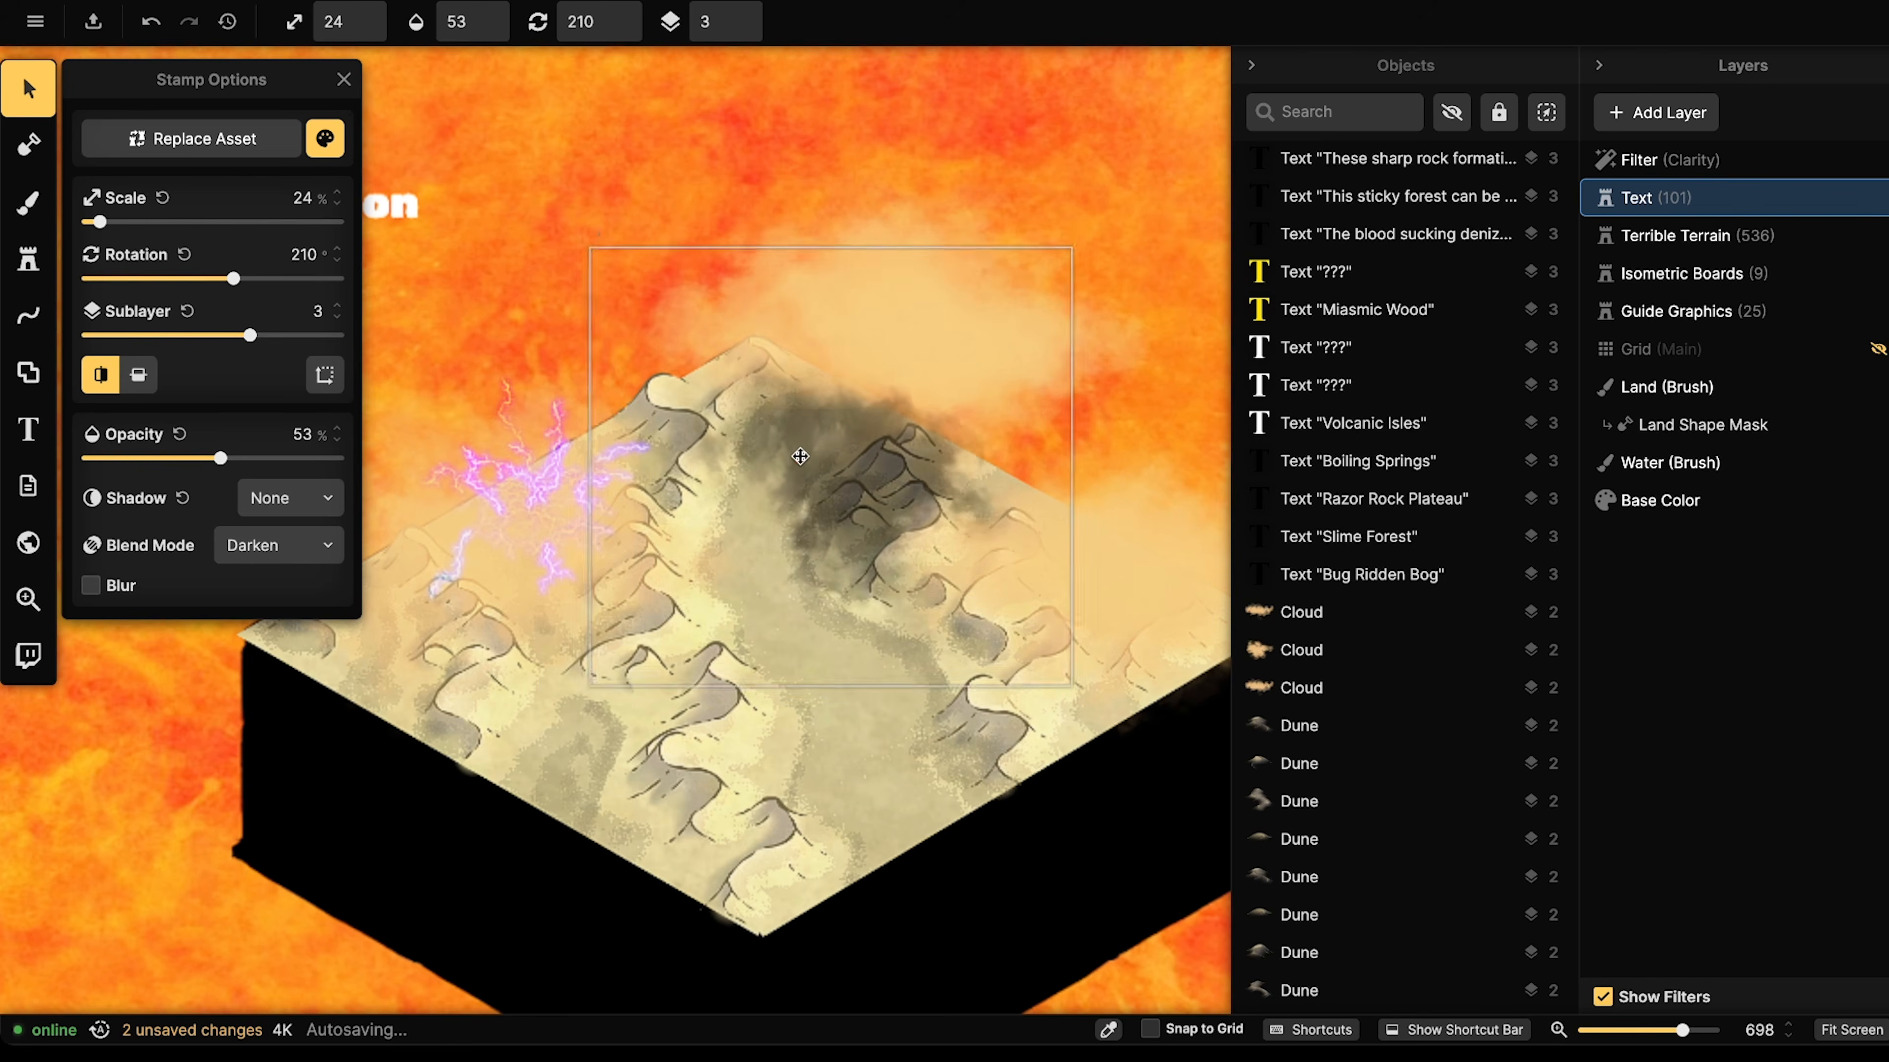
drag(220, 458, 166, 459)
drag(862, 441, 869, 445)
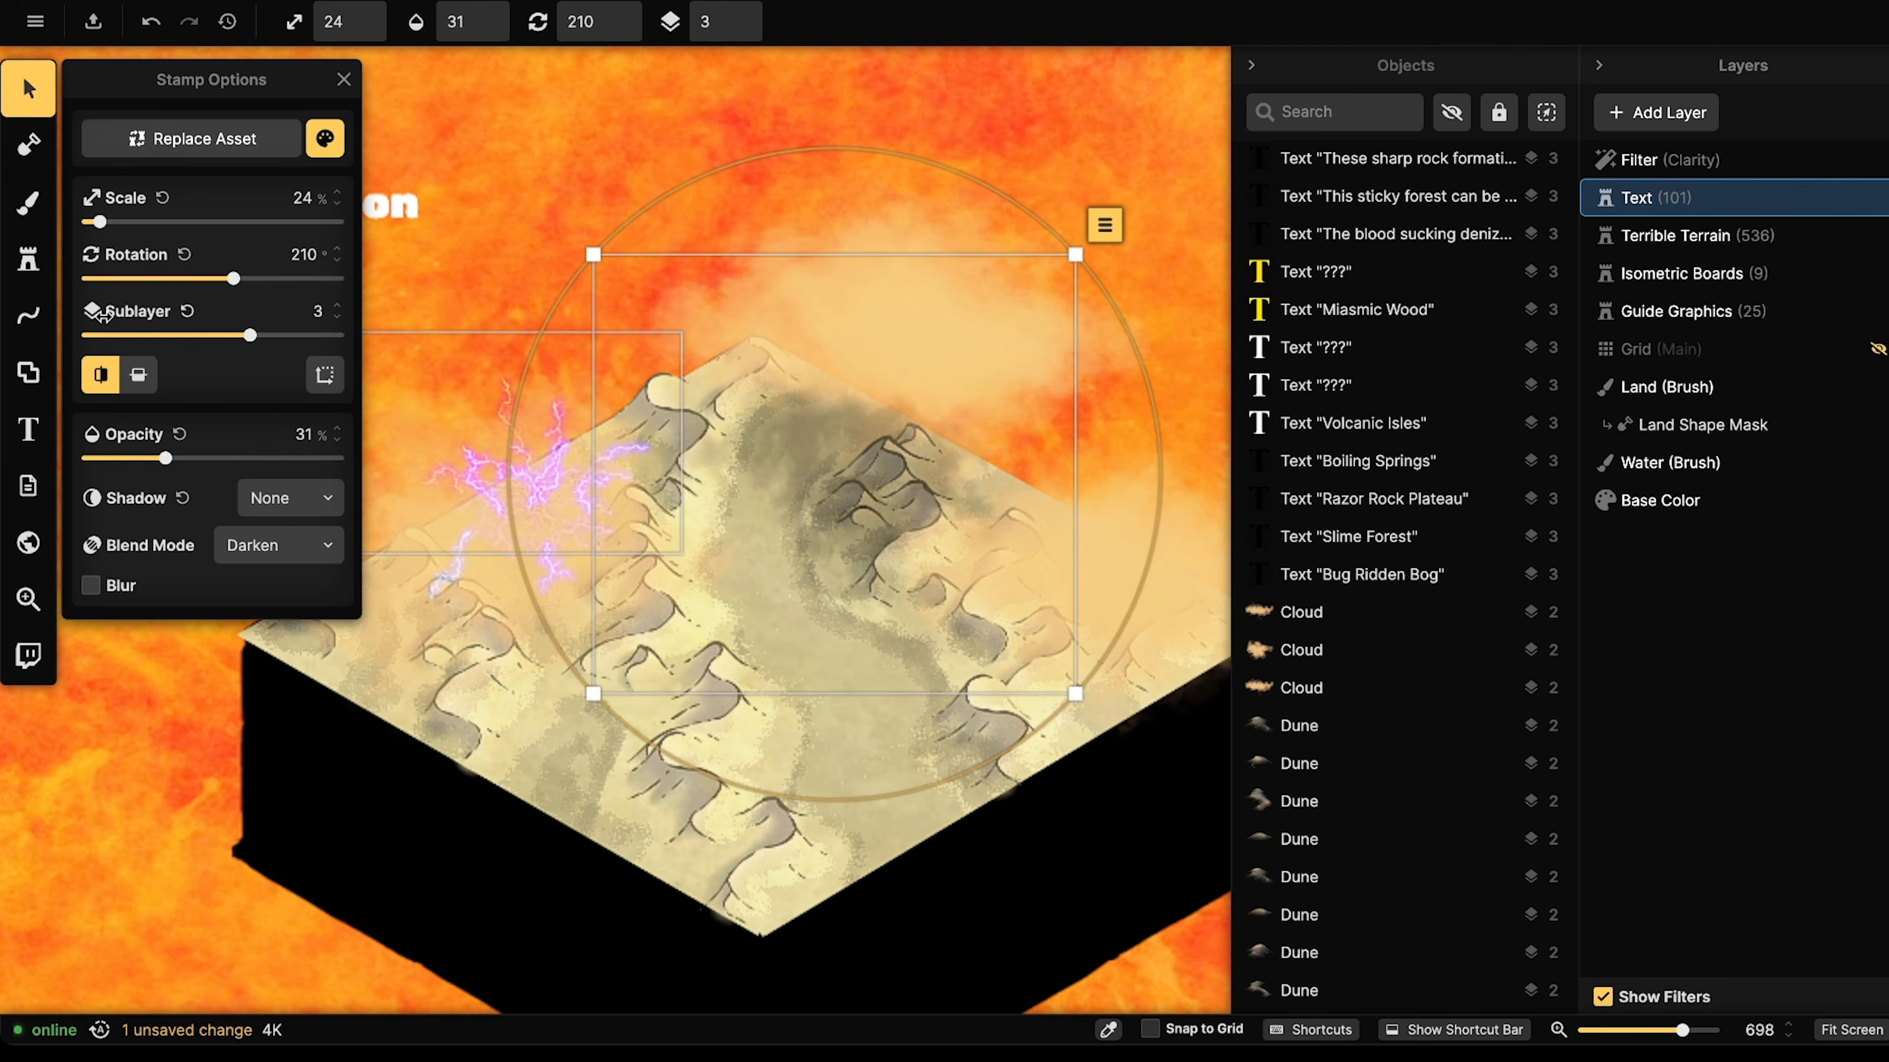
- Try stamping black Overlay clouds at 24% scale and 100% opacity on sublayer 4 over the tile's left and right corners
click(50, 280)
drag(690, 448, 1006, 298)
scroll(769, 483, down, 1)
click(769, 483)
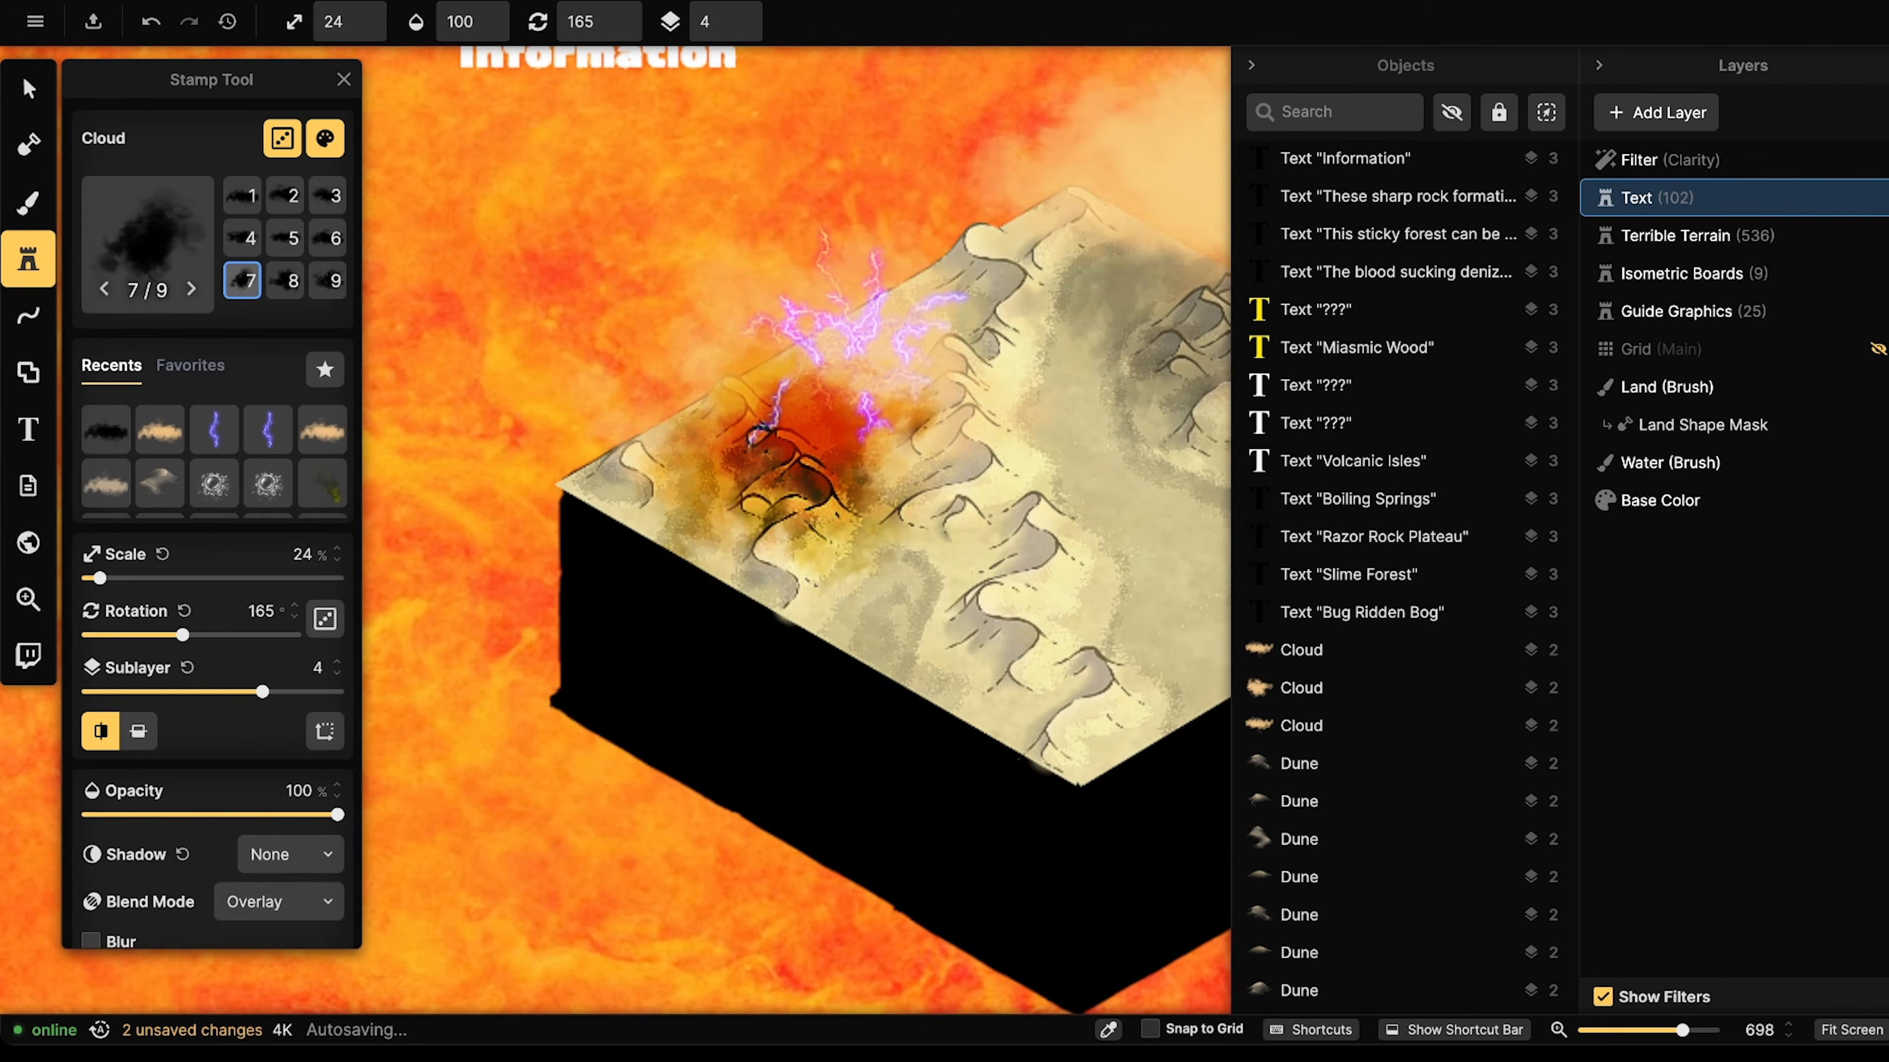
scroll(529, 353, down, 2)
drag(697, 374, 364, 353)
scroll(884, 422, down, 1)
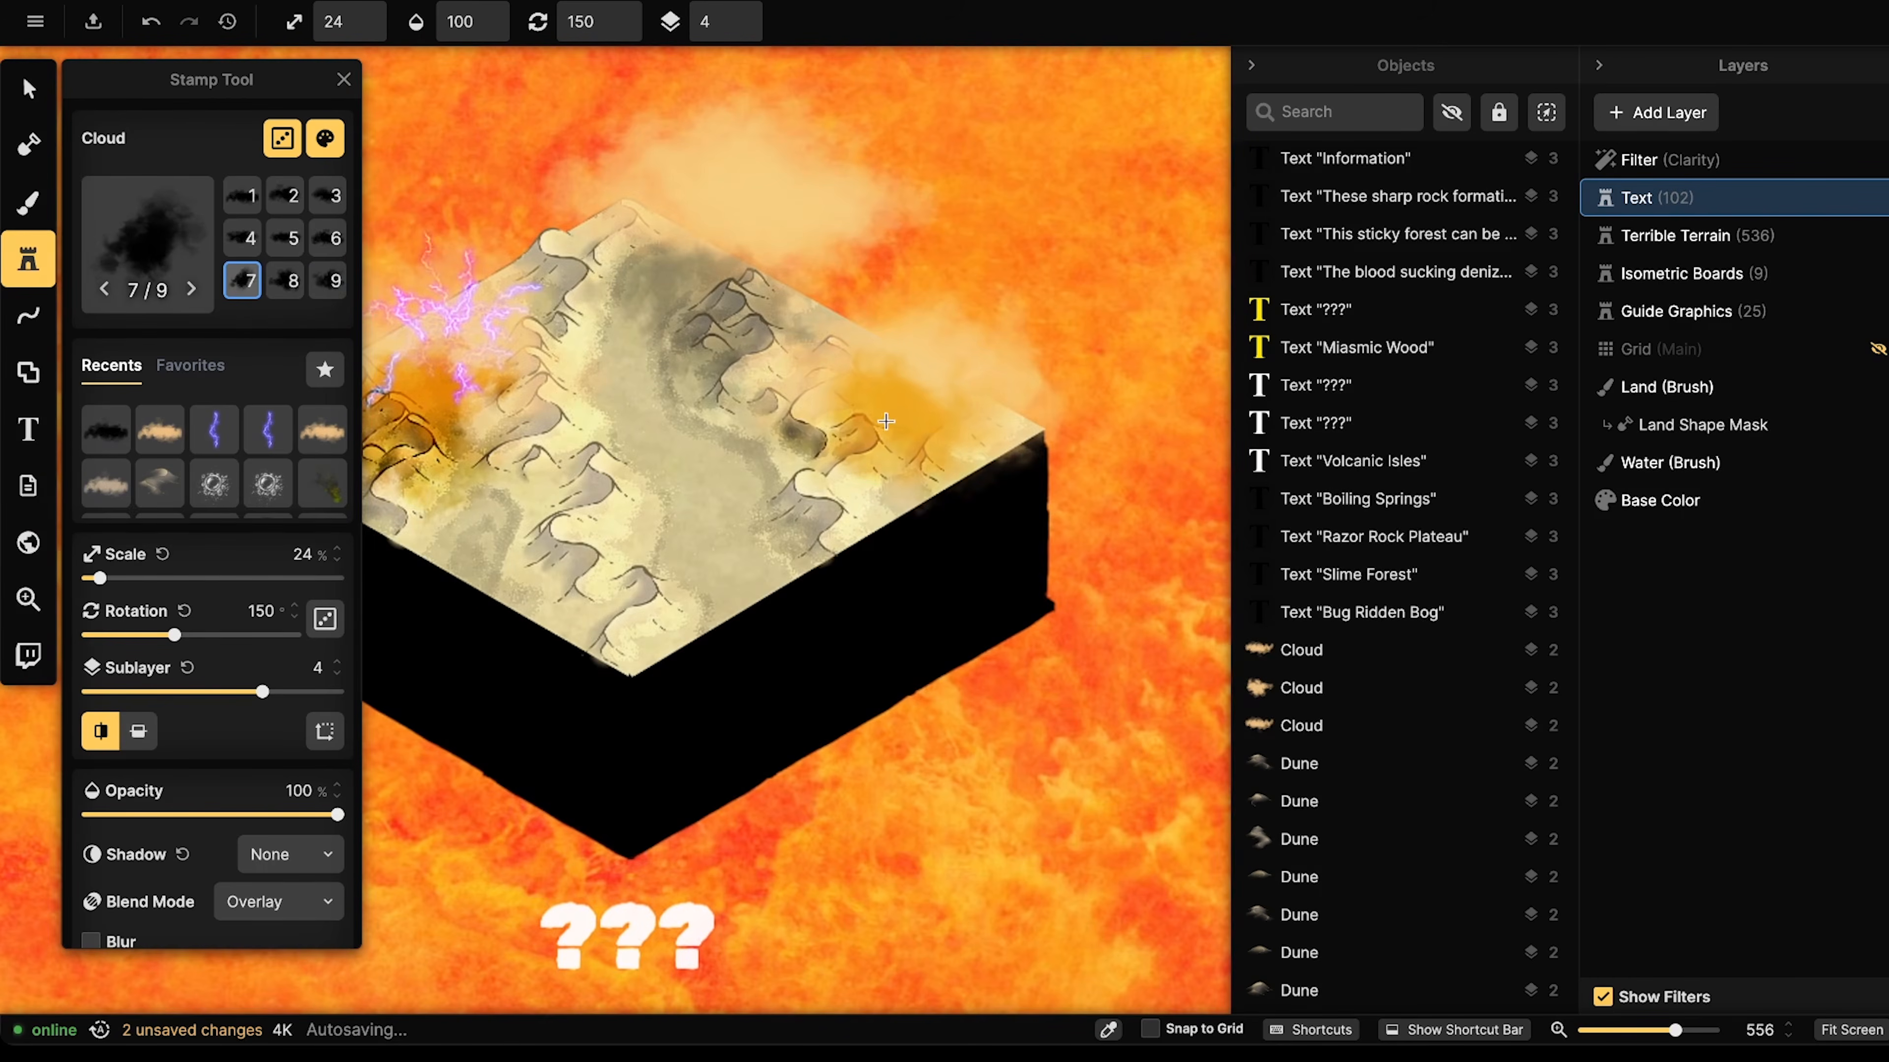
click(890, 423)
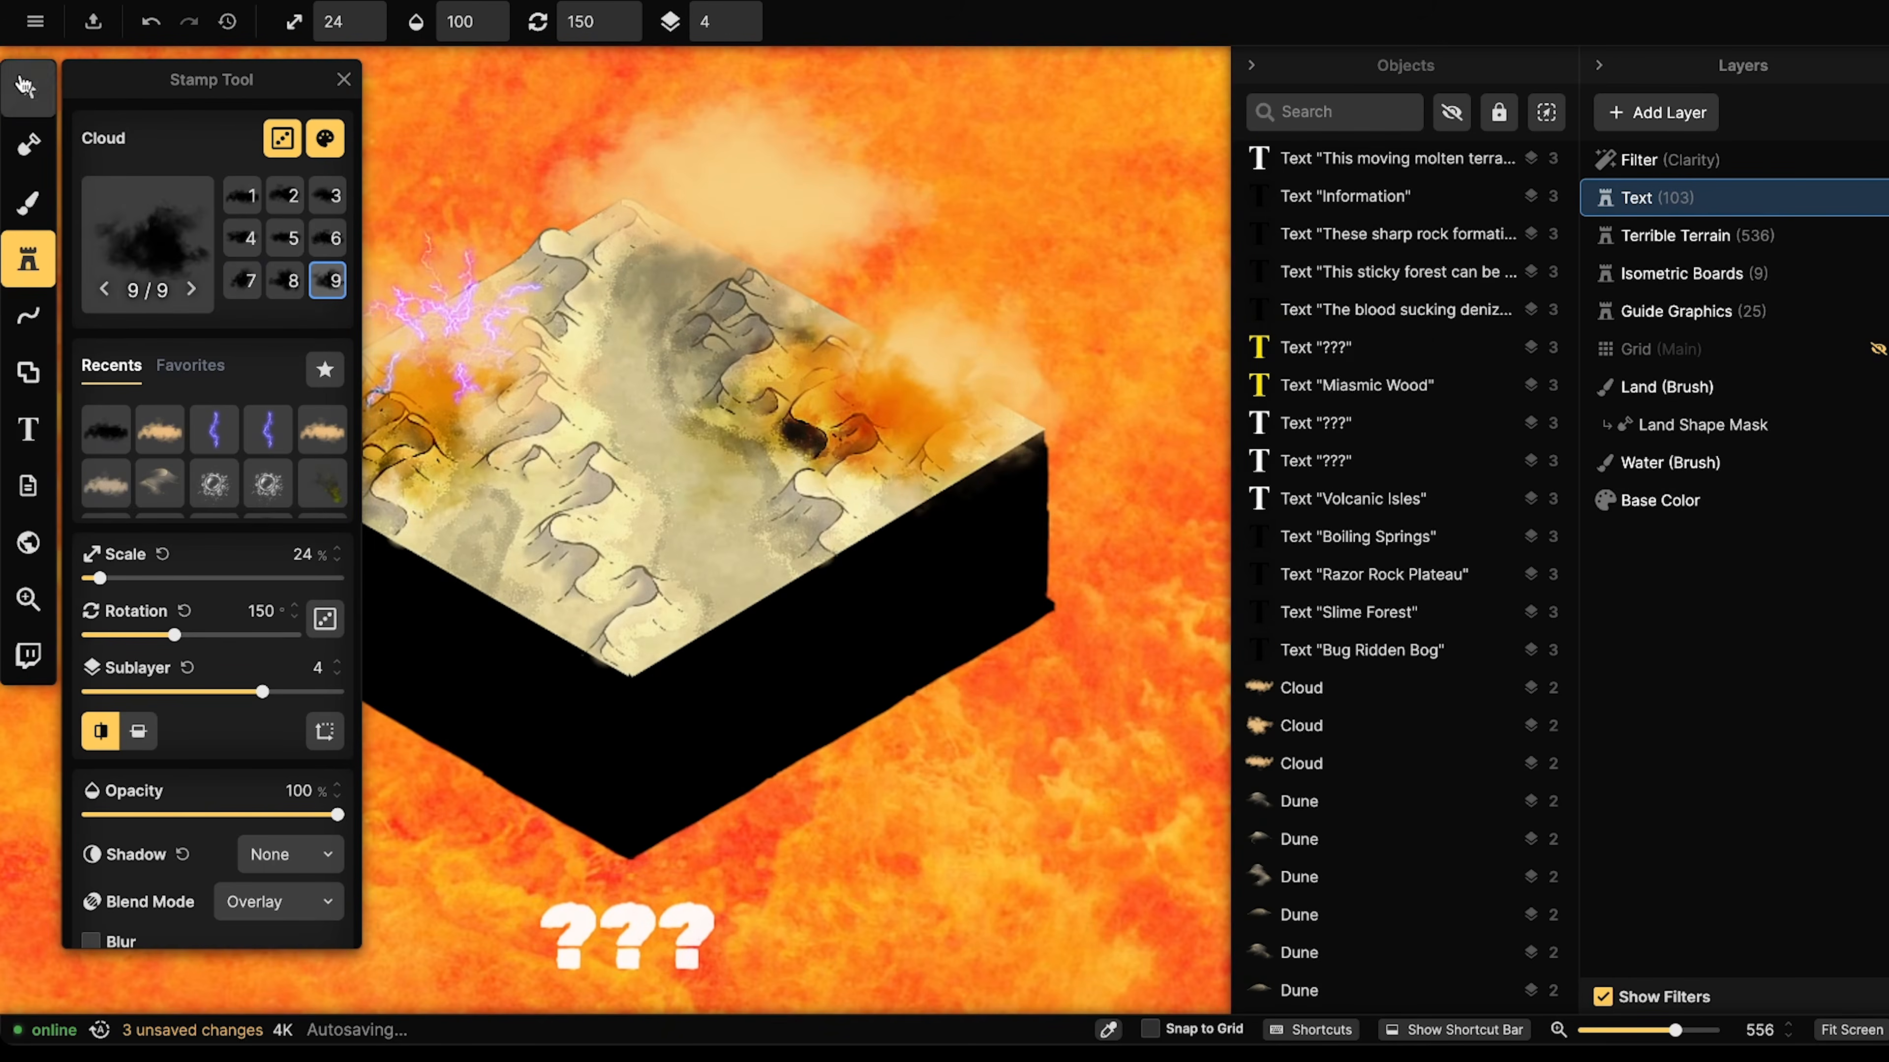
- Undo the two black Overlay clouds stamped near the tile's side corners
click(24, 86)
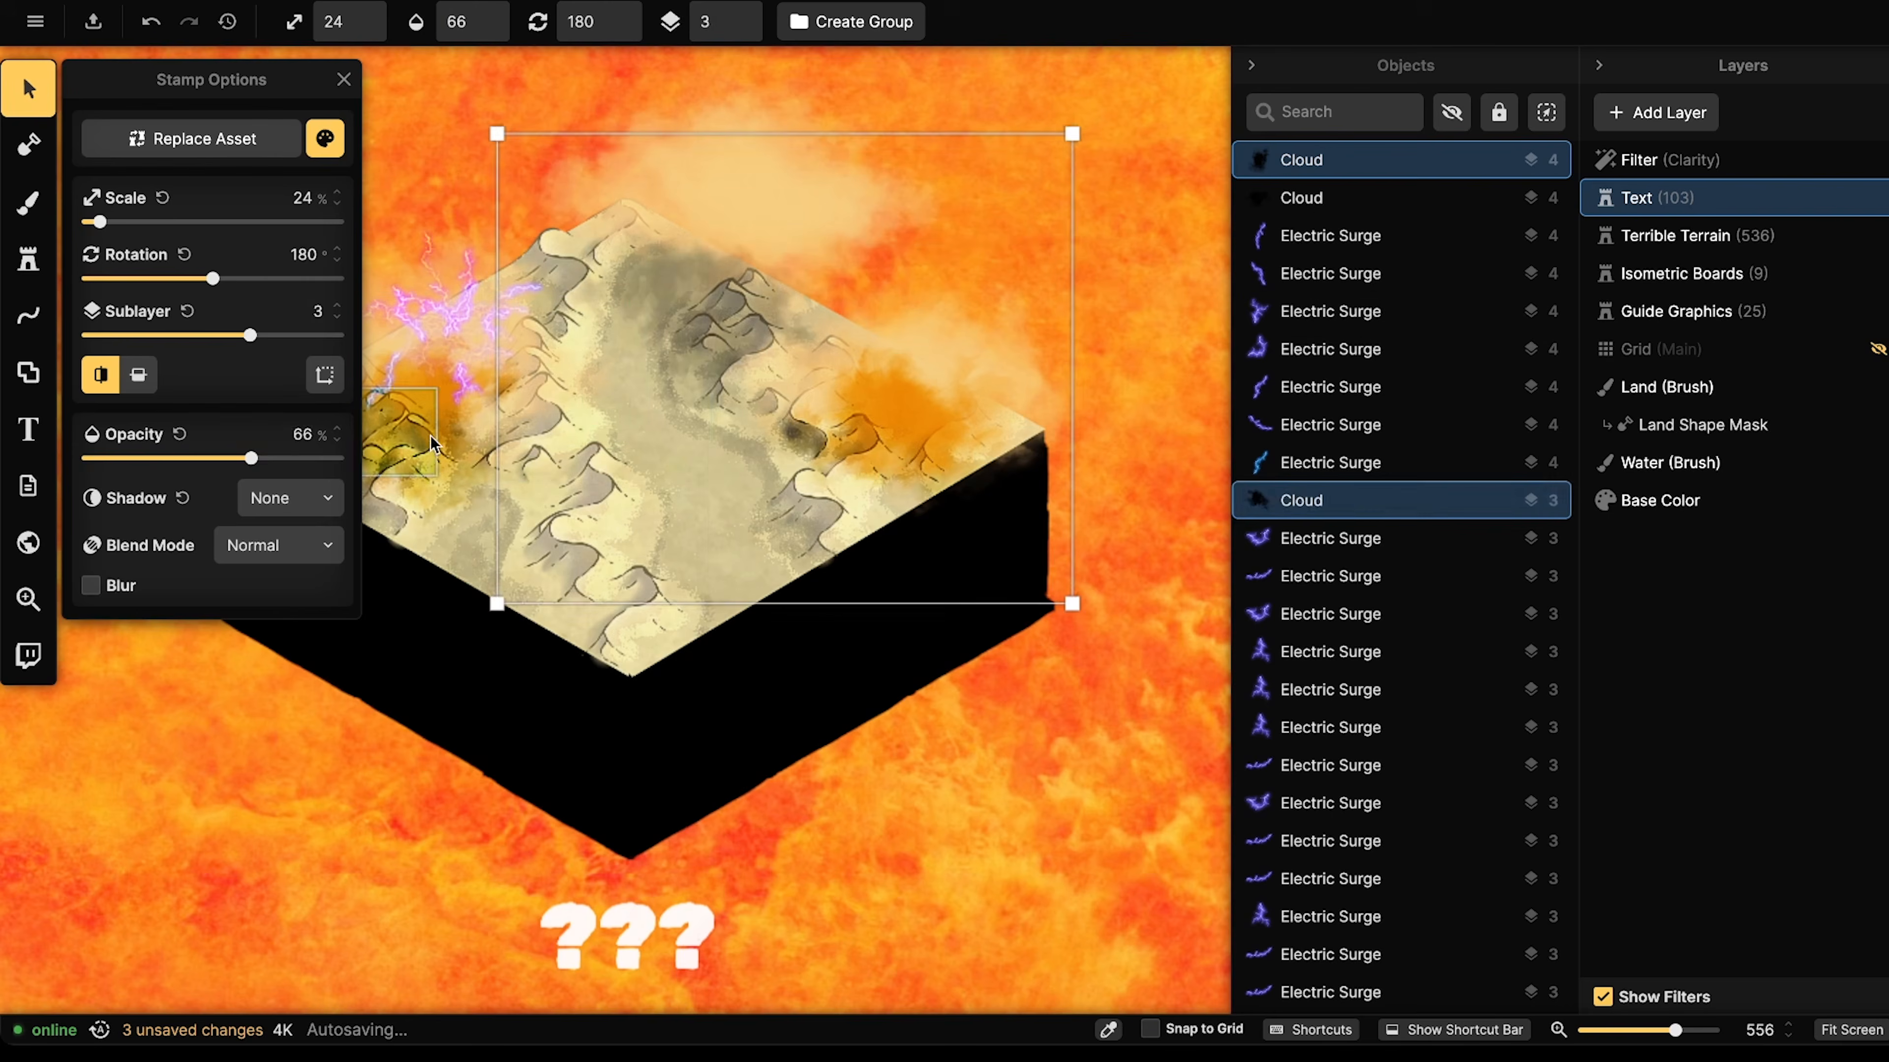
key(ctrl+z)
key(ctrl+z)
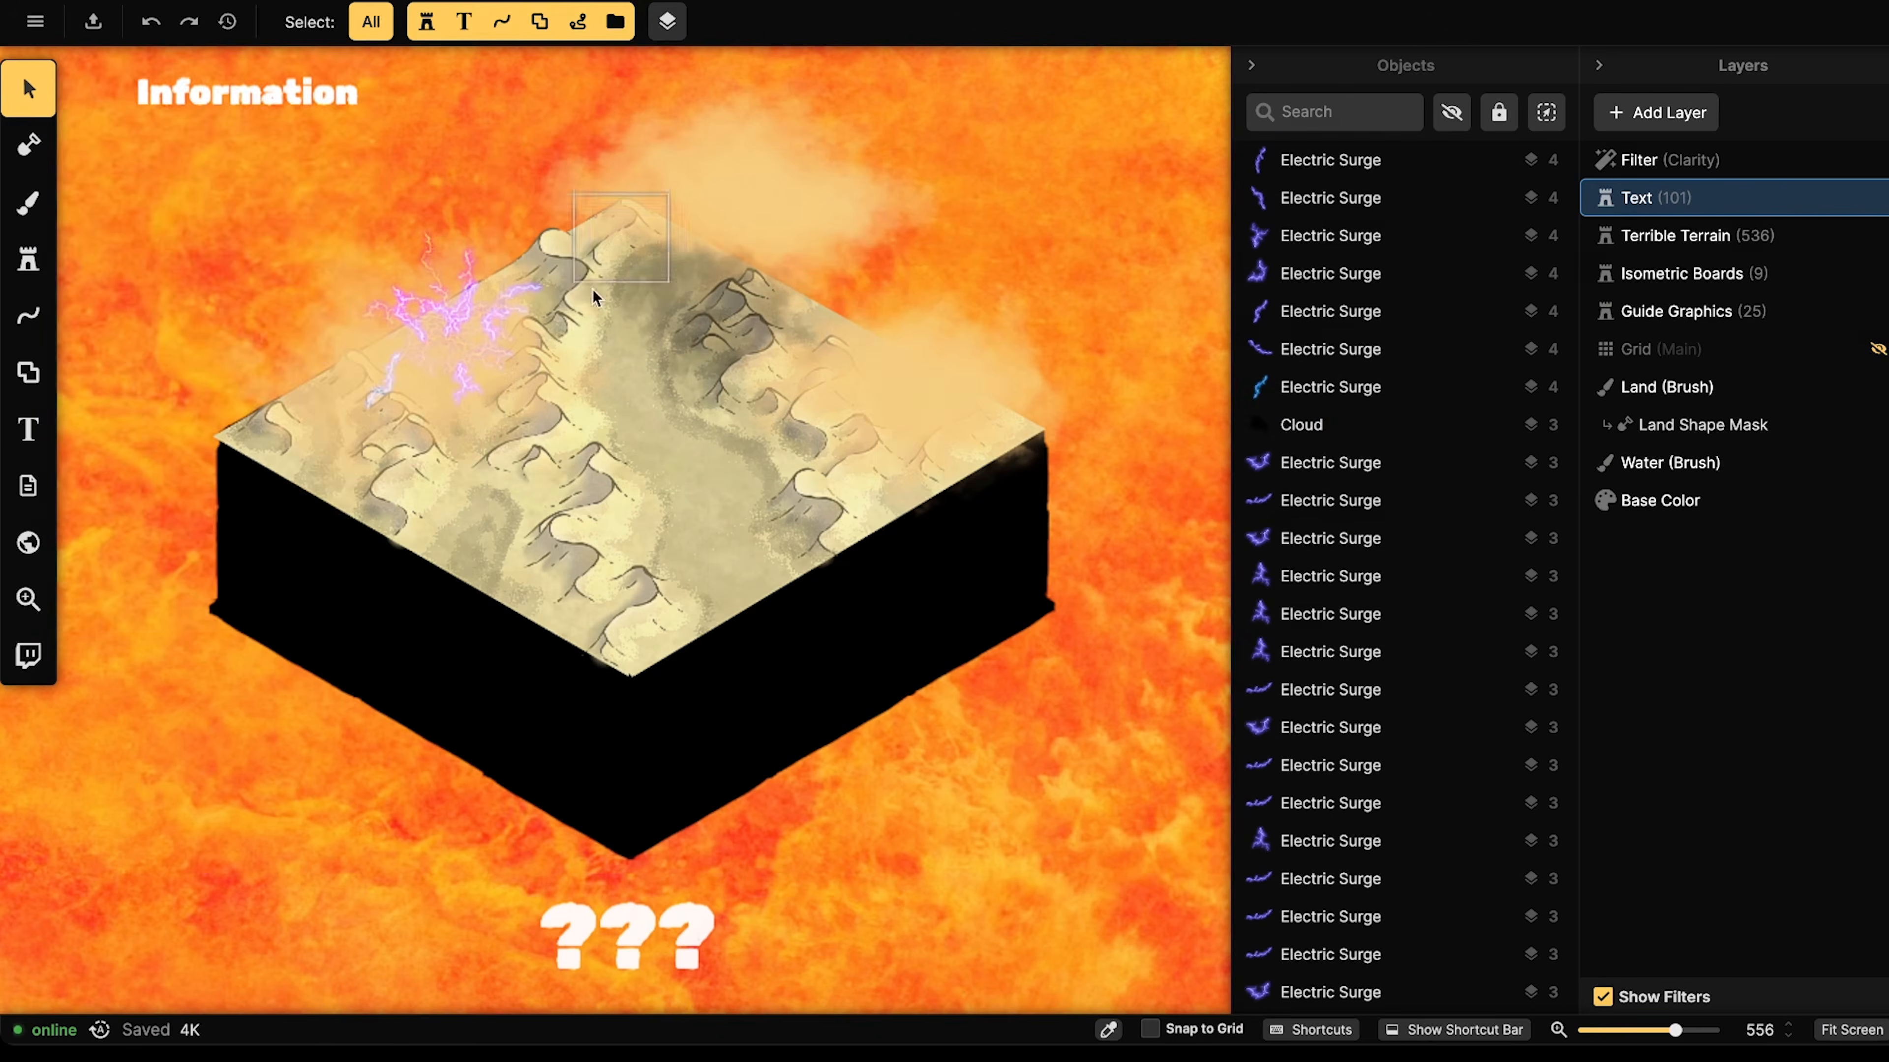
- Duplicate the dark cloud shadow over the dunes below the lightning, rotated to 195° on sublayer 3
click(655, 285)
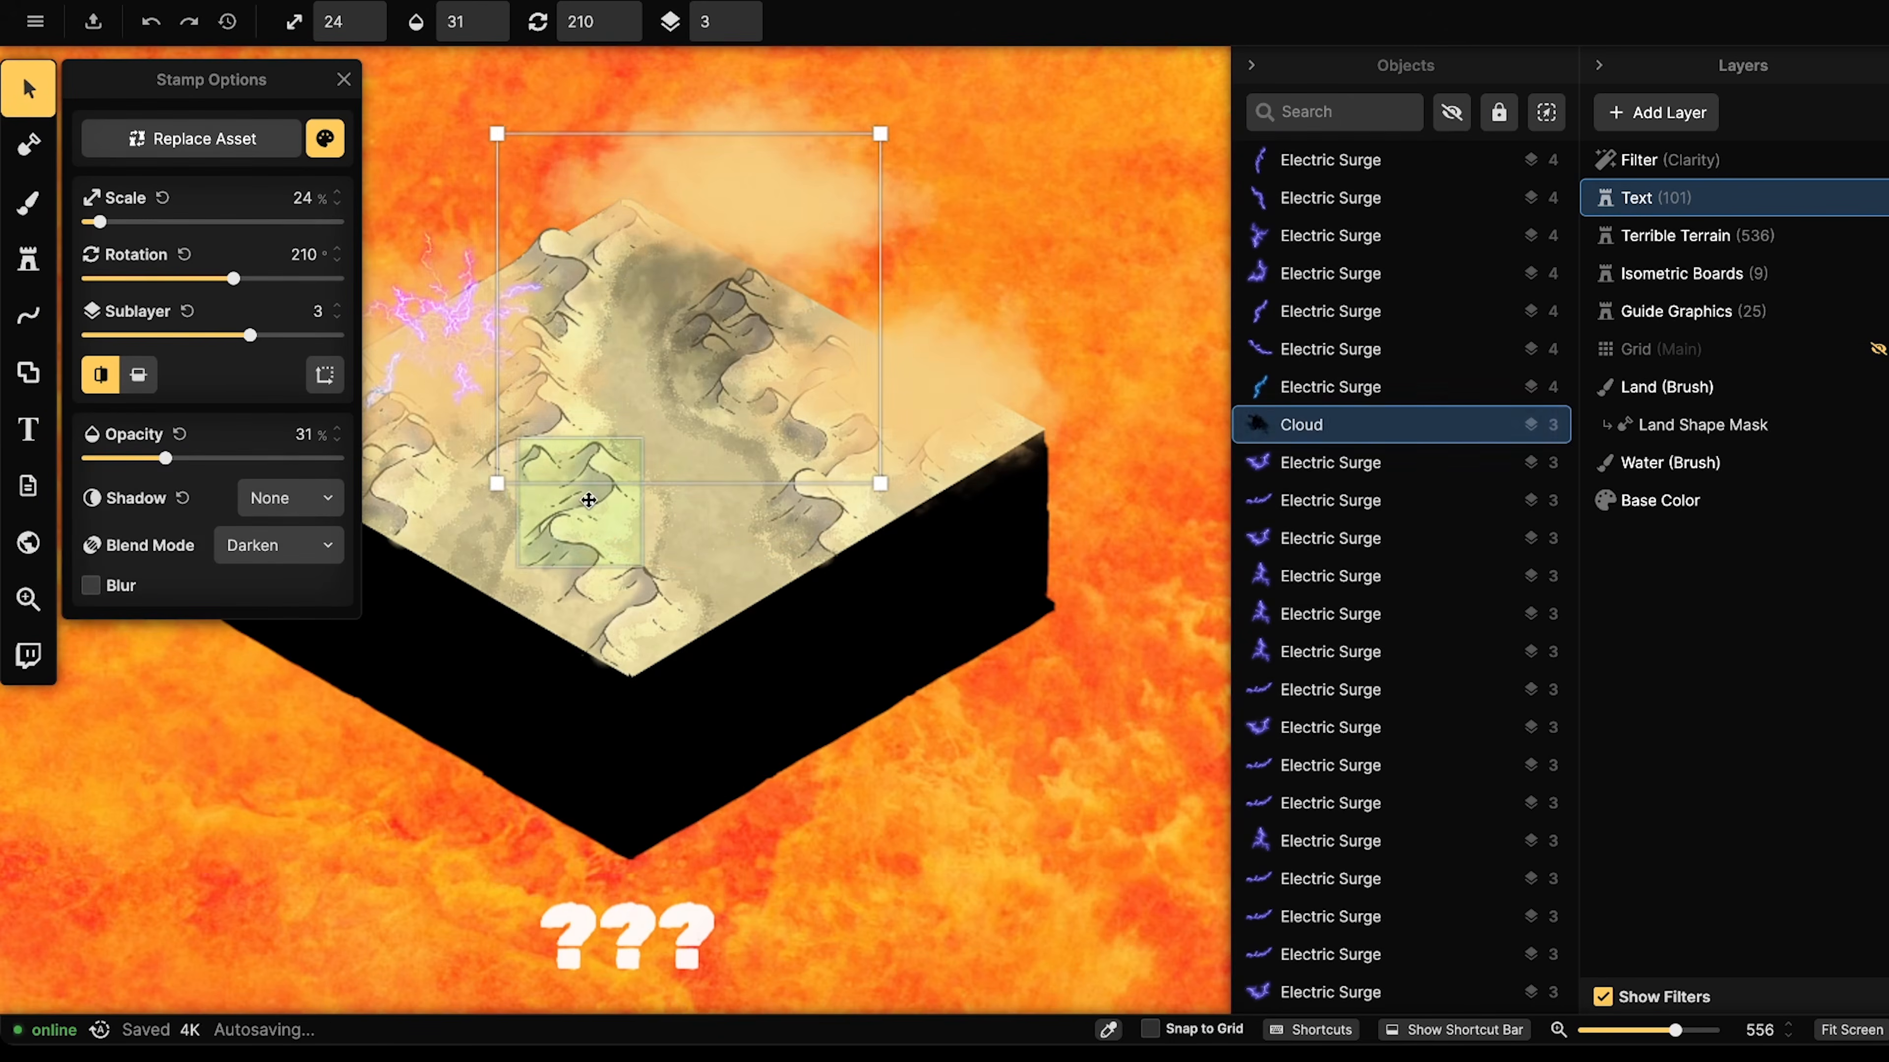
key(ctrl+v)
mouse_move(594, 494)
mouse_down()
mouse_move(440, 486)
mouse_move(645, 522)
mouse_move(625, 474)
mouse_up()
scroll(645, 522, down, 3)
click(741, 32)
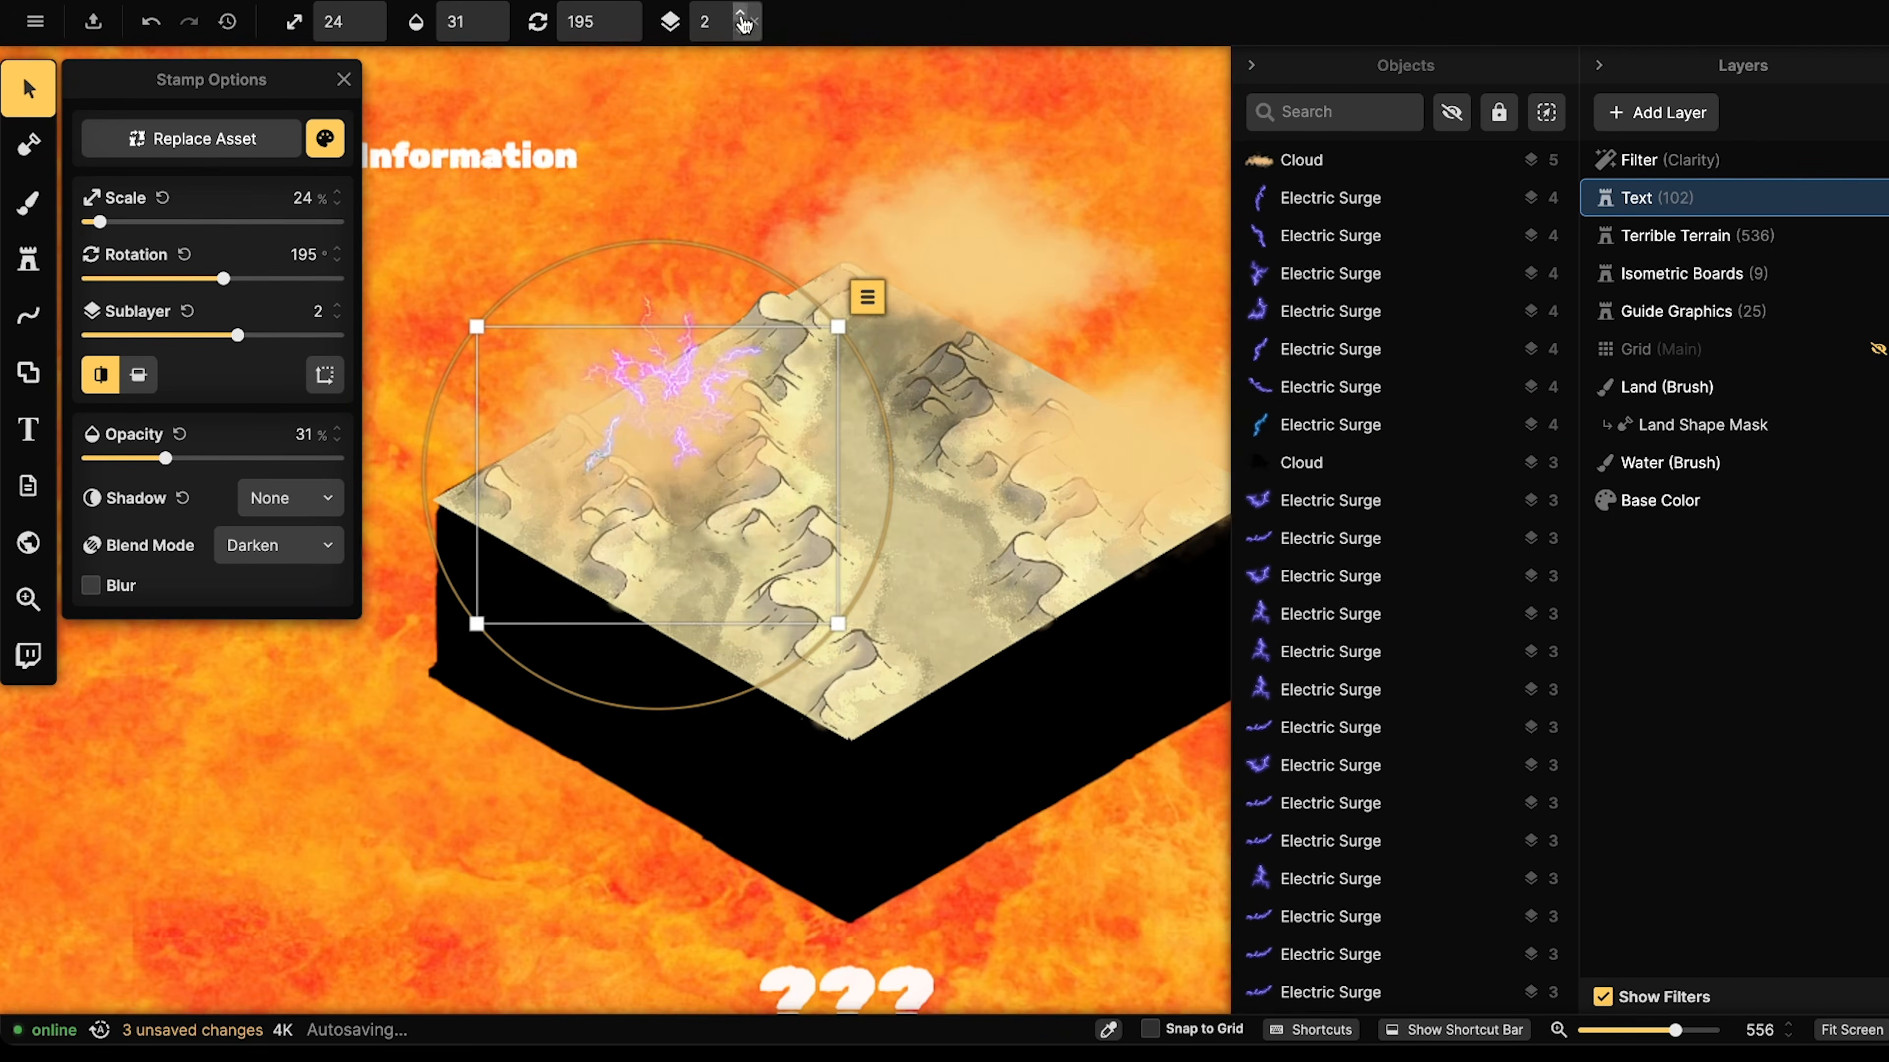
click(740, 14)
drag(658, 505, 662, 511)
- Move the duplicated shadow under the dust at the tile's right corner, with 16% scale and 21% opacity
drag(680, 590, 1001, 535)
drag(1001, 536, 923, 545)
scroll(878, 541, down, 5)
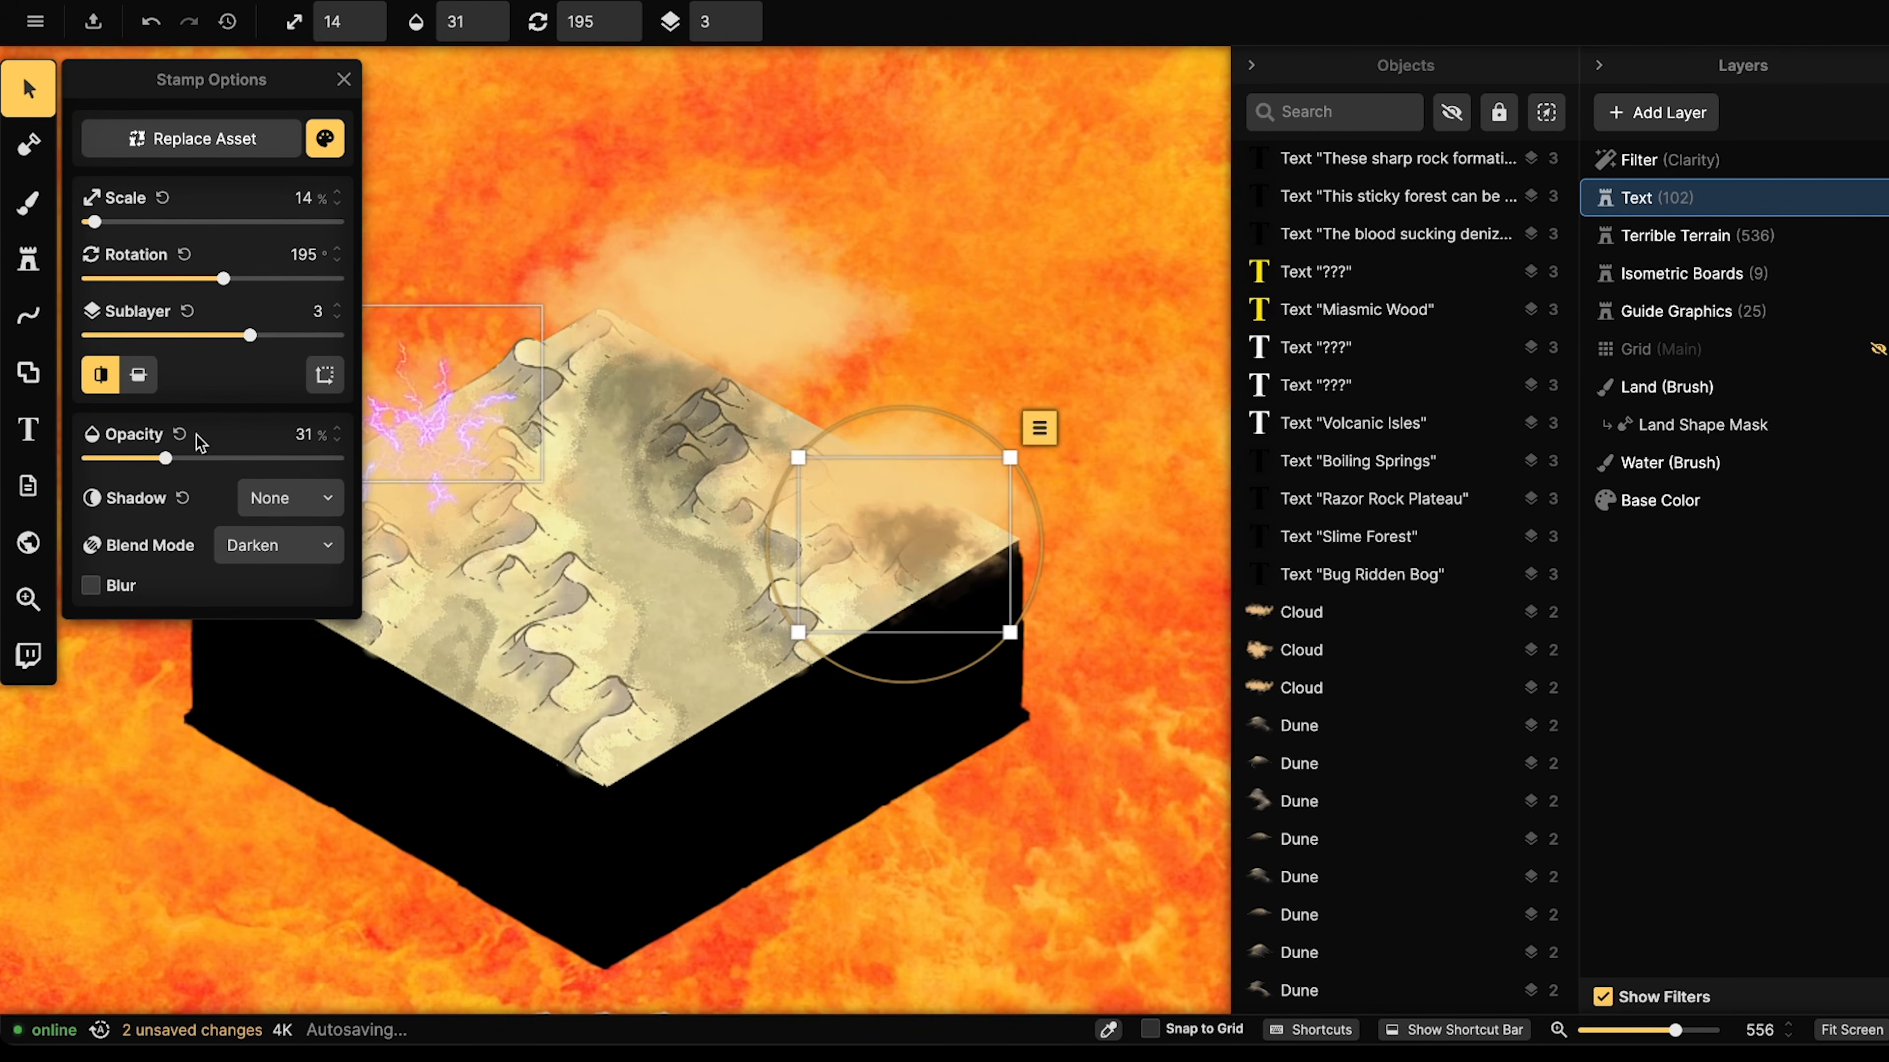
click(142, 462)
drag(801, 631, 779, 651)
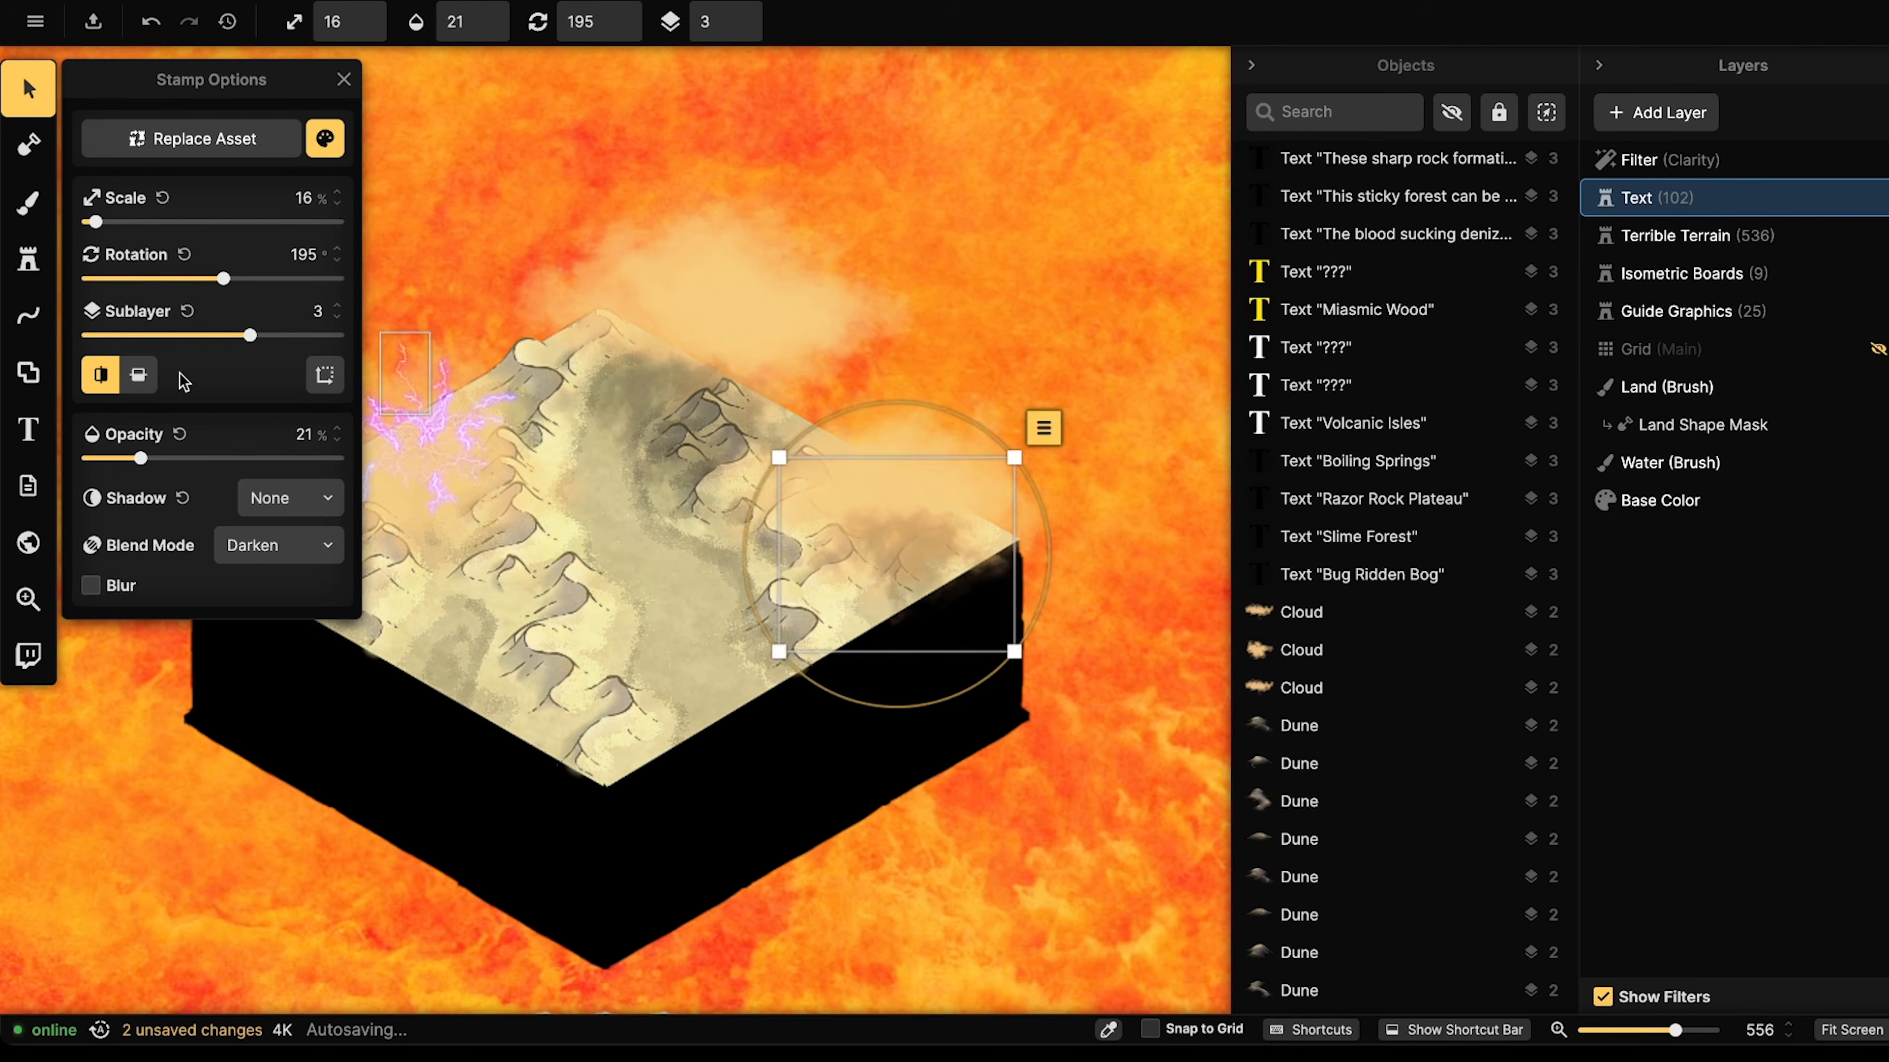
key(Escape)
scroll(350, 379, down, 5)
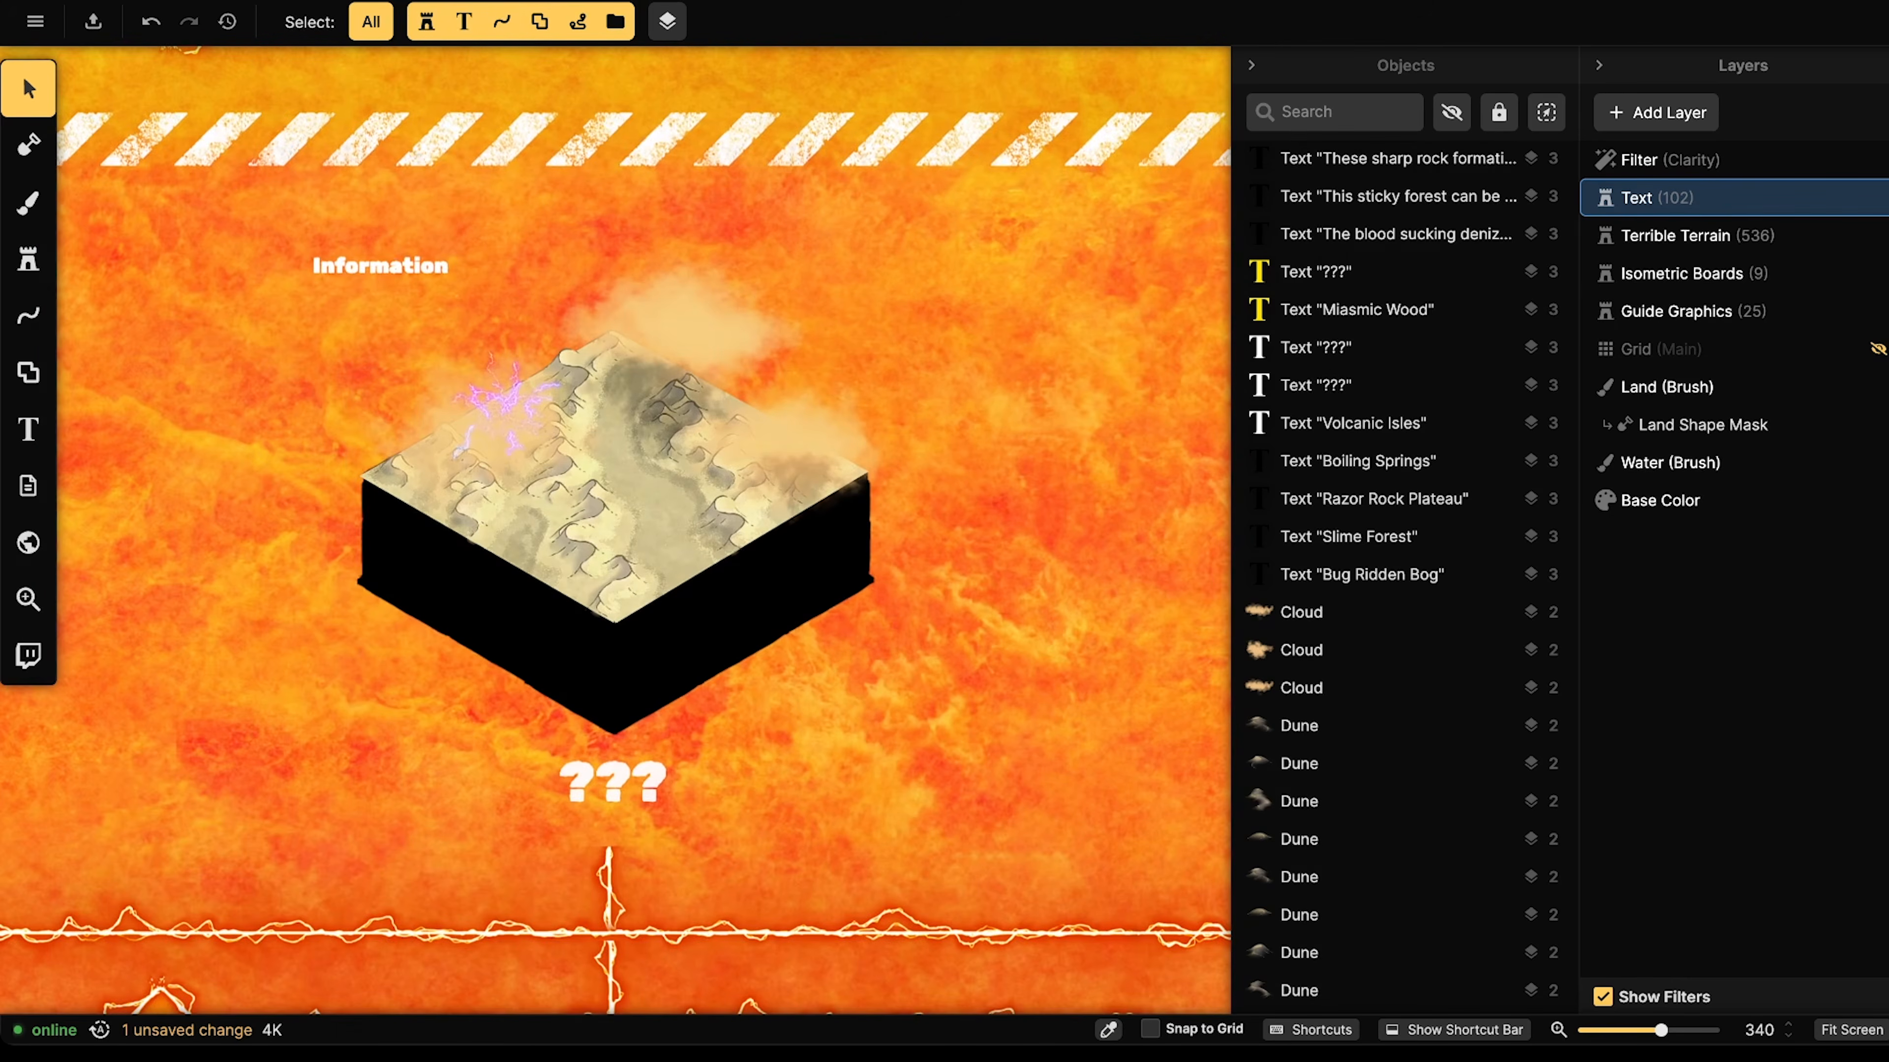
scroll(759, 300, down, 3)
drag(646, 301, 726, 283)
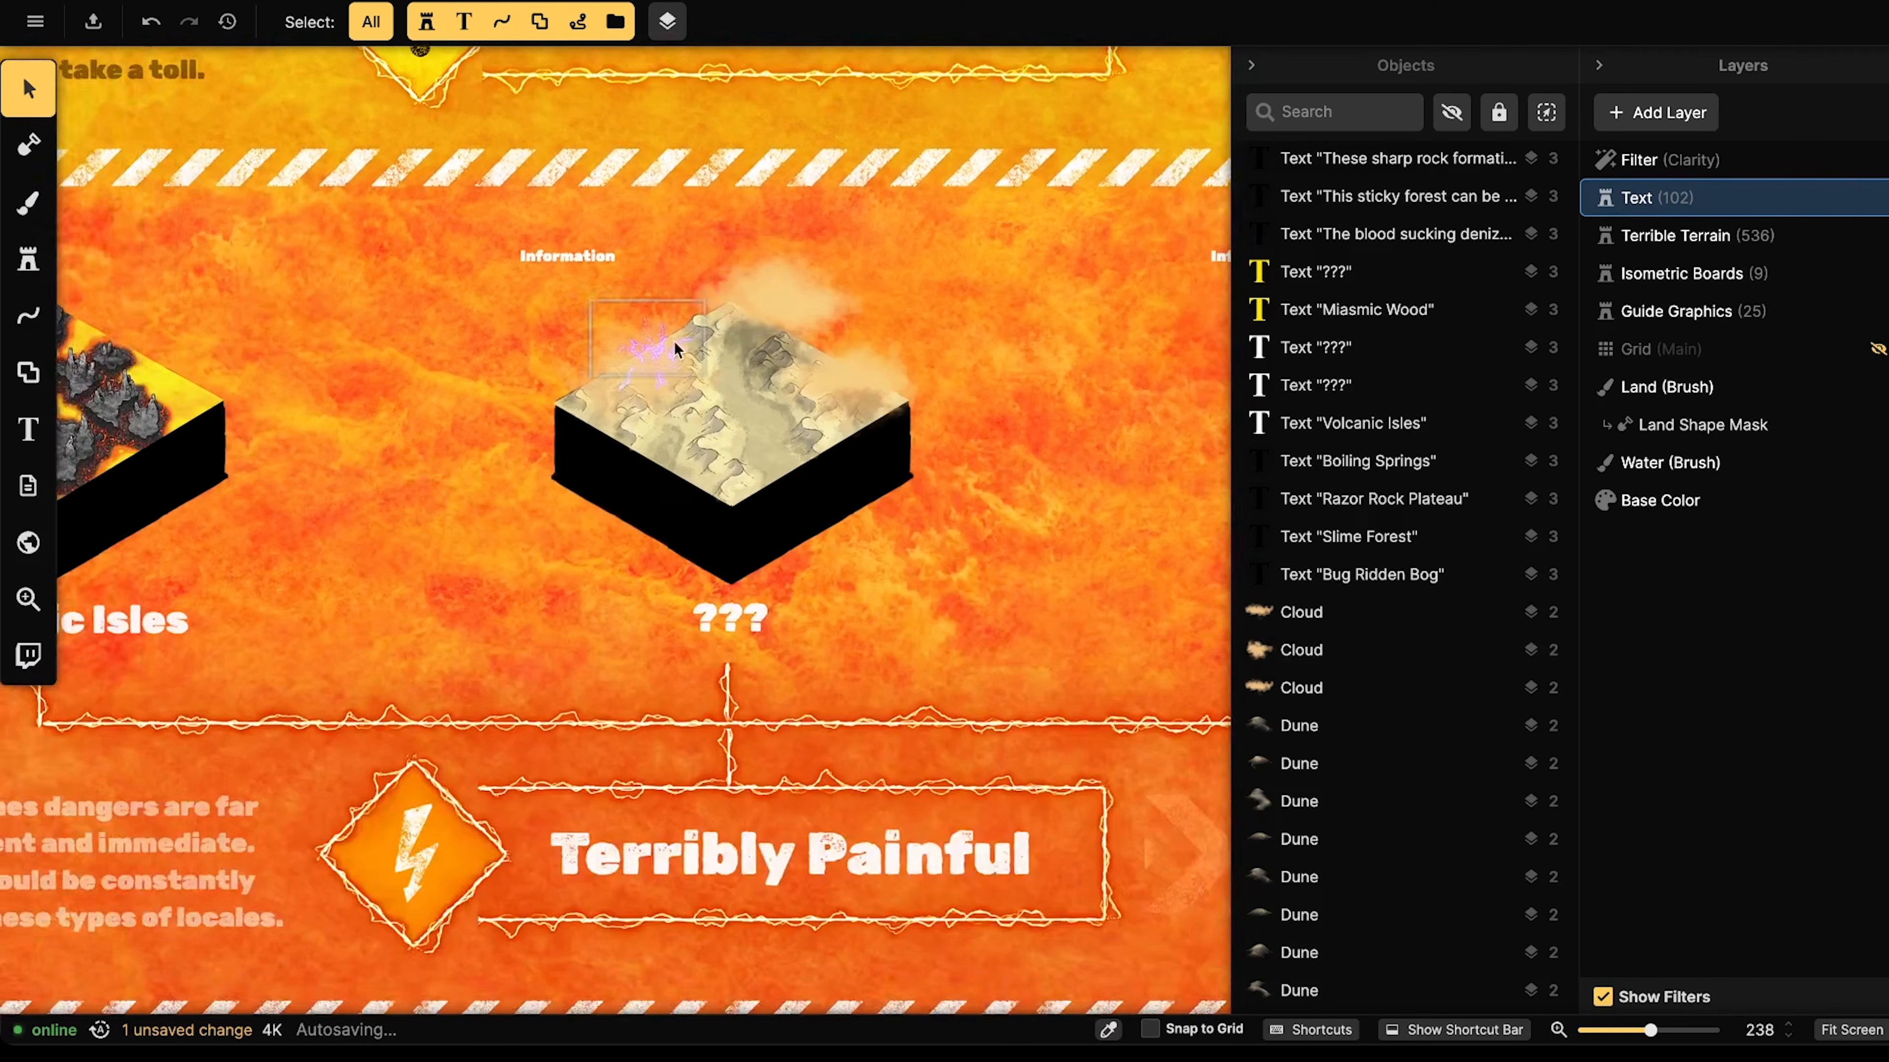
scroll(662, 352, up, 4)
click(660, 350)
scroll(470, 335, up, 3)
- Switch to the purple Electric Surge stamp at 14% scale and place a bolt in the dust cloud above the tile's back corner
click(28, 259)
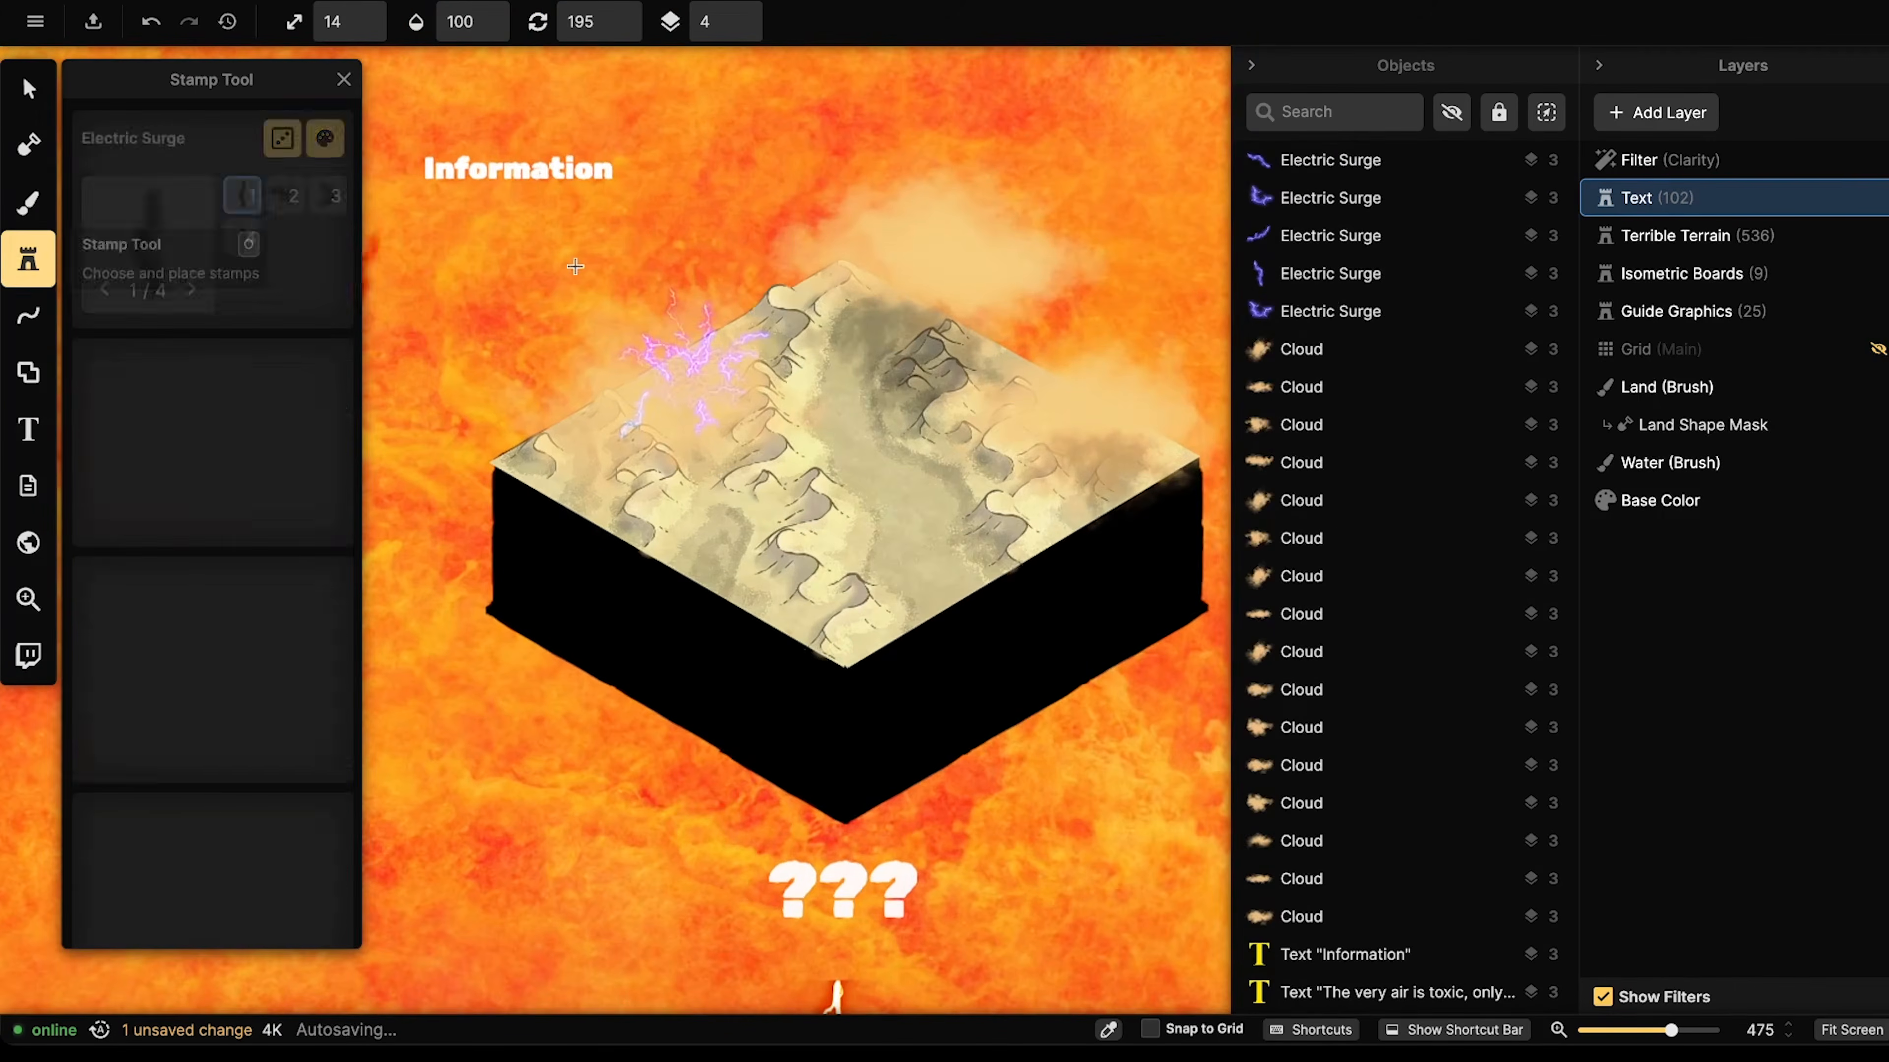
scroll(896, 231, up, 3)
click(905, 233)
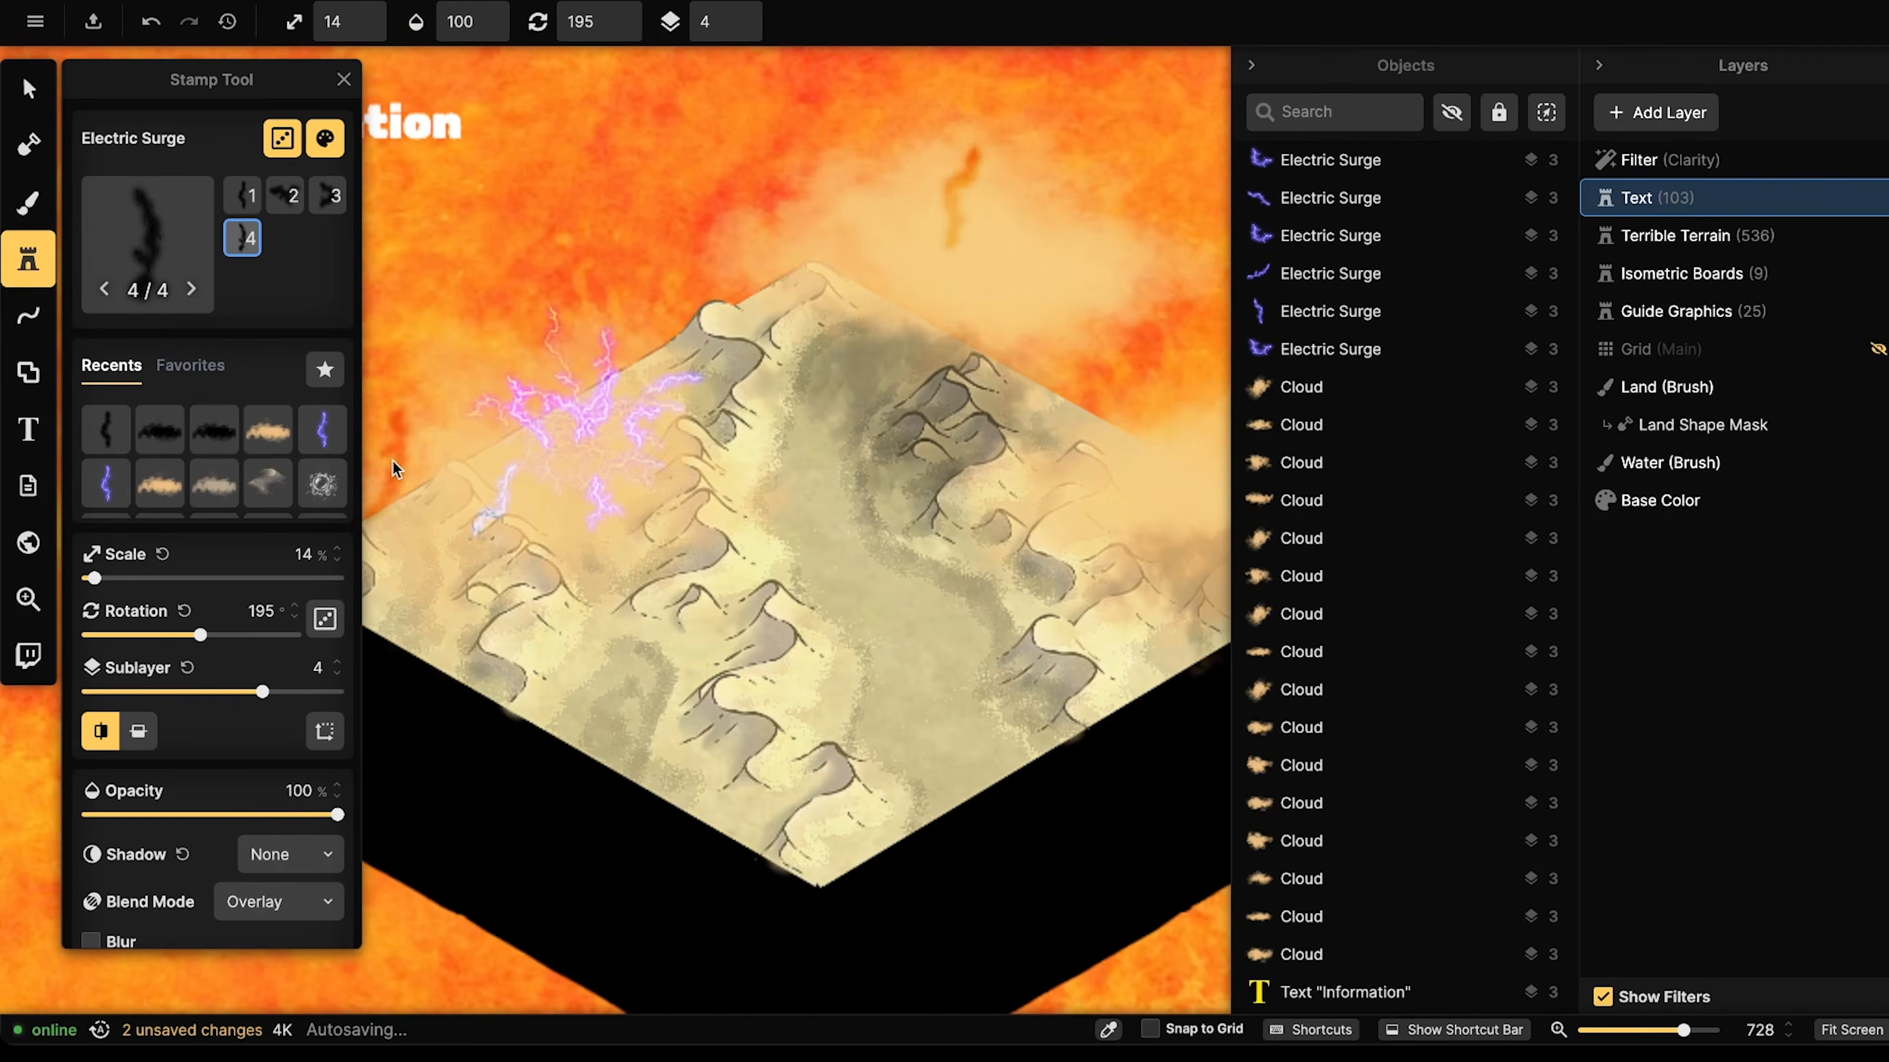
scroll(905, 233, up, 3)
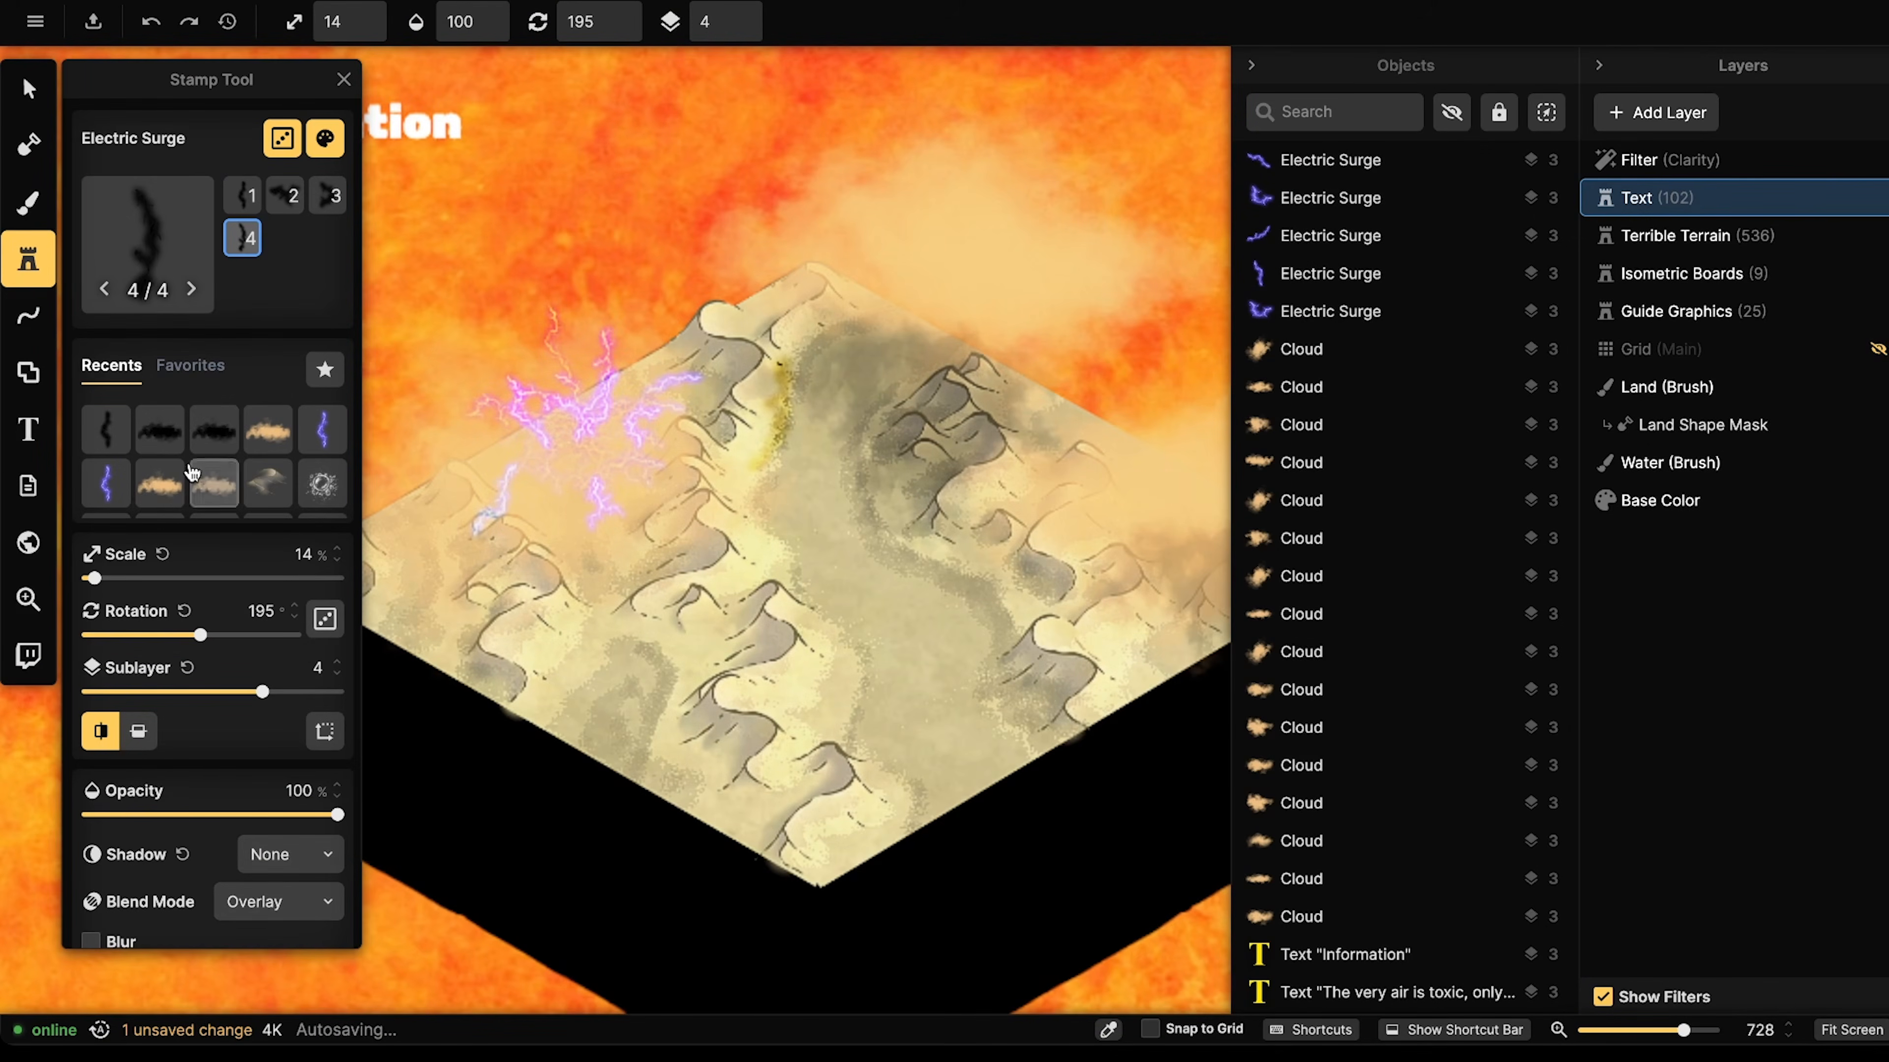
click(323, 430)
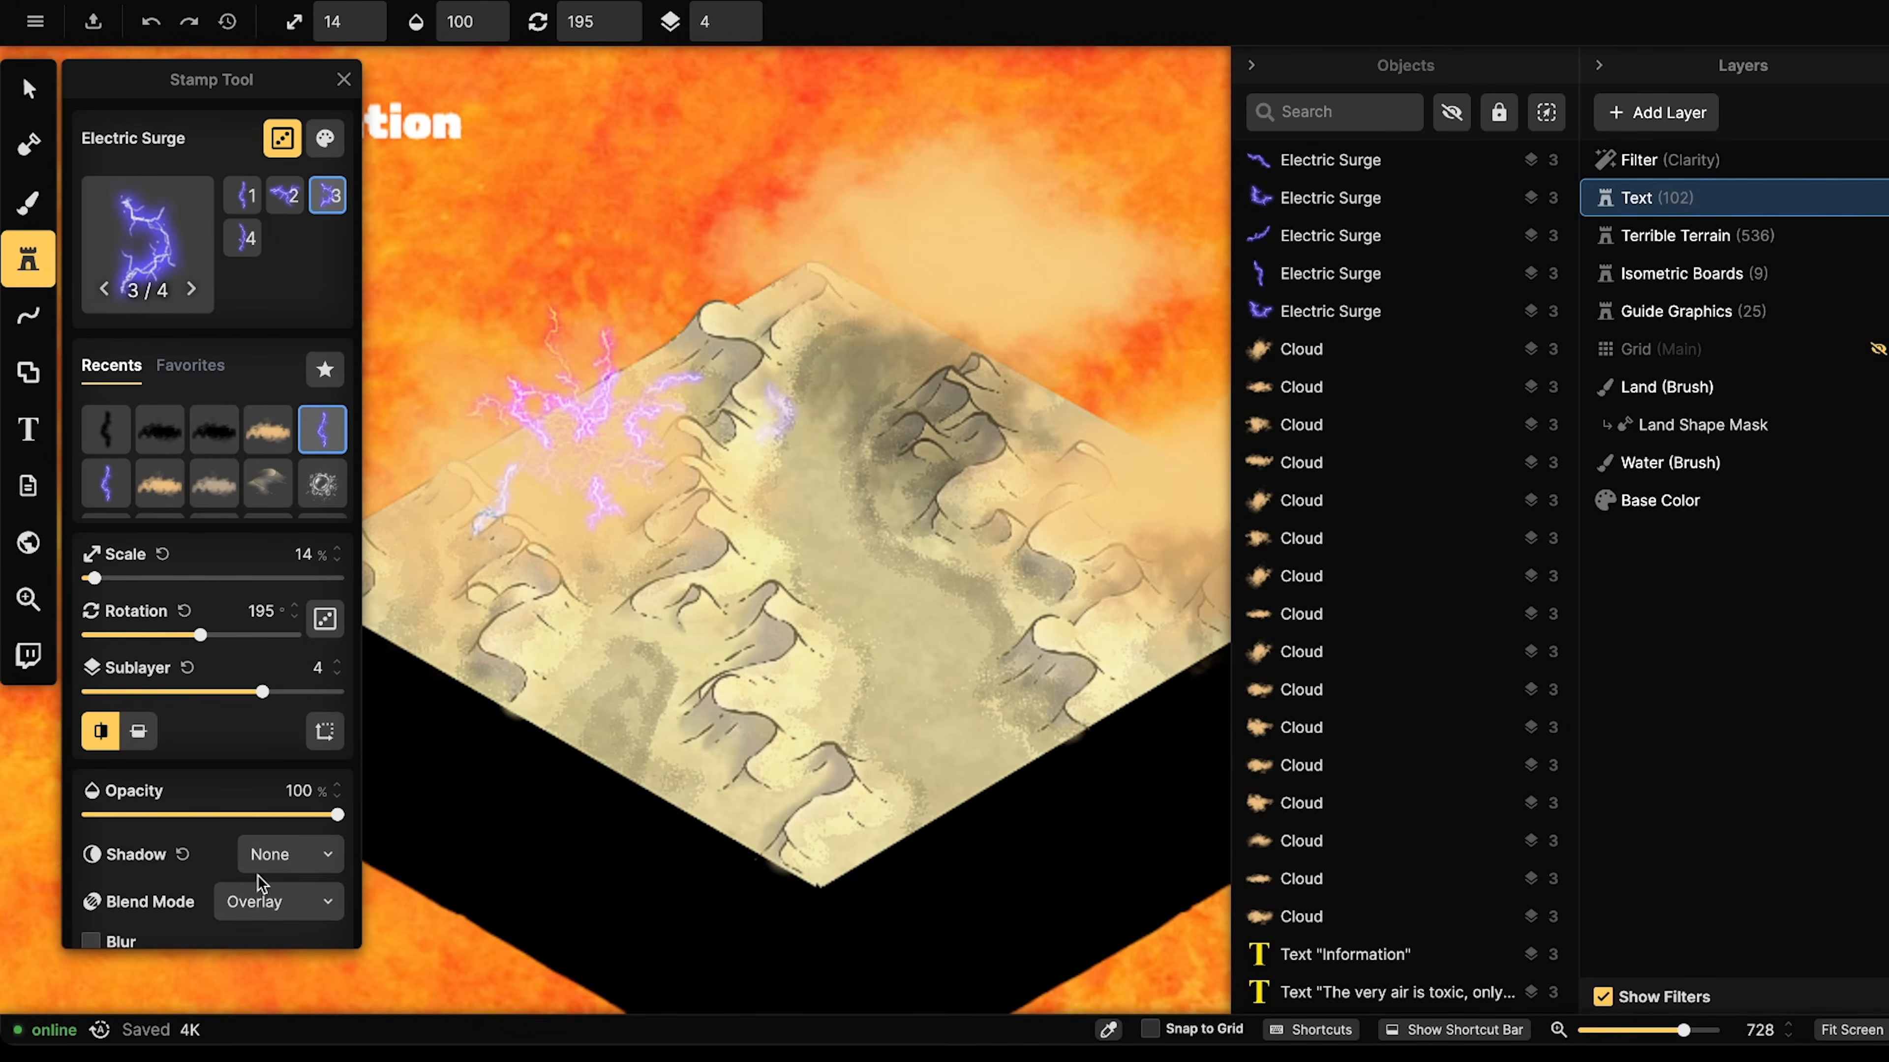
click(979, 207)
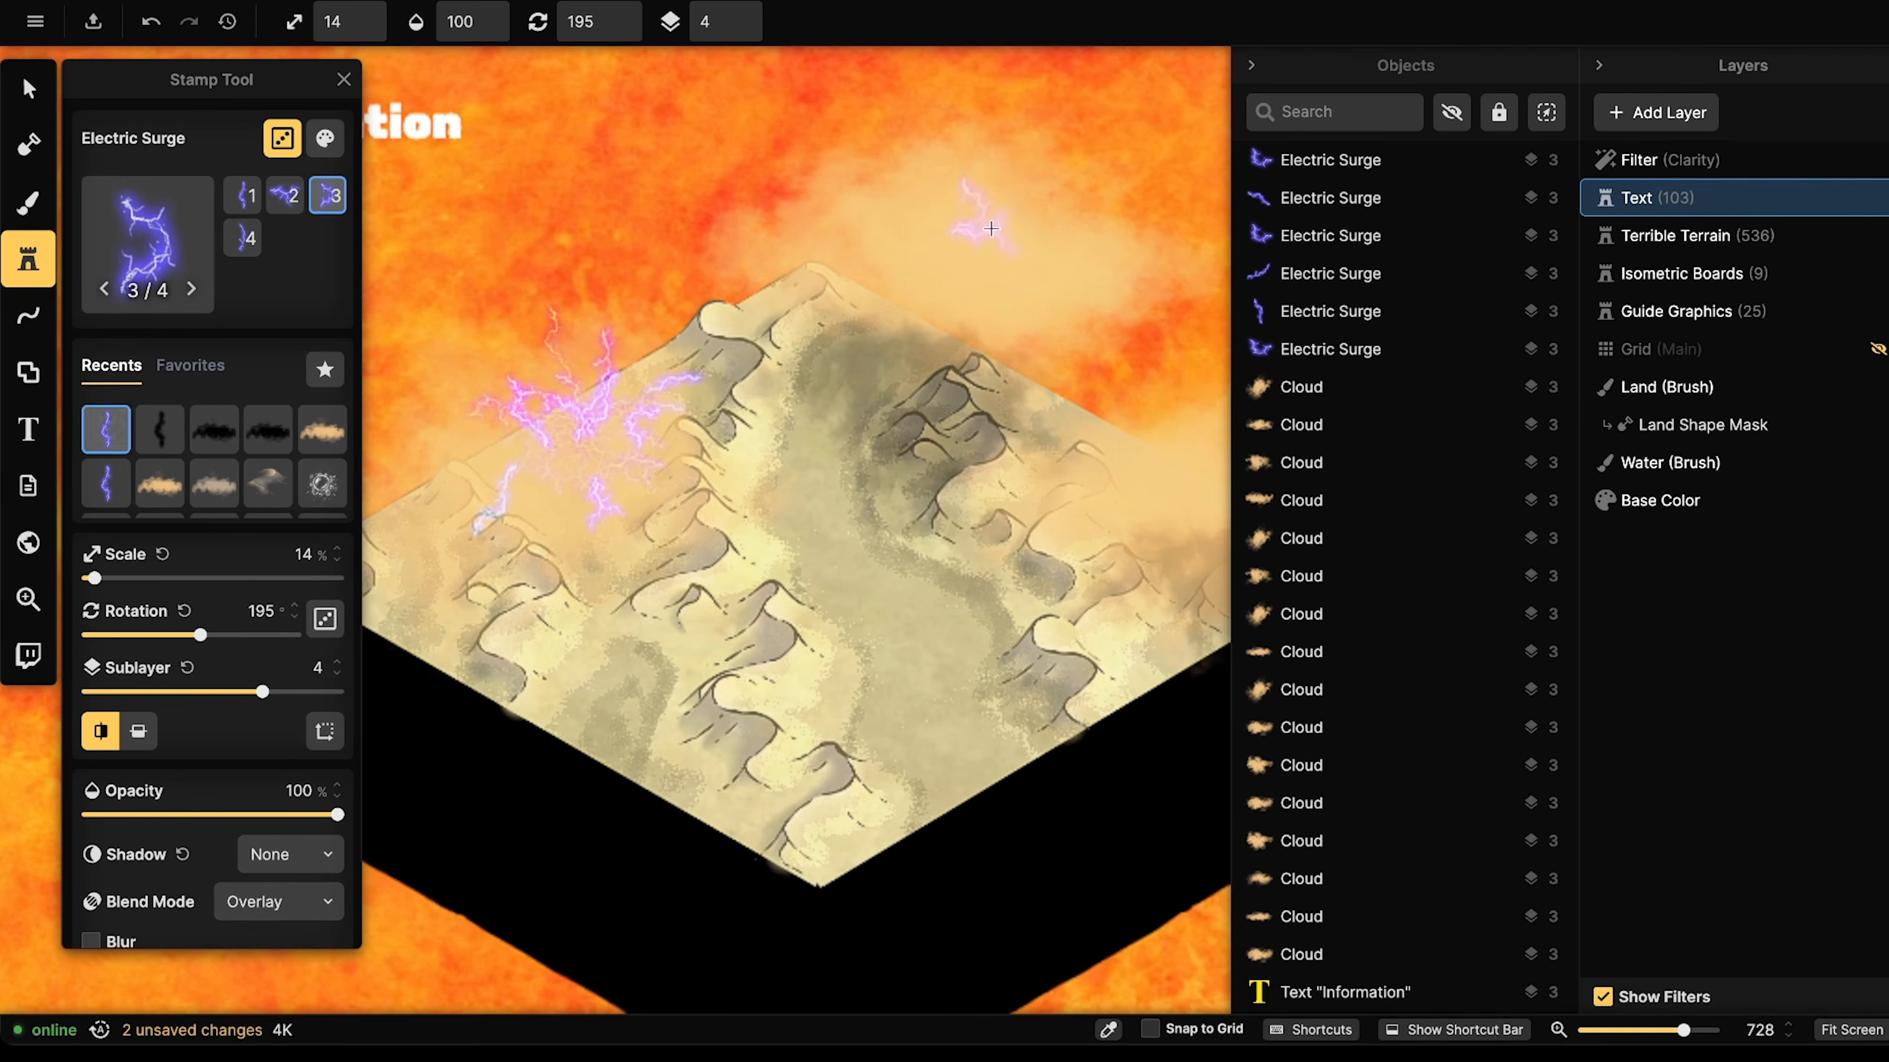
- Build a second lightning cluster around that bolt, with longer bolts reaching the cloud's upper edge and lower right
click(960, 260)
click(966, 256)
click(985, 252)
click(996, 247)
click(959, 237)
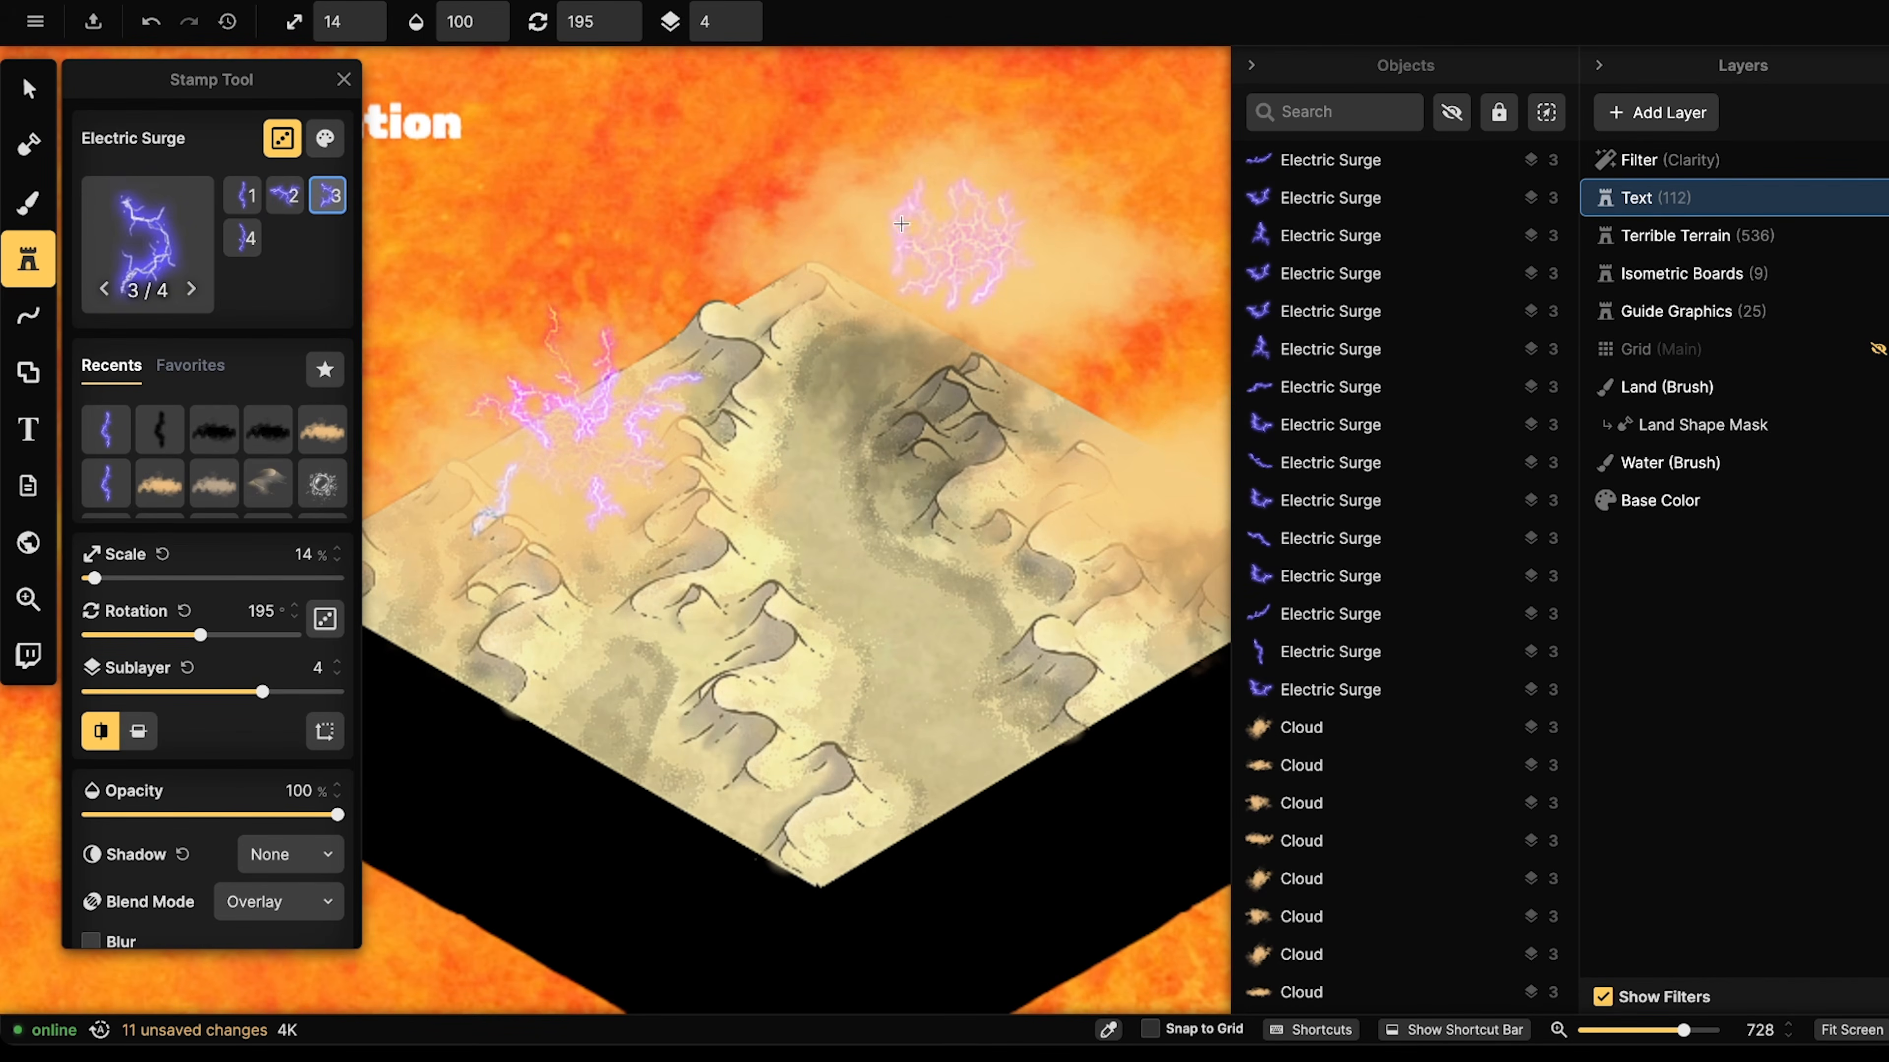
click(904, 172)
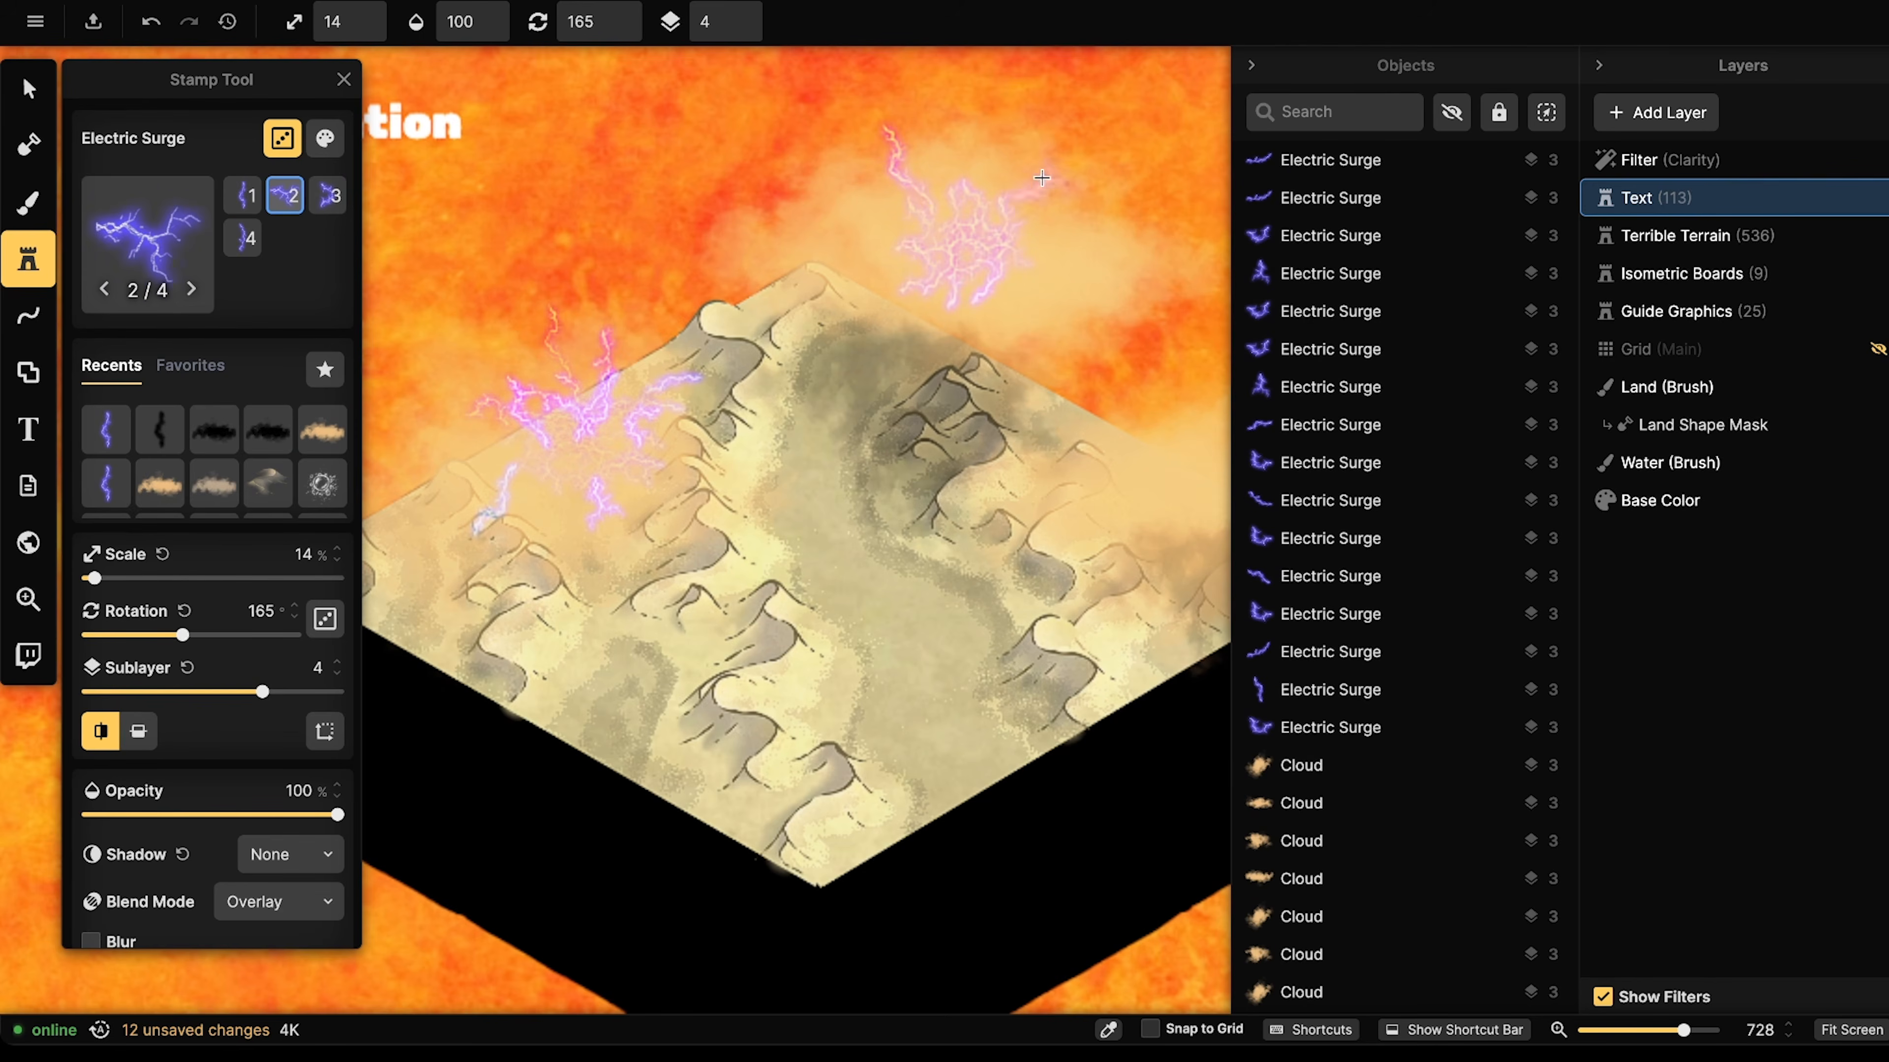
click(1015, 180)
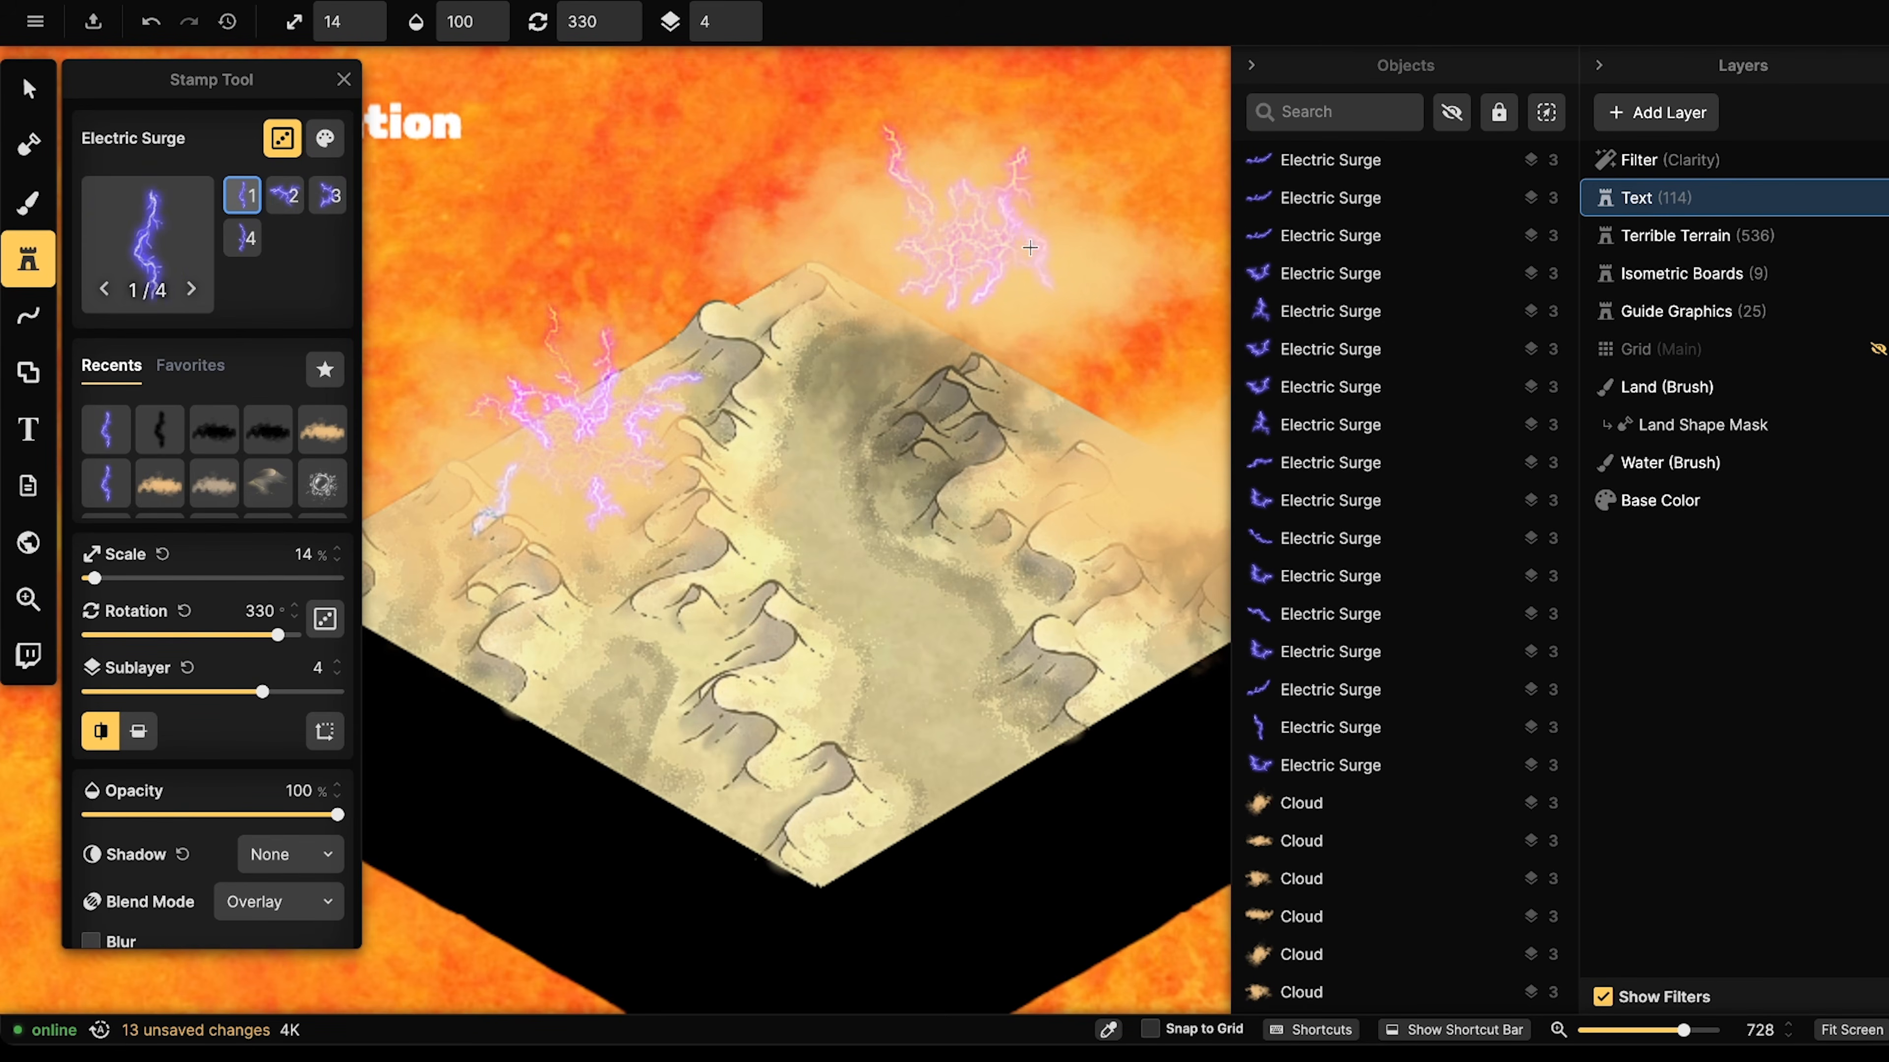
click(1040, 264)
- Lower the stamp to sublayer 0 and add more bolts behind and around the second lightning cluster
click(753, 28)
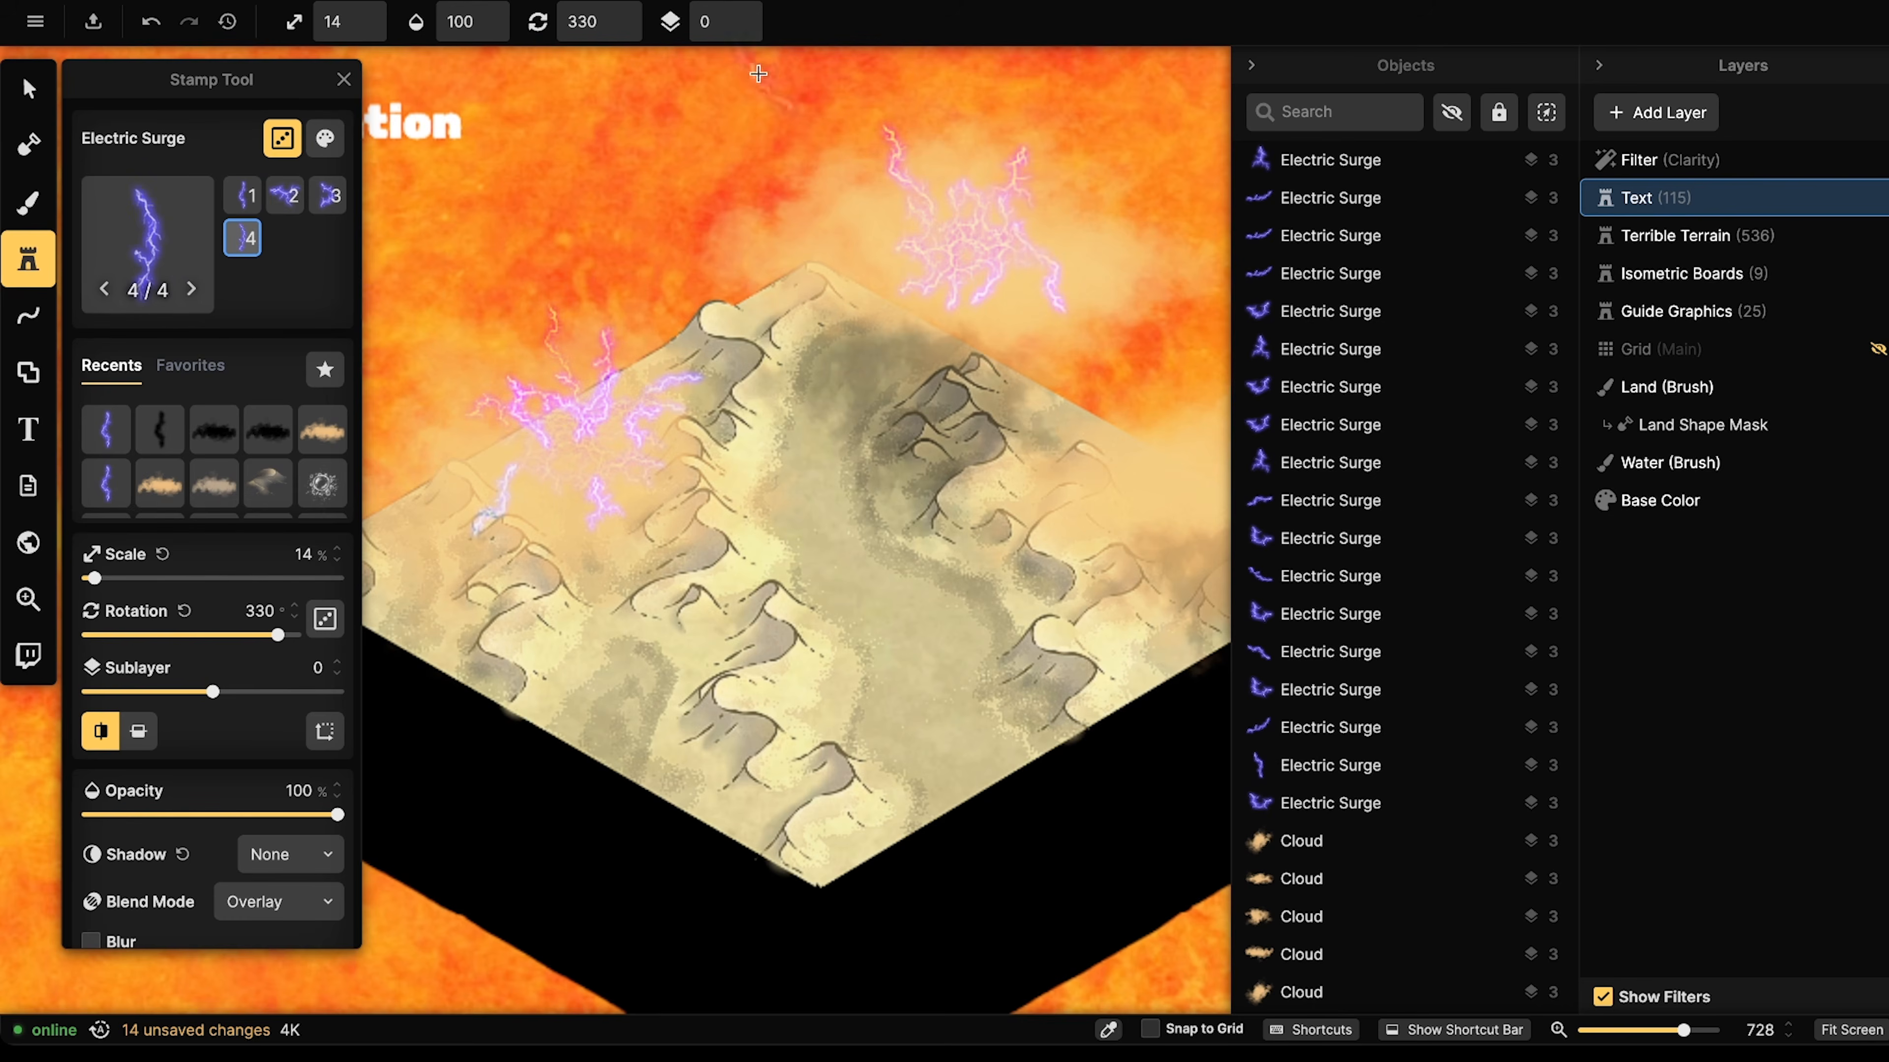
click(835, 245)
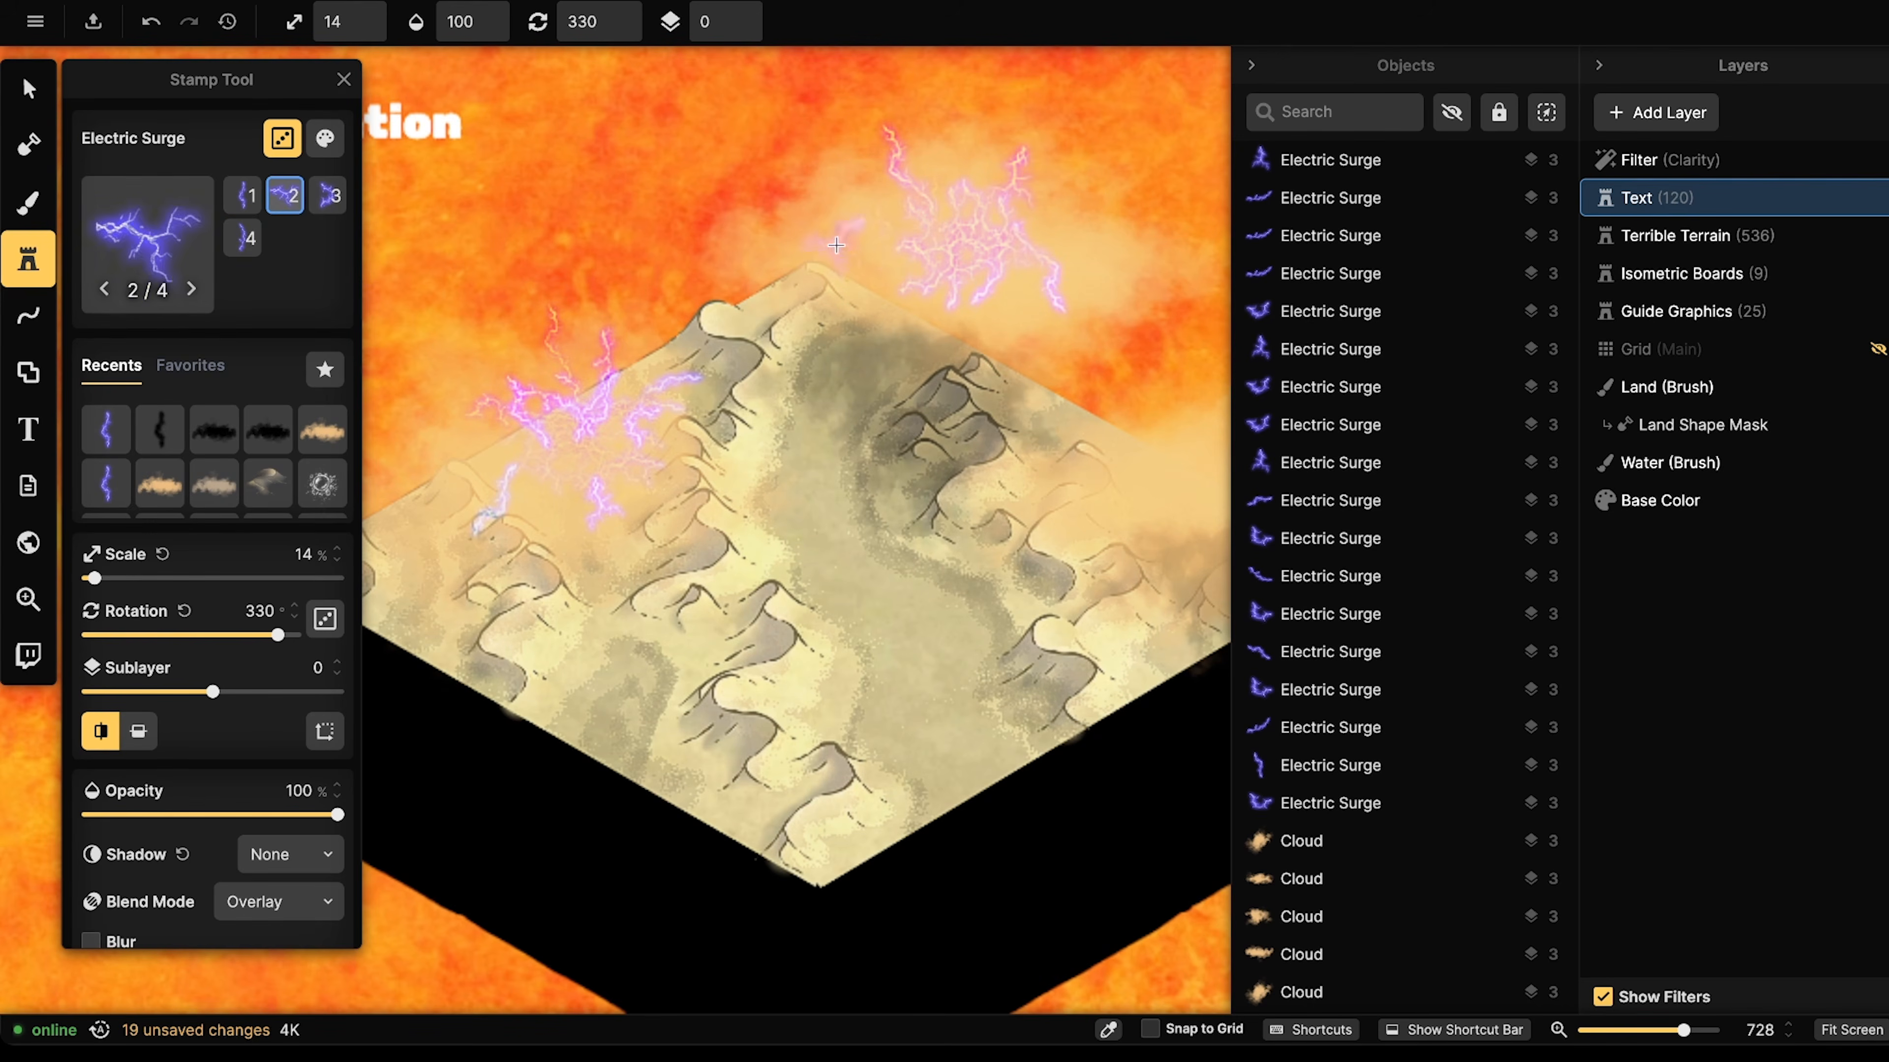
click(915, 190)
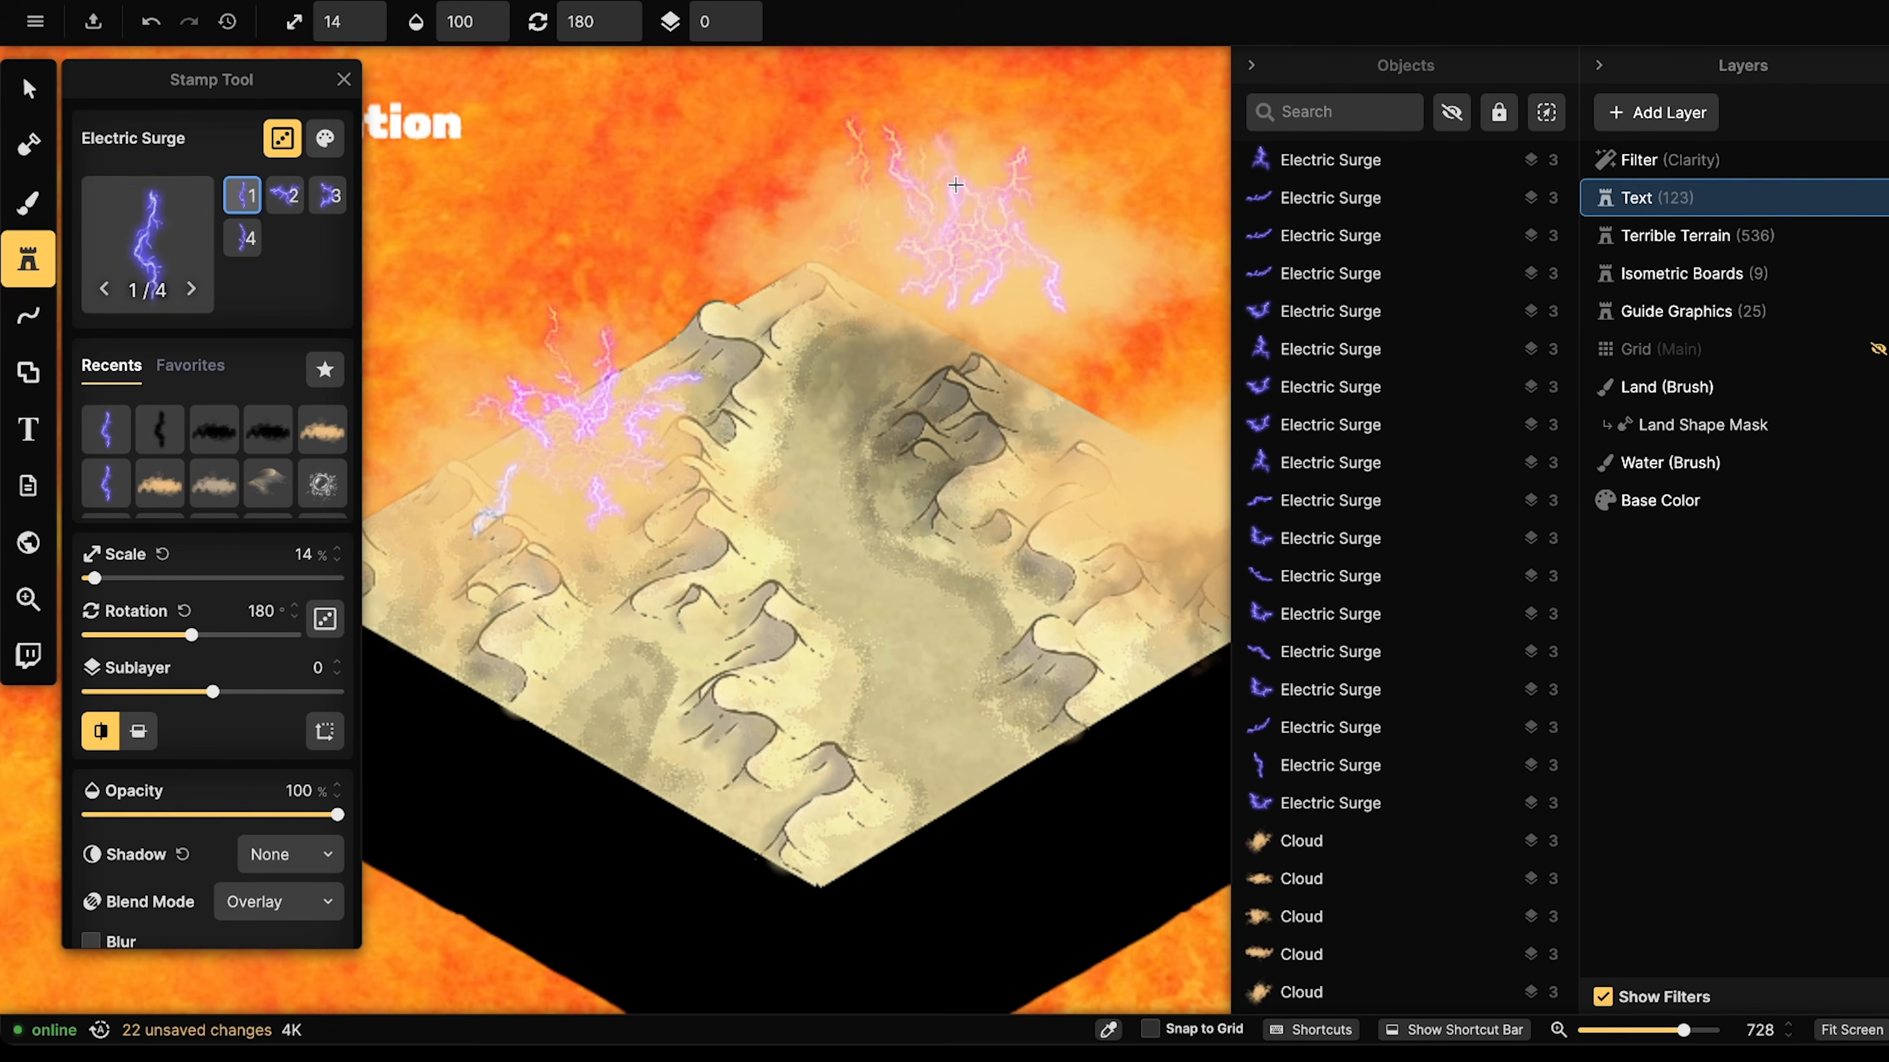
click(1071, 248)
click(1069, 270)
click(984, 281)
click(980, 270)
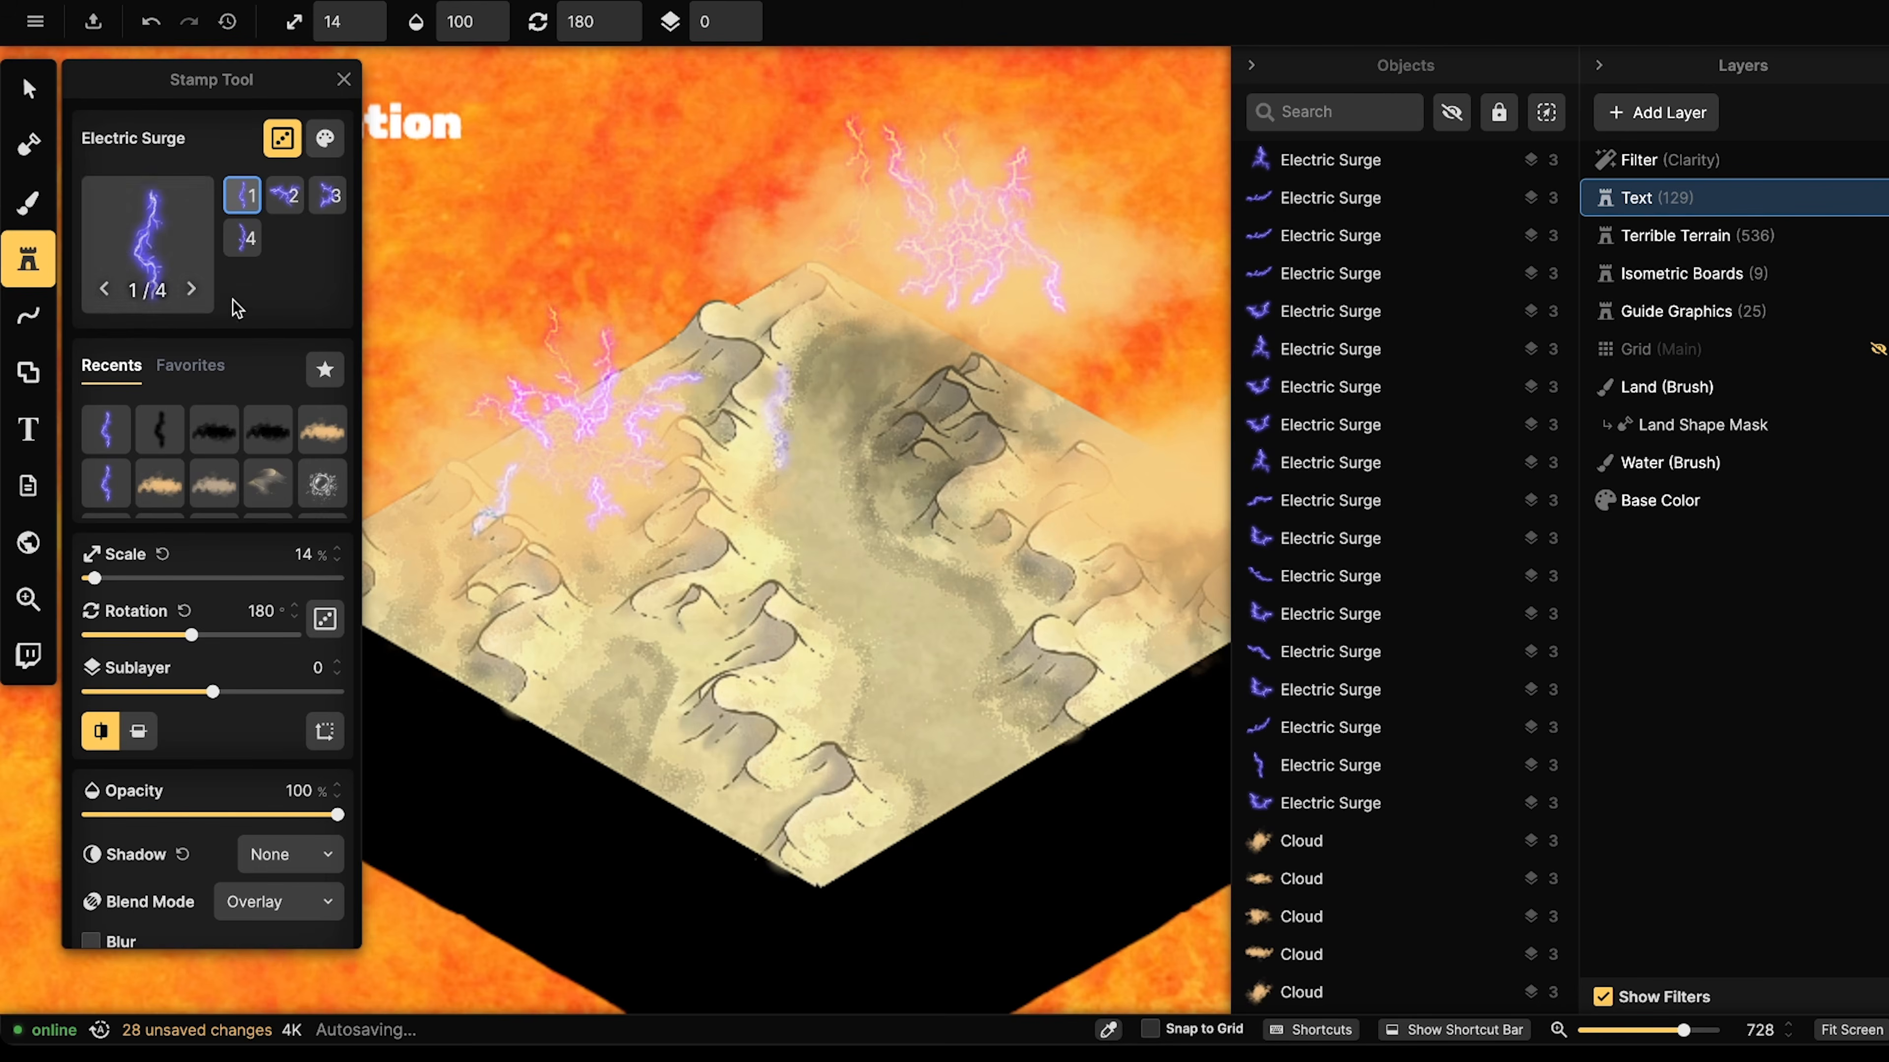
- Find the Round Light stamp and place one at 24% scale with Overlay blending on the sand below the back corner
click(31, 271)
click(28, 270)
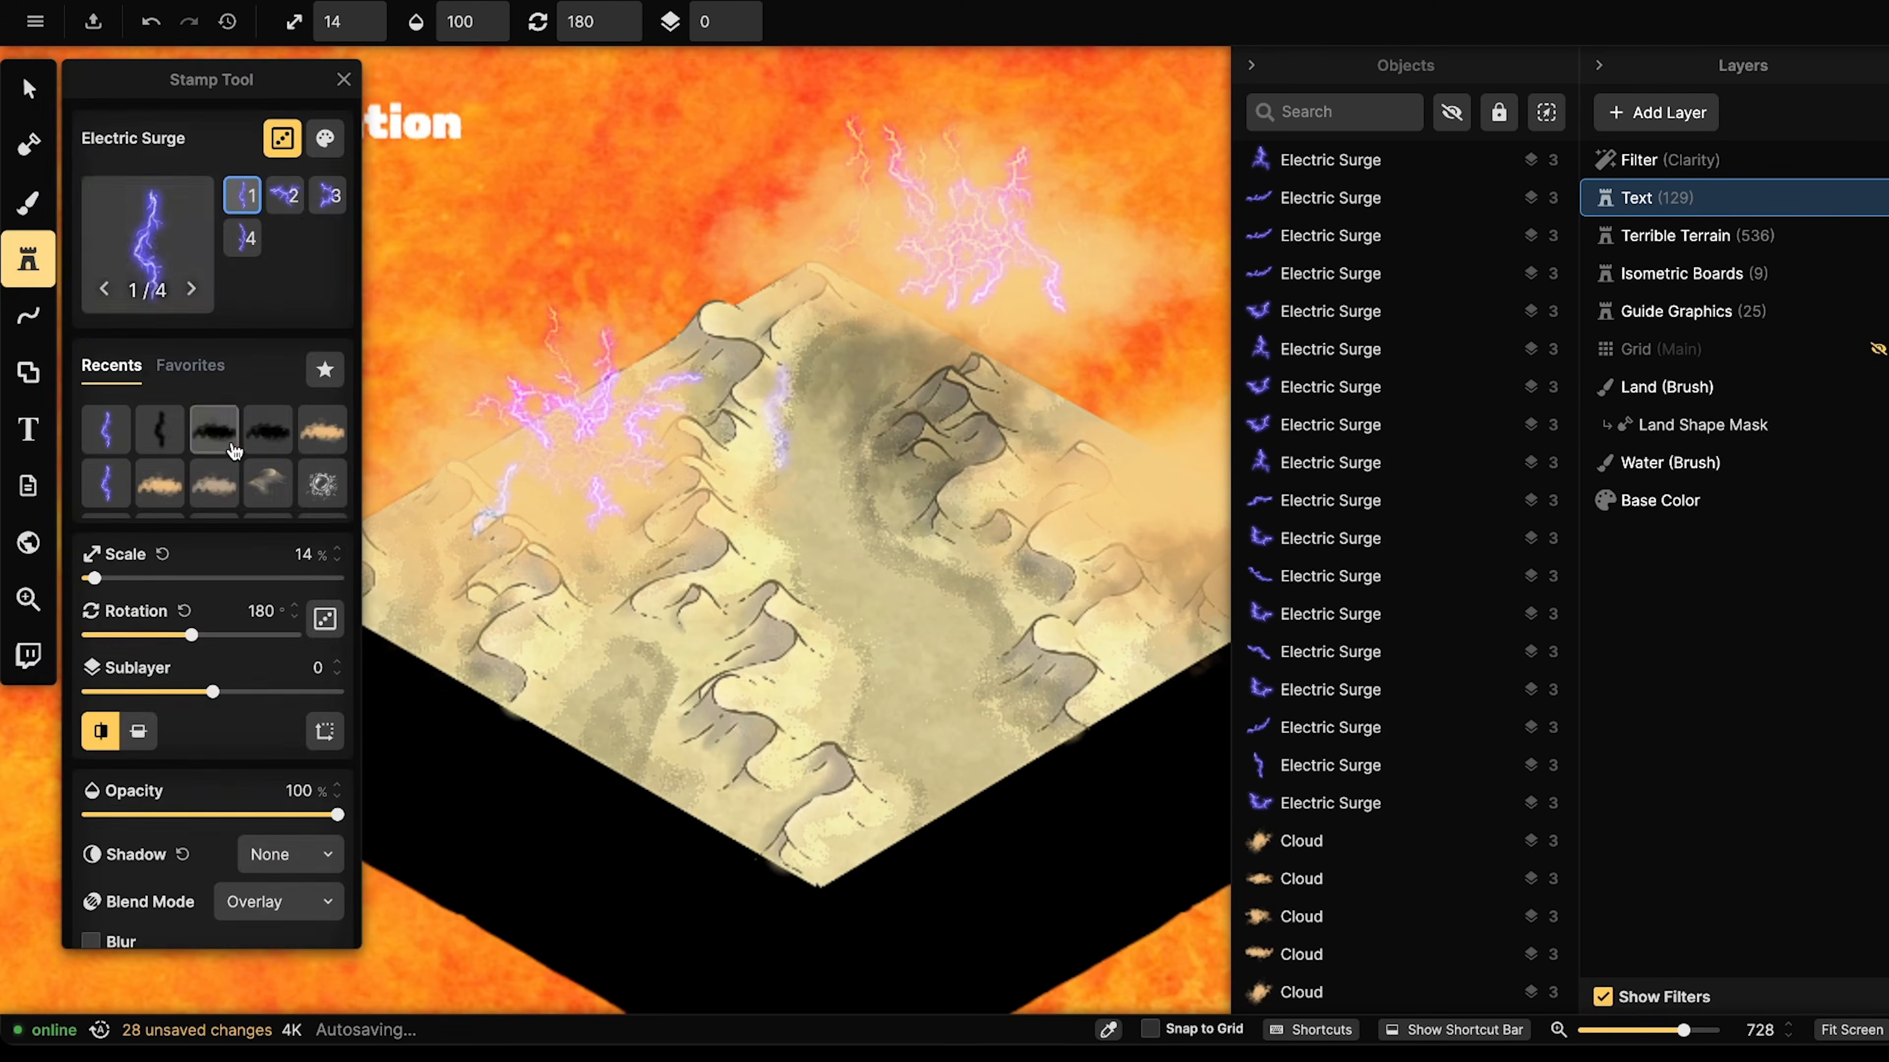
click(153, 245)
text(c)
key(BackSpace)
text(light)
key(Return)
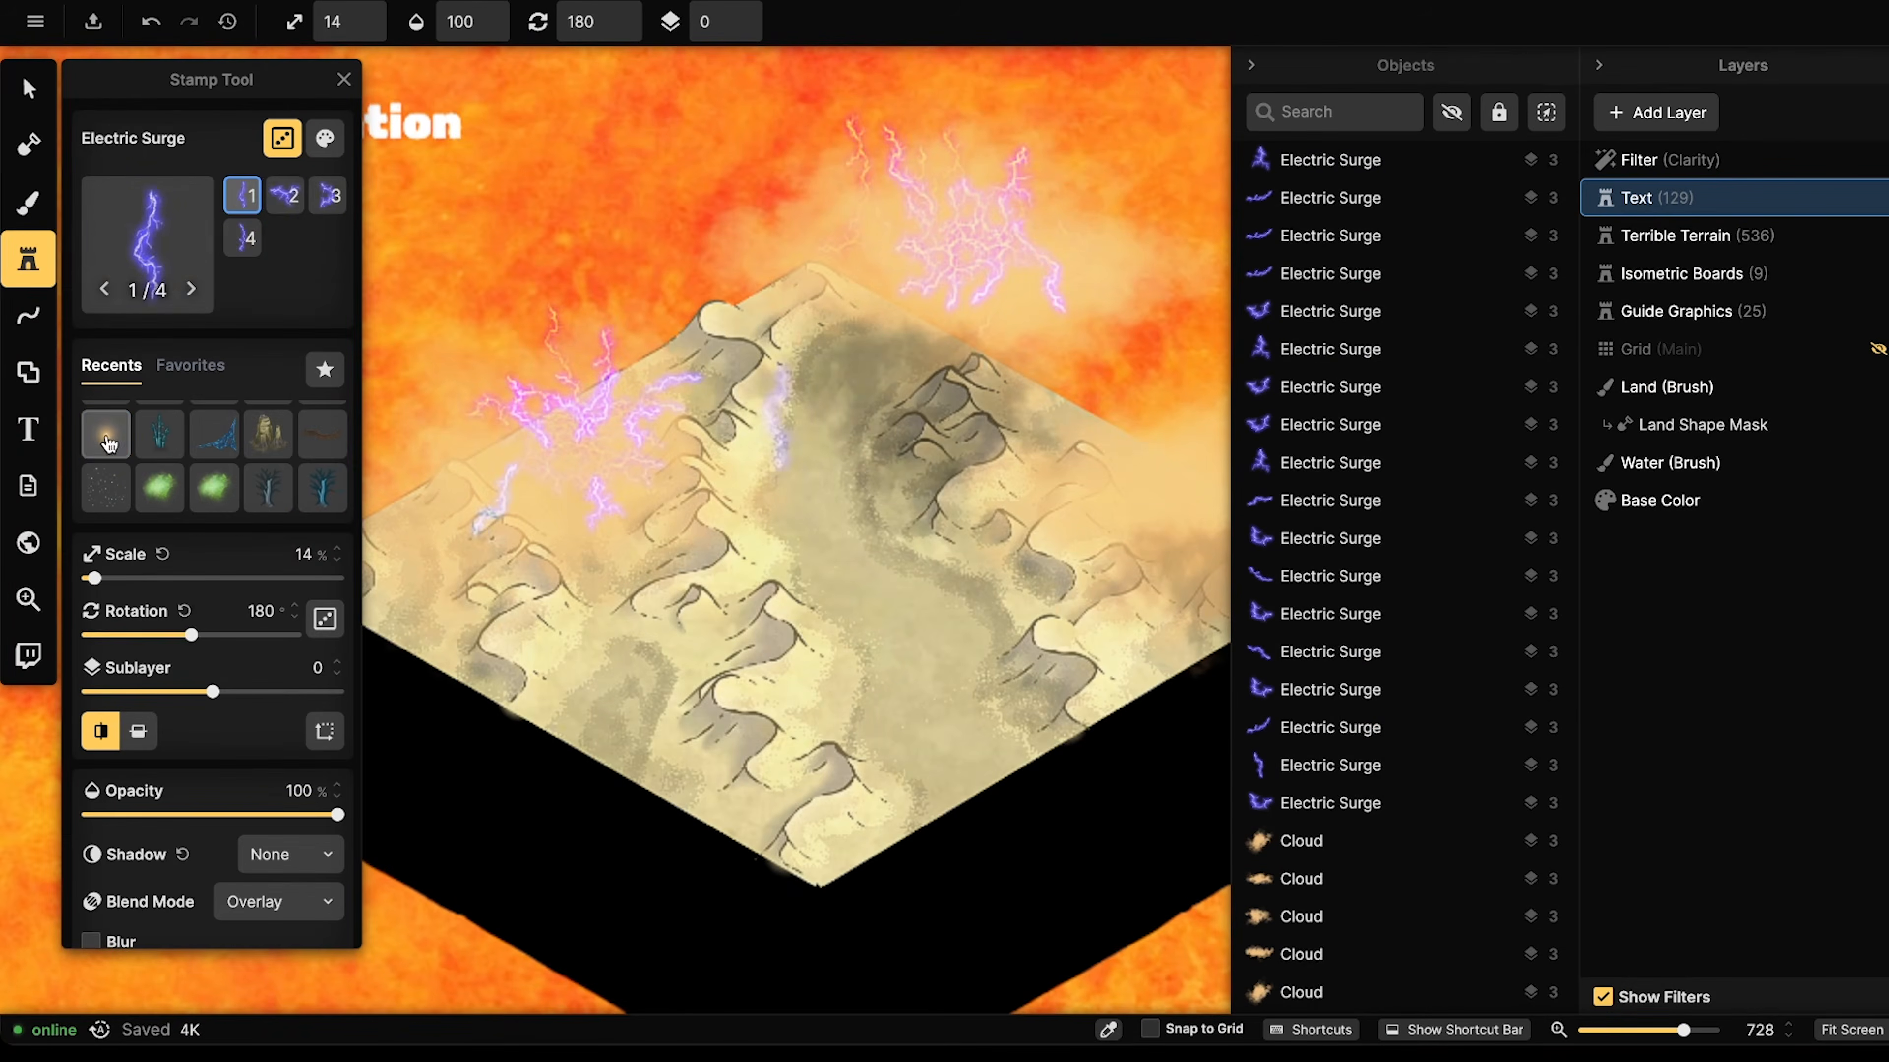
click(109, 444)
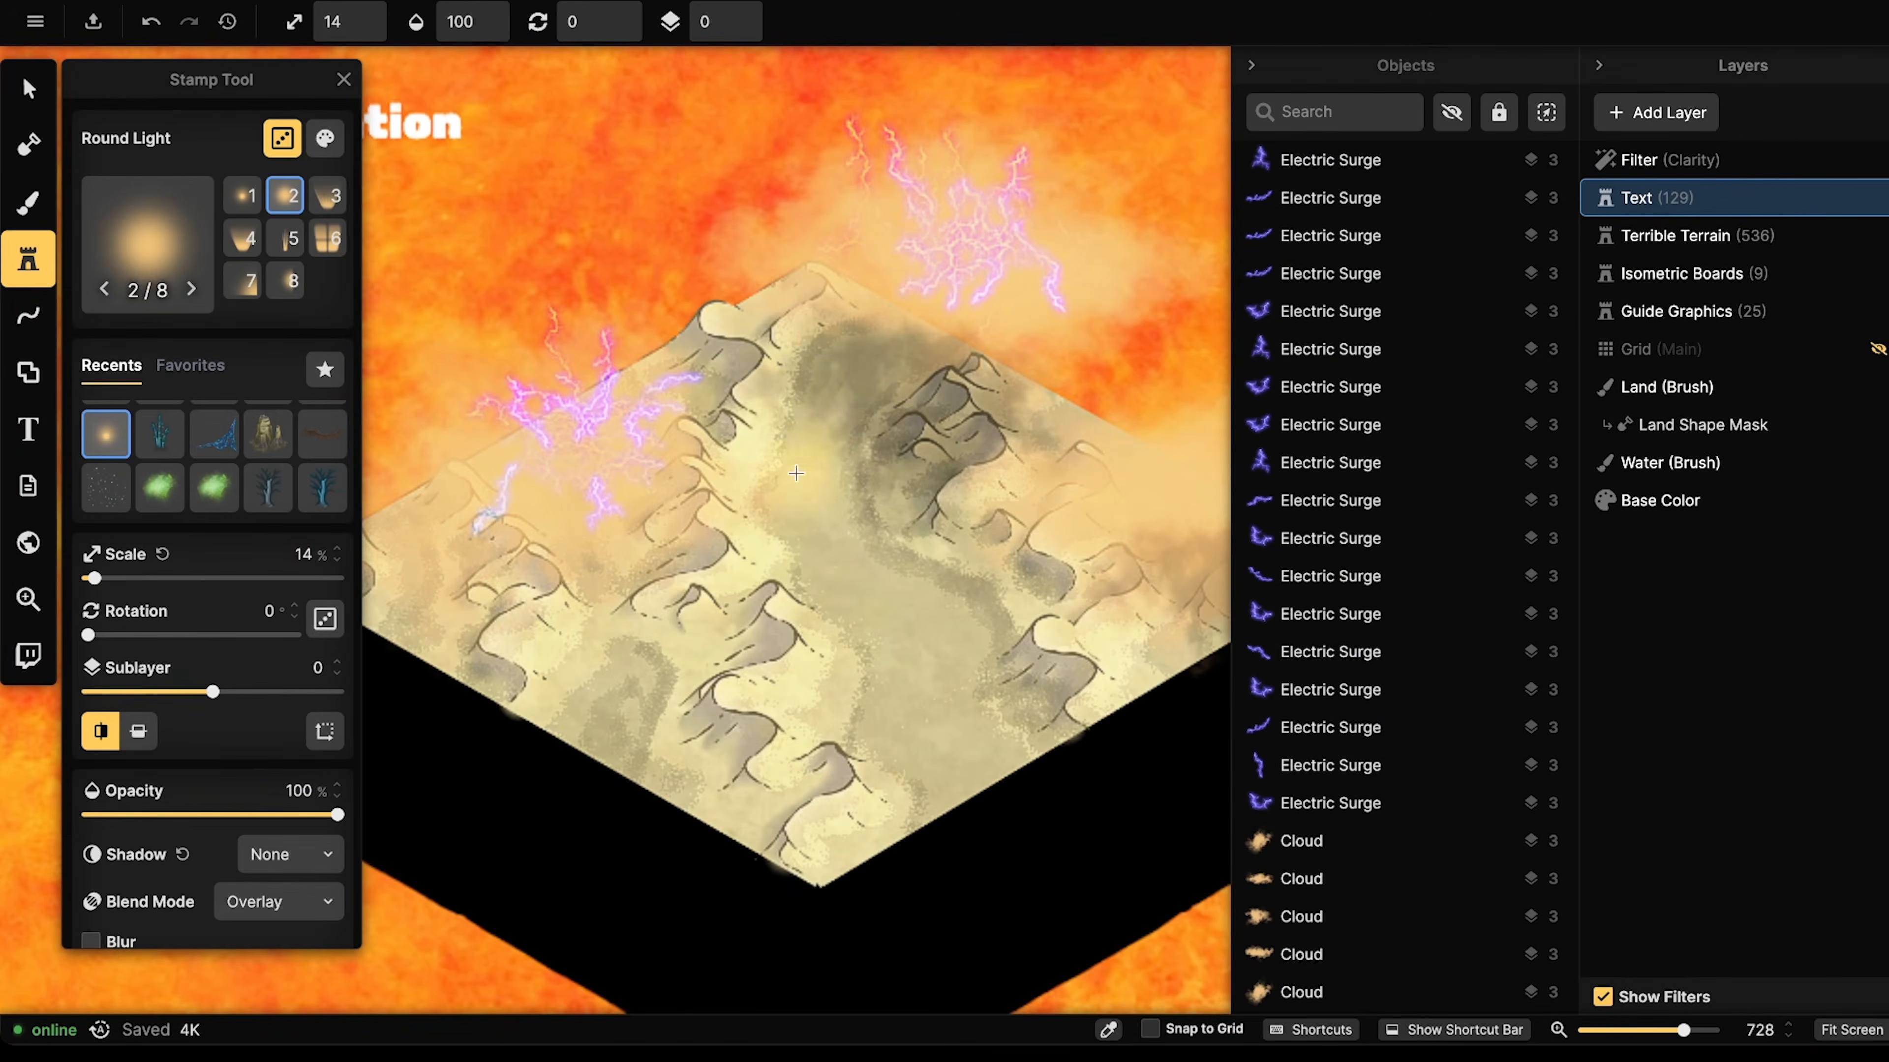
click(863, 499)
click(30, 90)
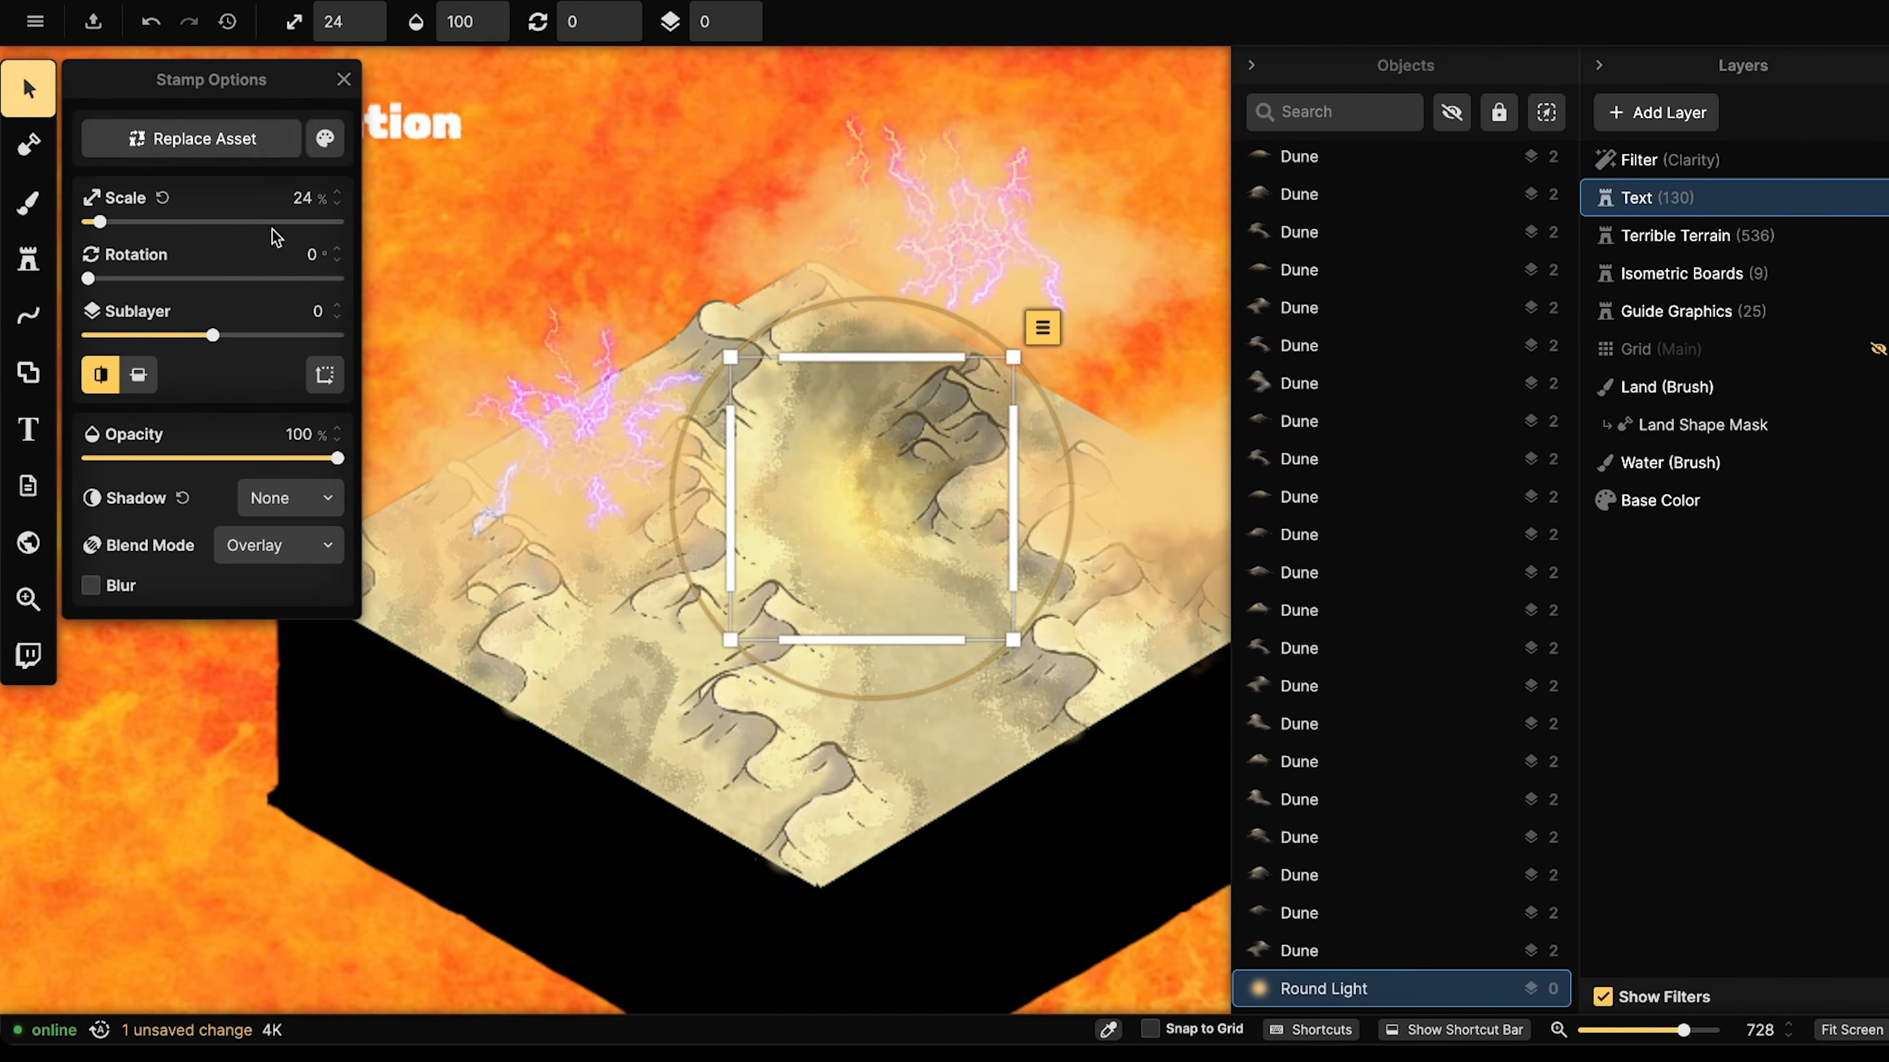
- Tint the Round Light purple with hue -126, reduce its opacity to 41%, and raise it to sublayer 4 over the shaded dune
click(324, 138)
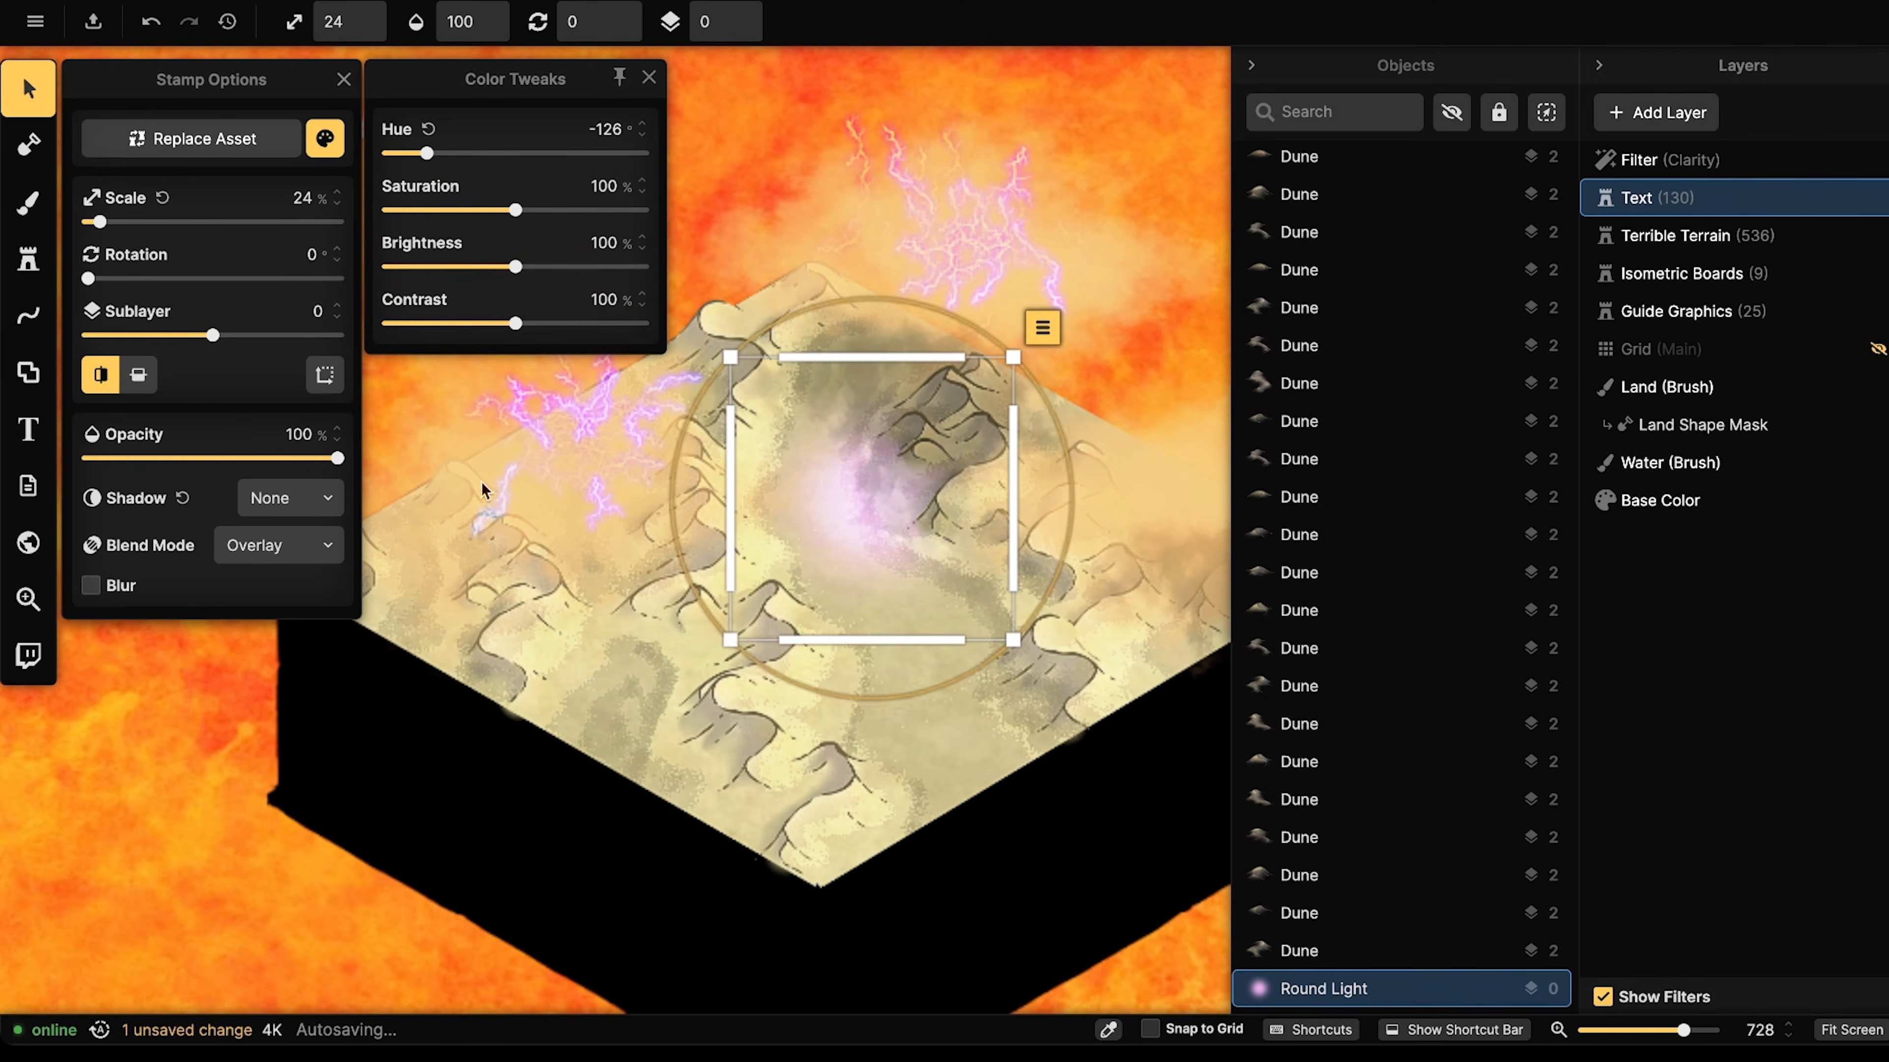
click(190, 458)
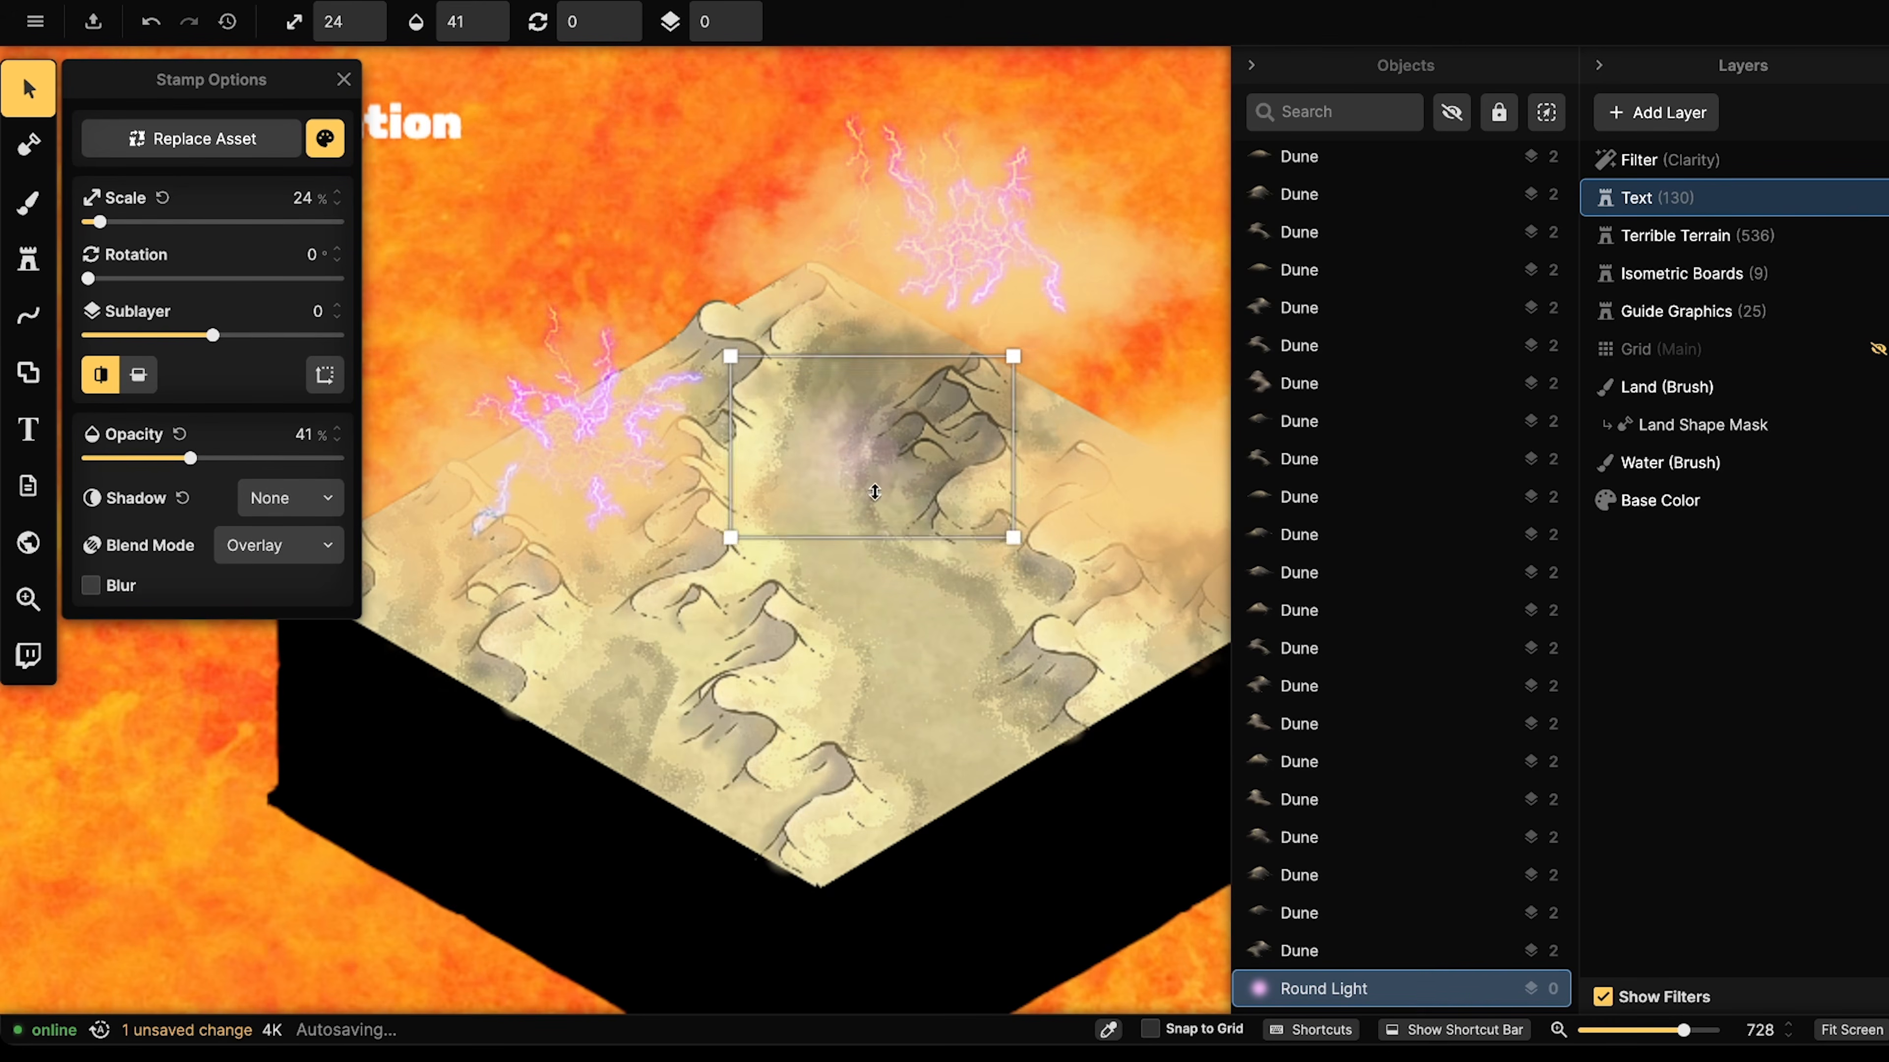
drag(875, 492, 951, 460)
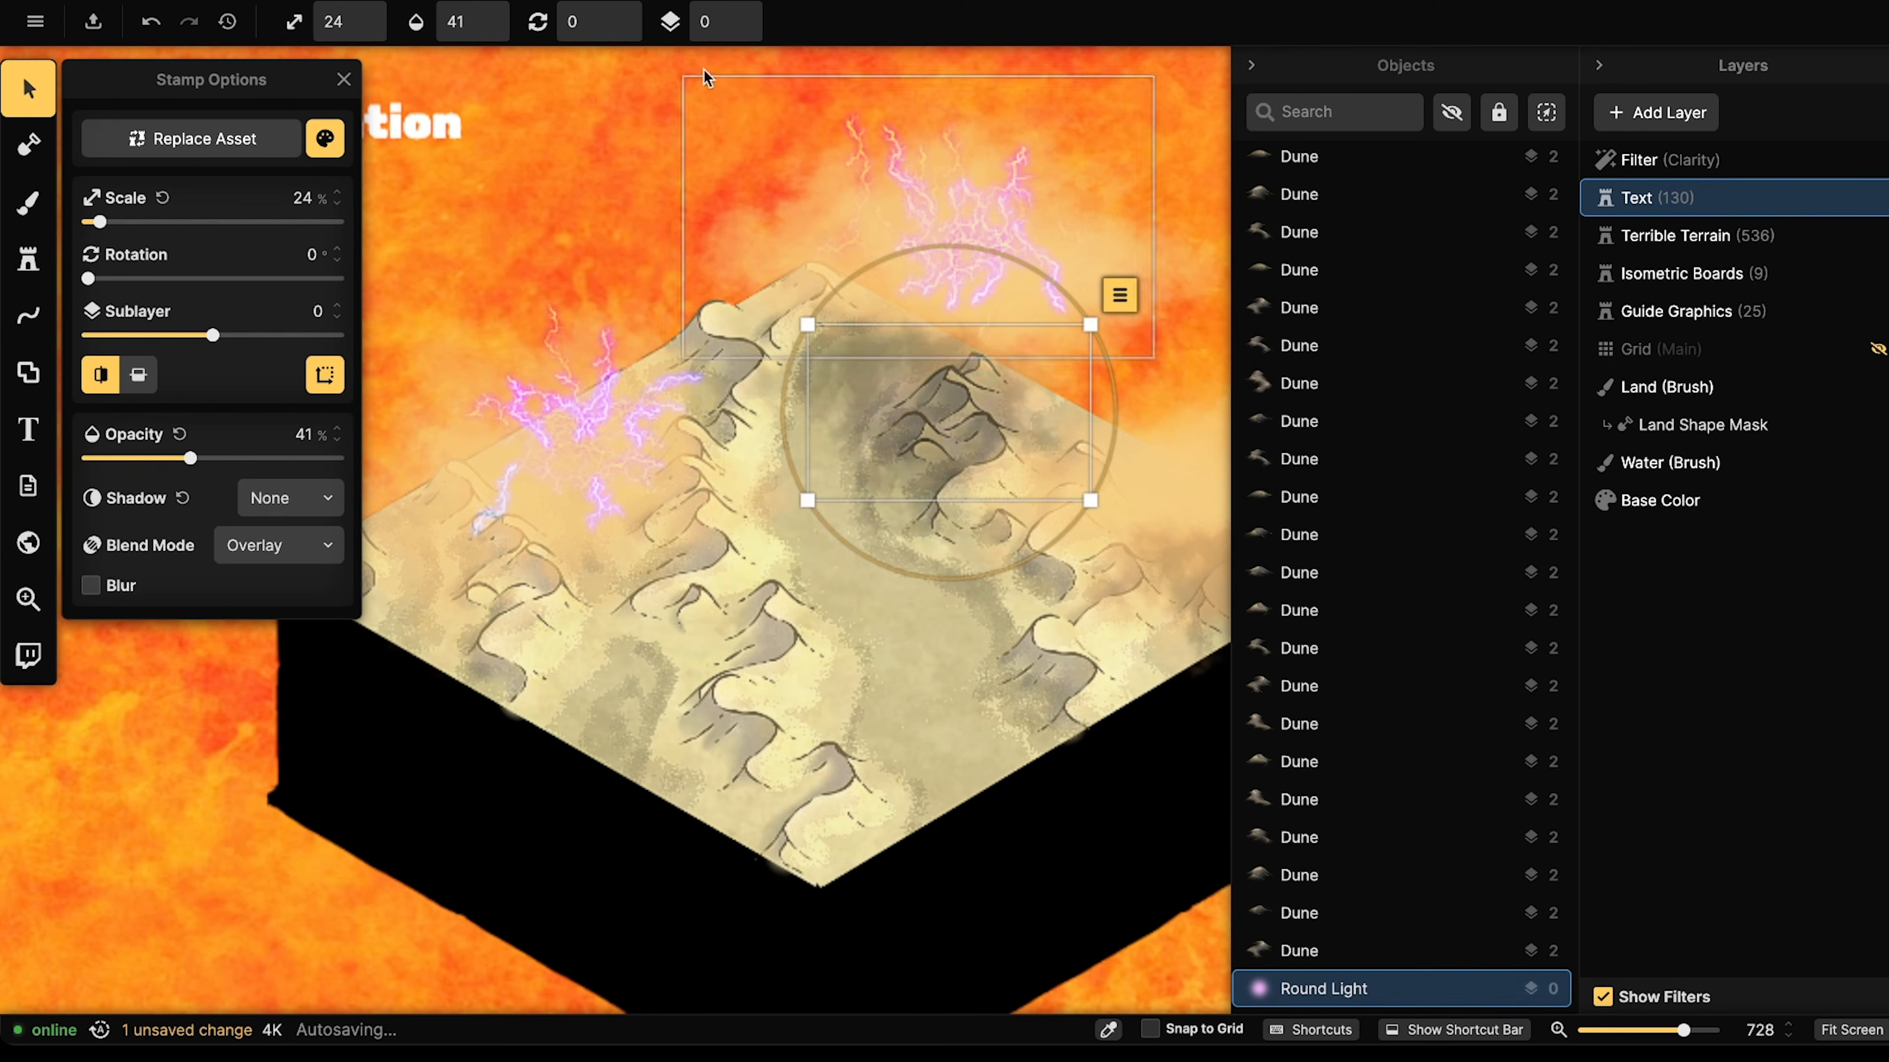
click(747, 13)
click(747, 12)
click(747, 13)
click(748, 13)
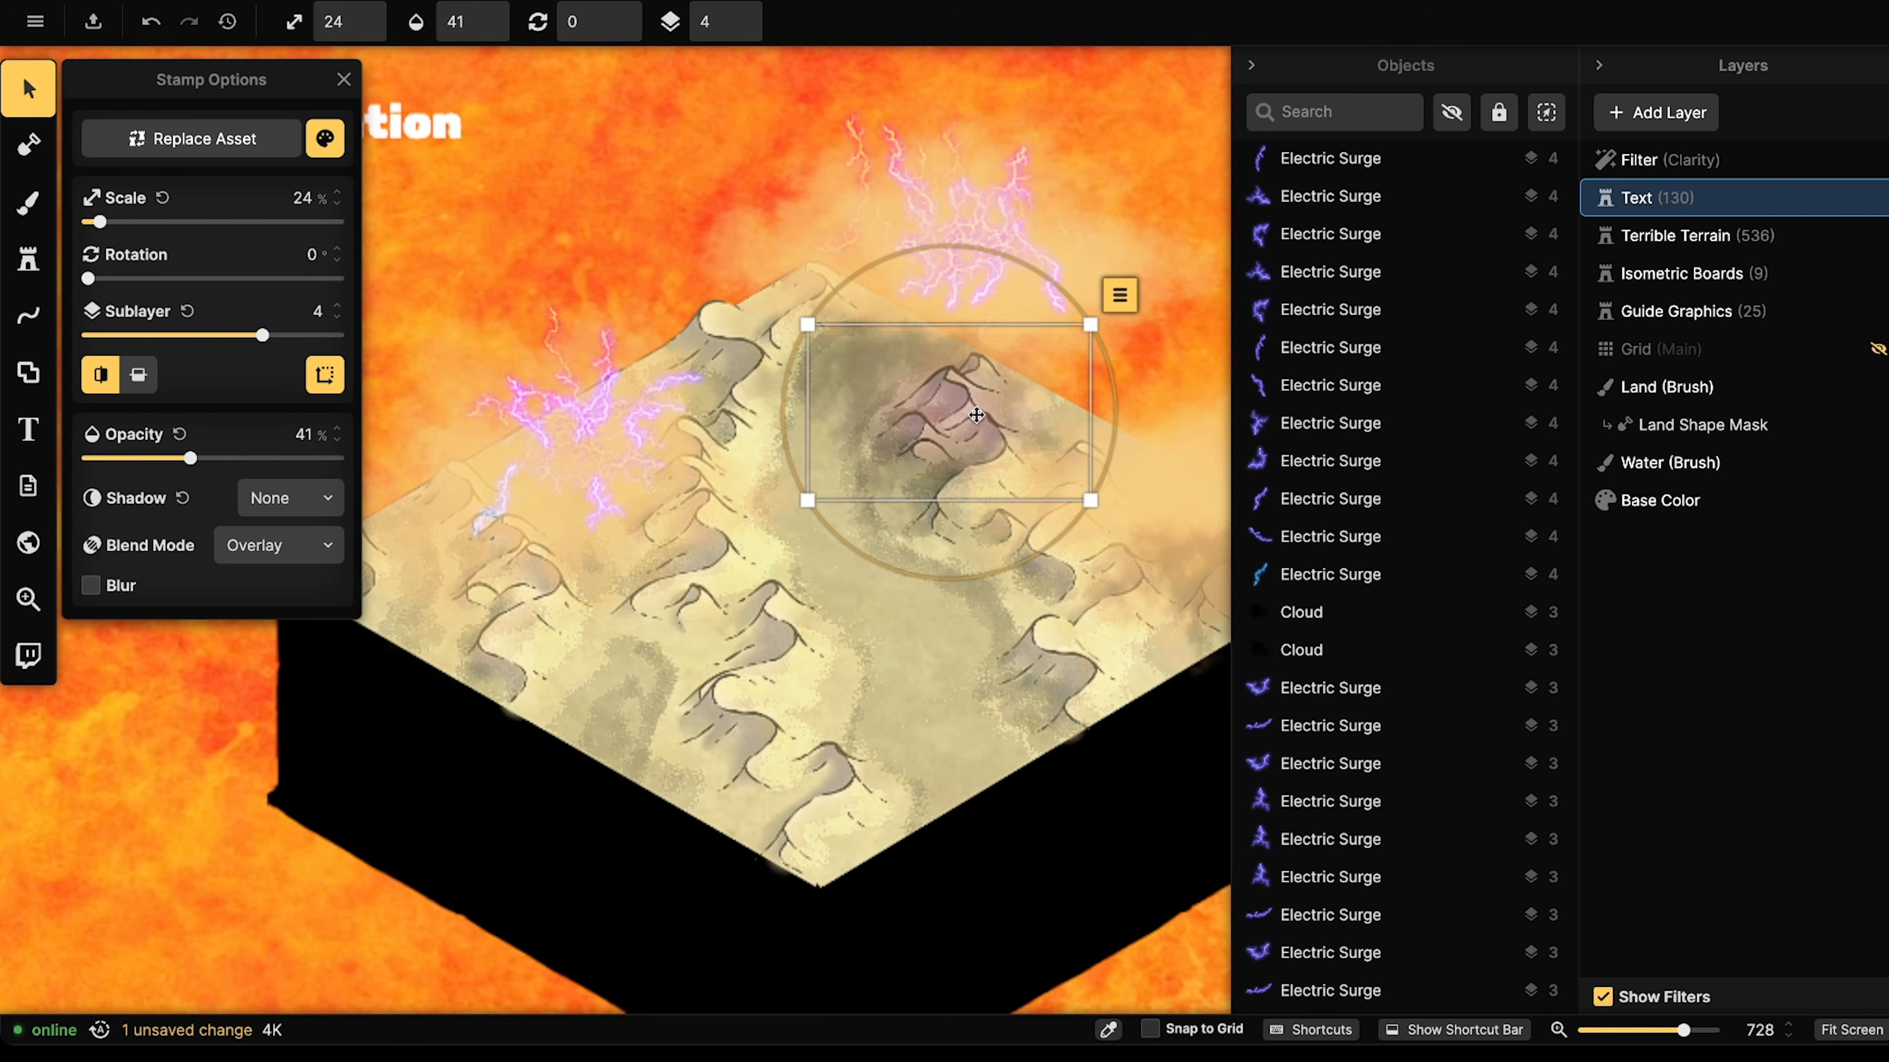
- Shrink the purple light to 5% scale, rotate it to 330°, and fit it onto the shaded dune's crest beneath the lightning
scroll(959, 405, down, 10)
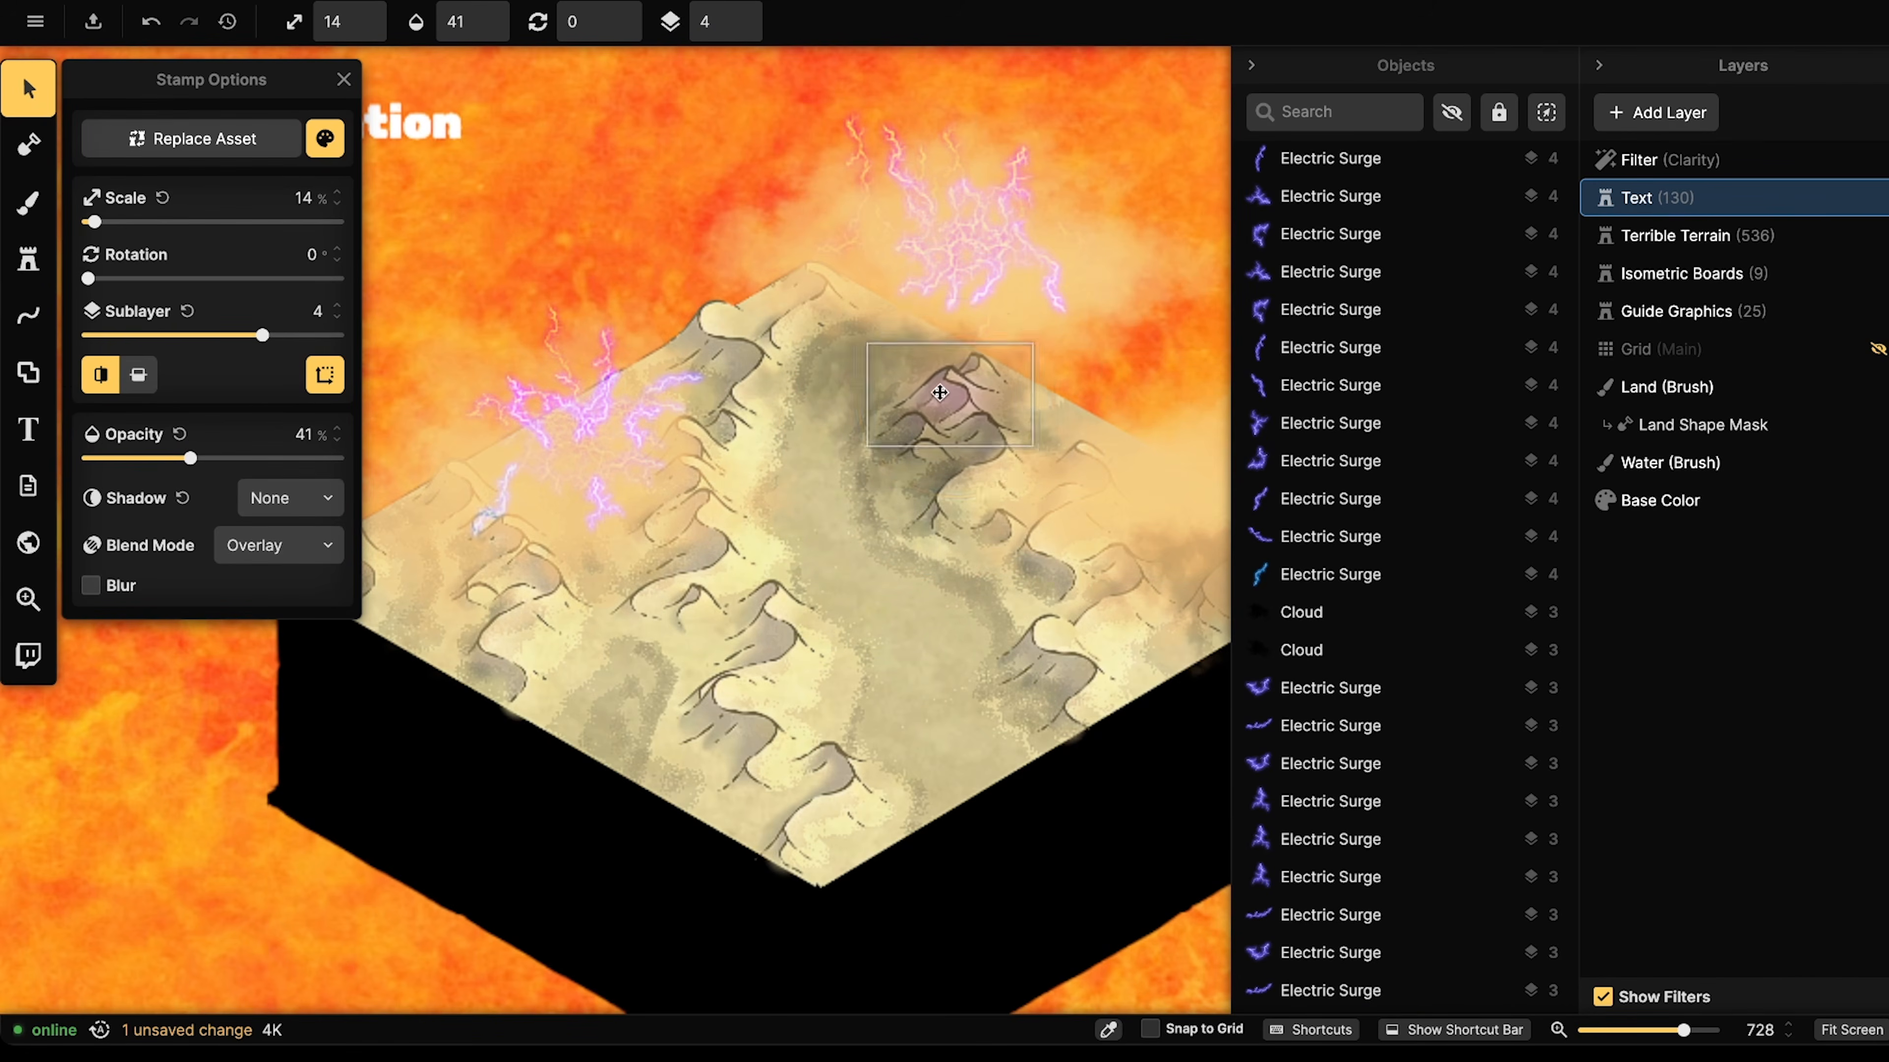
scroll(1042, 447, up, 5)
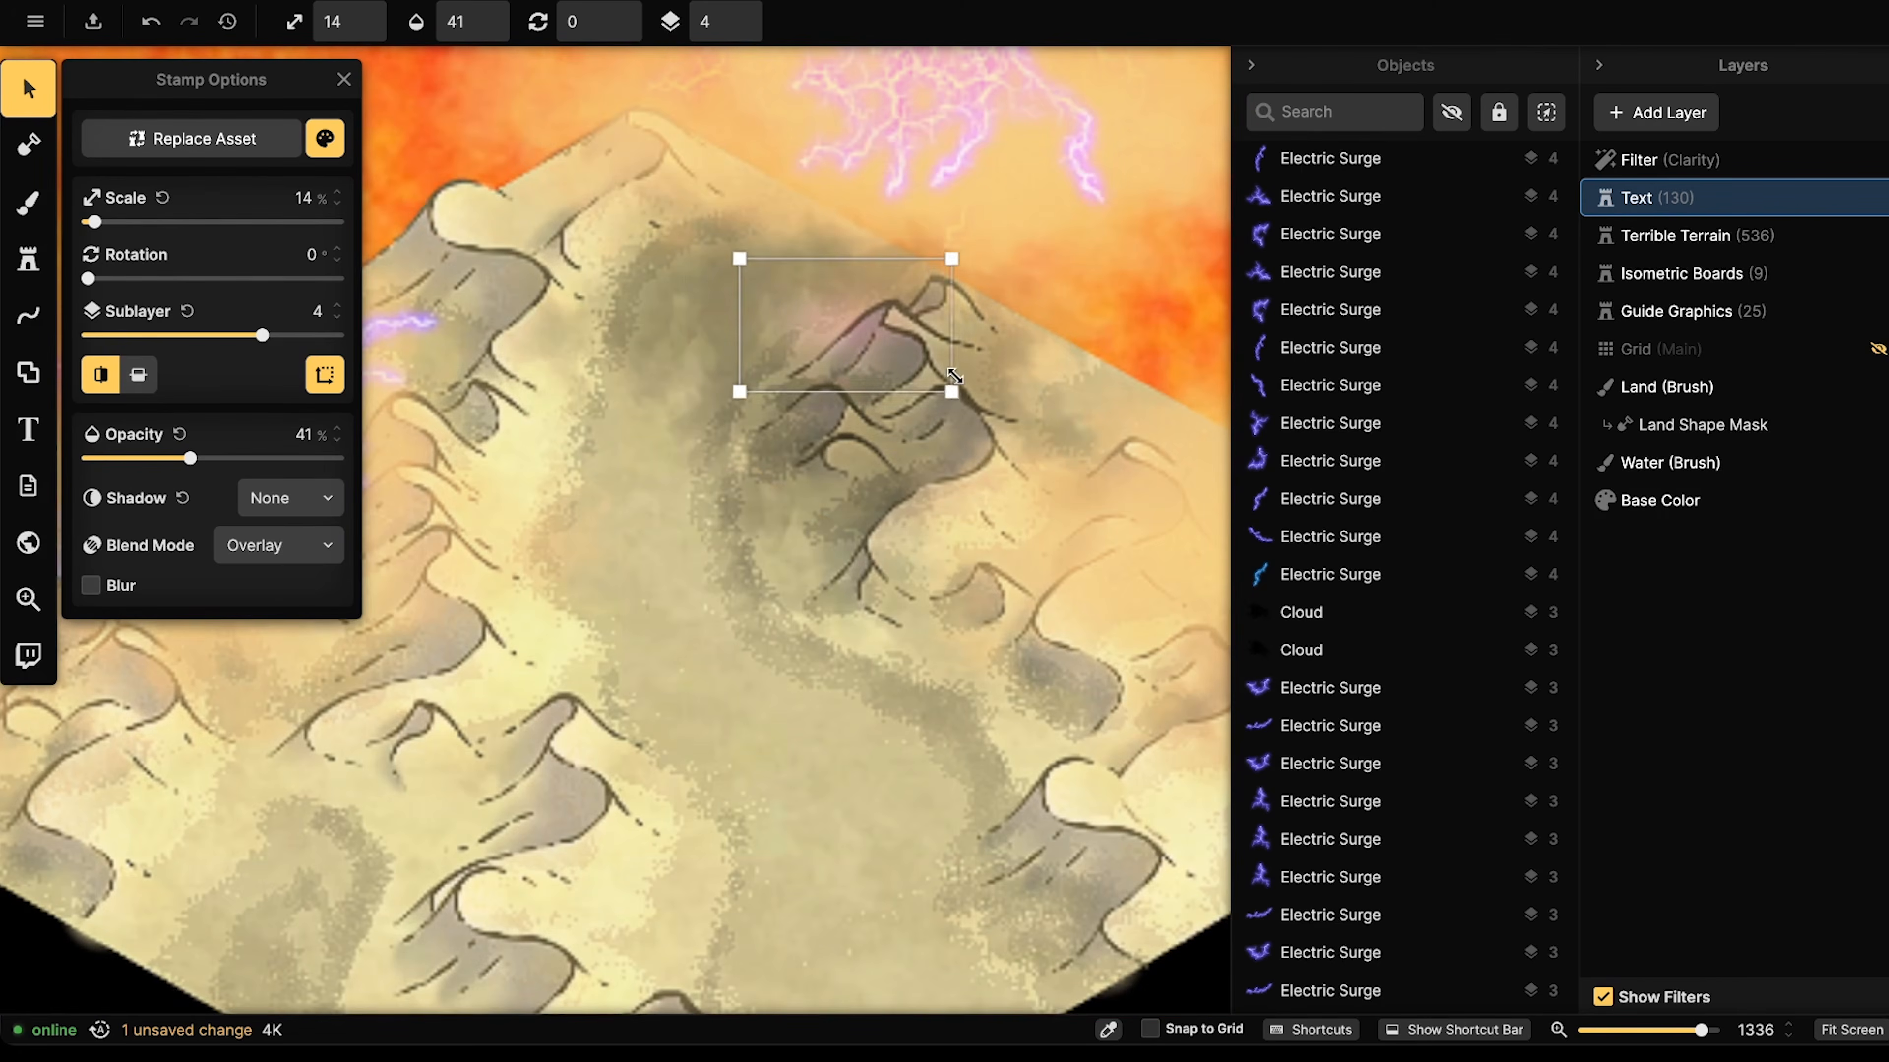
drag(925, 355, 837, 308)
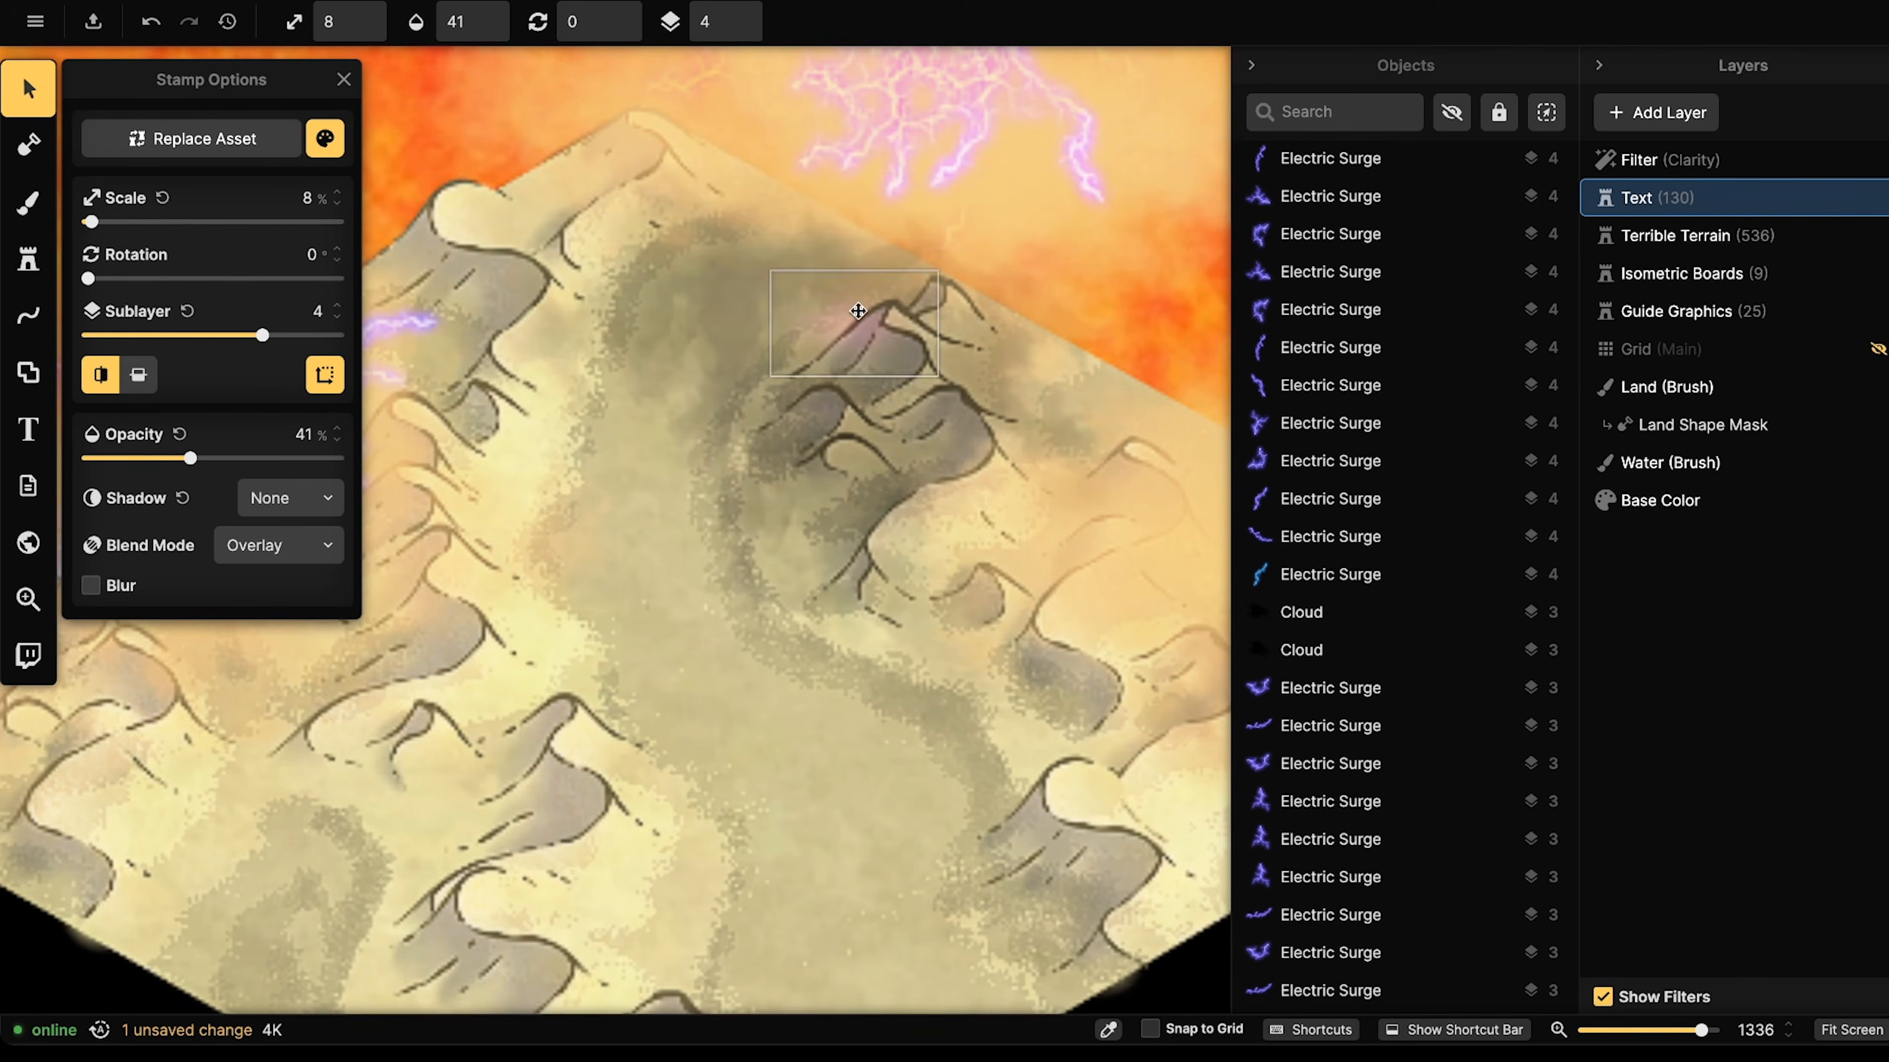
scroll(864, 311, up, 3)
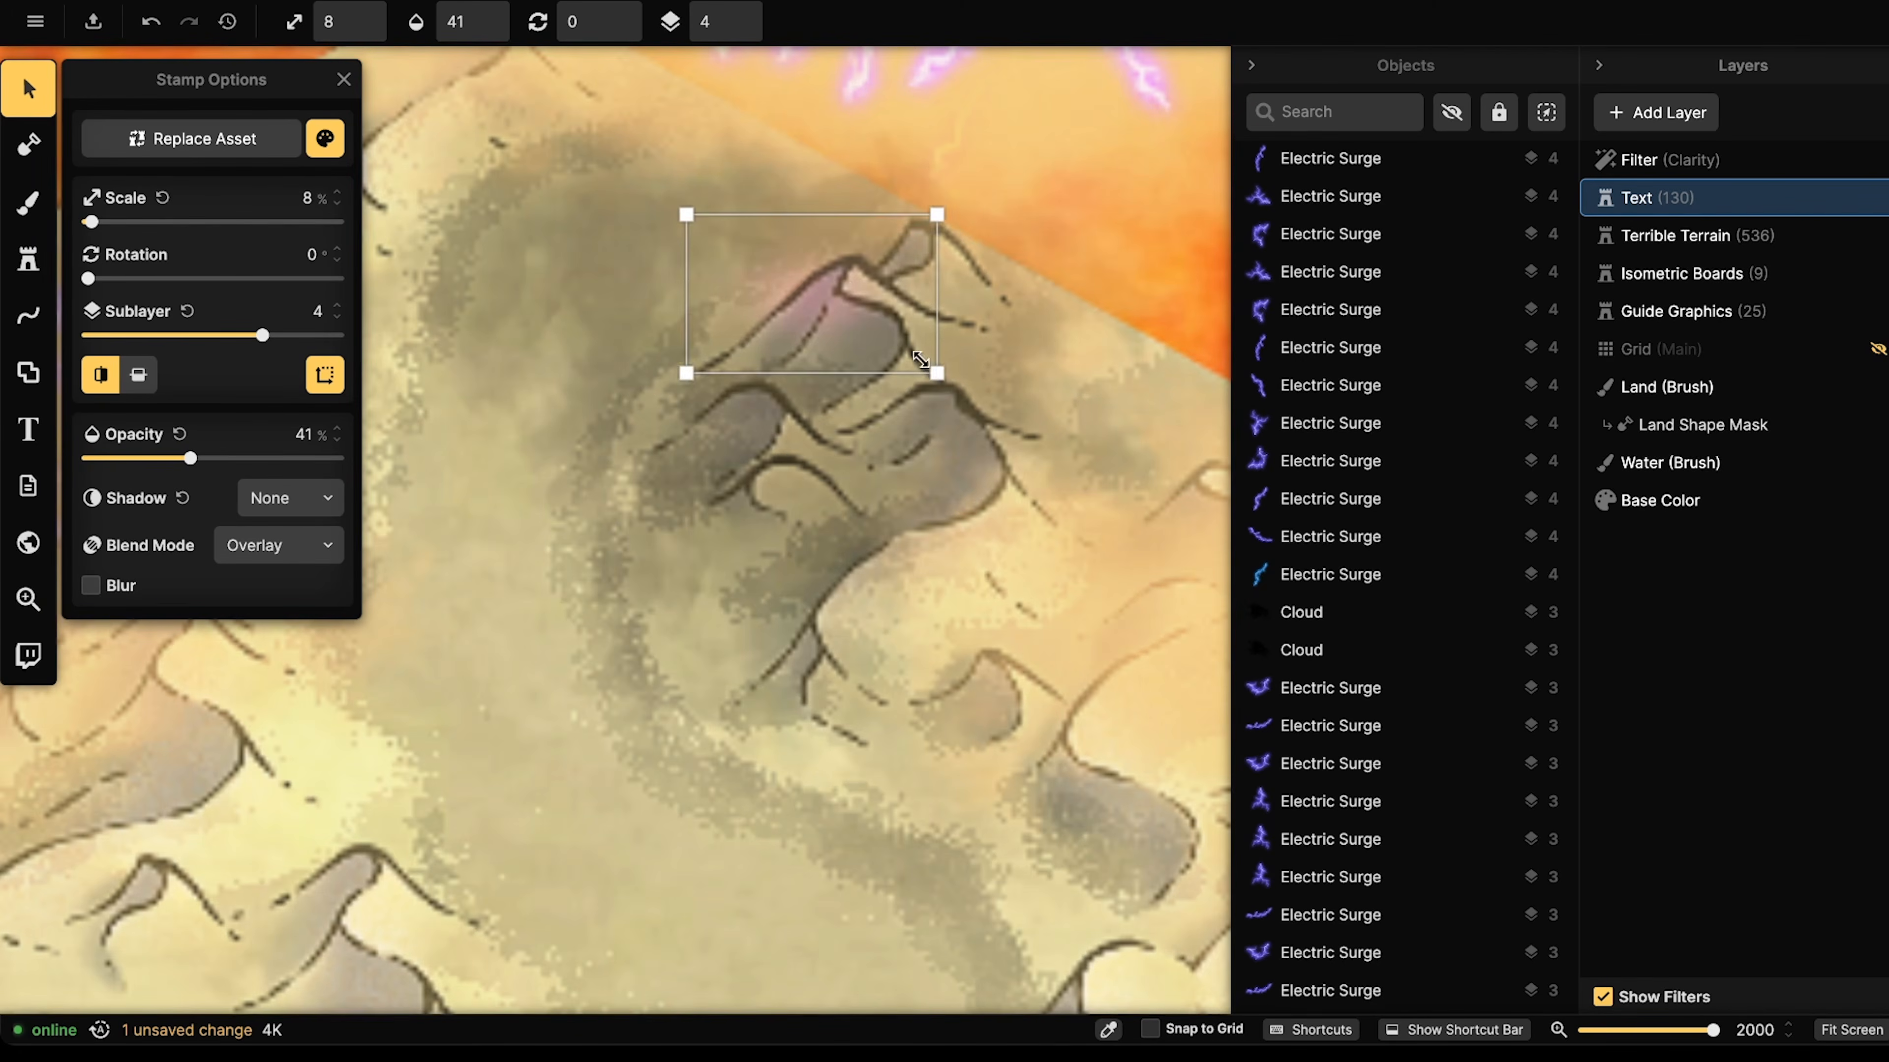
drag(904, 342, 938, 280)
drag(824, 305, 842, 311)
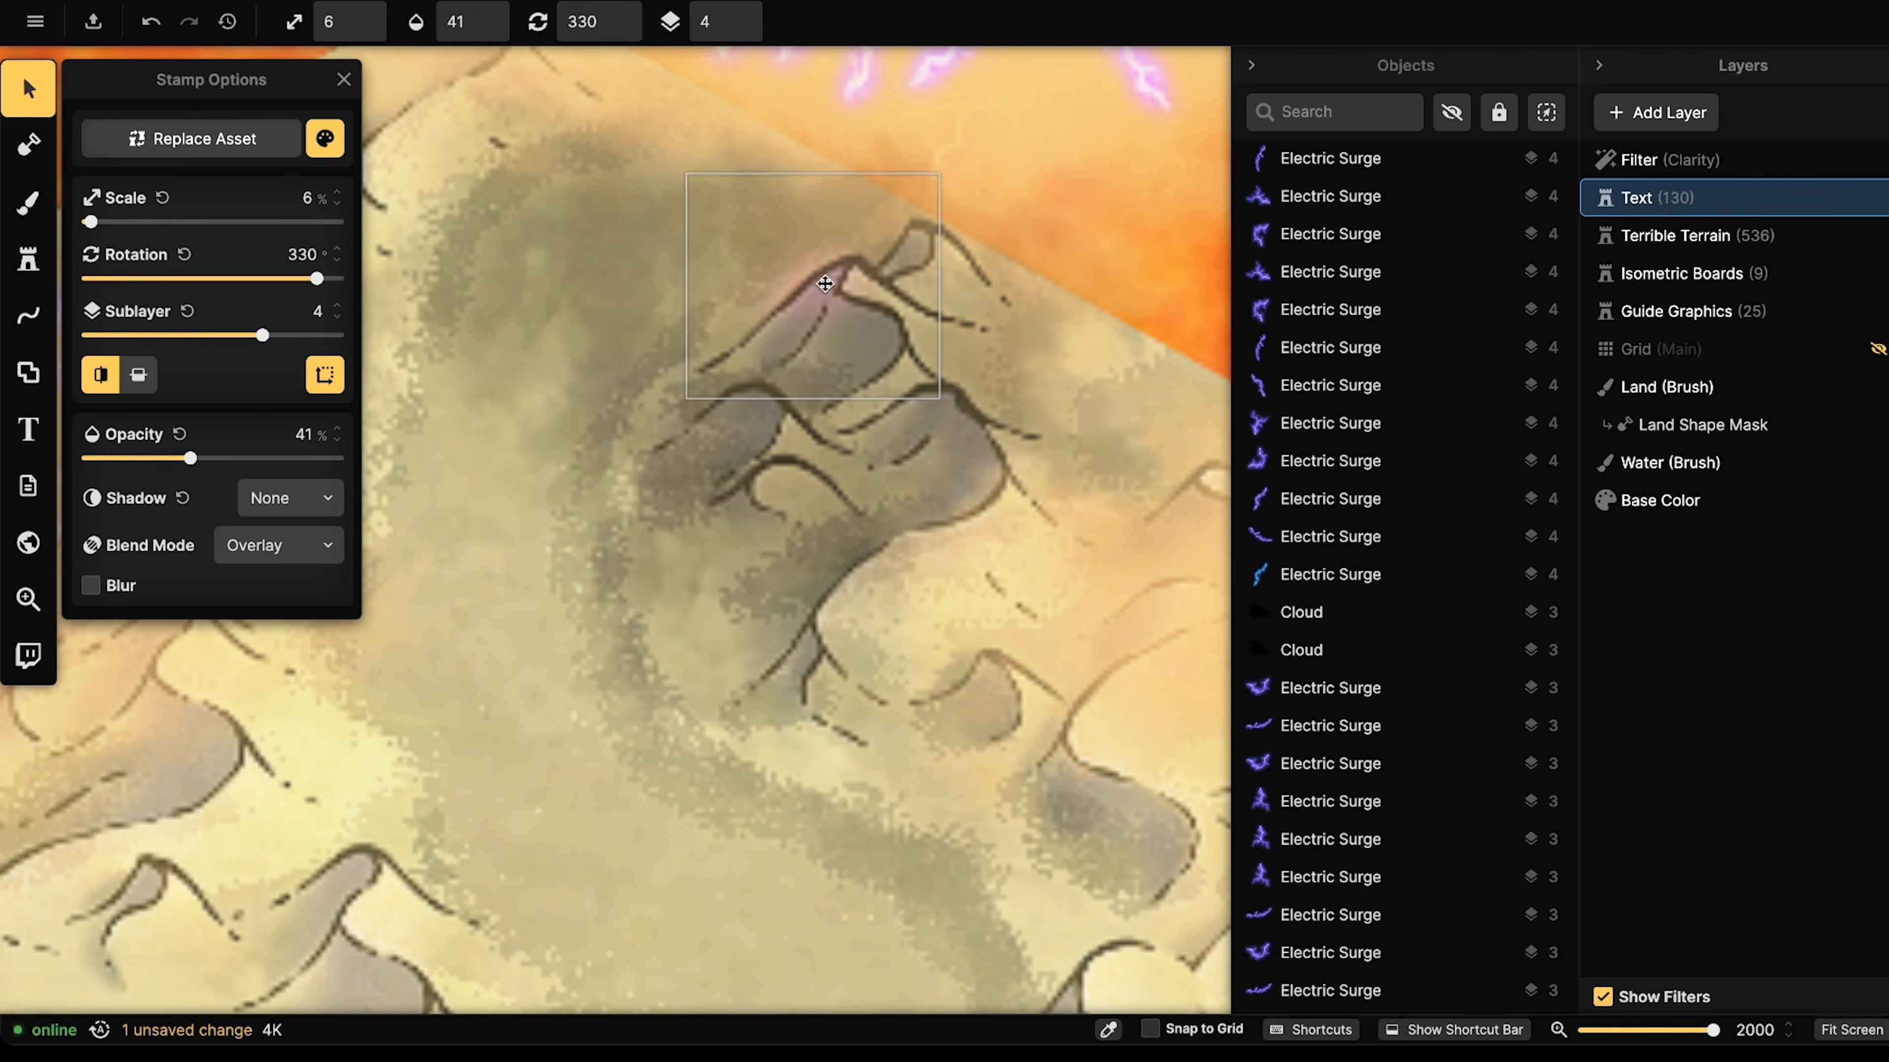
drag(687, 397, 722, 365)
drag(812, 278, 810, 285)
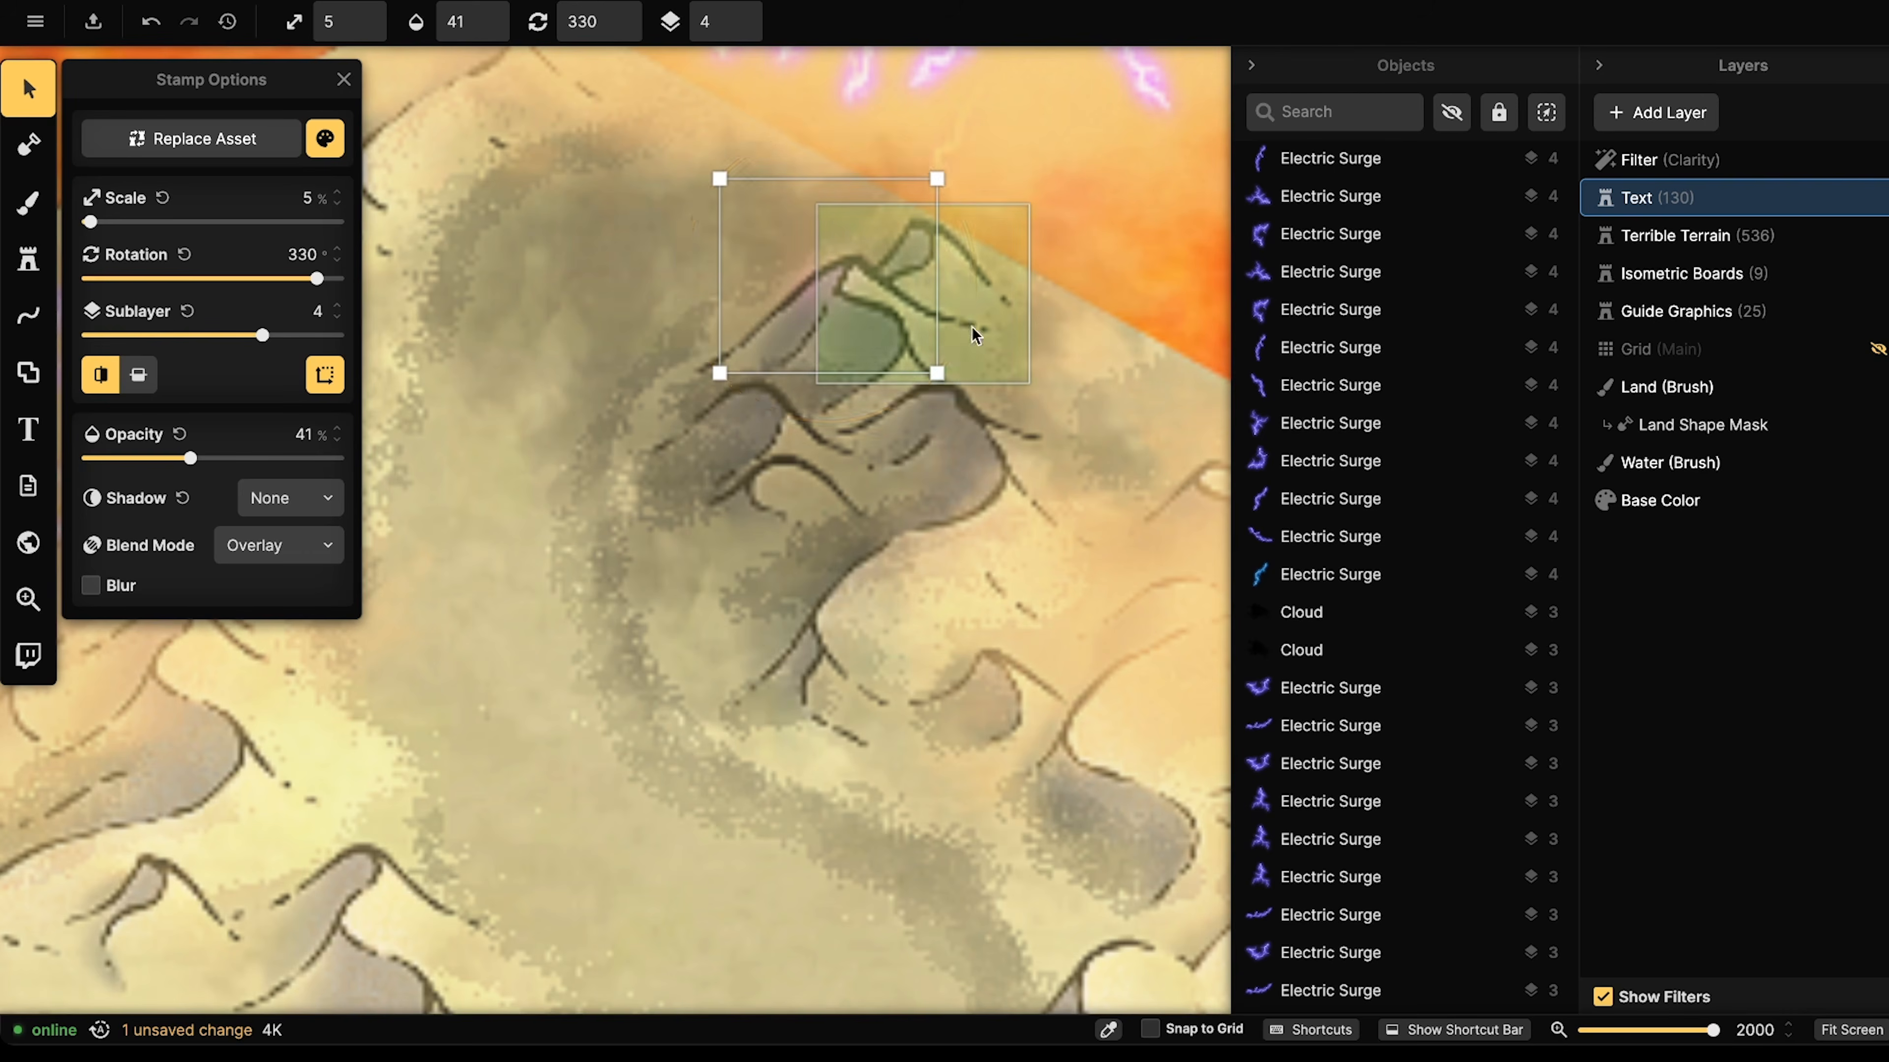
- Add a copy of the purple light at 2% scale on the small peak beside that dune crest
key(ctrl+v)
drag(963, 277, 890, 226)
drag(1009, 174, 928, 262)
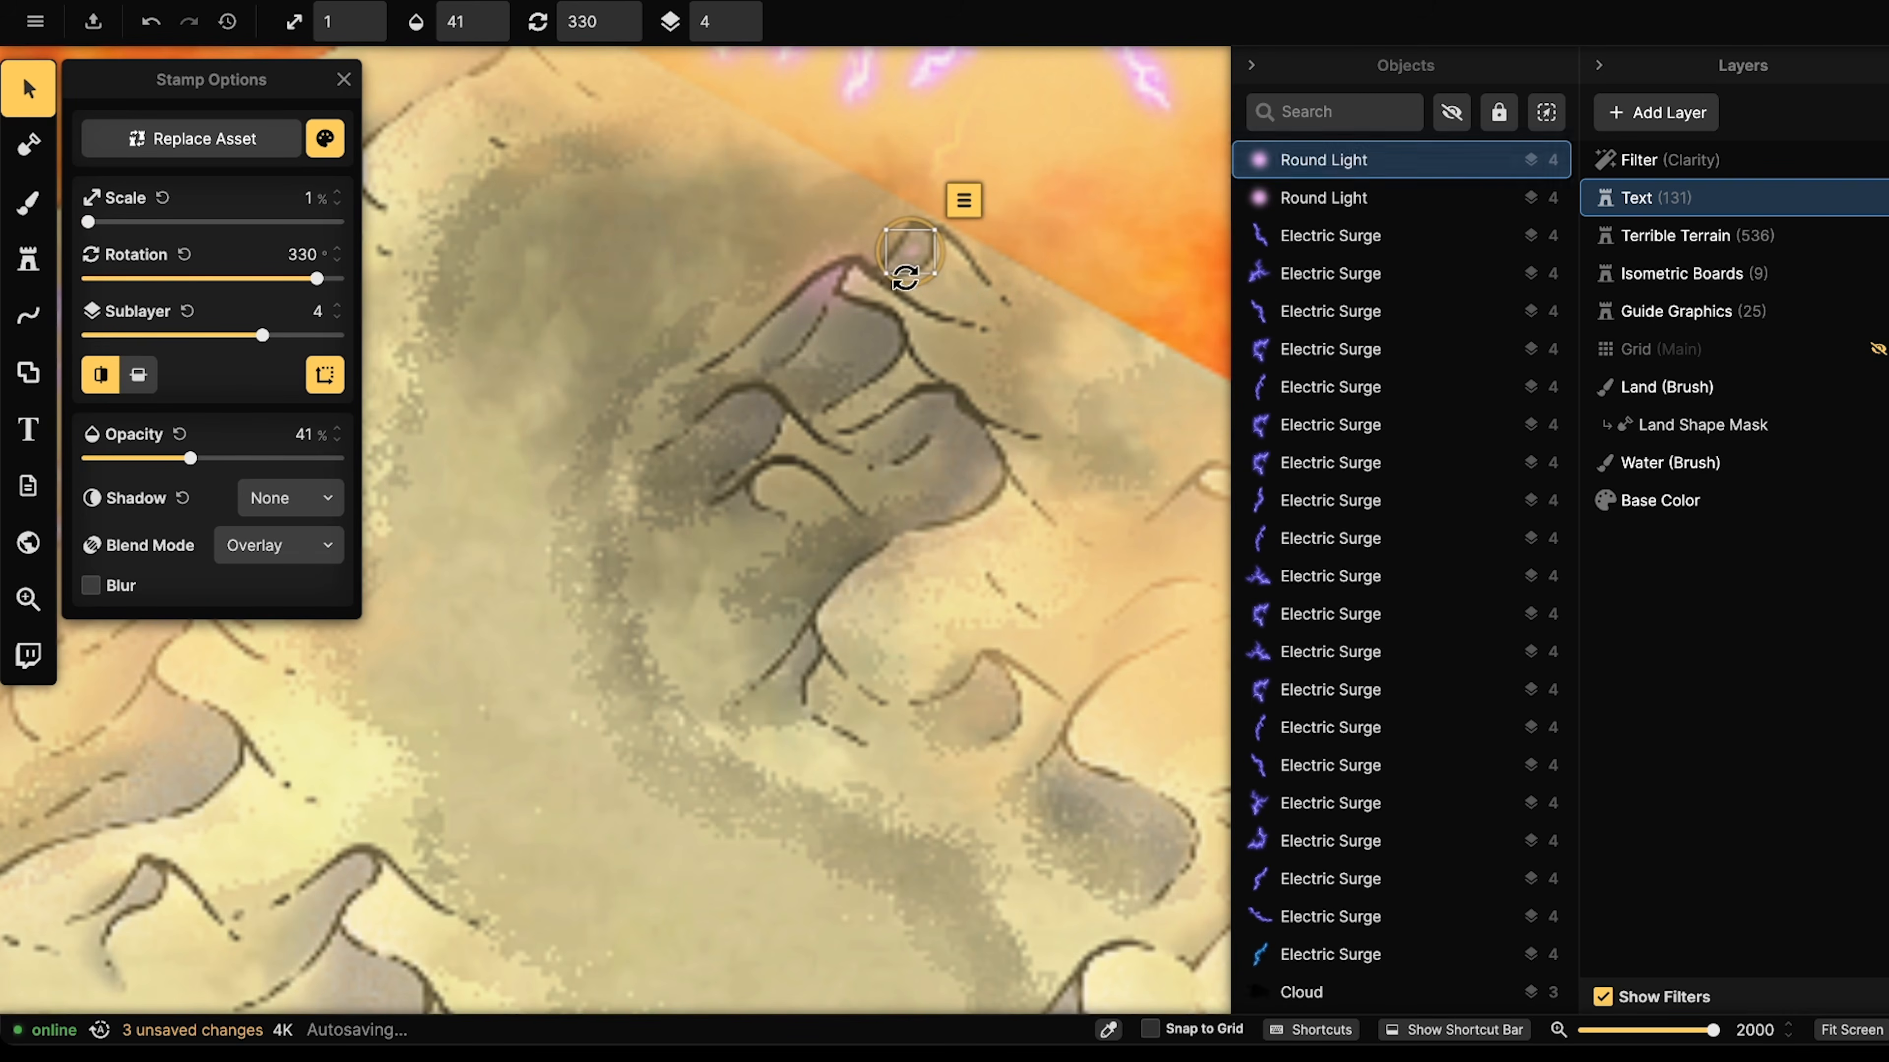
drag(851, 301, 847, 305)
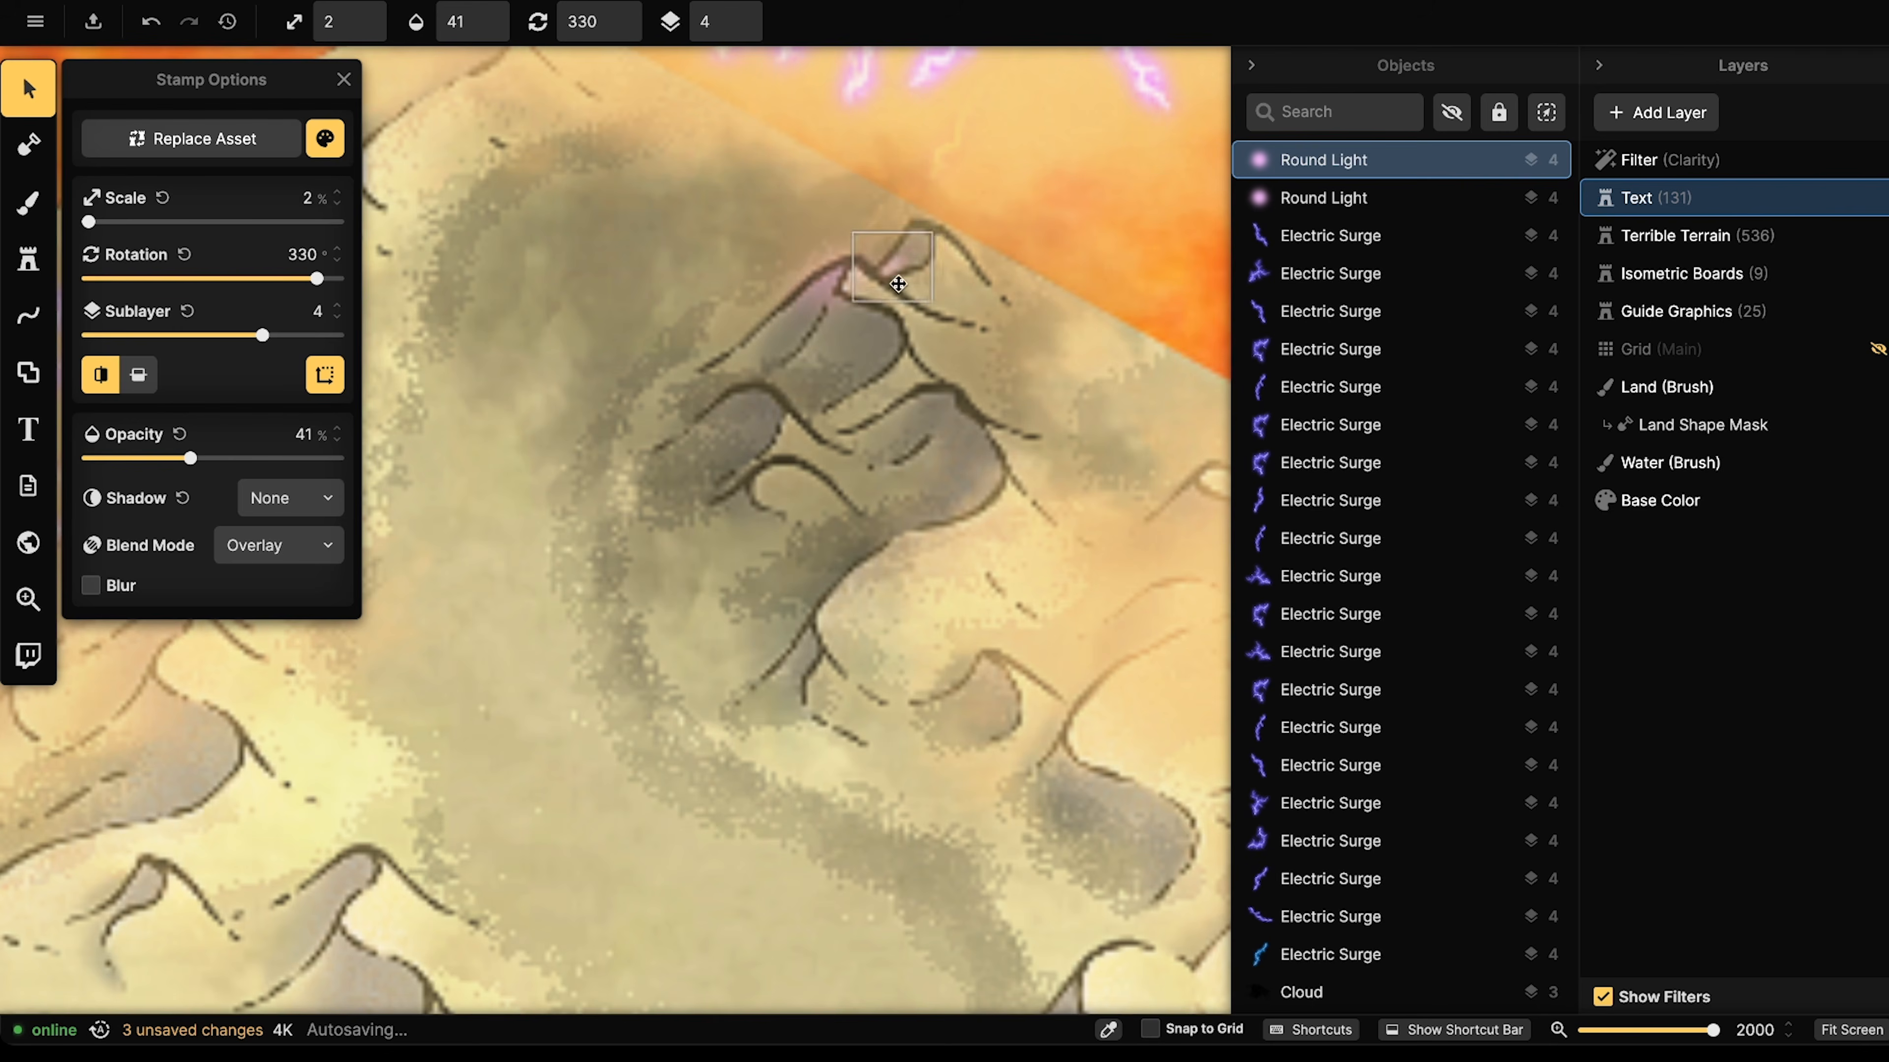
- Add two more purple light copies on dunes around the left lightning cluster, fitting the lower one at 3% scale and 30° rotation
scroll(912, 265, down, 2)
drag(595, 272, 1045, 281)
key(ctrl+v)
scroll(696, 422, up, 2)
drag(693, 422, 667, 422)
scroll(693, 422, down, 2)
drag(298, 769, 578, 682)
key(ctrl+v)
scroll(503, 663, up, 2)
drag(513, 631, 498, 618)
key(ctrl+c)
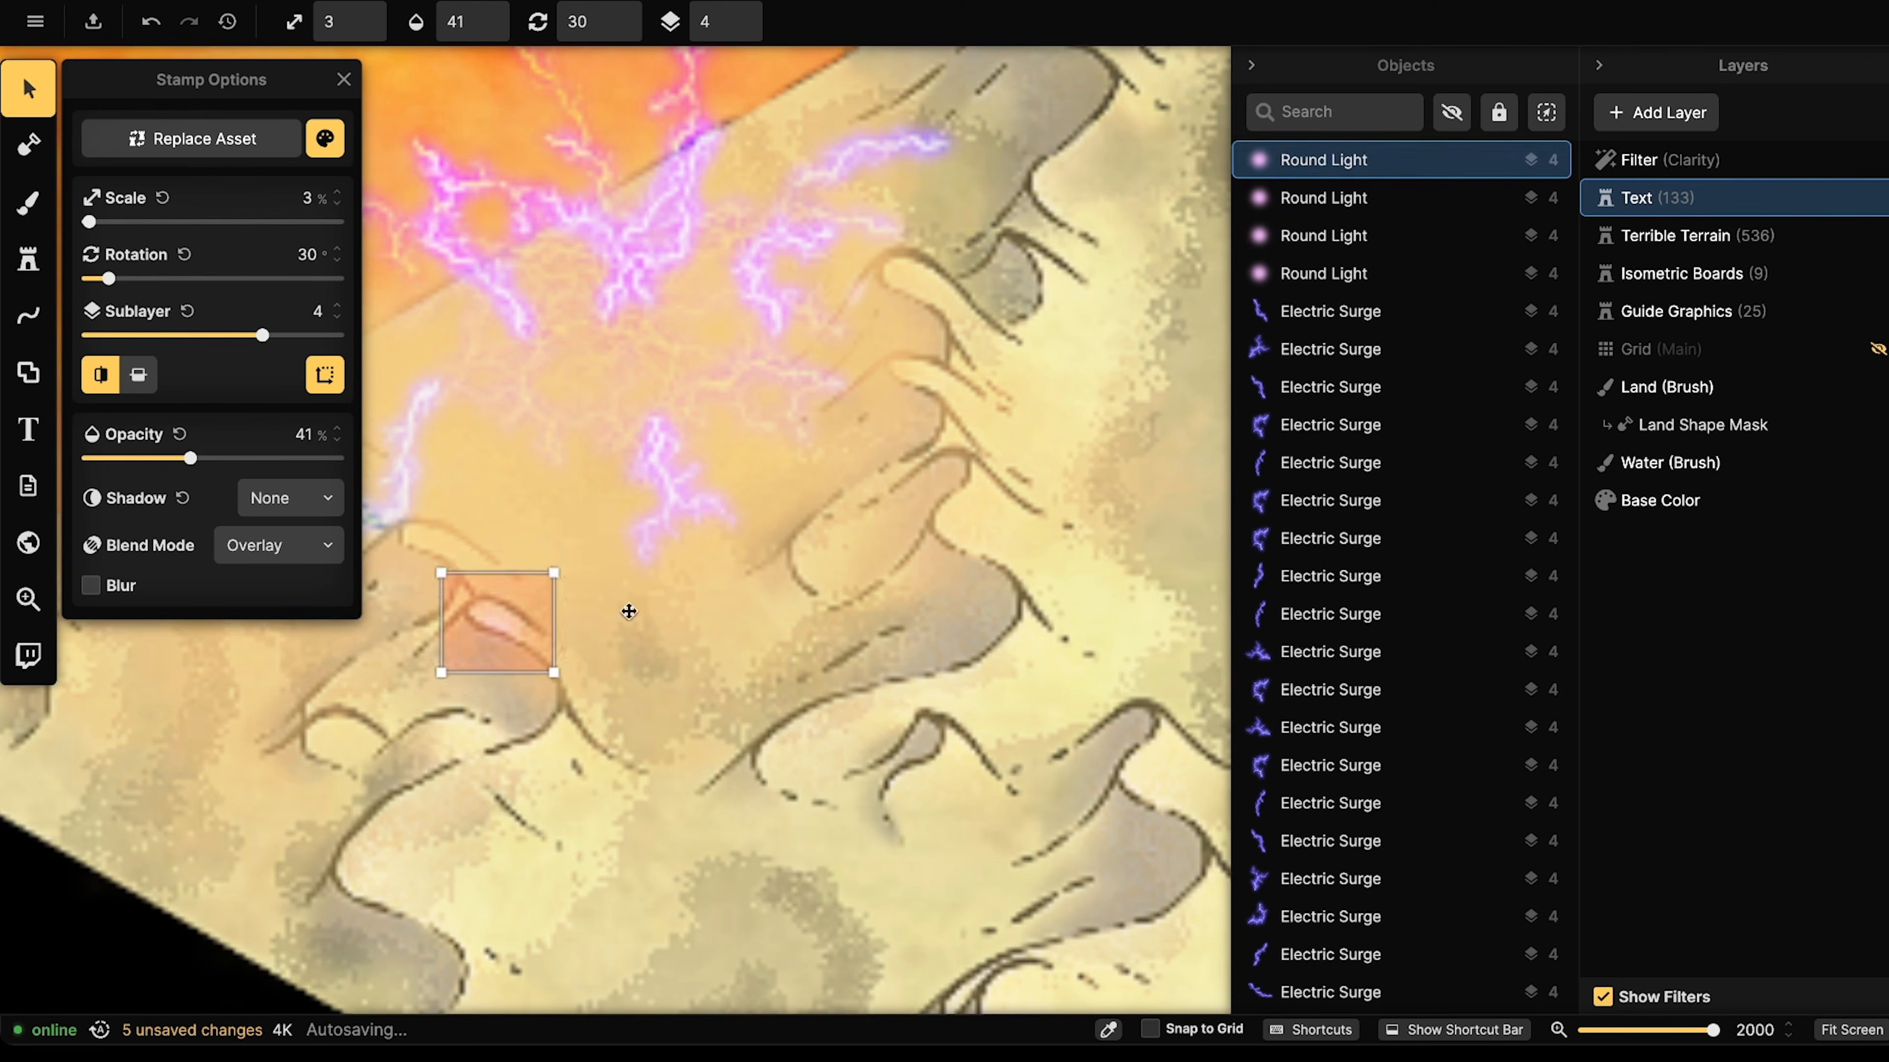
- Add a larger purple light copy at 11% scale and 315° rotation on the dunes to the right of the left lightning cluster
key(ctrl+v)
scroll(927, 481, down, 3)
scroll(929, 482, up, 10)
scroll(928, 482, down, 2)
drag(929, 481, 915, 503)
scroll(979, 487, down, 5)
scroll(945, 437, down, 5)
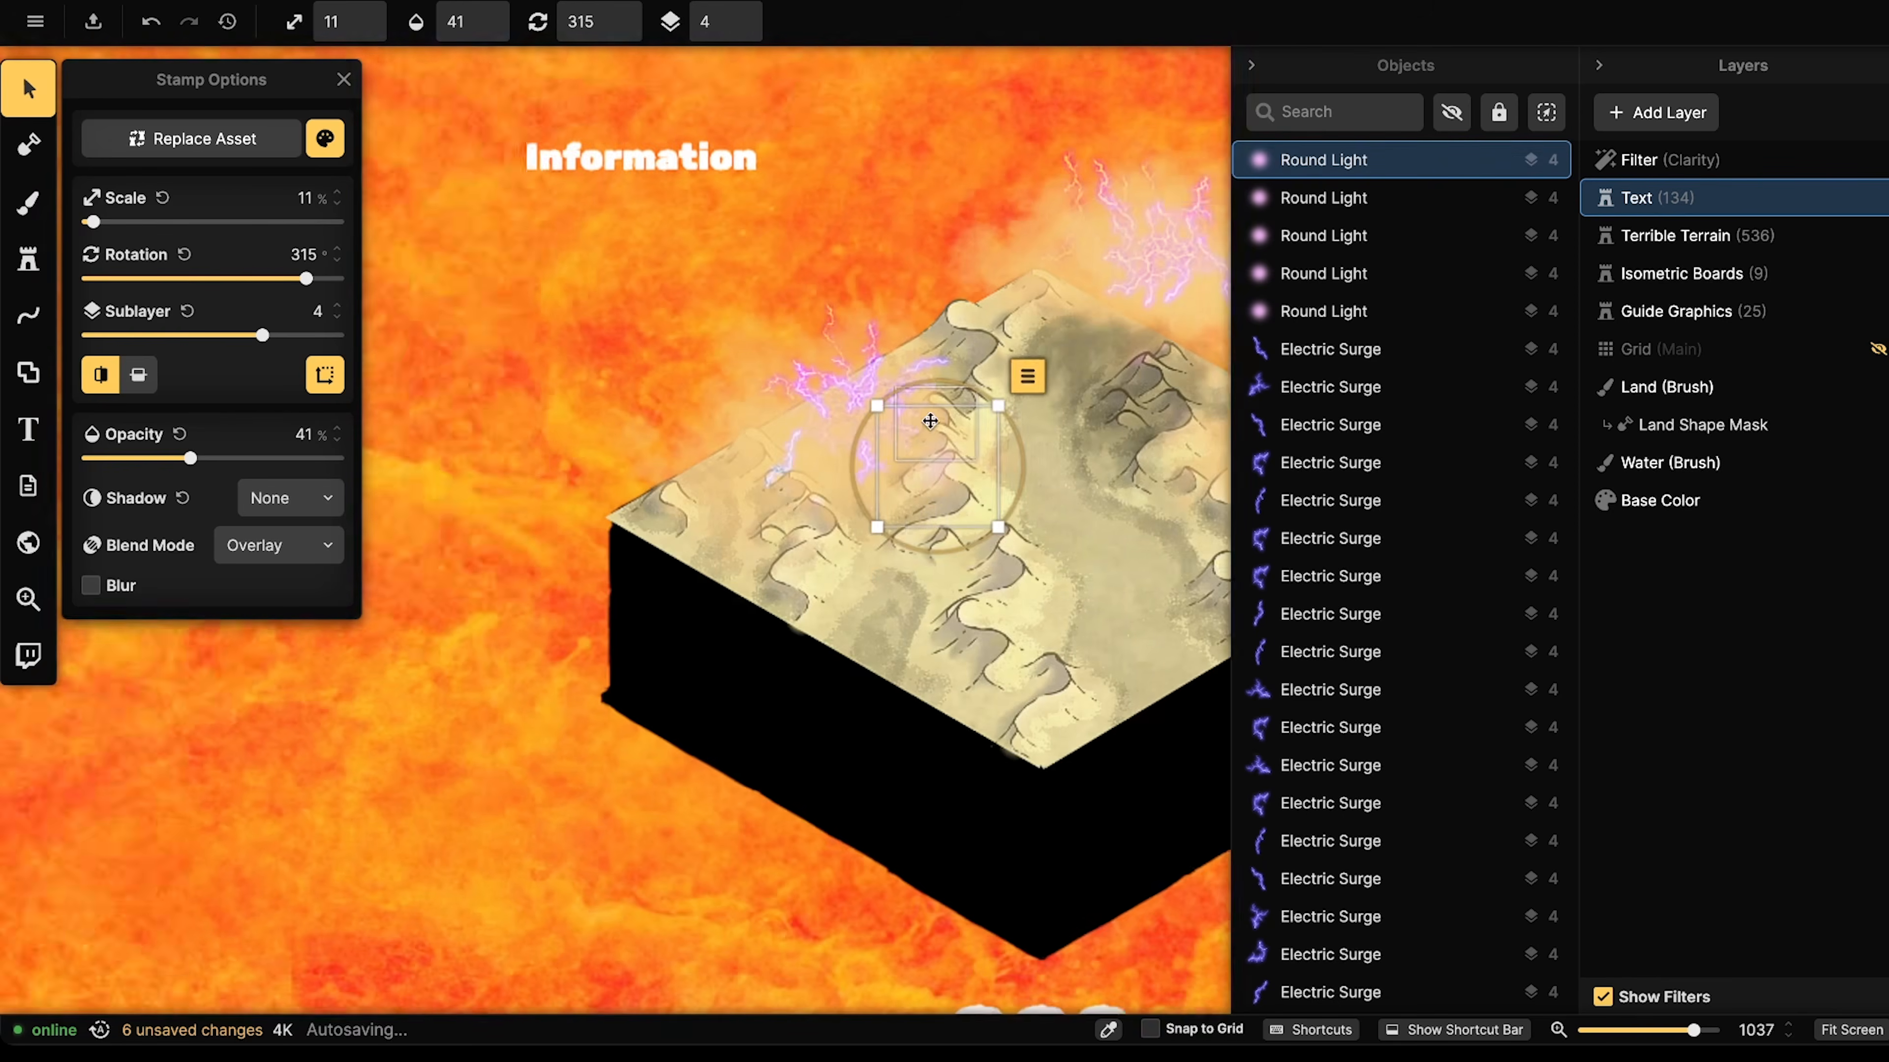
- Place one more purple light copy on the dunes near the tile's back corner and deselect it
scroll(947, 401, up, 3)
click(959, 394)
scroll(961, 395, up, 3)
drag(961, 395, 982, 338)
scroll(966, 354, down, 4)
scroll(754, 328, down, 4)
key(Escape)
scroll(768, 313, down, 5)
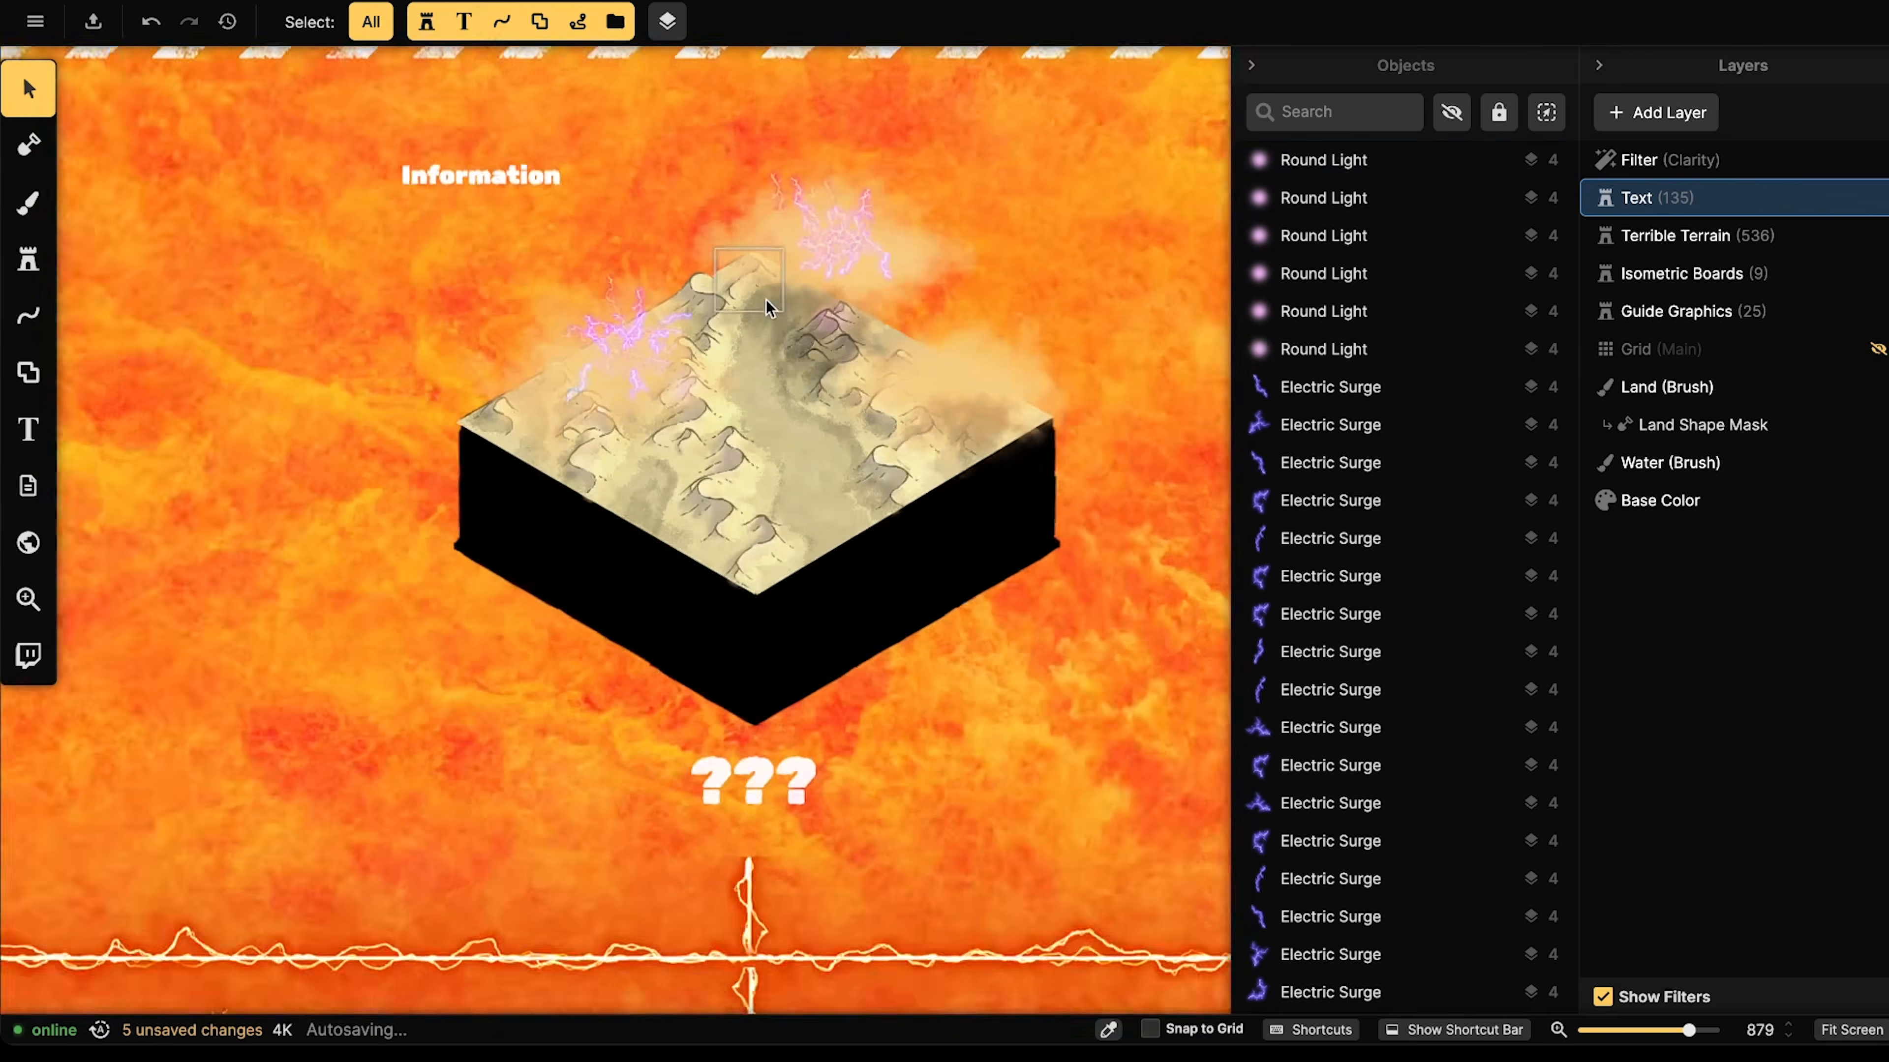
- Search the brush textures for "overlay" and choose White Water for painting on the Land layer
scroll(647, 372, up, 2)
scroll(651, 403, up, 6)
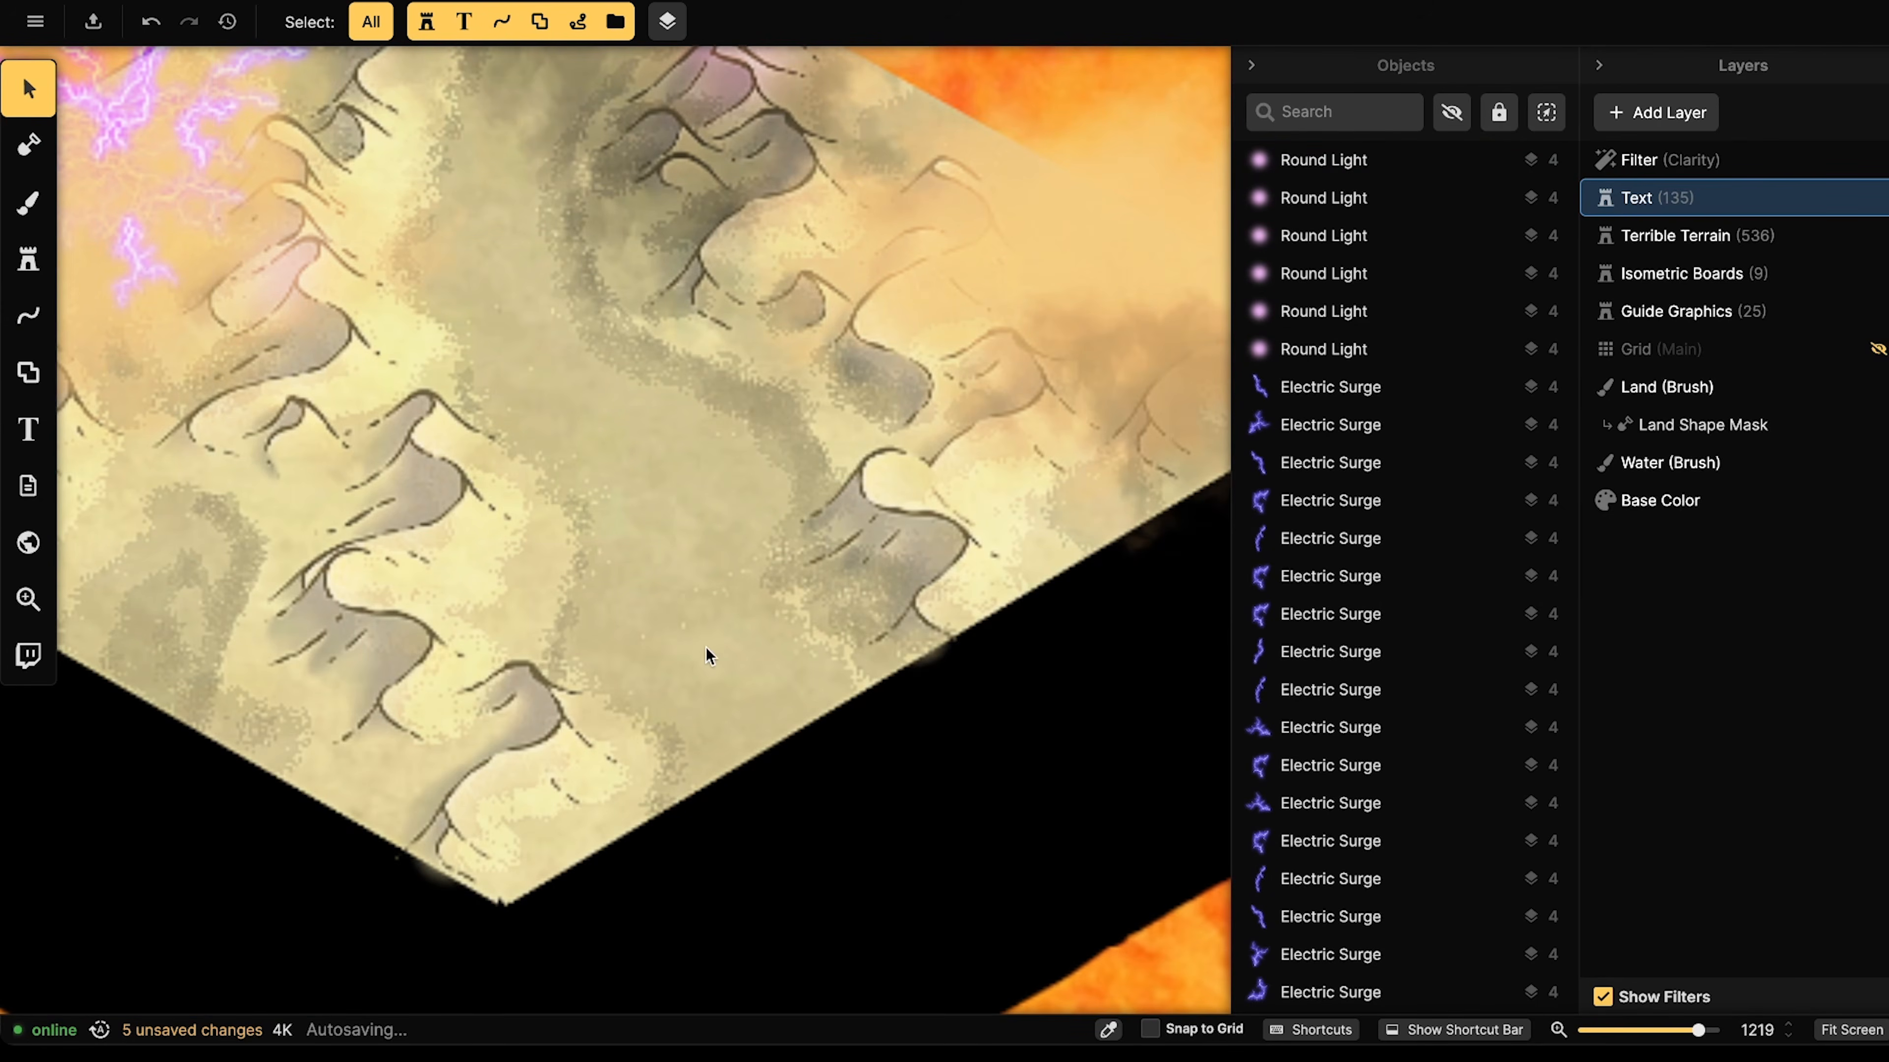
drag(549, 303, 620, 391)
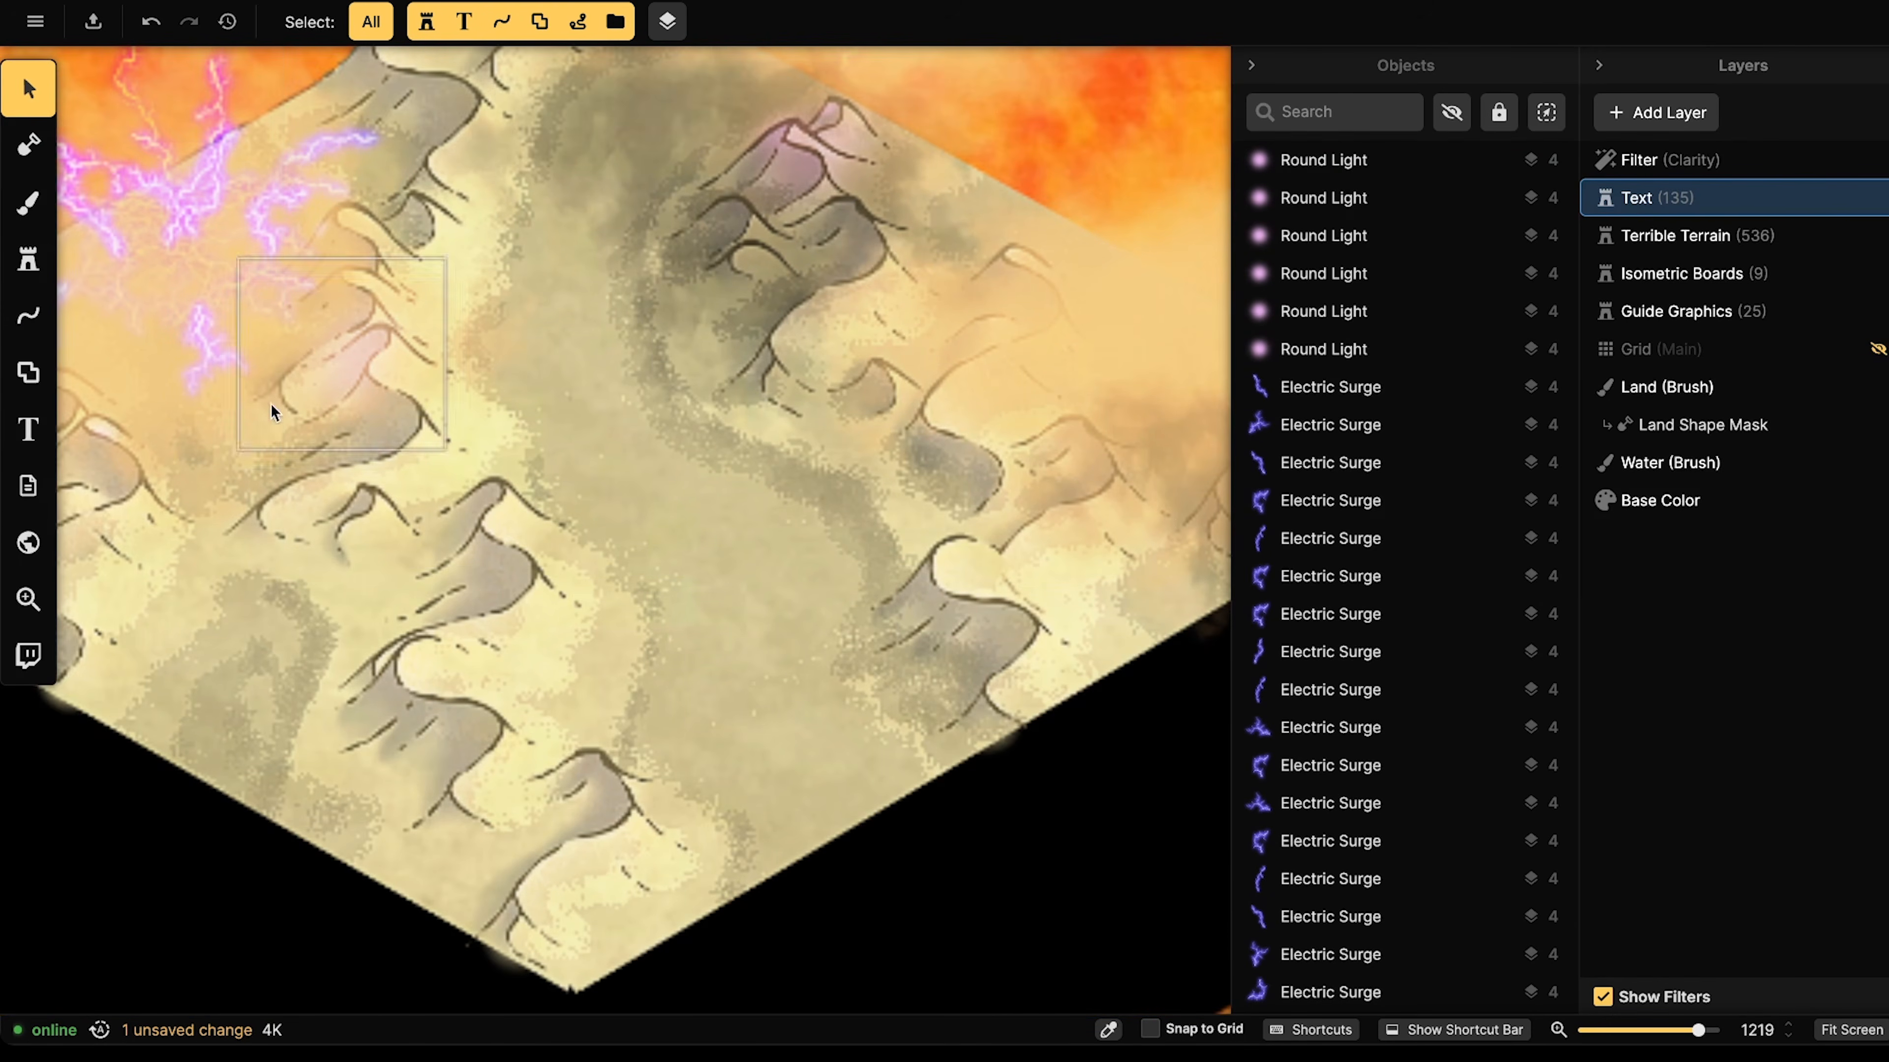
click(27, 200)
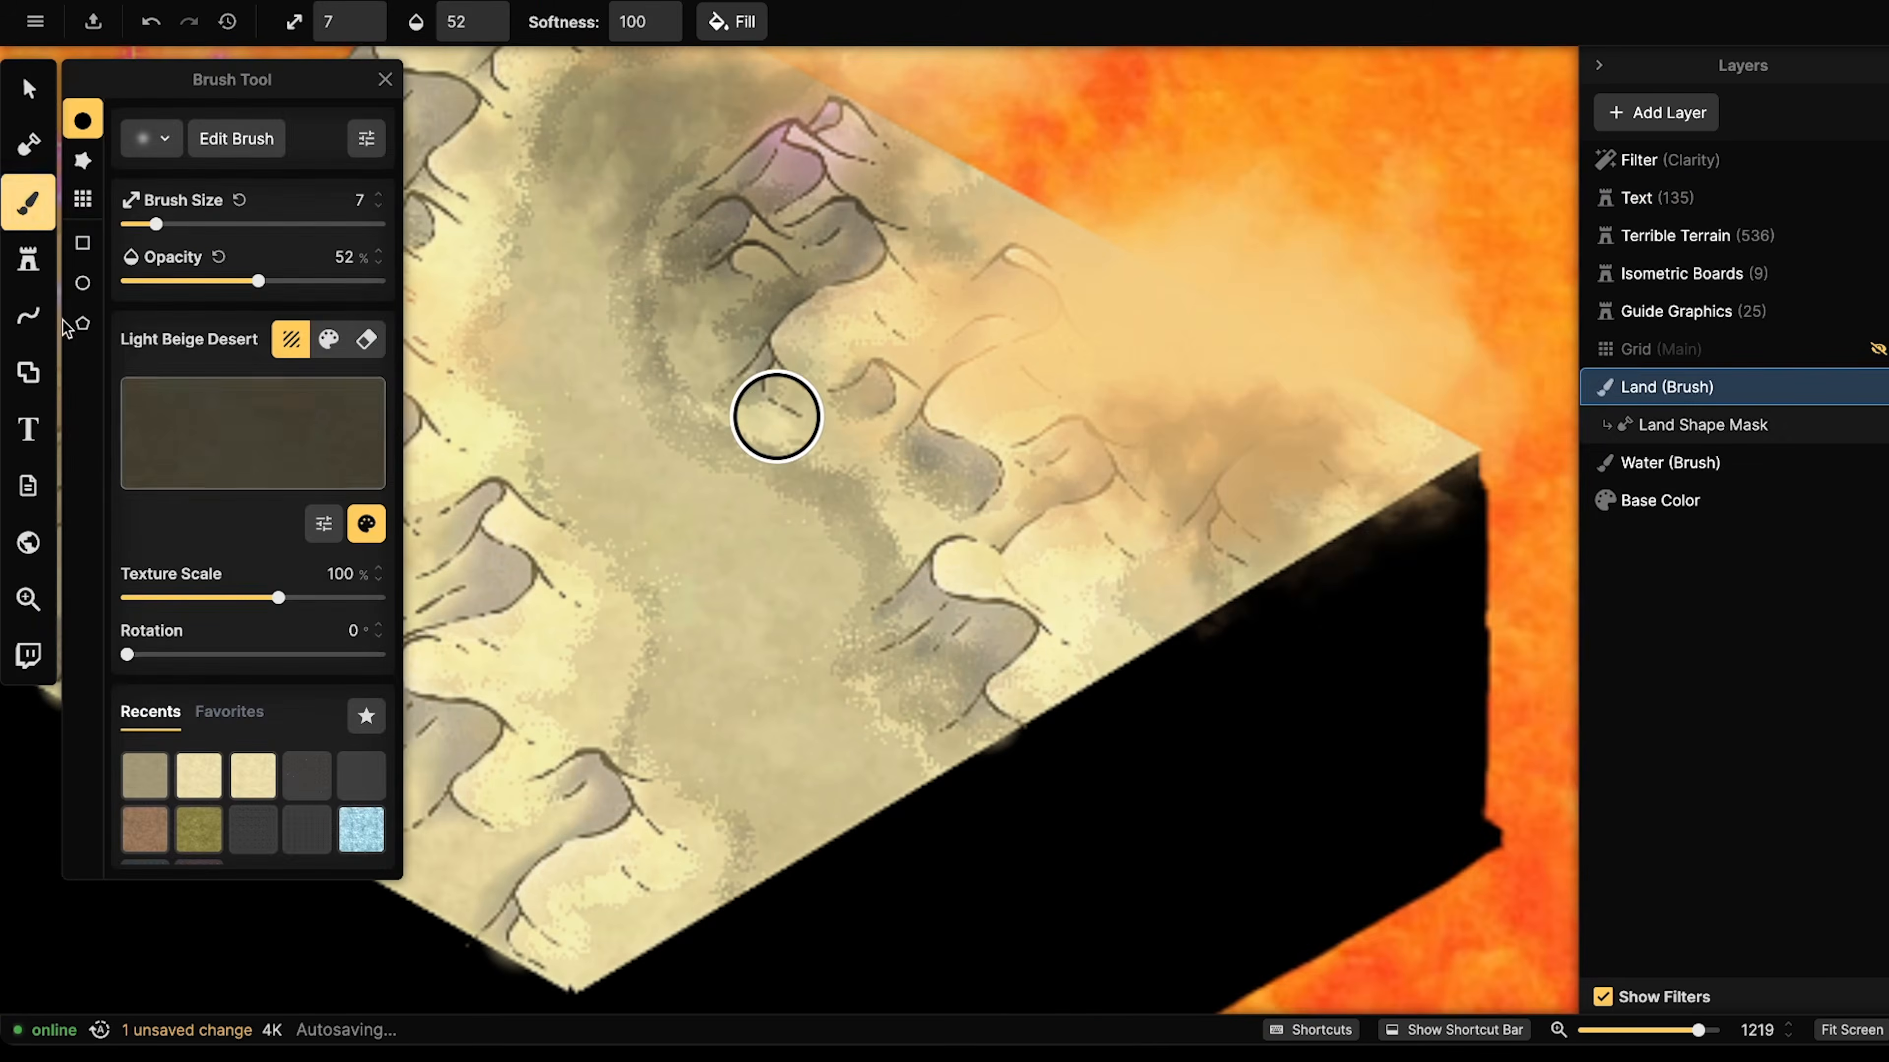
click(186, 409)
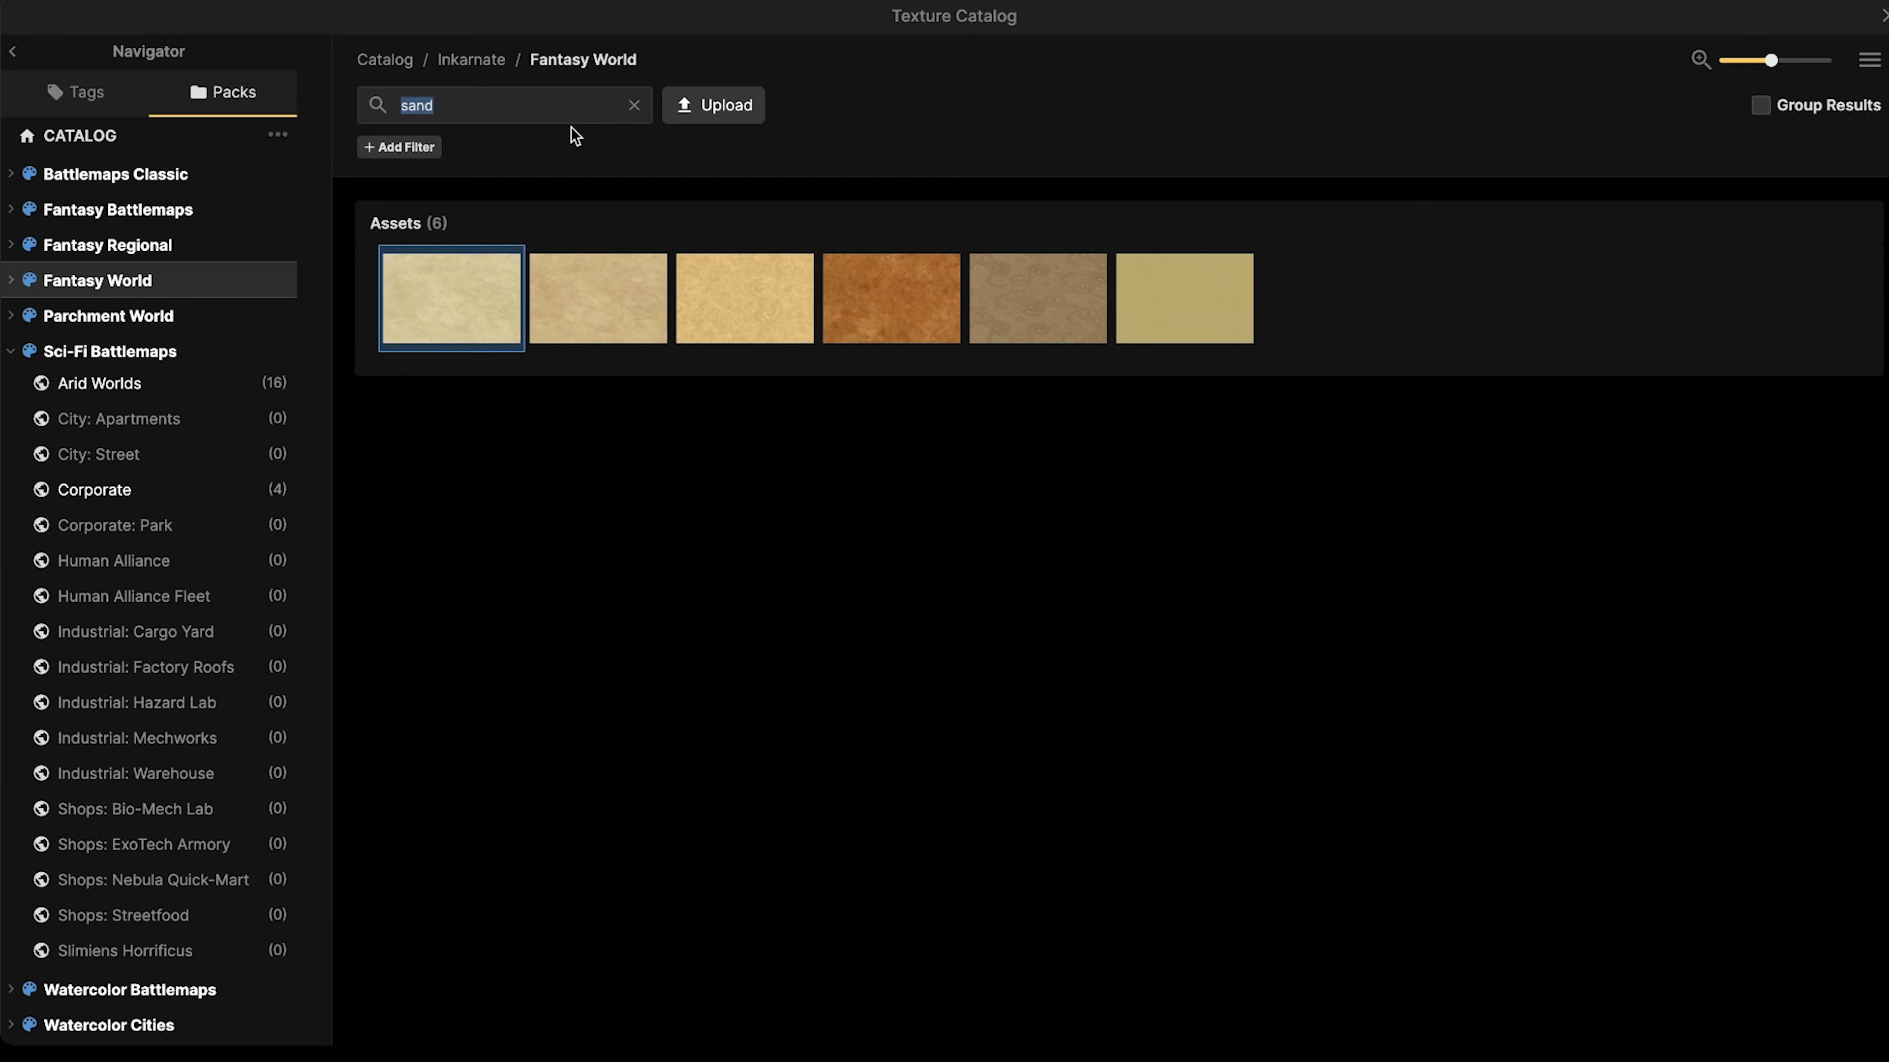
text(overlay)
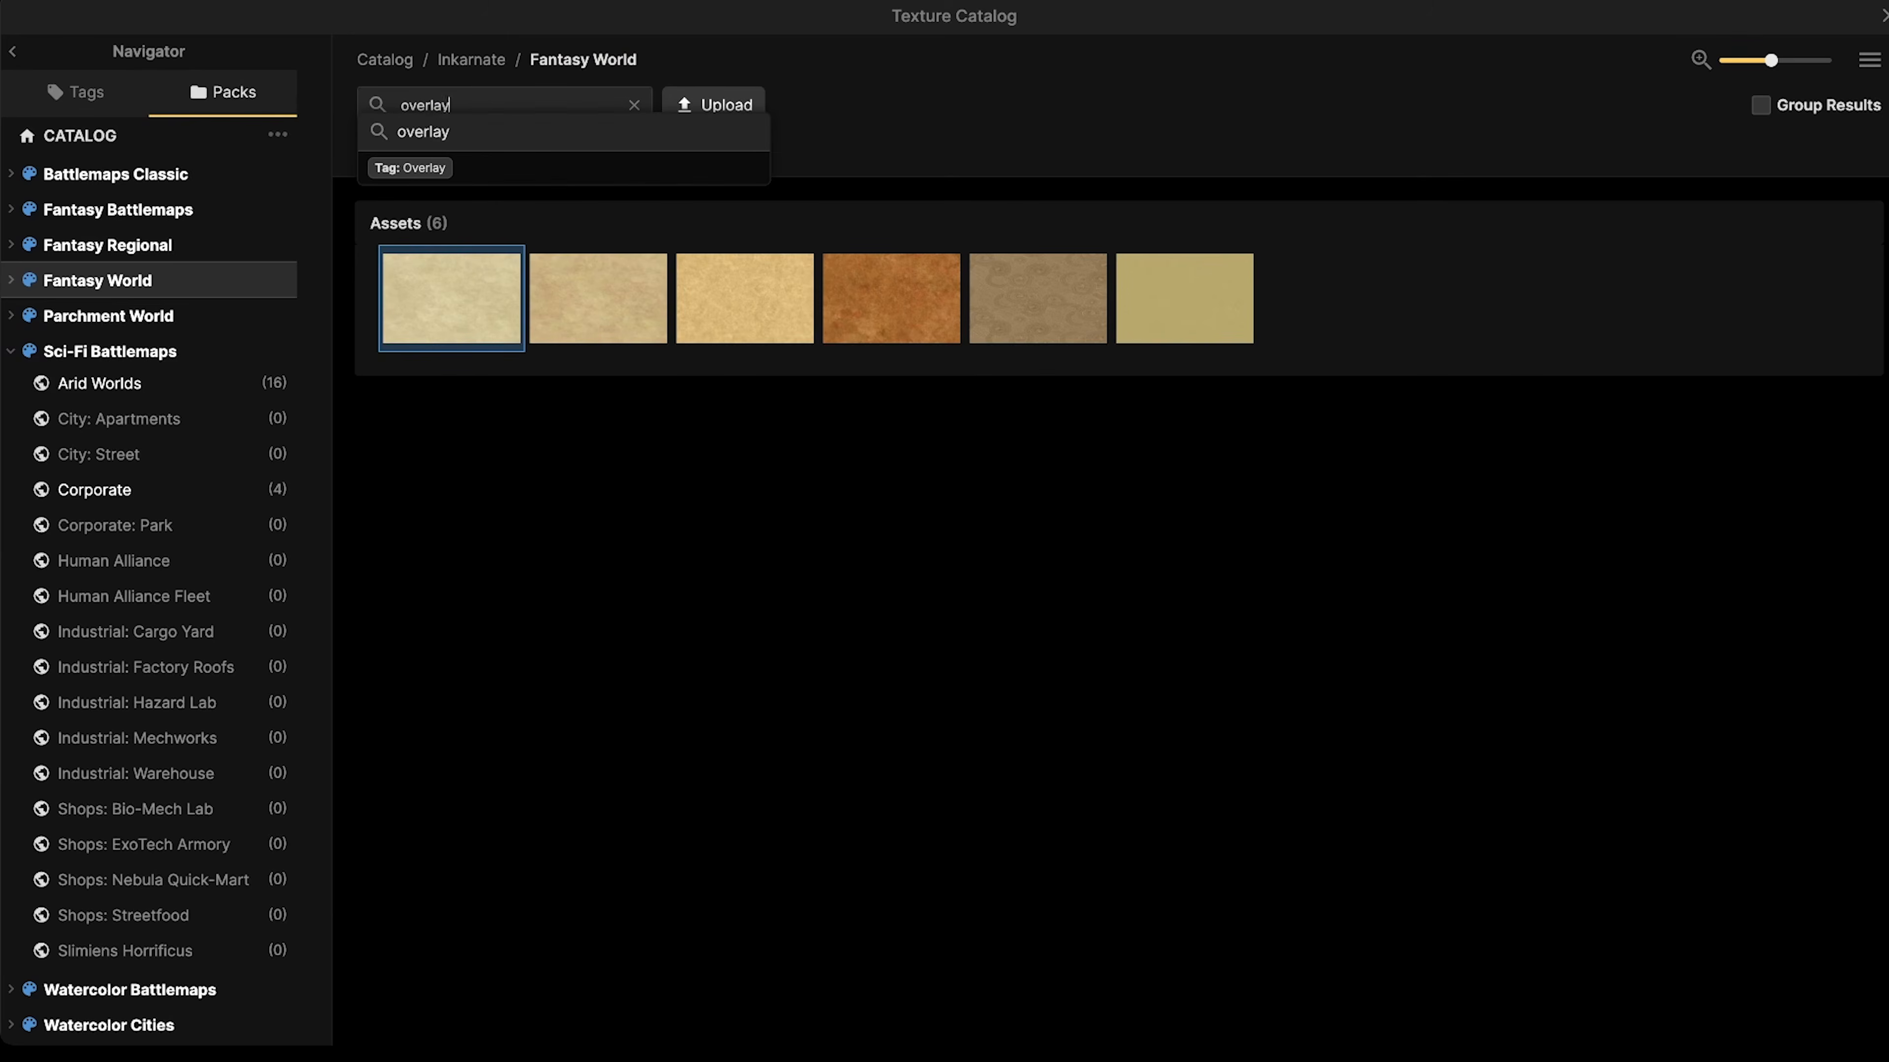
key(Return)
mouse_move(598, 321)
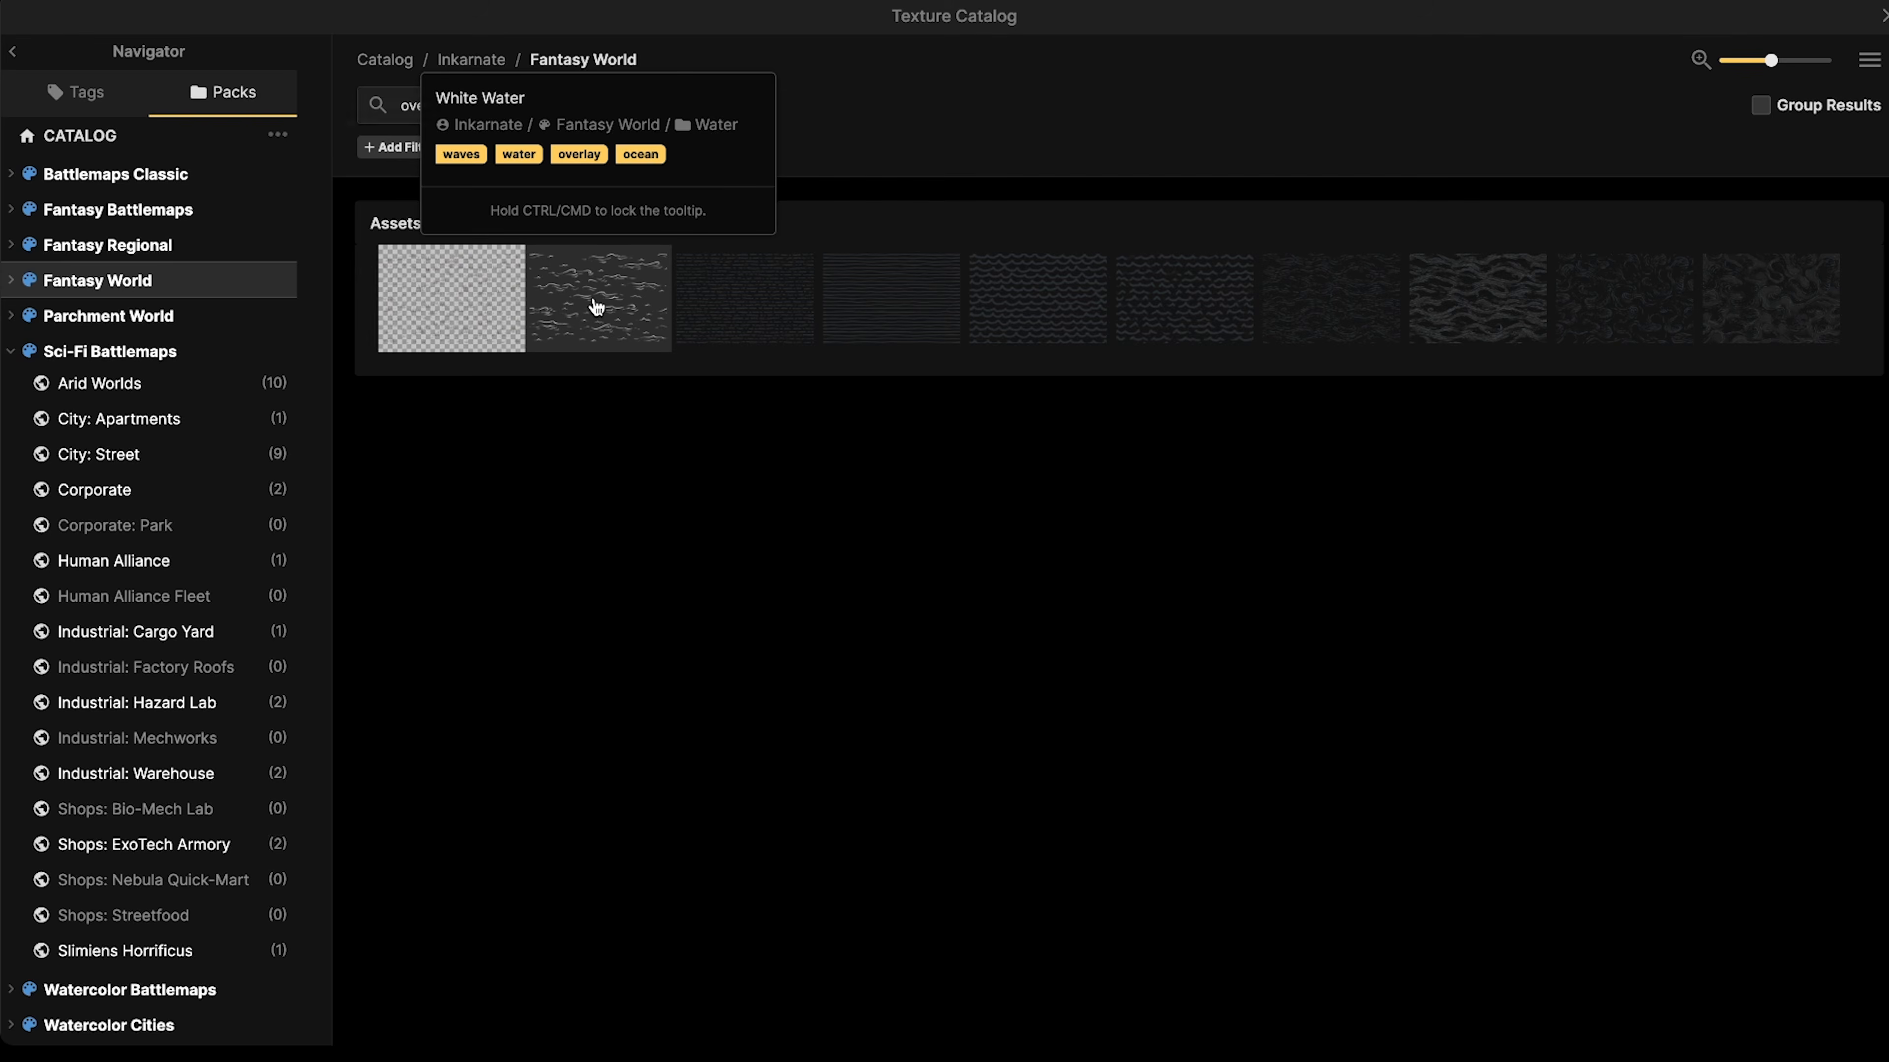
click(596, 307)
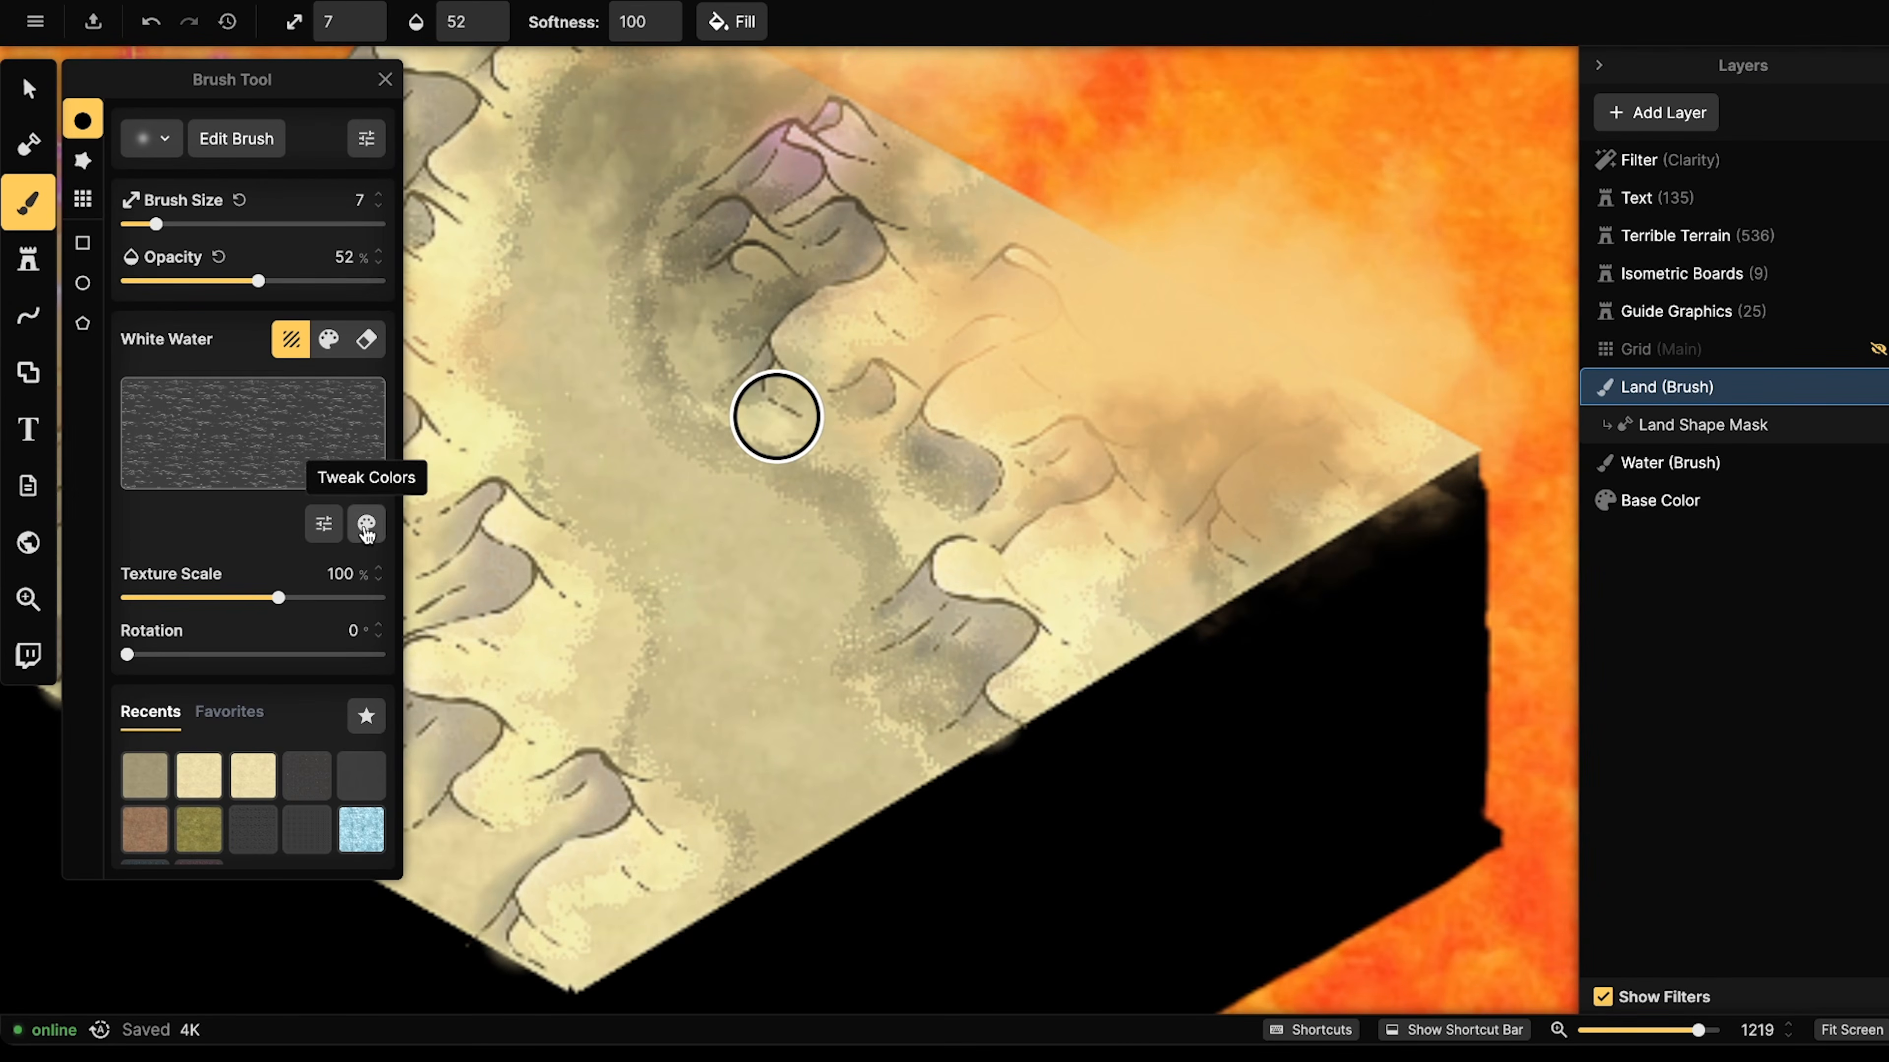
- Set the texture's brightness to 0 and its scale to 48.59%, and enlarge the brush to size 17
click(366, 524)
drag(560, 584, 178, 581)
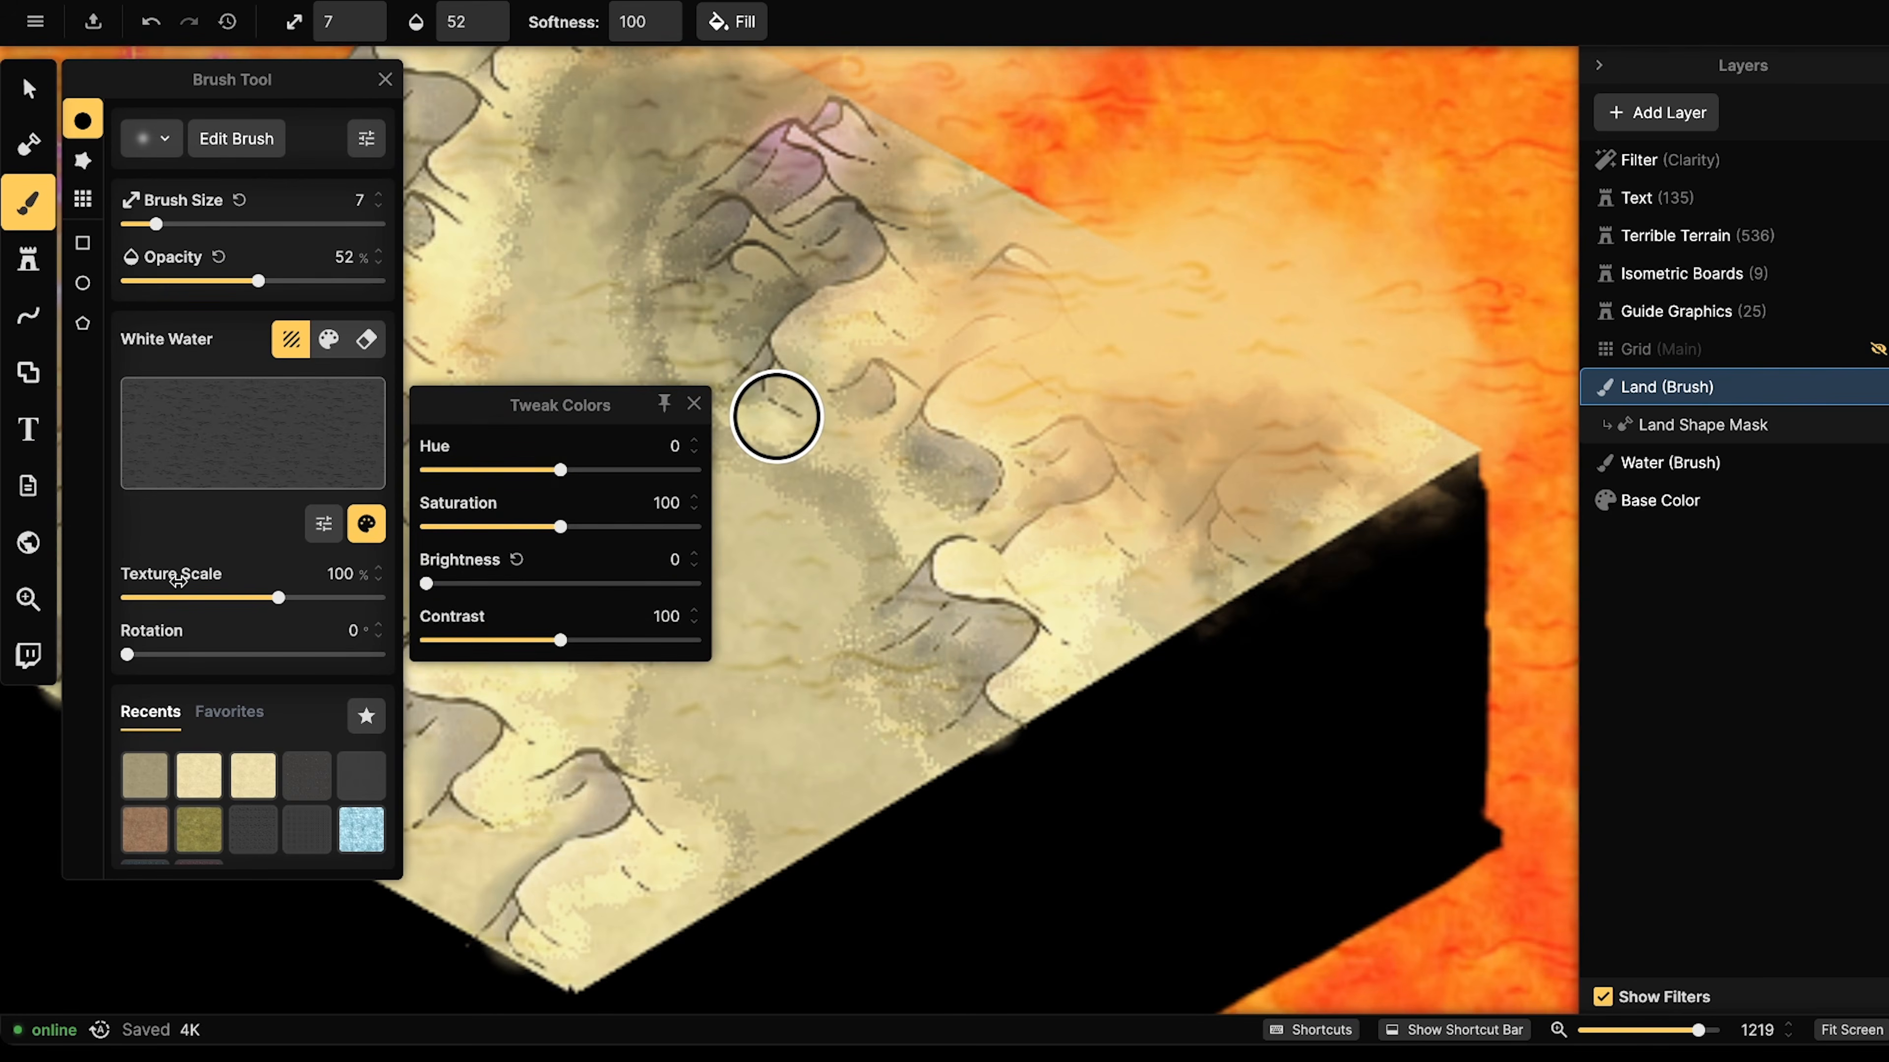
drag(278, 598, 236, 601)
key(])
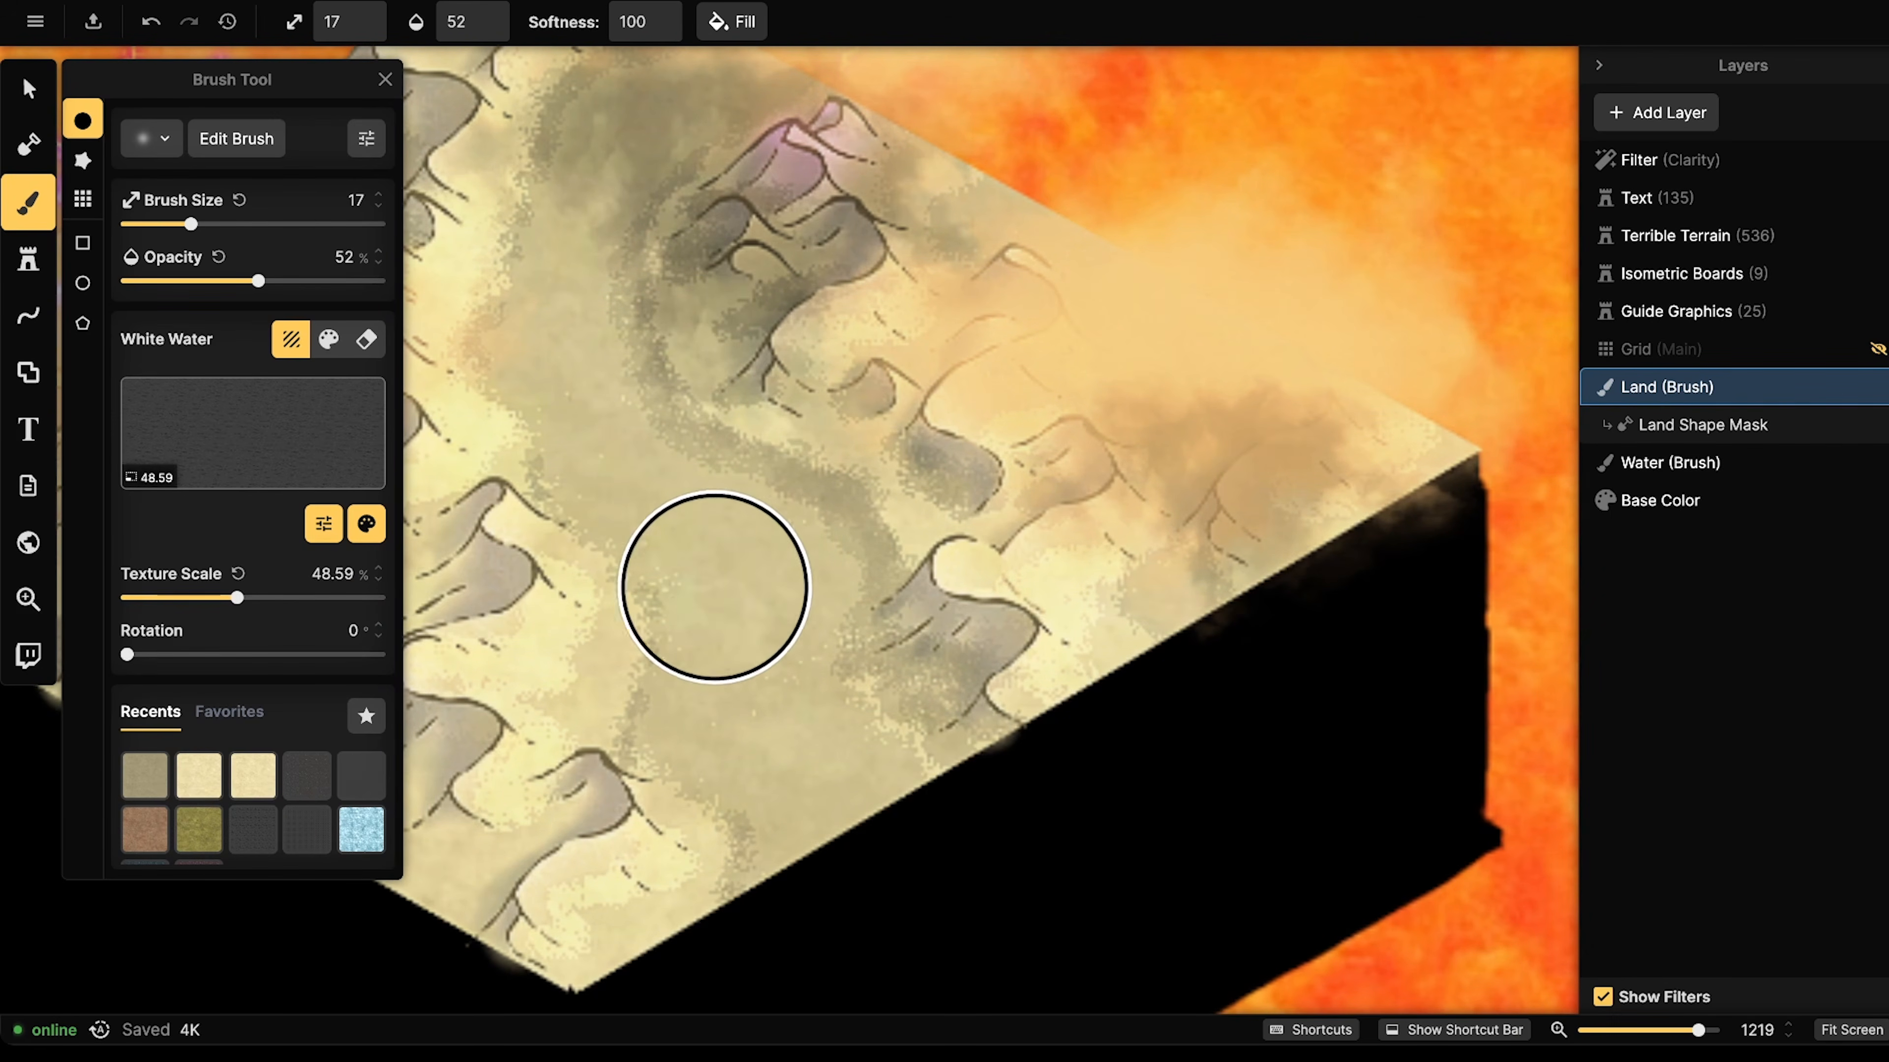
- Paint dark ripple marks along the tile's central sand valley and around the shaded dune
mouse_move(700, 586)
mouse_down()
mouse_move(636, 571)
mouse_move(715, 590)
mouse_move(791, 761)
mouse_move(679, 606)
mouse_move(612, 438)
mouse_move(546, 344)
mouse_move(628, 170)
mouse_up()
mouse_move(531, 411)
mouse_down()
mouse_move(860, 342)
mouse_move(1007, 342)
mouse_up()
click(839, 491)
click(864, 544)
click(855, 579)
click(550, 383)
click(543, 245)
drag(861, 250, 843, 429)
click(835, 345)
click(818, 330)
click(774, 311)
click(868, 204)
click(847, 141)
click(789, 167)
click(747, 219)
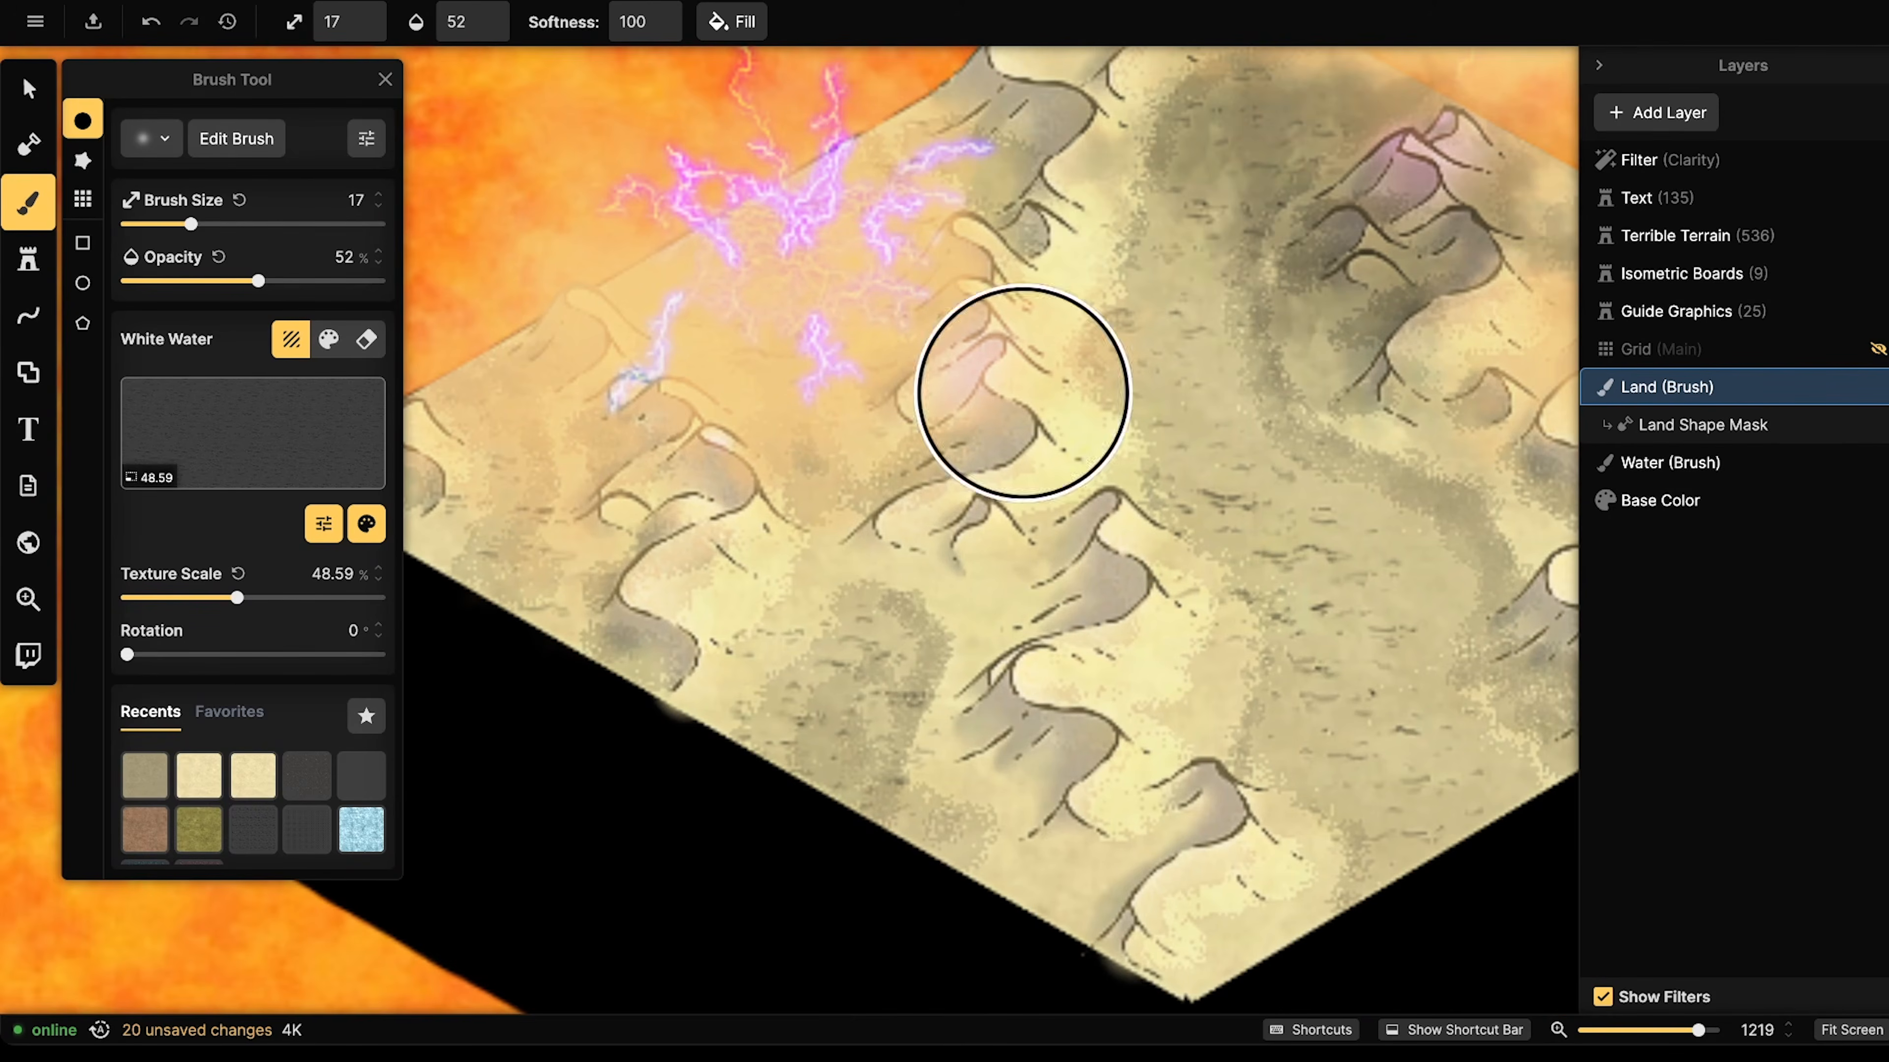
- Extend the dark ripple marks across the rest of the valley and the sand patch between the front-left dunes
click(1373, 535)
click(1422, 637)
click(1461, 785)
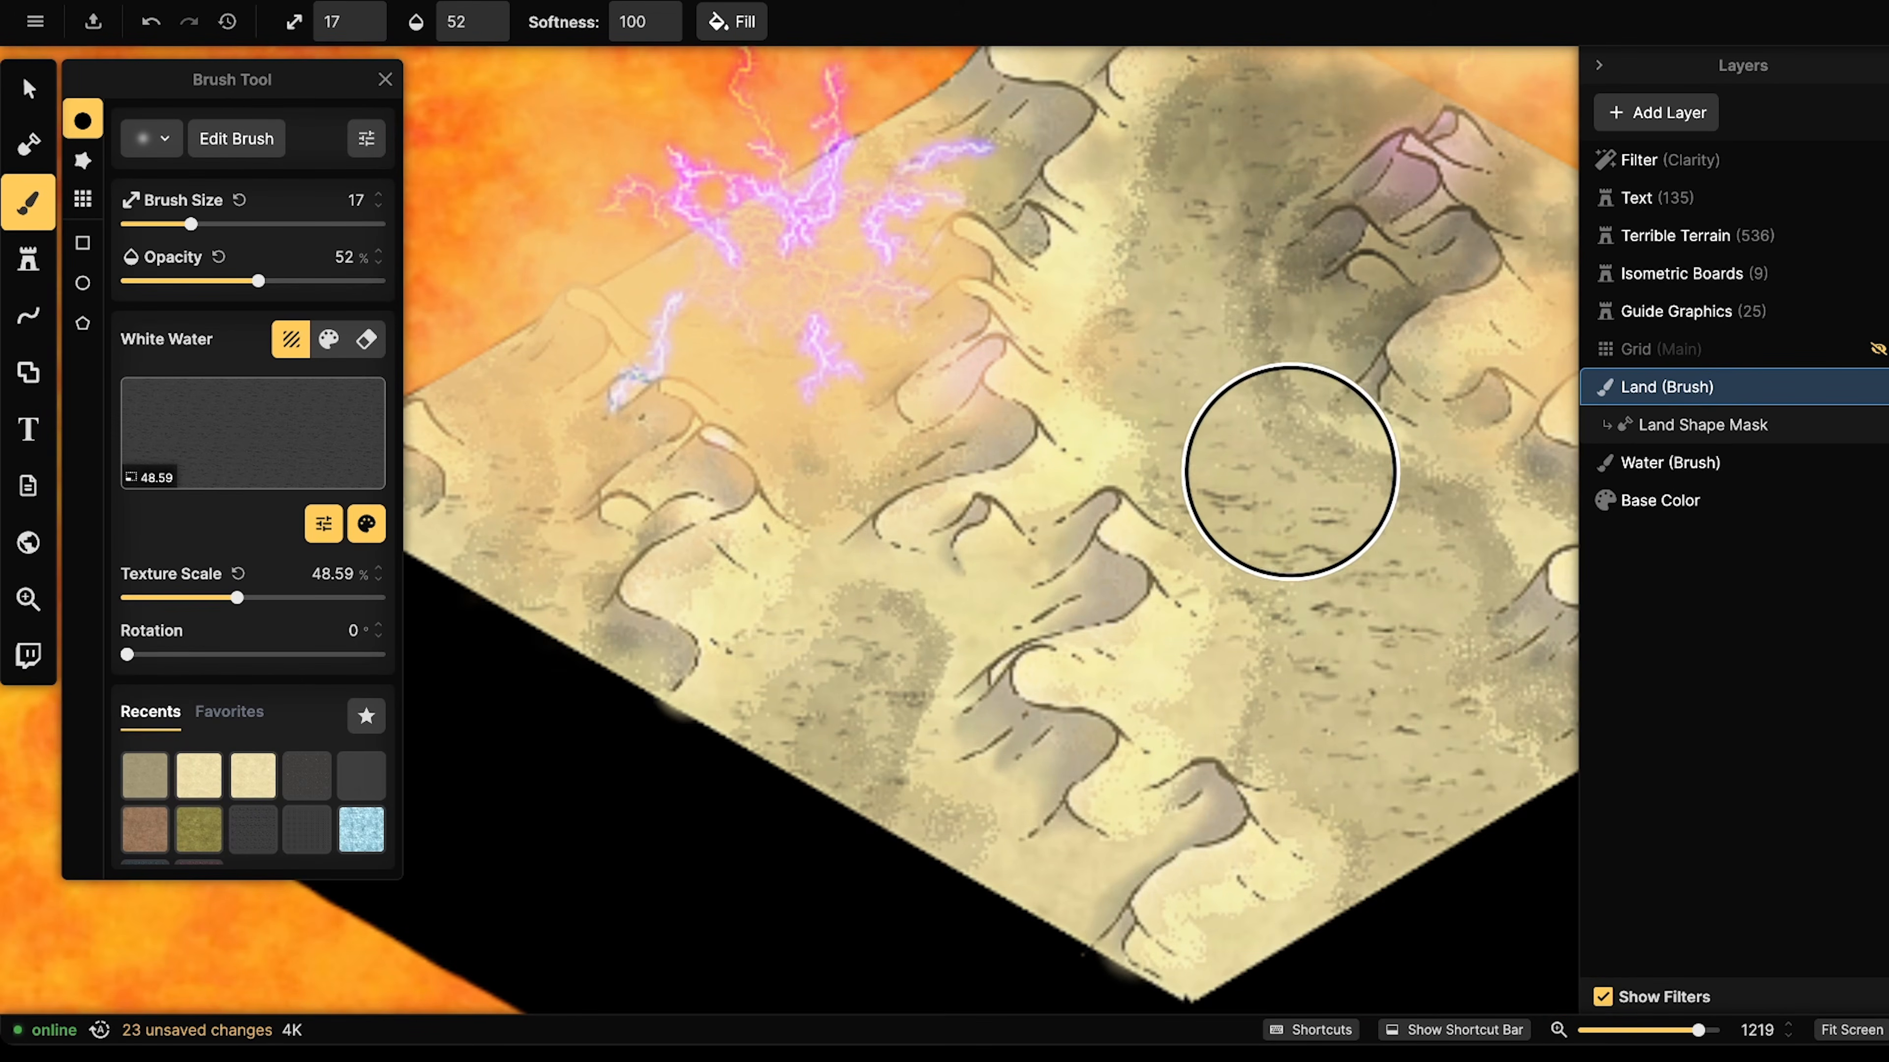
drag(1291, 465, 949, 599)
click(1355, 427)
drag(1359, 418, 1045, 289)
click(1188, 376)
click(1258, 450)
click(1266, 465)
click(1306, 501)
click(1333, 470)
click(1284, 439)
click(1254, 427)
drag(546, 657, 961, 545)
click(809, 786)
click(805, 789)
- Replace the ??? label below the sandy tile with "Static Desert"
key(v)
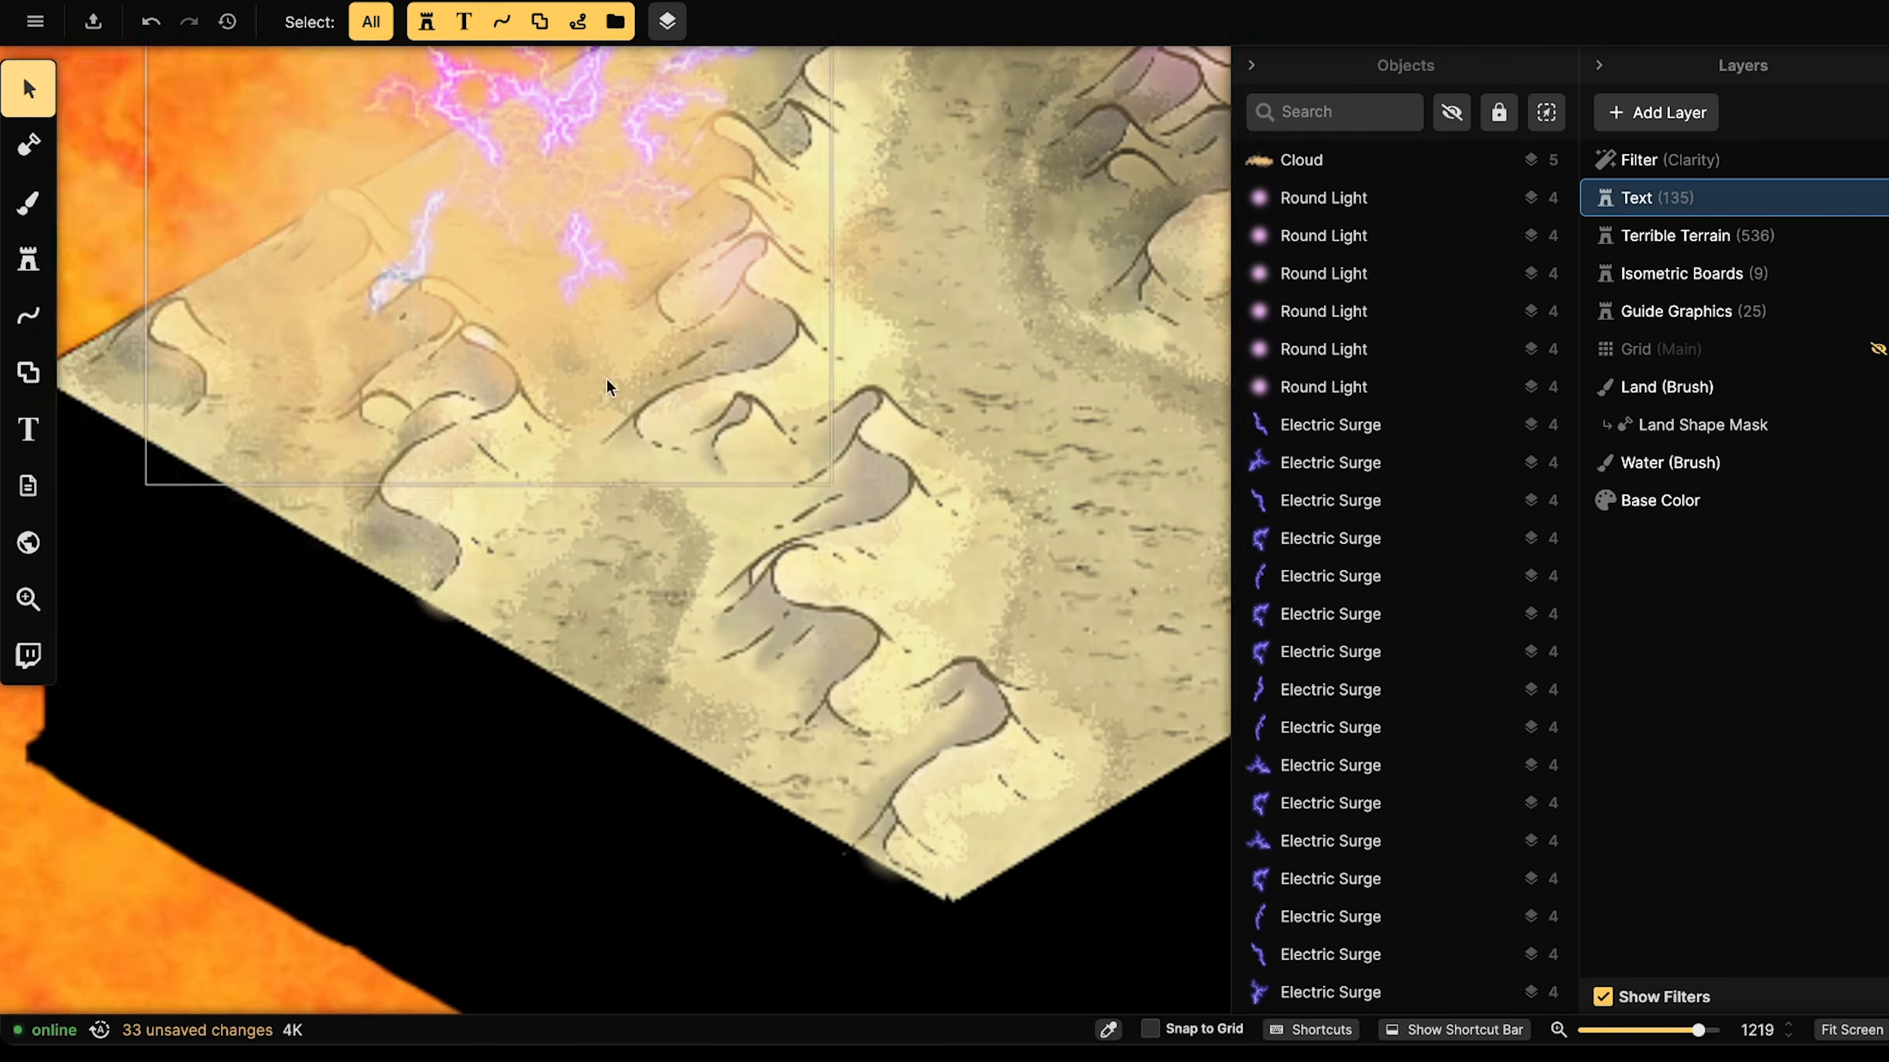
scroll(607, 378, down, 4)
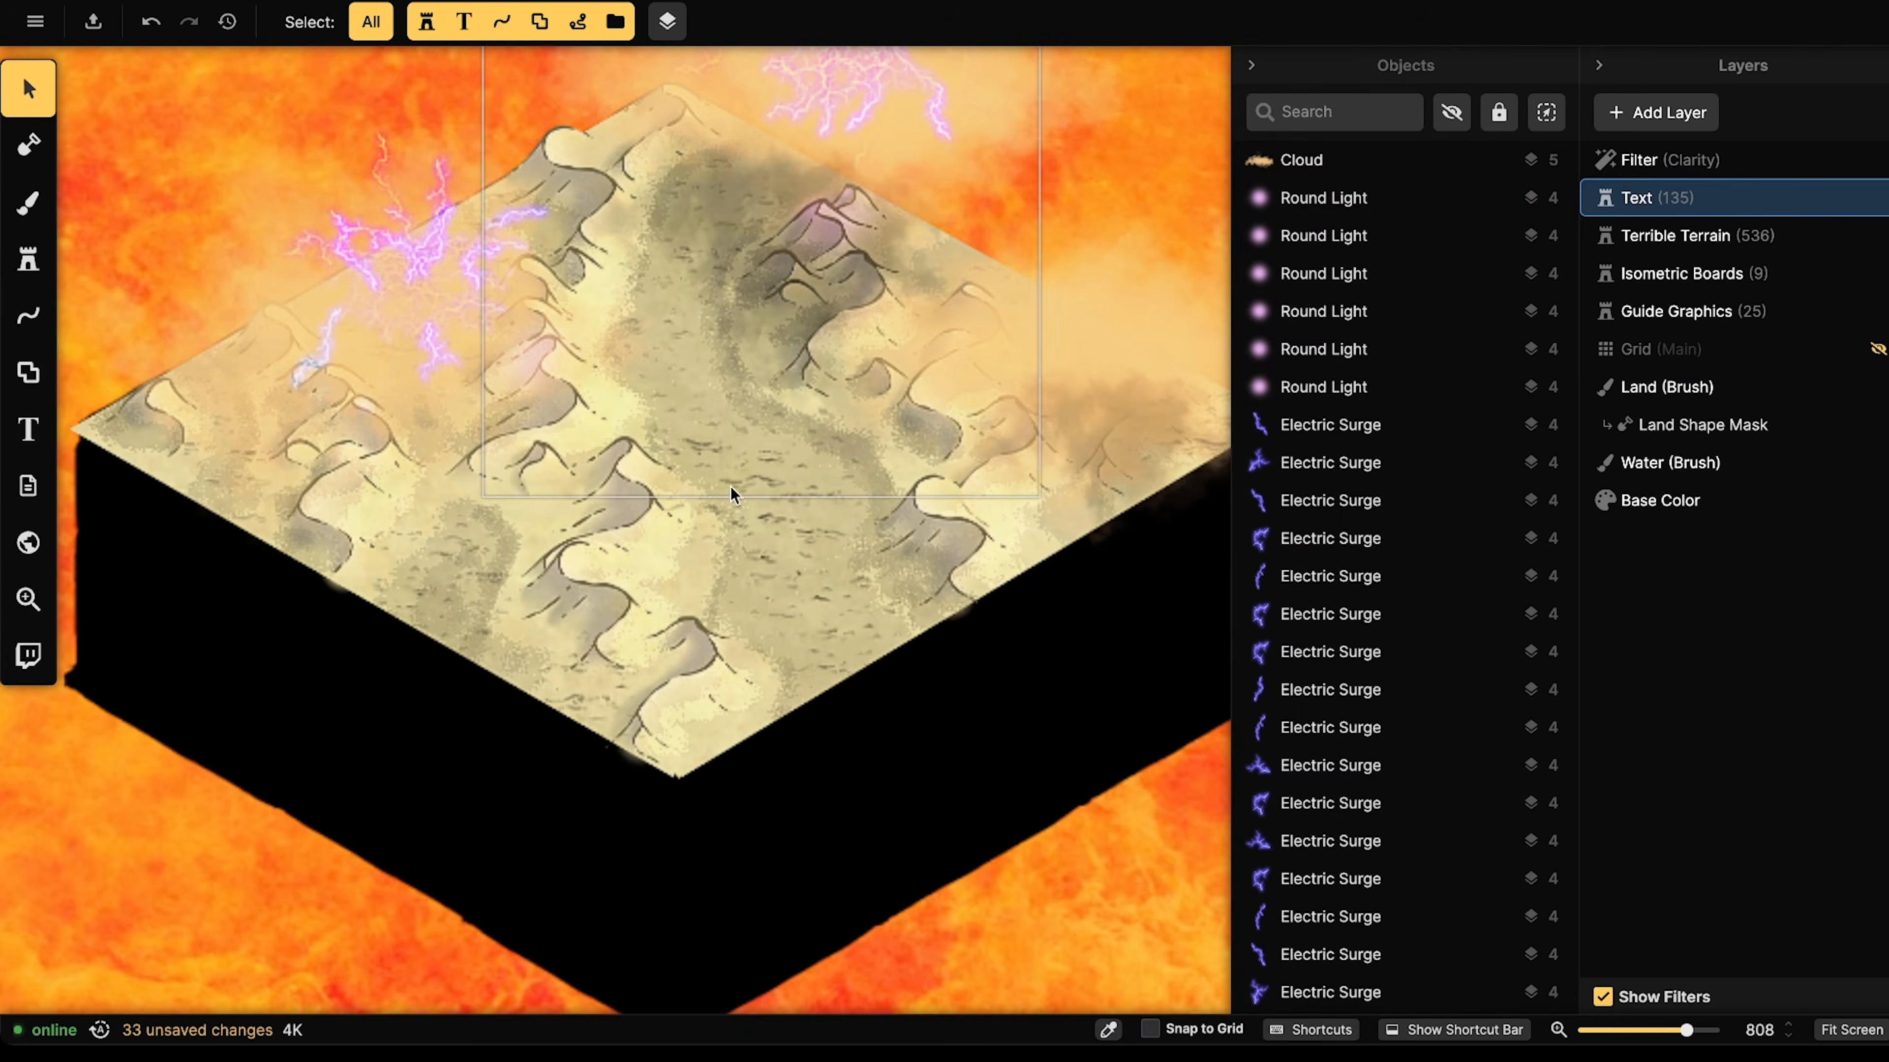
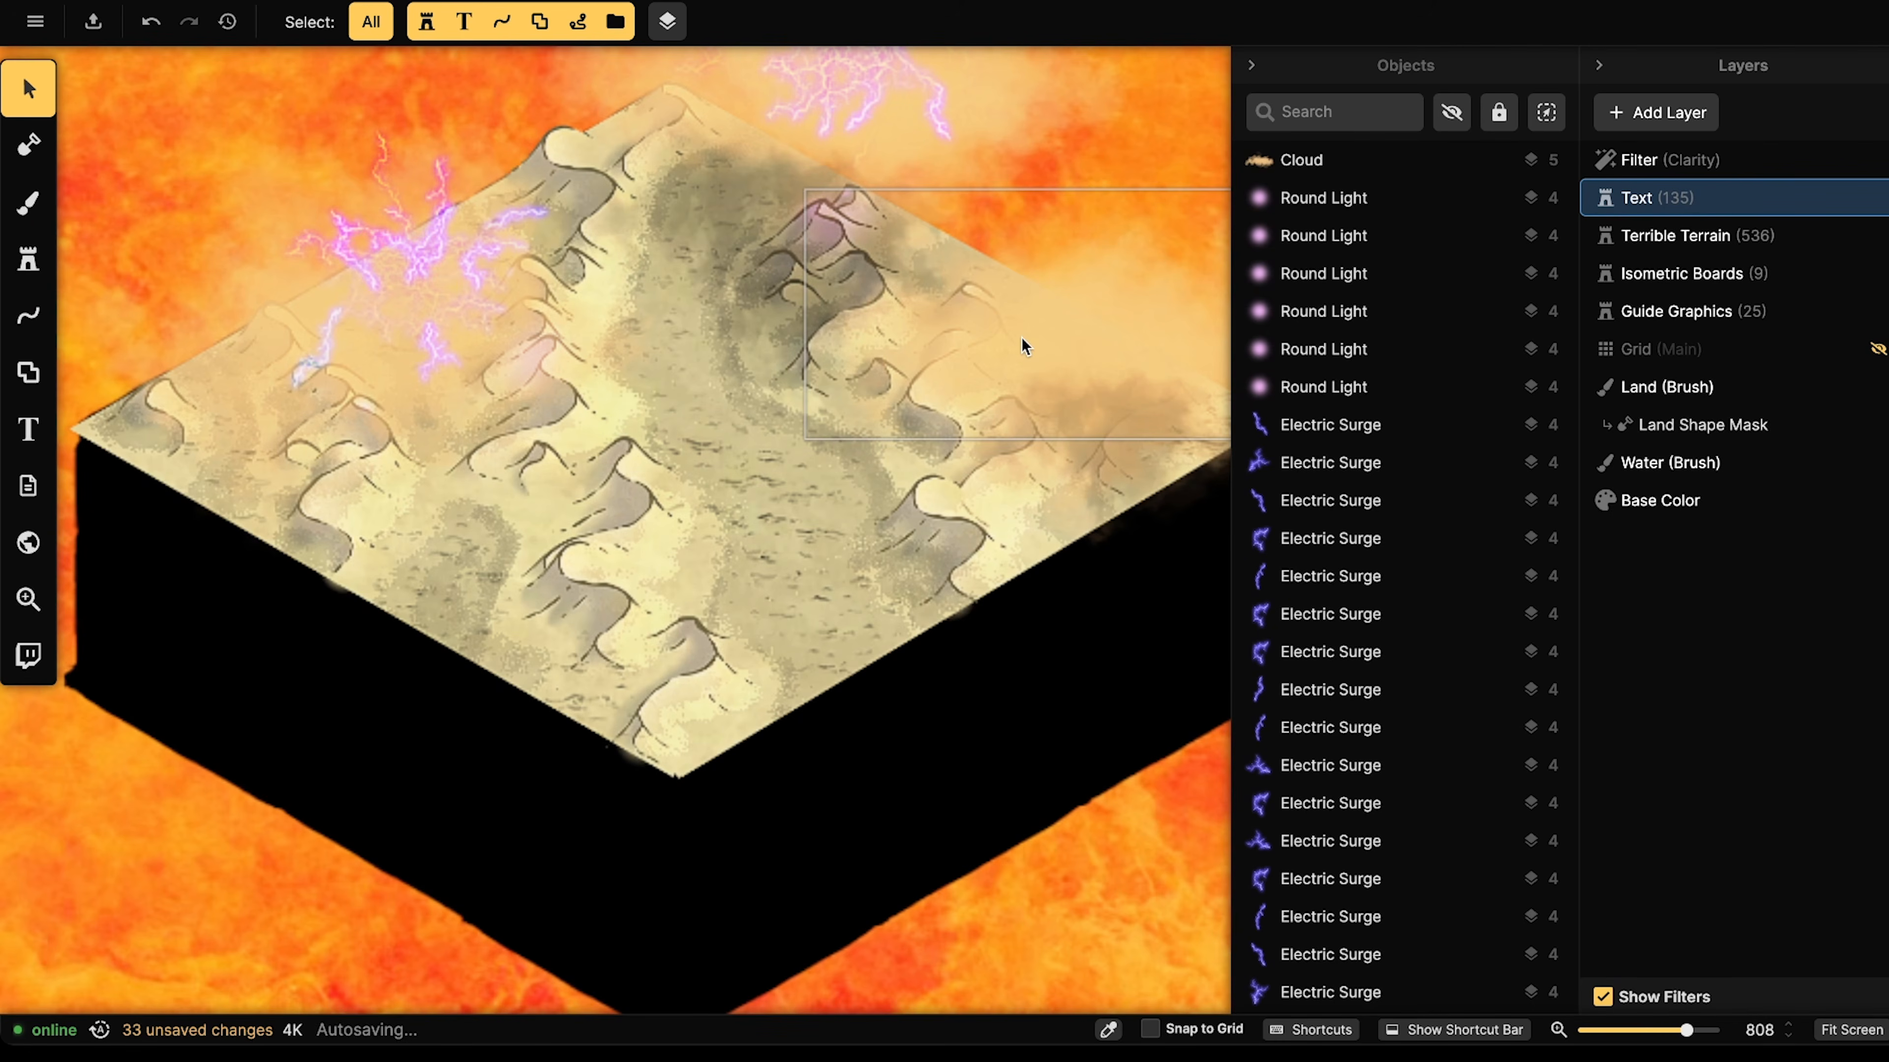
scroll(876, 110, down, 5)
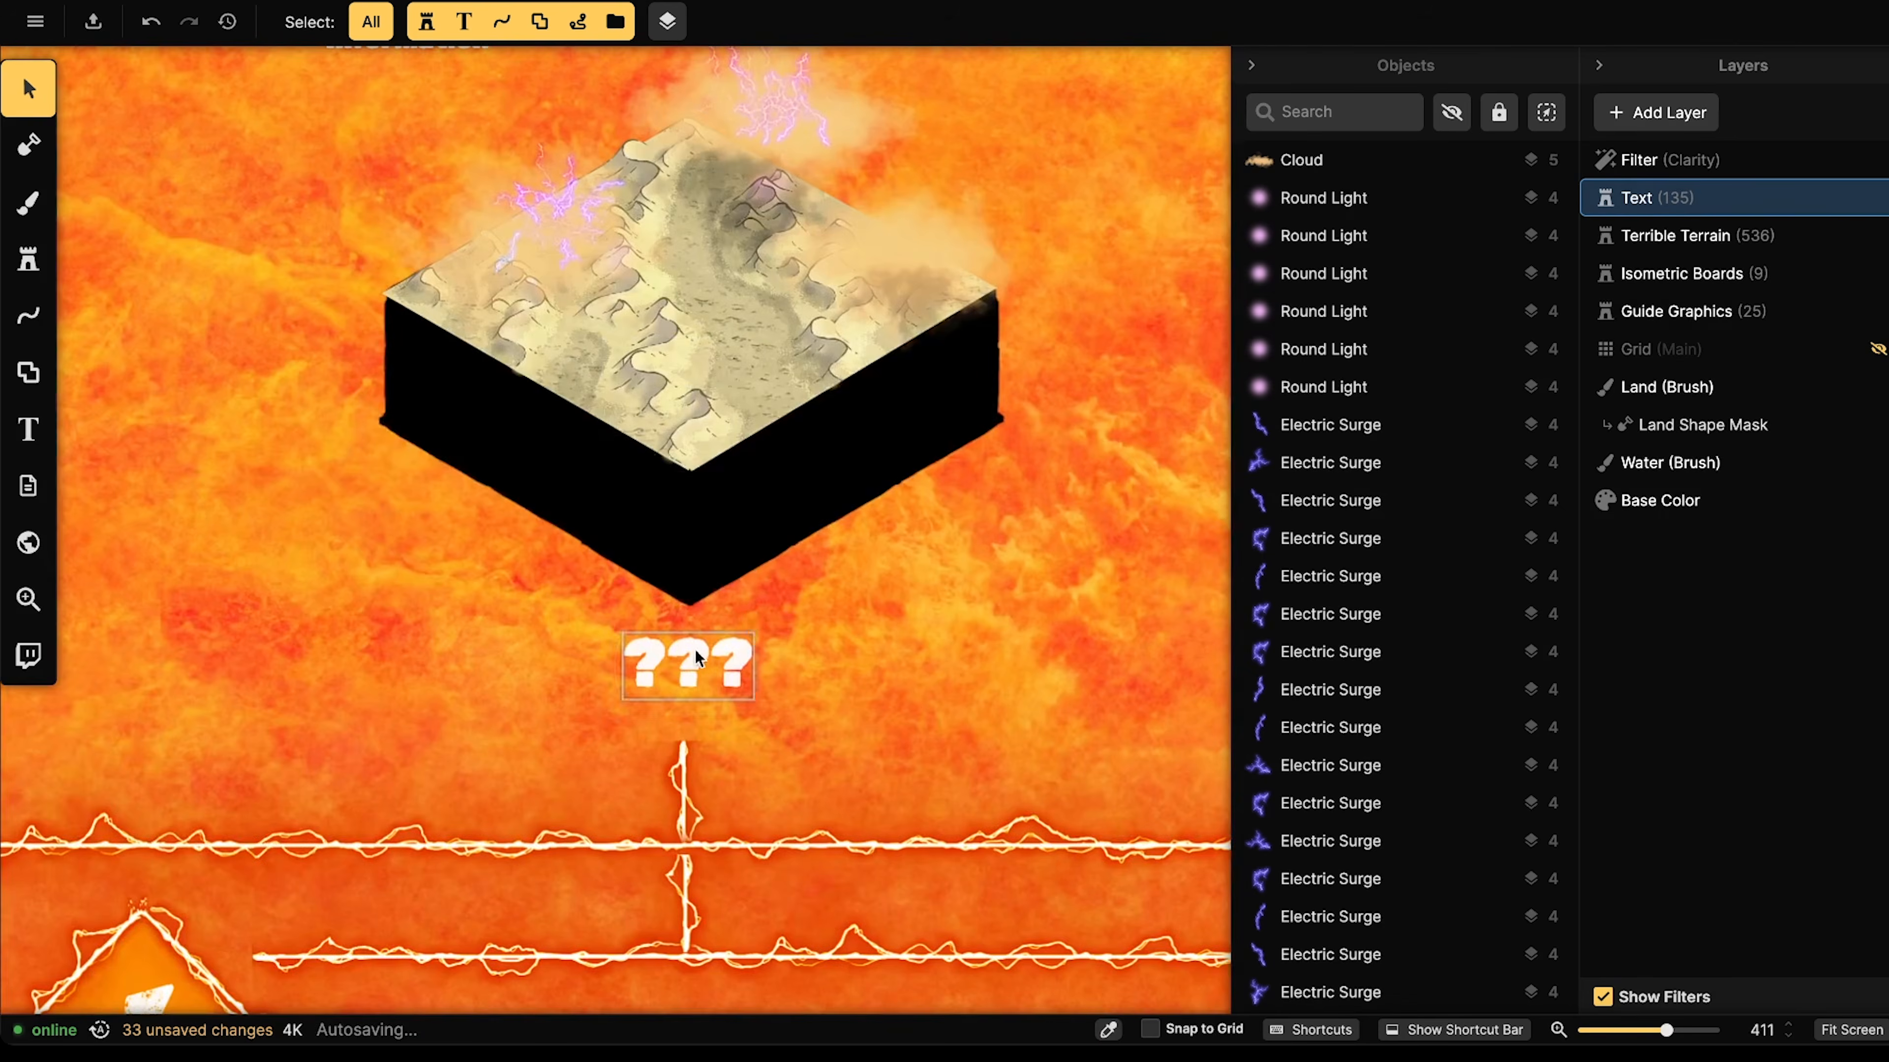
click(697, 648)
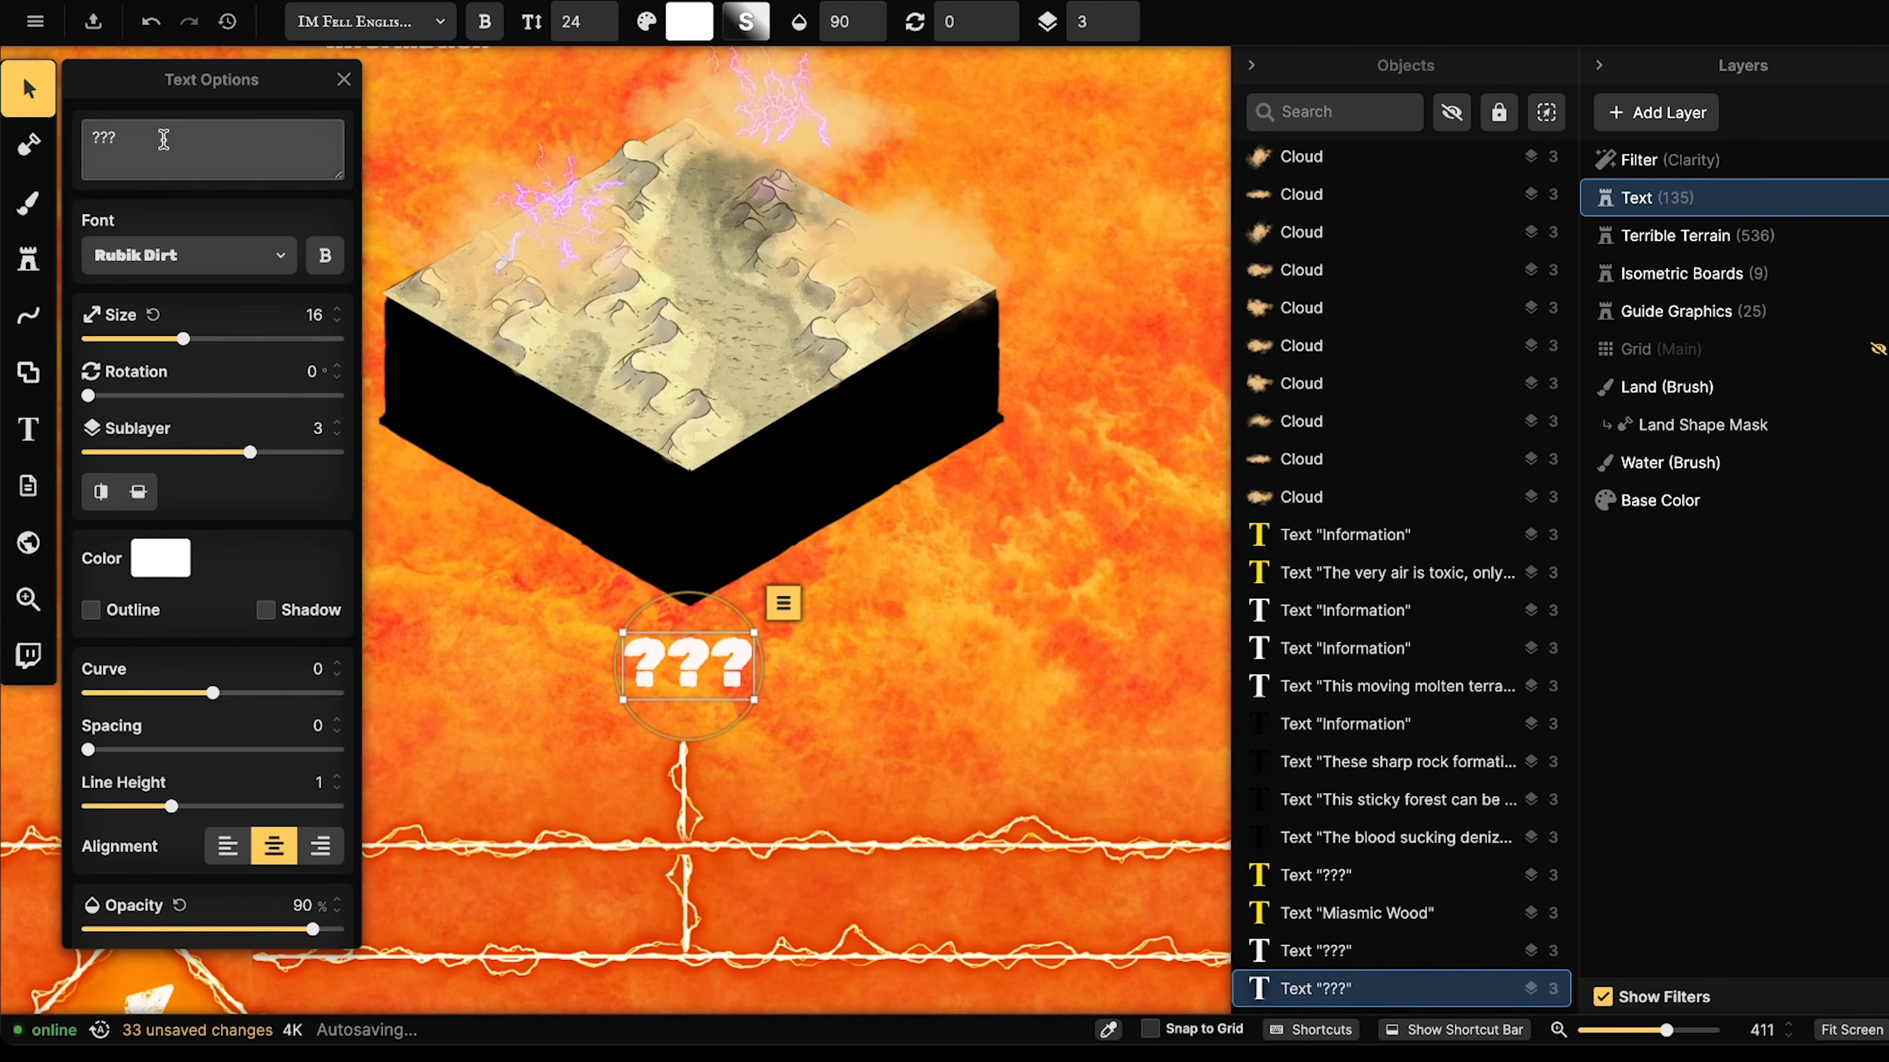
drag(164, 140, 88, 136)
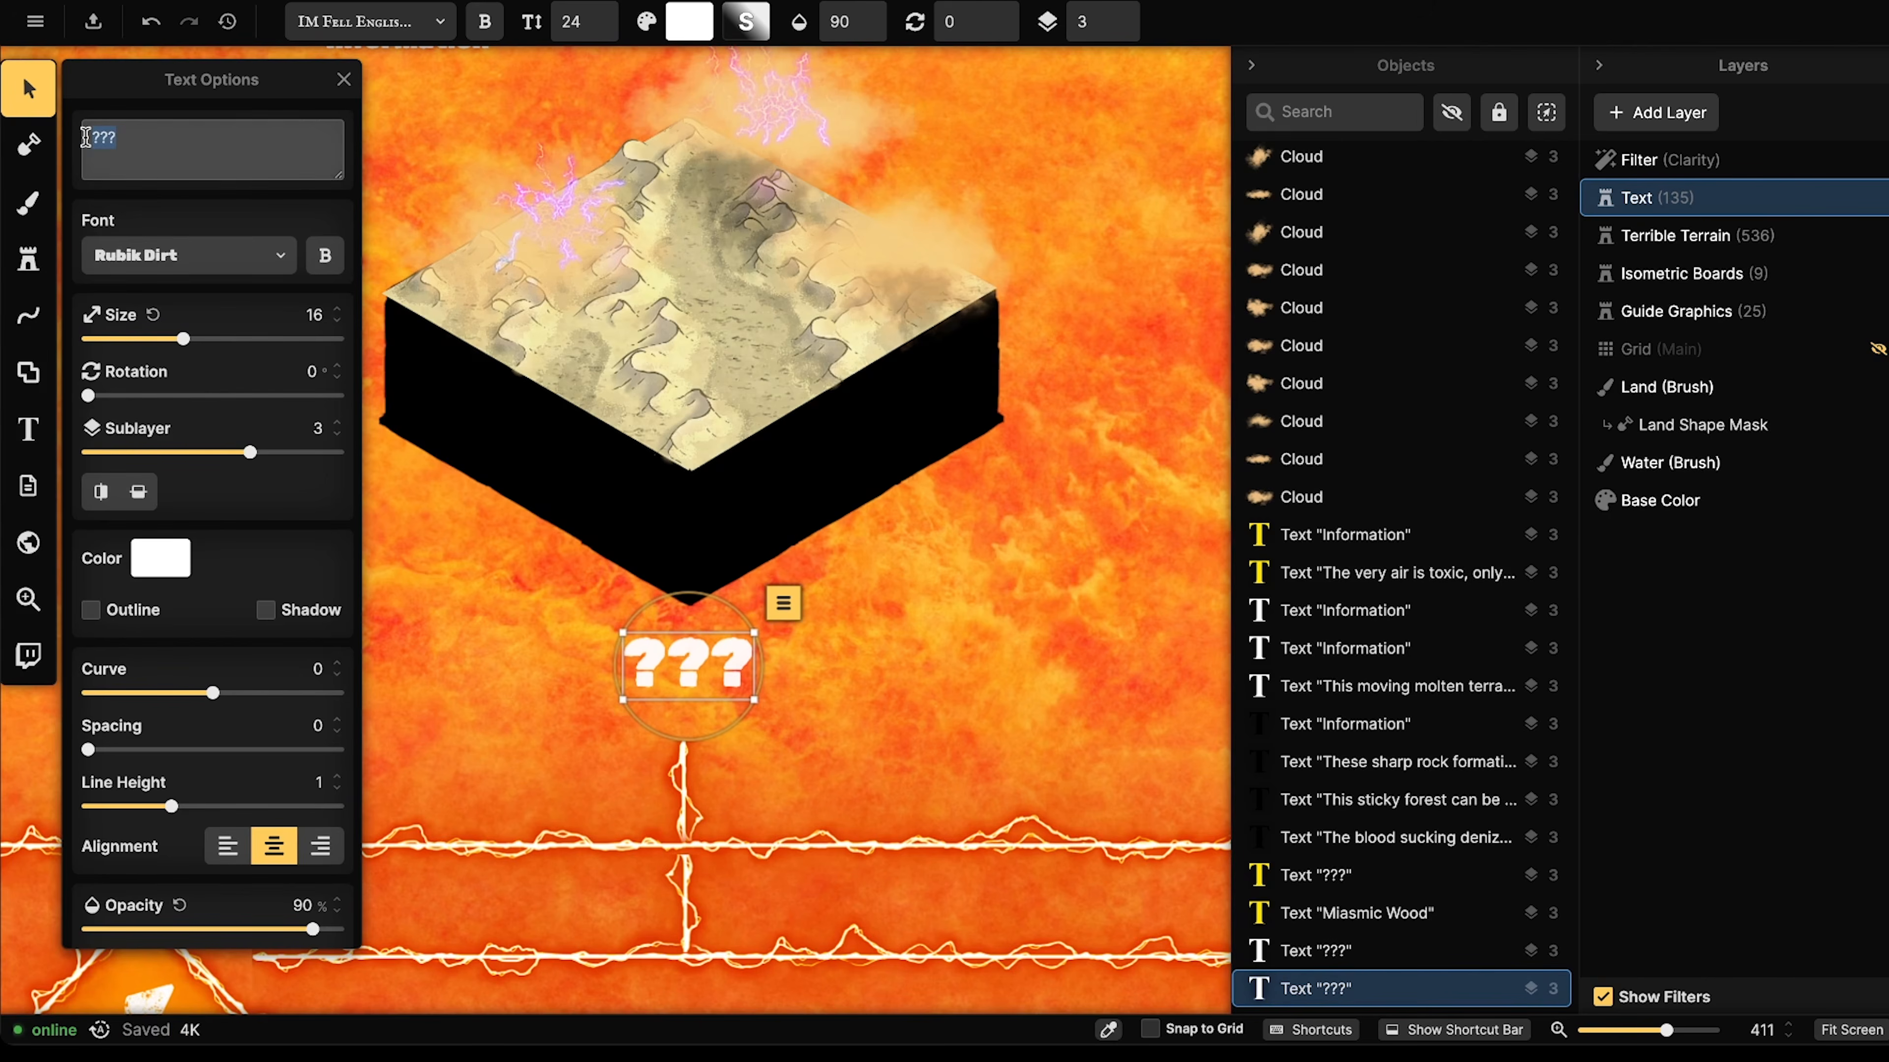
key(BackSpace)
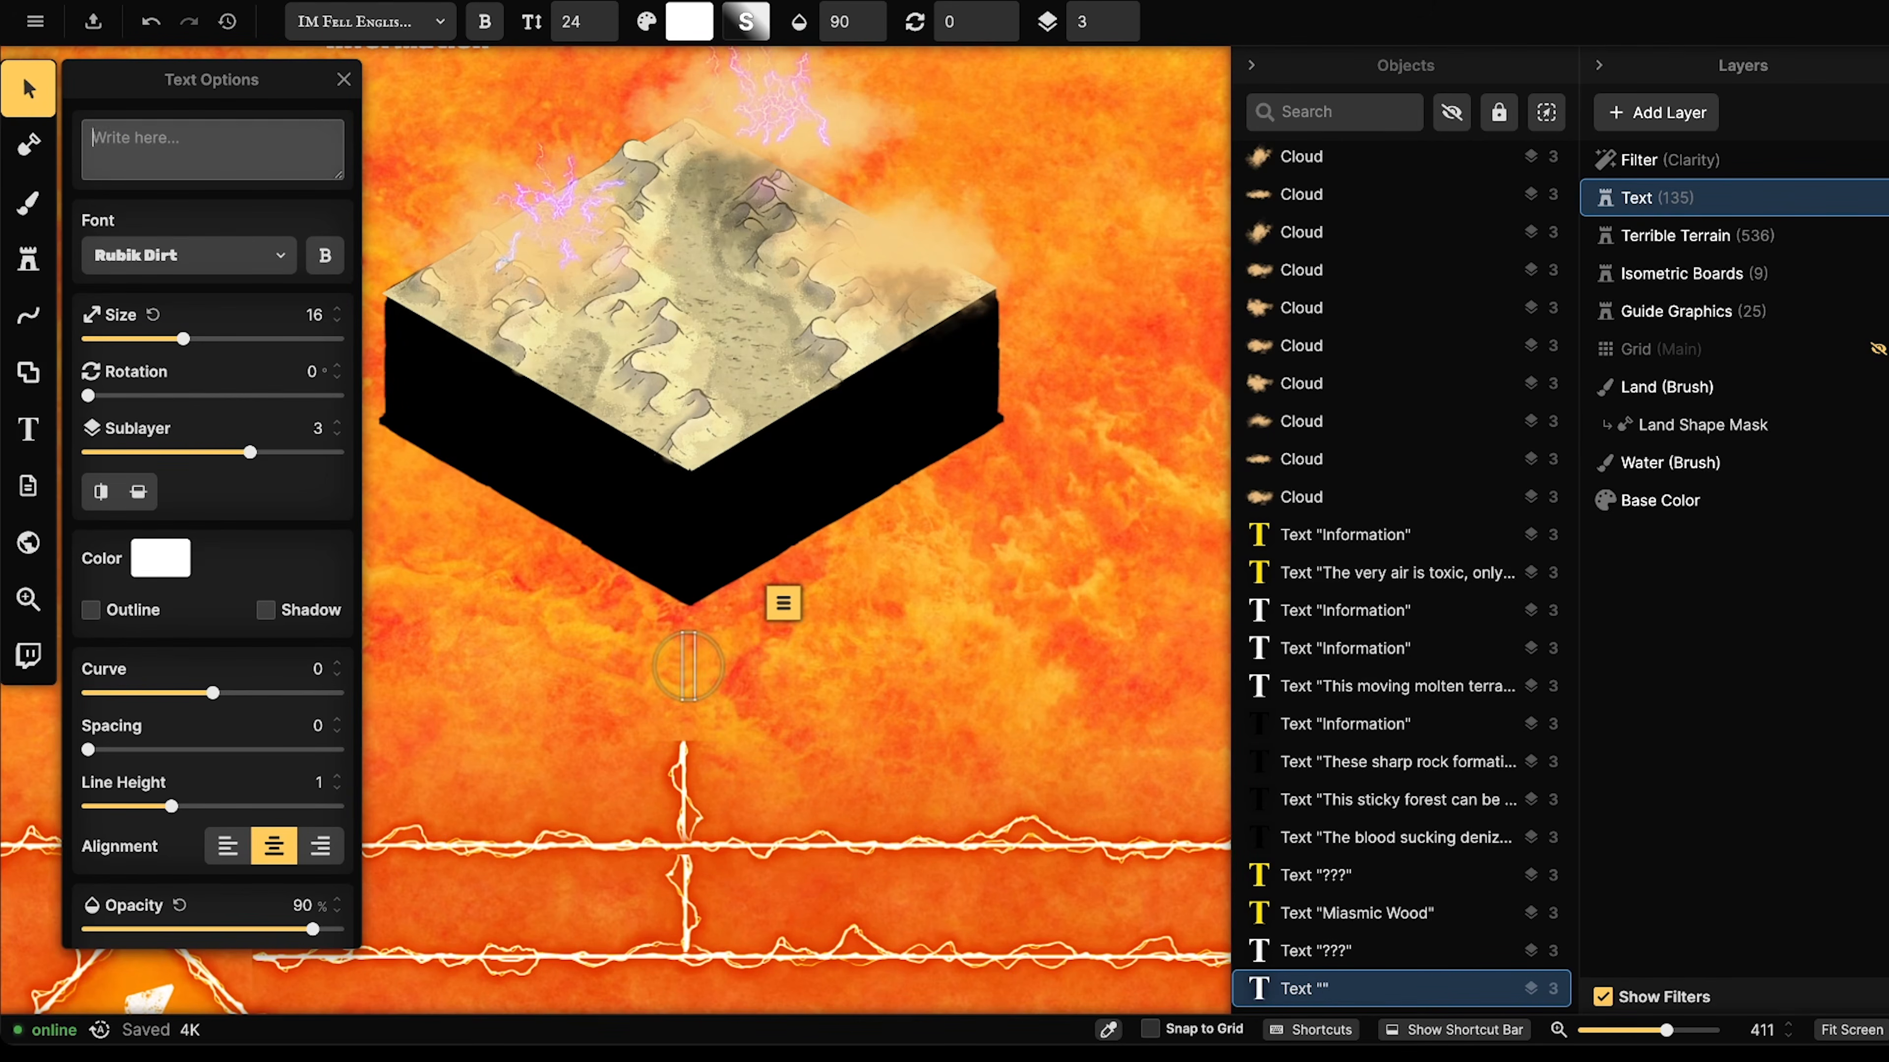
text(Static Desert)
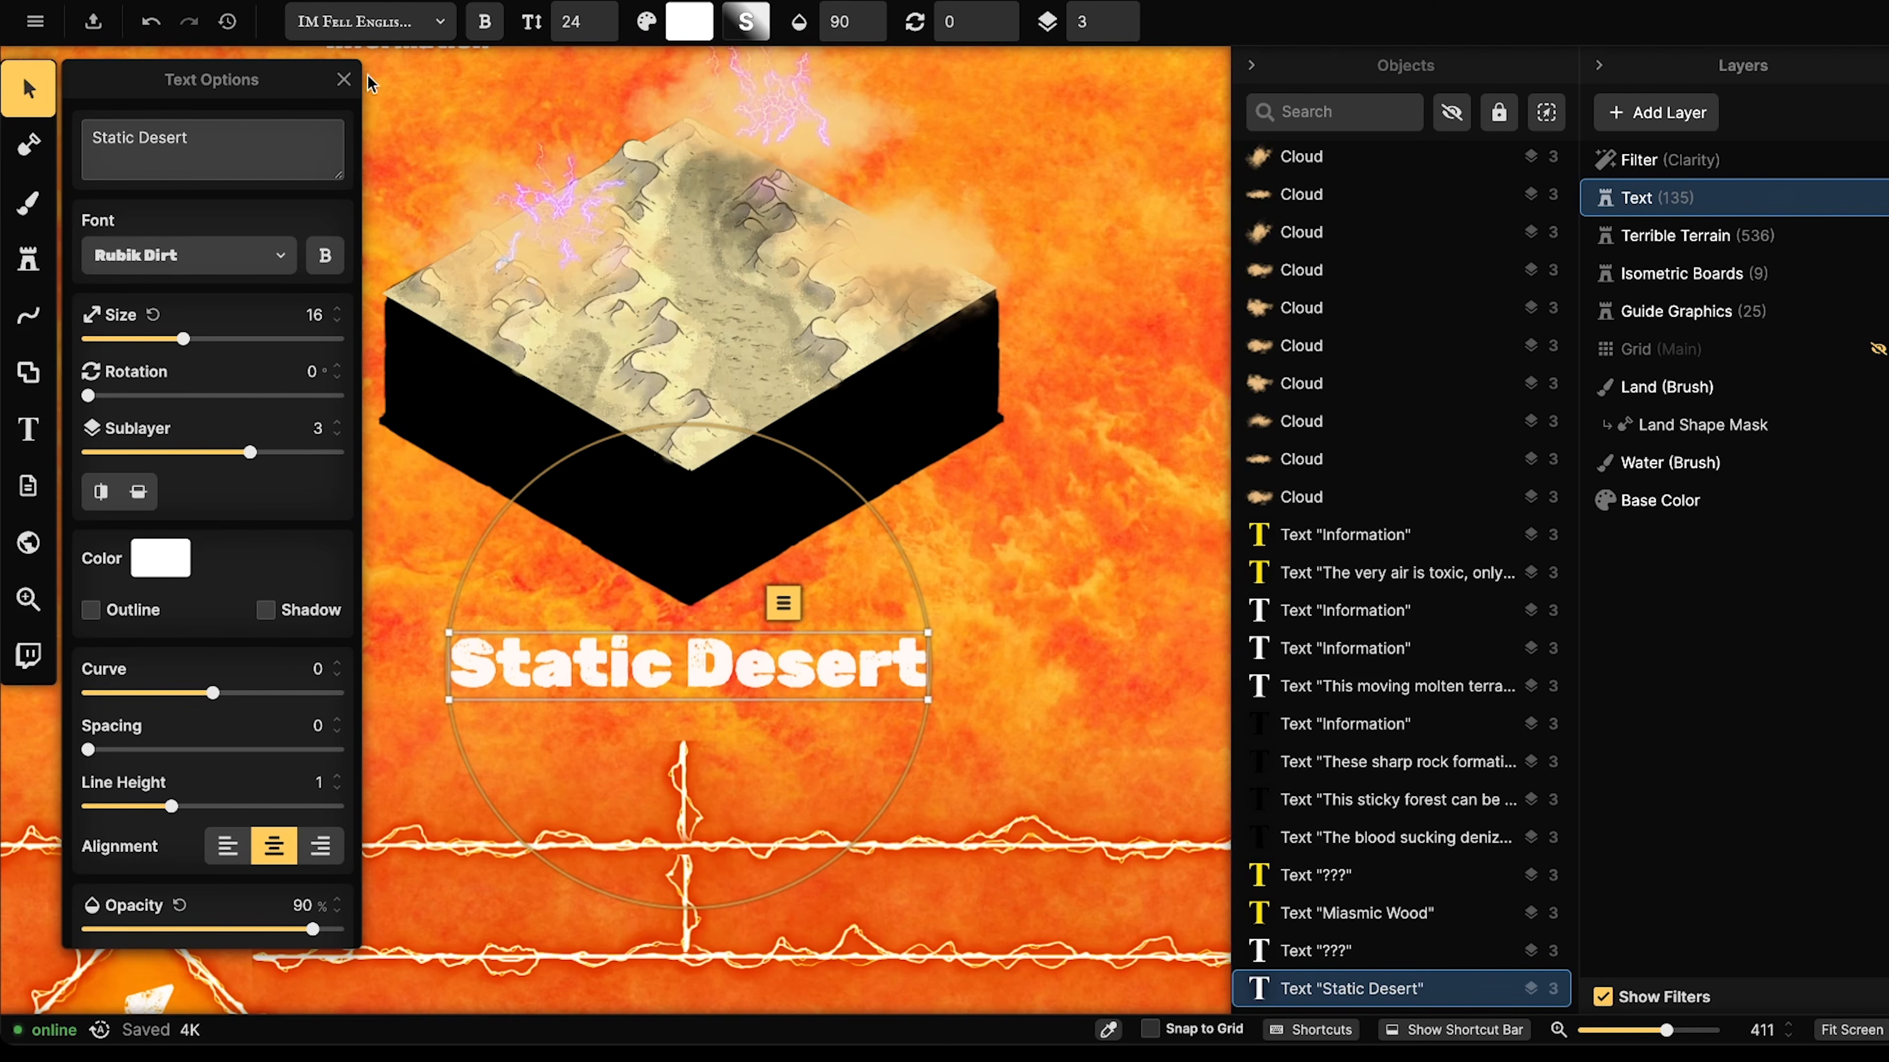
click(48, 106)
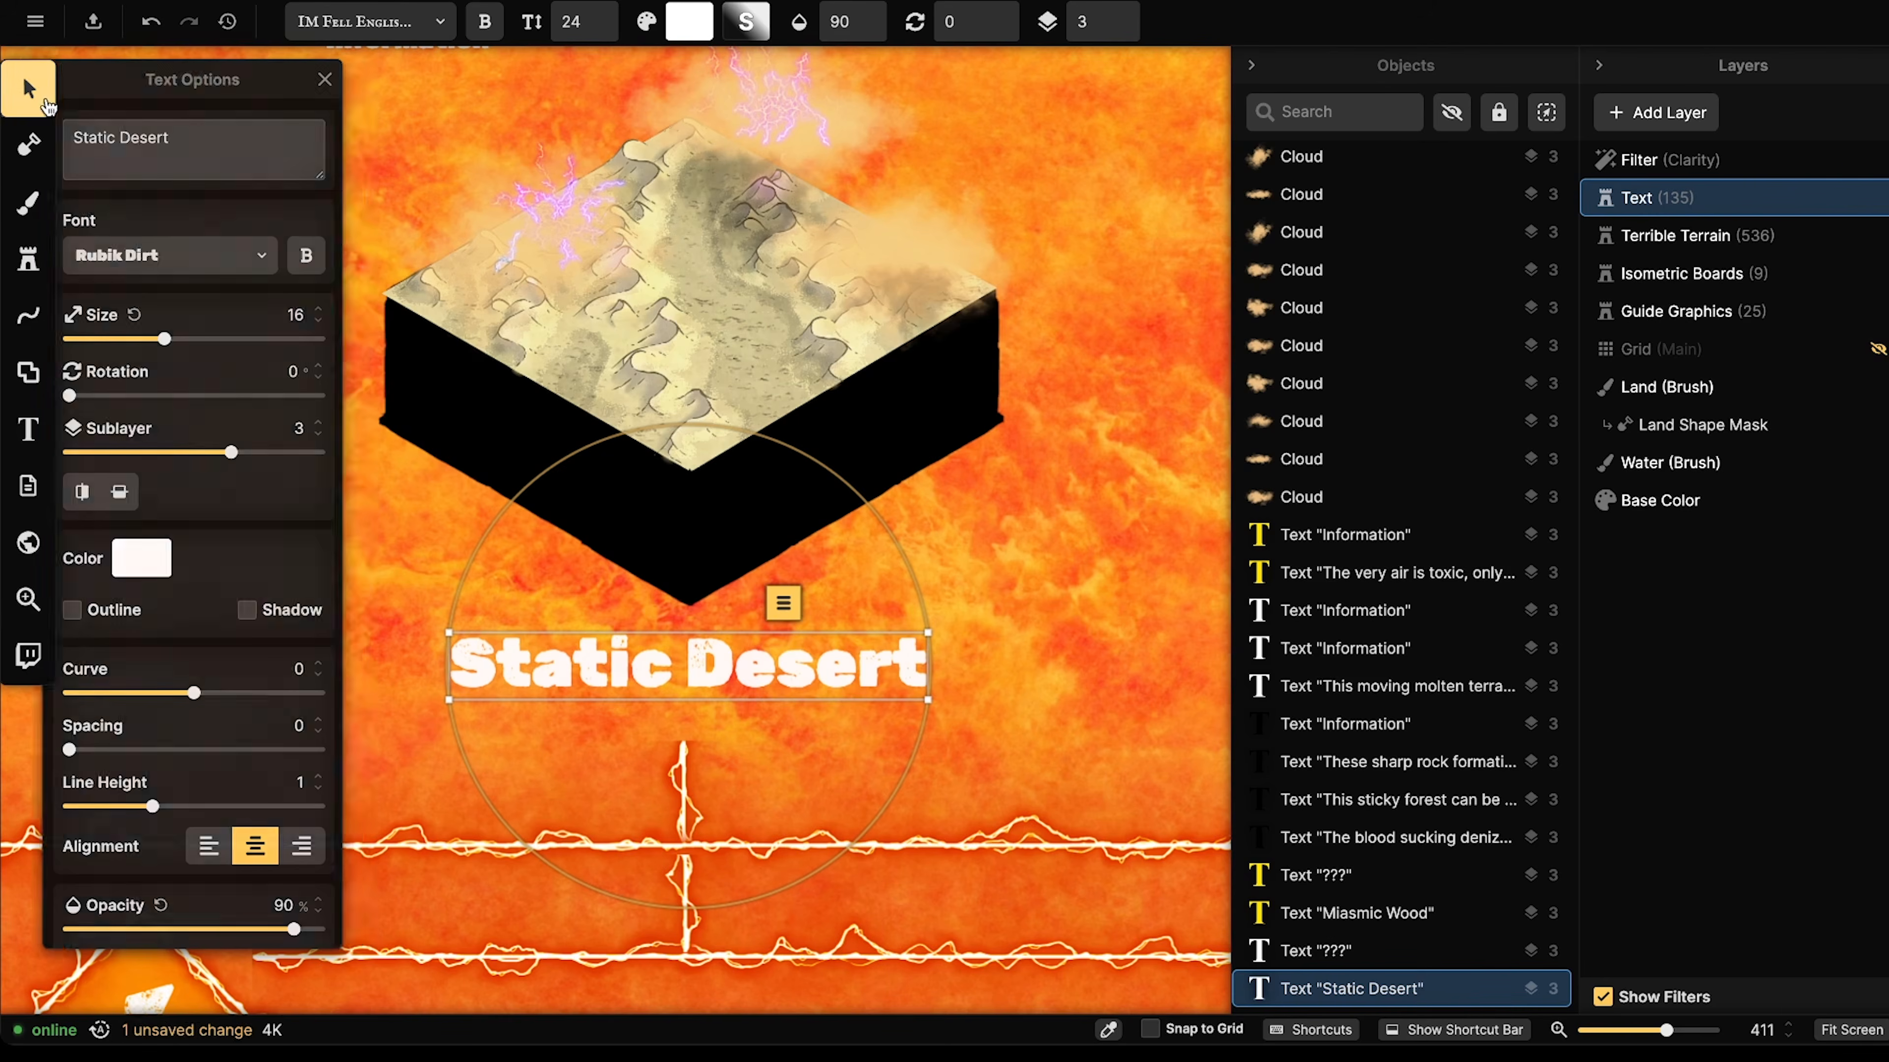
- Move all the sand, cloud and lightning objects on the Static Desert tile to the Terrible Terrain layer
scroll(476, 320, down, 8)
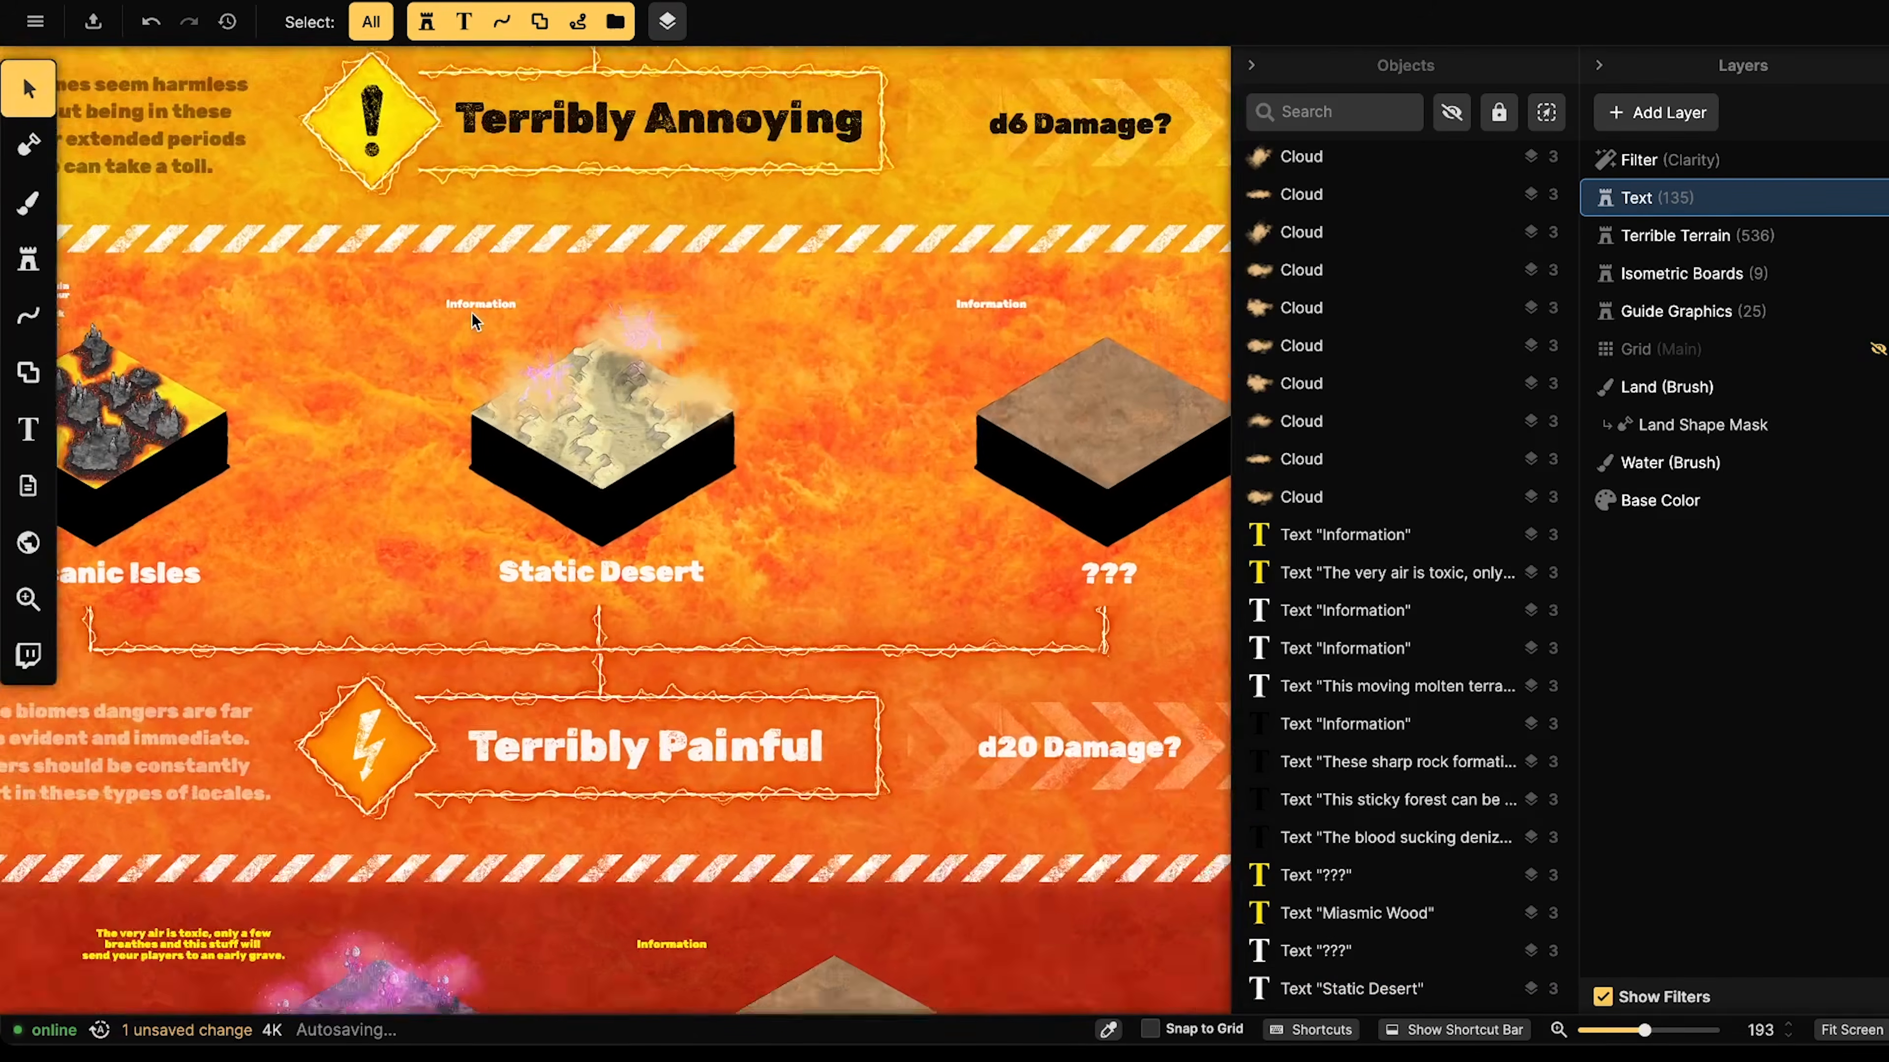
scroll(473, 321, down, 3)
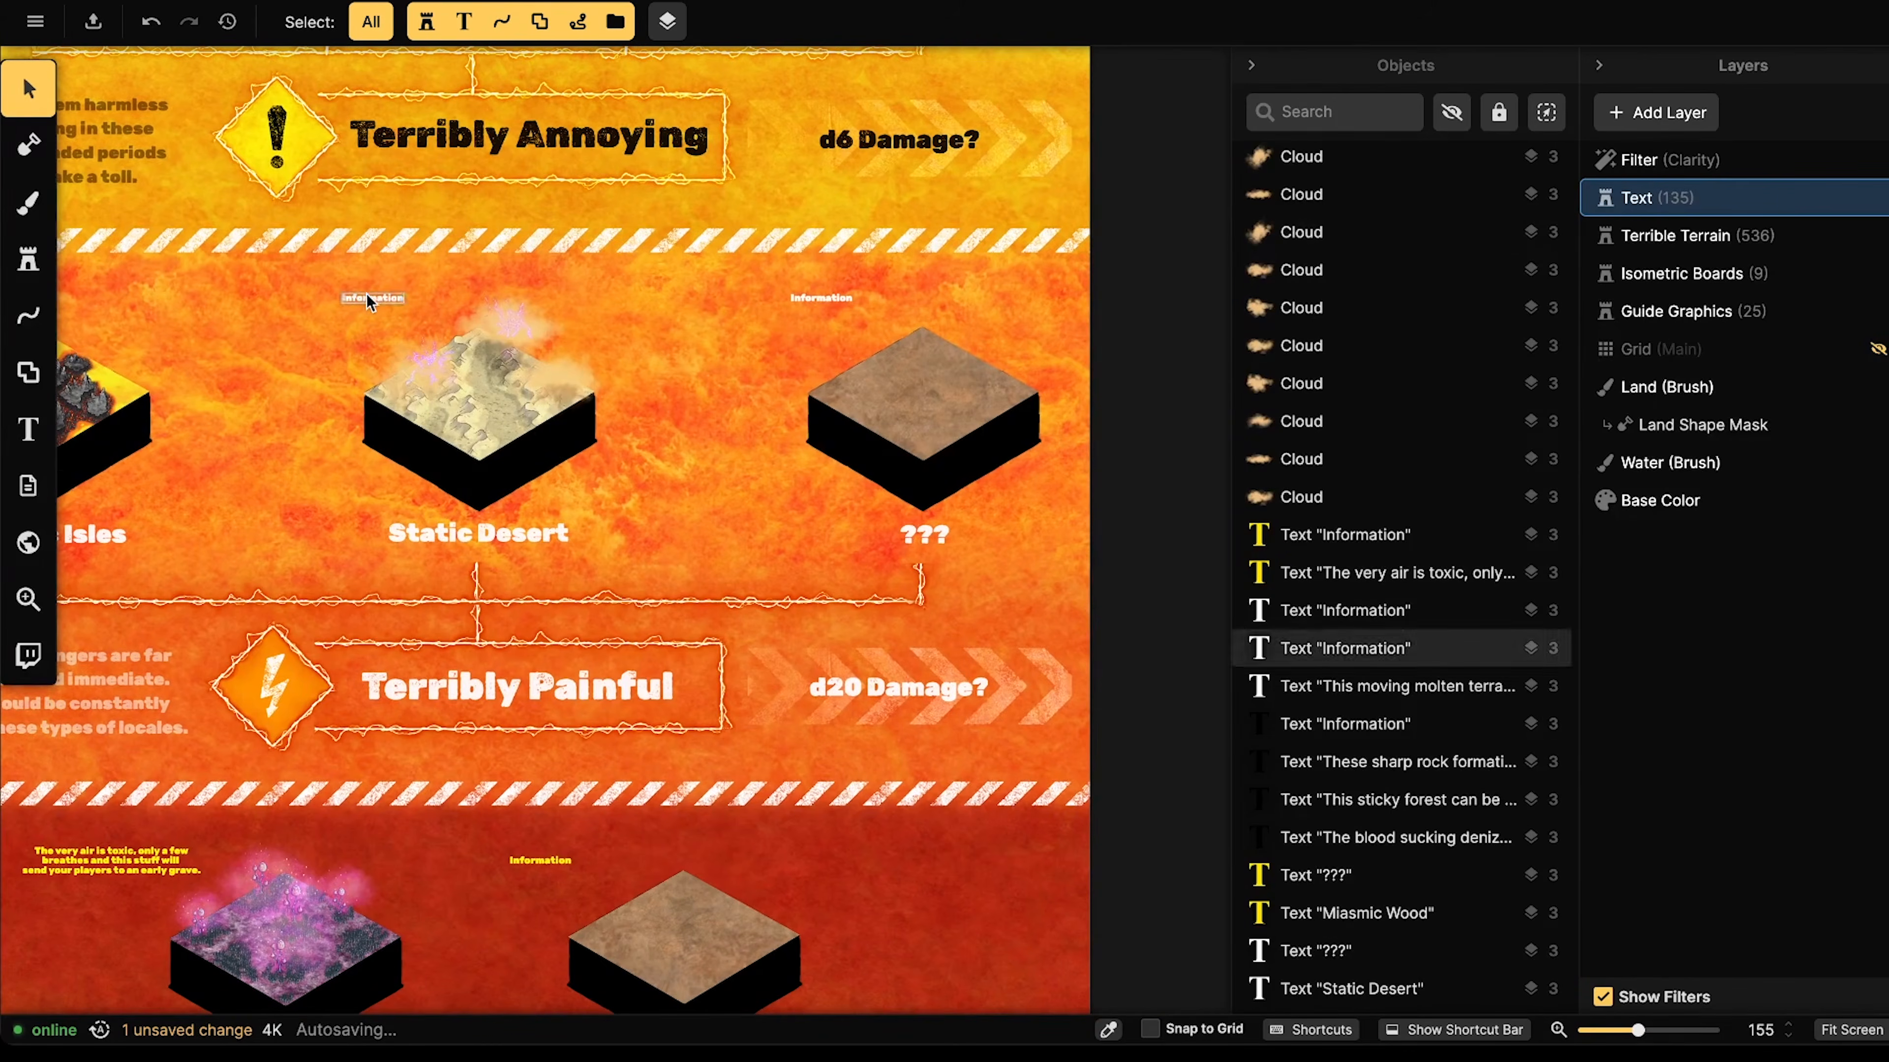
drag(348, 325, 673, 488)
click(827, 478)
drag(347, 310, 625, 474)
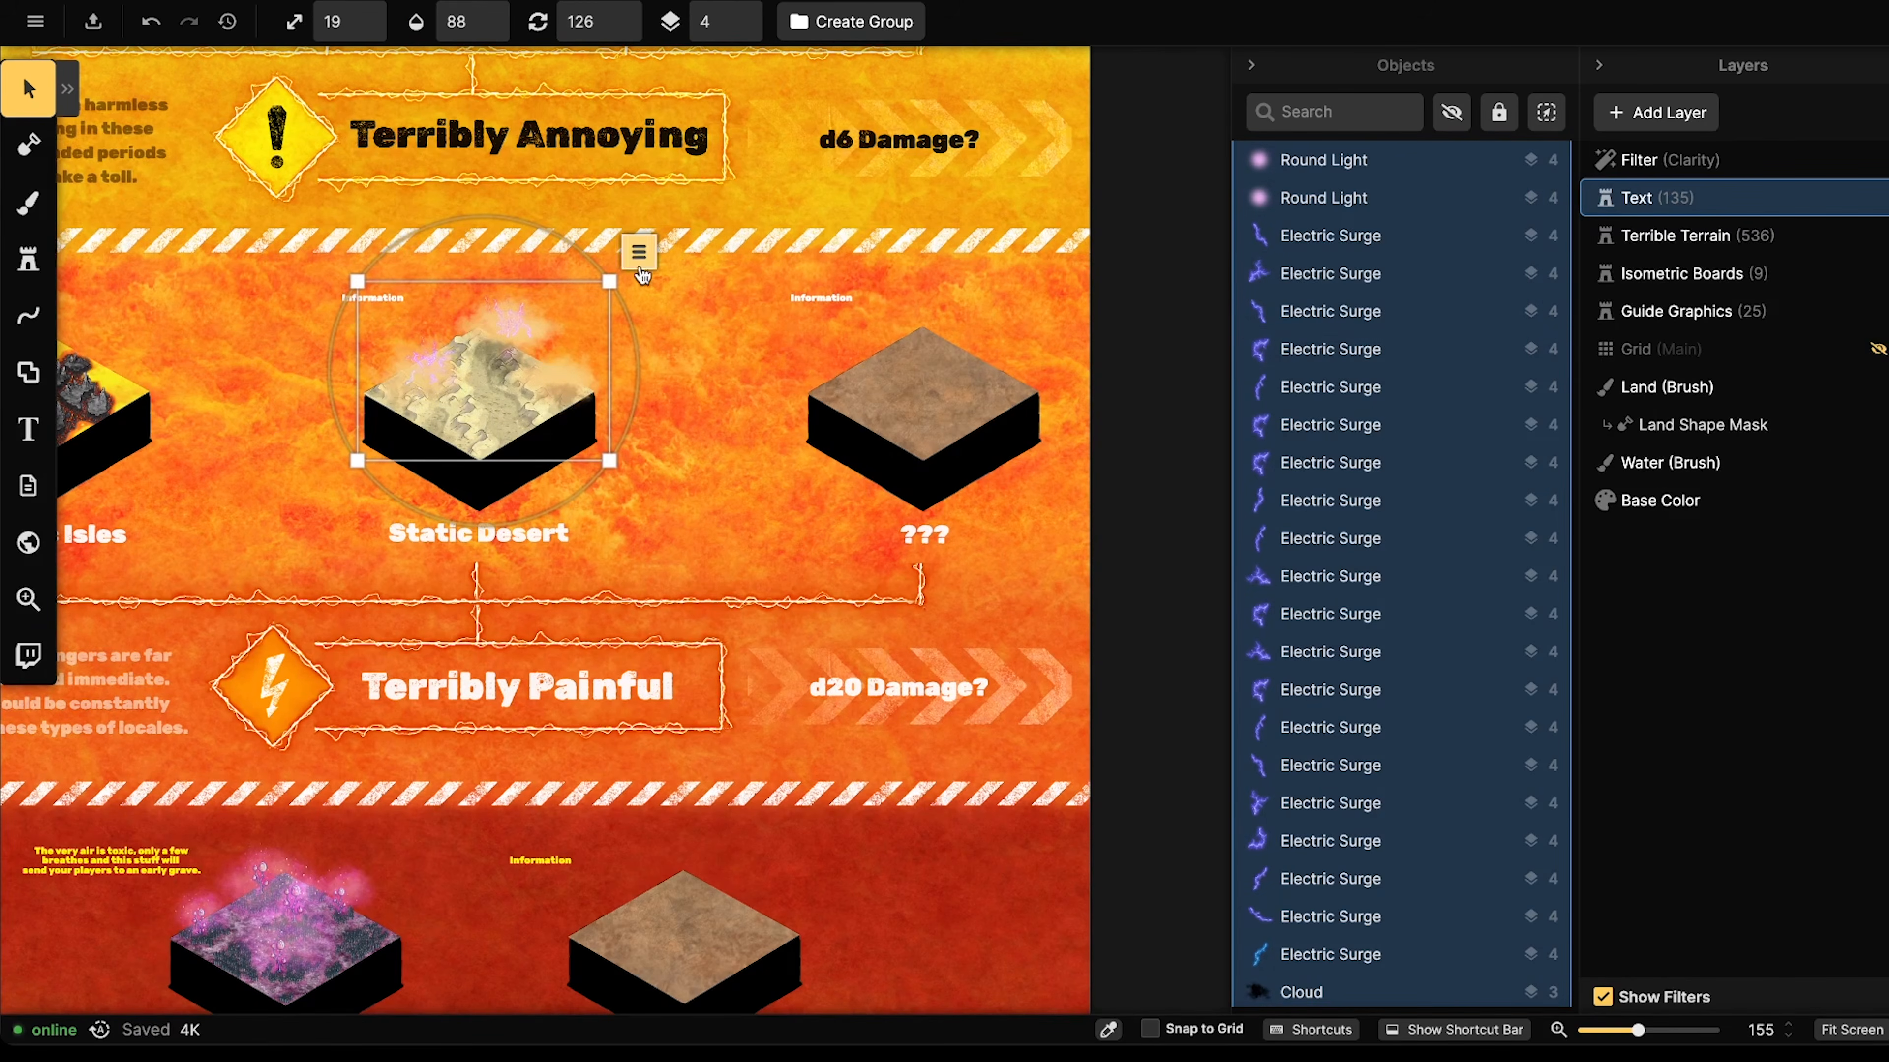
click(639, 252)
mouse_move(717, 736)
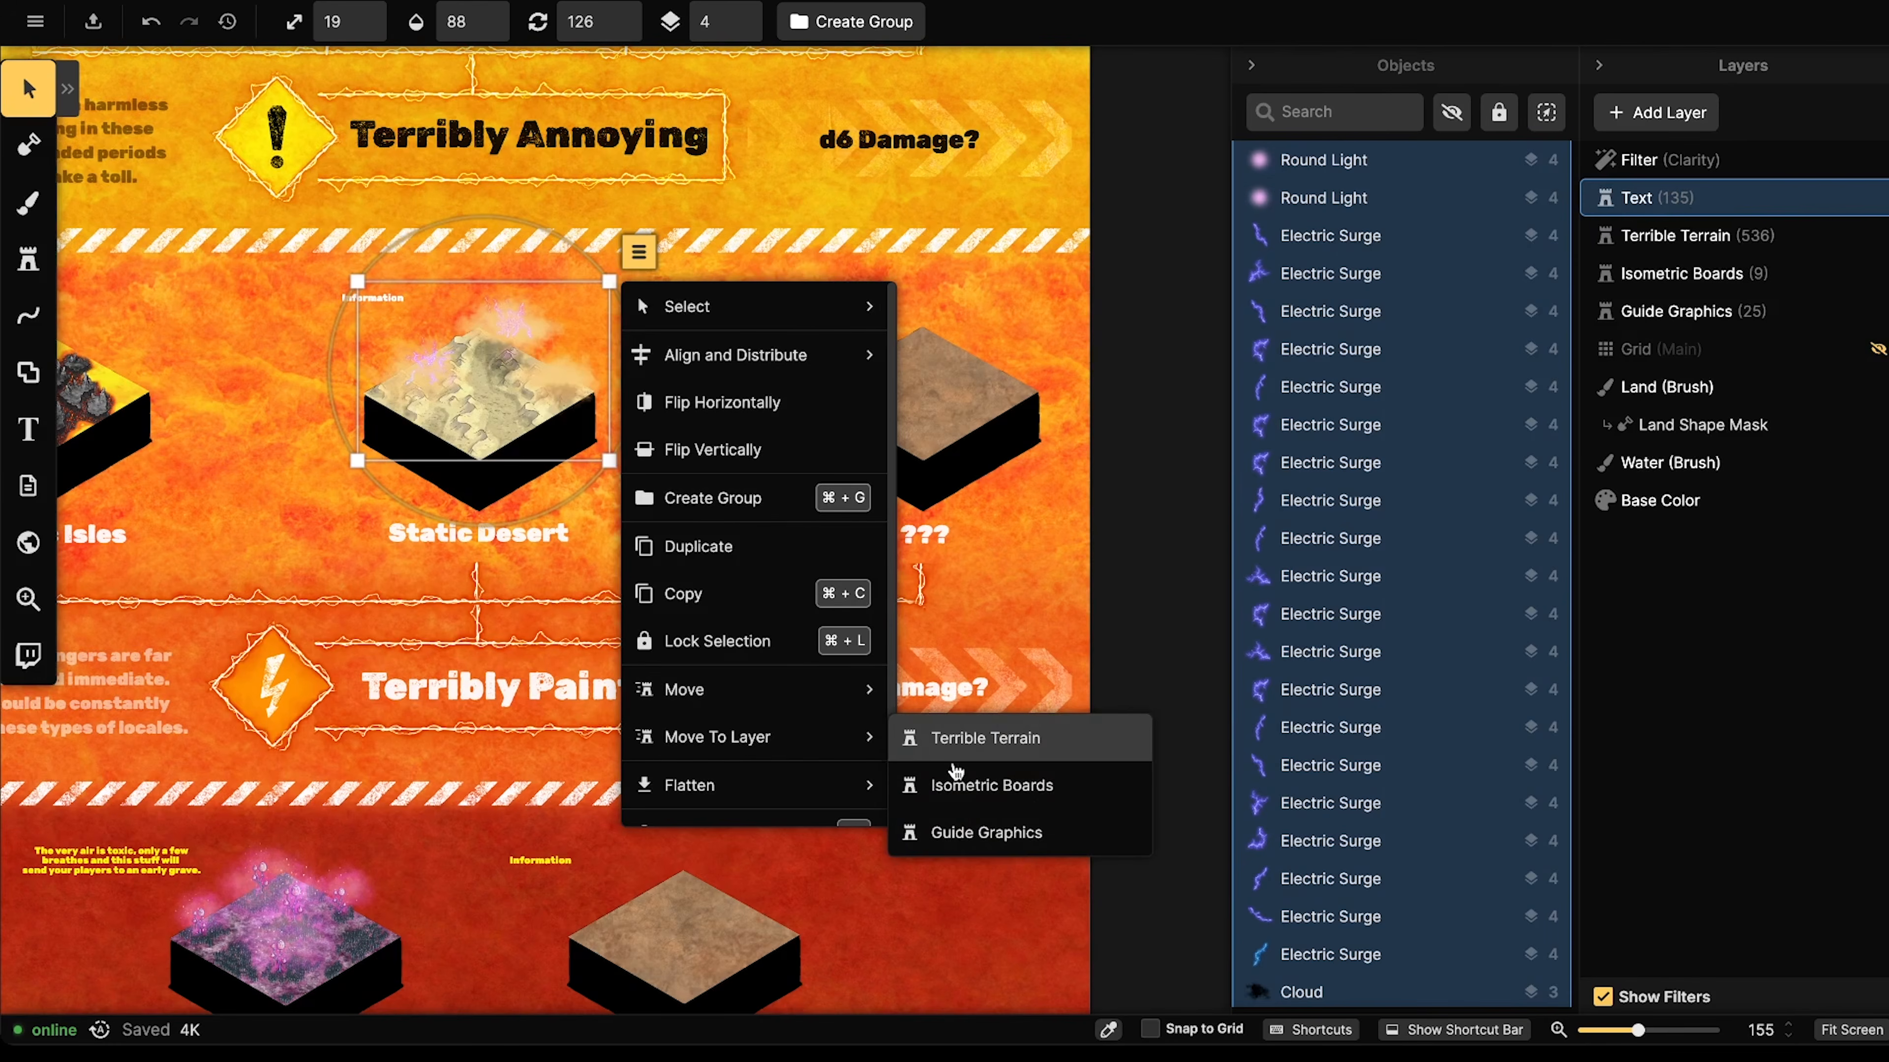
click(985, 740)
- Group the desert tile's objects on the Terrible Terrain layer under the name "Lightning Sands"
click(1585, 240)
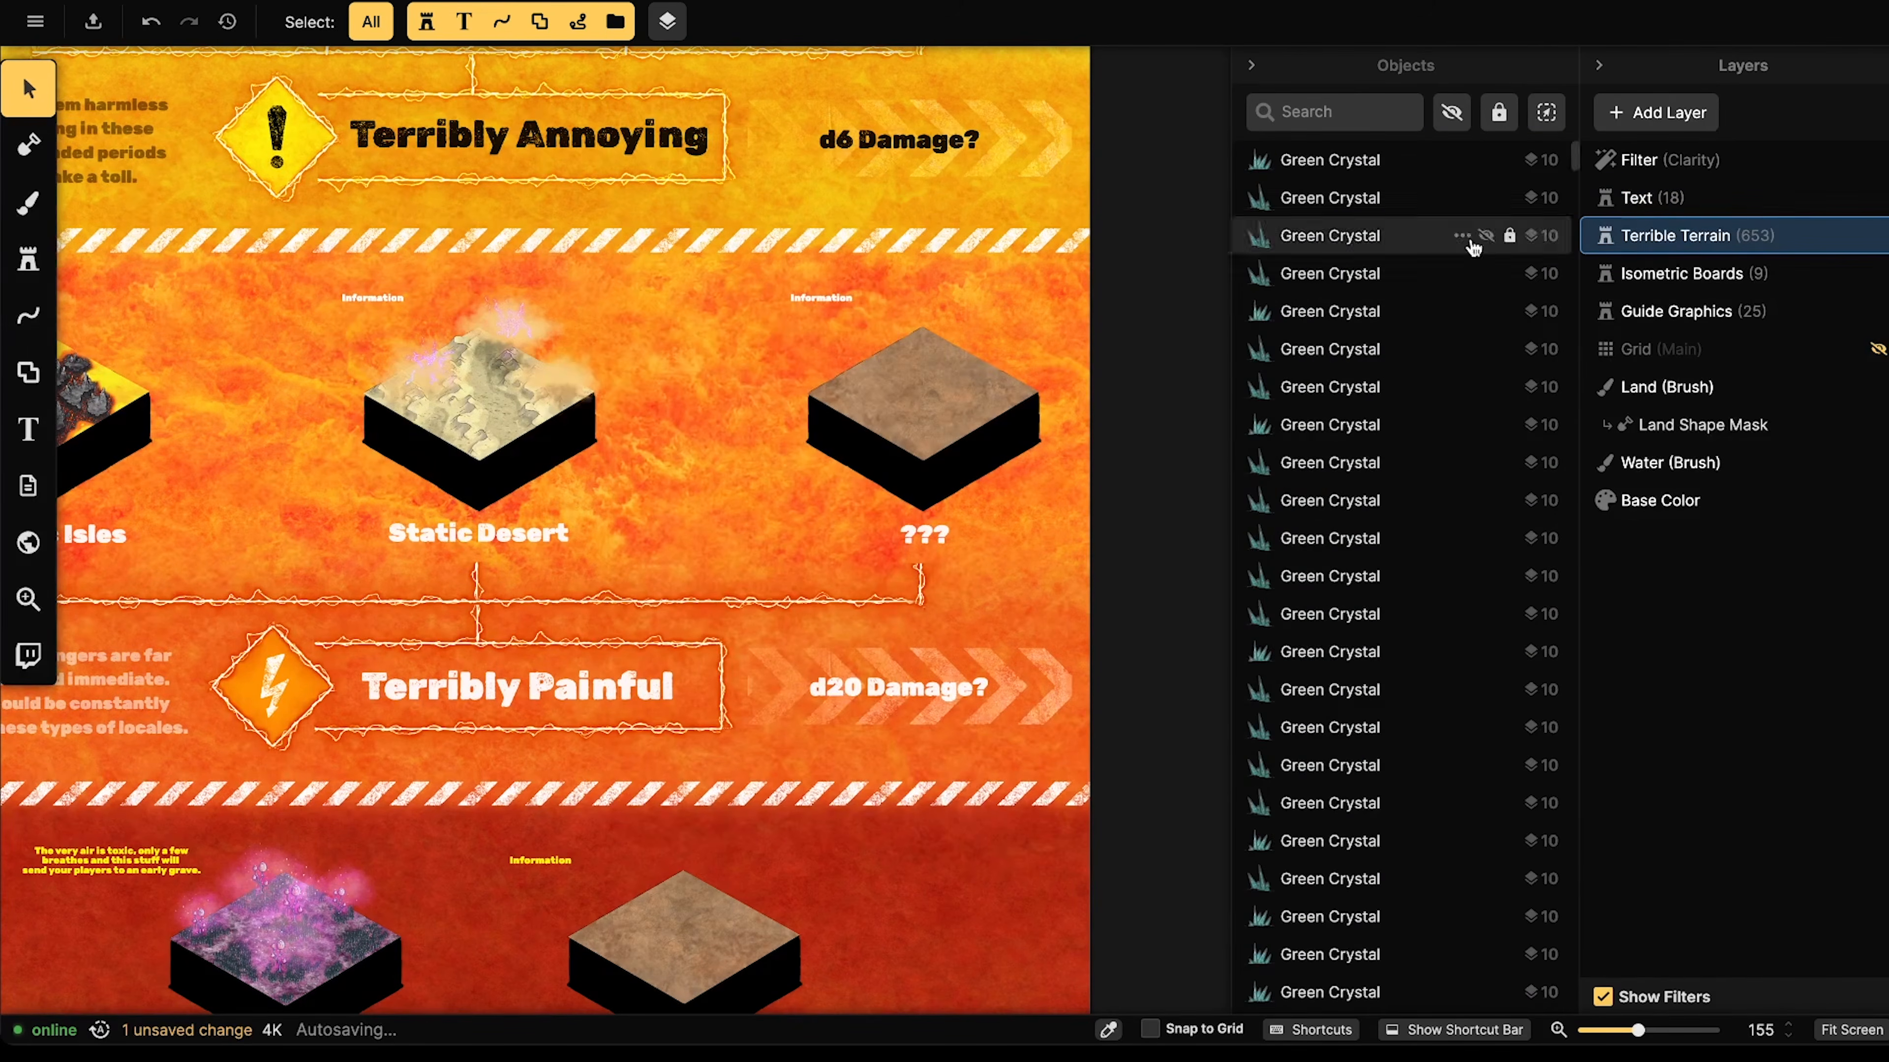
drag(413, 357, 501, 388)
click(751, 462)
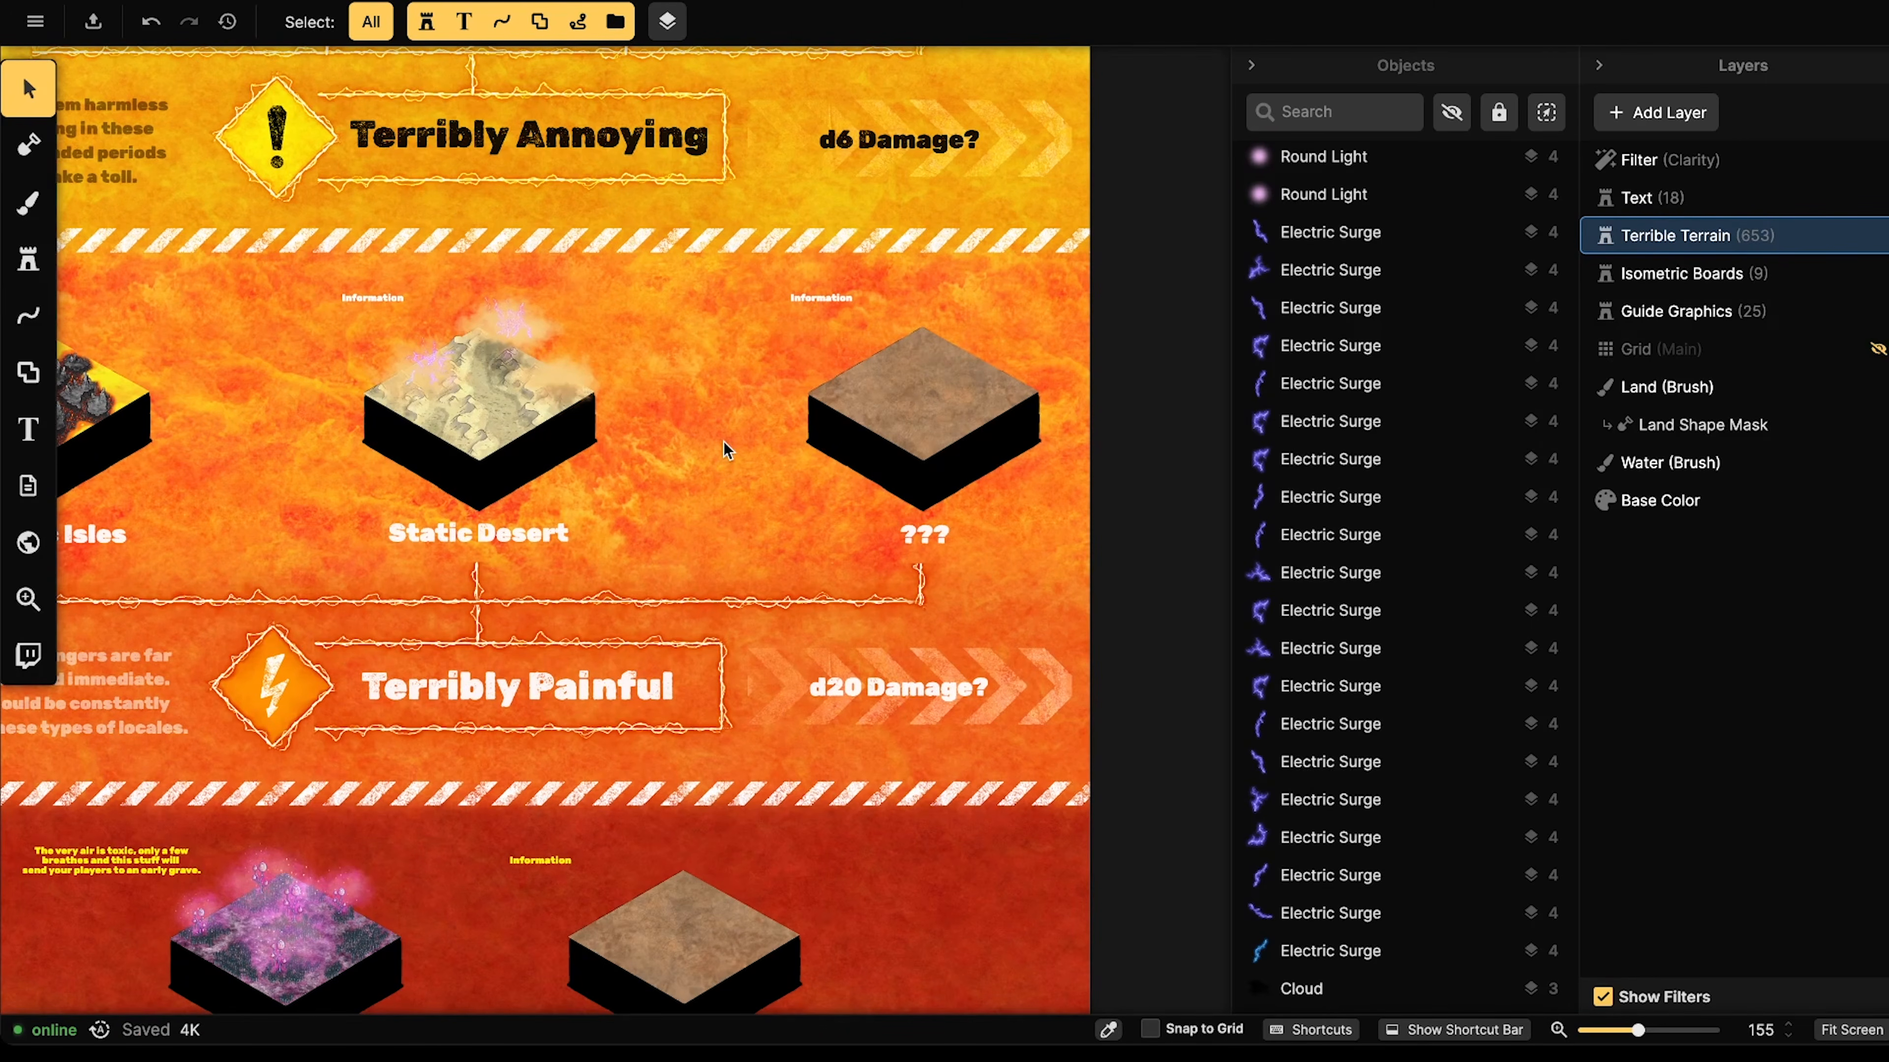
drag(324, 312, 640, 476)
click(820, 33)
text(Lightning Sands)
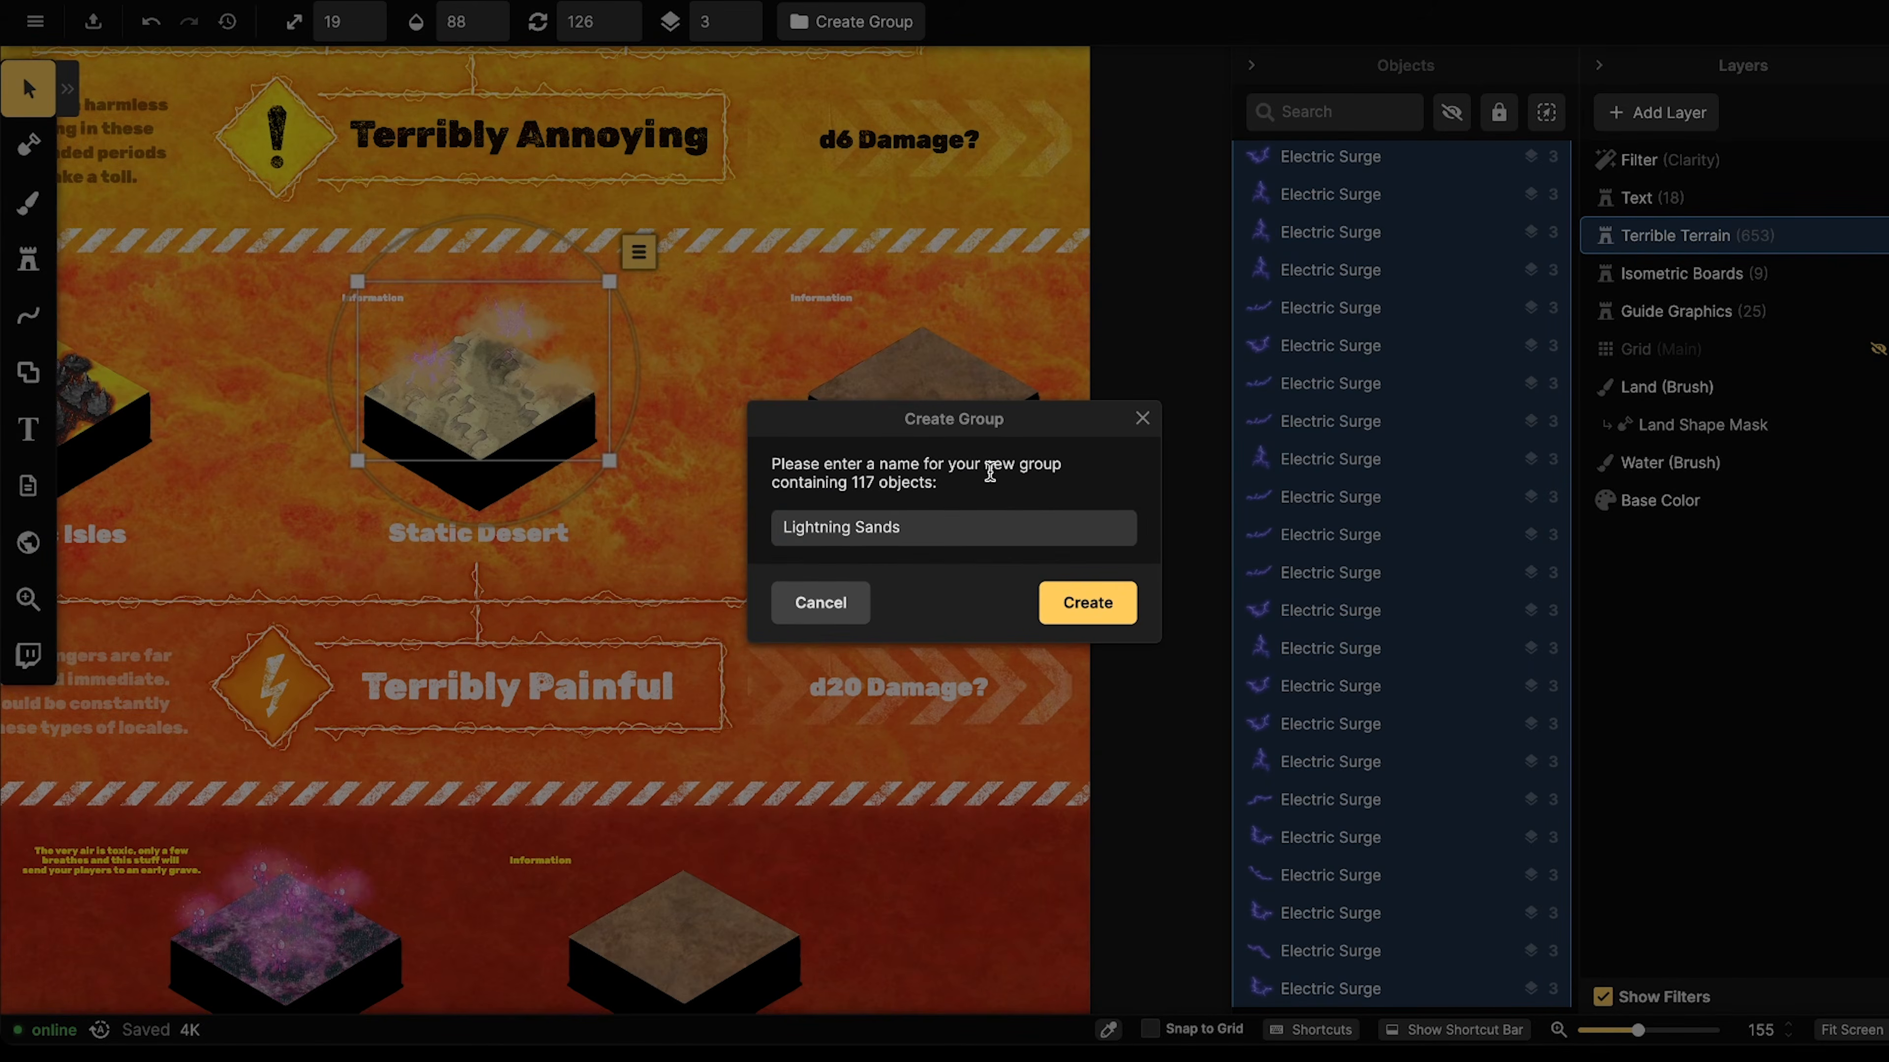
drag(940, 529, 752, 530)
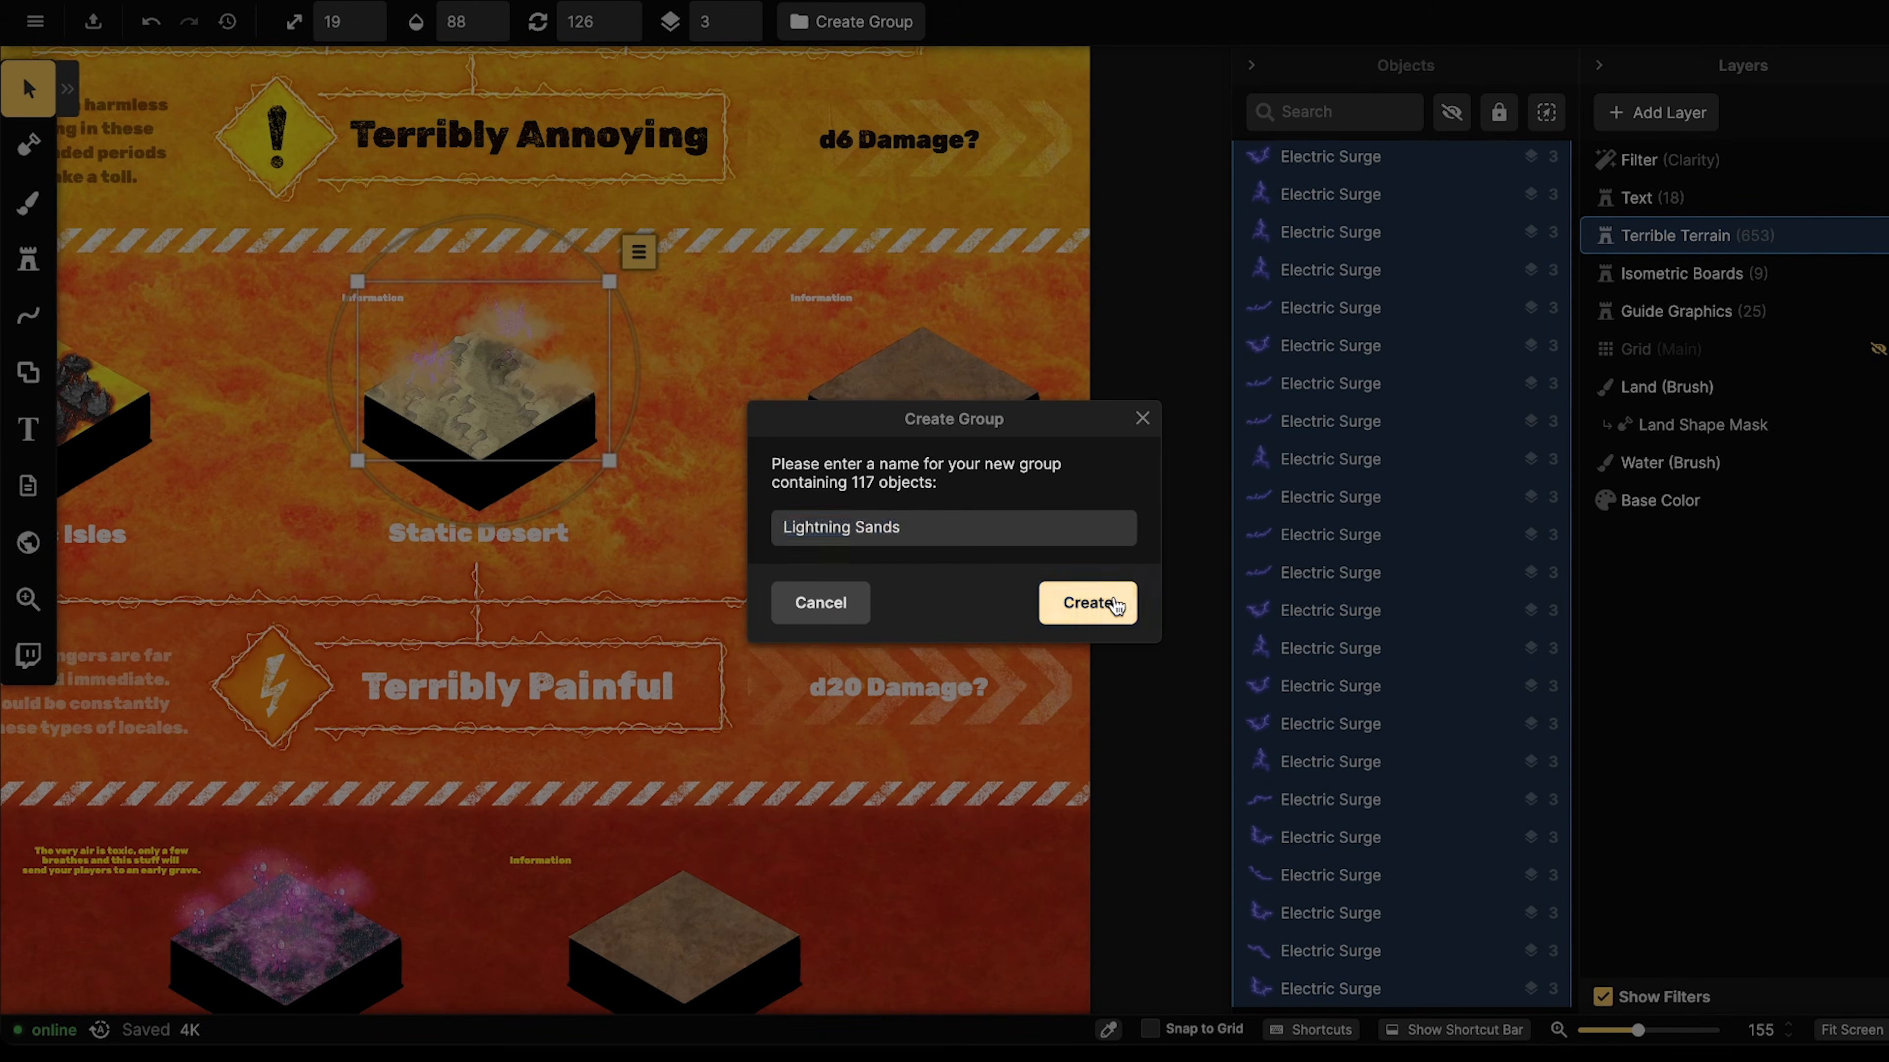
click(1107, 609)
- Replace the "Static Desert" label below the sandy tile with "Lightning Sands"
click(565, 531)
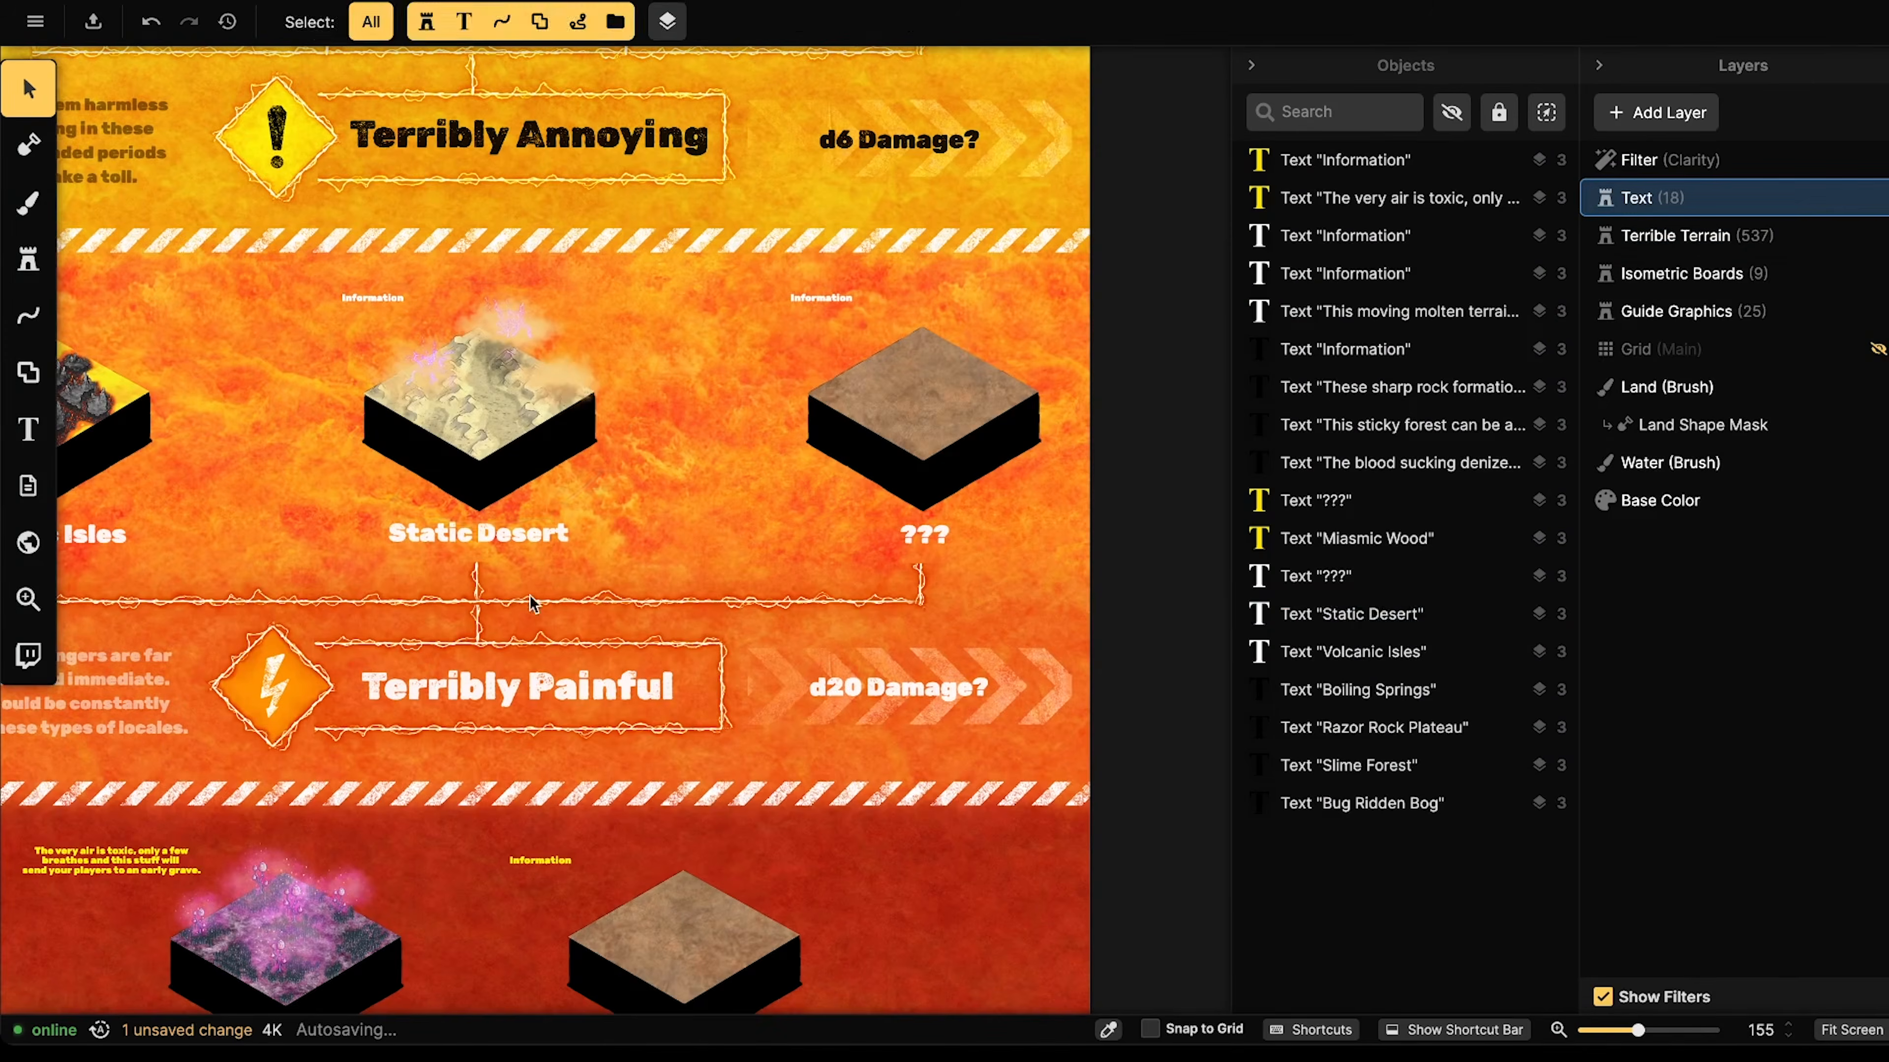
click(30, 98)
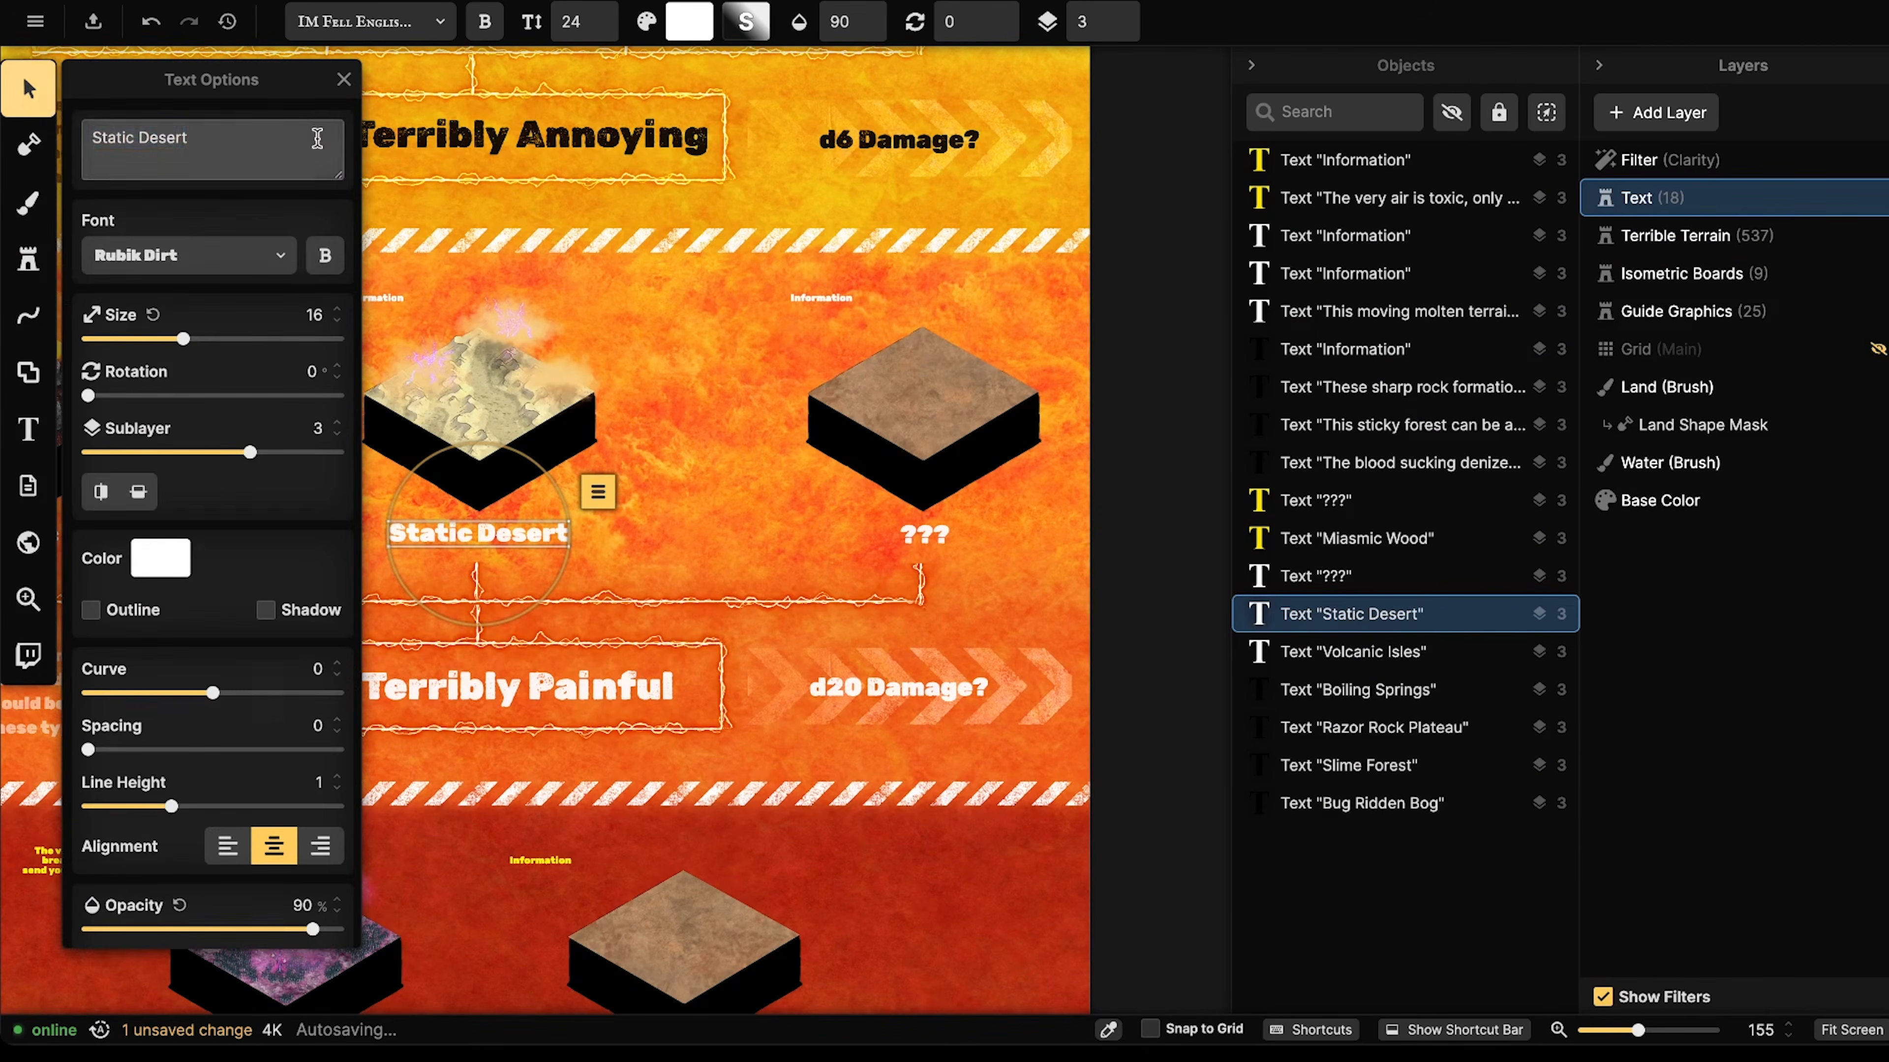
drag(292, 151, 71, 145)
text(Lightning Sands)
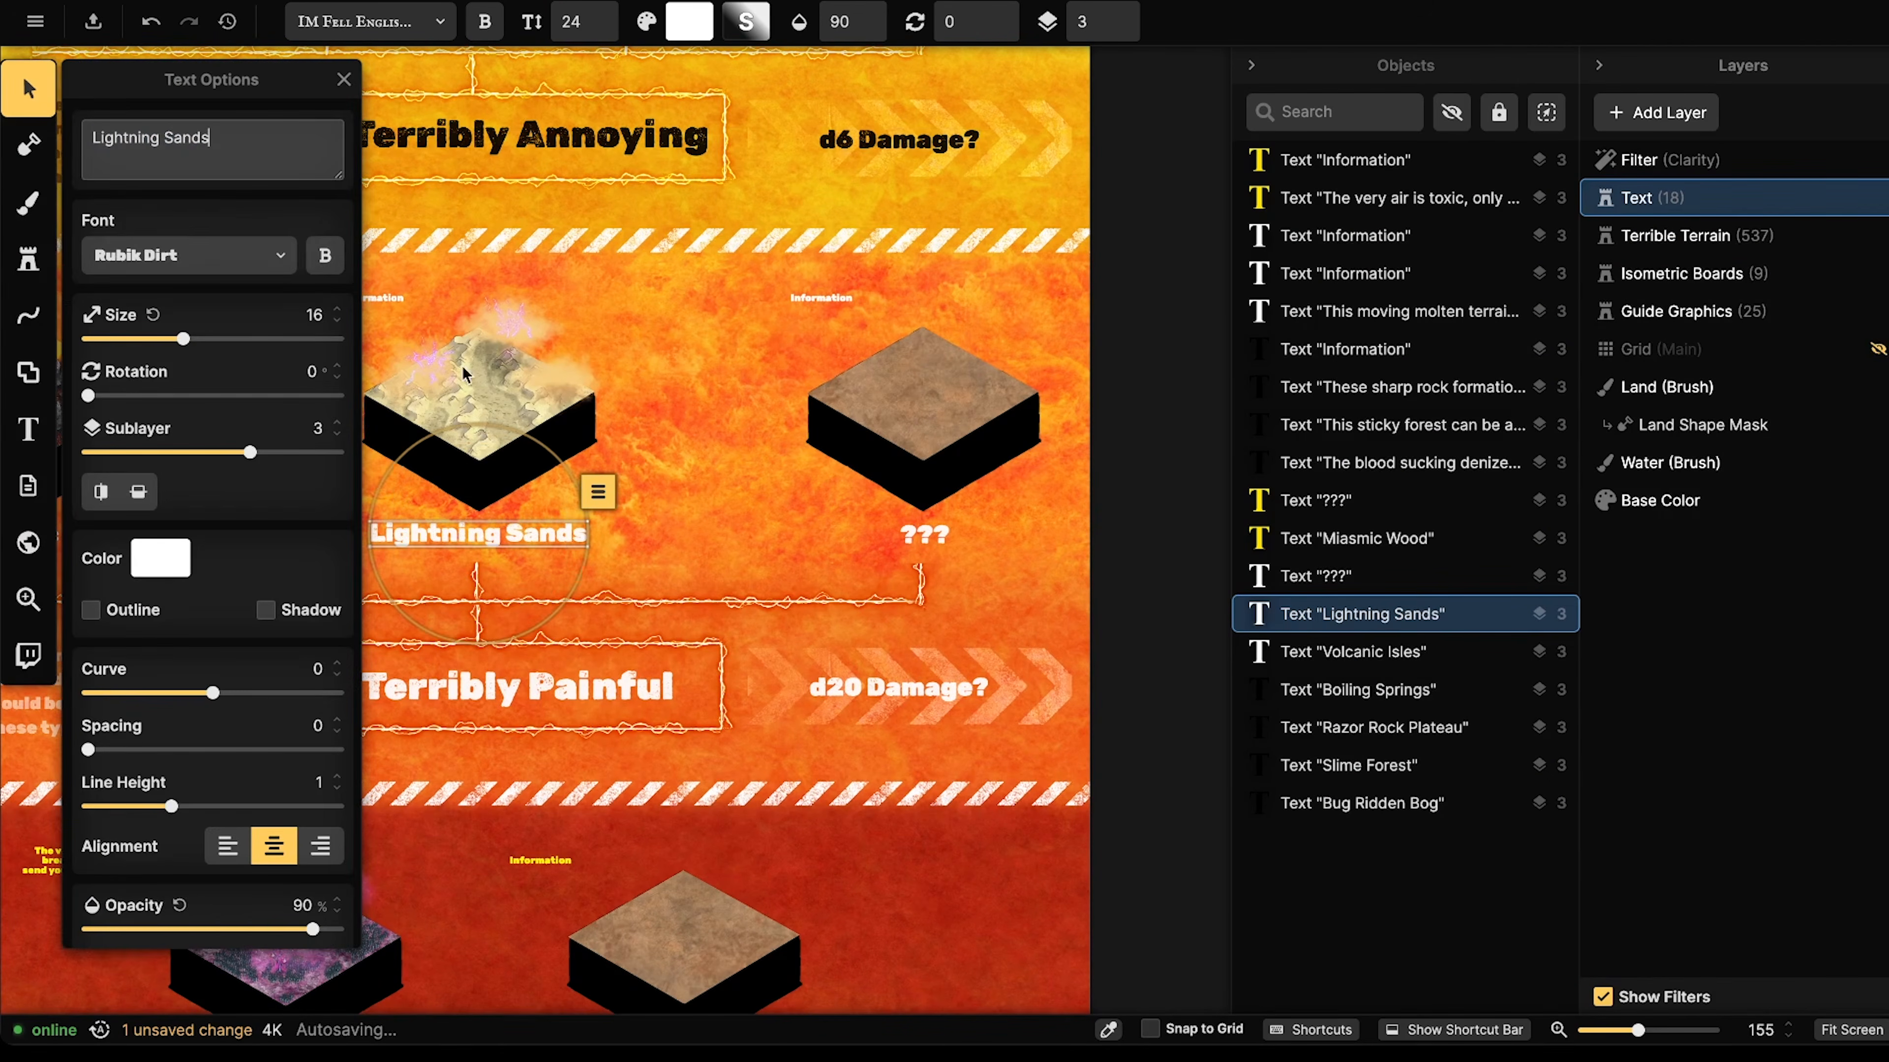
click(732, 506)
scroll(528, 462, down, 2)
drag(528, 462, 609, 490)
click(486, 345)
click(652, 382)
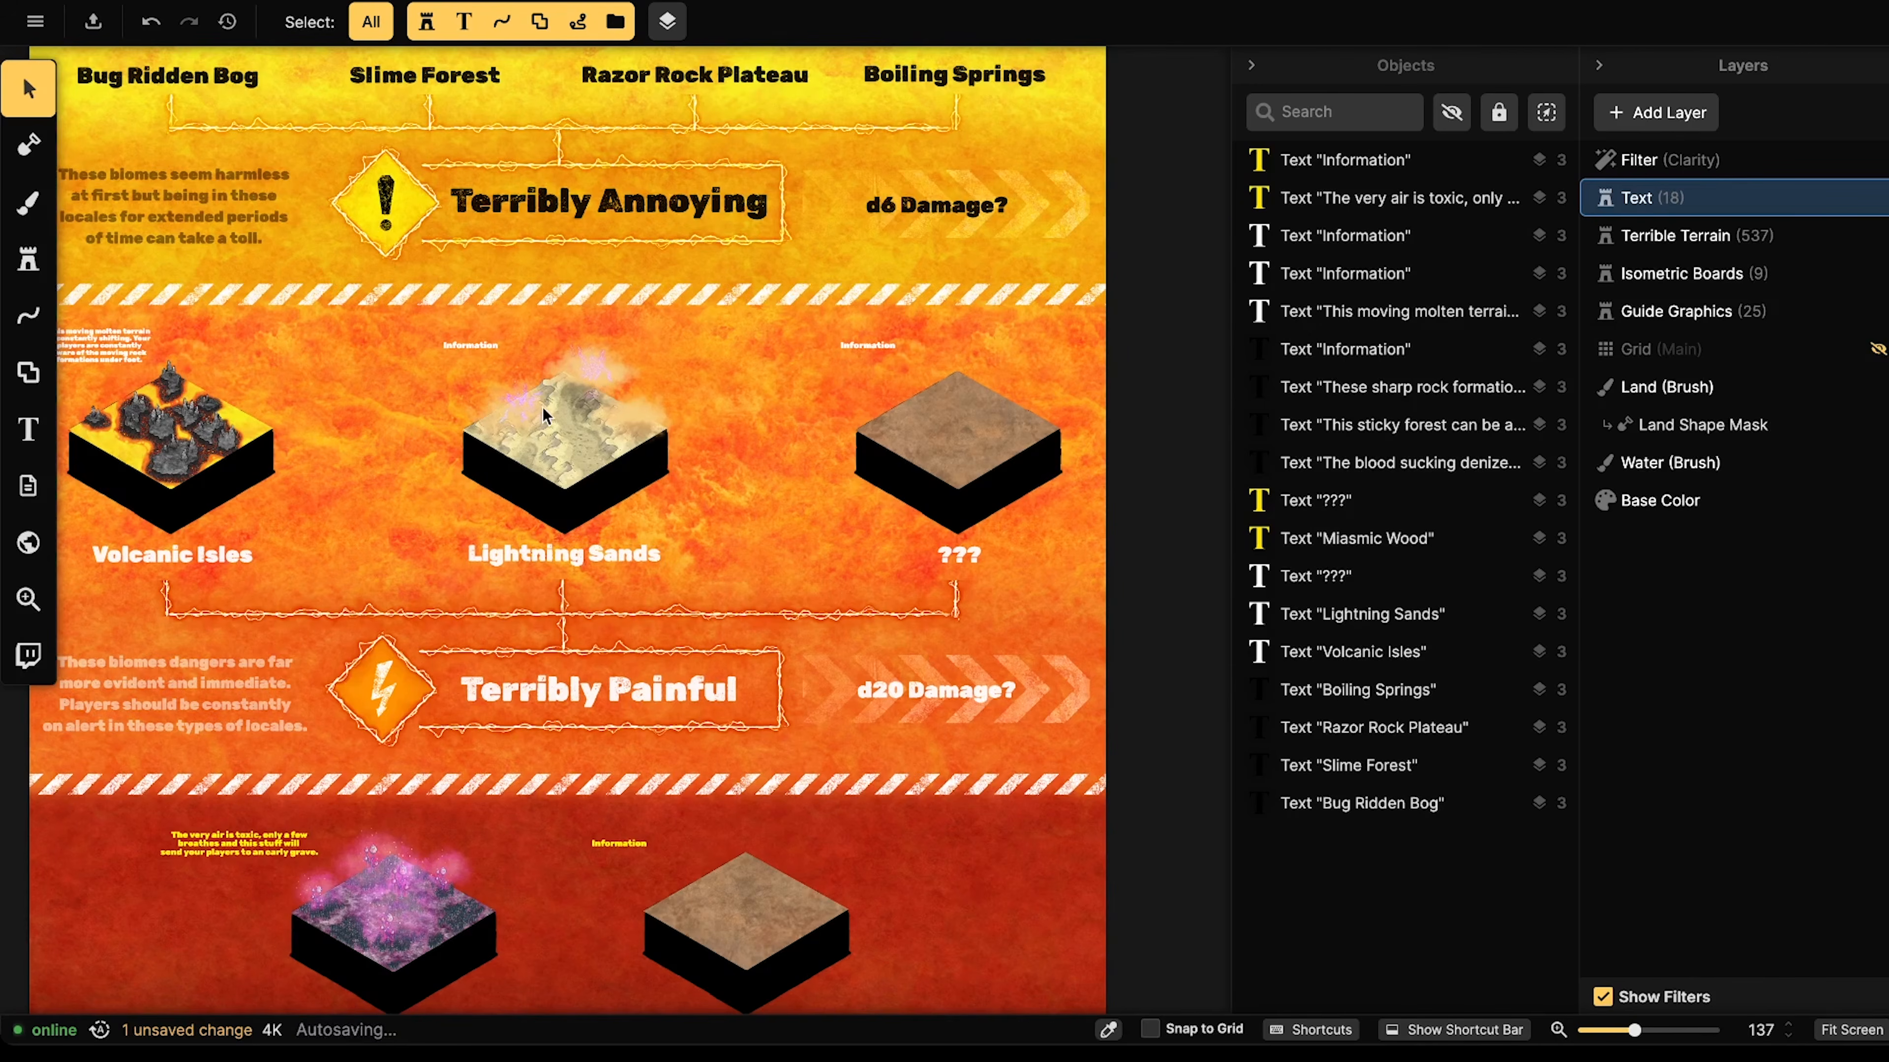
scroll(587, 388, down, 2)
scroll(703, 458, down, 1)
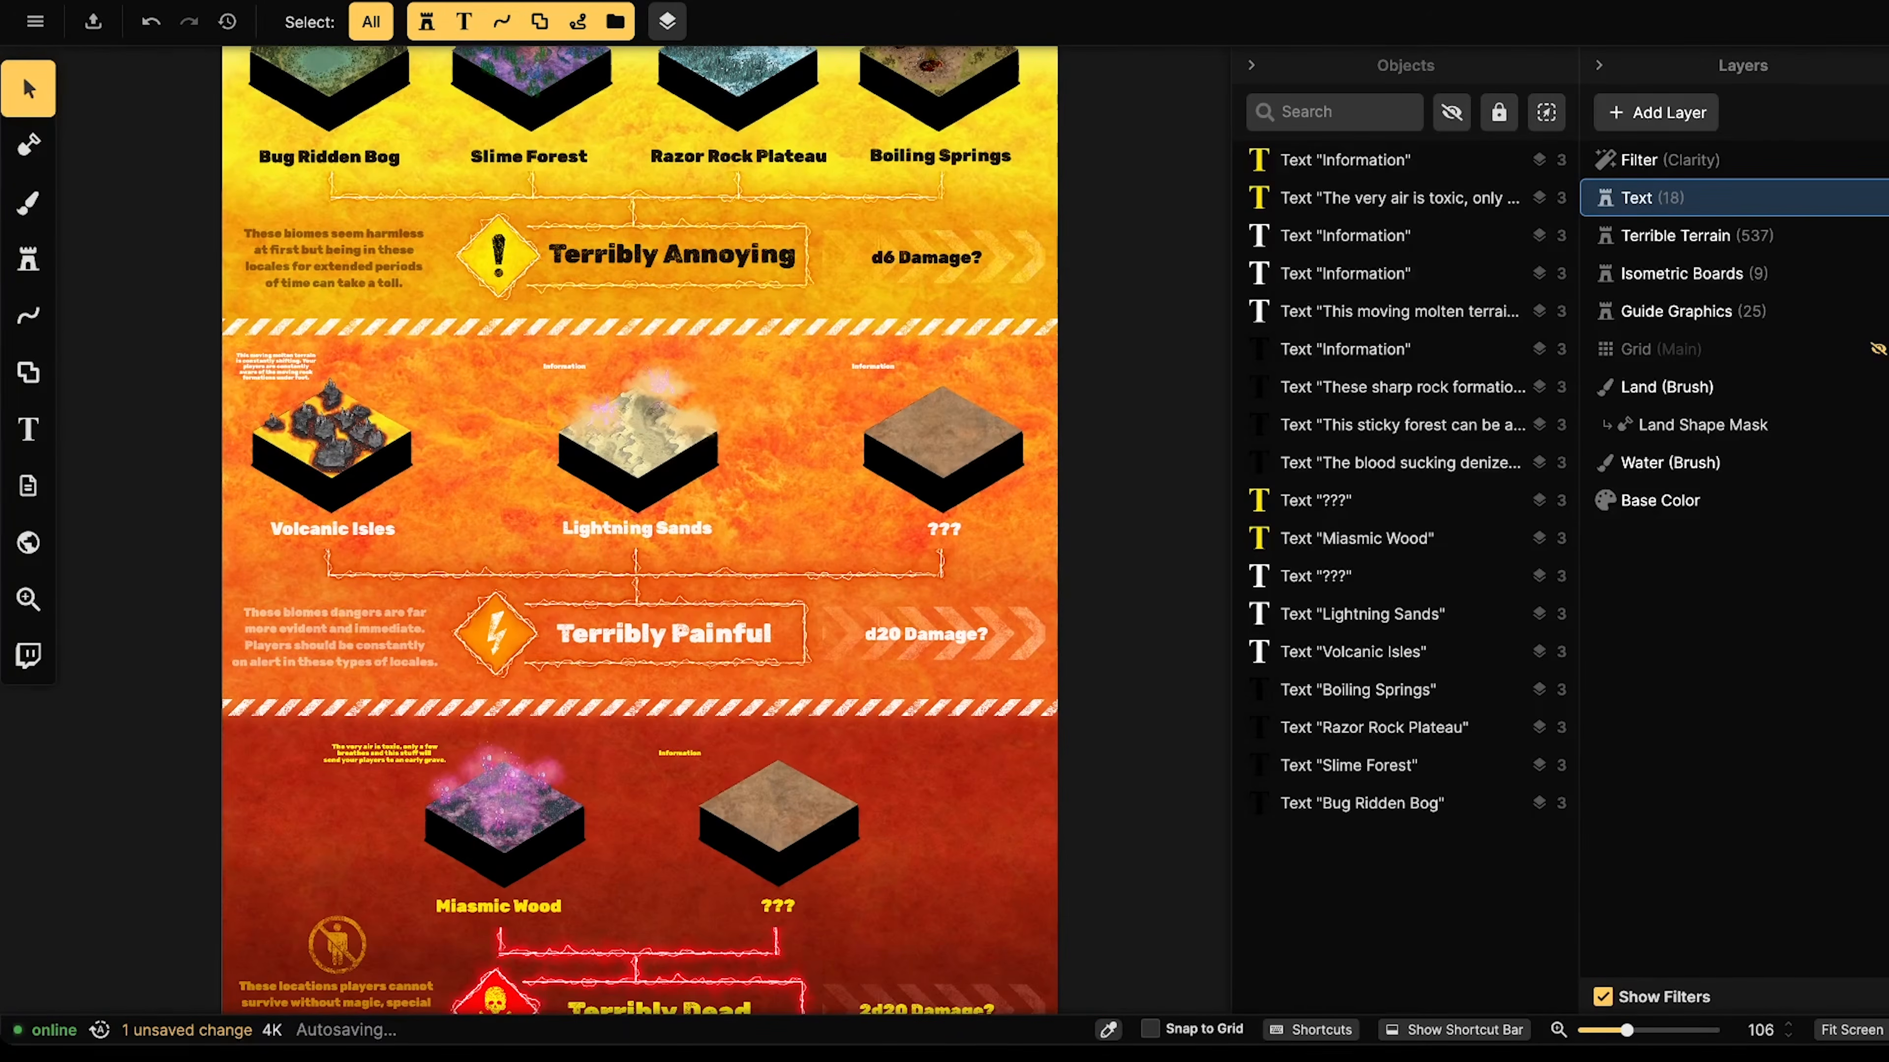
drag(584, 418, 525, 390)
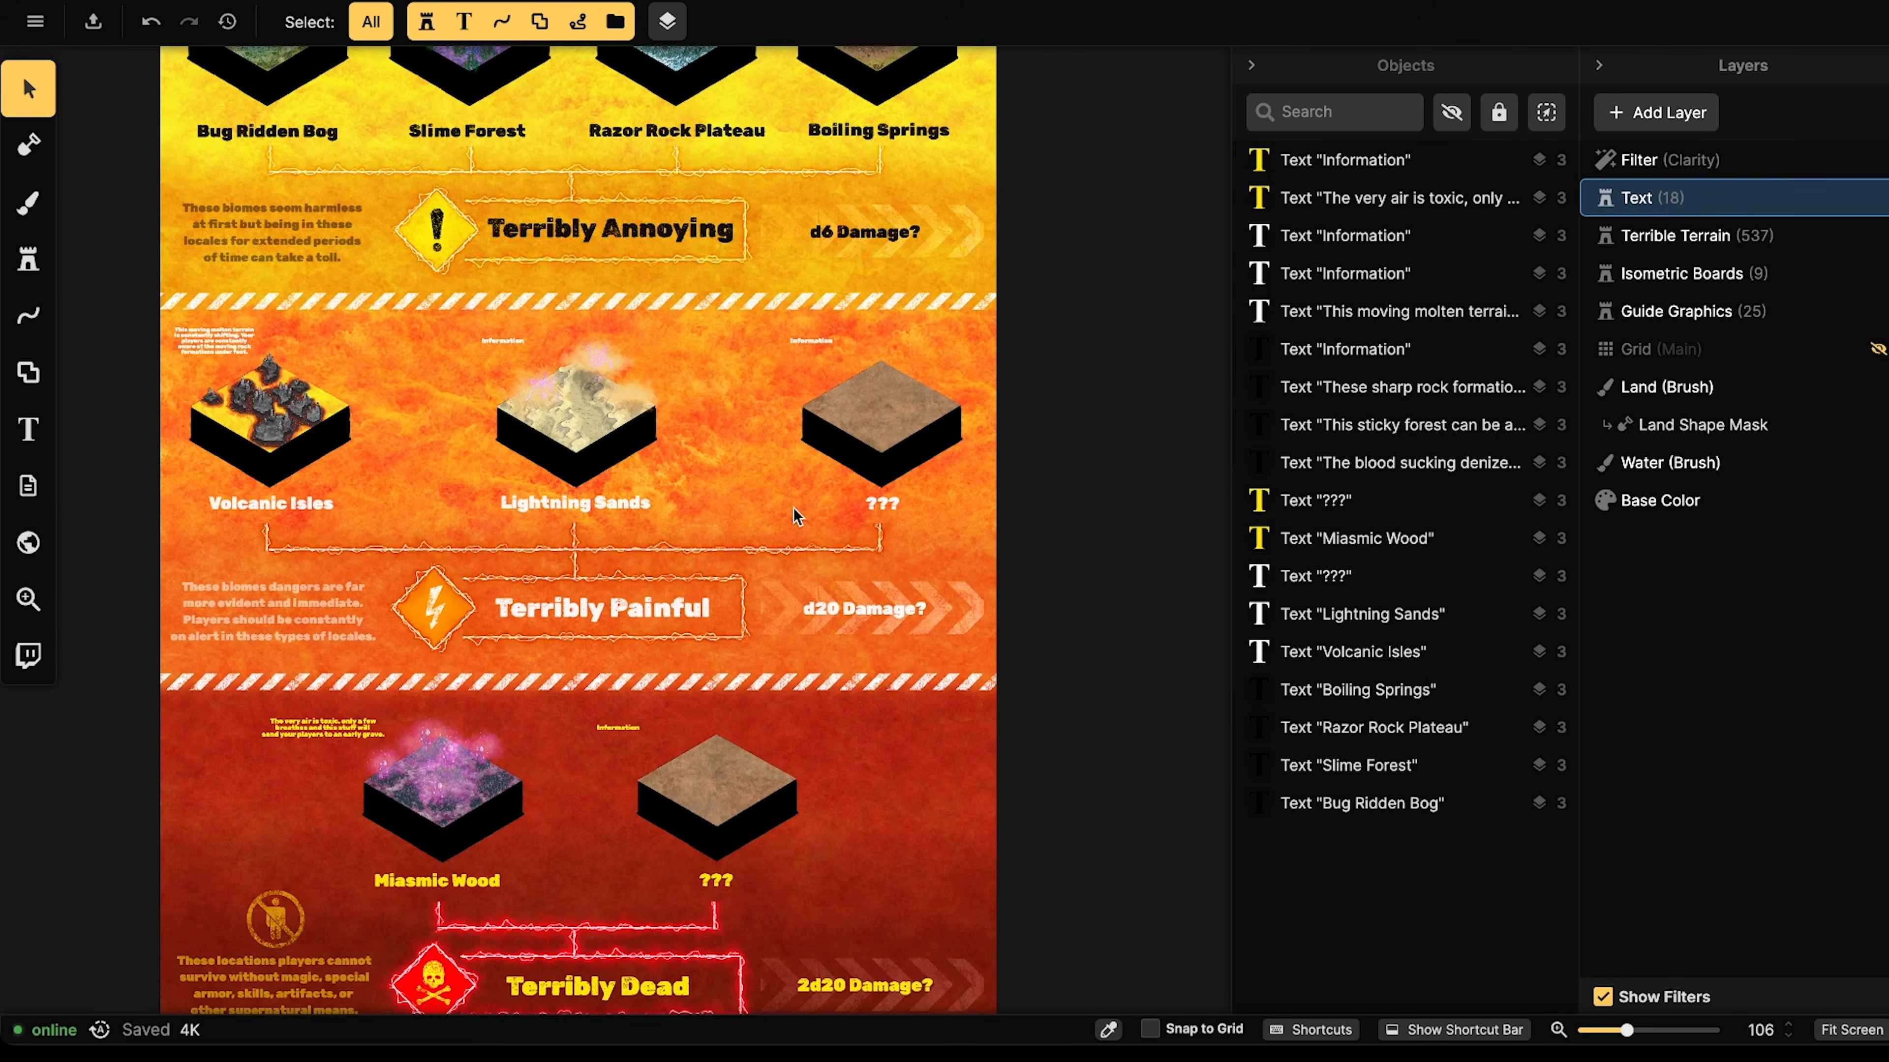
- Search the Fantasy World textures for "lava" and choose Dark Red Lava for the brush
scroll(754, 494, up, 2)
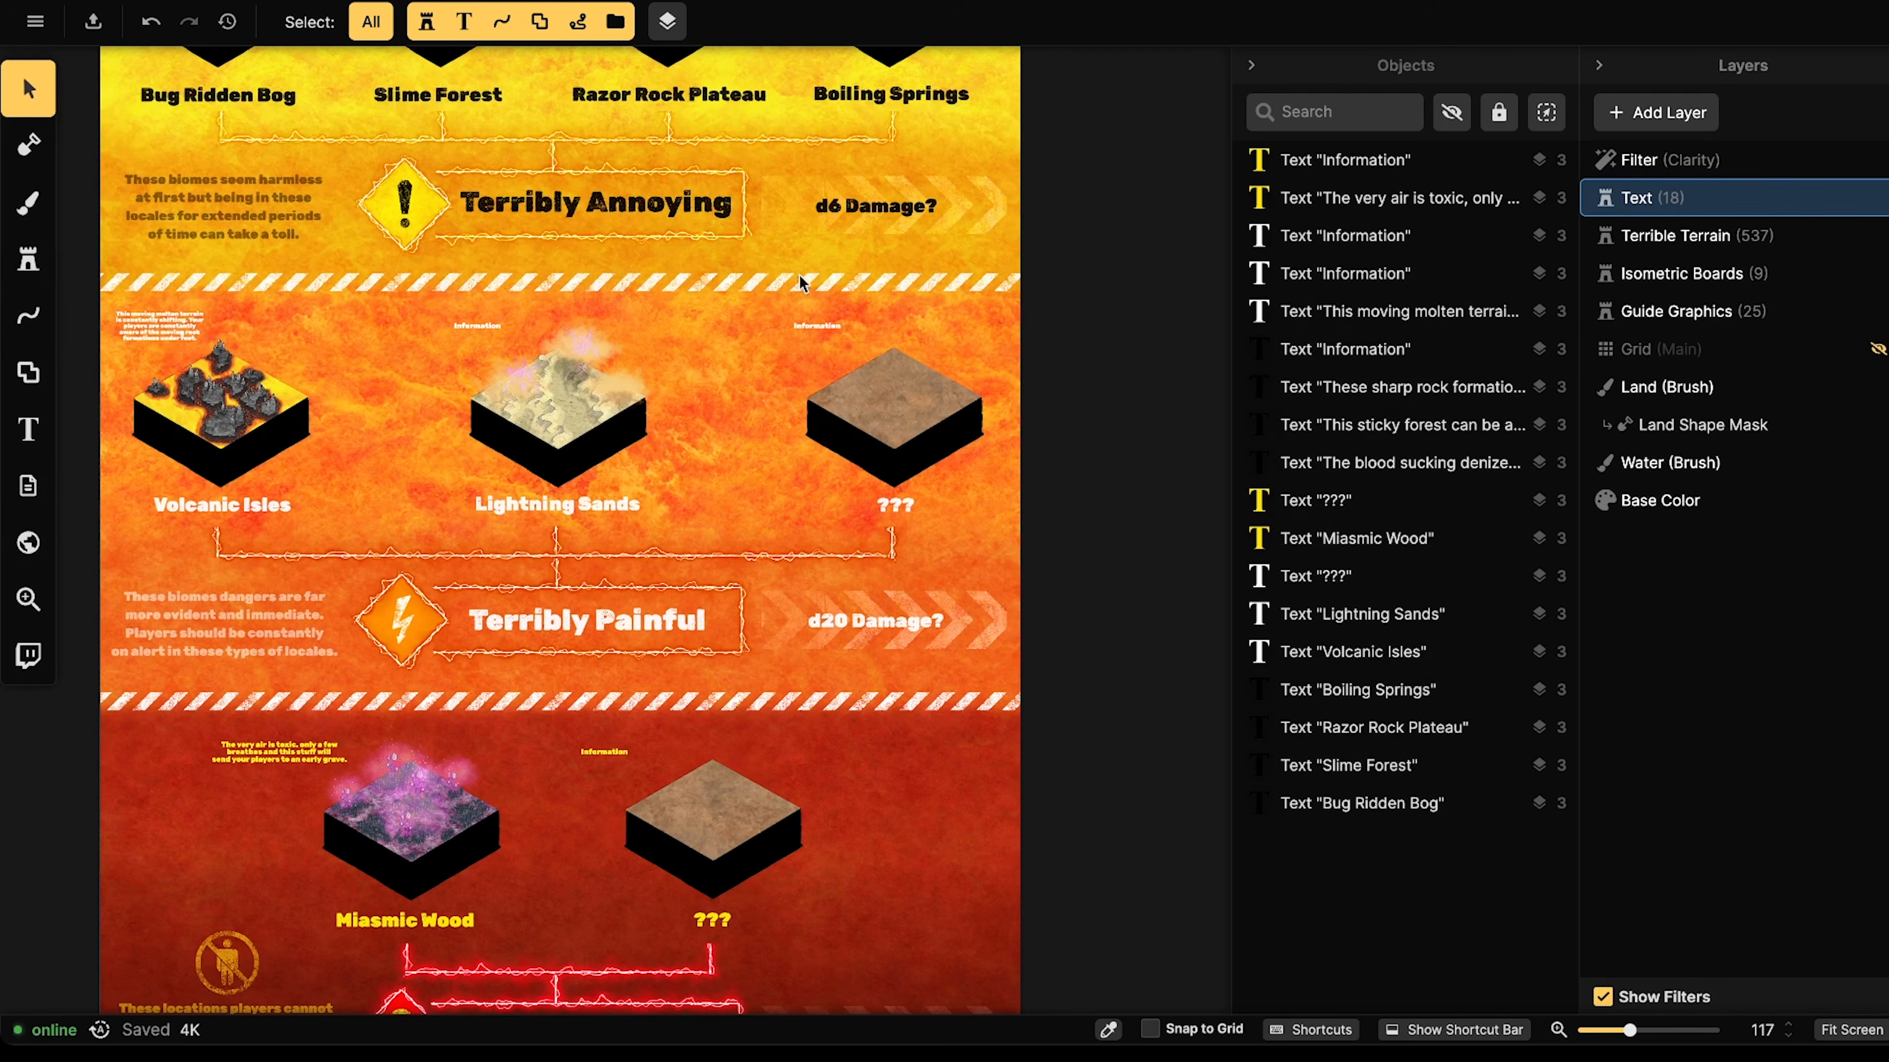
scroll(686, 398, up, 5)
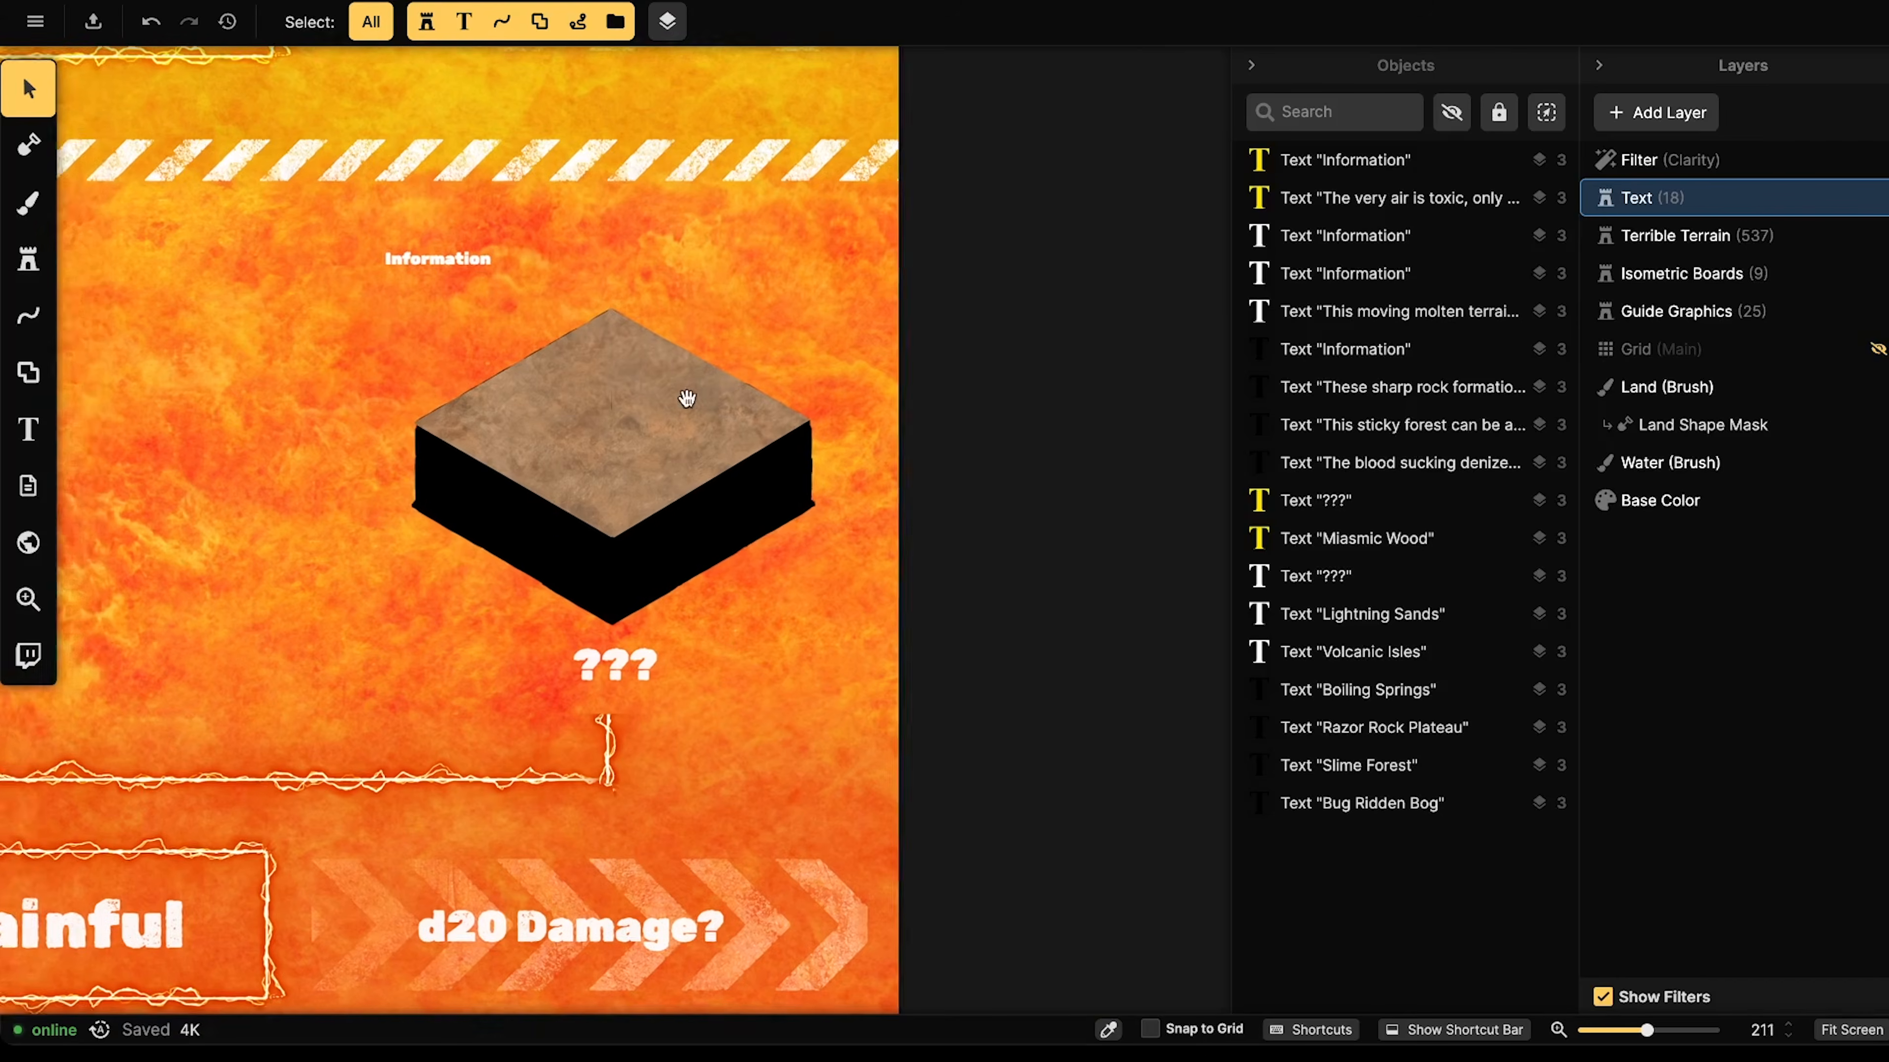
scroll(686, 399, up, 2)
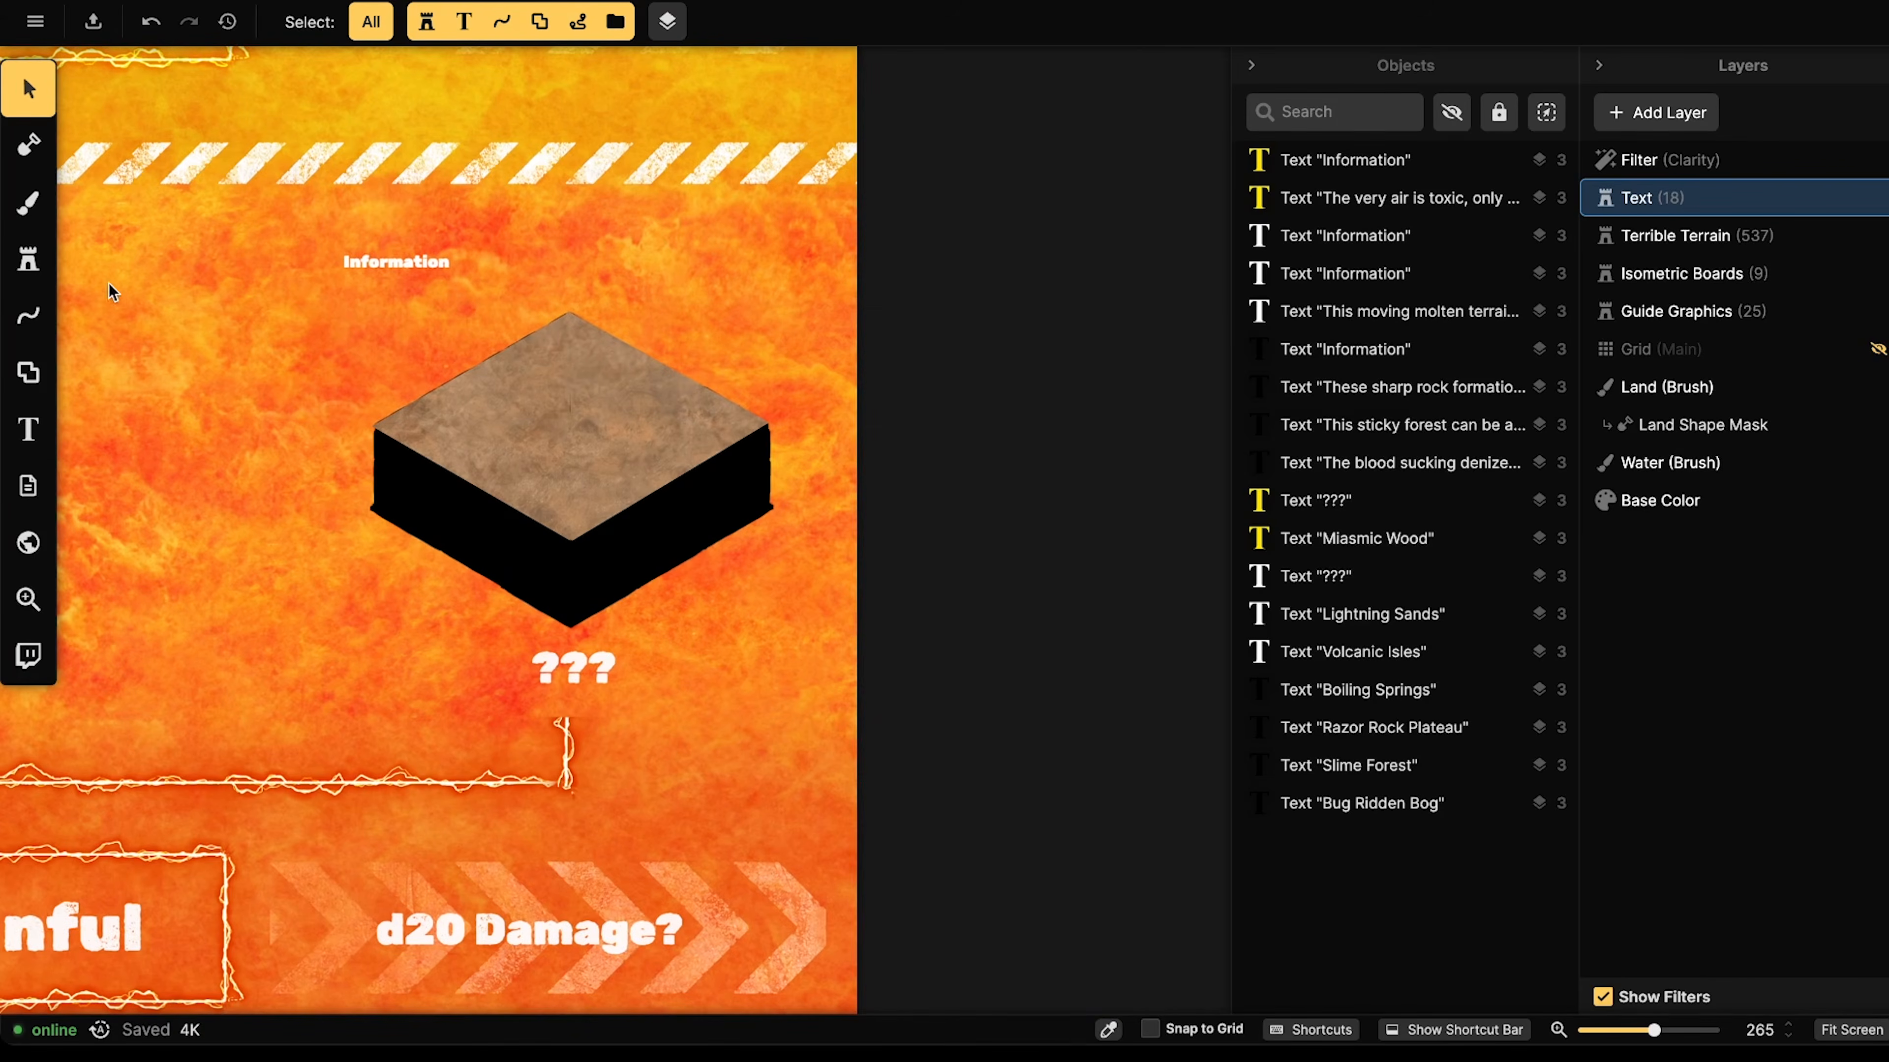
click(28, 202)
click(194, 409)
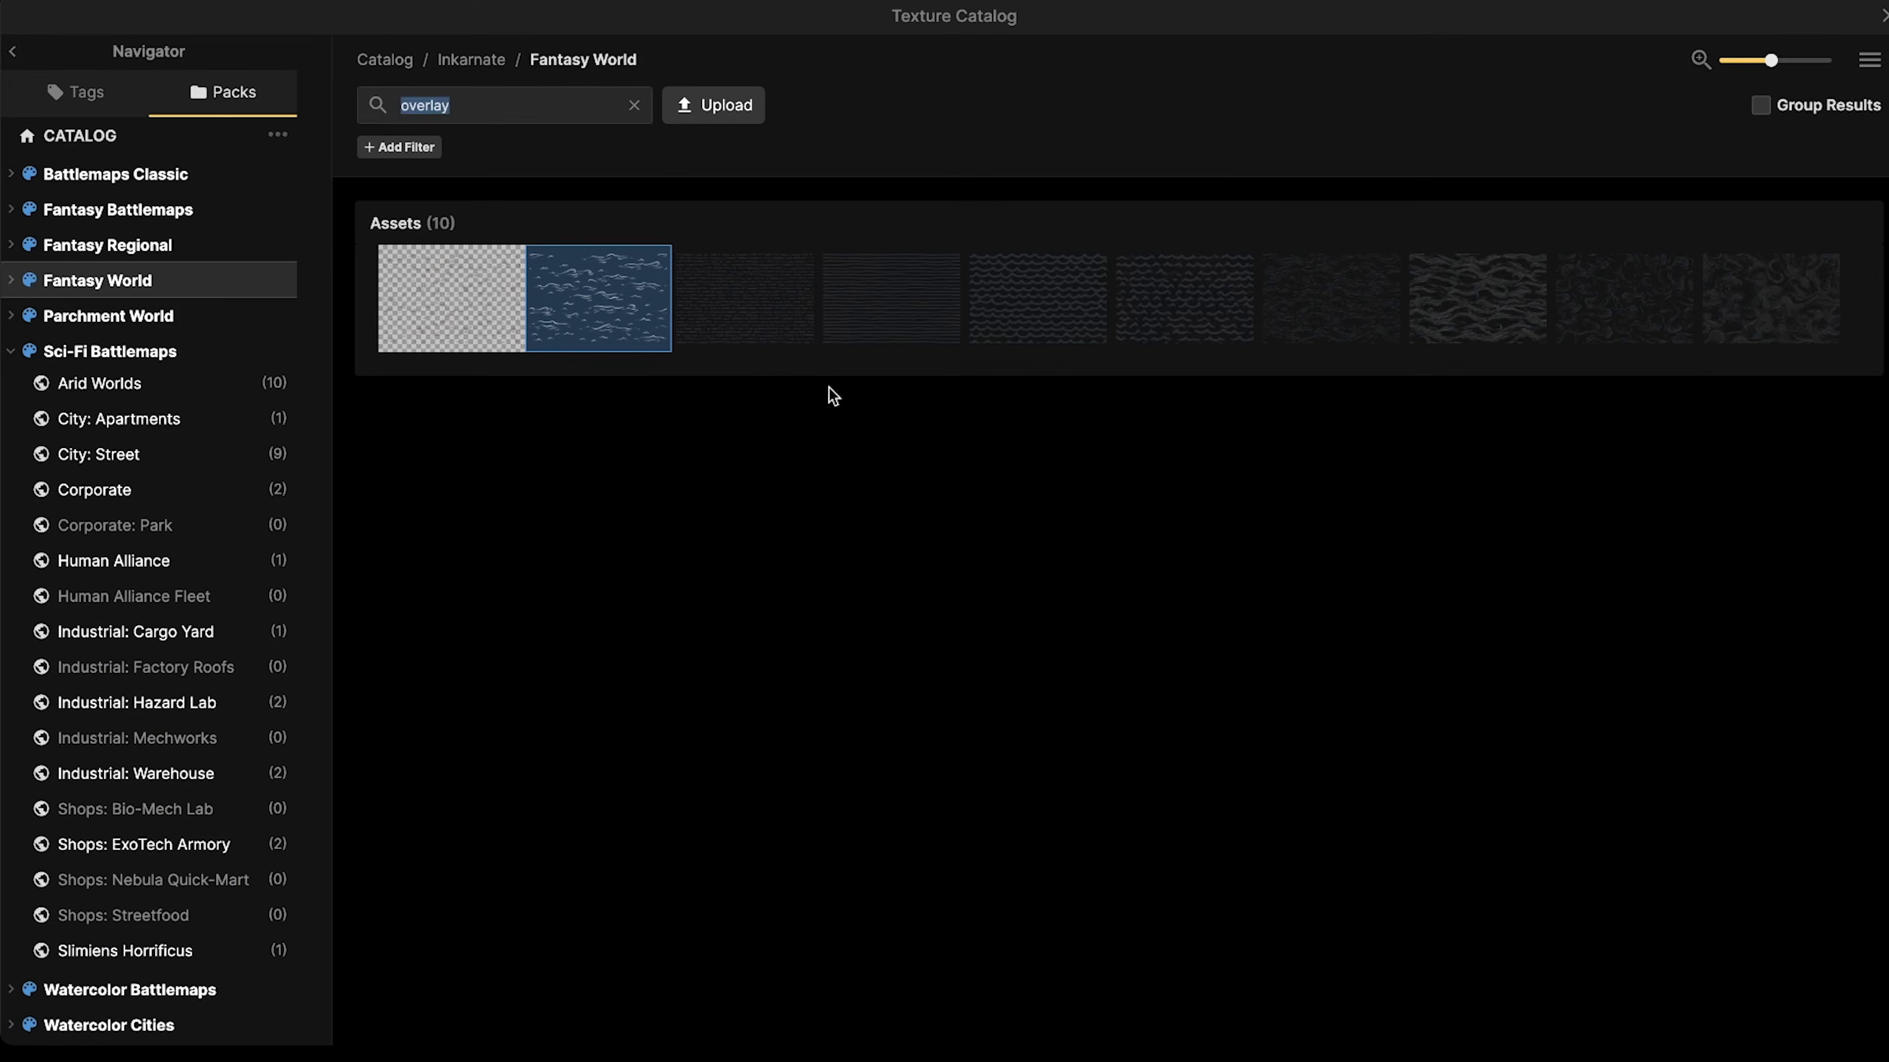
click(634, 105)
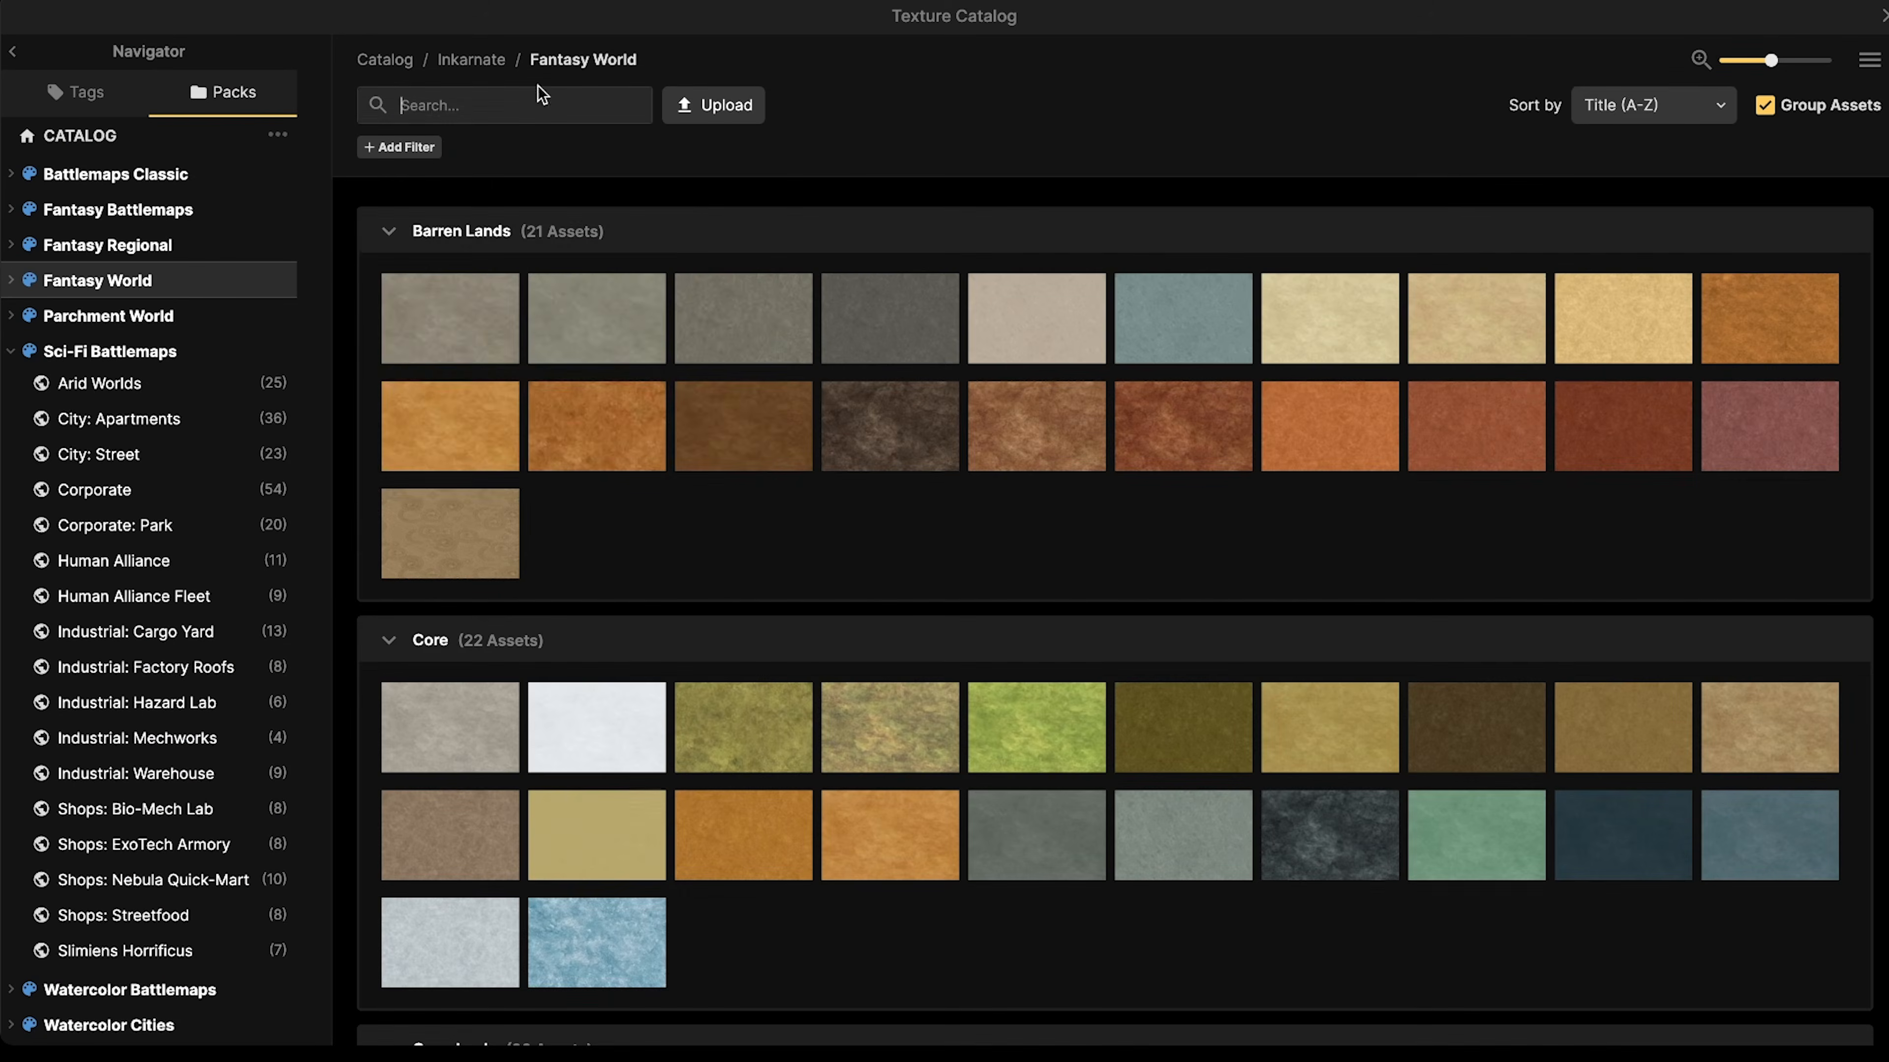
text(lava)
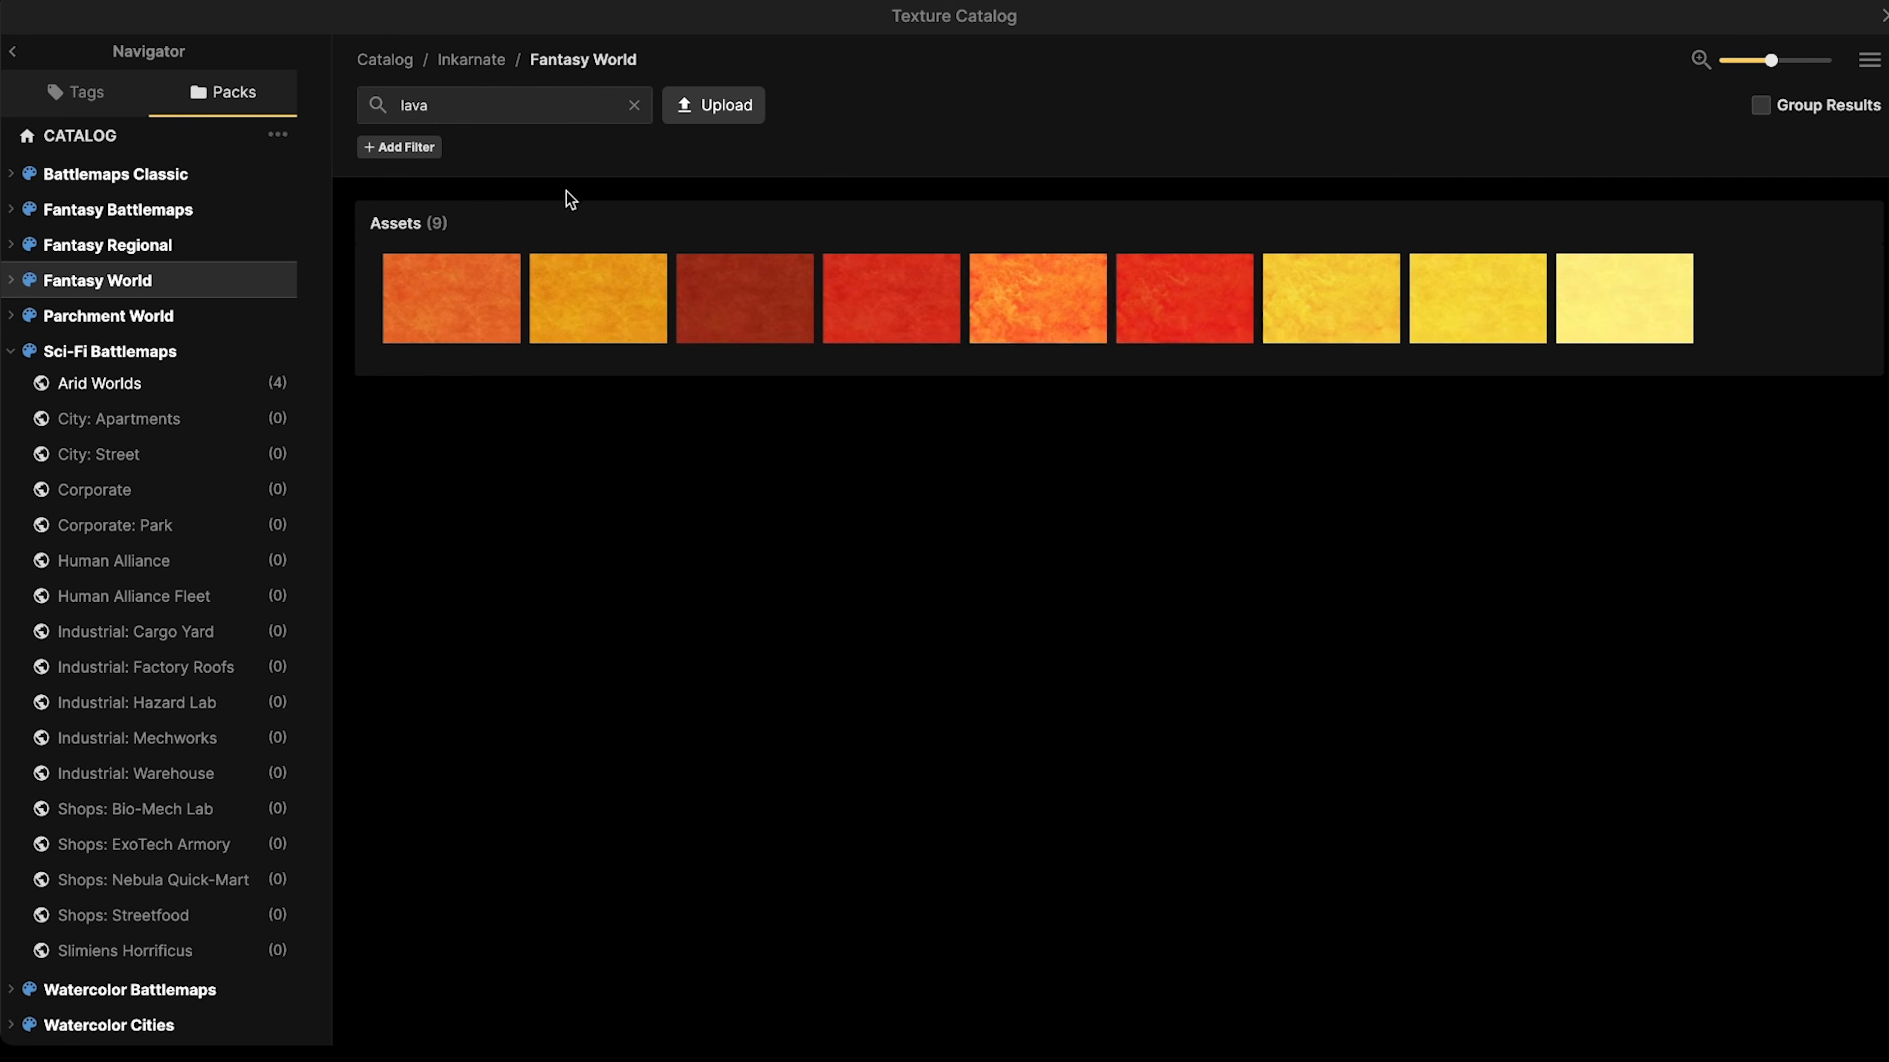
mouse_move(747, 316)
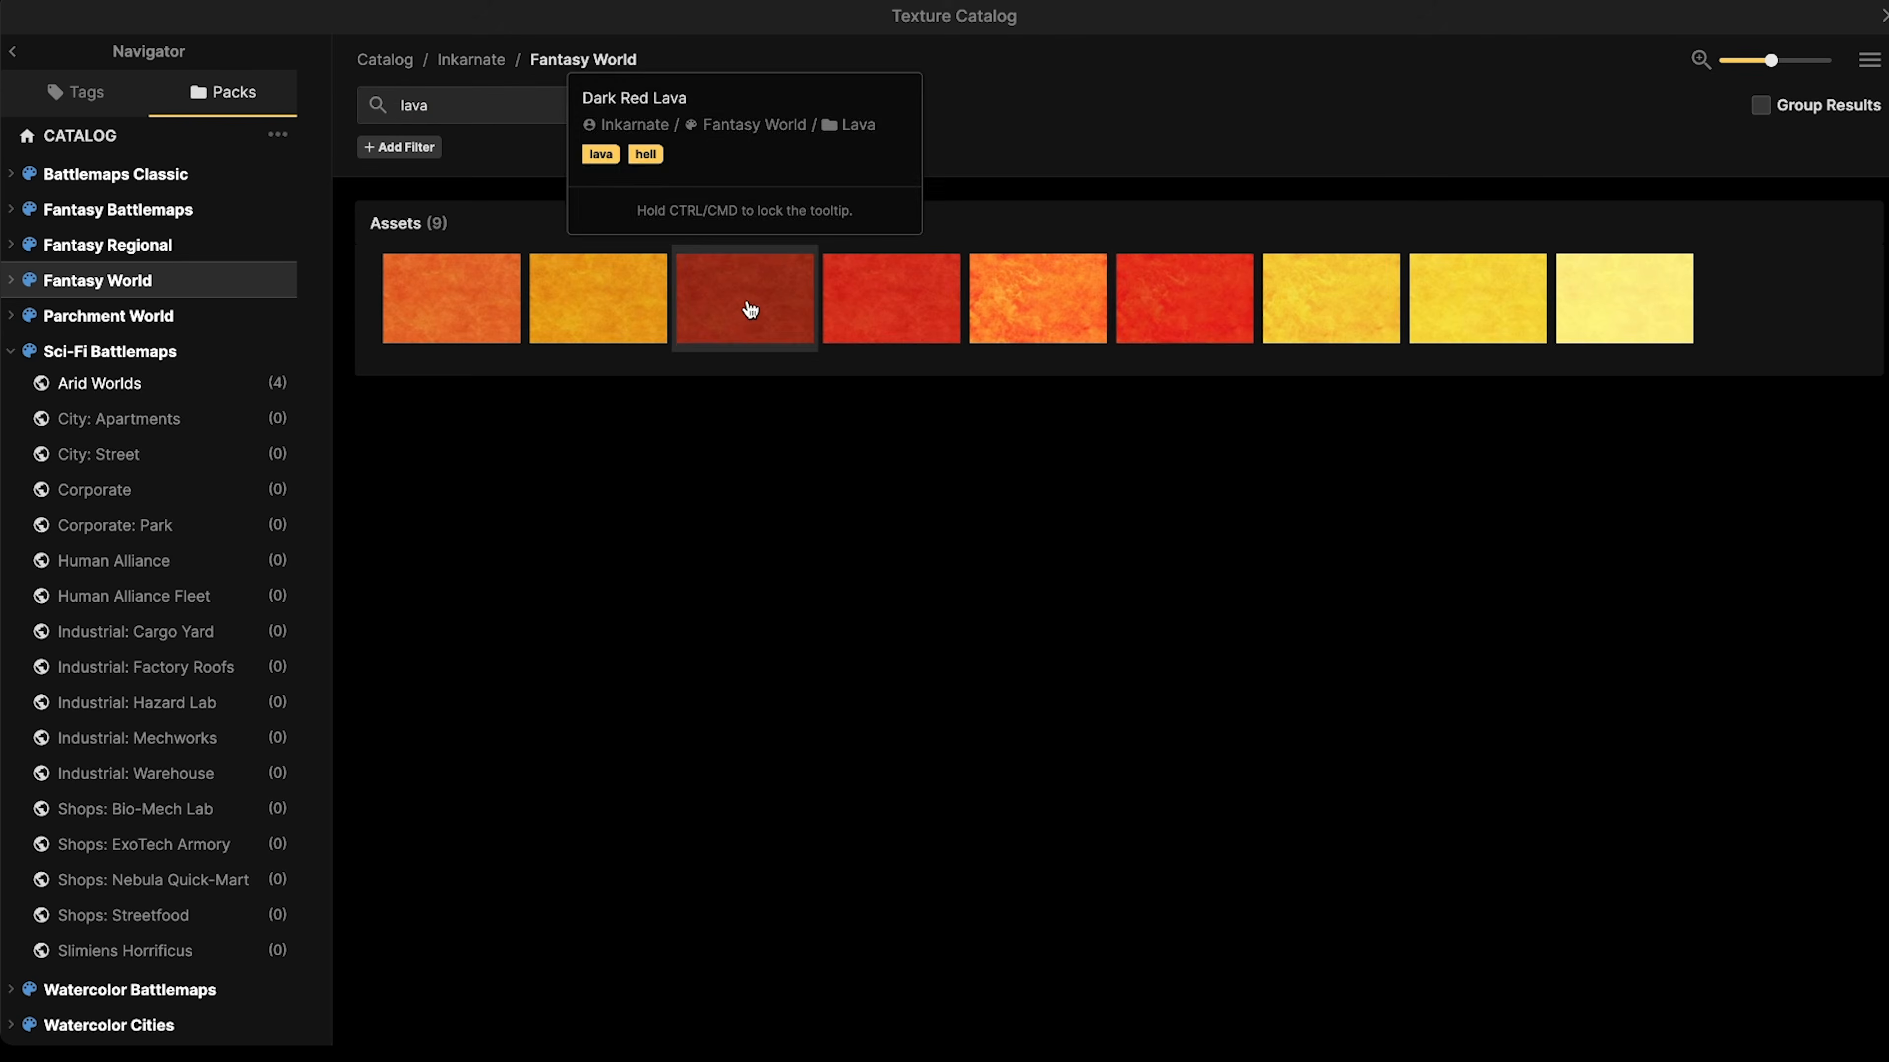
mouse_move(1182, 311)
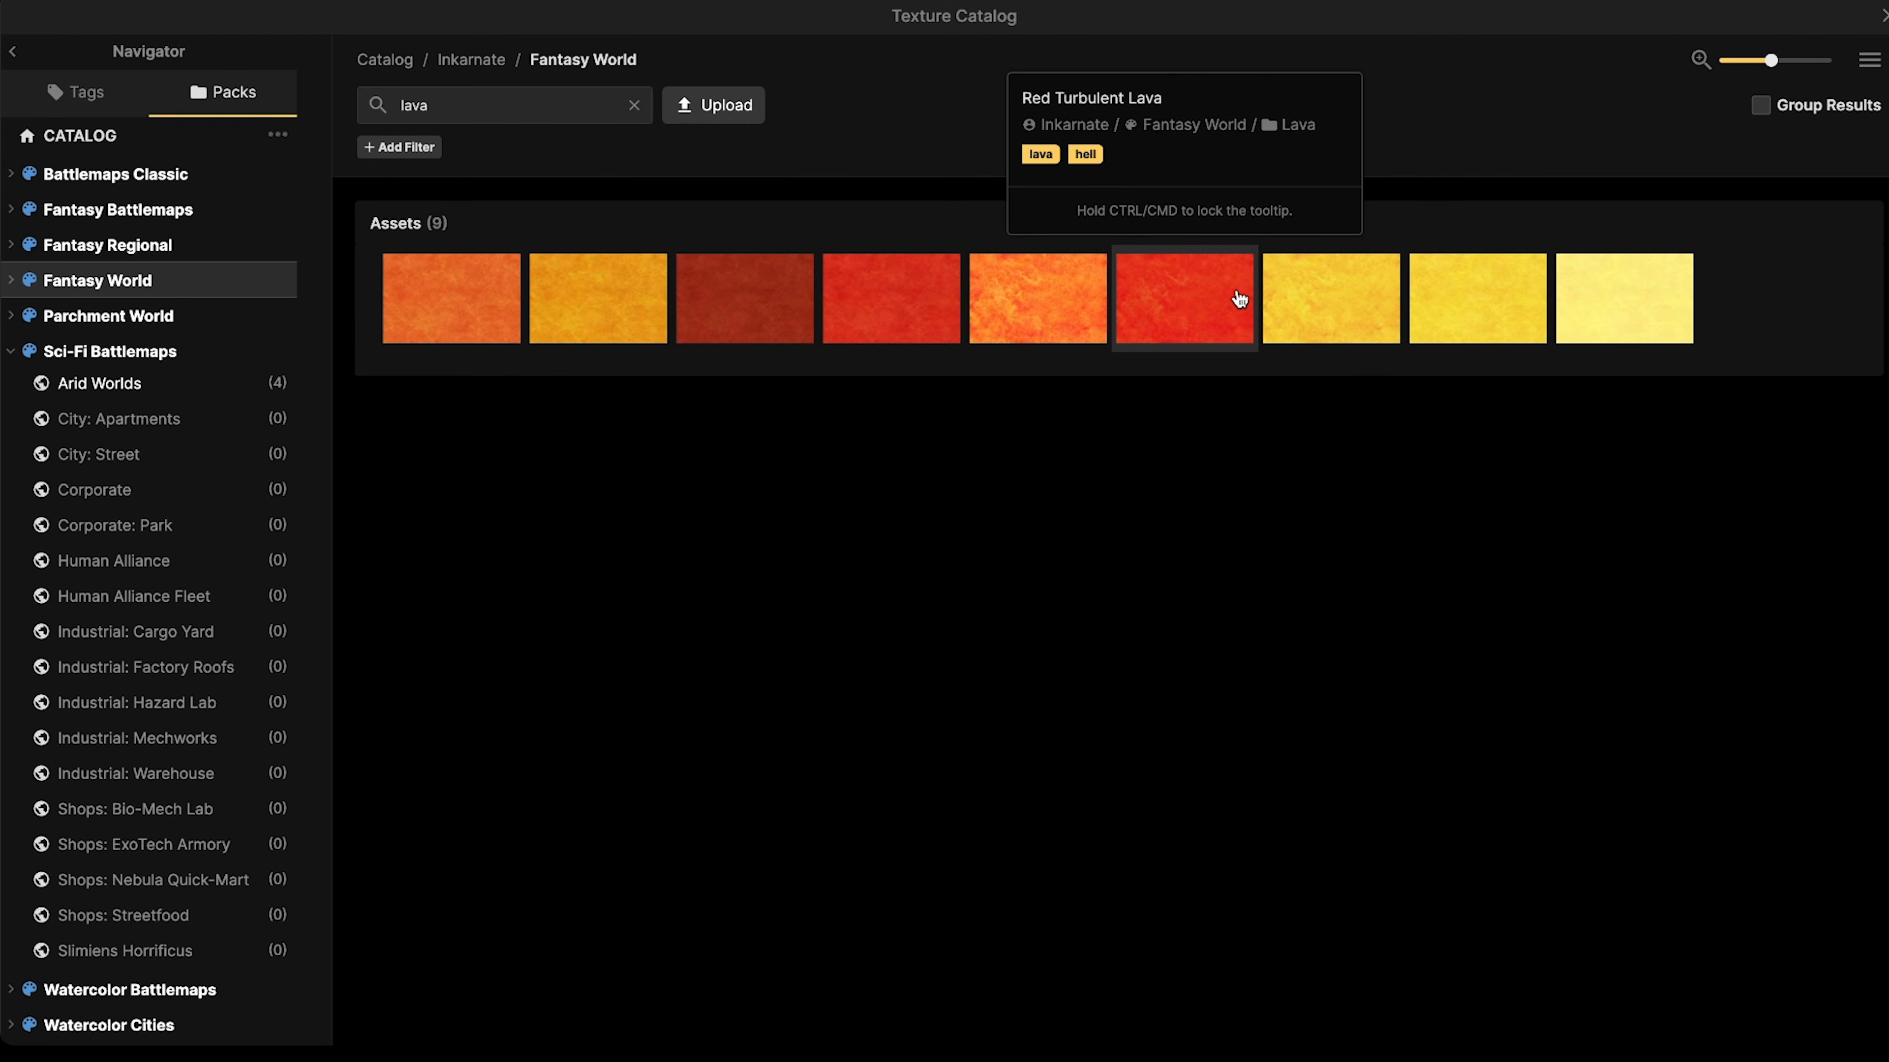
click(789, 292)
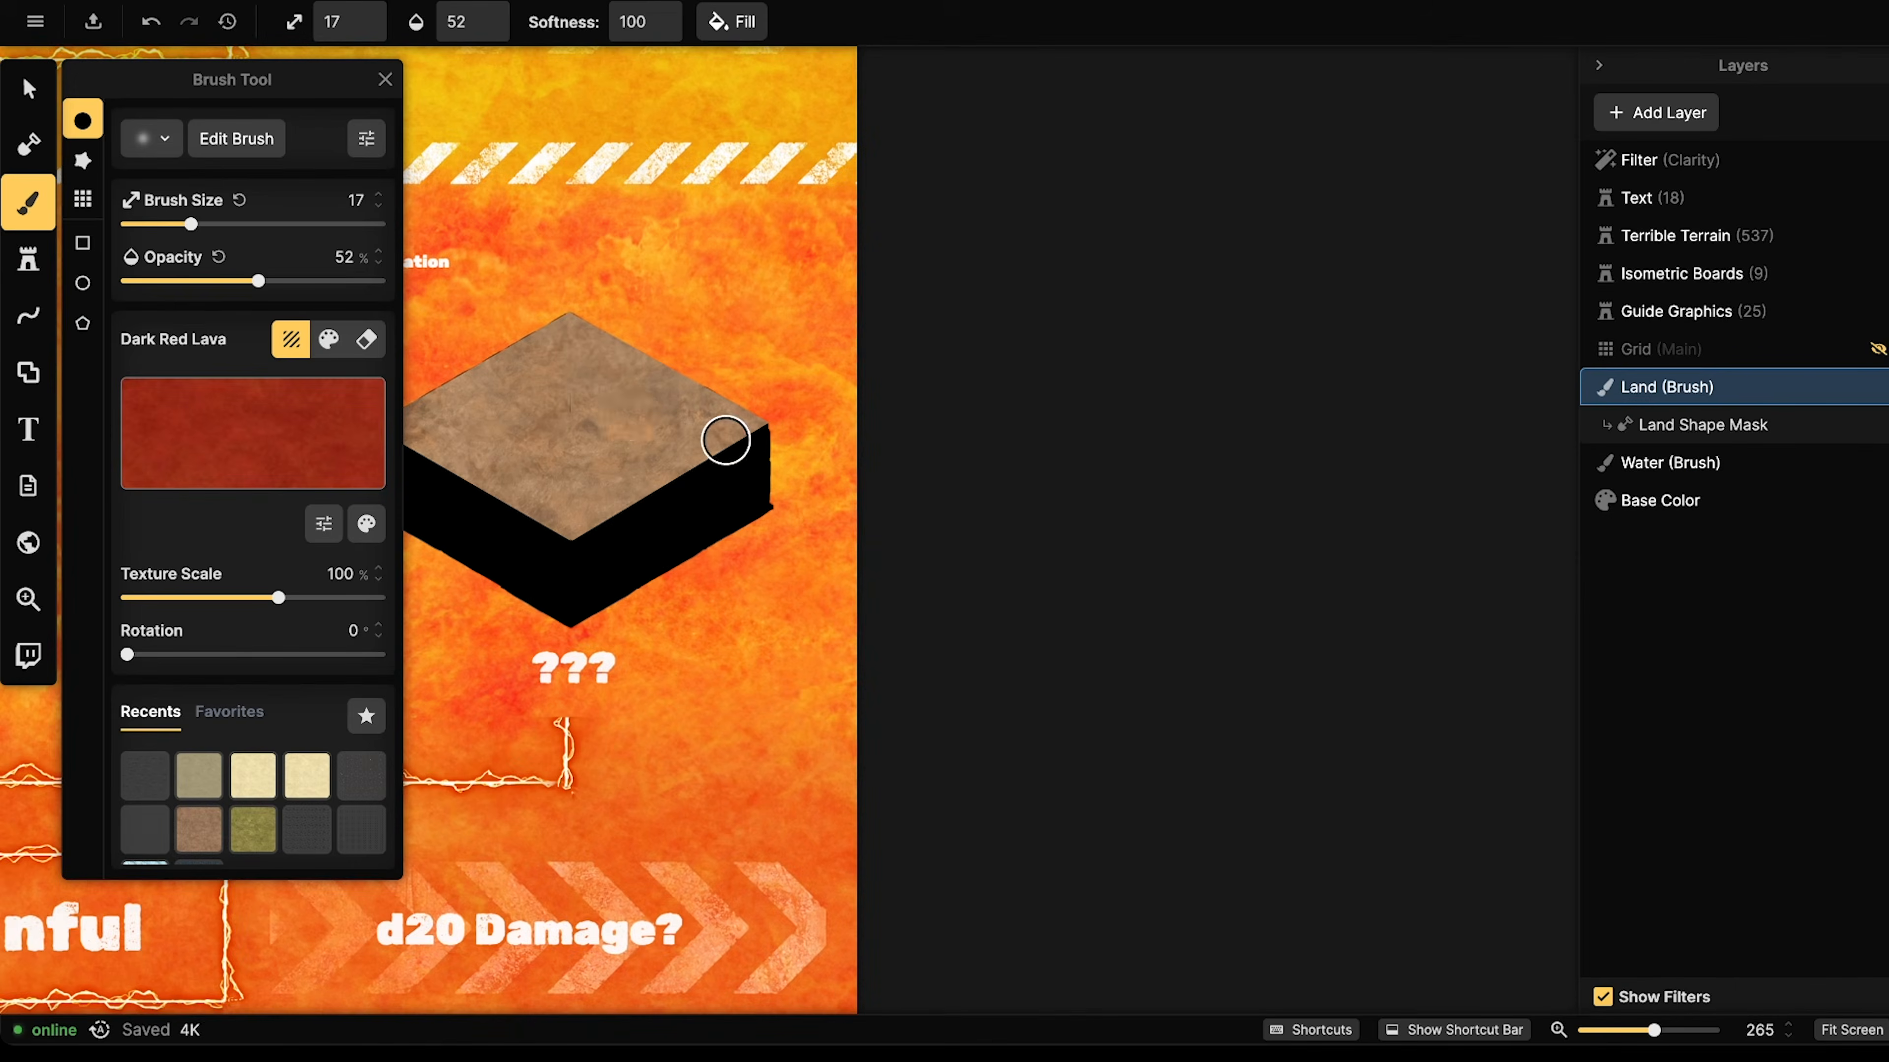
- Set the brush to size 67 and 100% opacity, and cover the blank Terribly Painful tile with Dark Red Lava
scroll(743, 451, up, 10)
drag(623, 449, 735, 461)
mouse_move(751, 370)
mouse_down()
mouse_move(645, 381)
mouse_move(802, 416)
mouse_move(676, 437)
mouse_move(776, 417)
mouse_up()
drag(298, 282, 381, 281)
mouse_move(818, 372)
mouse_down()
mouse_move(725, 358)
mouse_move(461, 451)
mouse_move(561, 477)
mouse_move(721, 443)
mouse_move(654, 351)
mouse_up()
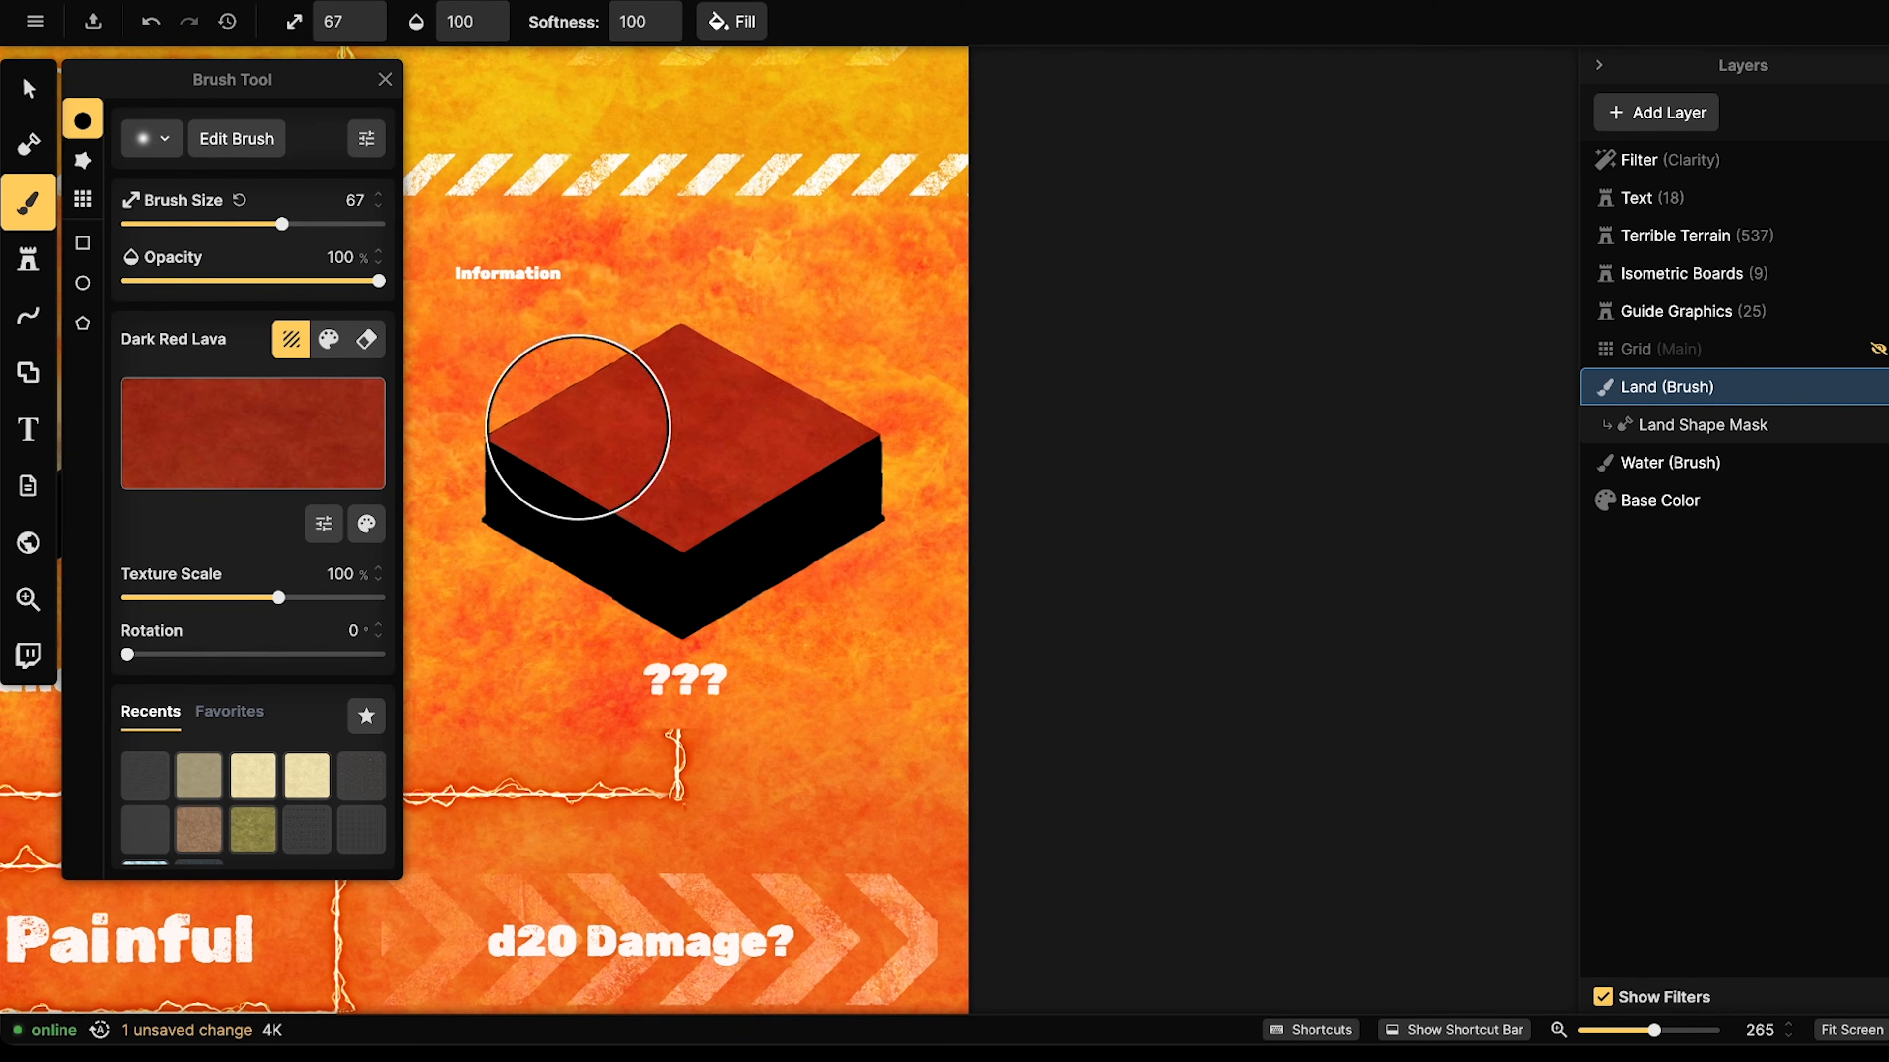
drag(714, 355, 637, 409)
drag(718, 453, 810, 461)
drag(612, 420, 1000, 454)
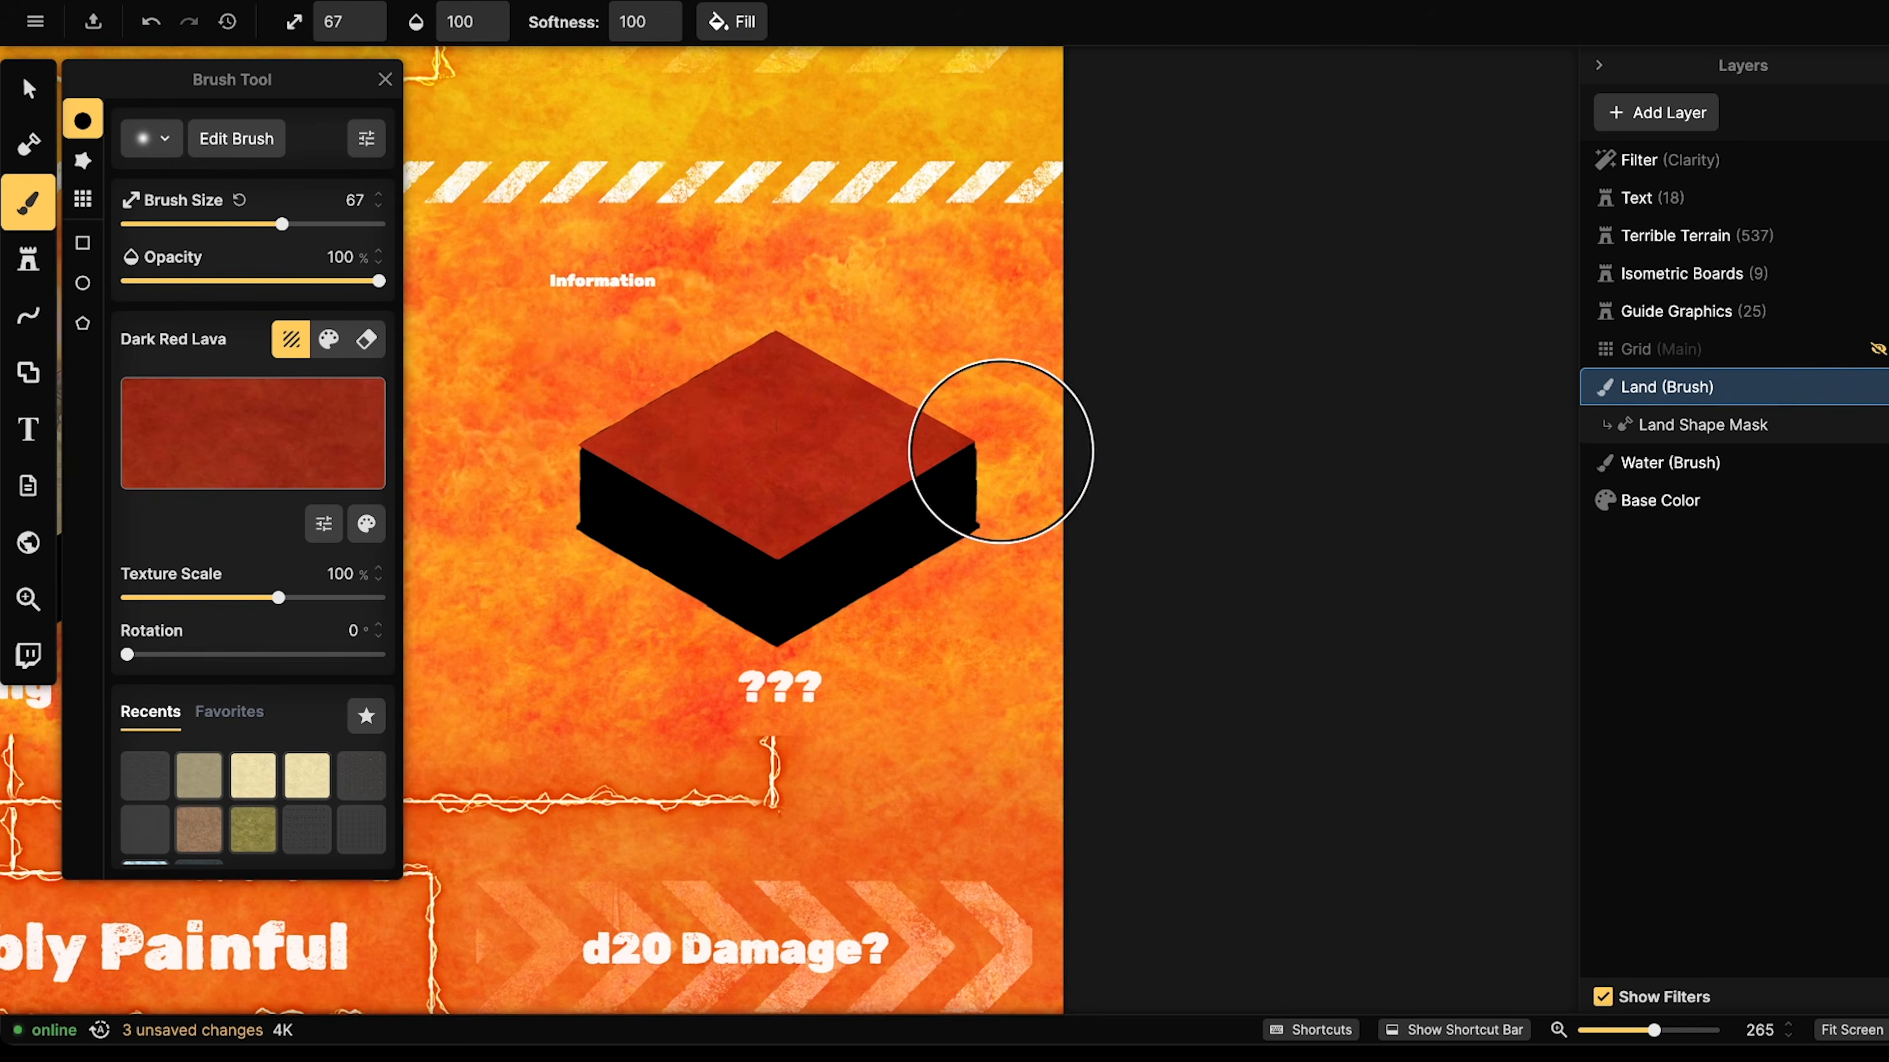
- Search the Fantasy World stamps for "terrain"
scroll(856, 416, up, 3)
scroll(856, 417, up, 4)
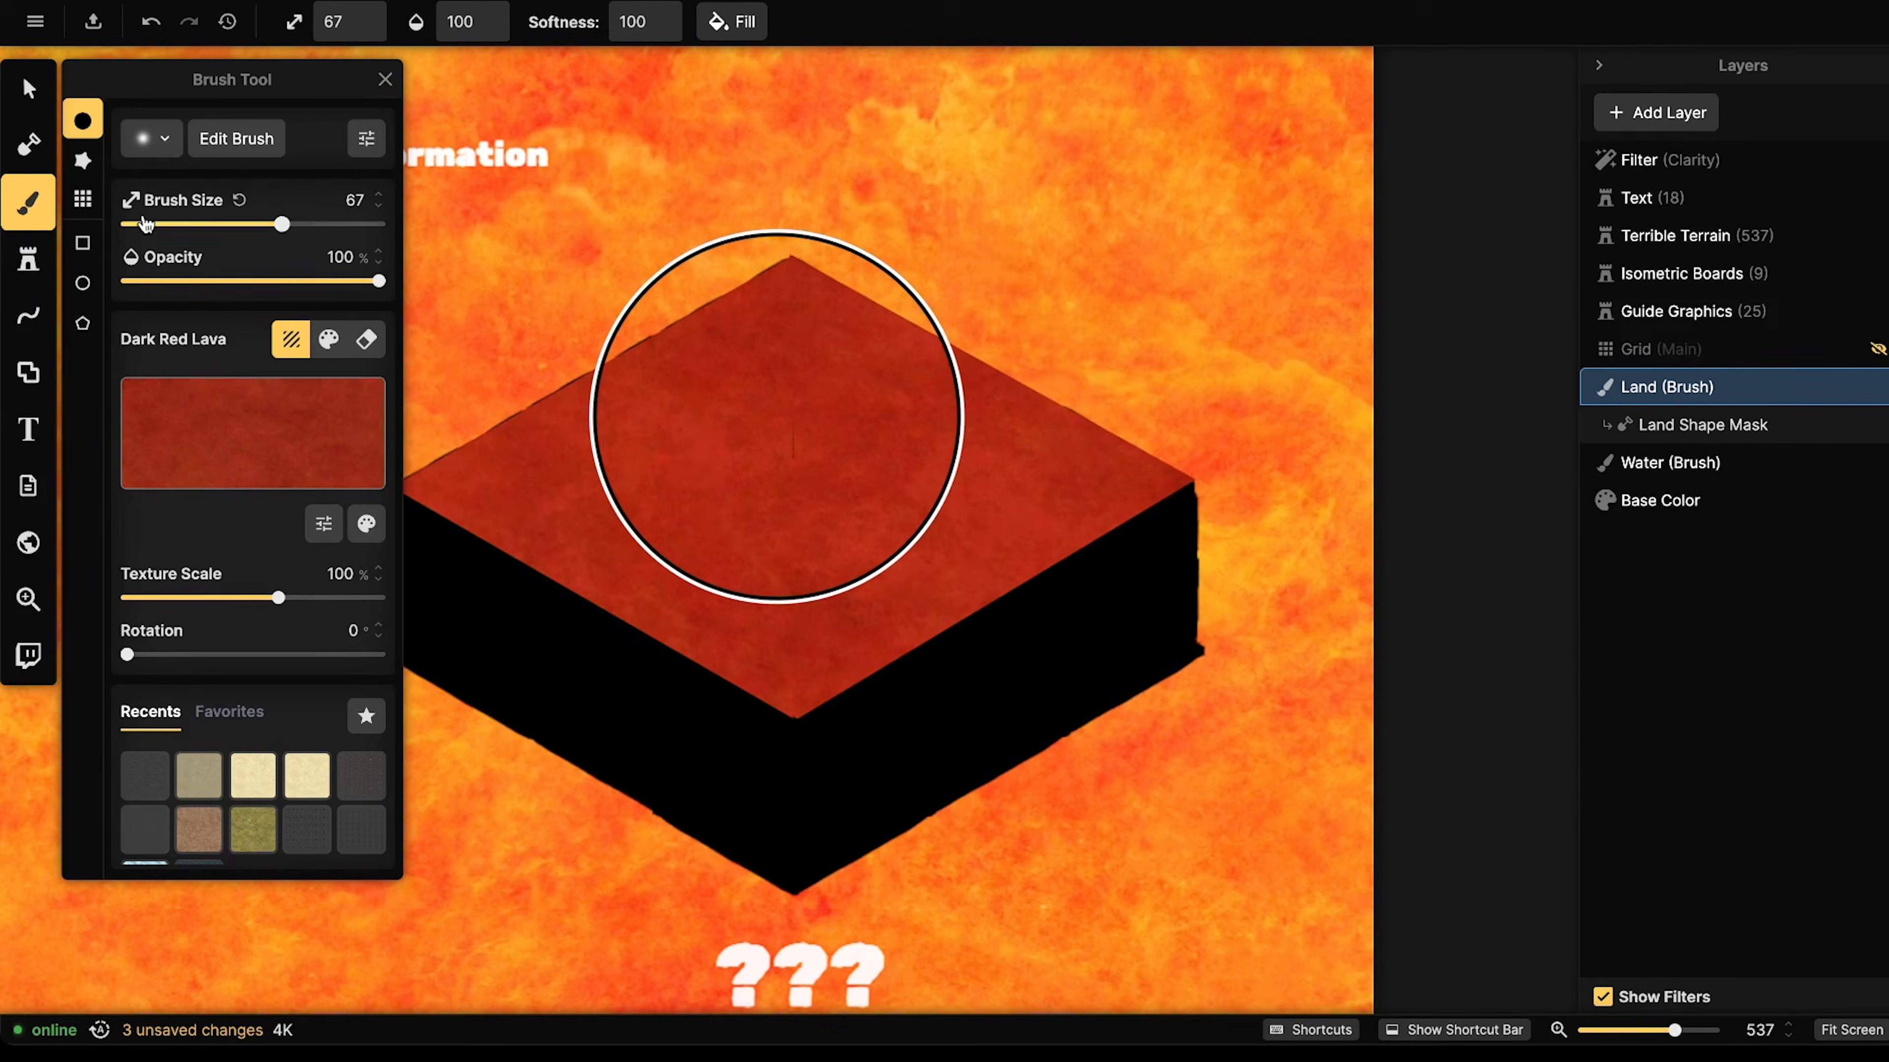
drag(598, 505, 676, 590)
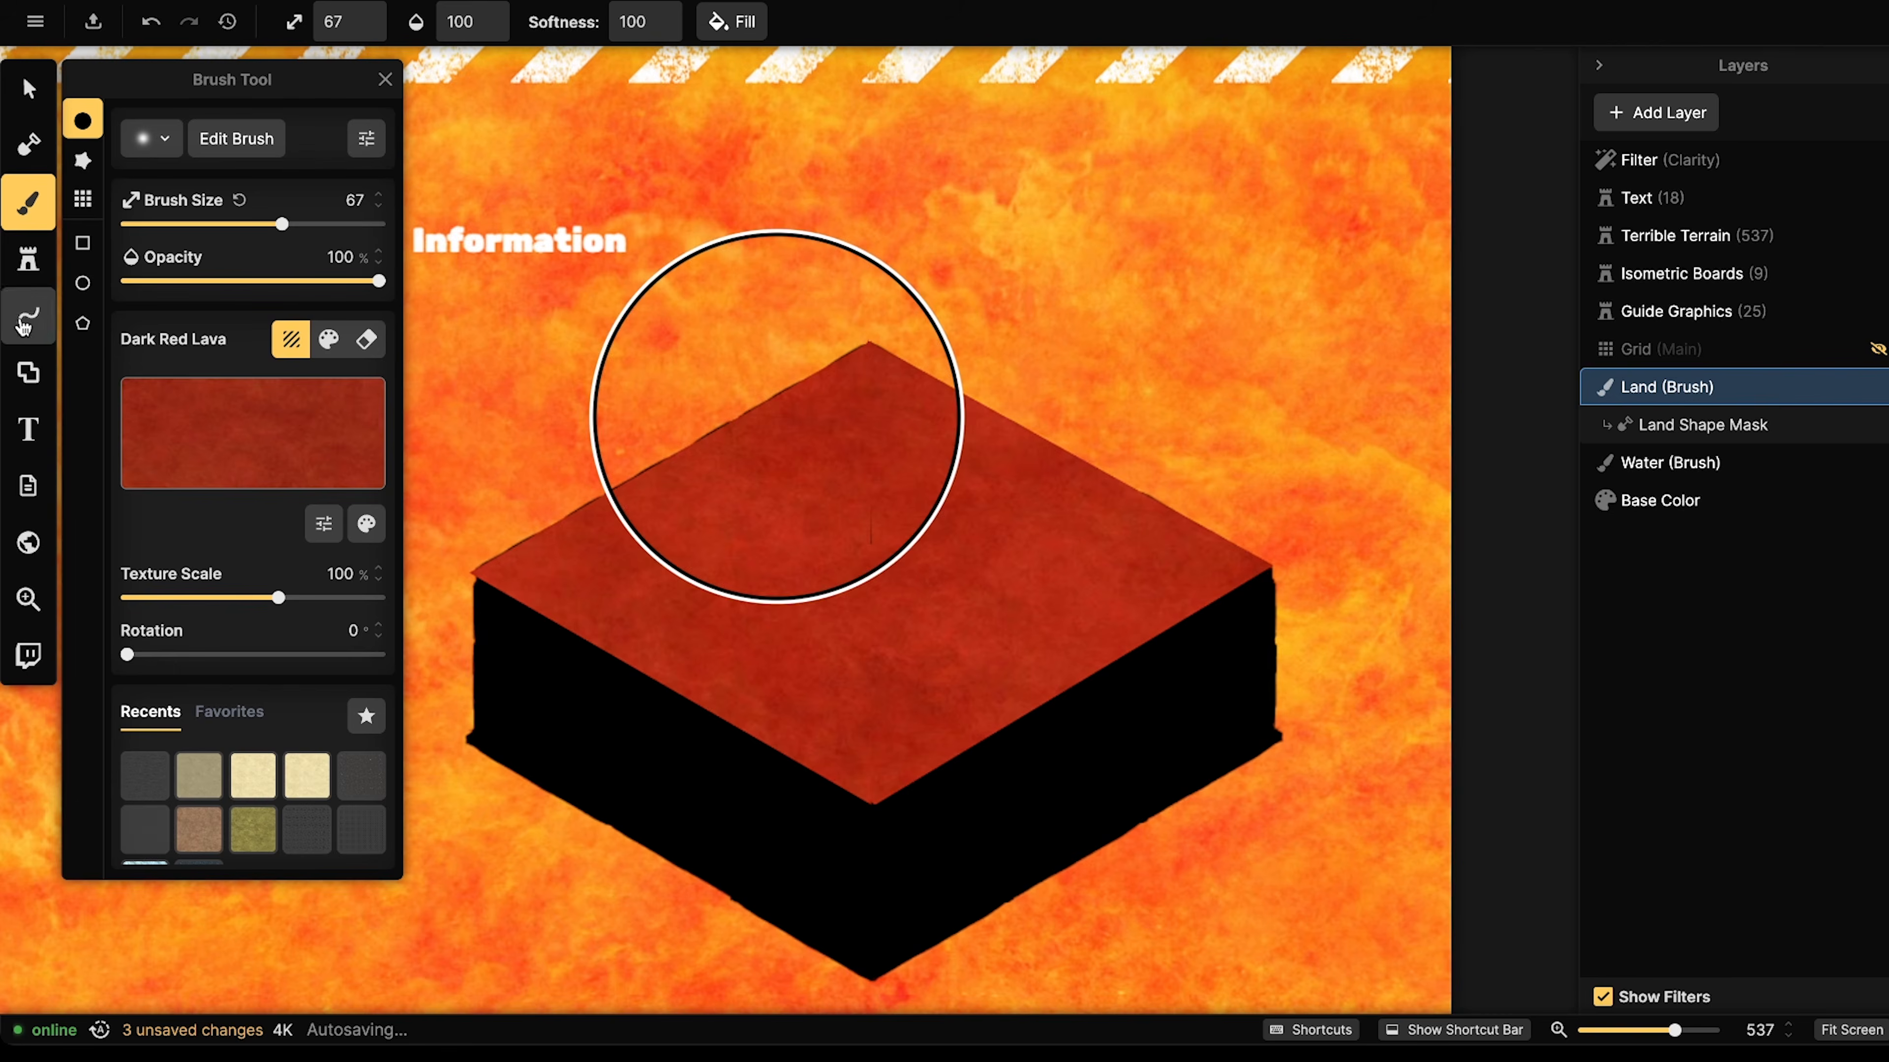
click(28, 259)
click(137, 227)
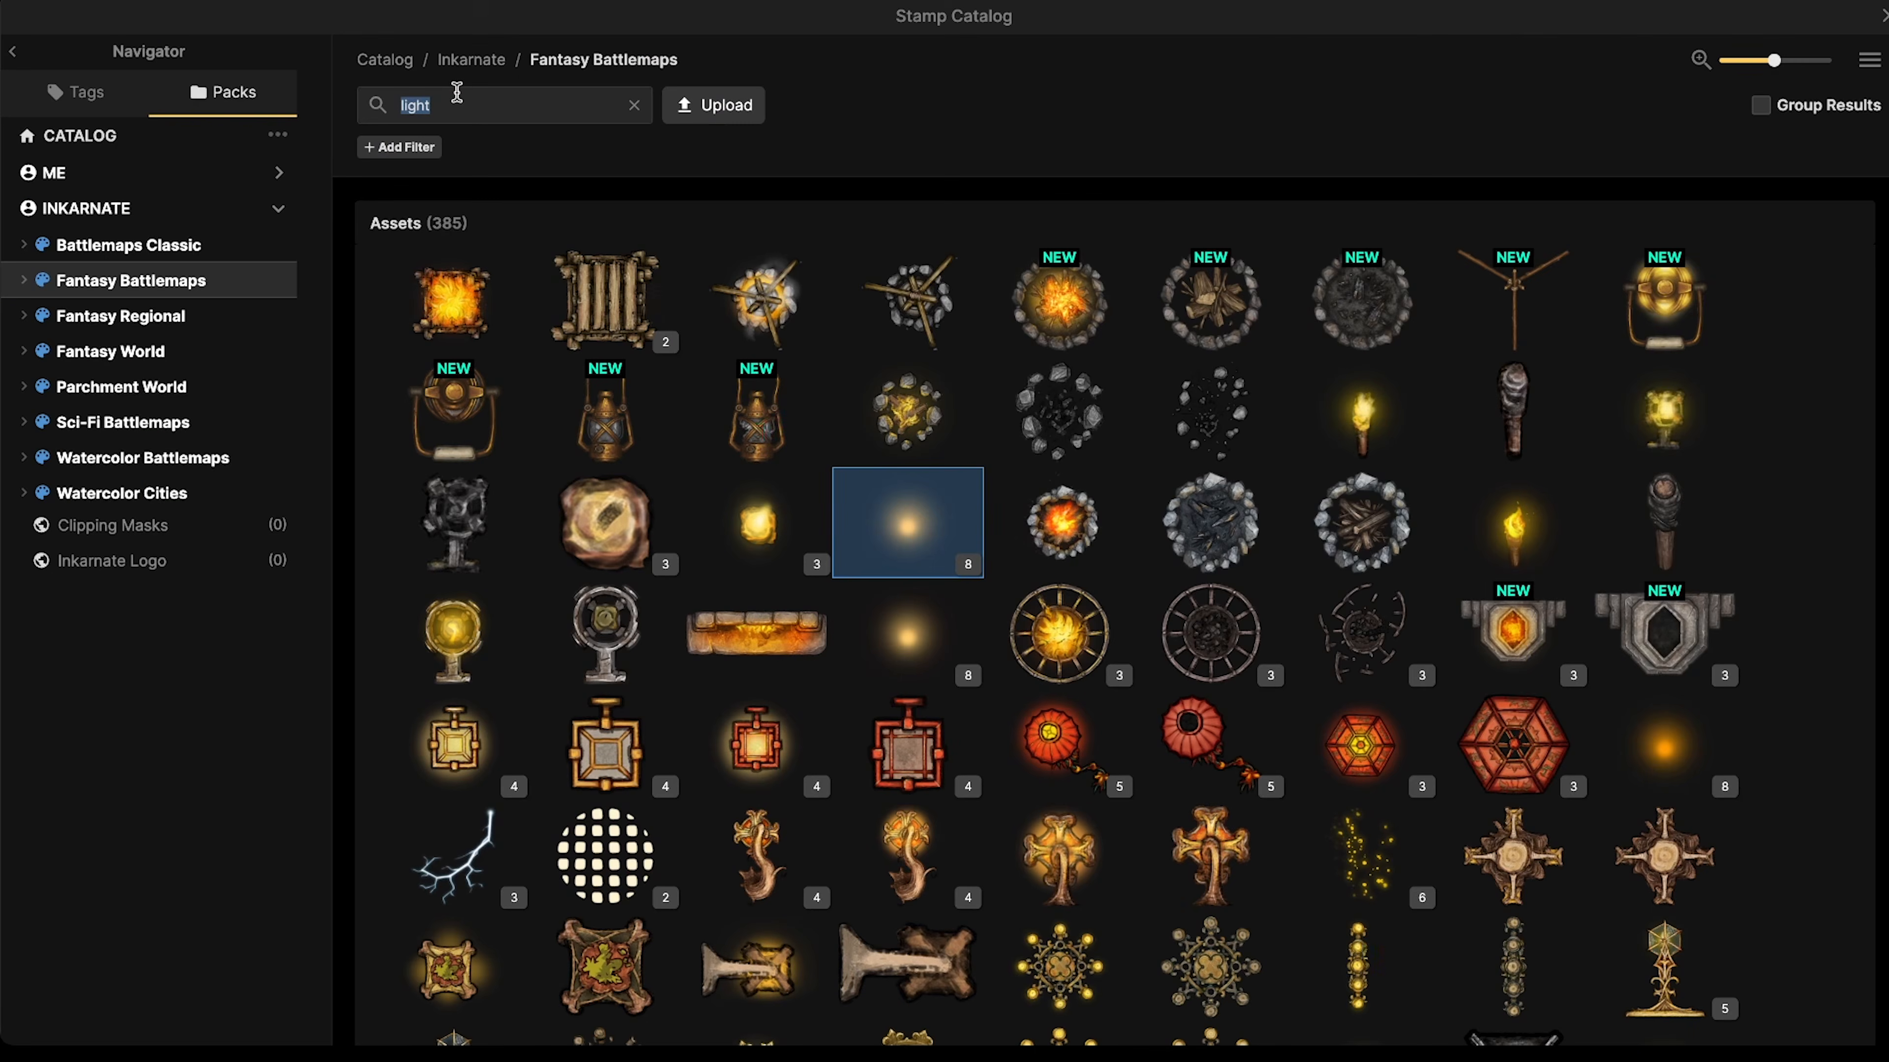
click(233, 346)
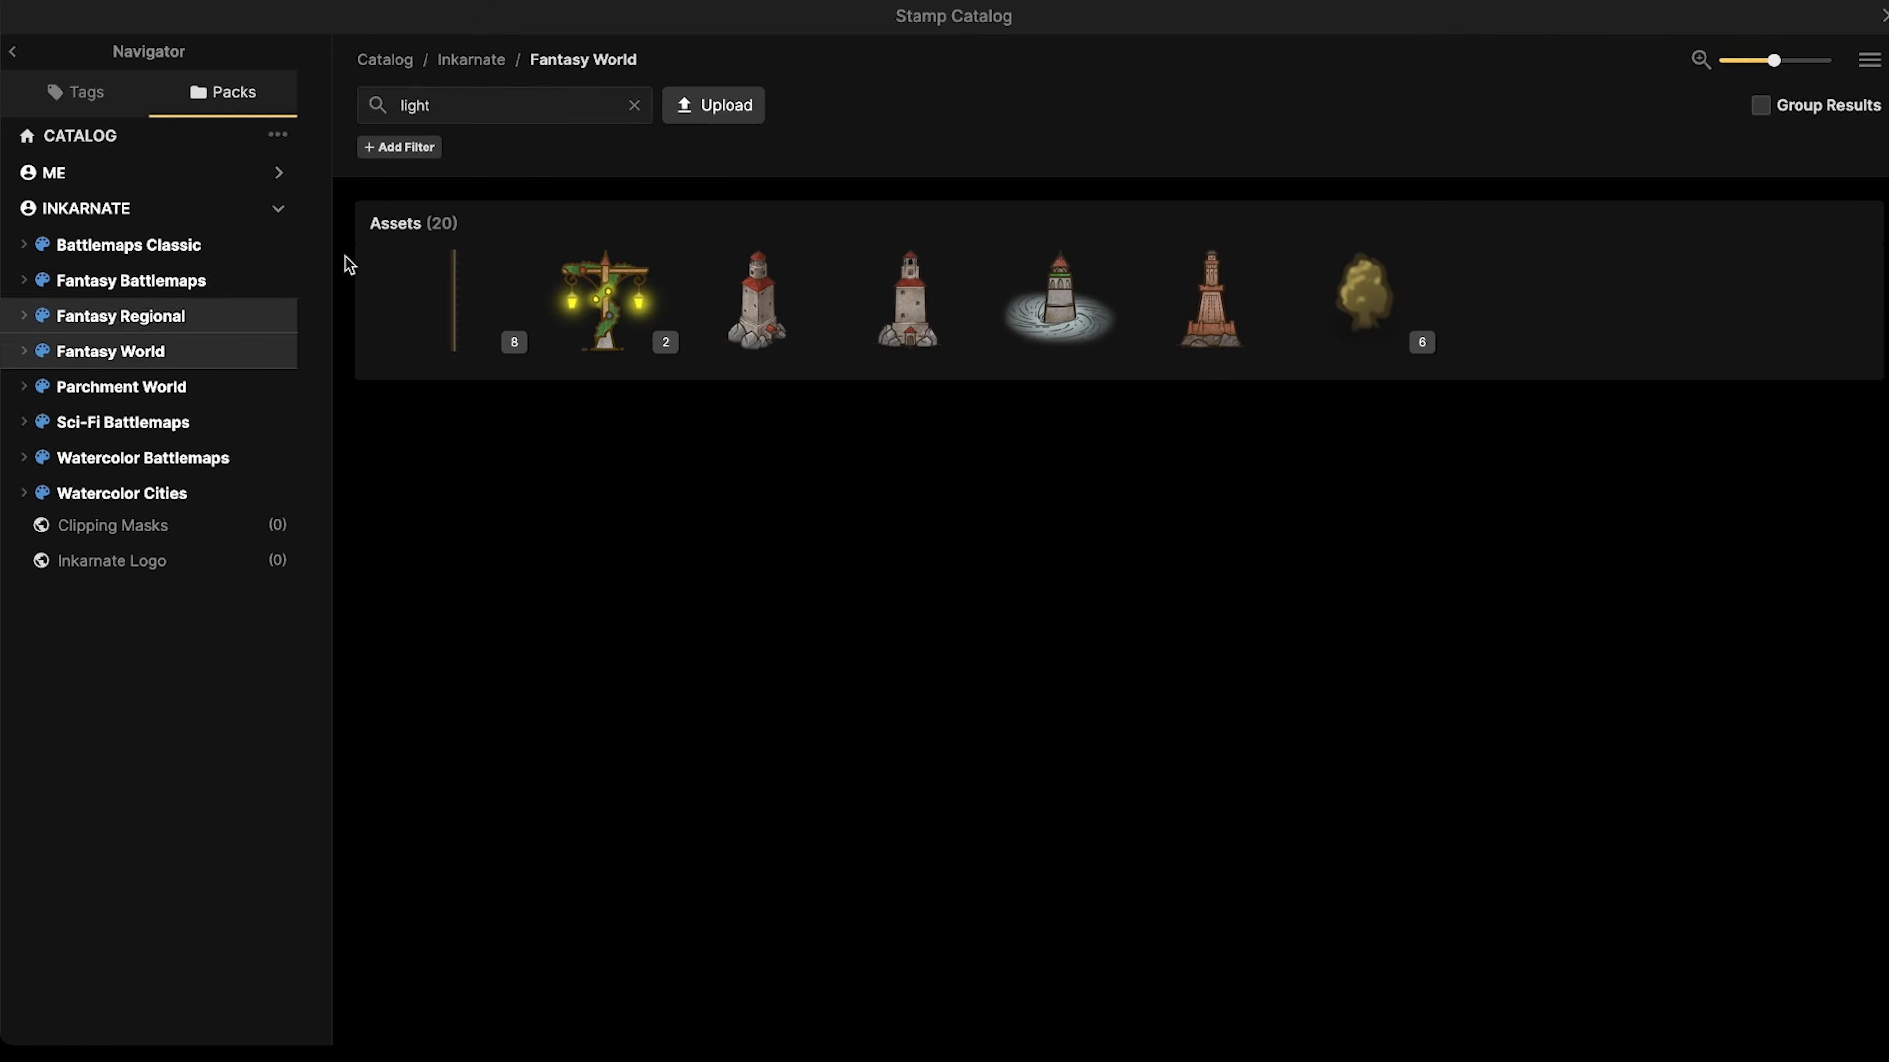
click(442, 104)
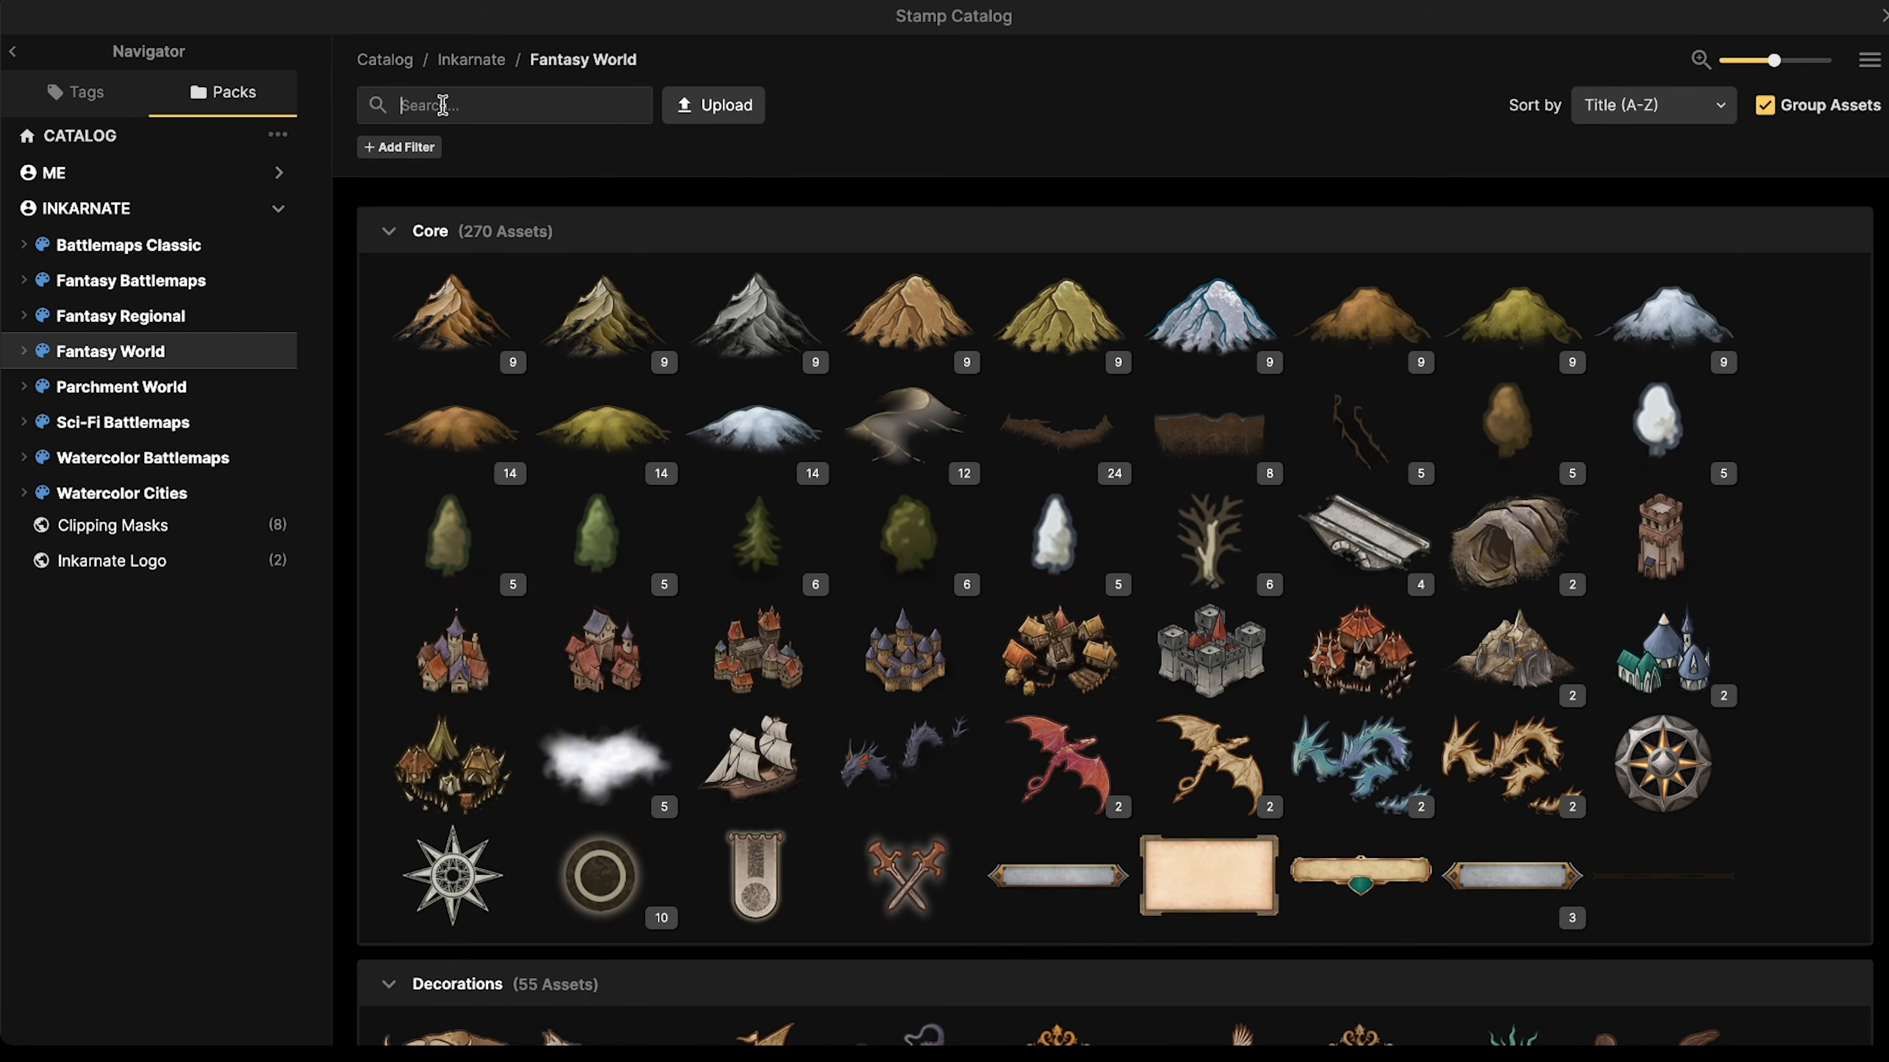
text(te)
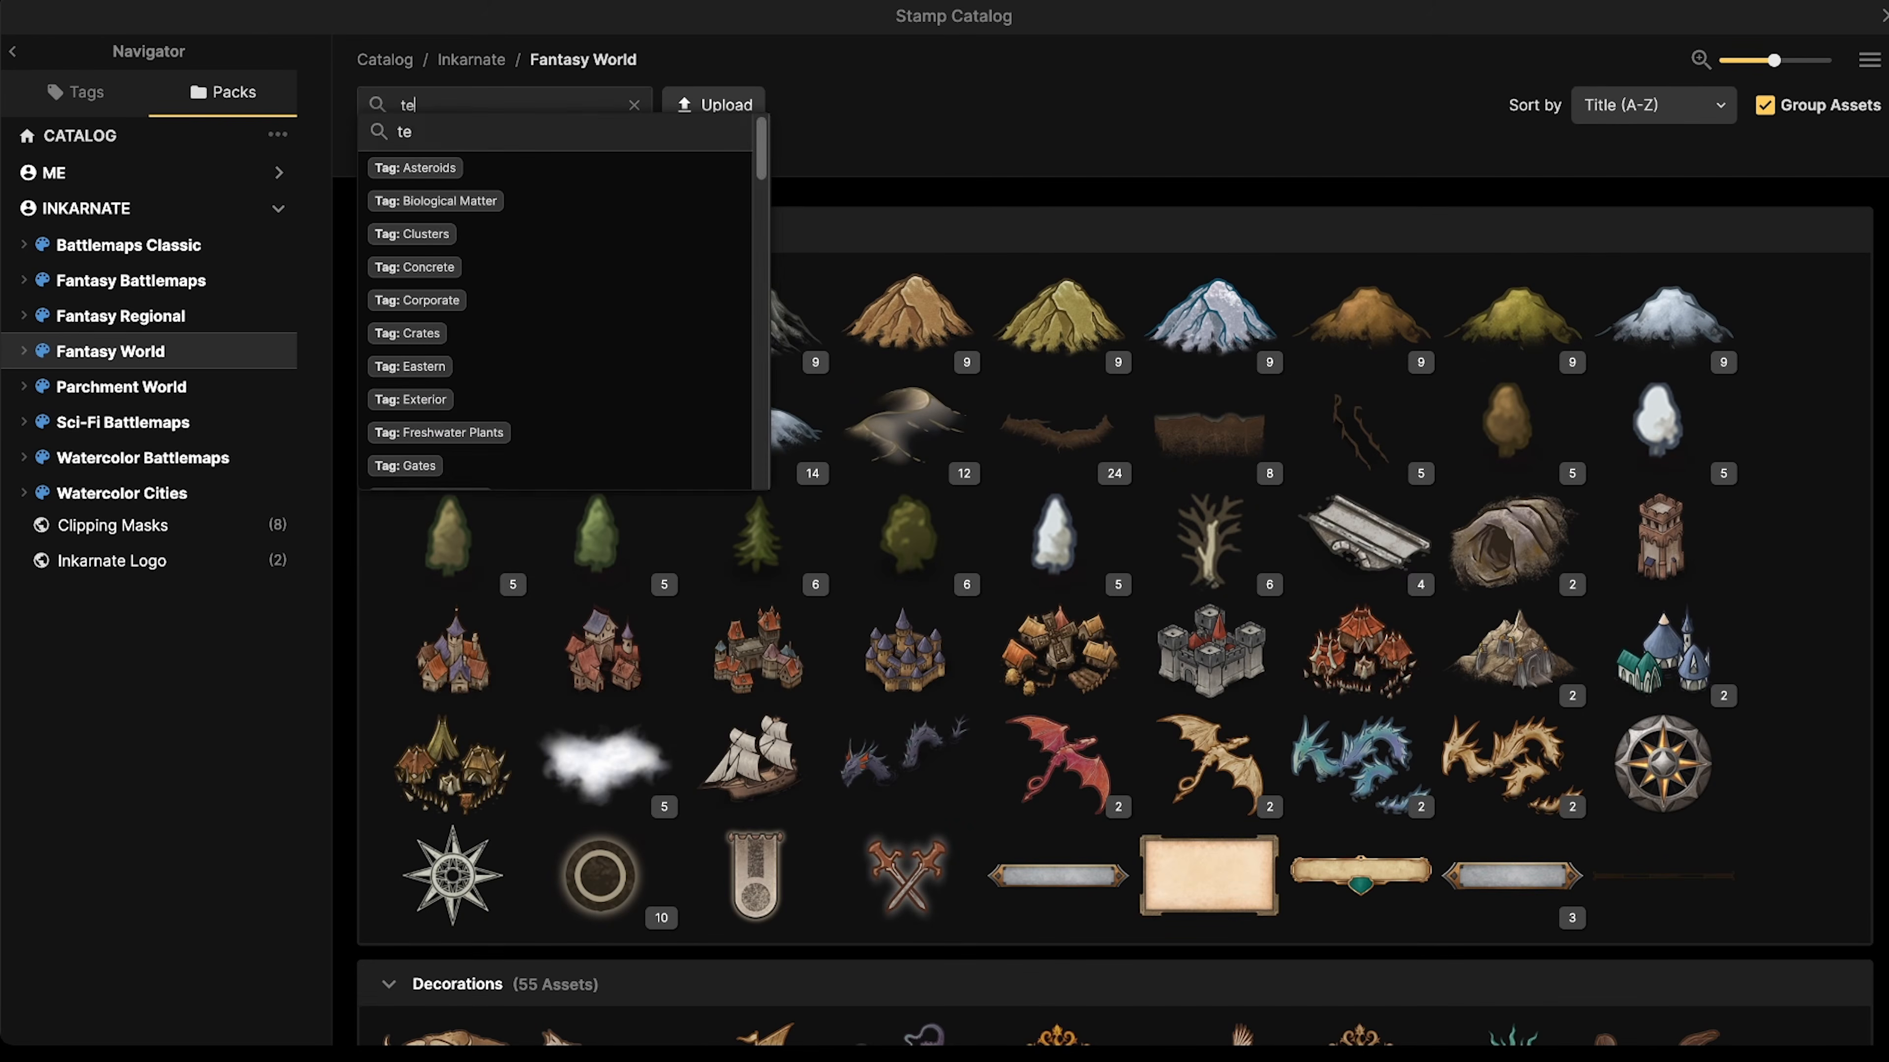
text(rain)
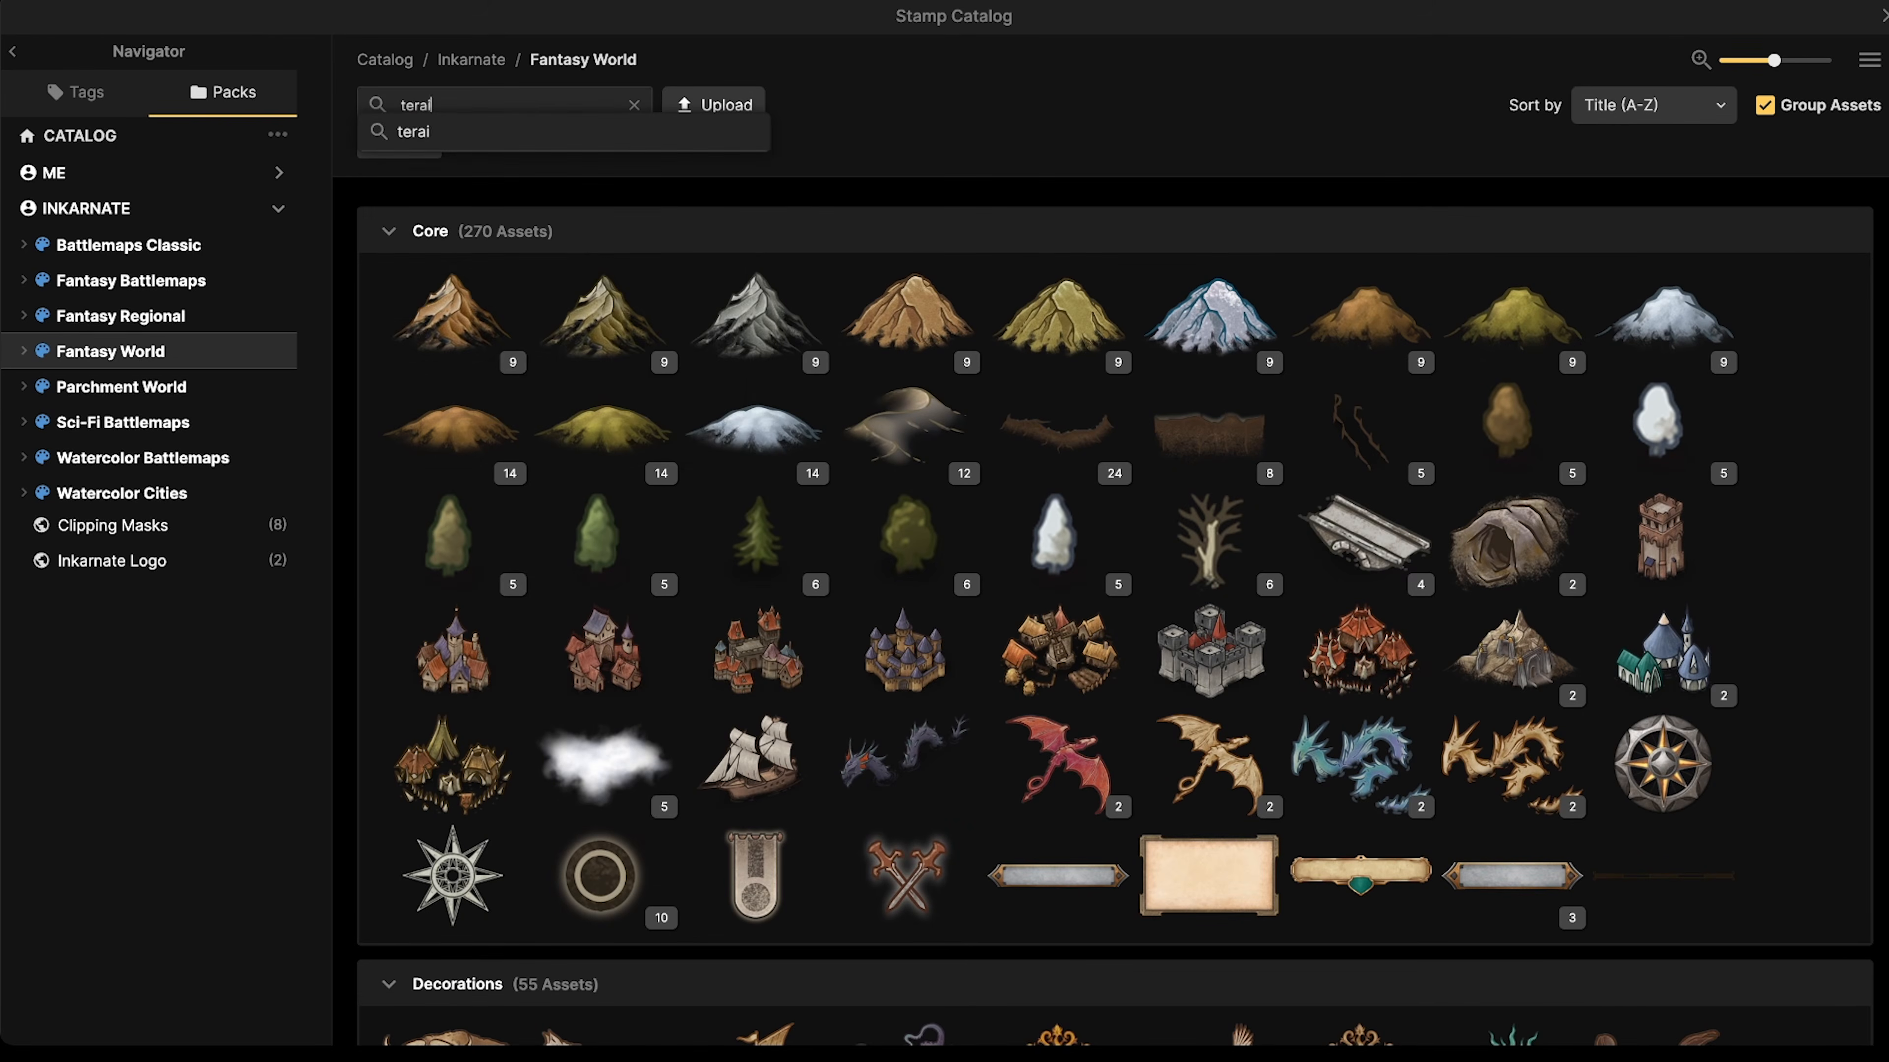
key(BackSpace)
key(BackSpace)
text(r)
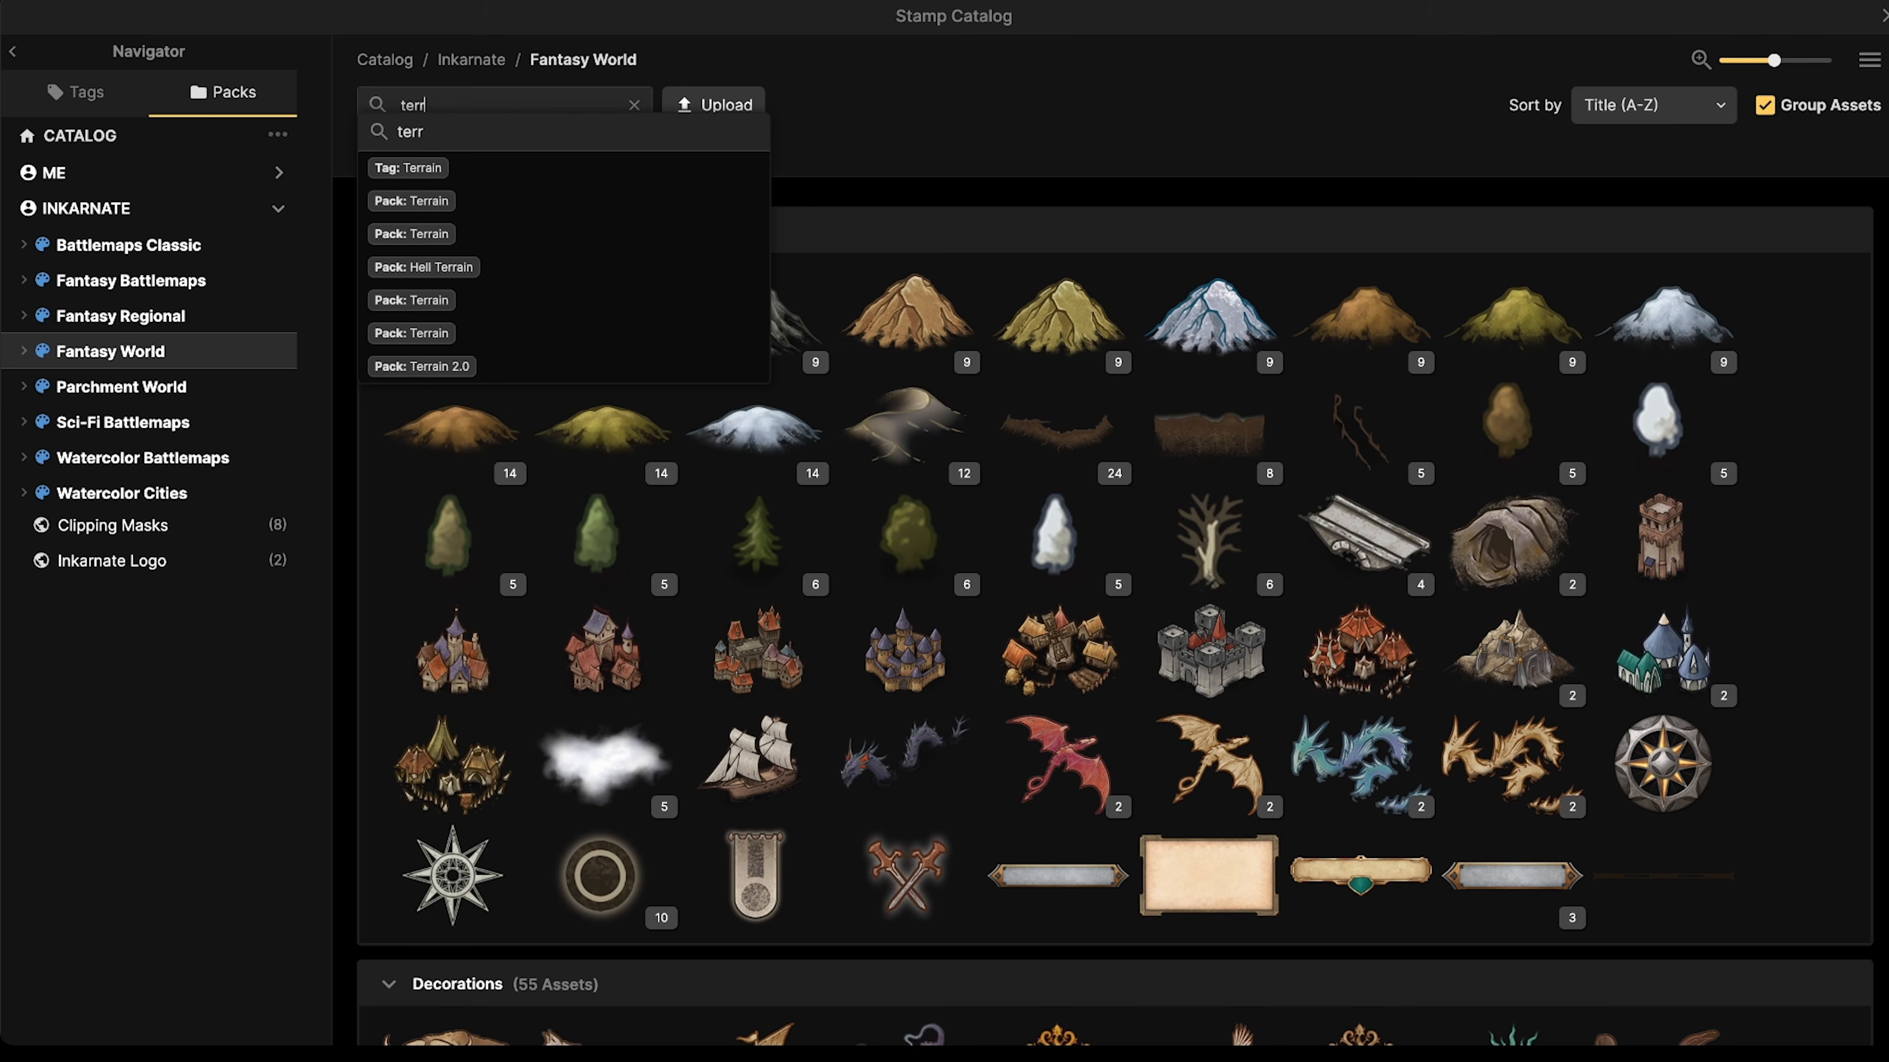
text(ain)
key(Return)
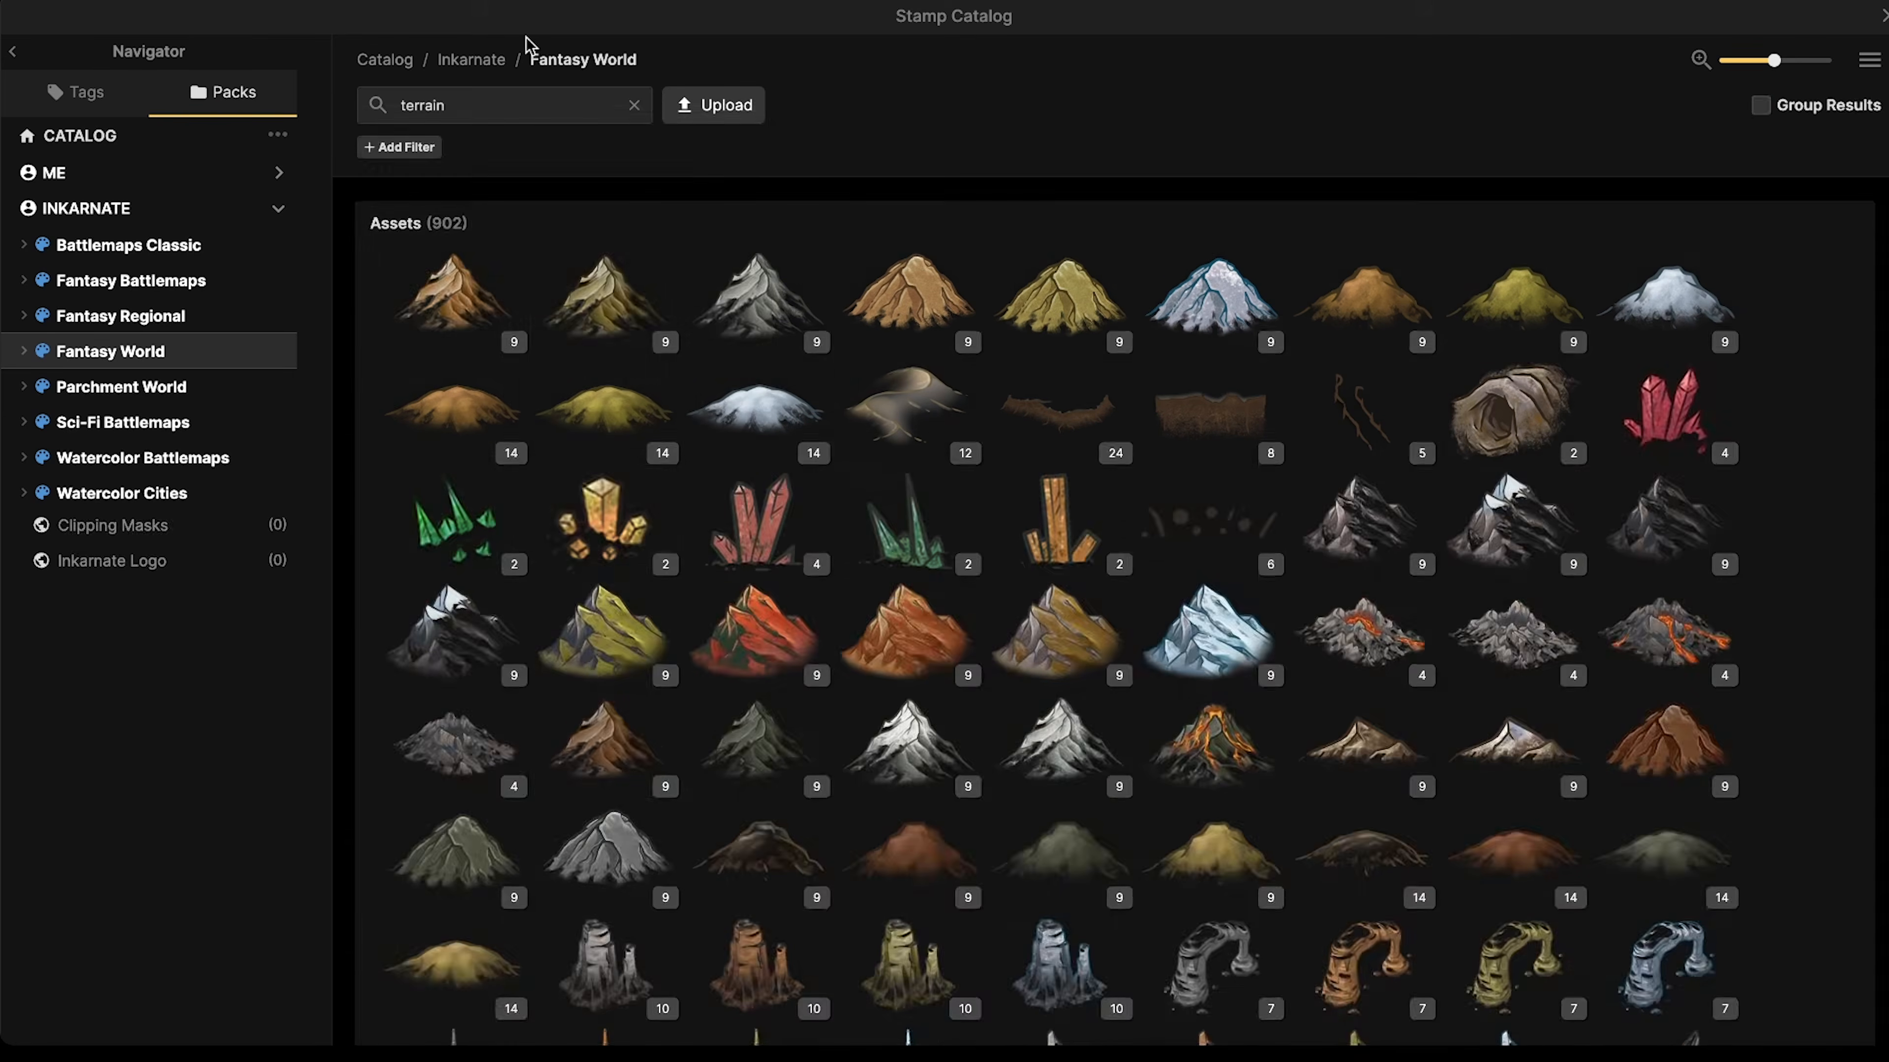
- Choose the first Yellow Crystals stamp with small rocks around it and set its scale to 143%
scroll(638, 517, down, 2)
scroll(638, 517, down, 2)
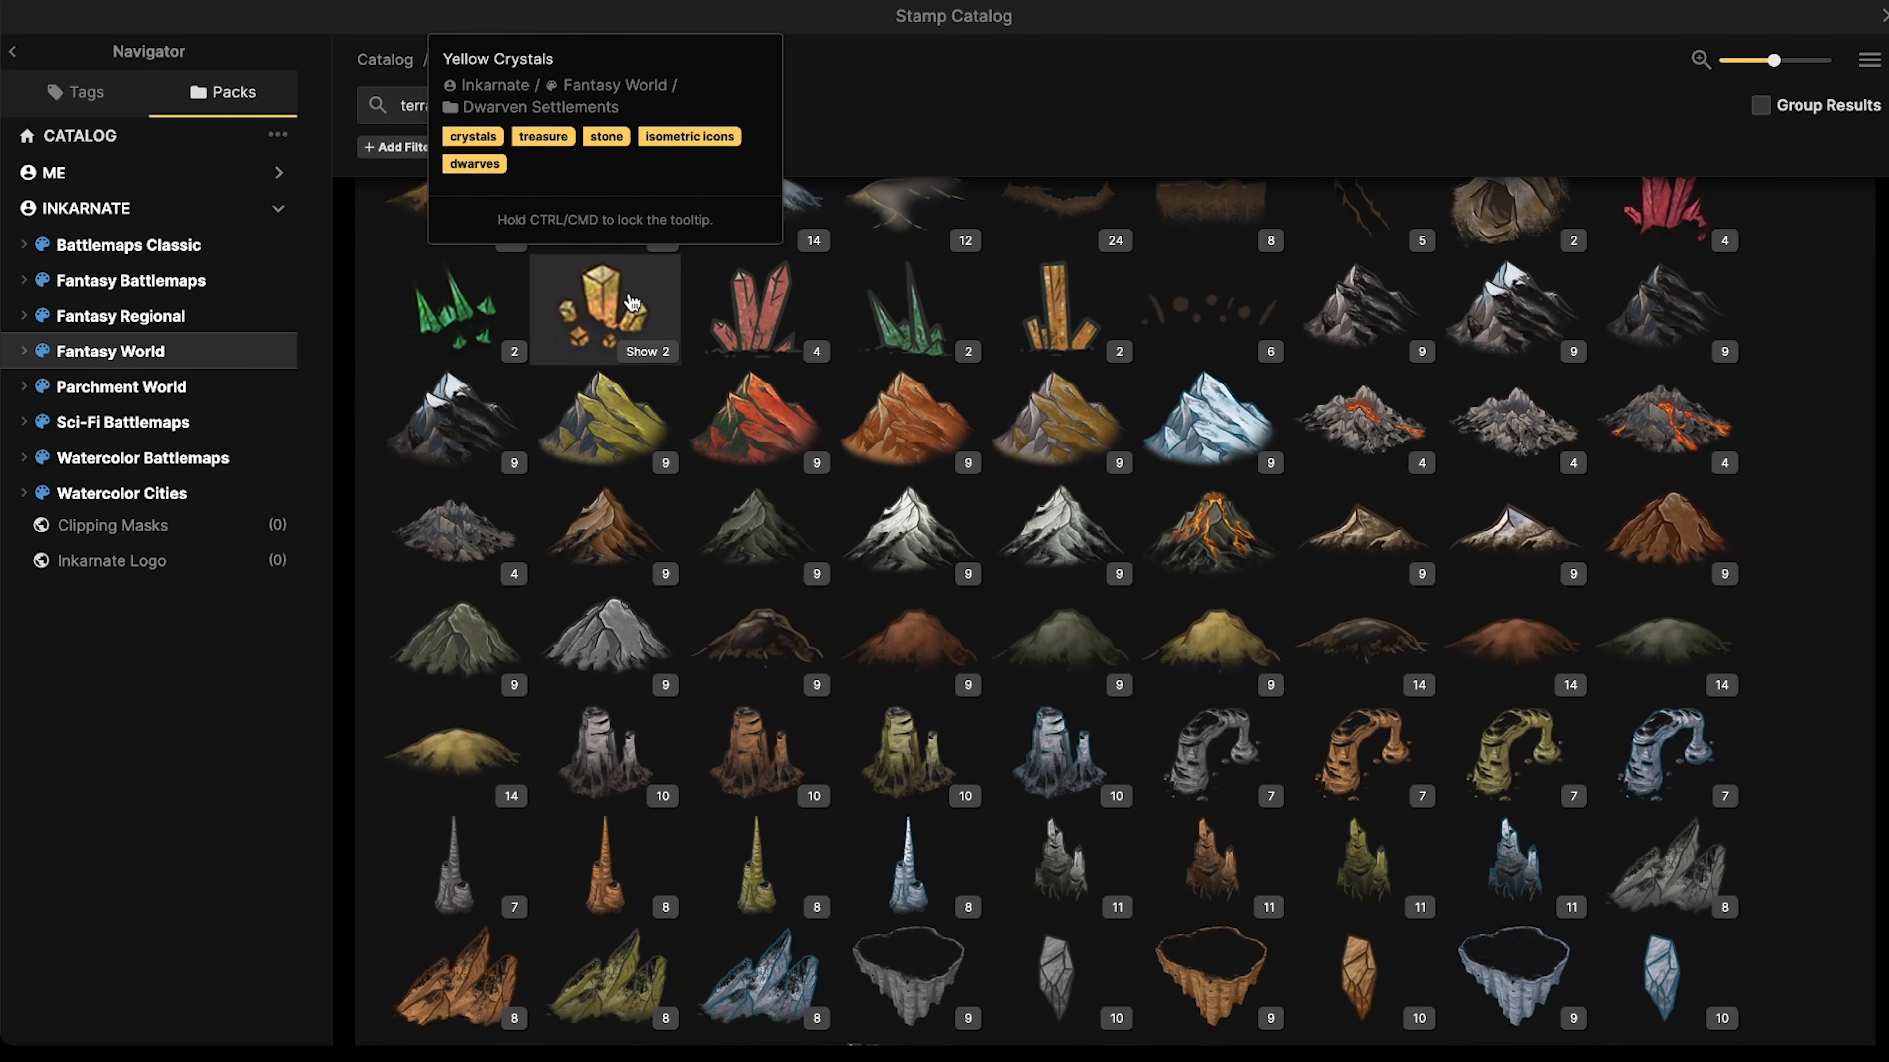
click(622, 306)
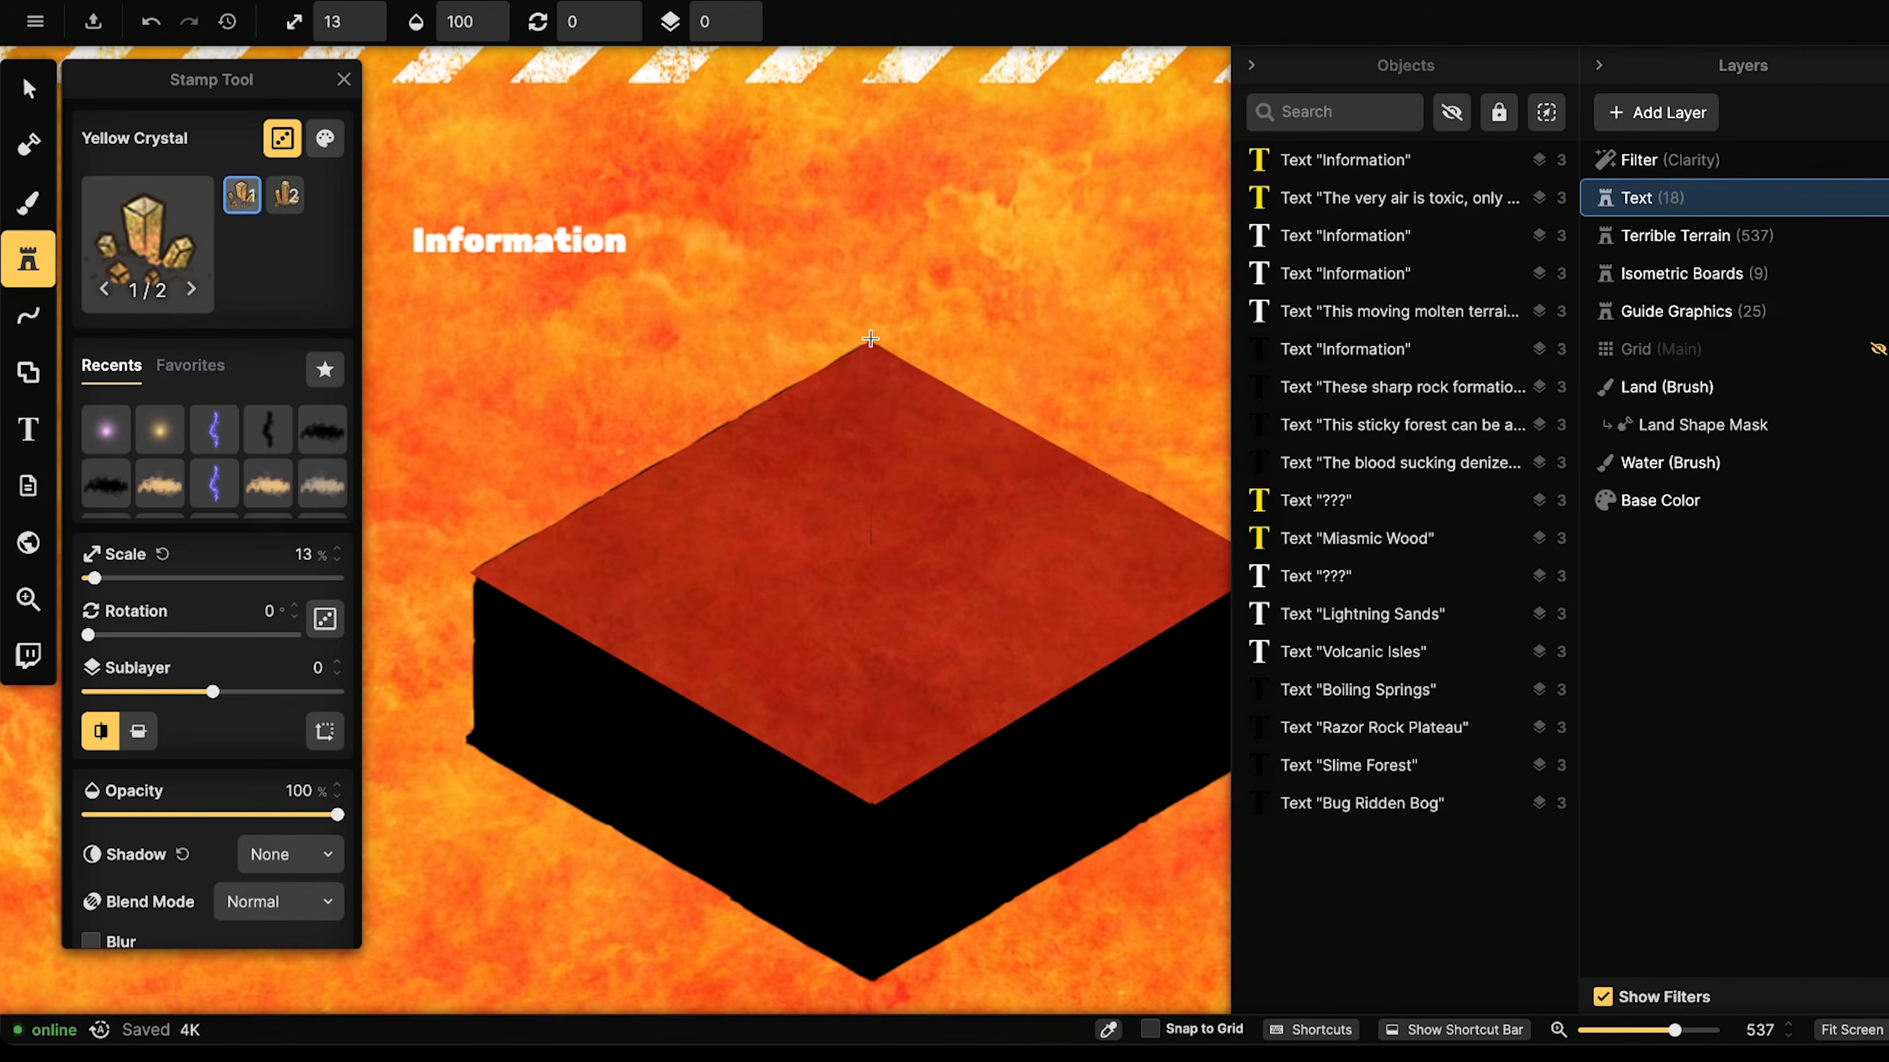
scroll(771, 476, up, 13)
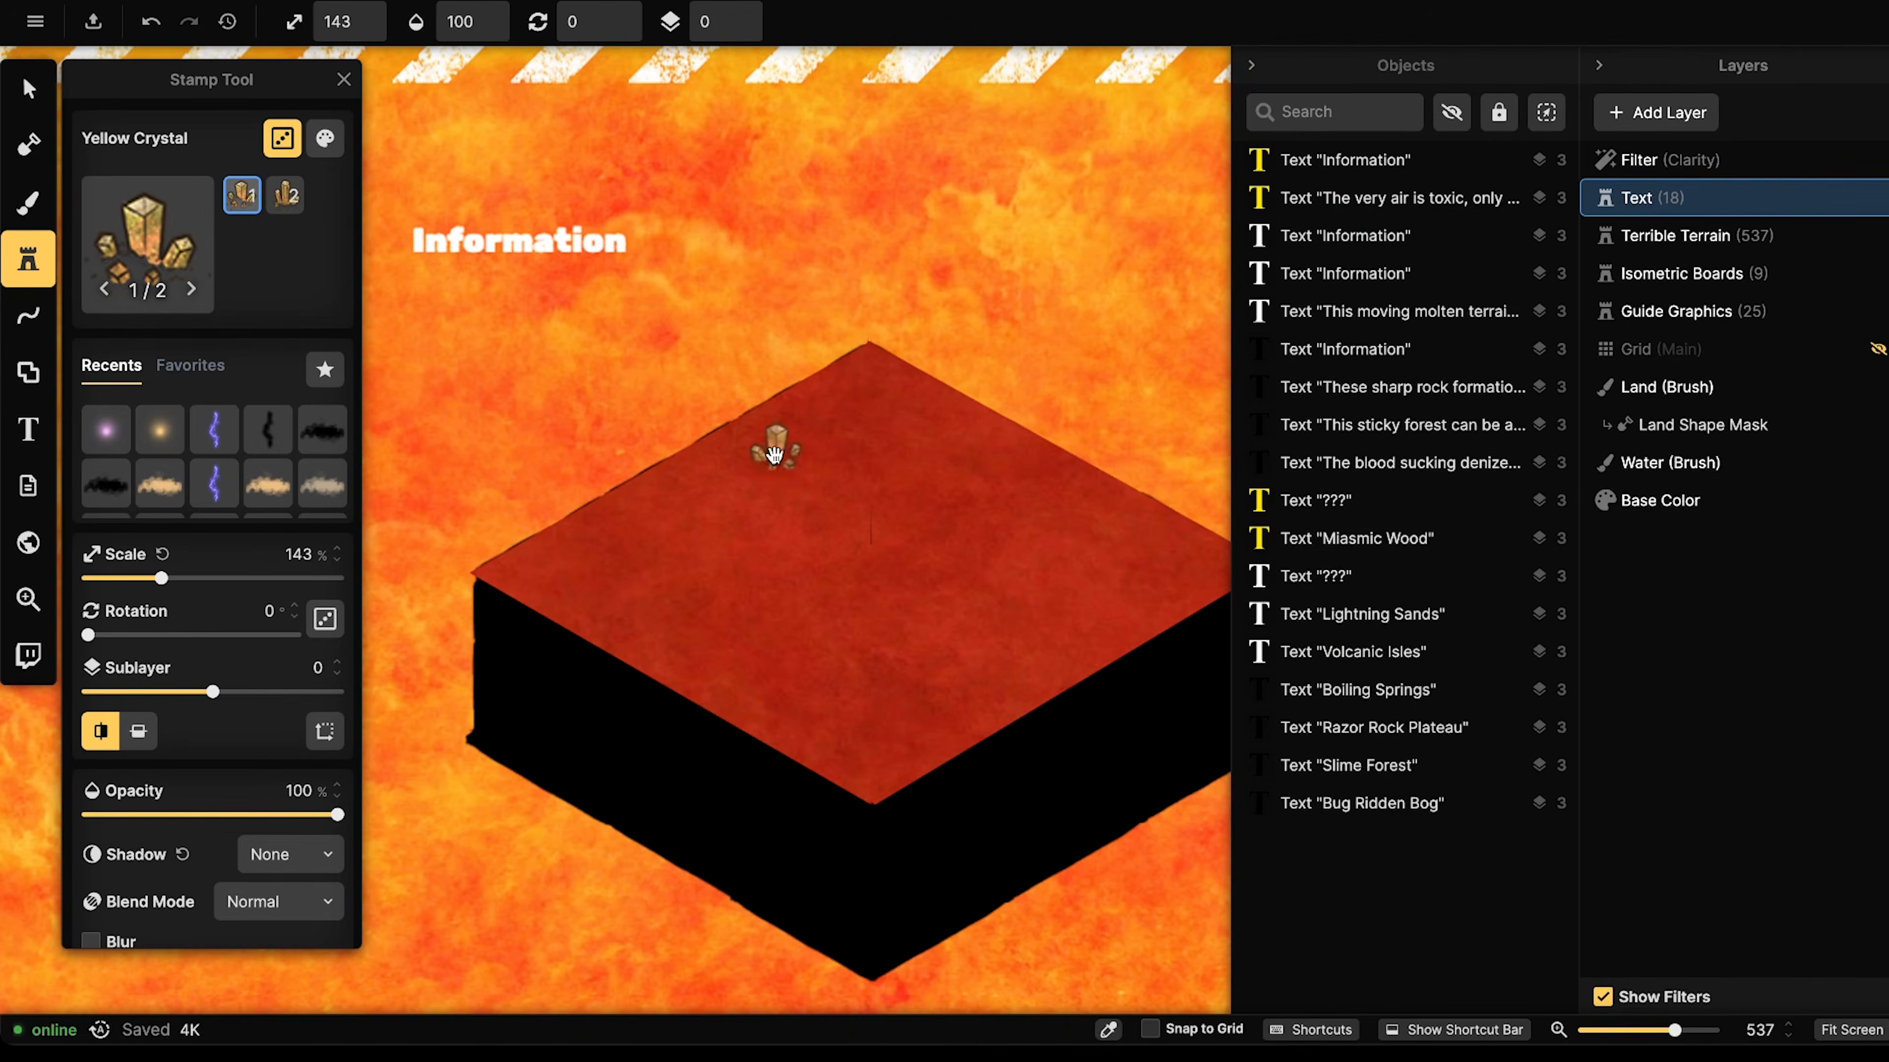
- Tweak the crystal stamp's color to hue -32, saturation 200%, brightness 58% and contrast 174%, and set its scale to 153%
scroll(773, 454, up, 5)
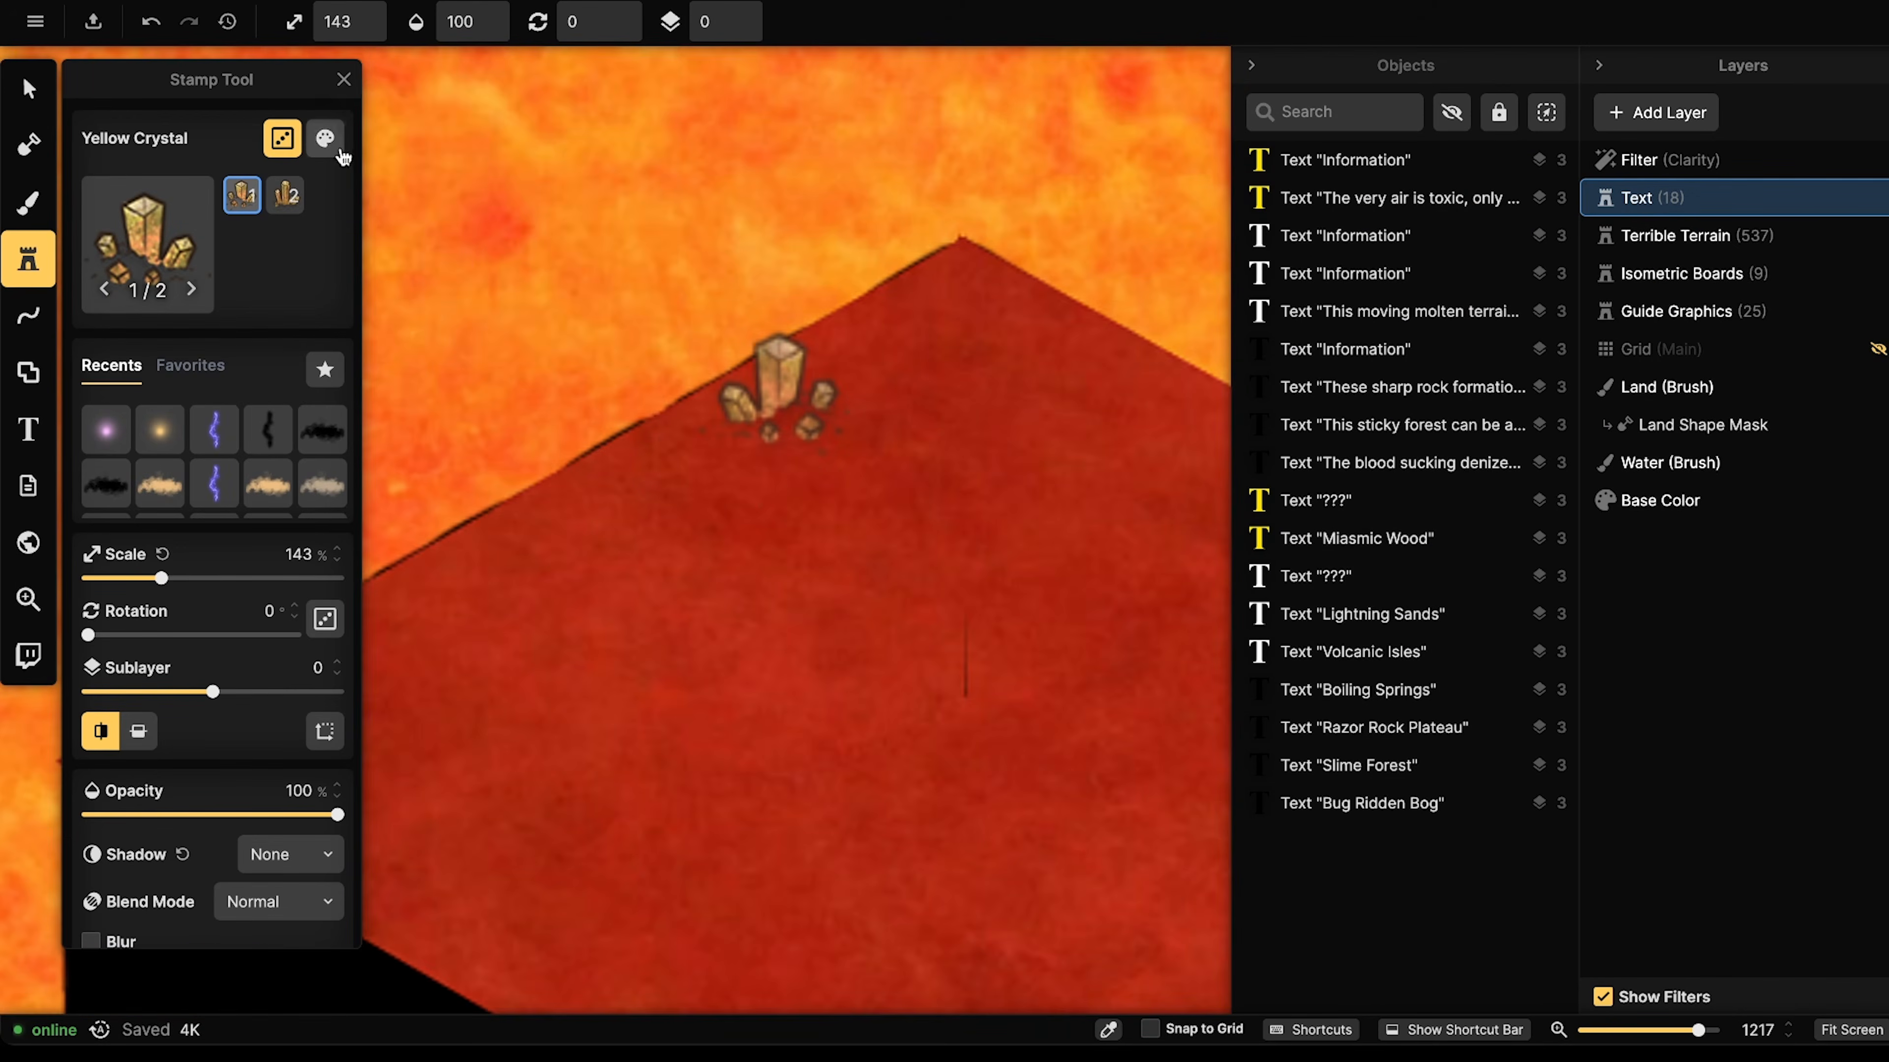
click(325, 139)
drag(533, 213, 644, 212)
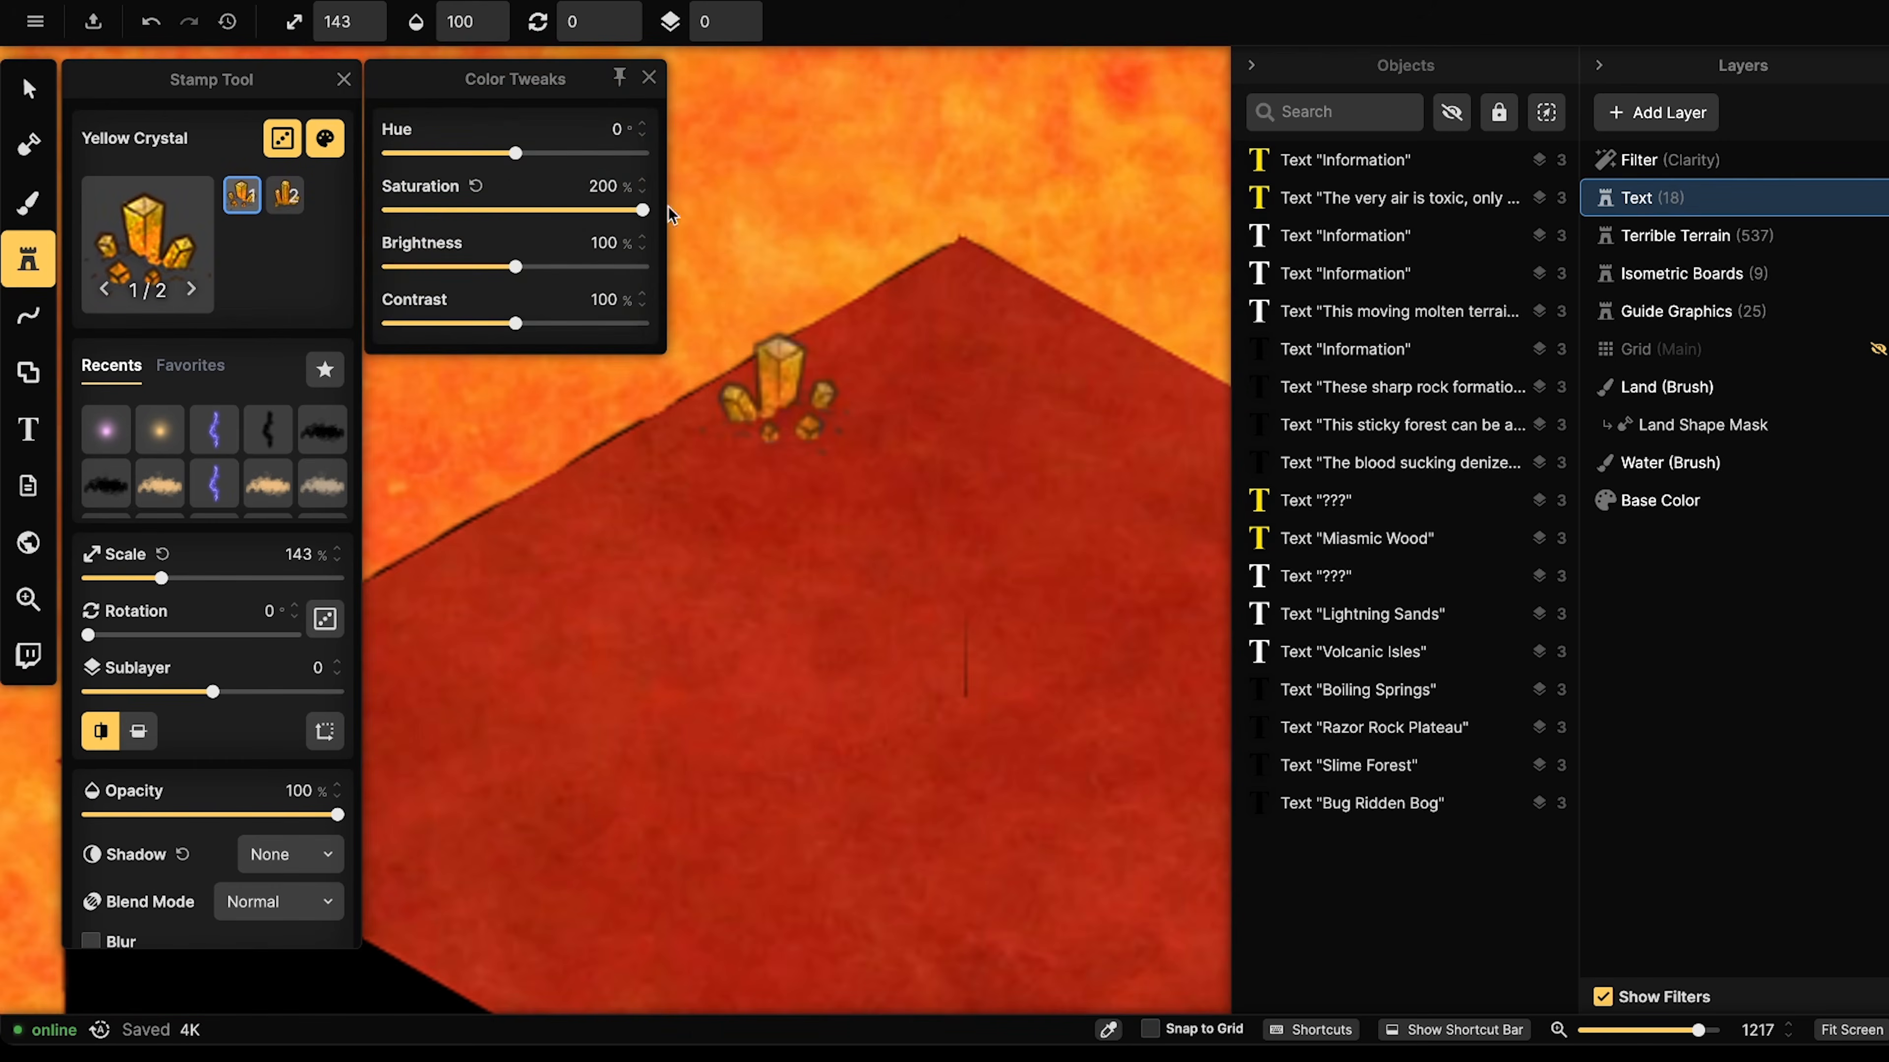
drag(517, 323, 591, 327)
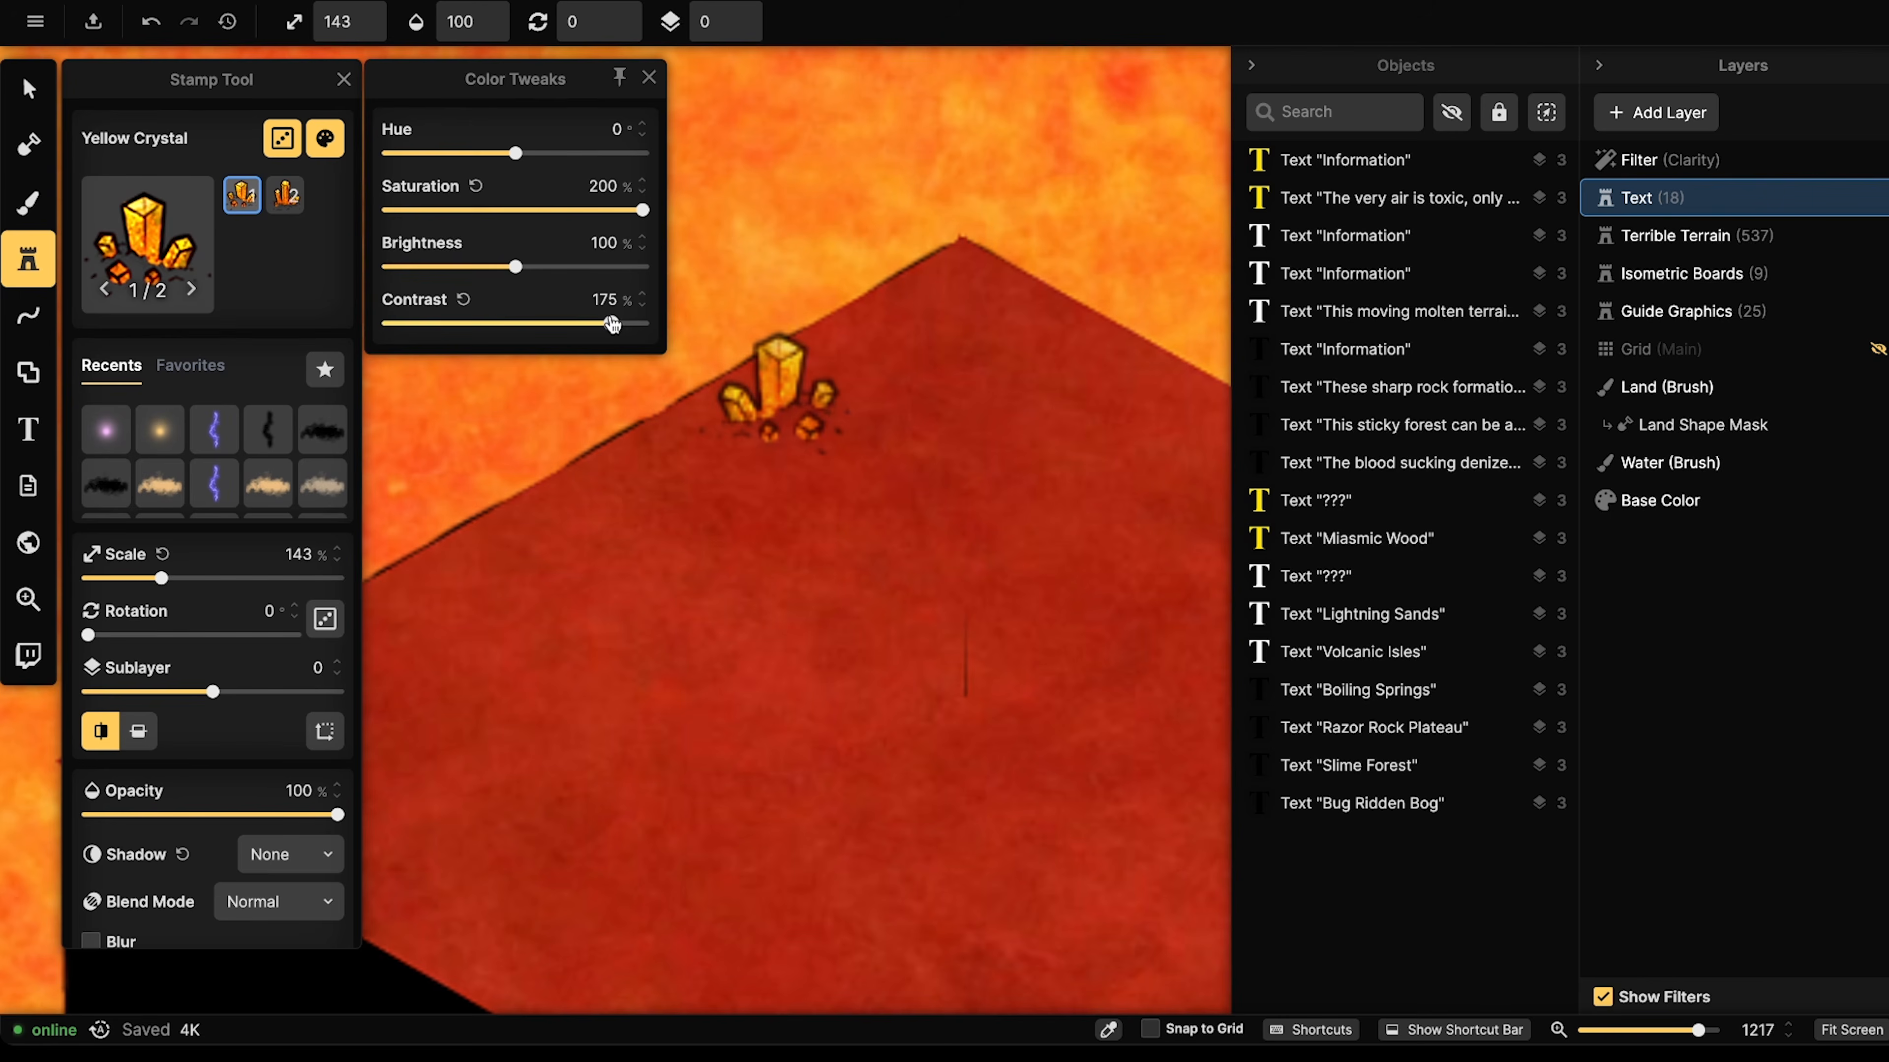
drag(515, 154, 488, 164)
drag(515, 266, 473, 270)
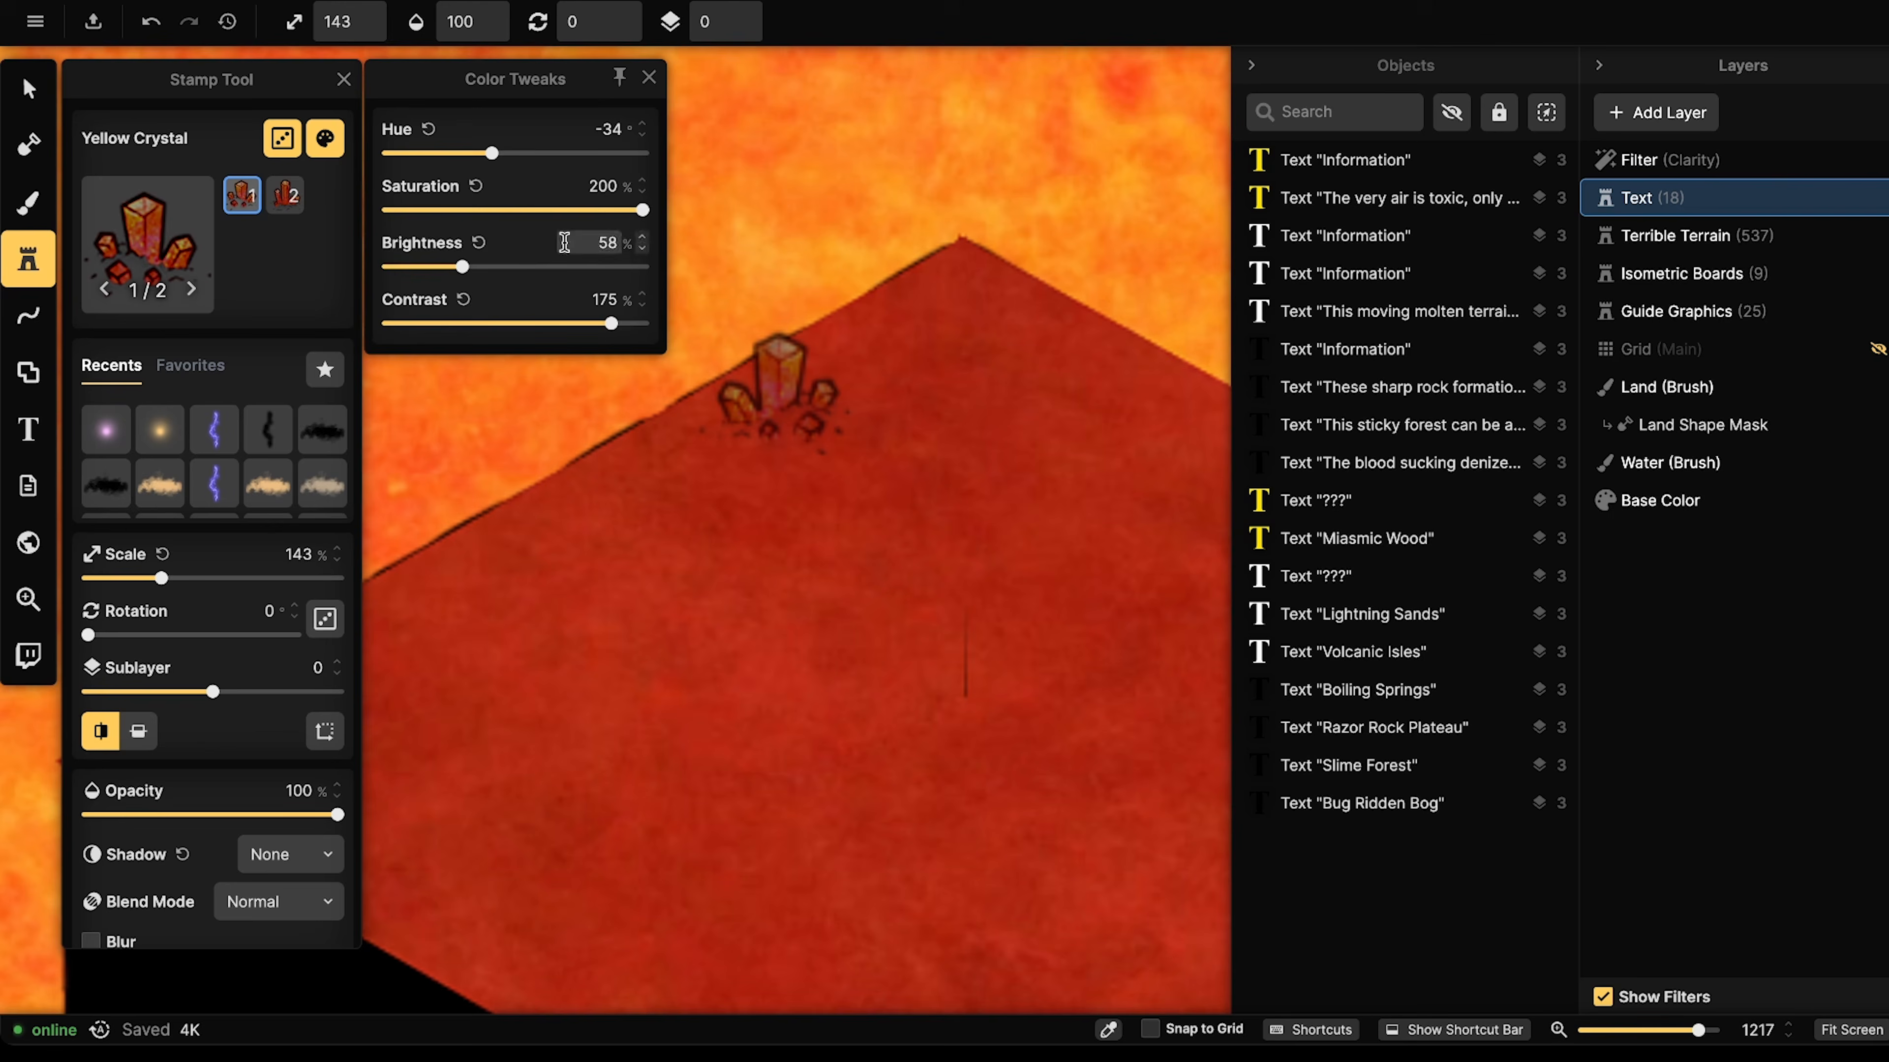
drag(616, 328, 618, 324)
drag(490, 154, 490, 155)
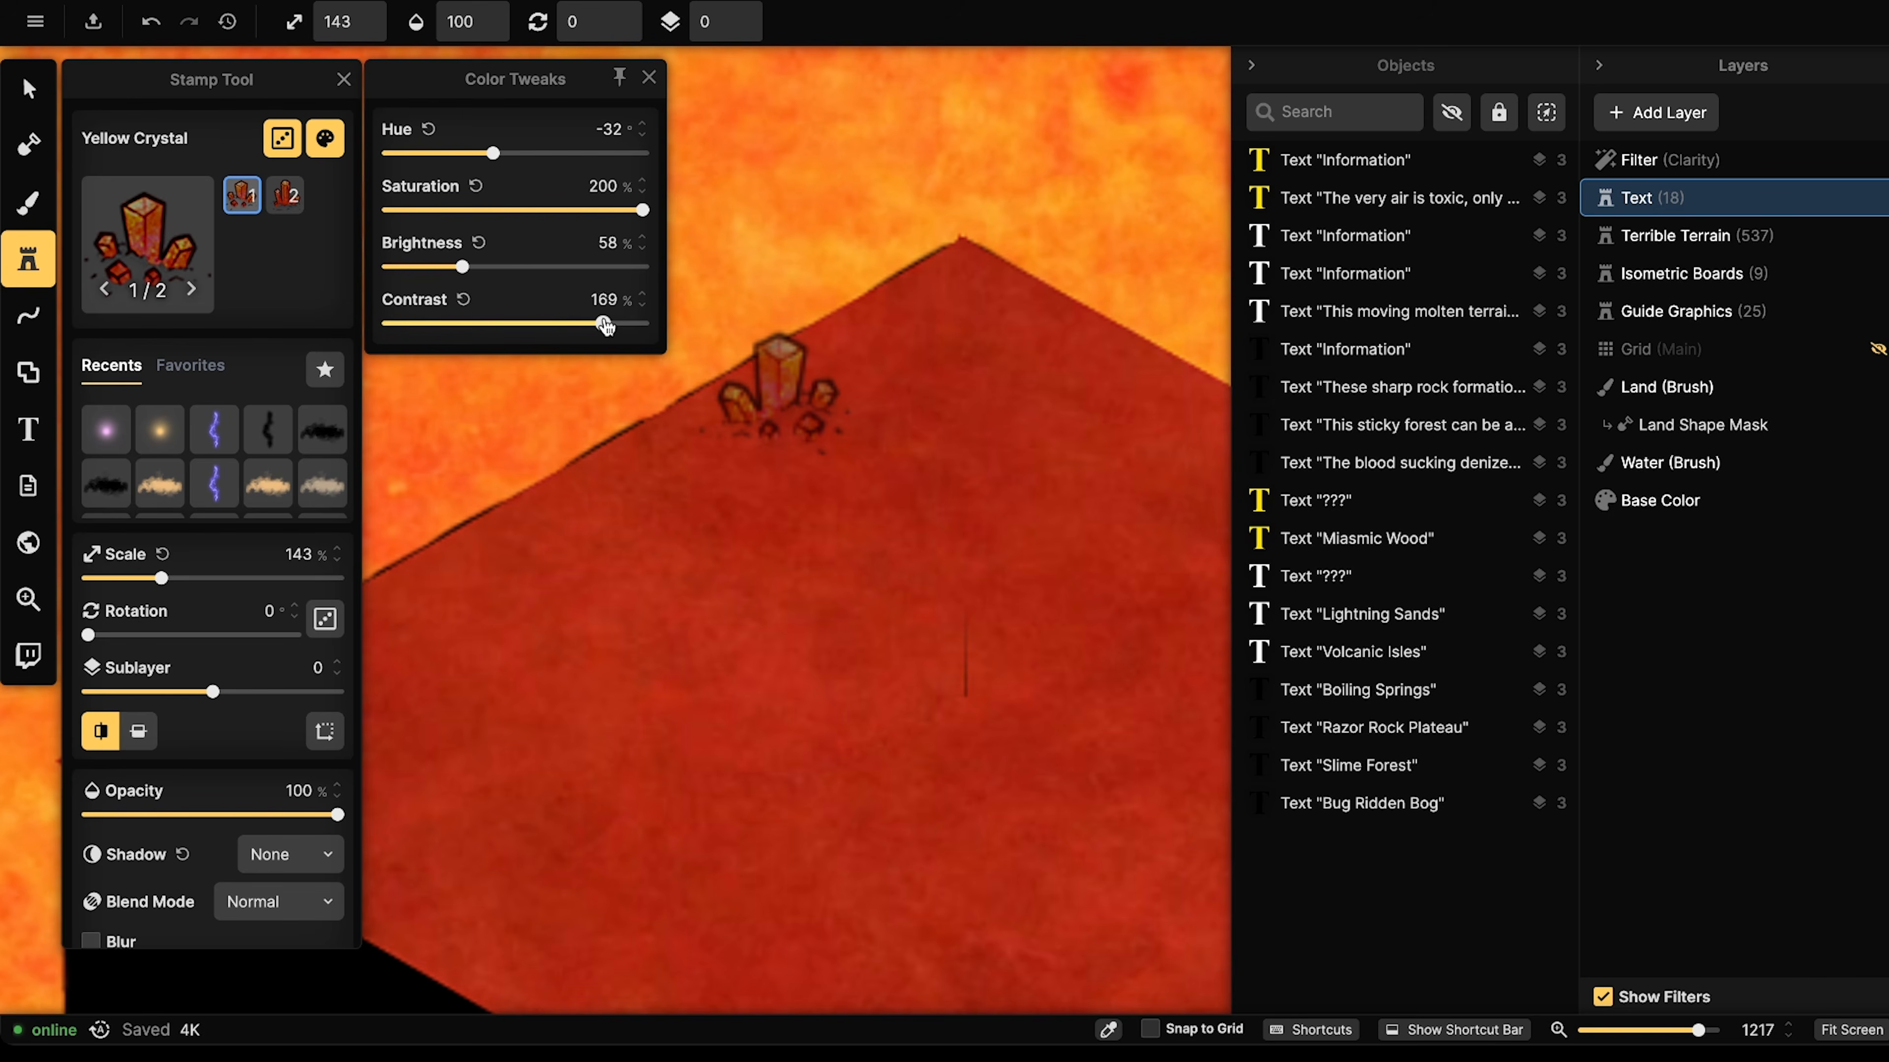
drag(606, 326, 610, 324)
scroll(786, 319, down, 4)
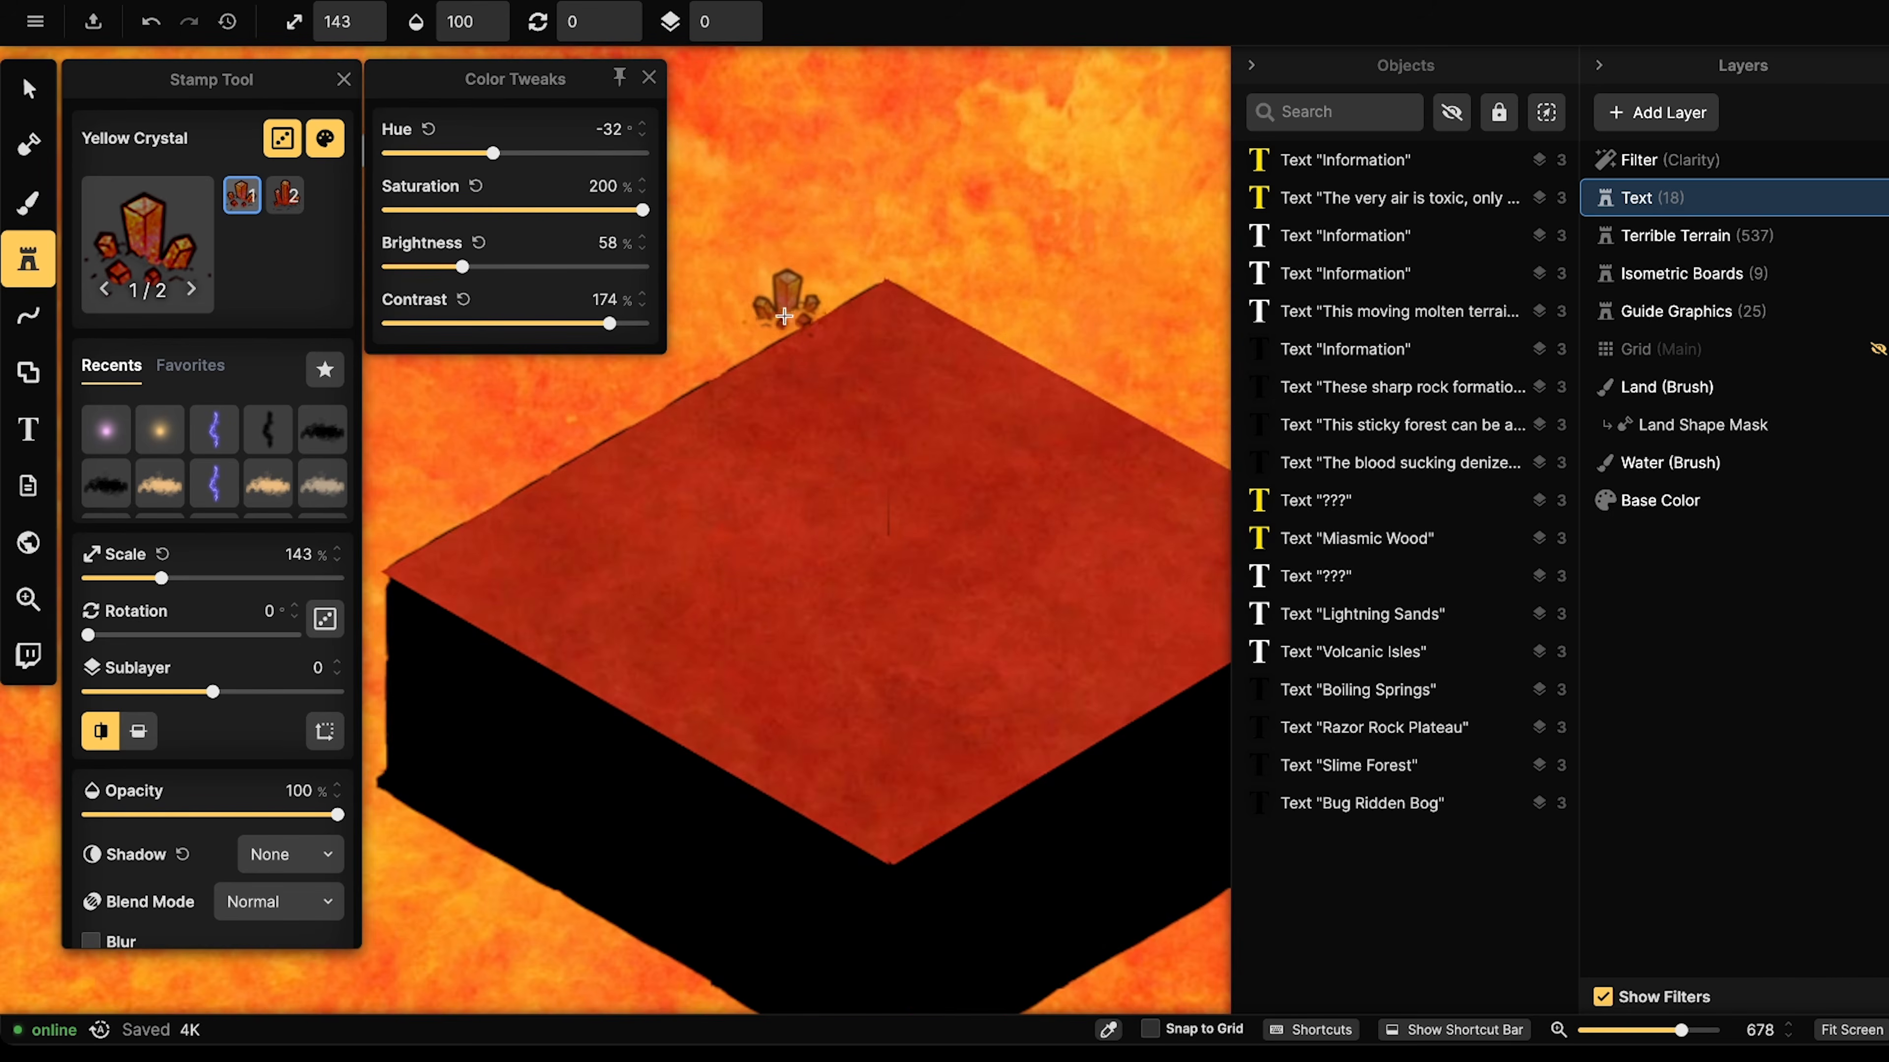
scroll(777, 345, down, 3)
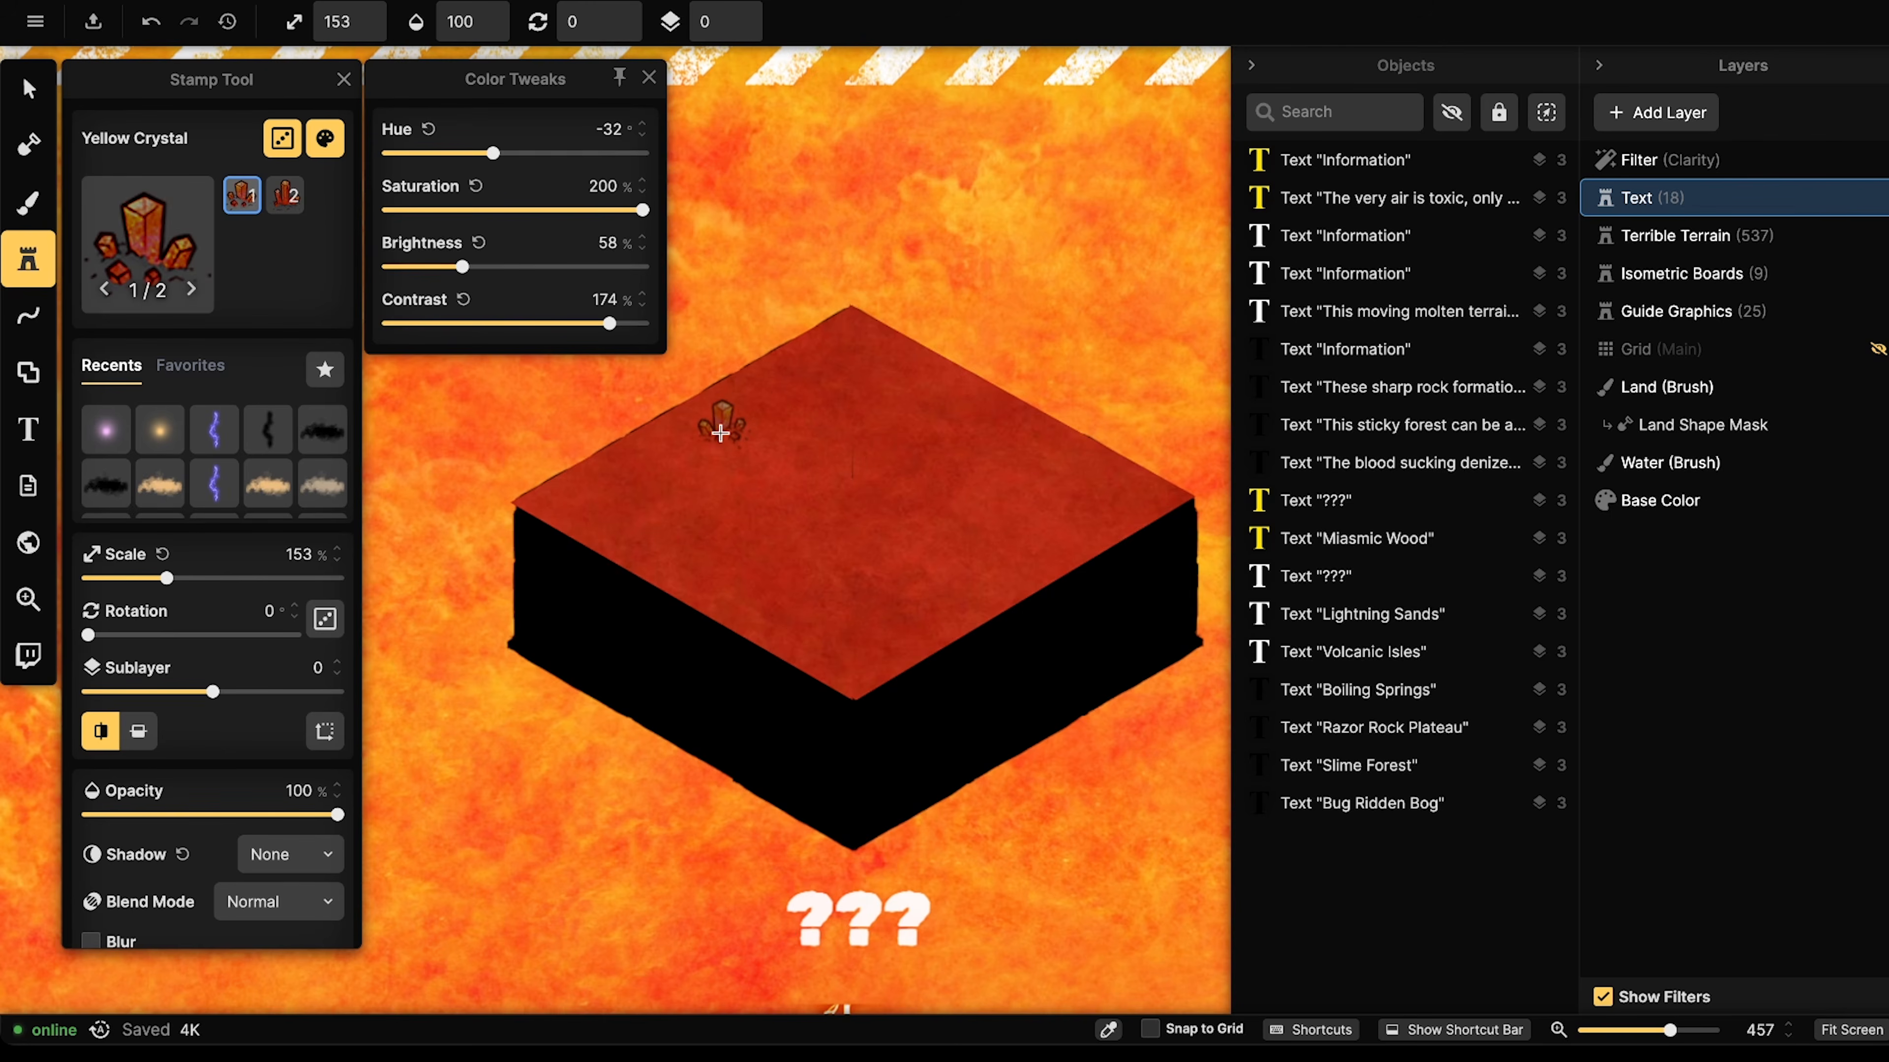
click(736, 468)
click(764, 468)
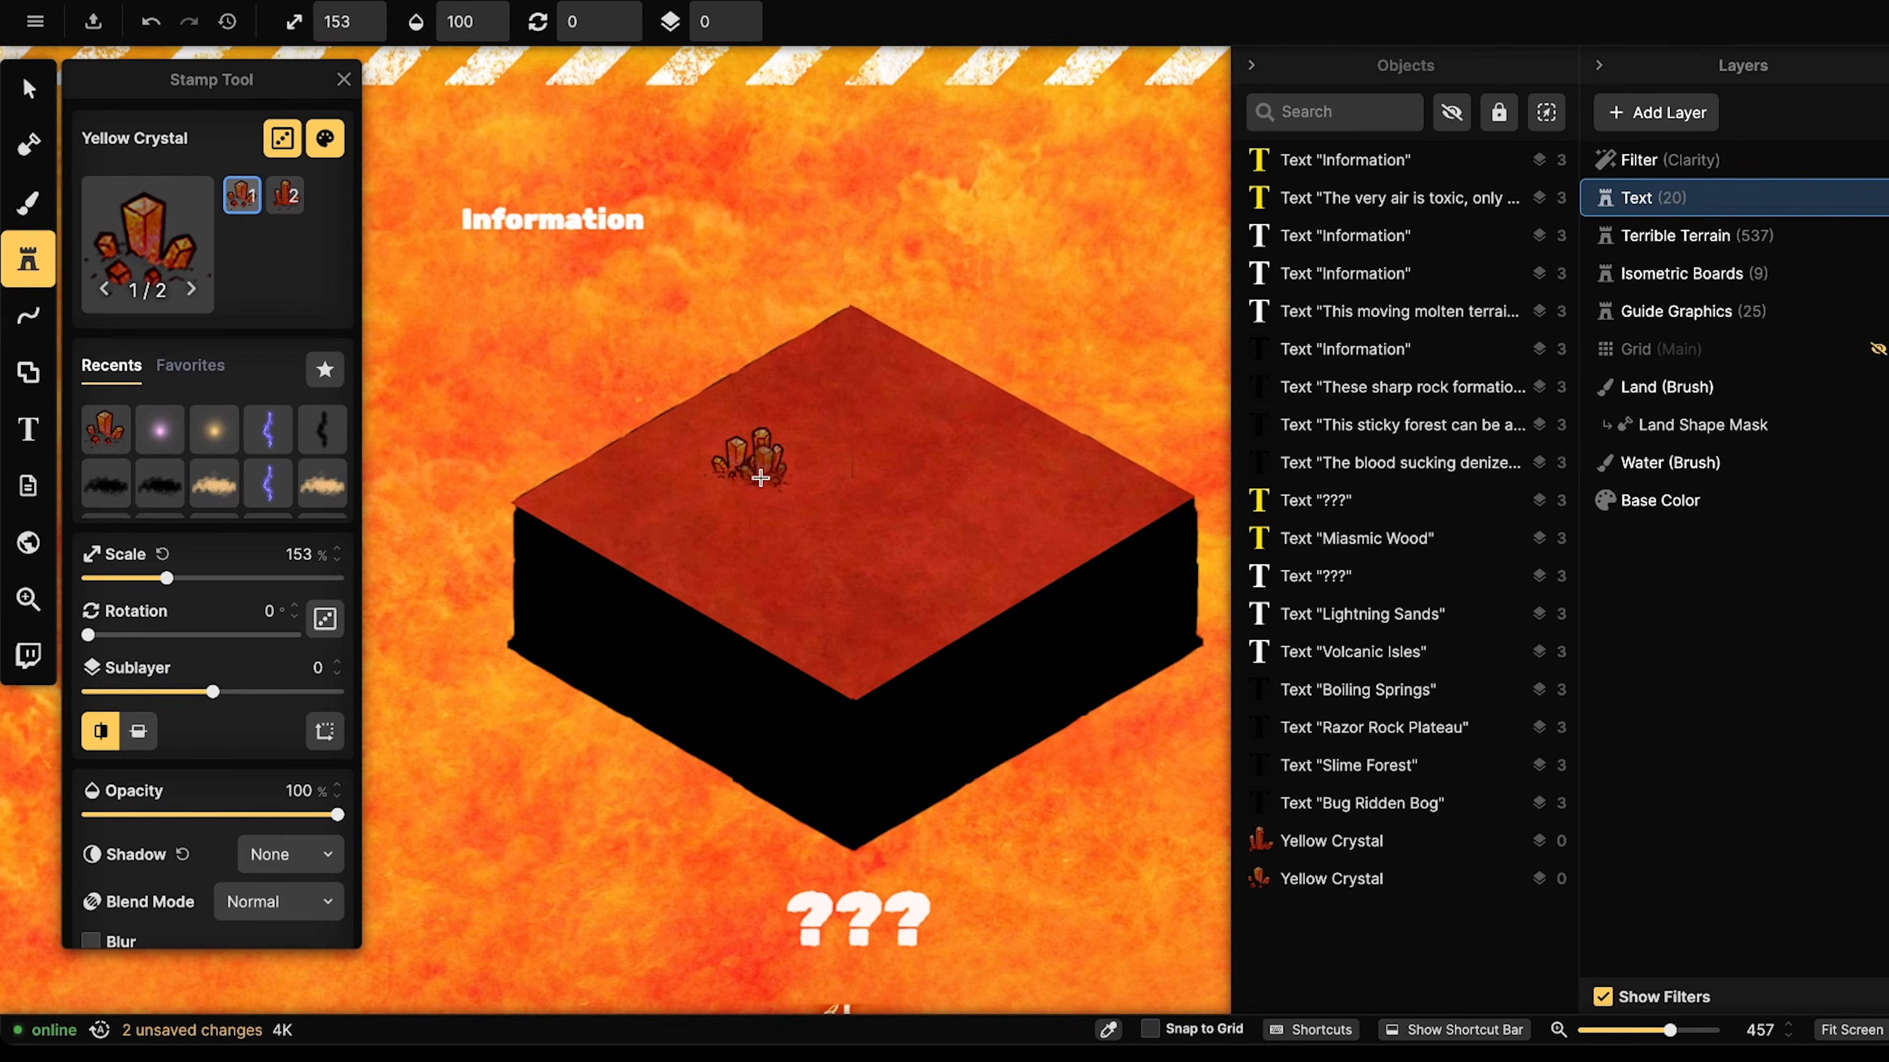
key(ctrl+z)
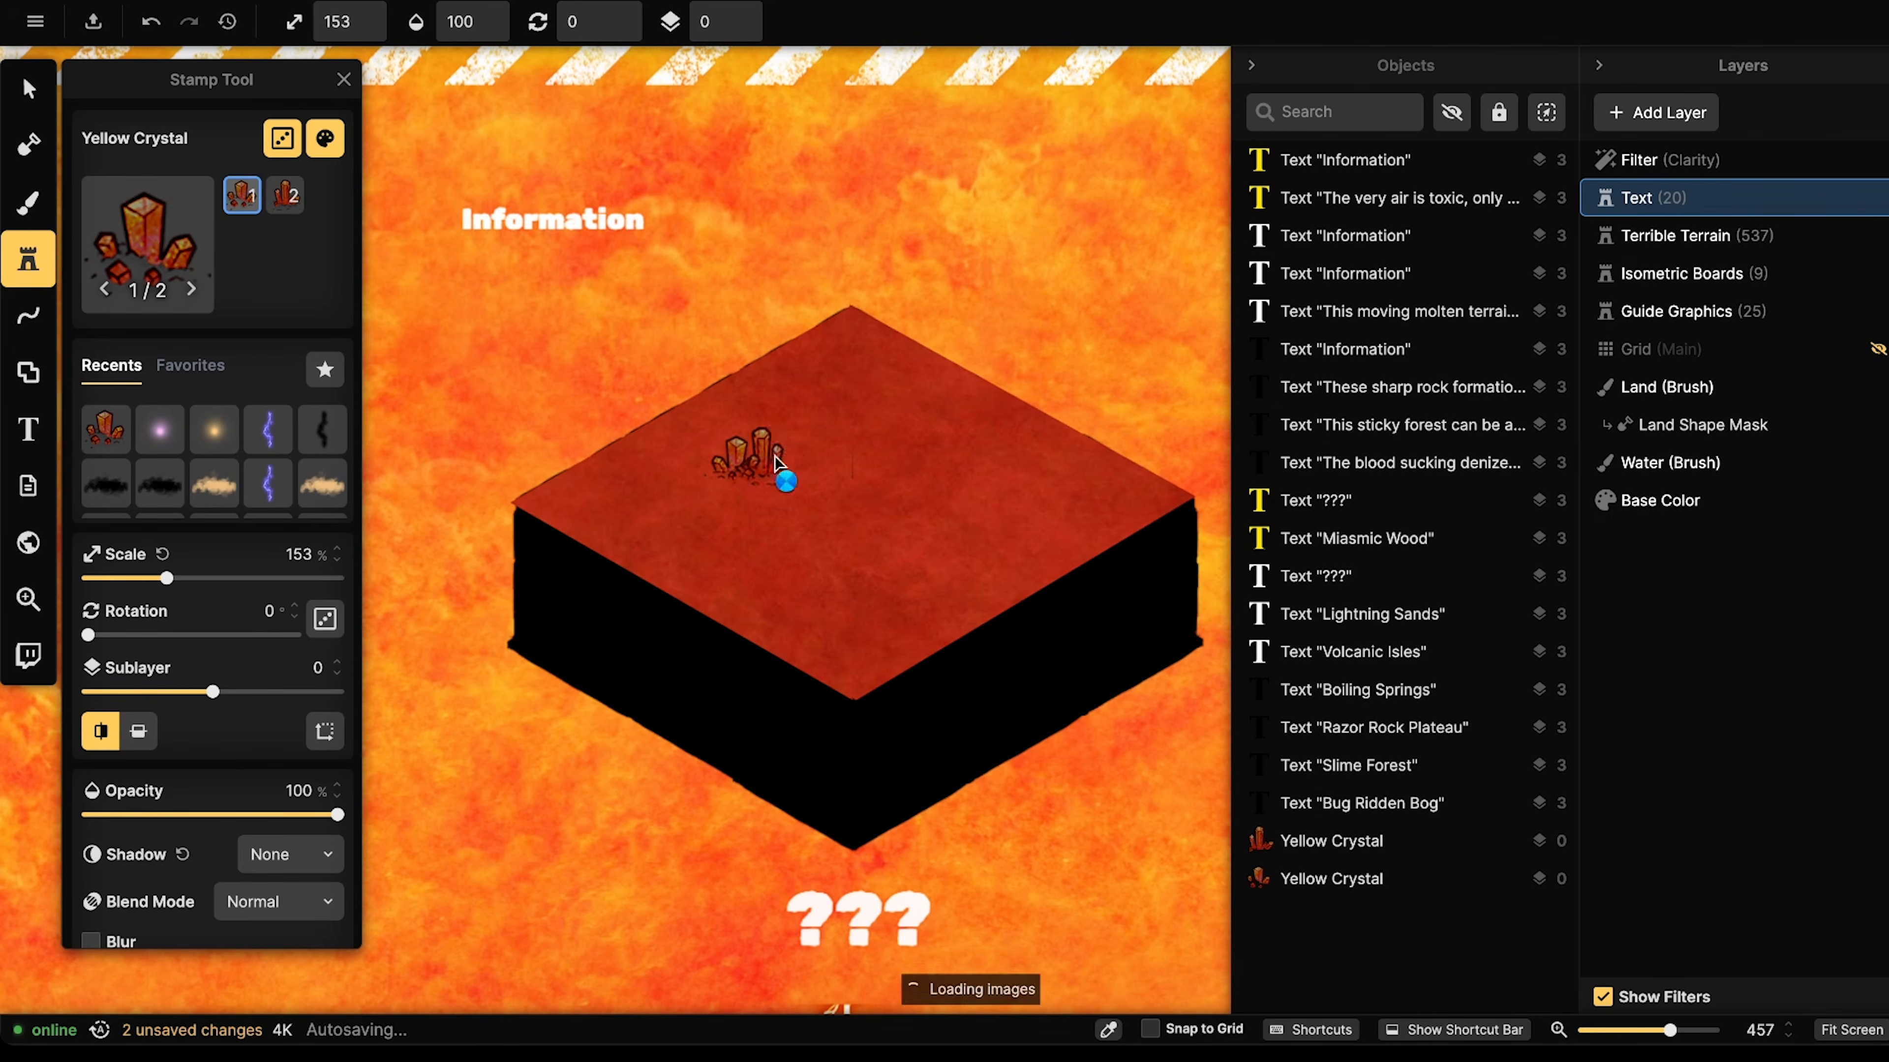
- On the Terrible Terrain layer, stamp a dense cluster of 153% crystals just left of the red tile's center
click(1720, 236)
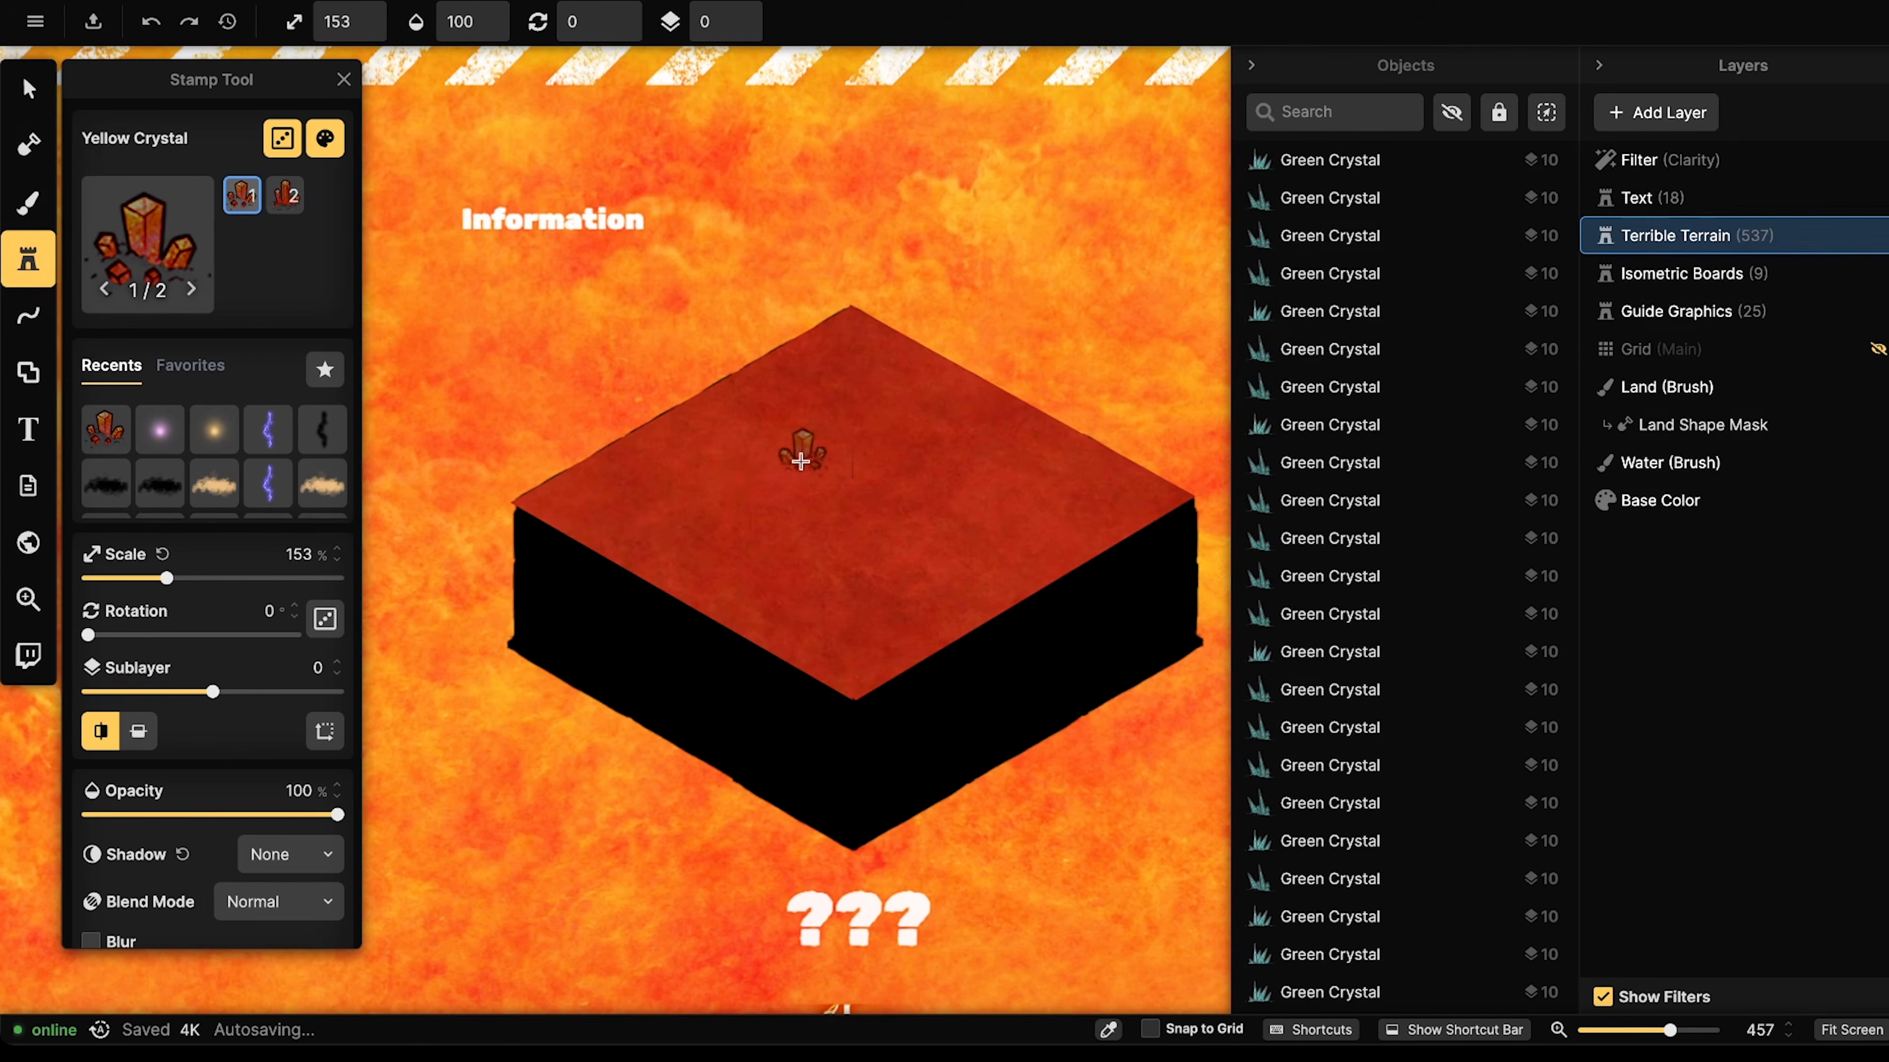
click(725, 483)
click(745, 483)
click(773, 492)
click(790, 488)
click(781, 492)
click(787, 500)
click(774, 509)
click(749, 515)
click(727, 503)
click(732, 509)
click(752, 514)
click(771, 515)
click(790, 522)
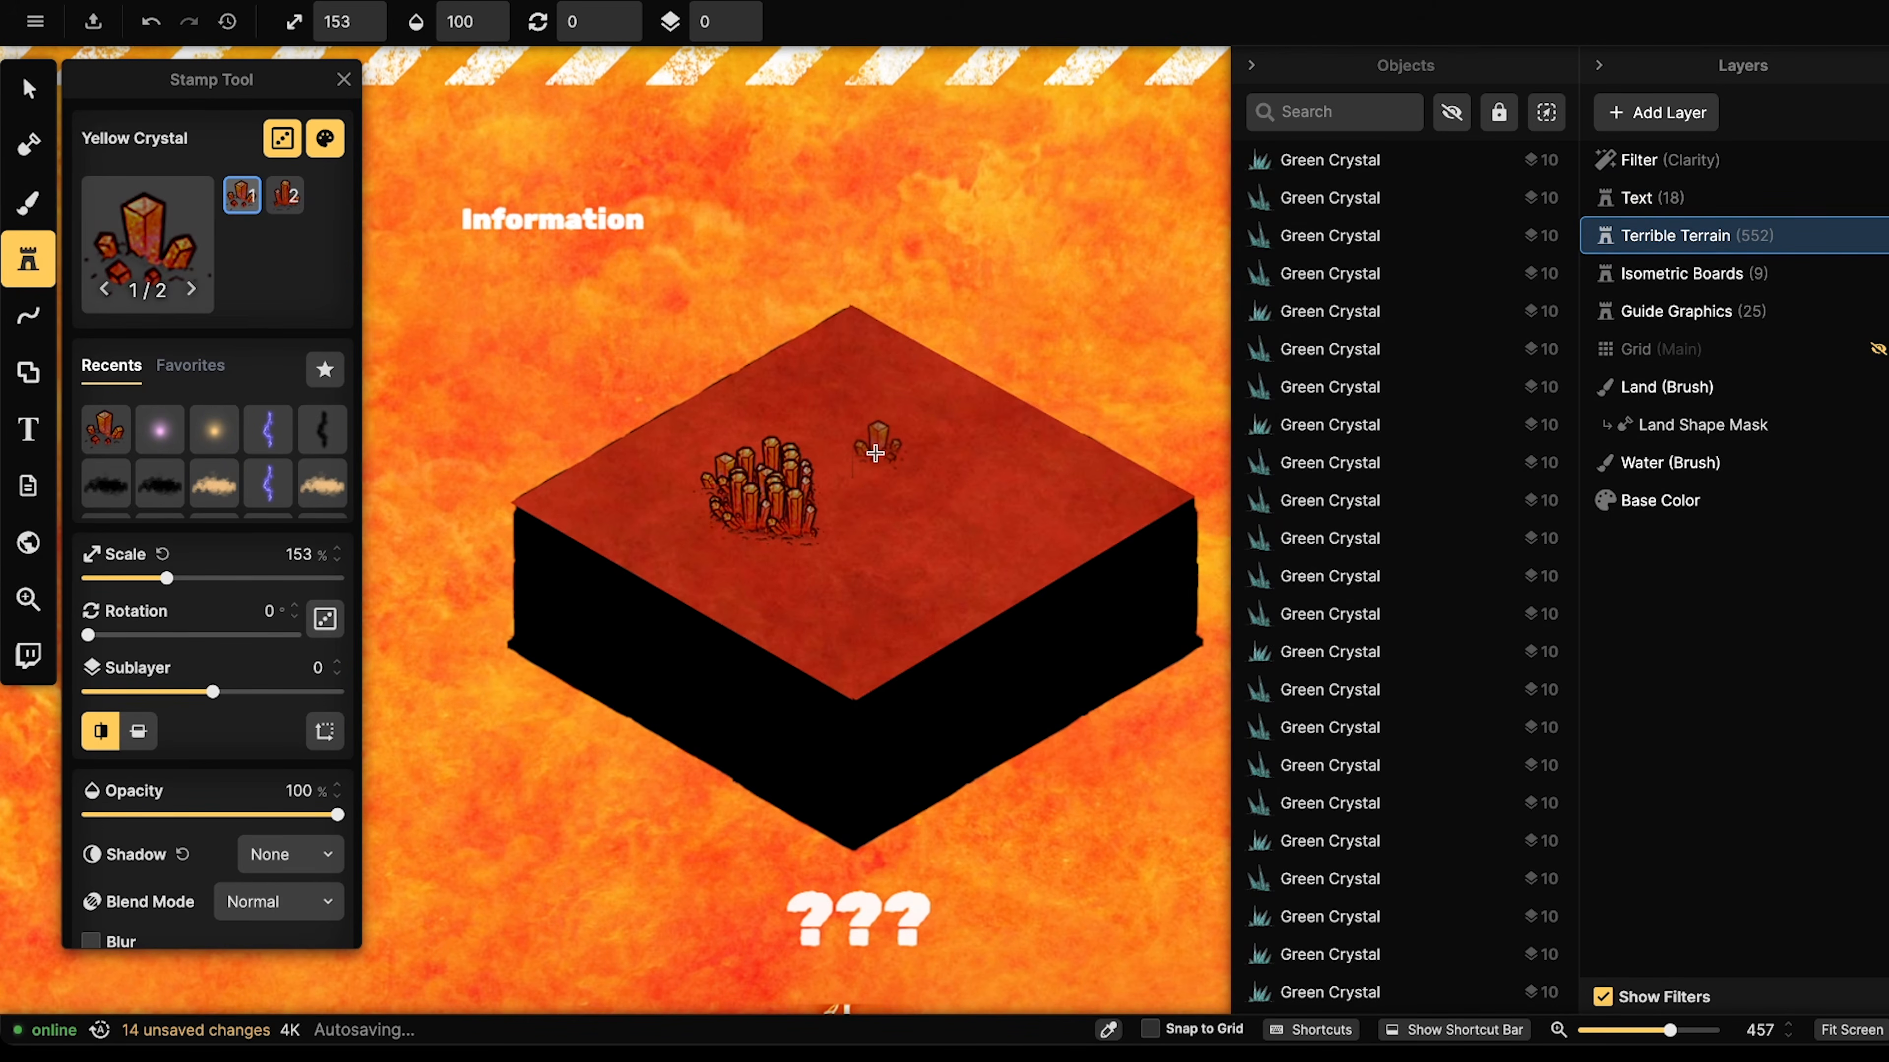
- Extend the central crystal cluster with 153% stamps toward the tile's front corner and toward its back corner
click(810, 546)
click(809, 557)
click(792, 572)
click(791, 584)
click(803, 603)
click(811, 466)
click(824, 469)
click(839, 463)
click(858, 467)
click(870, 452)
click(872, 442)
click(855, 426)
click(852, 411)
click(864, 402)
click(871, 396)
- Stamp a branching row of 153% crystals across the right part of the red tile, reaching both right edges
click(954, 474)
click(972, 482)
click(988, 480)
click(1003, 474)
click(1031, 480)
click(1040, 490)
click(1048, 508)
click(1040, 523)
click(1035, 530)
click(1048, 535)
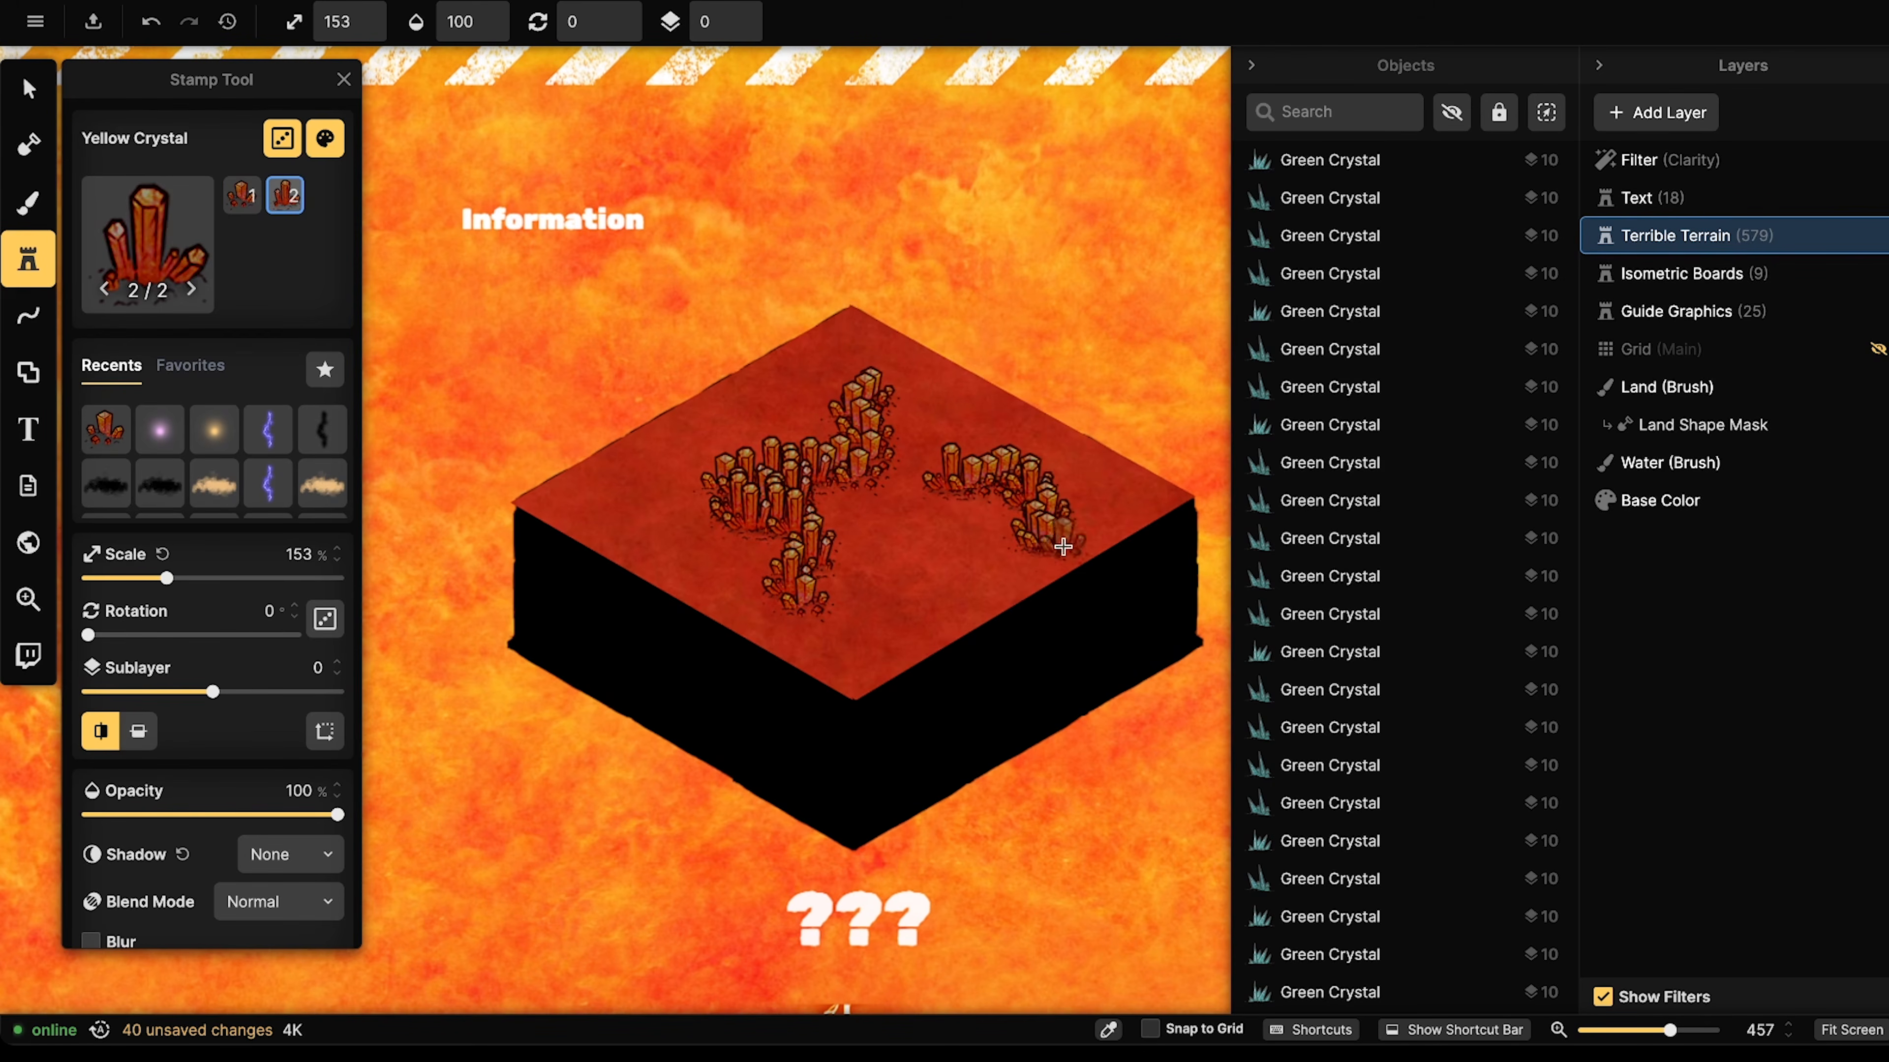
click(1064, 542)
click(1046, 452)
click(1053, 437)
click(1059, 416)
- Add 153% crystal groups on the tile's back-left edge, back corner and left corner
click(701, 405)
click(706, 392)
click(707, 382)
click(867, 327)
click(847, 331)
click(825, 335)
click(855, 312)
click(618, 469)
click(591, 488)
click(602, 506)
click(617, 523)
click(617, 509)
click(610, 519)
click(567, 483)
- Add 153% crystal groups near the tile's front-right and front-left edges
click(915, 581)
click(942, 583)
click(921, 604)
click(918, 623)
click(911, 638)
click(980, 565)
click(966, 577)
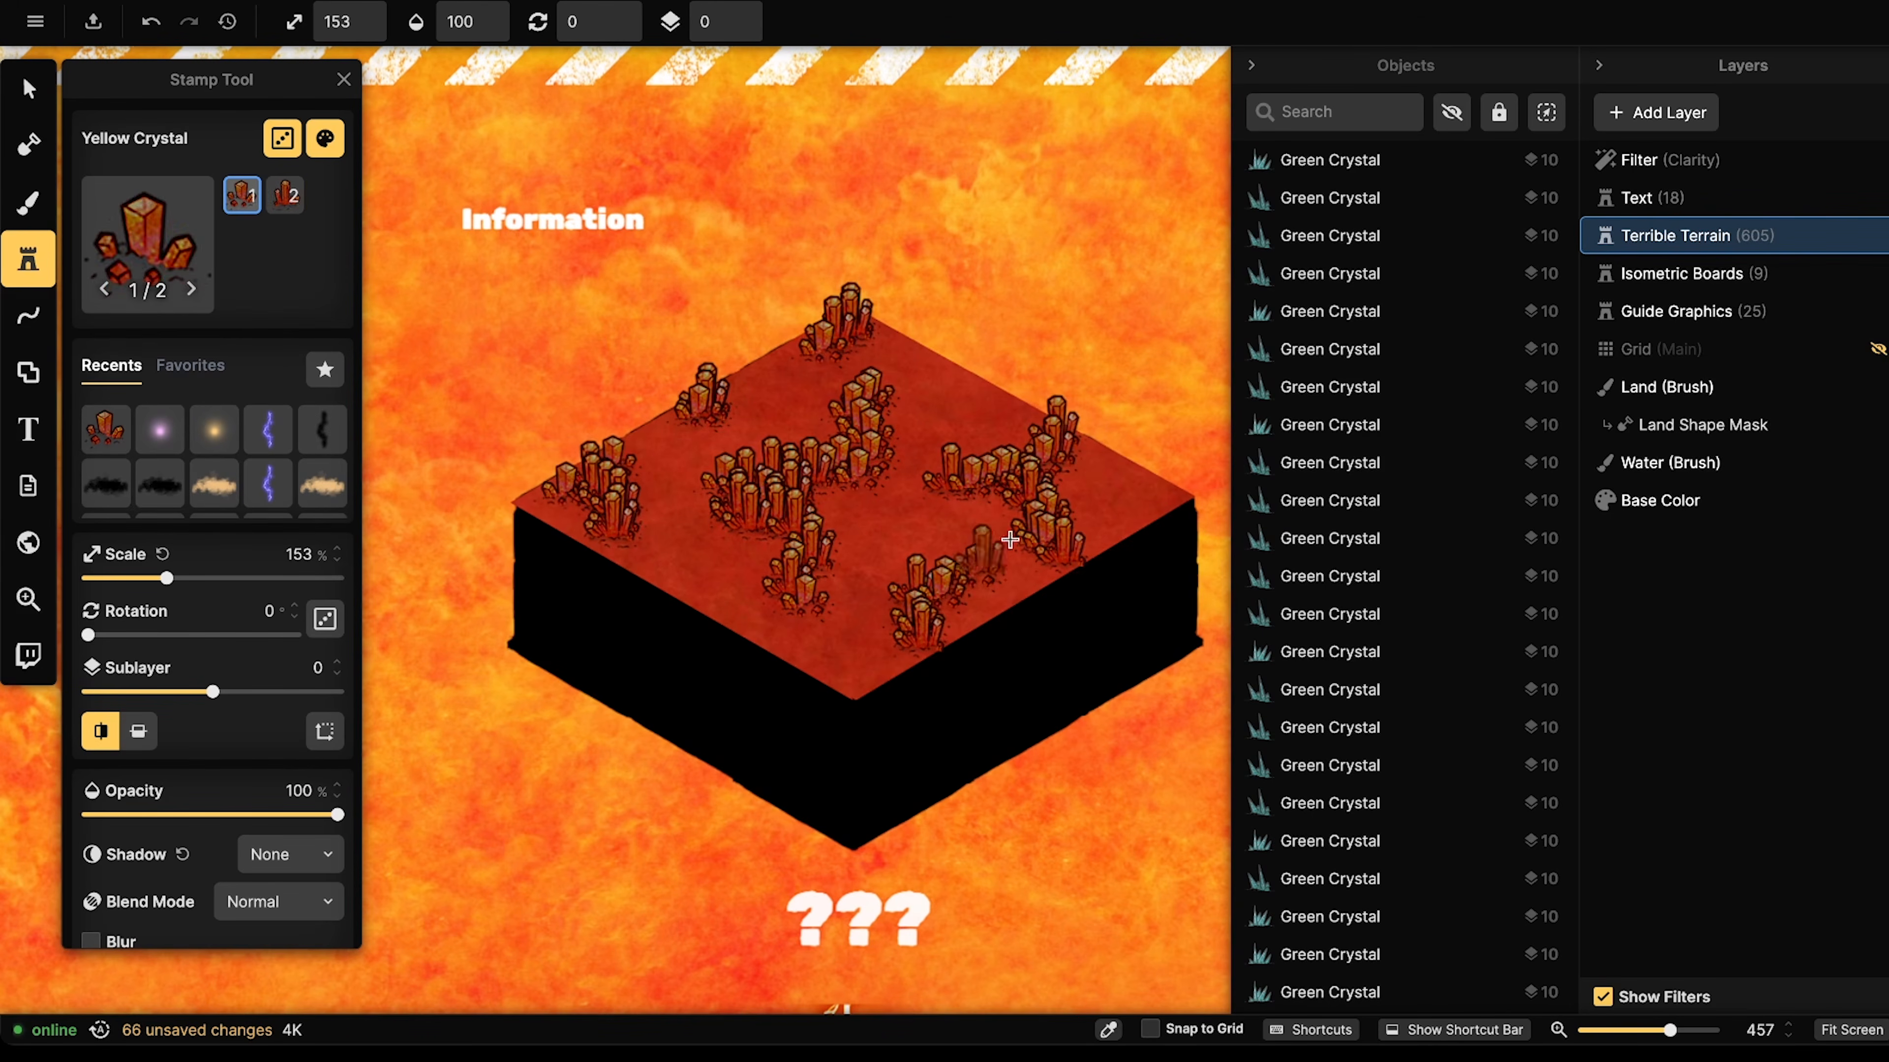
click(694, 564)
click(716, 580)
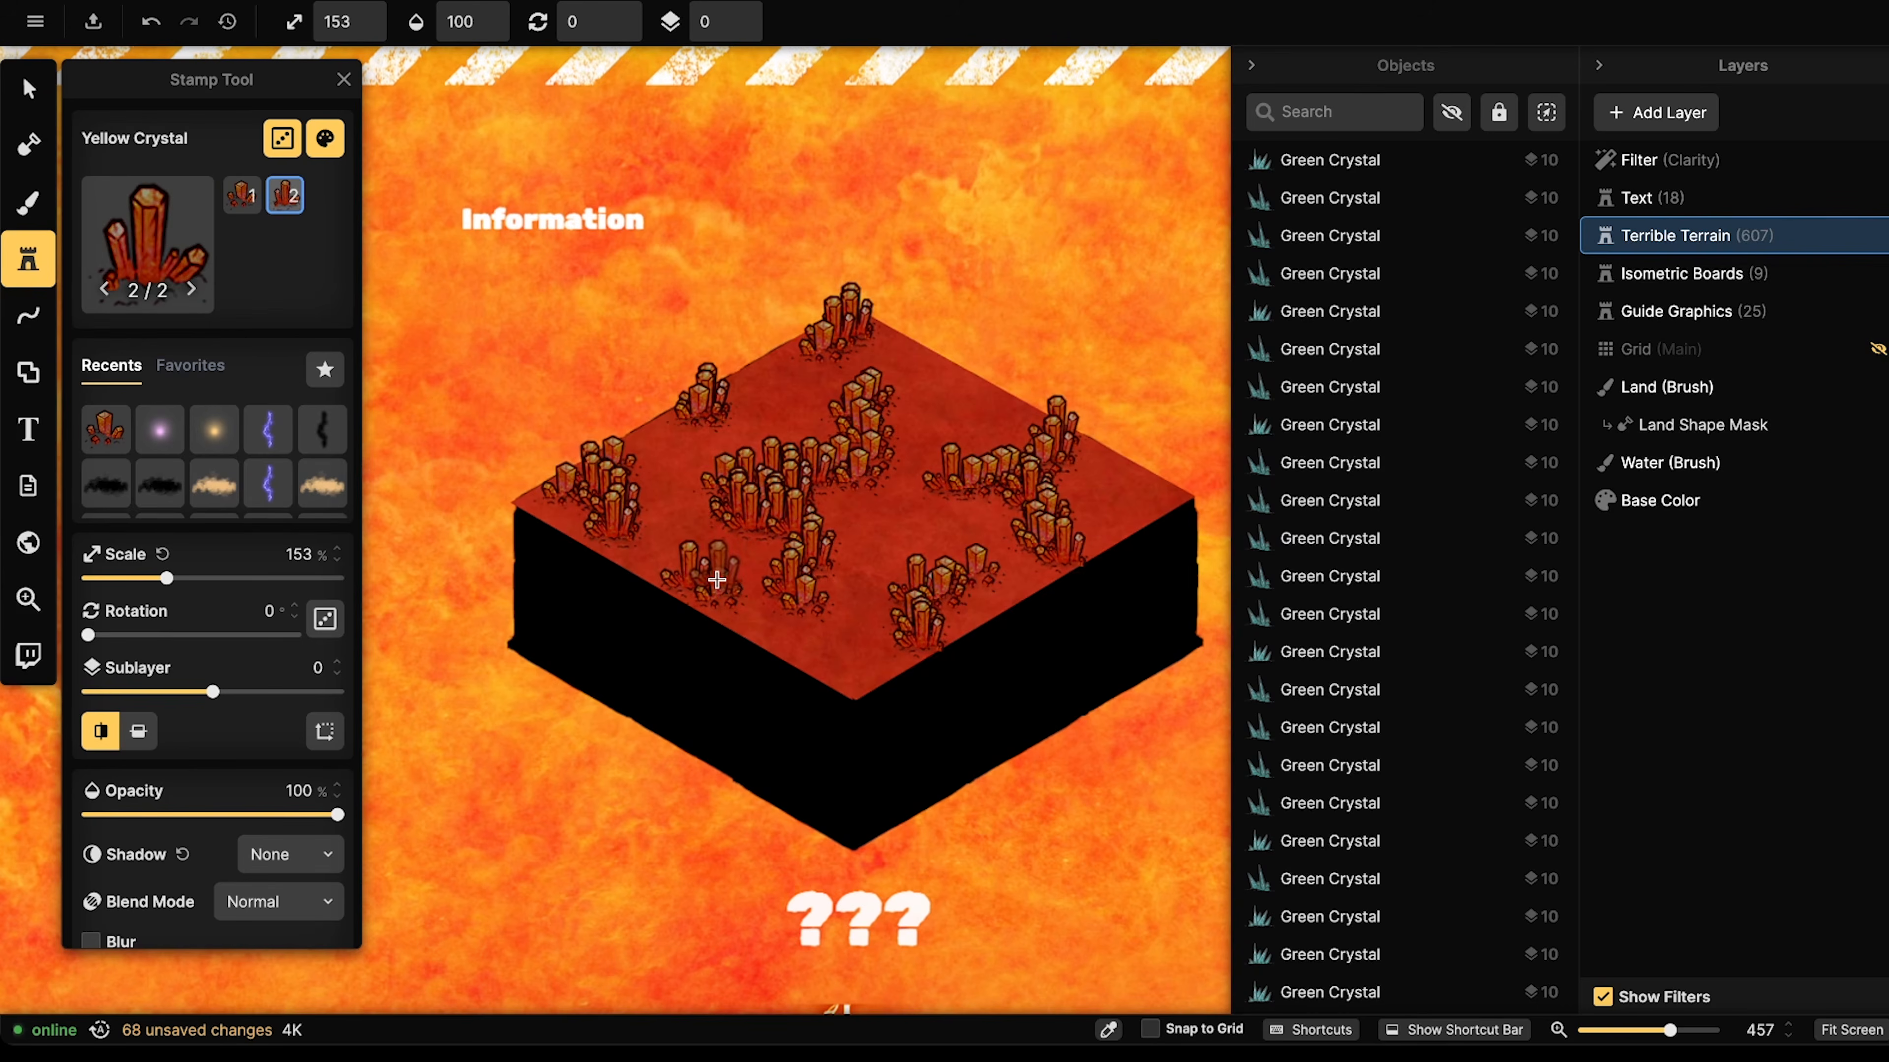
- Reduce the crystal scale to 93% and stamp smaller crystals beside the left-corner and back-left edge groups
scroll(536, 447, down, 1)
scroll(537, 446, up, 1)
scroll(543, 446, down, 5)
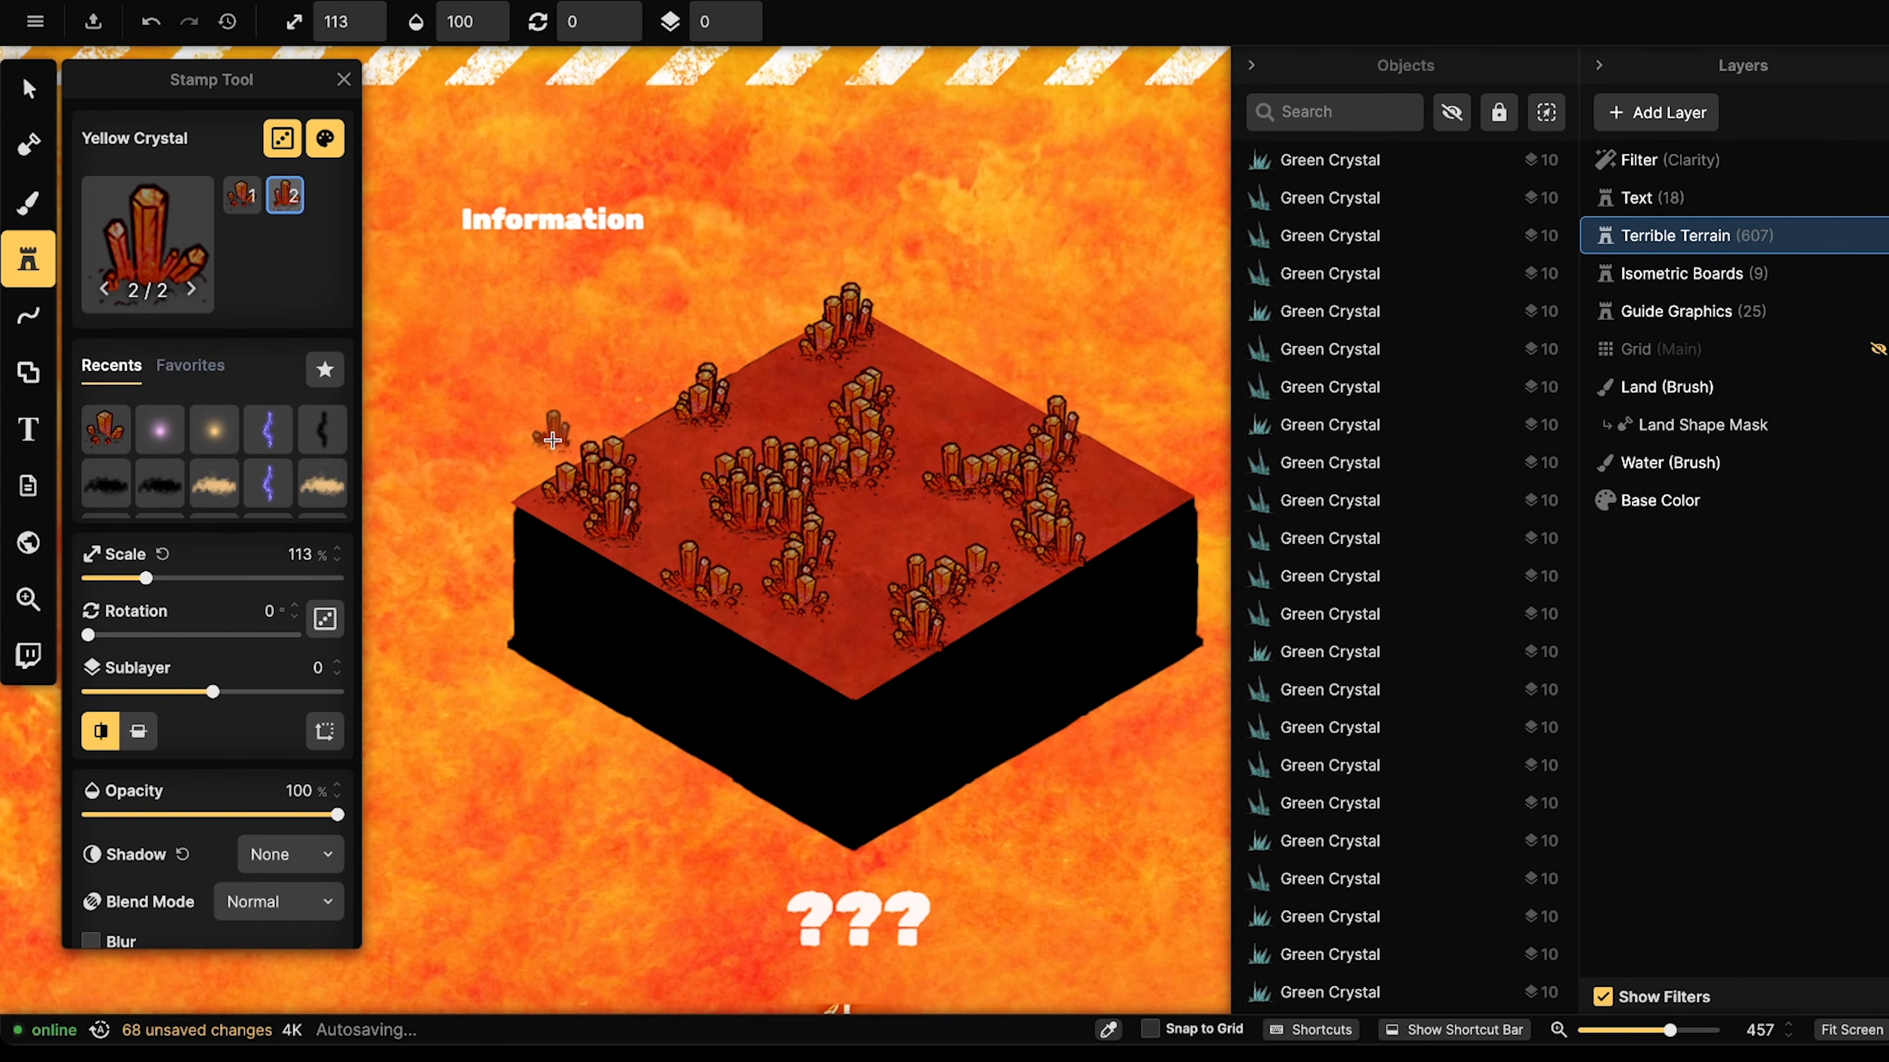
scroll(552, 440, down, 1)
click(644, 501)
click(651, 521)
click(633, 551)
click(689, 433)
click(667, 412)
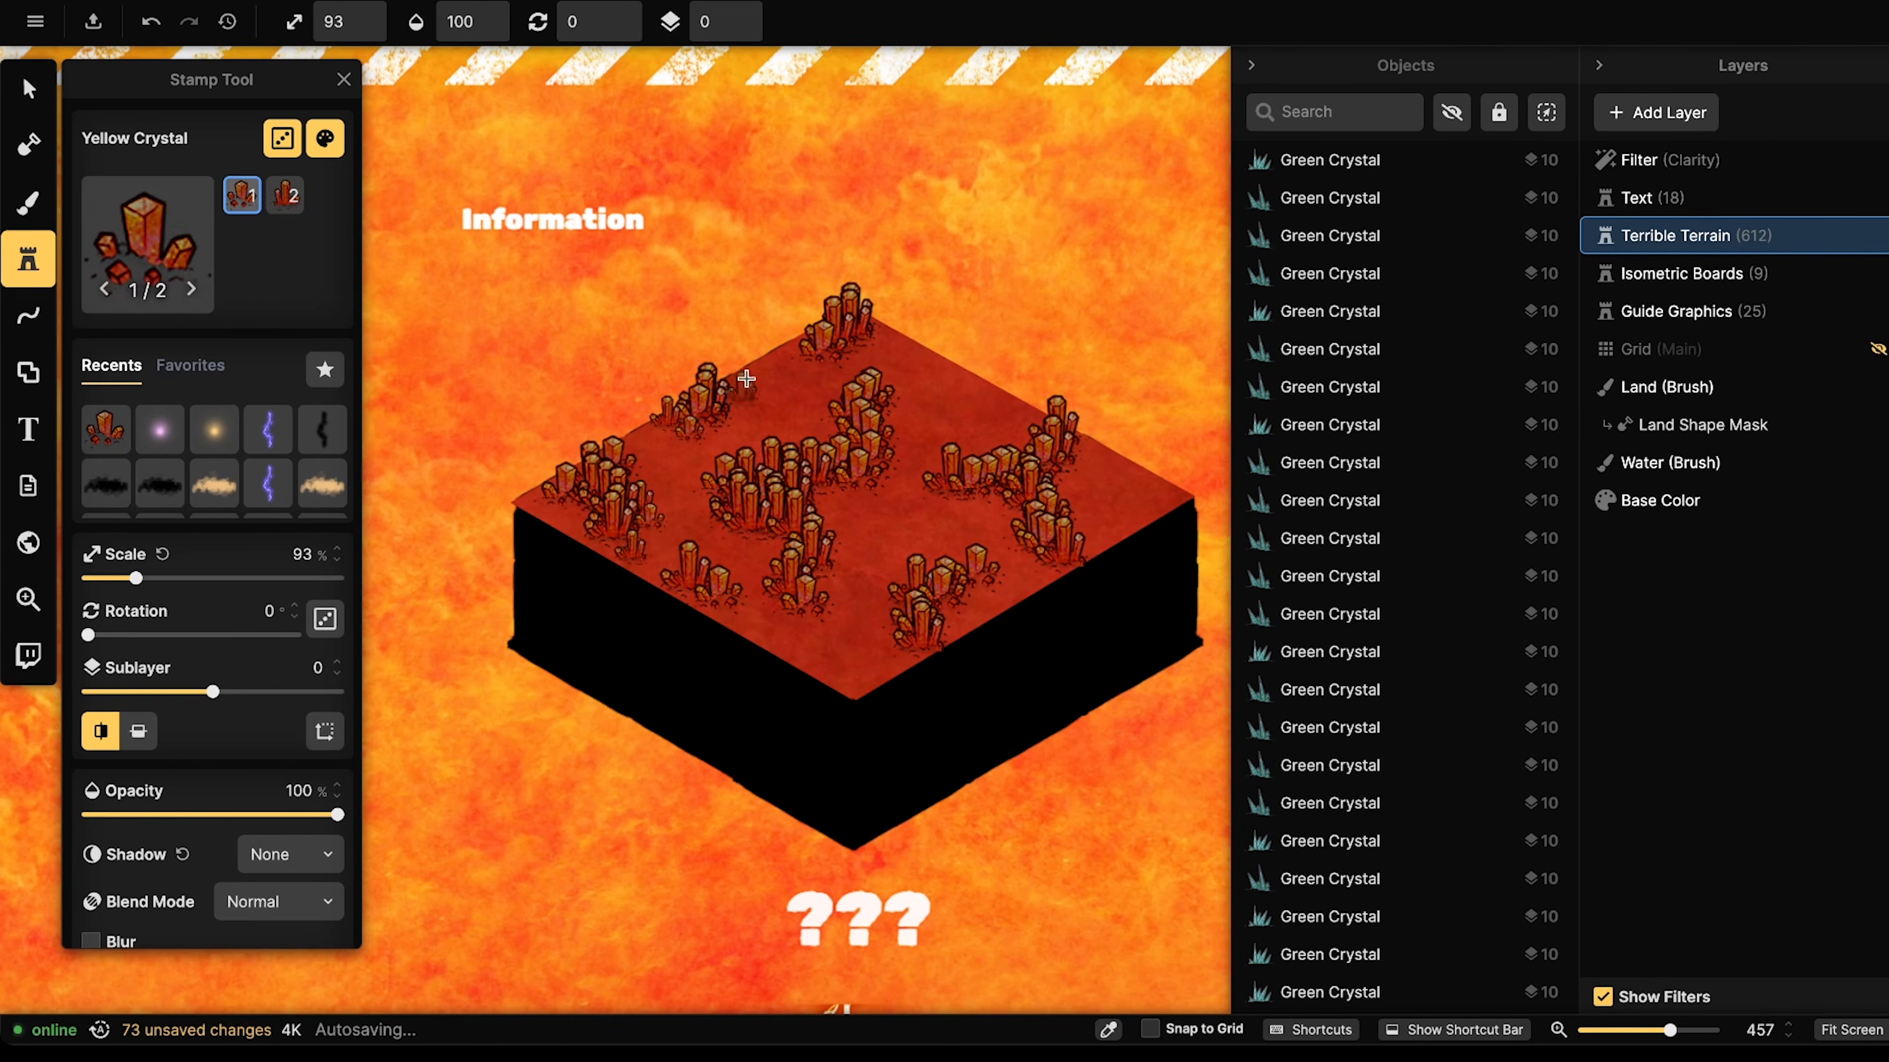
- Stamp 93% crystals around the back corner, central, right and front groups to fill out their edges
click(742, 389)
click(840, 352)
click(882, 331)
click(896, 403)
click(891, 440)
click(1024, 411)
click(1030, 431)
click(1006, 434)
click(1000, 399)
click(1087, 454)
click(1075, 498)
click(1092, 521)
click(1092, 529)
click(969, 598)
click(921, 627)
click(803, 618)
click(800, 618)
click(825, 558)
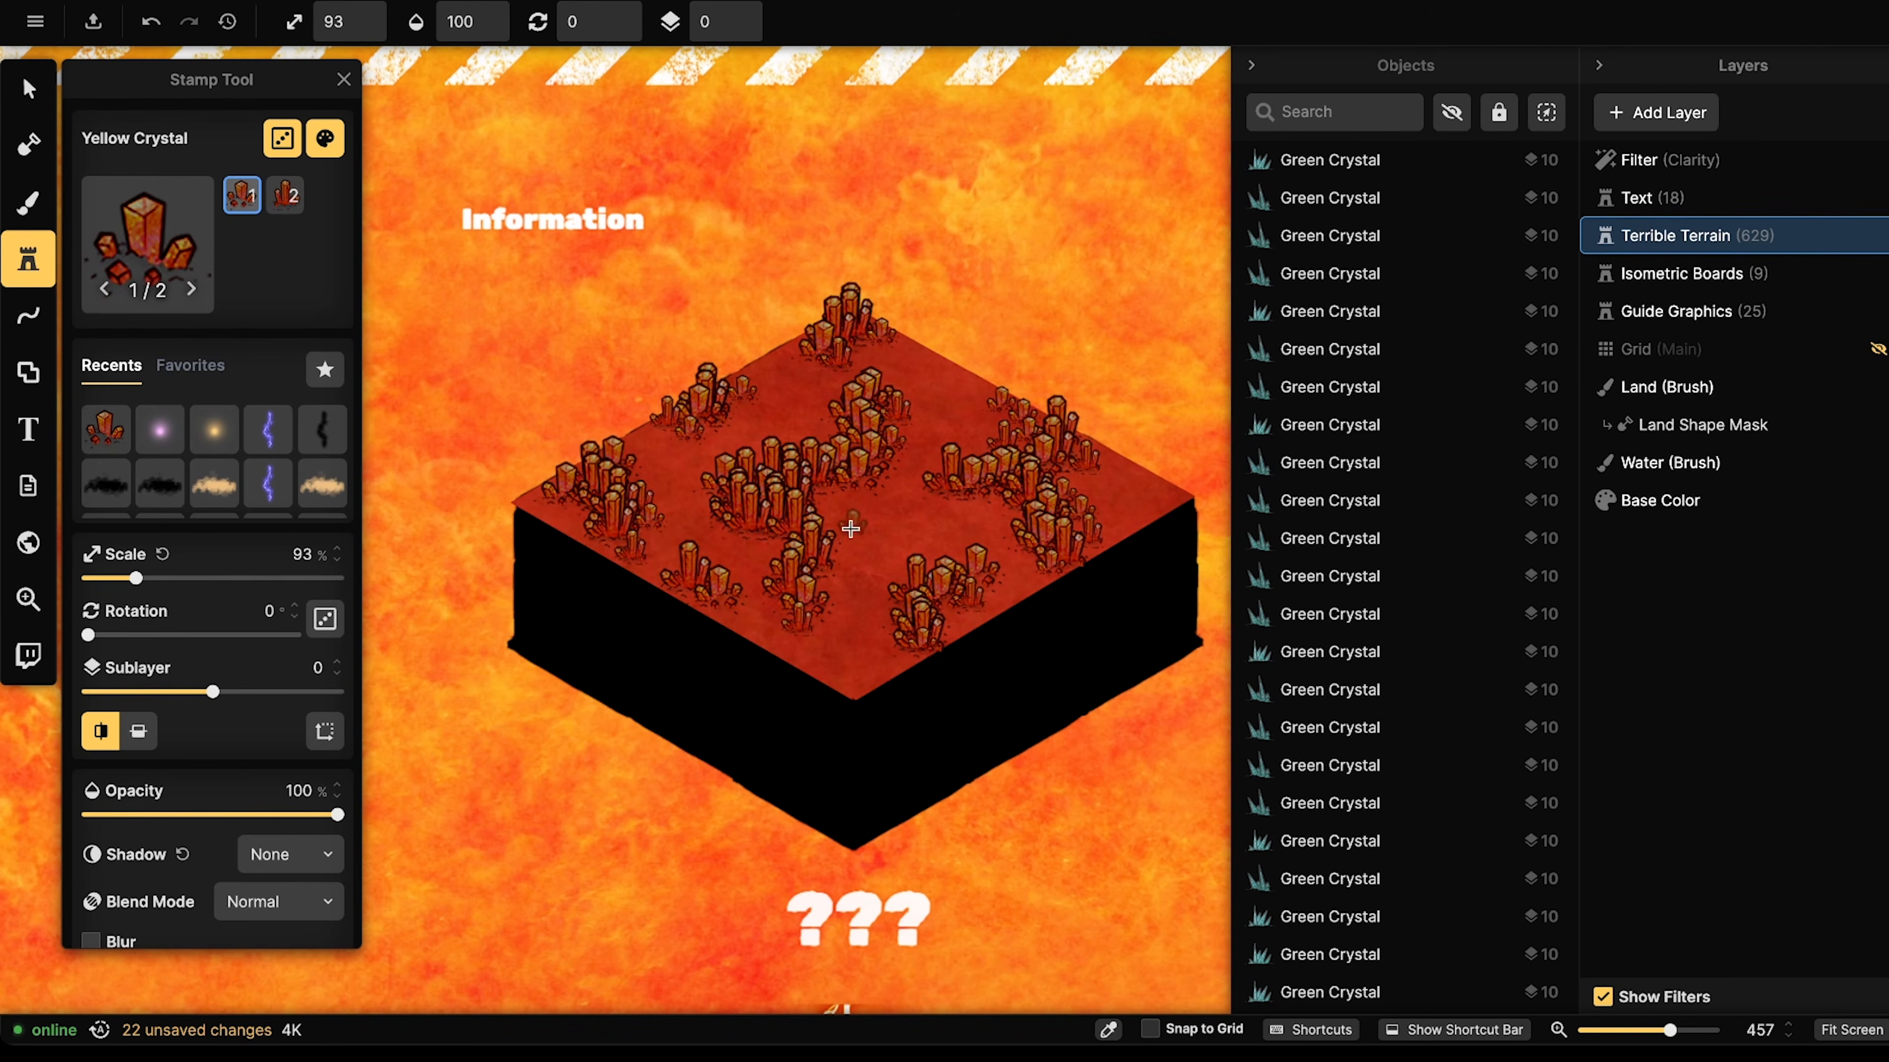
click(708, 508)
- Reduce the crystal scale to 53% and scatter tiny crystals around the left corner, back-left edge and back corner groups
scroll(653, 437, up, 3)
key(comma)
key(period)
key(bracketleft)
key(bracketleft)
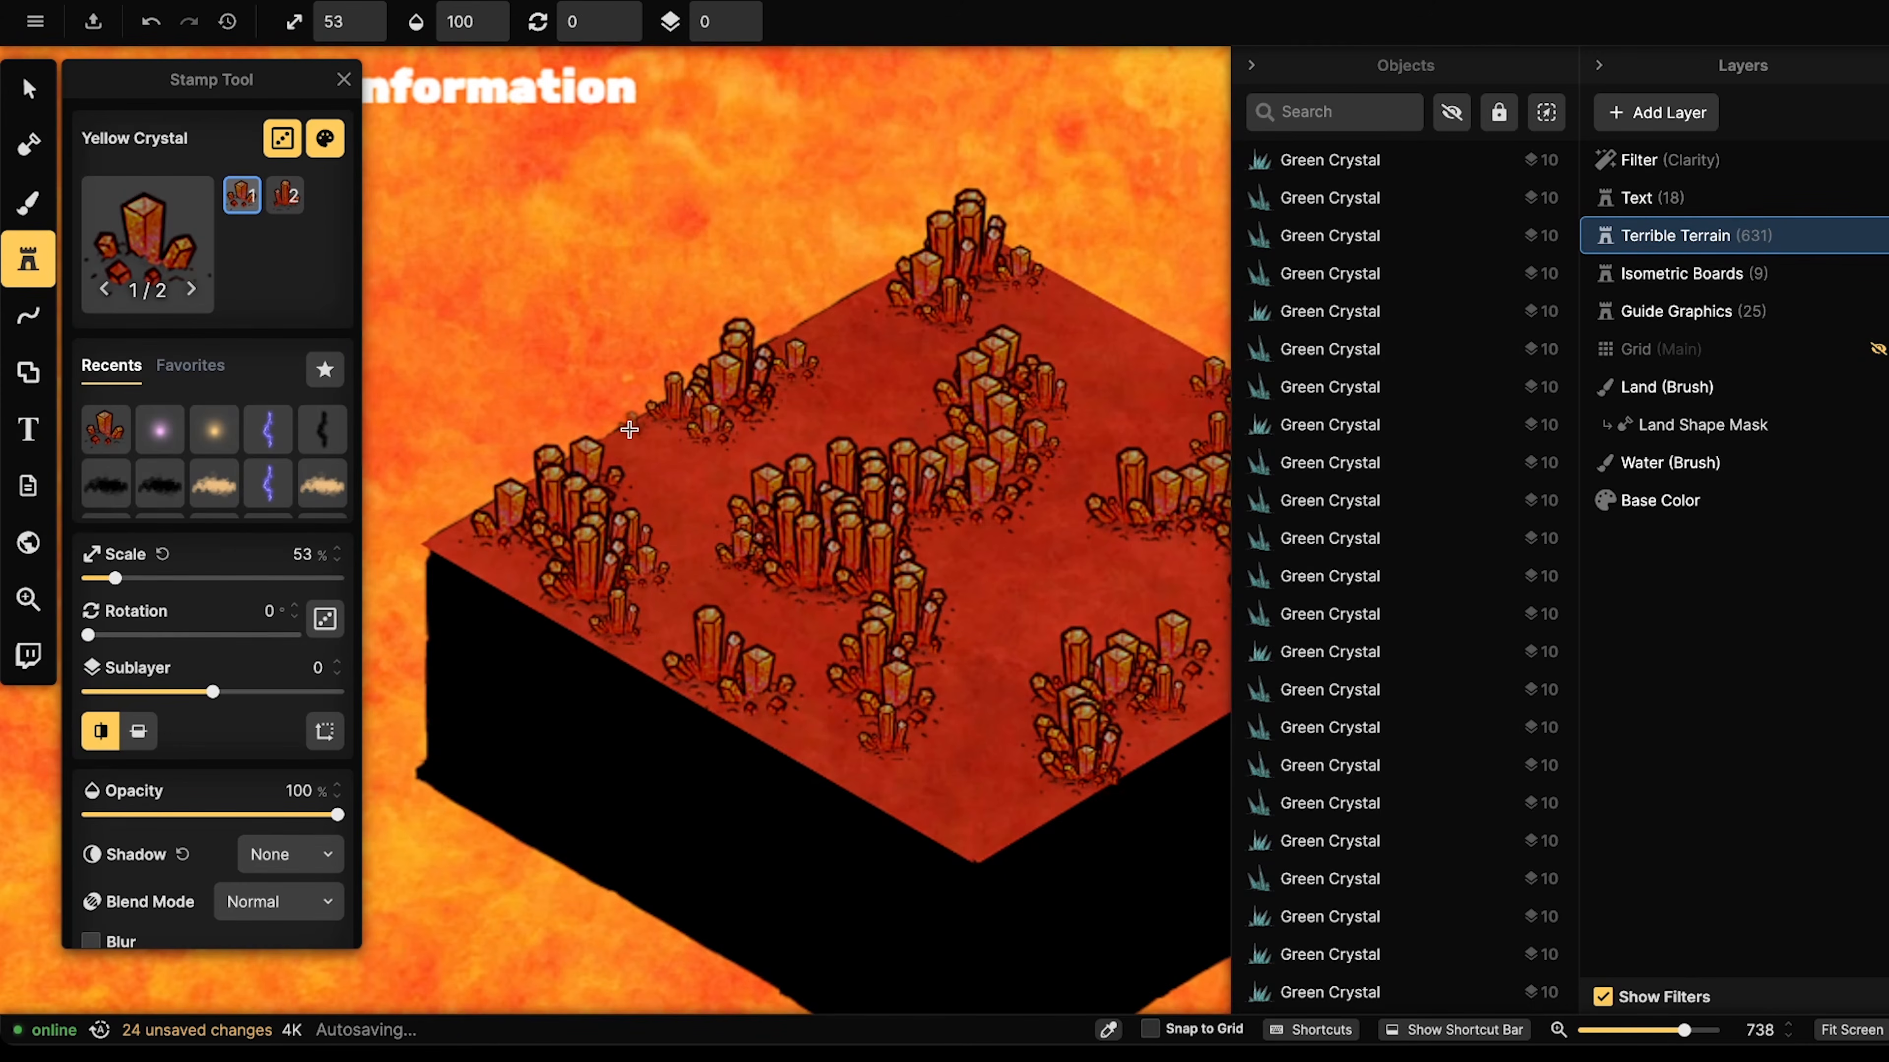
click(452, 537)
click(474, 553)
click(480, 525)
click(659, 427)
click(674, 437)
click(798, 398)
click(817, 323)
click(841, 324)
click(837, 361)
click(946, 333)
click(999, 302)
click(1006, 287)
click(1033, 299)
click(1049, 280)
click(1085, 297)
click(872, 292)
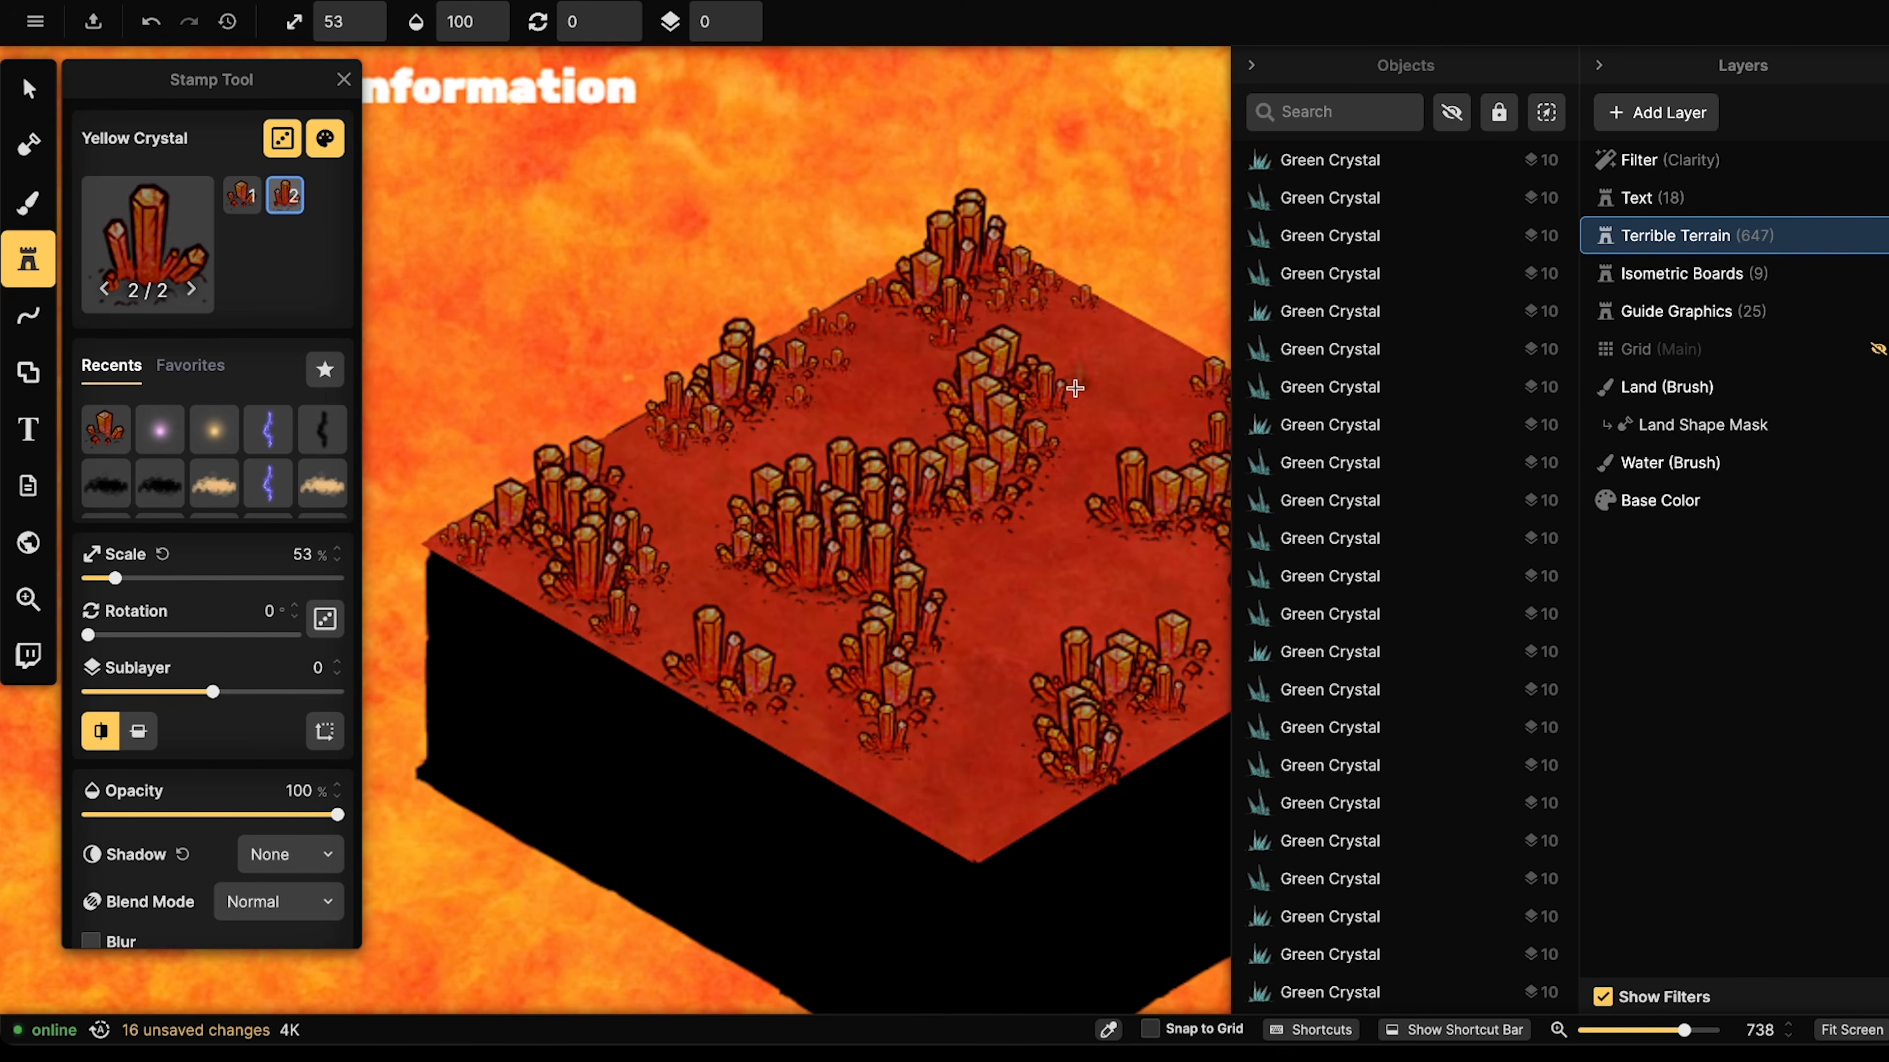
- Scatter 53% crystals around the central cluster and its branch toward the back corner
click(1073, 387)
click(1071, 422)
click(1100, 422)
click(1097, 388)
click(943, 414)
click(952, 432)
click(935, 422)
click(911, 424)
click(896, 417)
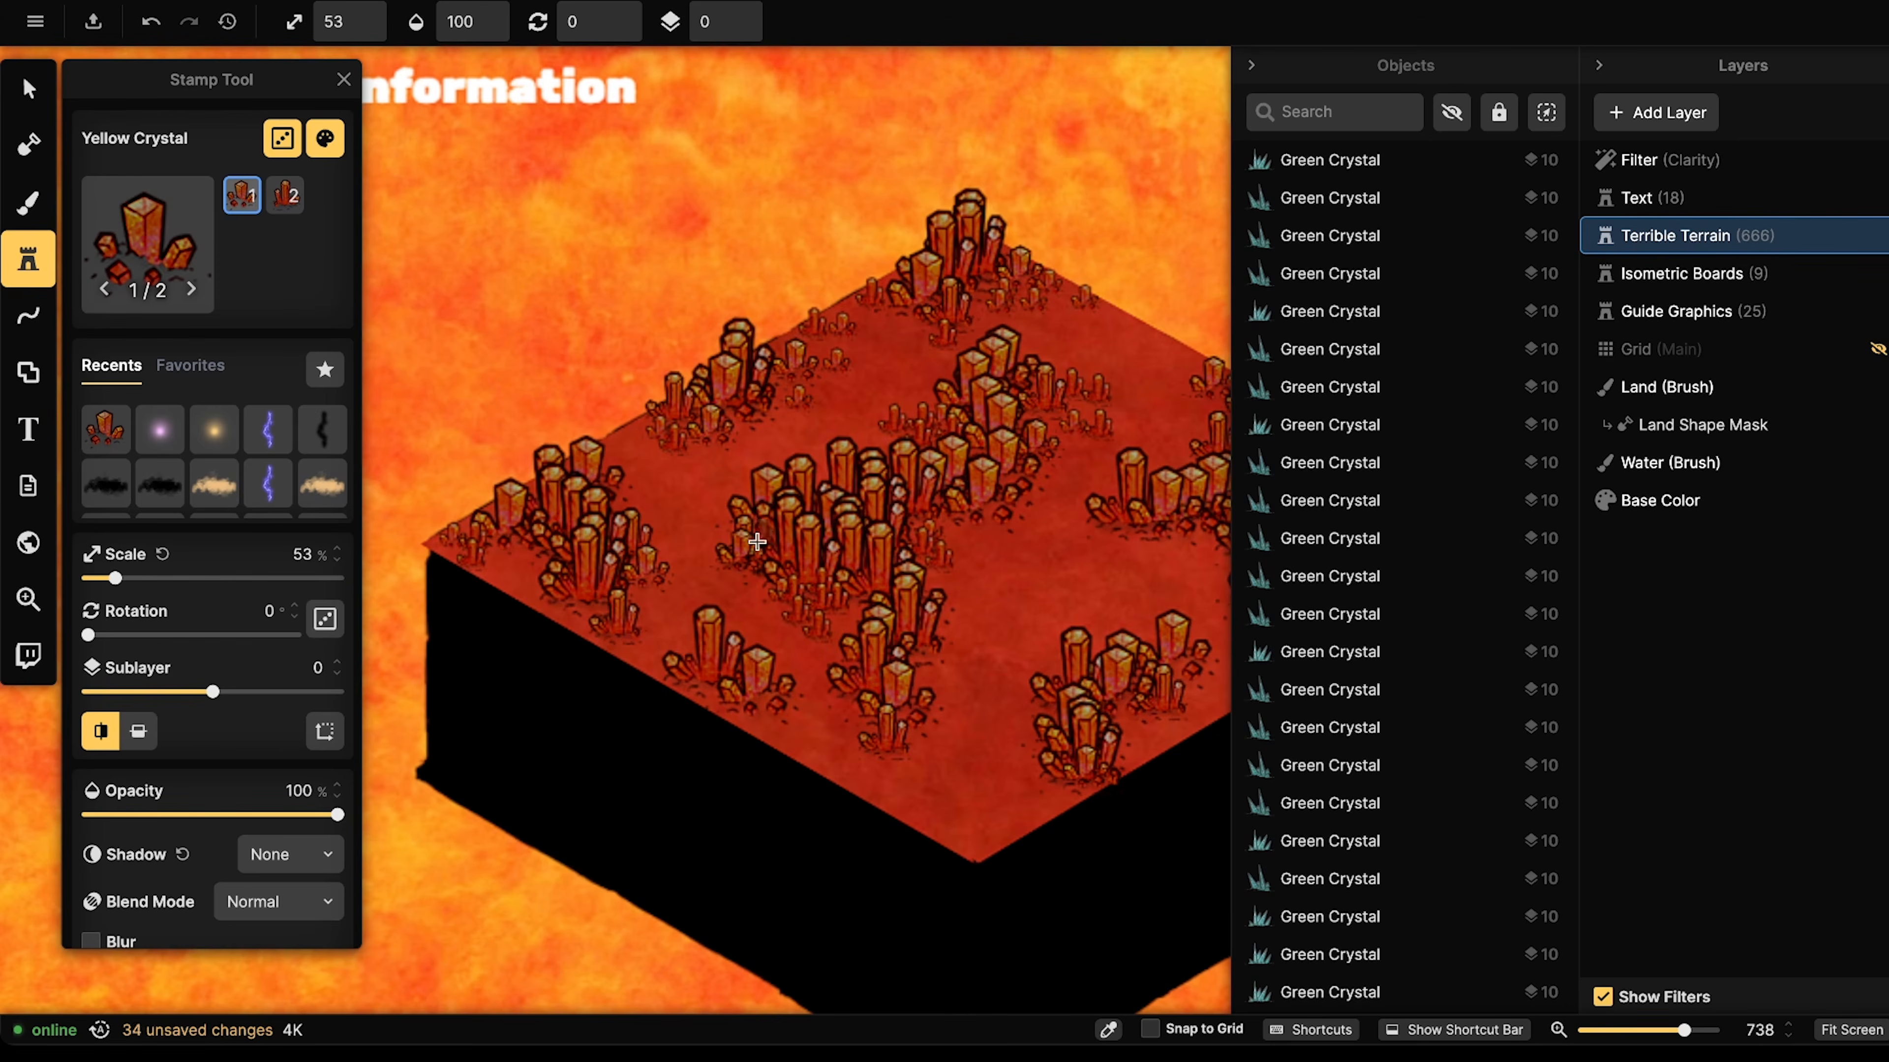
- Scatter 53% crystals around the crystal groups on the right and front parts of the tile
key(Right)
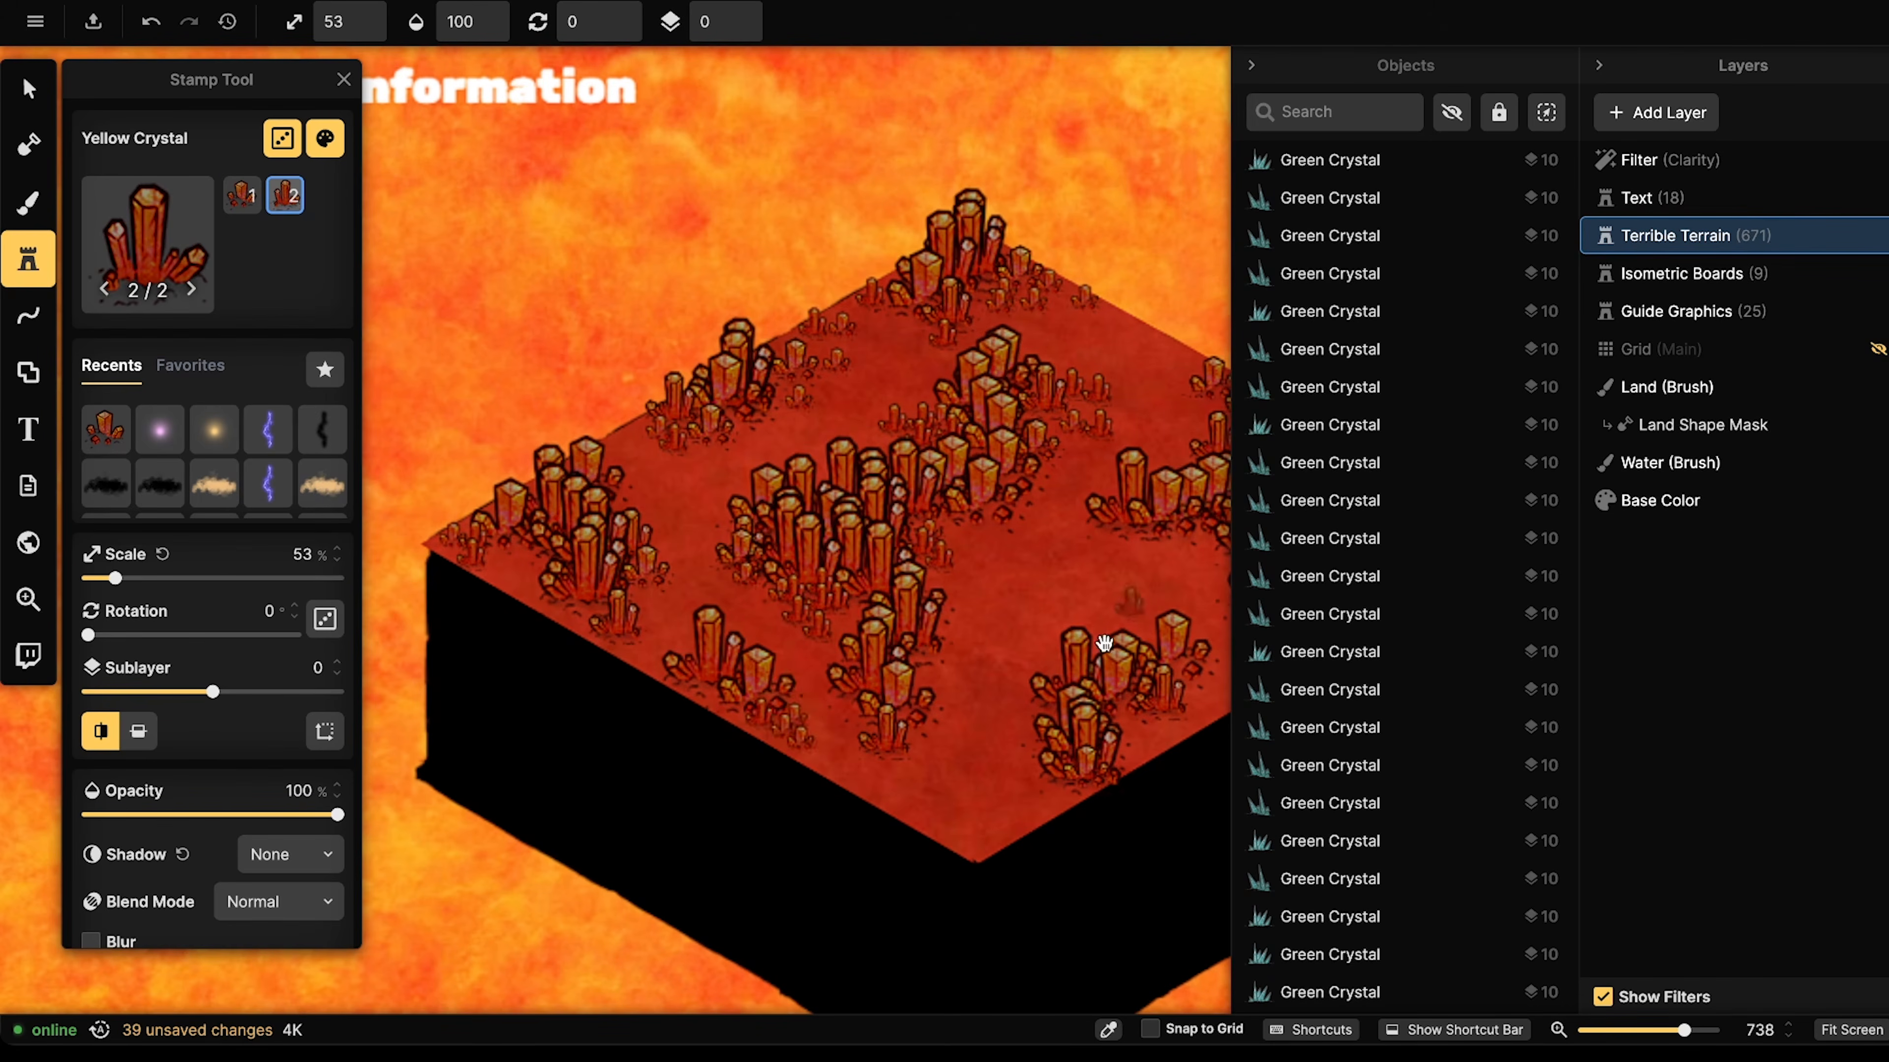
drag(1117, 640, 818, 541)
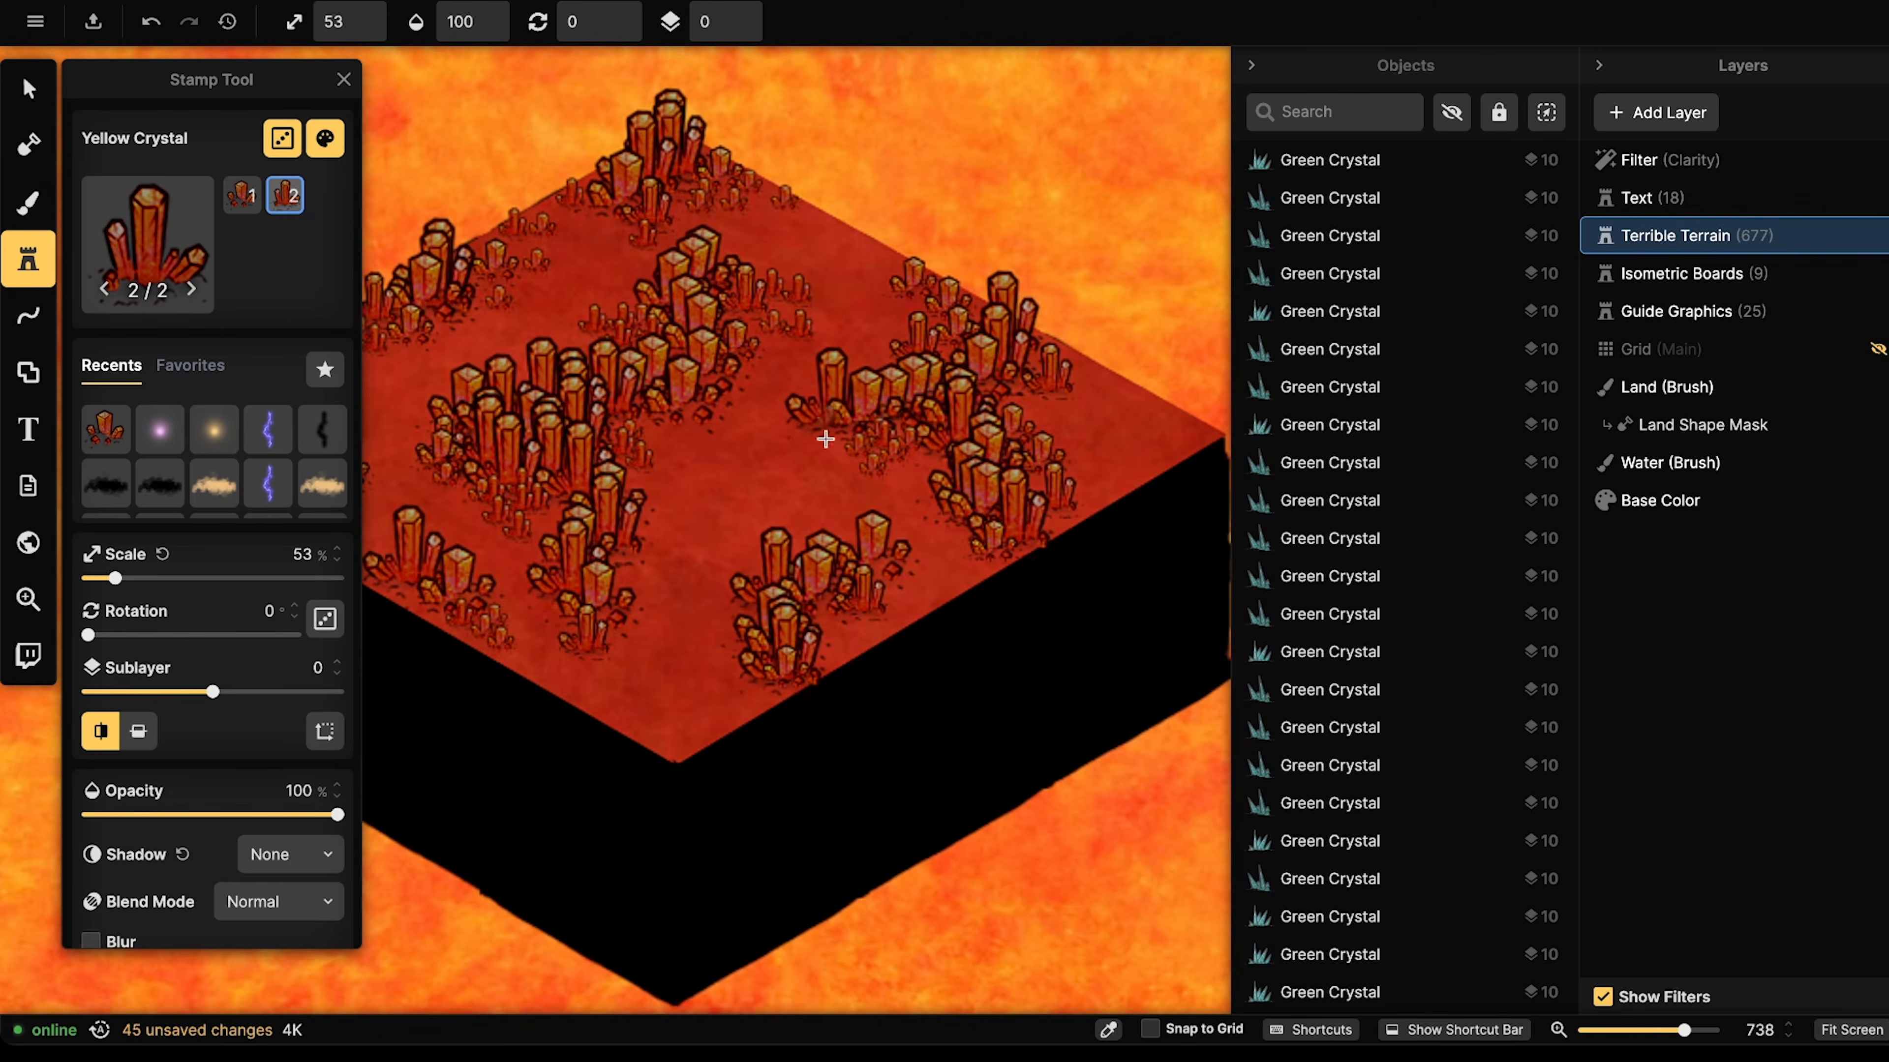
click(902, 303)
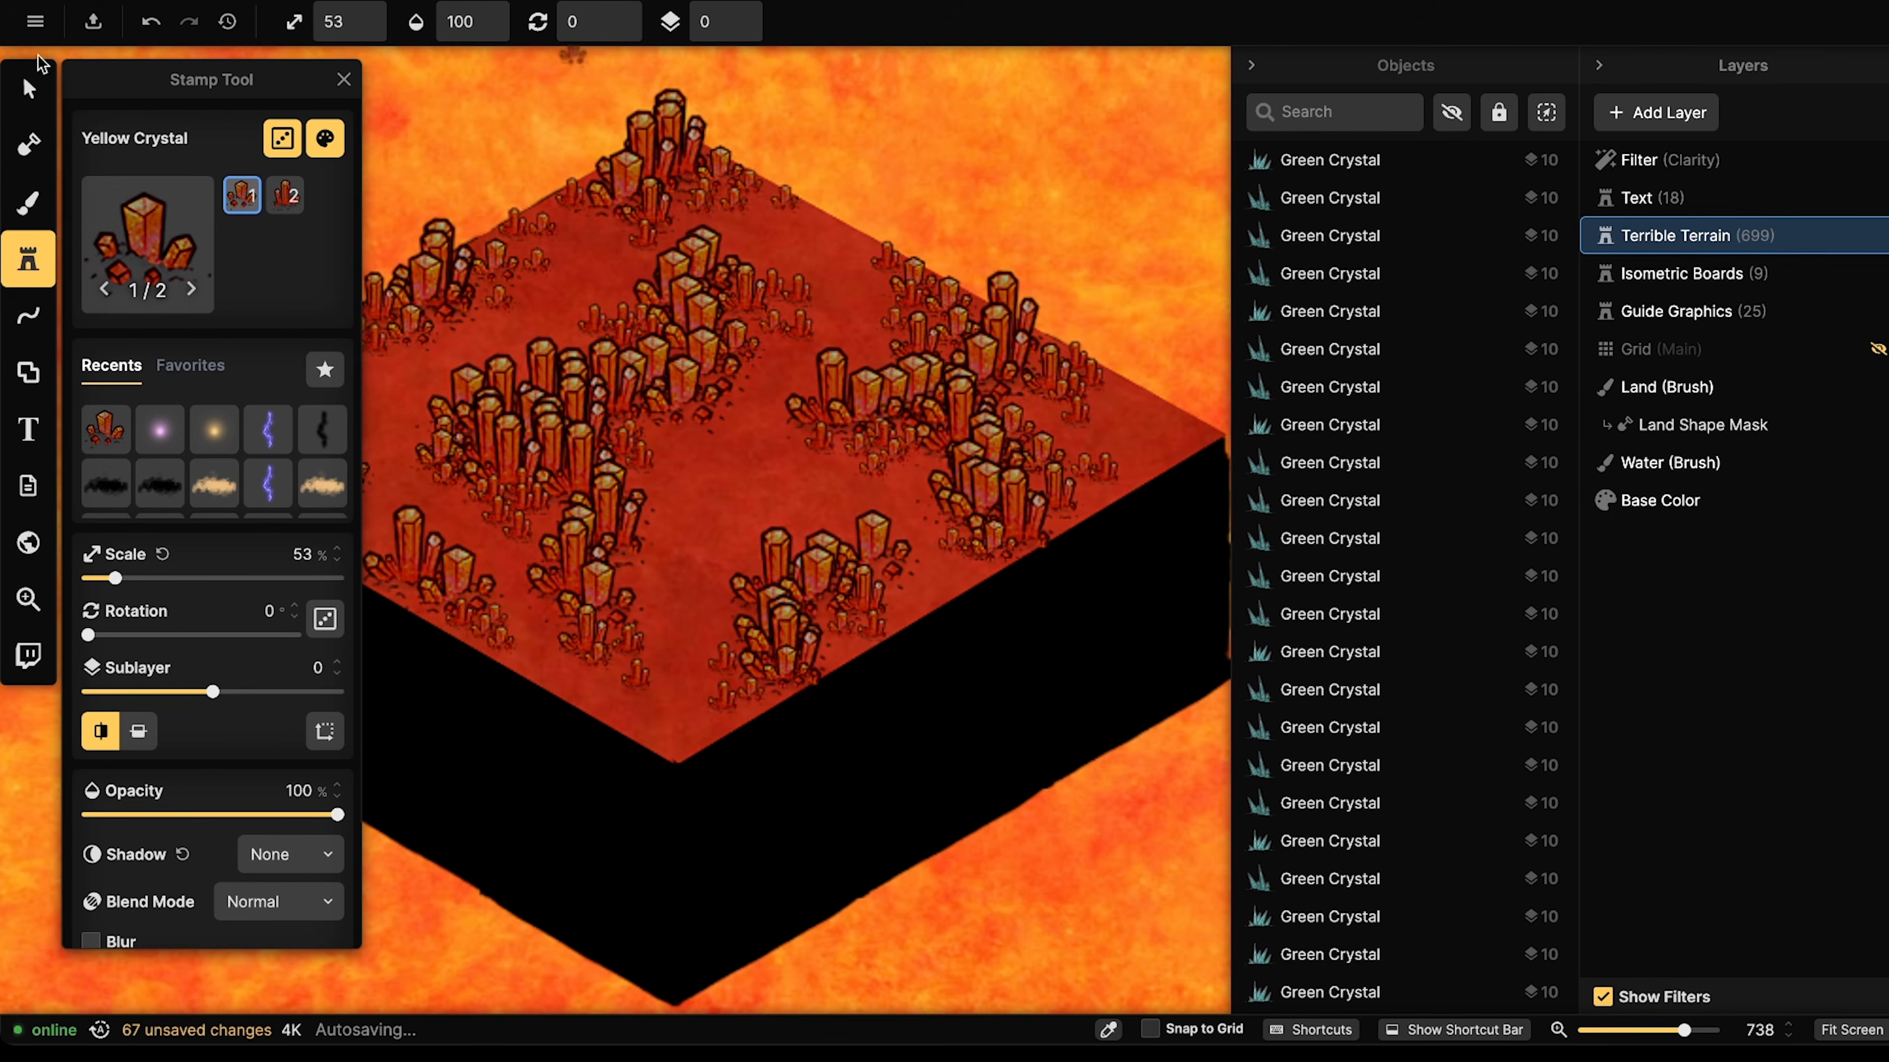
- Nudge the crystals overhanging the front-right edge back onto the red tile surface
click(28, 89)
click(814, 673)
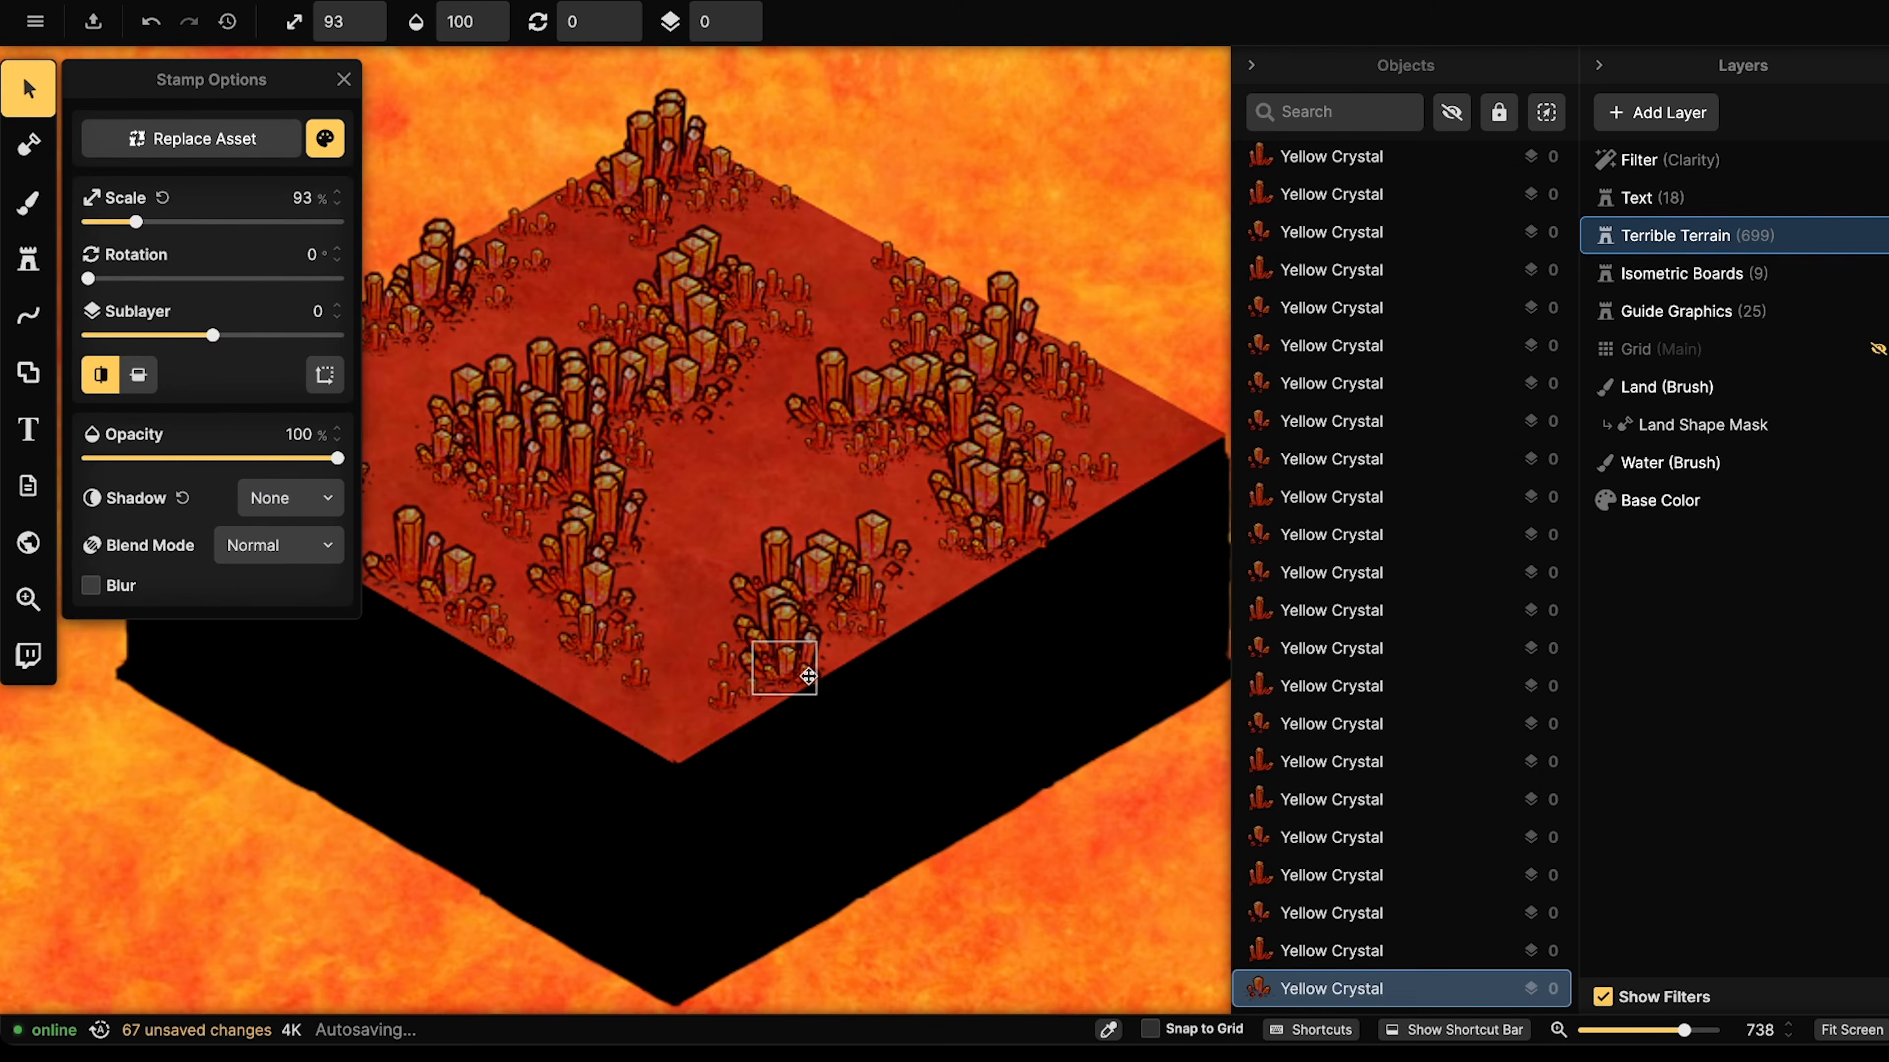
drag(812, 671, 803, 675)
click(820, 682)
click(818, 676)
key(Escape)
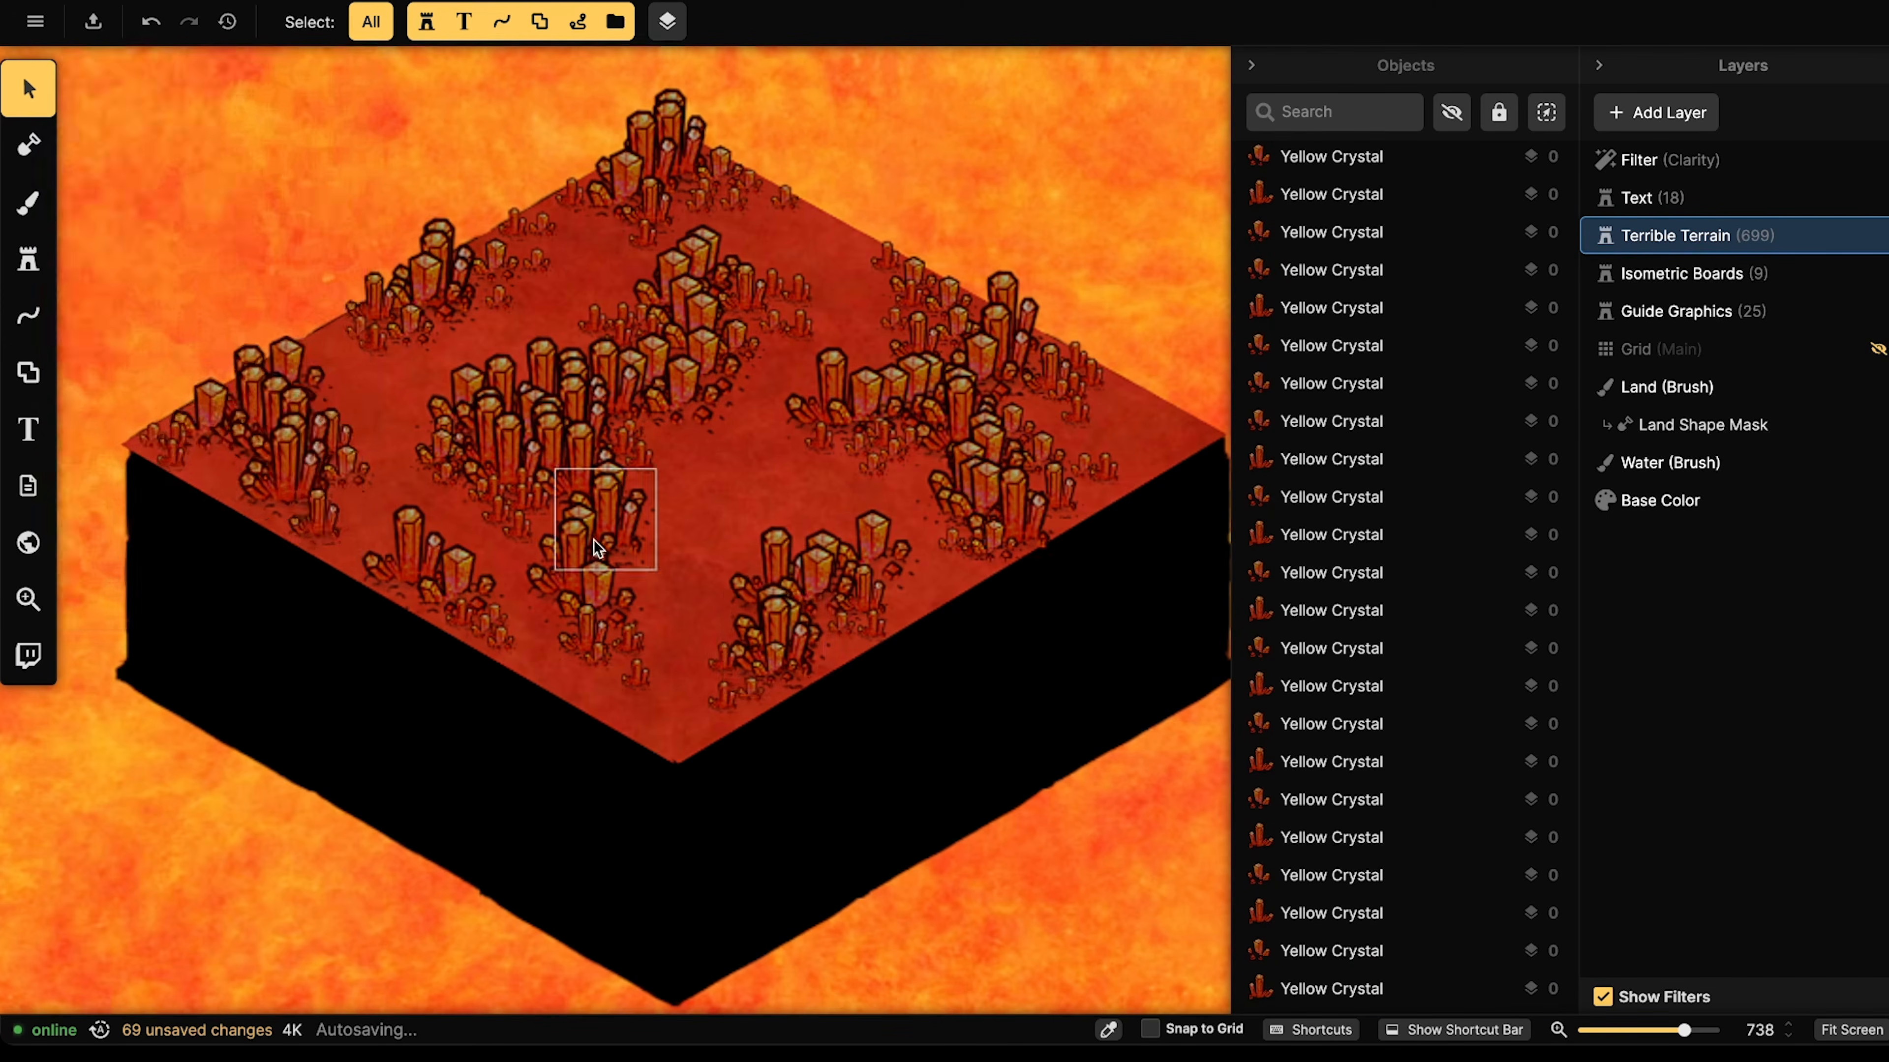
- Select every stamp matching the tall crystal in the central cluster and stretch their height to 154%
scroll(593, 541, down, 2)
click(514, 448)
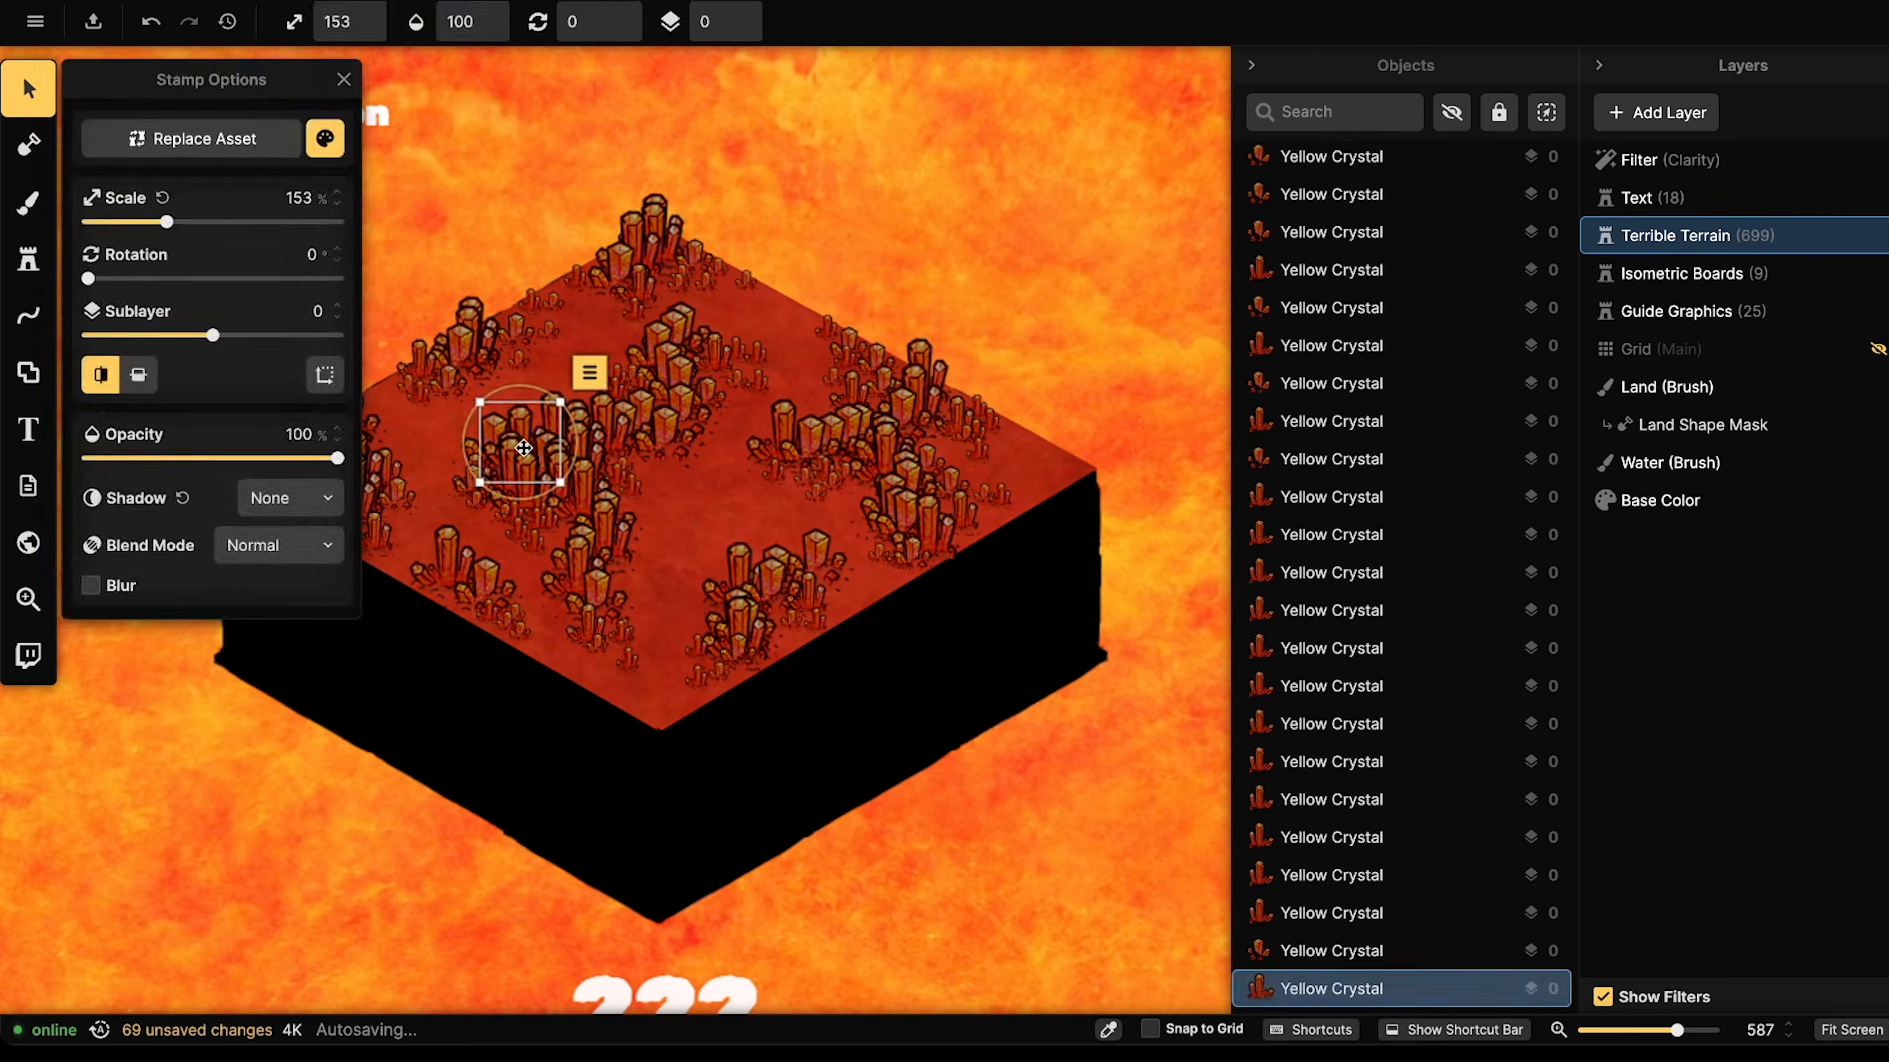
key(Escape)
scroll(562, 440, up, 1)
click(576, 501)
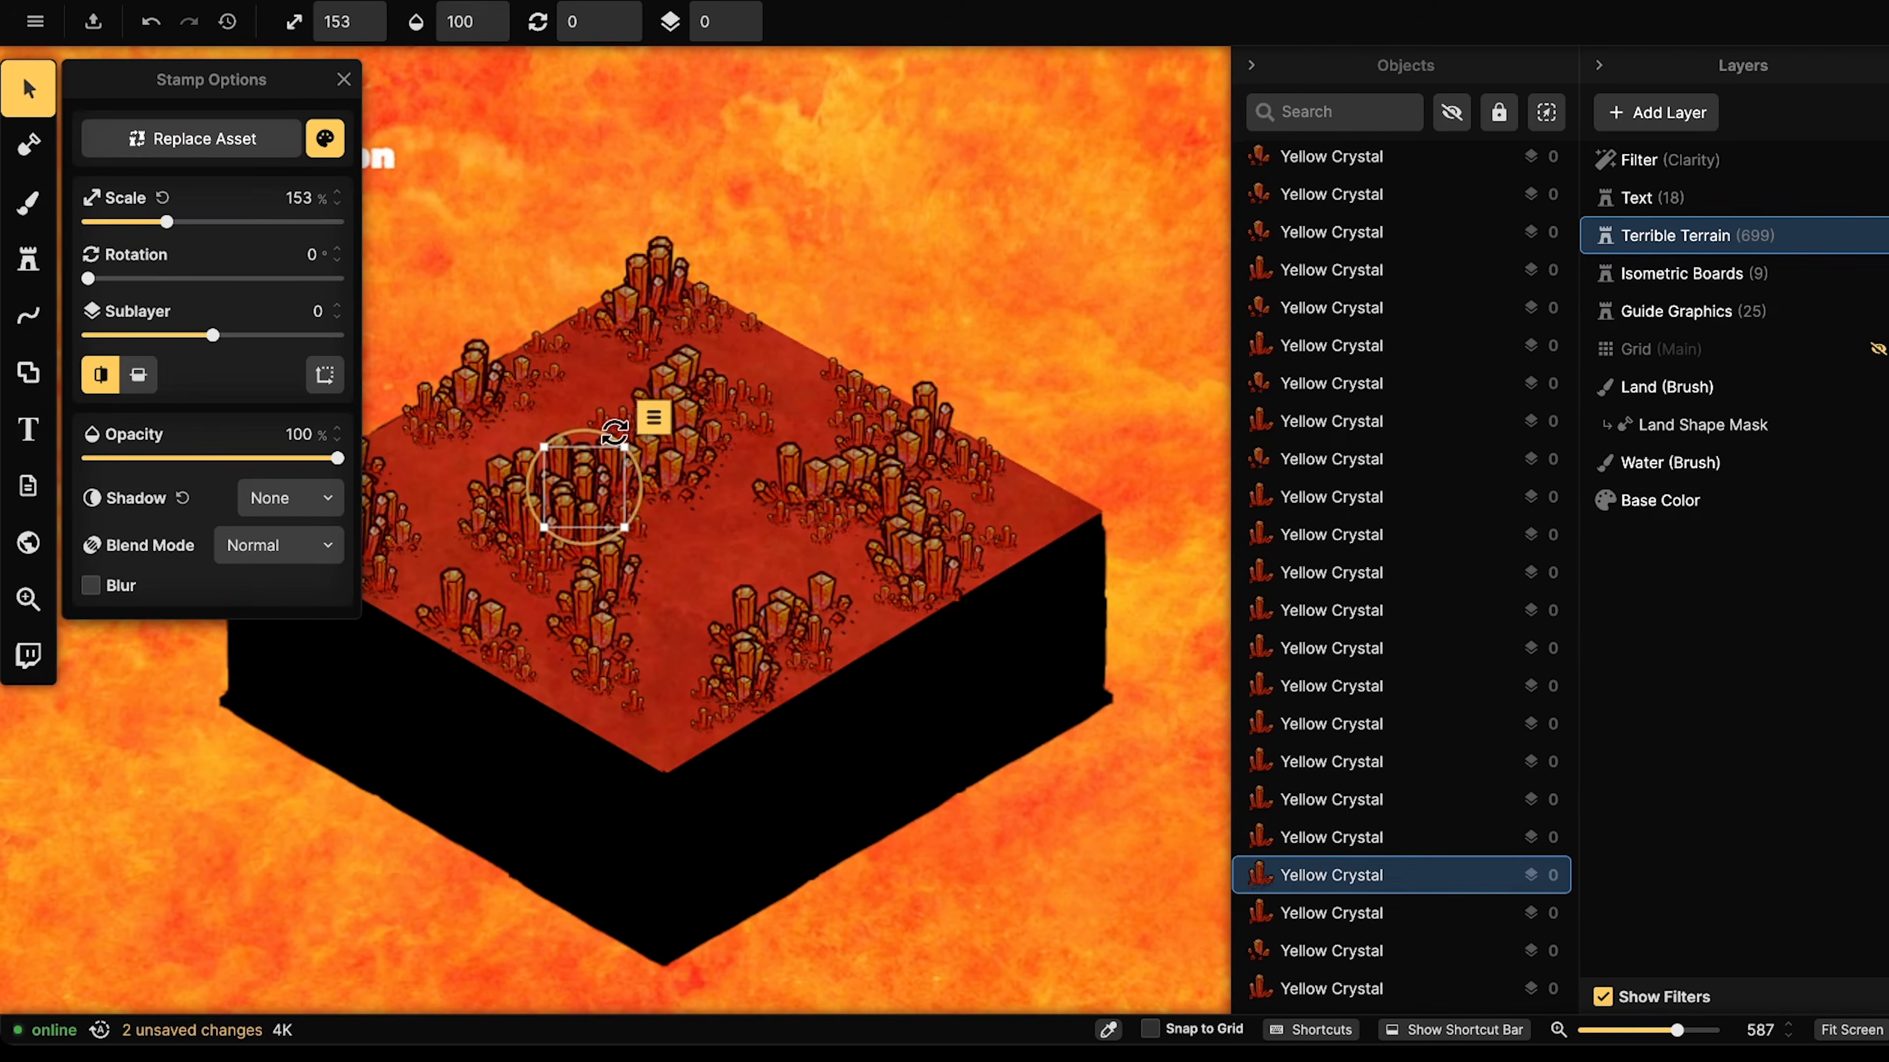
click(652, 421)
mouse_move(697, 465)
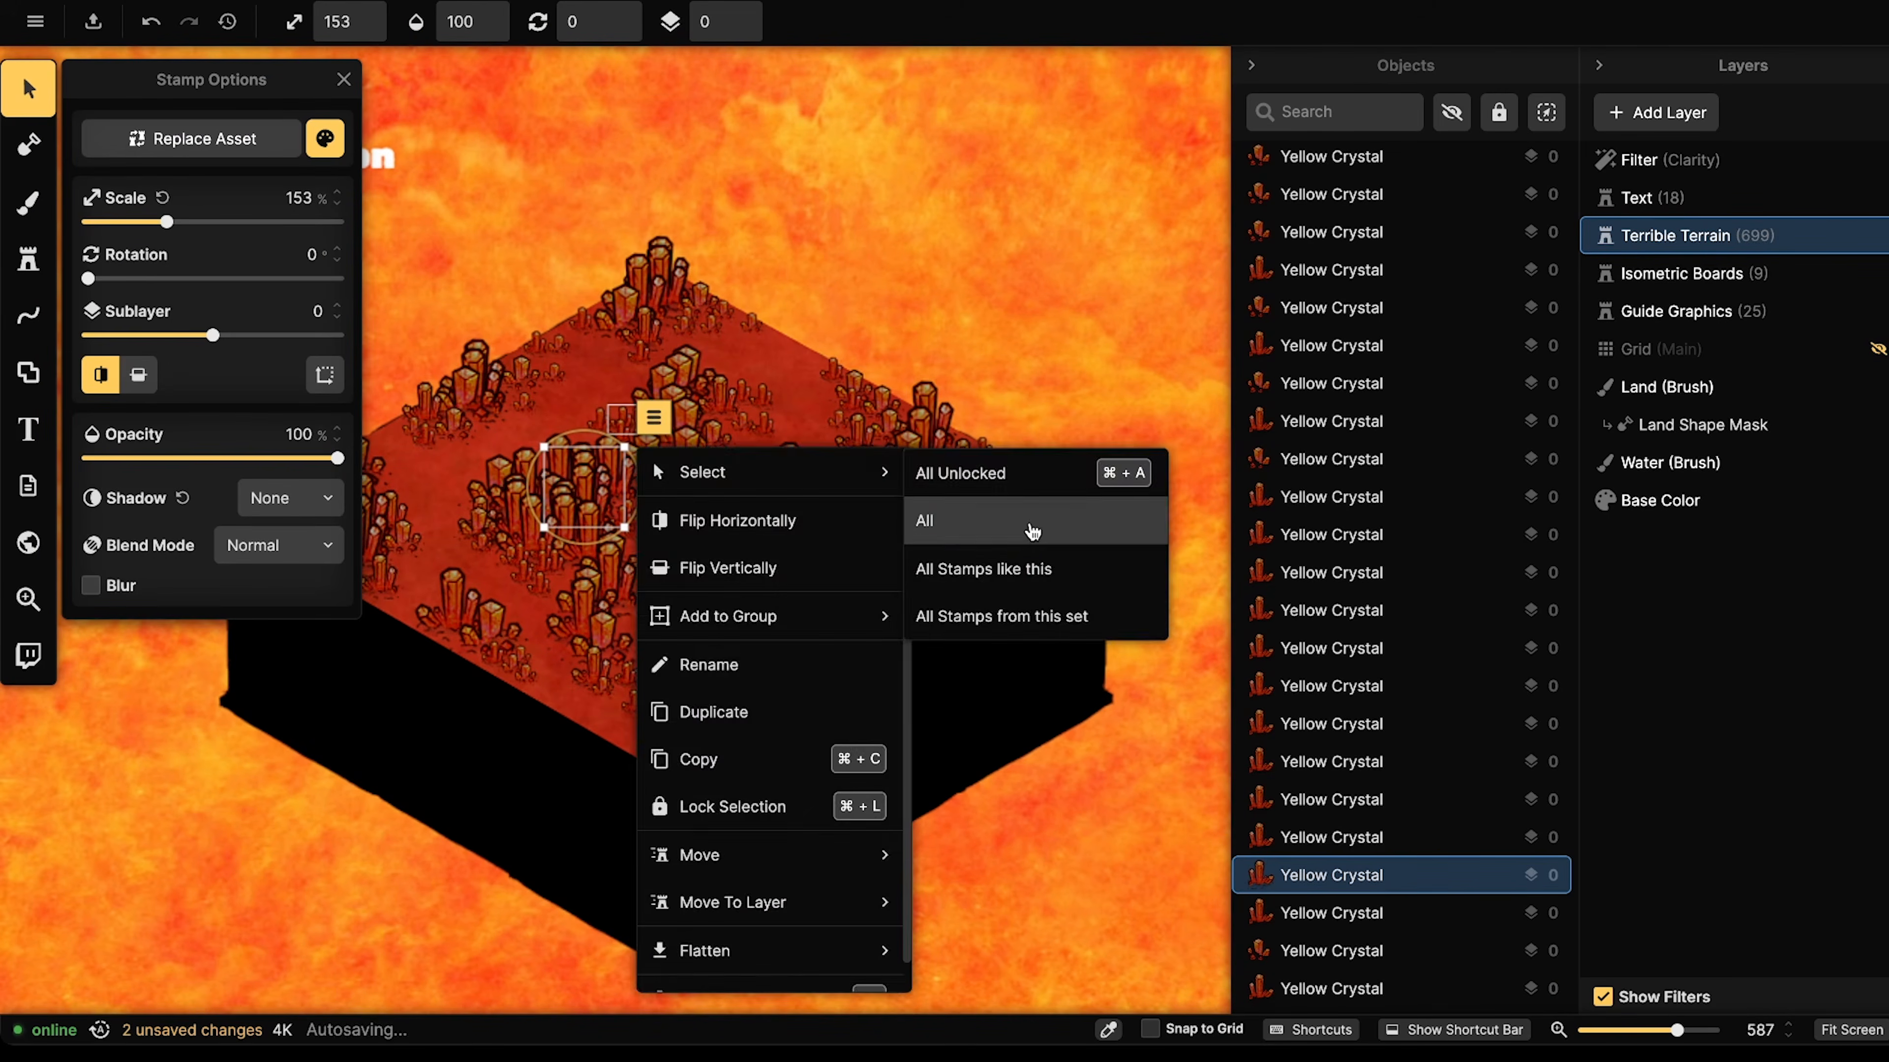
click(1011, 569)
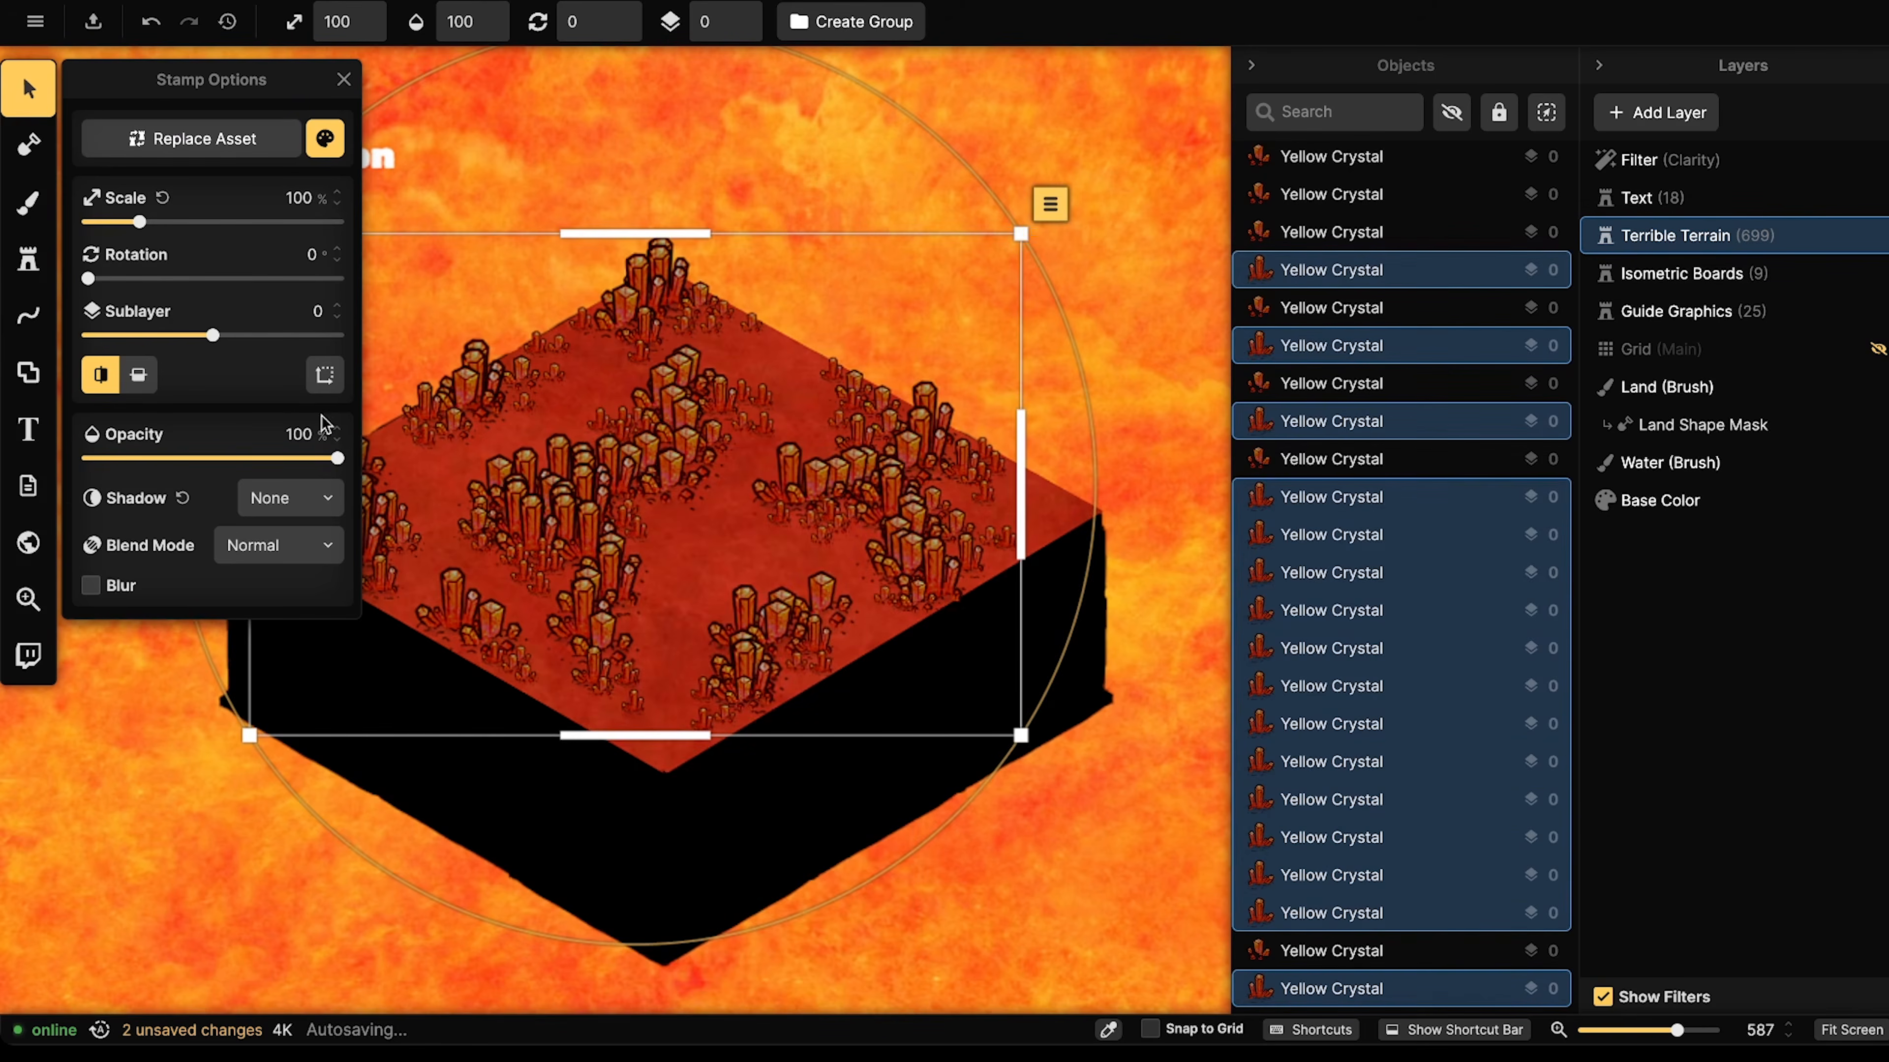
click(325, 375)
drag(546, 505, 564, 505)
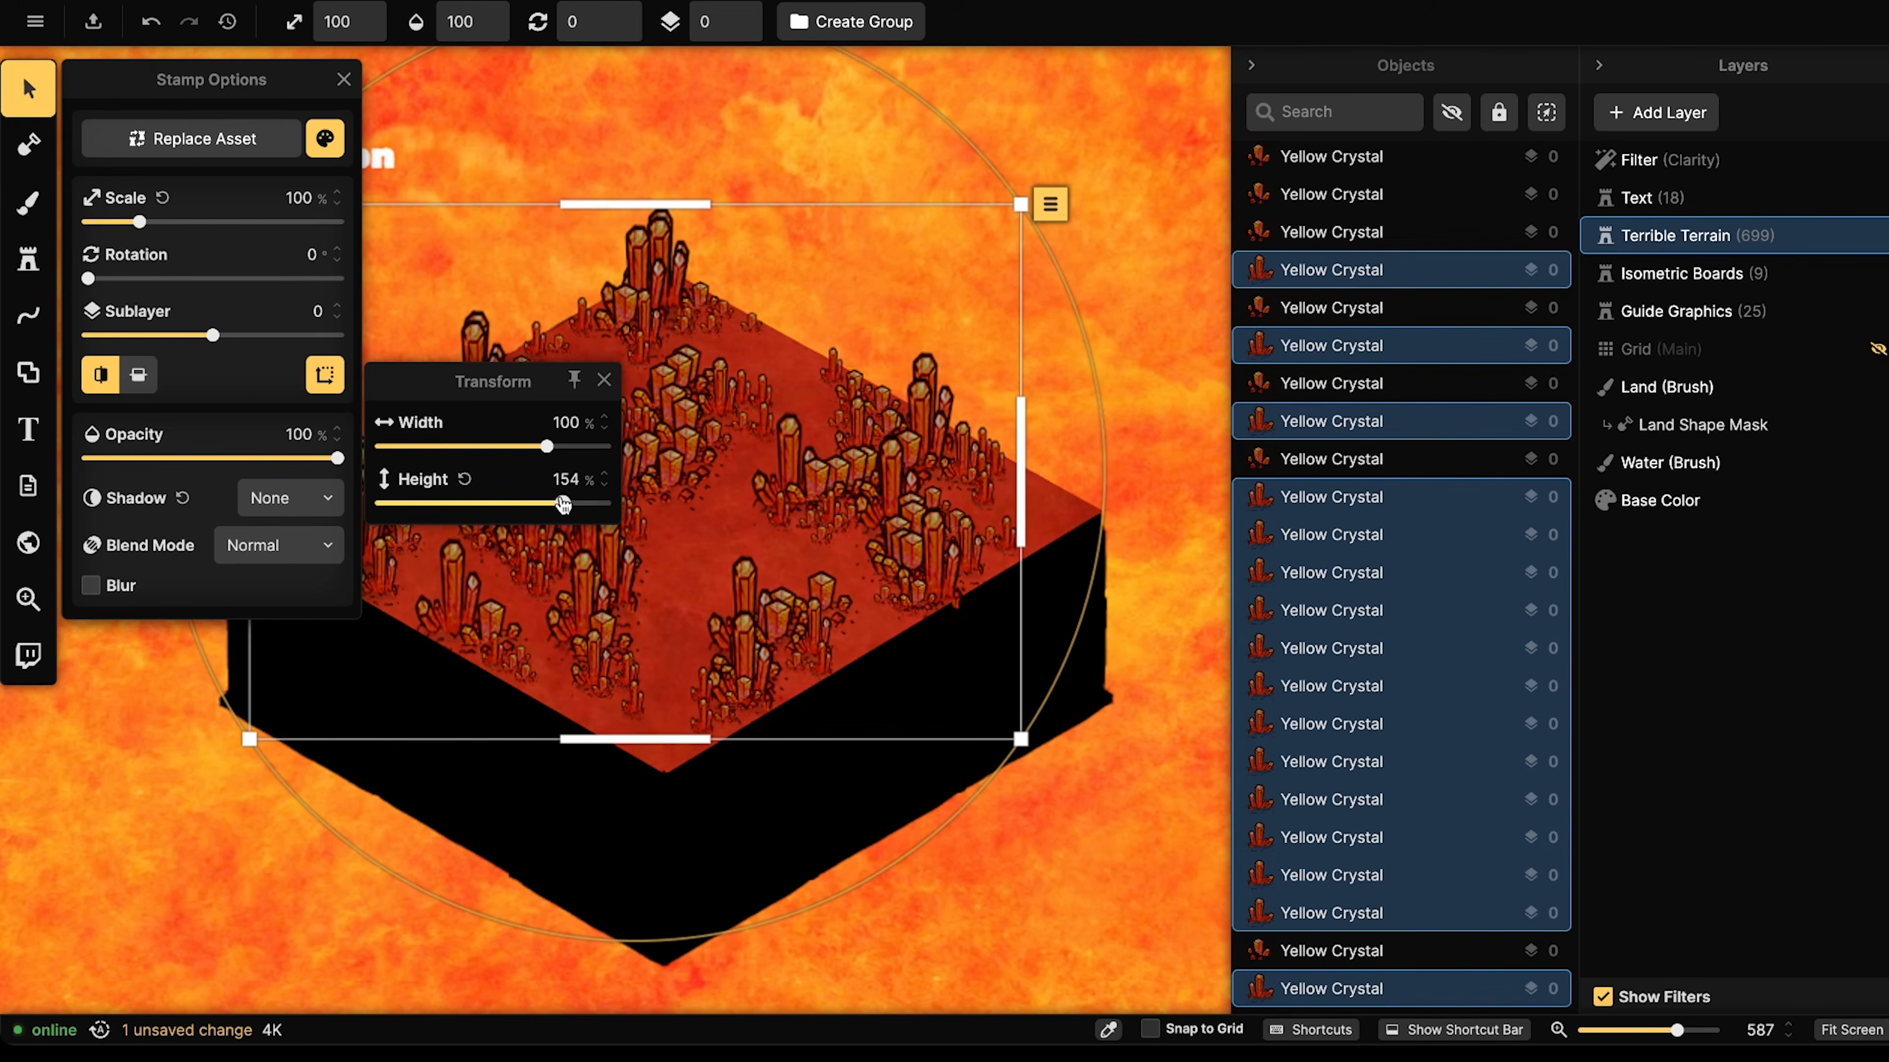
scroll(547, 344, down, 4)
drag(547, 344, 653, 349)
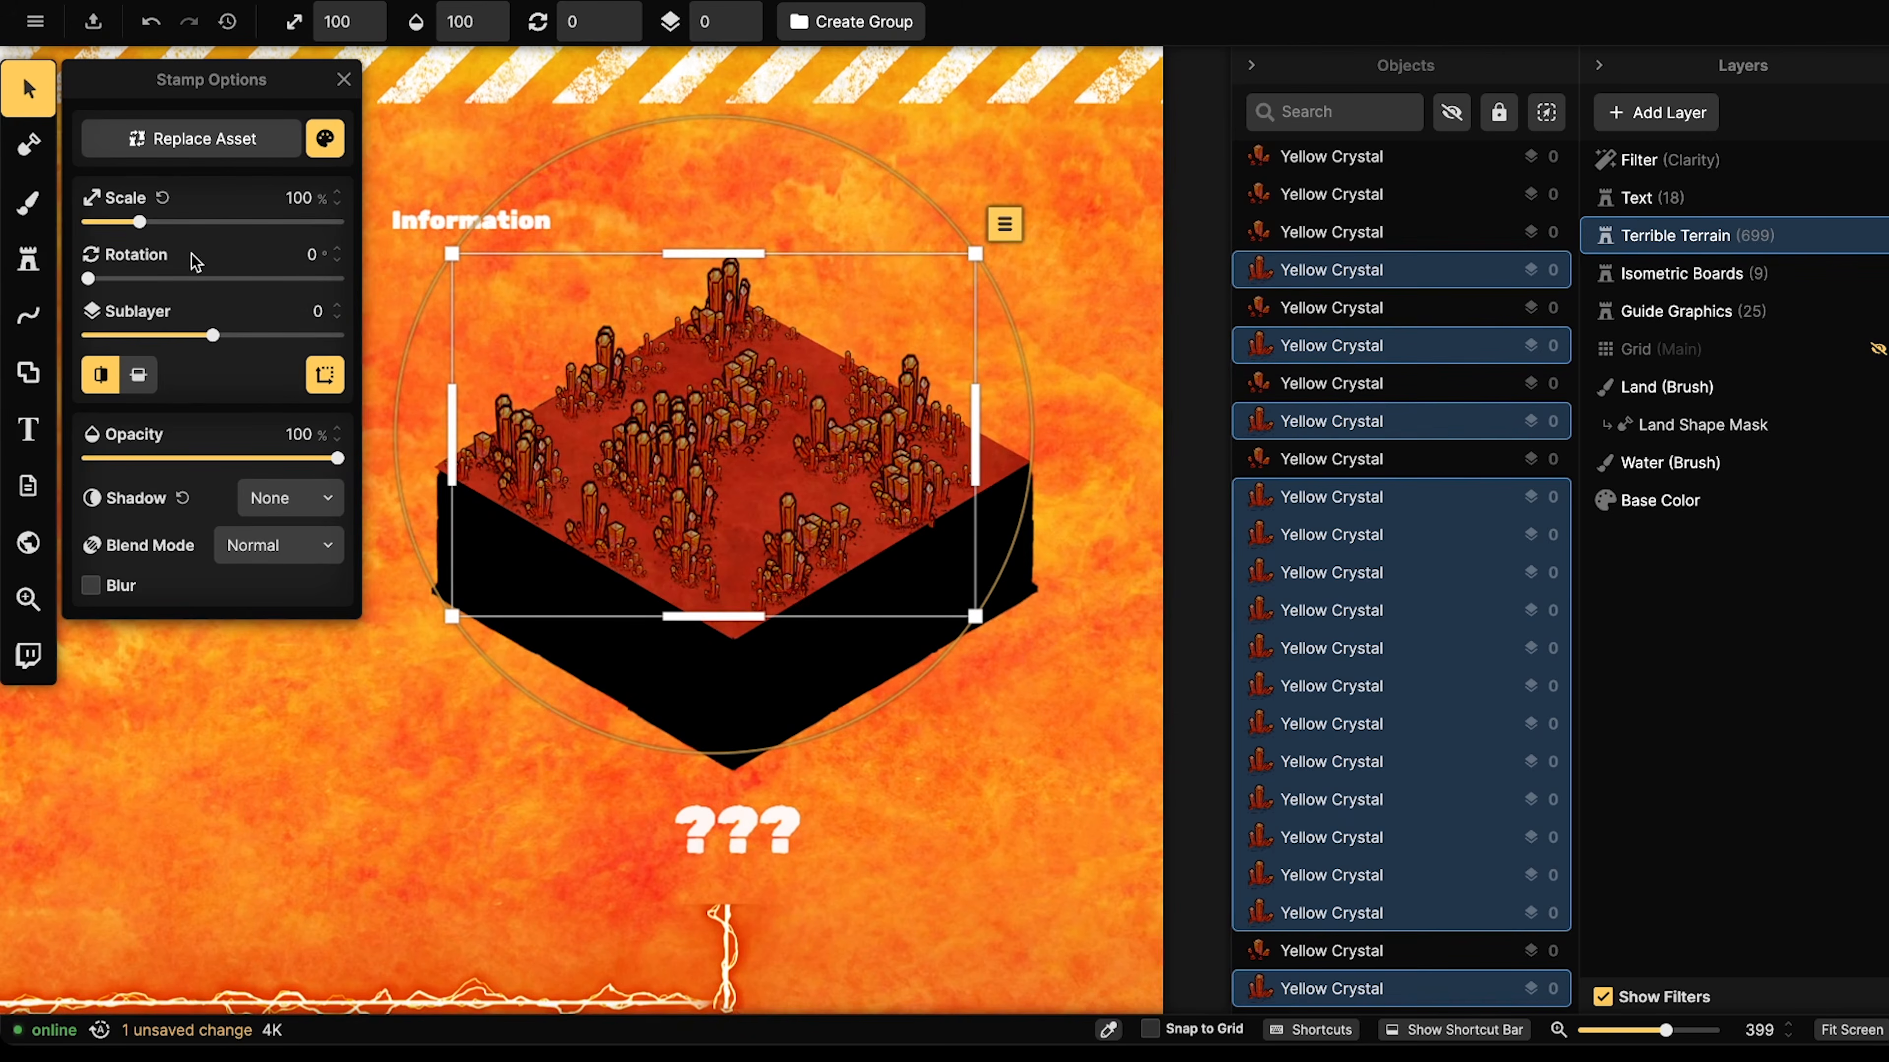
- Paint a patch of Red Turbulent Lava near the tile's centre with a size 17 brush at 44% opacity
click(52, 217)
click(260, 439)
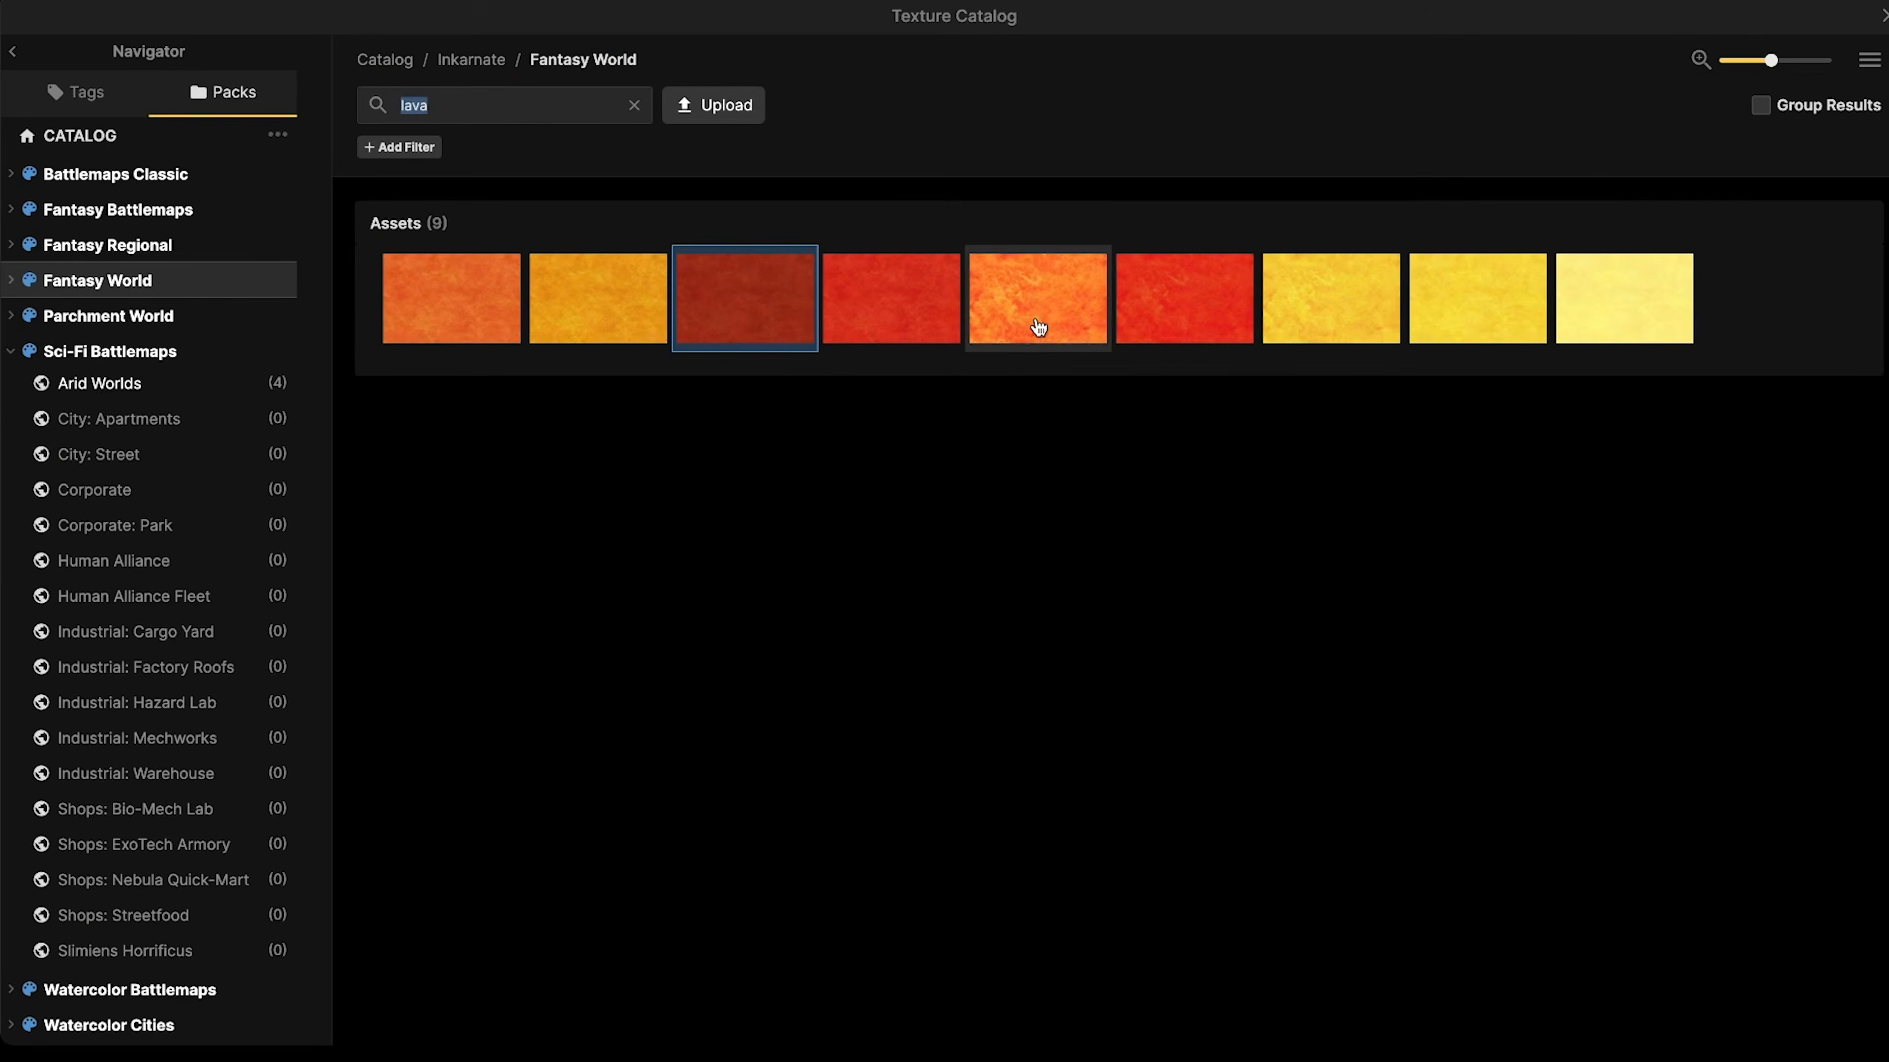
click(1180, 319)
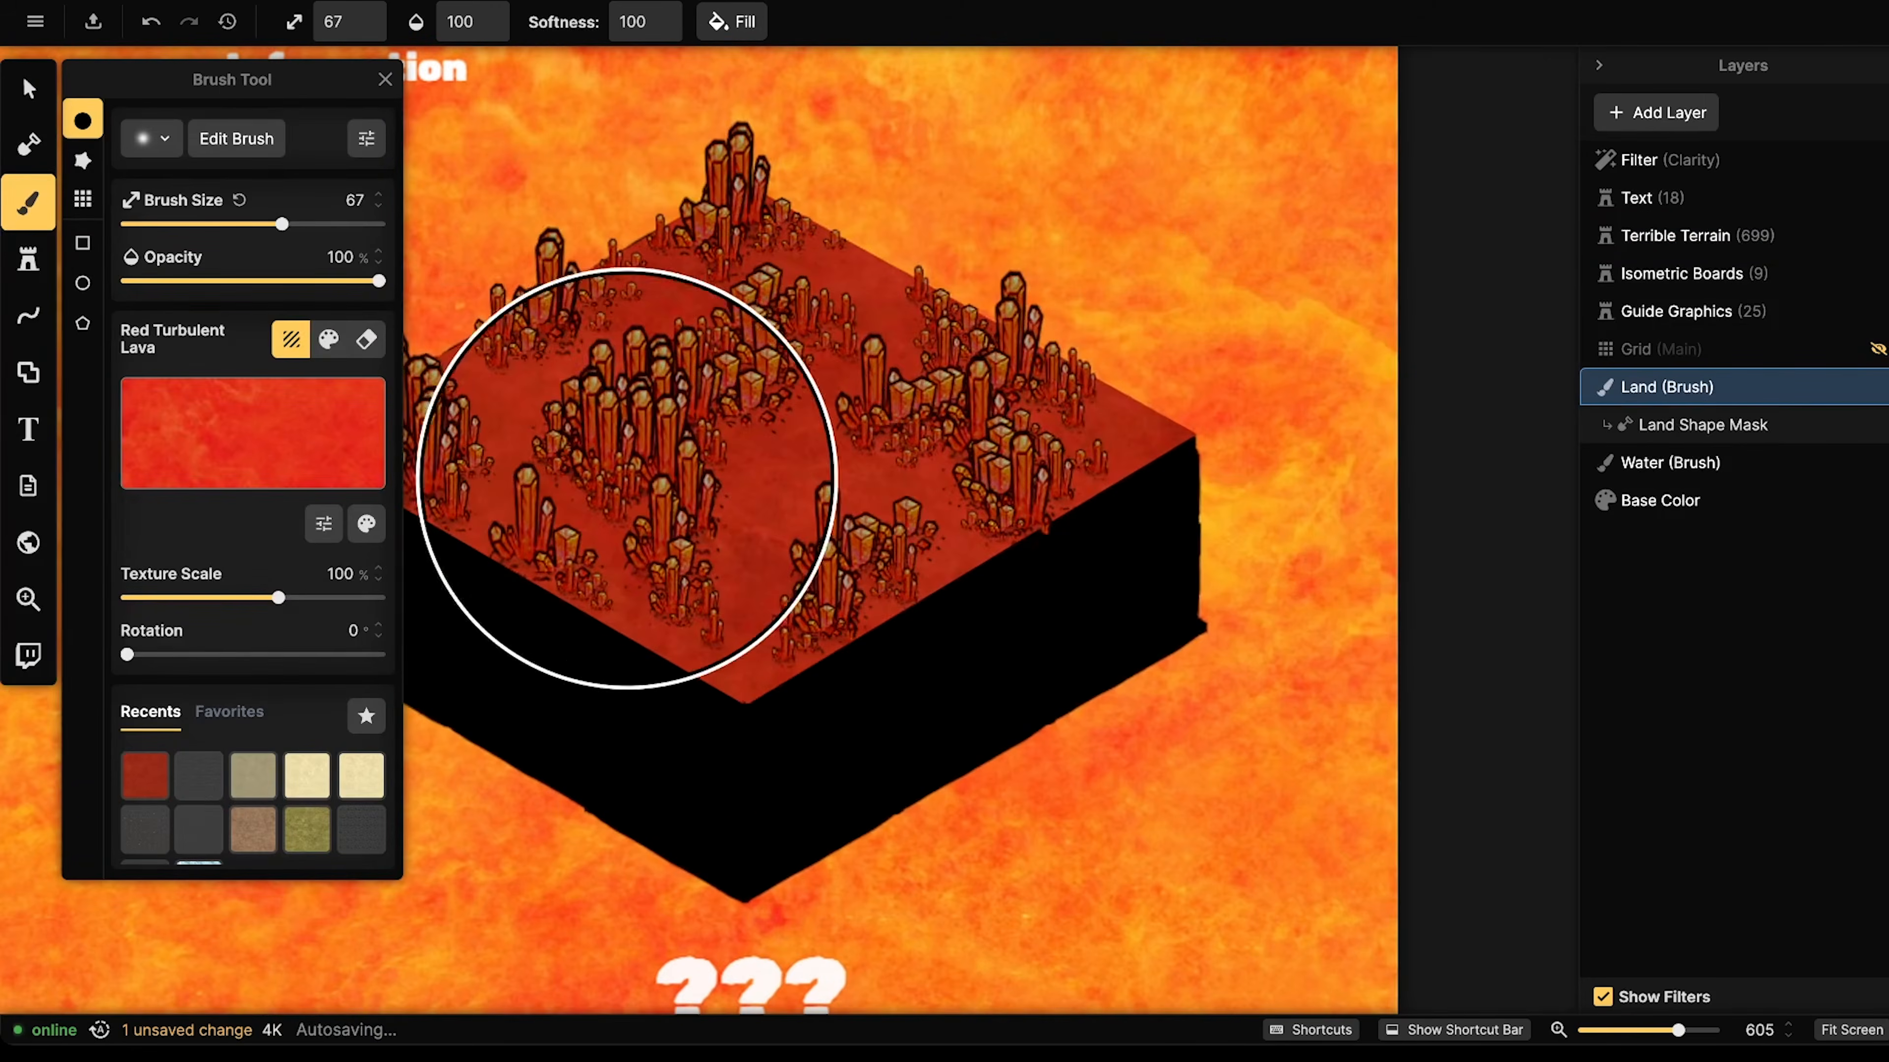
key([)
key([)
key([)
key([)
key([)
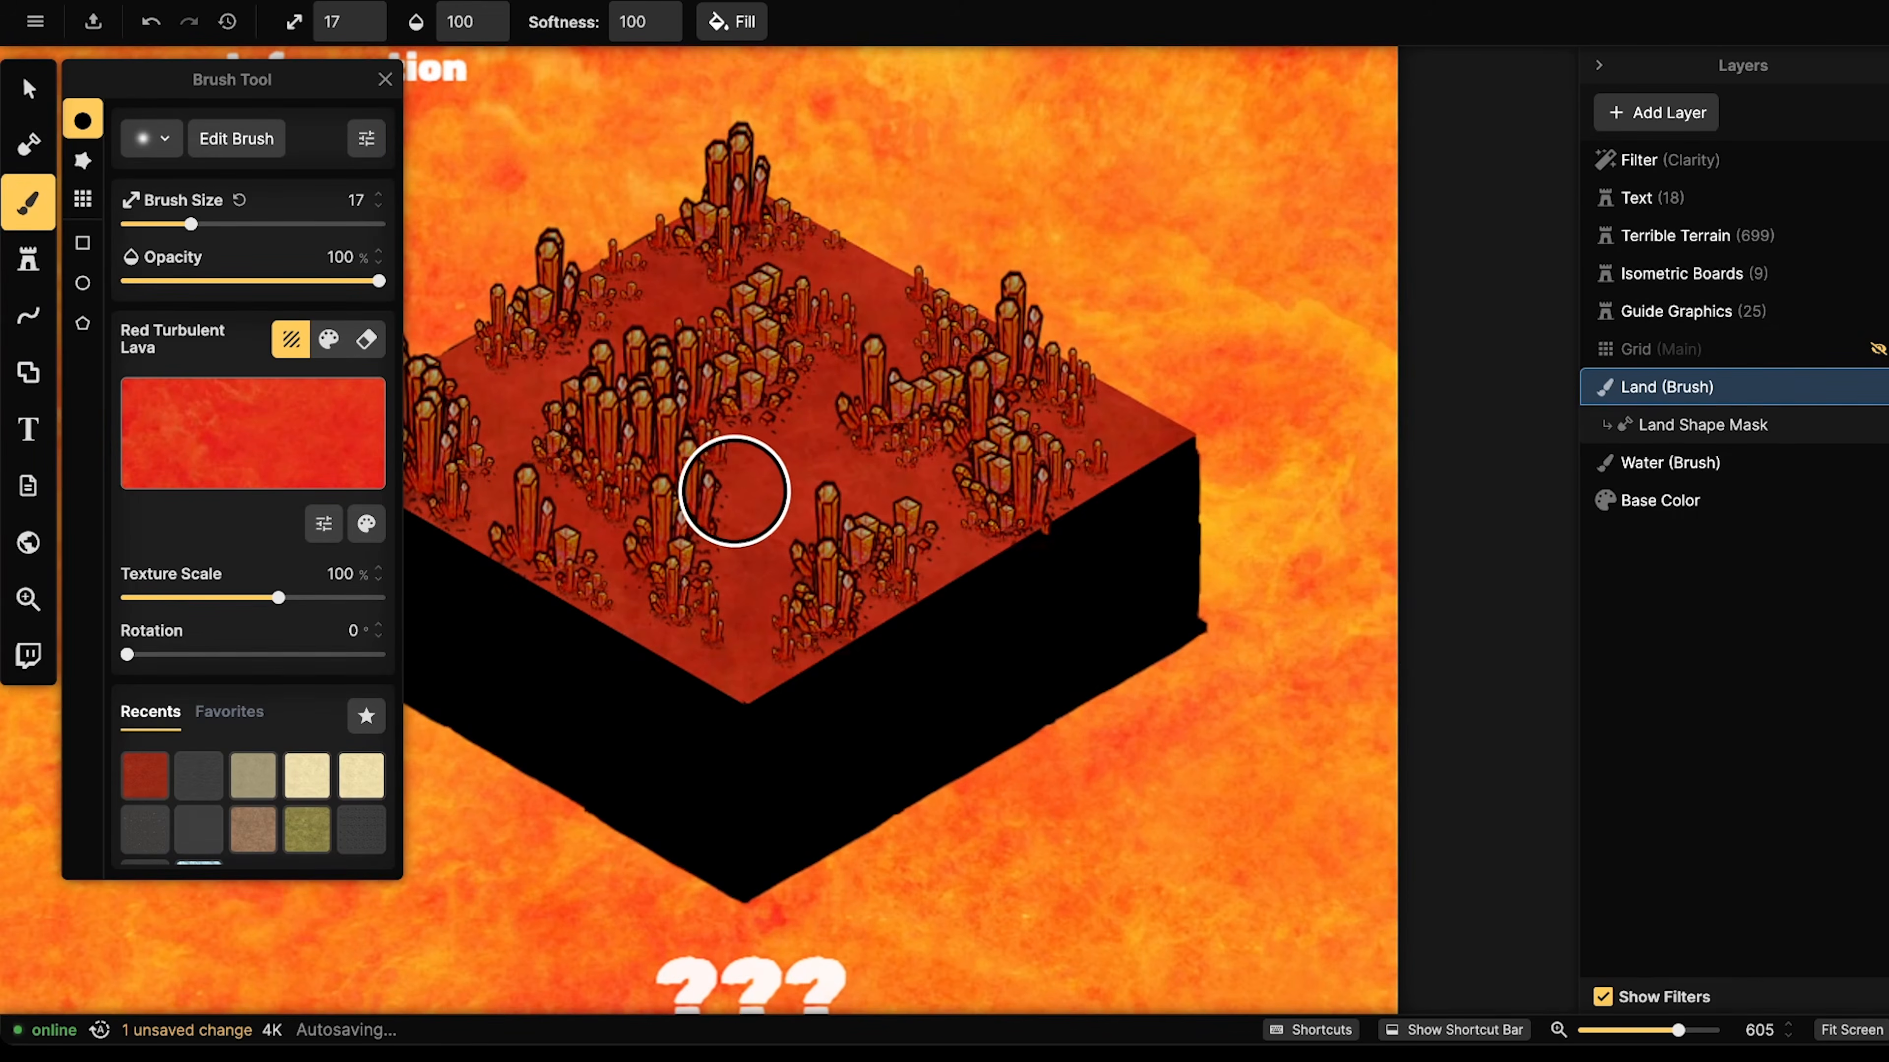
key(bracketright)
click(238, 282)
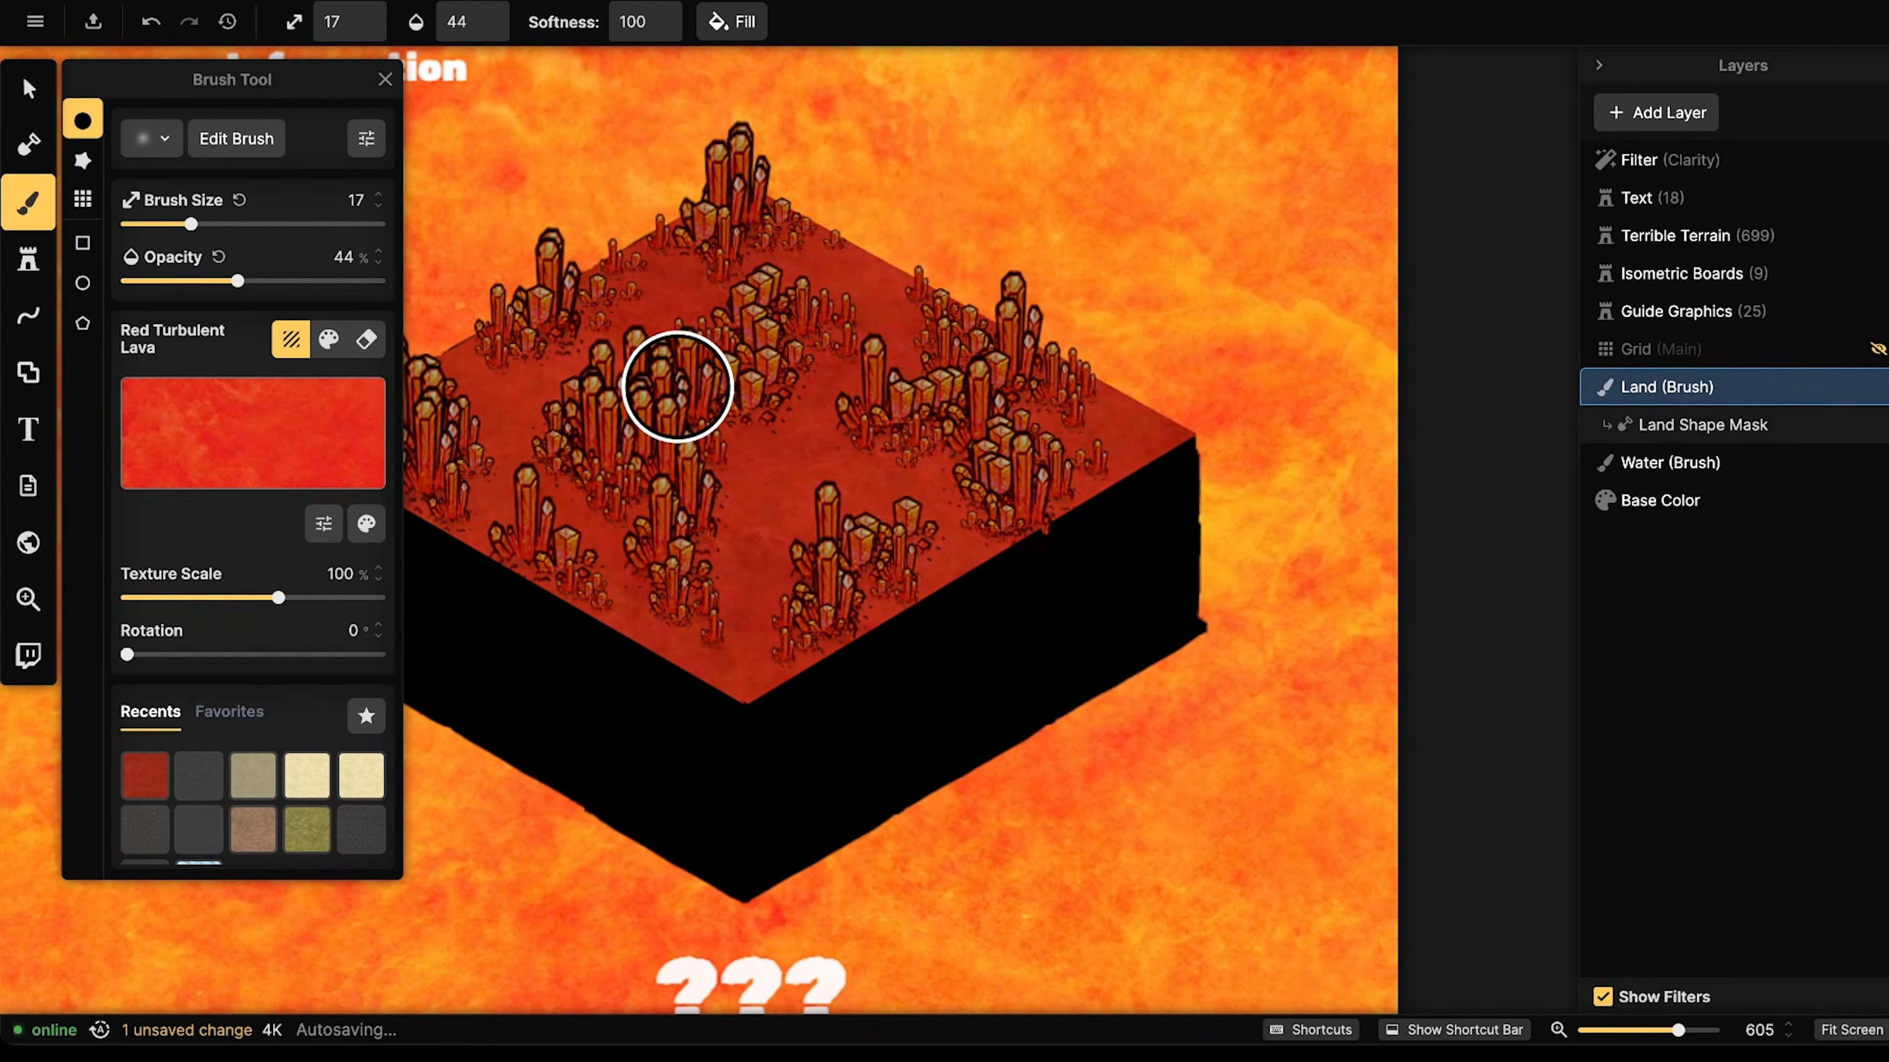
mouse_move(785, 456)
mouse_down()
mouse_move(762, 498)
mouse_move(797, 468)
mouse_up()
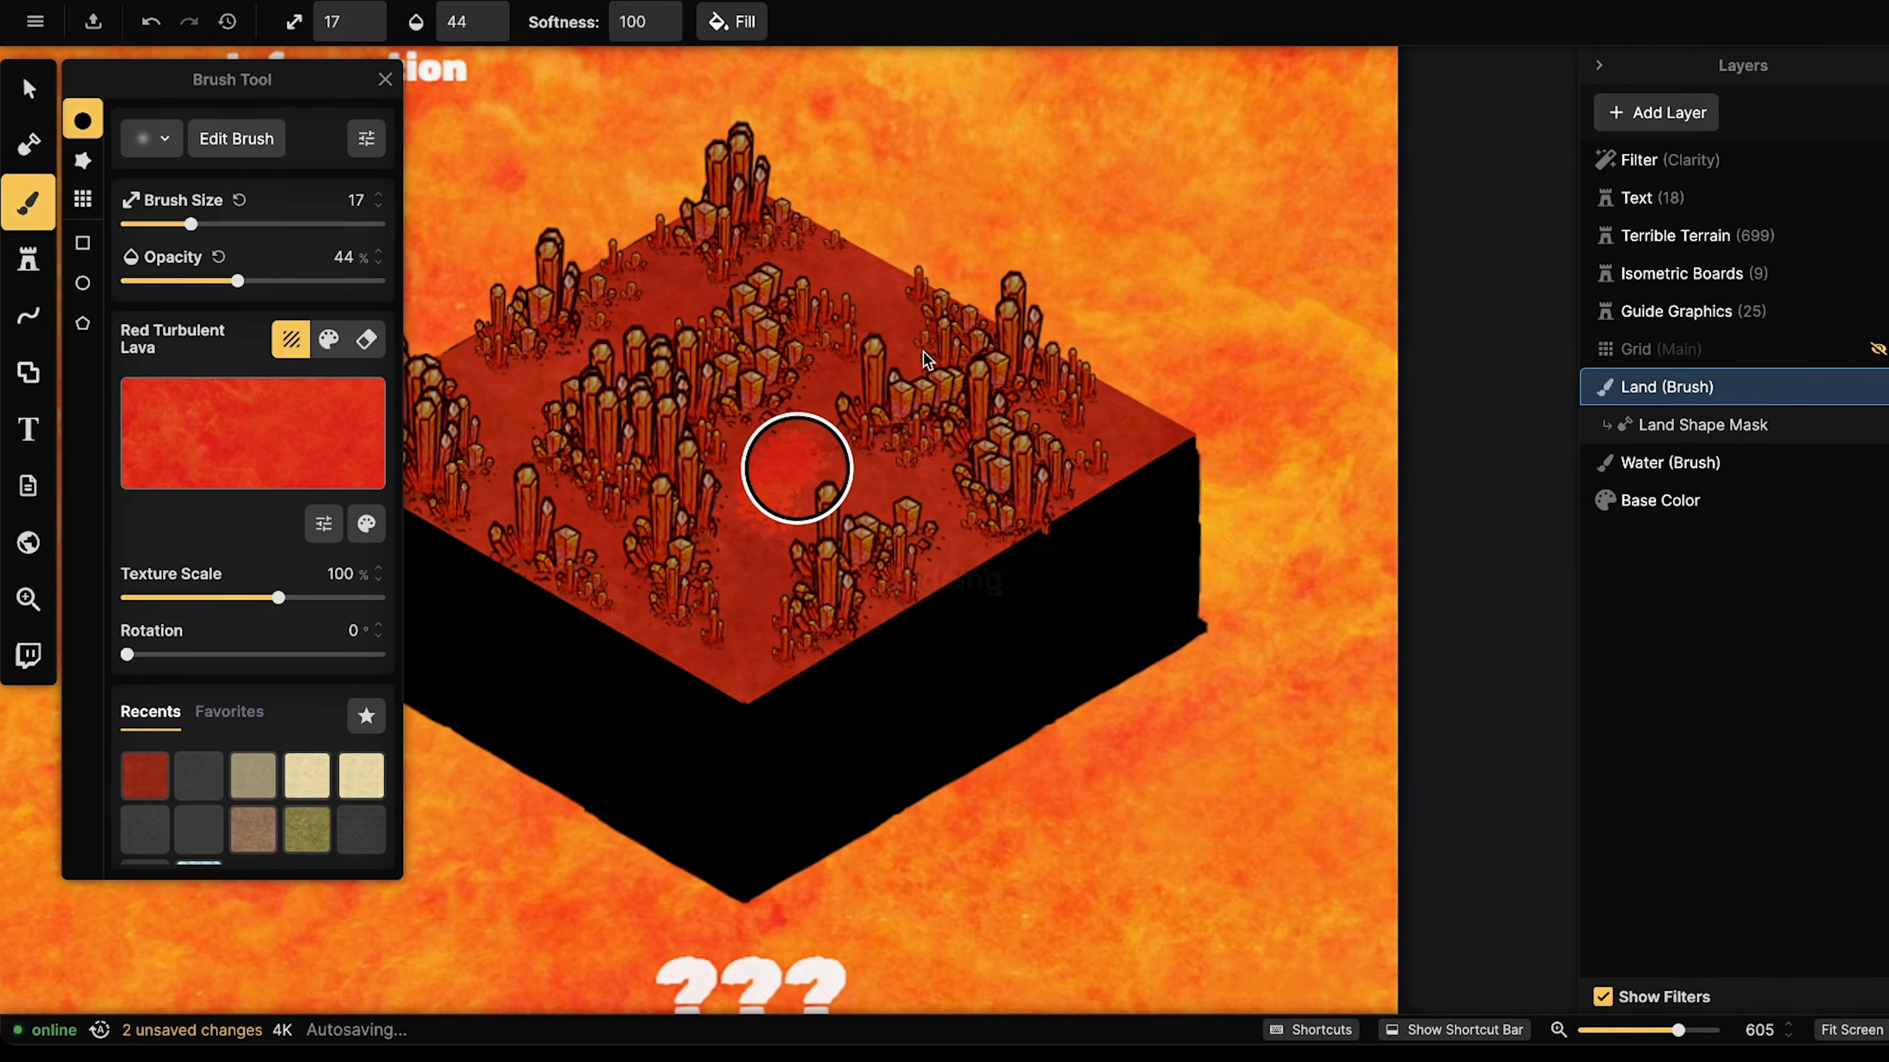
- Lower the brush opacity to 30% and blend Red Turbulent Lava across the open ground between the crystal groups
click(202, 280)
mouse_move(778, 473)
mouse_down()
mouse_move(750, 547)
mouse_move(805, 488)
mouse_move(863, 475)
mouse_move(933, 482)
mouse_move(948, 533)
mouse_move(1133, 426)
mouse_move(1114, 424)
mouse_move(1132, 437)
mouse_move(1142, 397)
mouse_up()
mouse_move(869, 290)
mouse_down()
mouse_move(800, 265)
mouse_move(881, 292)
mouse_move(895, 325)
mouse_move(677, 294)
mouse_move(508, 393)
mouse_move(476, 376)
mouse_move(518, 390)
mouse_move(500, 488)
mouse_move(494, 471)
mouse_move(572, 510)
mouse_move(603, 553)
mouse_move(649, 489)
mouse_move(644, 624)
mouse_move(747, 663)
mouse_move(749, 632)
mouse_move(738, 670)
mouse_move(805, 392)
mouse_move(859, 362)
mouse_move(1131, 422)
mouse_move(1062, 413)
mouse_up()
mouse_move(795, 459)
mouse_down()
mouse_move(739, 439)
mouse_move(757, 416)
mouse_up()
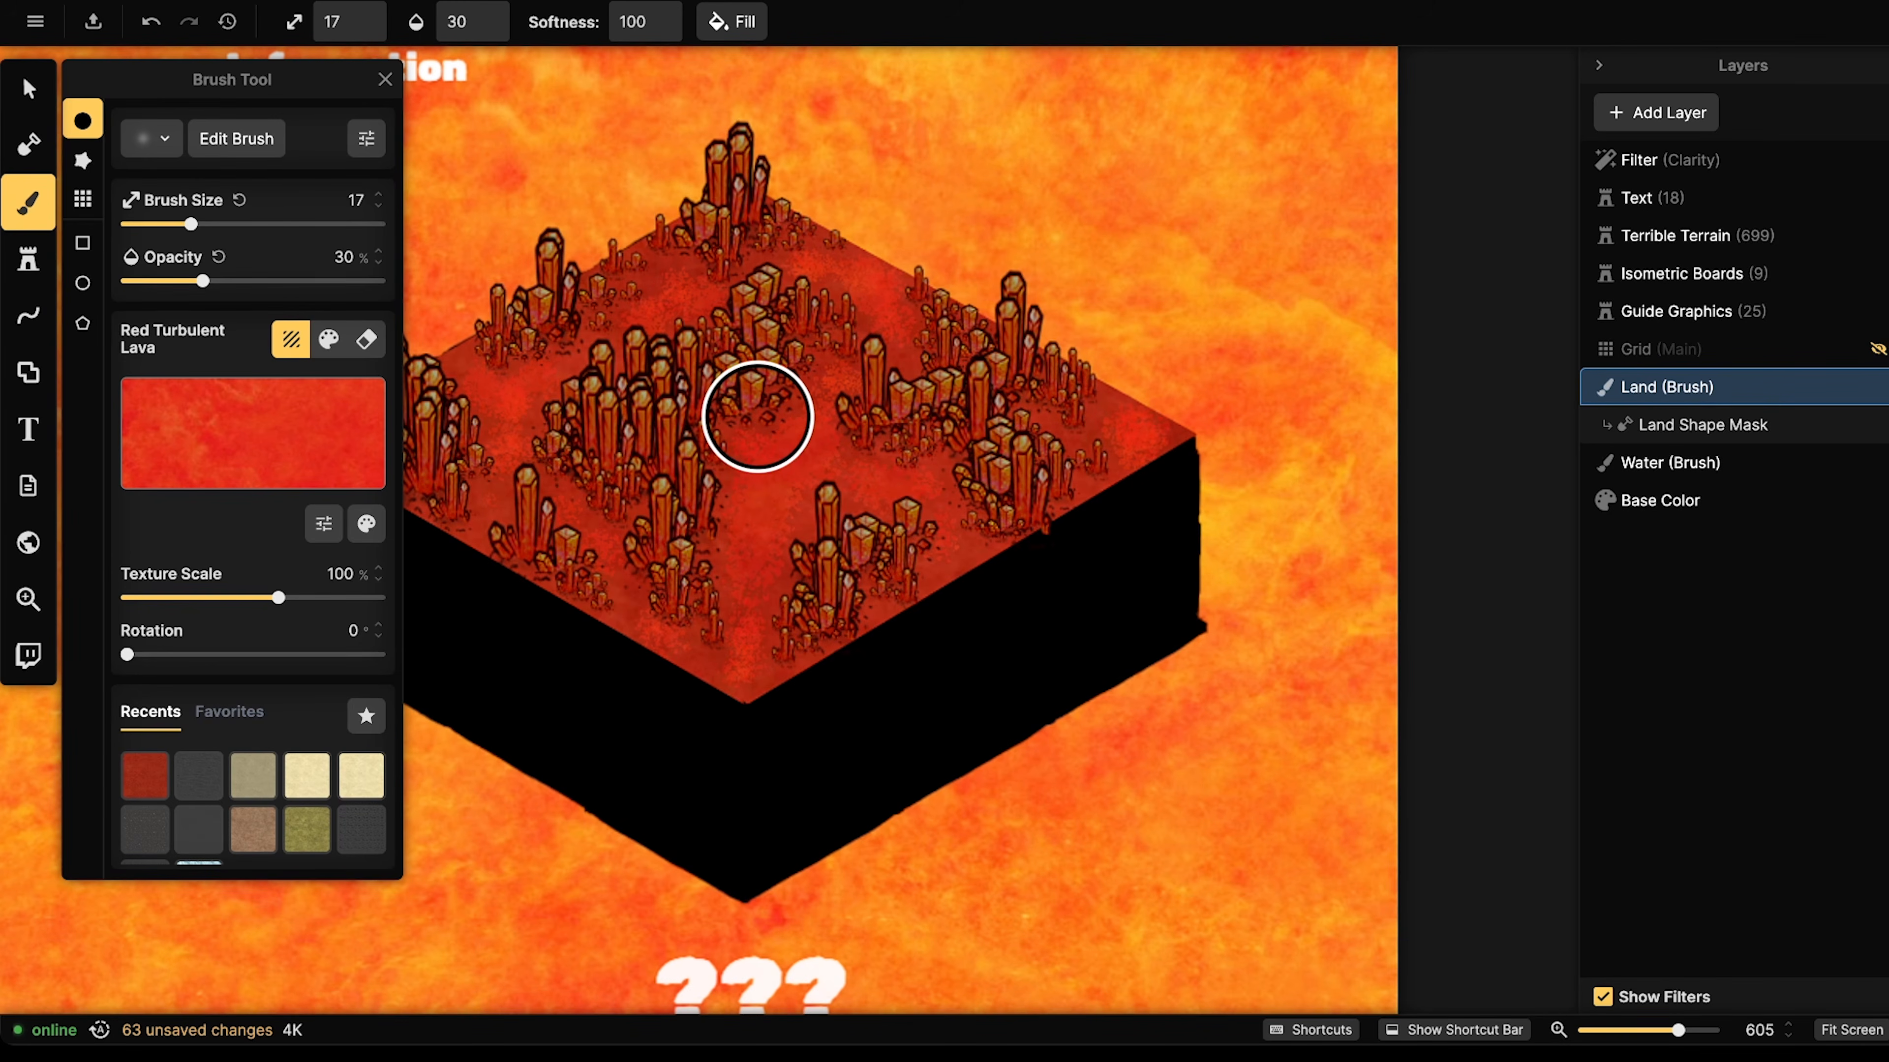
- Switch the brush to Dark Red Lava and open the texture catalog on the lava textures
click(144, 774)
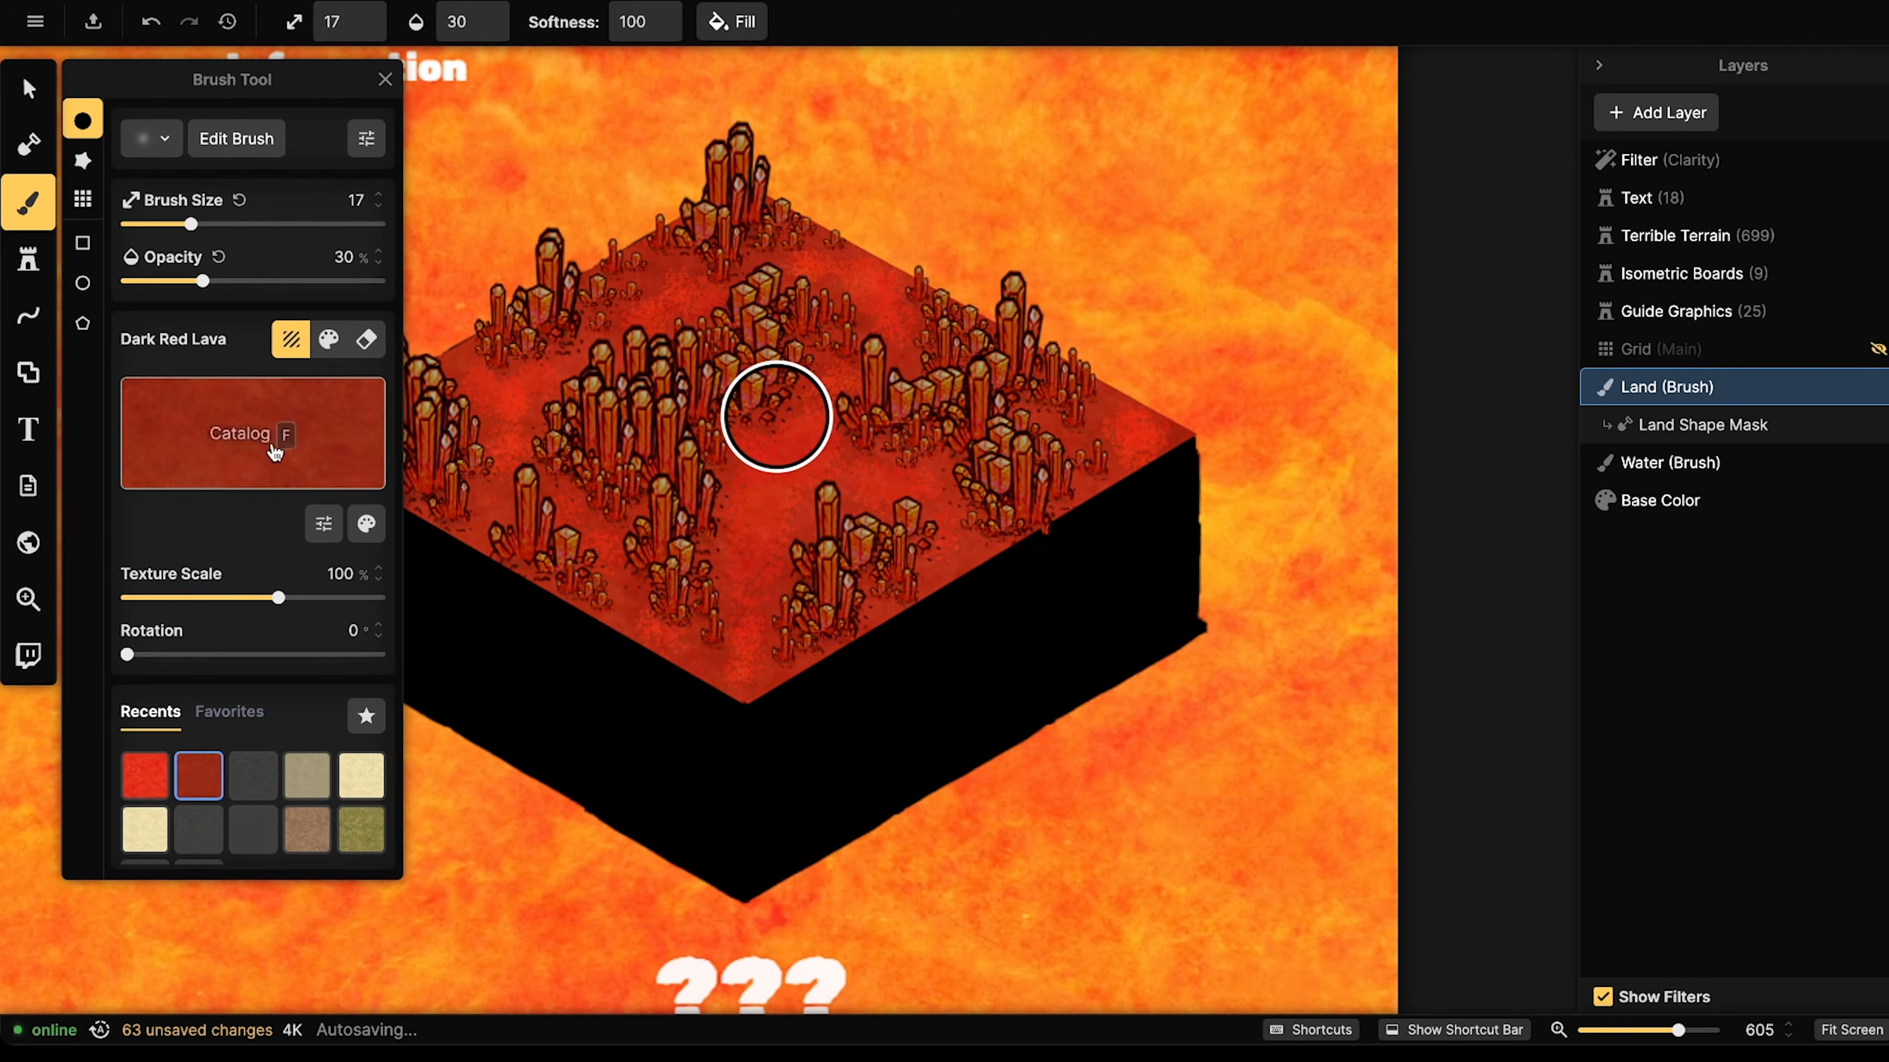
click(276, 428)
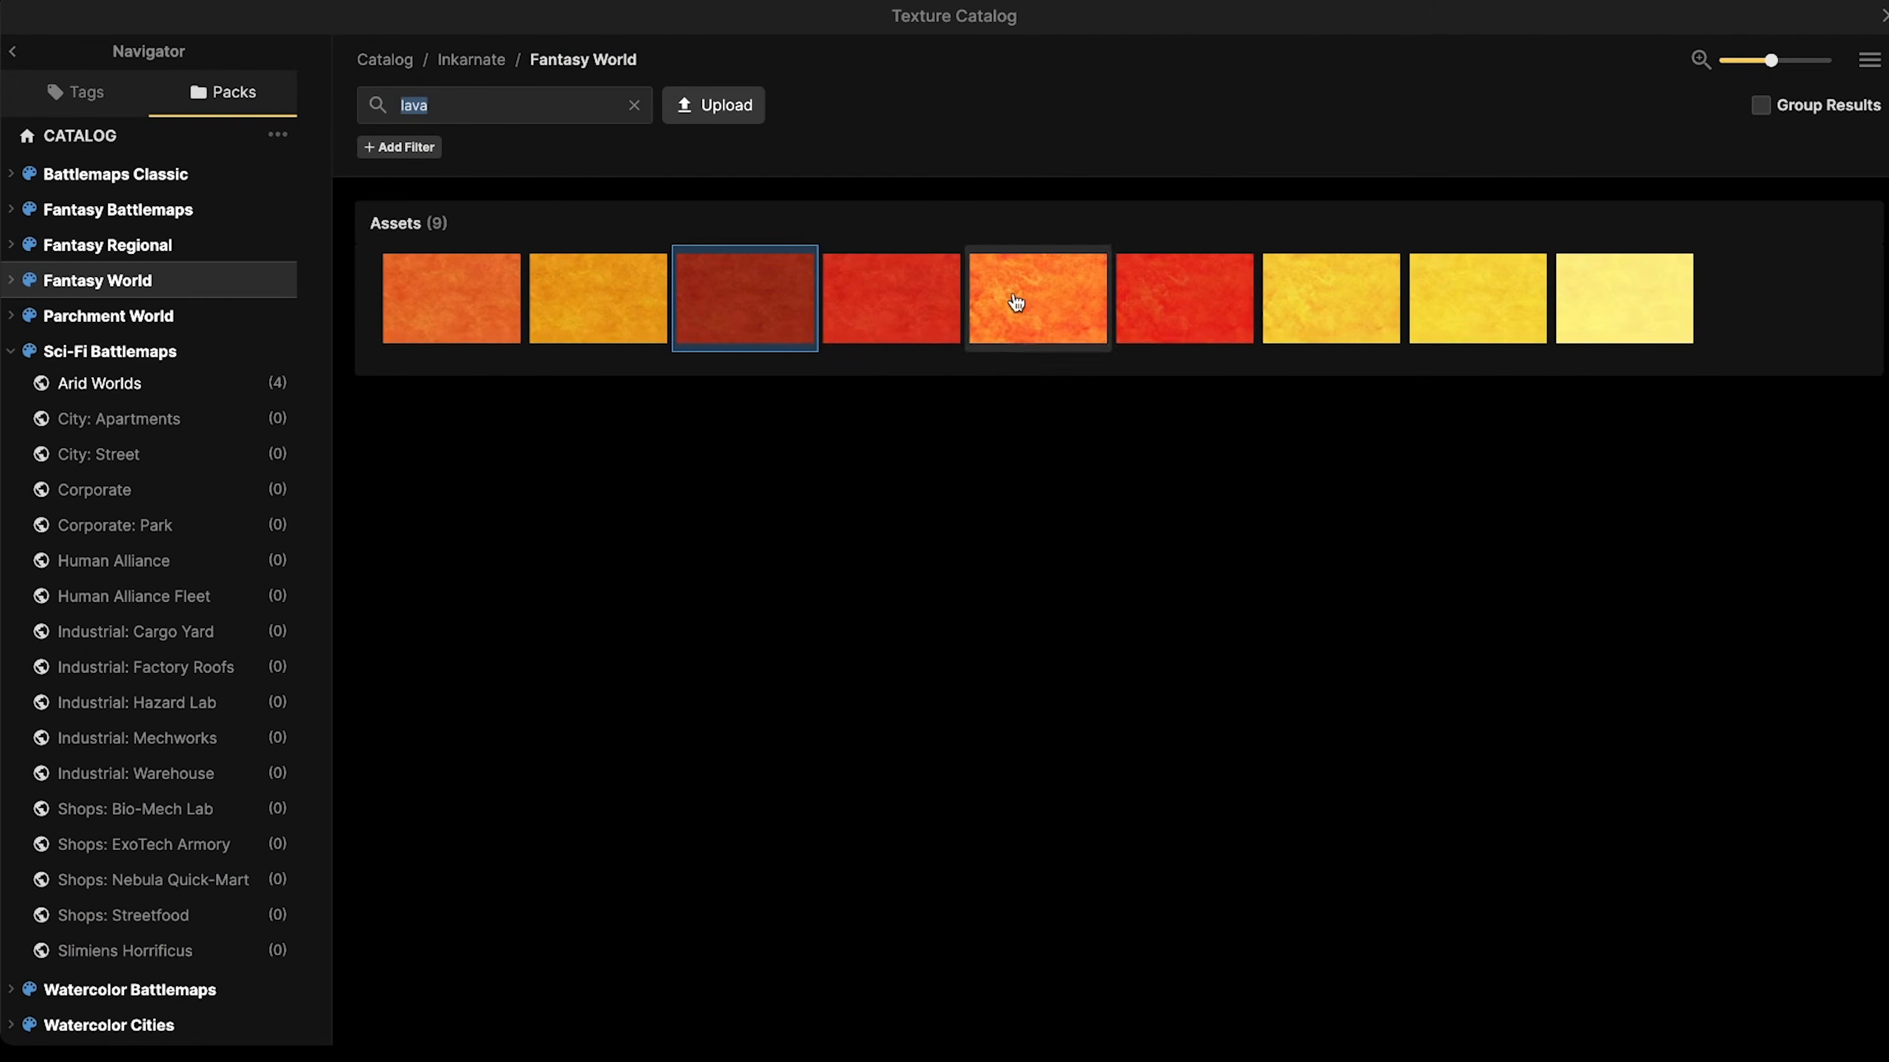
- Lower the brightness of the Dark Red Lava brush texture to 81
key(Escape)
click(366, 524)
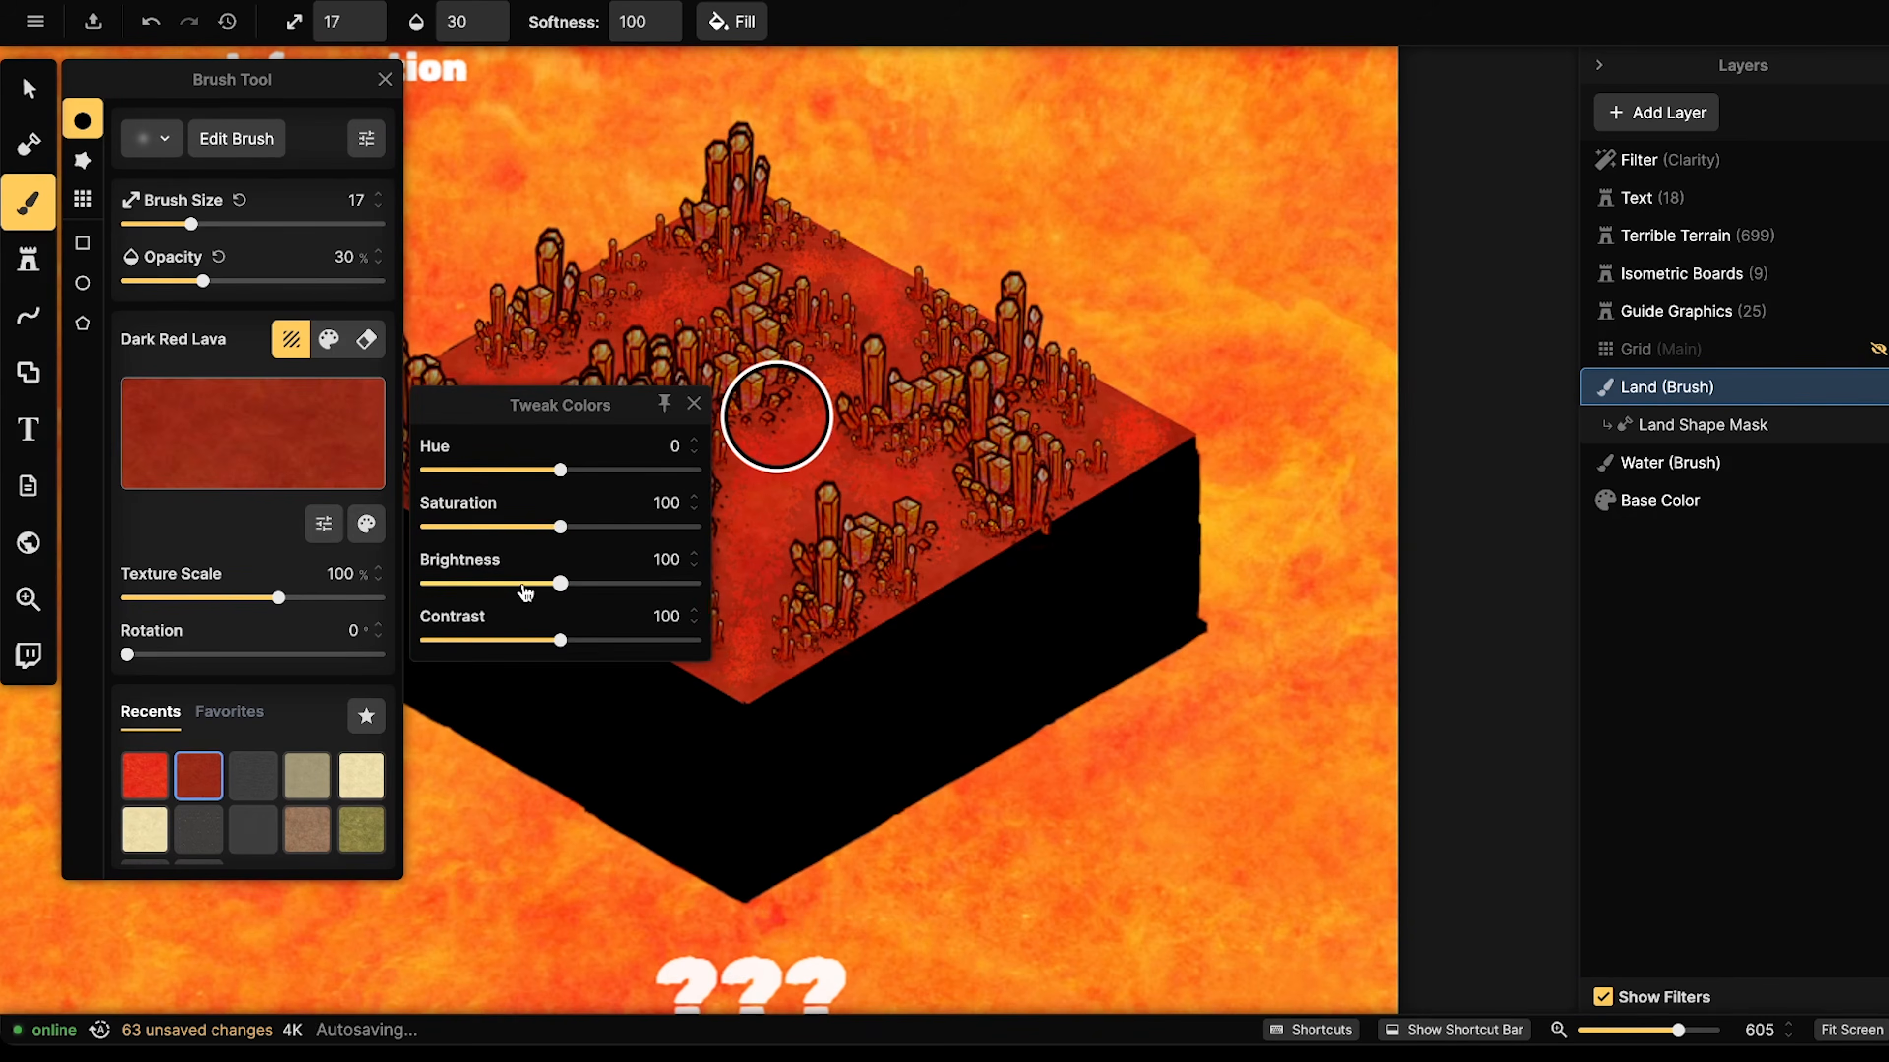
drag(540, 592, 535, 598)
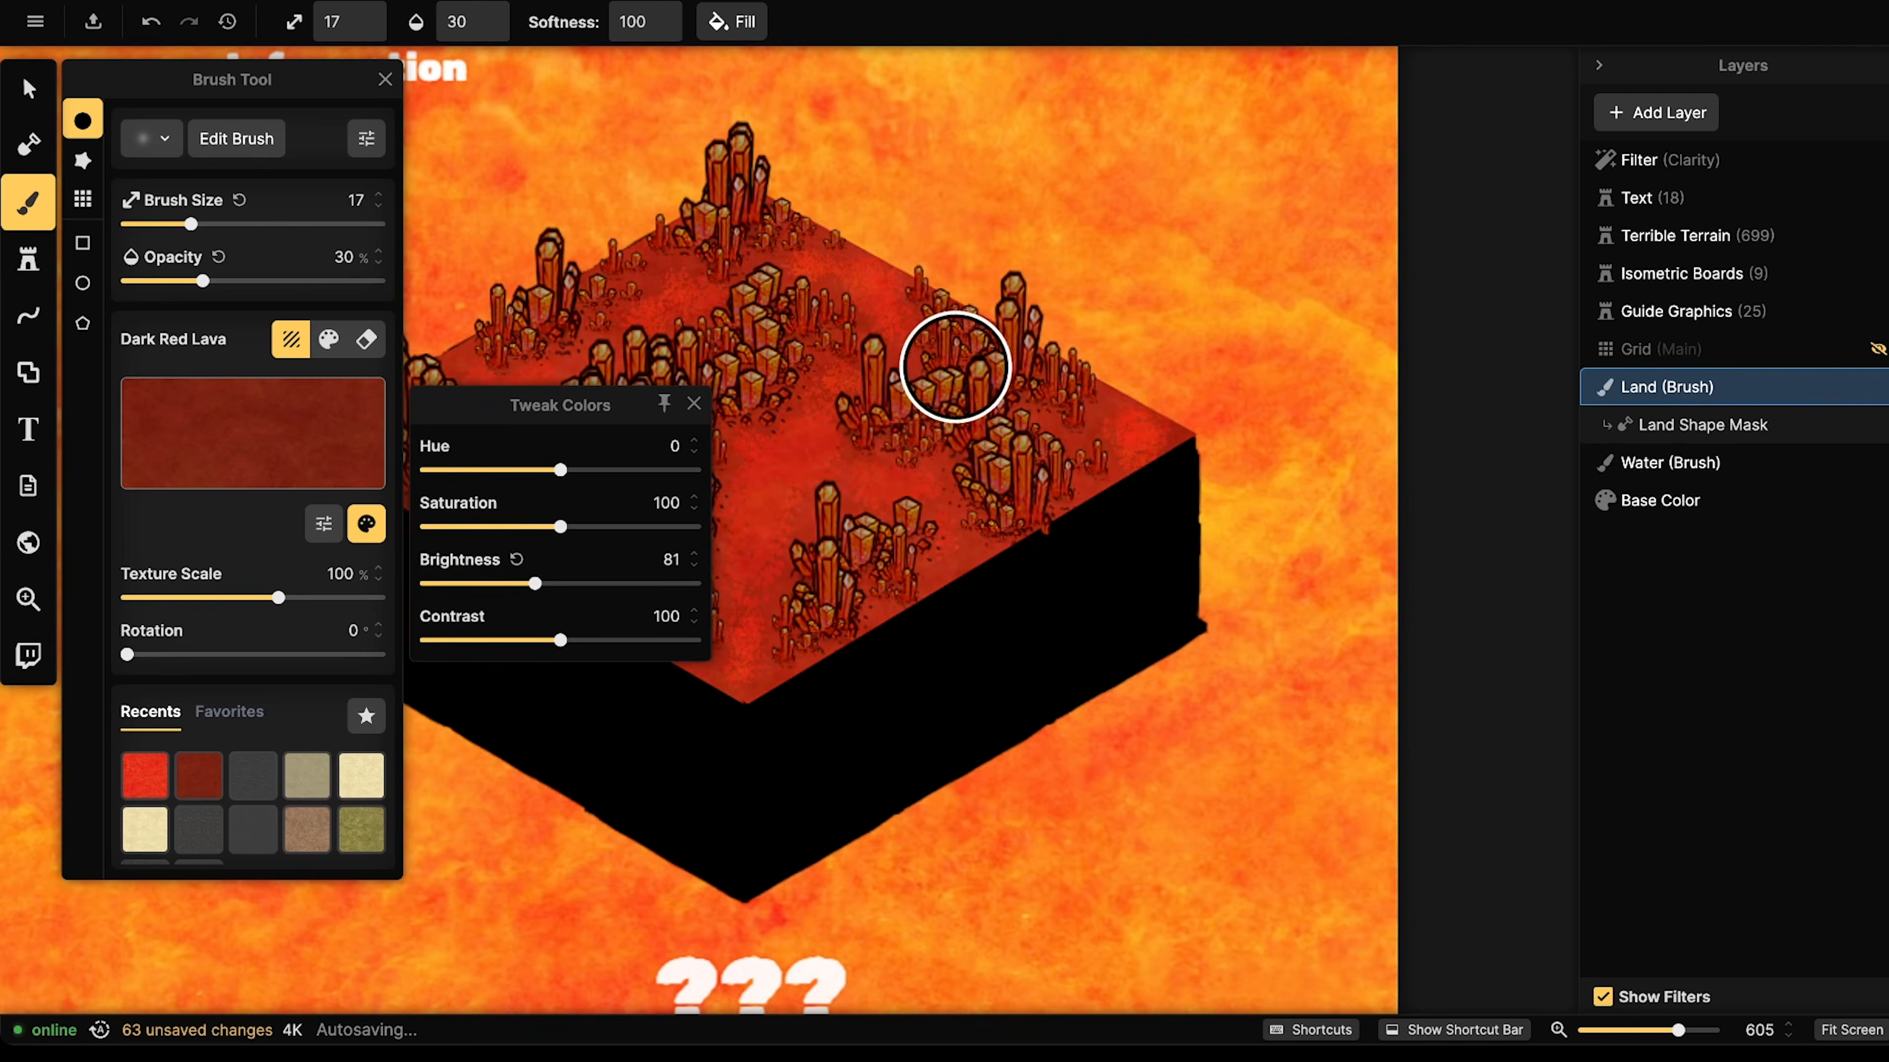
click(925, 381)
- Set the brush size to 11 and paint Dark Red Lava at 30% opacity around the crystals in the middle of the block's top surface
drag(851, 439, 1105, 446)
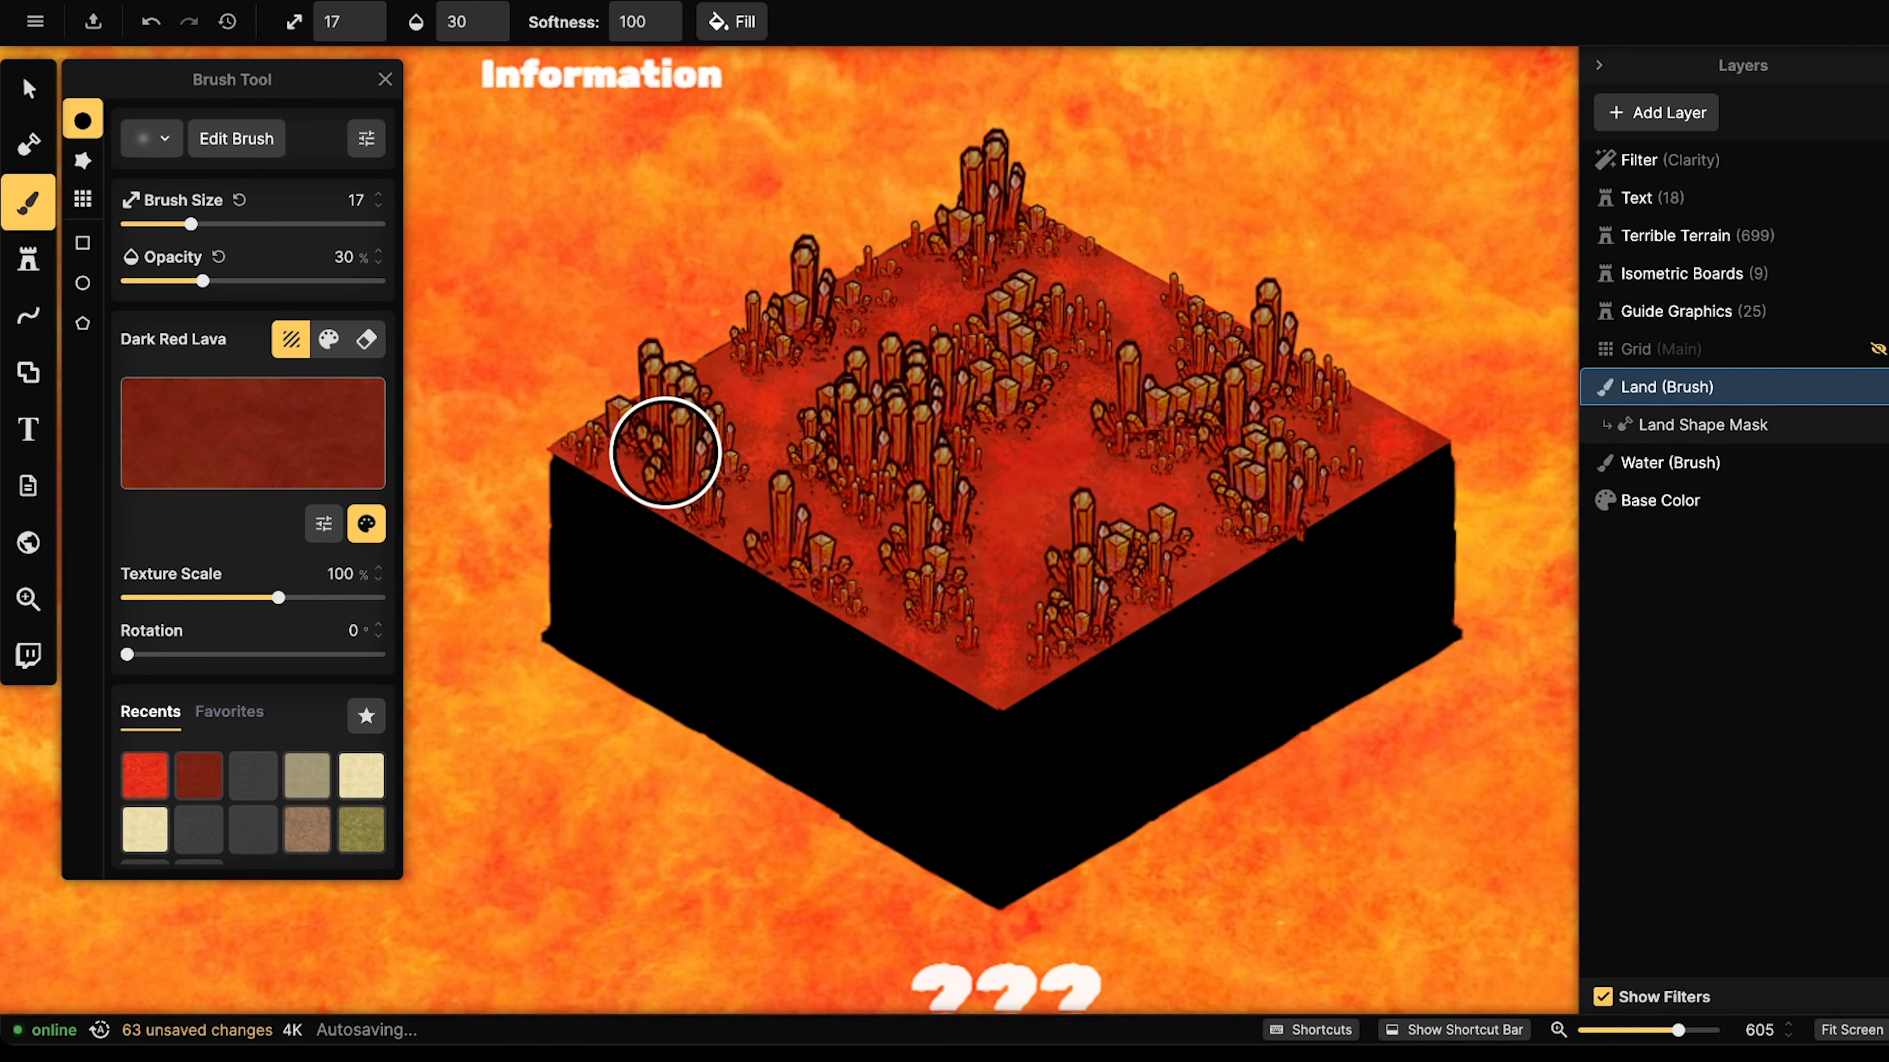
scroll(1000, 371, up, 6)
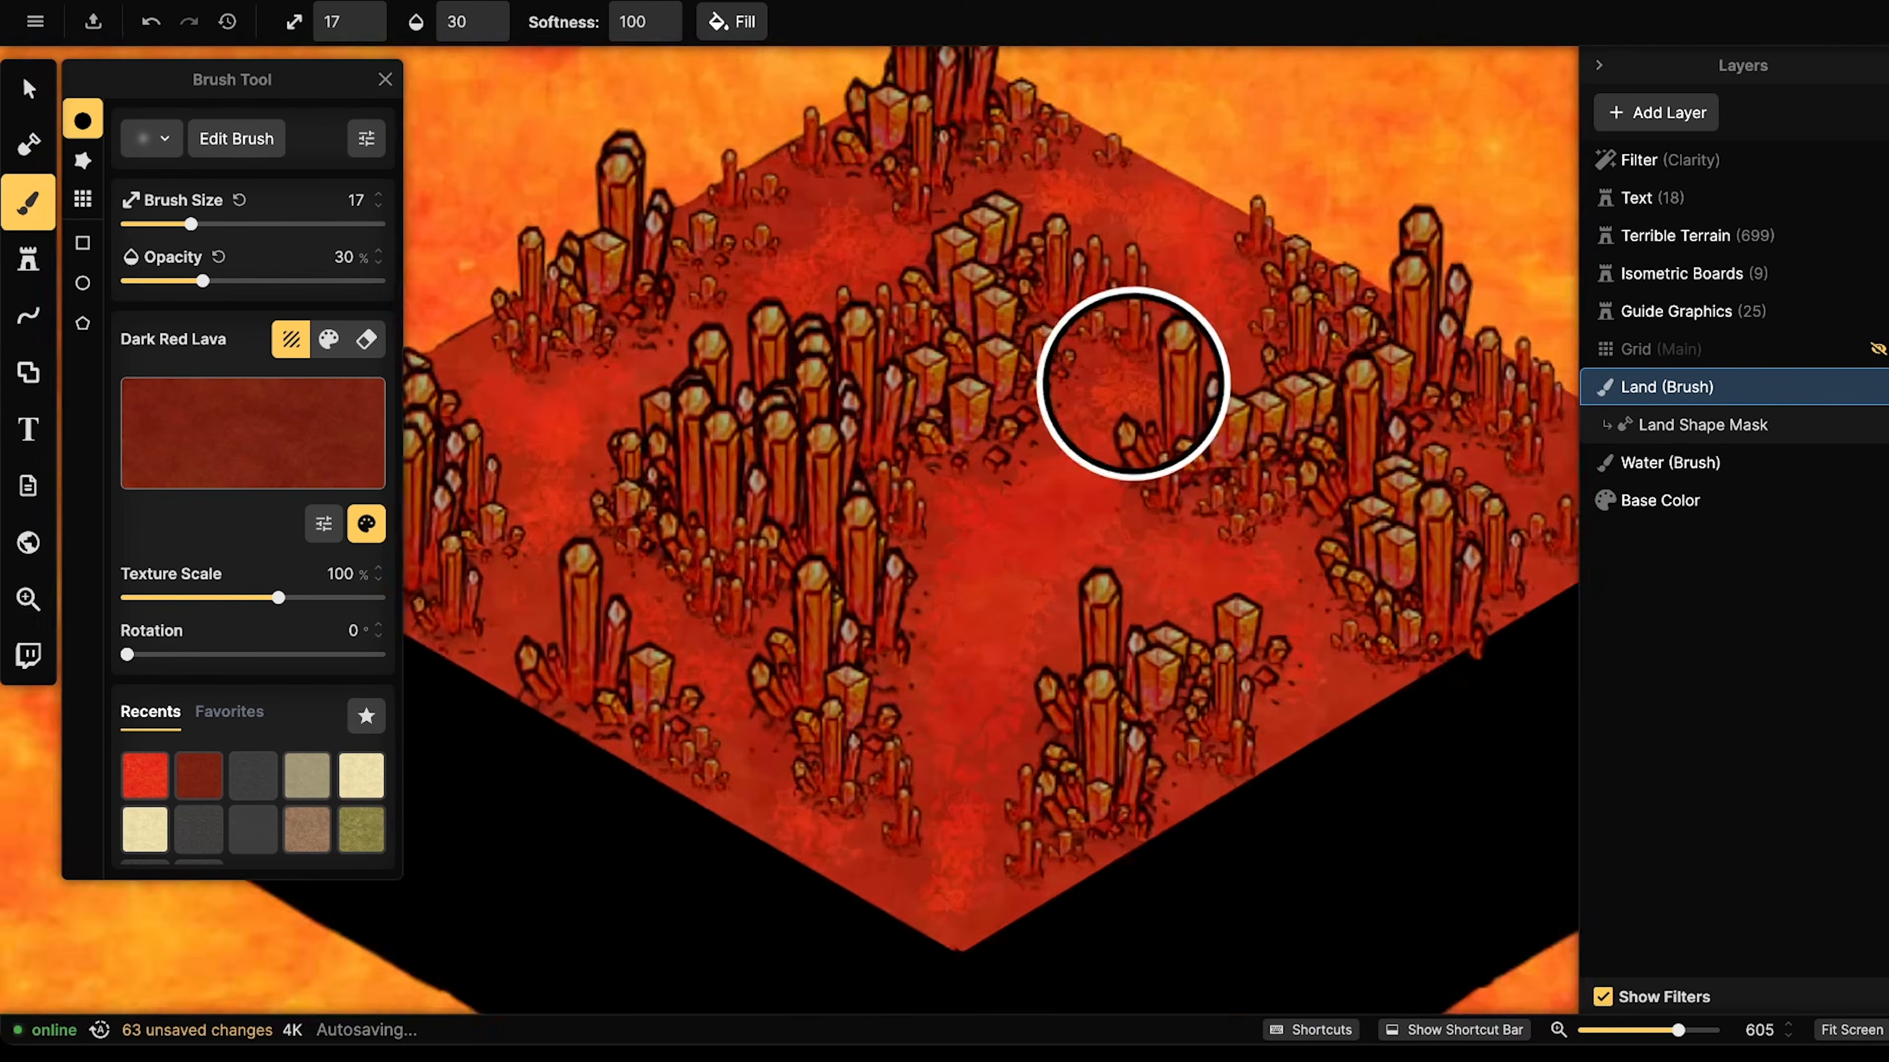
scroll(876, 437, down, 5)
scroll(876, 437, up, 3)
scroll(965, 346, down, 2)
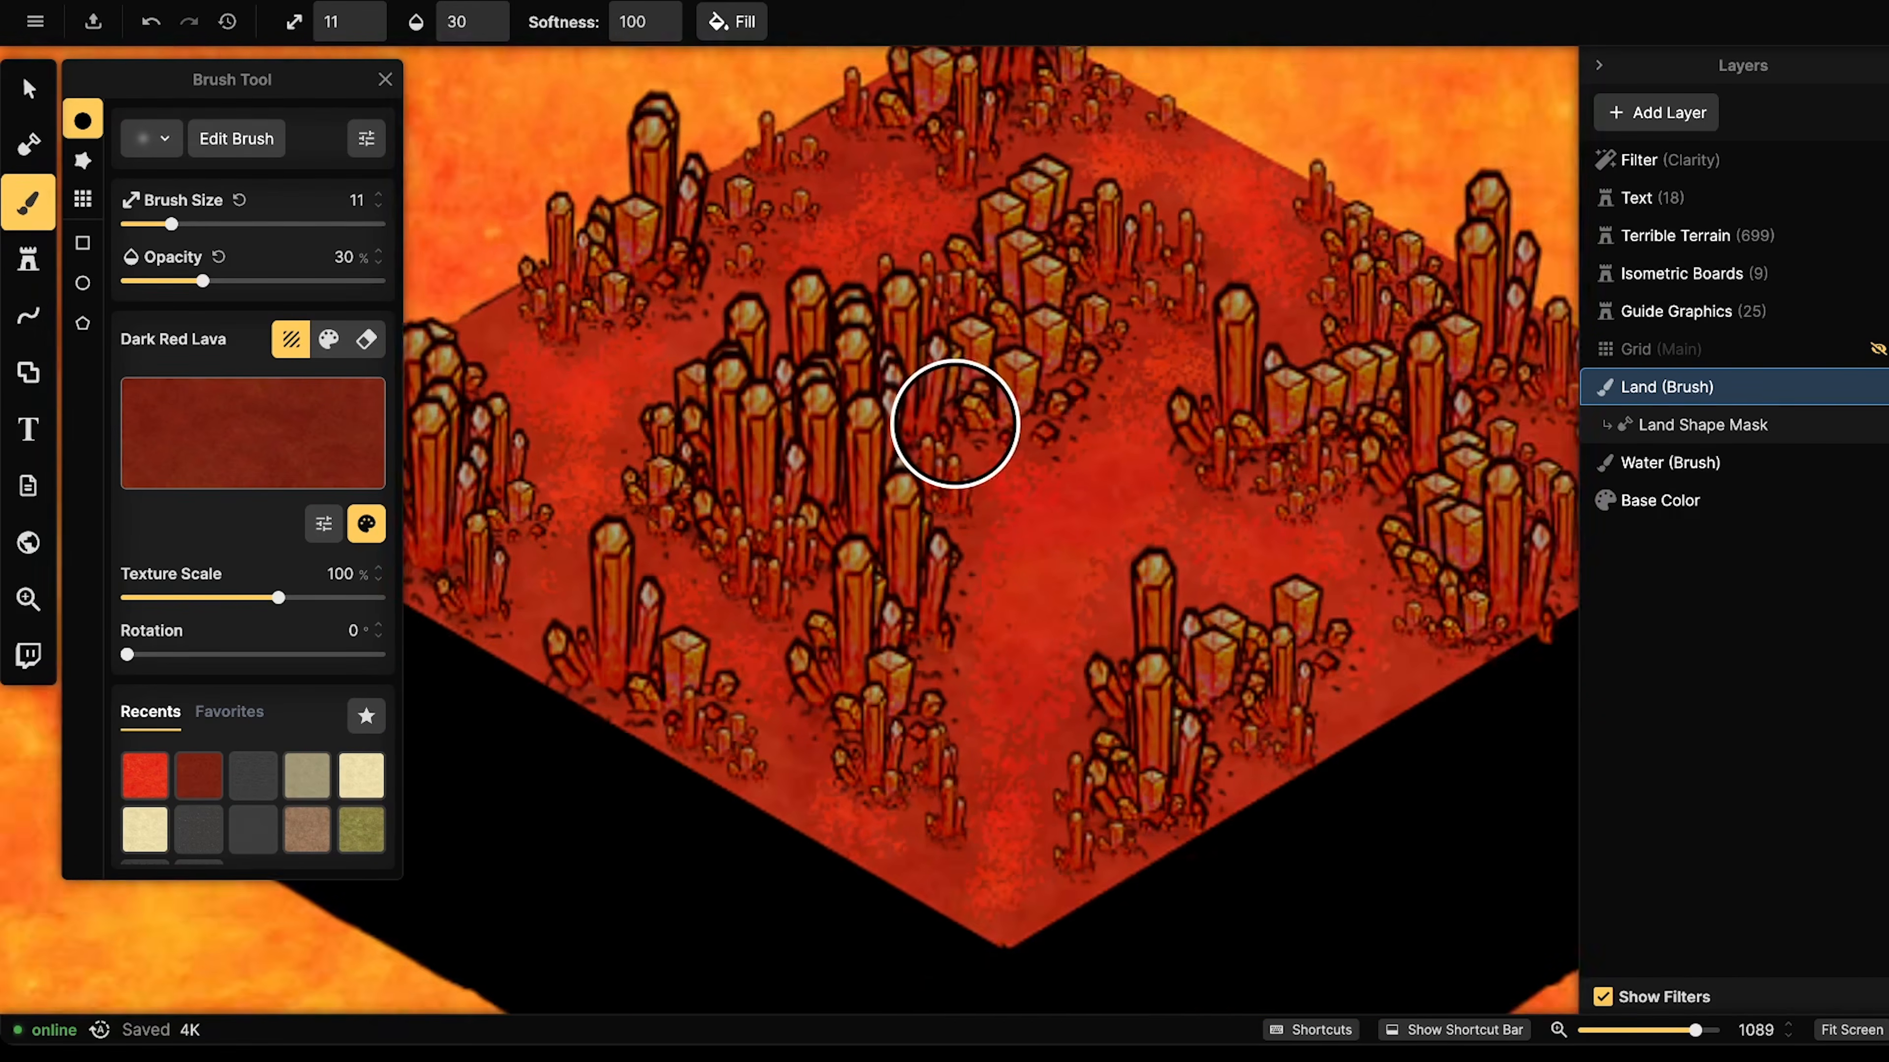
drag(955, 424, 887, 446)
scroll(886, 447, down, 2)
mouse_move(1021, 342)
mouse_down()
mouse_move(1092, 310)
mouse_move(1045, 401)
mouse_move(961, 435)
mouse_move(911, 428)
mouse_up()
- Raise the brush opacity to 99% and paint darker lava around the central, front, right and back crystal clusters
drag(203, 281, 294, 282)
drag(999, 325, 1042, 369)
drag(294, 282, 374, 283)
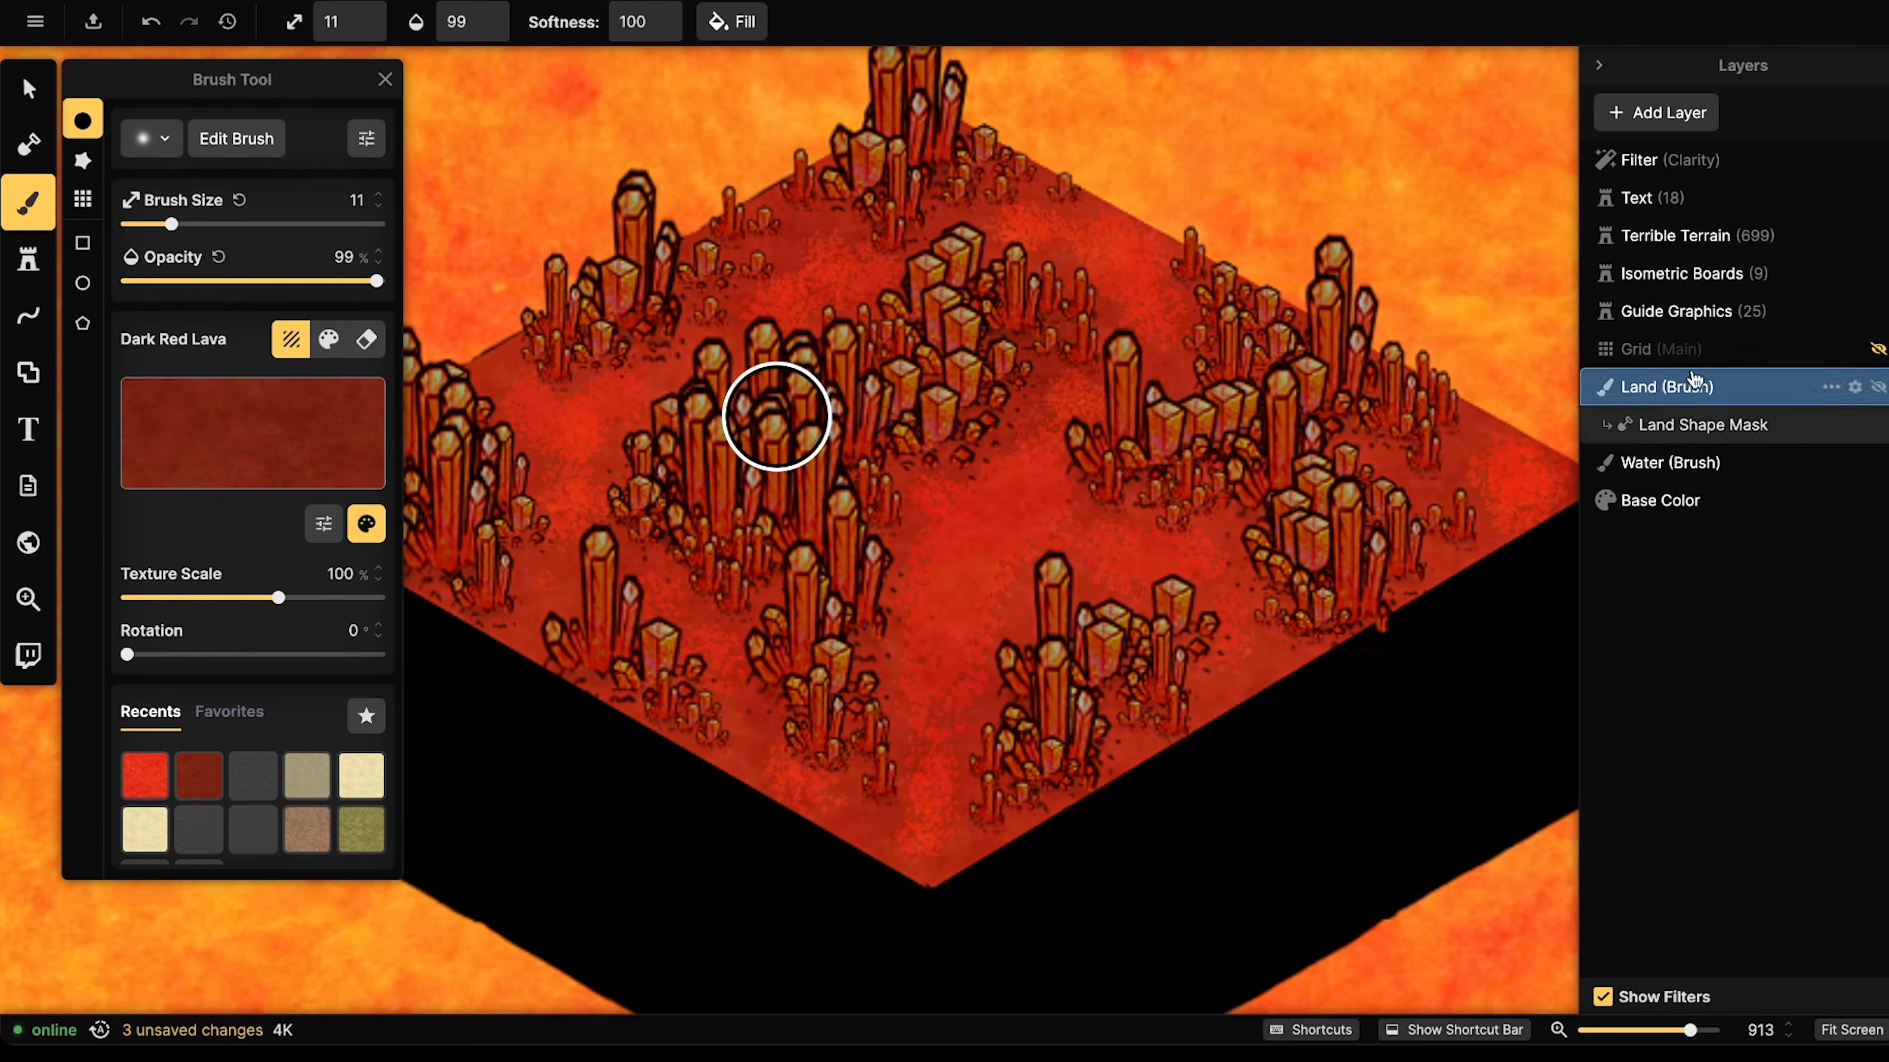
mouse_move(886, 452)
mouse_down()
mouse_move(875, 512)
mouse_move(915, 513)
mouse_move(854, 557)
mouse_move(881, 572)
mouse_move(835, 630)
mouse_move(892, 649)
mouse_move(866, 676)
mouse_move(930, 751)
mouse_up()
mouse_move(1206, 661)
mouse_down()
mouse_move(1132, 700)
mouse_move(1148, 723)
mouse_move(1109, 766)
mouse_up()
mouse_move(1414, 510)
mouse_down()
mouse_move(1378, 511)
mouse_move(1350, 466)
mouse_move(1247, 506)
mouse_move(1265, 413)
mouse_move(1416, 388)
mouse_move(1470, 432)
mouse_move(1370, 455)
mouse_move(1383, 569)
mouse_move(1450, 506)
mouse_up()
mouse_move(952, 201)
mouse_down()
mouse_move(996, 209)
mouse_move(1070, 169)
mouse_up()
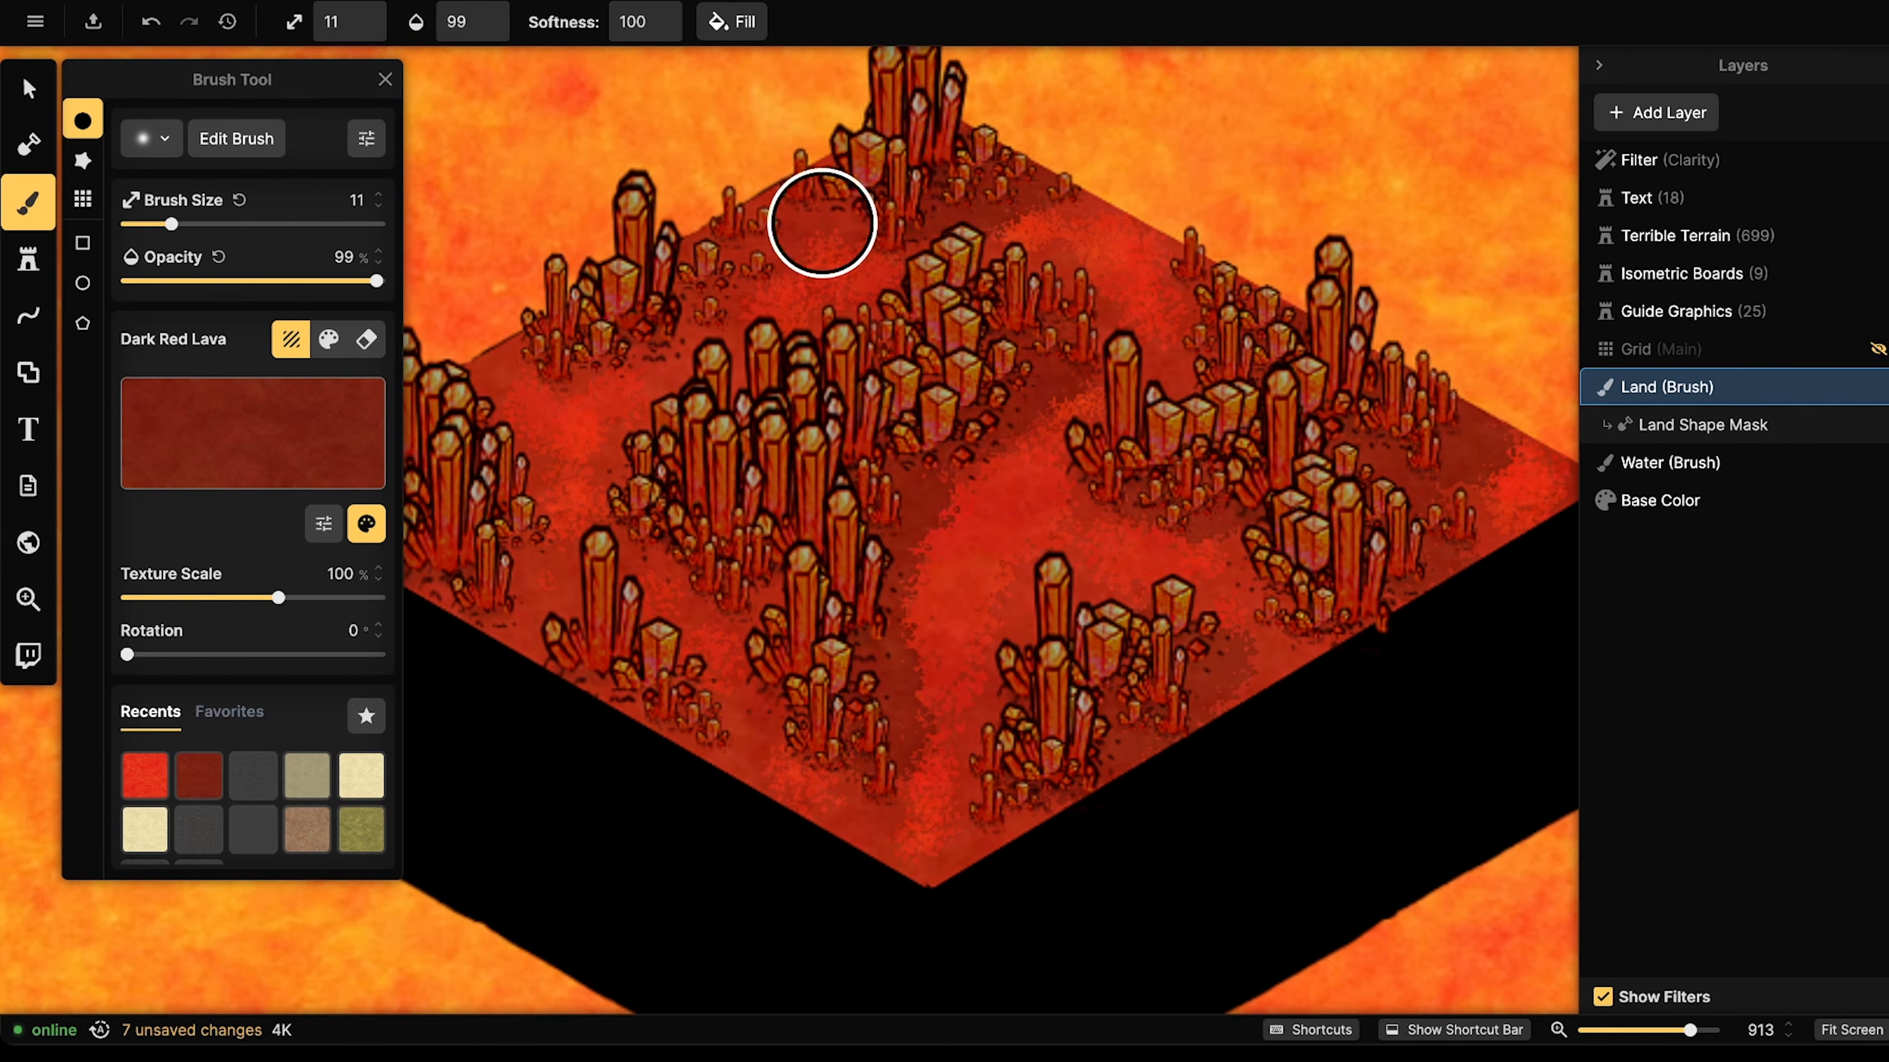
- Paint Dark Red Lava around the crystals along the left side and front-left edge of the block's top
drag(651, 348, 624, 329)
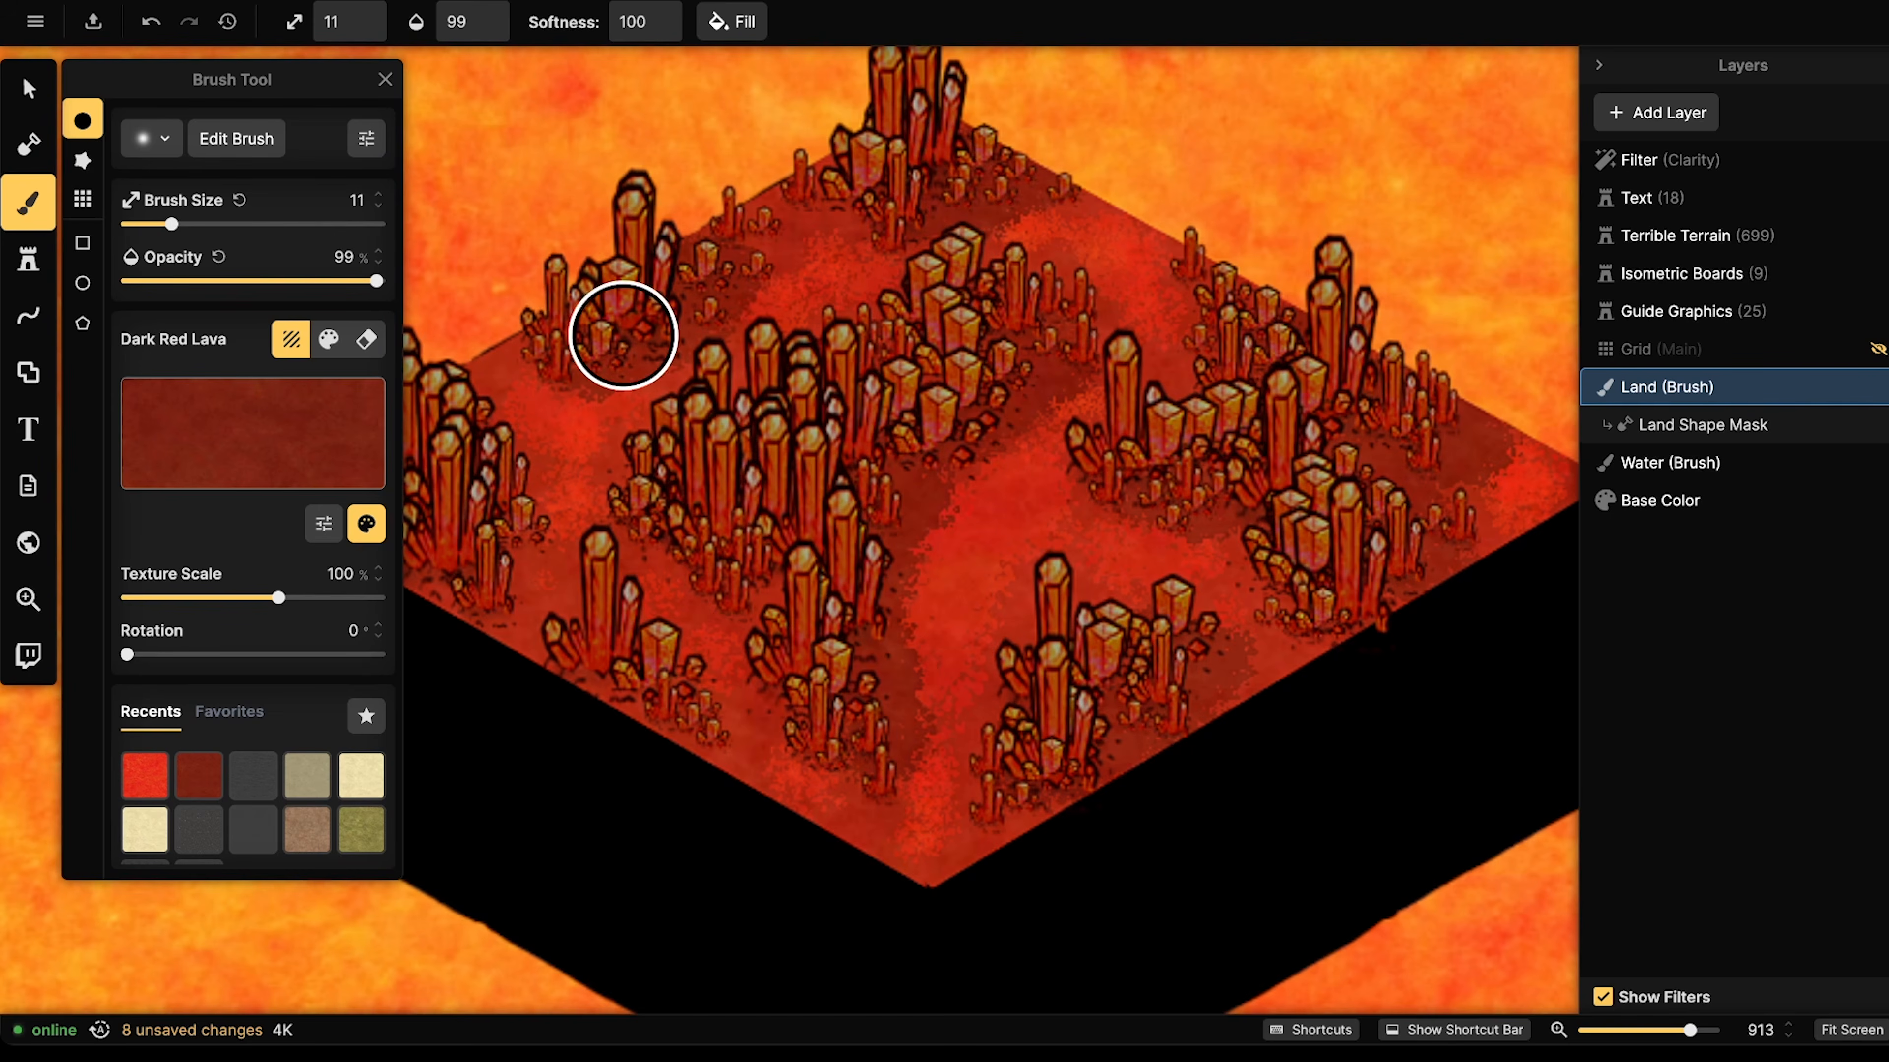
drag(537, 512, 439, 593)
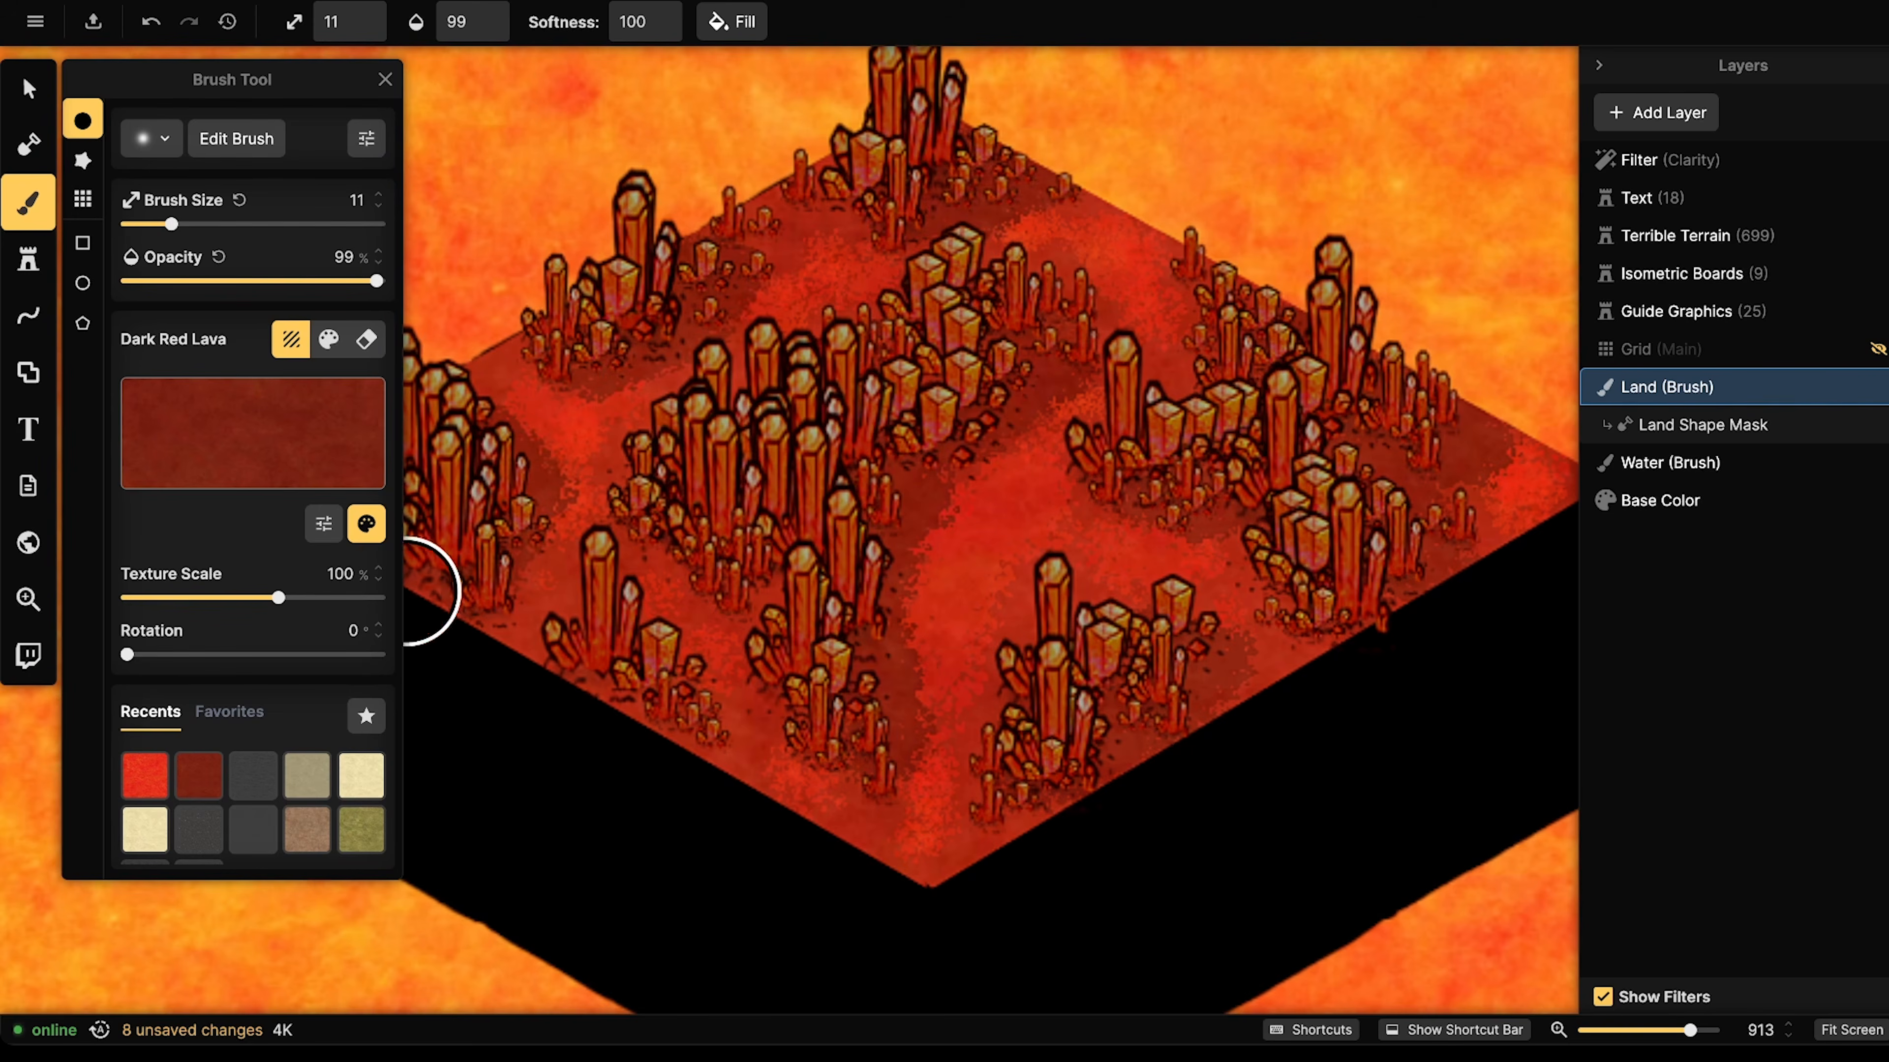
mouse_move(647, 635)
mouse_down()
mouse_move(669, 687)
mouse_move(751, 722)
mouse_up()
mouse_move(883, 740)
mouse_down()
mouse_move(840, 533)
mouse_move(795, 480)
mouse_up()
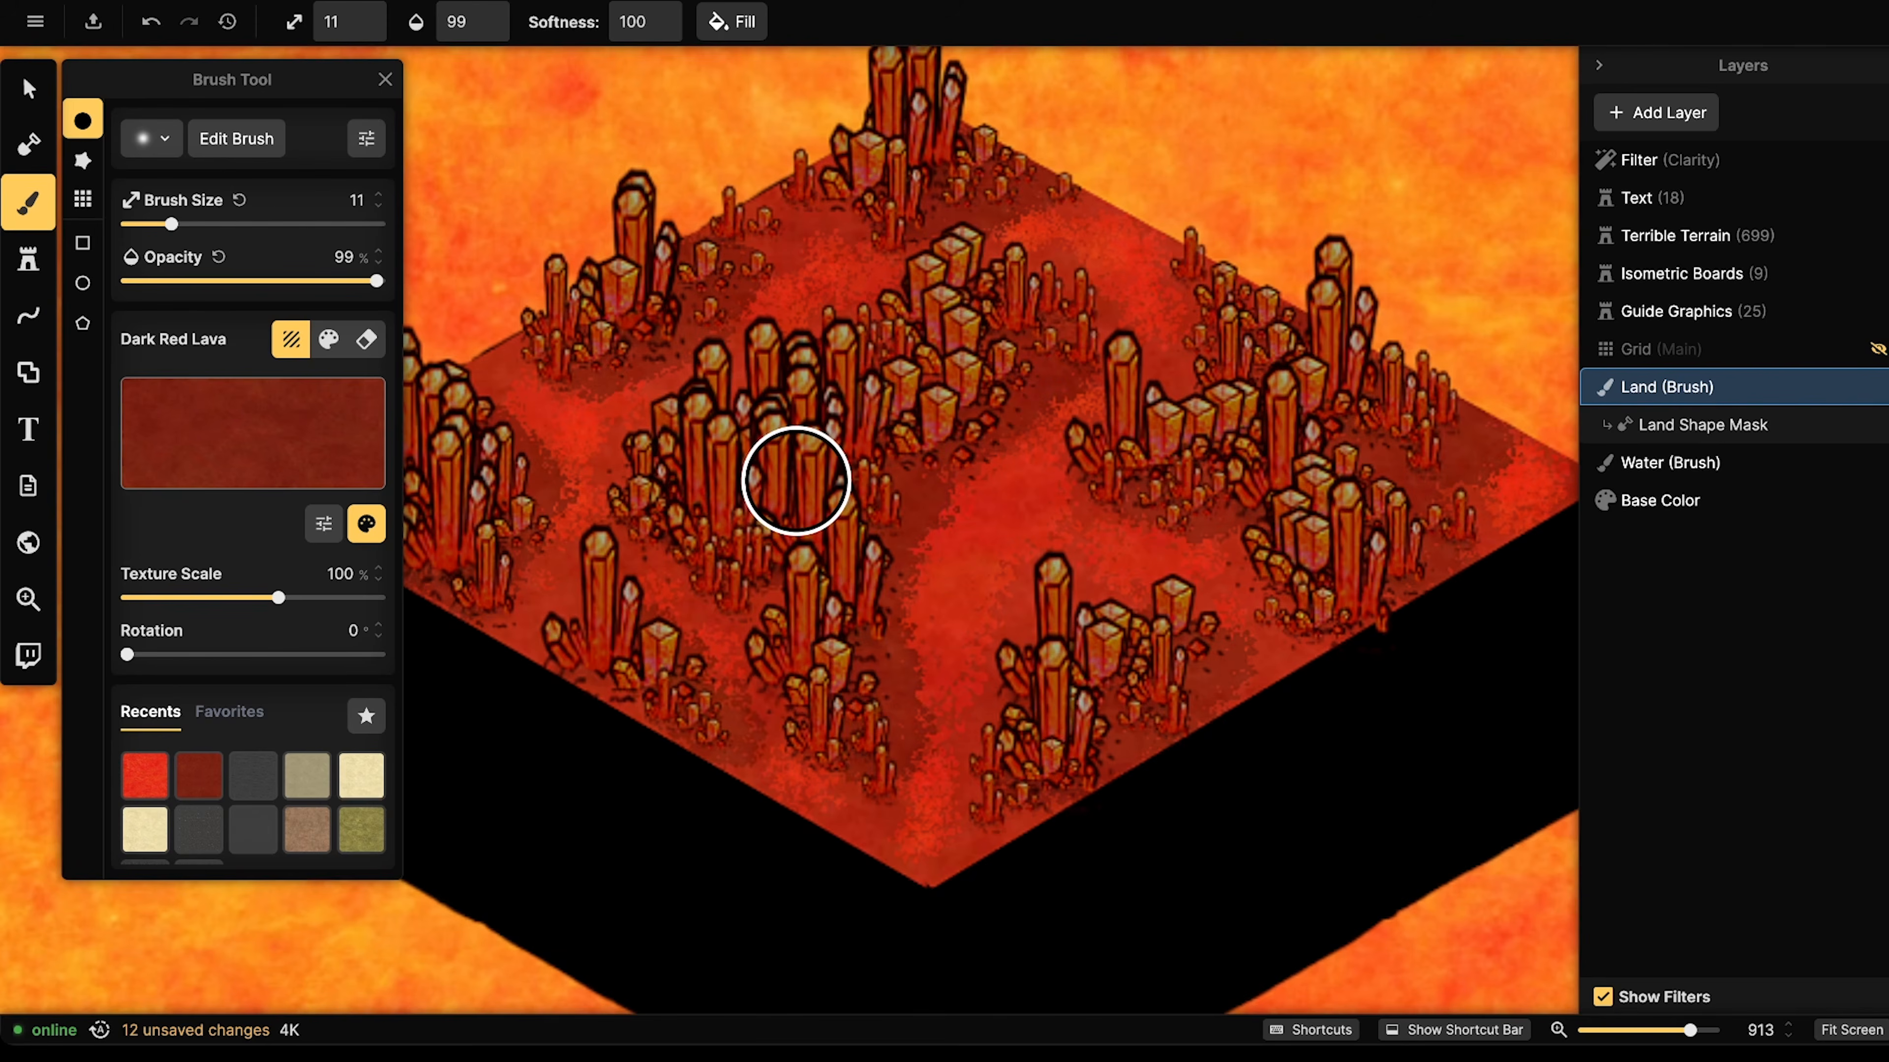
scroll(771, 333, down, 5)
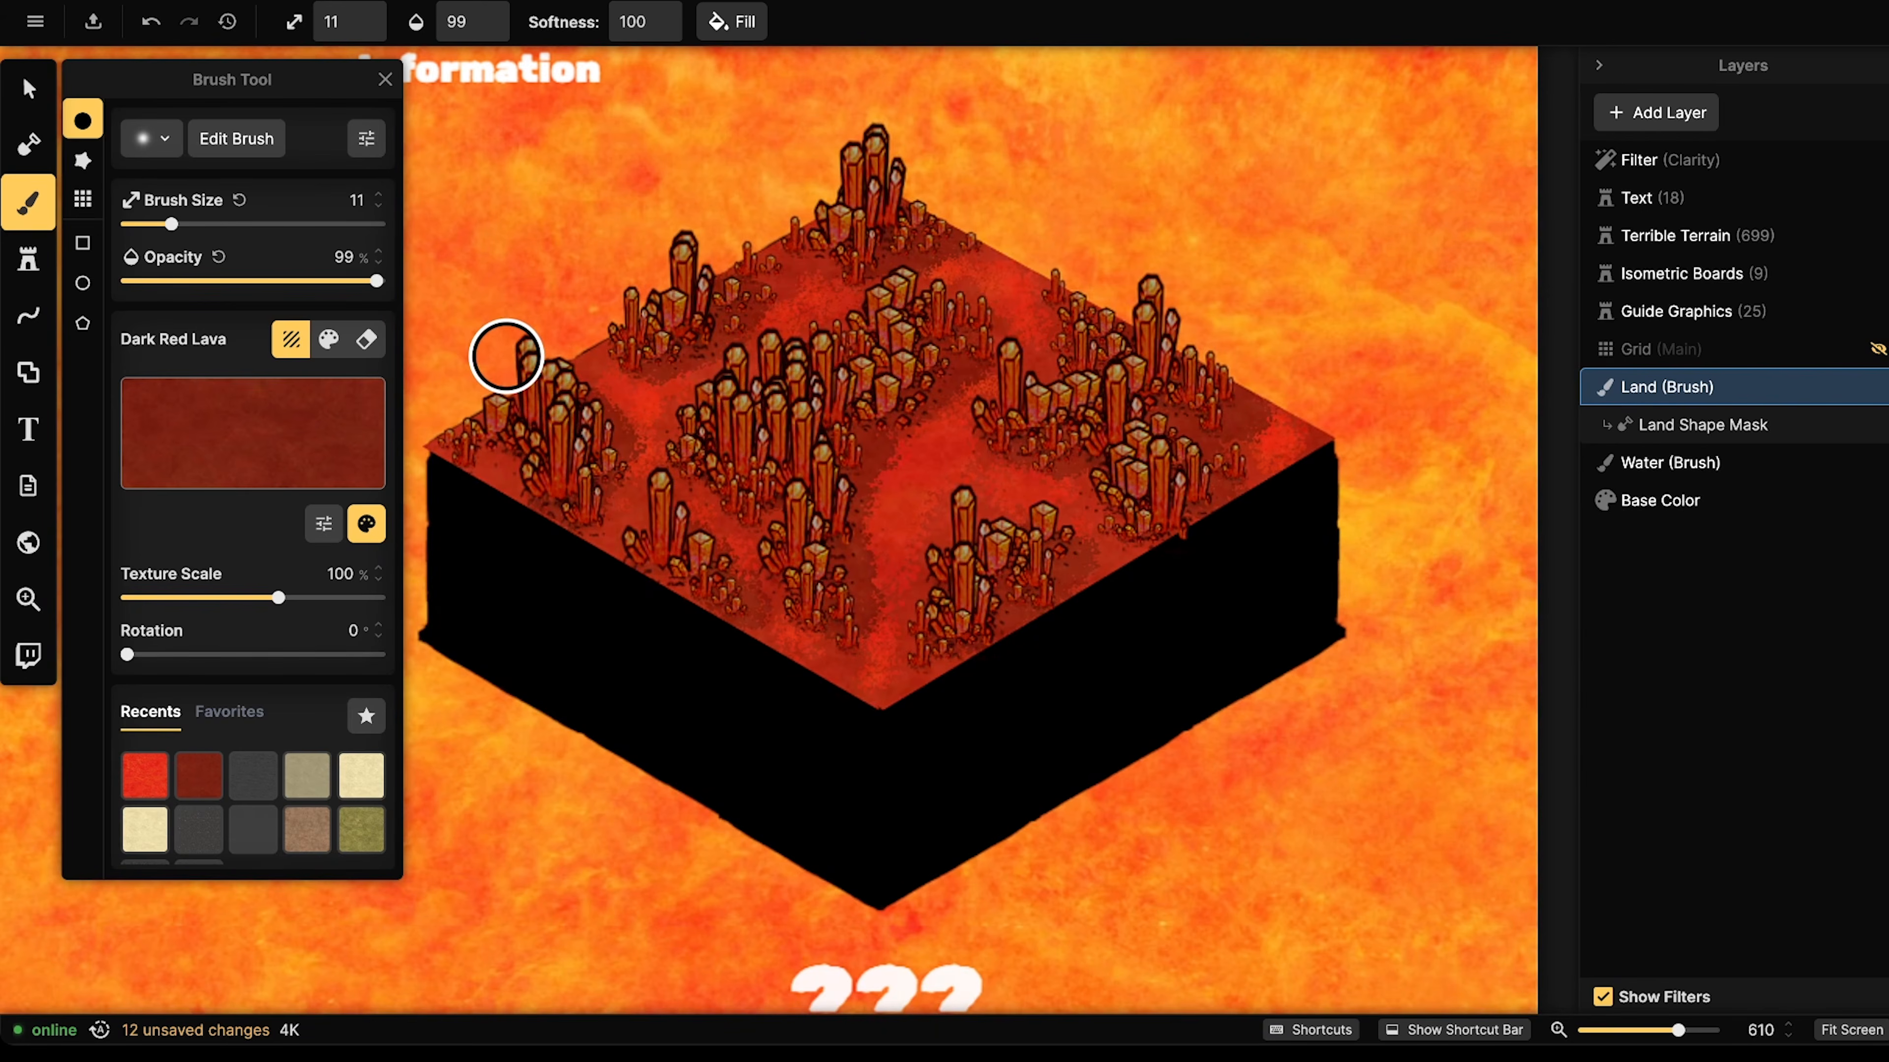
- Search the Fantasy World textures in the catalog for "water"
click(28, 202)
click(28, 203)
click(246, 396)
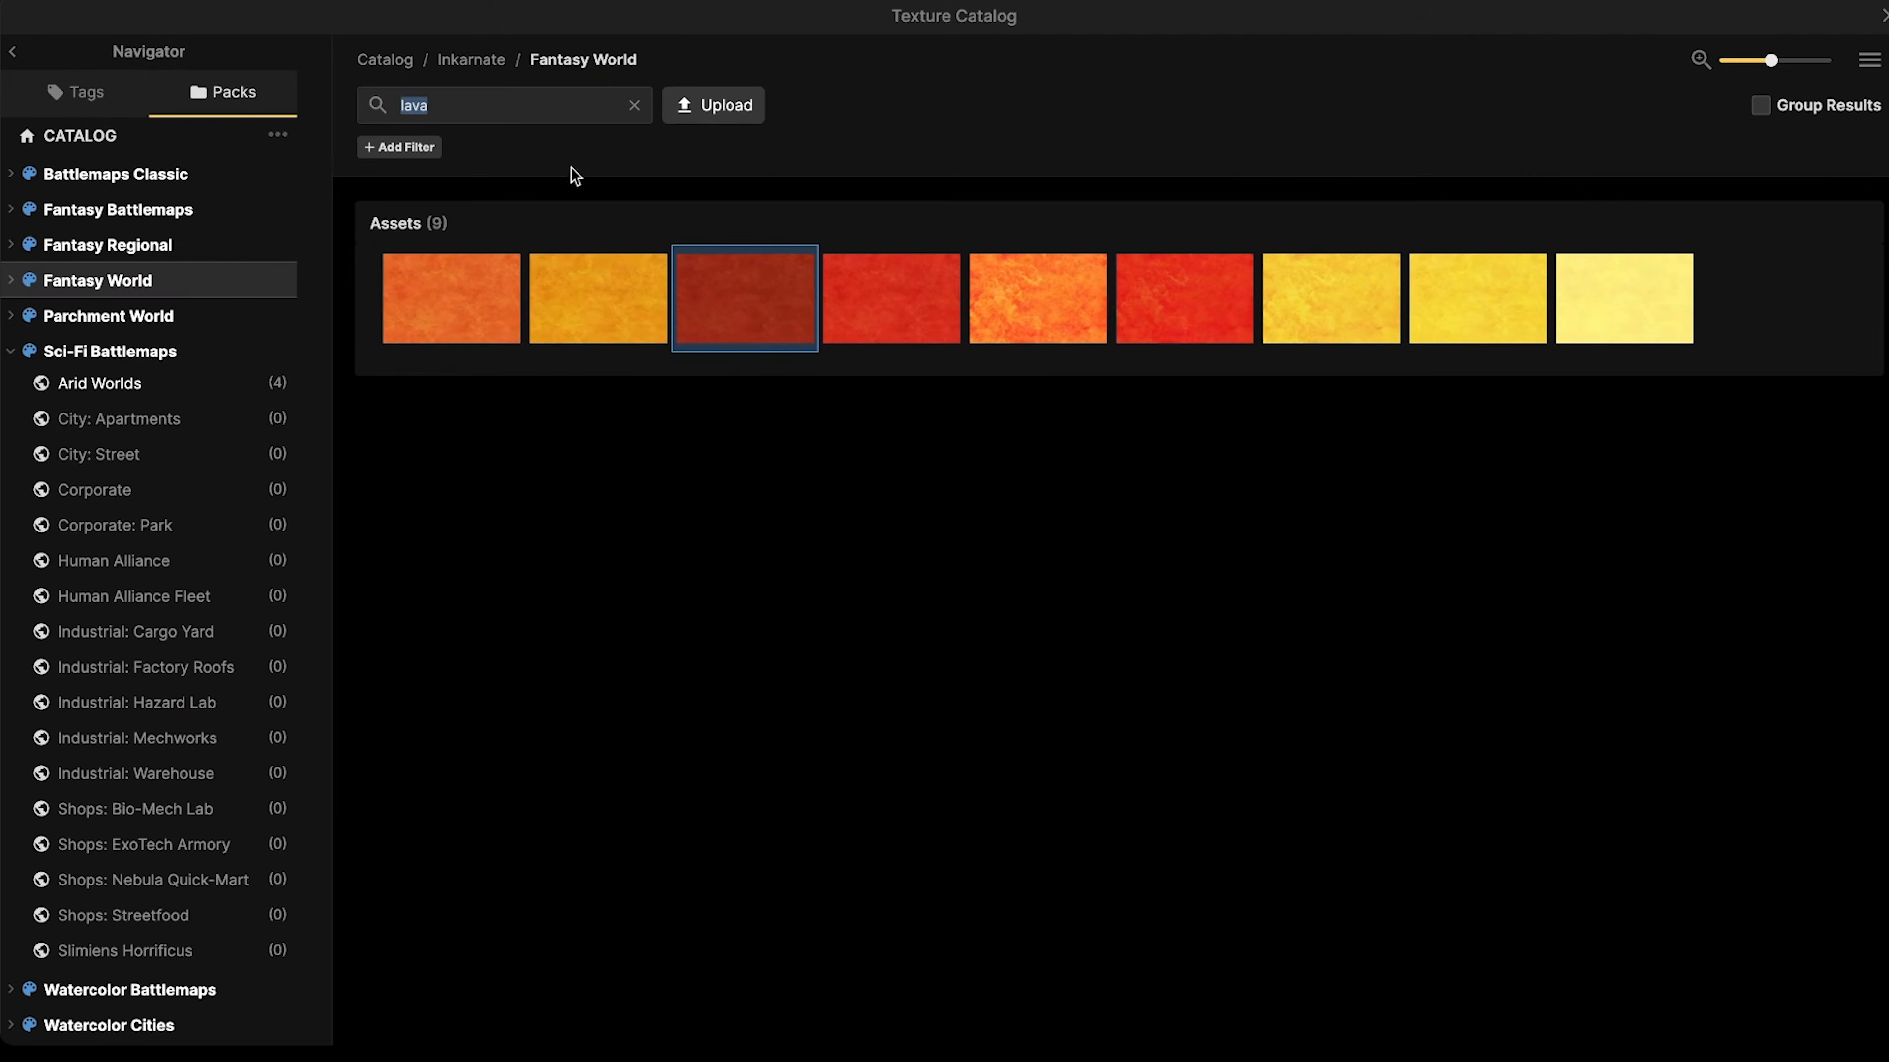
text(water)
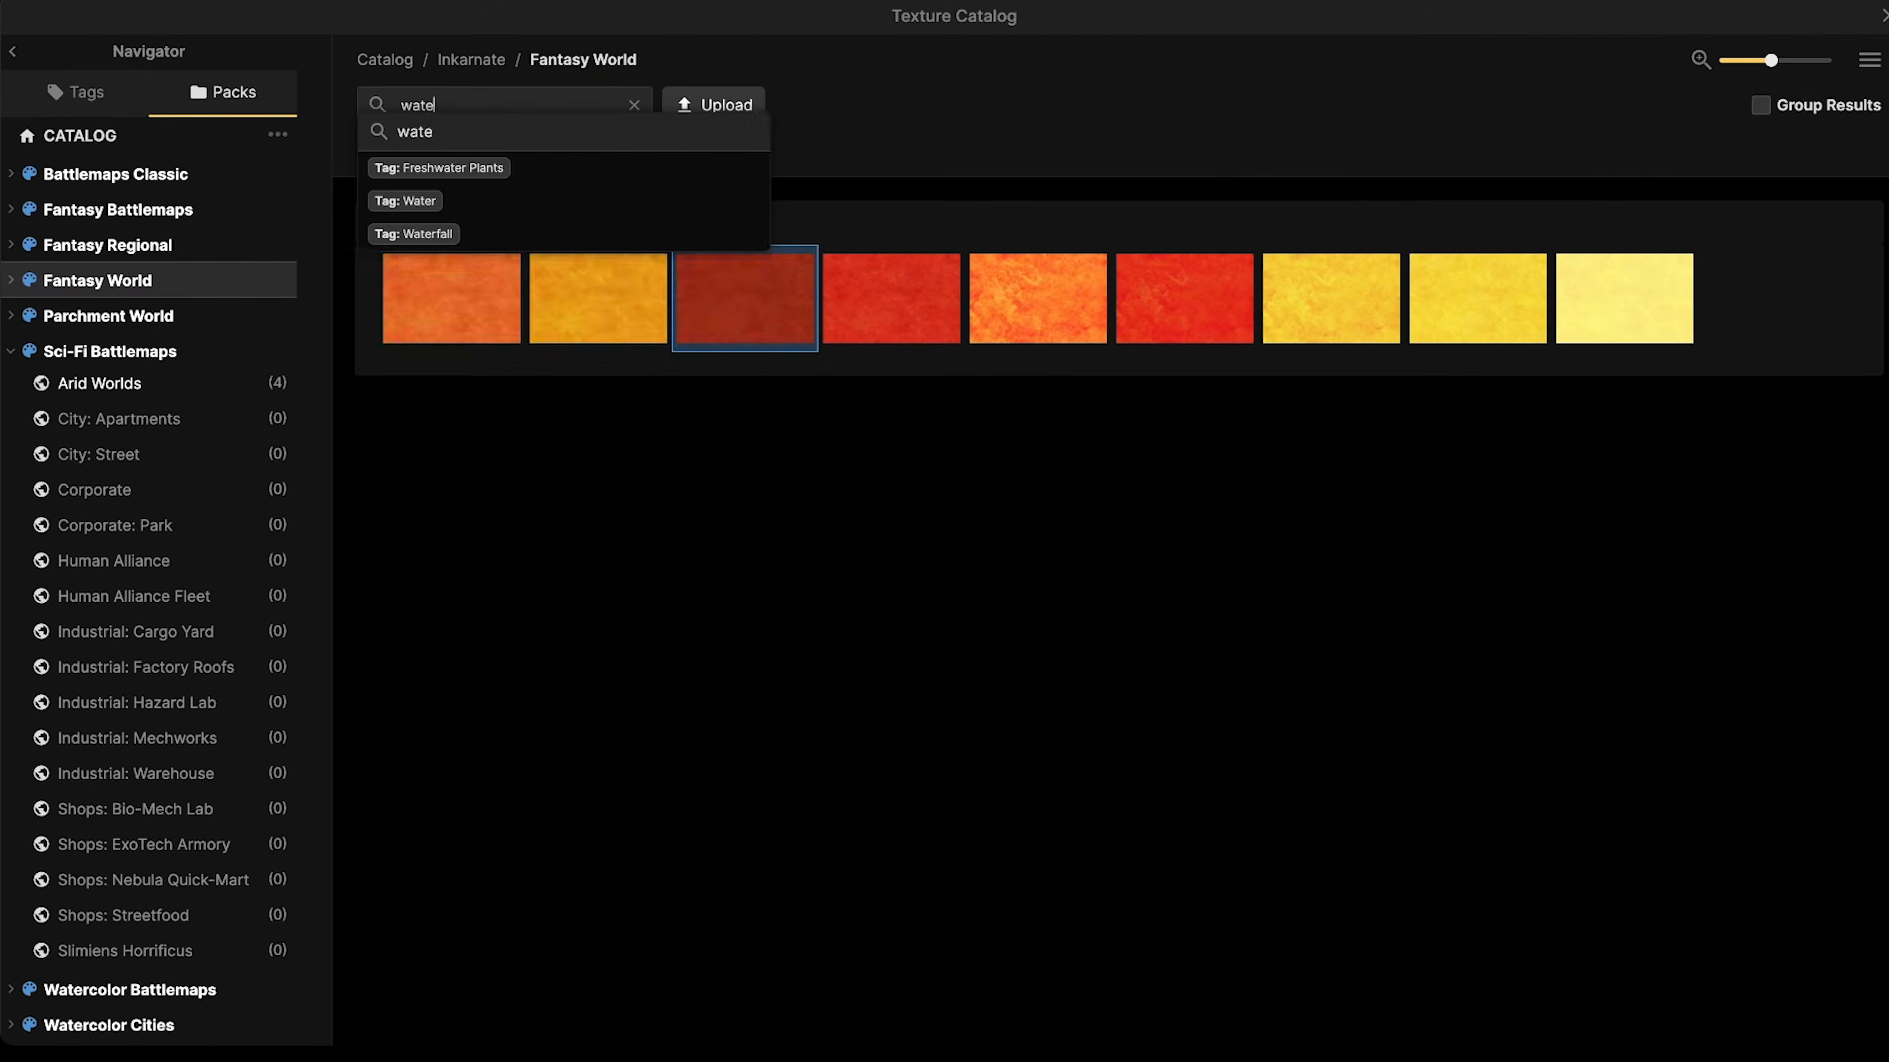
key(Return)
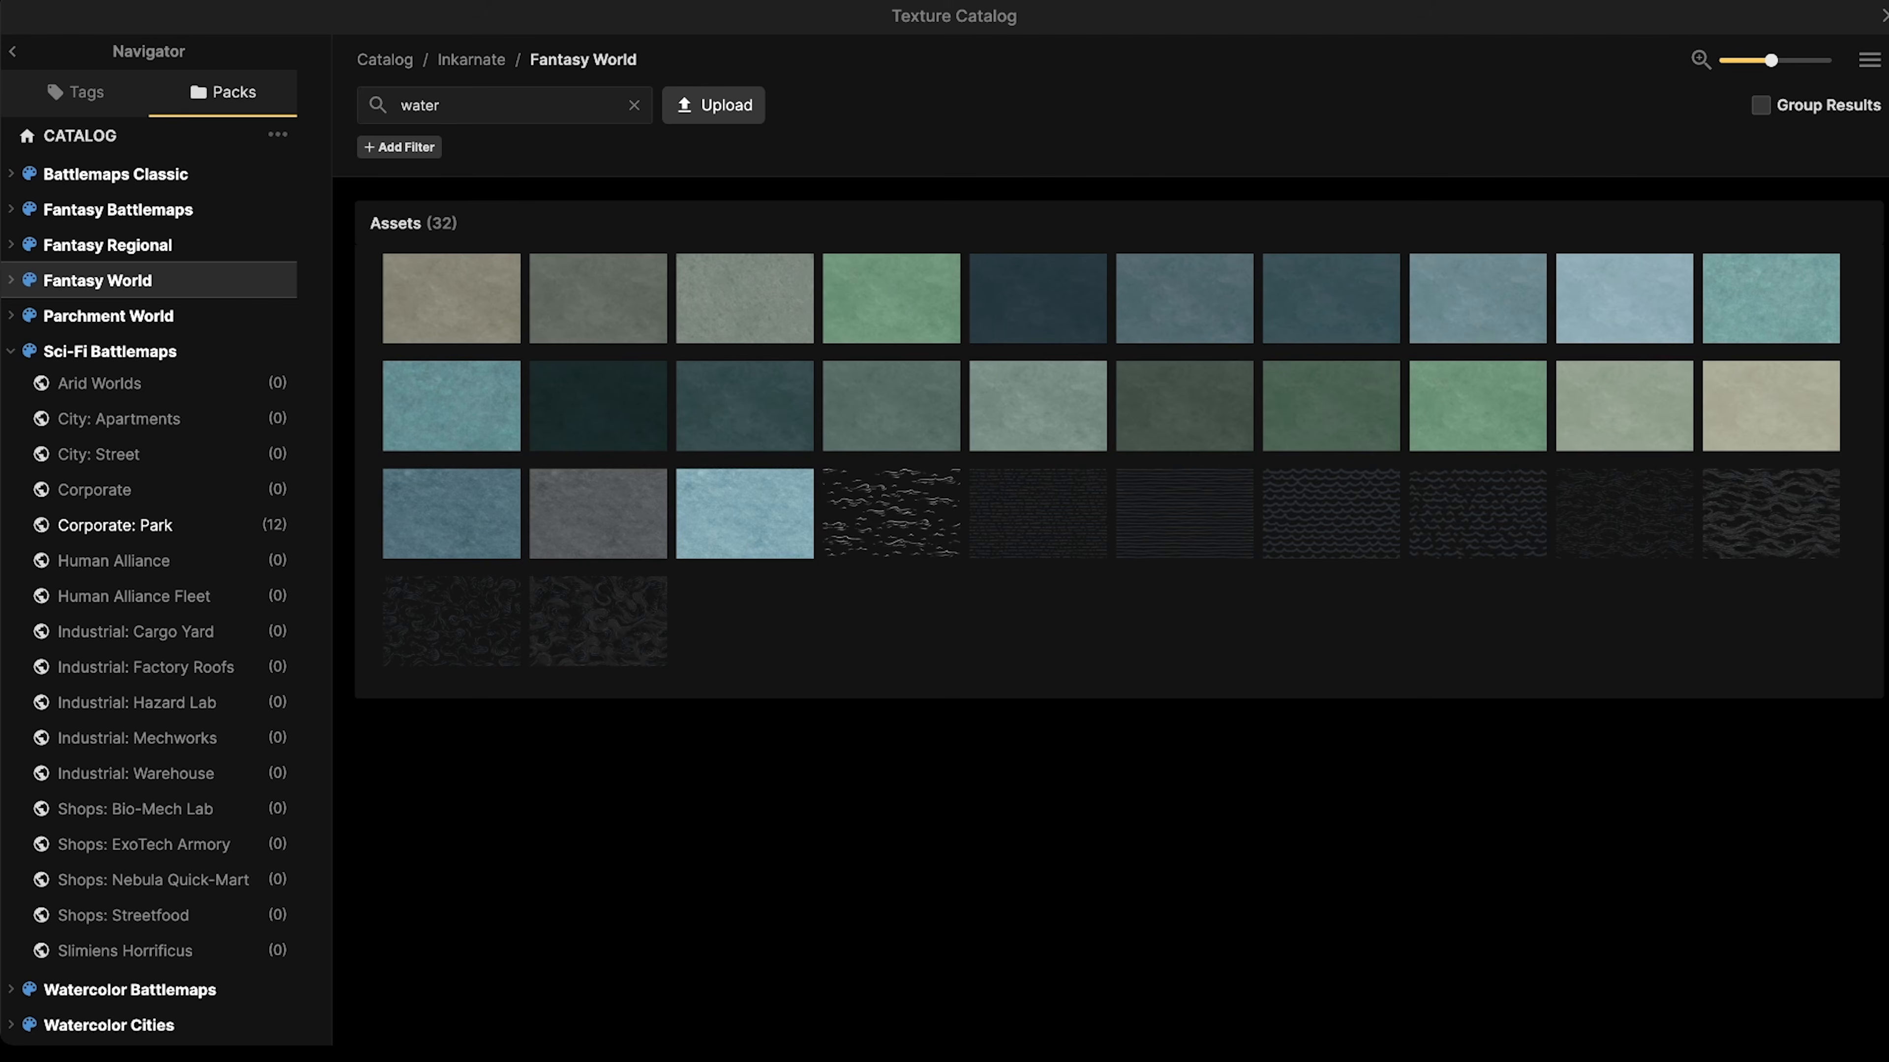
- Show the asset names in the texture catalog and choose the Roiling Water texture for the brush
click(1868, 60)
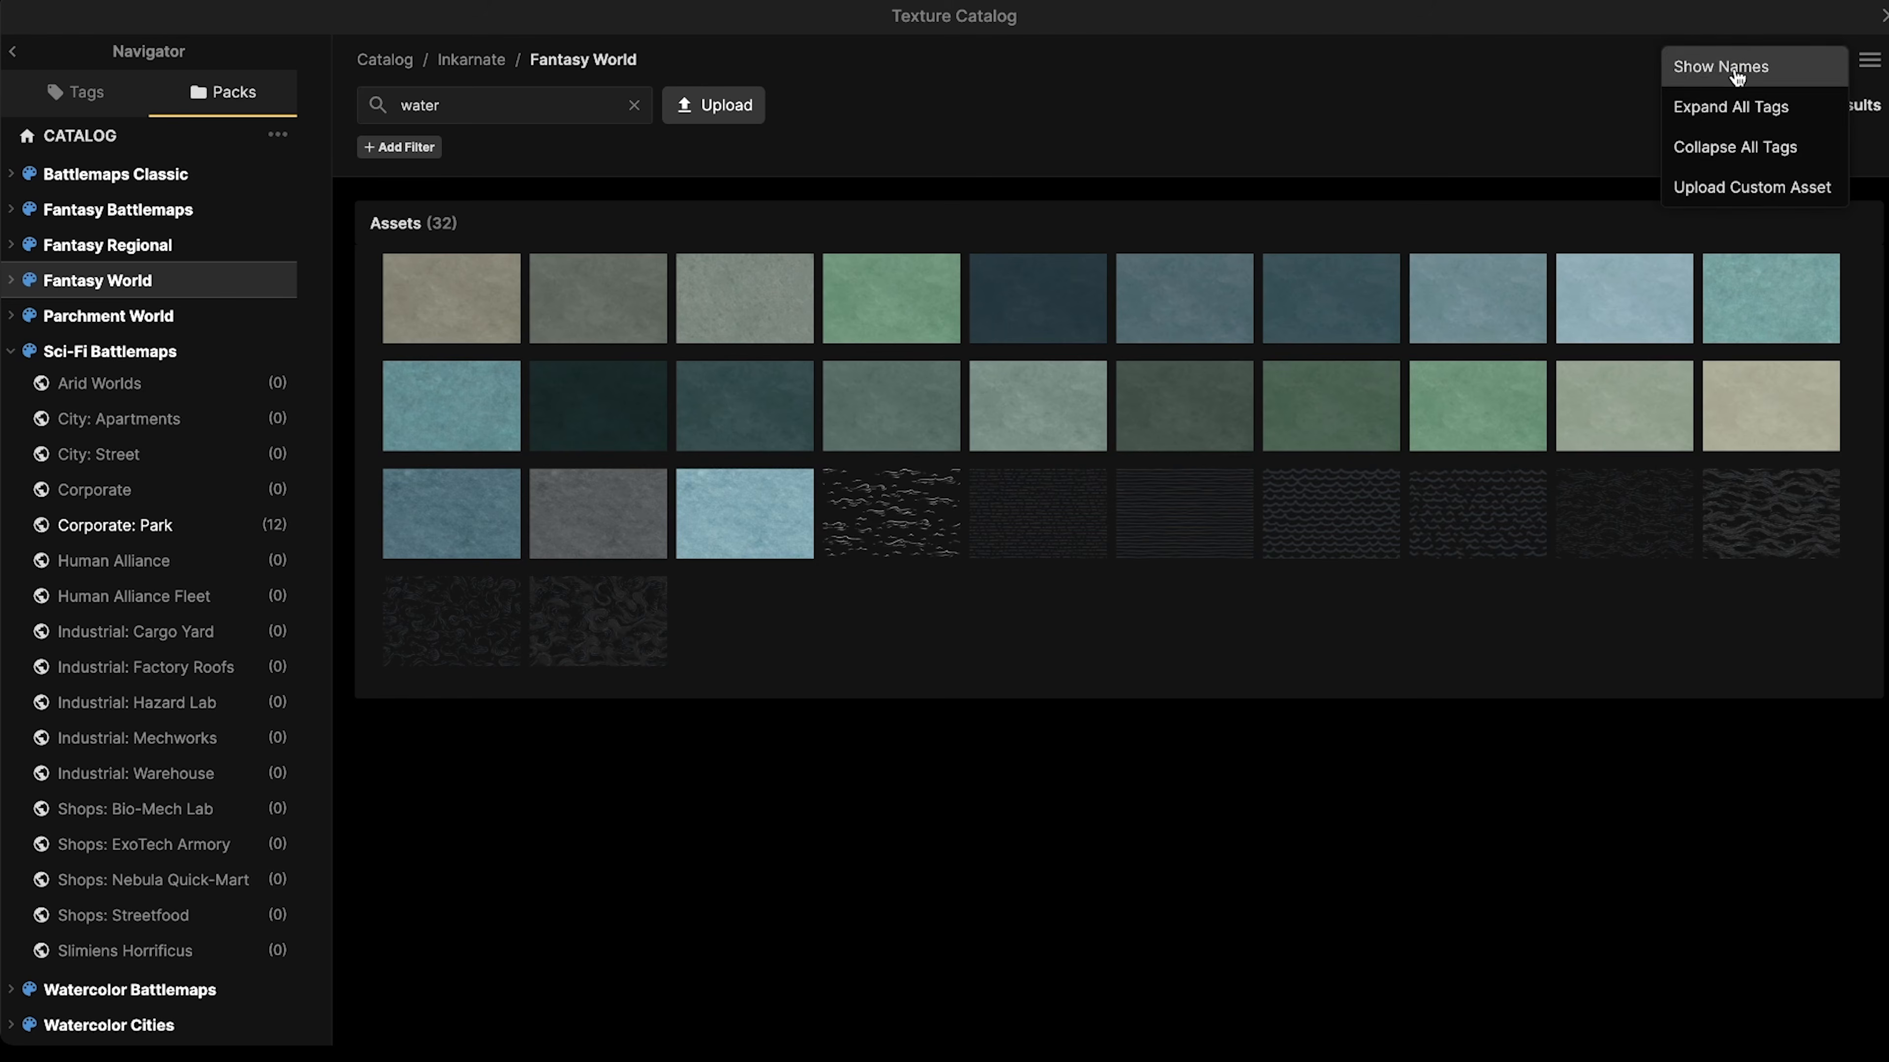
click(1717, 66)
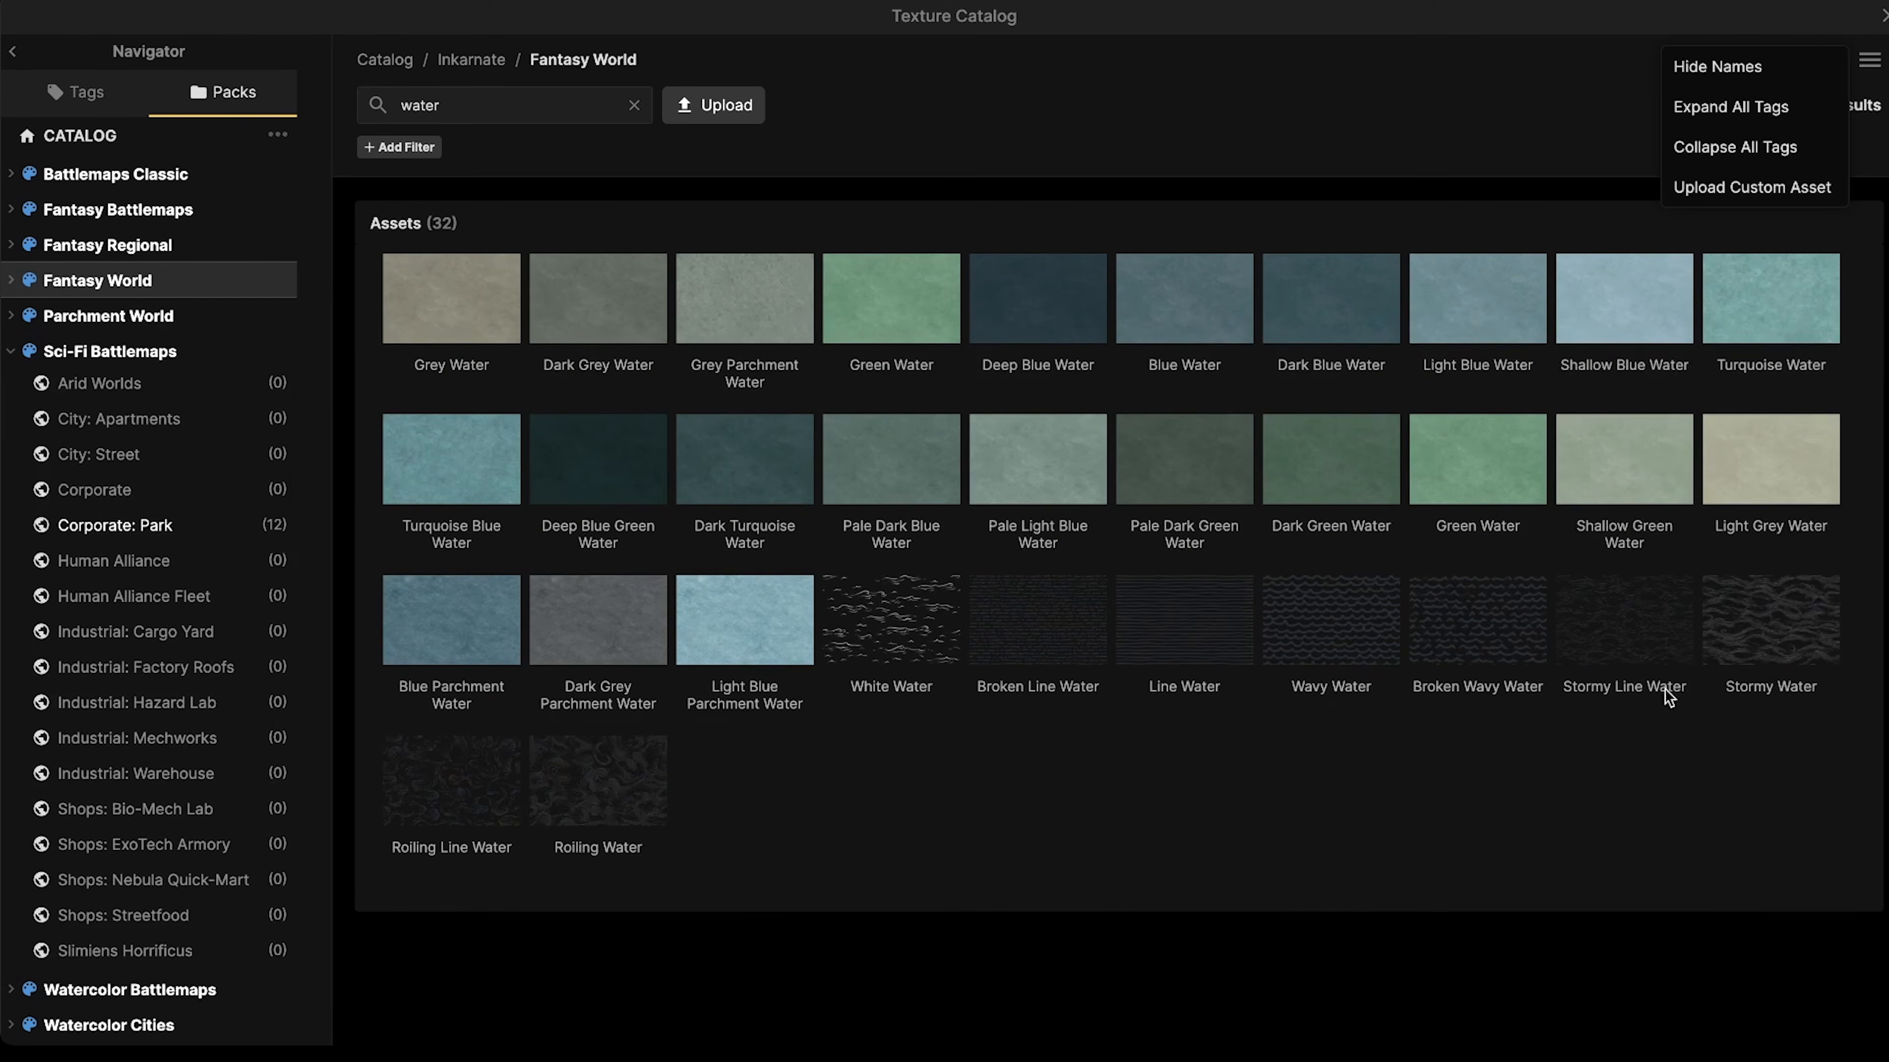
mouse_move(1737, 674)
mouse_move(618, 790)
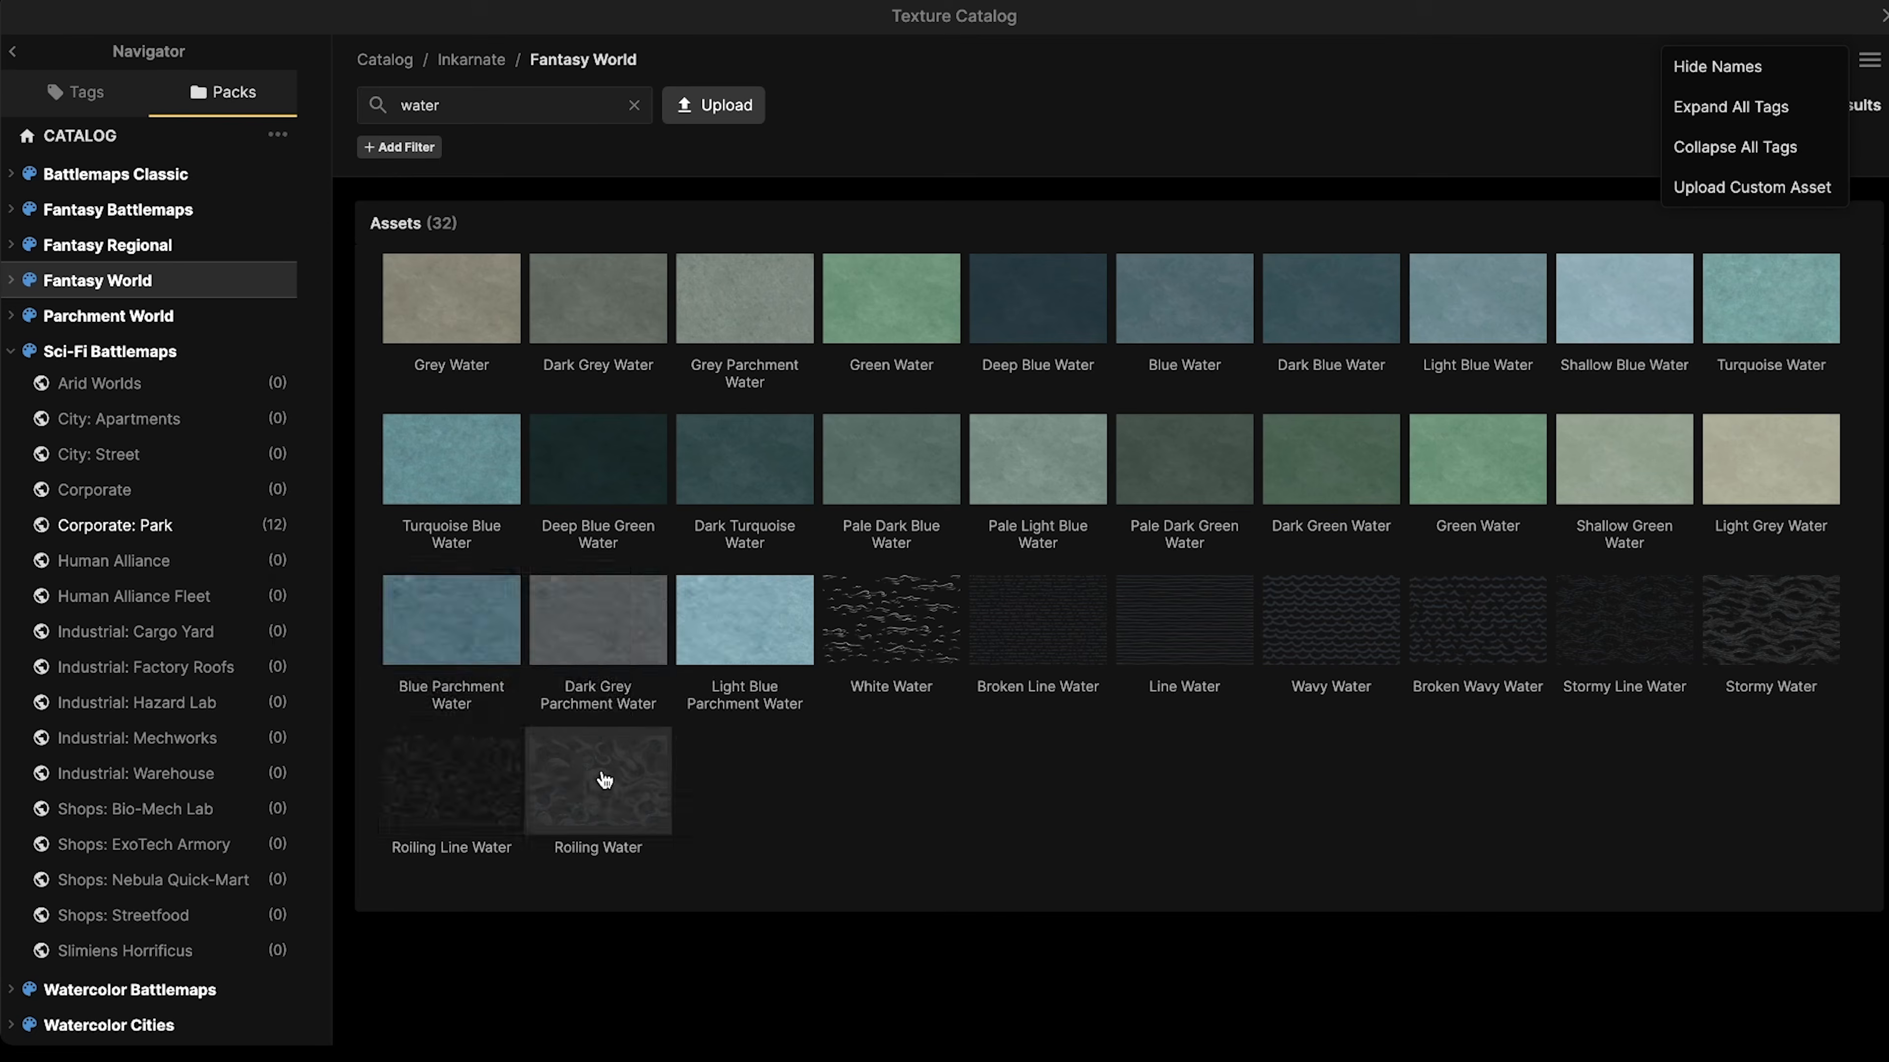
click(617, 789)
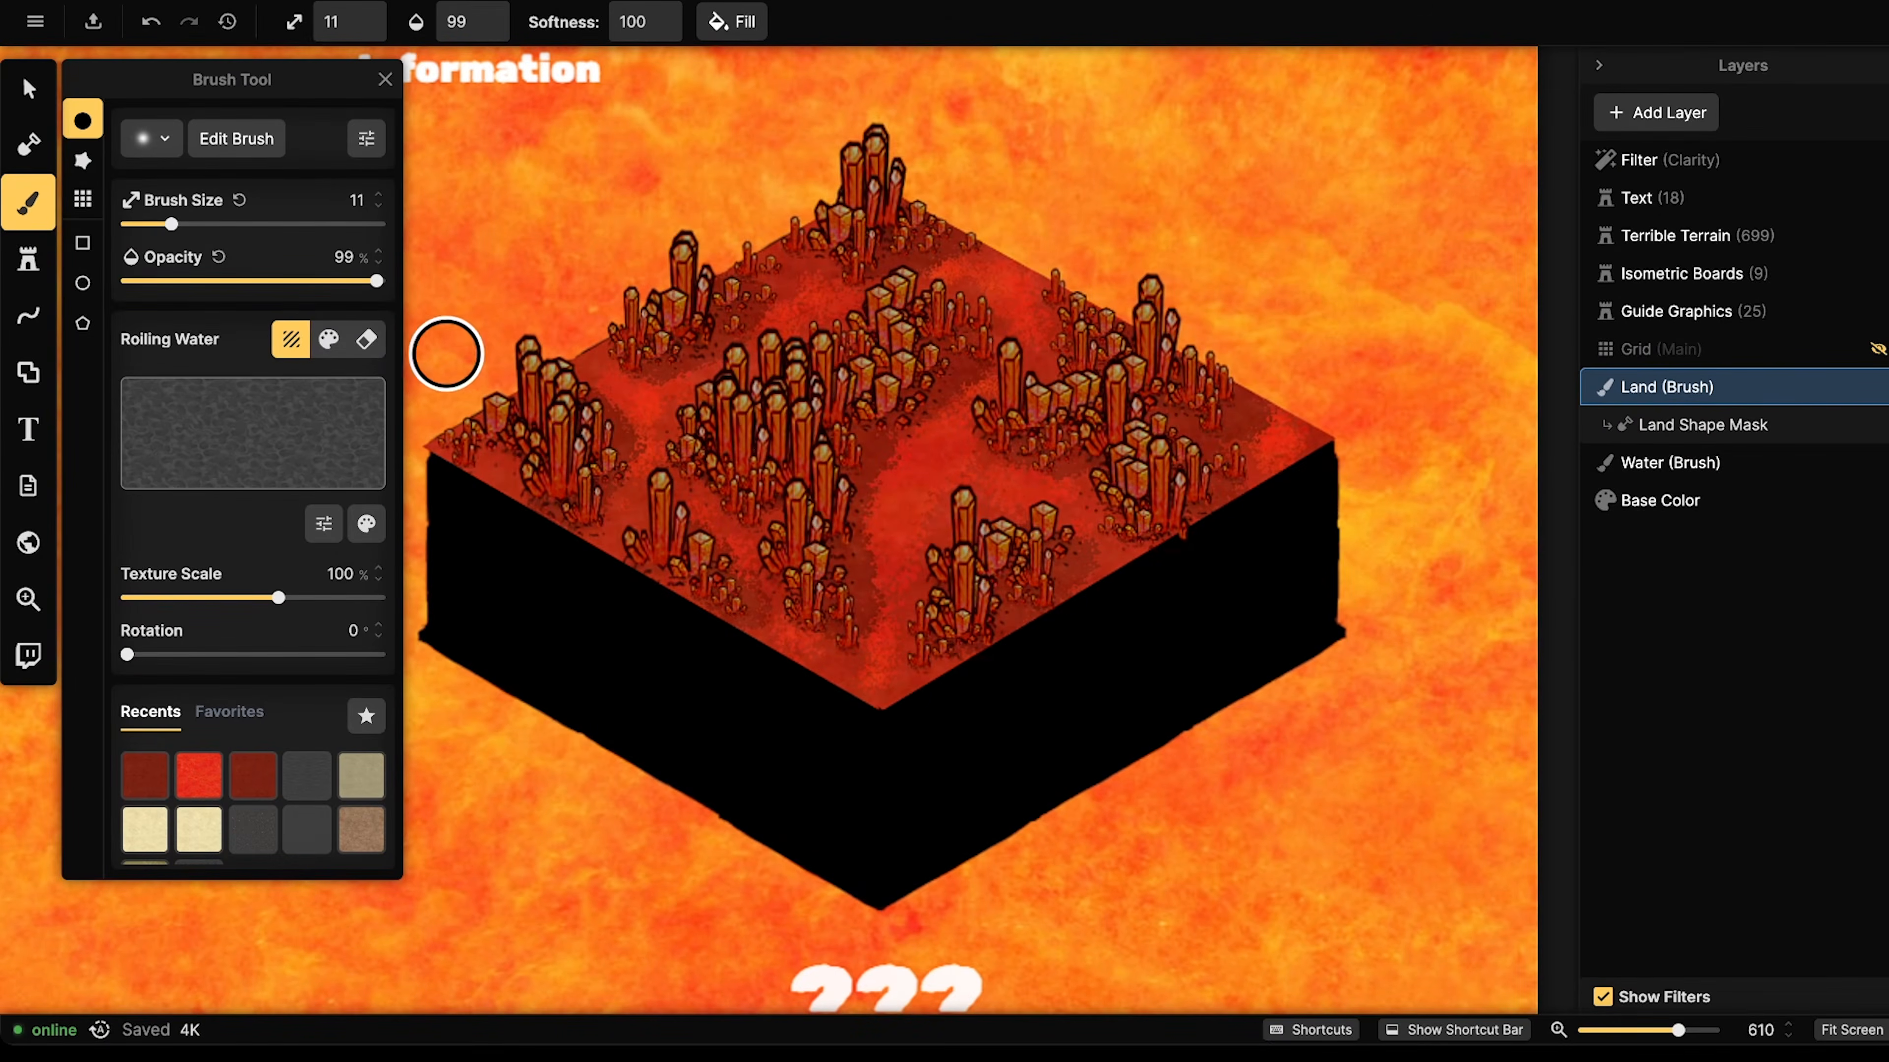
- Tweak Roiling Water to saturation 0 and brightness about 45, with a texture scale of 68.13%
click(366, 524)
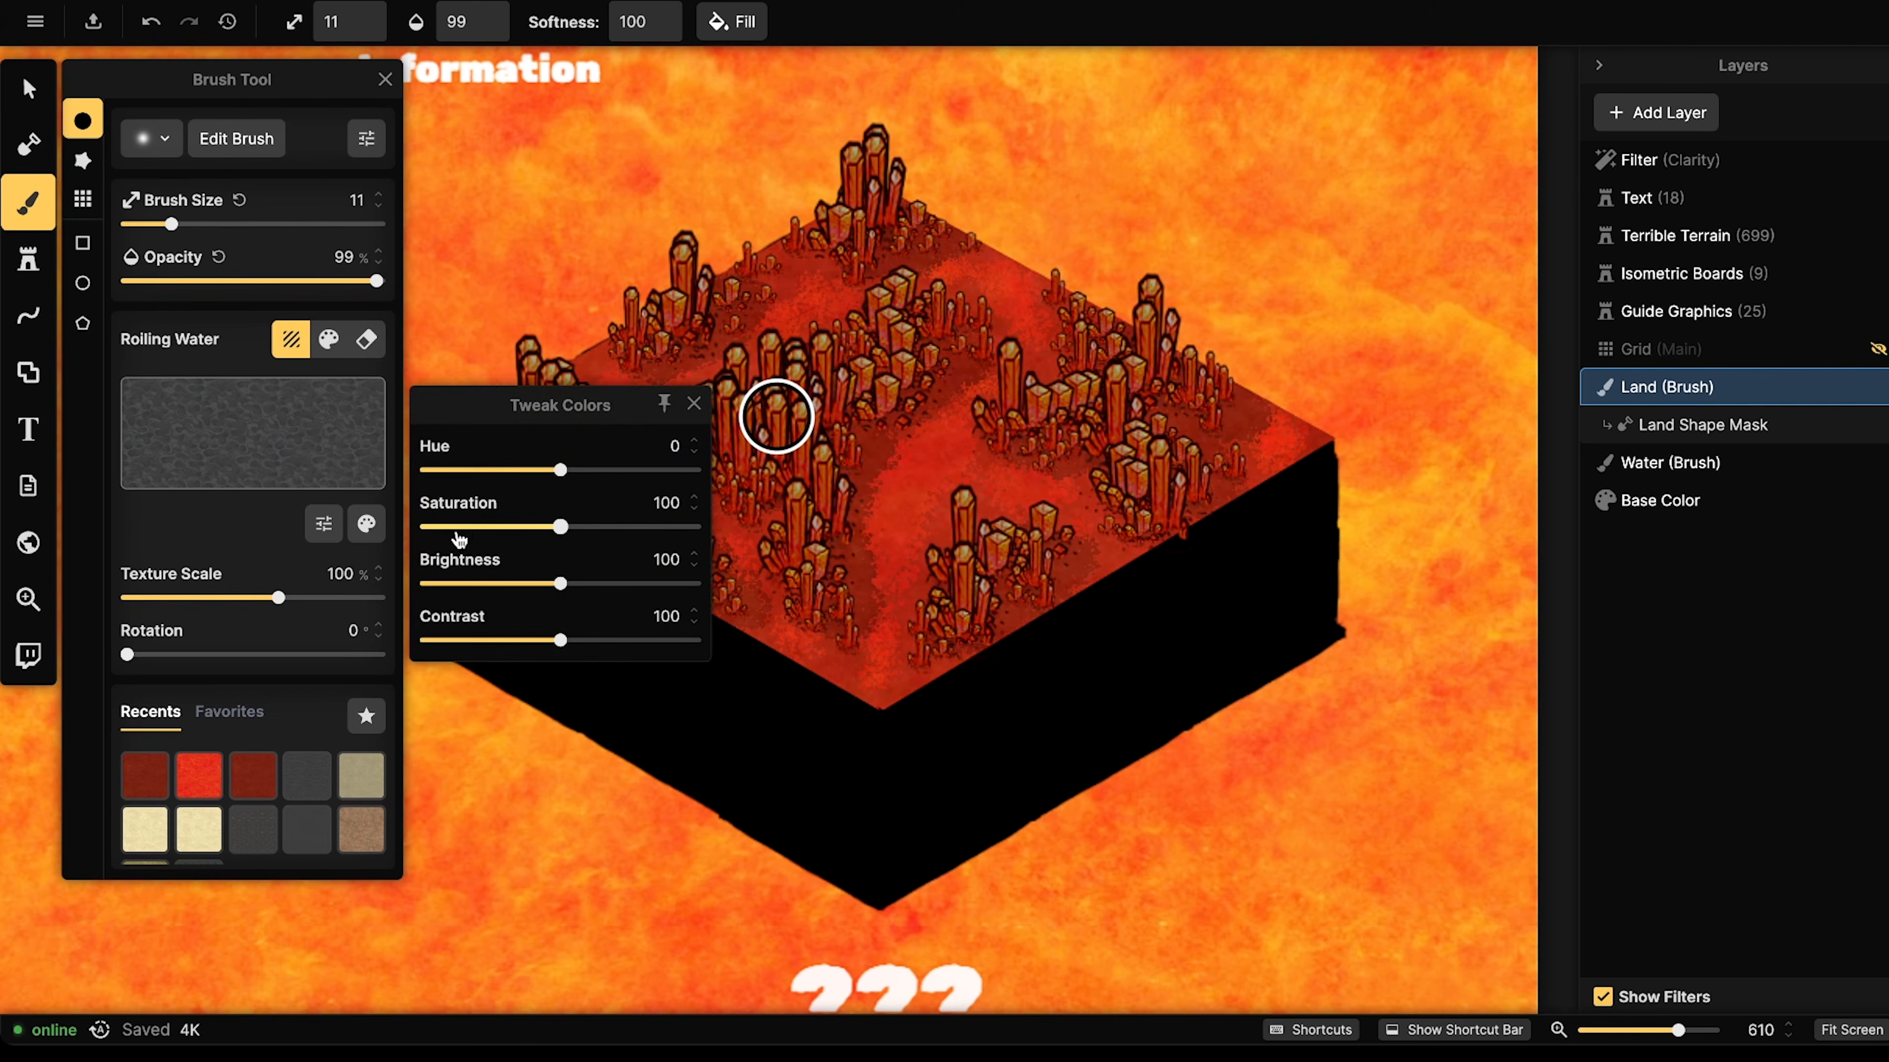
click(459, 527)
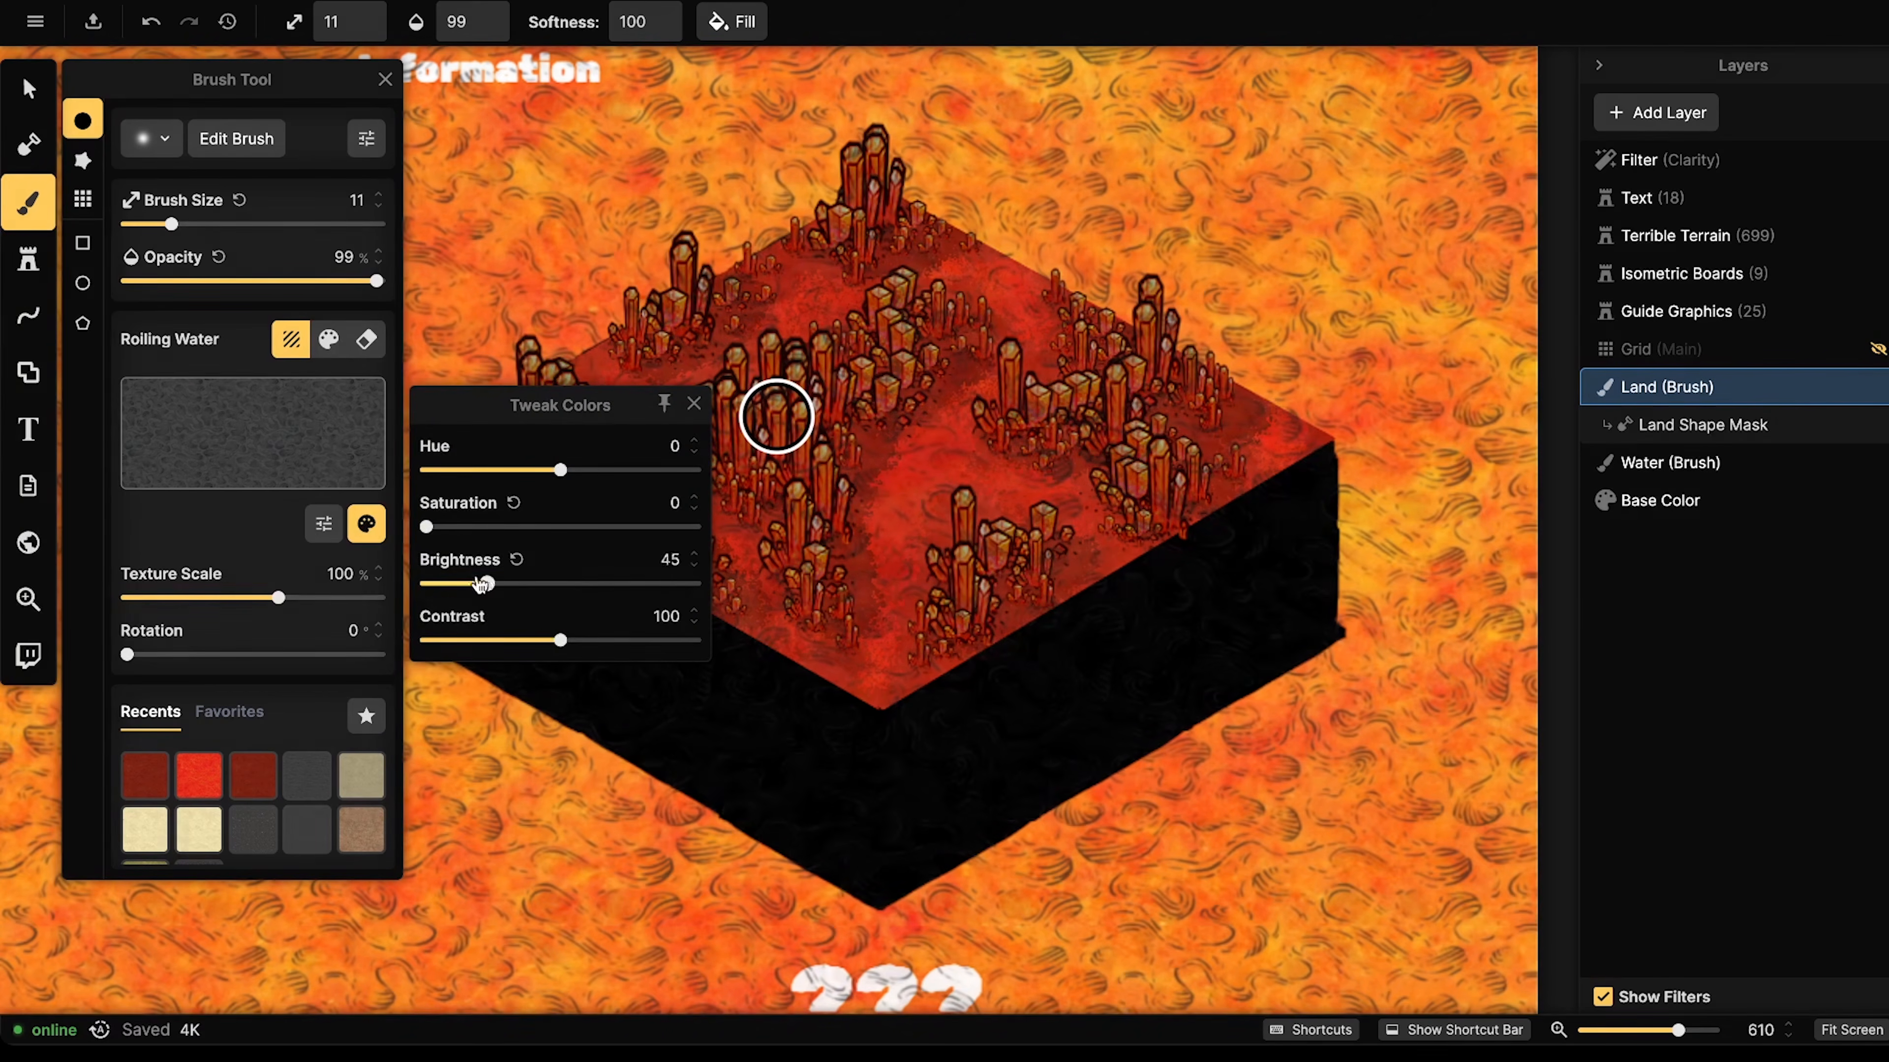
drag(281, 607, 255, 604)
- Enlarge the brush to size 61 and paint the Roiling Water texture over the block's lava top surface
scroll(635, 368, up, 2)
key(])
key(])
key(])
key(])
key(])
mouse_move(634, 372)
mouse_down()
mouse_move(591, 358)
mouse_move(1075, 333)
mouse_move(817, 451)
mouse_move(847, 631)
mouse_move(1125, 316)
mouse_move(397, 420)
mouse_move(777, 417)
mouse_up()
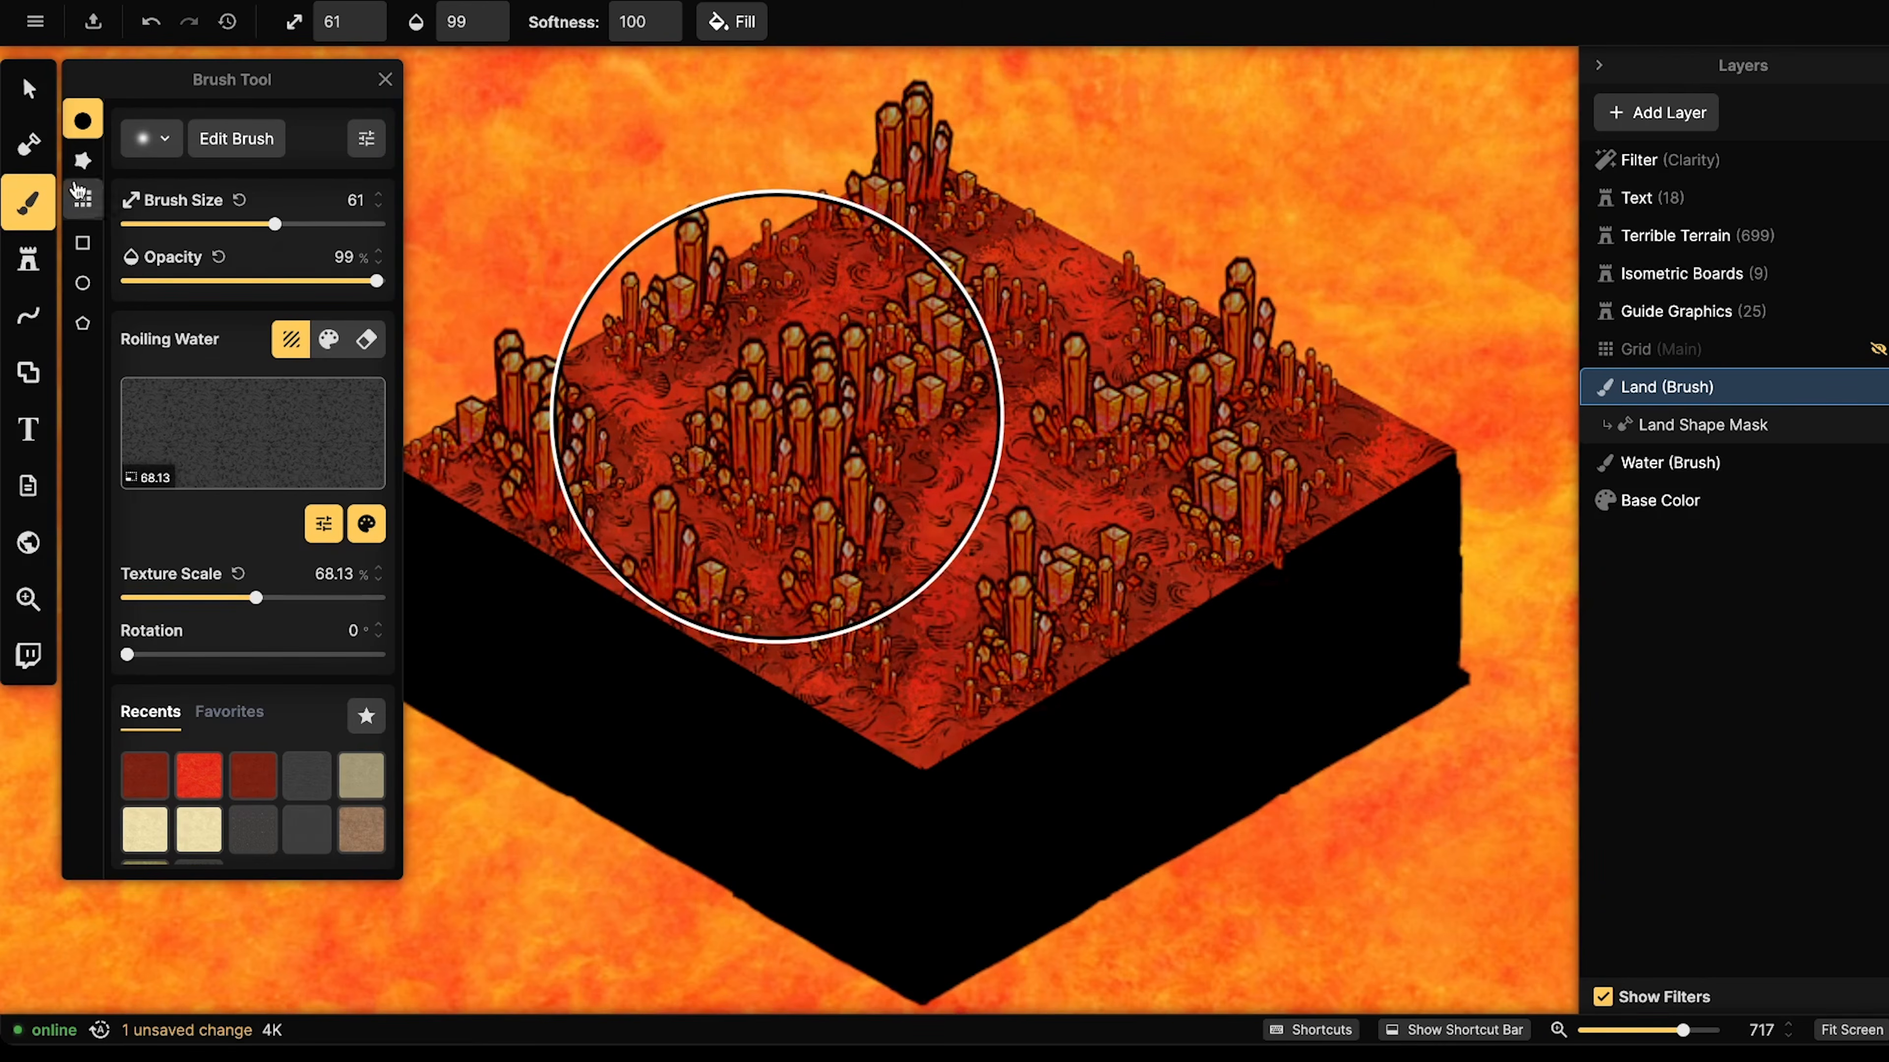
click(20, 91)
scroll(928, 450, up, 4)
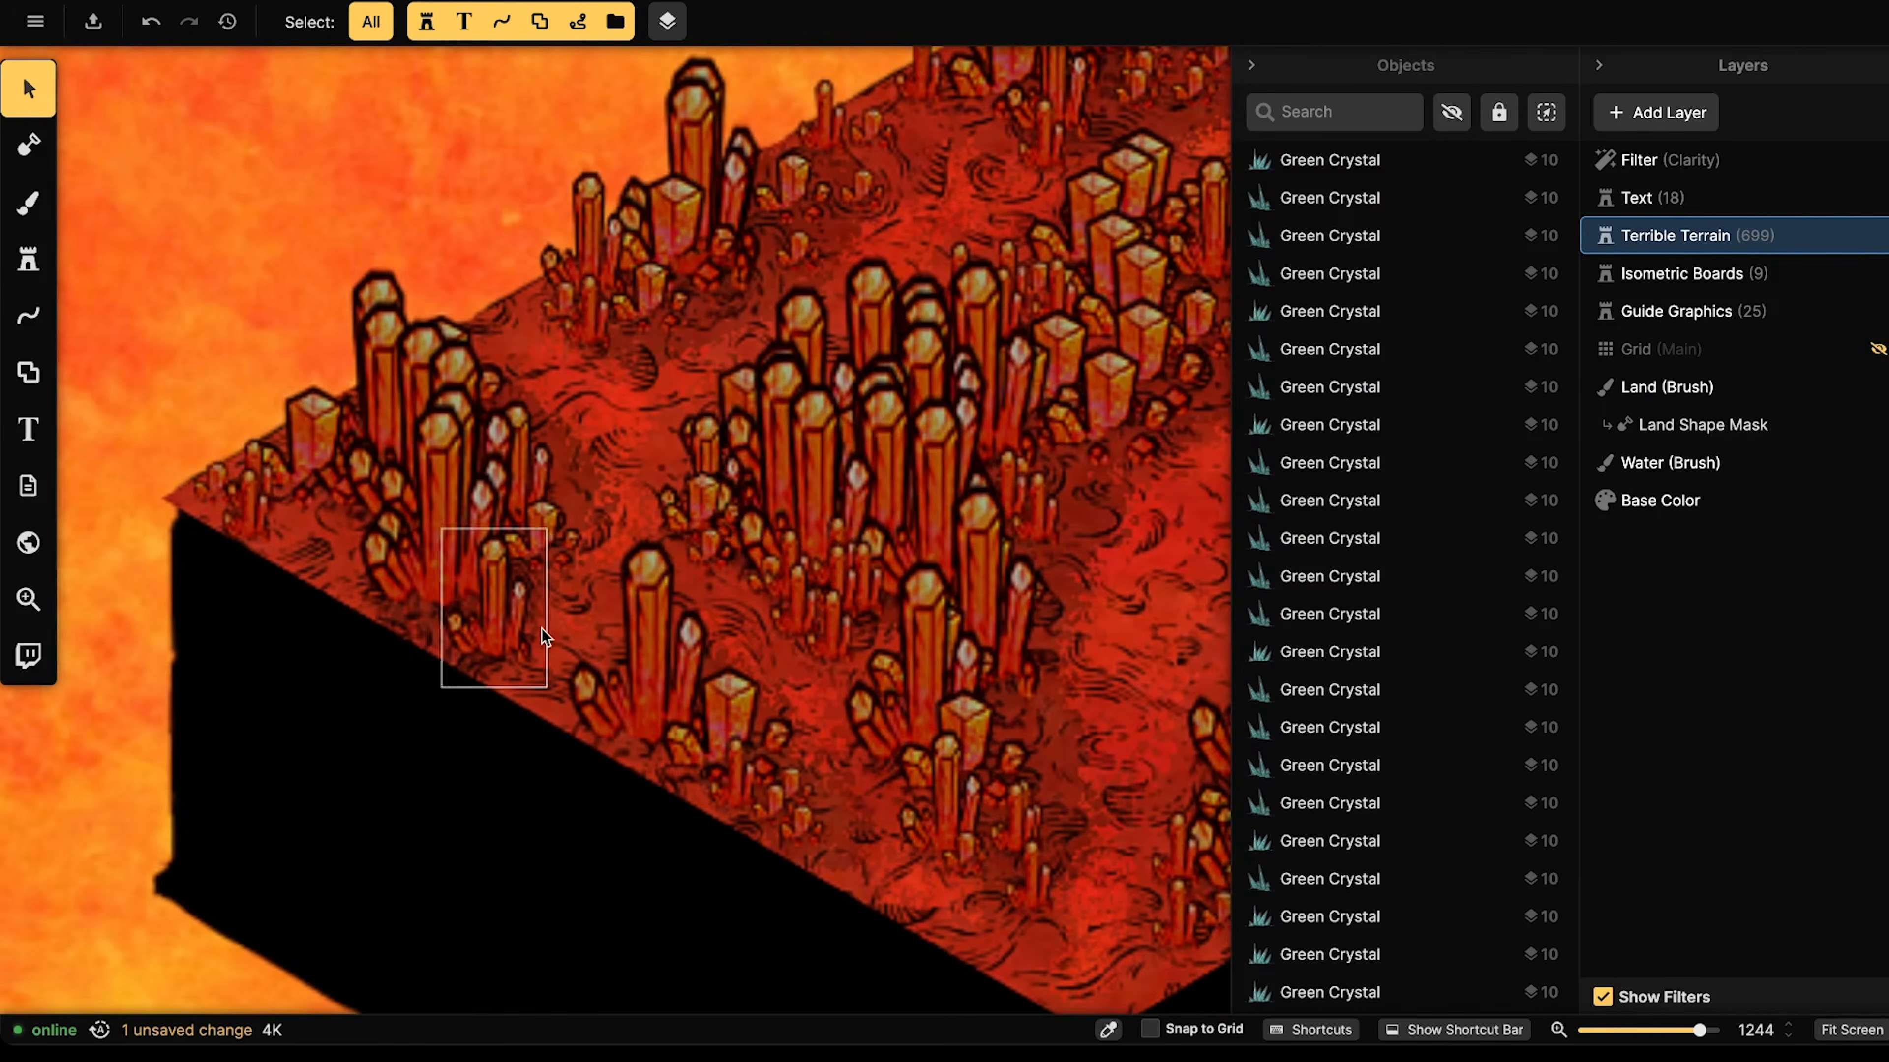
drag(641, 599, 588, 610)
drag(754, 376, 494, 542)
drag(1063, 416, 874, 312)
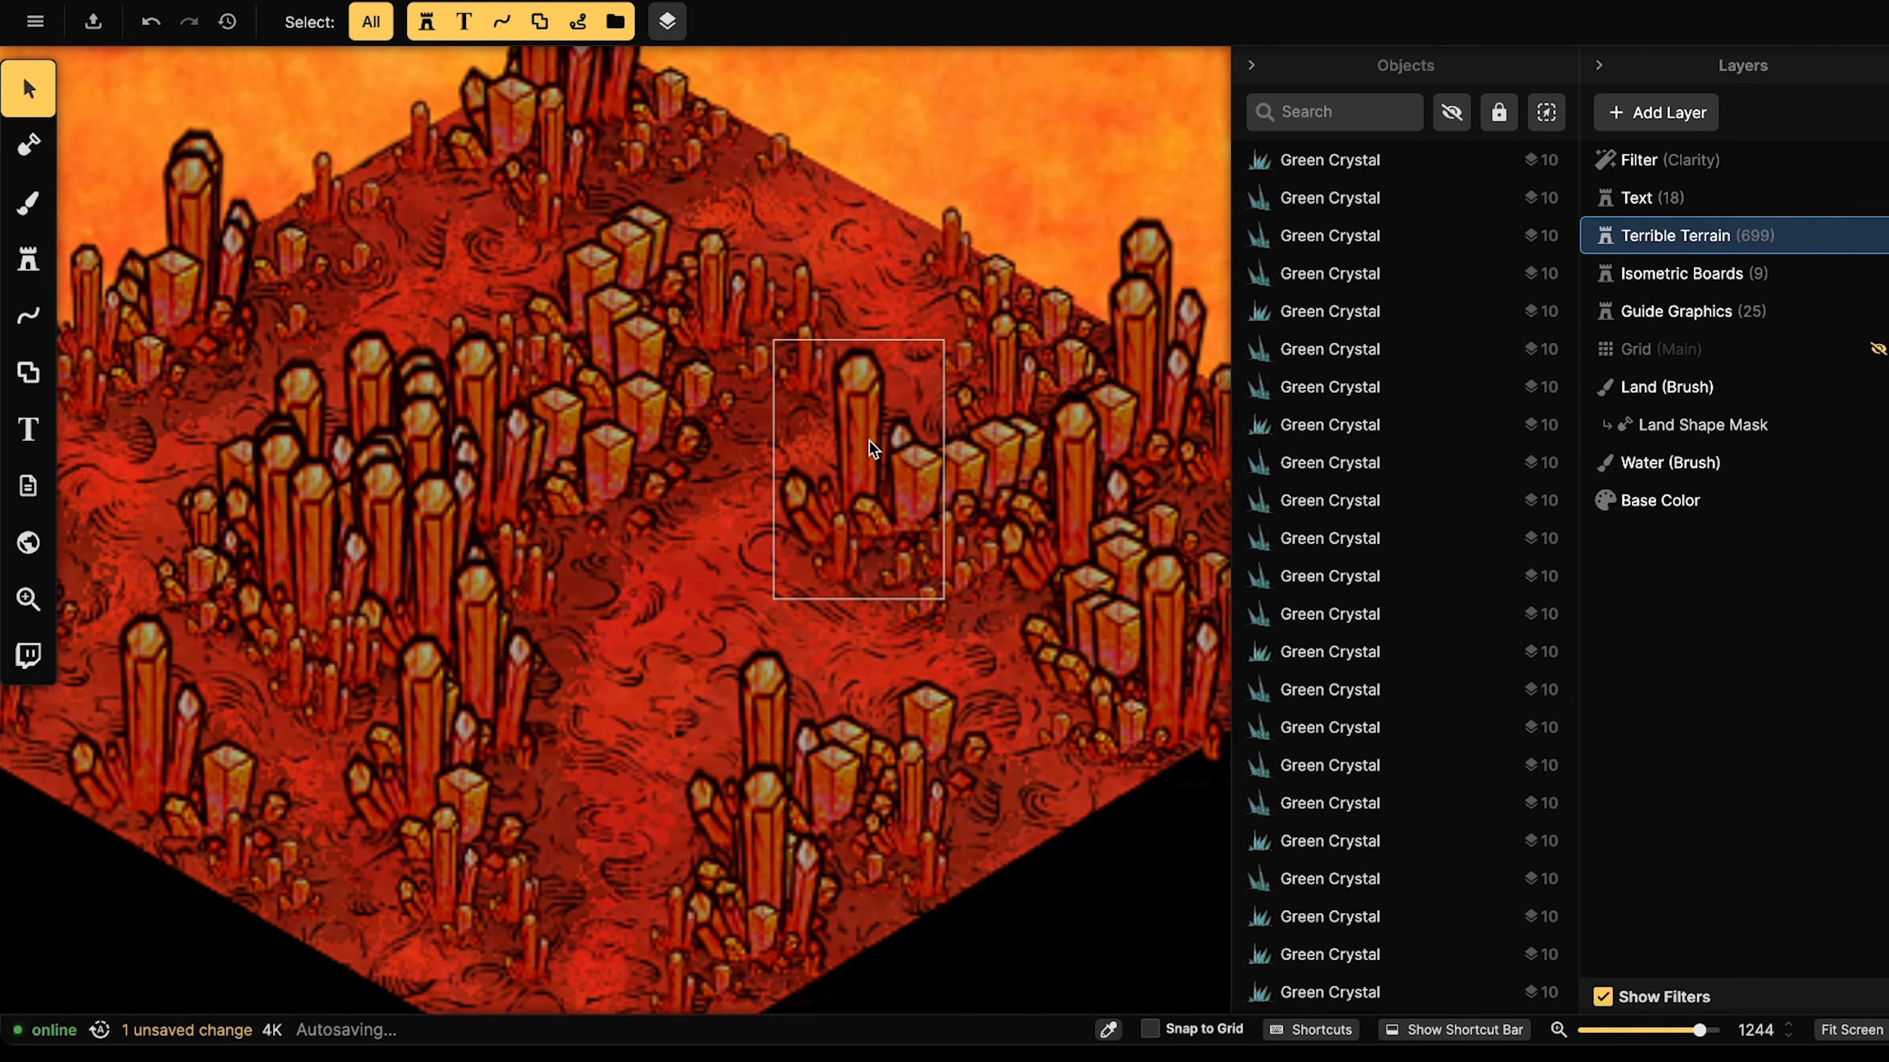
- Switch the brush texture back to Dark Red Lava on the Land layer and use the Default official brush
click(28, 202)
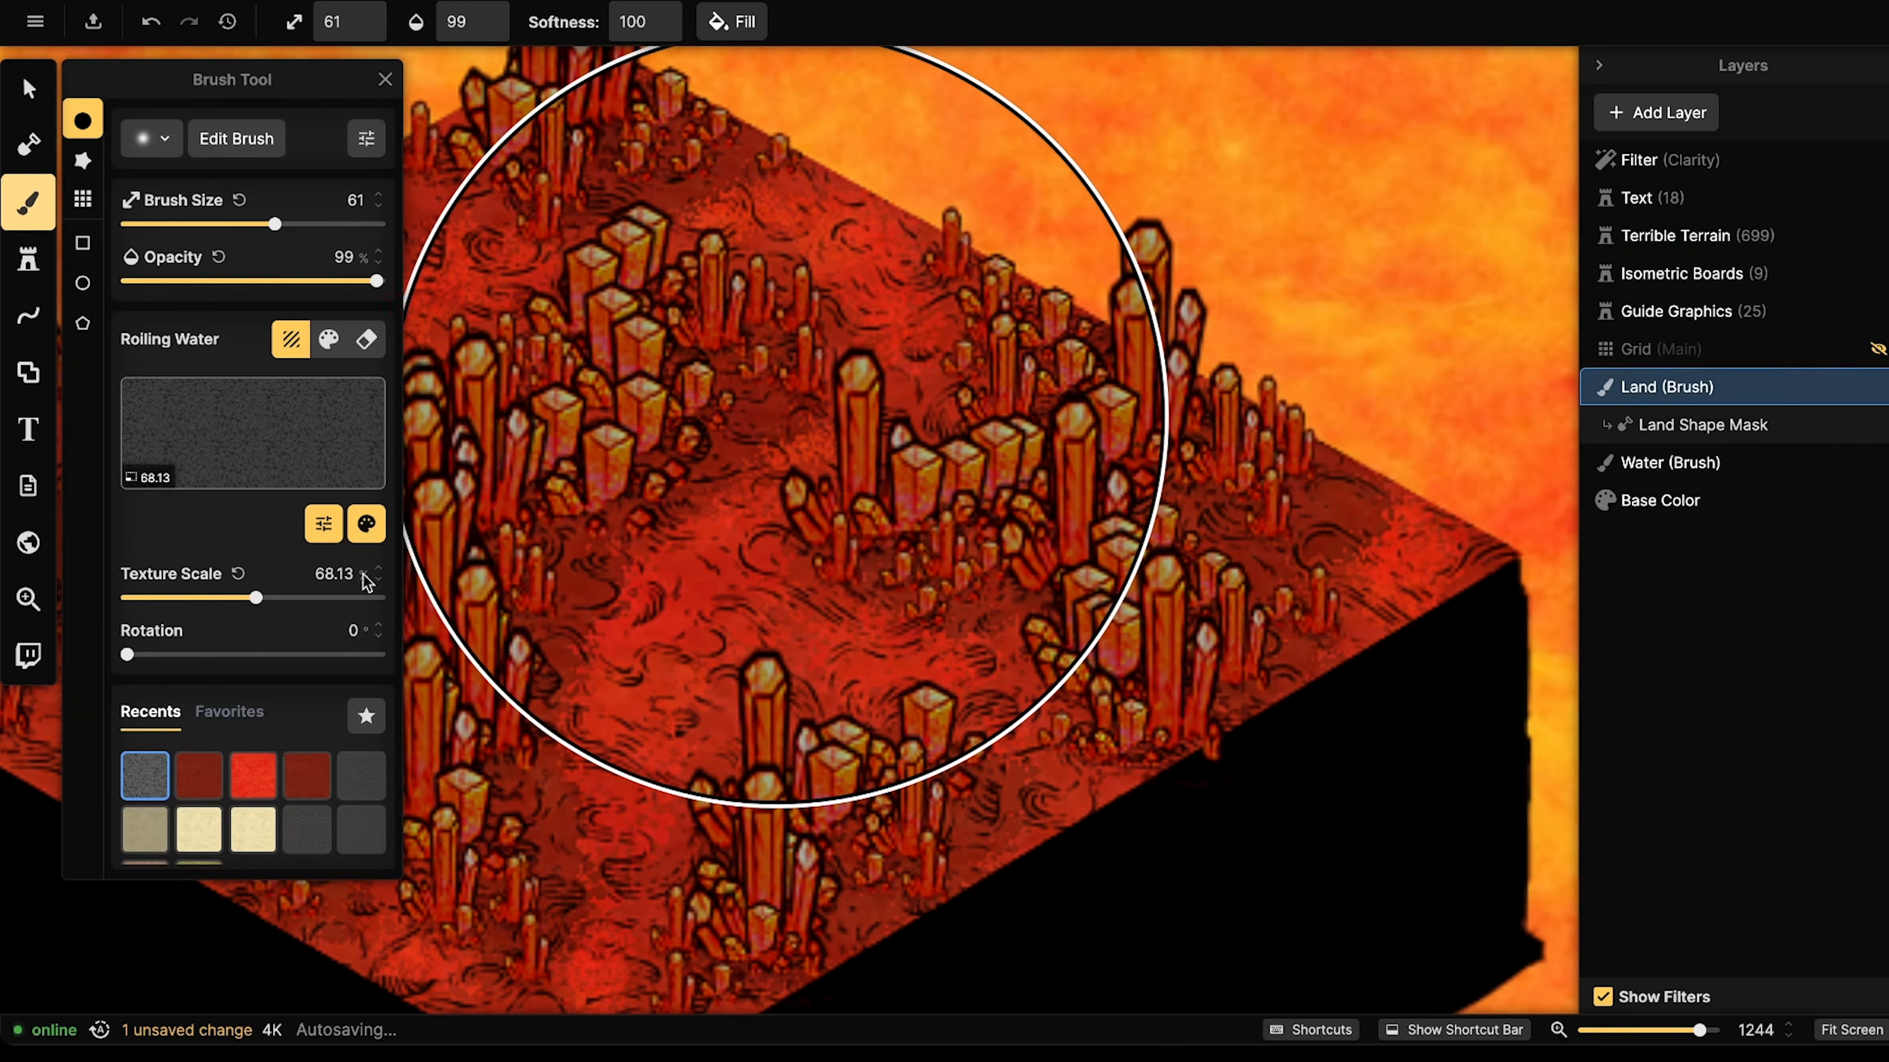
click(222, 778)
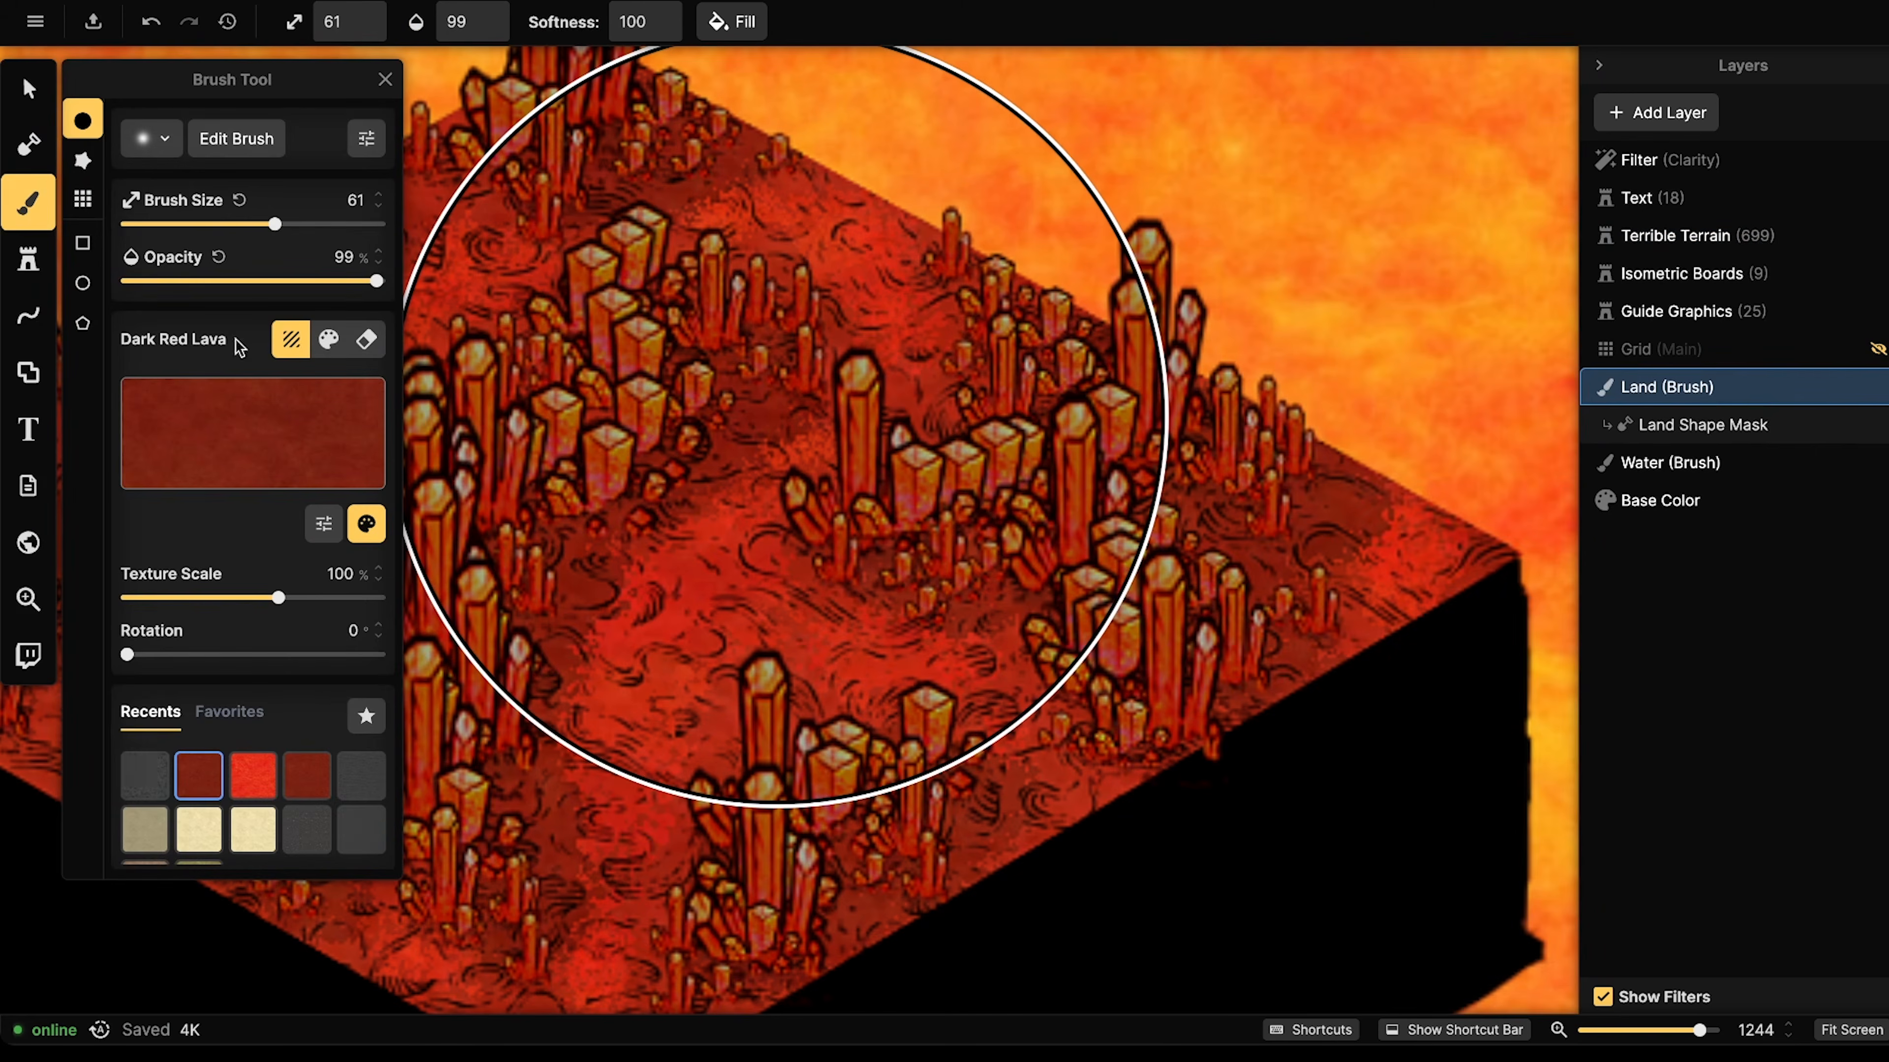
click(142, 141)
click(270, 245)
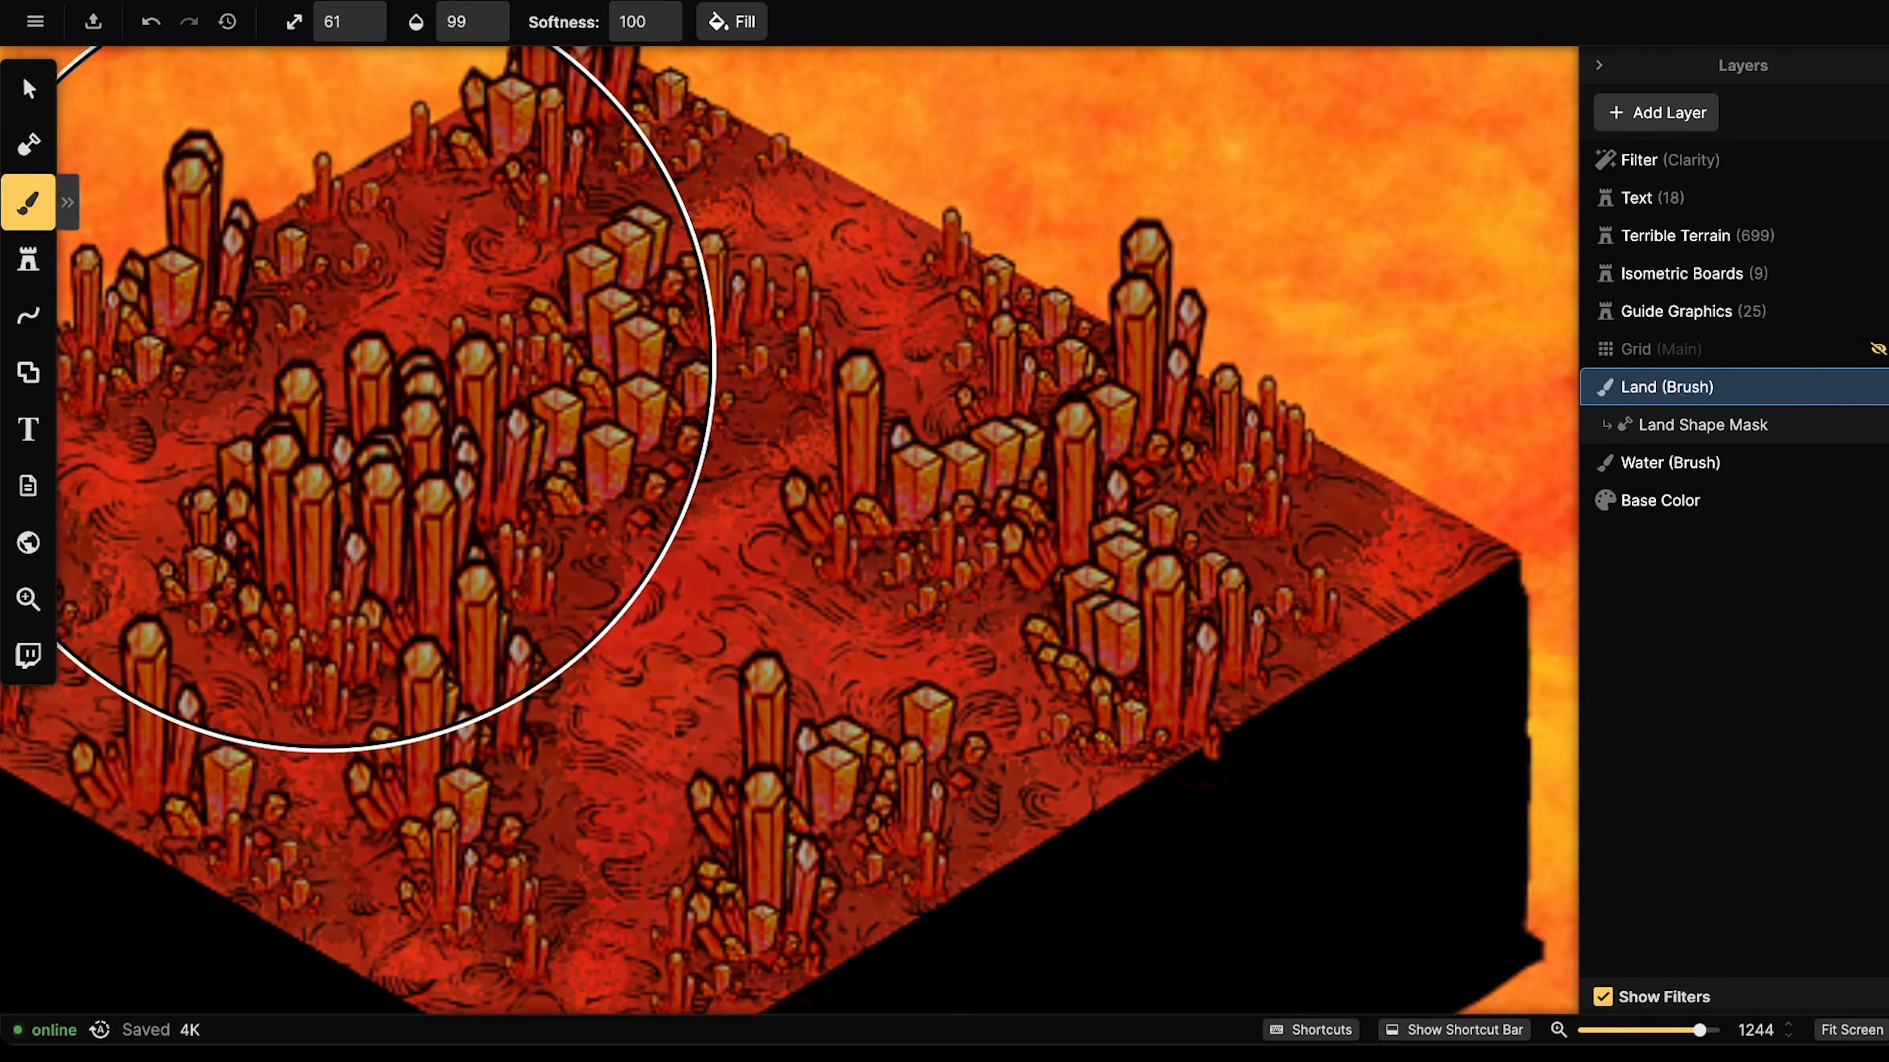
click(67, 202)
click(151, 143)
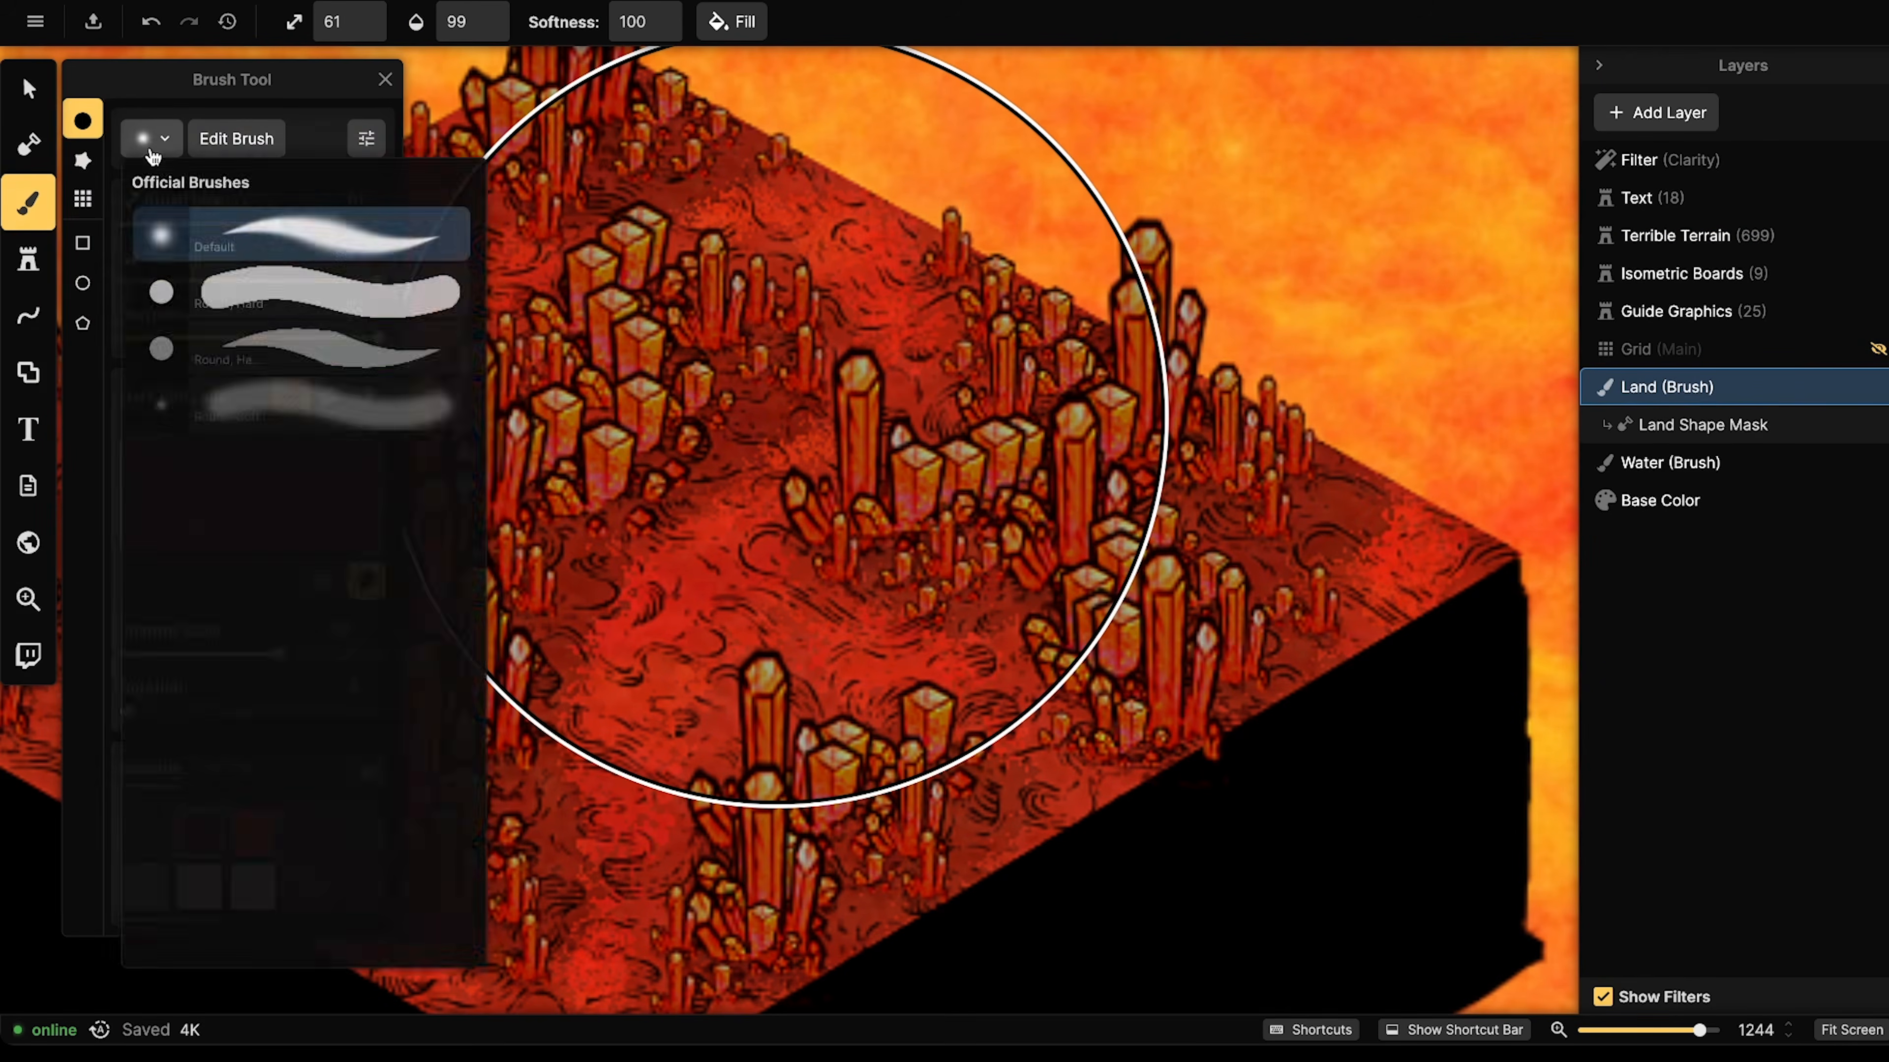
click(199, 236)
- Reduce the brush size to 2, raise the opacity to 100% and start adding small dark red patches to the lava
key(bracketleft)
key(bracketleft)
key(bracketleft)
key(bracketleft)
key(bracketleft)
key(bracketleft)
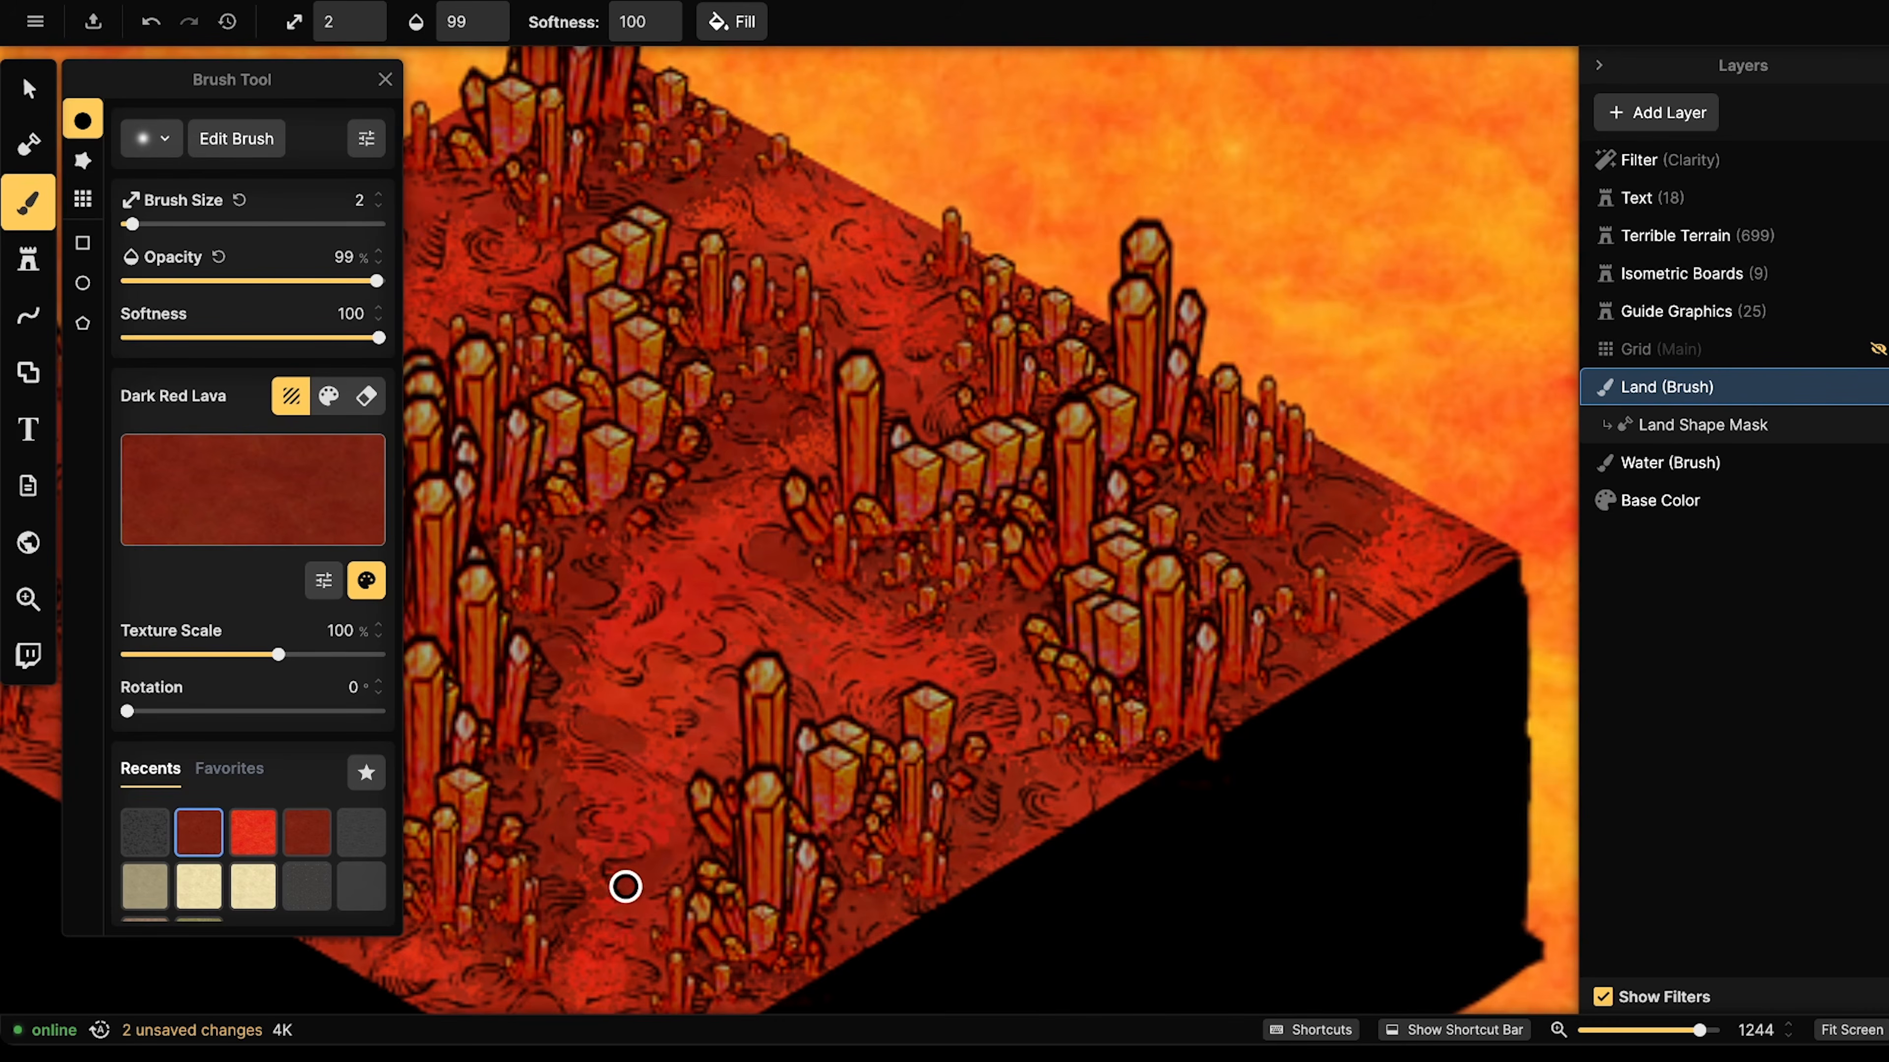
drag(377, 282, 776, 416)
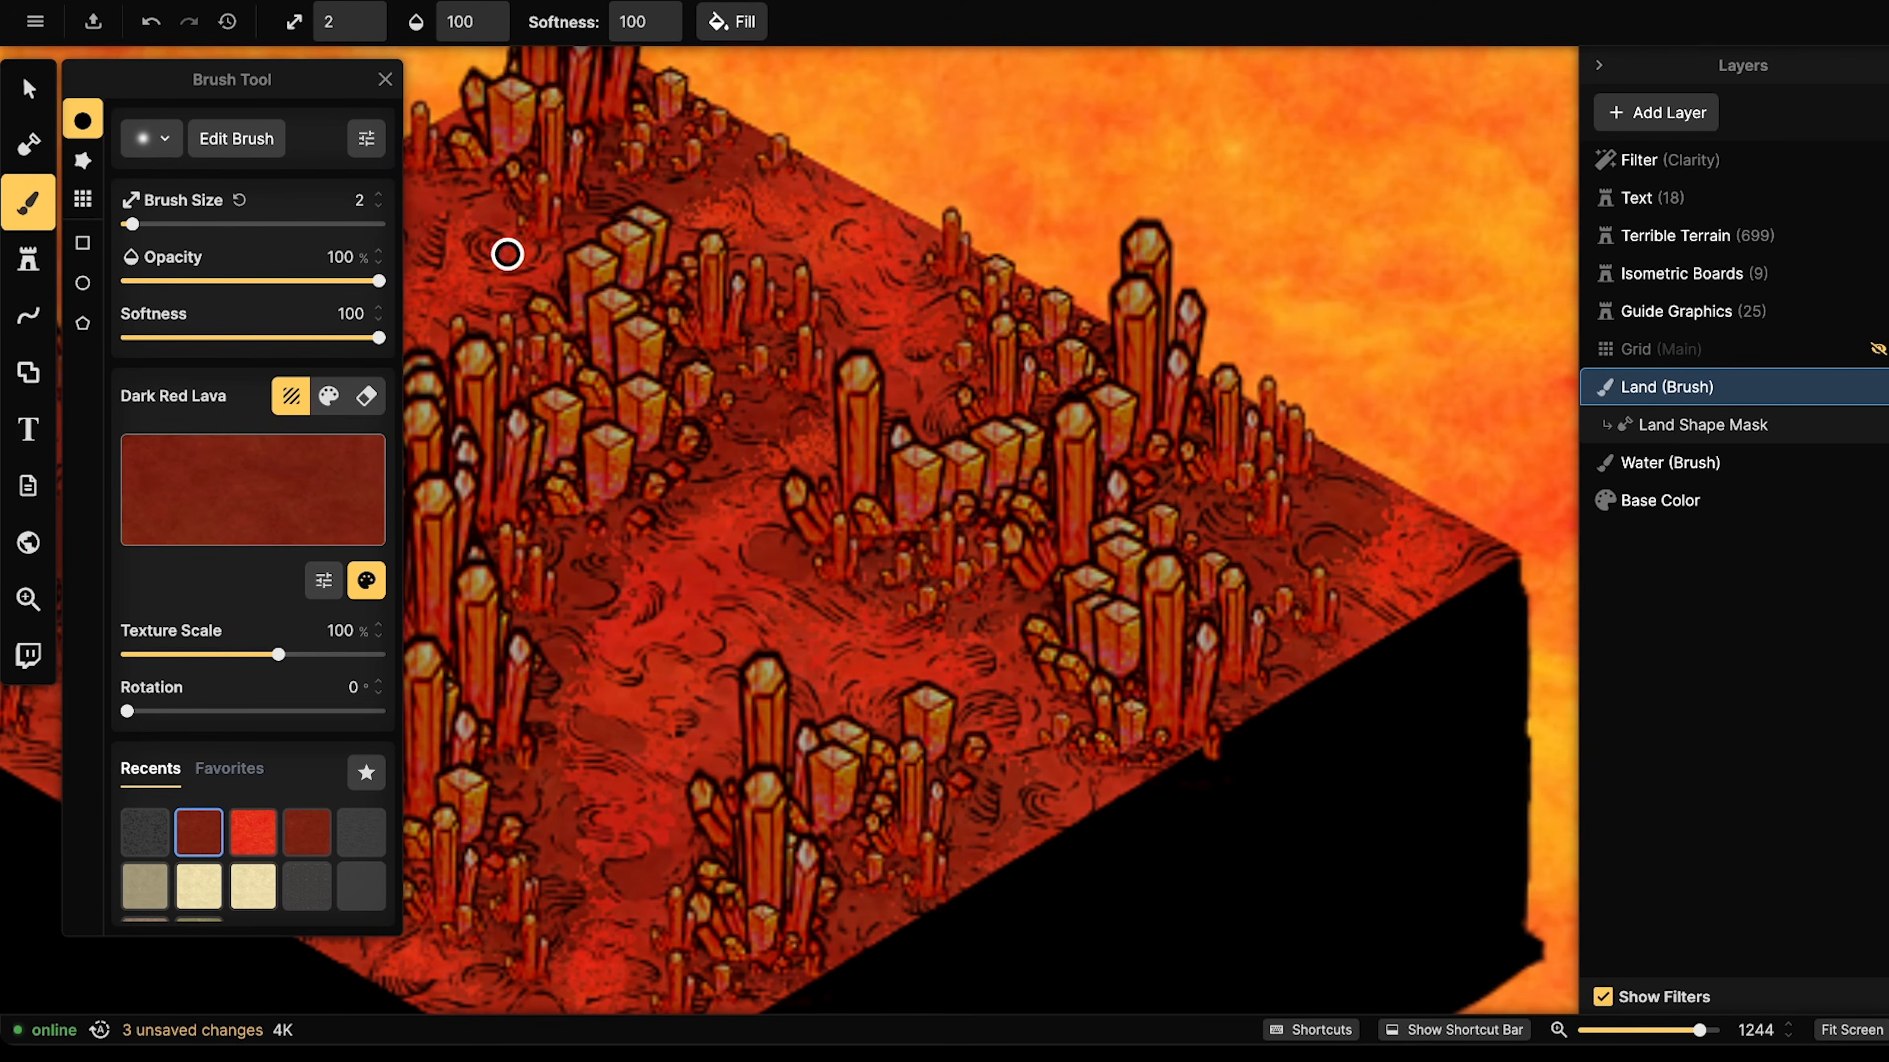
- Paint small Dark Red Lava patches between the crystals on the right and back areas of the block's top
mouse_move(1401, 540)
mouse_down()
mouse_move(1324, 573)
mouse_move(1379, 602)
mouse_move(1352, 563)
mouse_move(1358, 516)
mouse_up()
scroll(1360, 516, left, 2)
scroll(1359, 516, up, 1)
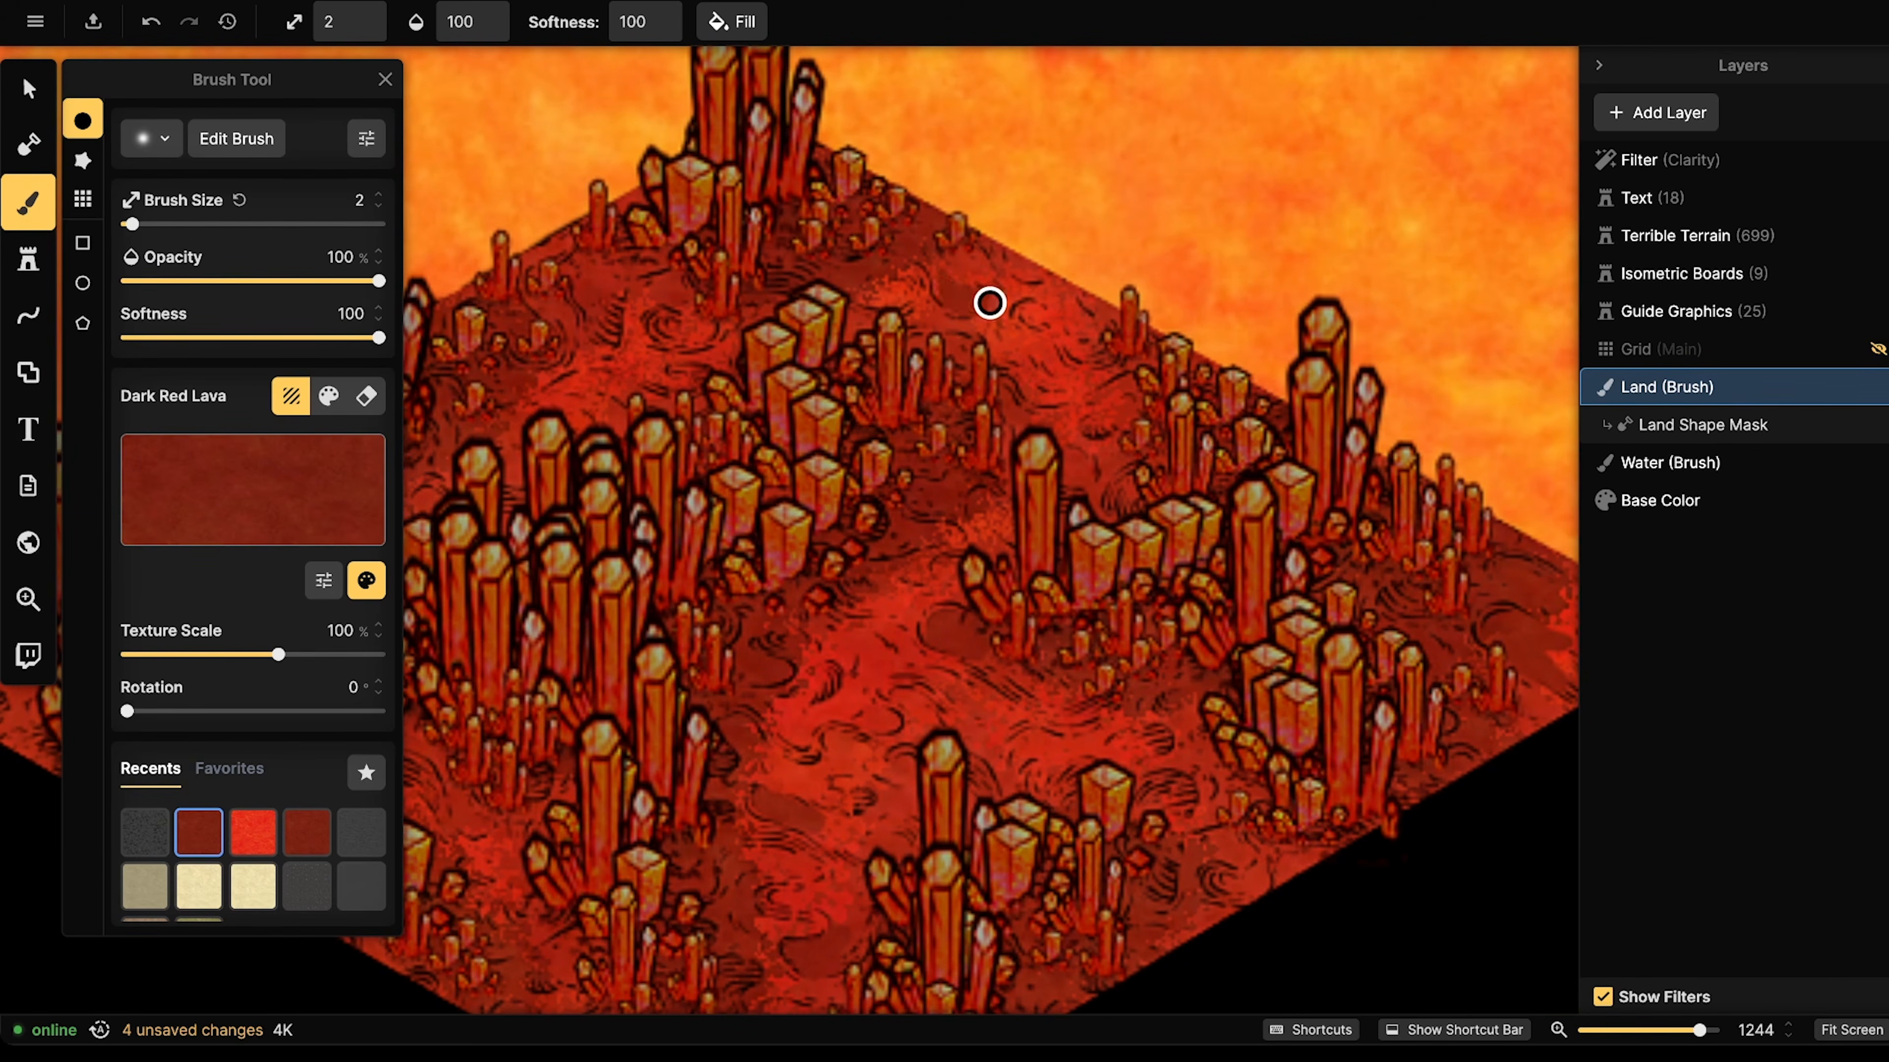
scroll(966, 268, left, 3)
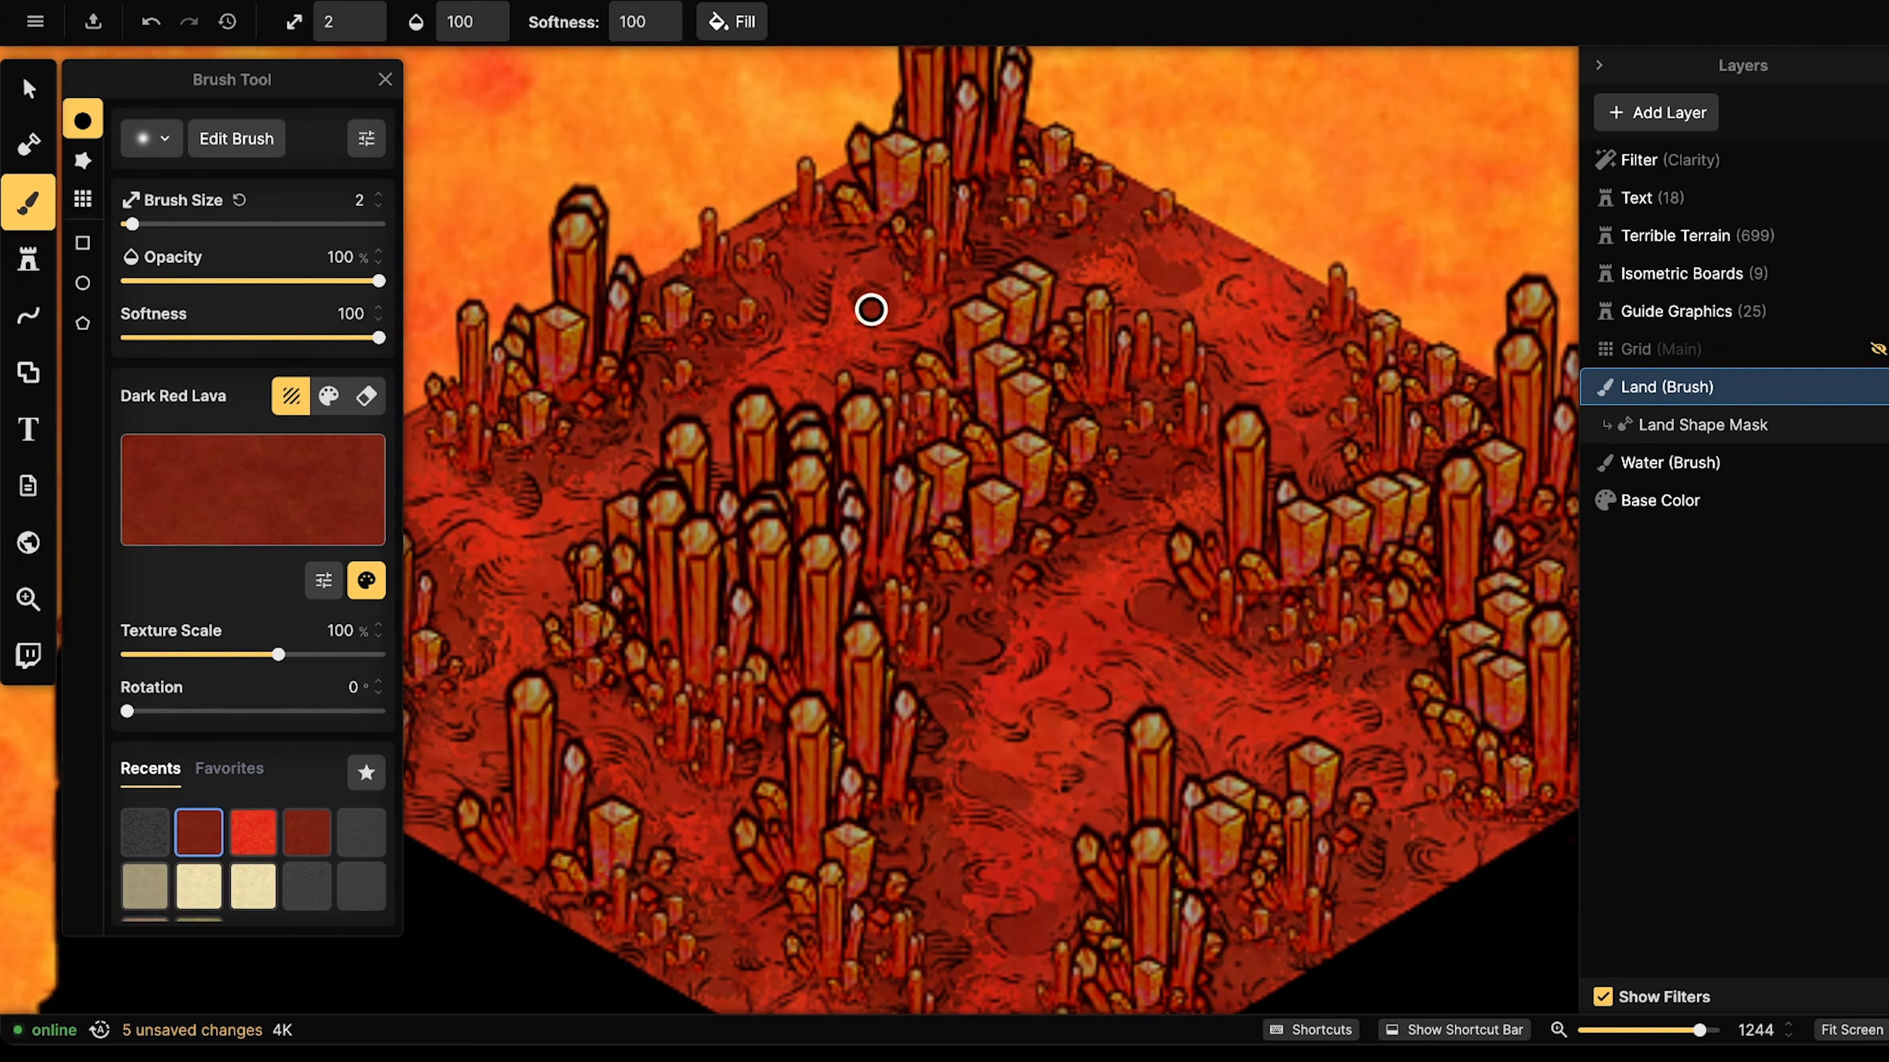
scroll(962, 489, left, 3)
scroll(961, 489, down, 1)
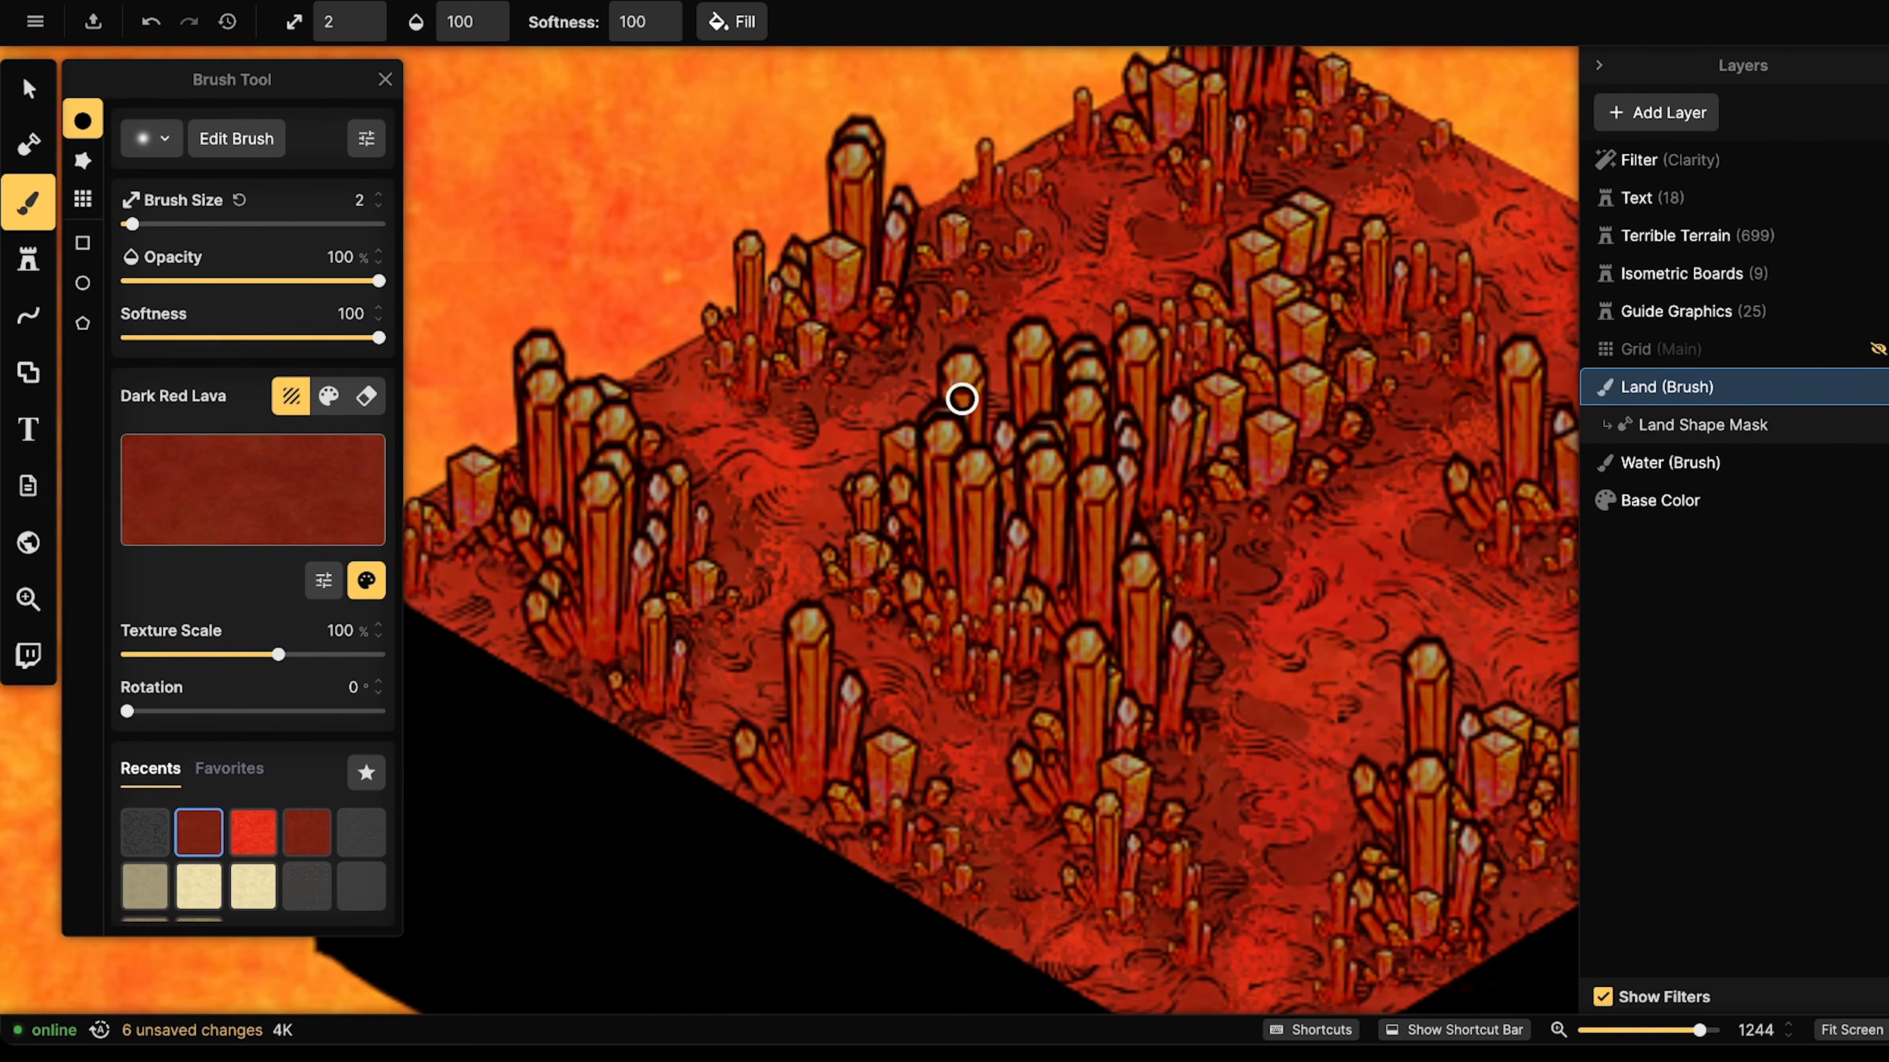
- Paint small Dark Red Lava patches on the left area and toward the front corner of the block's top
drag(847, 400, 896, 394)
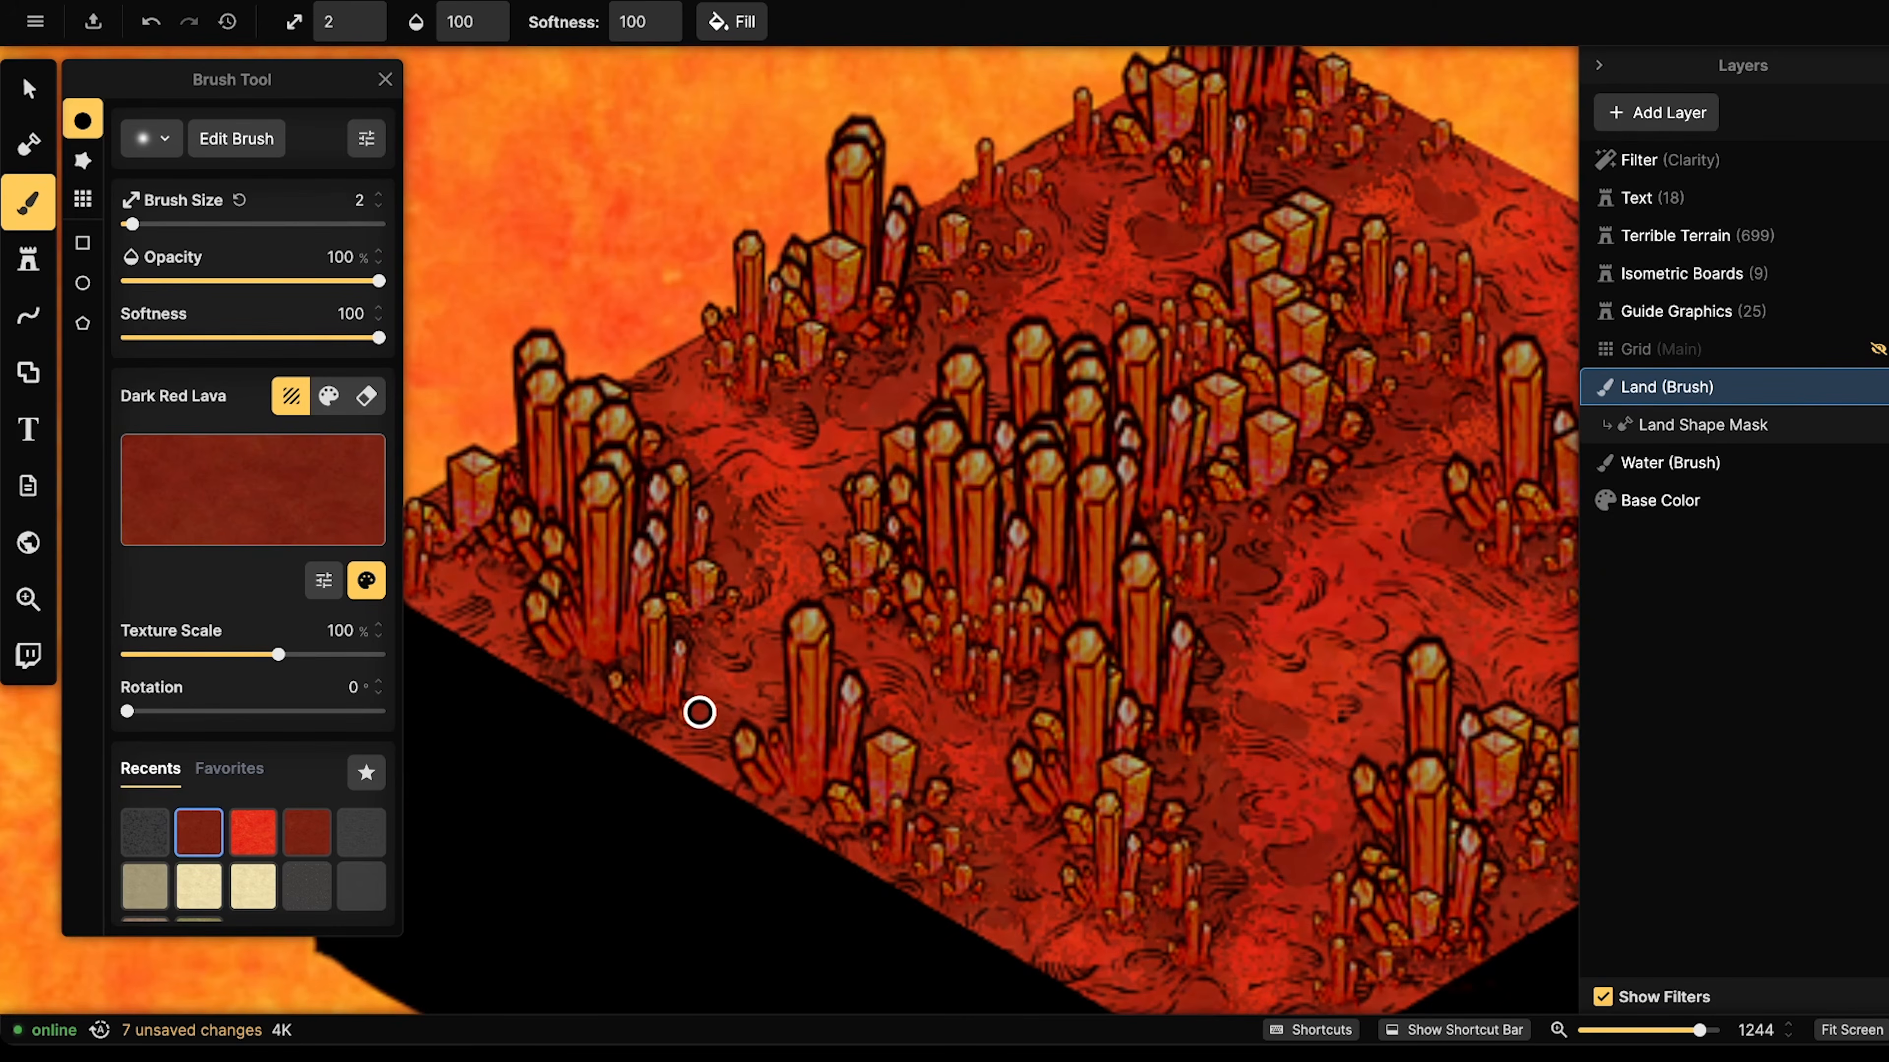
drag(700, 717, 744, 682)
drag(1095, 678, 886, 520)
drag(1138, 552, 1048, 466)
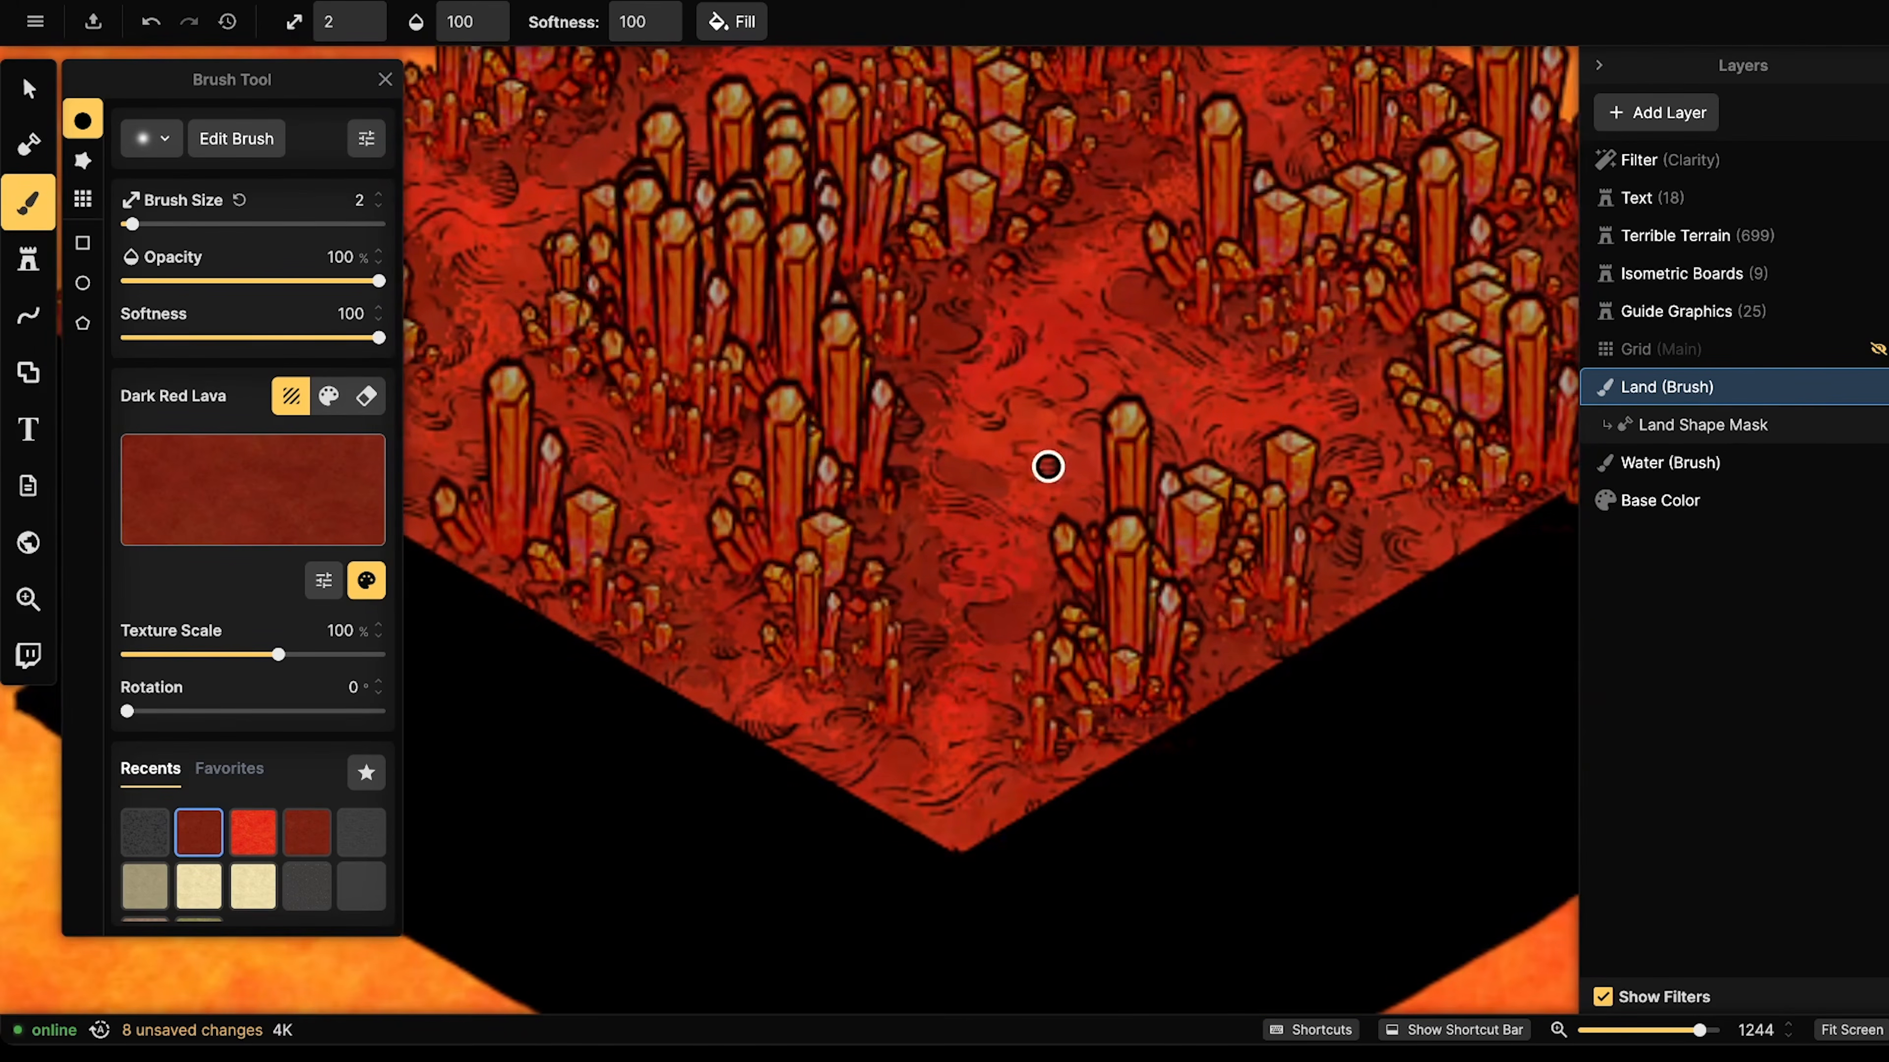
drag(995, 709, 995, 717)
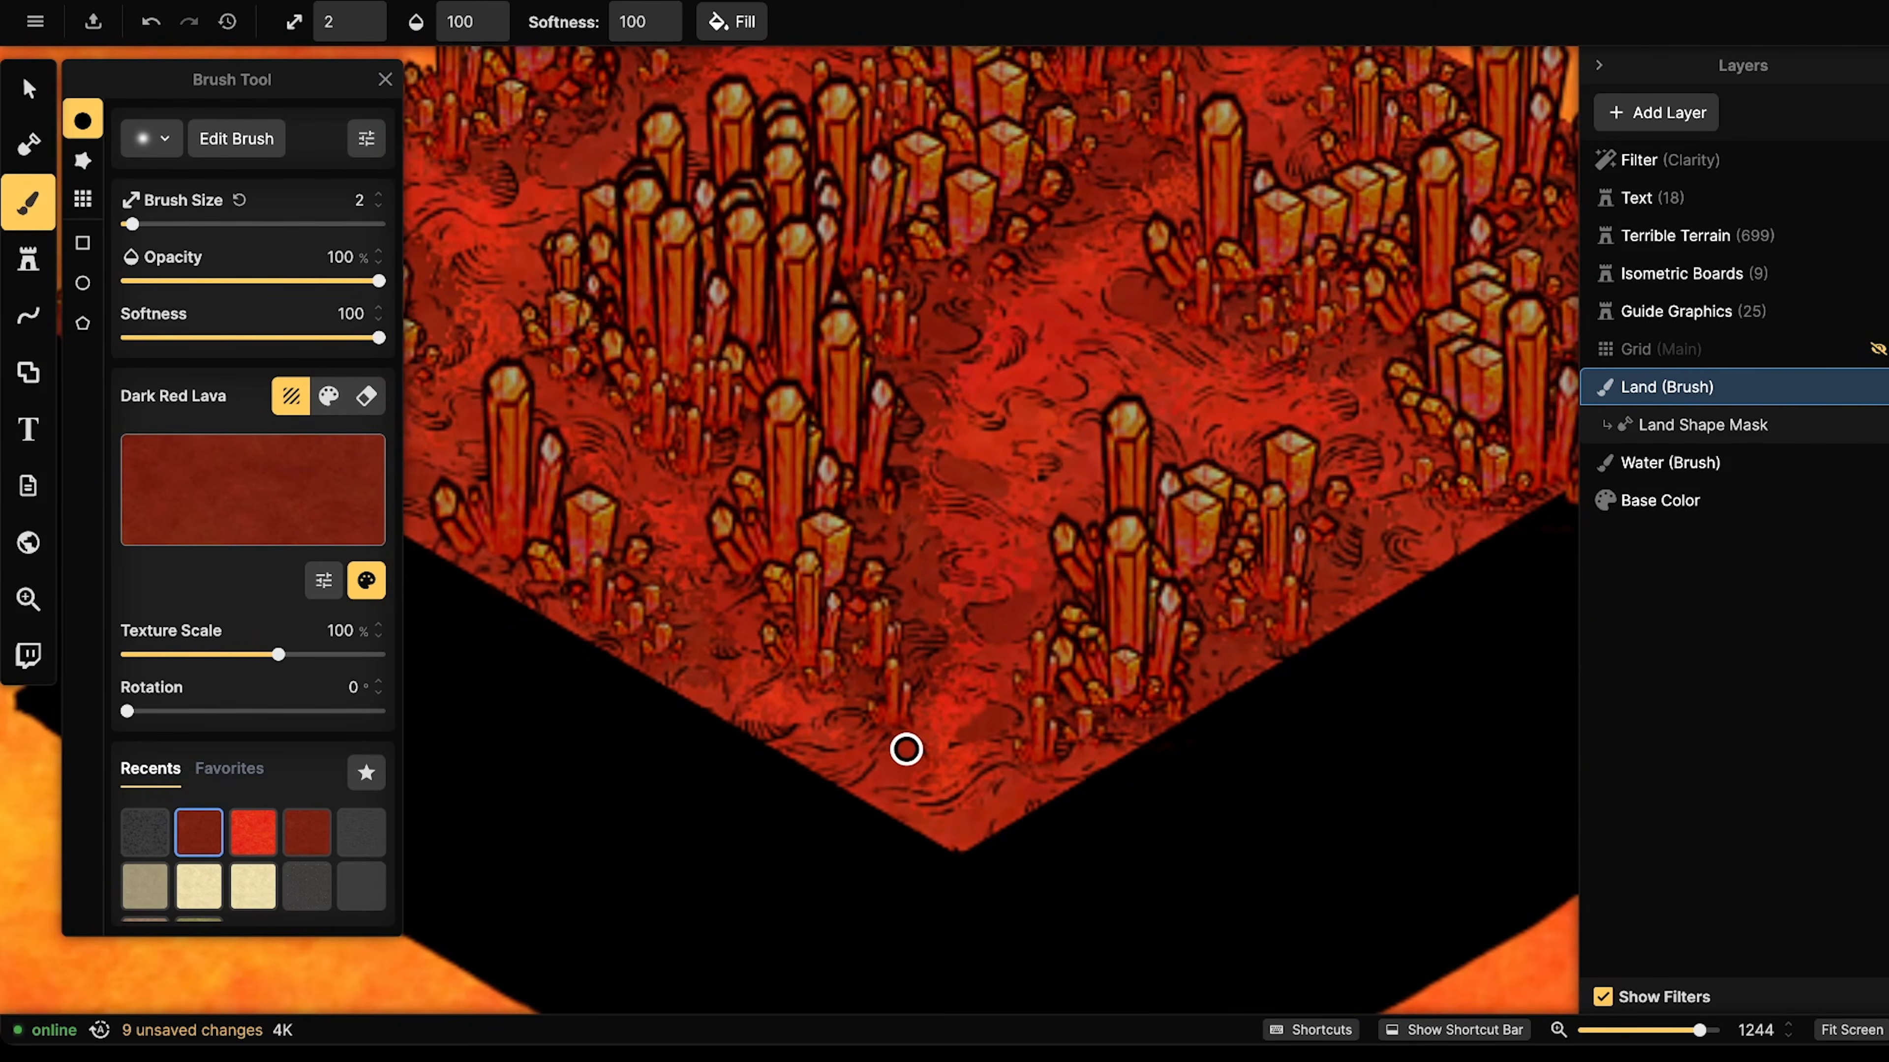
- Paint more small Dark Red Lava patches near the front-left edge and toward the right side of the block's top
click(722, 696)
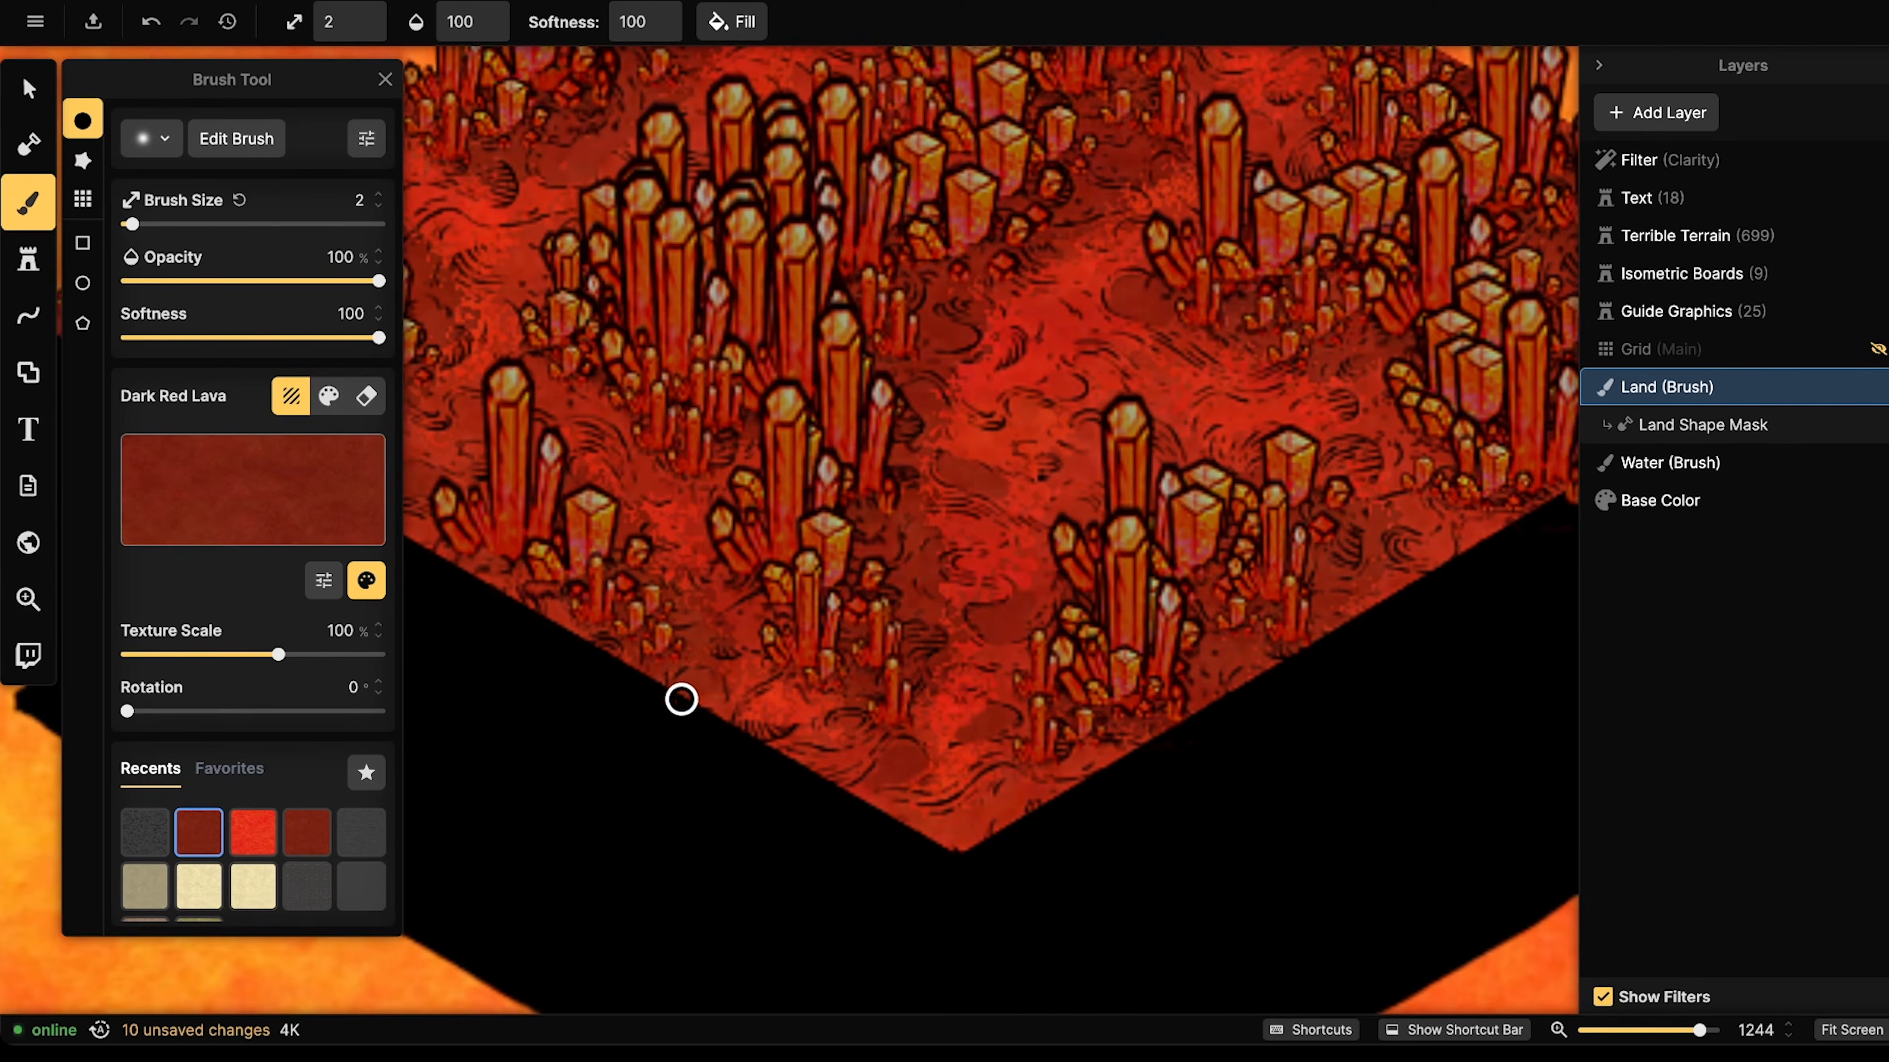
click(710, 717)
click(1120, 372)
drag(1311, 371, 1249, 430)
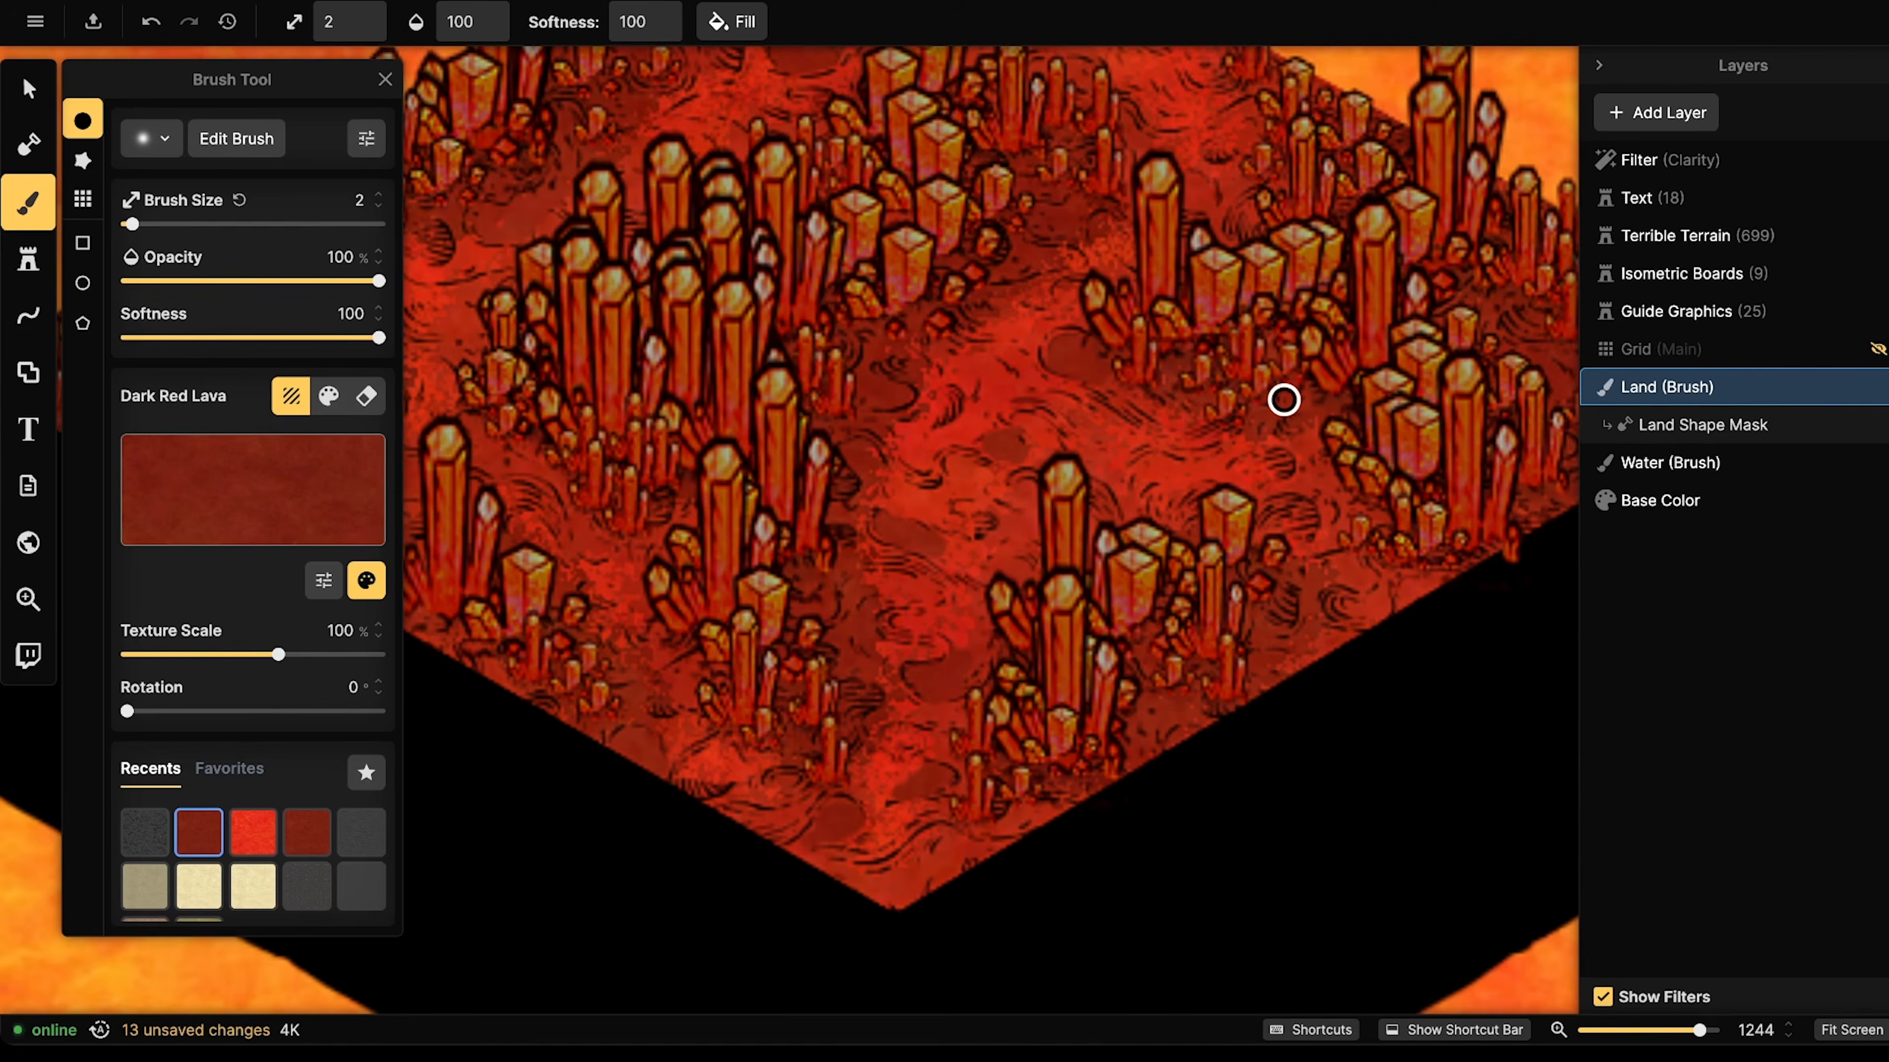
- Switch the brush texture to Red Turbulent Lava and paint small bright highlights on the open lava between the central and right crystals
click(254, 830)
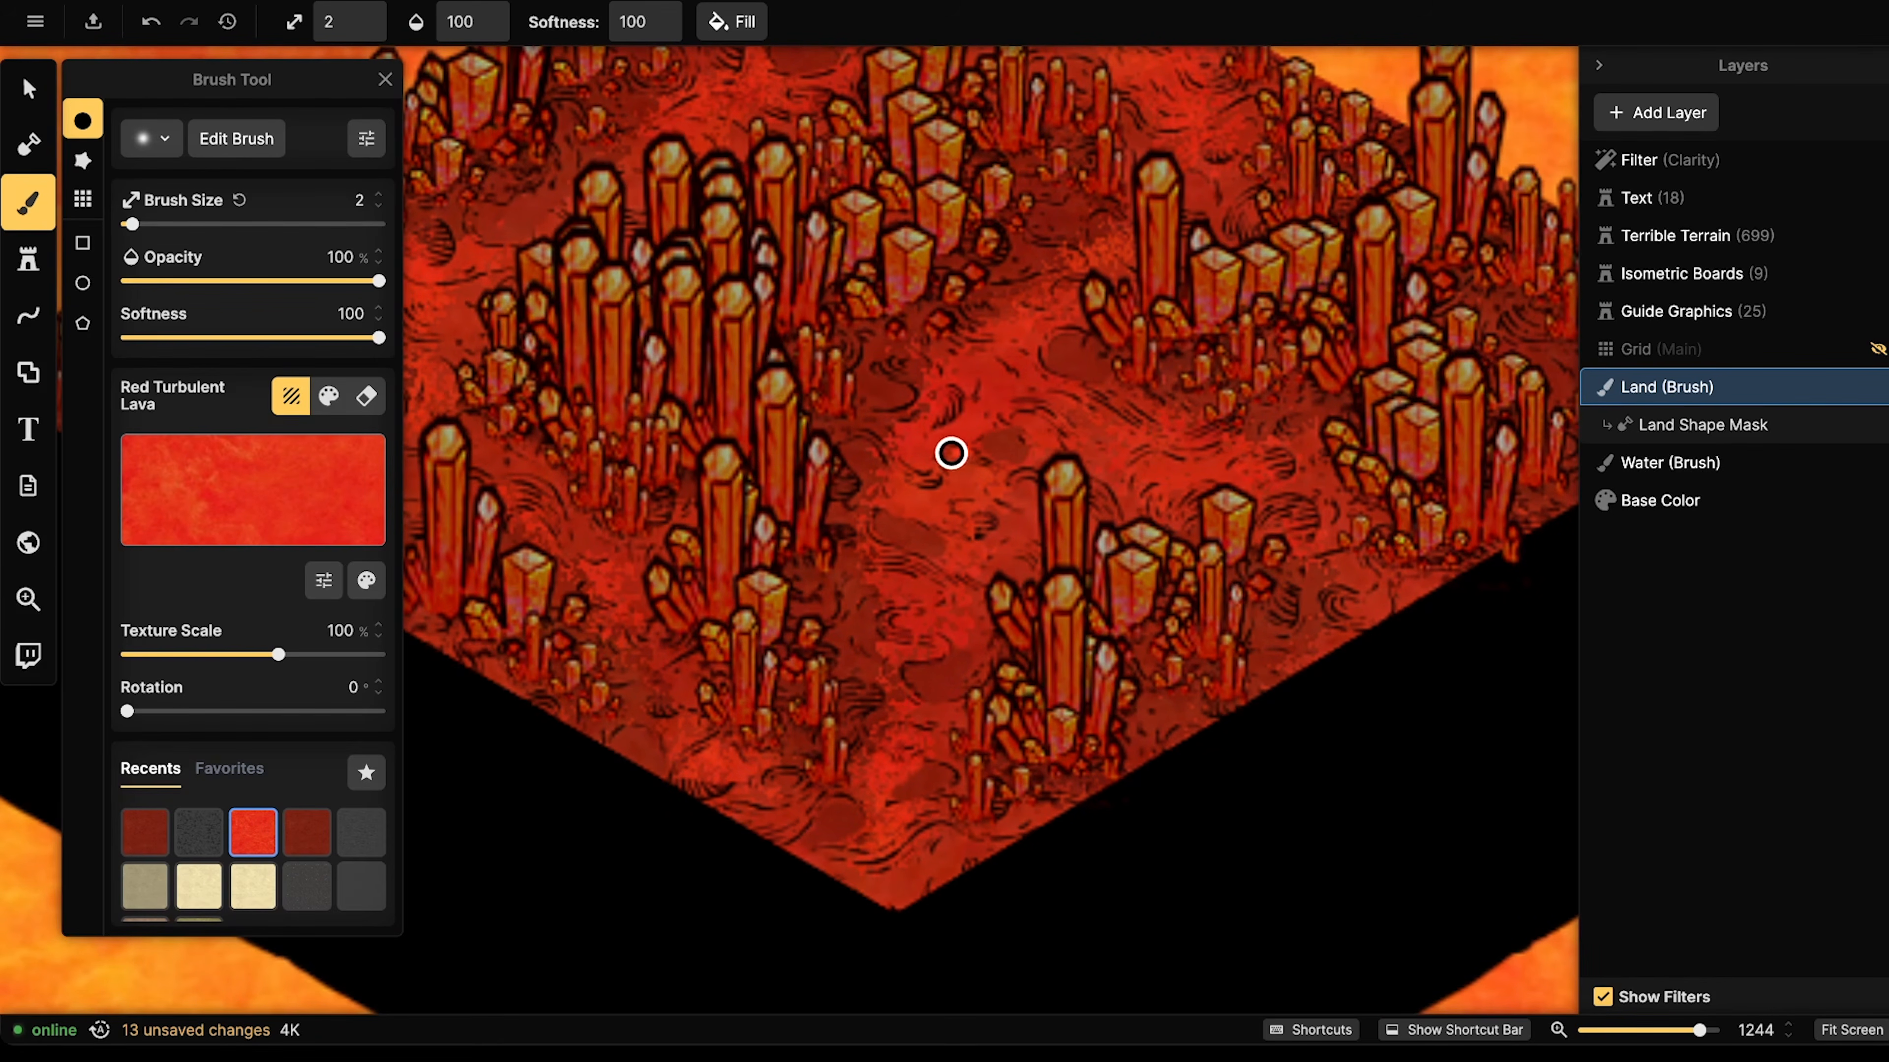
mouse_move(1042, 416)
mouse_down()
mouse_move(1116, 366)
mouse_move(1090, 399)
mouse_move(1080, 363)
mouse_move(956, 409)
mouse_move(963, 357)
mouse_move(1026, 363)
mouse_move(1016, 375)
mouse_move(1001, 349)
mouse_move(1072, 293)
mouse_move(1024, 305)
mouse_up()
mouse_move(1172, 455)
mouse_down()
mouse_move(1140, 476)
mouse_move(1166, 474)
mouse_move(1146, 498)
mouse_move(1181, 454)
mouse_up()
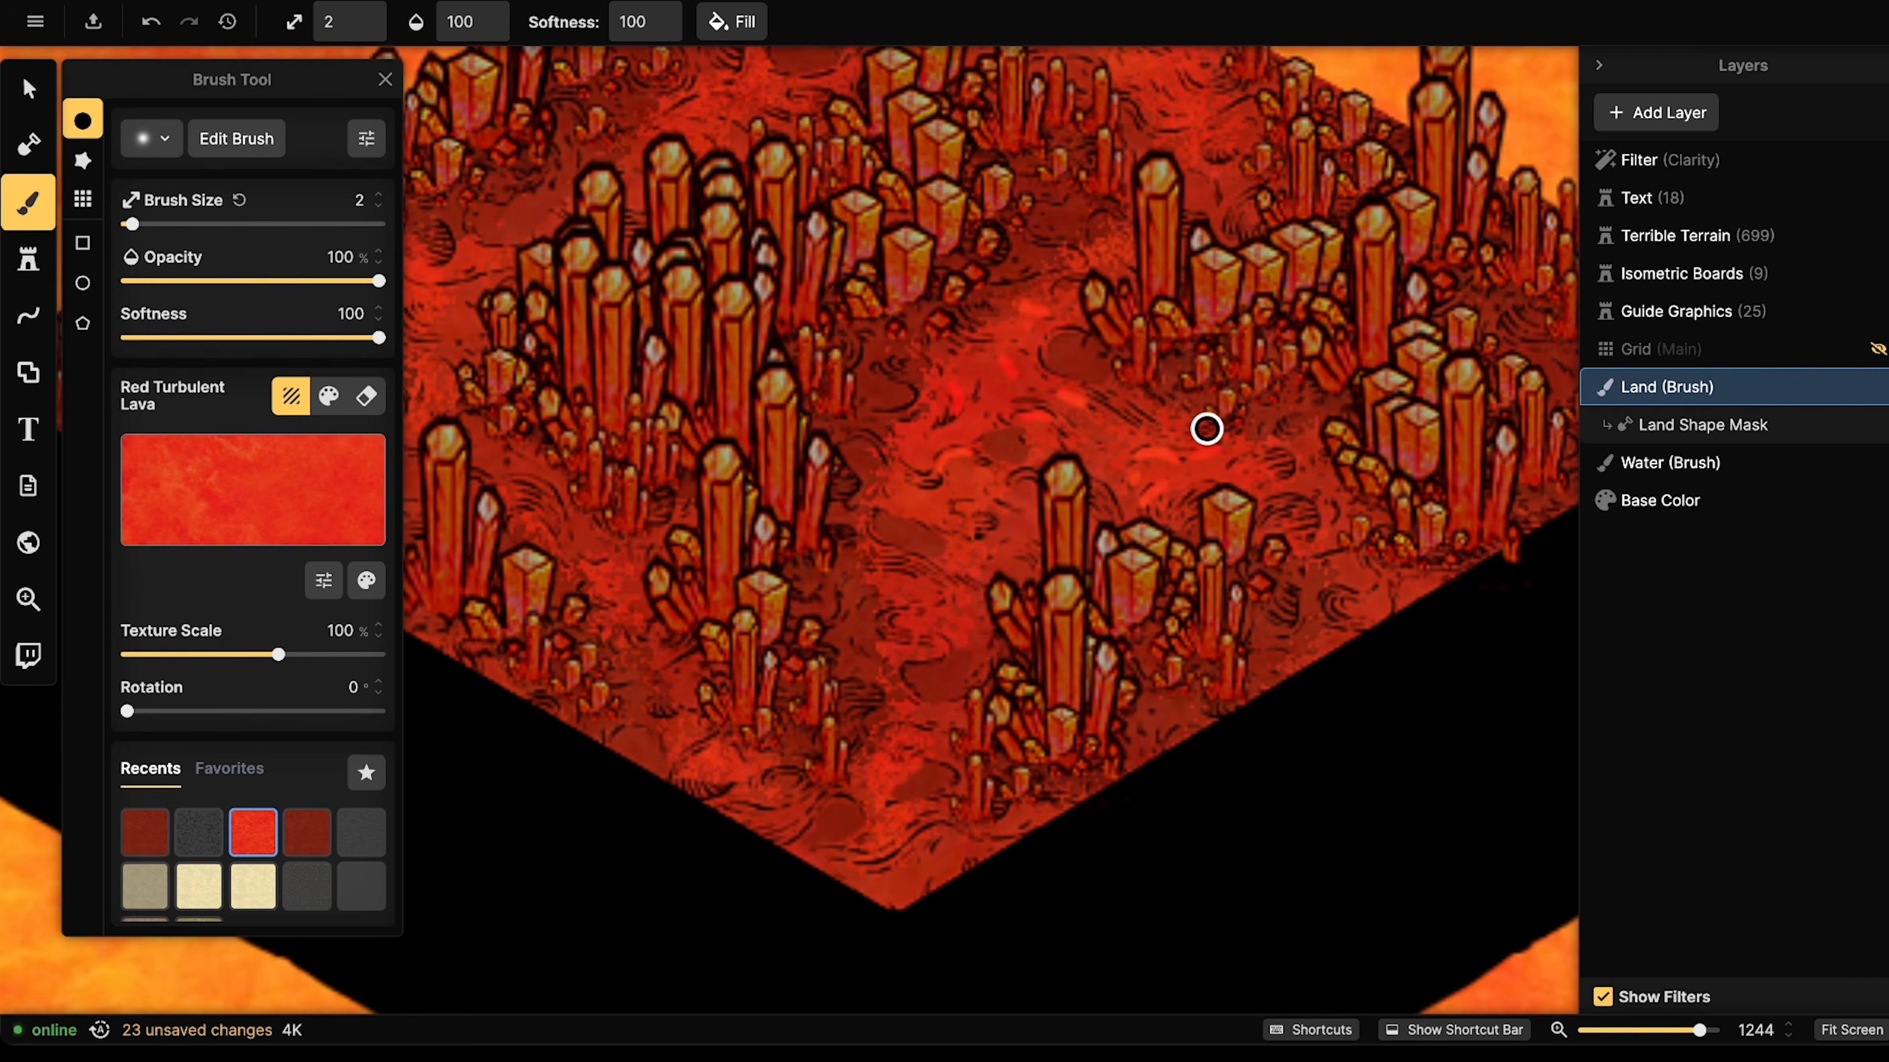
drag(914, 556, 883, 543)
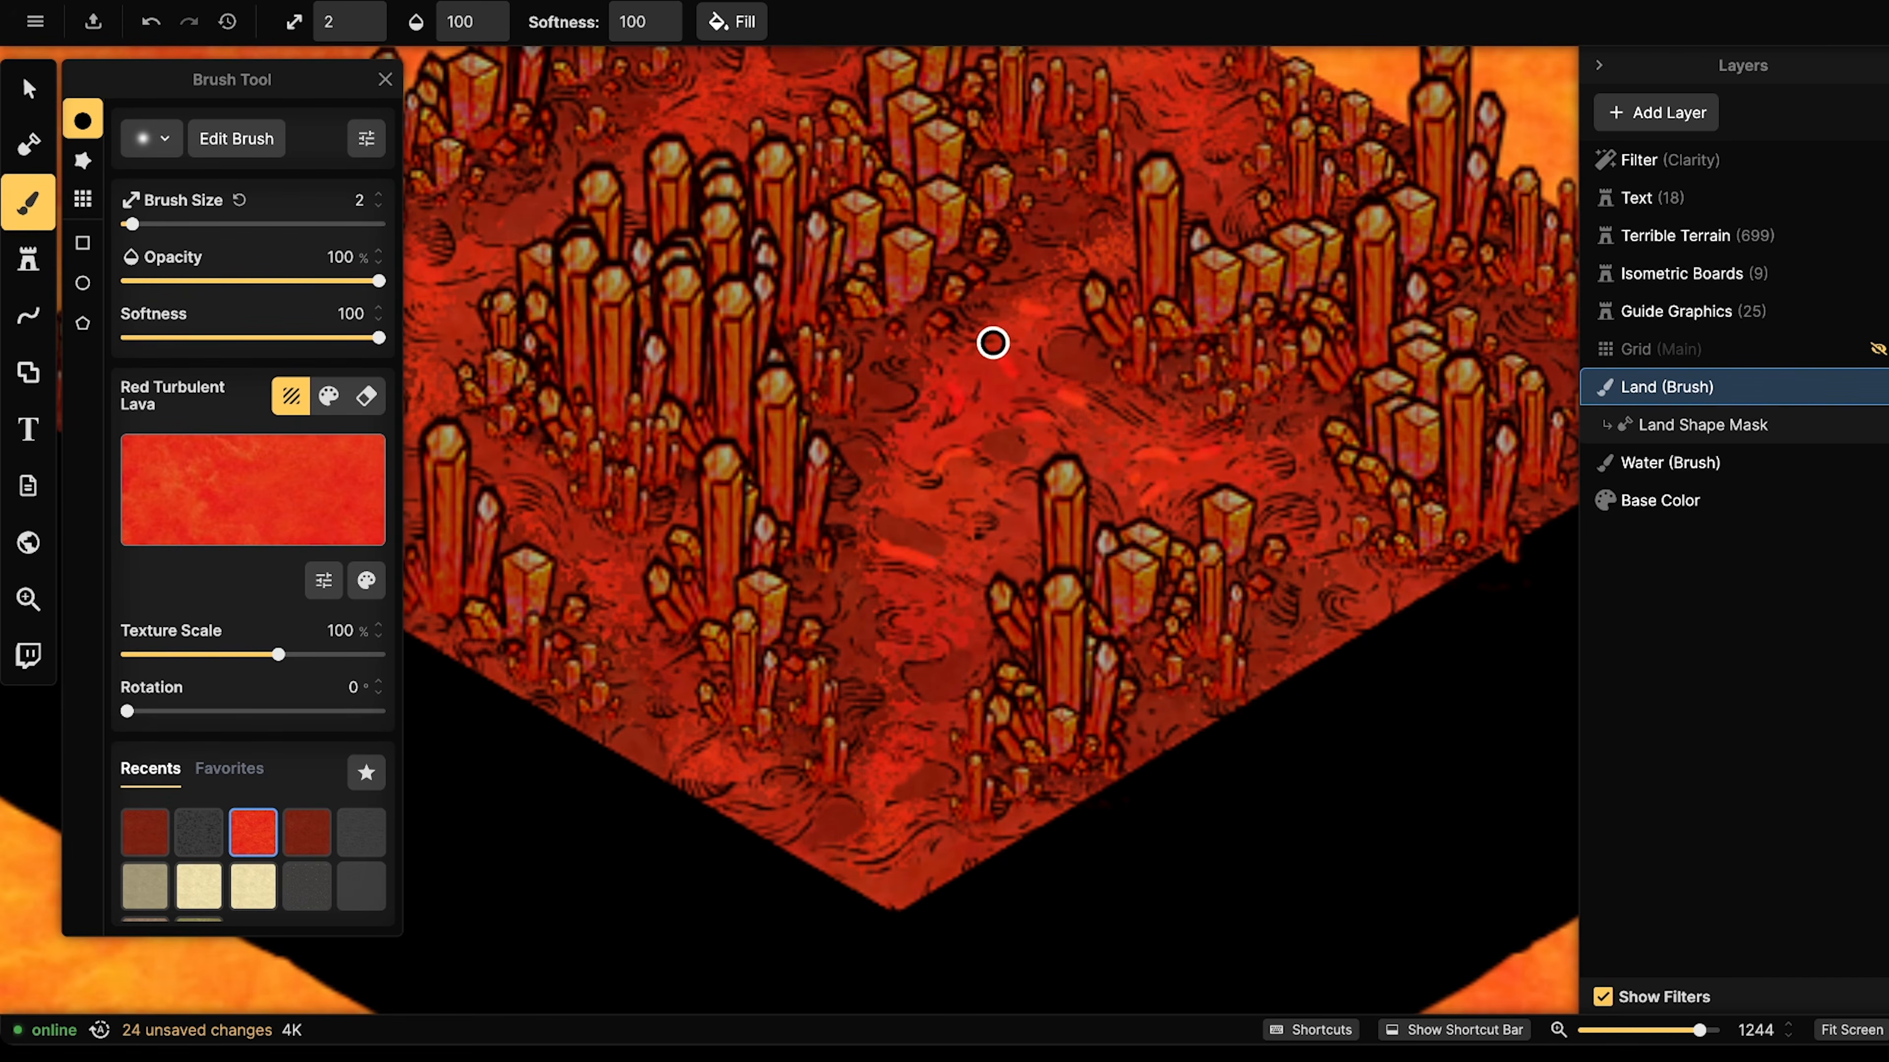
drag(1065, 349, 1320, 422)
key(ctrl+z)
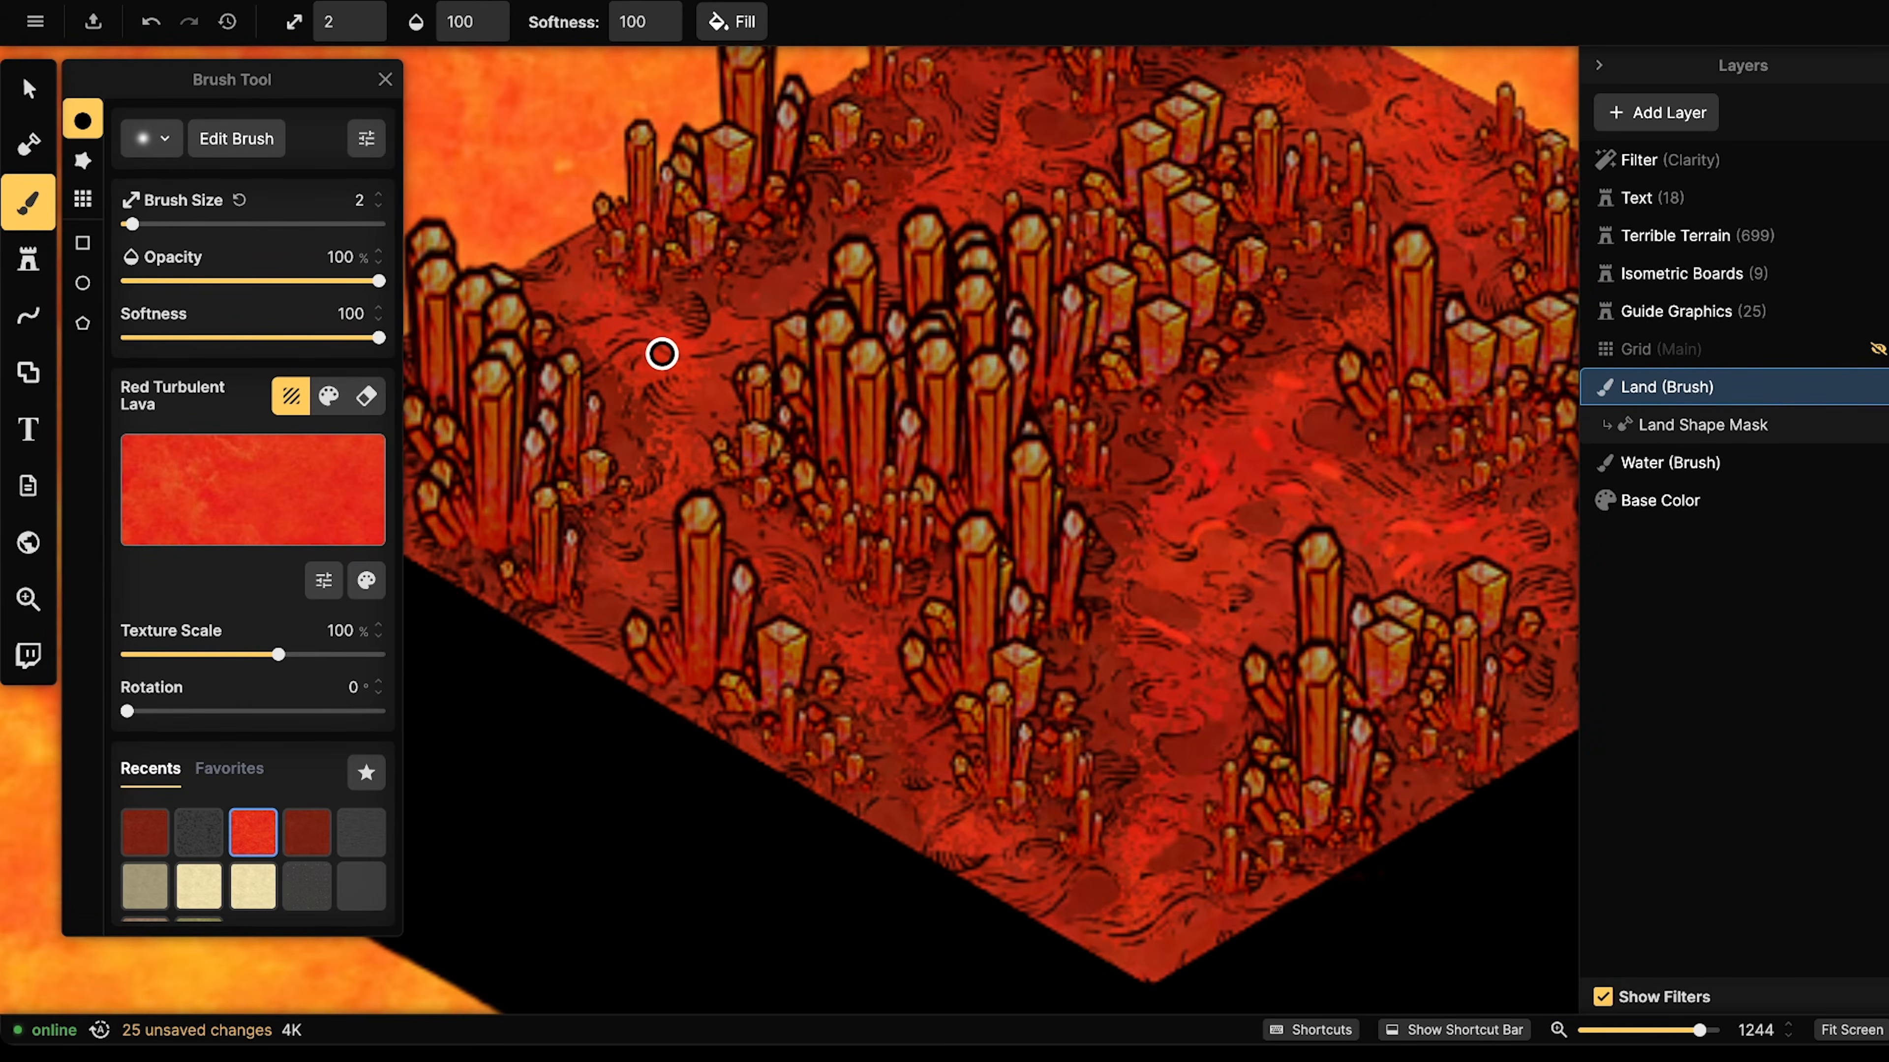
- Paint small Red Turbulent Lava highlights on the back, left and right-rear lava areas of the block's top
drag(1060, 213, 942, 408)
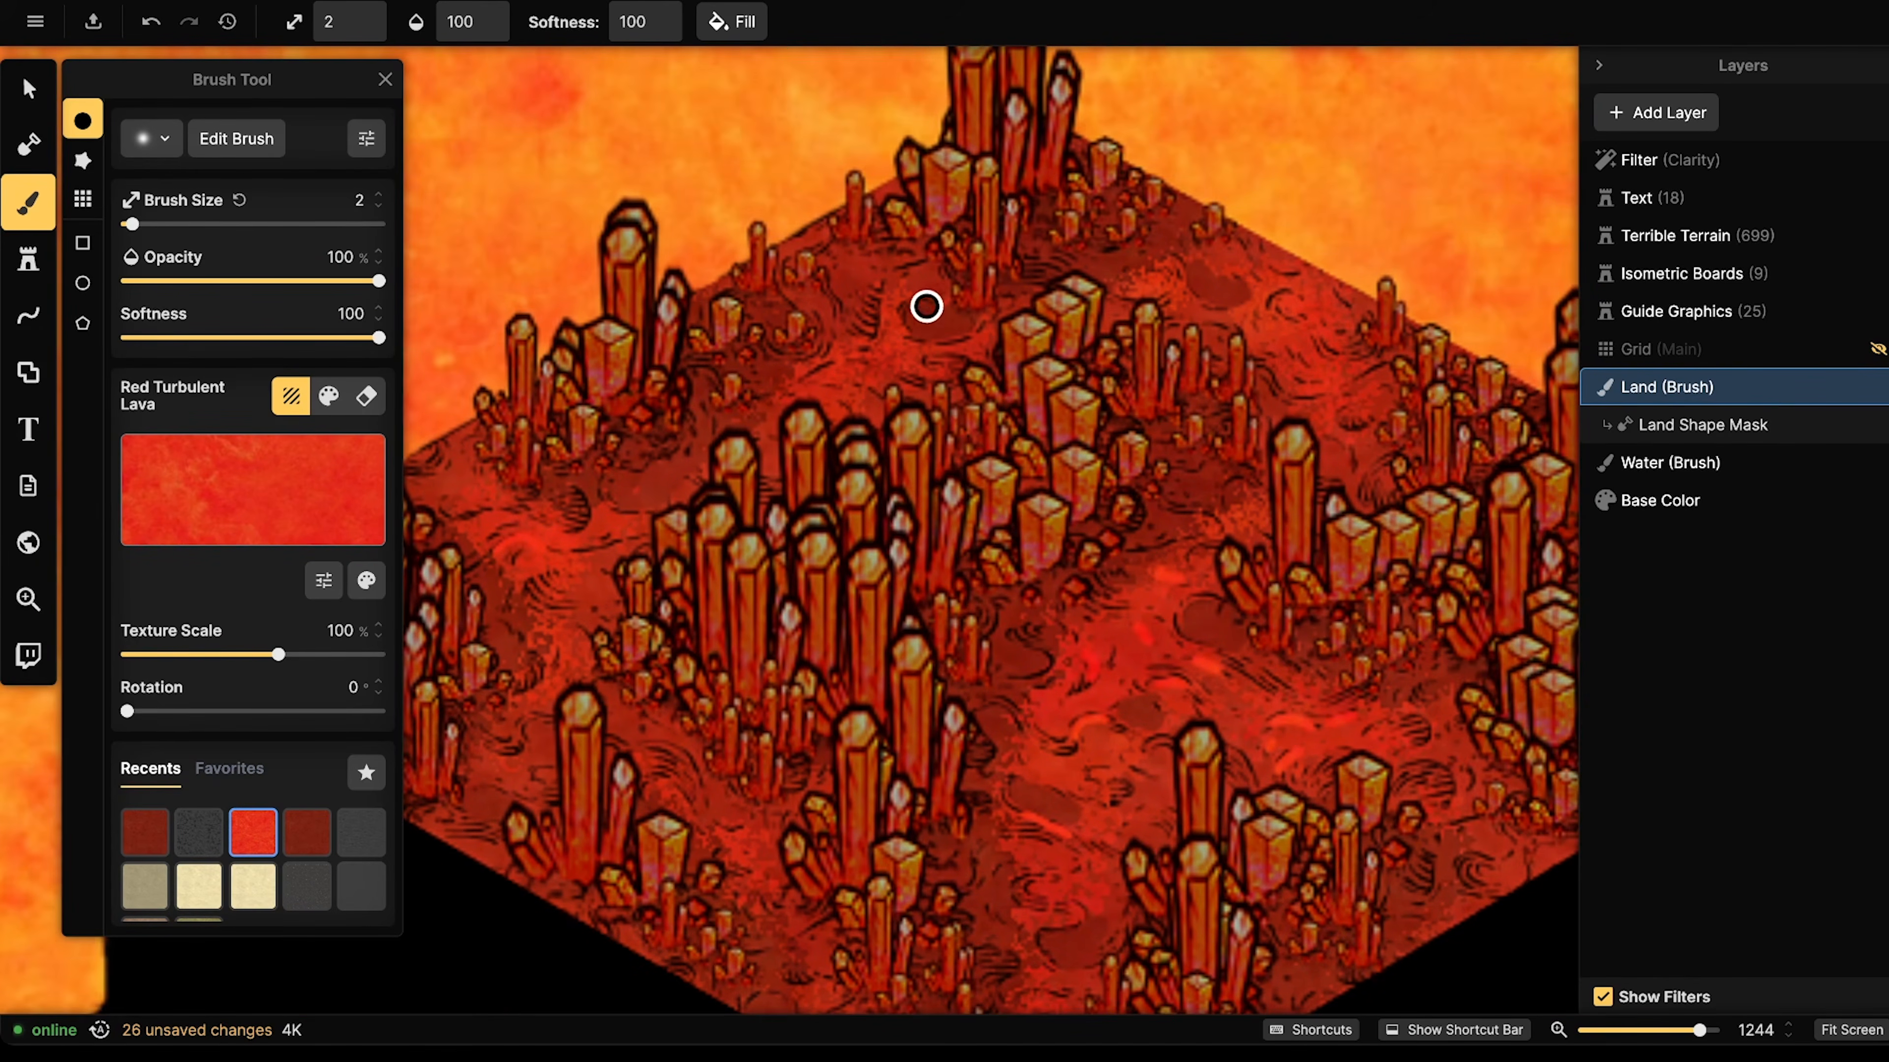
mouse_move(901, 317)
mouse_down()
mouse_move(910, 301)
mouse_move(881, 290)
mouse_up()
mouse_move(807, 378)
mouse_down()
mouse_move(862, 343)
mouse_move(846, 404)
mouse_up()
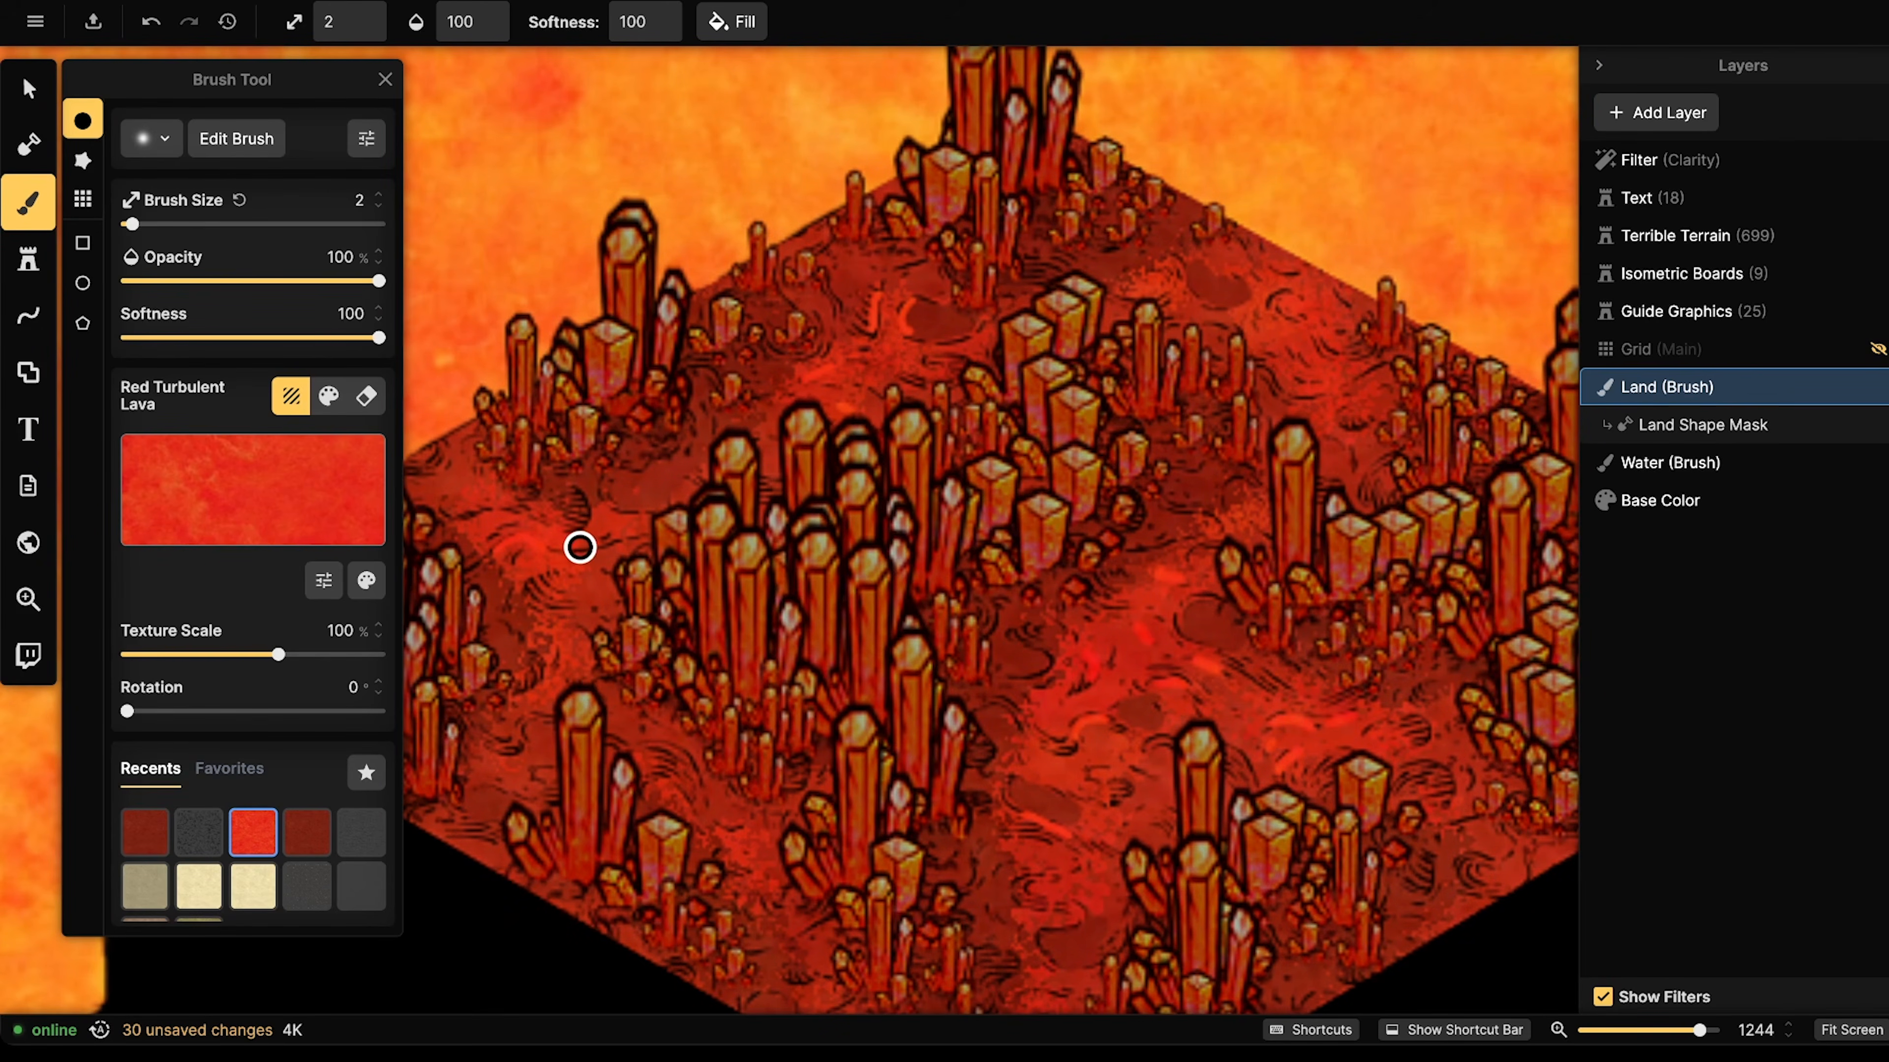
drag(610, 539, 633, 529)
mouse_move(1274, 303)
mouse_down()
mouse_move(1296, 293)
mouse_move(1291, 271)
mouse_up()
mouse_move(1305, 392)
mouse_down()
mouse_move(1416, 347)
mouse_move(1360, 370)
mouse_move(1378, 403)
mouse_move(1338, 421)
mouse_up()
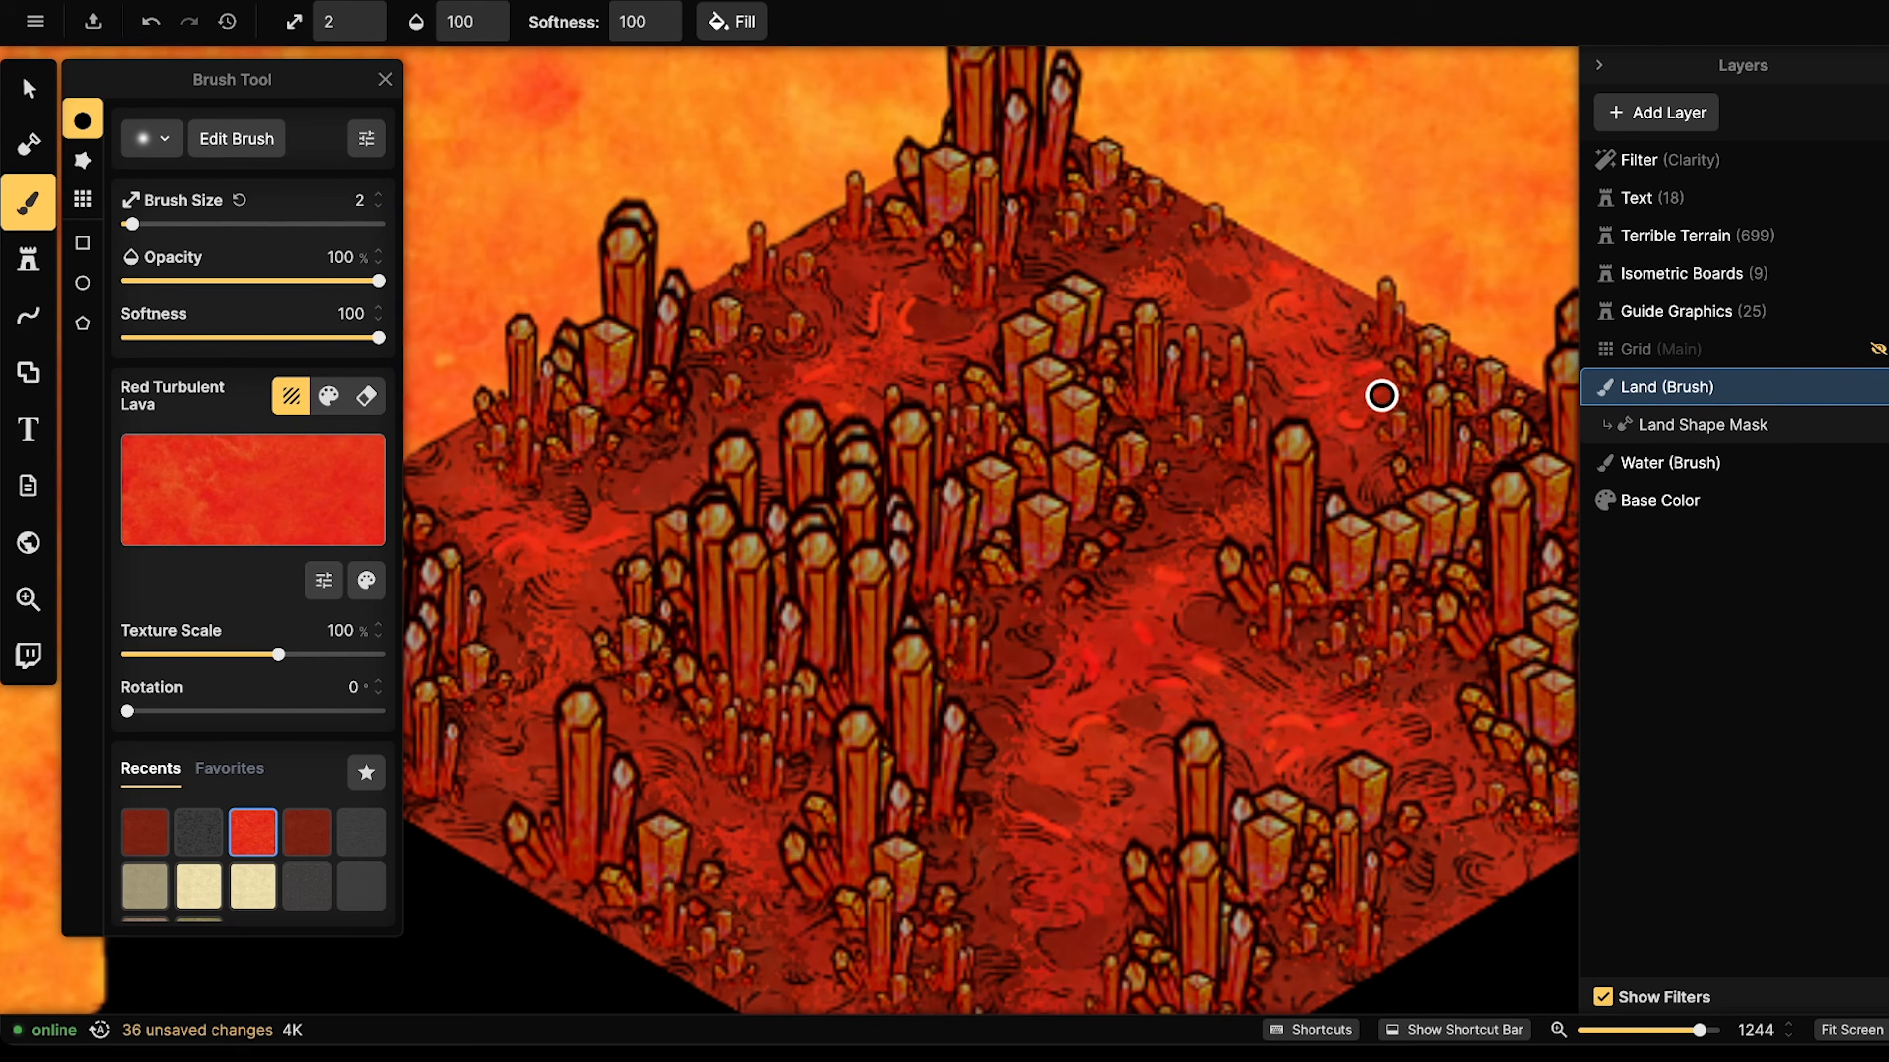
- Stop painting and open the stamp catalog for choosing a new stamp on the Terrible Terrain layer
scroll(1381, 395, down, 3)
click(28, 87)
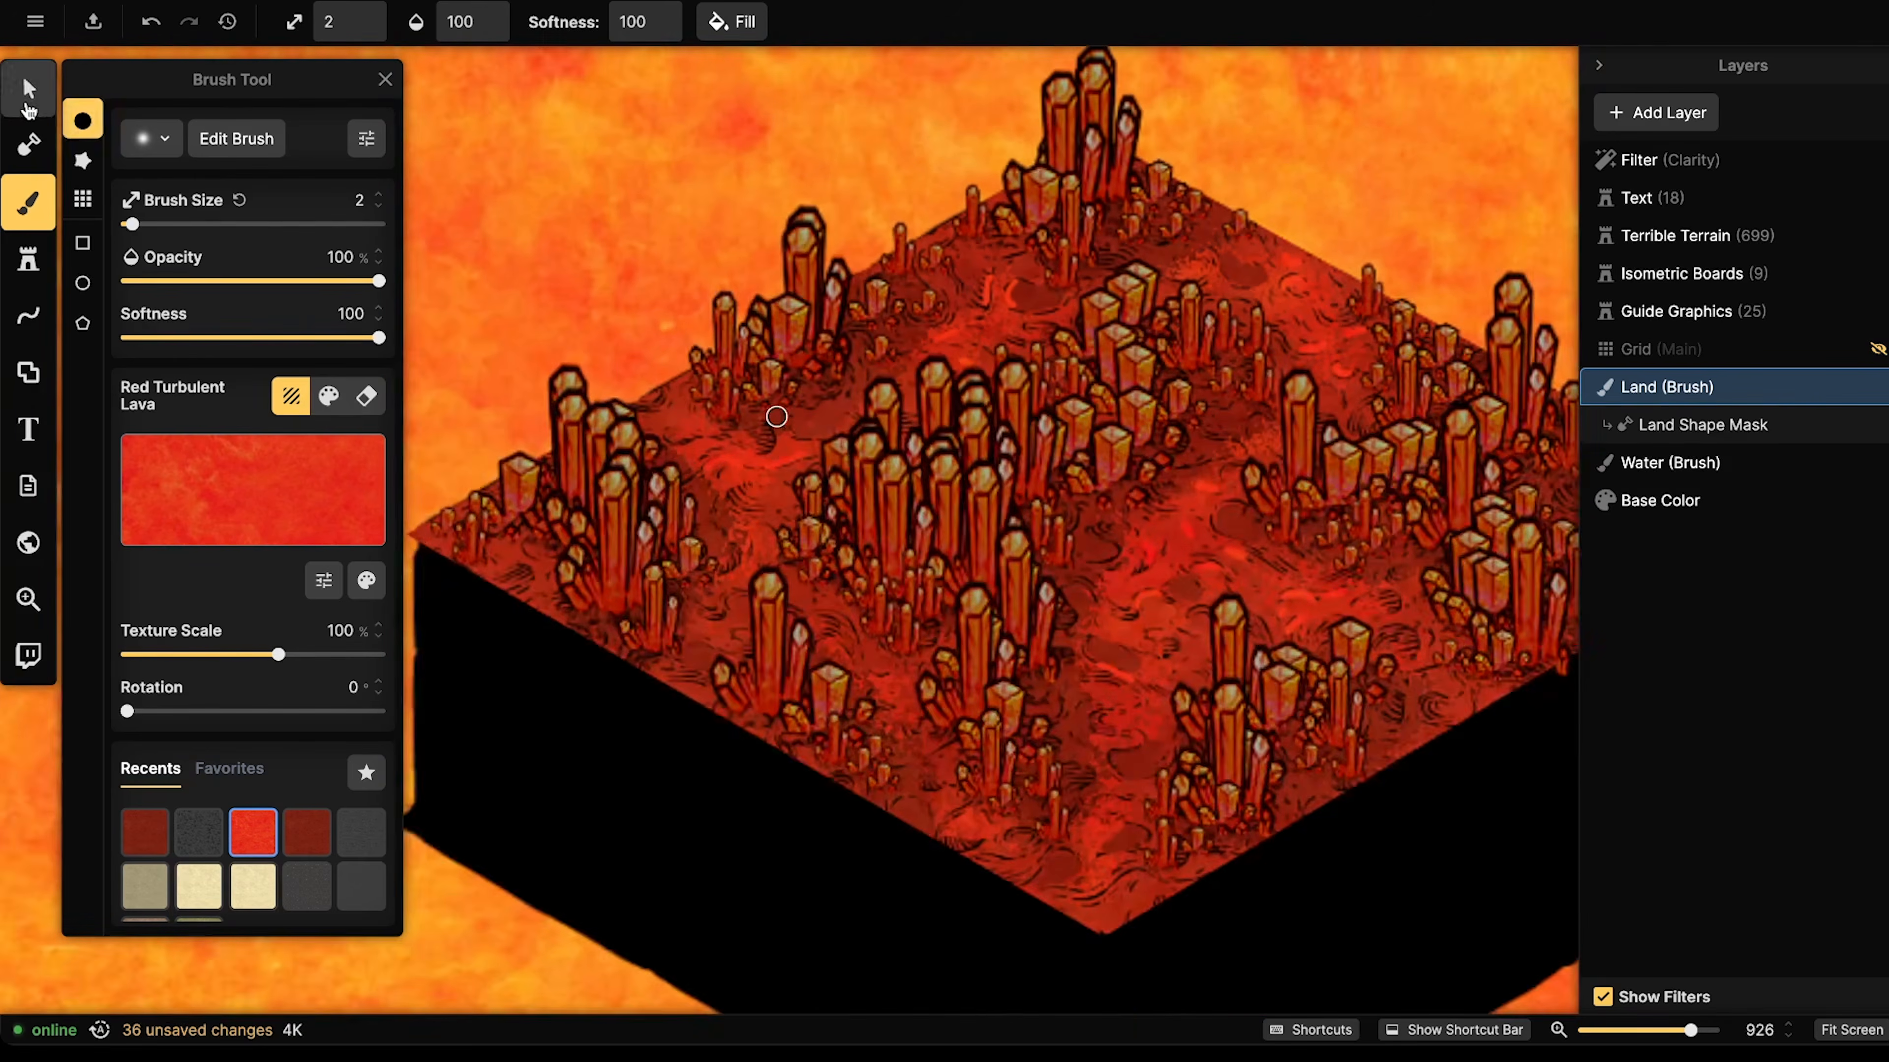
scroll(579, 340, down, 5)
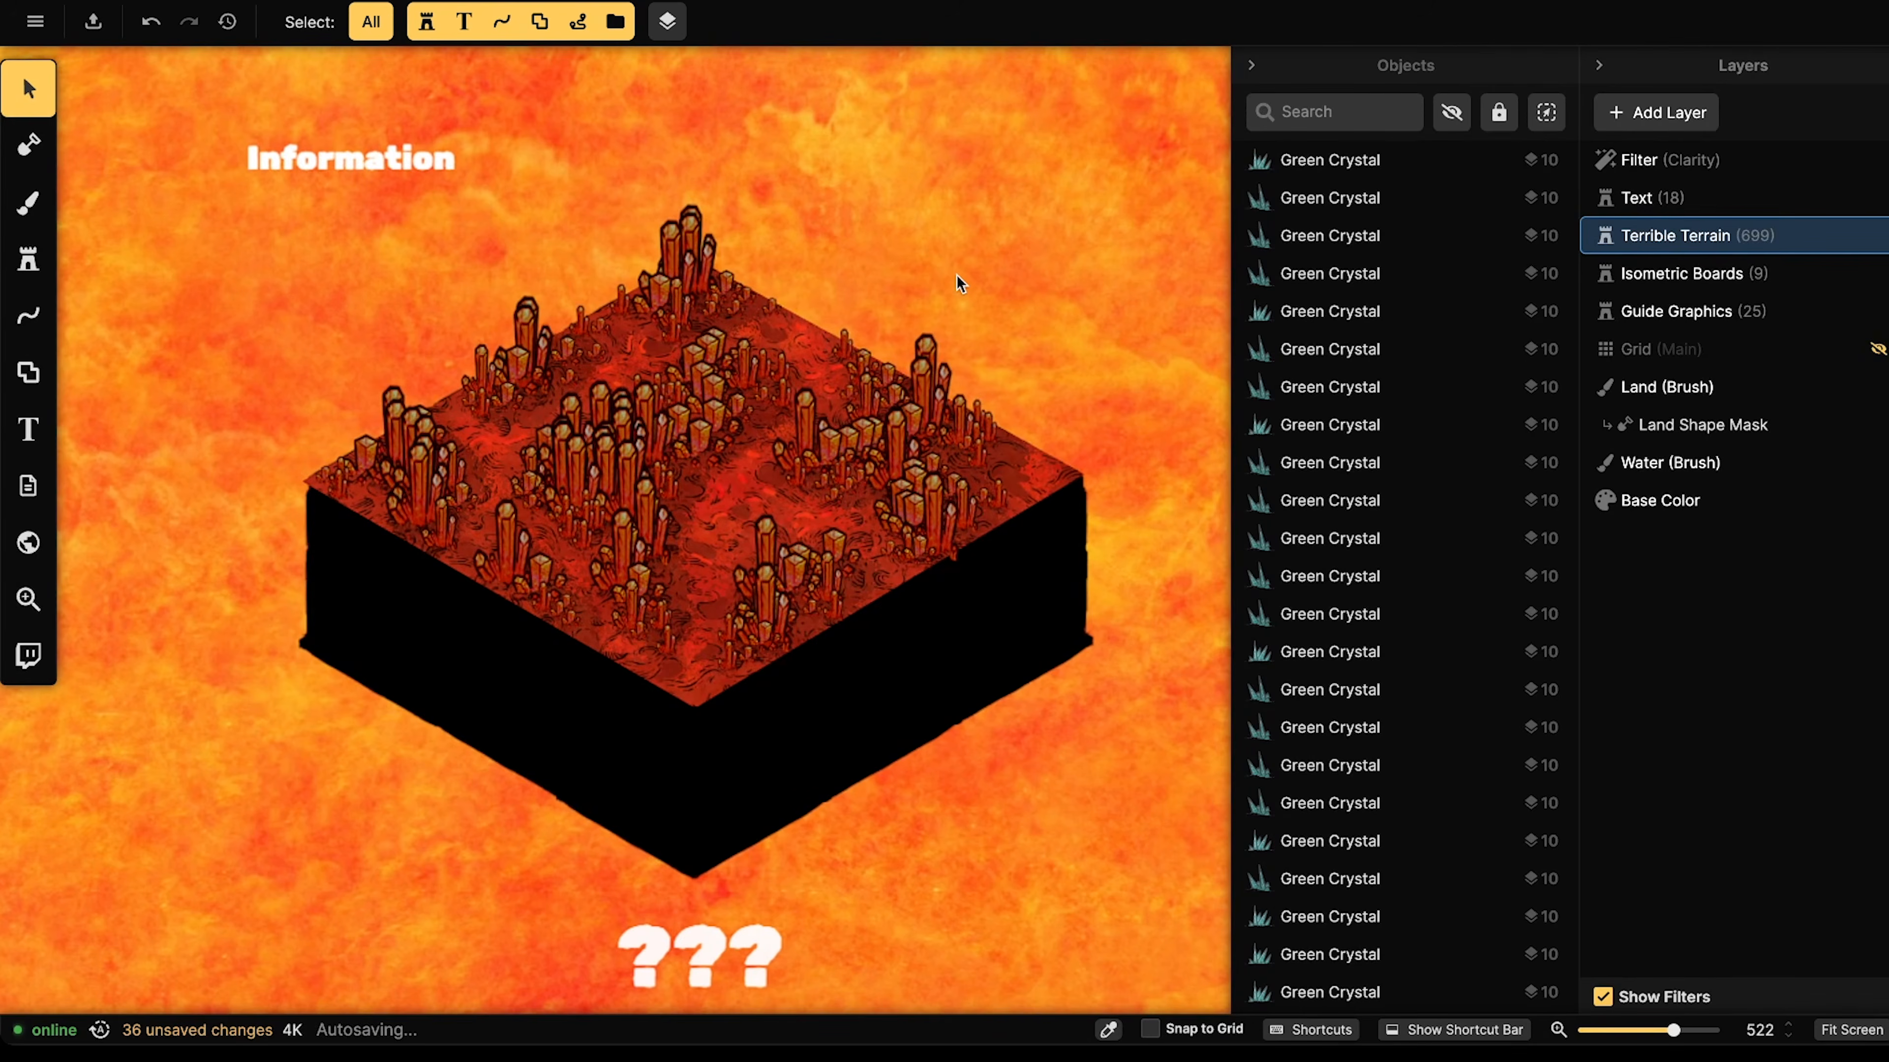
scroll(556, 475, up, 3)
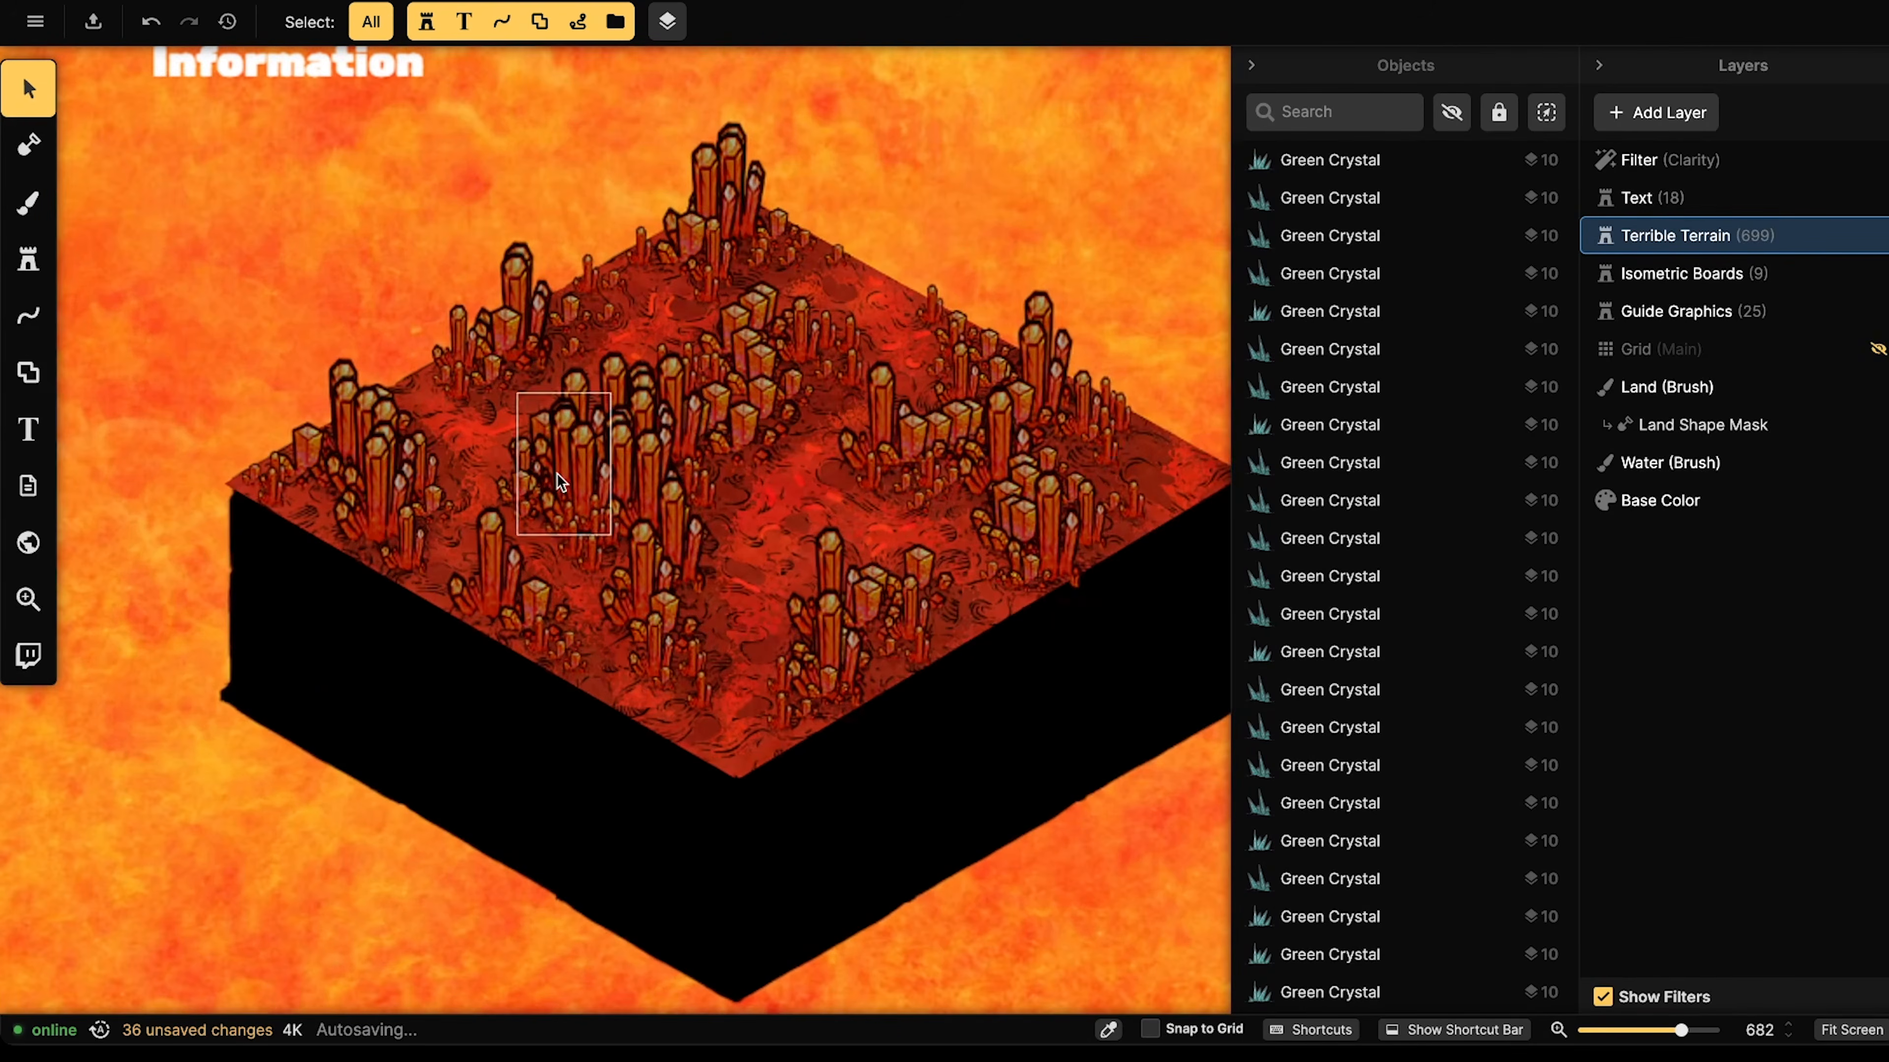
click(28, 259)
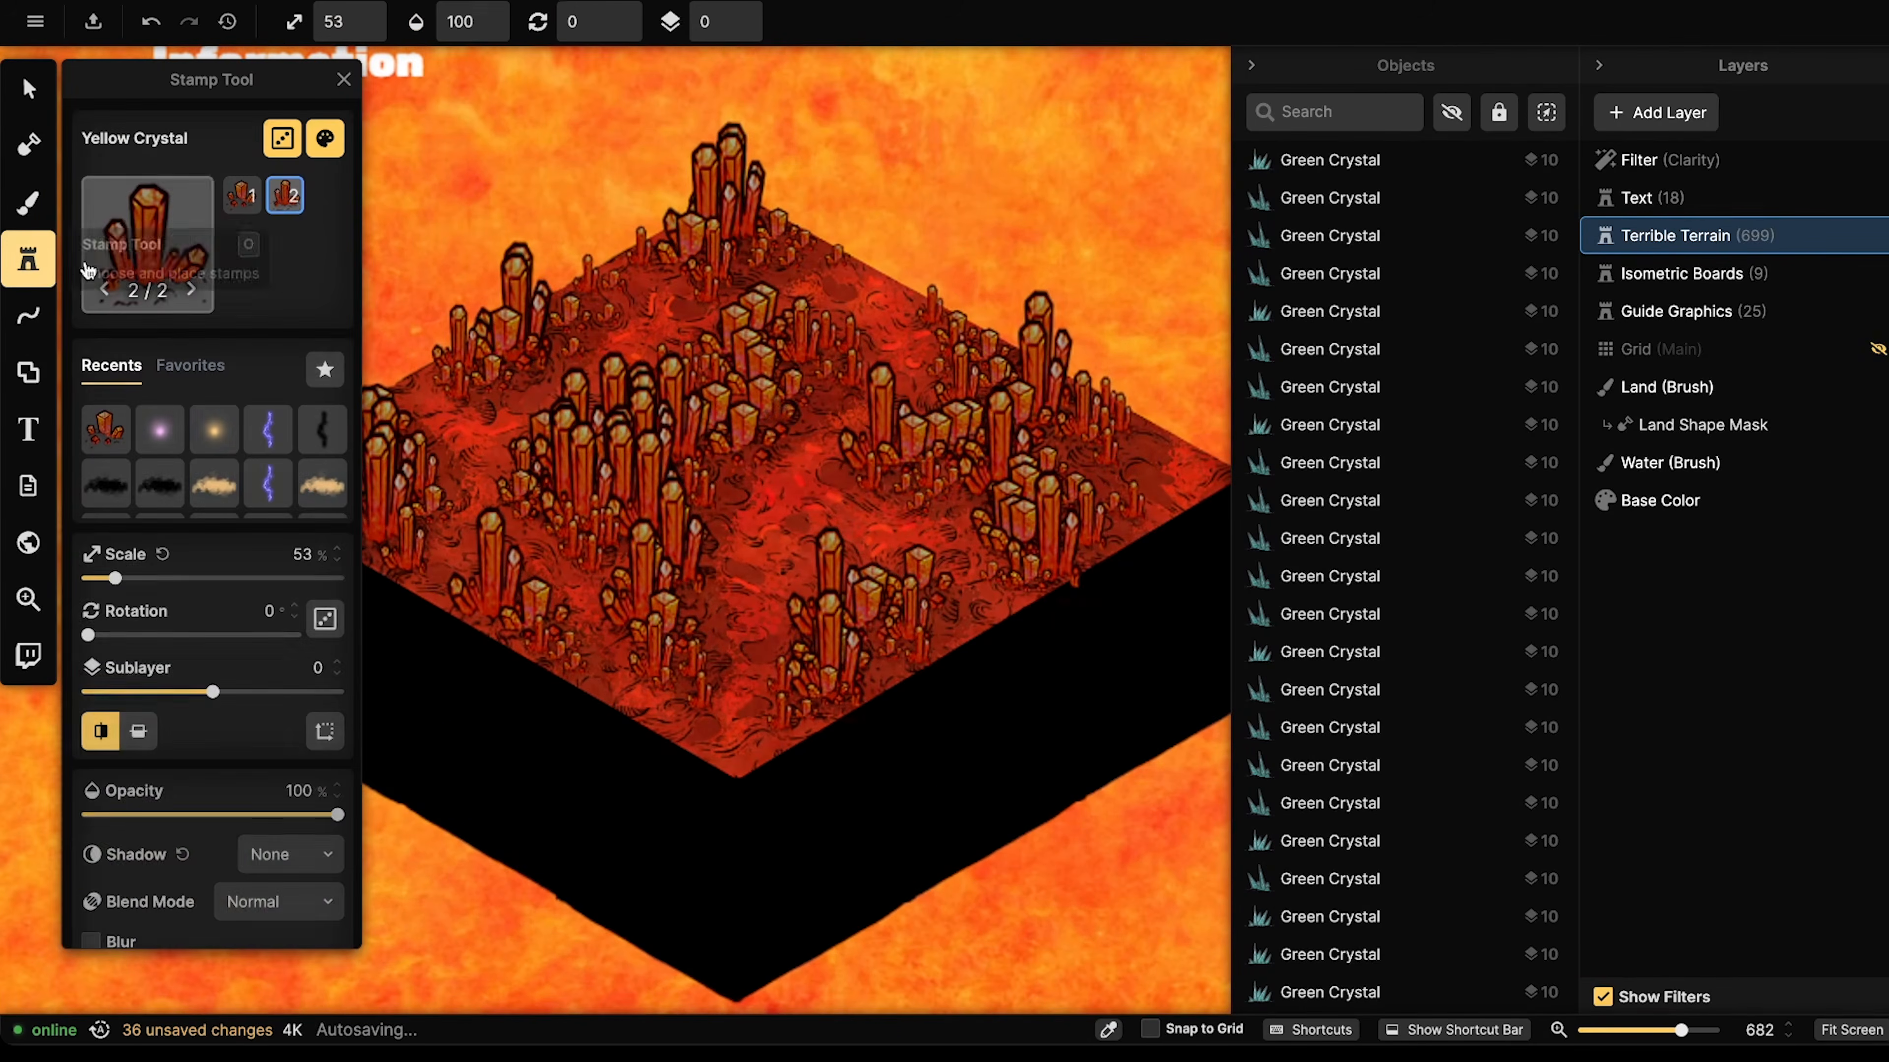
click(127, 227)
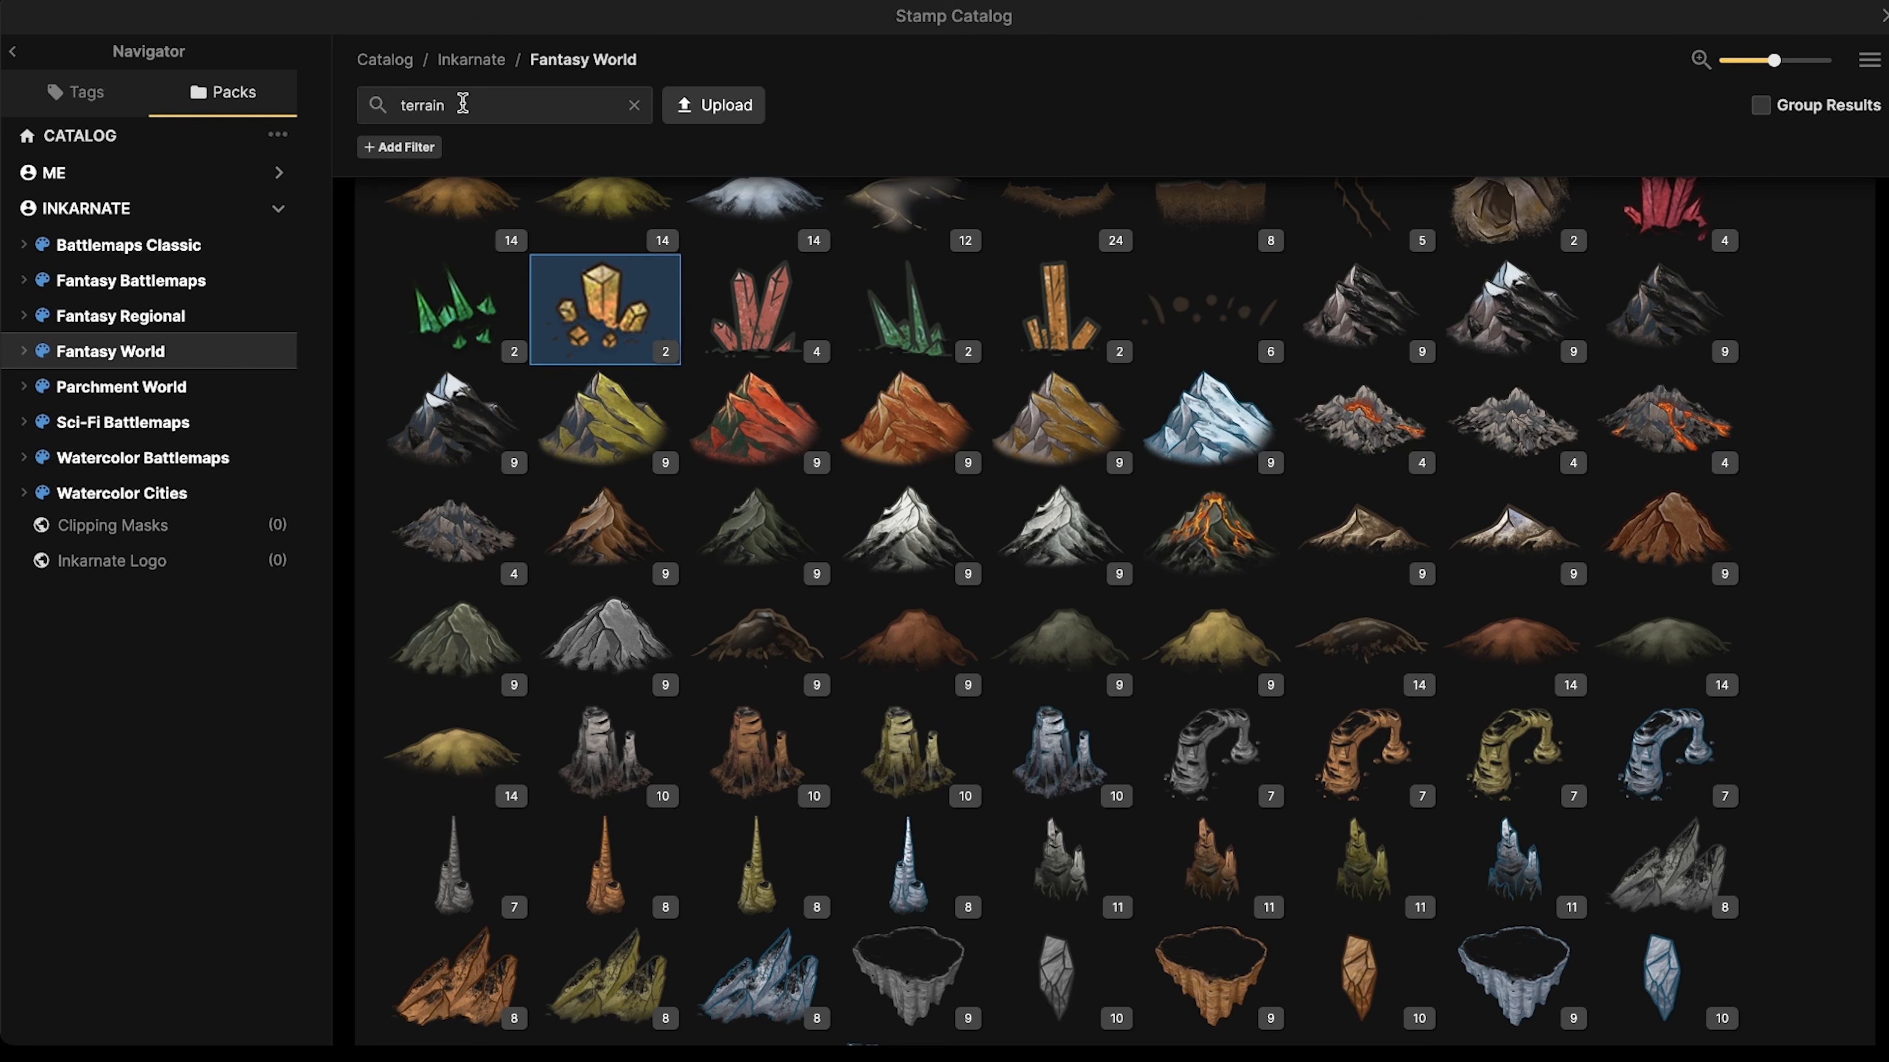
- Search all Inkarnate stamp packs for "blood" and pick the red Blood splatter stamp with nine variants
click(610, 109)
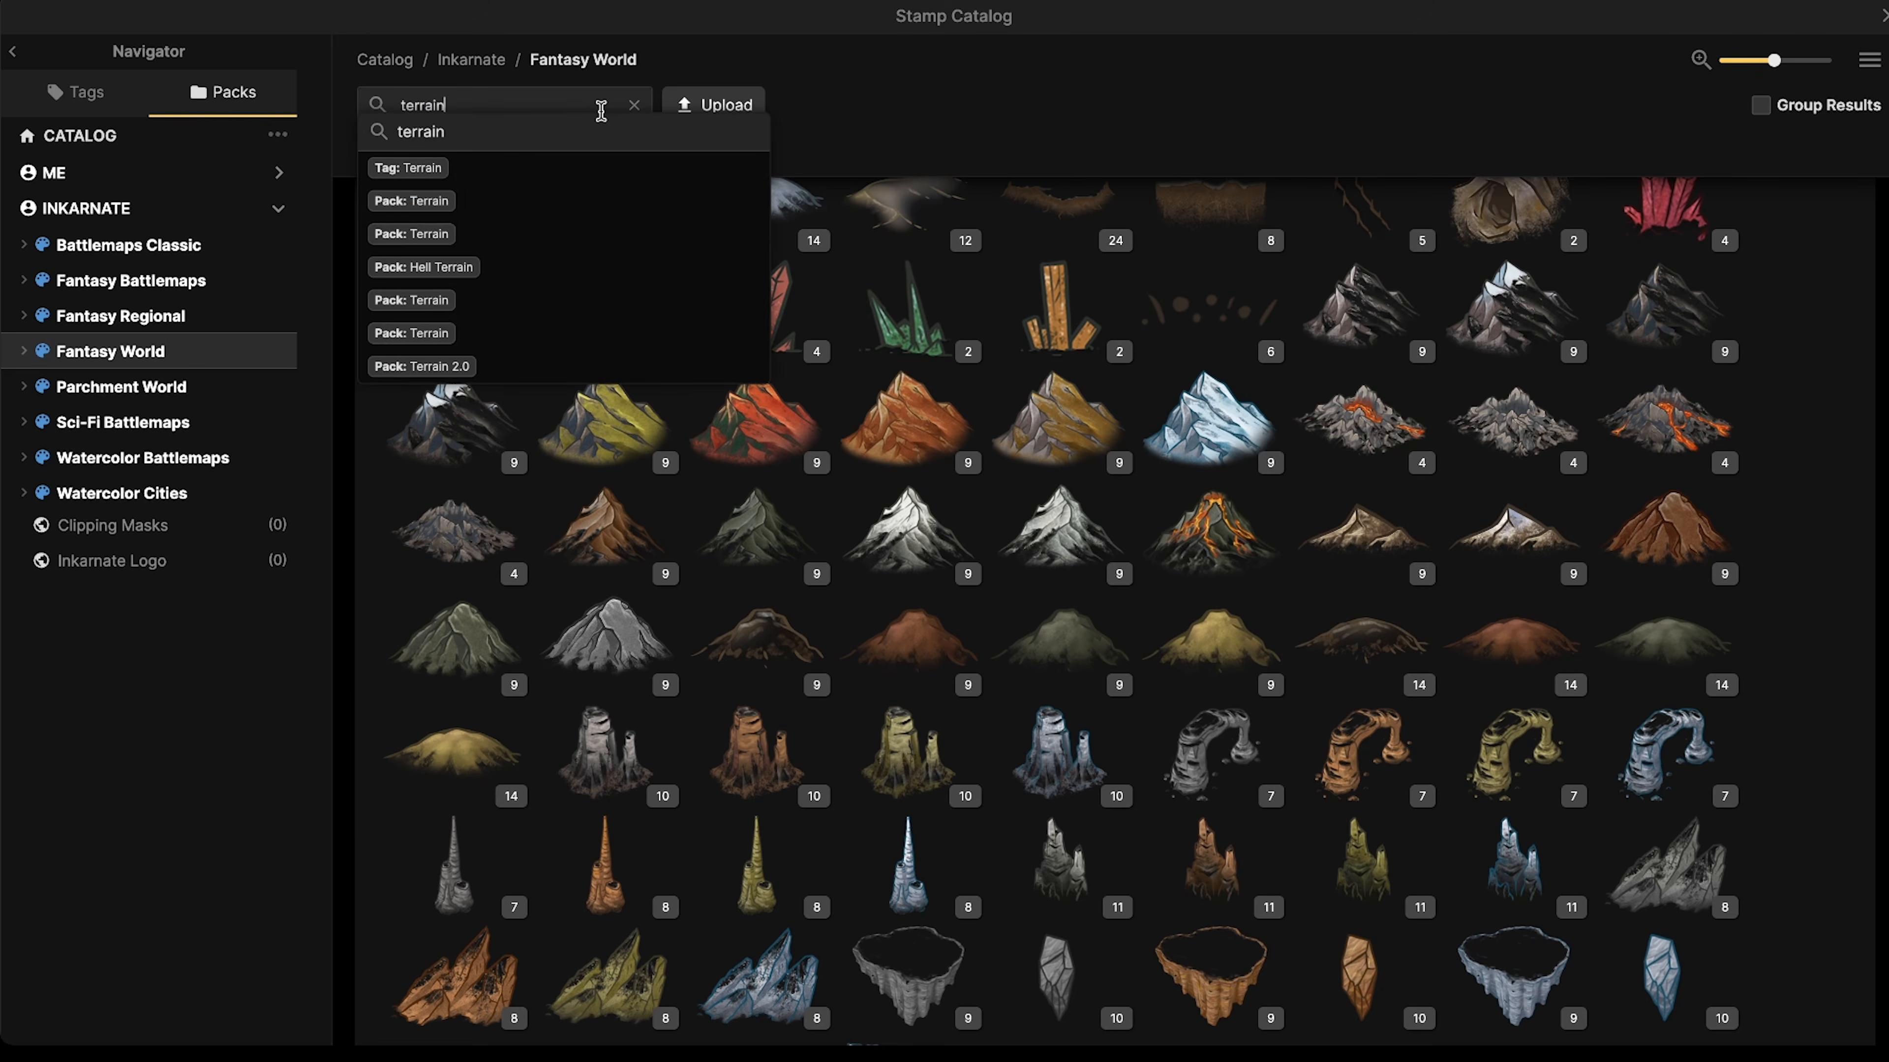
text(blo)
key(BackSpace)
key(BackSpace)
key(BackSpace)
key(BackSpace)
key(BackSpace)
key(BackSpace)
key(BackSpace)
key(BackSpace)
key(BackSpace)
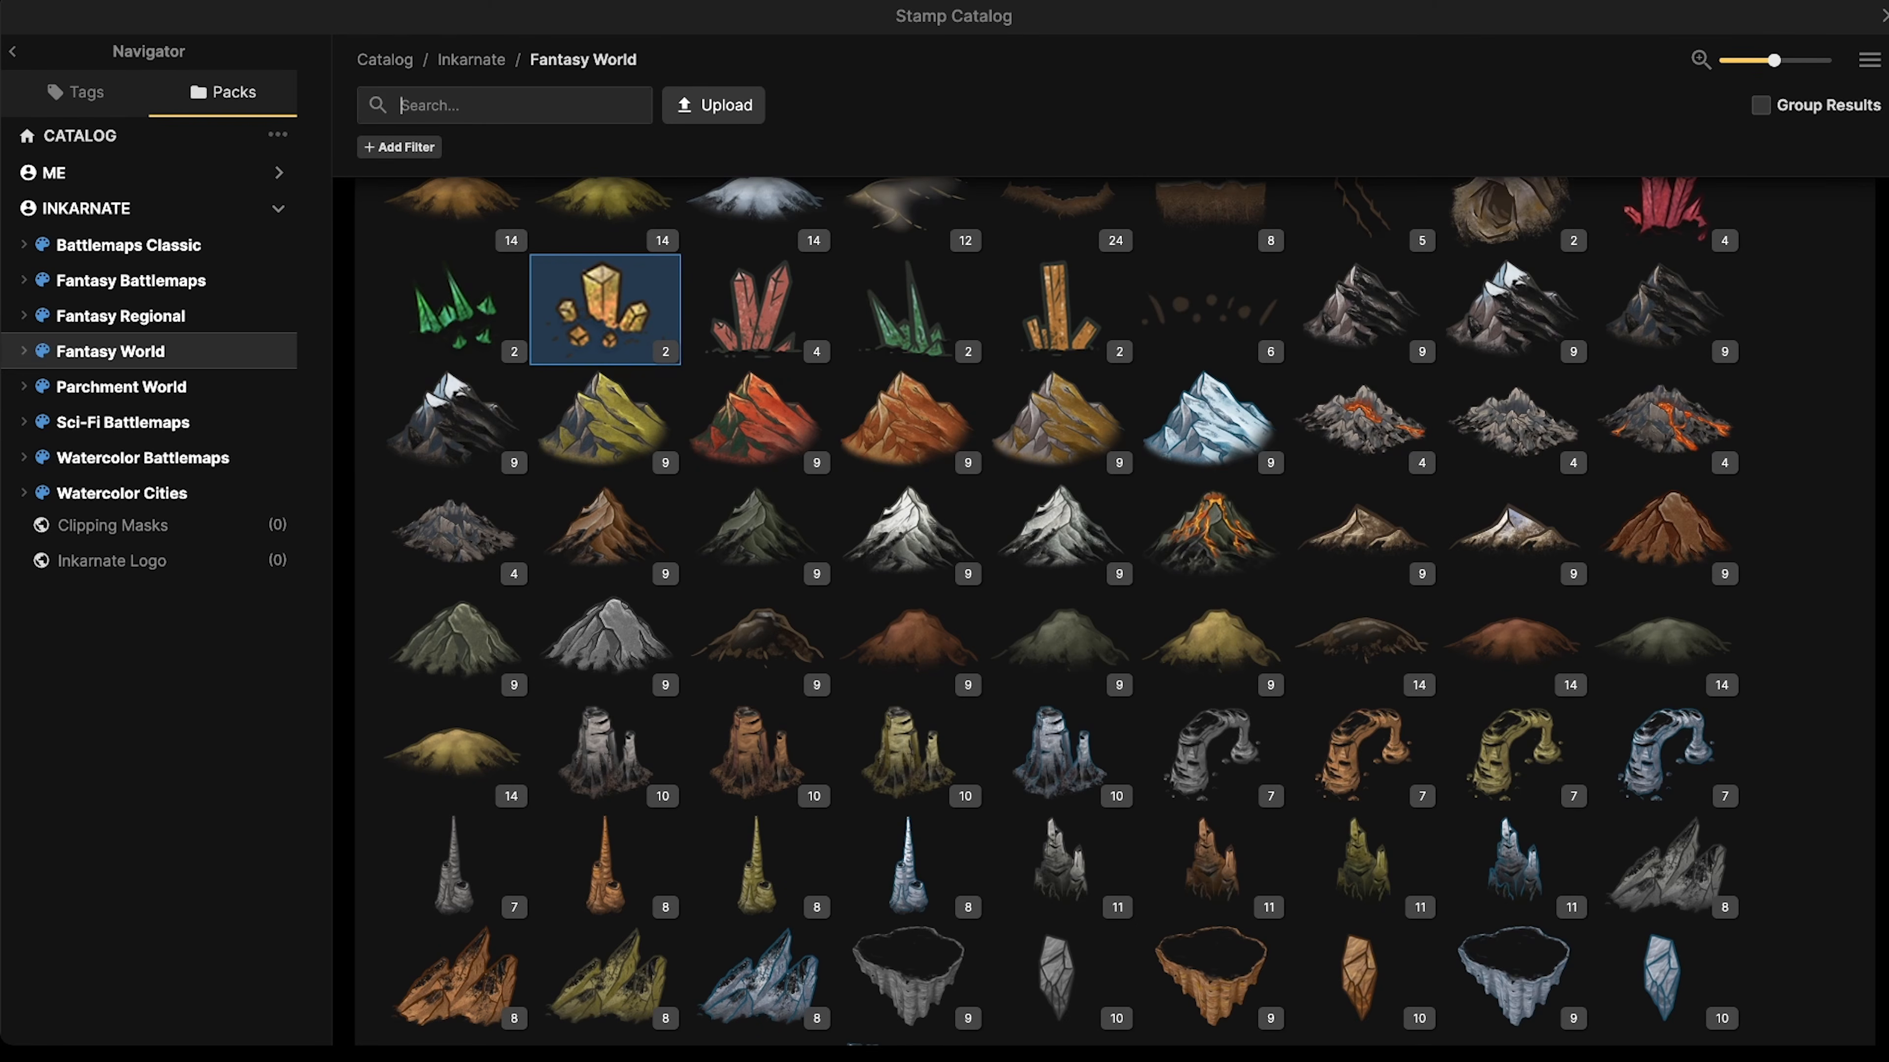
text(blood)
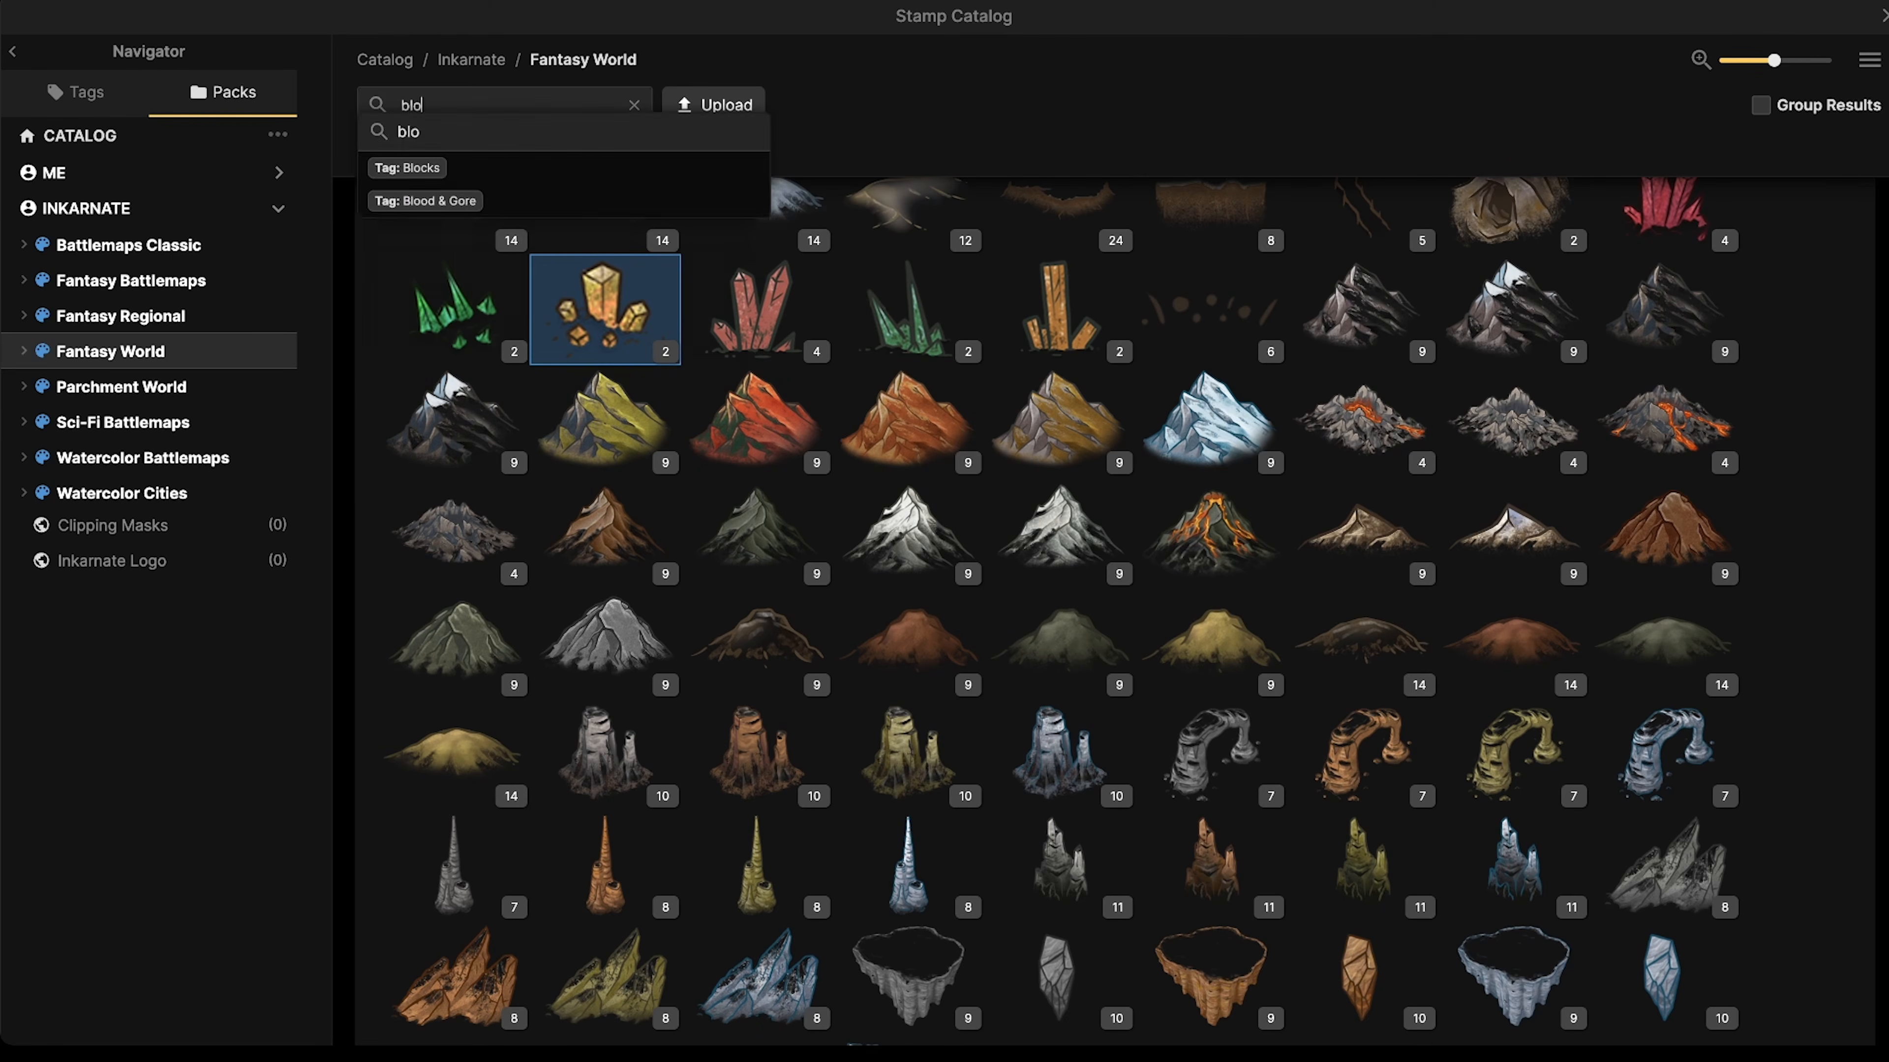
key(Return)
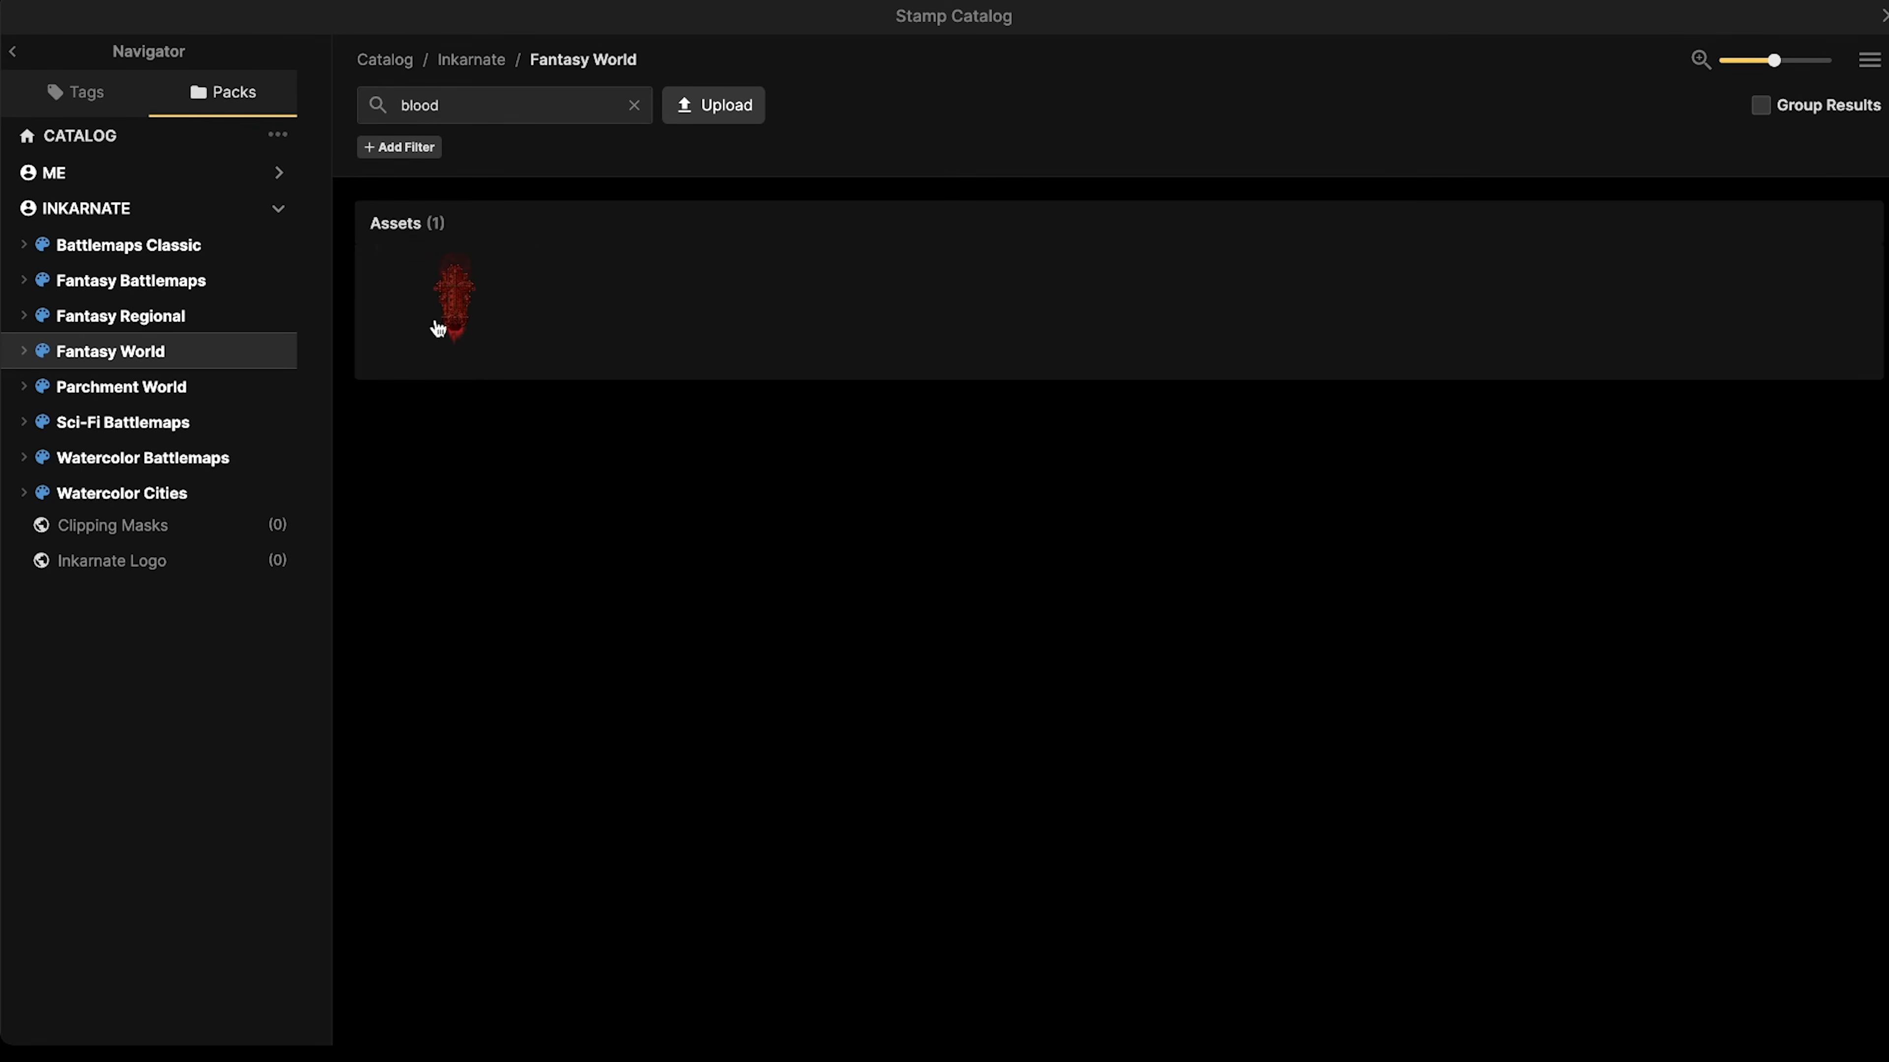
click(498, 59)
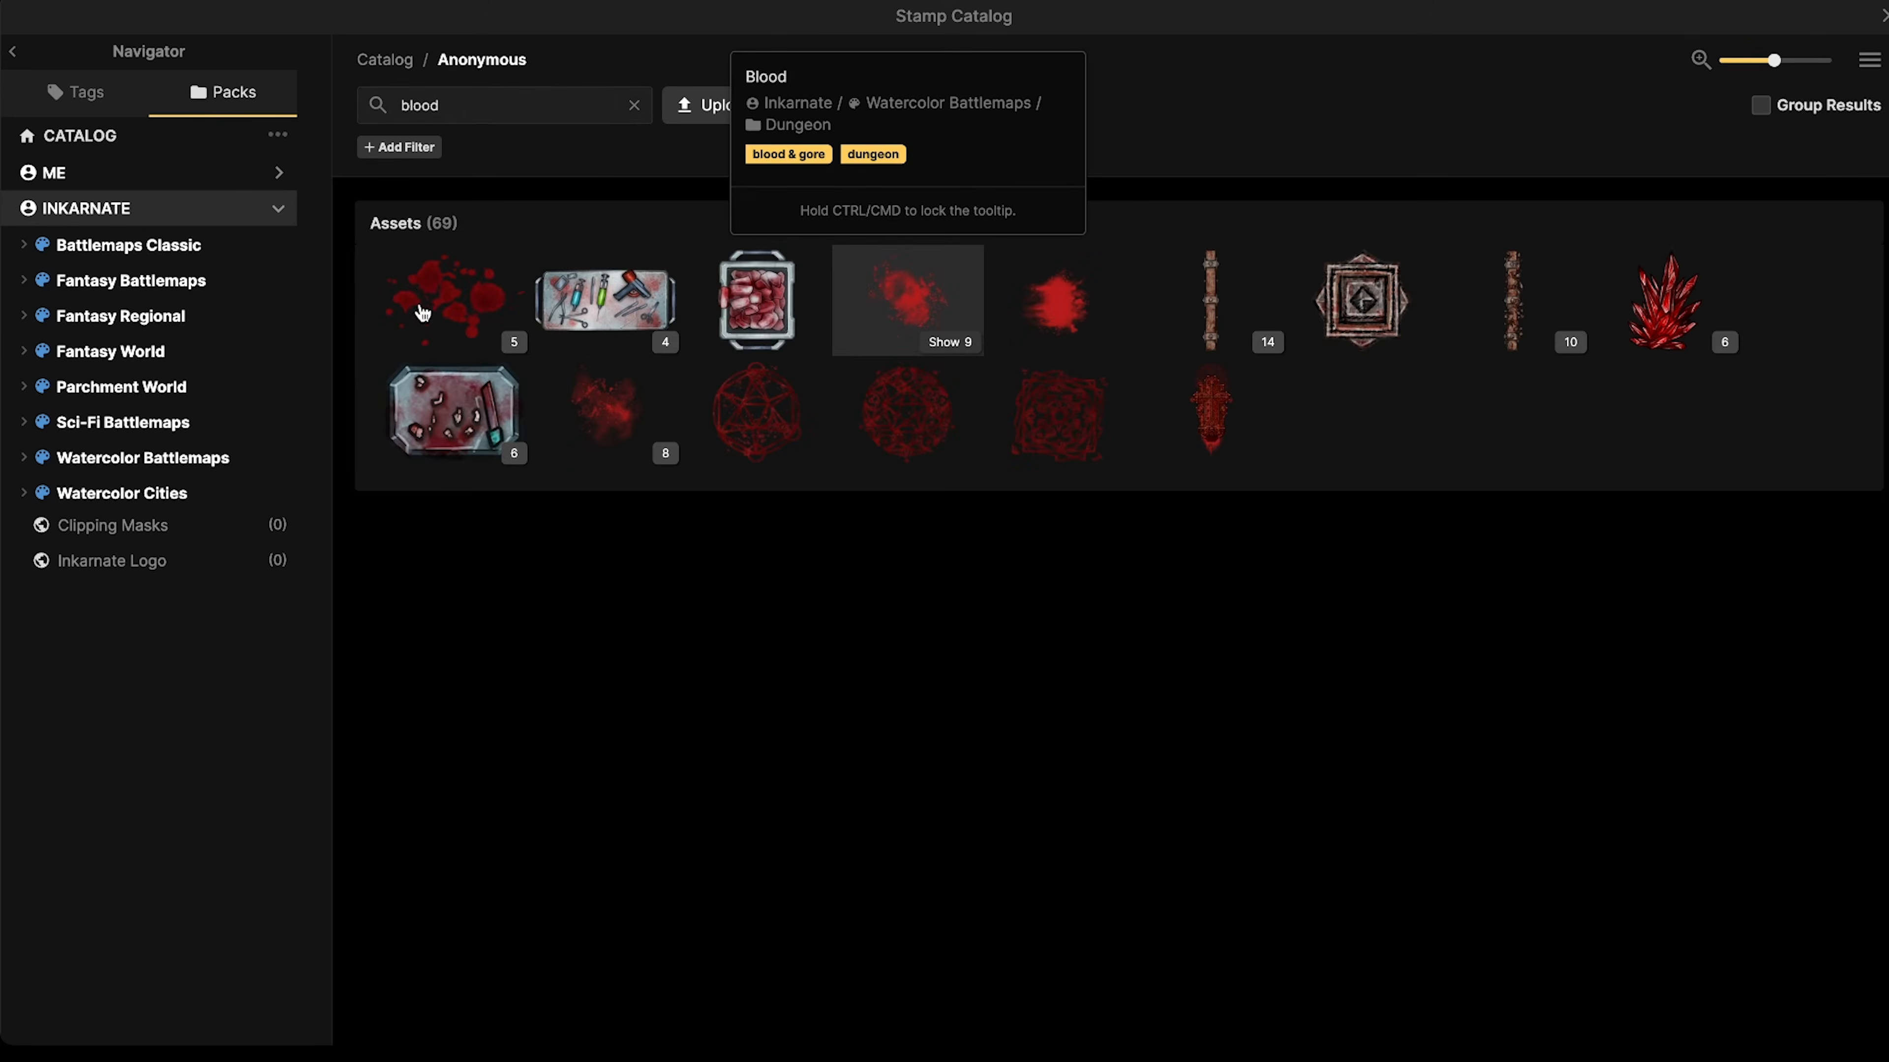
click(426, 289)
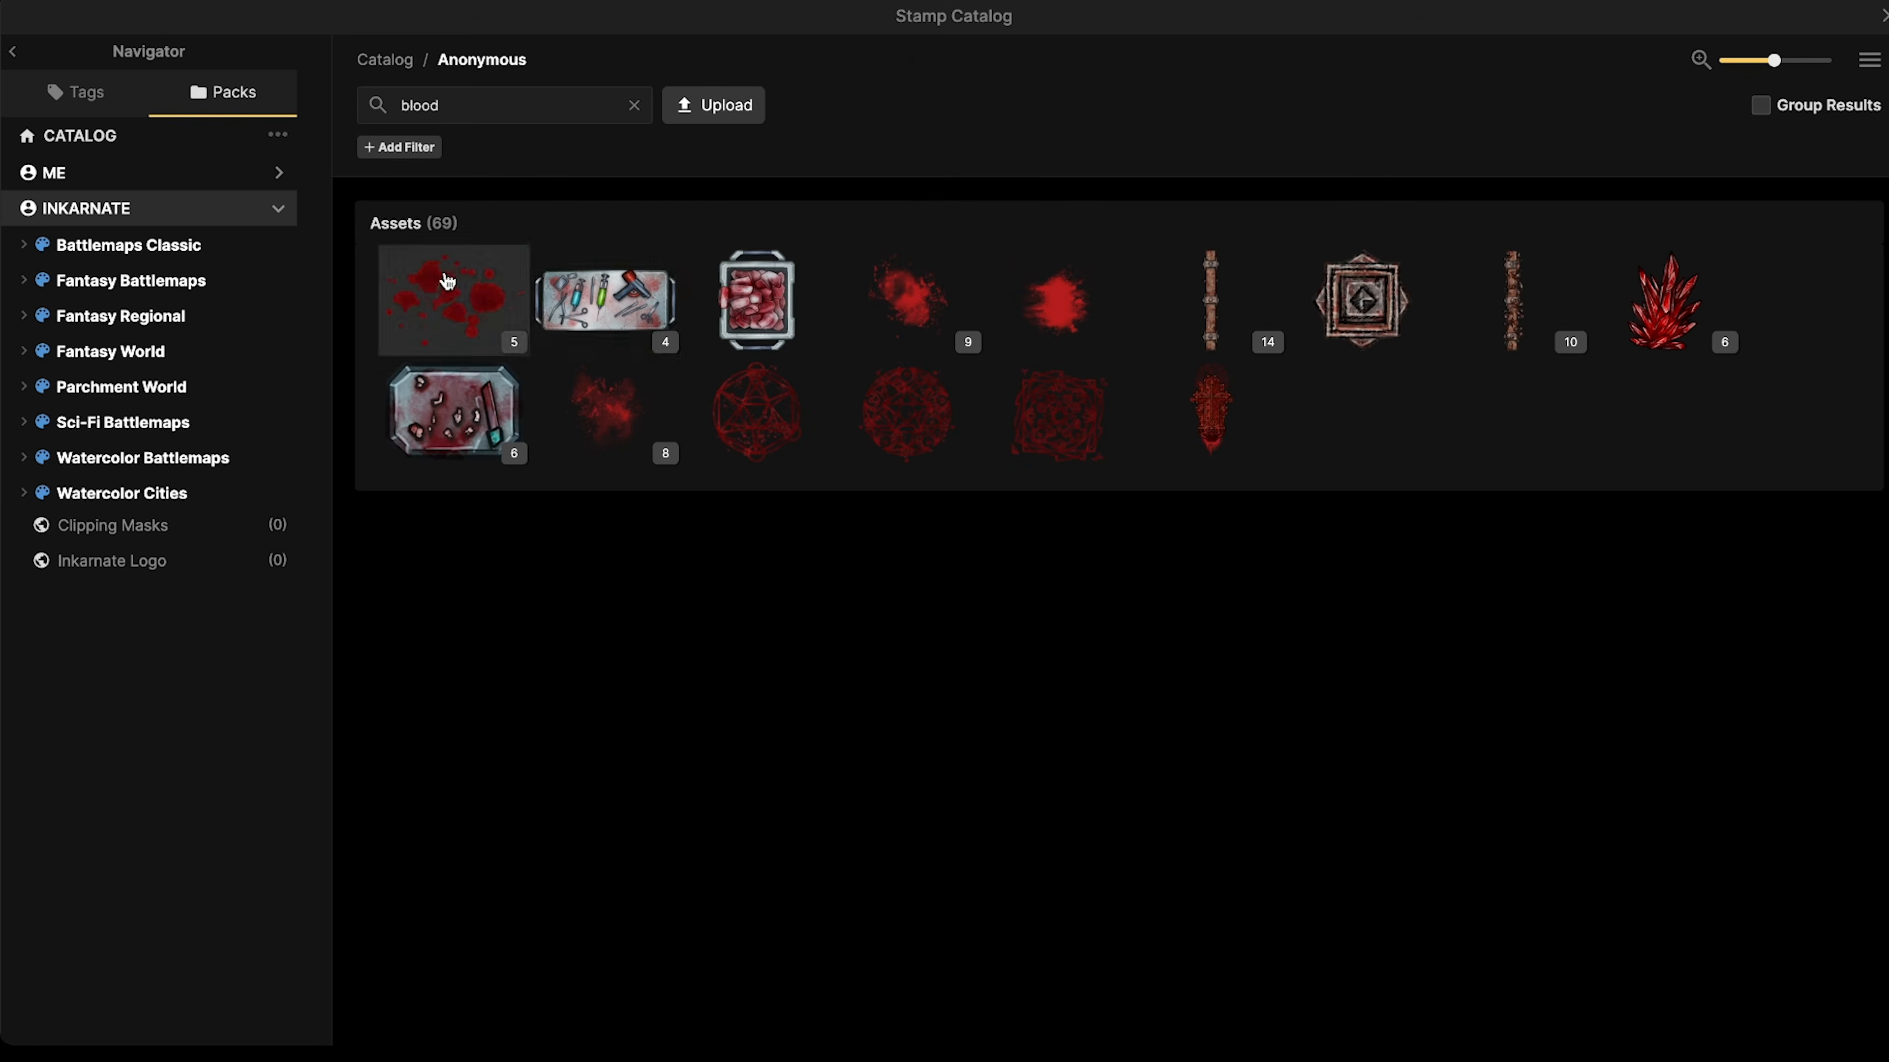
click(884, 296)
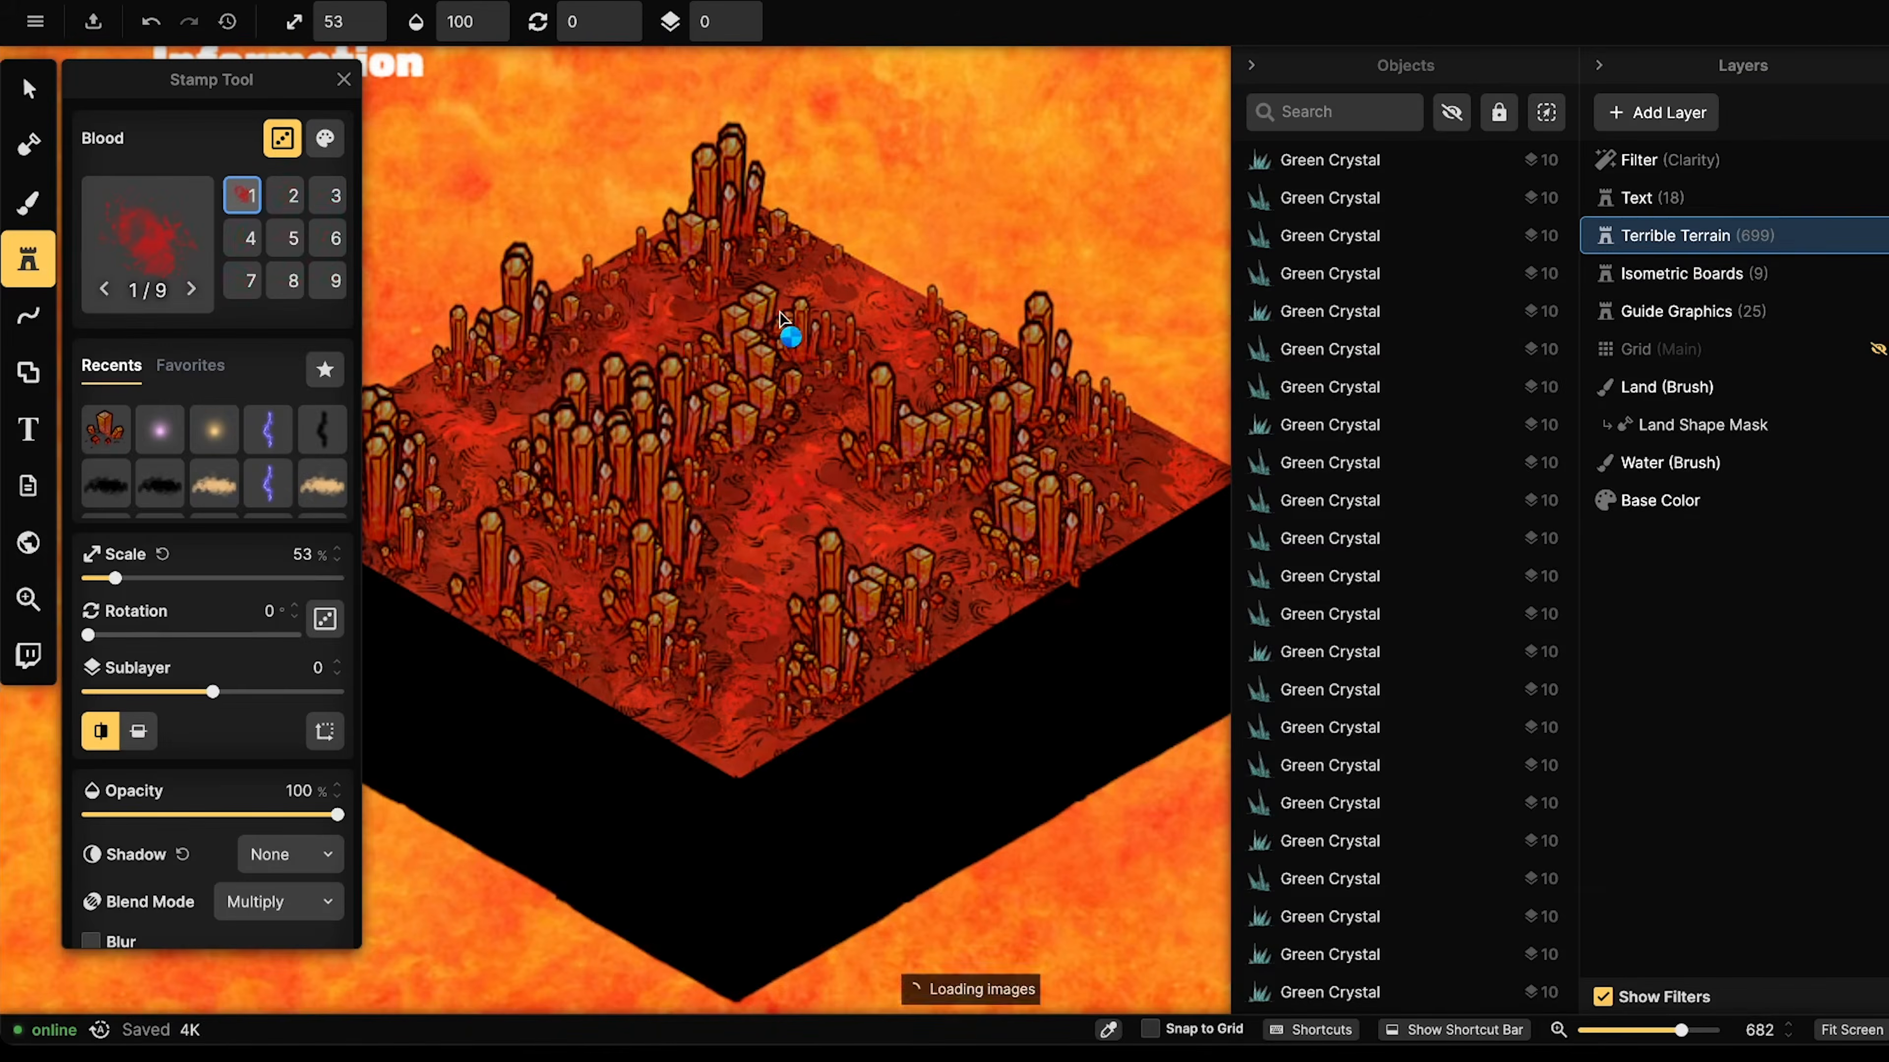
- Place a Blood stamp at 53% scale over the central crystals, raise it to sublayer 3 and shift it slightly toward the back
scroll(186, 785, down, 3)
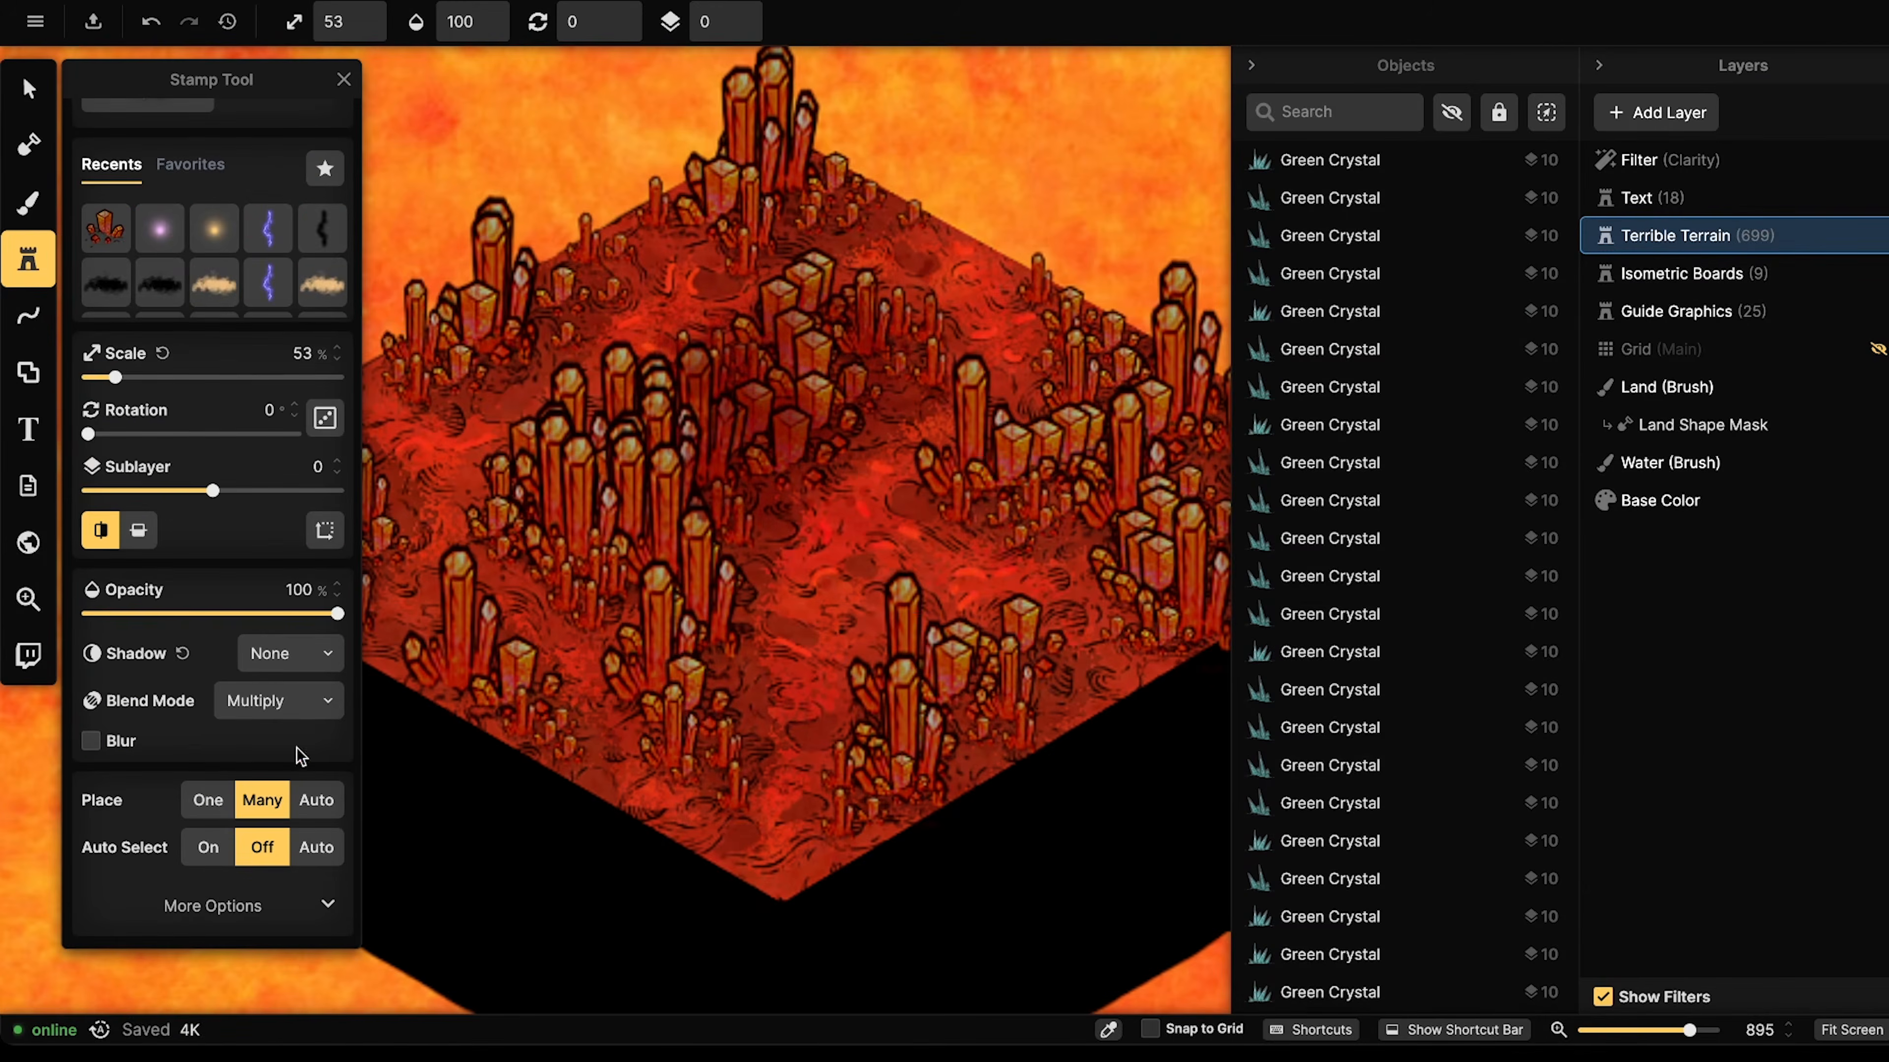
click(643, 408)
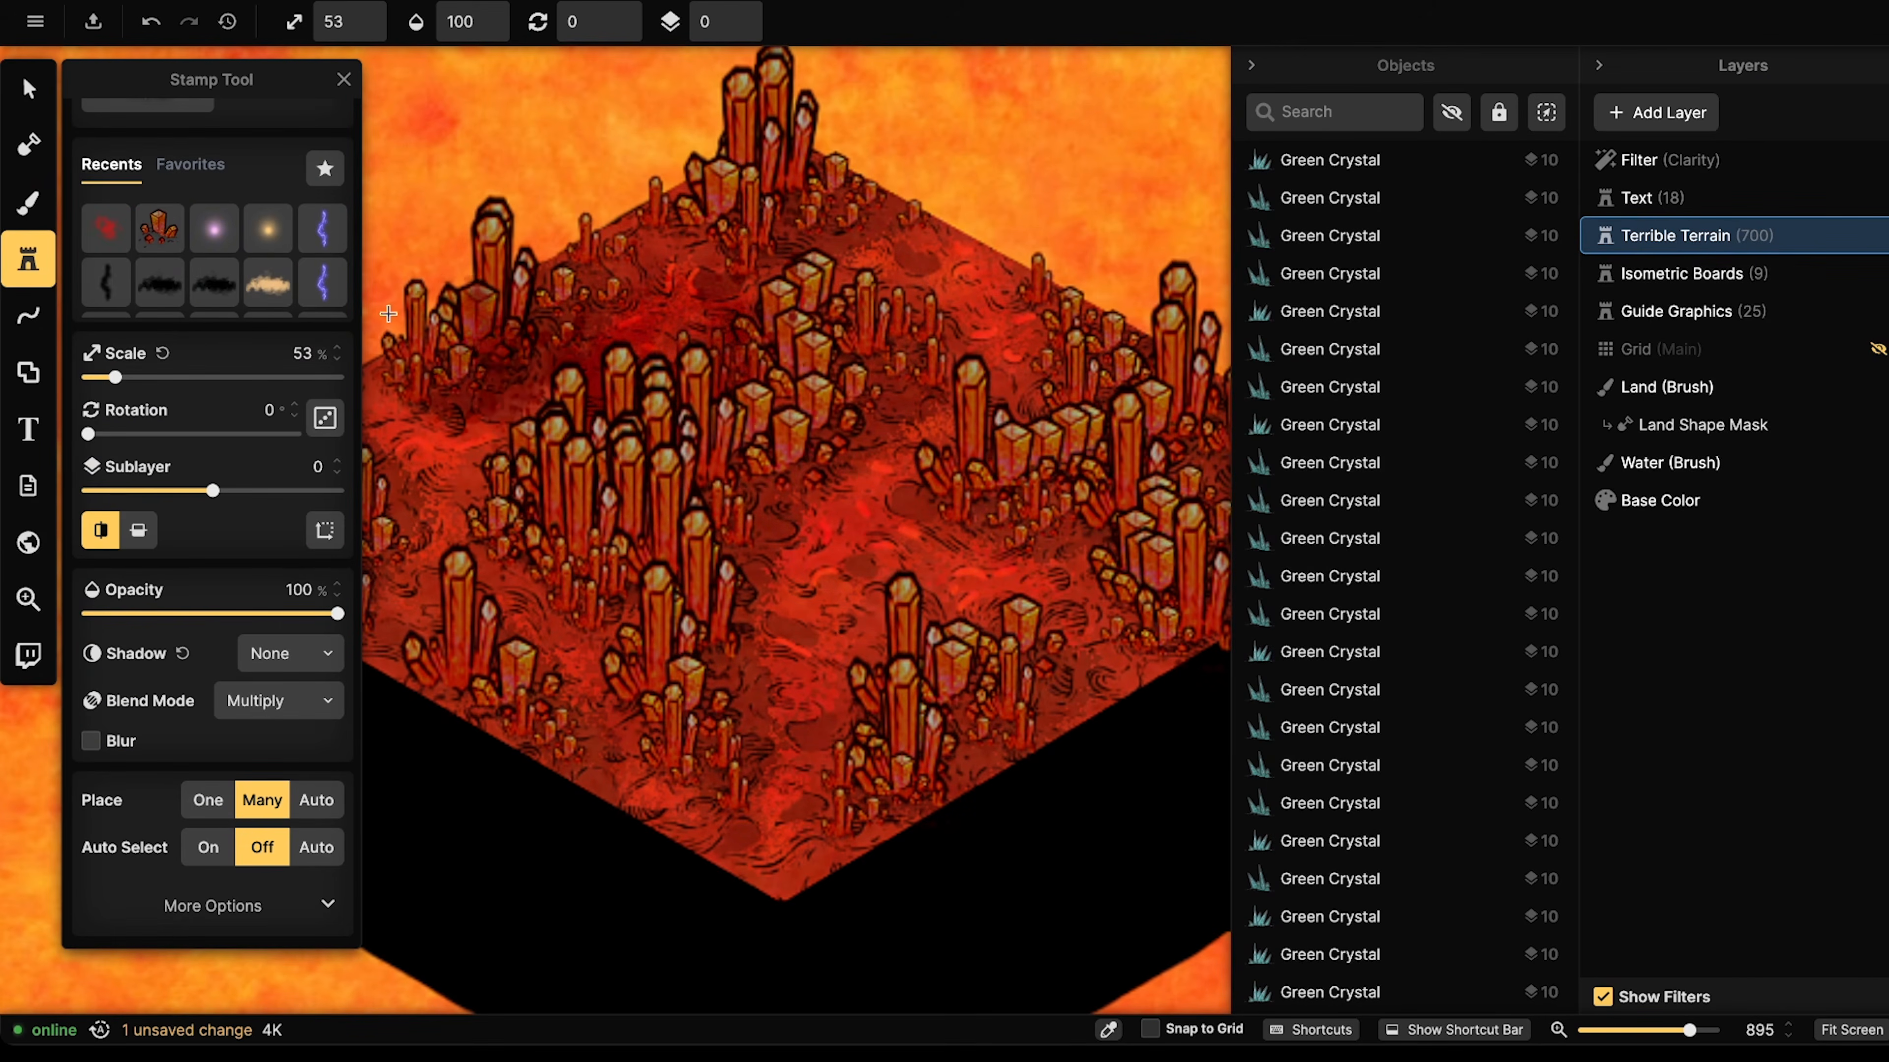
click(36, 80)
click(744, 15)
click(745, 15)
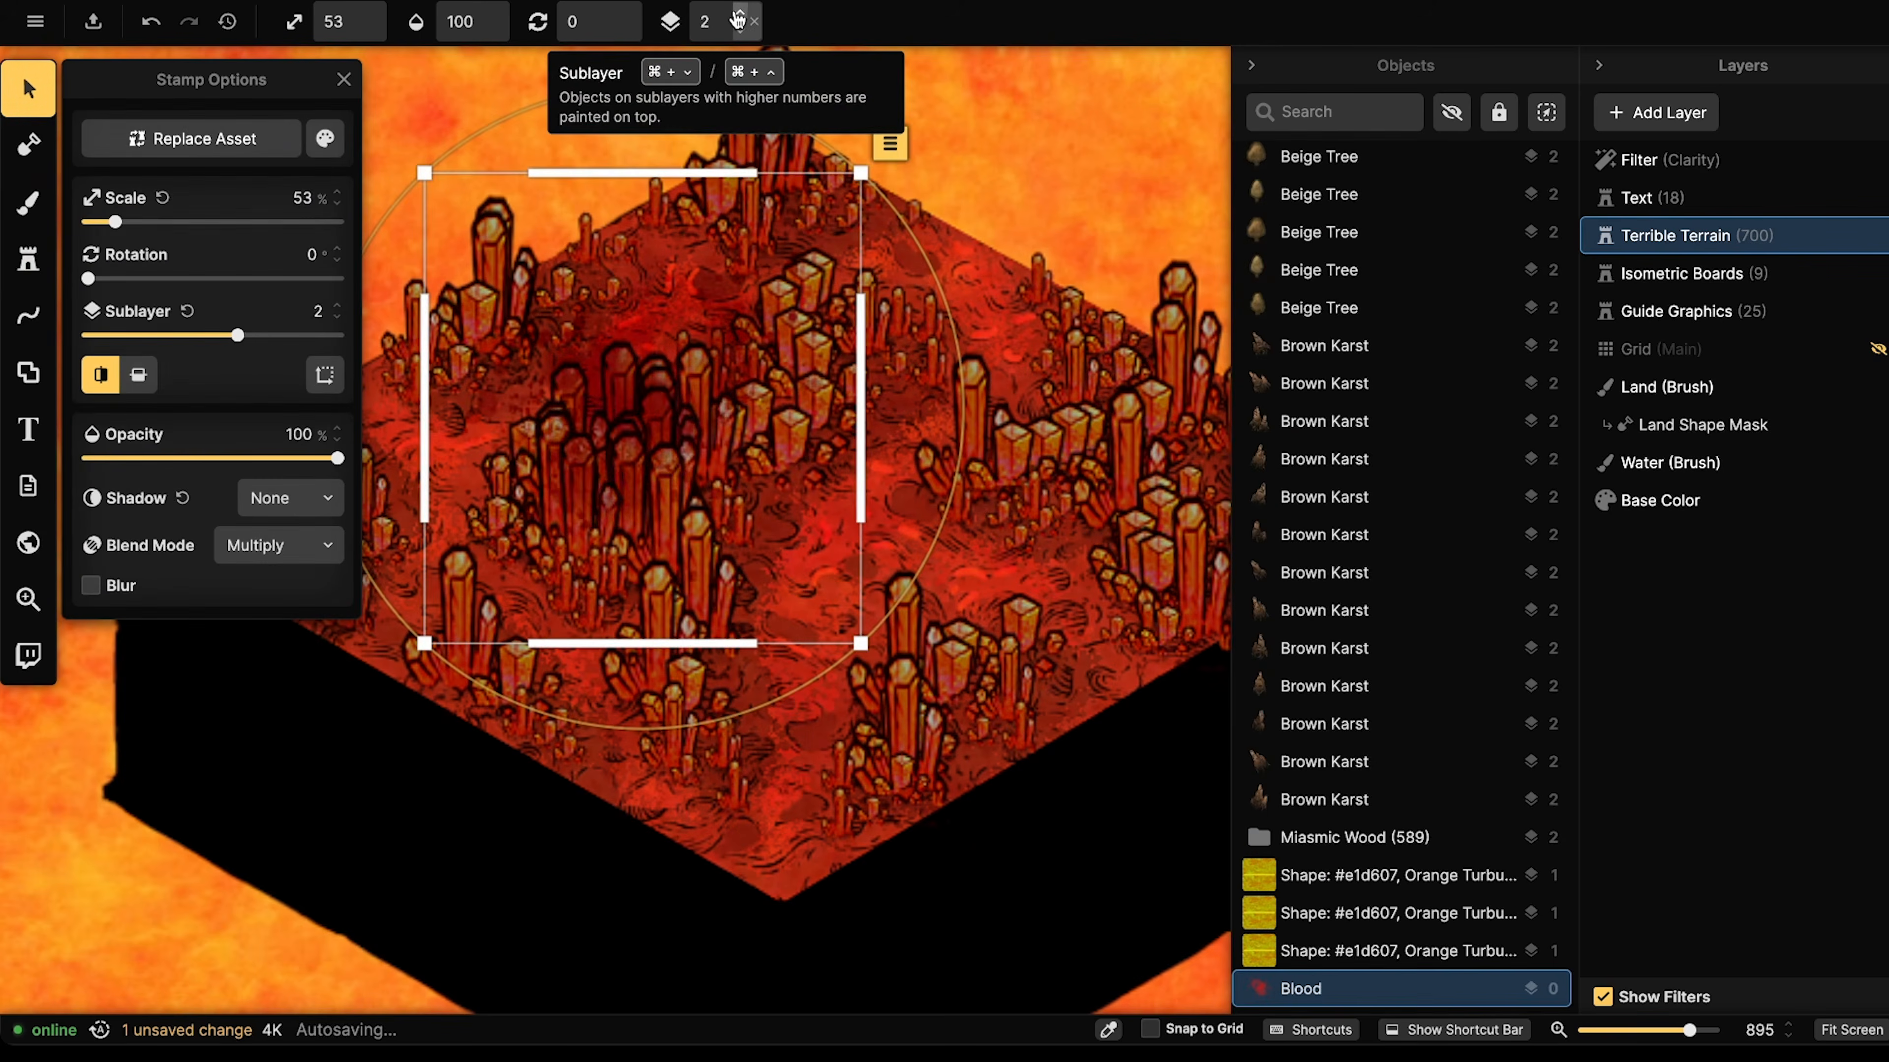
click(744, 15)
mouse_move(672, 405)
mouse_down()
mouse_move(677, 378)
mouse_move(697, 384)
mouse_up()
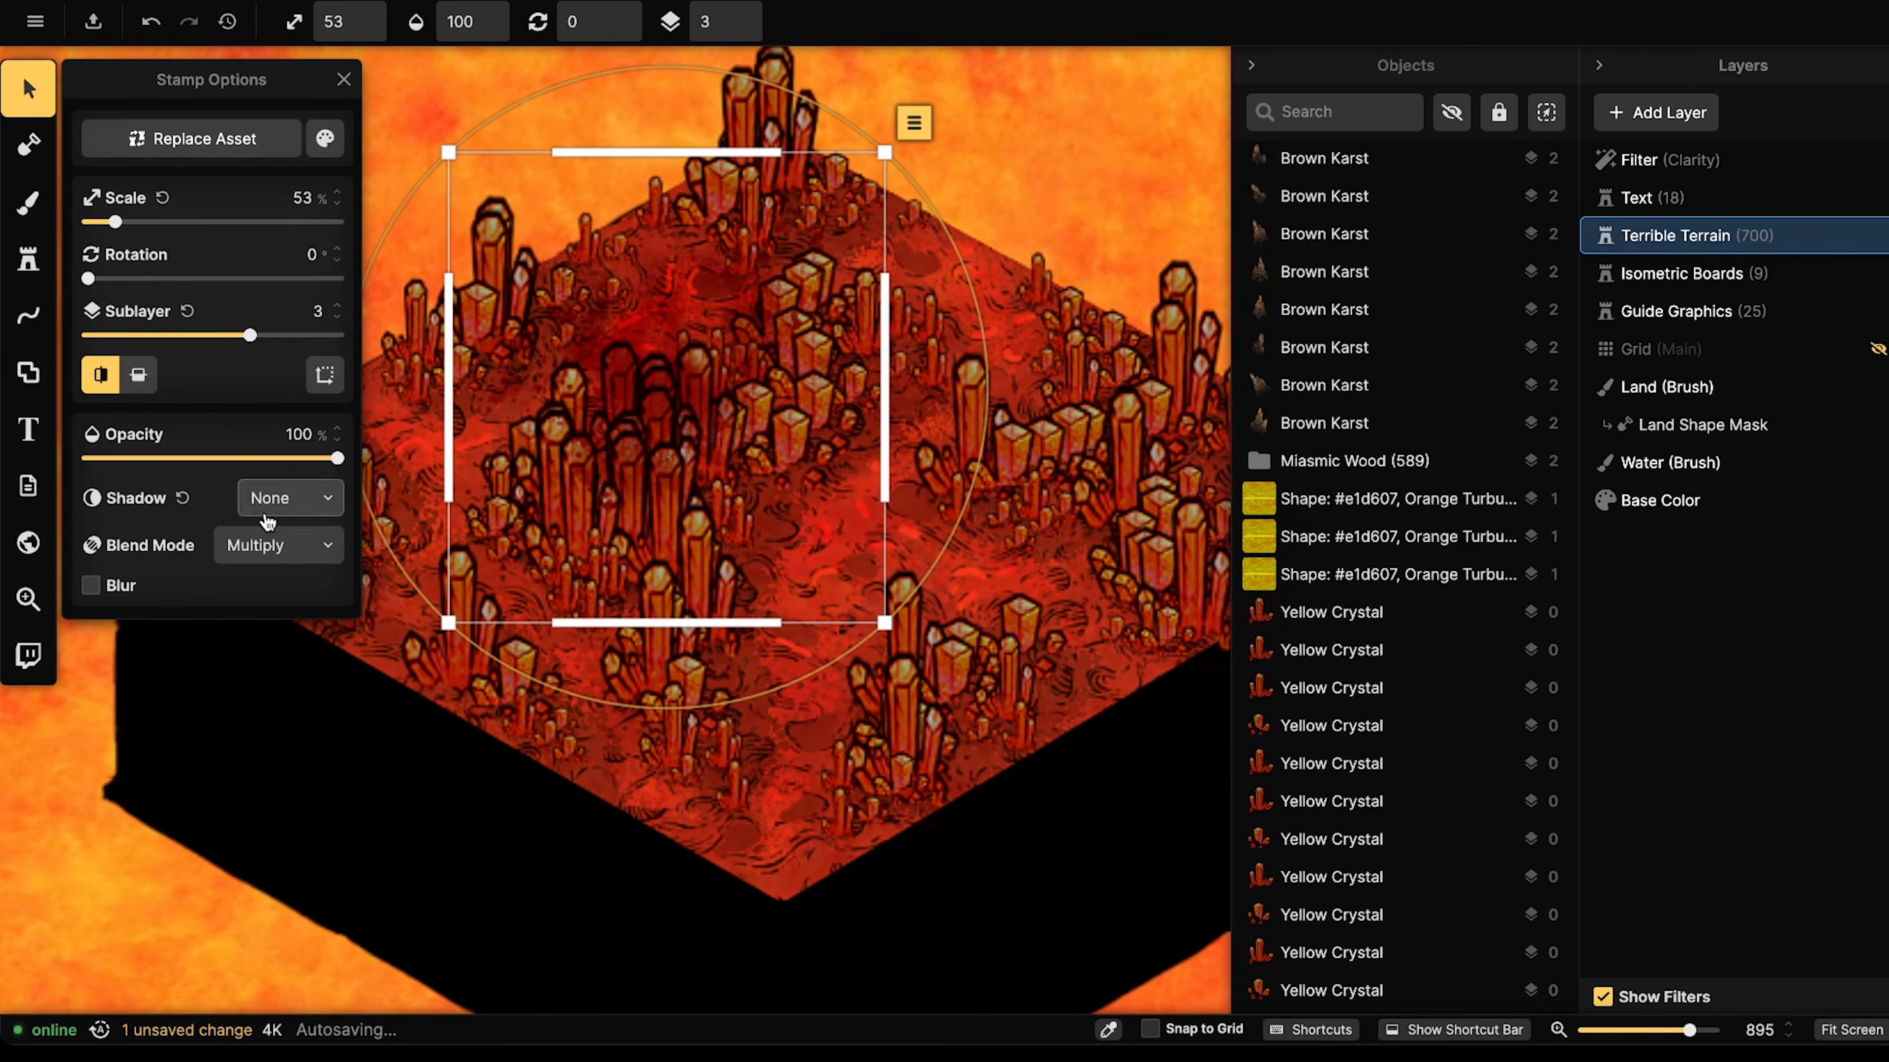
- Try the Darken and Lighten blend modes on the placed Blood stamp
click(276, 545)
click(381, 590)
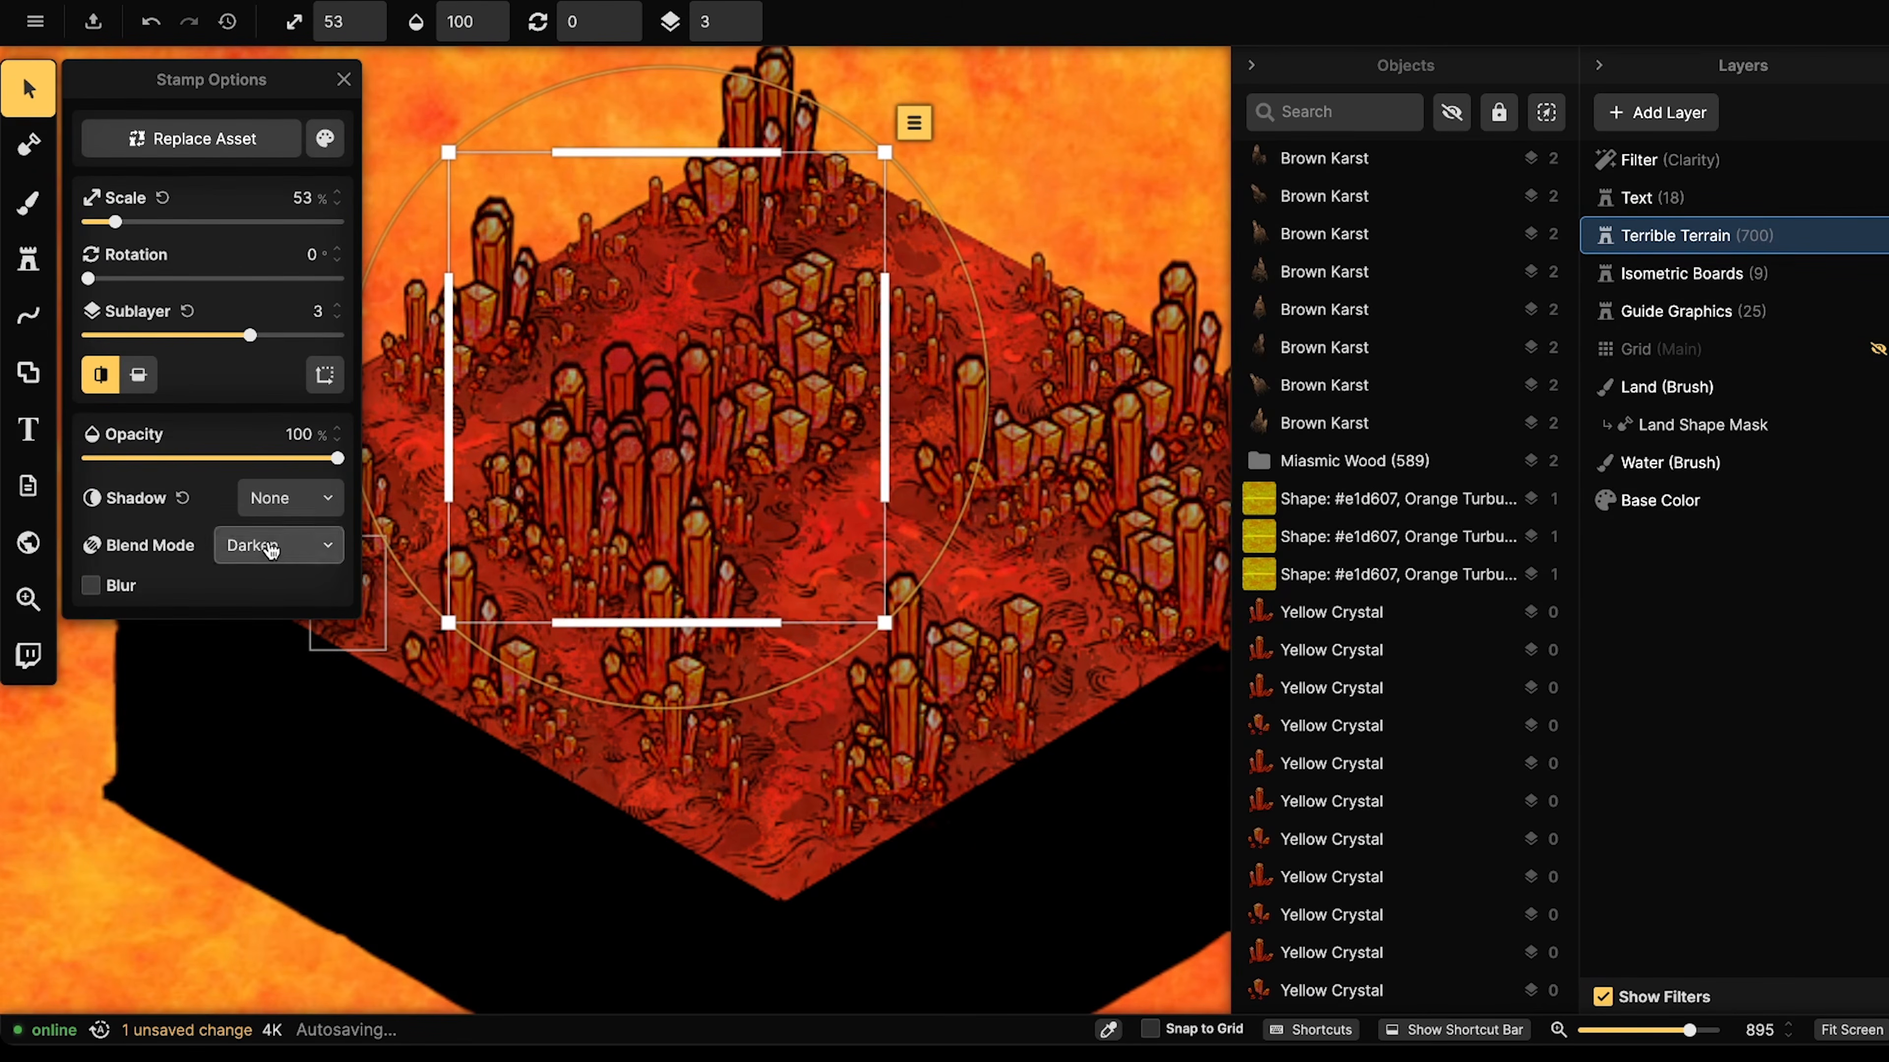
click(276, 545)
click(393, 671)
click(276, 546)
click(364, 717)
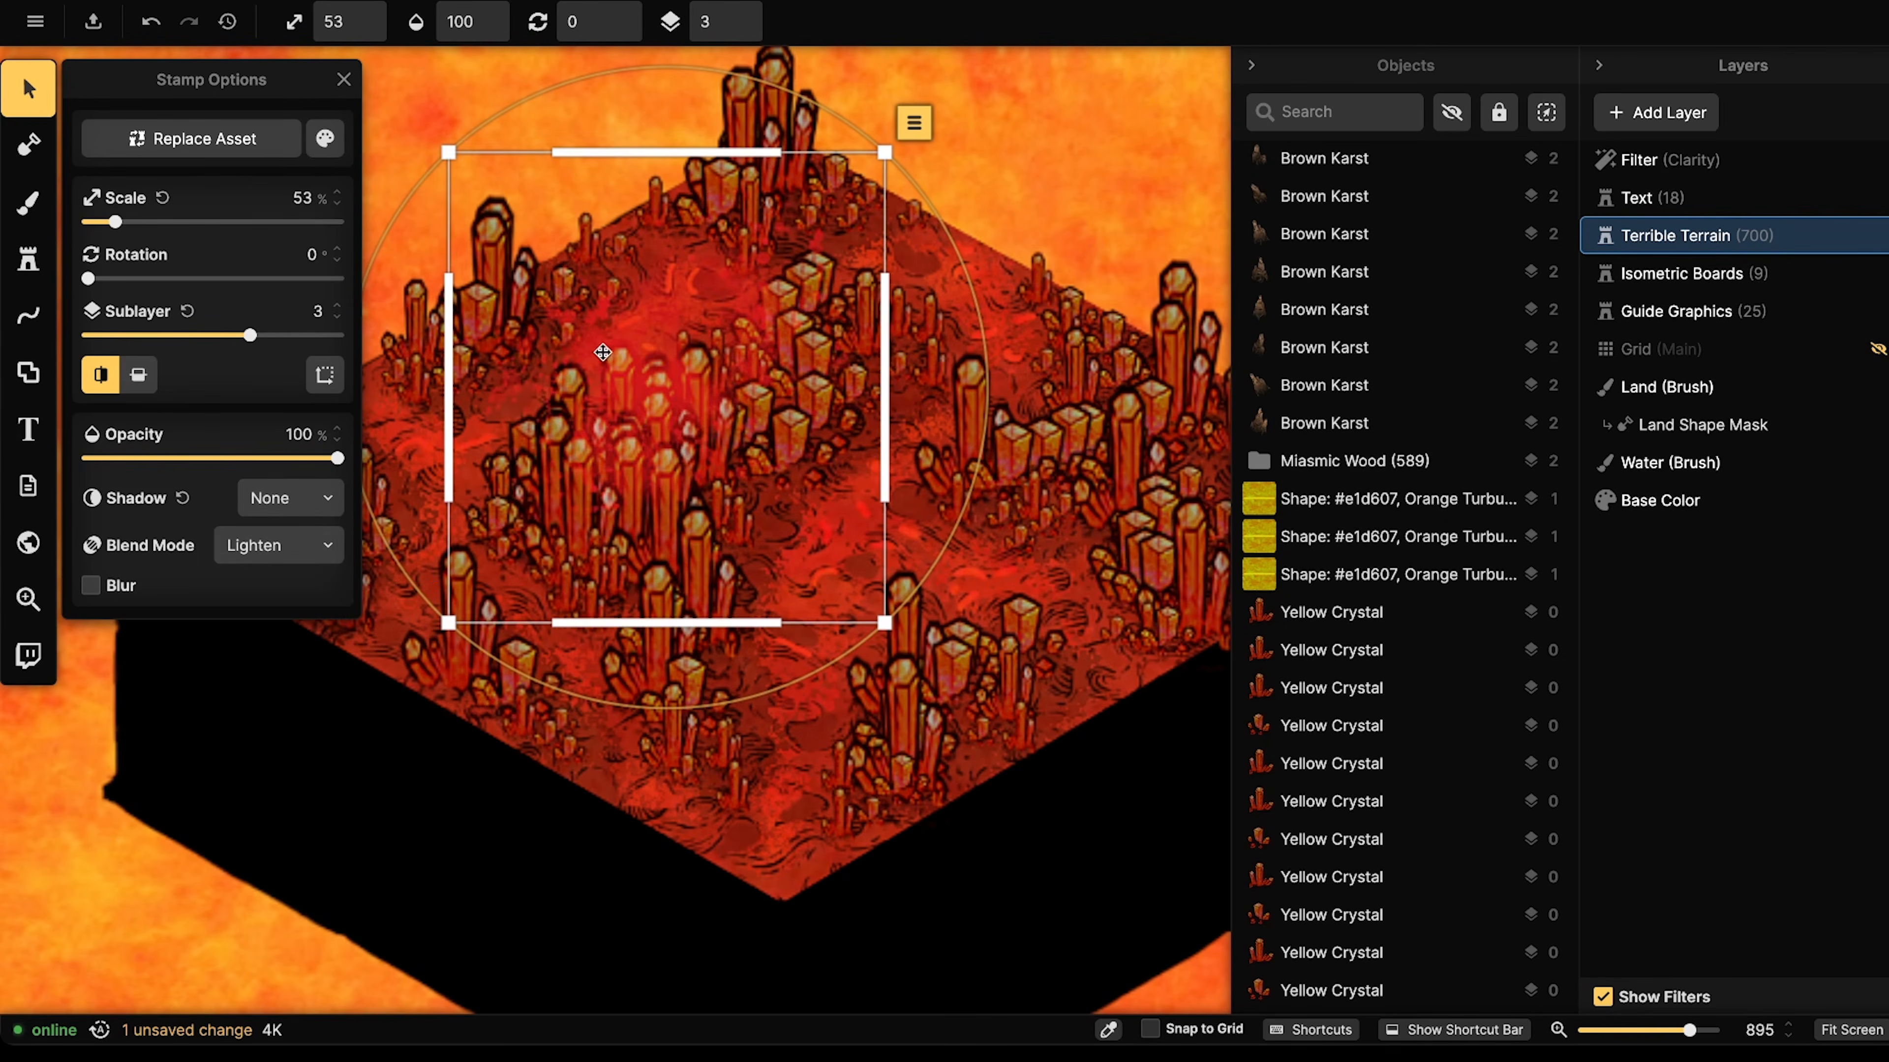
- Shrink the Blood stamp to 43%, move it onto the central crystals, and set Overlay blending after comparing Screen and Color Dodge
scroll(621, 361, down, 5)
drag(638, 358, 596, 455)
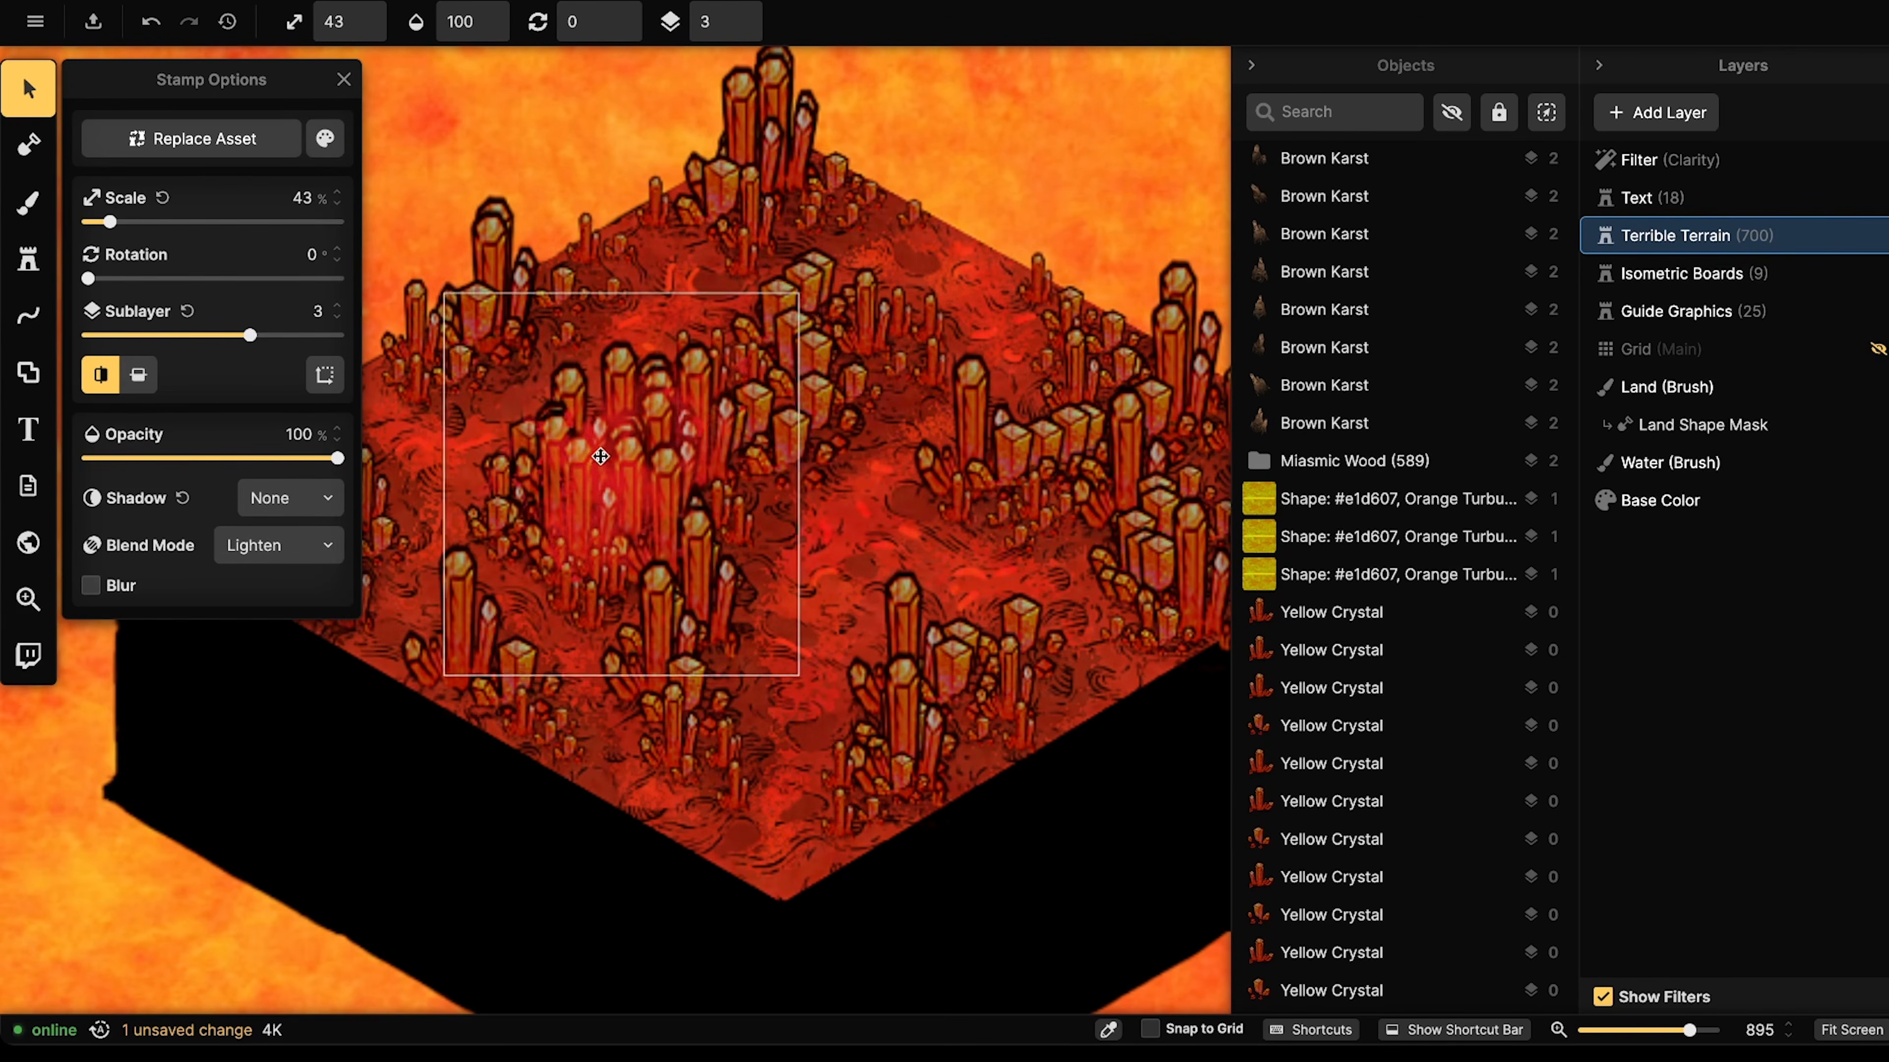
click(286, 543)
click(453, 756)
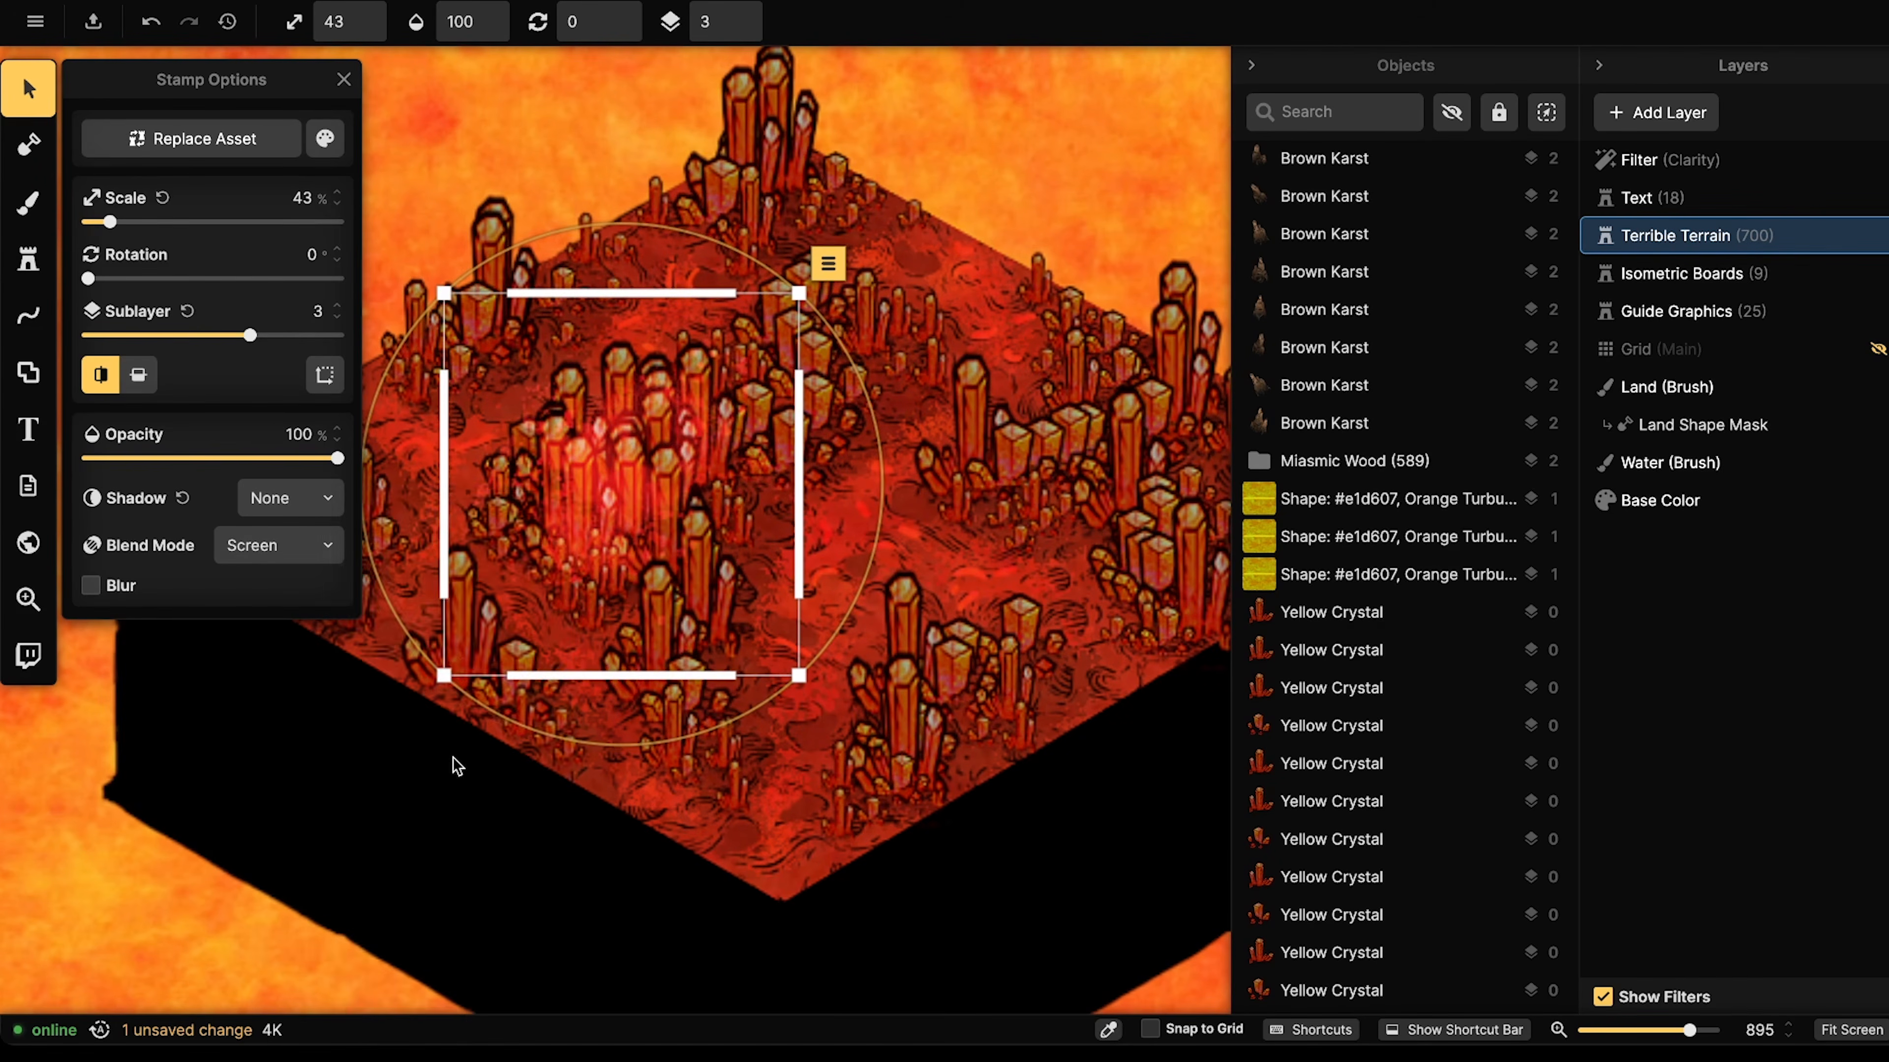
click(292, 562)
click(399, 785)
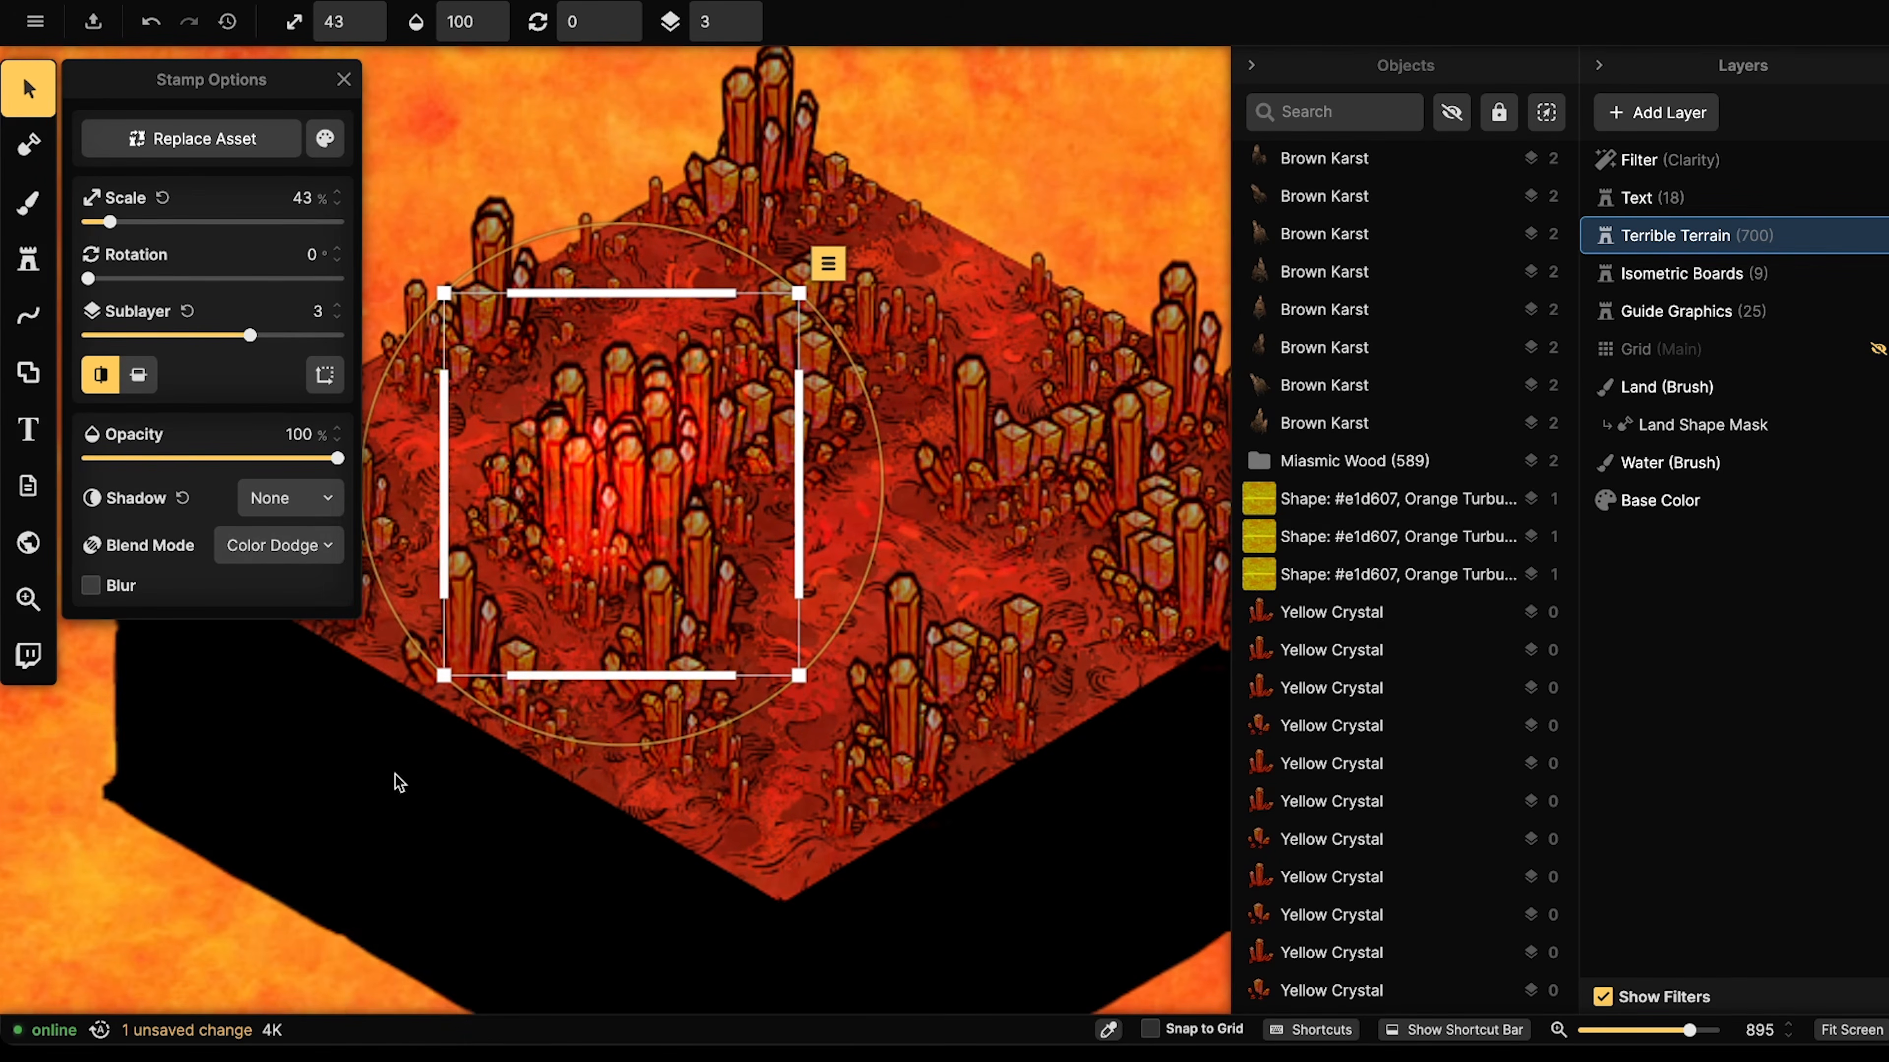
click(275, 555)
click(395, 835)
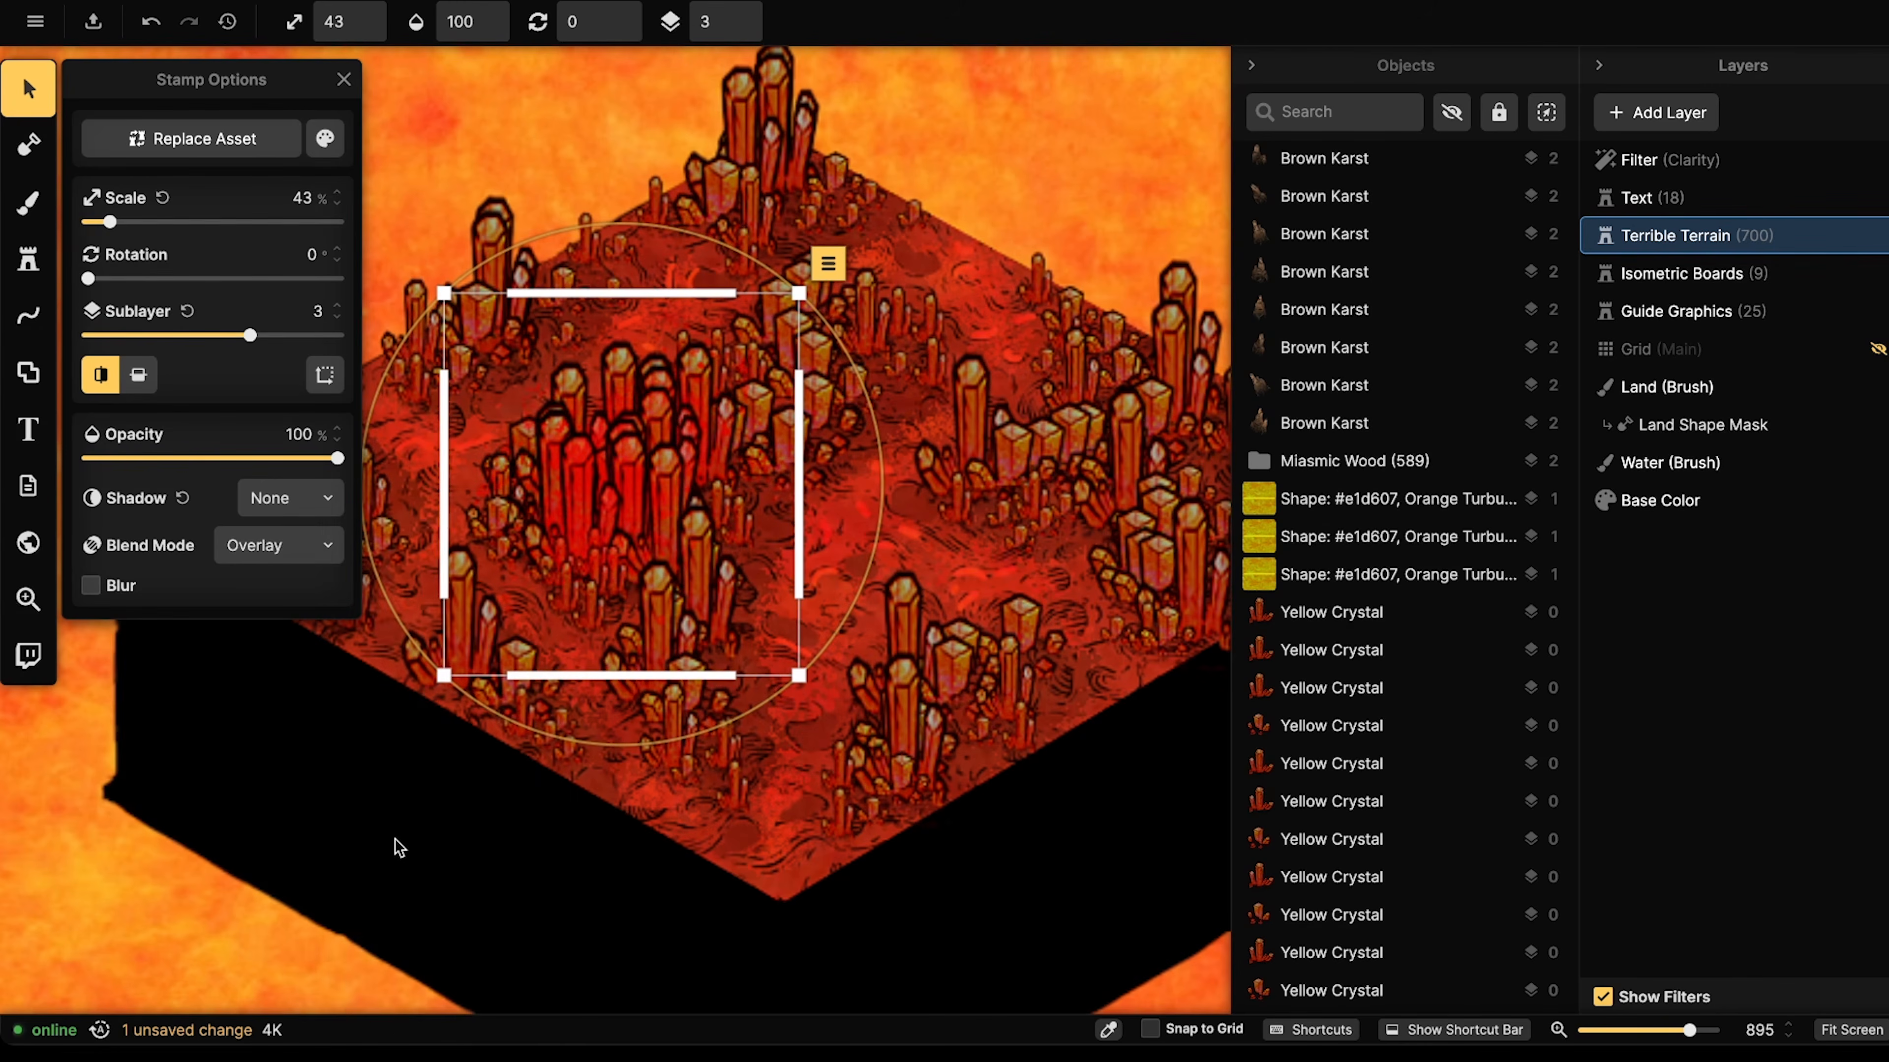
- Reduce the Blood stamp's scale to 33% and move it to the left base of the central crystal cluster
scroll(626, 481, down, 5)
drag(624, 480, 546, 520)
scroll(546, 479, down, 6)
- Set the Blood stamp to Overlay blending and place three at 23% scale around the crystals at the block's back and western corner
click(28, 259)
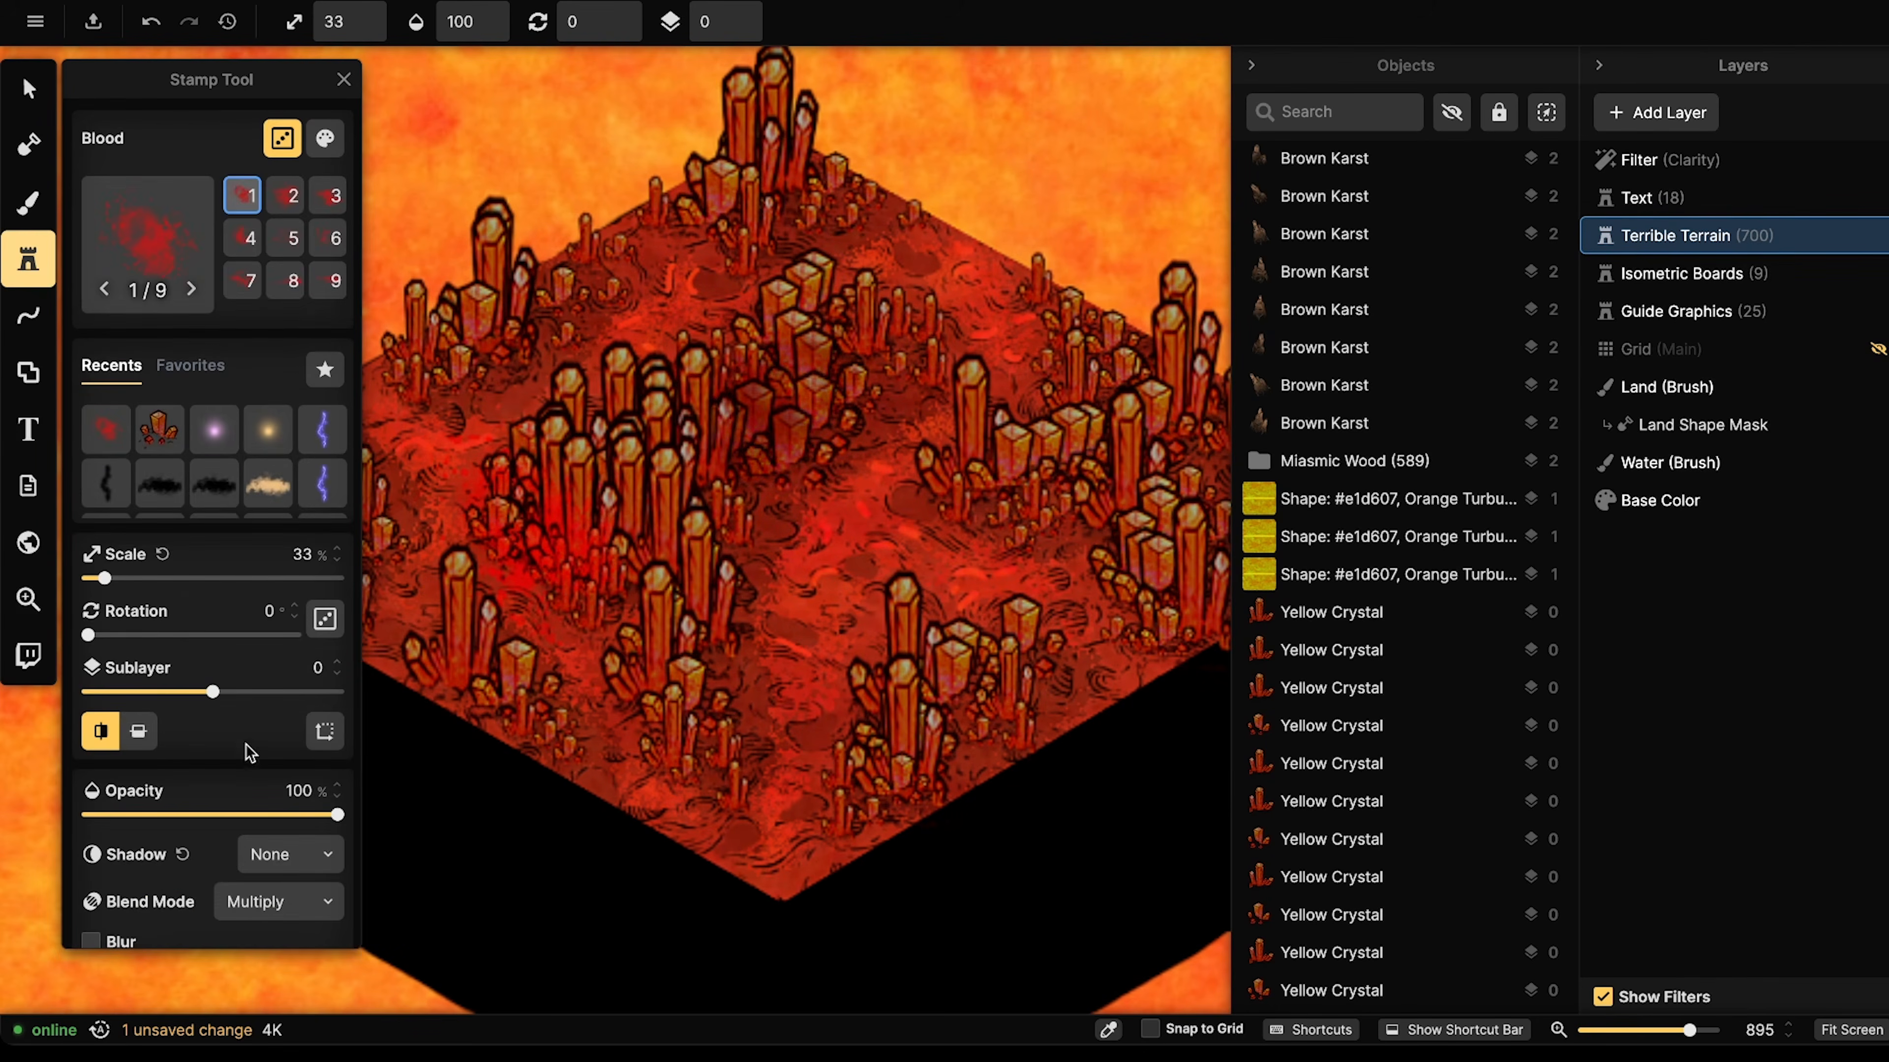
click(267, 901)
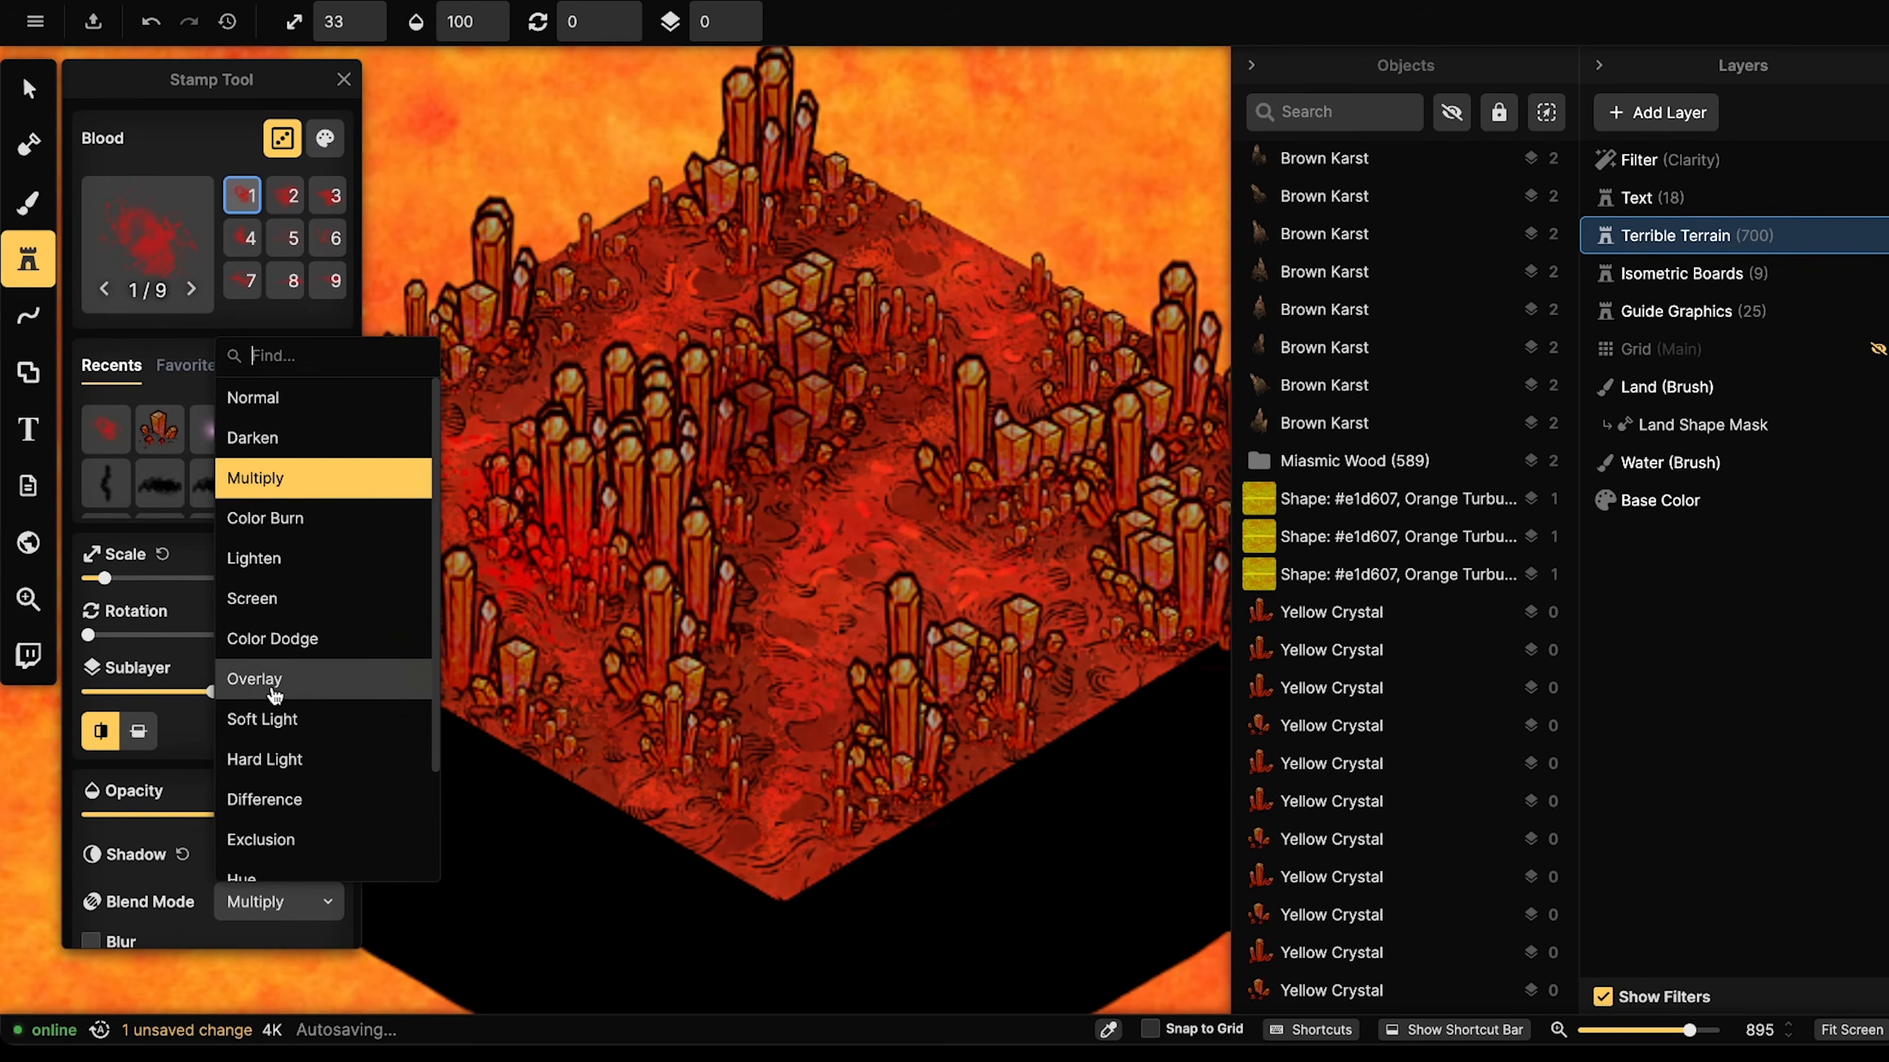
click(375, 675)
drag(839, 624, 952, 638)
scroll(566, 399, down, 5)
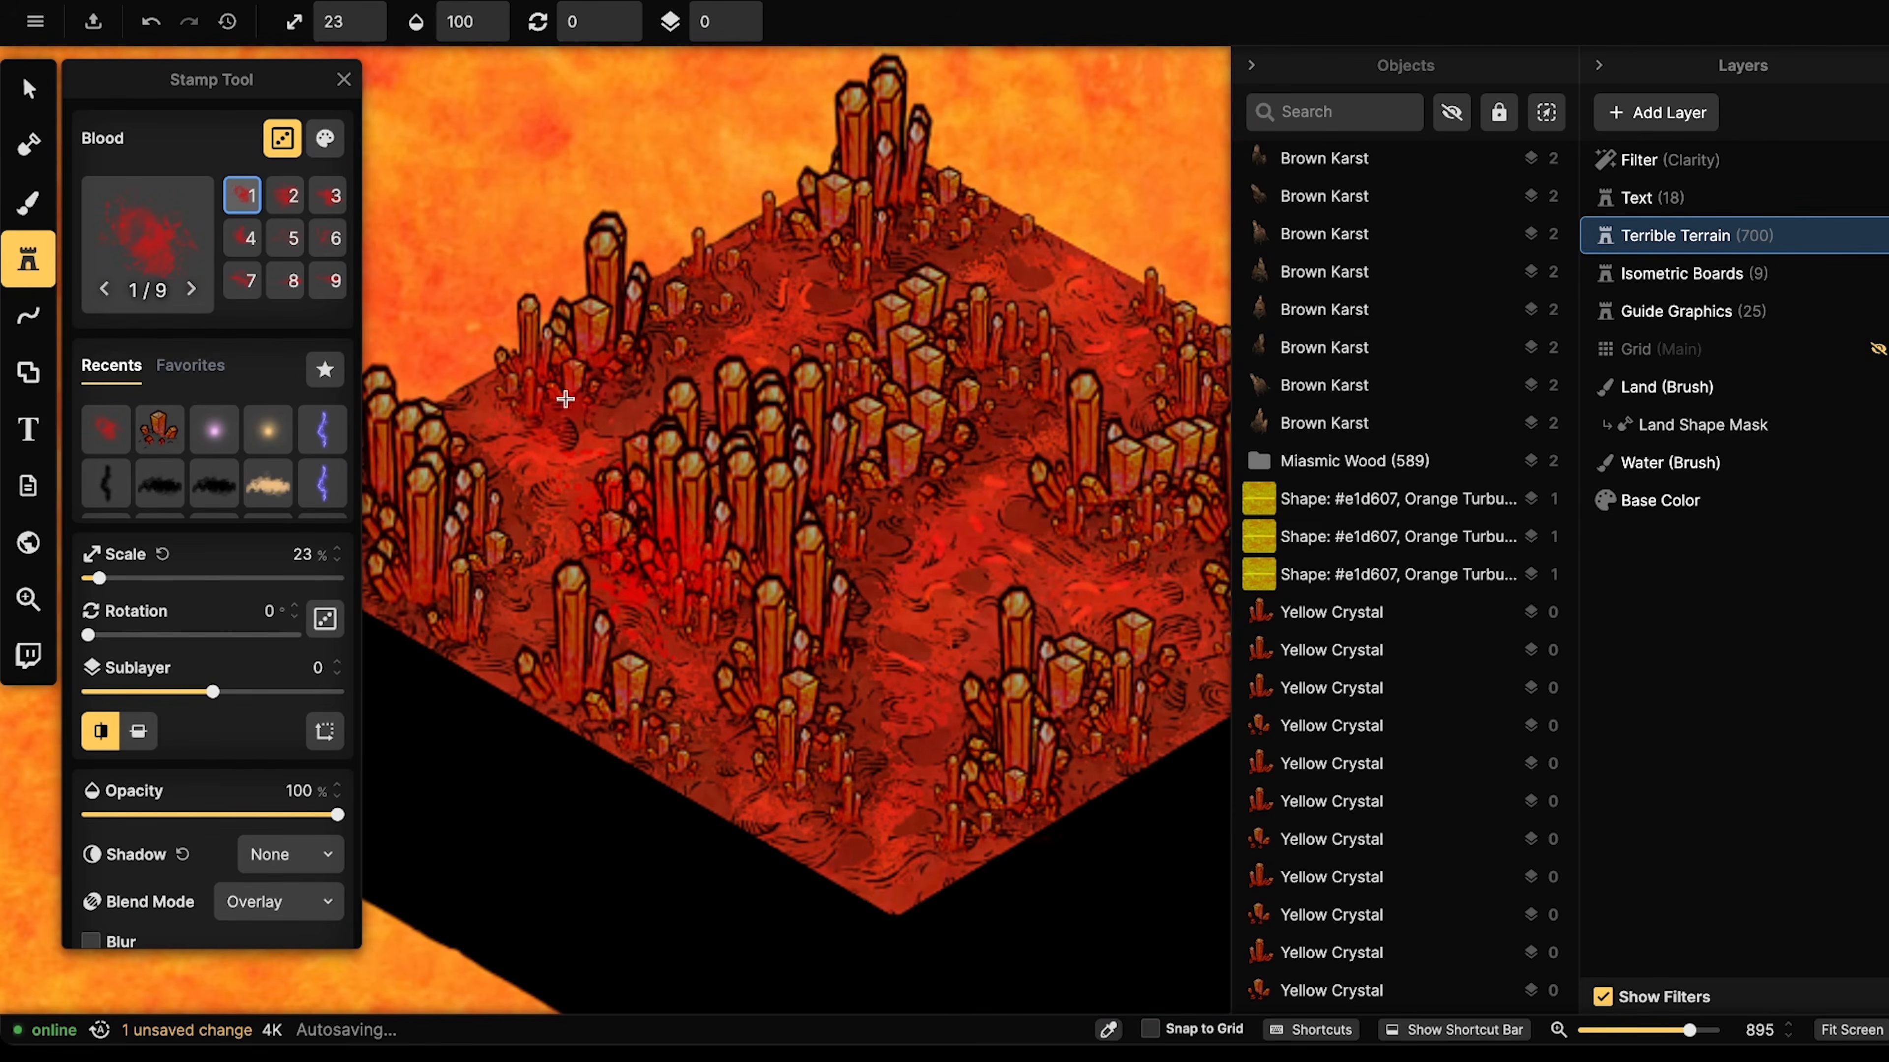
click(562, 405)
click(849, 229)
drag(893, 487, 1155, 346)
scroll(745, 483, down, 3)
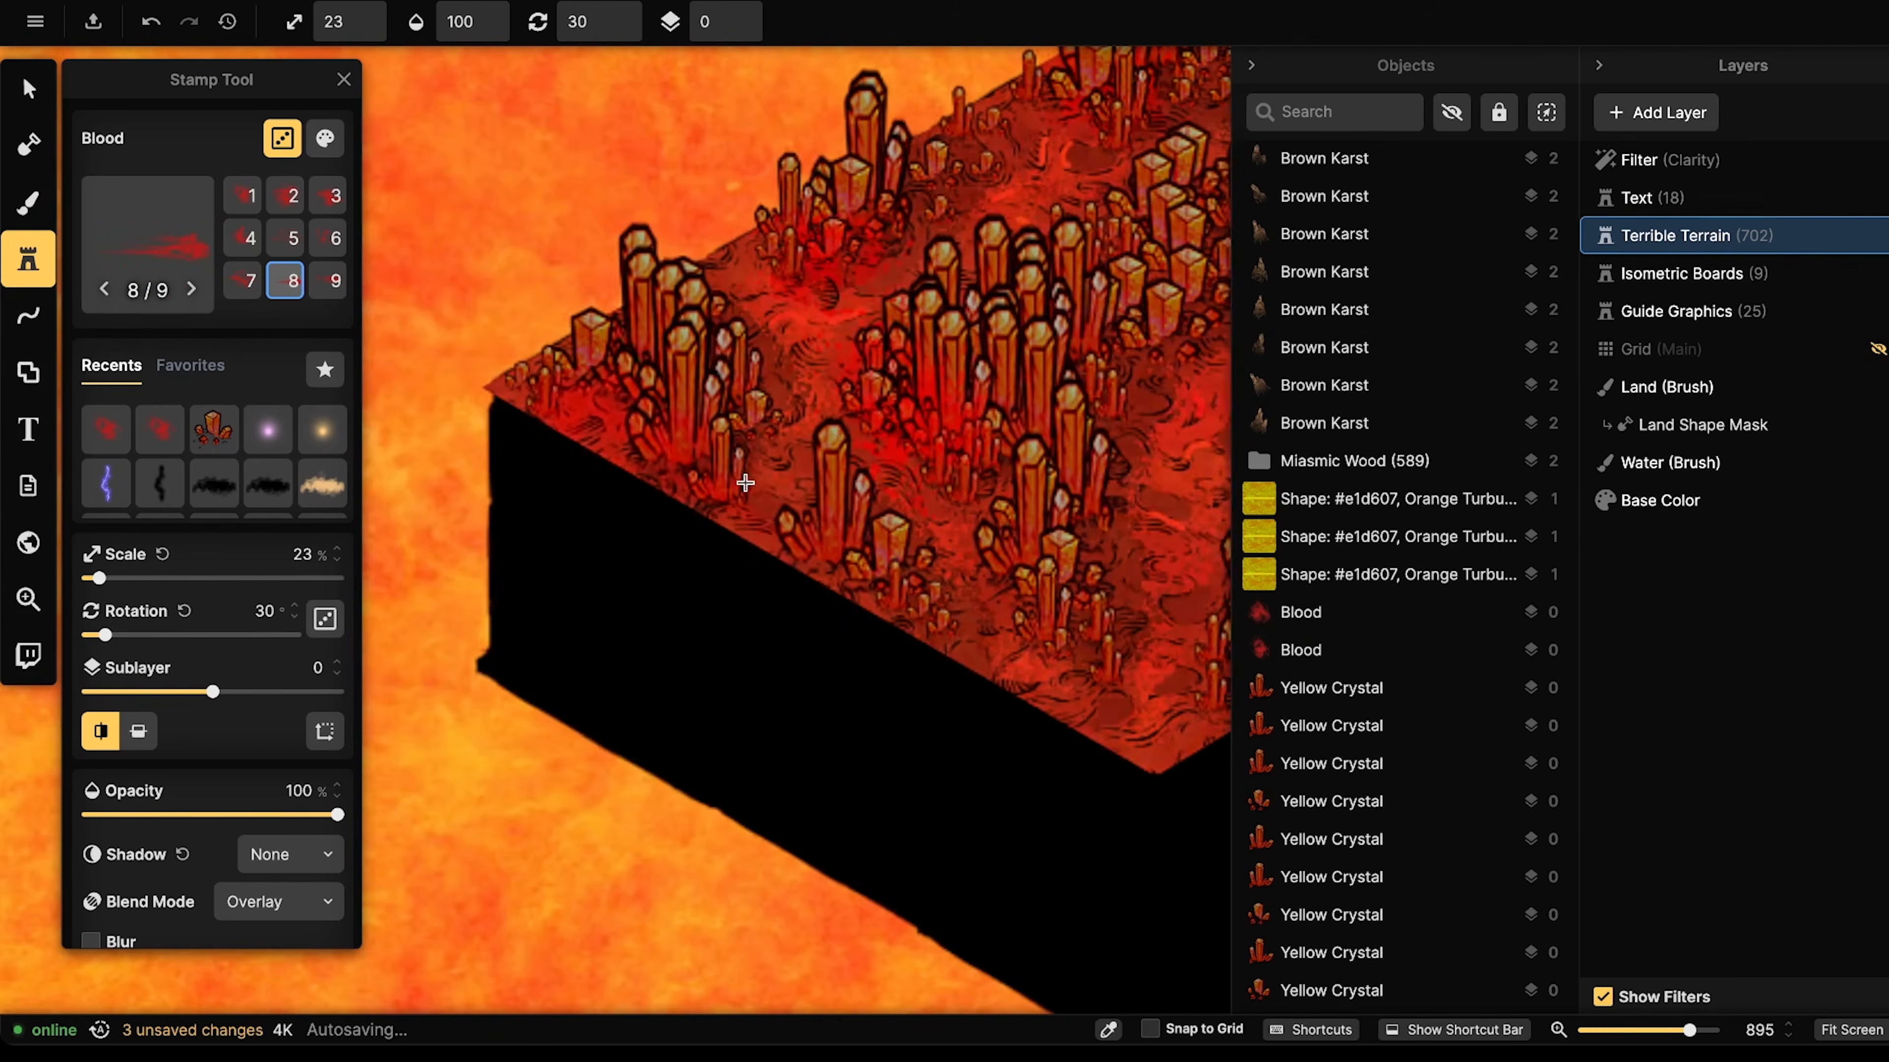
click(751, 475)
- Place three more Overlay Blood stamps at 33 to 43% scale on the crystal clusters along the block's eastern side and front corner
drag(1013, 478, 684, 526)
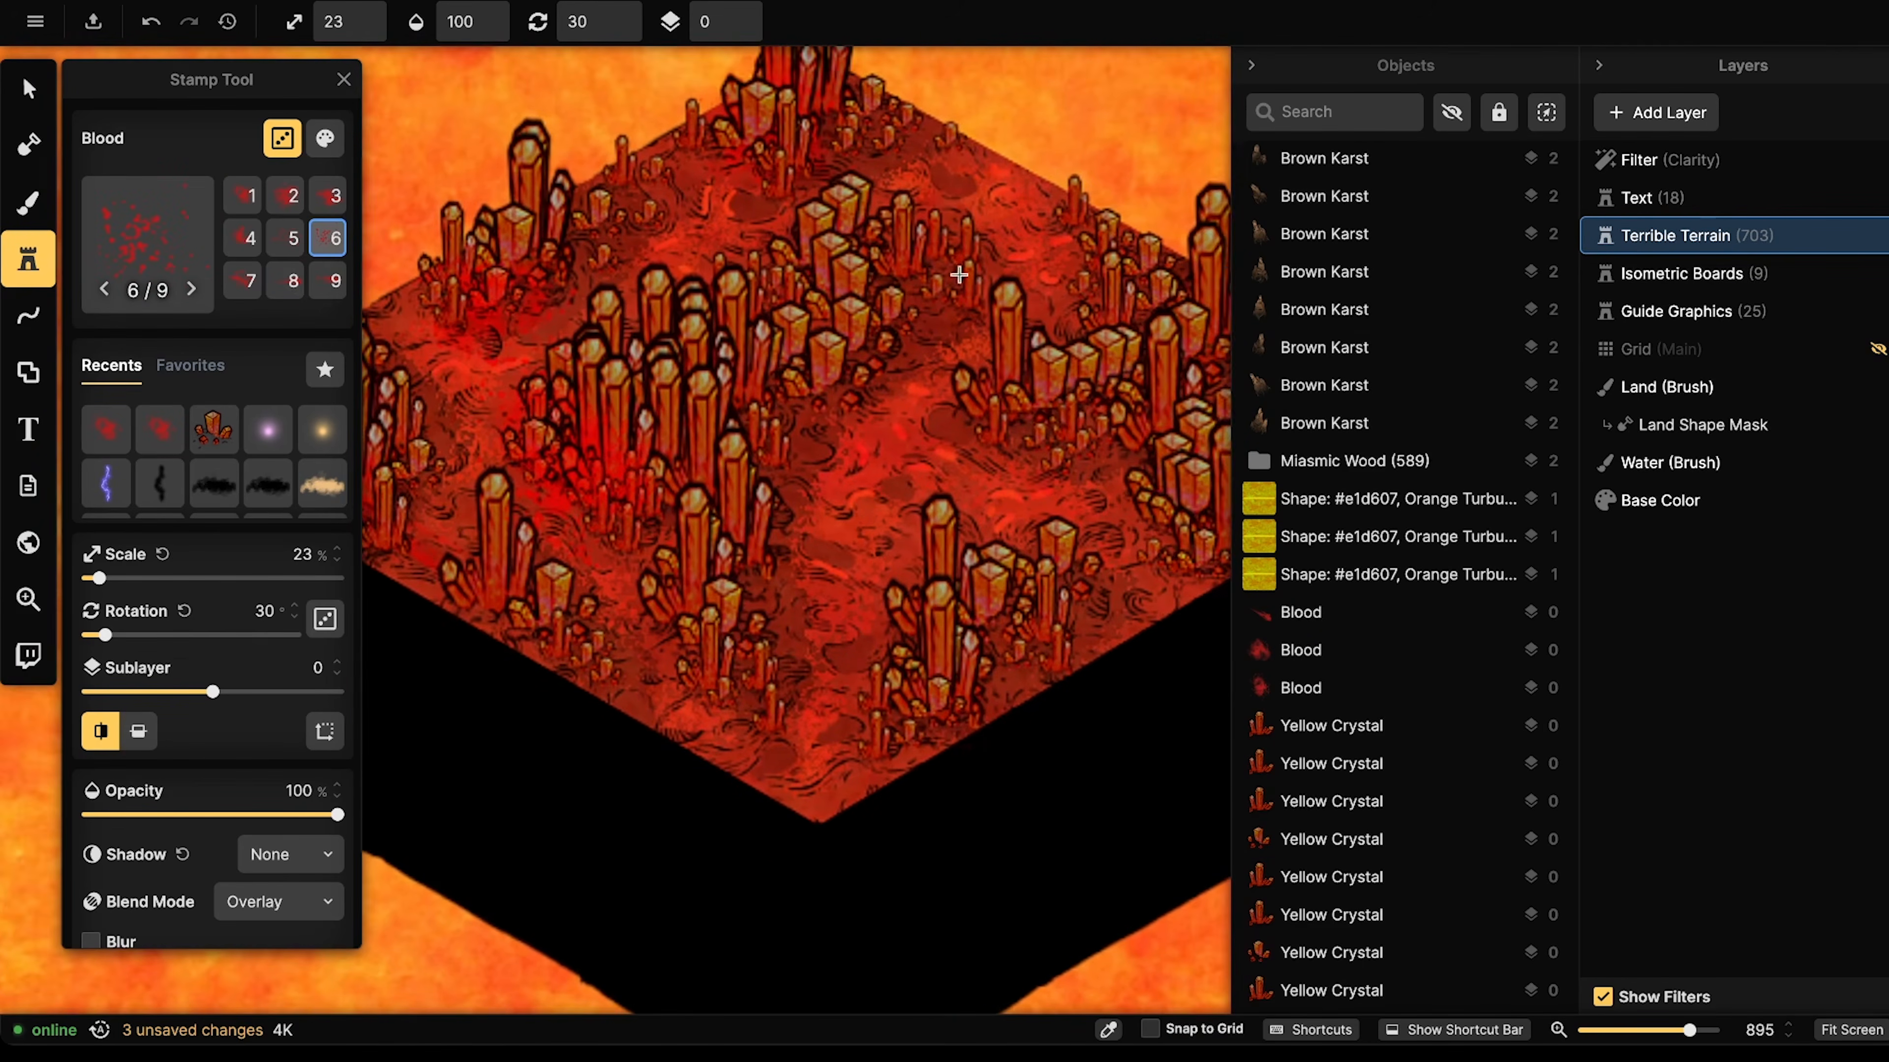
drag(1017, 364, 861, 344)
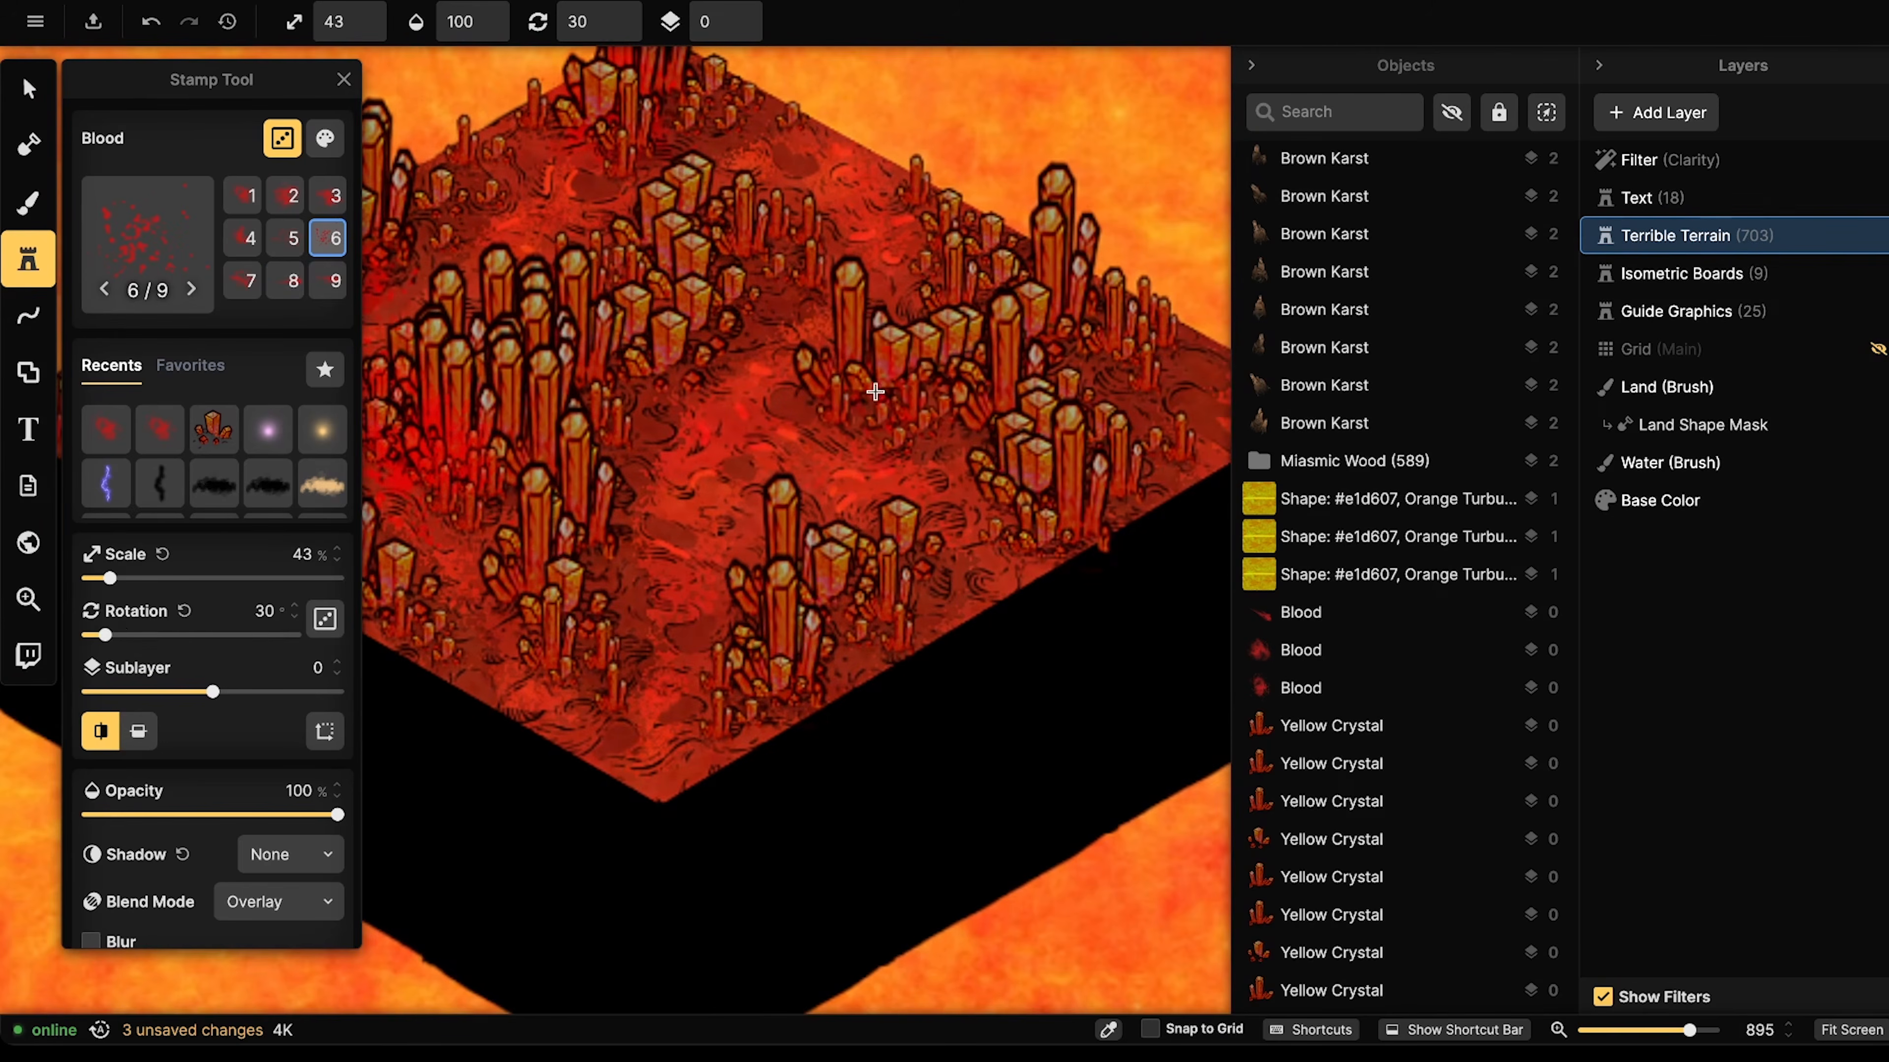
click(854, 376)
scroll(953, 428, down, 2)
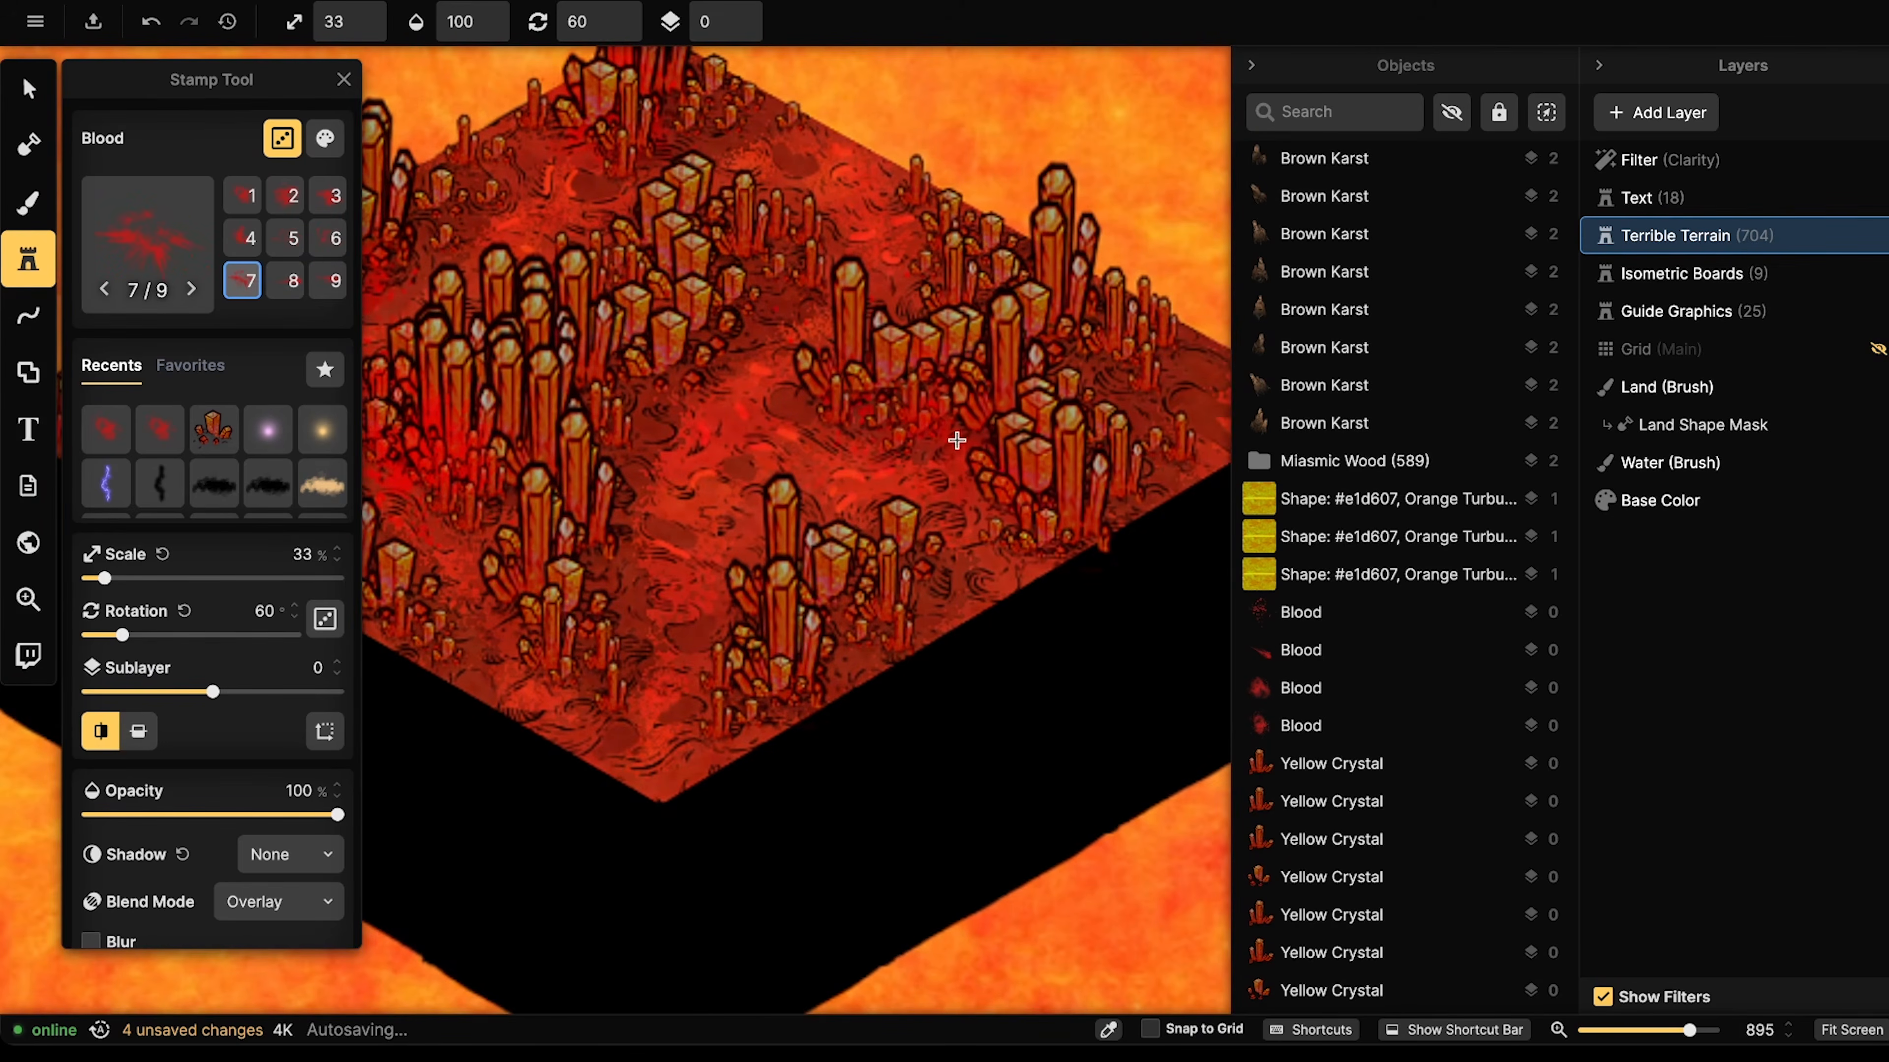
click(948, 453)
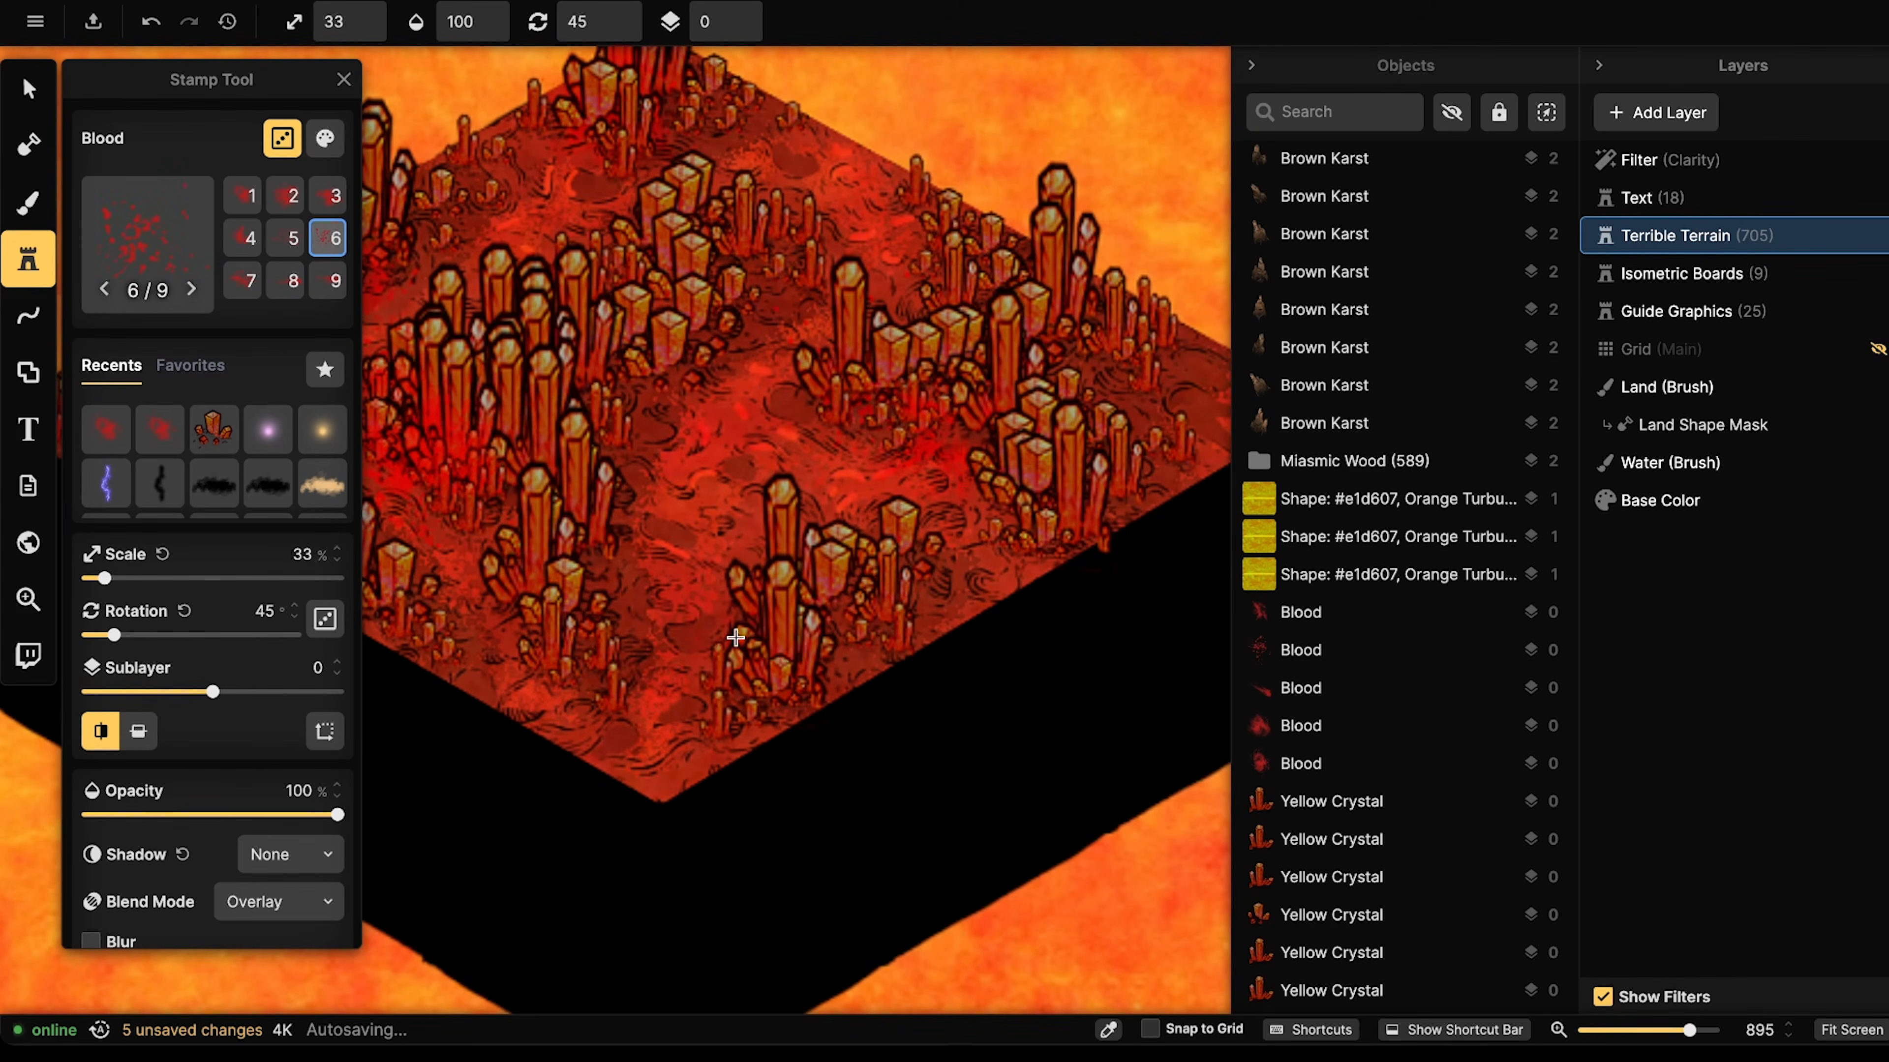
scroll(721, 639, down, 3)
click(749, 638)
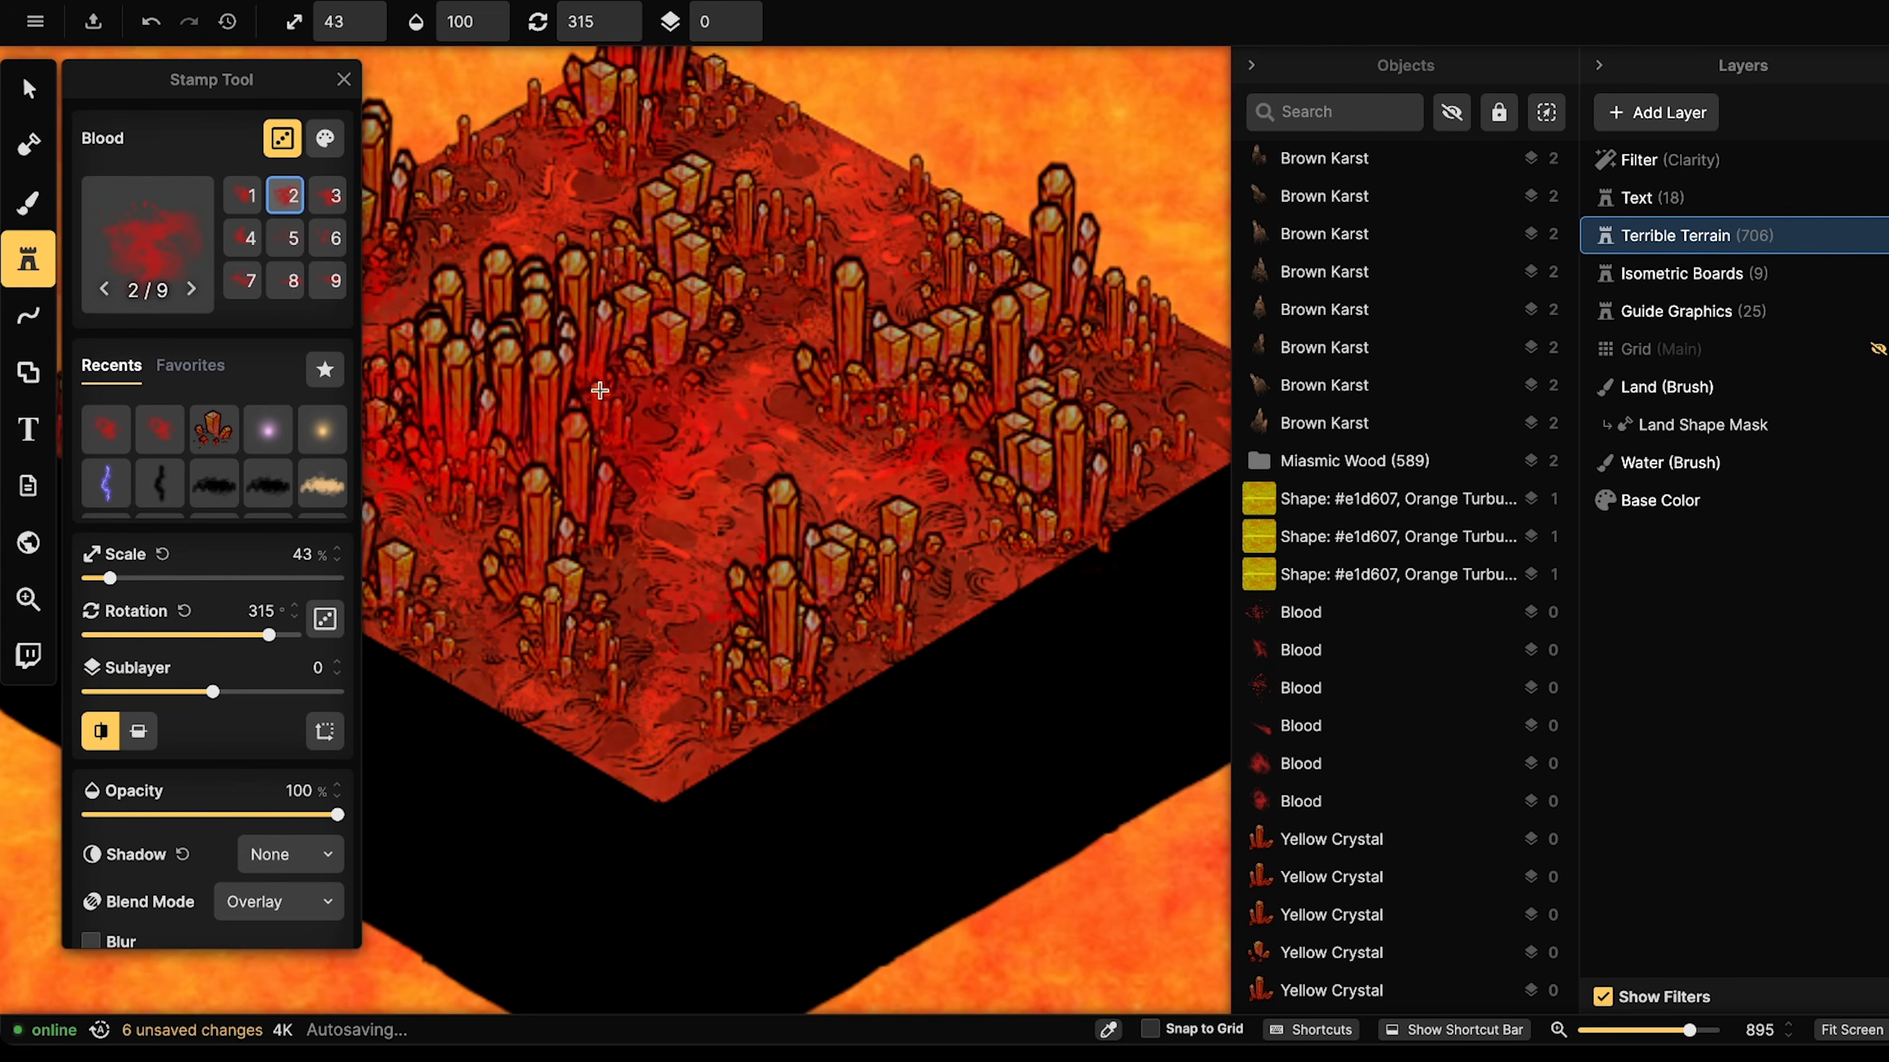
- Select all stamps from the Blood set, raise them to sublayer 6, and deselect them
click(28, 90)
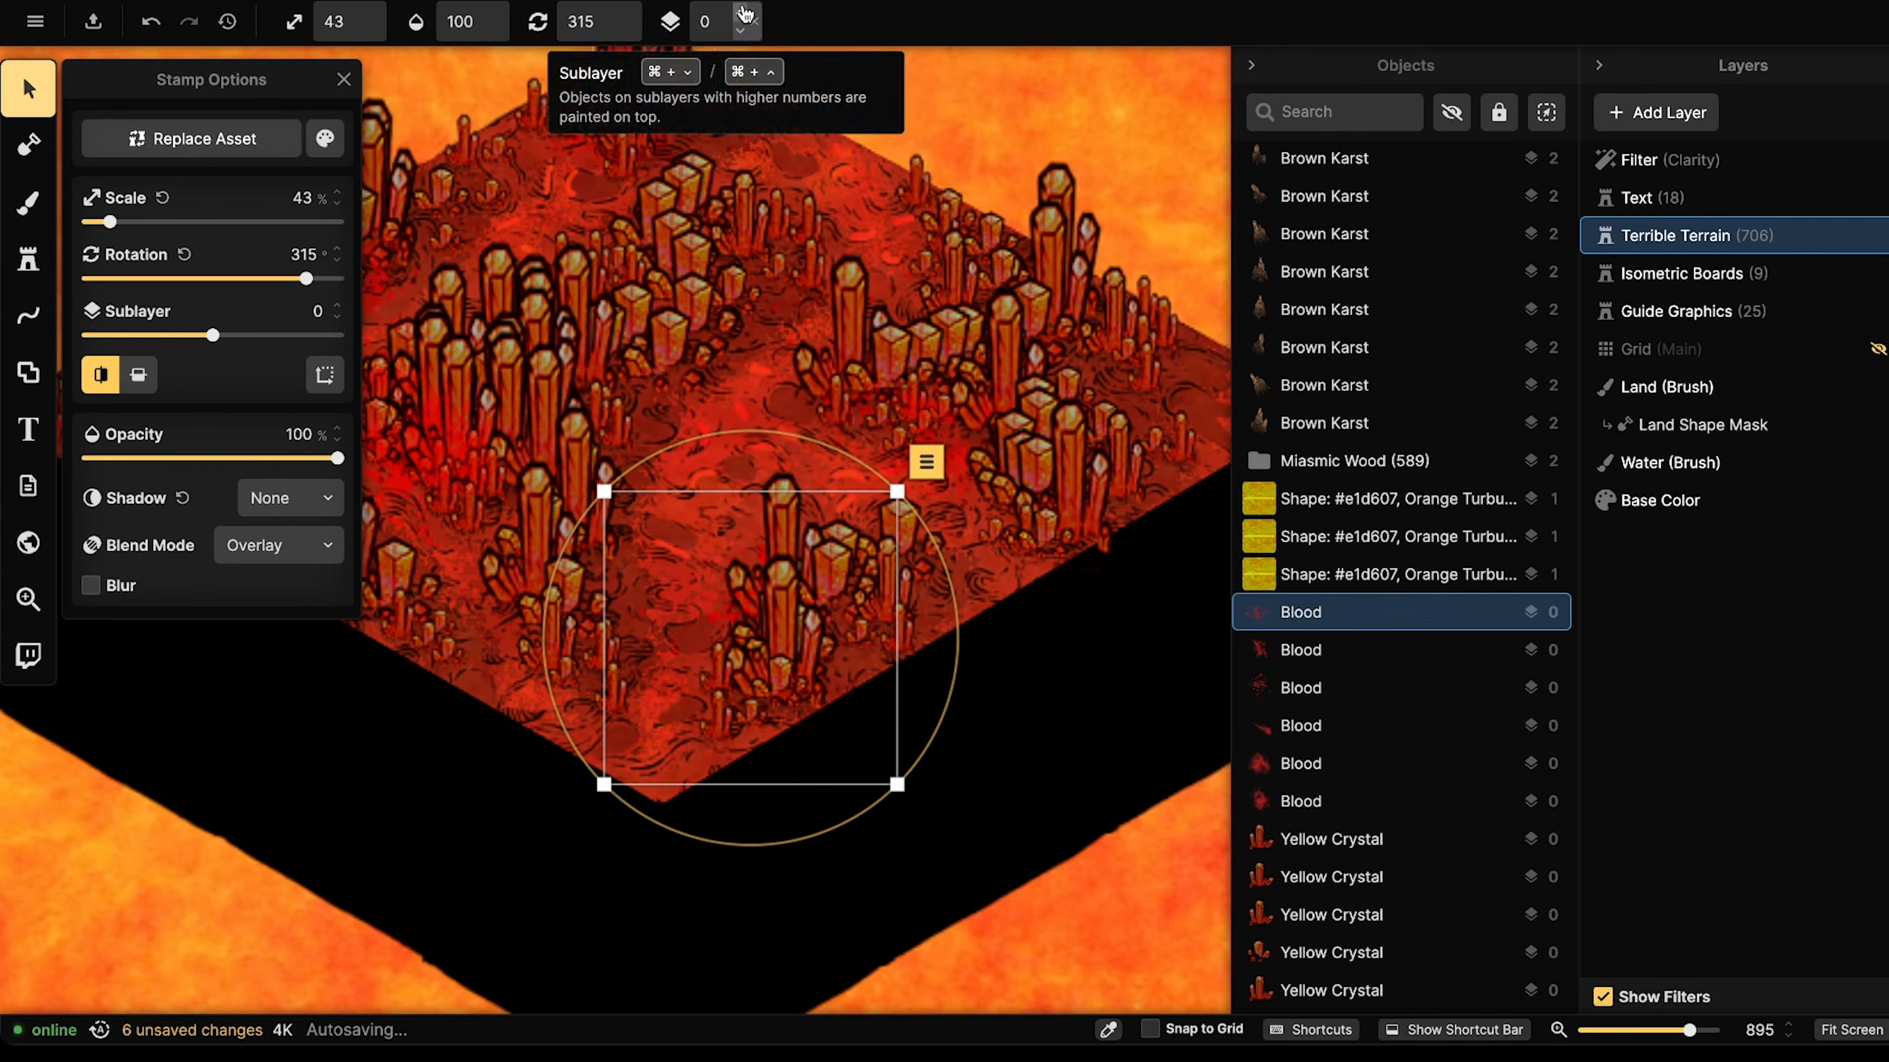
click(925, 461)
mouse_move(1042, 517)
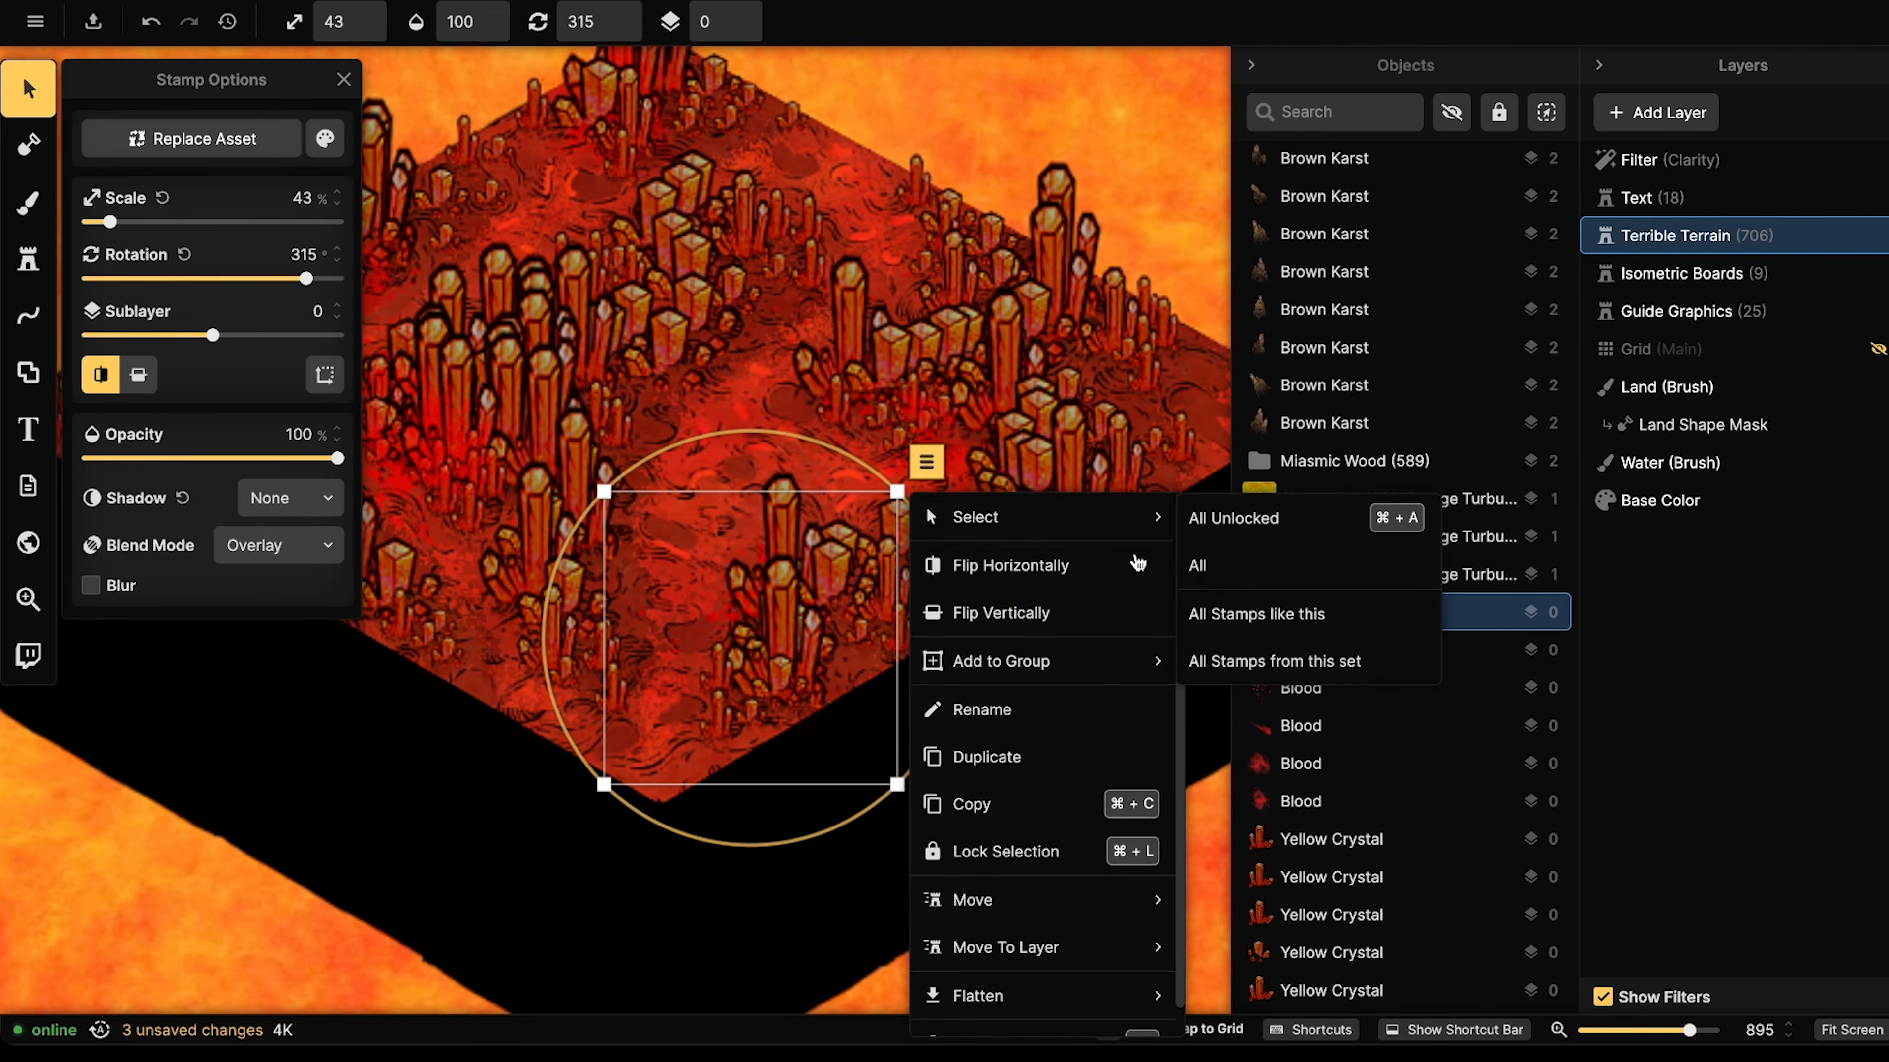
click(1264, 659)
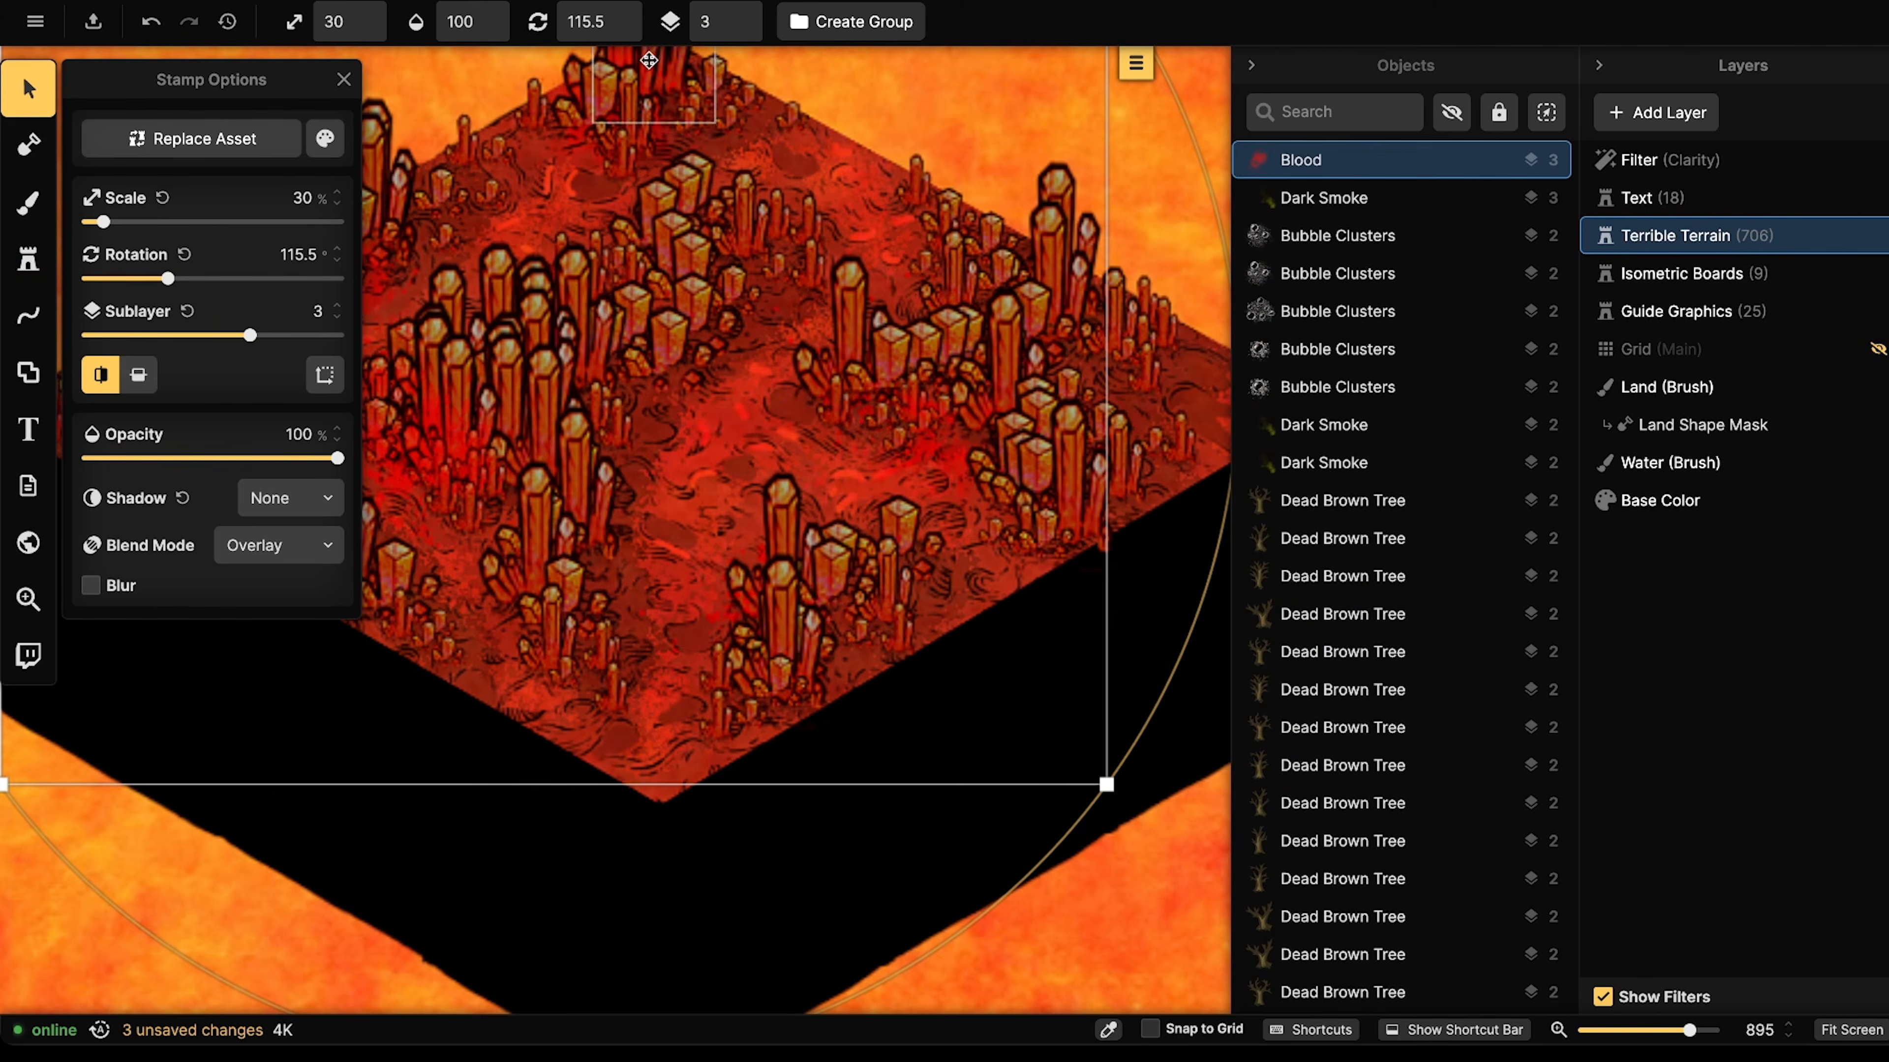
click(739, 12)
click(738, 12)
click(738, 12)
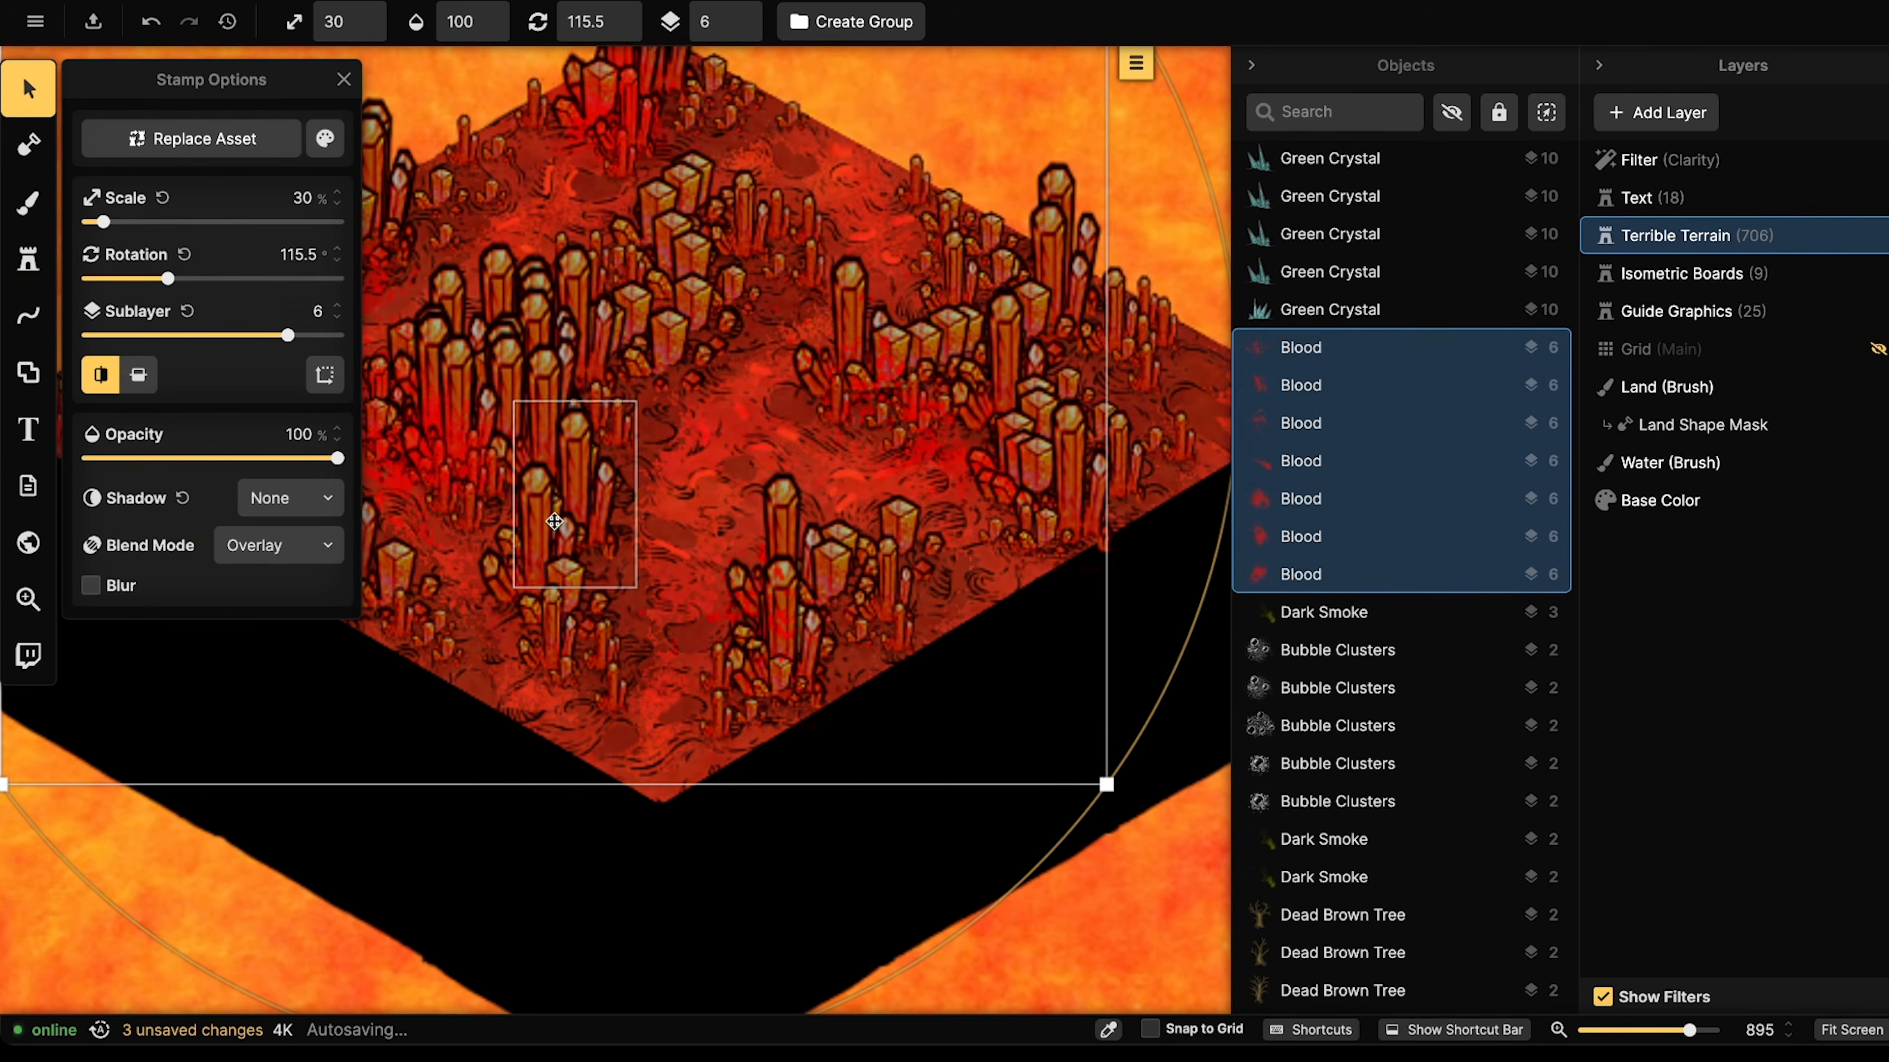
key(Escape)
- Select all the stamps on the red crystal block, group them as "Coagulated Cliffs", and copy that name
scroll(346, 472, up, 3)
drag(530, 371, 474, 613)
scroll(516, 530, down, 2)
scroll(516, 529, down, 2)
drag(515, 530, 431, 458)
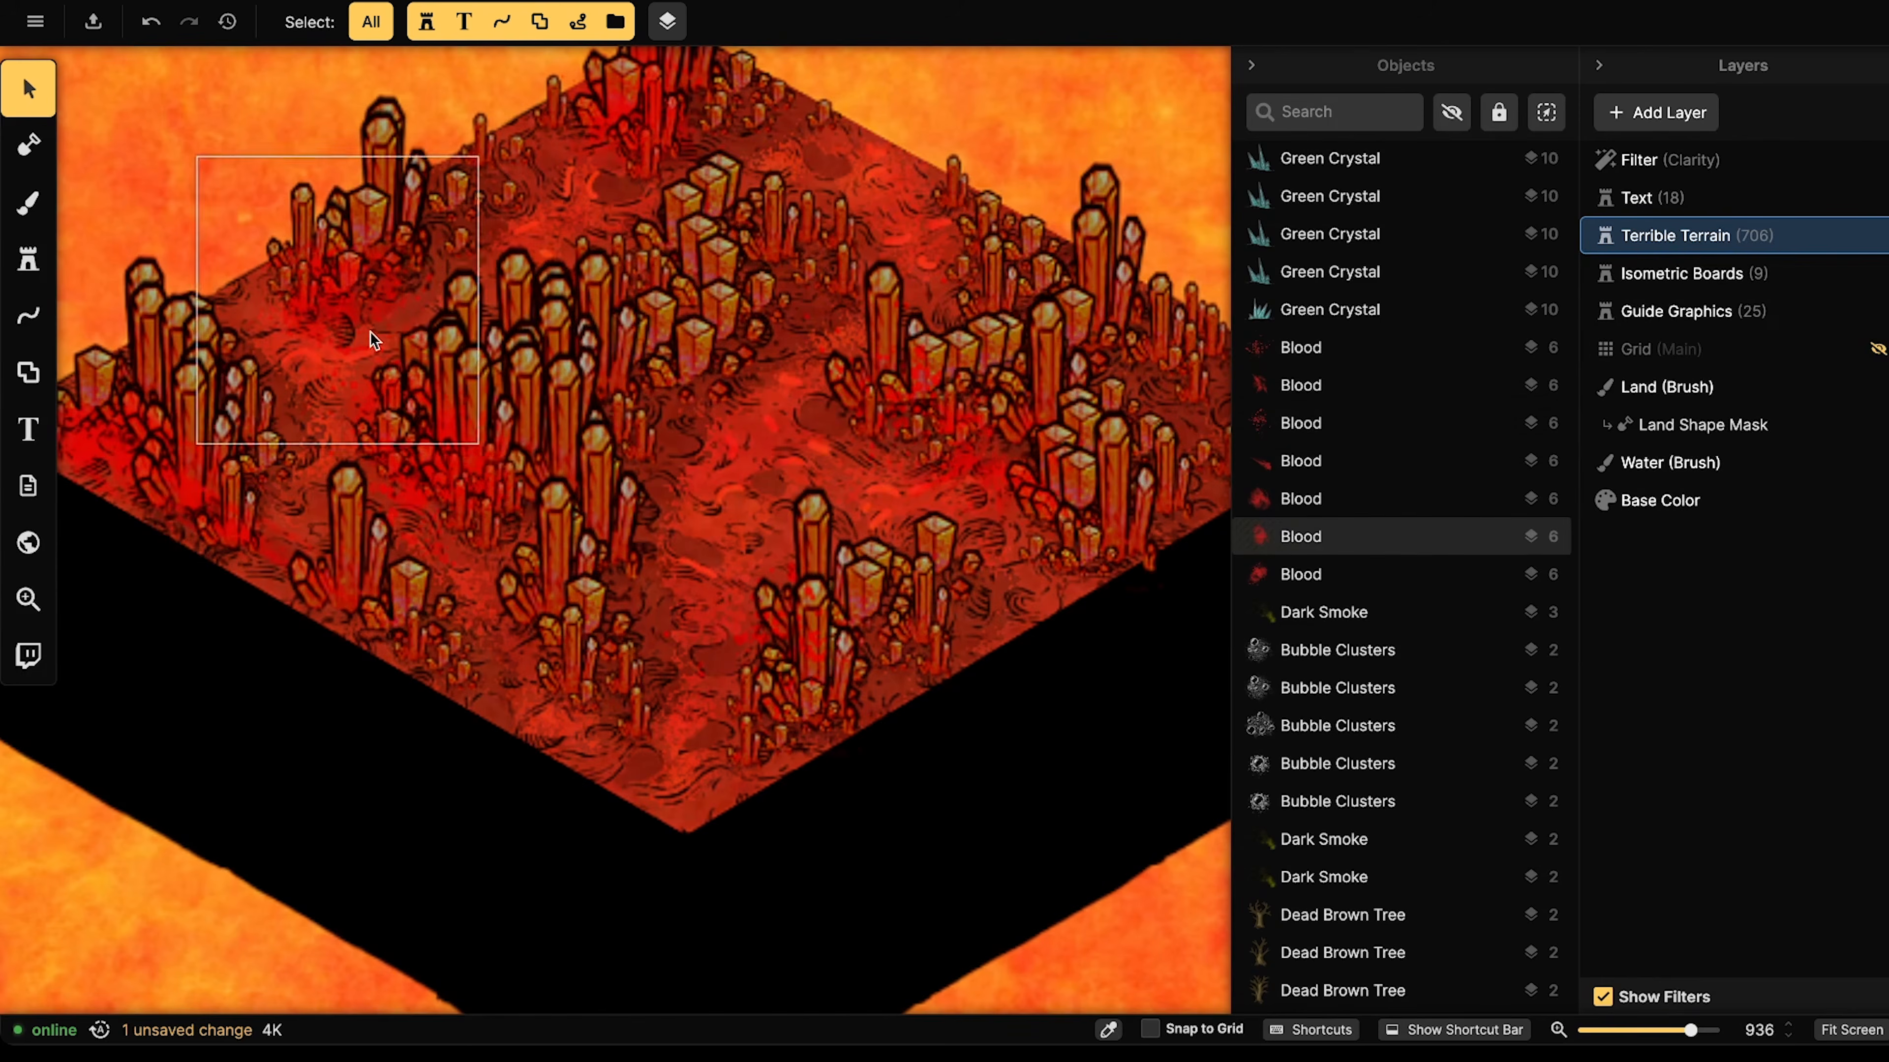
scroll(371, 331, down, 2)
scroll(318, 325, down, 3)
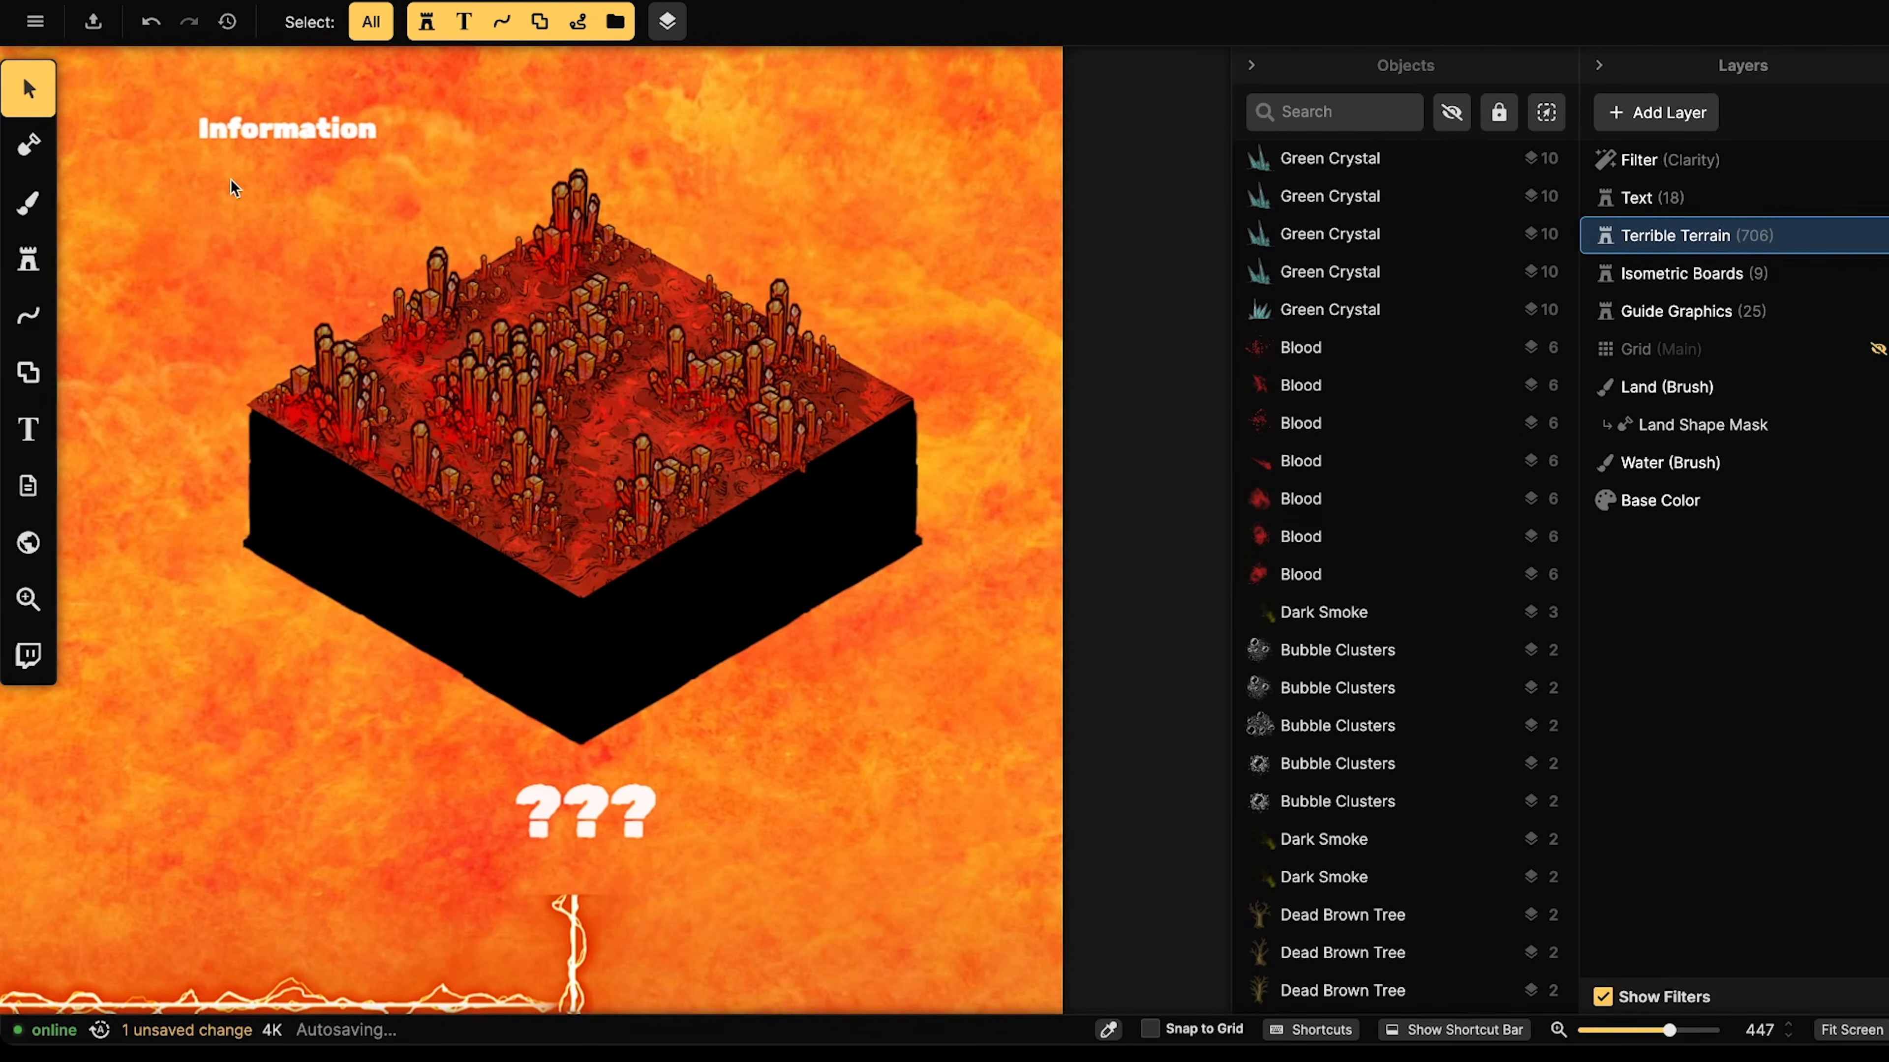
drag(231, 182, 971, 610)
click(847, 22)
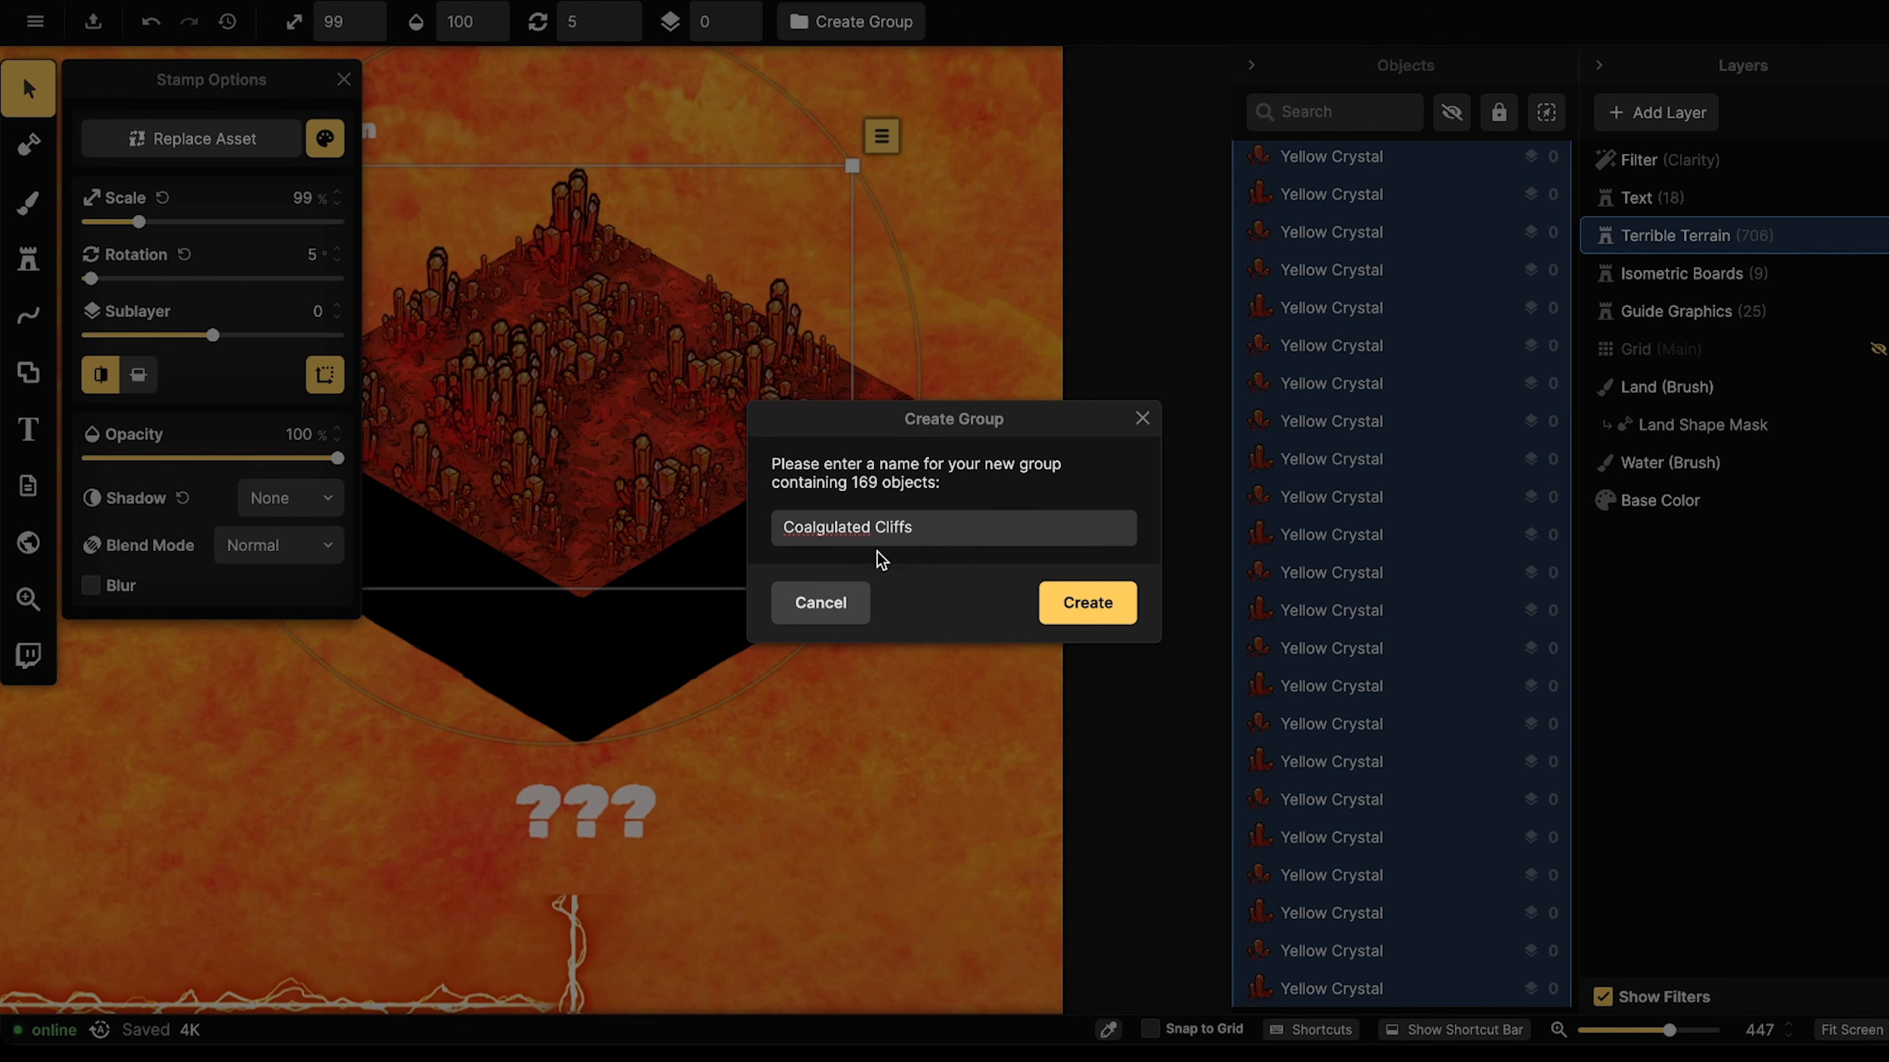
click(816, 530)
key(BackSpace)
drag(946, 527, 729, 543)
key(ctrl+c)
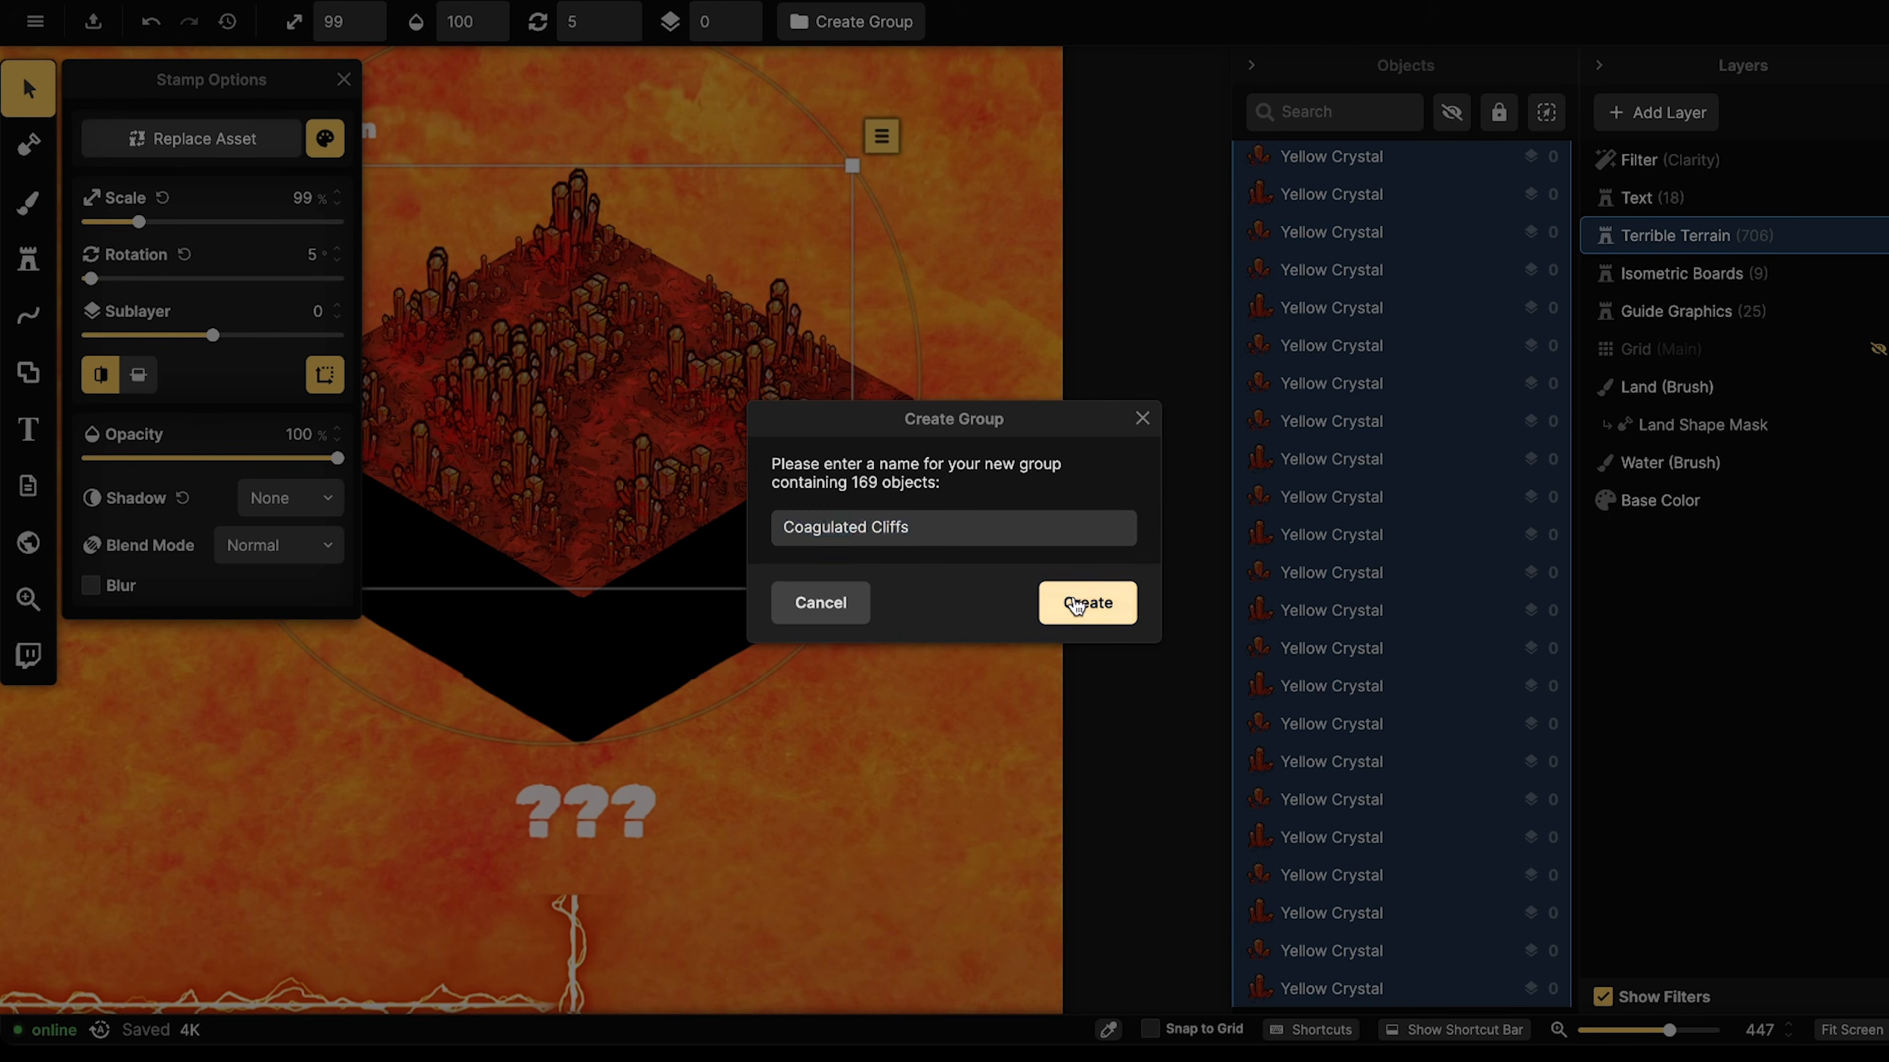
click(1087, 602)
- Replace the "???" label under the red crystal block with "Coagulated Cliffs" and return to the Terrible Terrain layer
click(1684, 197)
click(587, 812)
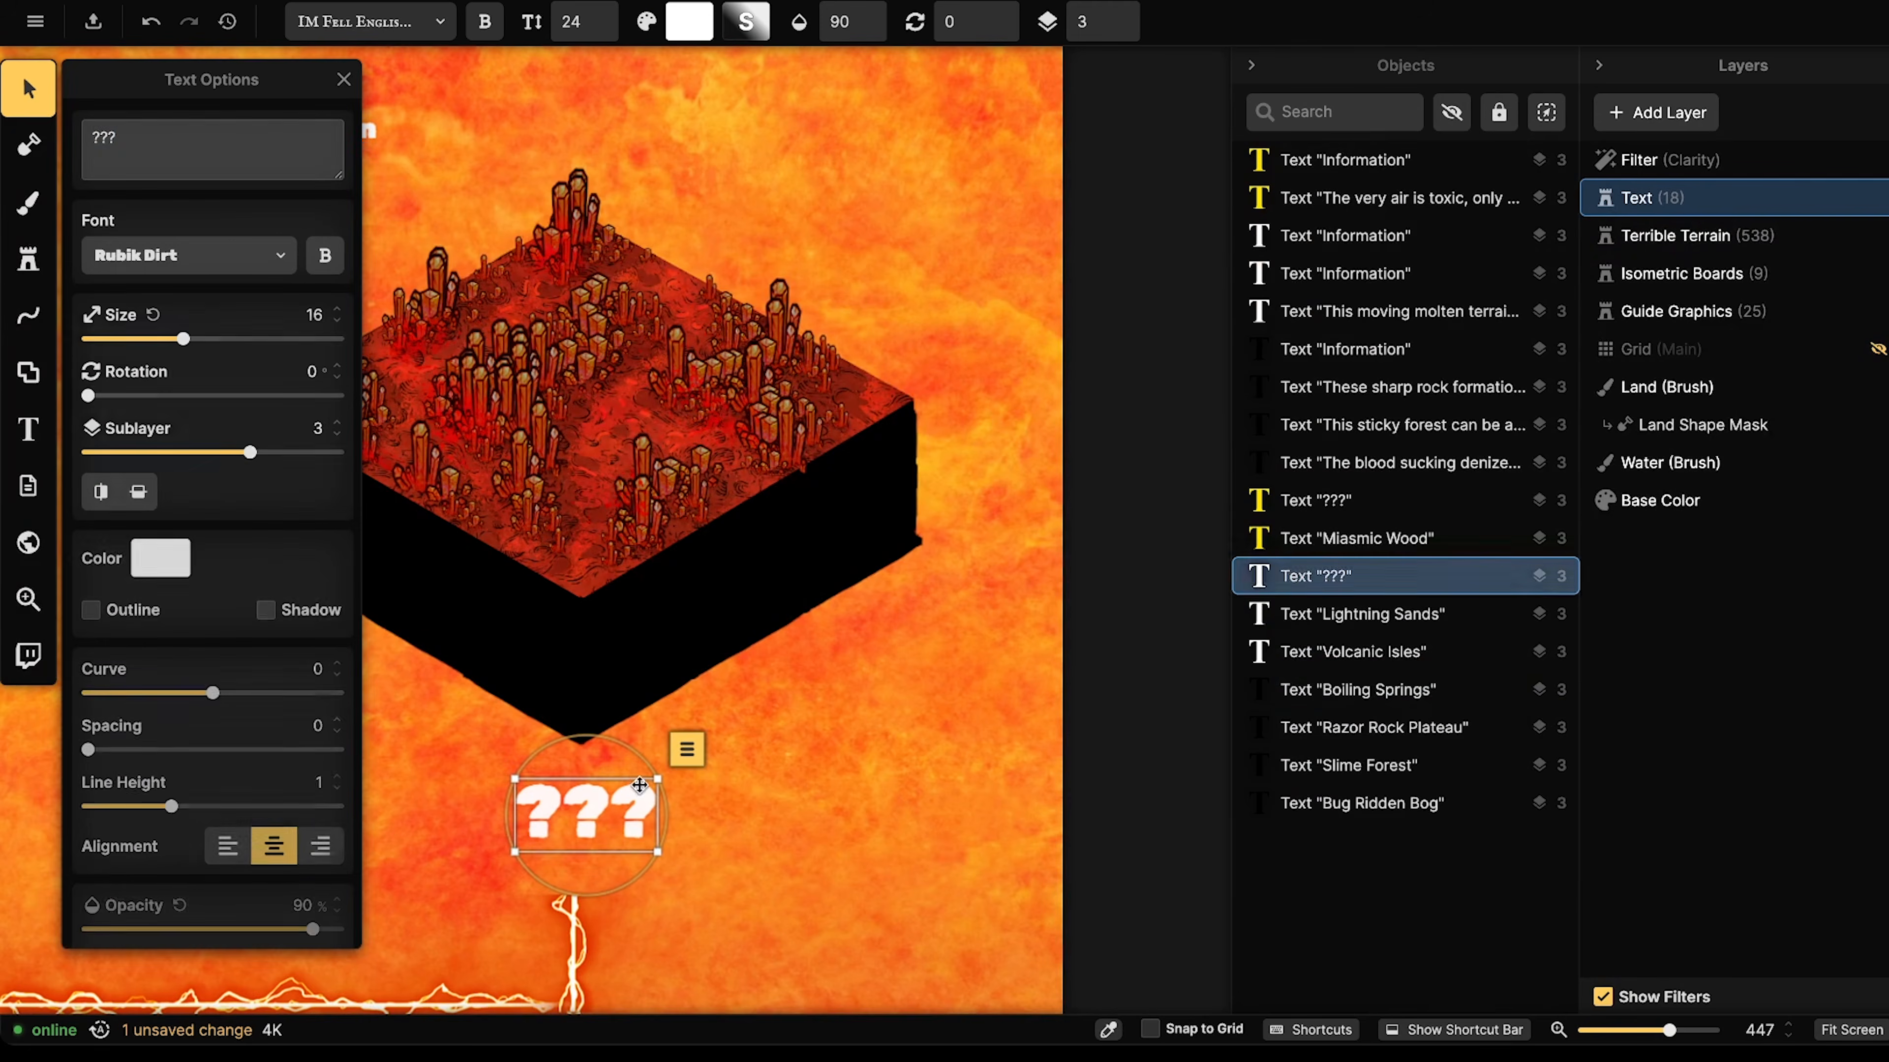
triple_click(188, 158)
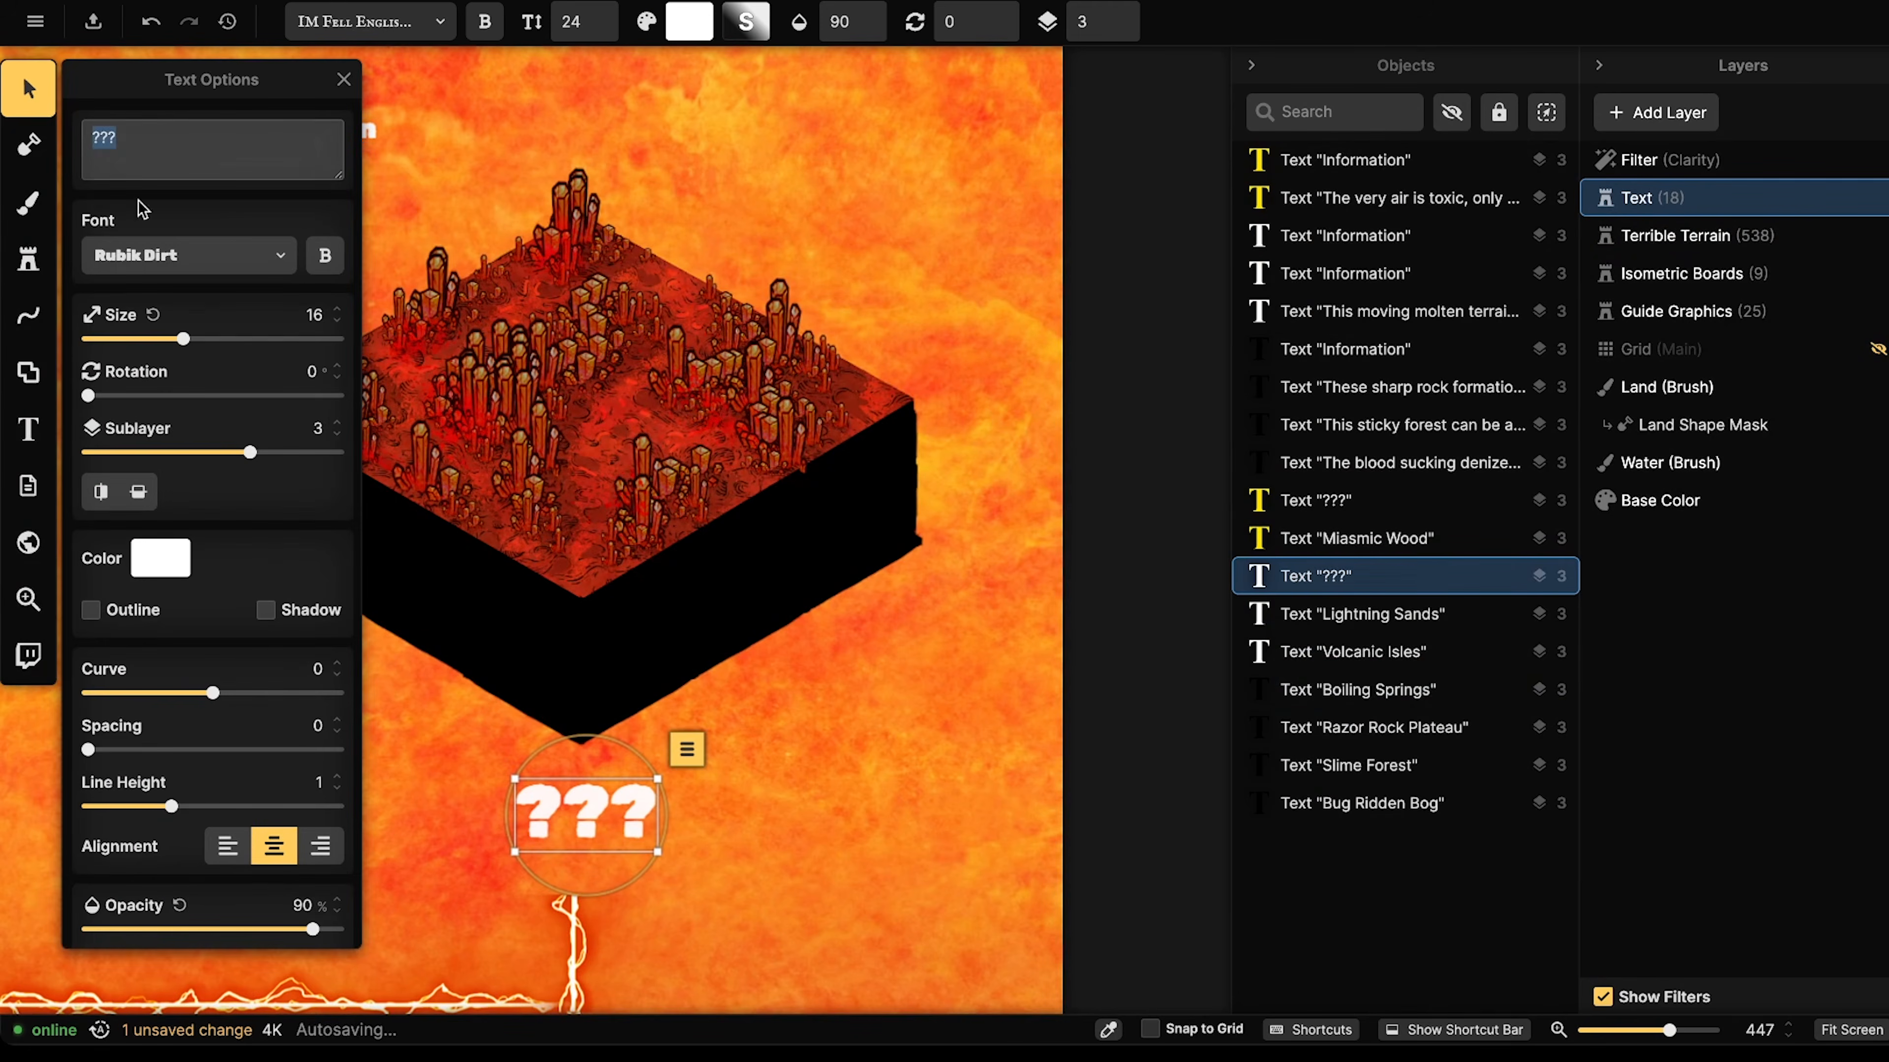
key(ctrl+v)
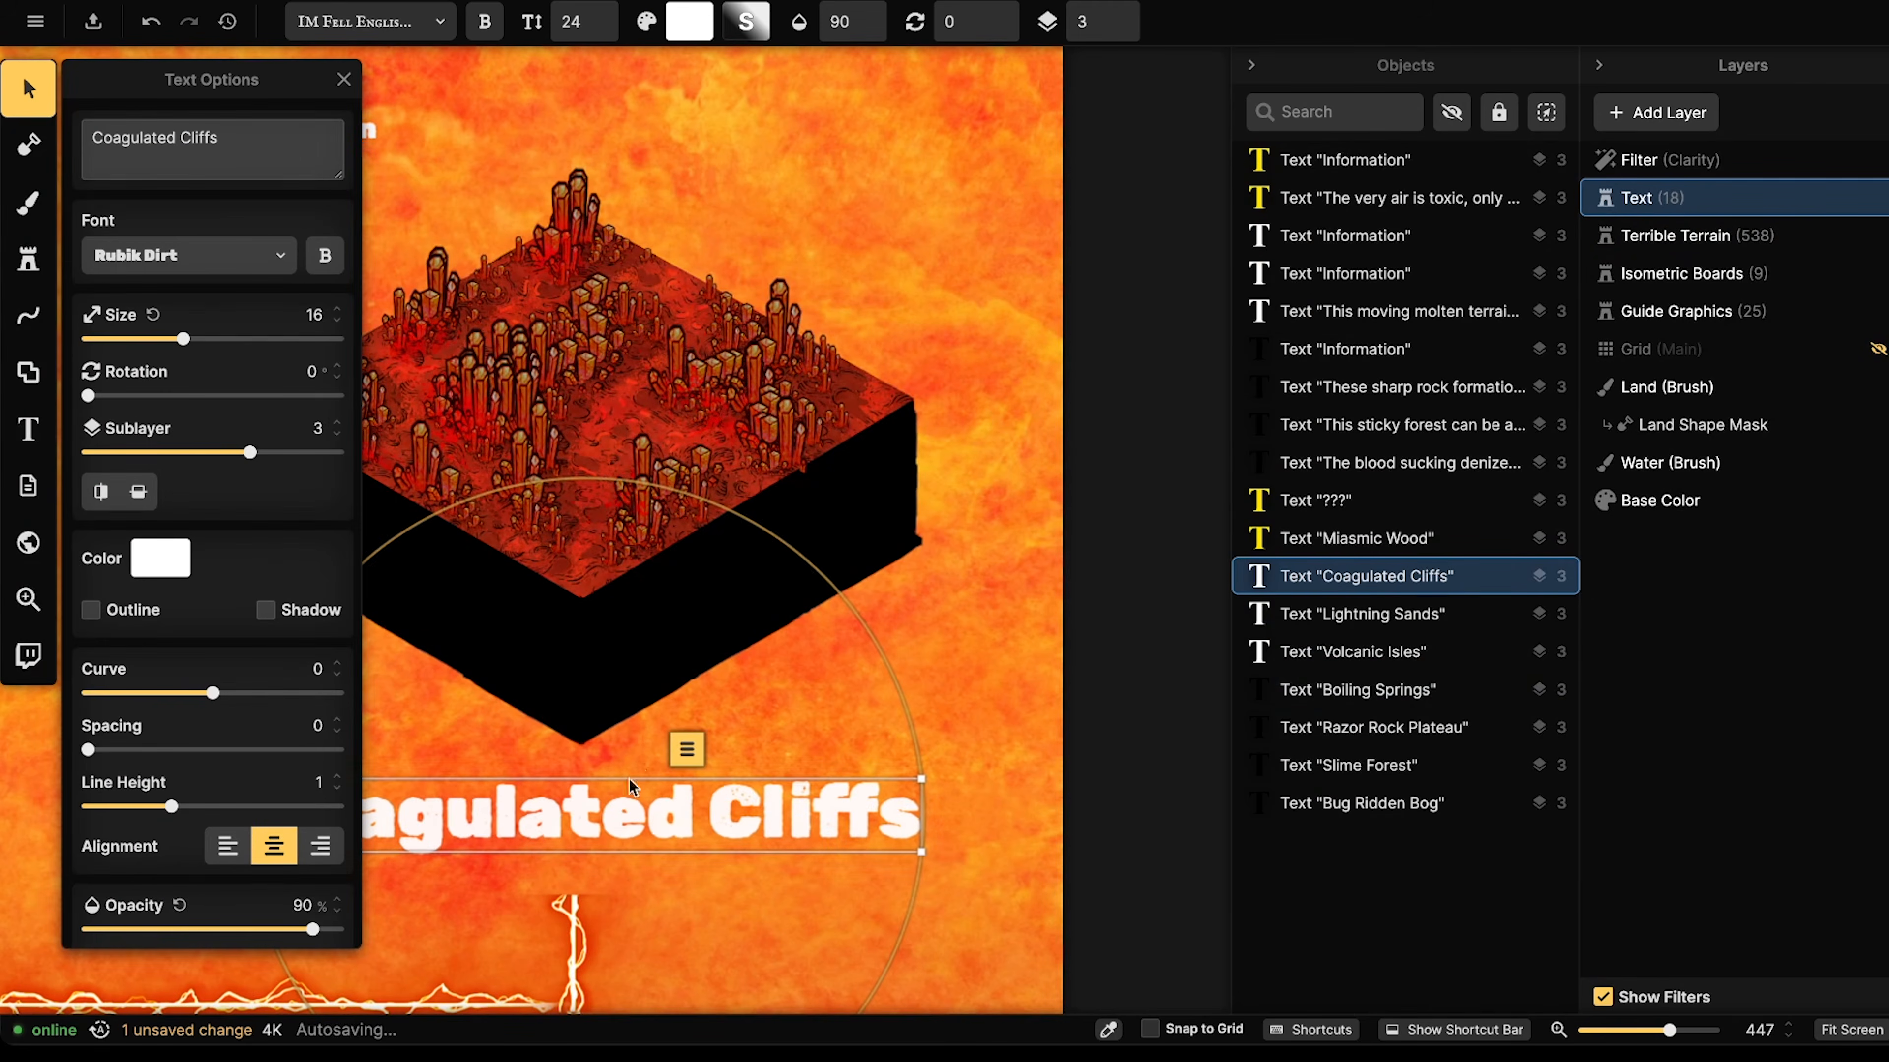
click(683, 355)
scroll(669, 348, down, 5)
drag(667, 346, 687, 384)
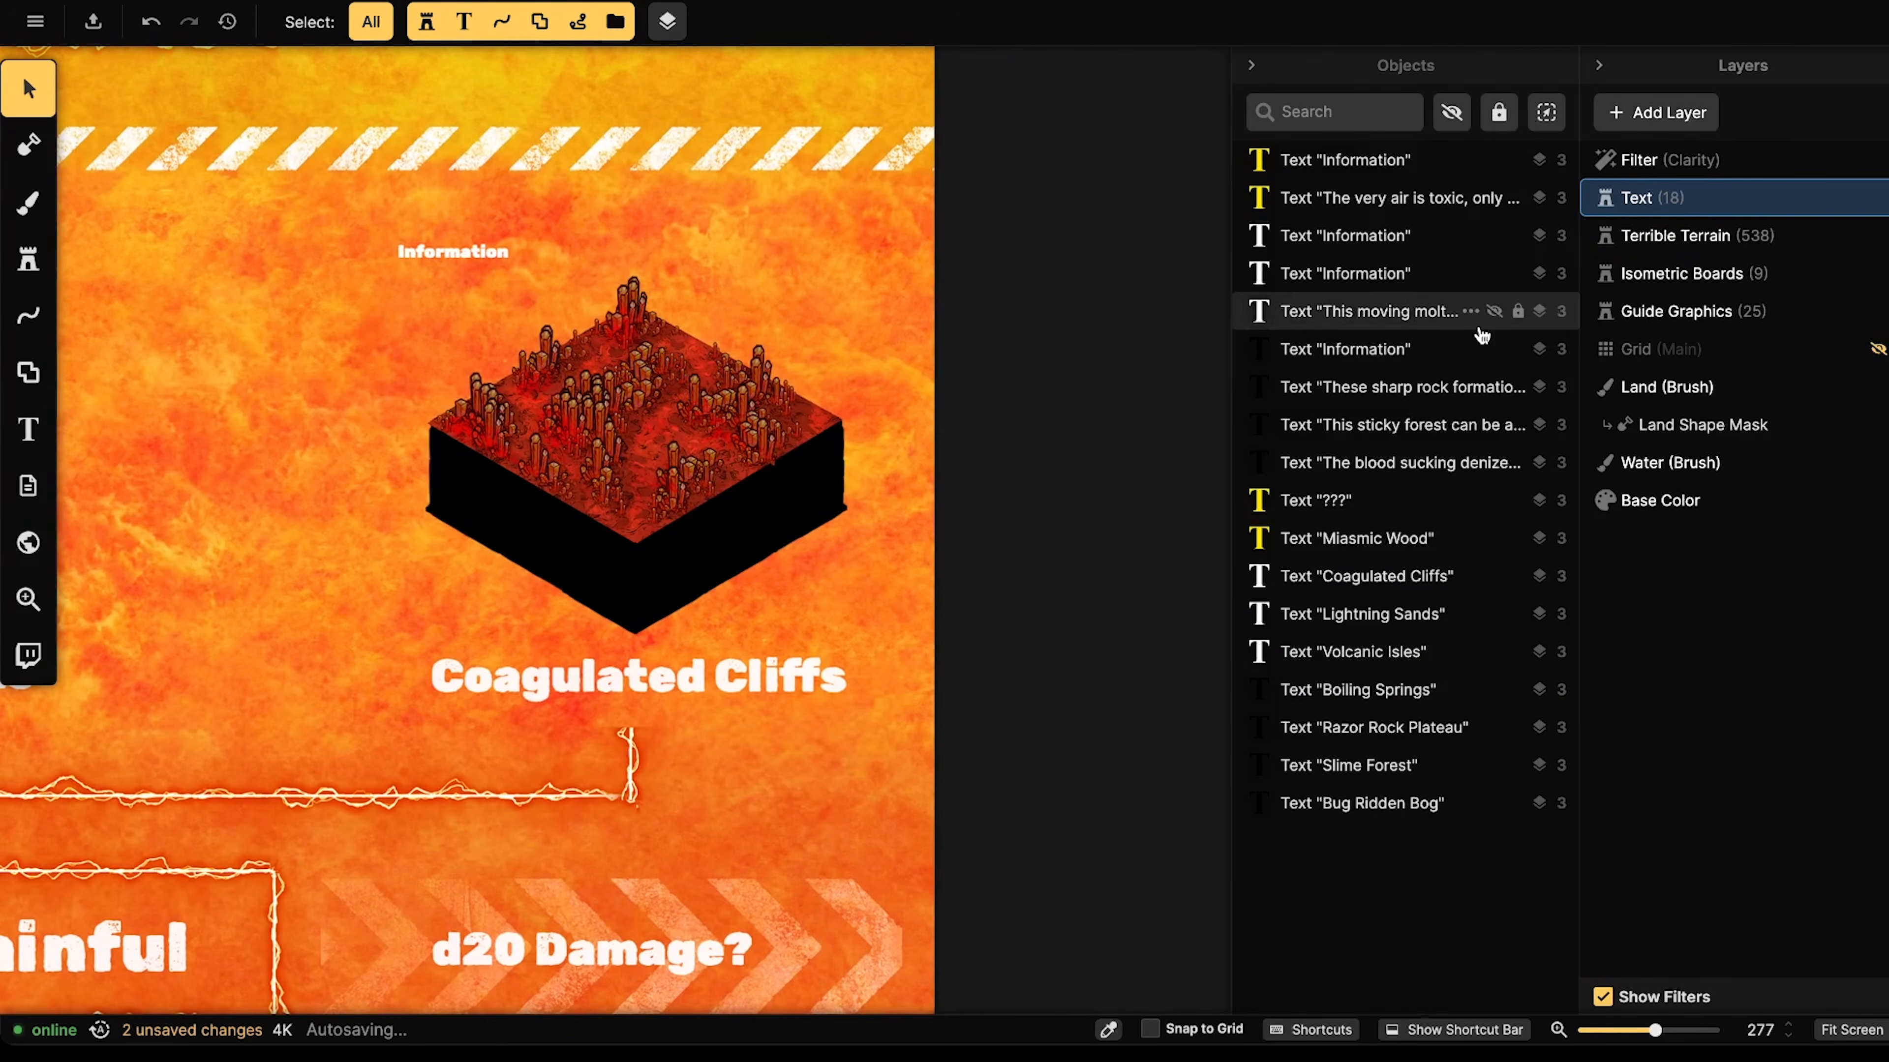
click(1707, 238)
click(600, 419)
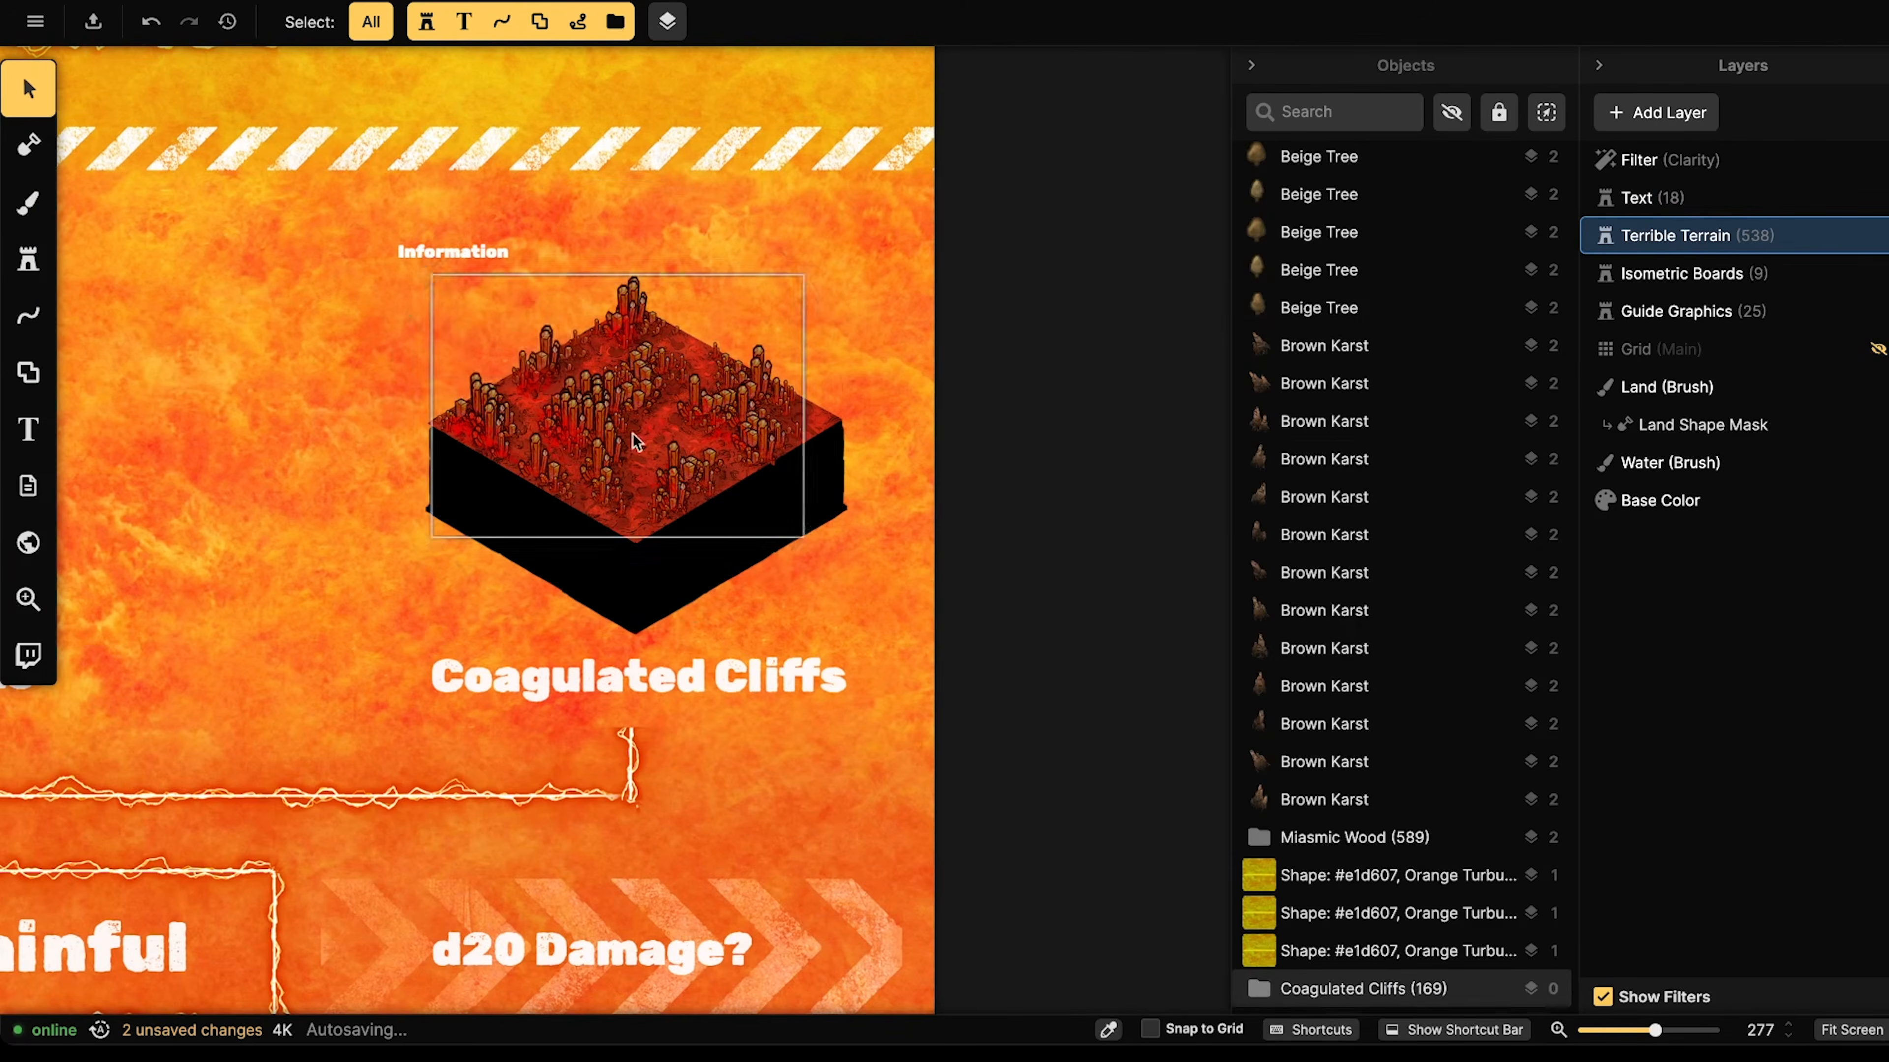
- Review the Terrible Terrain object list and the infographic's terrain blocks for stamps that are still ungrouped
scroll(600, 420, down, 5)
scroll(1382, 465, down, 4)
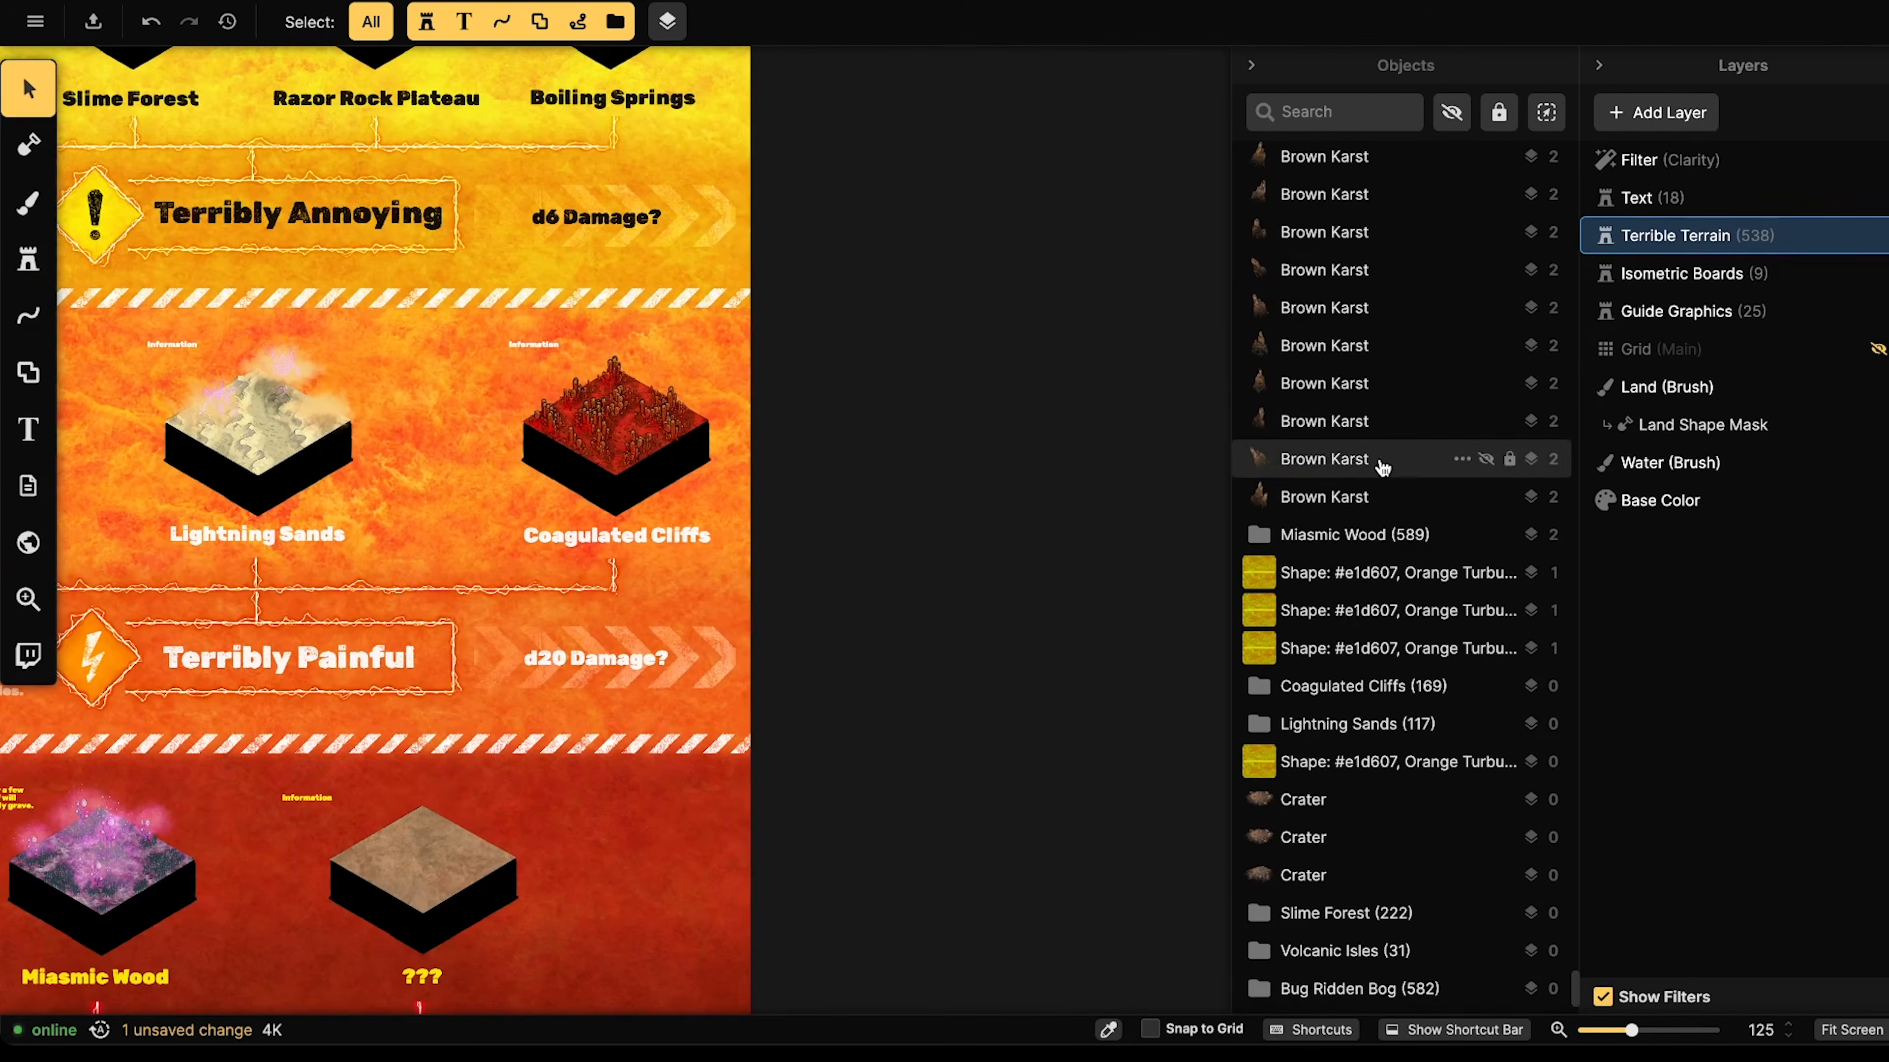
scroll(1476, 437, up, 1)
scroll(287, 492, down, 1)
drag(240, 488, 828, 485)
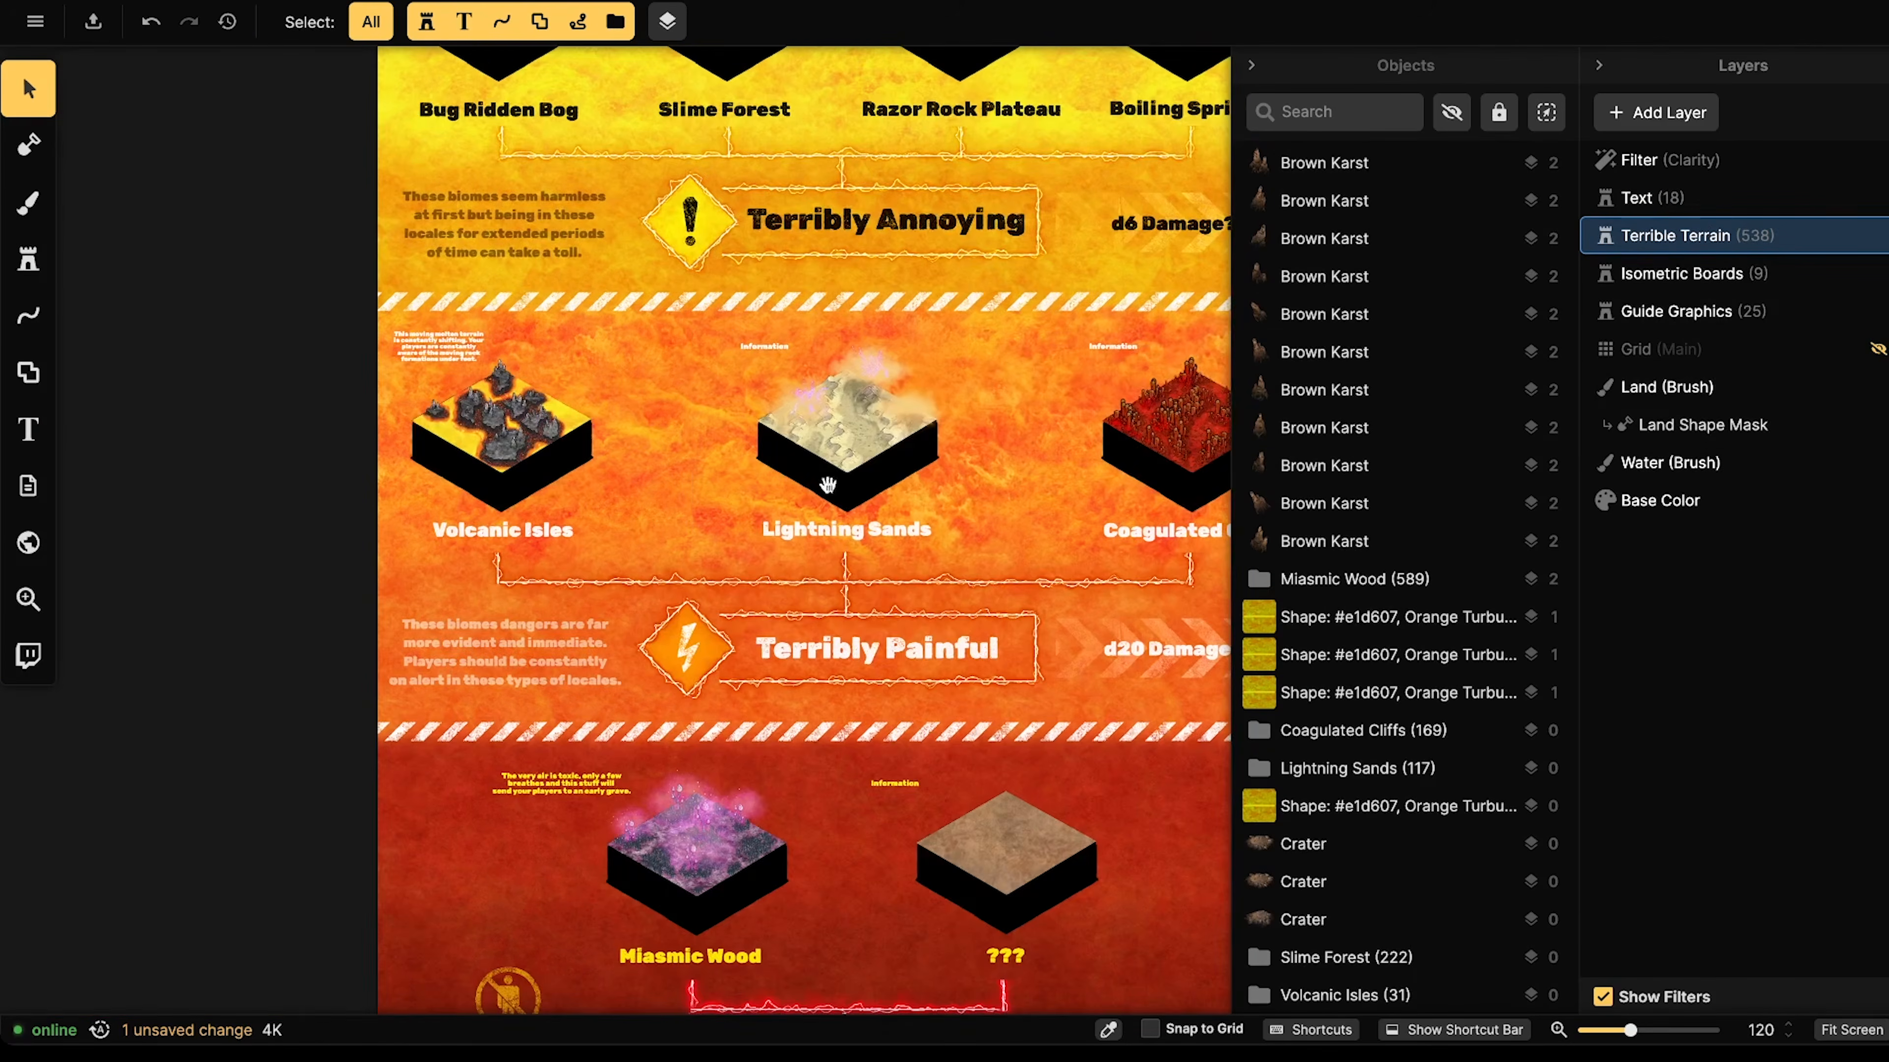
drag(714, 344, 571, 798)
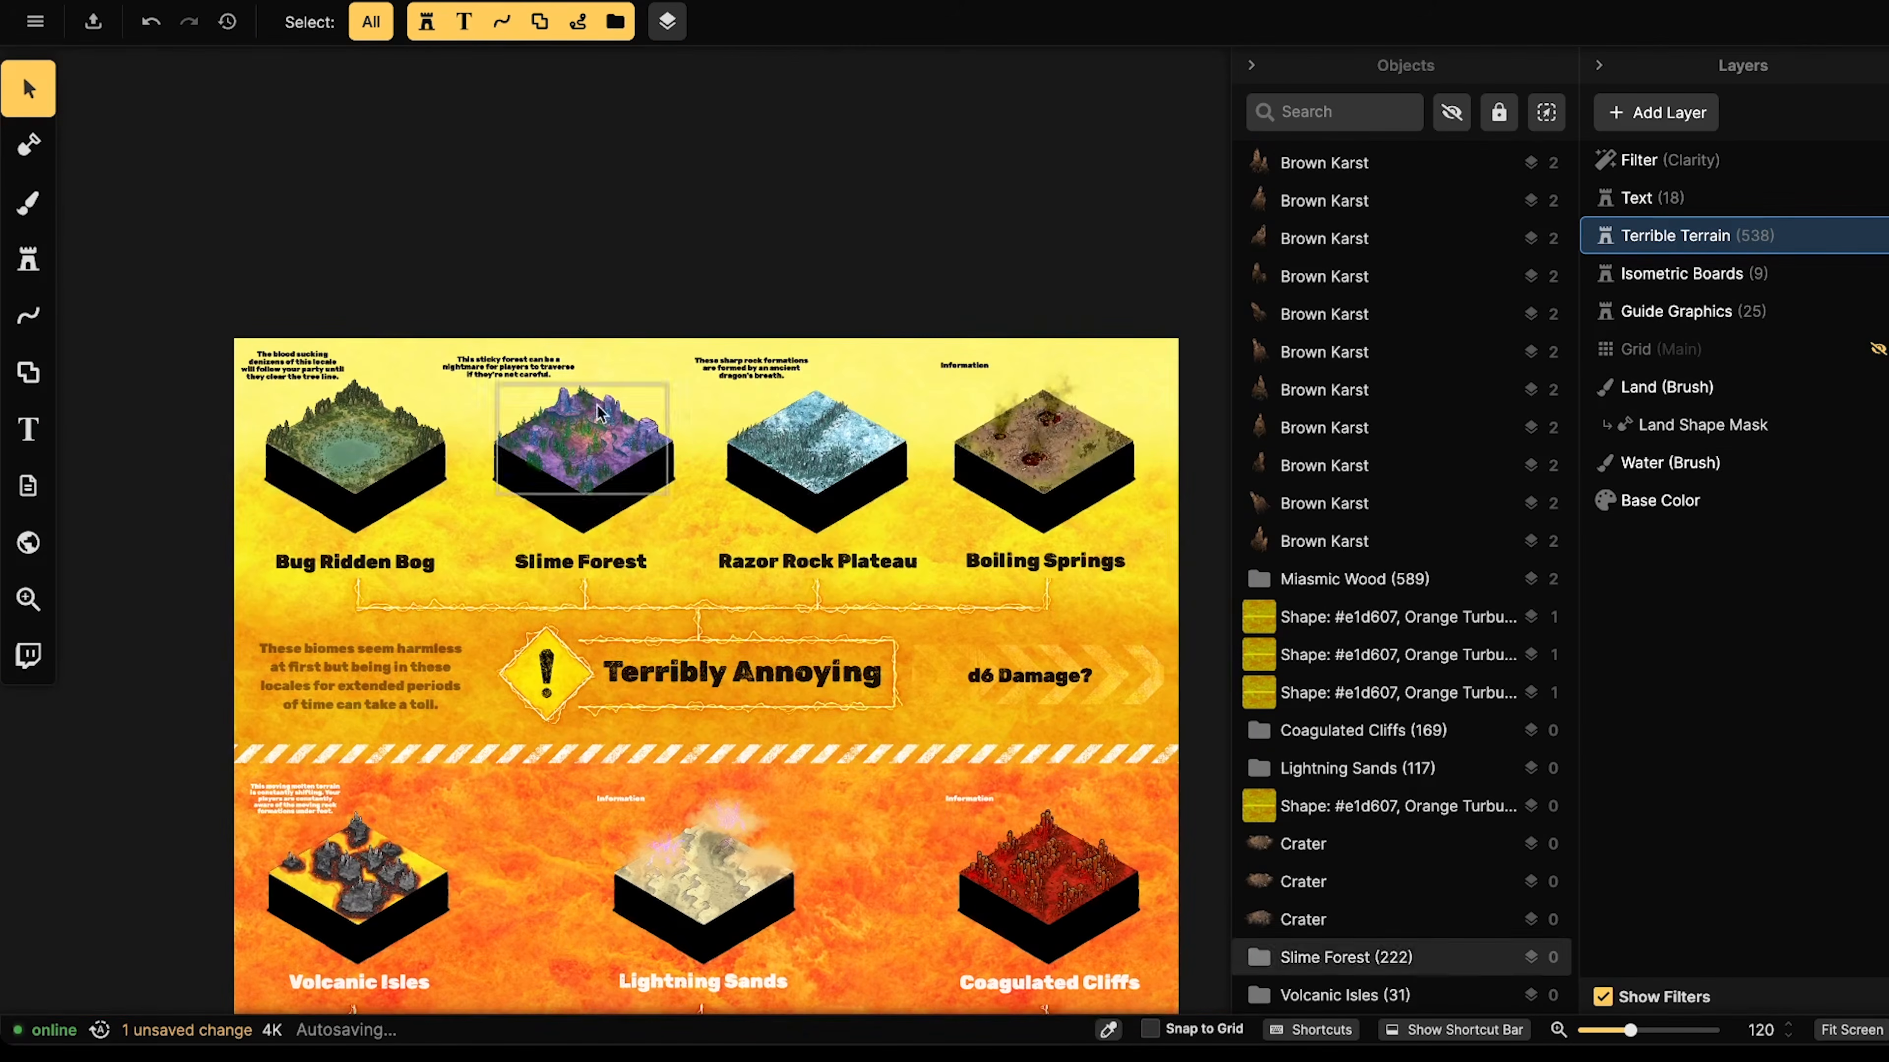
scroll(729, 419, up, 2)
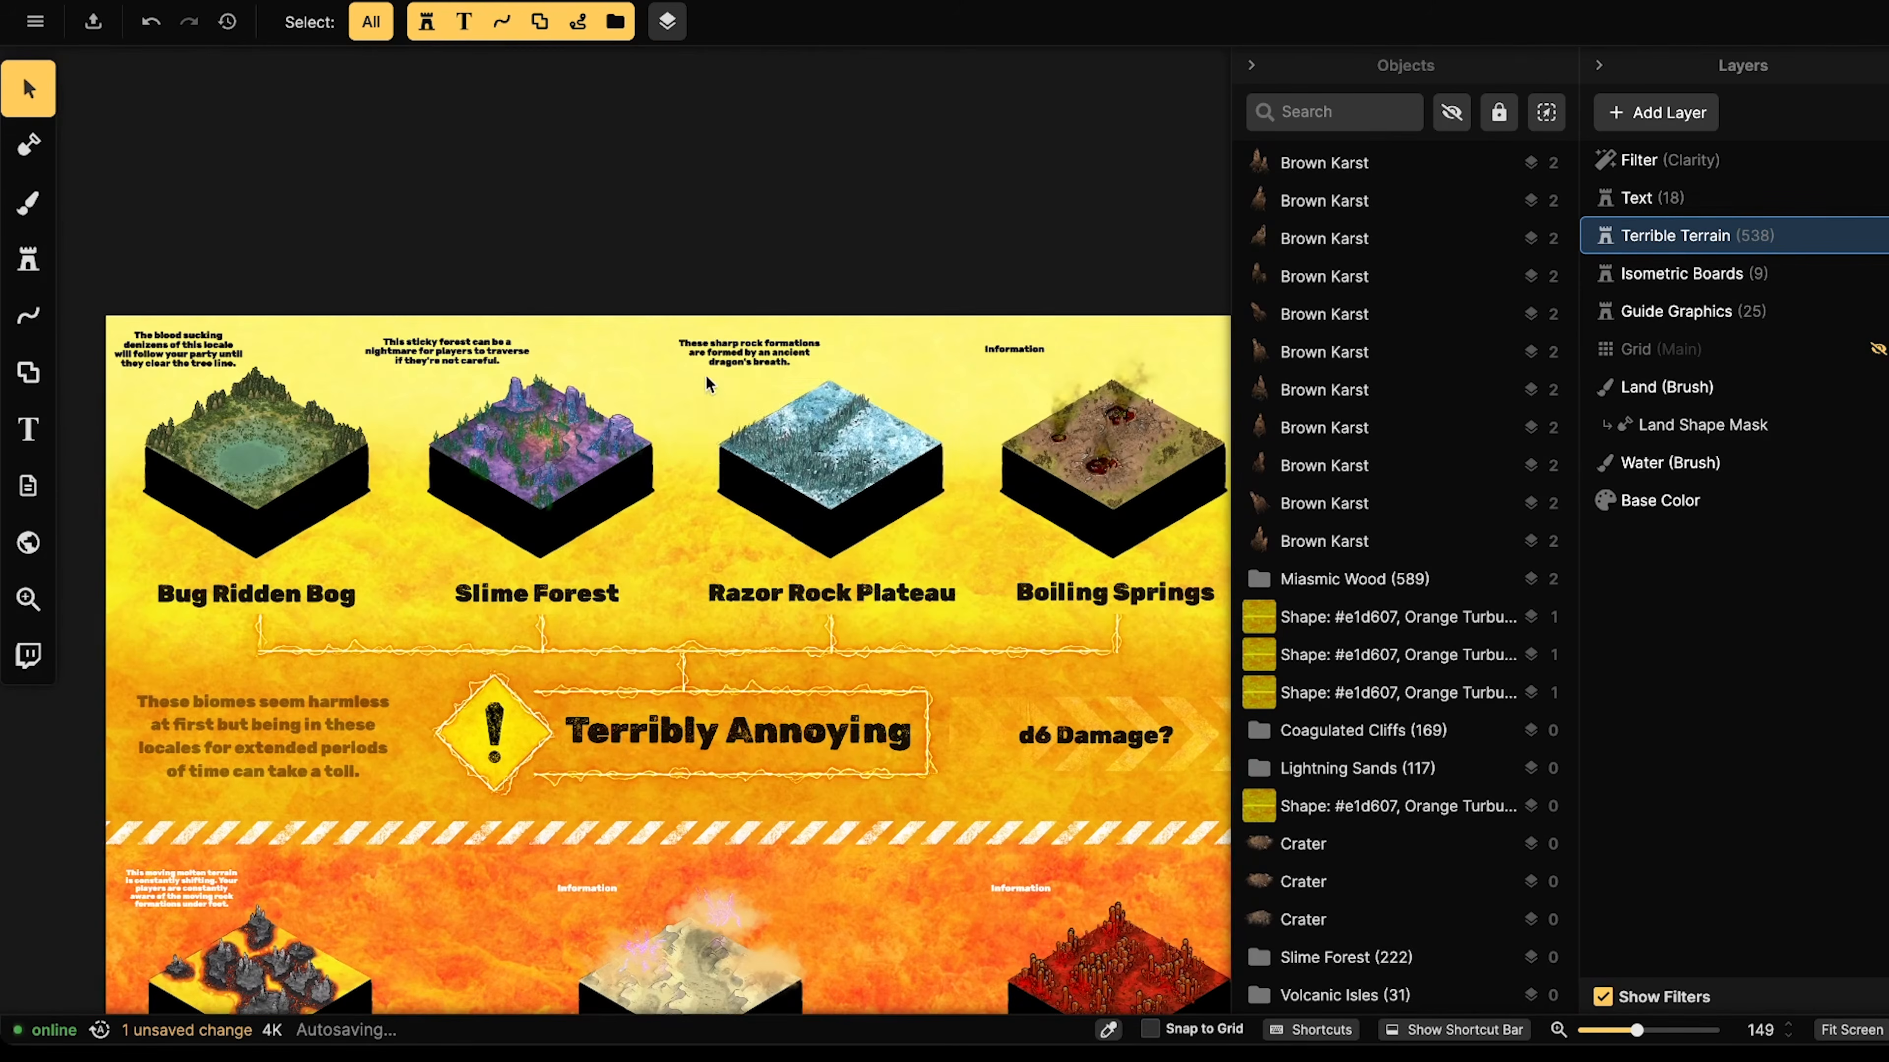
- Select all the stamps on the Razor Rock Plateau block and group them as "Razor Rocks"
click(960, 532)
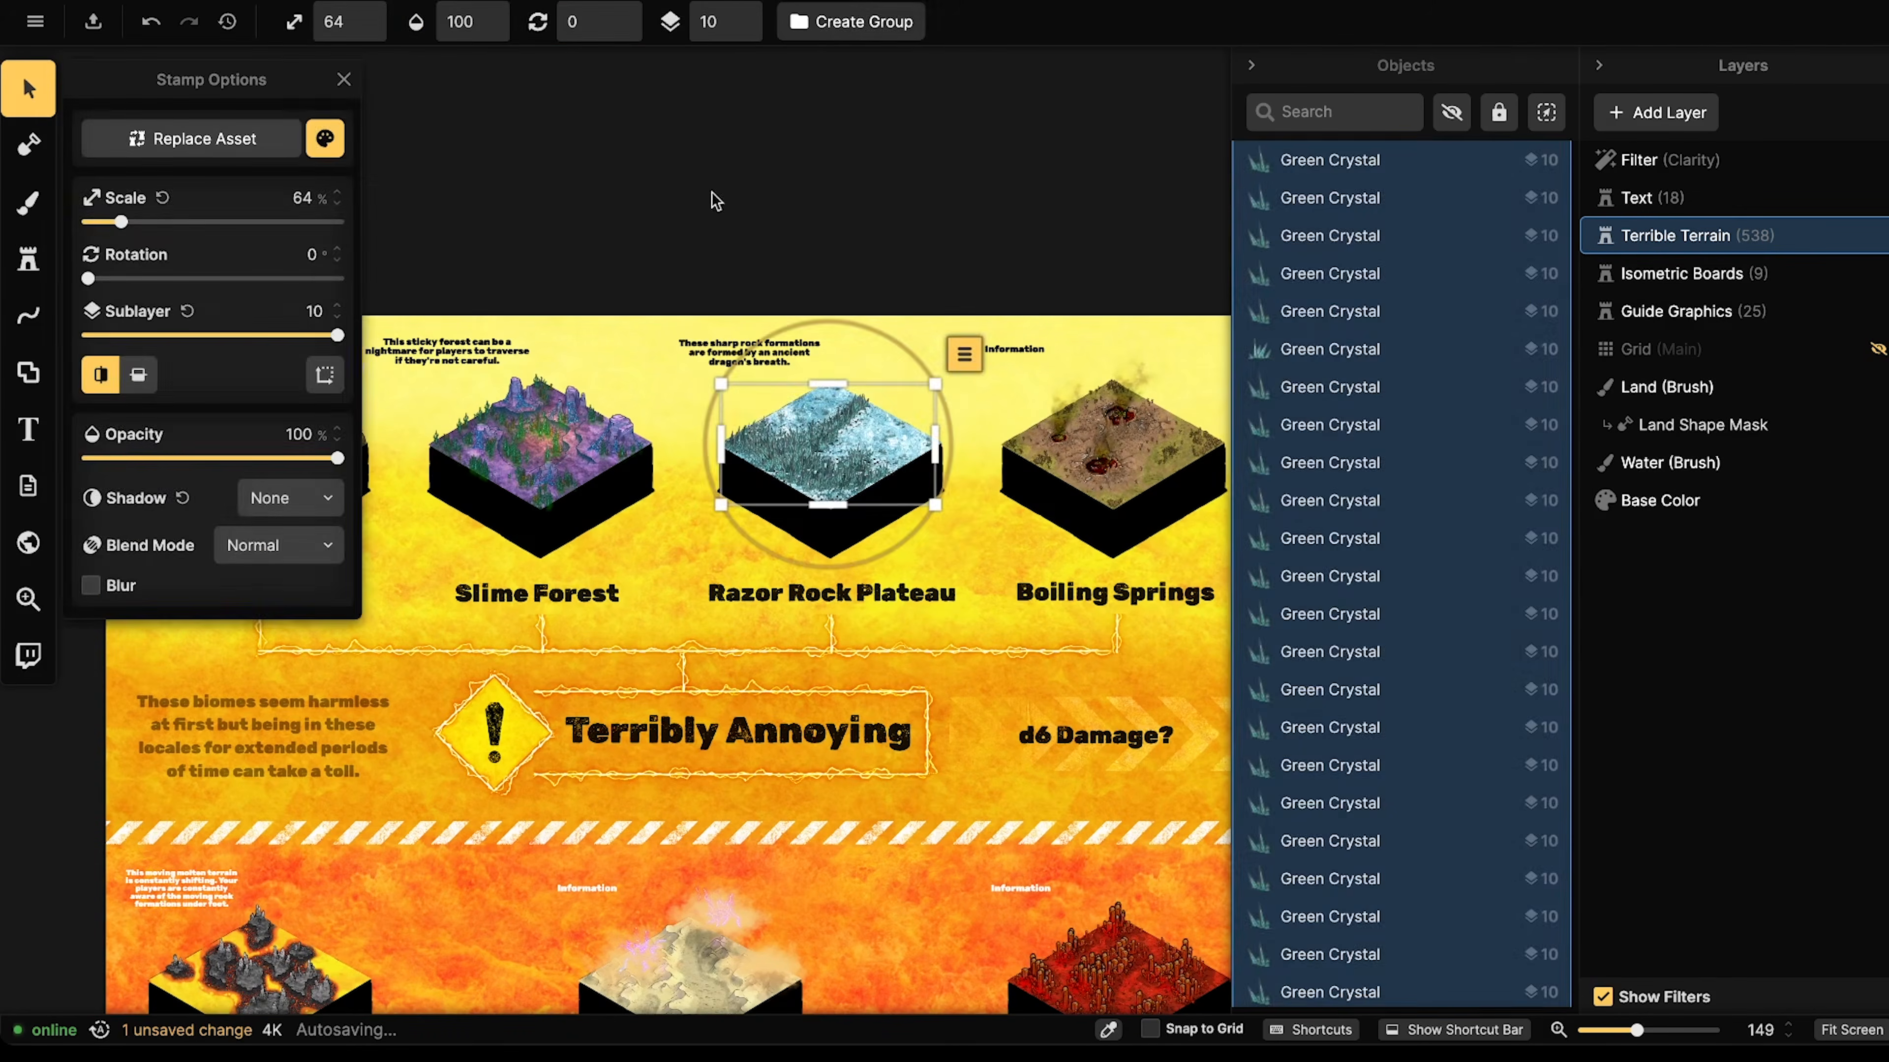
click(852, 21)
text(Razoe)
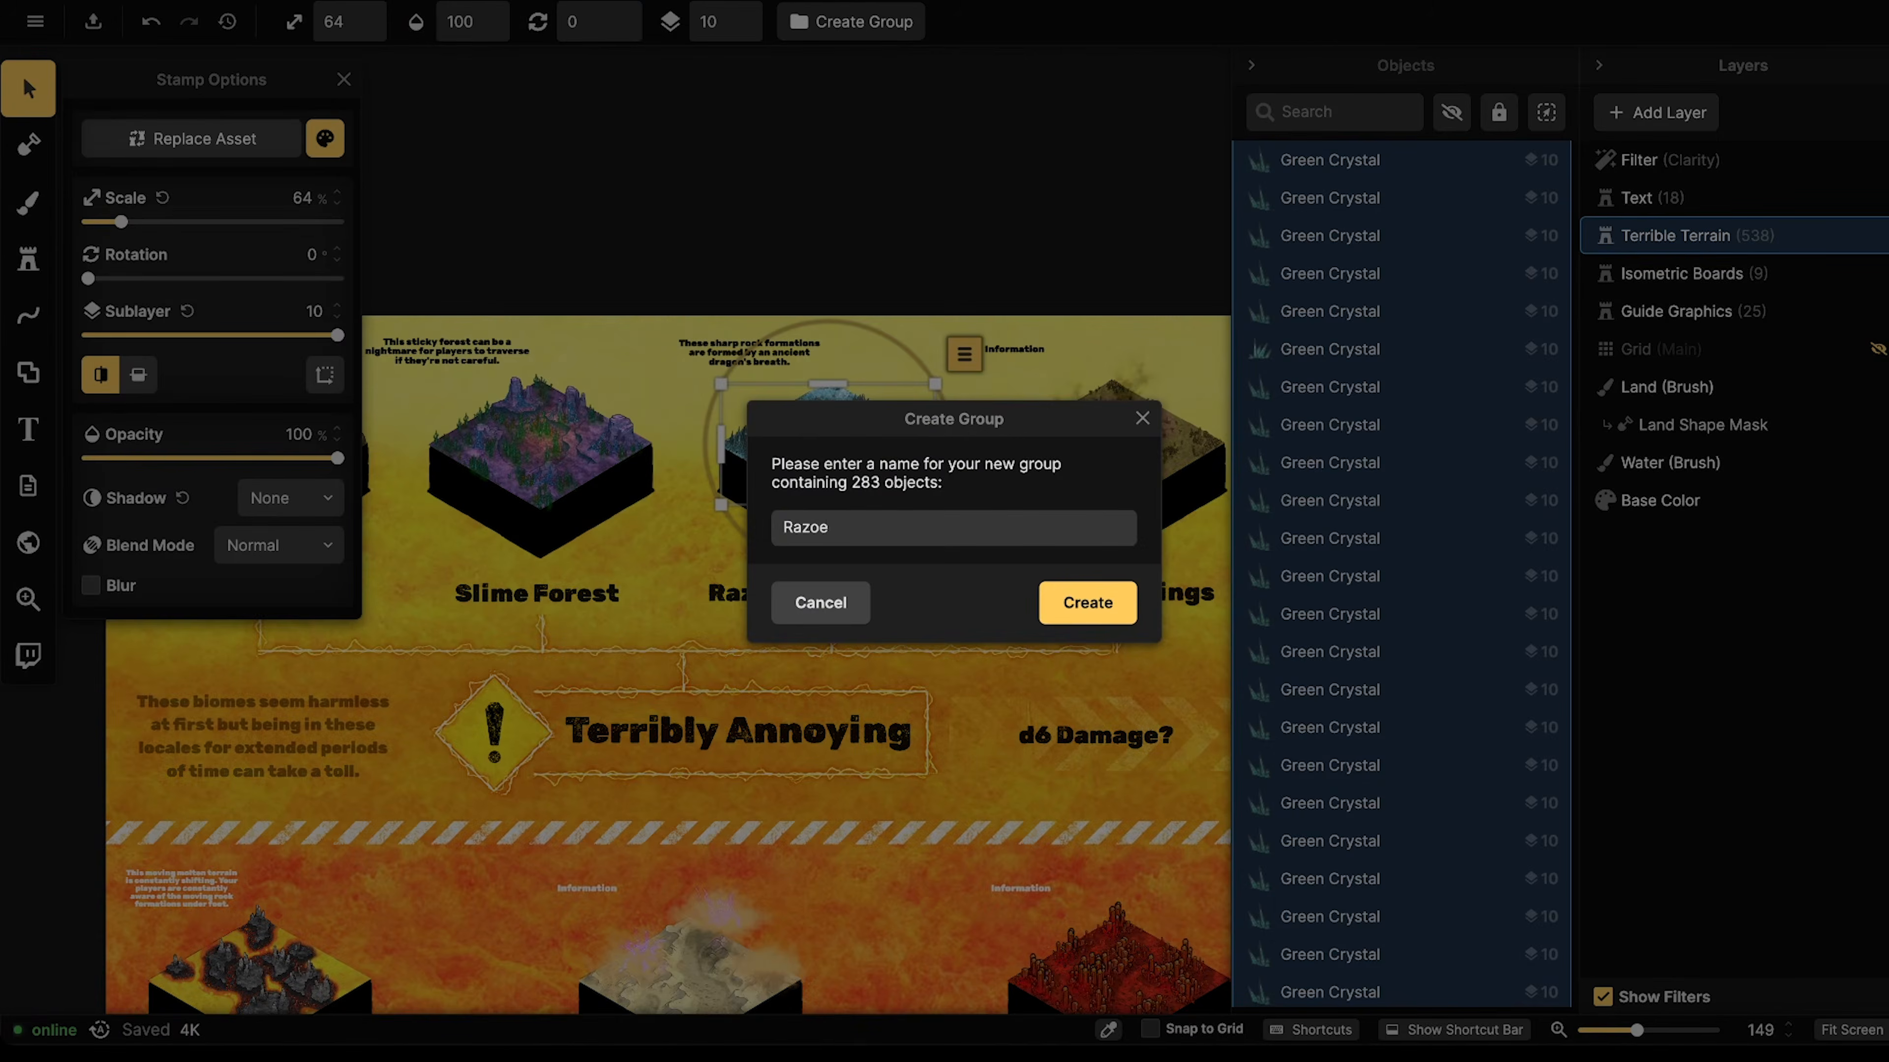
key(BackSpace)
text(r Rock Ridge)
key(BackSpace)
key(BackSpace)
key(BackSpace)
key(BackSpace)
key(BackSpace)
text(s)
click(1067, 595)
- Select all the stamps on the Boiling Springs block and group them as "Boiling Springs"
click(1000, 484)
drag(1005, 372, 1117, 580)
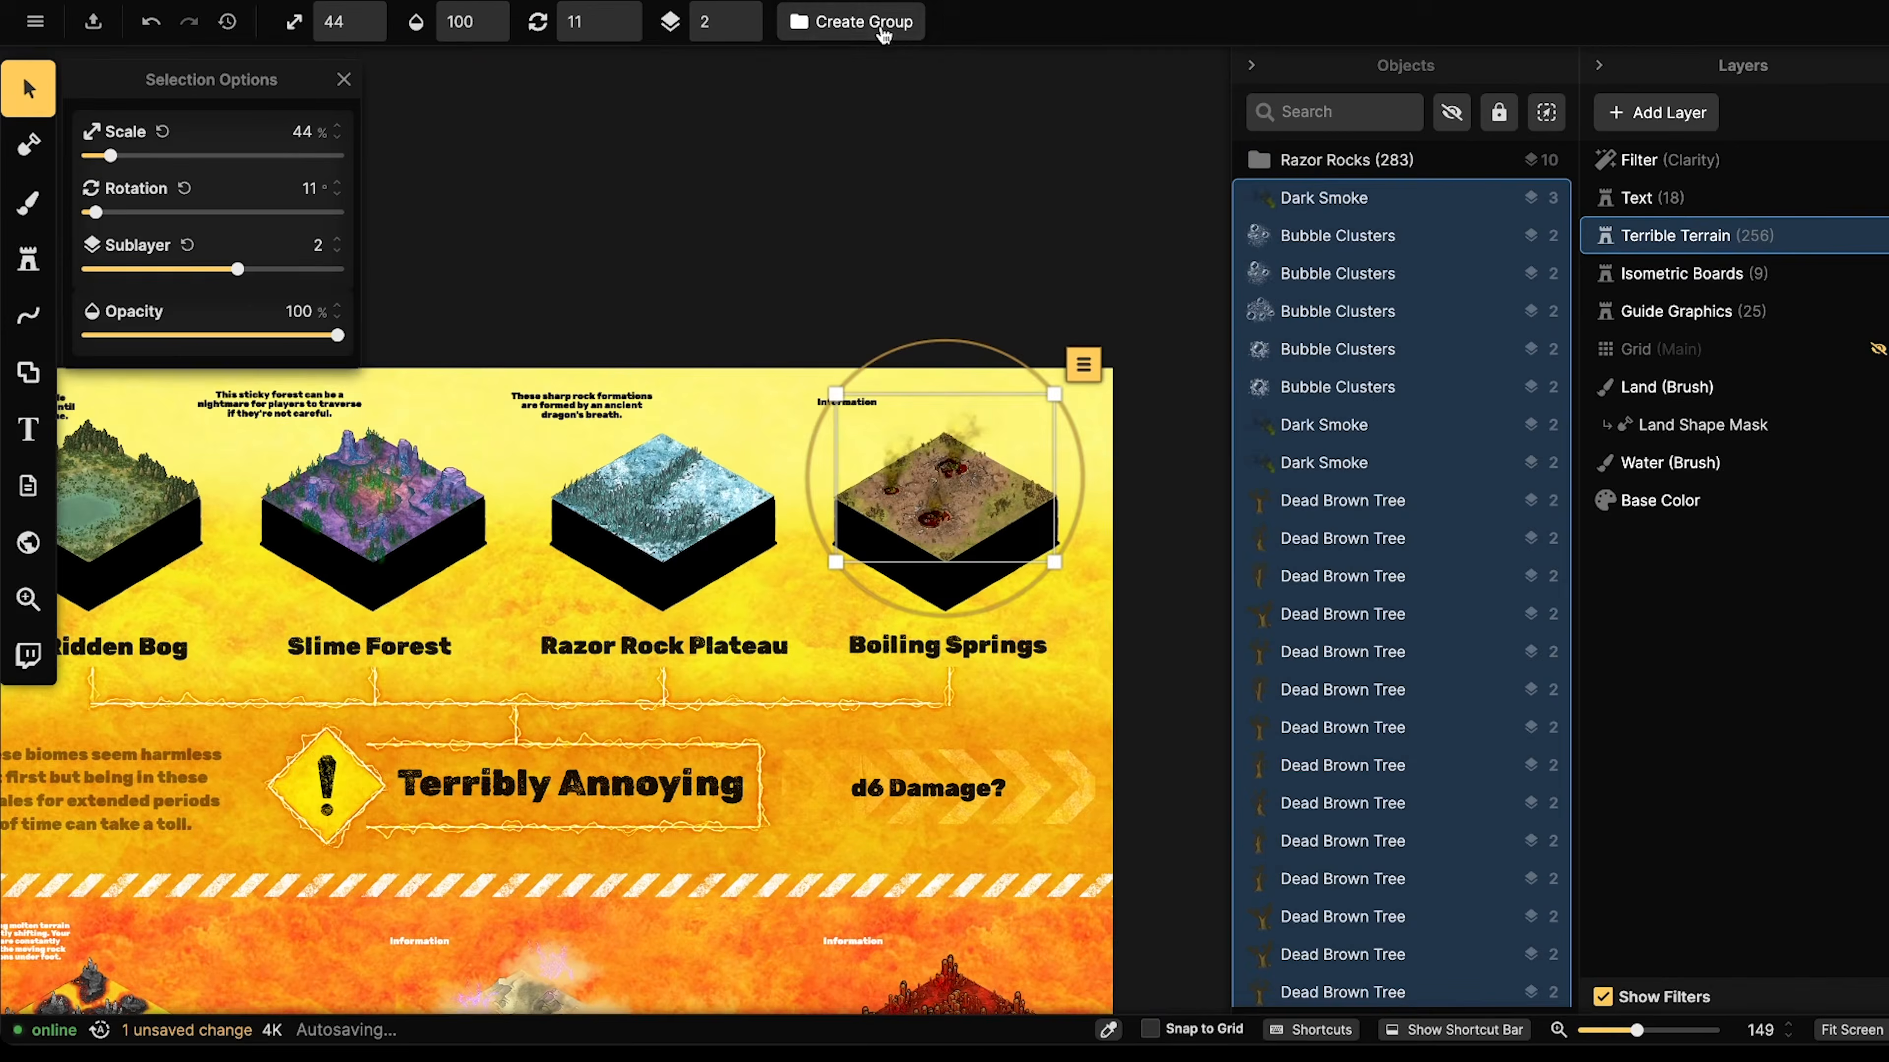
click(862, 22)
text(Boiling Springs)
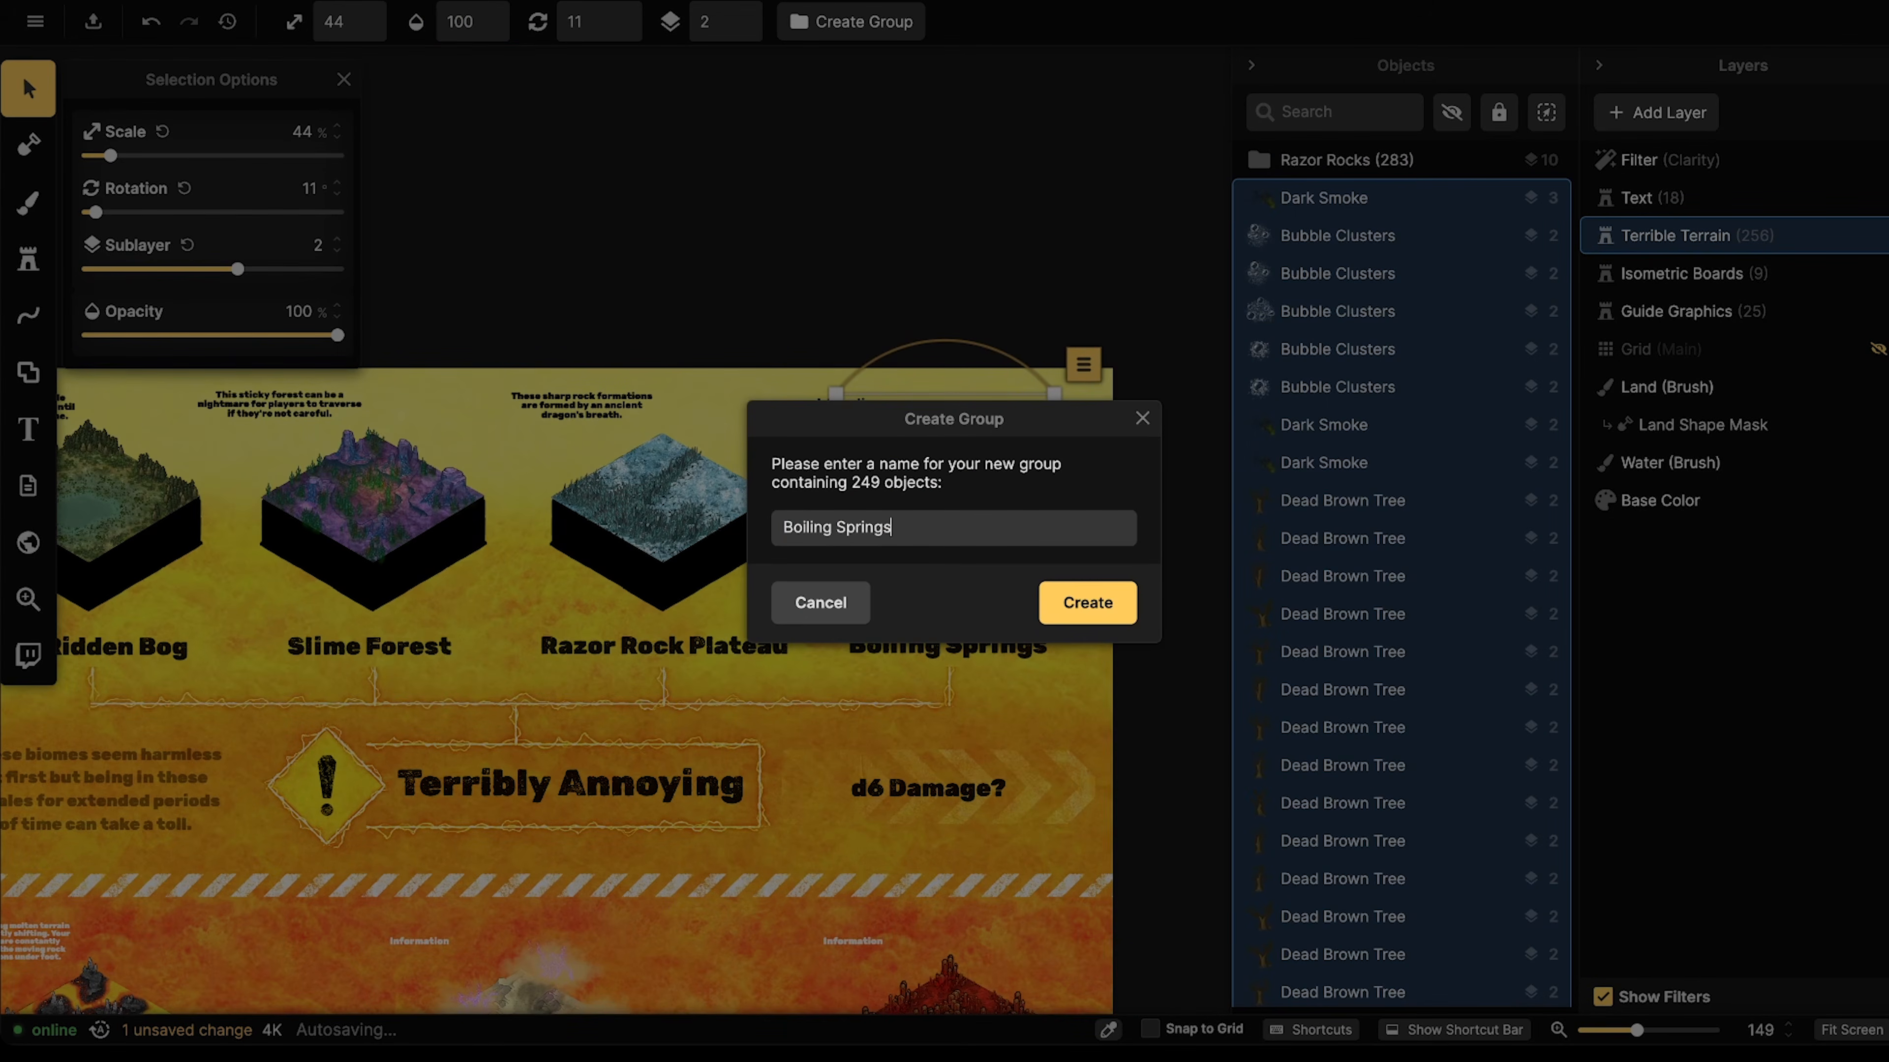
click(1055, 595)
- Examine the Terribly Dead row of the infographic, particularly the Miasmic Wood block and its description
scroll(764, 545, down, 3)
drag(703, 904, 718, 293)
drag(657, 710, 739, 613)
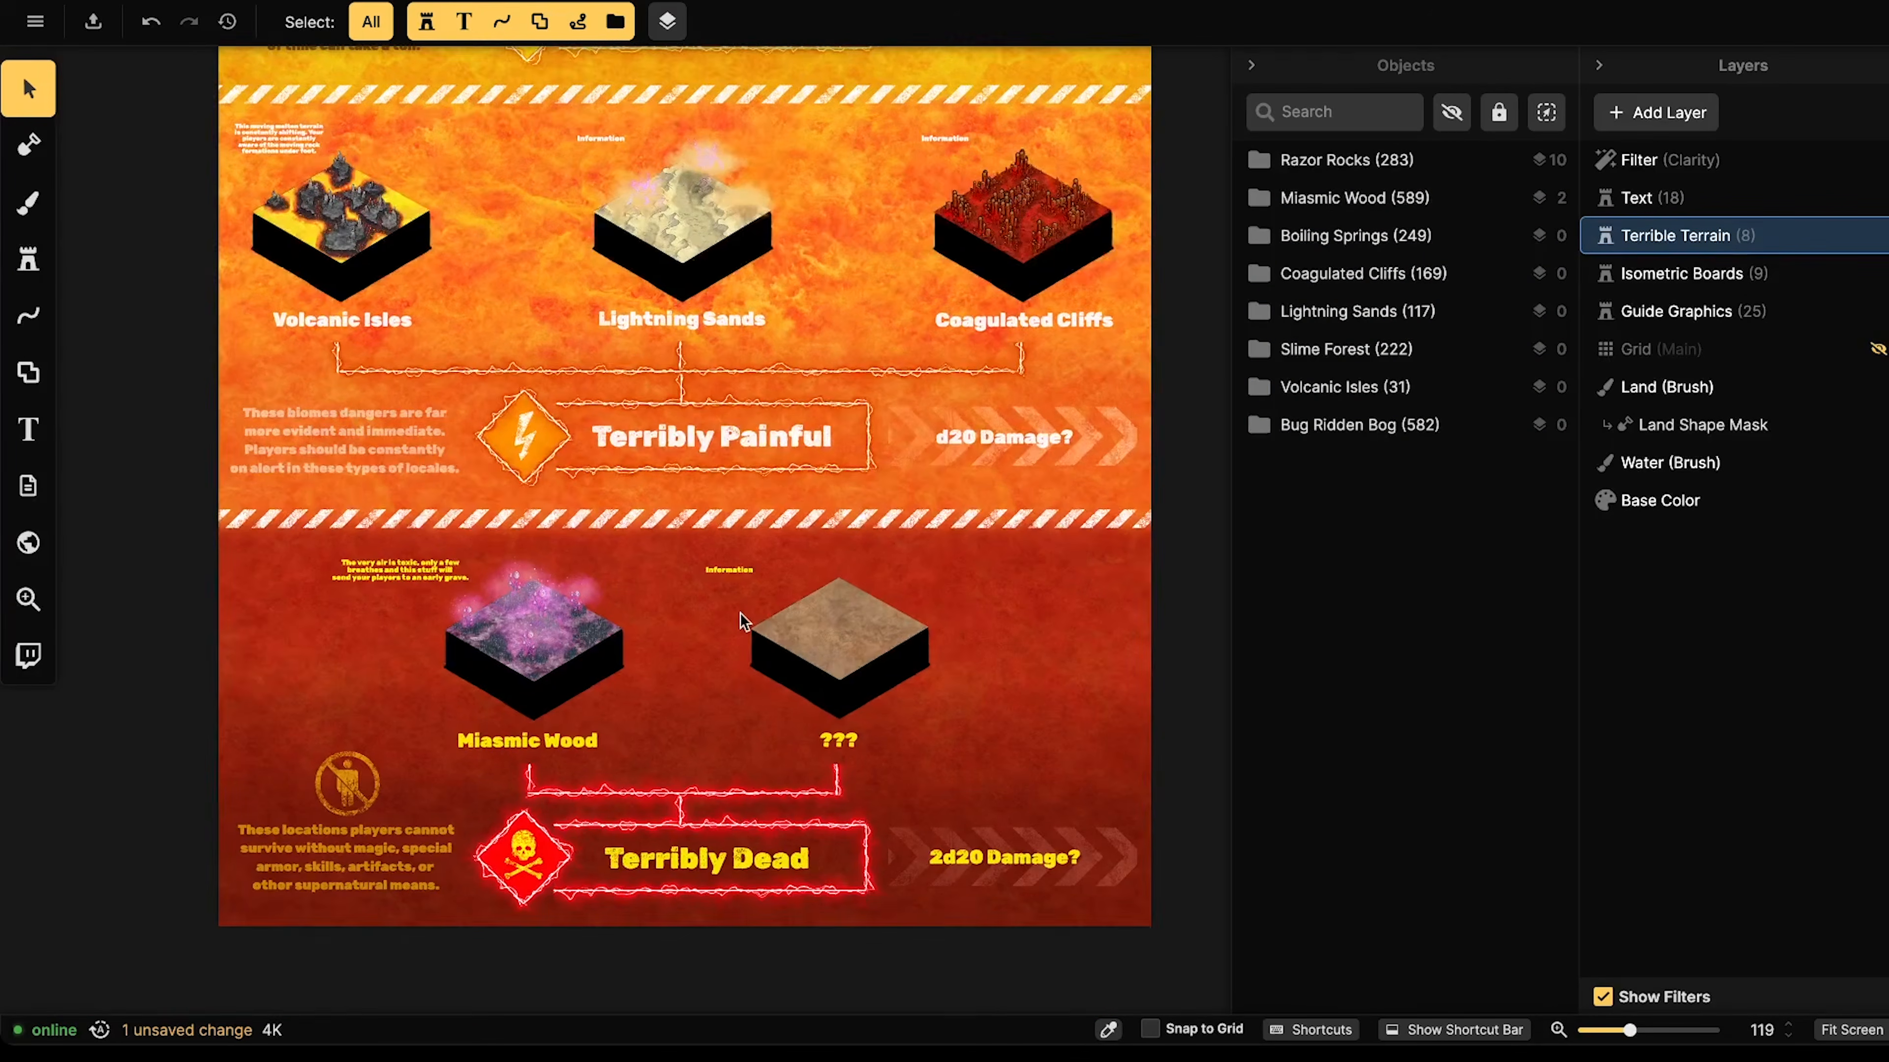
scroll(740, 613, up, 2)
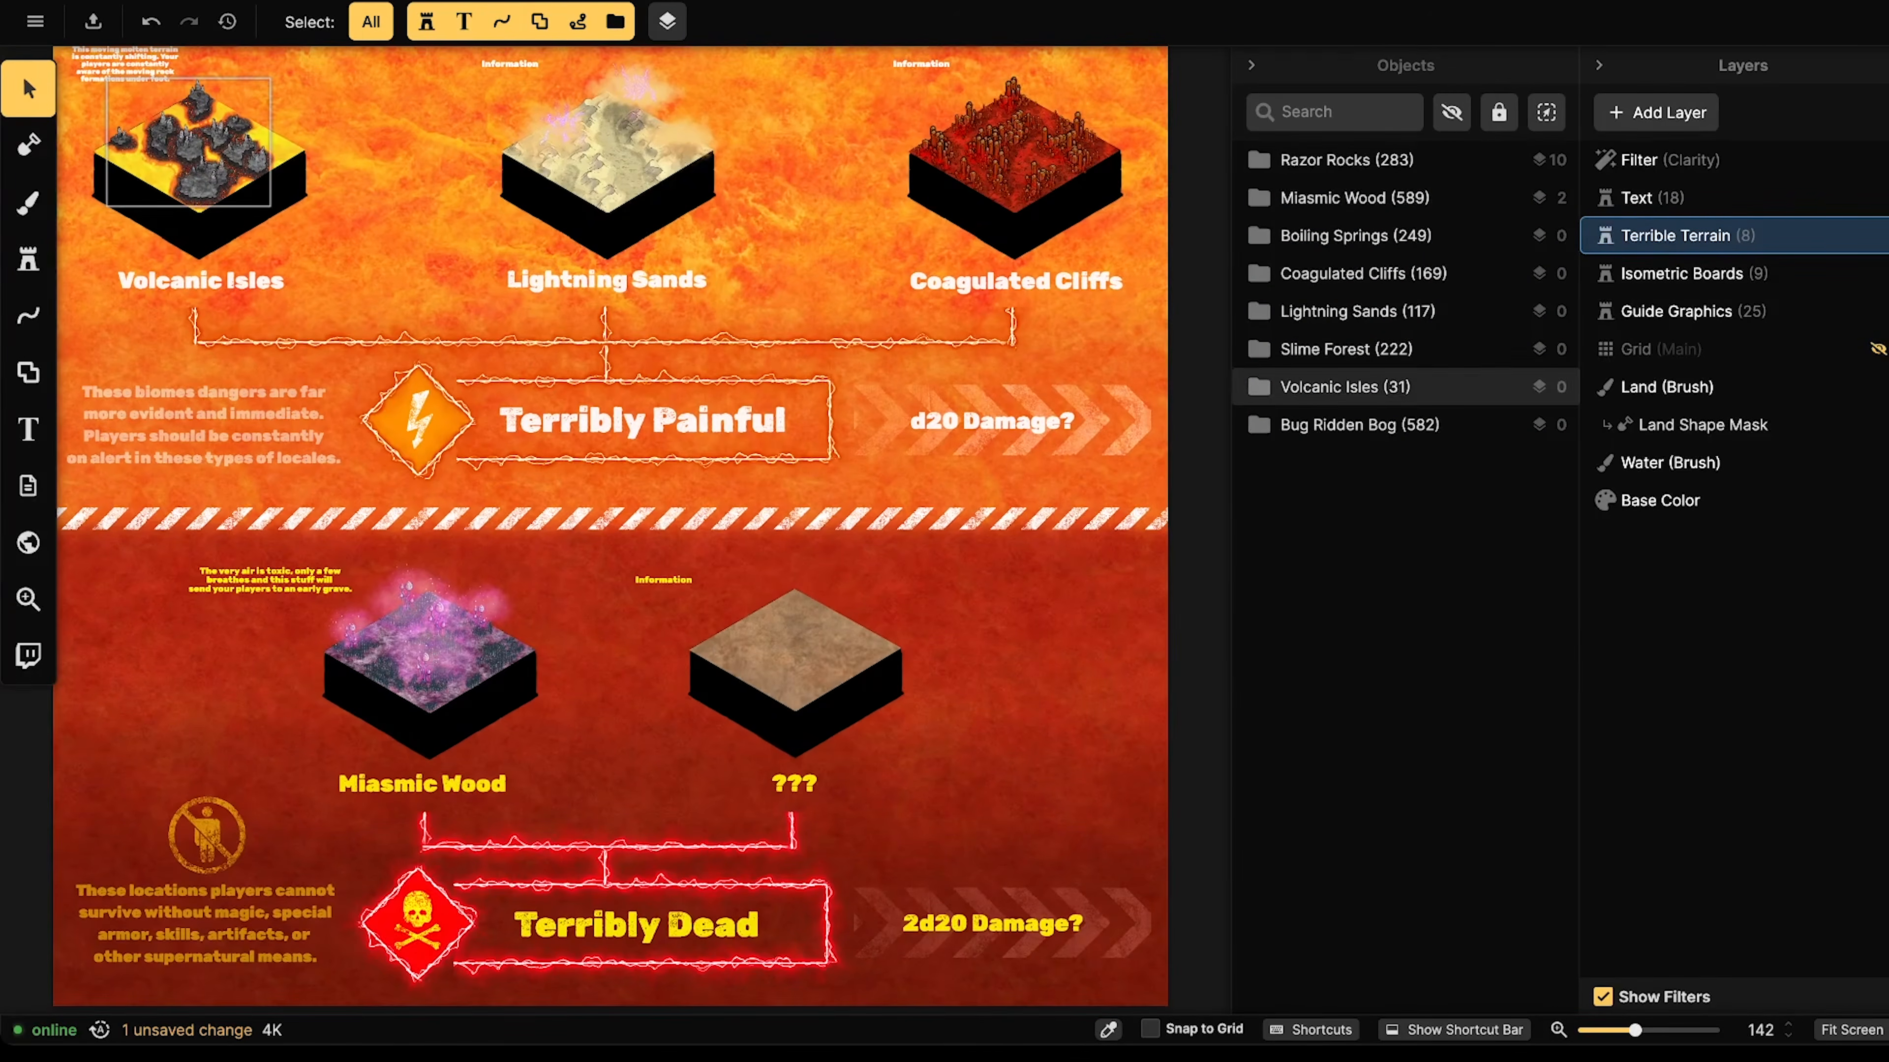
scroll(794, 518, up, 1)
drag(744, 553, 923, 392)
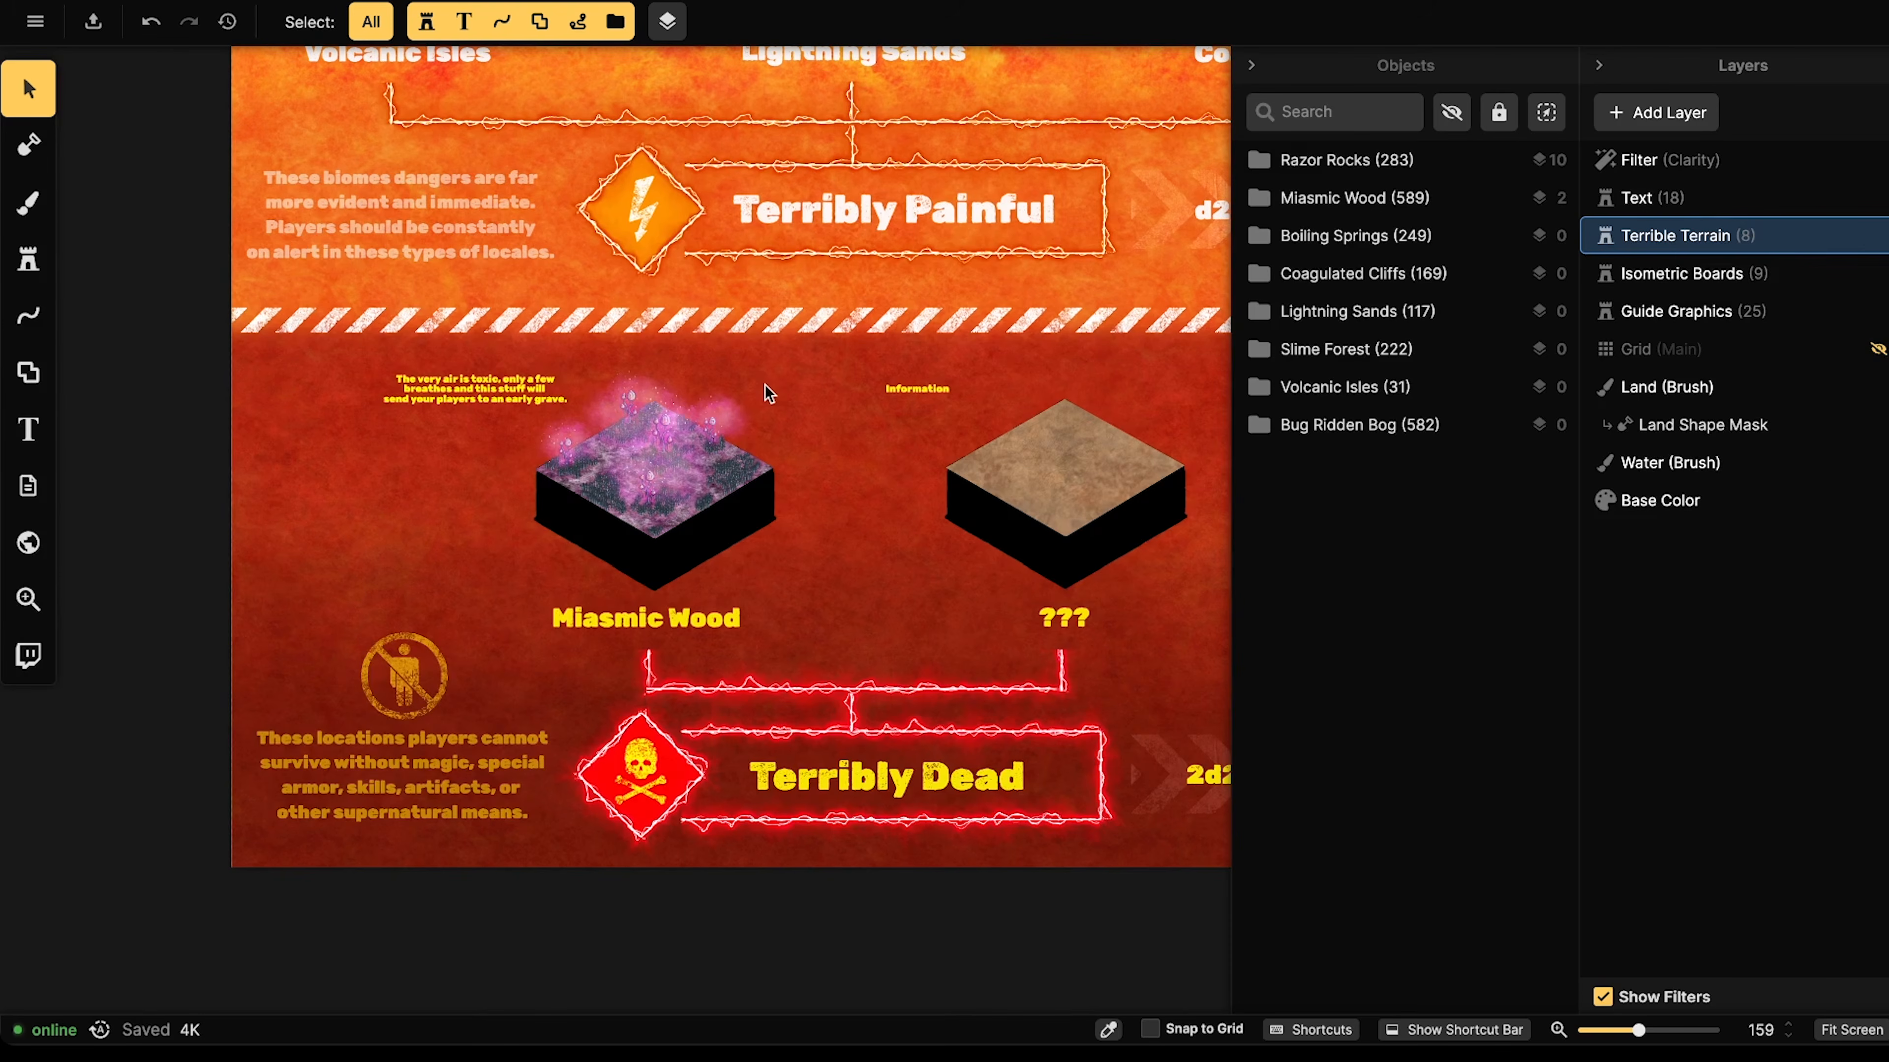
scroll(626, 528, up, 5)
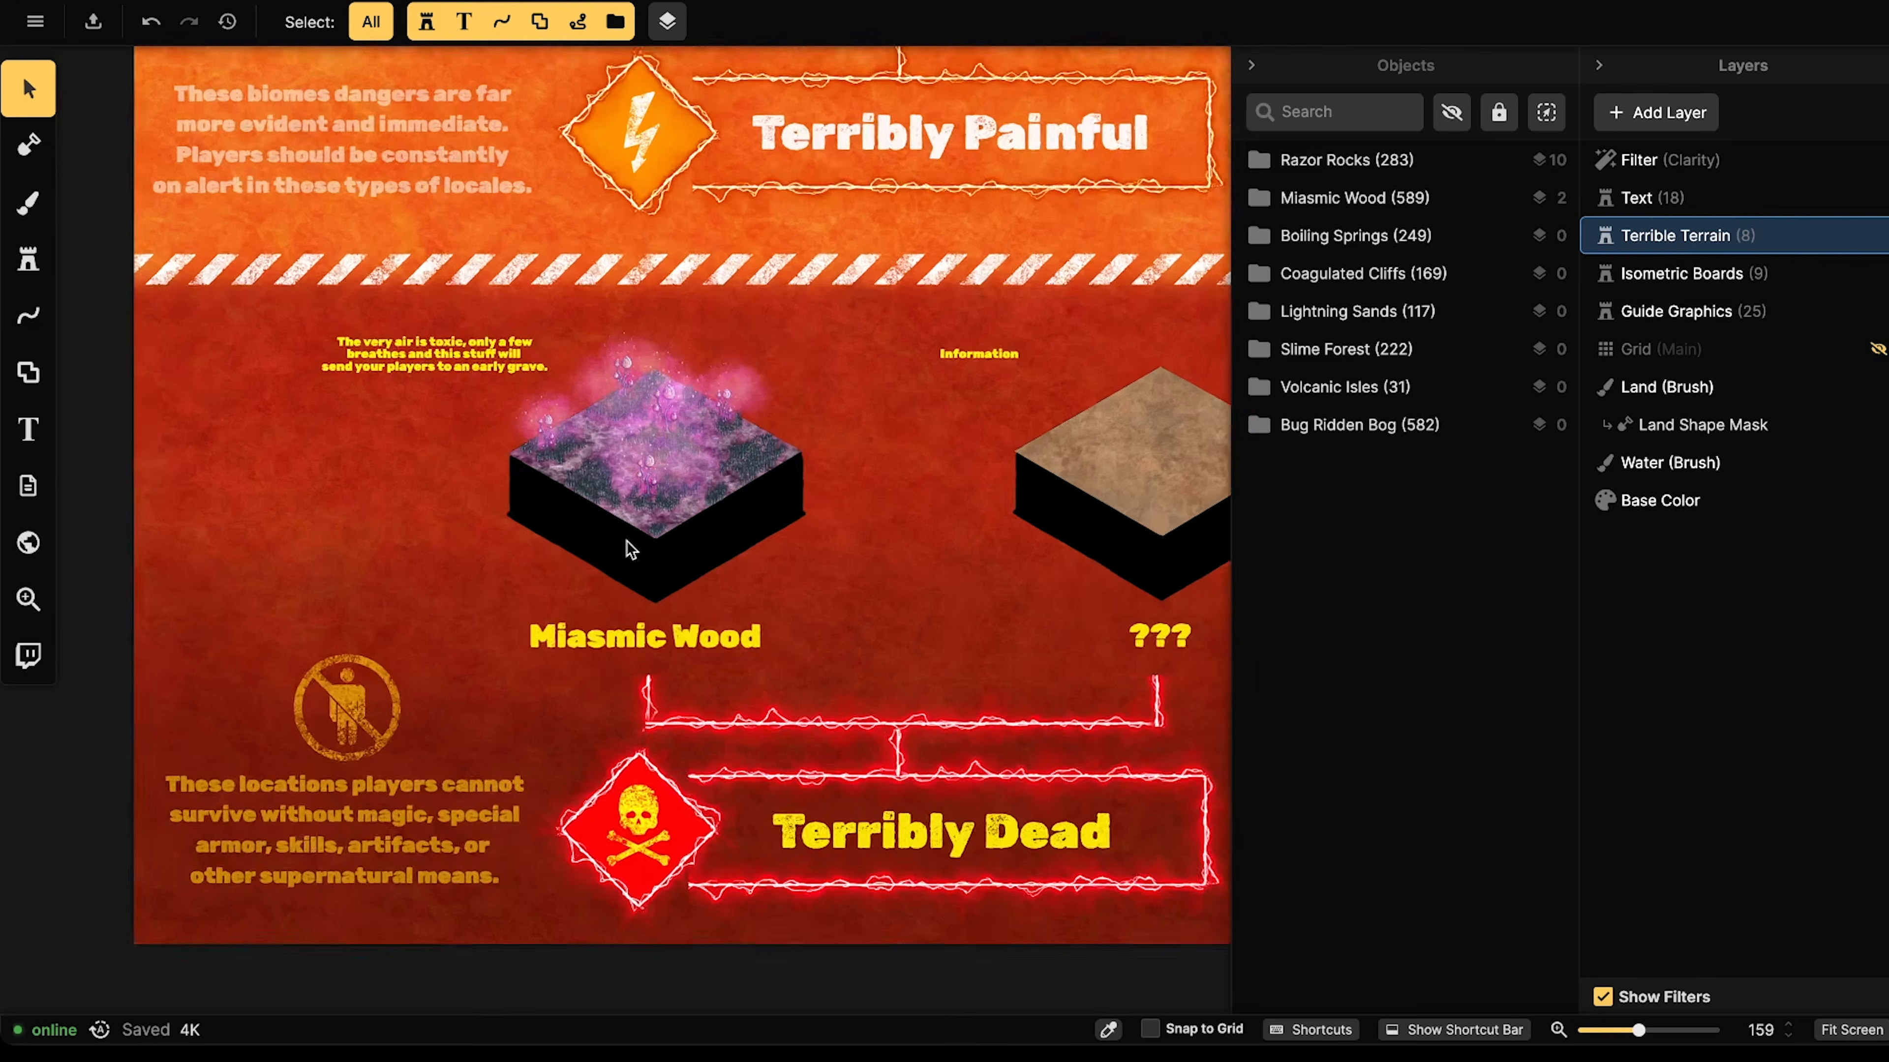
drag(634, 434, 640, 490)
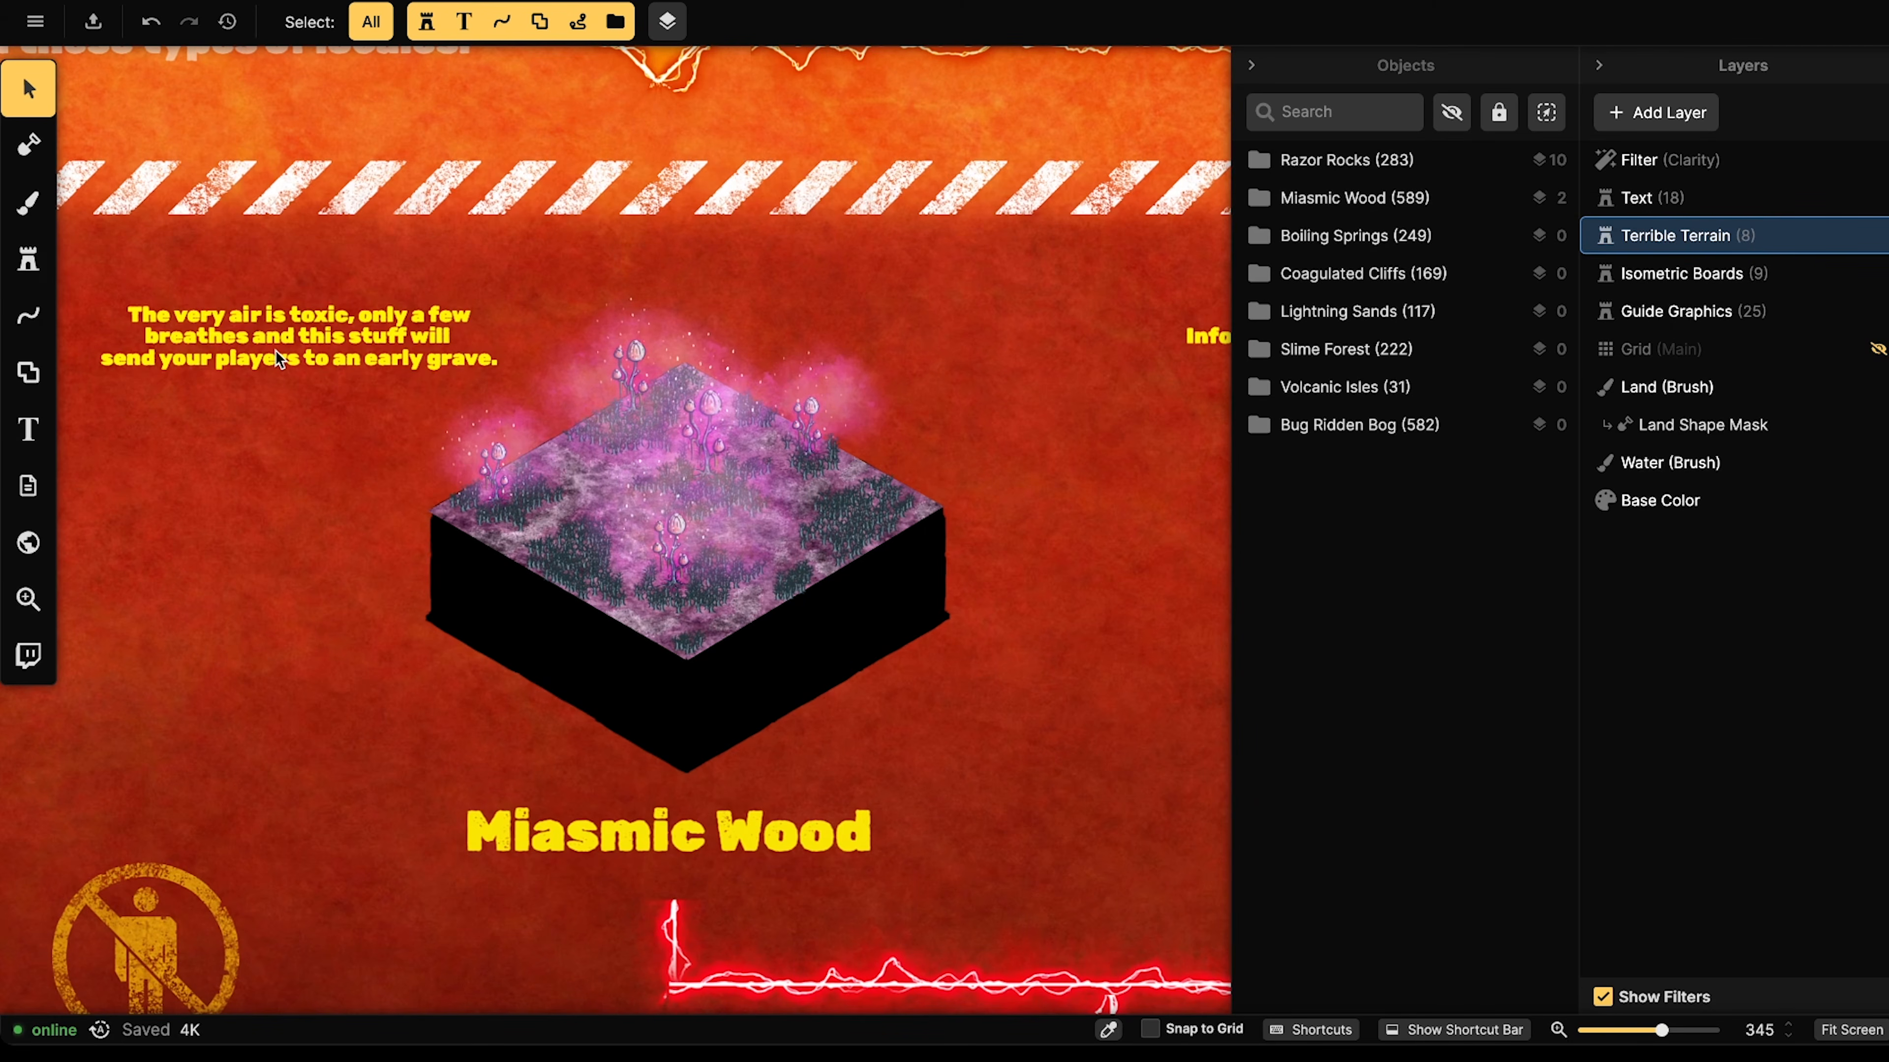
- Choose the Red Space texture from the Sci-Fi Battlemaps pack for the land brush by searching the catalog for "space"
scroll(469, 353, down, 4)
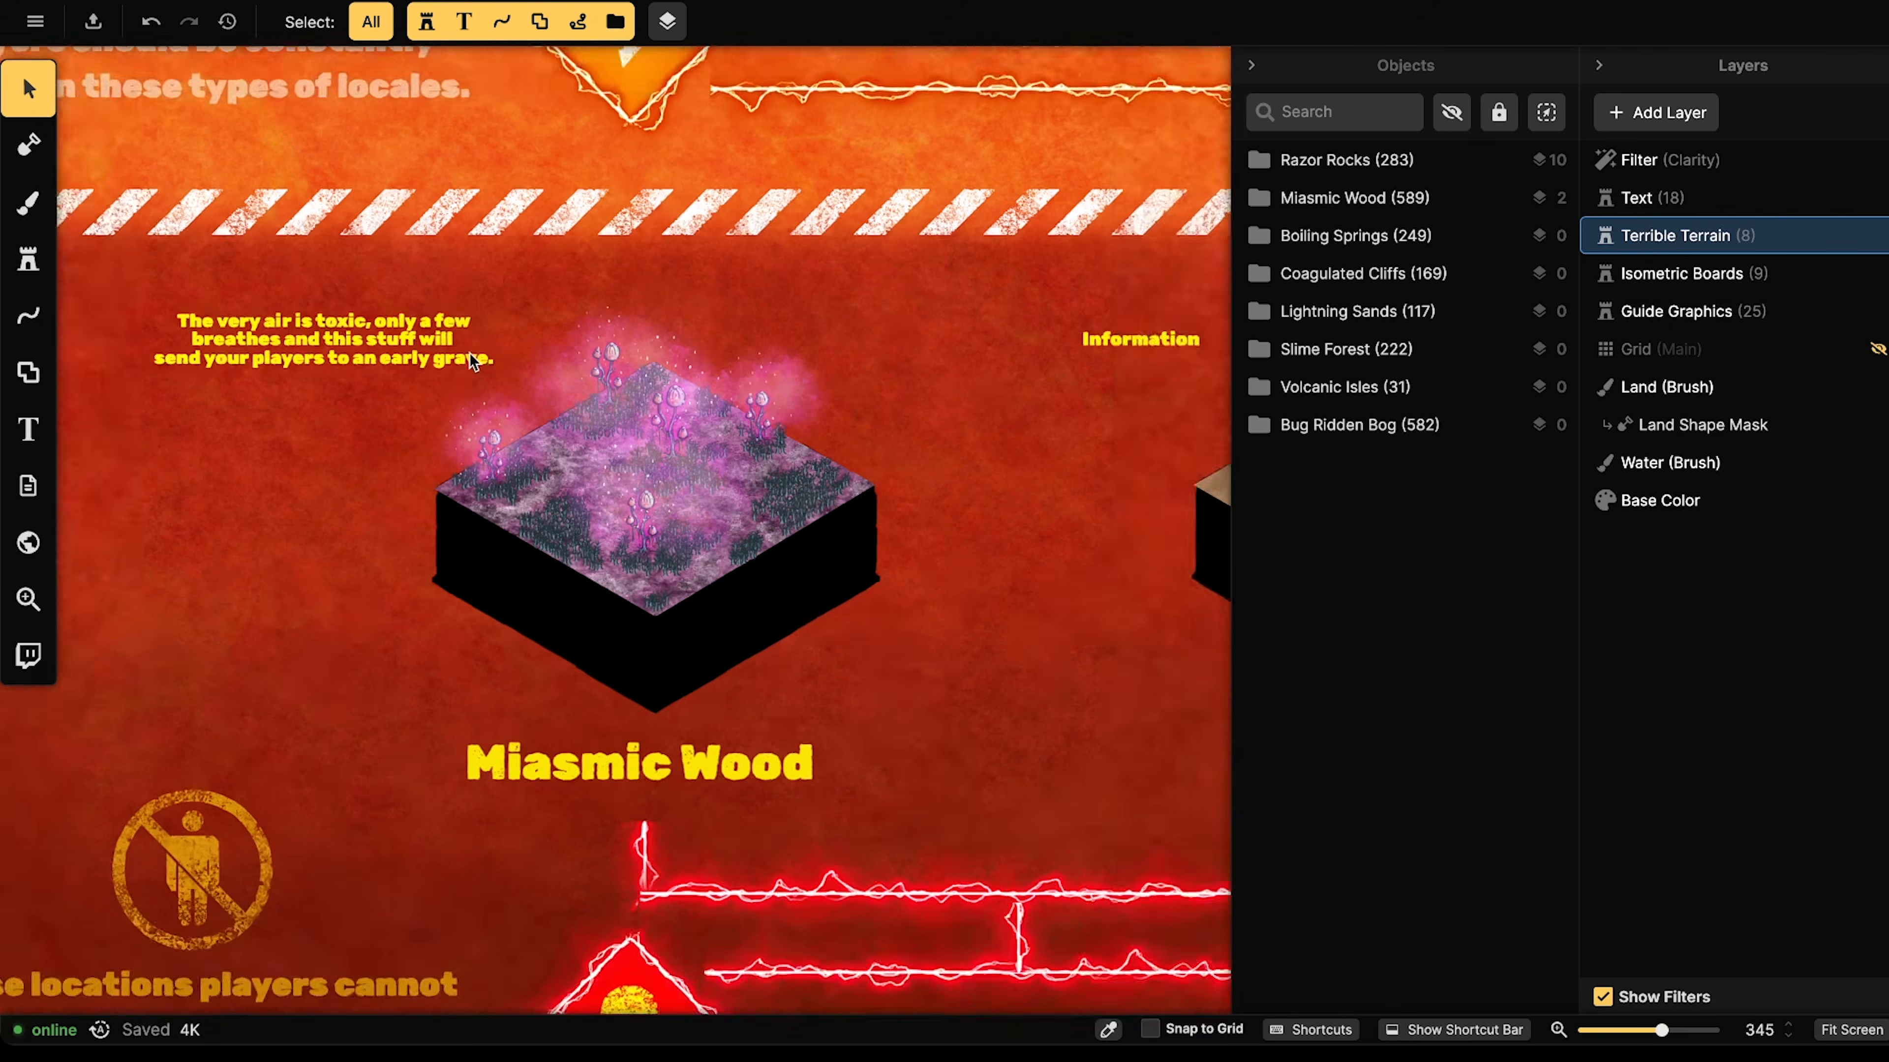
drag(741, 390, 510, 379)
drag(861, 375, 560, 389)
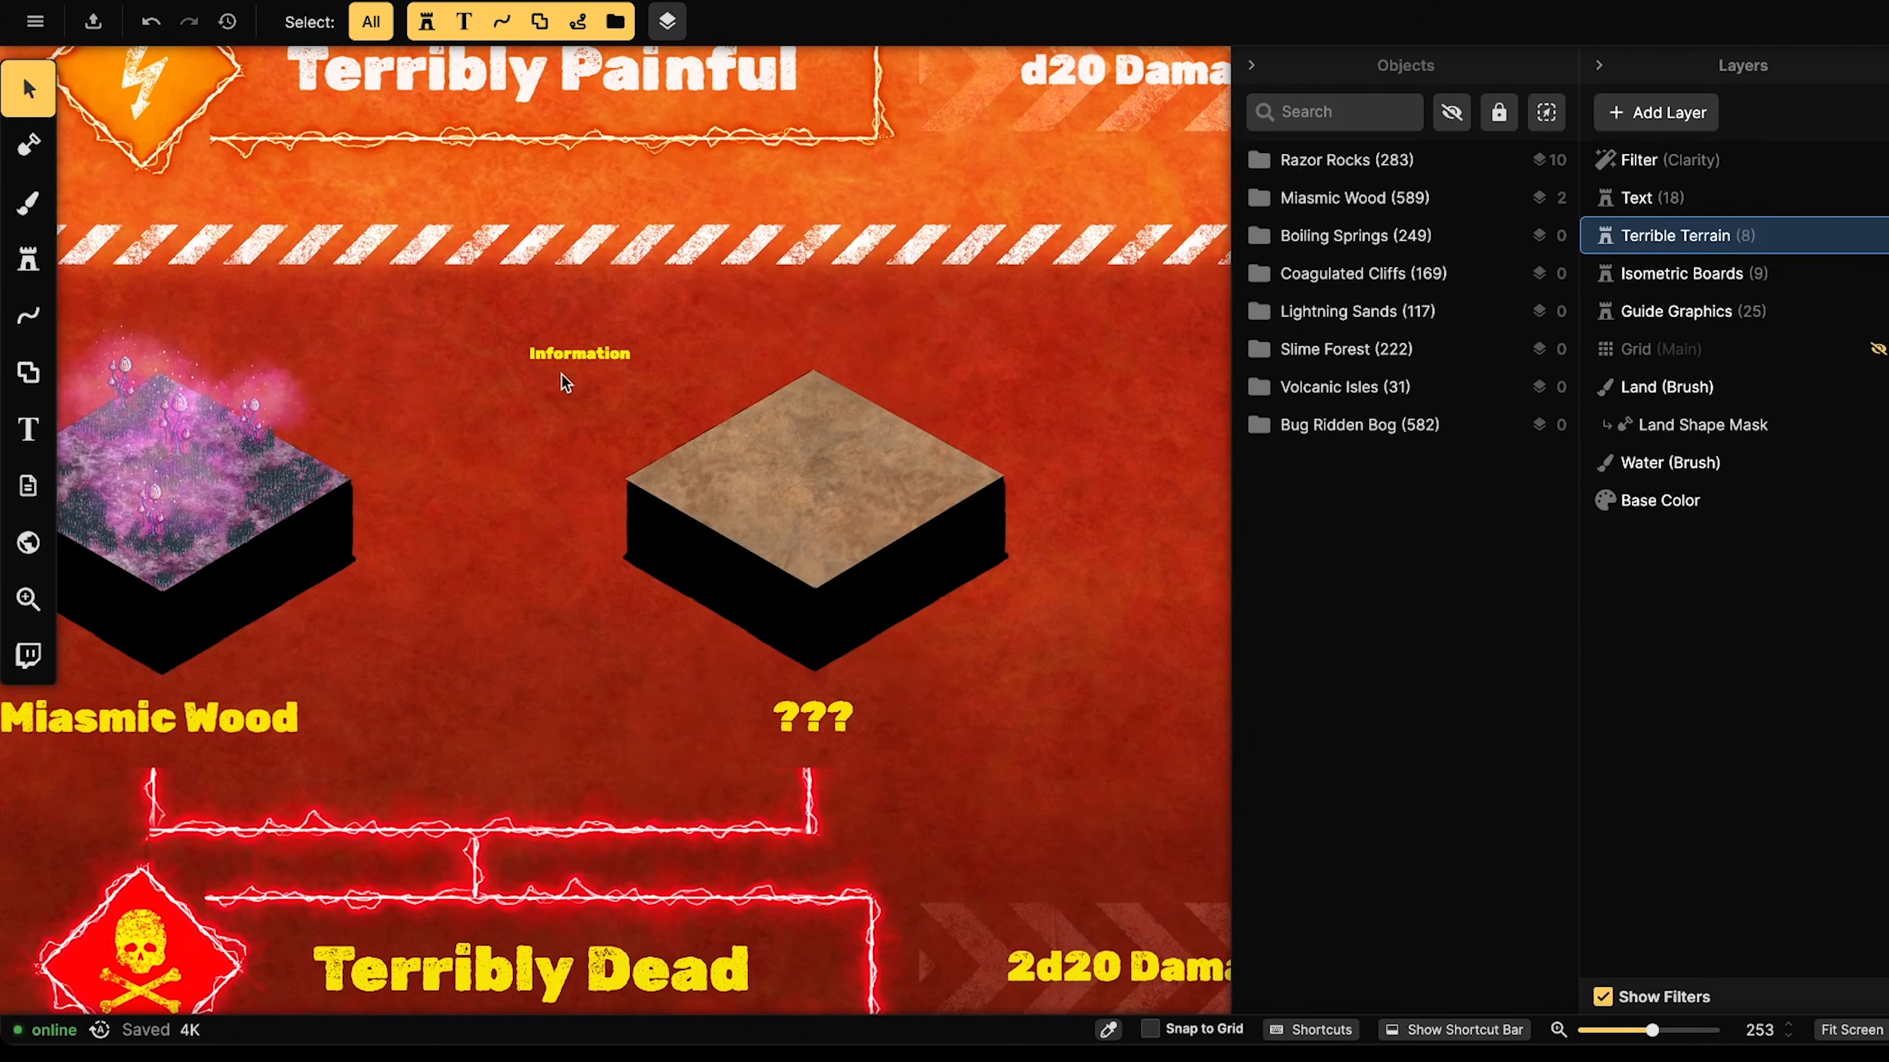
scroll(794, 455, up, 1)
drag(785, 454, 688, 460)
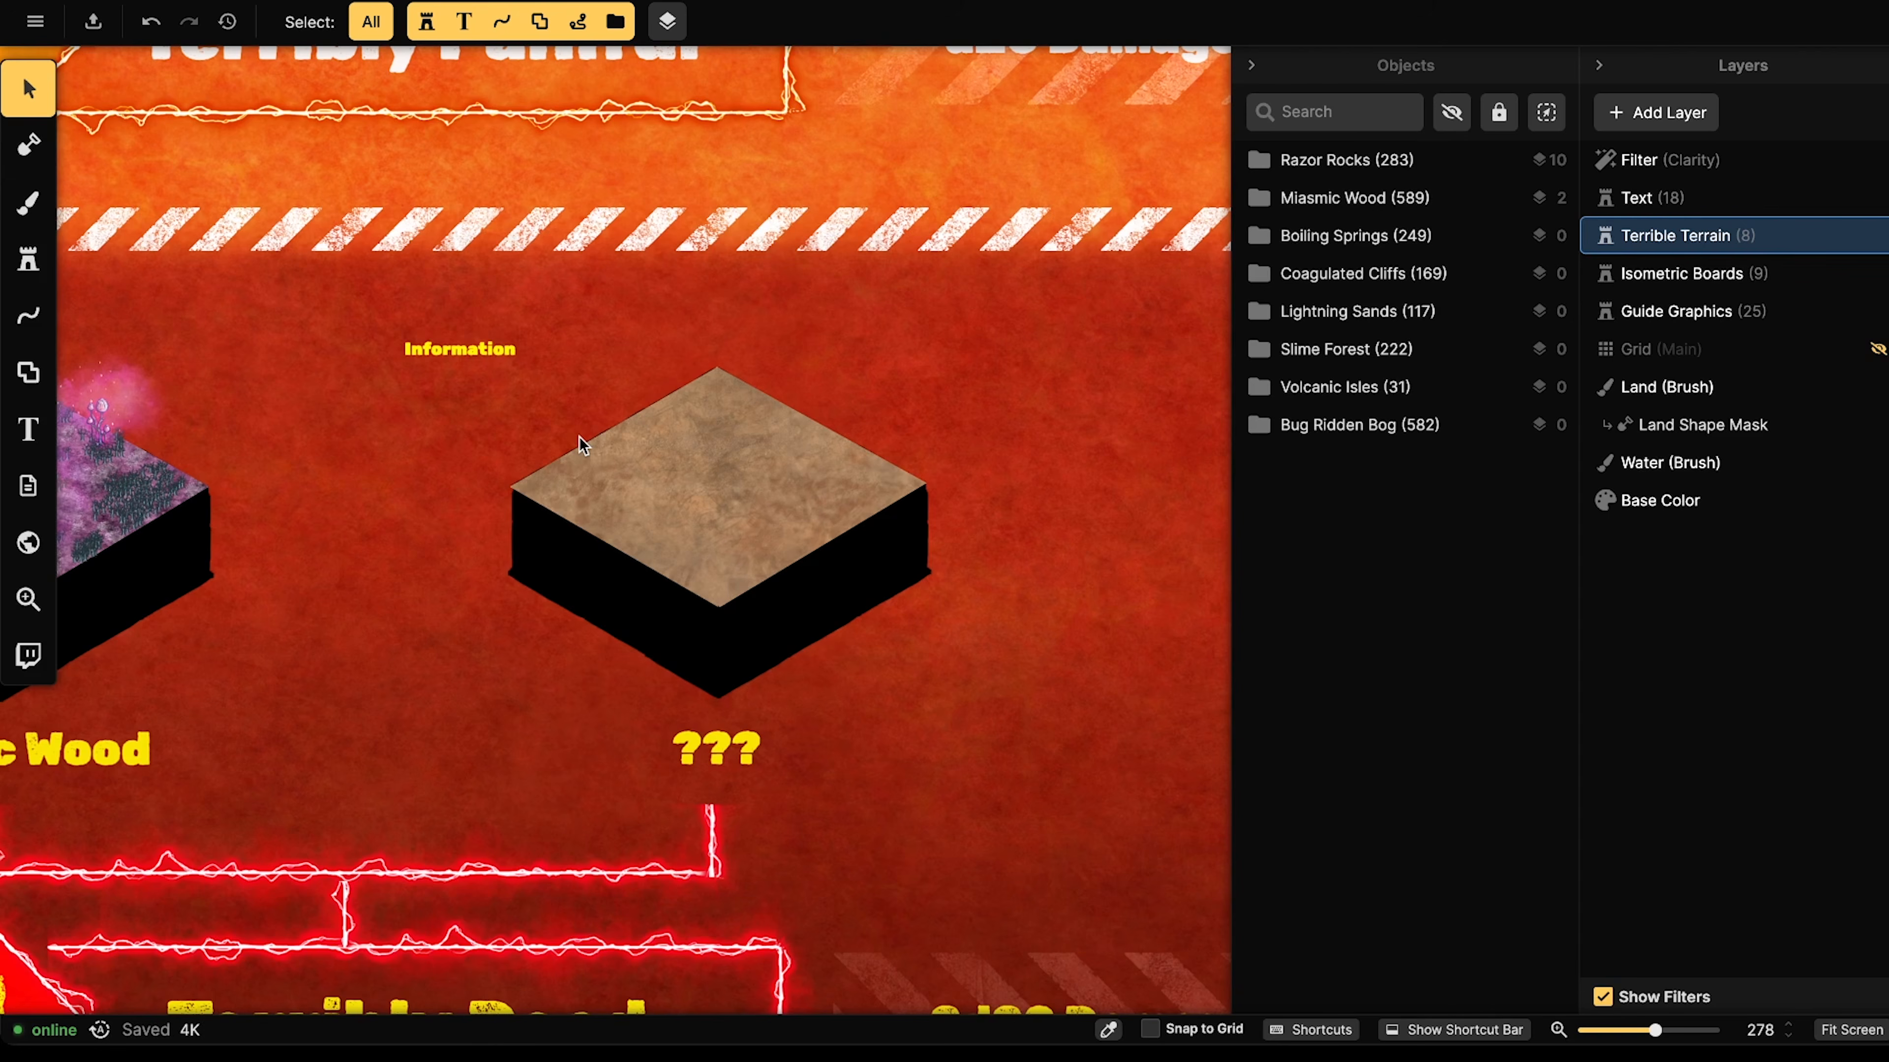
click(28, 202)
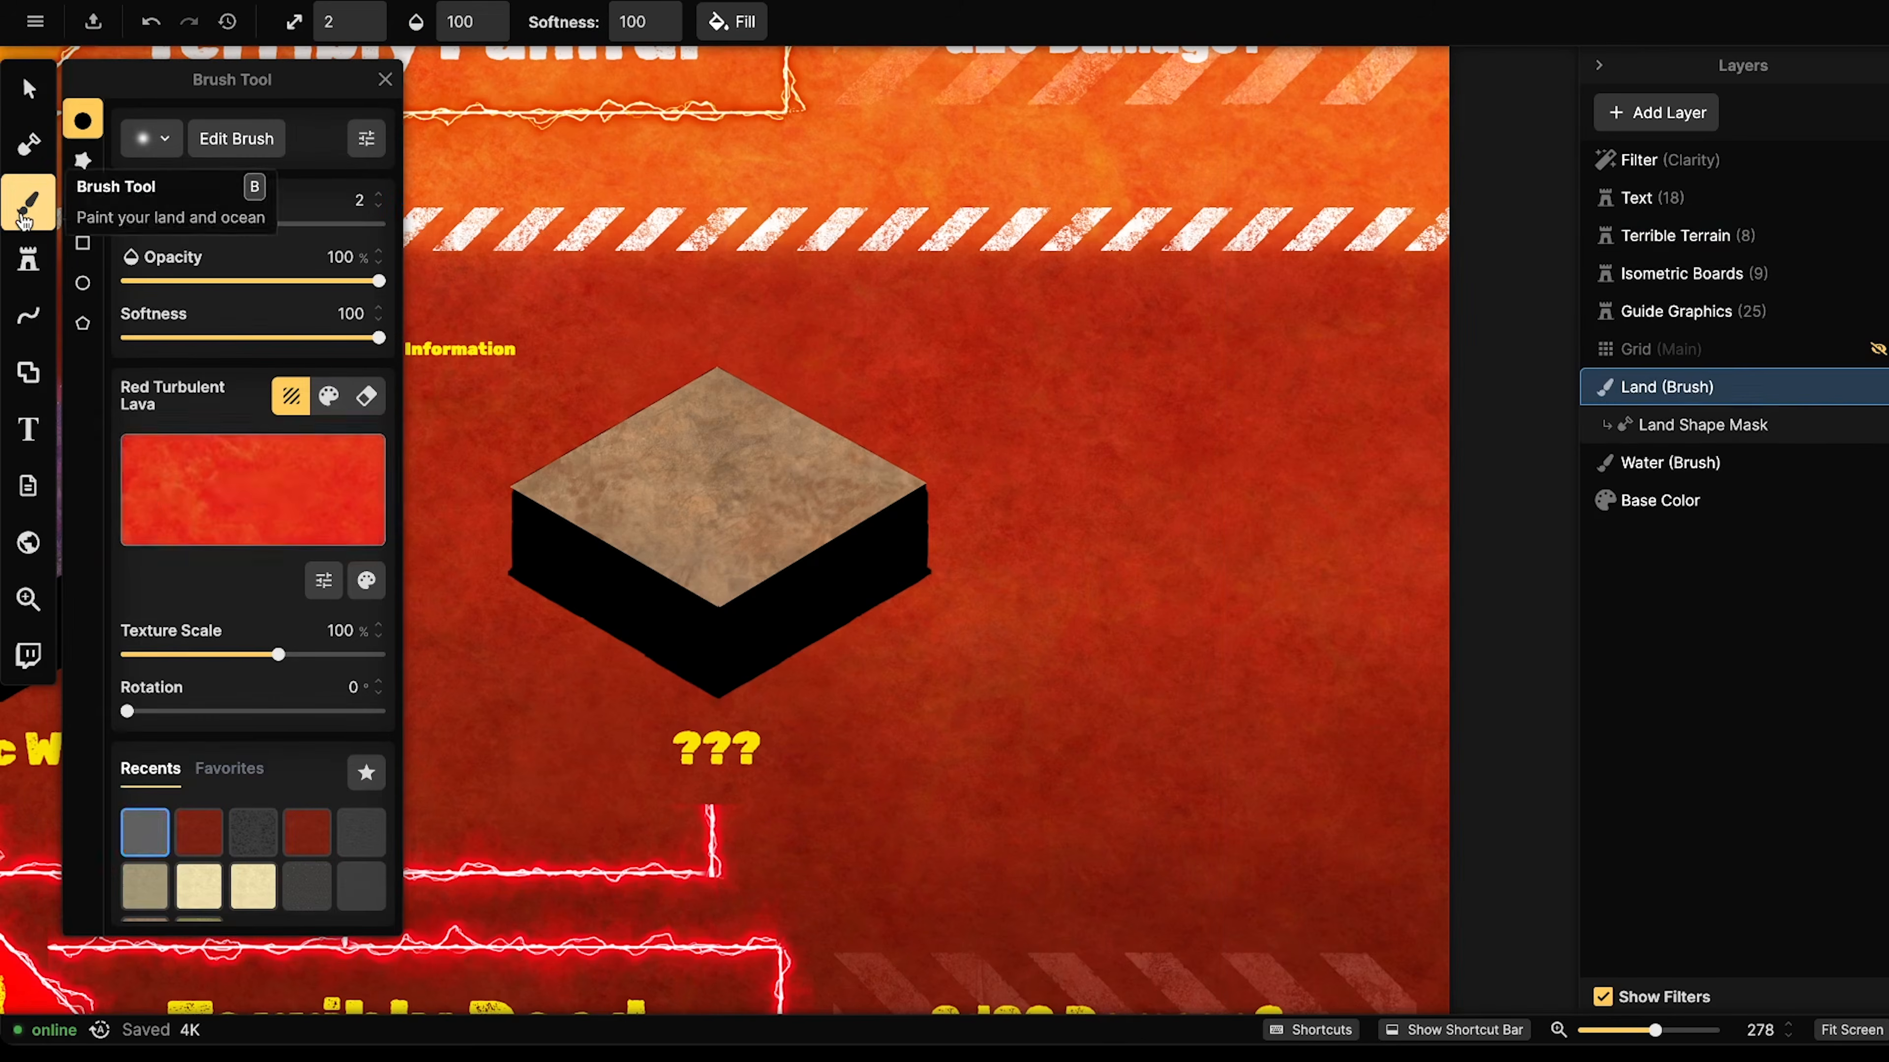
click(295, 496)
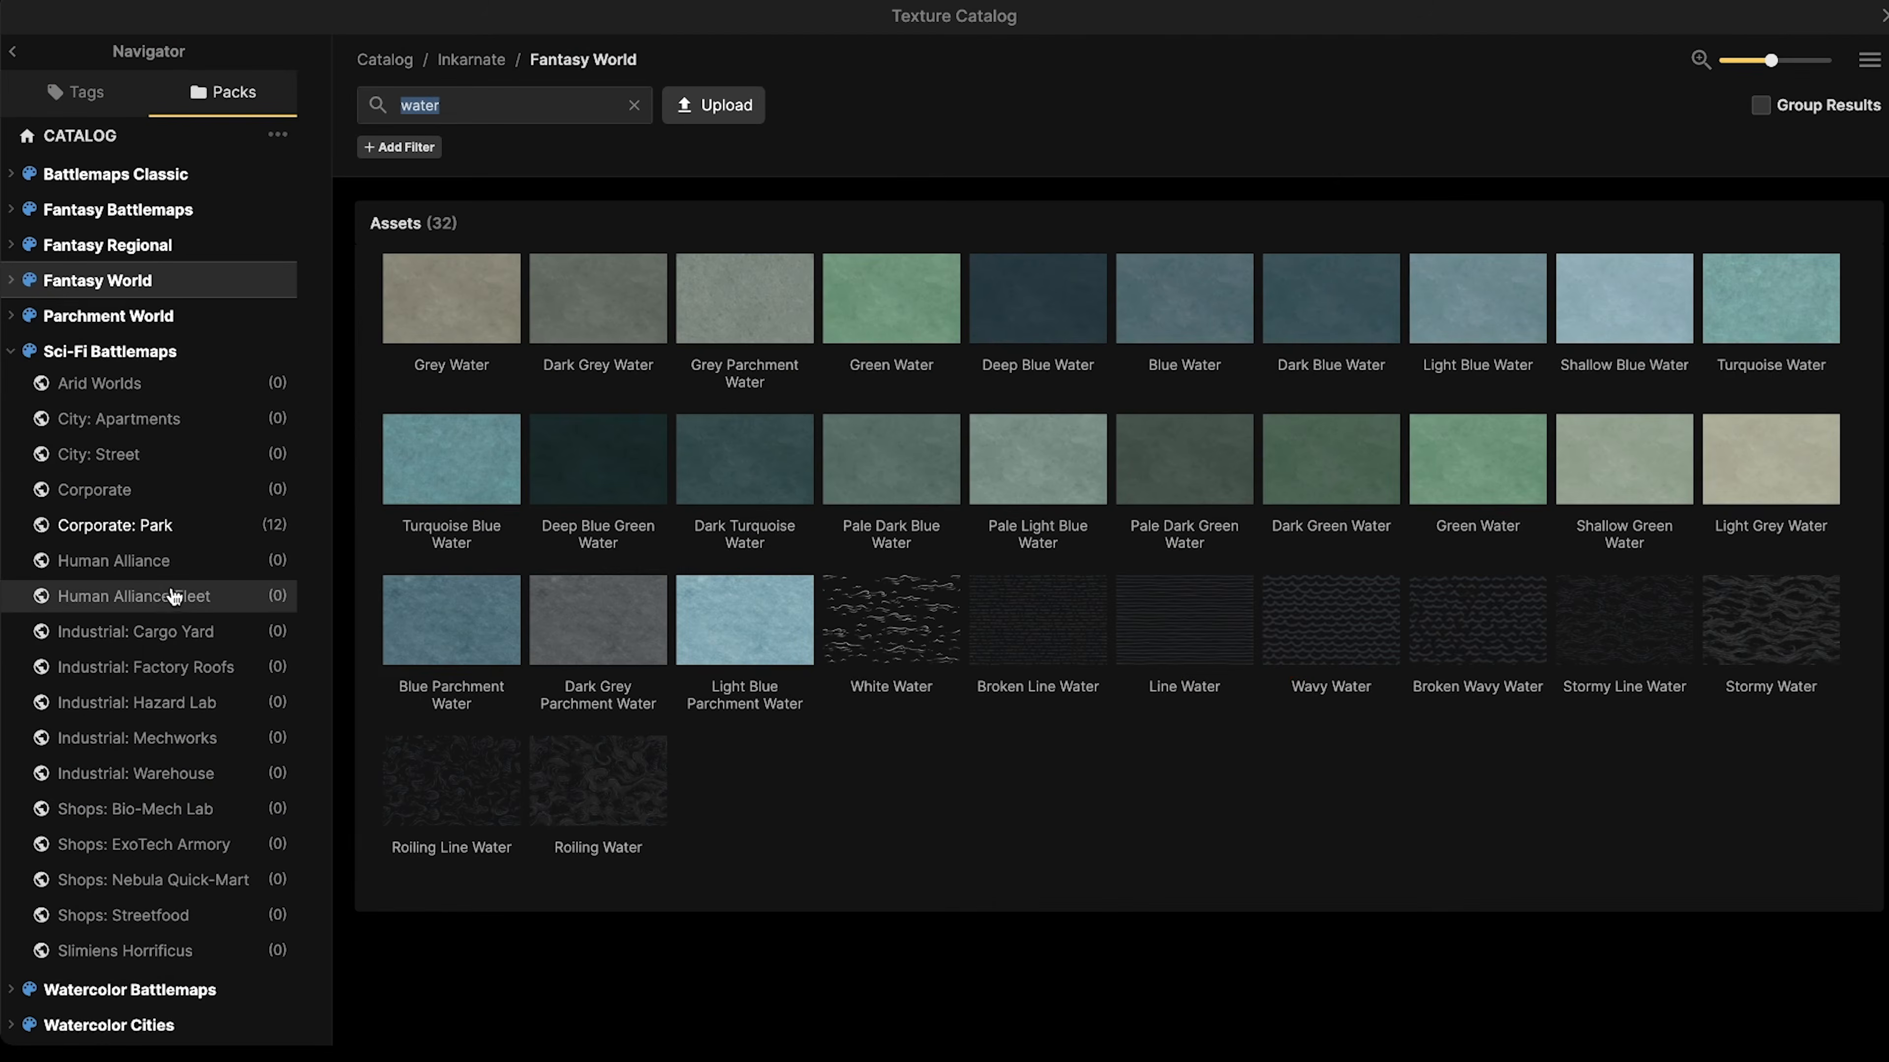
click(115, 351)
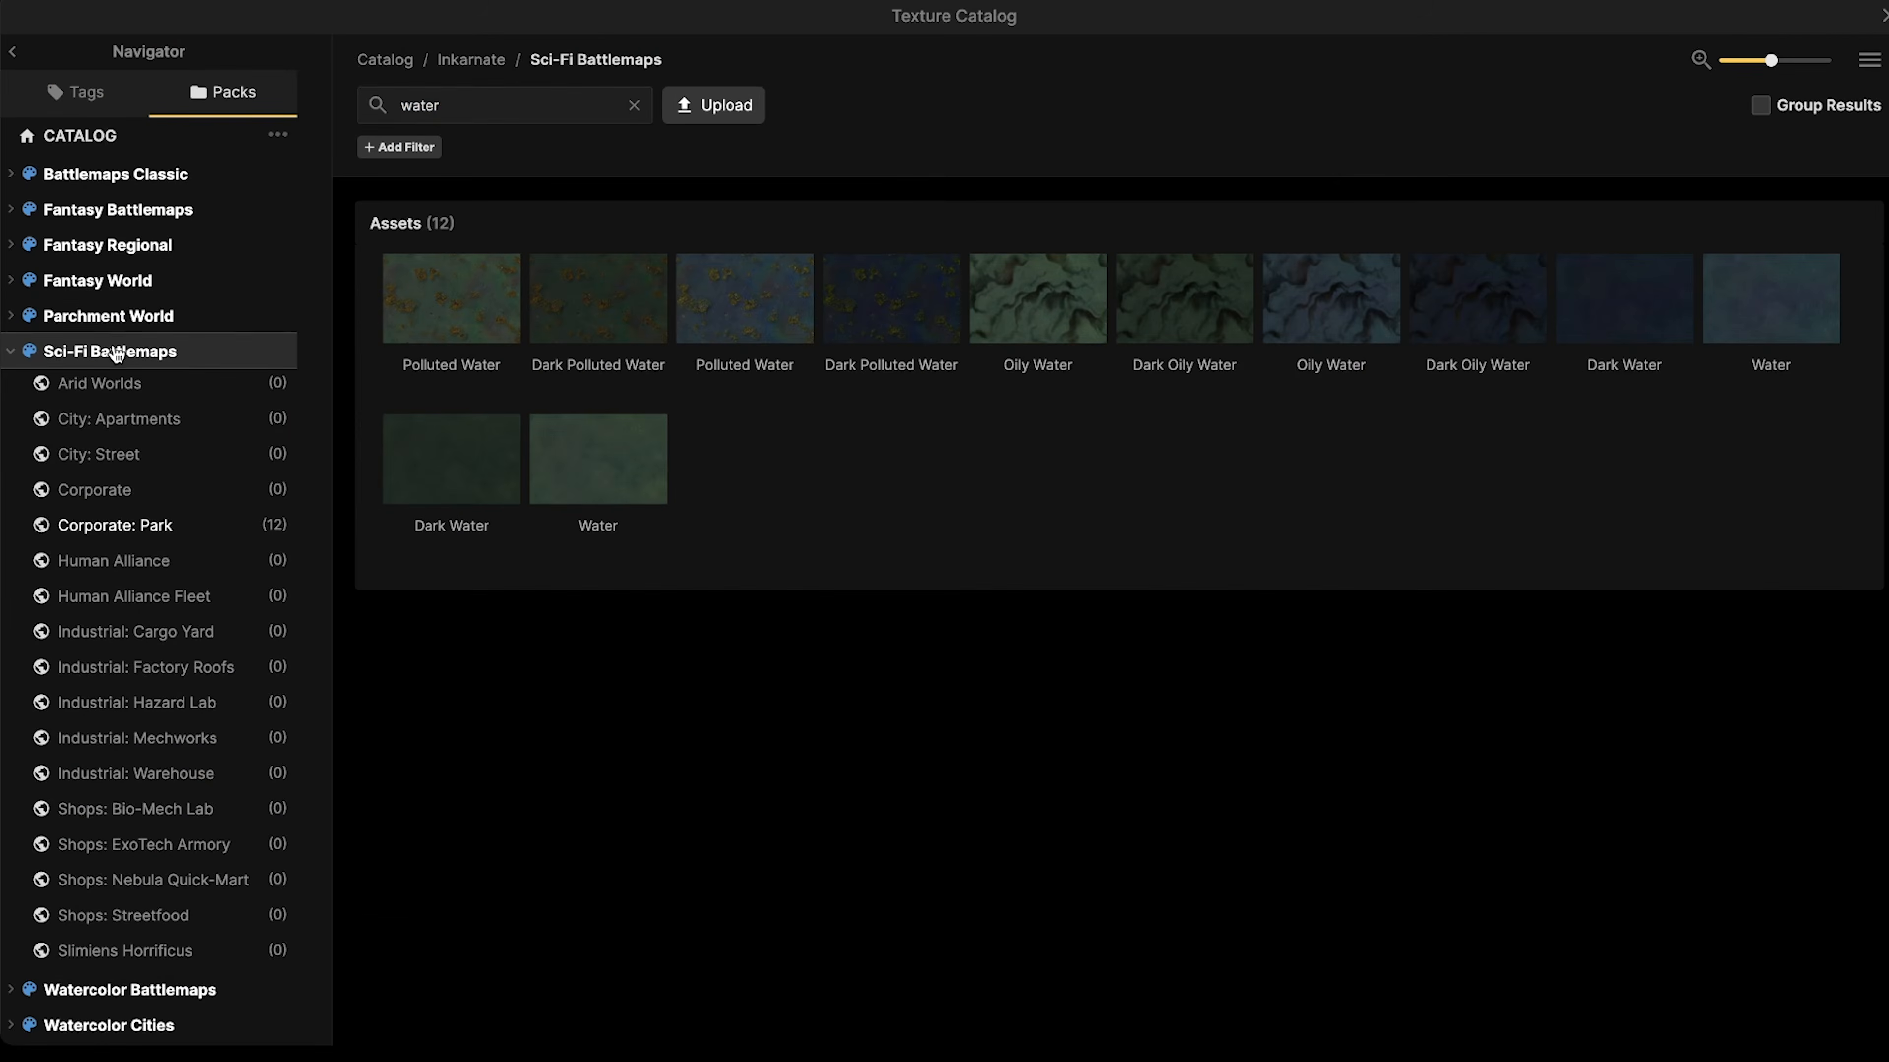
click(633, 105)
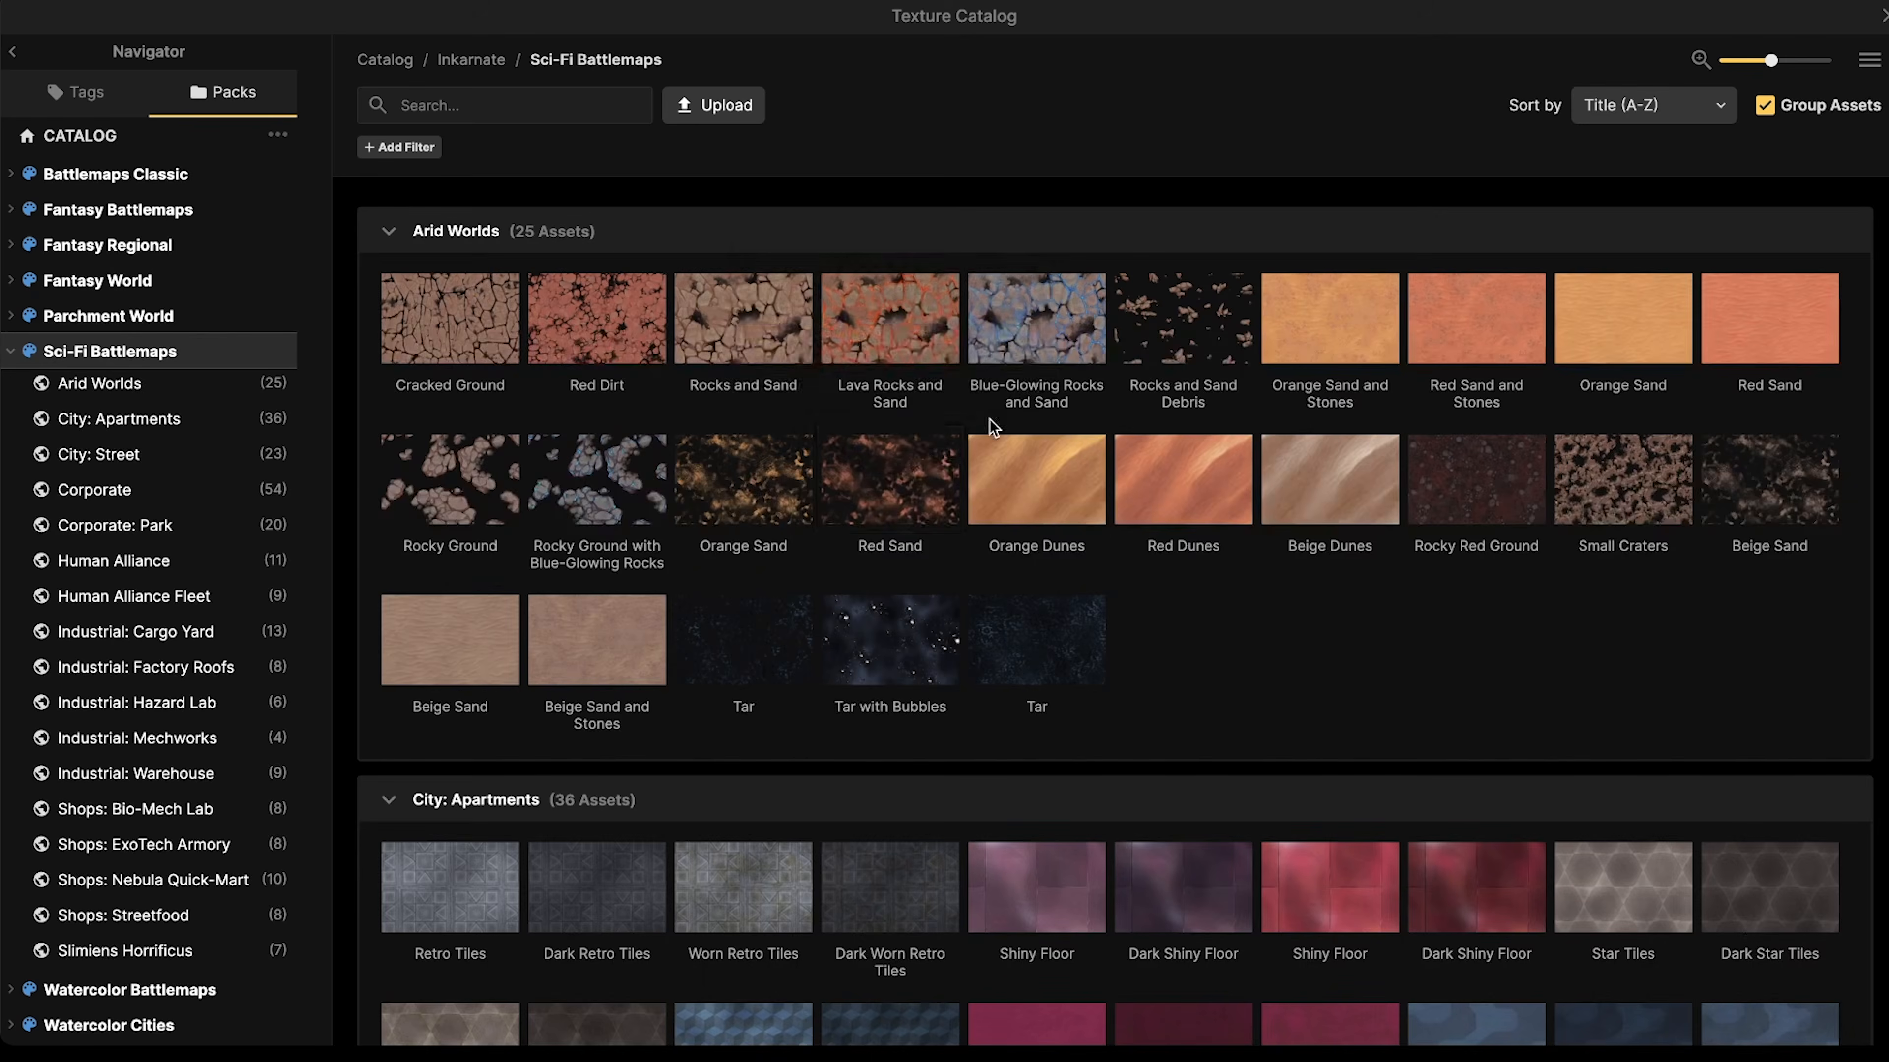
text(space)
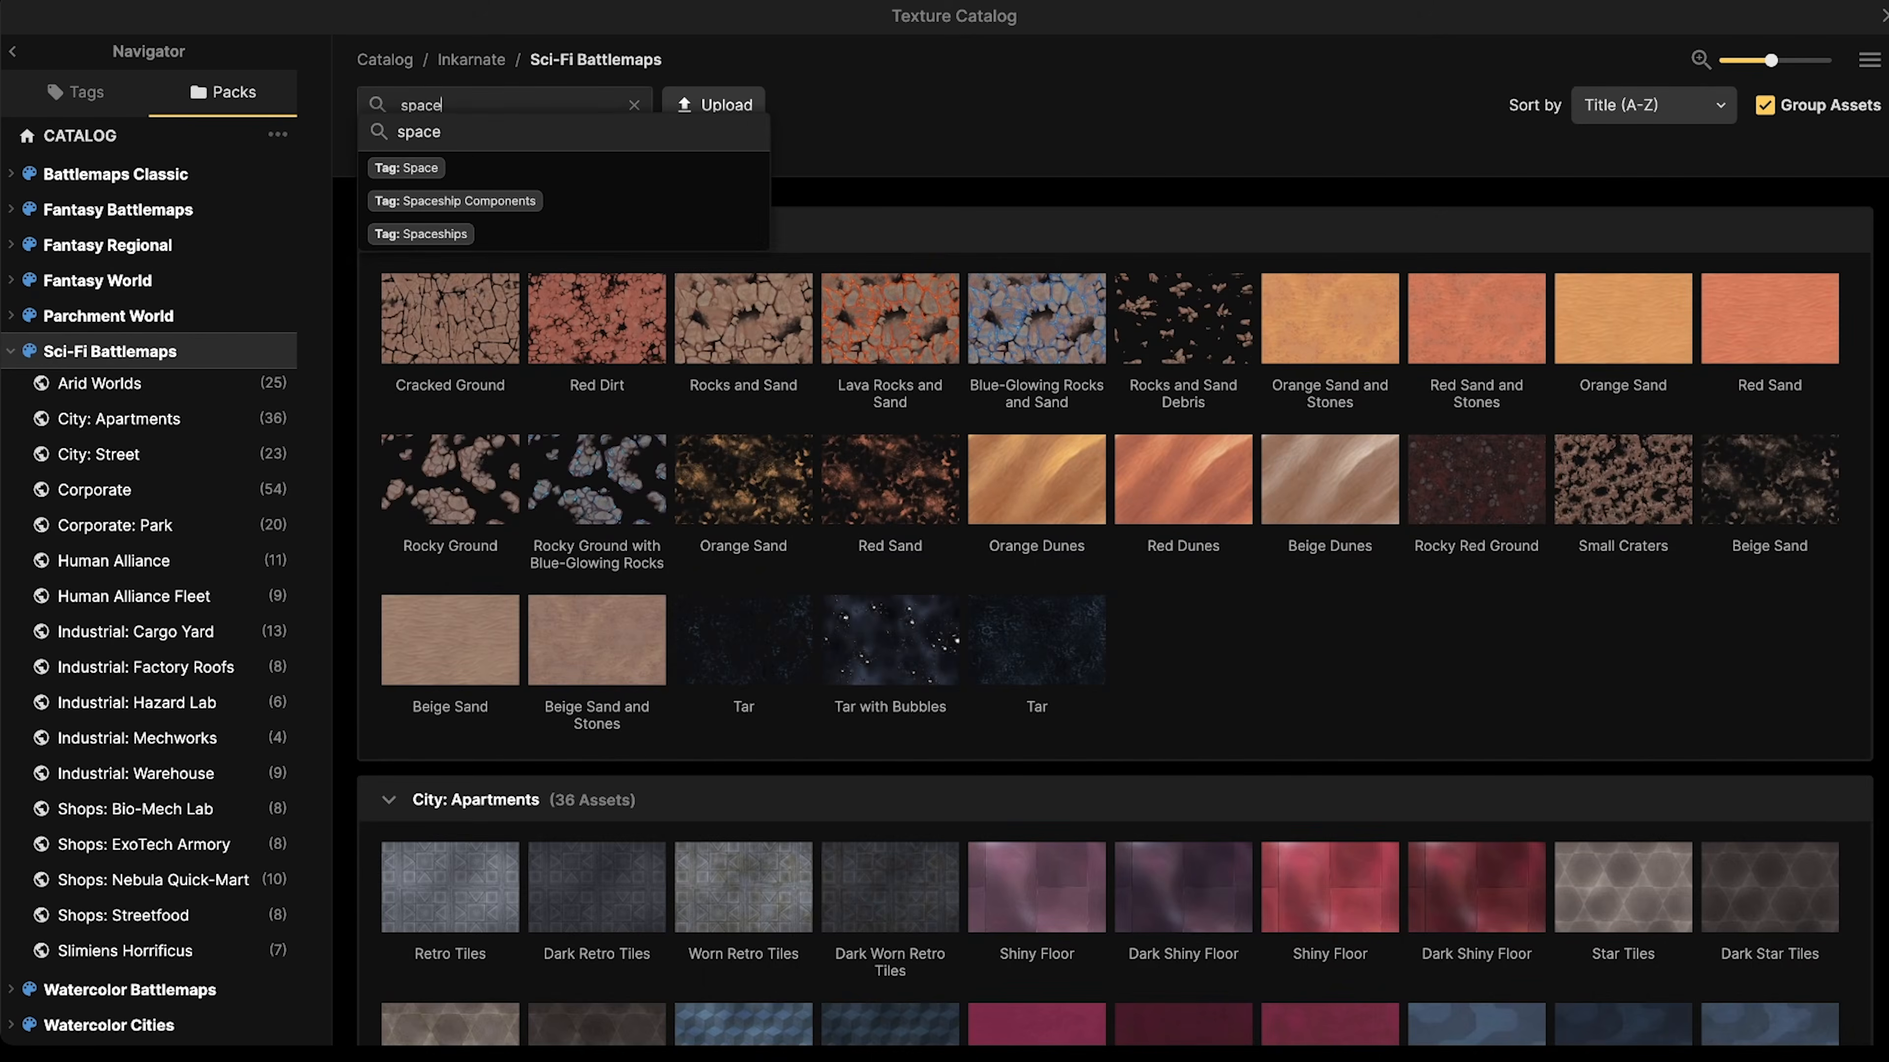
key(Return)
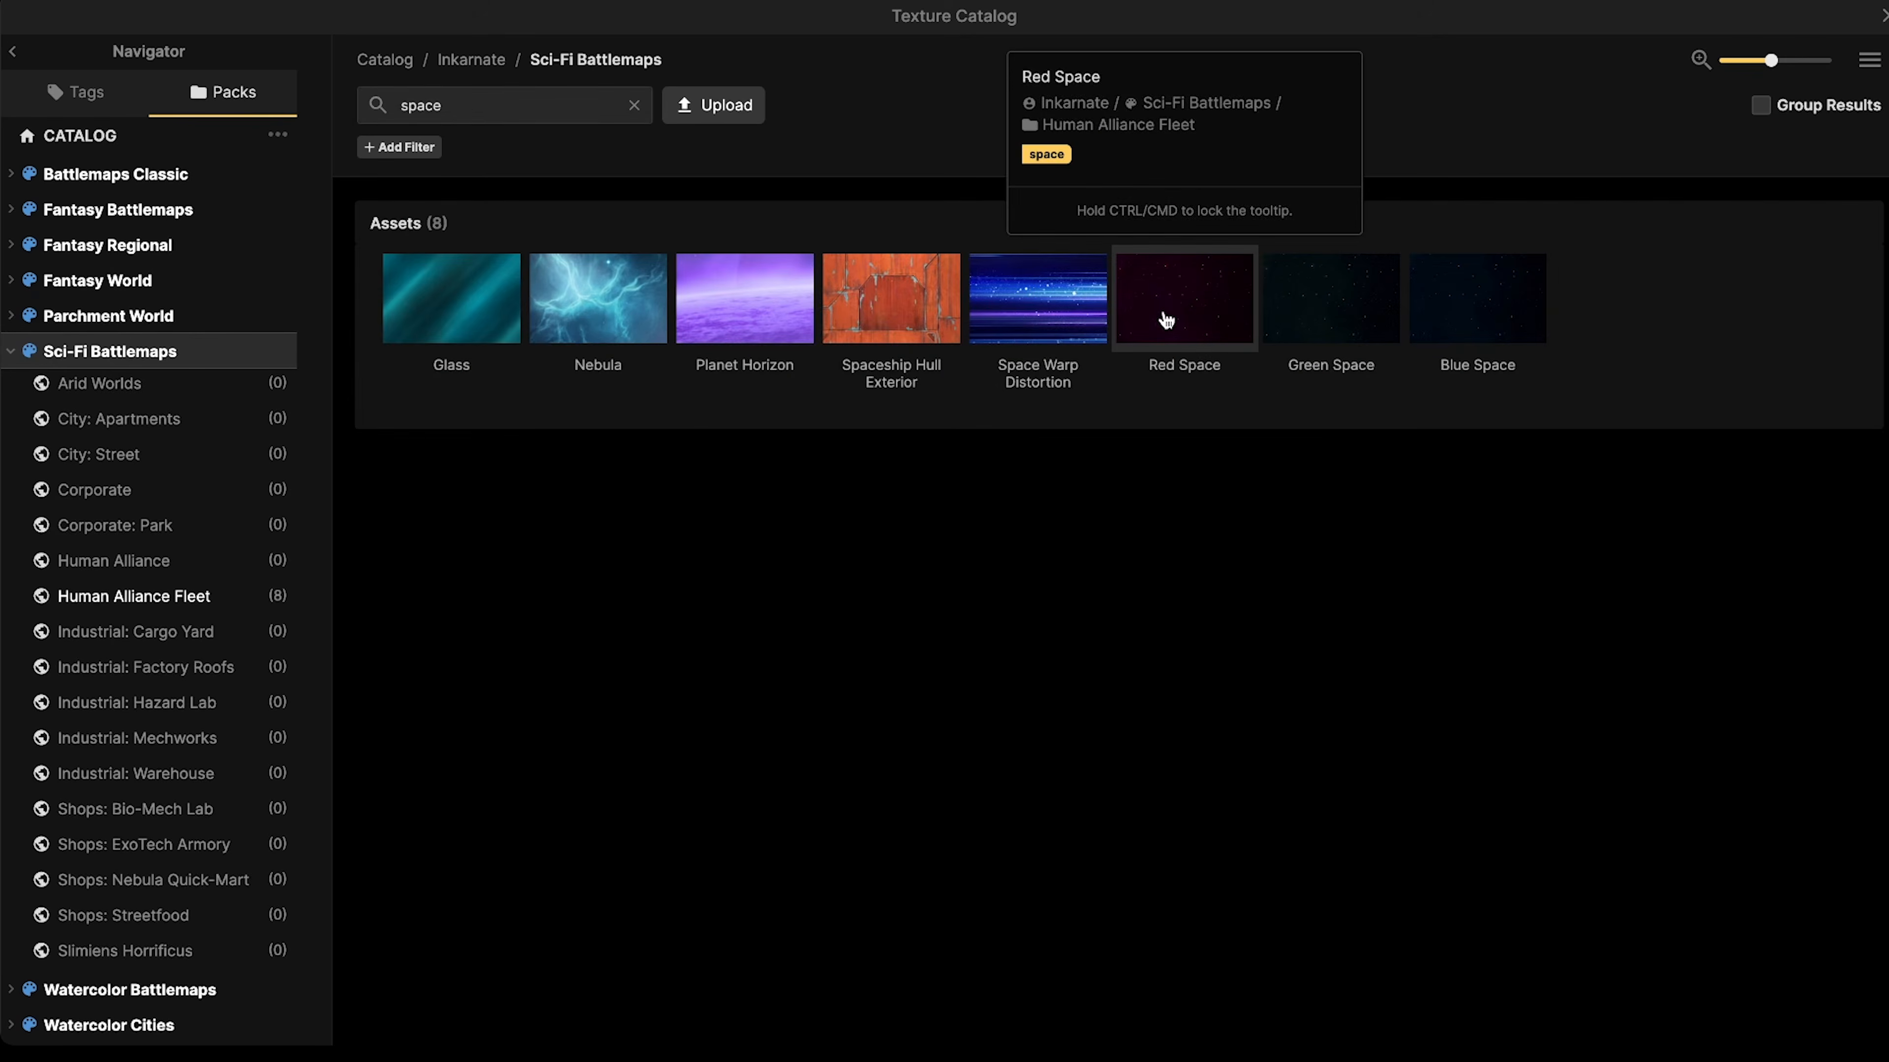
click(1182, 315)
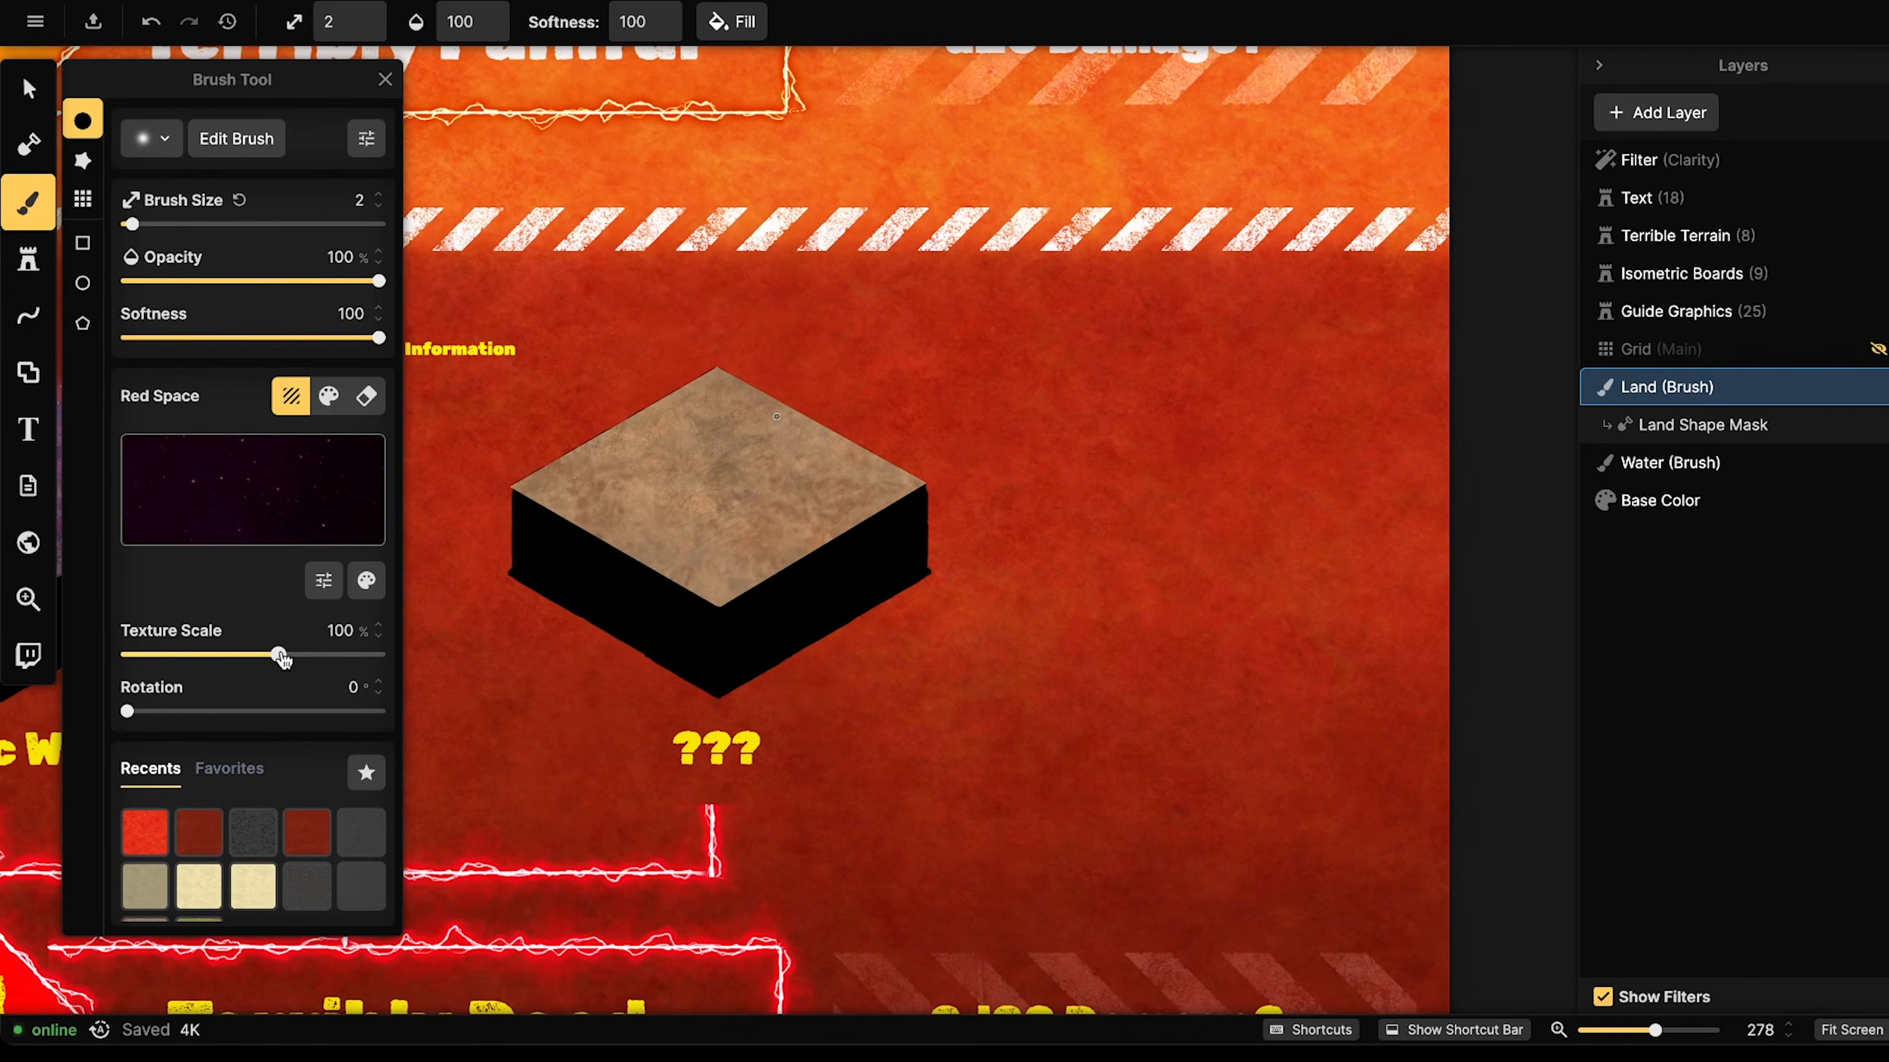
- Set the texture scale to 7.17% and the brush size to 52, and paint Red Space over the top of the ??? block
drag(282, 657, 251, 658)
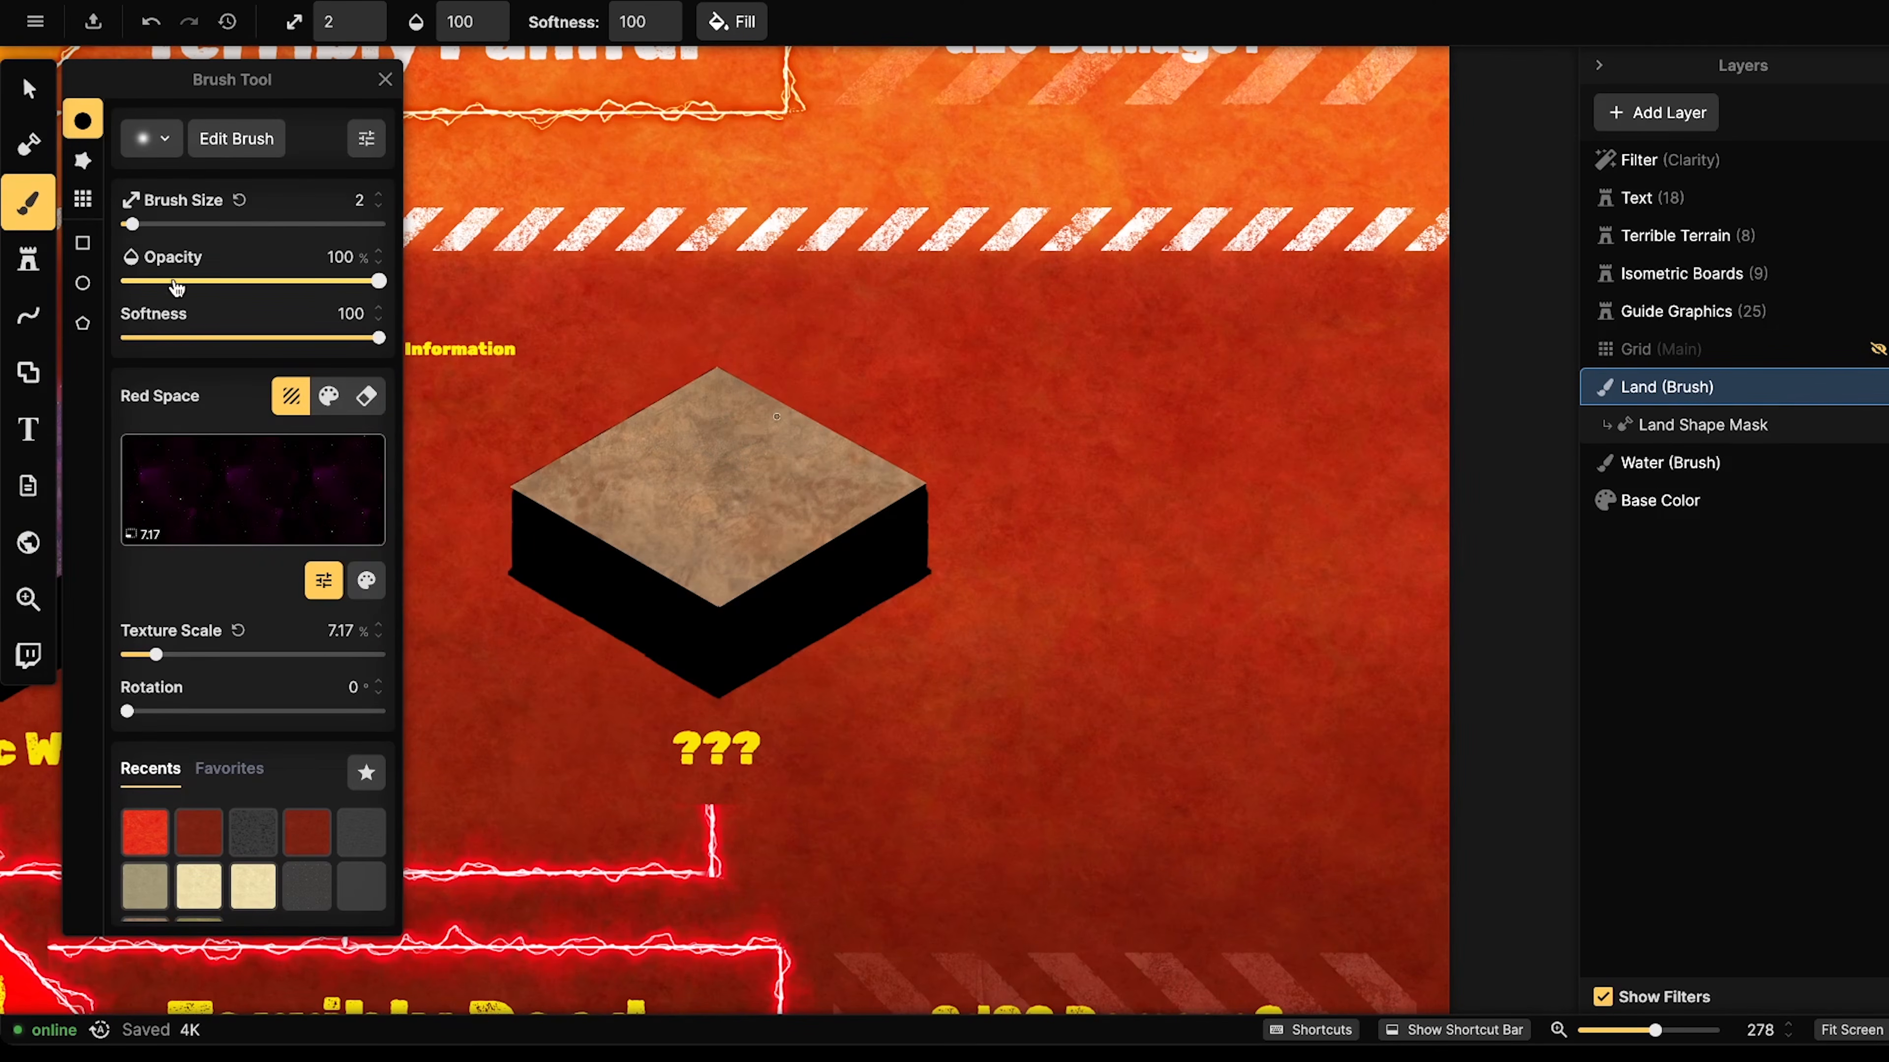
drag(132, 224, 263, 224)
mouse_move(731, 448)
mouse_down()
mouse_move(573, 453)
mouse_move(956, 476)
mouse_move(898, 556)
mouse_up()
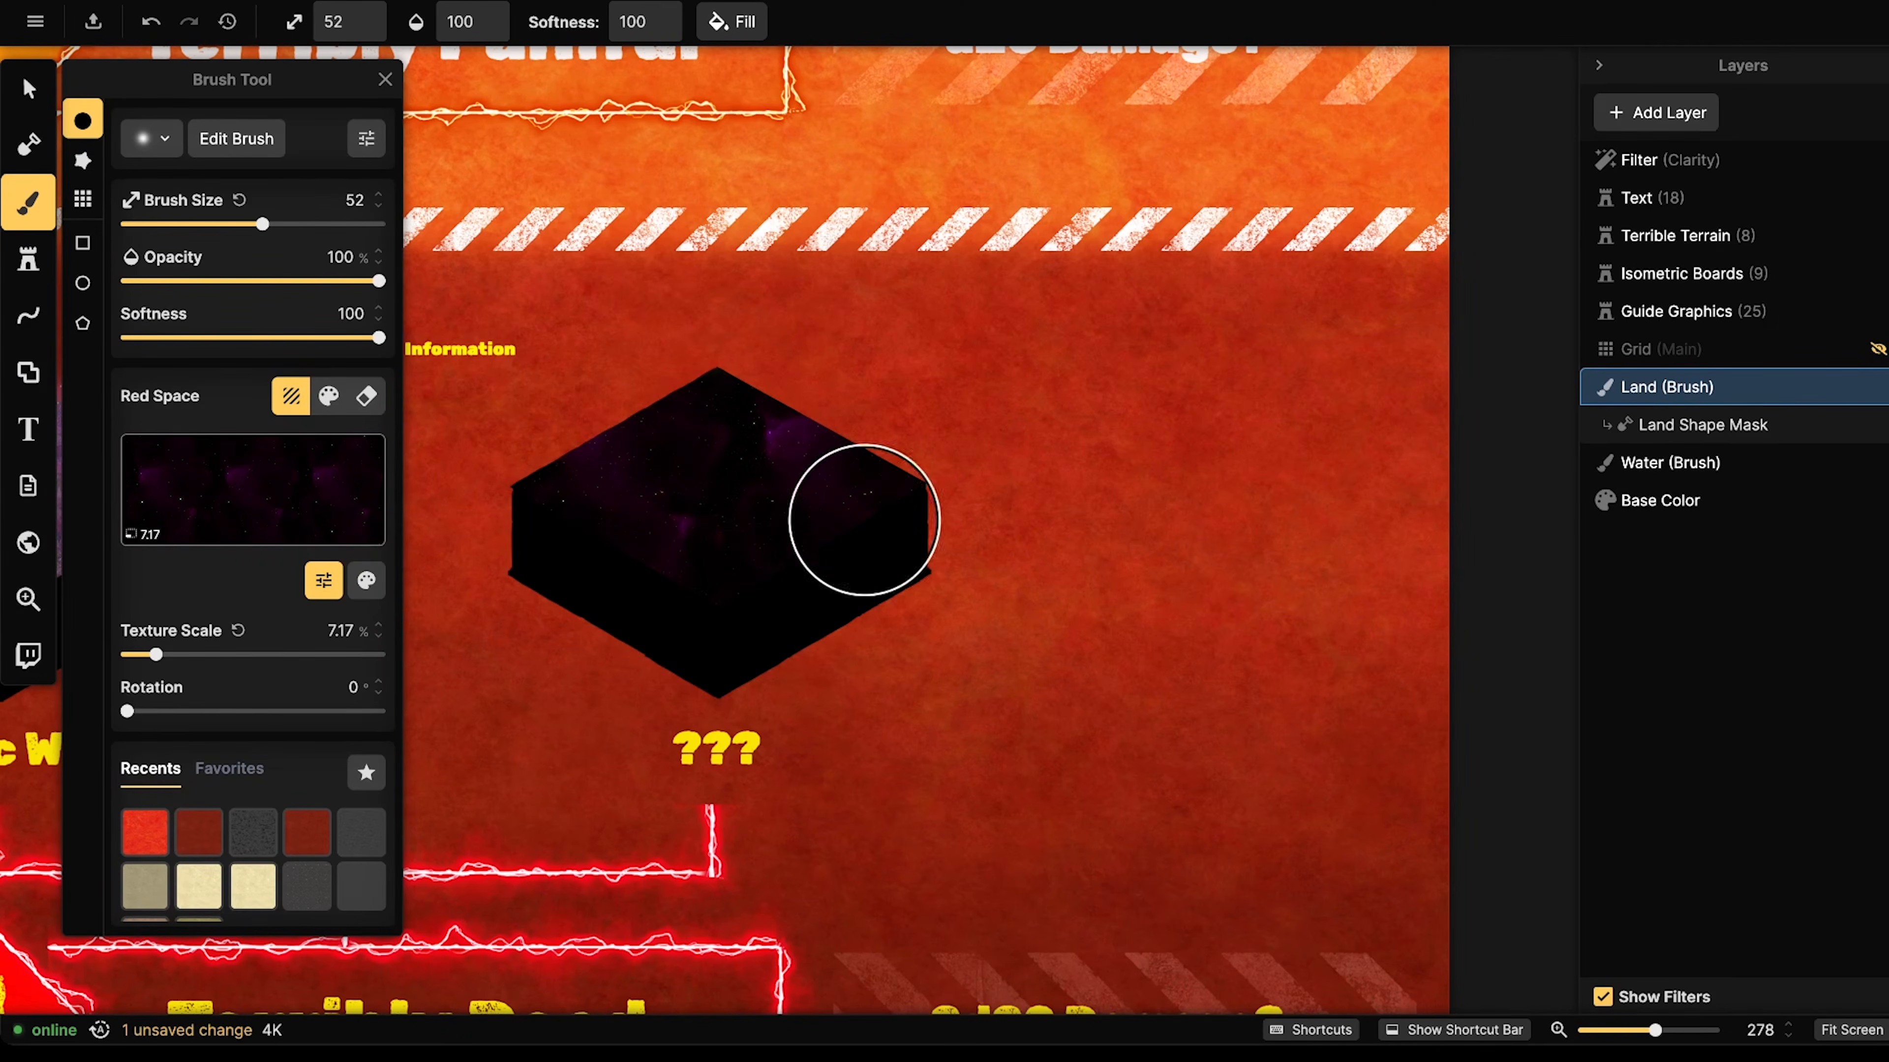
- Raise the Red Space texture's brightness to 200 and repaint the top face of the ??? block with it
click(366, 581)
drag(561, 639, 571, 641)
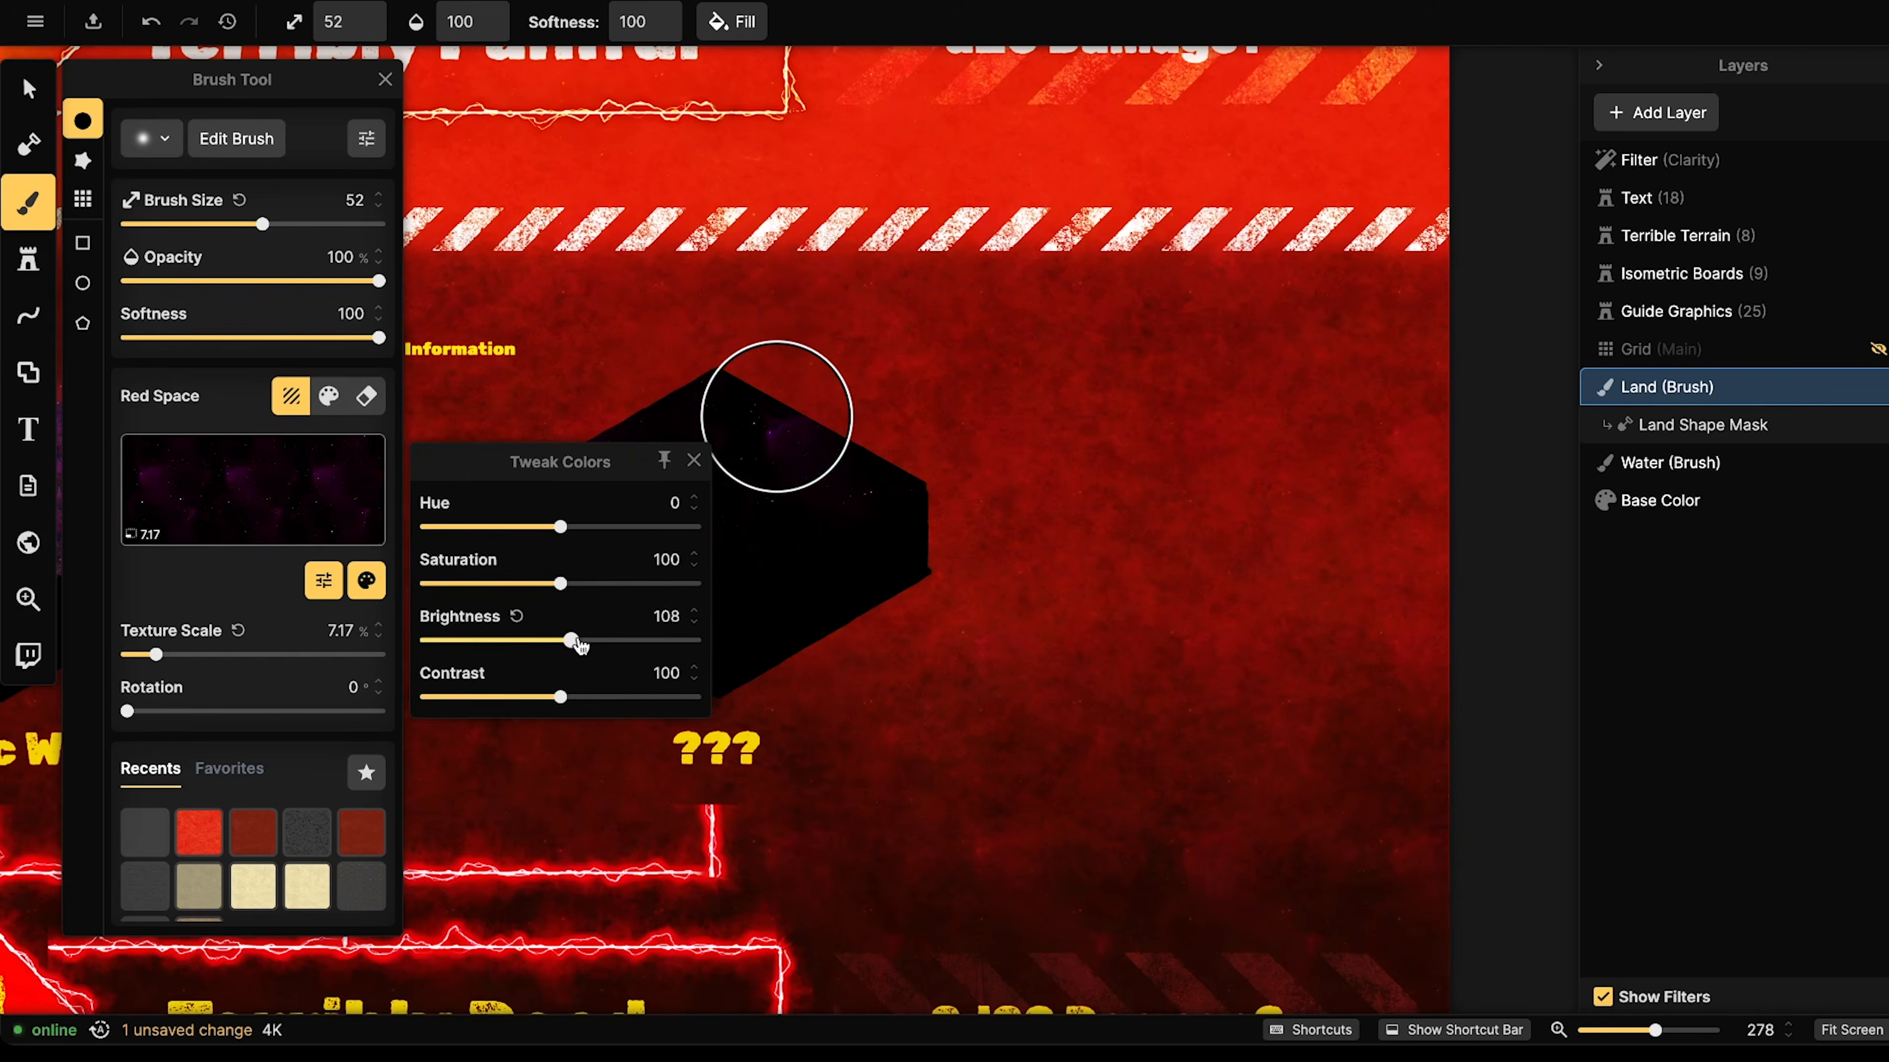
click(768, 418)
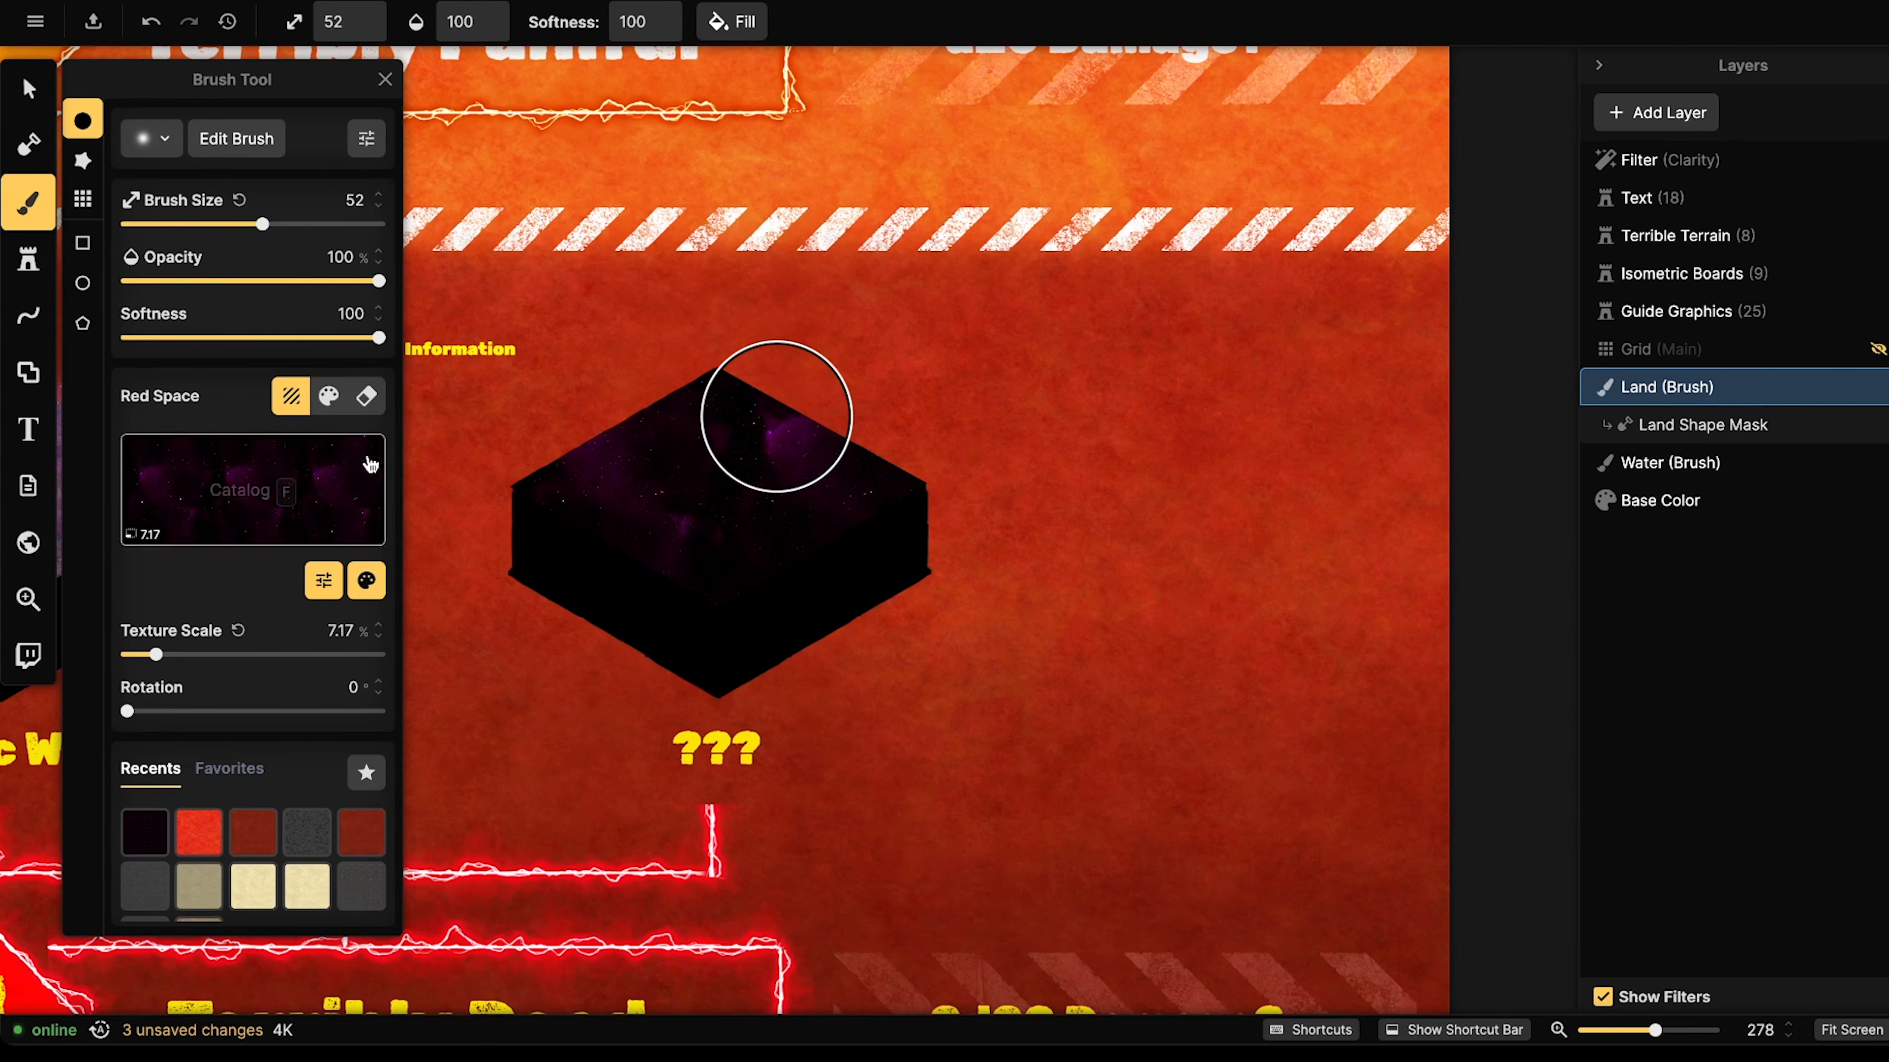
click(366, 580)
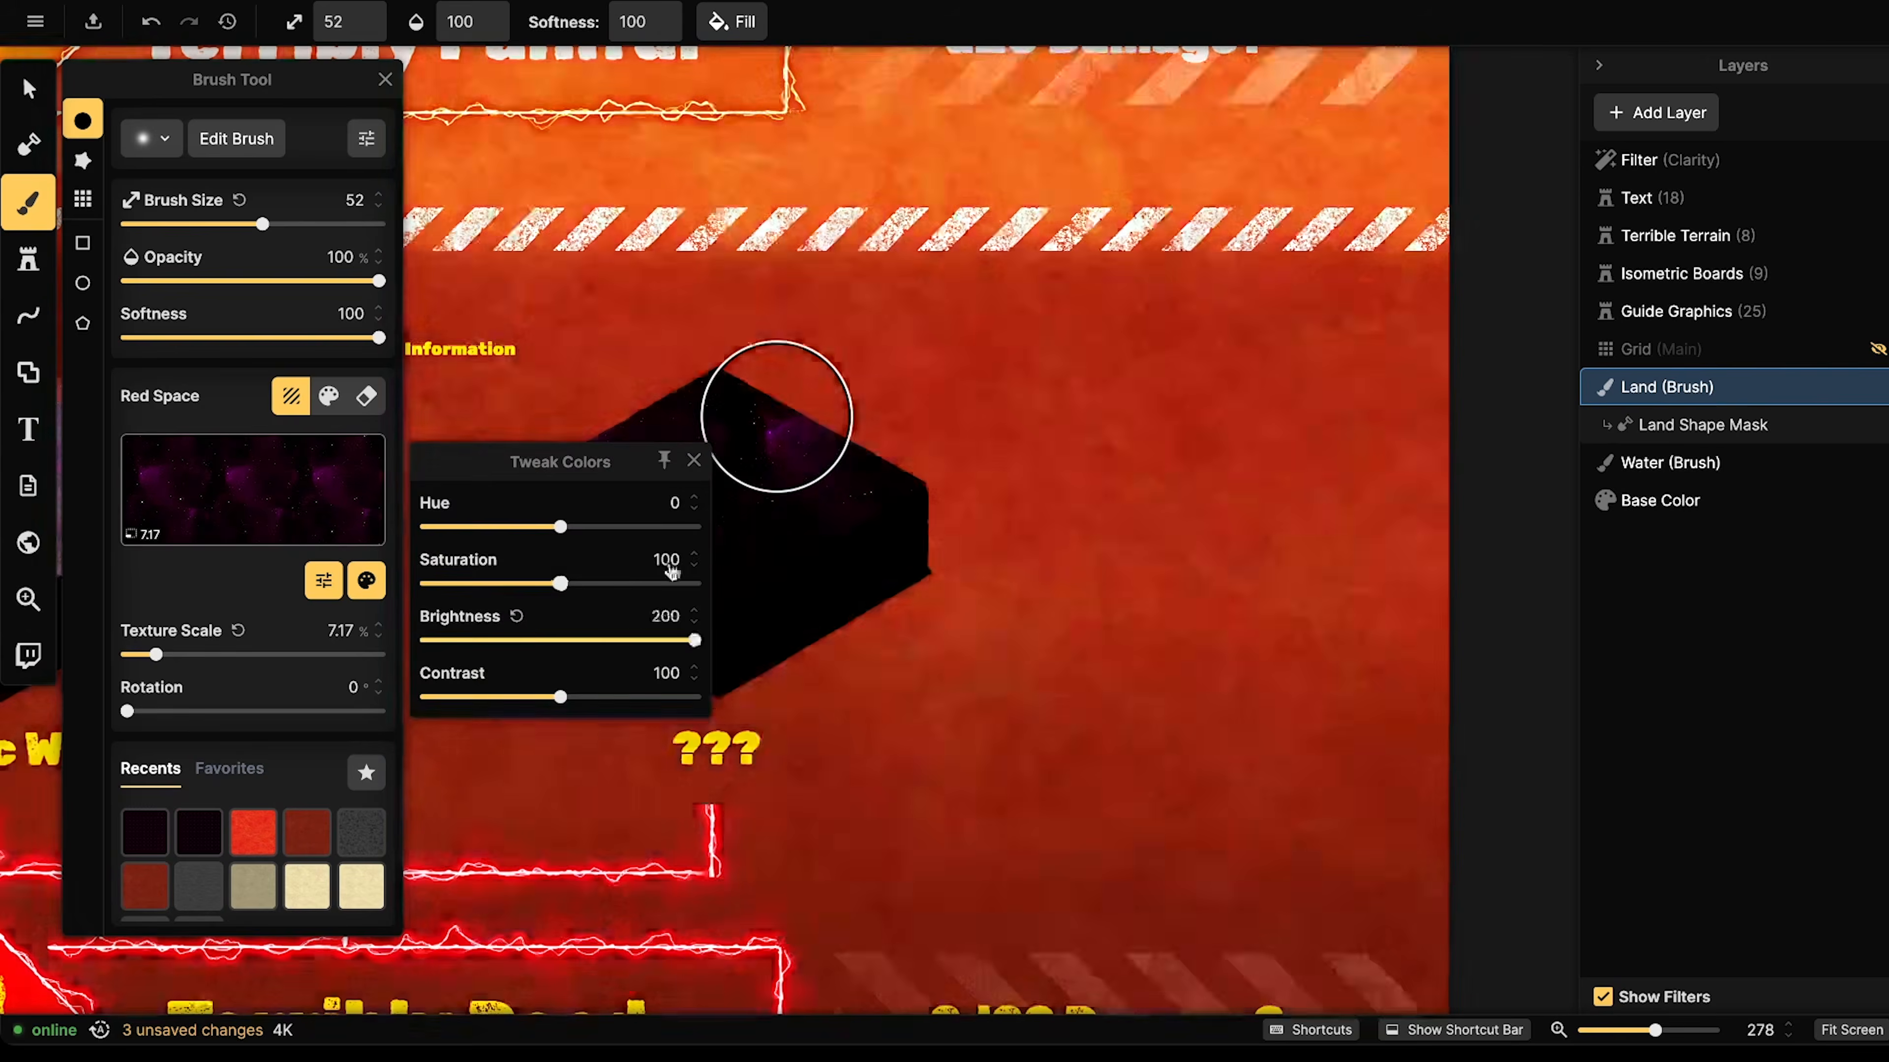
click(759, 421)
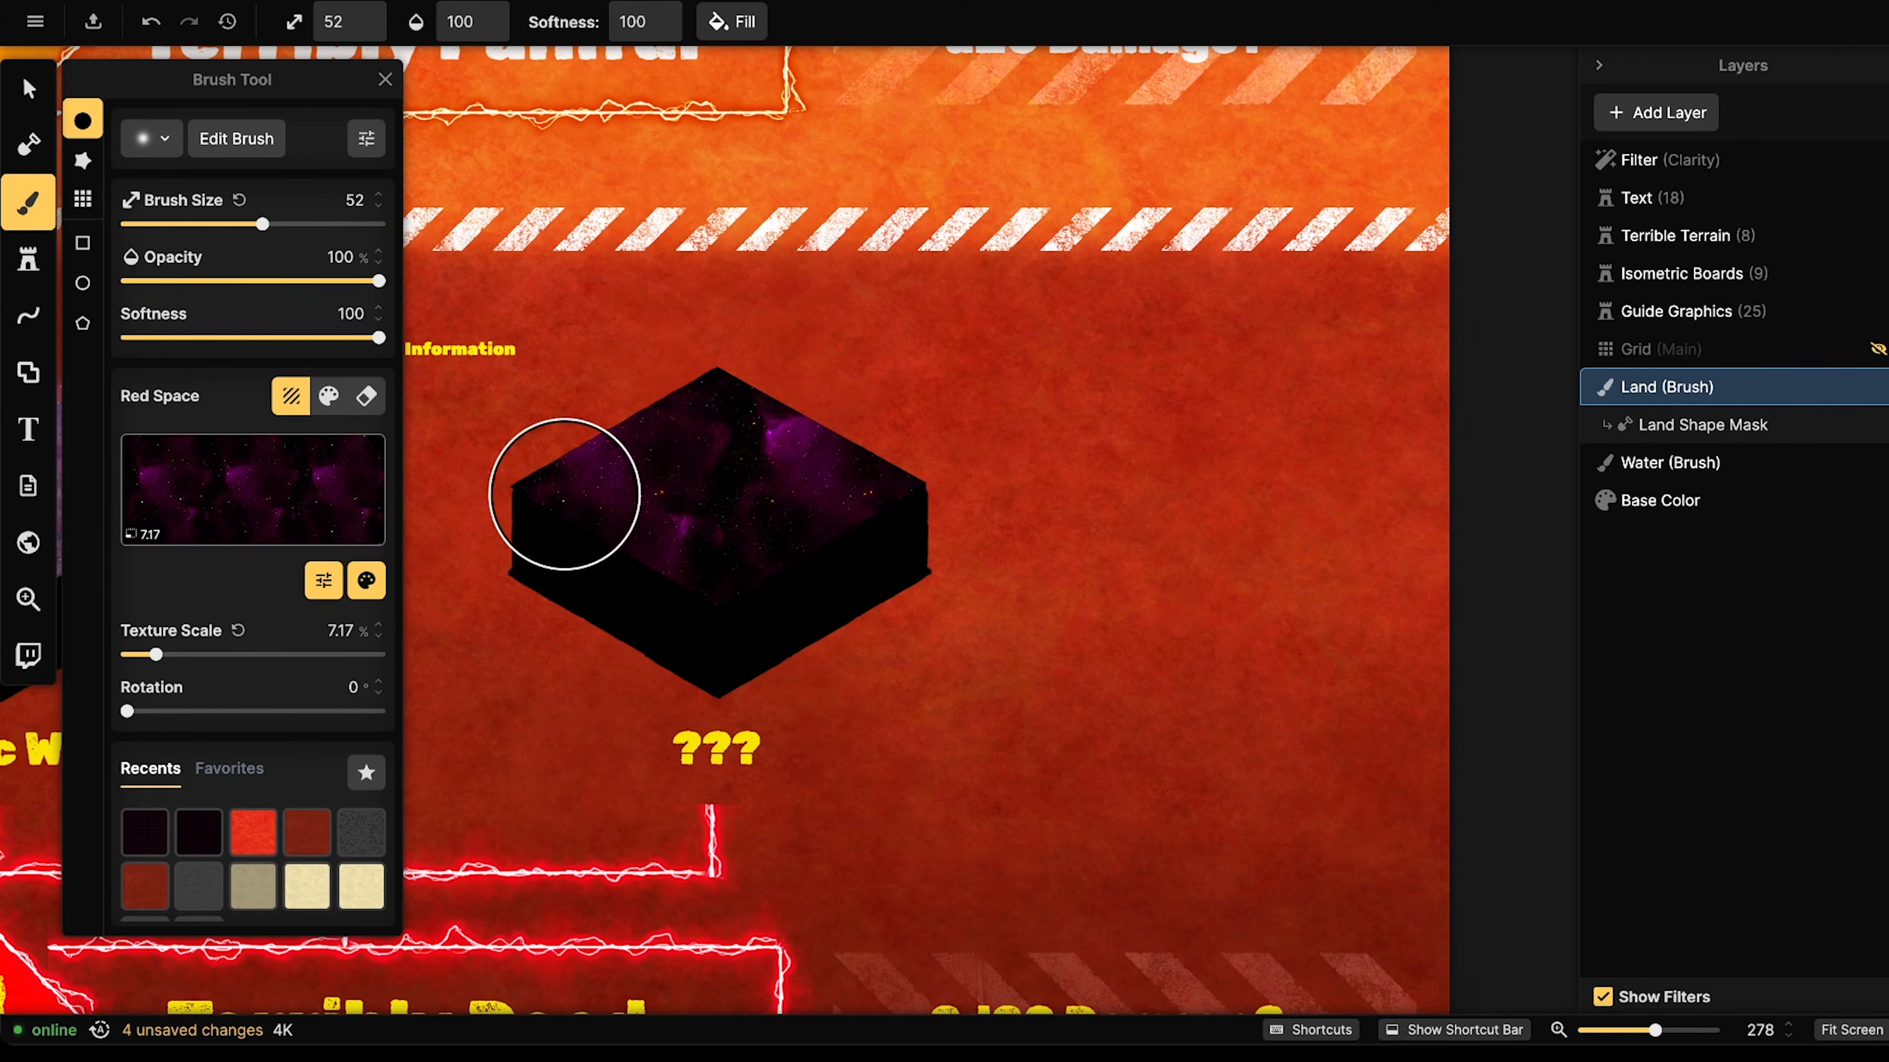
scroll(637, 436, up, 2)
scroll(636, 437, up, 2)
scroll(624, 506, down, 1)
scroll(725, 569, up, 2)
drag(1255, 463, 1200, 451)
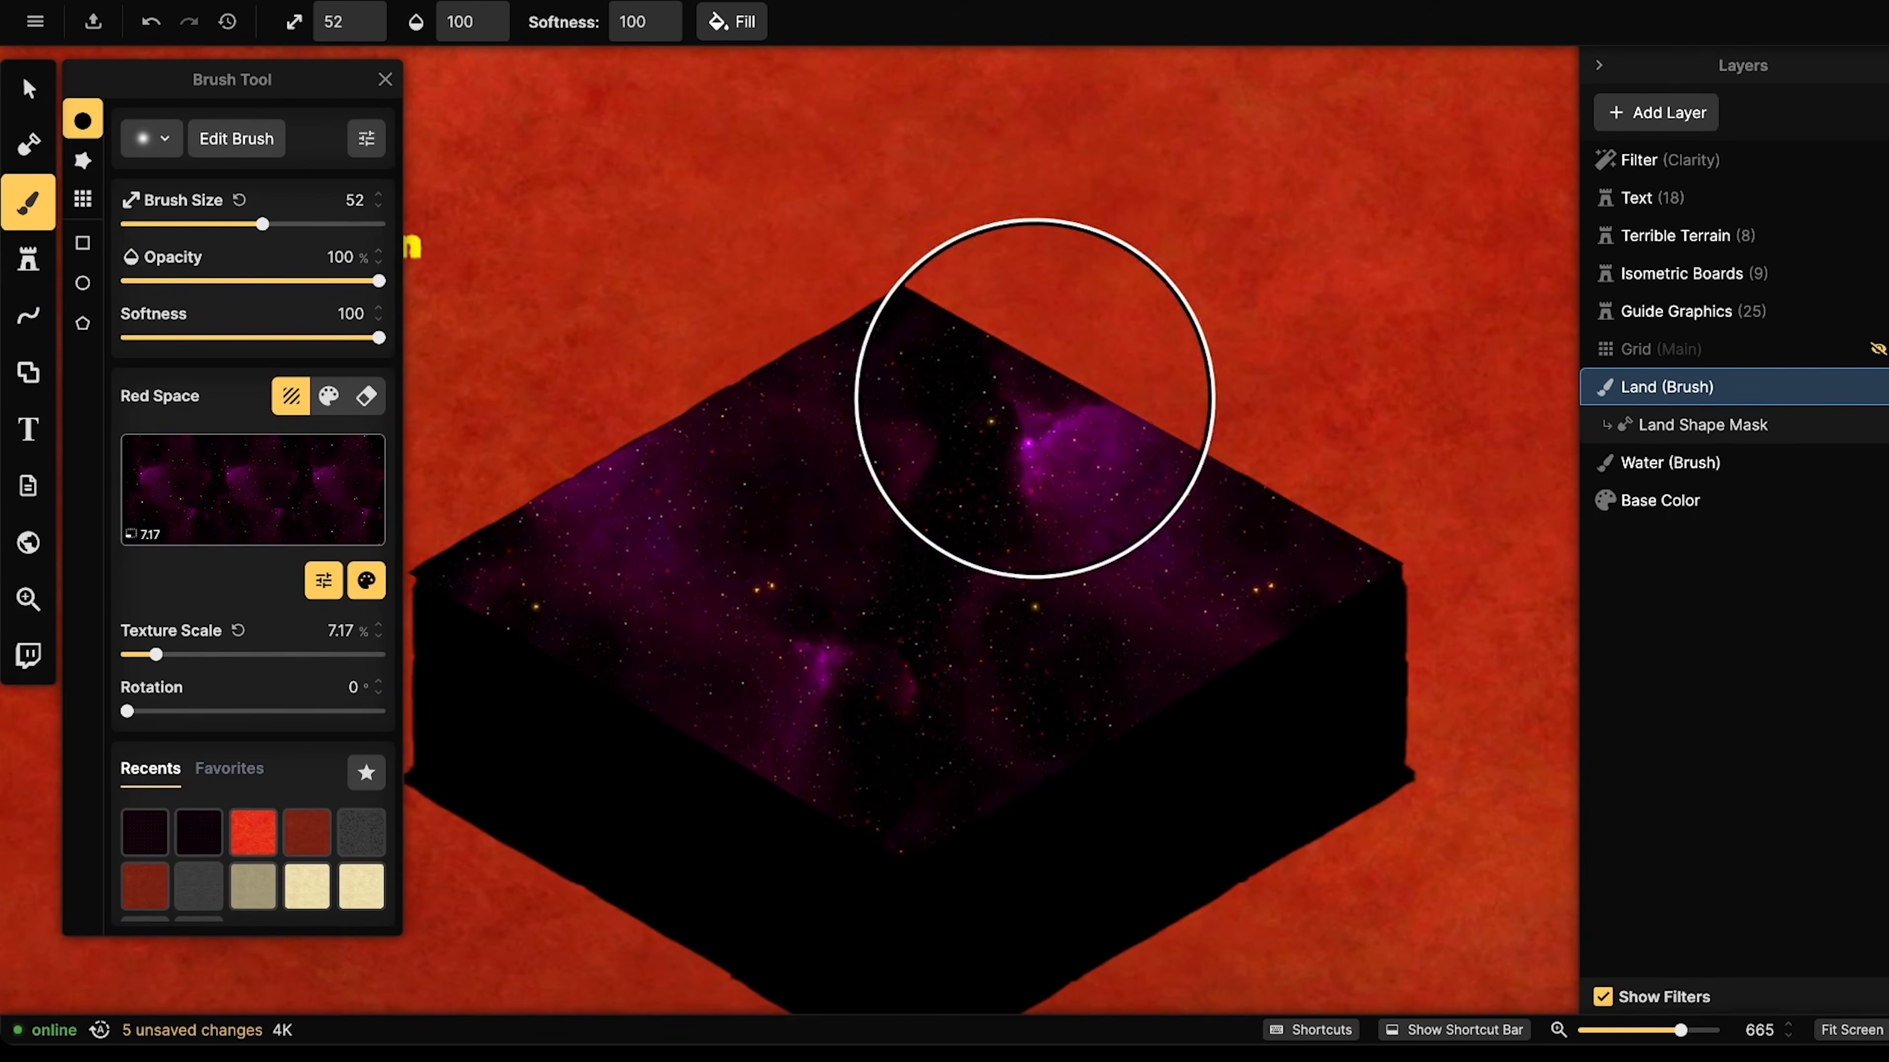
- Try a Blood Summoning Circle stamp at 43% scale in the middle of the starry ??? block
click(39, 257)
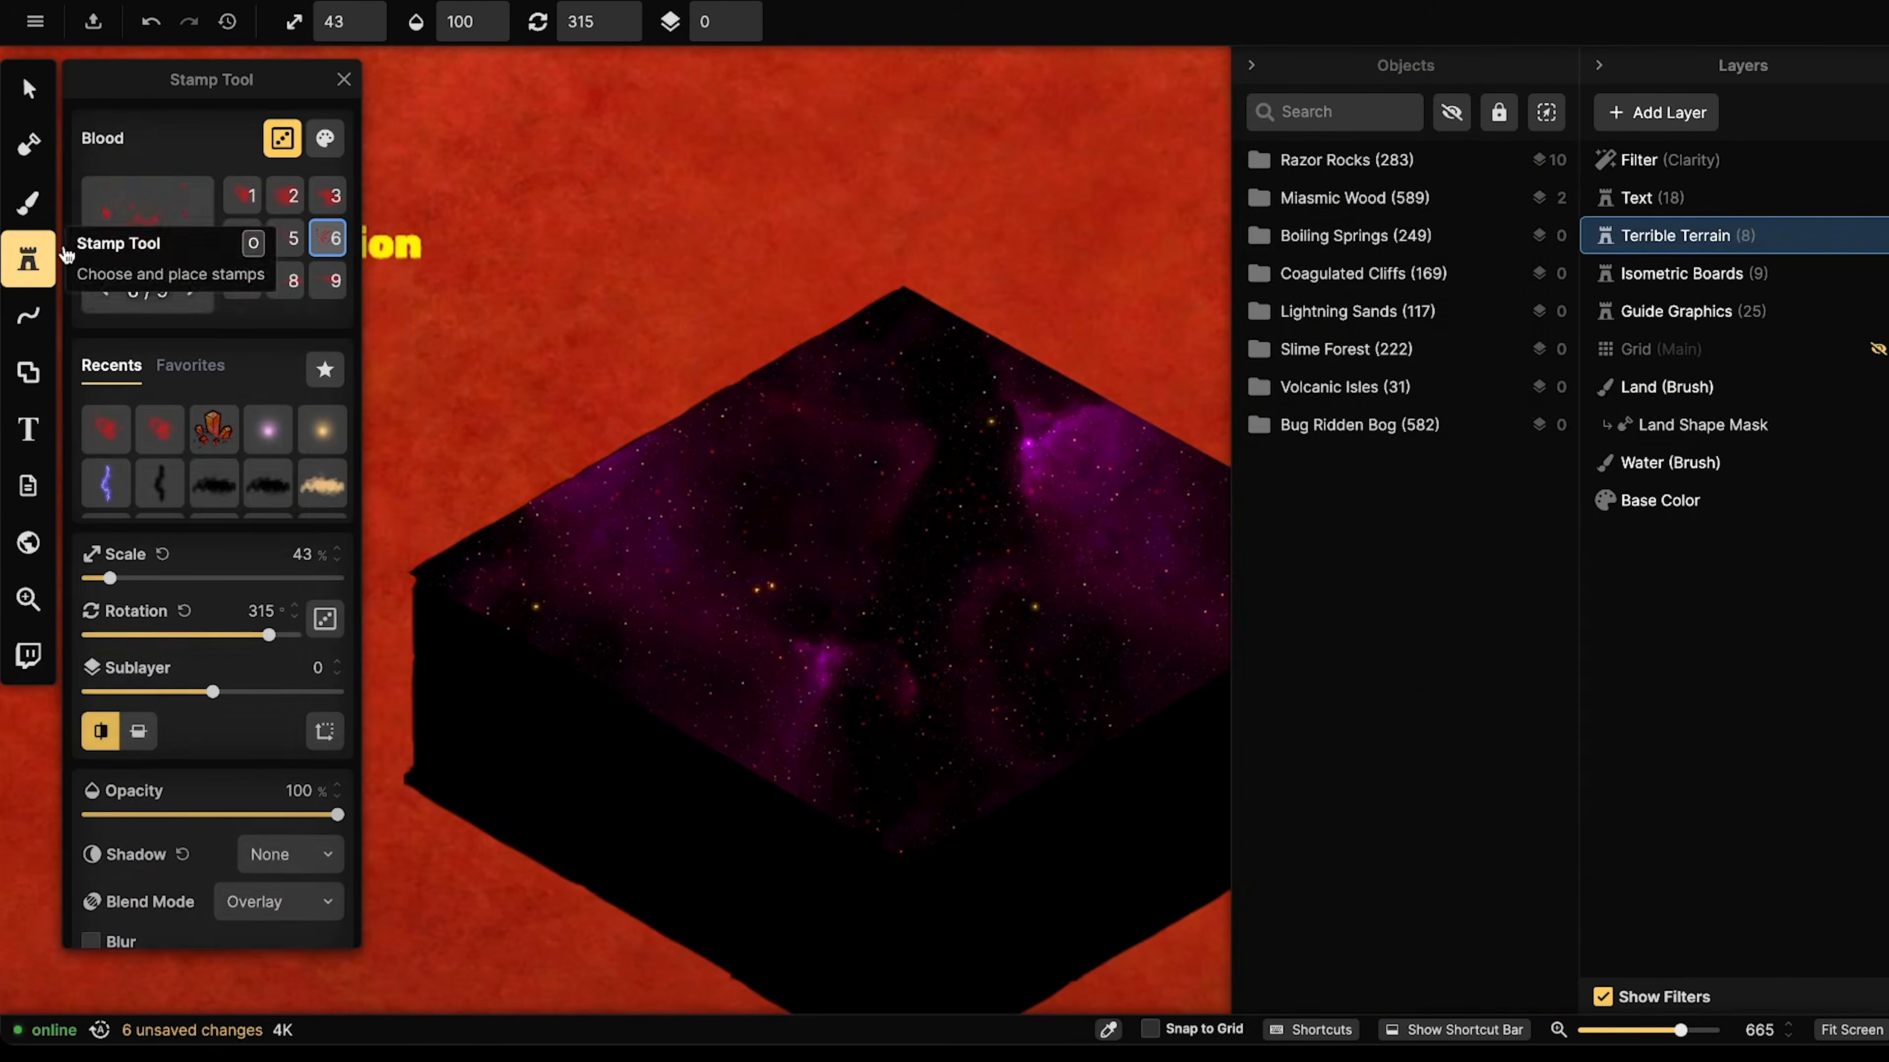
click(178, 234)
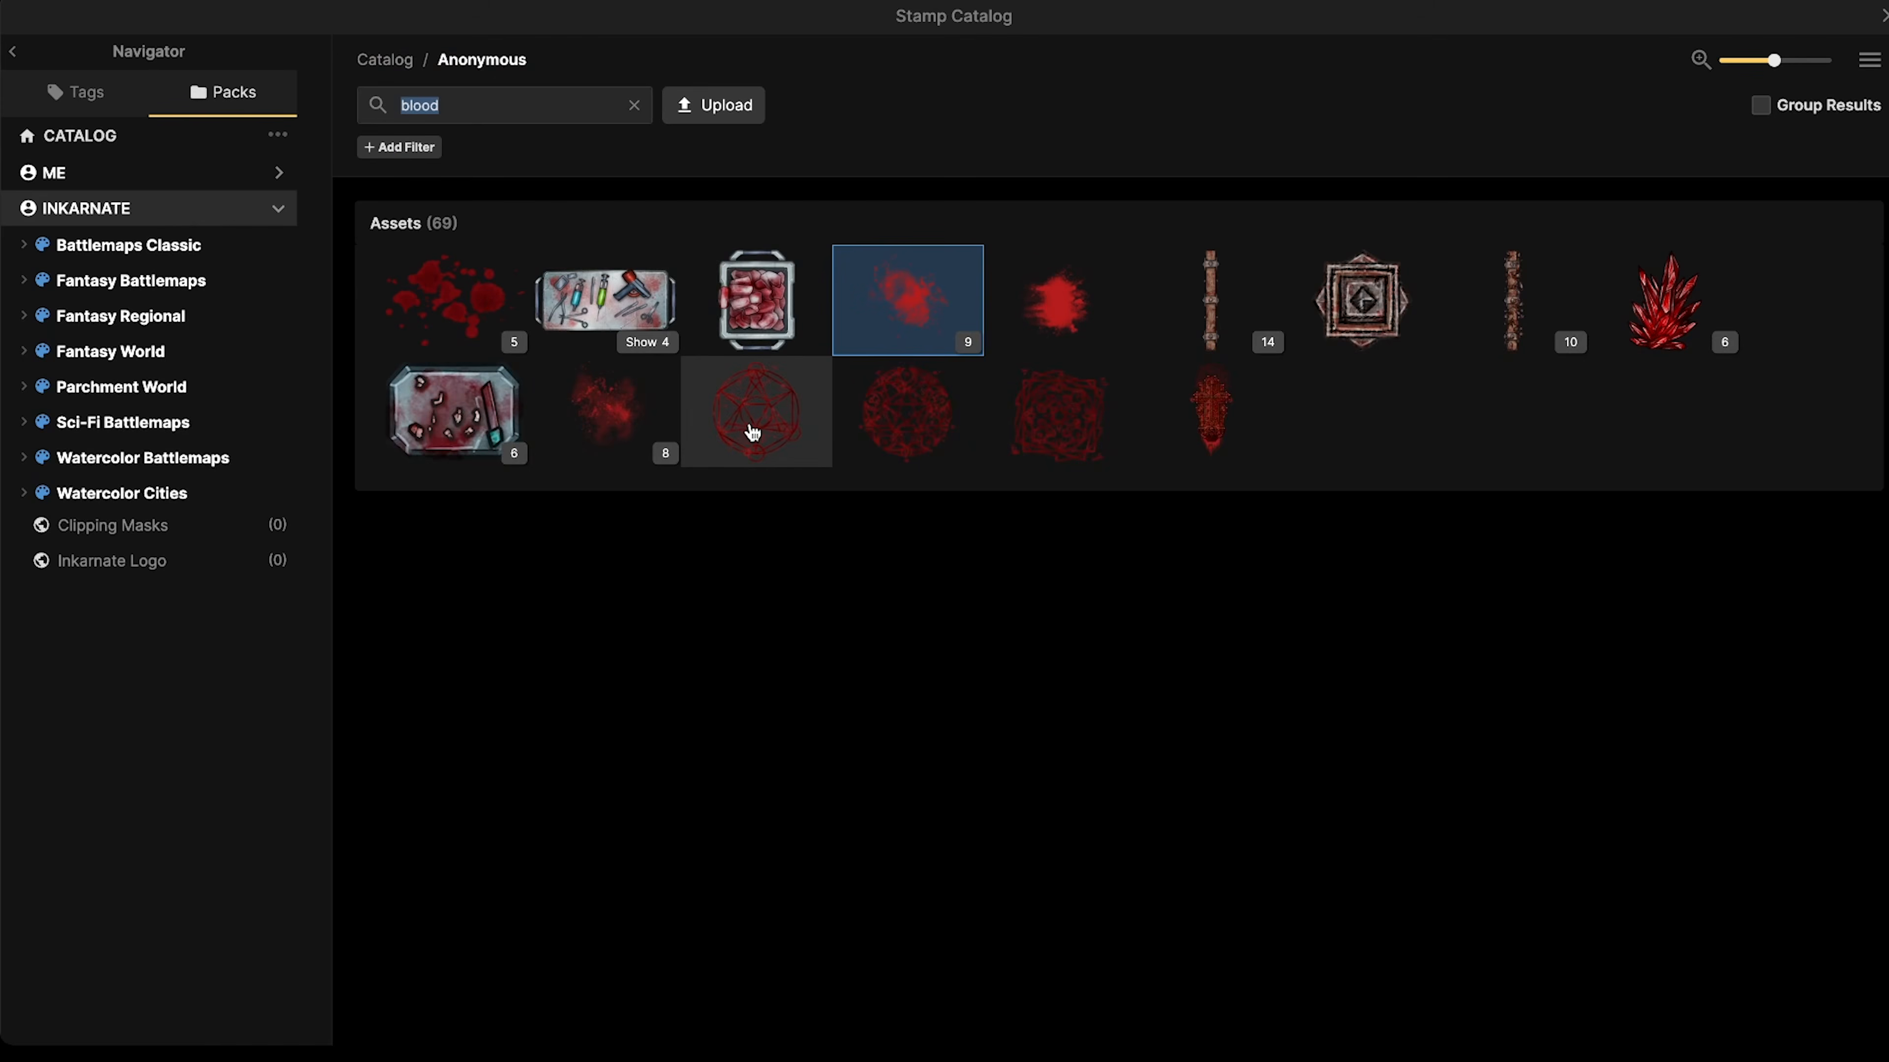
mouse_move(919, 432)
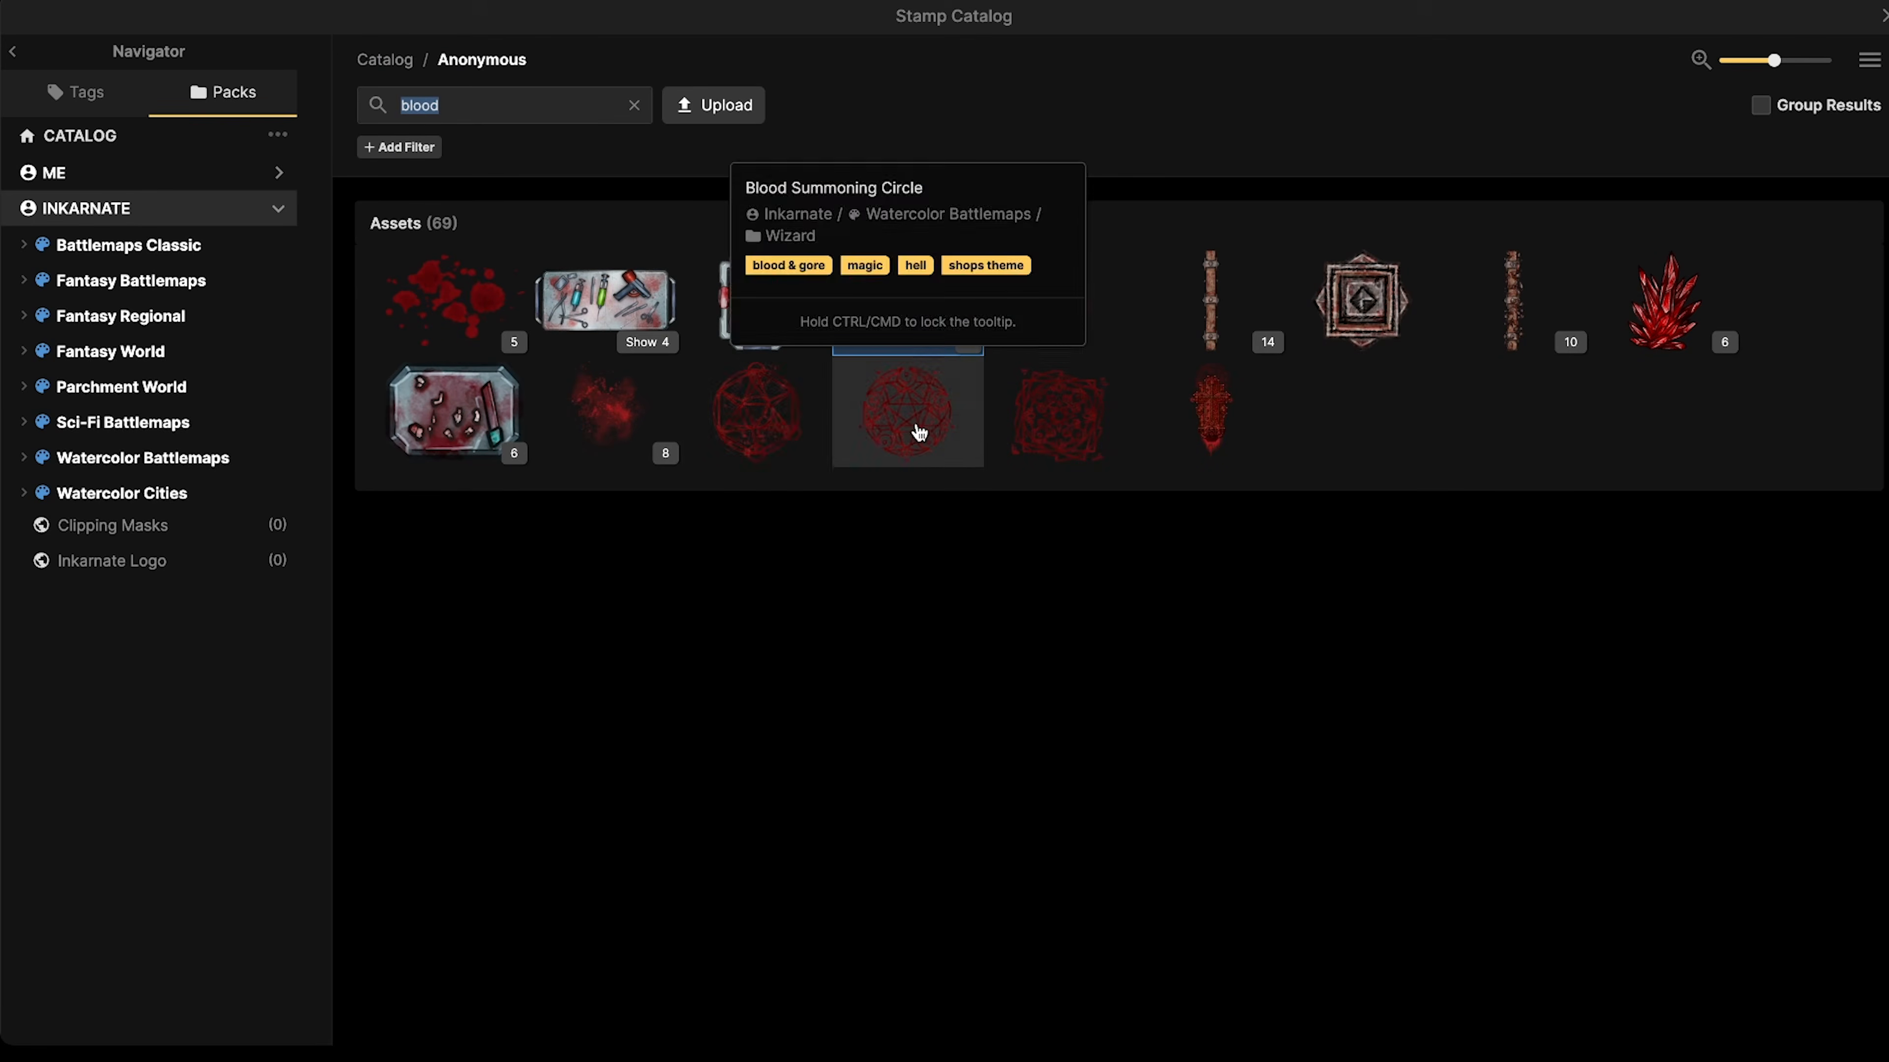
click(920, 432)
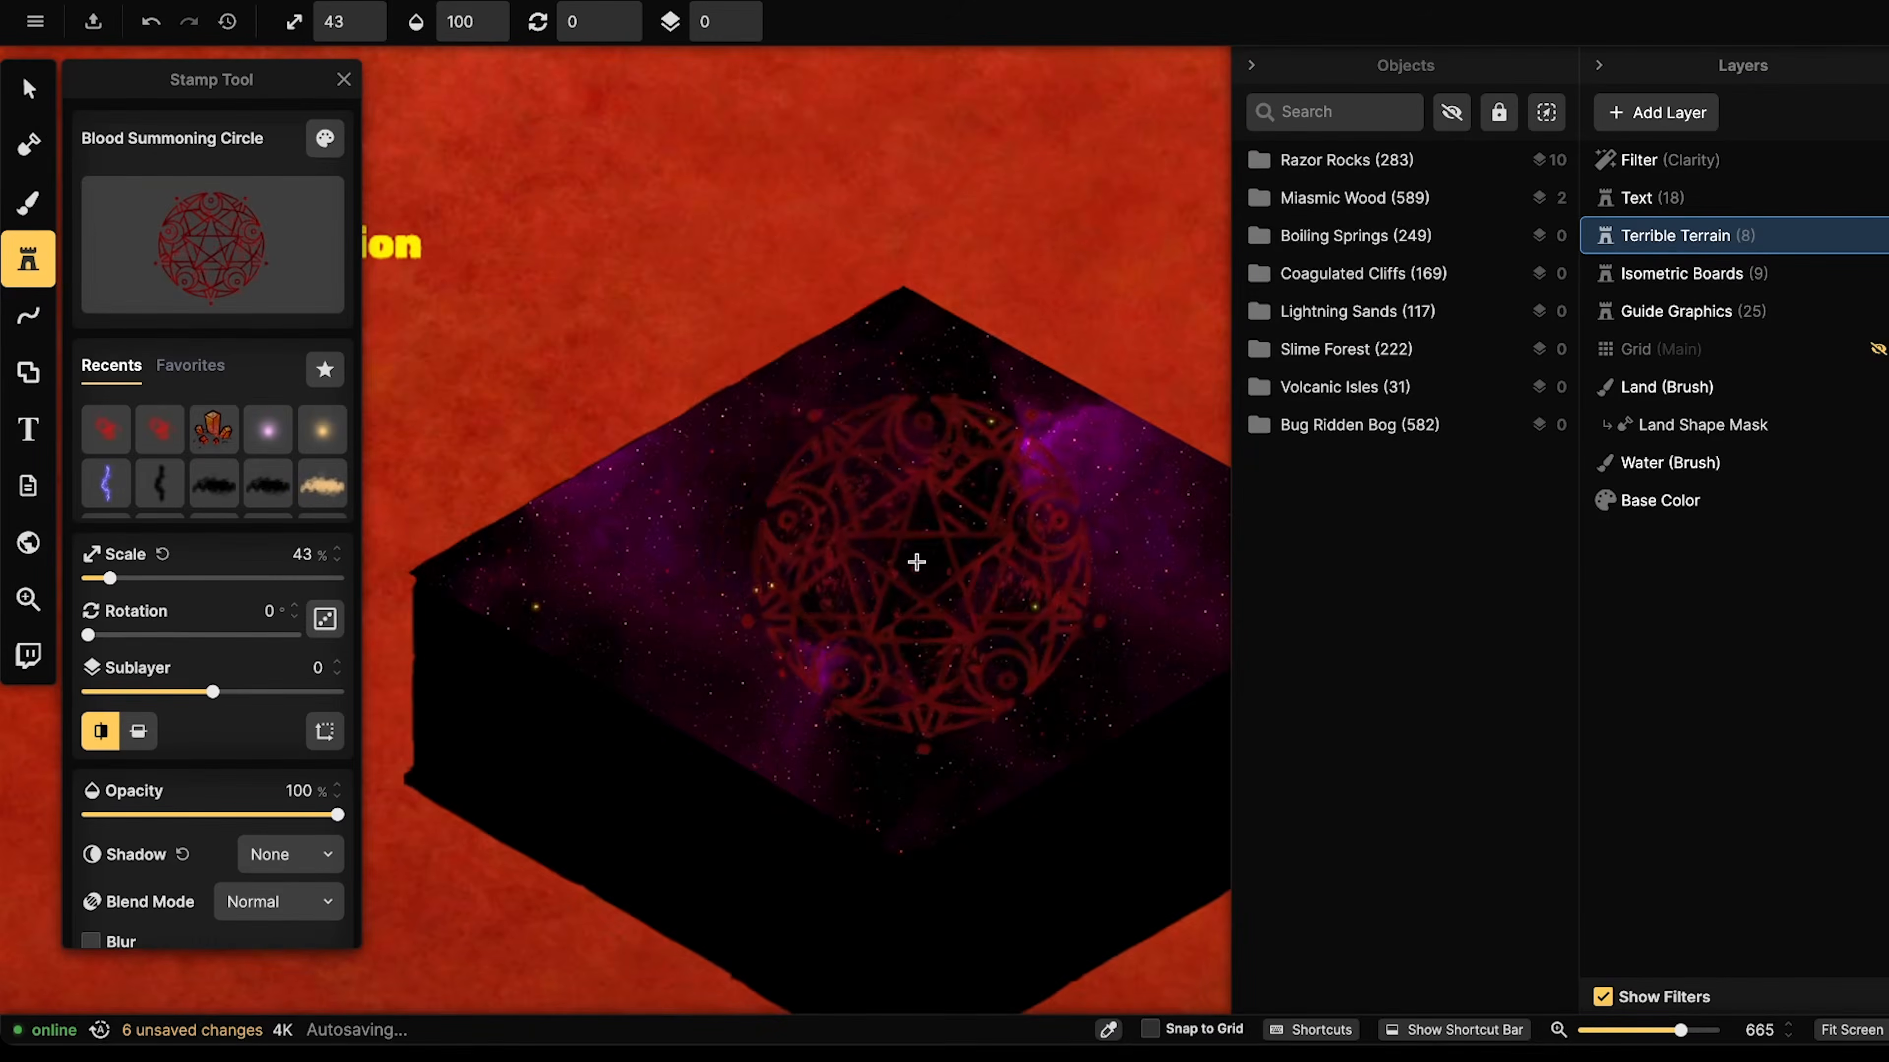
click(916, 563)
- Try flattening the summoning circle to match the isometric view, centring it on the block and enlarging it to 63% scale
click(28, 89)
drag(803, 506, 396, 352)
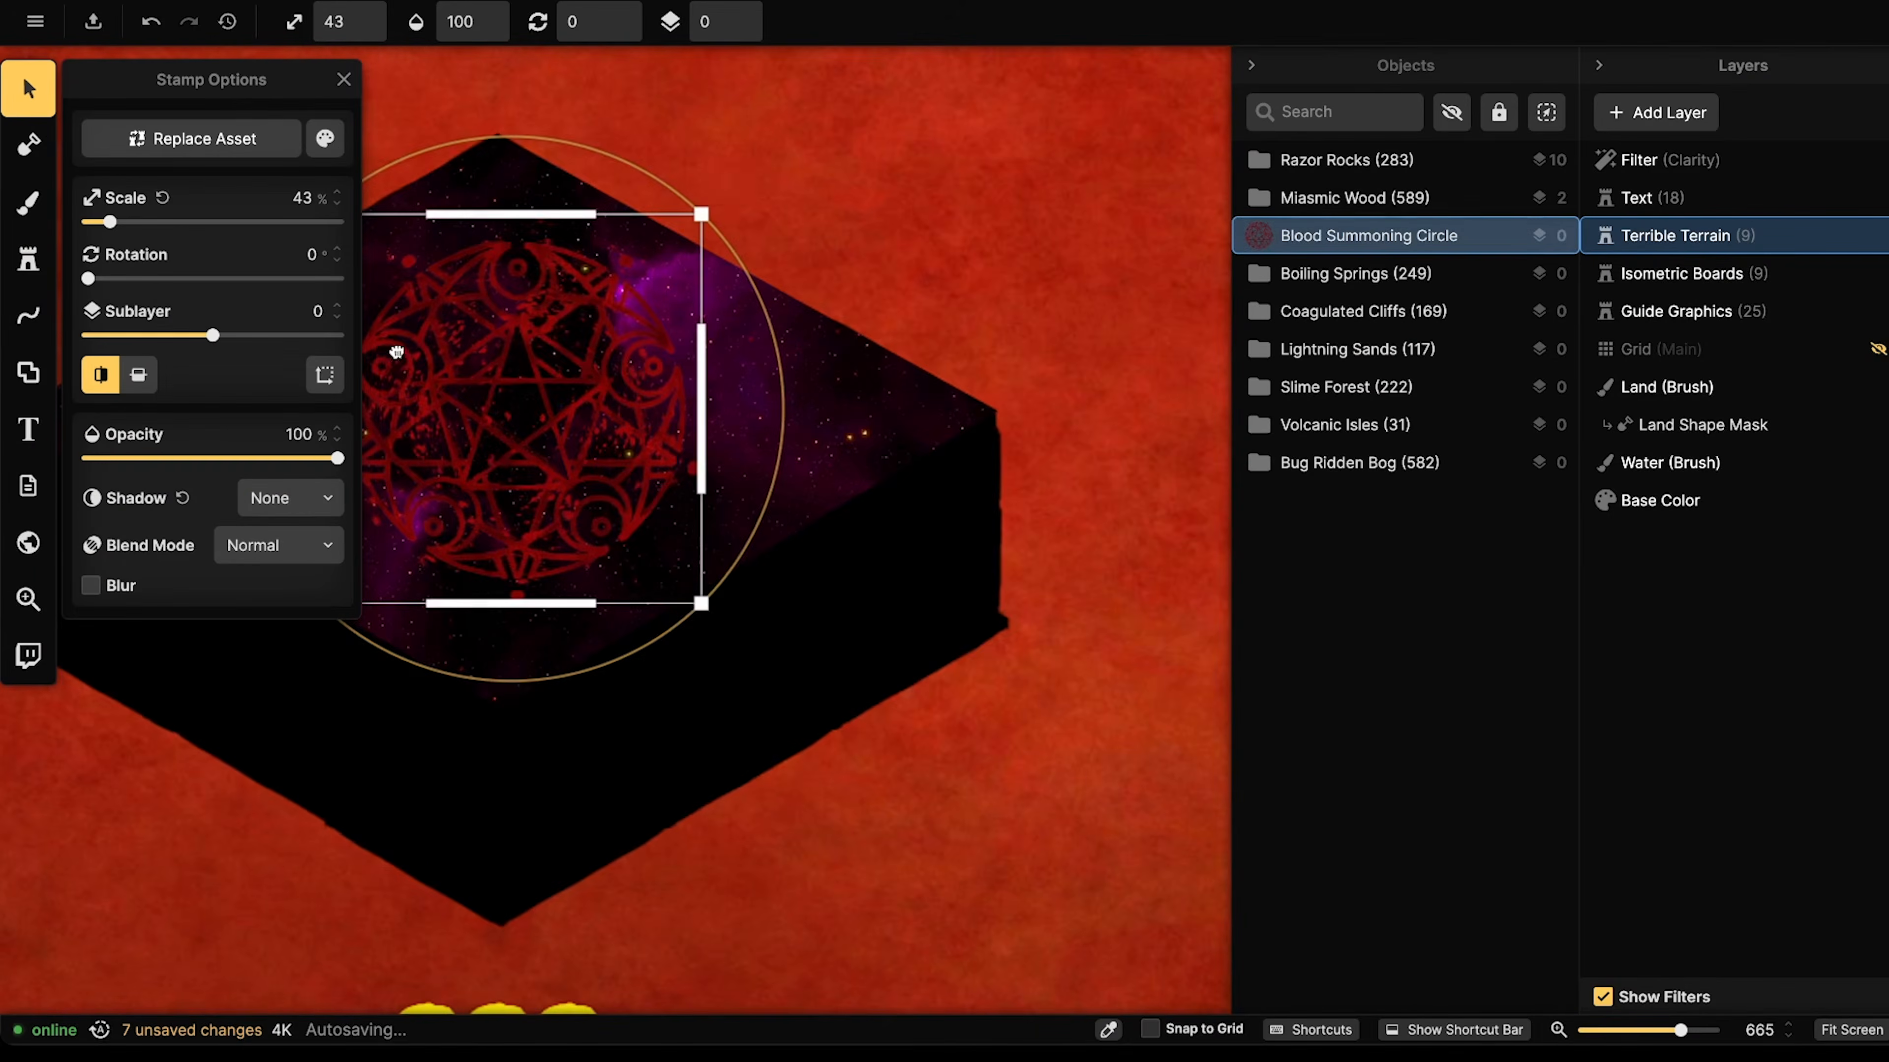
drag(496, 458, 701, 483)
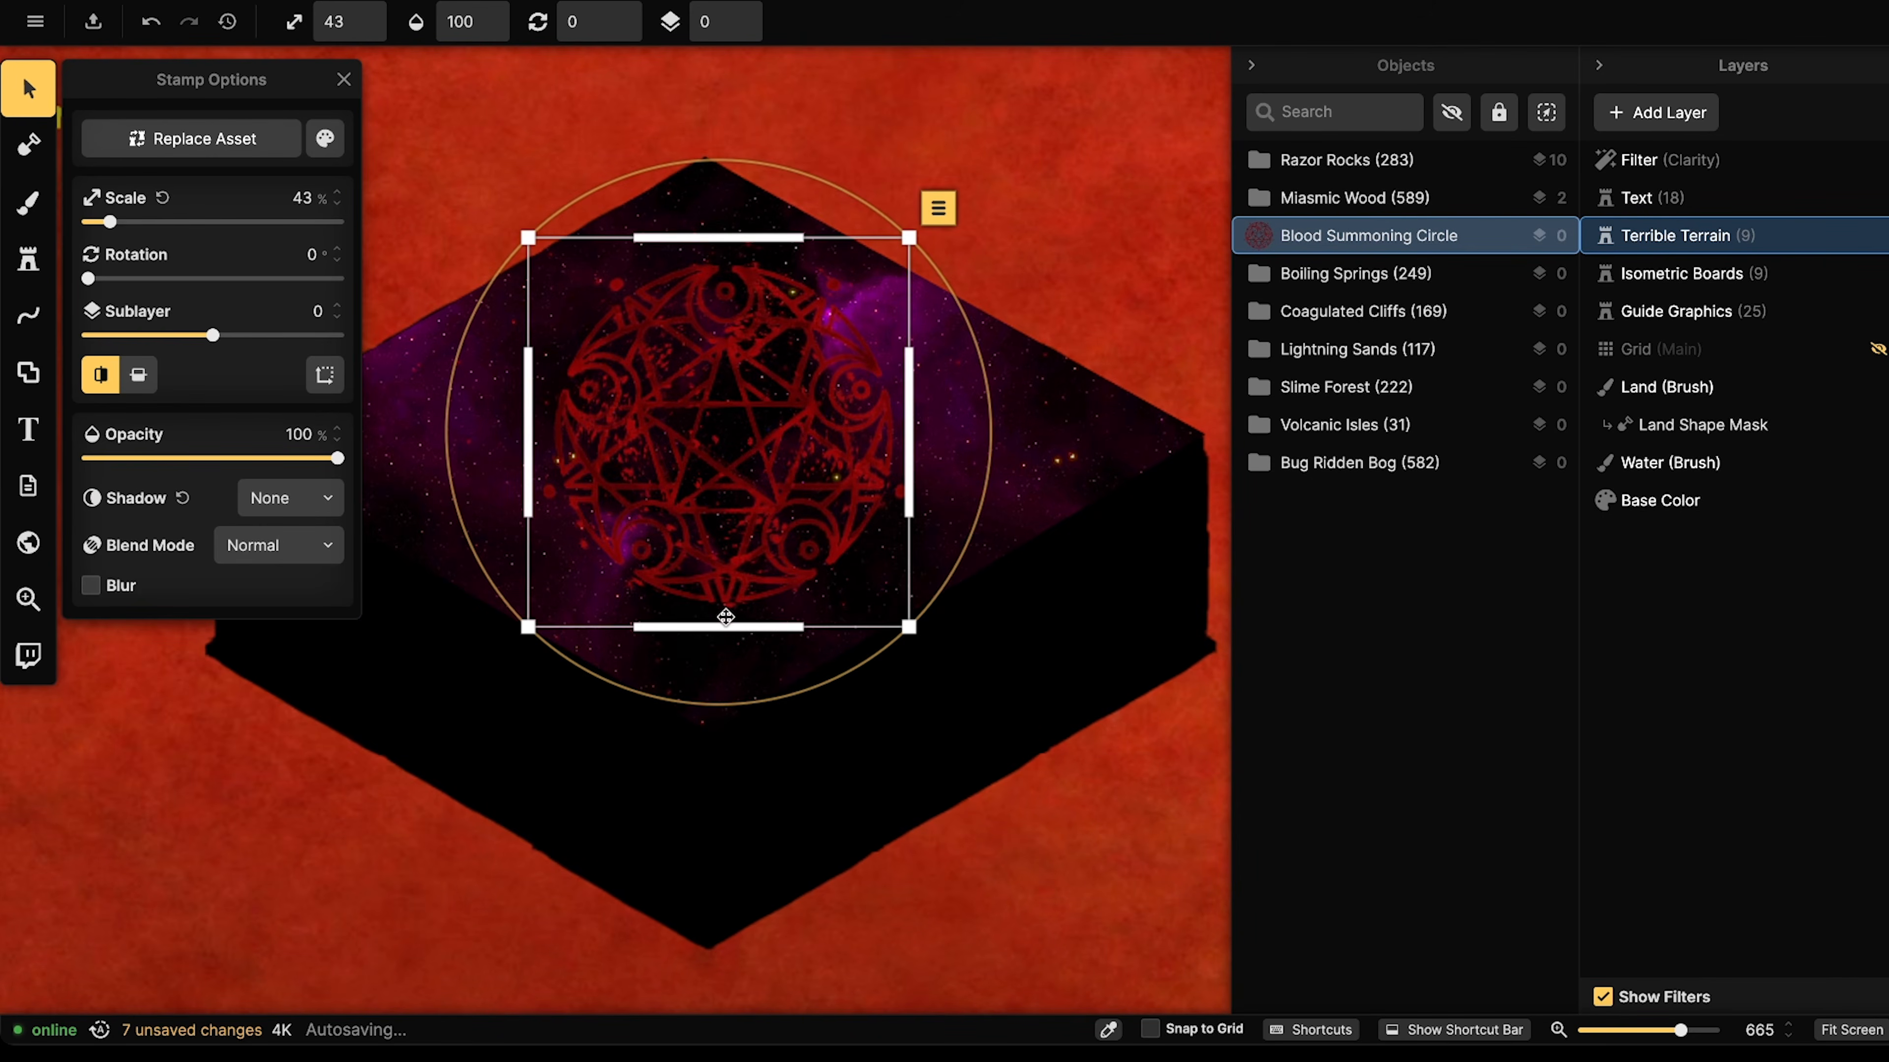
drag(727, 628, 736, 457)
drag(738, 391, 709, 434)
scroll(711, 428, up, 4)
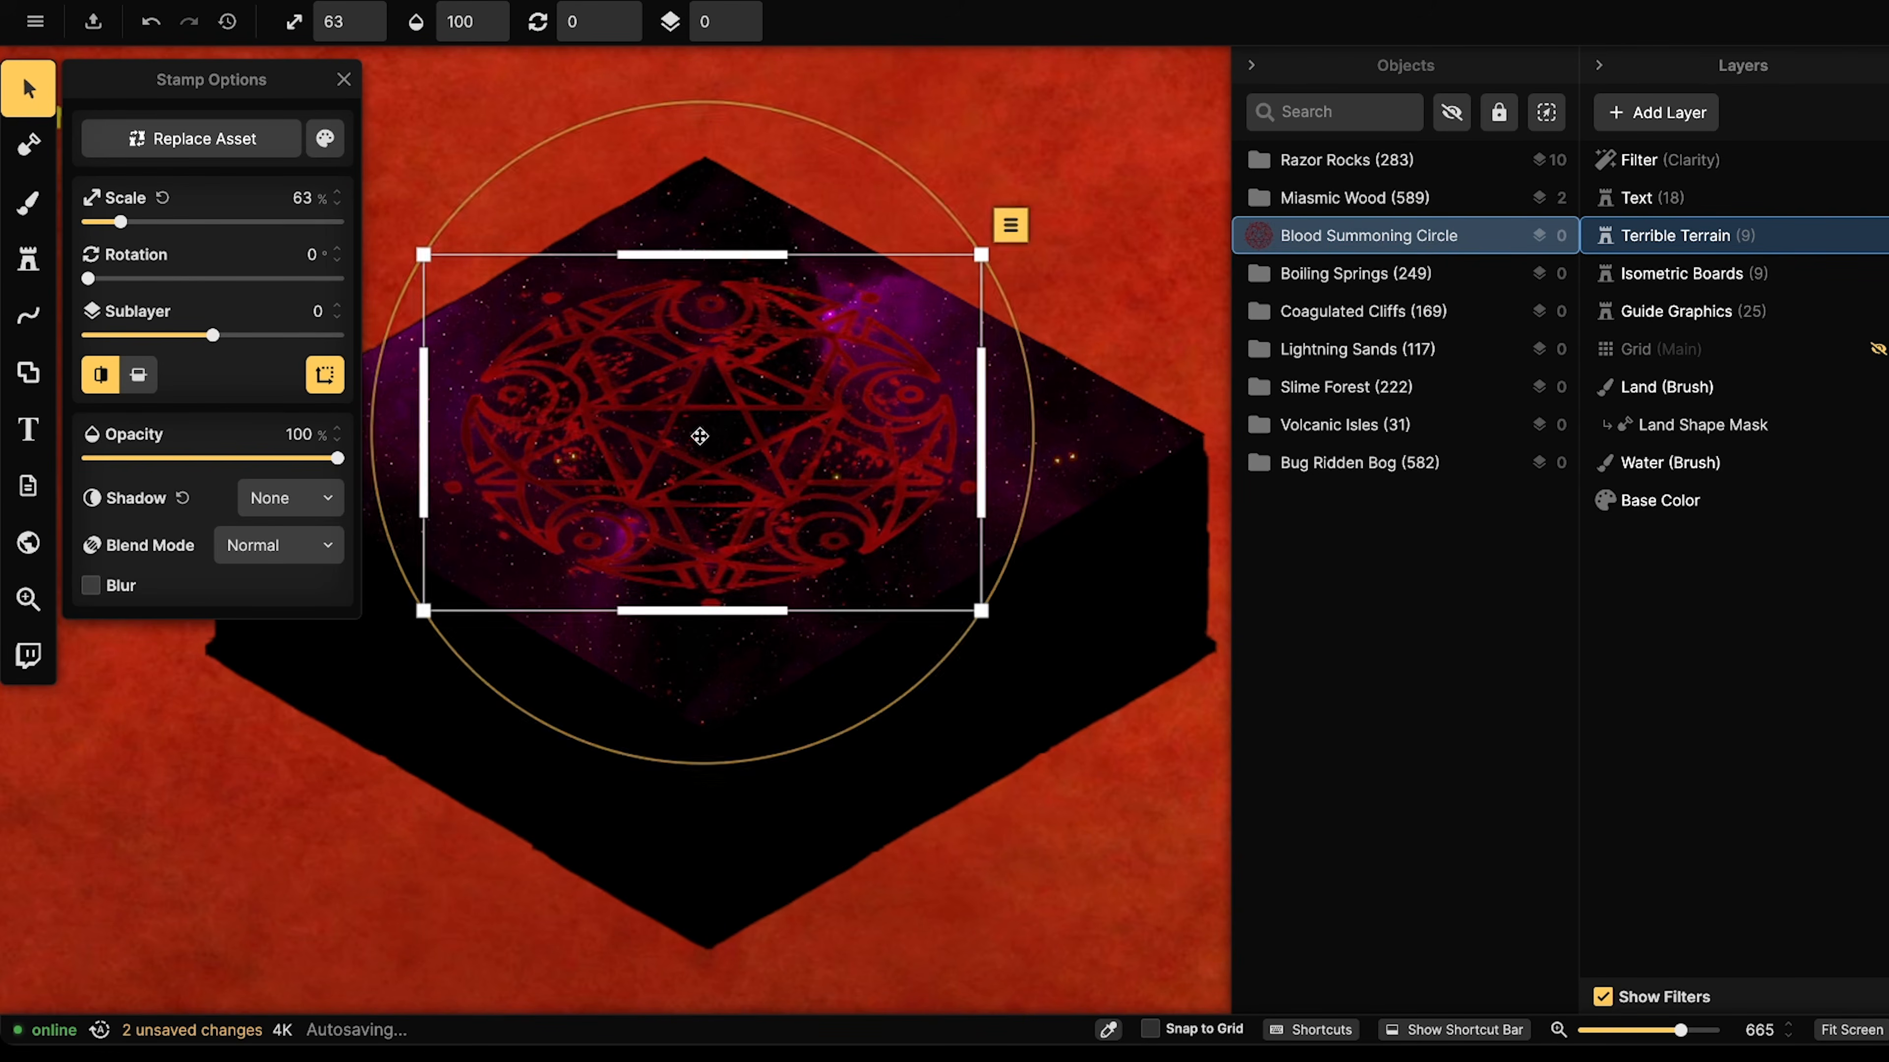
- Search the Fantasy Regional stamp pack for "effects"
click(28, 259)
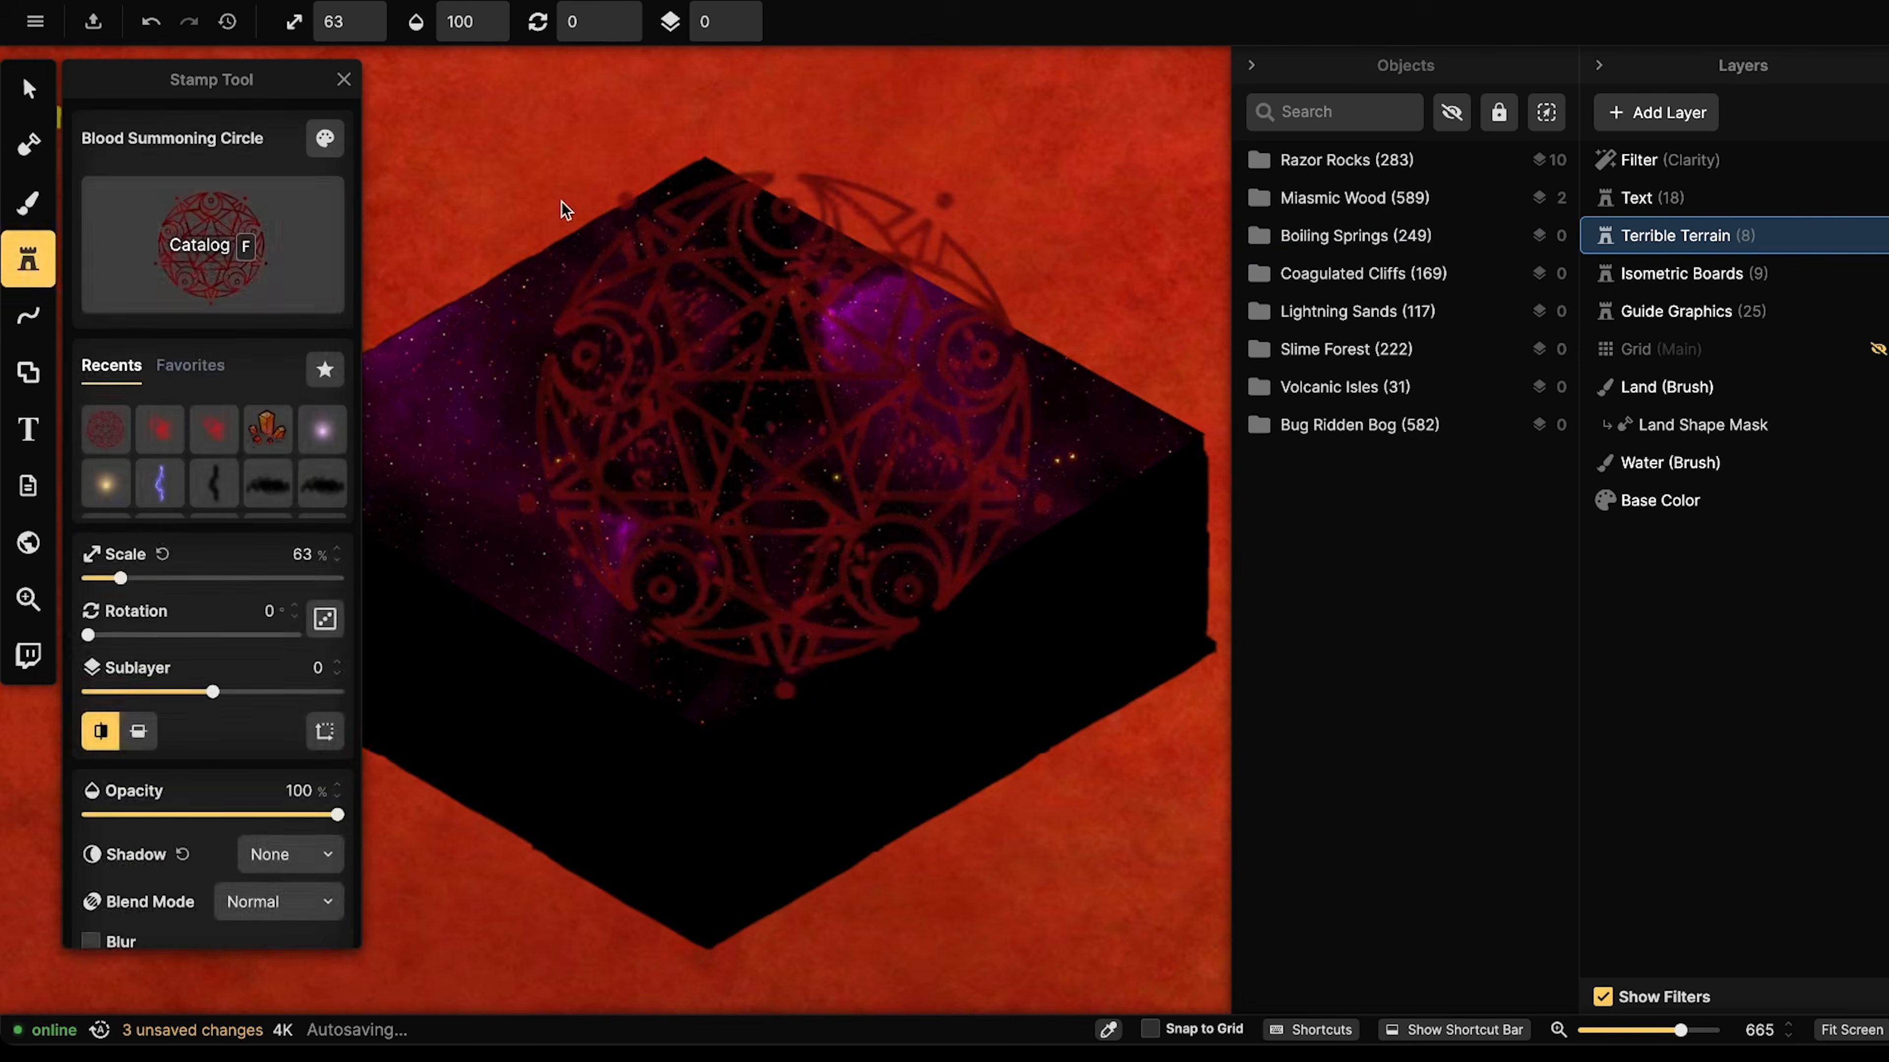
key(f)
click(187, 318)
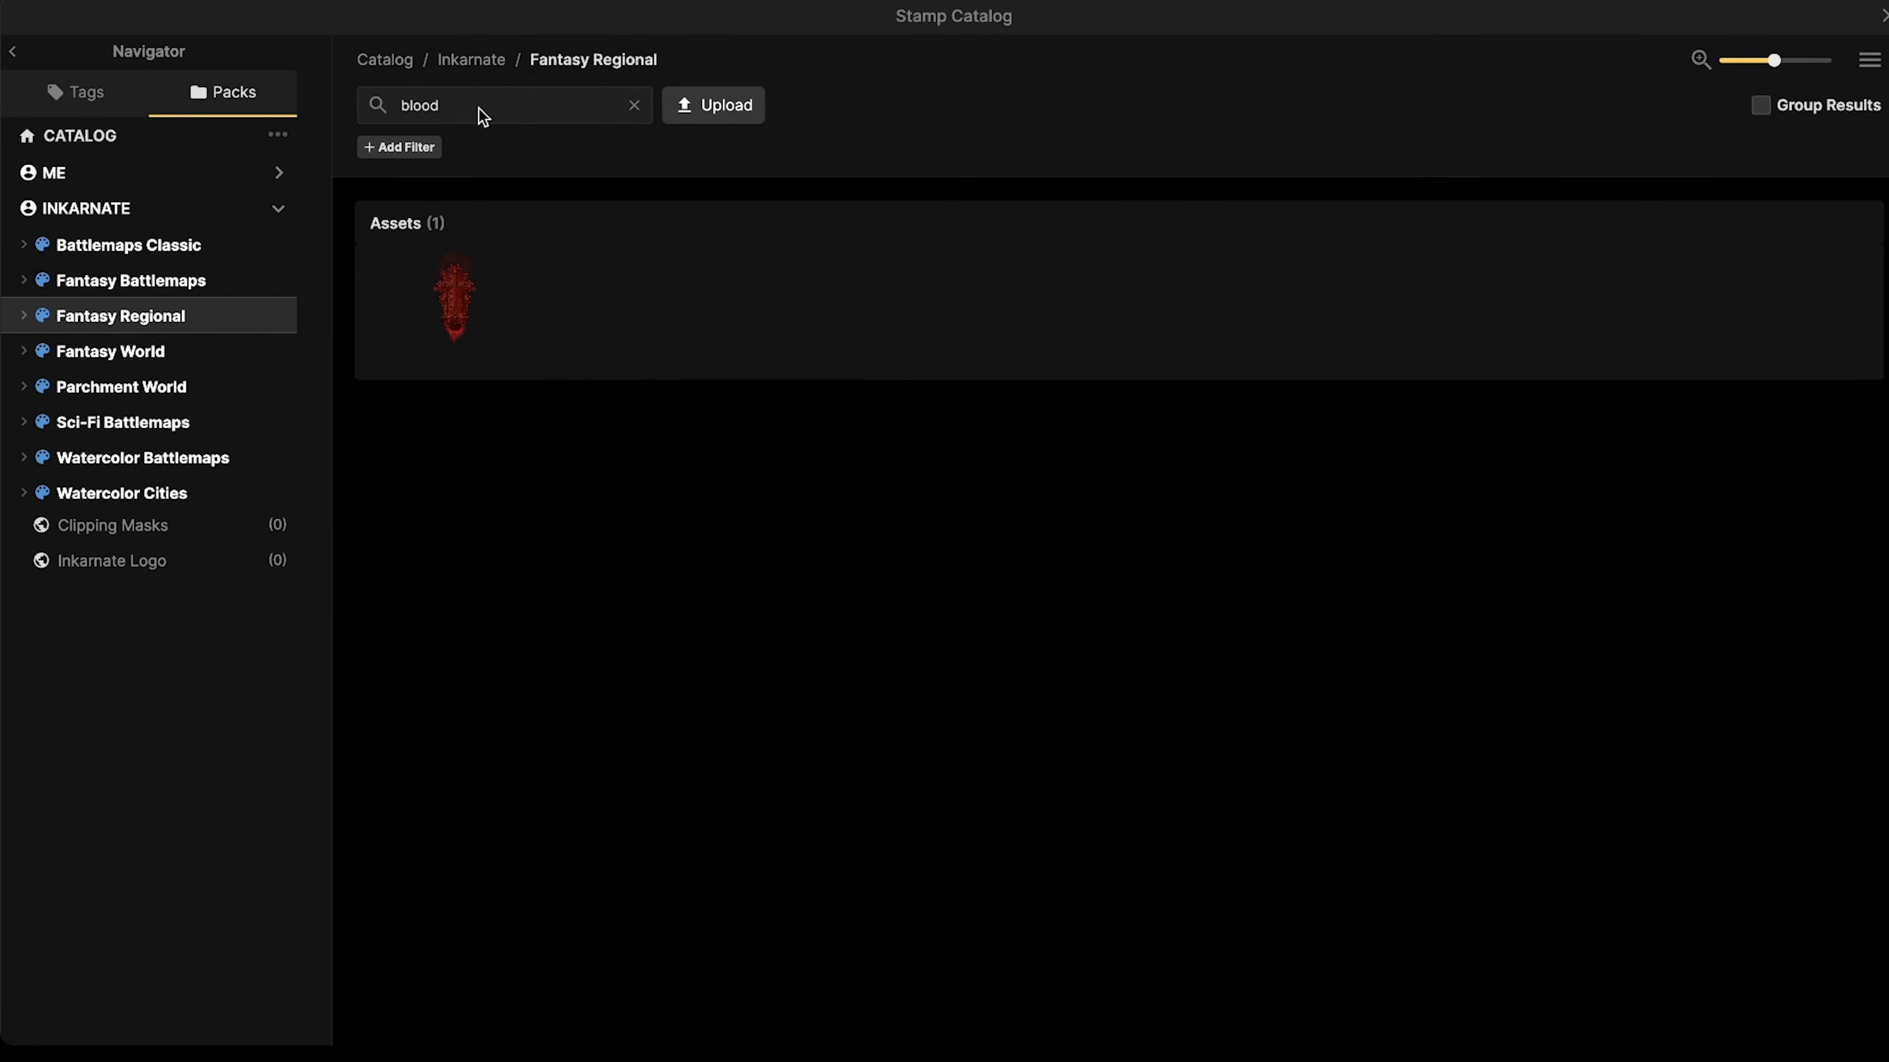
click(633, 106)
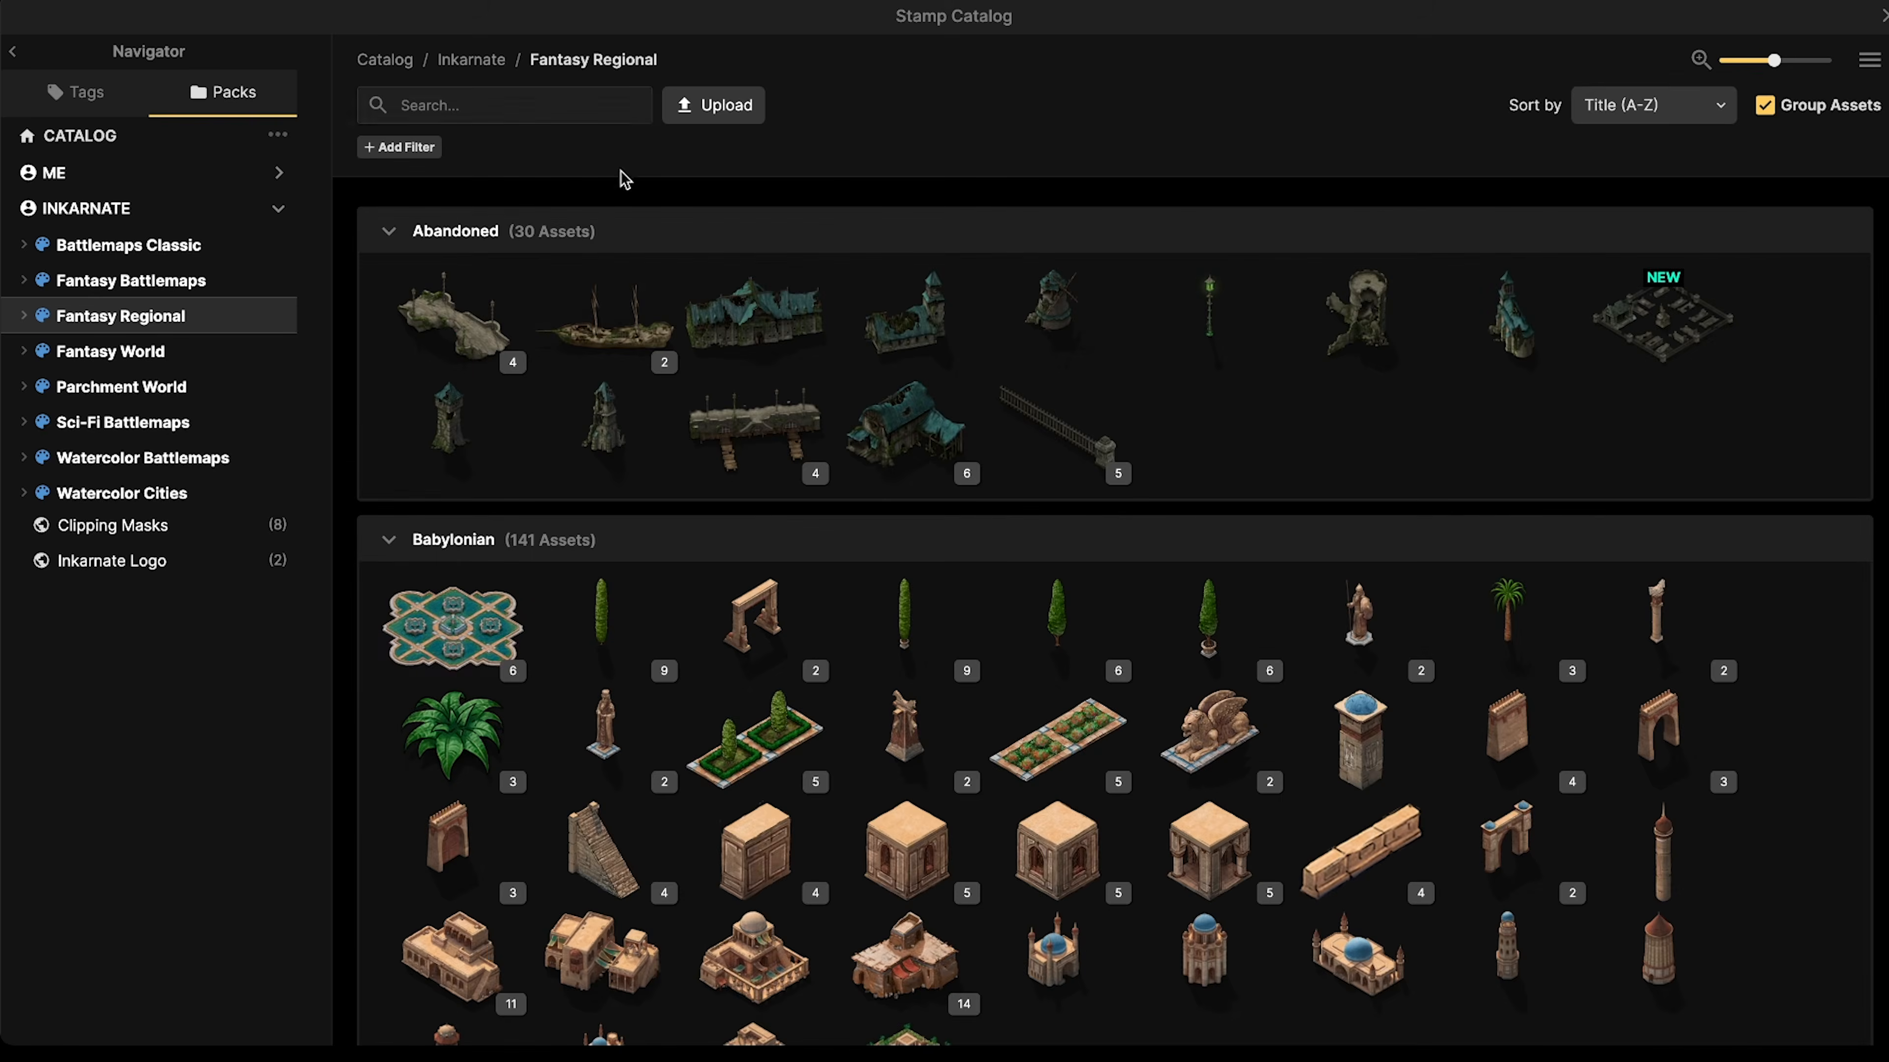
click(481, 121)
text(effects)
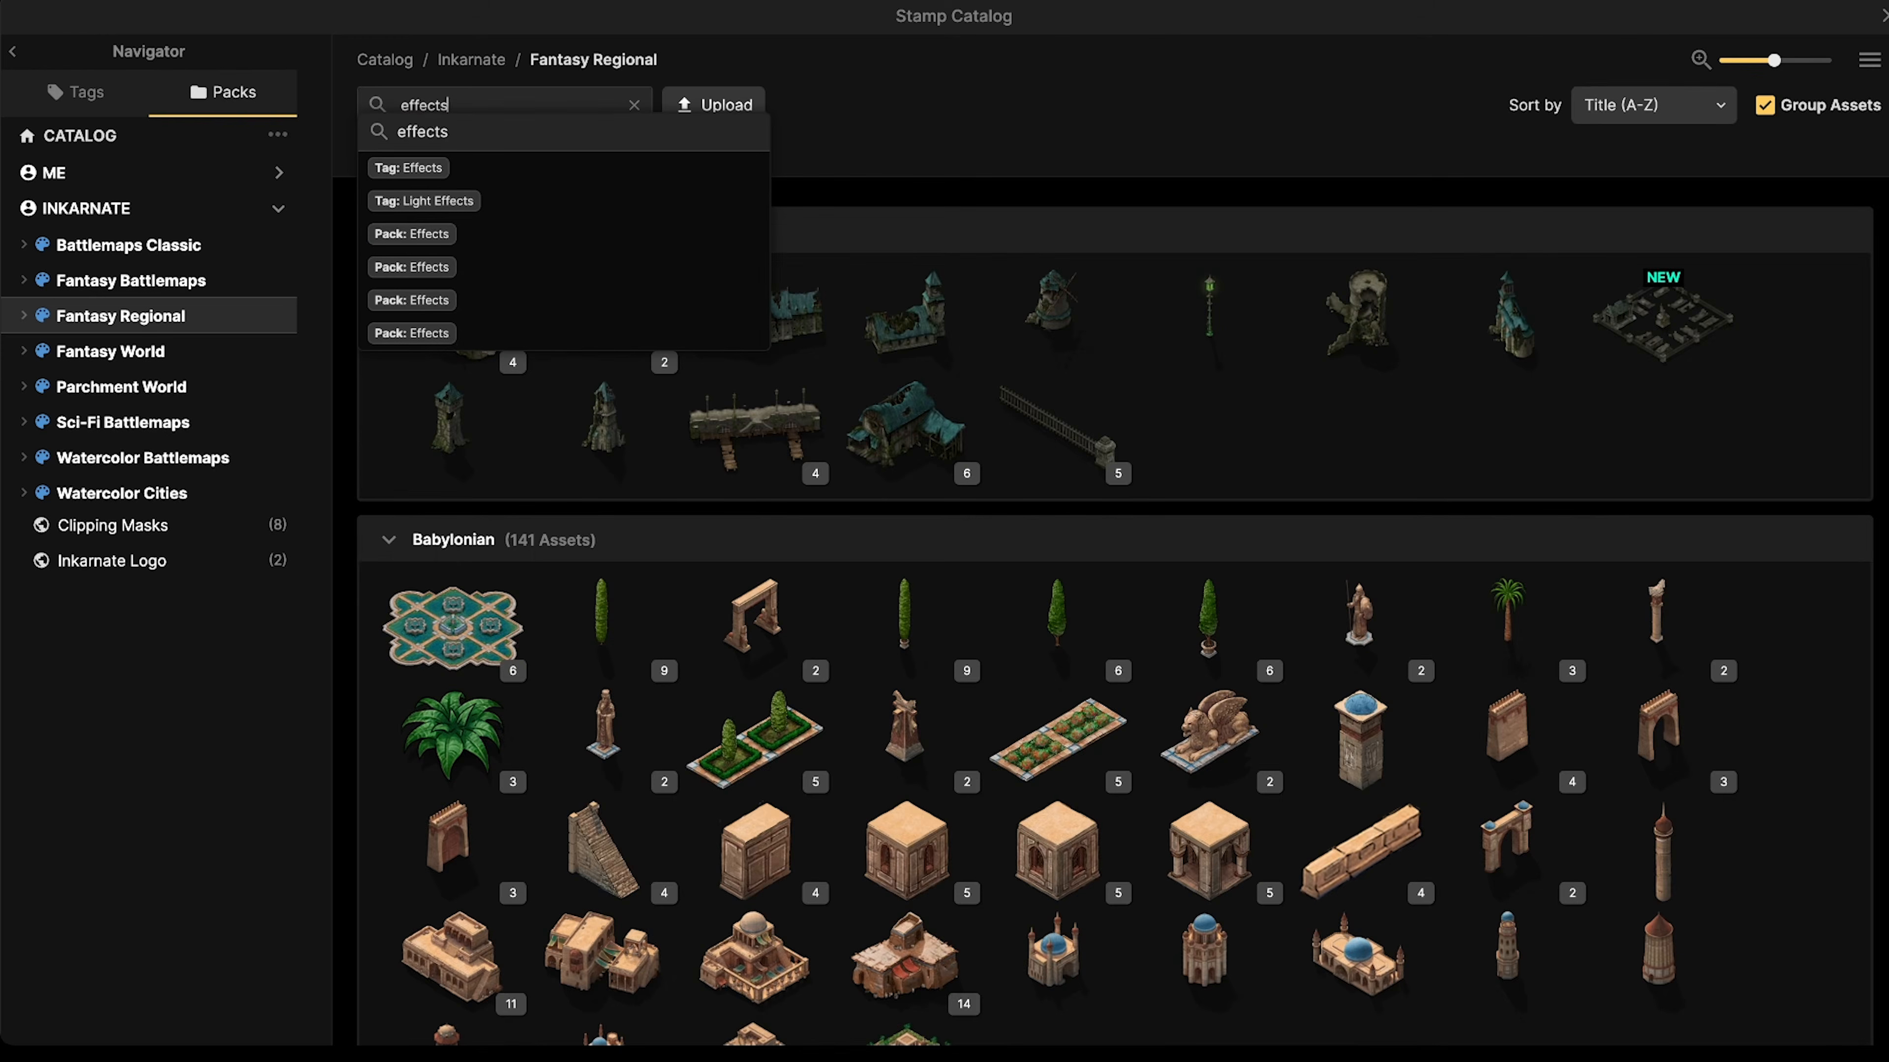
key(Return)
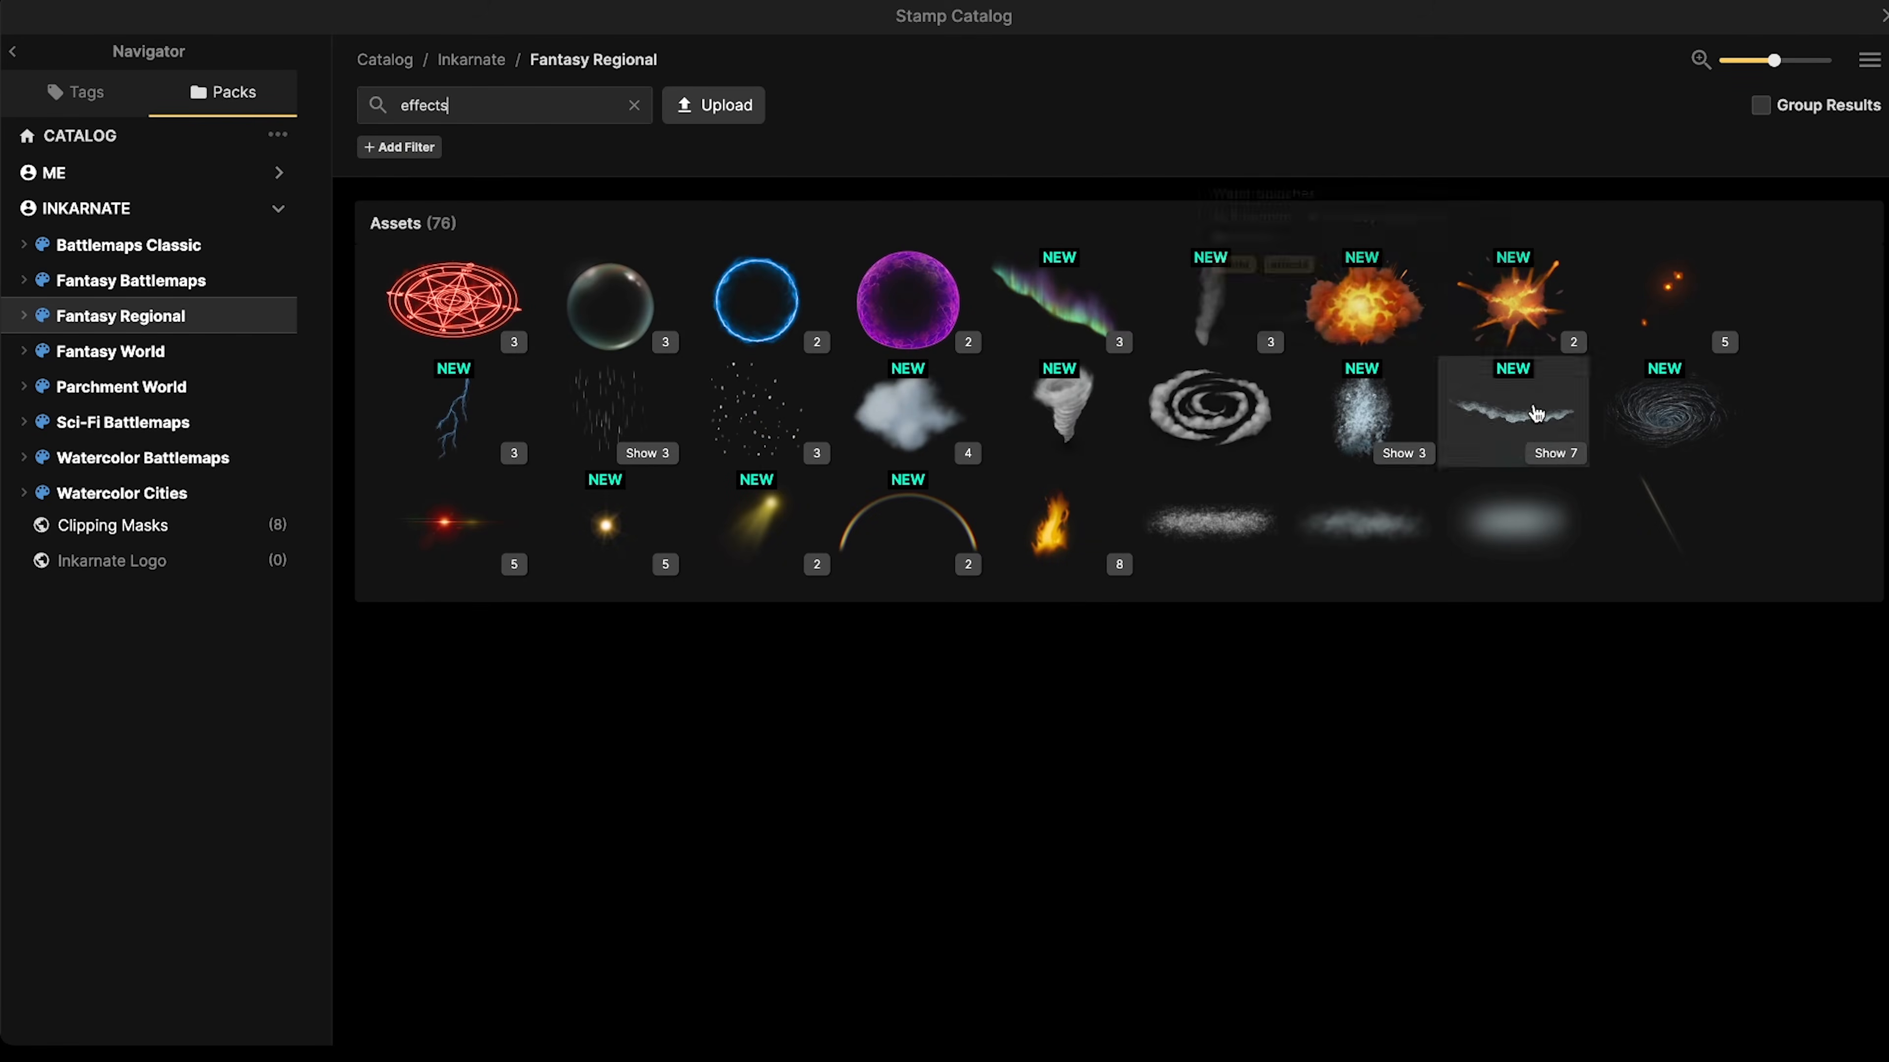
- Try out the Whirlpool stamp over the ??? block and return to the effects stamps
click(1210, 408)
click(182, 286)
click(1642, 409)
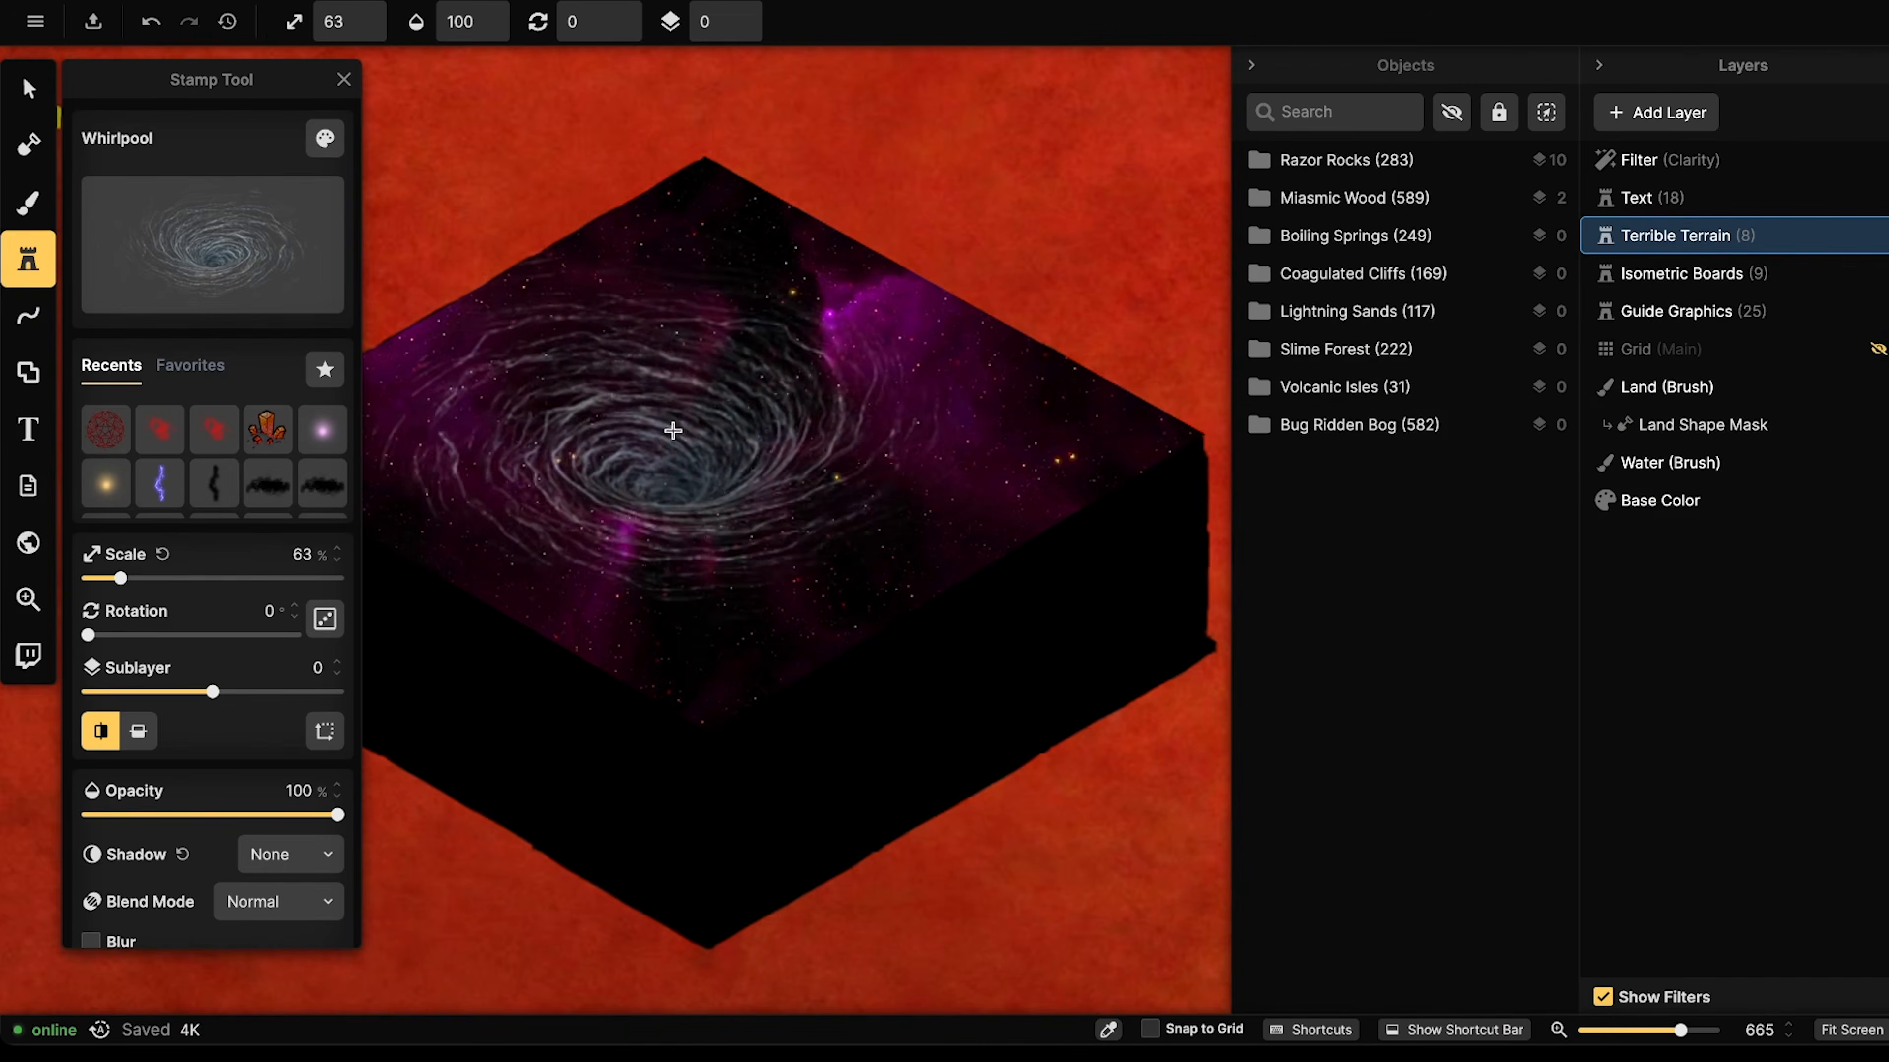
click(247, 268)
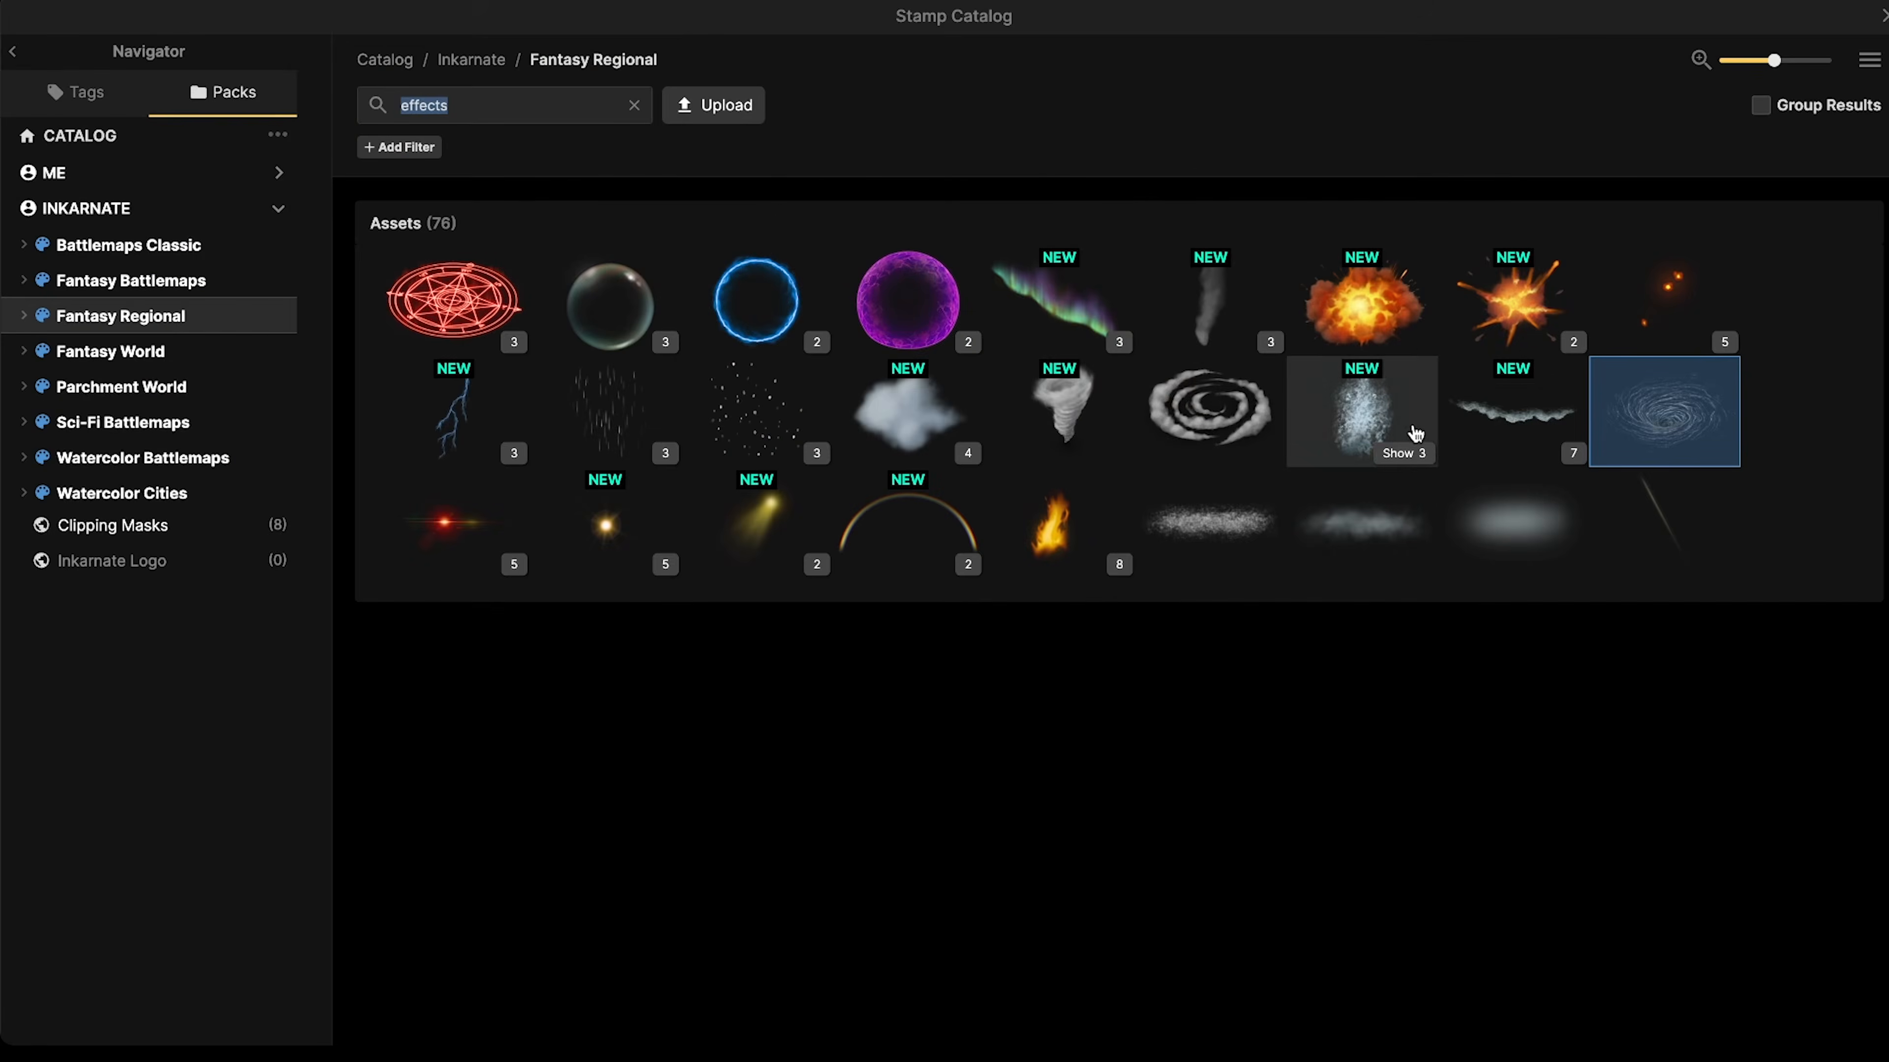
- Place a Tornado Cloud Swirl stamp at 63% scale in the centre of the ??? block's top face and select it
click(1155, 414)
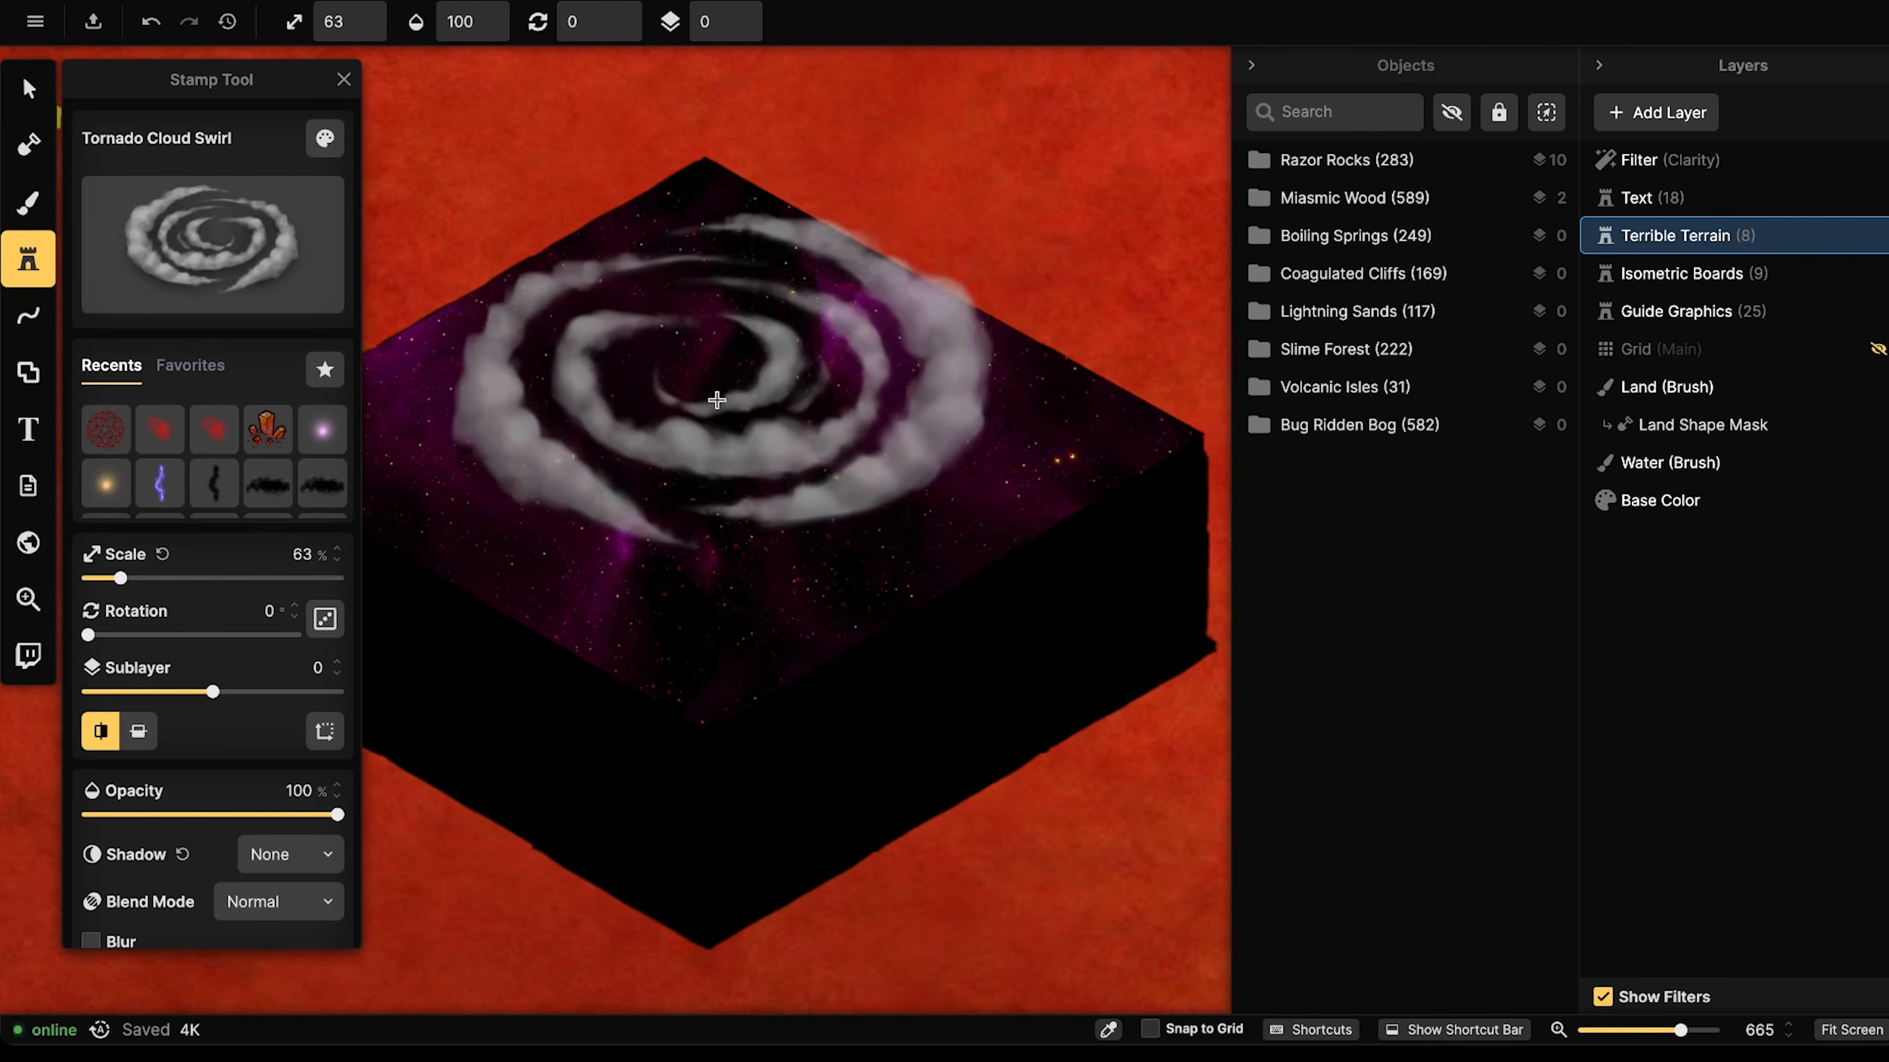
click(702, 456)
key(v)
click(528, 364)
scroll(527, 364, down, 2)
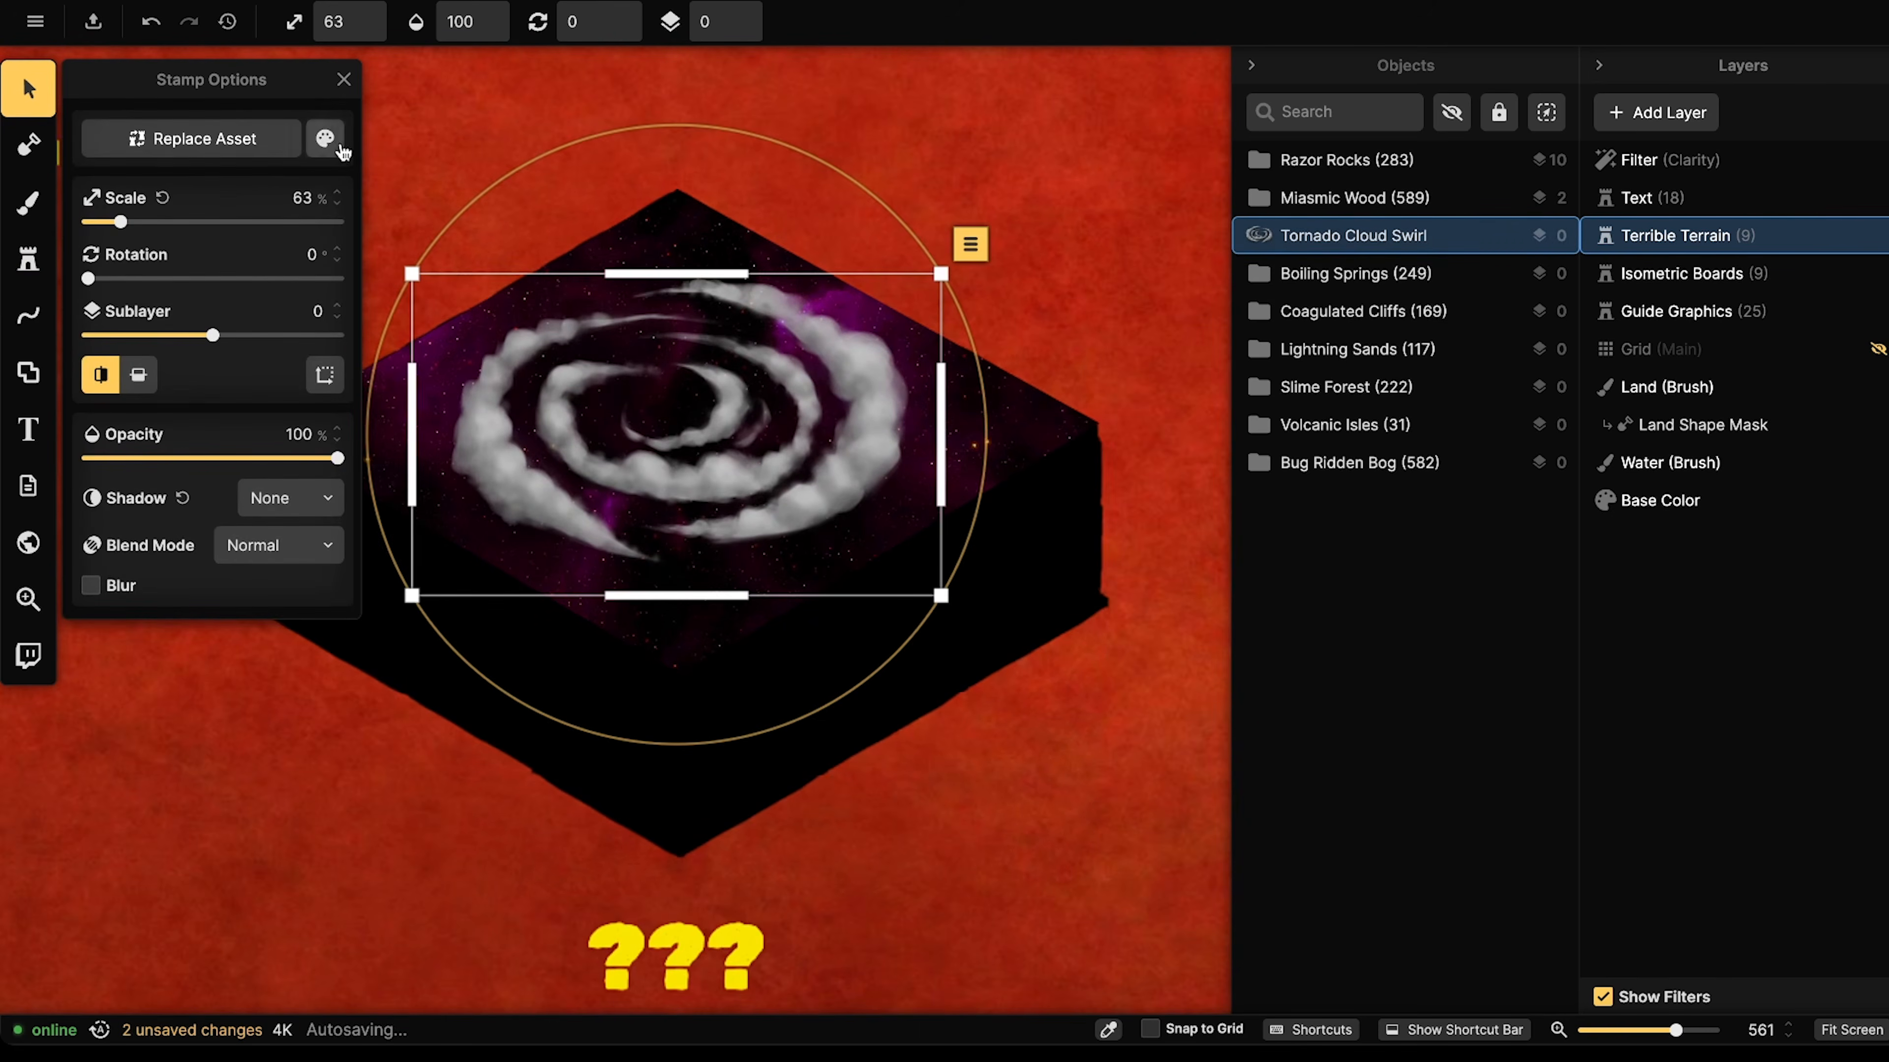
- Set the cloud swirl's saturation to 200%, brightness to 55% and contrast to 138%, and nudge it slightly into place
click(340, 147)
mouse_move(448, 270)
mouse_down()
mouse_move(426, 268)
mouse_move(461, 268)
mouse_up()
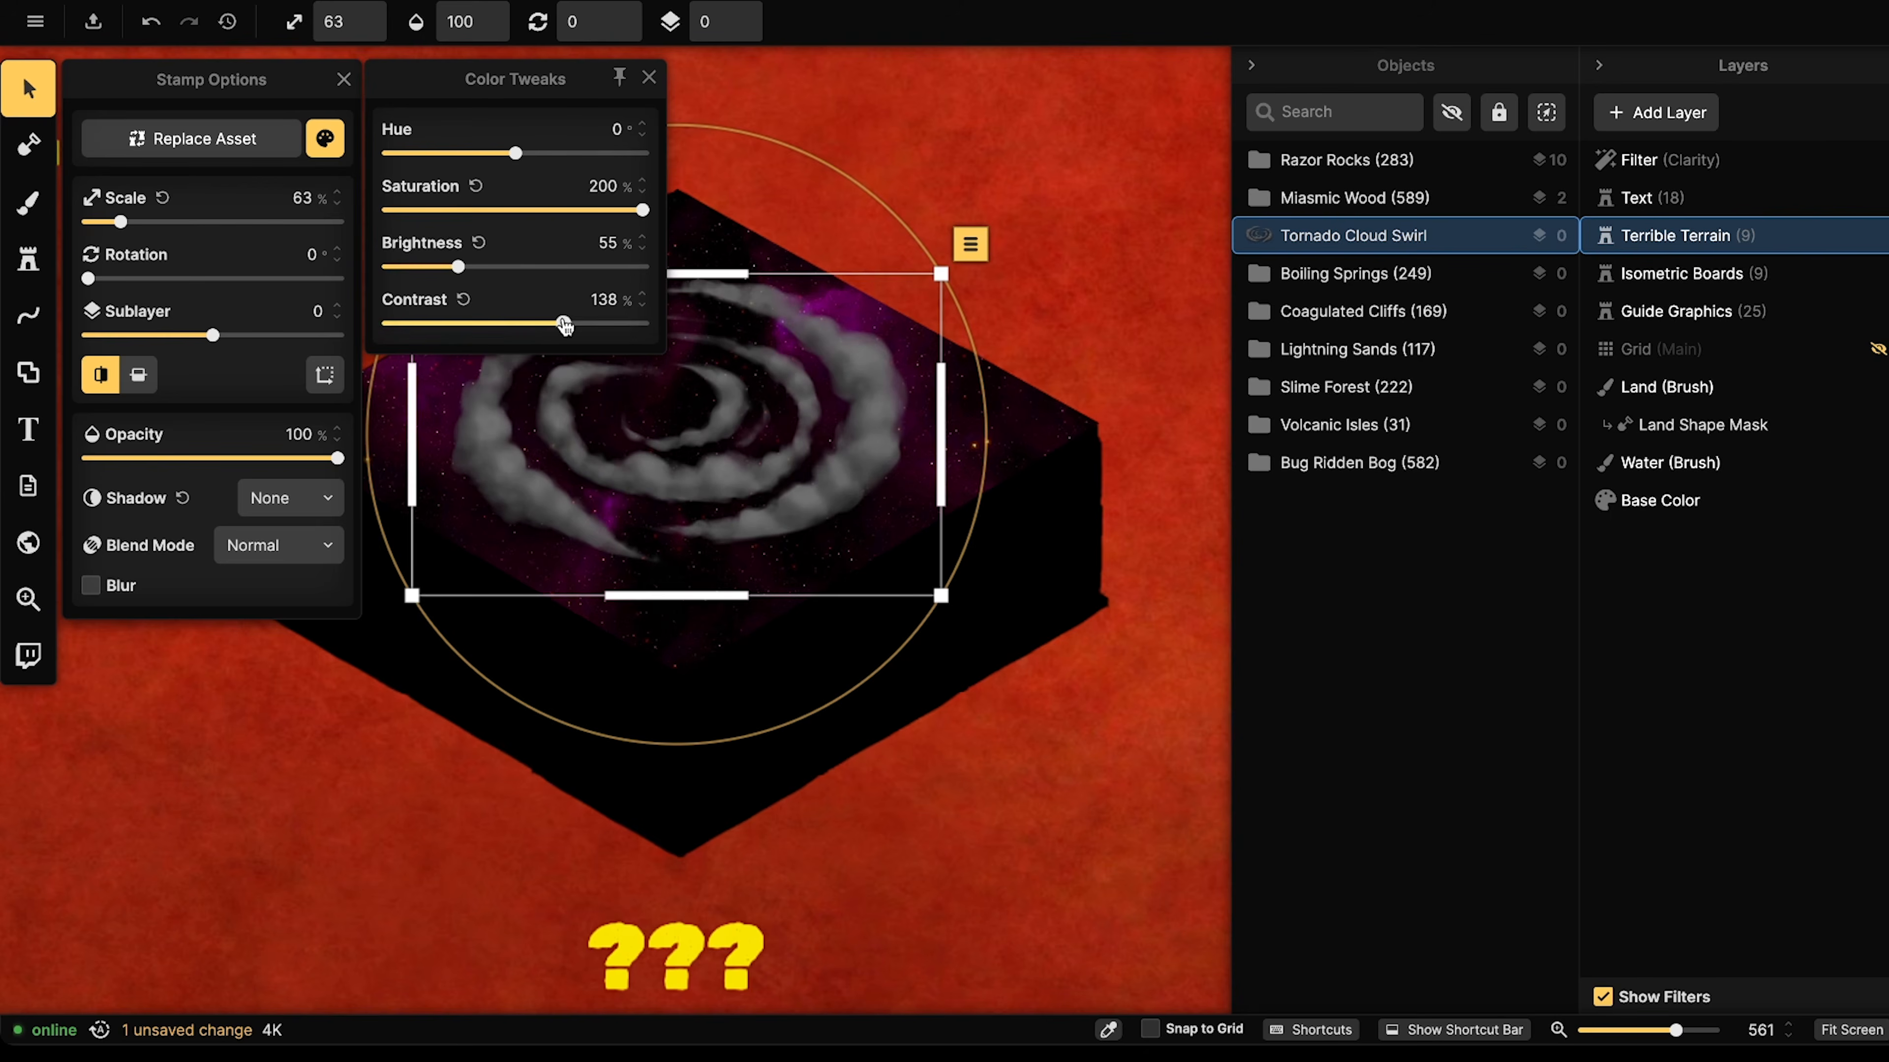
drag(639, 386, 635, 384)
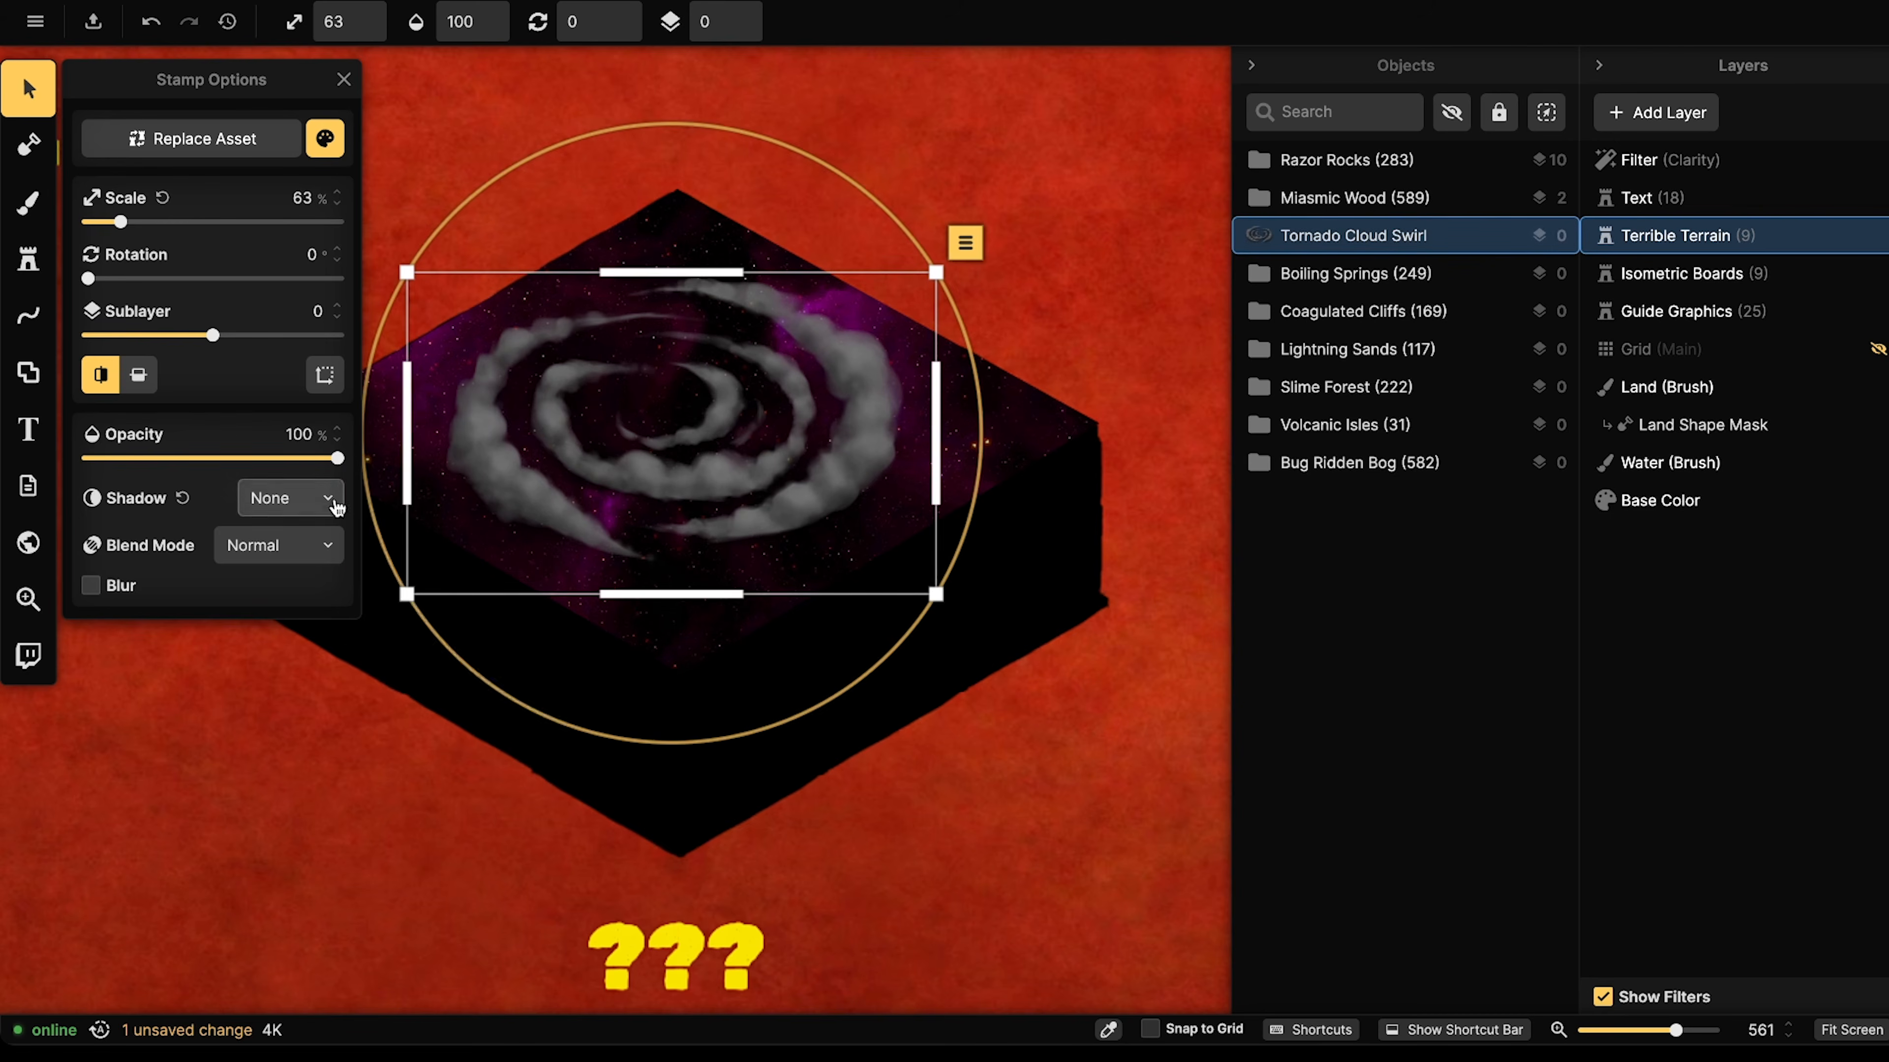
- Set the cloud swirl's blend mode to Luminosity and nudge it slightly towards the block's centre
click(292, 543)
scroll(460, 818, down, 3)
click(417, 1013)
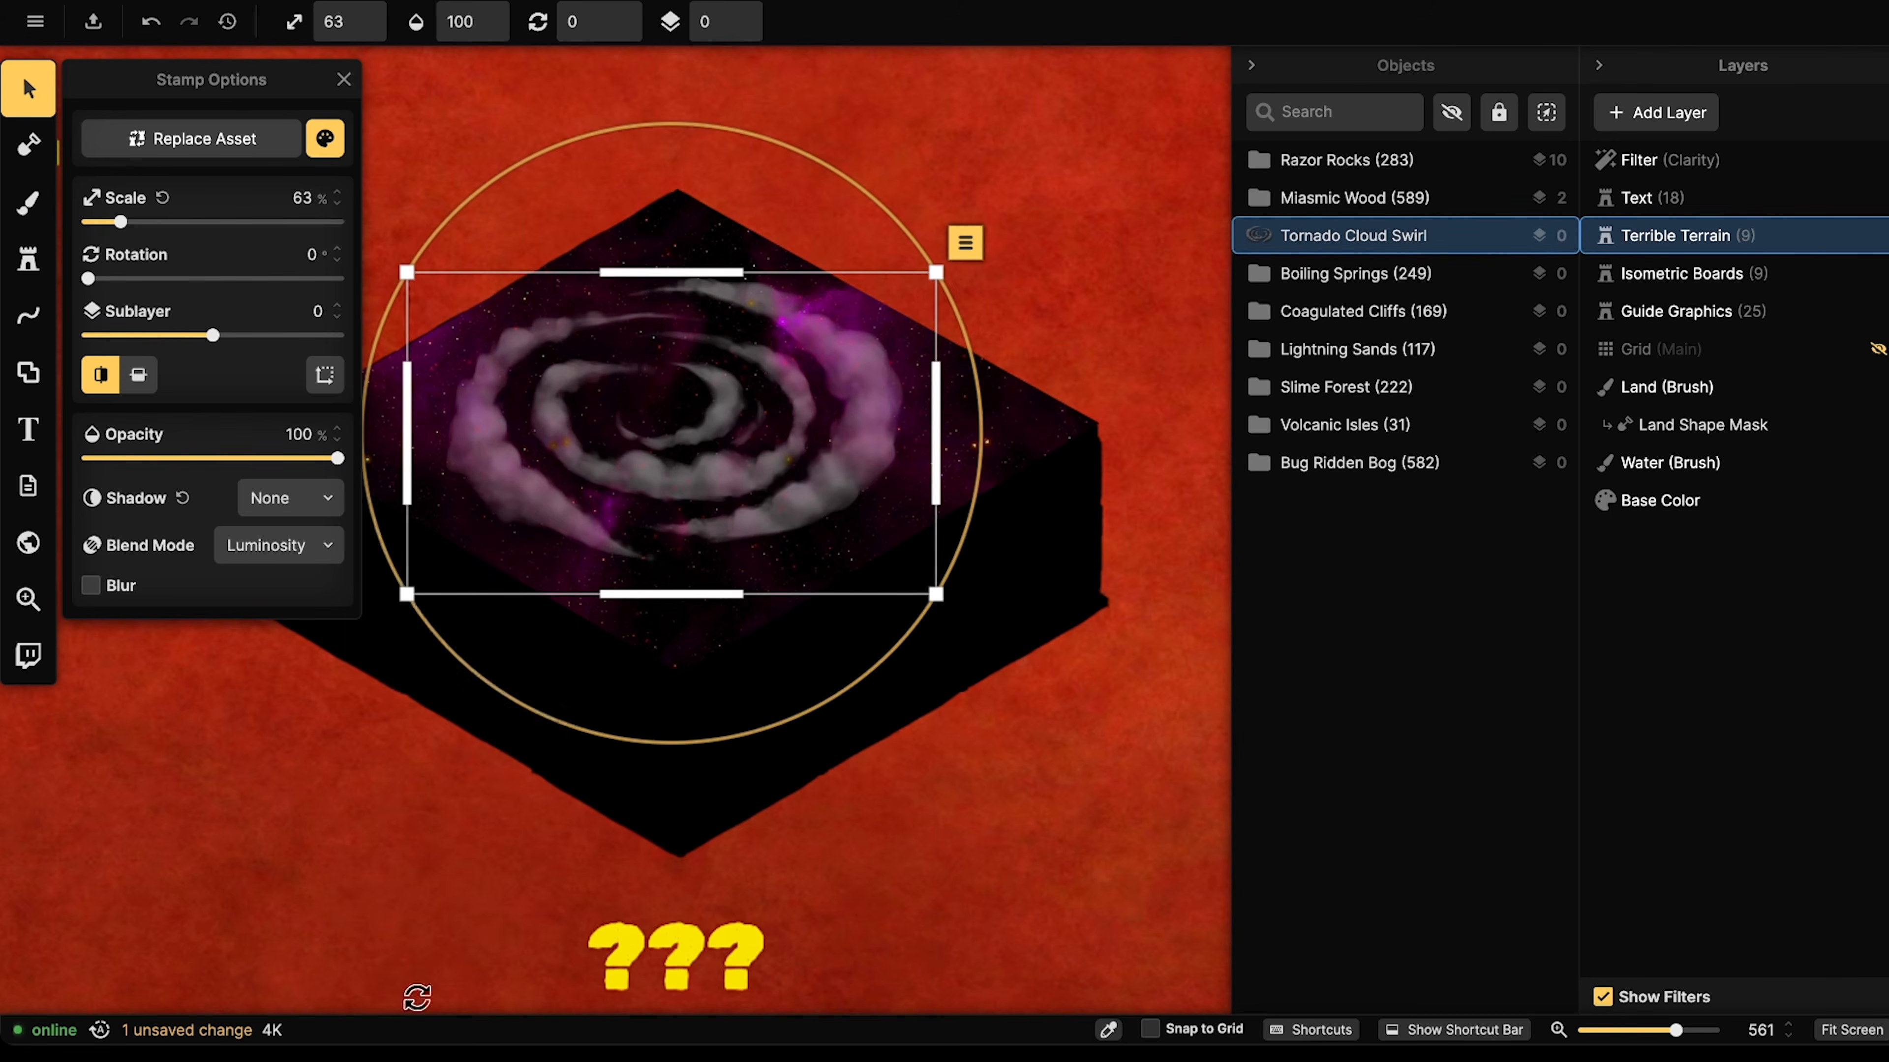
drag(642, 436, 645, 434)
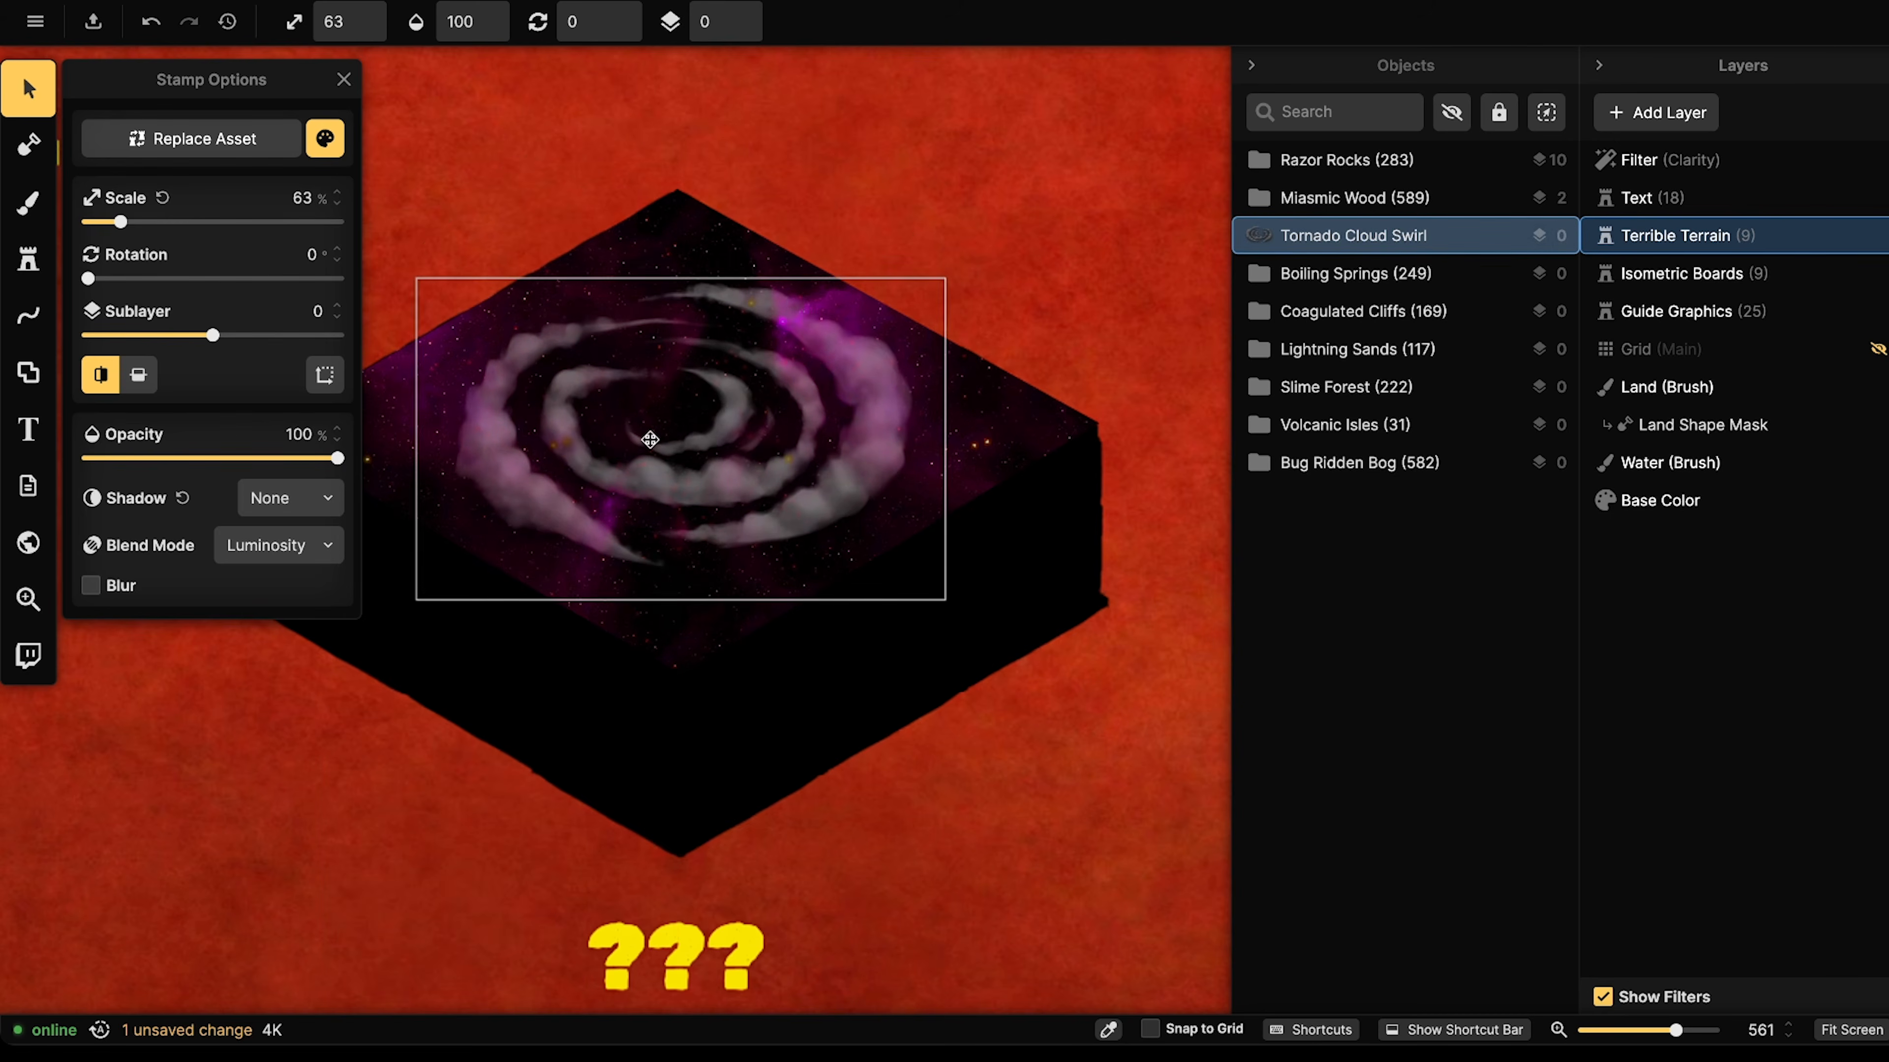
- Darken the cloud swirl with a lower brightness, fine-tune its position on the block's top face and deselect it
click(325, 138)
drag(432, 268, 425, 269)
drag(725, 401, 781, 426)
key(Escape)
click(783, 421)
key(Escape)
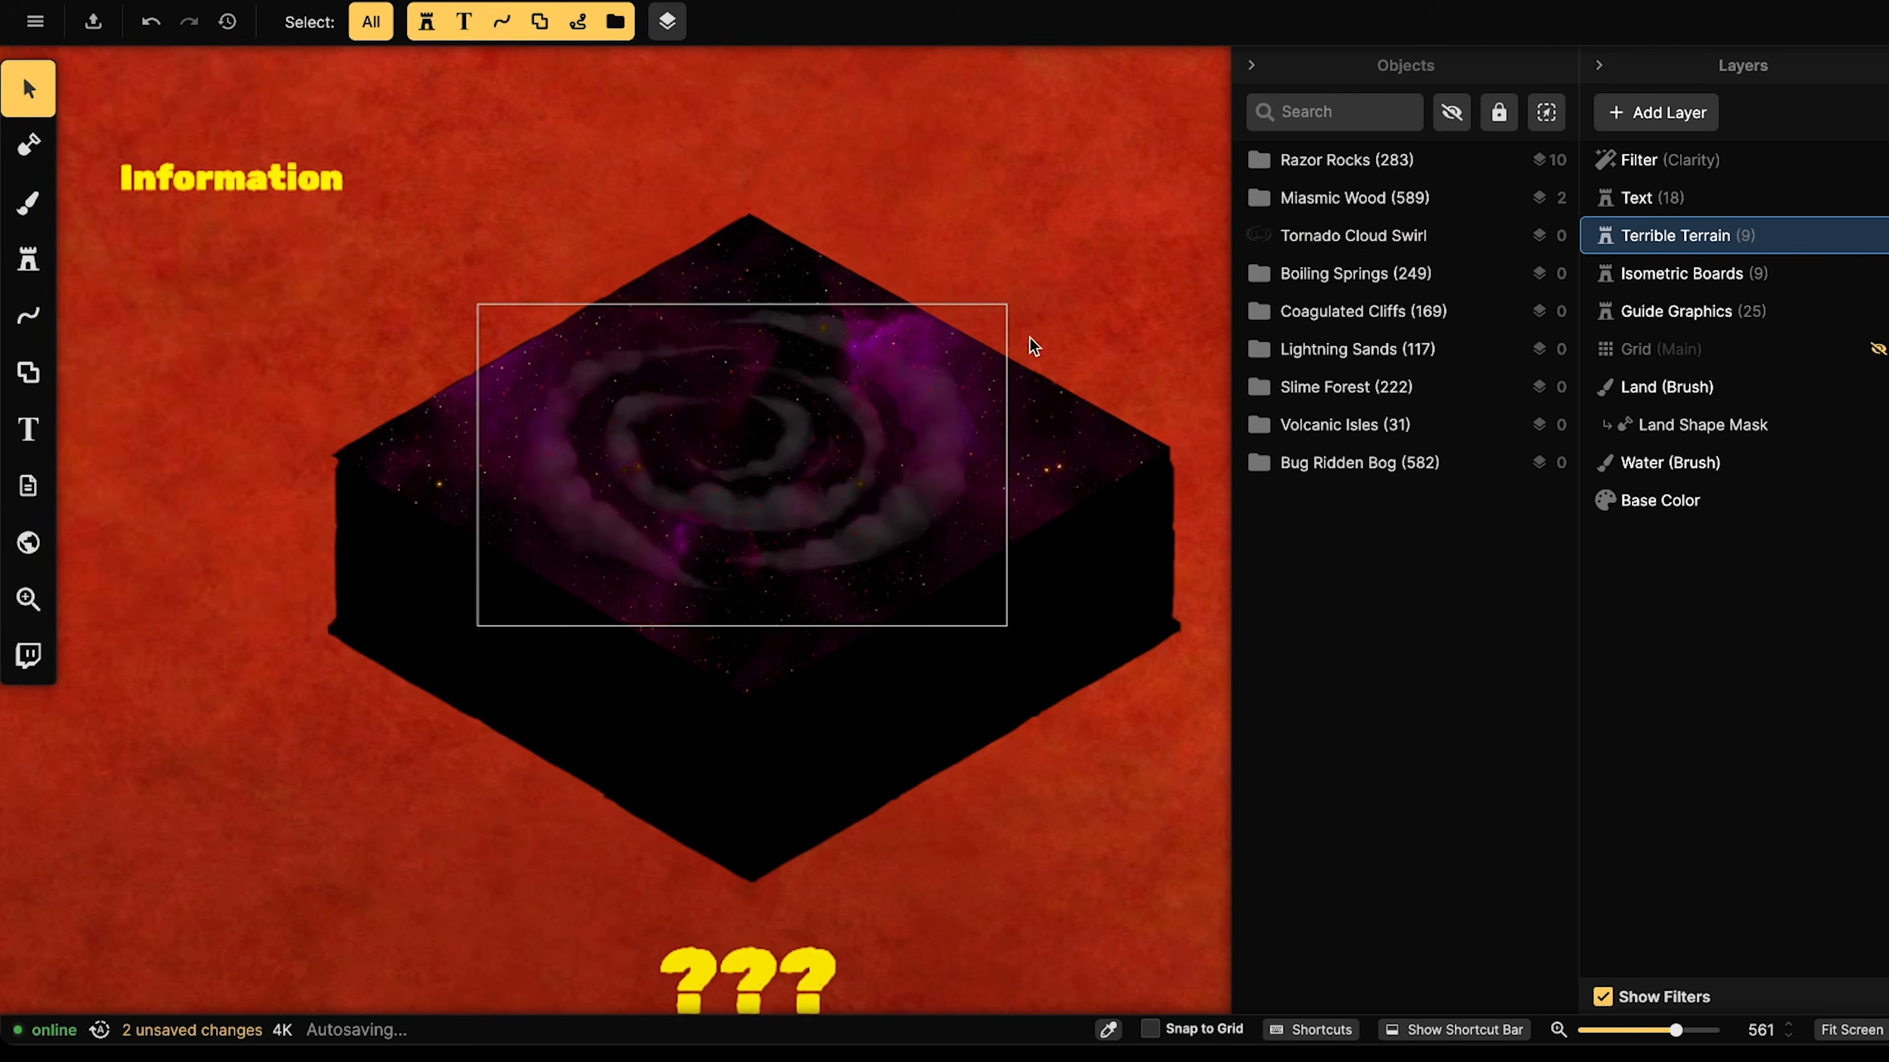
drag(750, 500, 755, 495)
key(Escape)
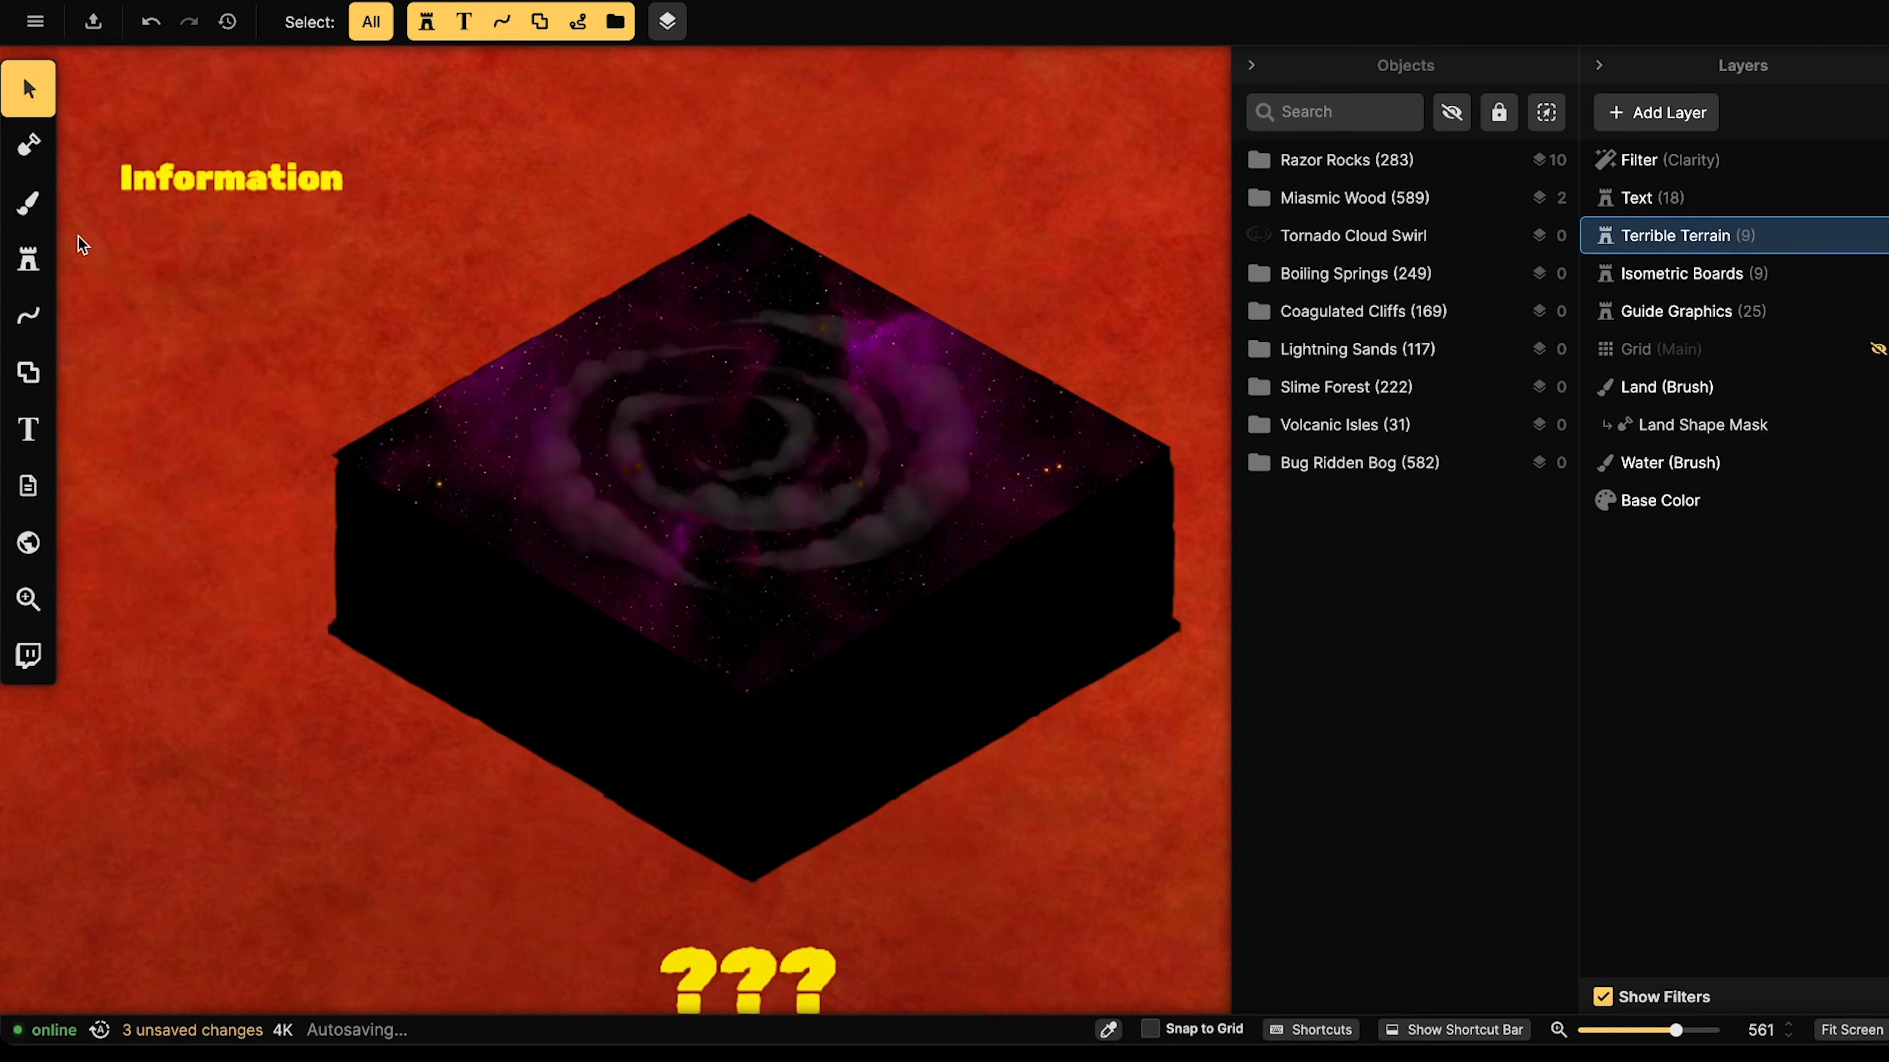
- Search the Fantasy Regional stamp pack for "float" and try the Floating Island stamp over the block
click(28, 258)
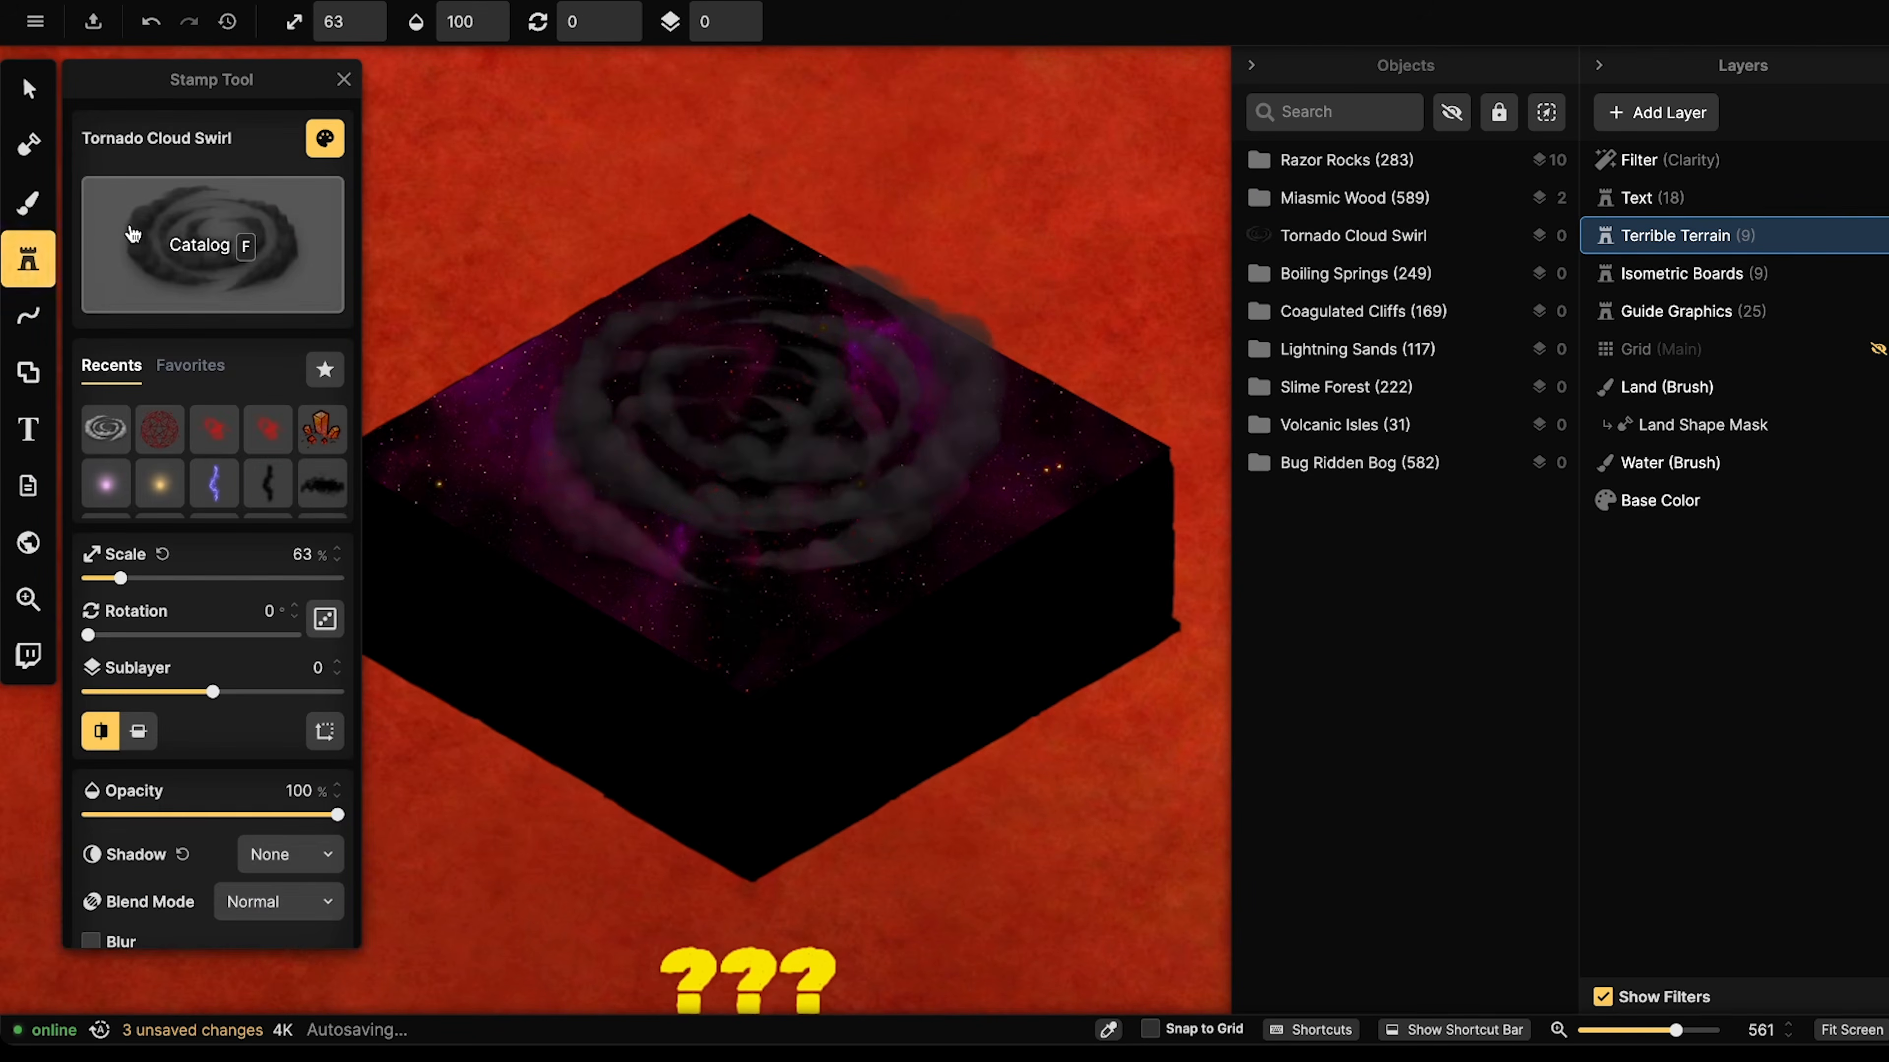
click(132, 233)
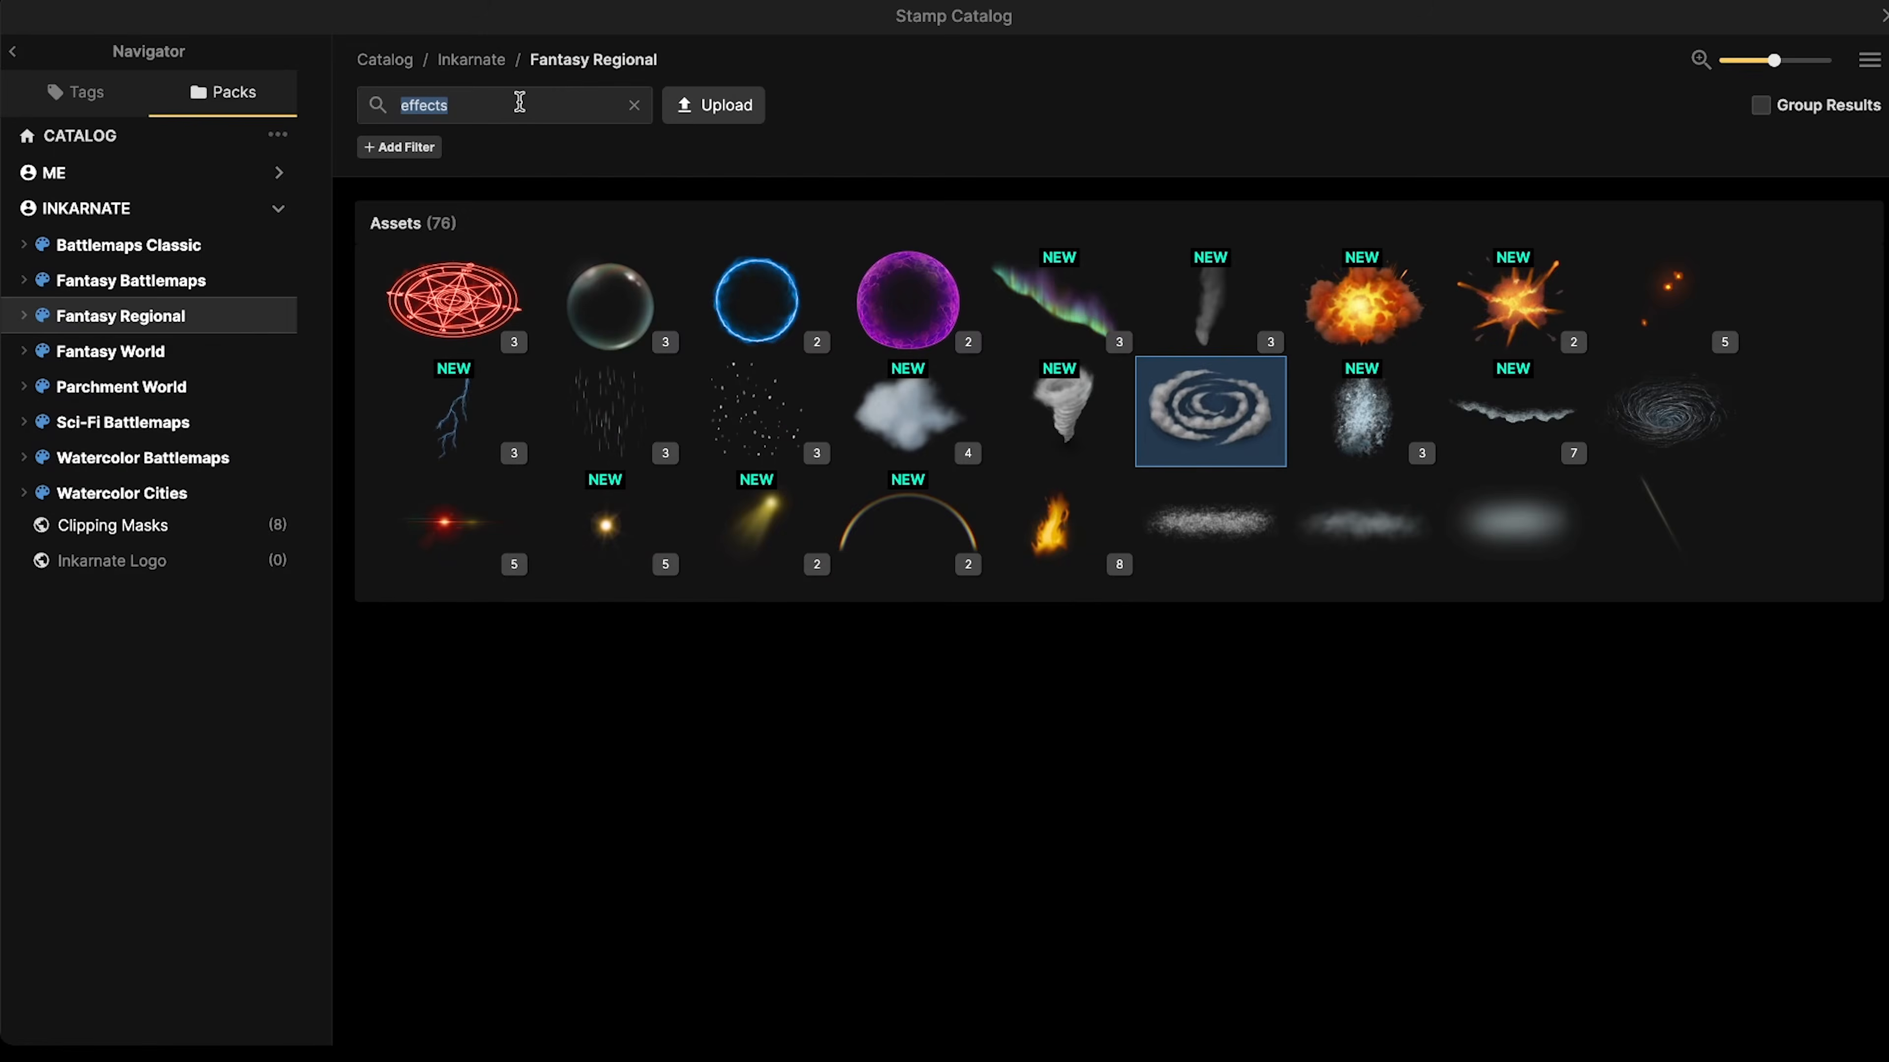
text(flo)
key(BackSpace)
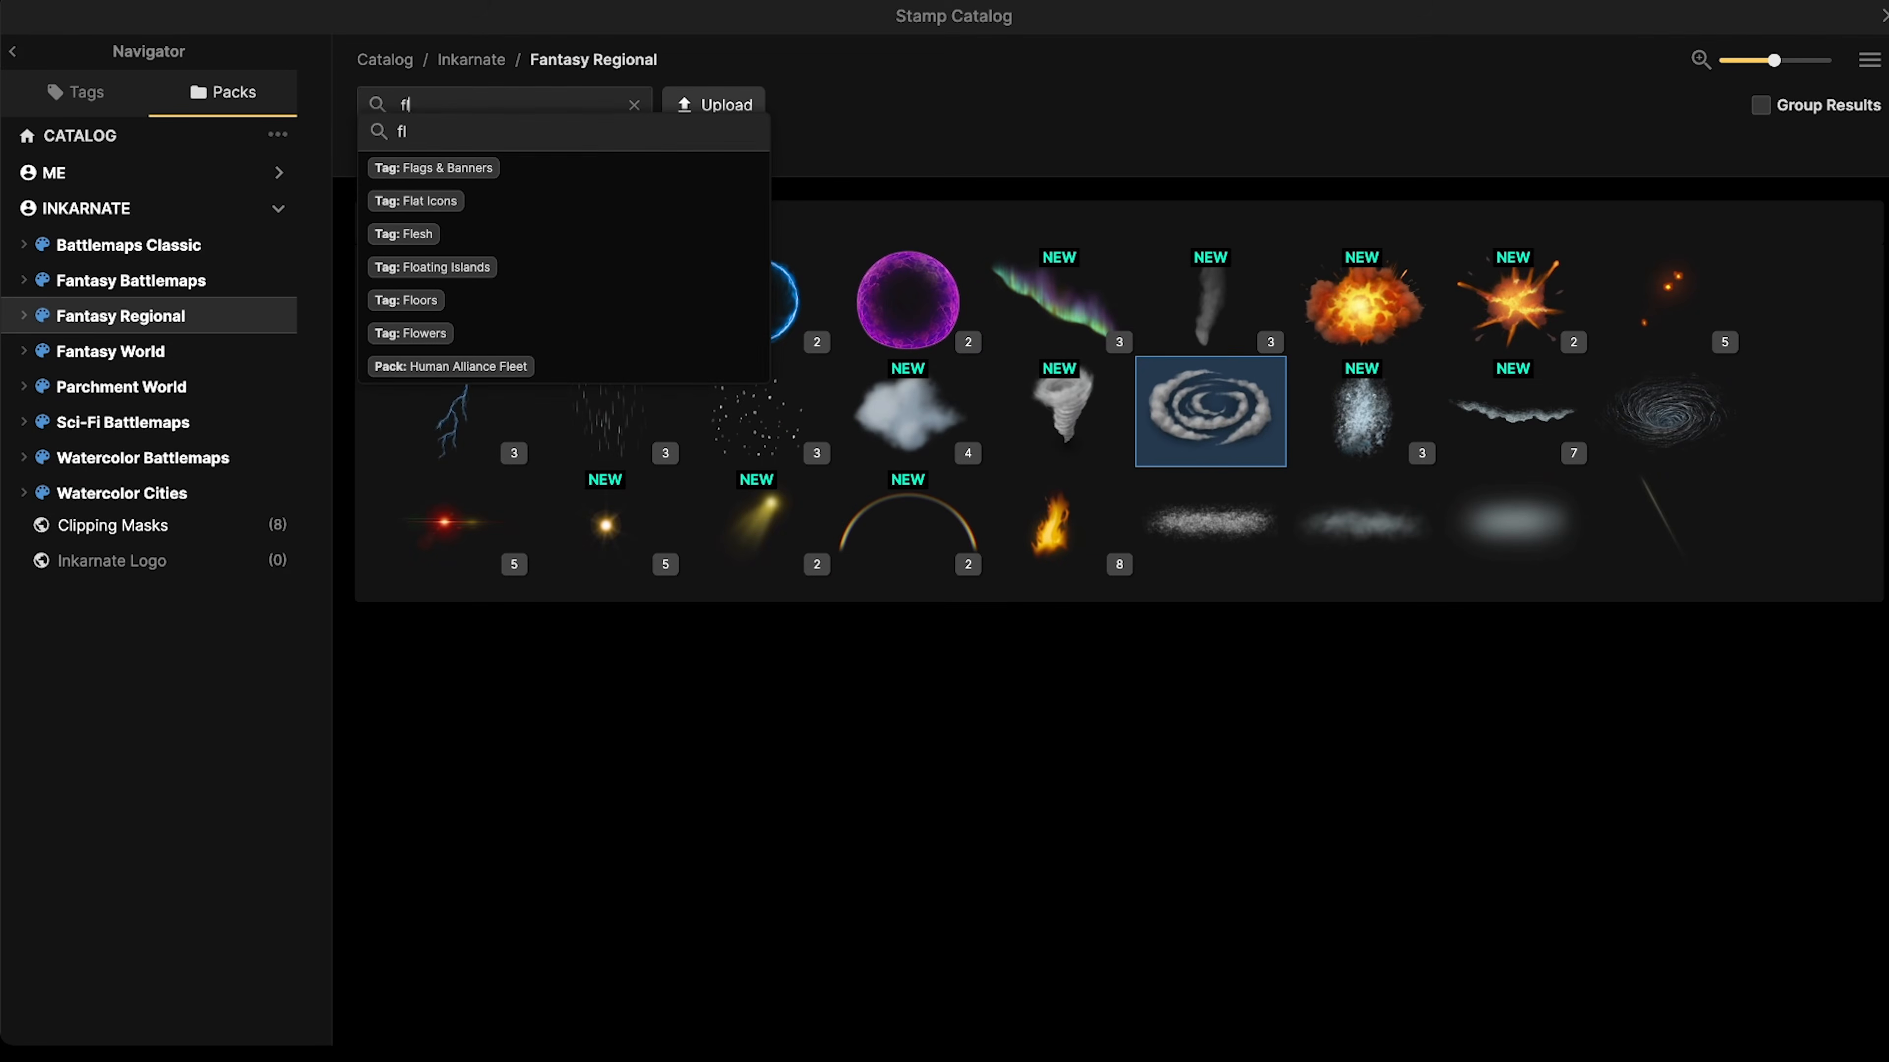
text(oat)
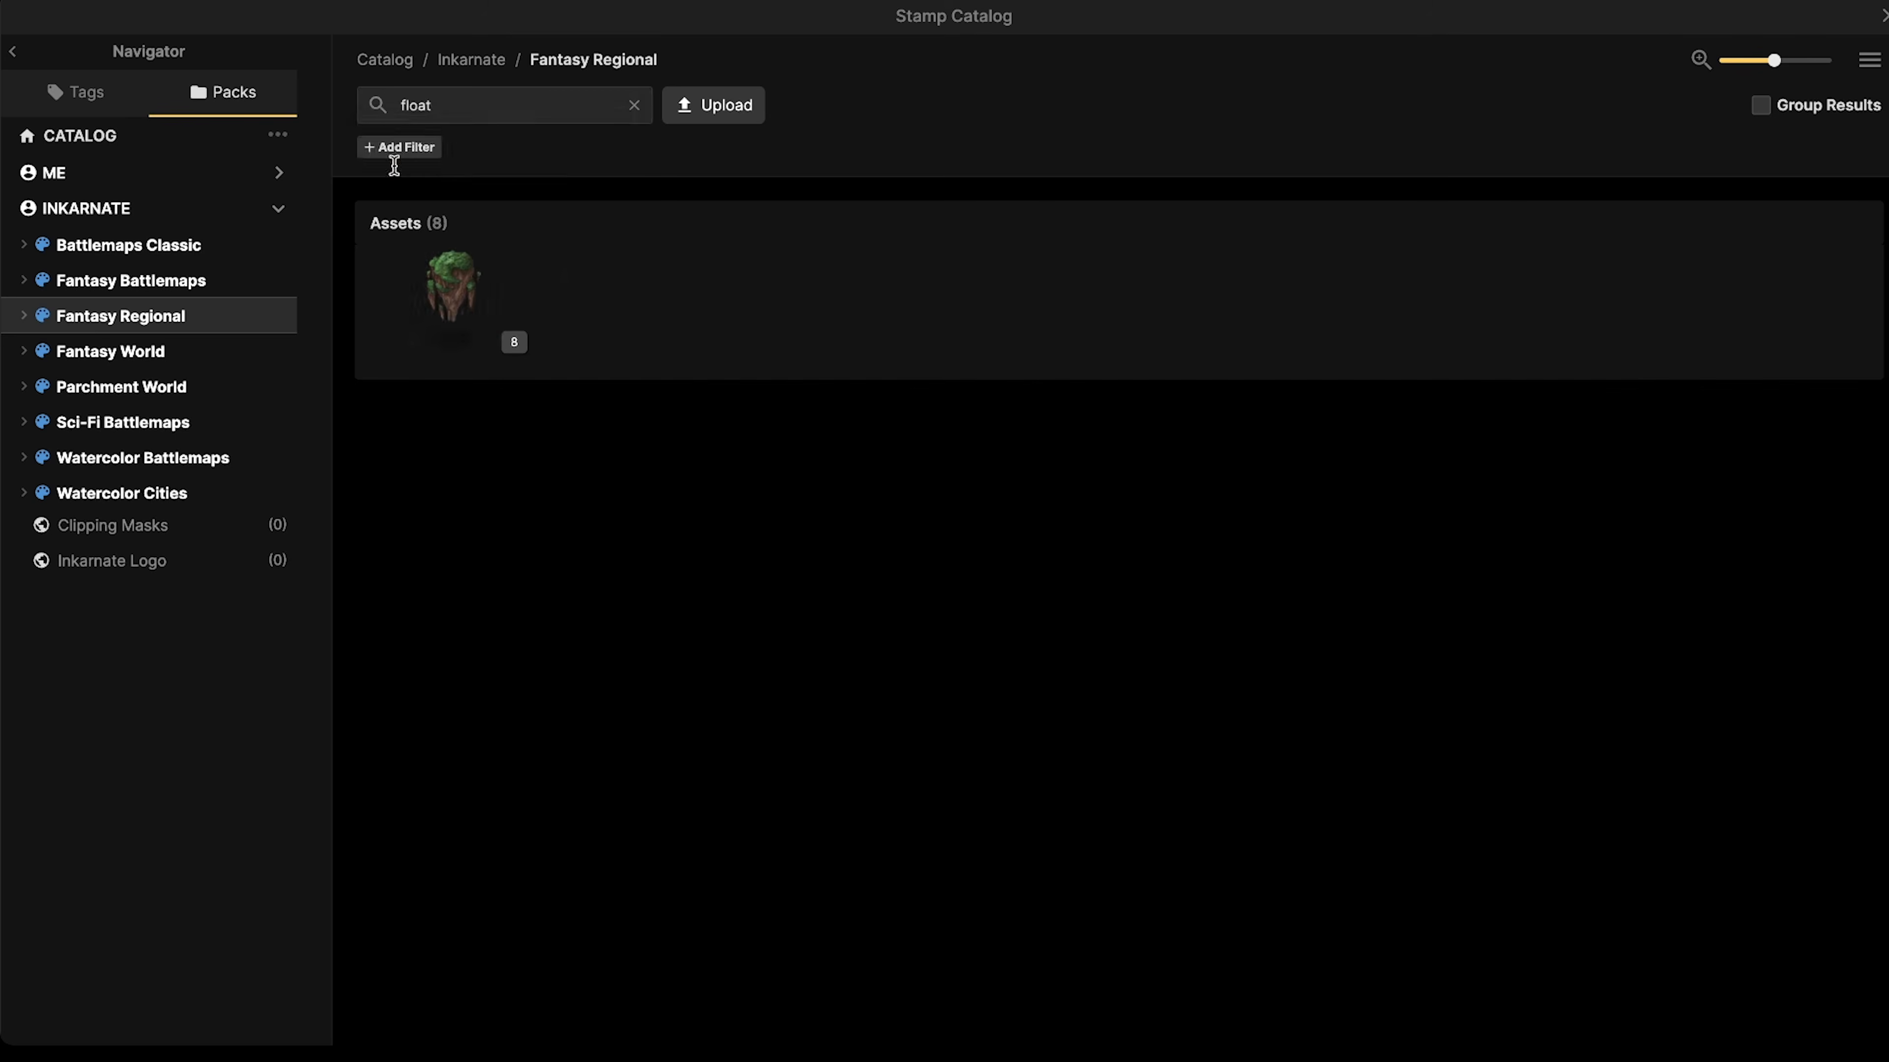
click(457, 286)
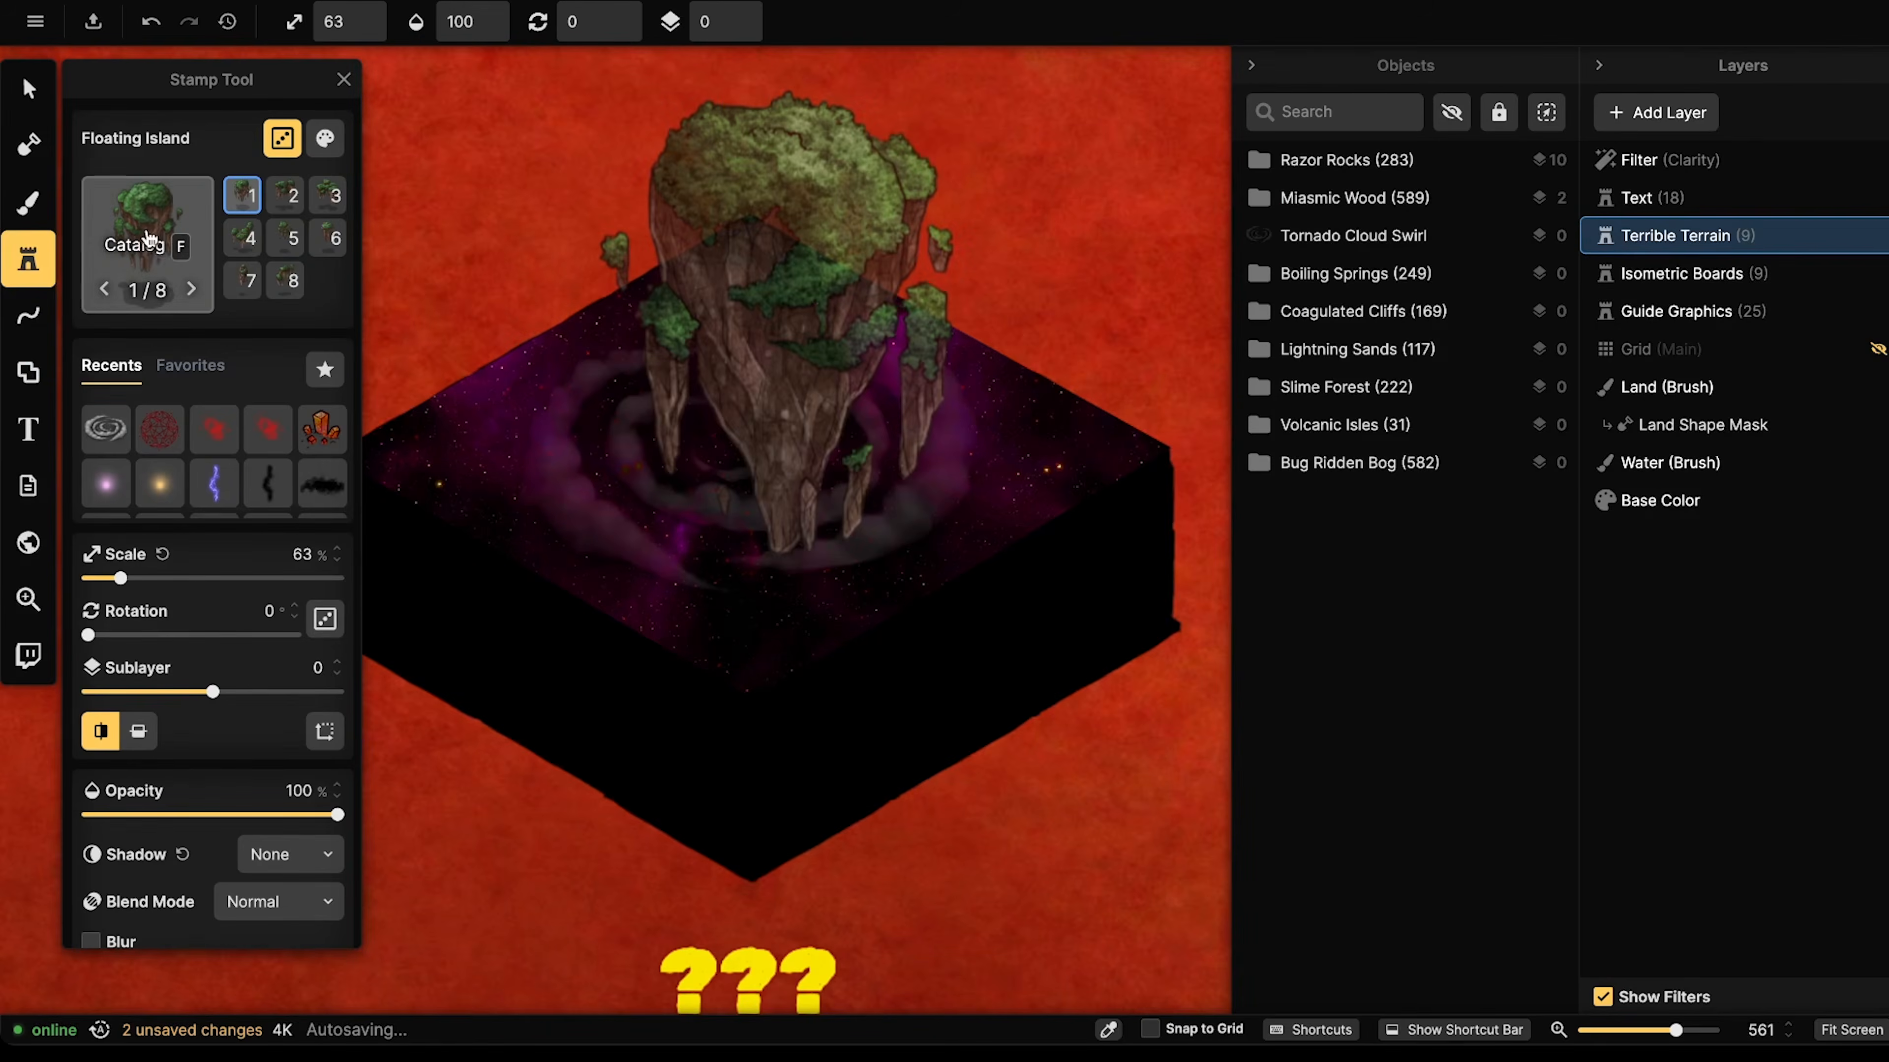
- Place a Brown Floating Island stamp from the Fantasy World pack above the swirl at 33% scale on sublayer 1
click(147, 238)
click(236, 351)
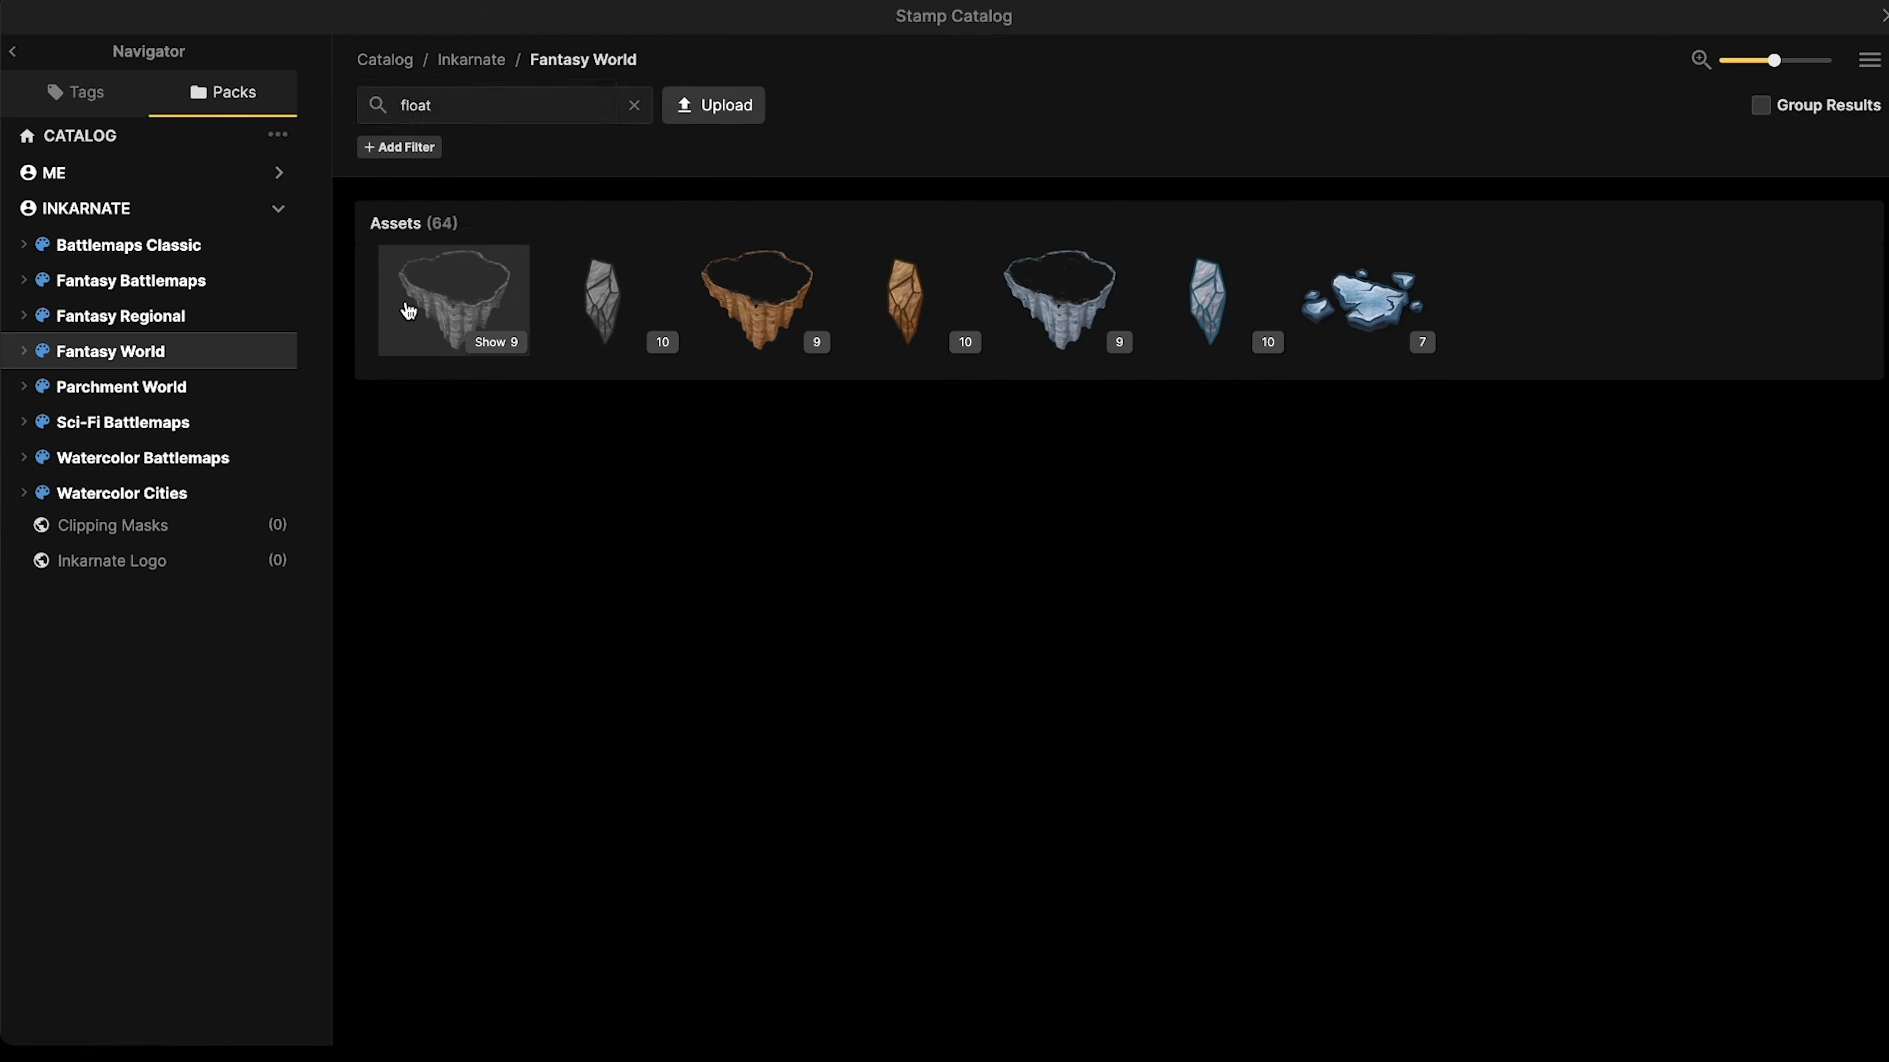
click(734, 296)
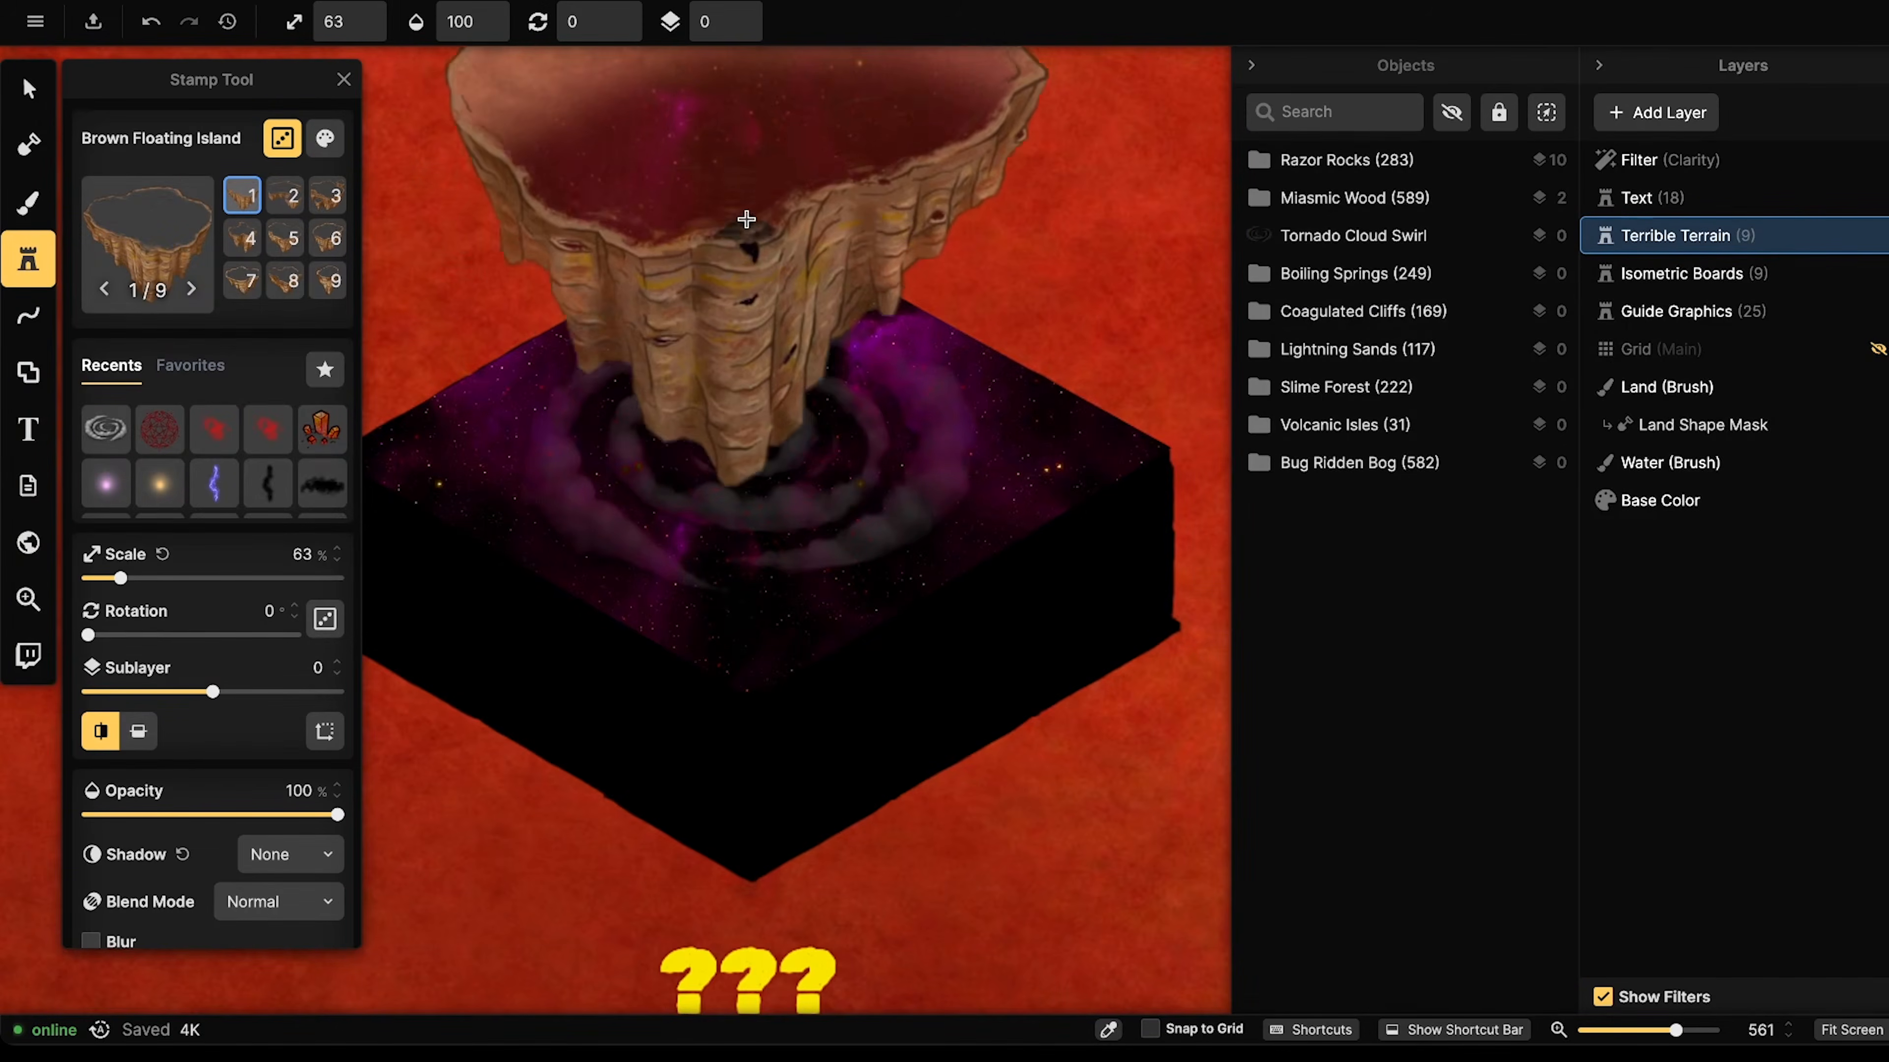
scroll(746, 220, down, 4)
scroll(748, 225, up, 1)
click(747, 15)
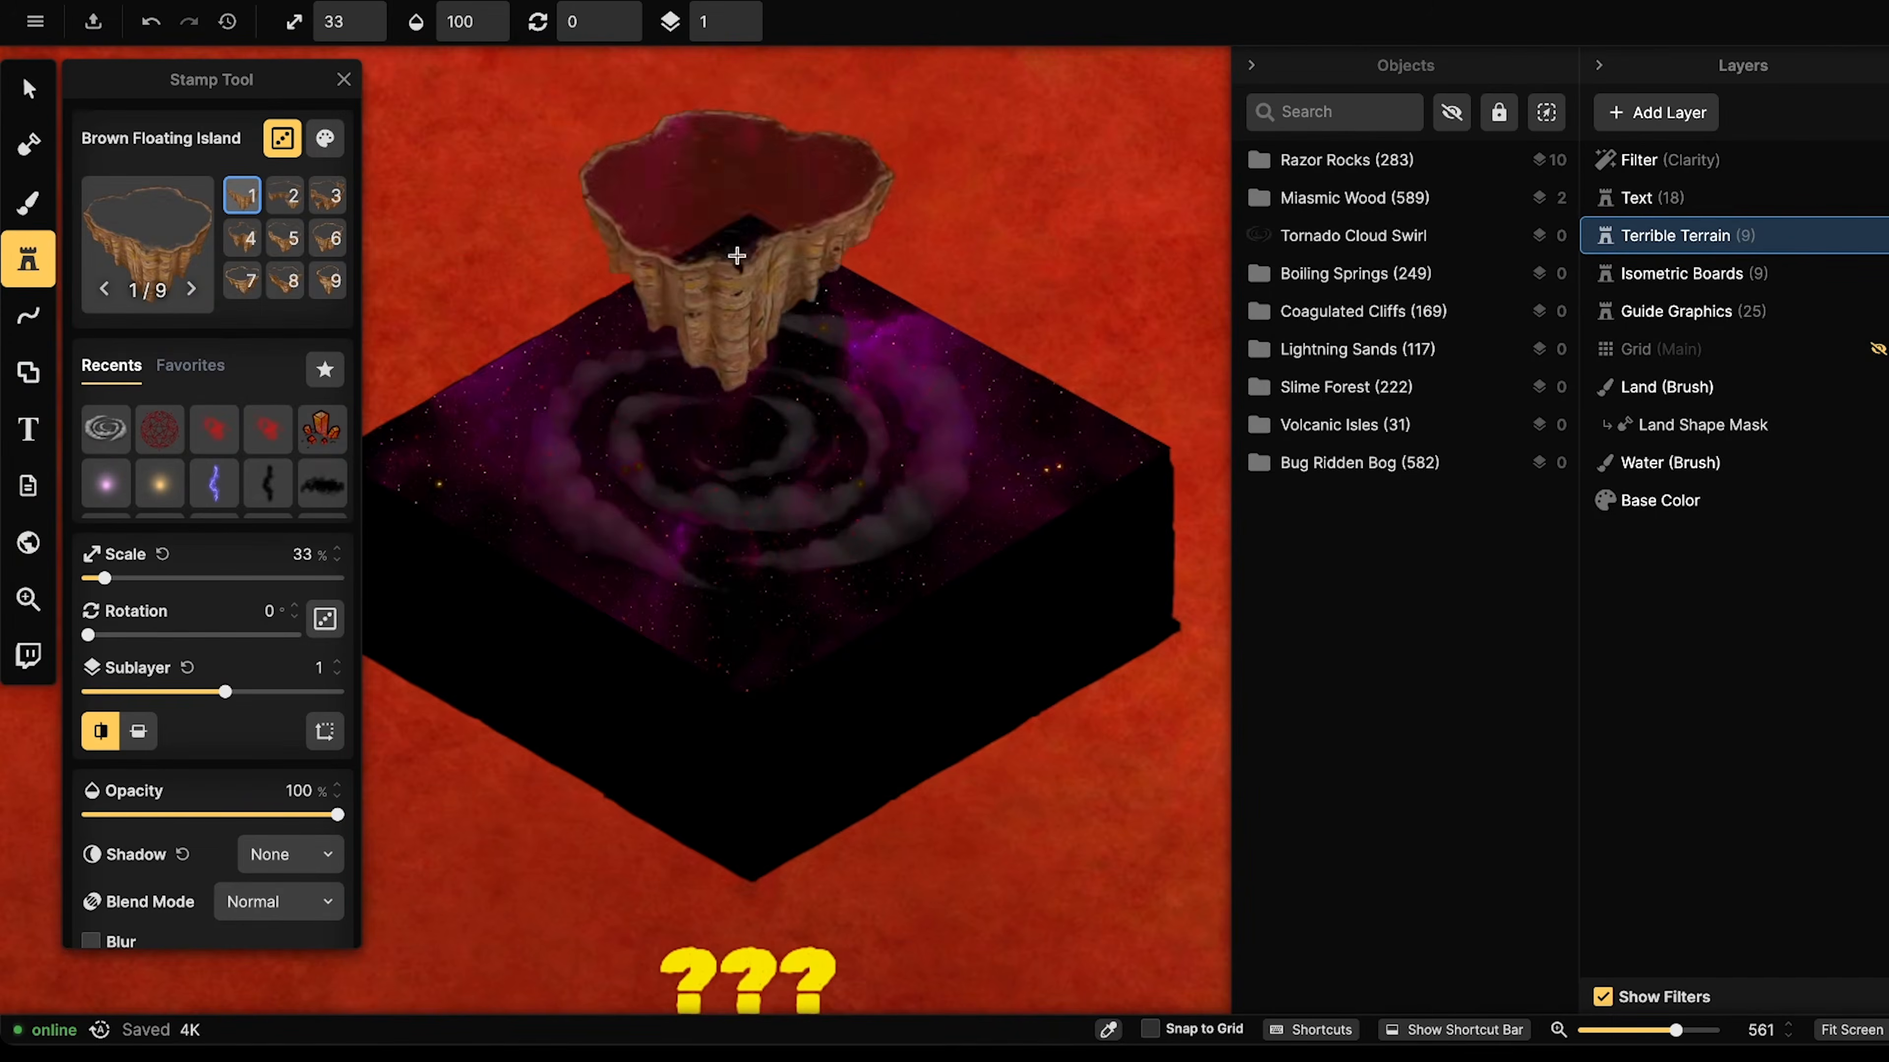
click(736, 255)
- Recolour the floating island purple with hue -103, brightness 45% and contrast 180%
click(29, 88)
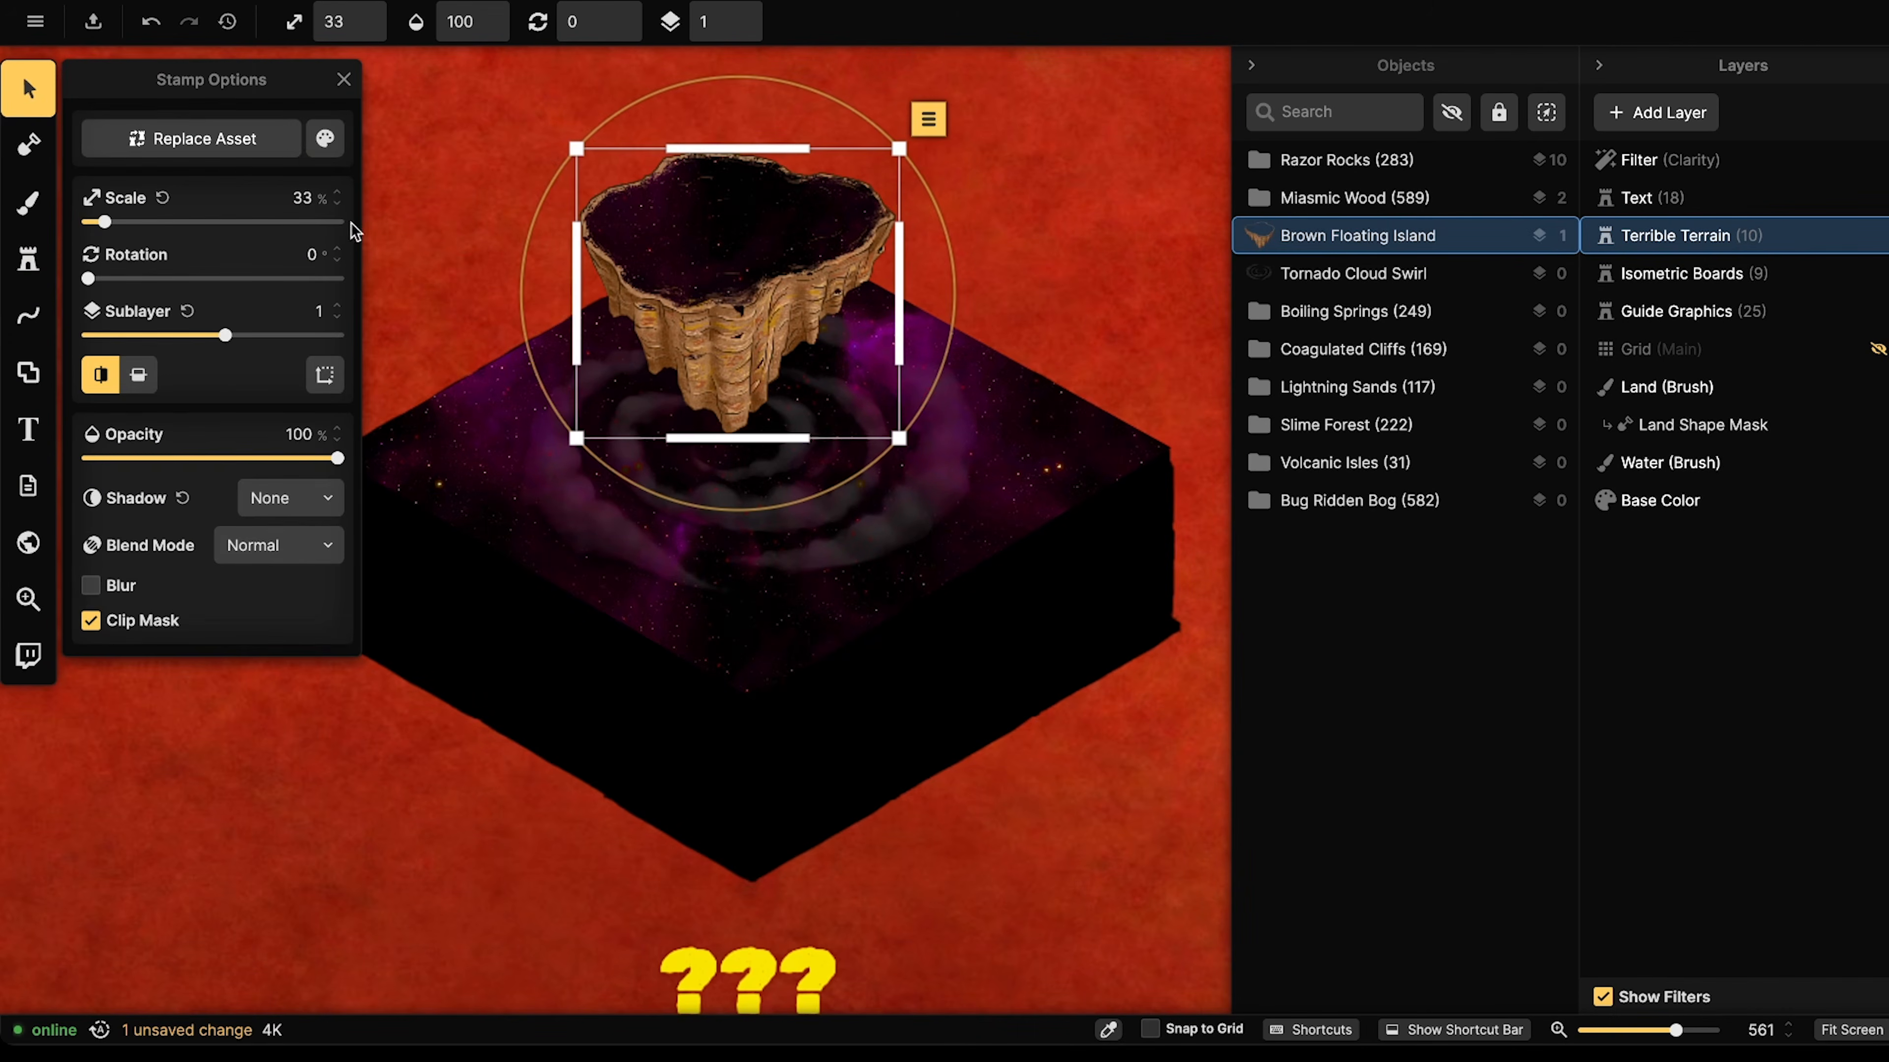
click(324, 139)
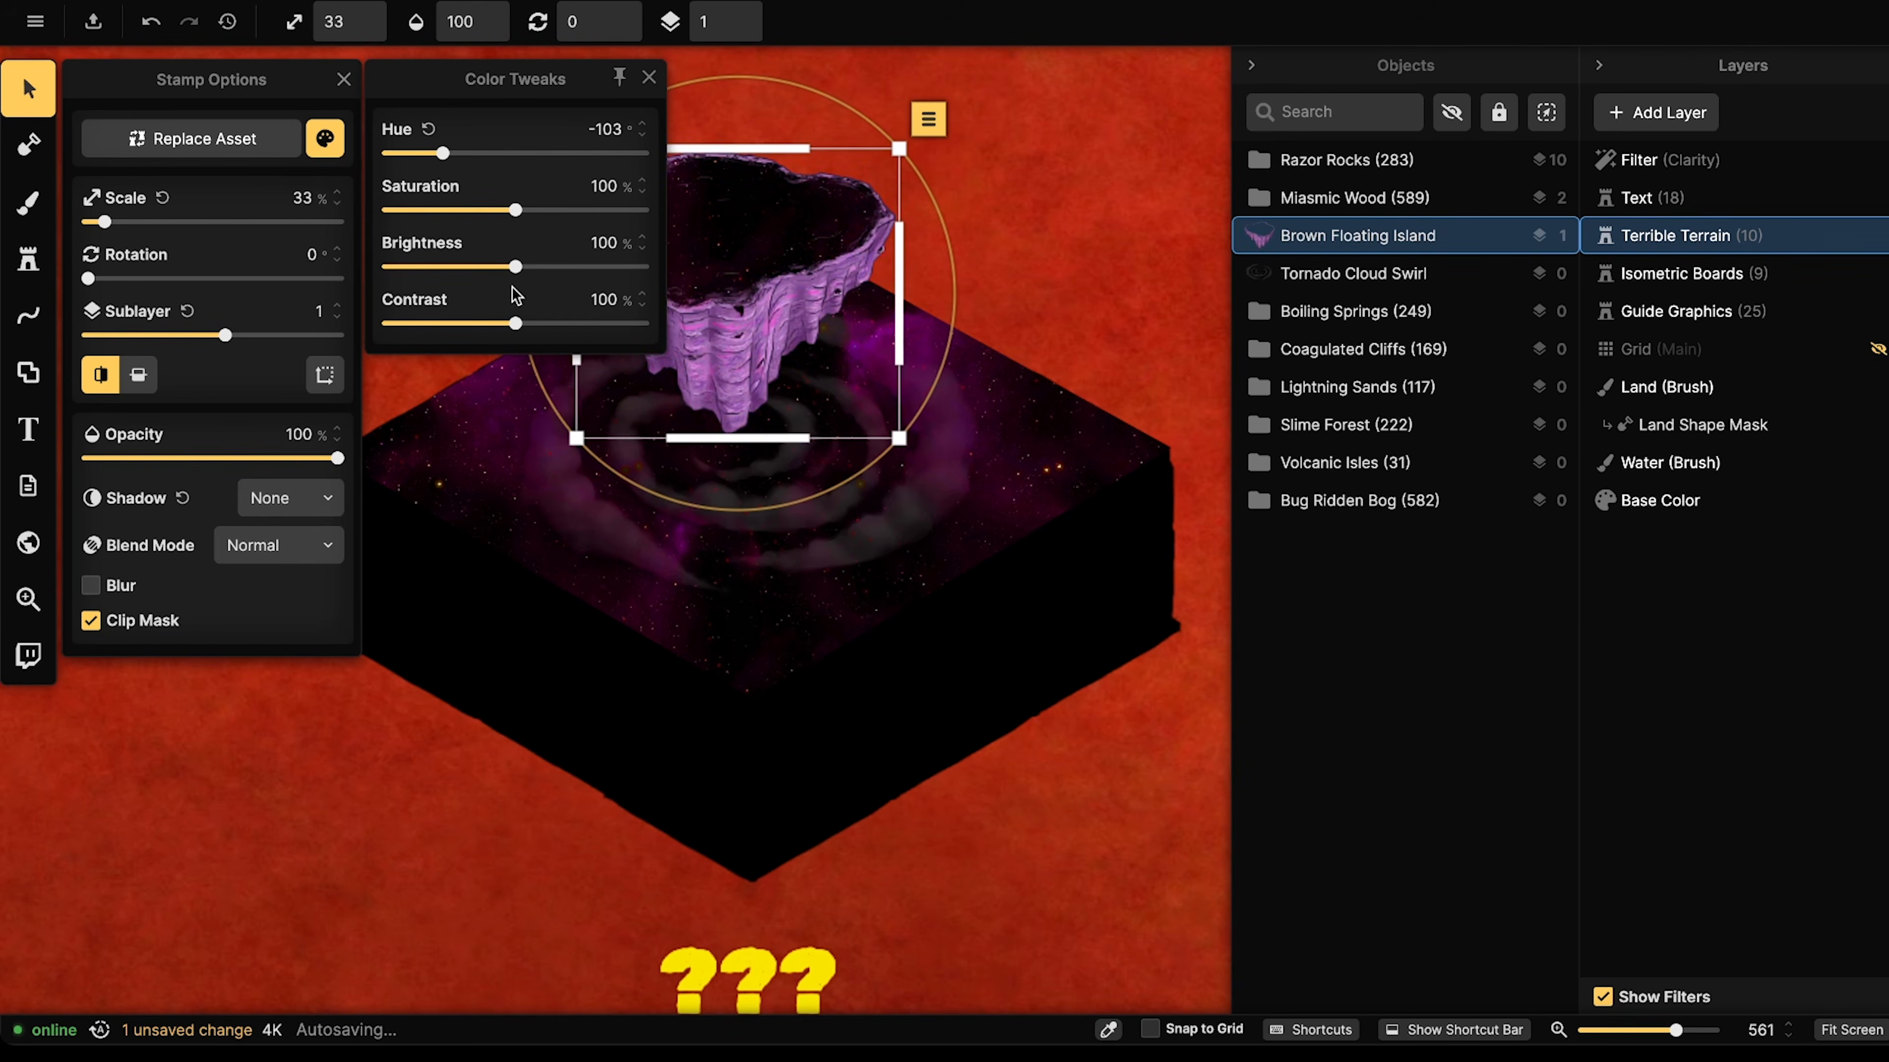
click(575, 324)
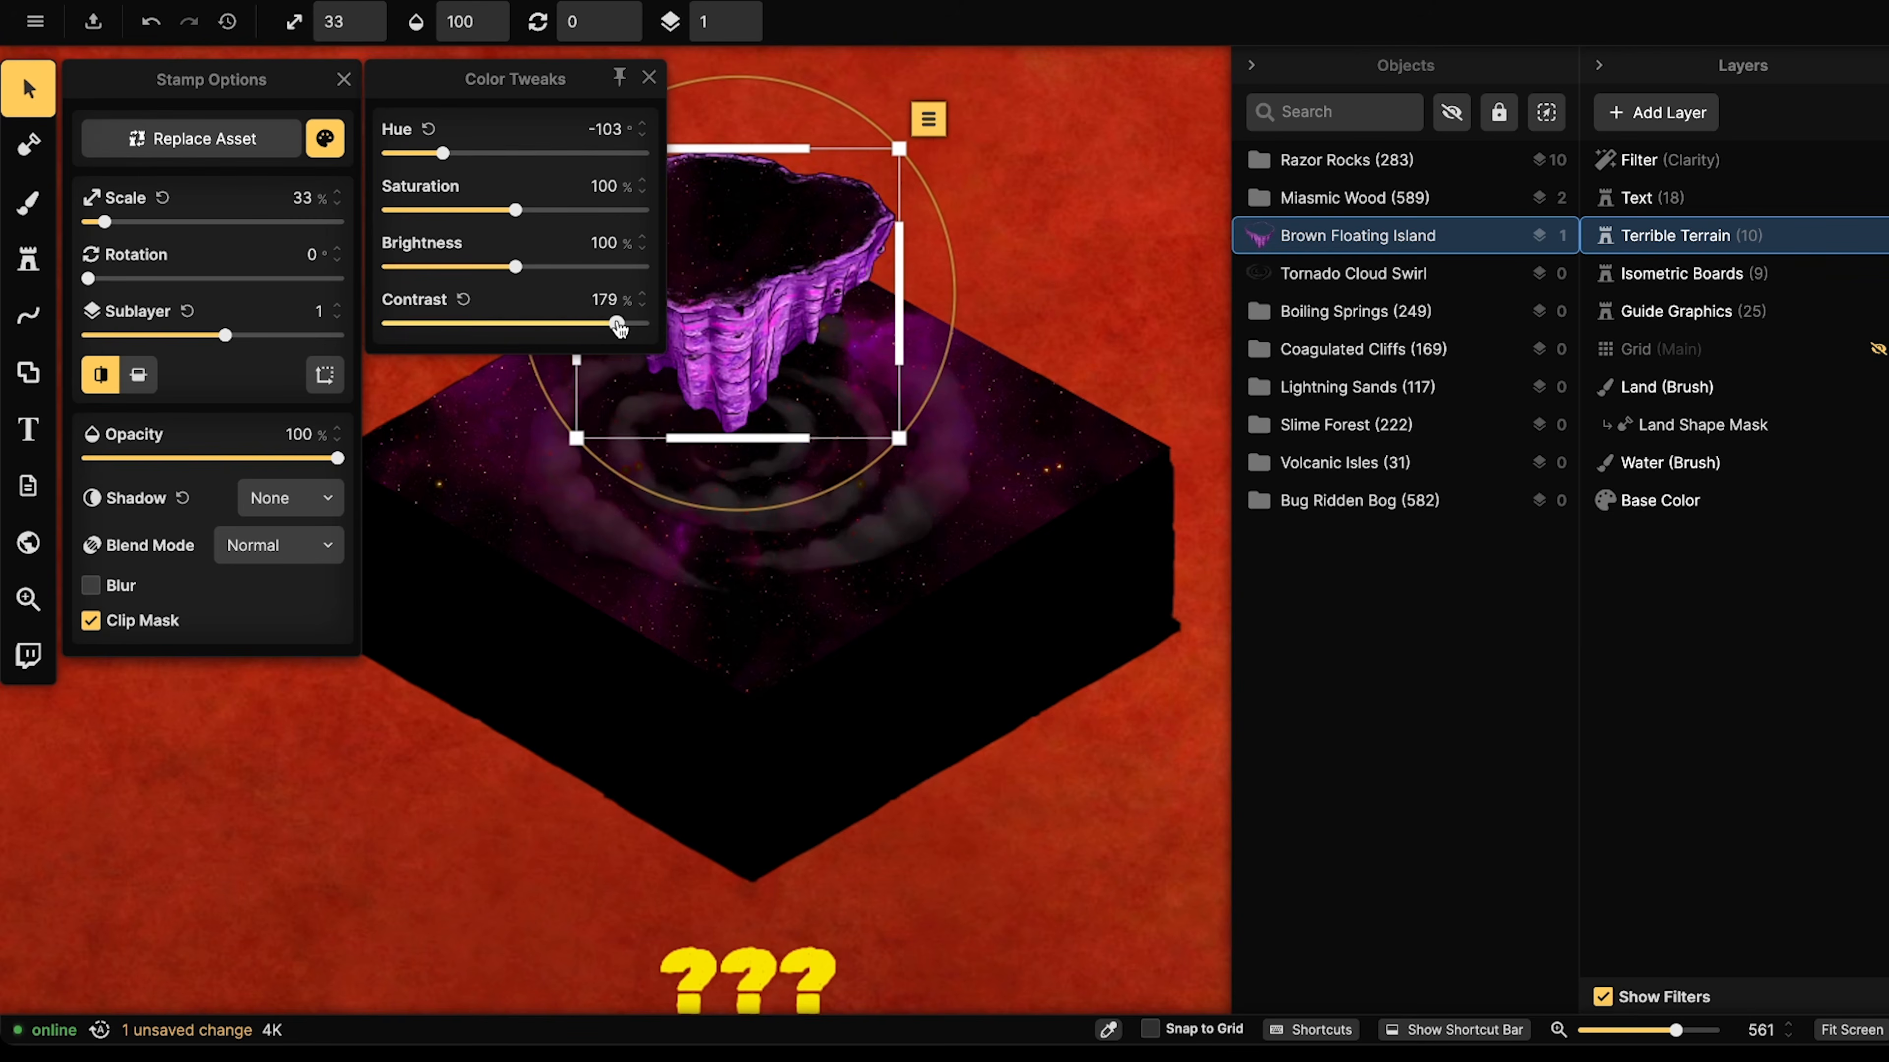
click(452, 268)
drag(449, 273, 446, 270)
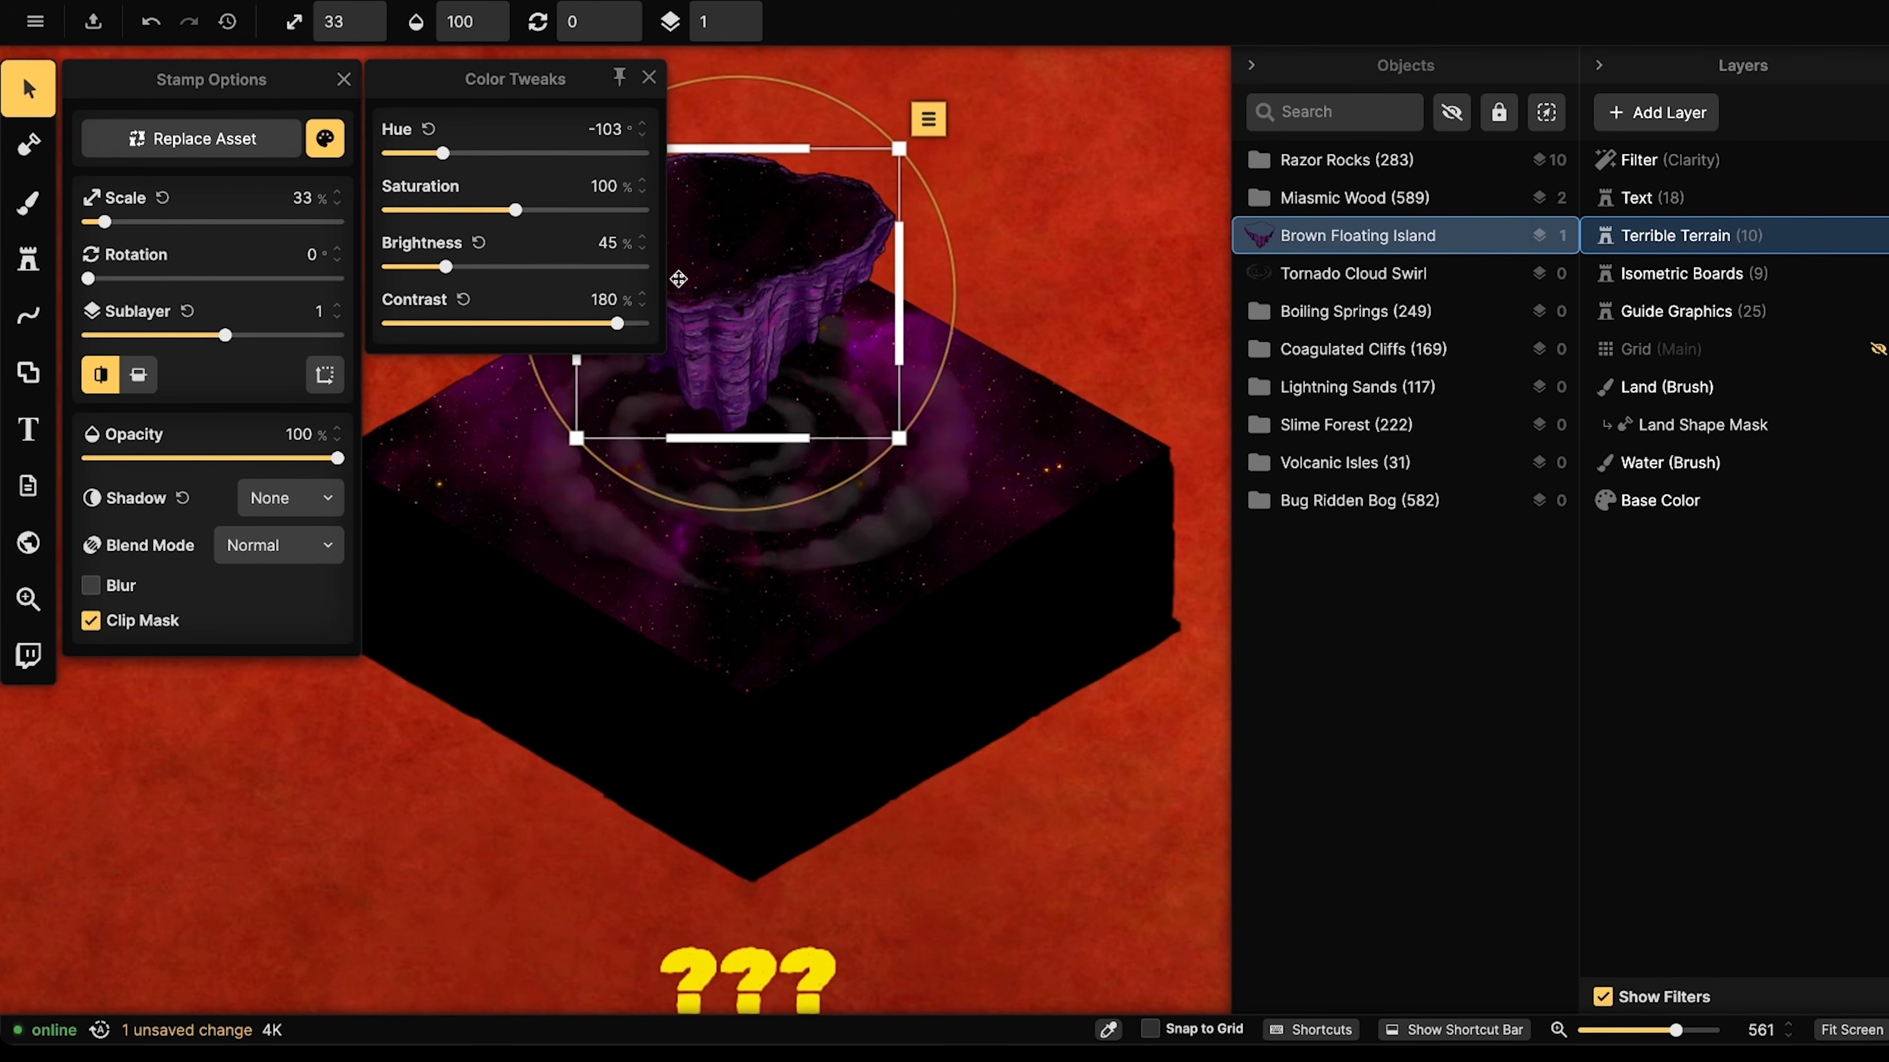
- Move the purple floating island so that it hovers centrally over the cloud swirl
click(722, 280)
drag(724, 280, 743, 287)
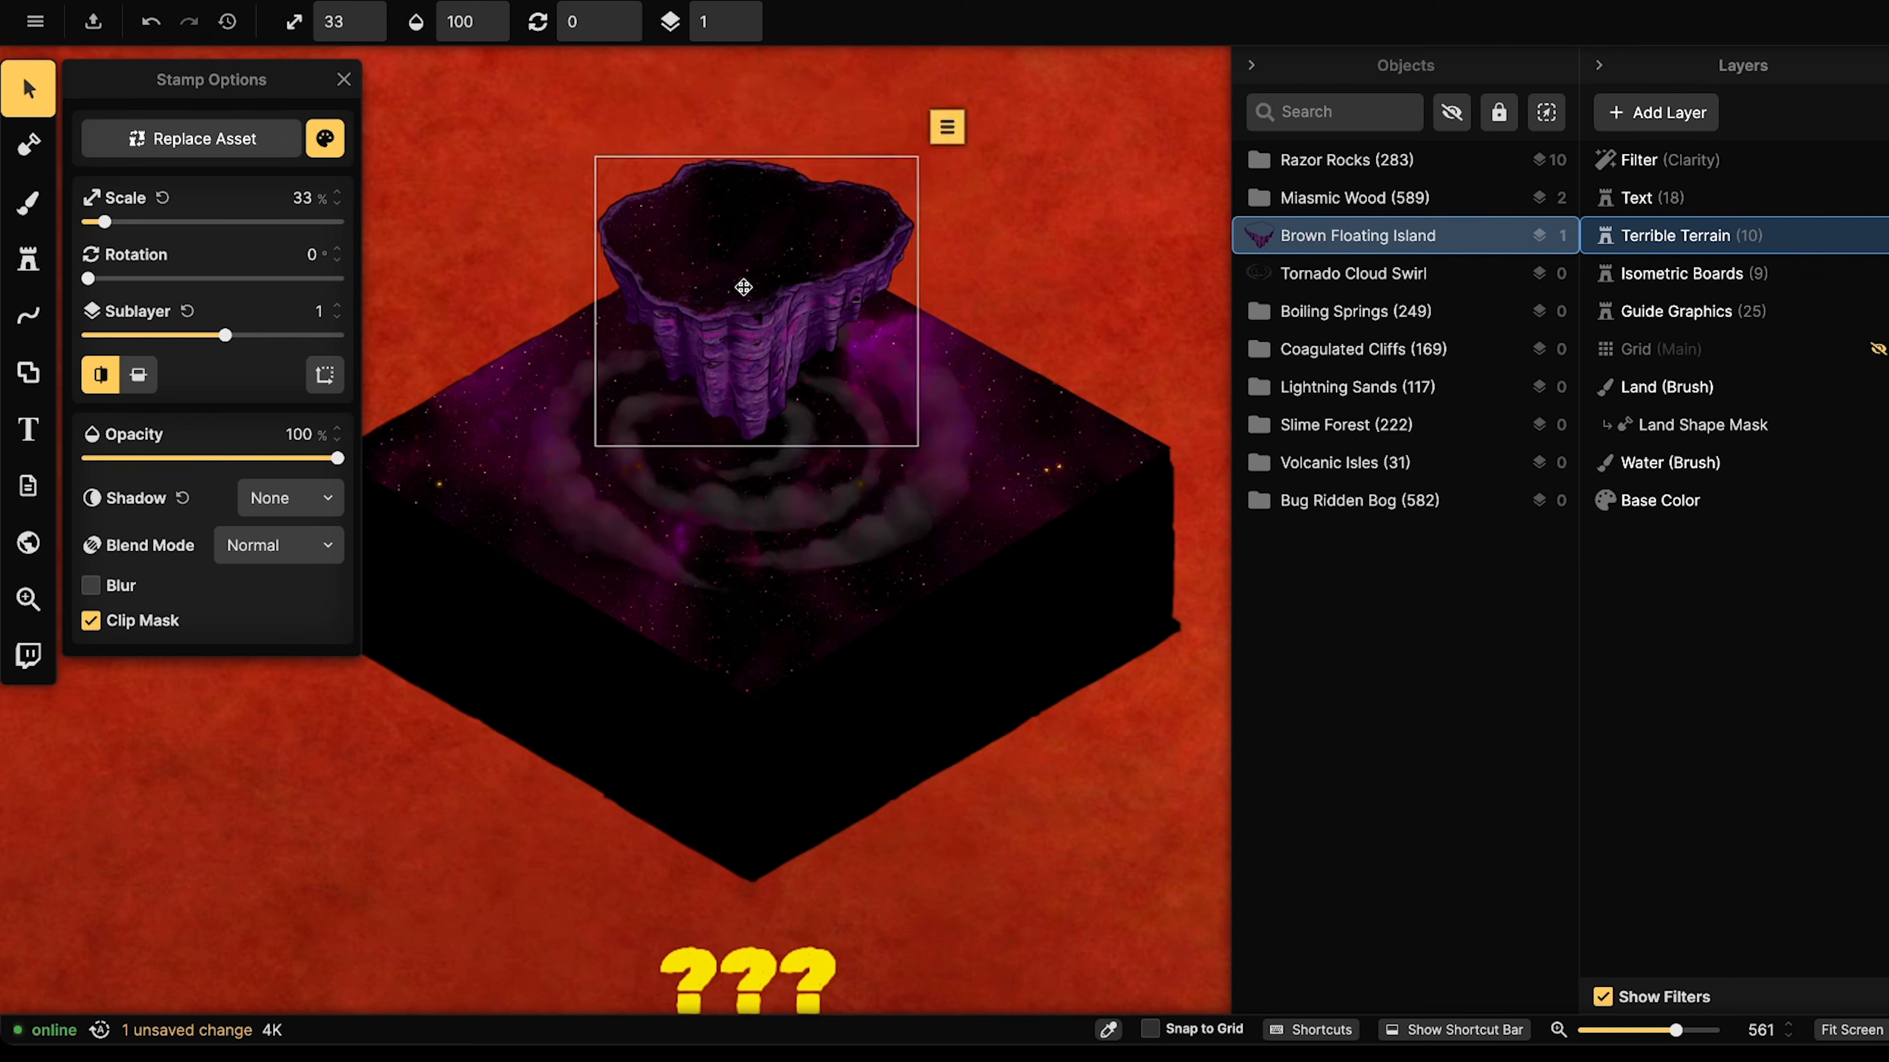
scroll(742, 287, up, 2)
scroll(747, 290, down, 2)
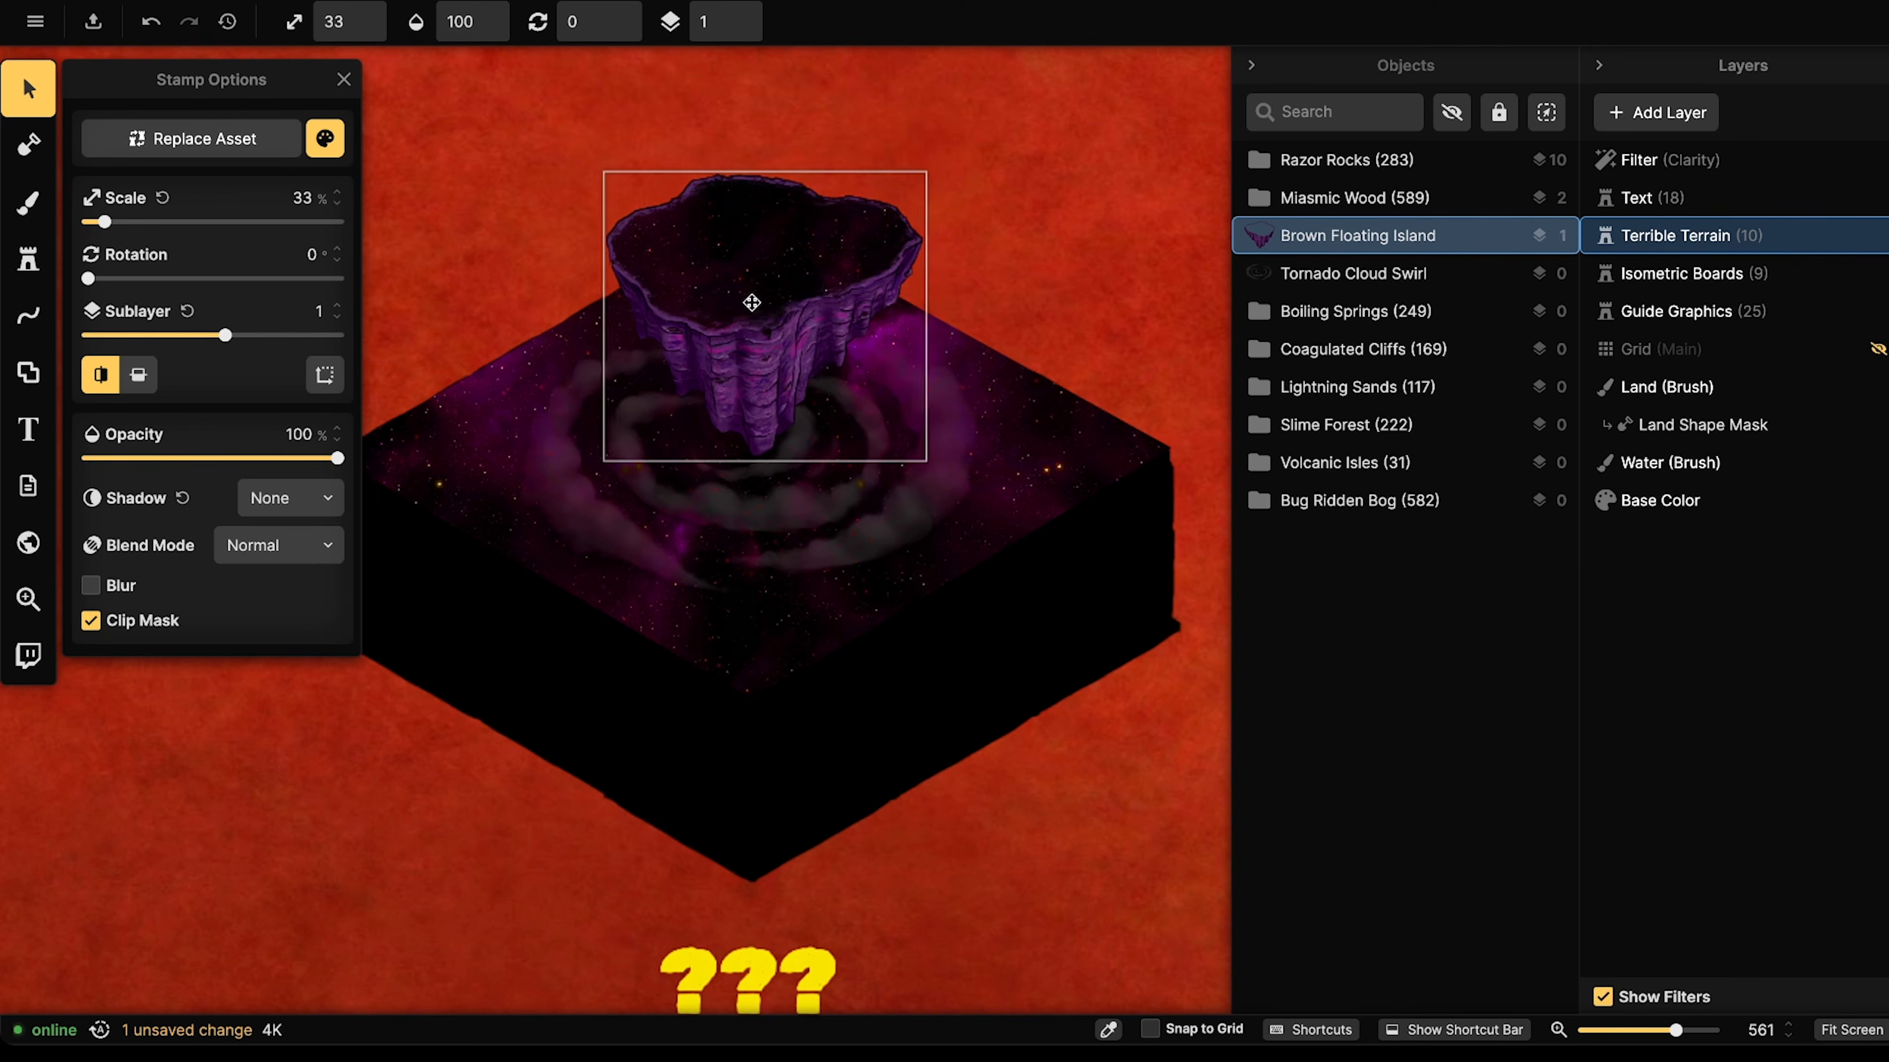
- Scatter four smaller purple Brown Floating Island variants at 23% scale around the large island
drag(777, 251, 675, 442)
click(19, 257)
scroll(612, 382, down, 2)
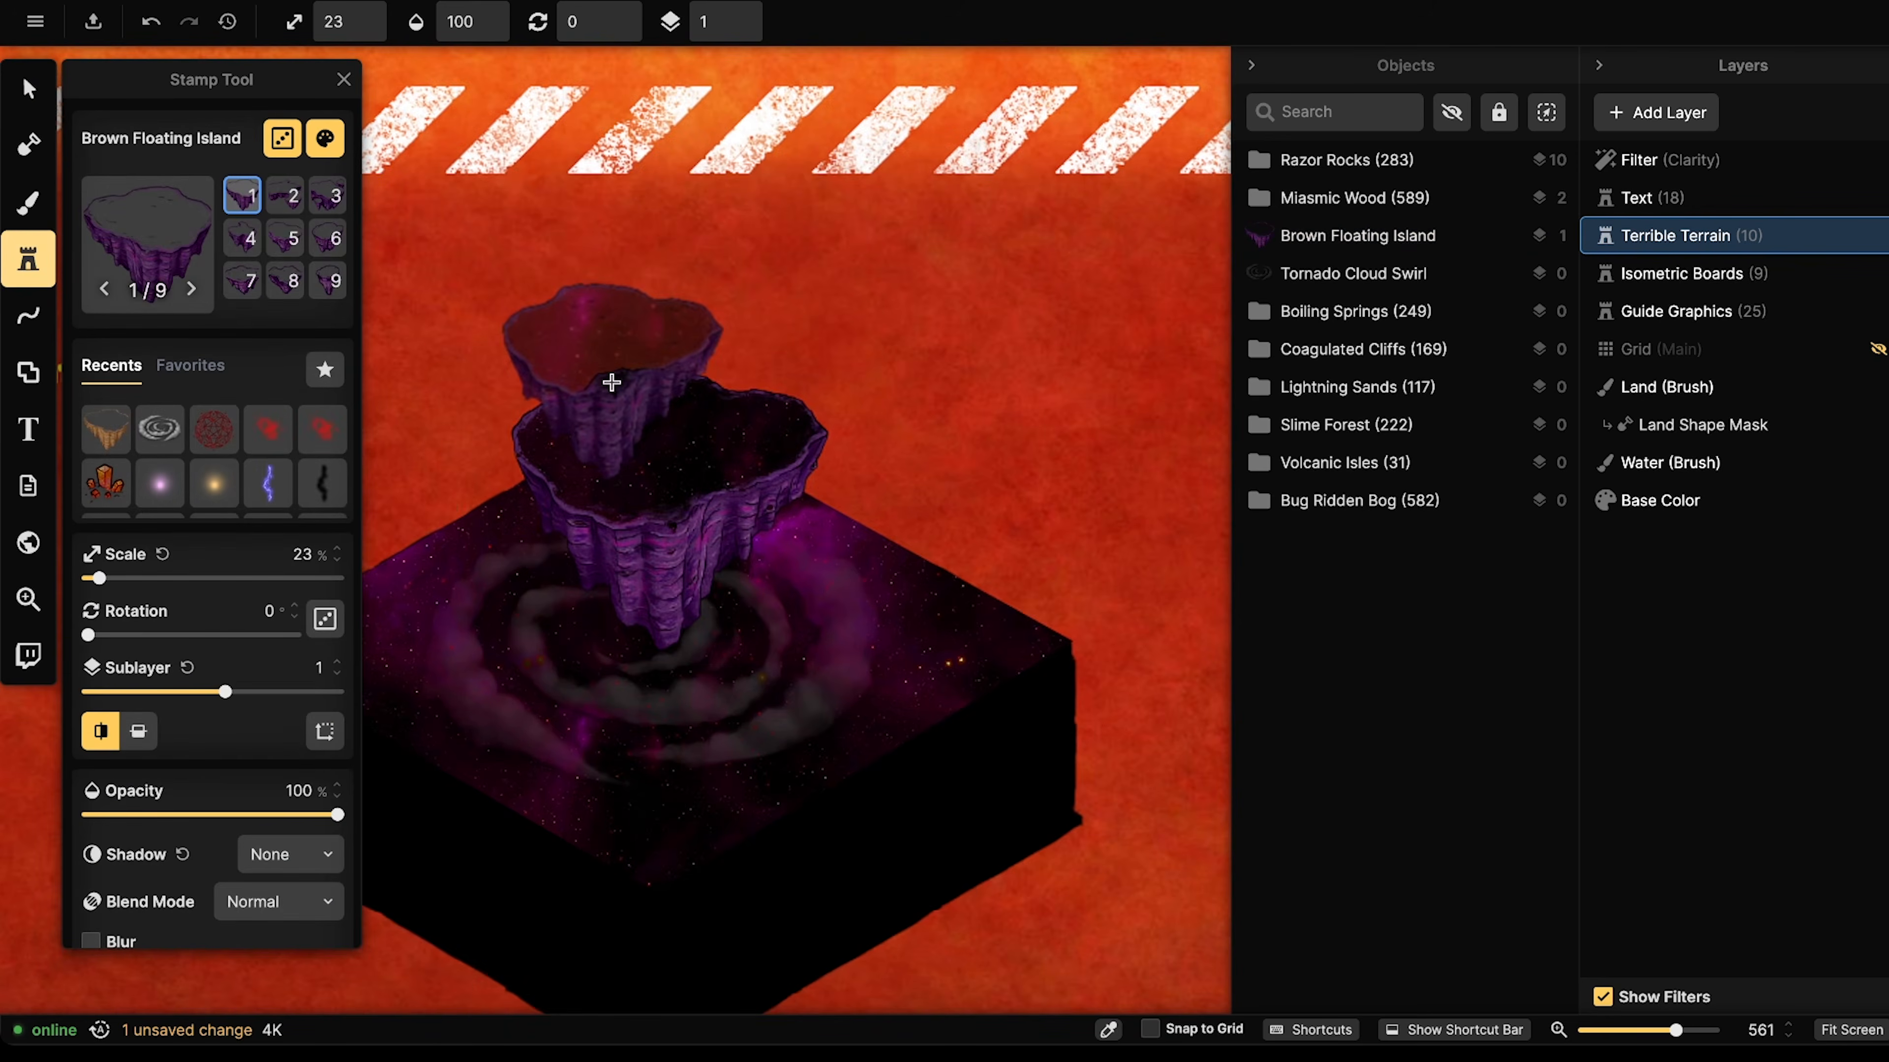
key(9)
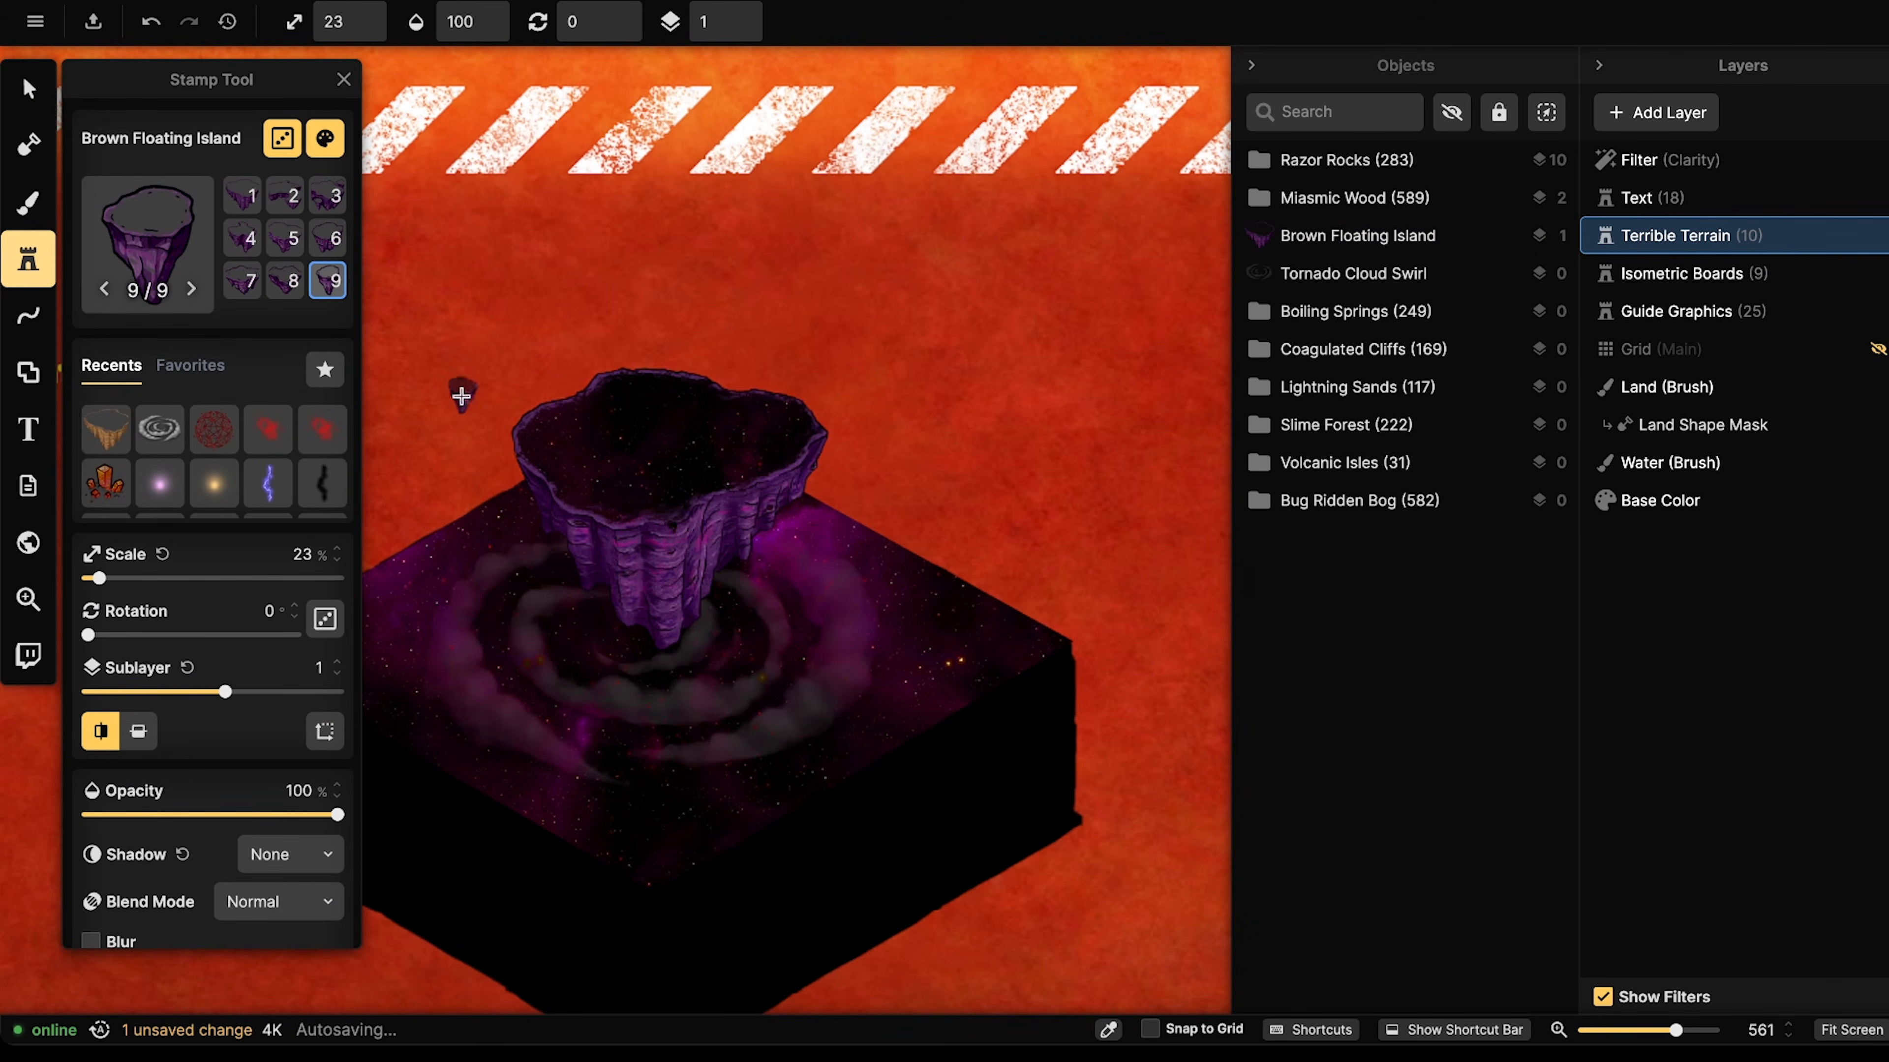
click(467, 468)
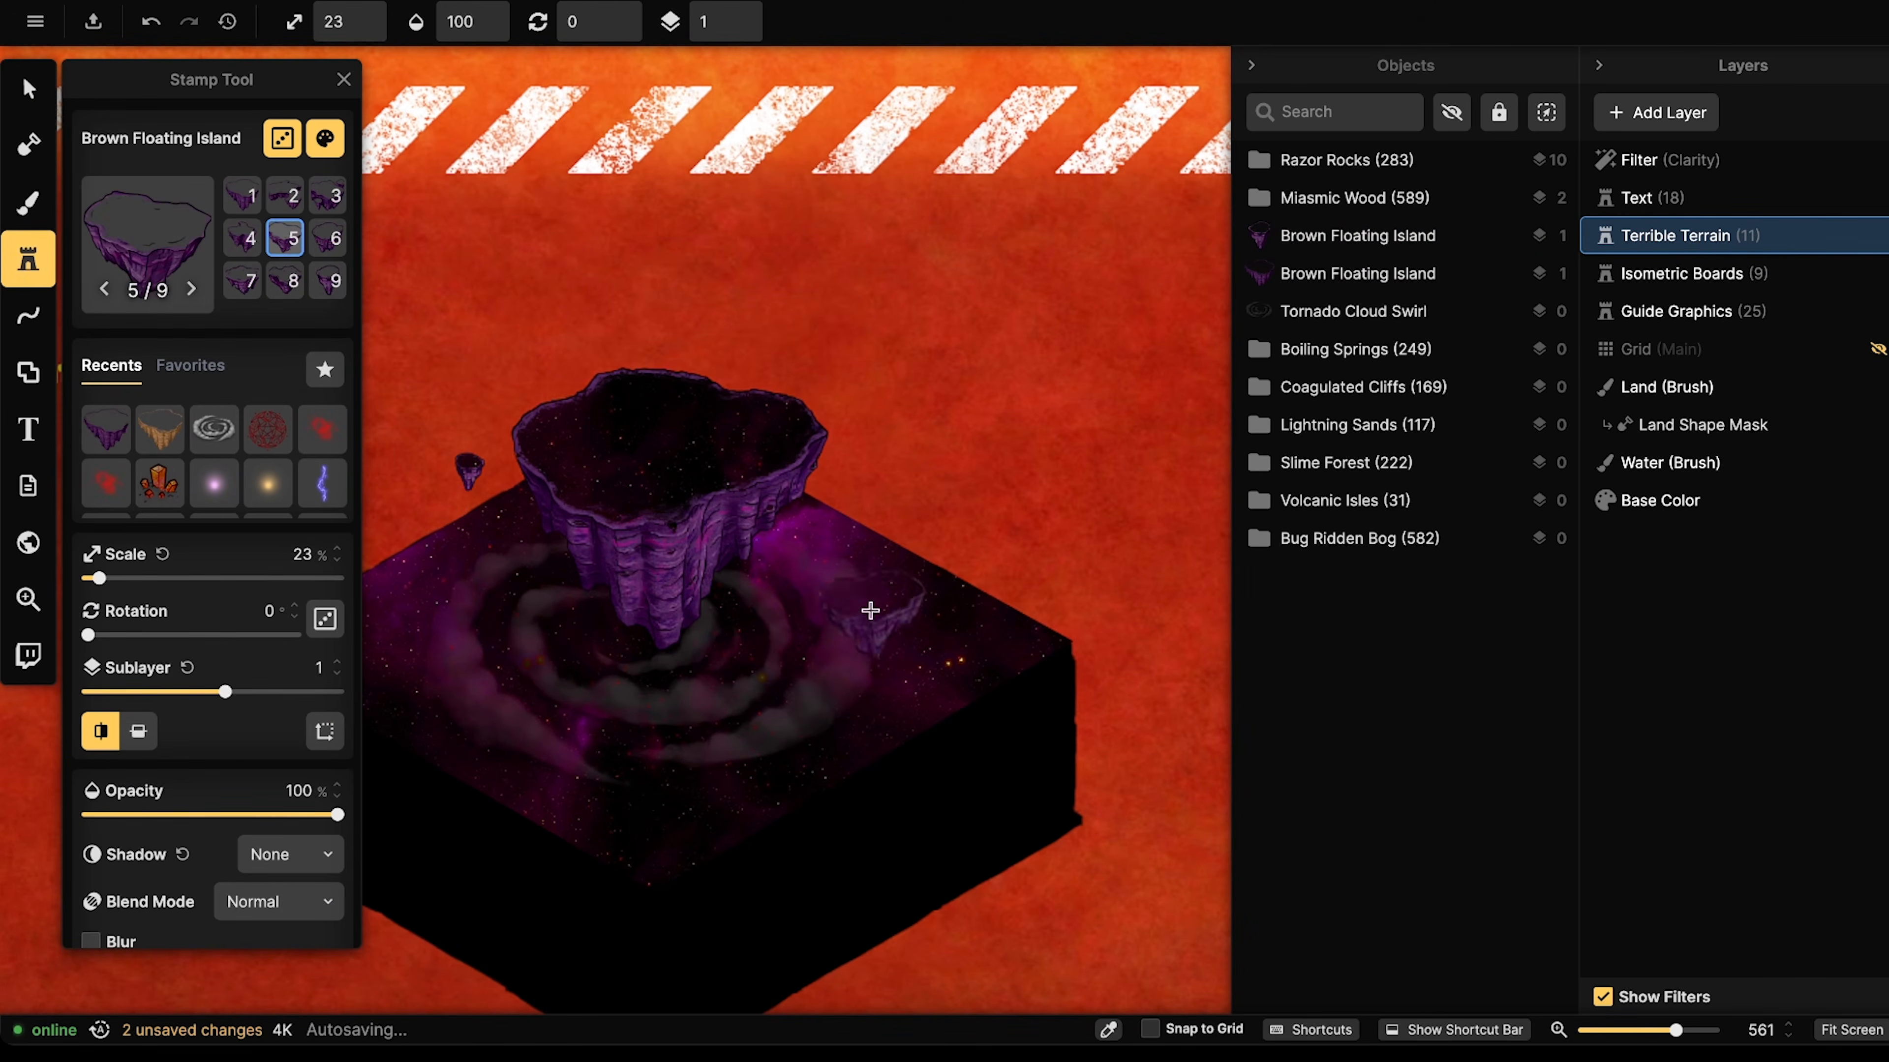
click(881, 551)
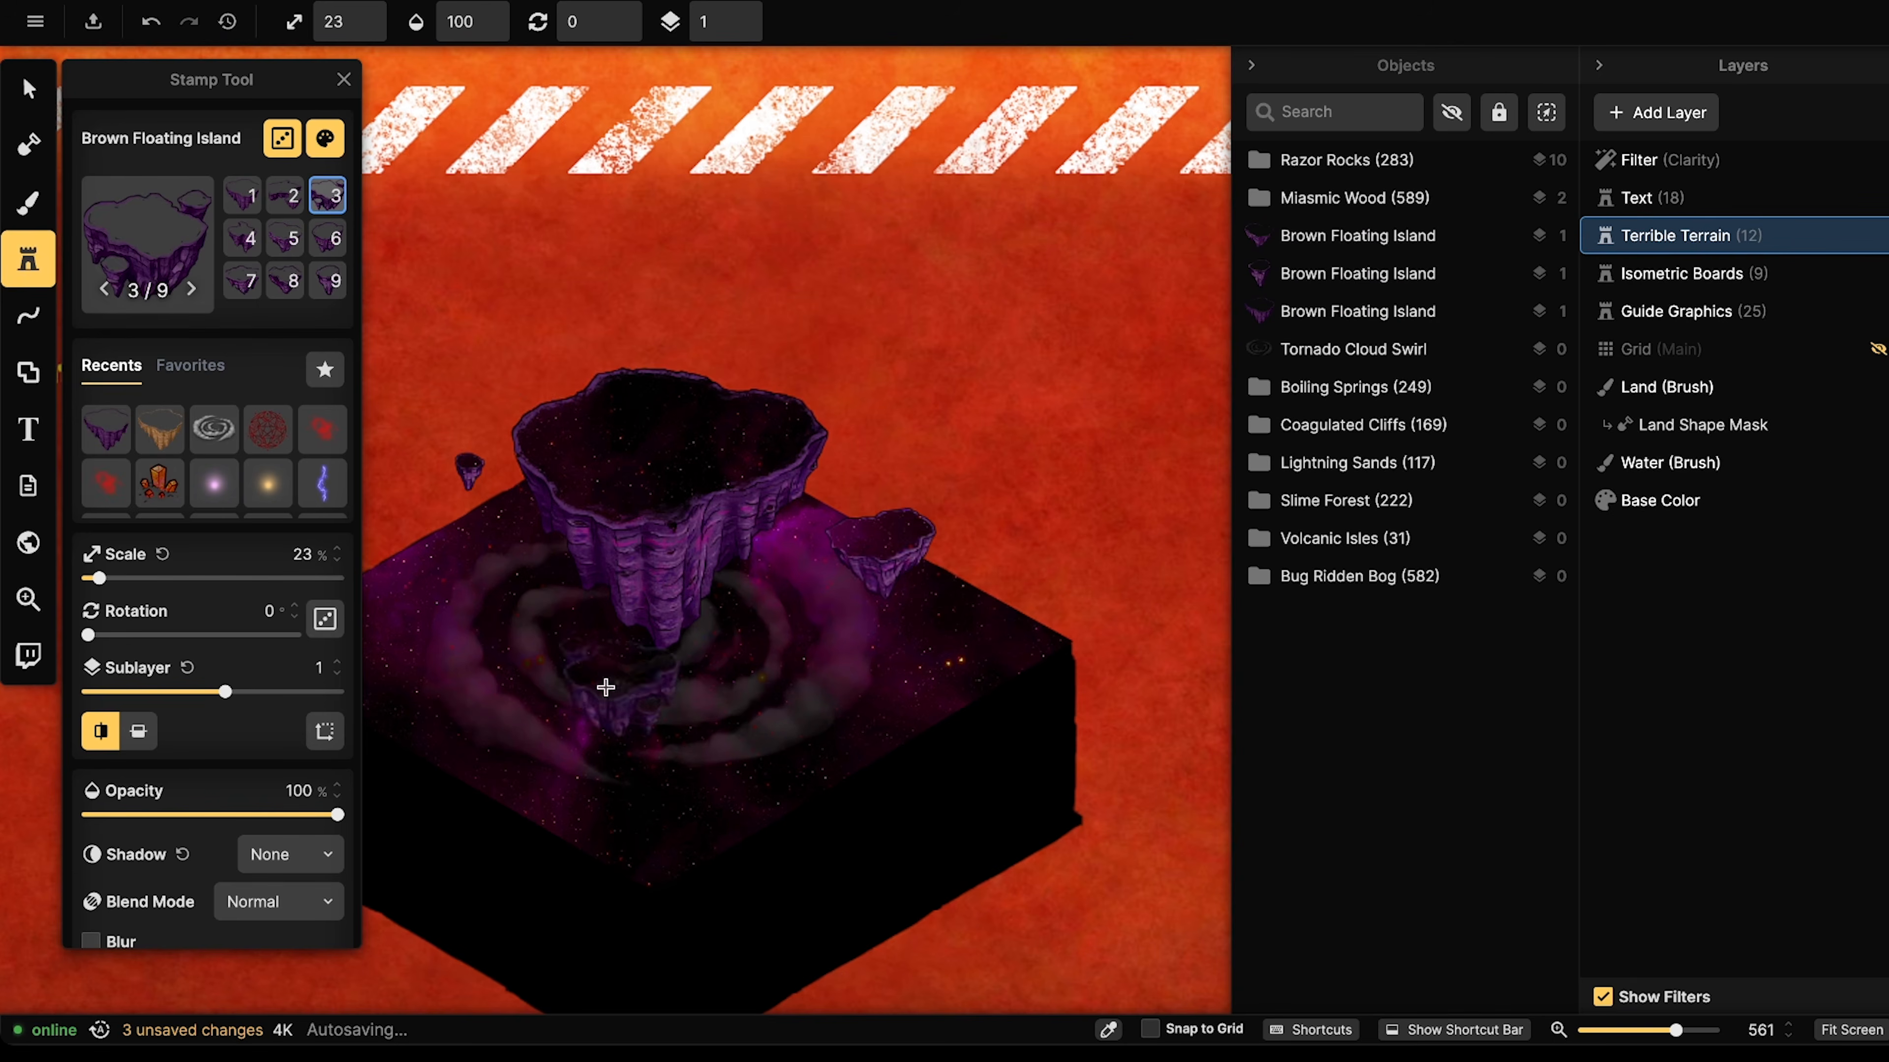
click(505, 645)
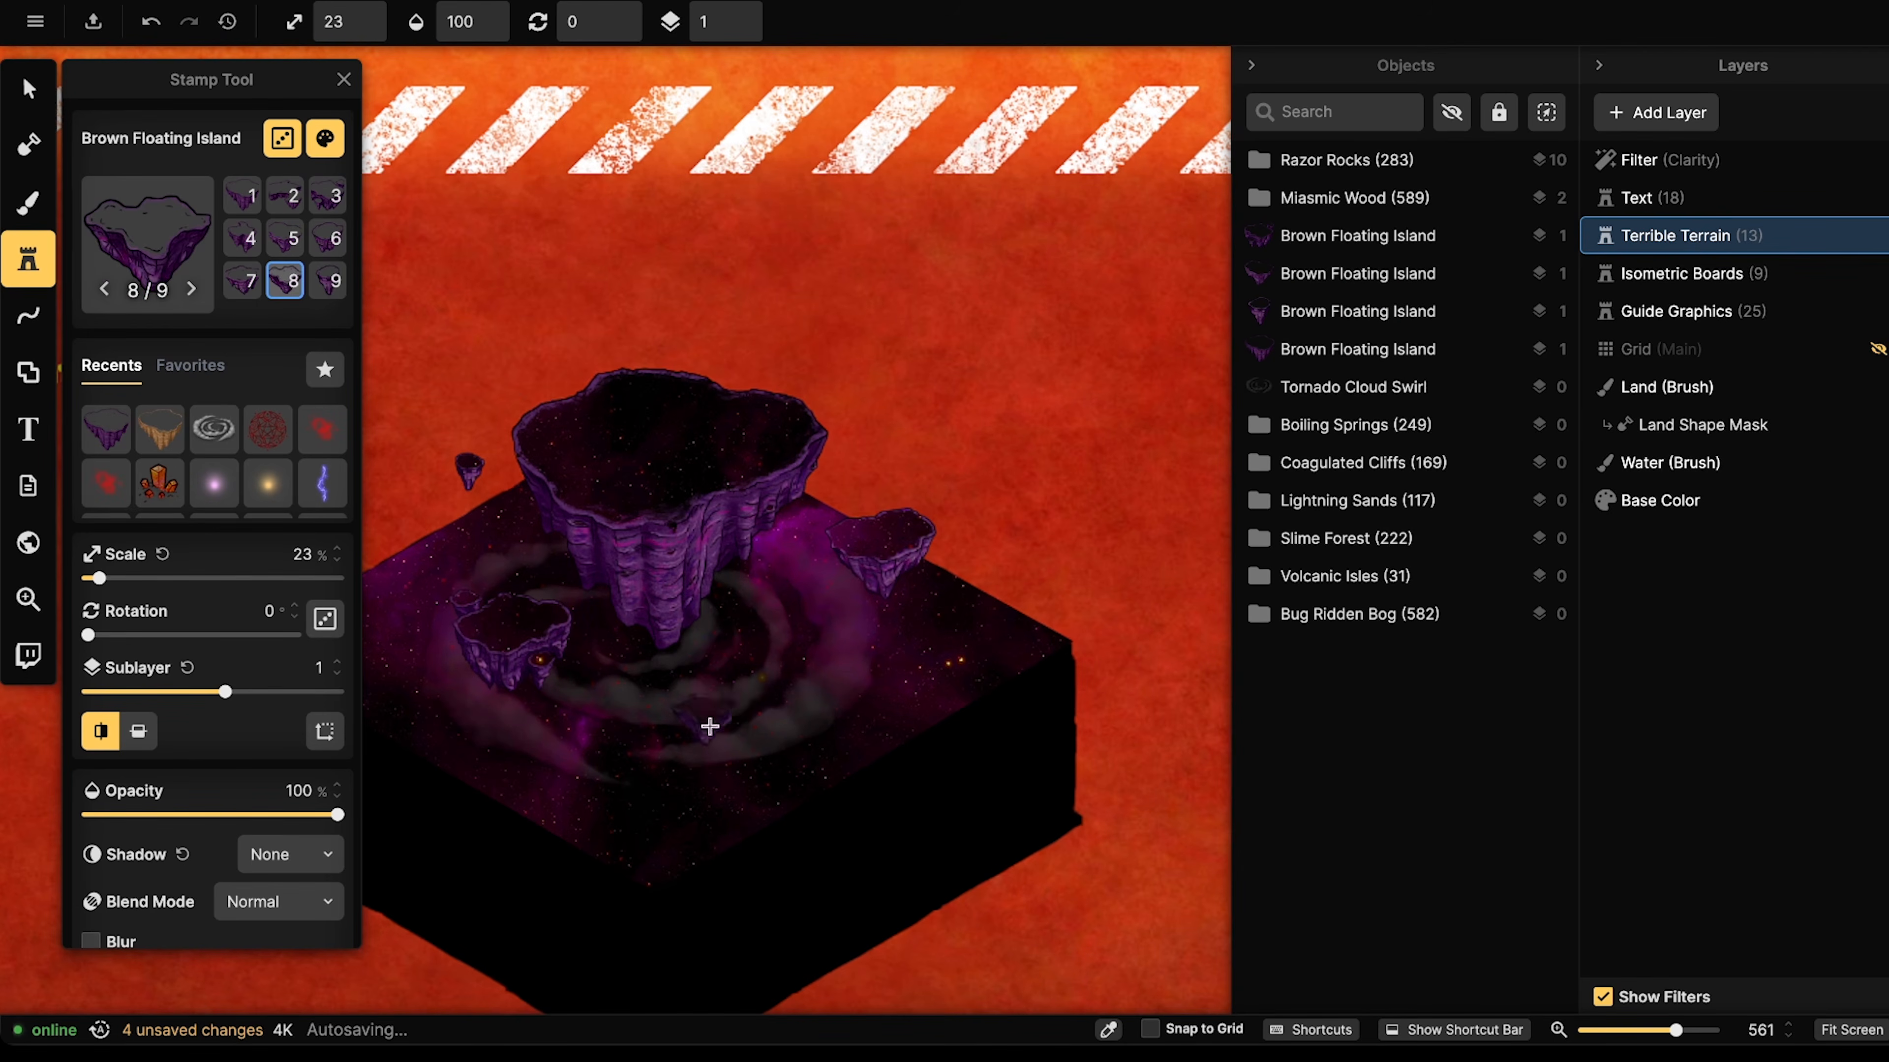
click(739, 739)
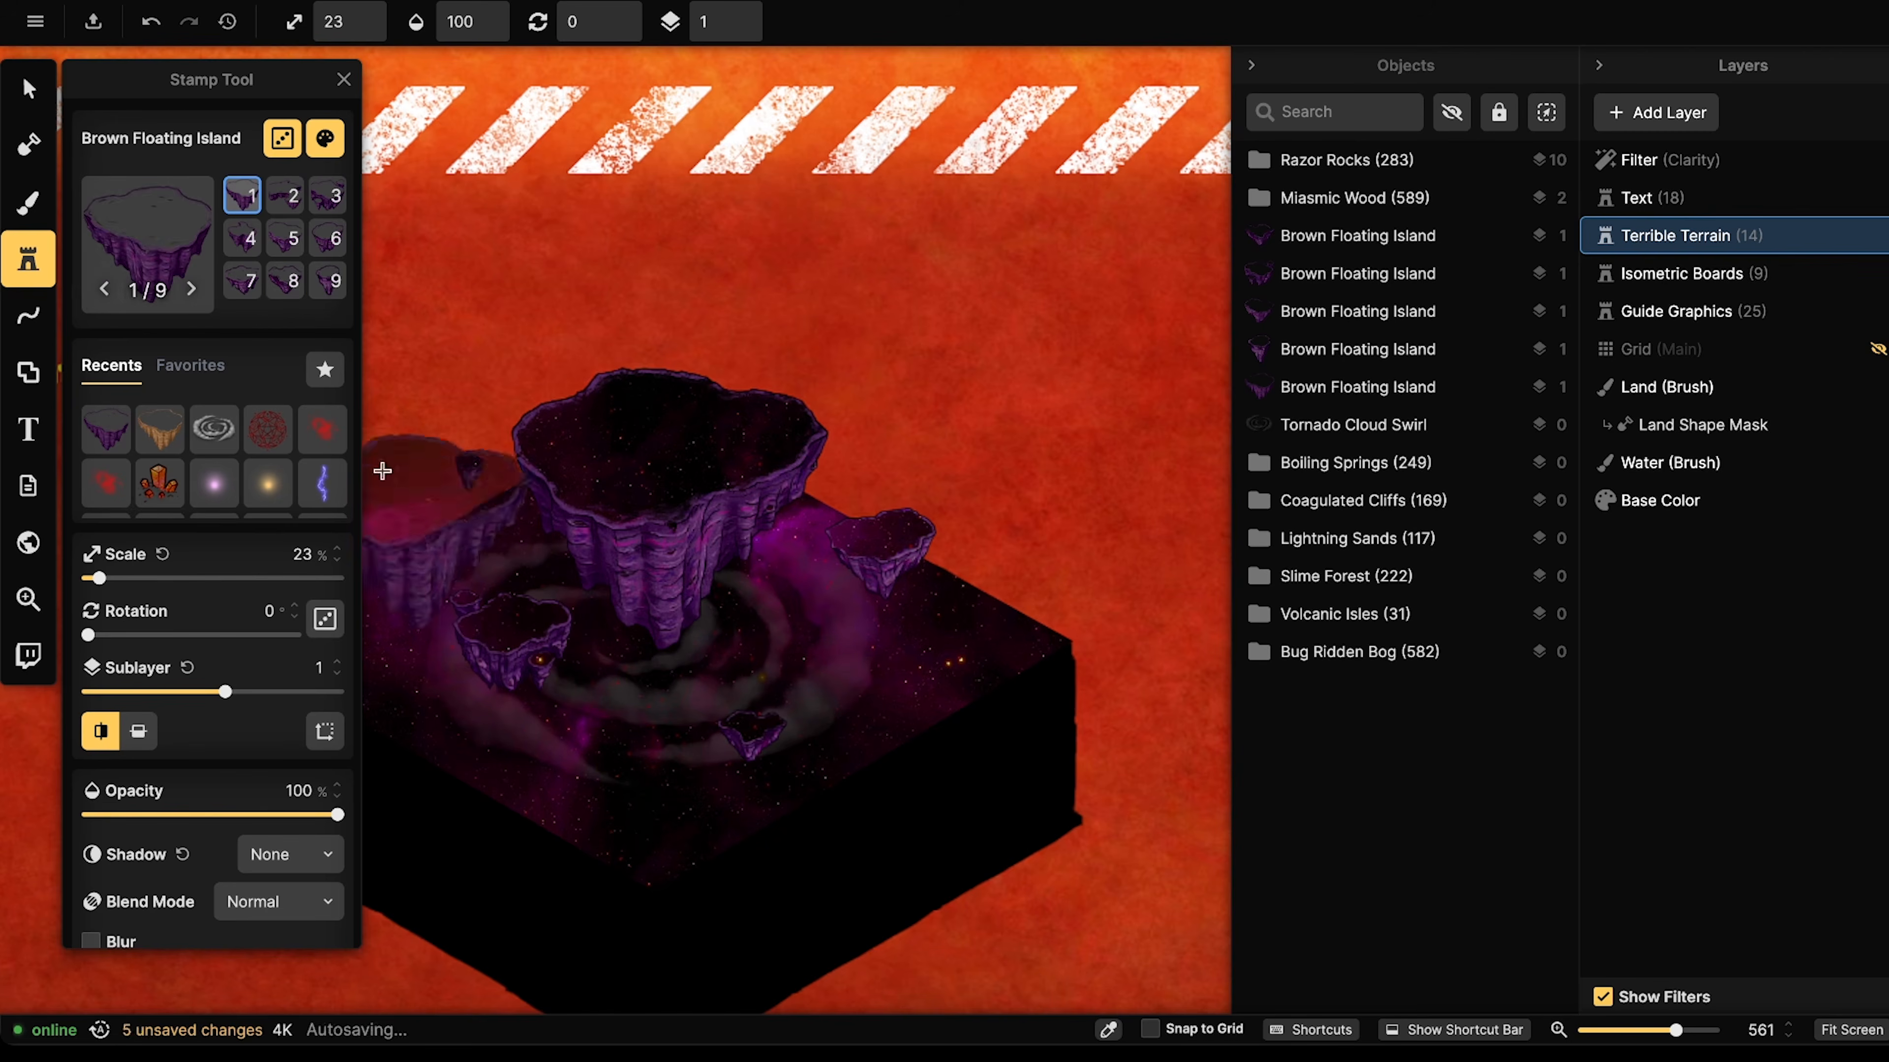
- Load the Vibrant Green Grass texture from the Fantasy World pack into the brush for the Land layer
click(28, 202)
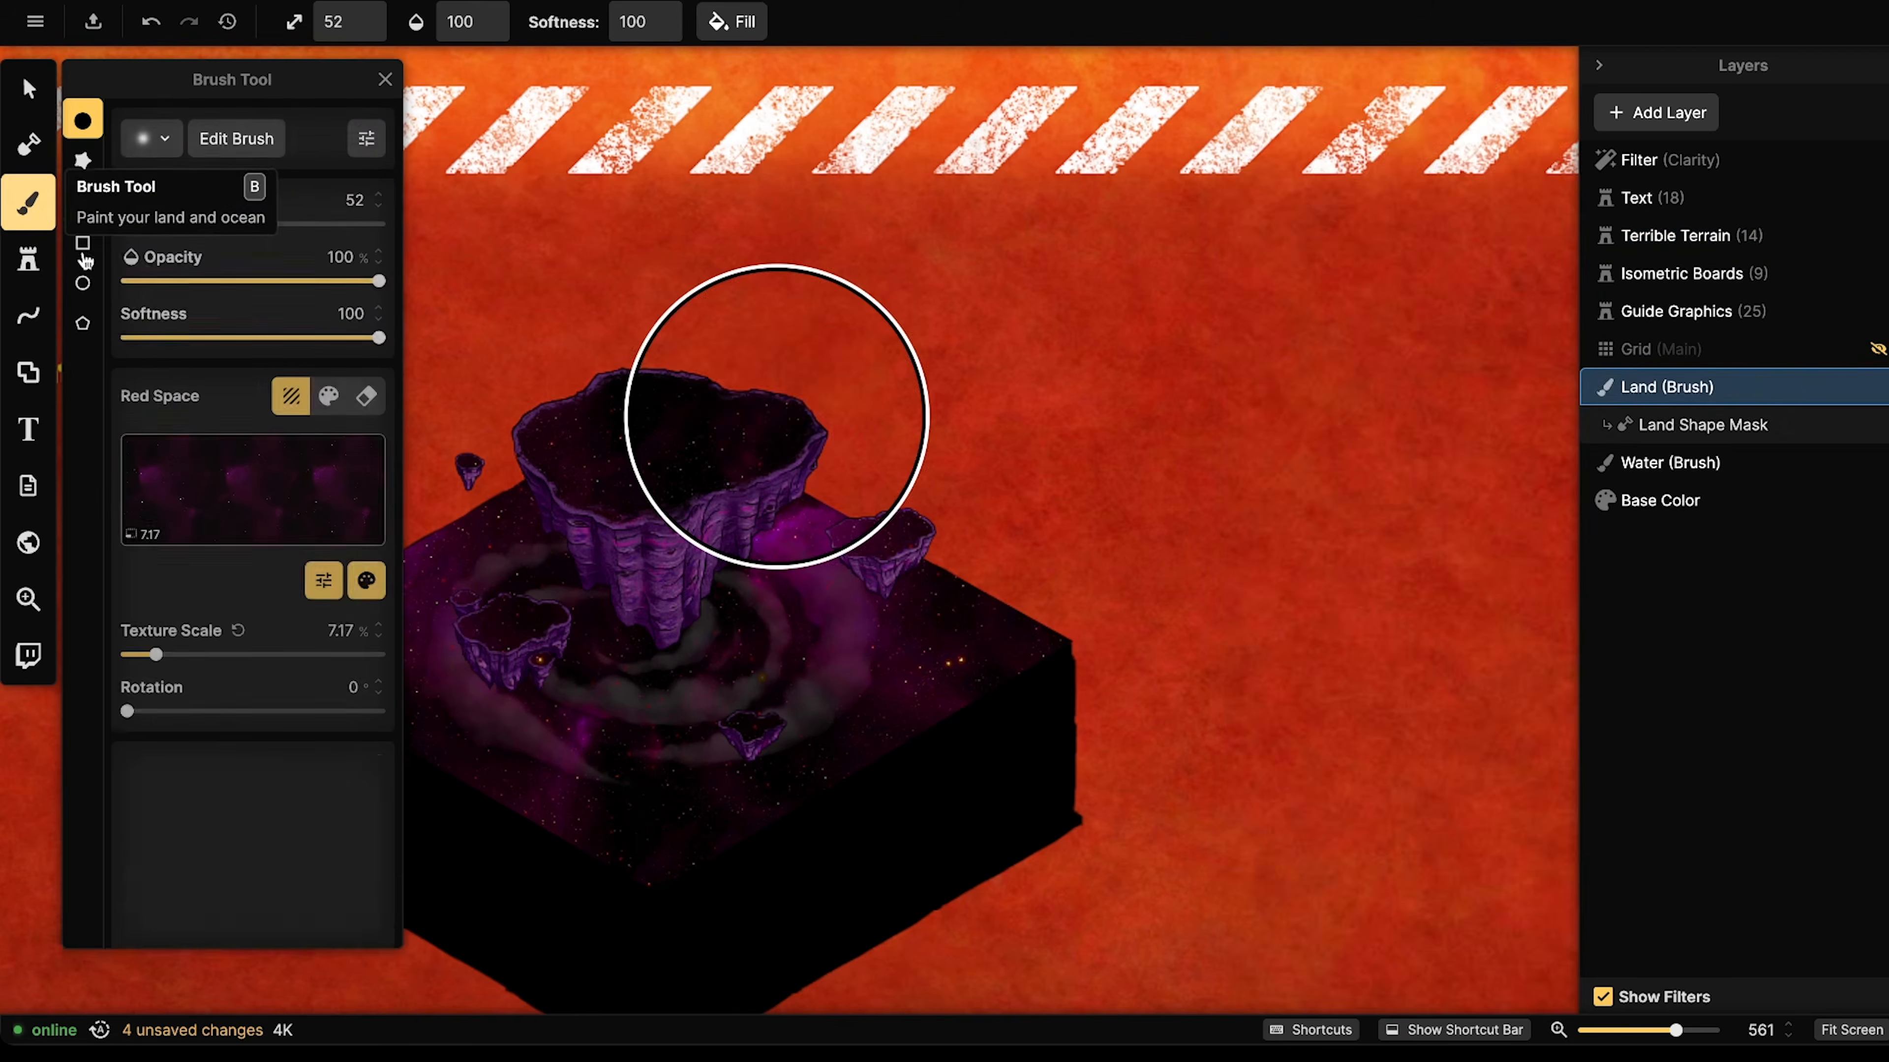
click(223, 487)
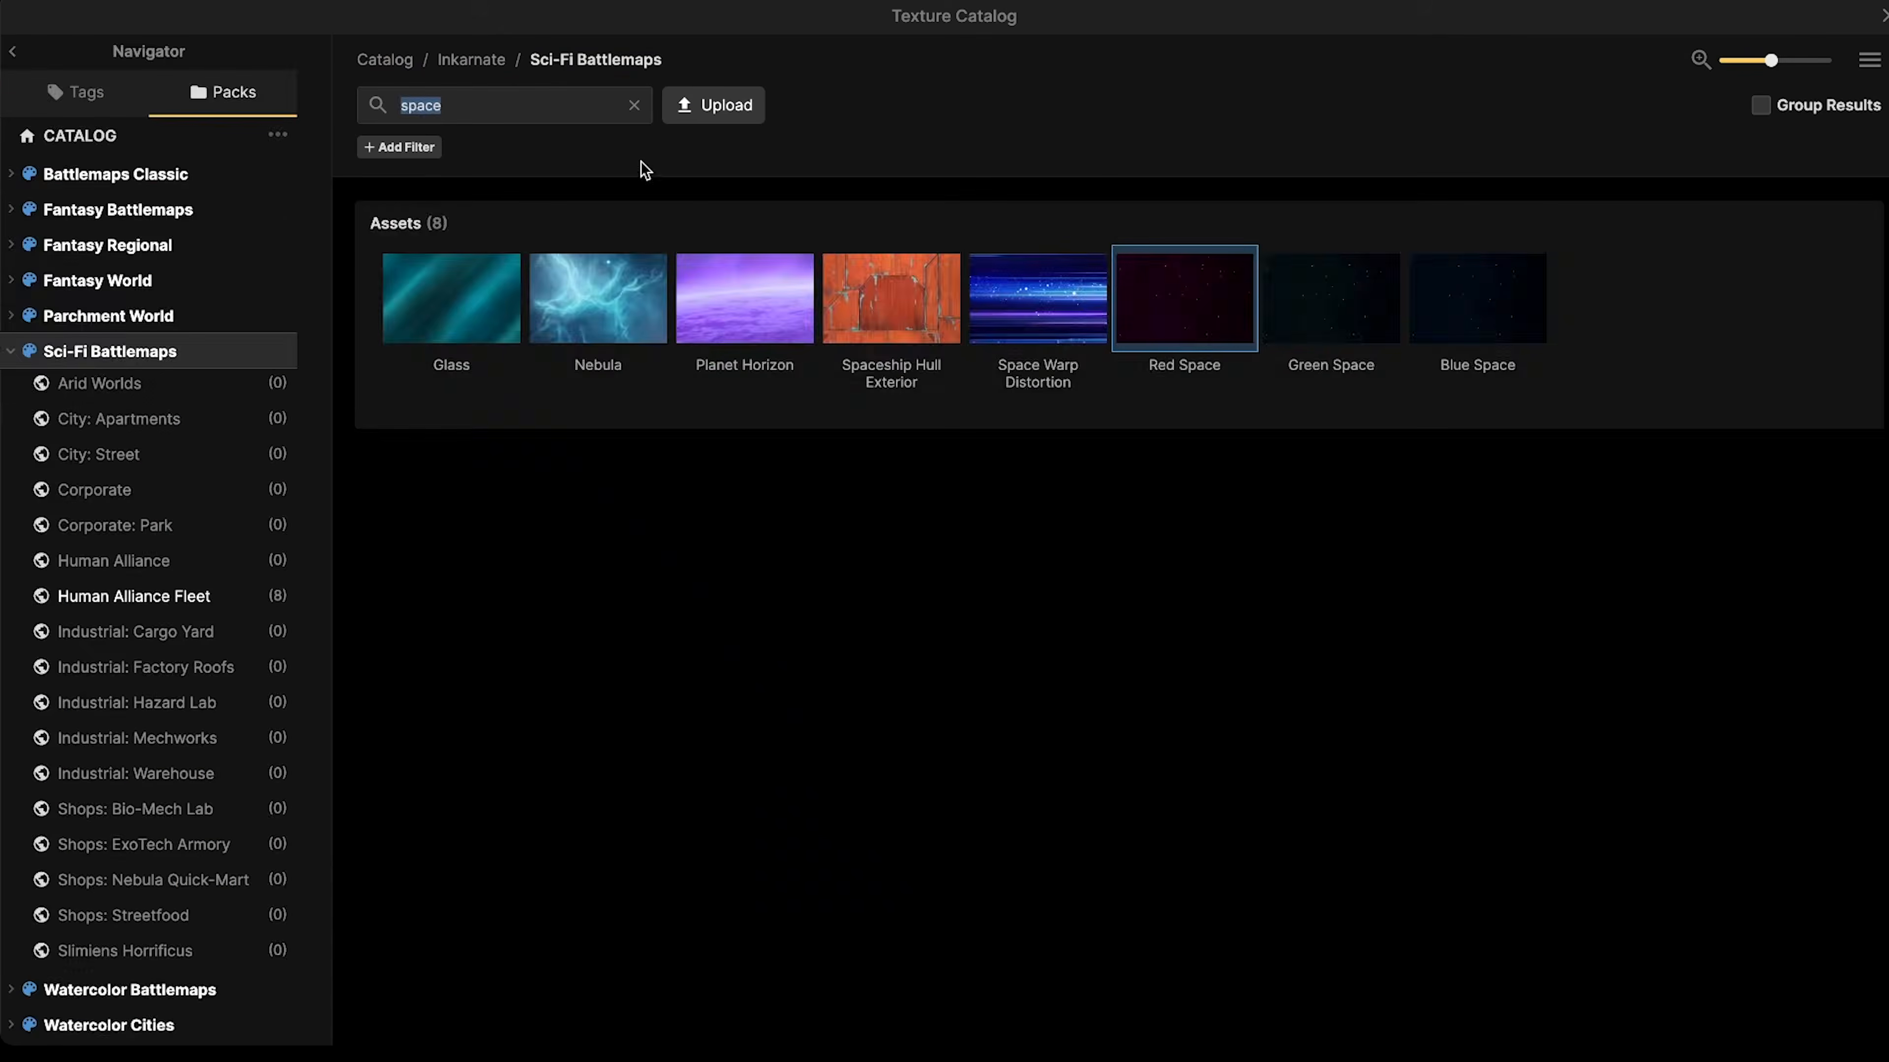
click(634, 108)
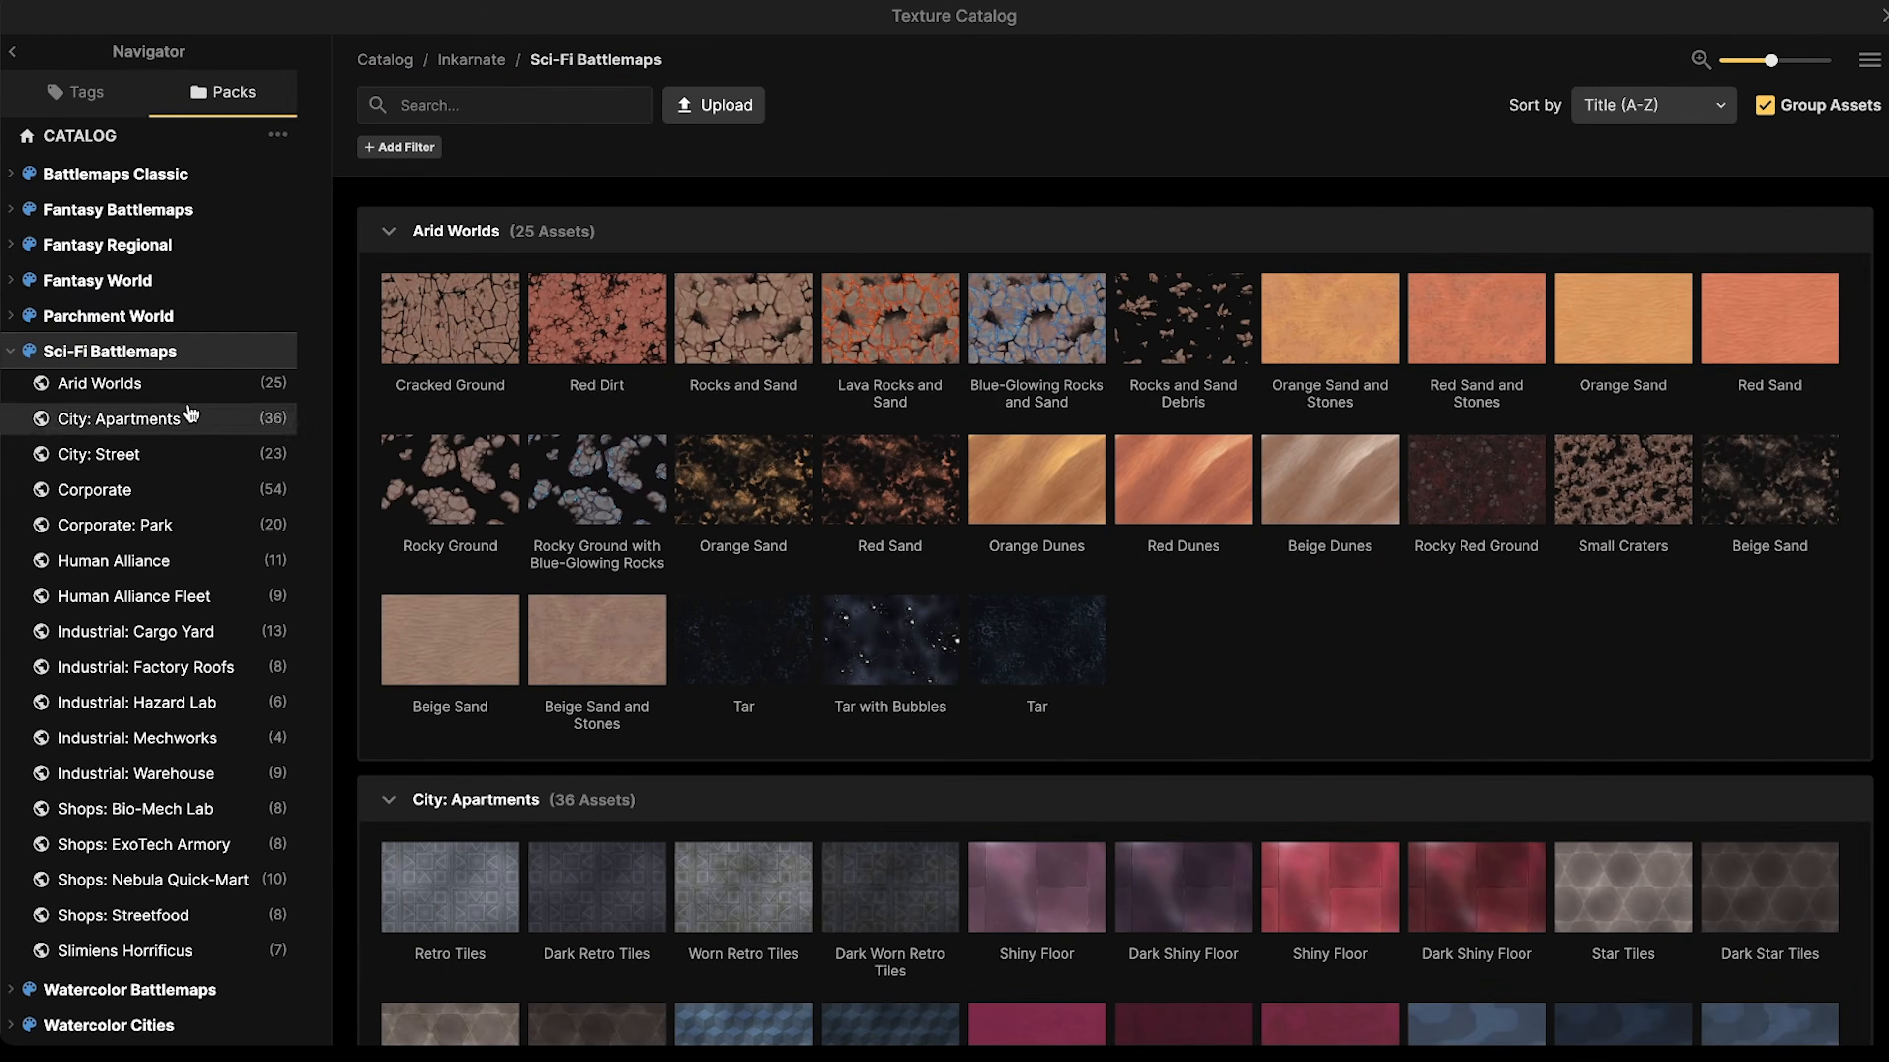
click(138, 286)
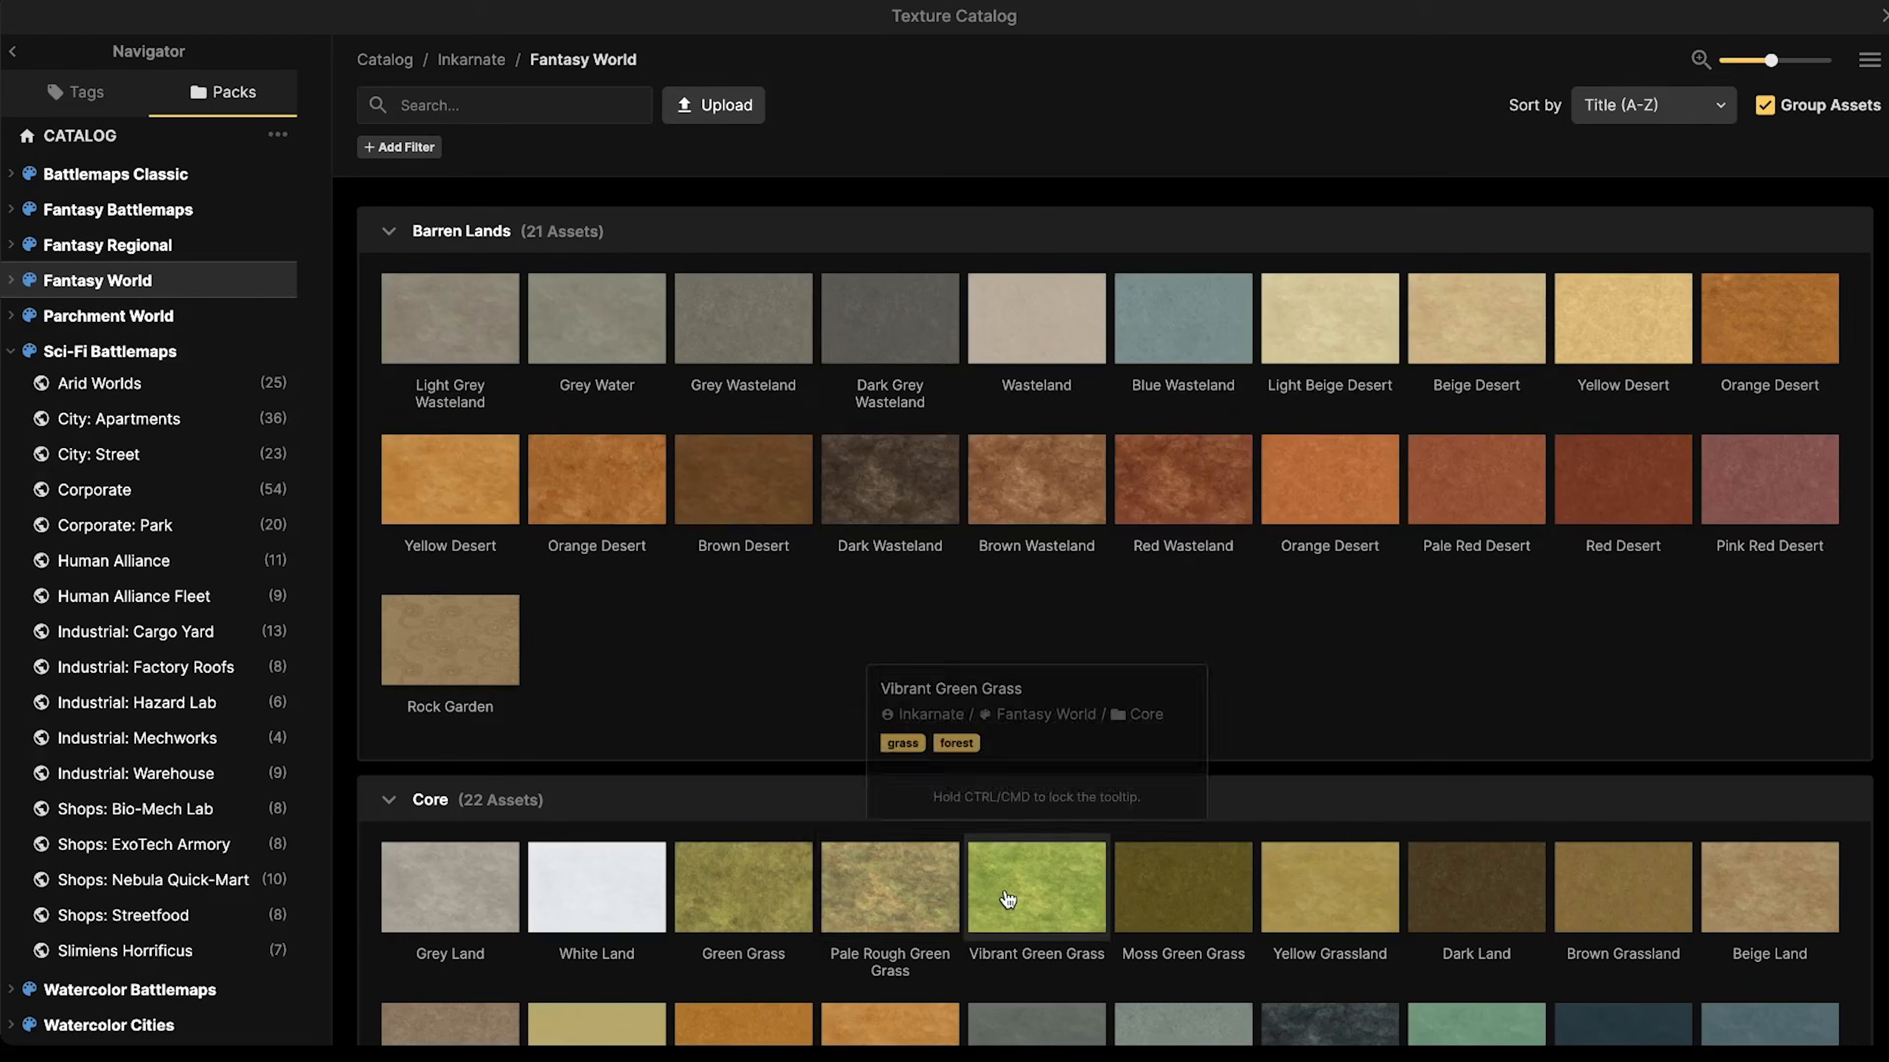
click(1033, 889)
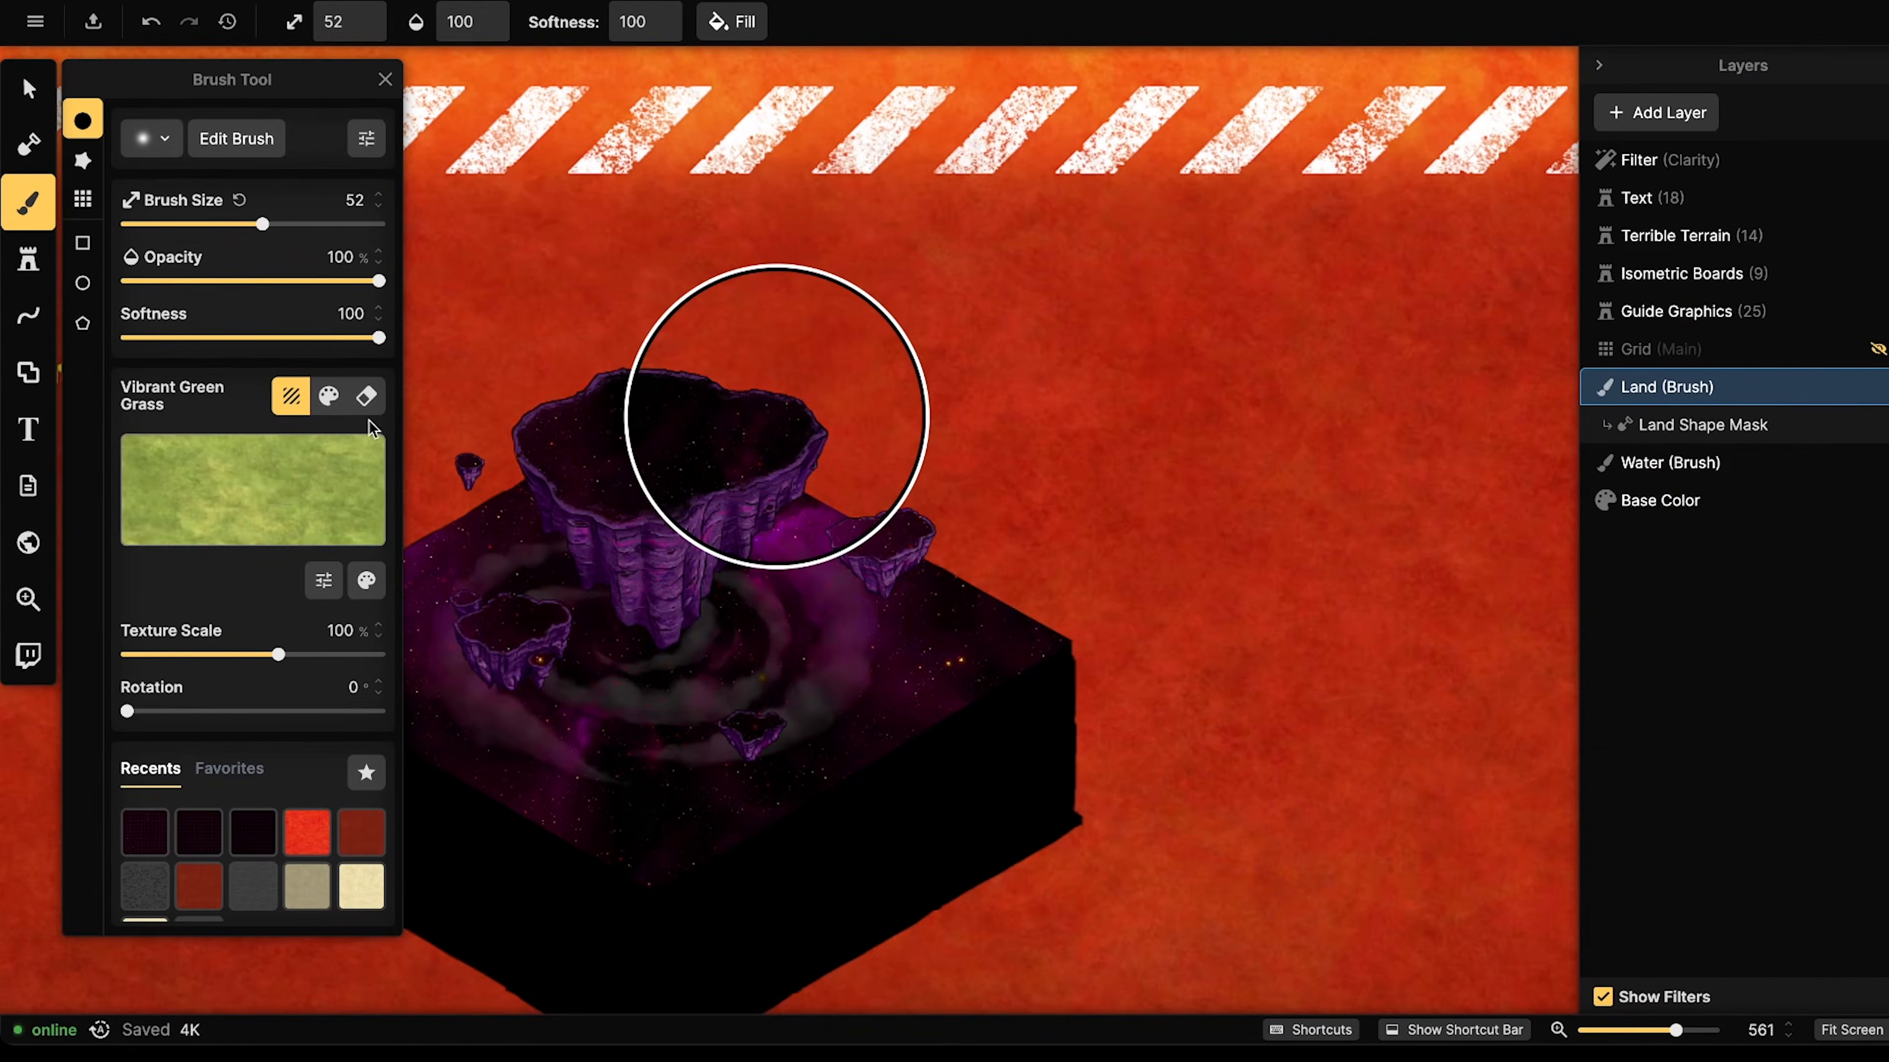
- Tint the grass texture purple with hue -149, saturation 72, brightness 51 and contrast 171
click(366, 579)
drag(519, 537, 487, 530)
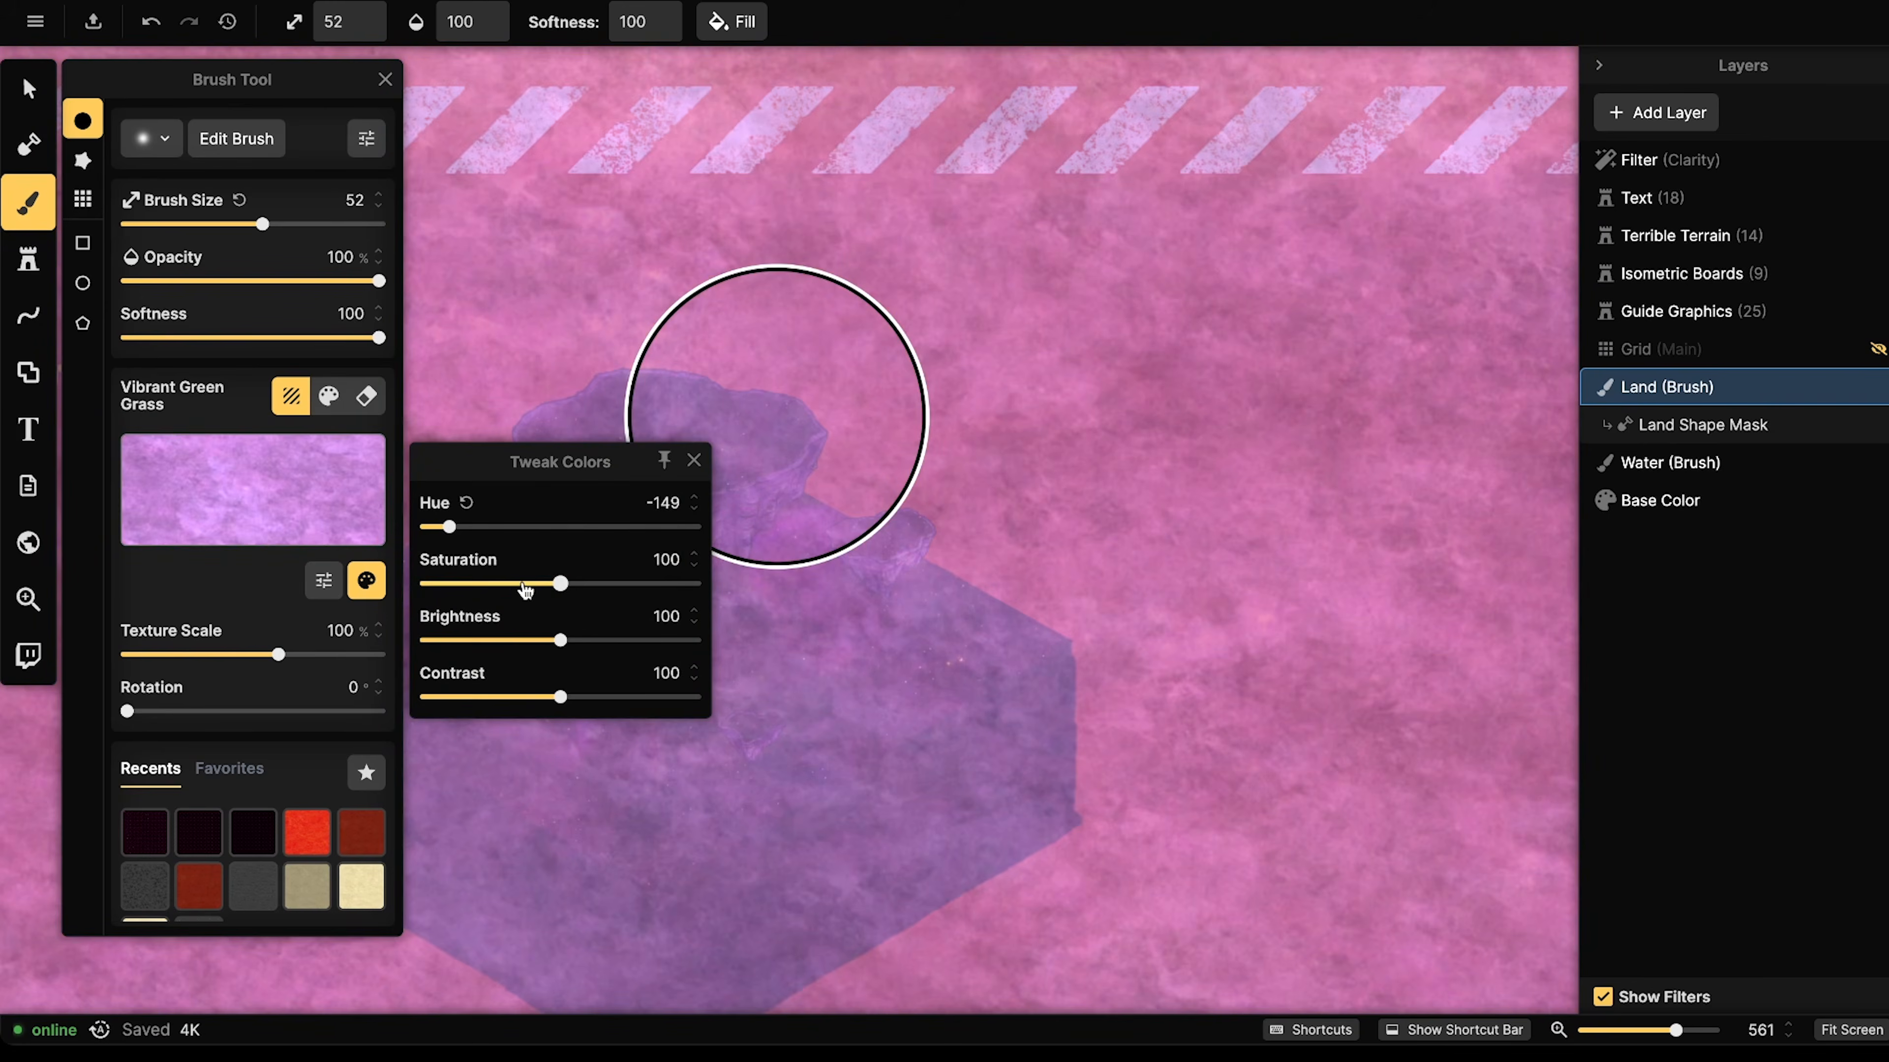
drag(526, 642, 497, 641)
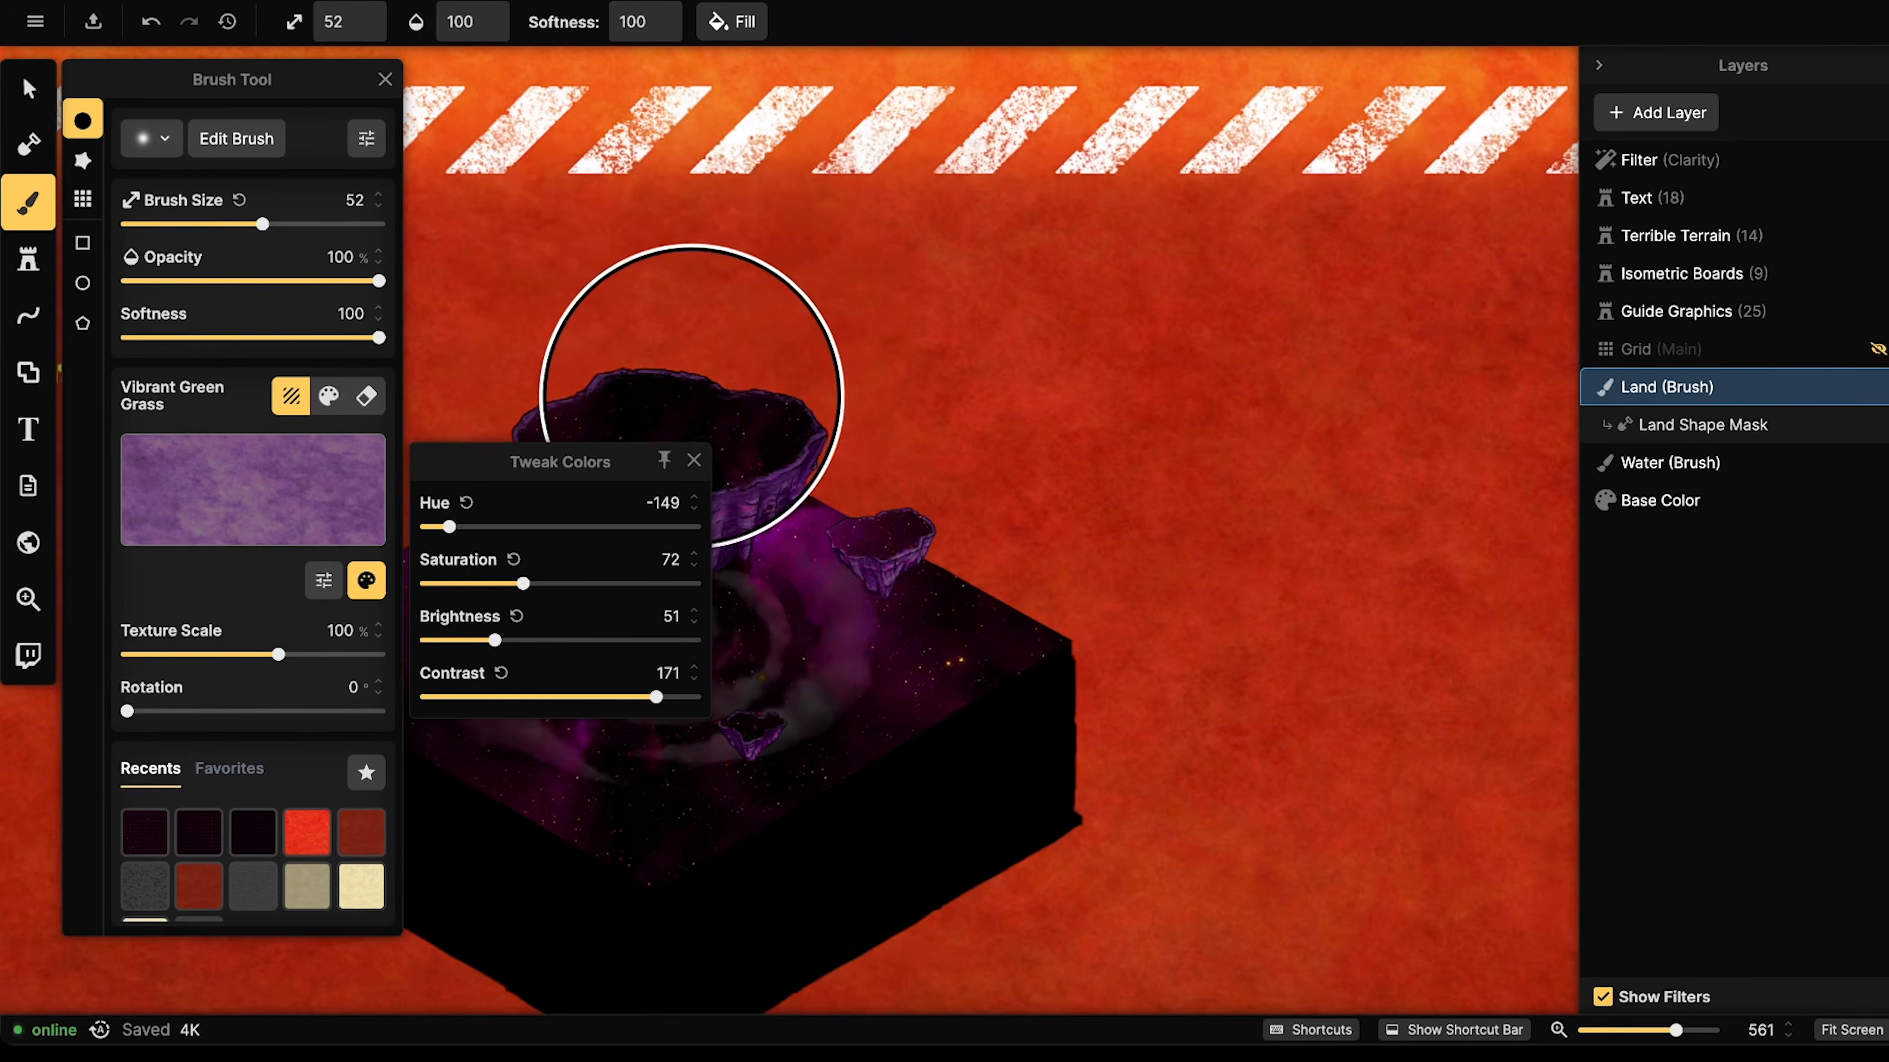
- Paint the purple grass texture over the front and western part of the large island's top with a size 12 brush
scroll(667, 429, up, 5)
click(661, 414)
scroll(654, 418, down, 4)
mouse_move(643, 427)
mouse_down()
mouse_move(537, 460)
mouse_move(560, 465)
mouse_move(530, 518)
mouse_move(641, 548)
mouse_move(480, 578)
mouse_up()
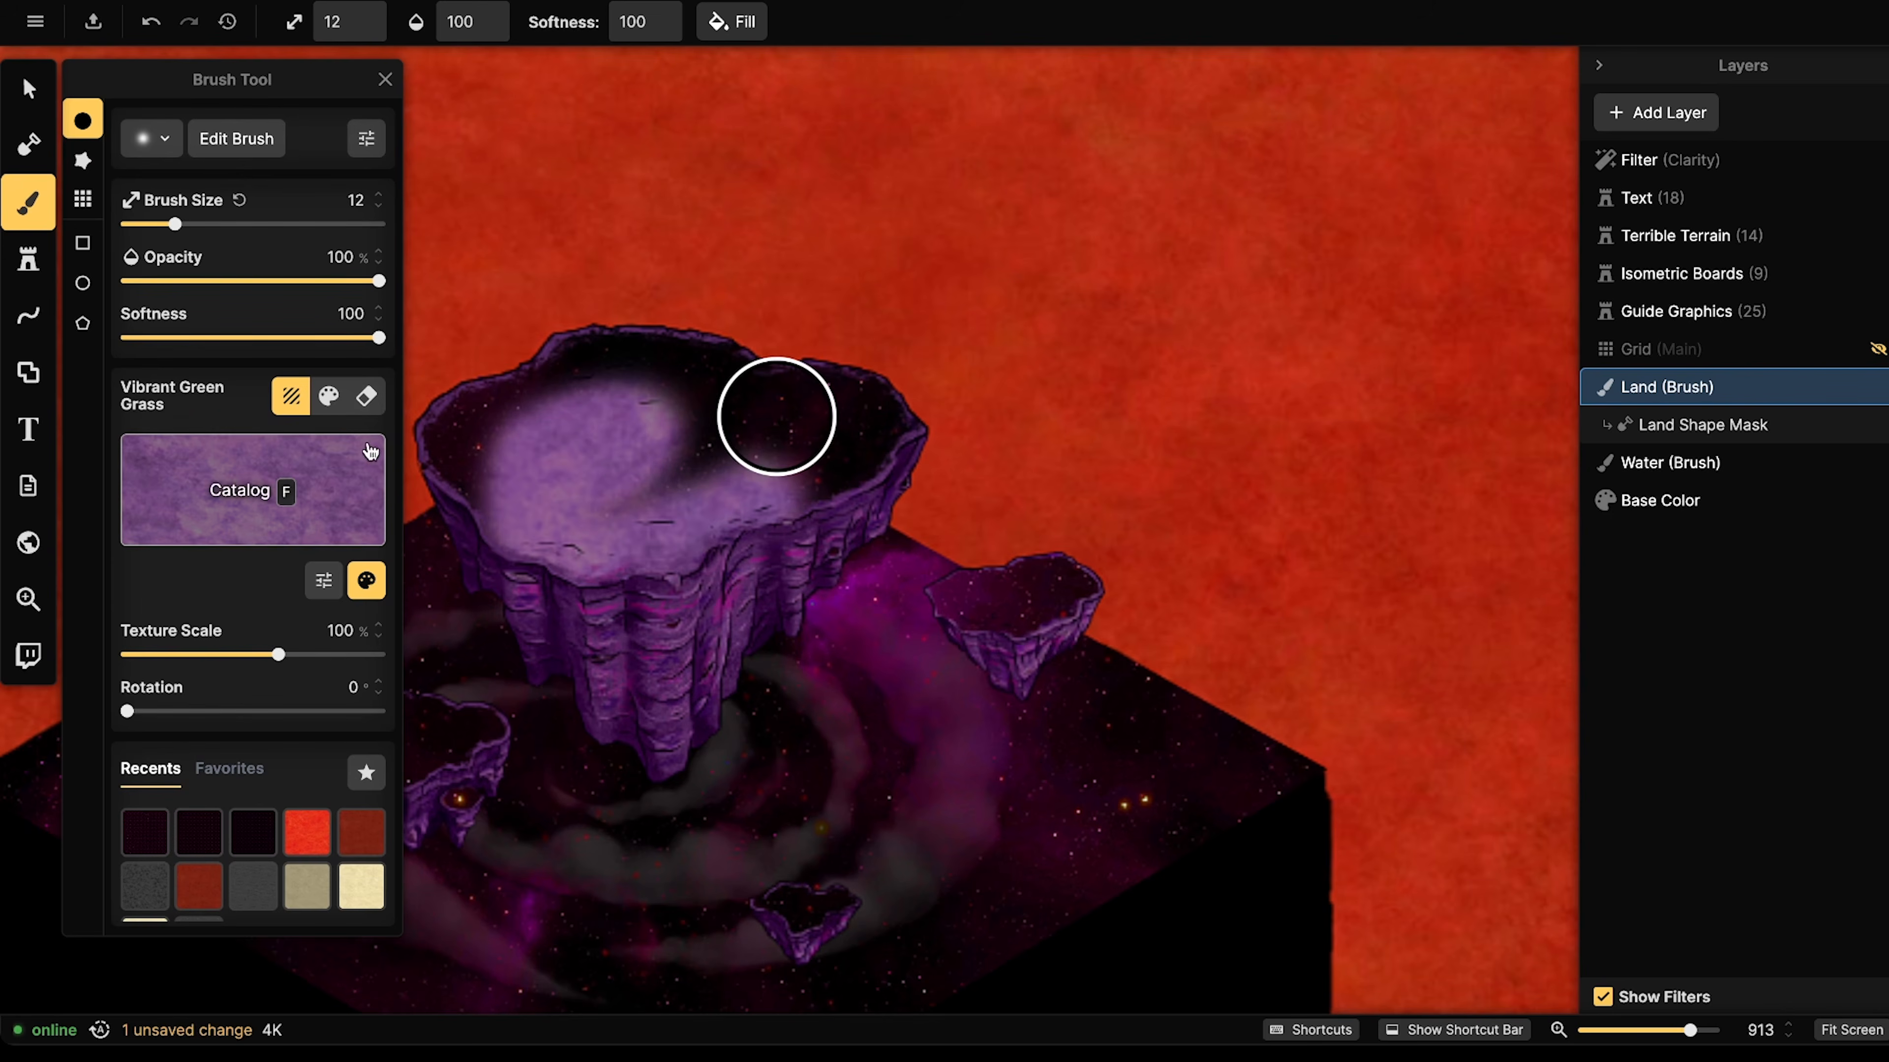
- Reduce the grass texture's brightness to 39 and paint the eastern part of the large island's top
click(366, 580)
drag(491, 643, 477, 644)
mouse_move(776, 448)
mouse_down()
mouse_move(854, 467)
mouse_move(741, 483)
mouse_up()
- Switch through the brush's erase and colour modes back to texture painting and lower the grass brightness to 31
click(381, 407)
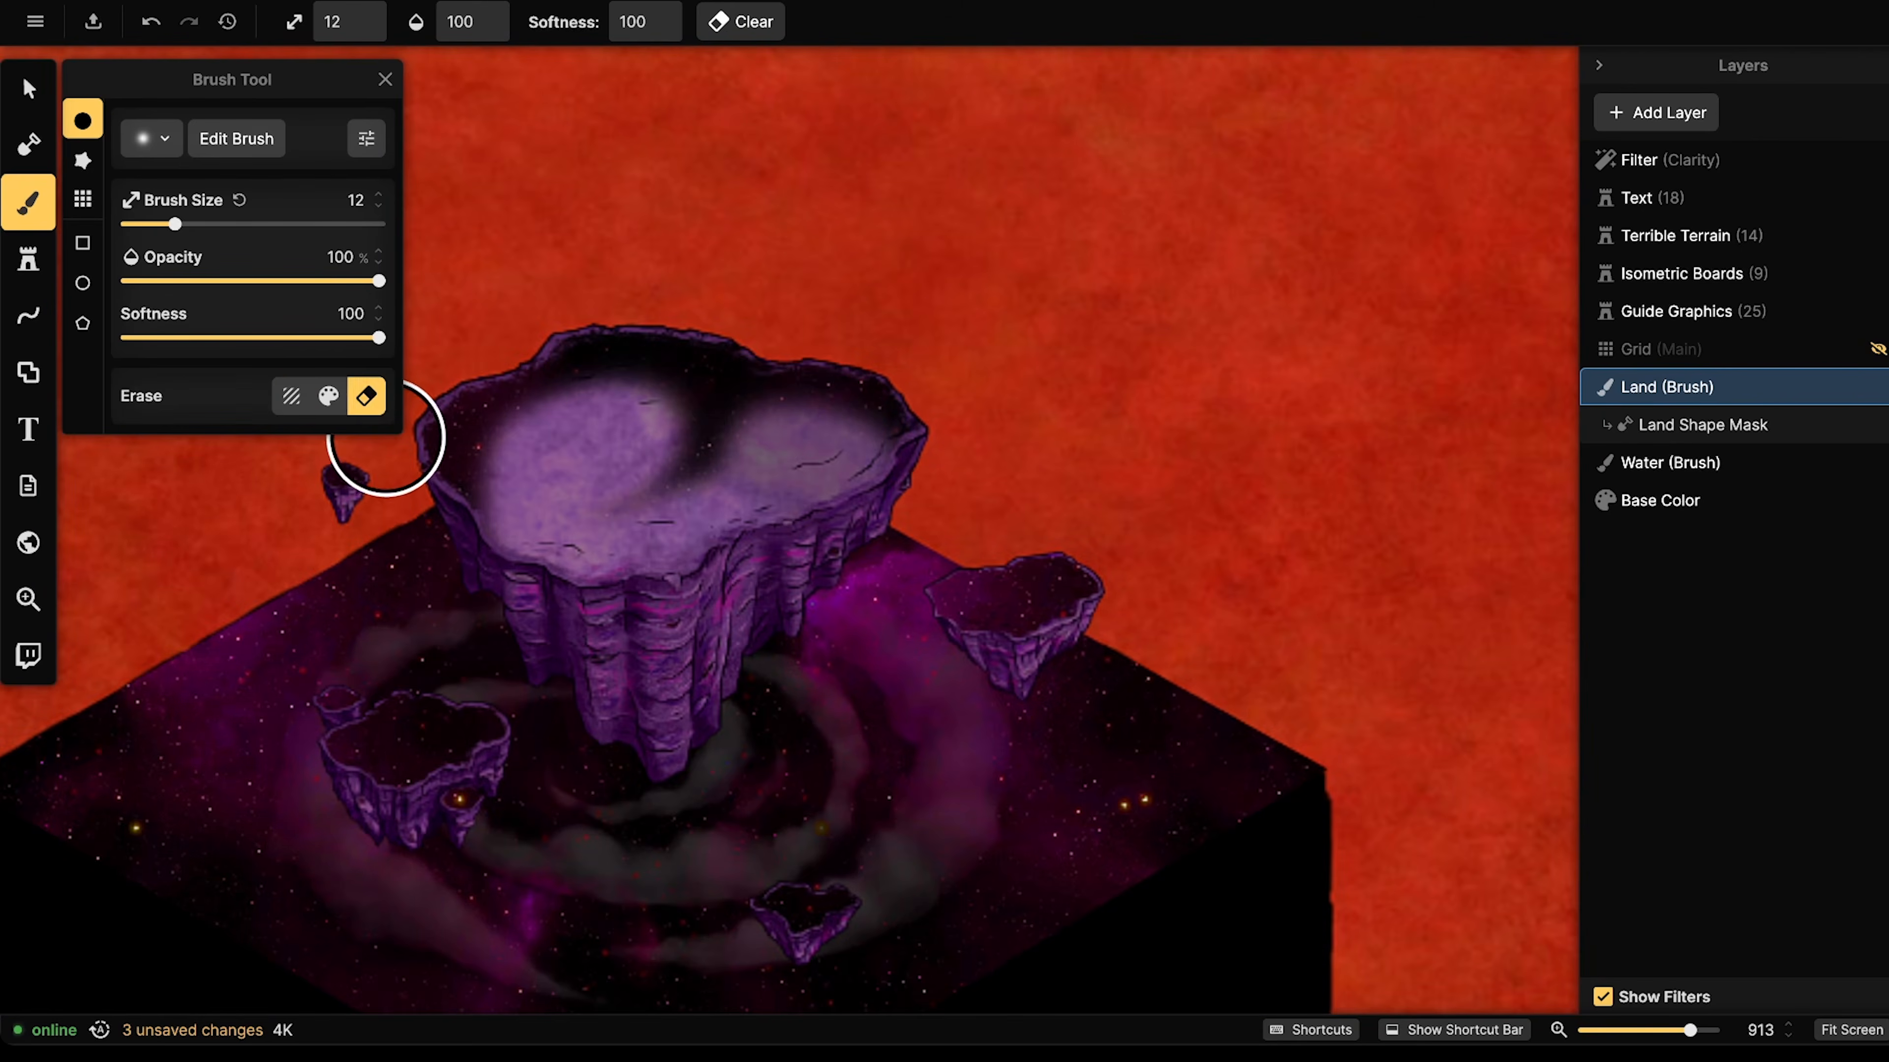
click(333, 397)
click(289, 396)
click(366, 581)
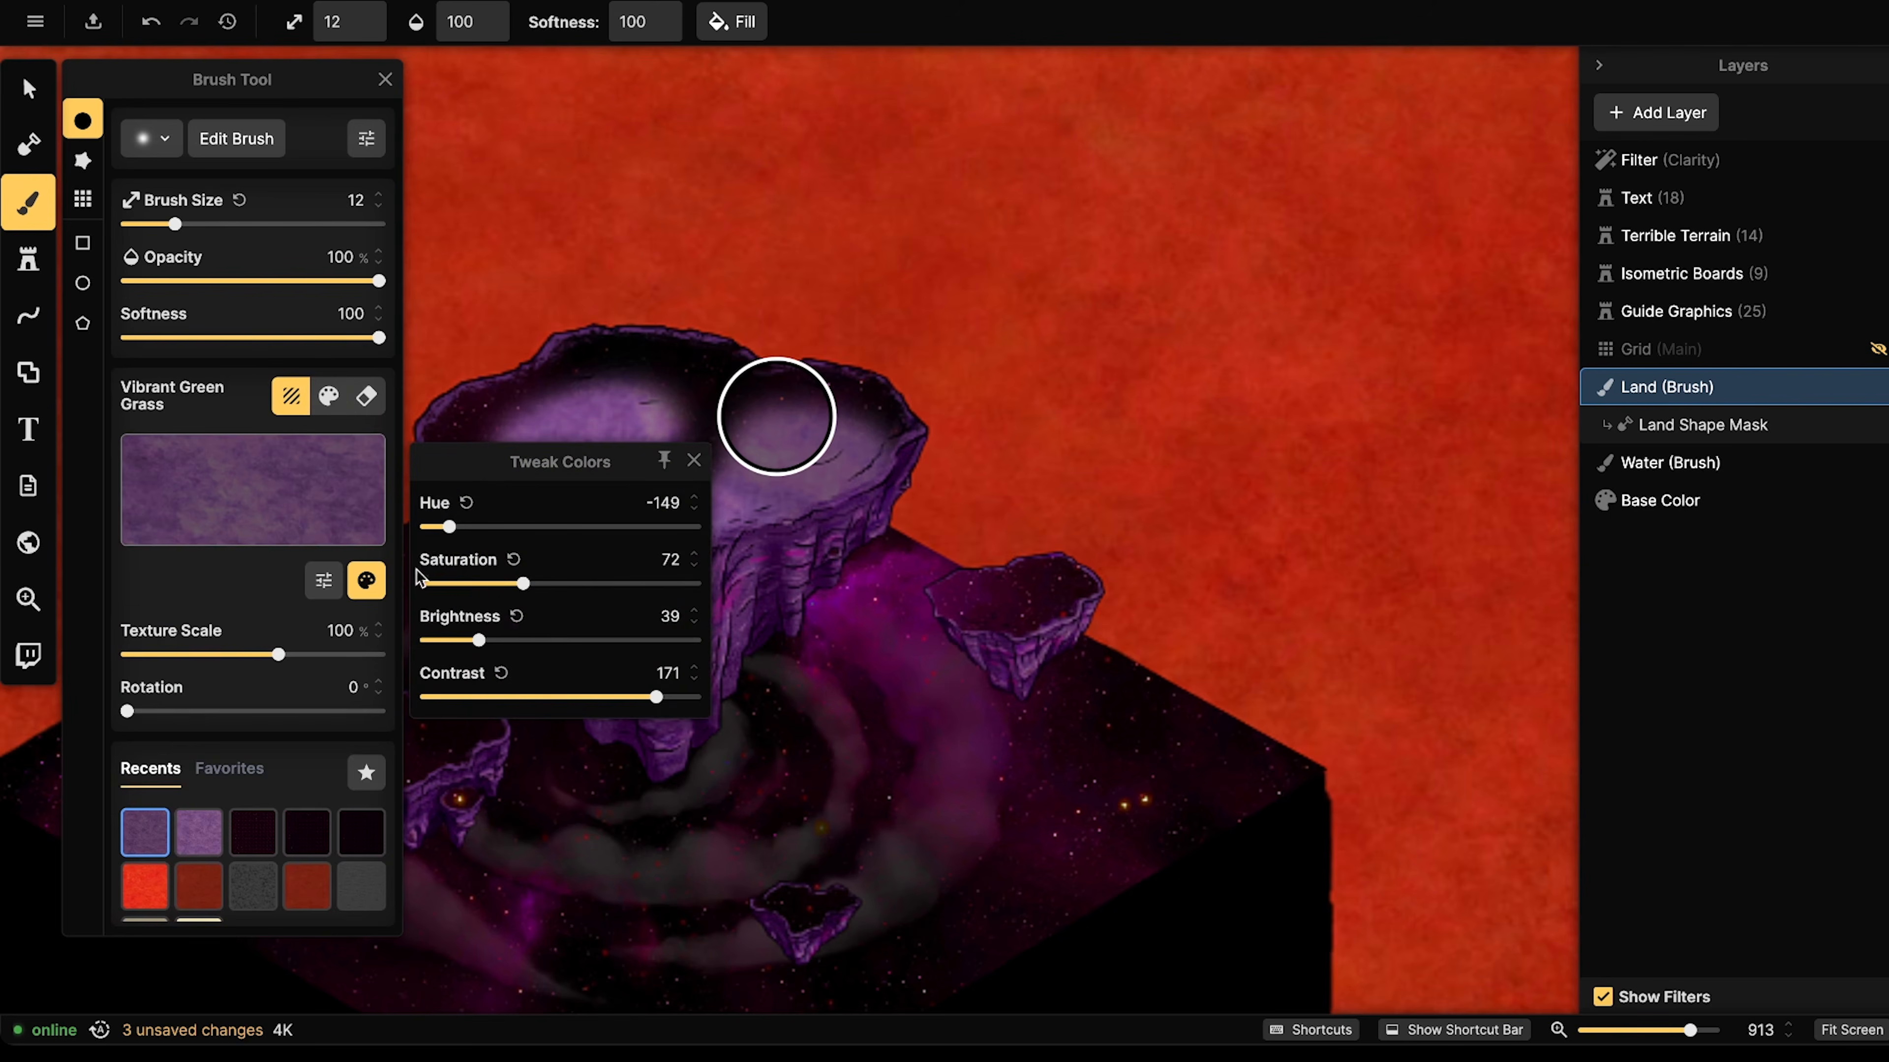
drag(474, 644, 467, 641)
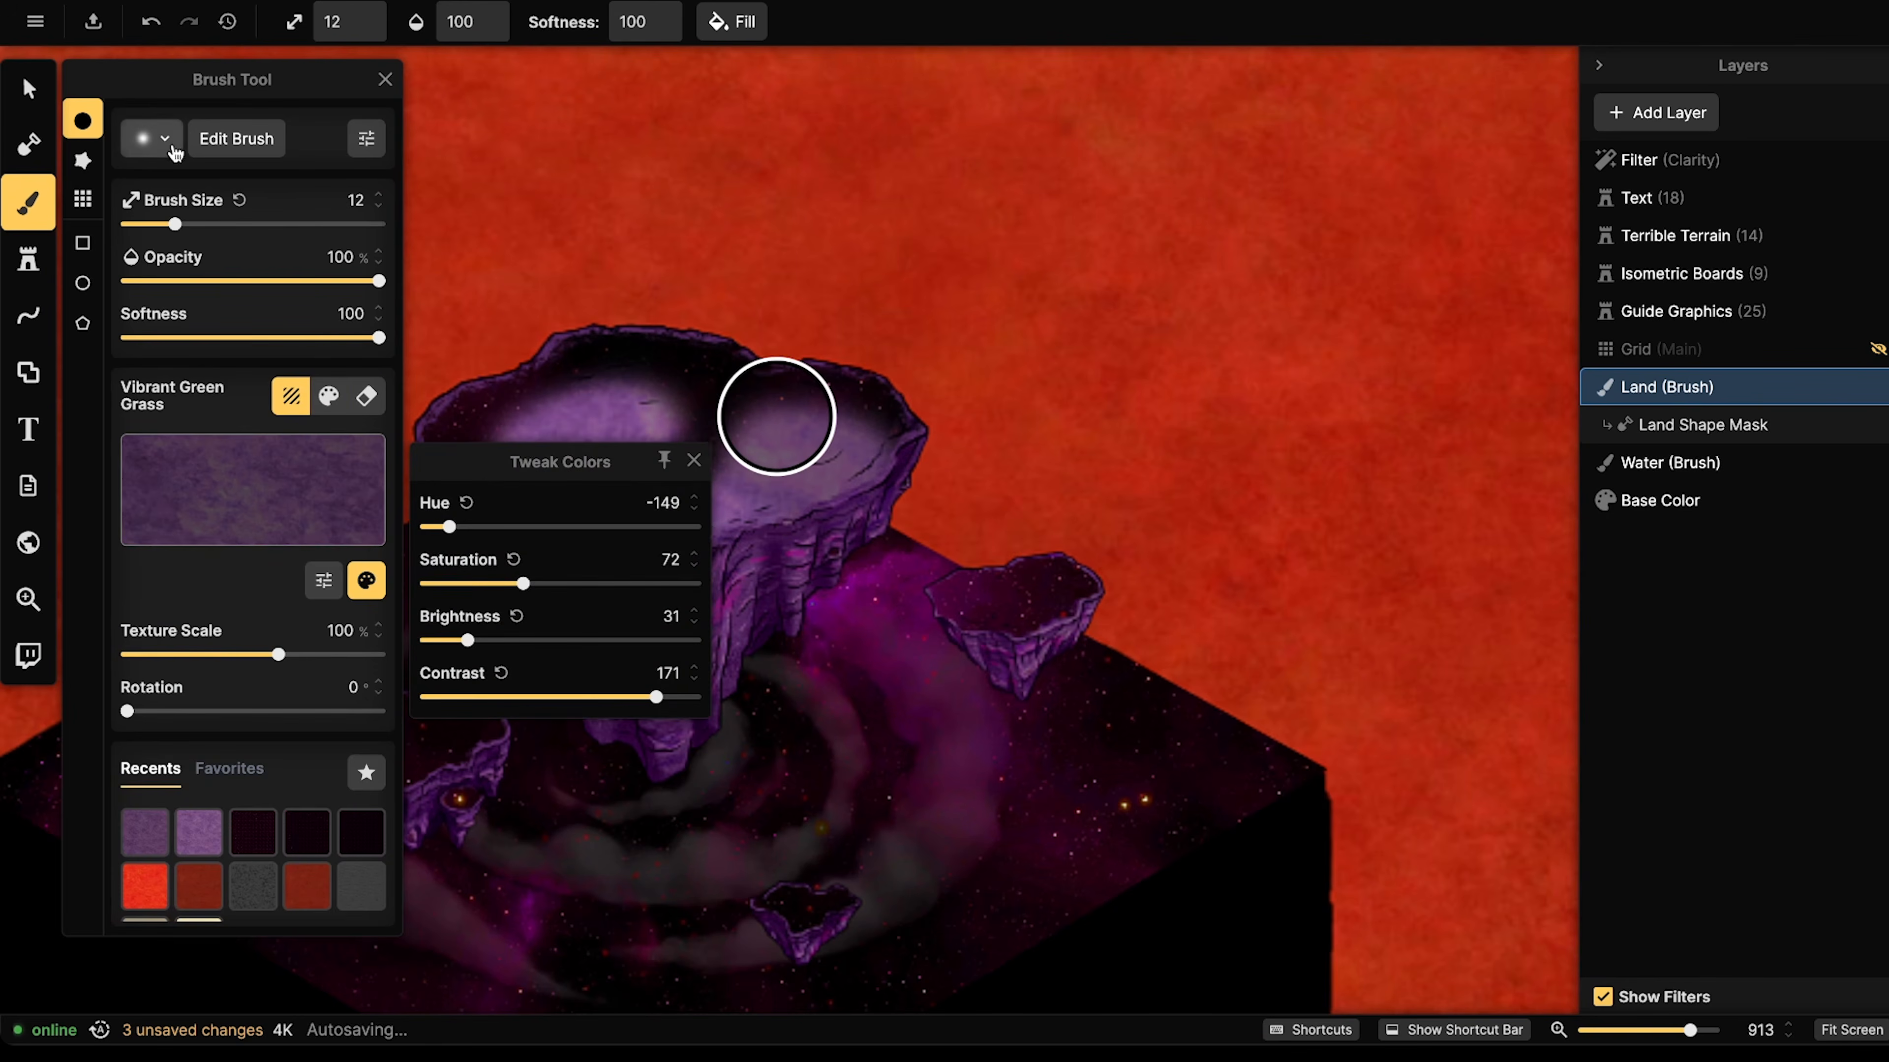
- Switch to a hard-edged brush with softness 0 and paint the darker purple grass texture over the large island's whole top
click(152, 138)
click(288, 274)
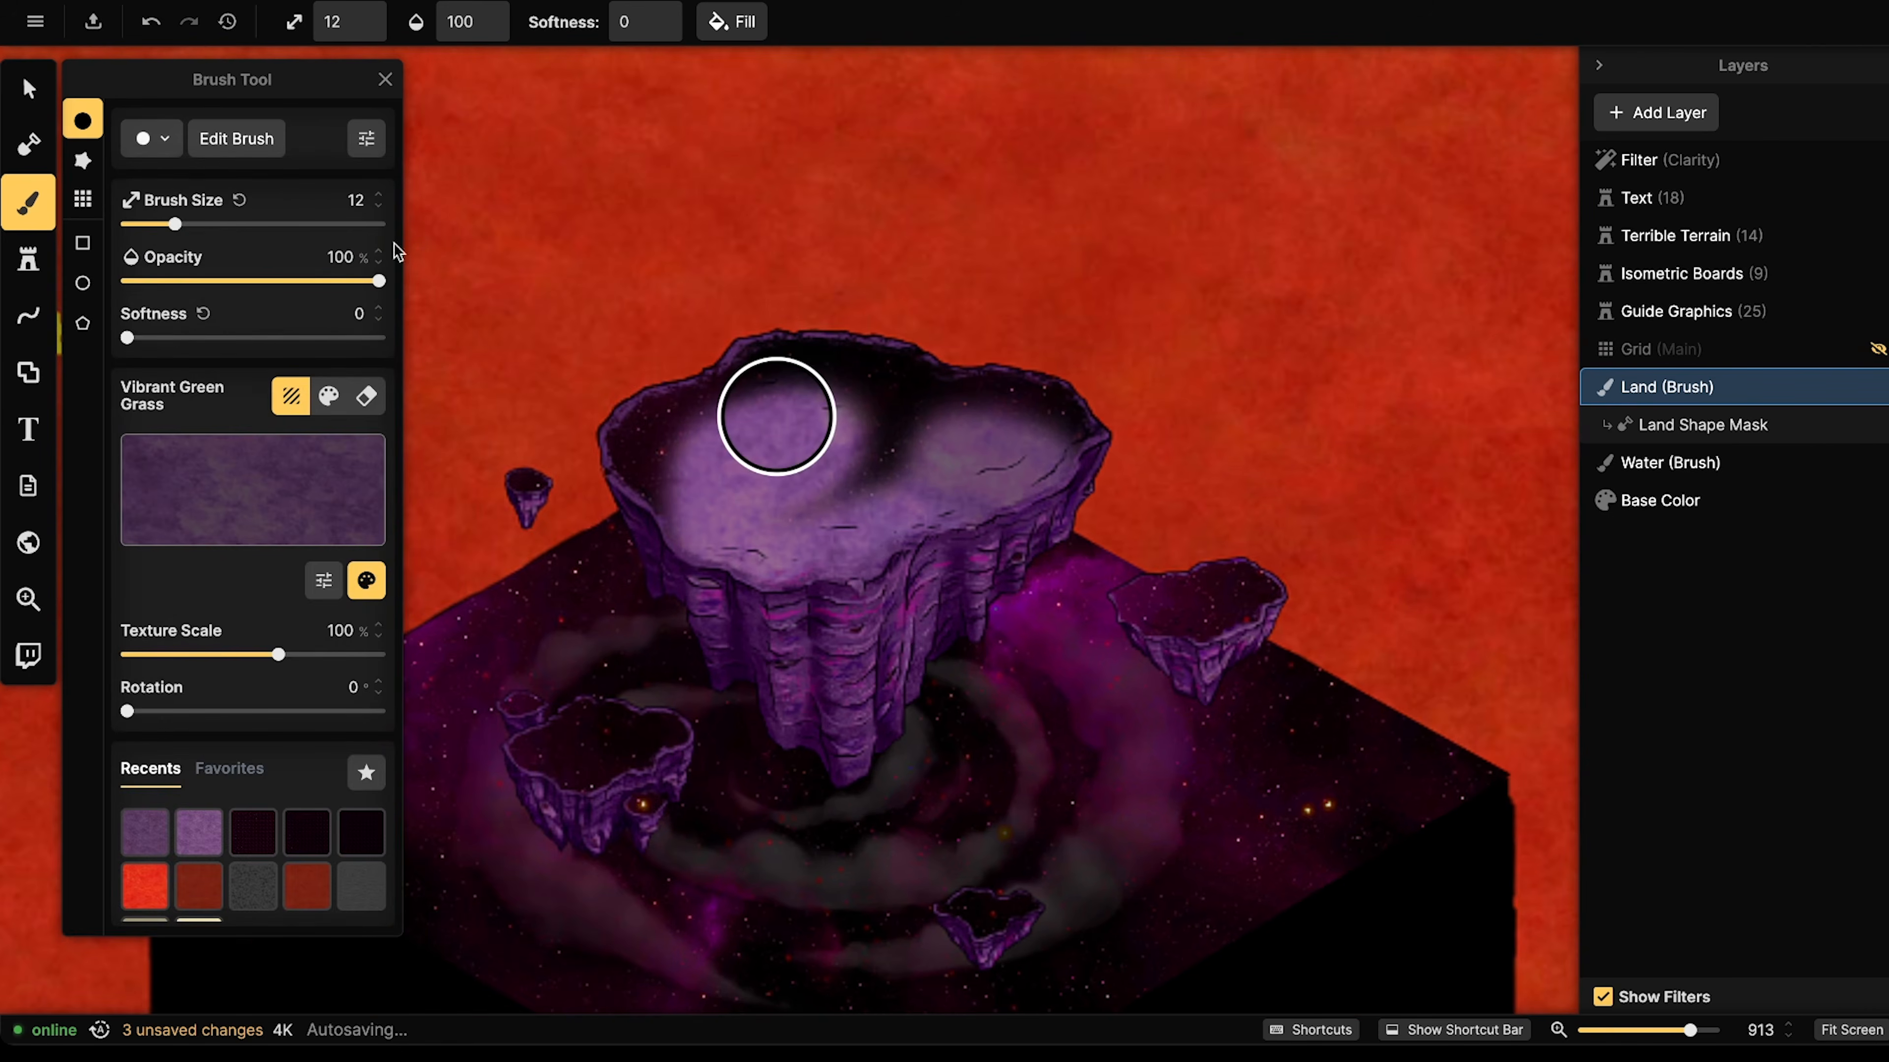
click(152, 138)
click(301, 360)
mouse_move(1039, 404)
mouse_down()
mouse_move(1083, 441)
mouse_move(1028, 401)
mouse_move(959, 397)
mouse_move(1032, 377)
mouse_move(1052, 347)
mouse_move(884, 310)
mouse_move(803, 317)
mouse_move(485, 477)
mouse_move(551, 477)
mouse_move(536, 467)
mouse_move(603, 681)
mouse_up()
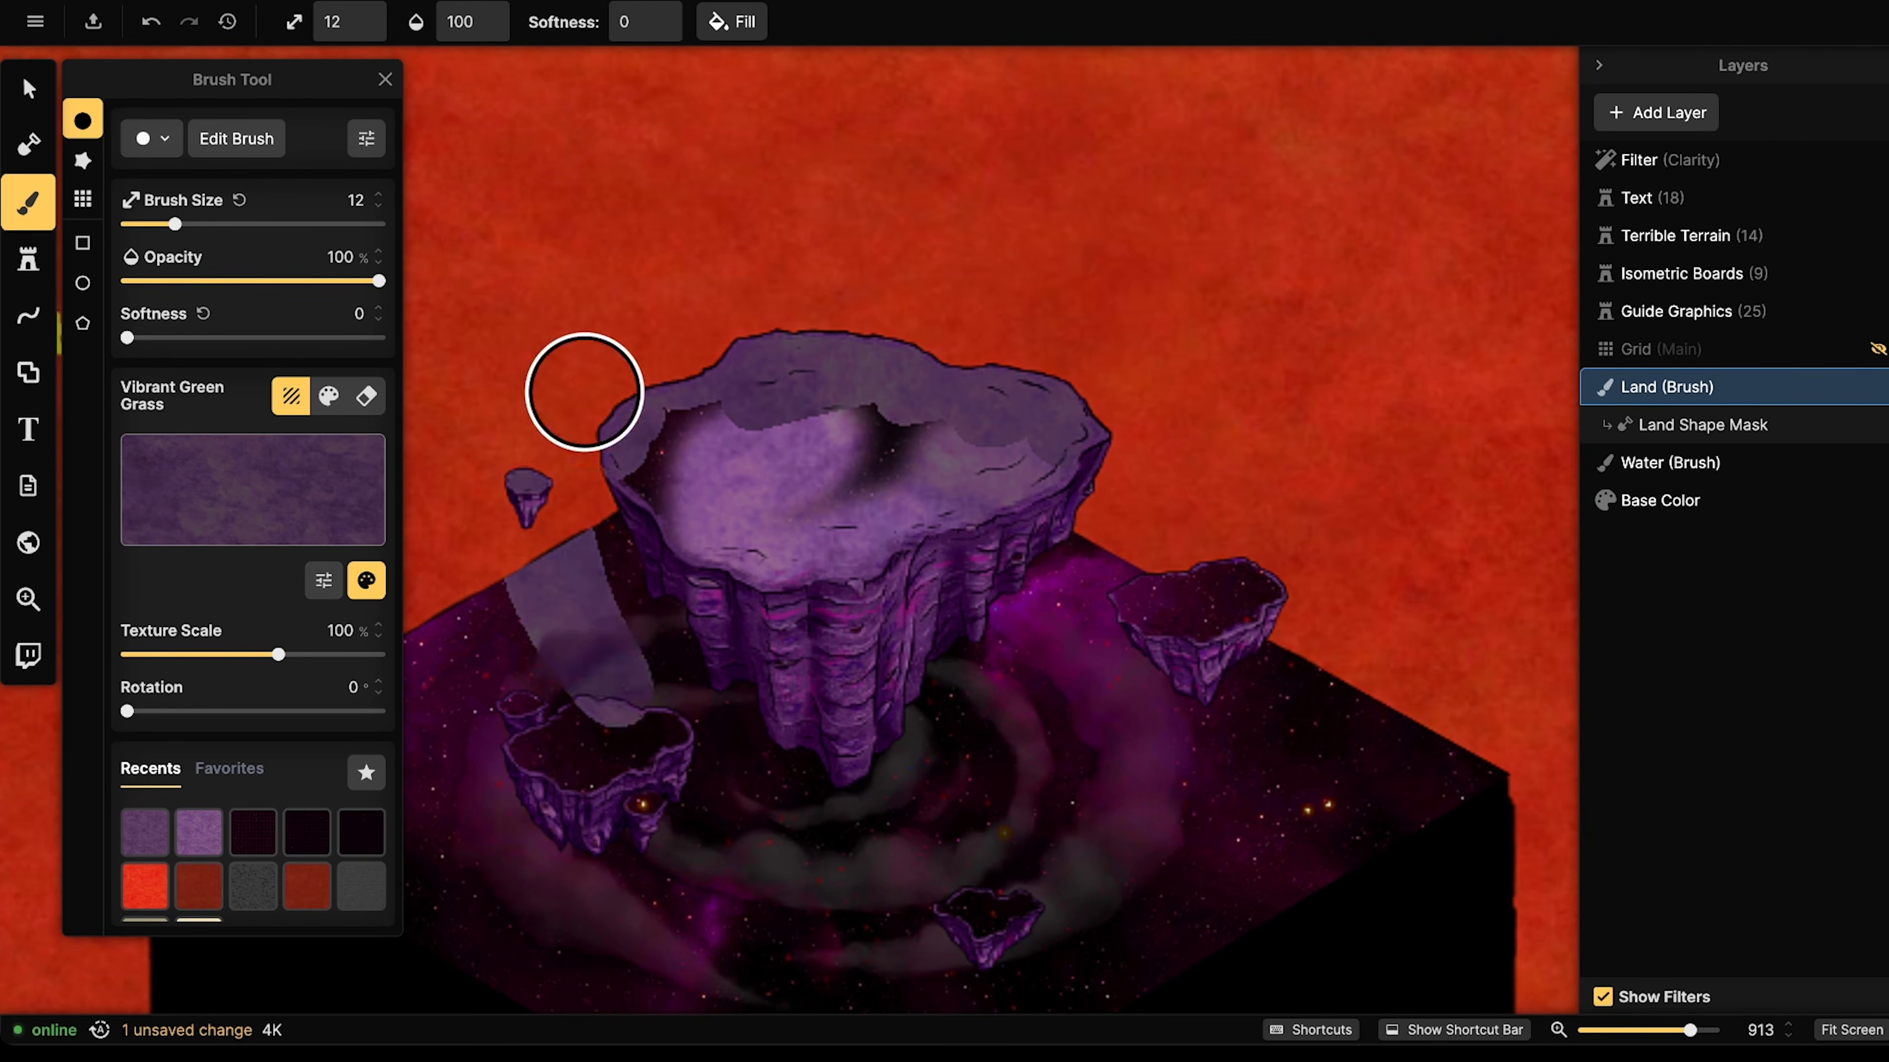
key(ctrl+z)
mouse_move(636, 369)
mouse_down()
mouse_move(662, 477)
mouse_move(820, 365)
mouse_move(1046, 338)
mouse_move(1084, 426)
mouse_move(944, 527)
mouse_move(722, 530)
mouse_move(700, 489)
mouse_move(881, 427)
mouse_move(1024, 439)
mouse_move(1034, 302)
mouse_up()
- Paint the purple grass texture over the tops of the smaller floating islands, reducing the brush size to 7
mouse_move(593, 739)
mouse_down()
mouse_move(529, 754)
mouse_move(593, 764)
mouse_move(636, 746)
mouse_move(569, 738)
mouse_up()
drag(160, 224, 156, 224)
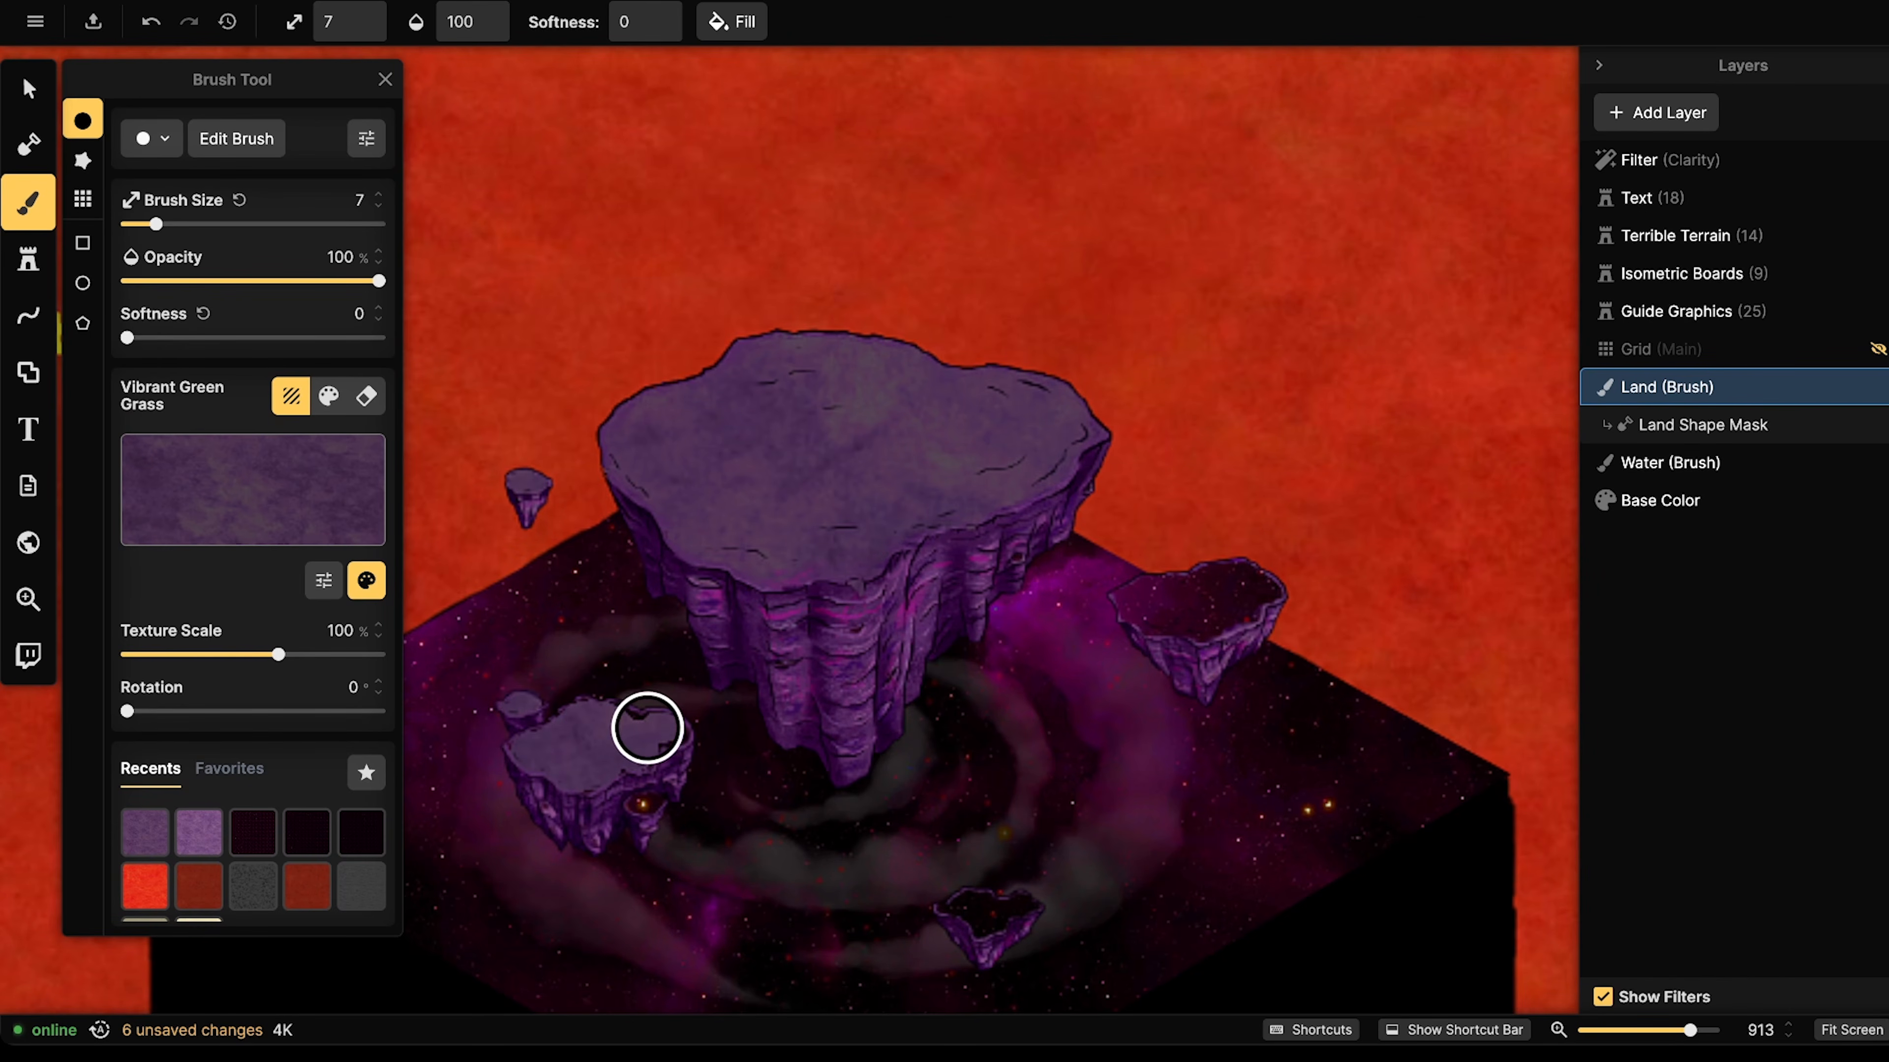
click(626, 771)
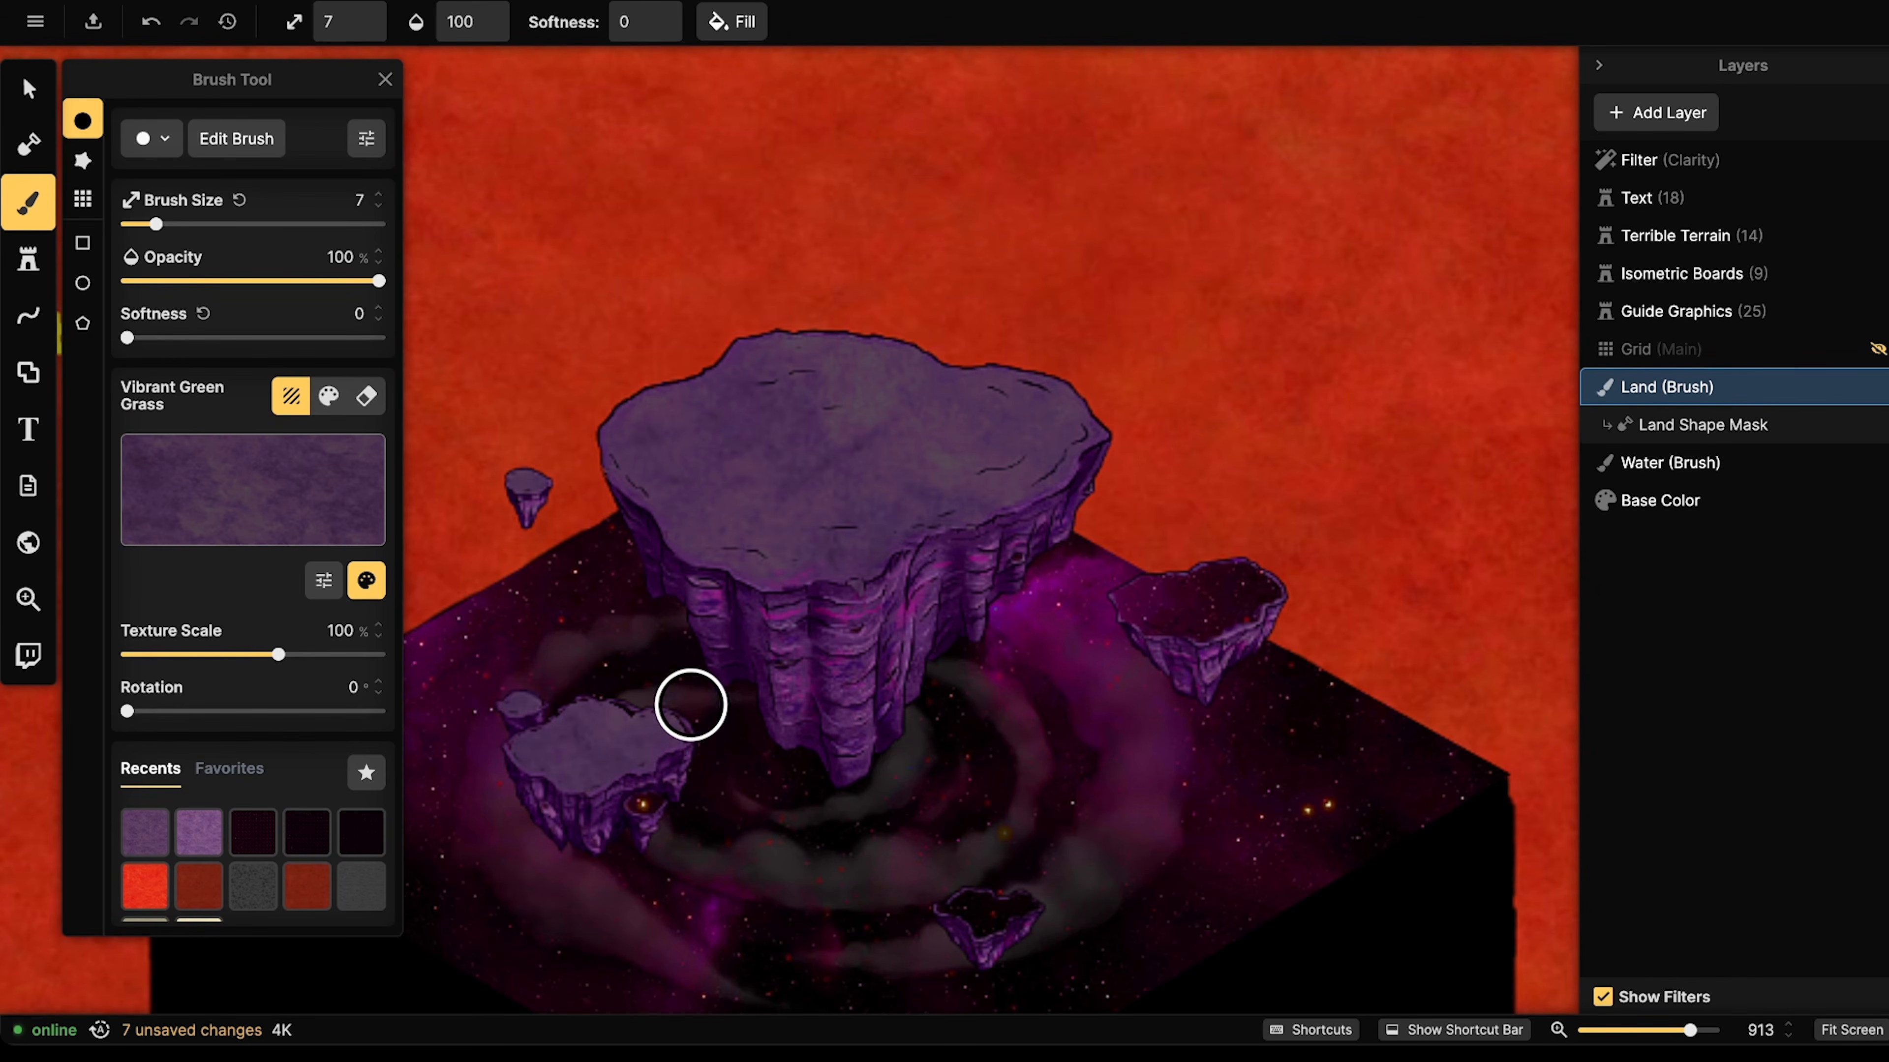
drag(575, 715, 630, 722)
mouse_move(1227, 579)
mouse_down()
mouse_move(1125, 598)
mouse_move(1181, 624)
mouse_move(1229, 603)
mouse_move(1188, 598)
mouse_move(1251, 568)
mouse_up()
mouse_move(956, 913)
mouse_down()
mouse_move(1023, 909)
mouse_move(990, 906)
mouse_move(1070, 885)
mouse_move(1048, 910)
mouse_move(984, 914)
mouse_move(1009, 884)
mouse_move(951, 909)
mouse_move(982, 878)
mouse_up()
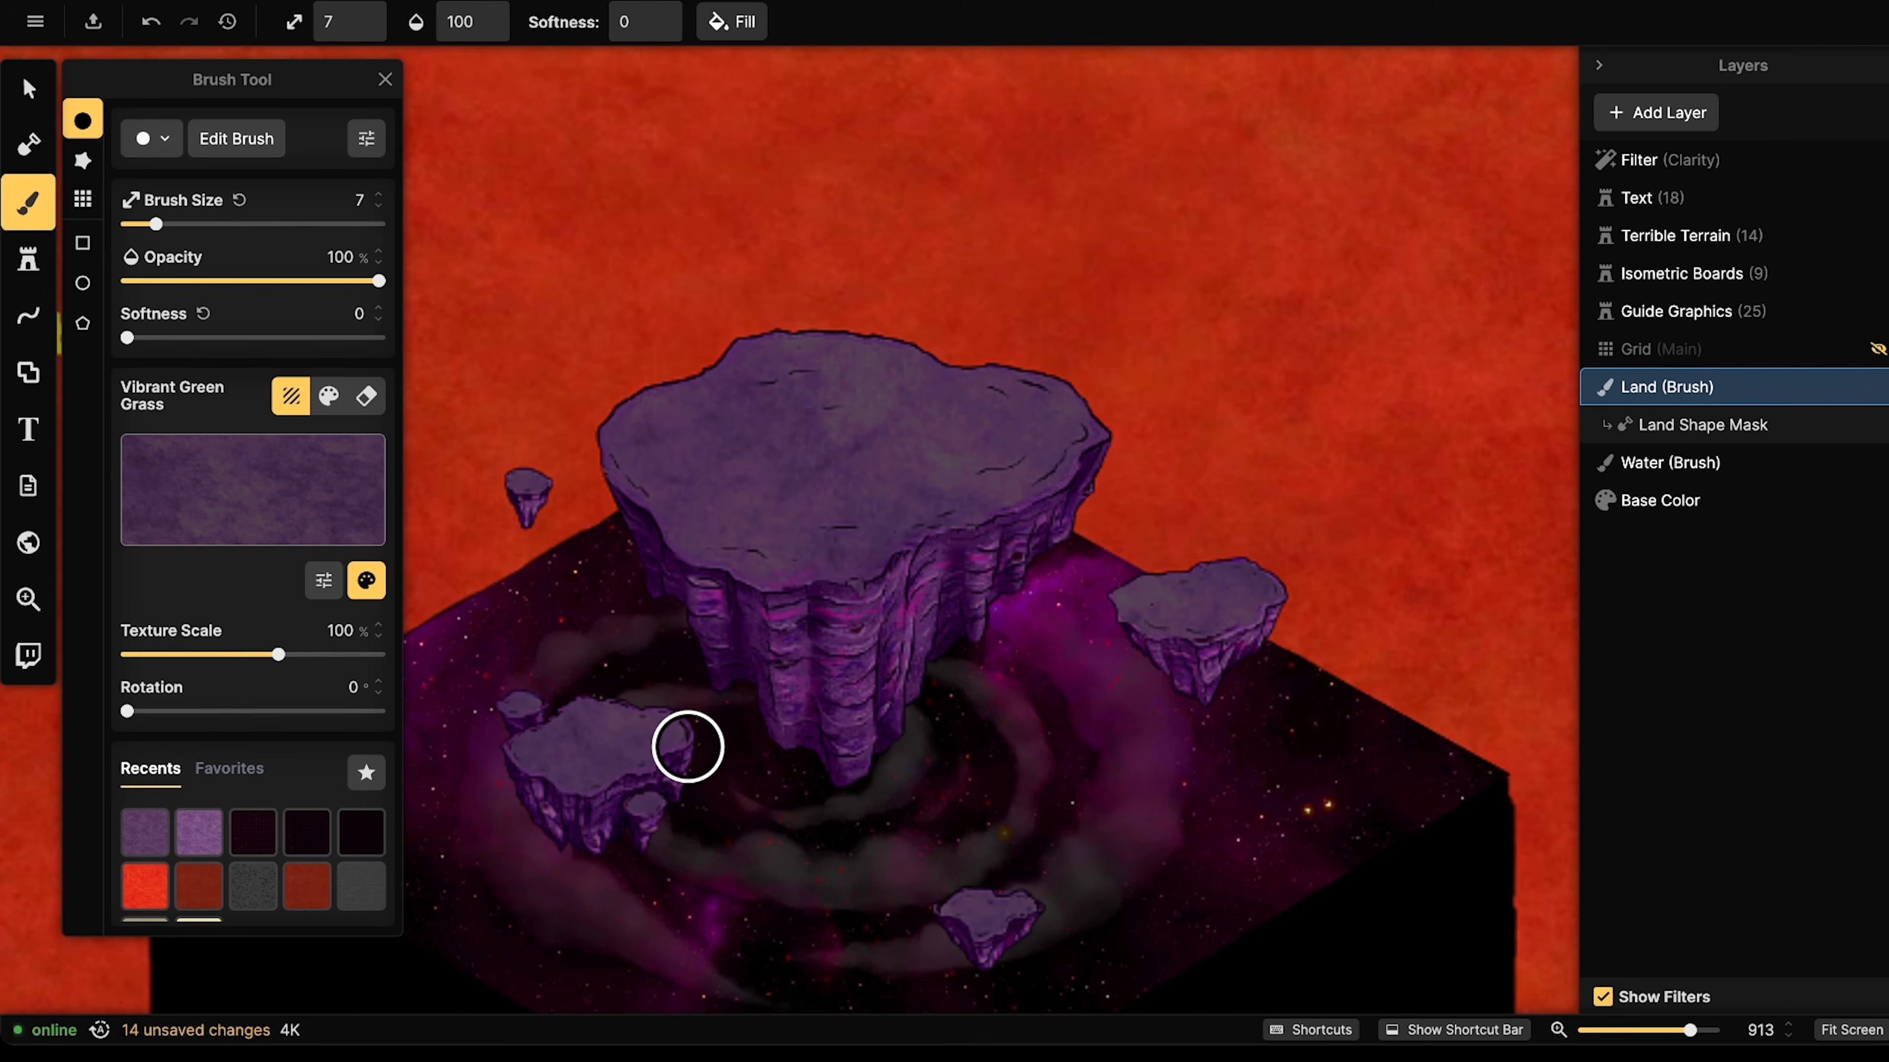
- Select the large floating island stamp and raise it to sublayer 3
scroll(781, 350, down, 5)
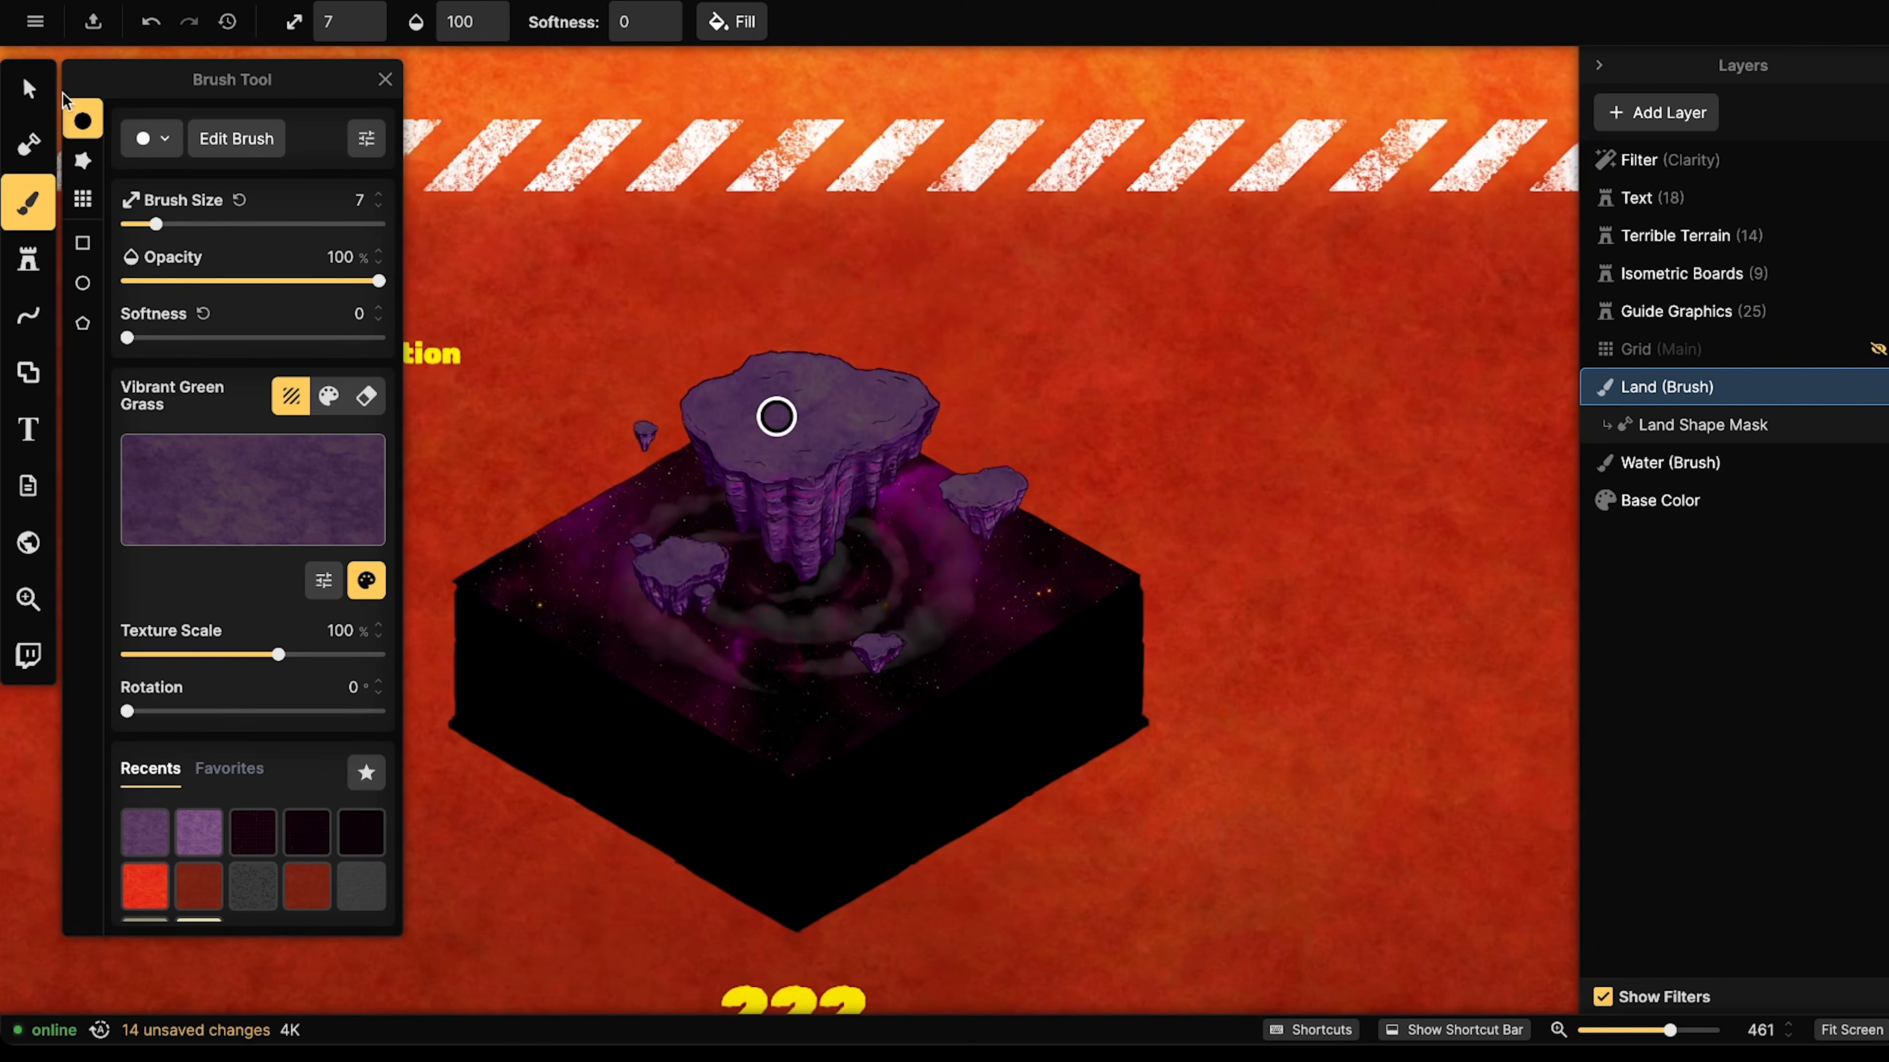
click(31, 91)
scroll(686, 492, down, 2)
drag(679, 494, 744, 473)
drag(557, 410, 556, 427)
click(826, 431)
scroll(834, 491, up, 3)
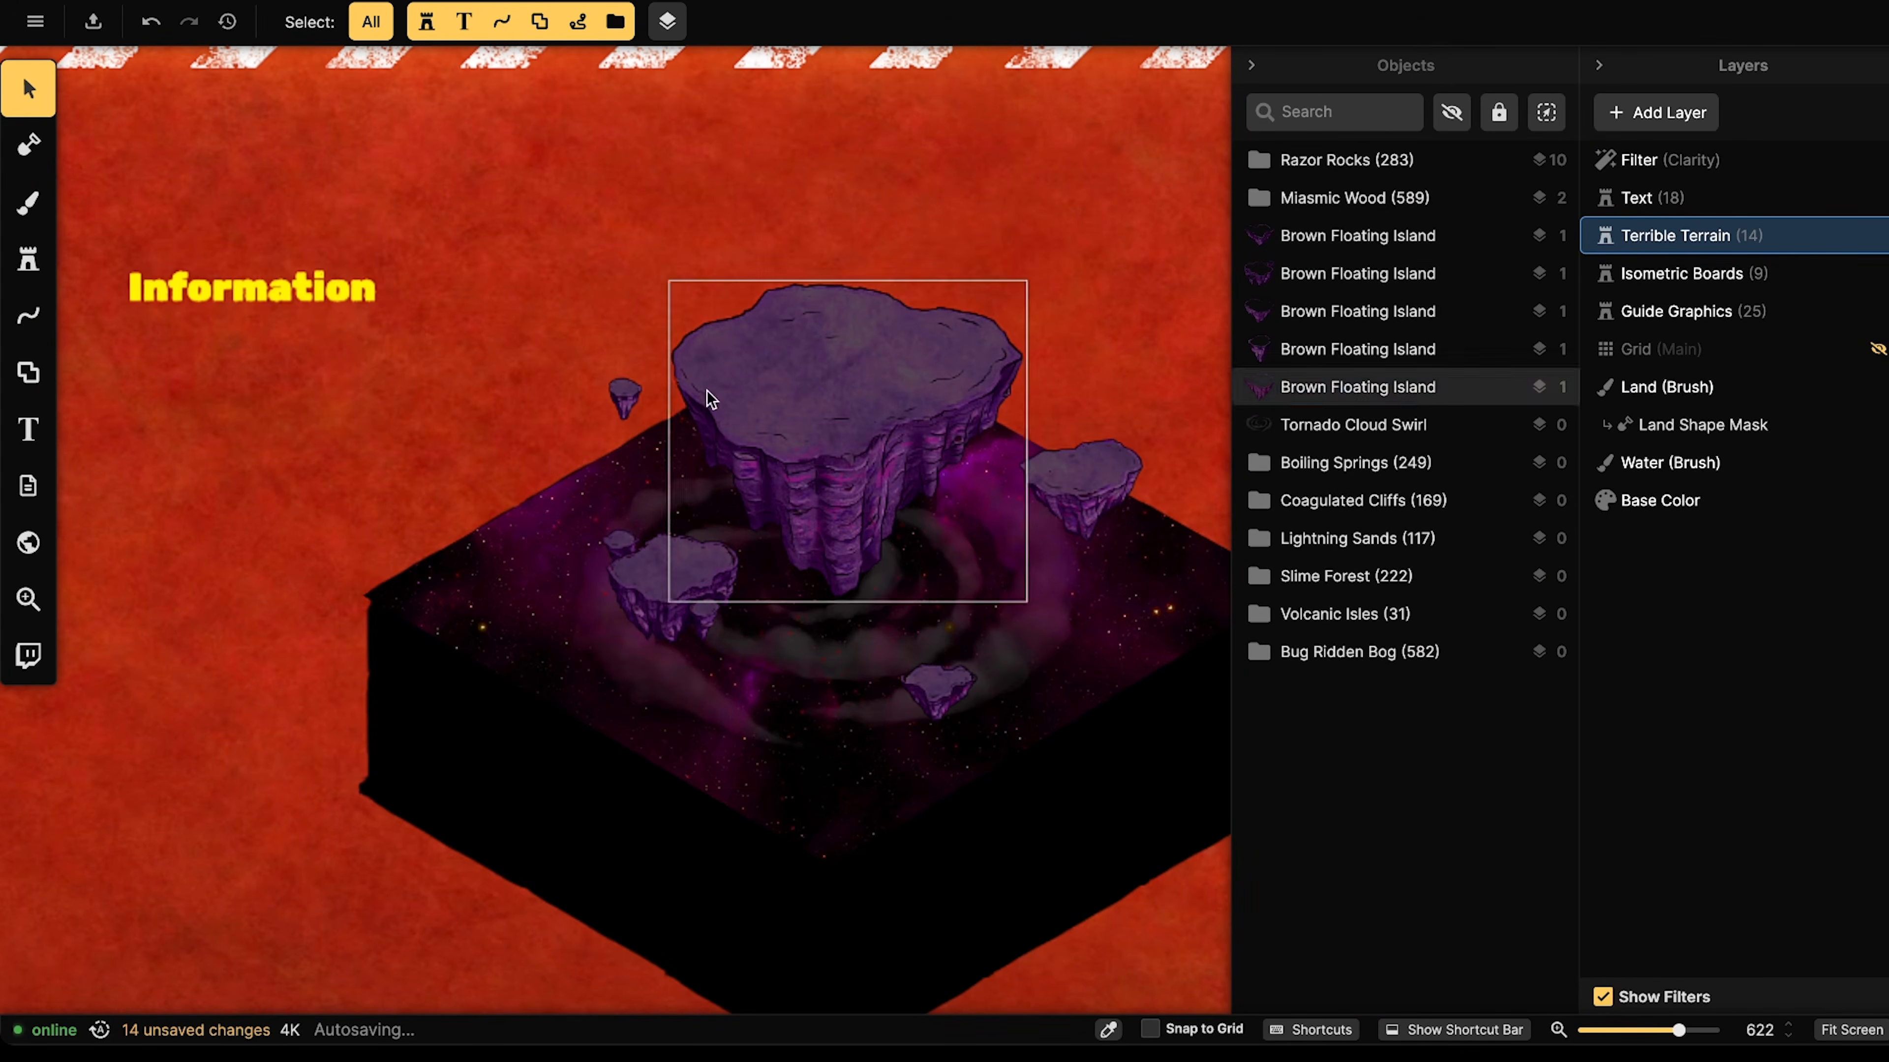
click(757, 378)
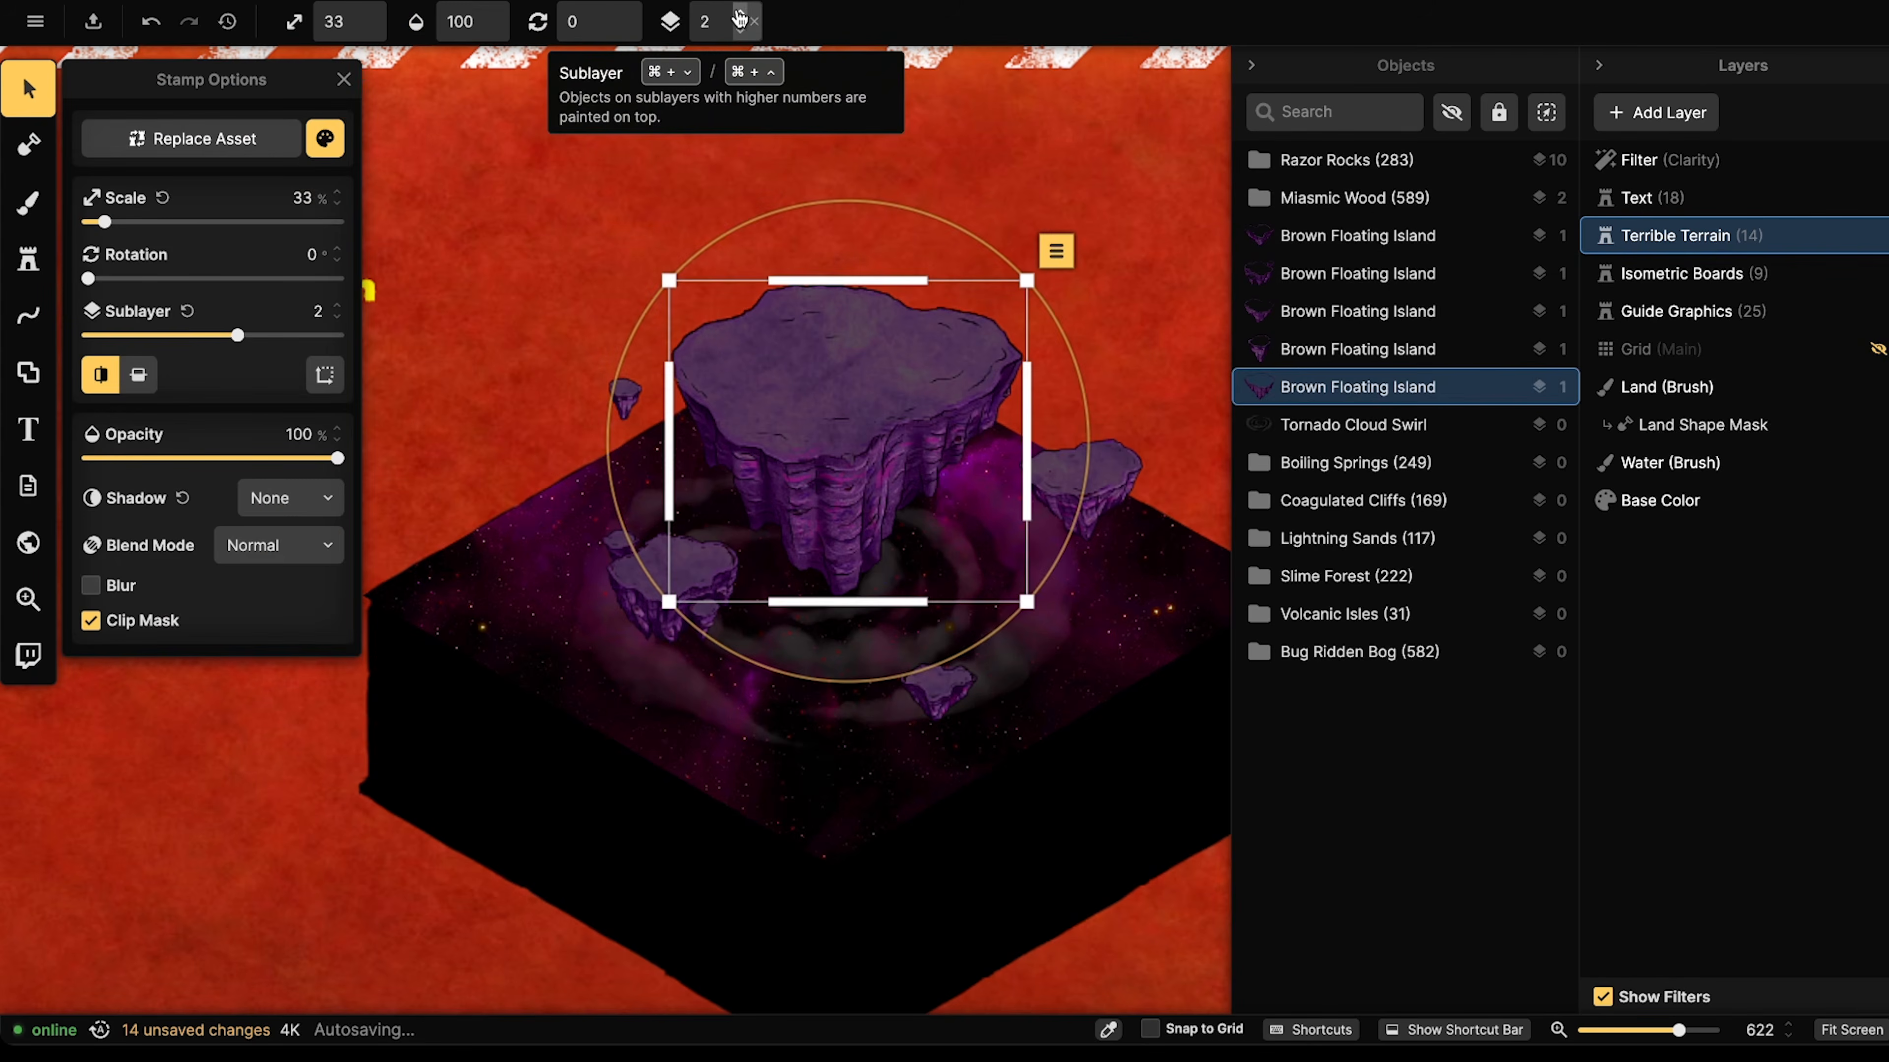
click(740, 15)
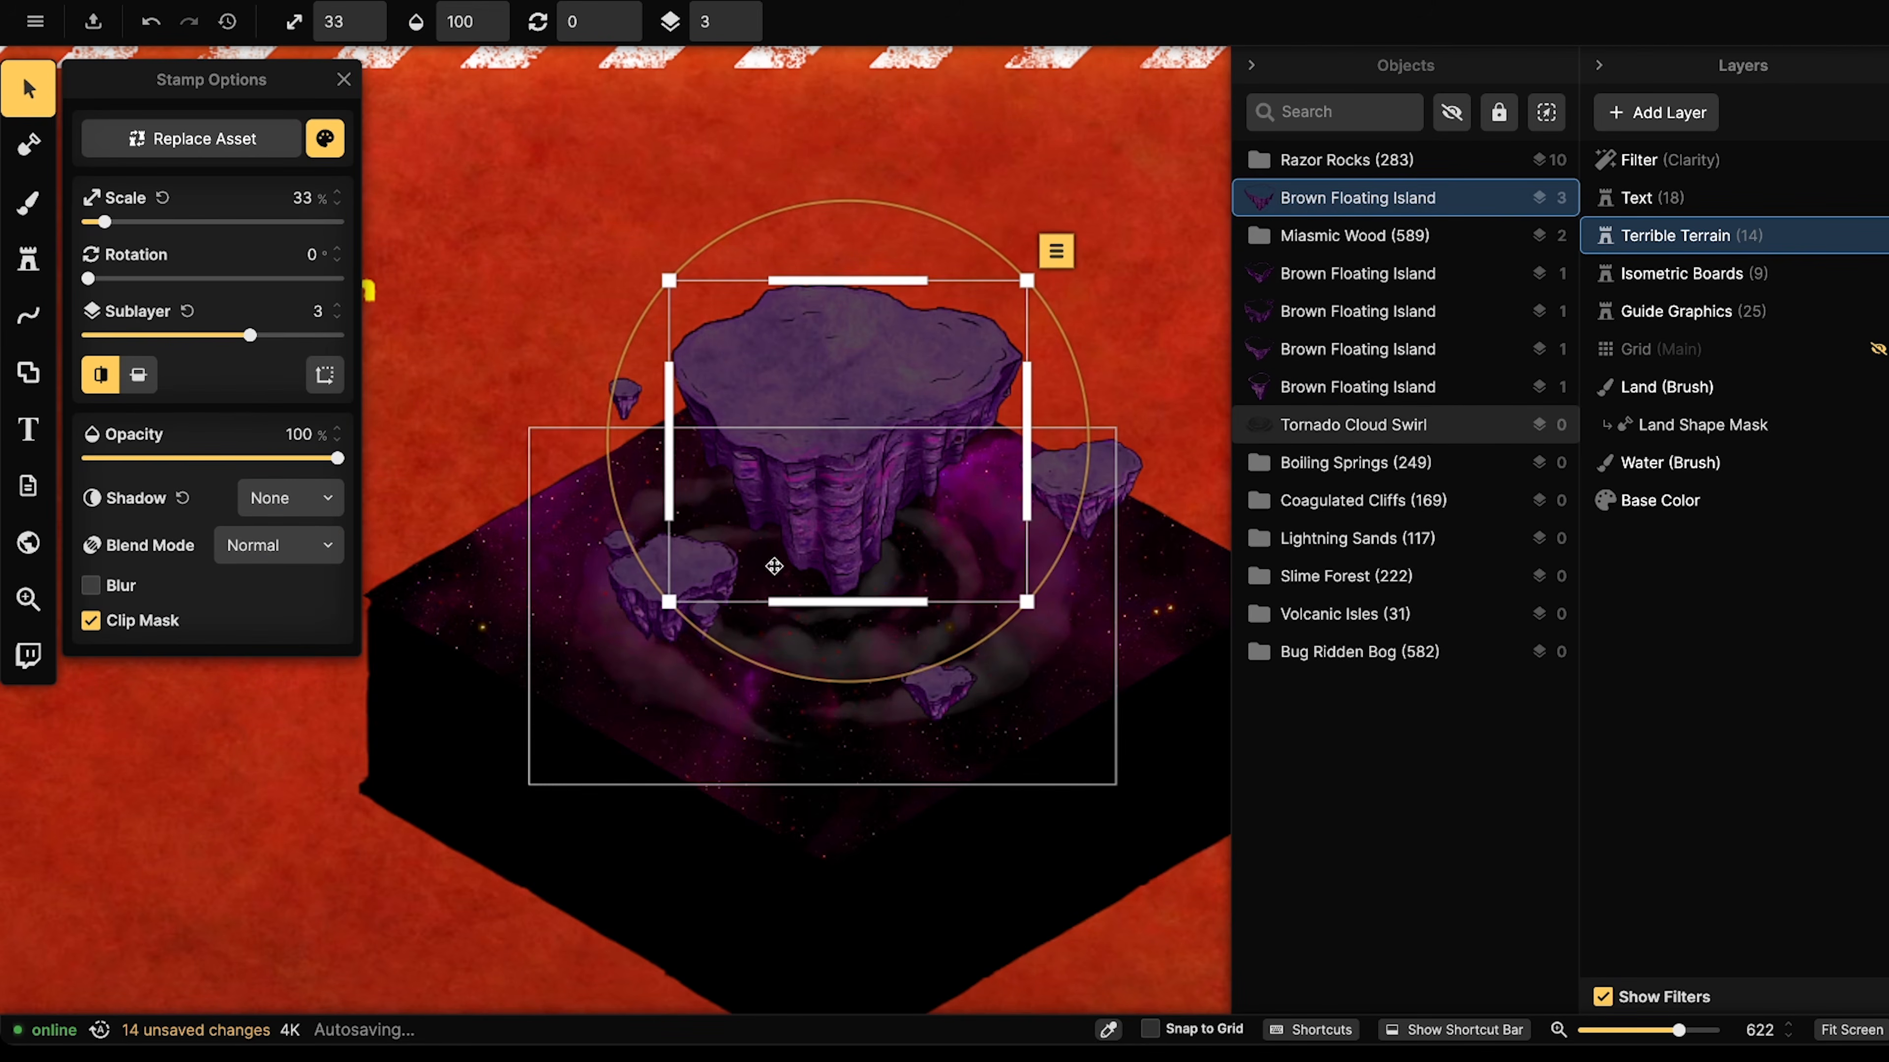
- Search the Fantasy Regional stamp pack for "effect" and choose the red Flare stamp
click(28, 258)
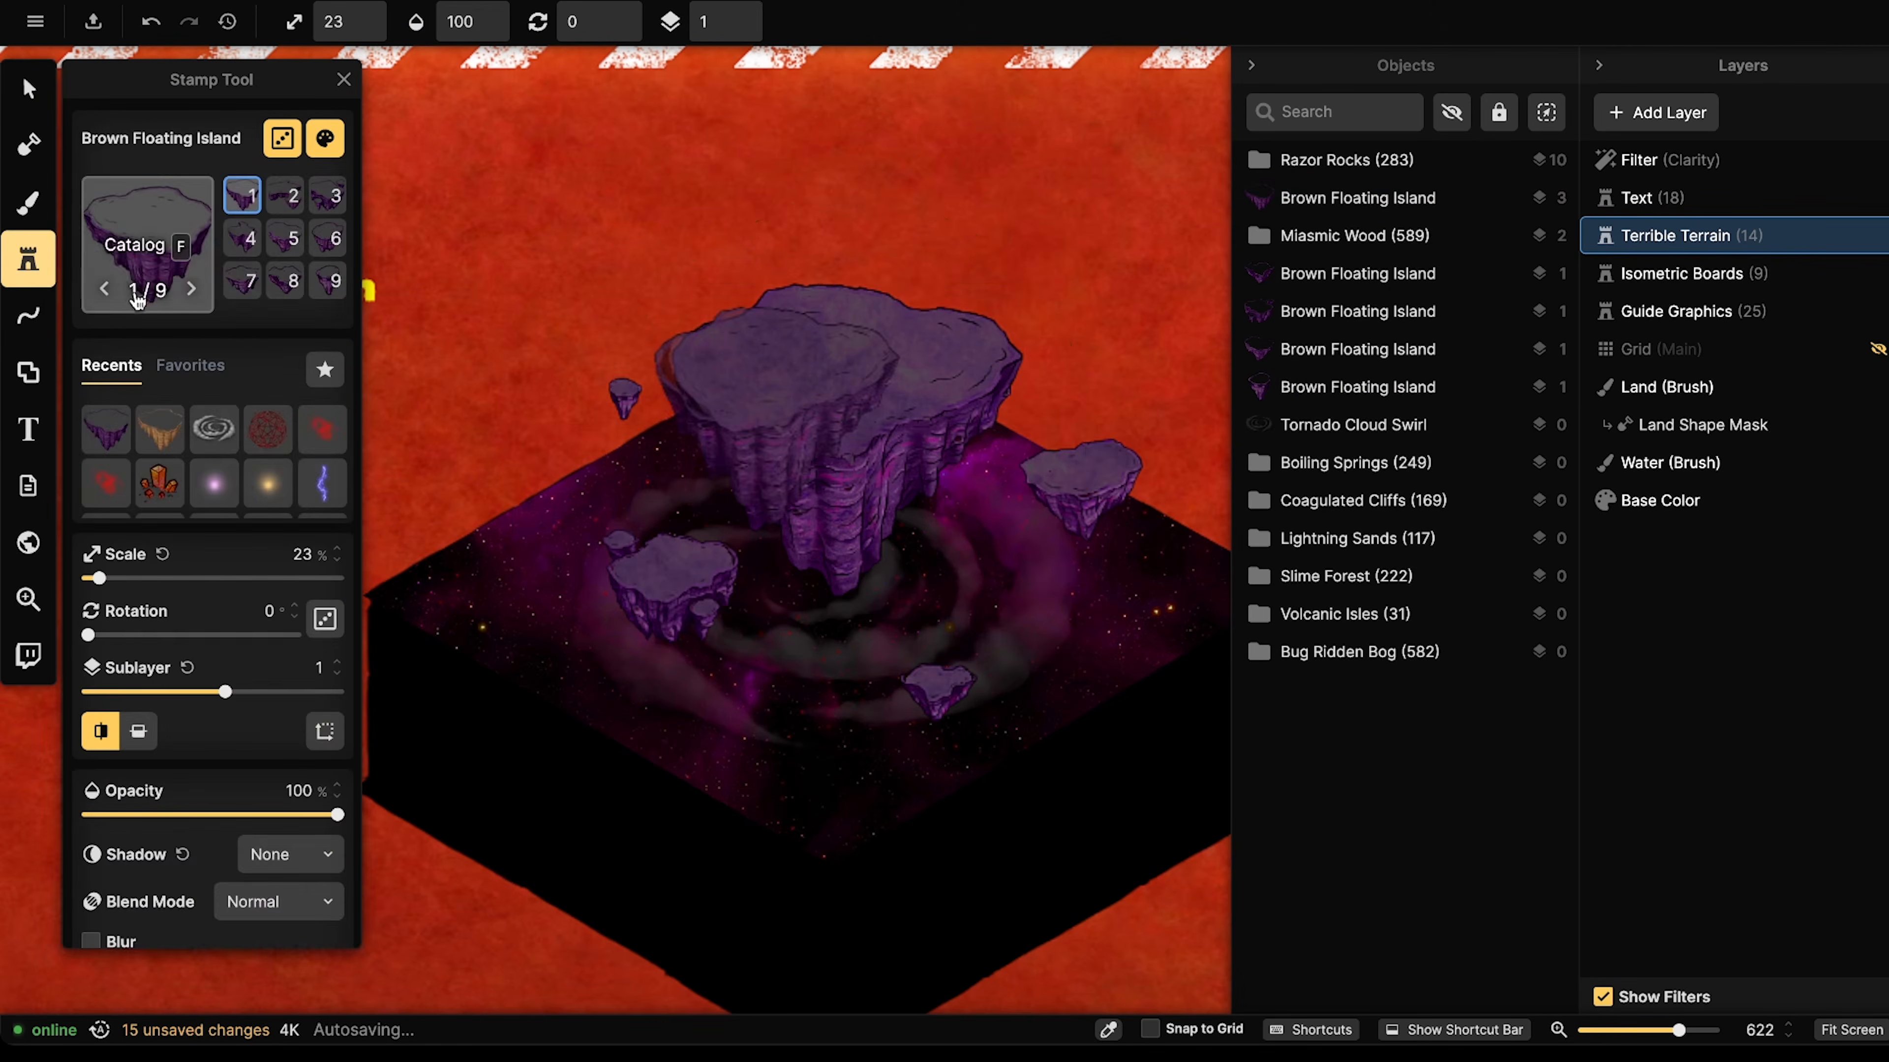
click(144, 212)
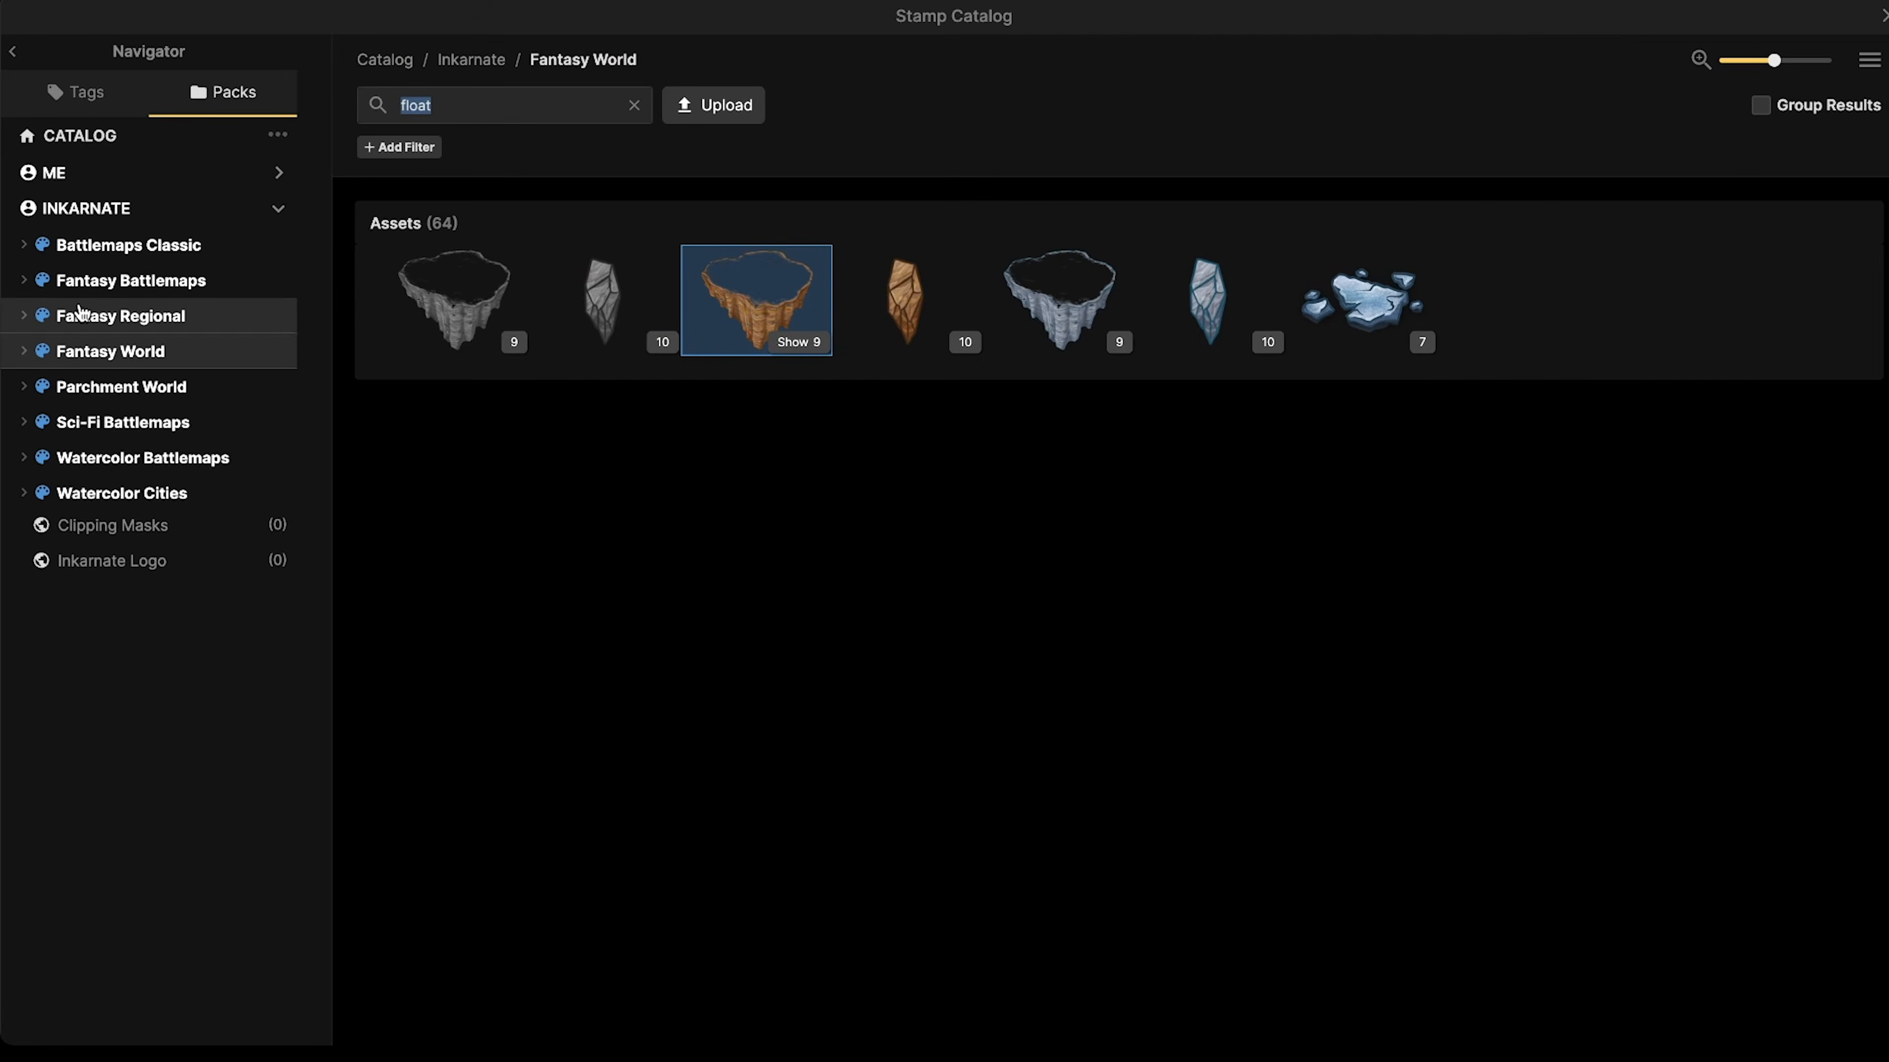
click(87, 316)
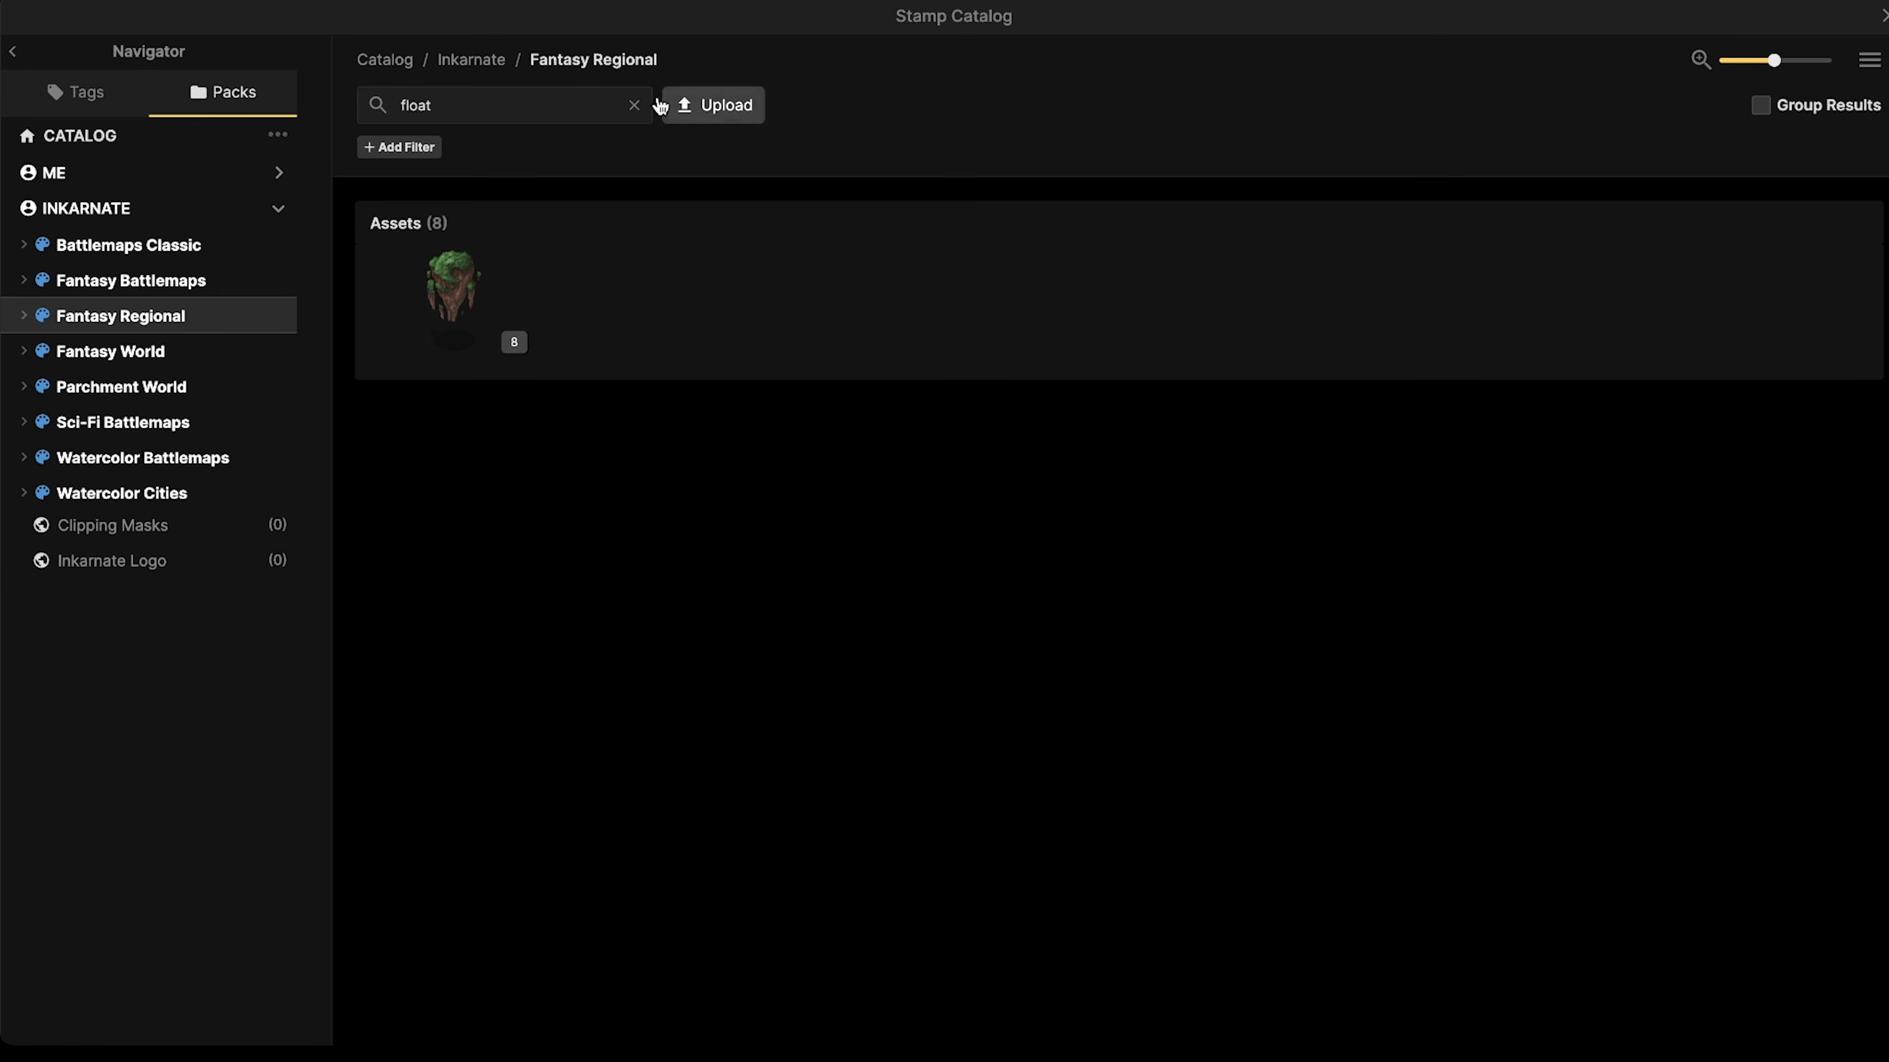
click(633, 105)
text(e)
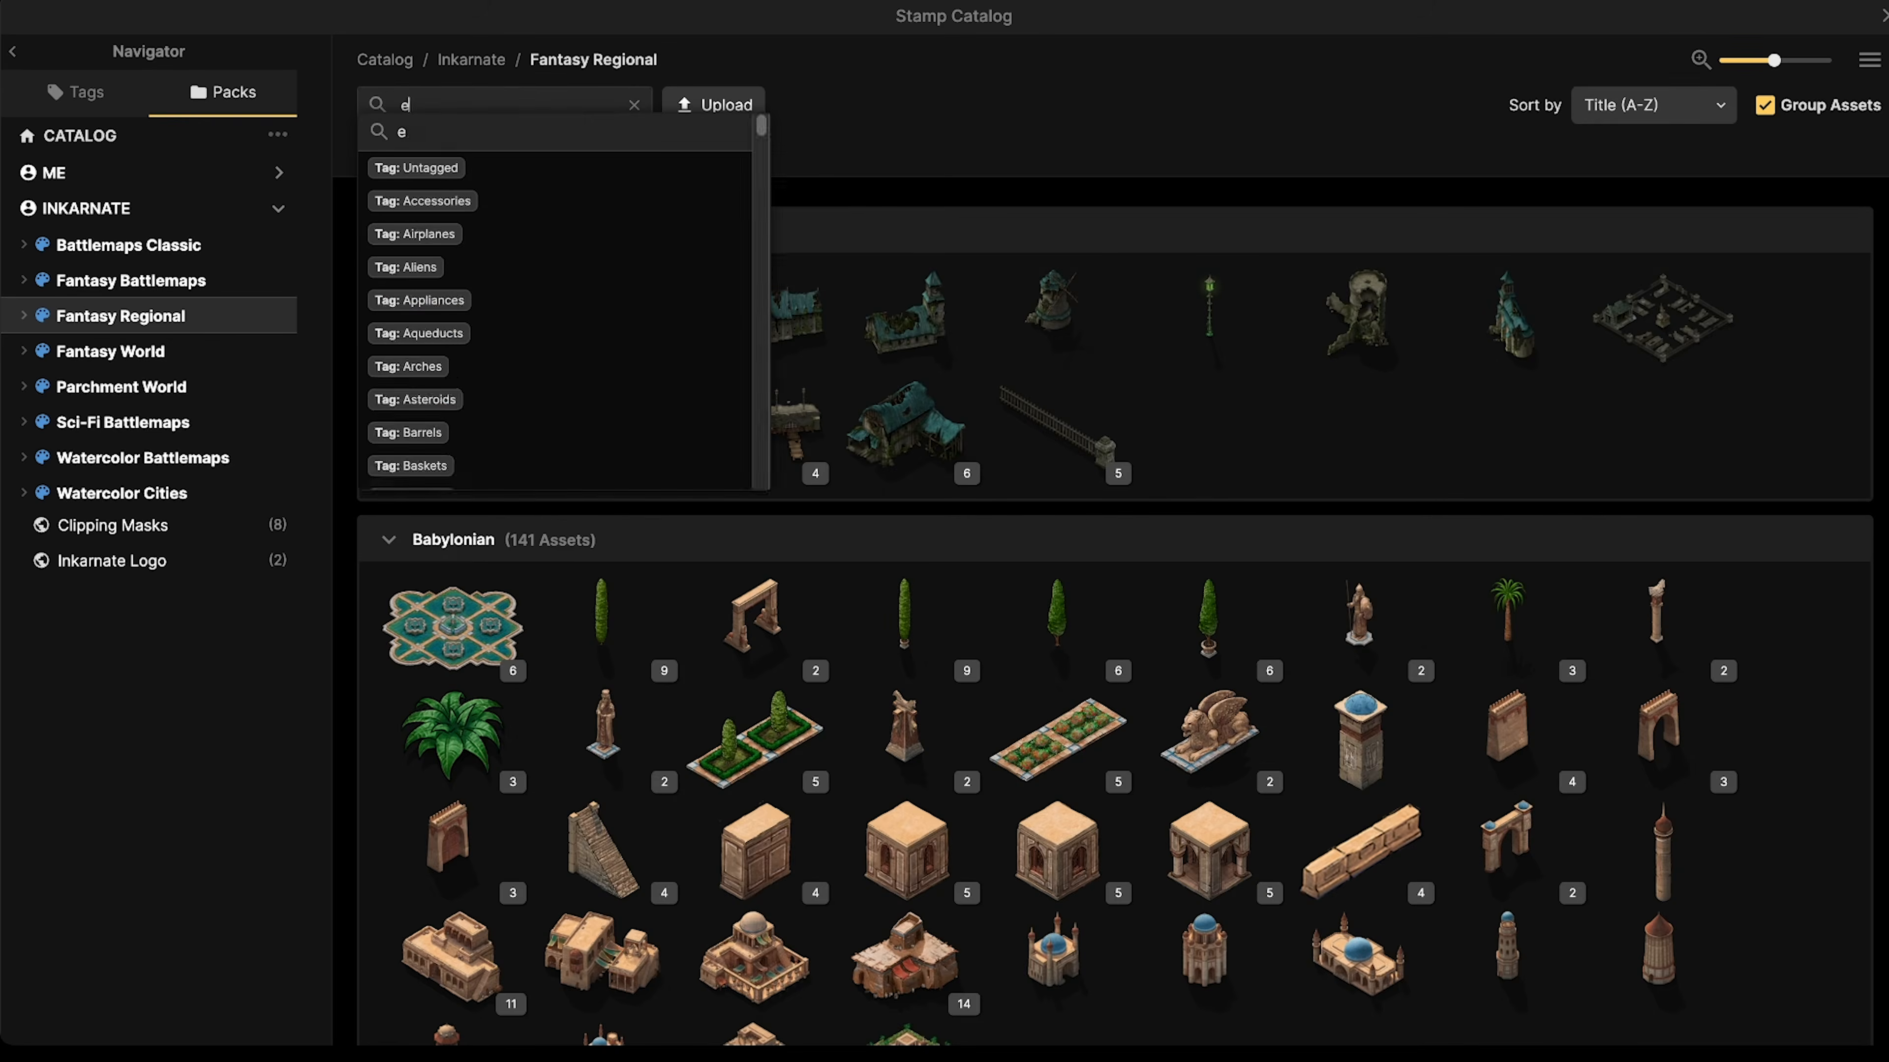
text(ffect)
key(Return)
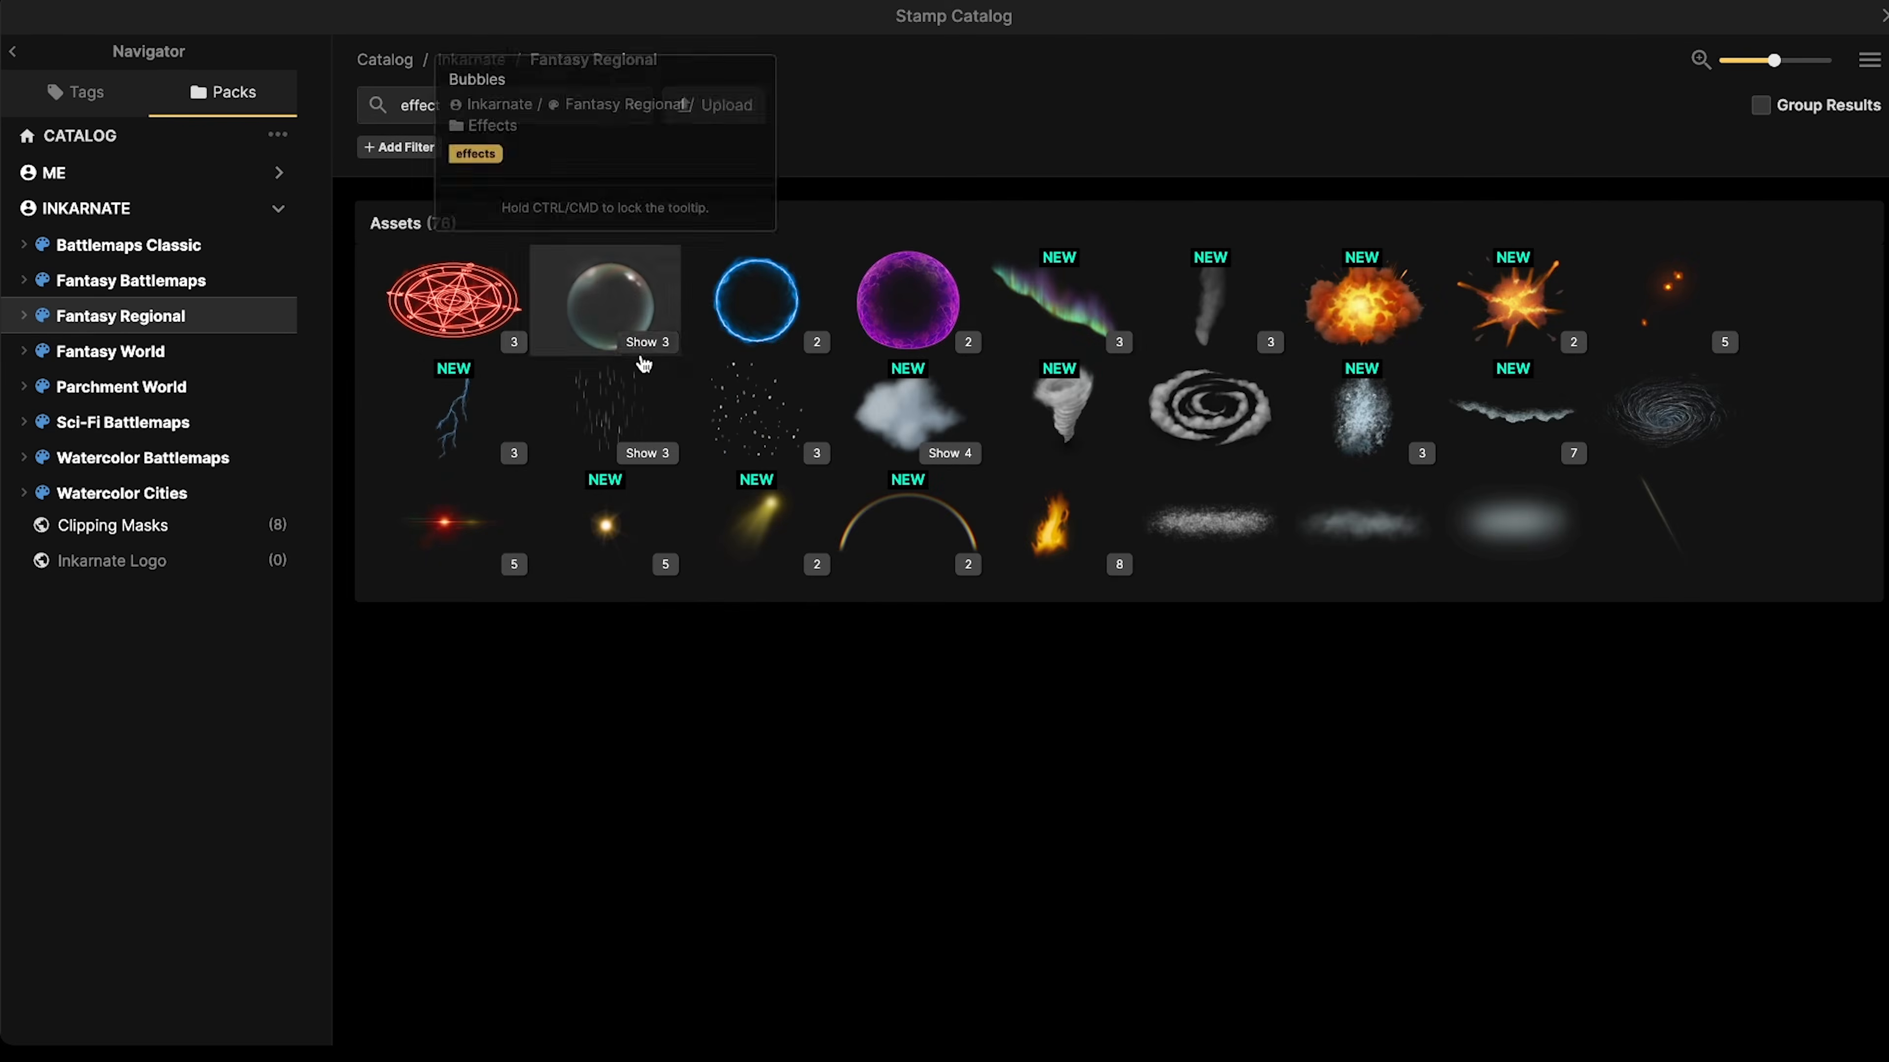
click(426, 552)
- Place the fourth Flare variant at 53% scale and 315° rotation beneath the large floating island
scroll(689, 590, up, 3)
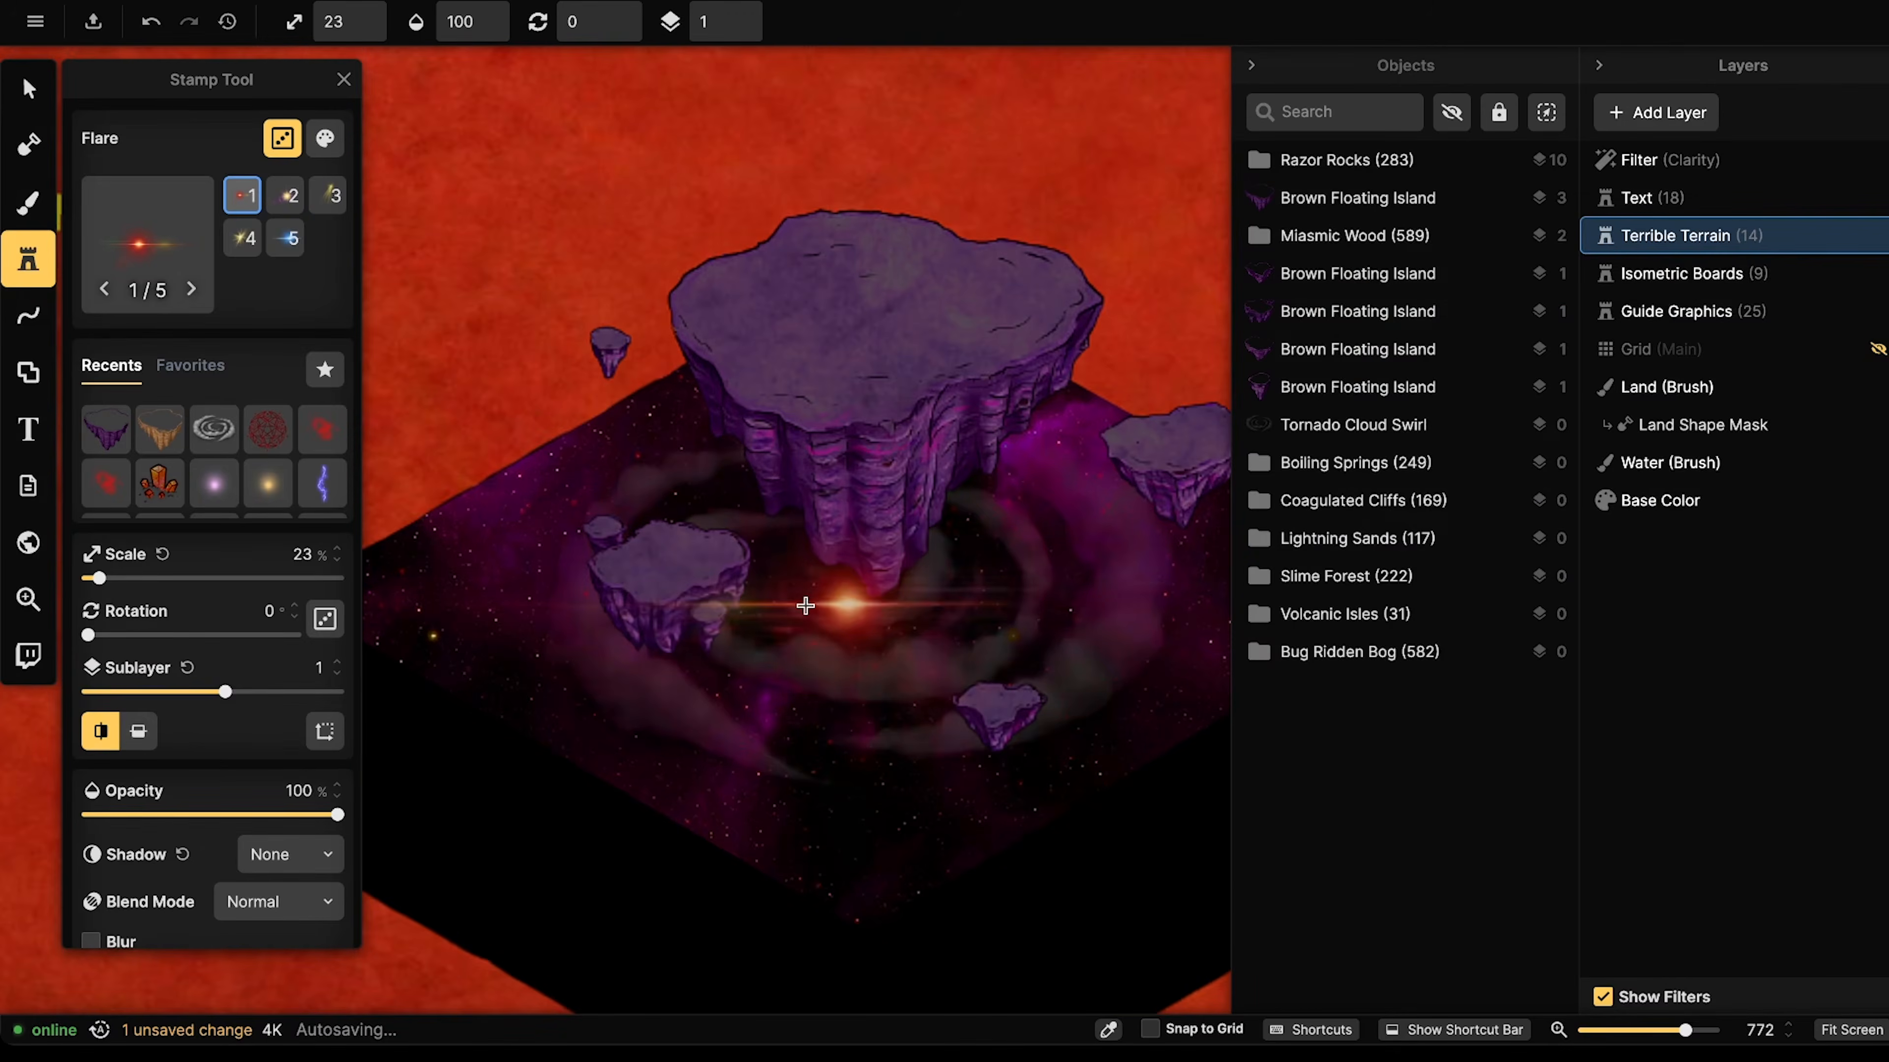
scroll(806, 604, up, 3)
key(Left)
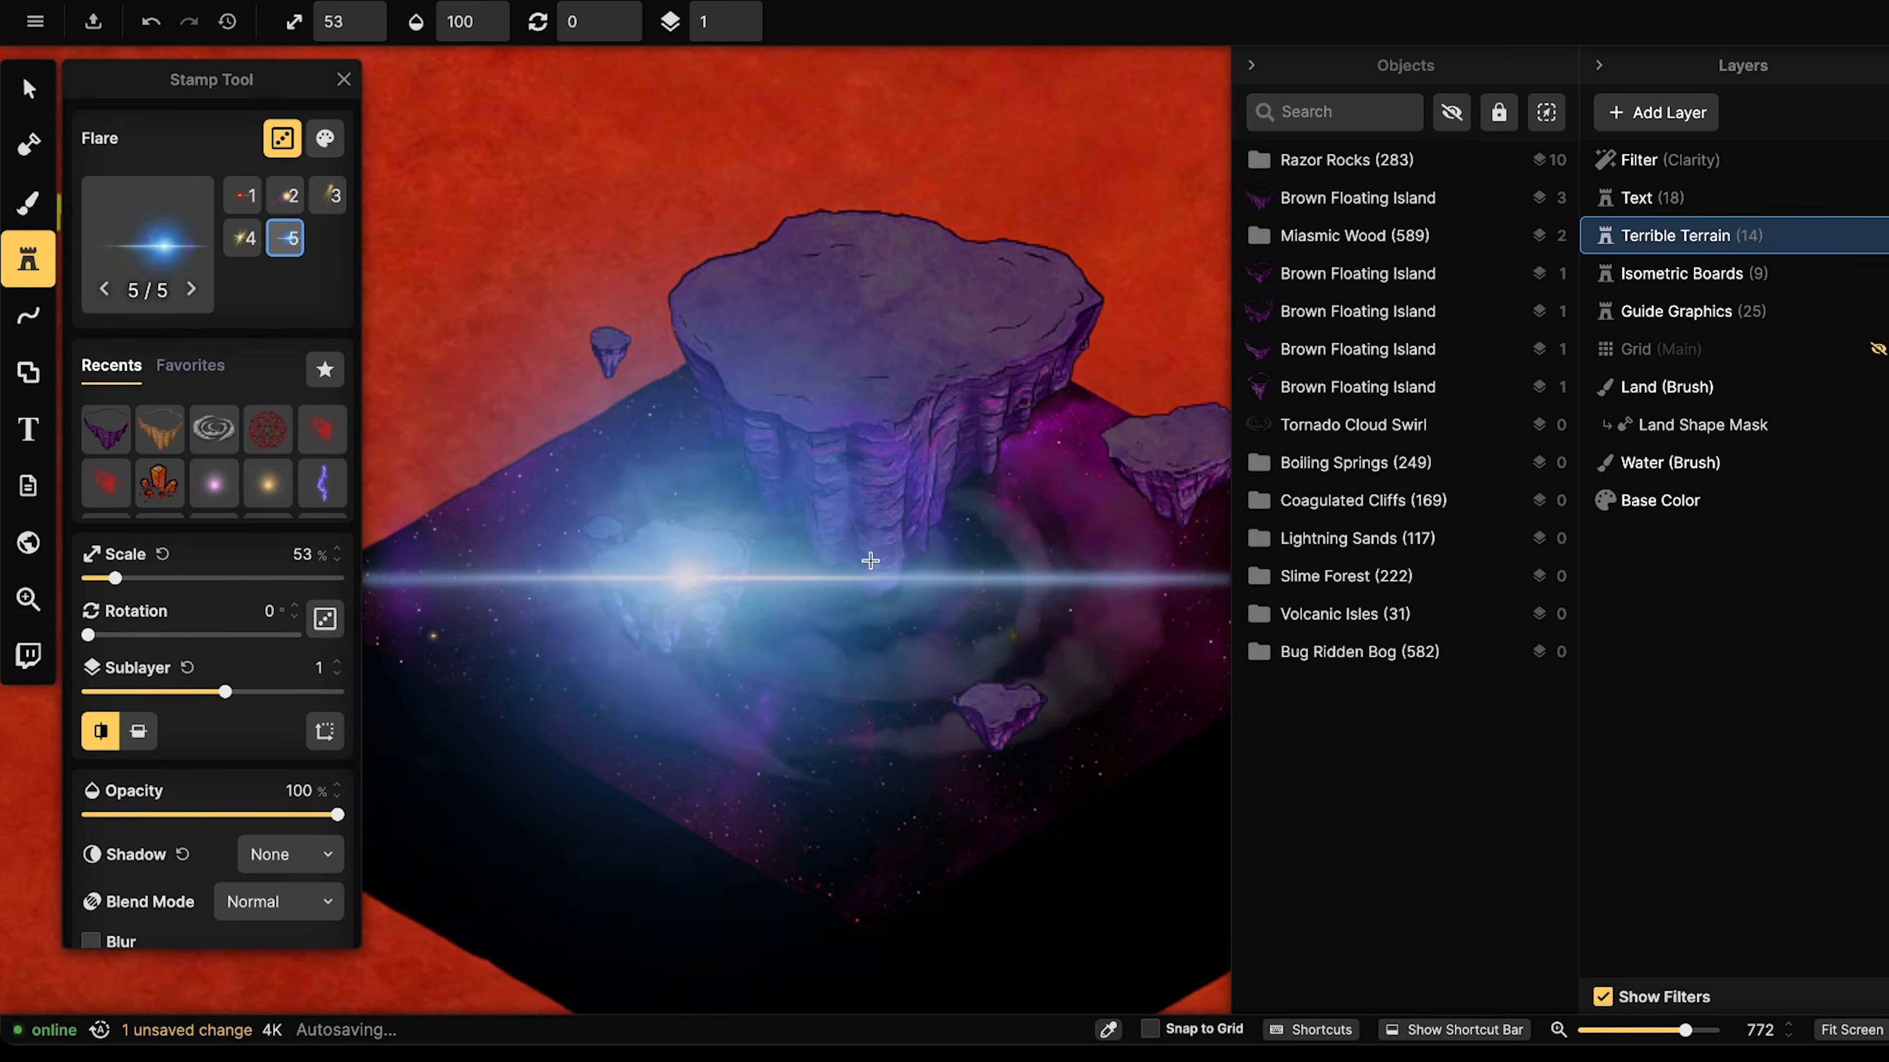
key(Left)
key(Down)
click(823, 583)
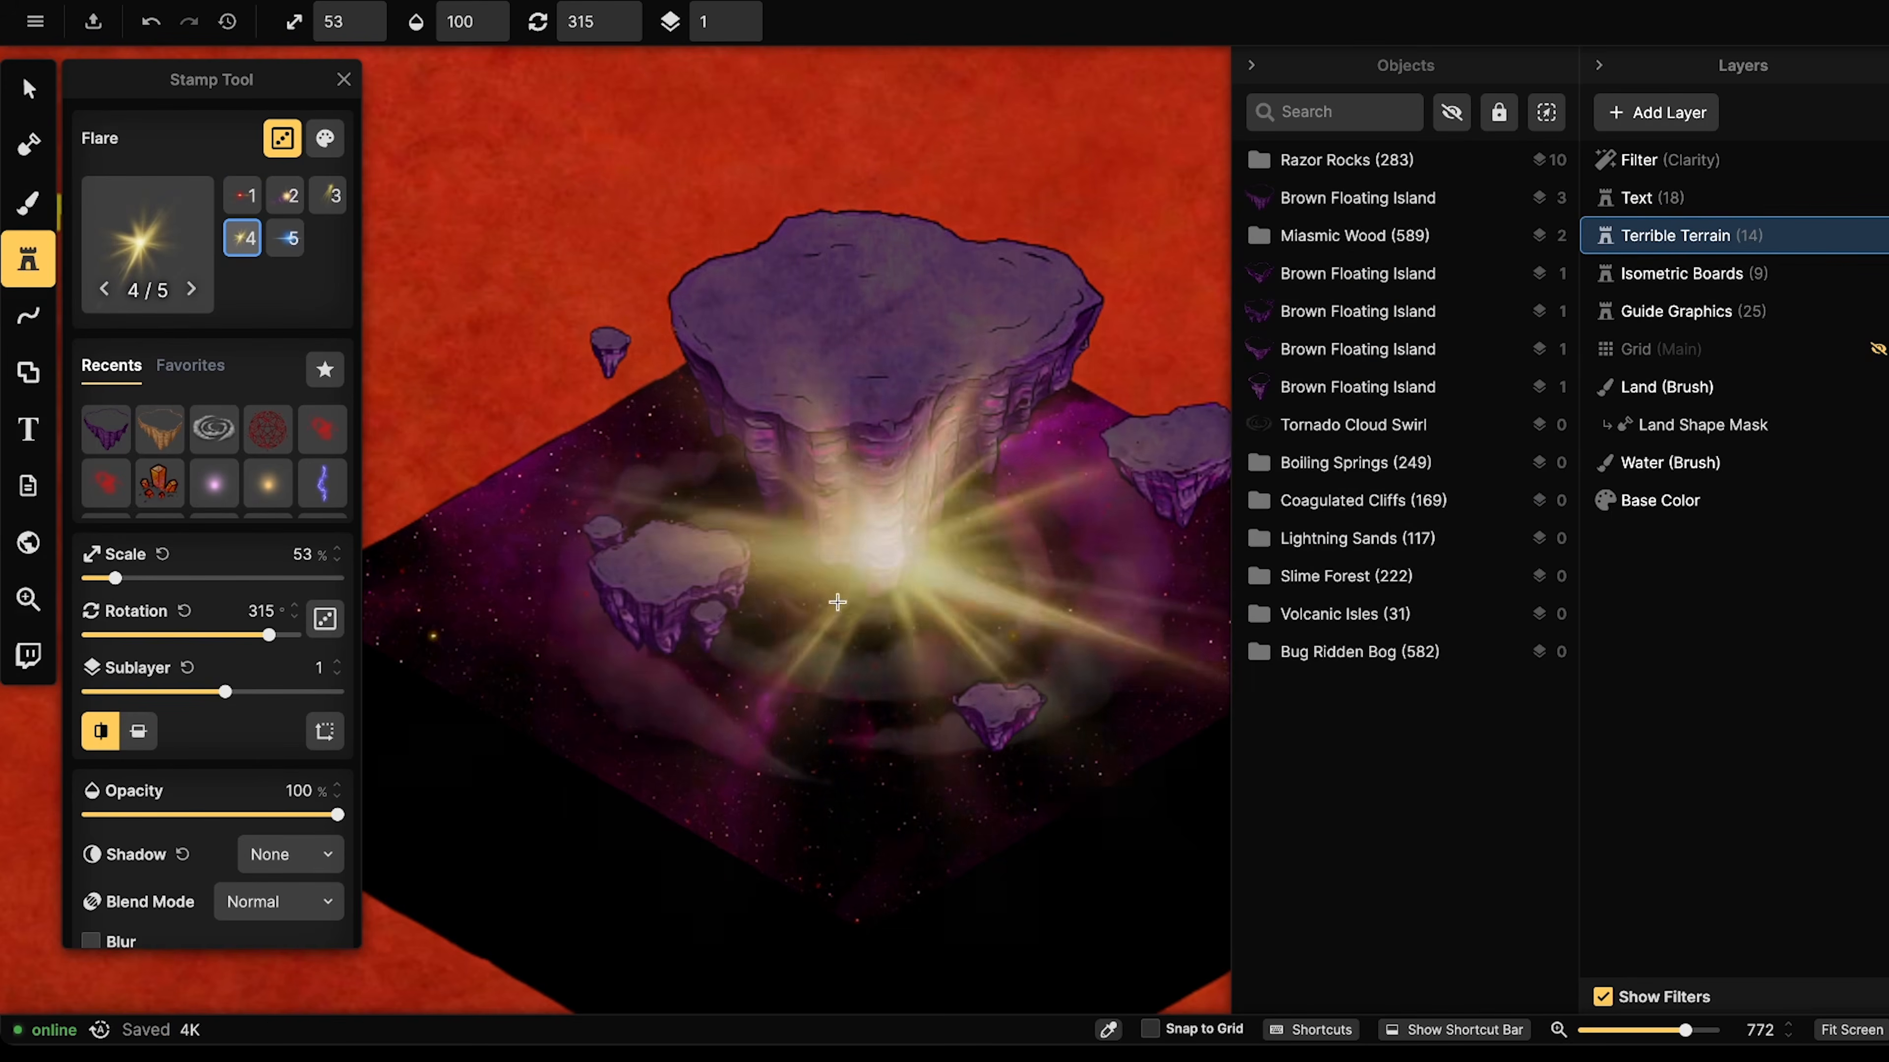
- Enlarge the placed flare to 73% scale and lower it to sublayer 0
click(28, 90)
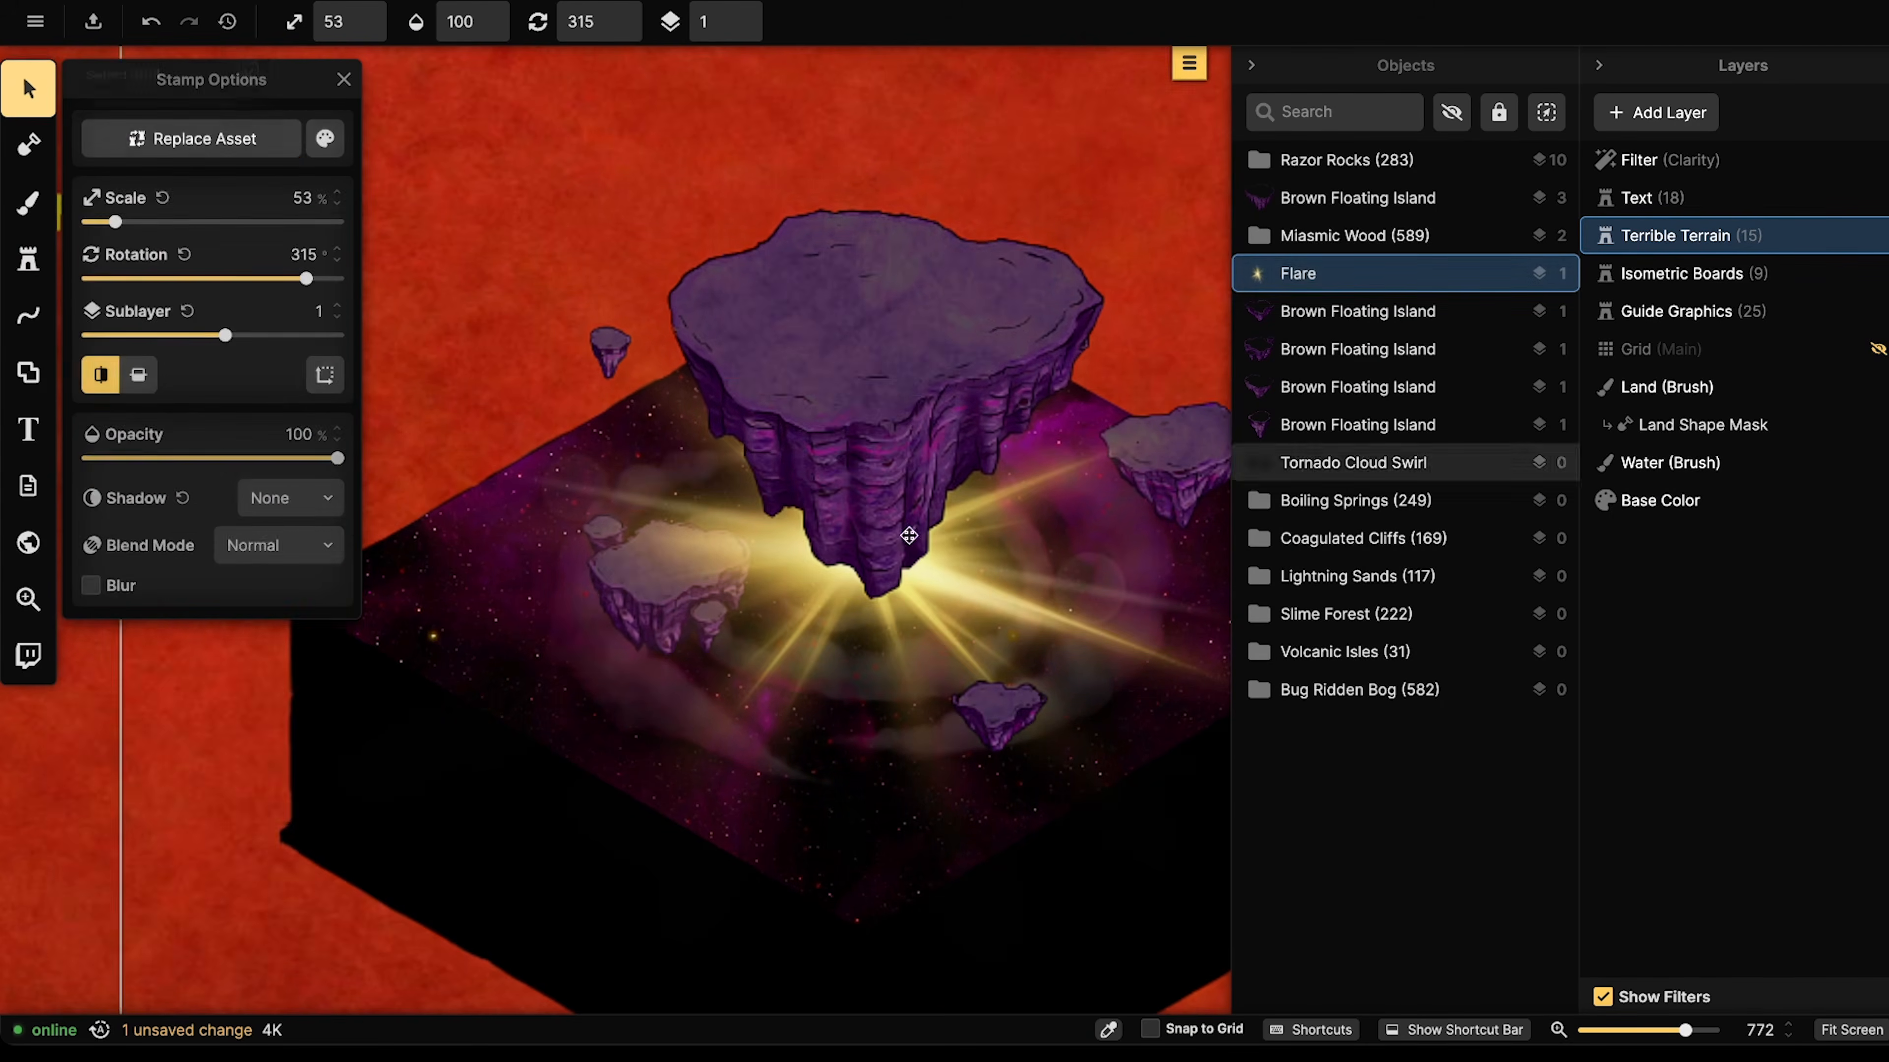
scroll(870, 544, down, 3)
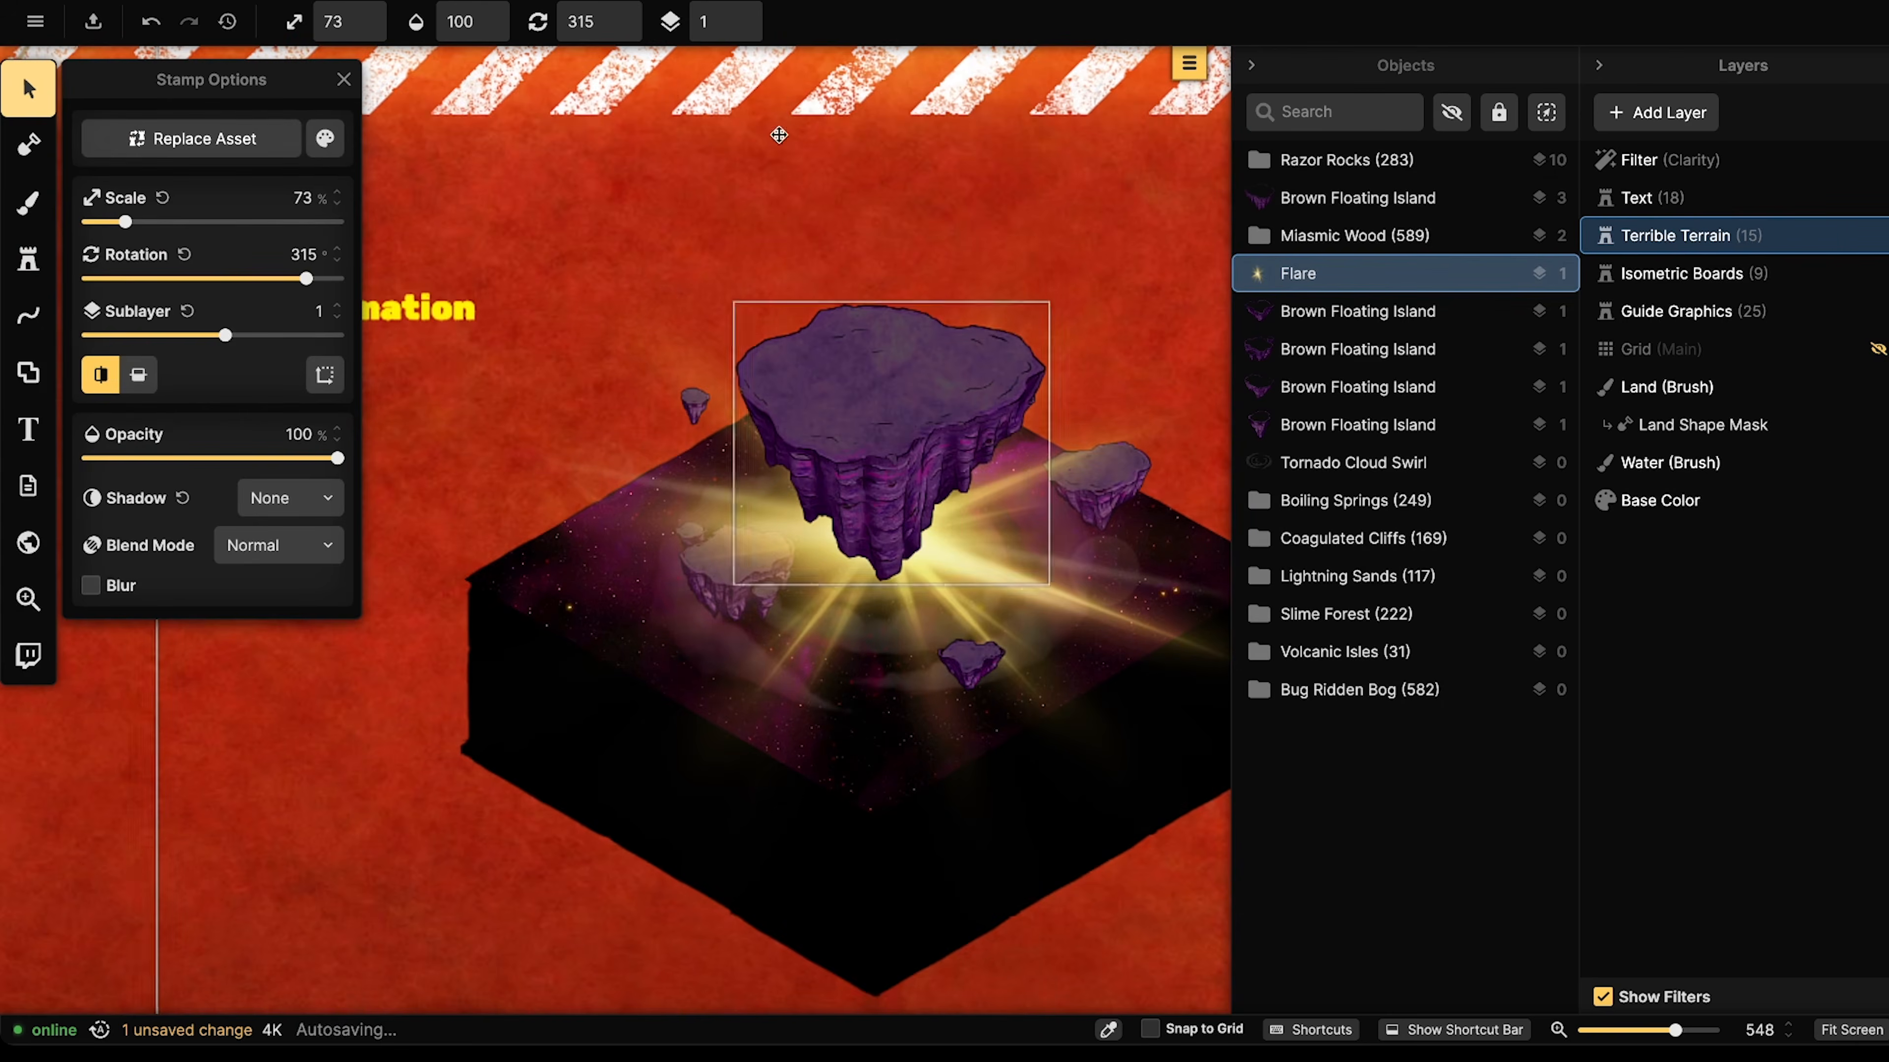
click(741, 30)
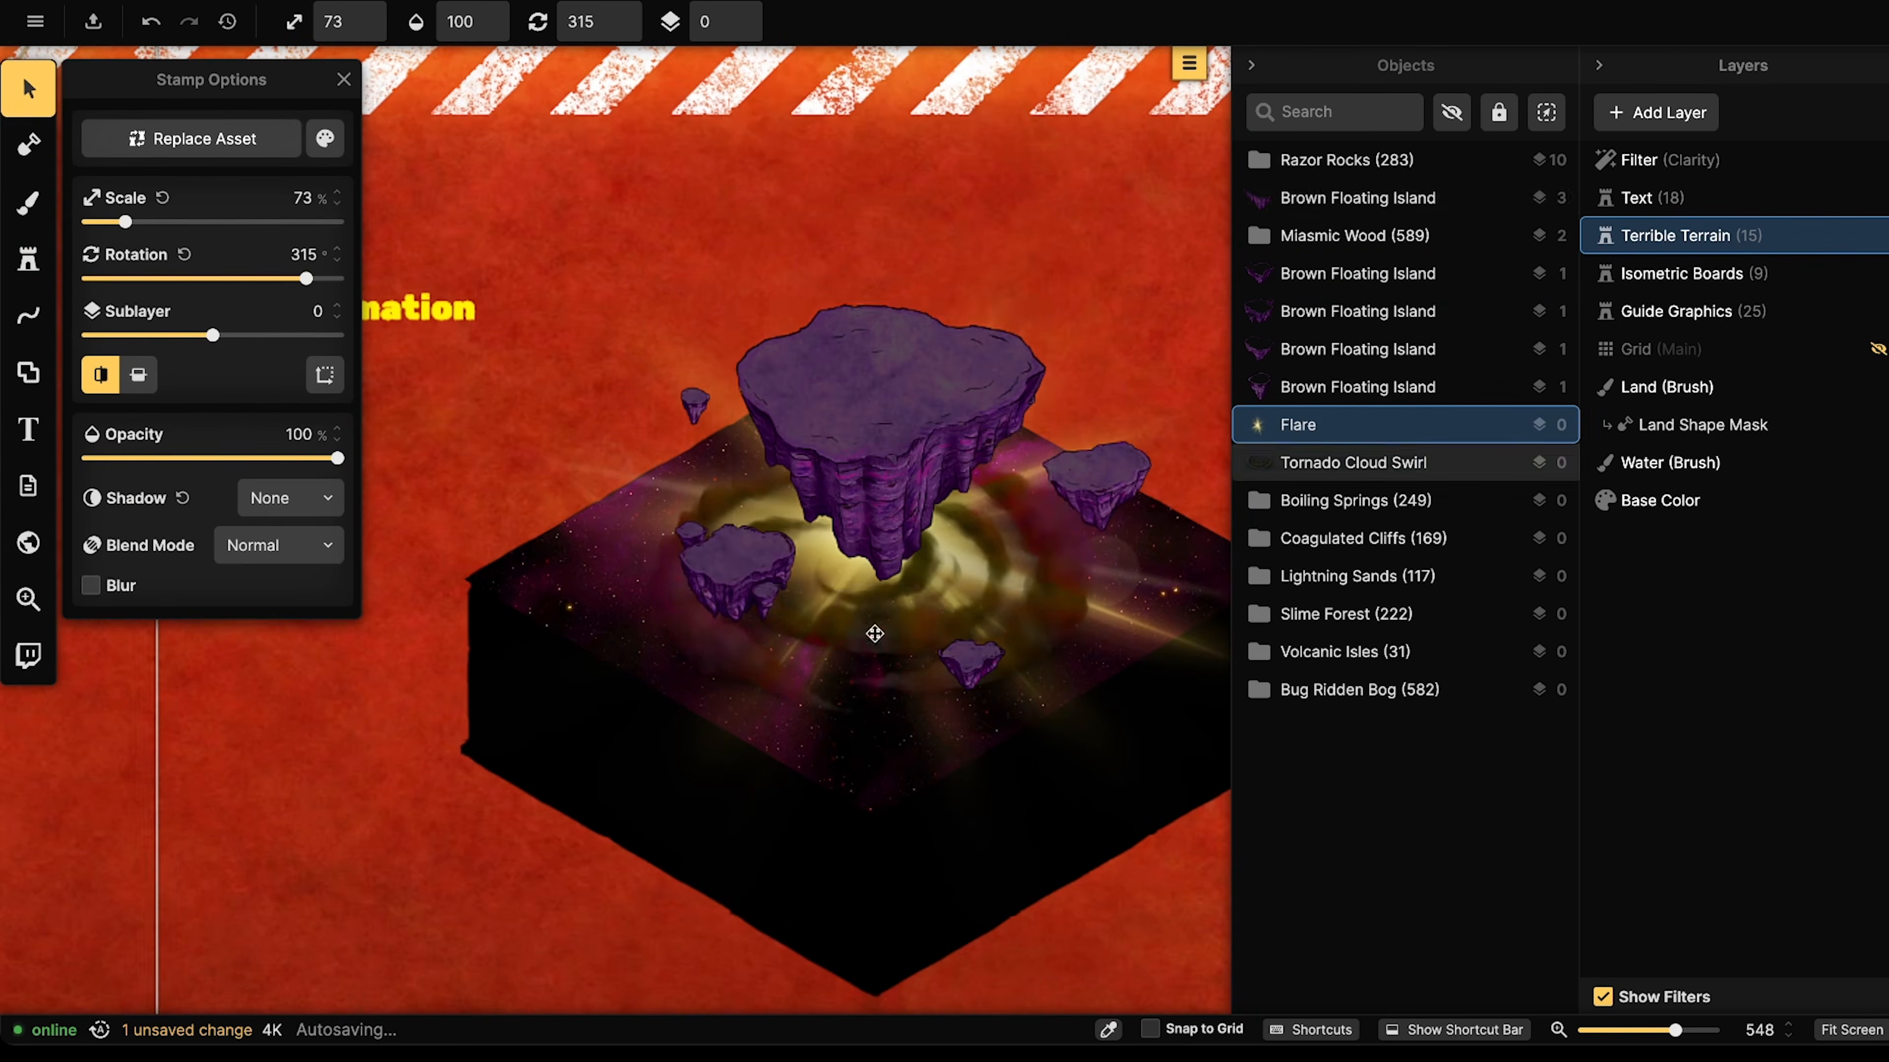
- Move the Tornado Cloud Swirl behind the flare by lowering it to sublayer -1
click(1353, 462)
click(739, 30)
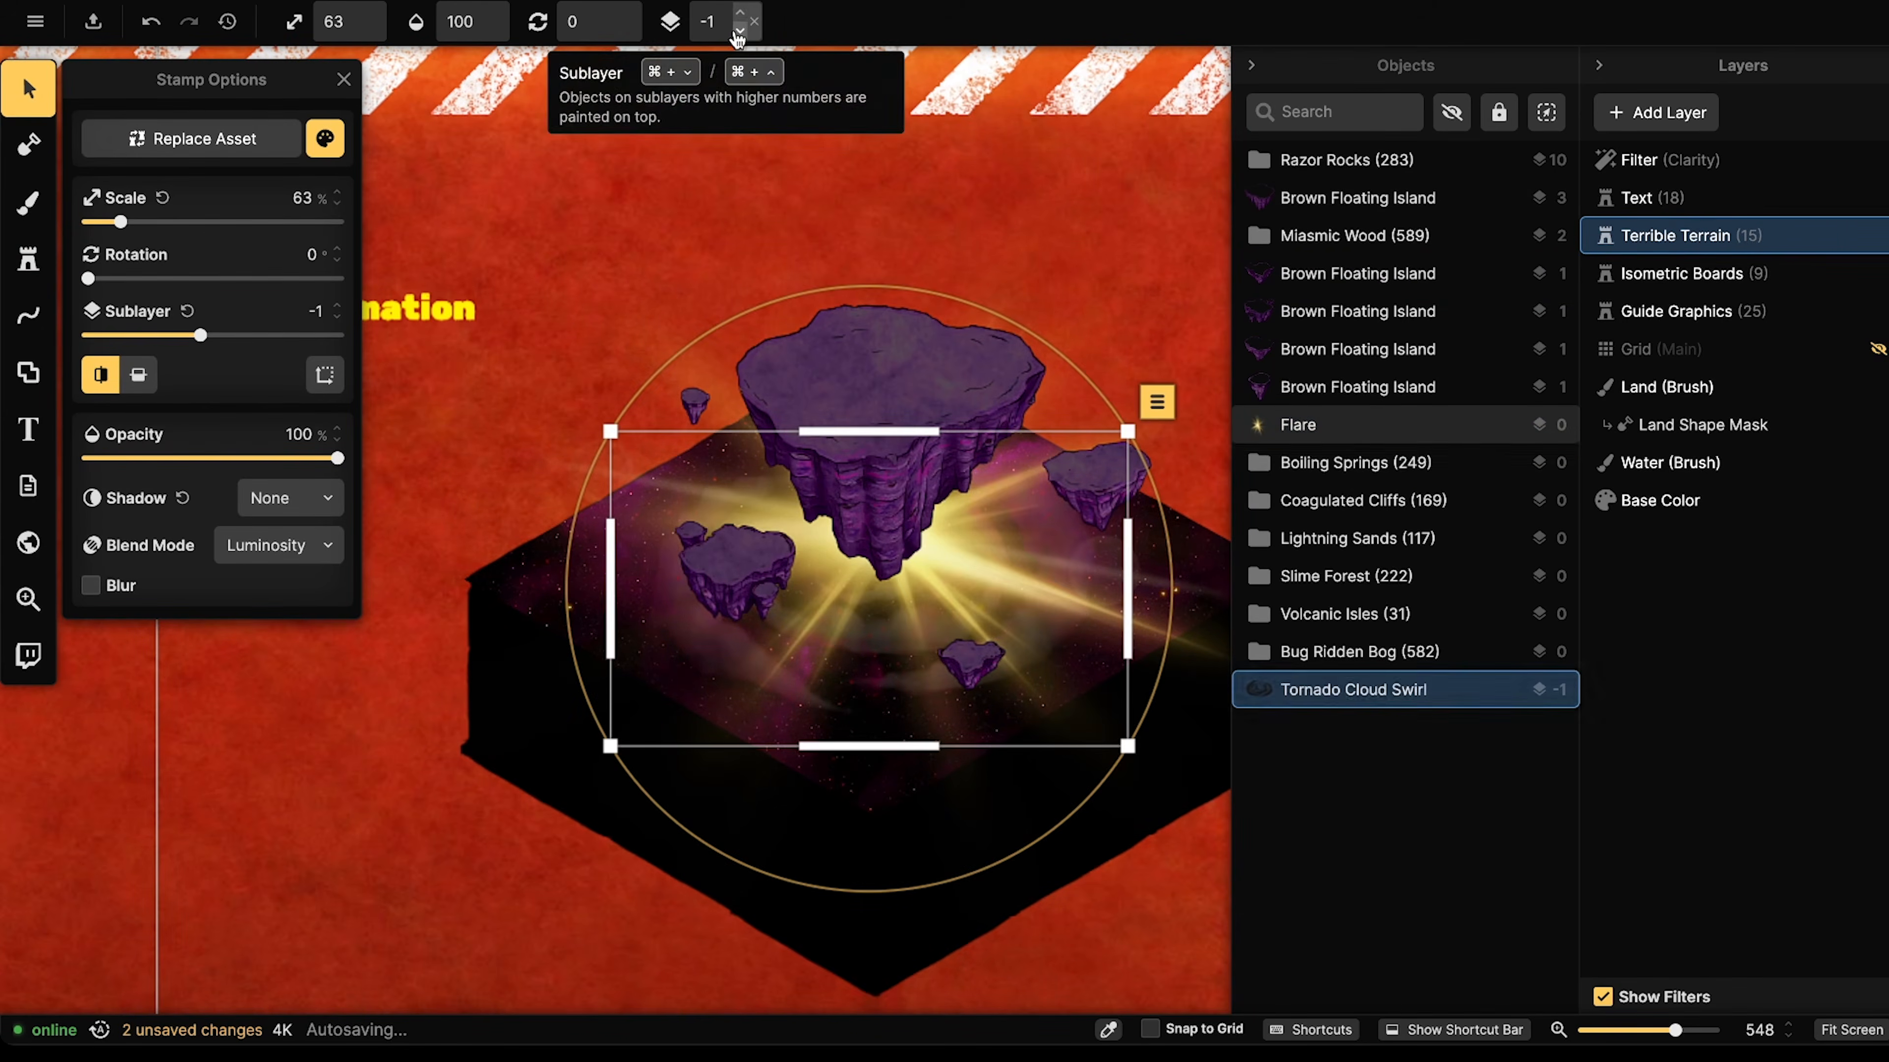
scroll(871, 570, down, 2)
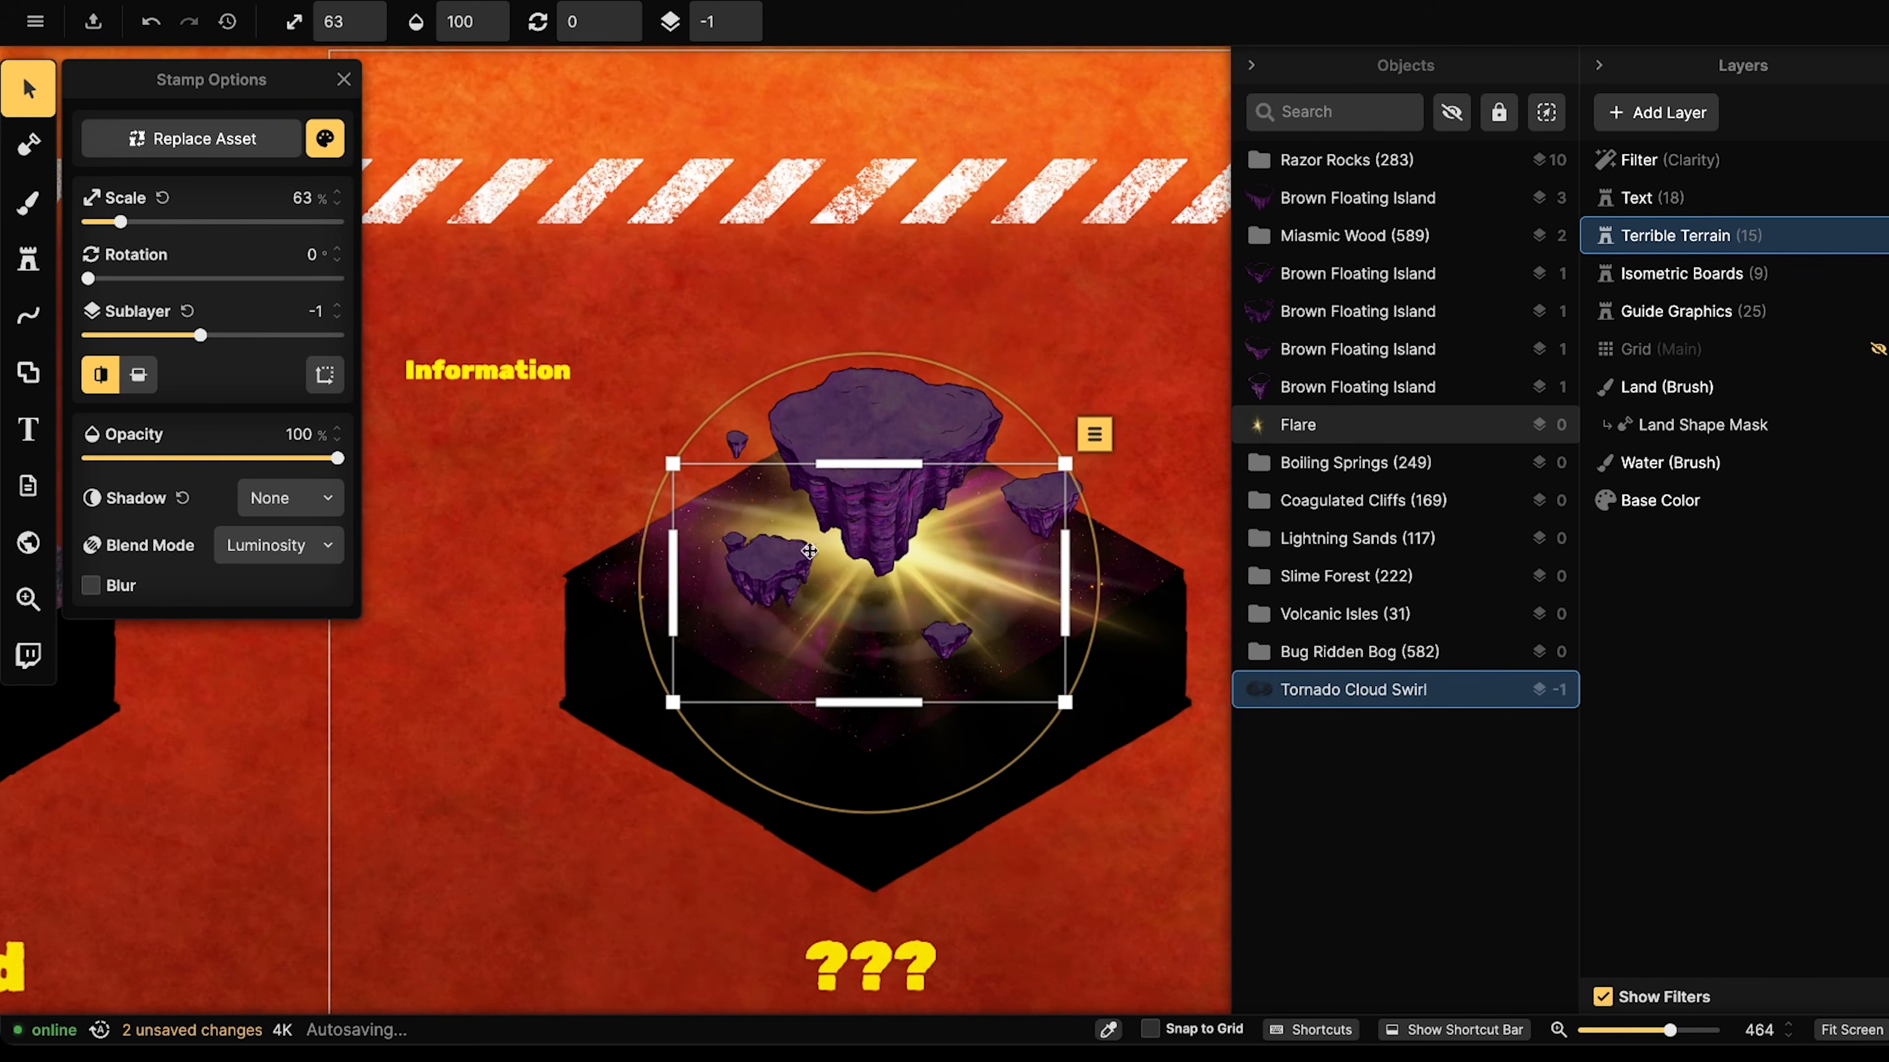
click(336, 140)
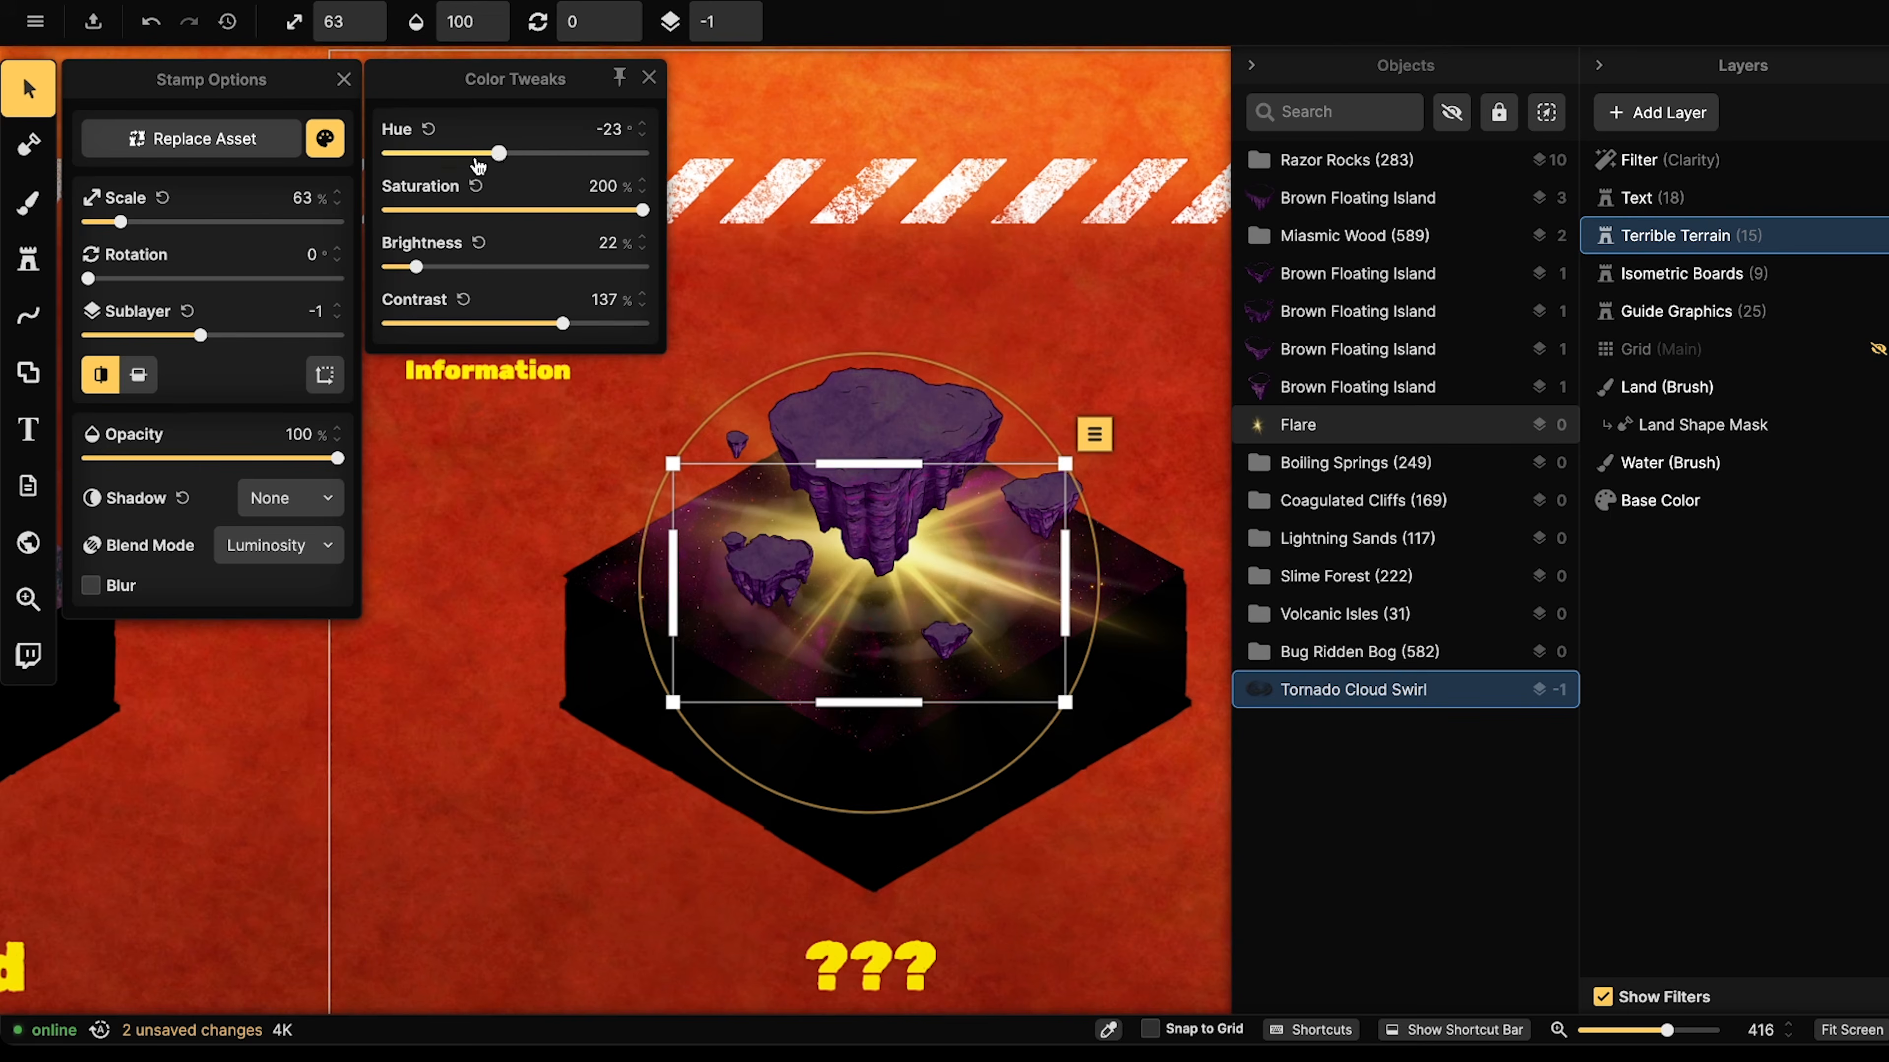
key(ctrl+z)
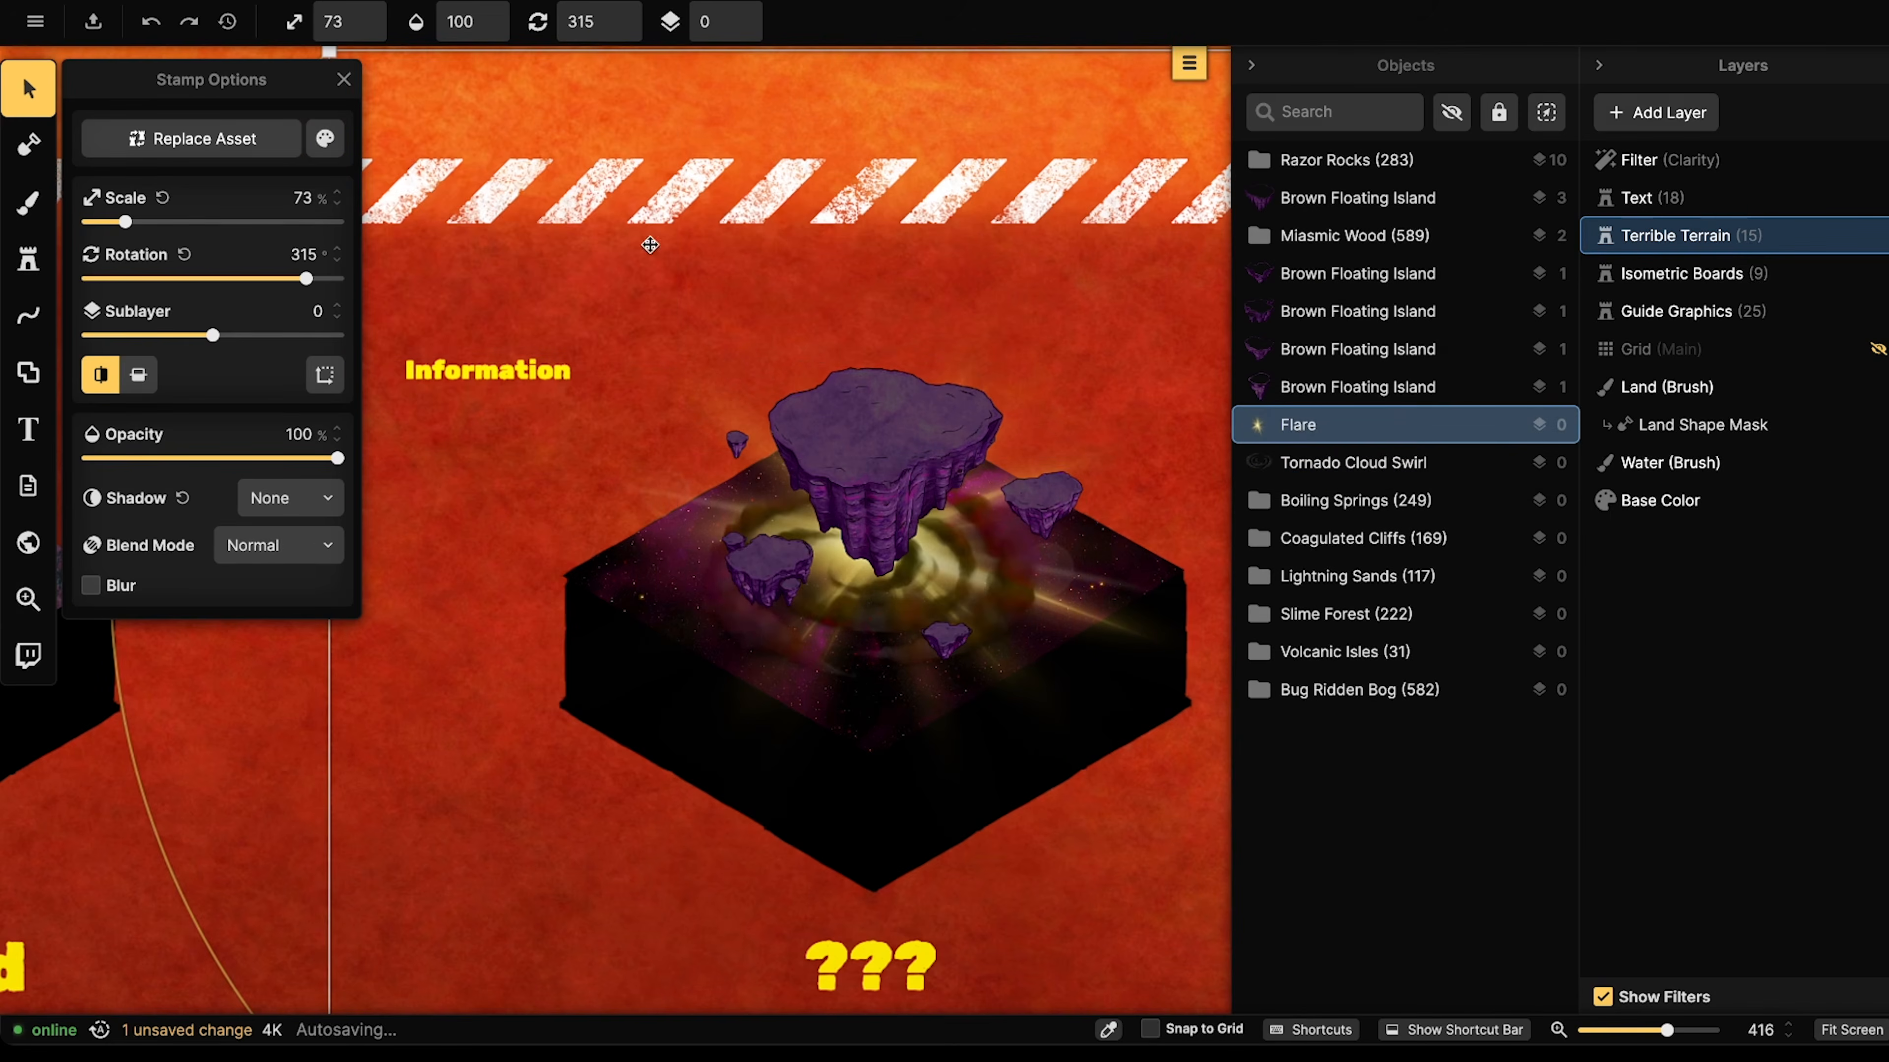
click(192, 24)
- Recolour the placed flare green with a hue of 70
click(1278, 427)
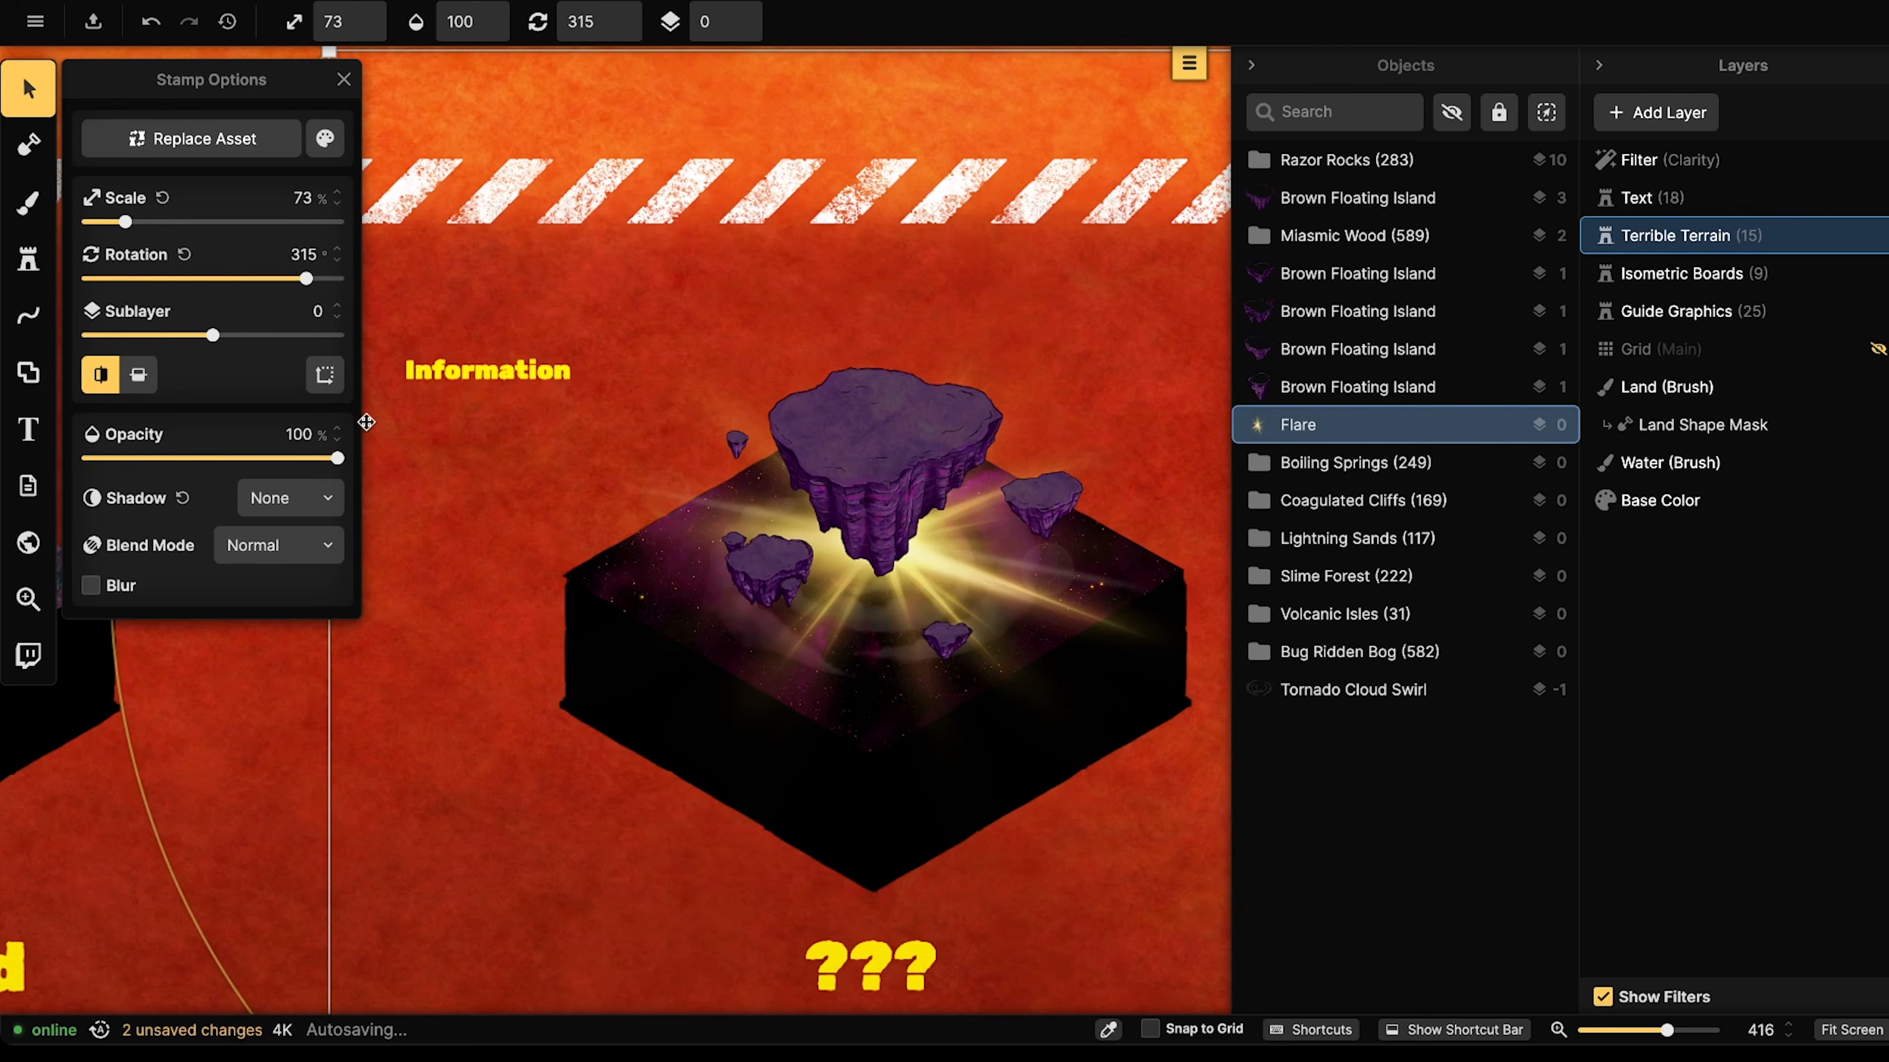
click(325, 139)
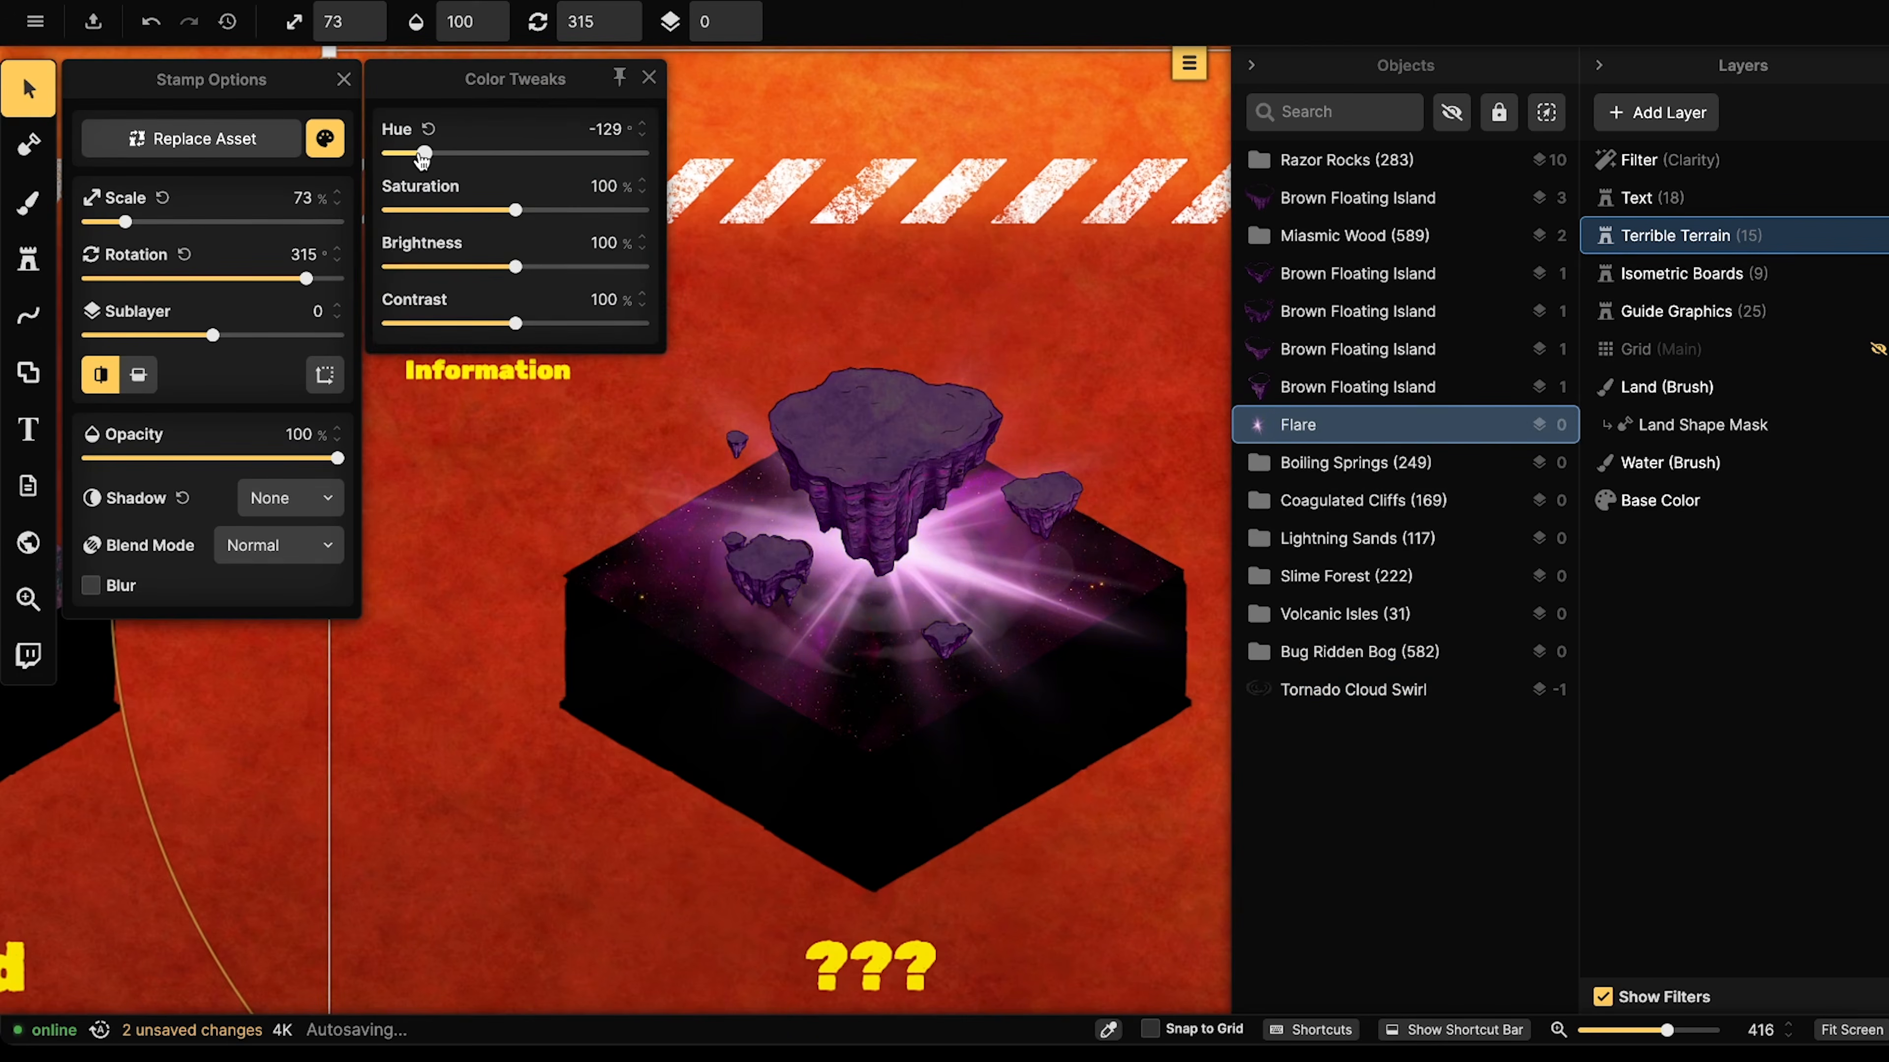
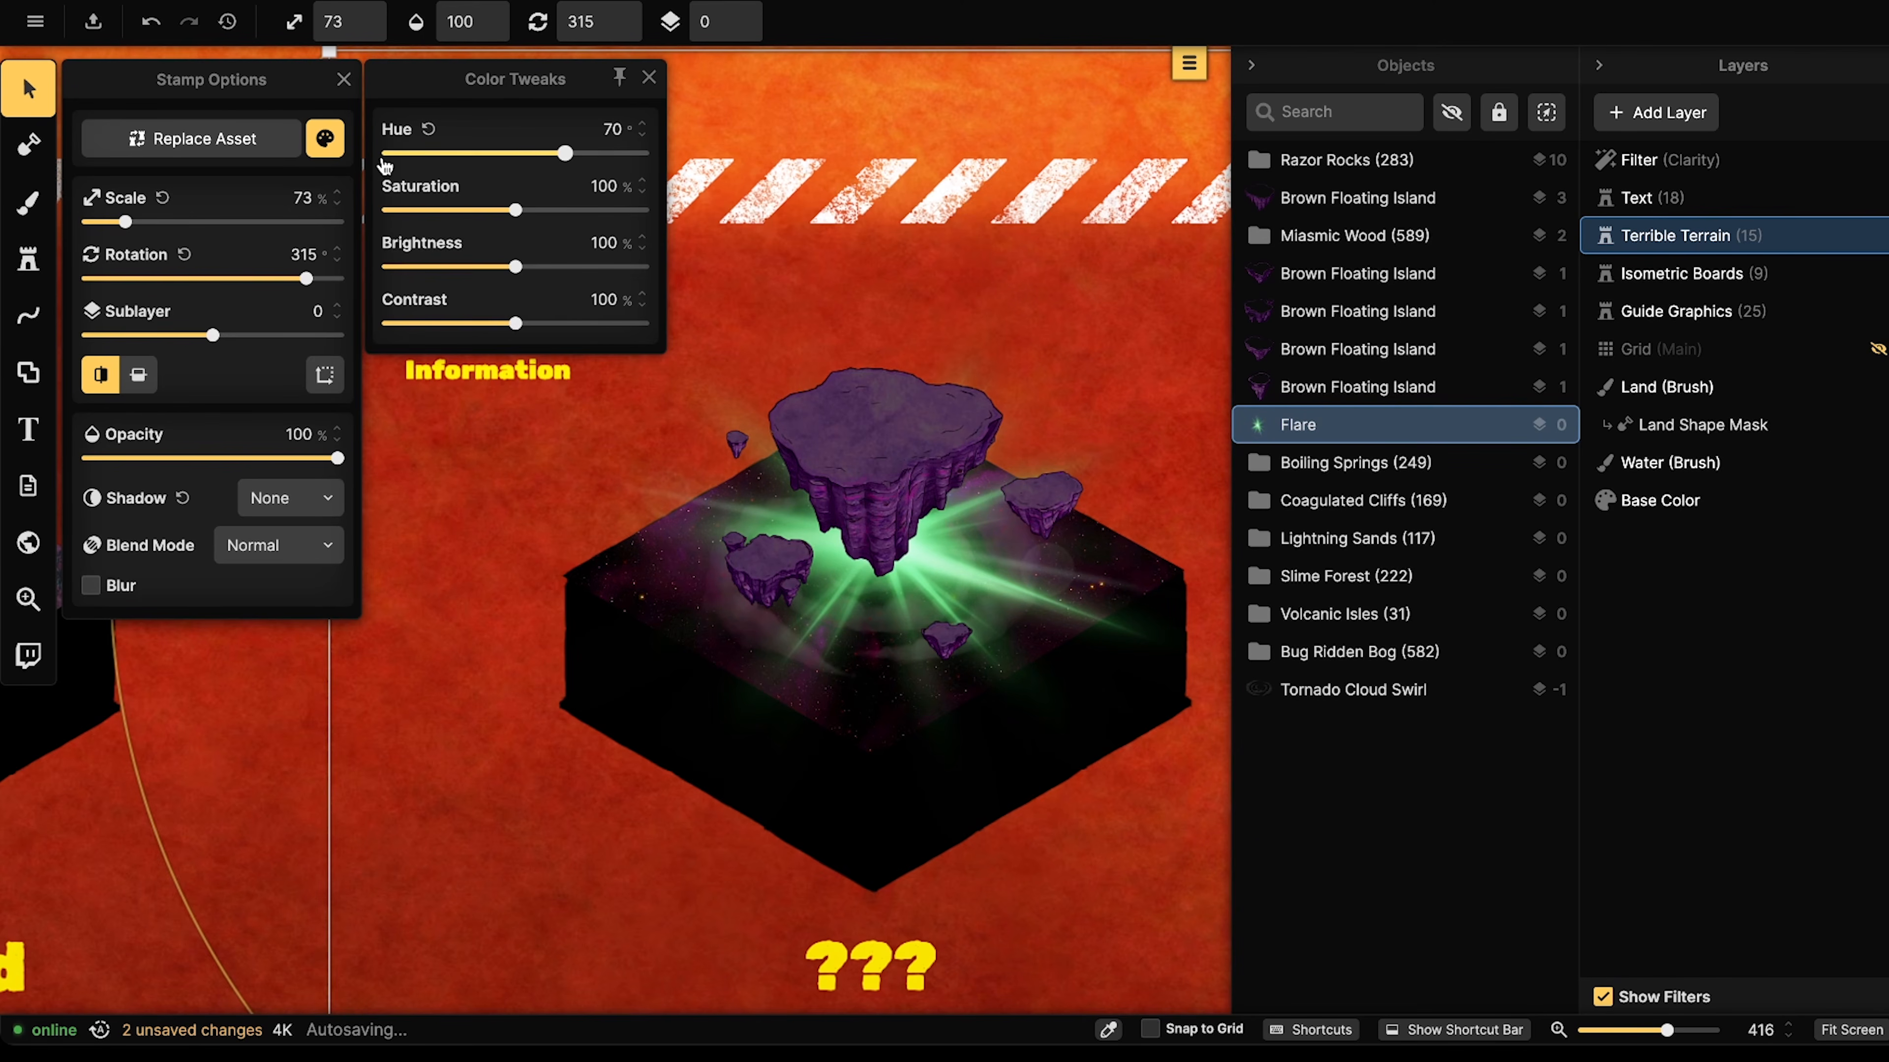
- Choose the Sparks and Embers stamp from the Fantasy Regional effects and tint it green with hue 114
click(24, 261)
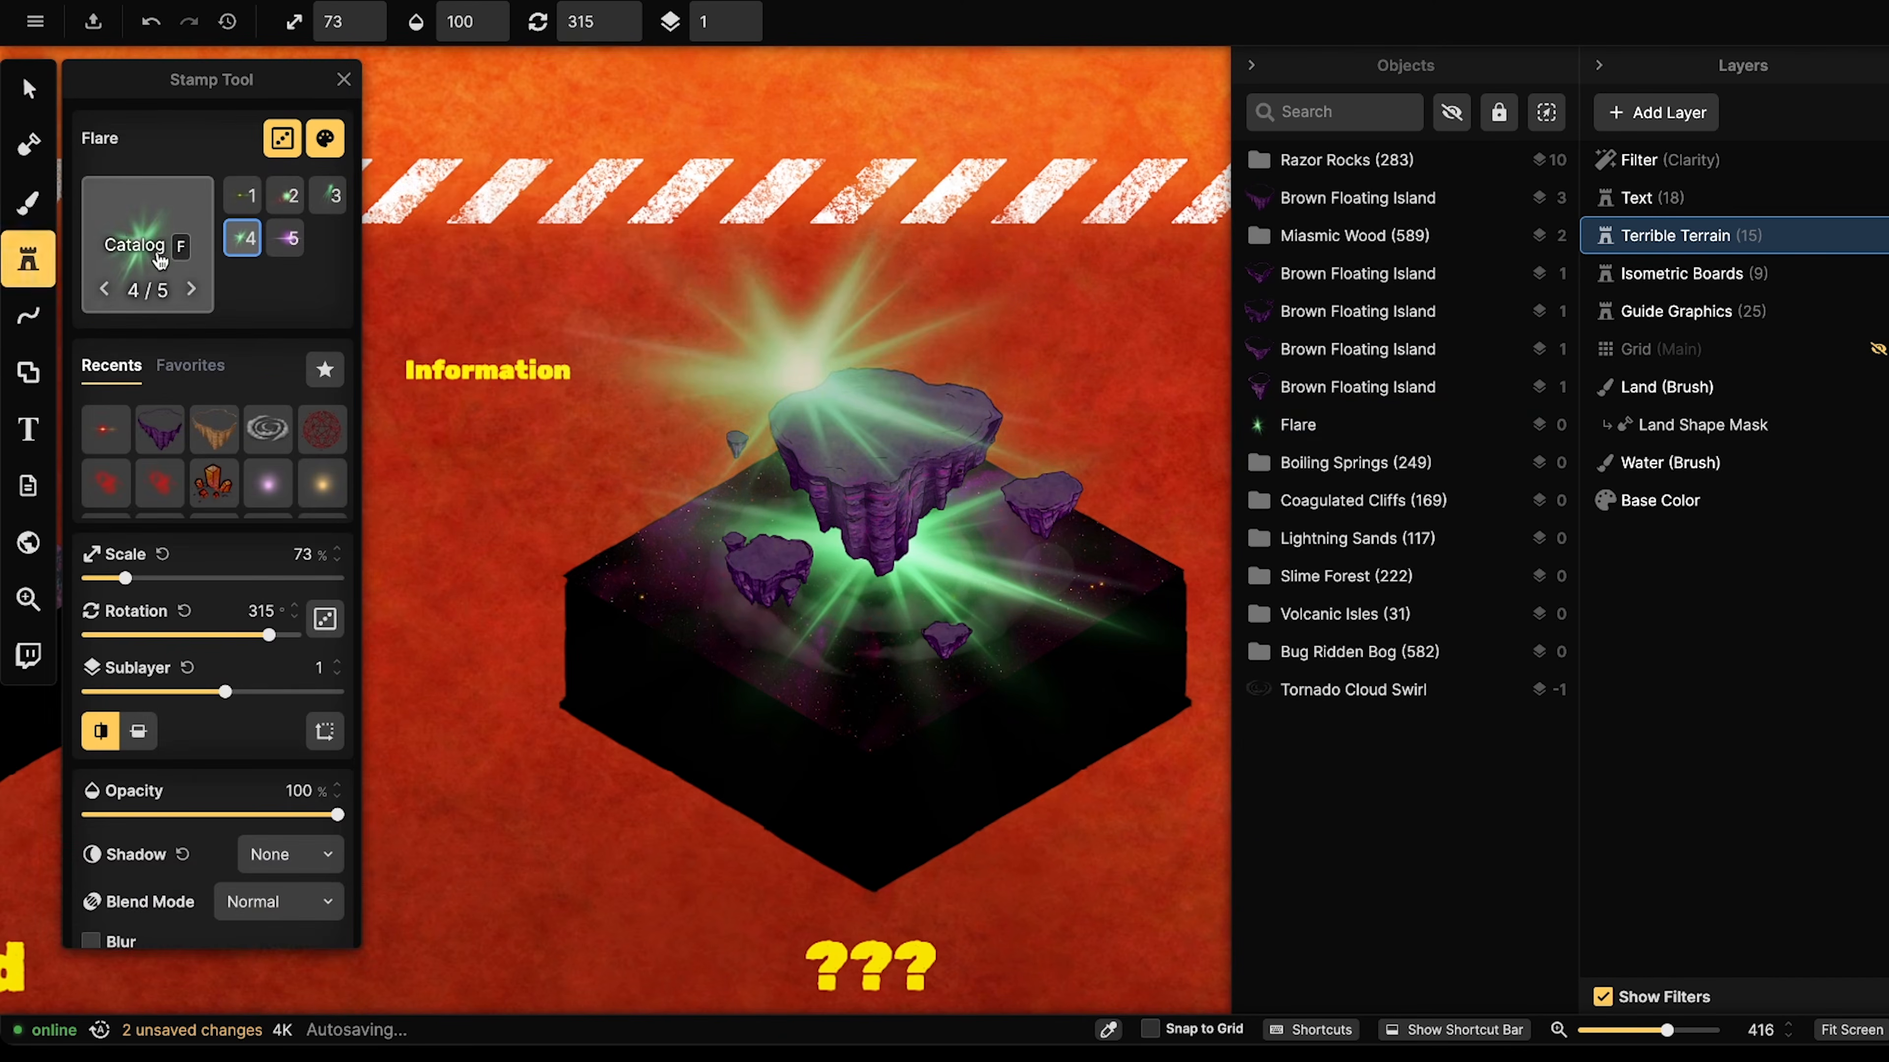
click(131, 247)
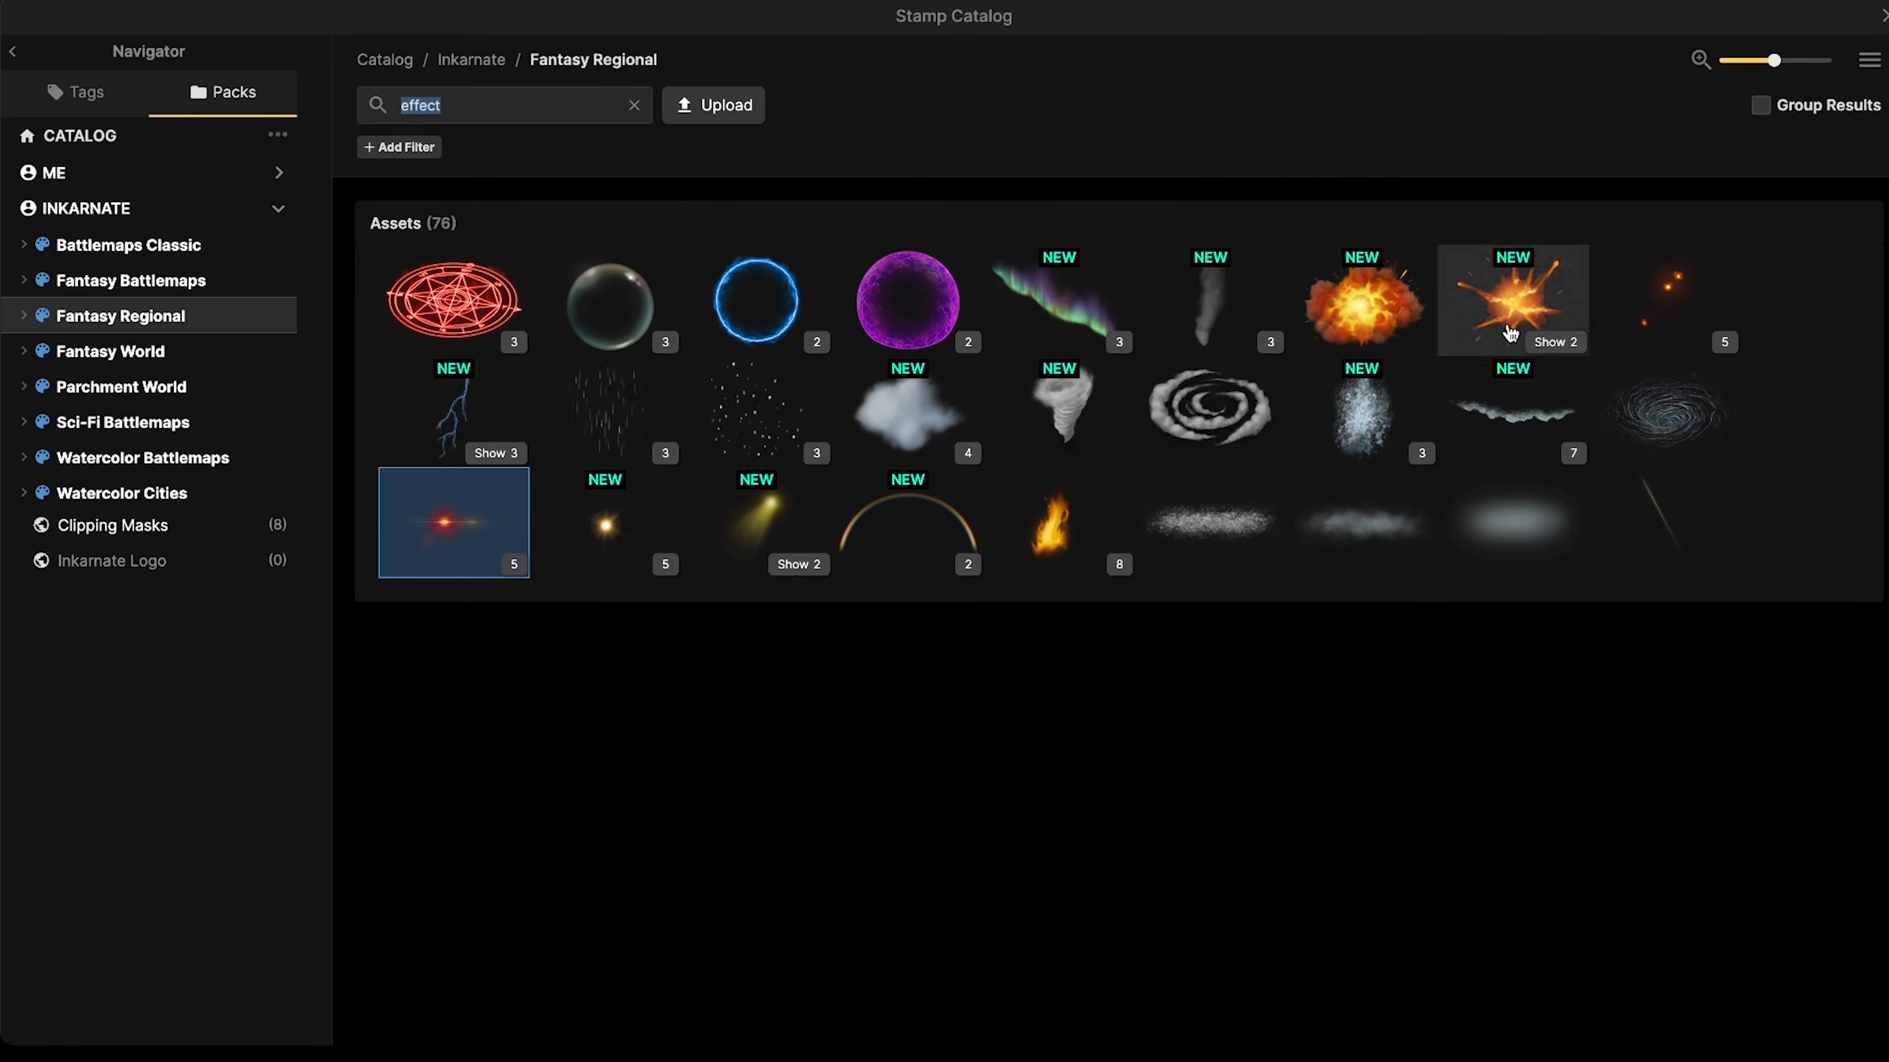
click(1647, 309)
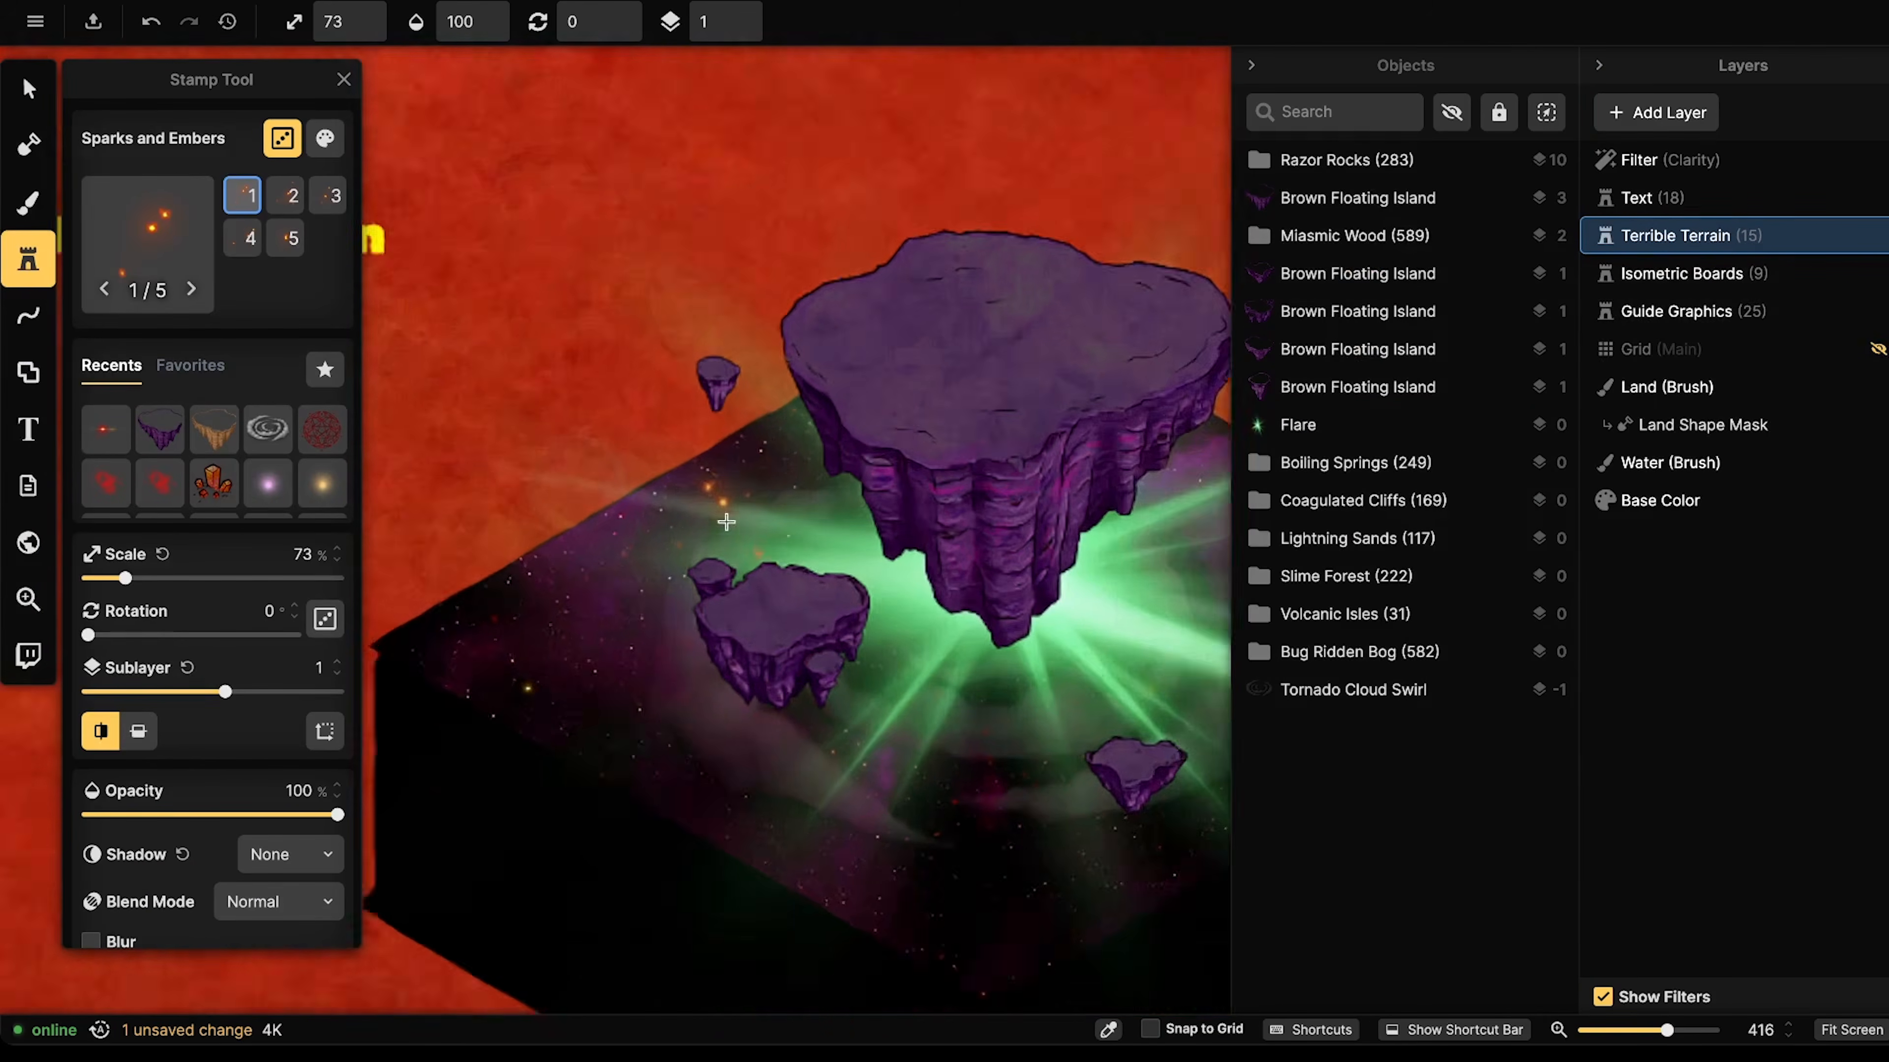
click(324, 138)
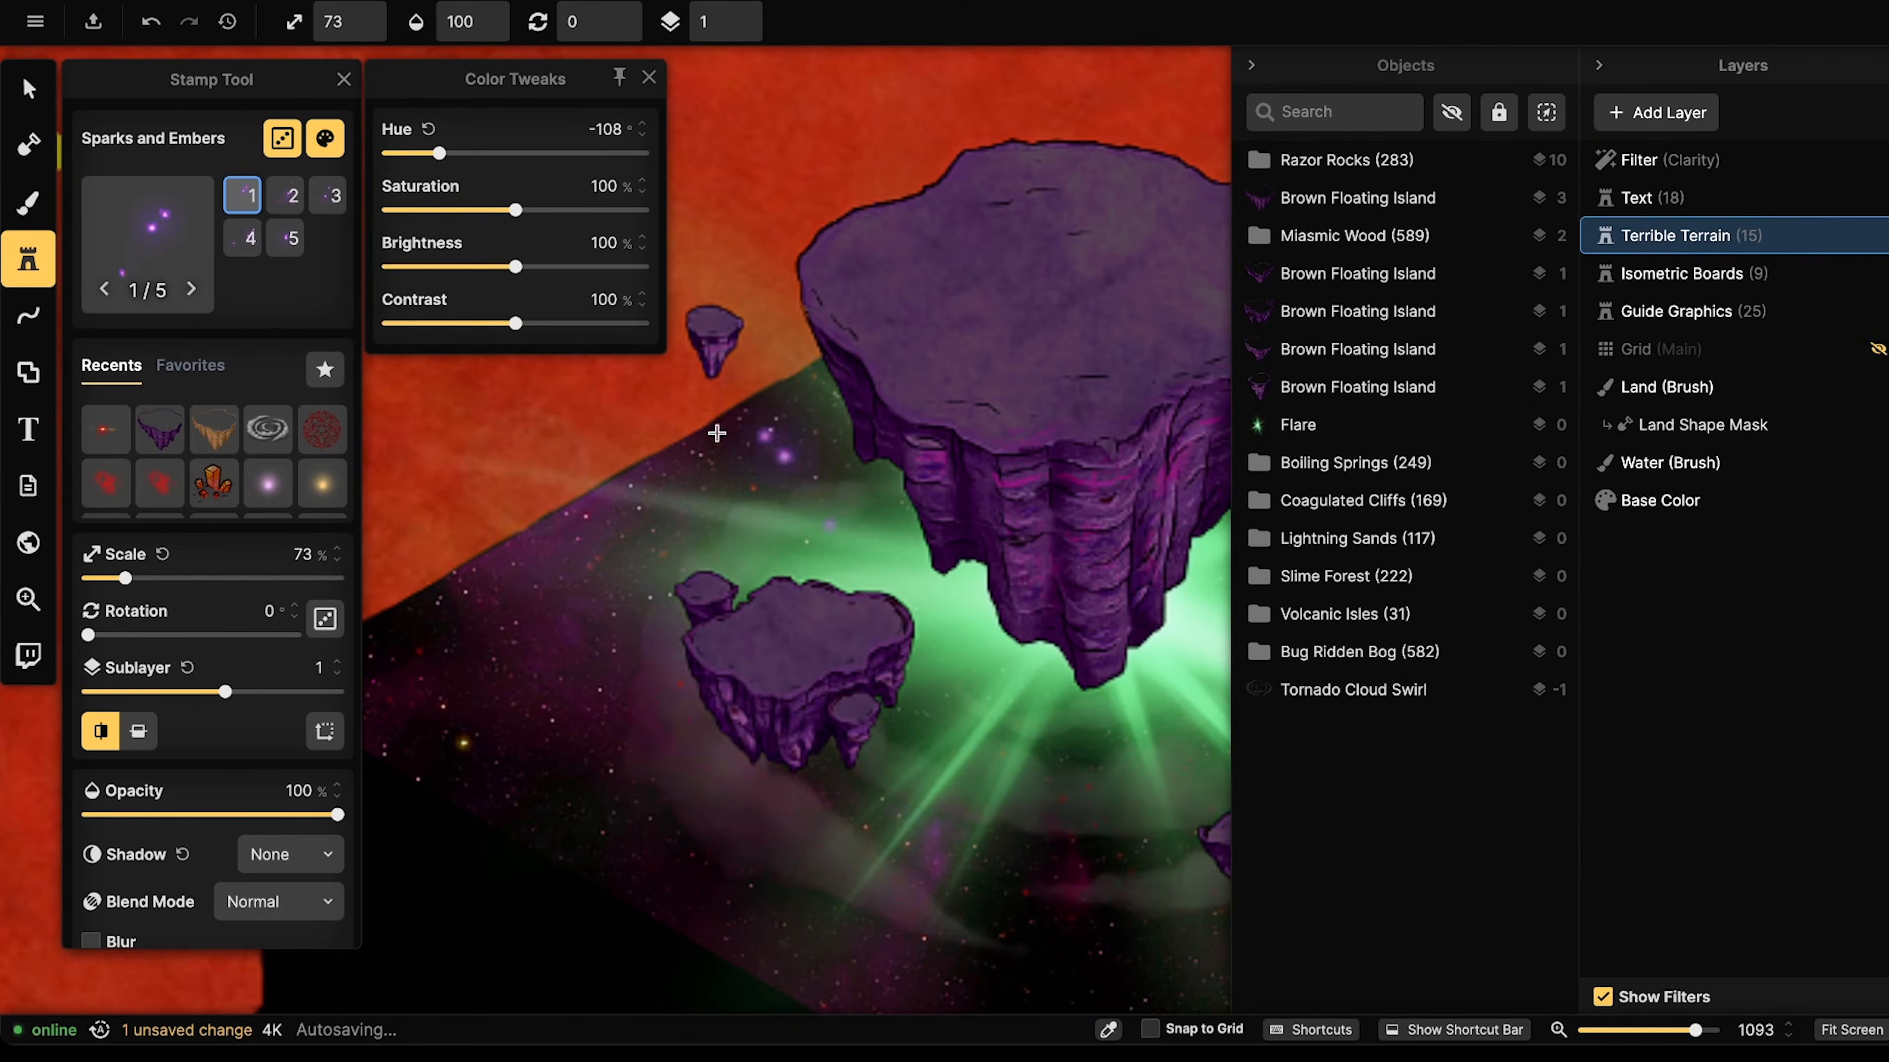
click(340, 134)
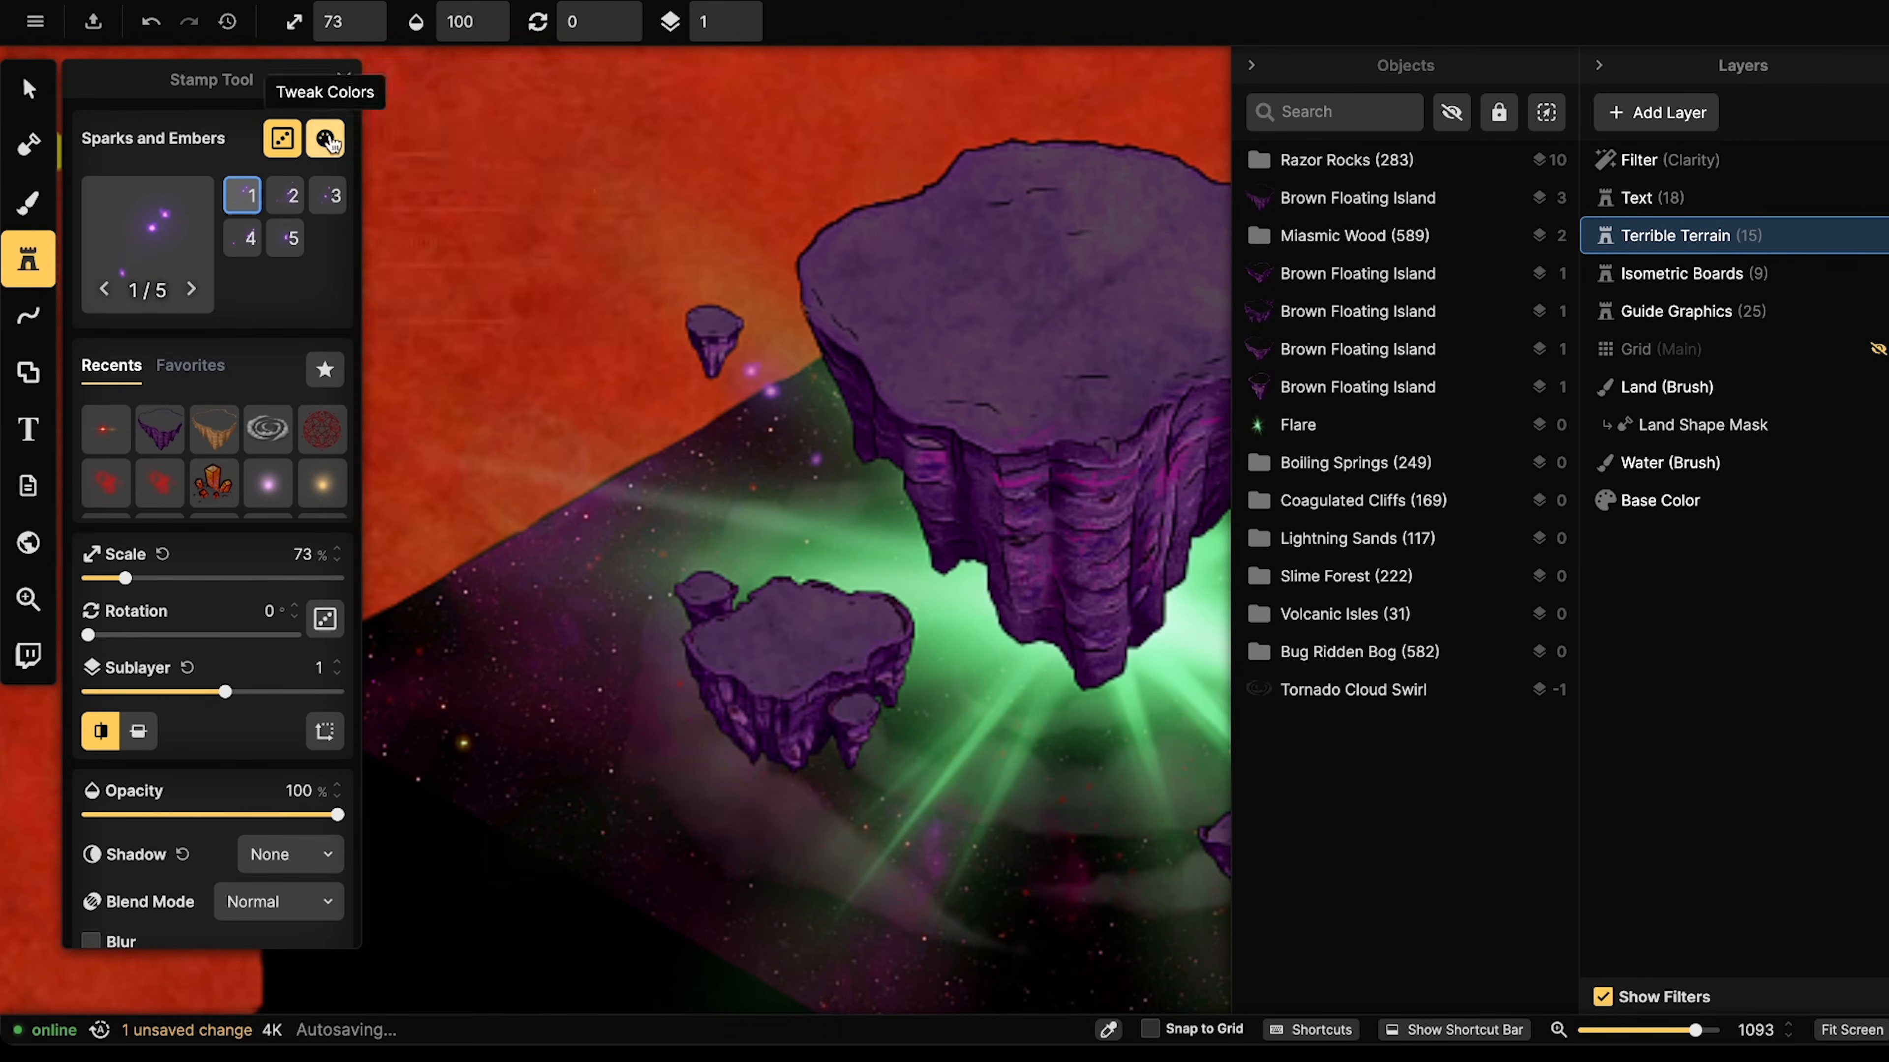
click(318, 146)
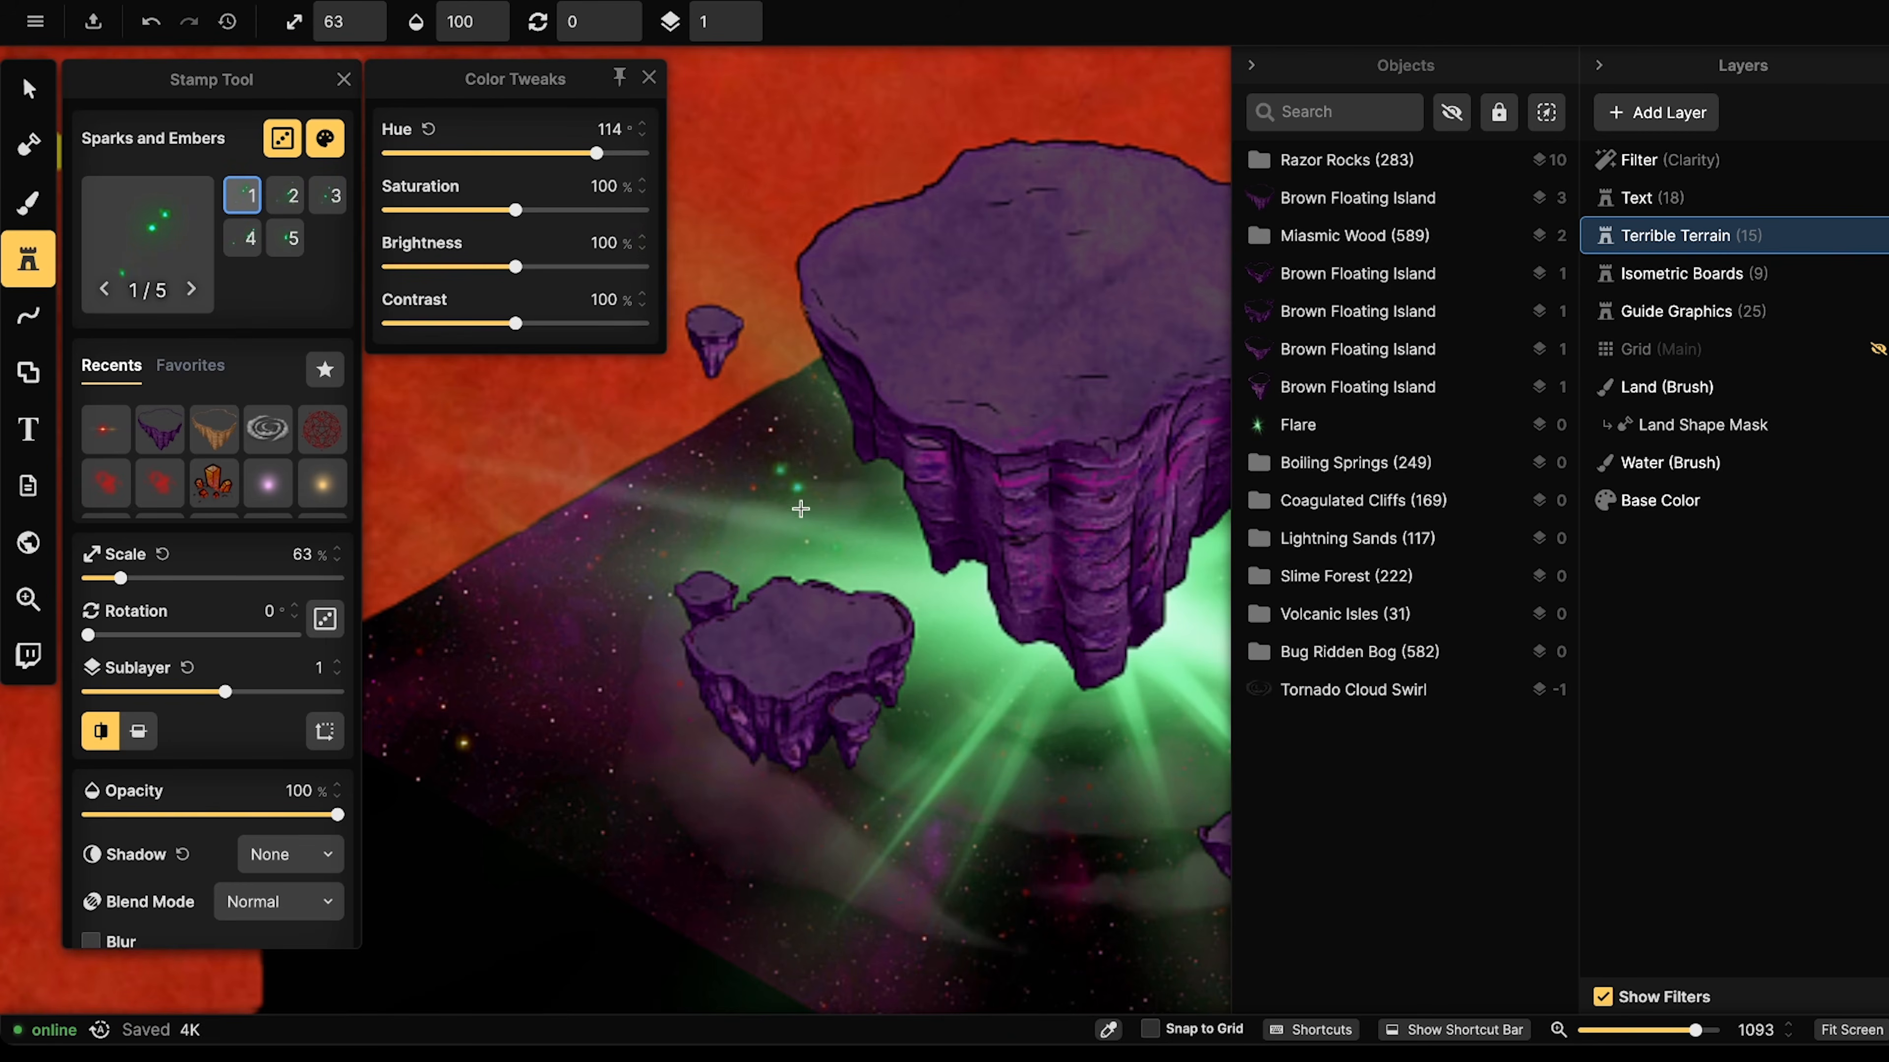
- Set the sparks to 53% scale with the Lighten blend mode and place three of them between the western small islands and the large island
click(278, 921)
click(268, 557)
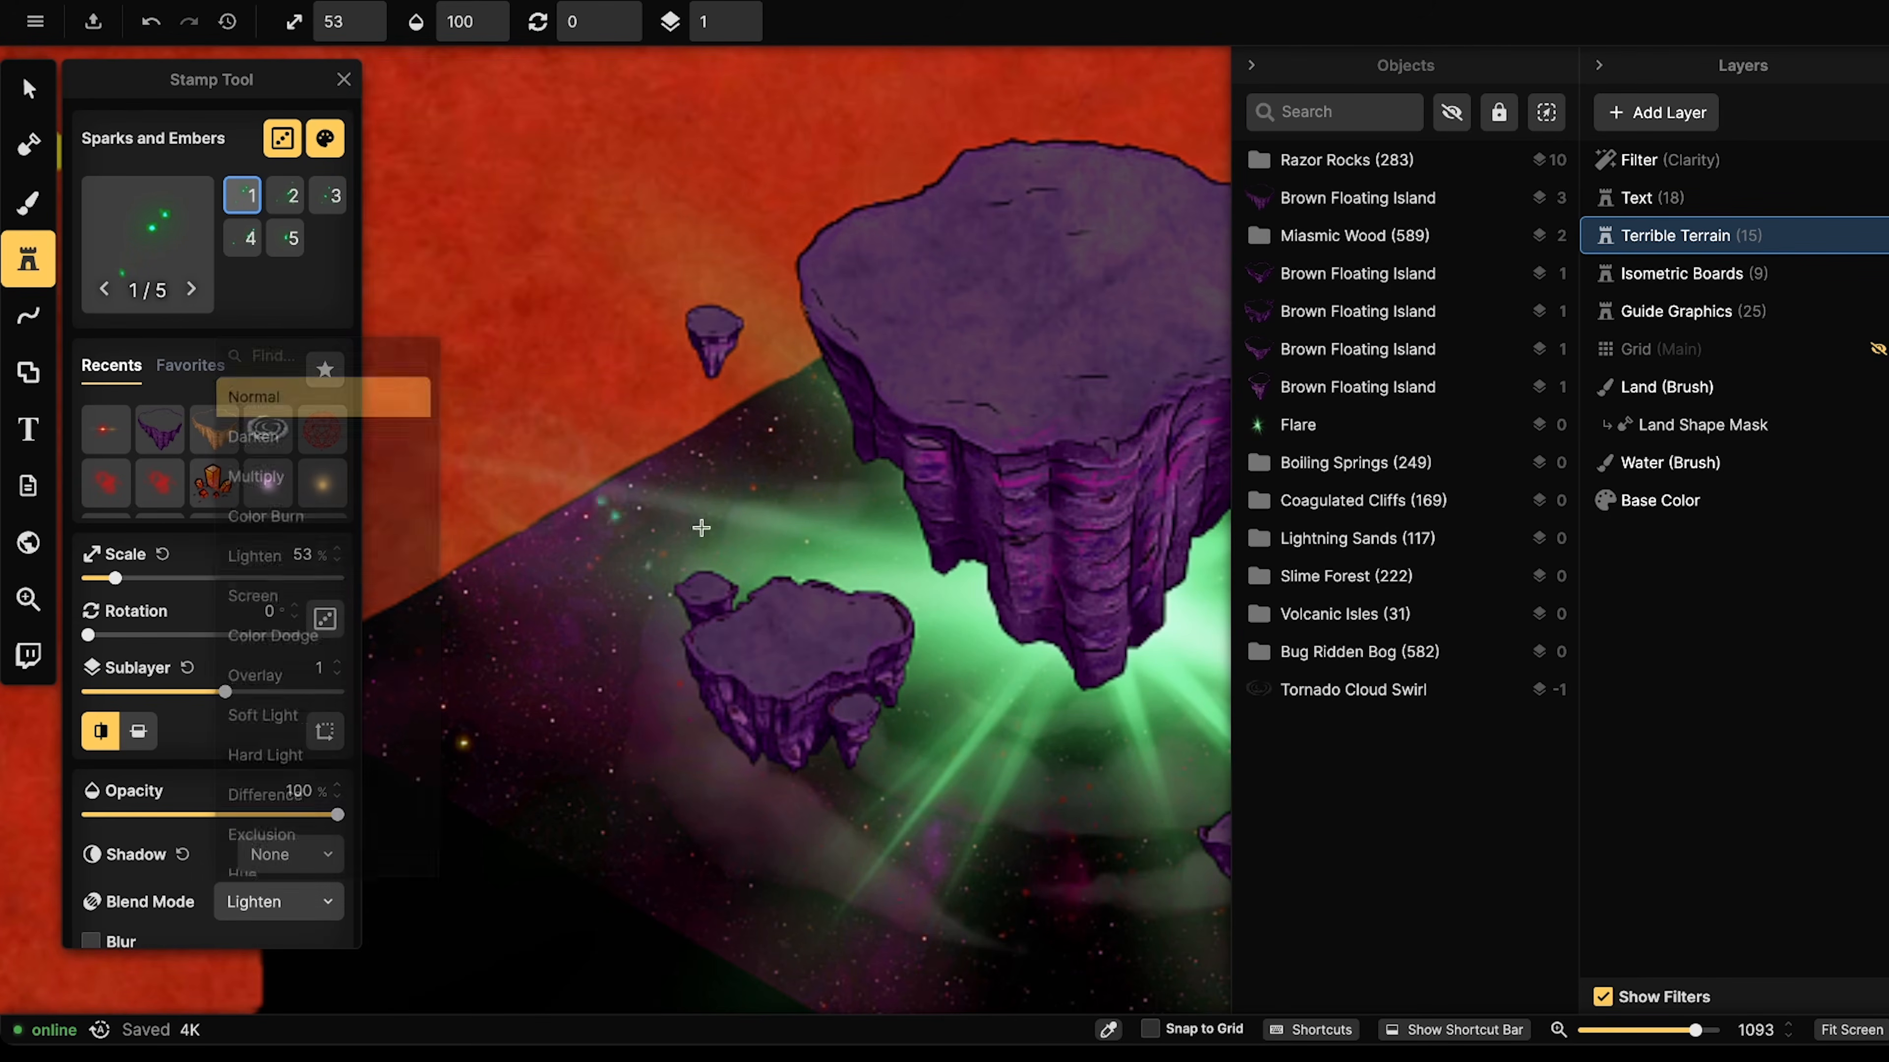
click(733, 516)
click(732, 516)
click(866, 576)
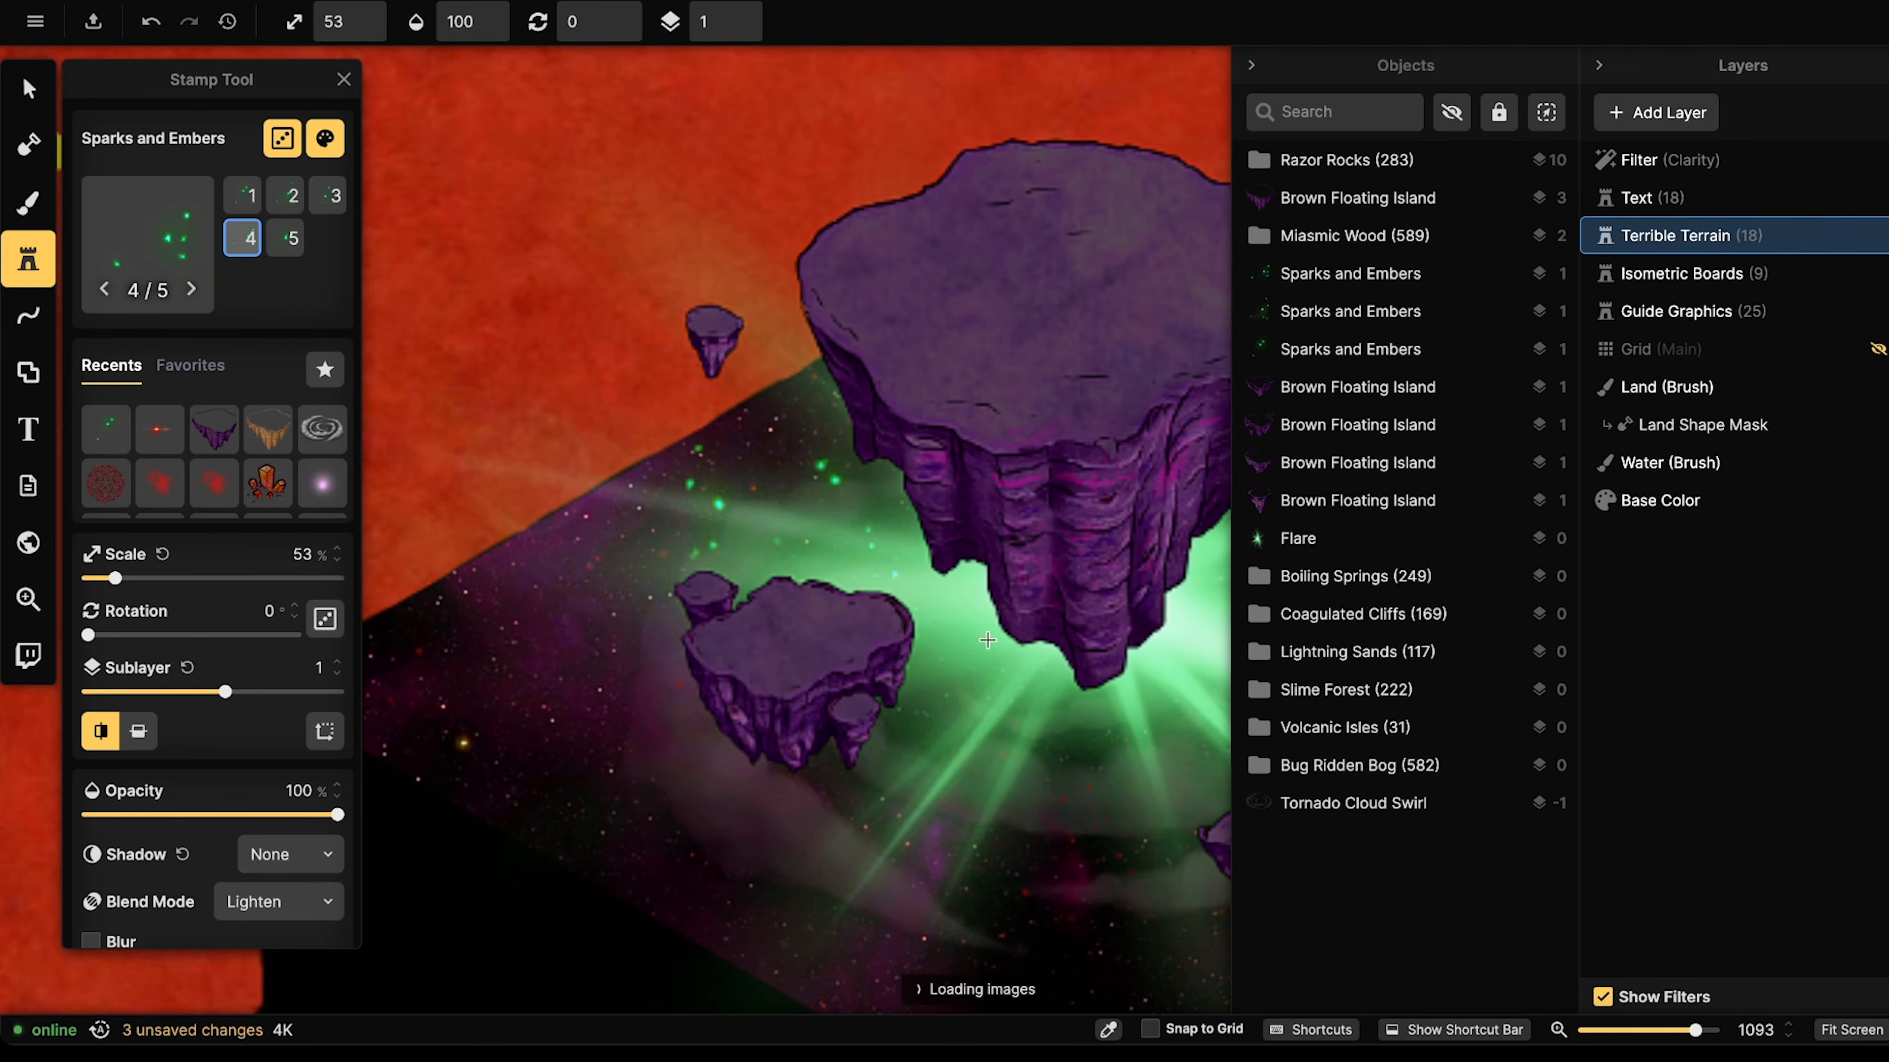
- Scatter fifteen more green sparks in varied shapes around the small islands, the flare and the underside of the large island
click(1010, 716)
click(1090, 790)
click(1038, 820)
click(1157, 784)
scroll(1131, 755, down, 5)
drag(1100, 726, 797, 623)
click(940, 565)
click(1004, 581)
click(989, 416)
click(966, 477)
click(1033, 454)
click(996, 521)
click(1053, 535)
click(1062, 620)
click(762, 709)
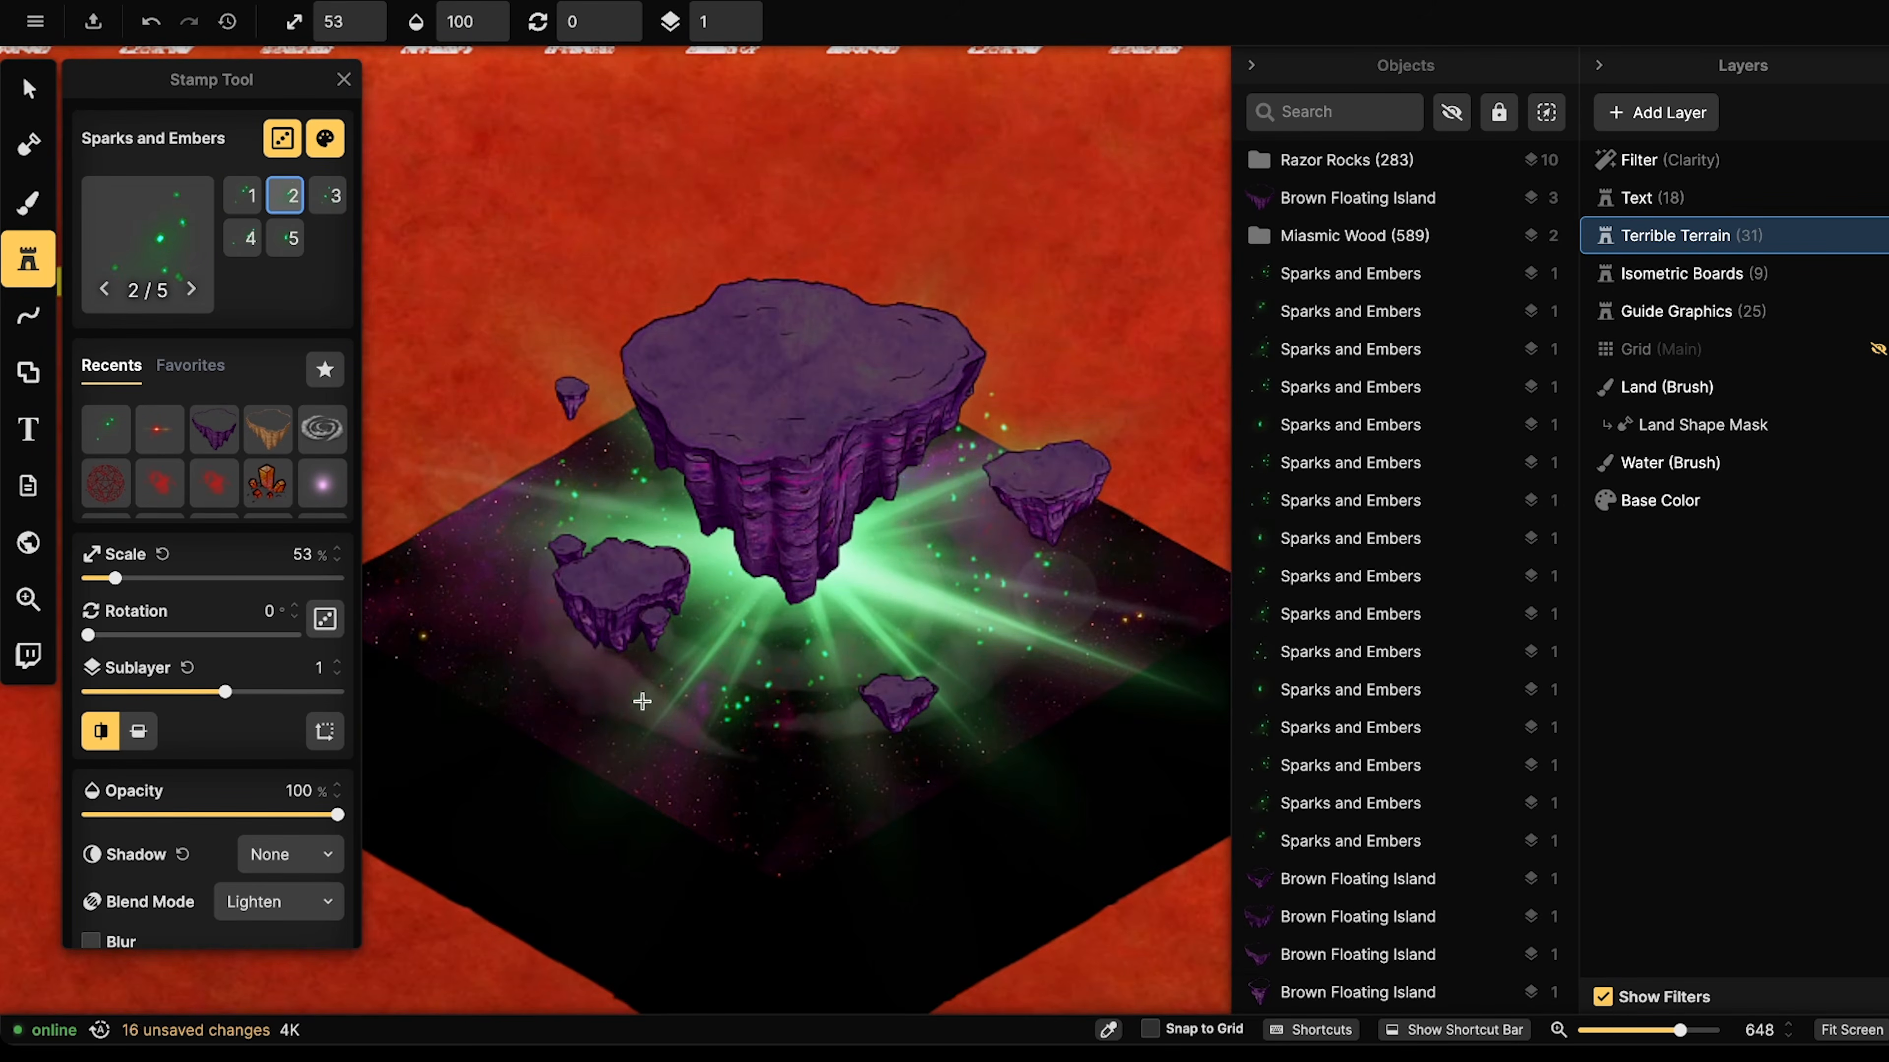
click(645, 695)
click(539, 460)
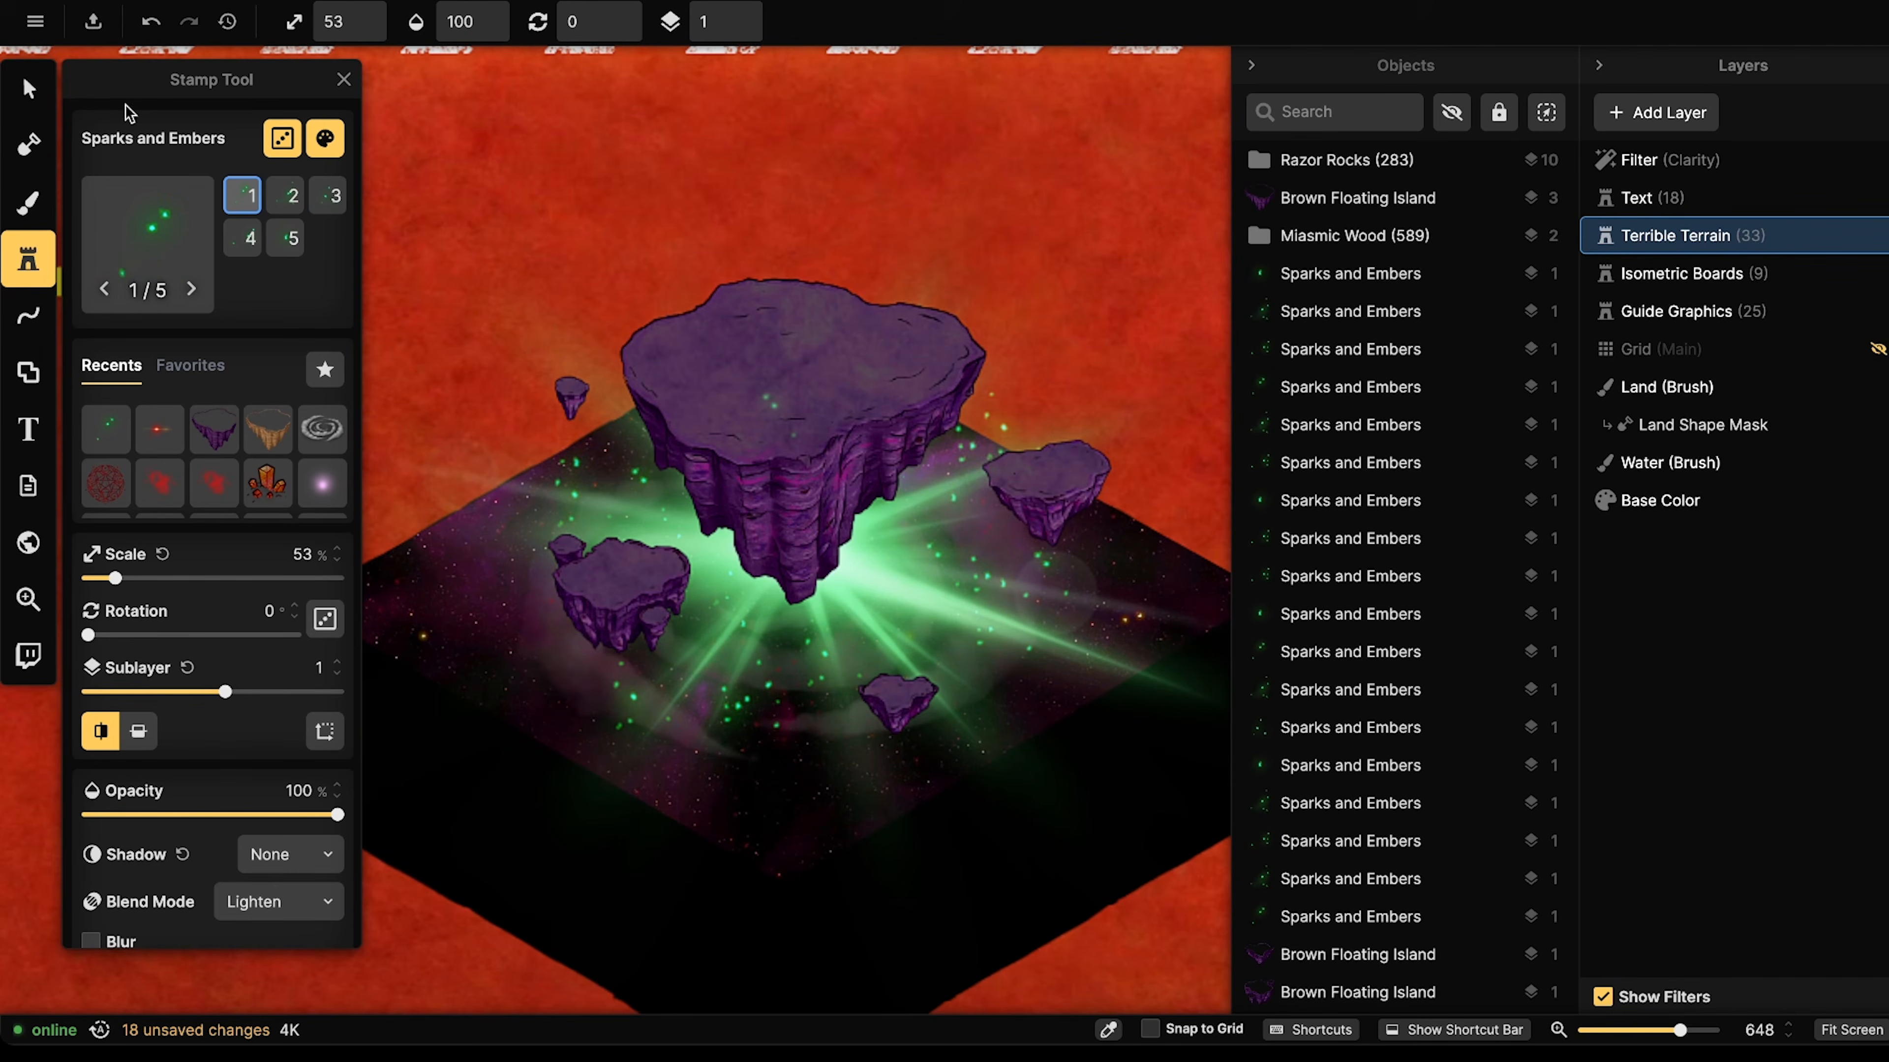
click(29, 90)
click(692, 358)
scroll(658, 324, down, 5)
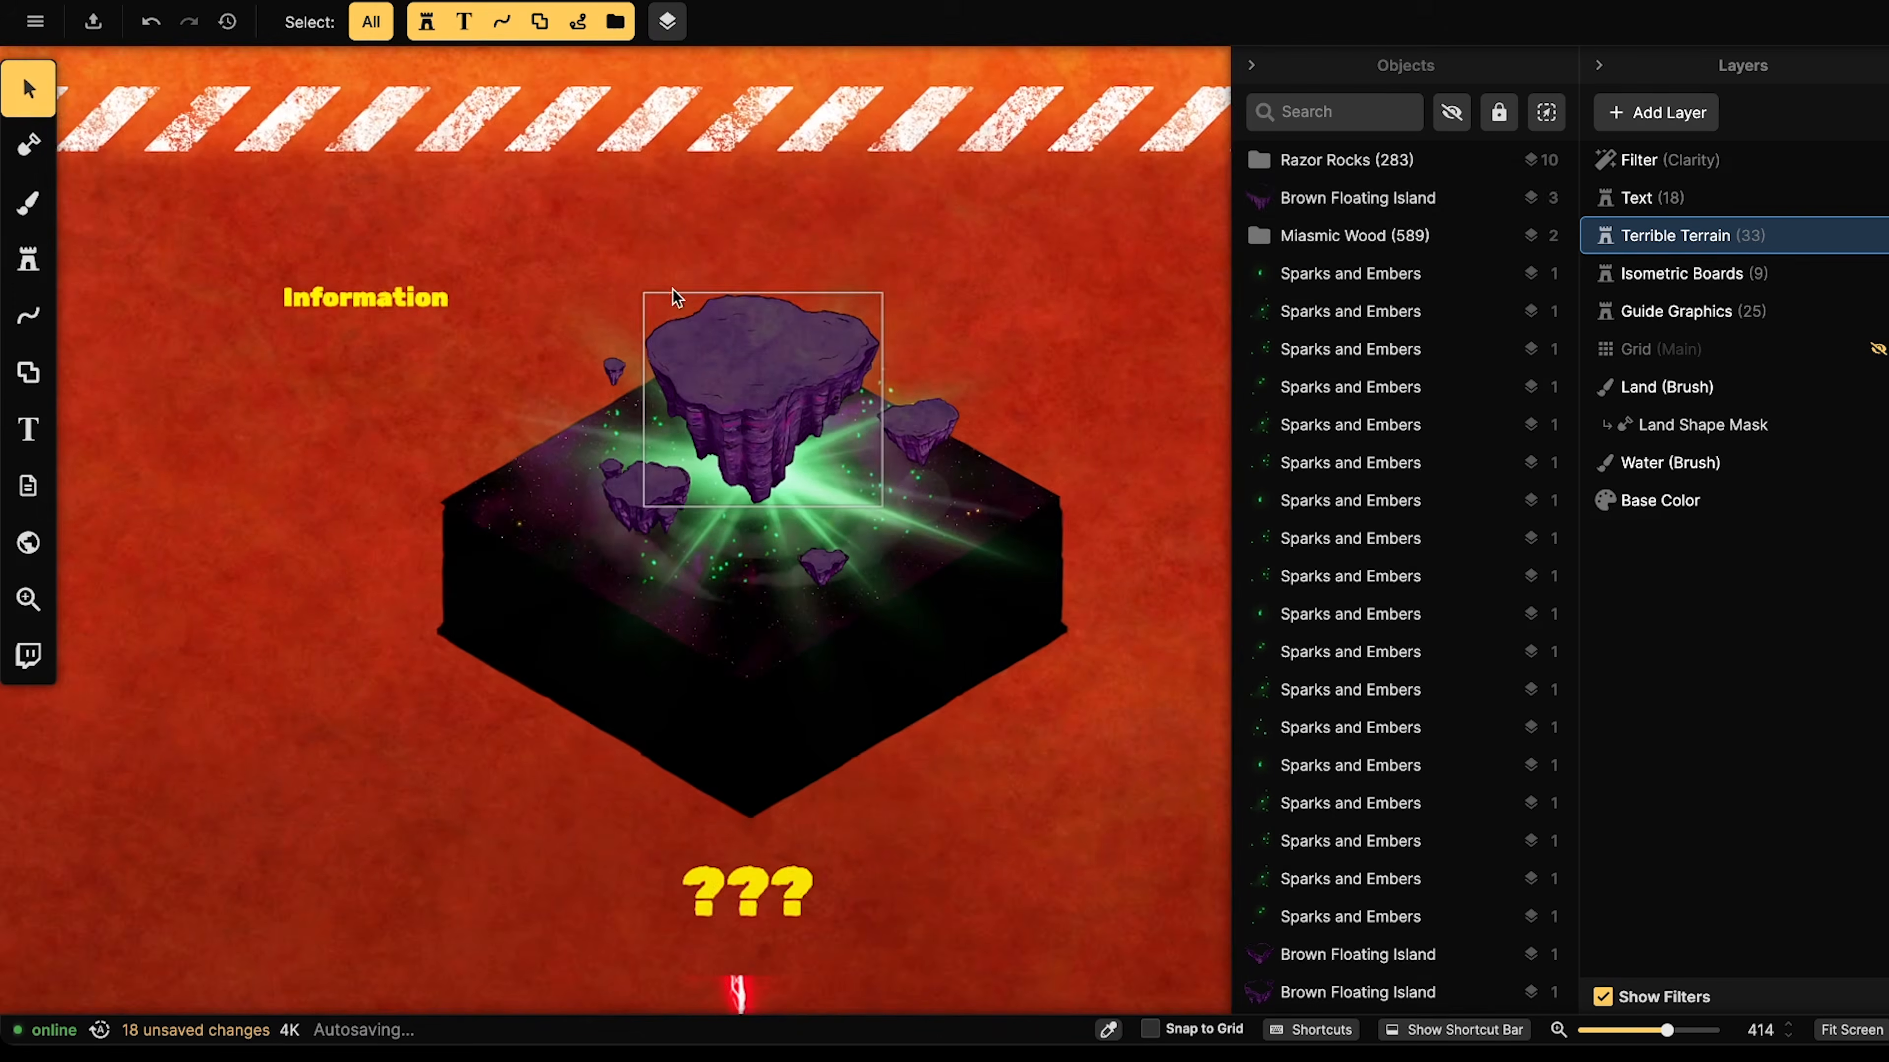
scroll(670, 578, up, 4)
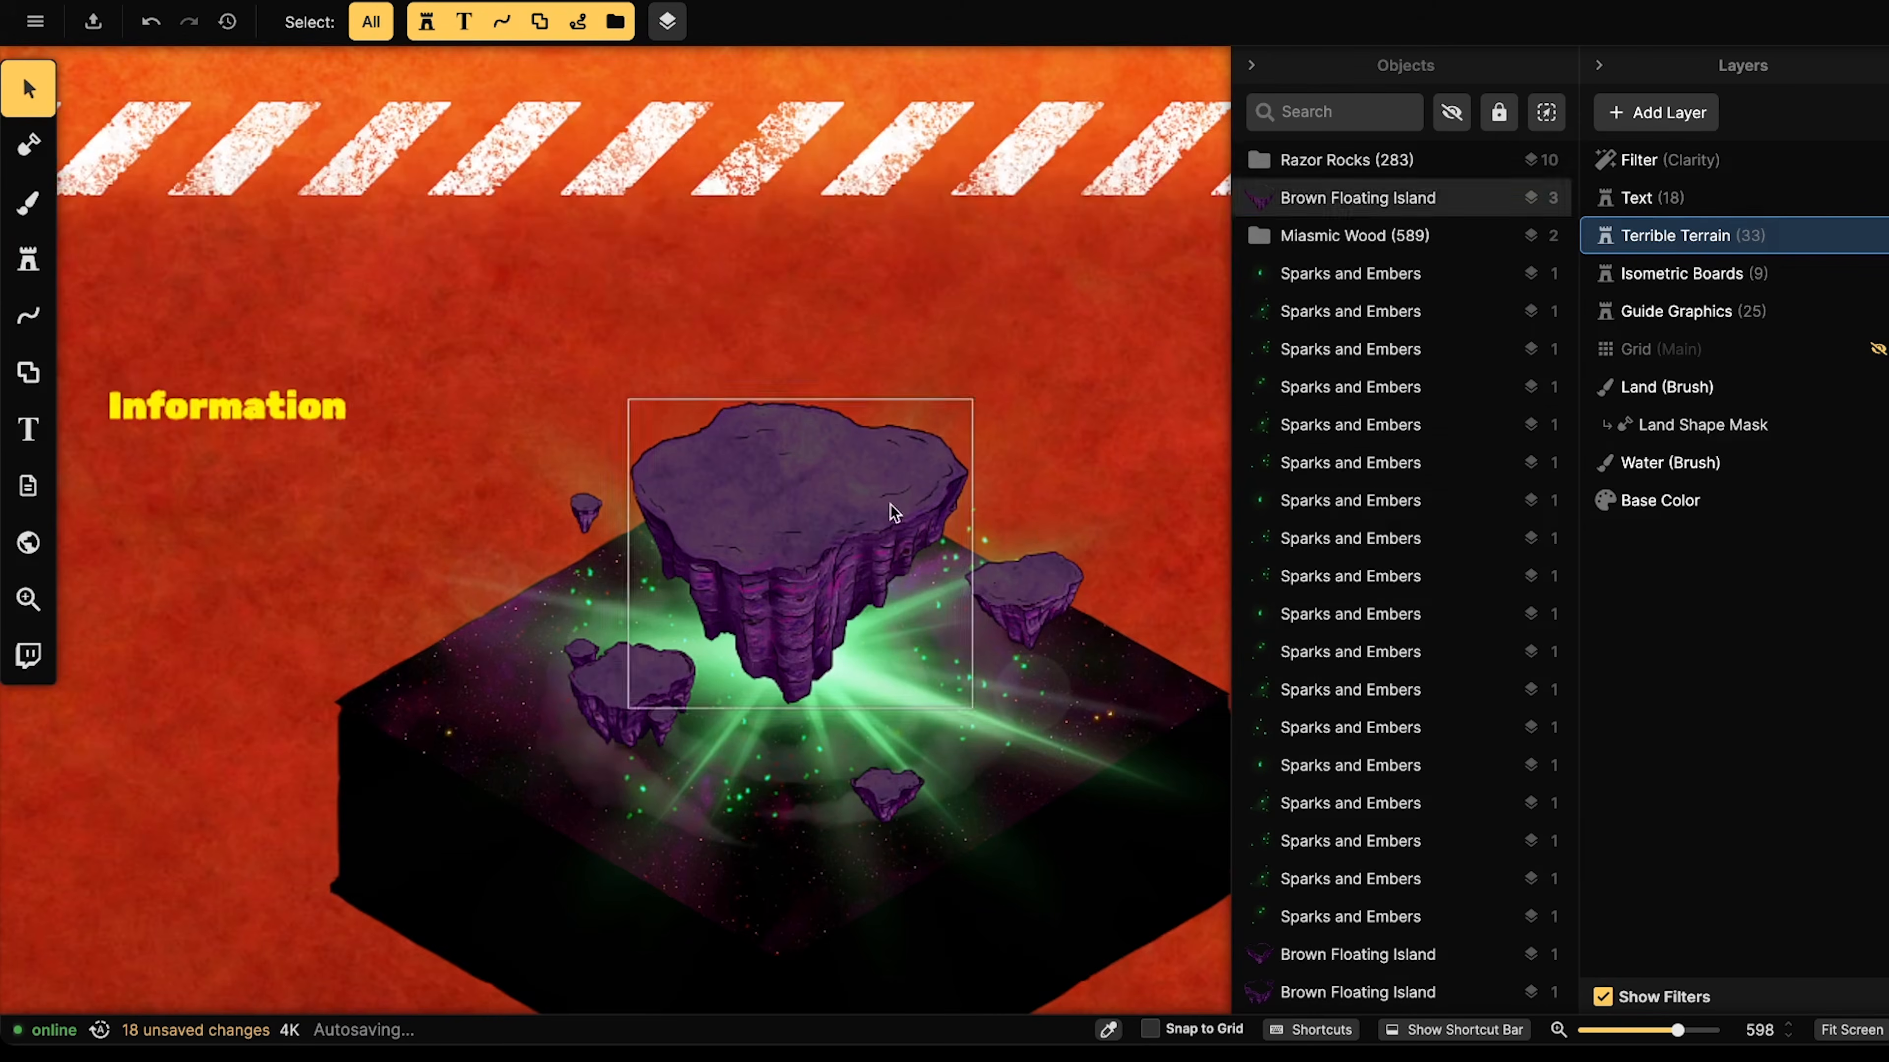
click(888, 505)
scroll(744, 476, up, 3)
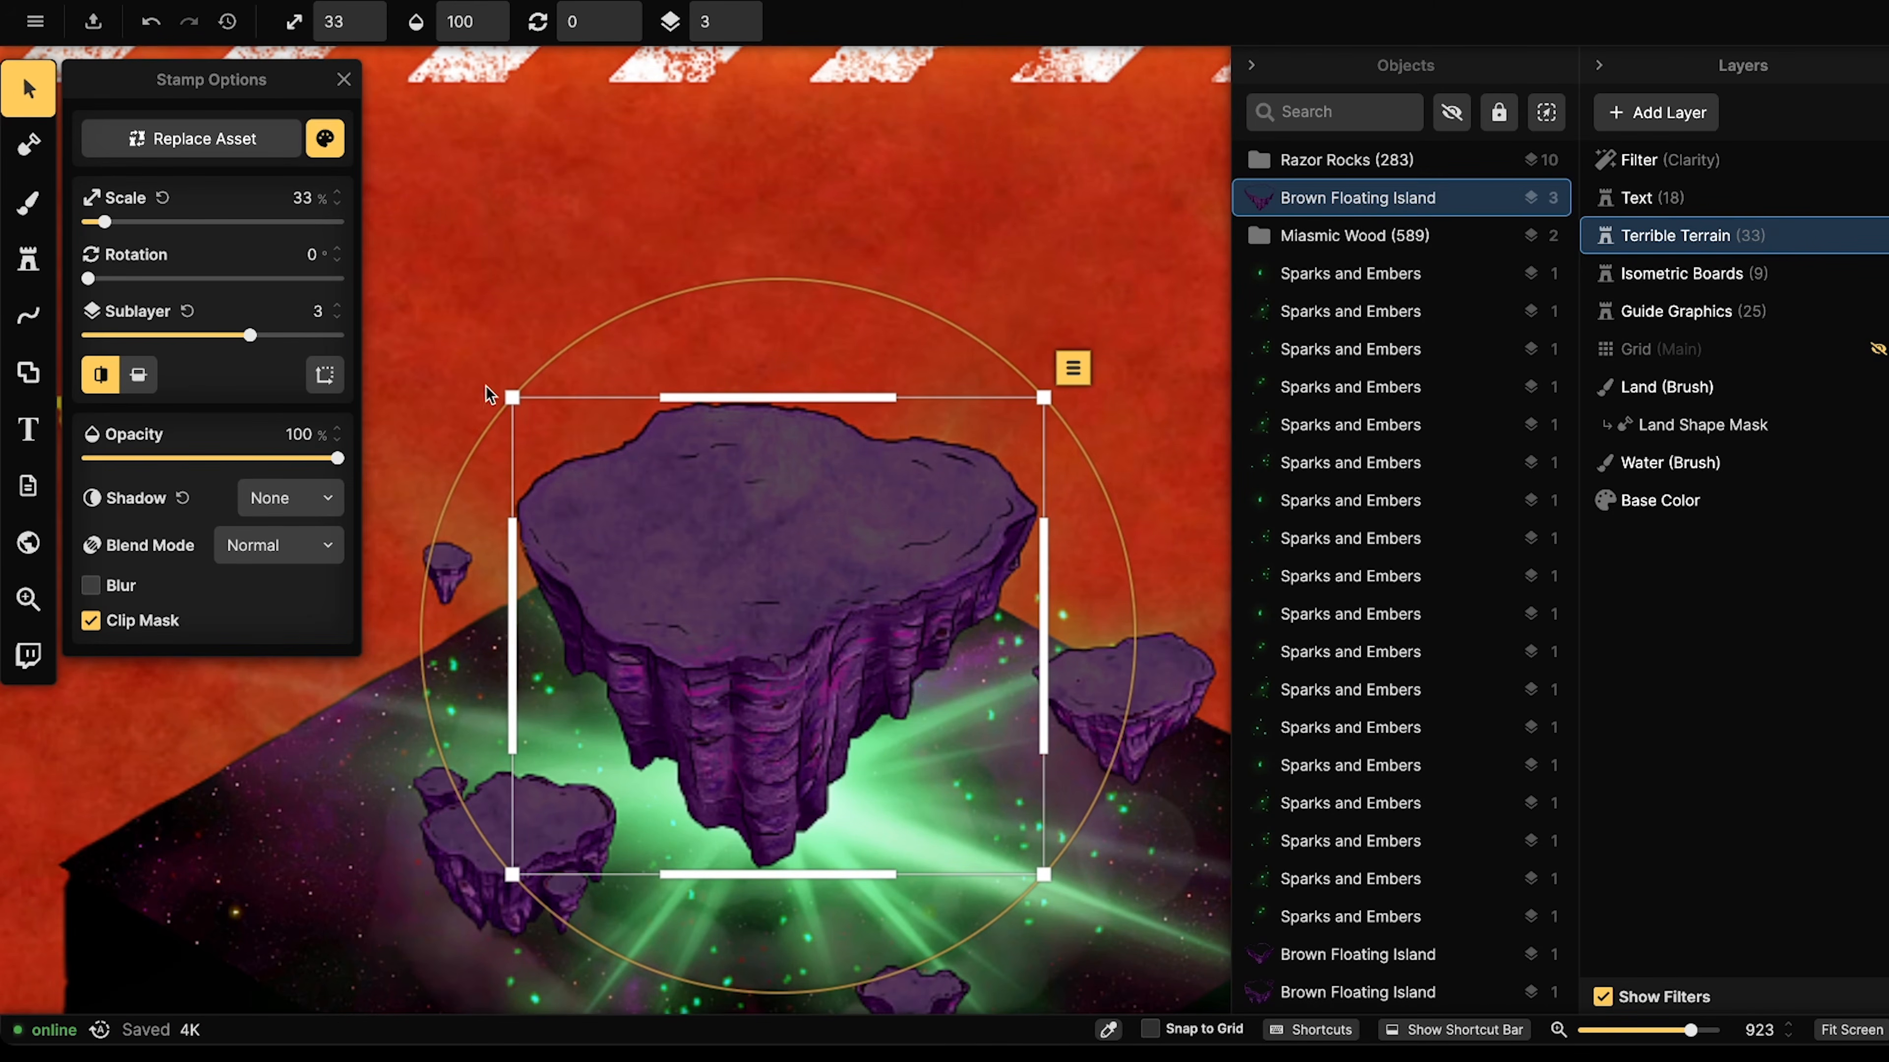
- Try the Blood Summoning Circle stamp at 23% scale over the large island and remove it again
click(42, 260)
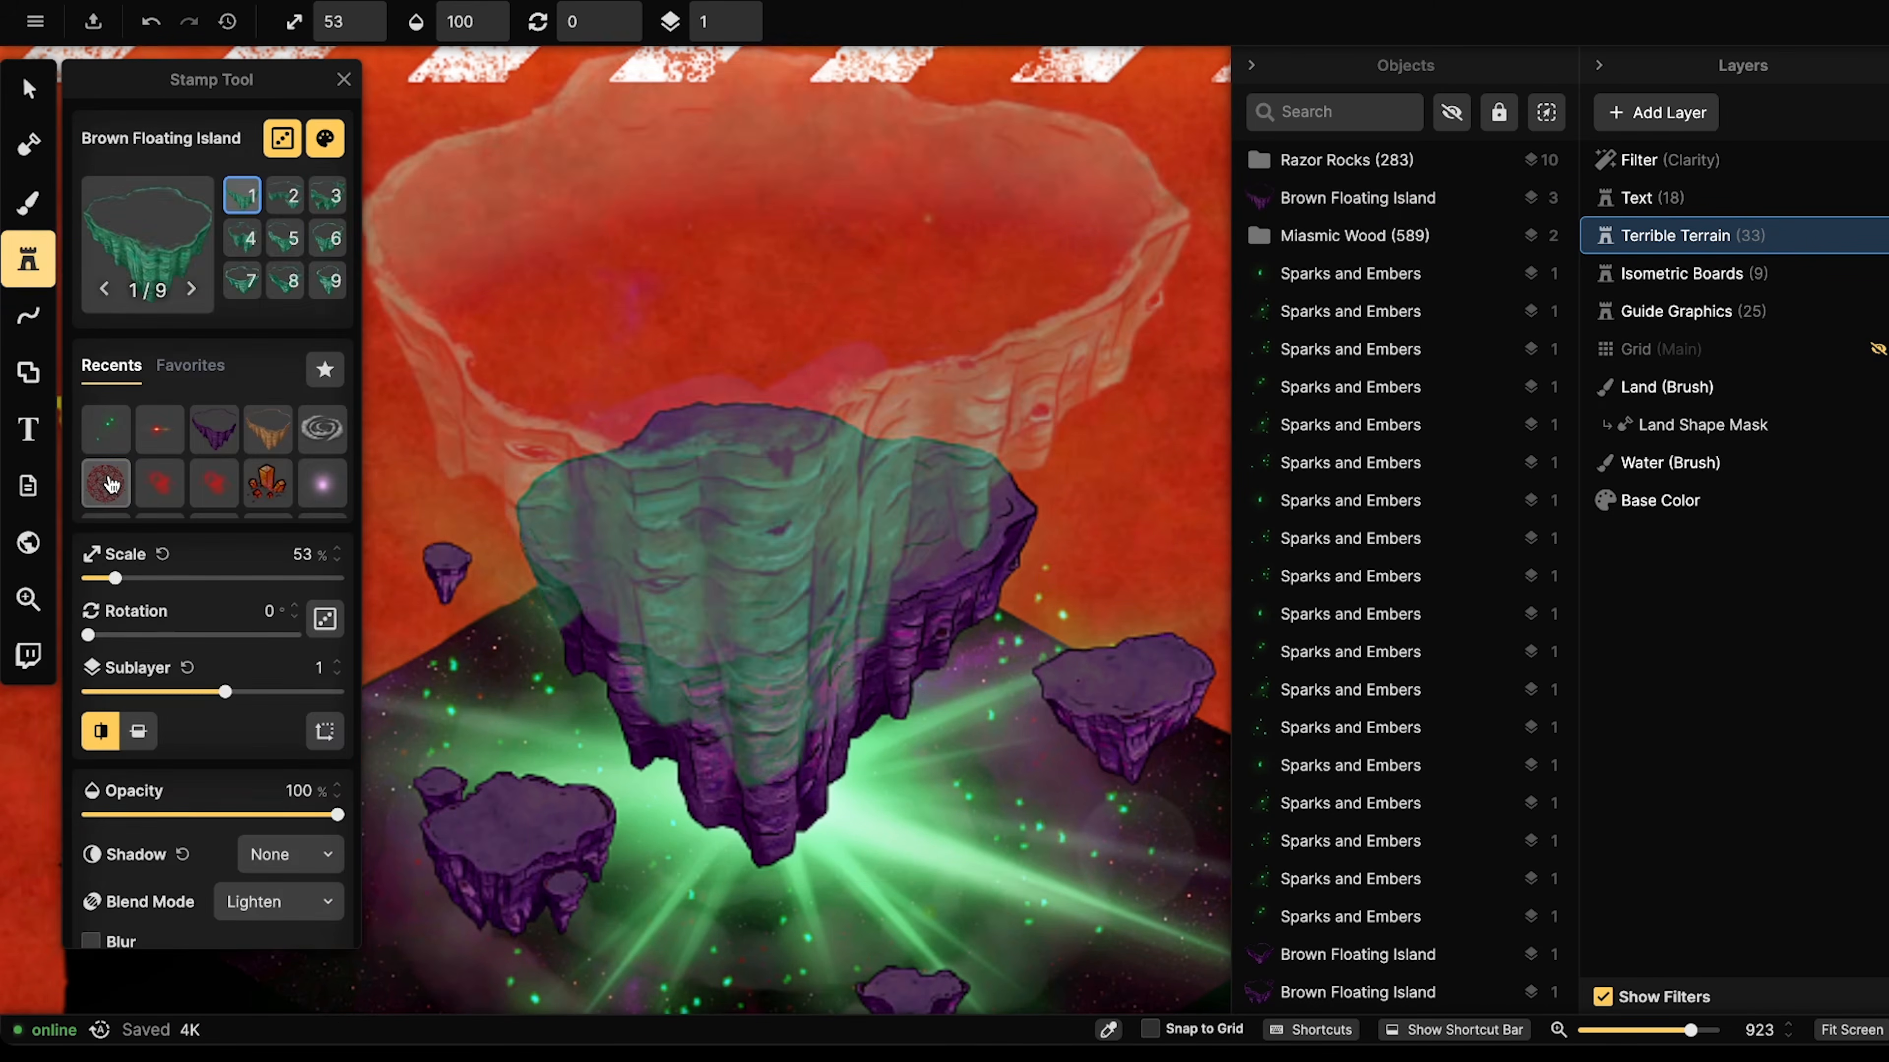
click(105, 484)
scroll(809, 446, down, 6)
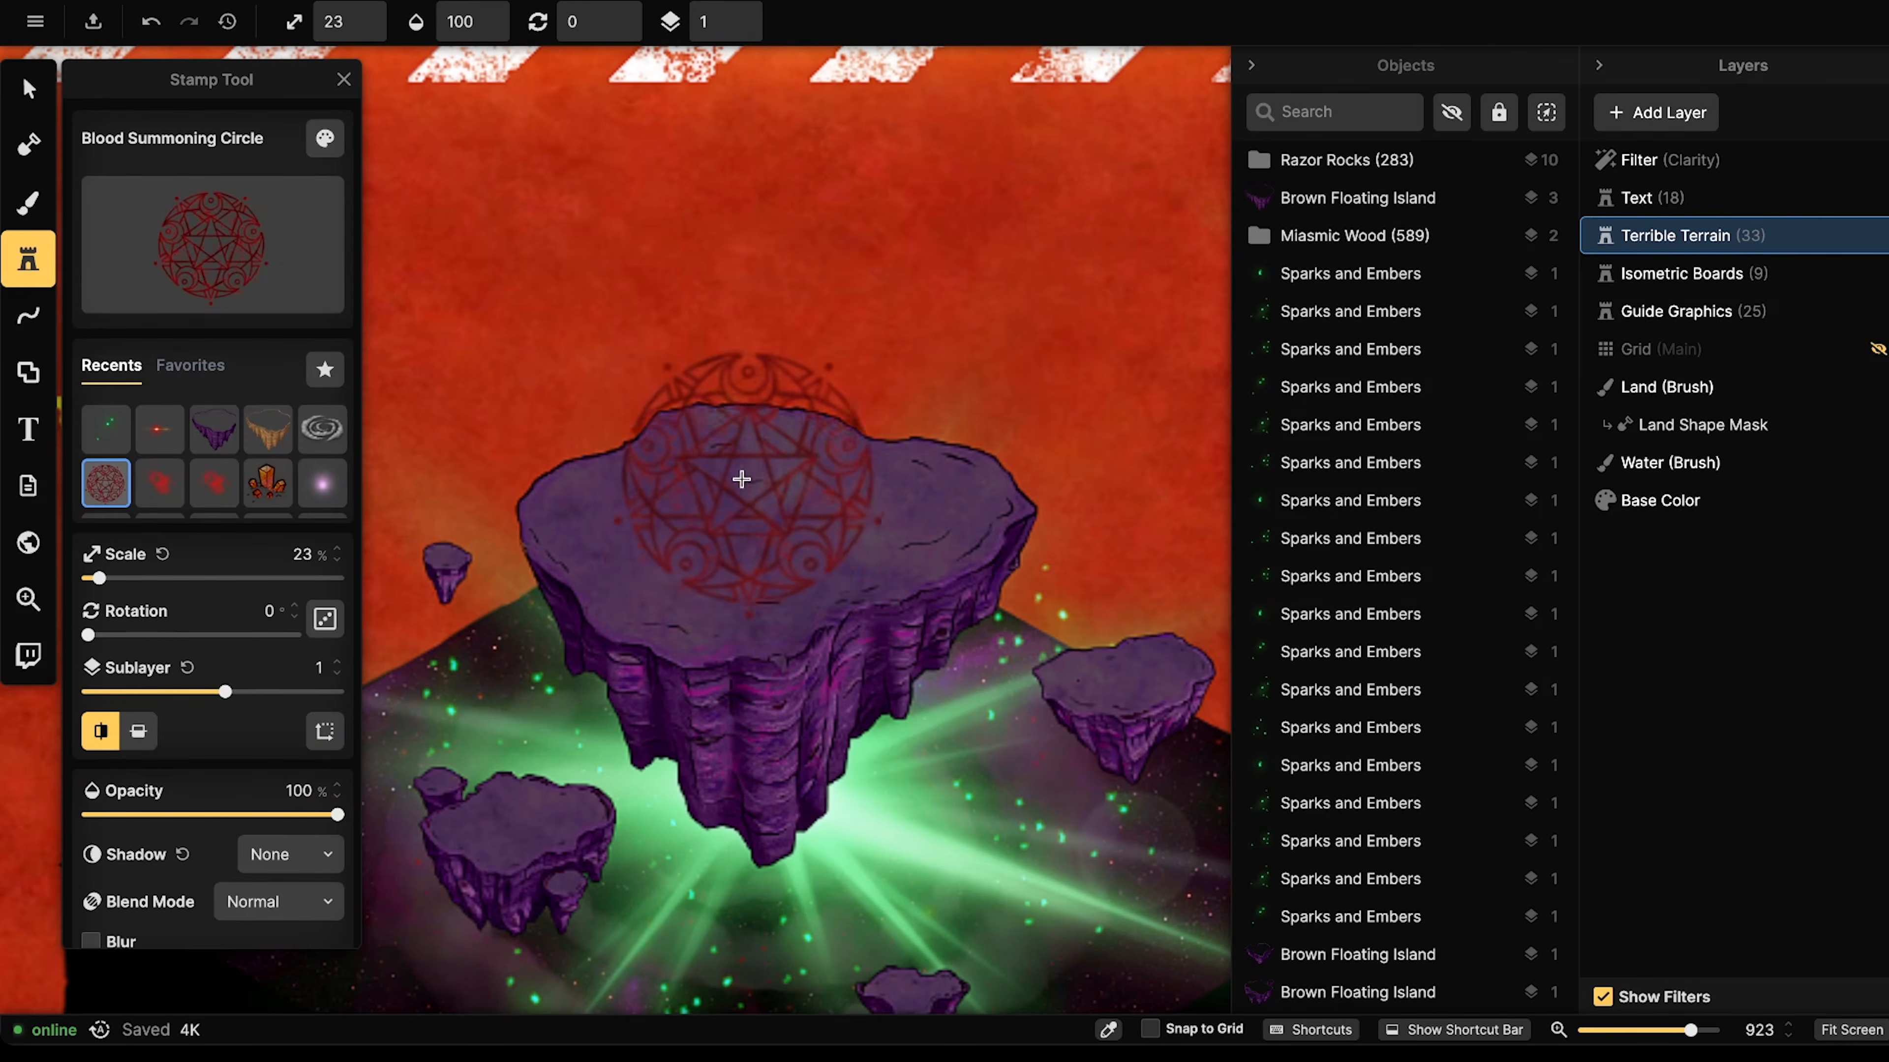
click(737, 517)
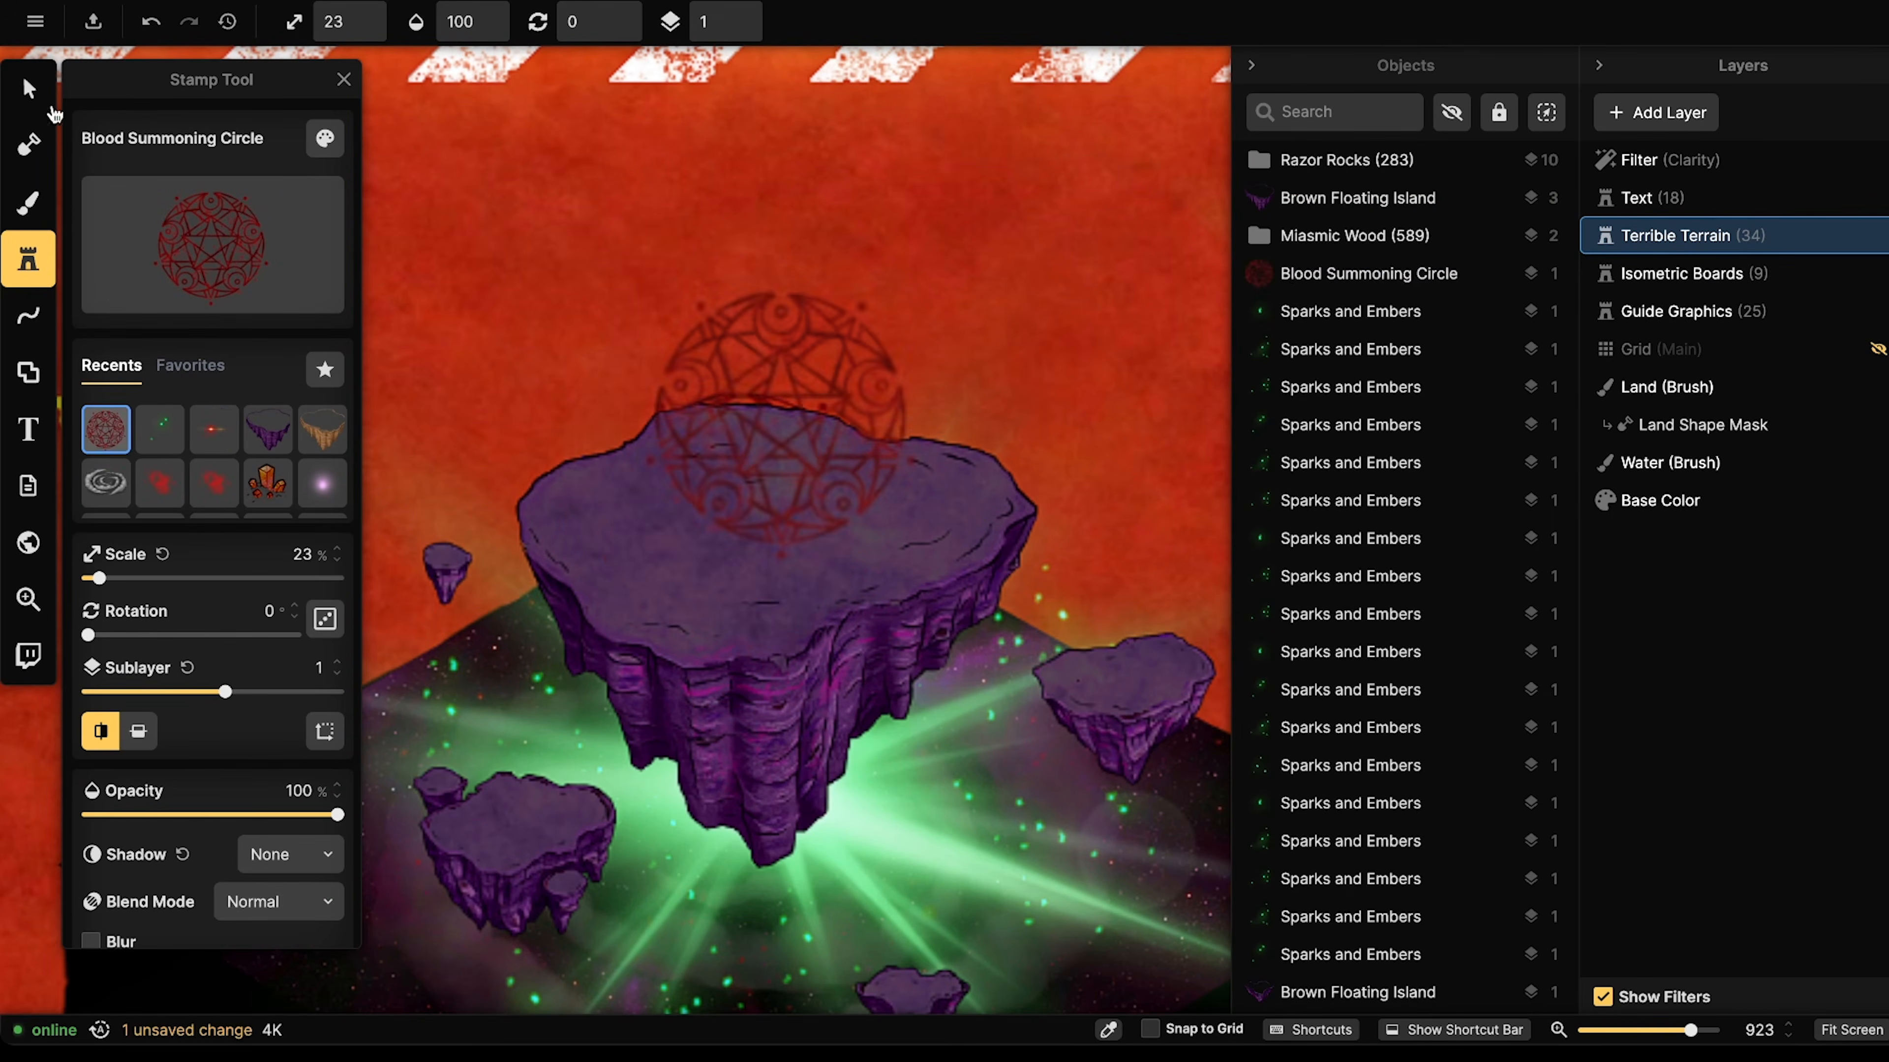
click(30, 90)
- Choose the red Arcane Circle variant from the Fantasy Regional effects and place it at 43% scale on the large island's top
click(28, 258)
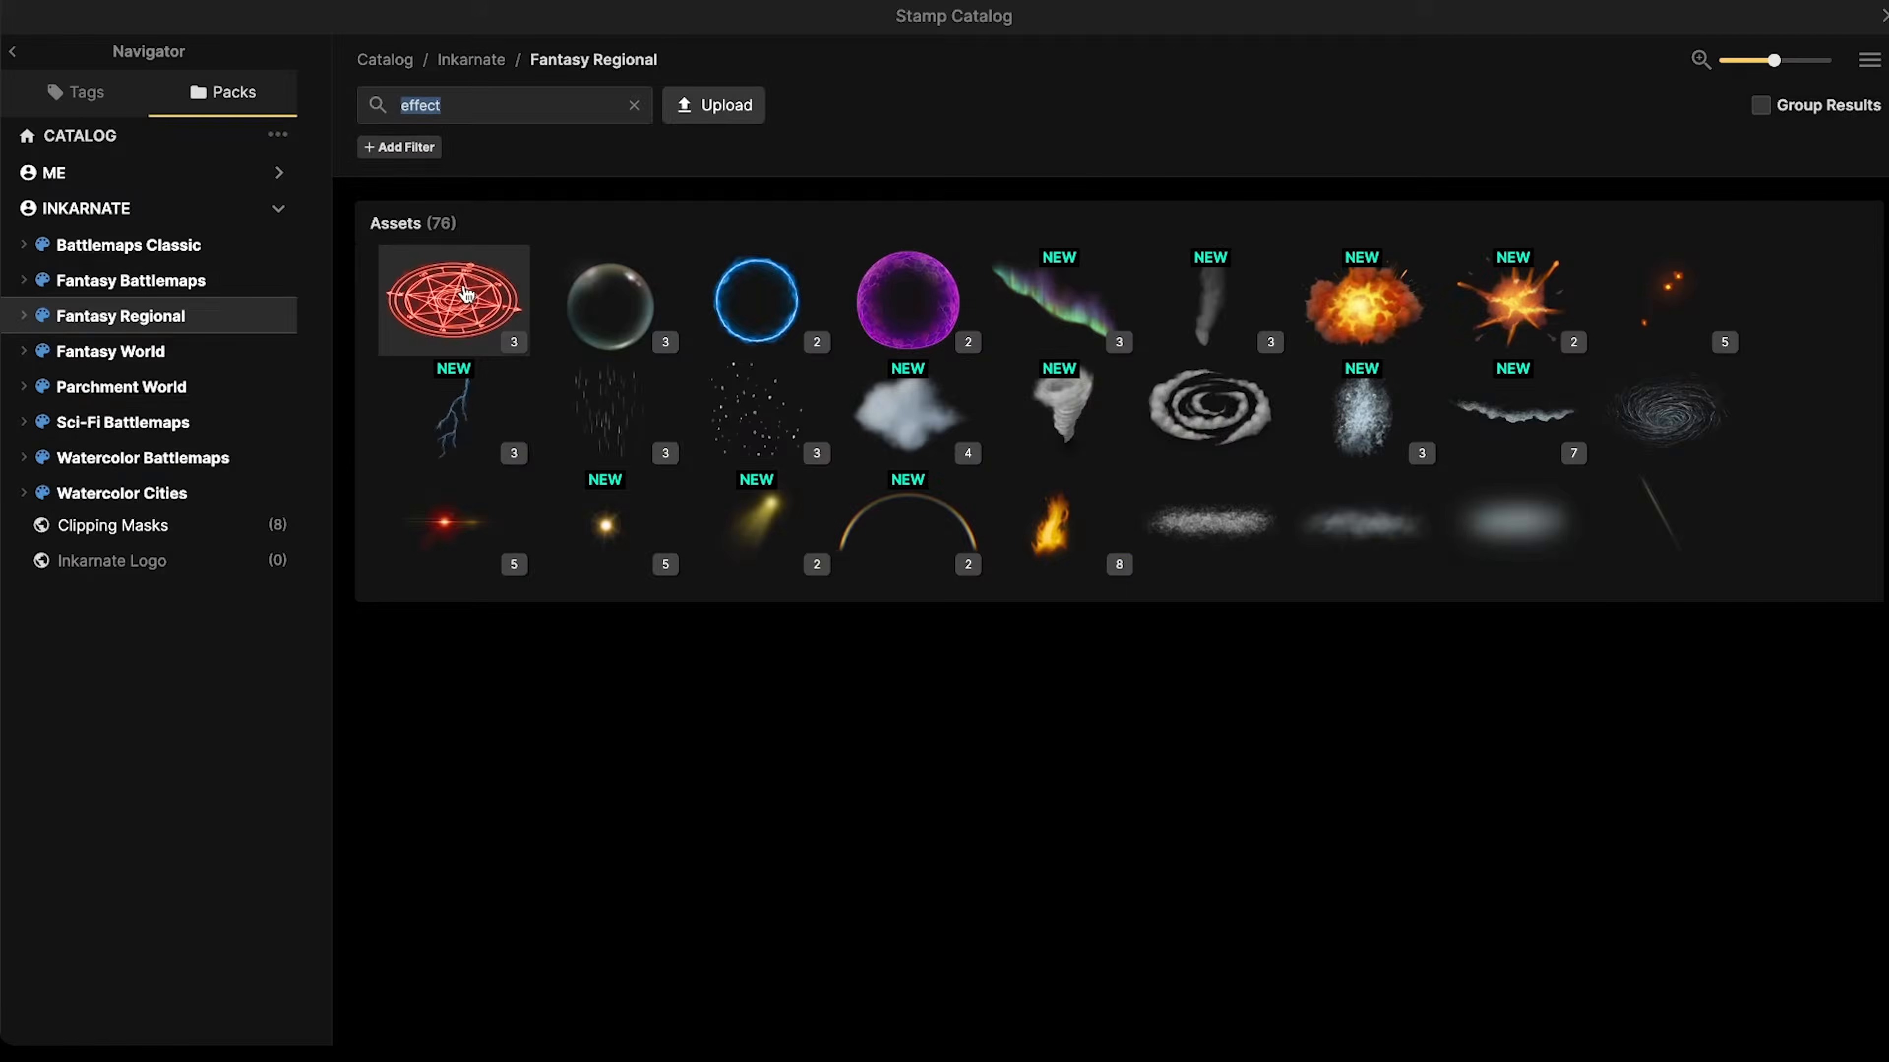
click(465, 293)
key(Left)
key(Left)
key(Left)
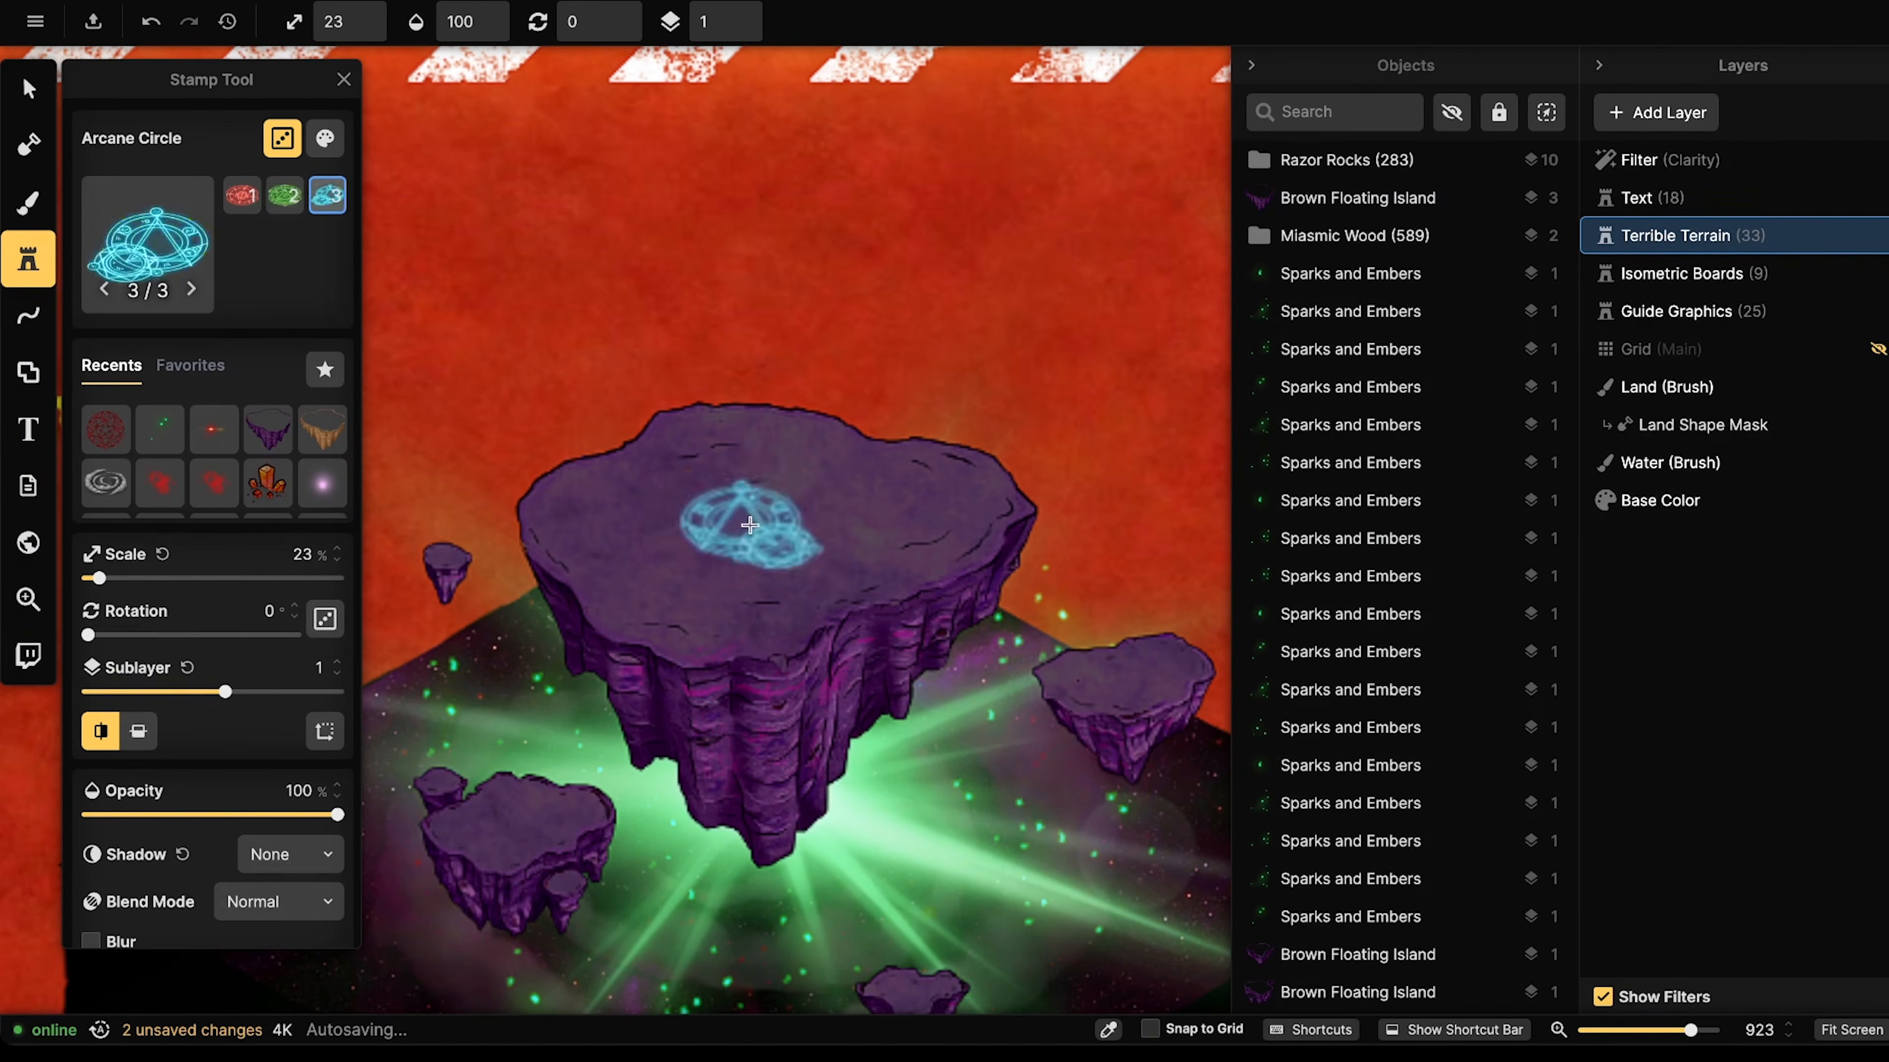
key(Right)
key(Left)
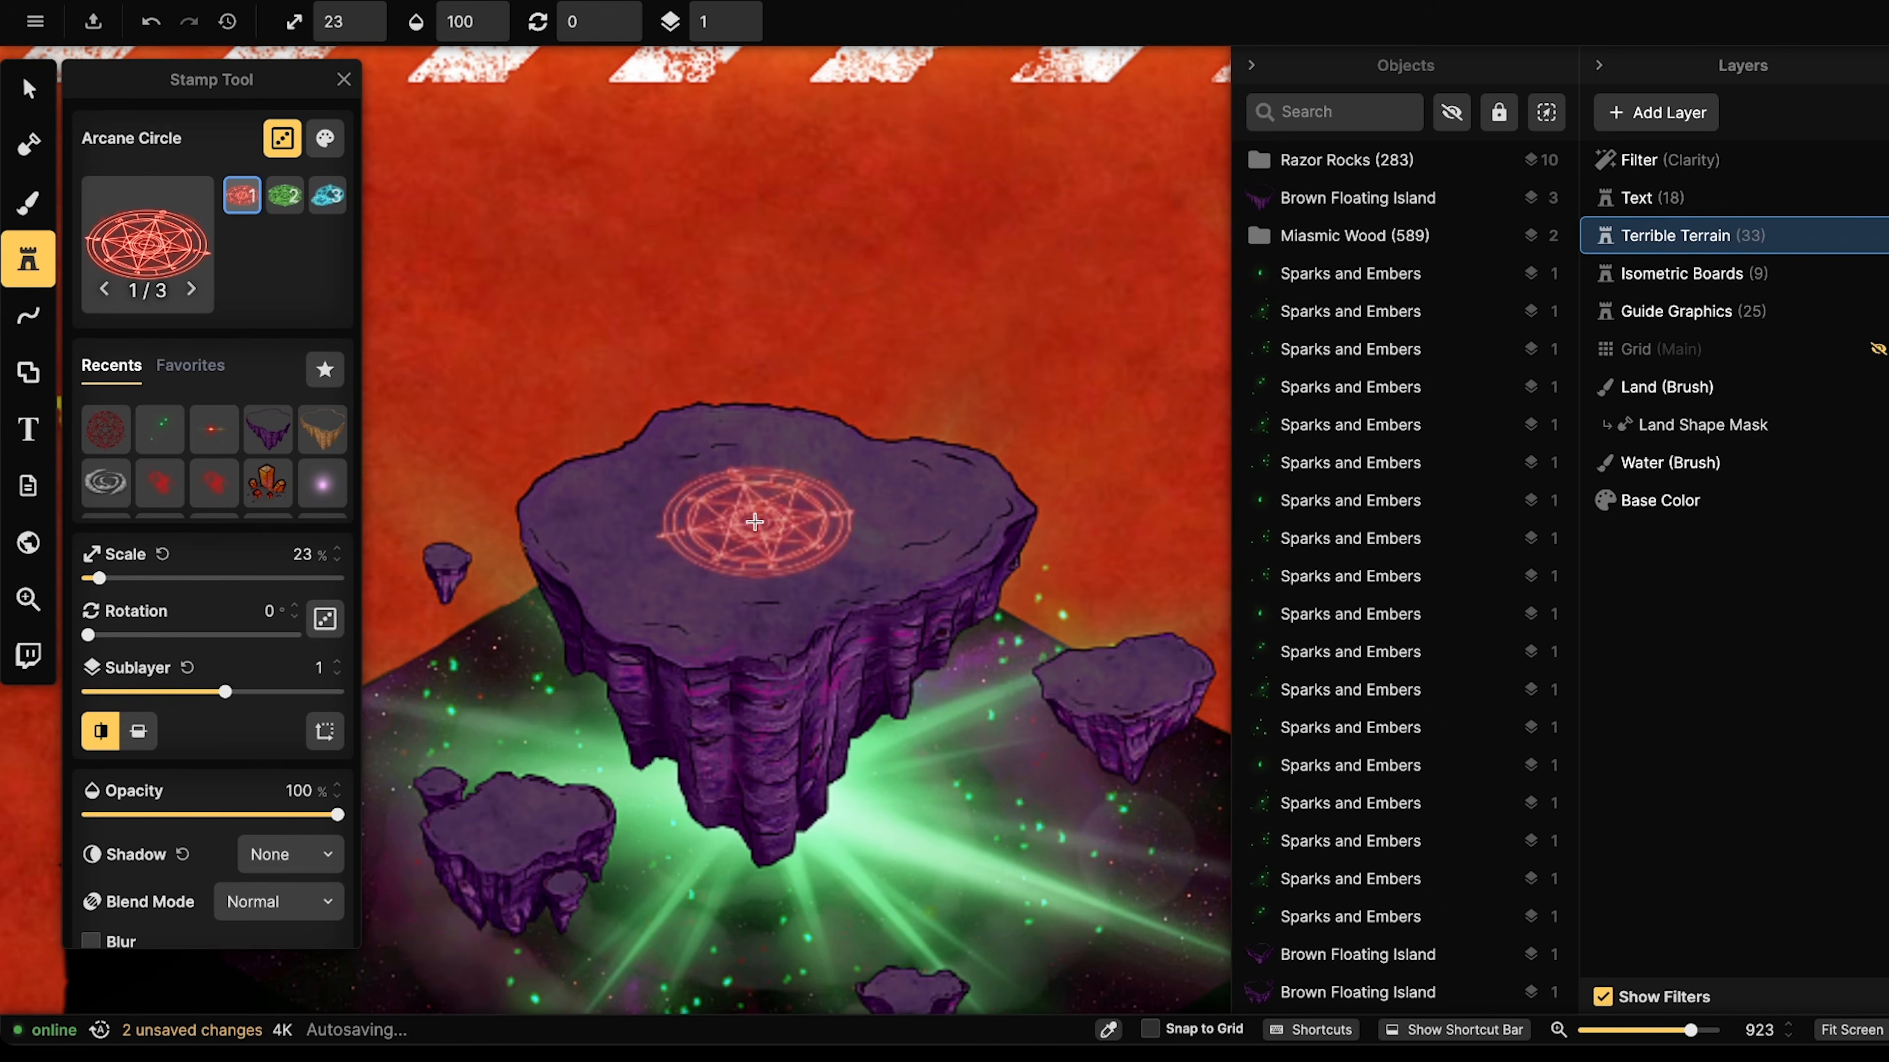
scroll(755, 521, up, 2)
scroll(753, 521, up, 2)
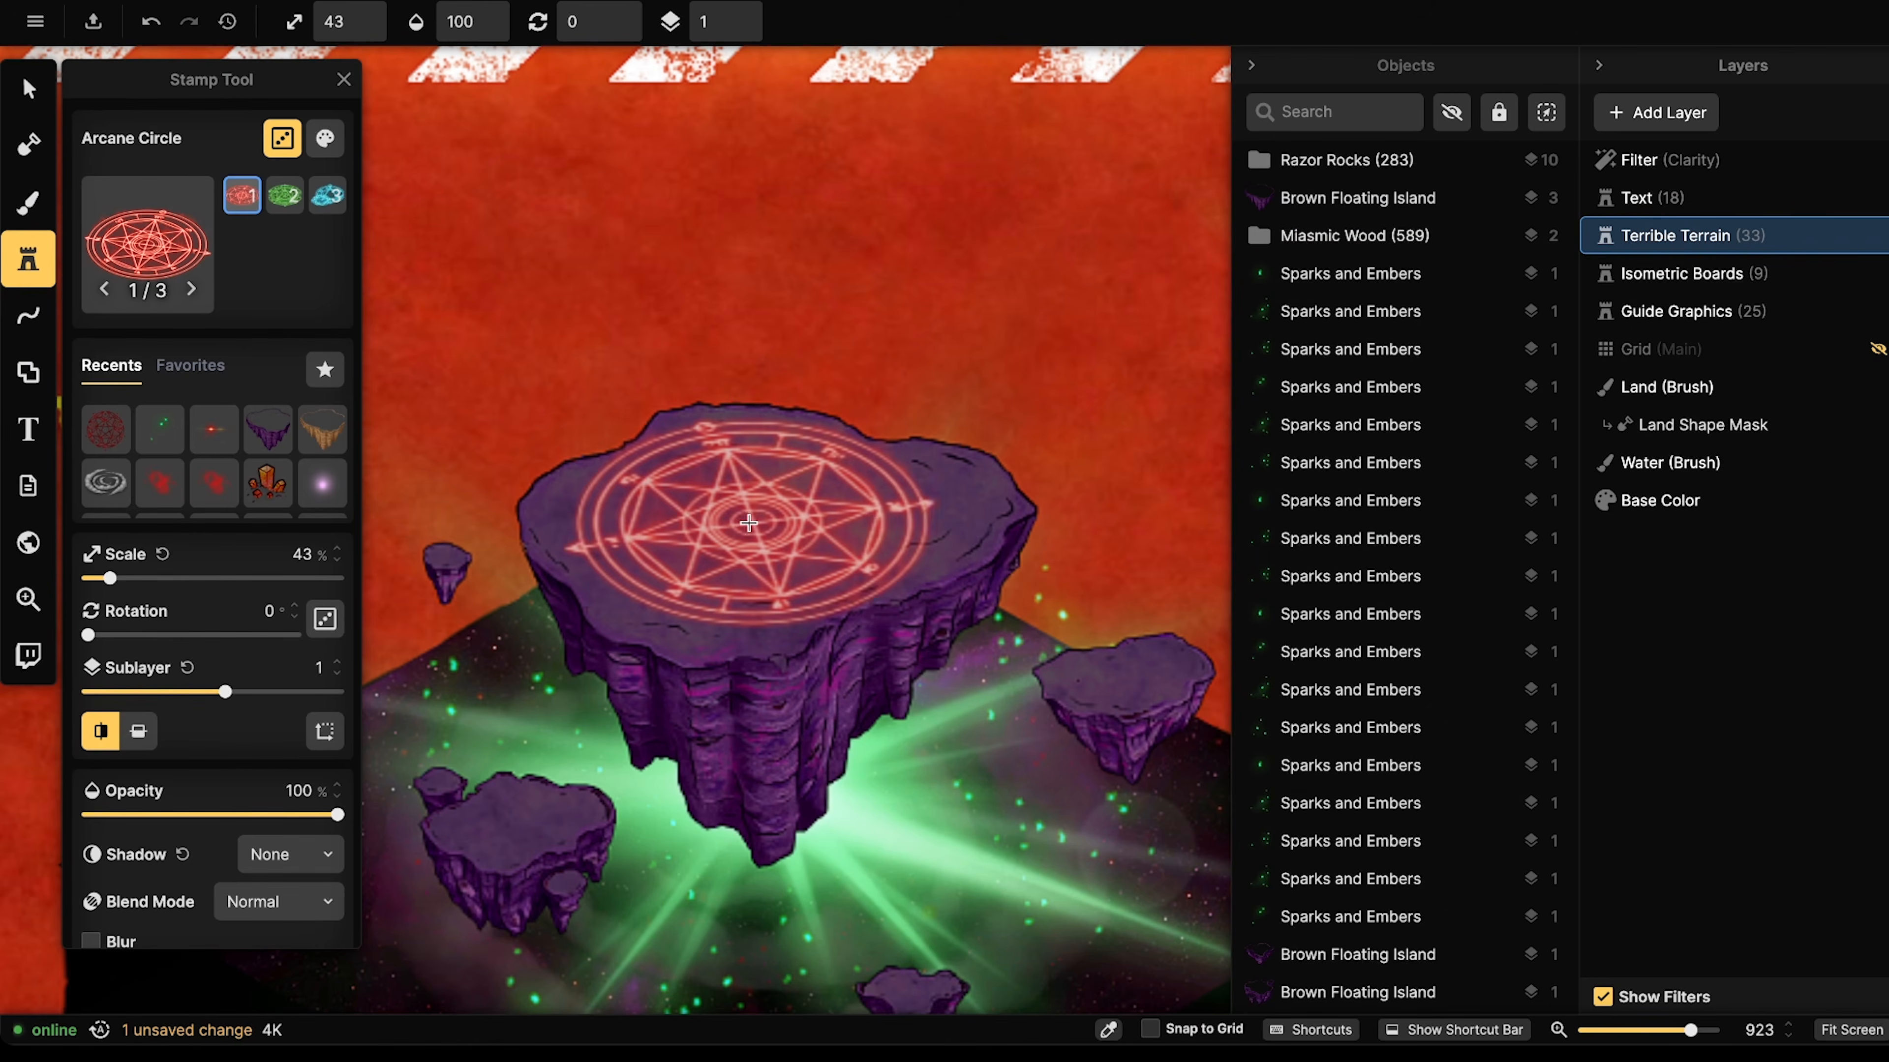
click(753, 521)
click(190, 289)
- Raise the arcane circle to sublayer 4, shrink it to 38% scale and reposition it on the large island's top surface
click(28, 89)
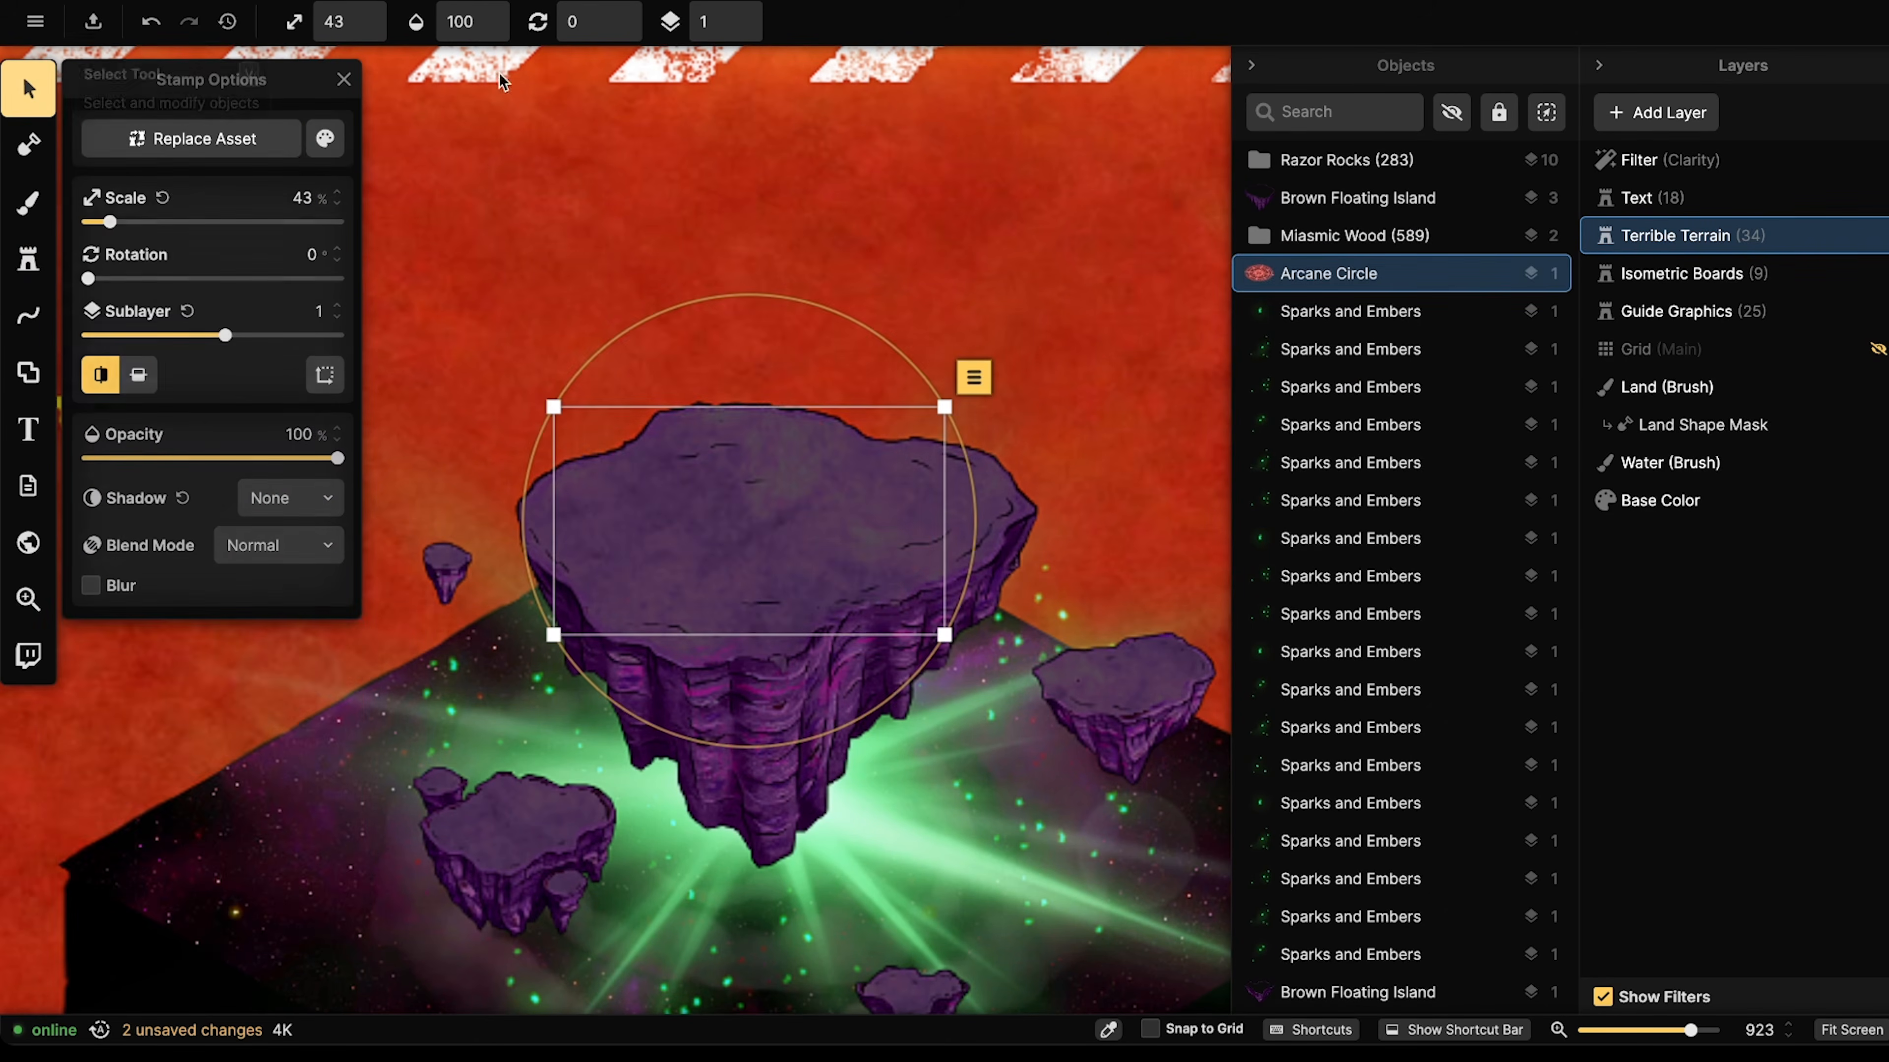
click(746, 13)
click(746, 13)
click(746, 12)
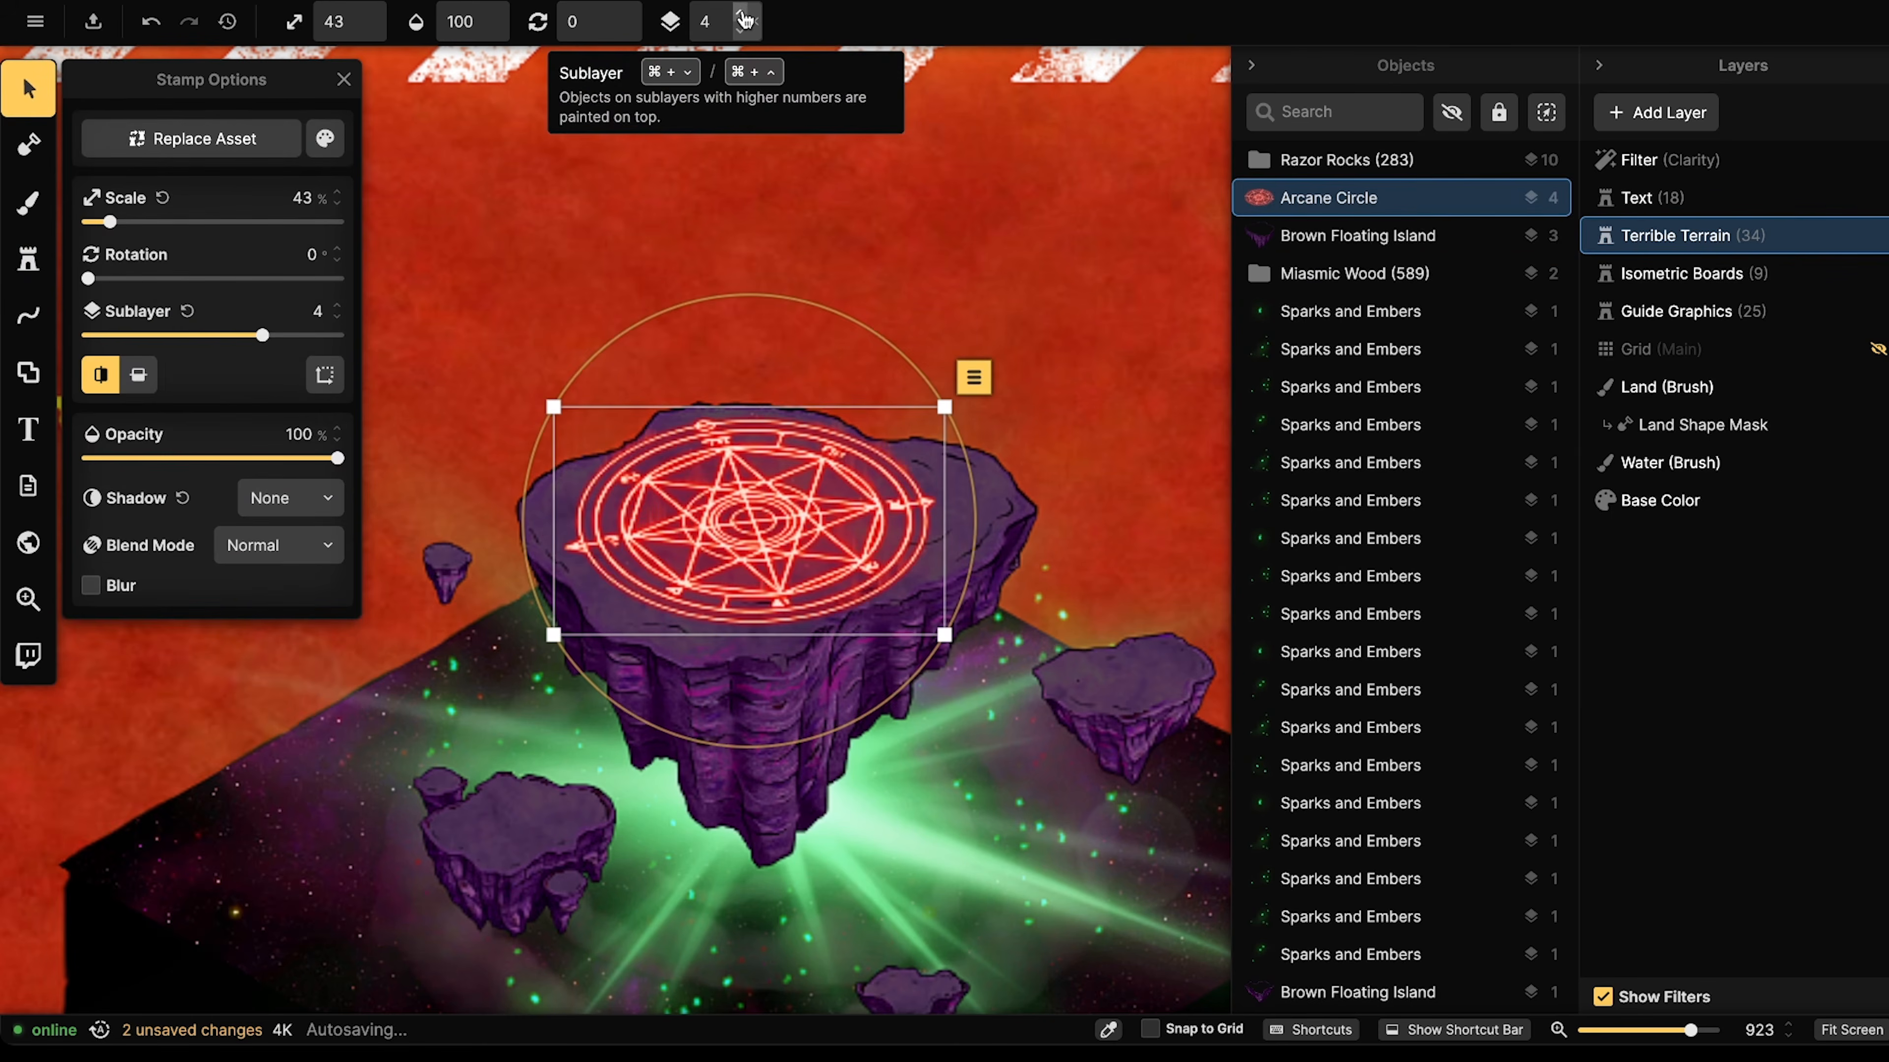
drag(947, 633, 899, 609)
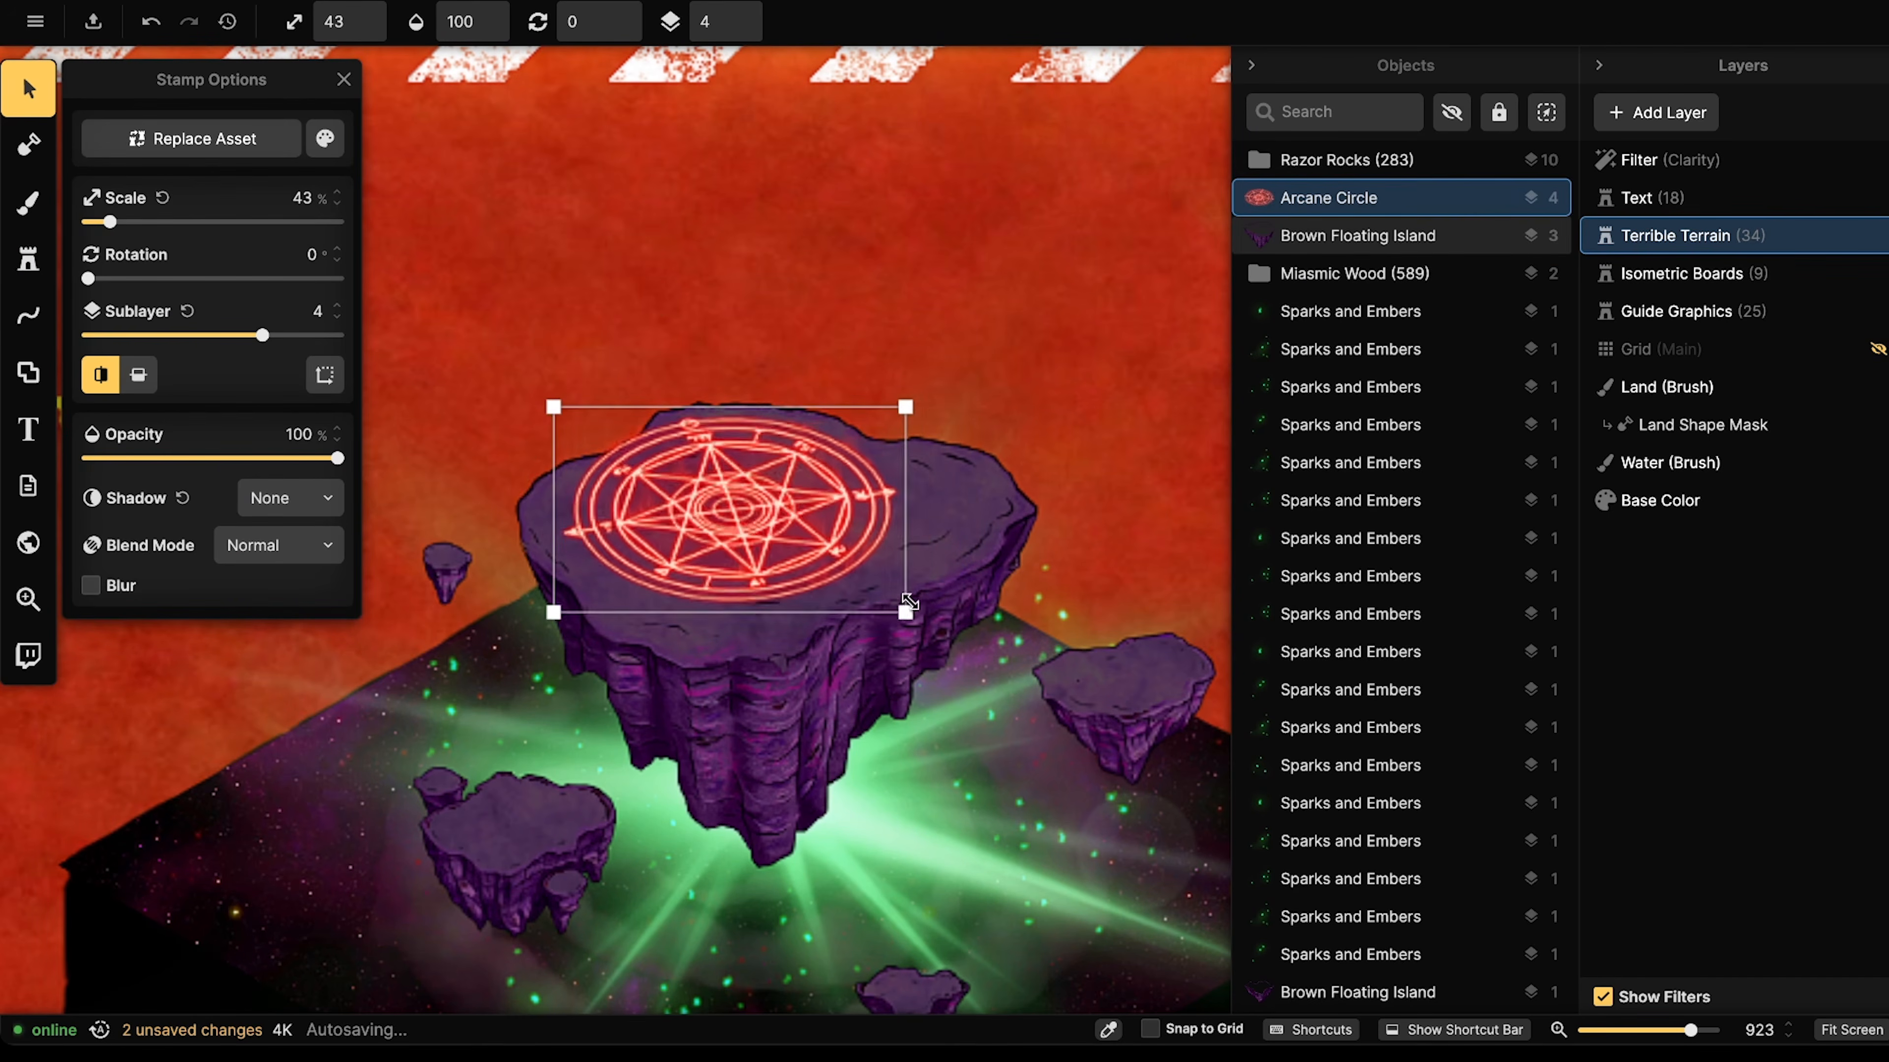
drag(761, 522, 774, 529)
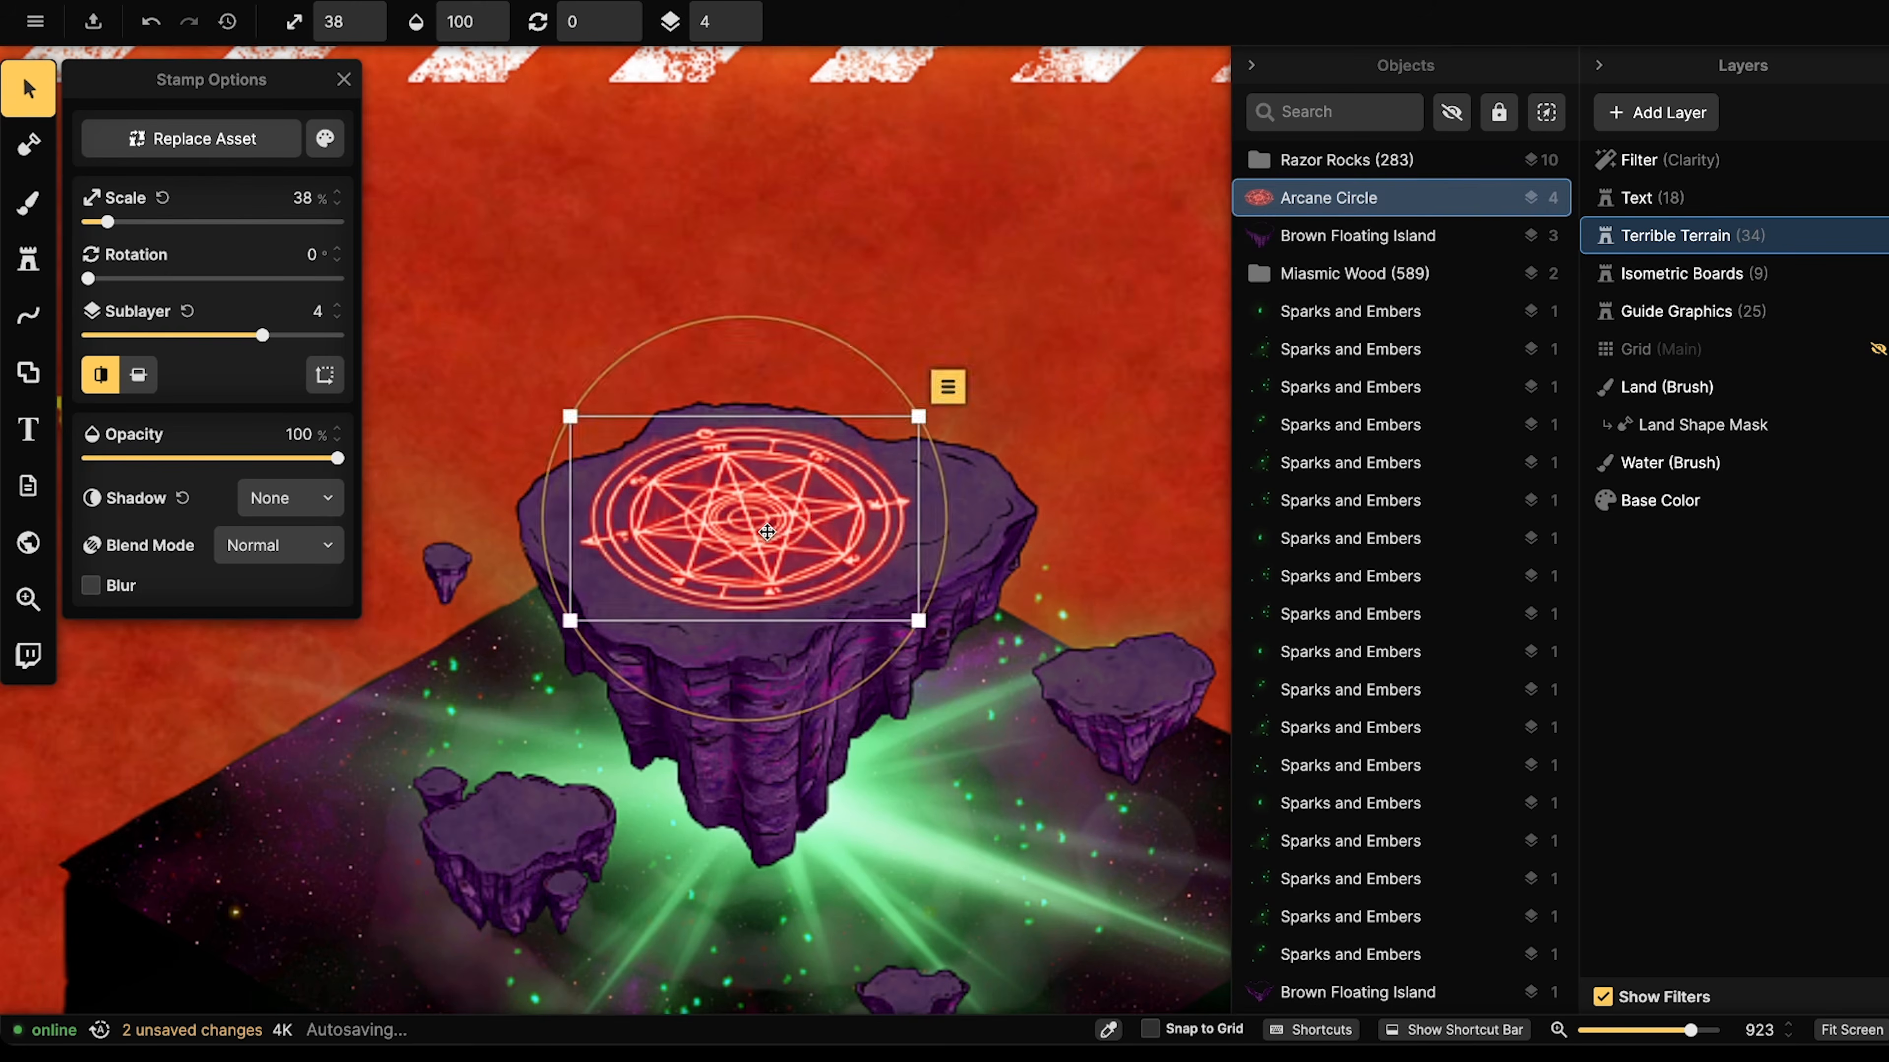
- Recolour the arcane circle green with a hue of 110 and stretch its width to 107%
scroll(774, 529, down, 5)
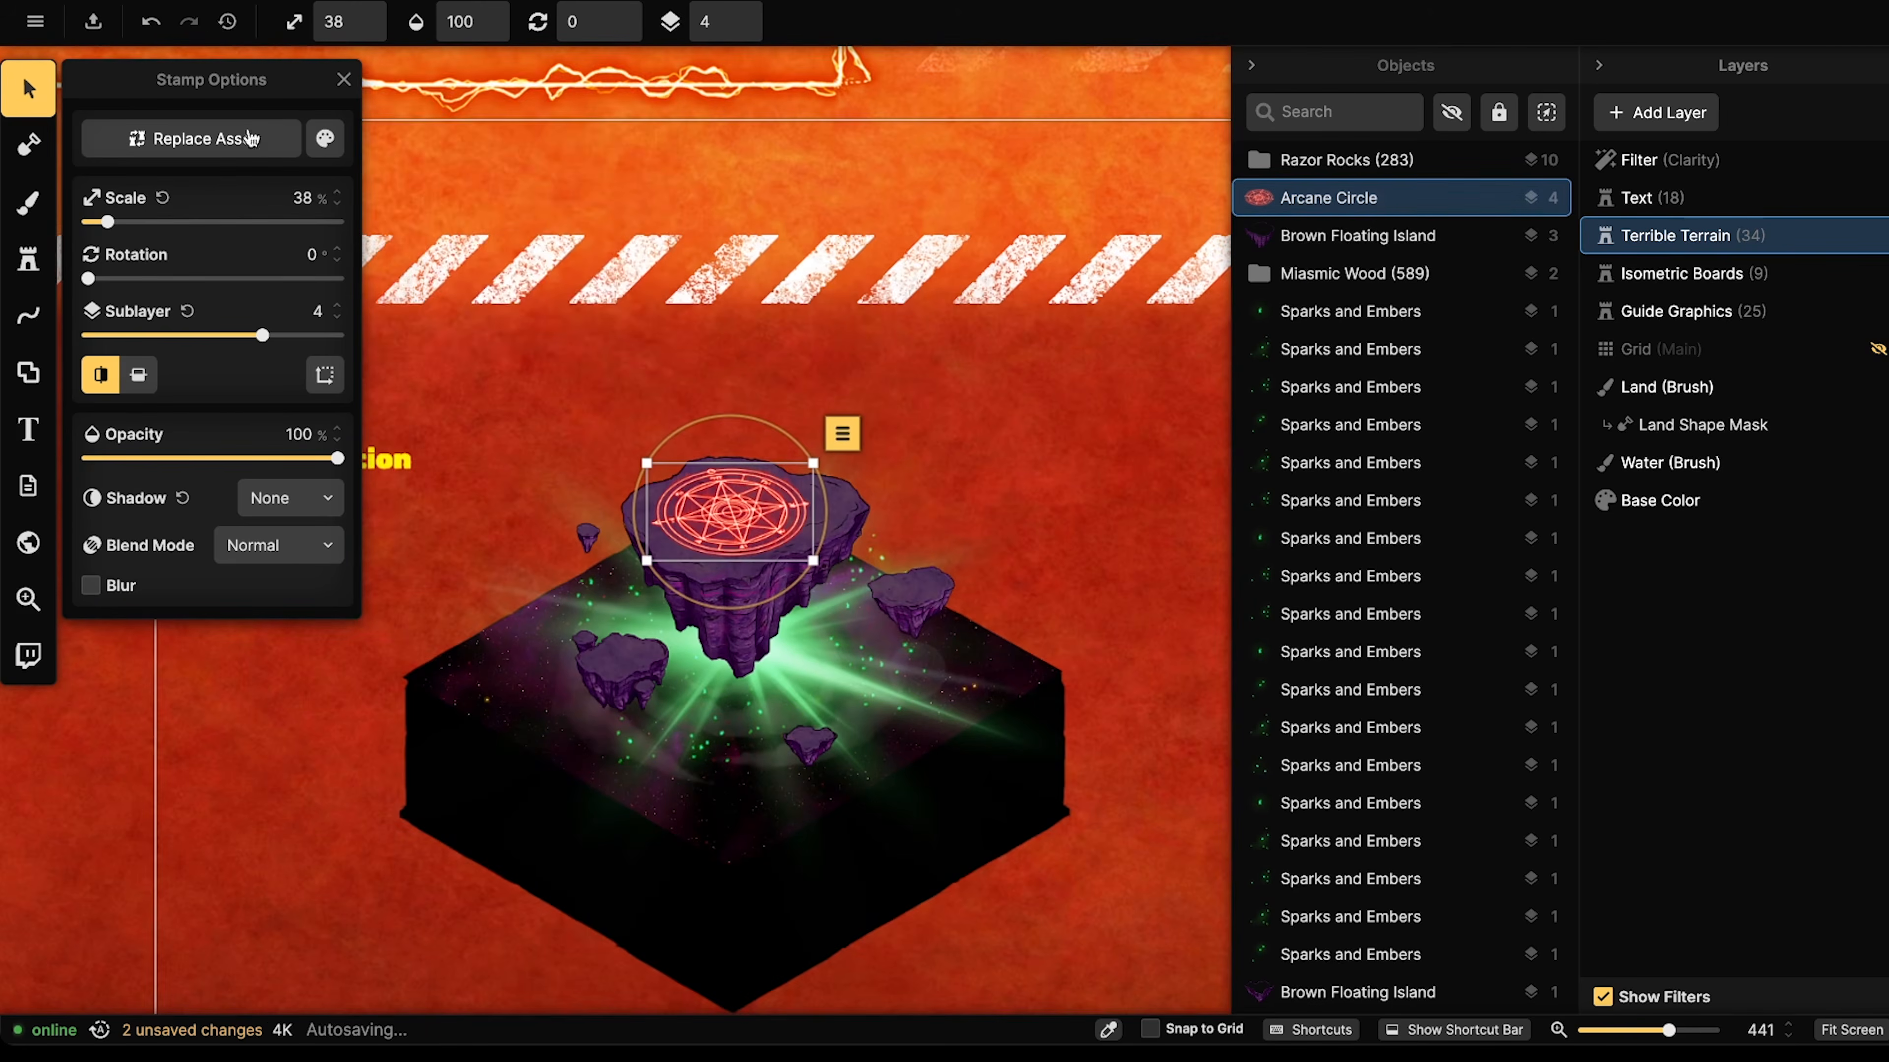
click(325, 138)
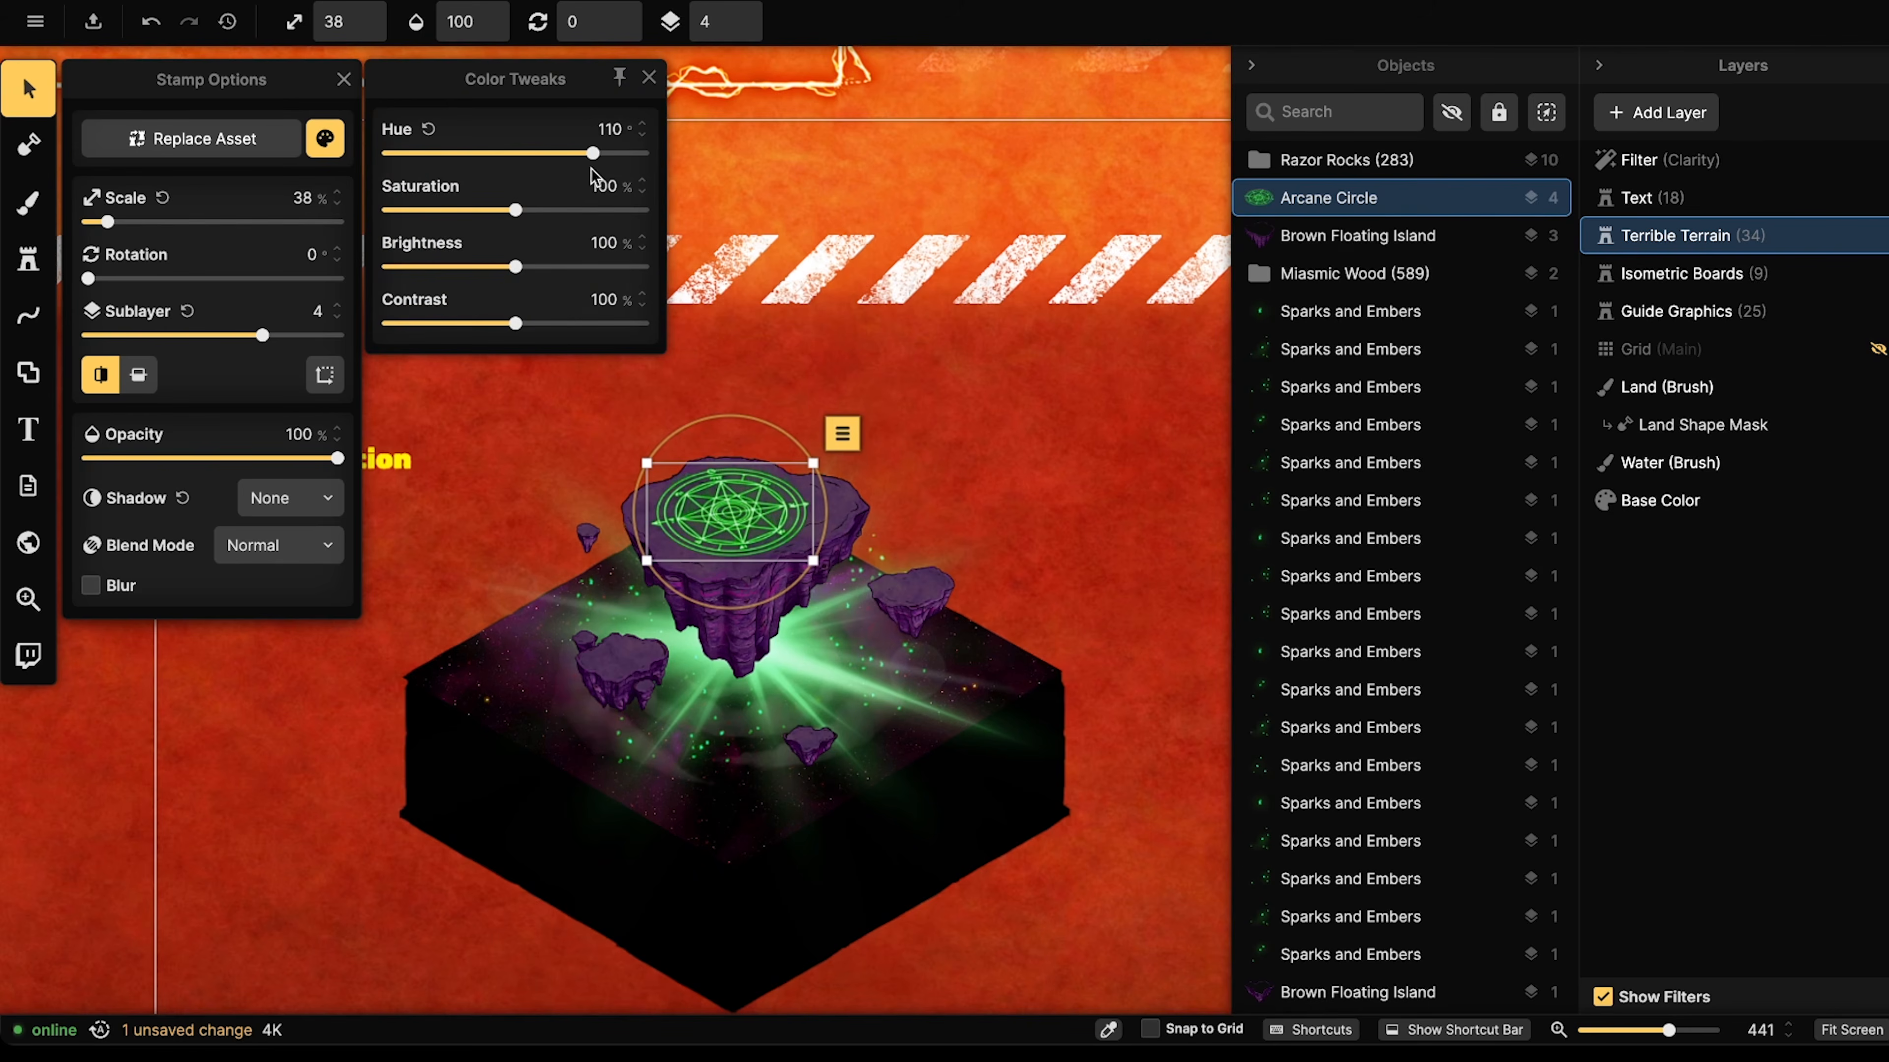
scroll(795, 508, up, 4)
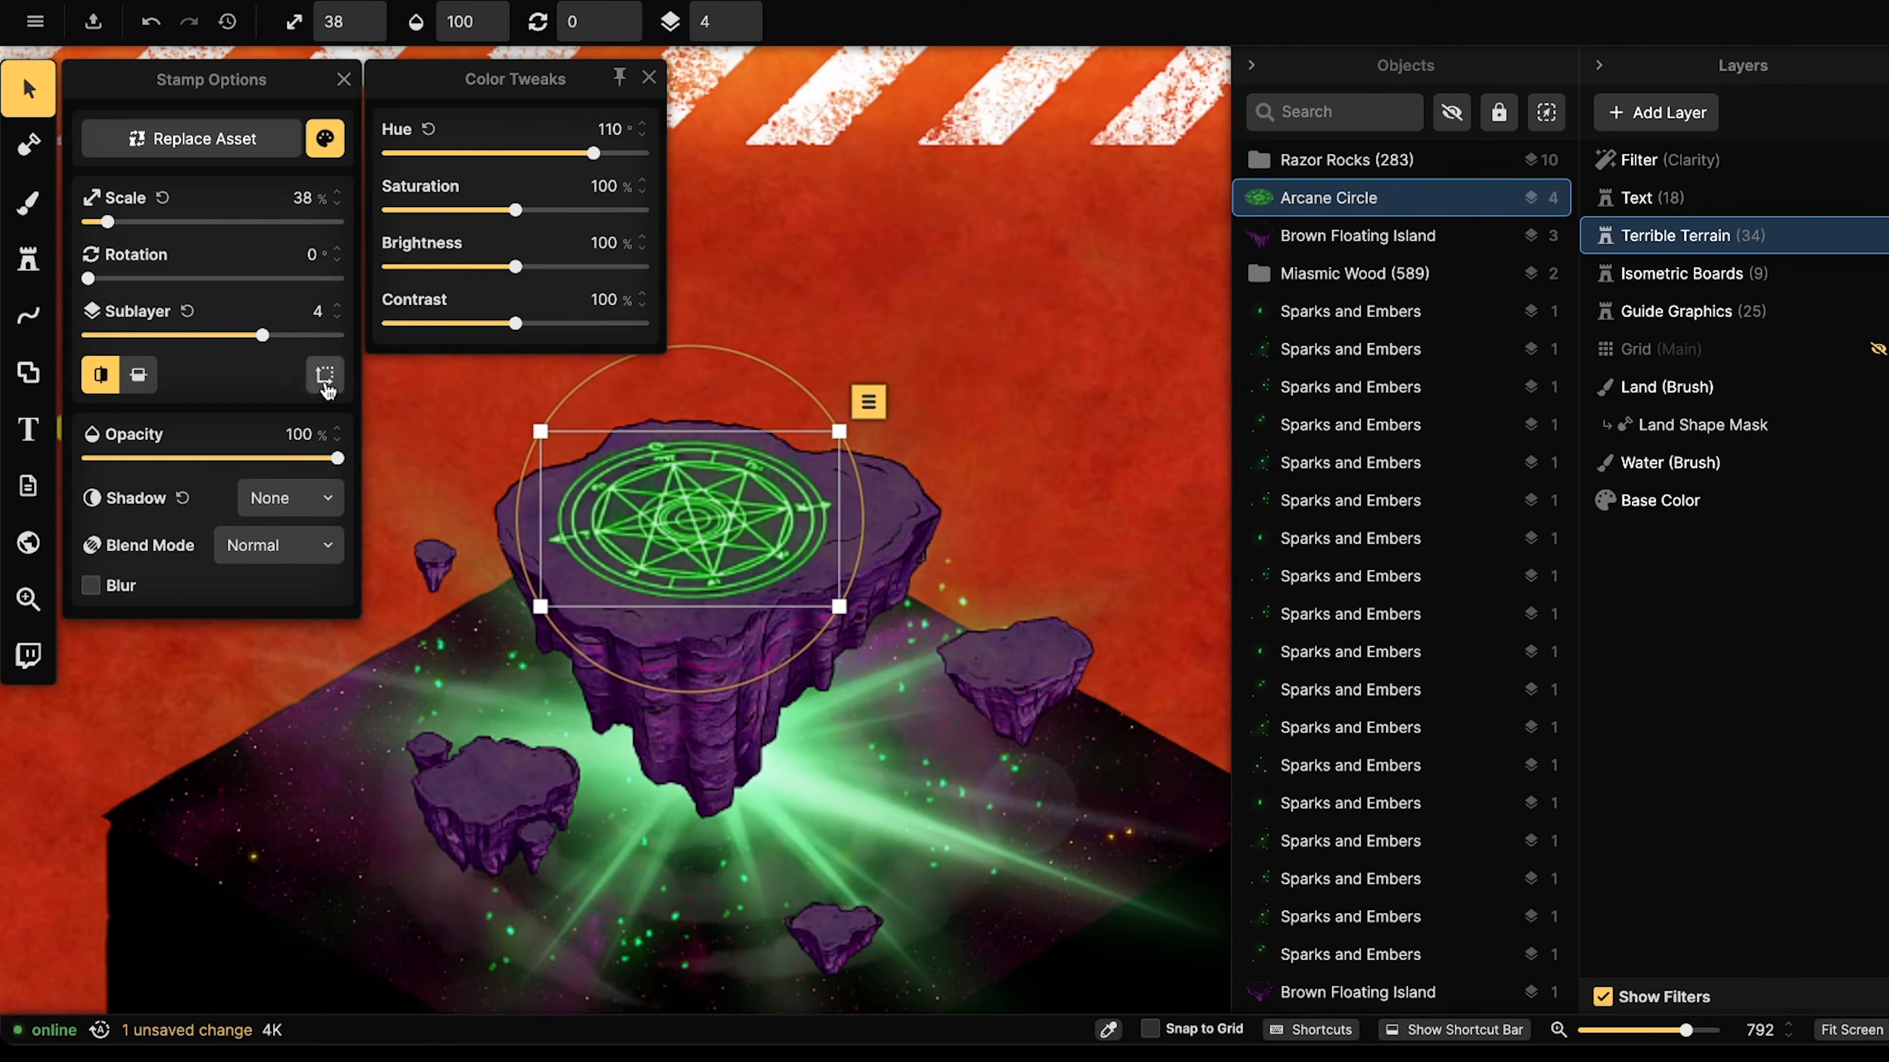
click(325, 376)
drag(550, 456, 554, 454)
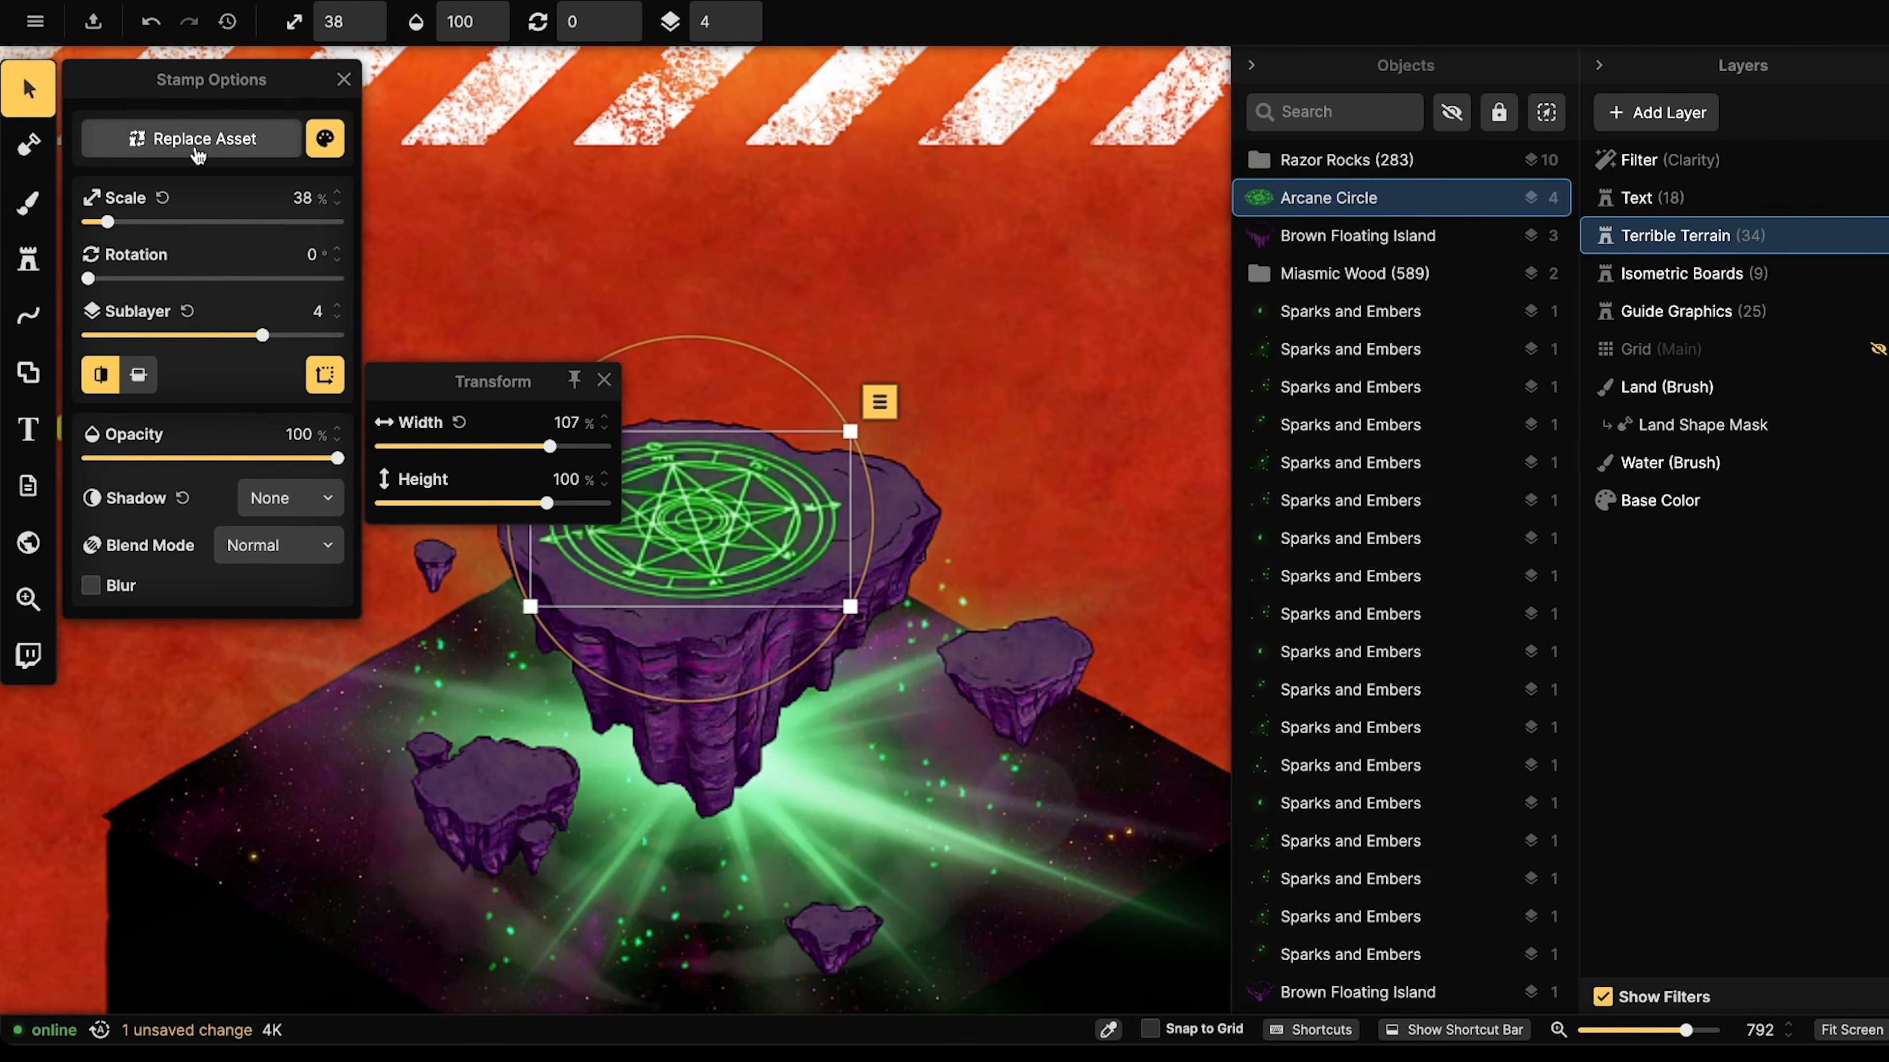
- Scale the arcane circle down slightly and nudge it into place on the large island's top
click(337, 203)
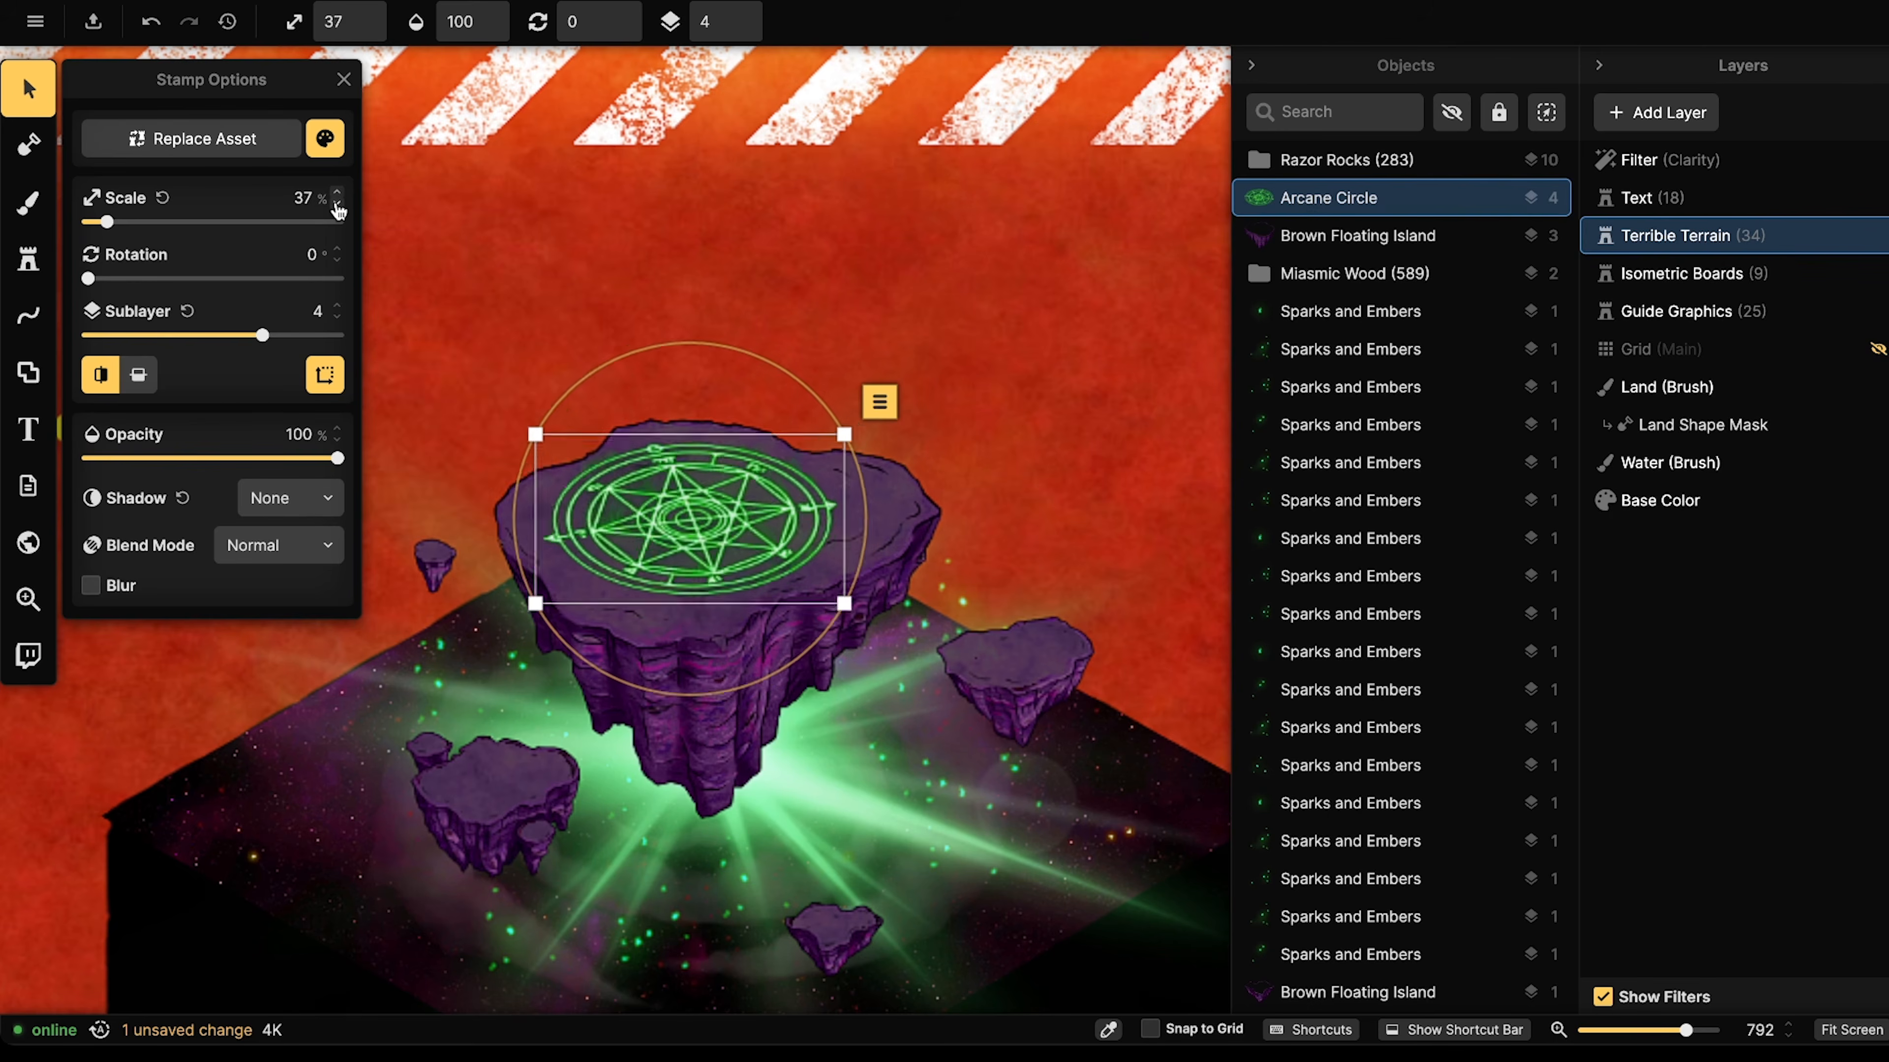
click(337, 203)
click(337, 203)
click(337, 203)
drag(634, 506, 636, 503)
key(Escape)
scroll(490, 450, down, 3)
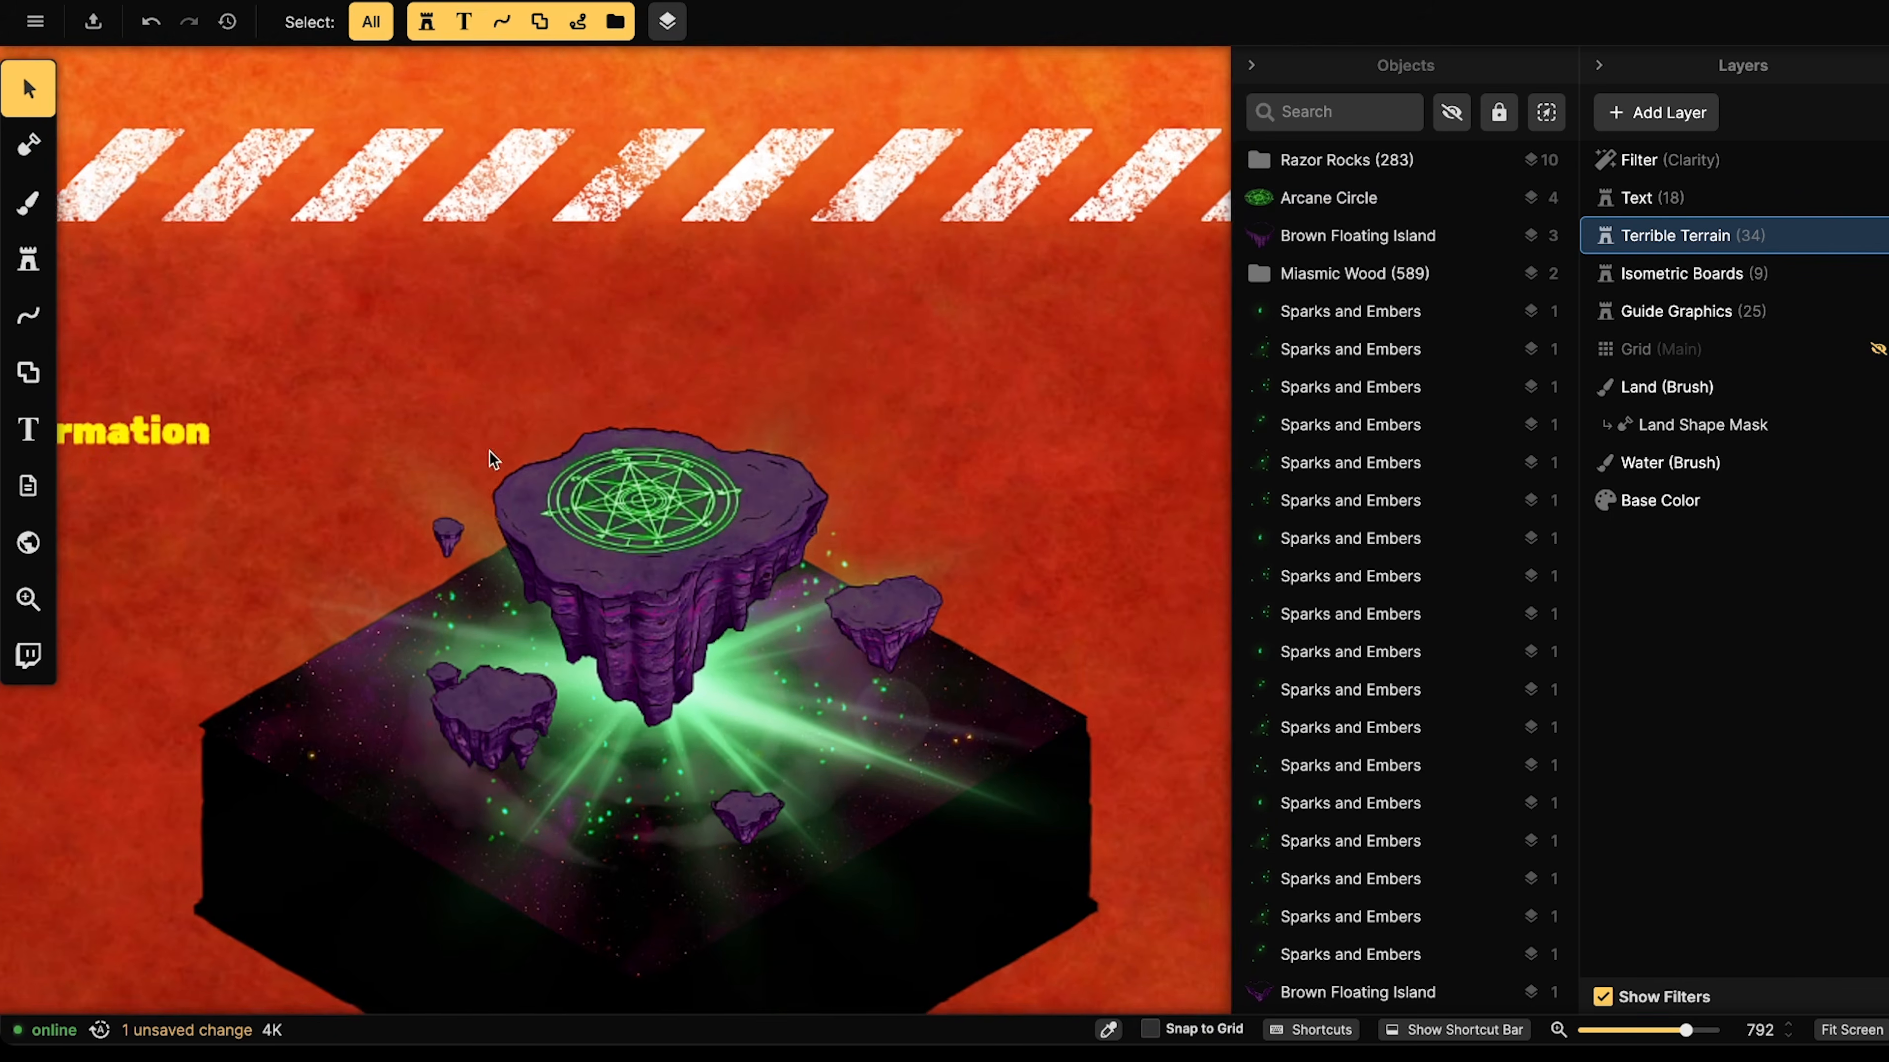
- Choose the purple Force Field effect and place it at 33% scale on sublayer 2 over the large island
click(28, 260)
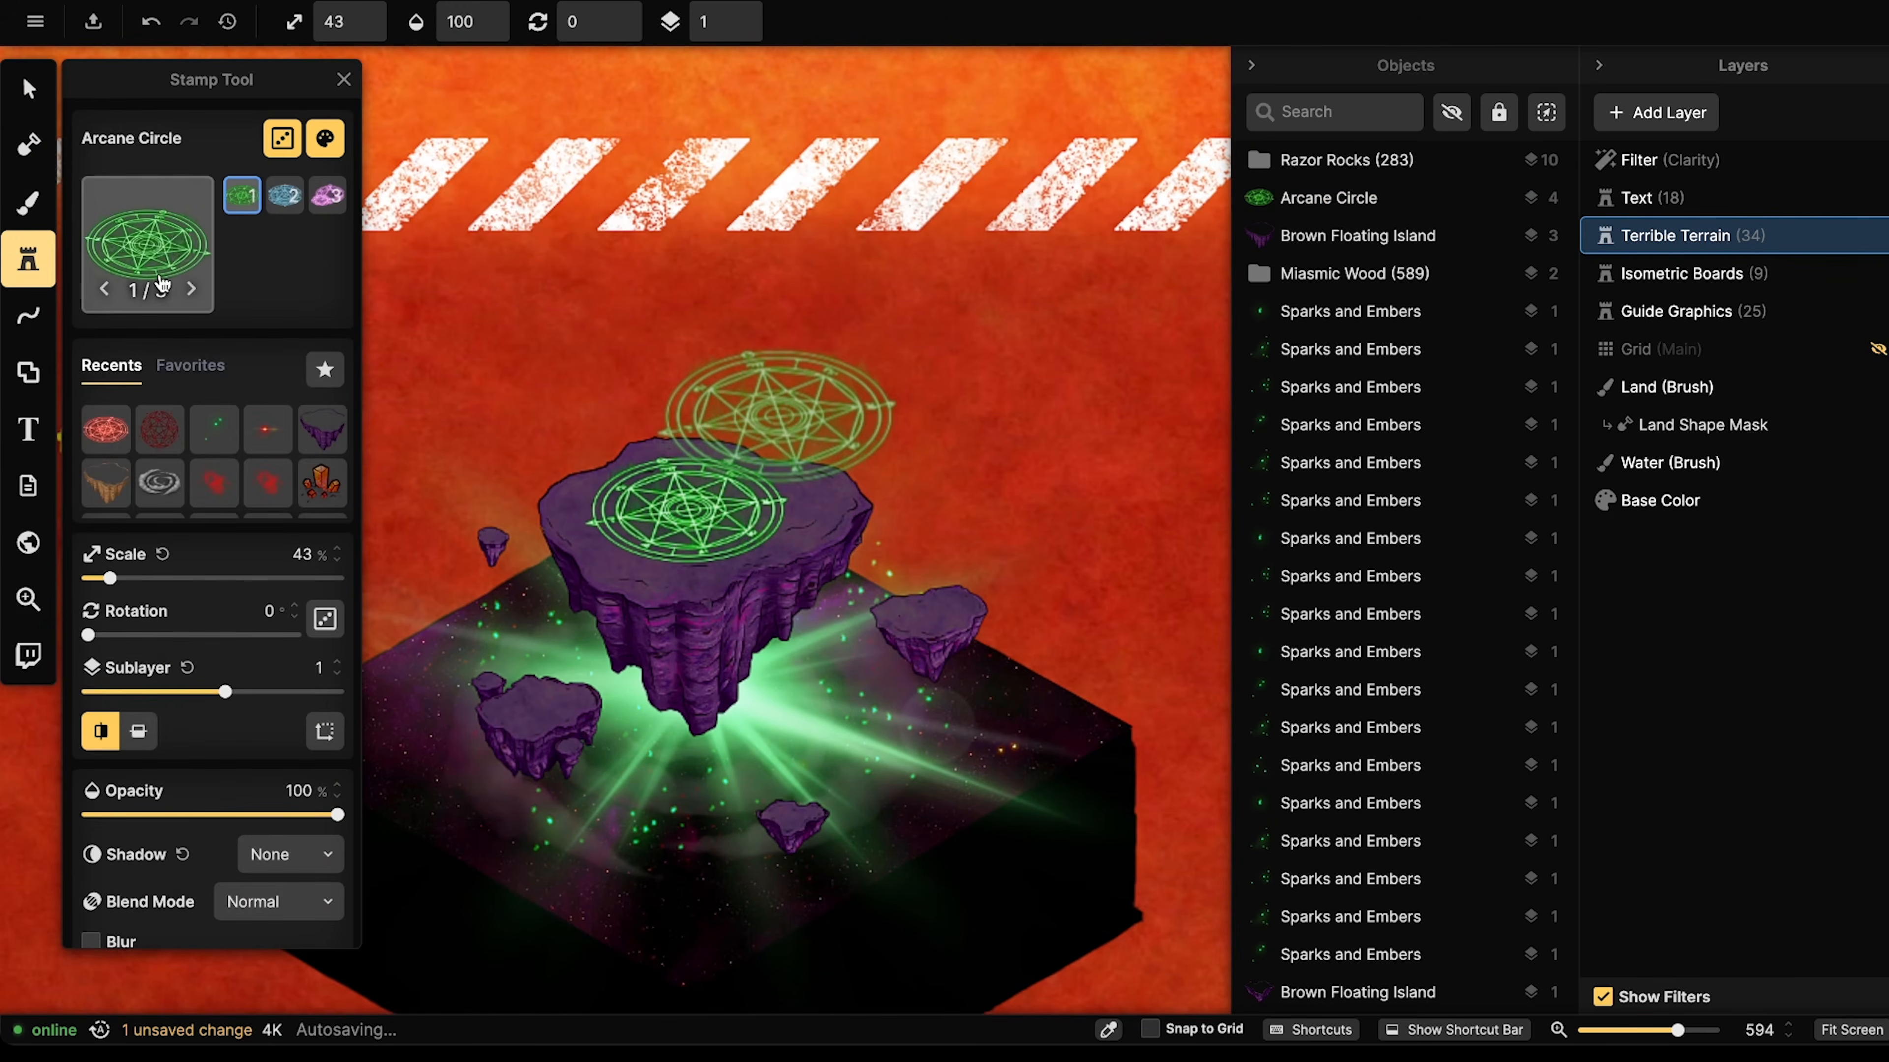
click(148, 259)
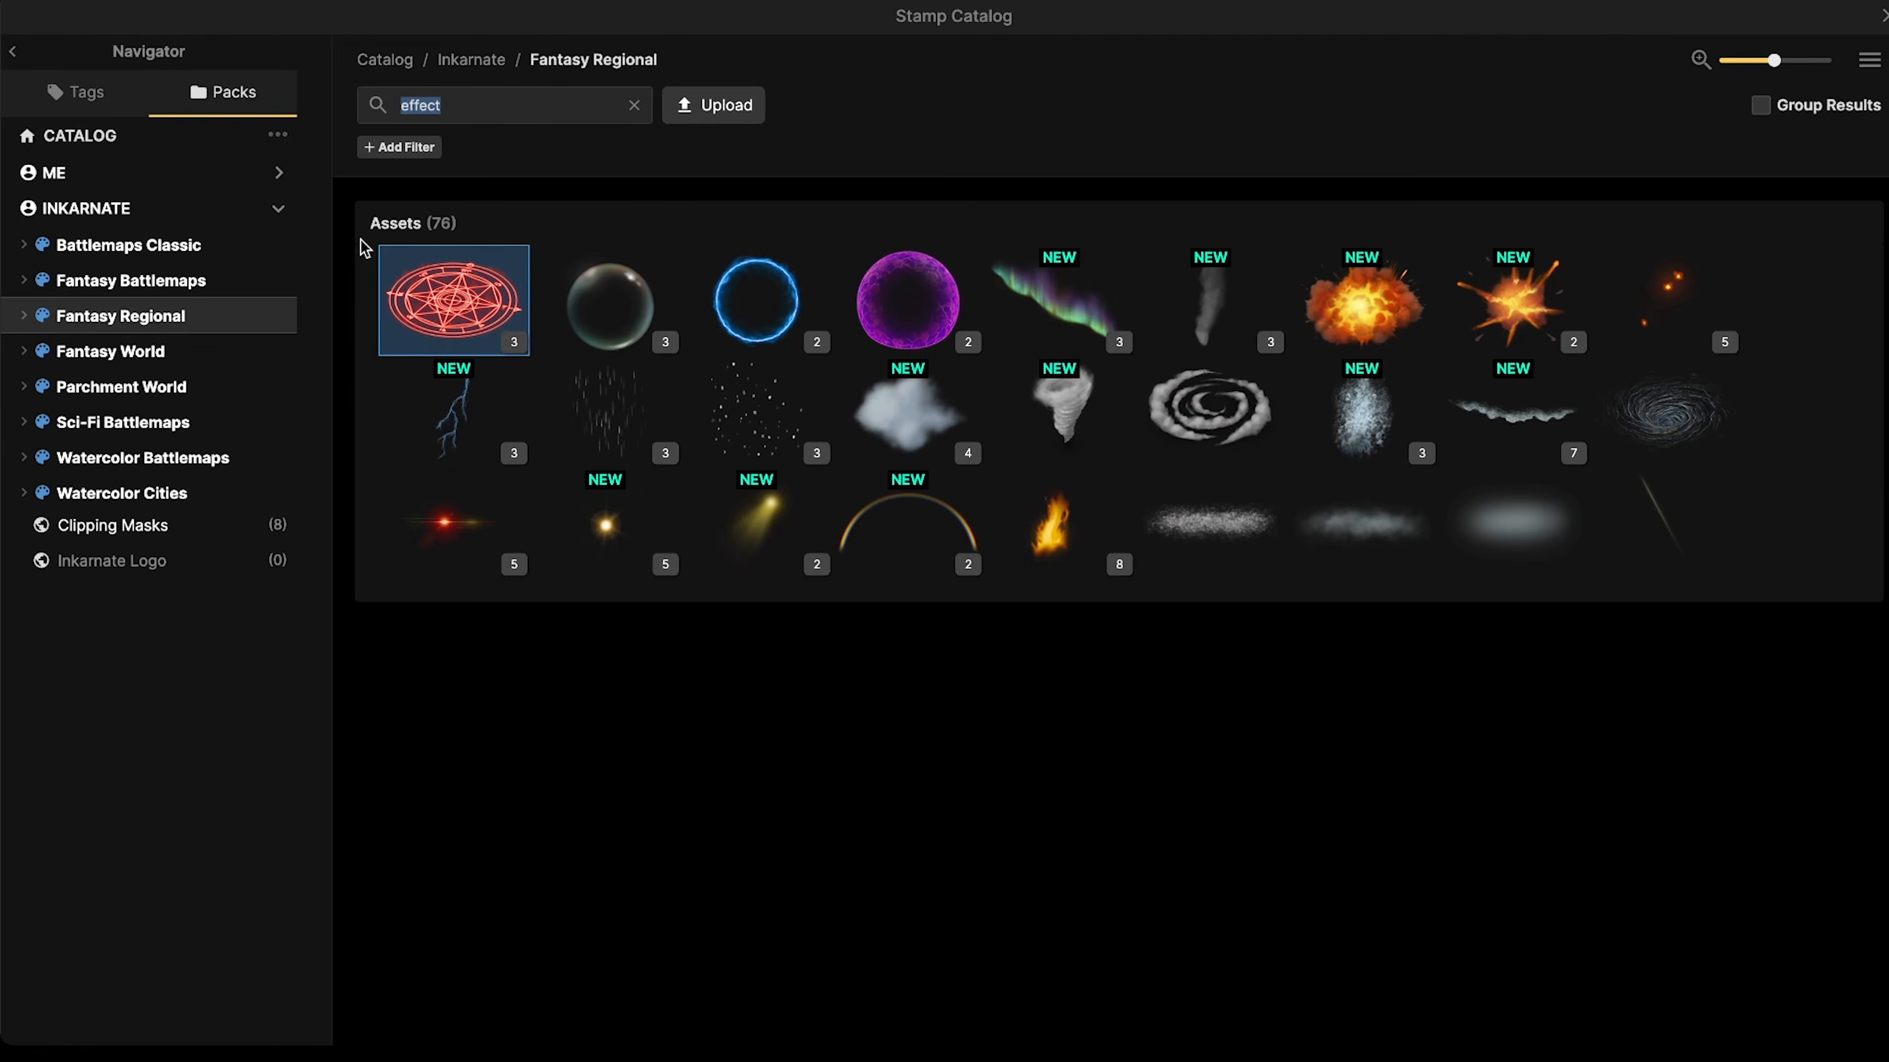
click(907, 300)
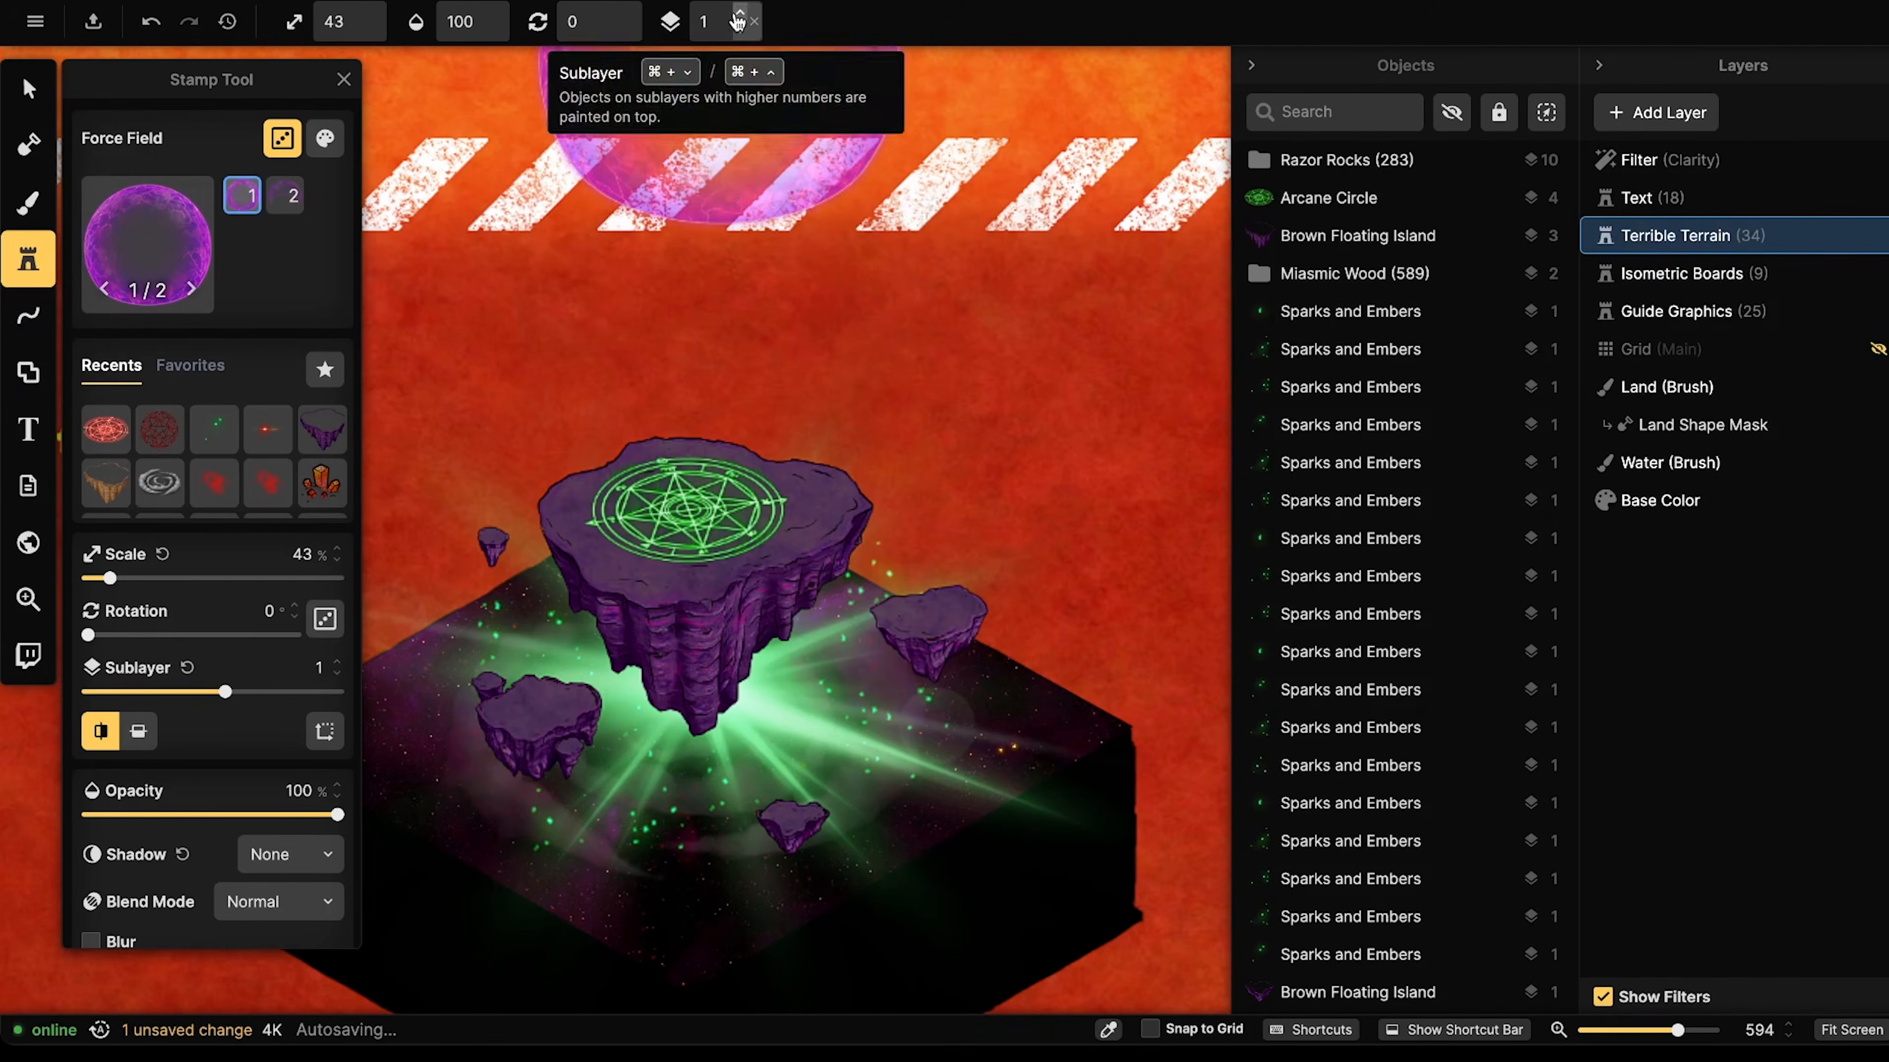
click(739, 14)
key(bracketleft)
key(bracketleft)
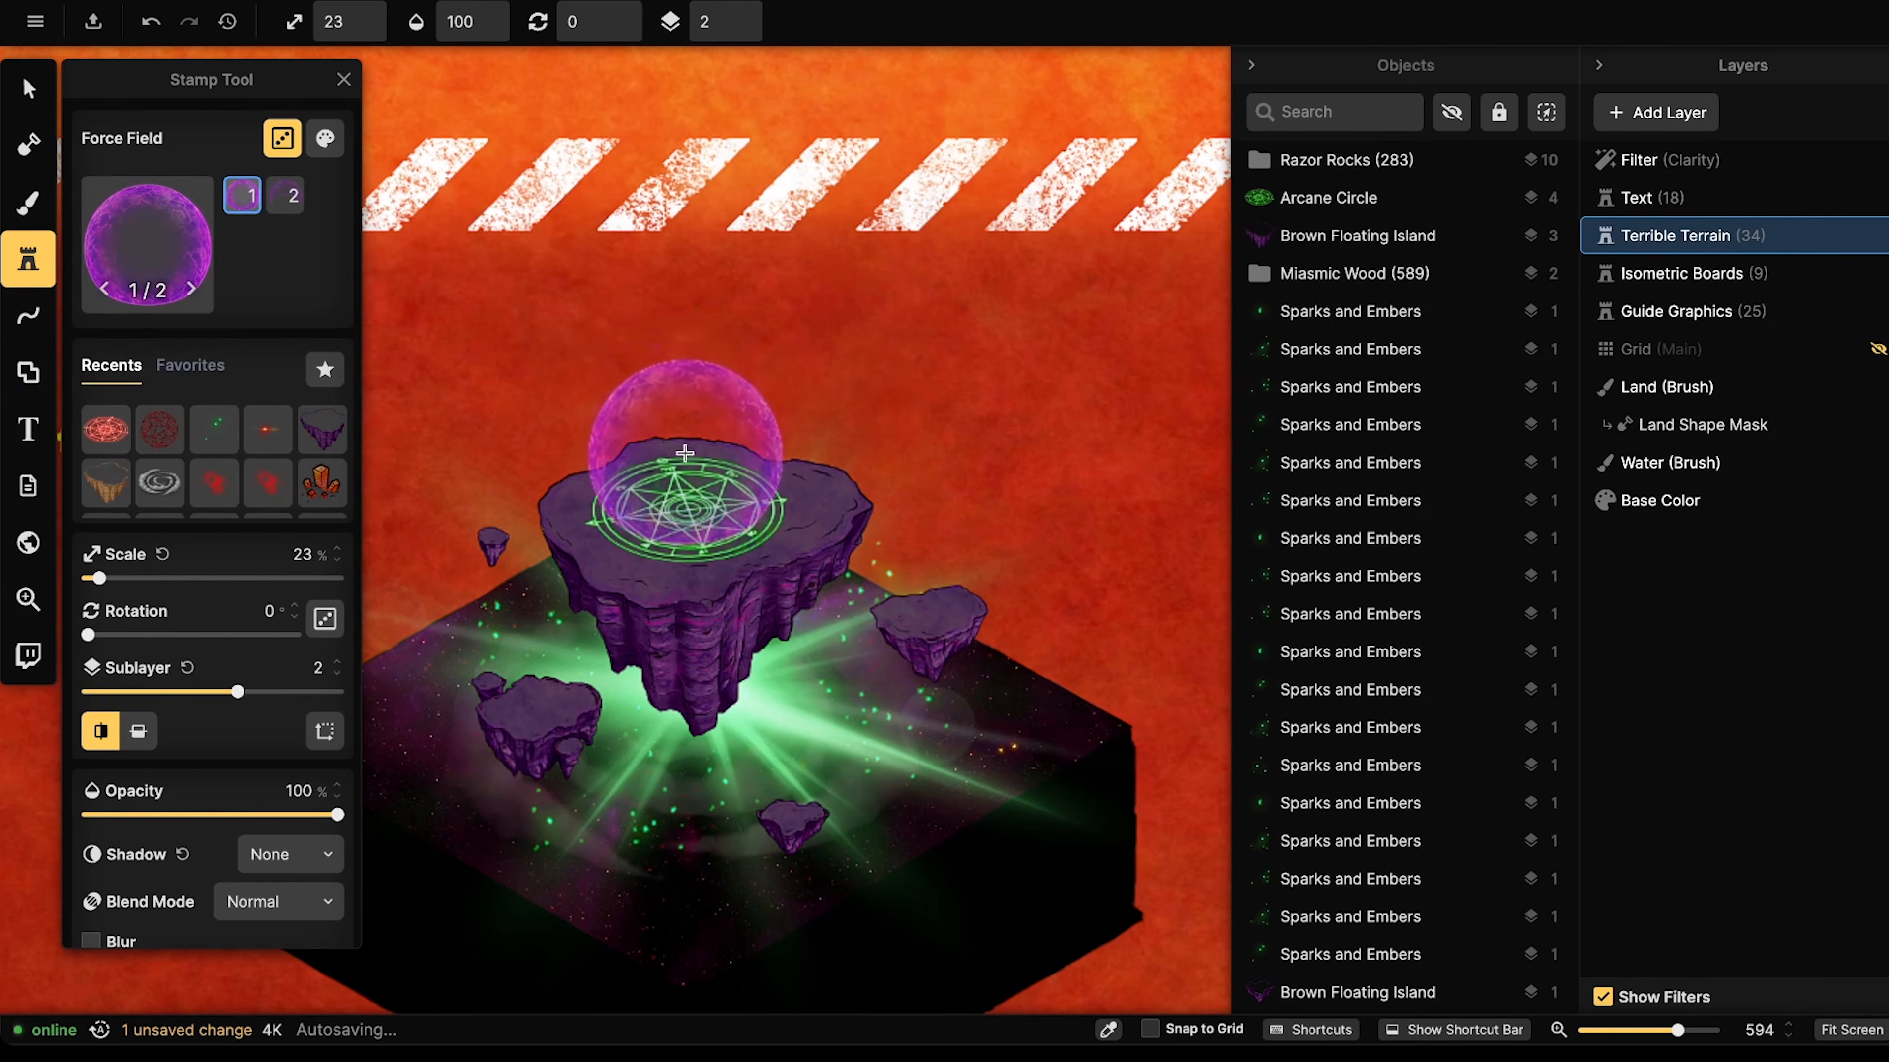
key(bracketright)
click(686, 432)
click(285, 196)
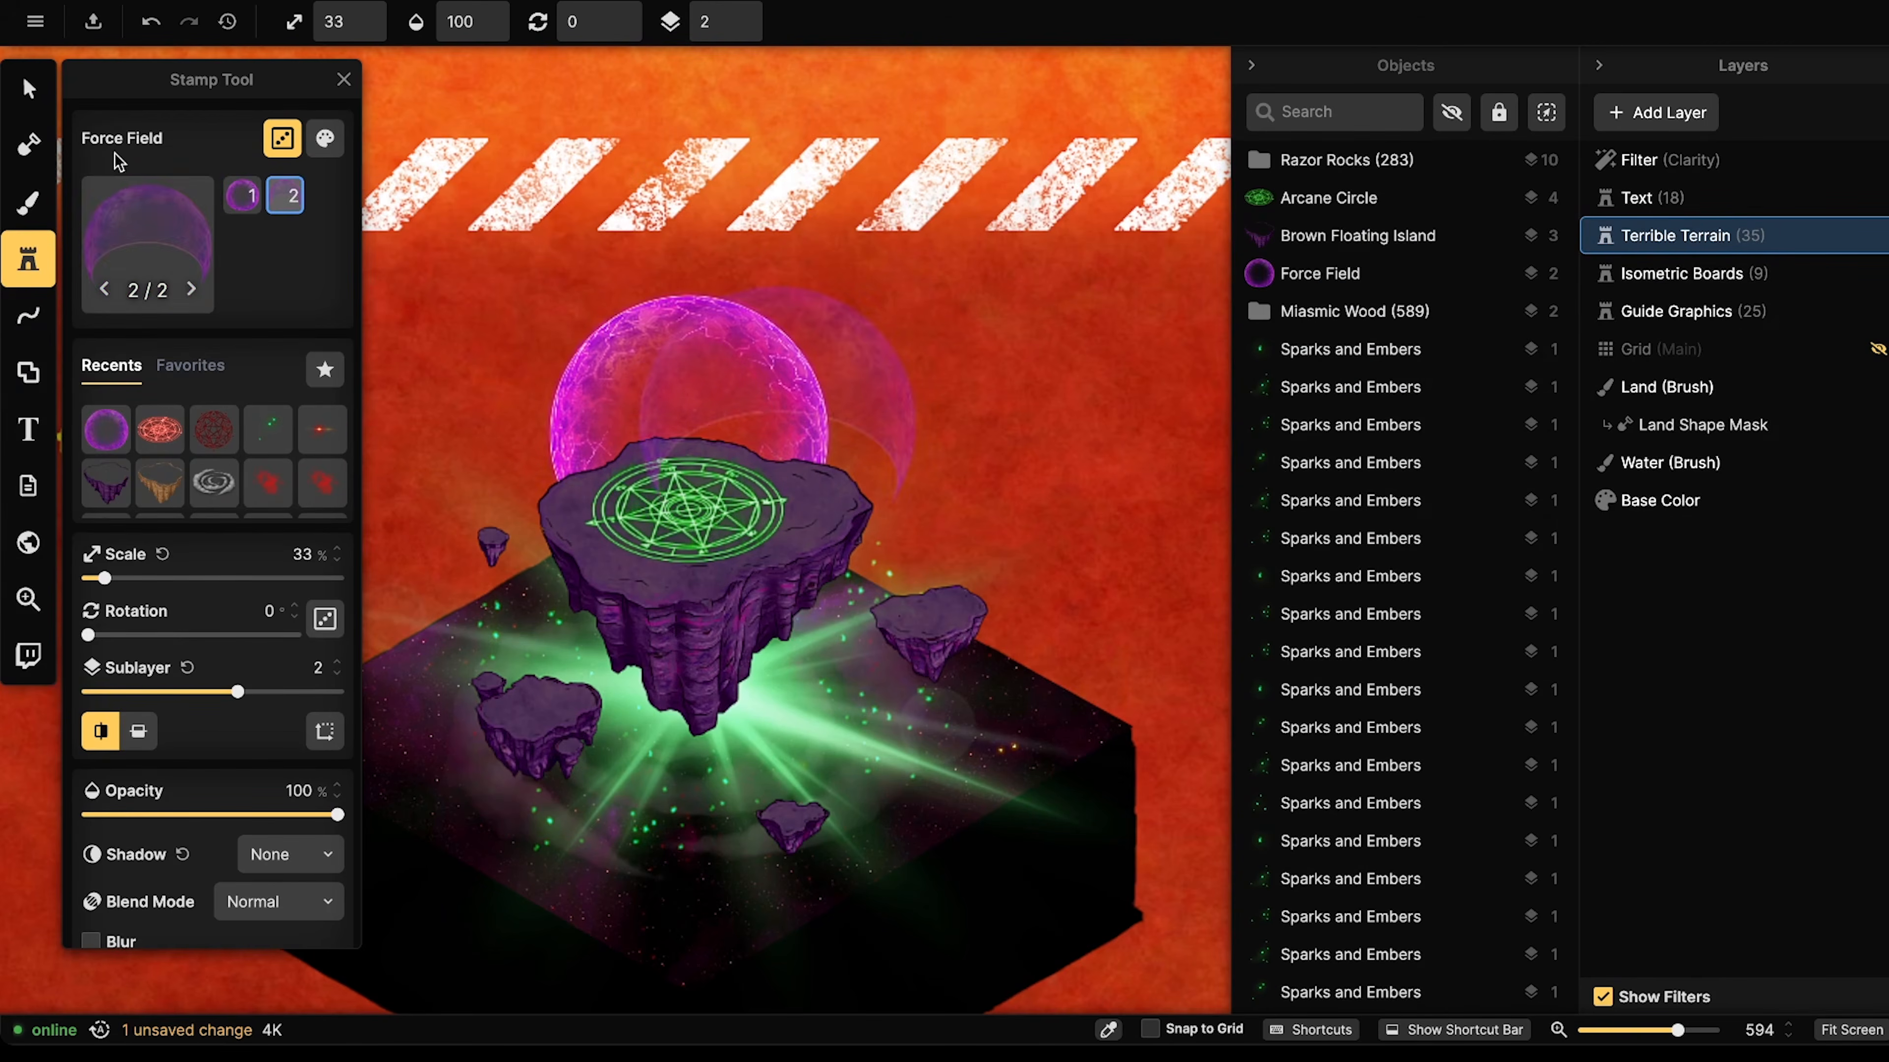
- Raise the Force Field to sublayer 5, shrink it to 31% scale and align it with the arcane circle
click(28, 91)
click(741, 14)
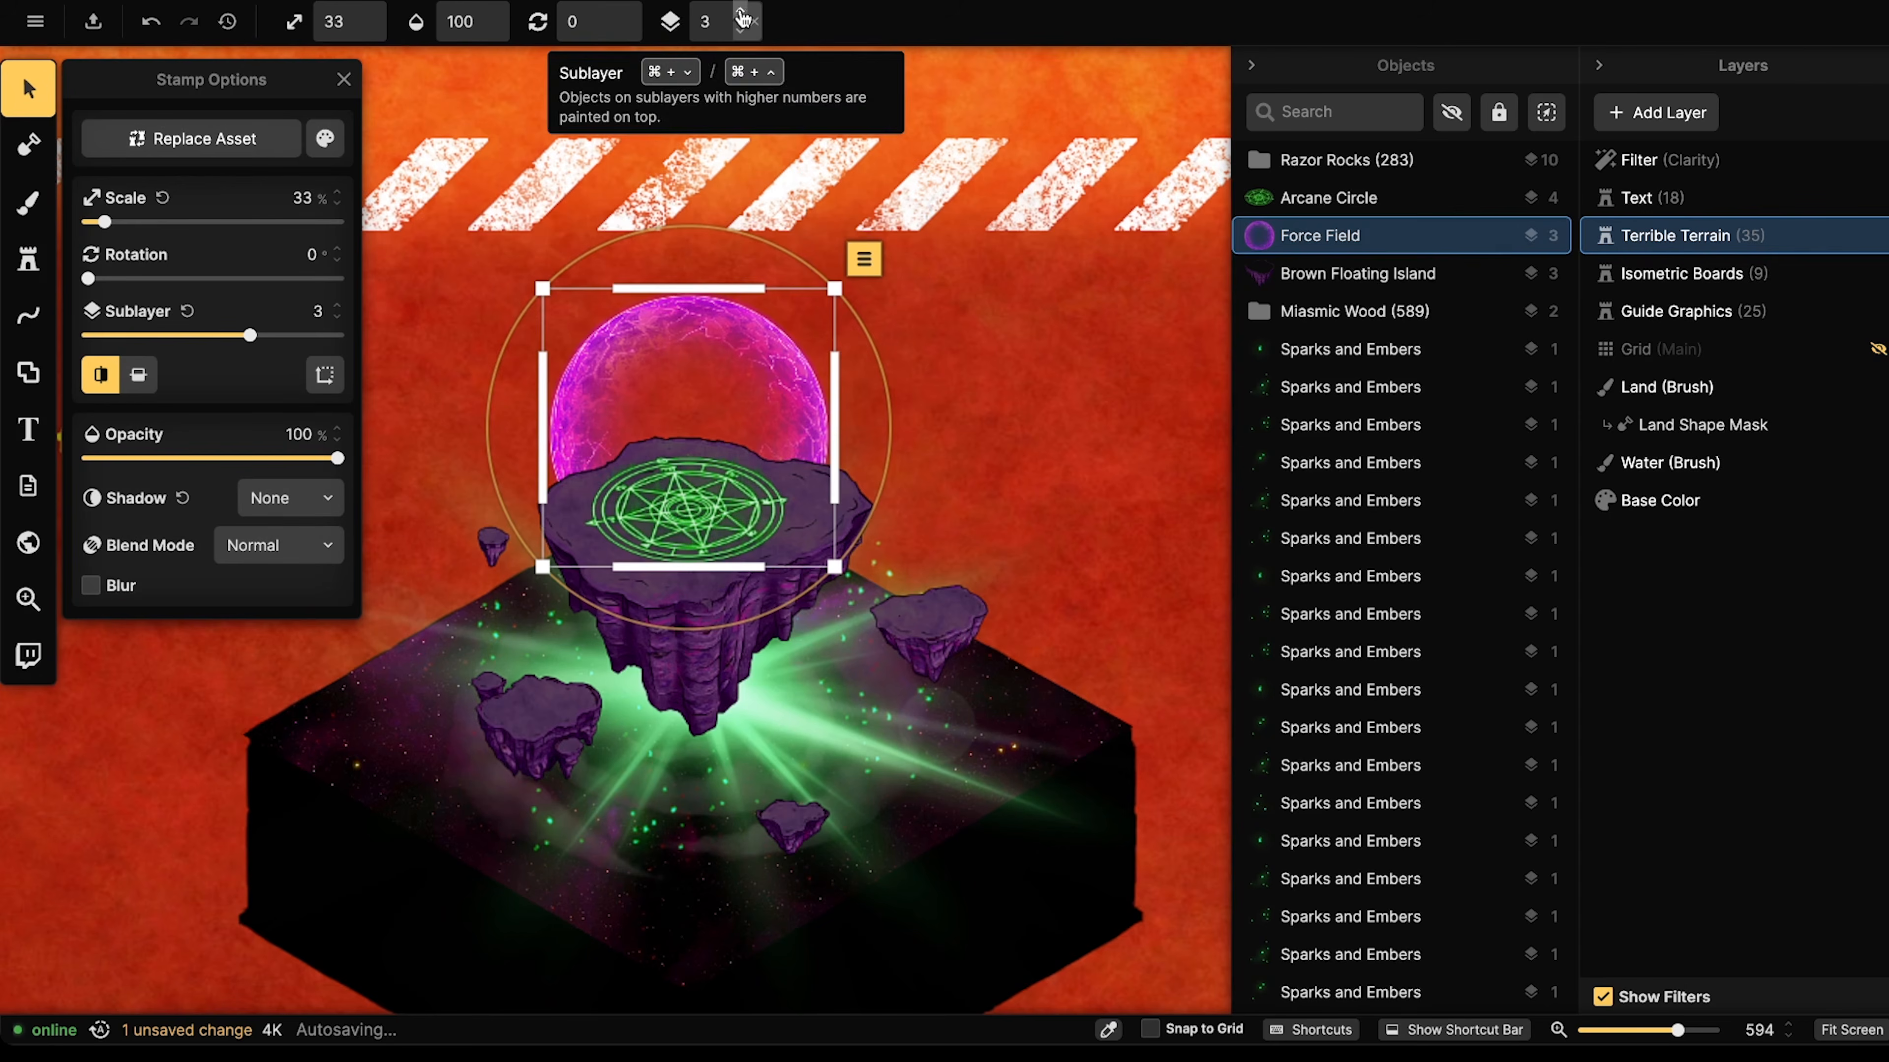
click(740, 15)
click(741, 15)
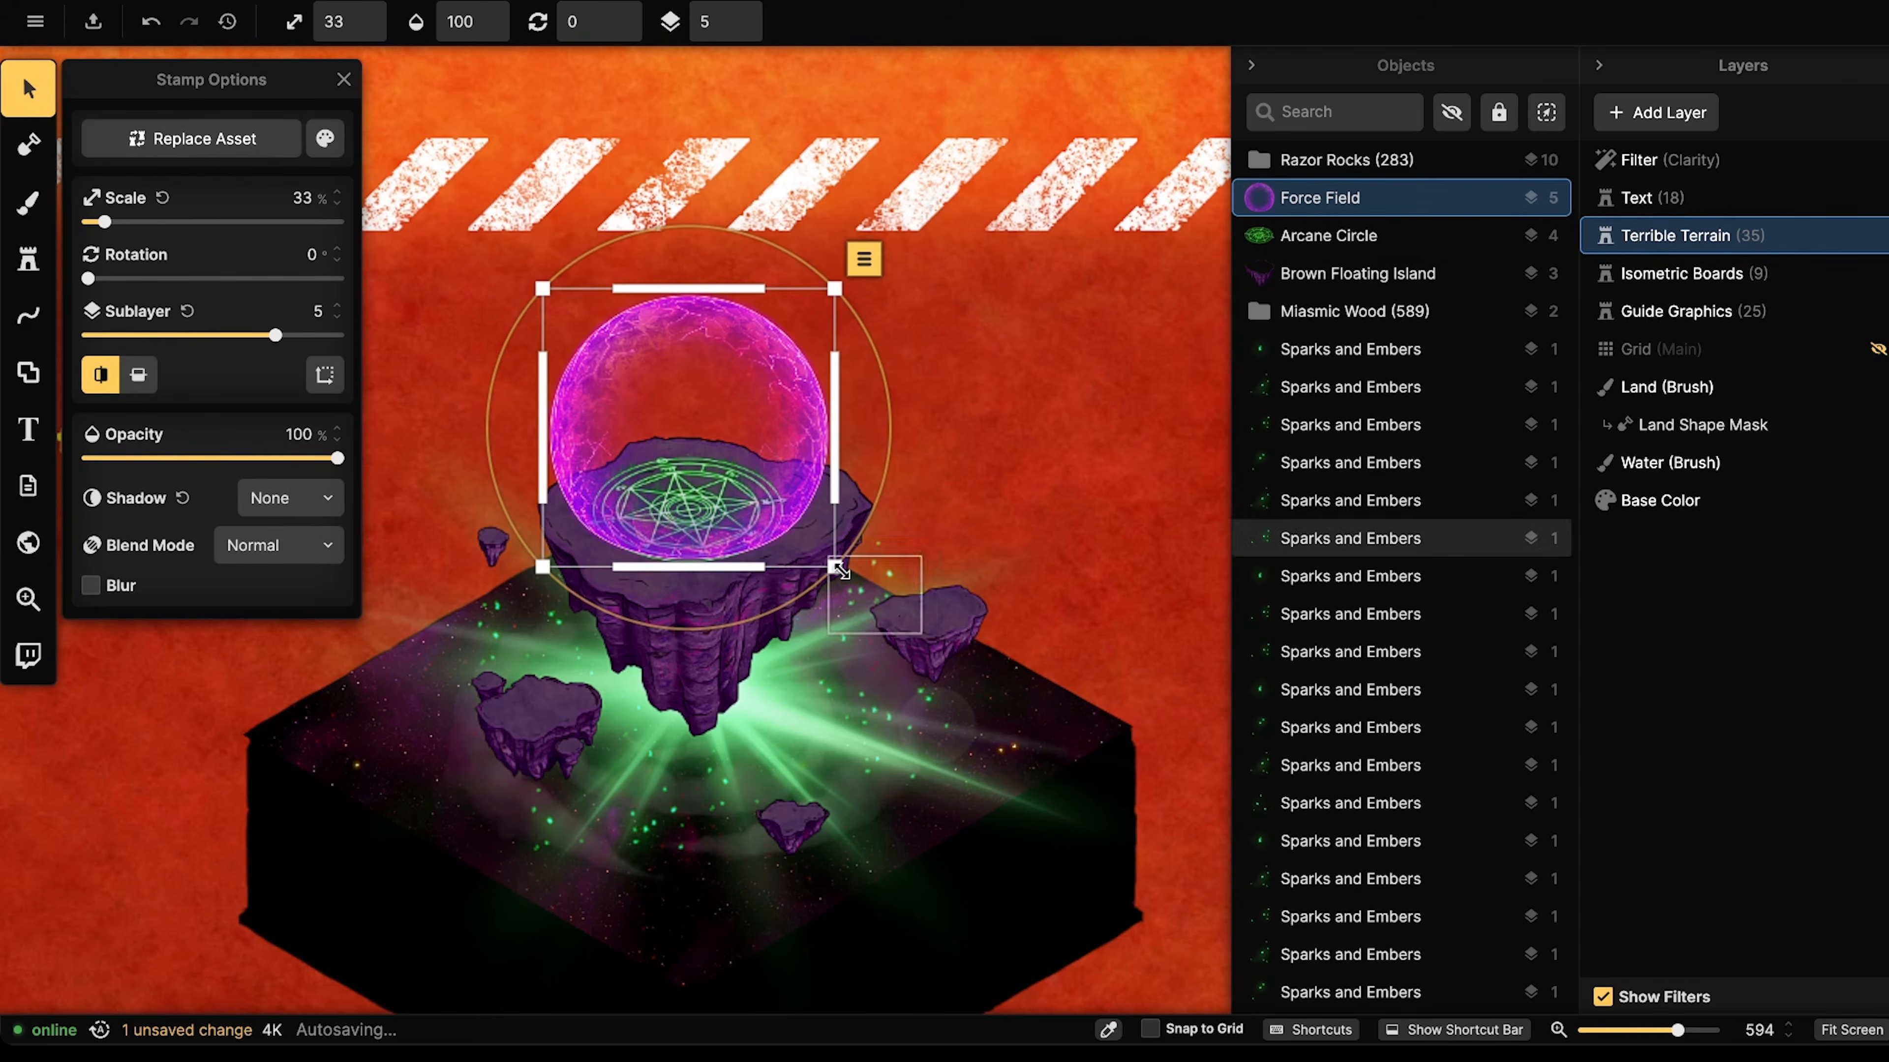
drag(831, 564, 822, 556)
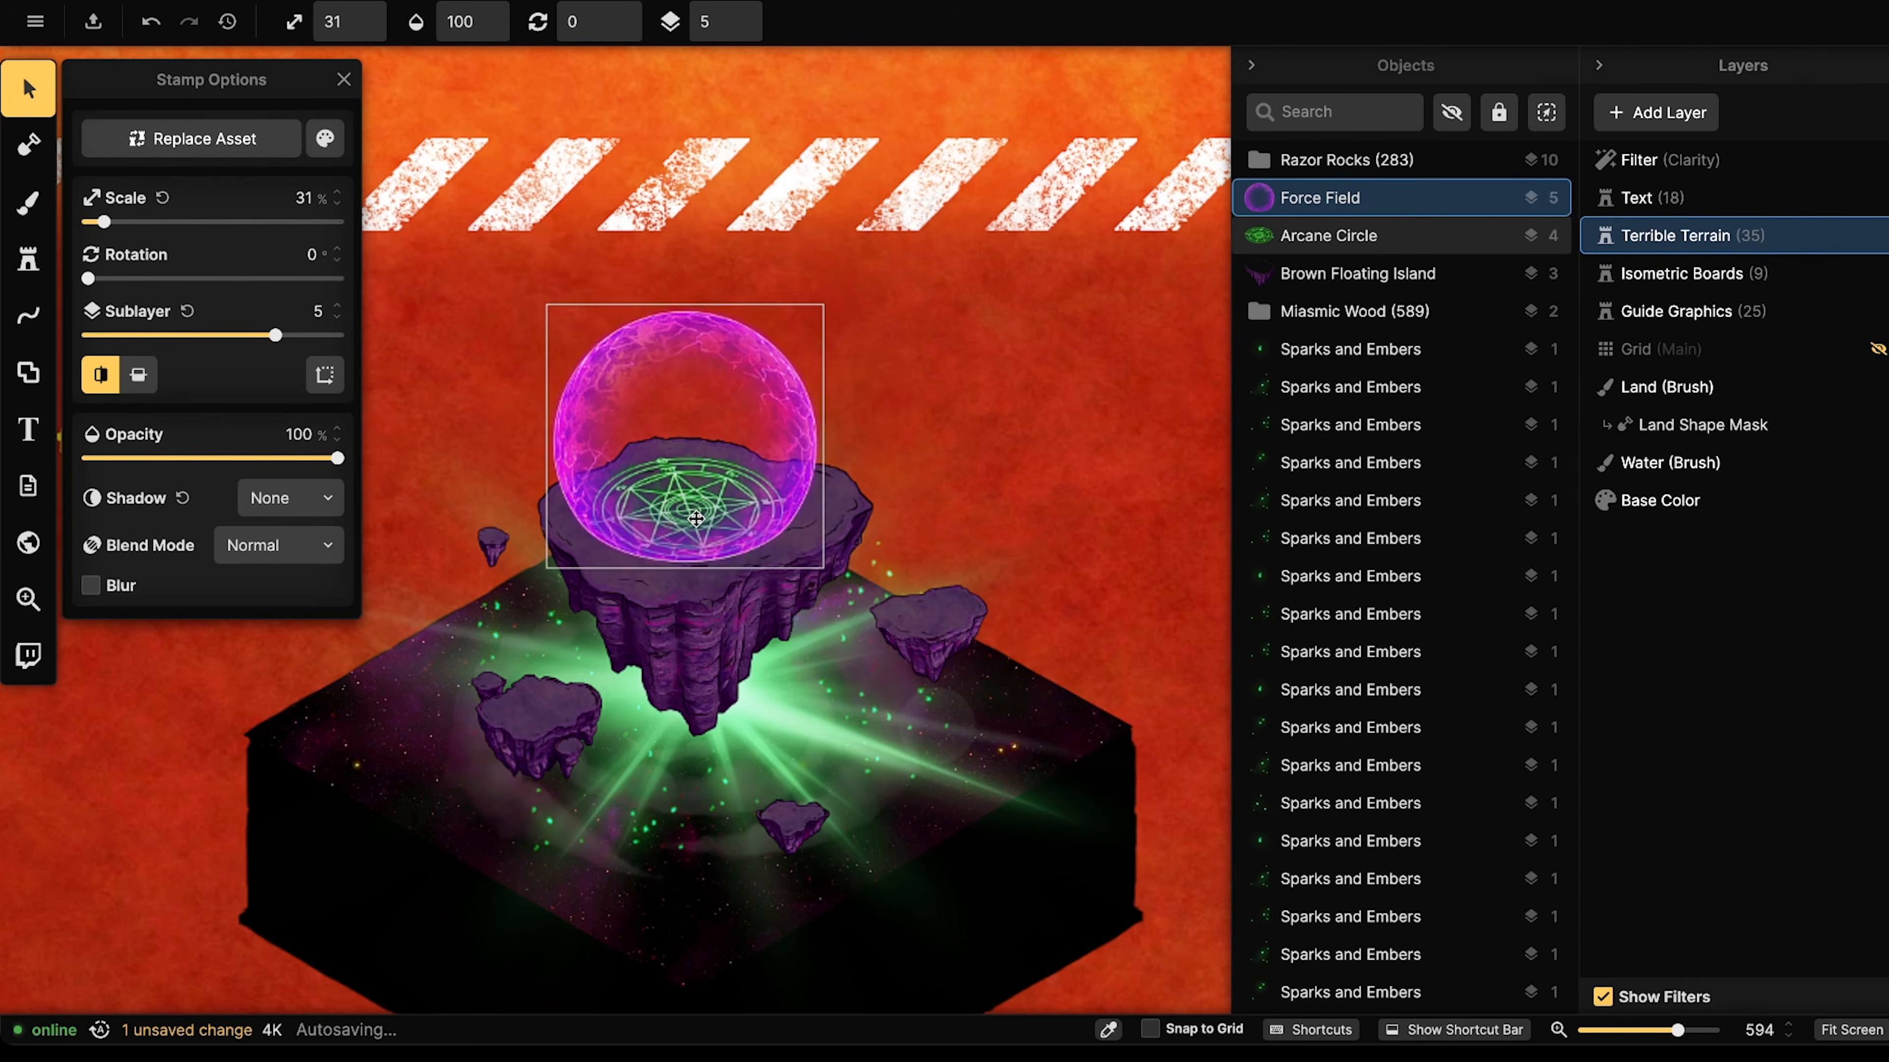
drag(698, 518, 703, 519)
- Delete the purple Force Field from above the large island
scroll(527, 370, down, 5)
click(528, 371)
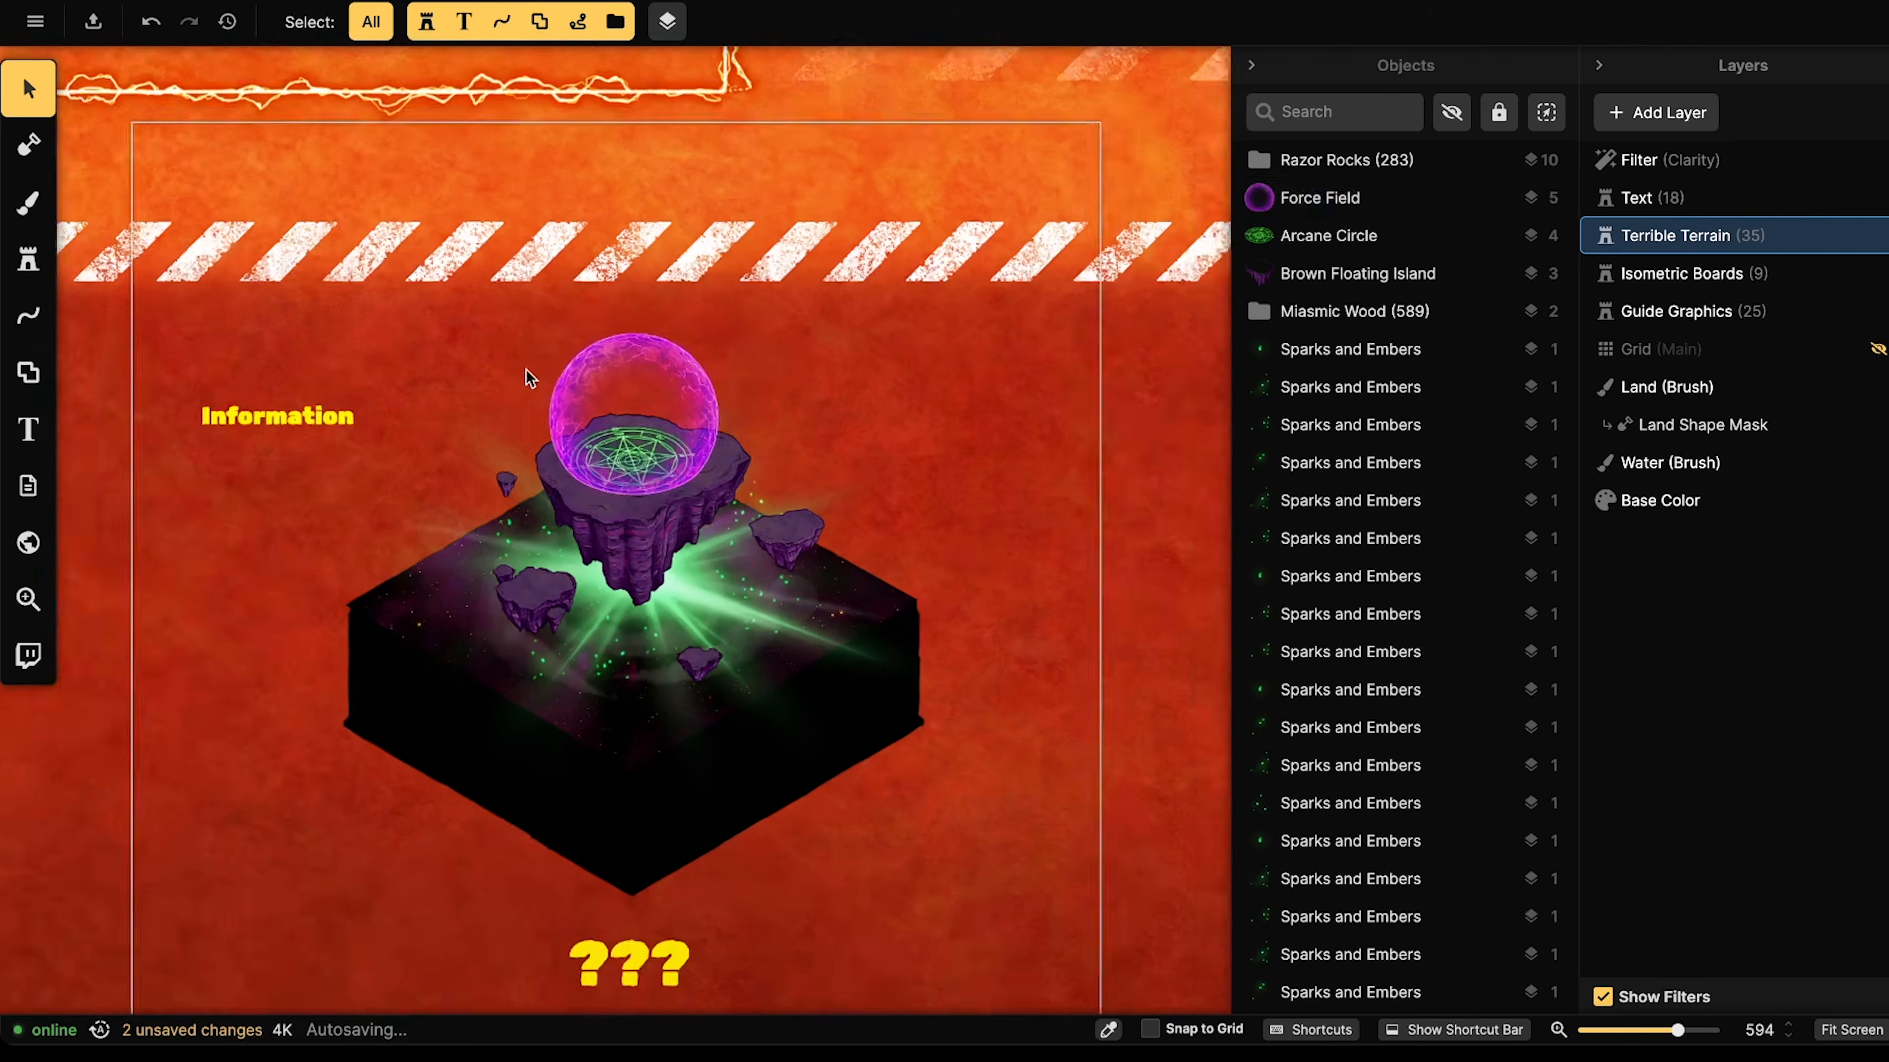
drag(528, 370, 612, 358)
click(757, 372)
scroll(739, 372, up, 4)
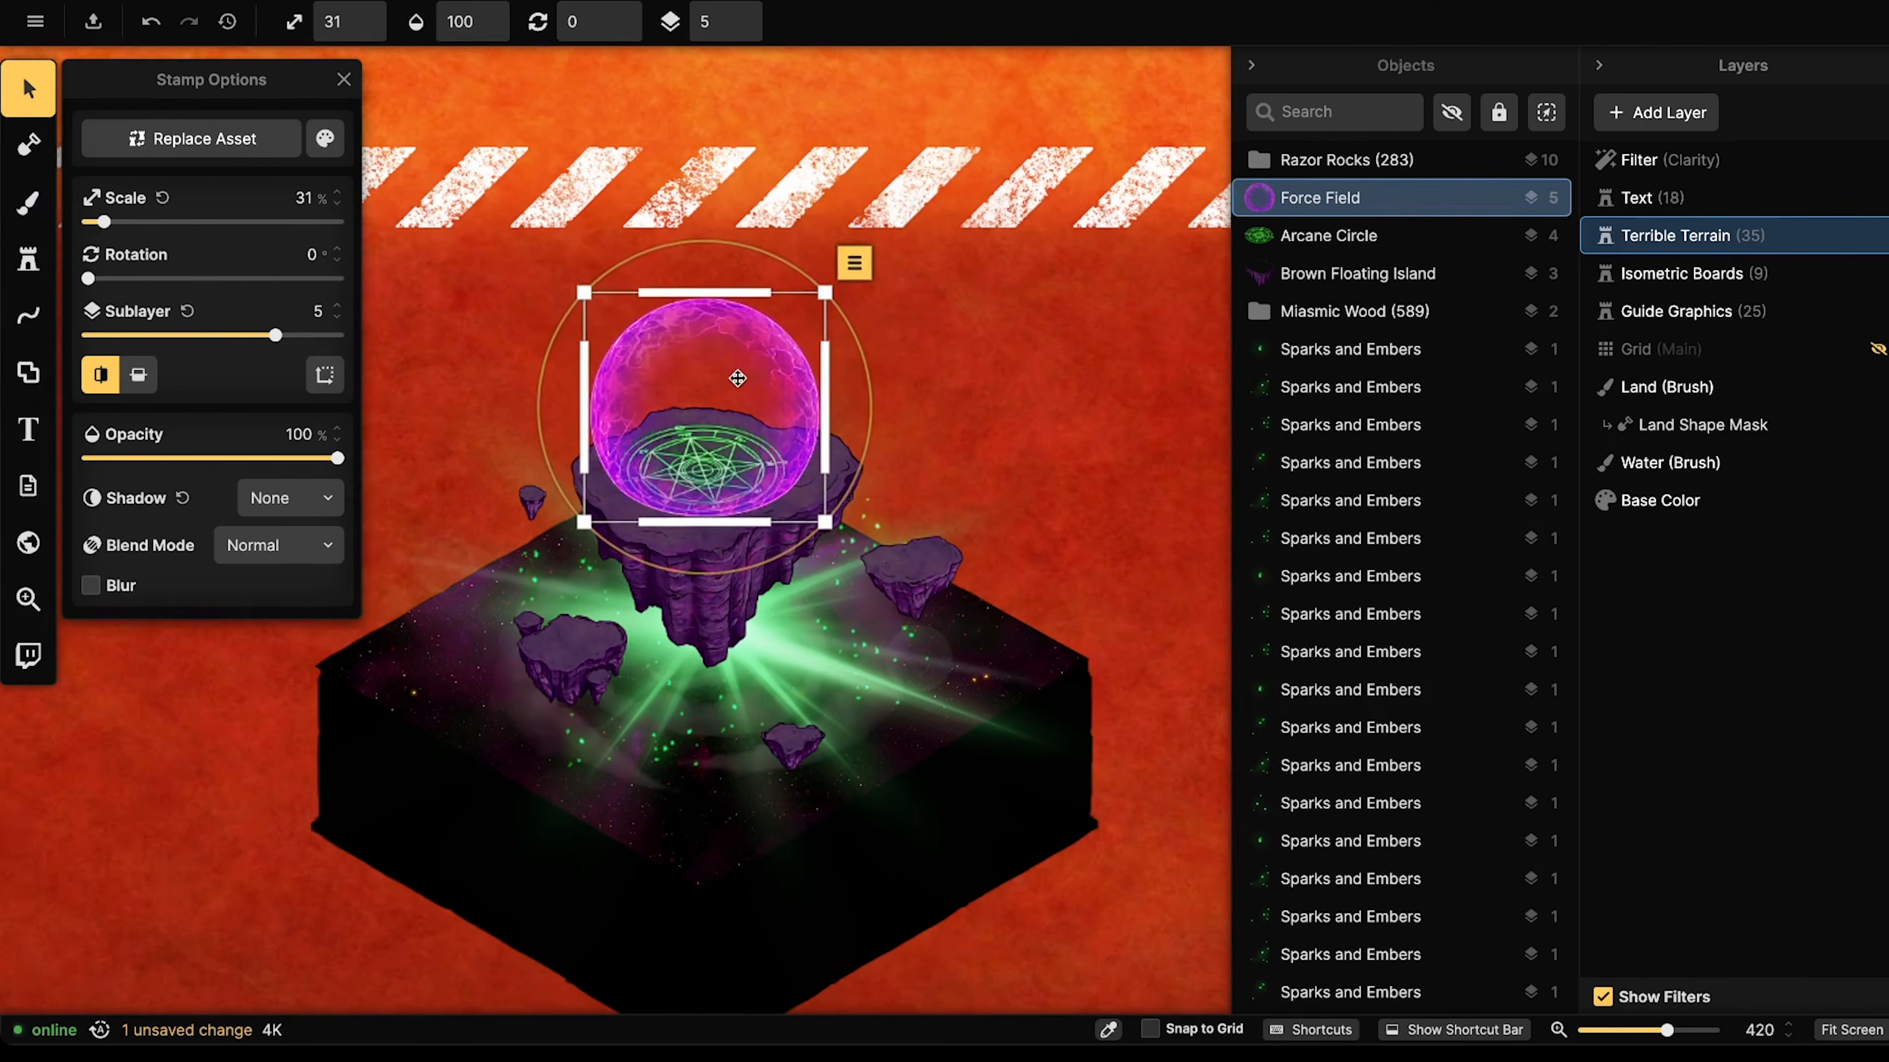
key(Delete)
- Choose the Rain effect and place it rotated 180° at 33% scale on sublayer 3 just above the arcane circle
click(47, 260)
click(146, 259)
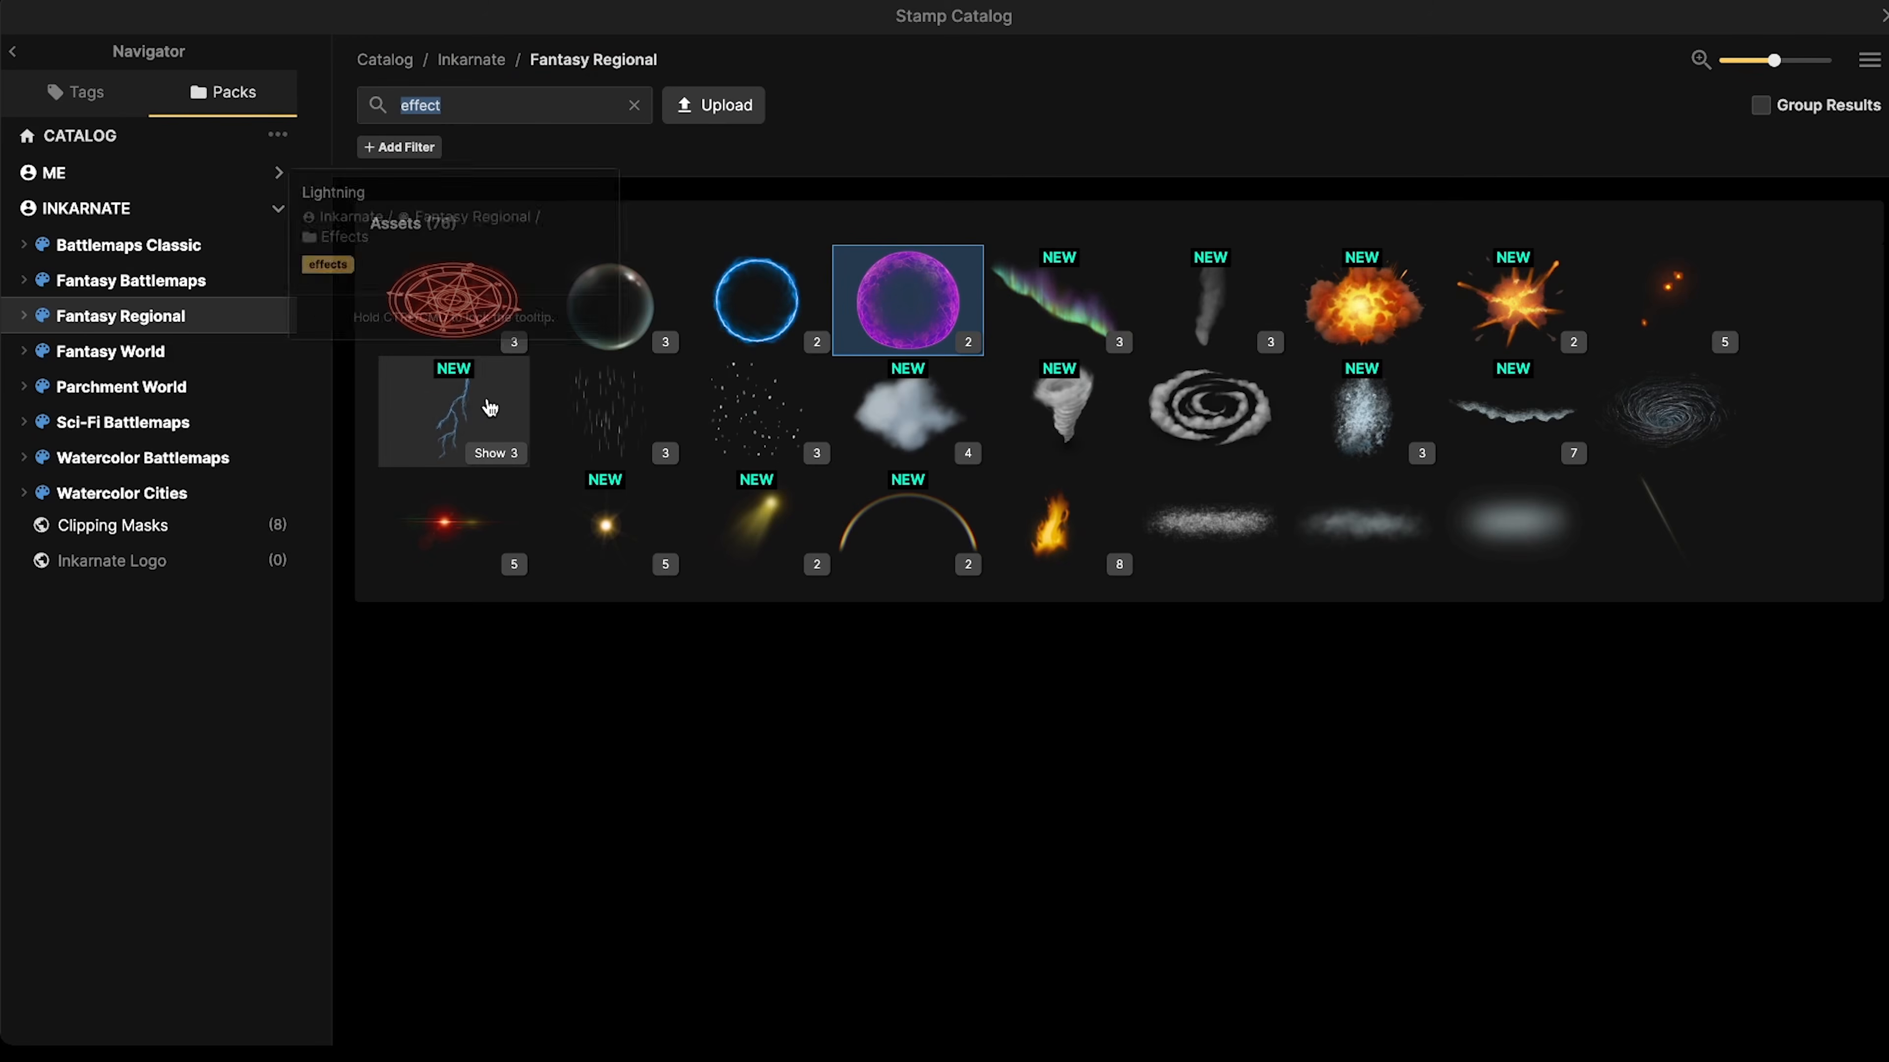
click(597, 406)
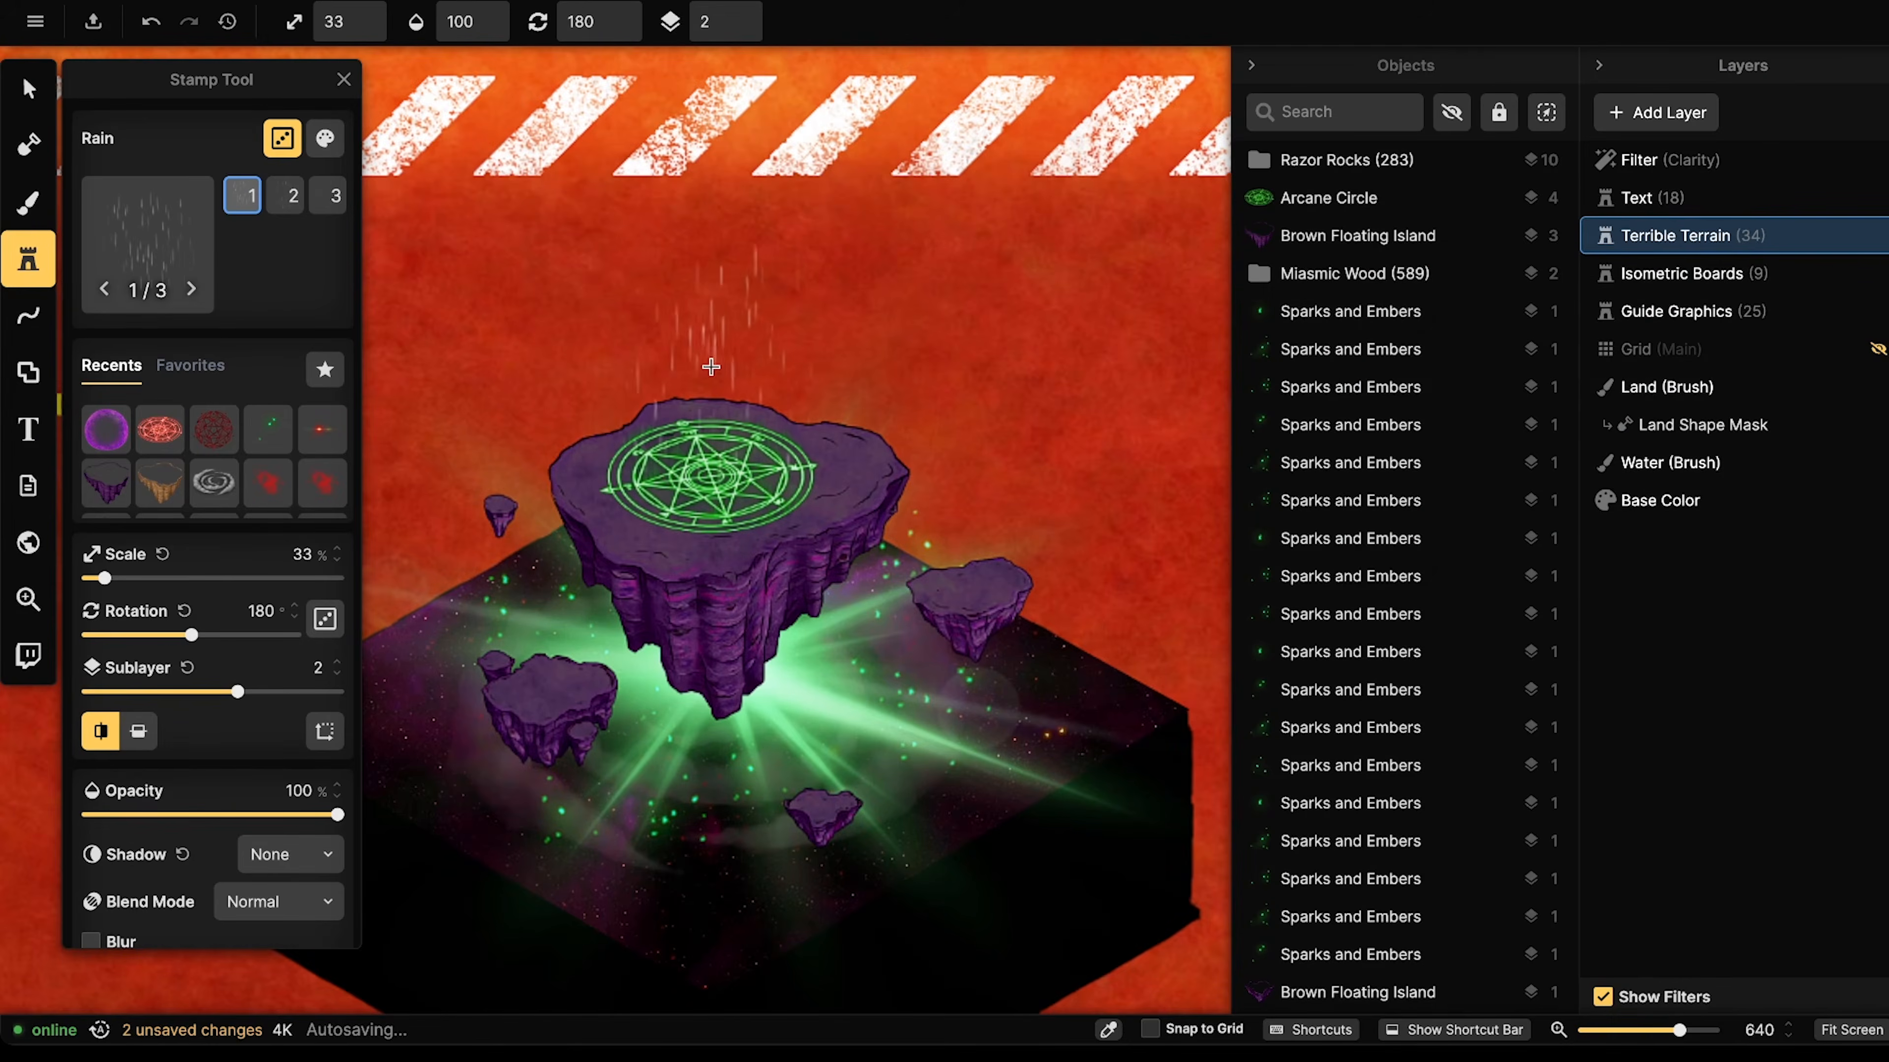
click(740, 17)
click(711, 382)
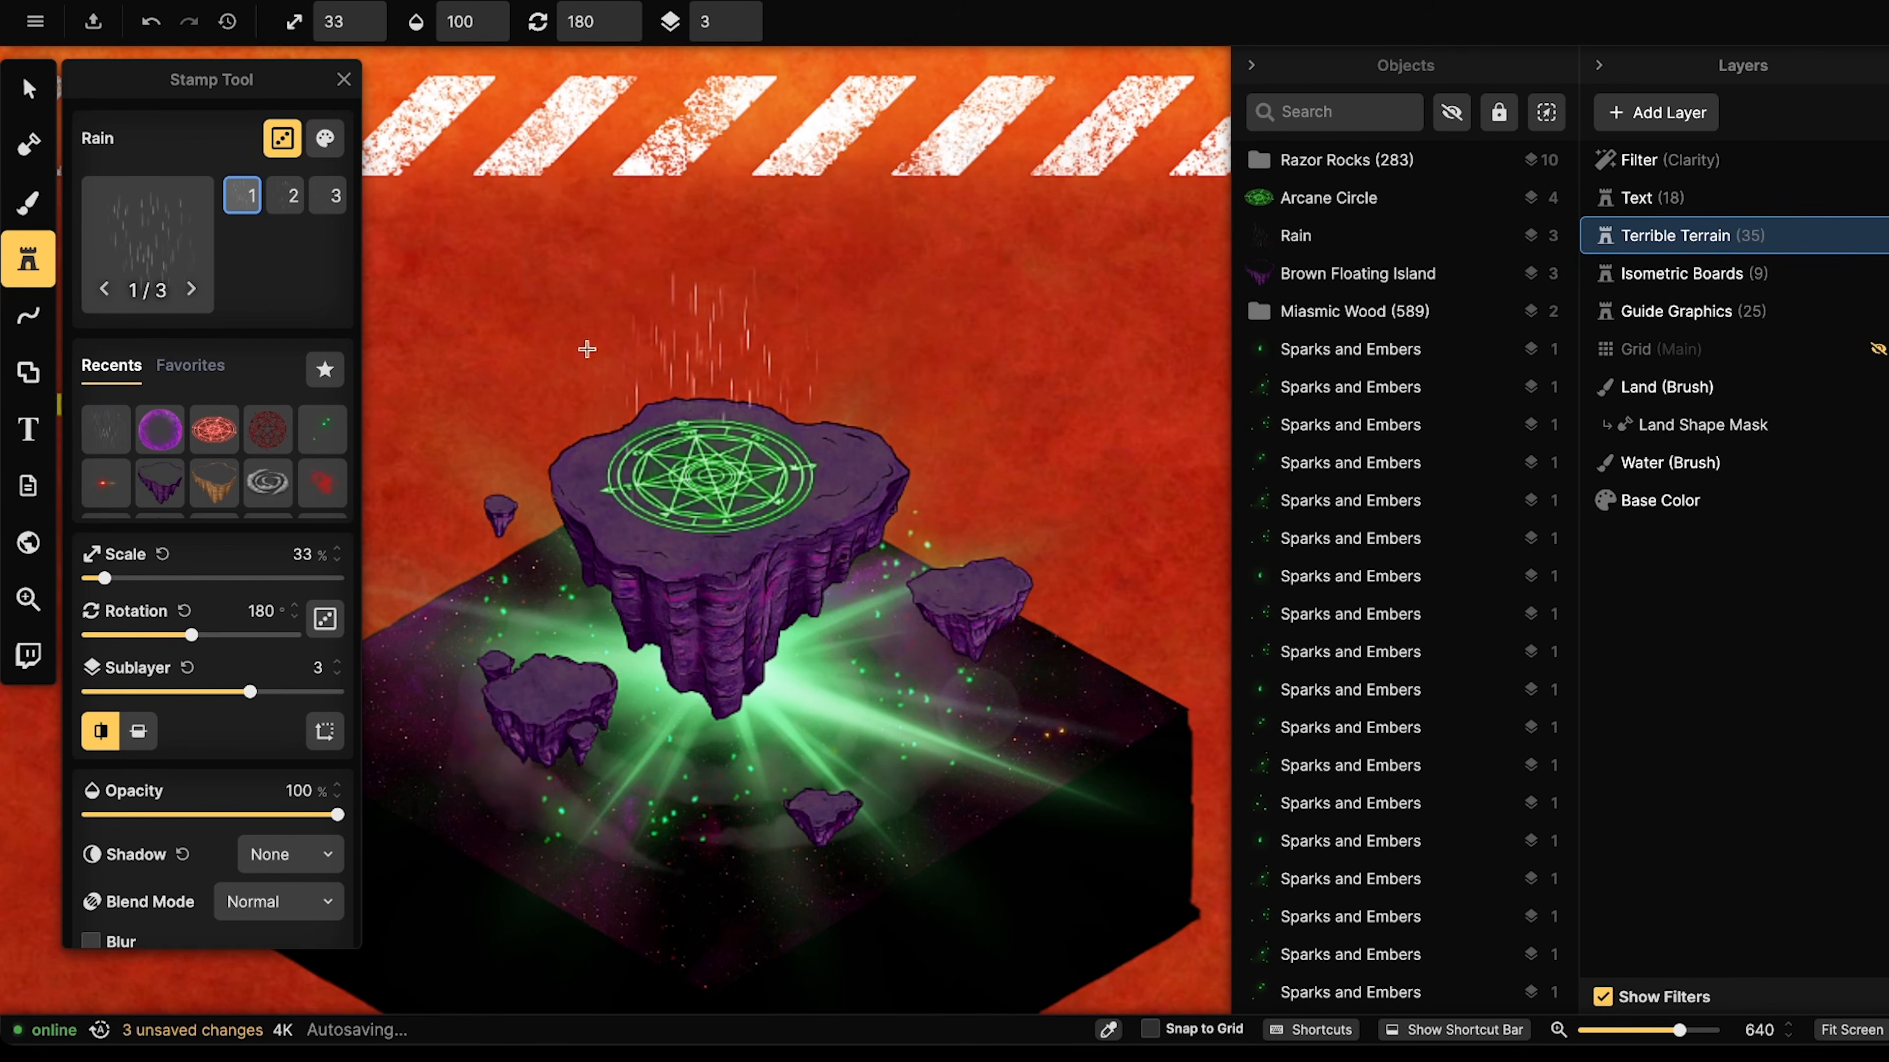
- Raise the Rain effect to sublayer 6, enlarge it to 43% scale and realign it above the arcane circle
click(50, 103)
click(747, 18)
click(747, 18)
click(746, 17)
scroll(728, 430, up, 5)
drag(722, 426, 712, 411)
- Place the Big Explosion effect at 43% scale under the large floating island and set it to sublayer 1
click(20, 269)
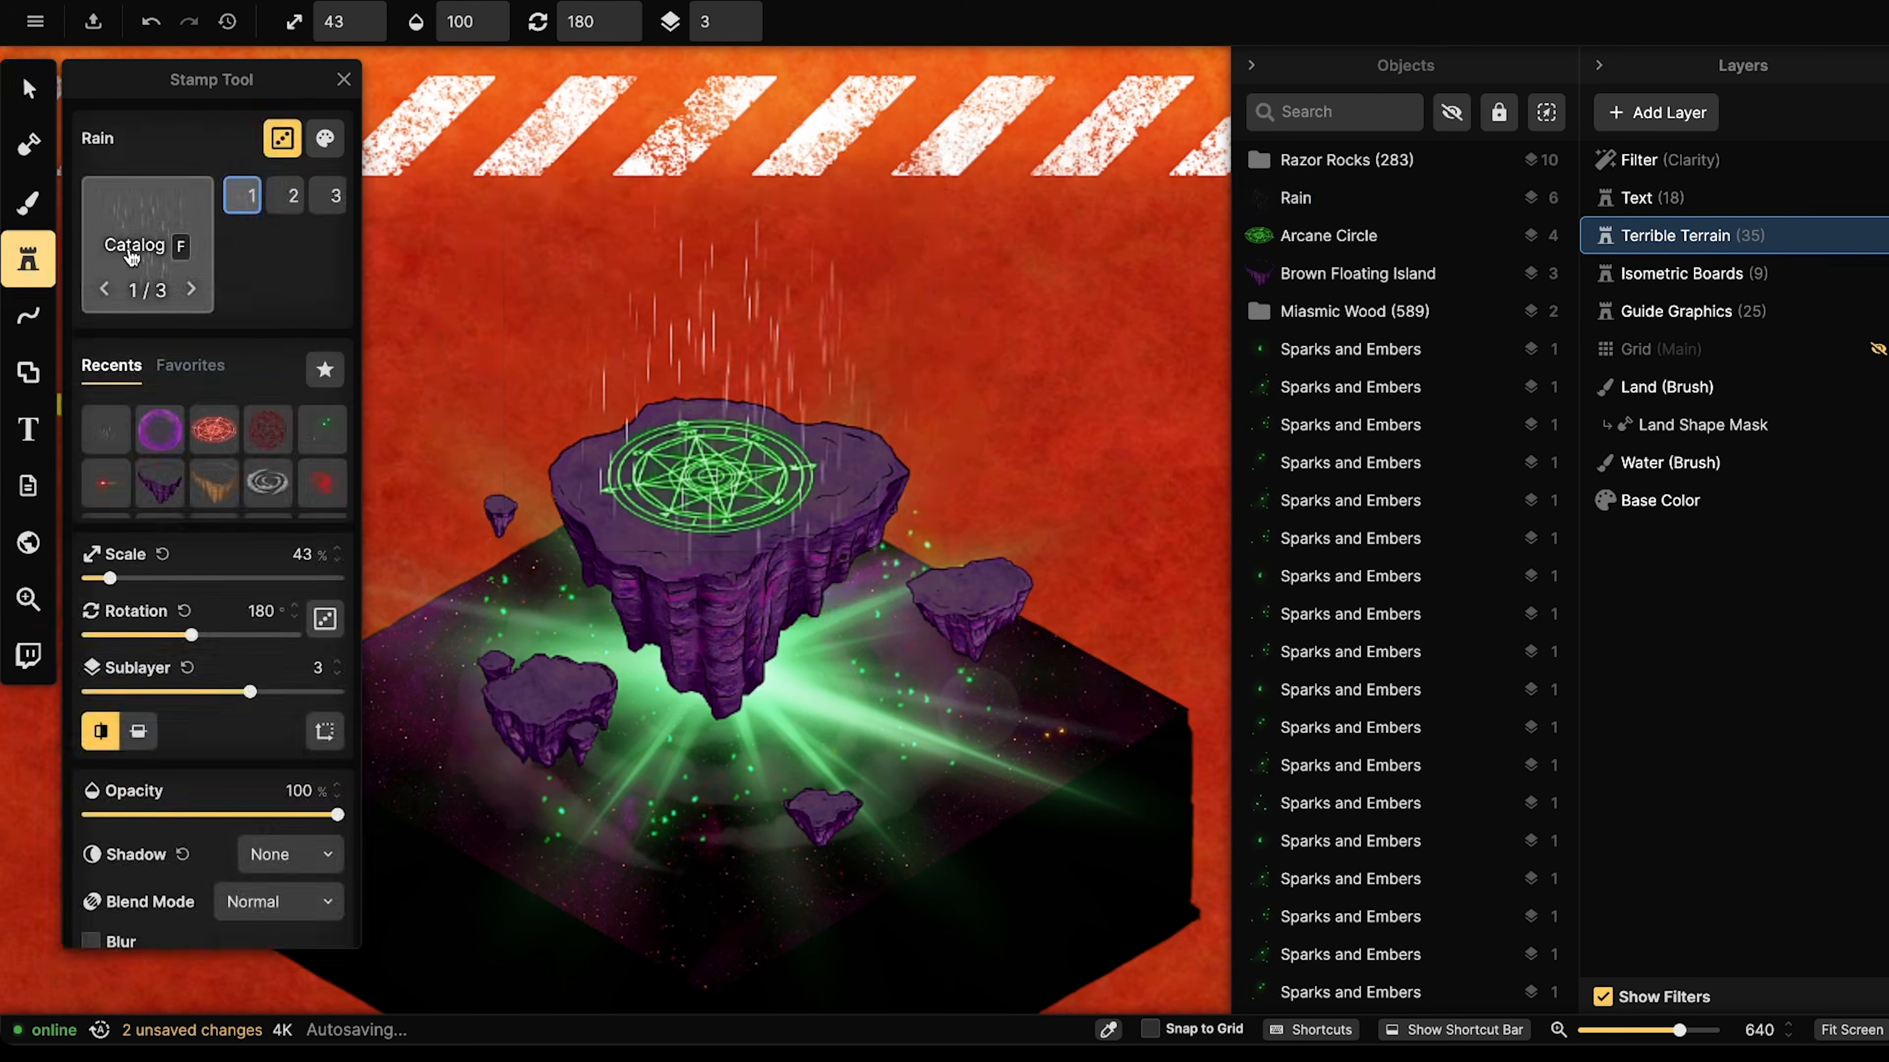
click(134, 261)
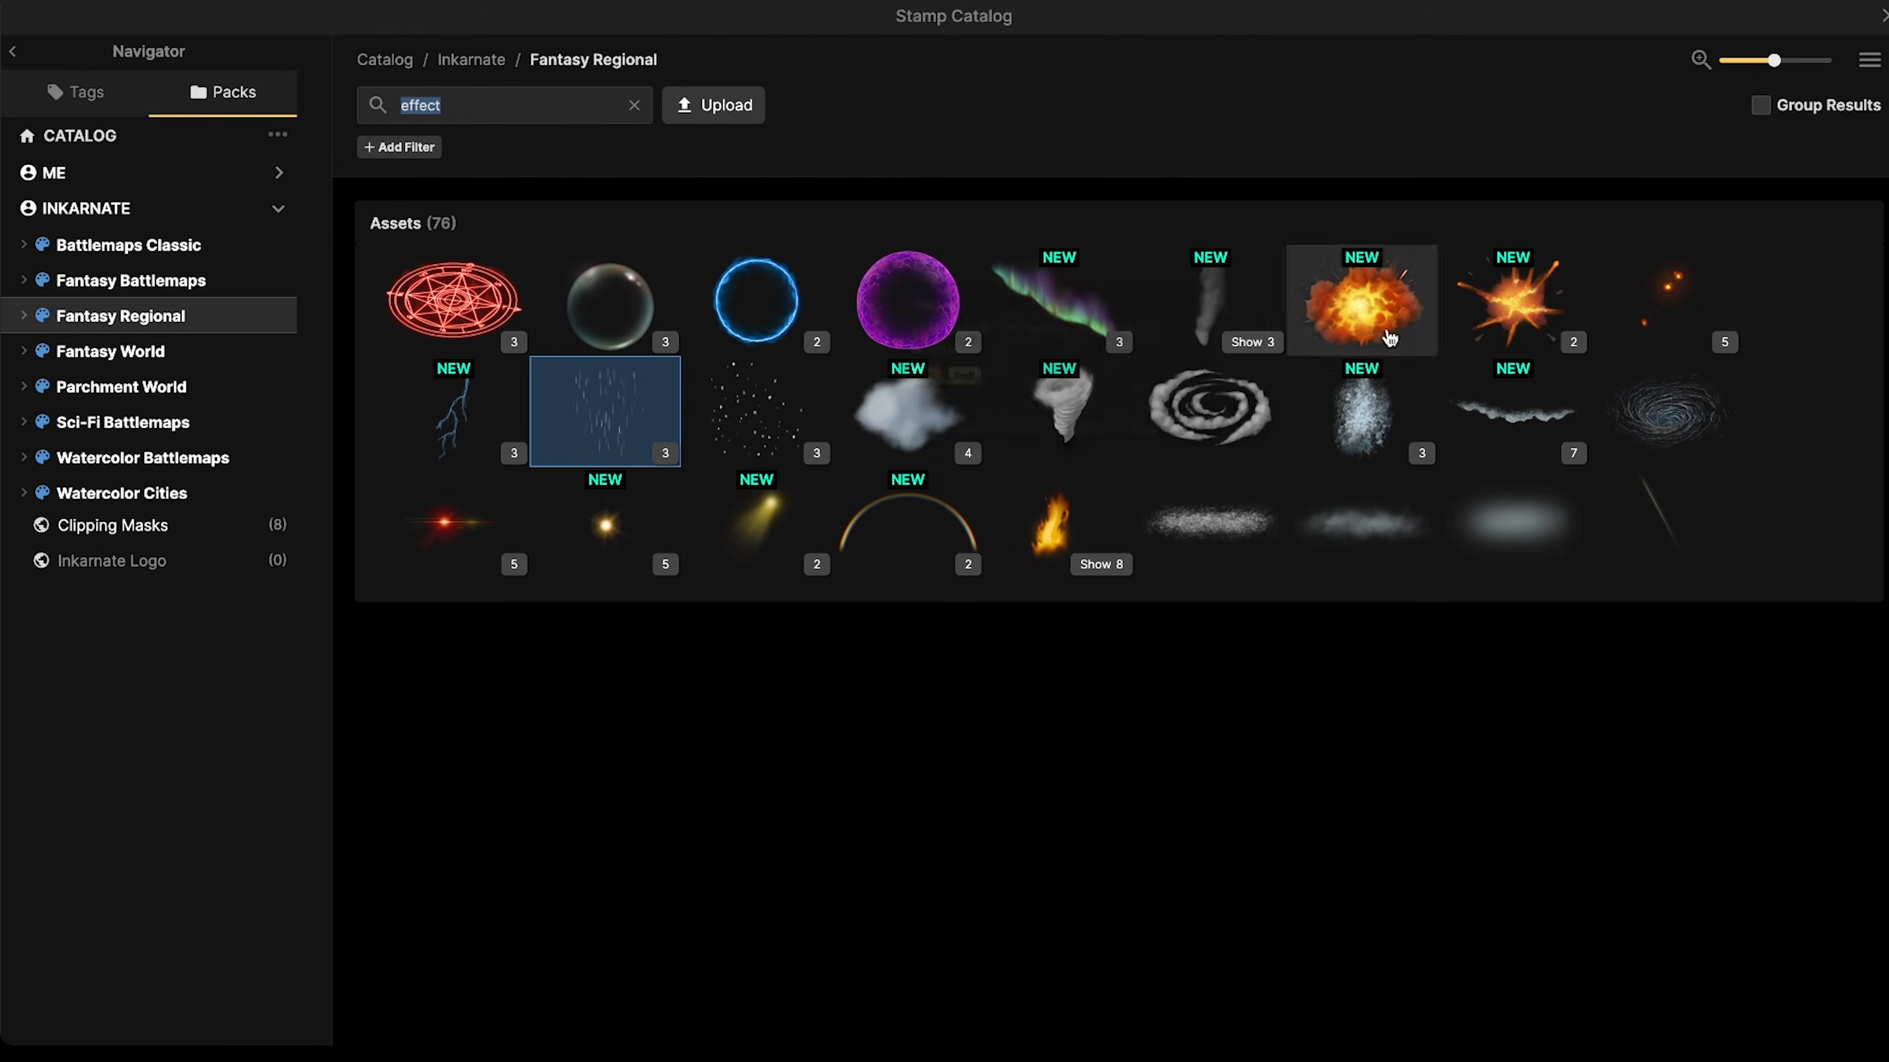
click(1475, 312)
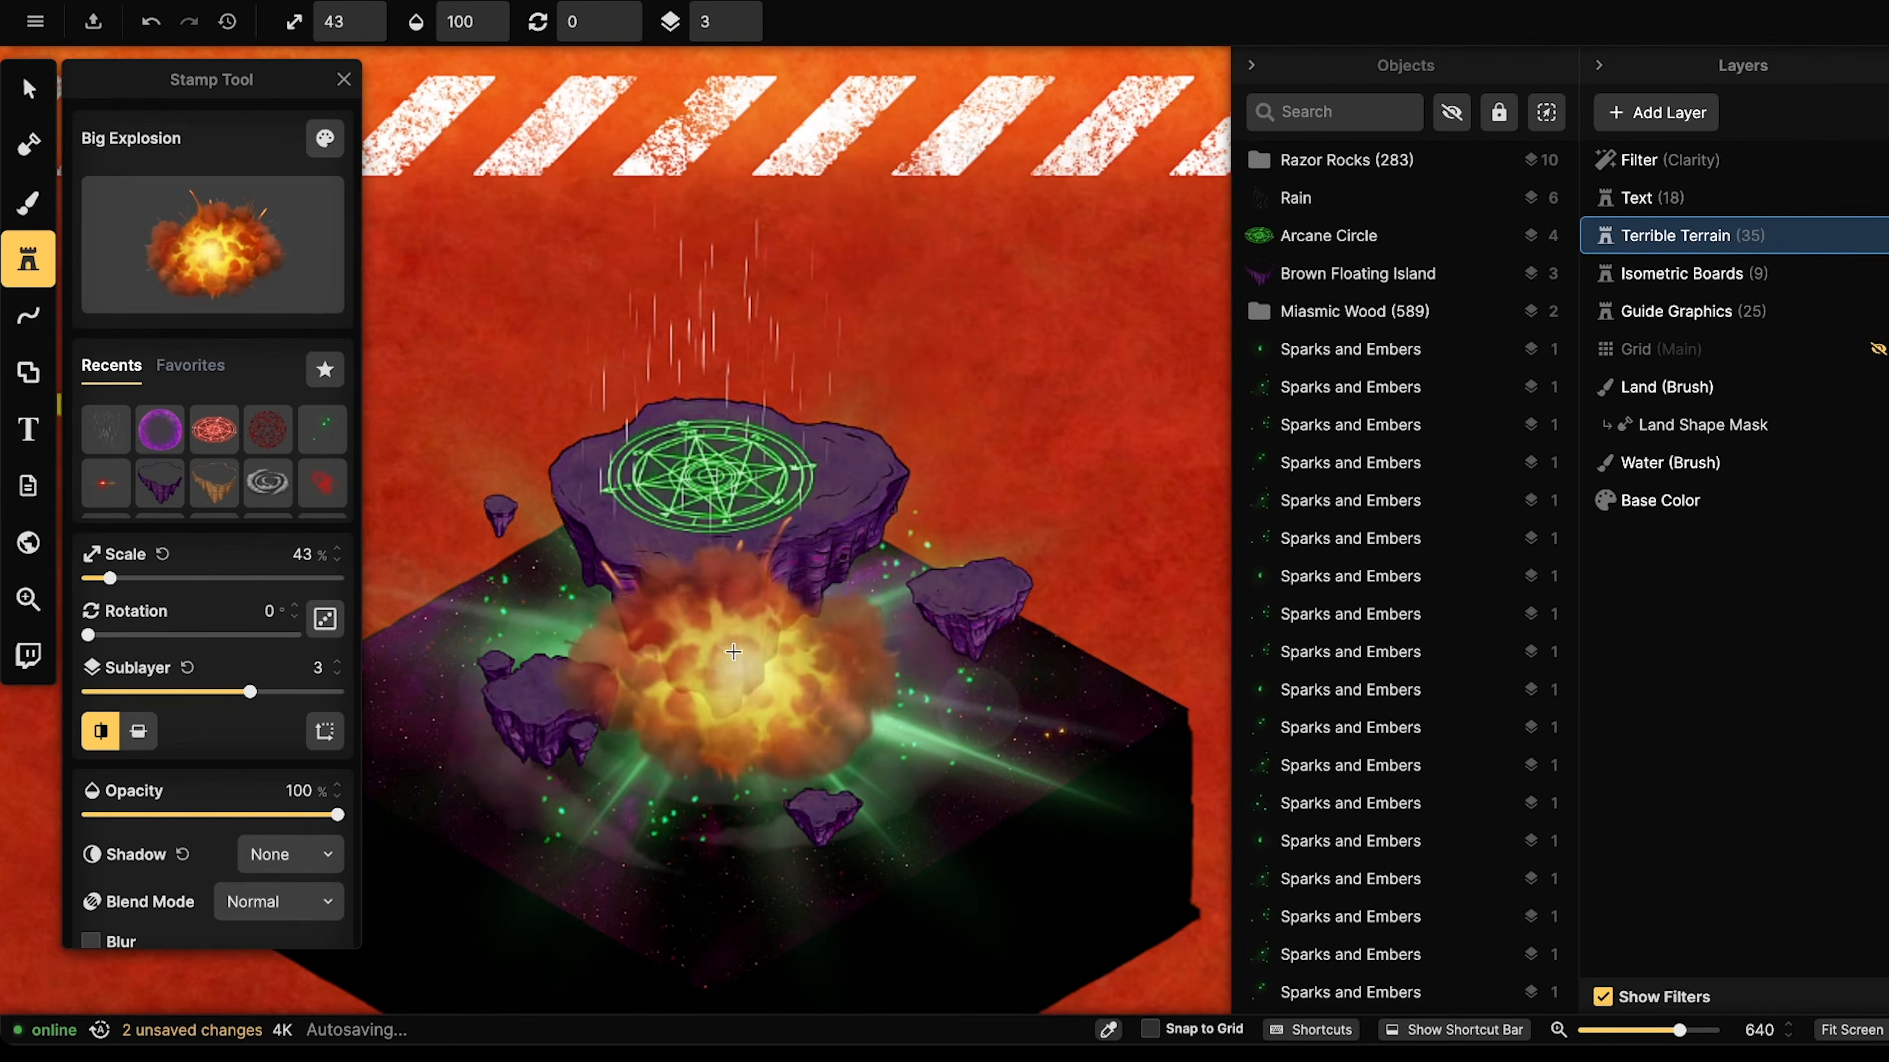
click(724, 671)
click(28, 89)
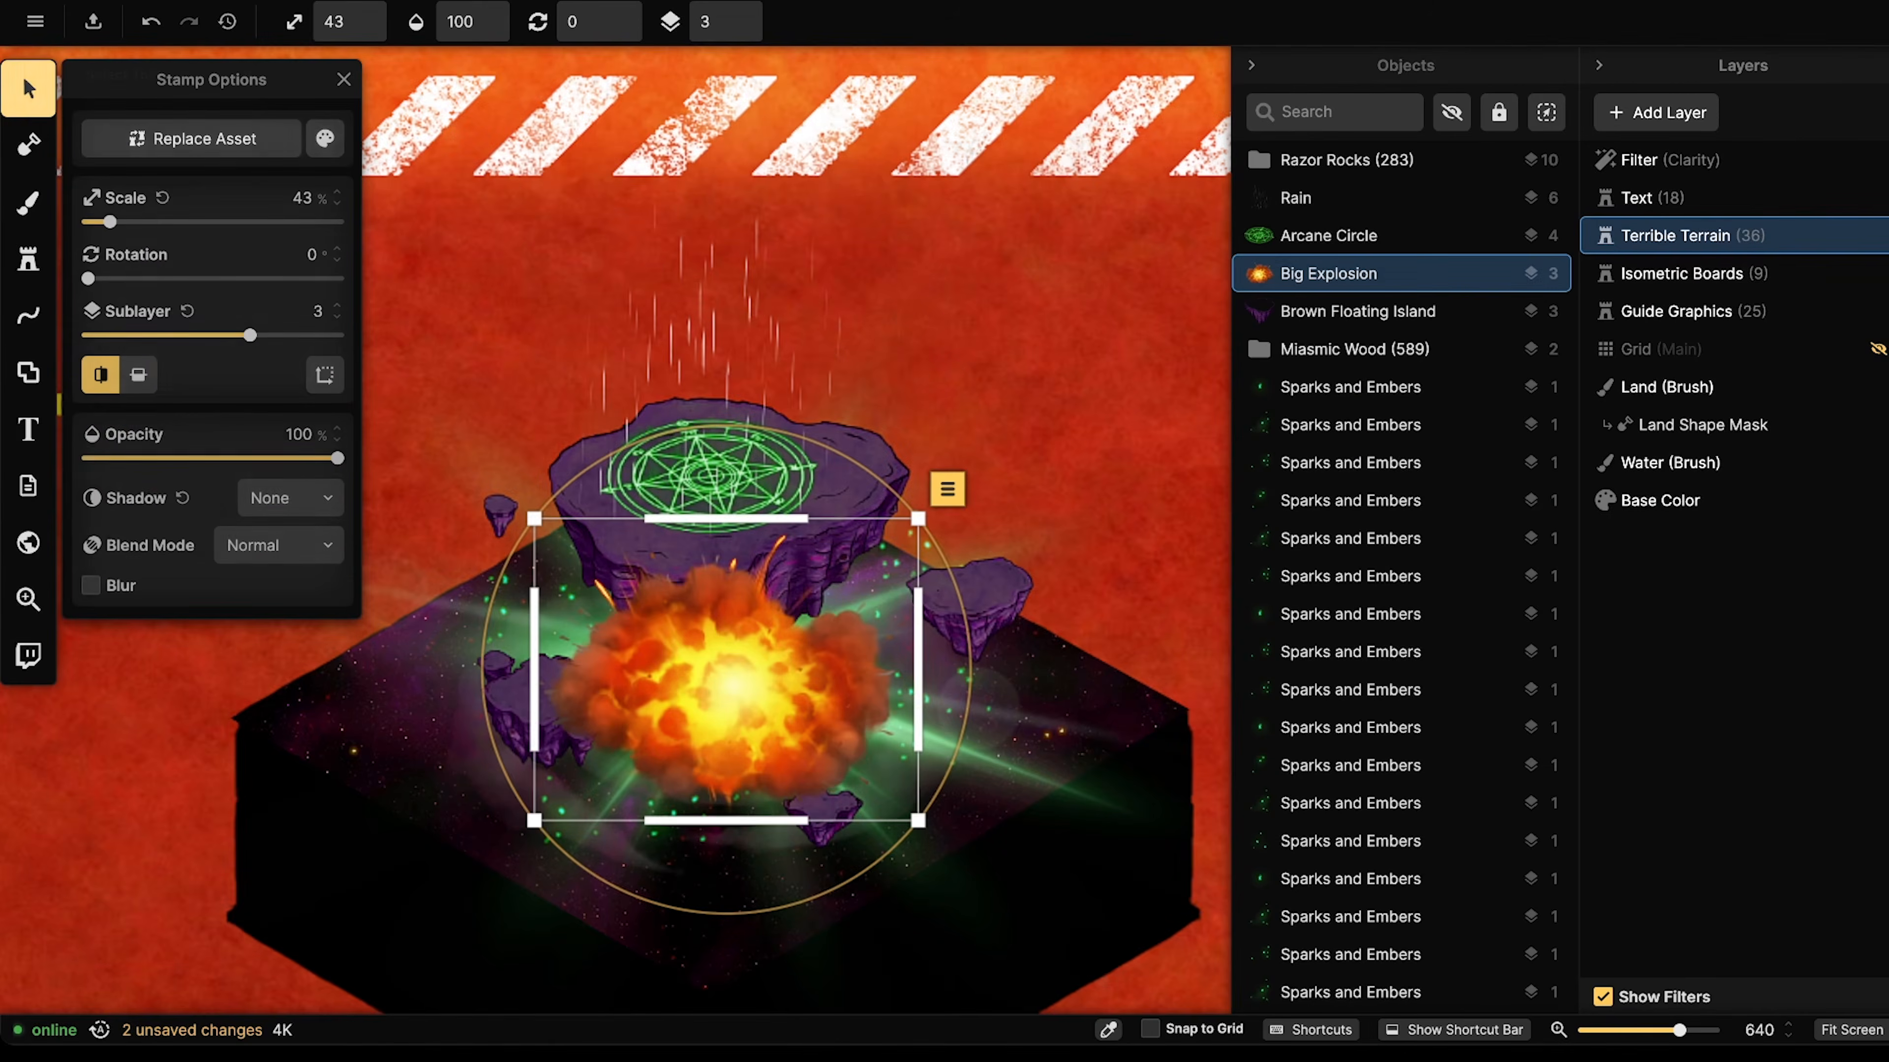
click(740, 32)
click(741, 32)
click(741, 32)
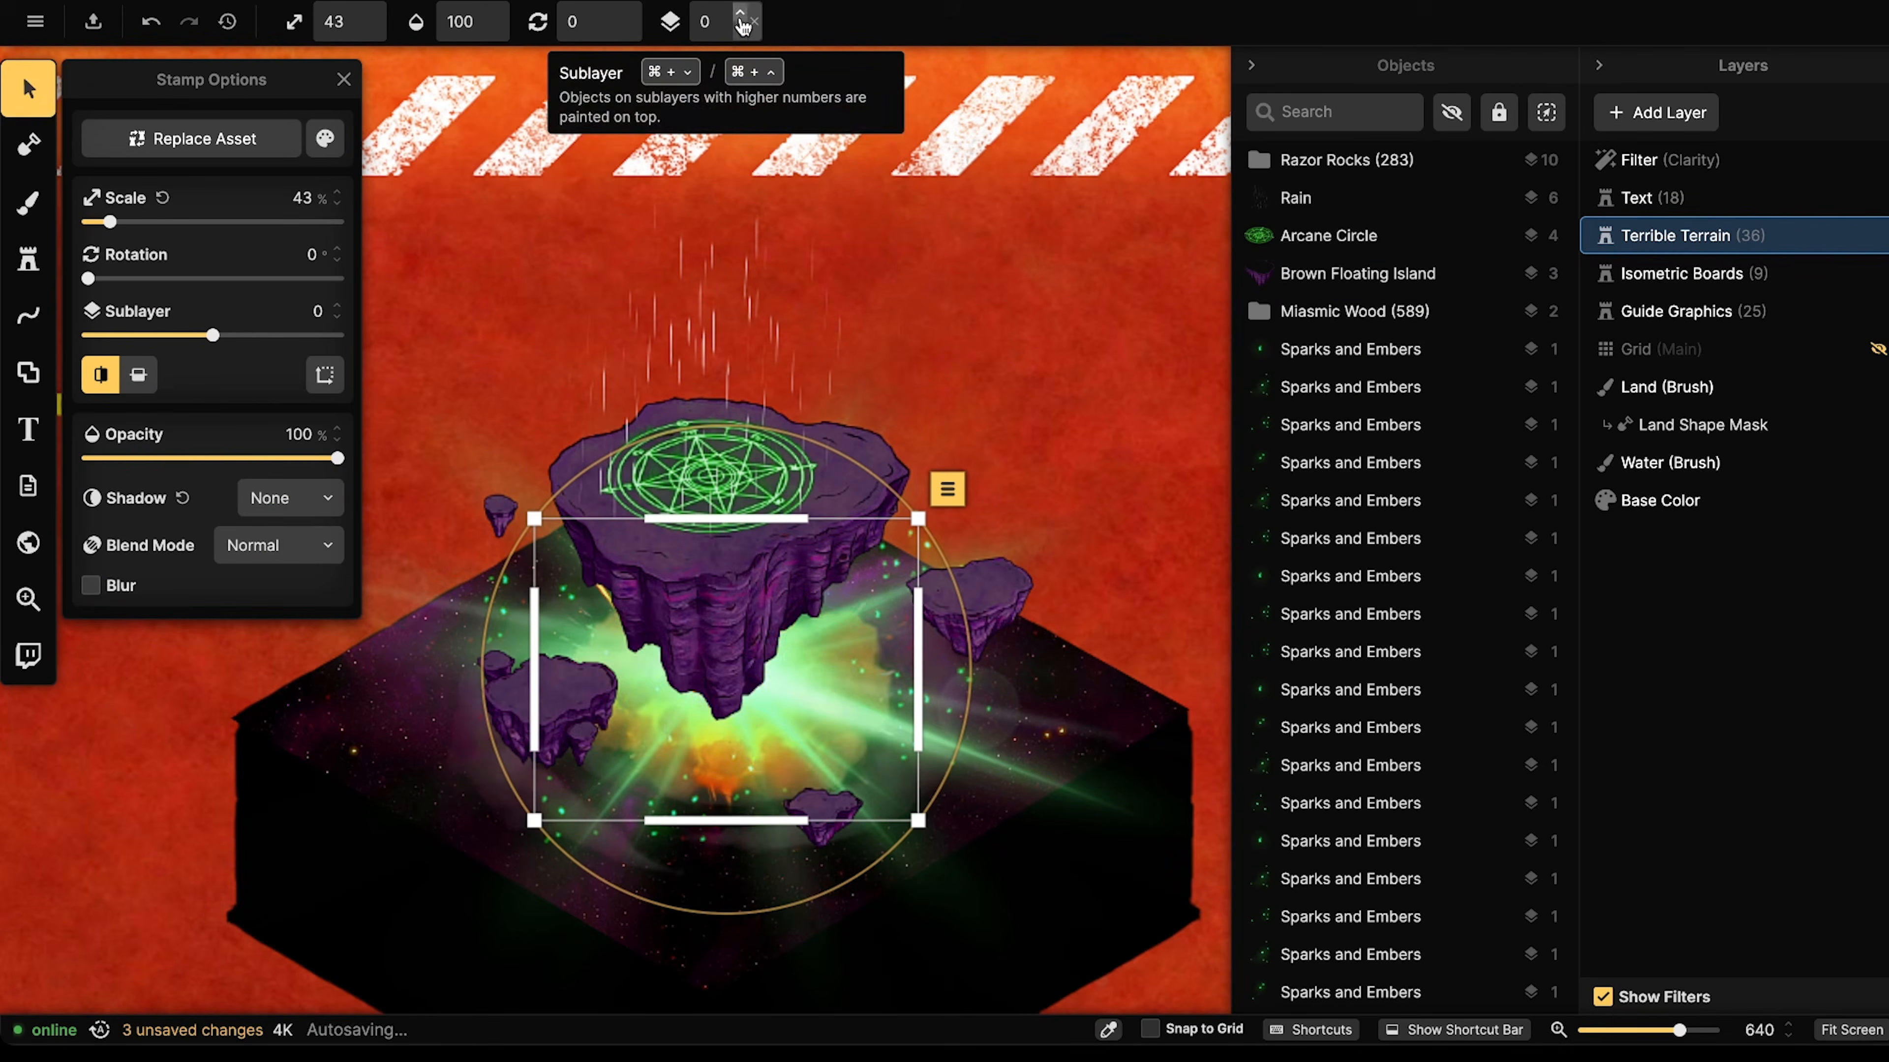
click(740, 12)
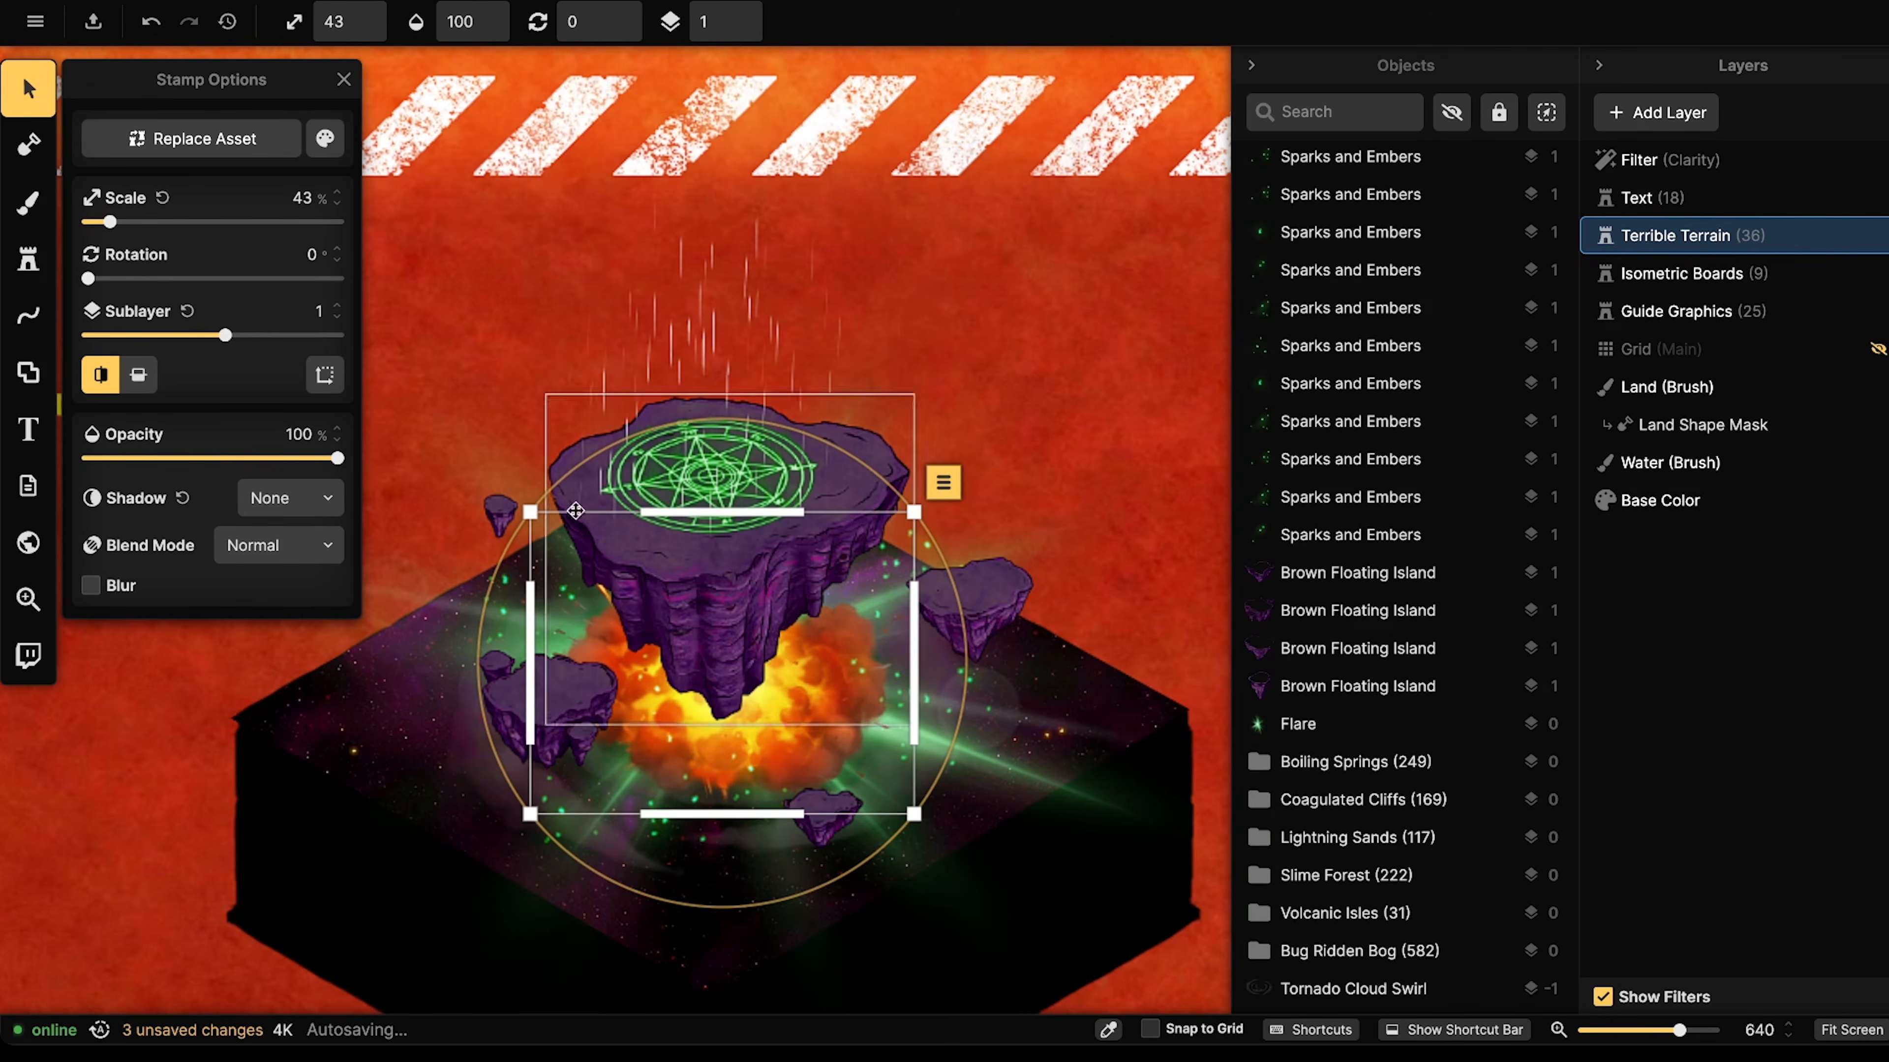
- Turn the explosion green with hue 107, enlarge it to 53% scale and position it beneath the large island
click(325, 138)
mouse_move(476, 154)
mouse_down()
mouse_move(455, 154)
mouse_move(481, 164)
mouse_up()
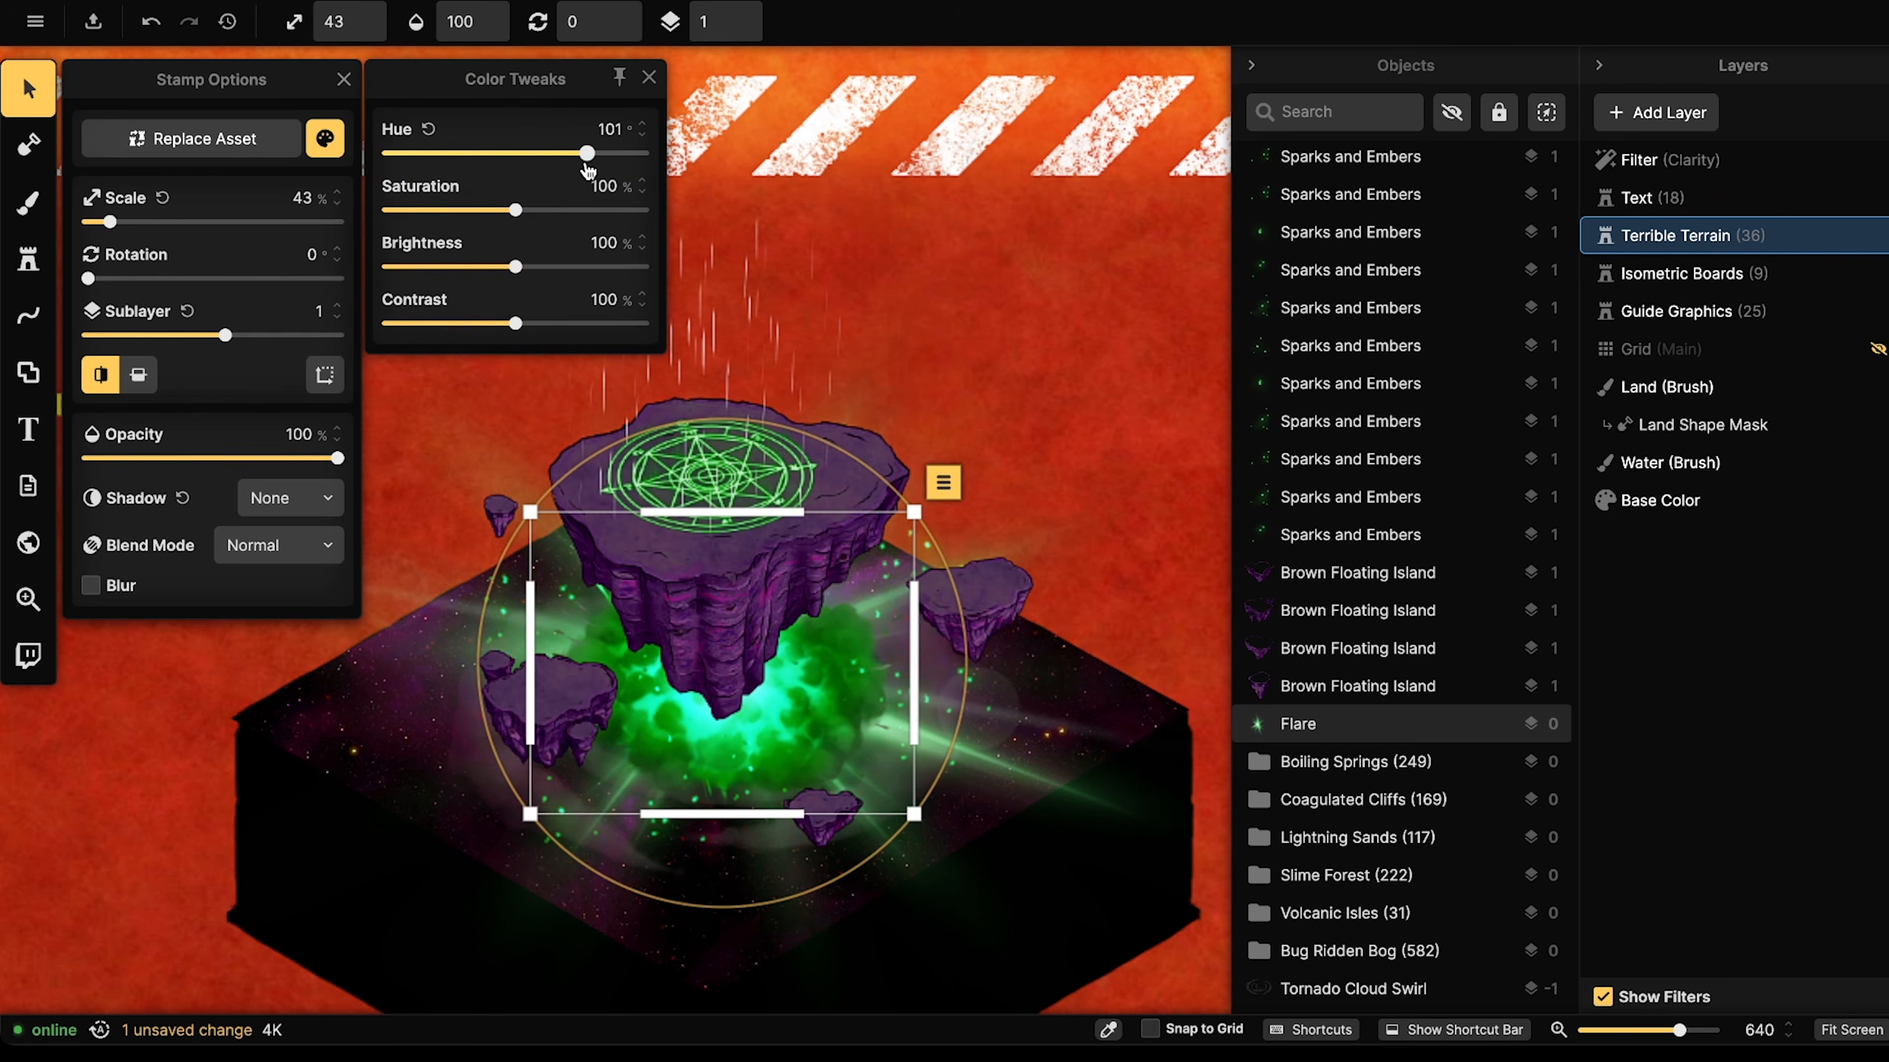
scroll(774, 724, up, 3)
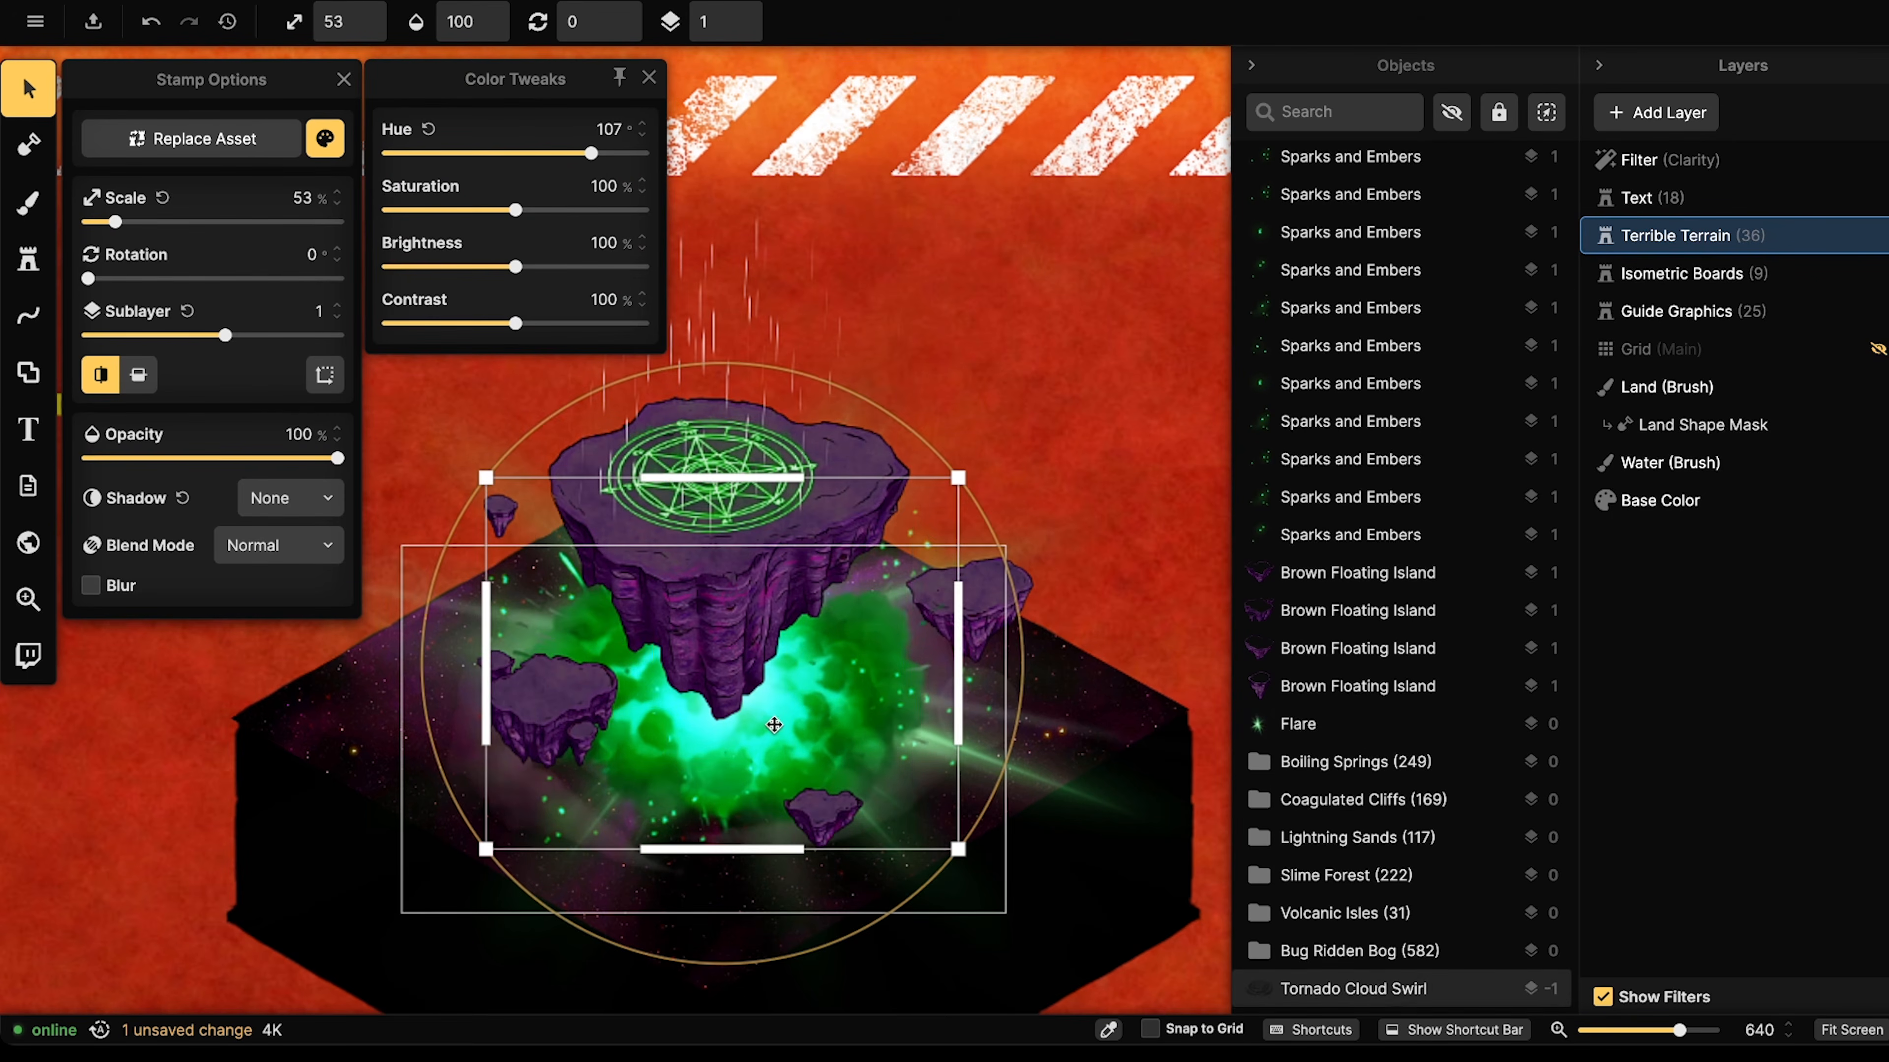
drag(769, 718, 764, 720)
scroll(437, 435, down, 3)
click(435, 435)
scroll(309, 325, down, 3)
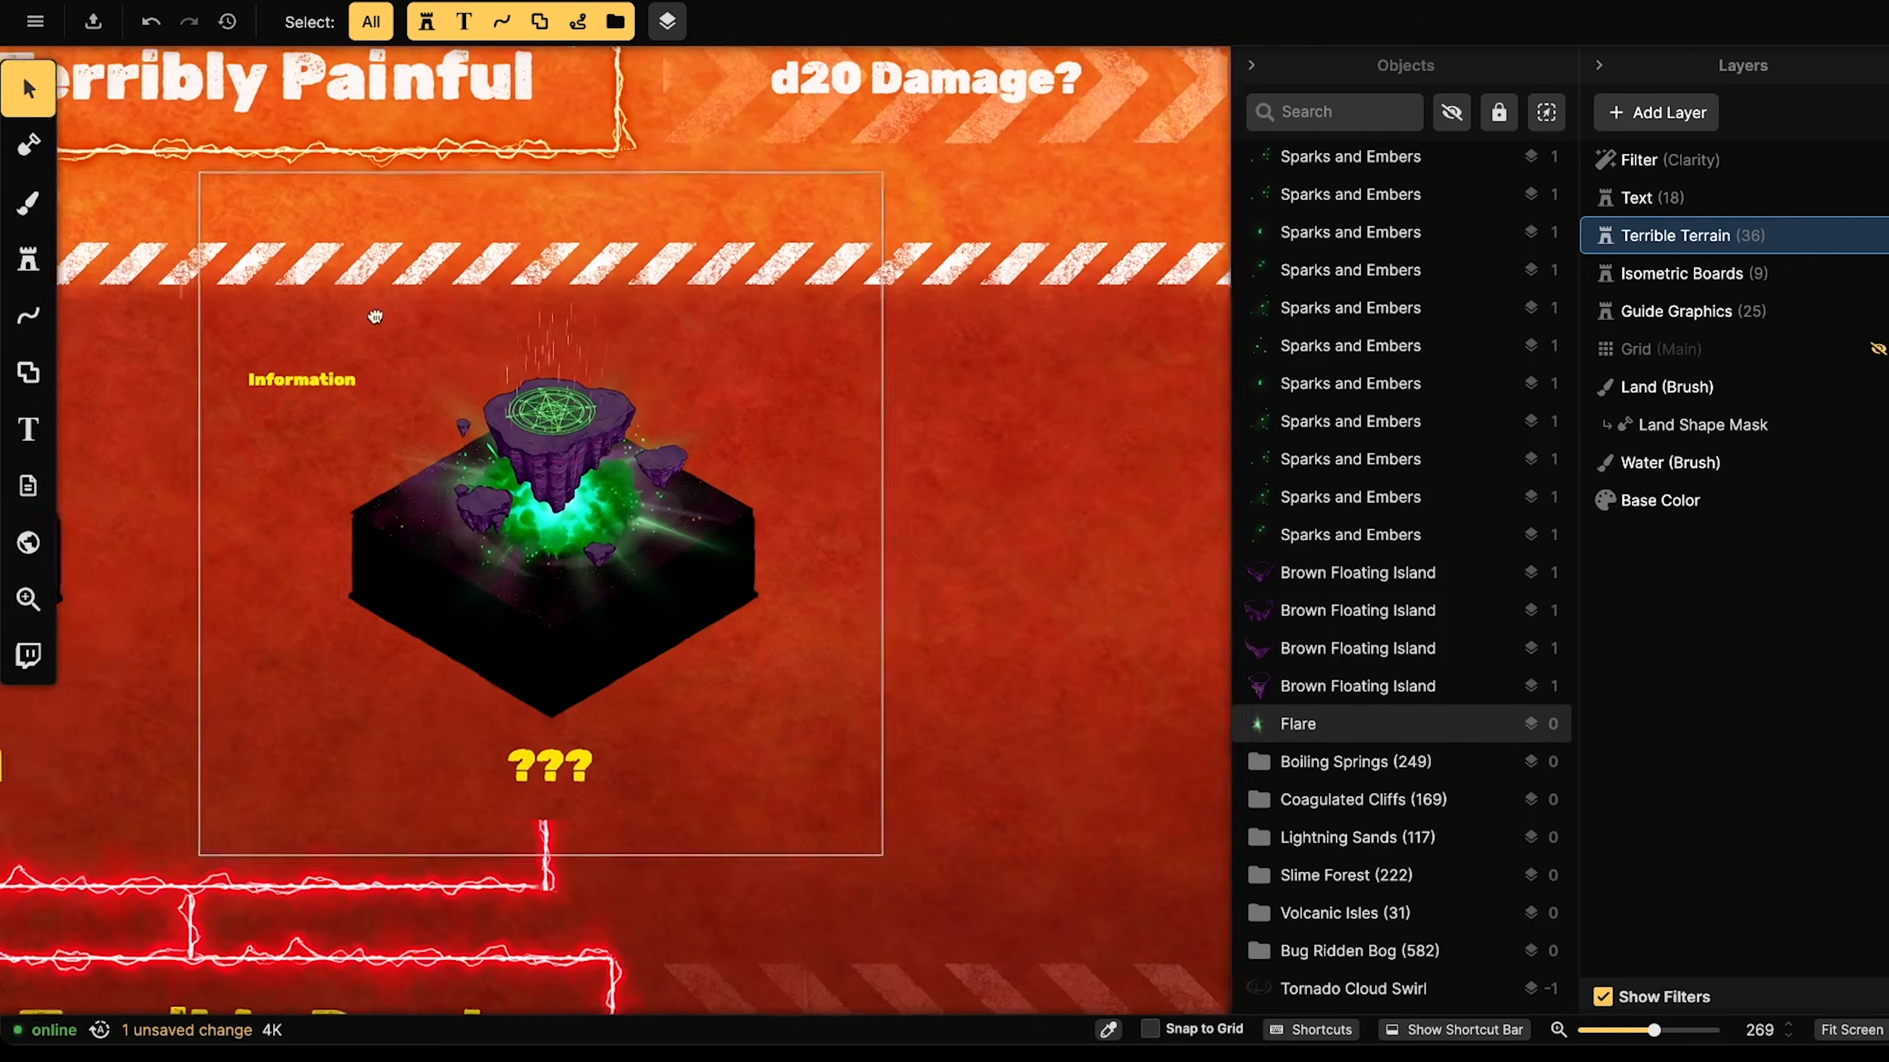
- Examine how the rain and the green explosion look together on the ??? block
drag(669, 301, 704, 328)
mouse_move(676, 401)
mouse_down()
mouse_move(680, 418)
mouse_move(712, 403)
mouse_up()
scroll(681, 418, up, 3)
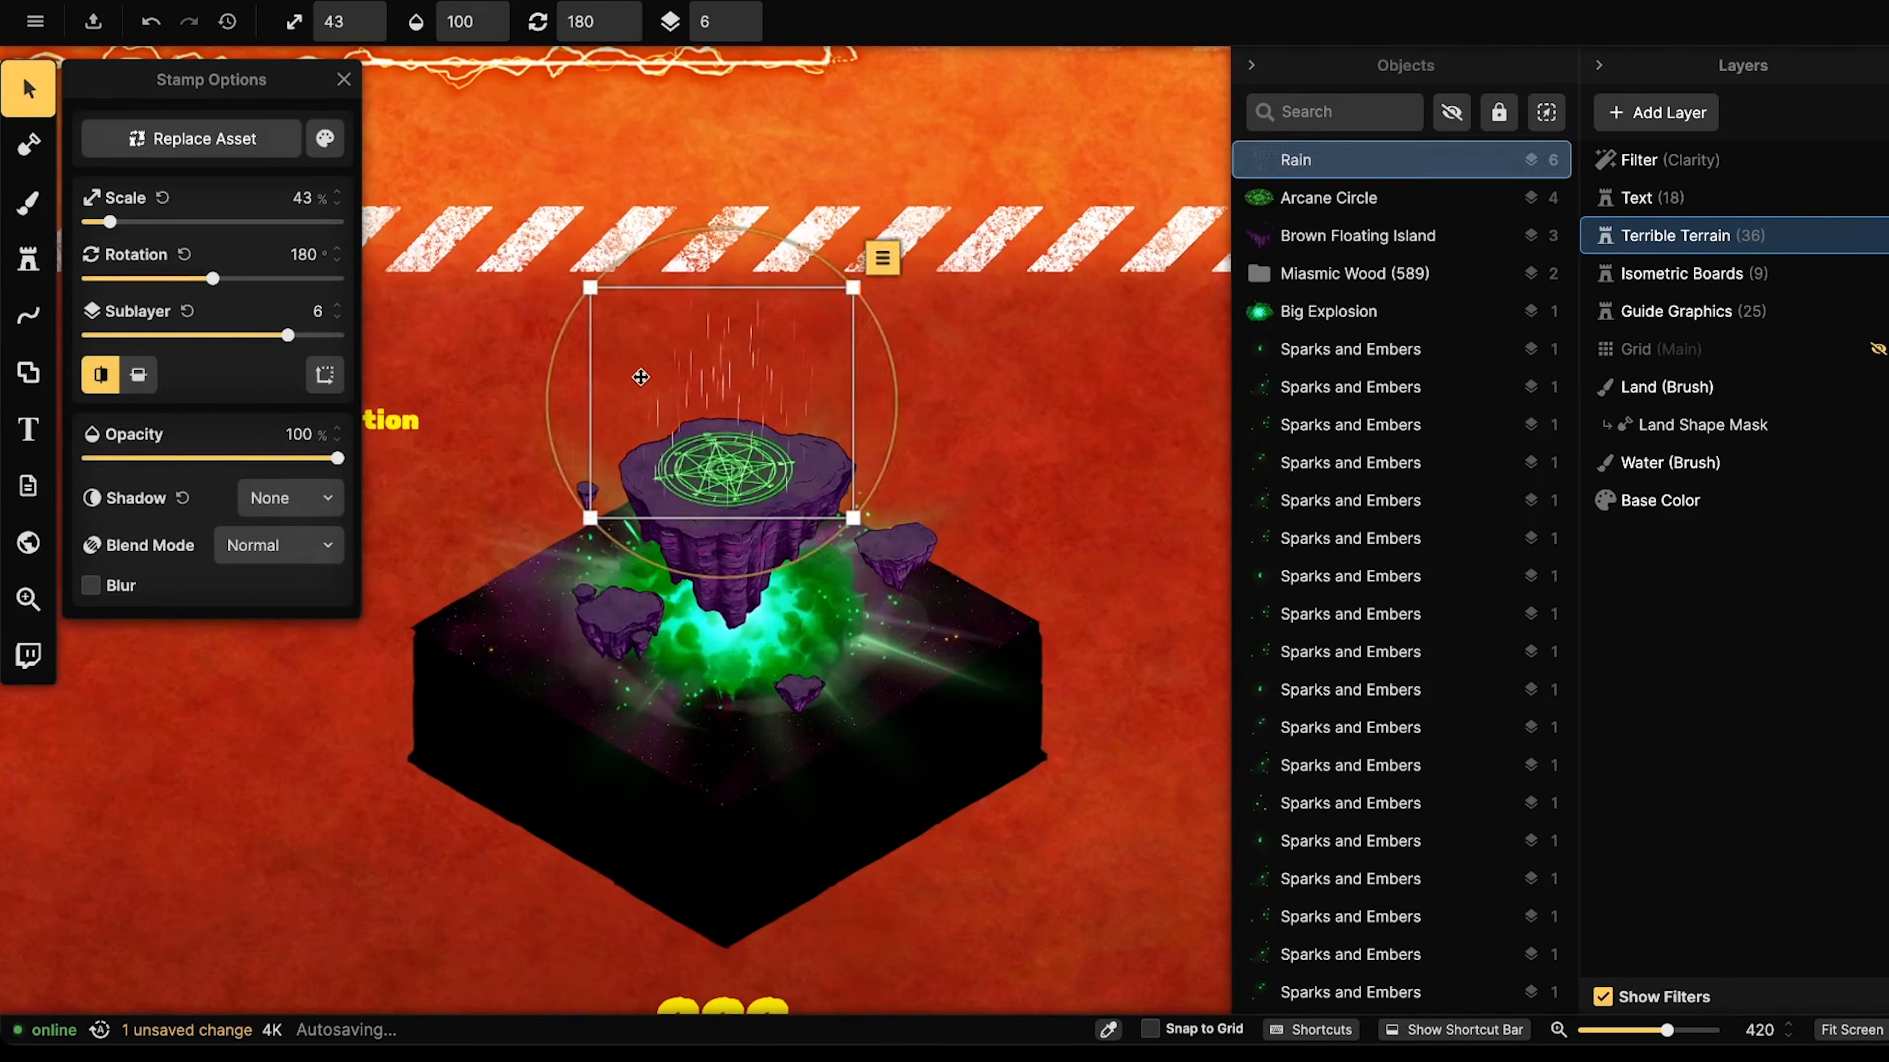
key(Escape)
scroll(601, 372, down, 3)
drag(601, 372, 591, 380)
scroll(592, 380, up, 3)
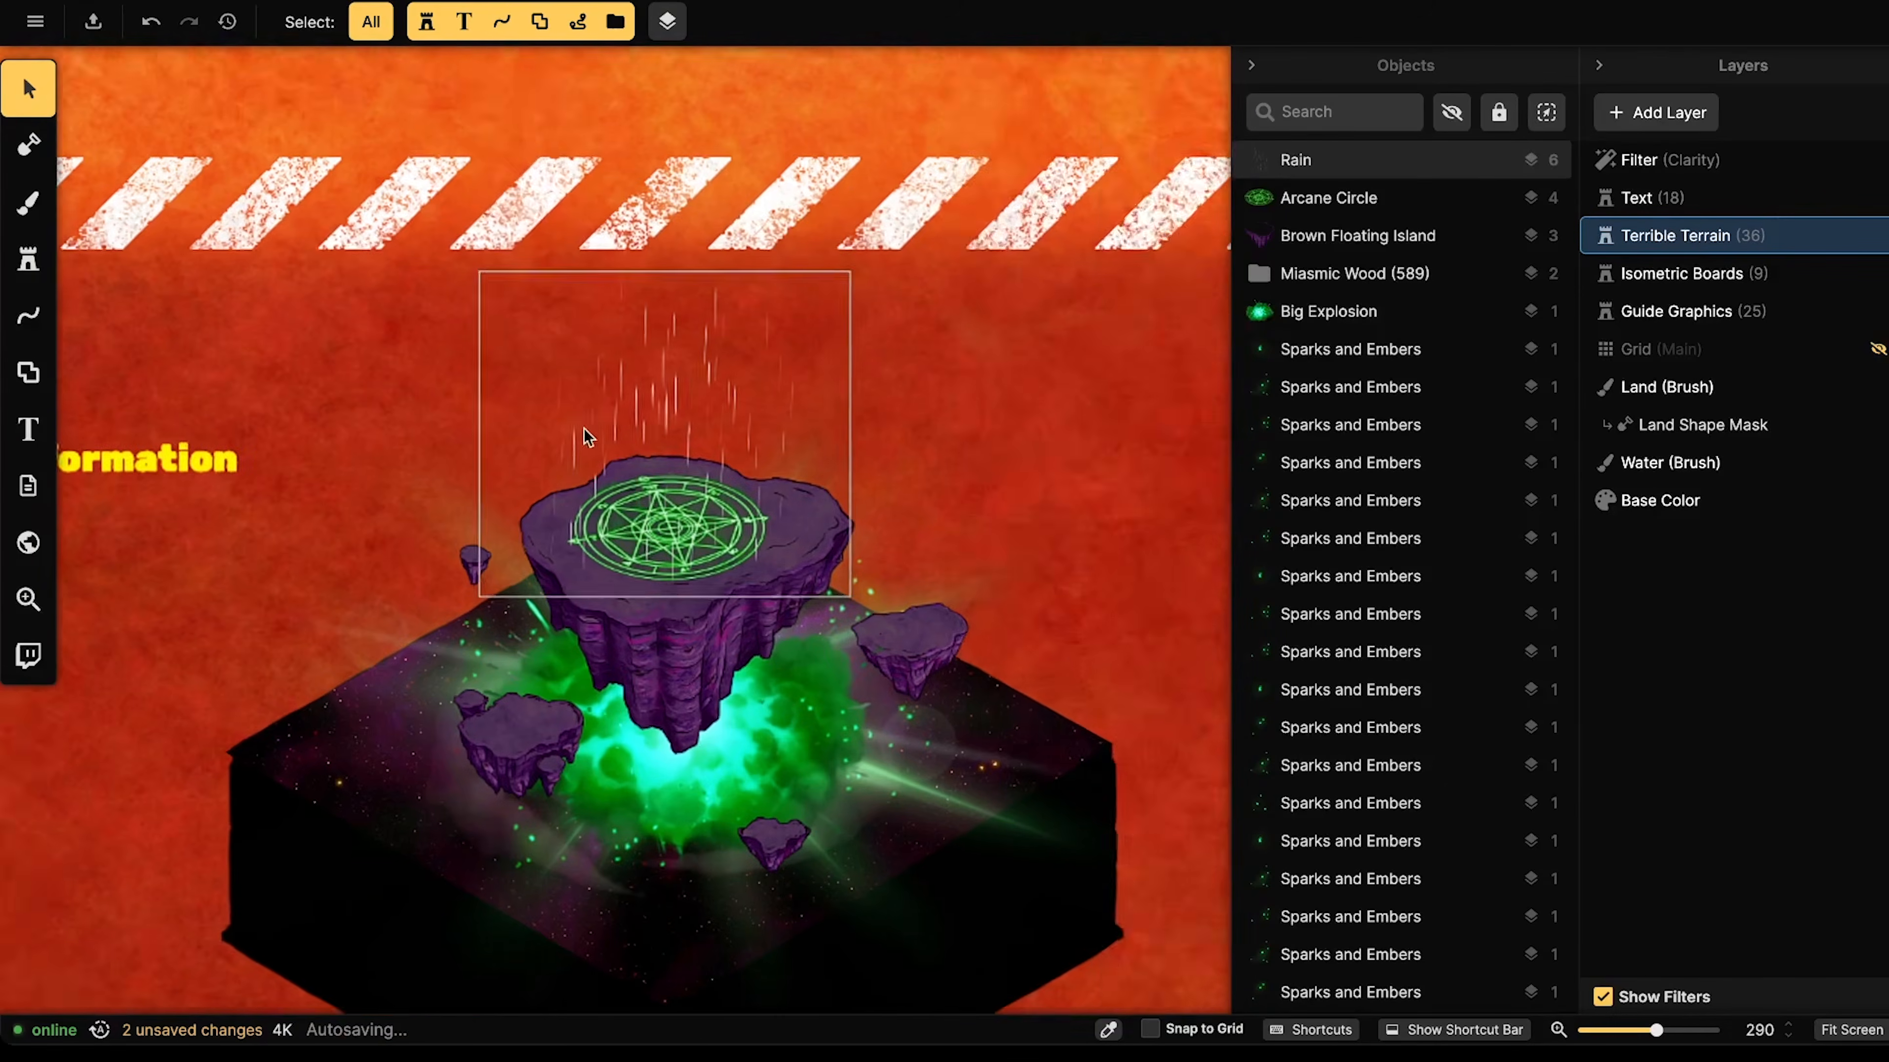
scroll(494, 521, down, 2)
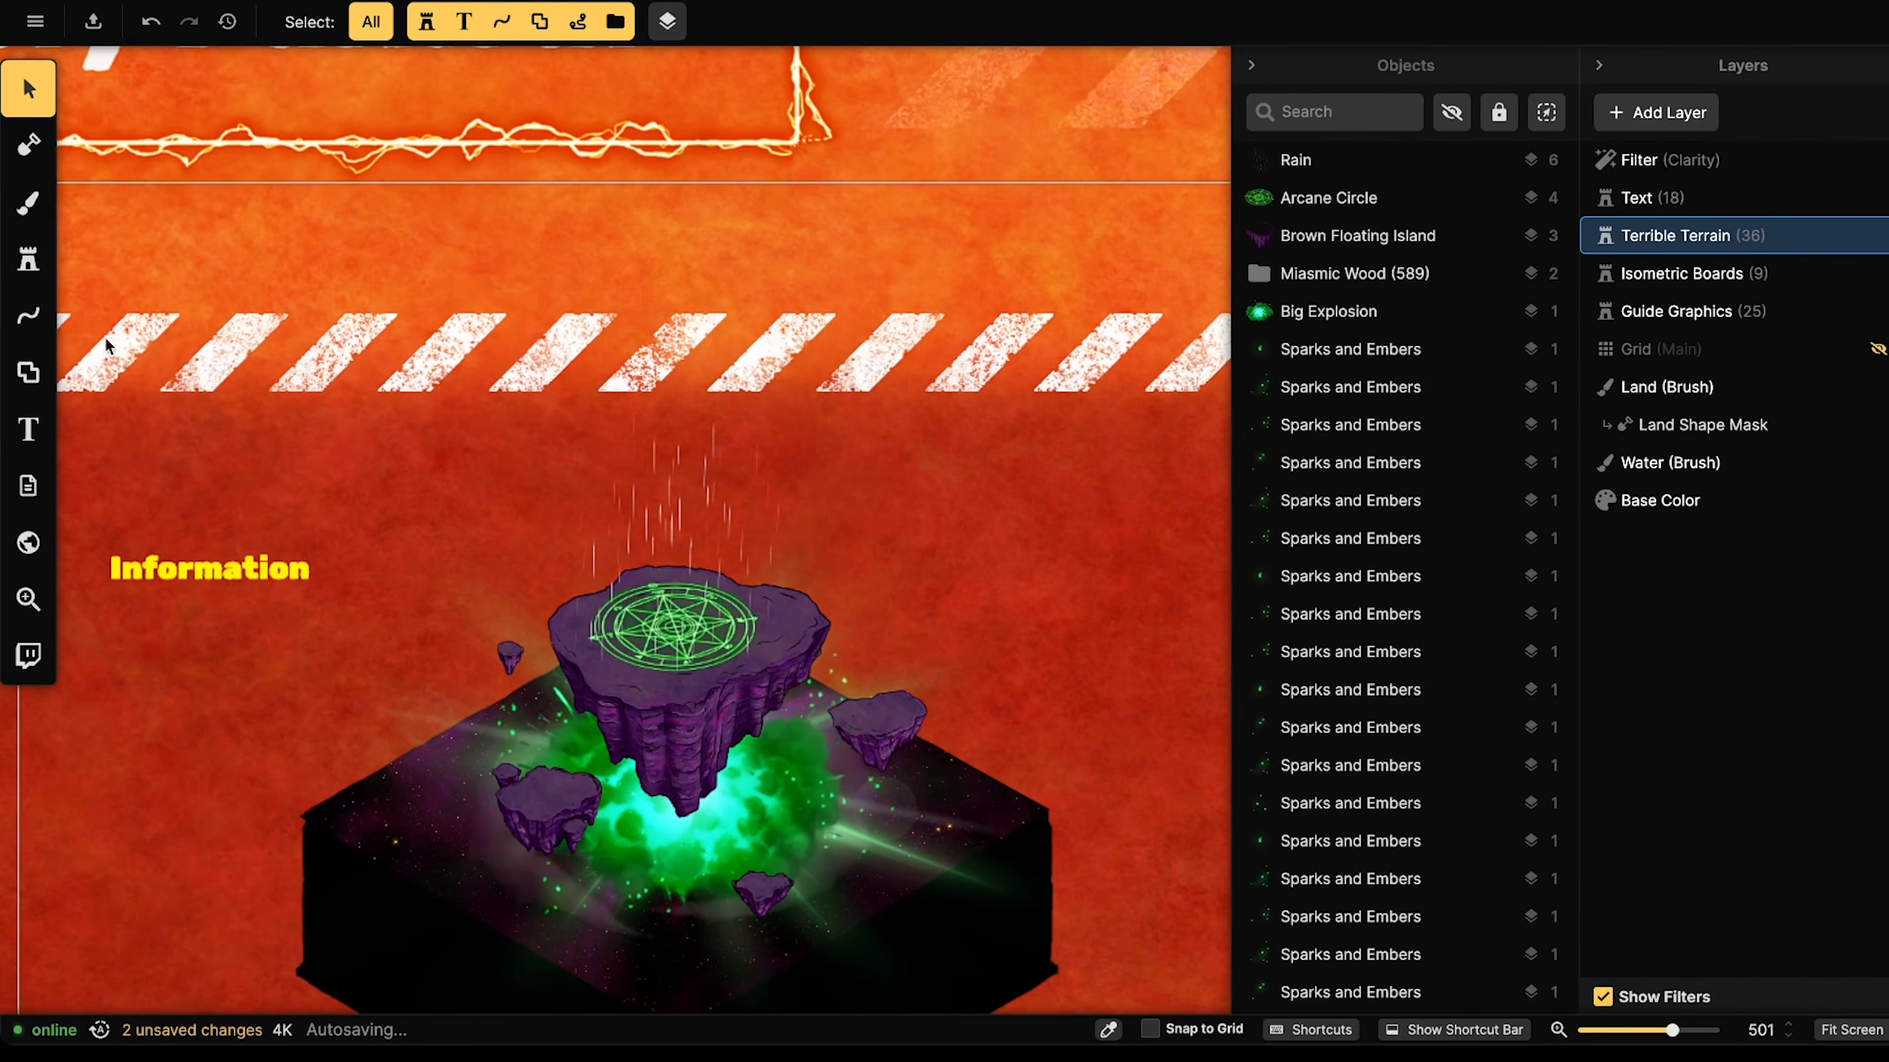
- Search the Fantasy World stamp pack for "rock" and choose the Brown Floating Rock
click(28, 260)
click(160, 246)
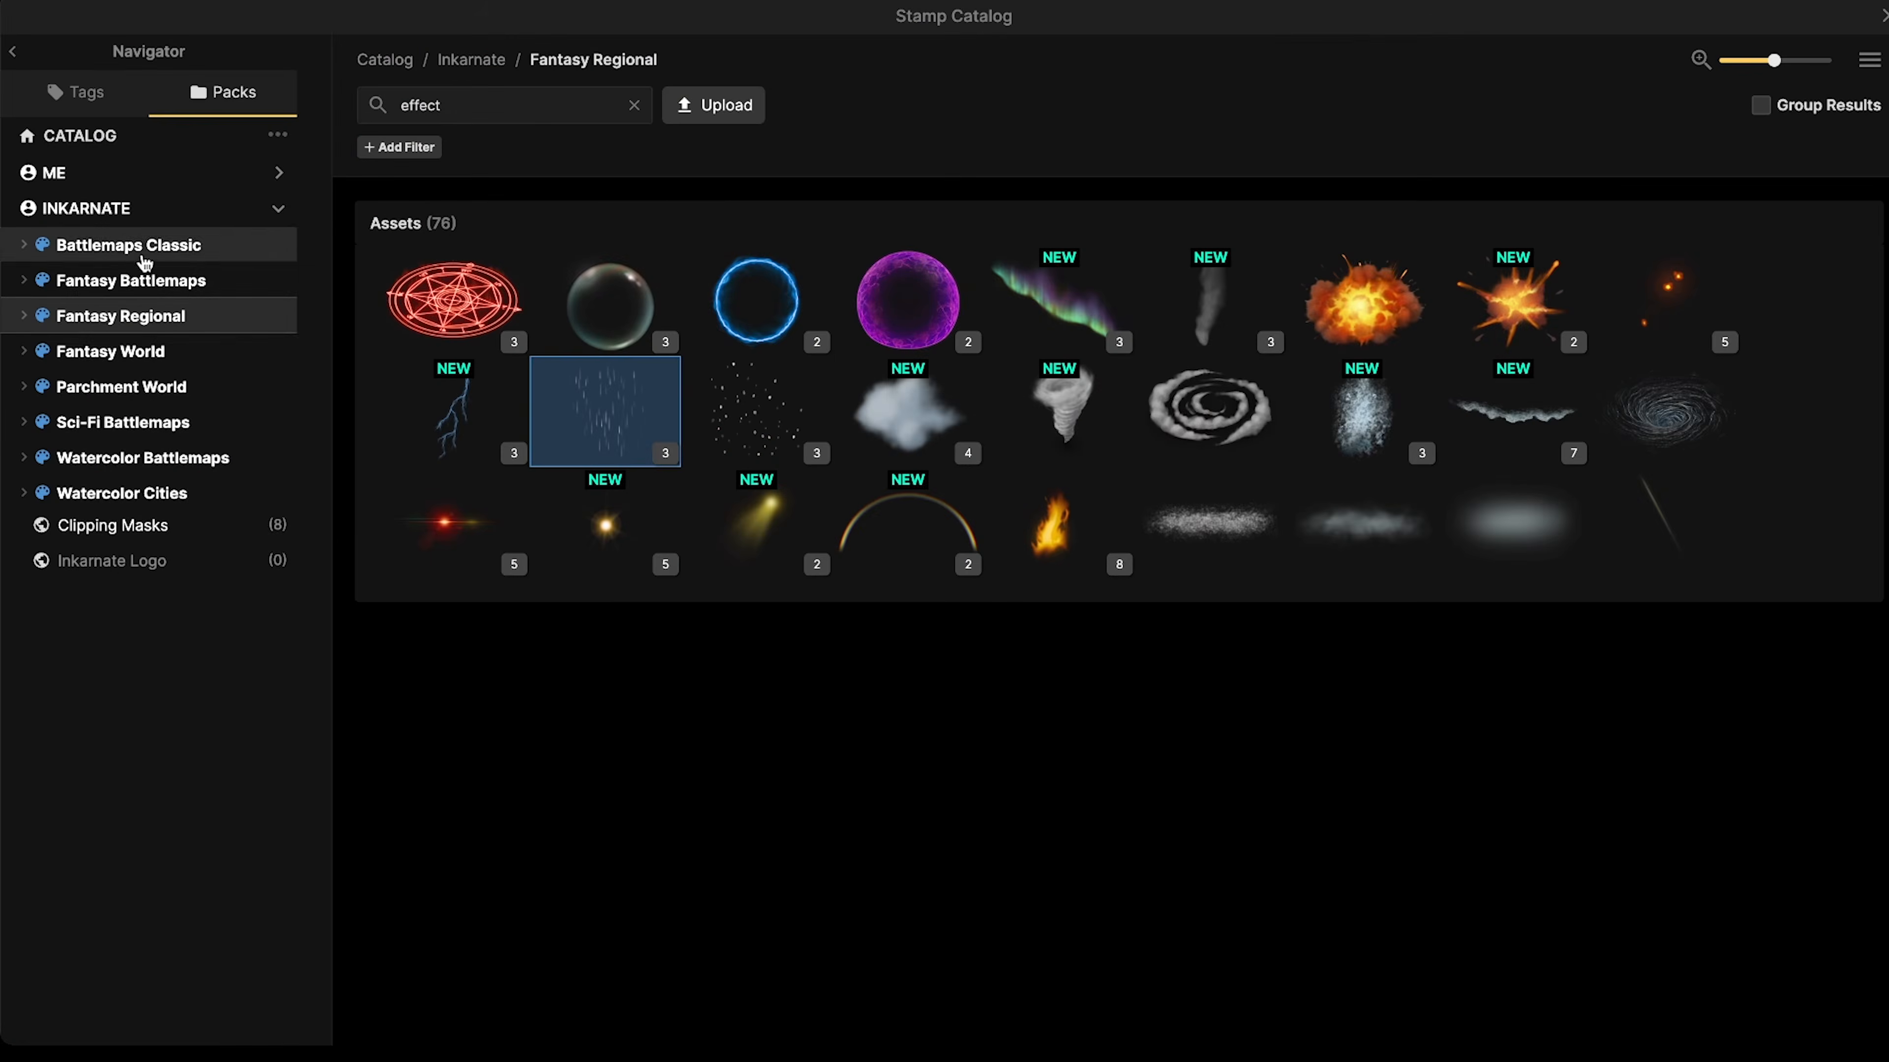
click(133, 347)
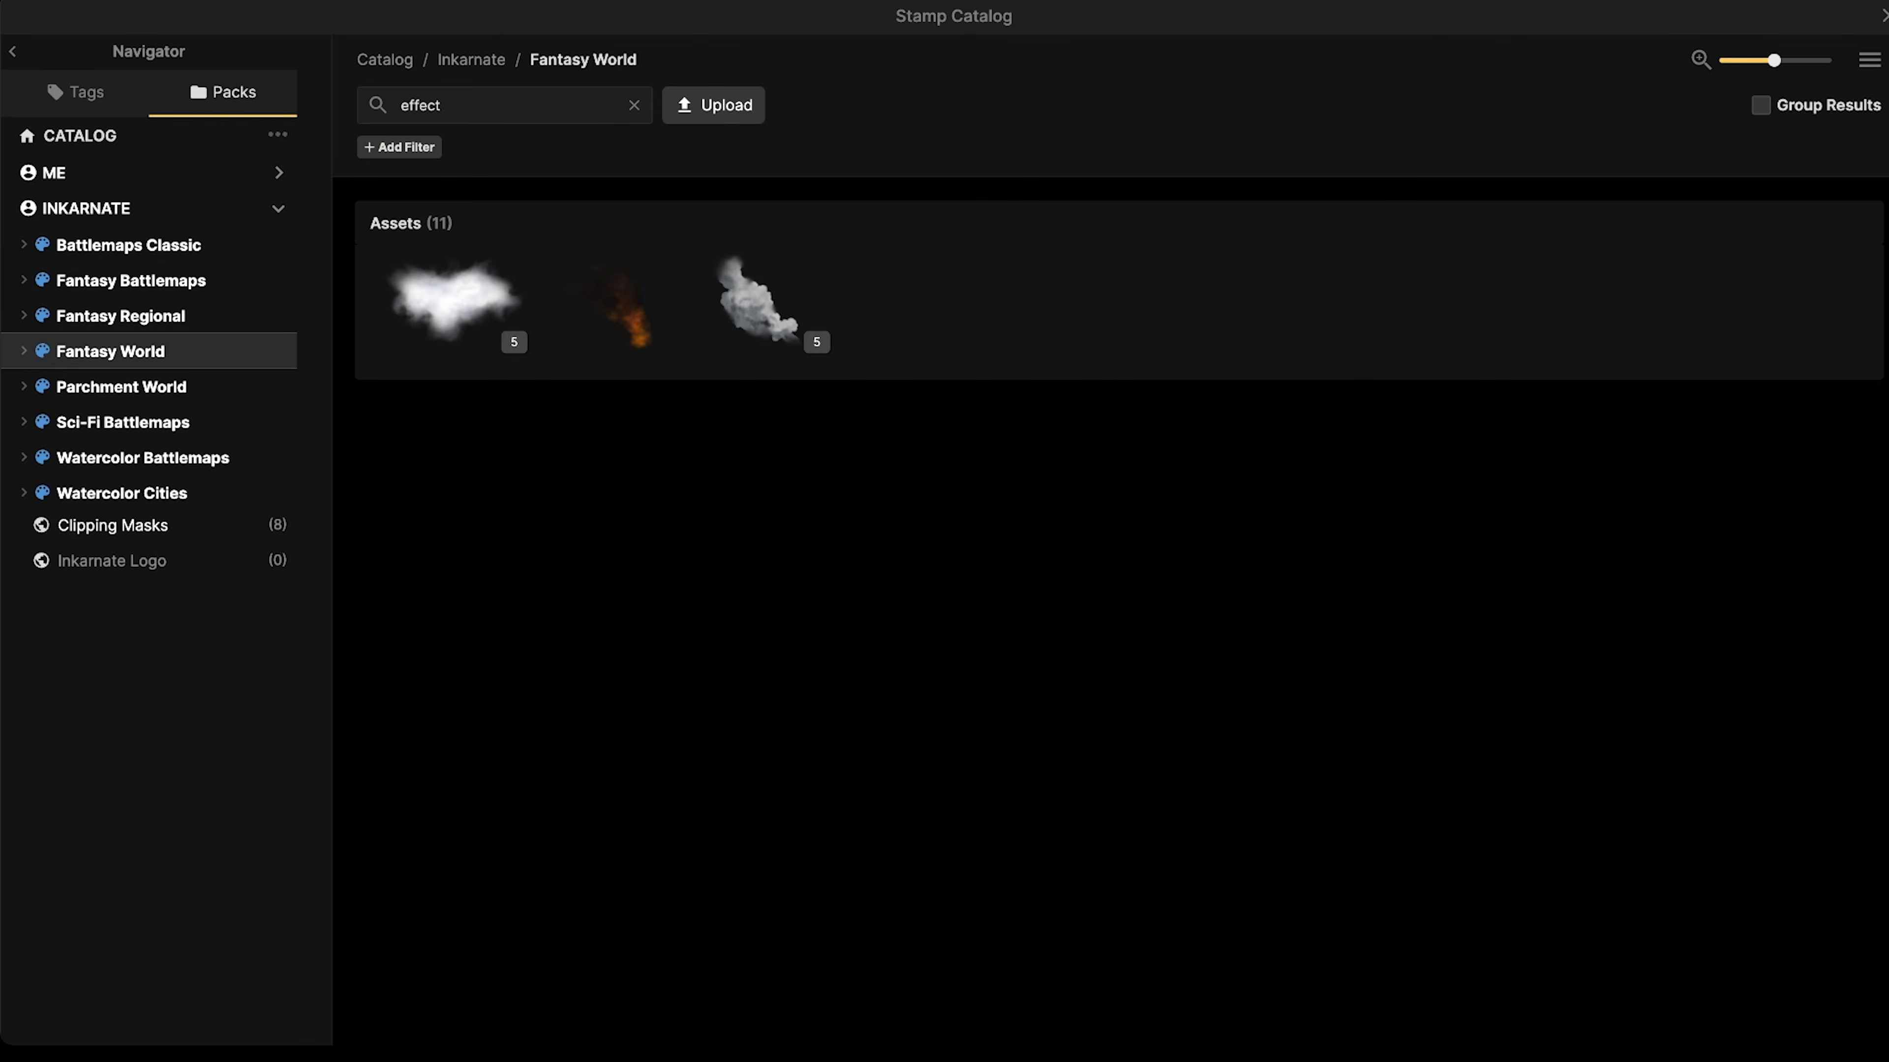
click(534, 95)
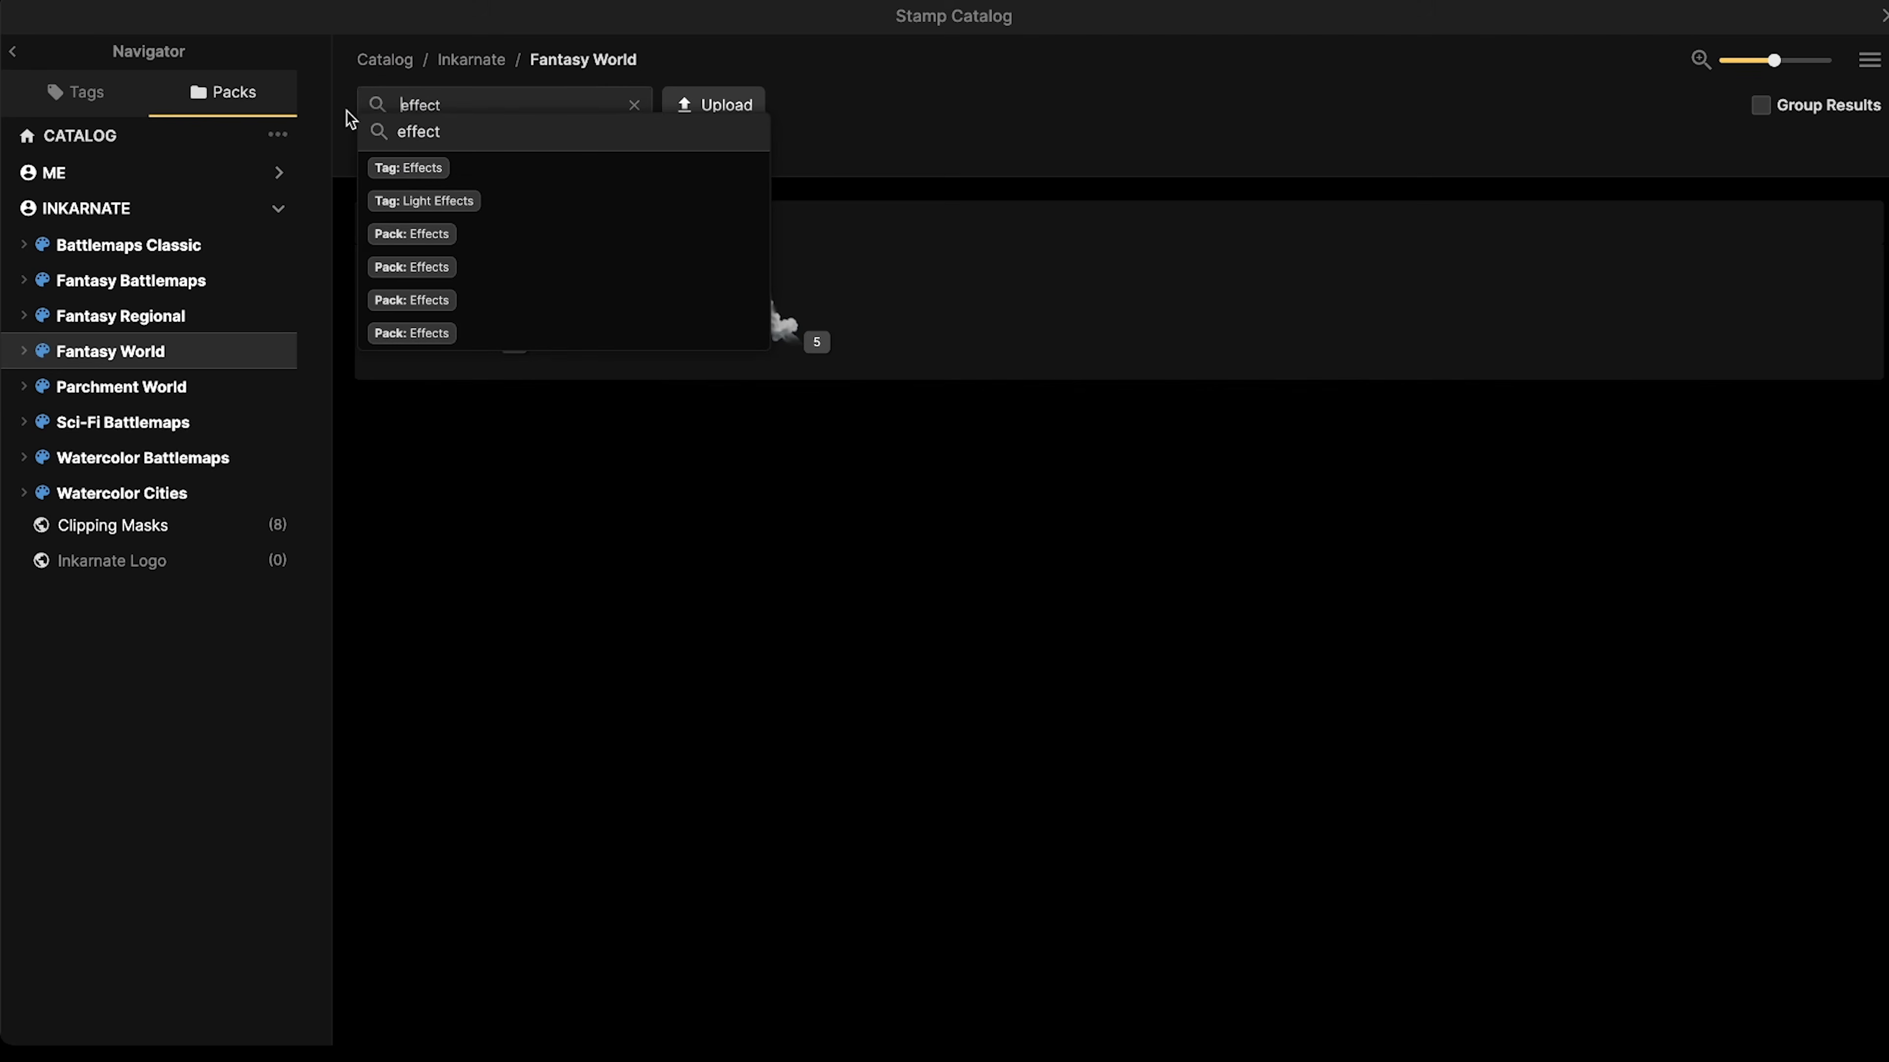
key(BackSpace)
key(BackSpace)
key(BackSpace)
key(BackSpace)
key(BackSpace)
key(BackSpace)
text(rovk)
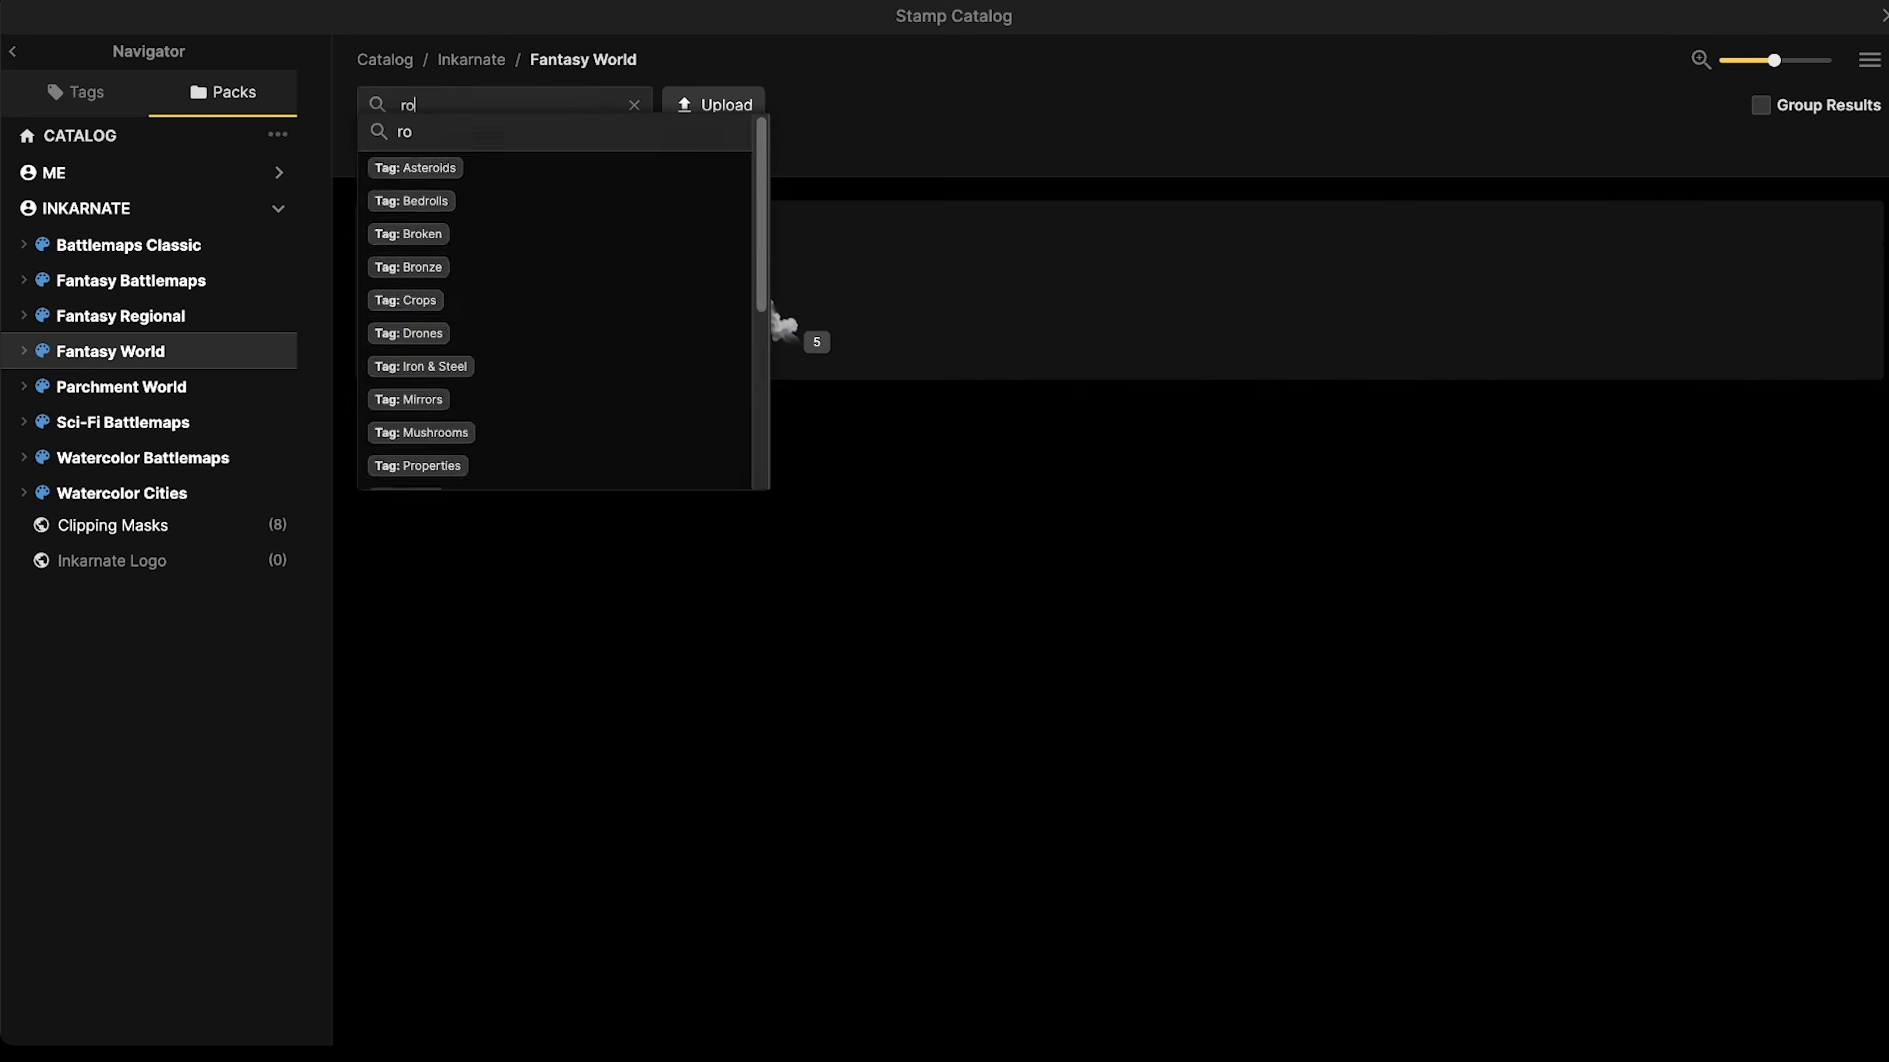
key(Return)
key(BackSpace)
key(BackSpace)
text(ck)
key(Return)
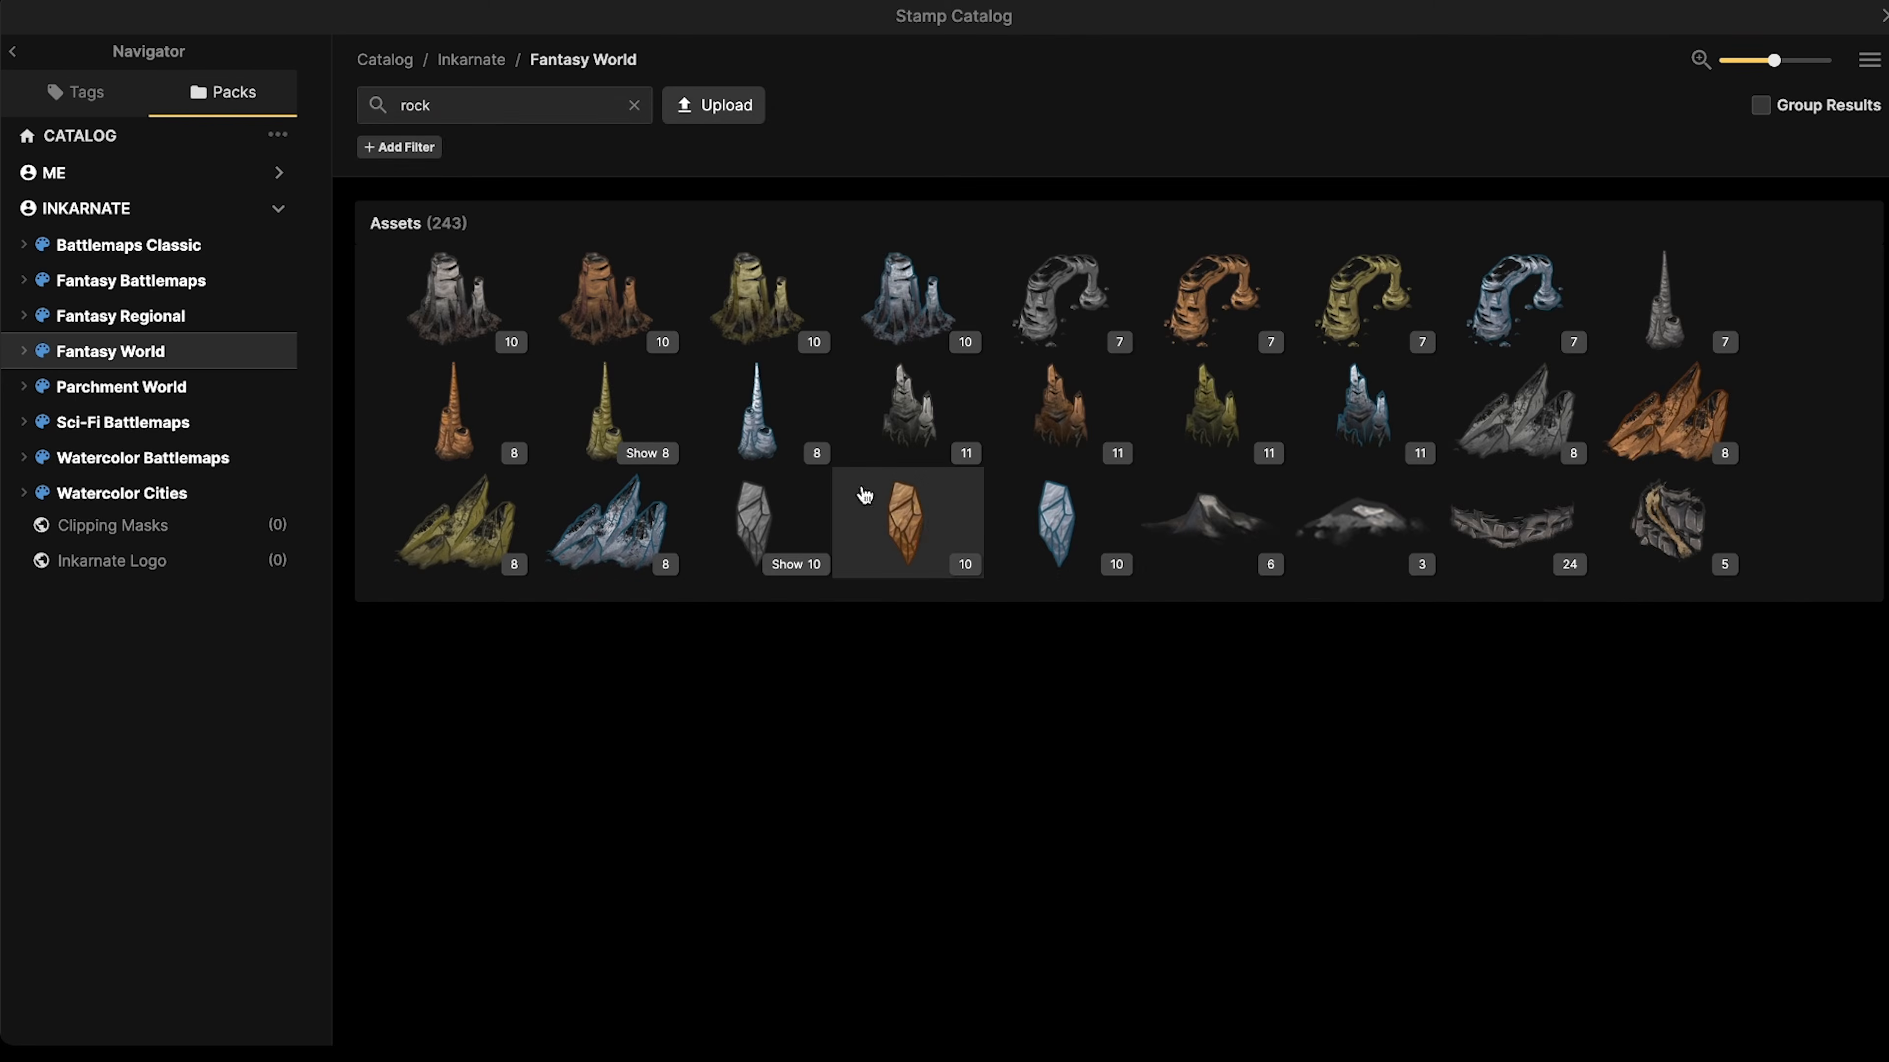
click(925, 533)
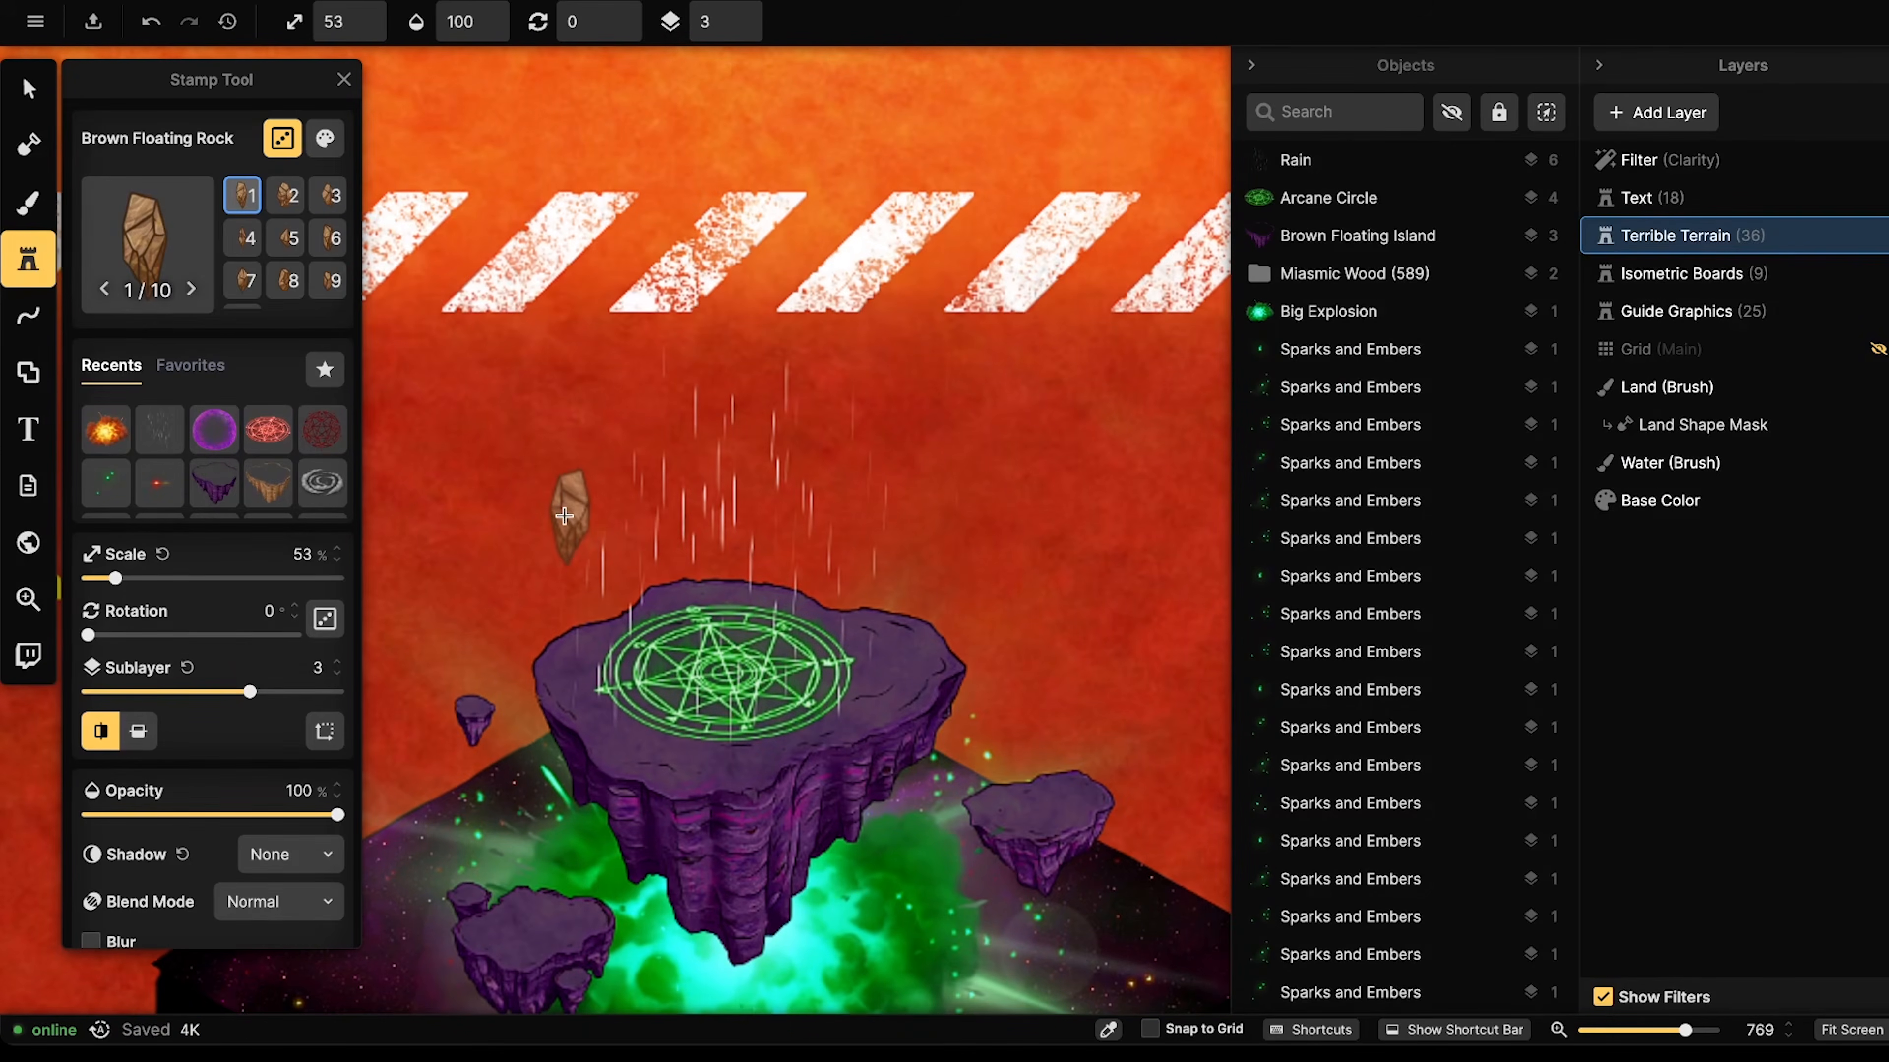
- Tint the floating rock purple with hue -118, brightness 69% and contrast 153%, and place four on sublayer 3 behind the large island's upper-left edge
click(320, 139)
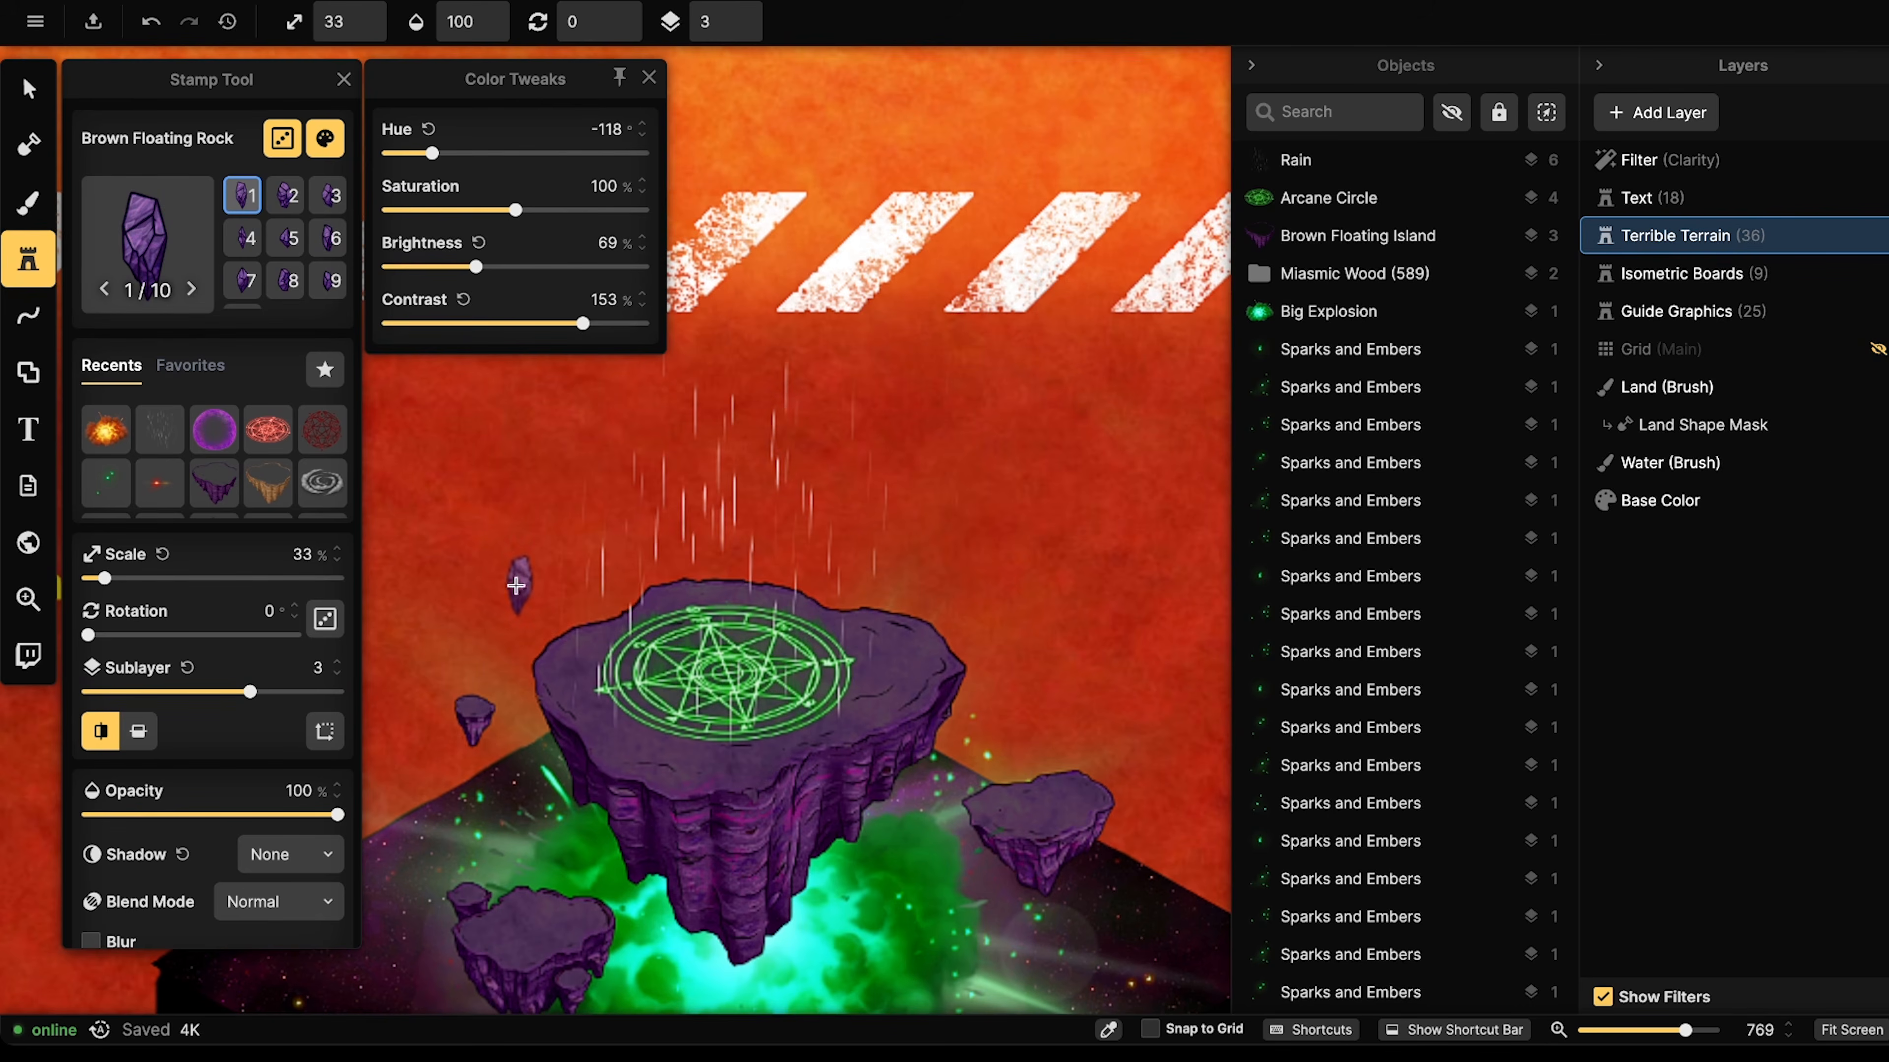
click(610, 570)
click(590, 605)
click(601, 618)
click(584, 631)
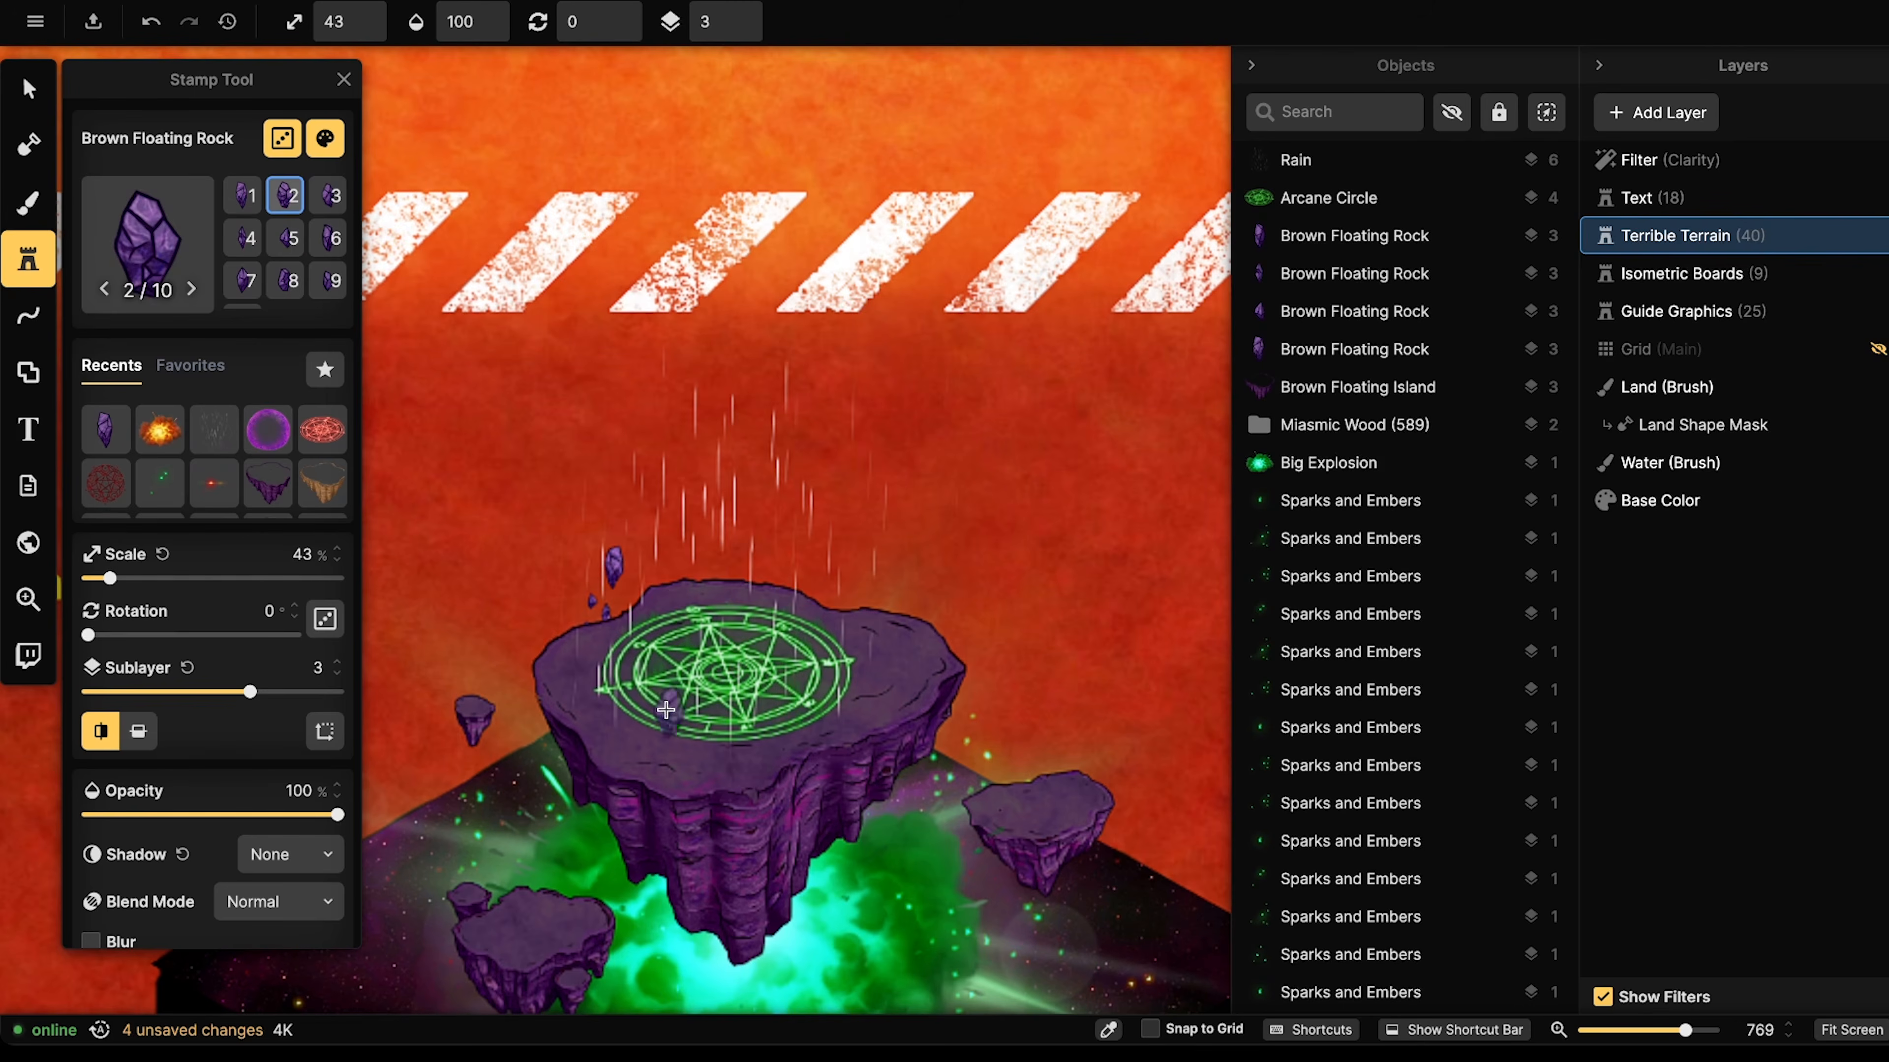
click(665, 709)
click(723, 550)
key(ctrl+z)
key(ctrl+z)
- Scatter ten purple floating rocks around the arcane circle on sublayer 5, at 43% scale and smaller
scroll(703, 21, up, 2)
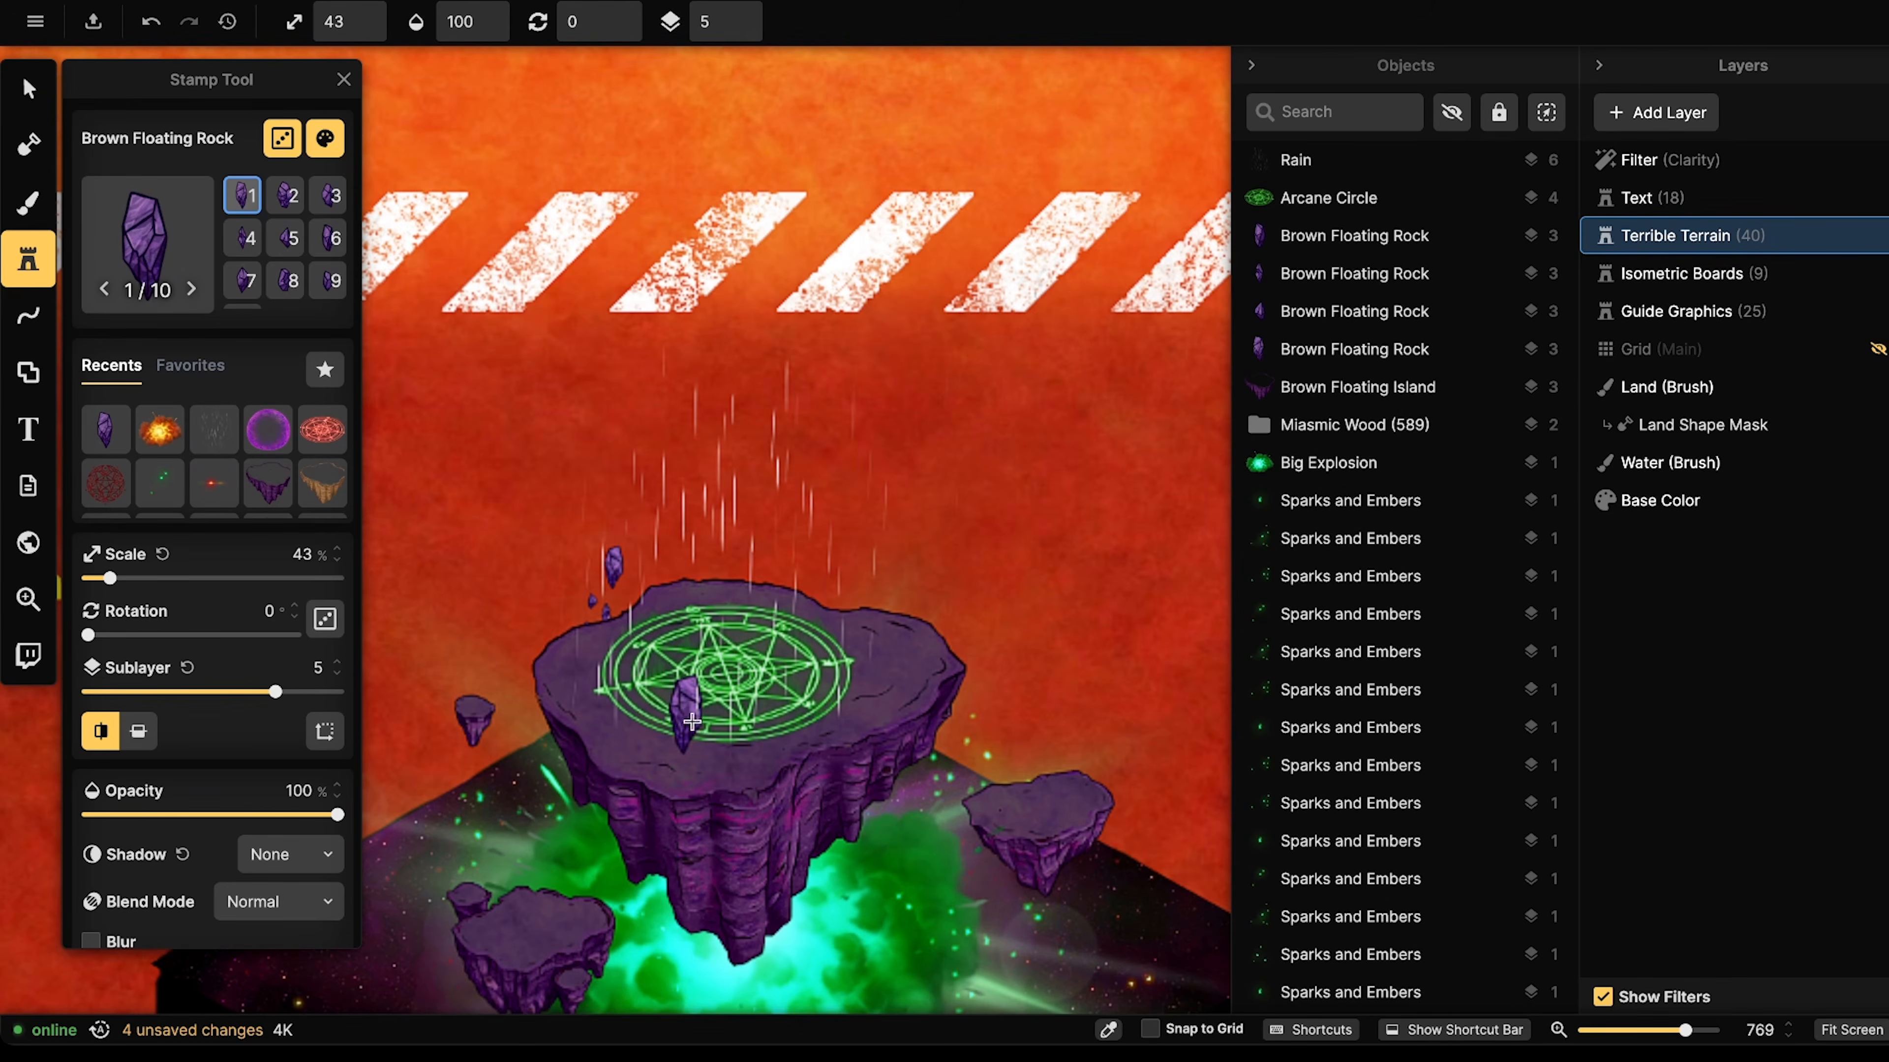
click(691, 721)
click(572, 644)
click(595, 663)
click(726, 569)
click(778, 562)
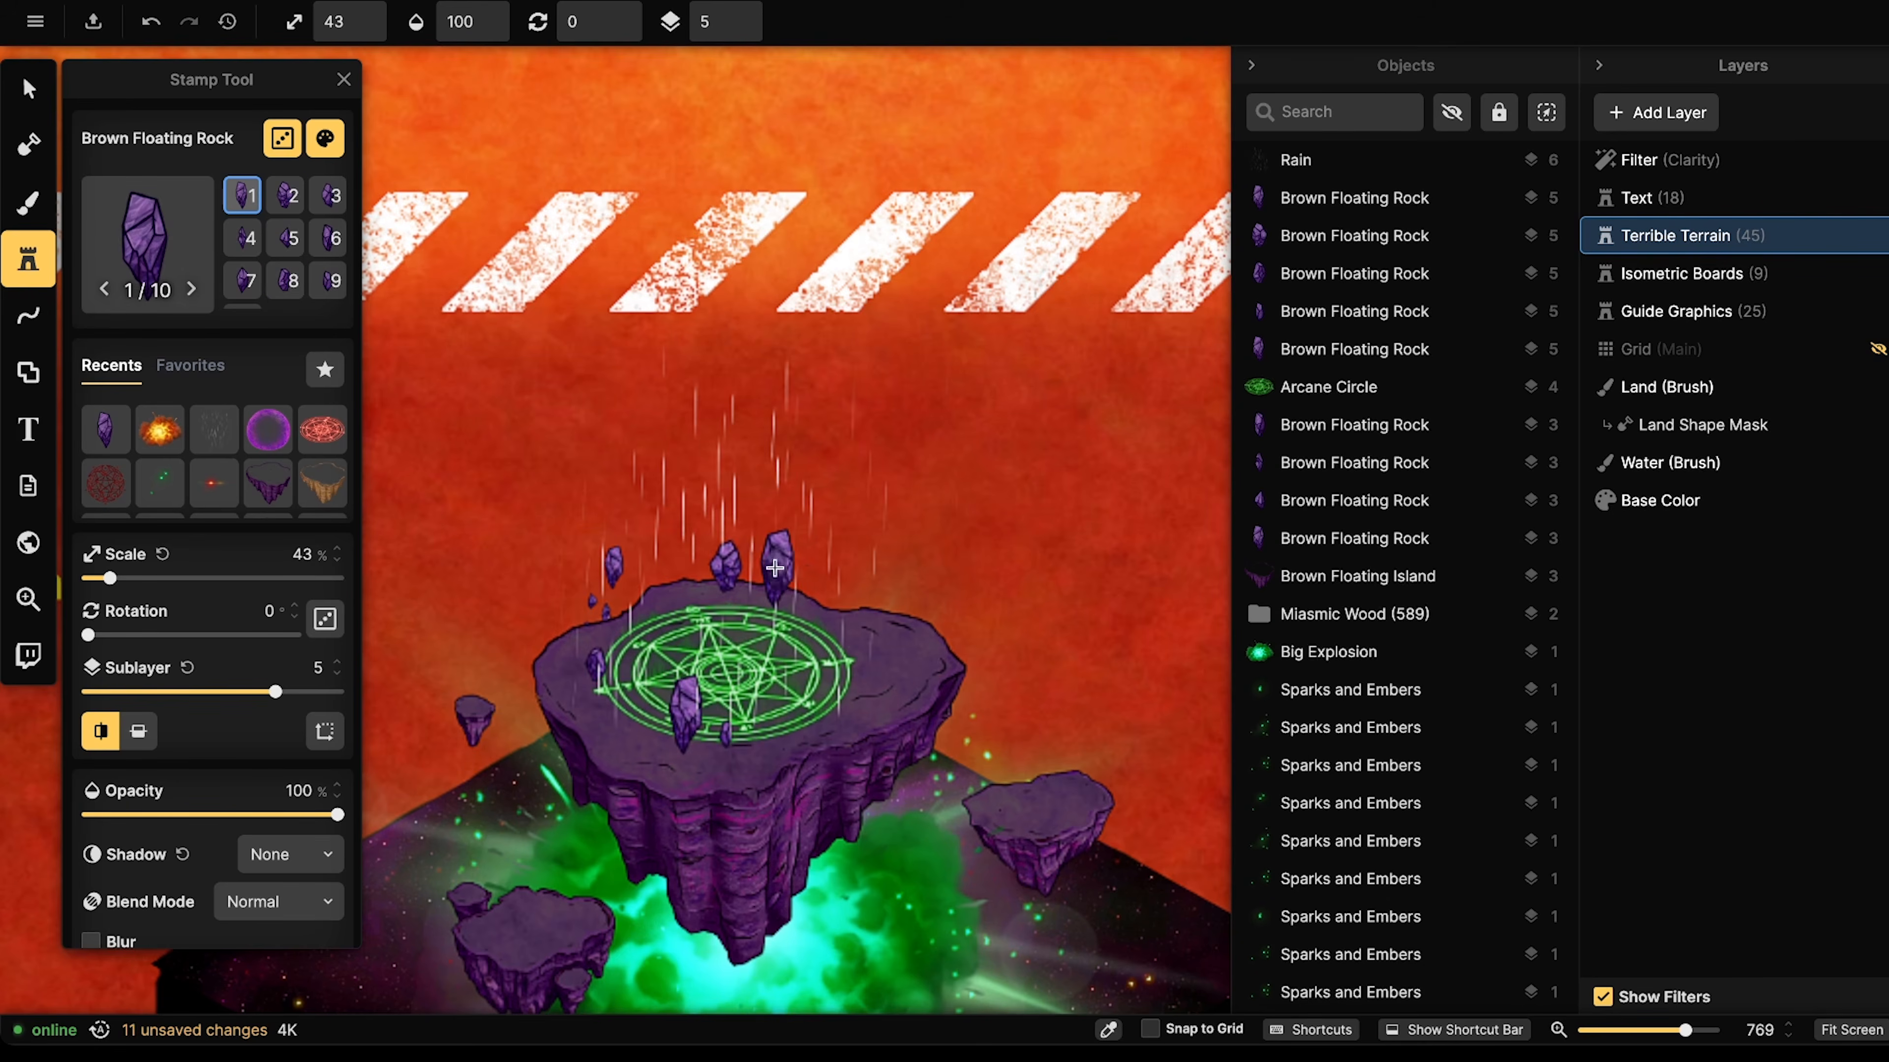
click(804, 593)
click(839, 635)
click(837, 690)
key(Left)
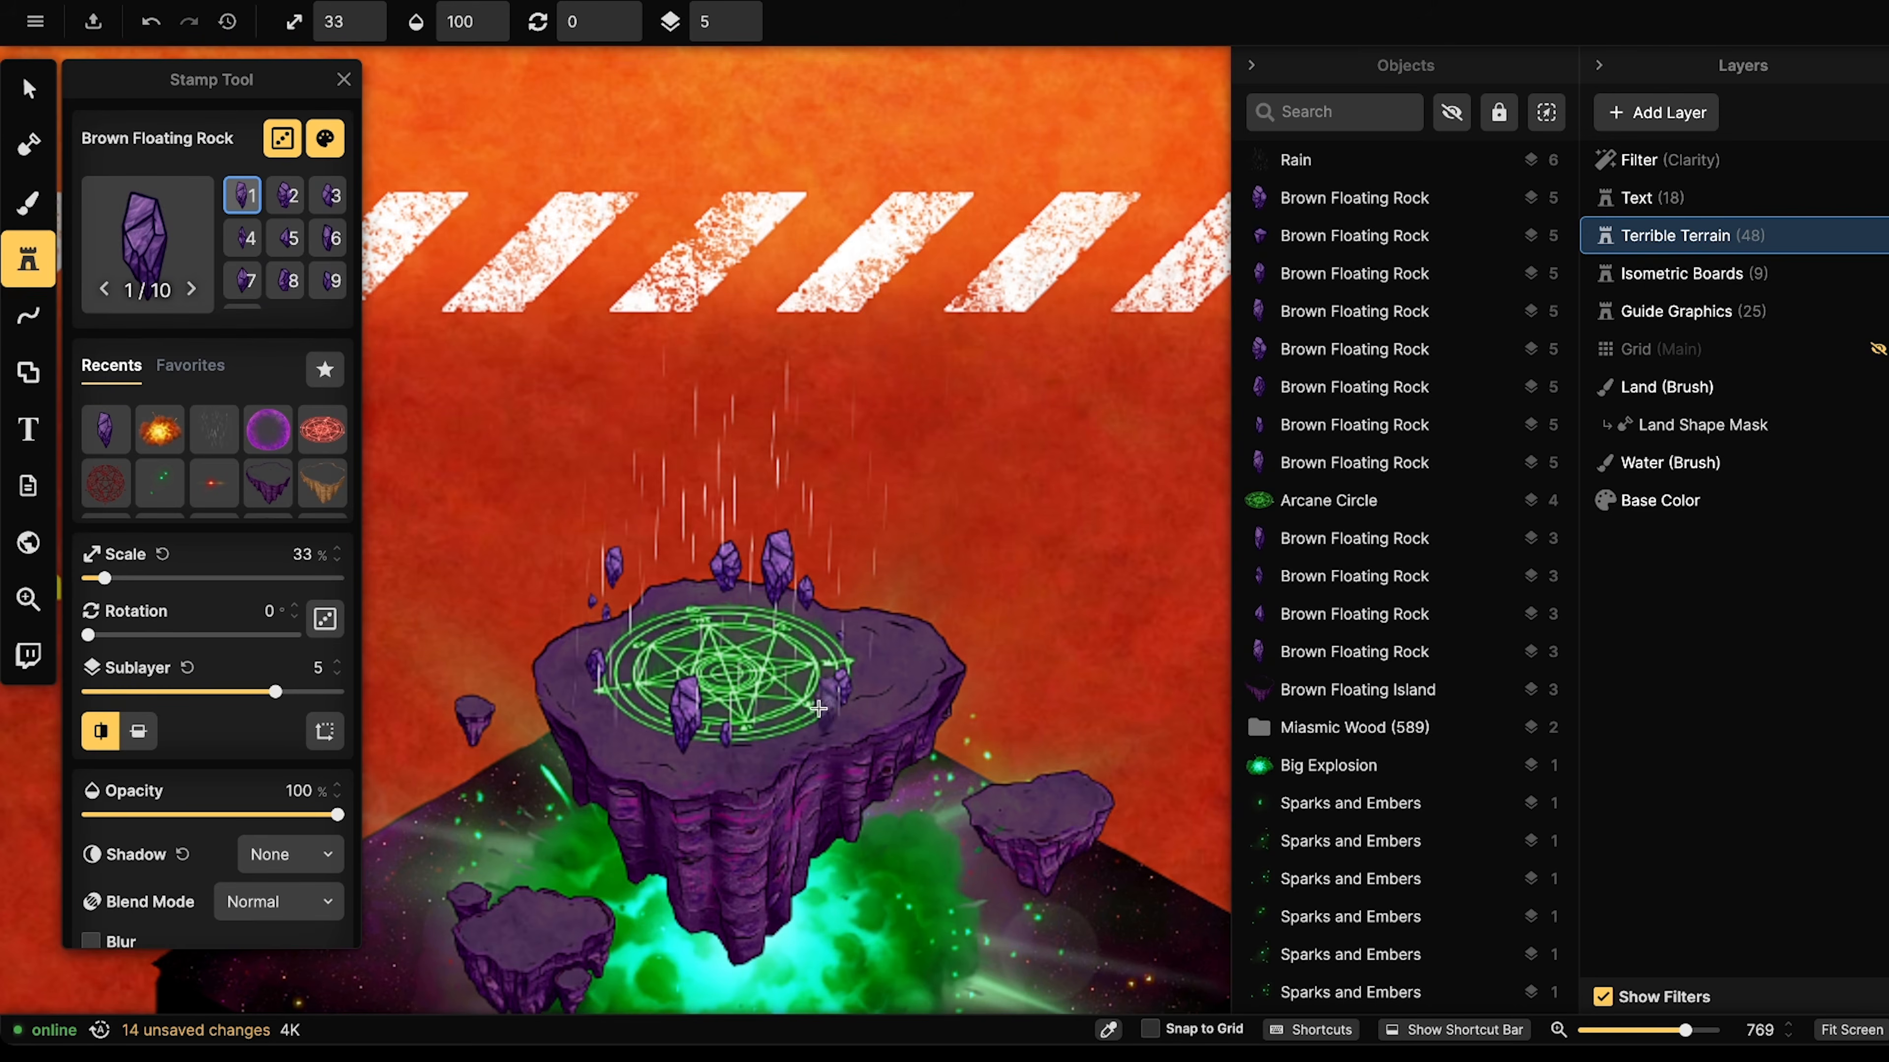
click(788, 710)
click(628, 711)
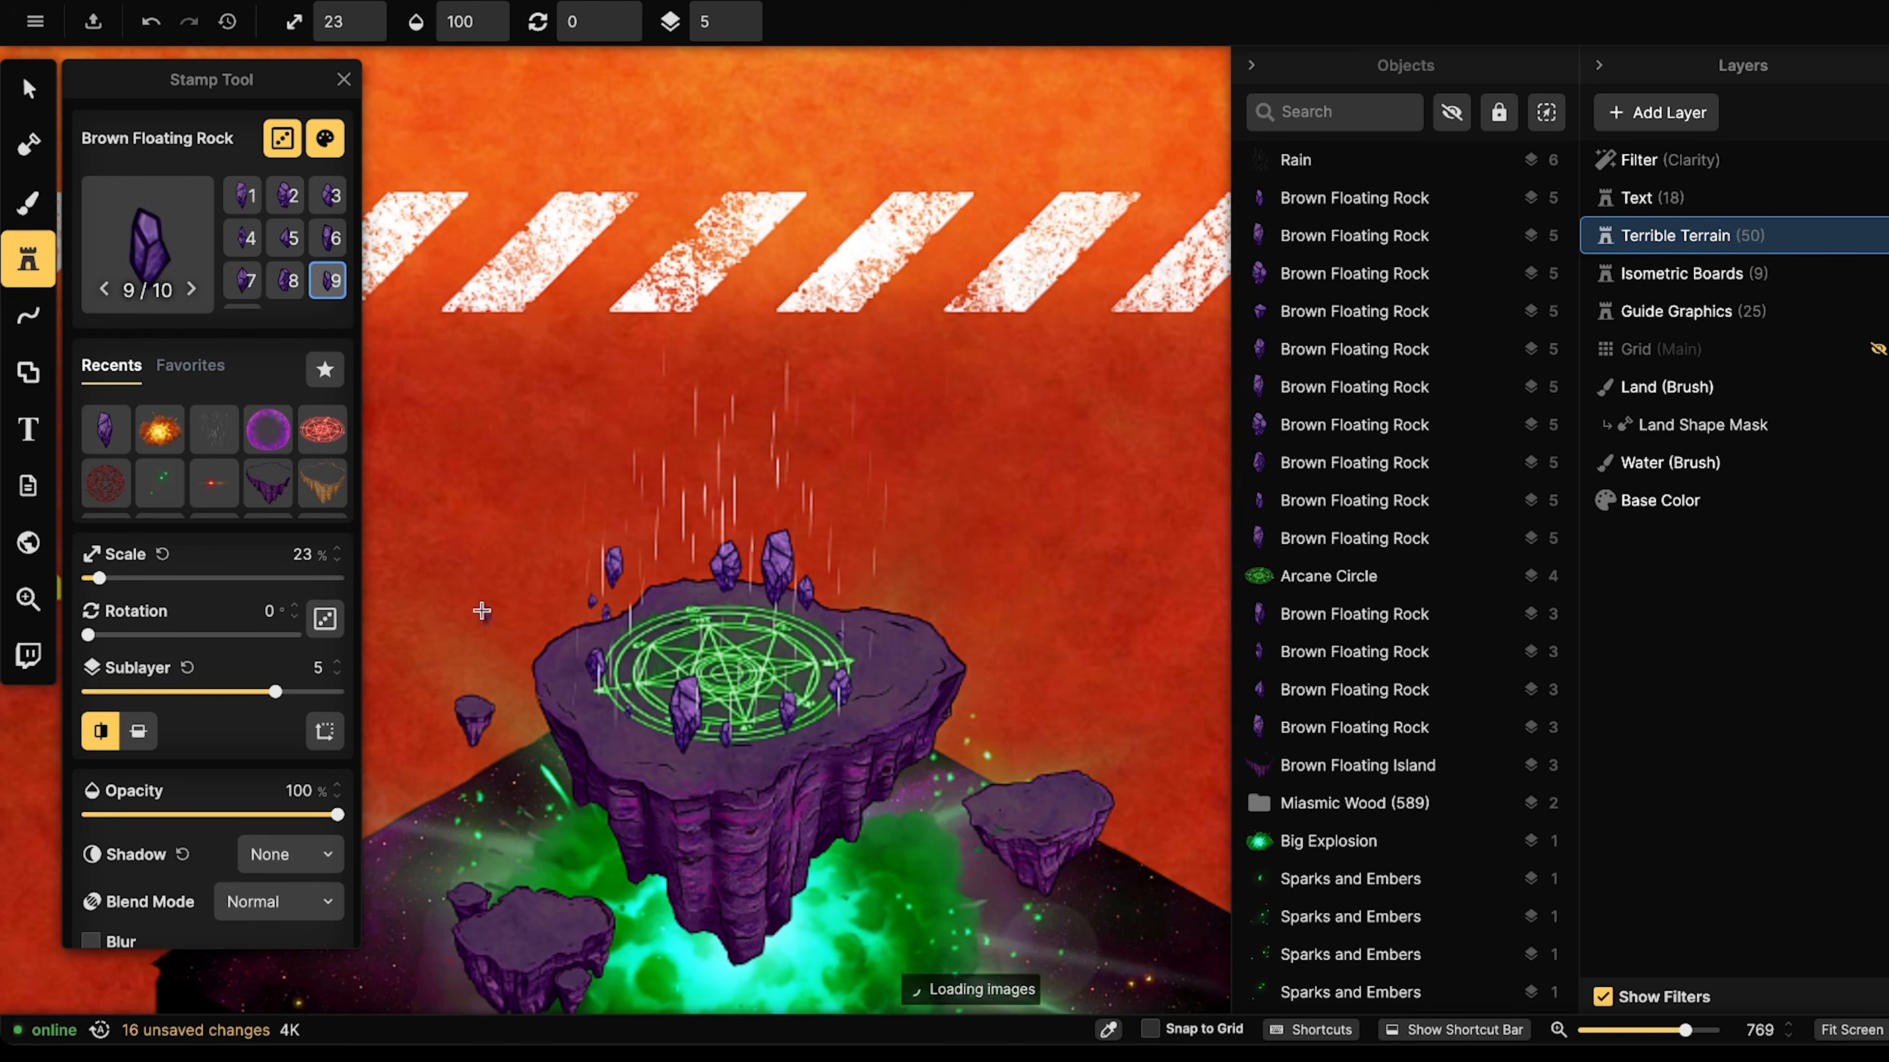
- Place four purple rocks at 23% scale on sublayer 5 around the tiny island left of the large one
scroll(487, 616, down, 5)
drag(513, 557, 640, 424)
scroll(647, 461, up, 2)
click(656, 461)
click(674, 486)
click(702, 491)
click(663, 558)
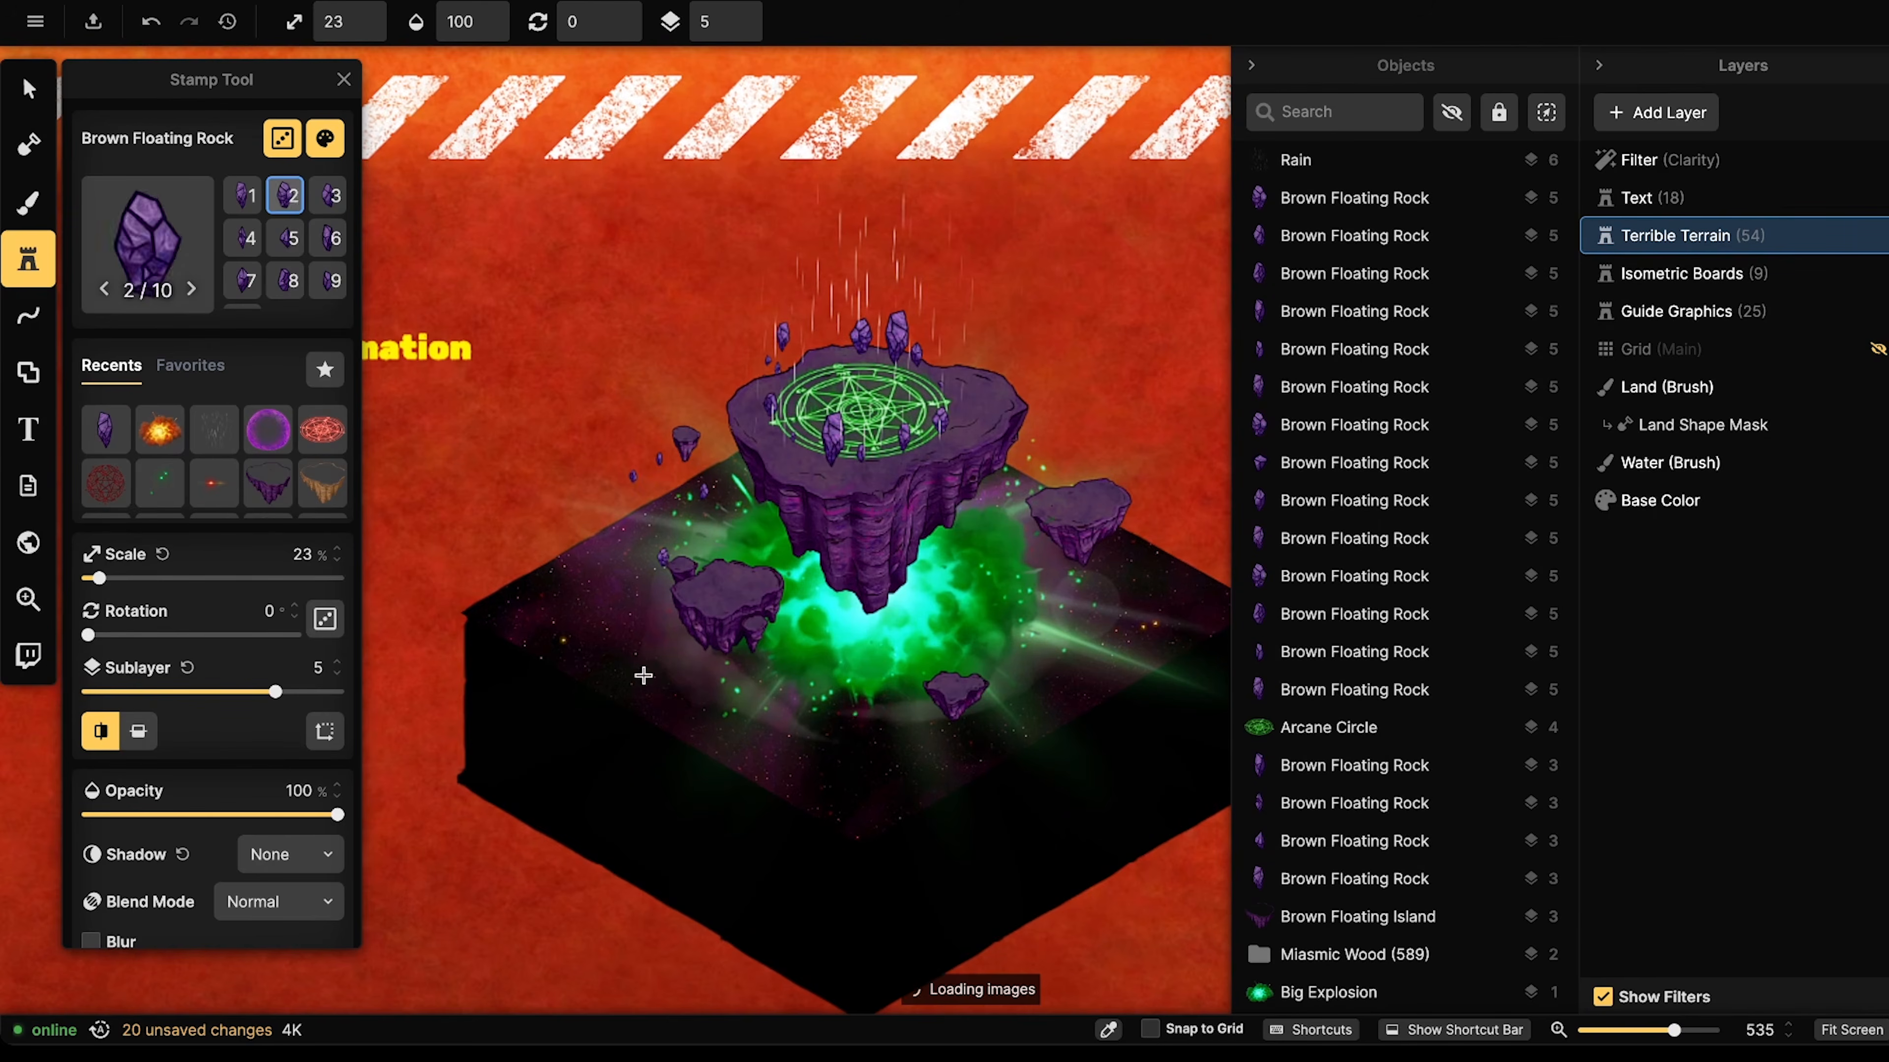
- Scatter more 23% purple rocks on sublayer 5 around the lower islands, the green explosion and both sides of the large island
click(643, 638)
click(718, 674)
click(818, 669)
click(860, 632)
click(905, 621)
click(985, 551)
click(1051, 603)
click(1001, 622)
click(750, 524)
click(778, 573)
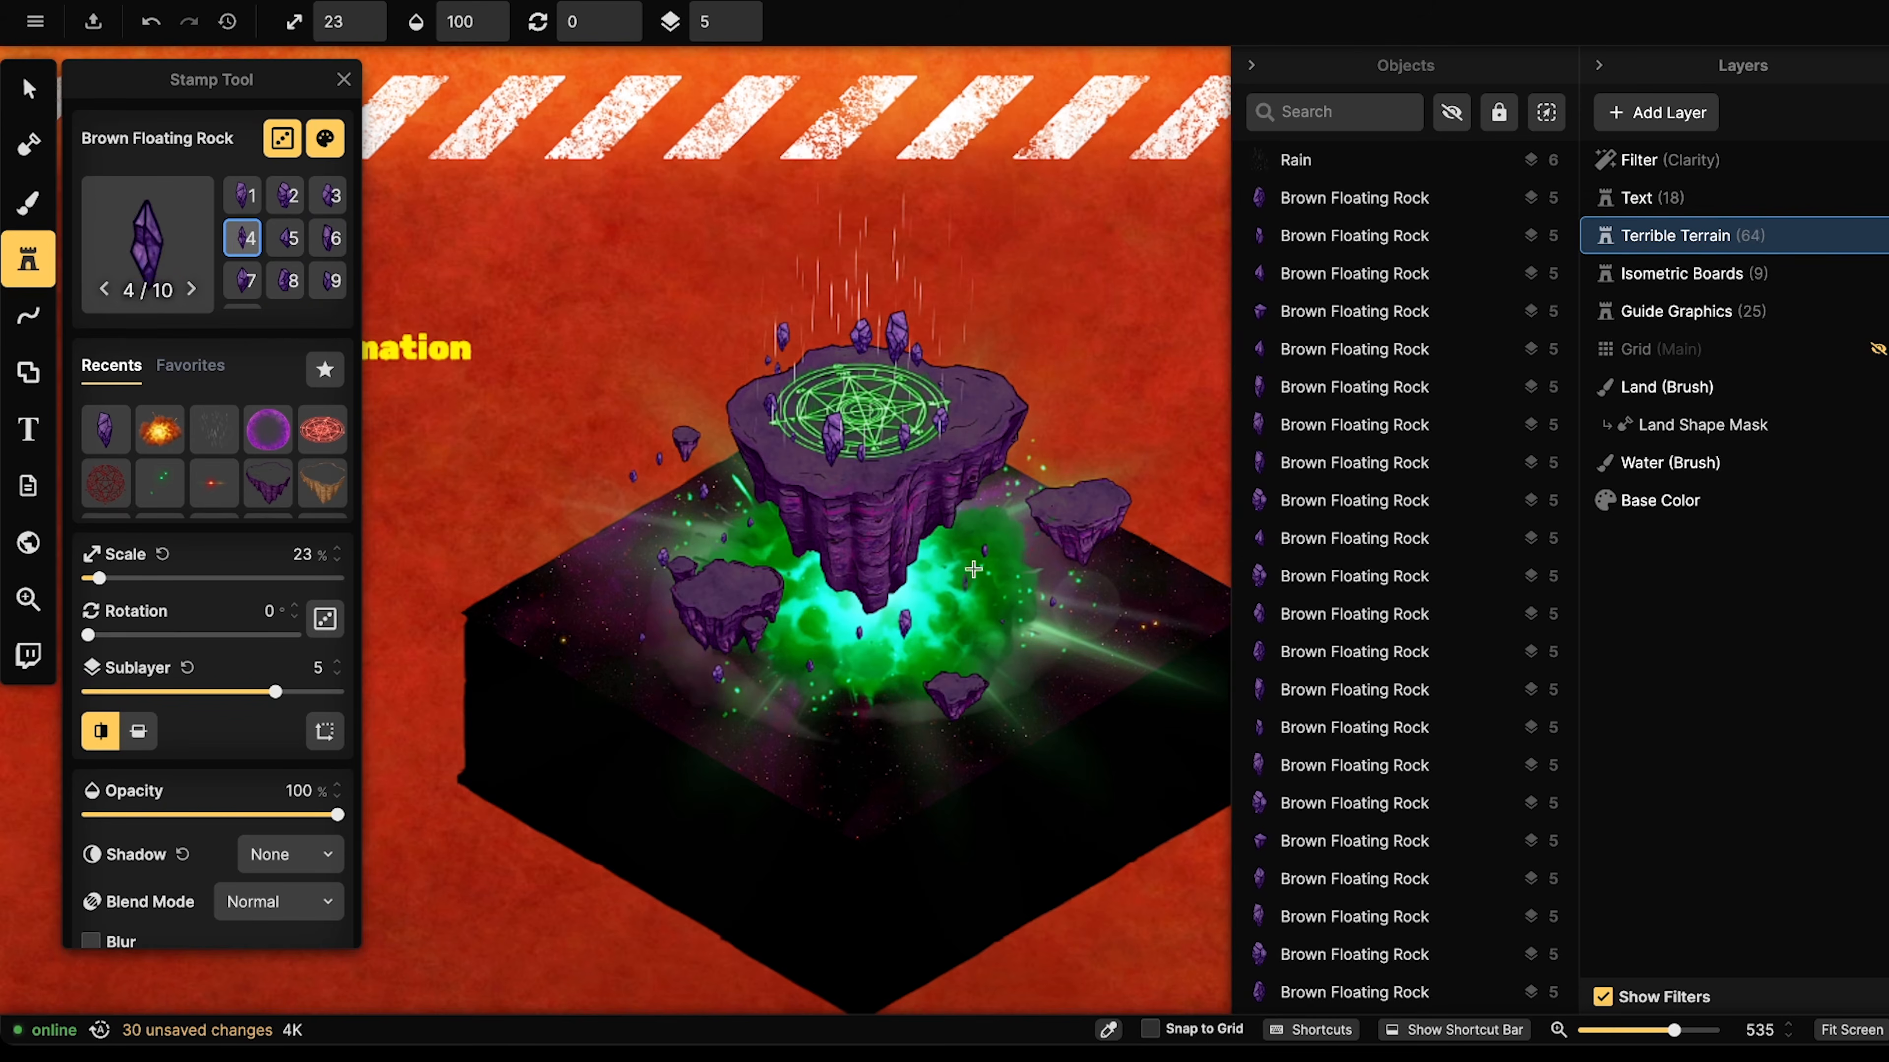
click(995, 485)
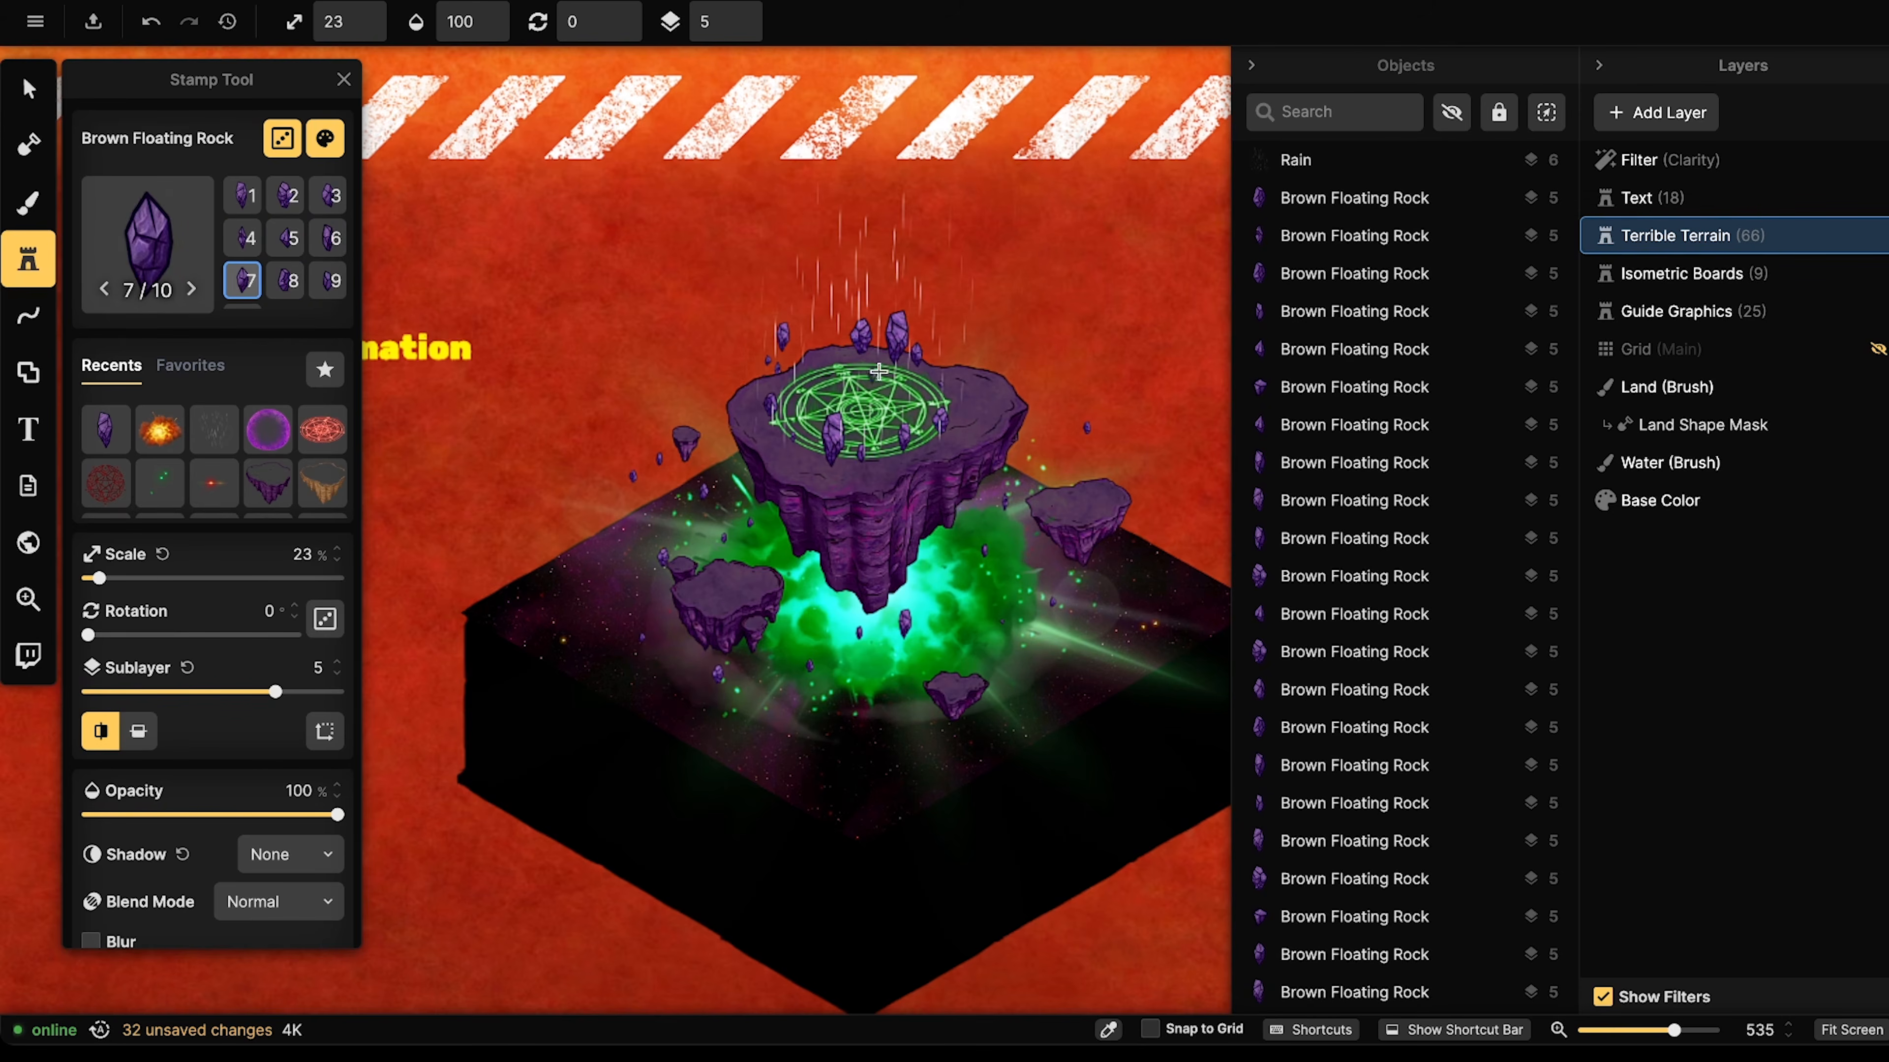
click(984, 329)
click(725, 330)
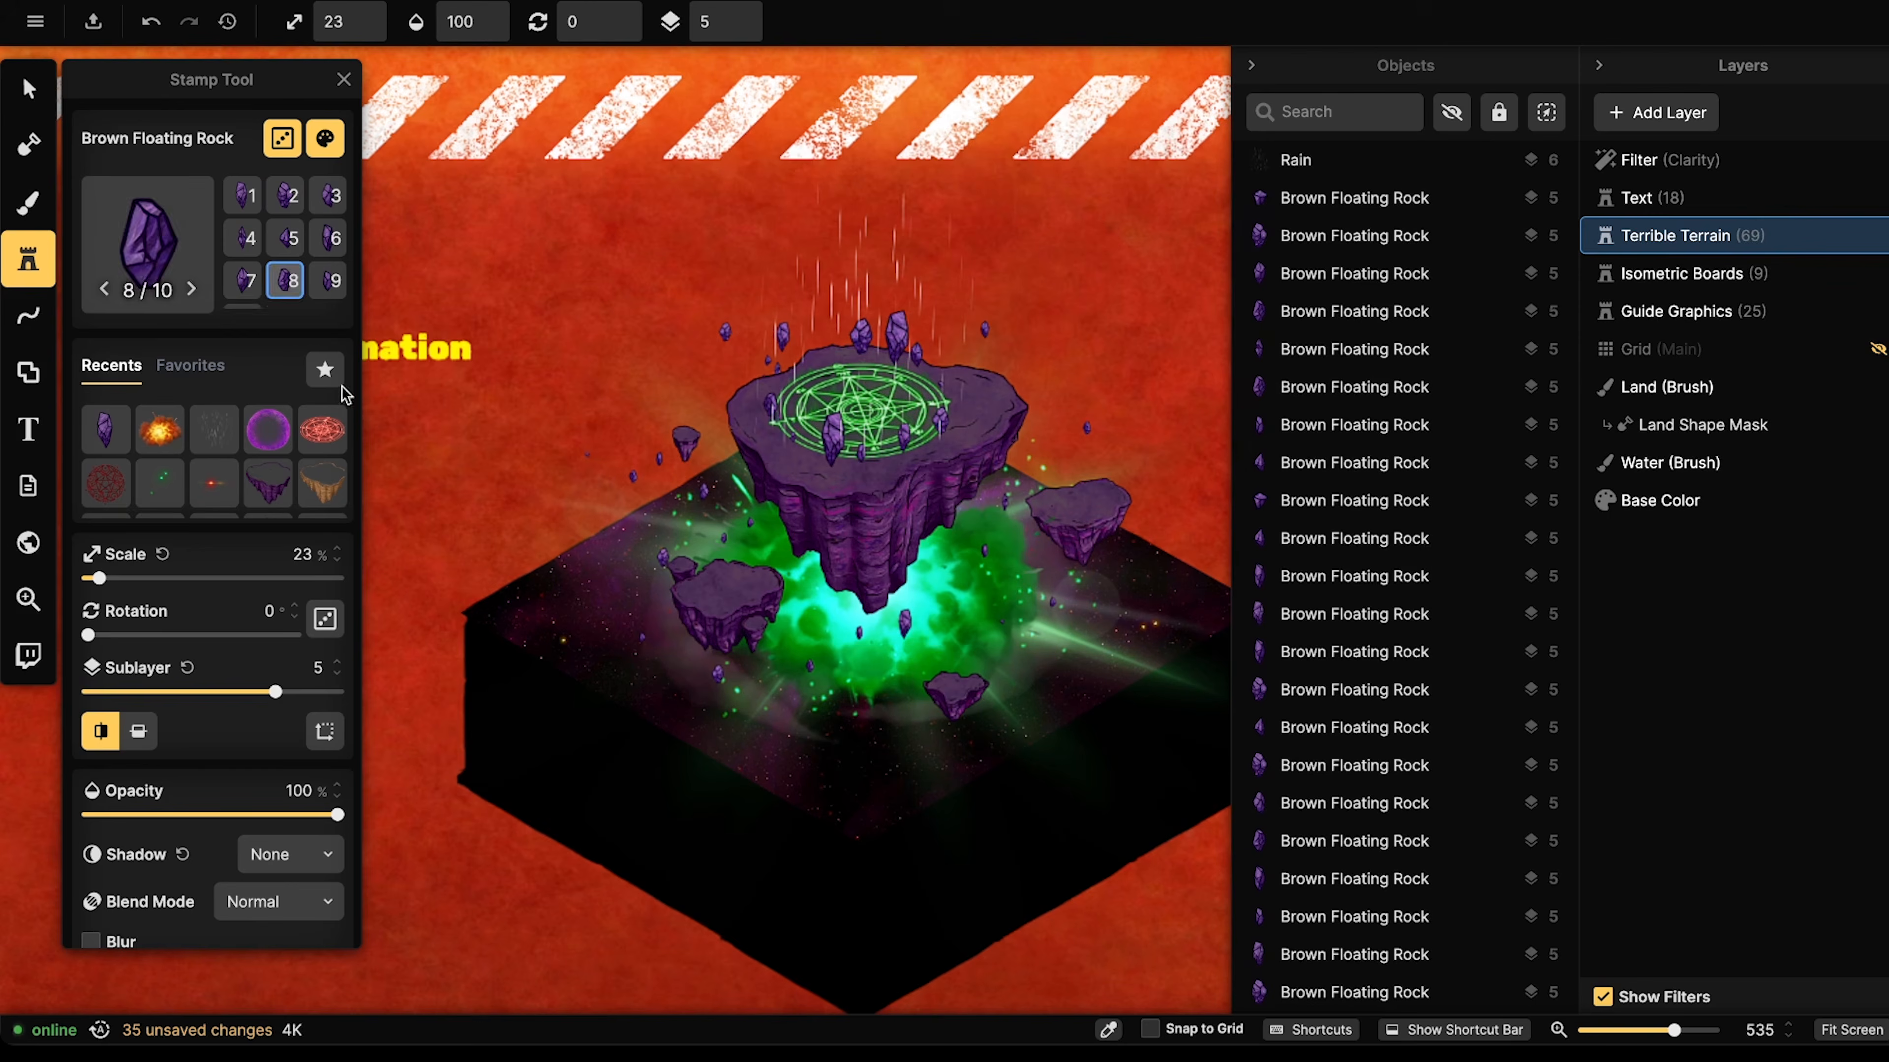
- Choose the recent Round Light with Overlay blending and place it at 123% scale on sublayer 10 over the arcane circle
click(27, 104)
scroll(417, 422, down, 4)
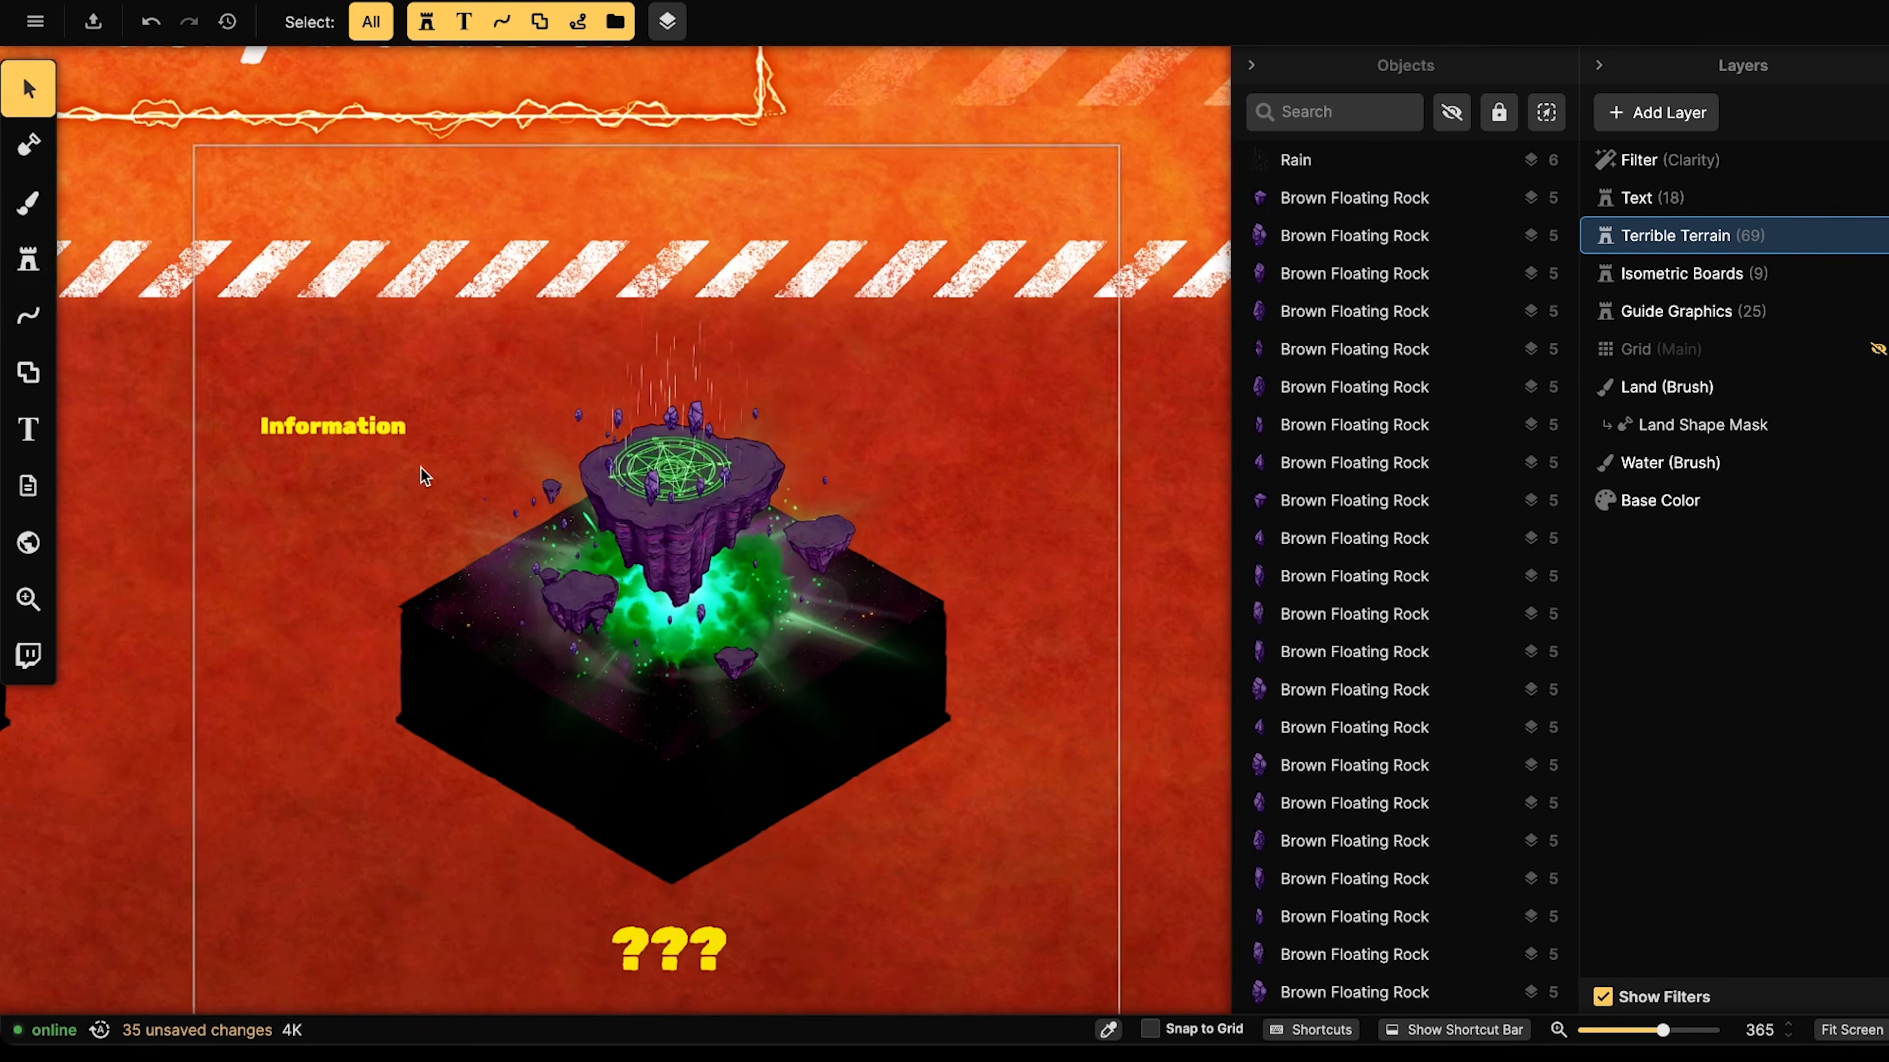
click(27, 277)
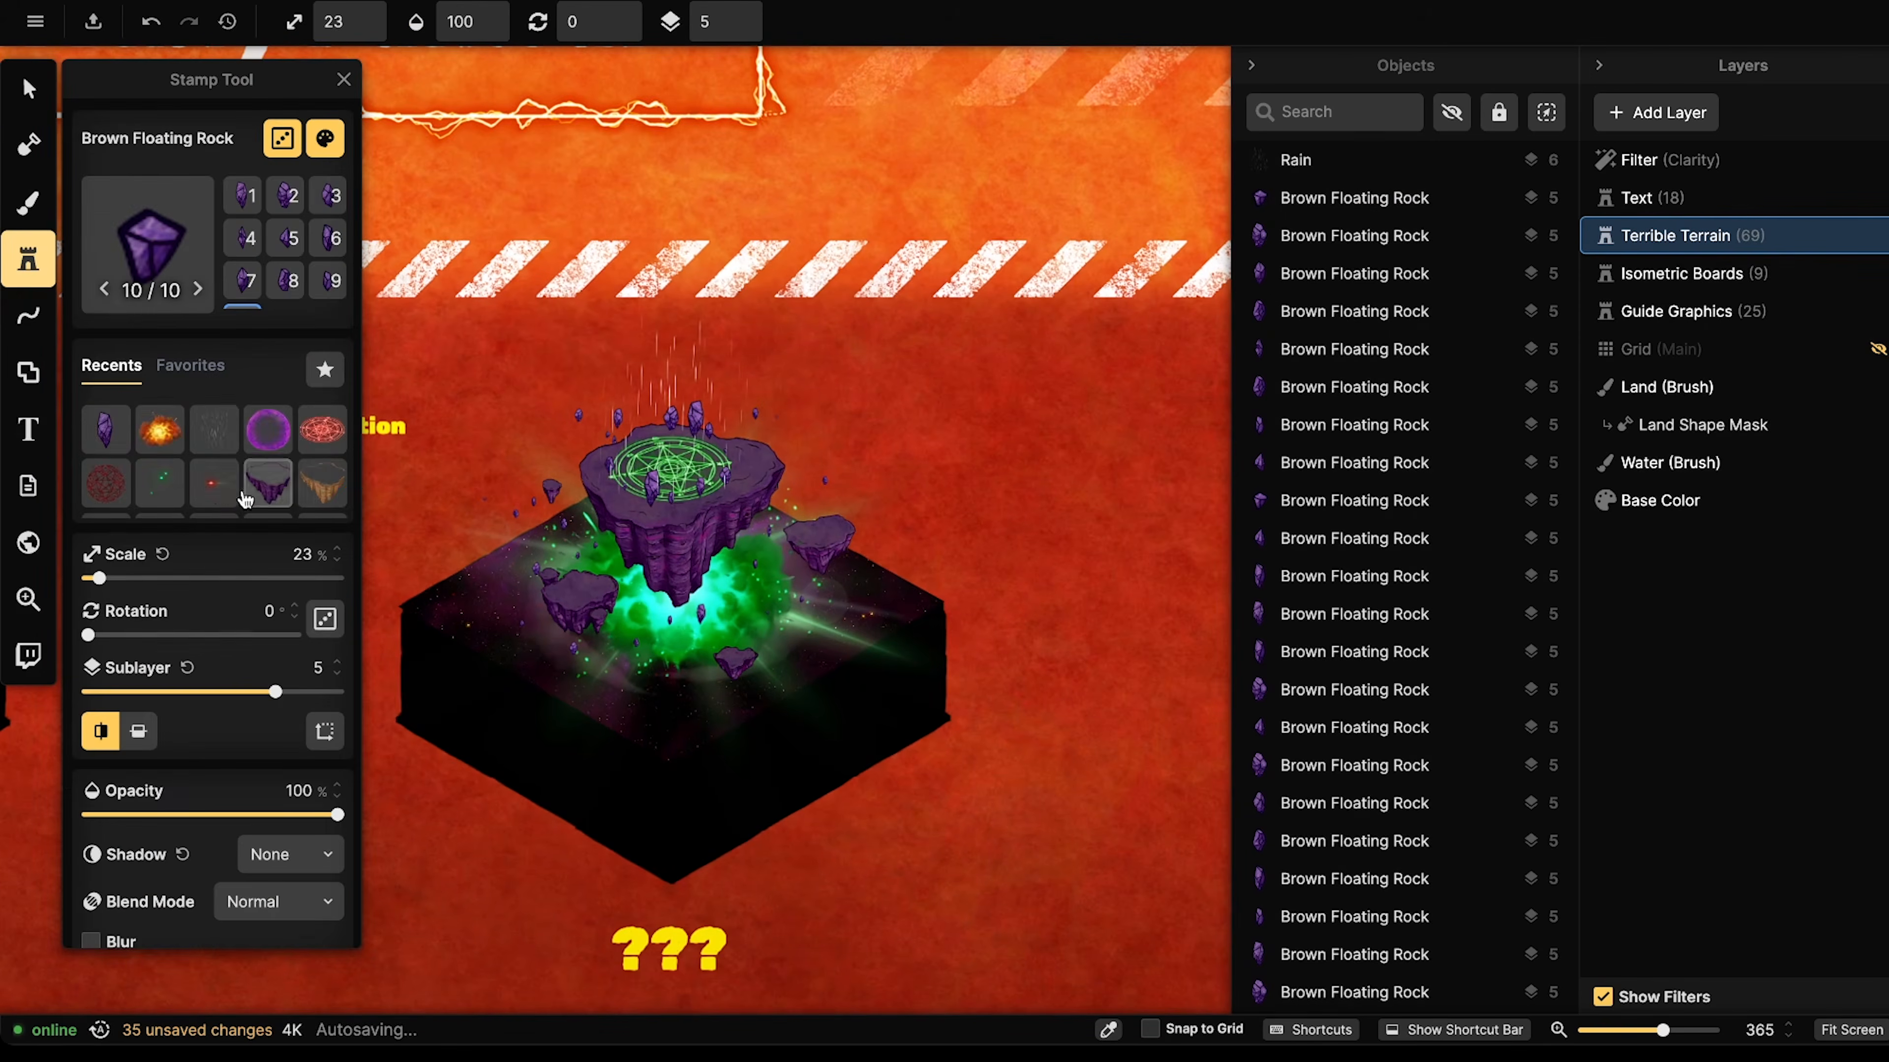
scroll(208, 480, down, 3)
scroll(118, 469, up, 2)
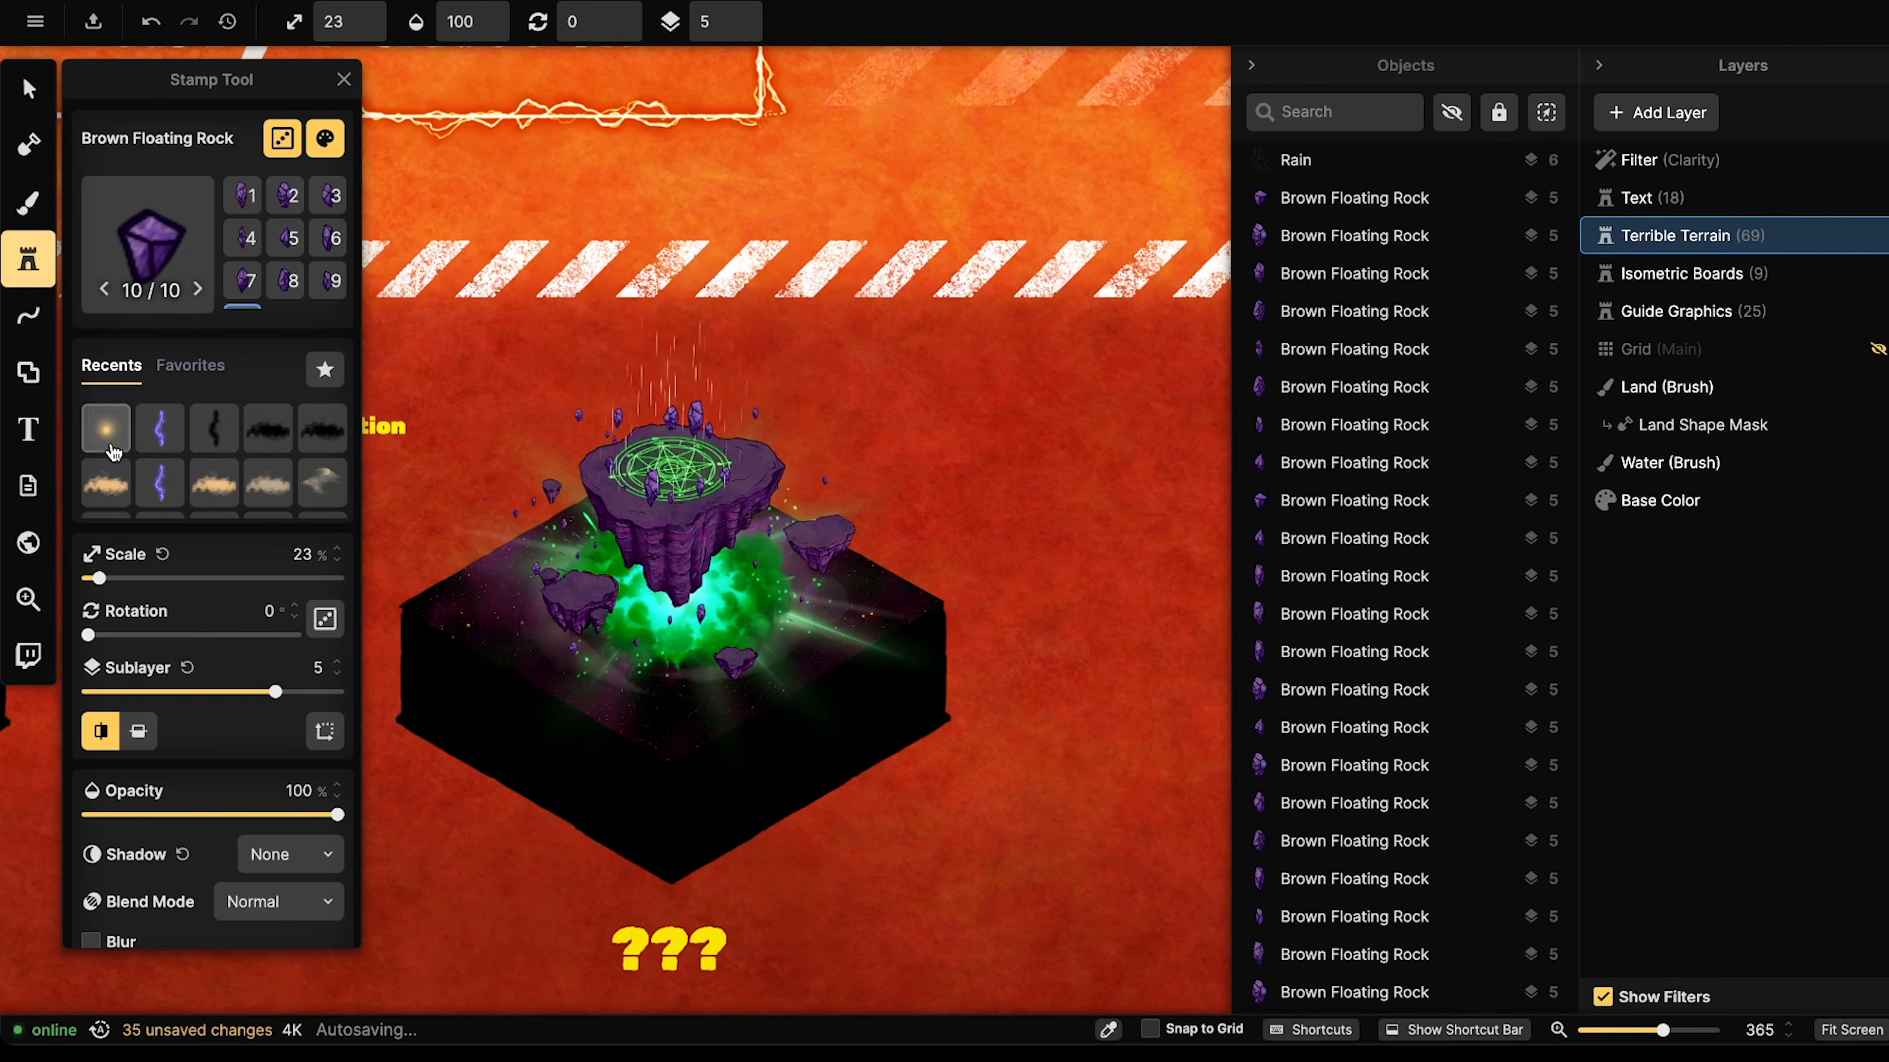
click(105, 428)
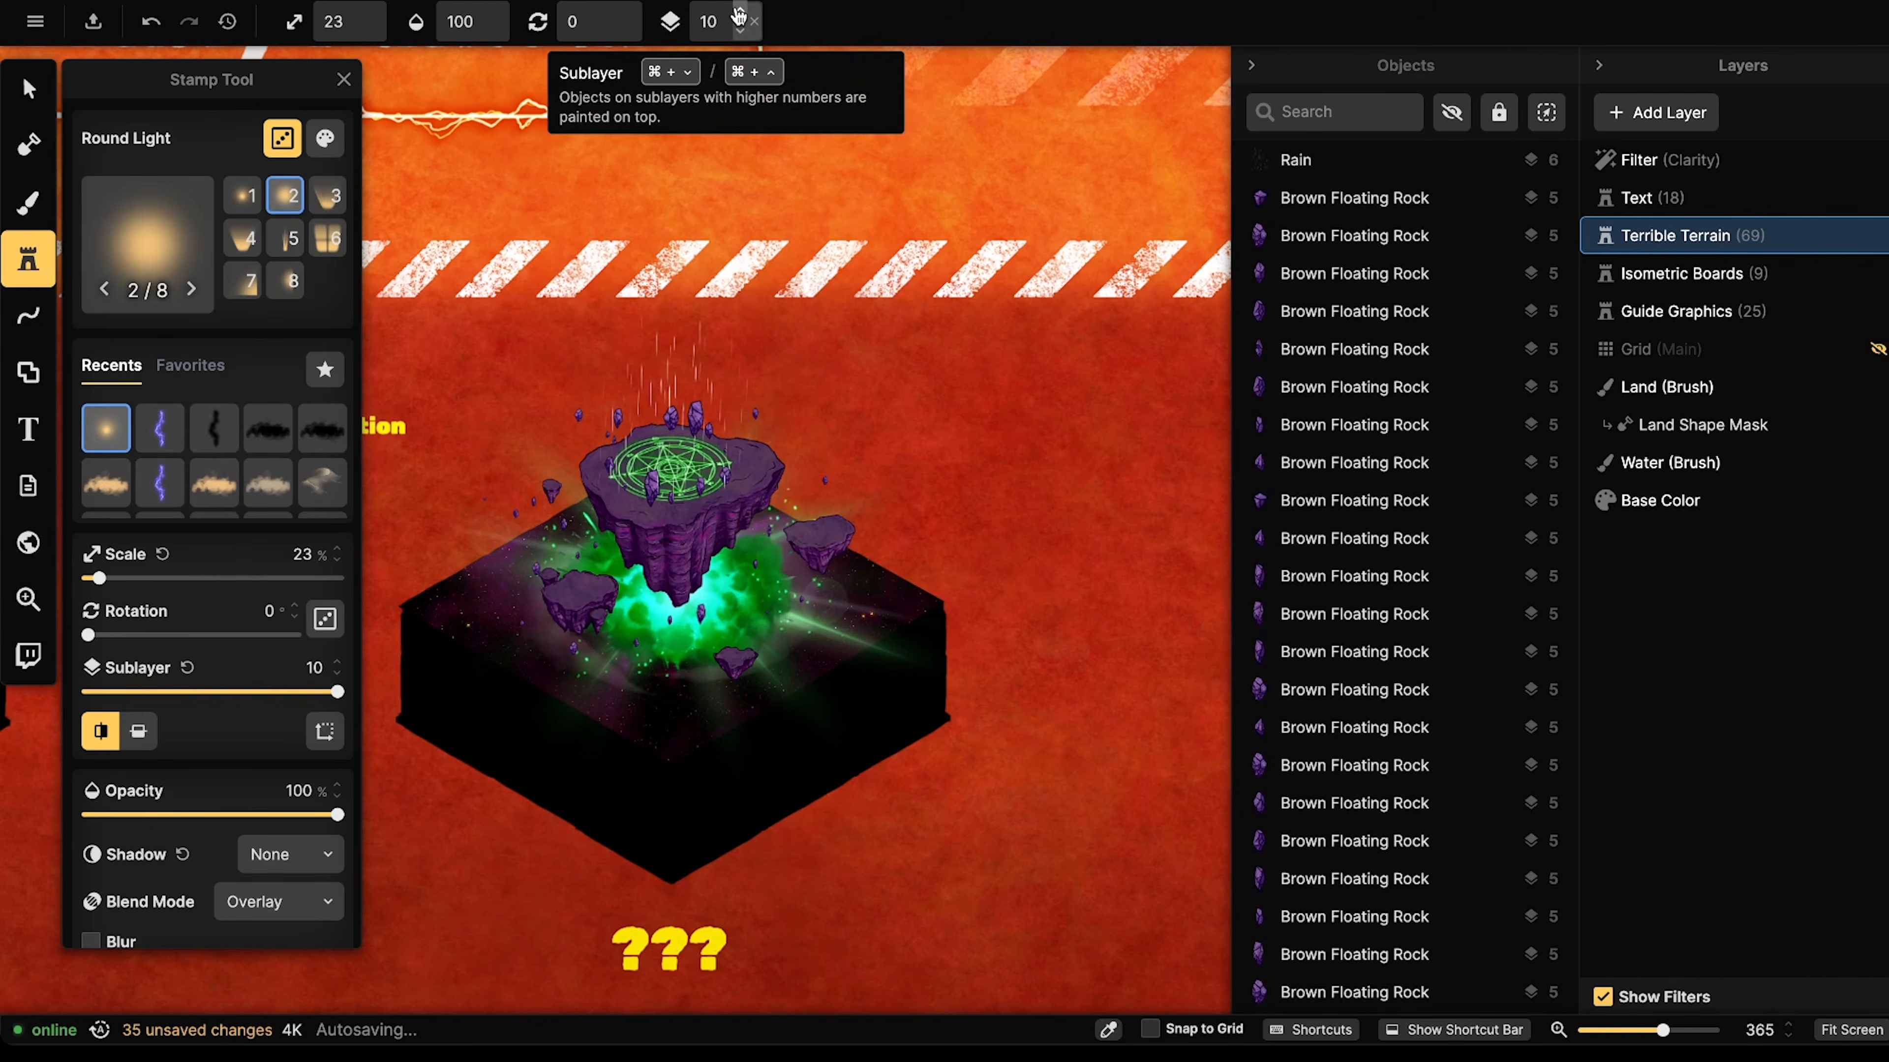
key(shift+Up)
key(shift+Up)
click(657, 489)
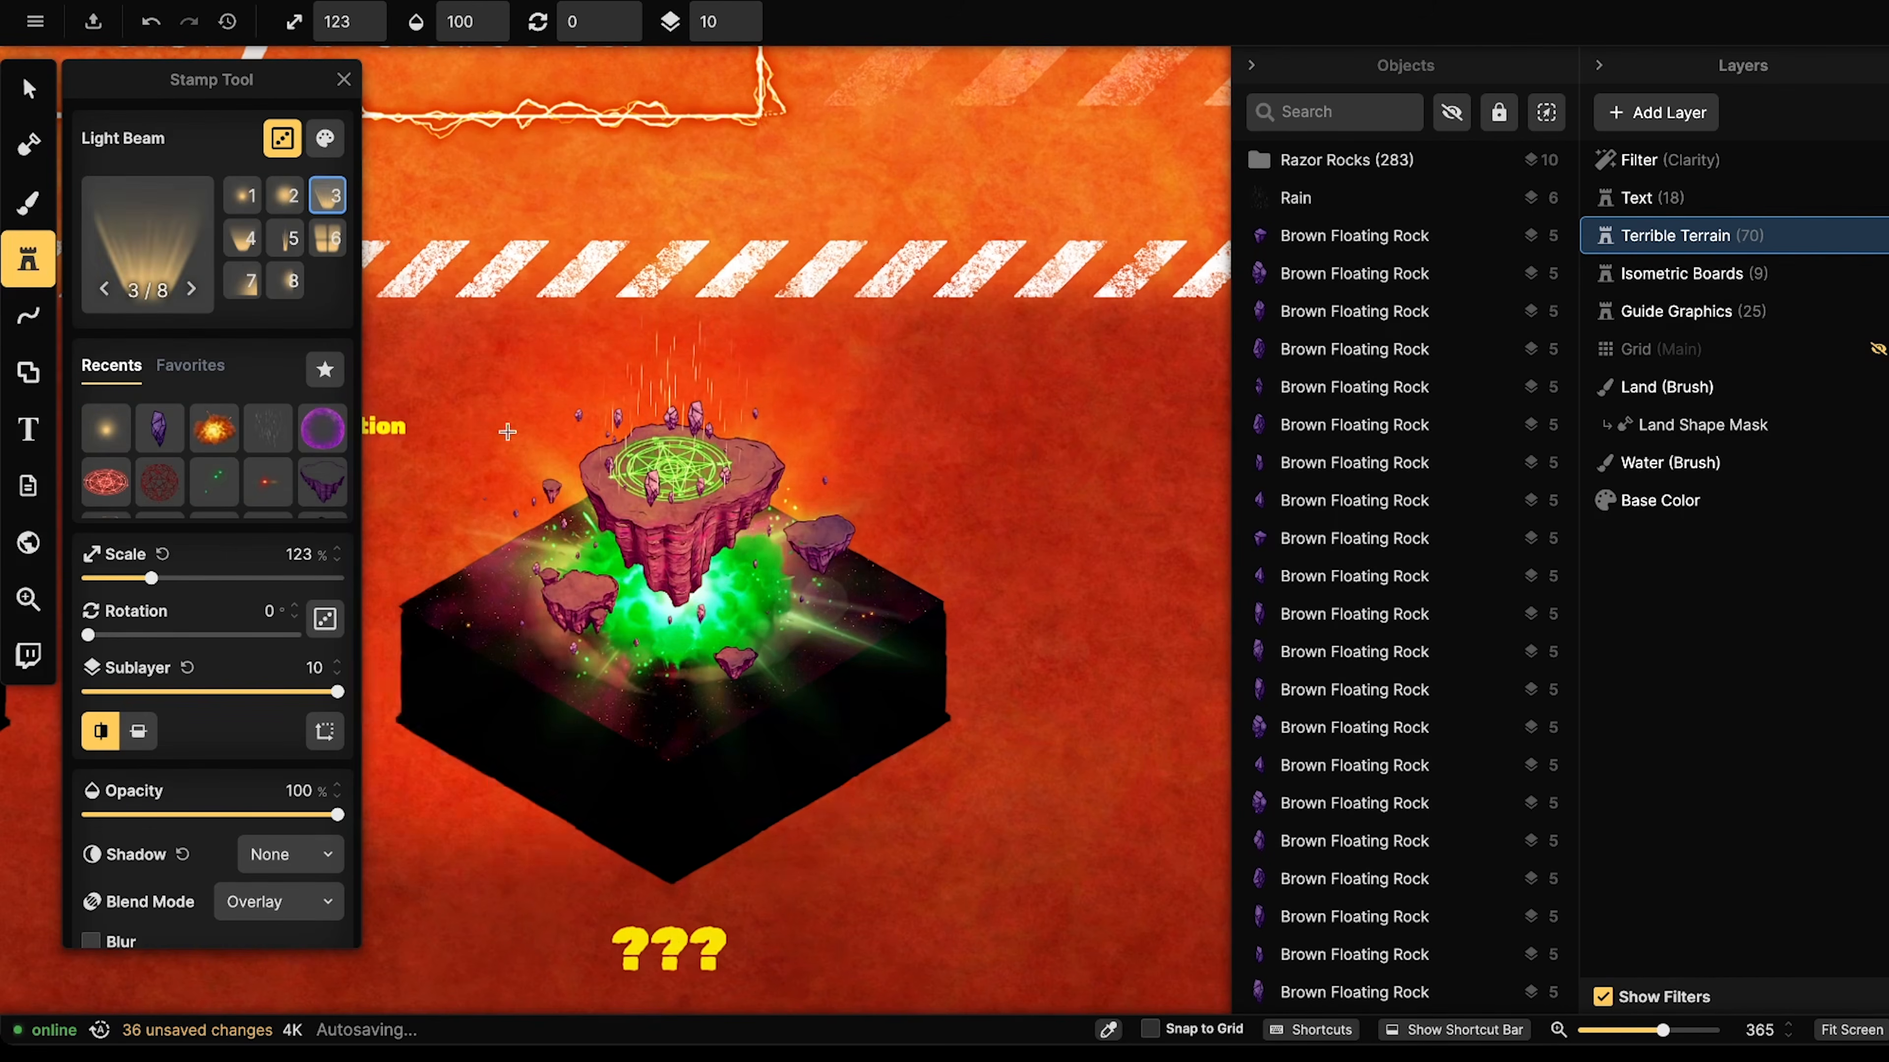
- Shift the hue of the Round Light over the arcane circle to green and move the light slightly right and down
click(28, 89)
click(342, 152)
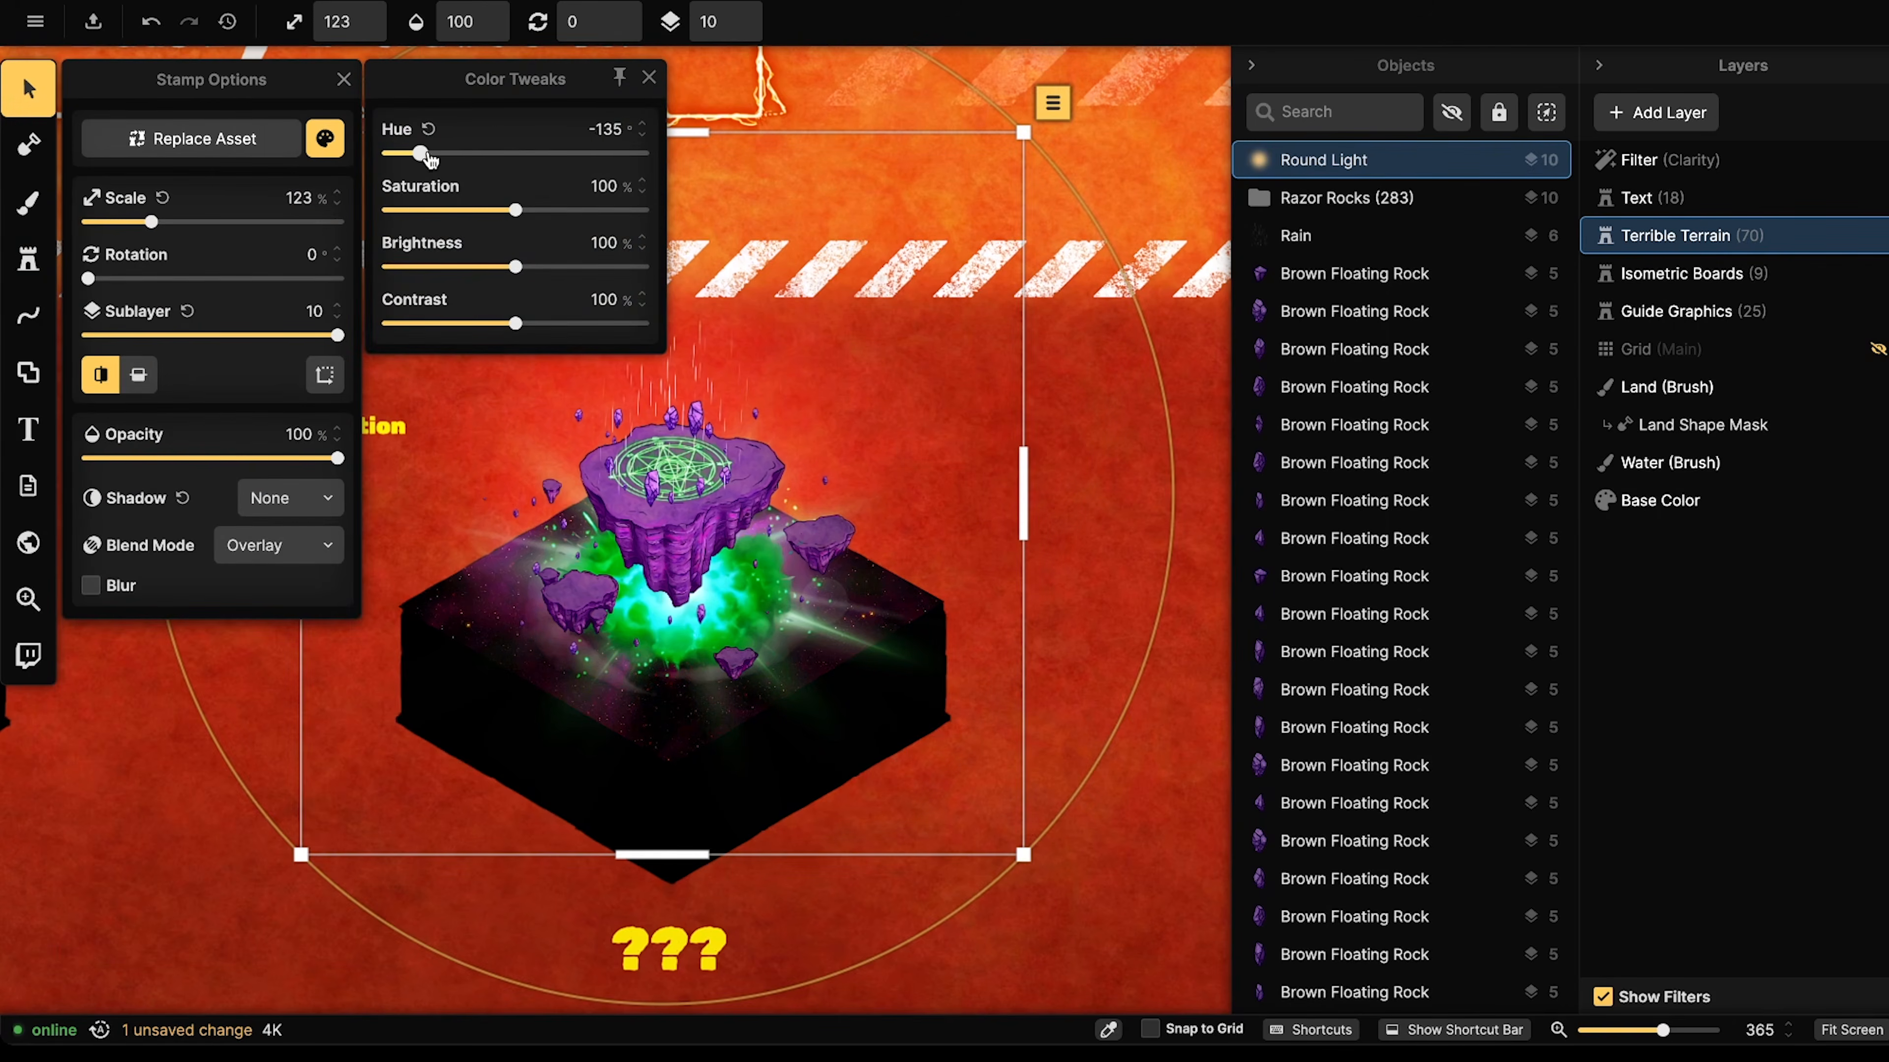
drag(651, 553, 718, 578)
- Try Normal blending and the Default Object Shadow on the green Round Light, then restore its shadow to None
click(275, 546)
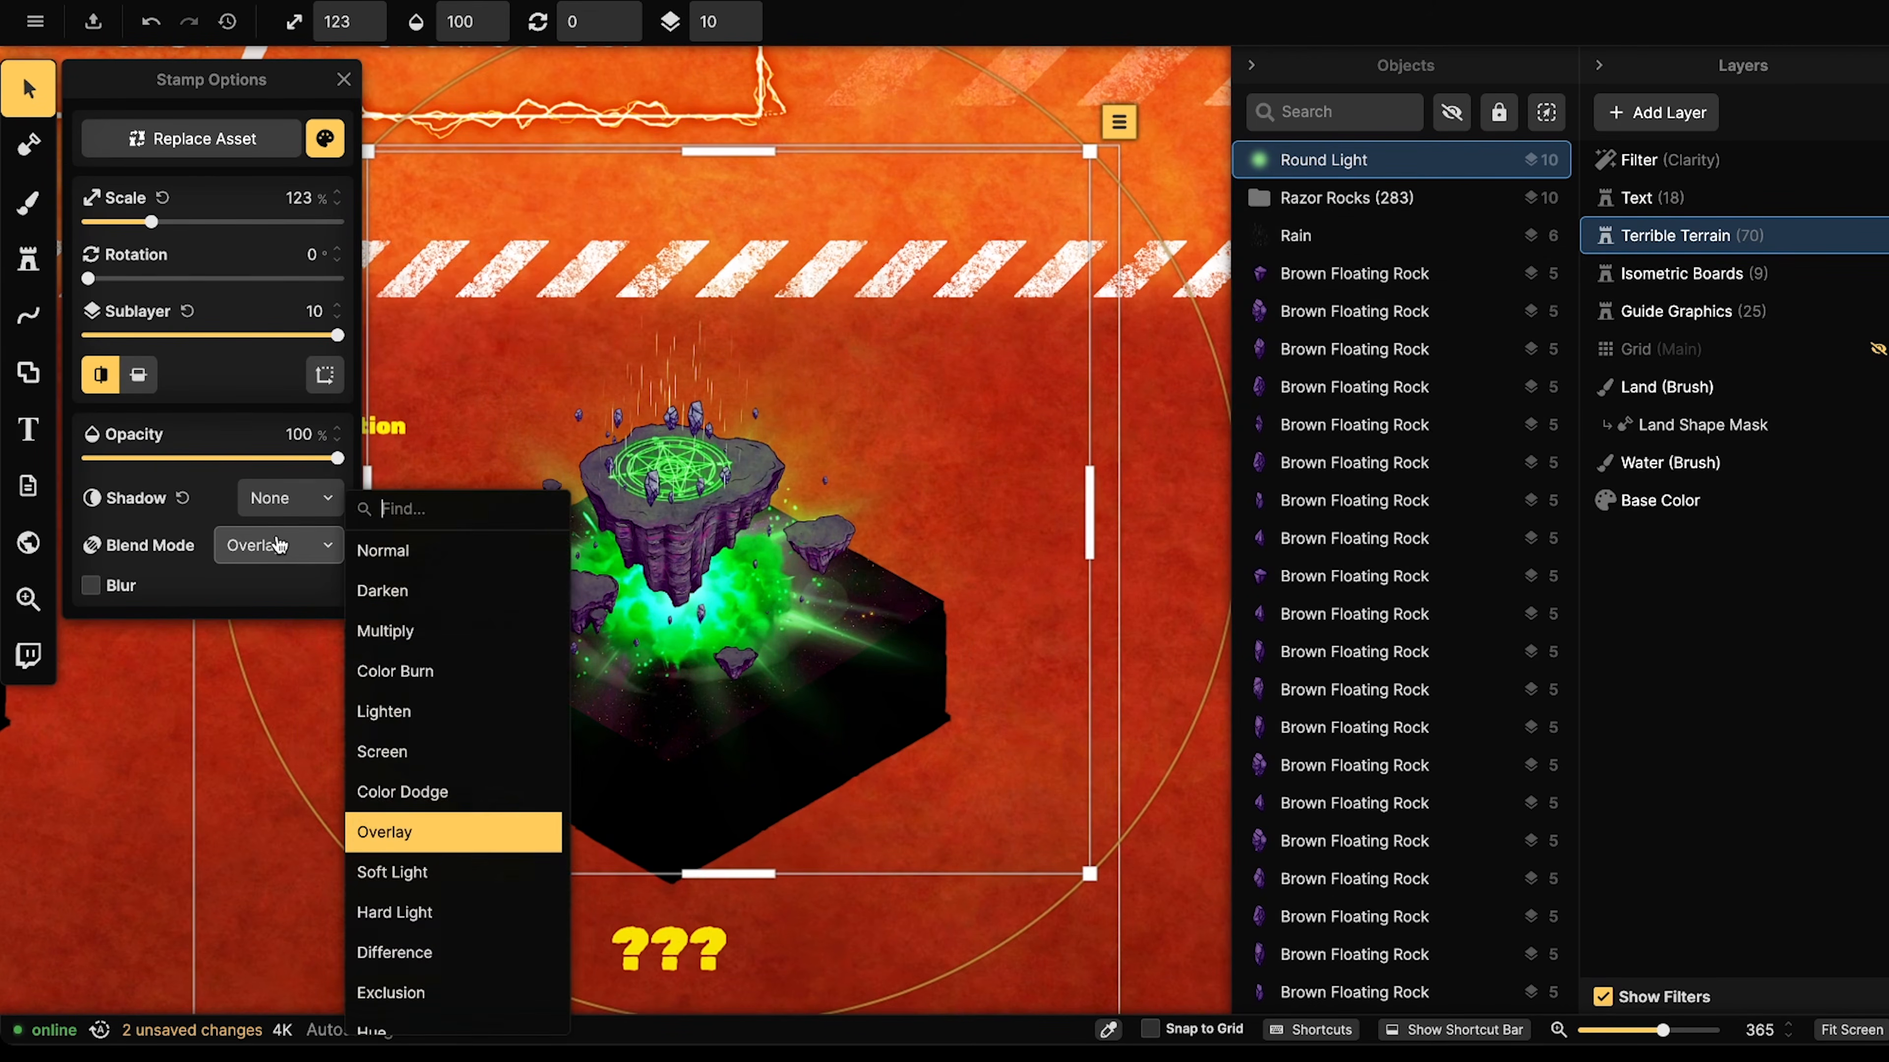
click(376, 551)
click(290, 497)
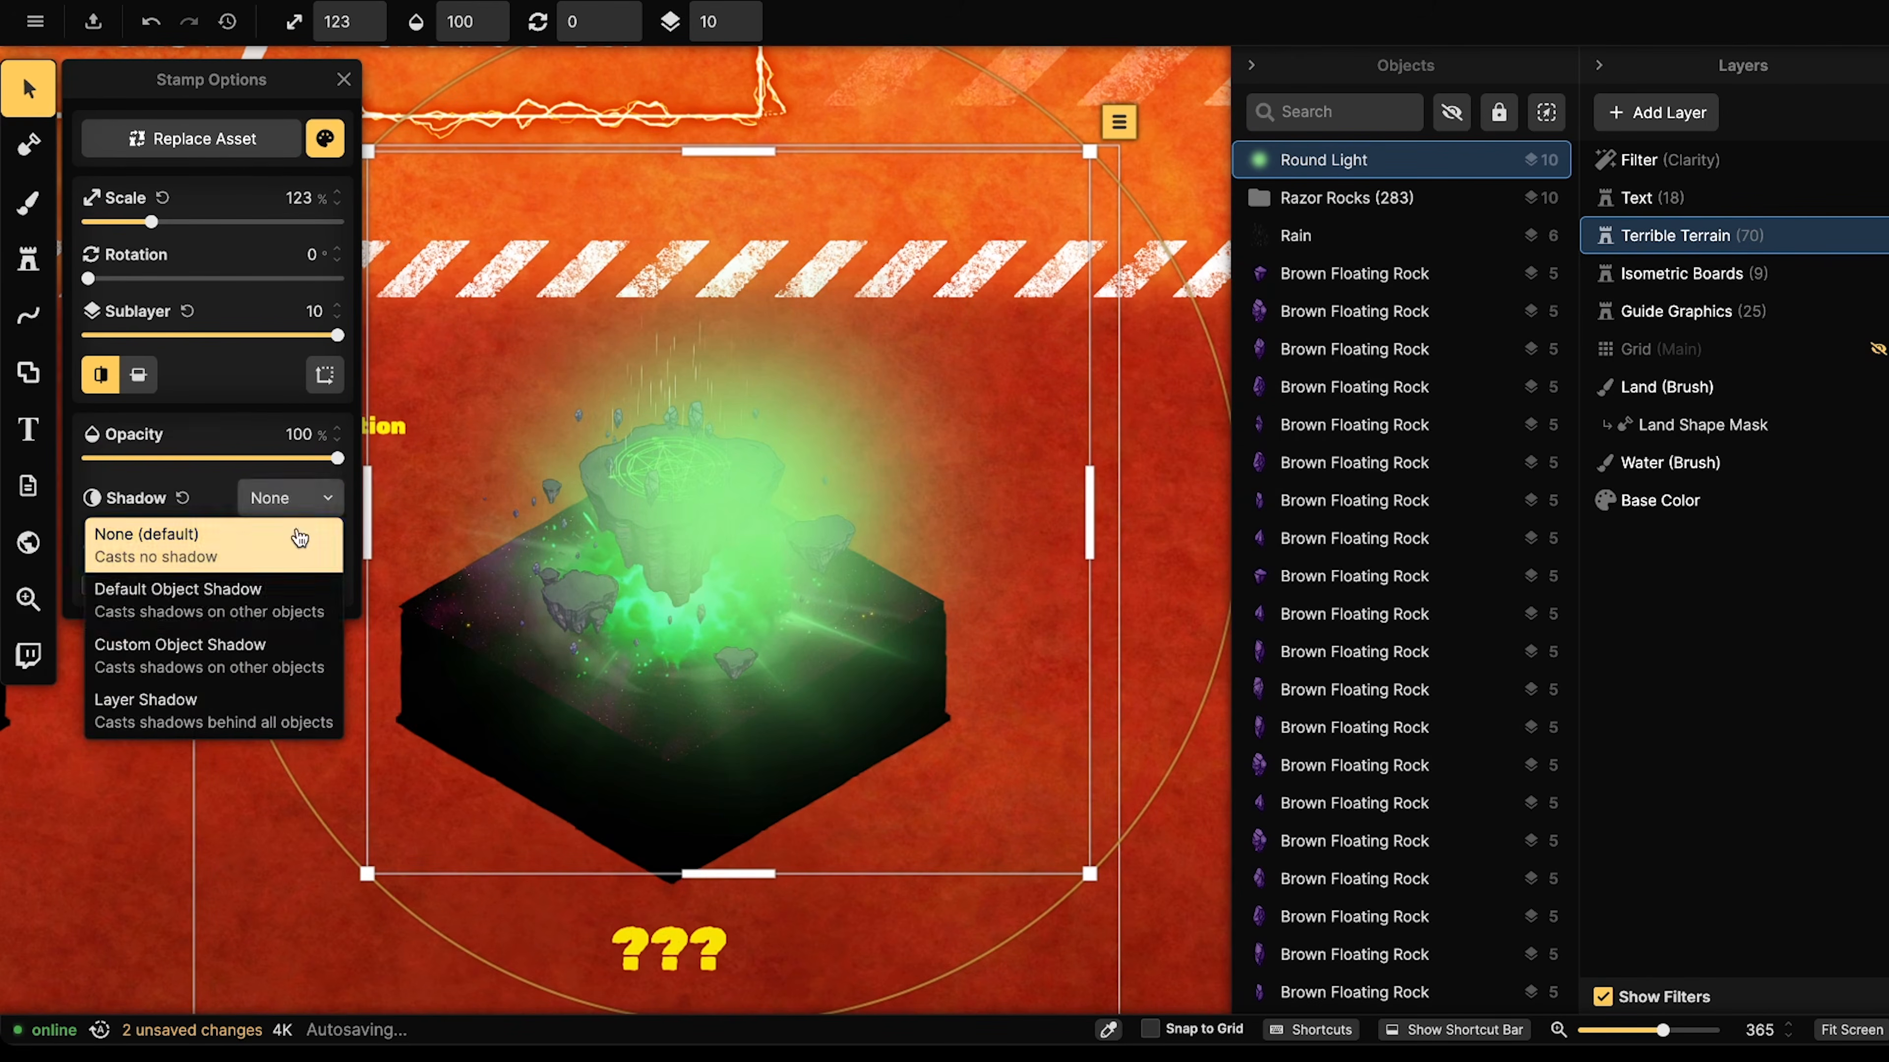
click(253, 591)
click(277, 503)
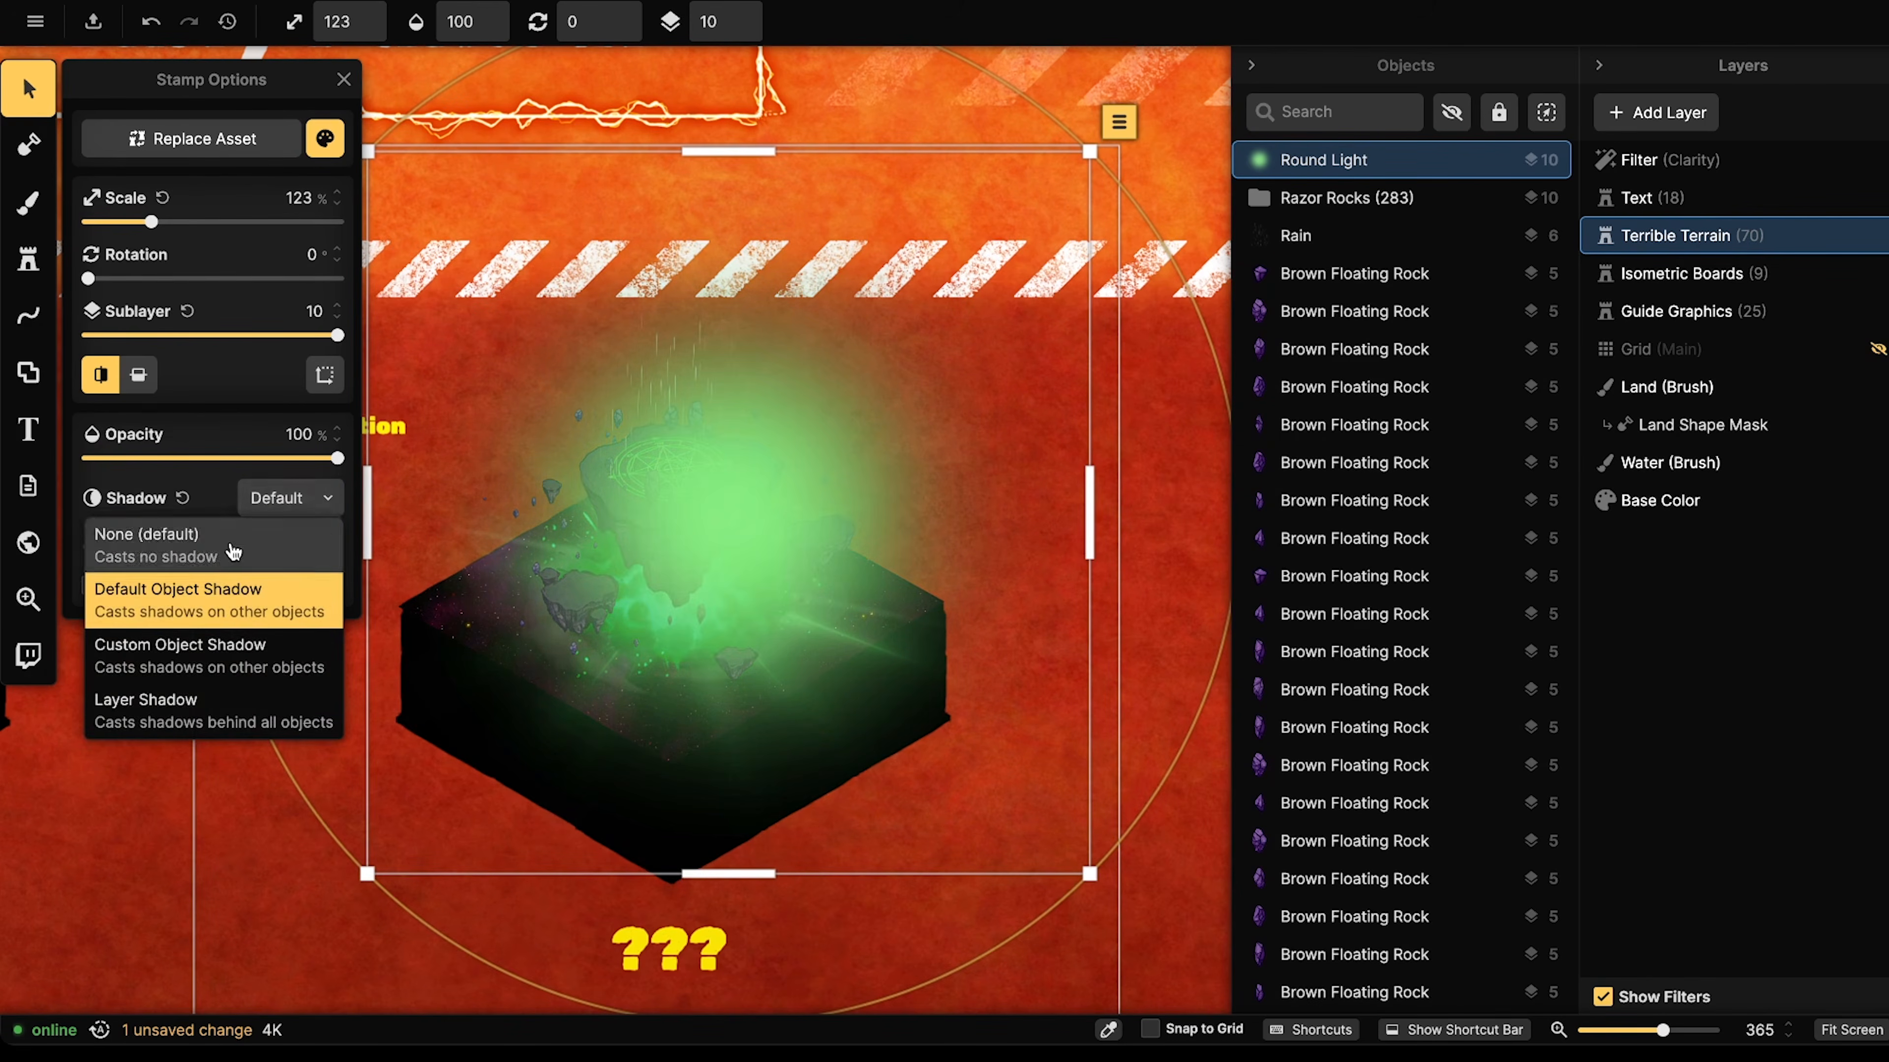
click(253, 528)
- Set the green Round Light's blend mode to Color Burn and recentre it over the large floating island
click(273, 549)
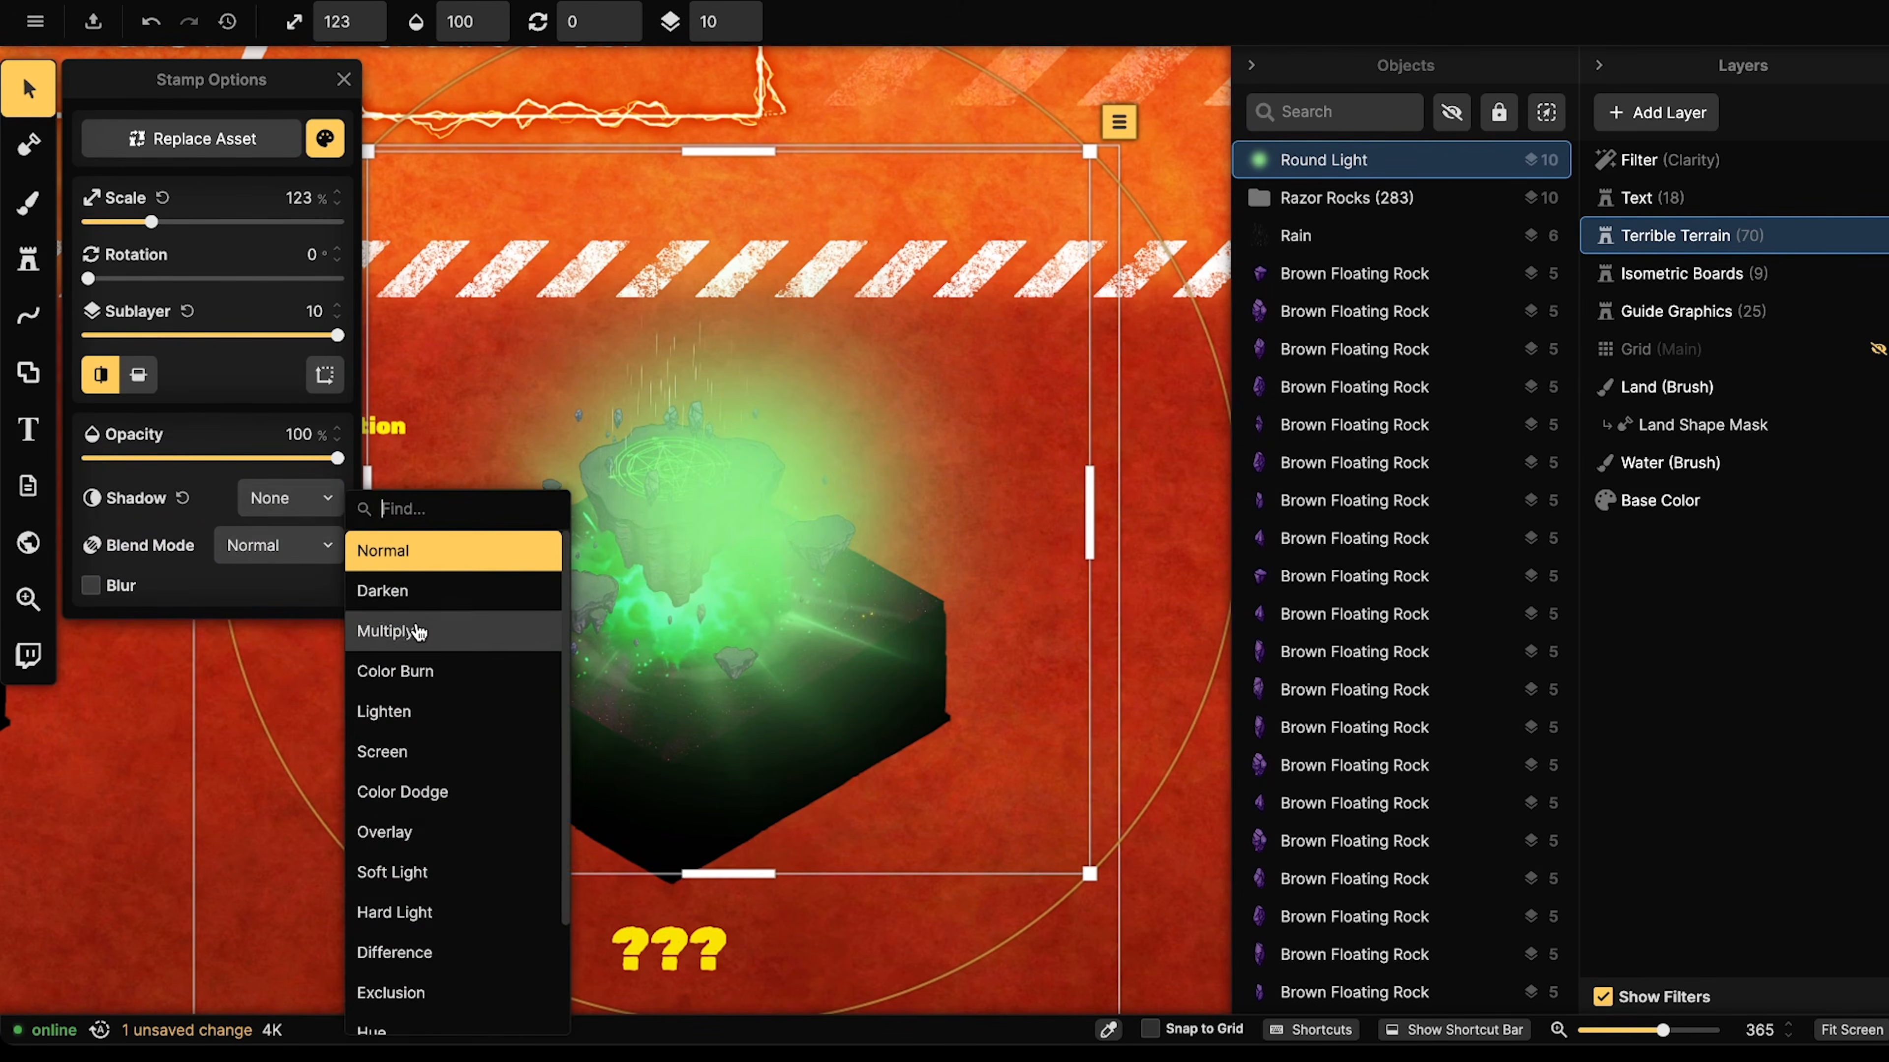
click(372, 669)
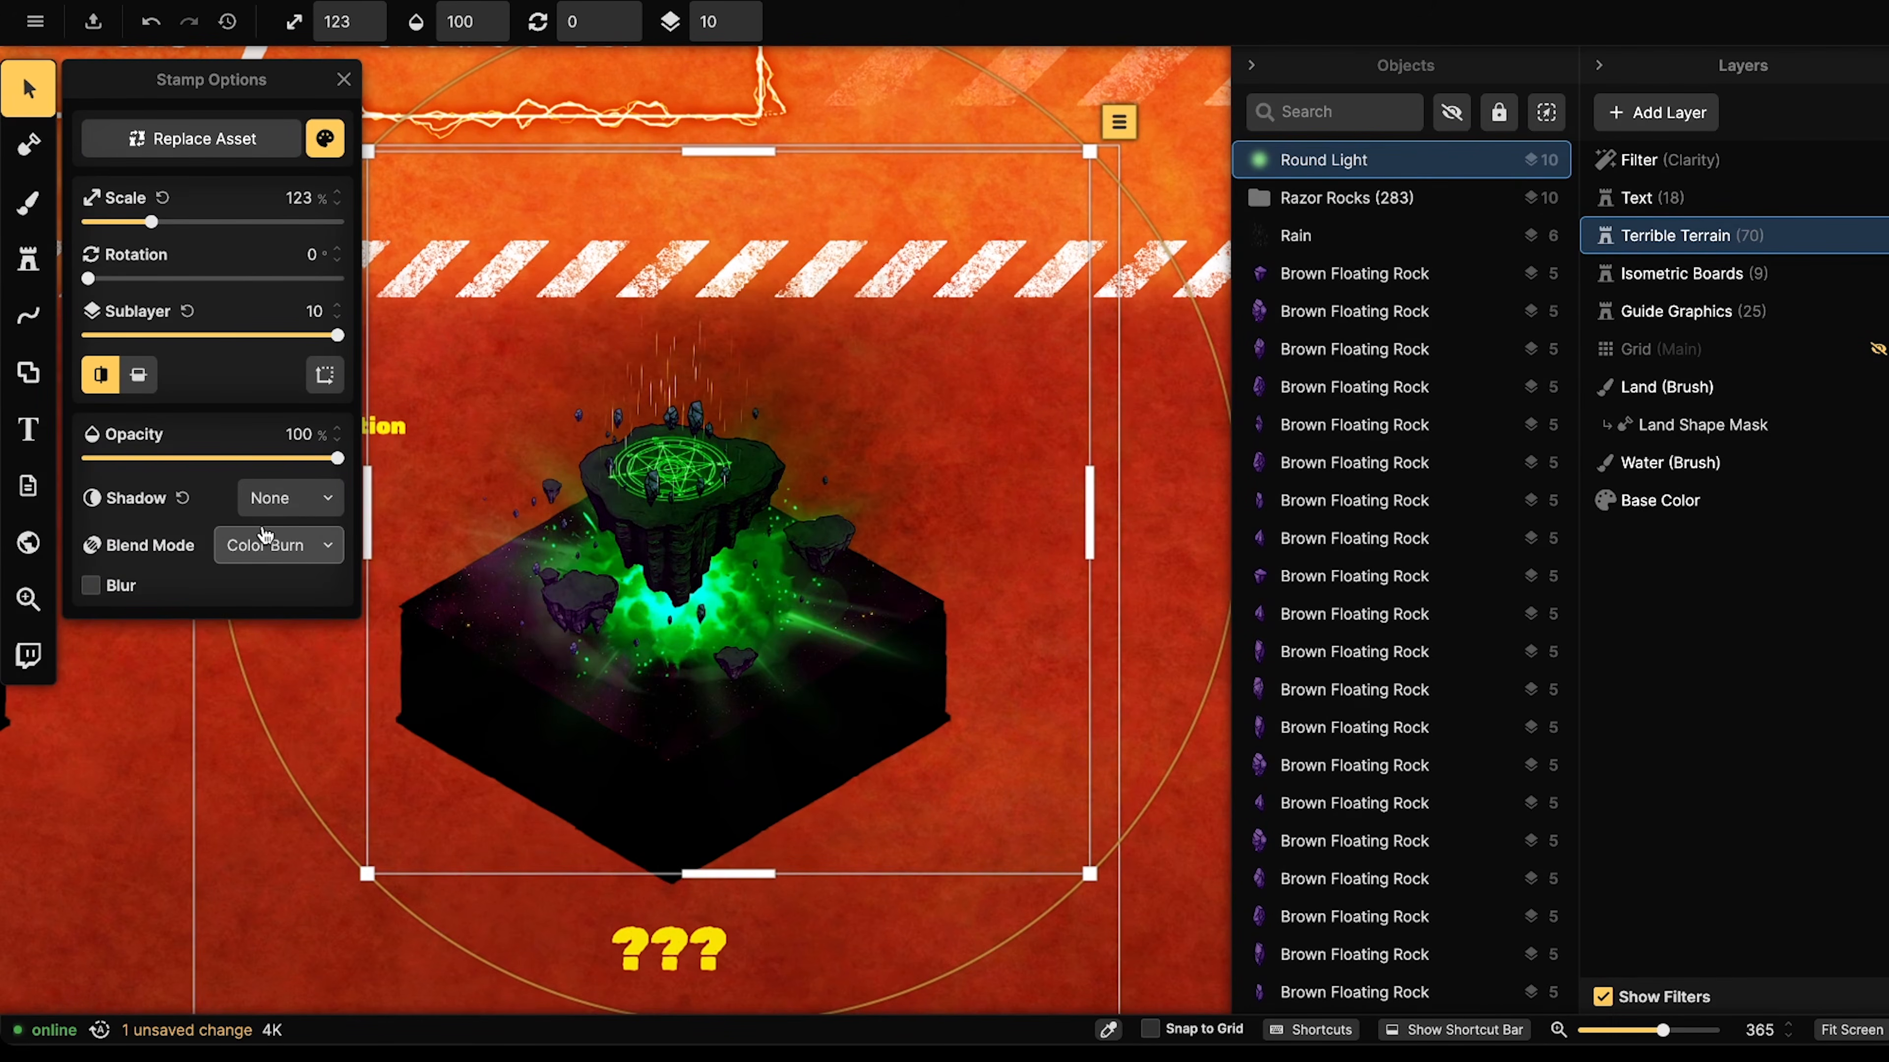
drag(823, 478, 777, 487)
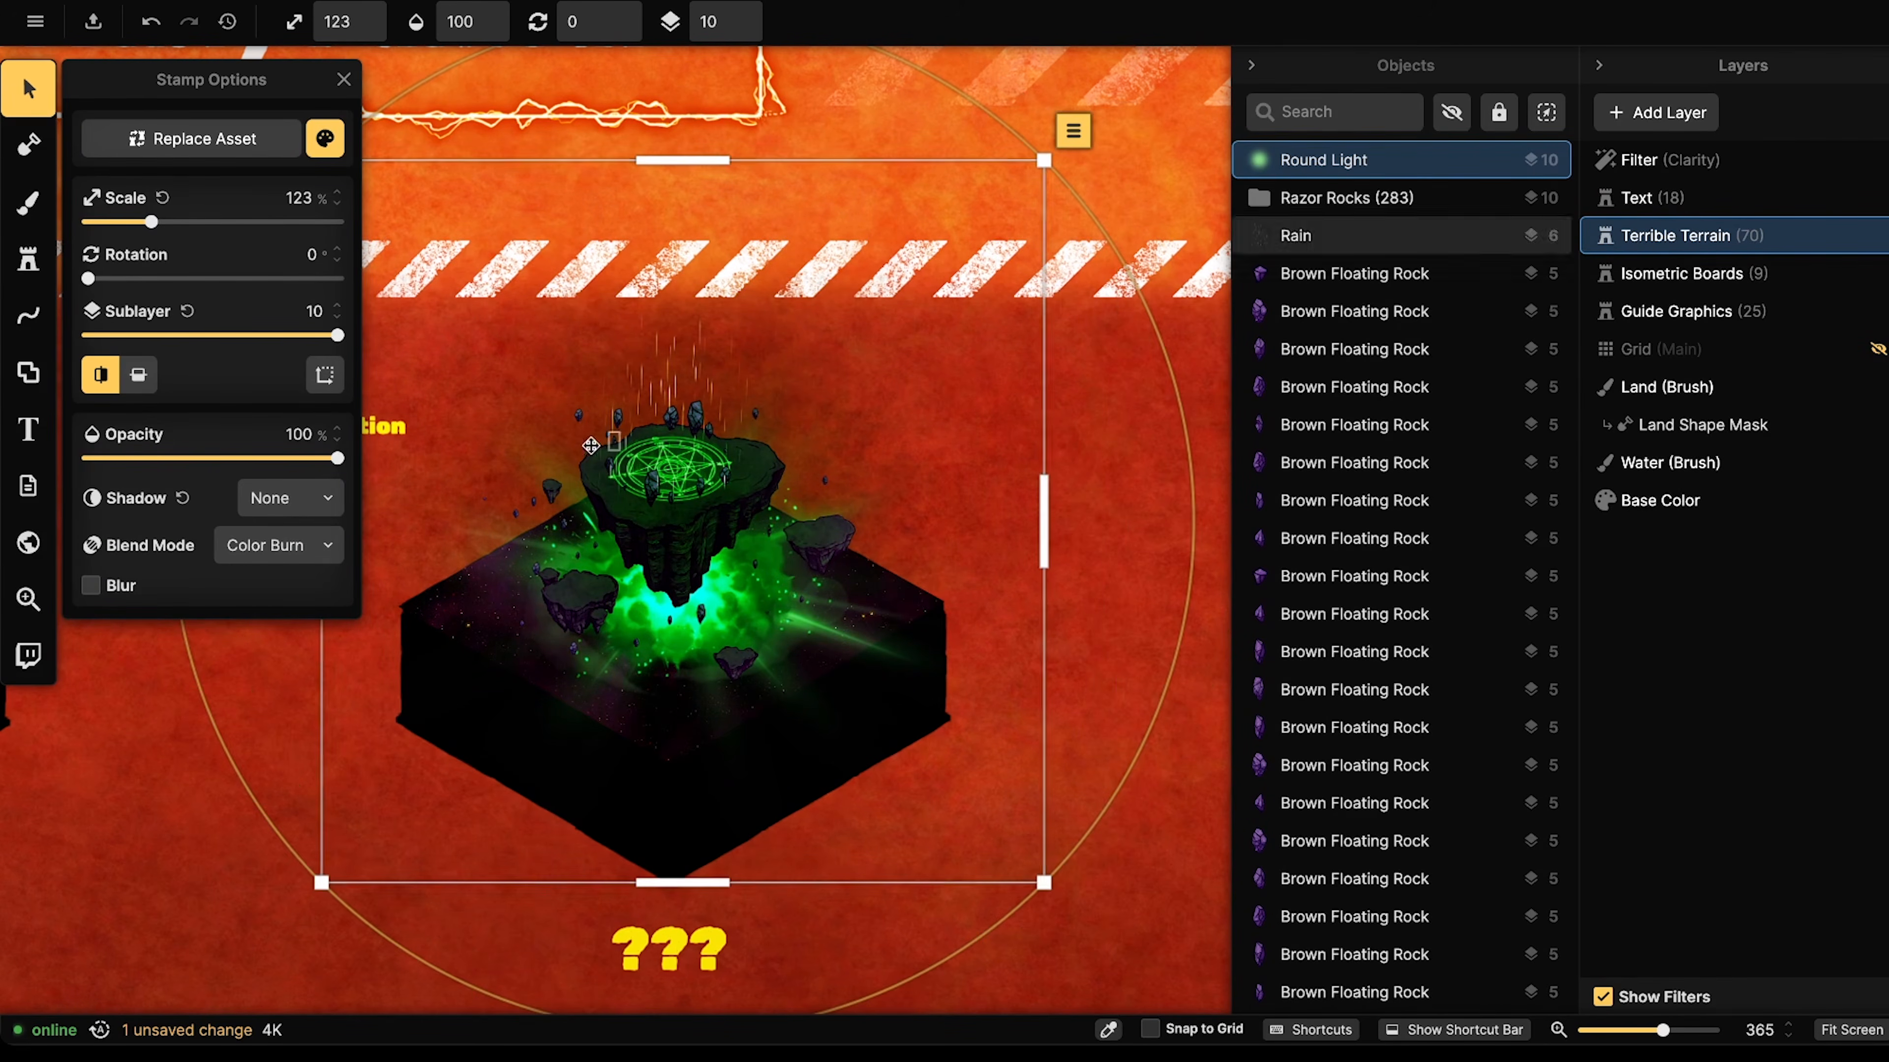
- Try Lighten, Screen, Color Dodge, Overlay, Darken and Multiply blending on the green Round Light
click(279, 546)
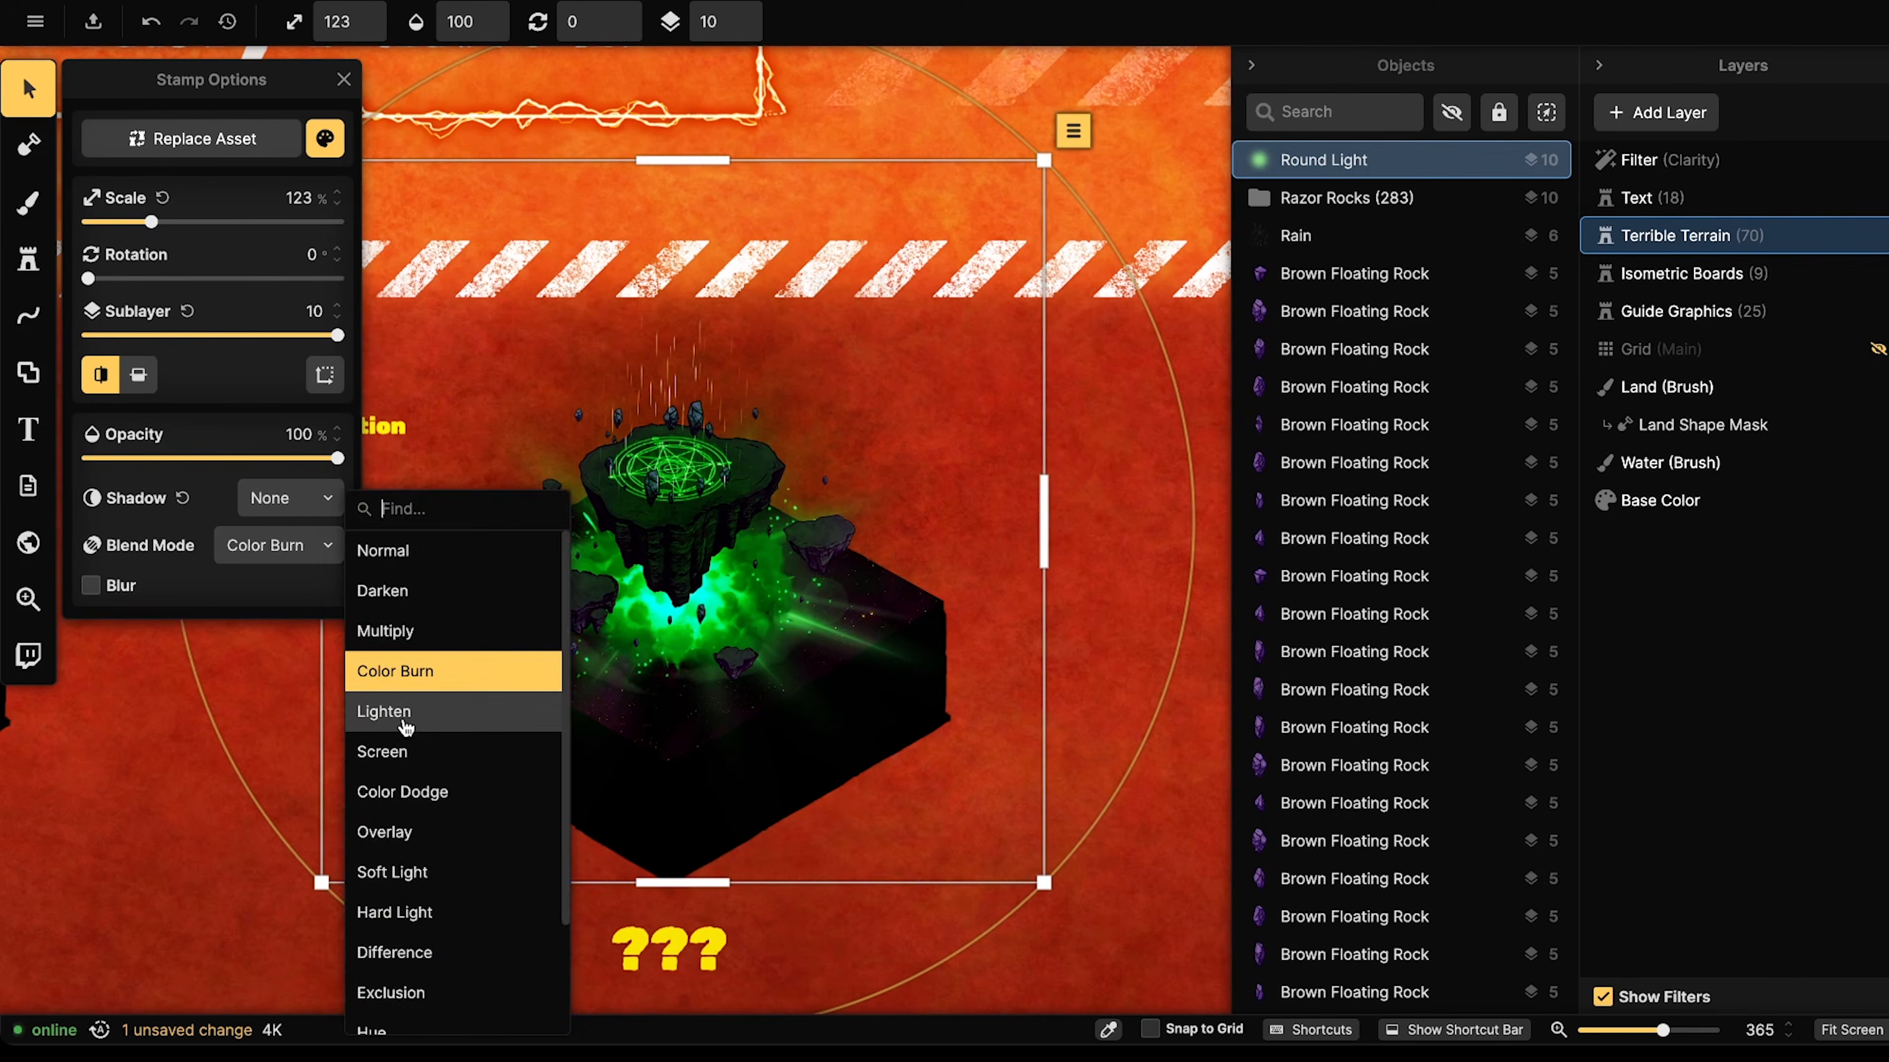
click(401, 717)
click(279, 545)
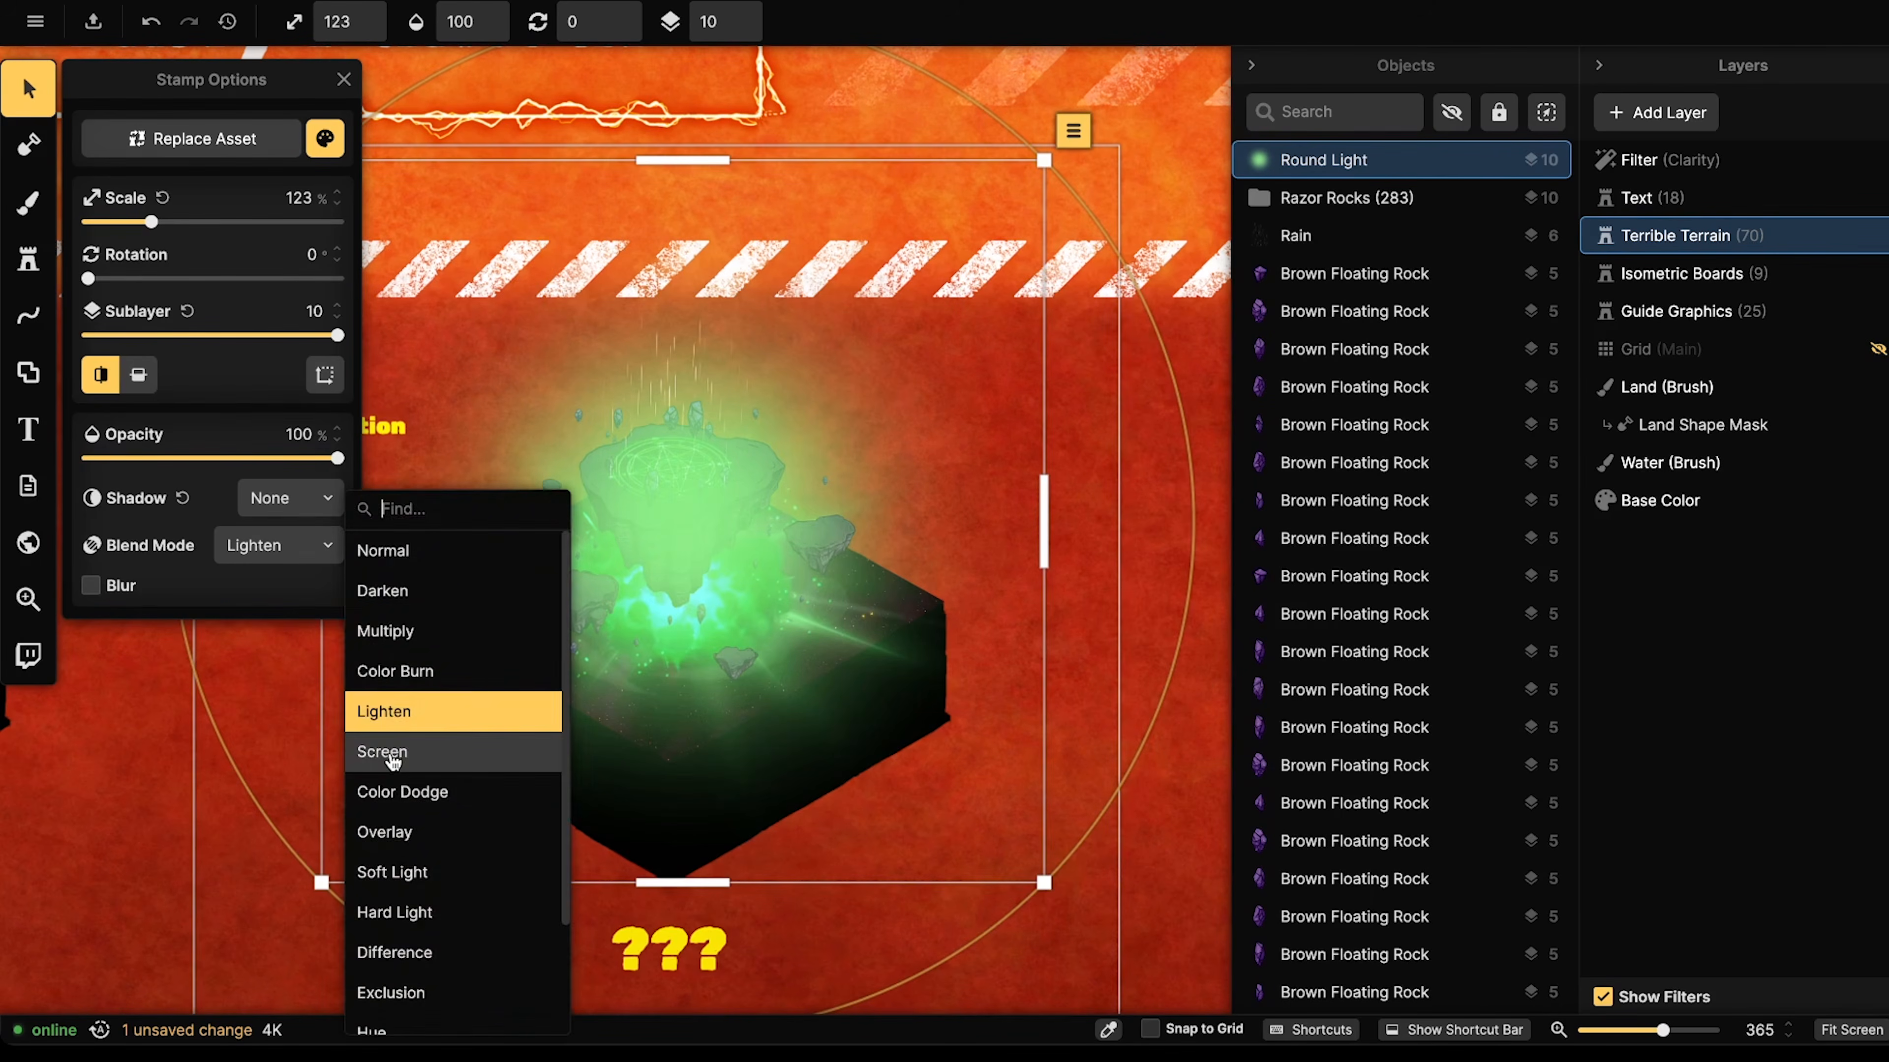
click(394, 758)
click(285, 562)
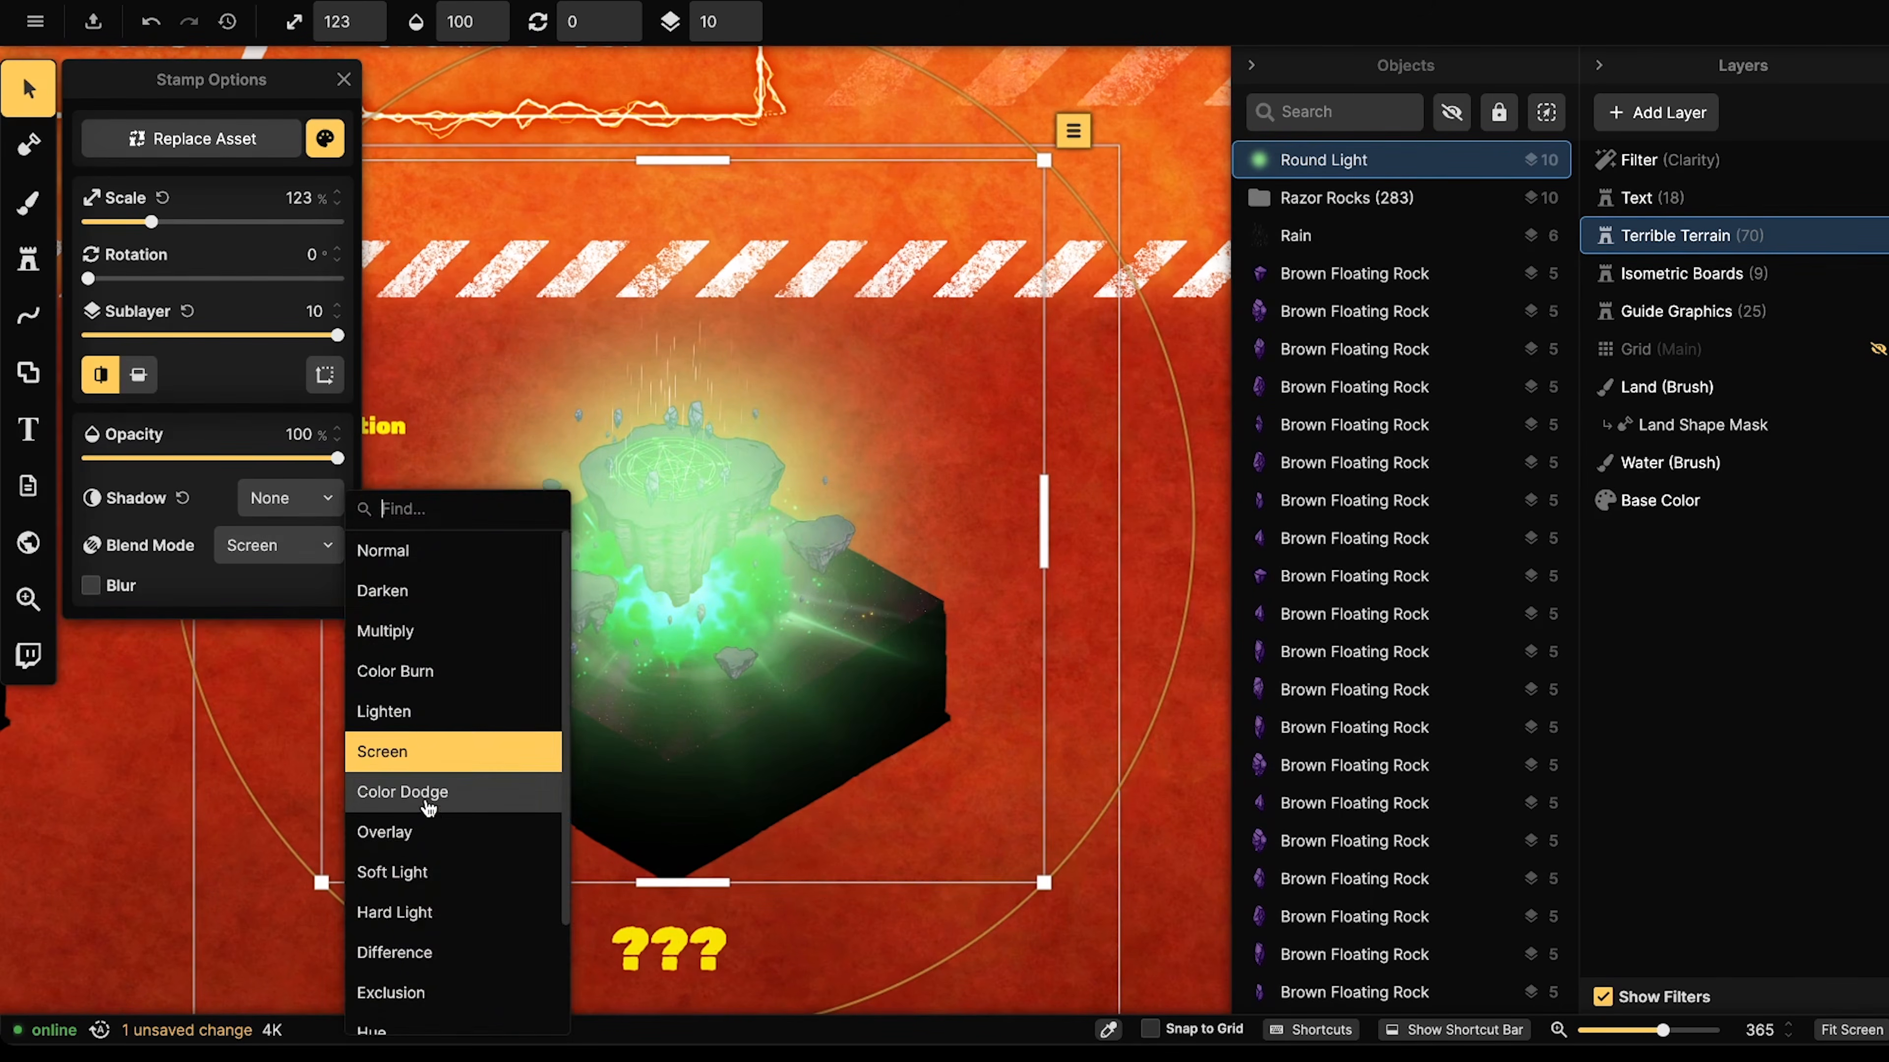
click(418, 787)
click(286, 545)
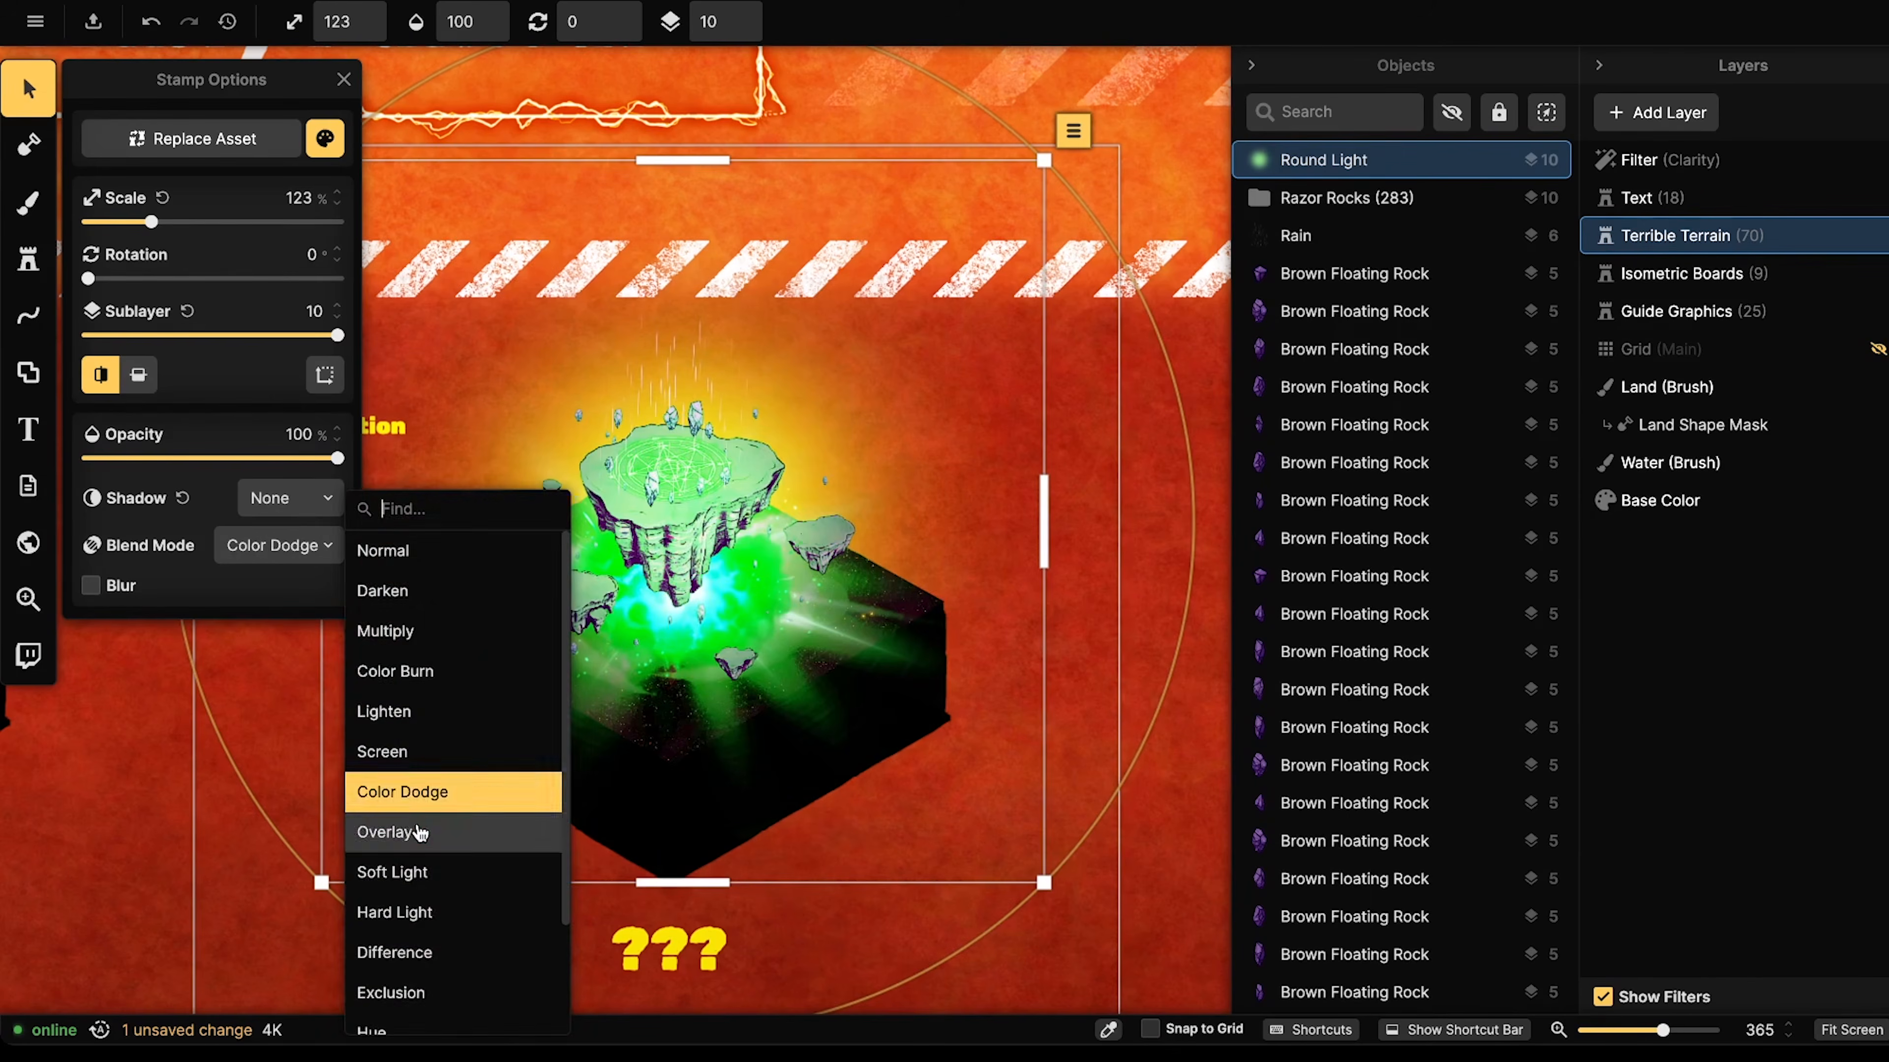
click(418, 815)
click(334, 544)
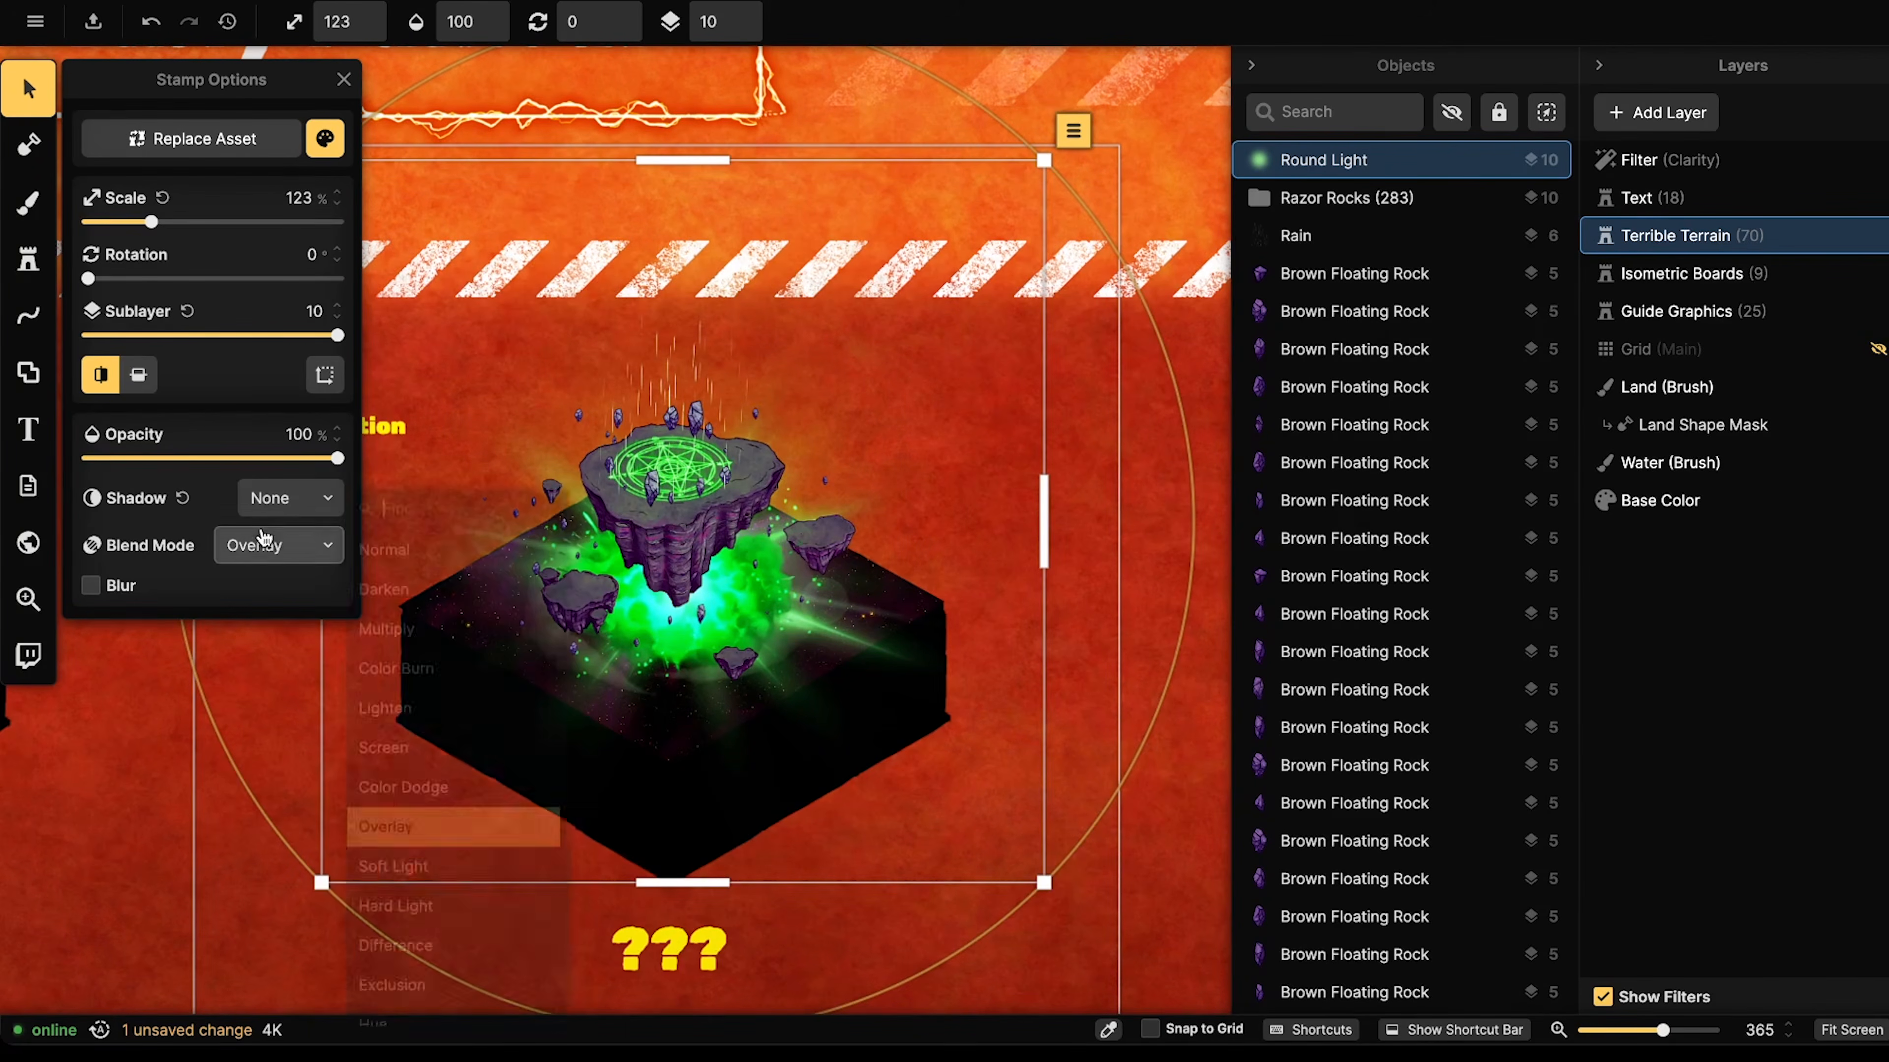
click(312, 547)
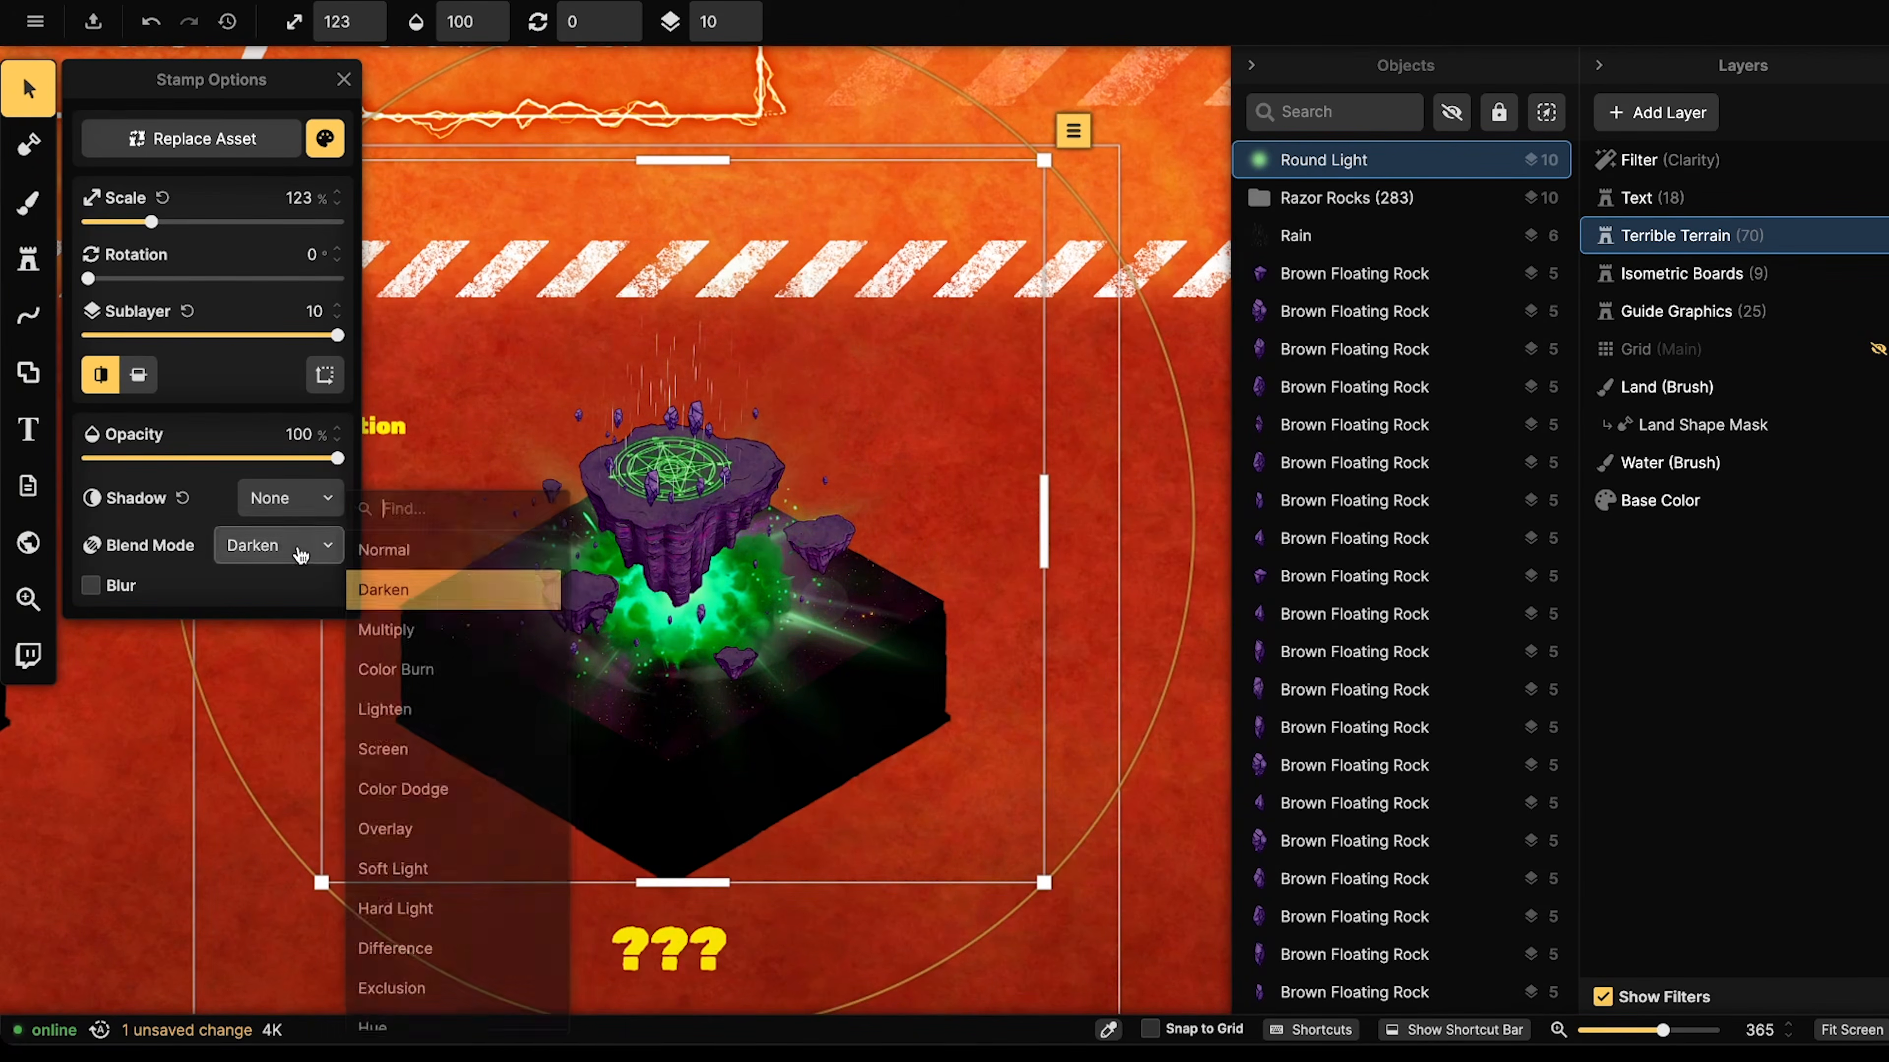
click(360, 629)
- Return the green Round Light's blend mode to Color Burn and deselect it
click(290, 558)
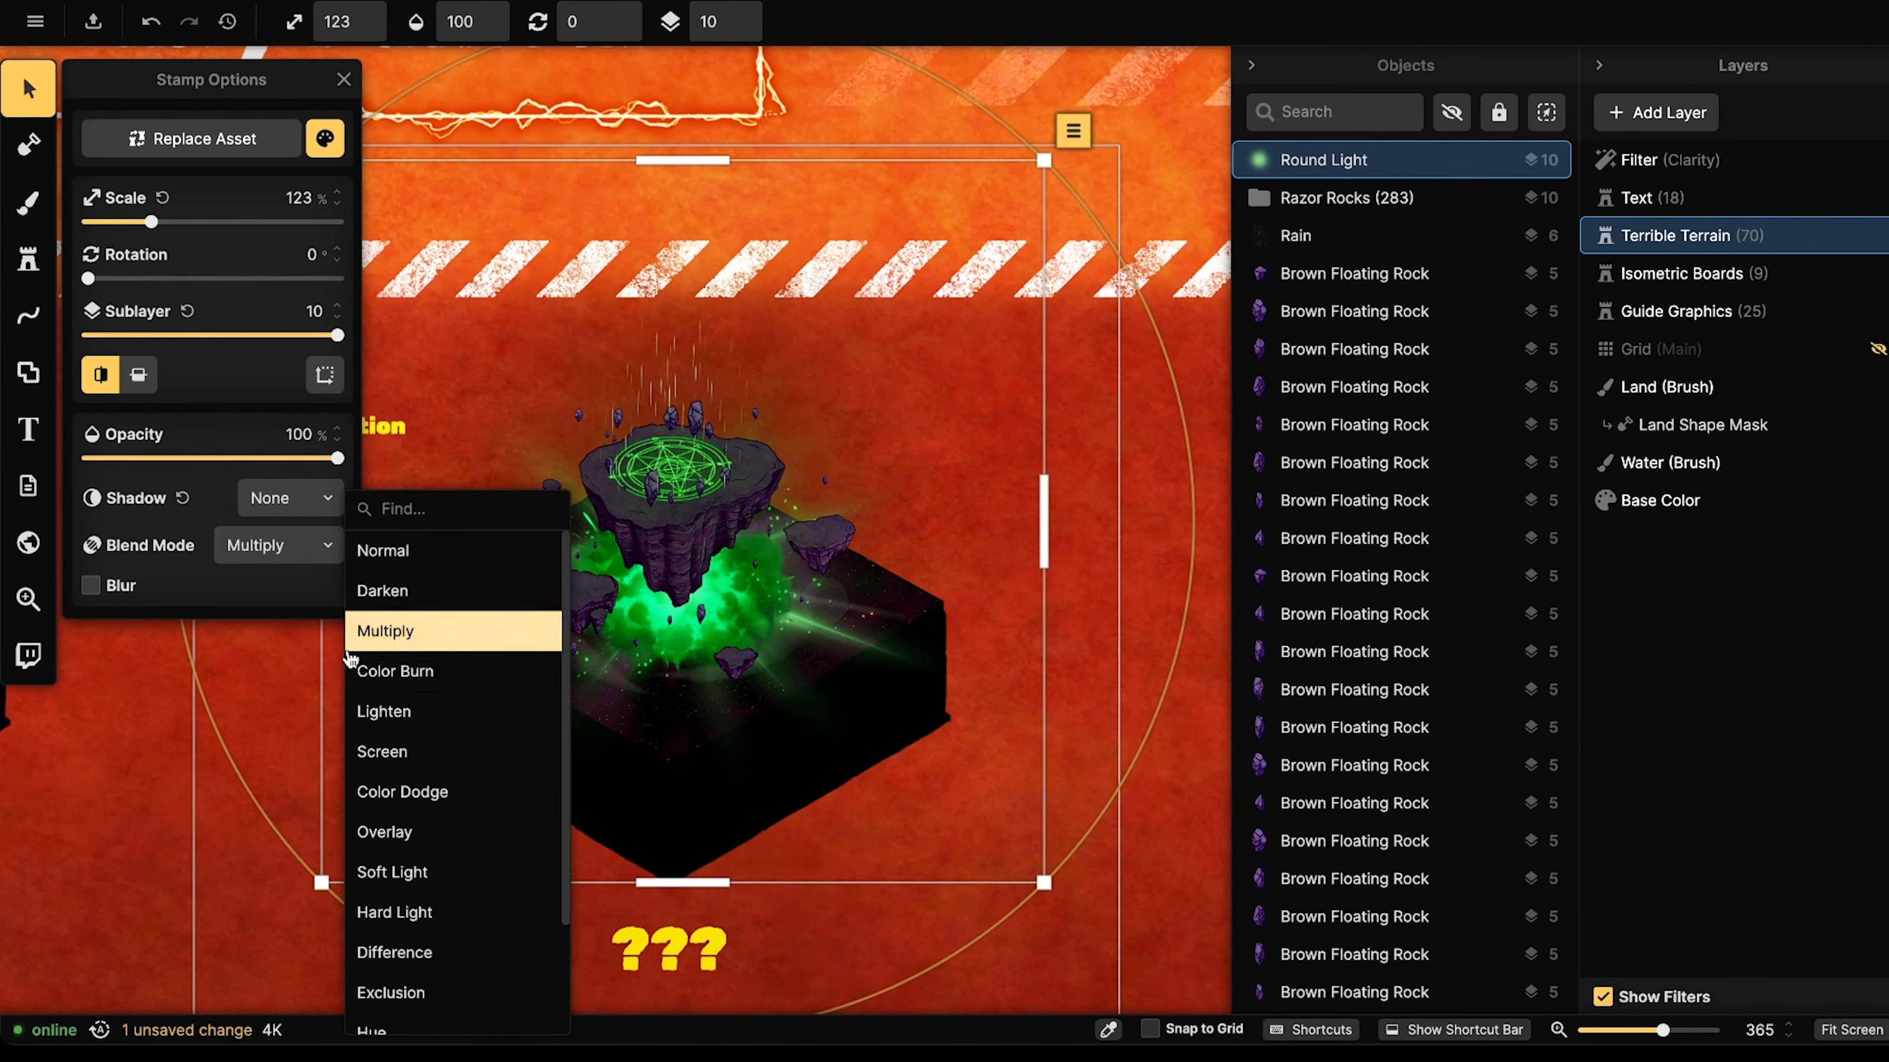
click(368, 662)
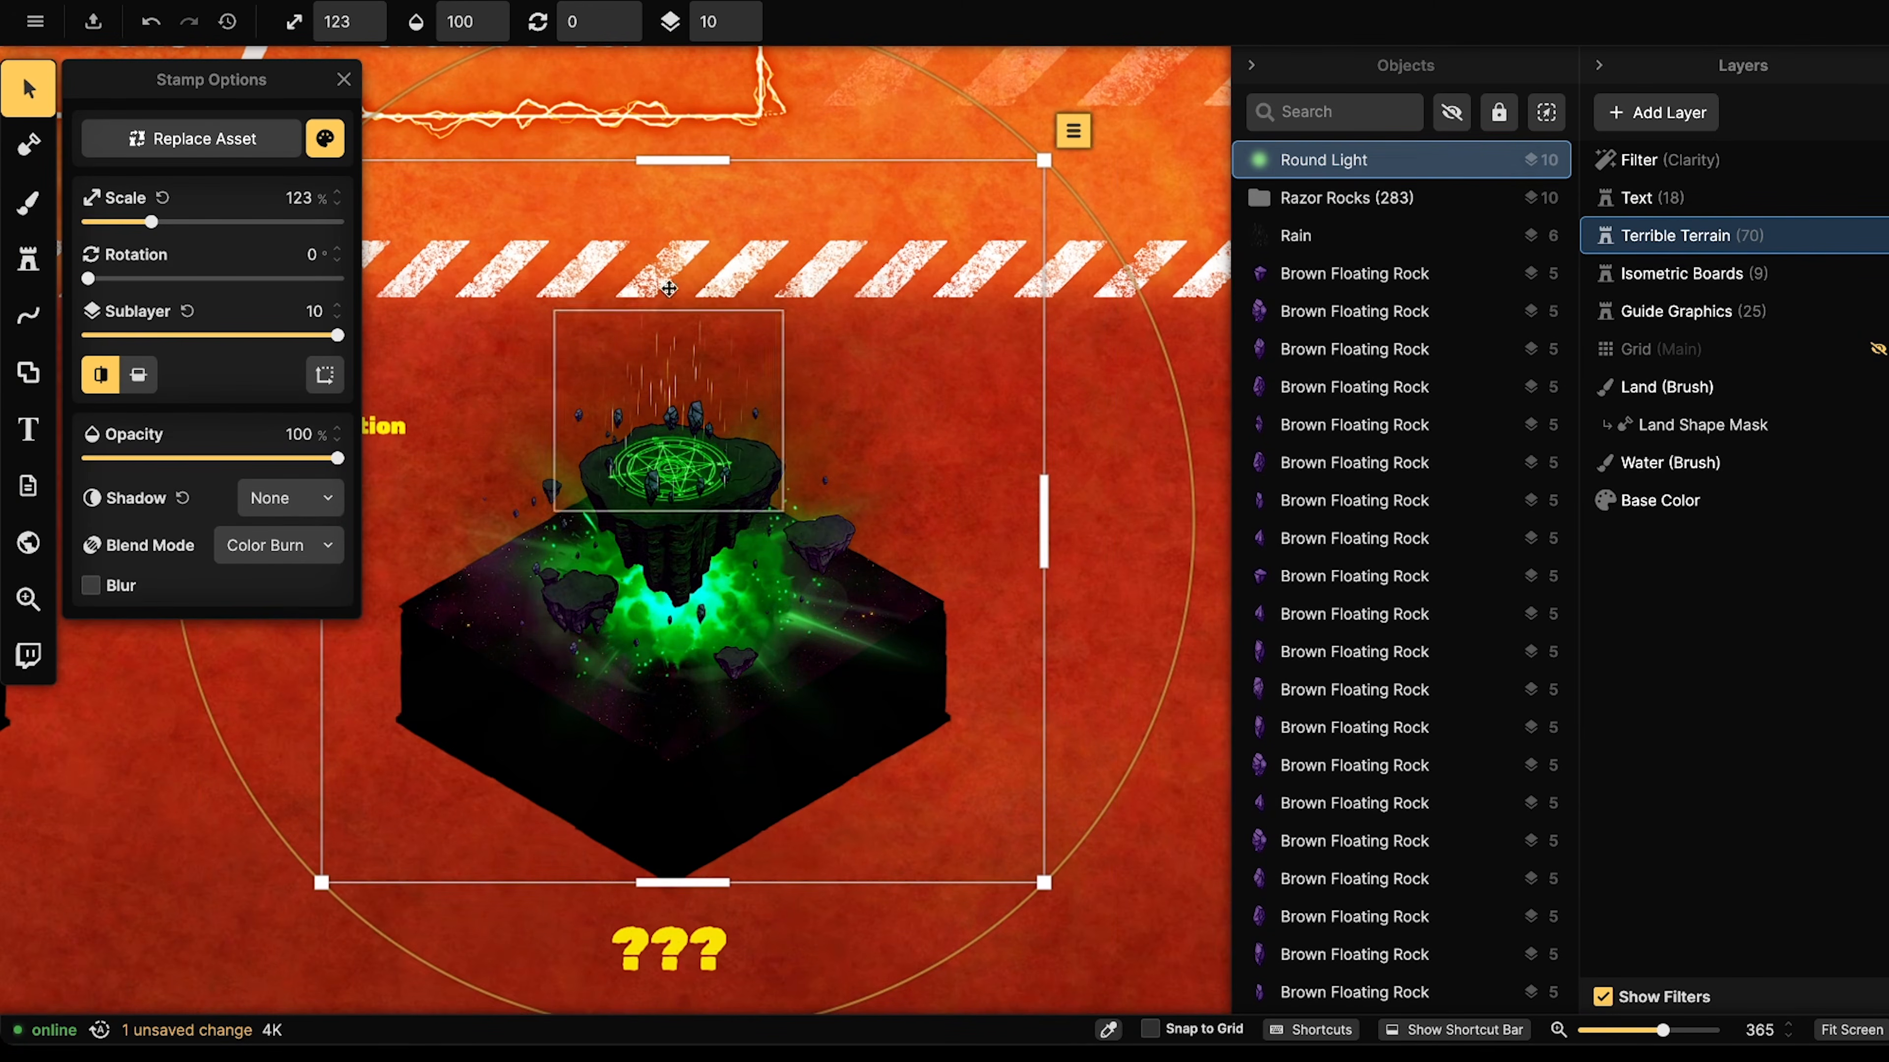
mouse_move(242, 463)
mouse_down()
mouse_move(217, 463)
mouse_move(292, 463)
mouse_move(262, 463)
mouse_up()
scroll(650, 404, down, 3)
key(Escape)
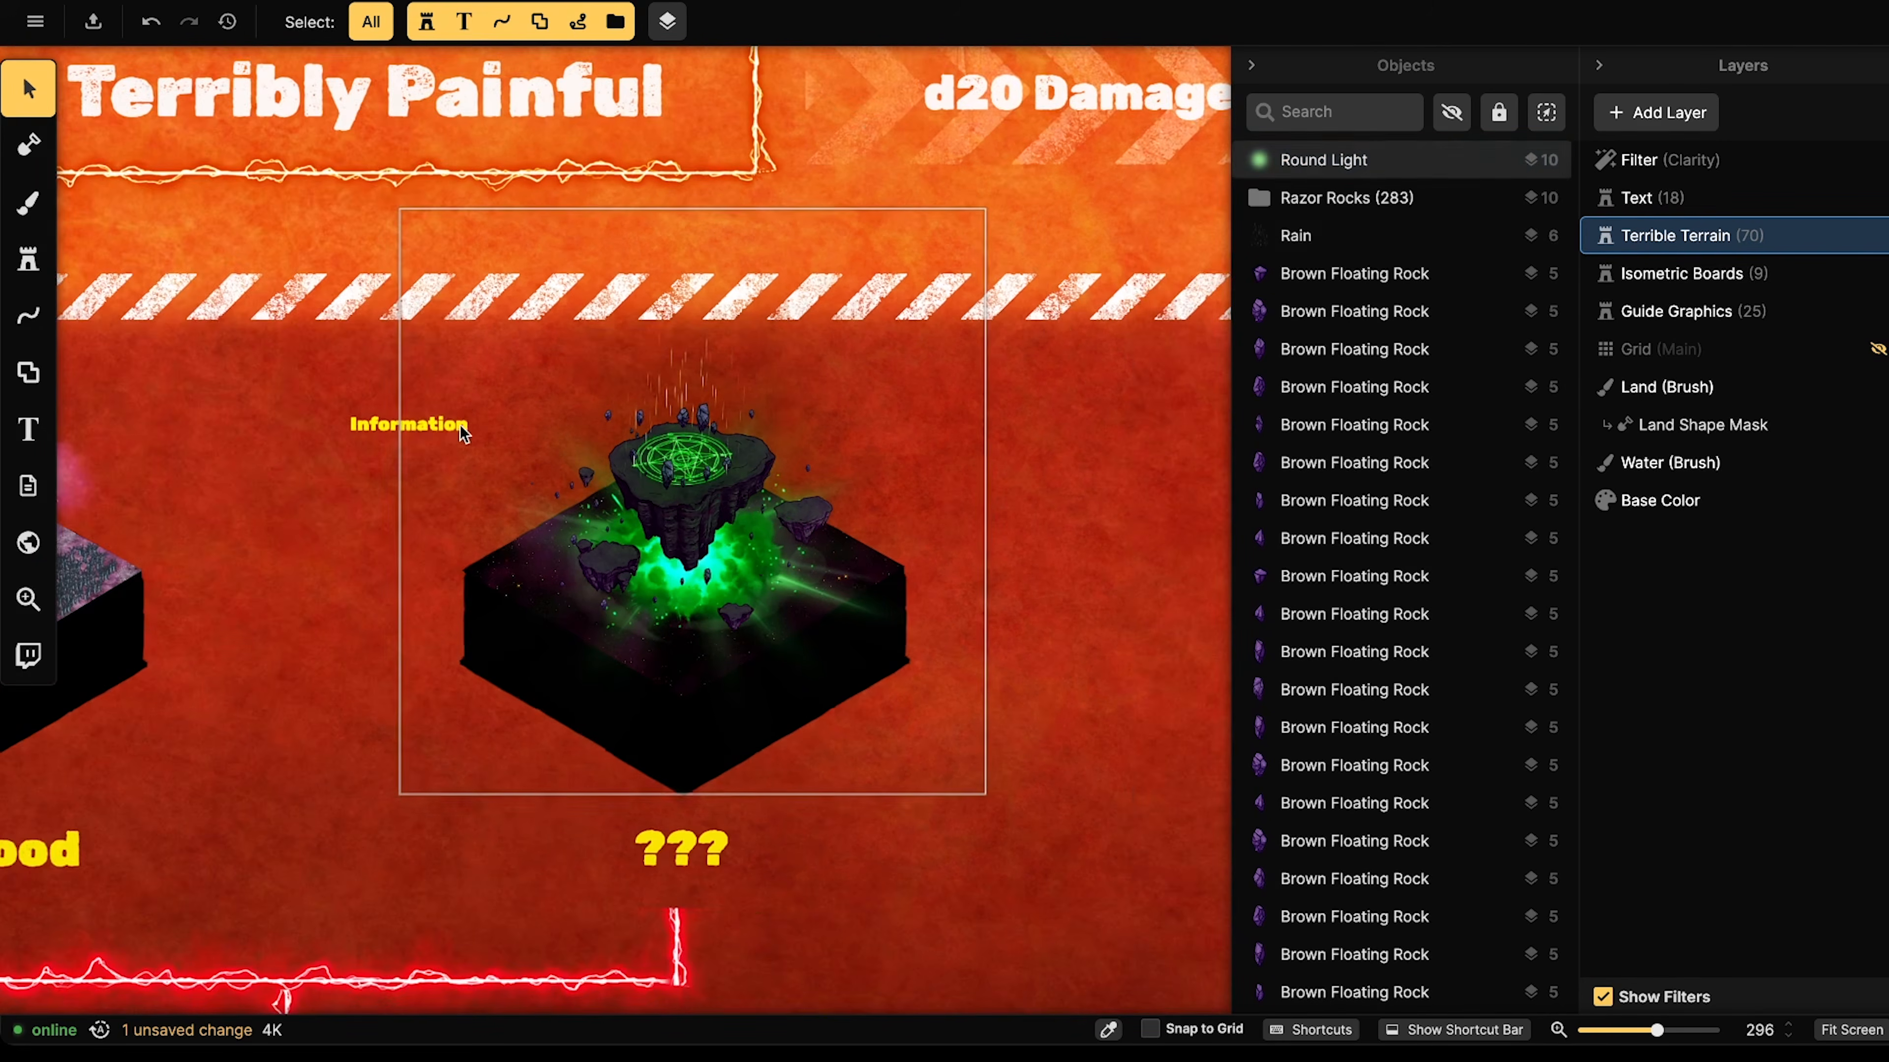
- Select all the objects on the ??? block and group them under the name "Purgatory Plane"
drag(421, 367, 959, 711)
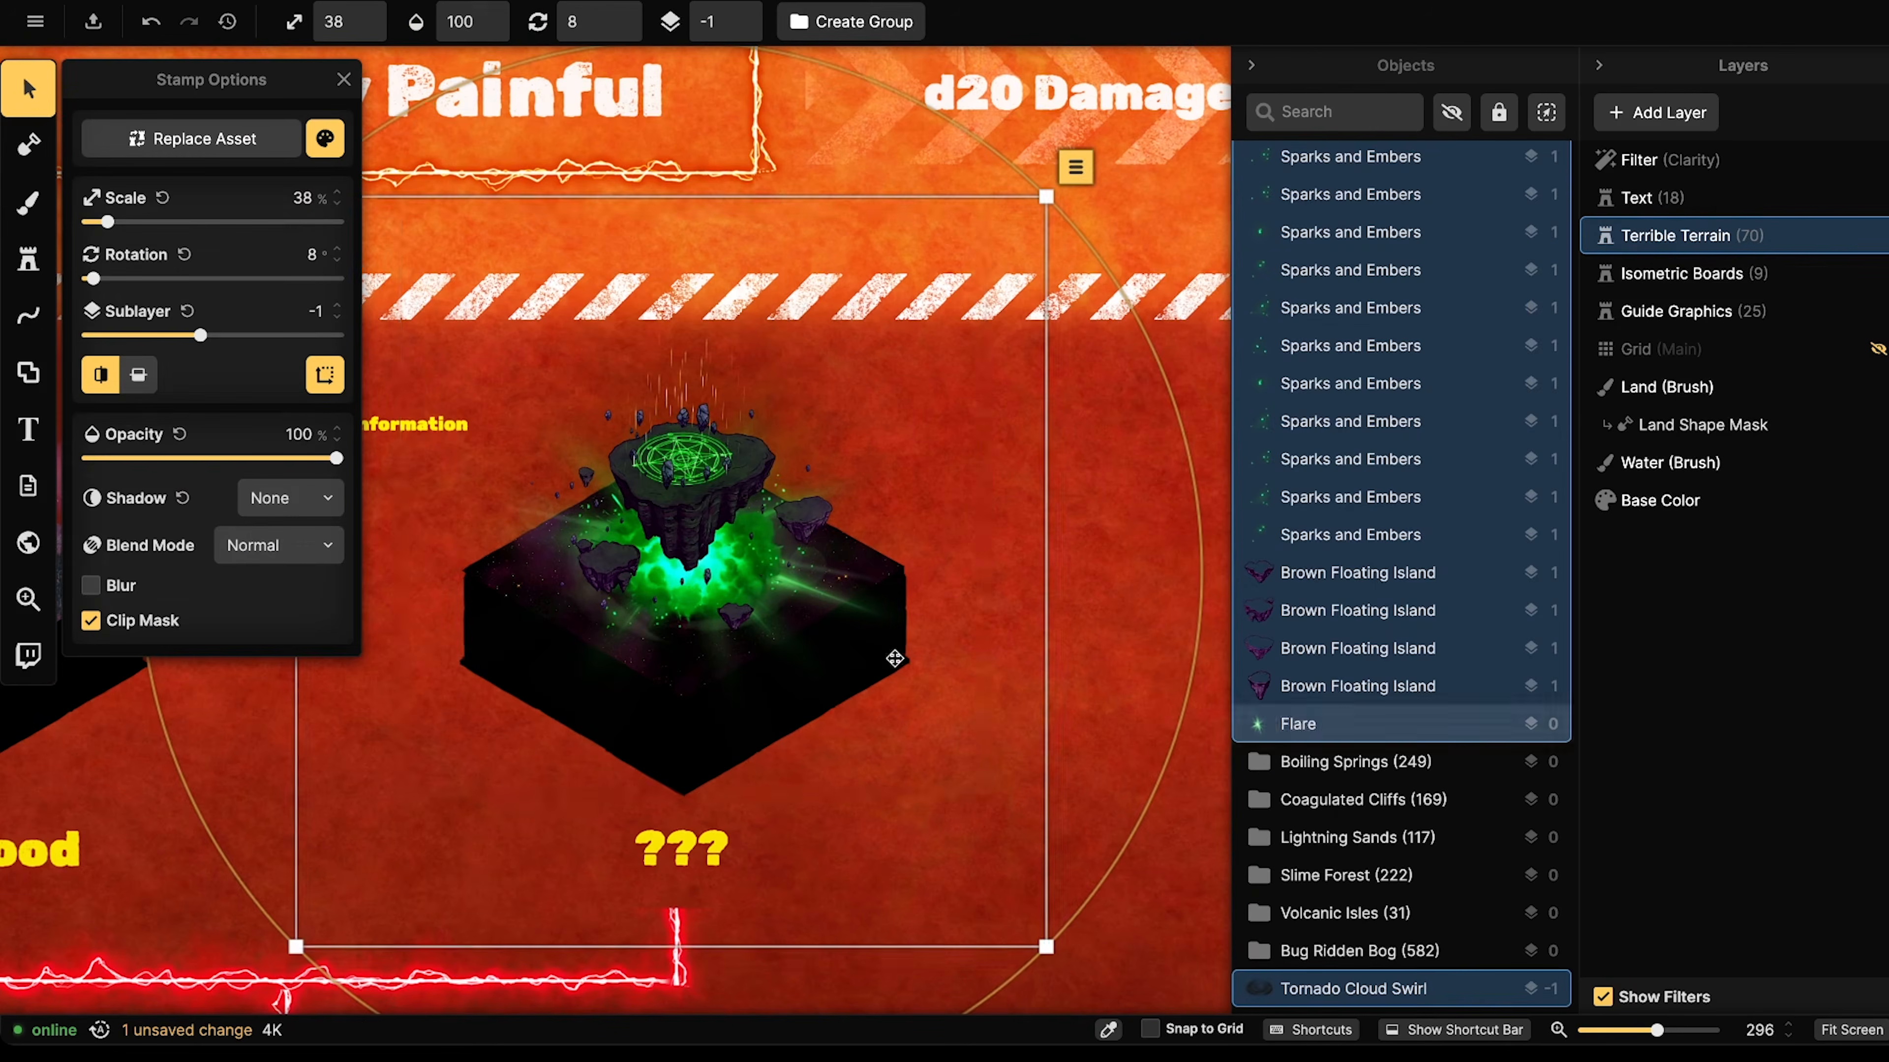
click(855, 22)
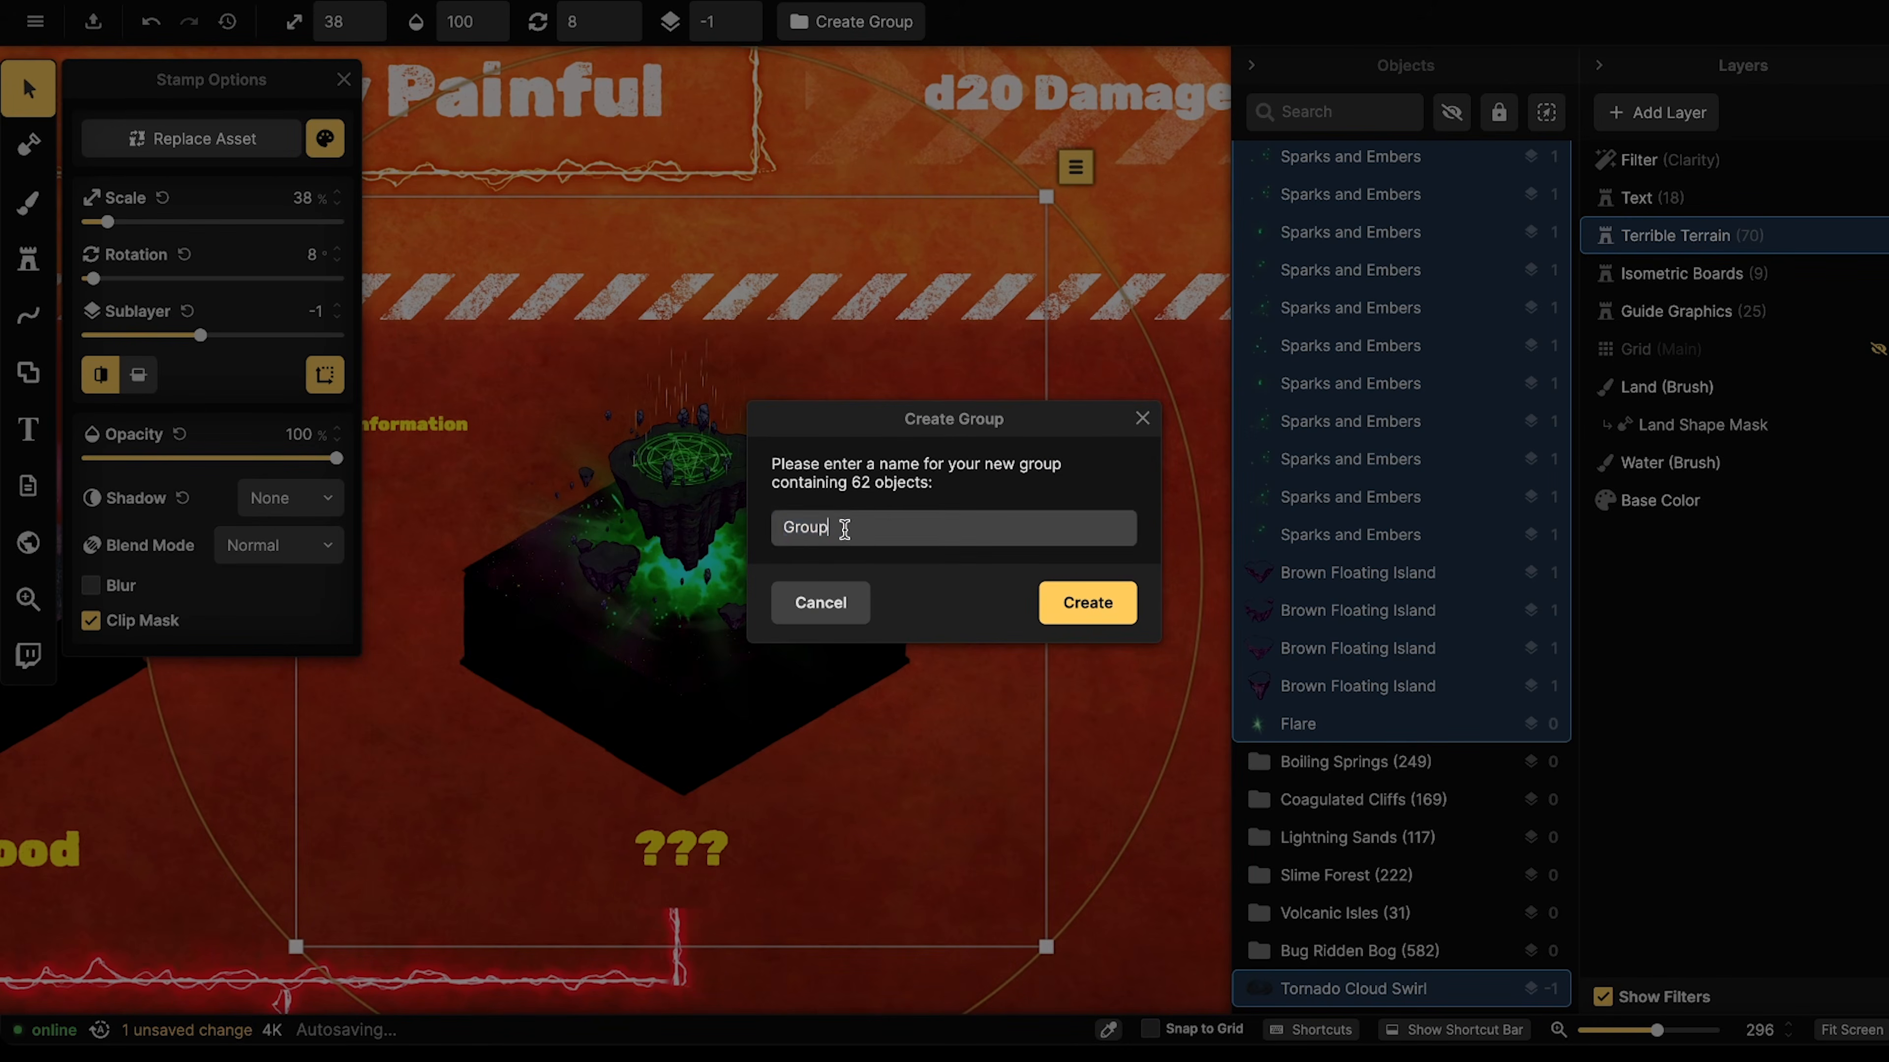
text(Eleme)
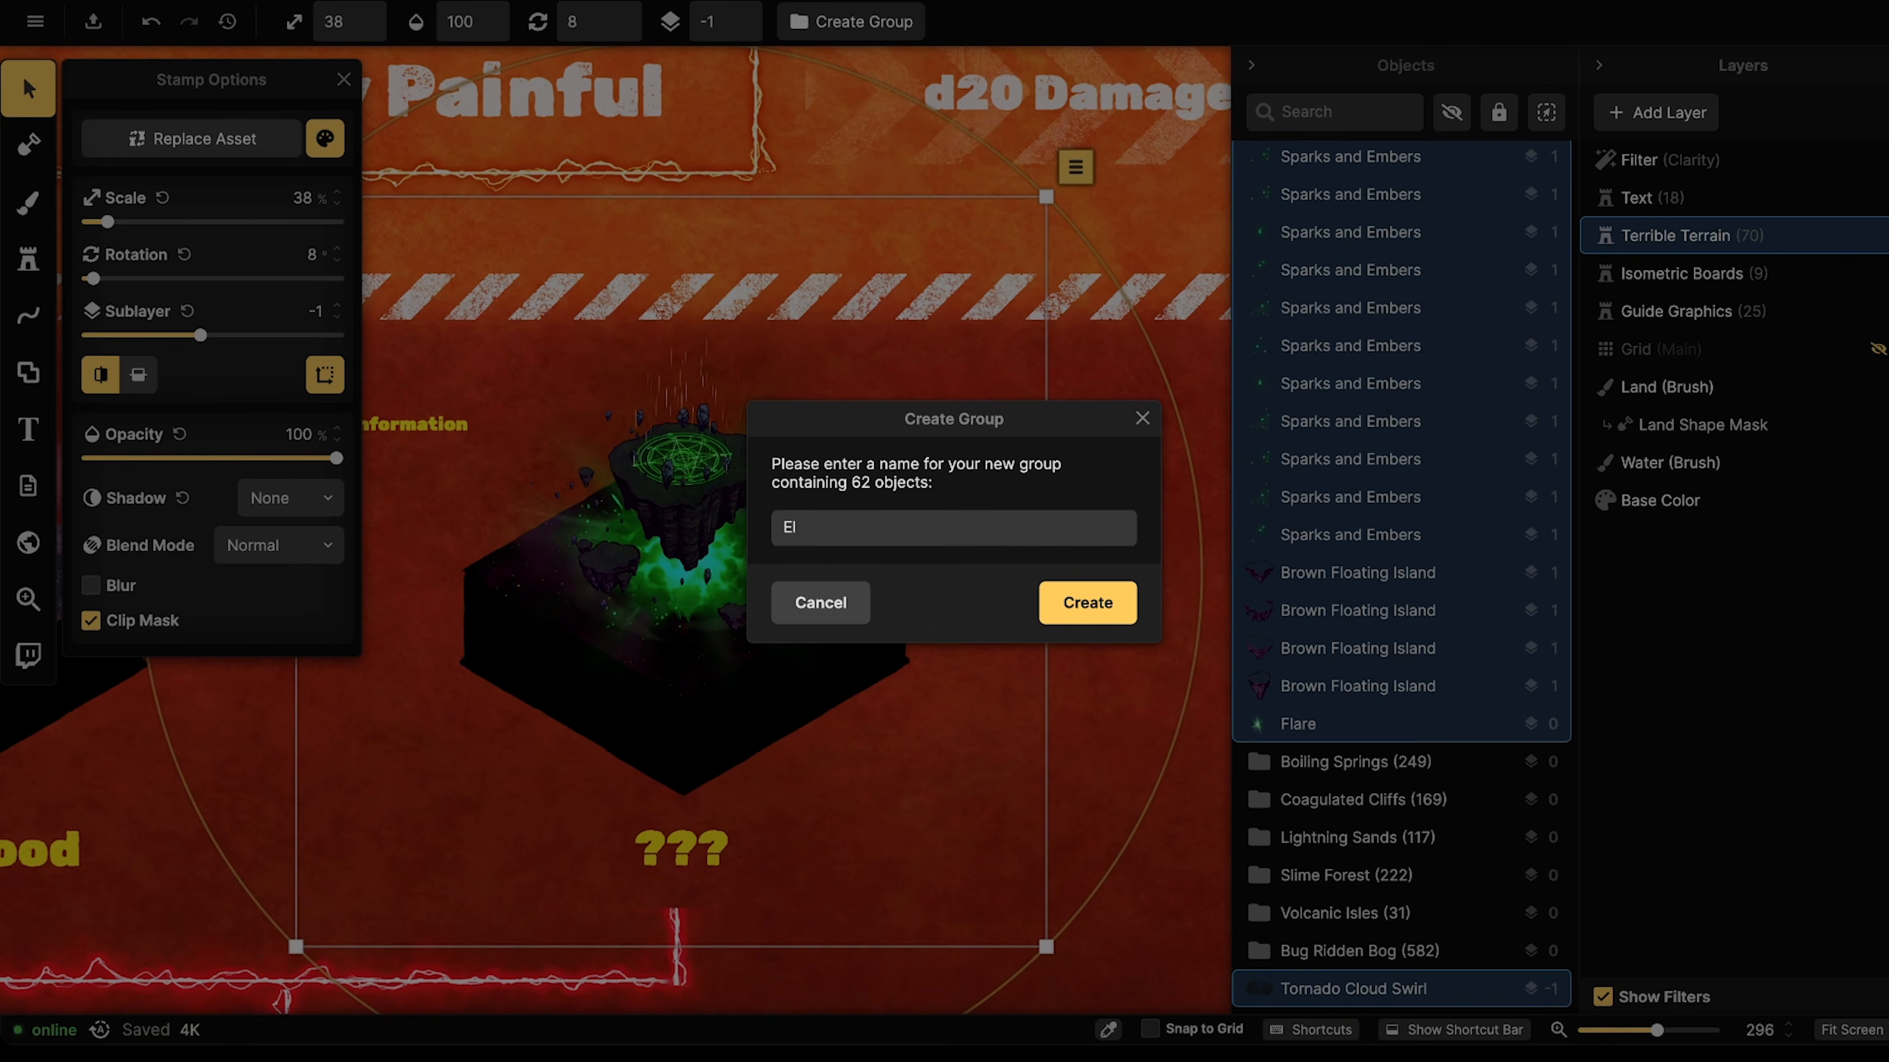
key(BackSpace)
text(Pur)
key(BackSpace)
text(P)
text(urgathor)
text(ial )
text(ial)
text(Ethe)
key(BackSpace)
key(BackSpace)
key(BackSpace)
text(y Plan)
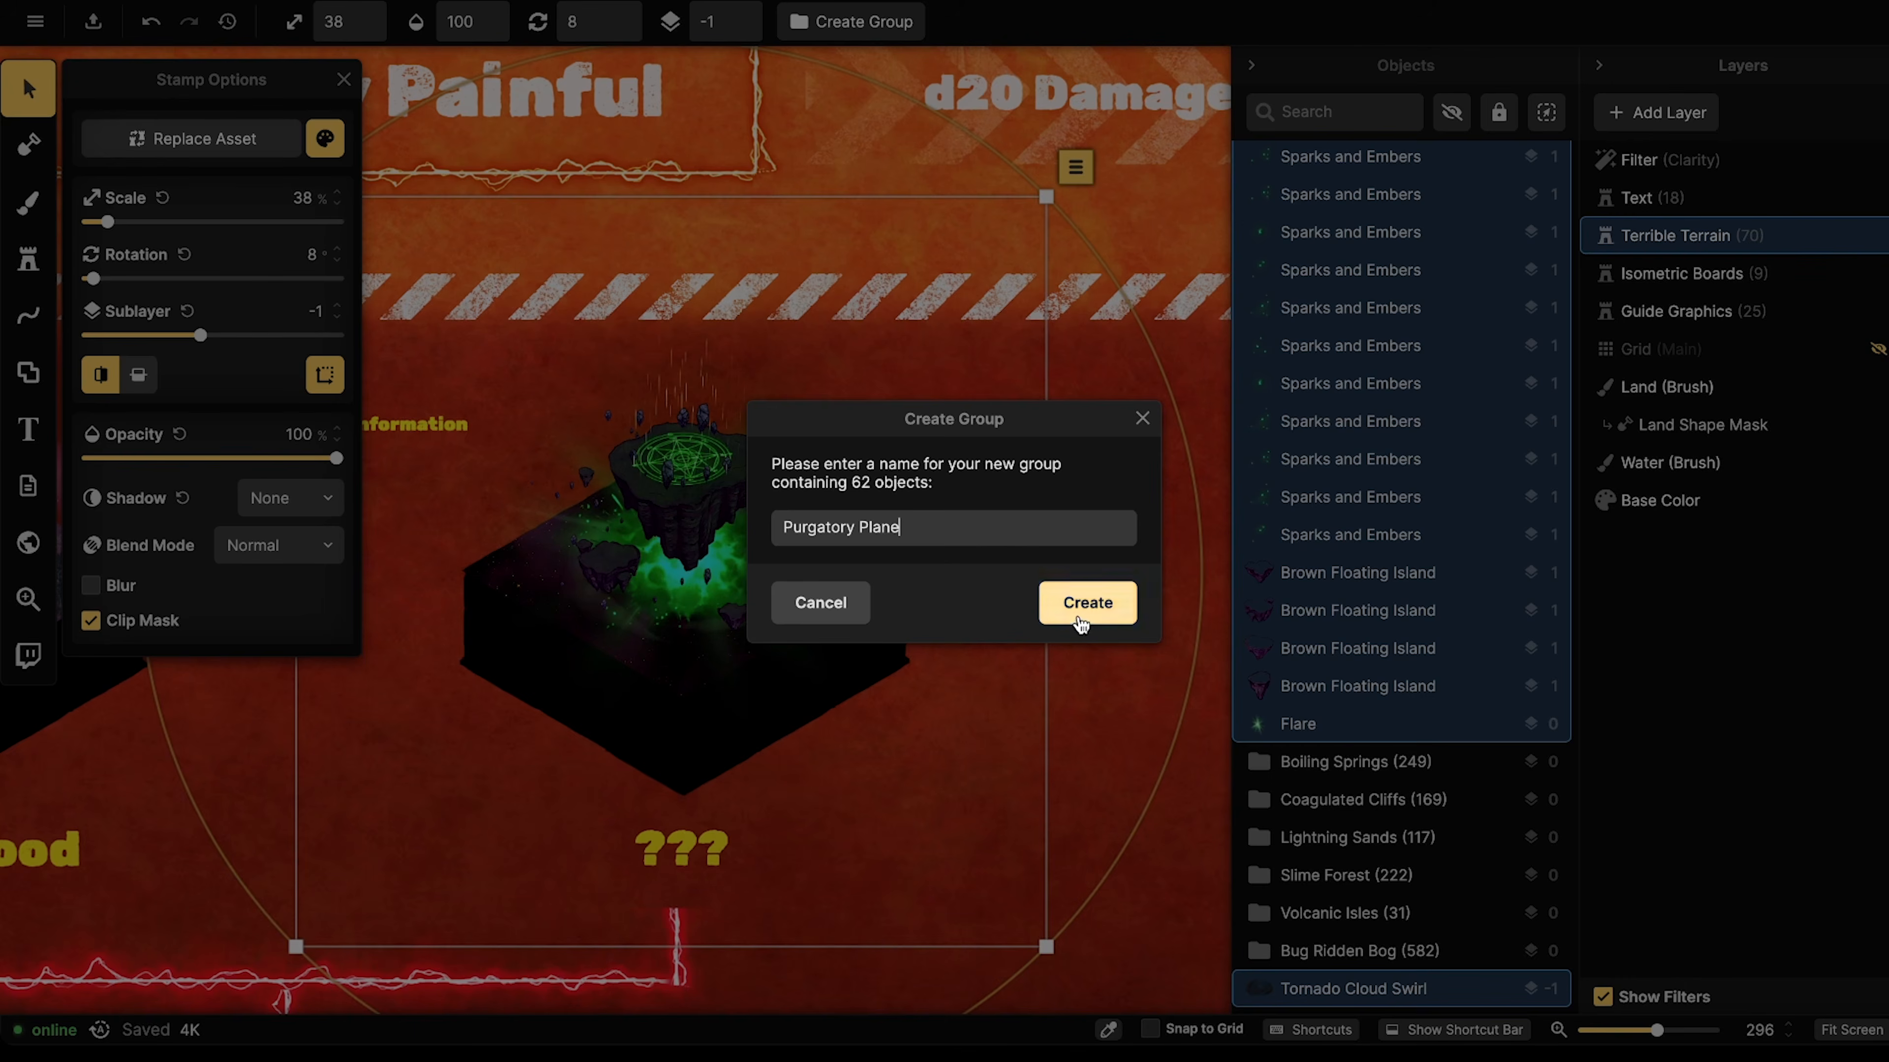
click(1074, 614)
key(Escape)
key(Escape)
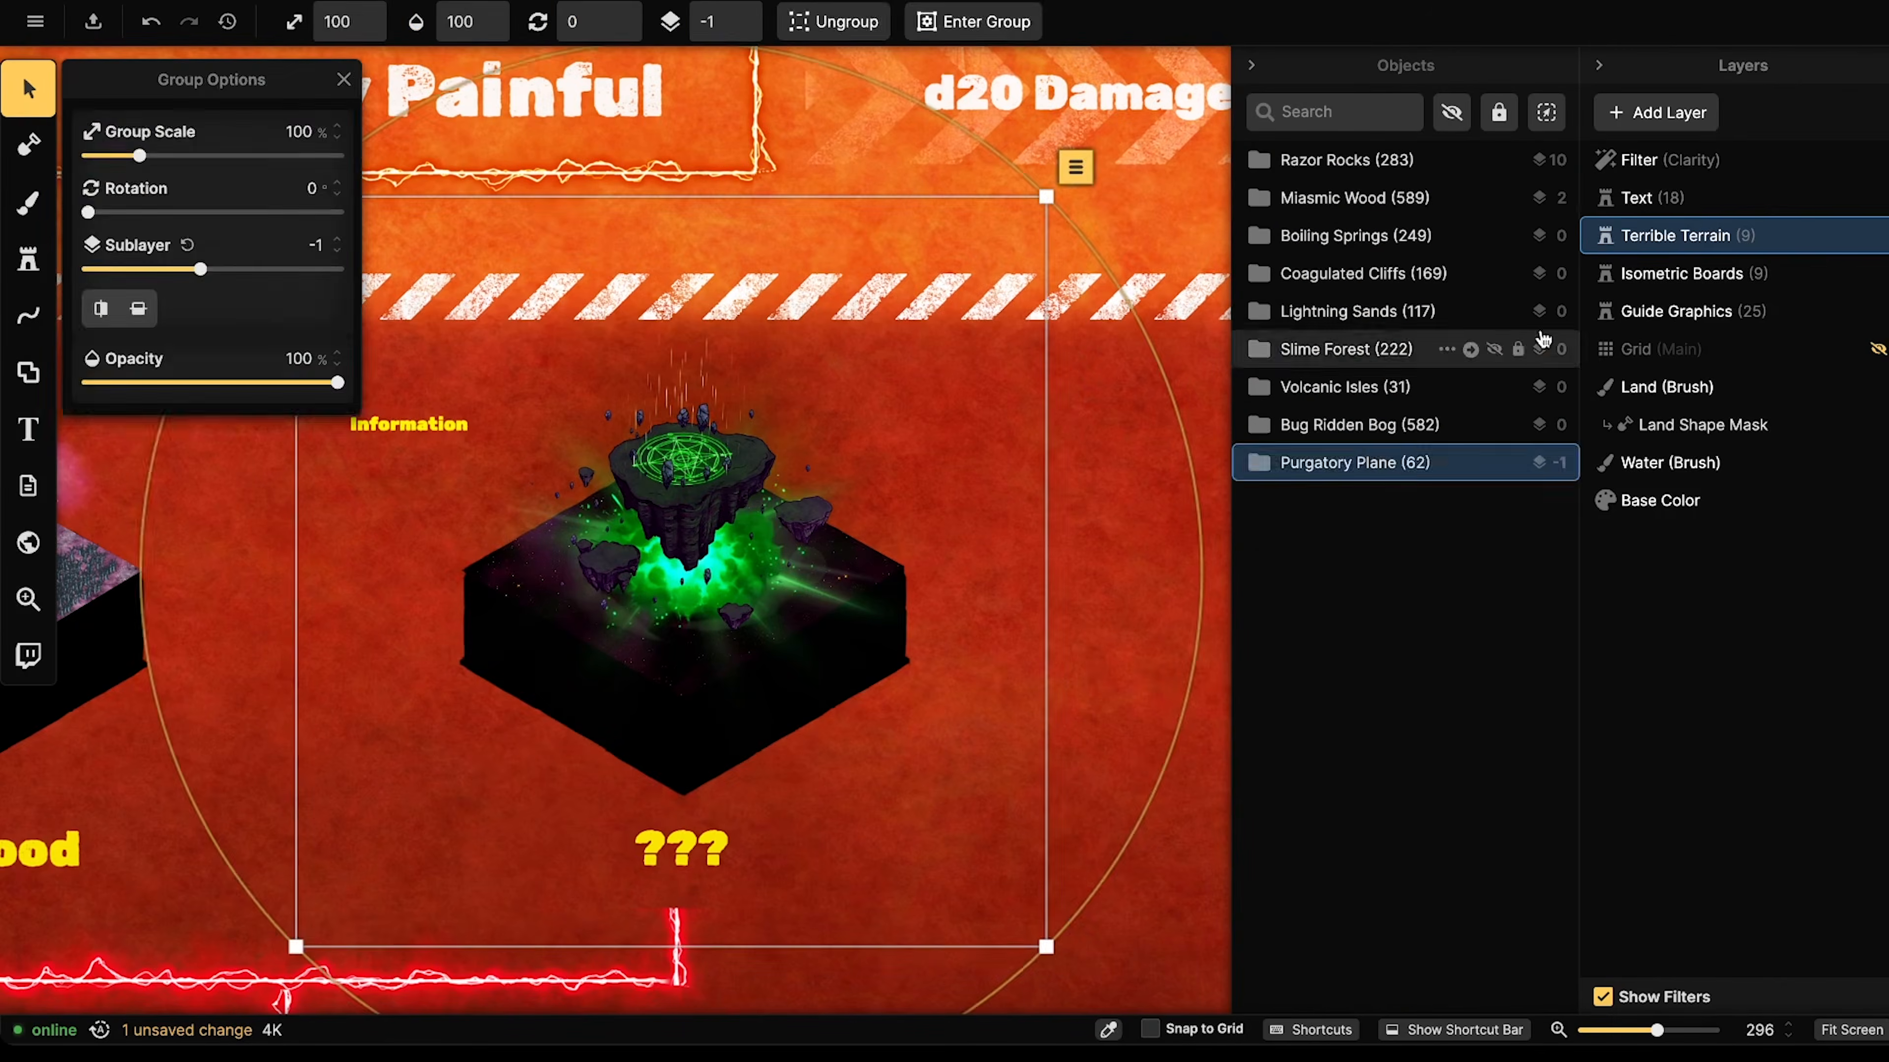
- On the Text layer, change the ??? label beneath the block to "Purgatory Plain"
click(1615, 210)
double_click(683, 854)
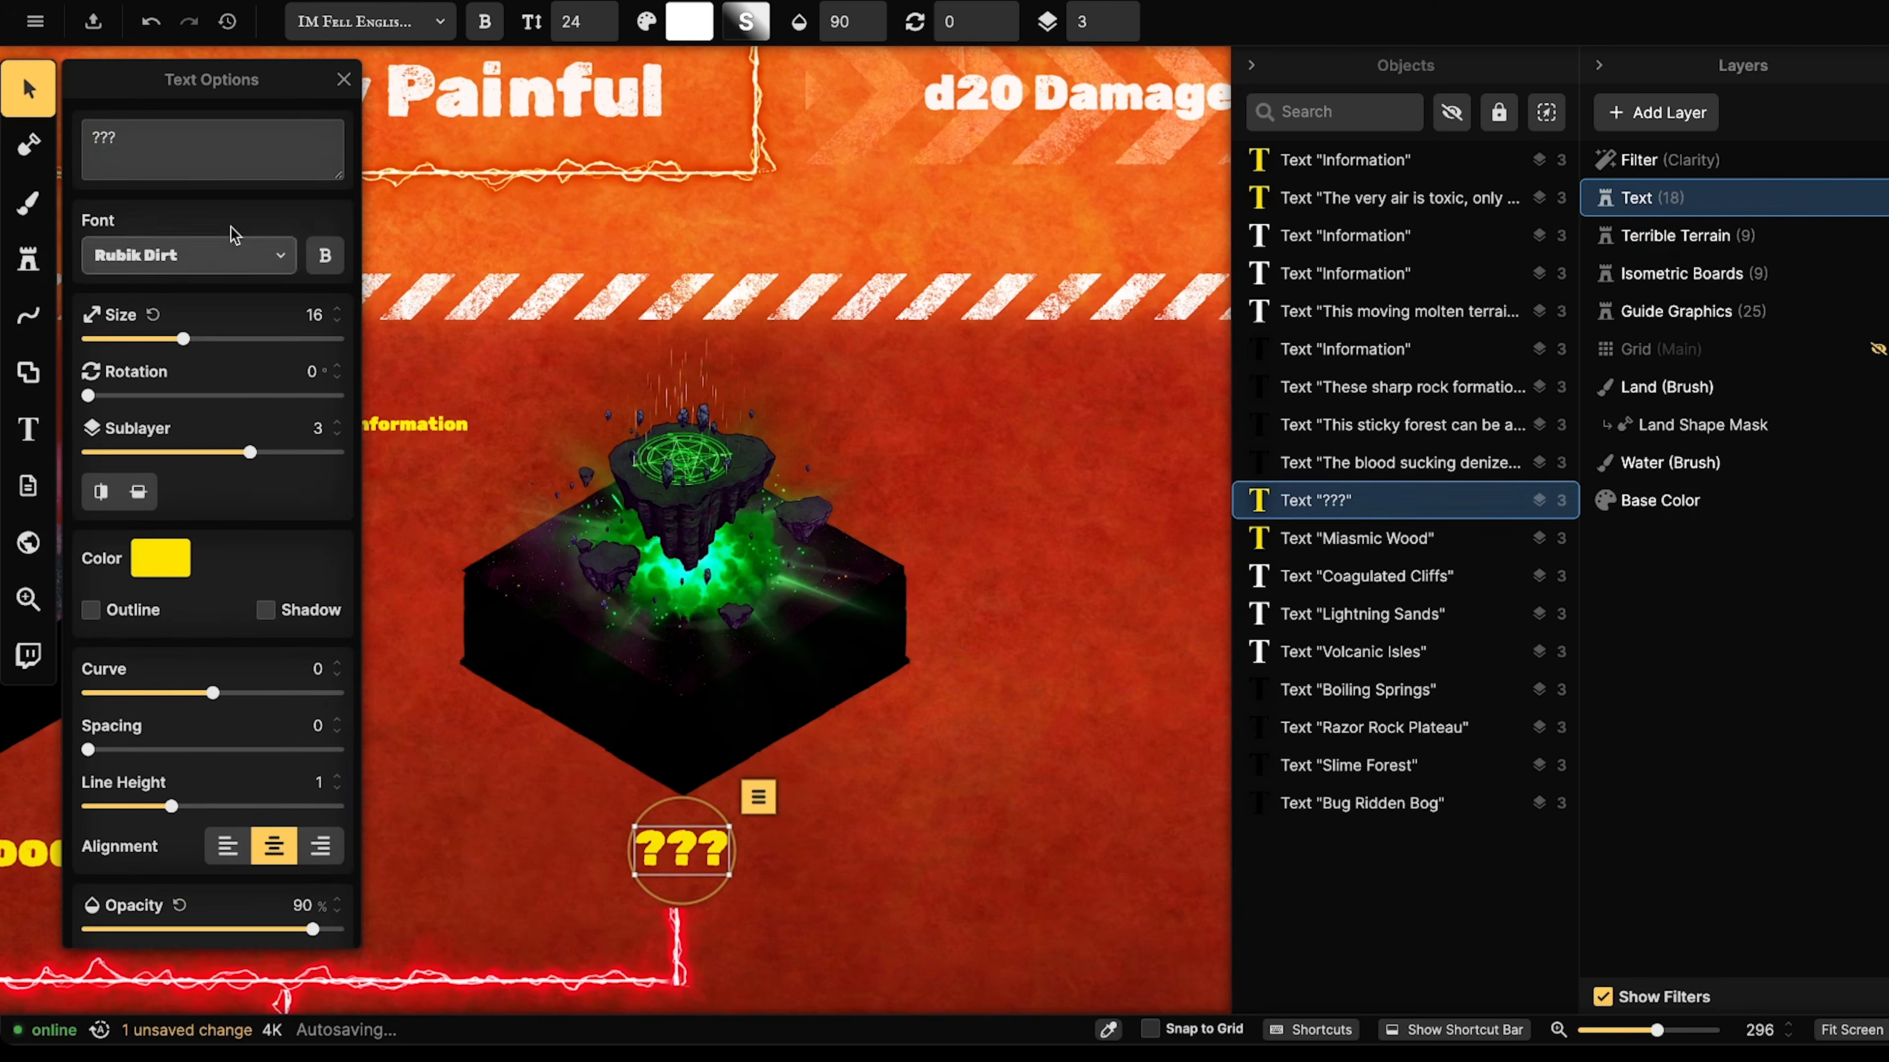
text(Pur)
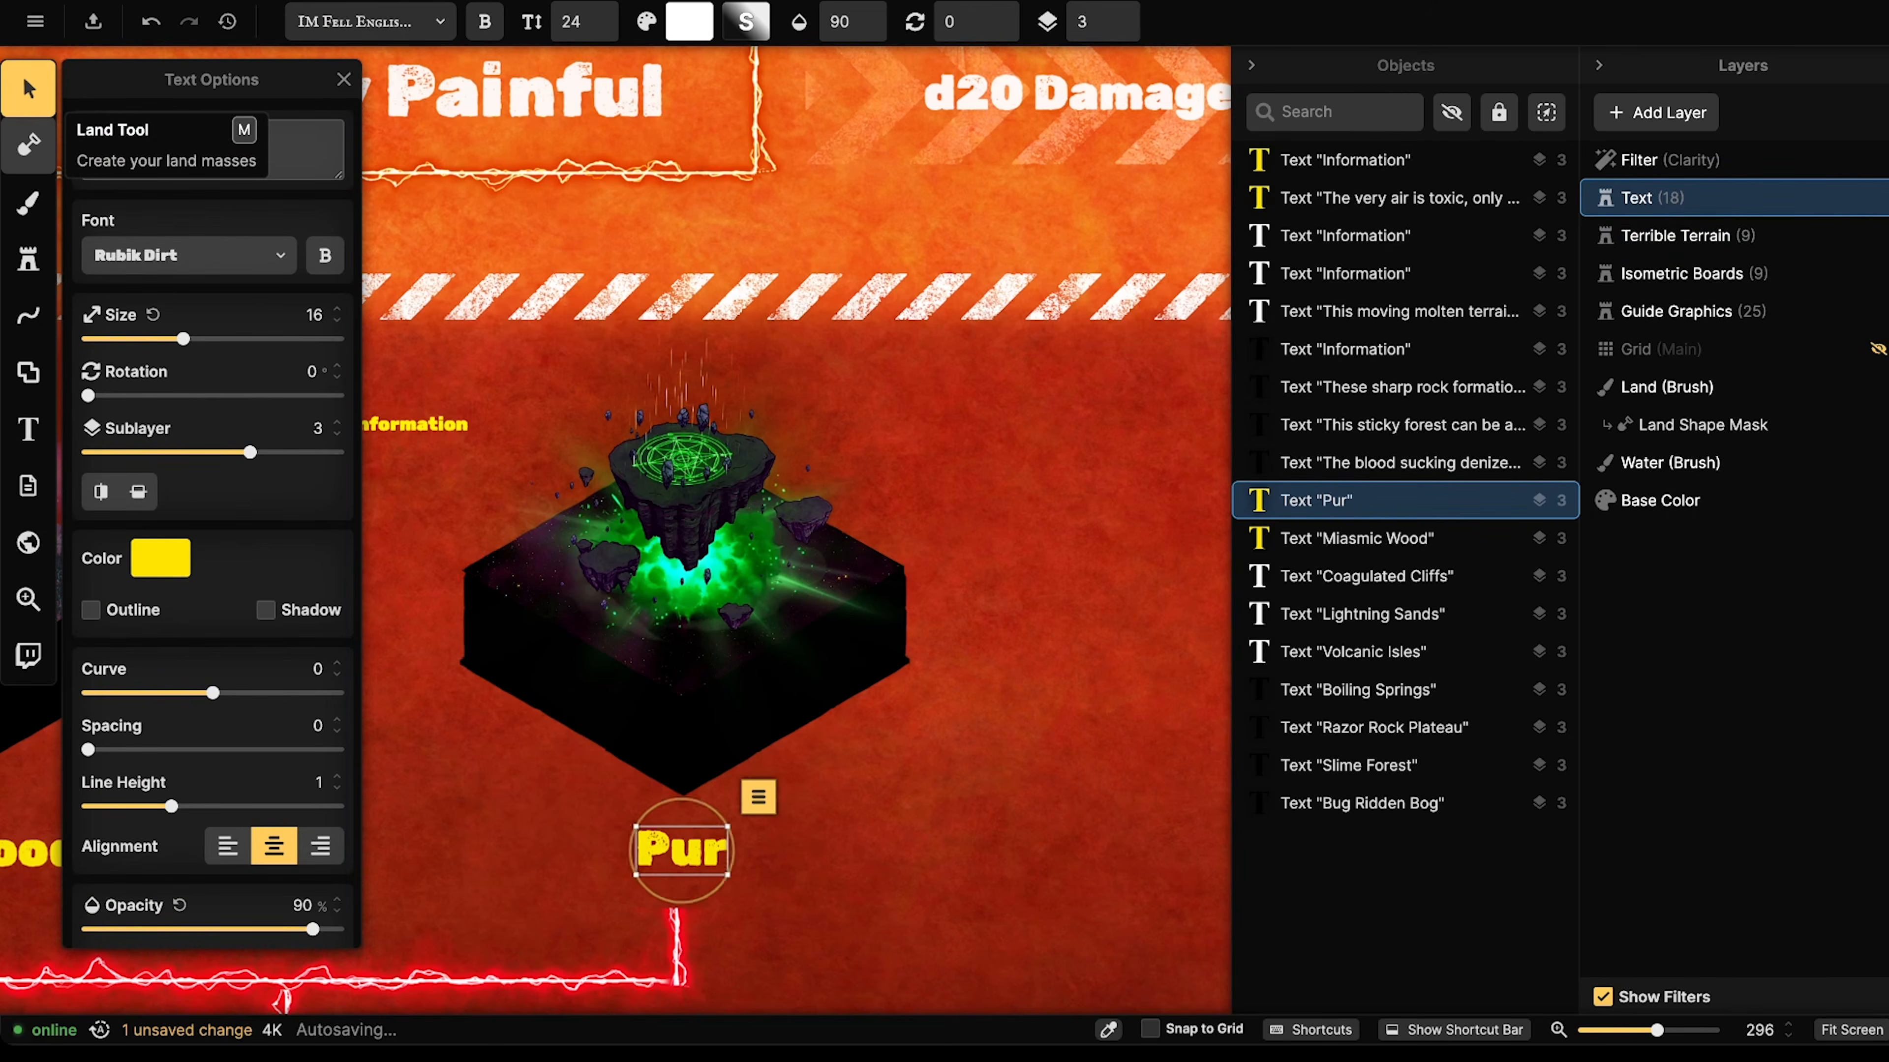
text(gatiry Plain)
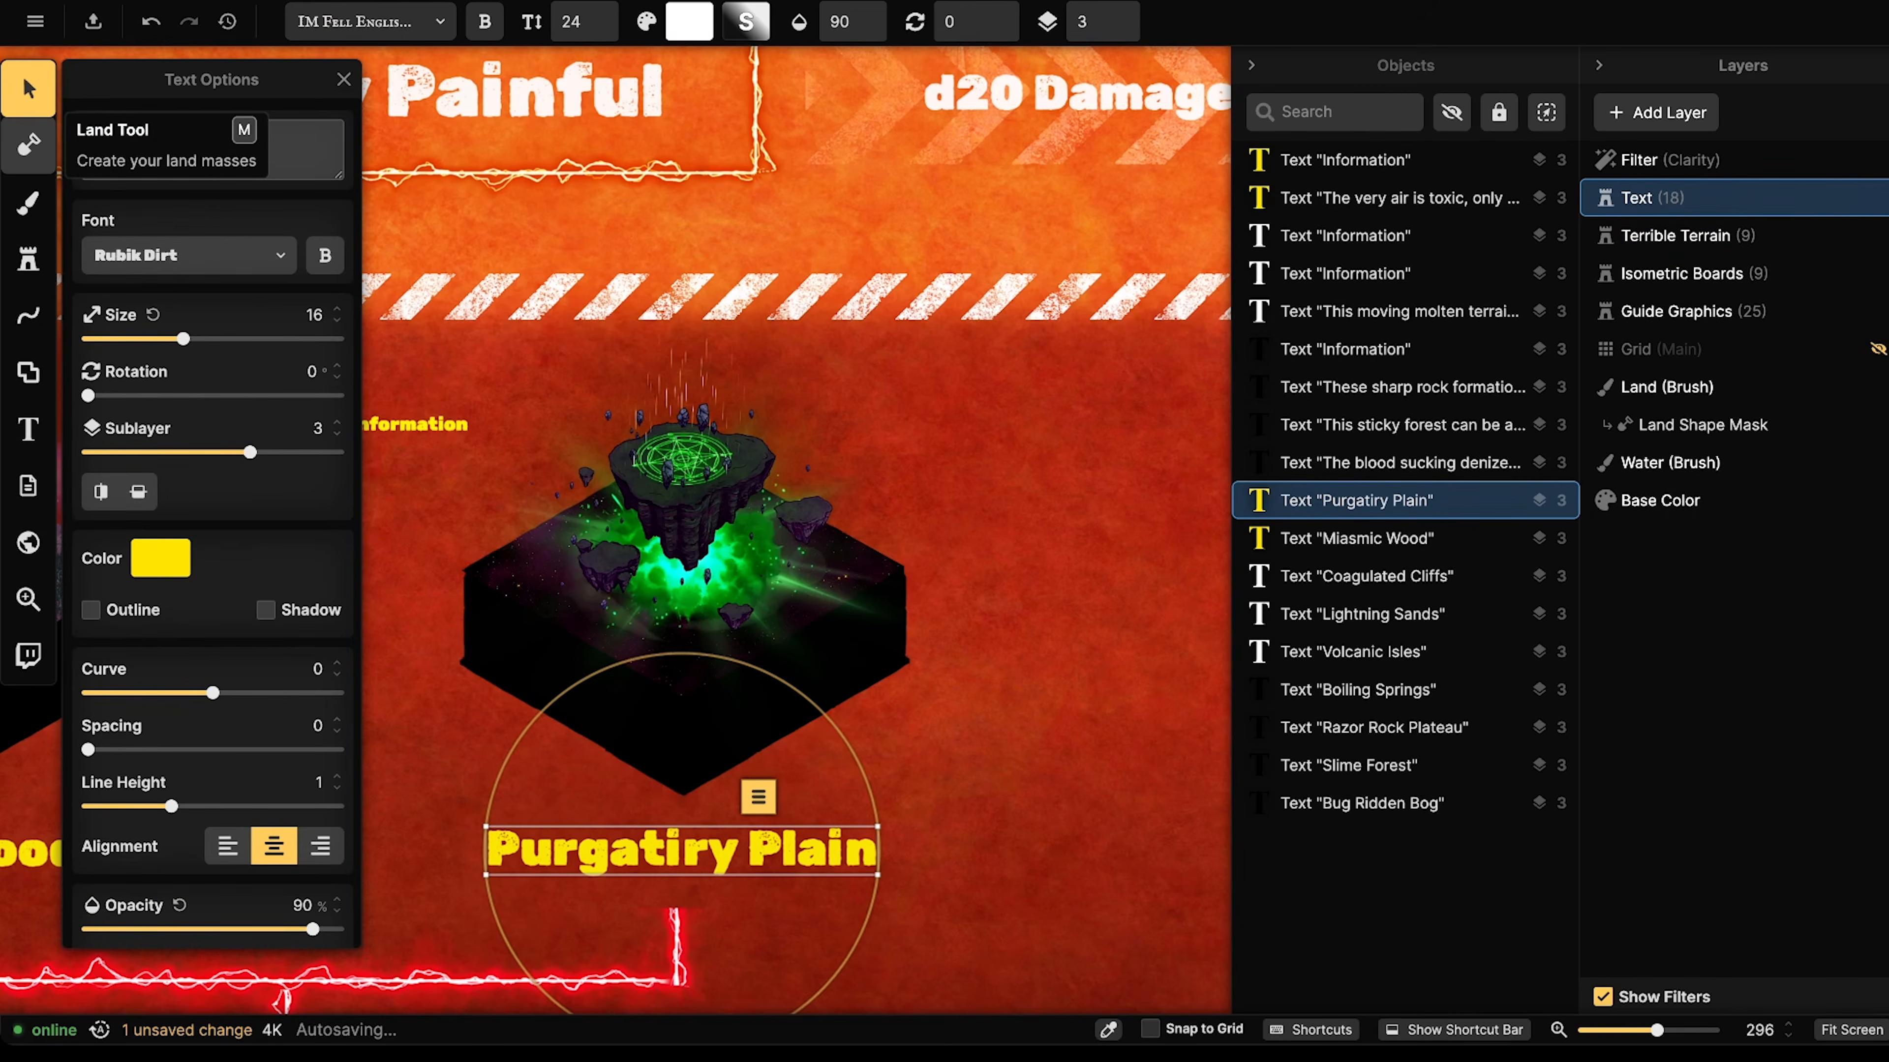
click(138, 140)
key(BackSpace)
text(o)
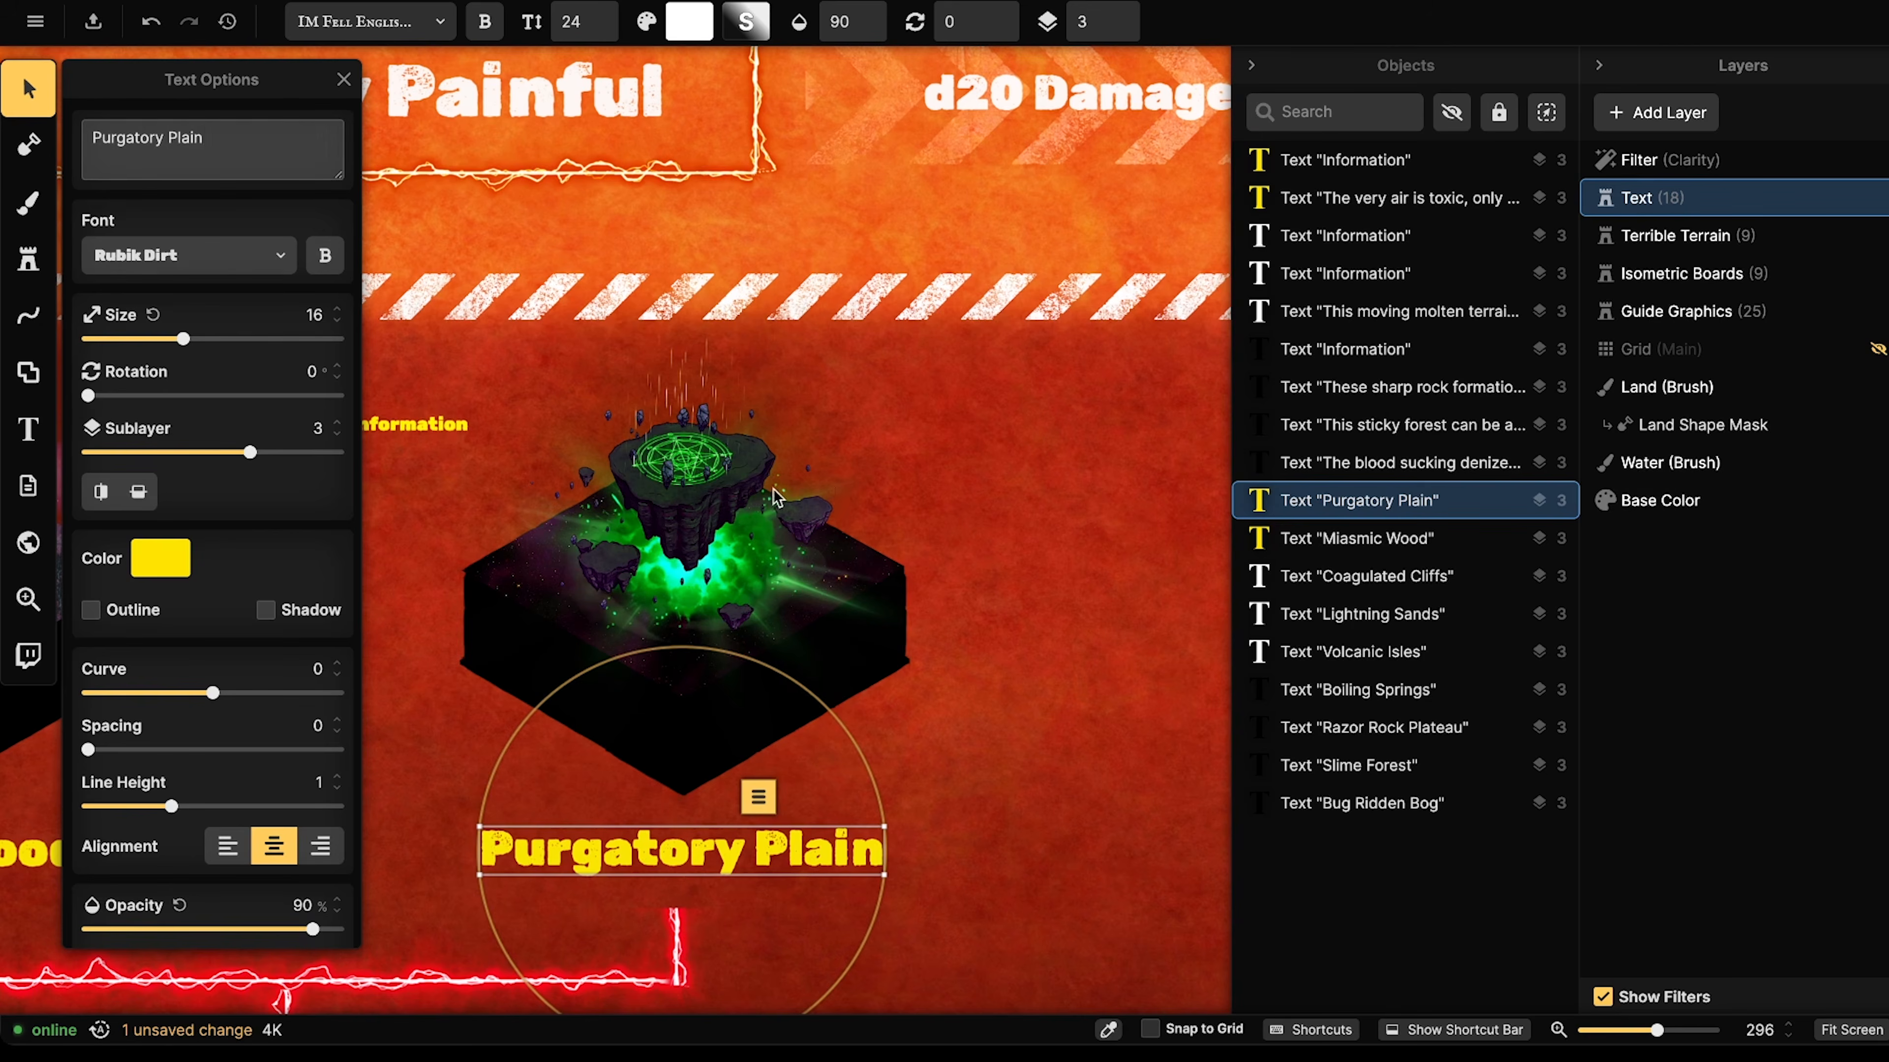
key(Escape)
- Review the infographic as a whole, from the Terribly Dead tier up to the Terribly Annoying tier
scroll(773, 496, down, 6)
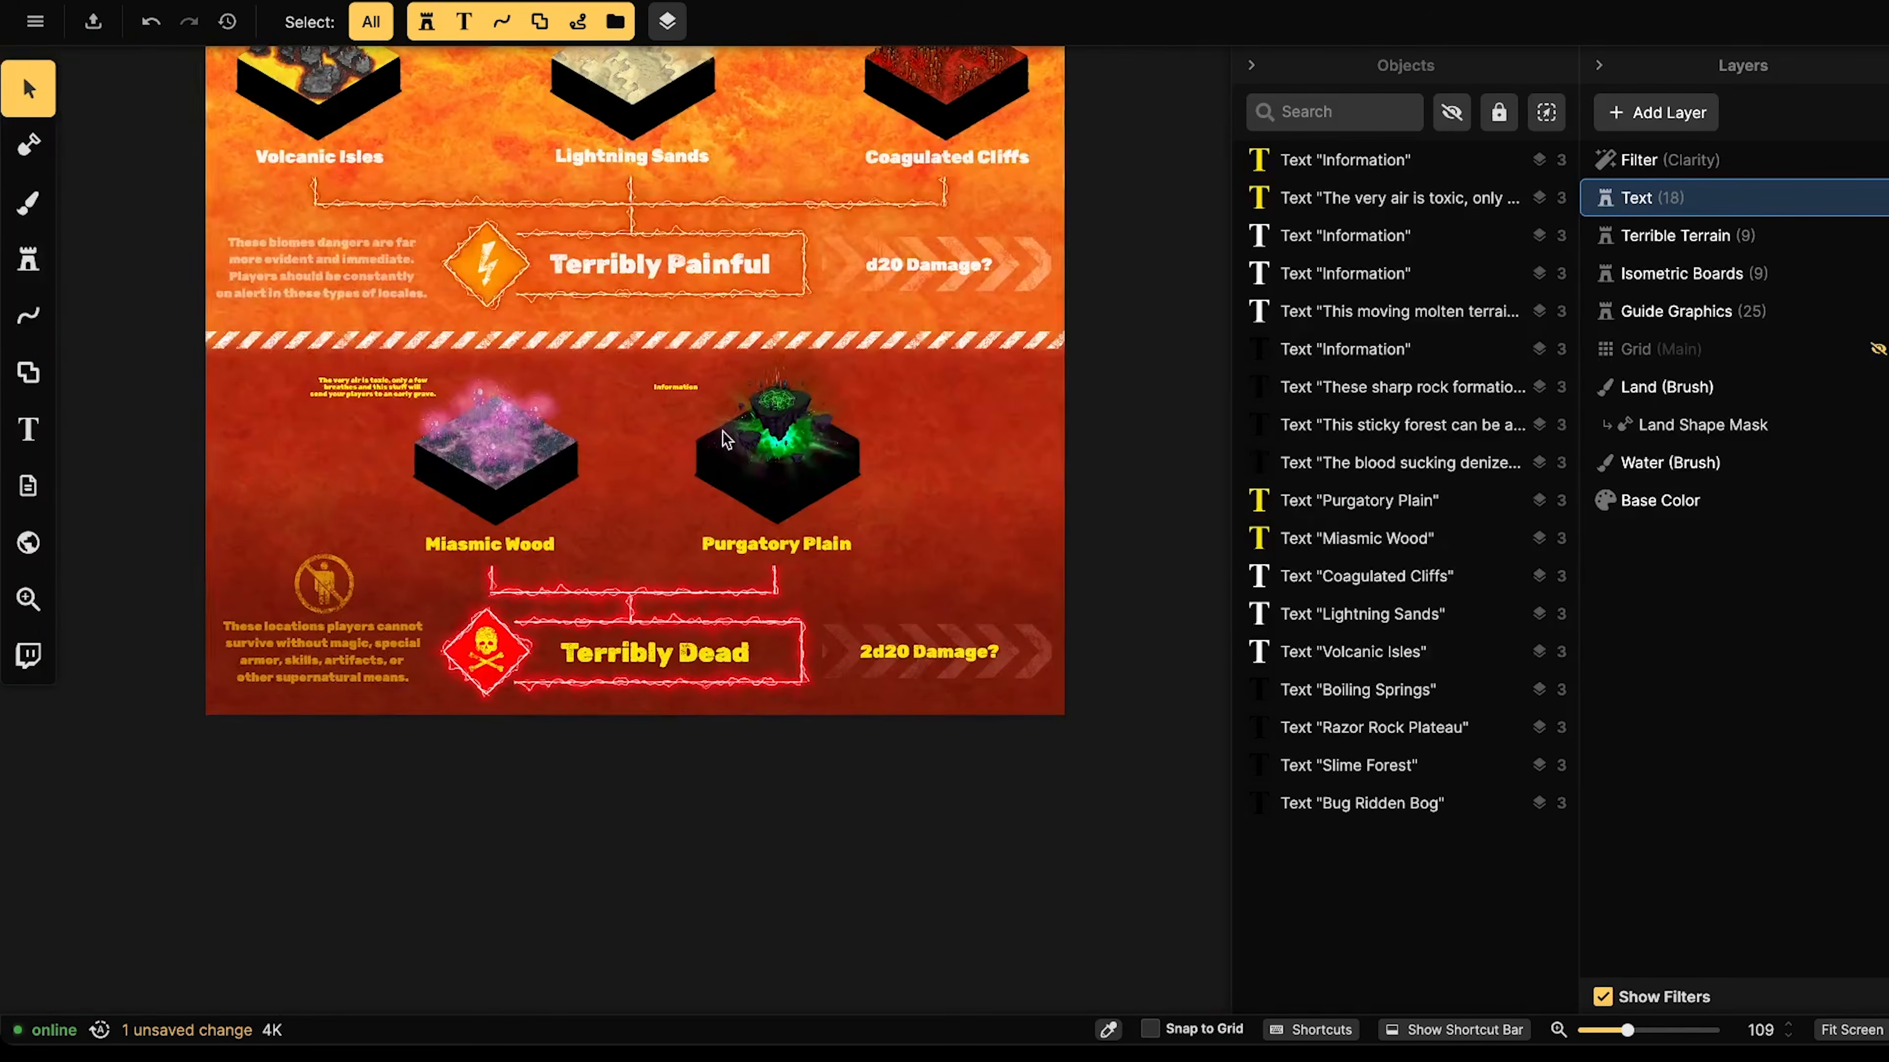
scroll(722, 431, down, 3)
drag(796, 286, 793, 567)
scroll(615, 233, up, 3)
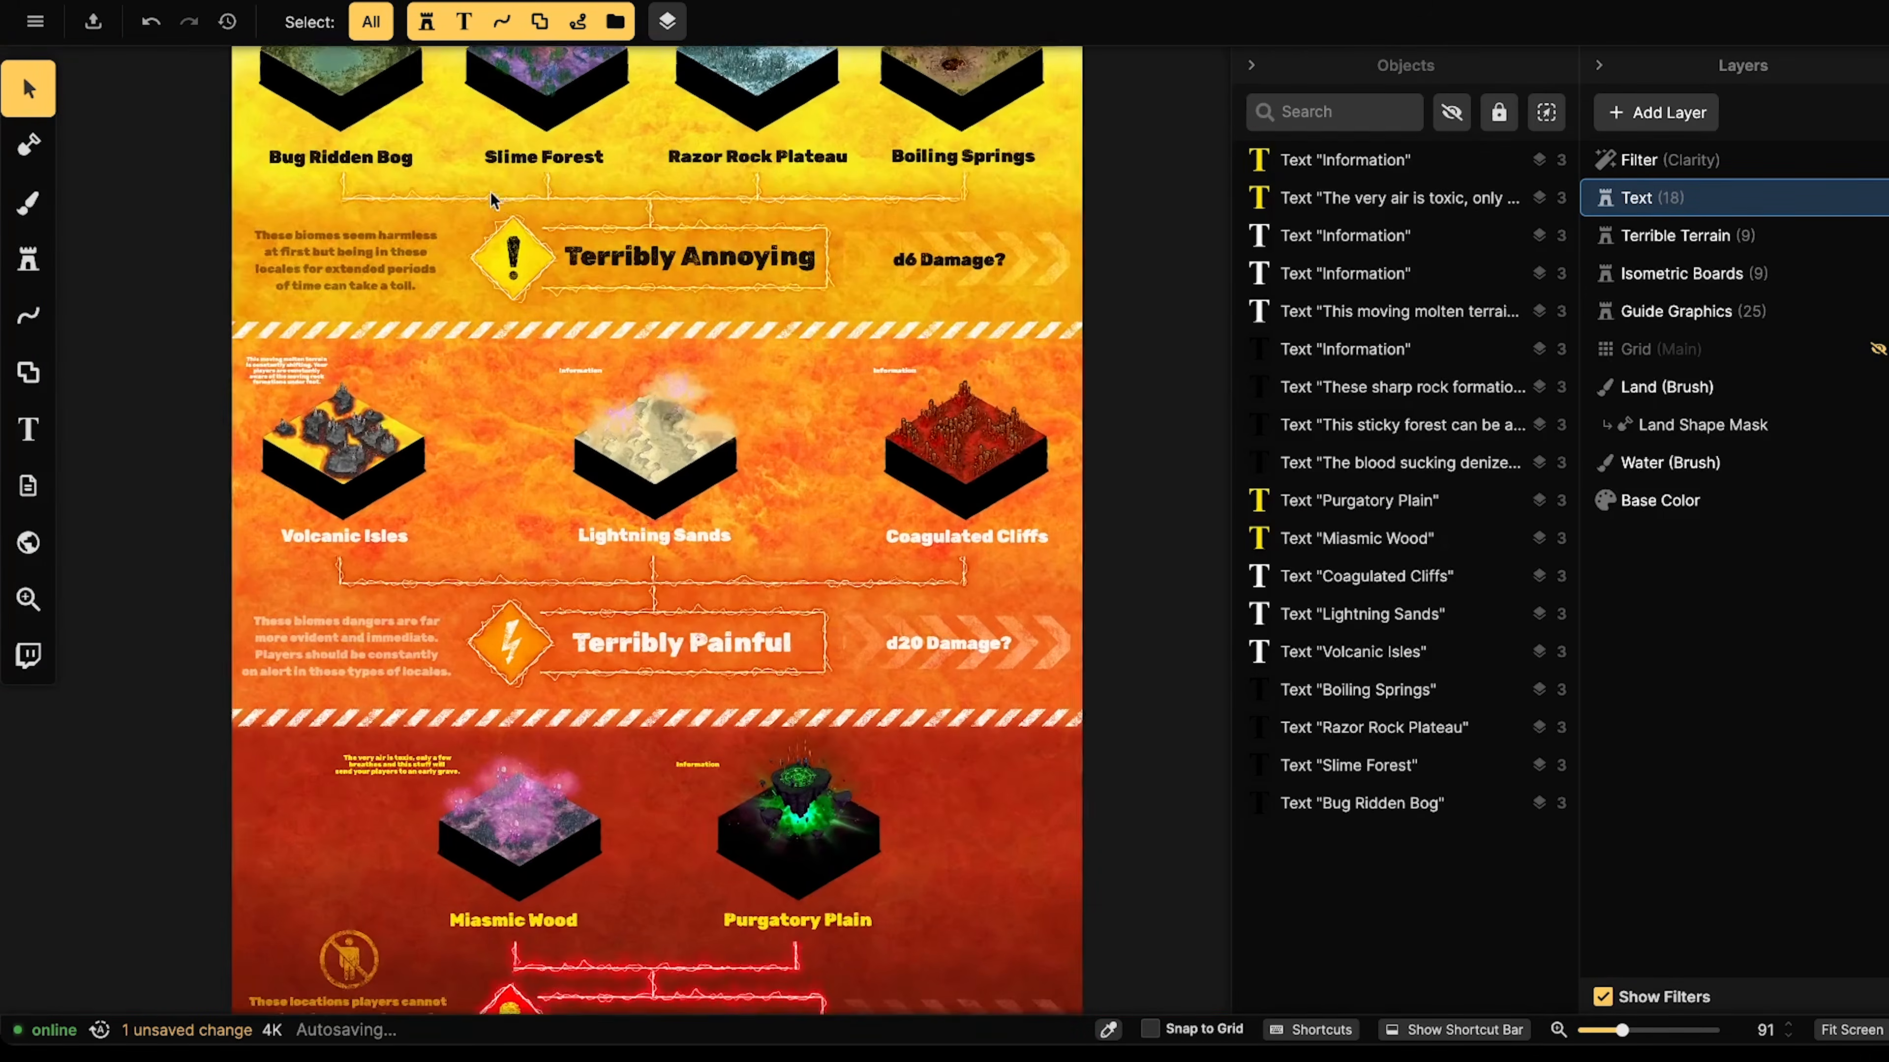
scroll(492, 201, up, 5)
drag(383, 92, 408, 375)
scroll(439, 439, up, 4)
scroll(546, 510, up, 3)
- Examine the Terribly Annoying tier's terrain blocks, descriptions and labels from Slime Forest to Boiling Springs and back to Bug Ridden Bog
drag(835, 325, 694, 272)
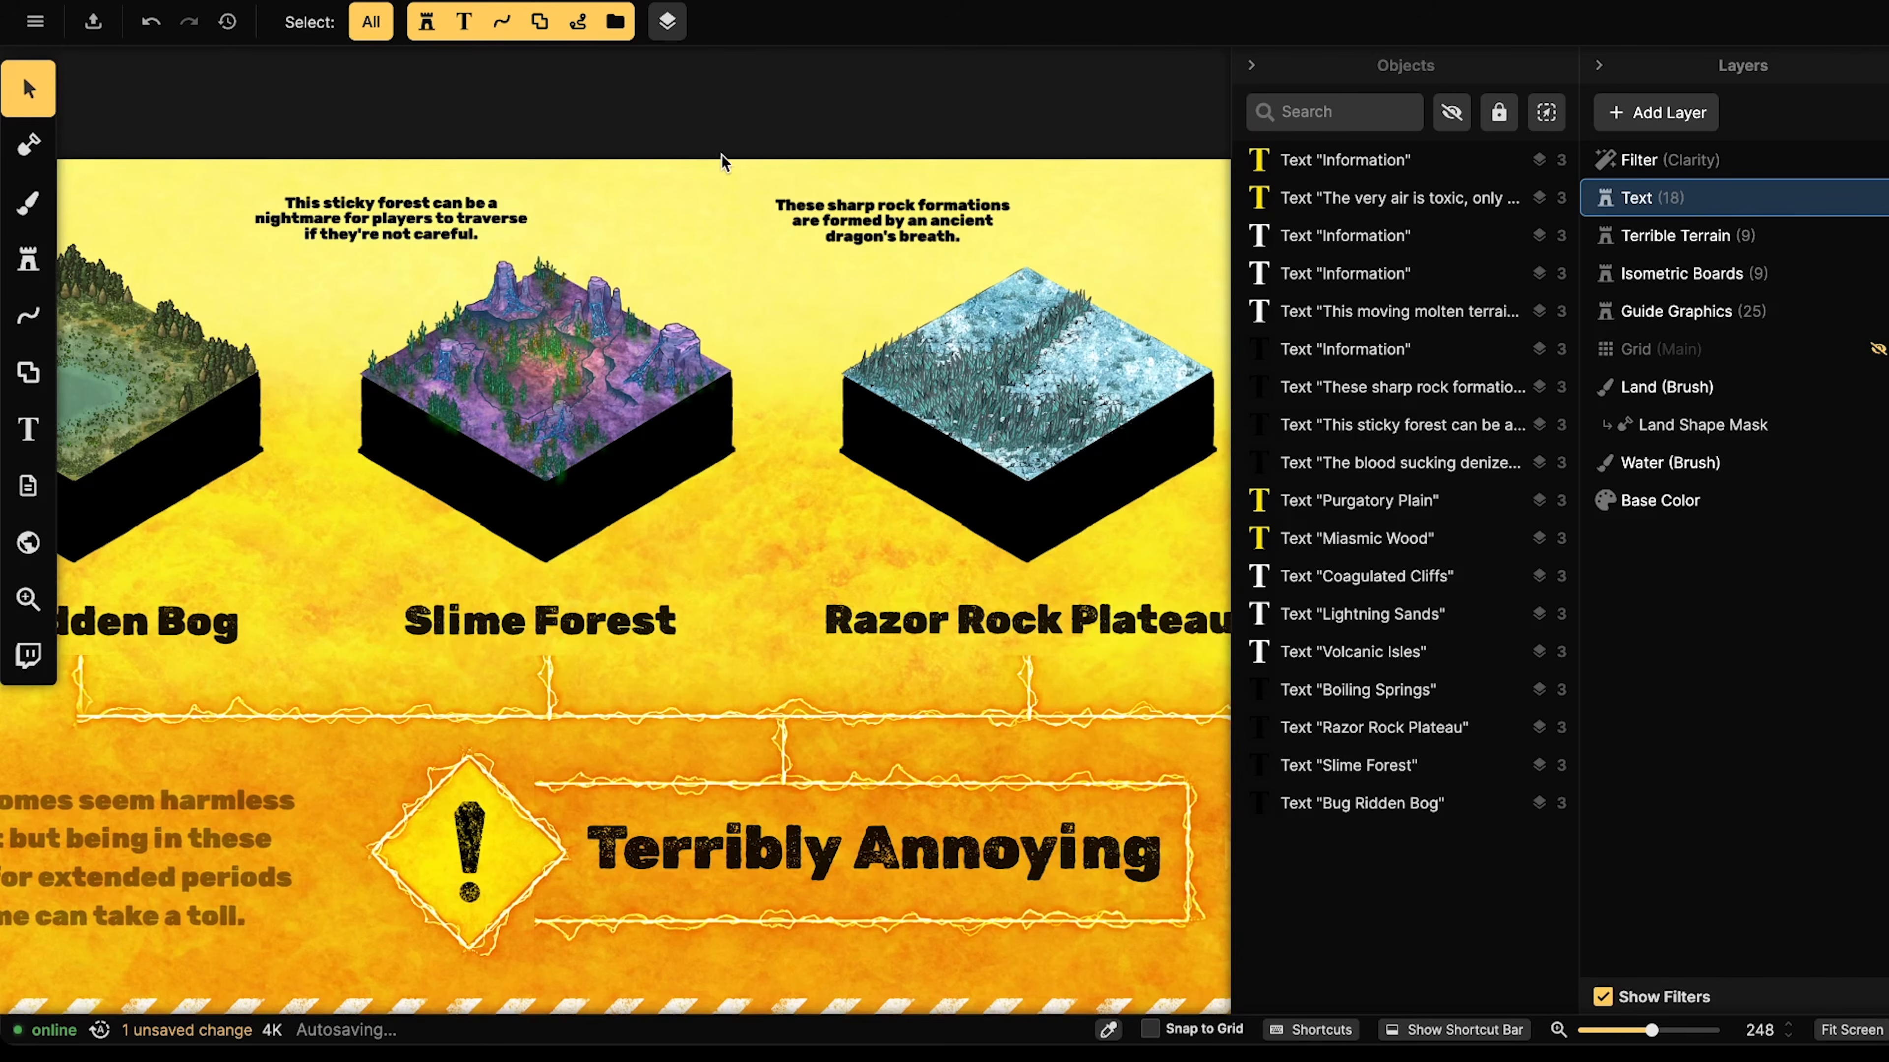
drag(638, 490, 403, 405)
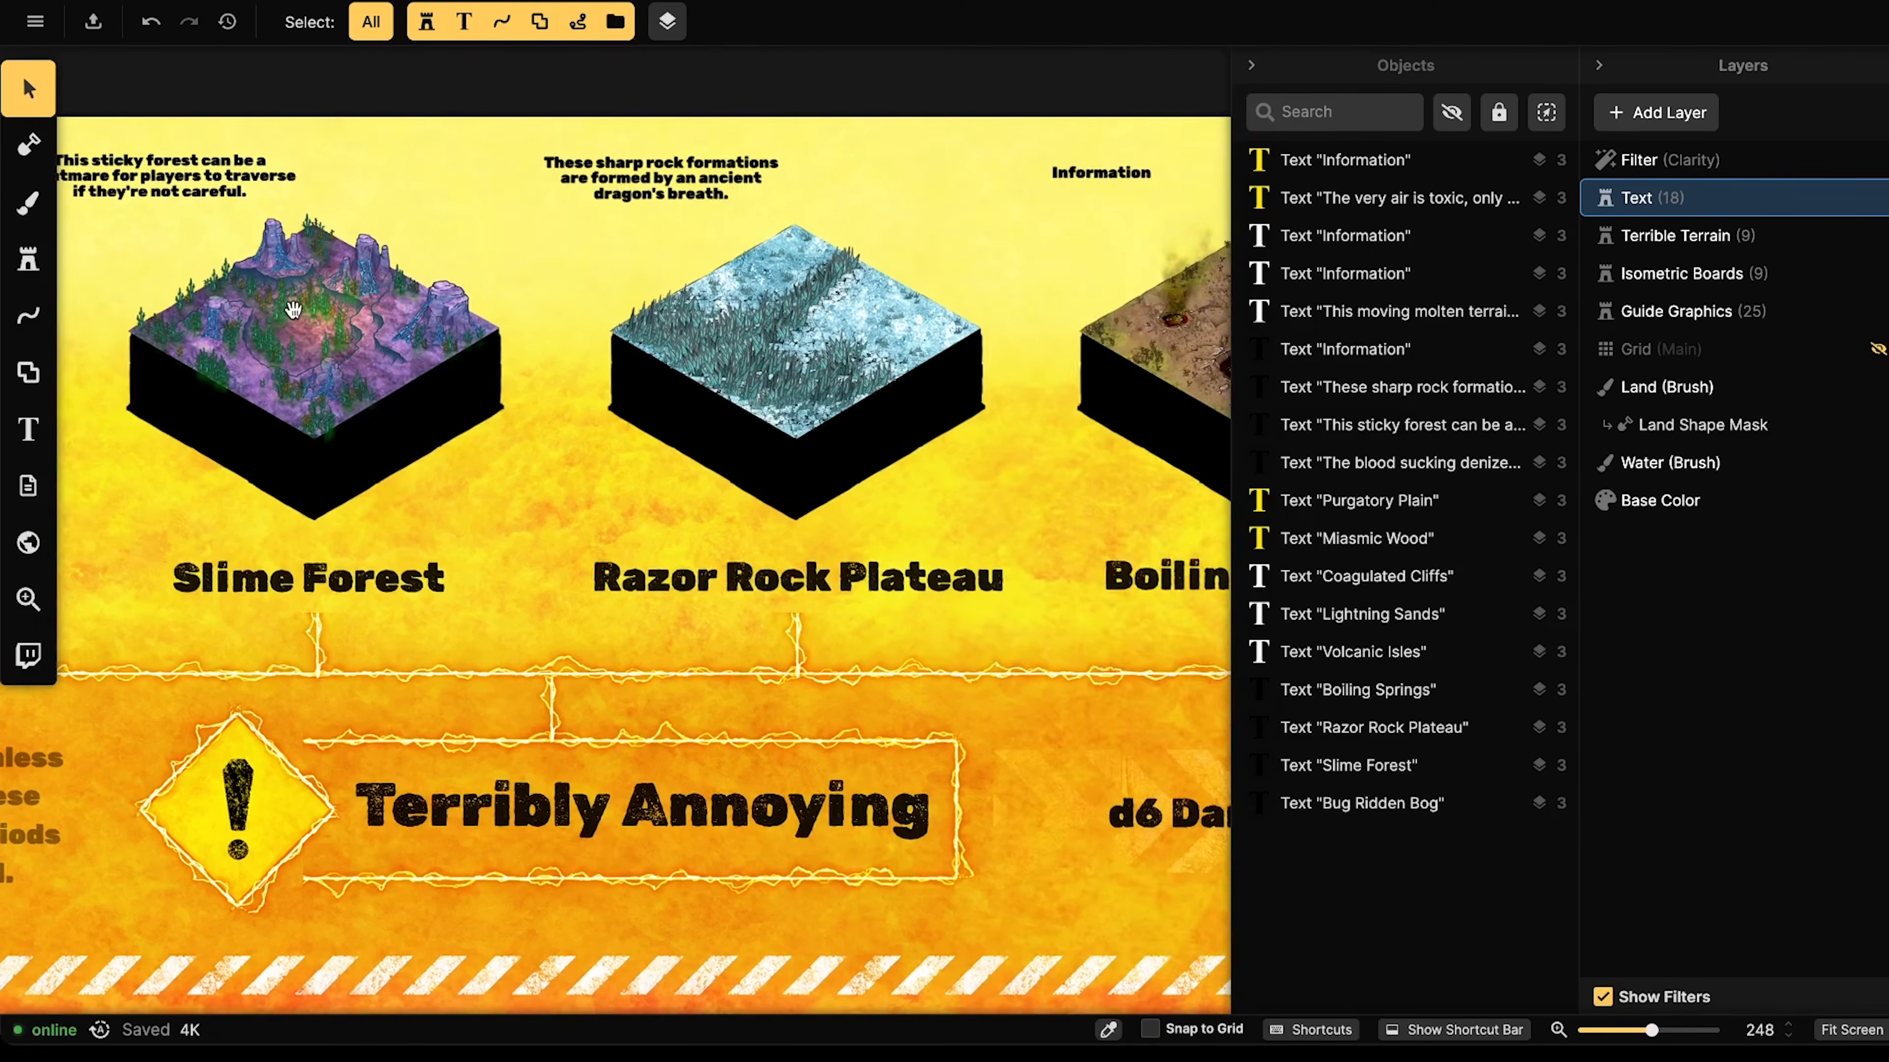
drag(291, 315, 378, 323)
drag(1040, 351, 891, 361)
scroll(887, 364, up, 2)
drag(795, 444, 657, 451)
drag(695, 320, 230, 308)
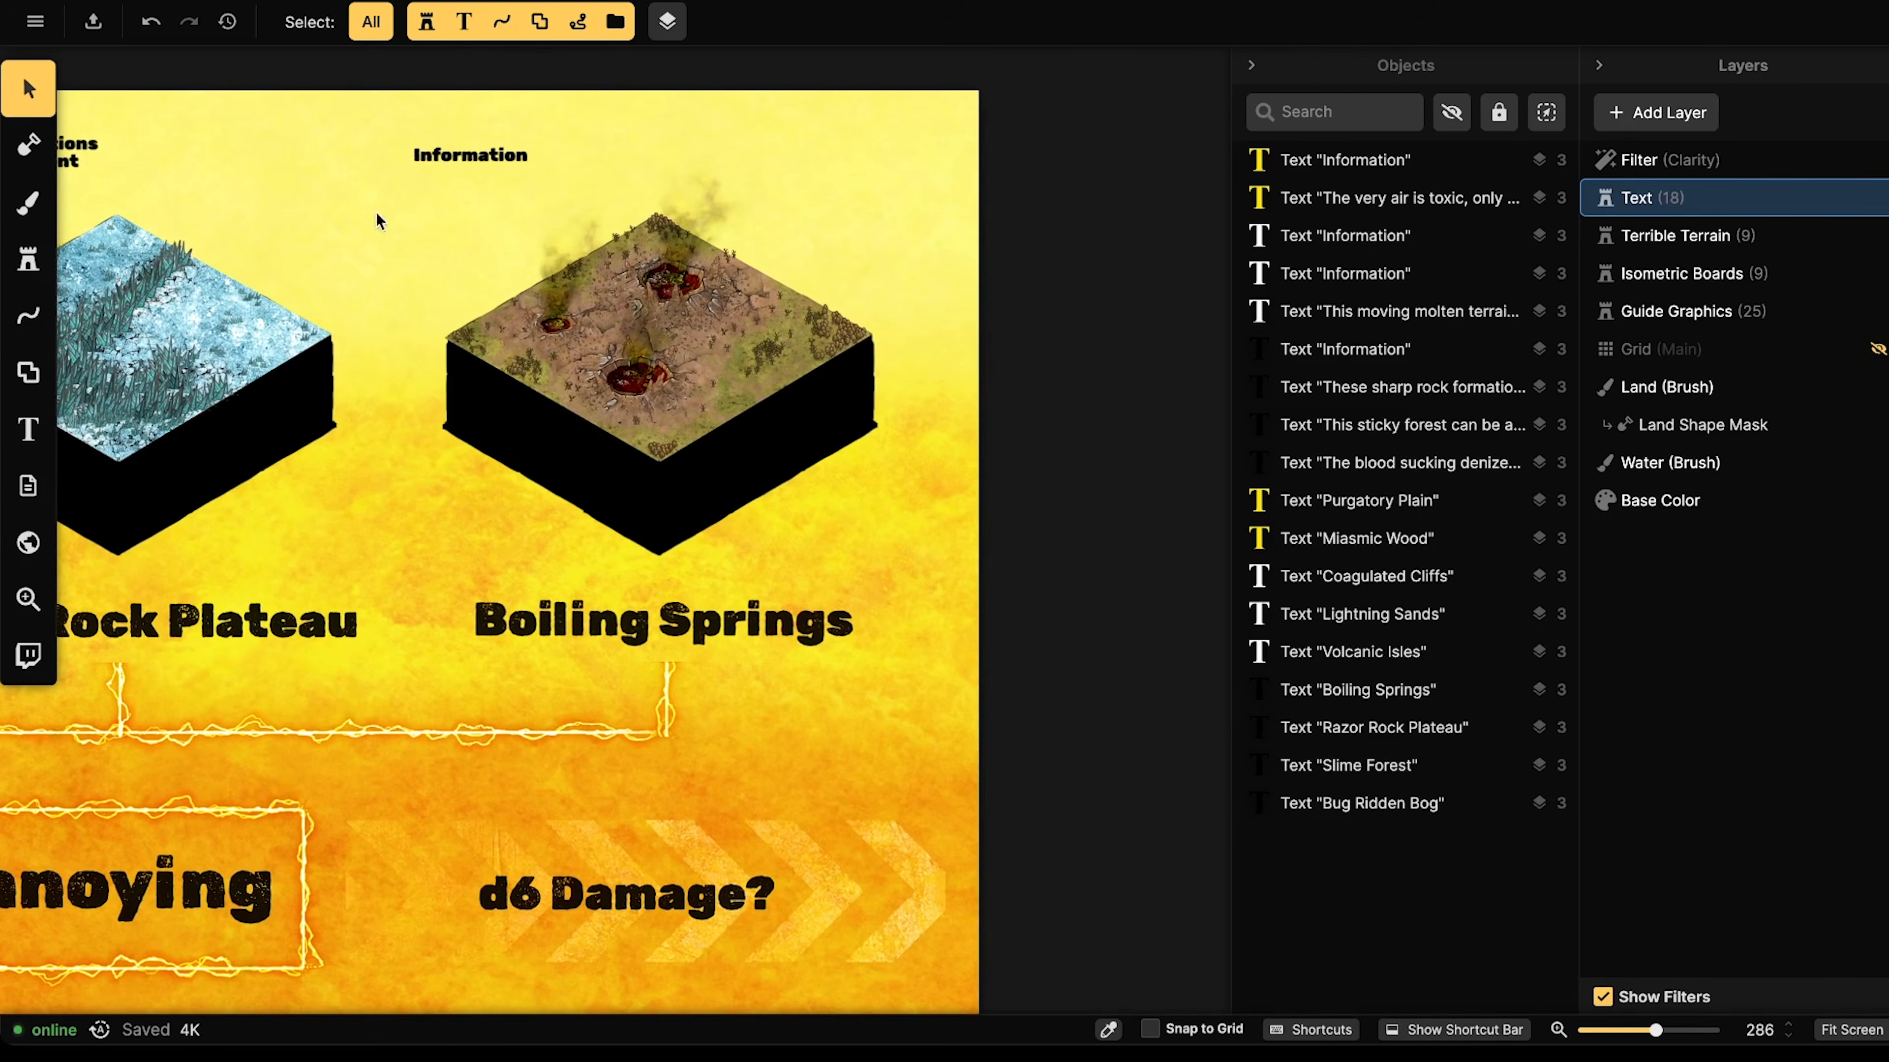
drag(684, 430, 707, 435)
drag(266, 660, 829, 480)
drag(695, 366, 1092, 398)
drag(518, 473, 923, 363)
drag(427, 496, 430, 473)
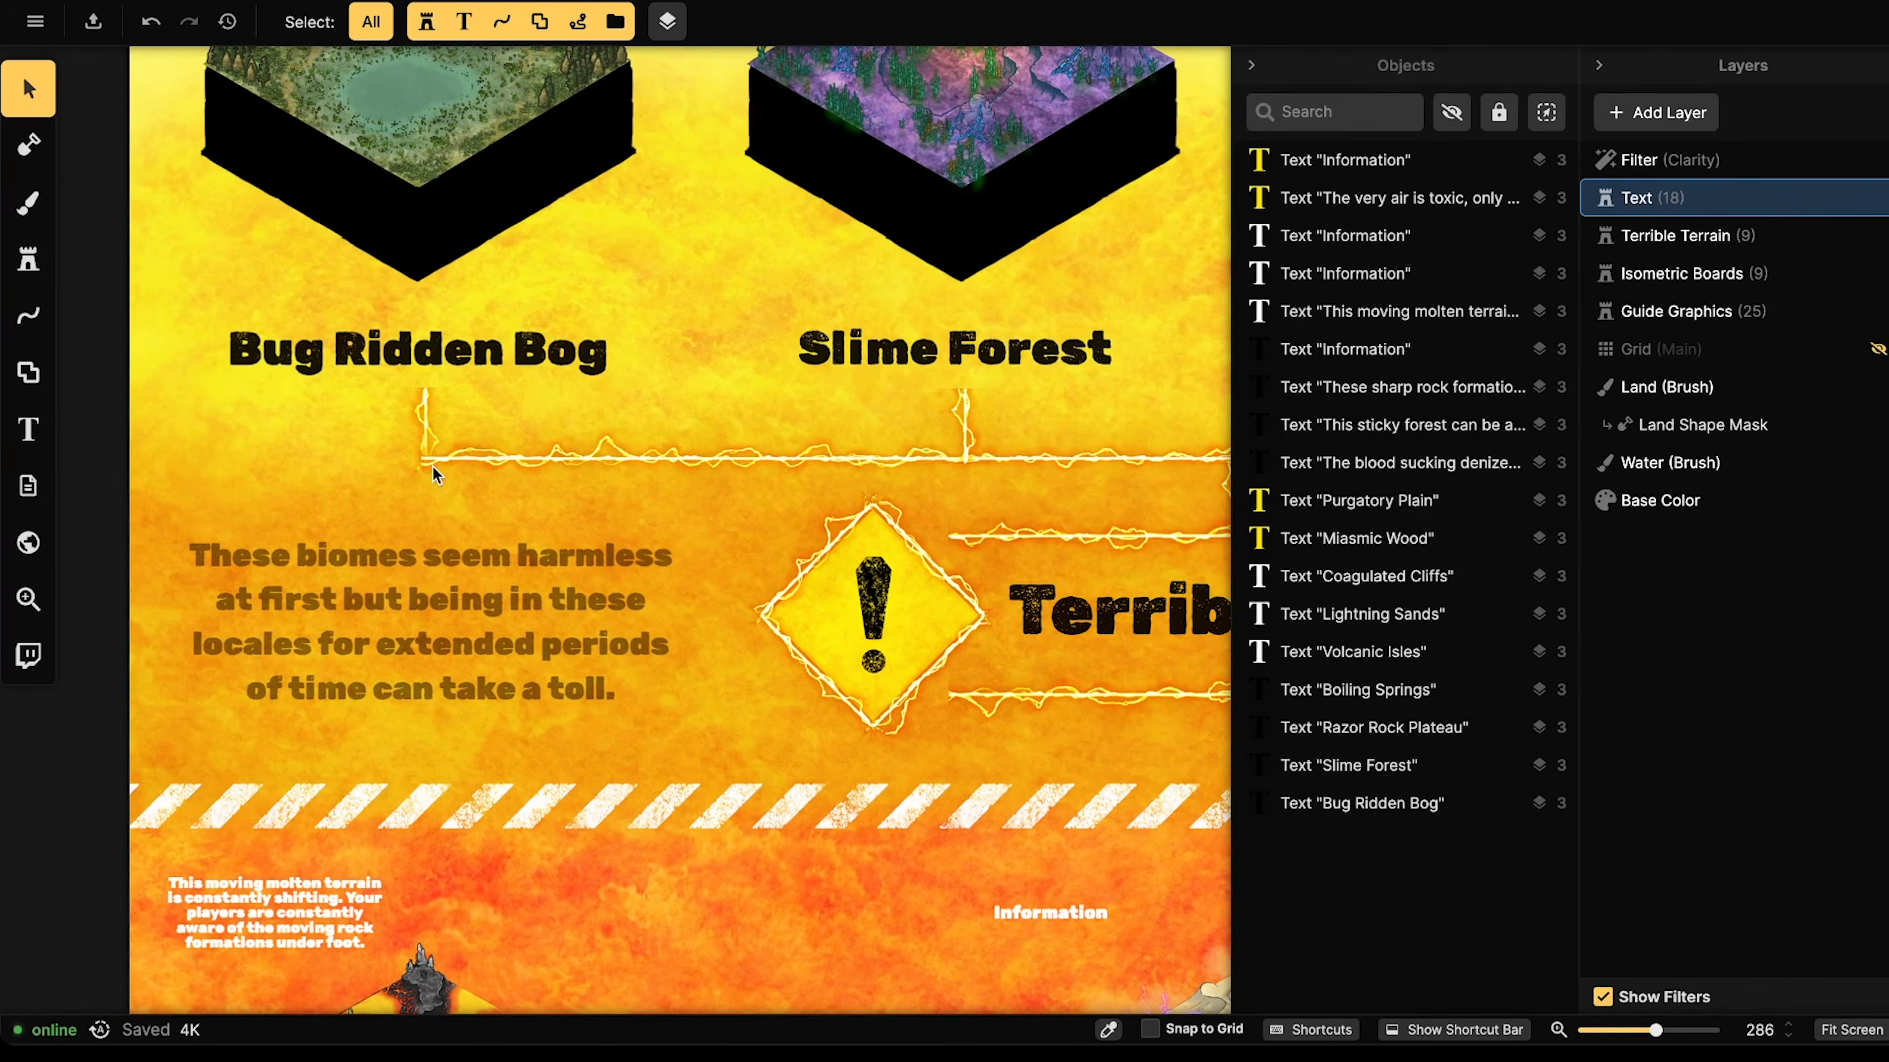
- Examine the Terribly Painful tier's terrain blocks, information texts and labels around Volcanic Isles and Lightning Sands
scroll(431, 402, down, 3)
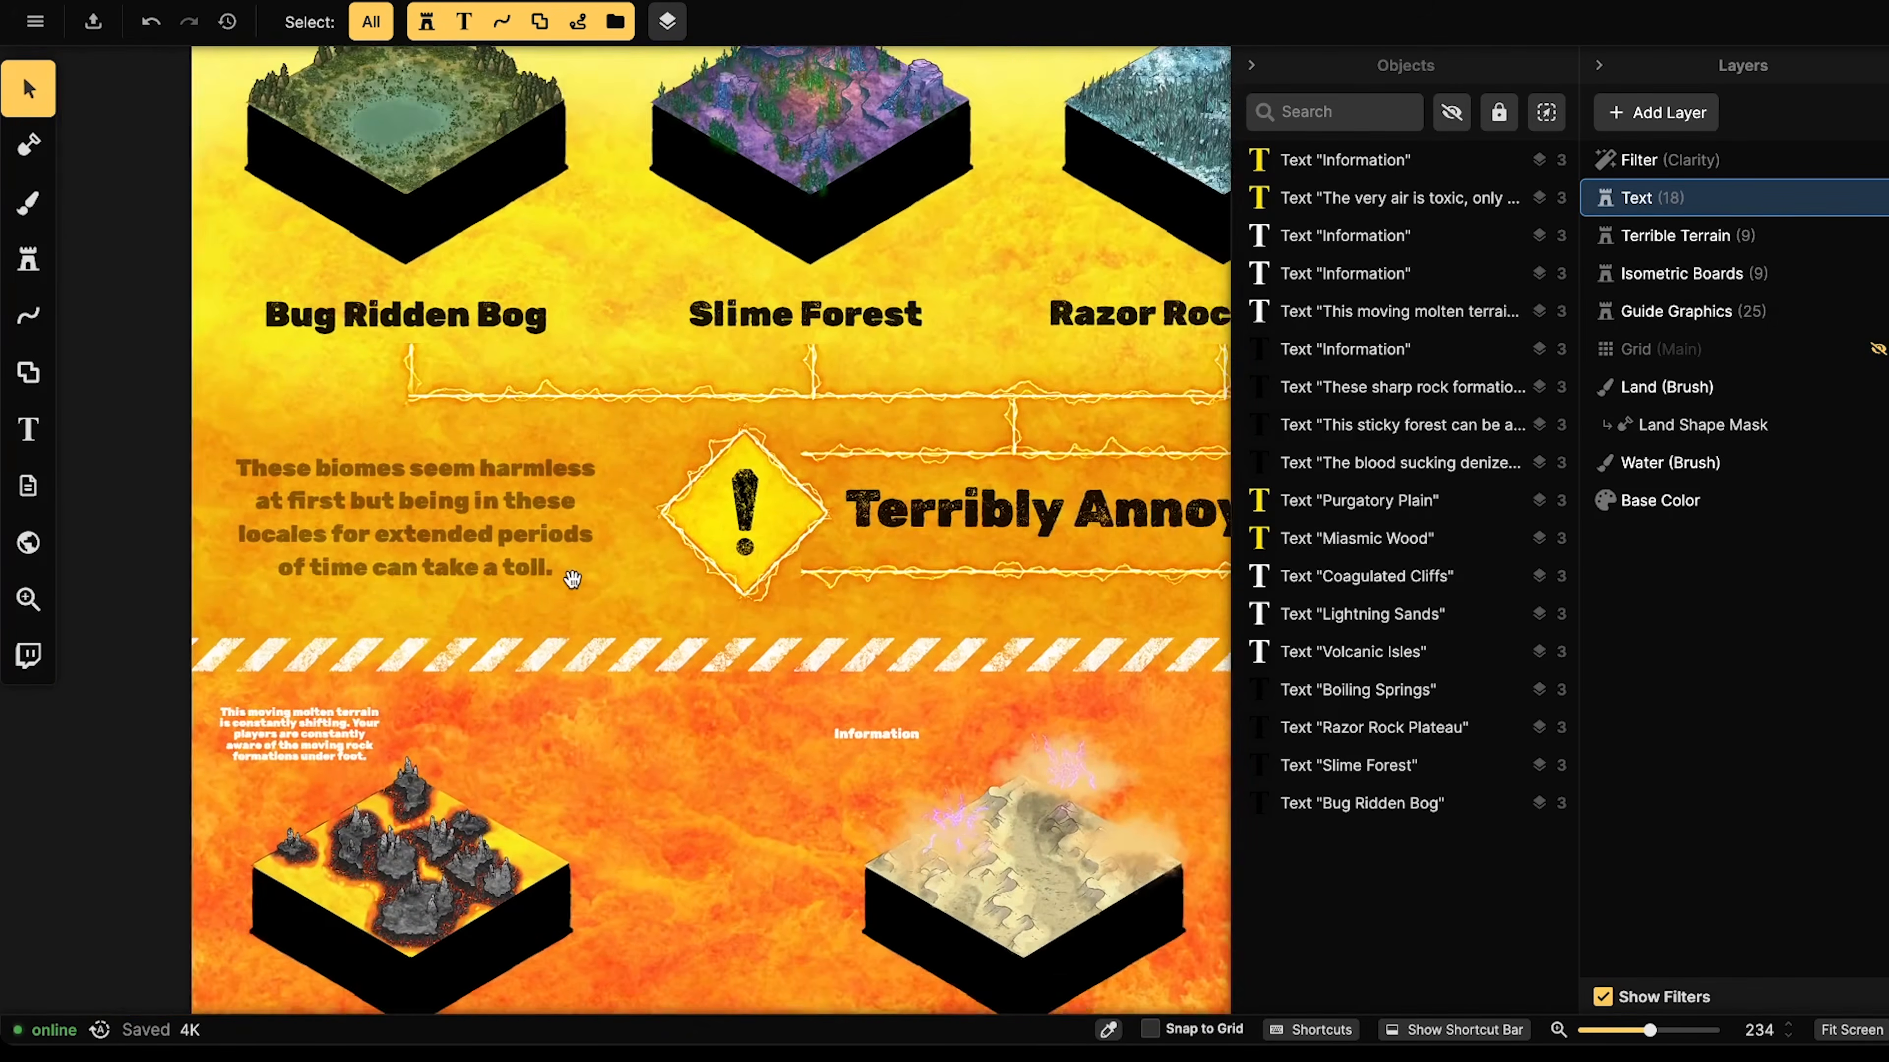
scroll(572, 579, down, 2)
drag(763, 670, 685, 388)
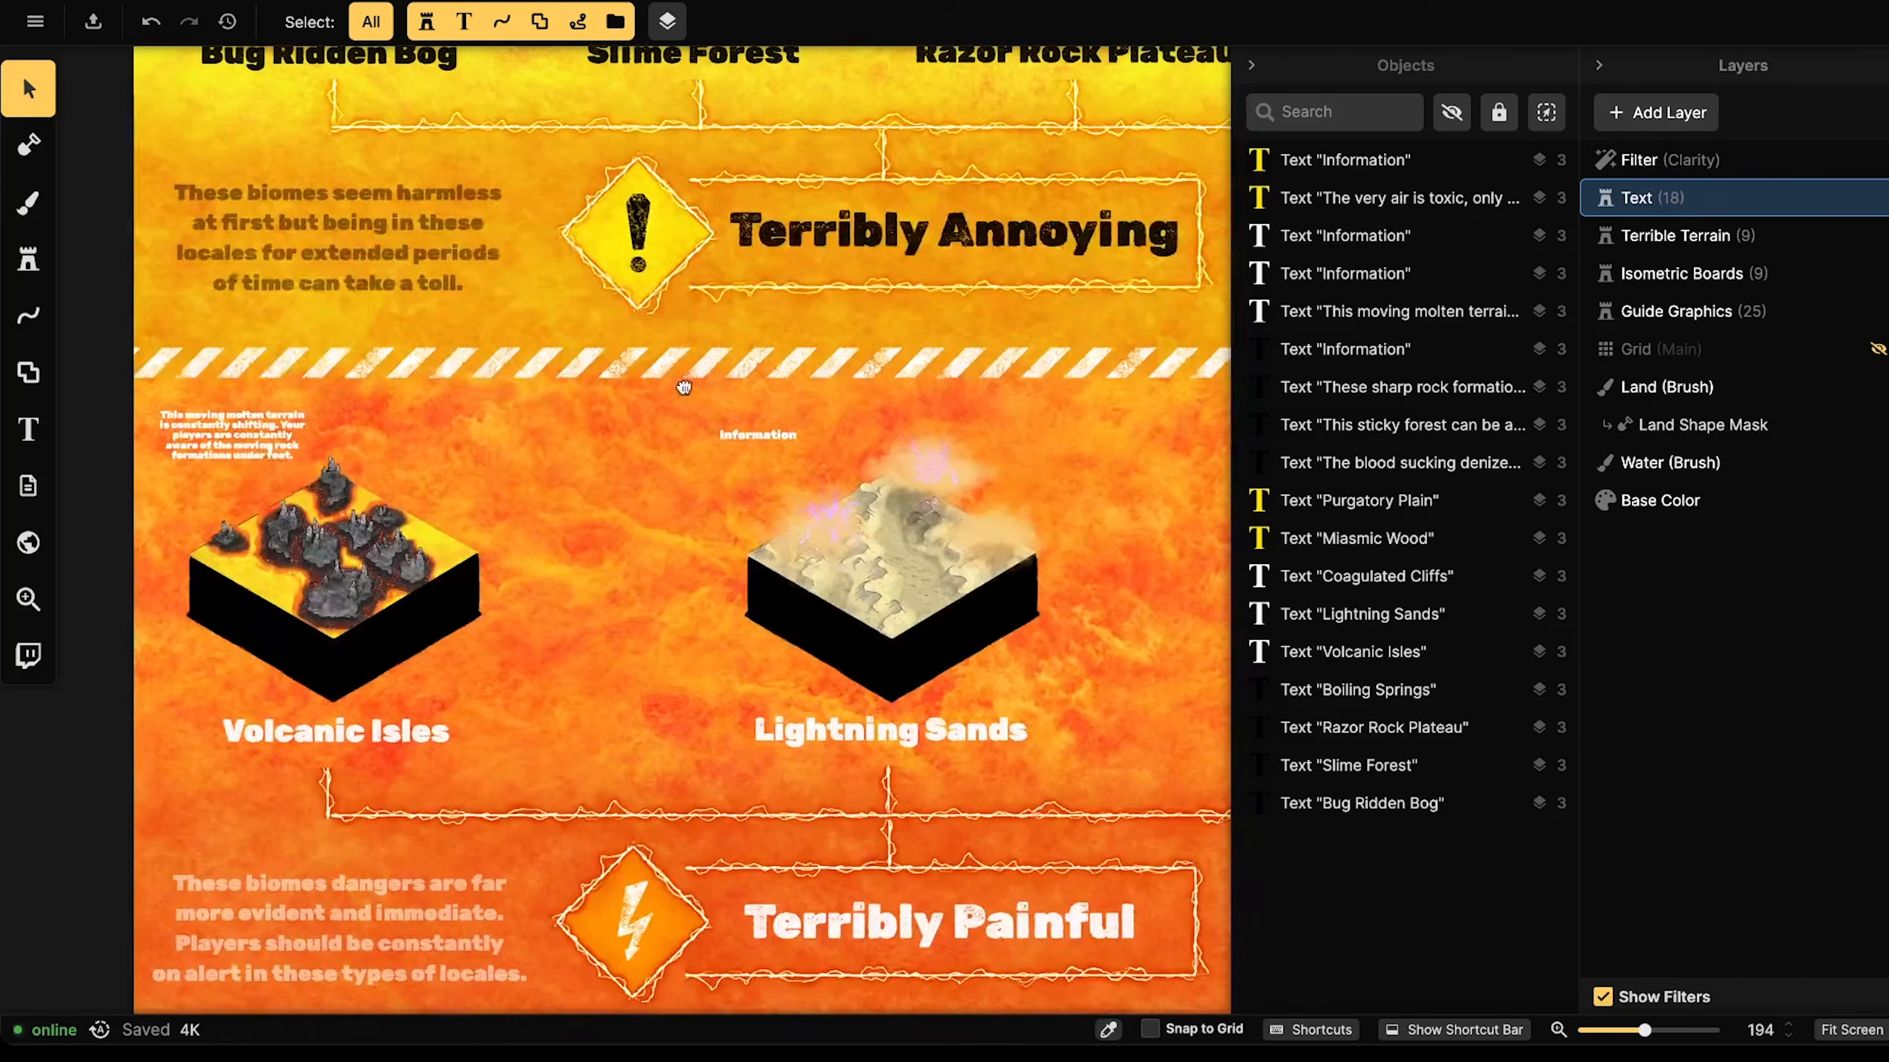
drag(789, 596, 741, 329)
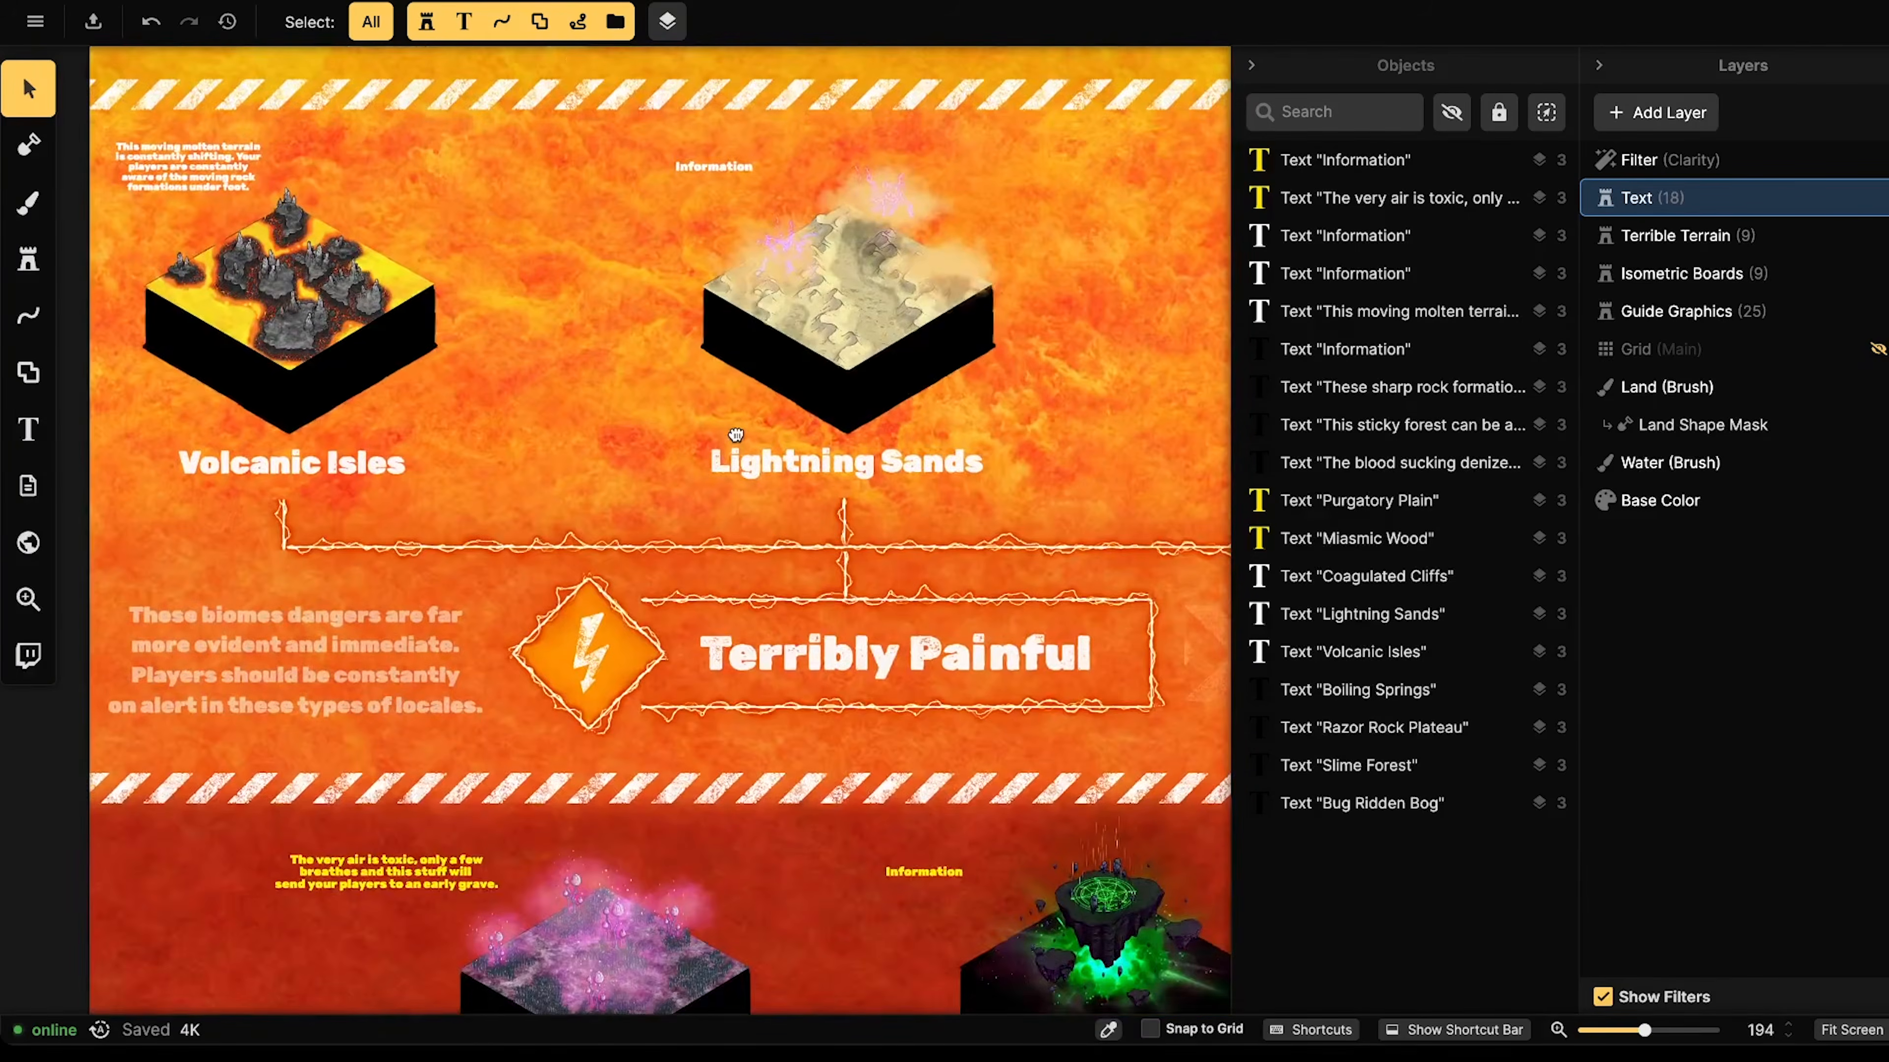
scroll(964, 487, down, 1)
drag(968, 487, 495, 525)
drag(133, 523, 524, 523)
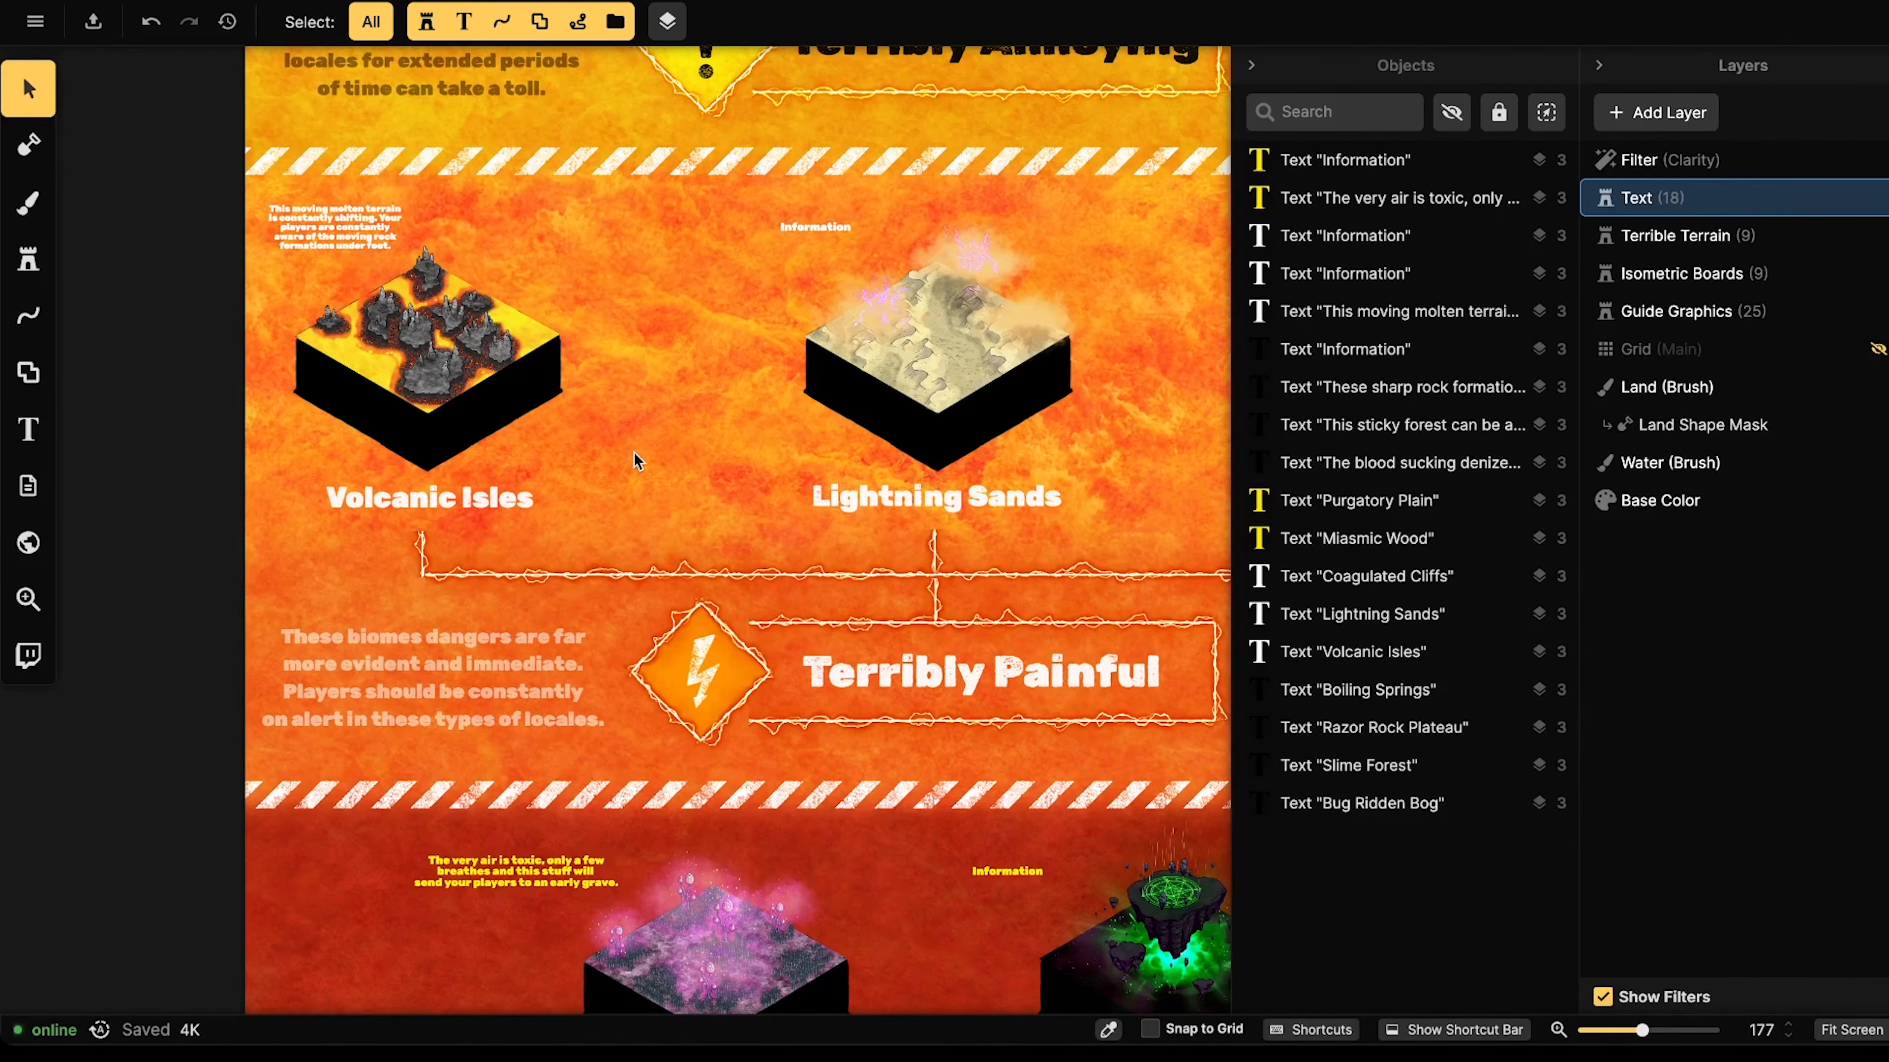
- Examine the Terribly Dead tier's Miasmic Wood and Purgatory Plain blocks and texts, and compare them with the Terribly Painful tier and the whole infographic
drag(693, 623, 651, 335)
drag(838, 595, 757, 441)
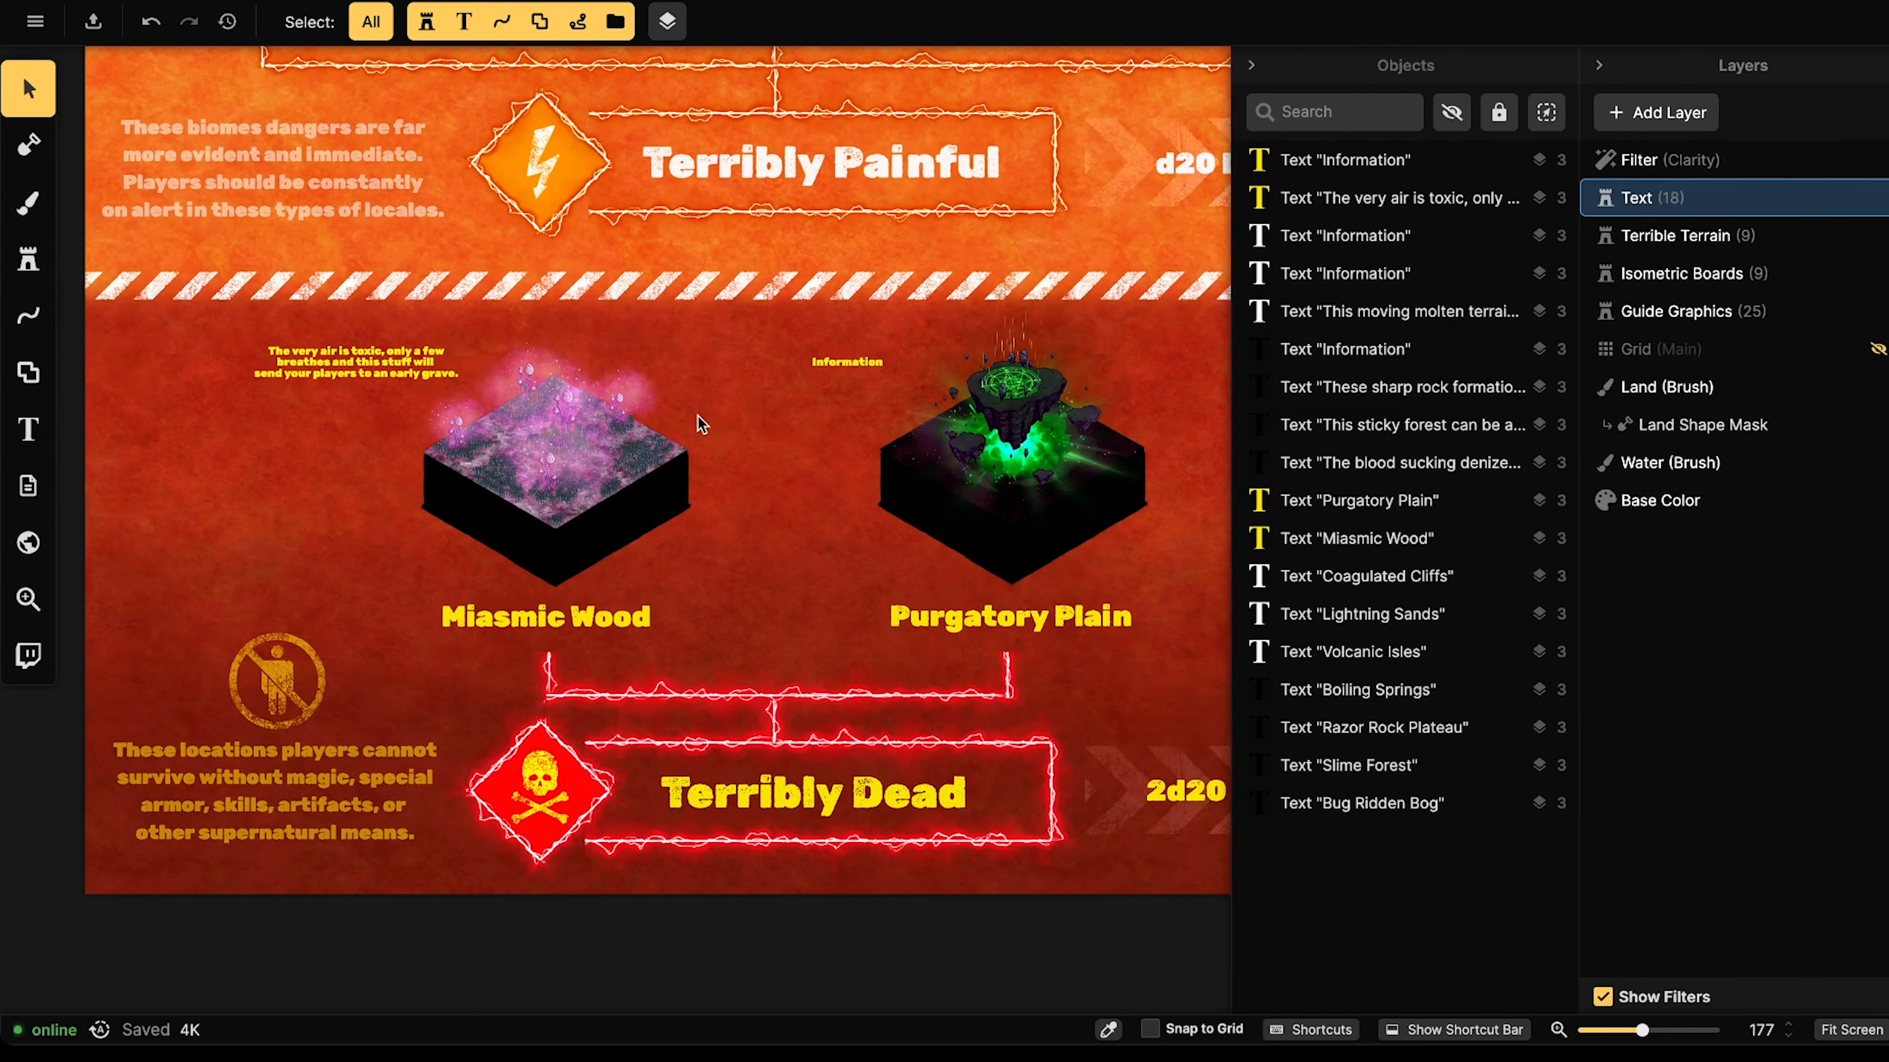
drag(714, 414, 678, 468)
drag(700, 178, 699, 469)
scroll(664, 439, down, 3)
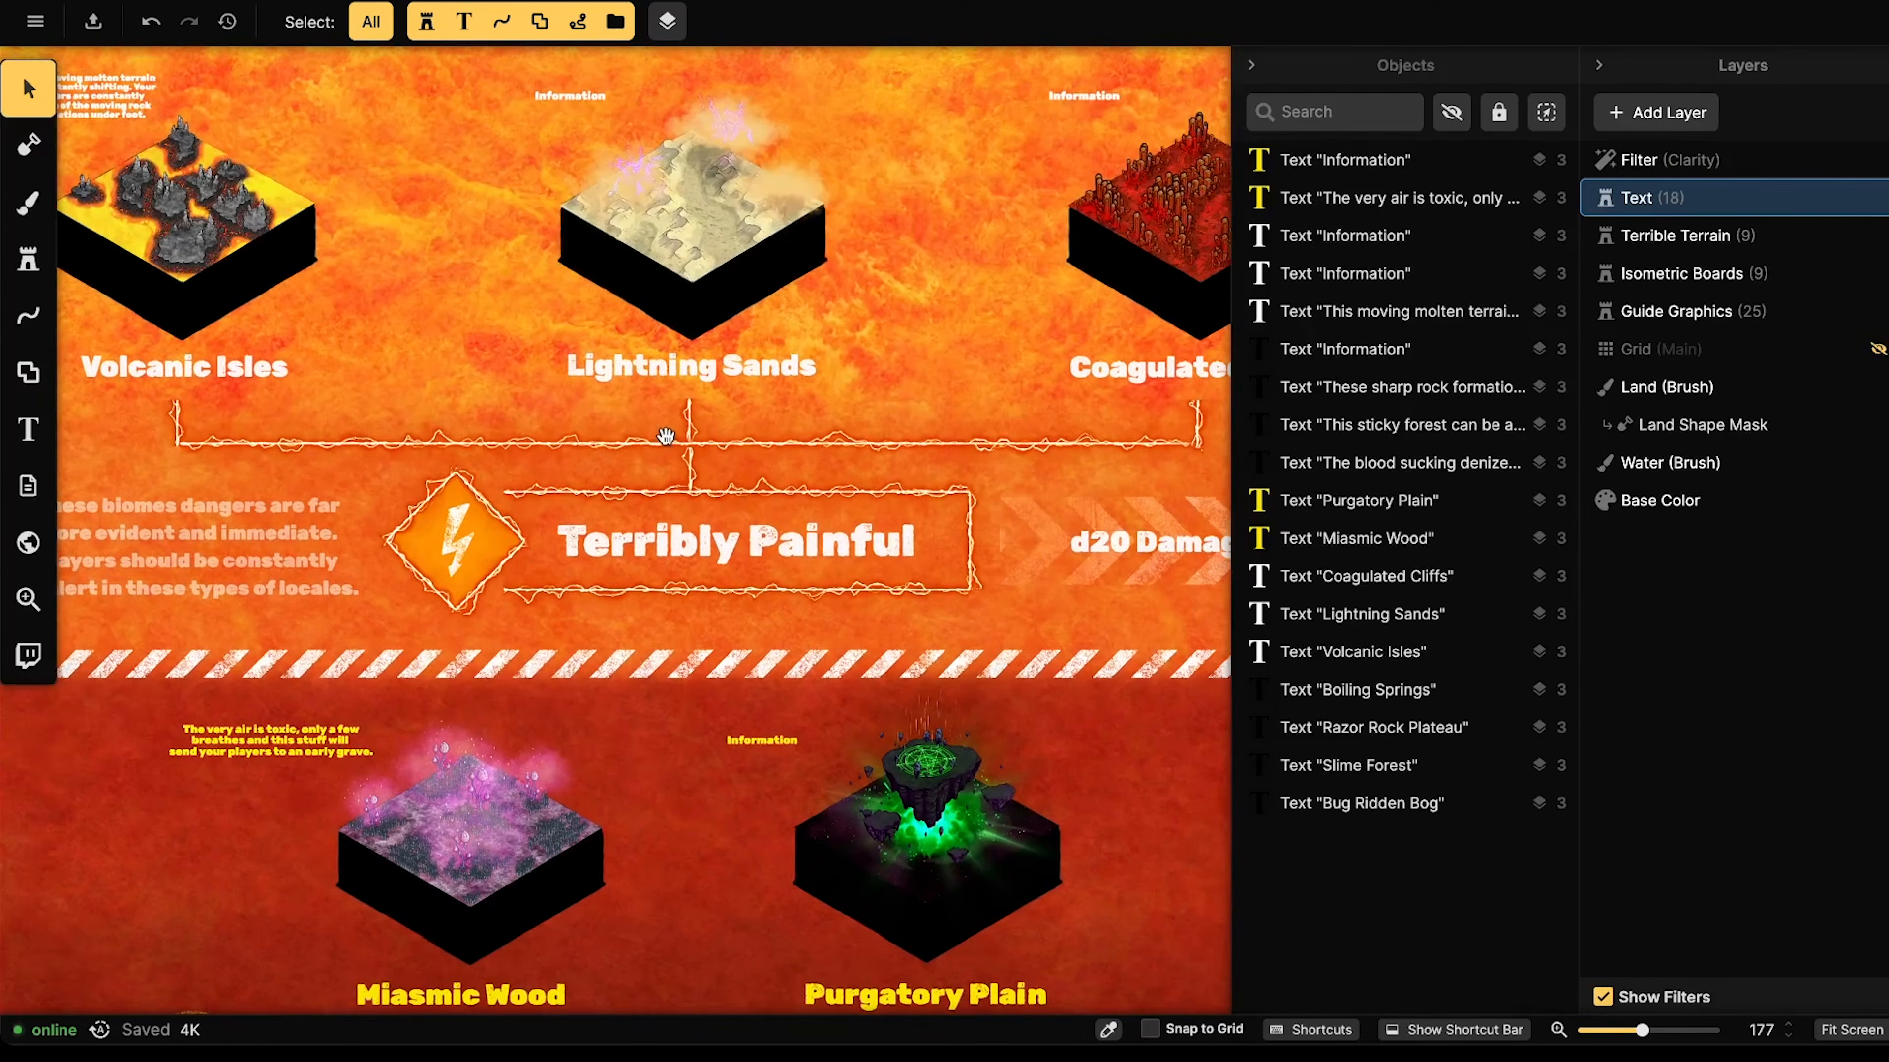
drag(664, 405, 682, 436)
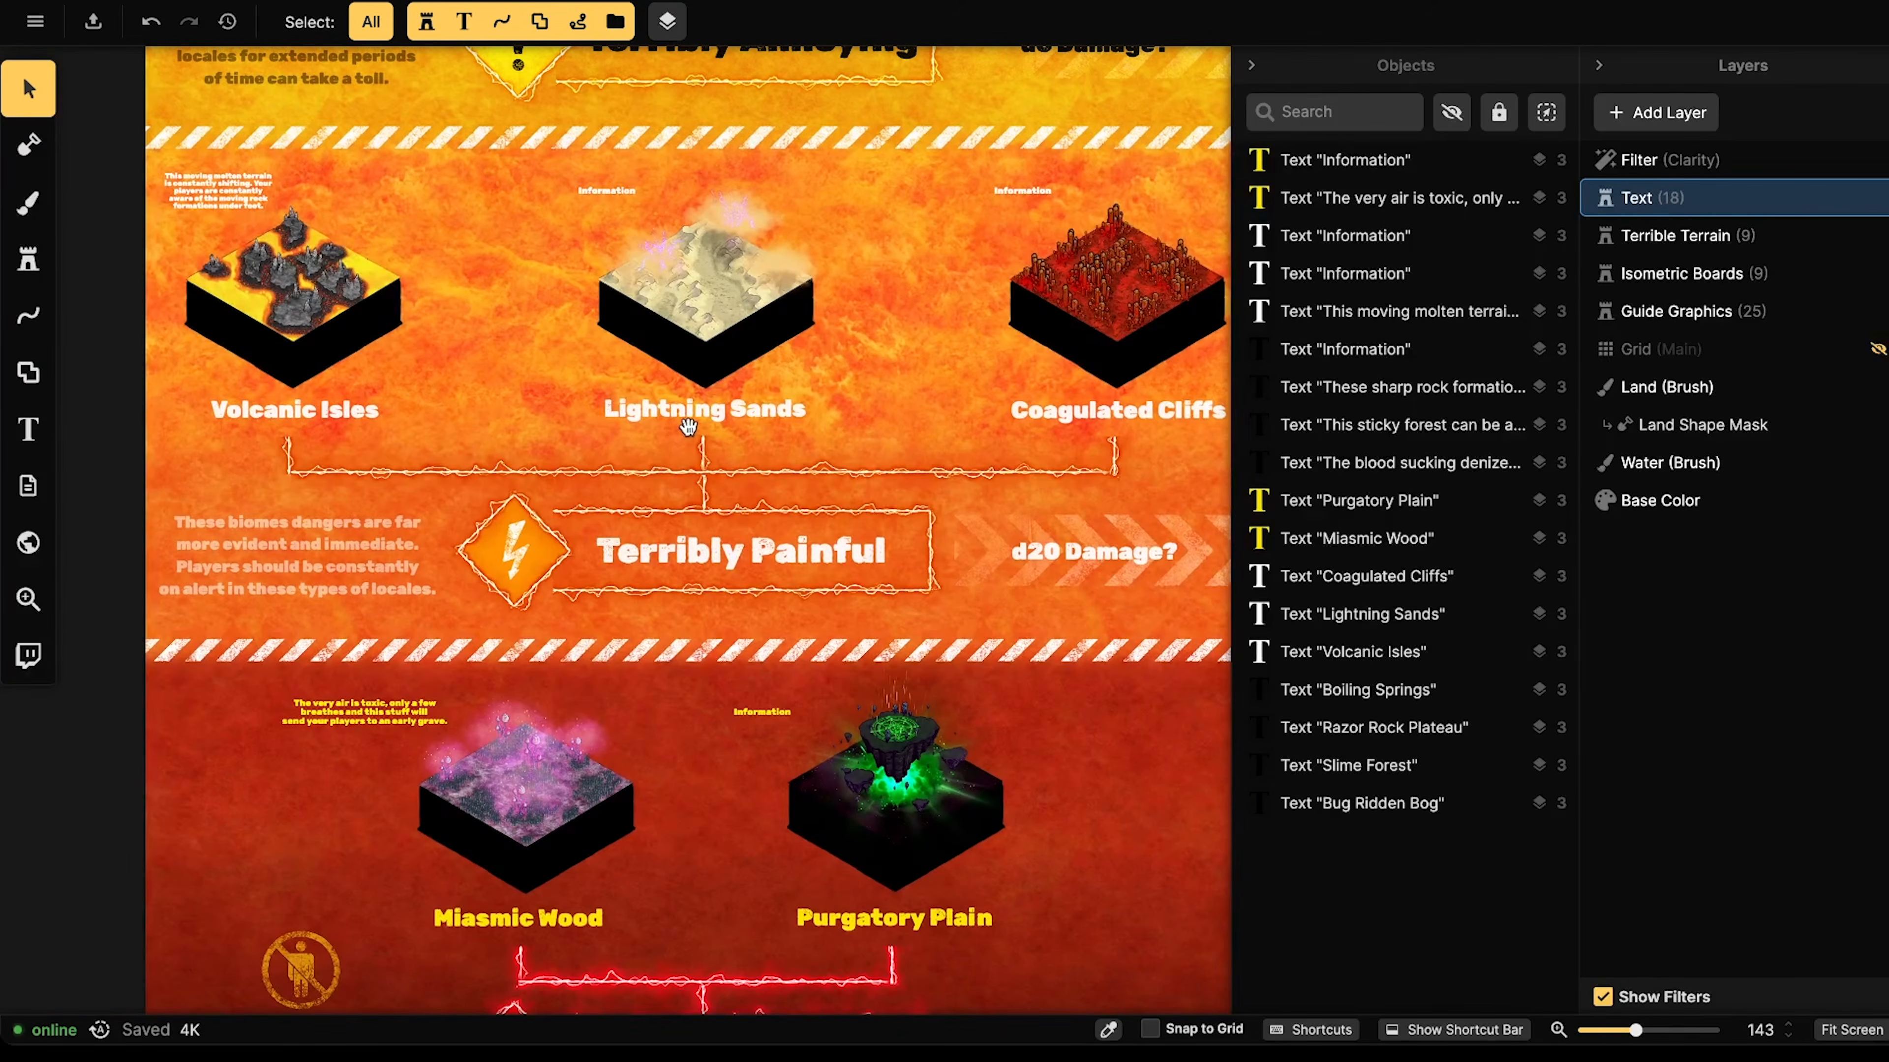
scroll(719, 517, up, 1)
scroll(723, 519, down, 3)
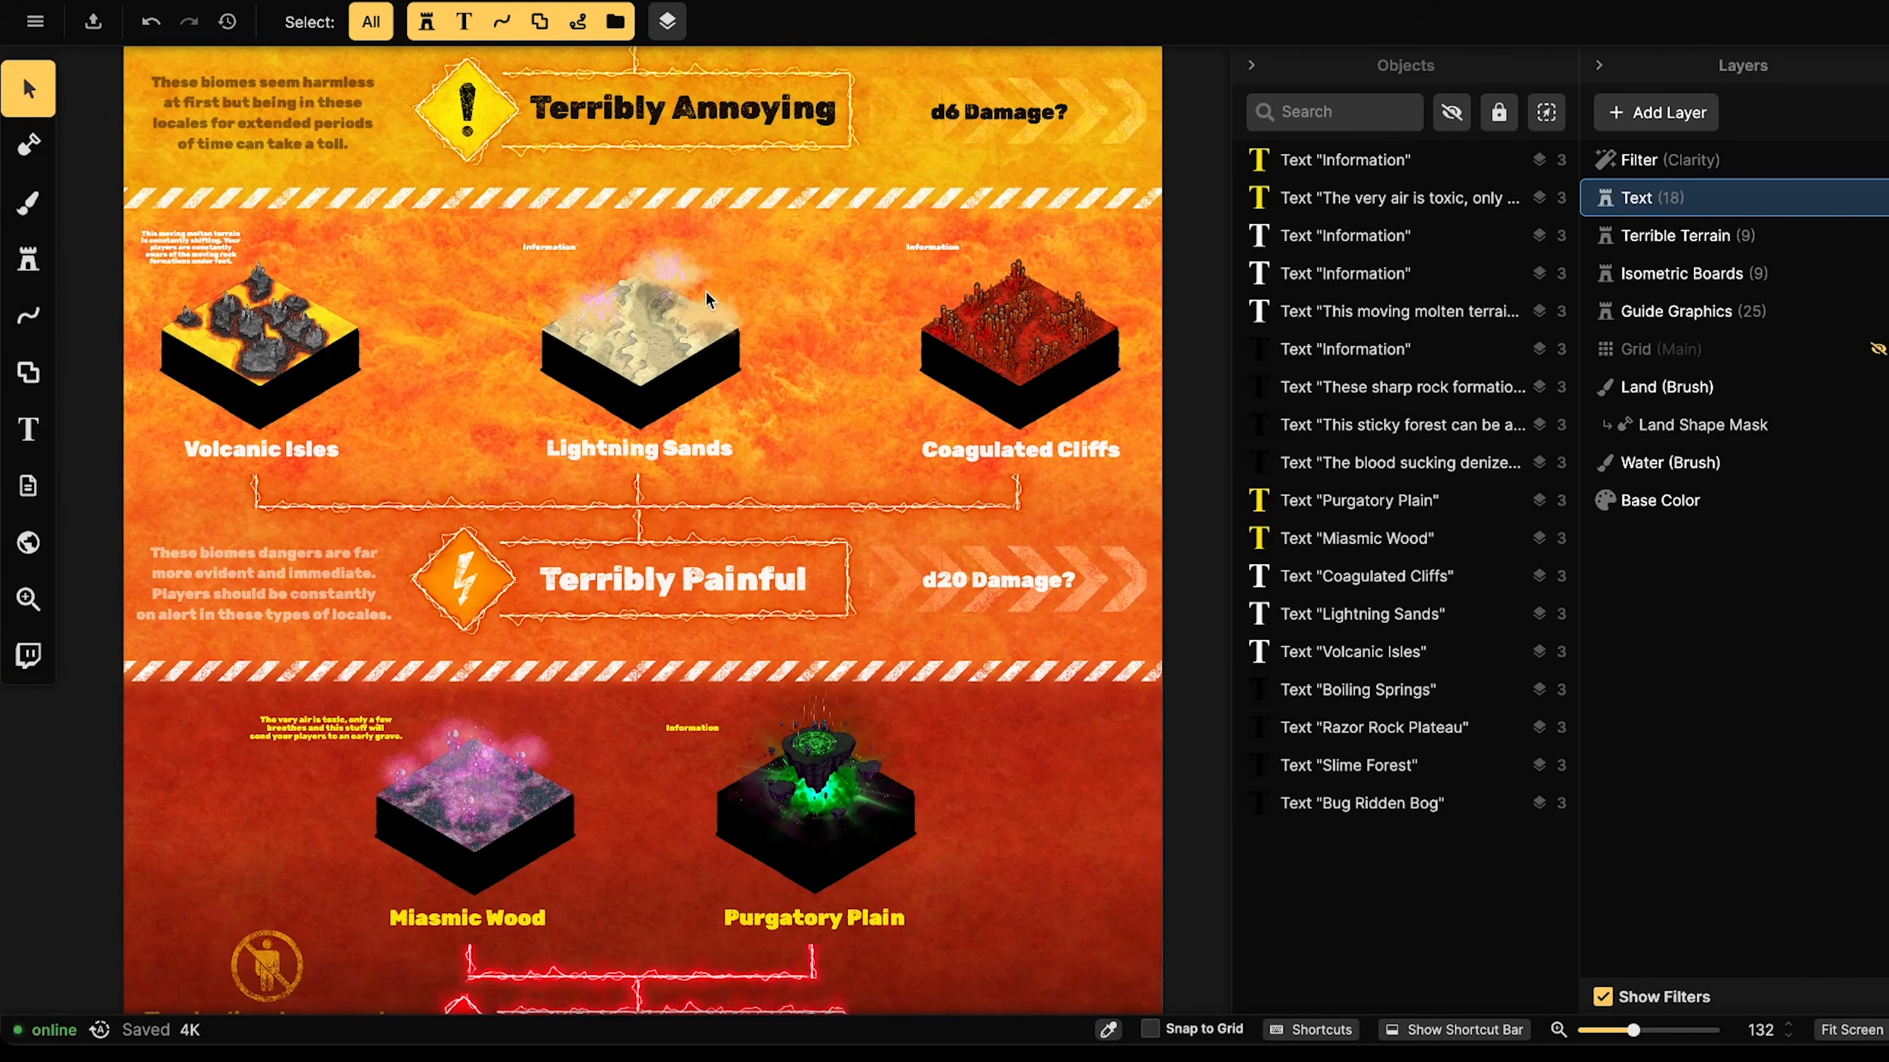
scroll(699, 295, down, 5)
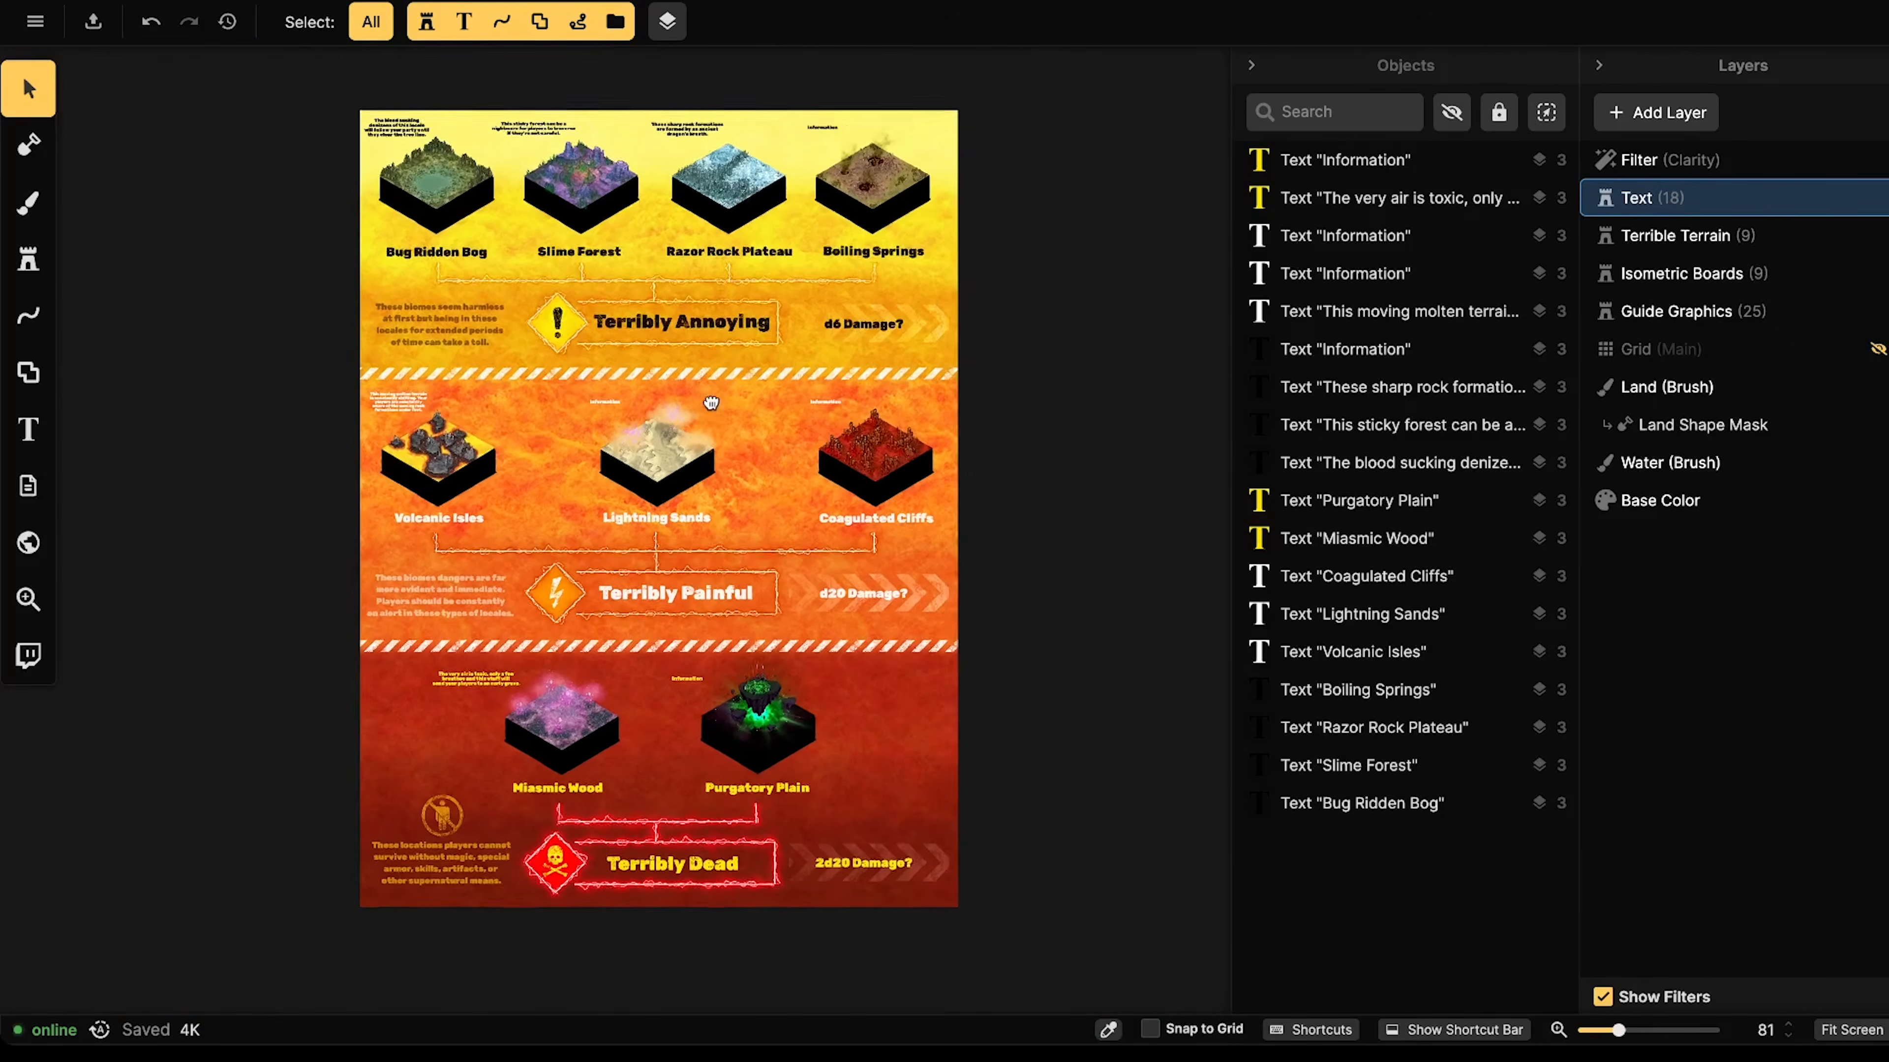
scroll(711, 402, up, 1)
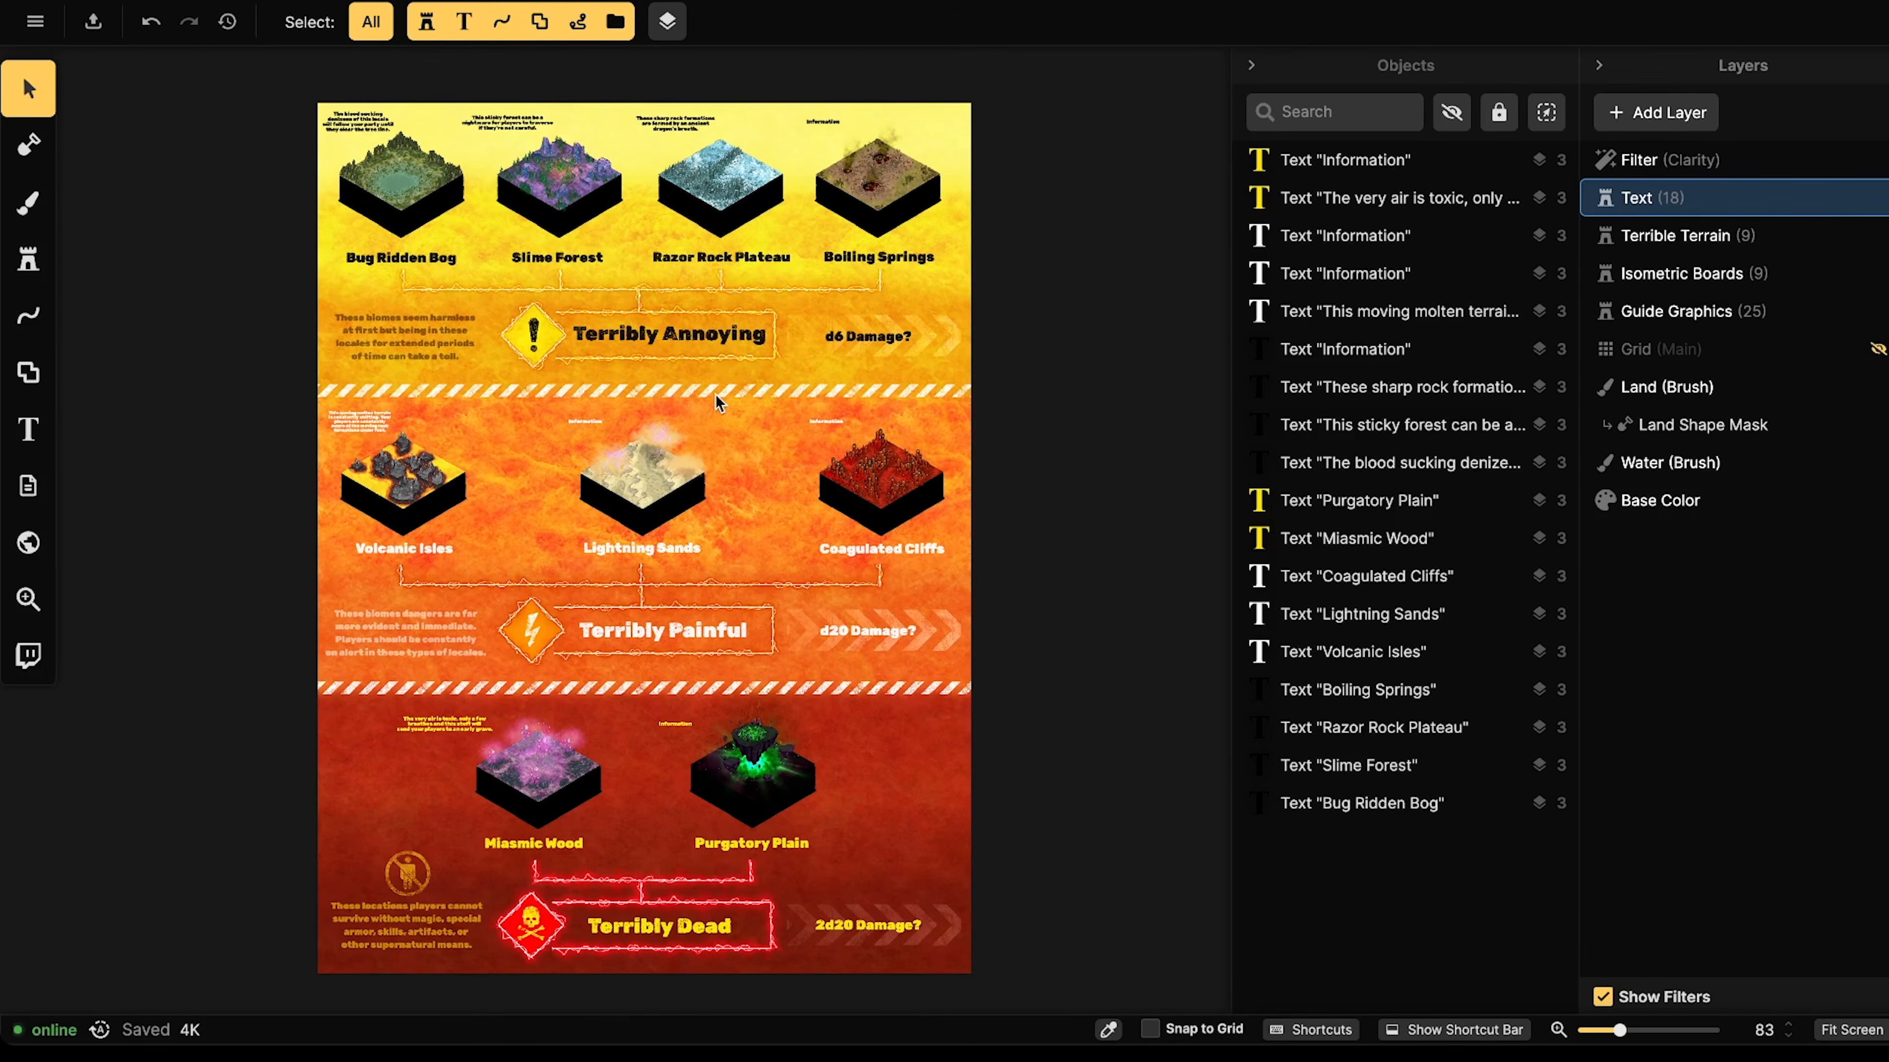